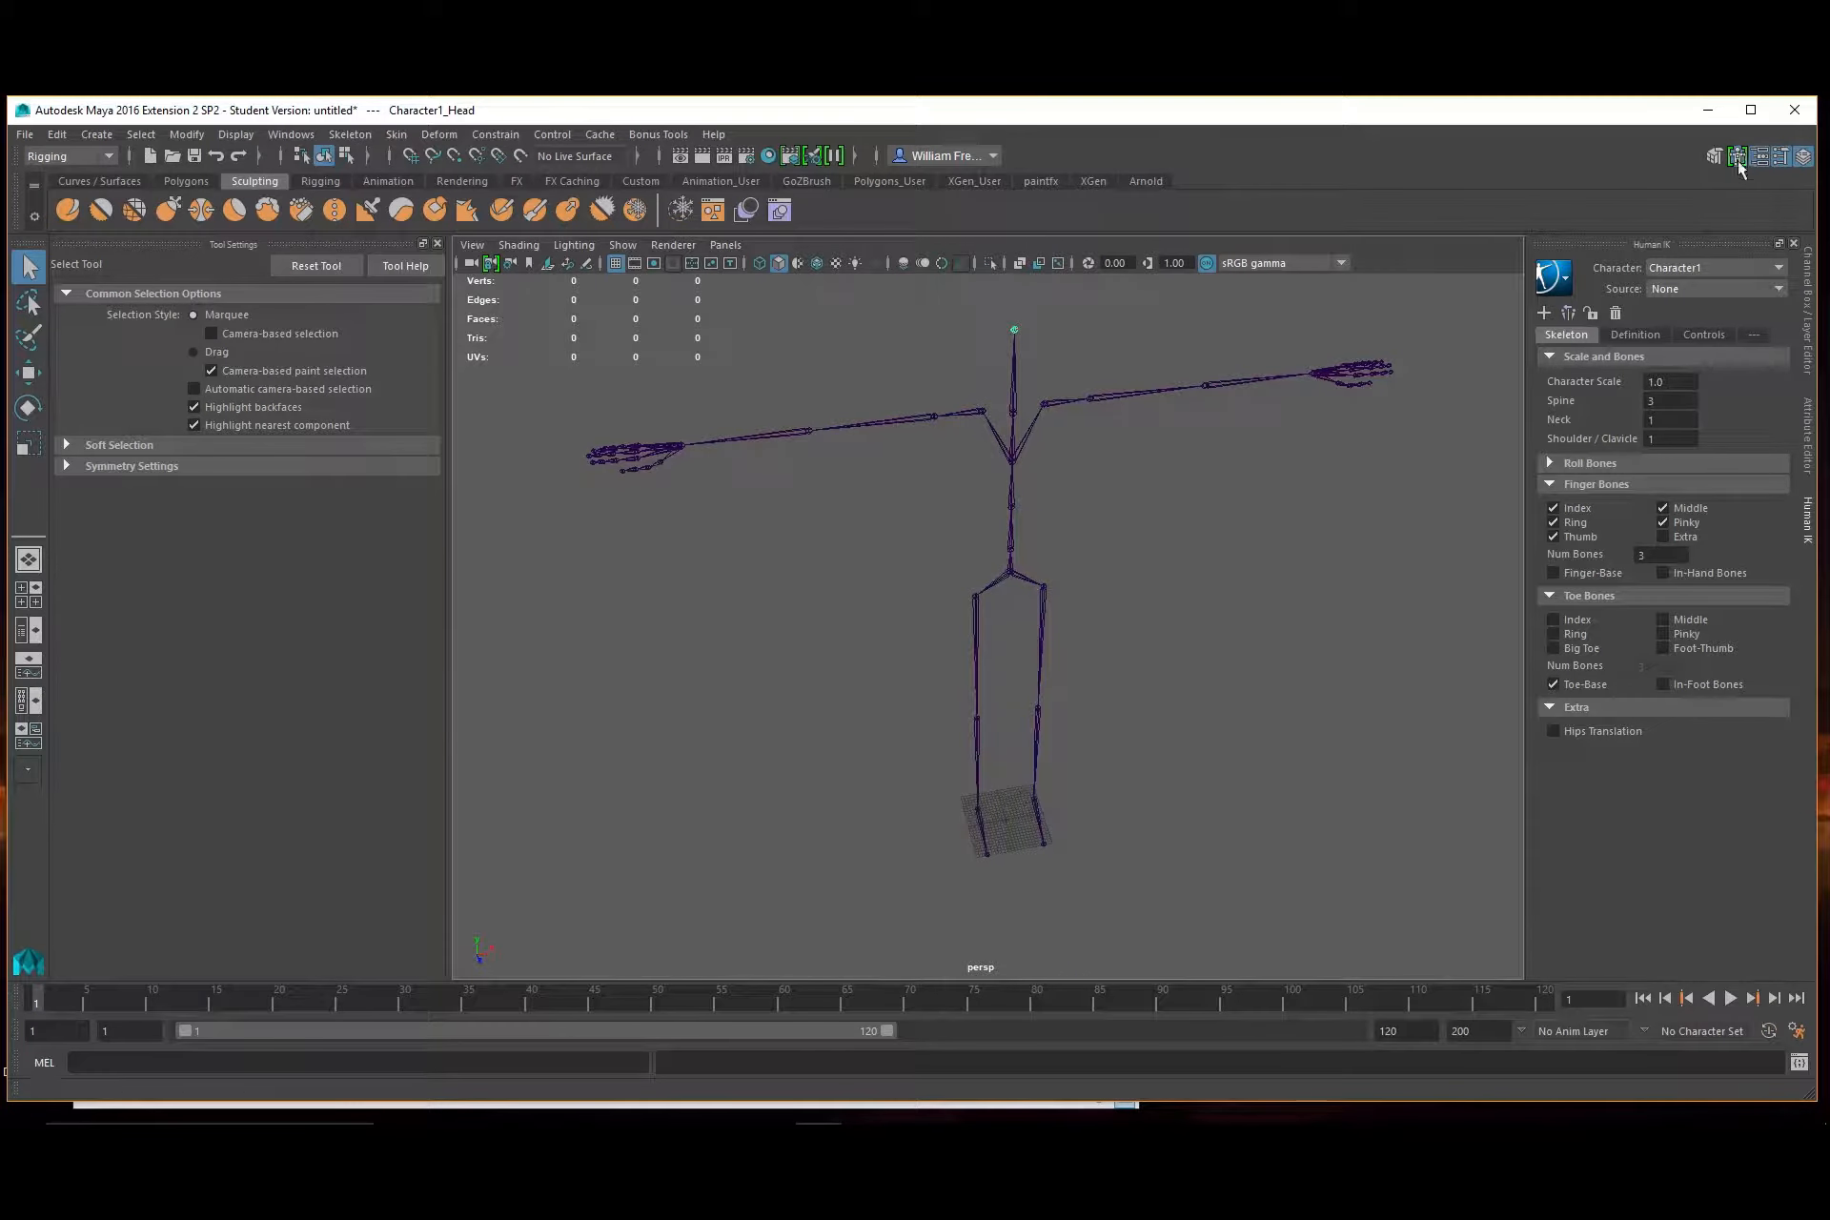
# Delete the existing HumanIK character and create a new default skeleton
pyautogui.click(1614, 314)
pyautogui.click(906, 623)
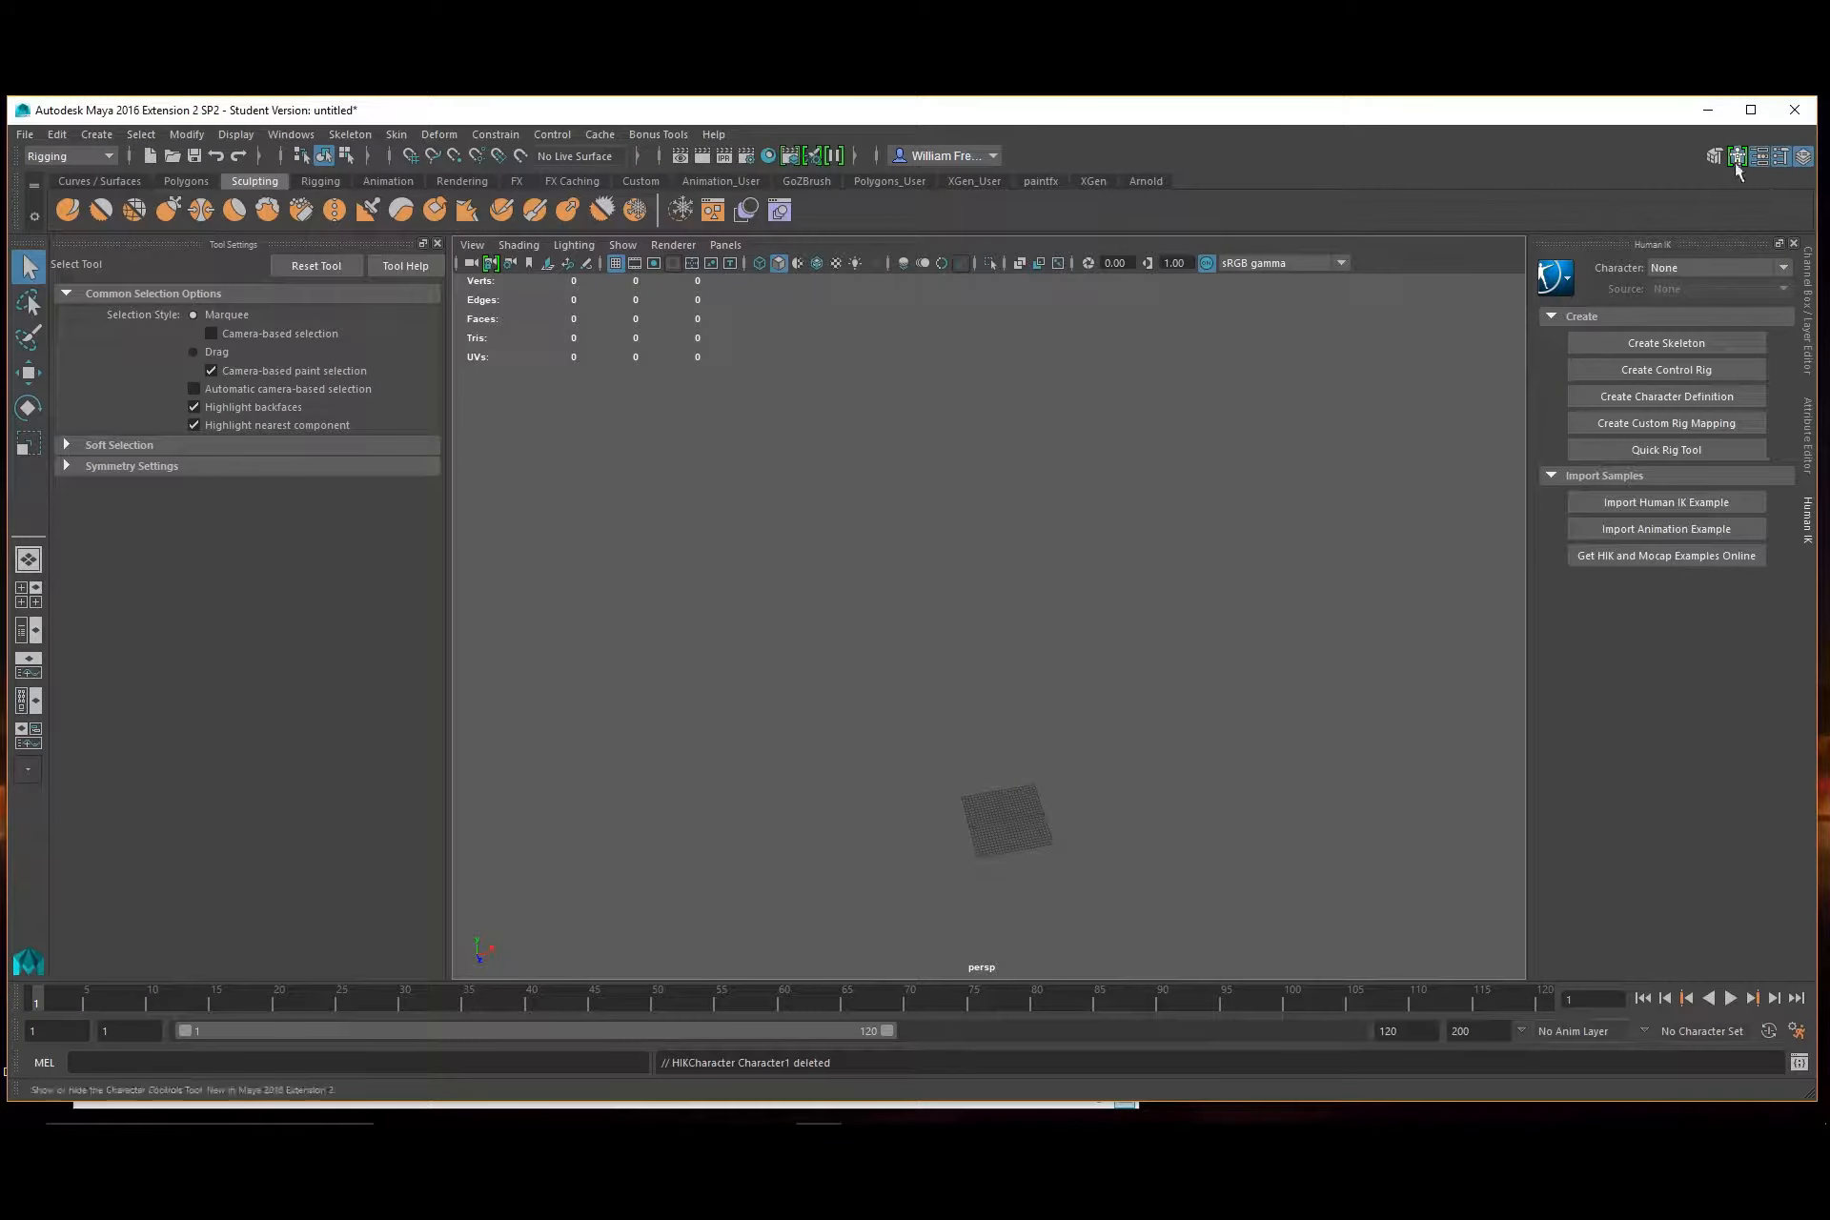
pyautogui.moveTo(1320, 774)
pyautogui.keyDown('alt'); pyautogui.mouseDown()
pyautogui.moveTo(1257, 778)
pyautogui.moveTo(1314, 747)
pyautogui.mouseUp(); pyautogui.keyUp('alt')
pyautogui.click(1664, 337)
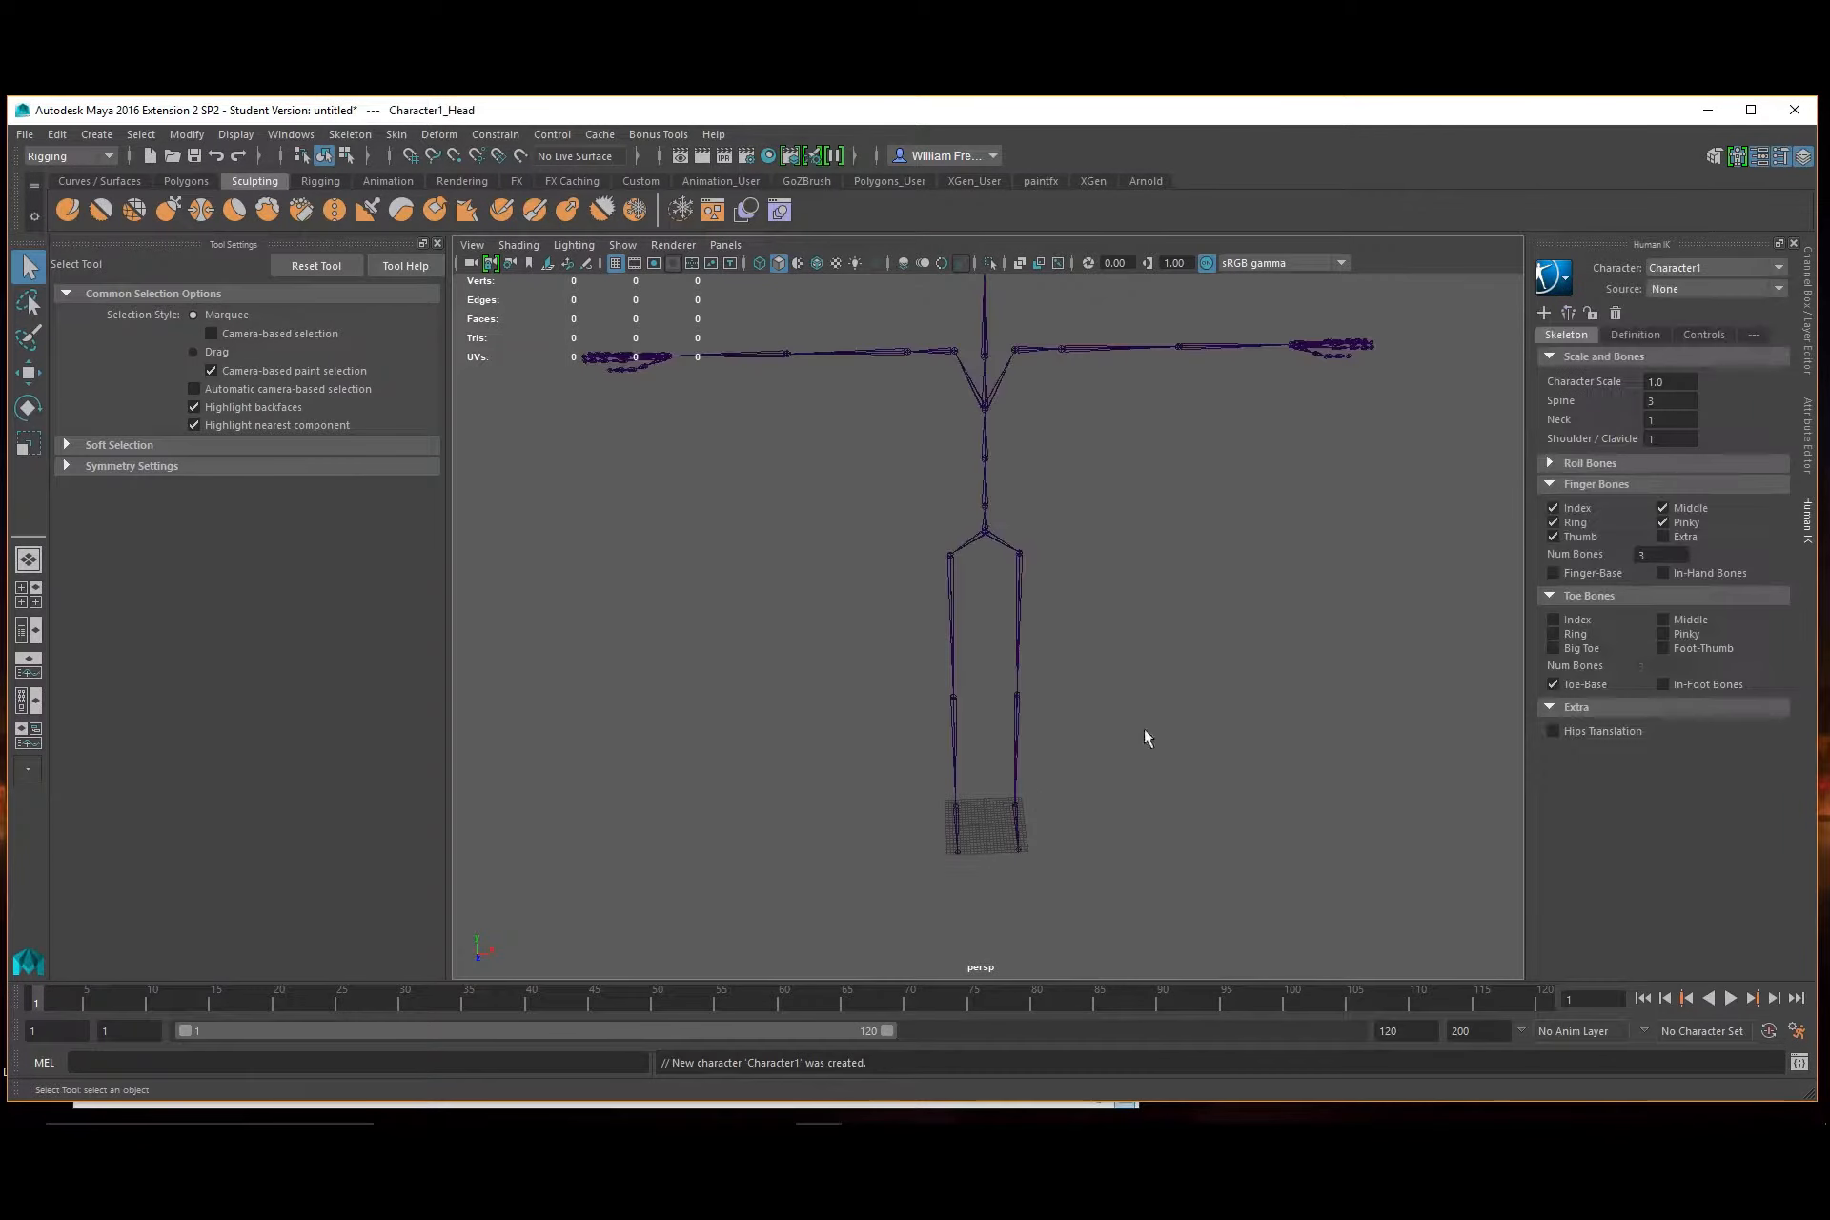
pyautogui.keyDown('alt'); pyautogui.moveTo(1144, 729); pyautogui.dragTo(1291, 632); pyautogui.keyUp('alt')
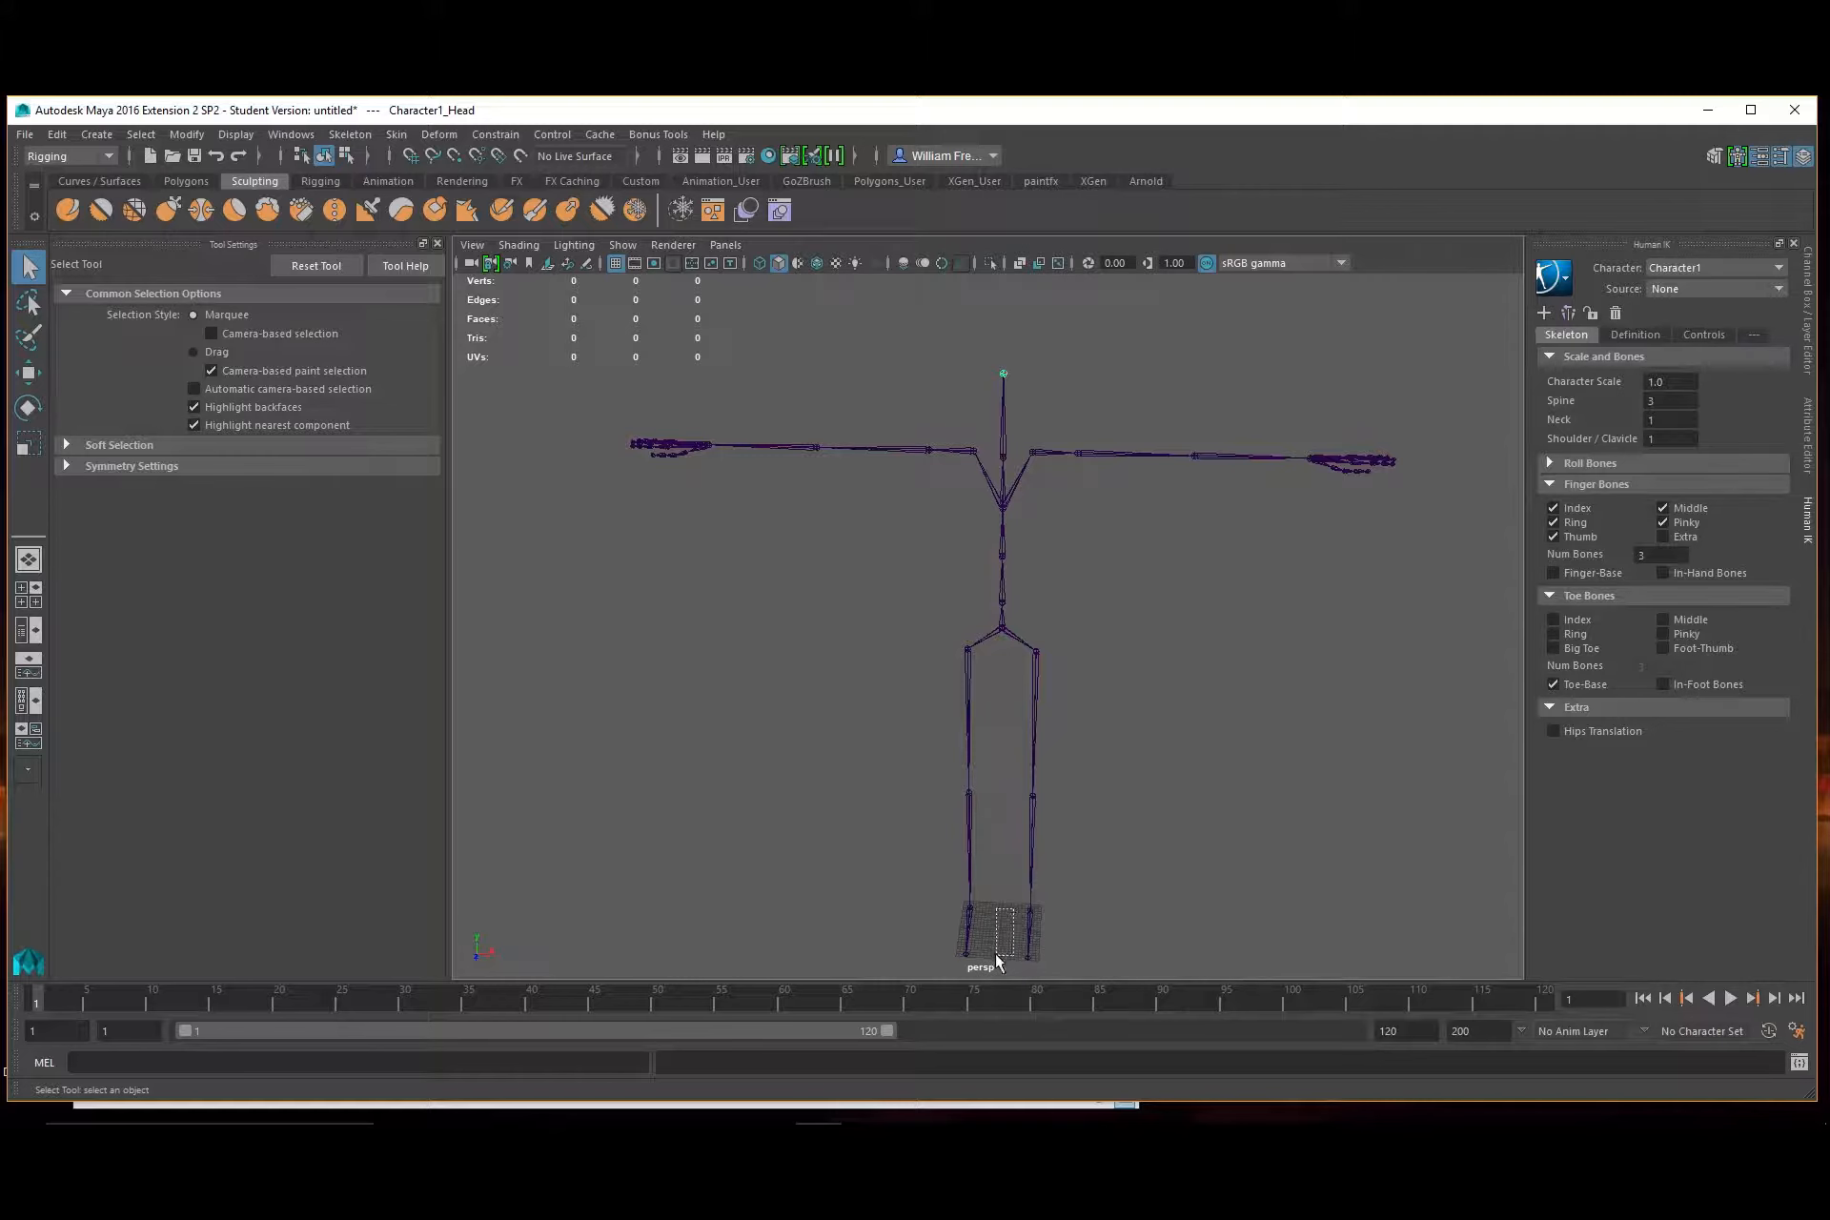
# Select the skeleton's reference node at the centre of its base and create a display layer from the selection
pyautogui.moveTo(995, 953); pyautogui.dragTo(1011, 949)
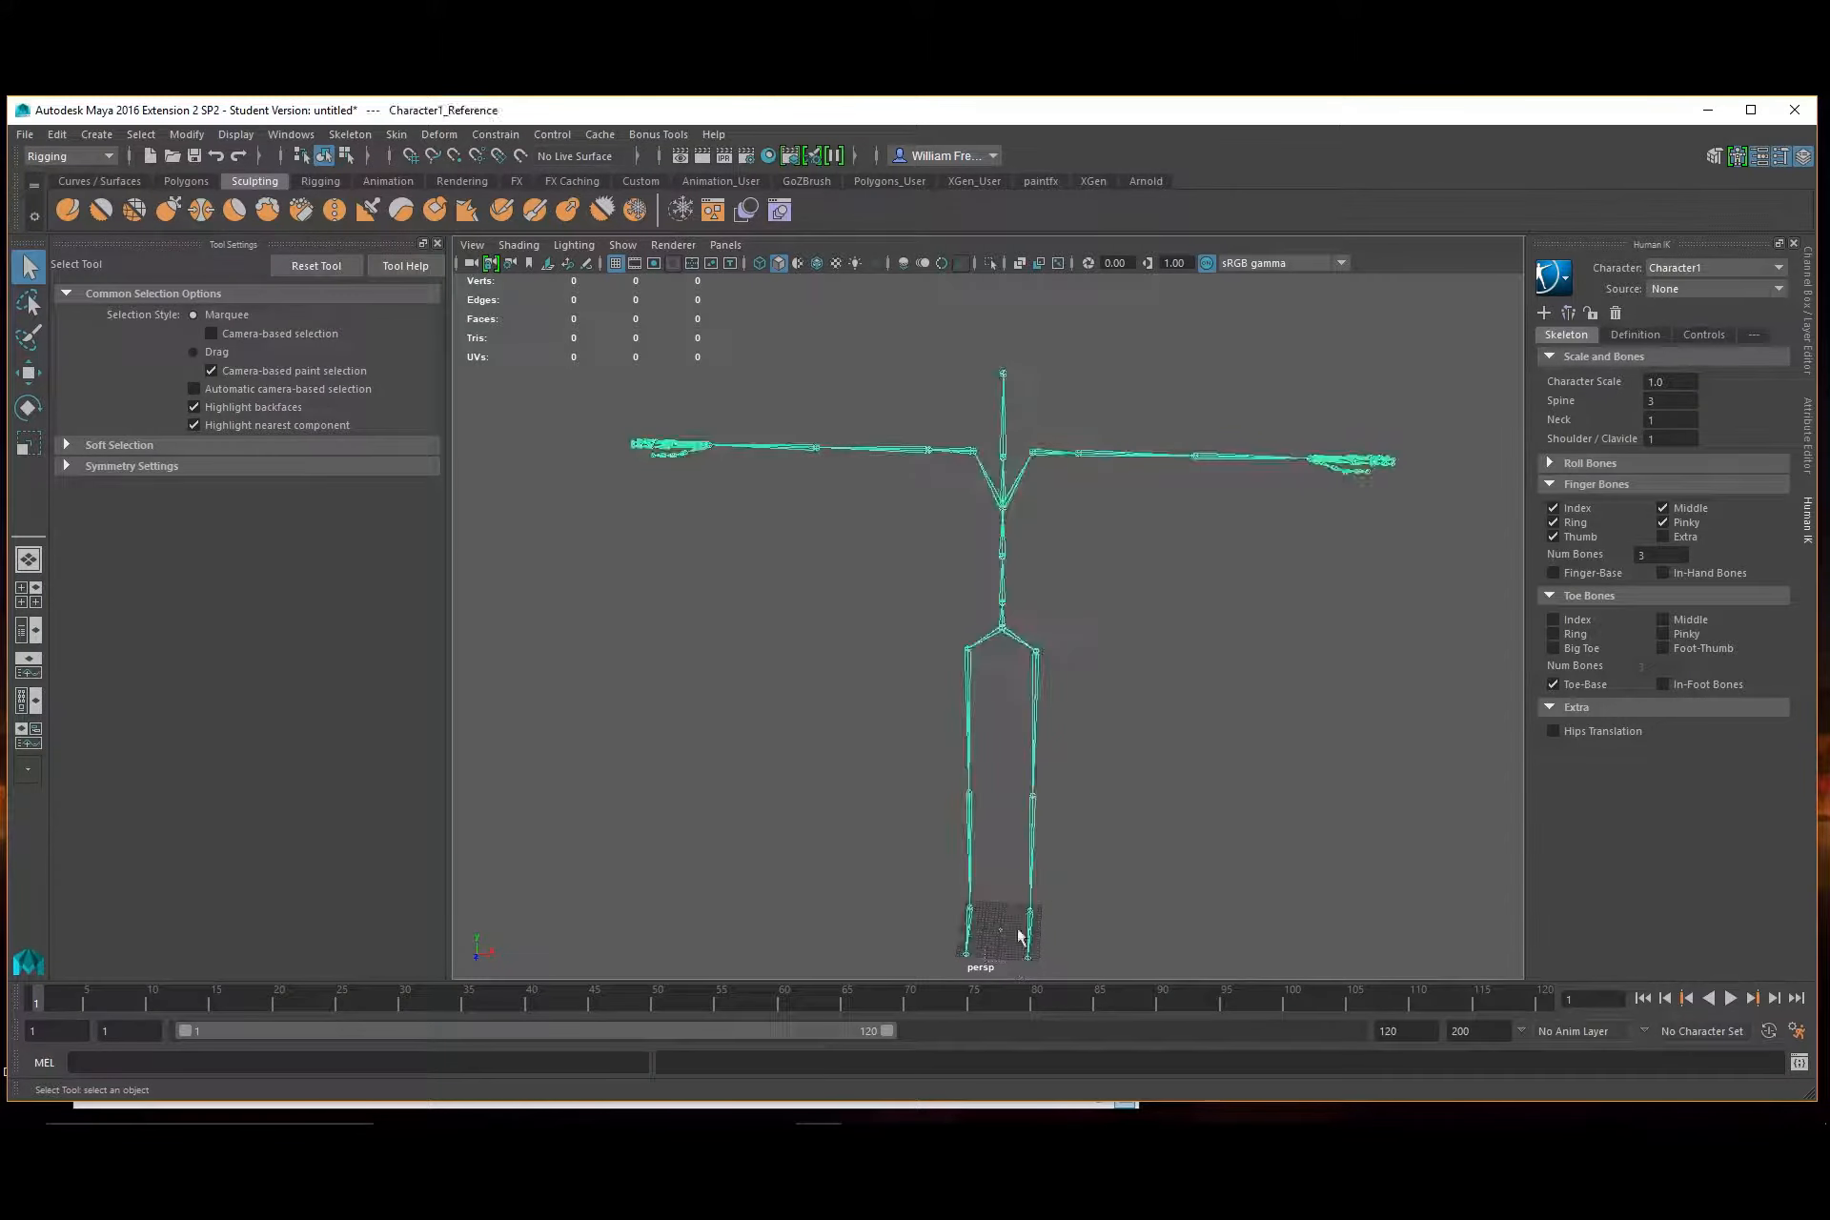
pyautogui.keyDown('alt'); pyautogui.moveTo(1134, 882); pyautogui.dragTo(1134, 768, button='middle'); pyautogui.keyUp('alt')
pyautogui.keyDown('alt'); pyautogui.moveTo(1077, 812); pyautogui.dragTo(997, 769, button='right'); pyautogui.keyUp('alt')
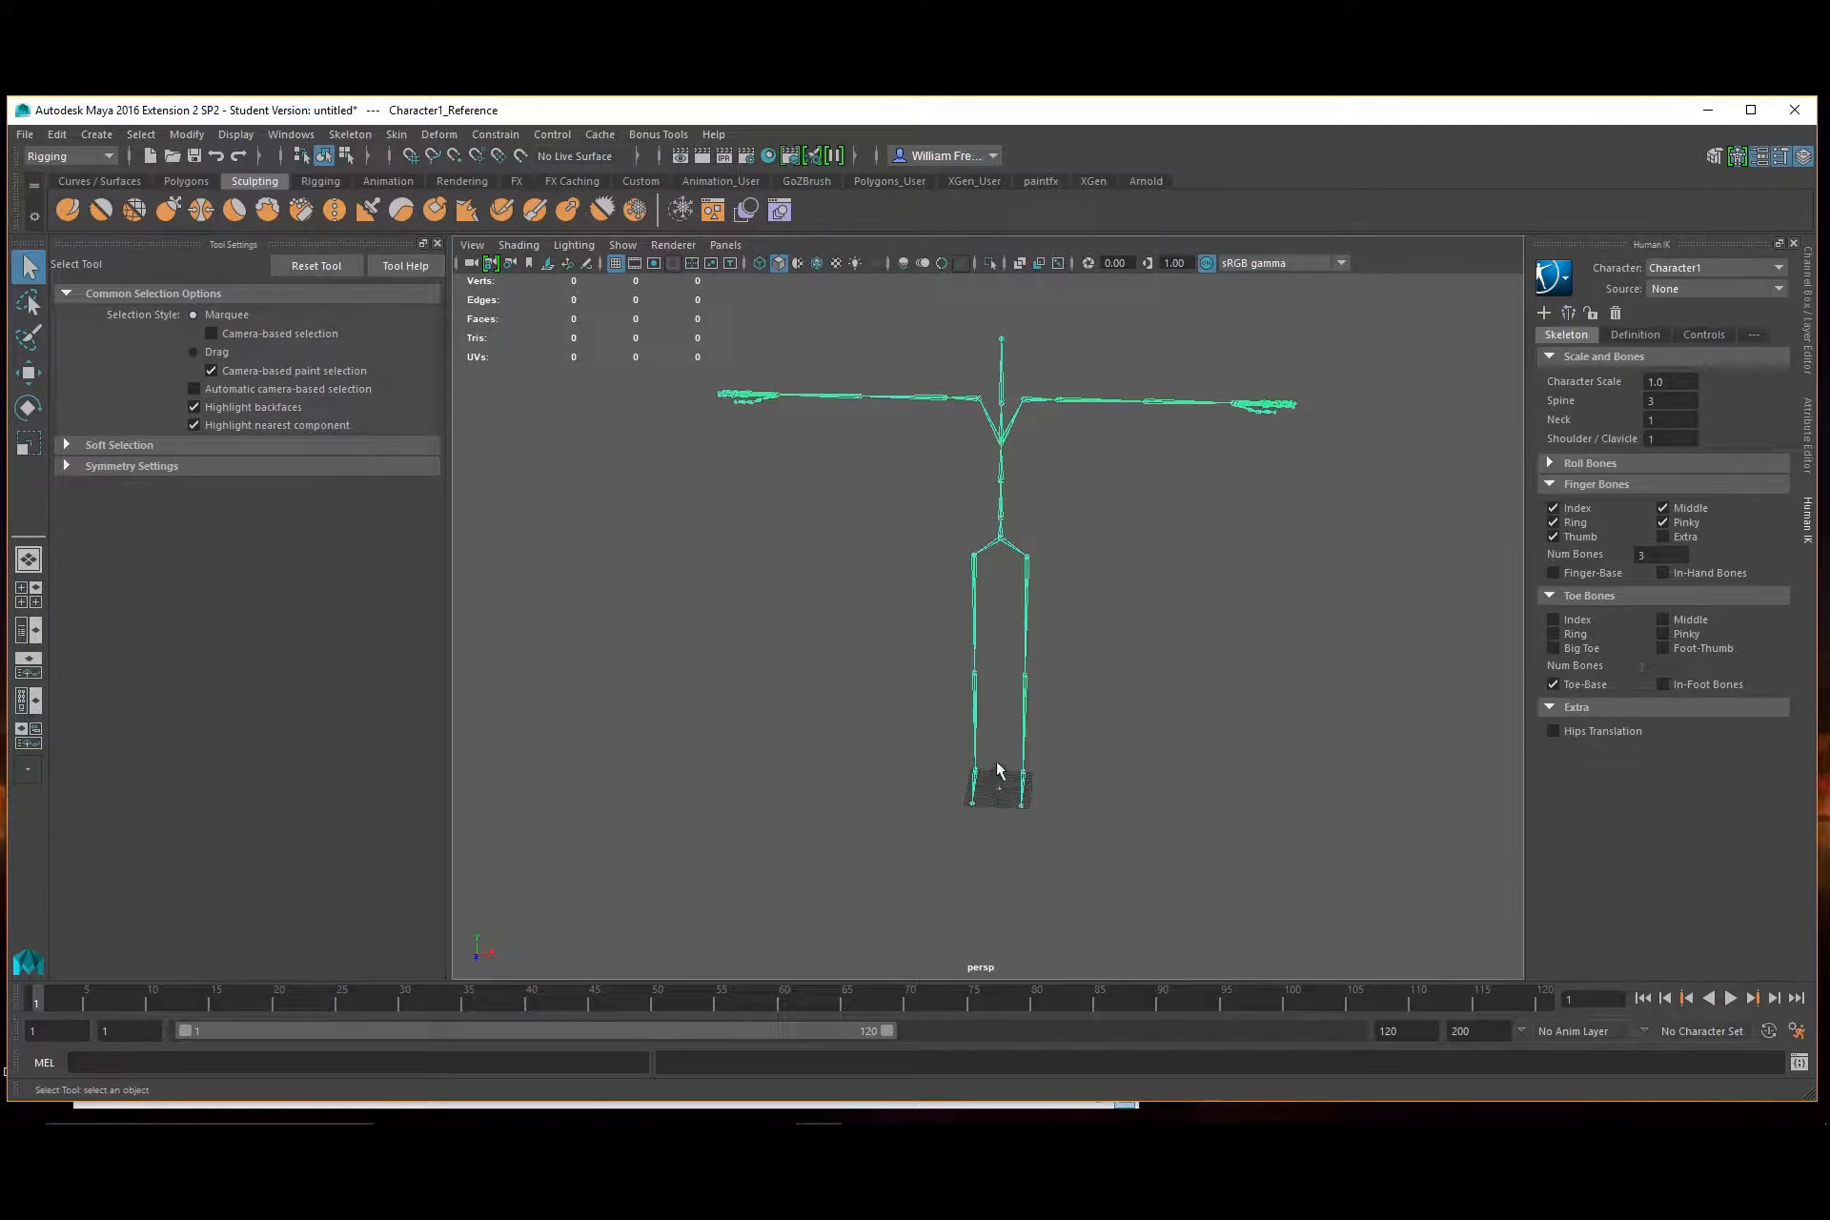
pyautogui.keyDown('alt'); pyautogui.moveTo(1009, 752); pyautogui.dragTo(1021, 784, button='middle'); pyautogui.keyUp('alt')
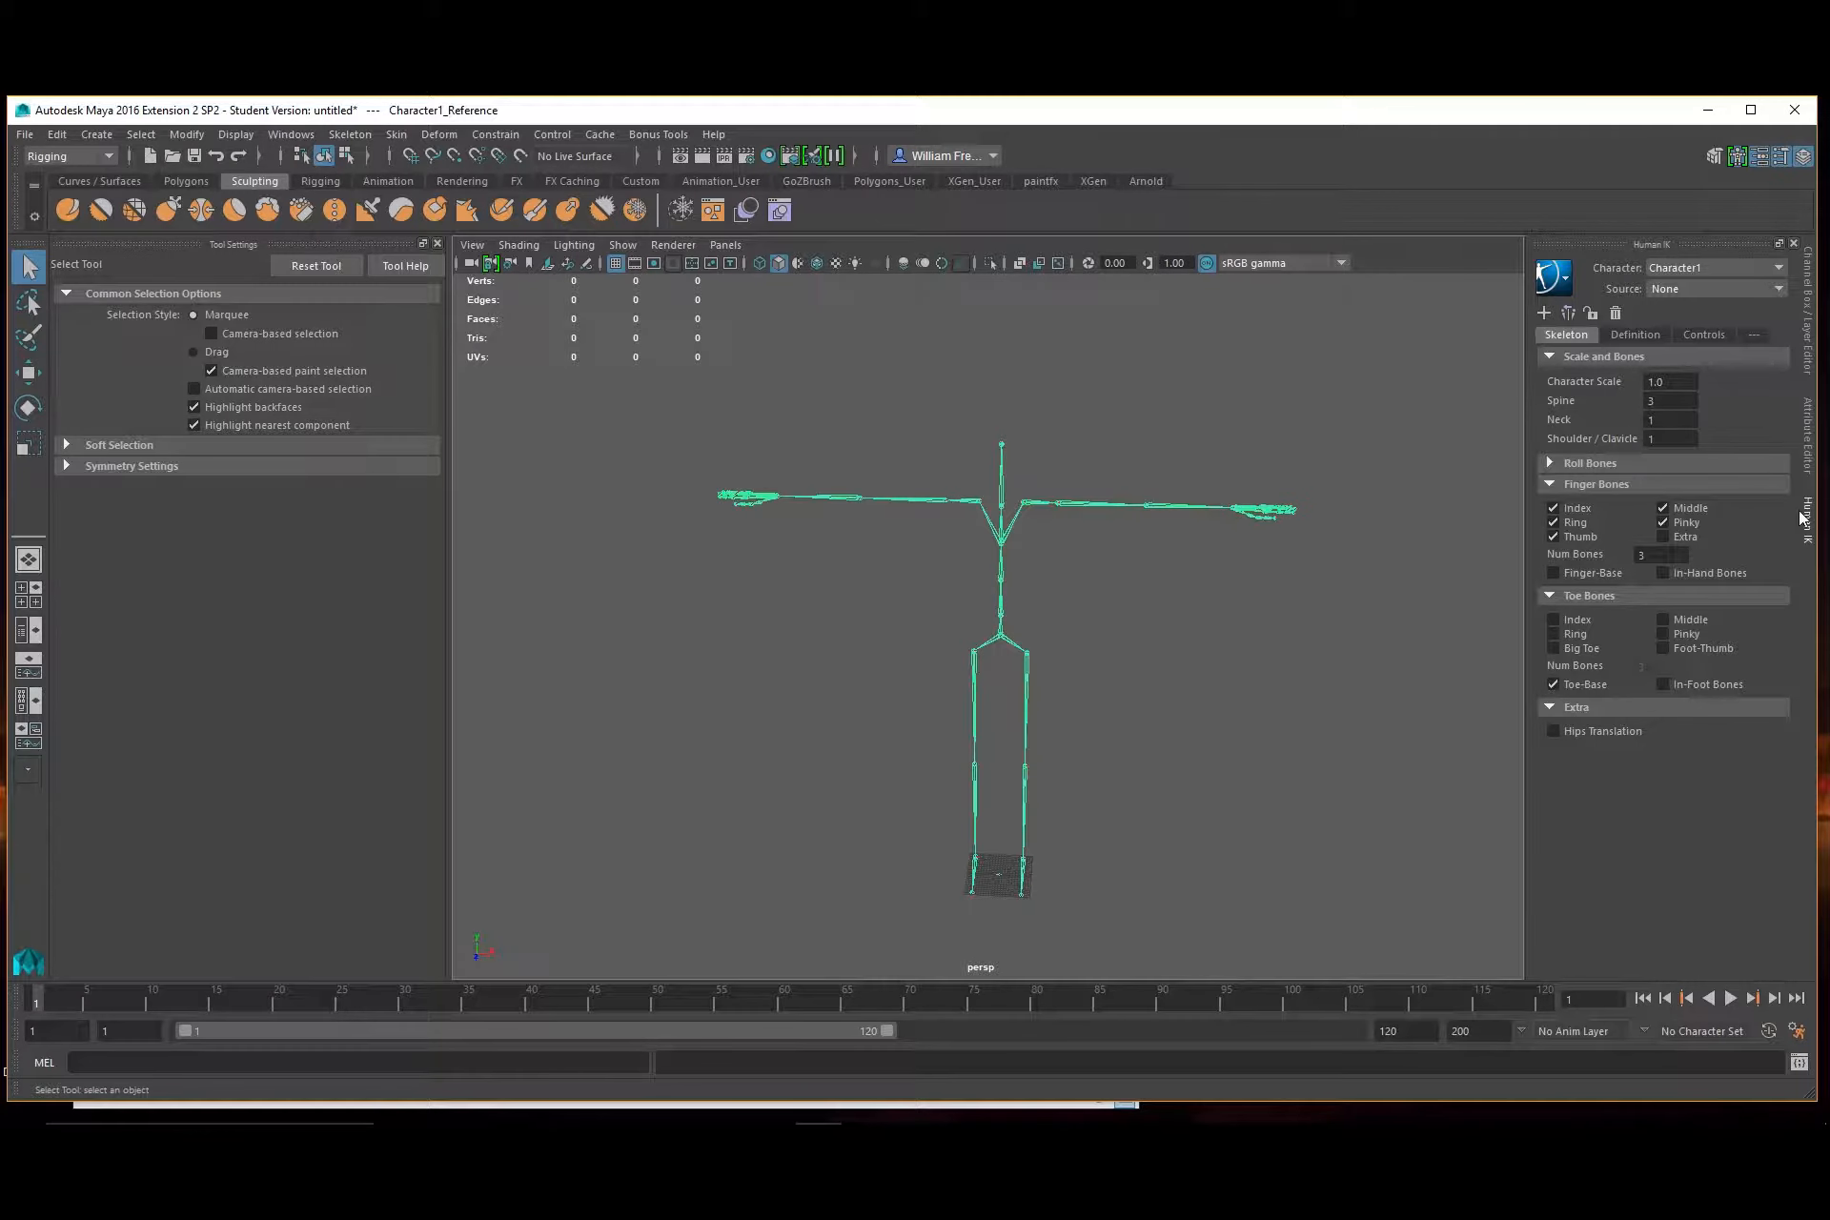
pyautogui.click(1809, 351)
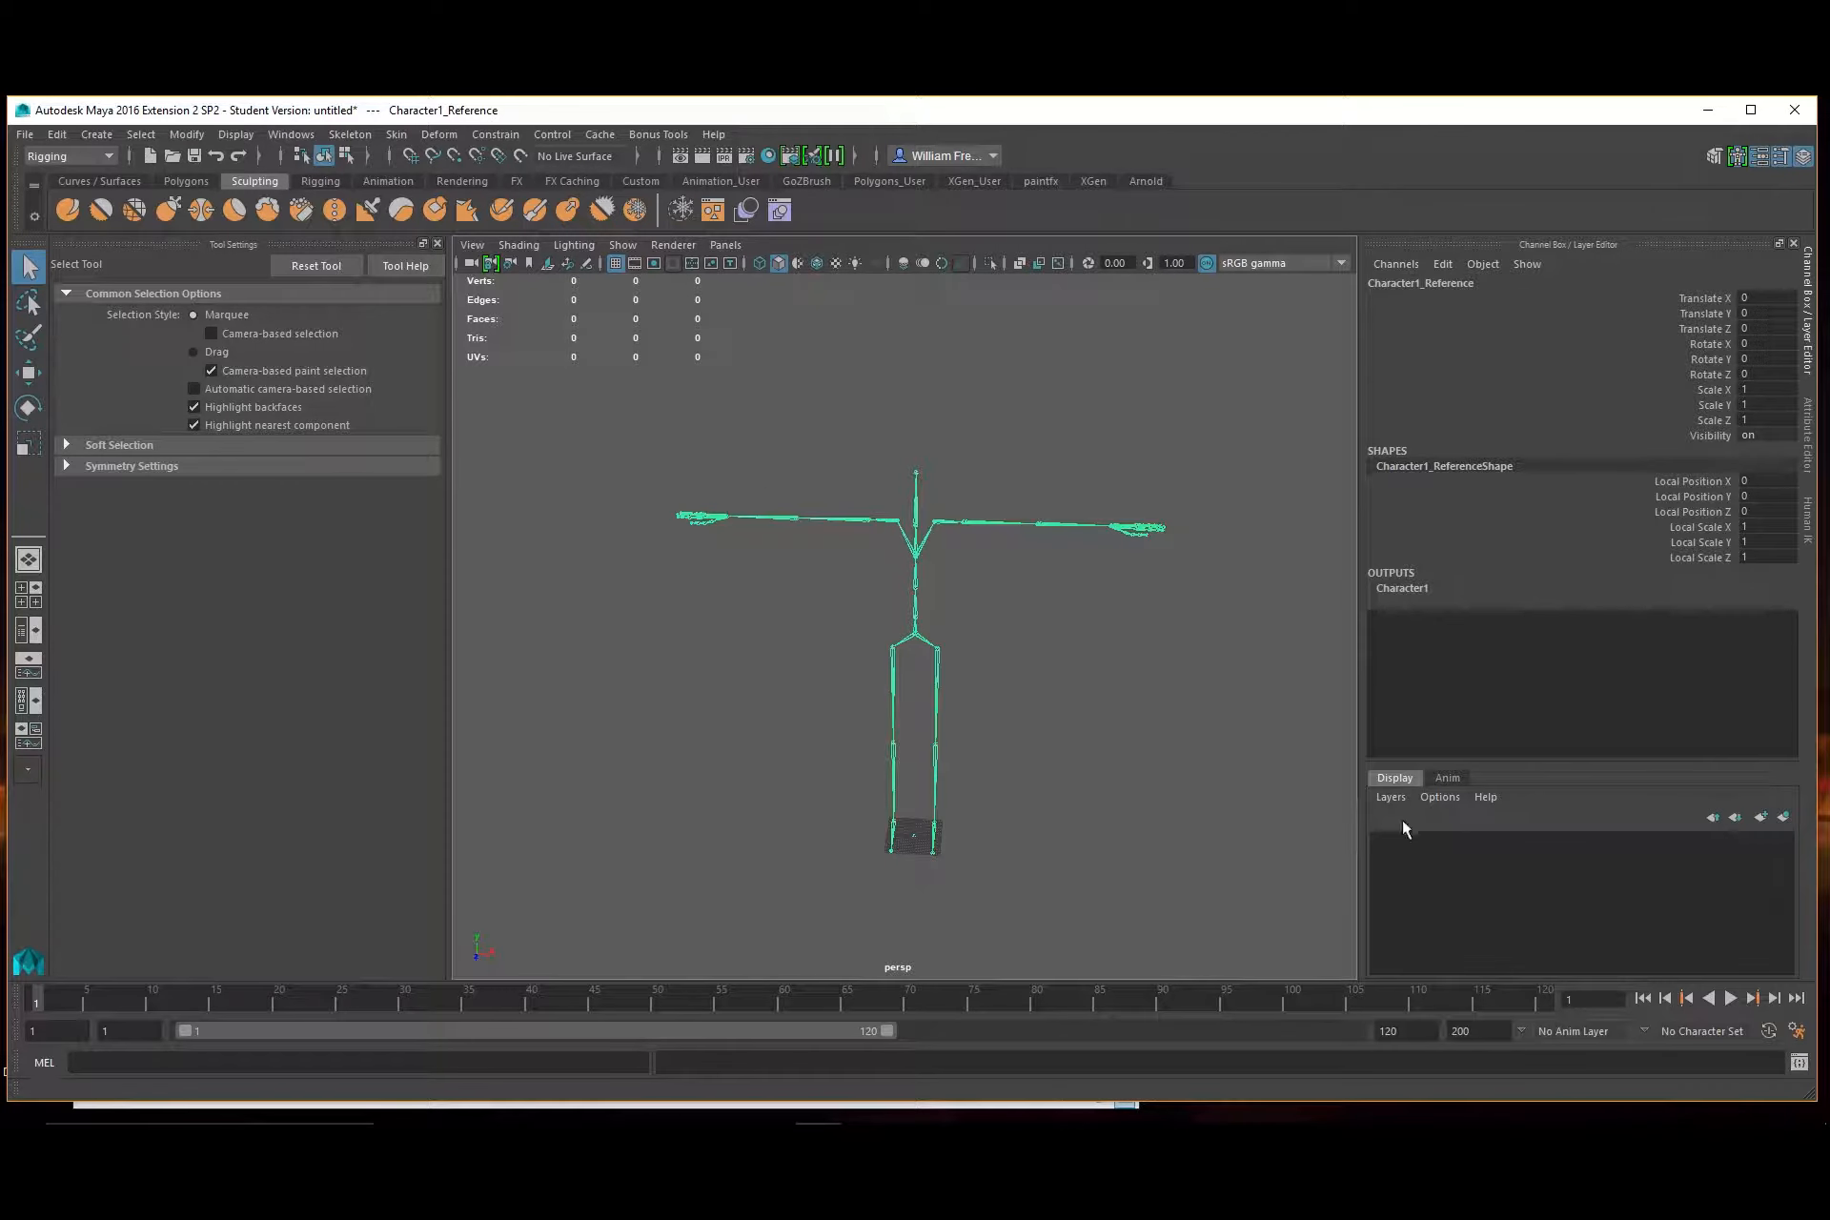
pyautogui.click(1390, 796)
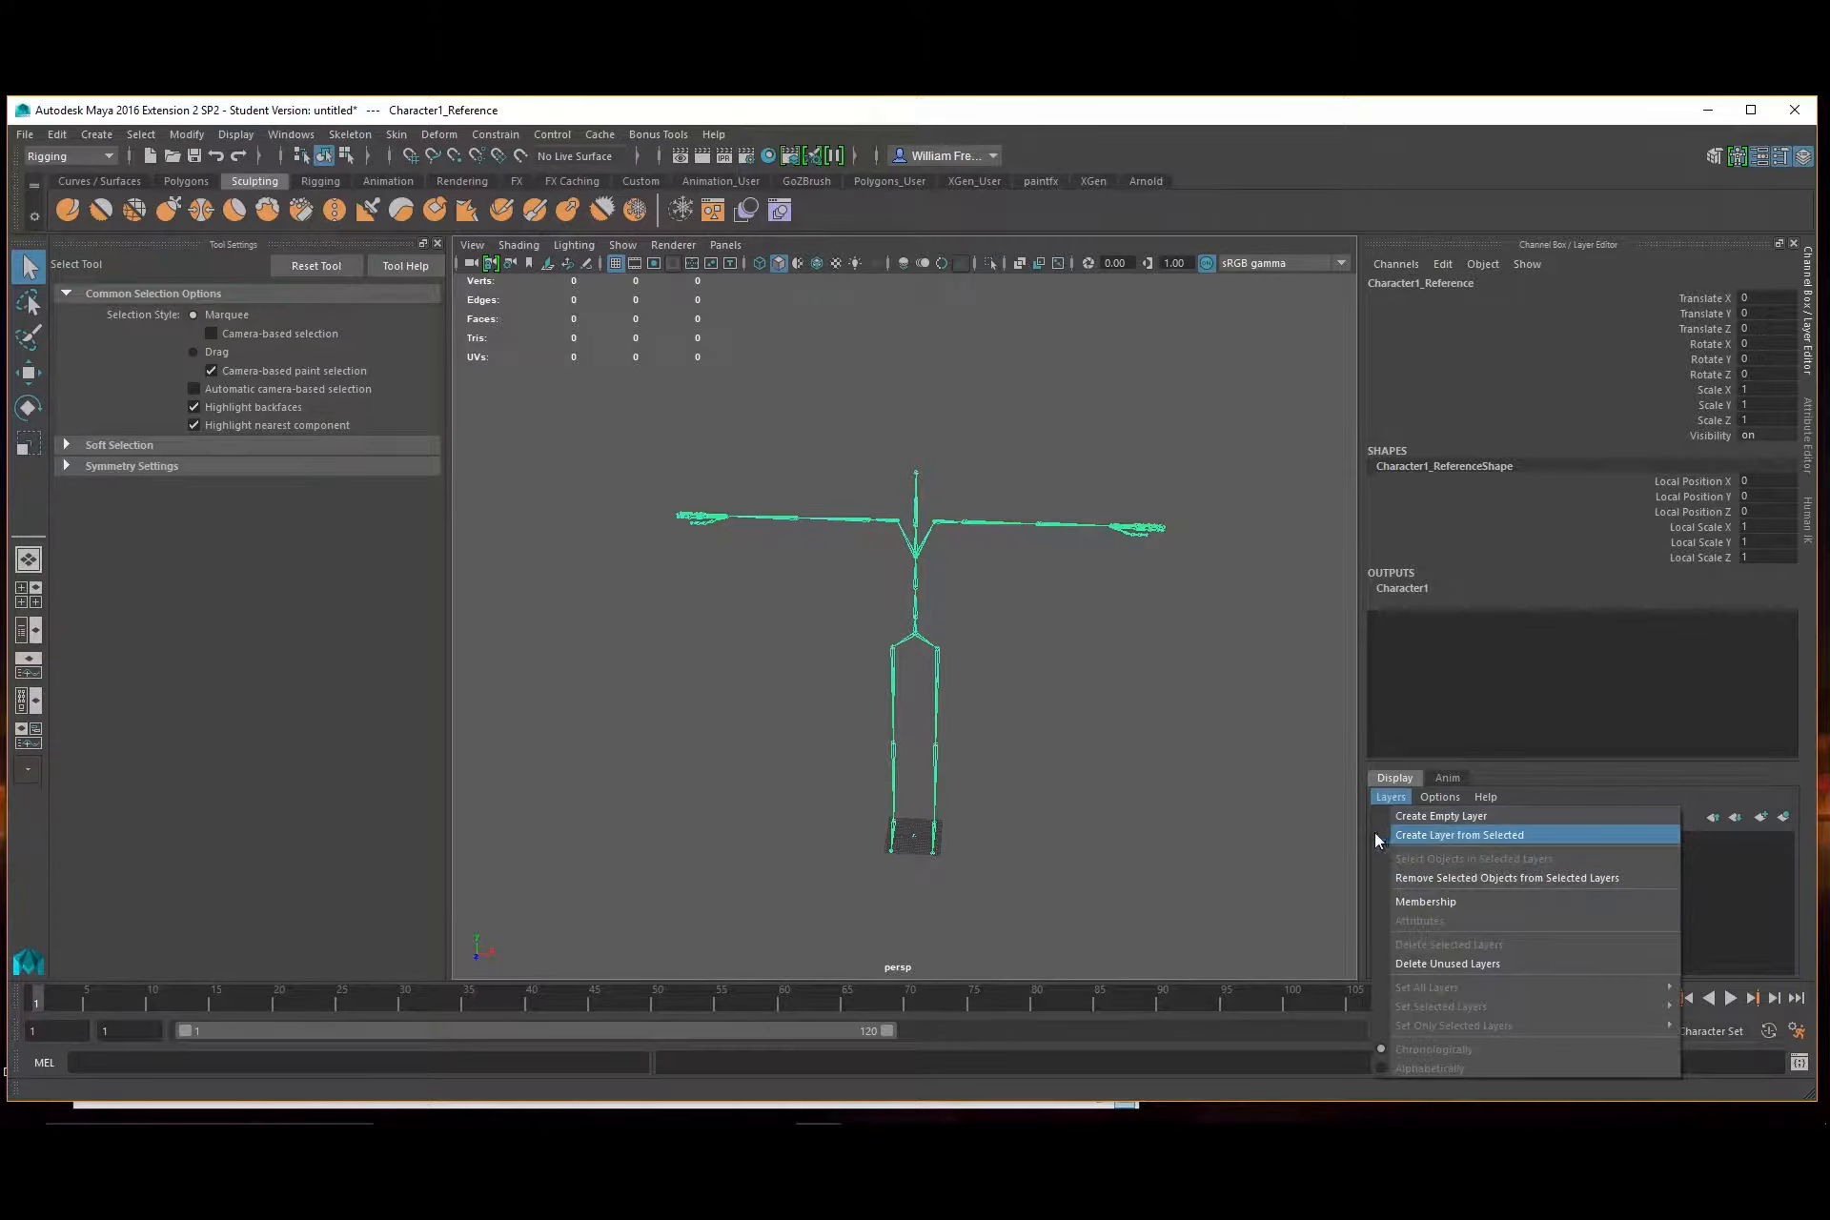
pyautogui.click(929, 824)
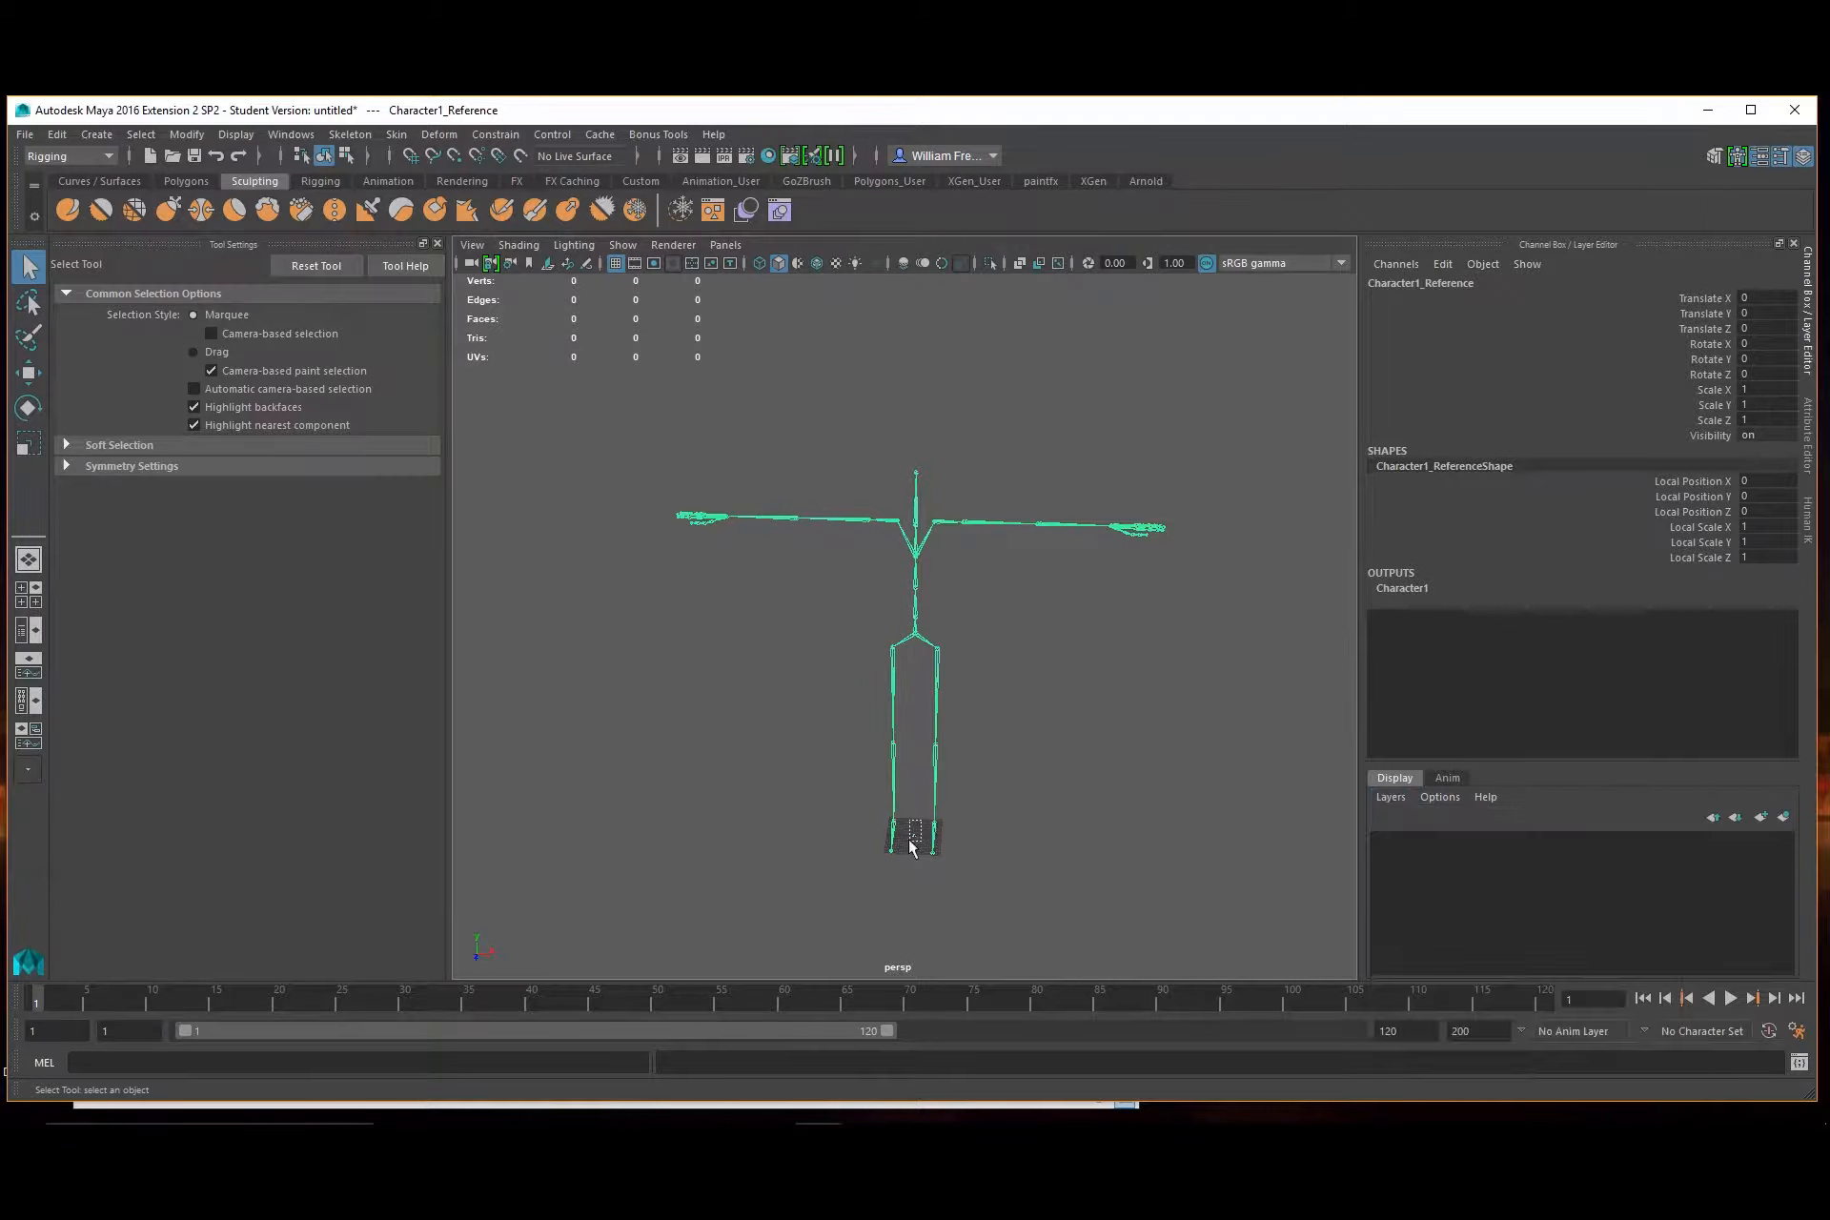
pyautogui.click(1390, 798)
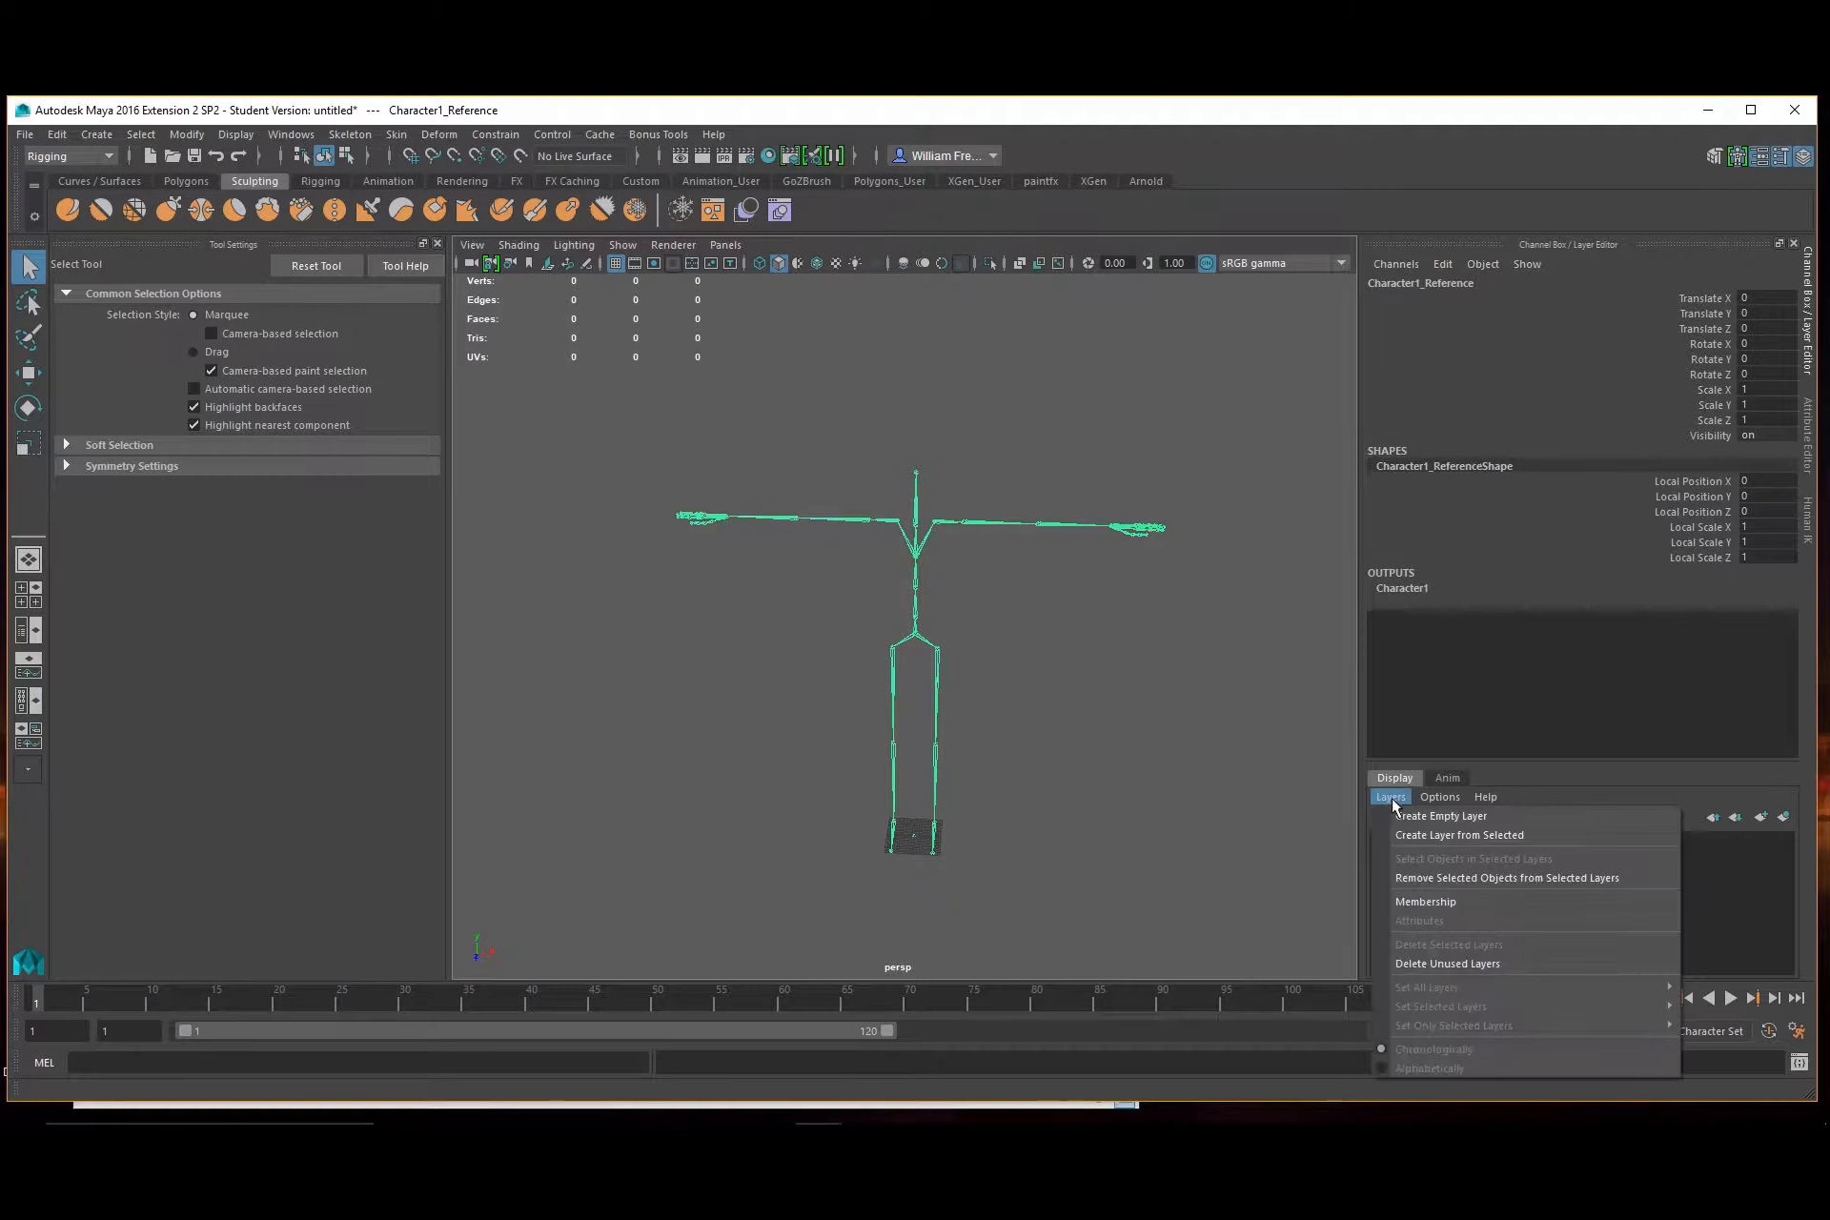
pyautogui.click(1455, 837)
# Rename the new display layer as bones, set it to Template display, and deselect the skeleton
pyautogui.doubleClick(1473, 844)
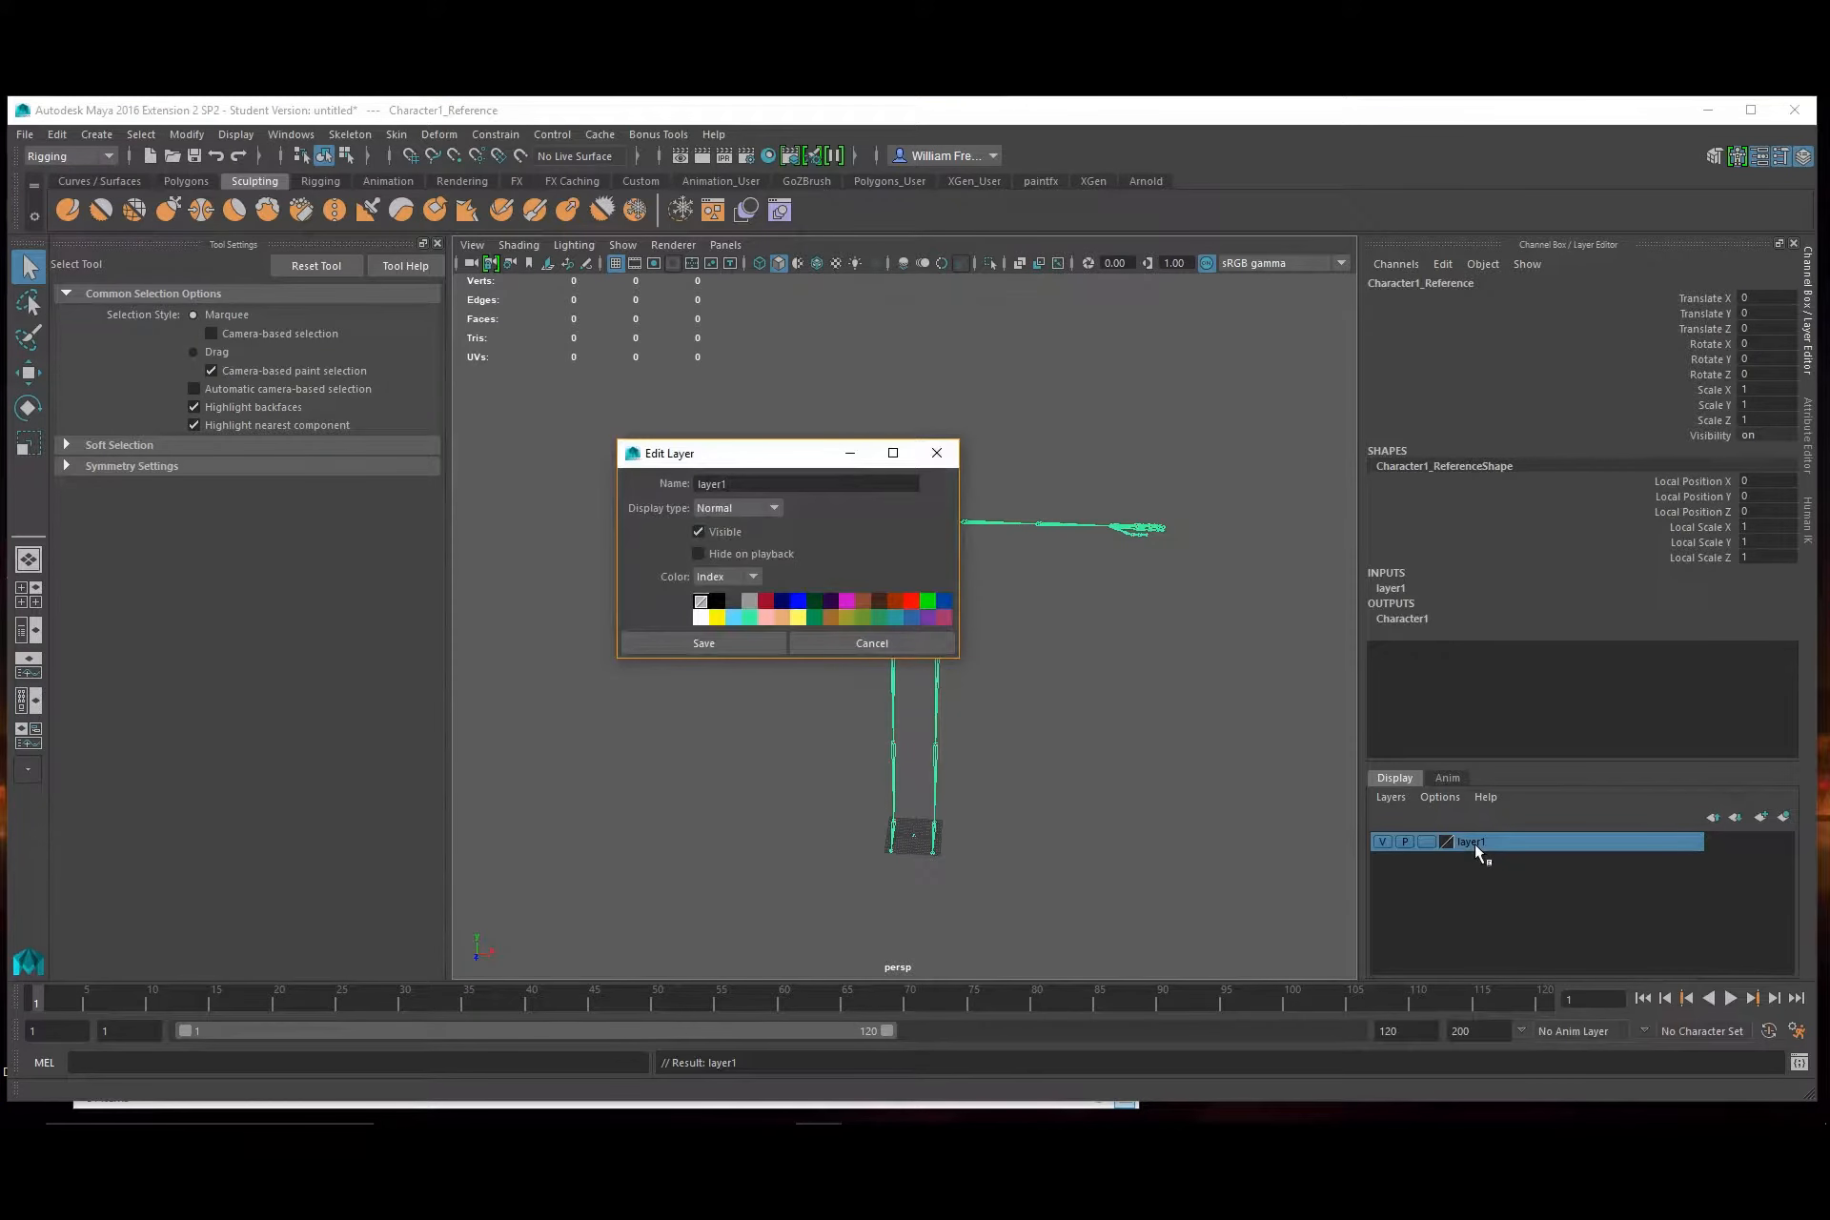
pyautogui.moveTo(771, 487); pyautogui.dragTo(539, 471)
pyautogui.write('bones')
pyautogui.click(739, 640)
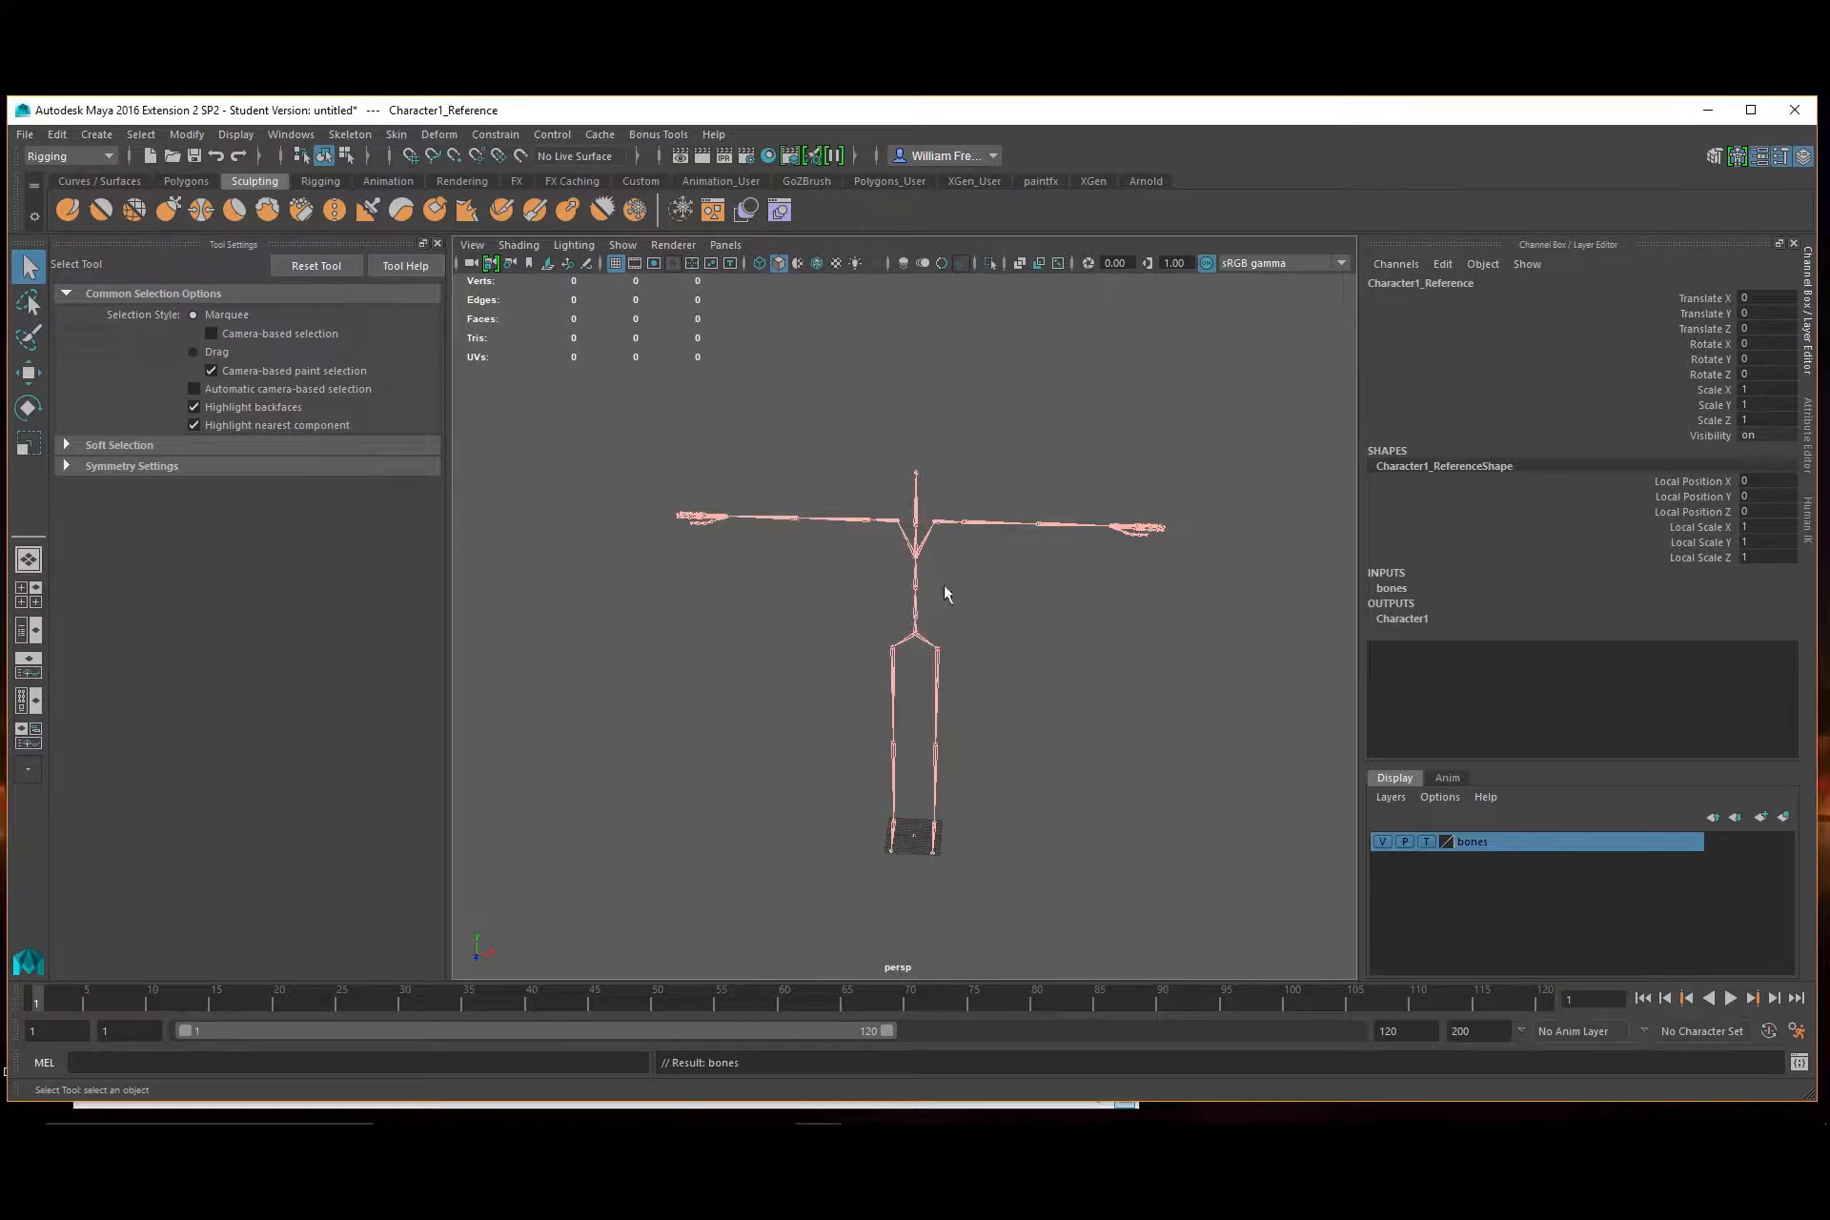
pyautogui.click(987, 656)
# Create a polygon sphere, scale it uniformly to about 17.6, and move it to about -80.2 in Z
pyautogui.keyDown('alt'); pyautogui.moveTo(1144, 713); pyautogui.dragTo(994, 702); pyautogui.keyUp('alt')
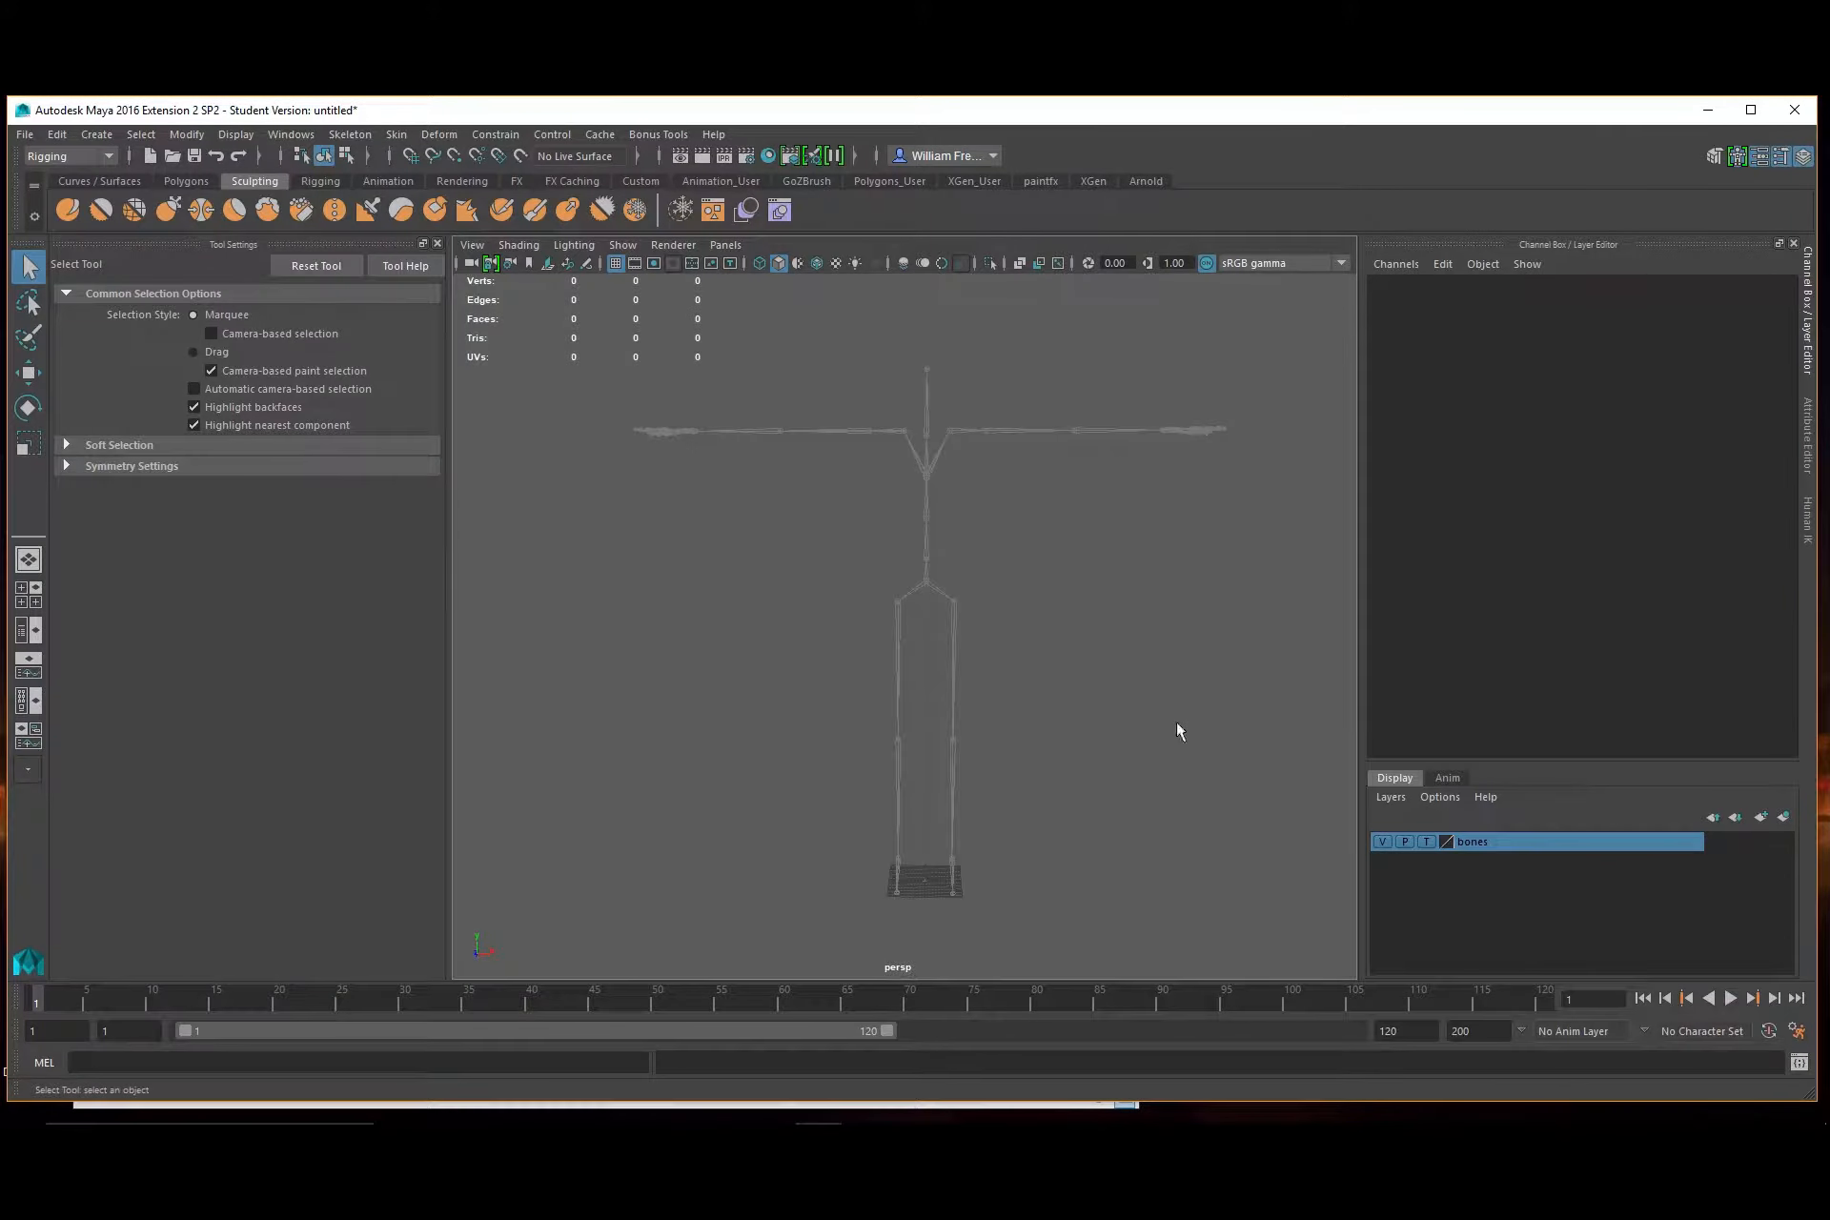
pyautogui.moveTo(1177, 723)
pyautogui.keyDown('alt'); pyautogui.mouseDown()
pyautogui.moveTo(1182, 767)
pyautogui.moveTo(1158, 756)
pyautogui.mouseUp(); pyautogui.keyUp('alt')
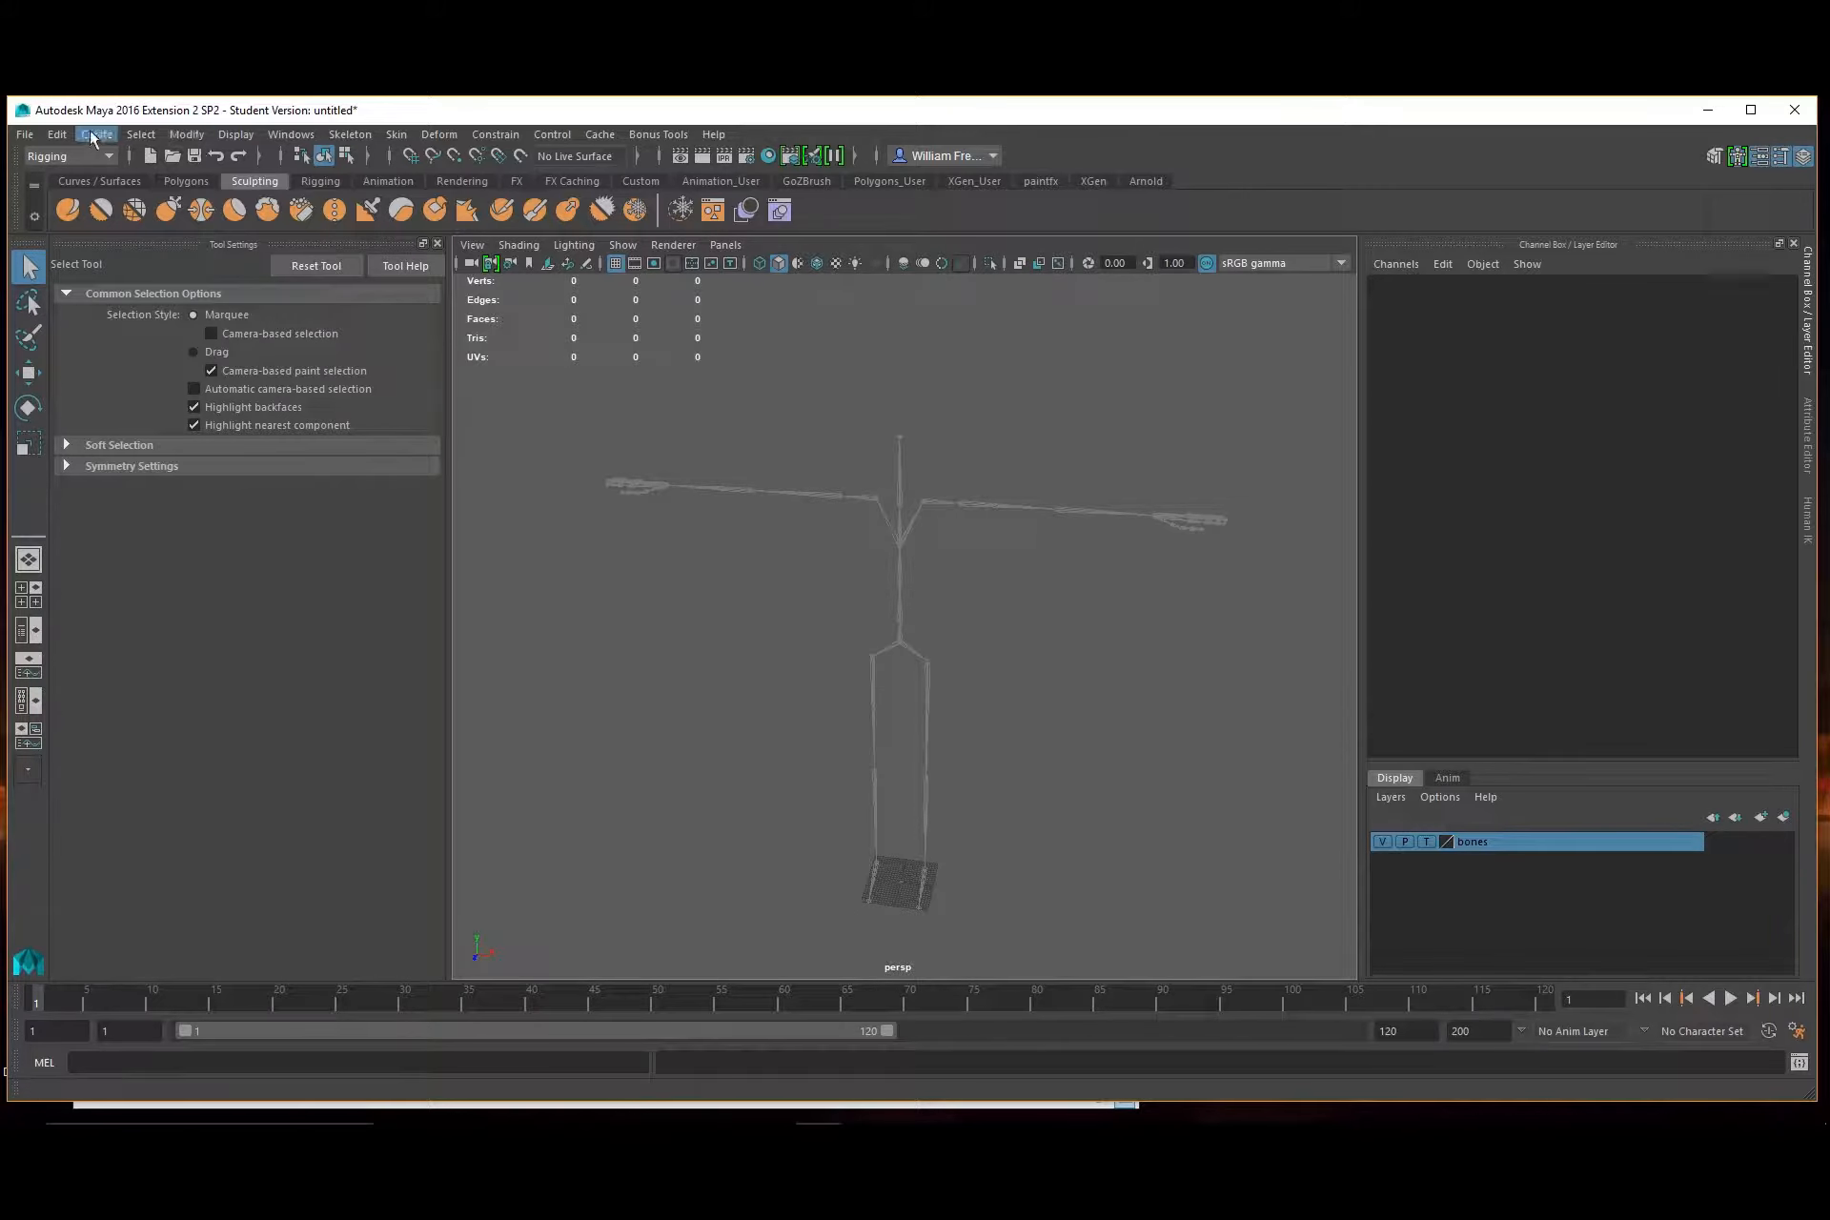
pyautogui.keyDown('alt'); pyautogui.moveTo(845, 632); pyautogui.dragTo(862, 629); pyautogui.keyUp('alt')
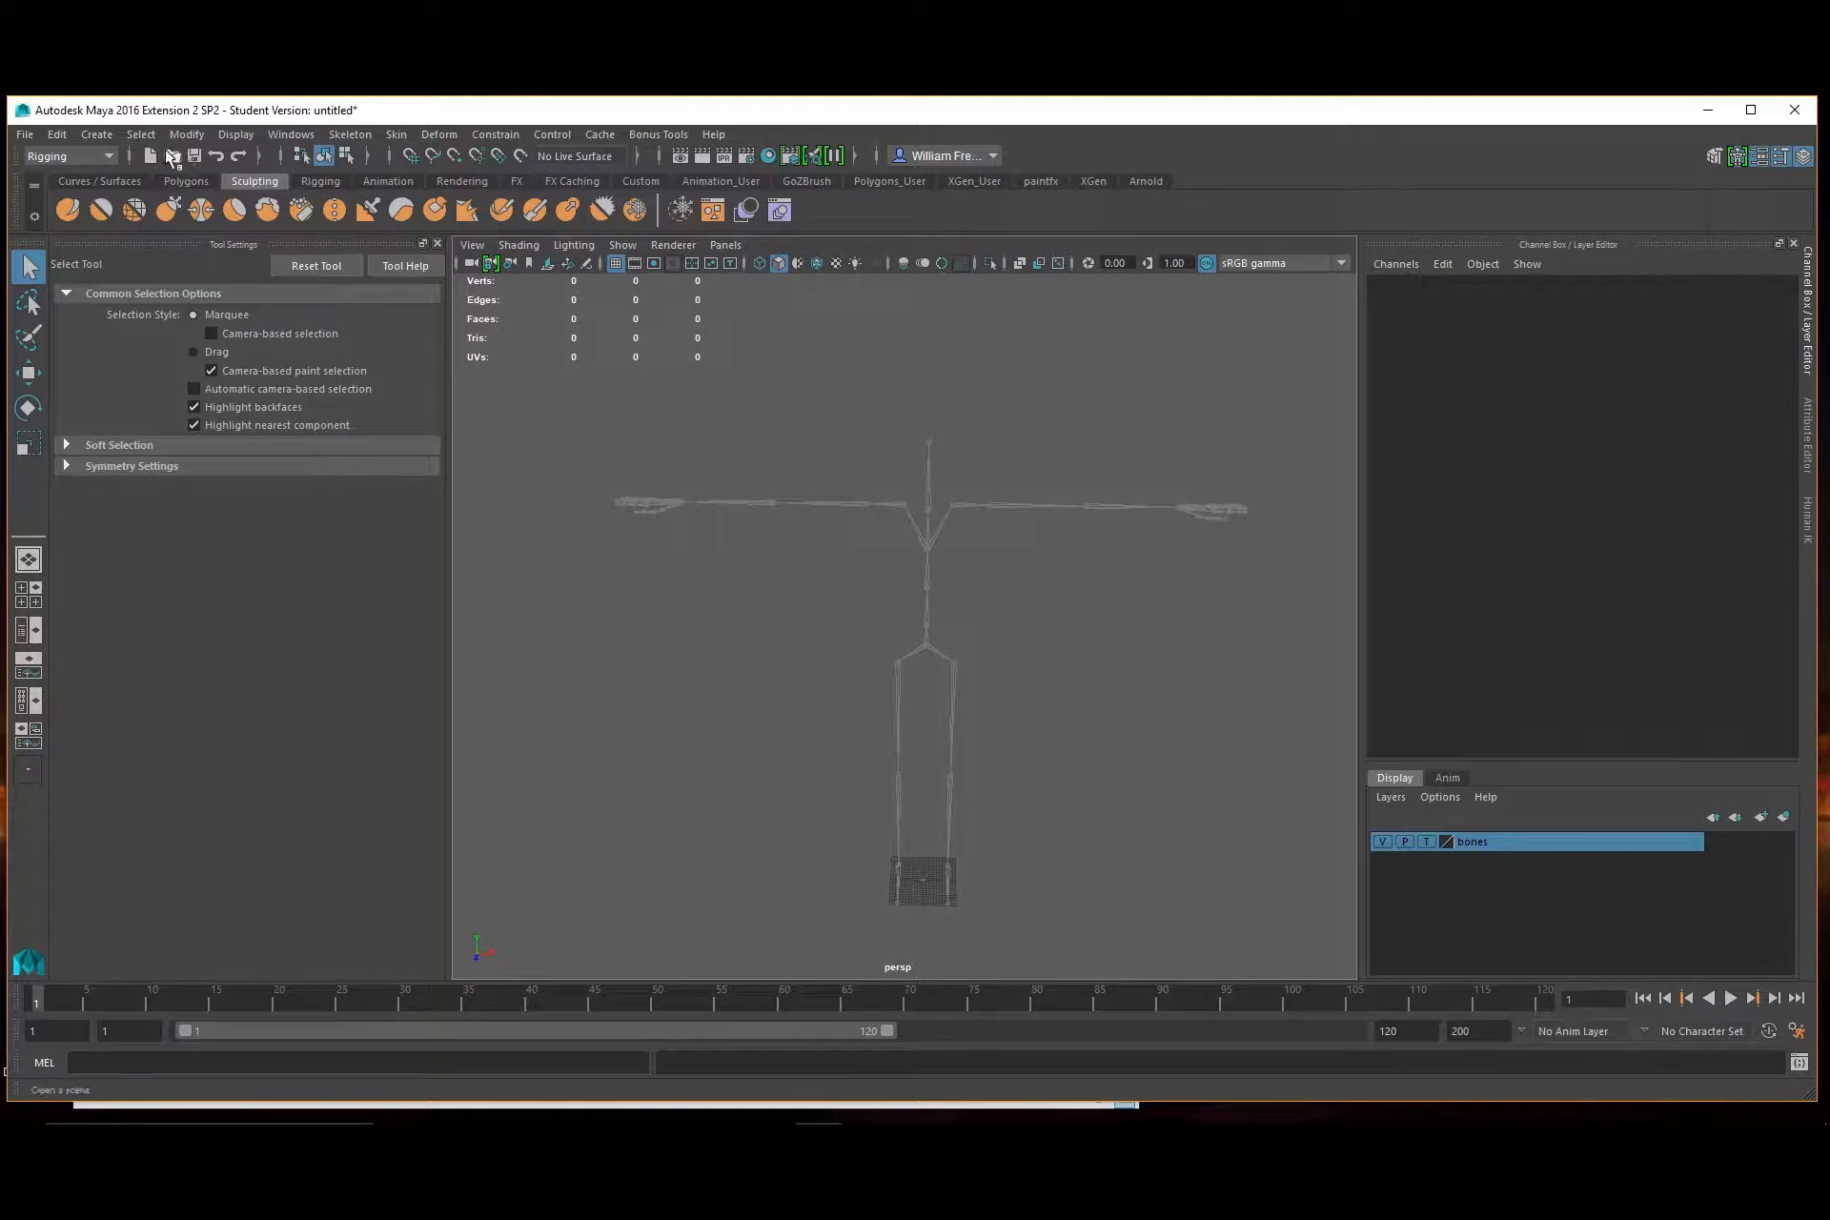
pyautogui.click(96, 135)
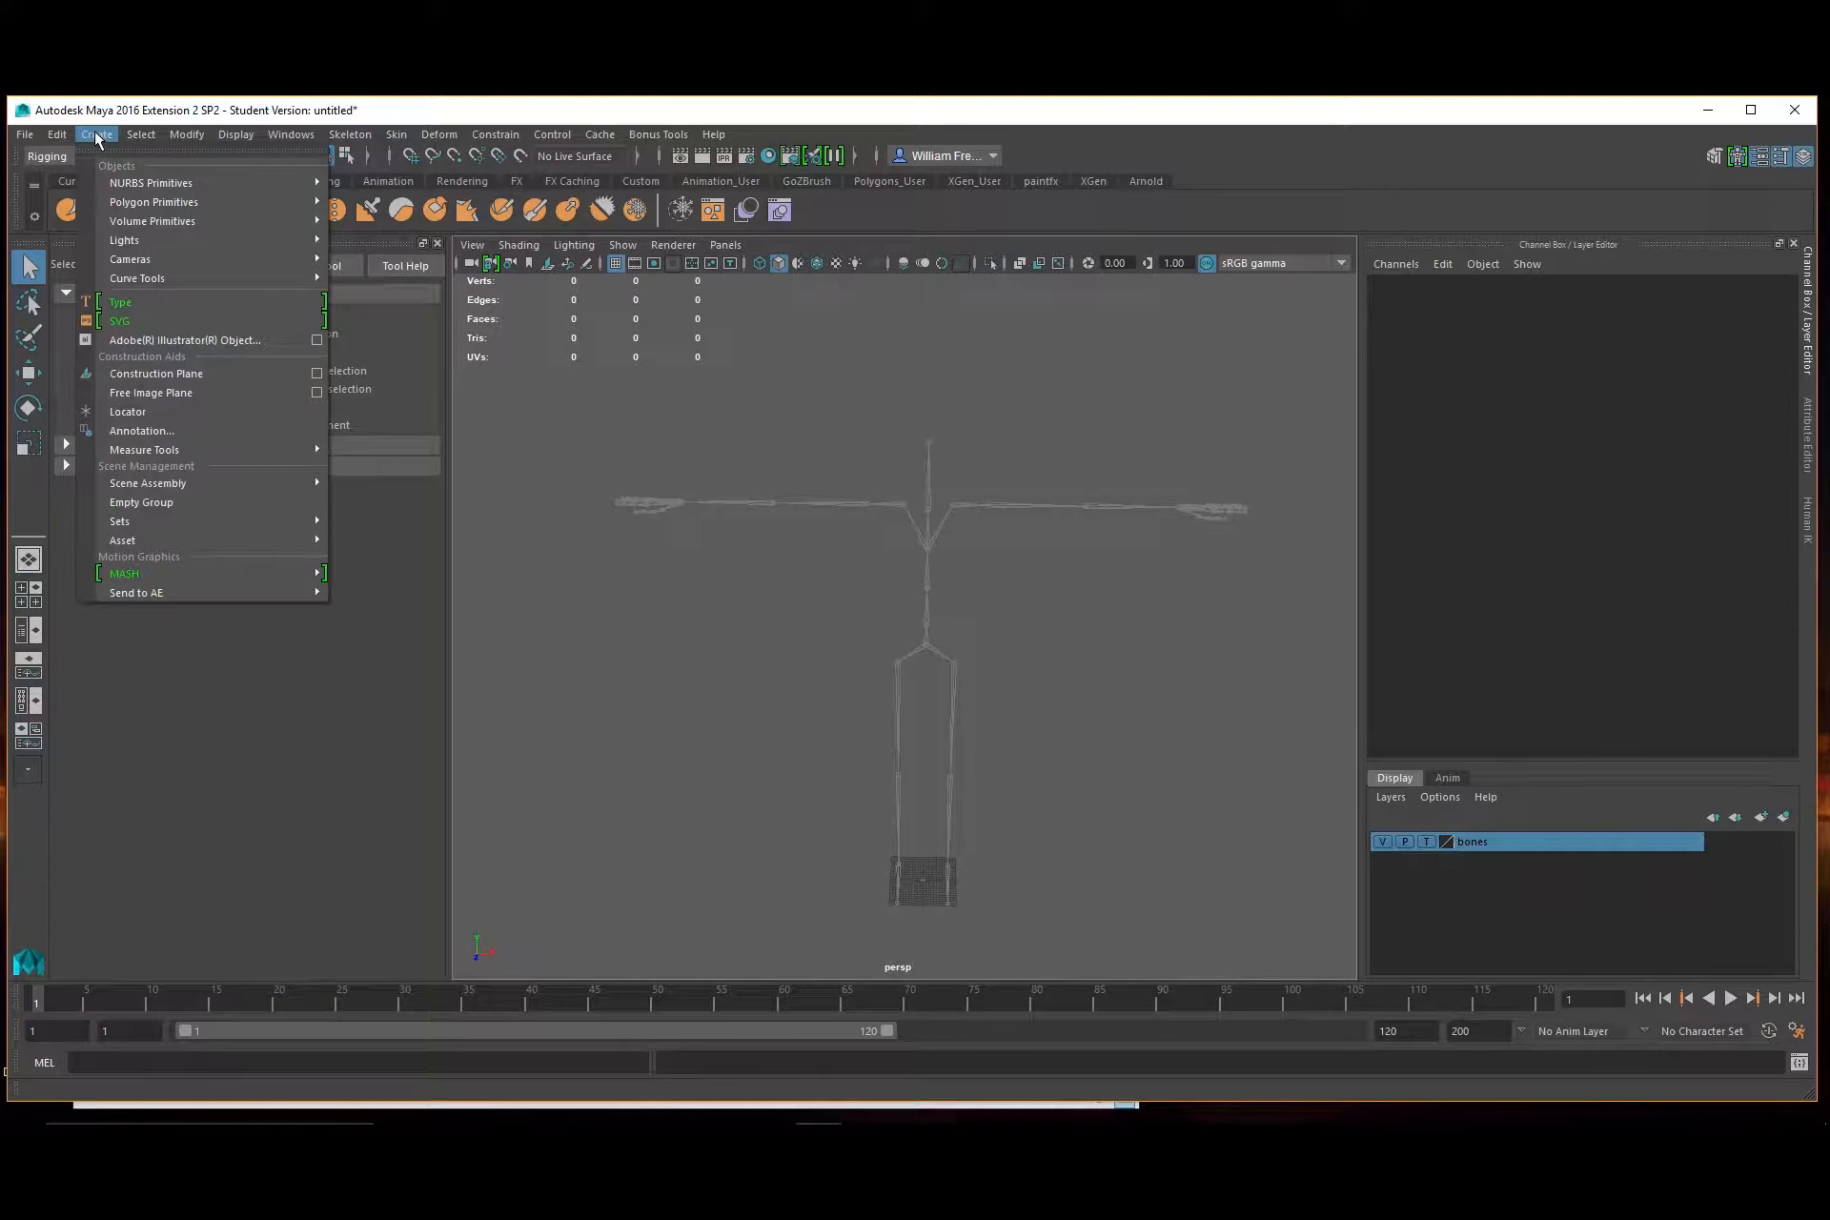
pyautogui.moveTo(131, 204)
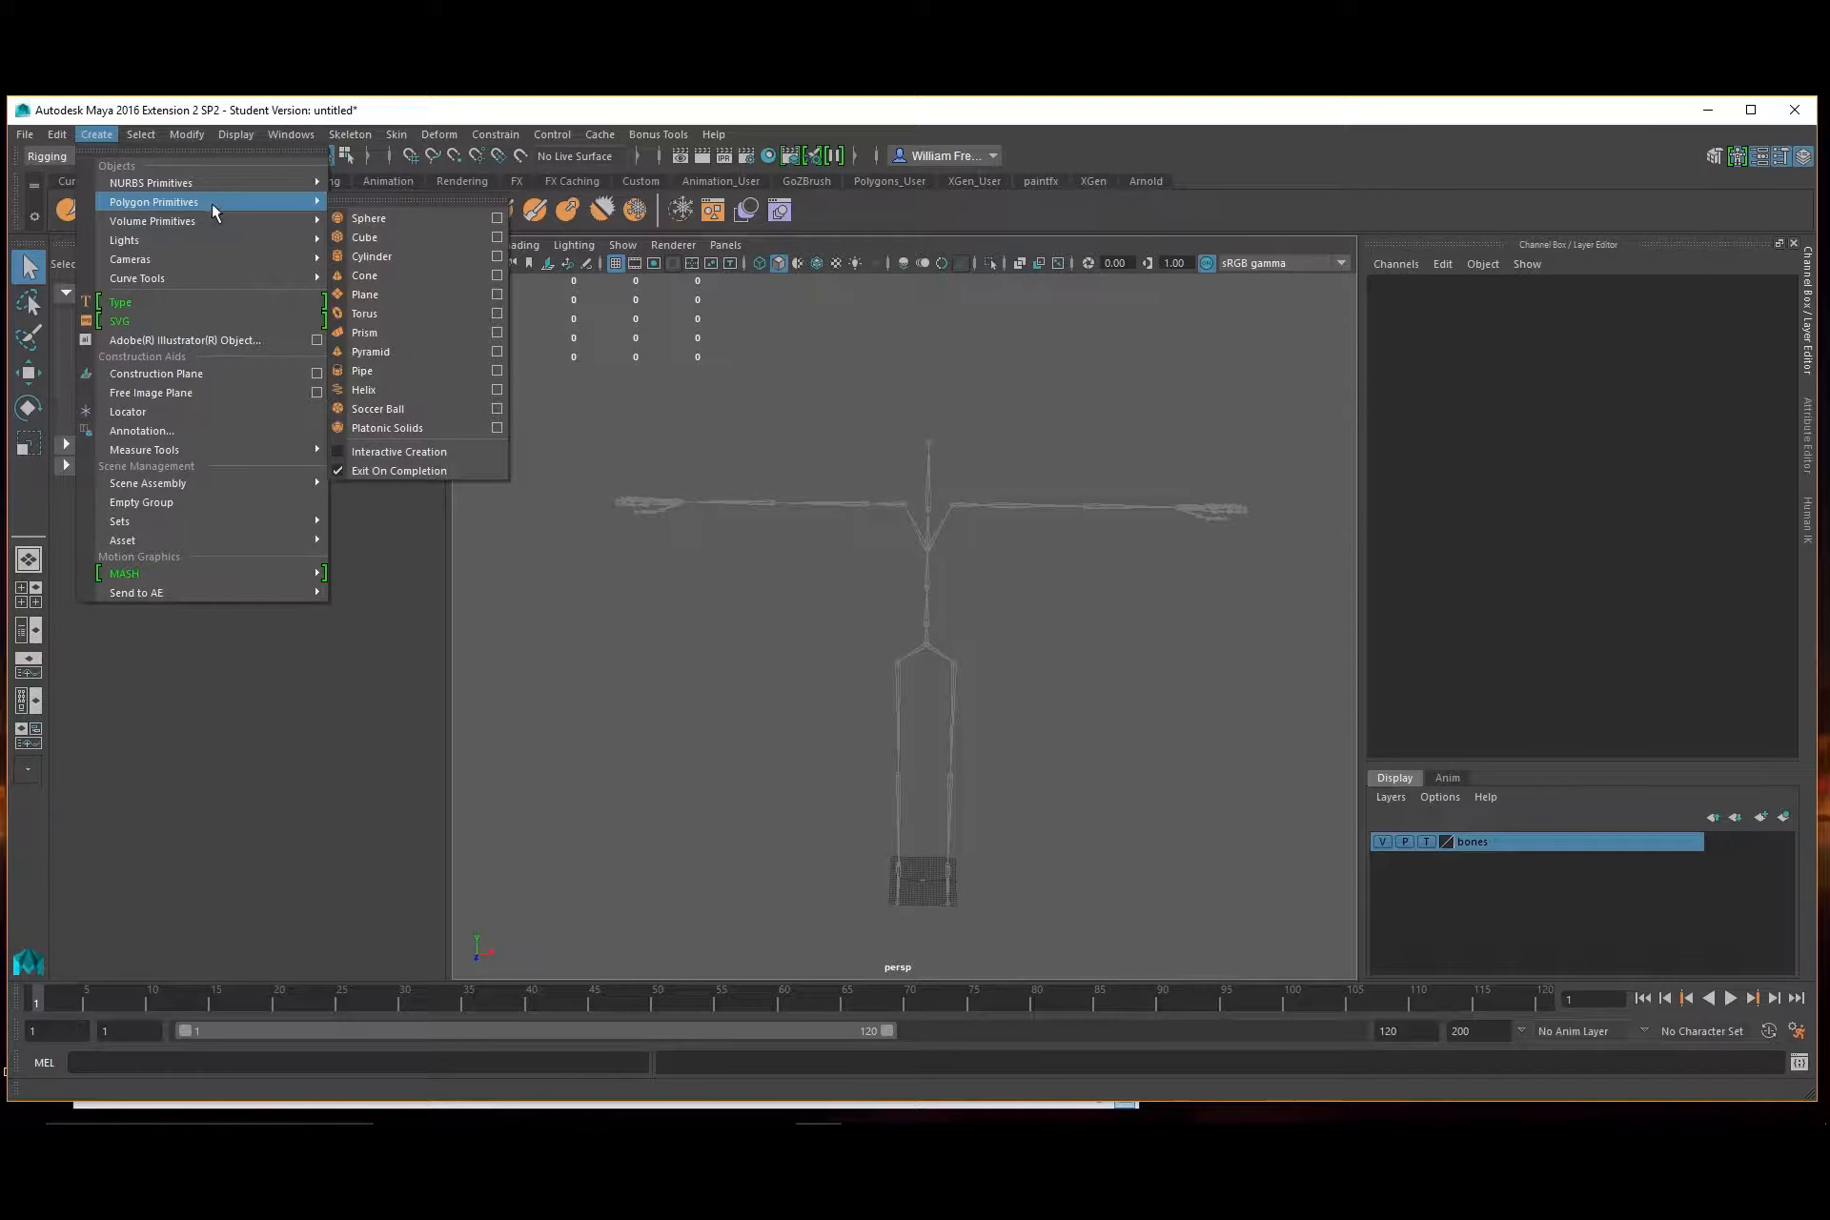
pyautogui.click(368, 219)
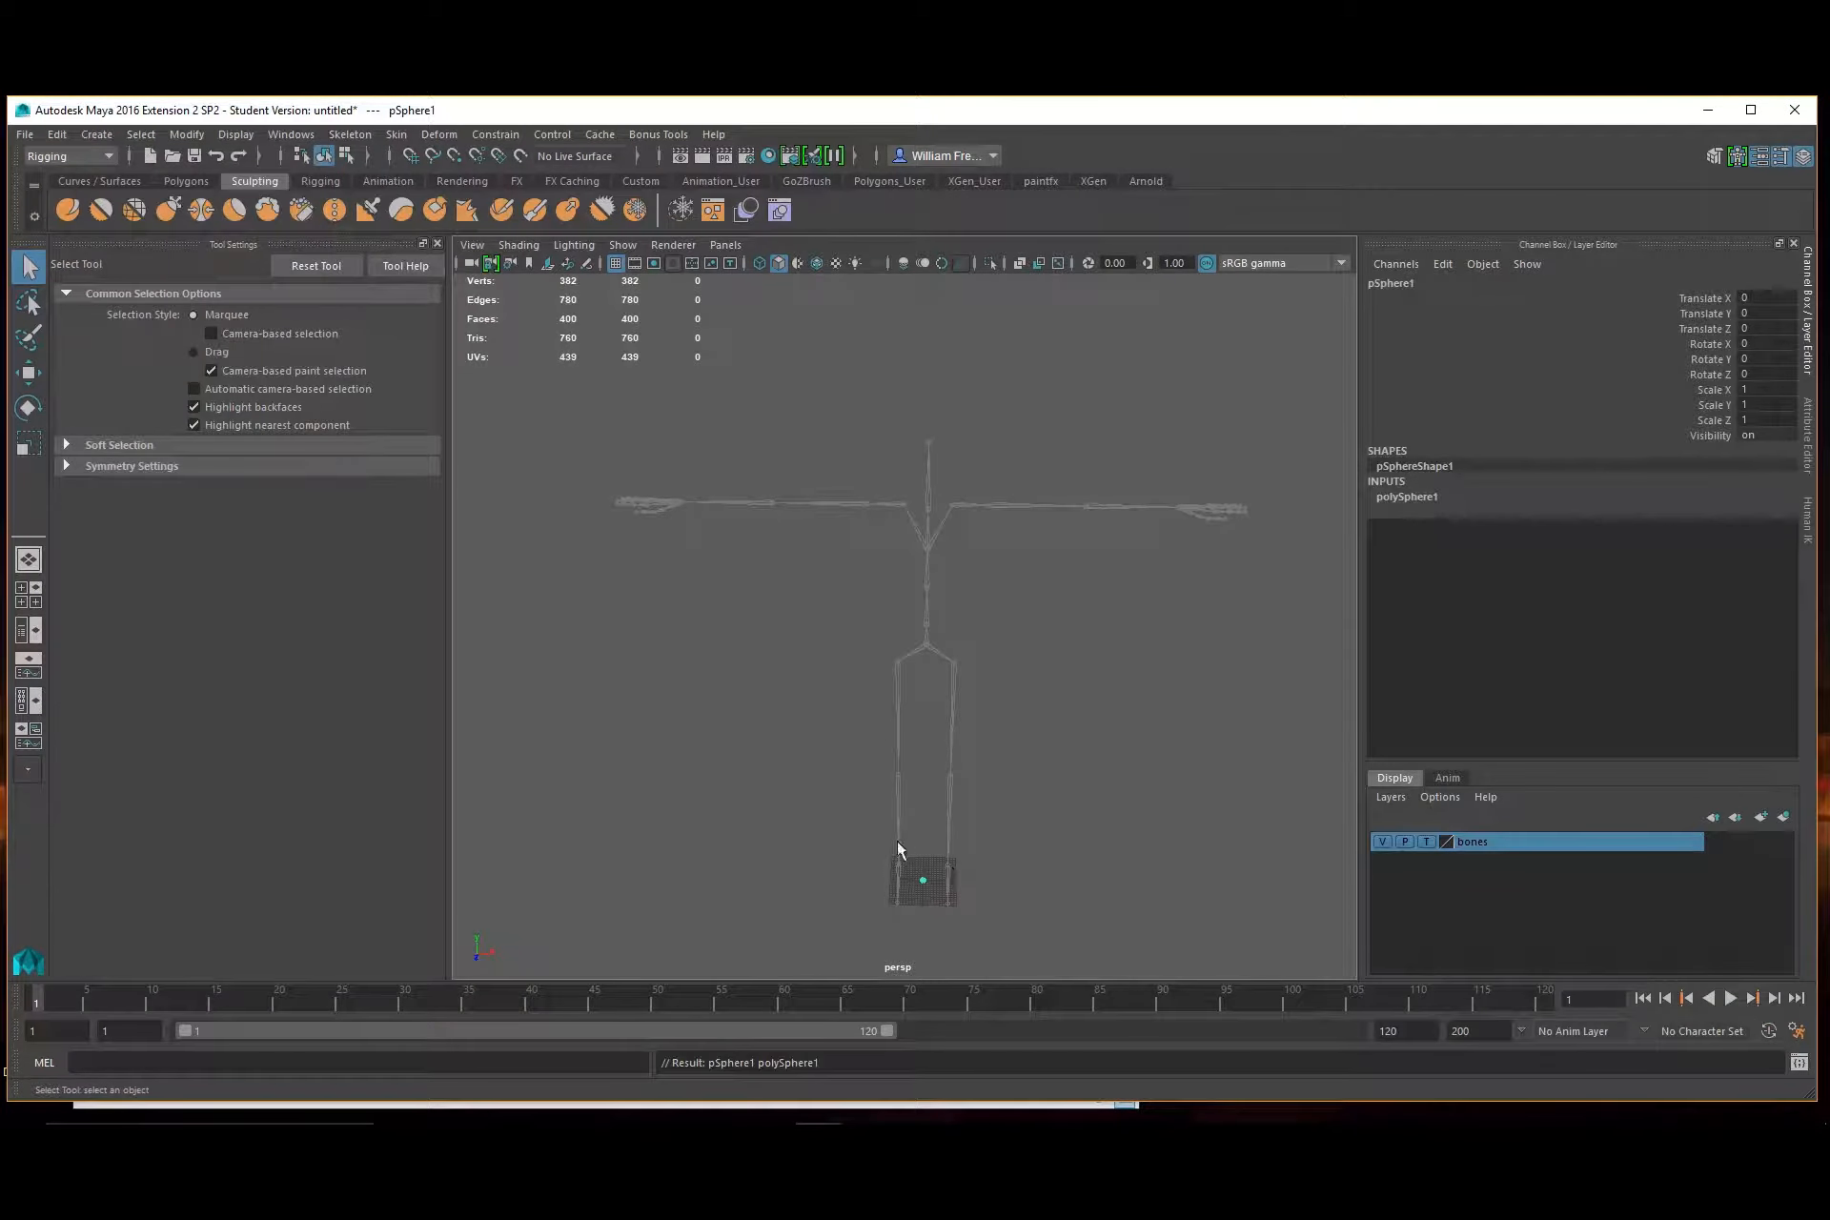
pyautogui.press('r')
pyautogui.moveTo(922, 879); pyautogui.dragTo(928, 802)
pyautogui.press('w')
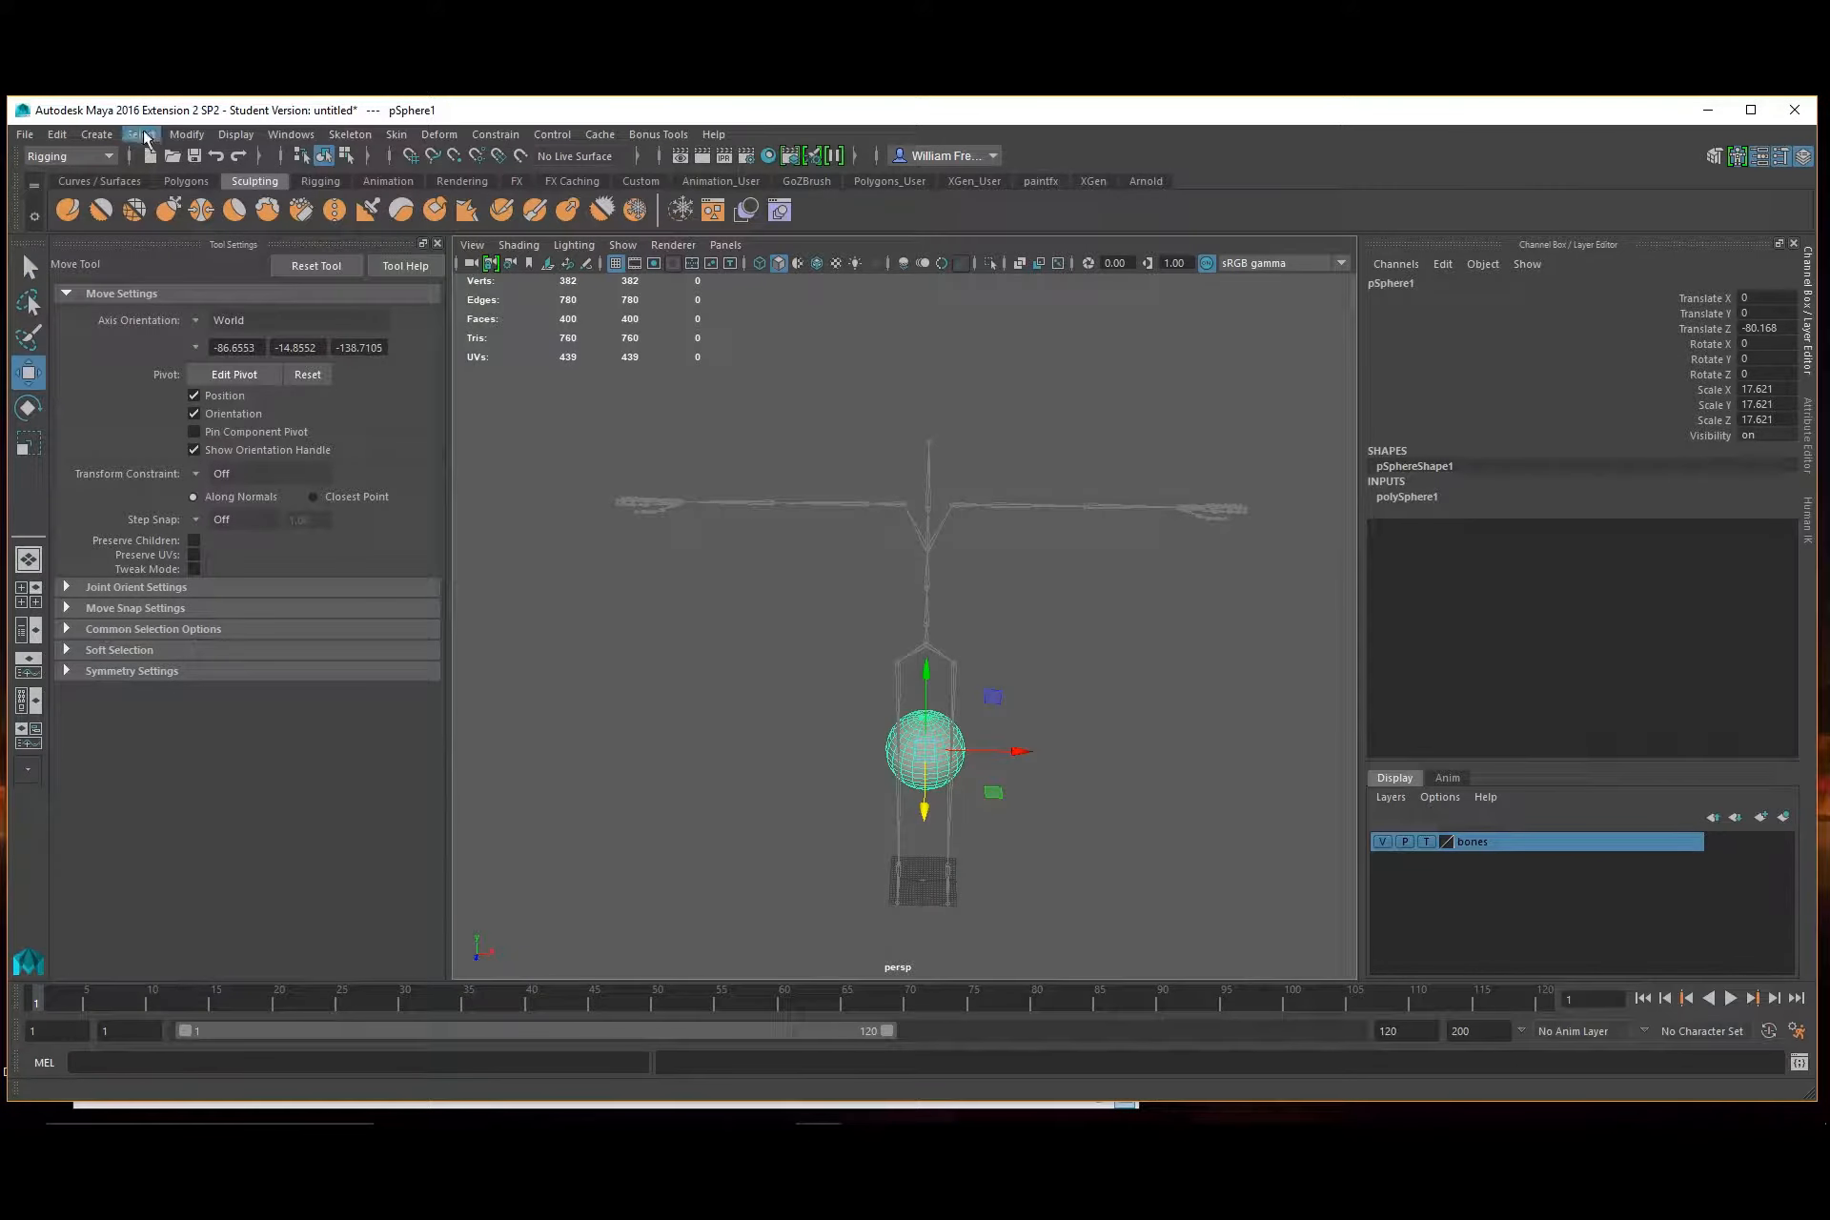
# Create a polygon cylinder at the origin and scale it uniformly to about 16.6
pyautogui.click(96, 134)
pyautogui.moveTo(163, 196)
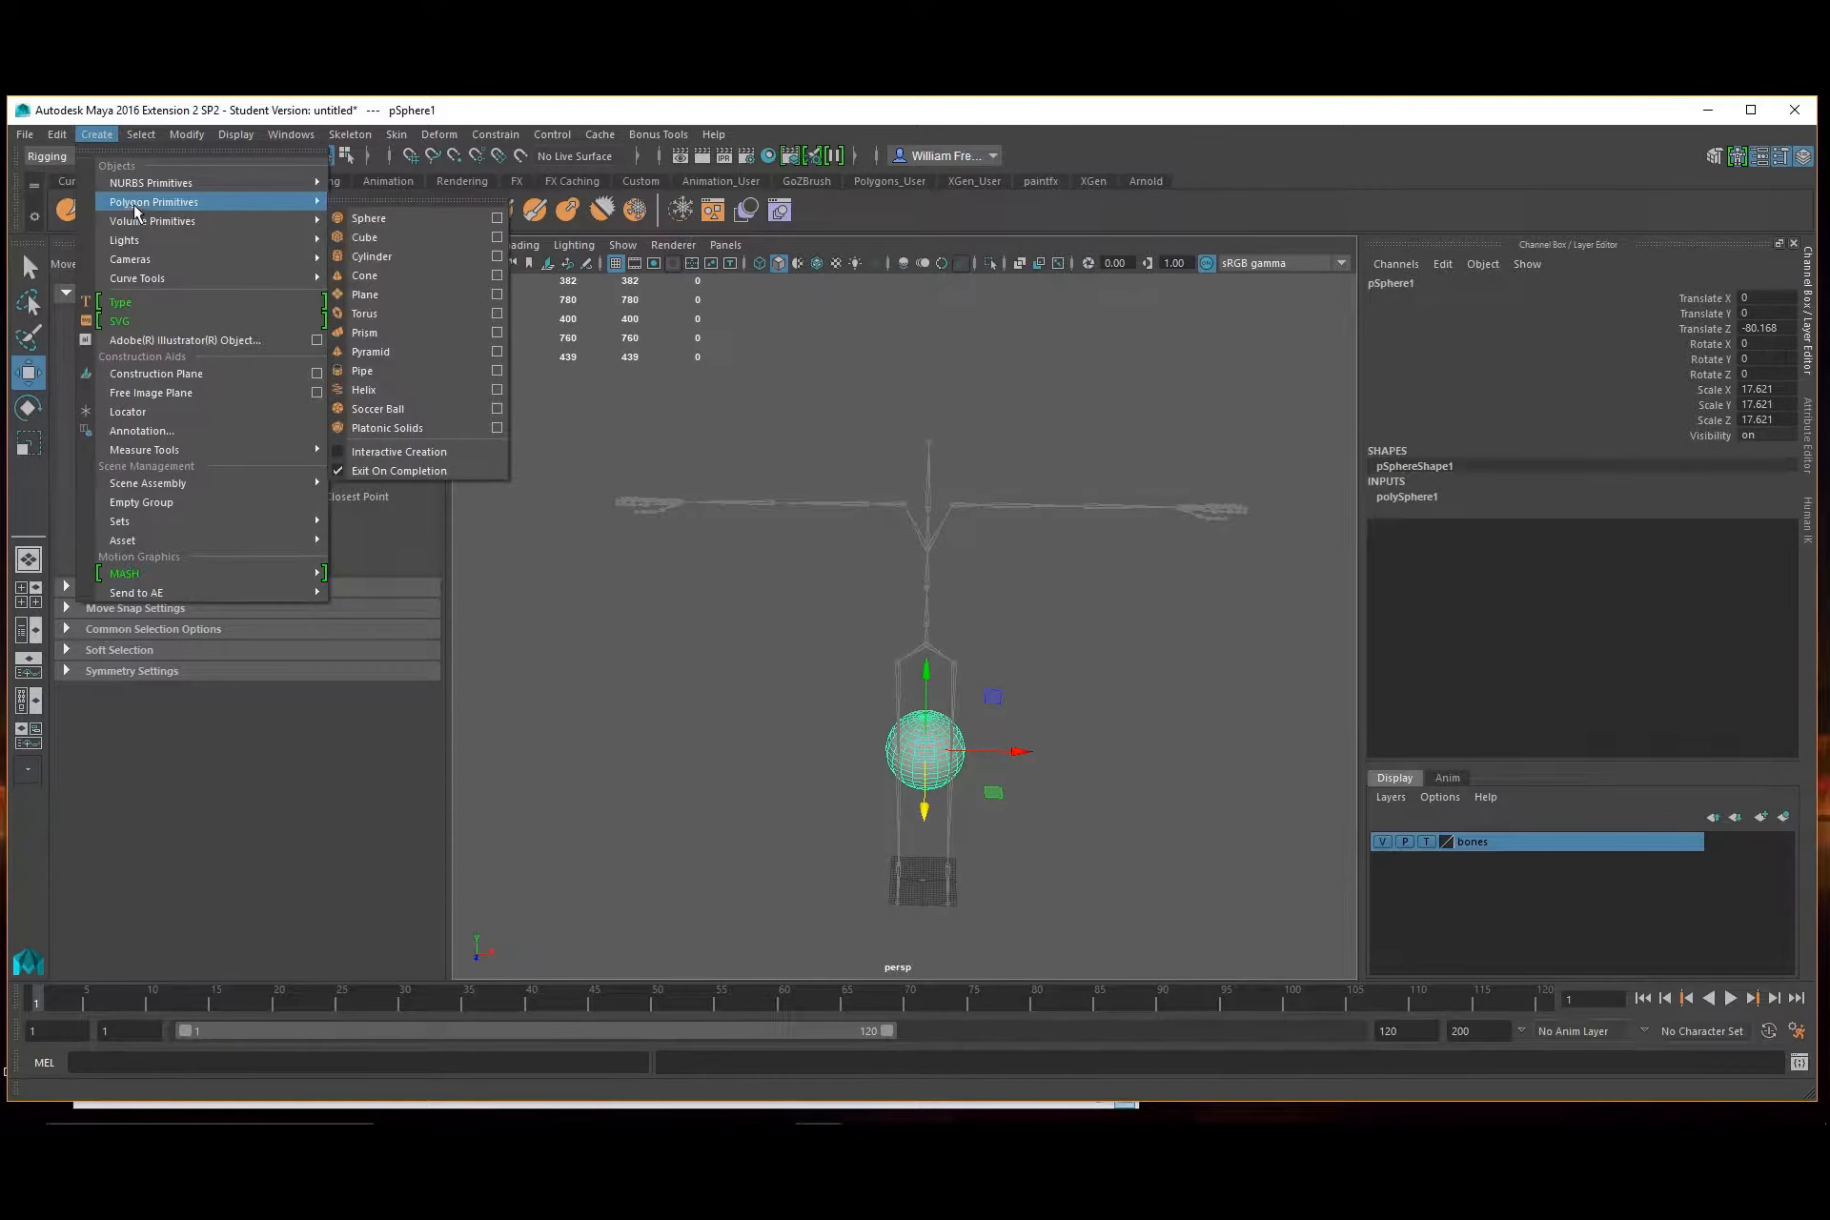
pyautogui.click(406, 243)
pyautogui.press('r')
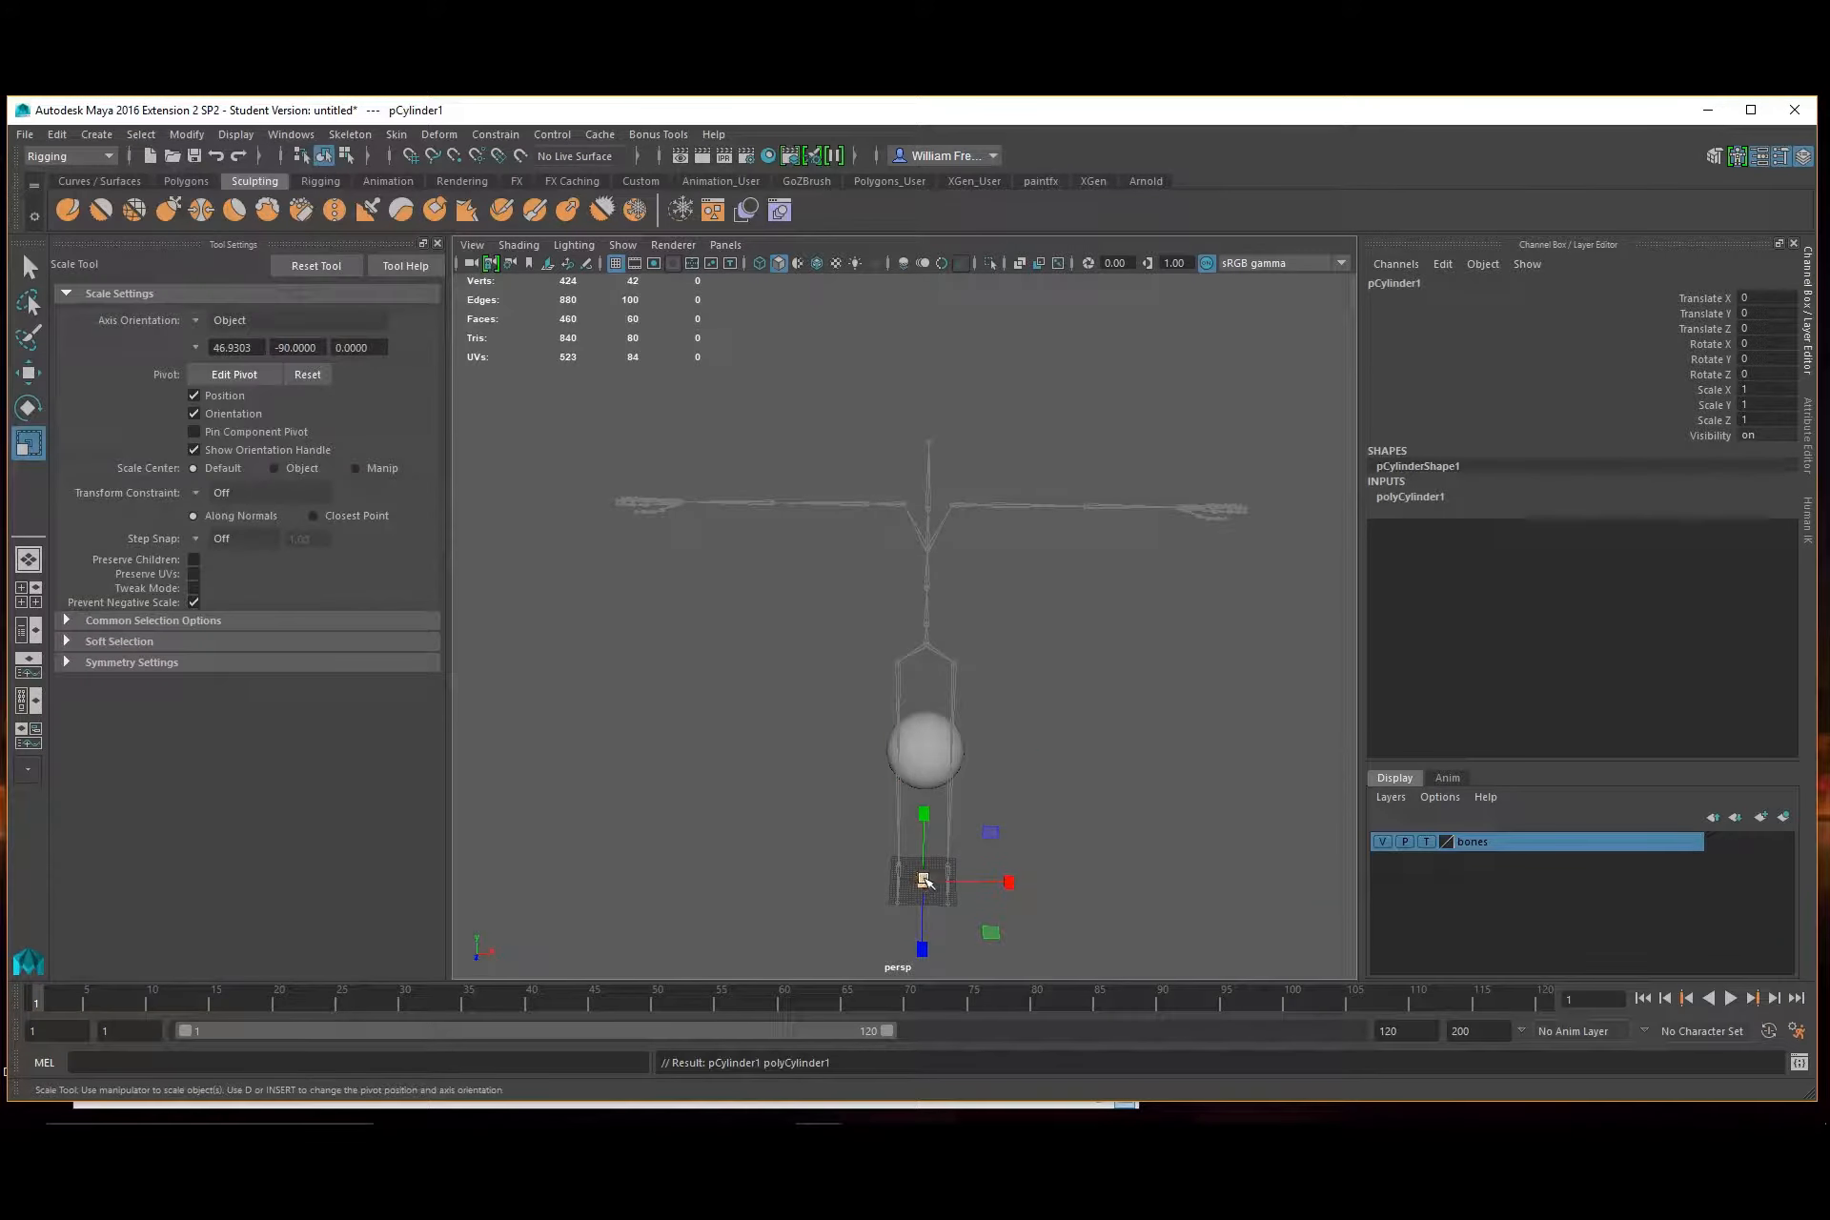
pyautogui.moveTo(923, 882); pyautogui.dragTo(993, 878)
# Check the cylinder's symmetry in the top view by selecting half of its faces, and return to object mode
pyautogui.press('space')
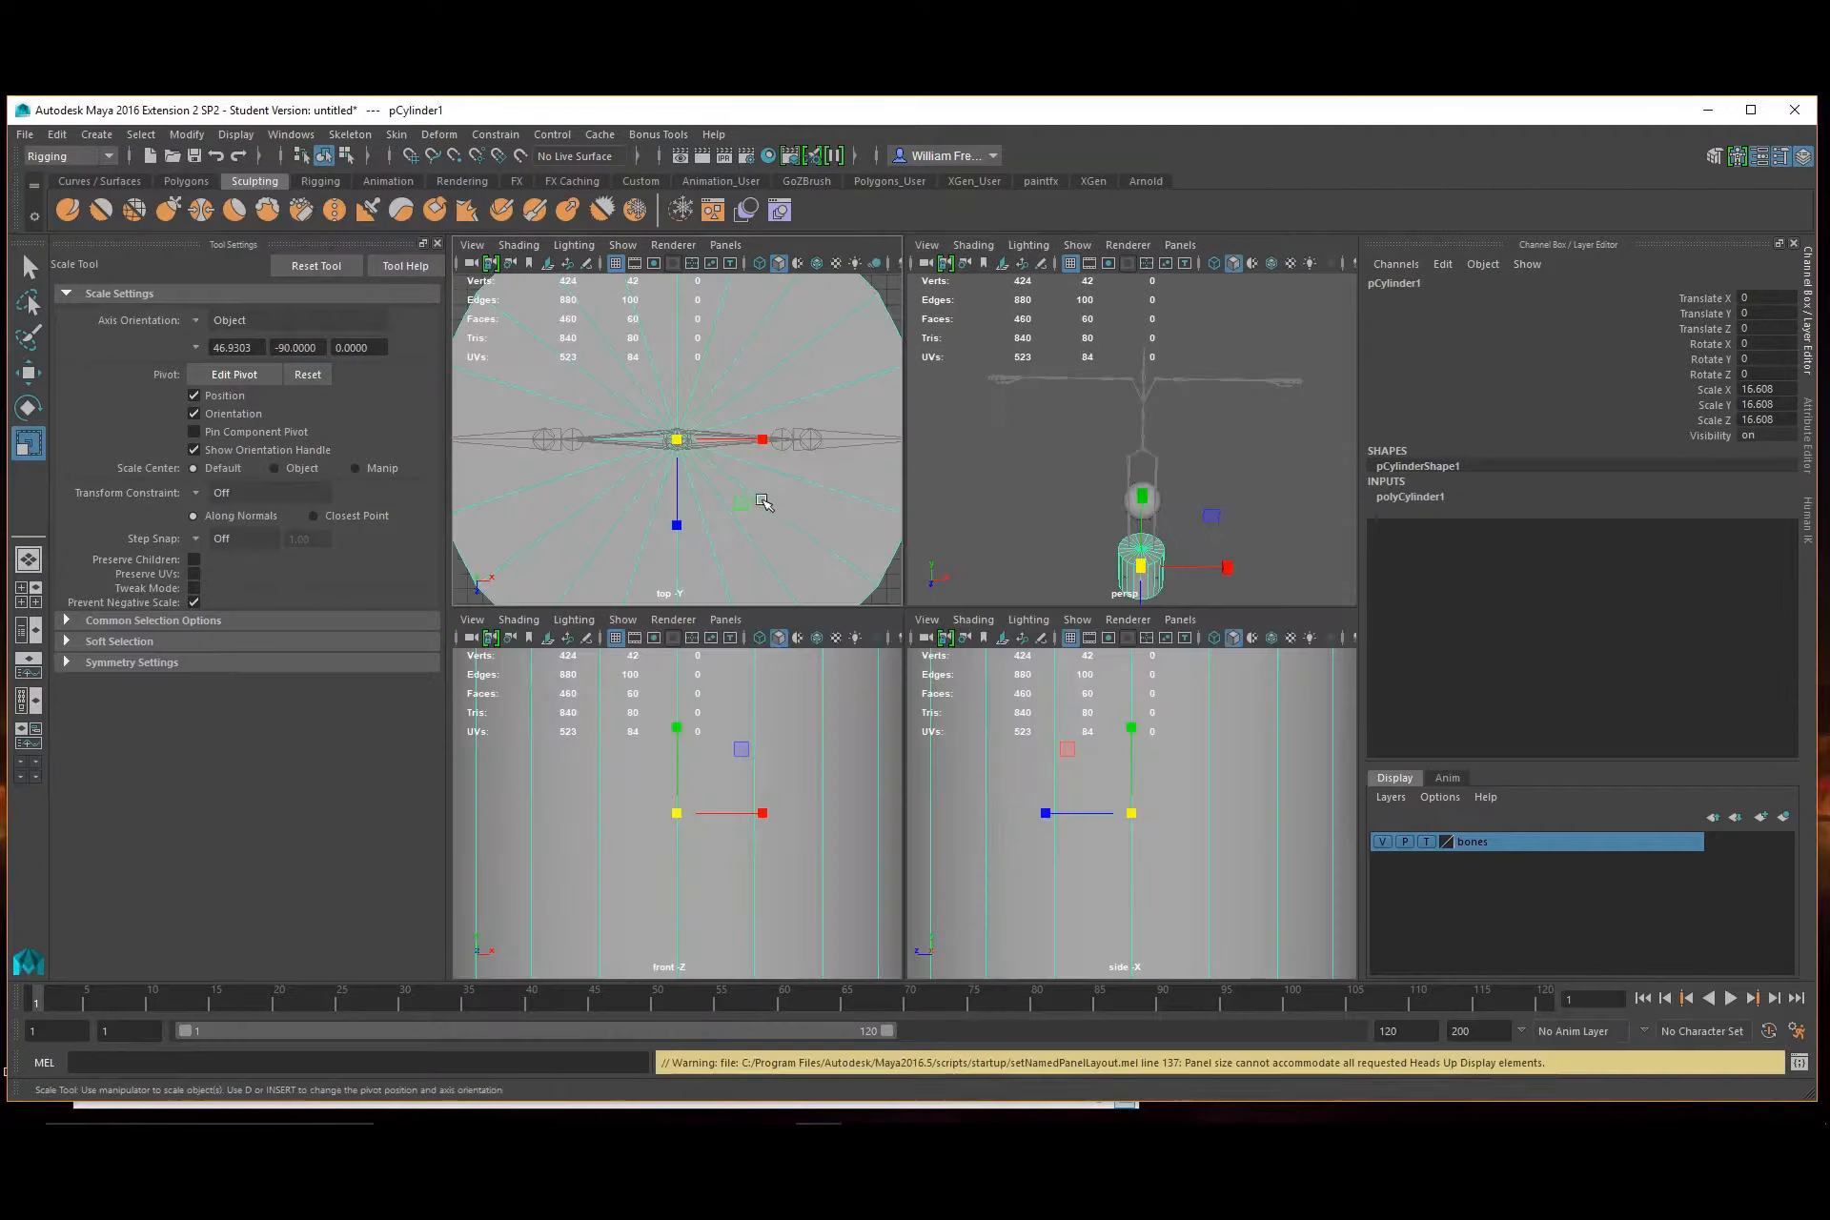
pyautogui.press('space')
pyautogui.keyDown('alt'); pyautogui.moveTo(1173, 609); pyautogui.dragTo(523, 515, button='right'); pyautogui.keyUp('alt')
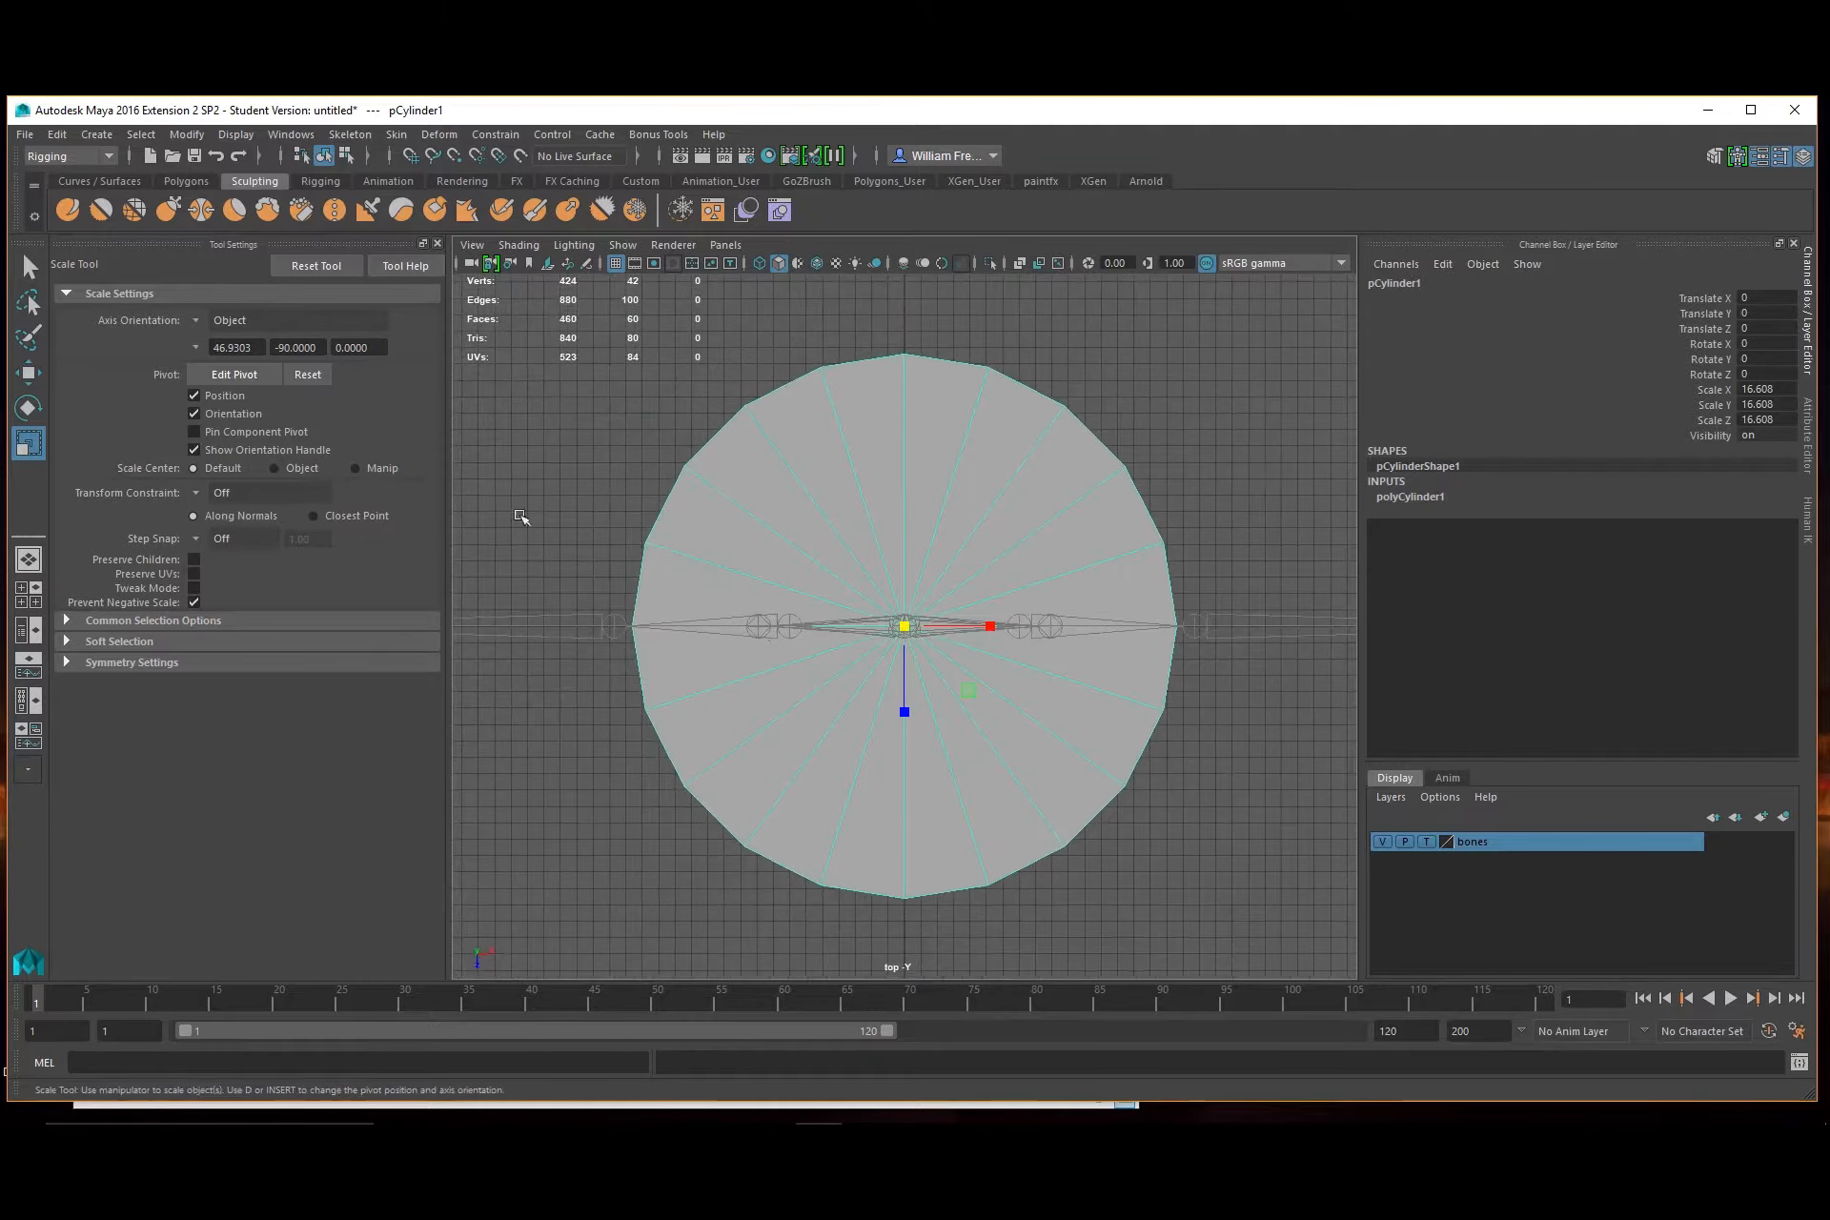
pyautogui.keyDown('alt'); pyautogui.moveTo(1096, 580); pyautogui.dragTo(912, 441, button='right'); pyautogui.keyUp('alt')
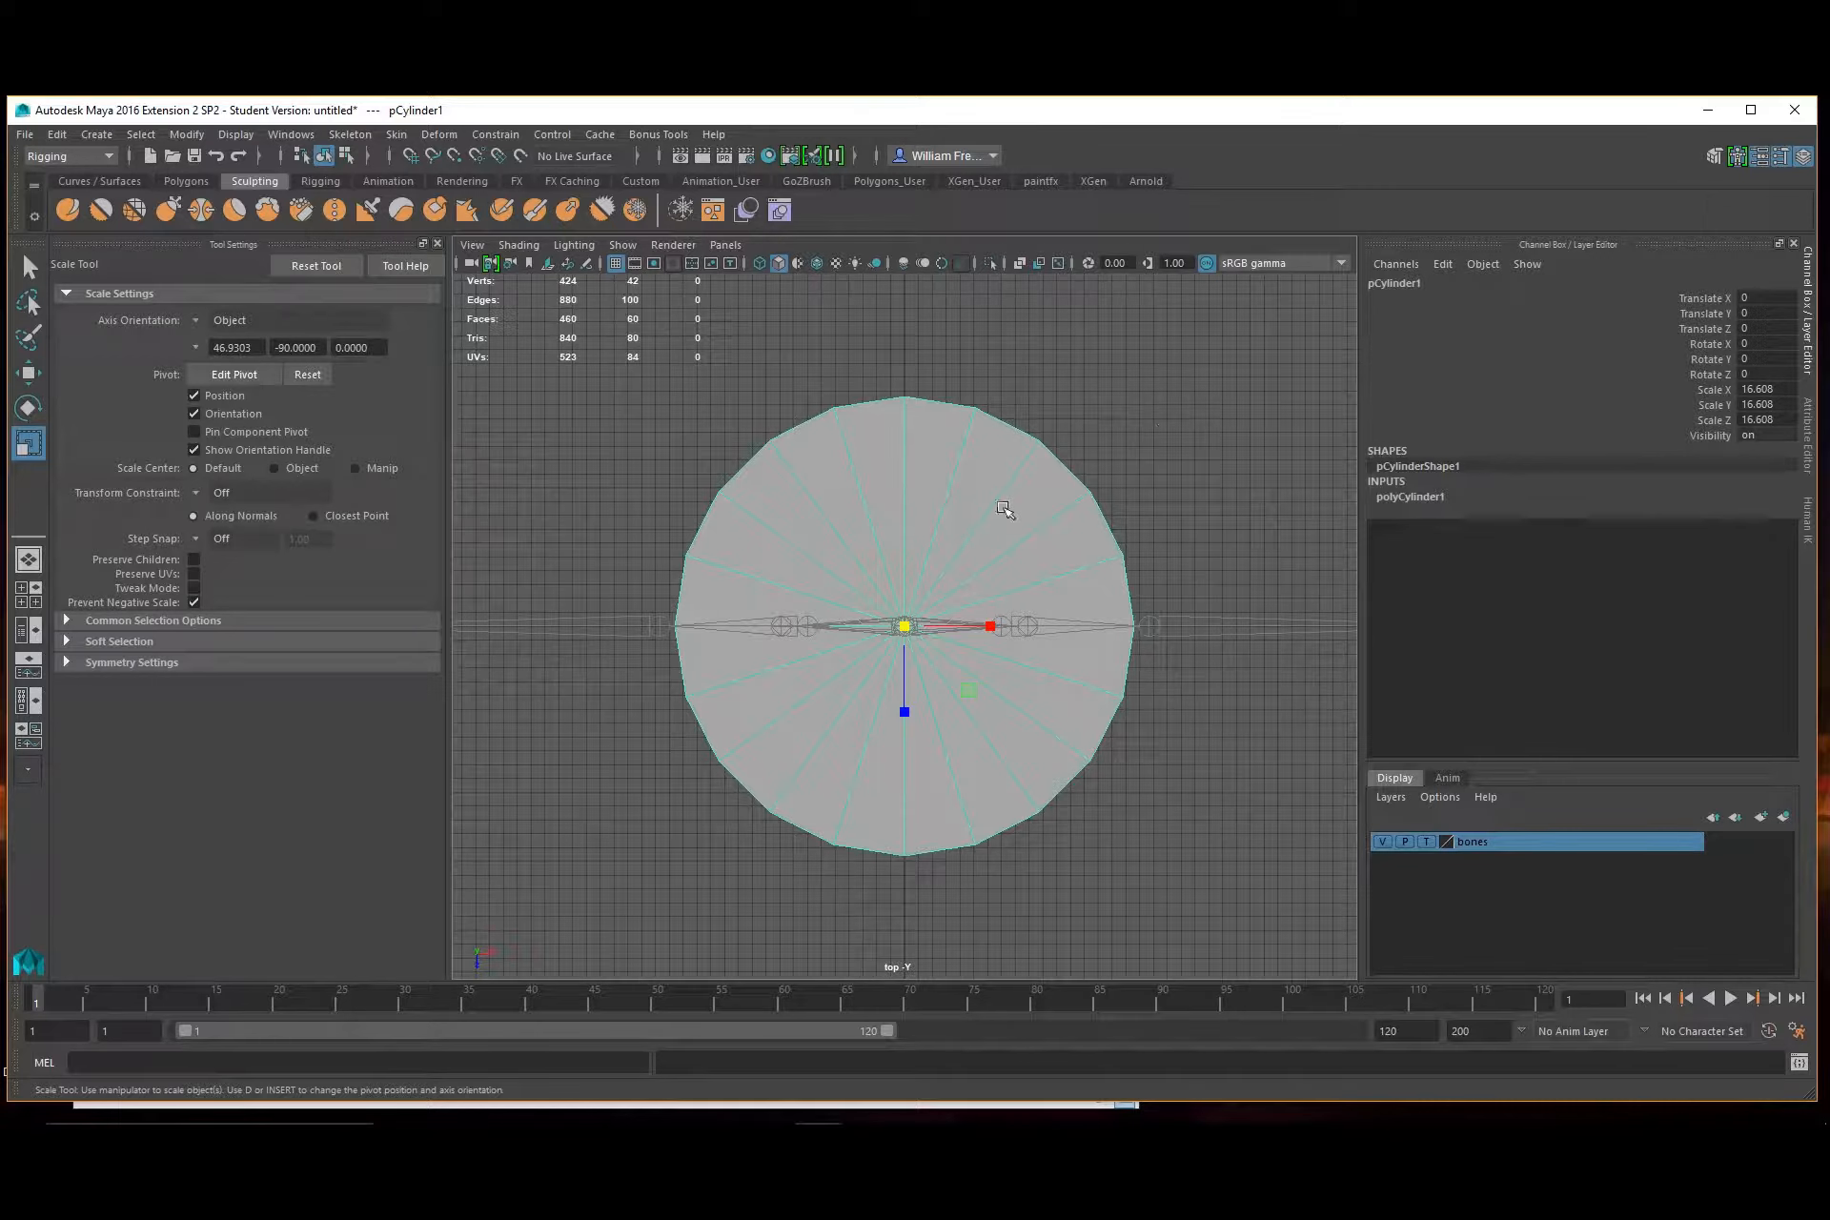
pyautogui.moveTo(1038, 558); pyautogui.dragTo(1075, 534, button='right')
pyautogui.moveTo(1193, 313); pyautogui.dragTo(903, 963)
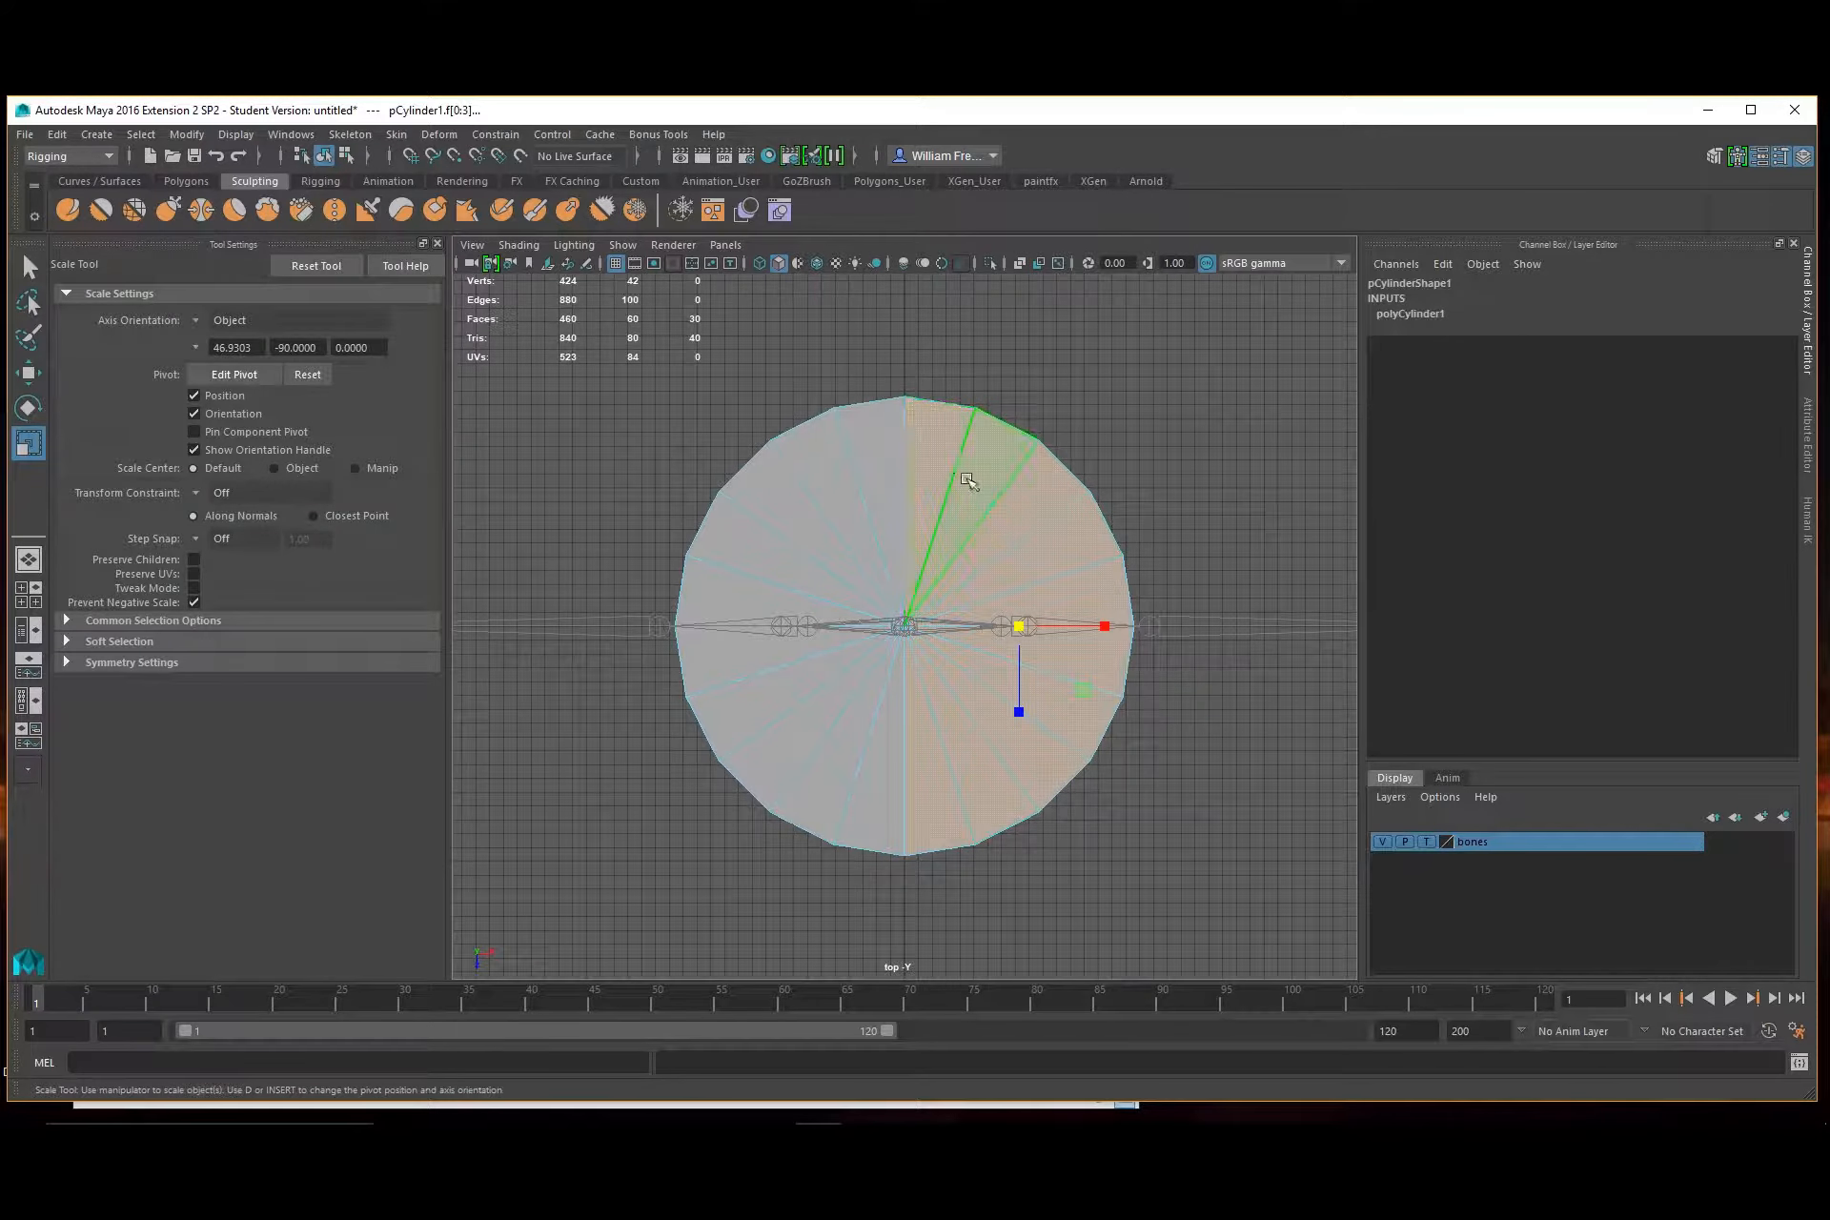
pyautogui.click(29, 272)
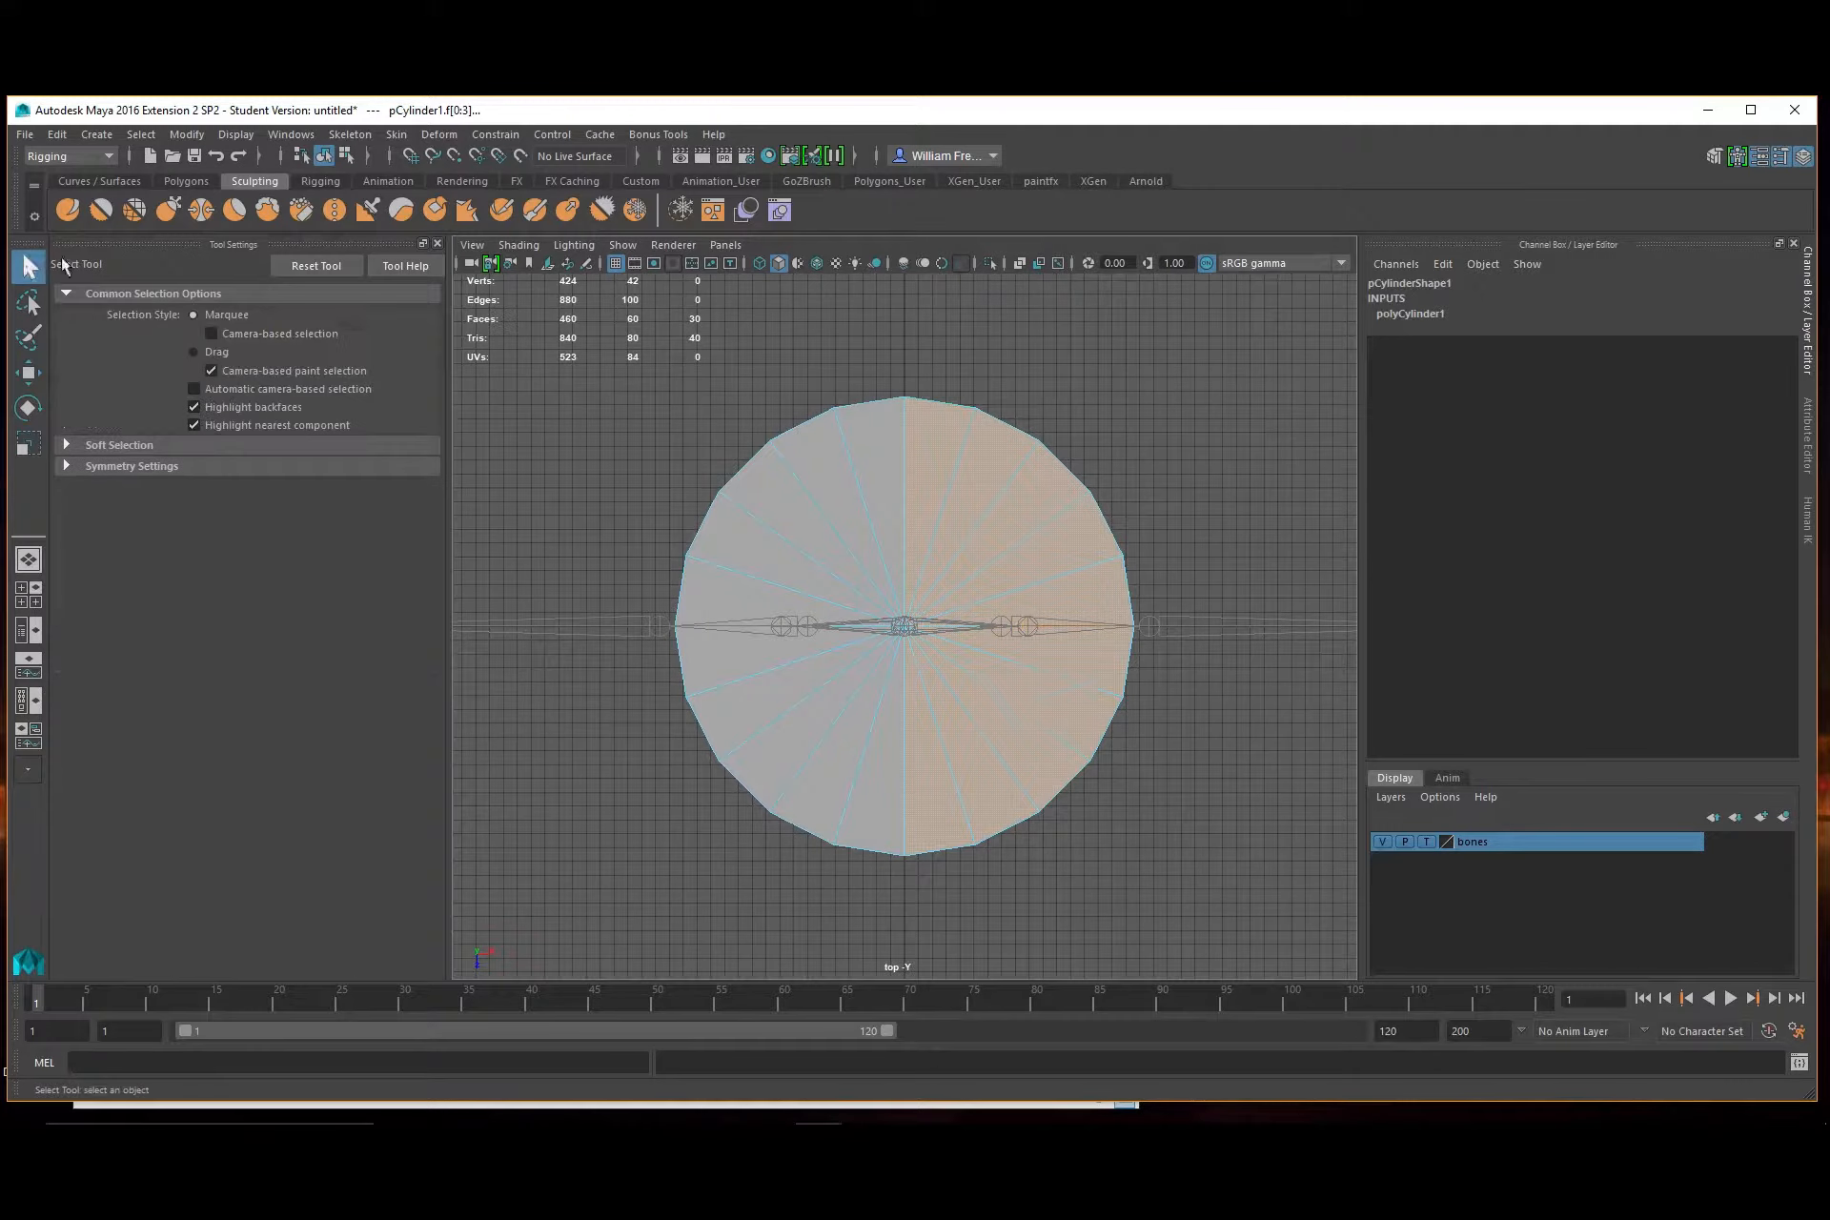
pyautogui.moveTo(987, 507); pyautogui.dragTo(1027, 503, button='right')
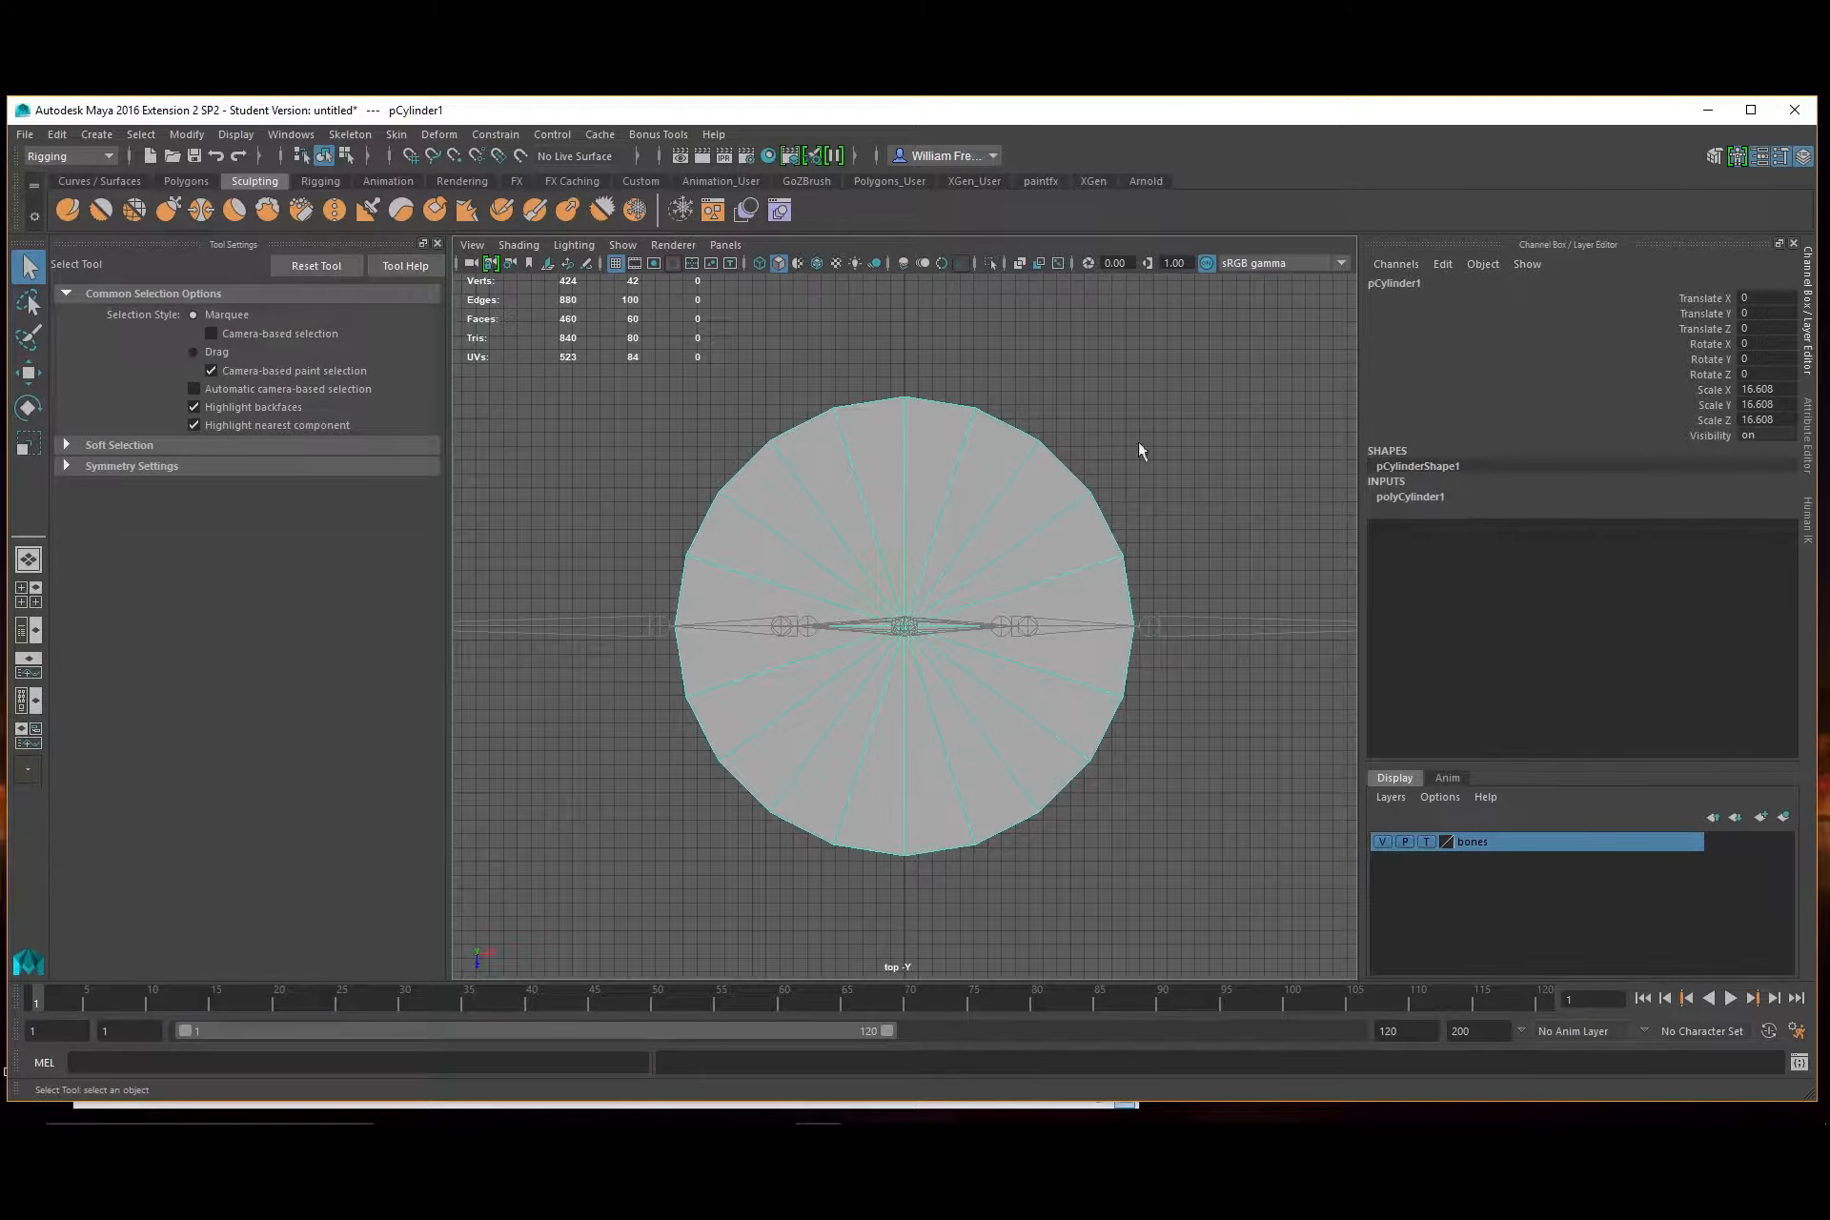
# Set the cylinder's Subdivisions Axis to 22
pyautogui.click(1410, 495)
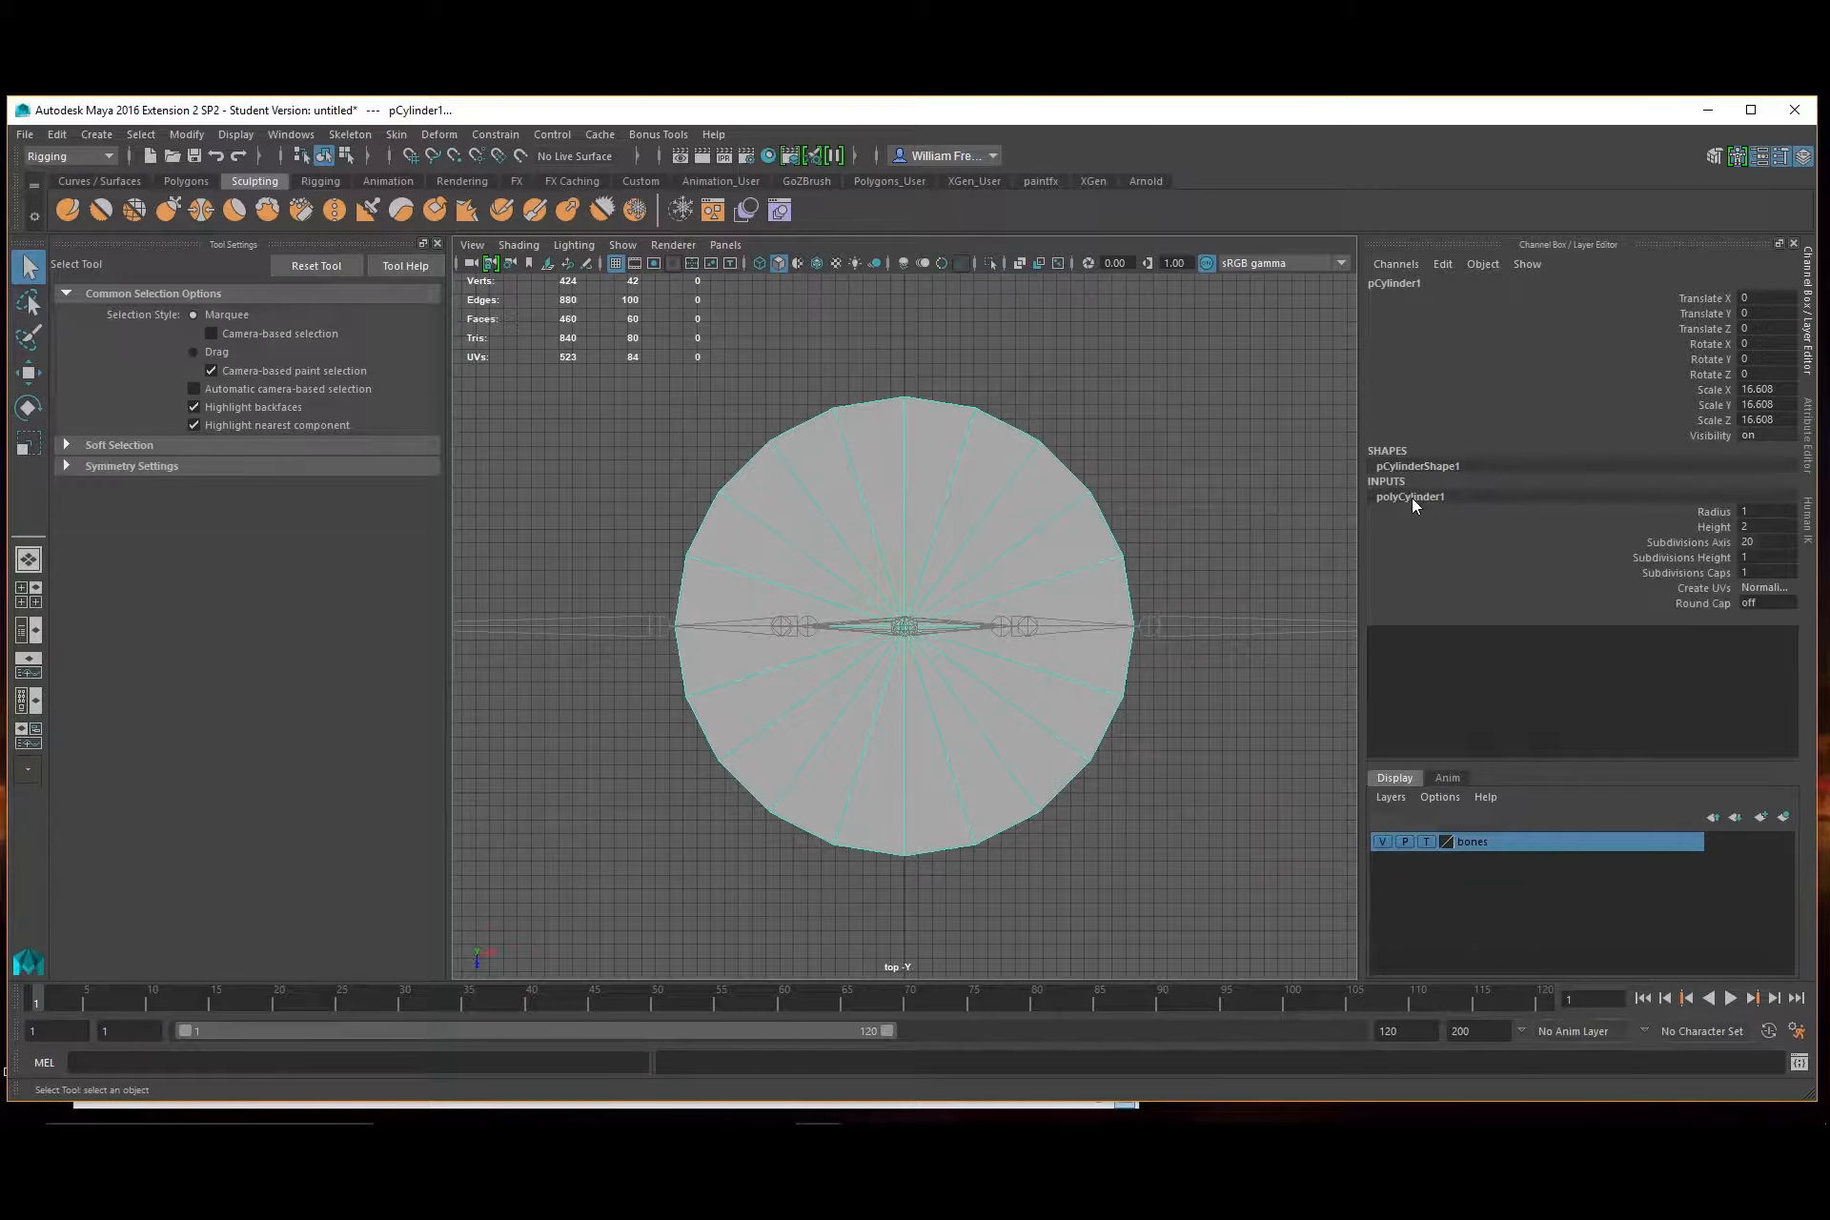
pyautogui.click(1764, 540)
pyautogui.write('22')
pyautogui.press('Tab')
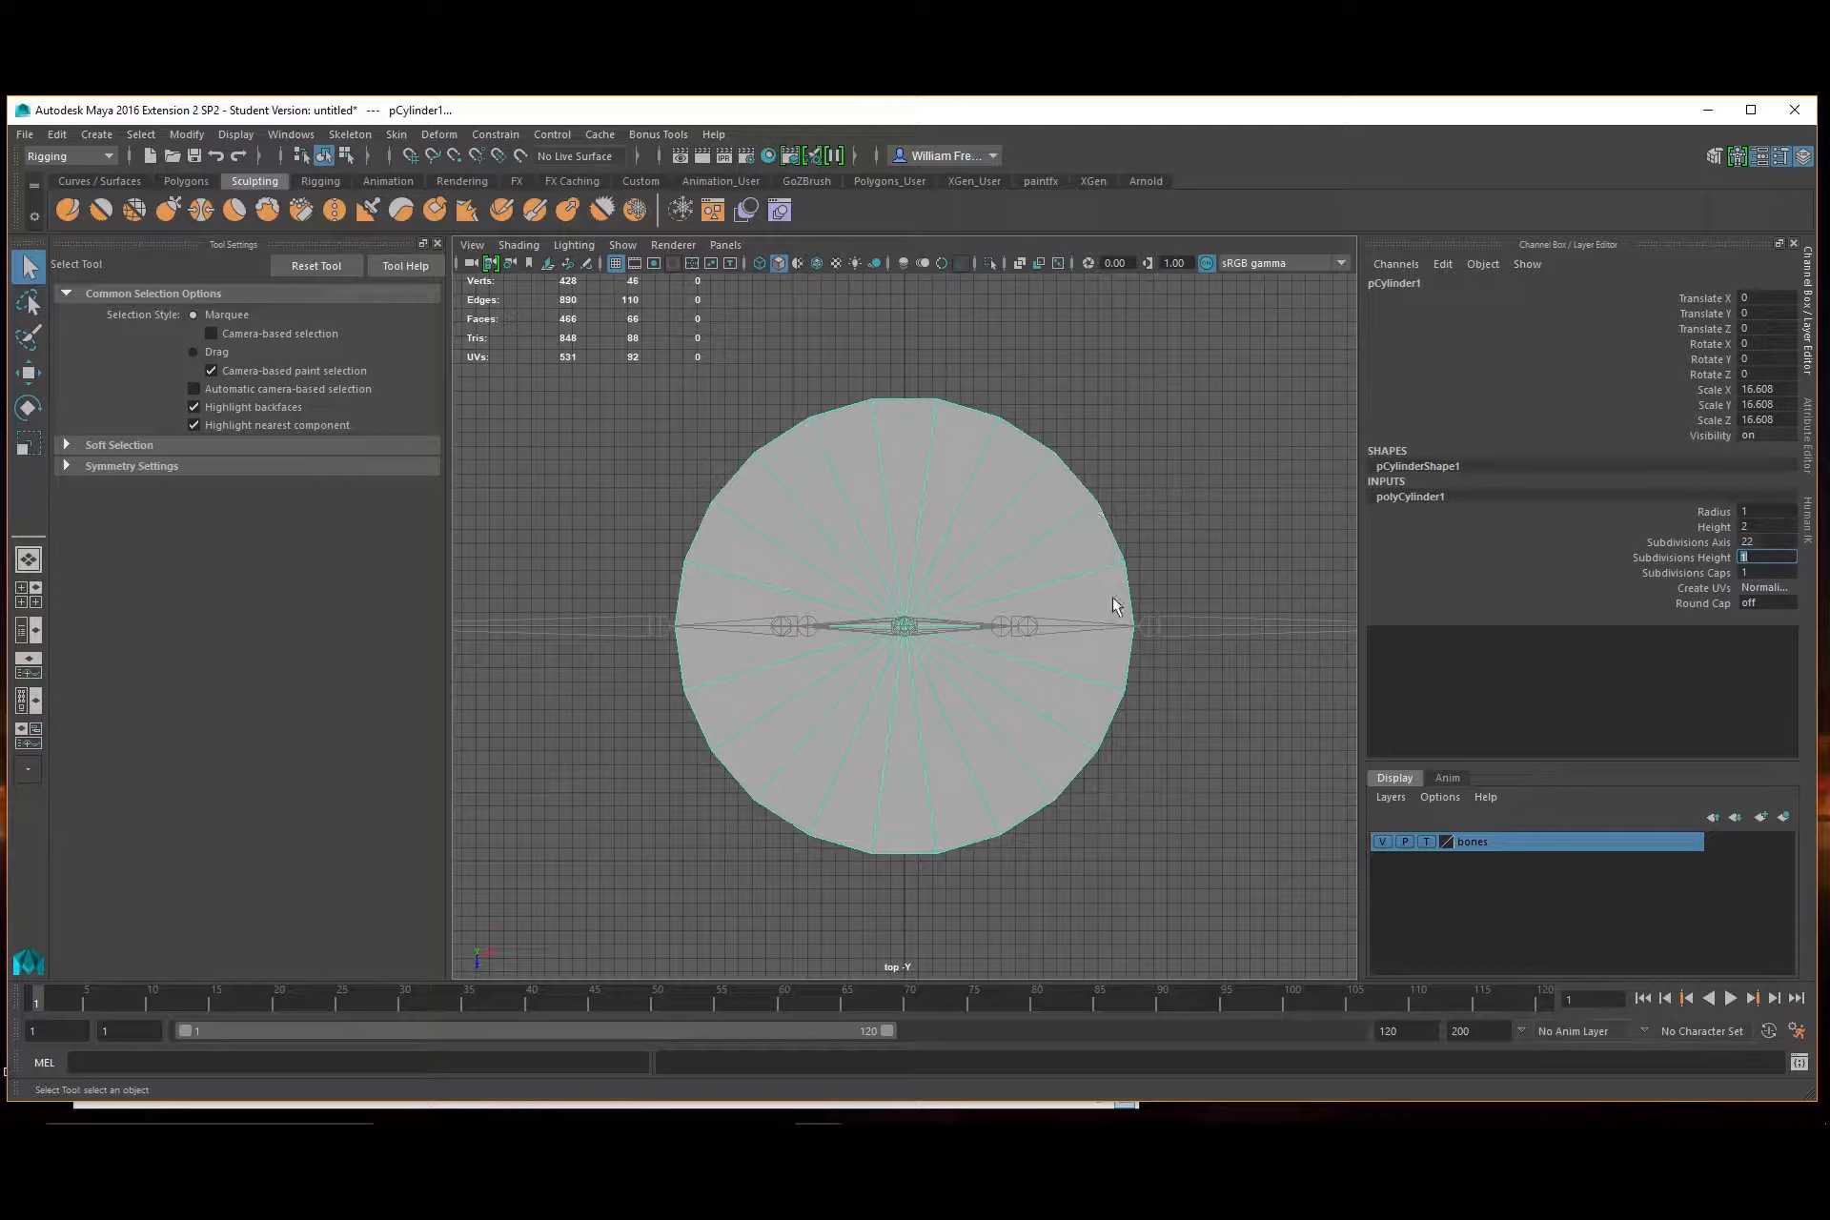
pyautogui.press('BackSpace')
pyautogui.click(1216, 473)
# Move the cylinder along Z to about -35.9 in the perspective view
pyautogui.click(961, 482)
pyautogui.press('space')
pyautogui.keyDown('alt'); pyautogui.moveTo(1037, 476); pyautogui.dragTo(1109, 472); pyautogui.keyUp('alt')
pyautogui.press('w')
pyautogui.moveTo(1230, 595); pyautogui.dragTo(1116, 523)
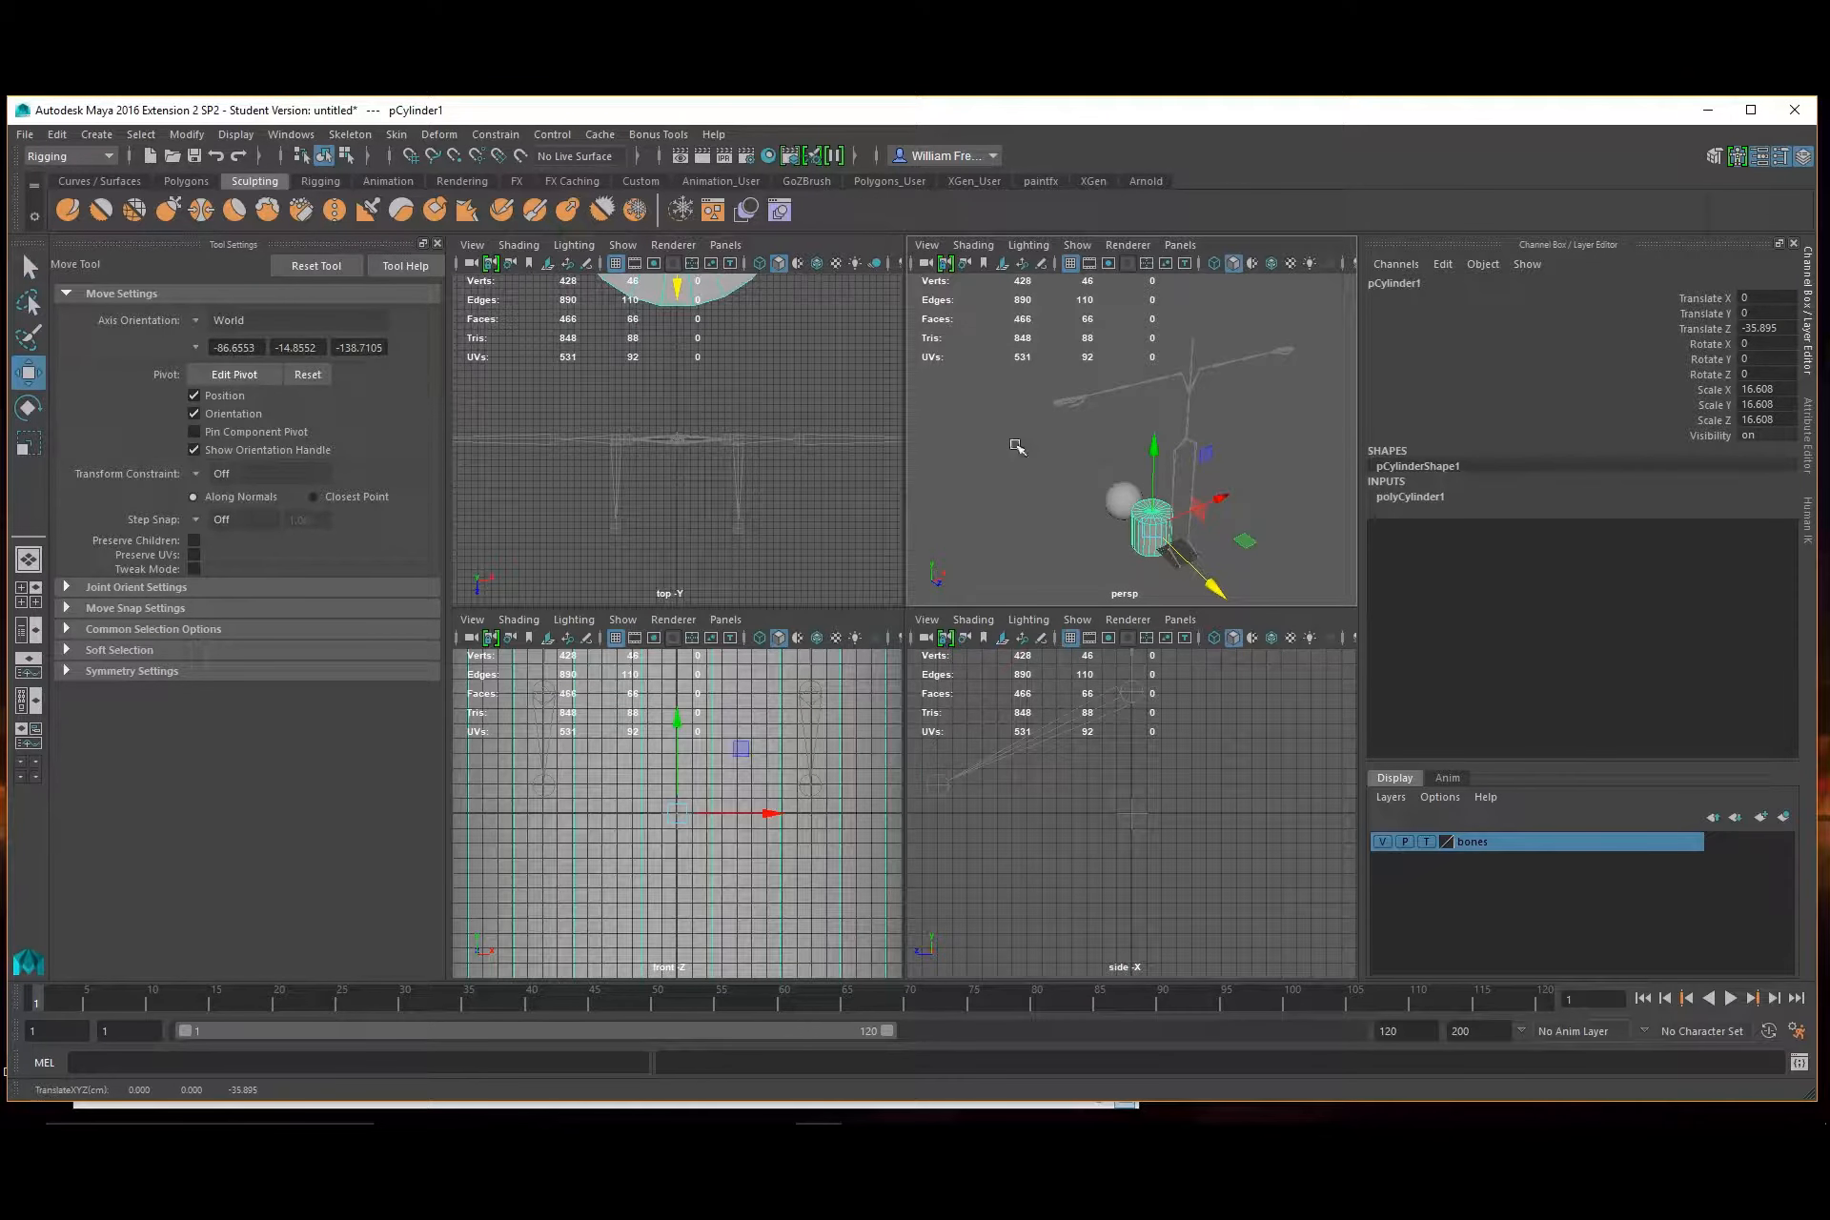
# Create a polygon cube, scale it uniformly to about 27.3, and move it to about X 43.3, Z -66.7
pyautogui.click(97, 134)
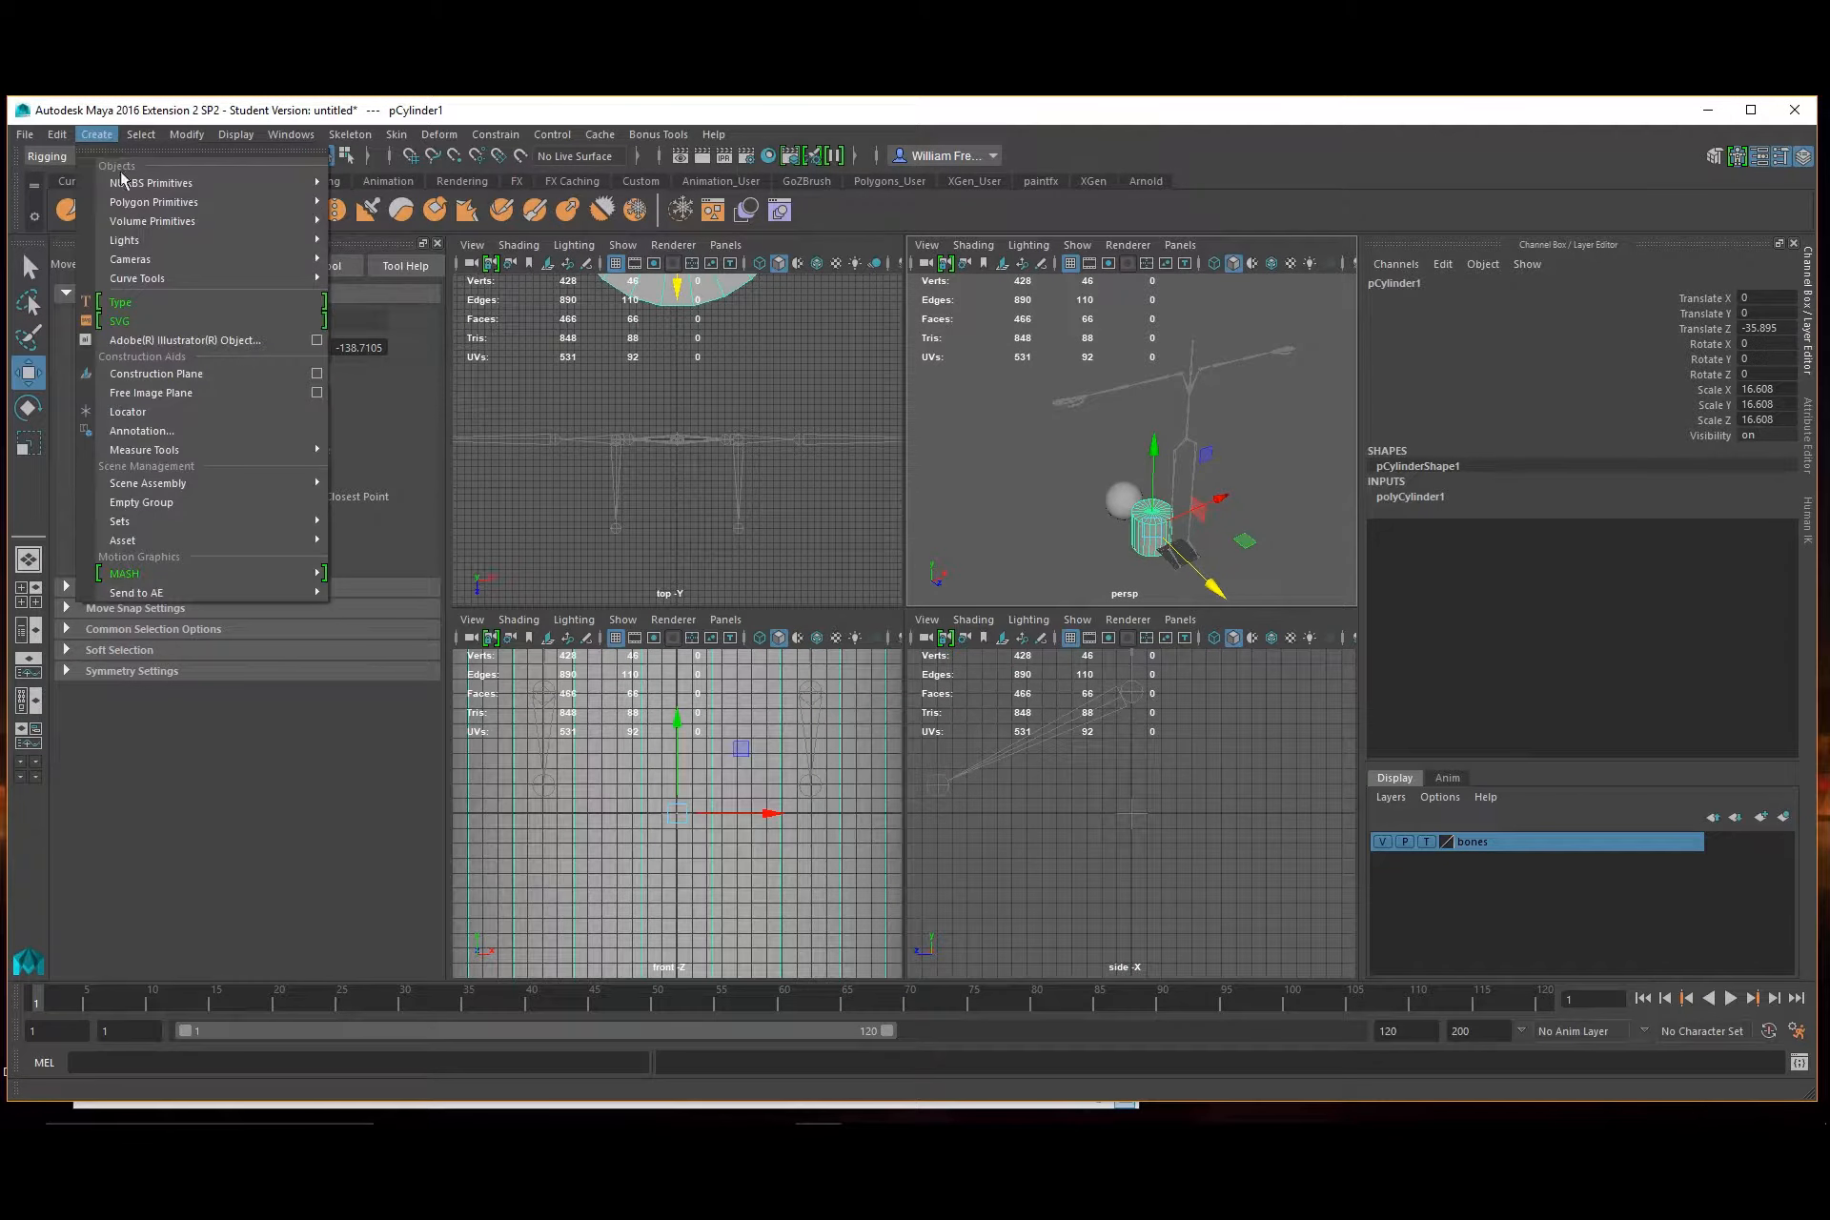
pyautogui.moveTo(190, 202)
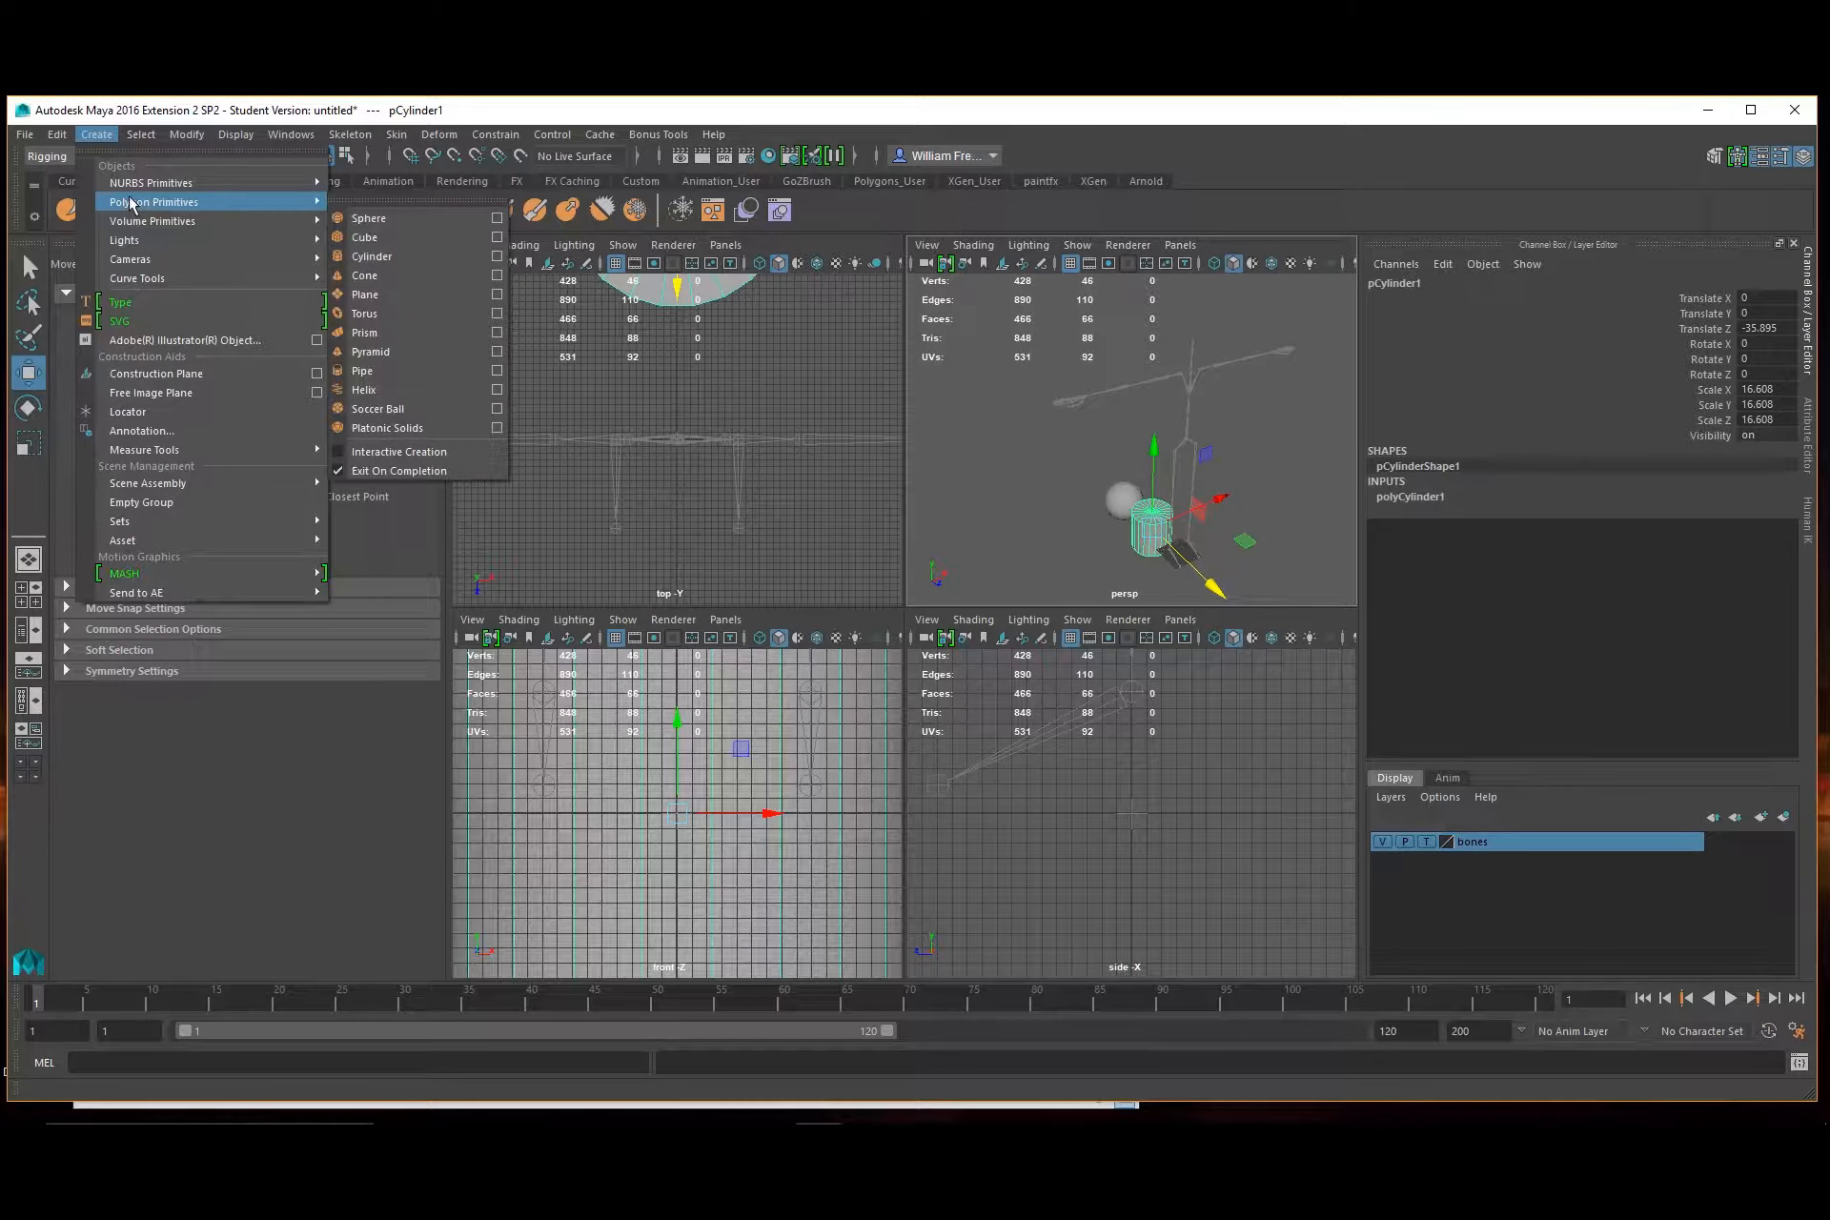
pyautogui.click(403, 237)
pyautogui.keyDown('alt'); pyautogui.moveTo(1210, 534); pyautogui.dragTo(1148, 546); pyautogui.keyUp('alt')
pyautogui.press('r')
pyautogui.press('w')
pyautogui.moveTo(1231, 497); pyautogui.dragTo(1281, 491)
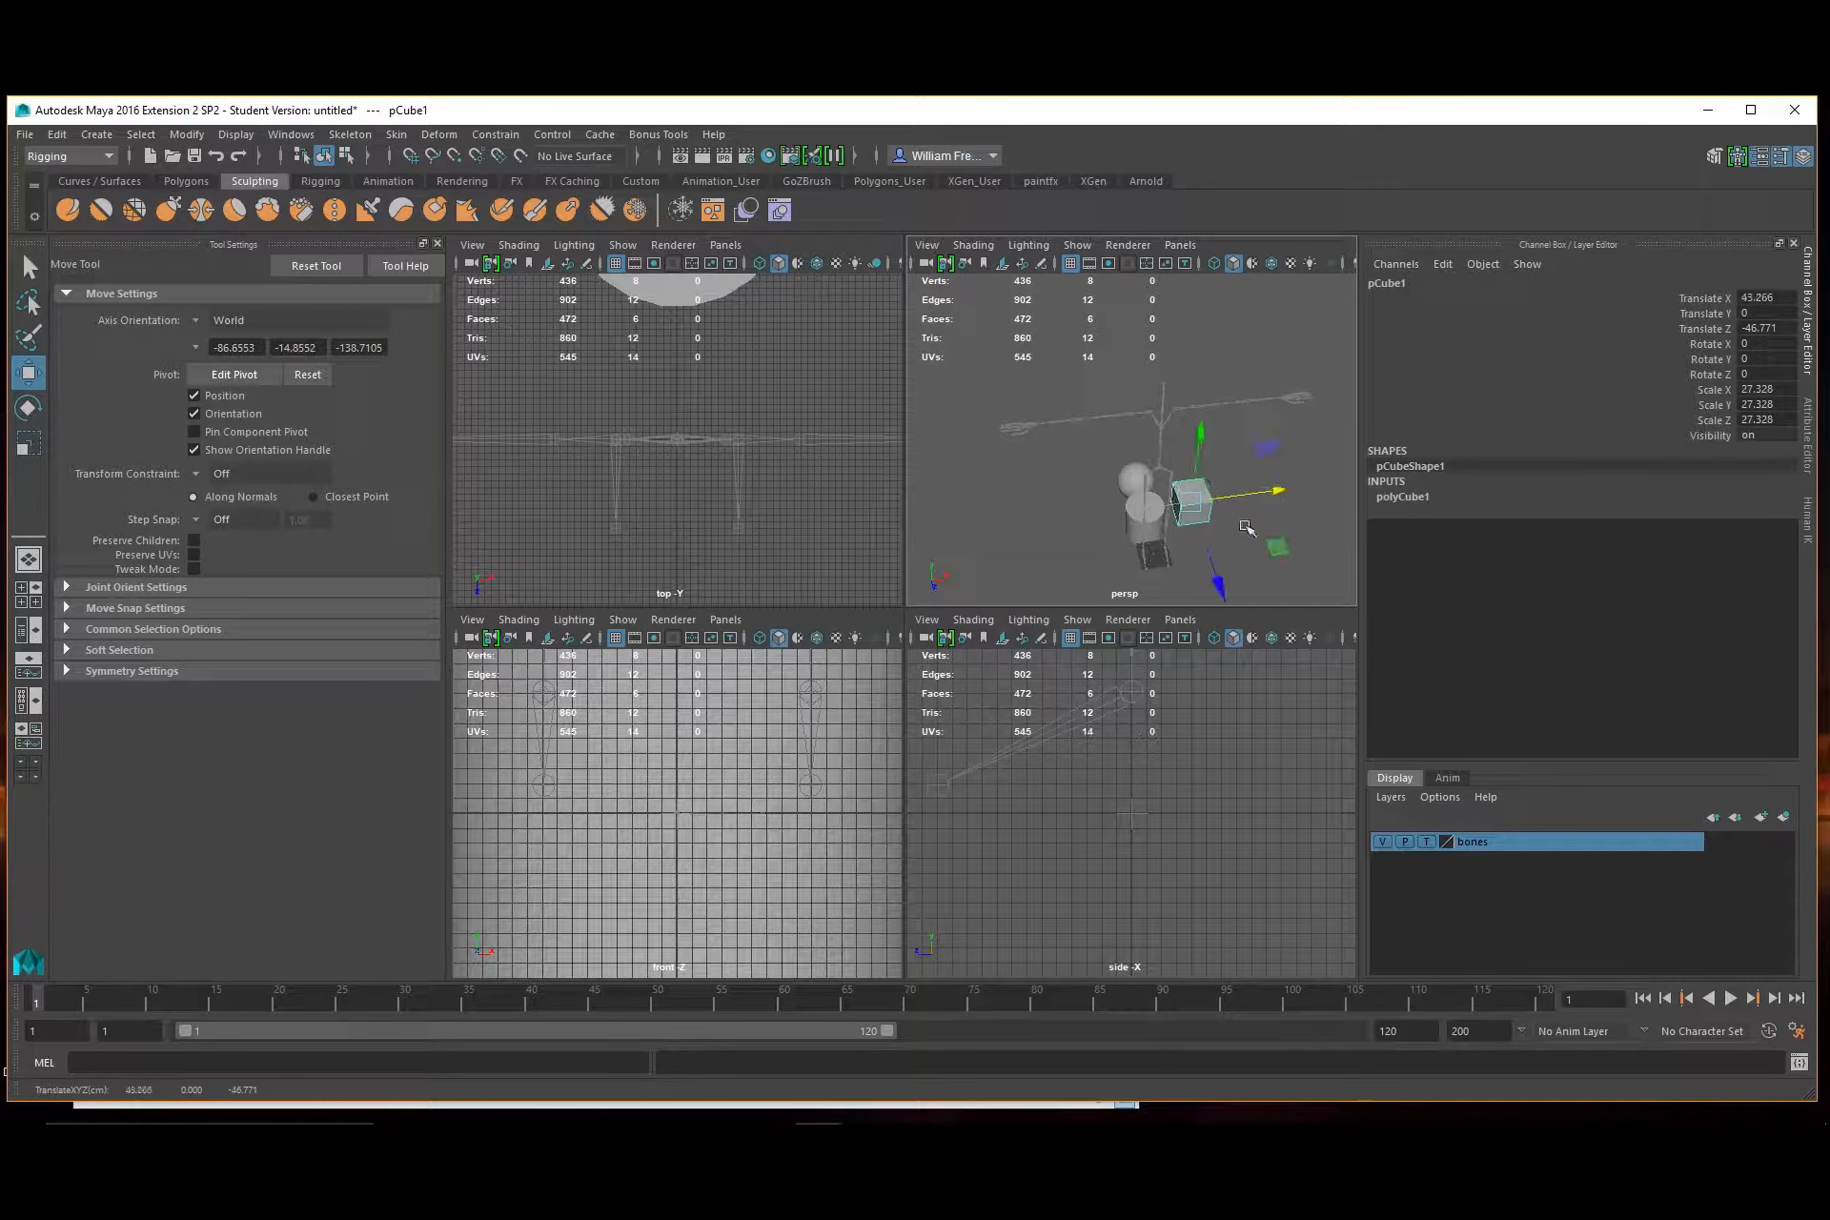
pyautogui.moveTo(1216, 580); pyautogui.dragTo(1205, 562)
# Set the sphere's Subdivisions Axis to 22 and deselect it
pyautogui.keyDown('alt'); pyautogui.moveTo(1023, 436); pyautogui.dragTo(1206, 517, button='right'); pyautogui.keyUp('alt')
pyautogui.keyDown('alt'); pyautogui.moveTo(1207, 517); pyautogui.dragTo(1193, 485); pyautogui.keyUp('alt')
pyautogui.keyDown('alt'); pyautogui.moveTo(1194, 485); pyautogui.dragTo(1038, 523, button='right'); pyautogui.keyUp('alt')
pyautogui.keyDown('alt'); pyautogui.moveTo(1074, 504); pyautogui.dragTo(1058, 490, button='middle'); pyautogui.keyUp('alt')
pyautogui.keyDown('alt'); pyautogui.moveTo(1058, 490); pyautogui.dragTo(1104, 490); pyautogui.keyUp('alt')
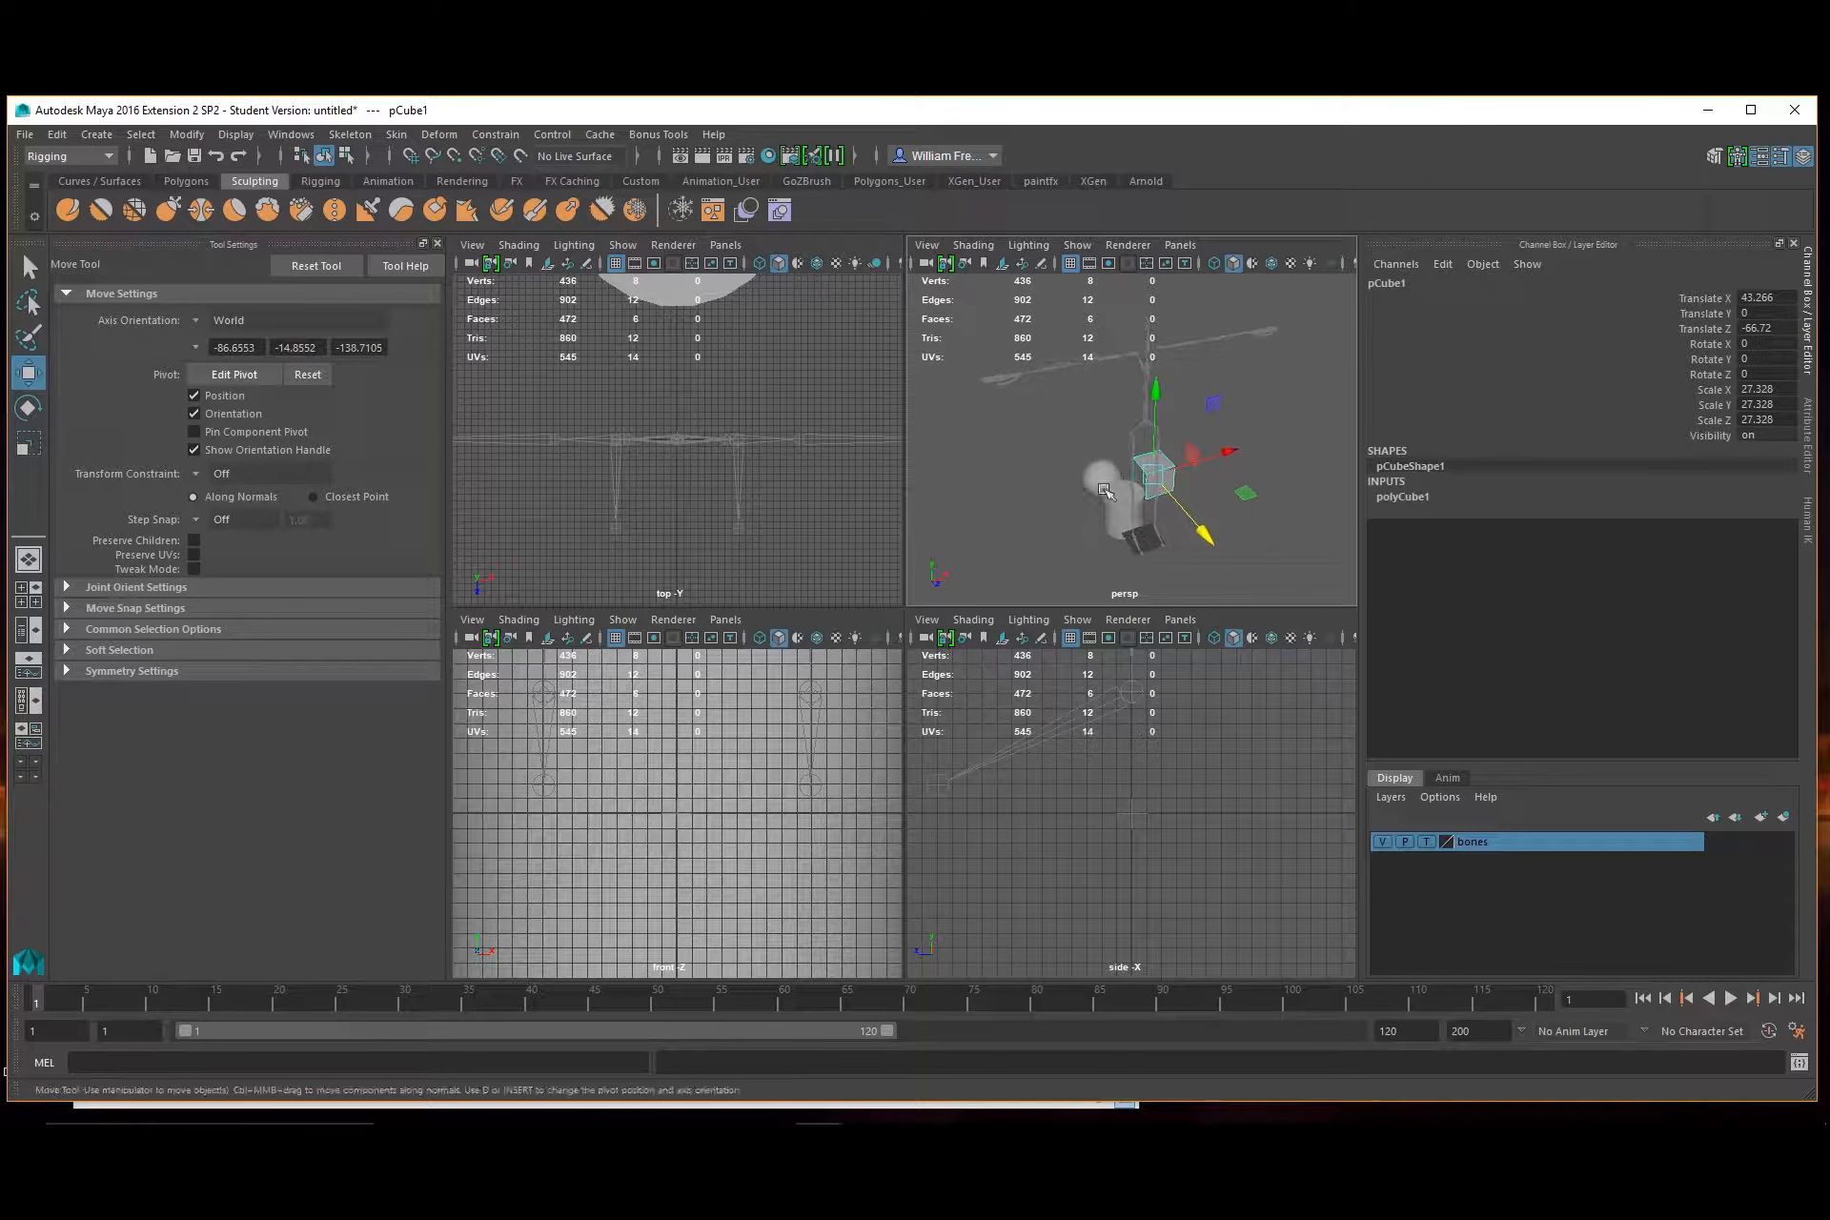
pyautogui.click(1109, 467)
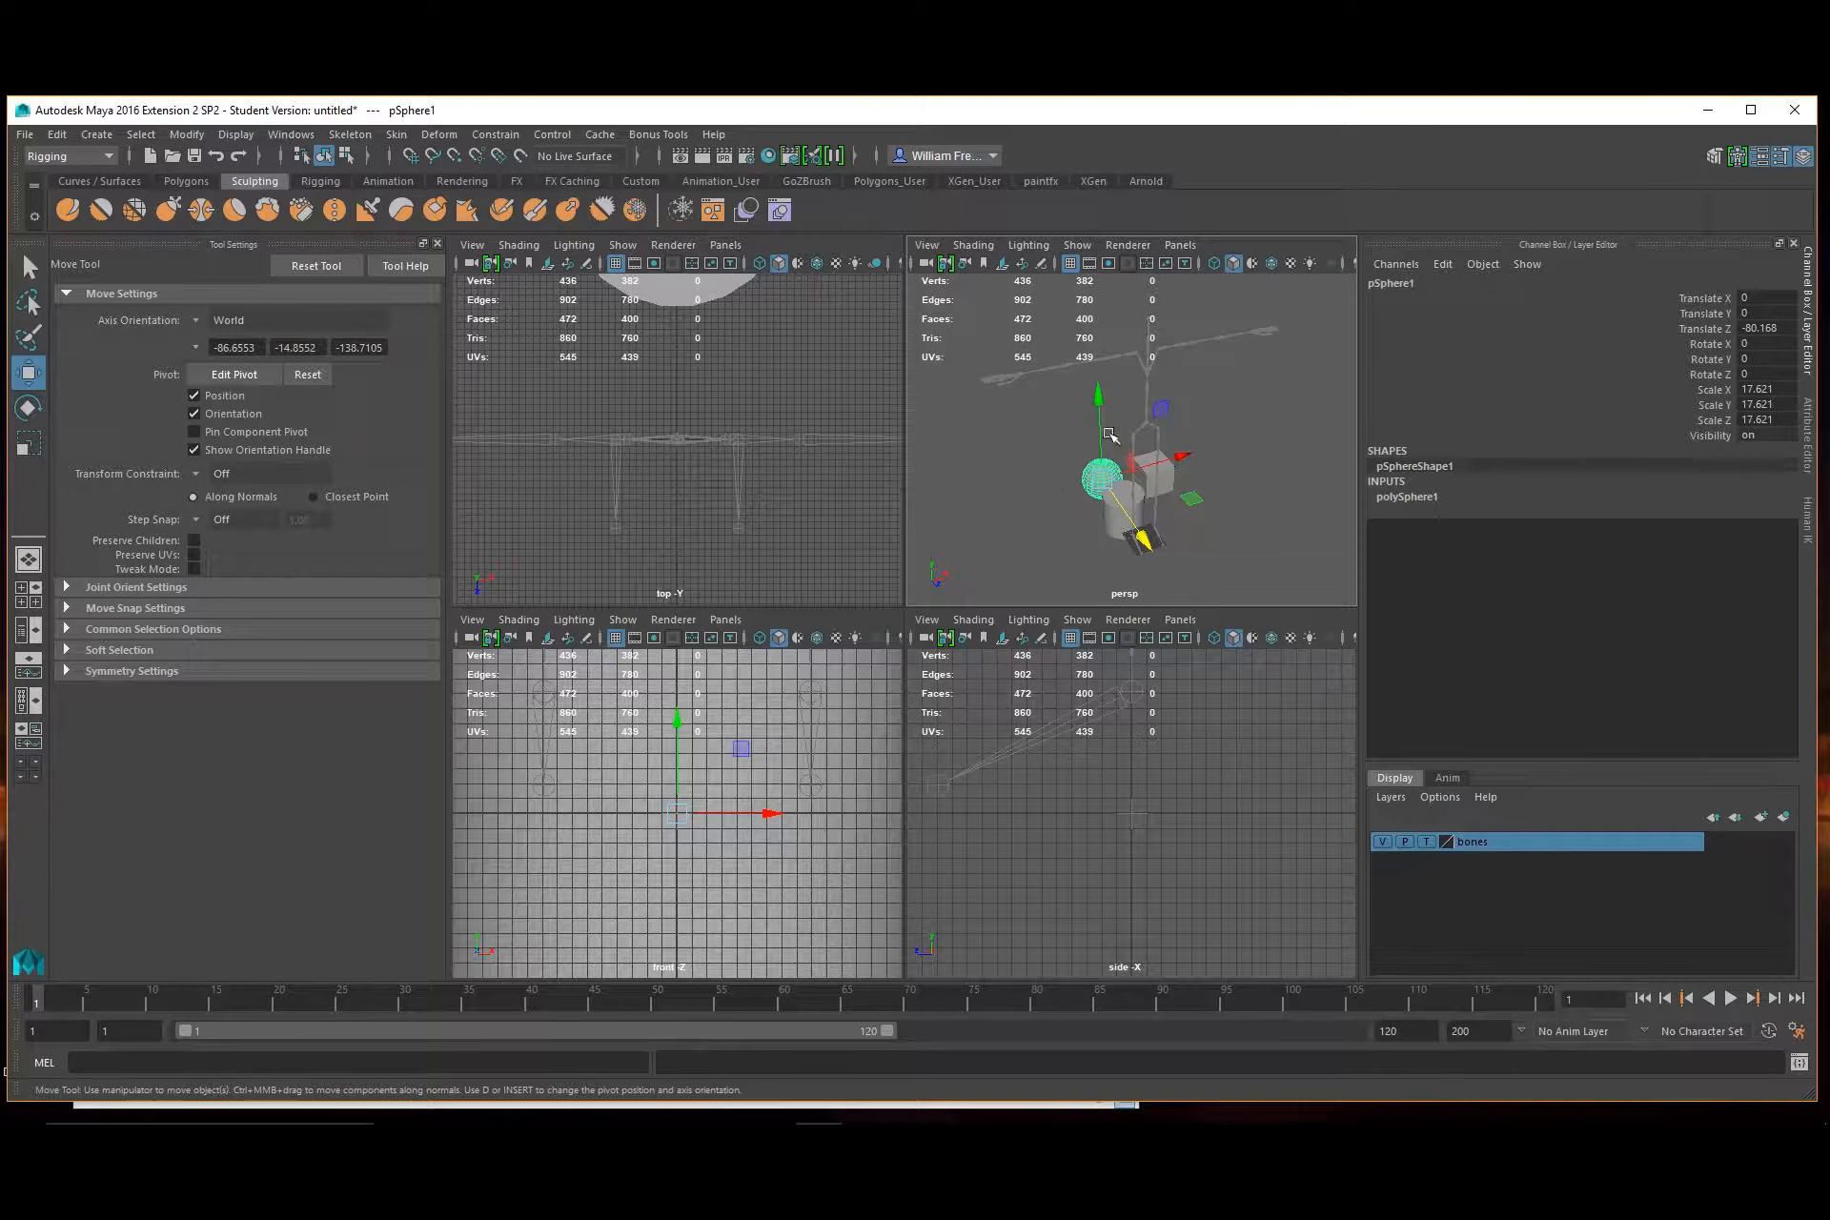
pyautogui.click(1402, 496)
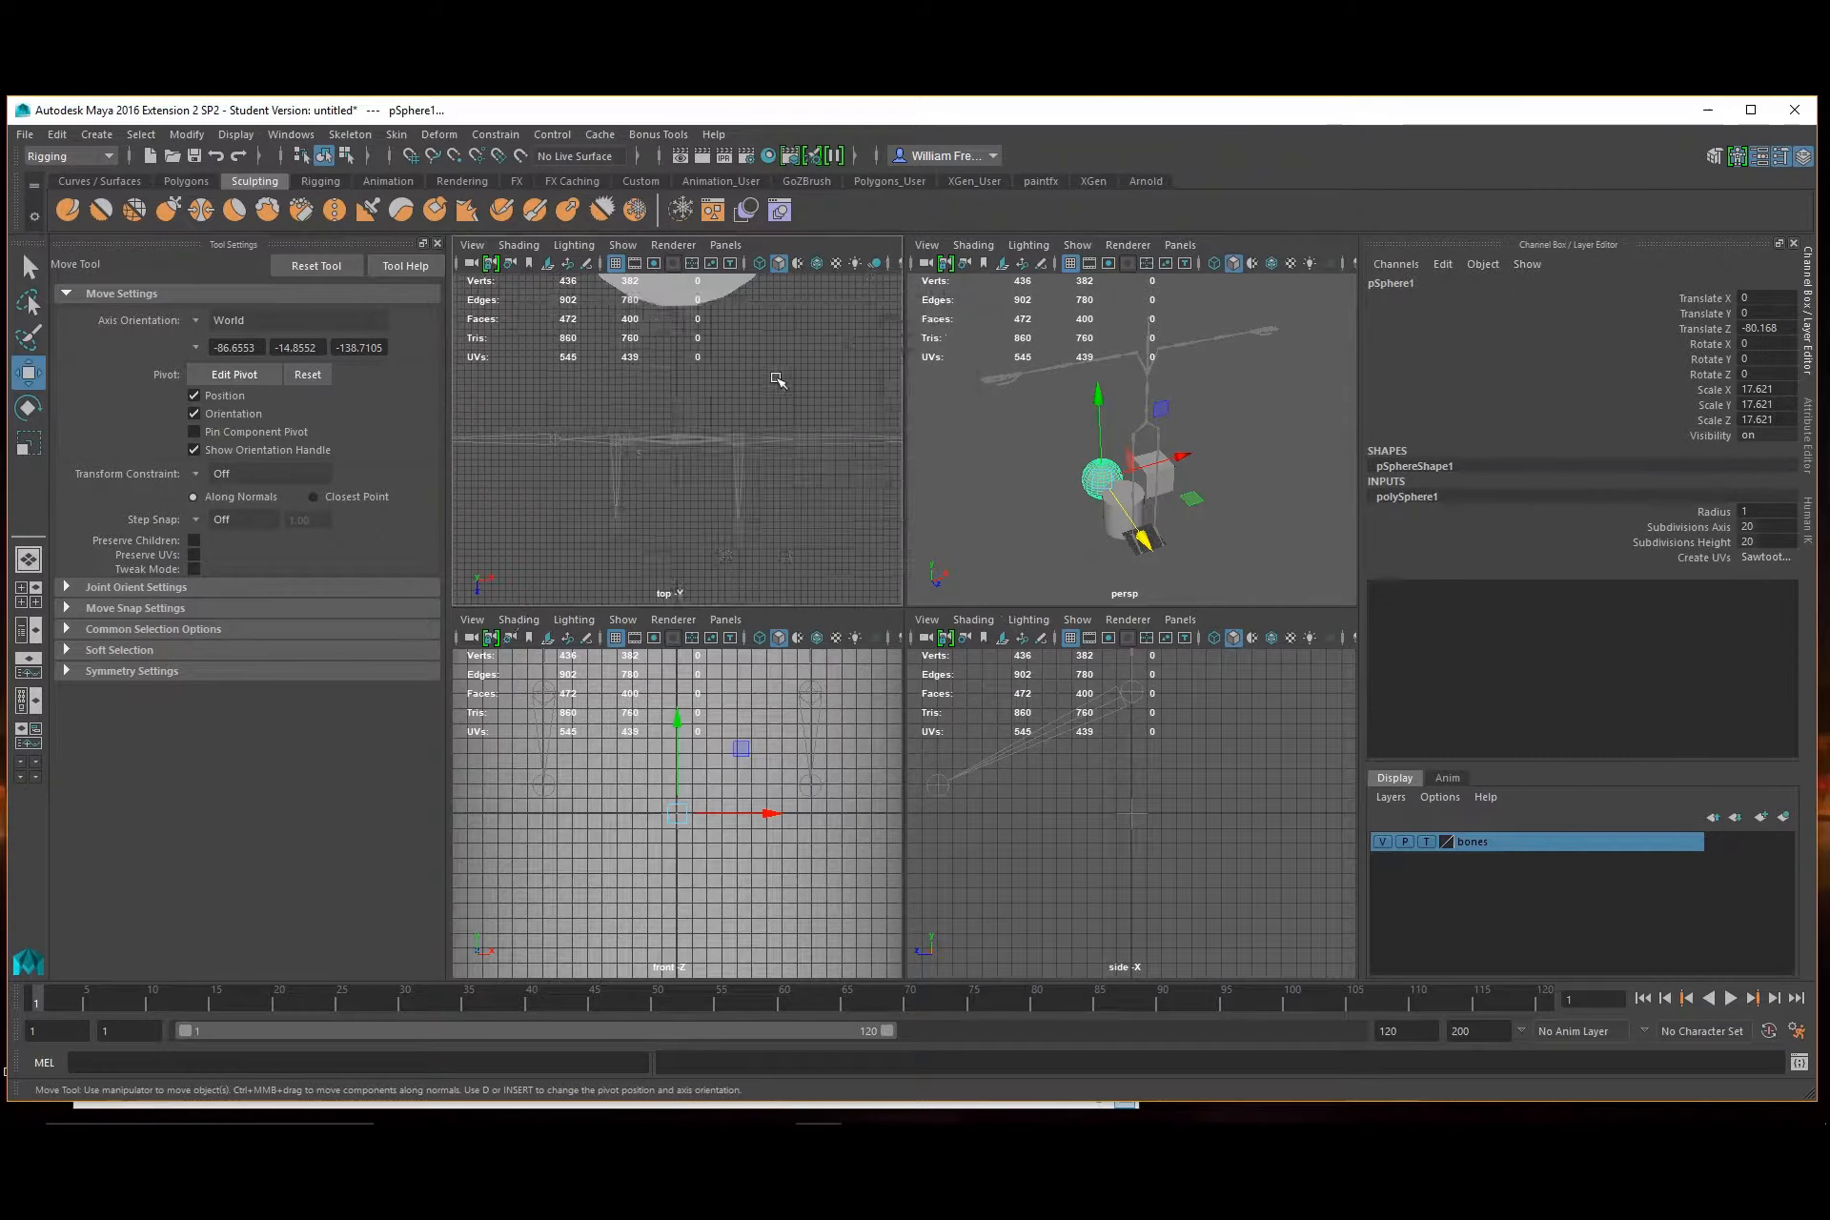
pyautogui.press('space')
pyautogui.press('f')
pyautogui.scroll(-3, 1095, 804)
pyautogui.keyDown('alt'); pyautogui.moveTo(967, 366); pyautogui.dragTo(914, 724, button='middle'); pyautogui.keyUp('alt')
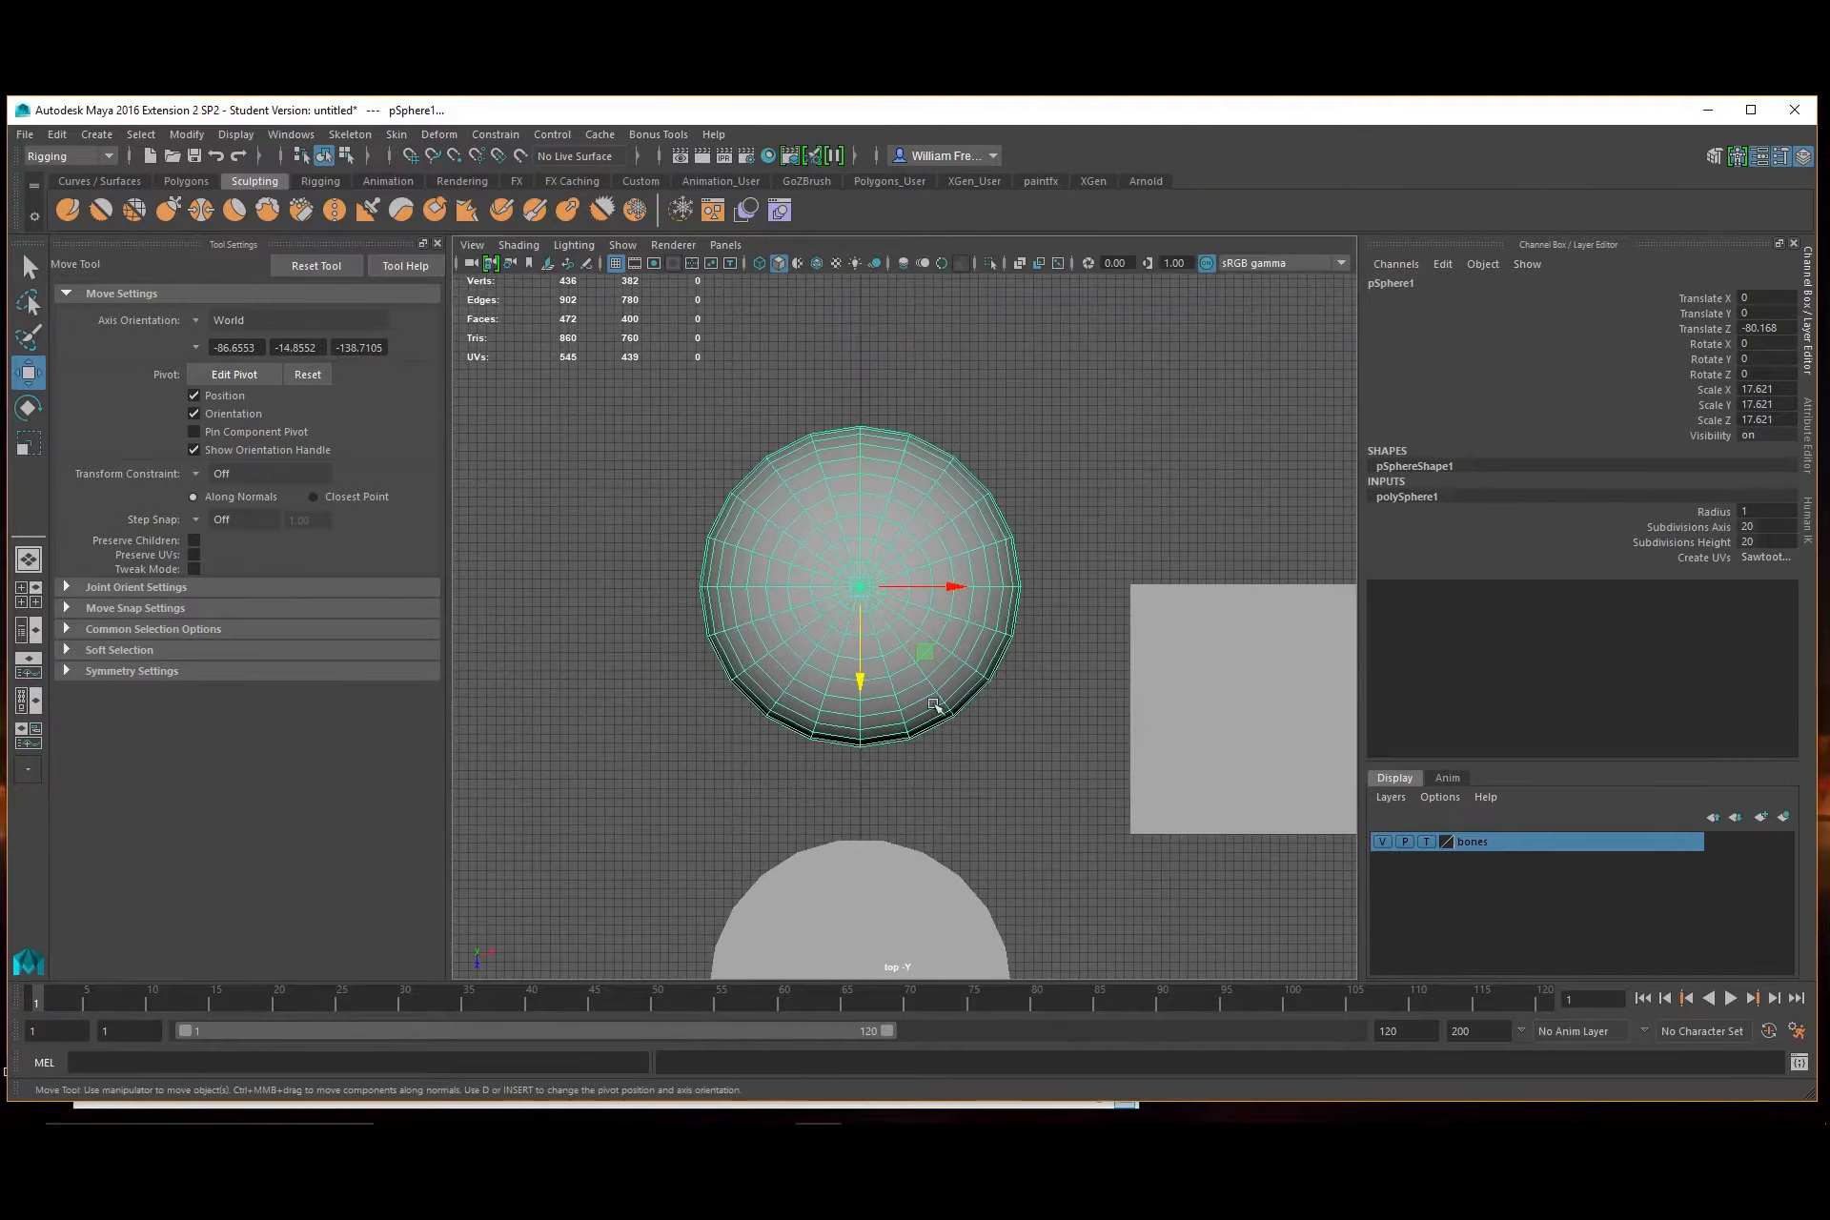
pyautogui.doubleClick(1771, 527)
pyautogui.write('2')
pyautogui.press('Tab')
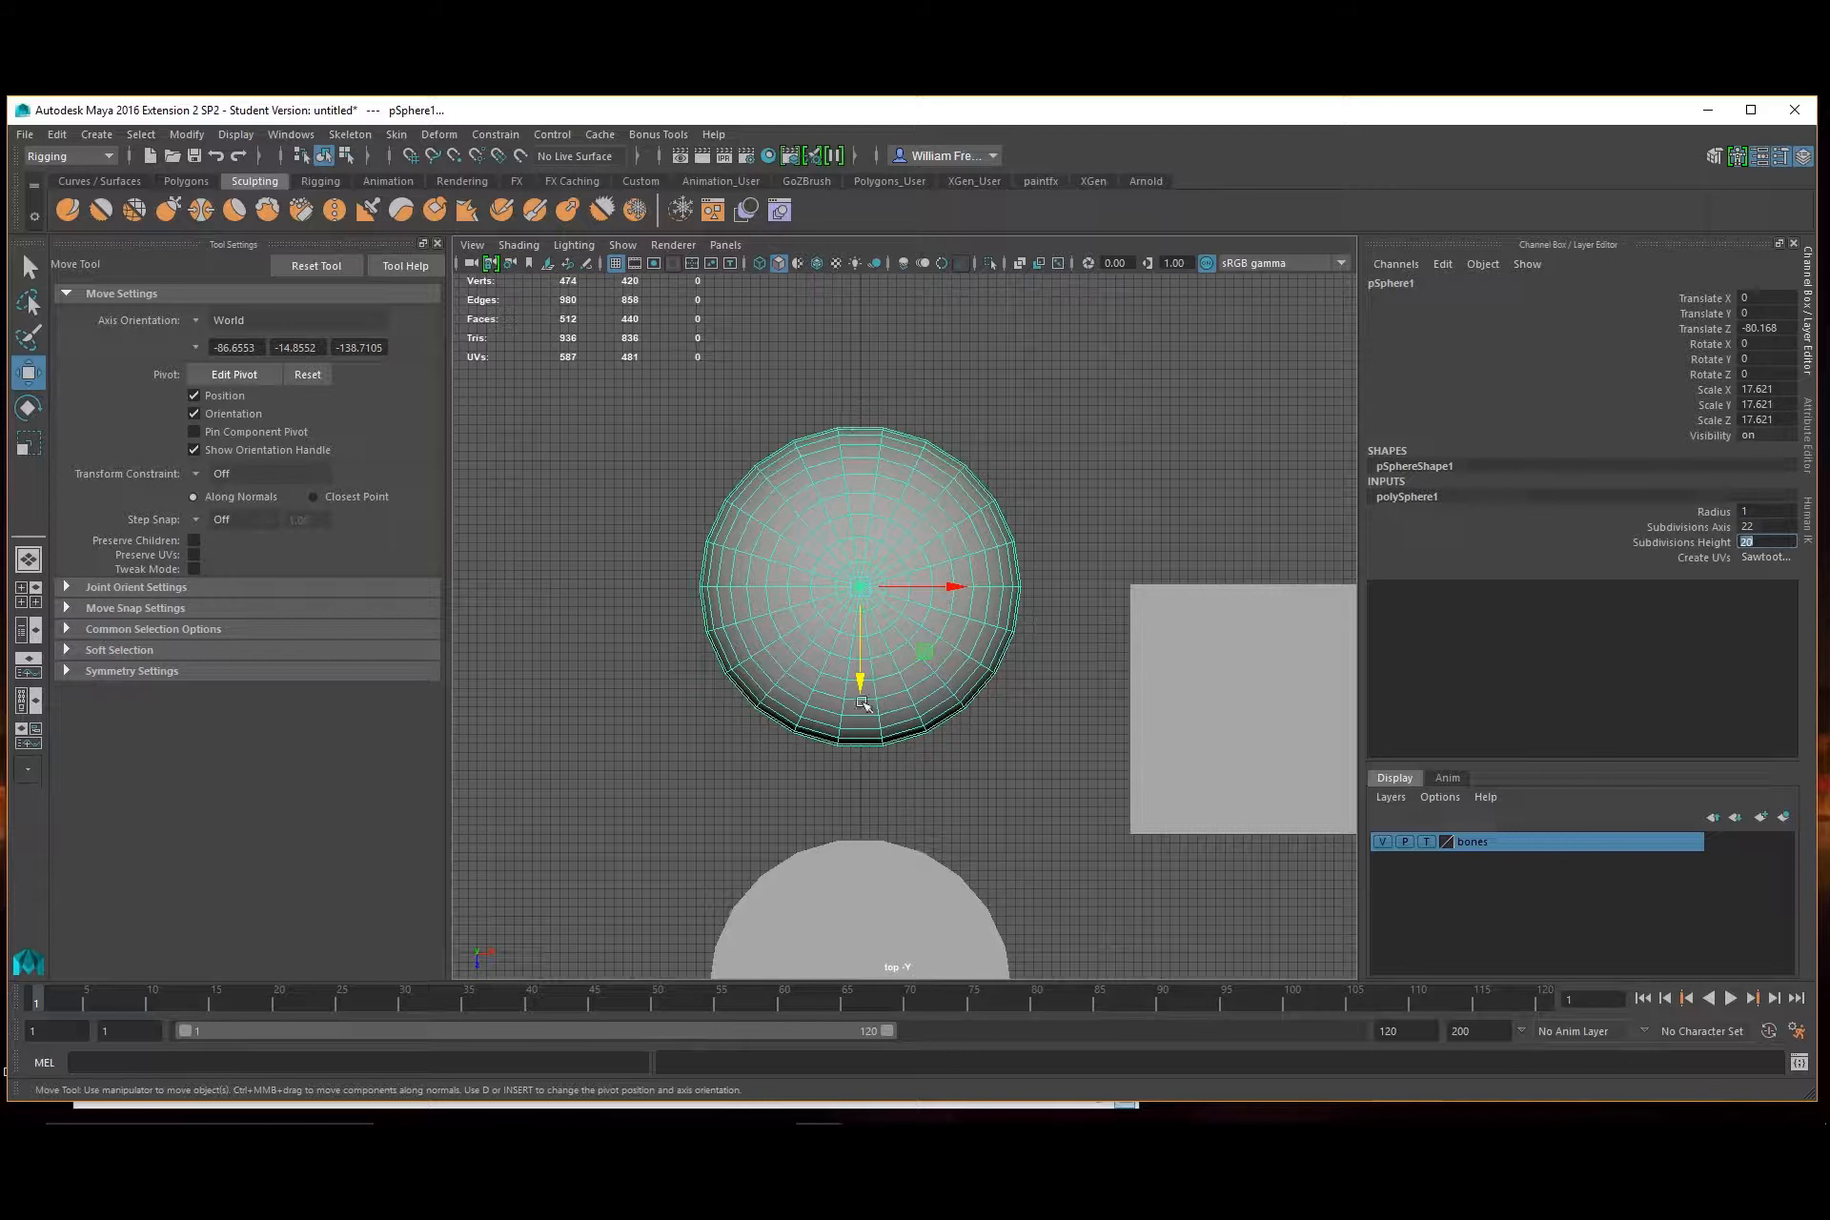
pyautogui.click(1123, 514)
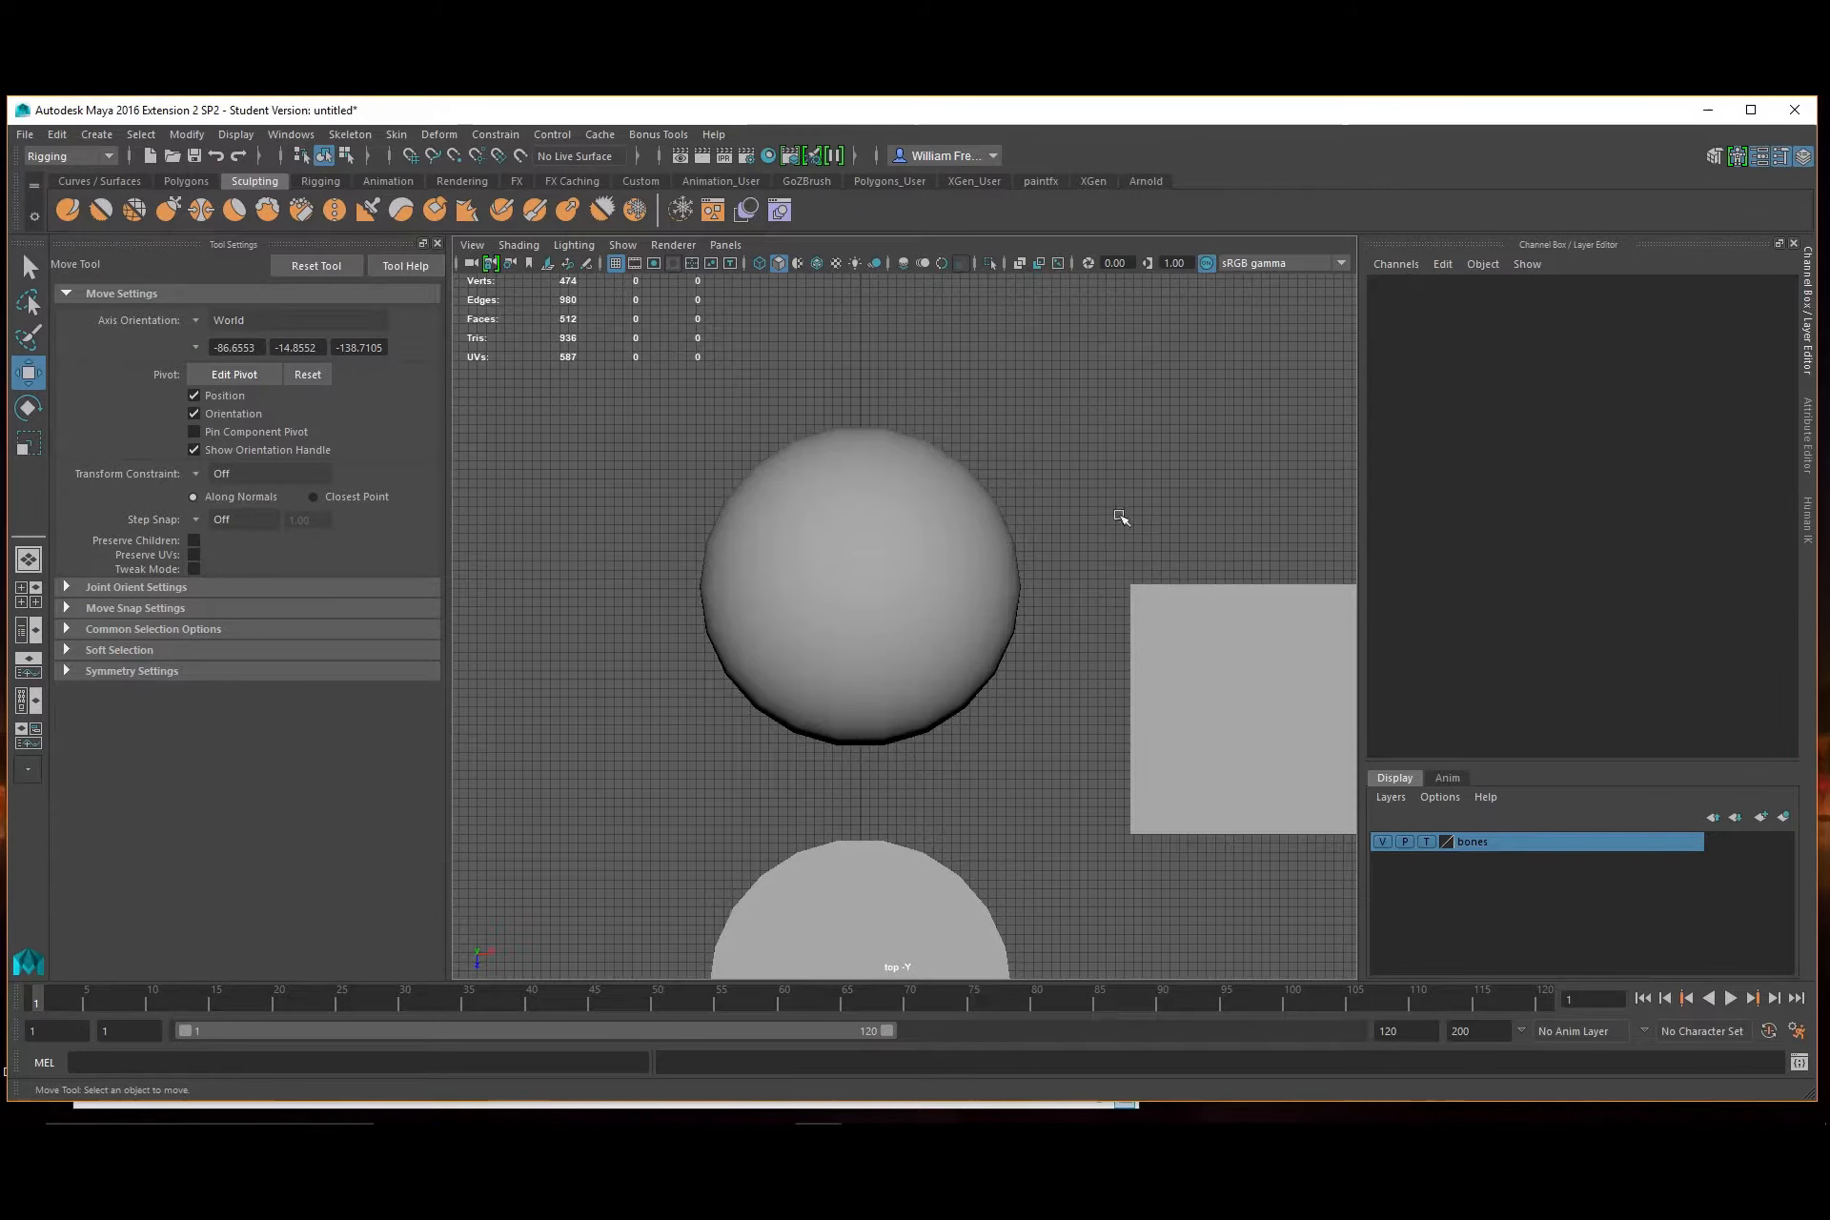
# Duplicate the sphere and move the copy to the skeleton's head at about Y 157.9, Z 0
pyautogui.press('space')
pyautogui.press('space')
pyautogui.click(835, 724)
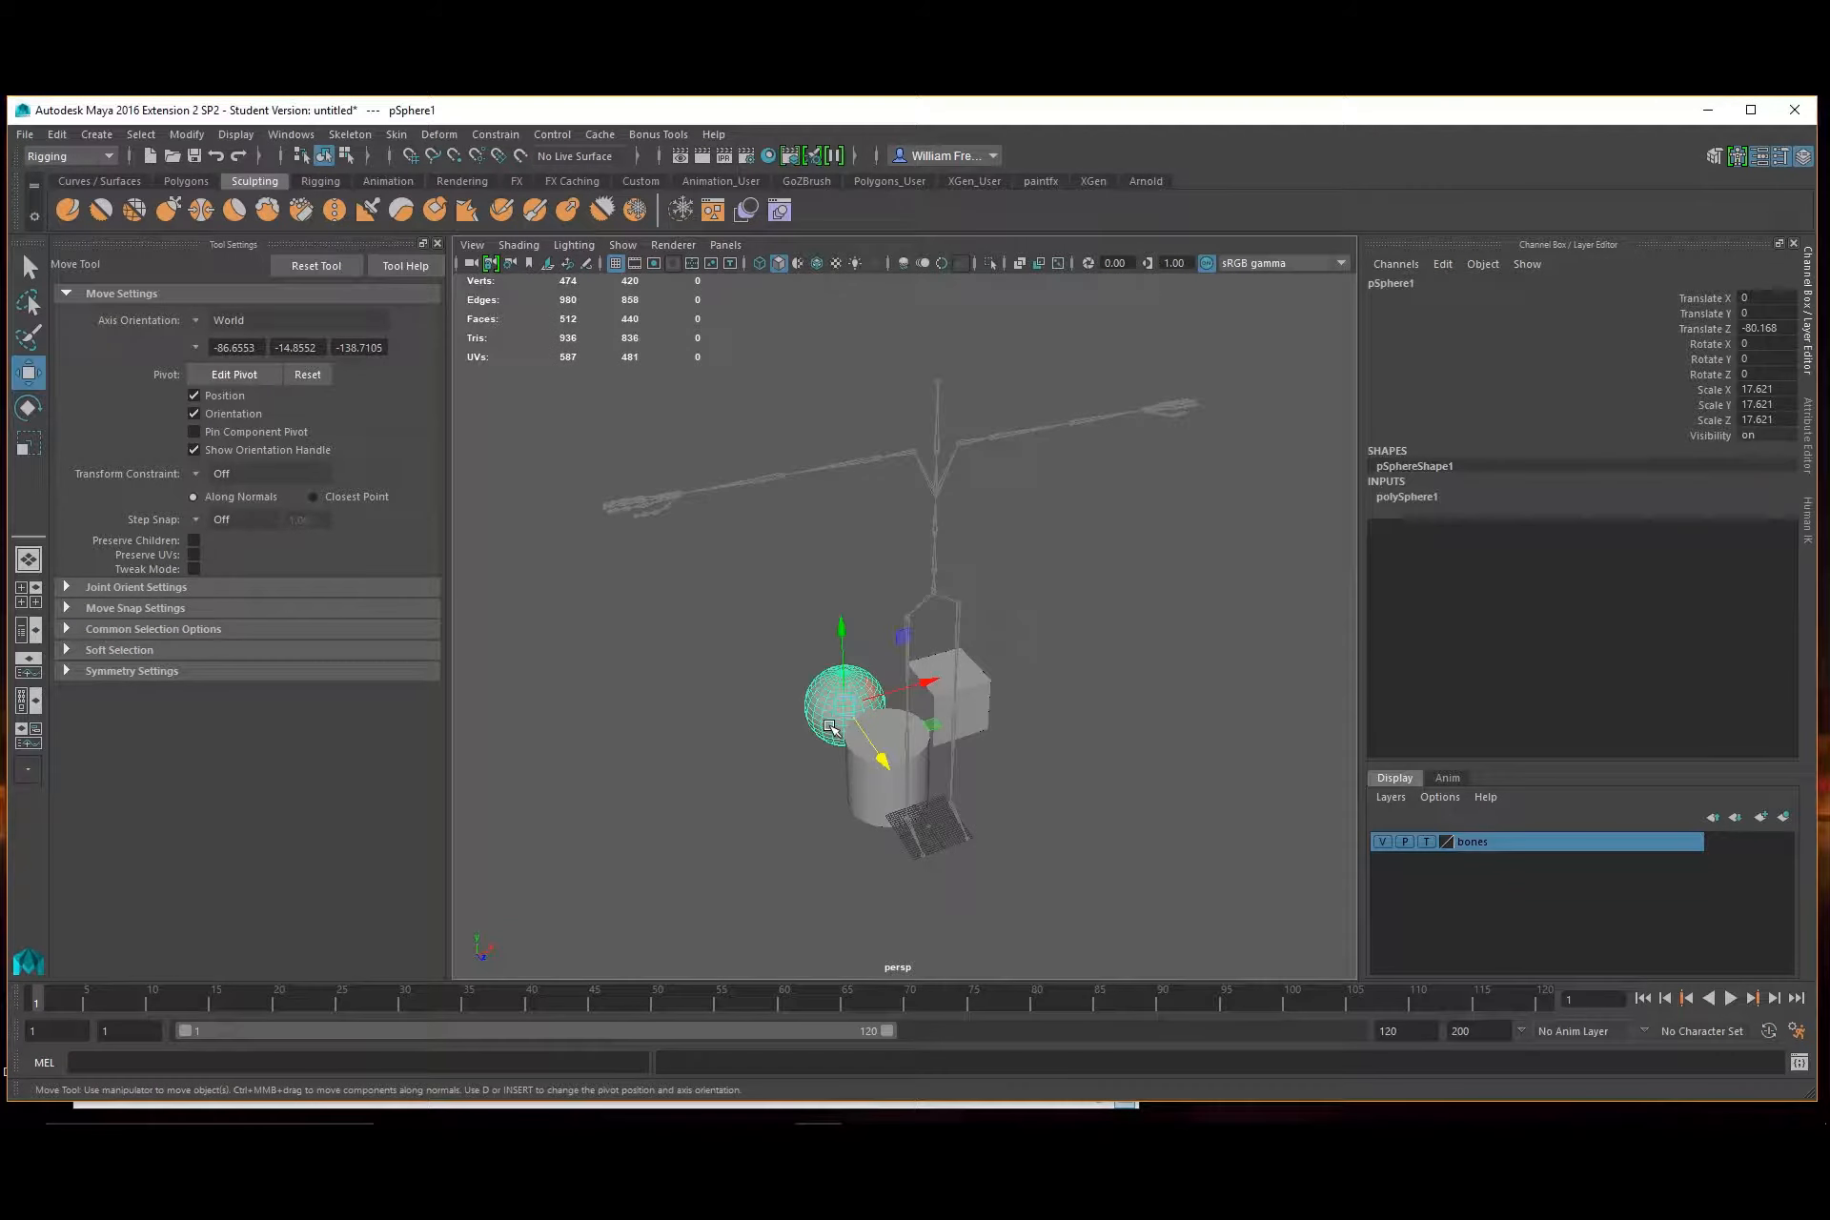
pyautogui.hotkey('ctrl', 'd')
pyautogui.moveTo(843, 629); pyautogui.dragTo(874, 358)
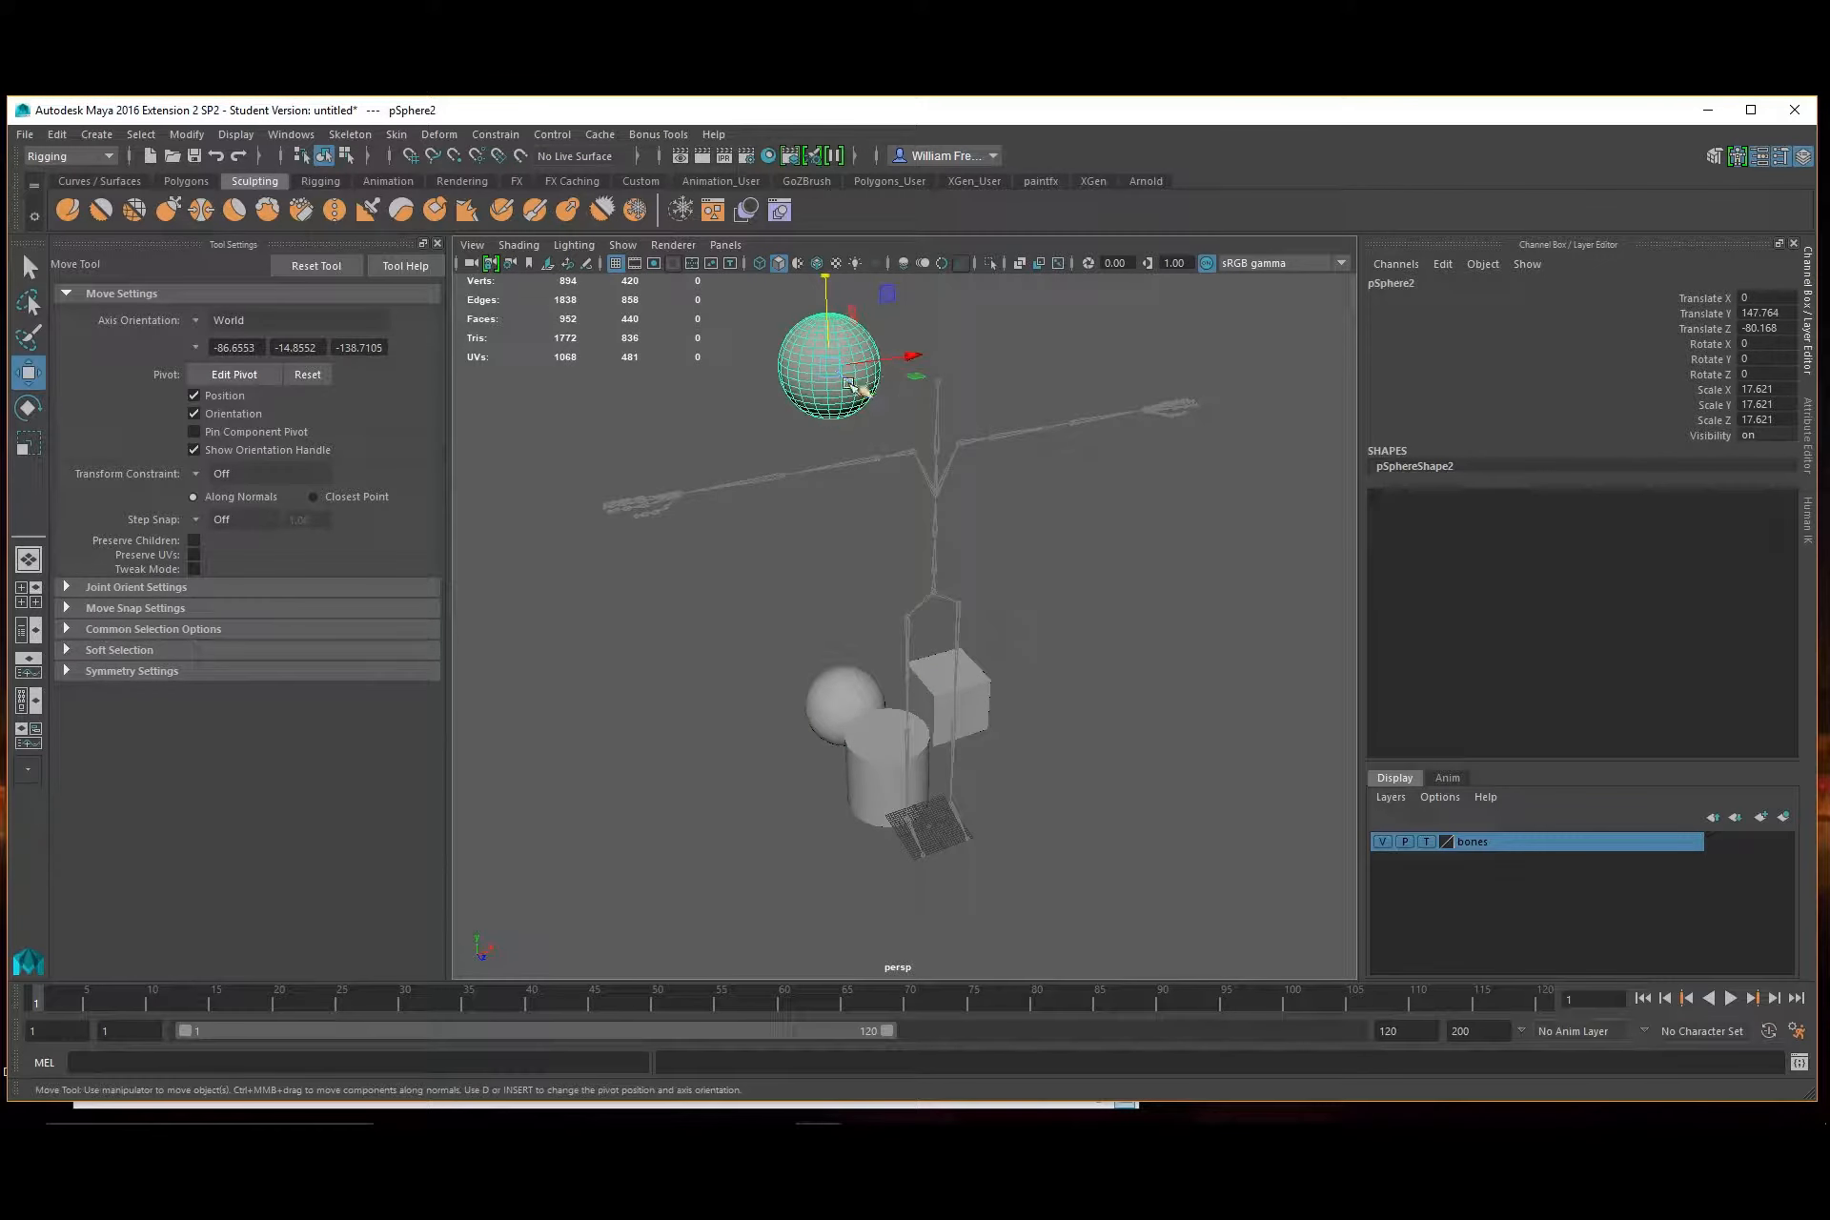
pyautogui.moveTo(870, 399); pyautogui.dragTo(937, 439)
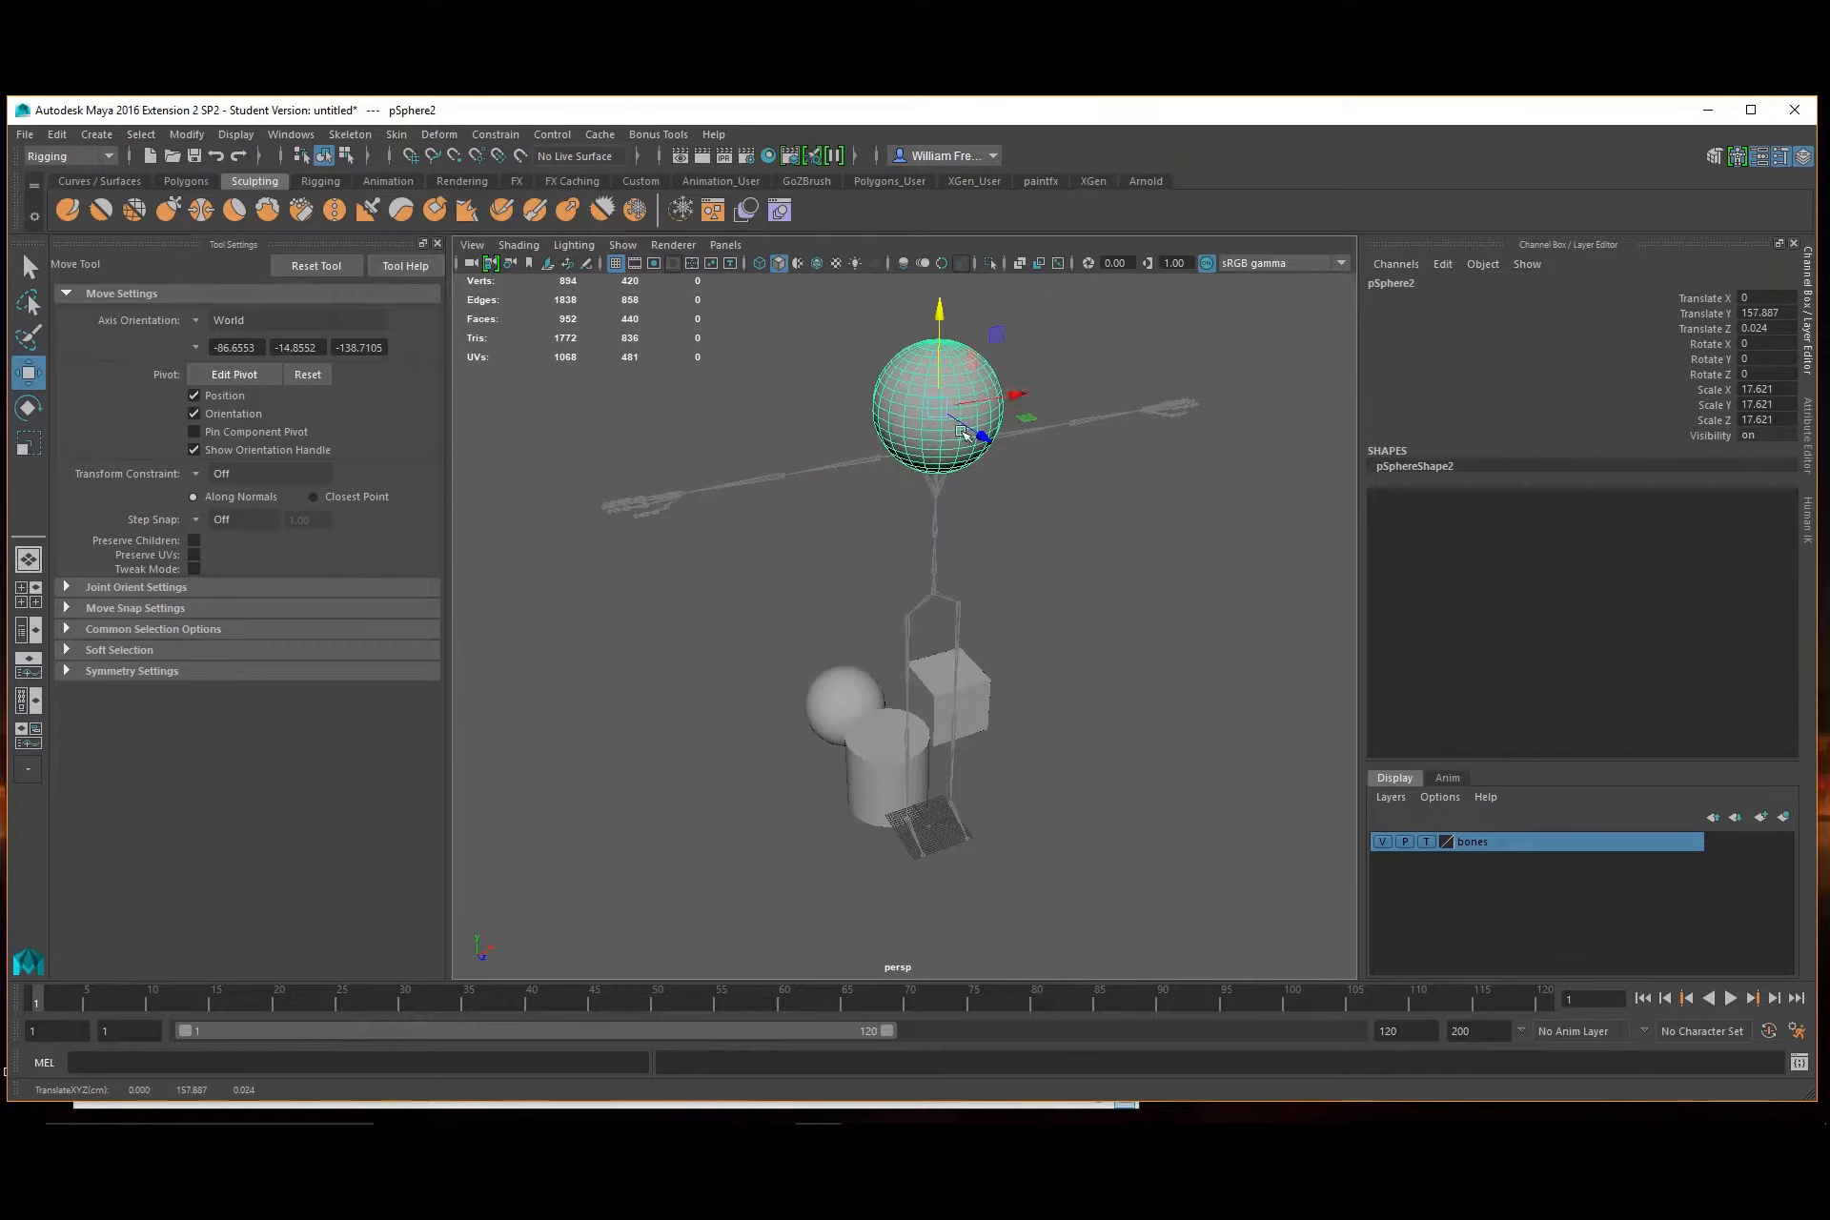
# Scale the duplicated head sphere down uniformly to about 8.97 in the front view
pyautogui.press('space')
pyautogui.press('space')
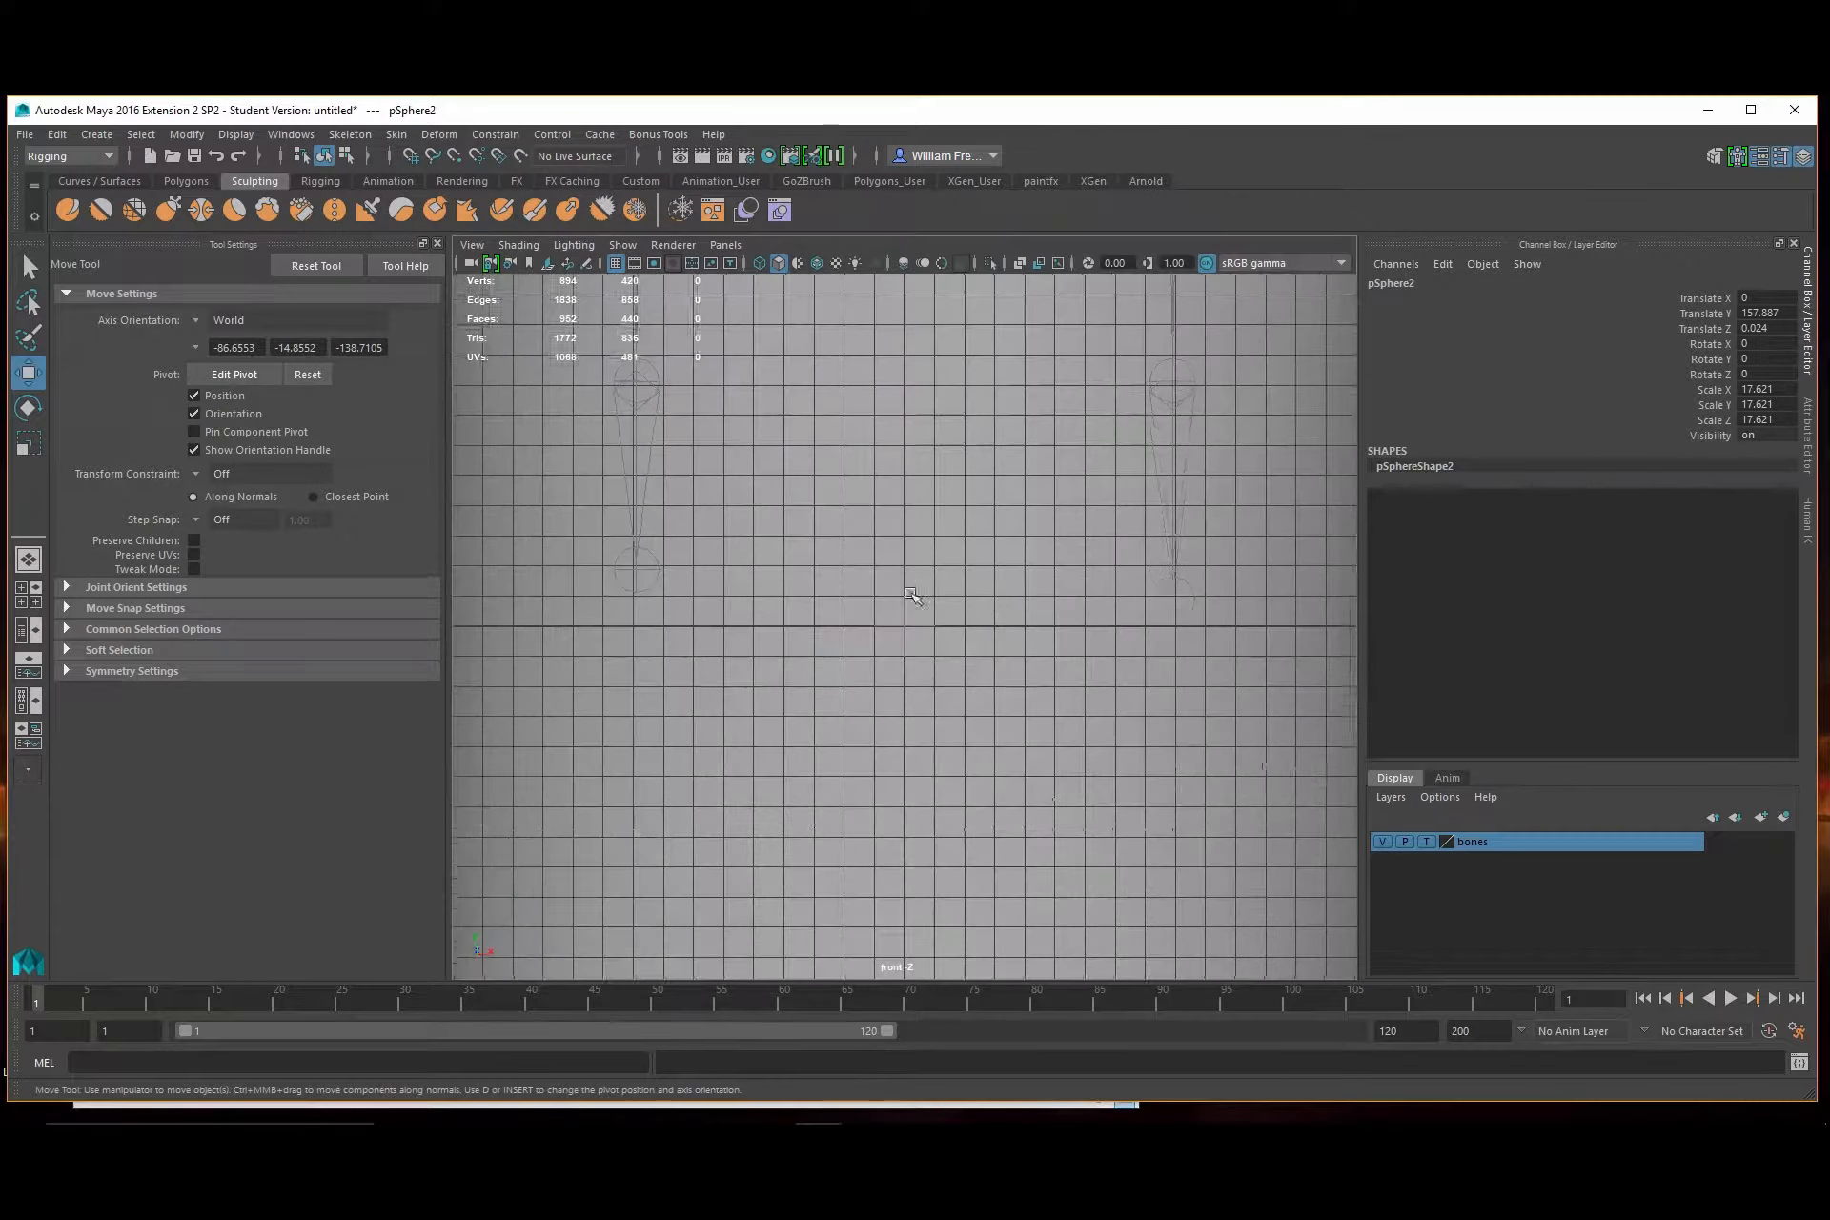
pyautogui.keyDown('alt'); pyautogui.moveTo(918, 600); pyautogui.dragTo(421, 572, button='right'); pyautogui.keyUp('alt')
pyautogui.keyDown('alt'); pyautogui.moveTo(1030, 502); pyautogui.dragTo(1033, 753, button='middle'); pyautogui.keyUp('alt')
pyautogui.keyDown('alt'); pyautogui.moveTo(1033, 743); pyautogui.dragTo(506, 536, button='right'); pyautogui.keyUp('alt')
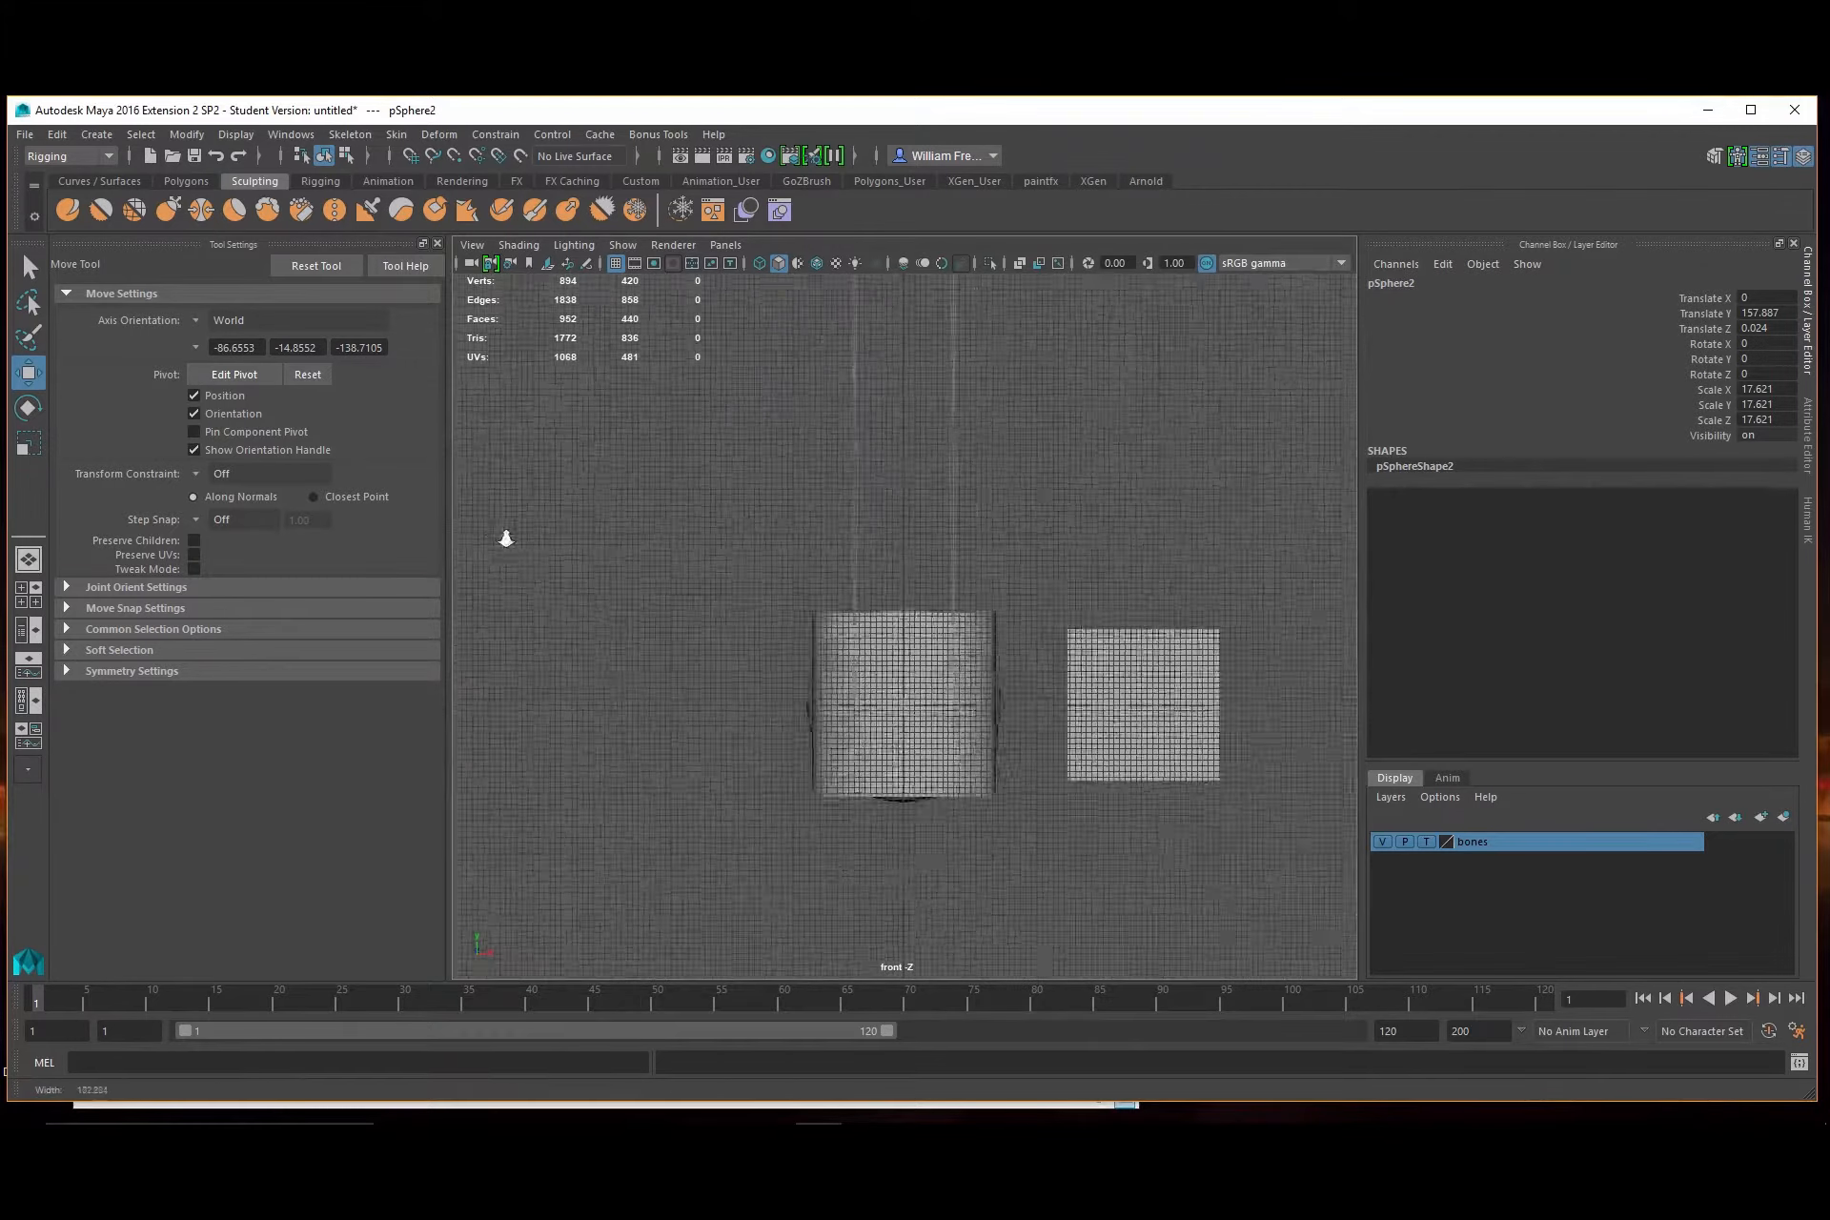
pyautogui.keyDown('alt'); pyautogui.moveTo(970, 463); pyautogui.dragTo(980, 1012, button='middle'); pyautogui.keyUp('alt')
pyautogui.keyDown('alt'); pyautogui.moveTo(1001, 569); pyautogui.dragTo(1001, 747, button='middle'); pyautogui.keyUp('alt')
pyautogui.moveTo(804, 591)
pyautogui.keyDown('alt'); pyautogui.mouseDown(button='right')
pyautogui.moveTo(1238, 821)
pyautogui.moveTo(683, 776)
pyautogui.moveTo(815, 581)
pyautogui.mouseUp(button='right'); pyautogui.keyUp('alt')
pyautogui.press('r')
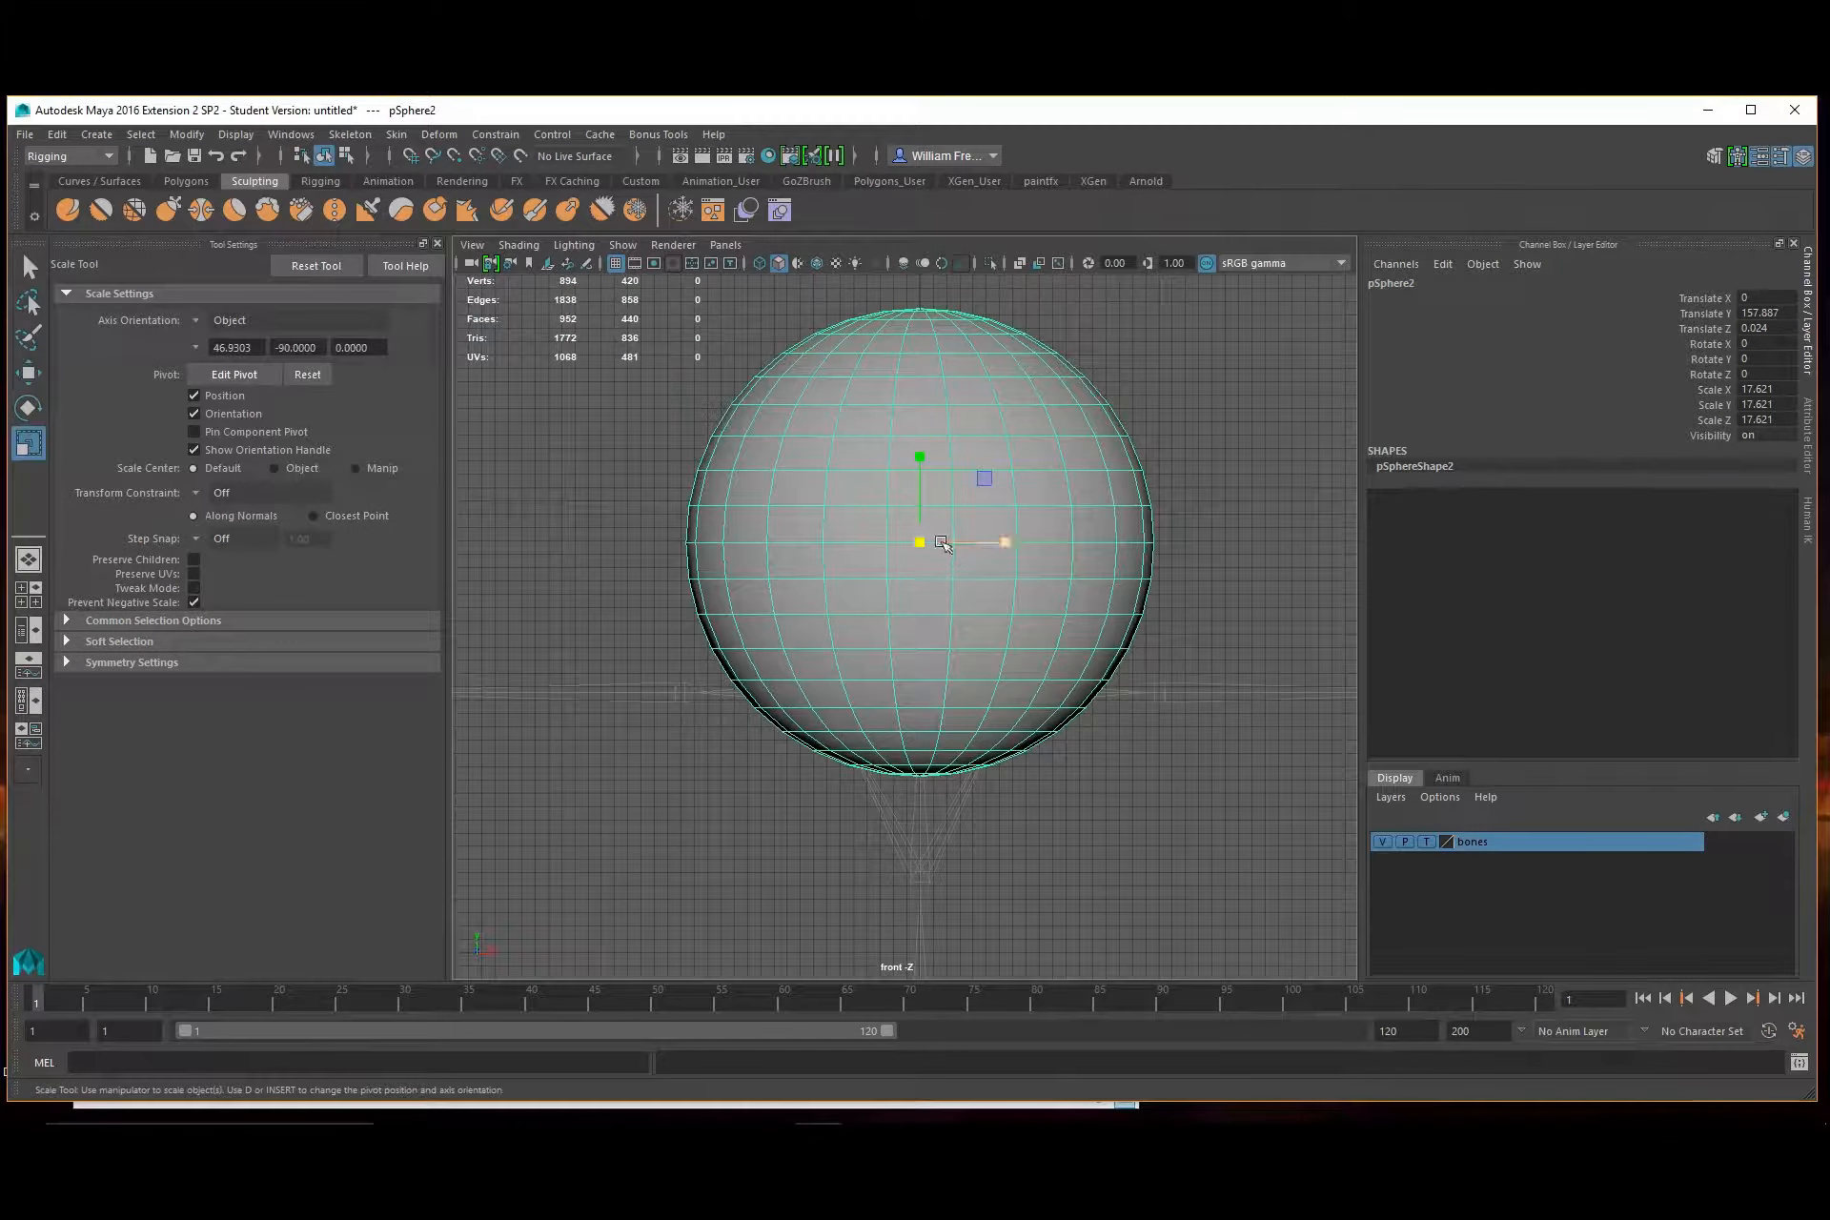
pyautogui.moveTo(919, 542); pyautogui.dragTo(728, 511)
# Switch the front view to wireframe display and move the head sphere up to about Y 163.1
pyautogui.press('4')
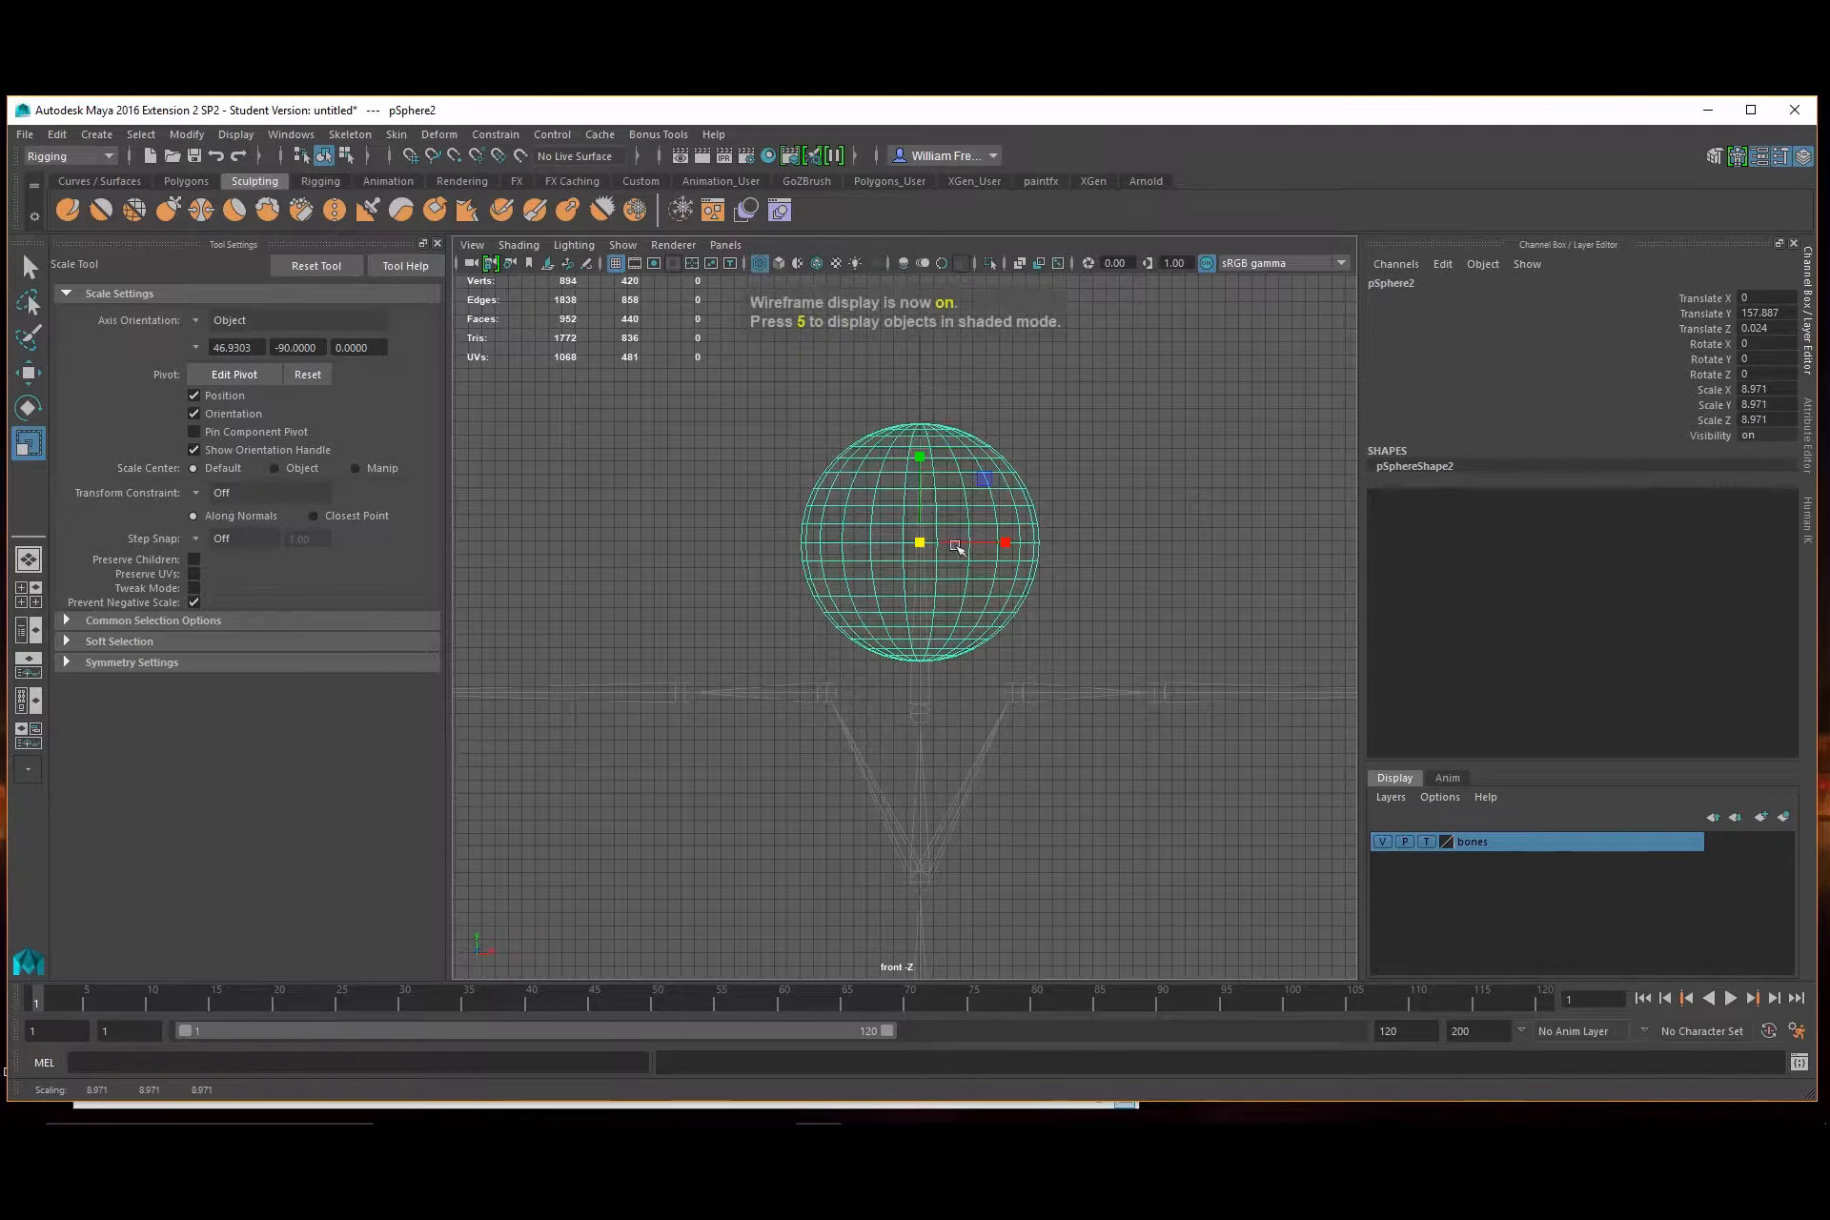
pyautogui.press('w')
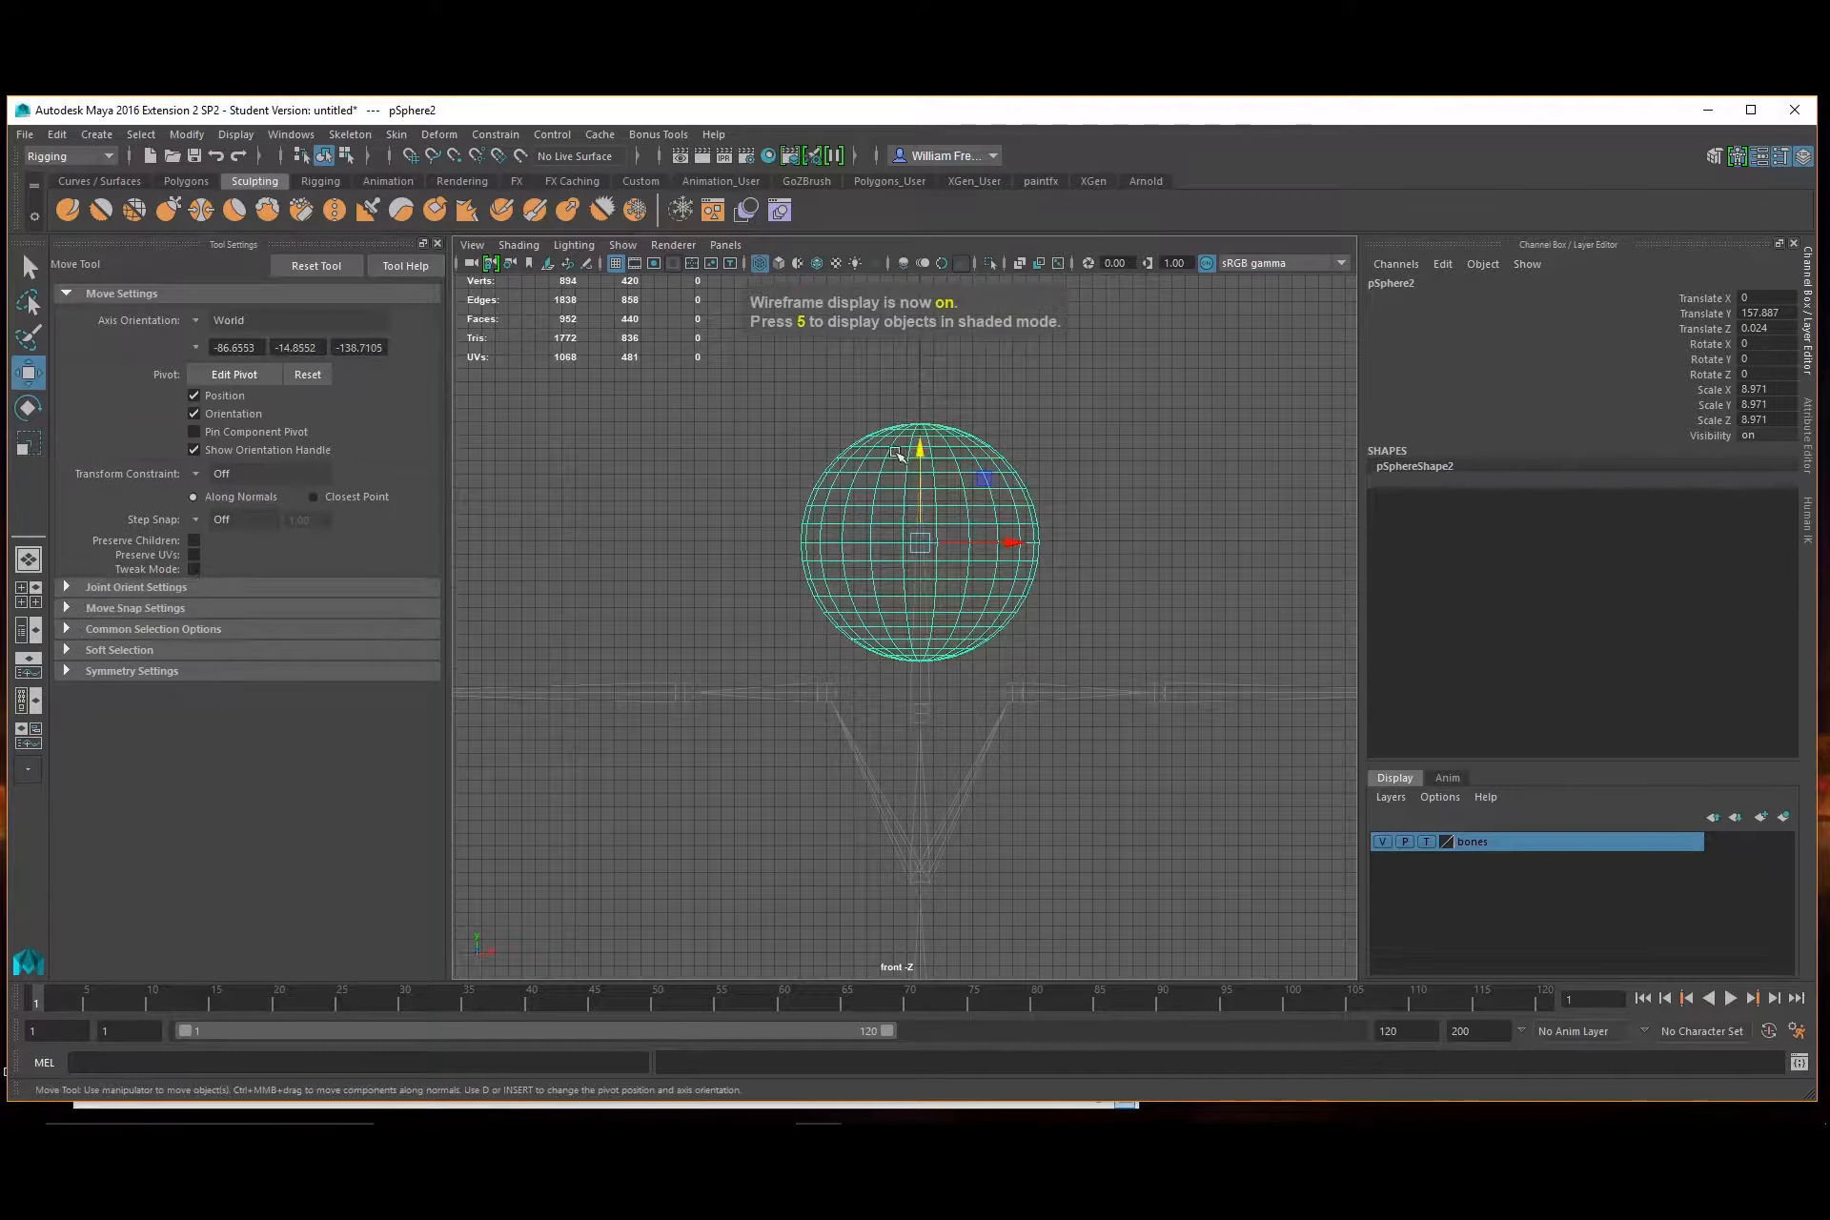
pyautogui.moveTo(923, 444); pyautogui.dragTo(922, 379)
pyautogui.click(938, 690)
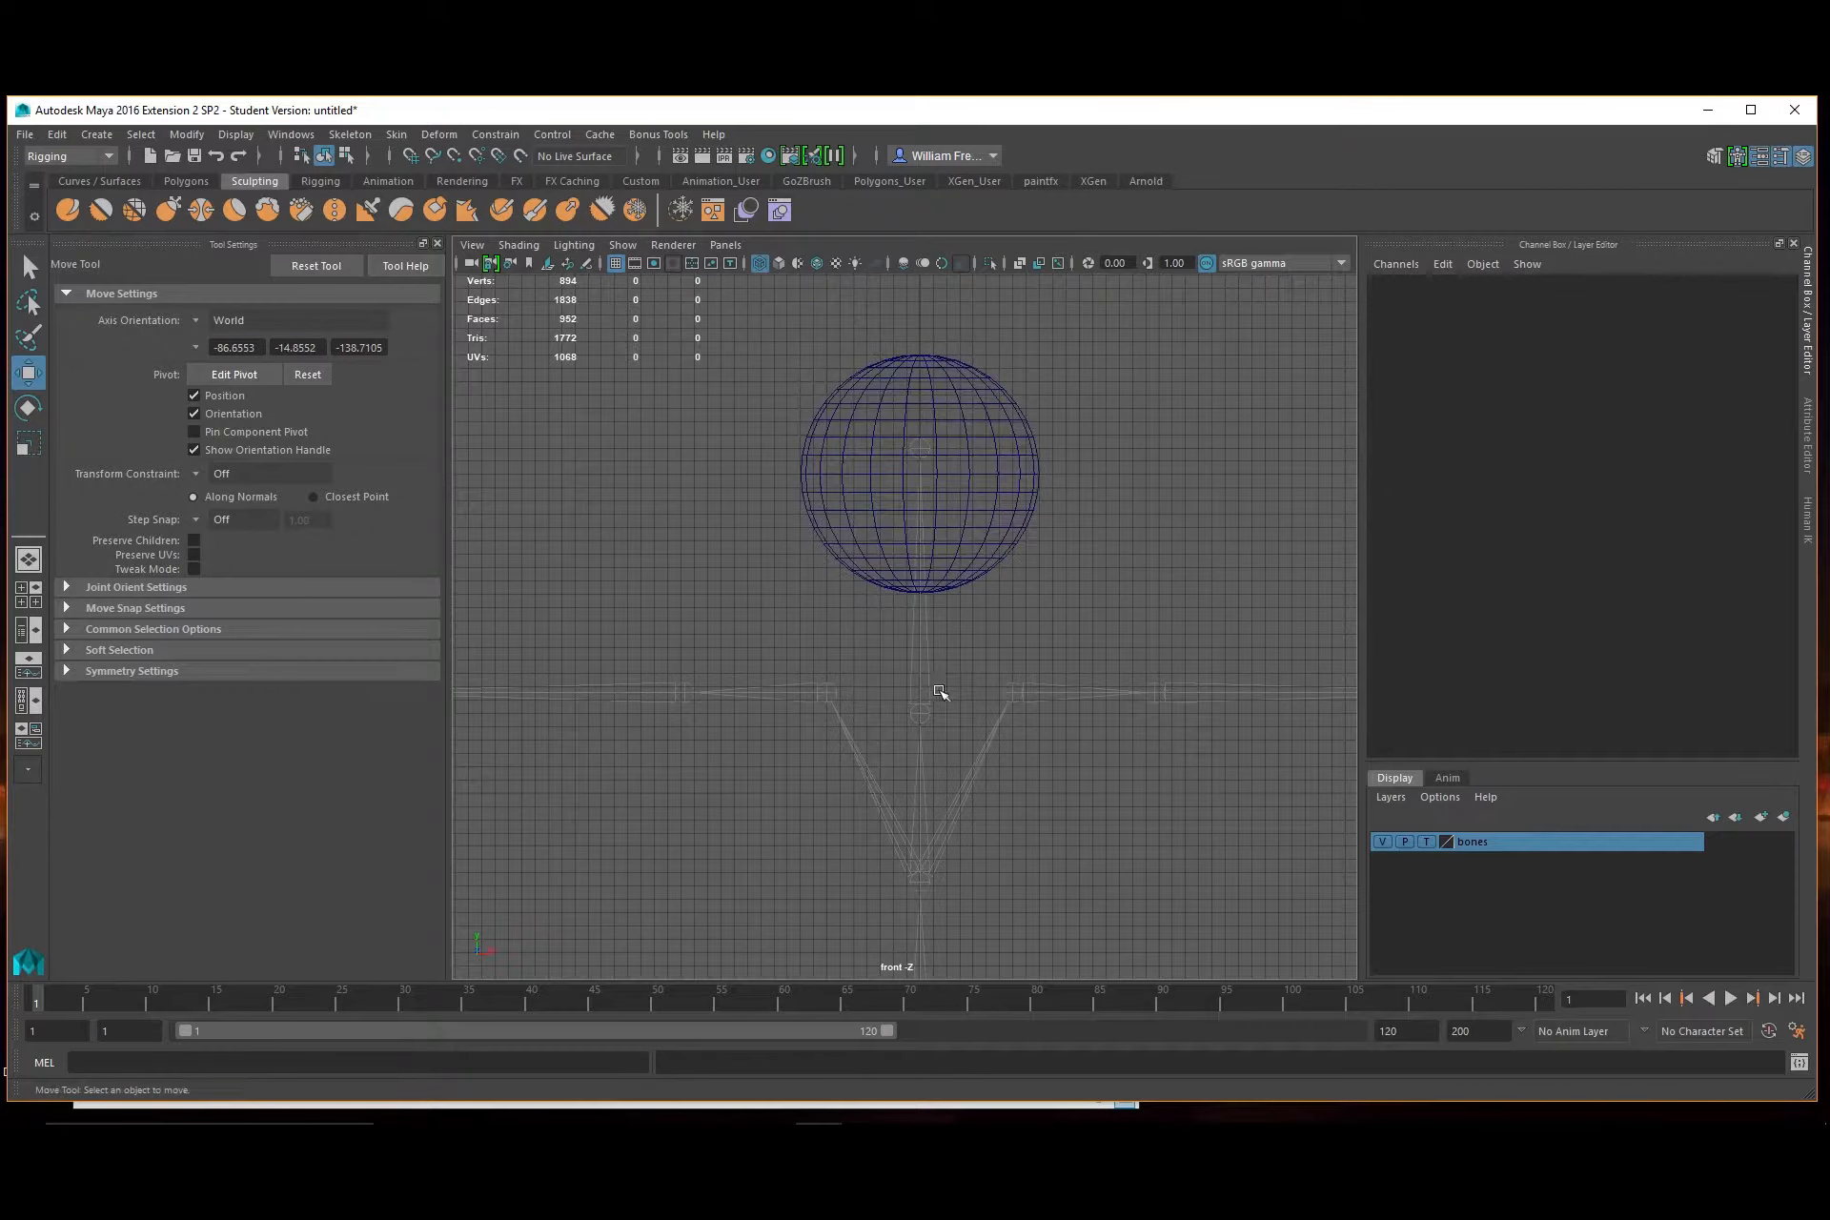
# Give the bones layer a dark red colour and change its display type from template to reference
pyautogui.doubleClick(1477, 843)
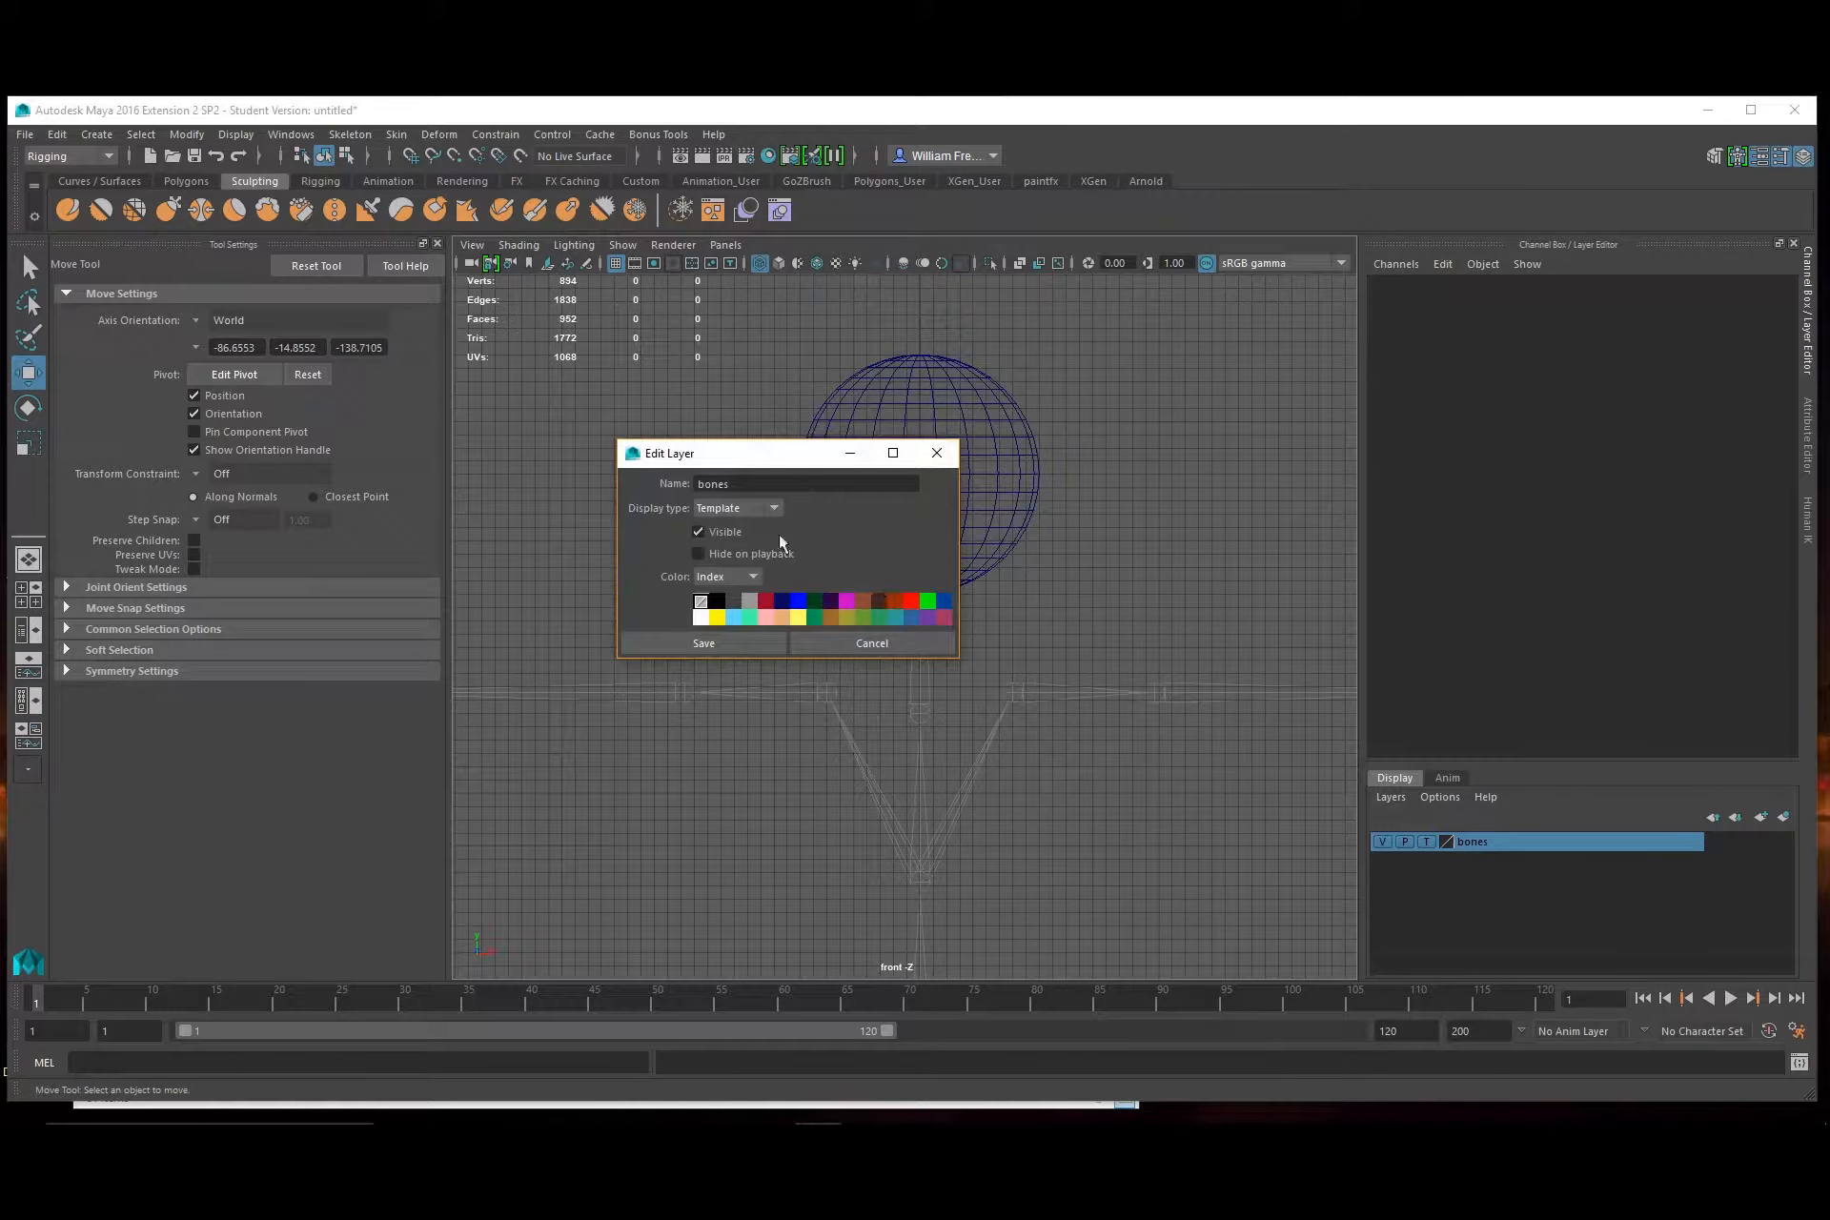
pyautogui.click(766, 602)
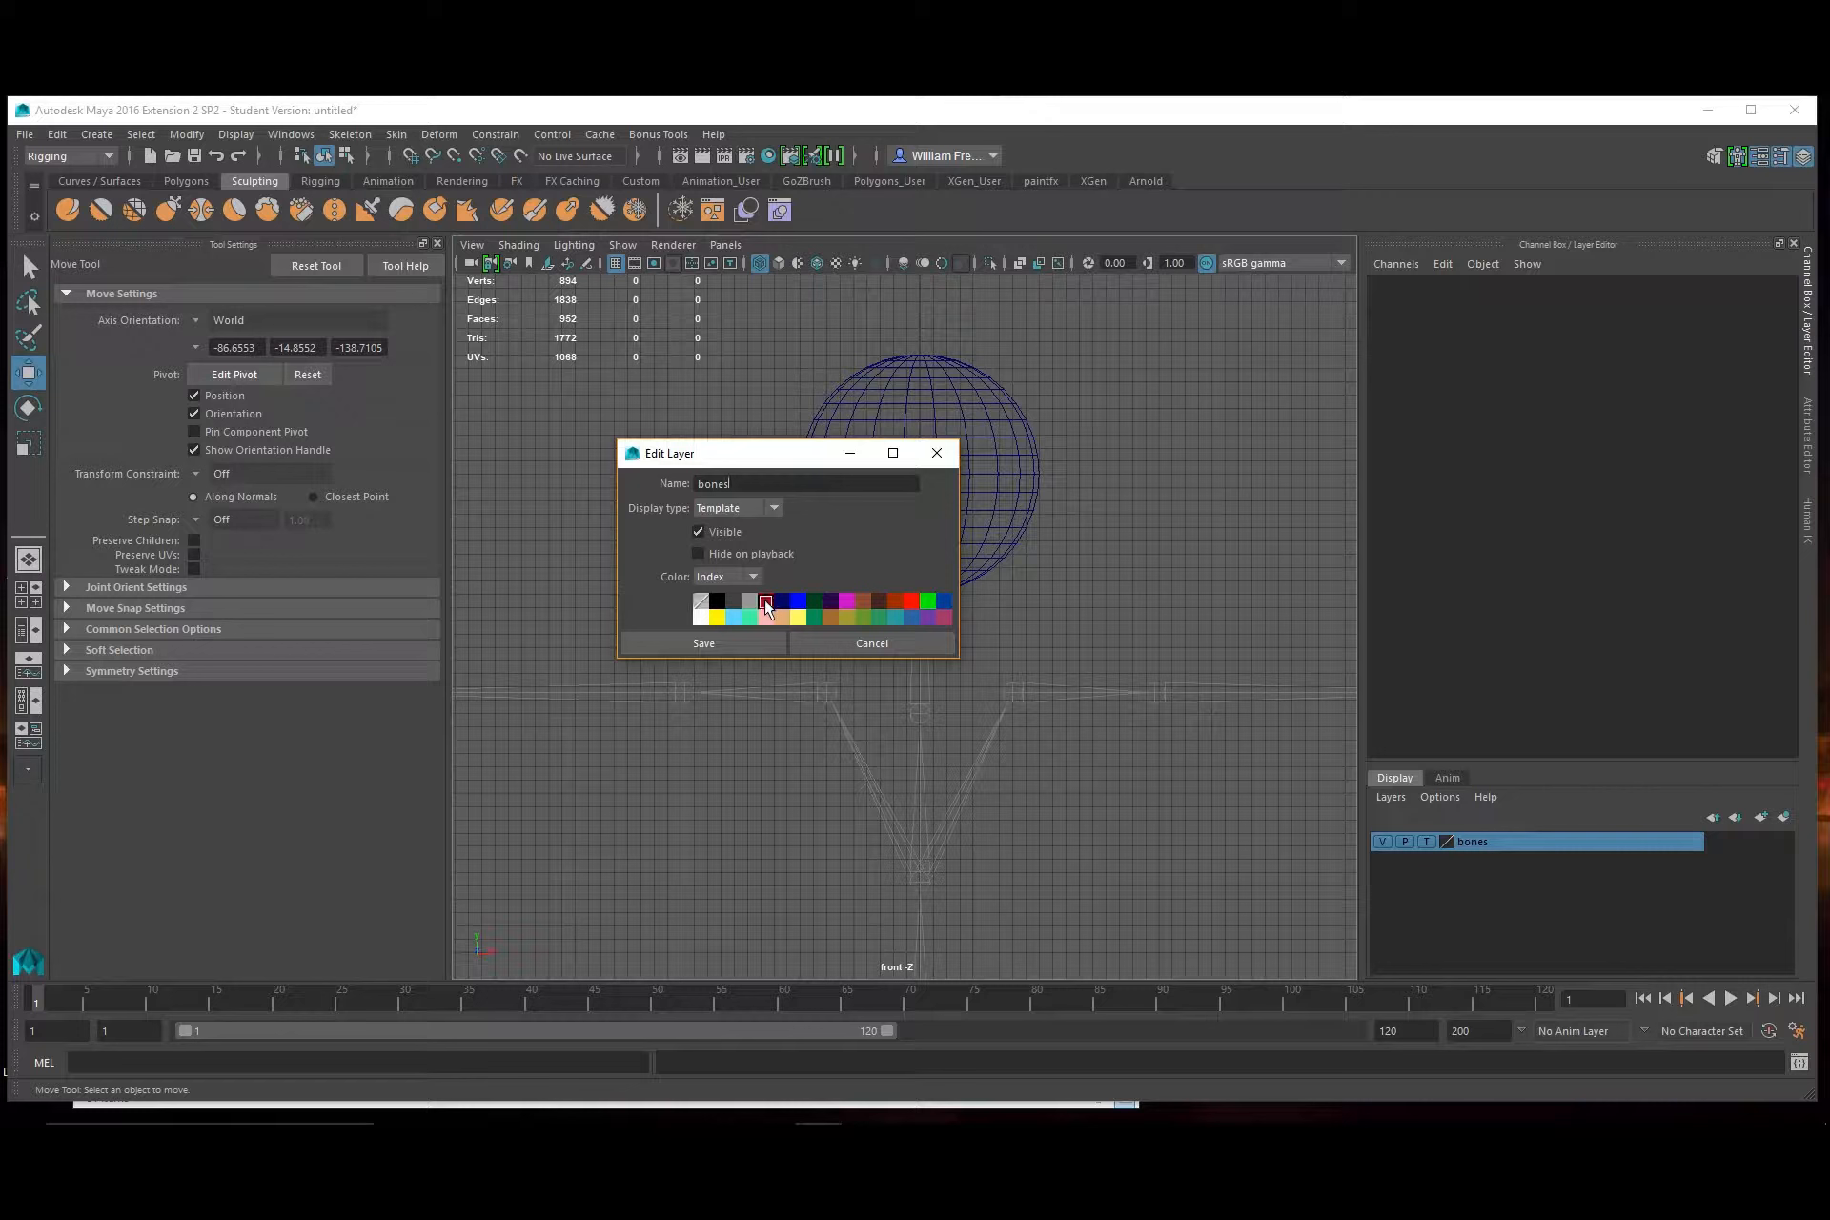
pyautogui.click(713, 640)
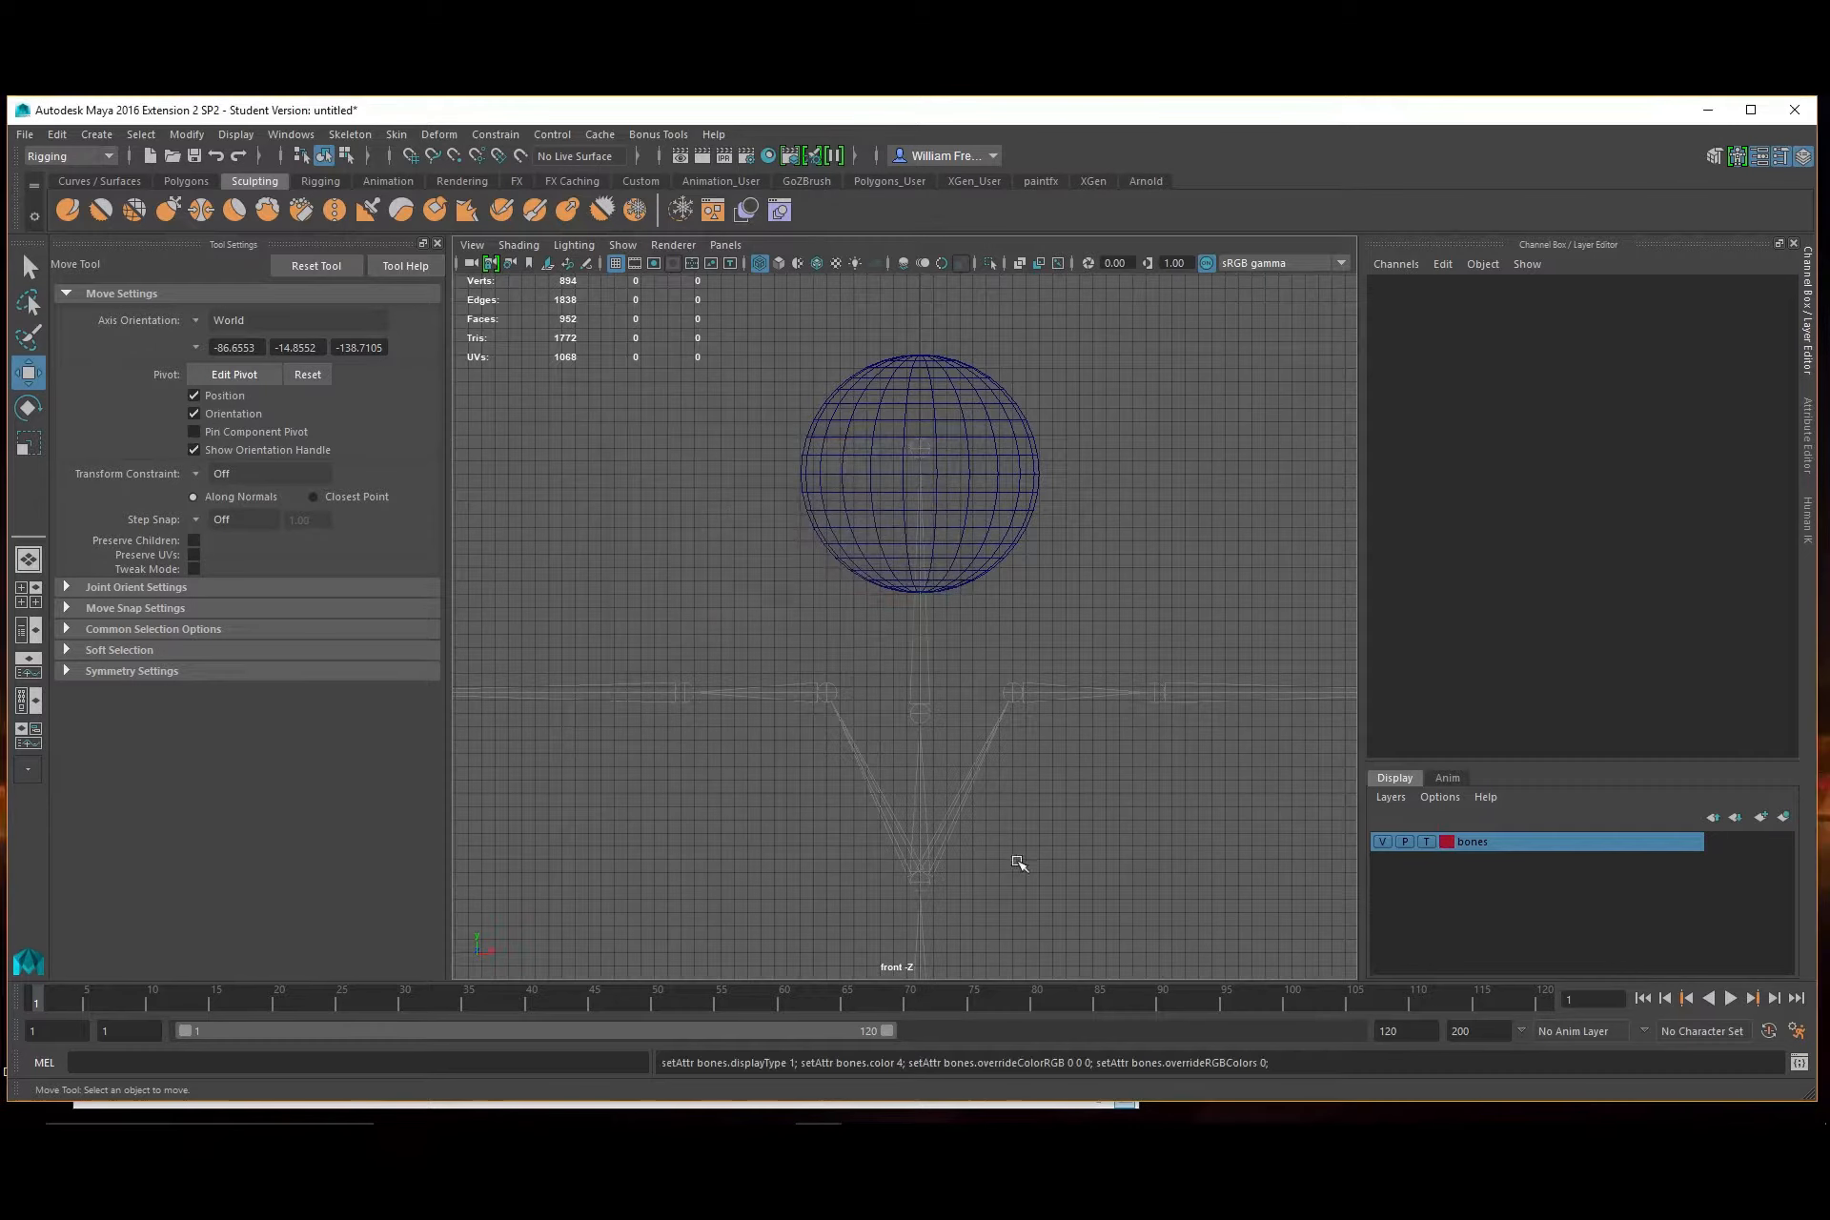
pyautogui.click(1428, 841)
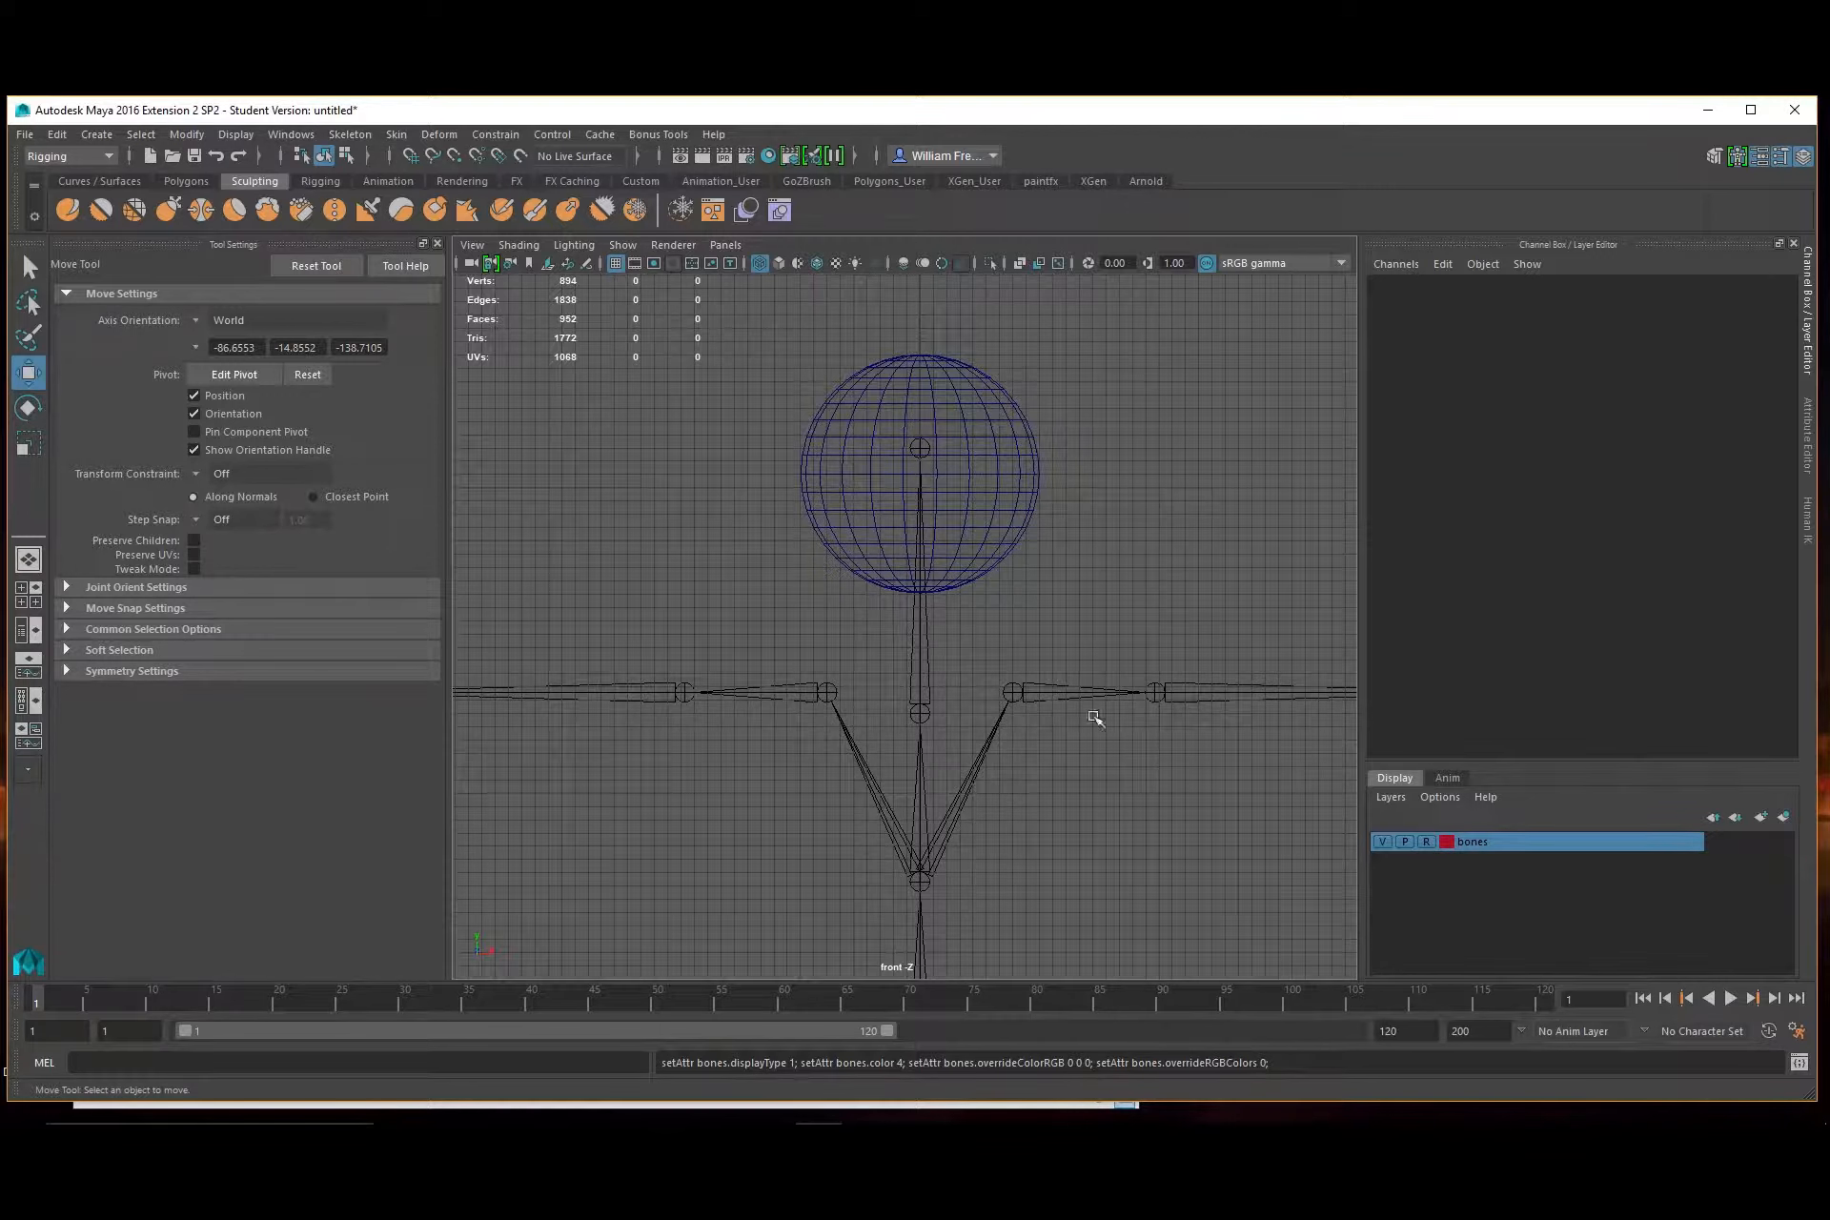
# Move the head sphere up until its middle edge loop lines up with the skeleton's head joint
pyautogui.click(960, 538)
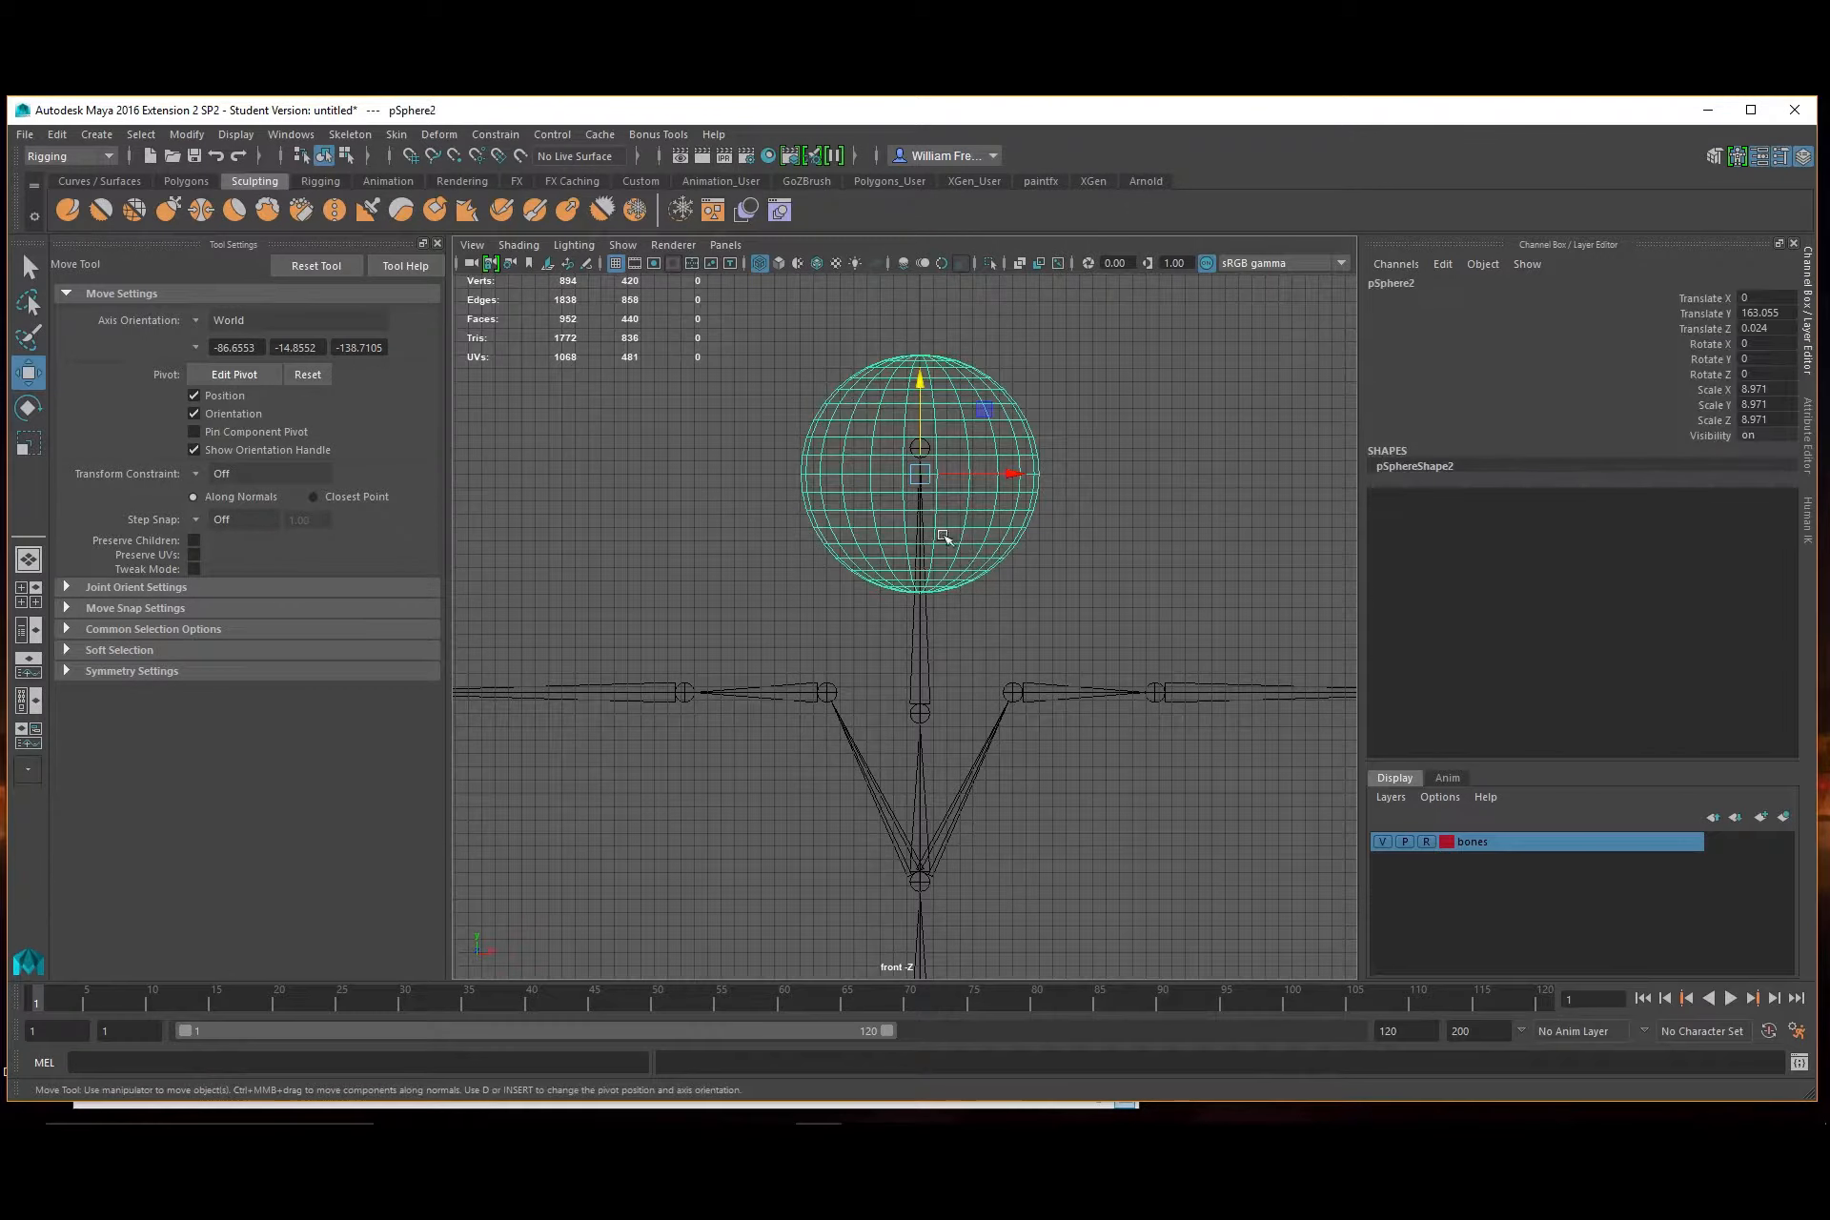
pyautogui.click(1072, 632)
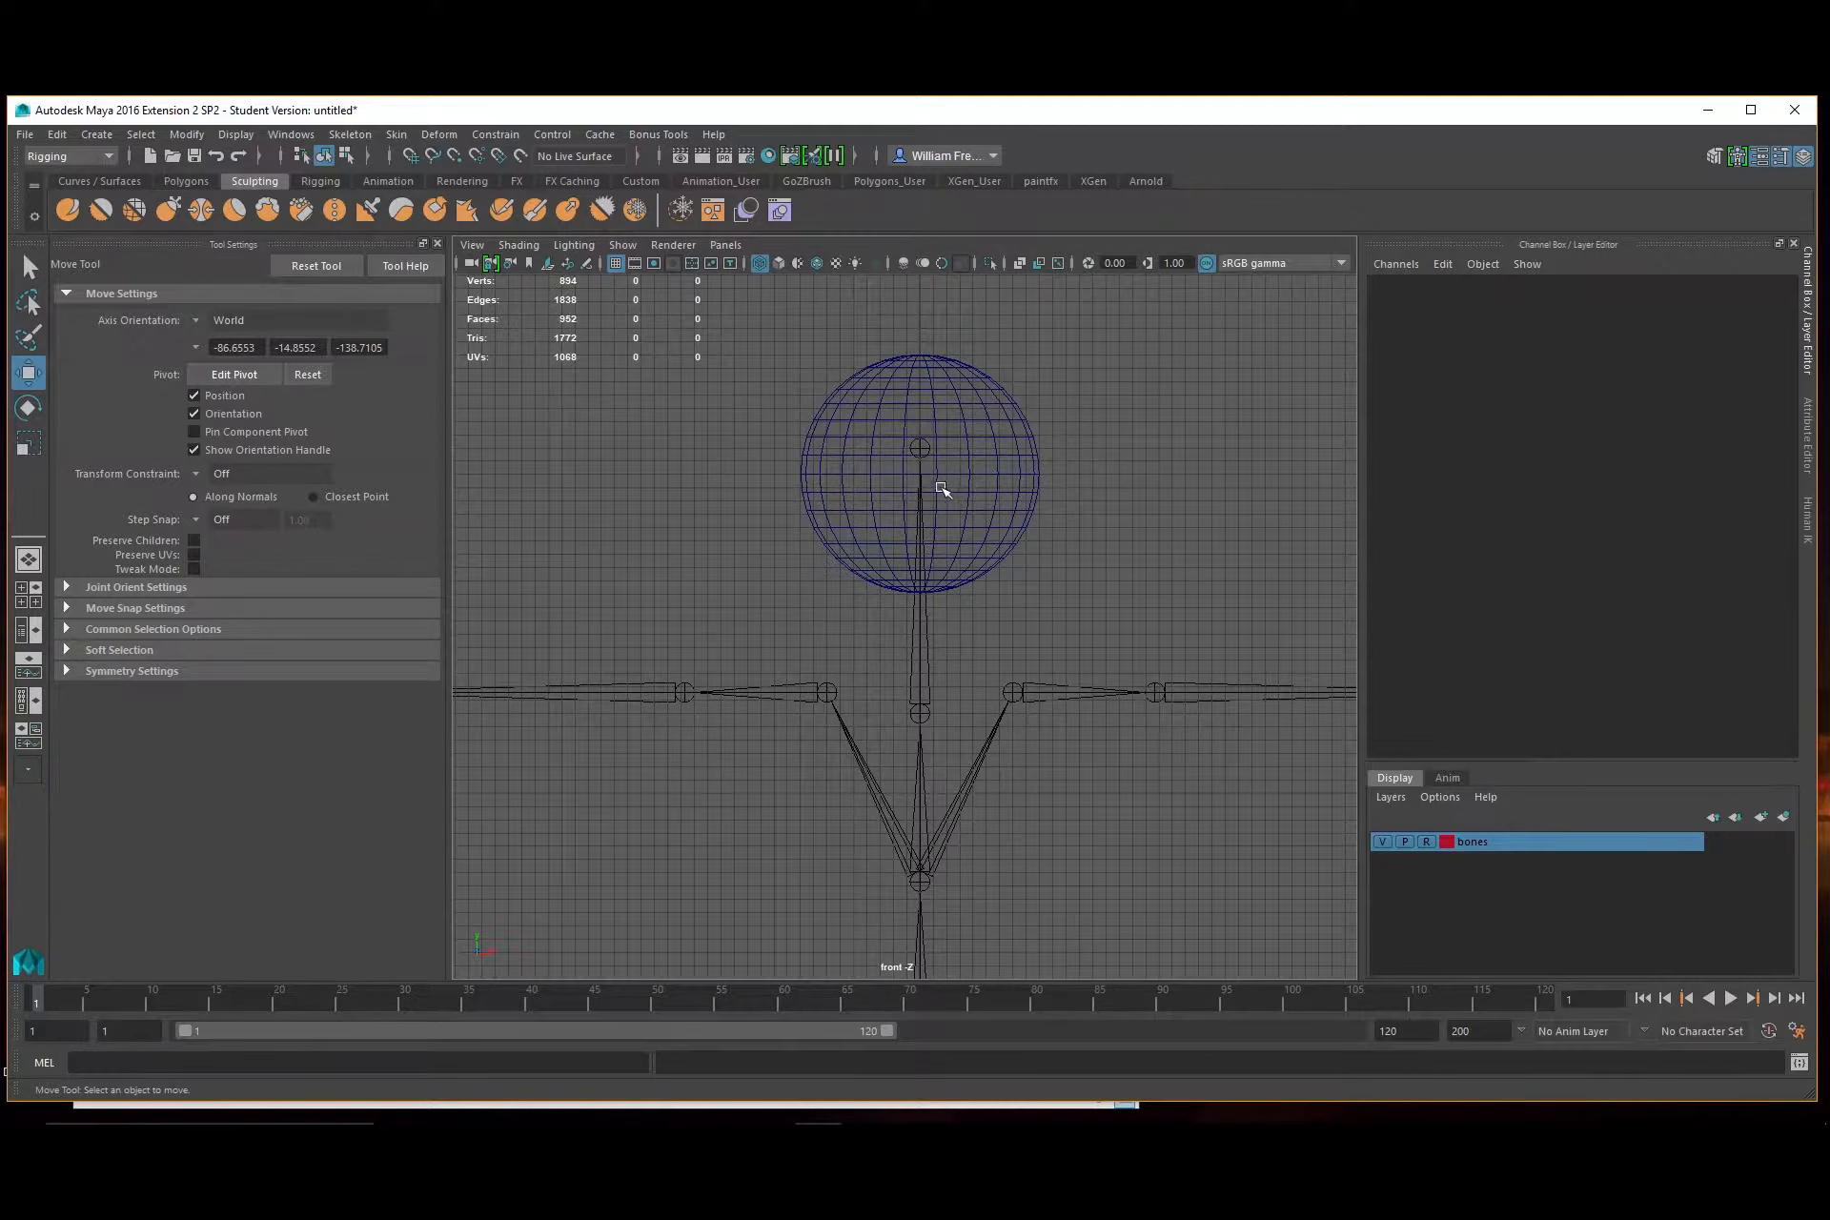
pyautogui.keyDown('alt'); pyautogui.moveTo(957, 512); pyautogui.dragTo(1007, 619, button='middle'); pyautogui.keyUp('alt')
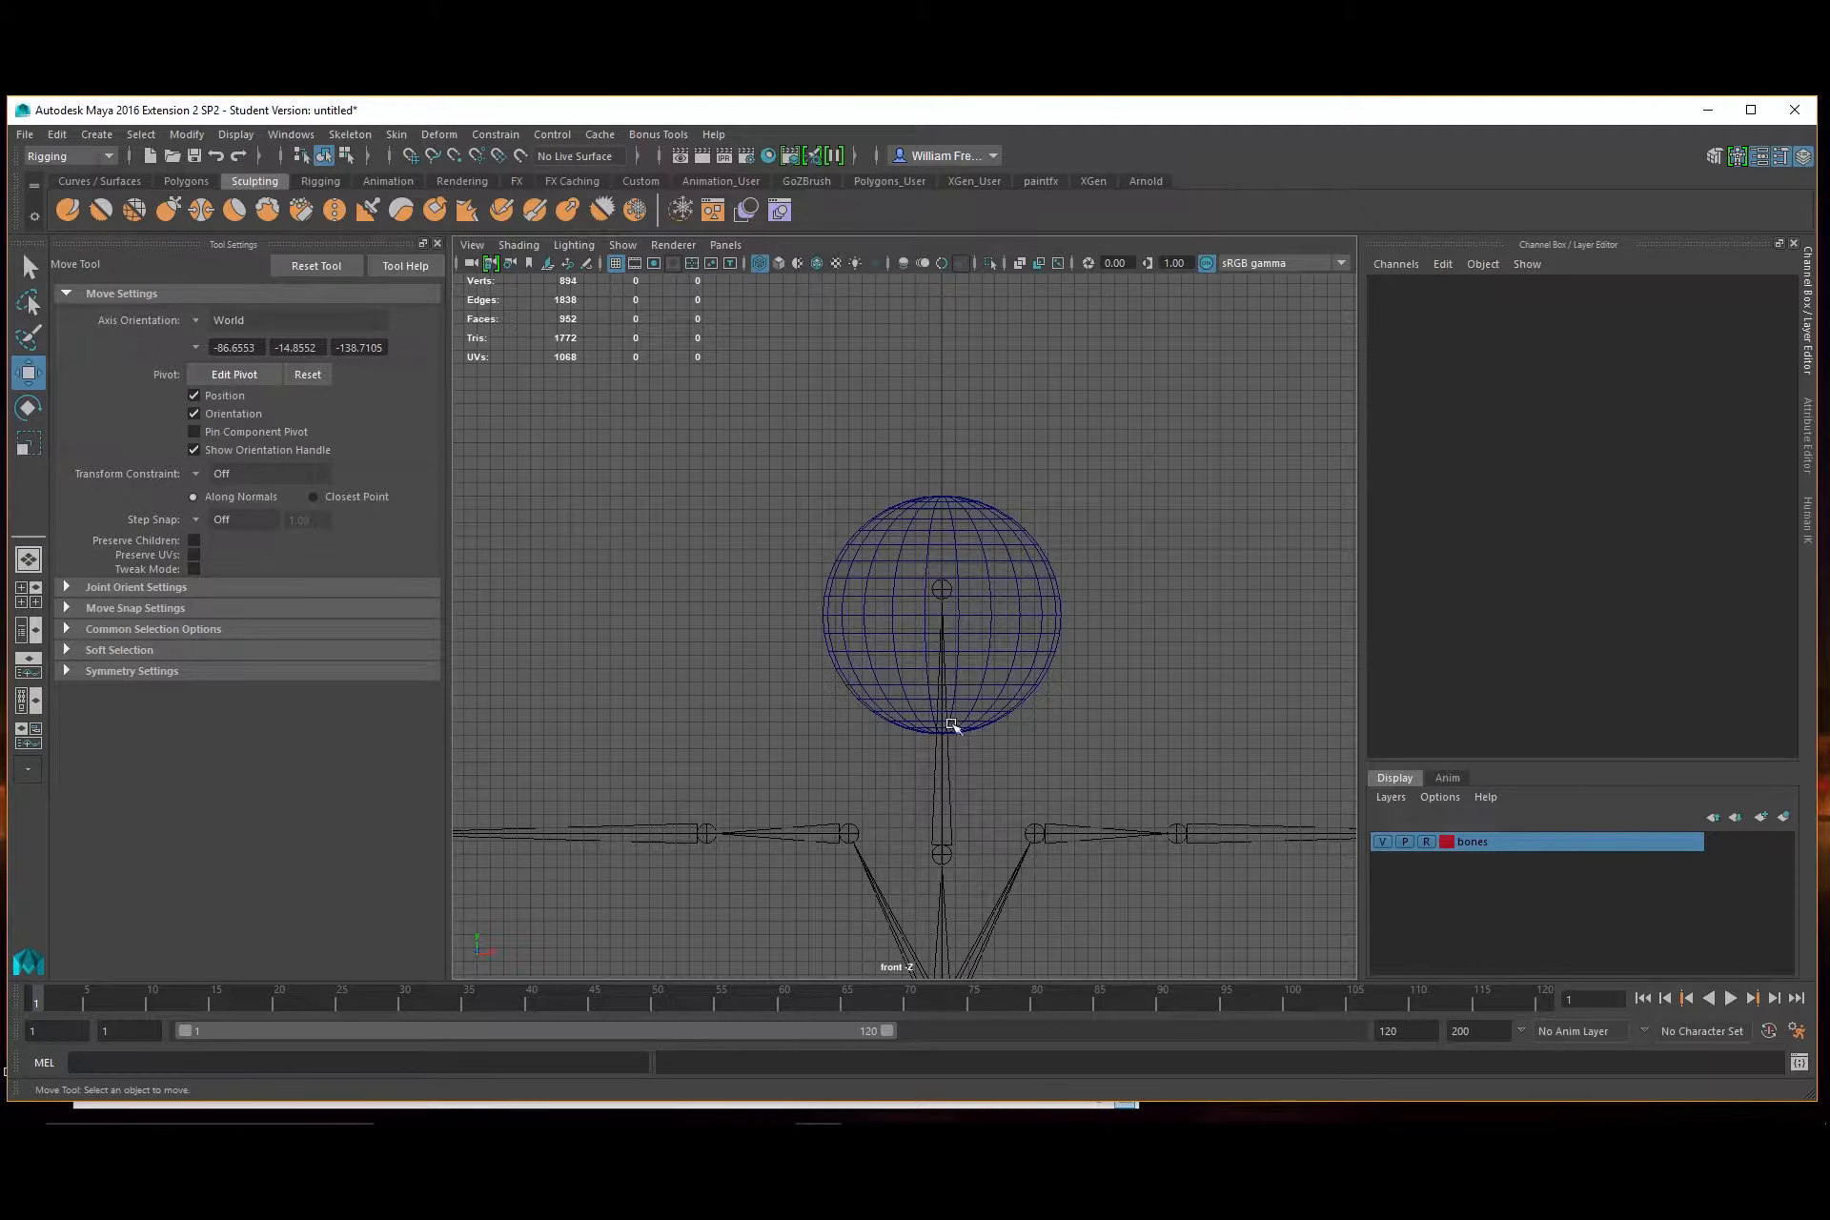
pyautogui.click(978, 632)
pyautogui.moveTo(941, 521); pyautogui.dragTo(953, 488)
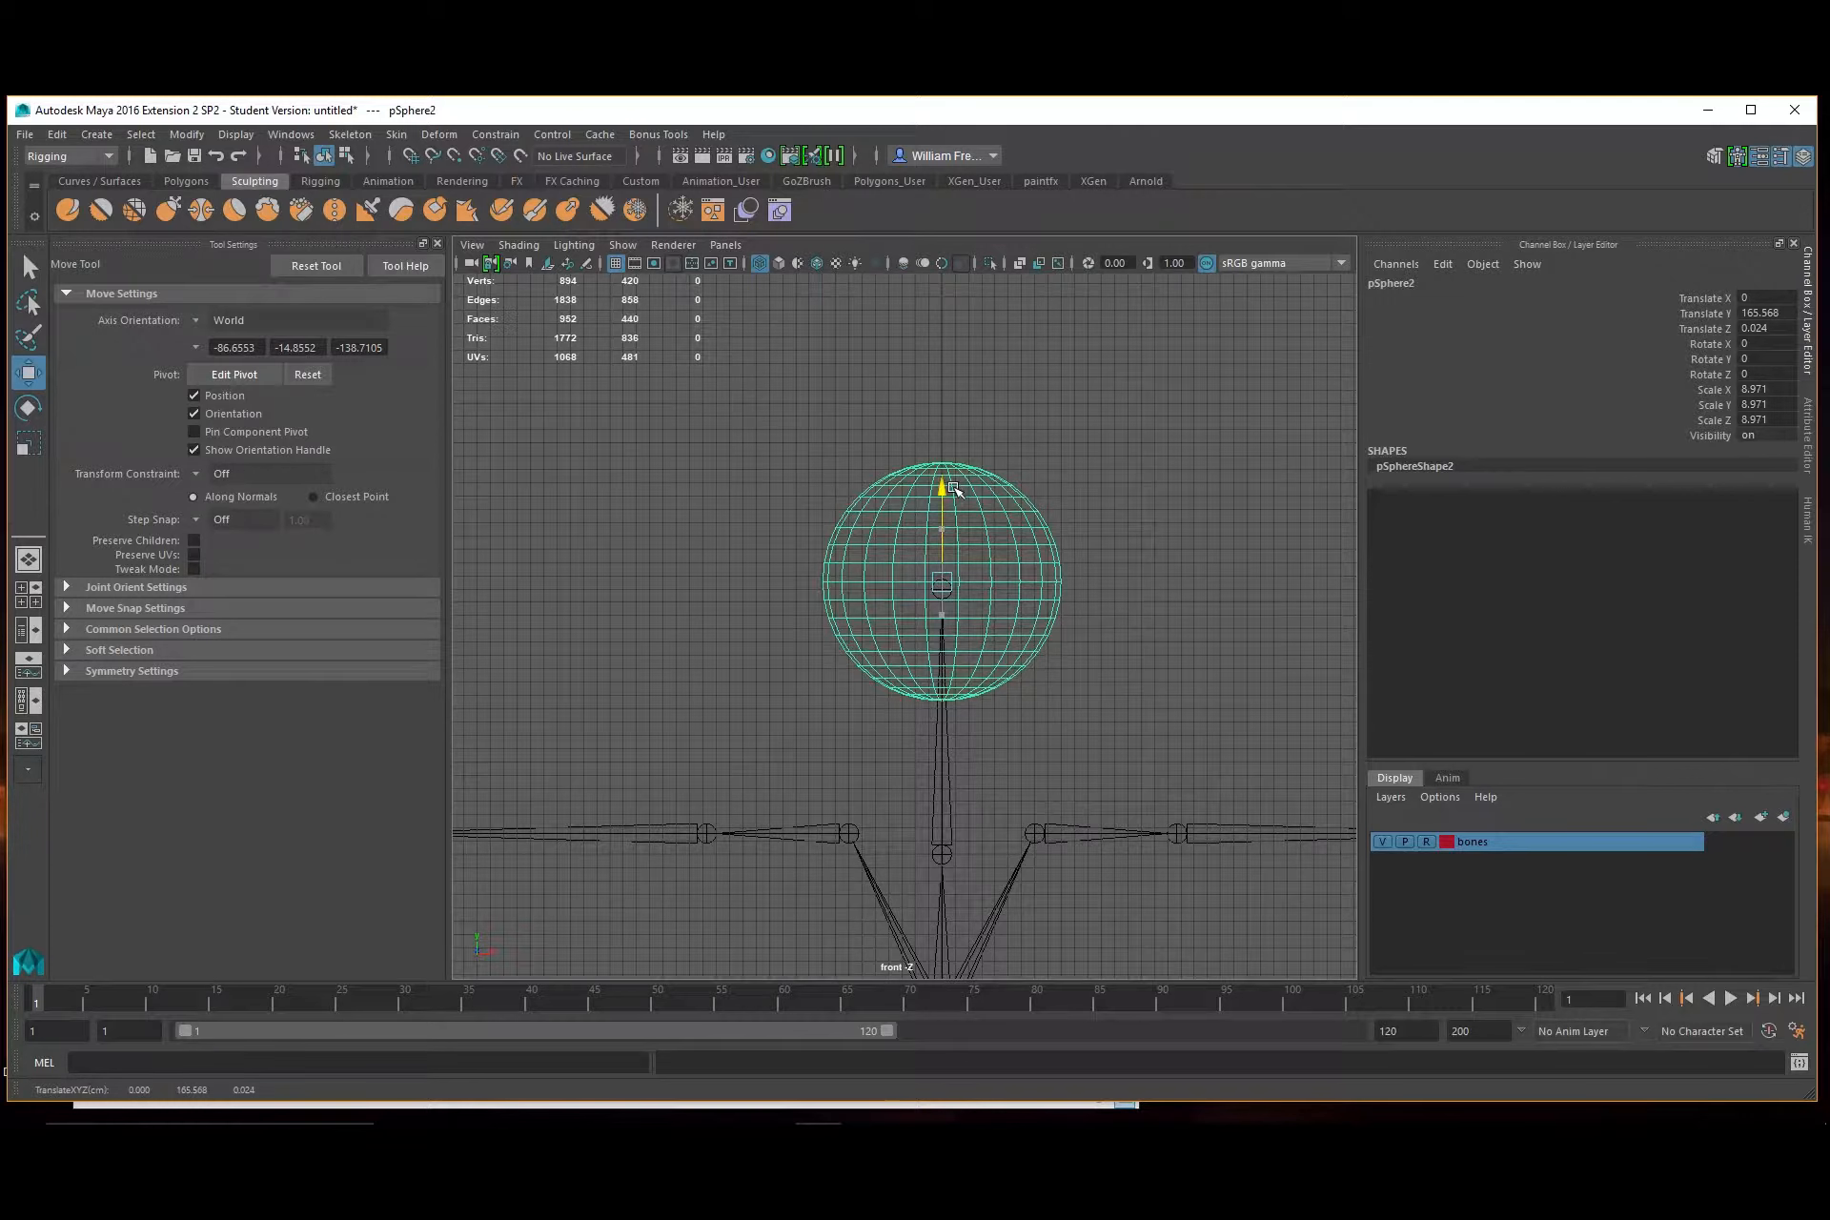
pyautogui.moveTo(953, 488); pyautogui.dragTo(949, 489)
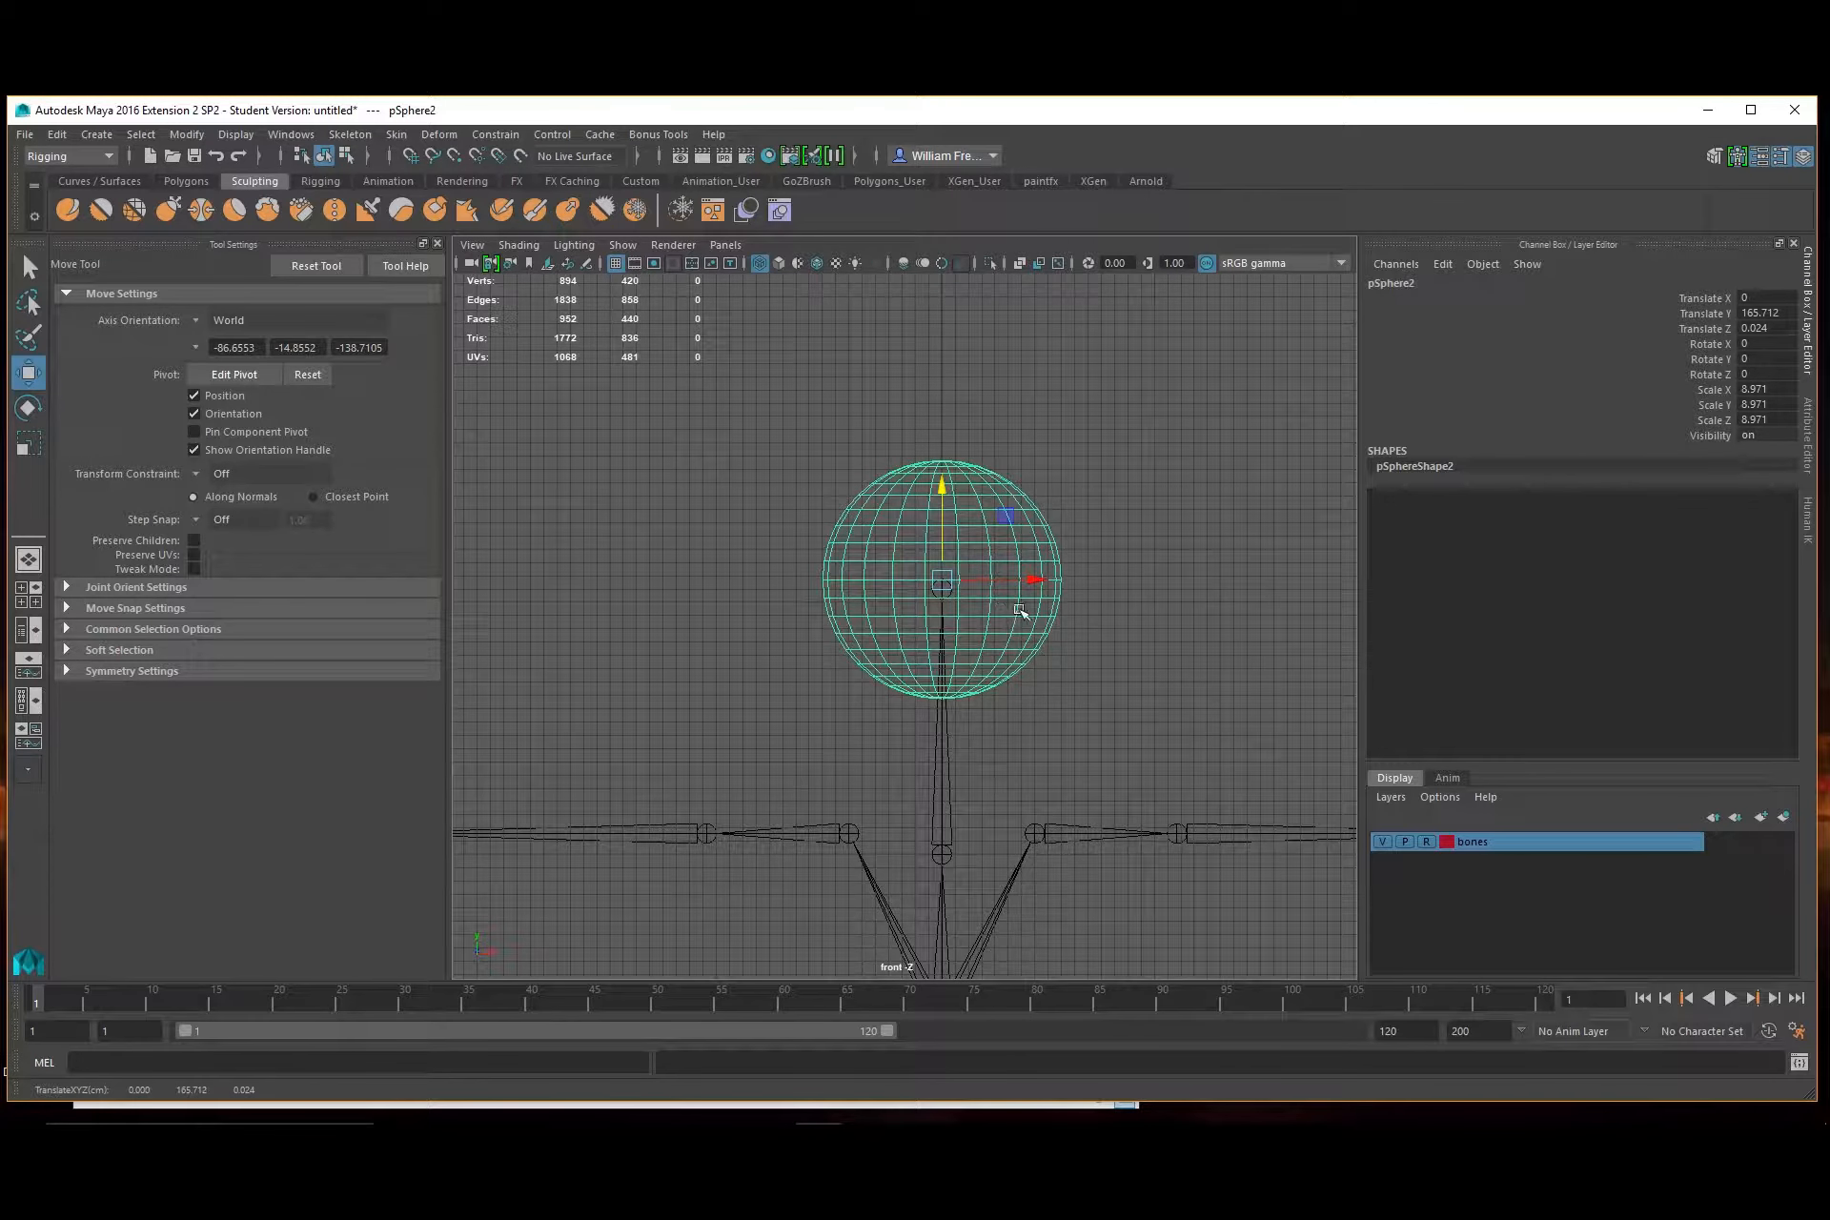
pyautogui.moveTo(943, 488); pyautogui.dragTo(949, 496)
# Extrude the faces of the head sphere's lower half and move them down to just above the neck joint
pyautogui.moveTo(1000, 556); pyautogui.dragTo(1048, 610, button='right')
pyautogui.moveTo(1119, 744); pyautogui.dragTo(739, 598)
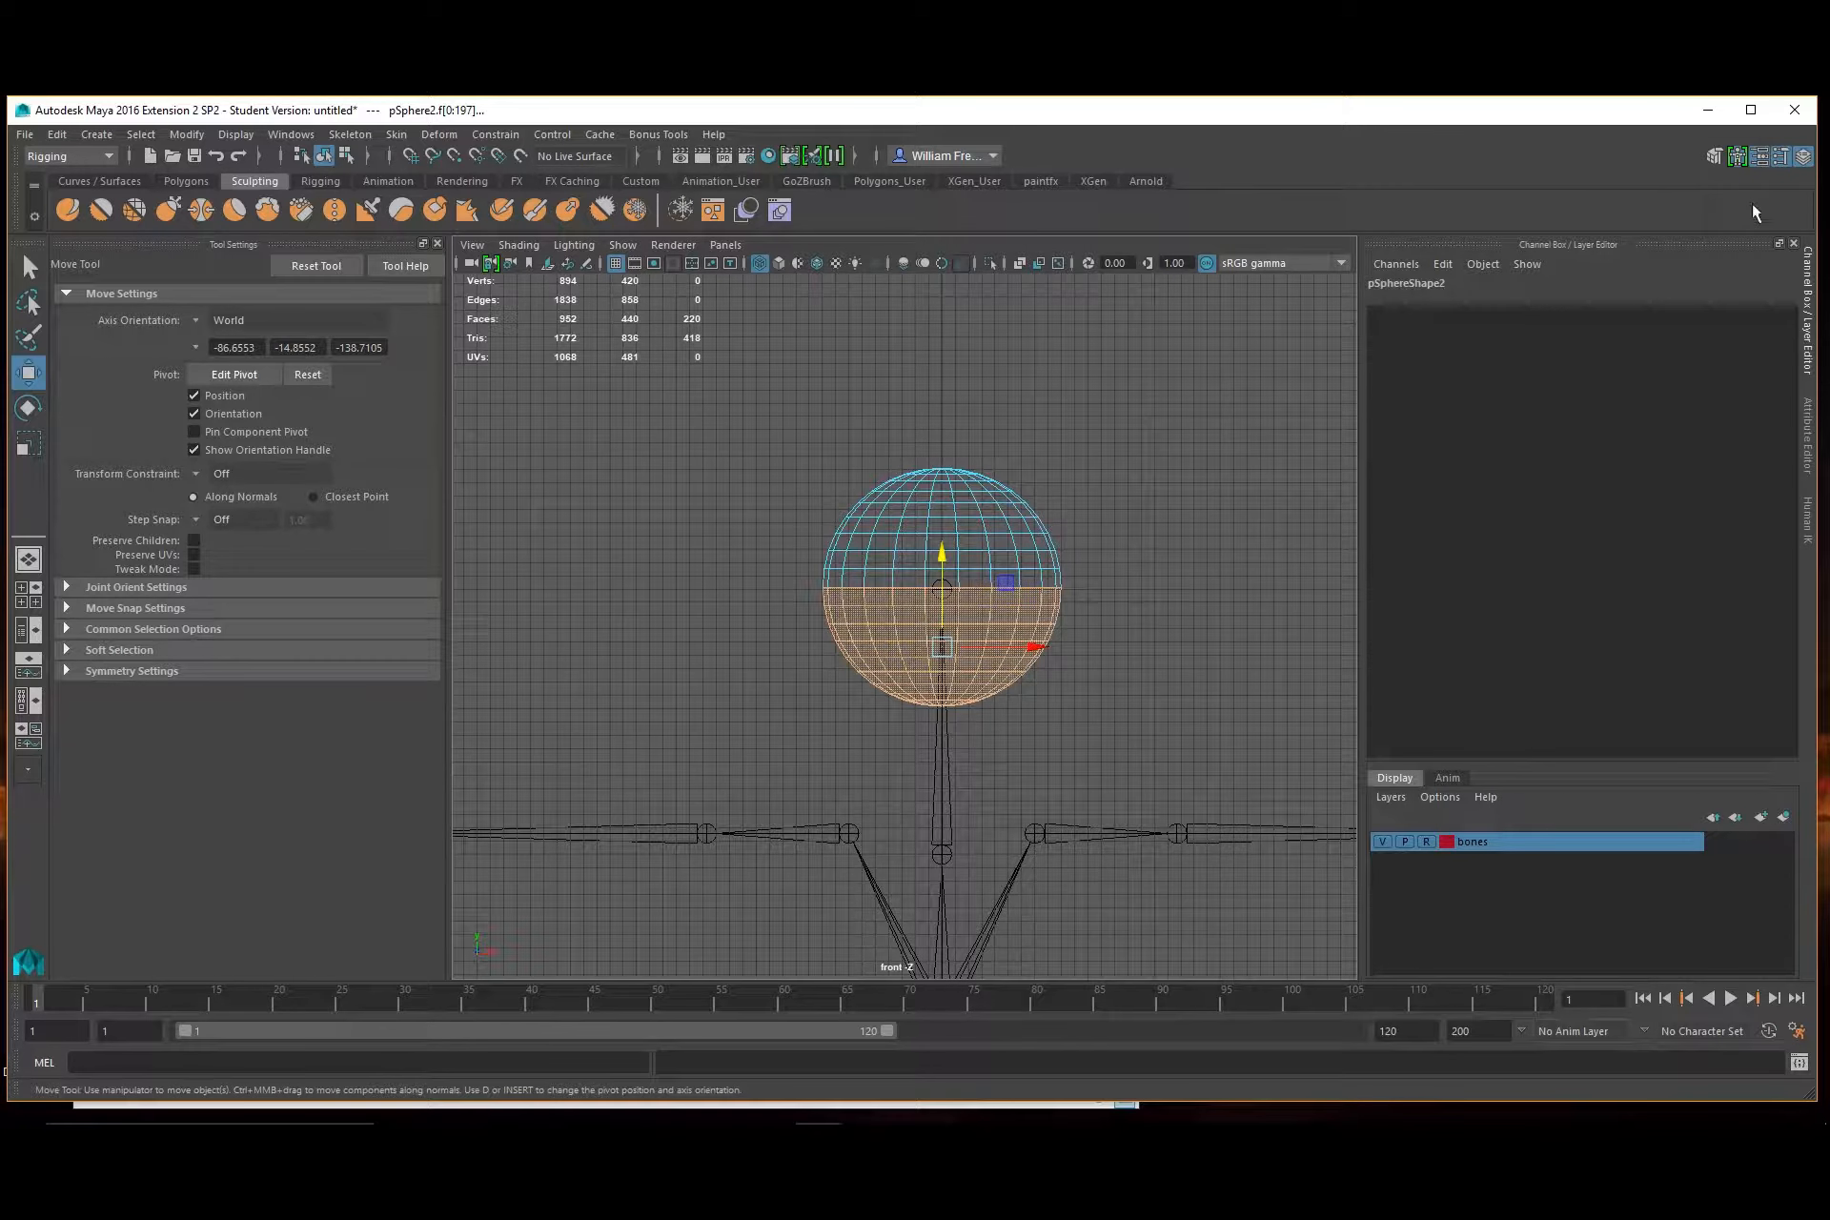
pyautogui.click(1714, 155)
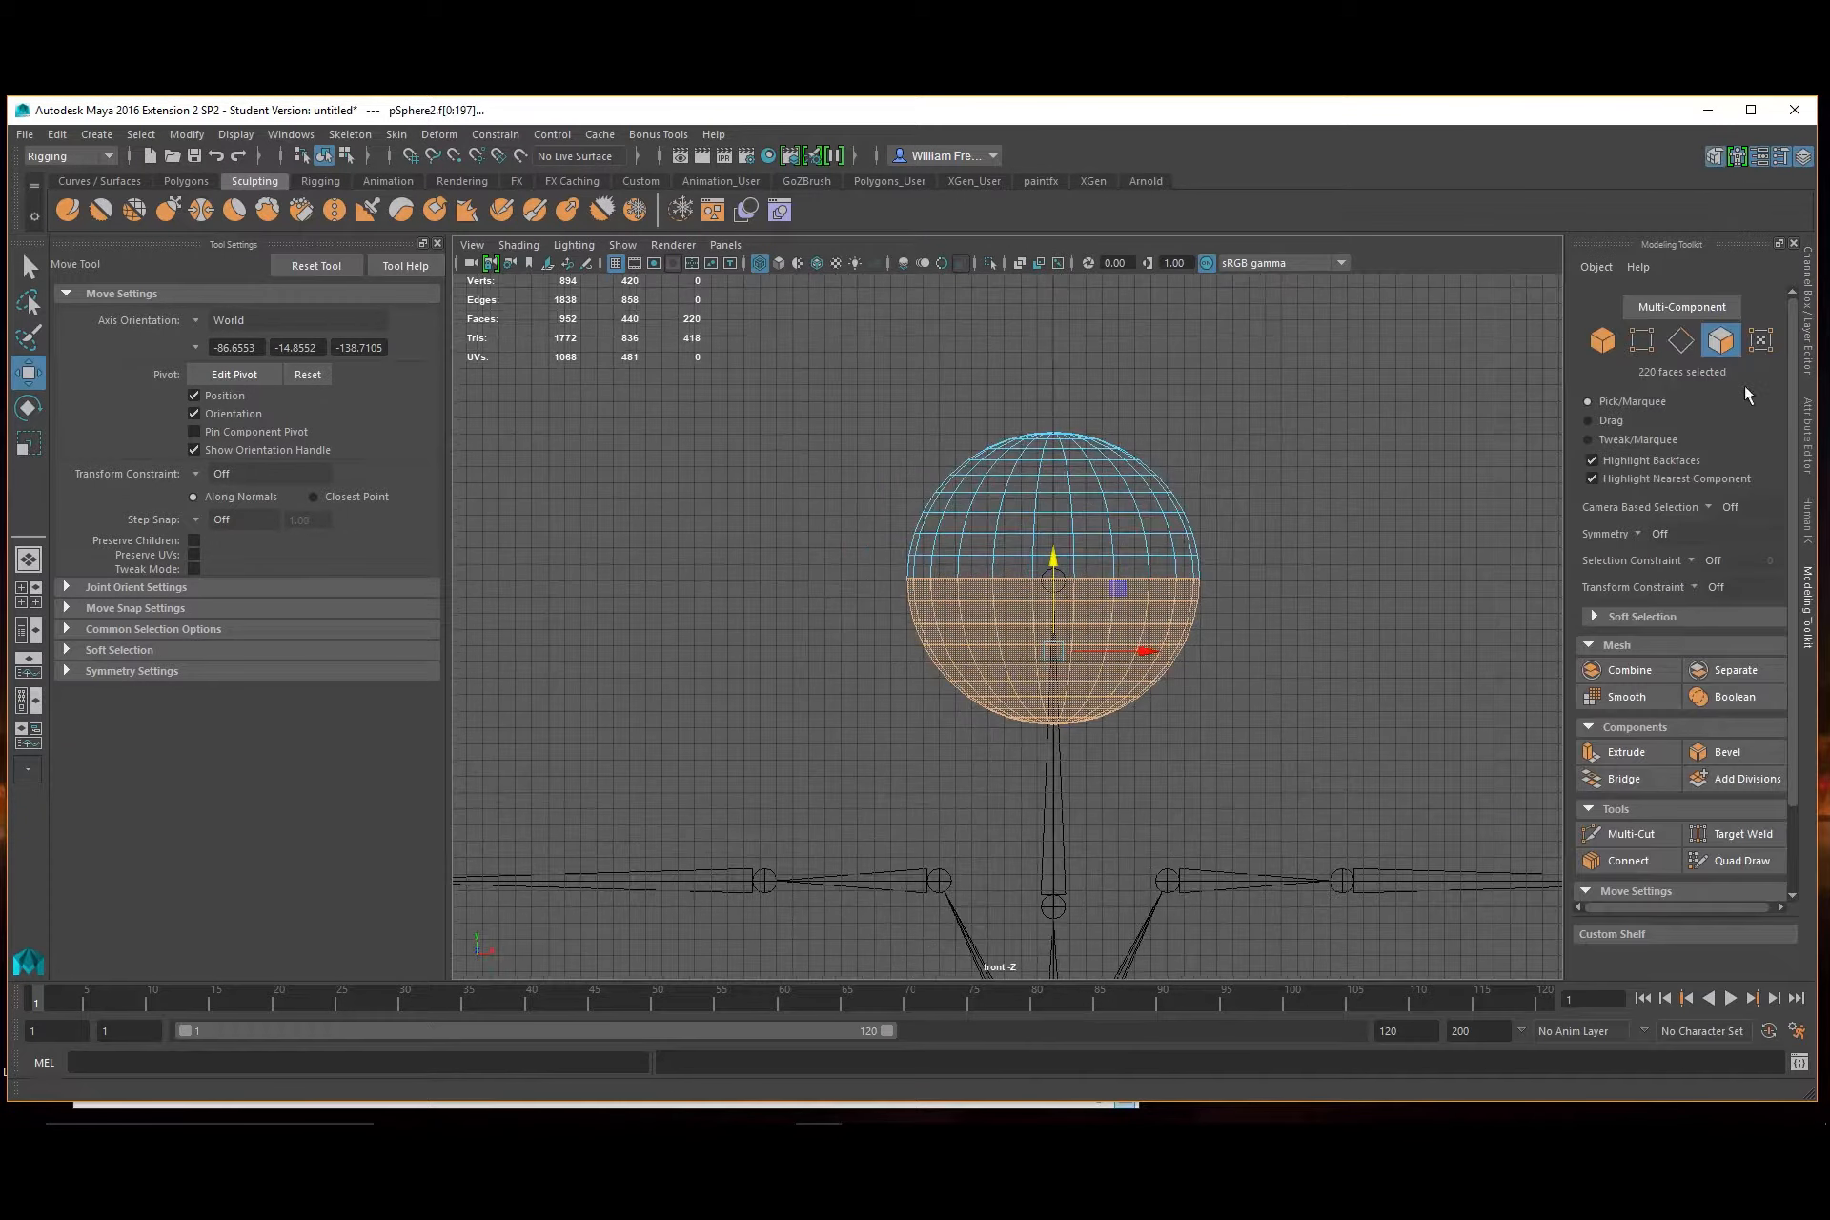
pyautogui.click(1621, 753)
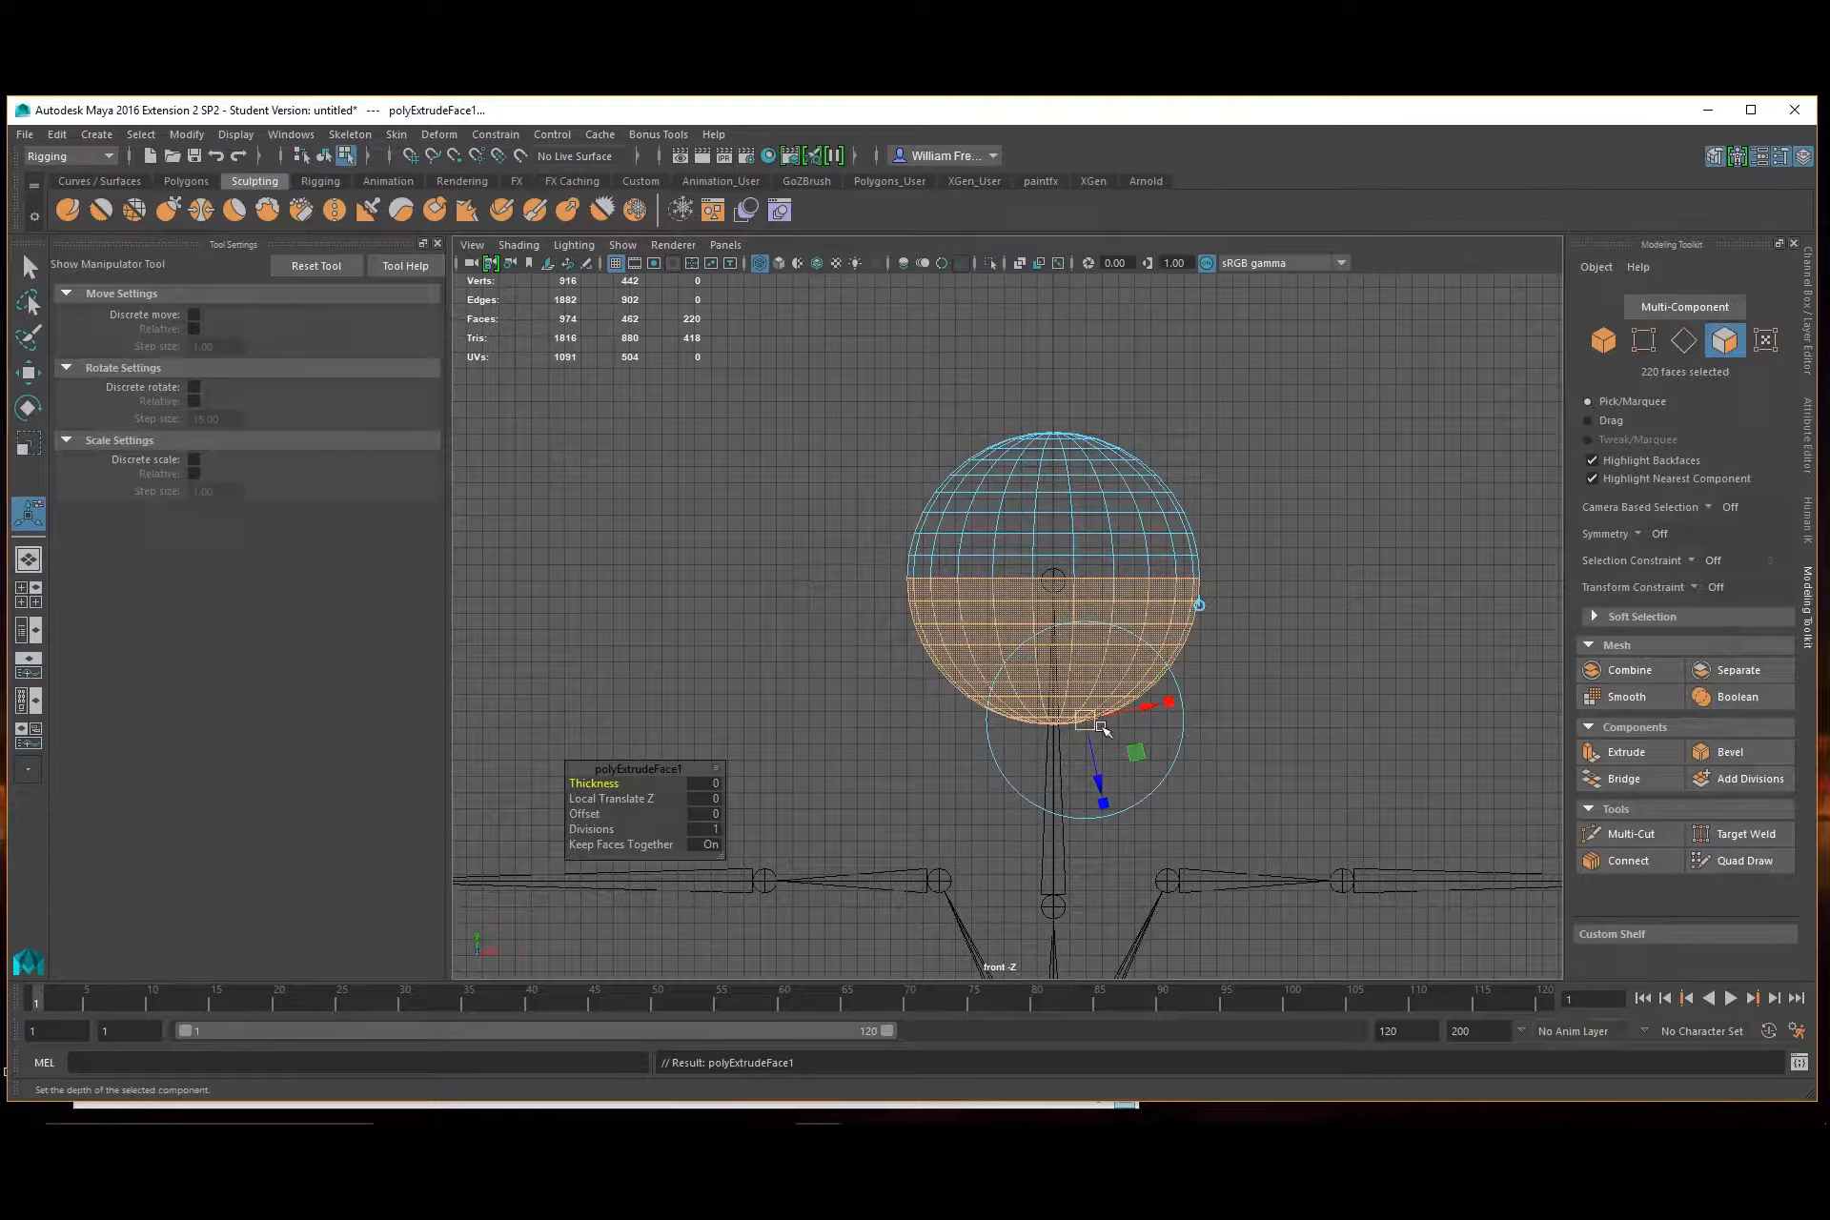
pyautogui.press('w')
pyautogui.moveTo(1049, 561); pyautogui.dragTo(1058, 734)
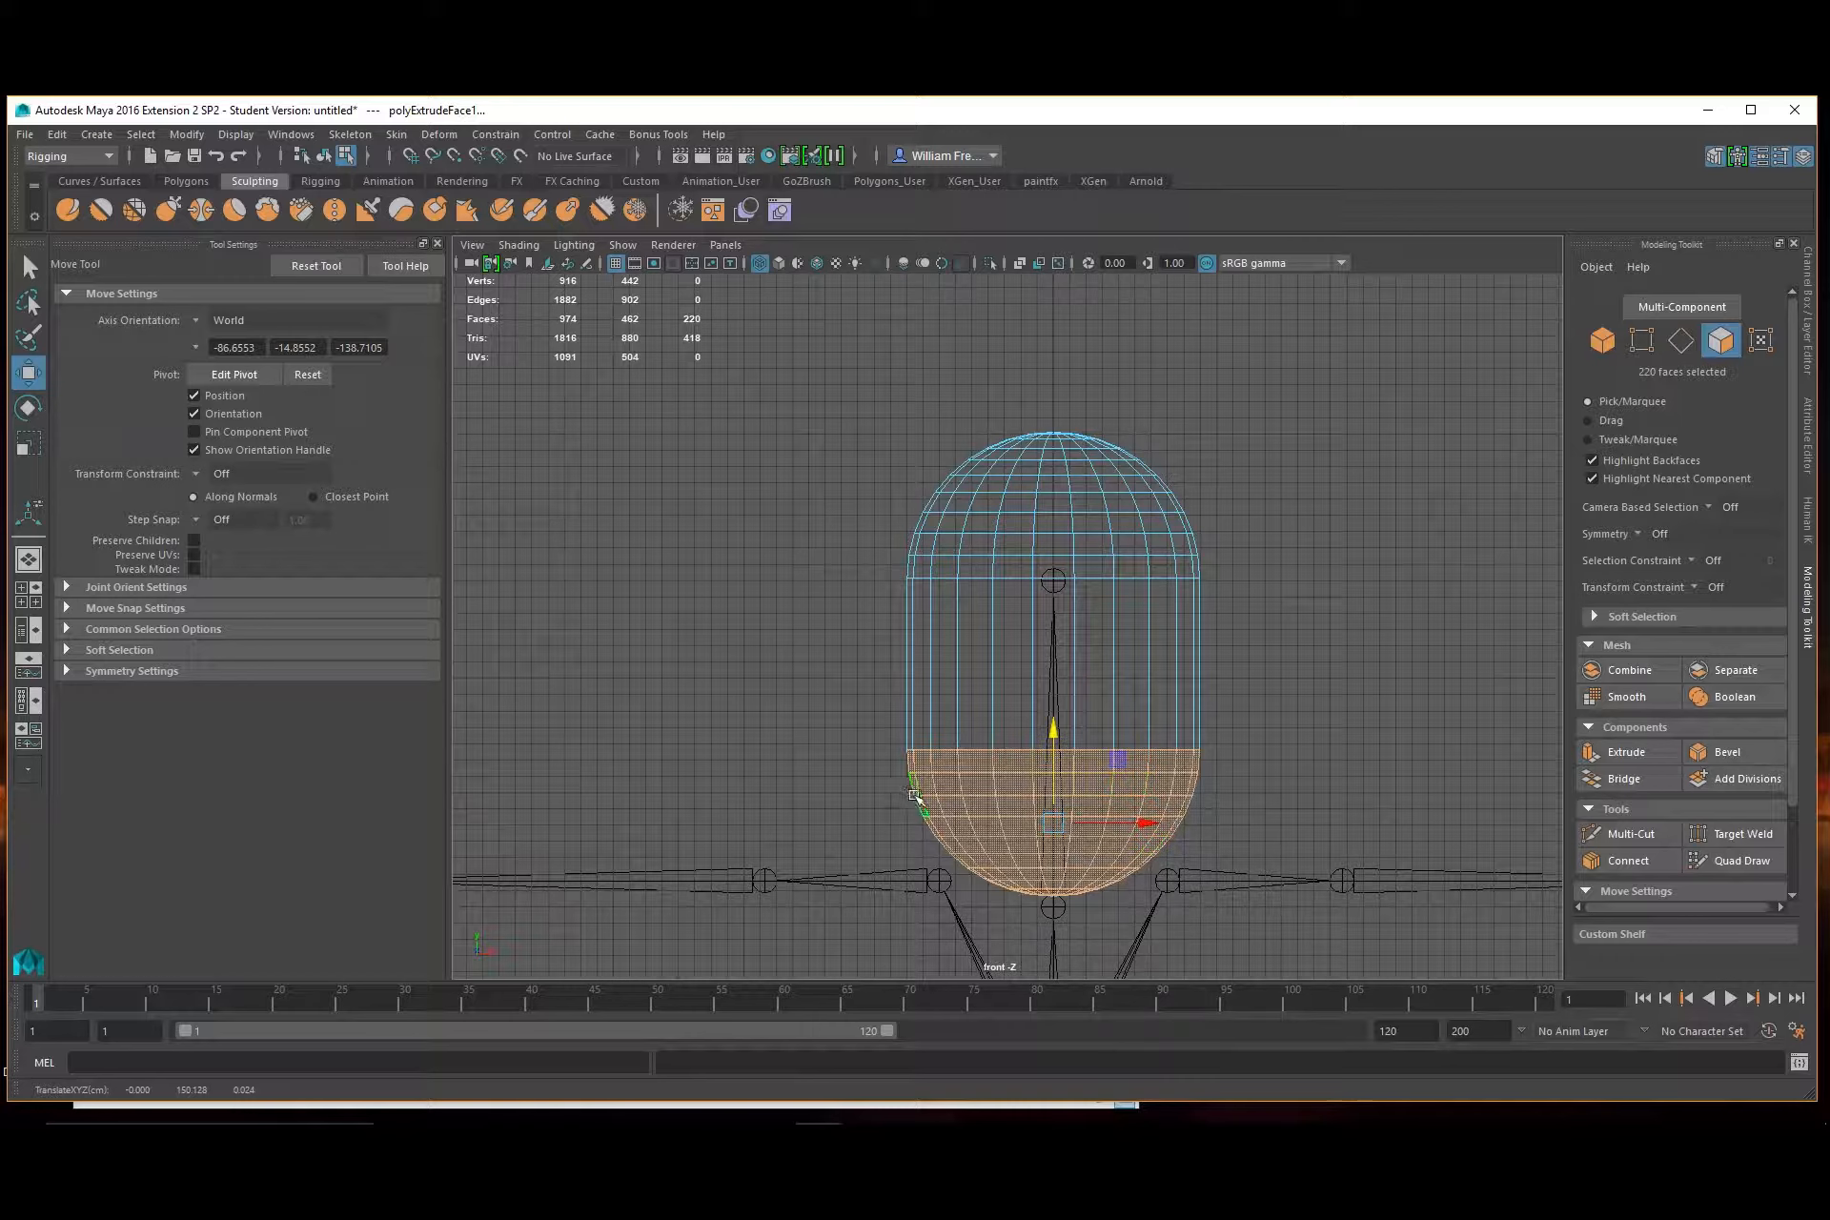
# Select the lower cap's faces without its uppermost ring, scale them in slightly, and move them up a little
pyautogui.moveTo(880, 765); pyautogui.dragTo(1230, 939)
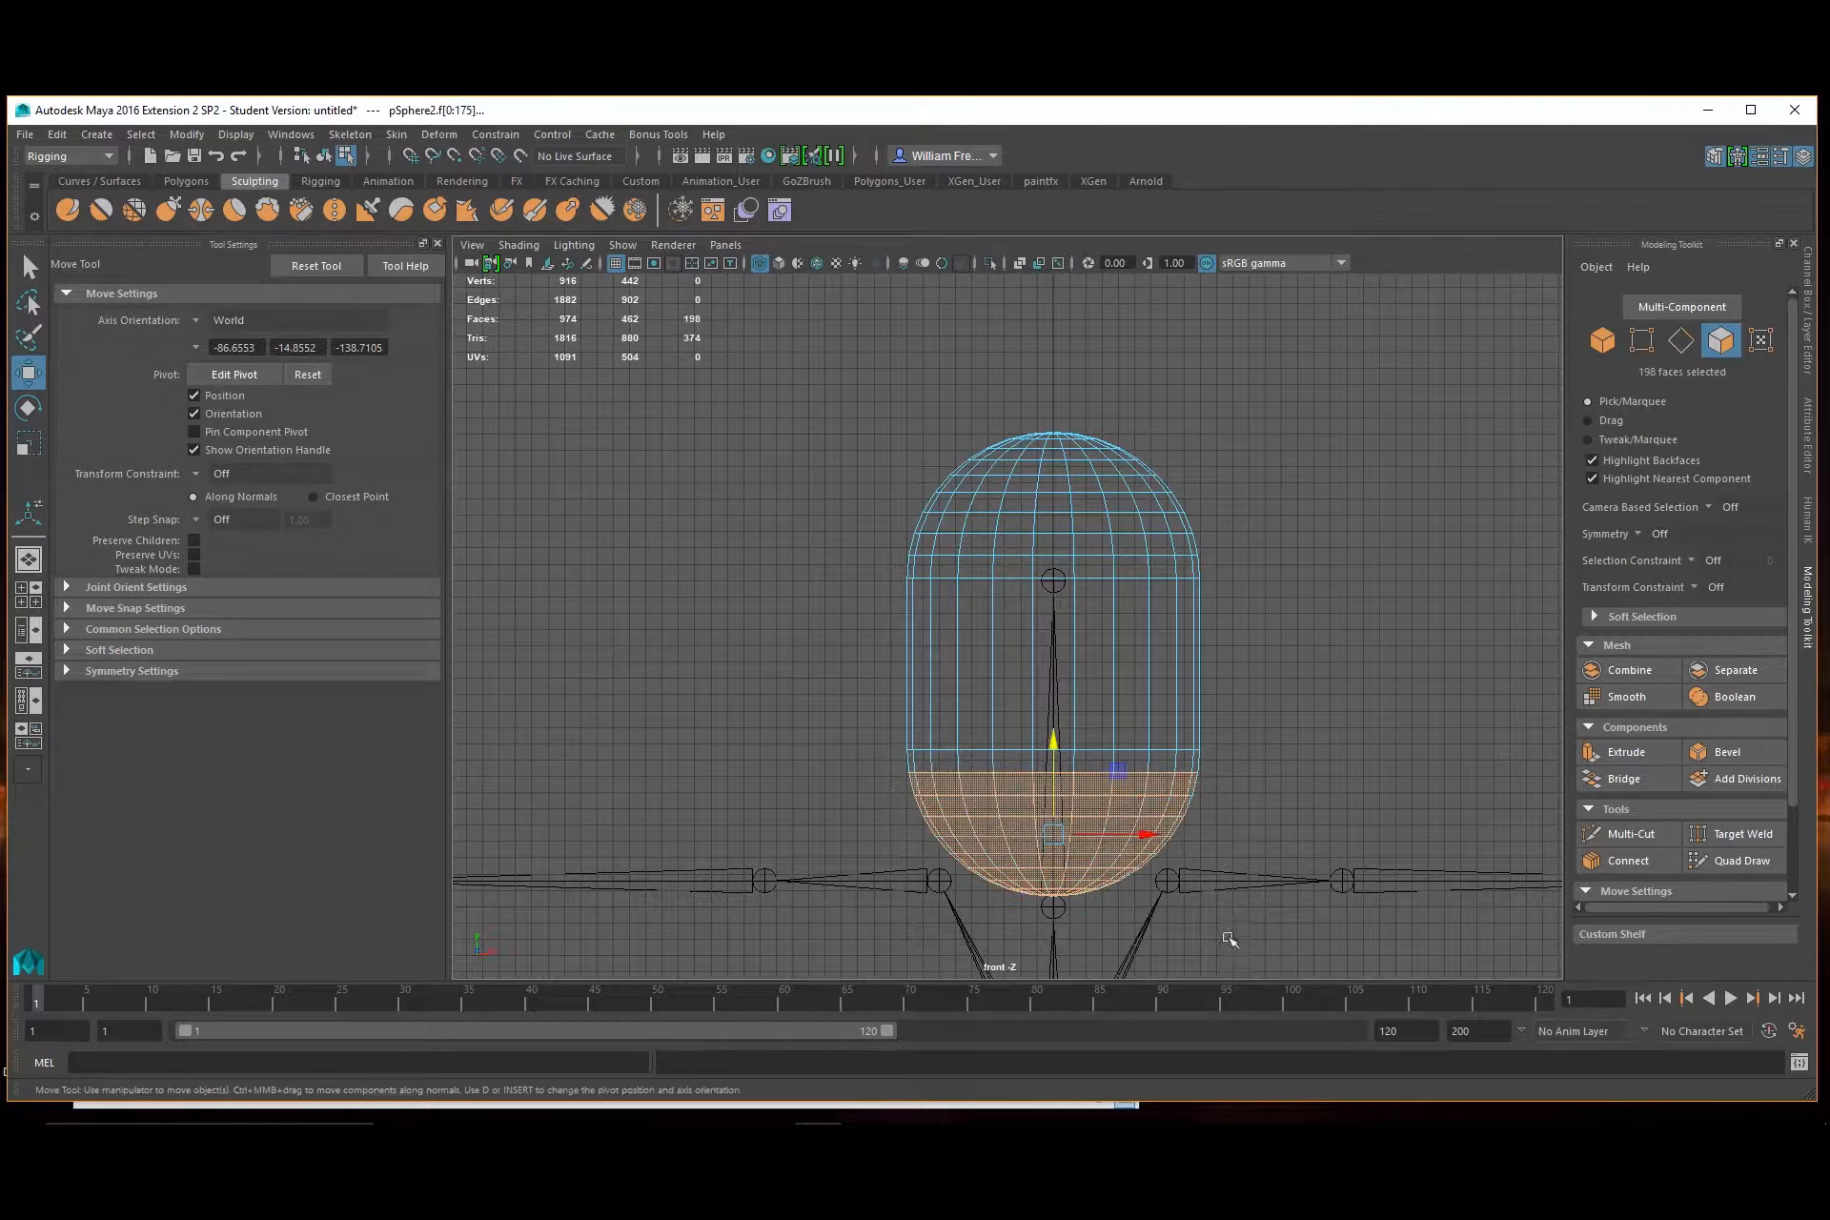
pyautogui.press('r')
pyautogui.moveTo(1053, 837); pyautogui.dragTo(1039, 839)
pyautogui.press('w')
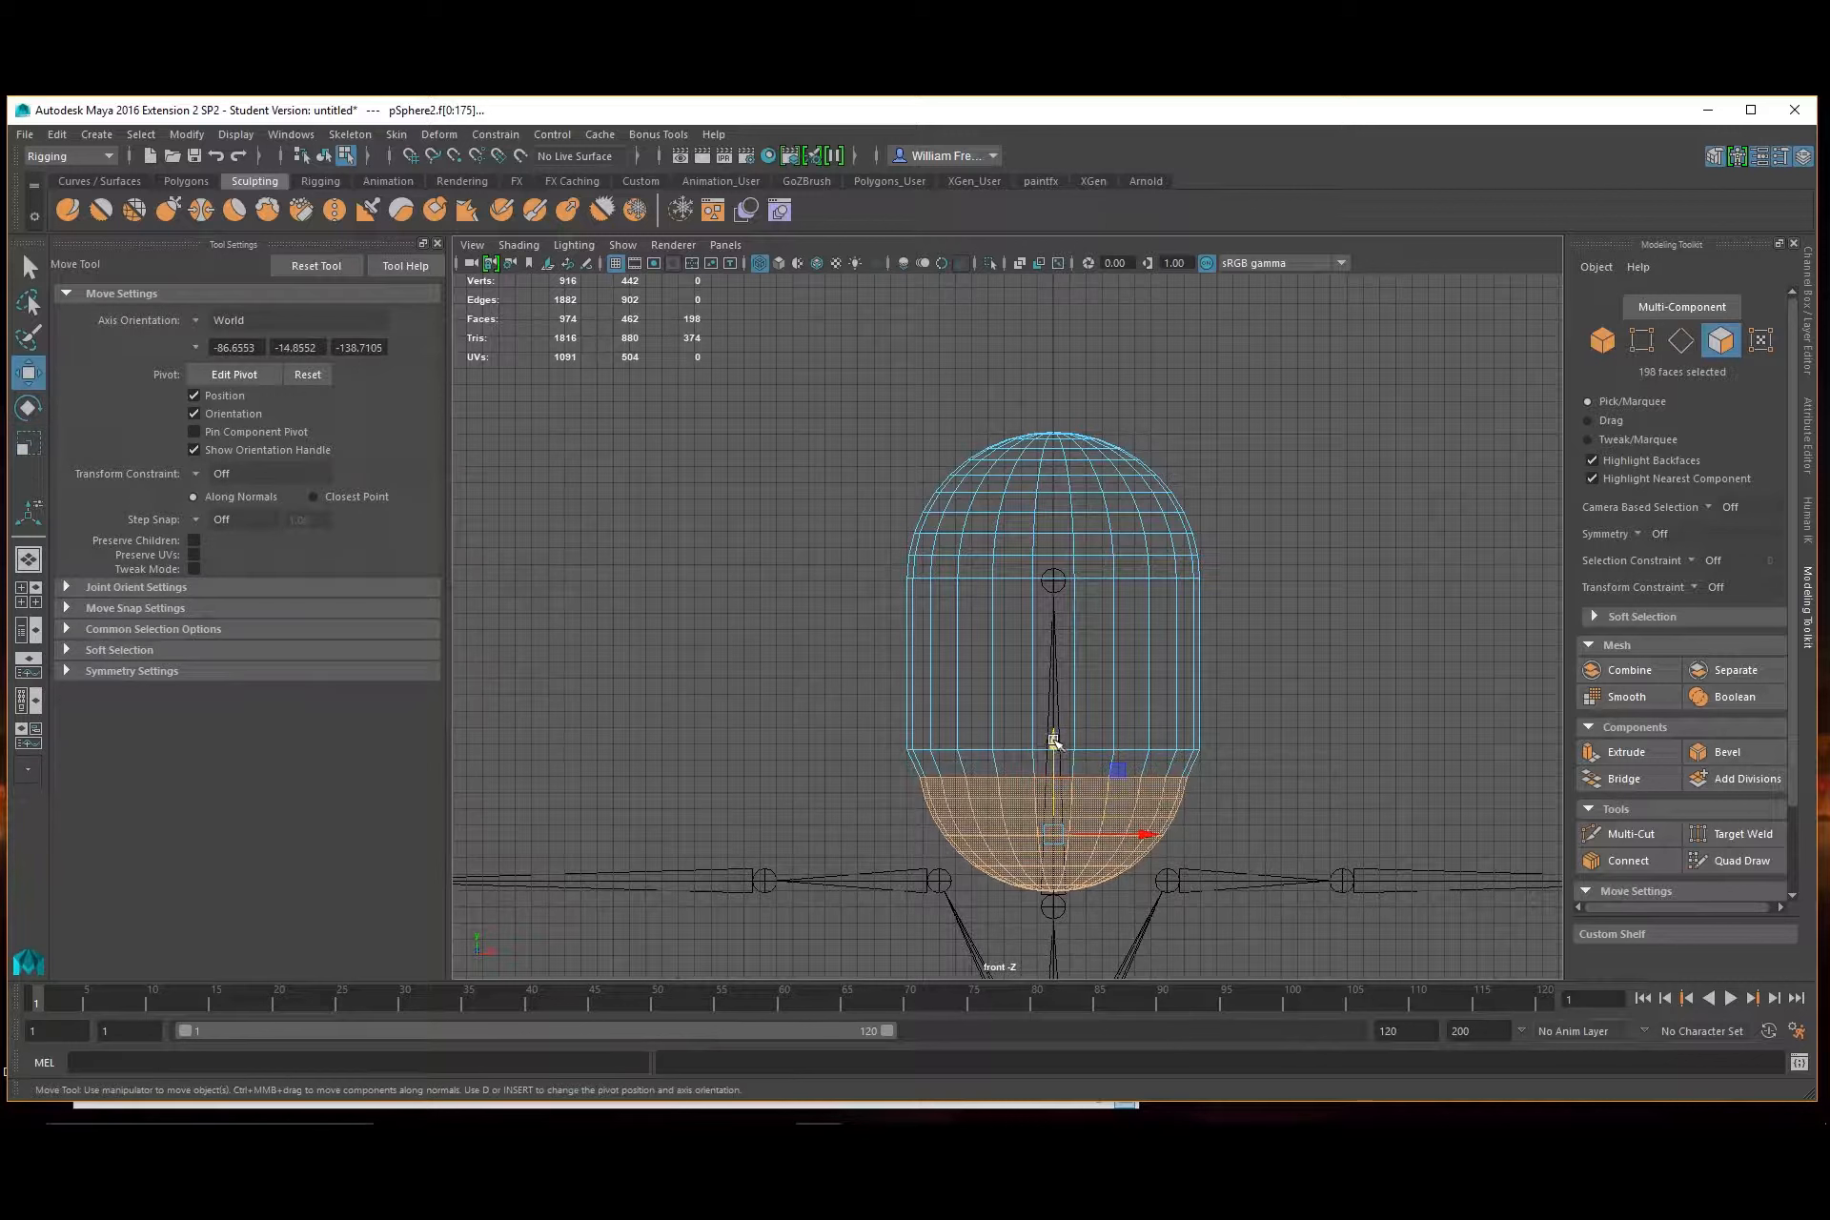
pyautogui.moveTo(1054, 744); pyautogui.dragTo(1061, 729)
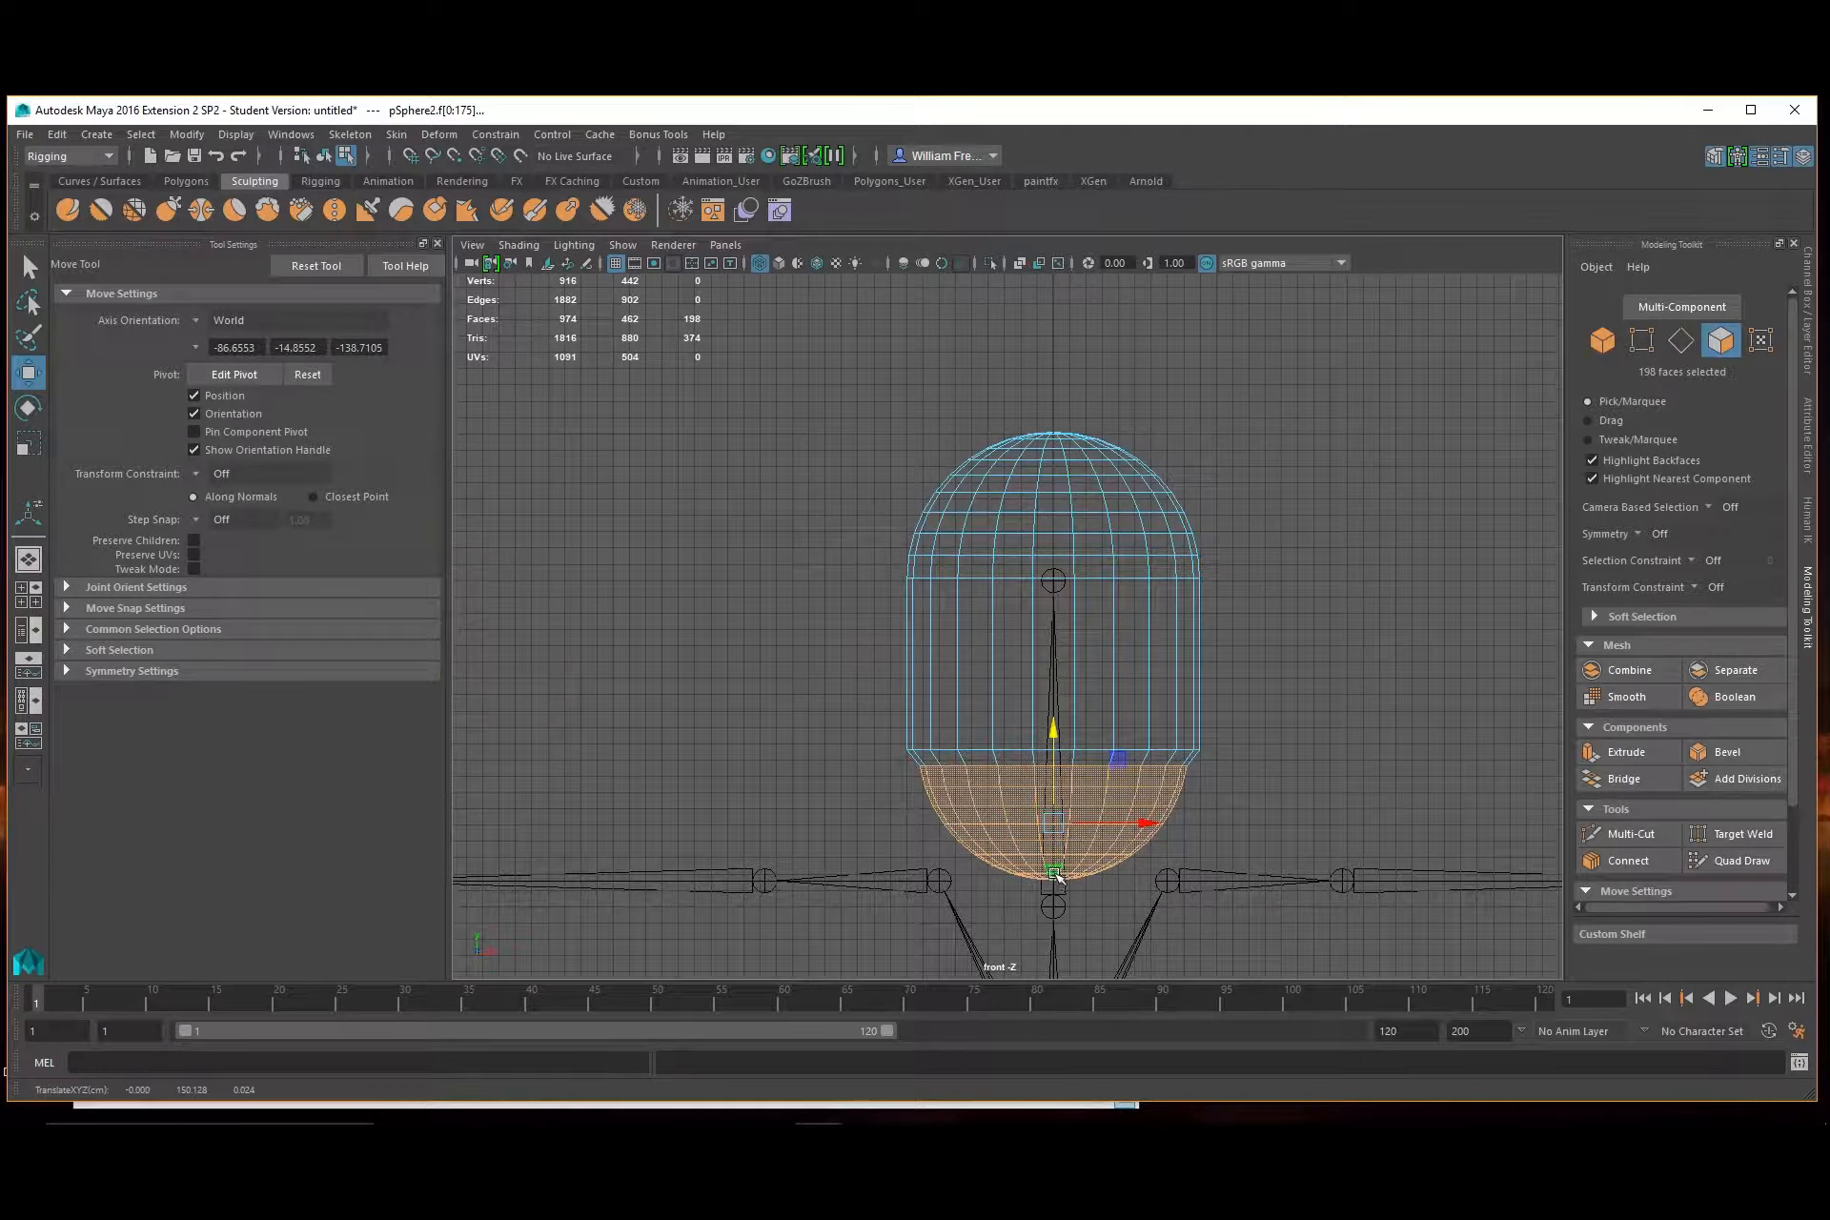
# Flatten the selected cap faces to zero height and move them up to just below the straight section
pyautogui.press('r')
pyautogui.moveTo(1056, 737); pyautogui.dragTo(1055, 825)
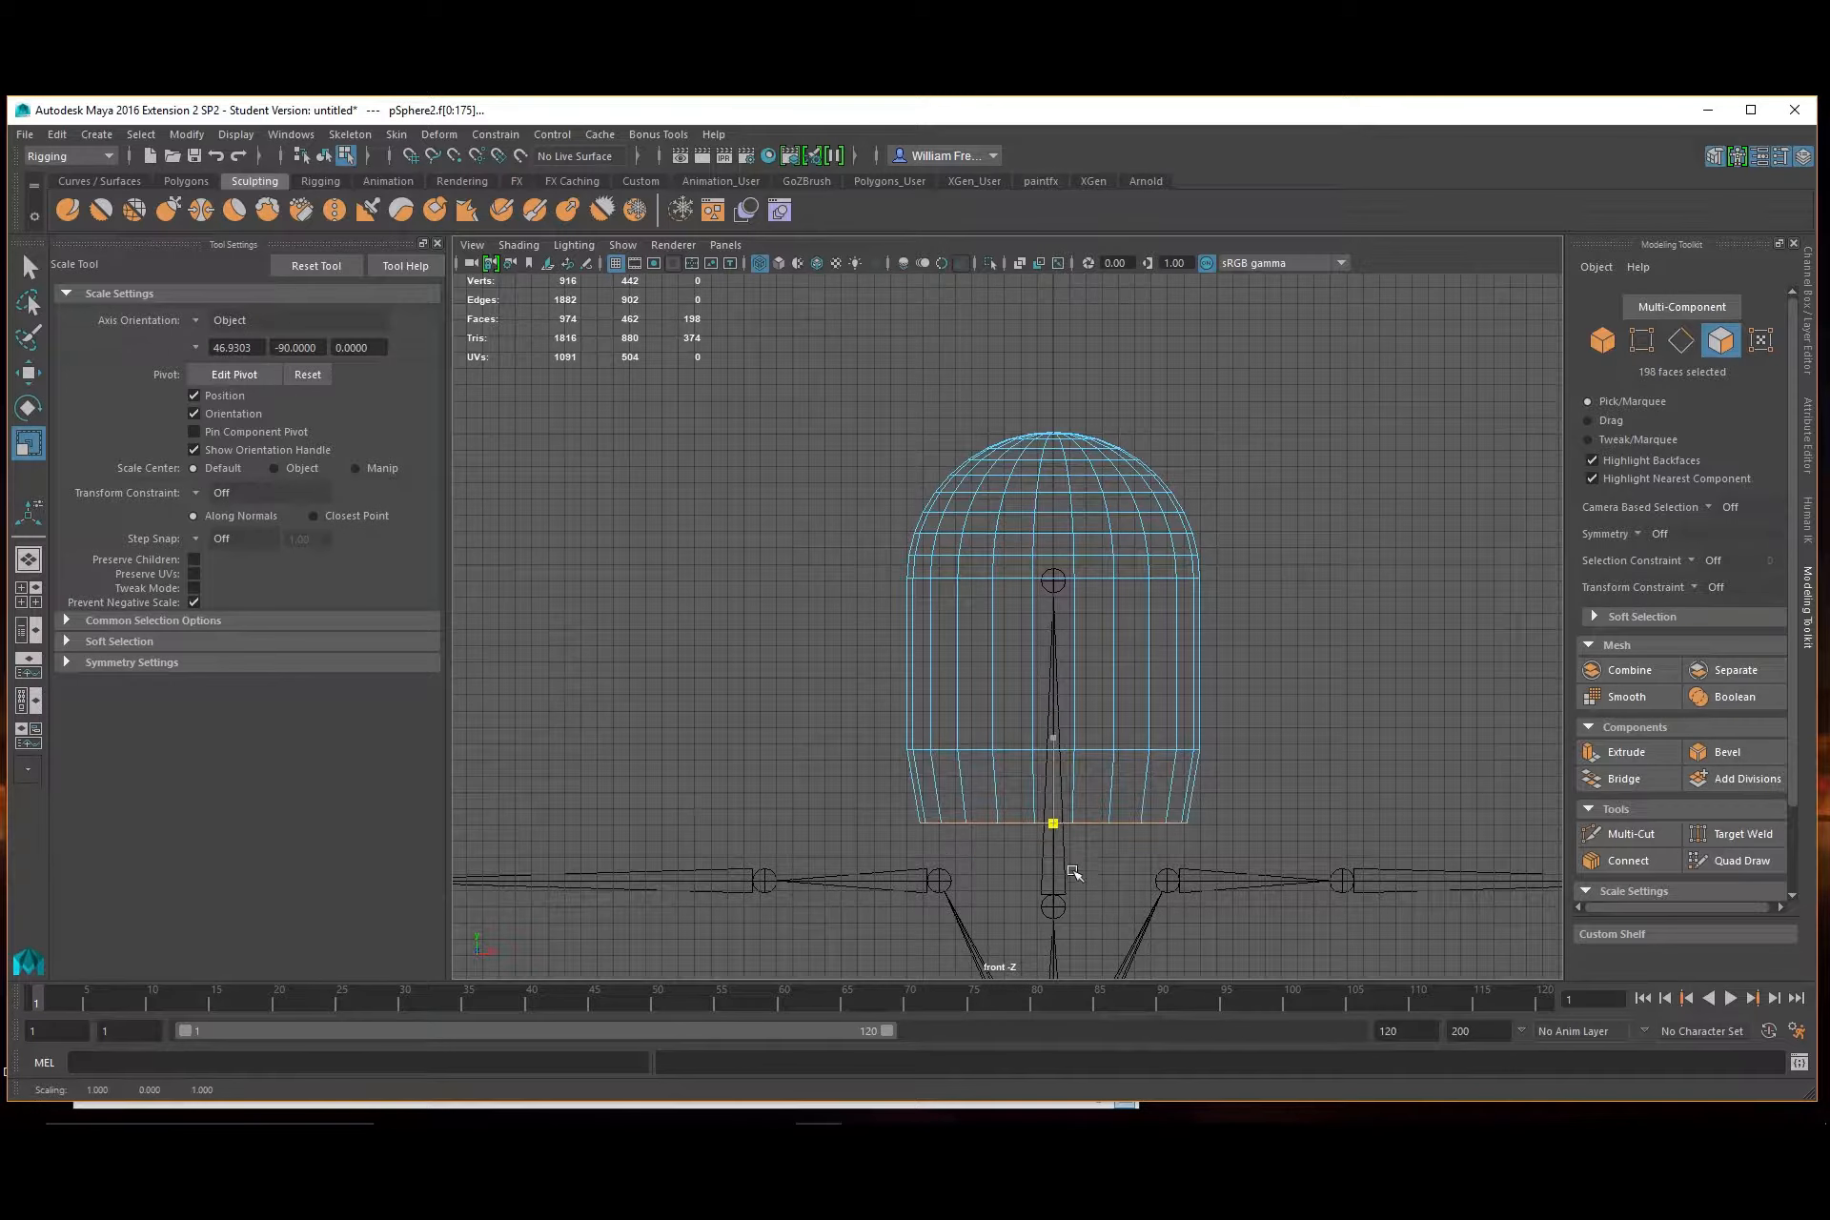
pyautogui.press('w')
pyautogui.moveTo(1064, 708)
pyautogui.mouseDown()
pyautogui.moveTo(1071, 682)
pyautogui.moveTo(1073, 701)
pyautogui.mouseUp()
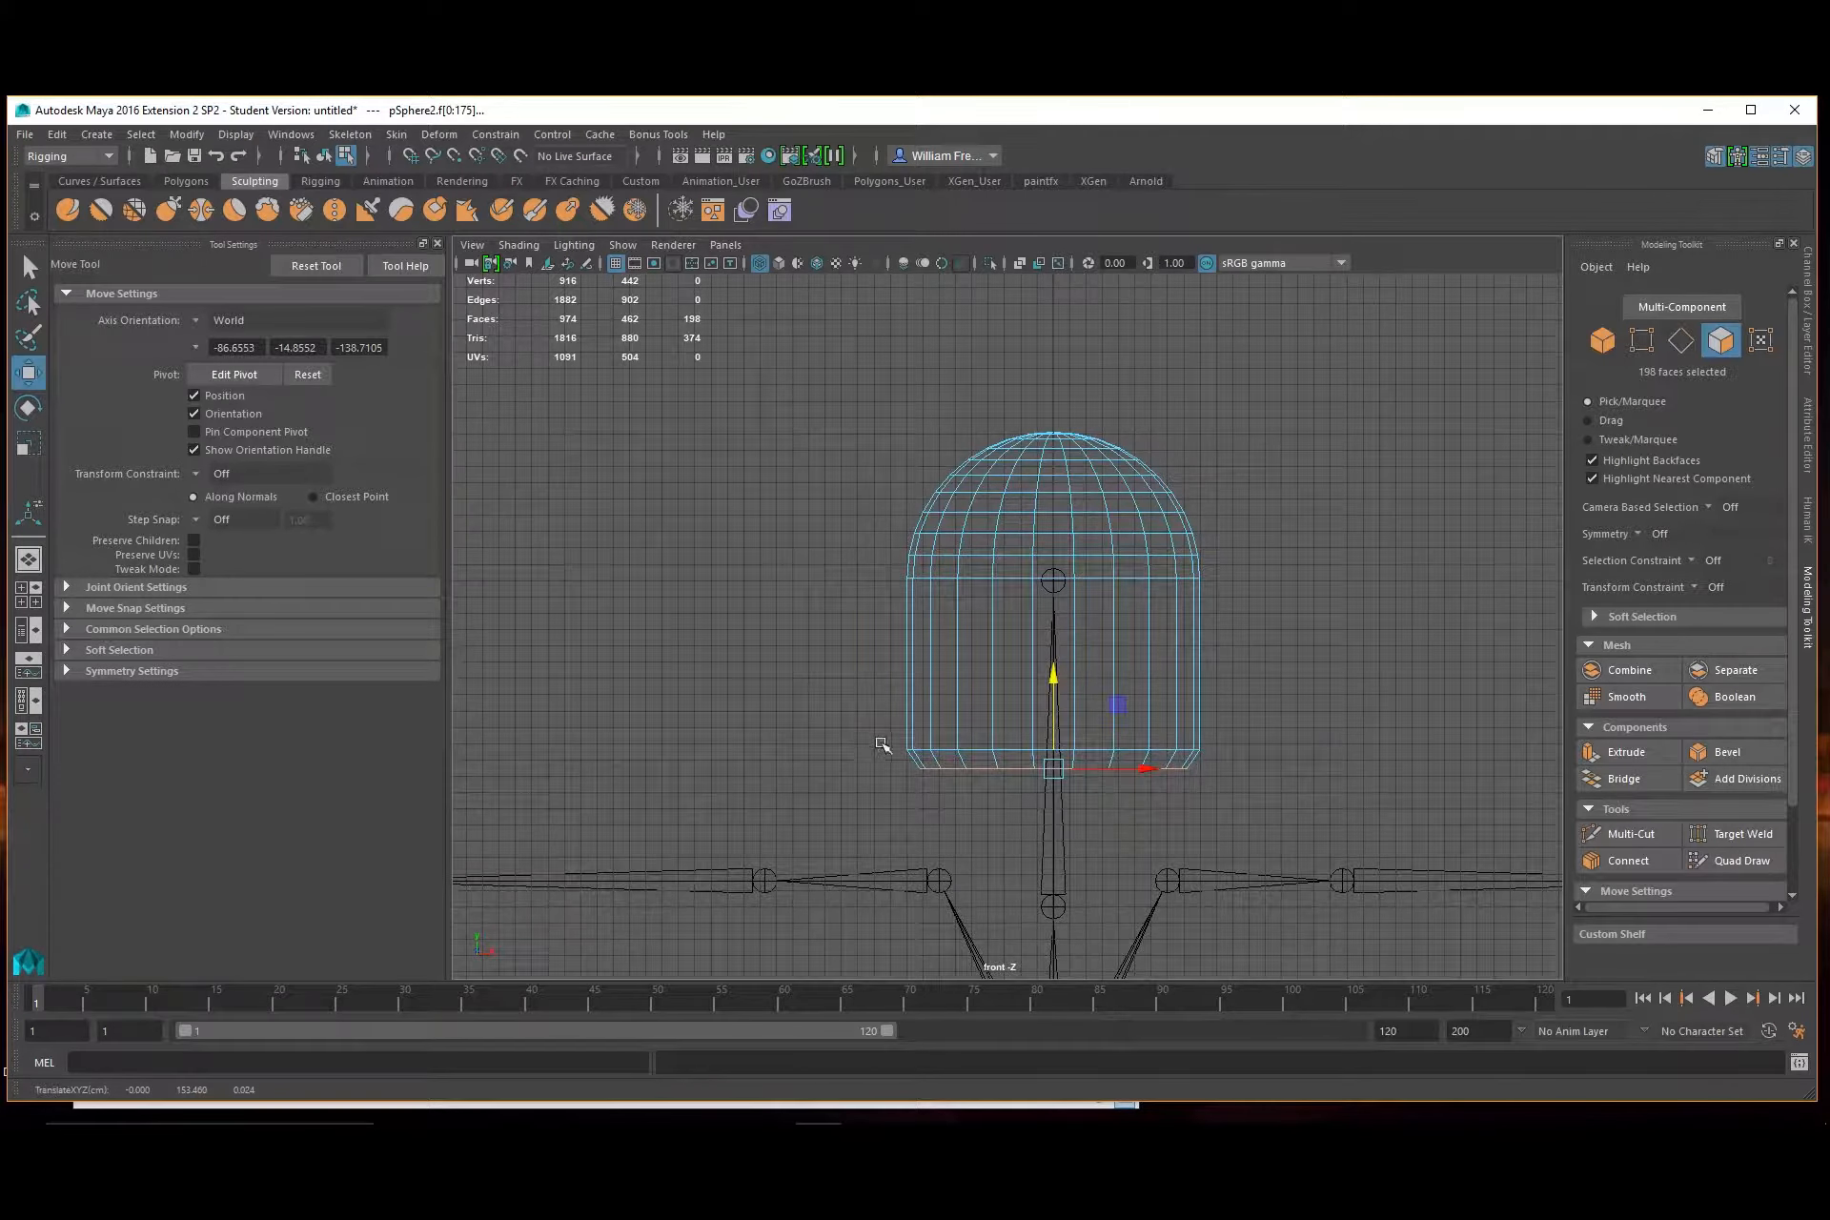
# Add the narrow face ring above the flattened cap to the selection, move it all down slightly, and view the underside in perspective
pyautogui.keyDown('shift'); pyautogui.moveTo(864, 758); pyautogui.dragTo(1241, 780); pyautogui.keyUp('shift')
pyautogui.moveTo(1051, 672); pyautogui.dragTo(1054, 713)
pyautogui.press('space')
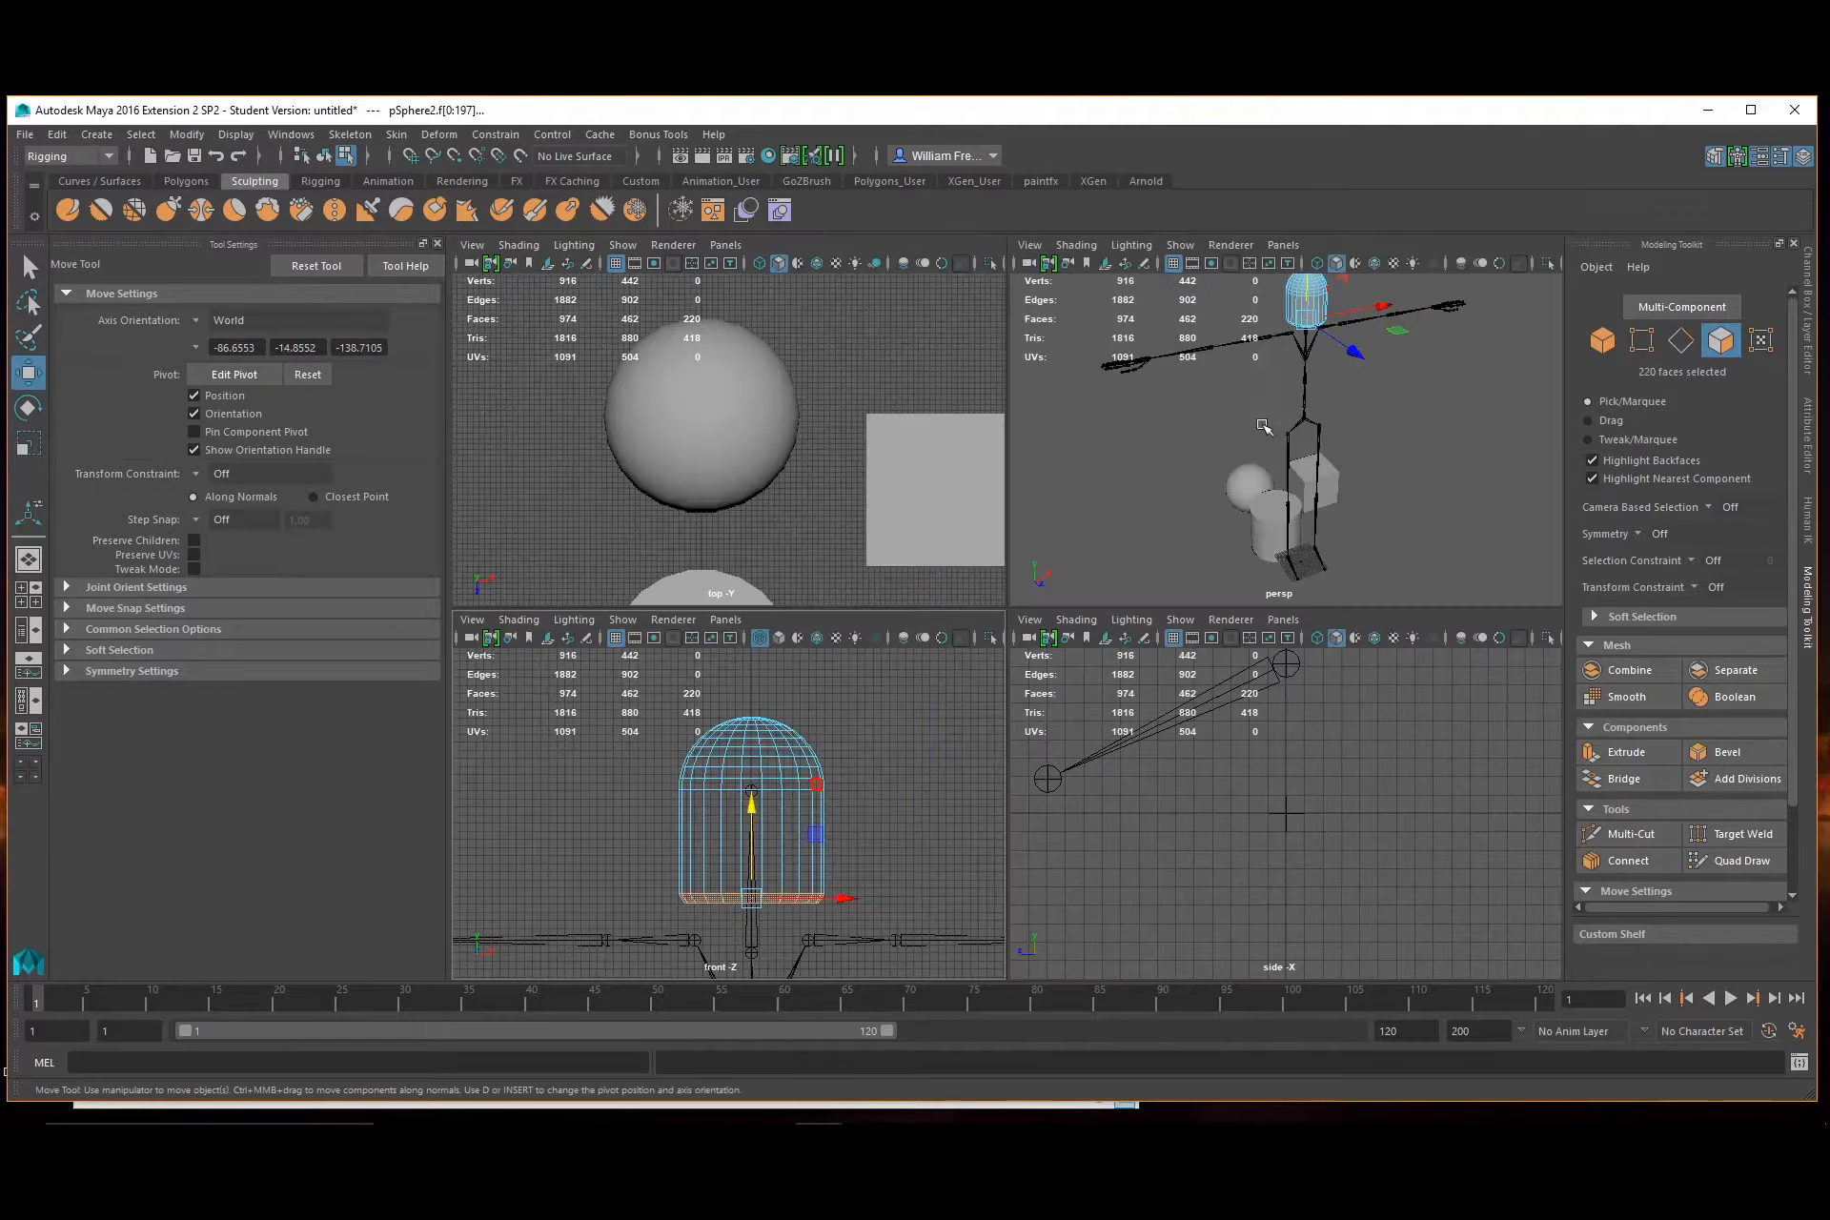
pyautogui.press('space')
pyautogui.keyDown('alt'); pyautogui.moveTo(1096, 381); pyautogui.dragTo(1151, 715); pyautogui.keyUp('alt')
pyautogui.keyDown('alt'); pyautogui.moveTo(906, 535); pyautogui.dragTo(972, 596, button='middle'); pyautogui.keyUp('alt')
pyautogui.keyDown('alt'); pyautogui.moveTo(817, 490); pyautogui.dragTo(1026, 621, button='right'); pyautogui.keyUp('alt')
pyautogui.keyDown('alt'); pyautogui.moveTo(1029, 621); pyautogui.dragTo(953, 584, button='middle'); pyautogui.keyUp('alt')
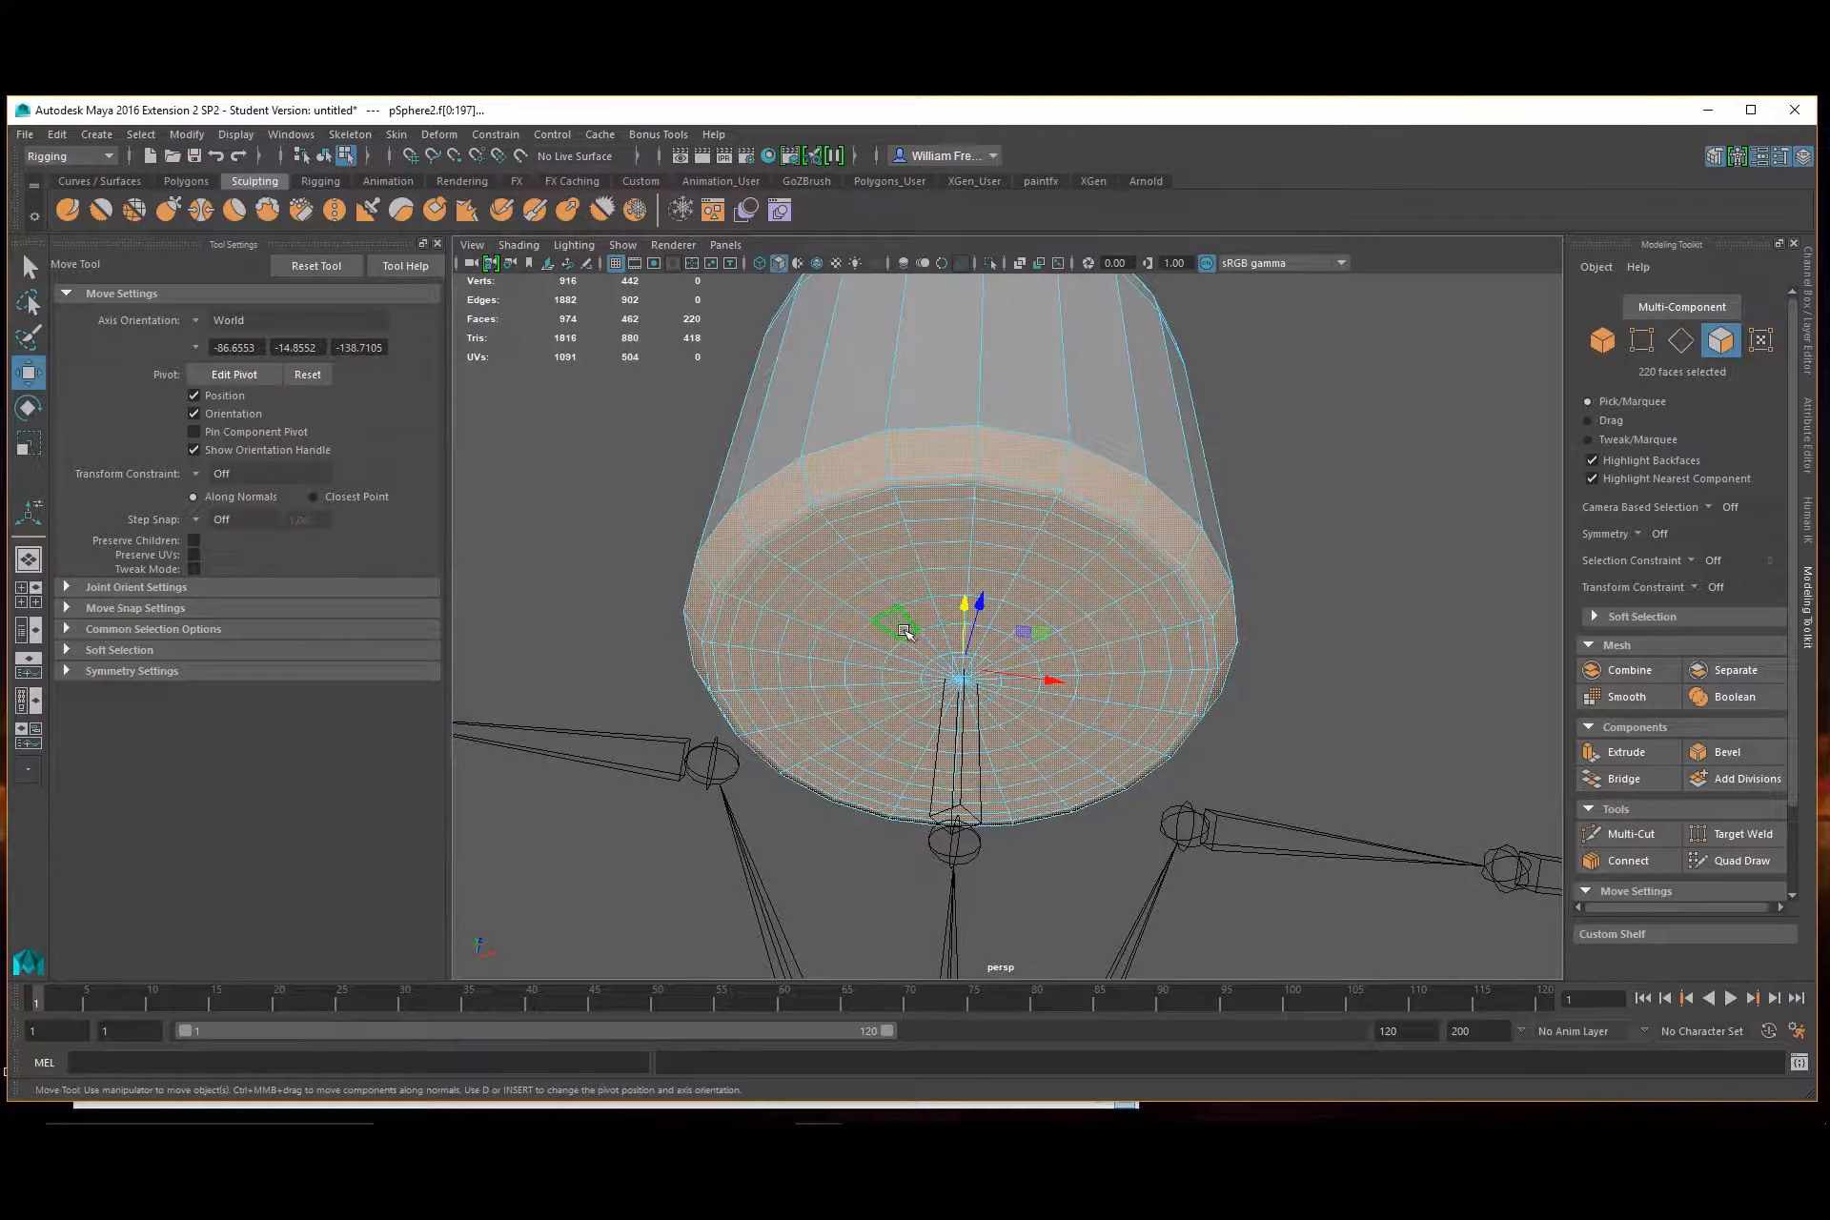
# Select the two face rings around the centre of the head's underside, extrude them, and move them up into the head
pyautogui.click(904, 633)
pyautogui.click(864, 672)
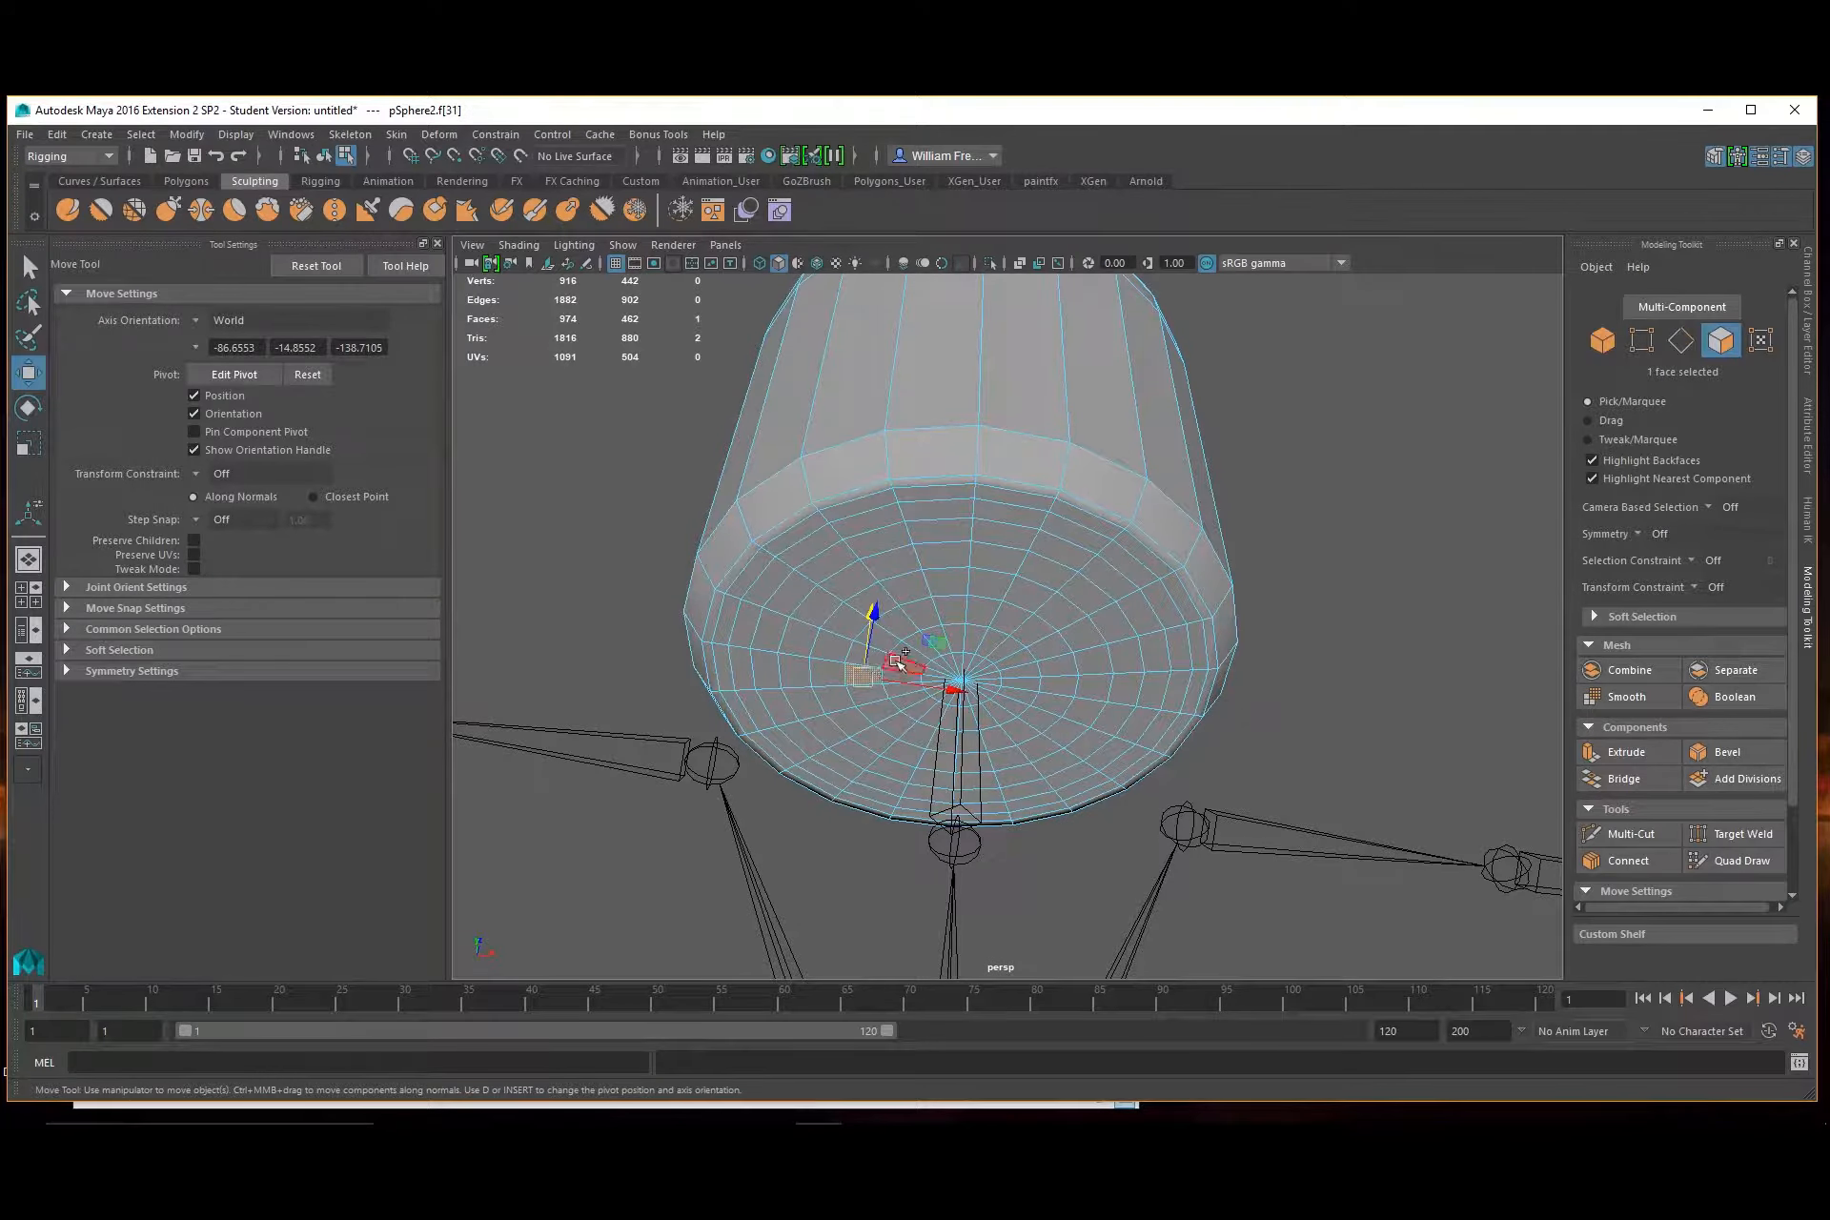
pyautogui.keyDown('shift'); pyautogui.doubleClick(869, 650); pyautogui.keyUp('shift')
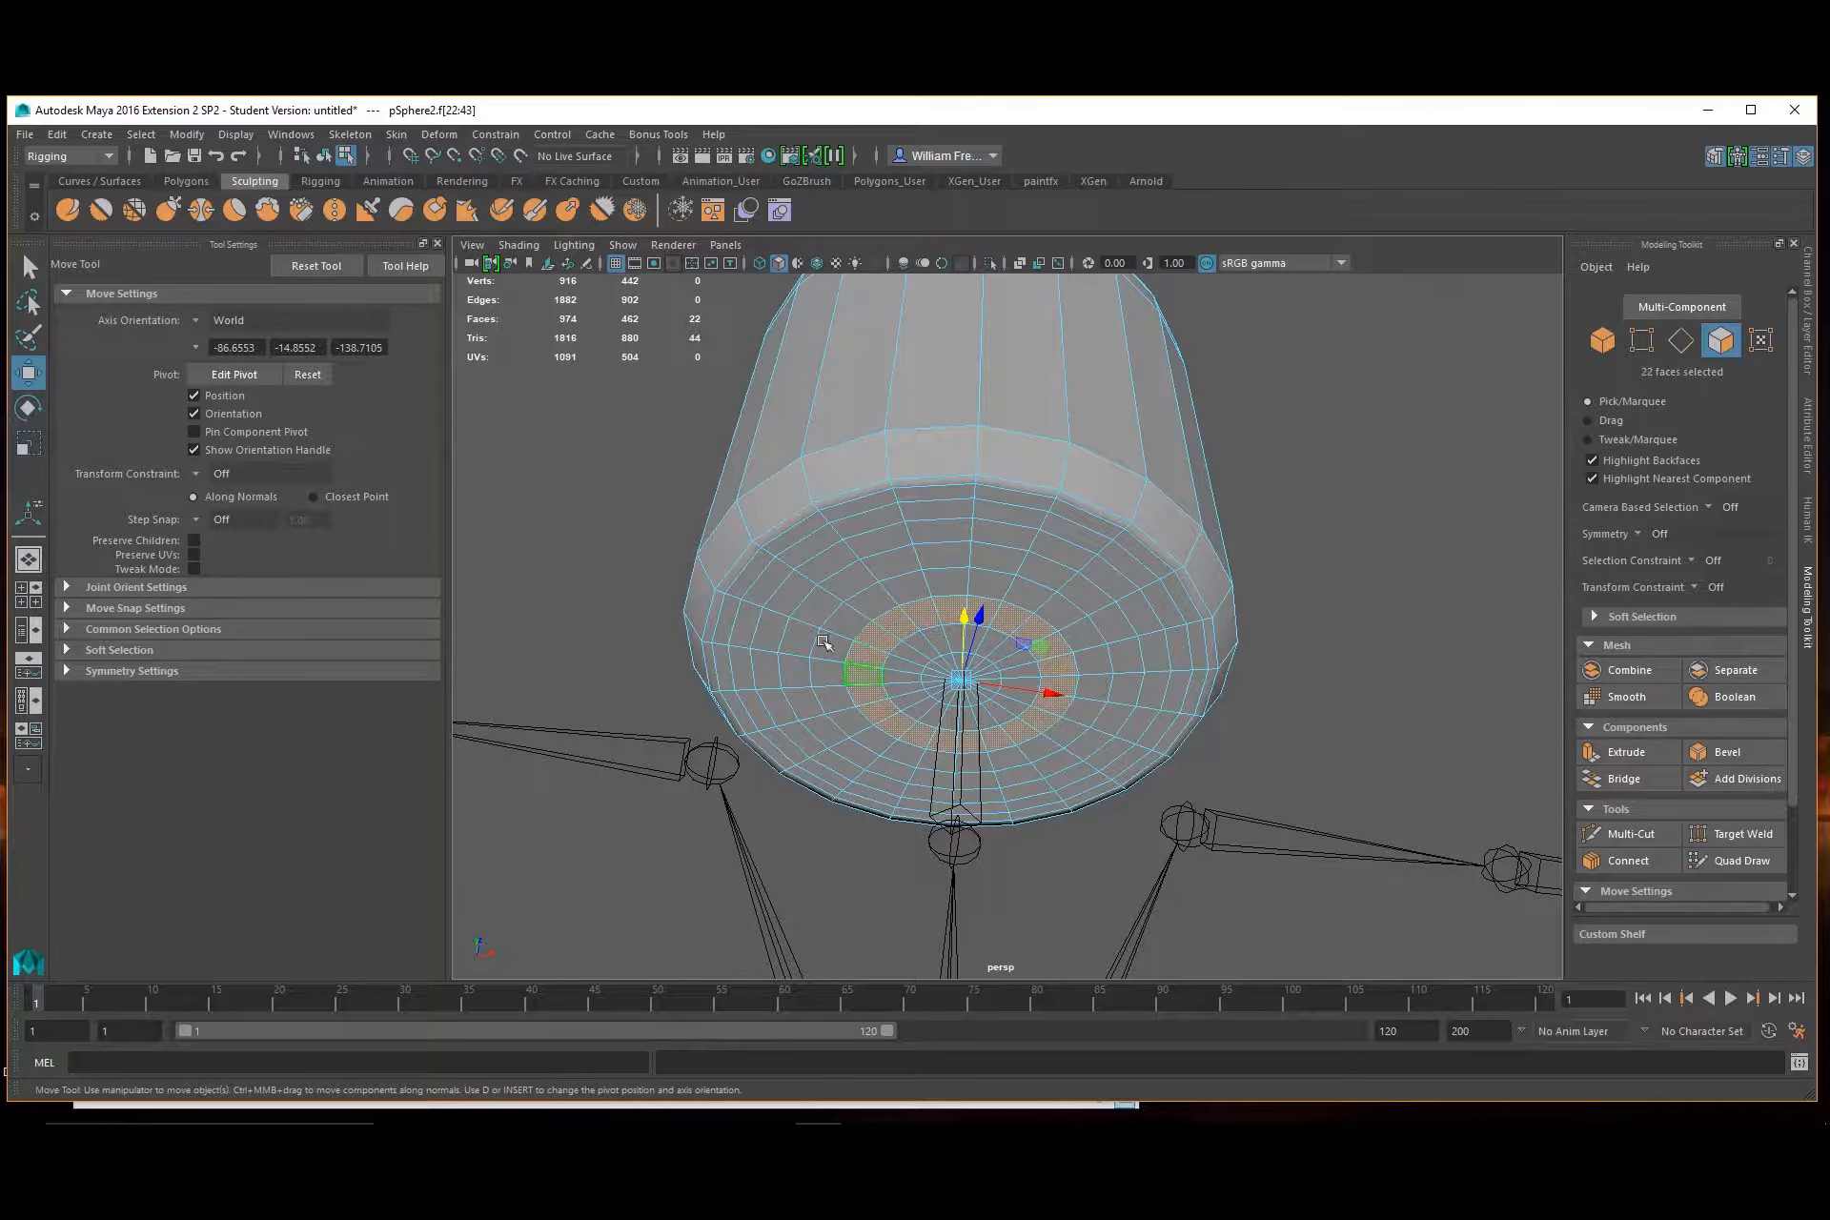
pyautogui.keyDown('shift'); pyautogui.click(901, 666); pyautogui.keyUp('shift')
pyautogui.keyDown('shift'); pyautogui.doubleClick(901, 658); pyautogui.keyUp('shift')
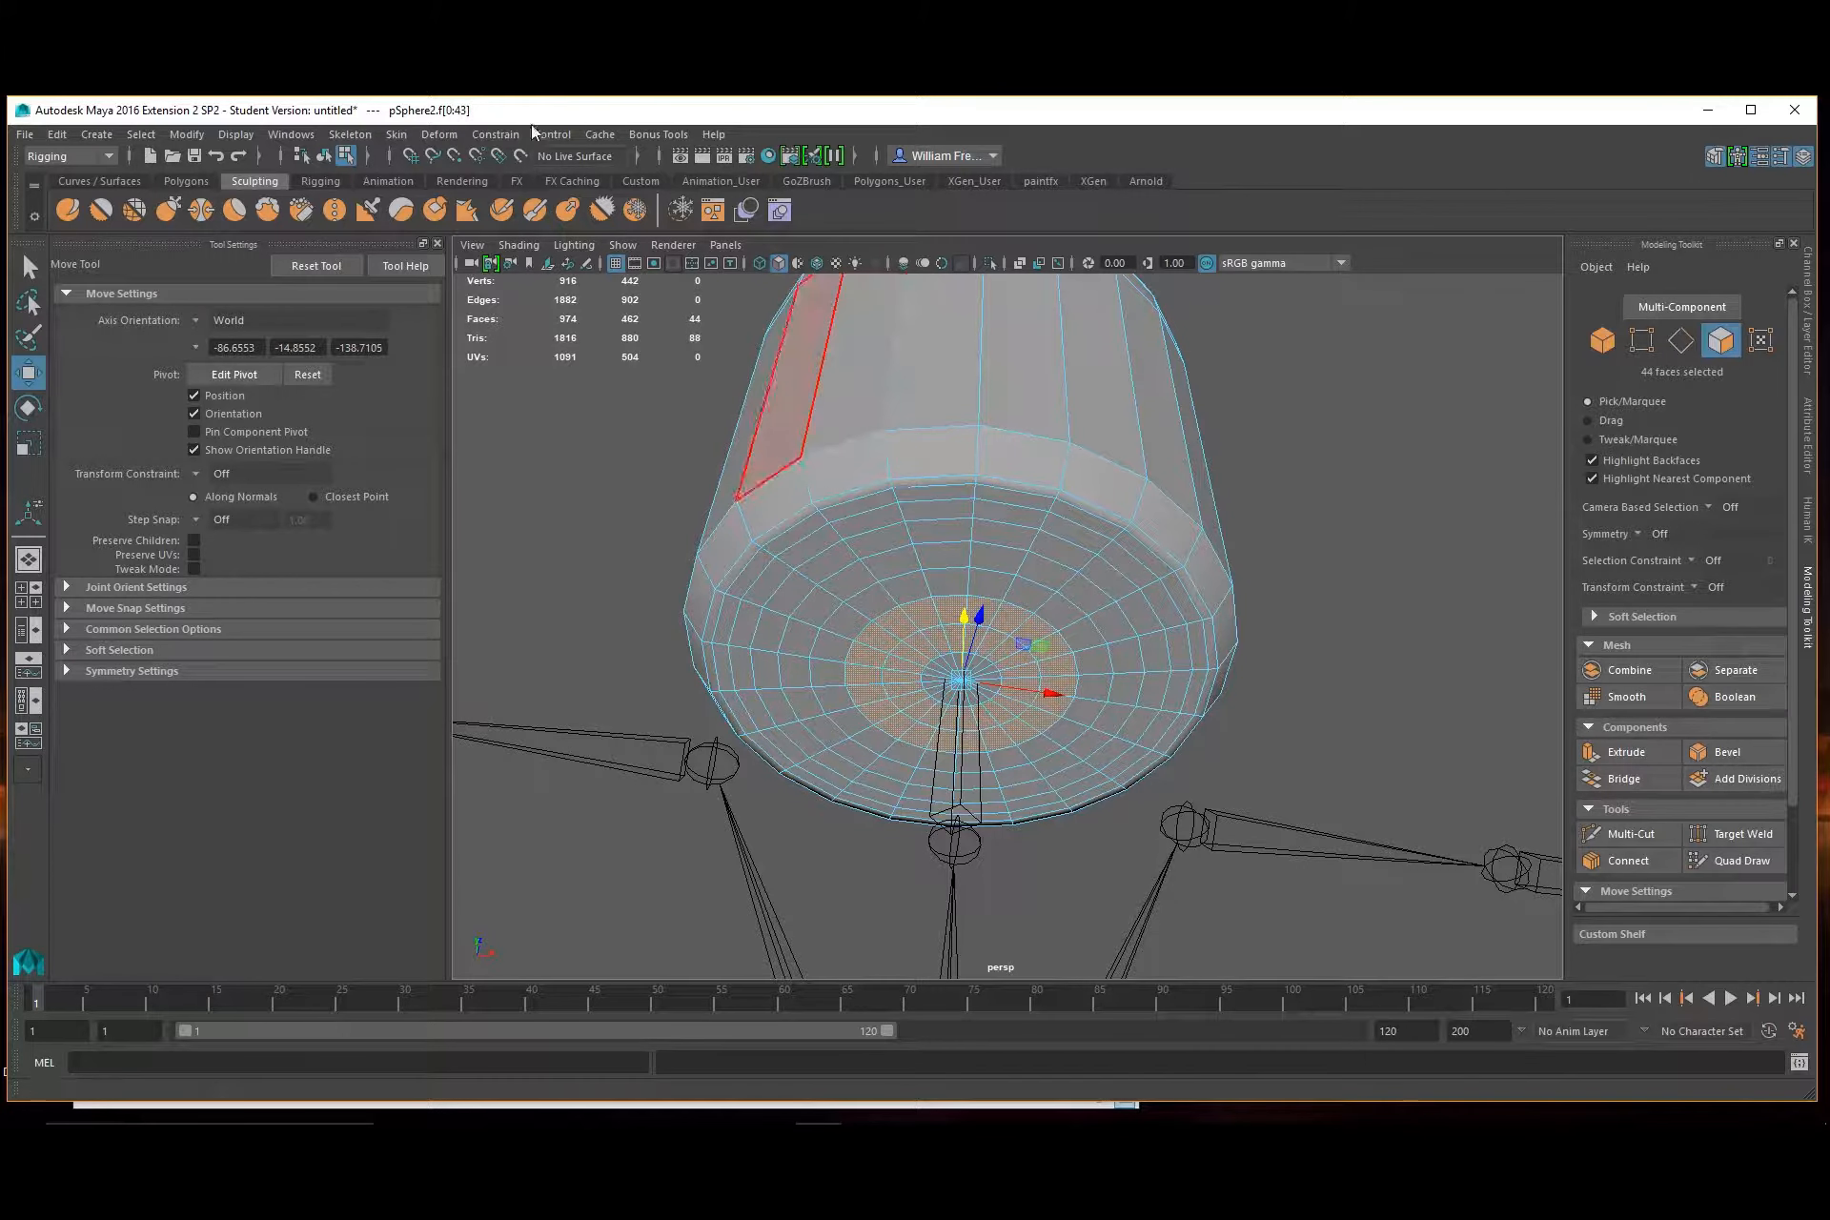
pyautogui.click(1589, 752)
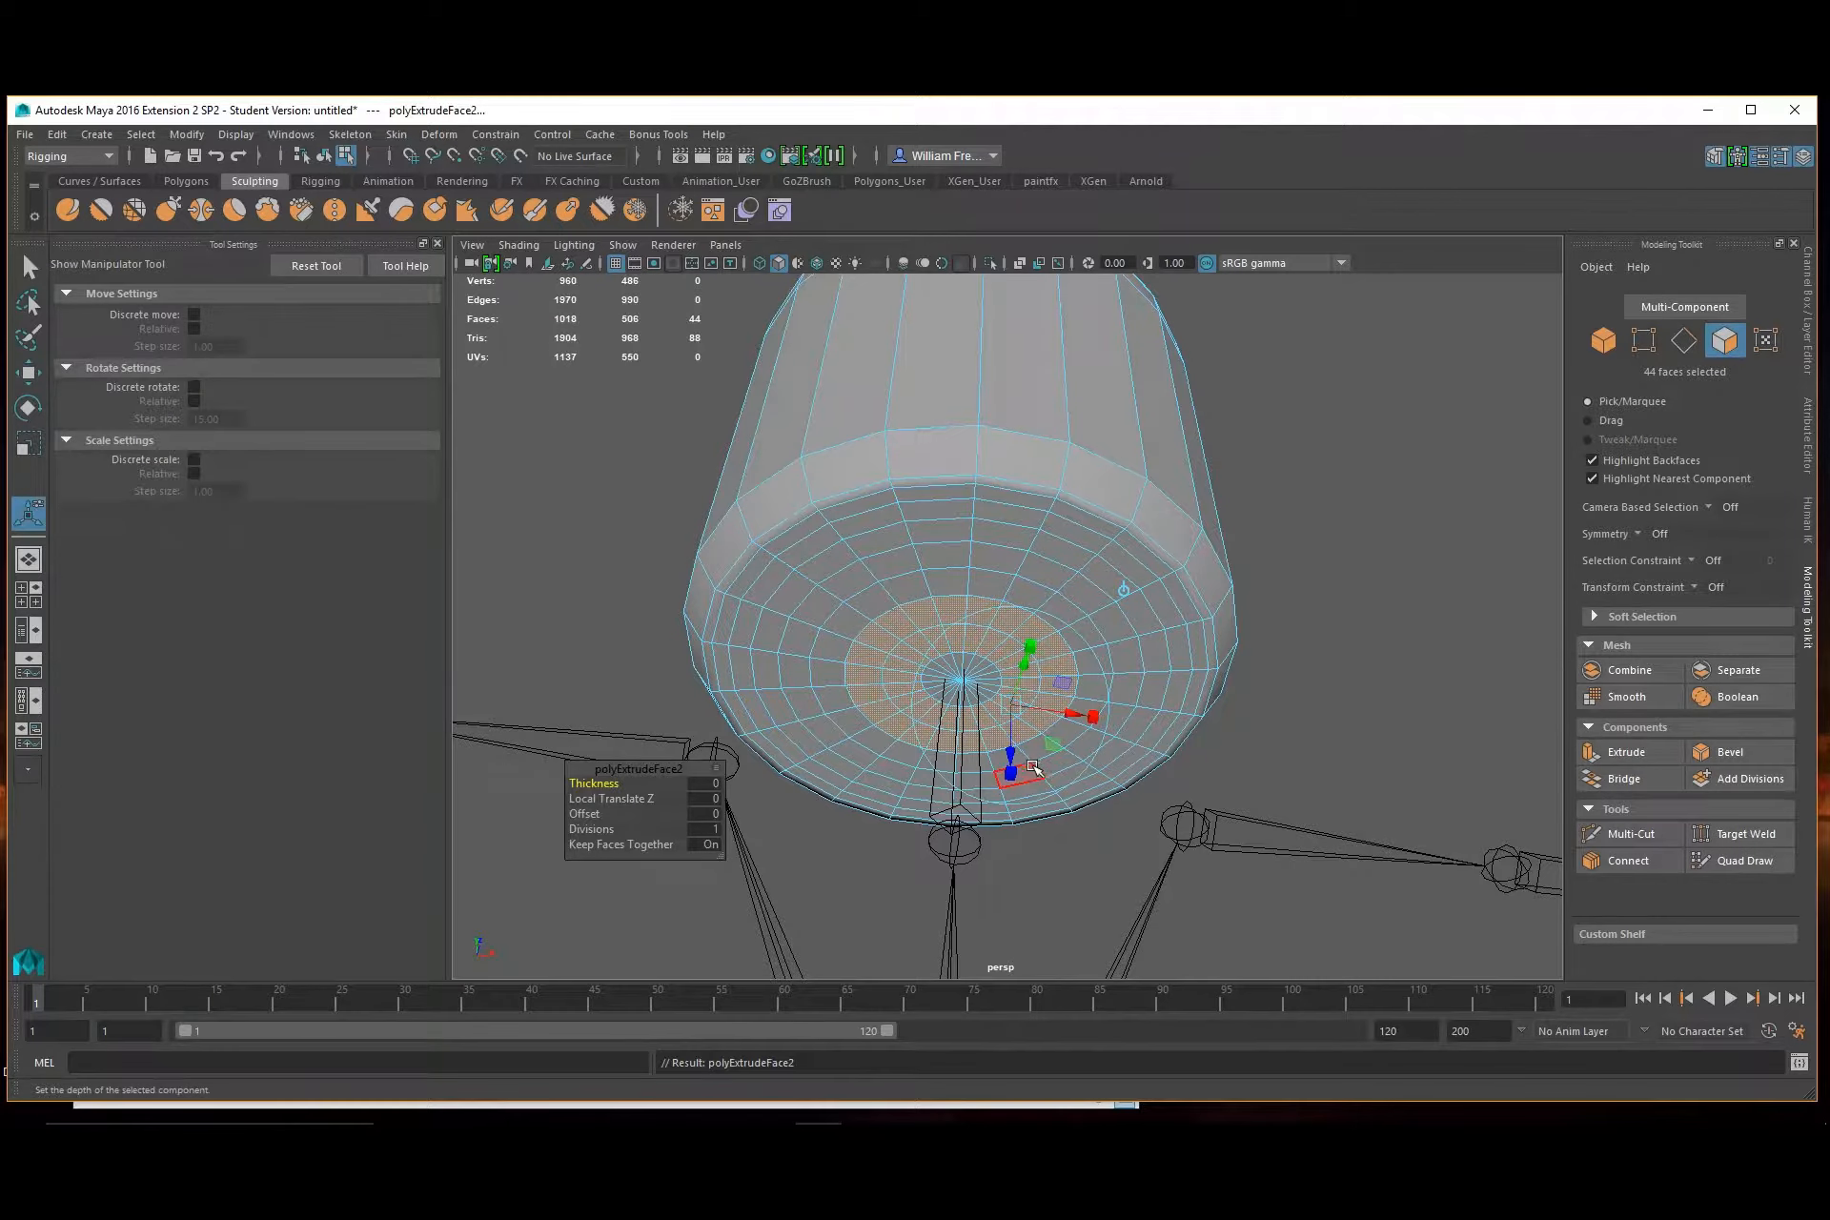
pyautogui.press('w')
pyautogui.moveTo(966, 617); pyautogui.dragTo(965, 582)
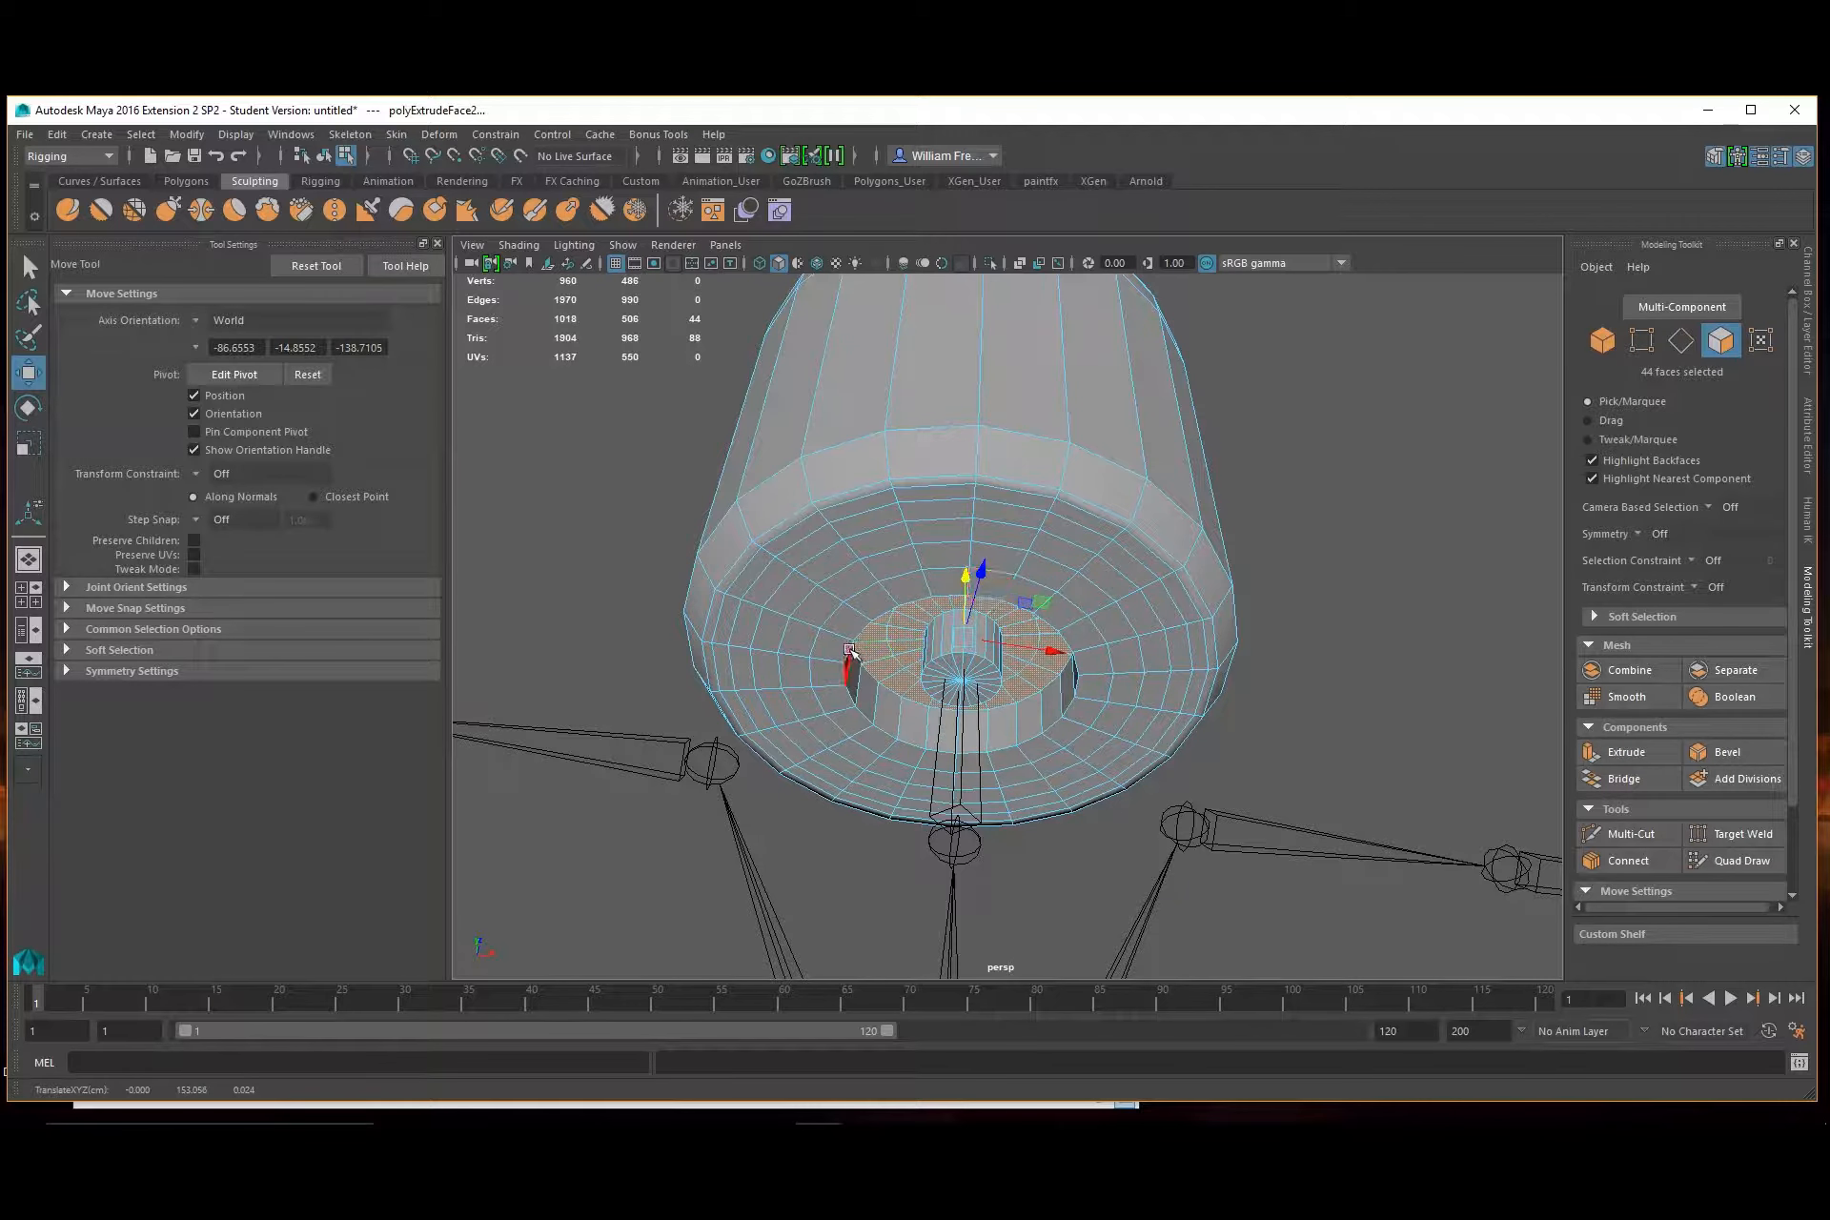
# Select the edge loop around the rim of the central plug inside the underside recess and move it up slightly
pyautogui.scroll(5, 959, 610)
pyautogui.moveTo(959, 556); pyautogui.dragTo(959, 515, button='right')
pyautogui.doubleClick(964, 681)
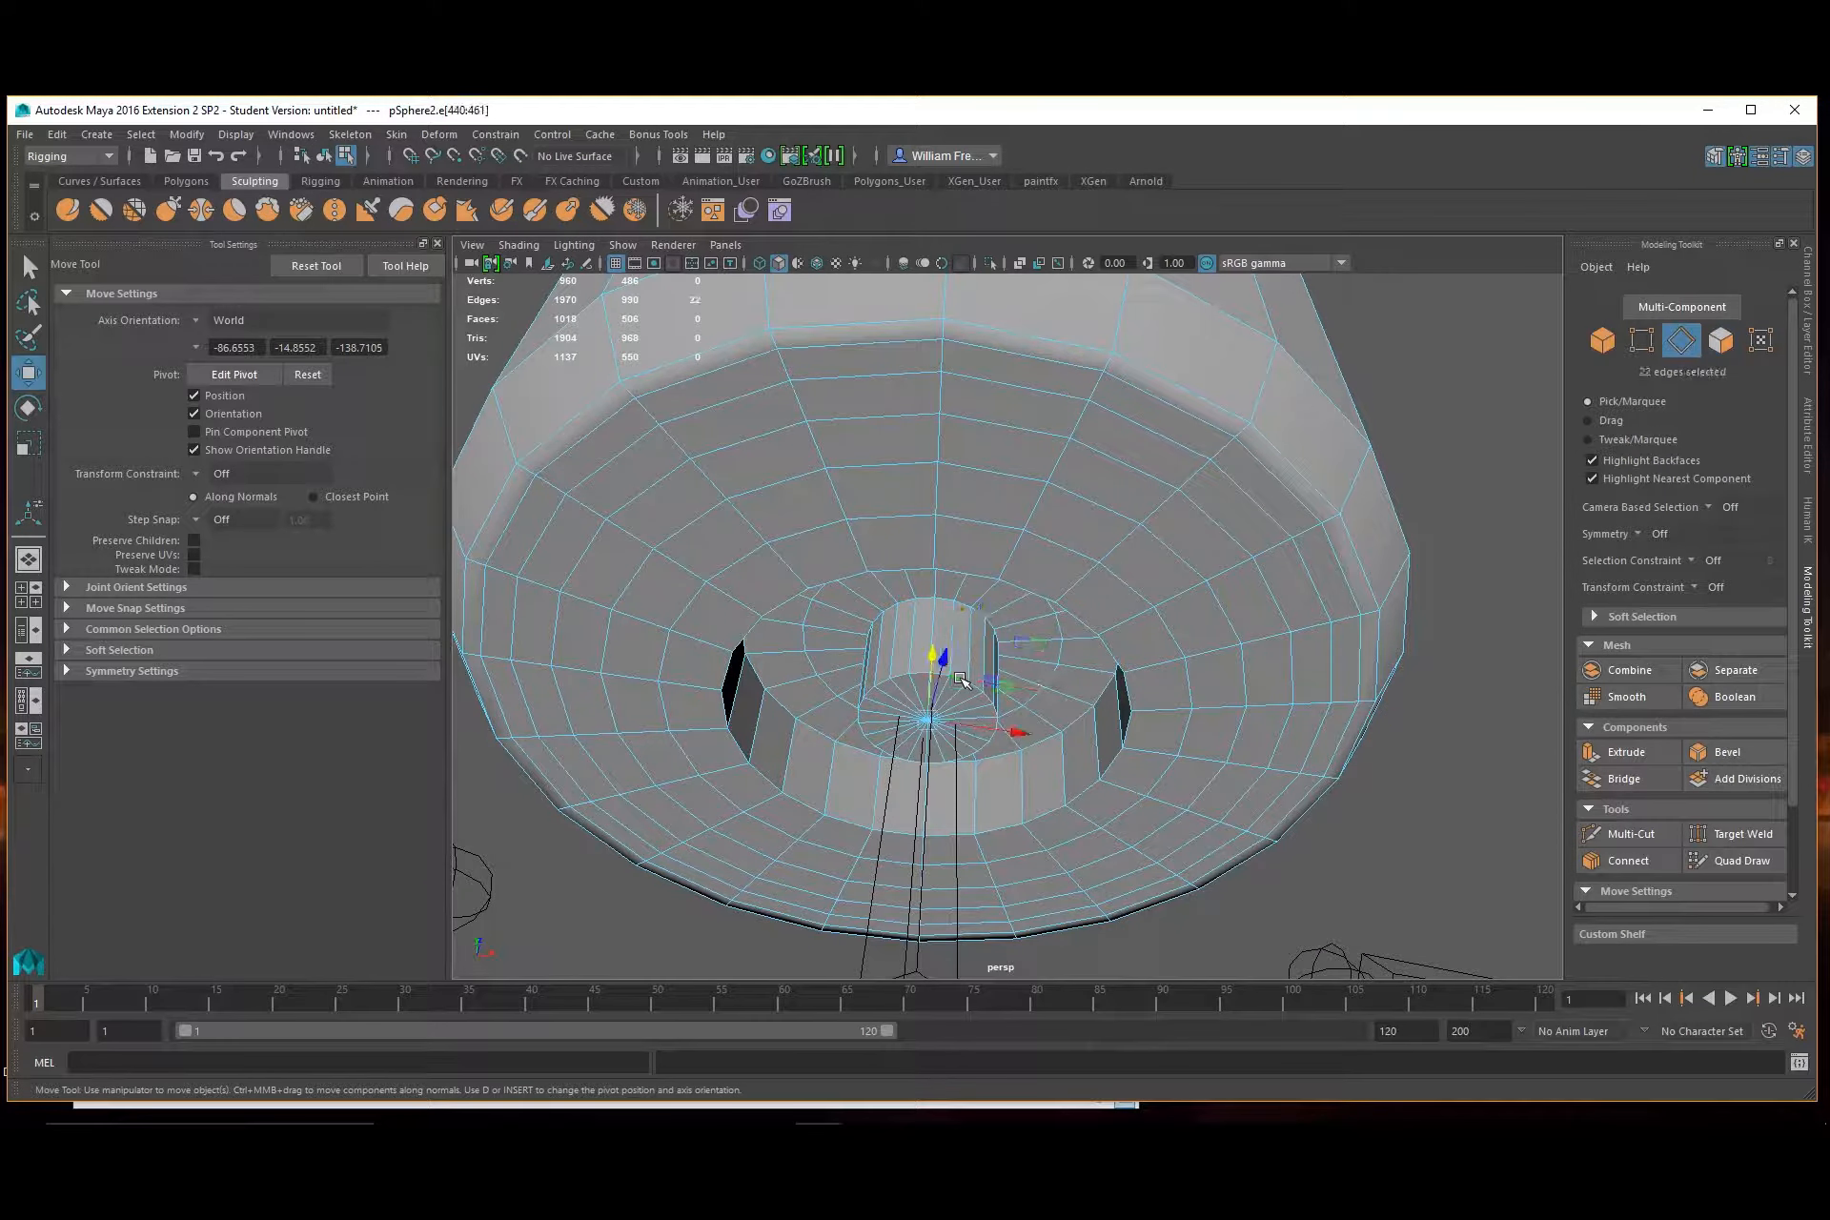
pyautogui.moveTo(935, 657); pyautogui.dragTo(934, 620)
# Delete the concentric edge loops on the flat underside between the outer rim and the recess
pyautogui.keyDown('alt'); pyautogui.moveTo(940, 727); pyautogui.dragTo(952, 732); pyautogui.keyUp('alt')
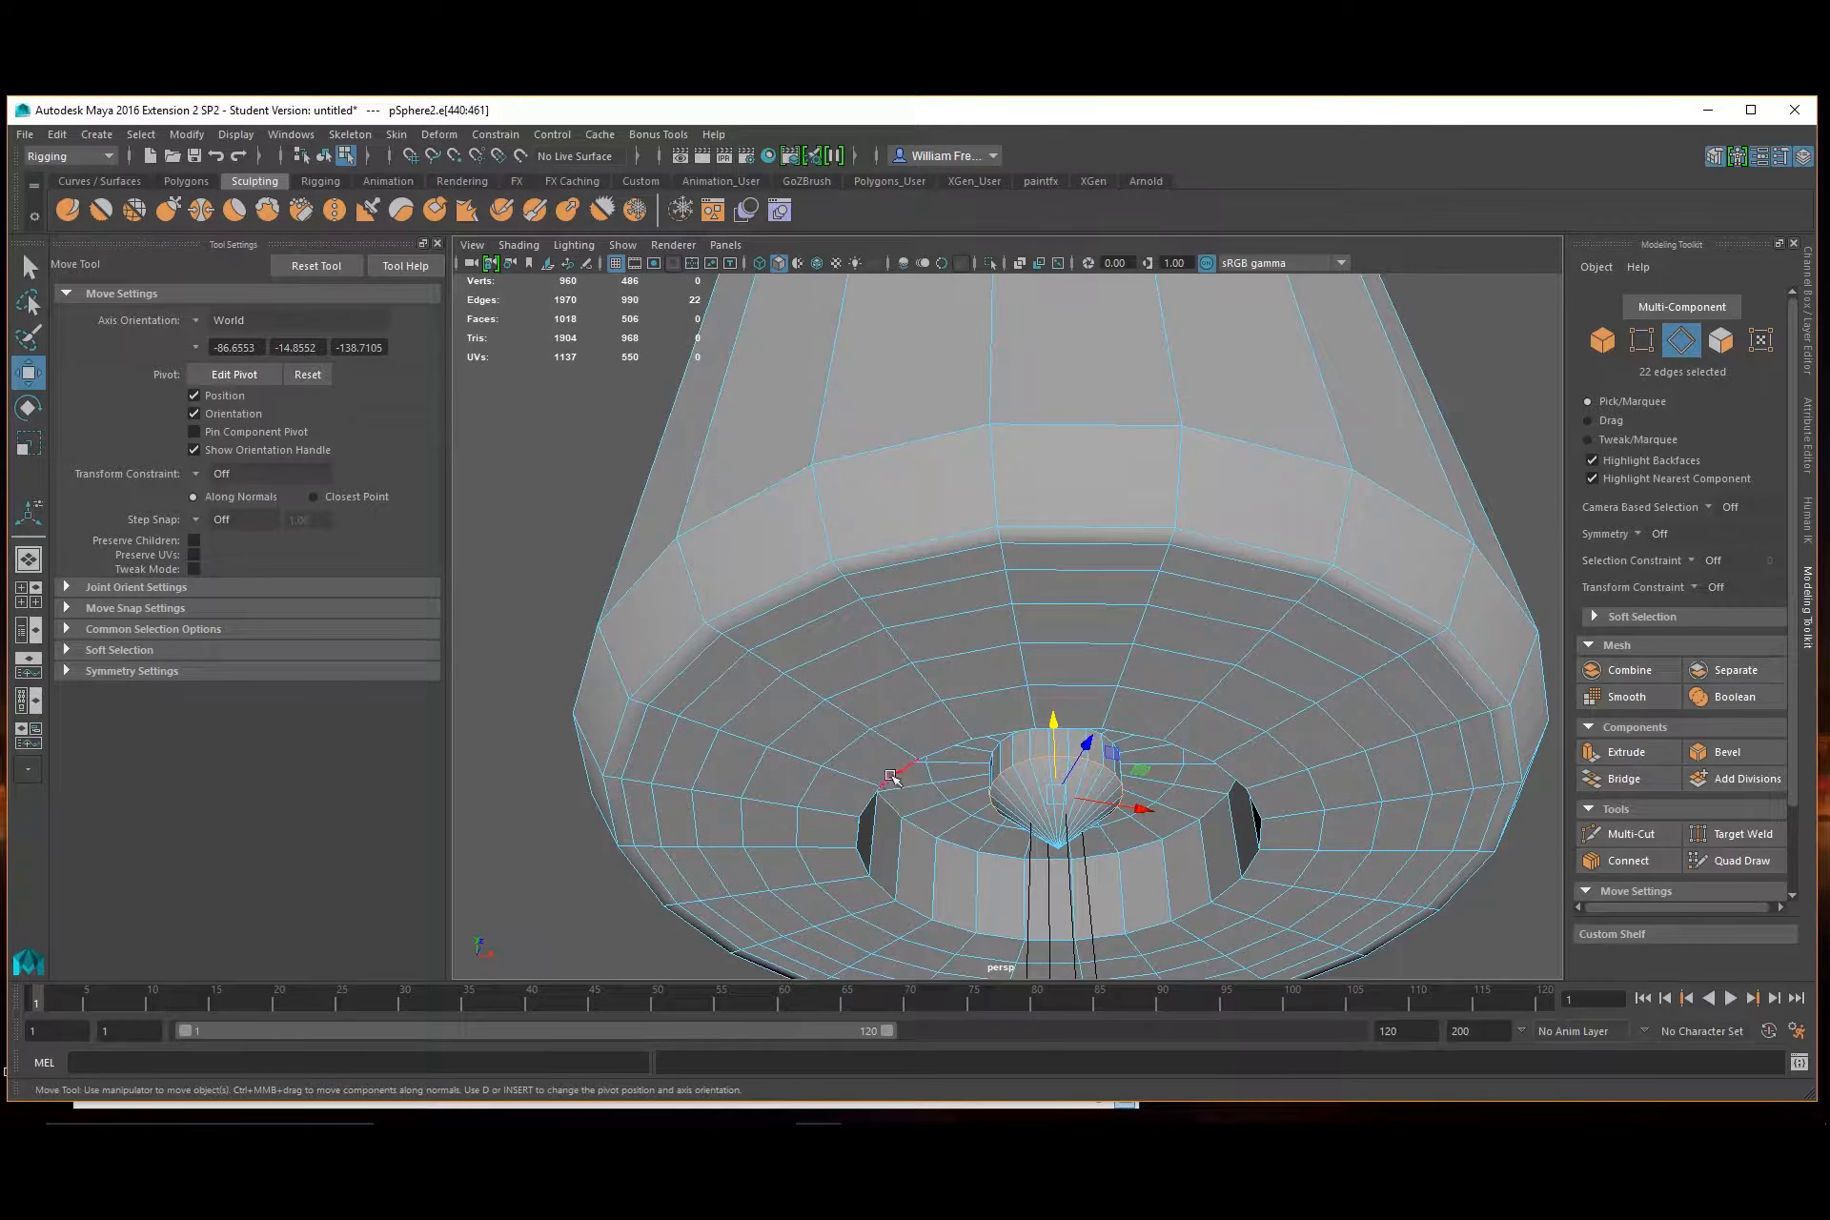
pyautogui.doubleClick(796, 627)
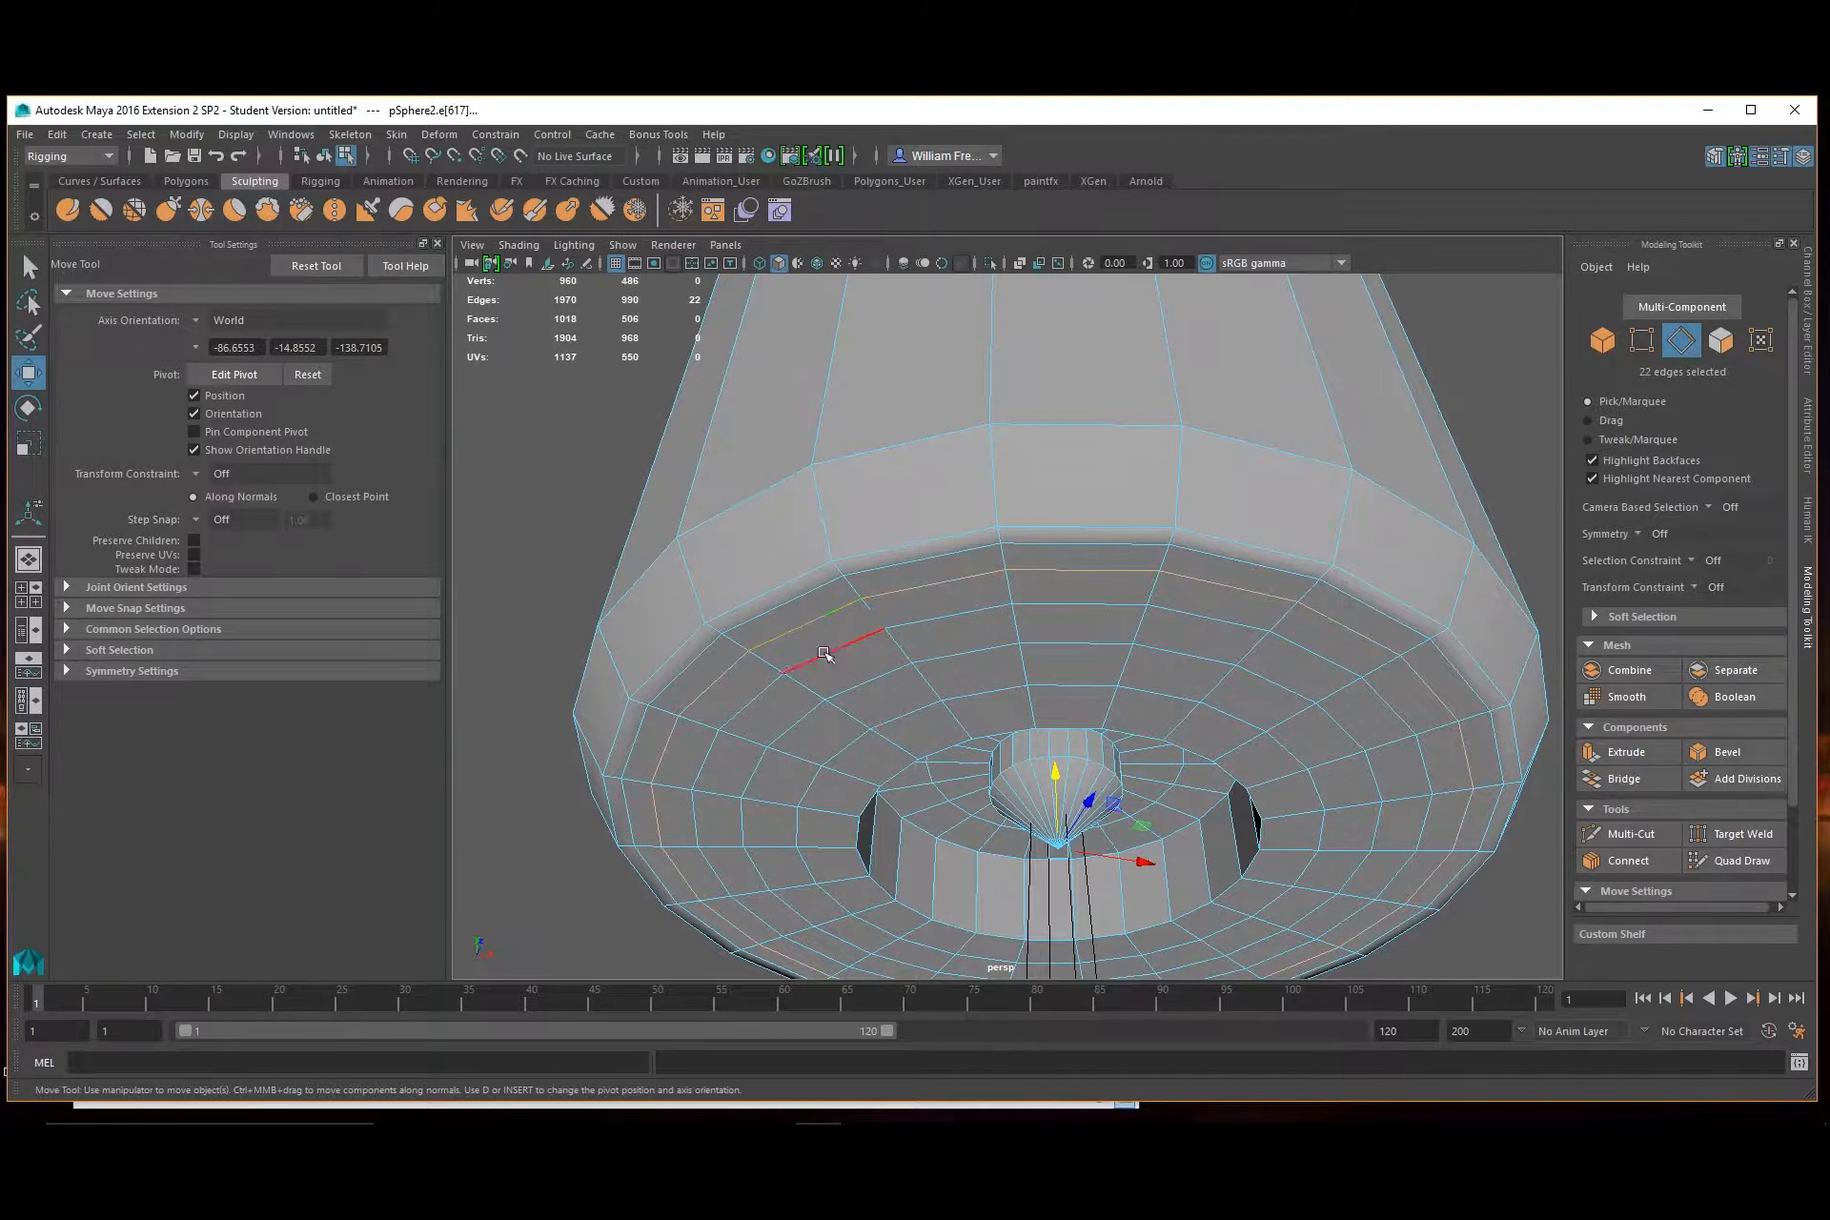
pyautogui.press('Delete')
pyautogui.hotkey('ctrl', 'z')
pyautogui.press('Delete')
pyautogui.doubleClick(883, 680)
pyautogui.press('Delete')
pyautogui.doubleClick(904, 724)
pyautogui.press('Delete')
# Select all the head's vertices, delete the leftover ones on the underside's radial edges, and return to object mode
pyautogui.scroll(-2, 915, 629)
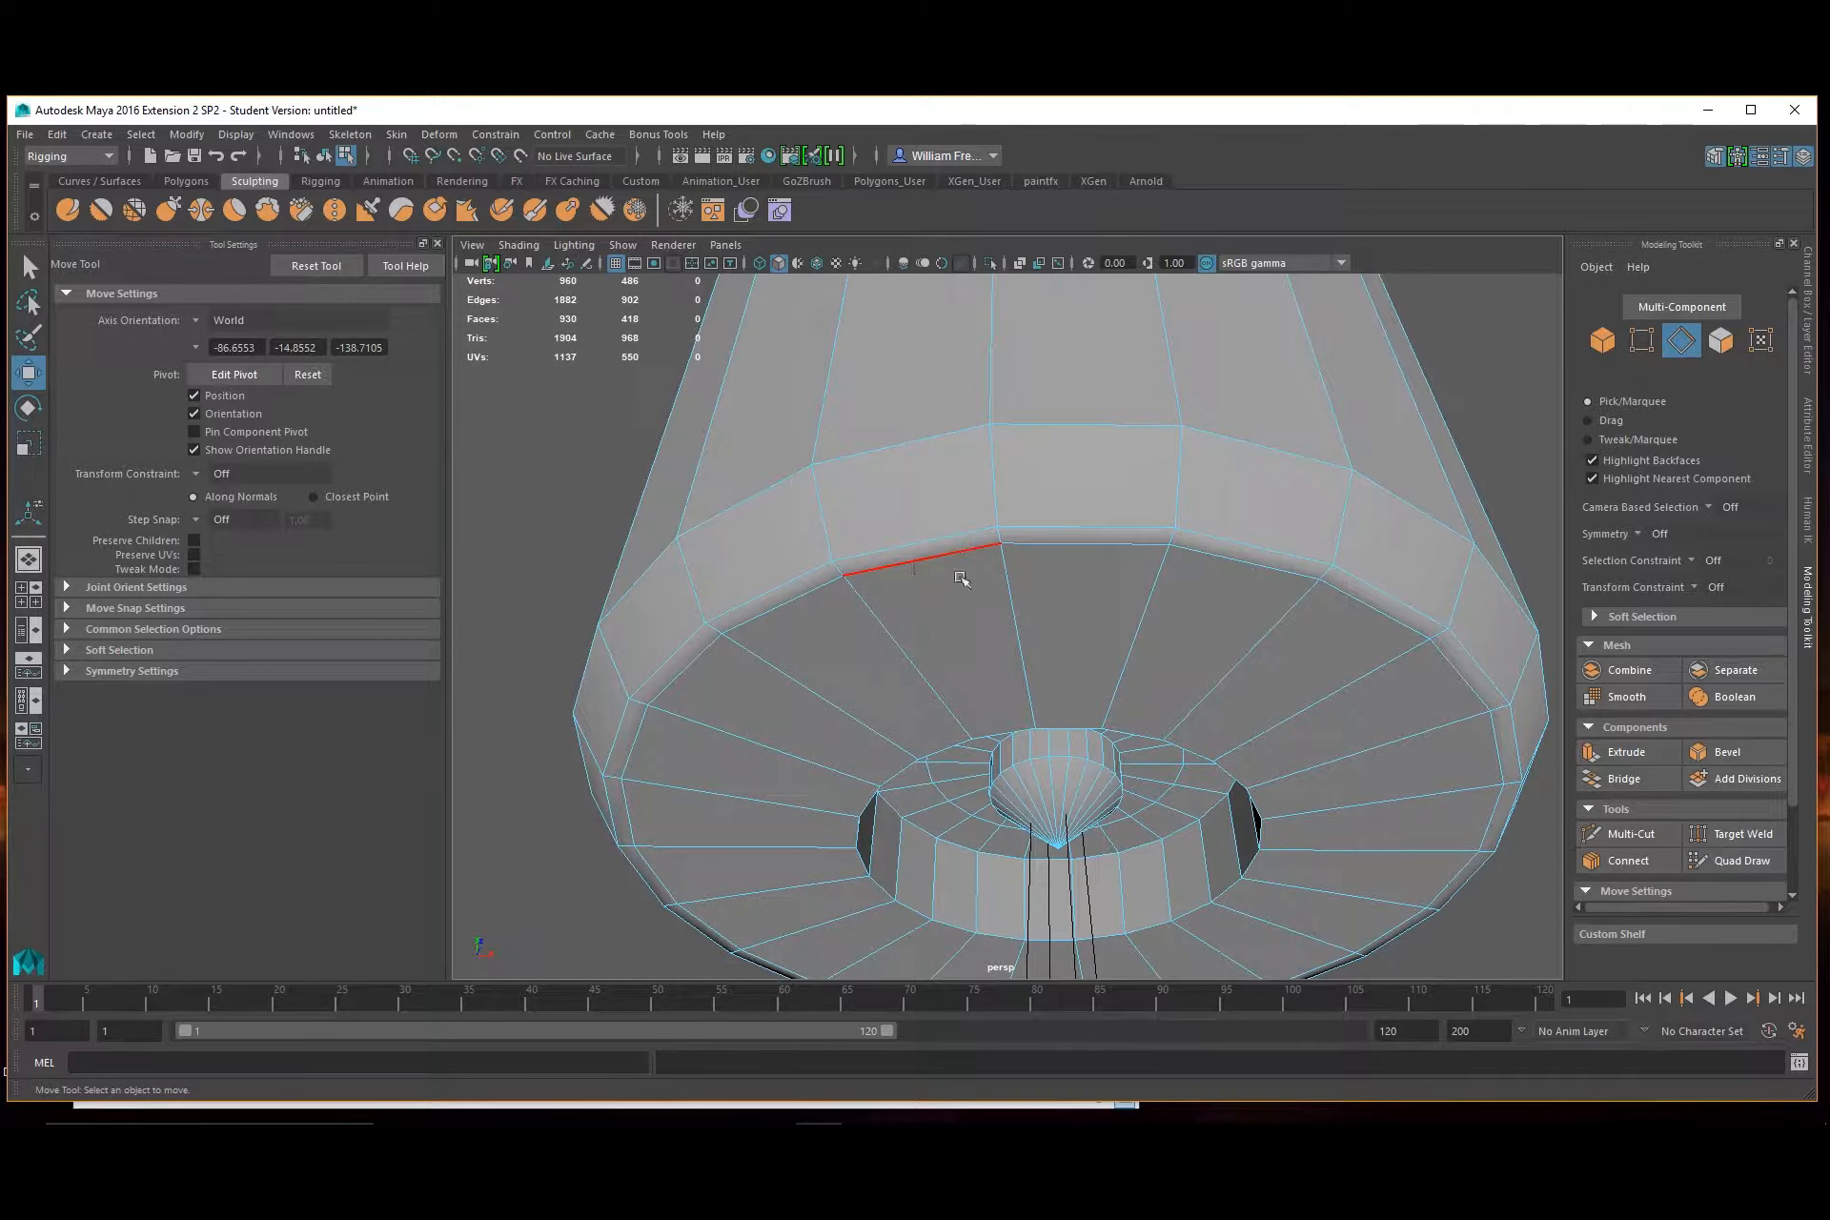
pyautogui.scroll(-5, 981, 640)
pyautogui.keyDown('alt'); pyautogui.moveTo(998, 650); pyautogui.dragTo(947, 562); pyautogui.keyUp('alt')
pyautogui.keyDown('alt'); pyautogui.moveTo(947, 562); pyautogui.dragTo(987, 565, button='right'); pyautogui.keyUp('alt')
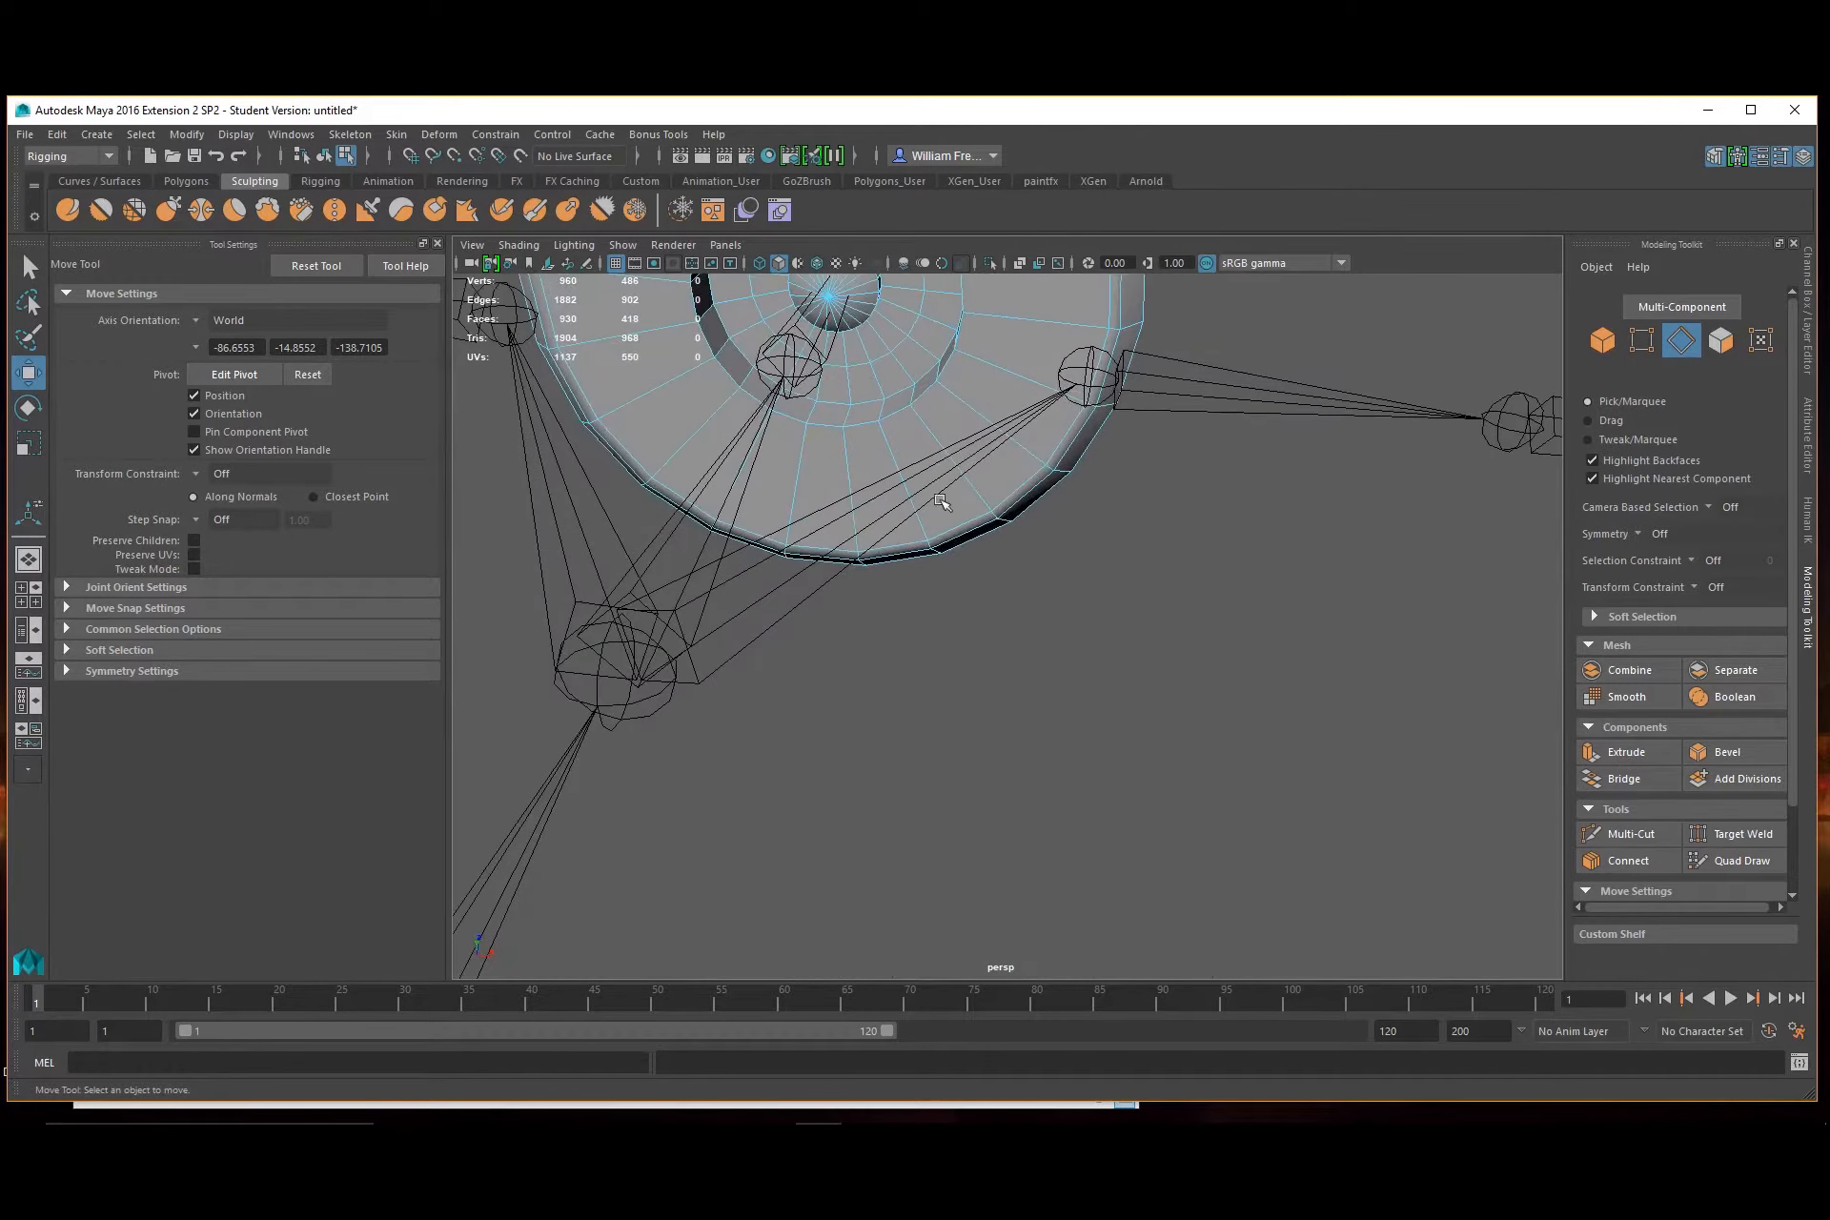
pyautogui.keyDown('alt'); pyautogui.moveTo(987, 565); pyautogui.dragTo(1037, 630); pyautogui.keyUp('alt')
pyautogui.rightClick(1147, 486)
pyautogui.click(1058, 485)
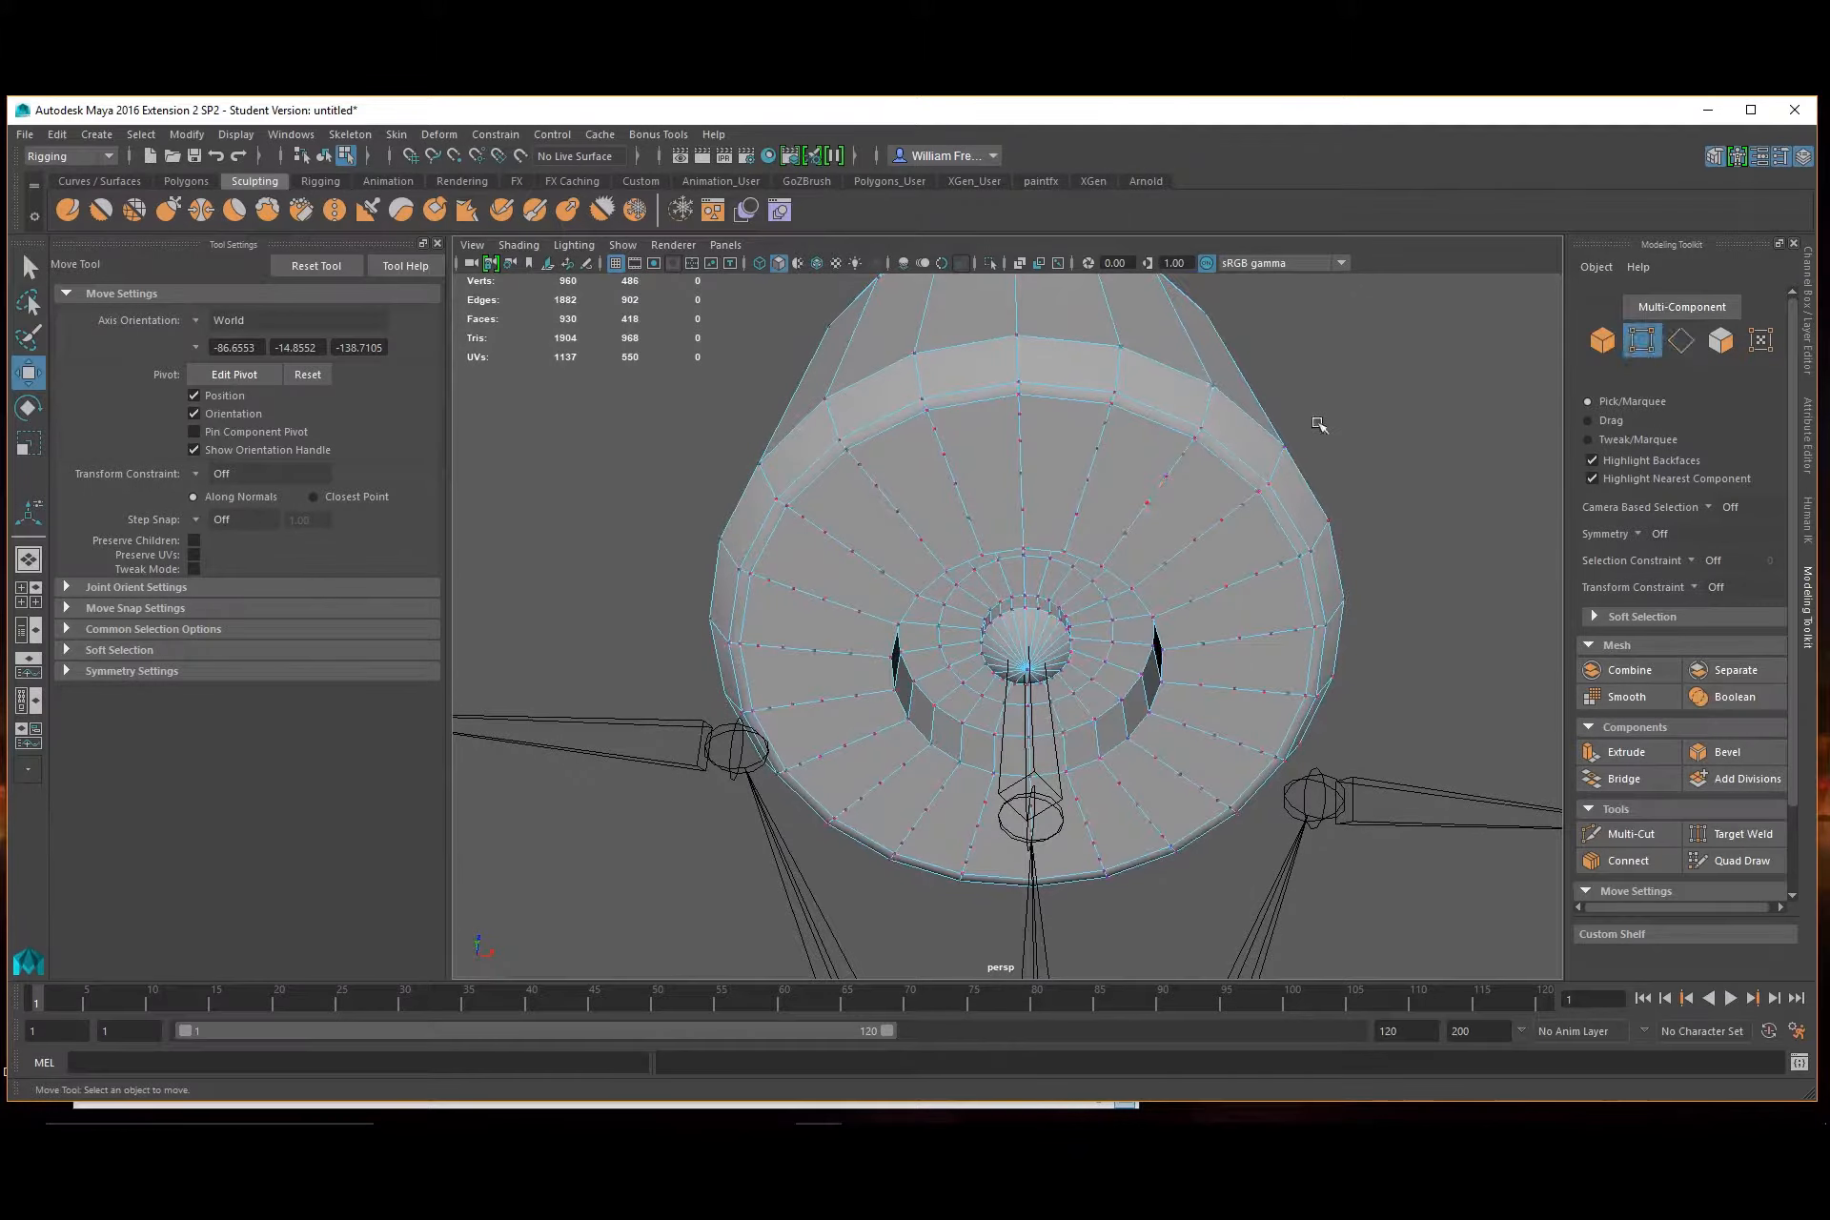
pyautogui.moveTo(1440, 324); pyautogui.dragTo(572, 1005)
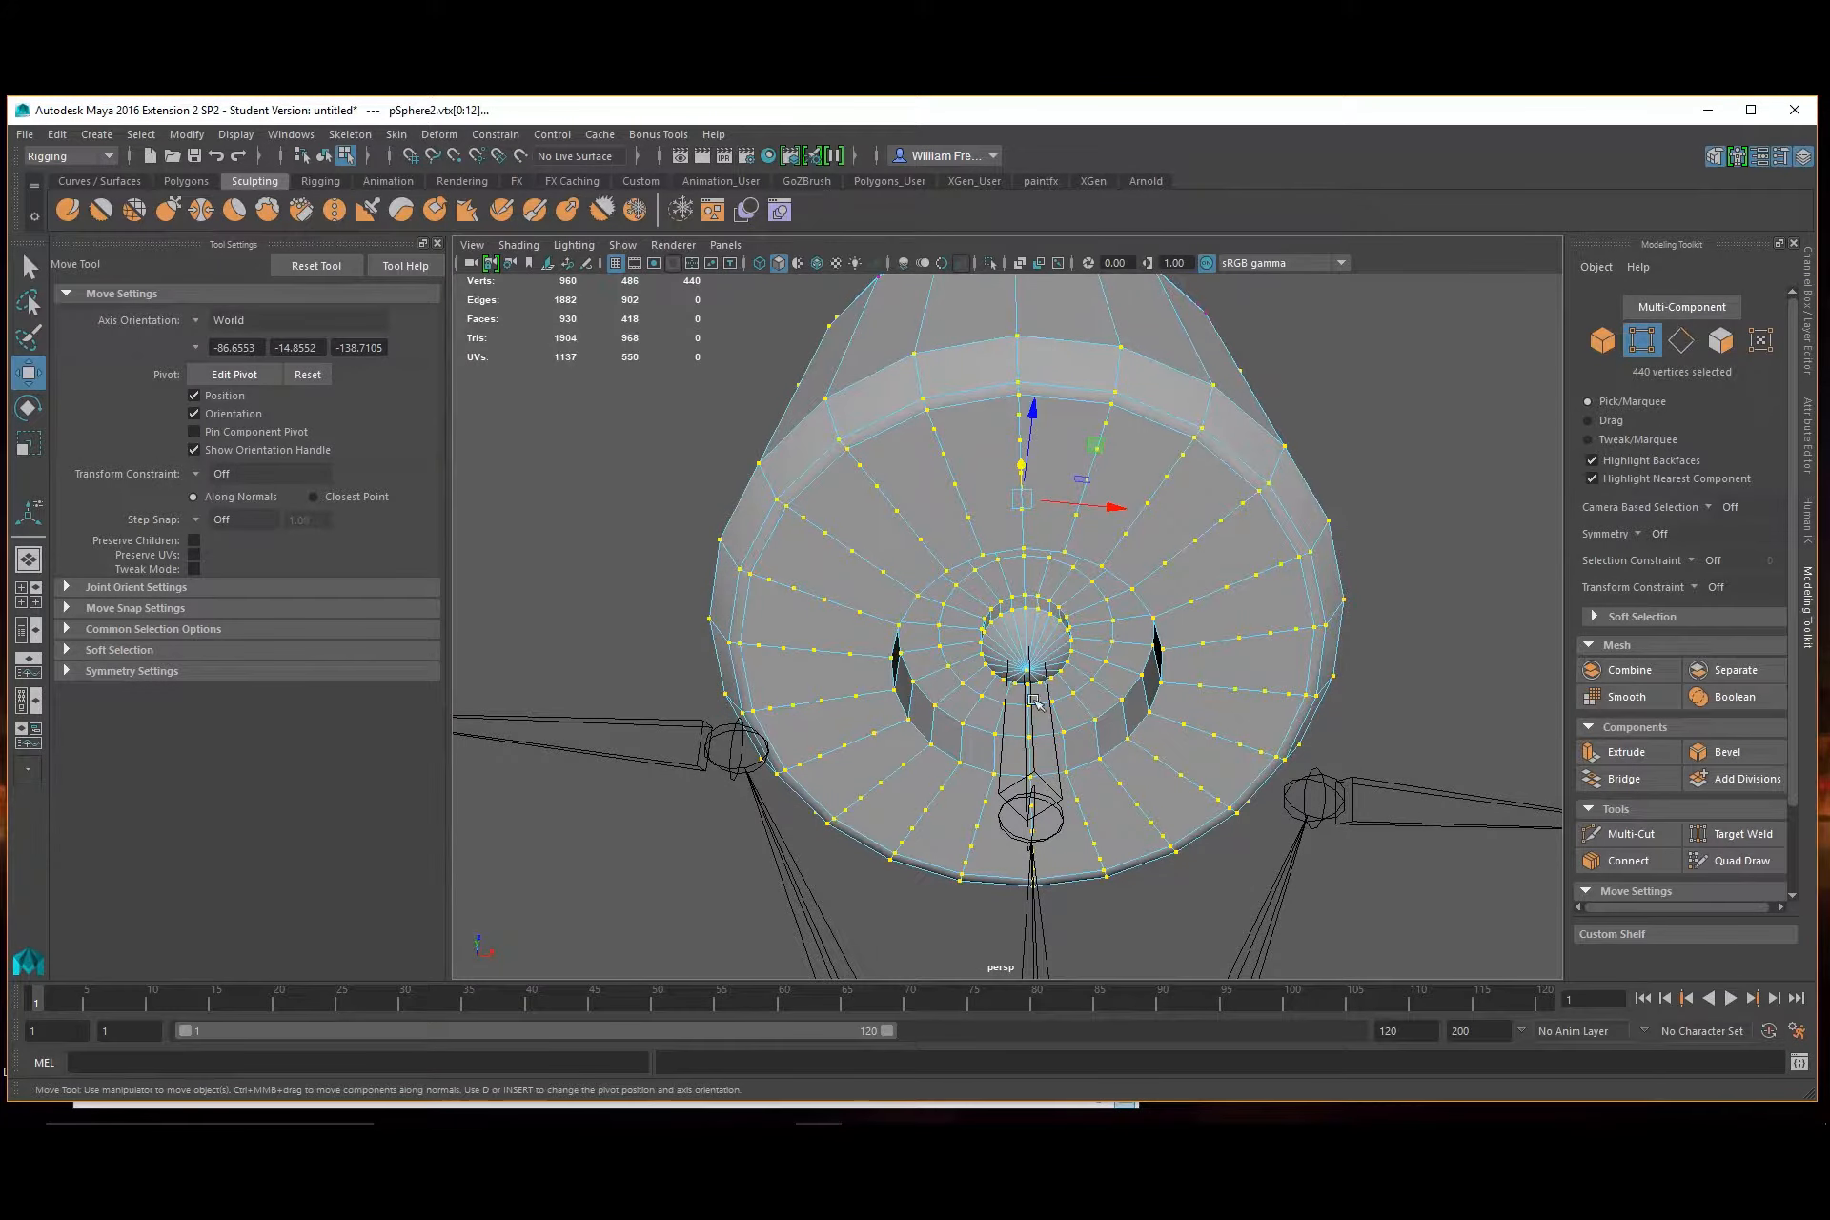
pyautogui.scroll(-5, 1034, 703)
pyautogui.moveTo(1318, 323); pyautogui.dragTo(667, 896)
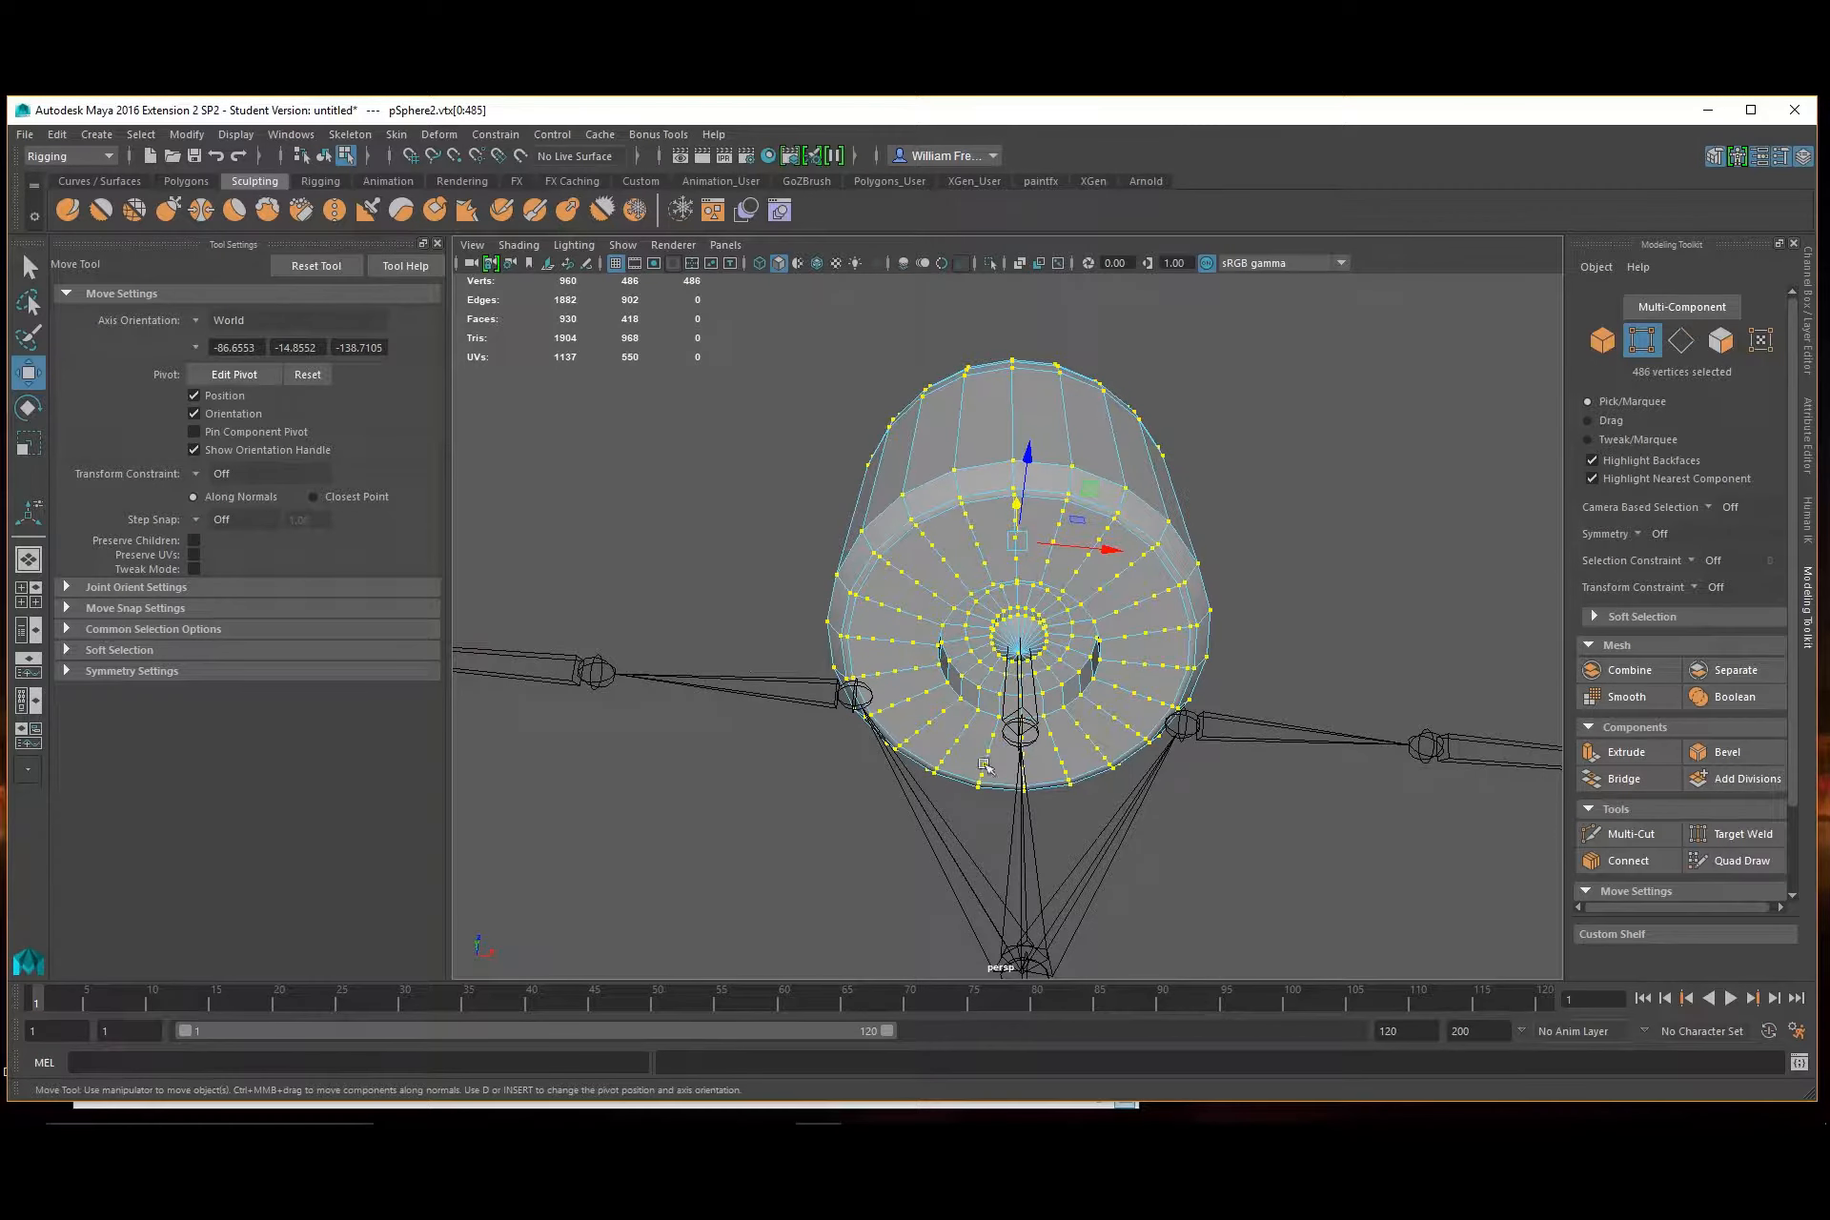
pyautogui.scroll(3, 878, 392)
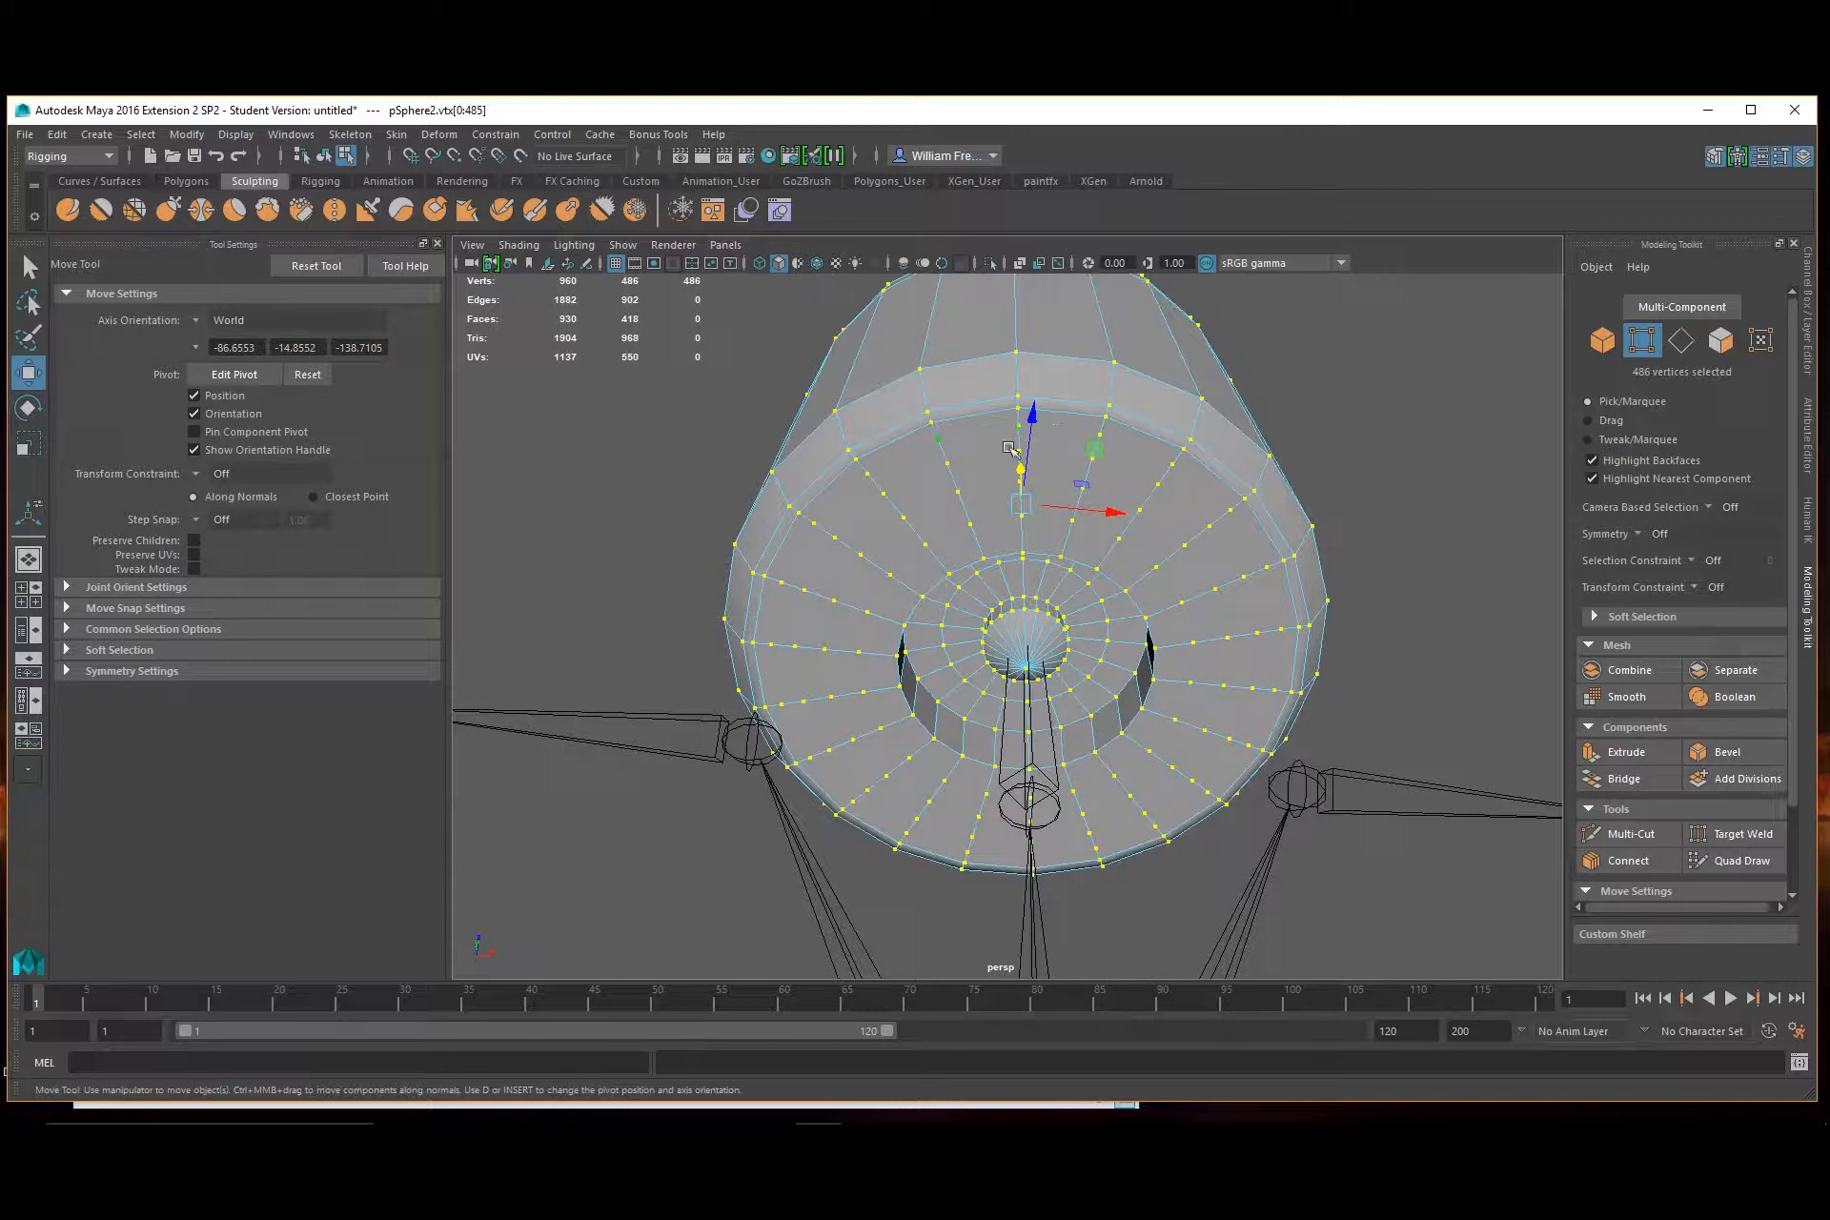
pyautogui.press('Delete')
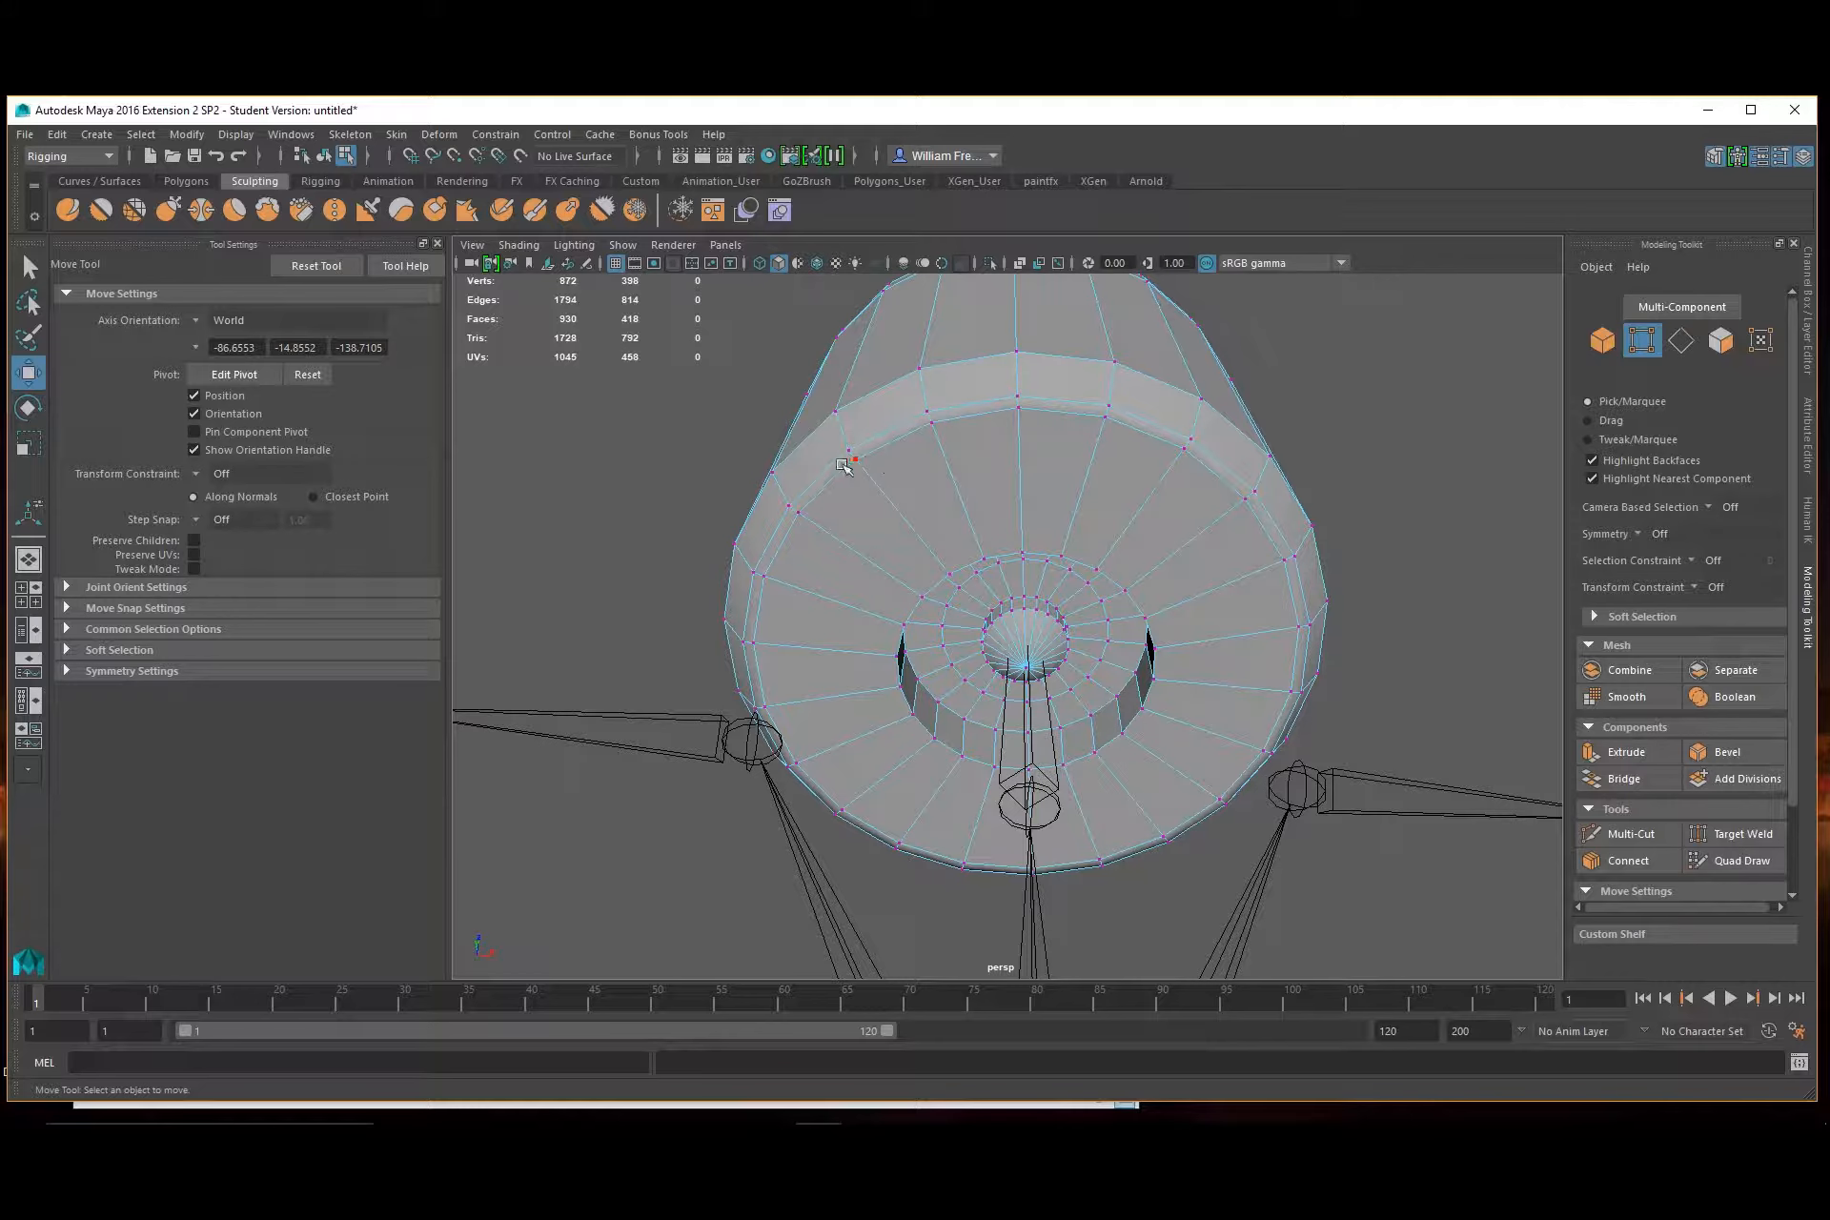
pyautogui.moveTo(991, 422); pyautogui.dragTo(1096, 398, button='right')
pyautogui.click(1427, 585)
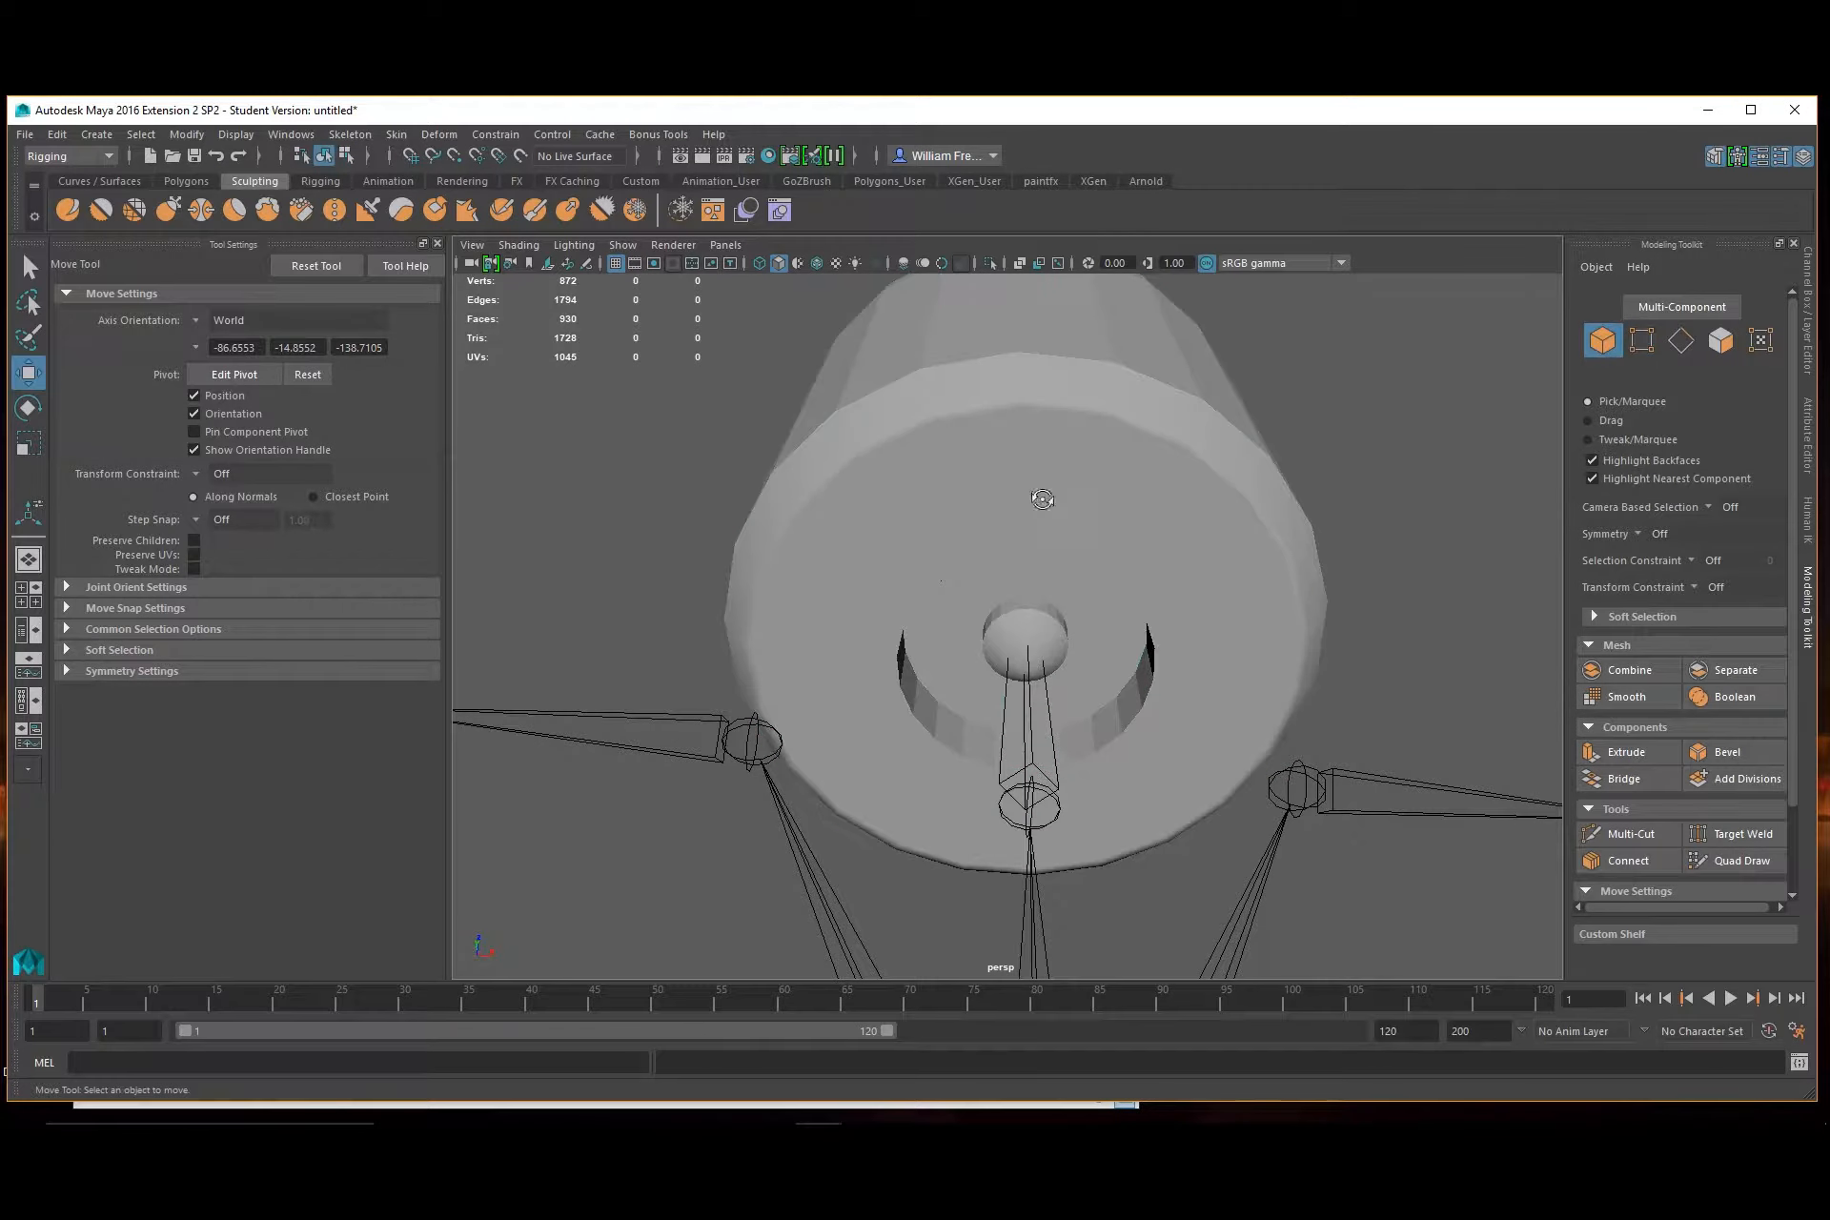
# Delete the extra edge loop beside the underside's outer rim and remove its leftover vertices
pyautogui.keyDown('alt'); pyautogui.moveTo(1038, 506); pyautogui.dragTo(1032, 667); pyautogui.keyUp('alt')
pyautogui.moveTo(988, 629); pyautogui.dragTo(992, 586, button='right')
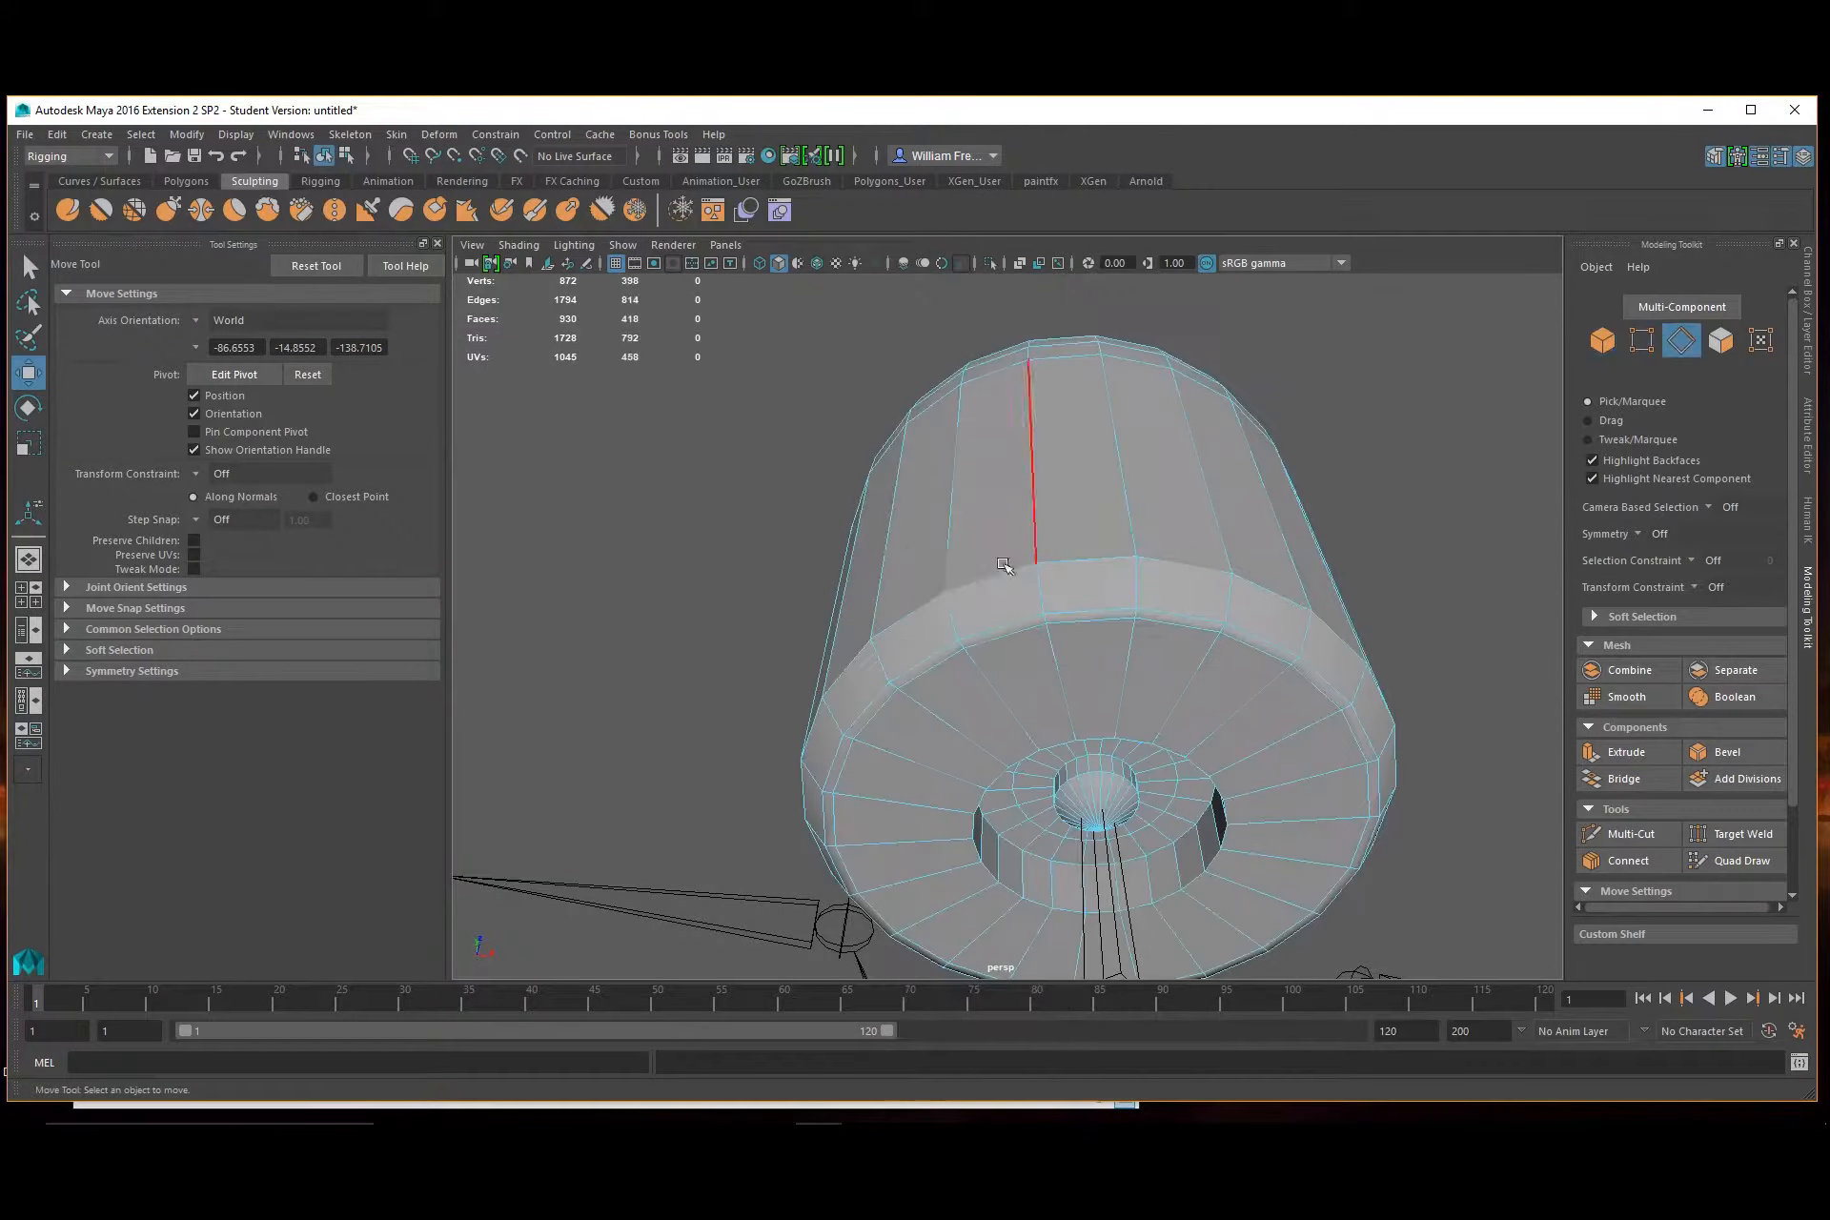
pyautogui.doubleClick(1019, 630)
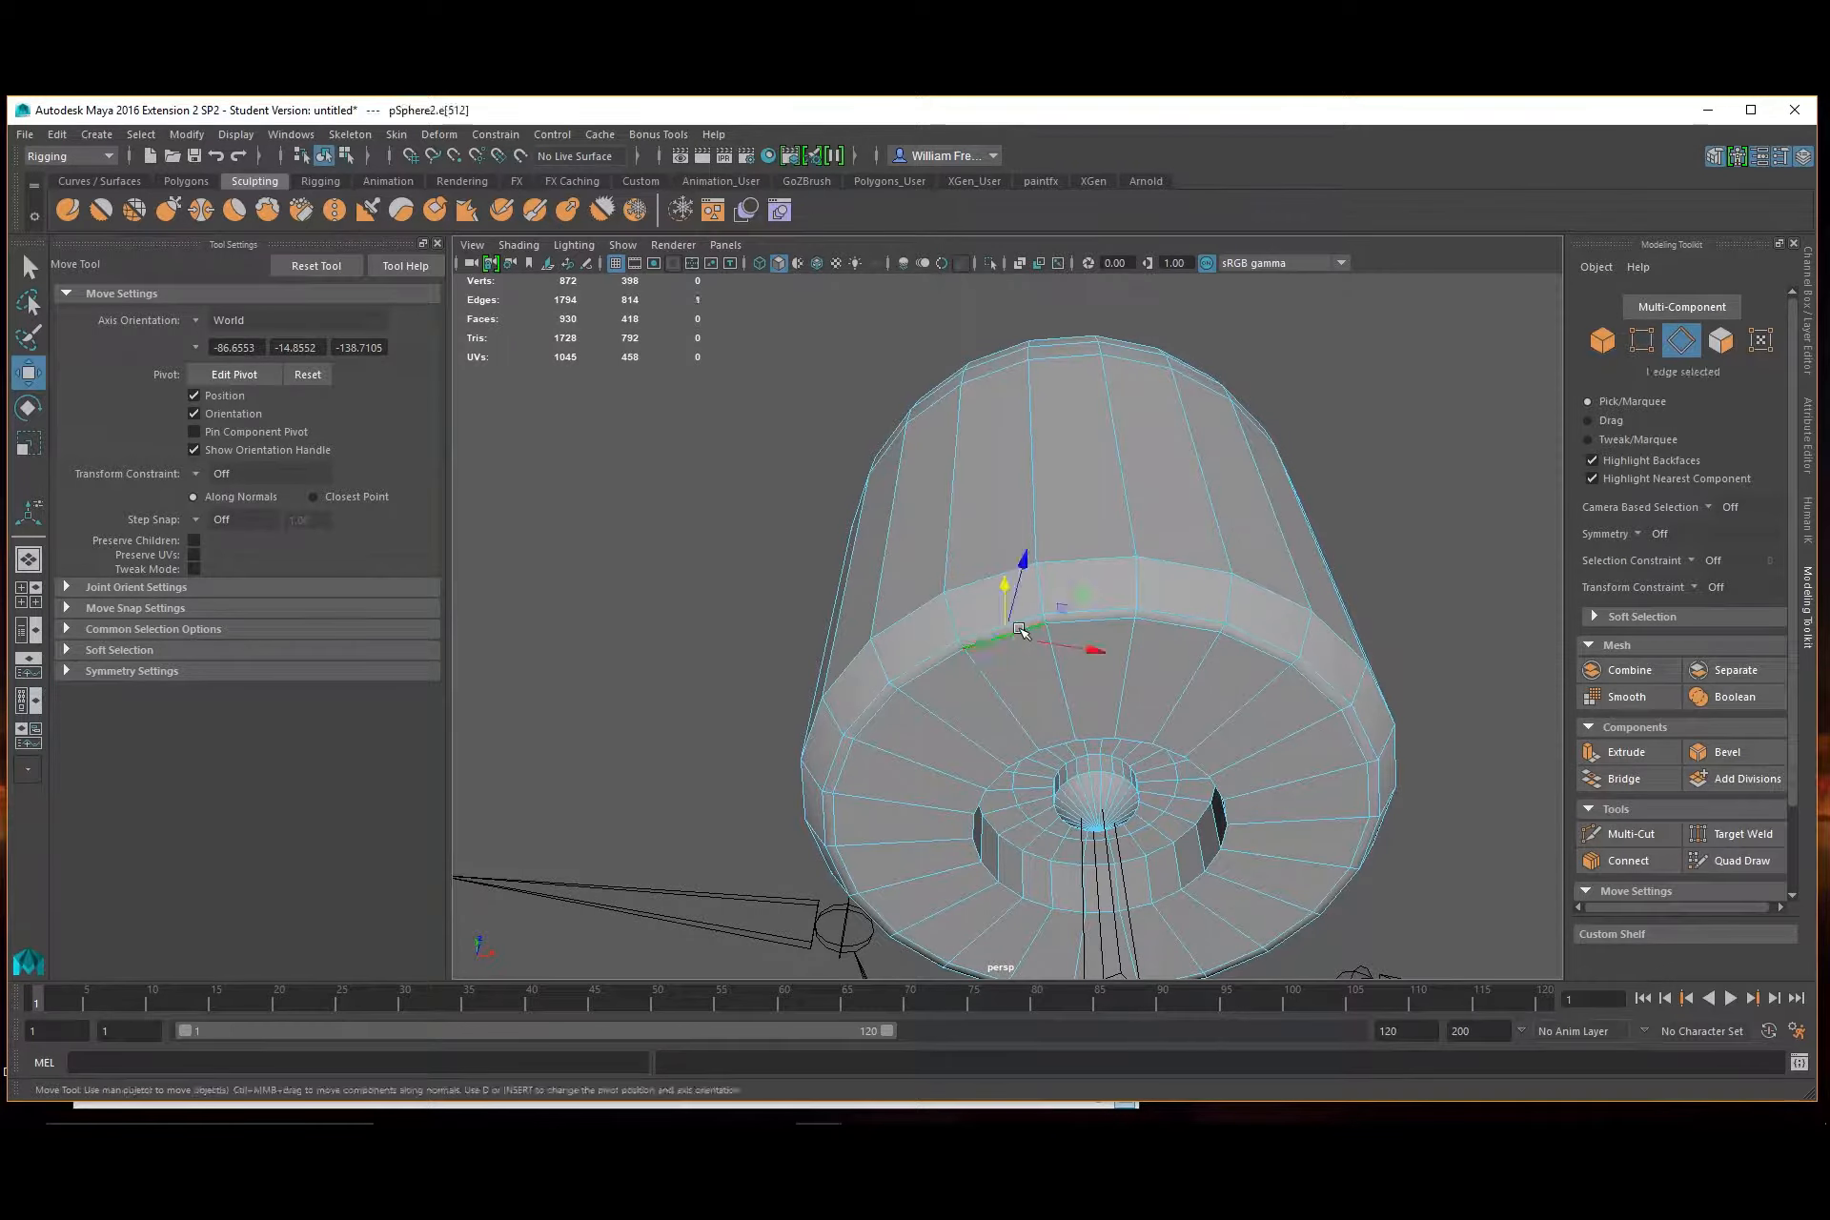
pyautogui.press('Delete')
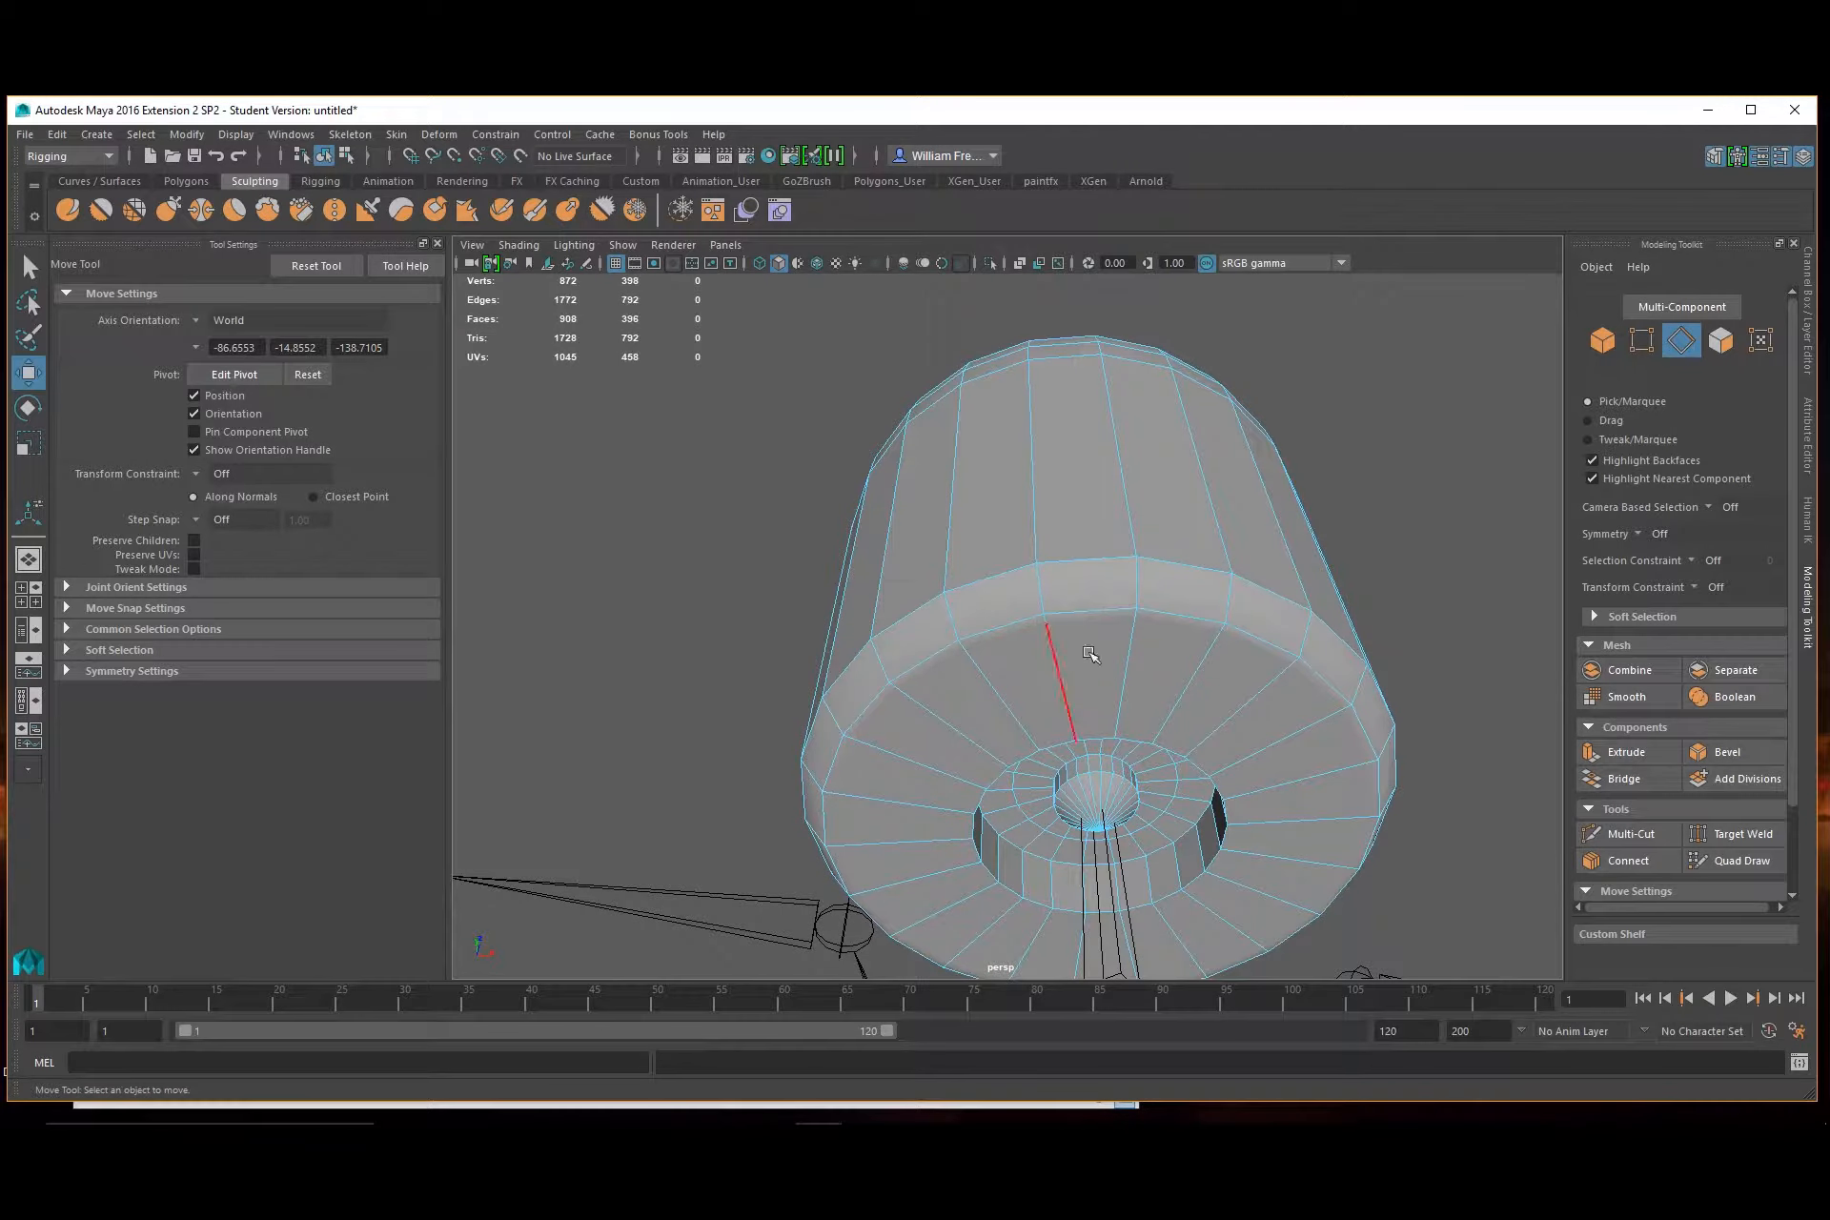
pyautogui.moveTo(1078, 648); pyautogui.dragTo(1005, 560, button='right')
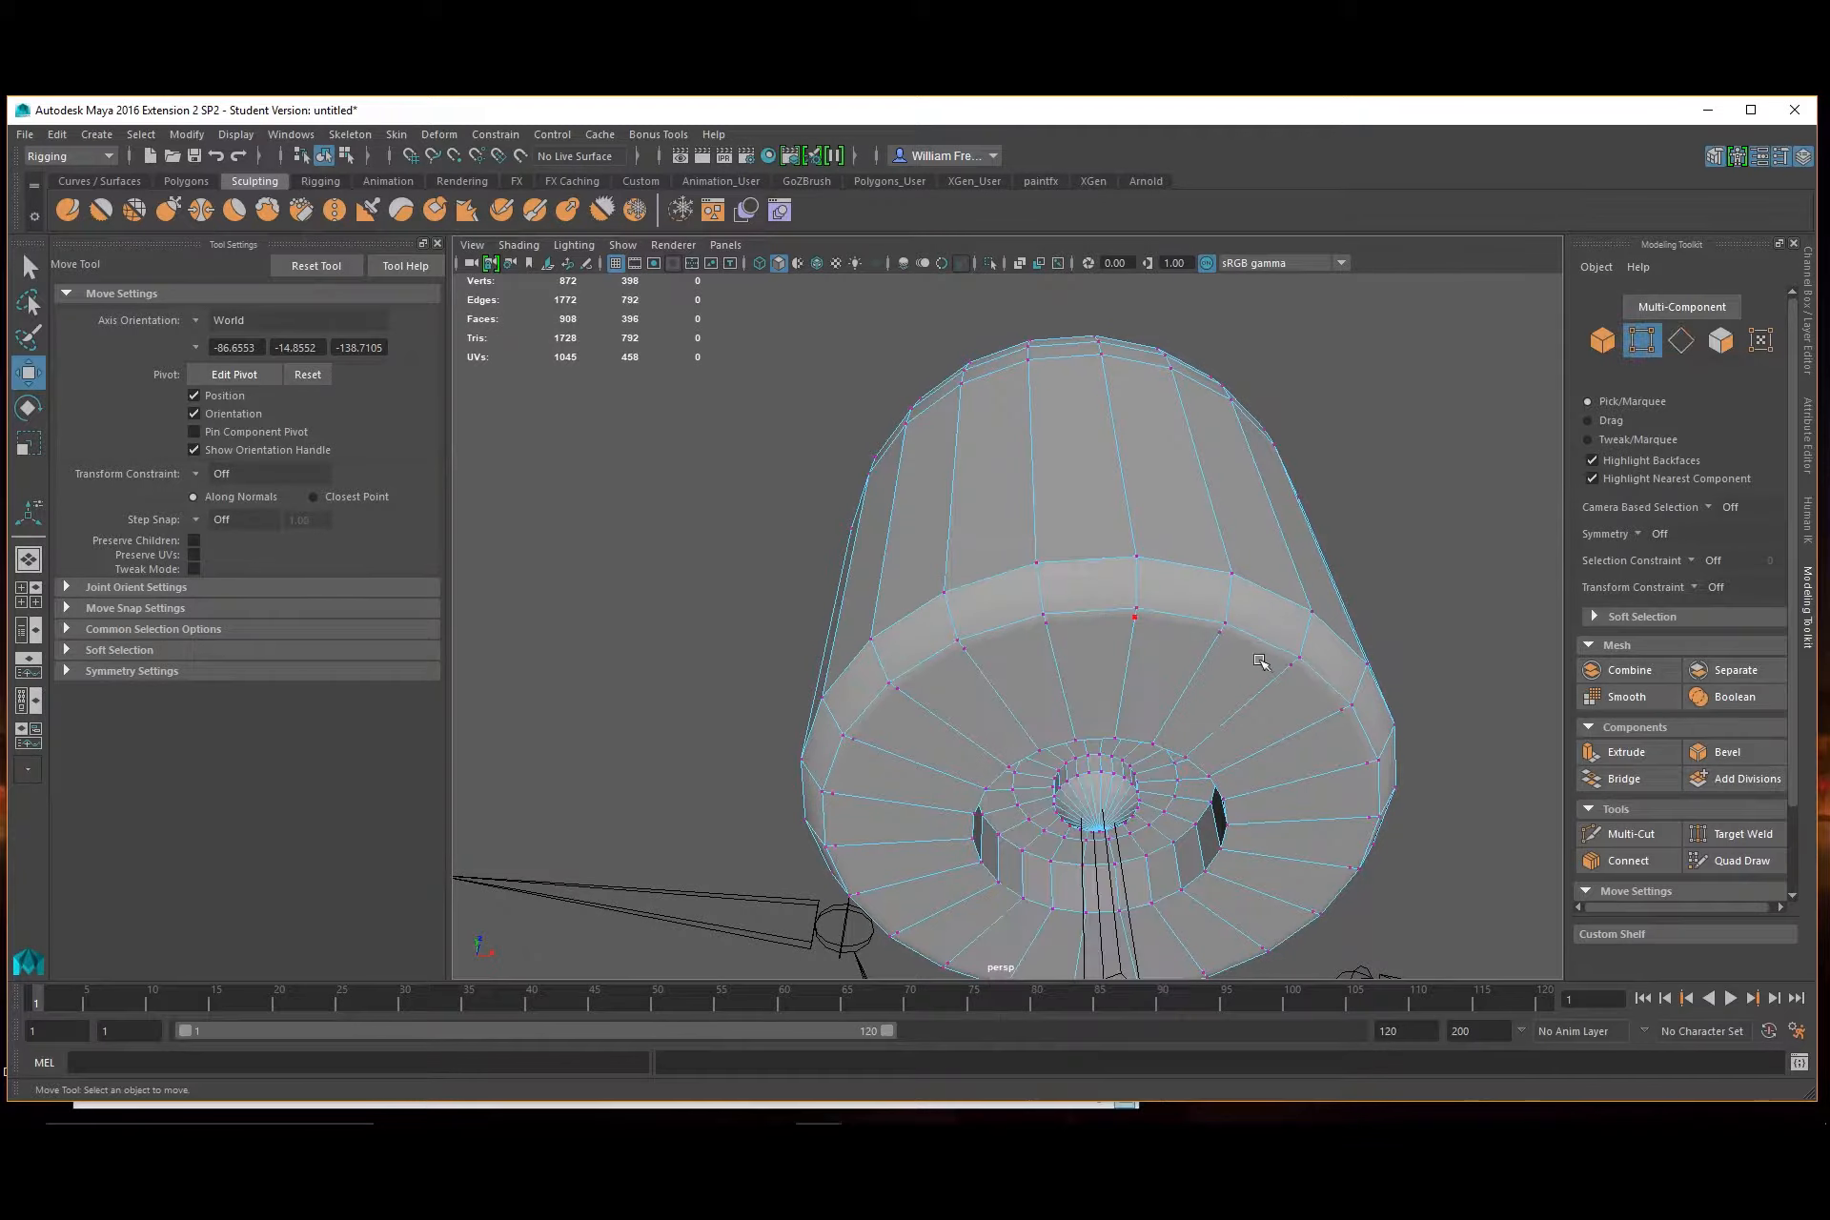
pyautogui.scroll(-4, 1262, 662)
pyautogui.moveTo(794, 493); pyautogui.dragTo(1387, 1014)
pyautogui.press('Delete')
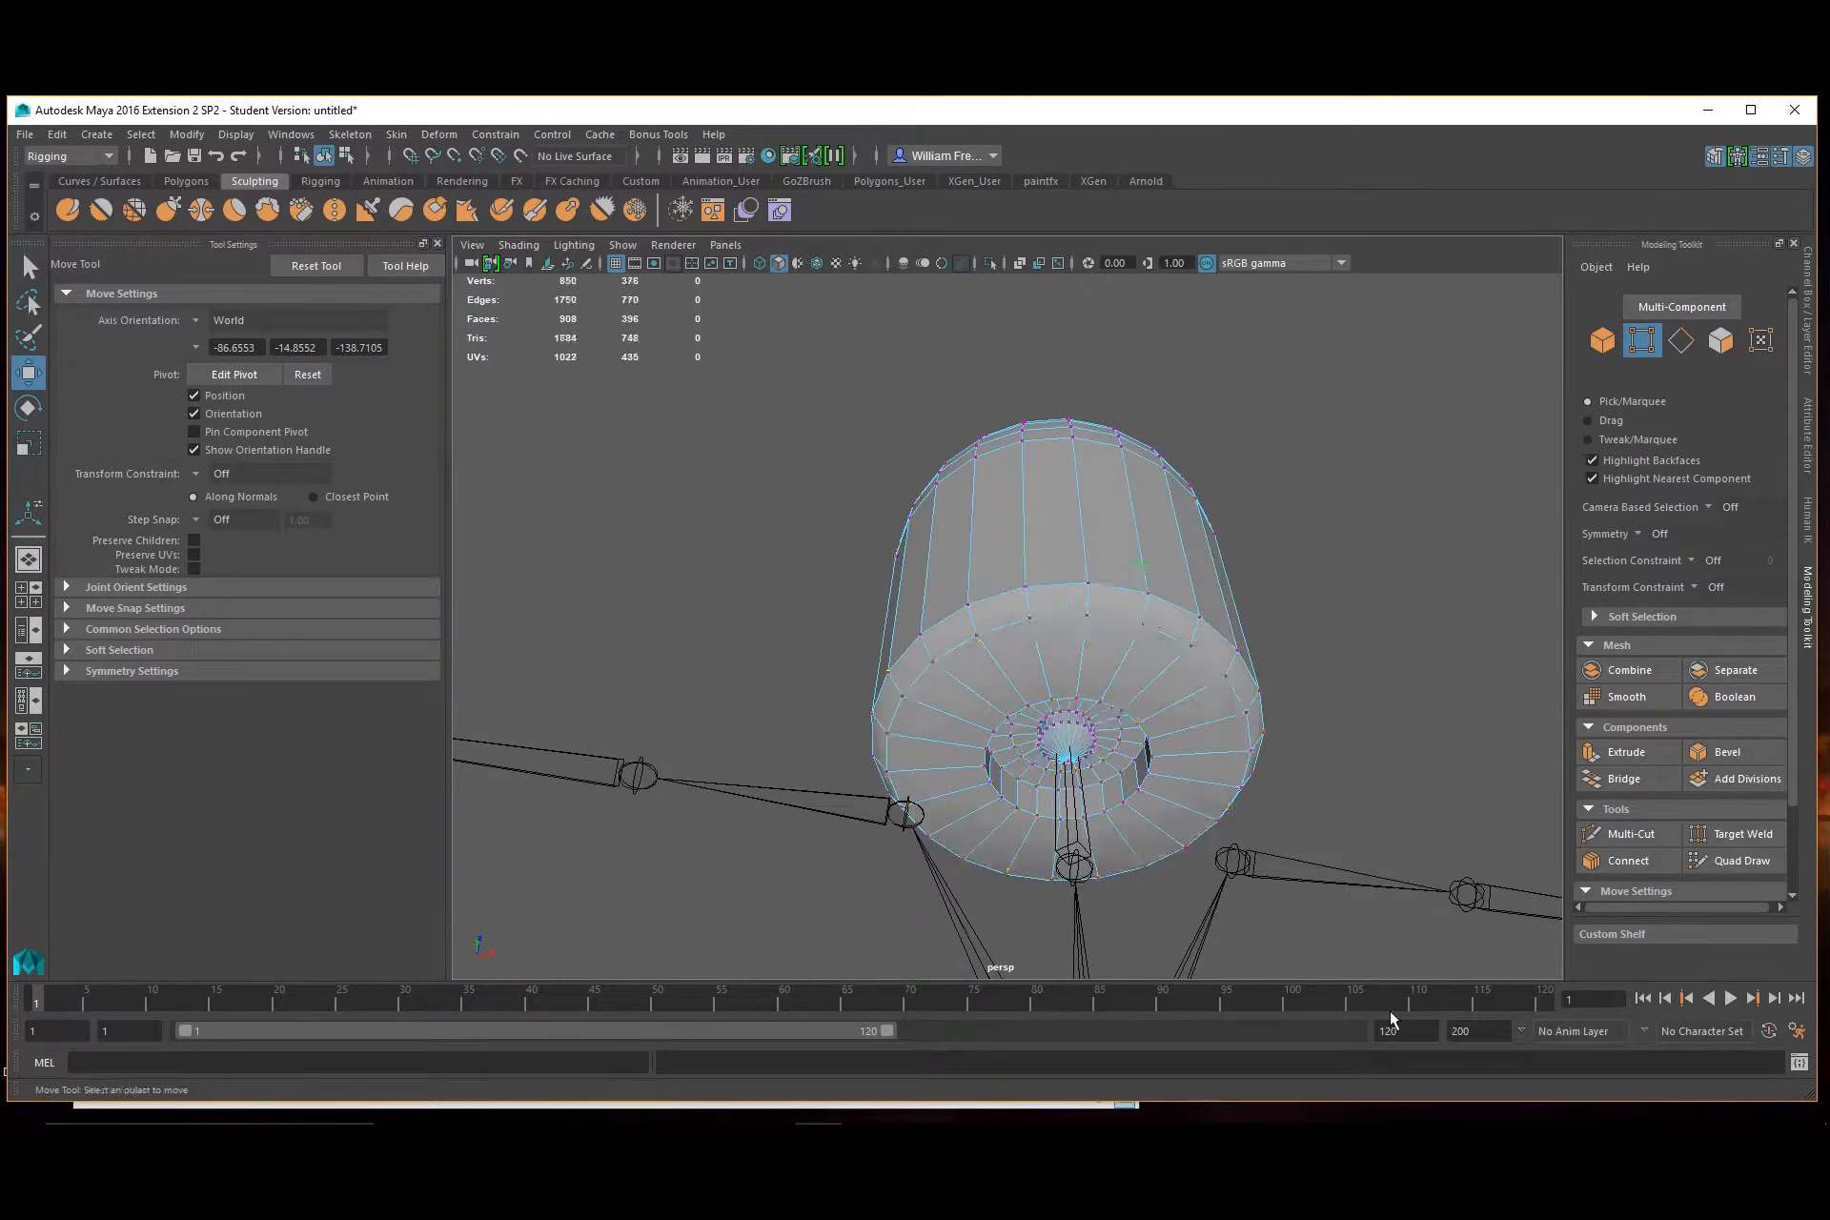
# Switch to the Modeling menu set and harden the edge loop around the underside's outer rim
pyautogui.scroll(2, 1017, 740)
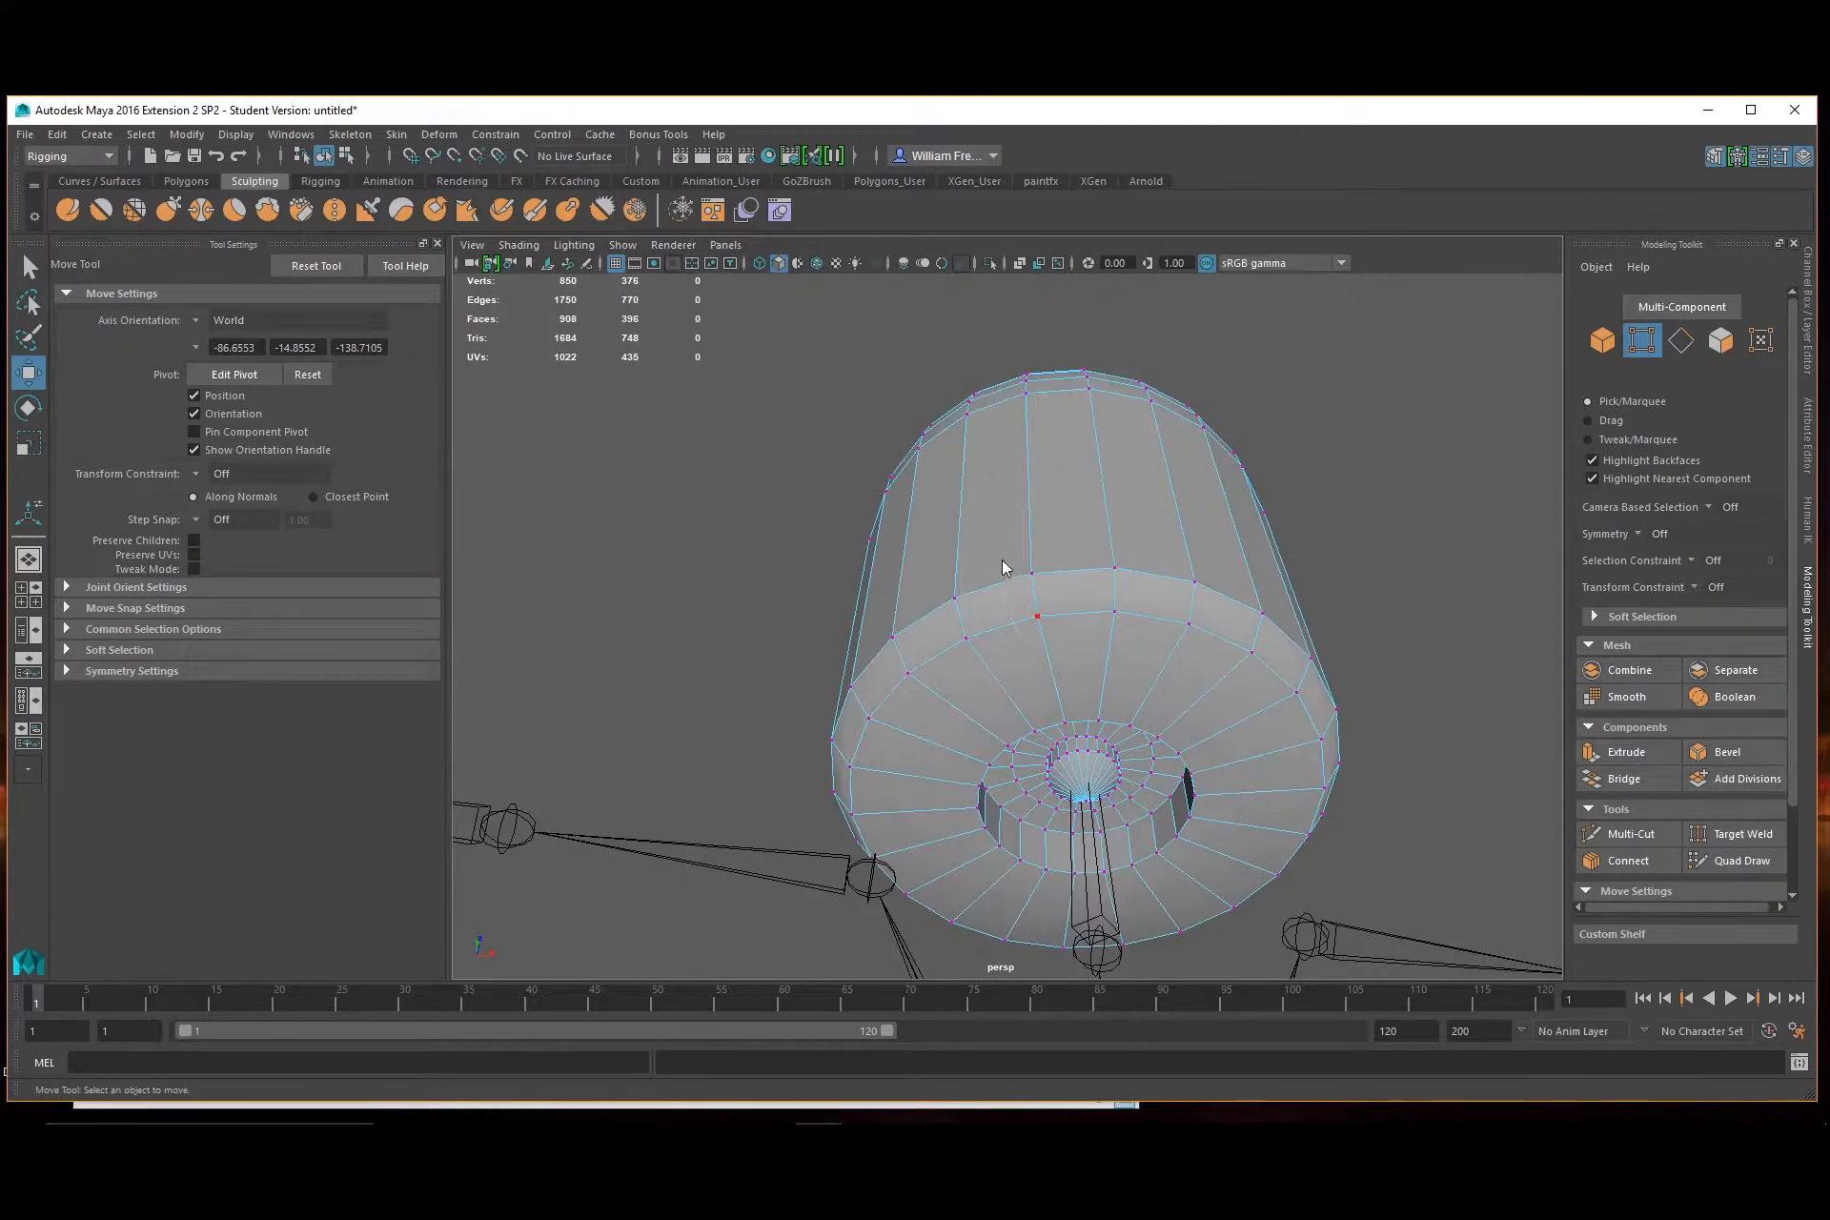
pyautogui.moveTo(1002, 567); pyautogui.dragTo(1020, 515, button='right')
pyautogui.doubleClick(1022, 620)
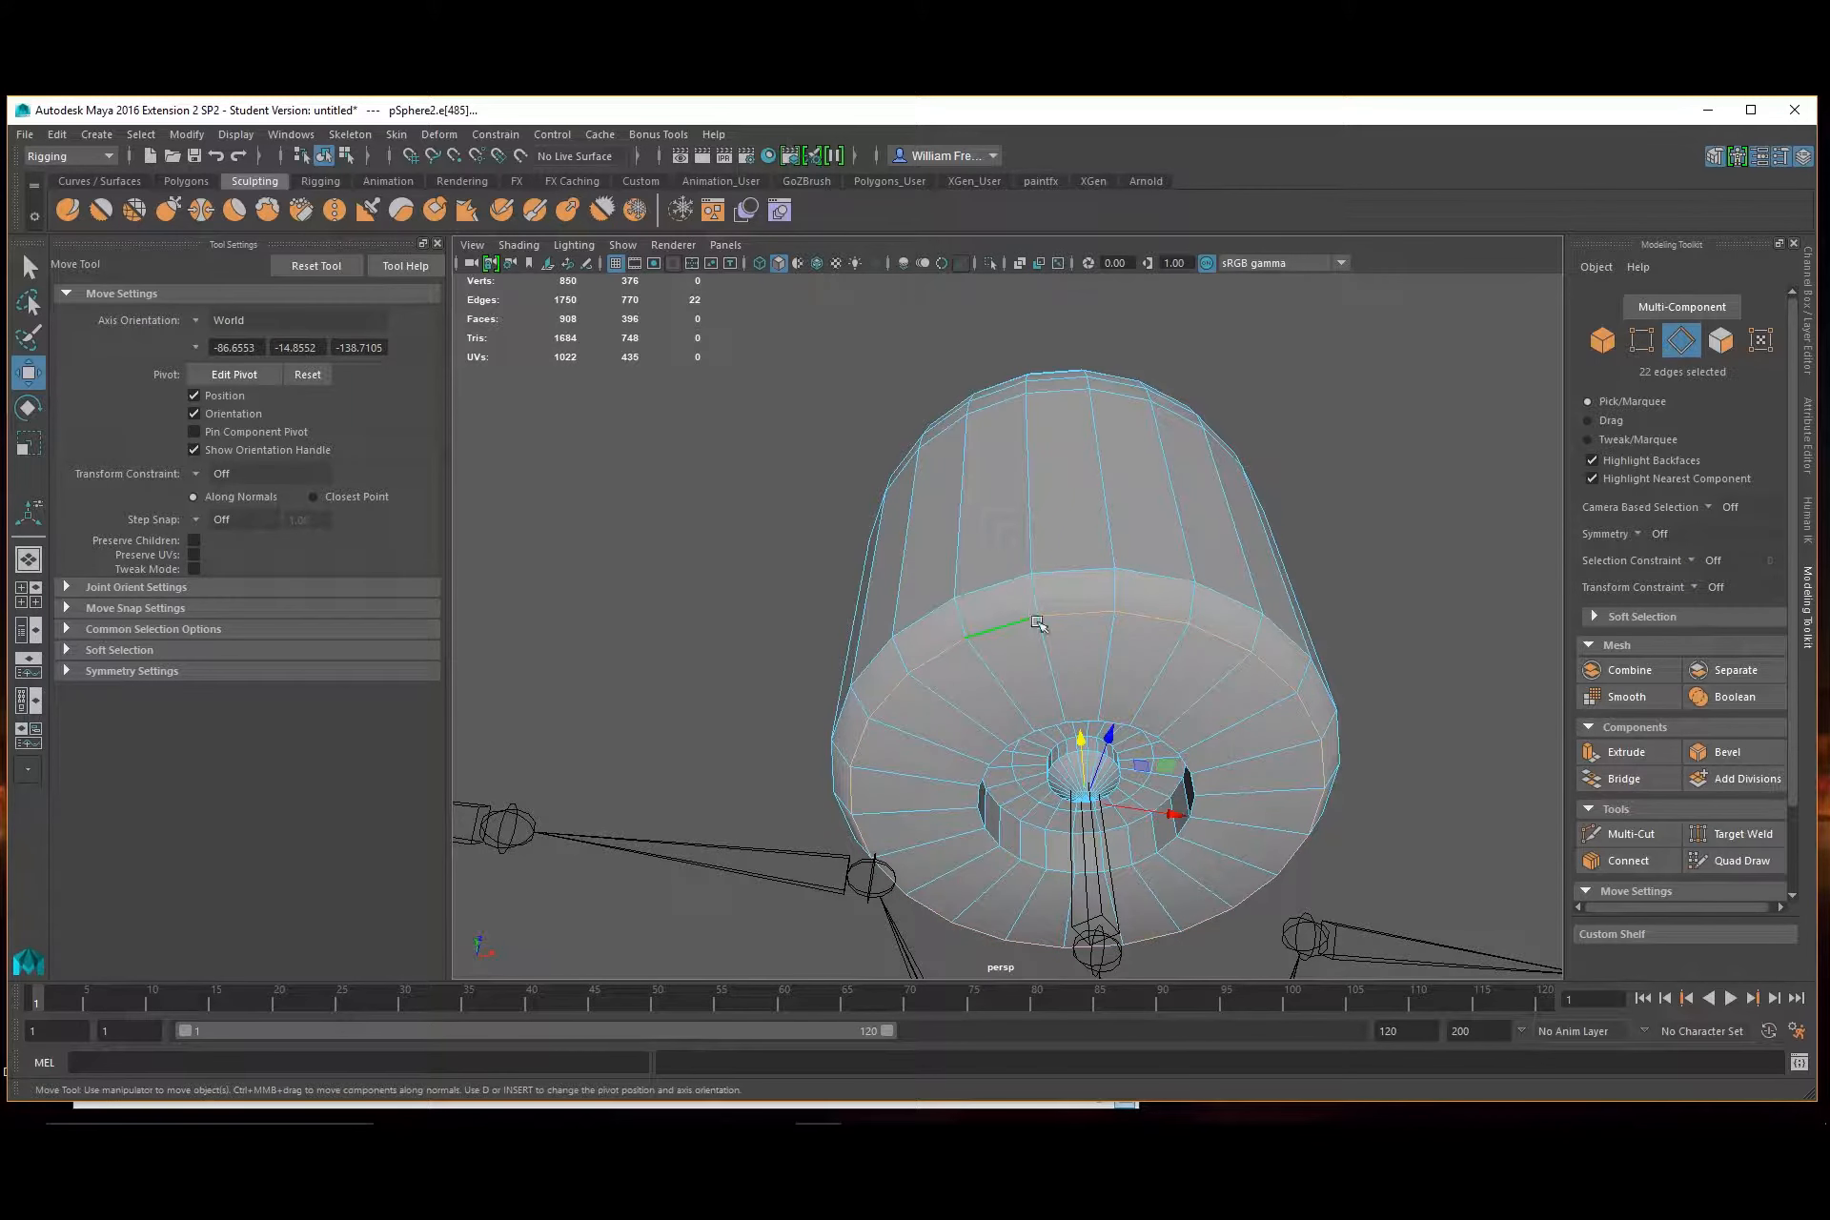
pyautogui.click(67, 156)
pyautogui.click(72, 176)
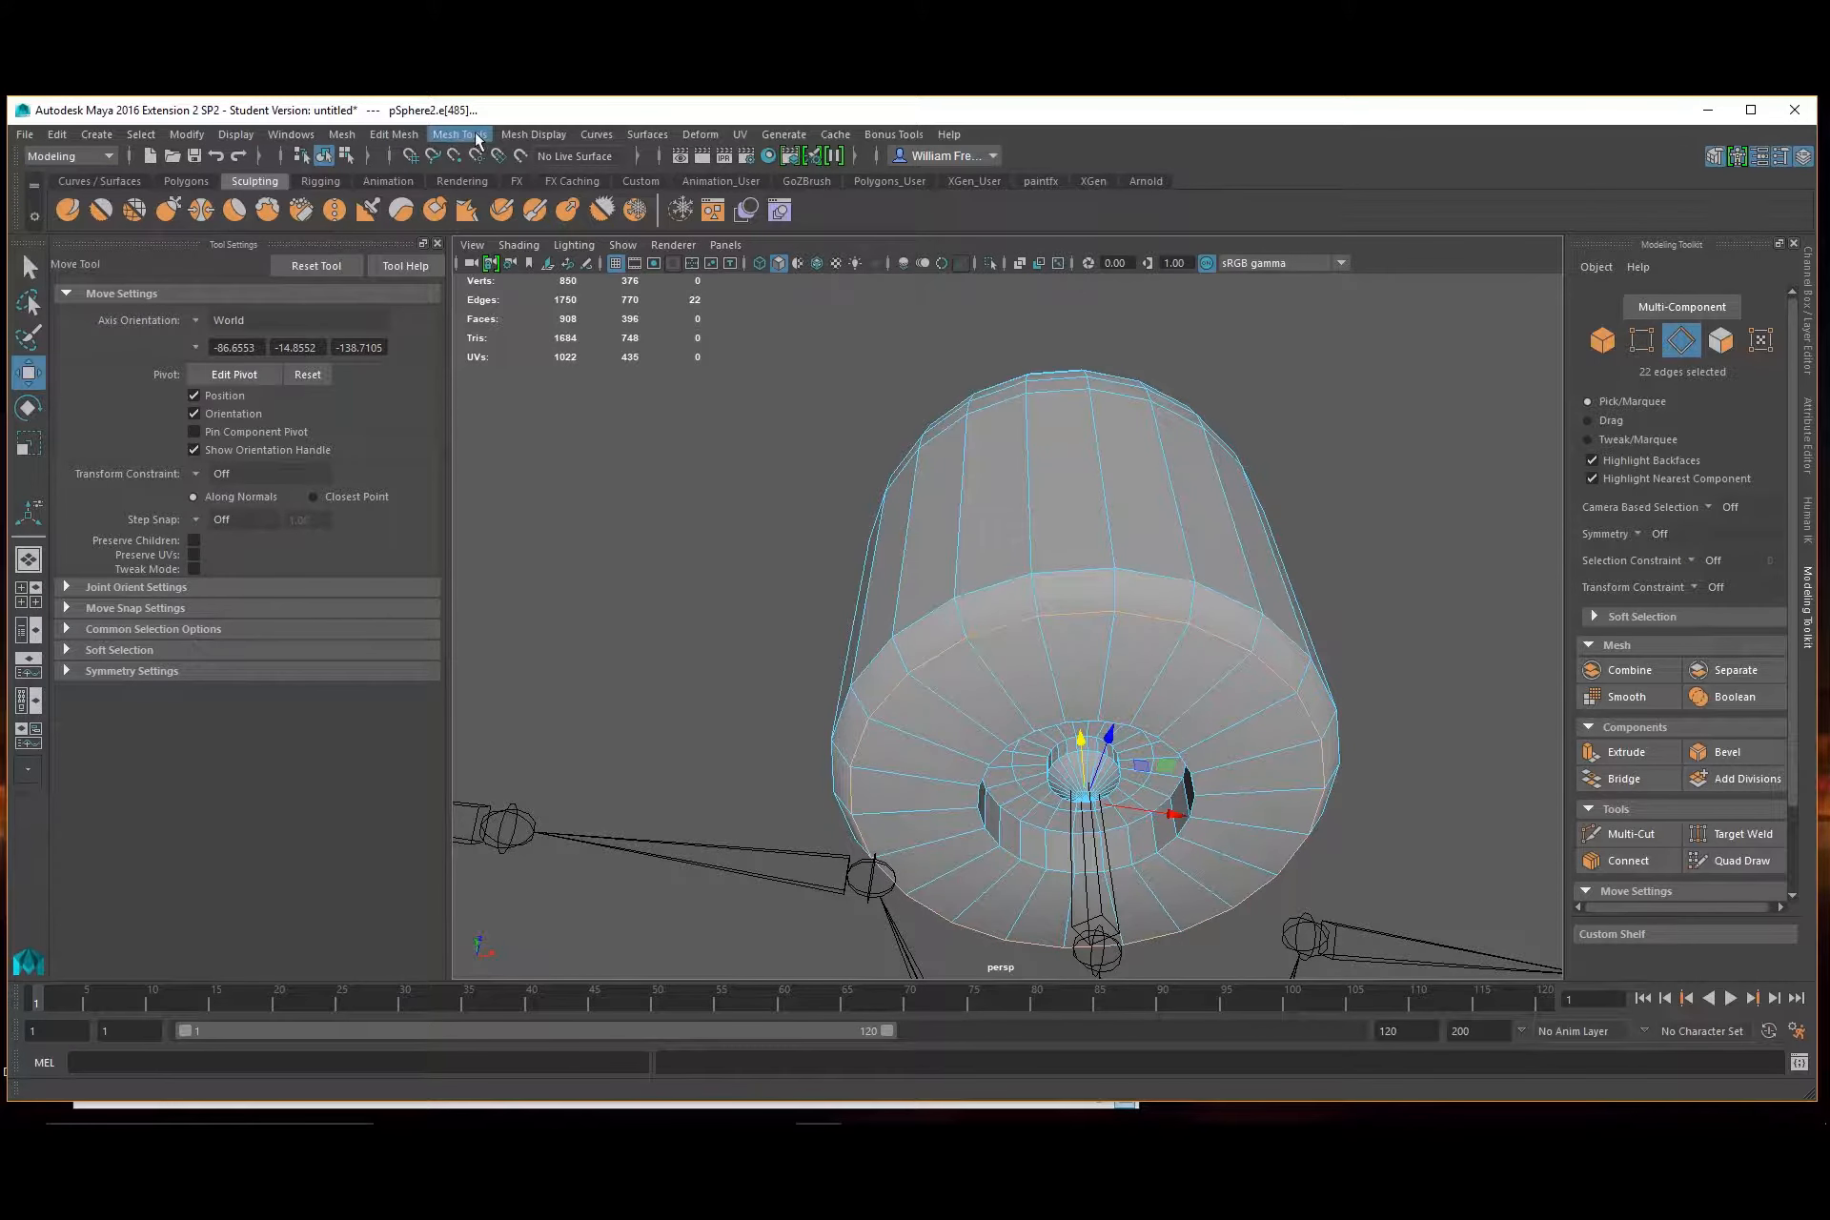
pyautogui.click(415, 135)
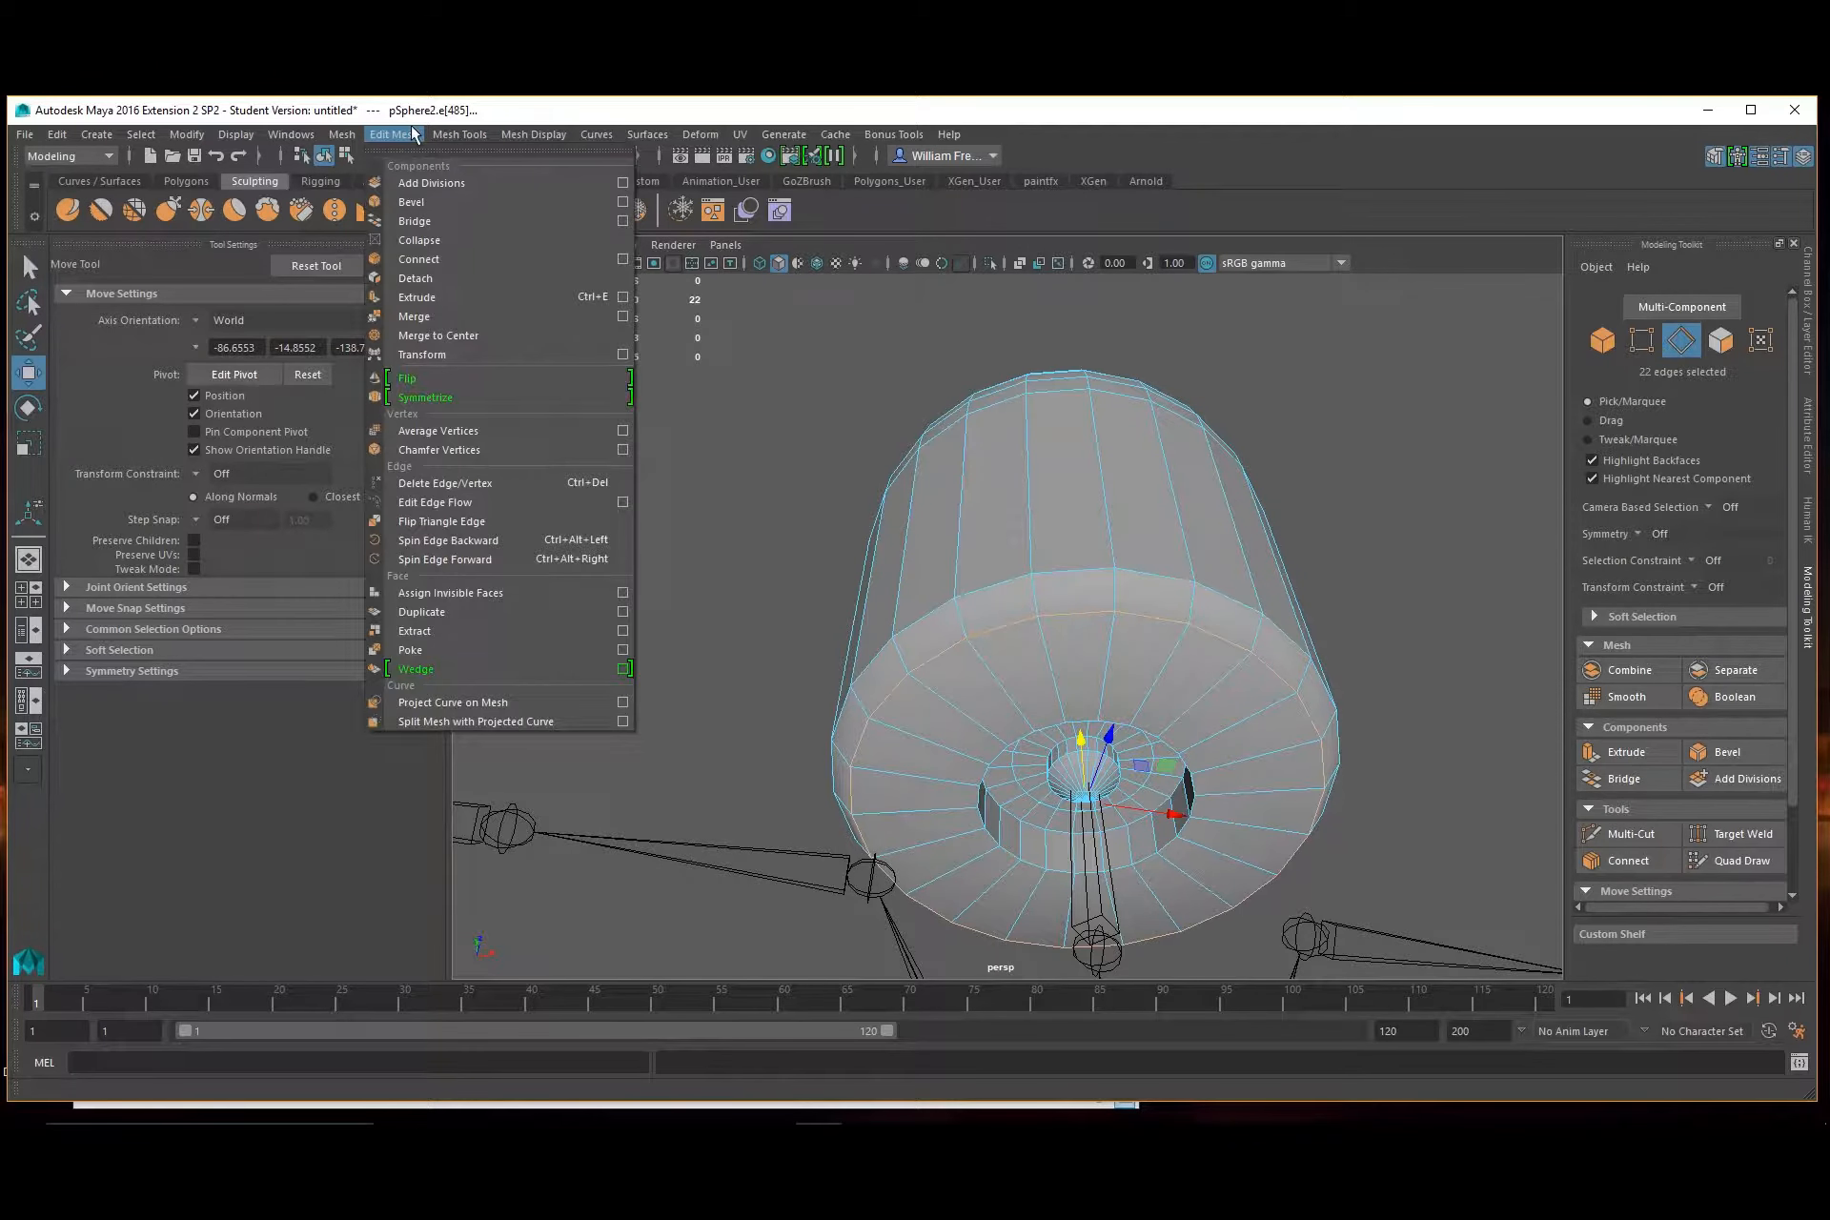
pyautogui.moveTo(528, 141)
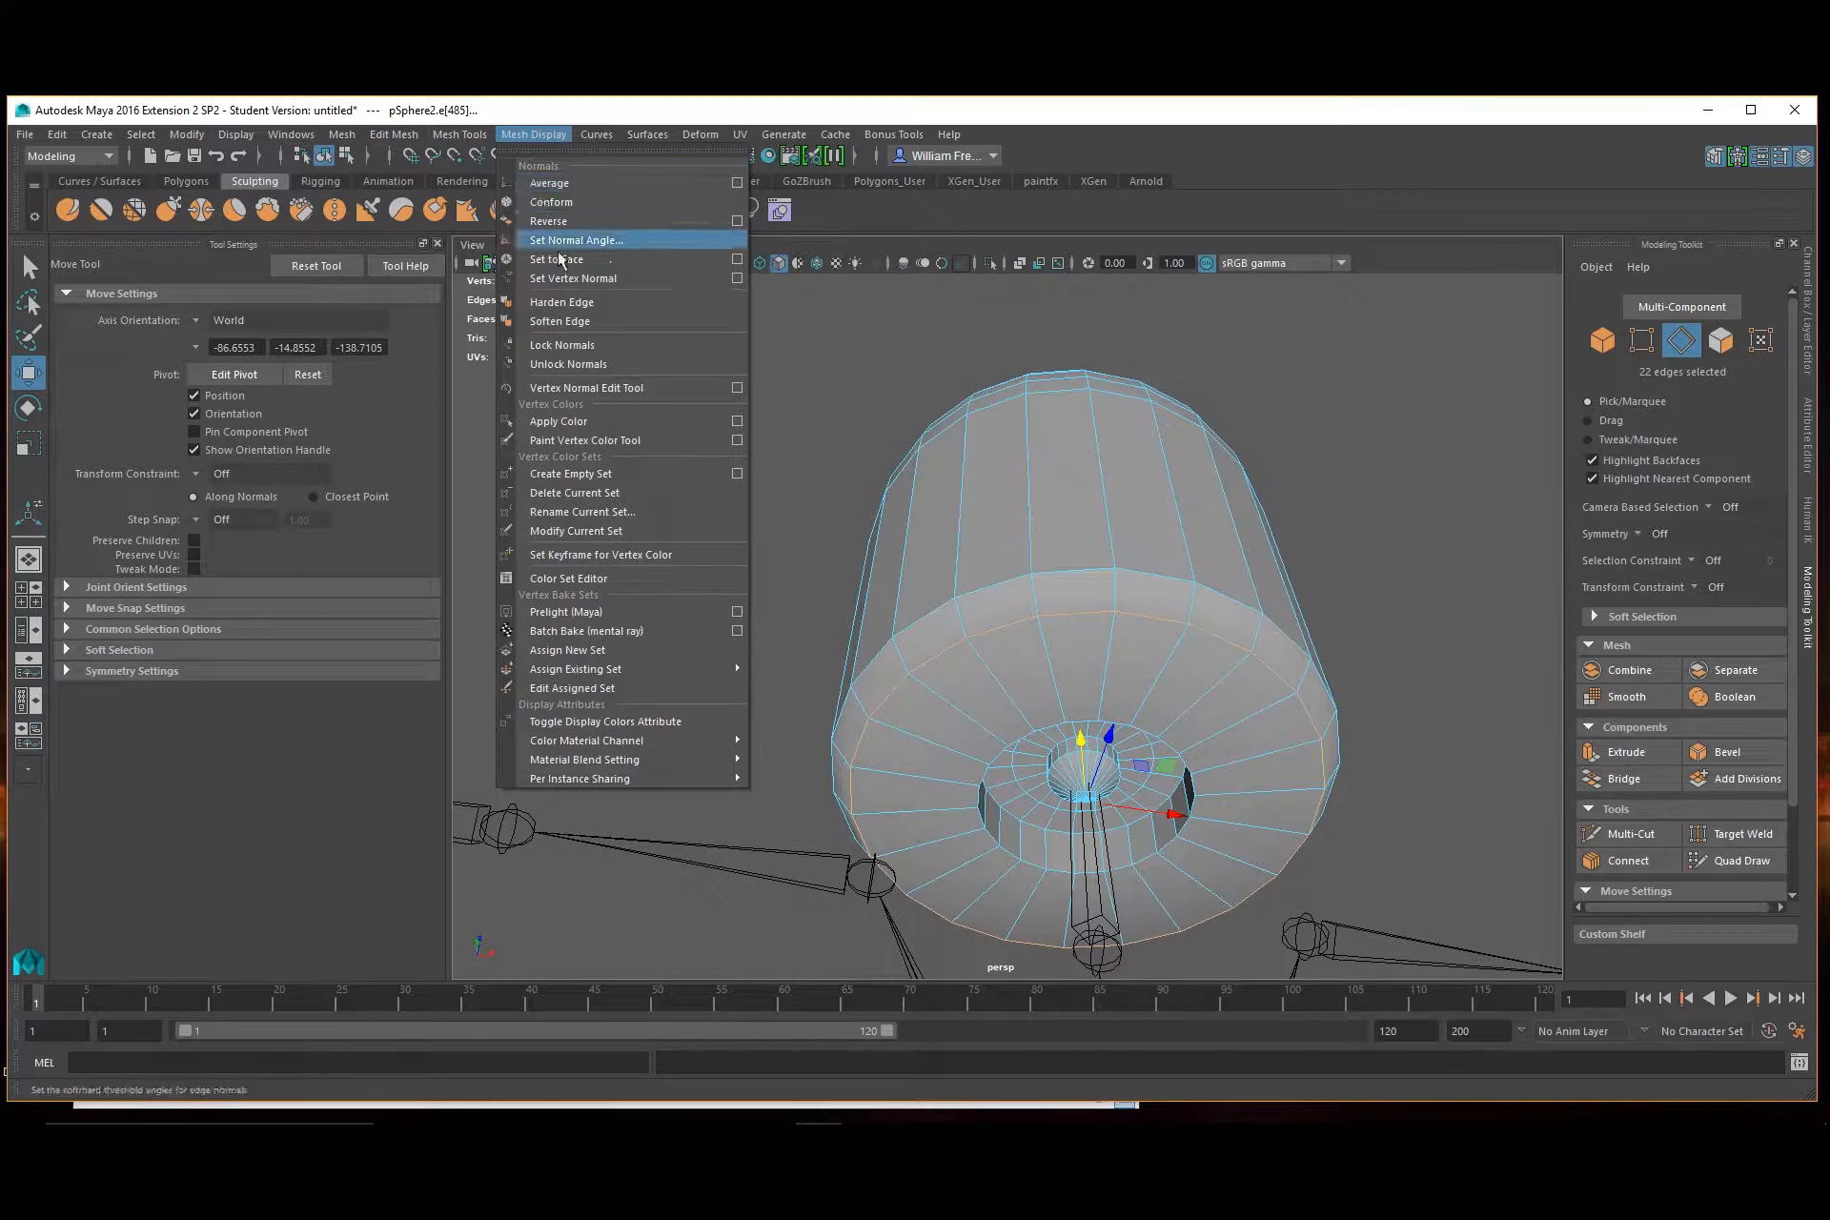
pyautogui.click(585, 322)
pyautogui.click(1489, 563)
# Return to object mode and examine the head's shape and side shading from the front
pyautogui.keyDown('alt'); pyautogui.moveTo(1489, 564); pyautogui.dragTo(1246, 615, button='right'); pyautogui.keyUp('alt')
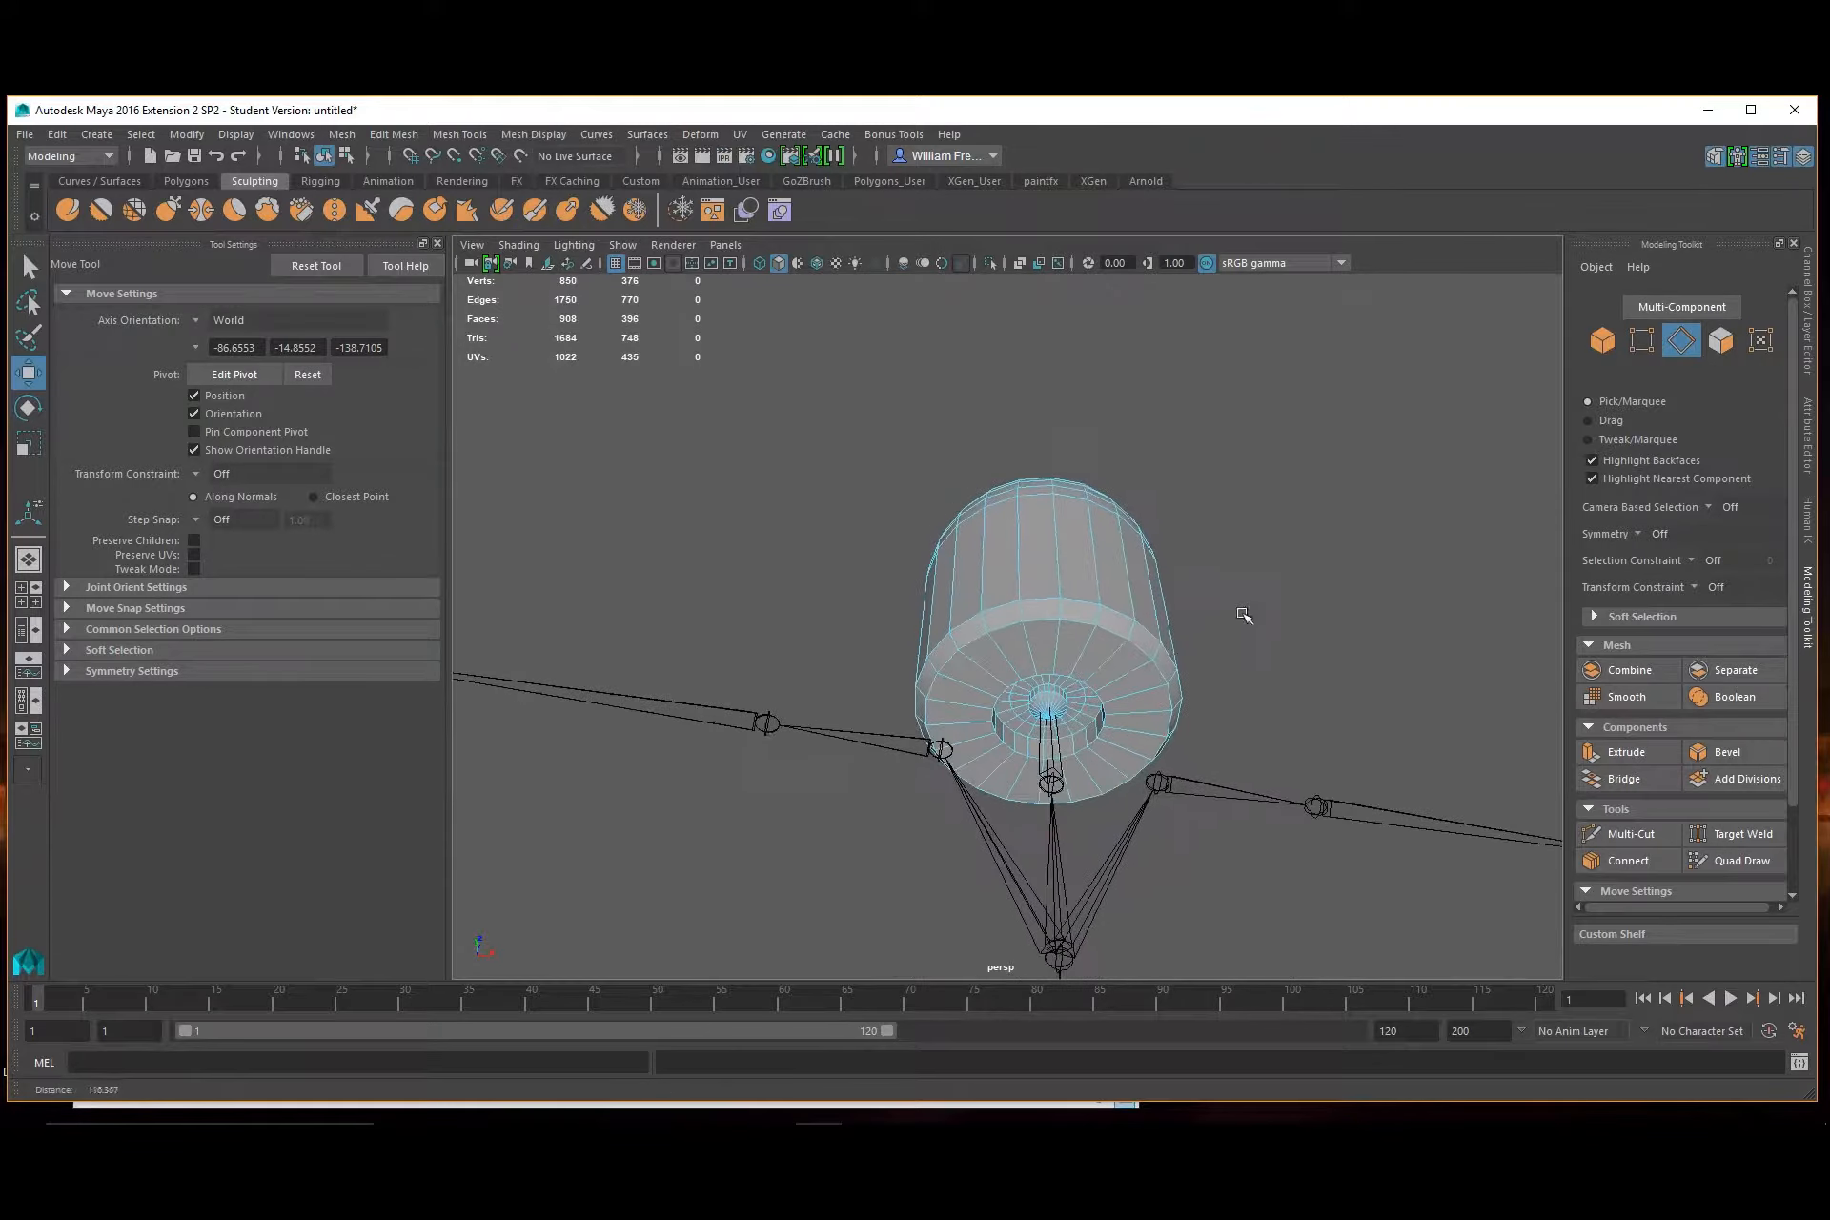
pyautogui.keyDown('alt'); pyautogui.moveTo(1245, 616); pyautogui.dragTo(1203, 704); pyautogui.keyUp('alt')
pyautogui.keyDown('alt'); pyautogui.moveTo(1182, 705); pyautogui.dragTo(1197, 522, button='middle'); pyautogui.keyUp('alt')
pyautogui.moveTo(991, 572); pyautogui.dragTo(1096, 526, button='right')
pyautogui.click(1340, 641)
pyautogui.keyDown('alt'); pyautogui.moveTo(881, 558); pyautogui.dragTo(1122, 665, button='right'); pyautogui.keyUp('alt')
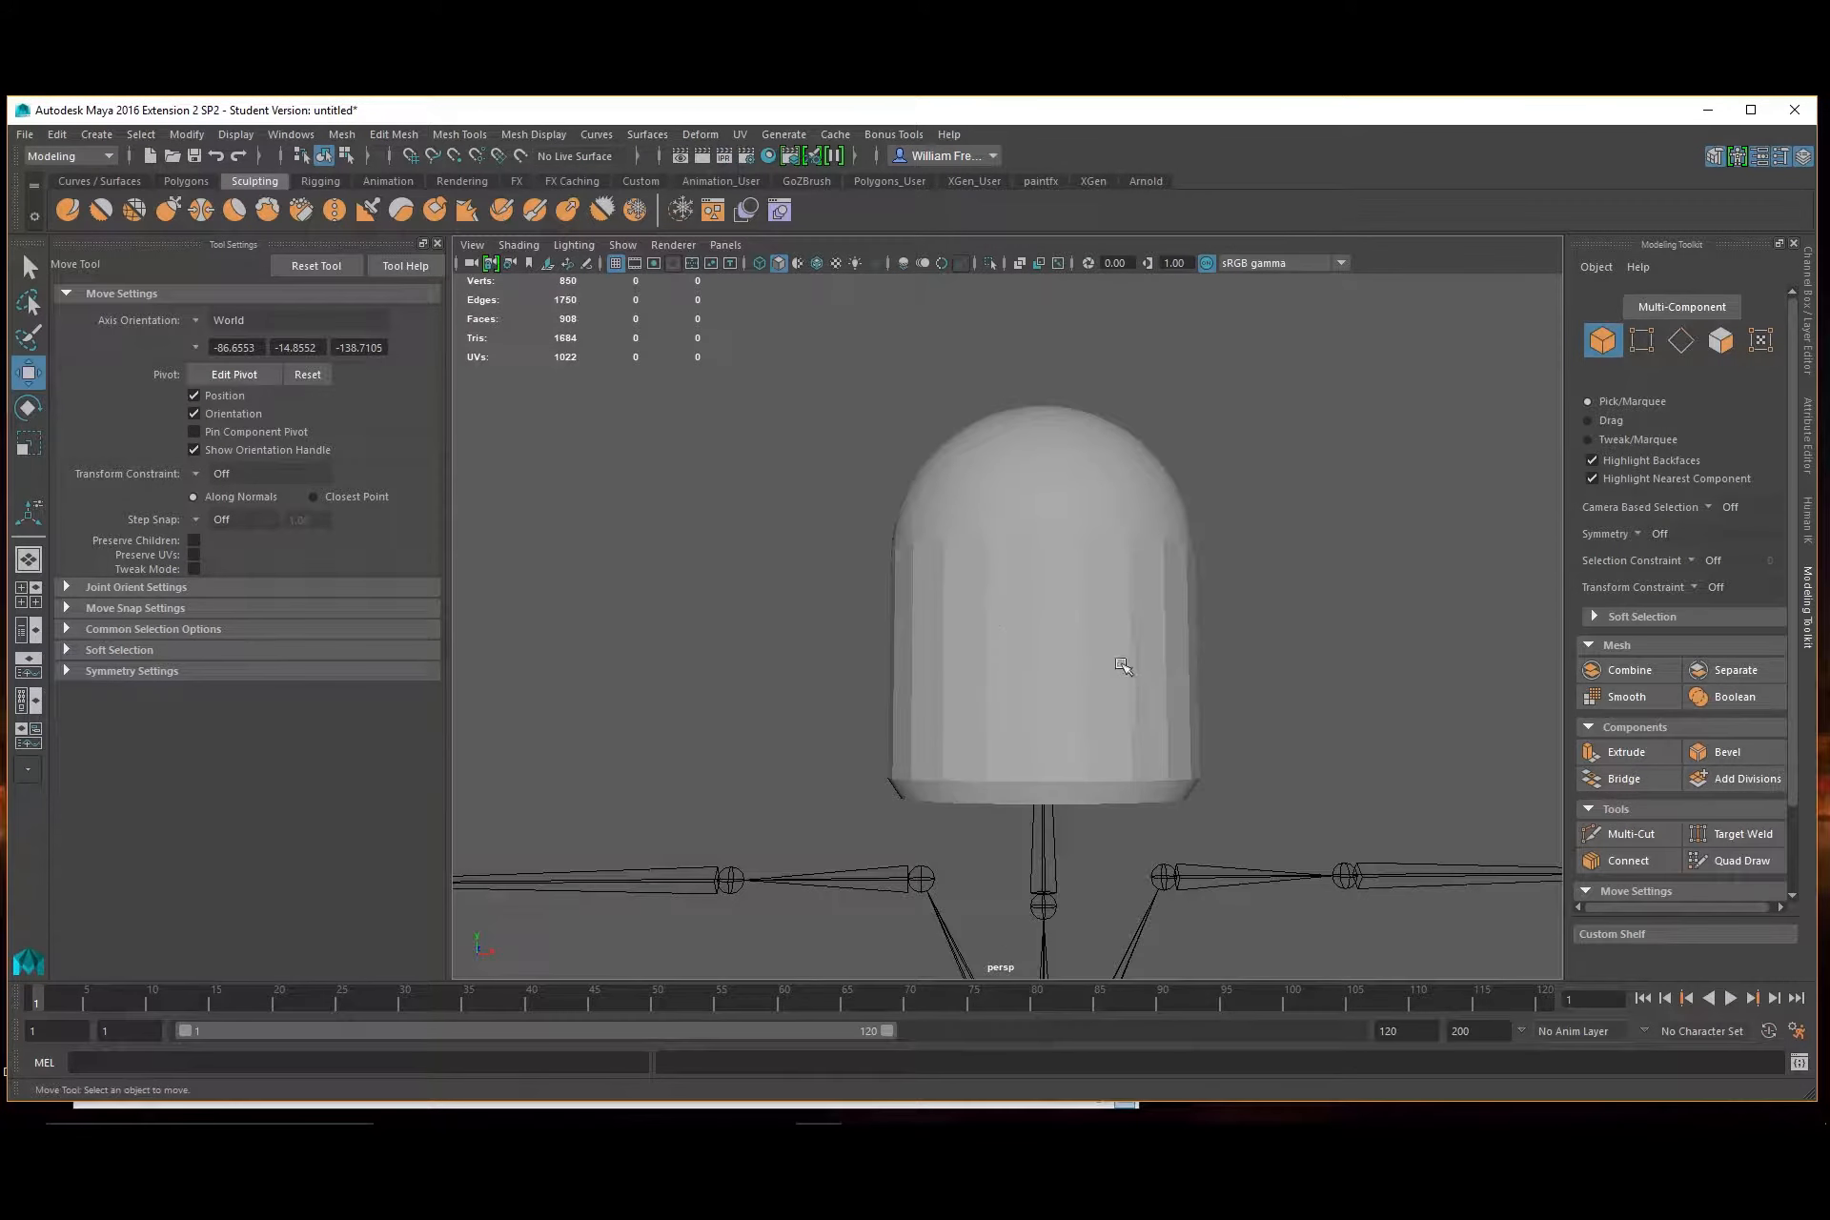
pyautogui.keyDown('alt'); pyautogui.moveTo(1087, 653); pyautogui.dragTo(1087, 596); pyautogui.keyUp('alt')
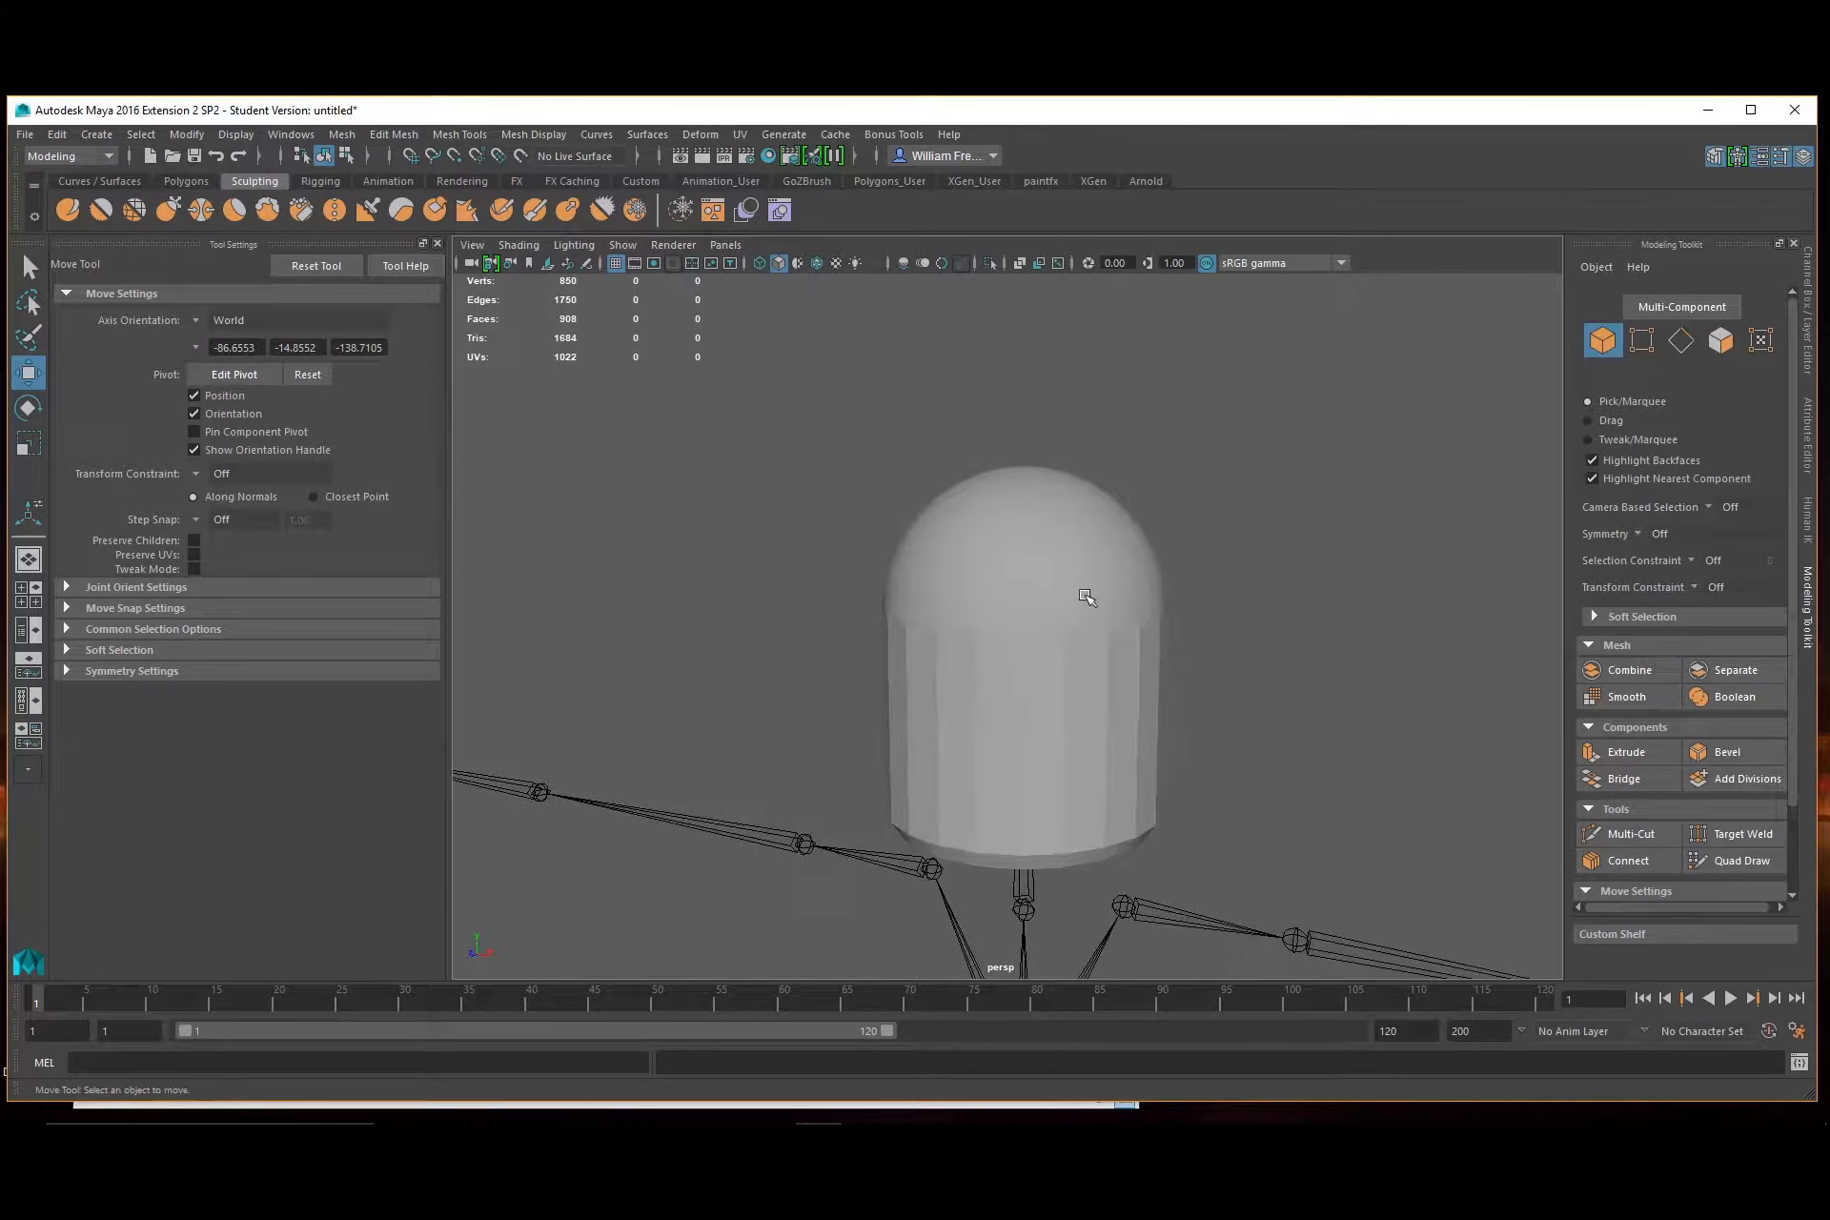
# Set the normal angle of the whole head mesh to 60, then deselect it
pyautogui.click(1034, 711)
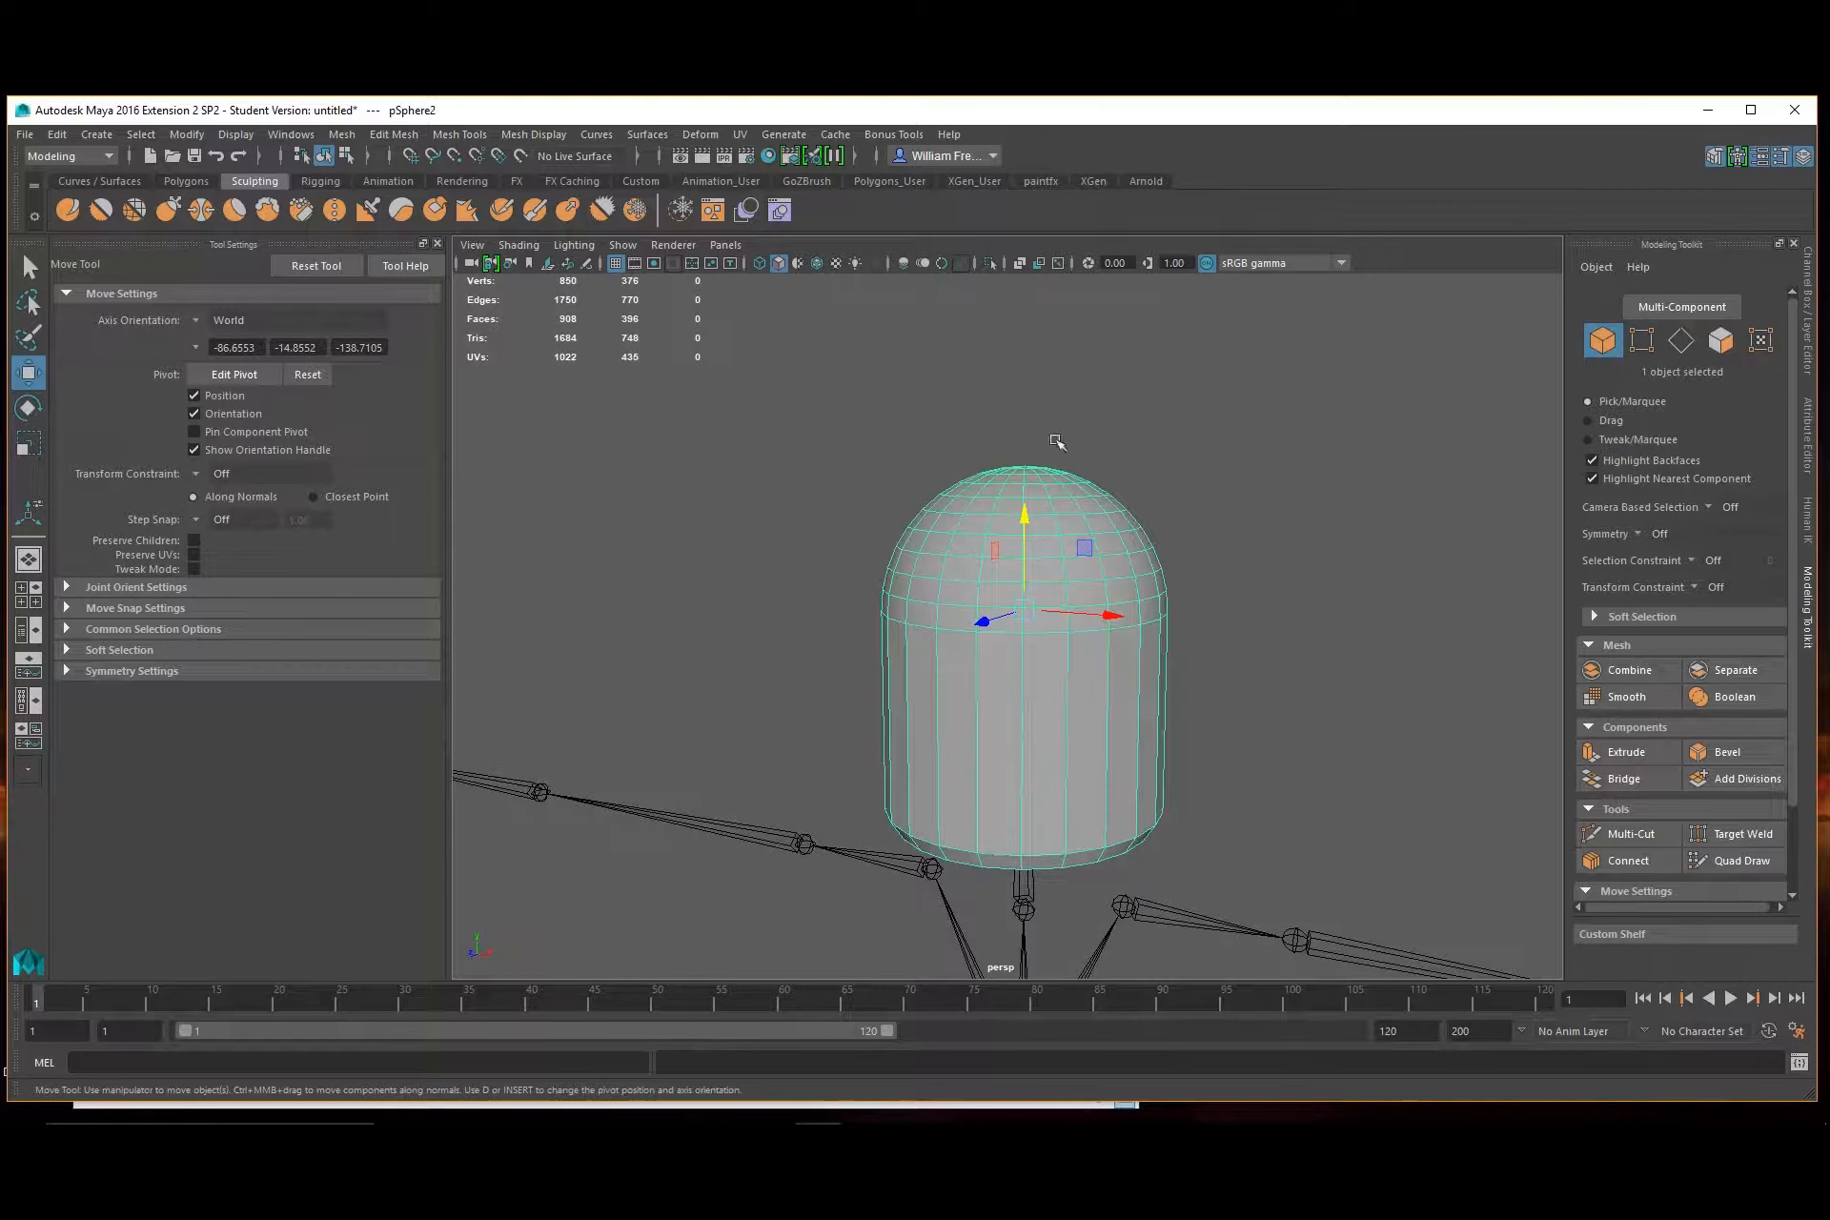
pyautogui.click(535, 135)
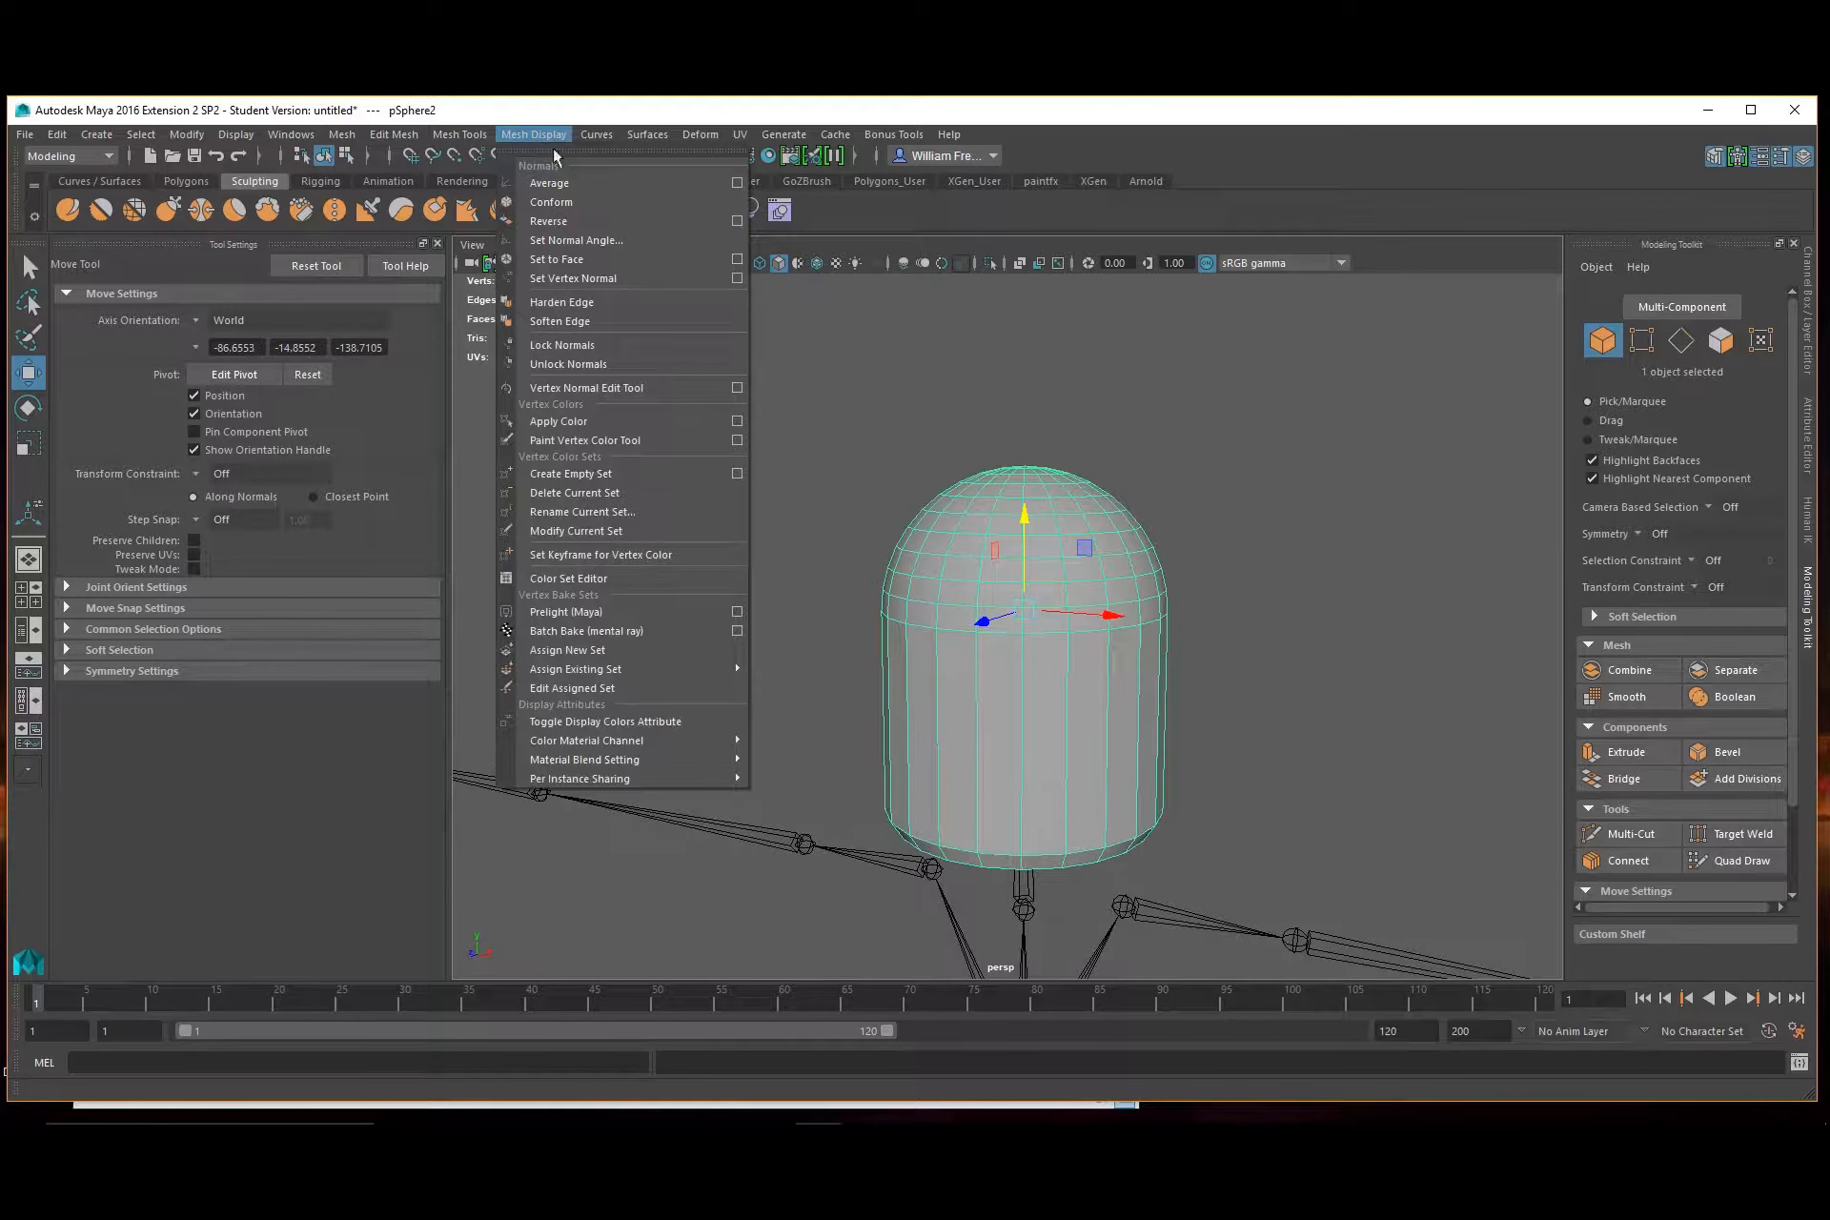
pyautogui.click(576, 240)
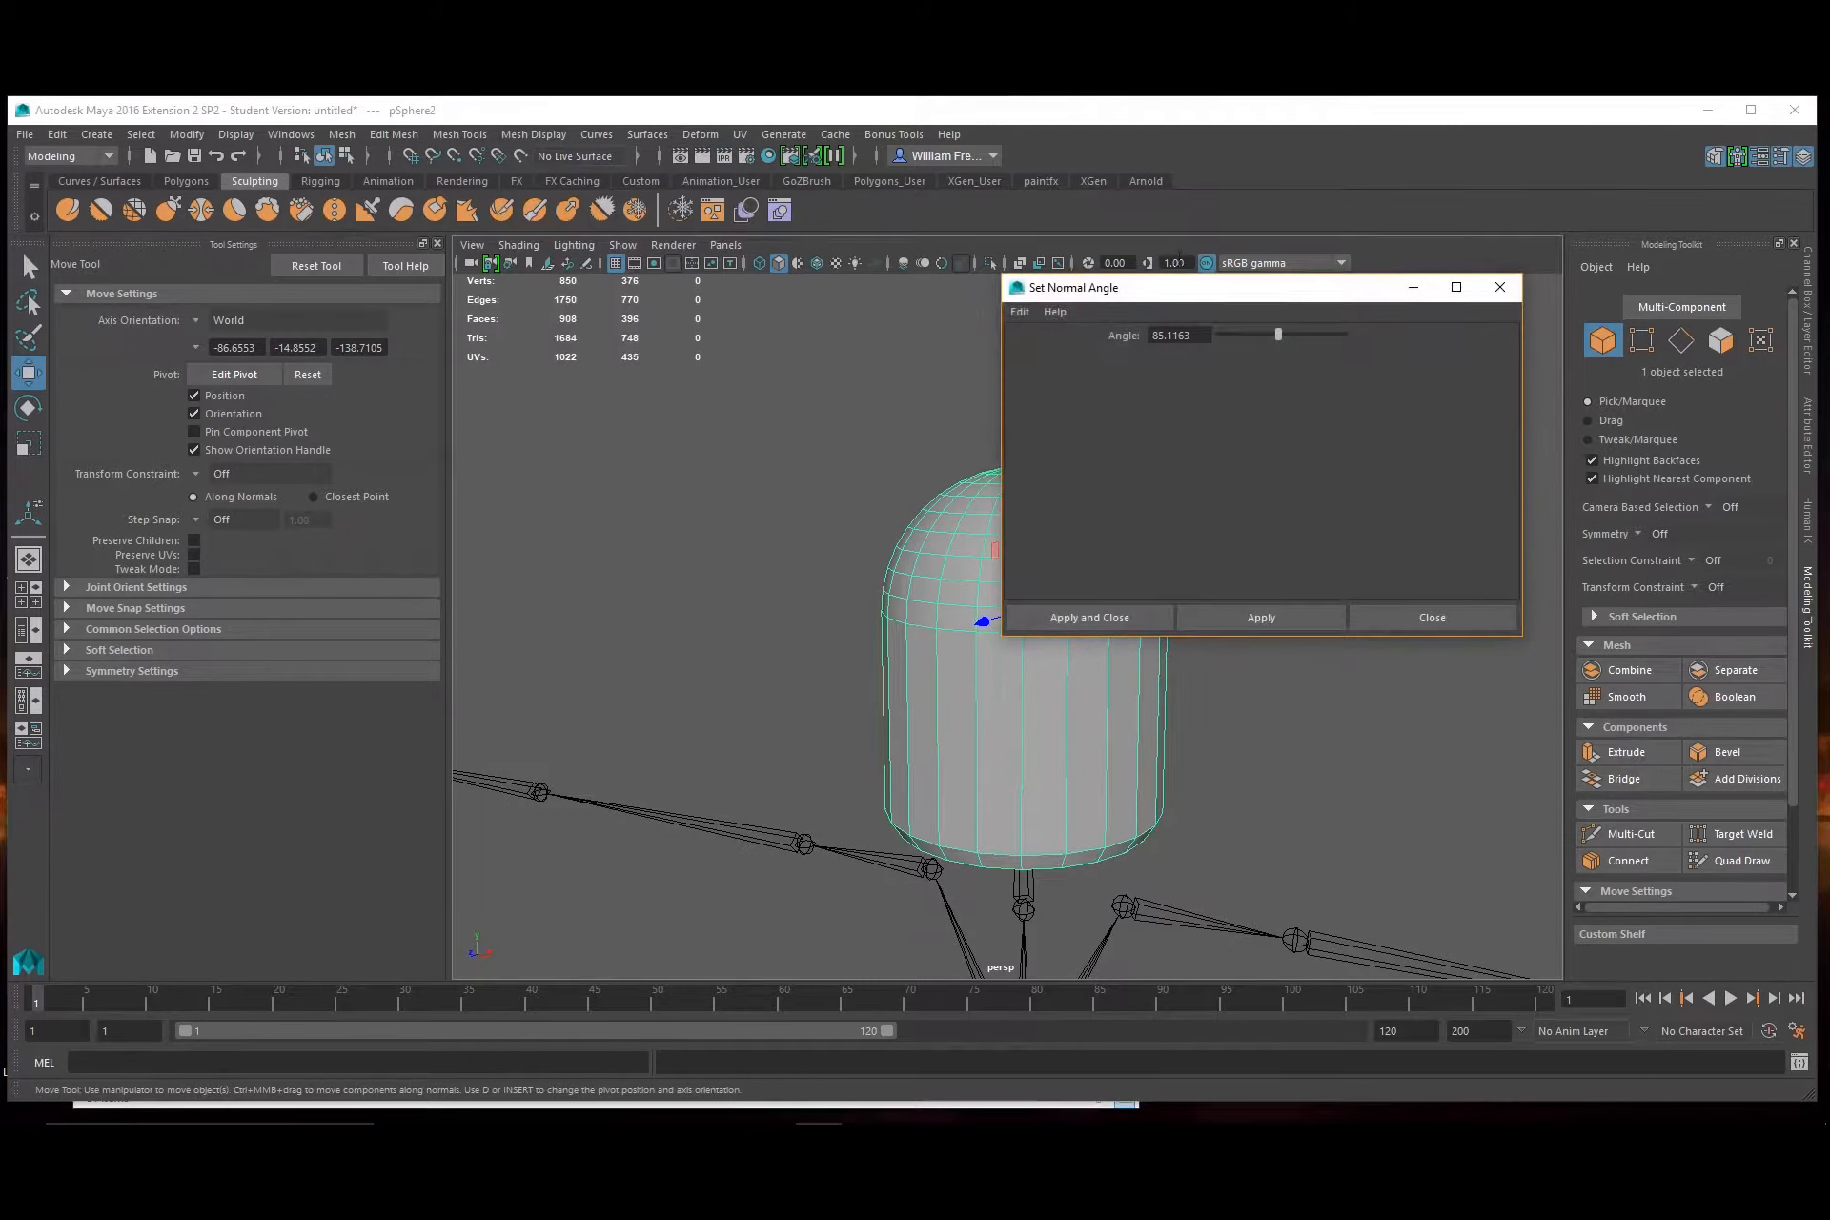
pyautogui.moveTo(1169, 292); pyautogui.dragTo(1346, 297)
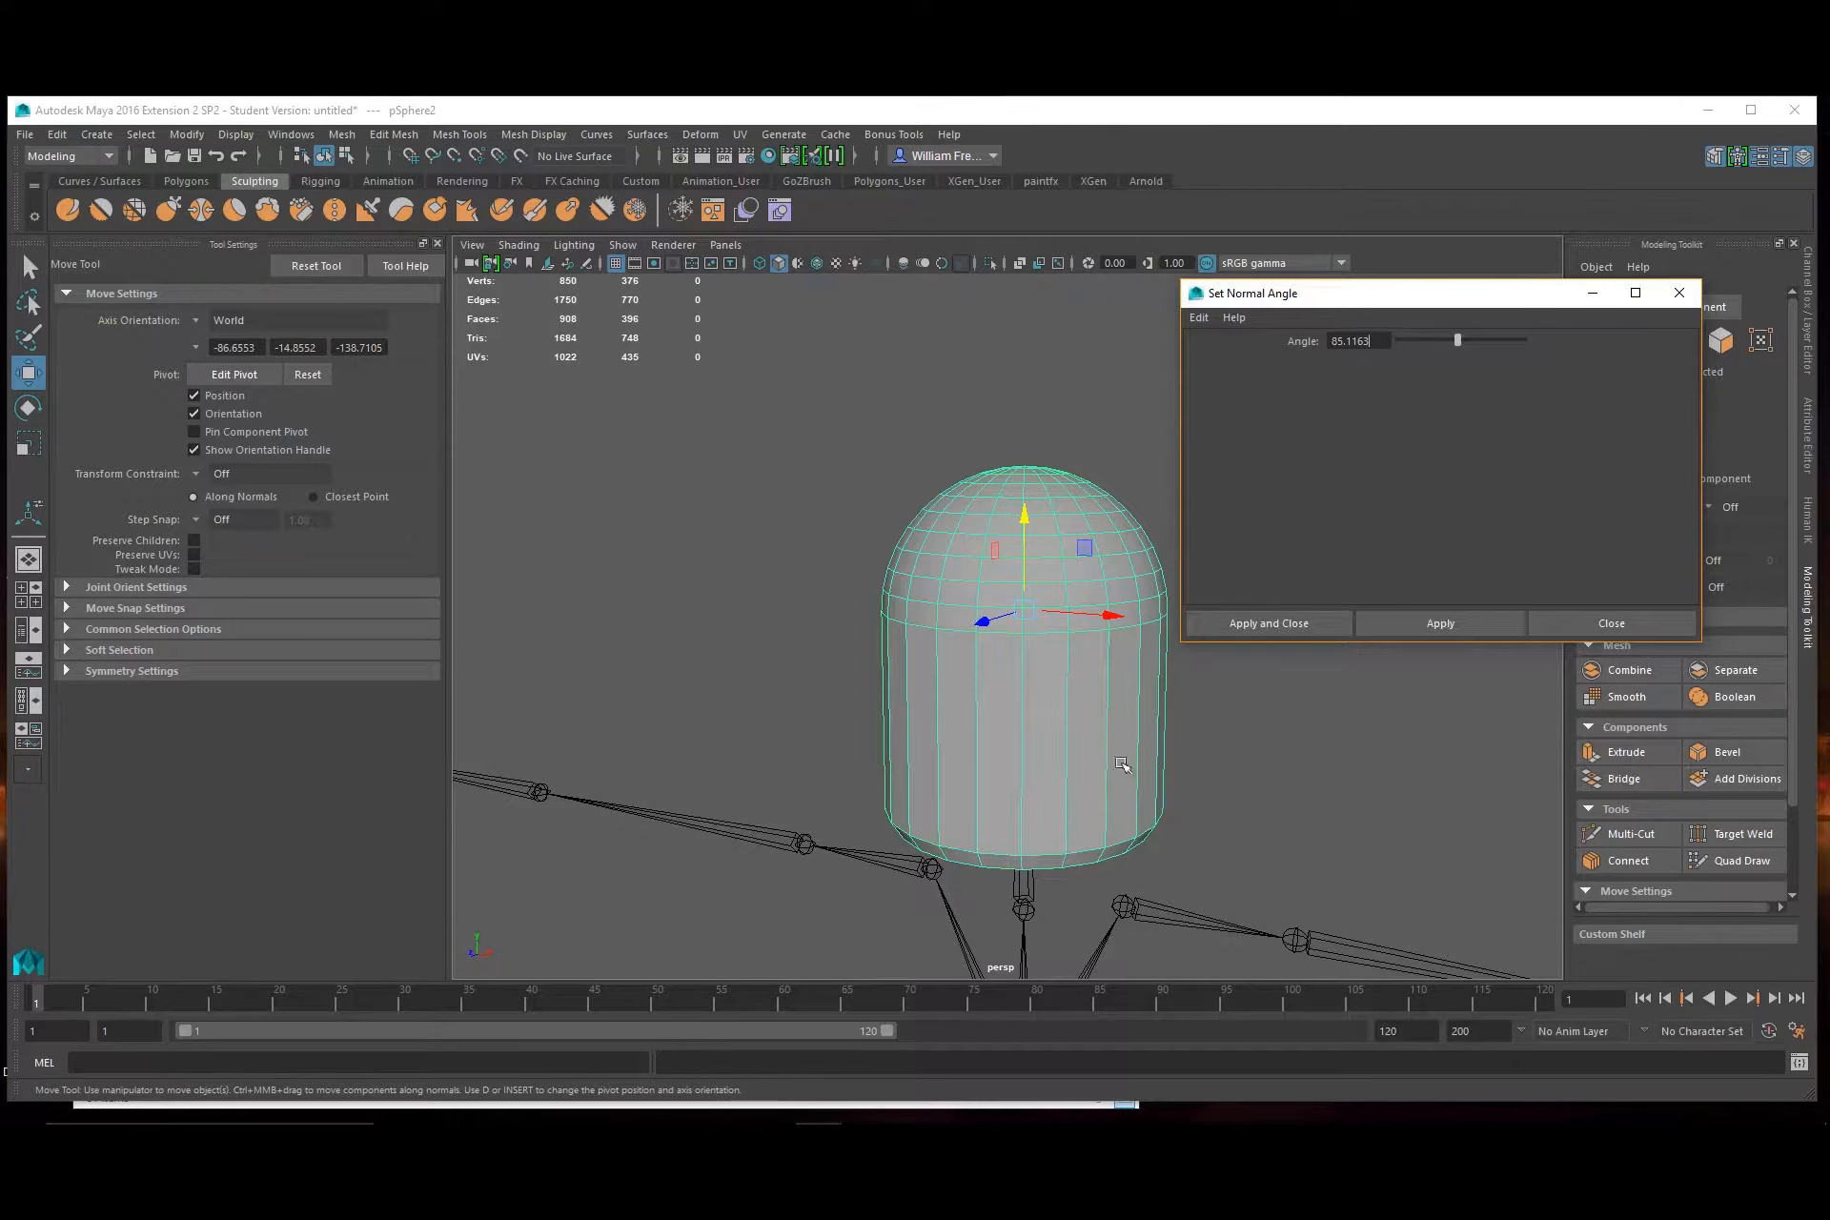
pyautogui.moveTo(1456, 339); pyautogui.dragTo(1440, 341)
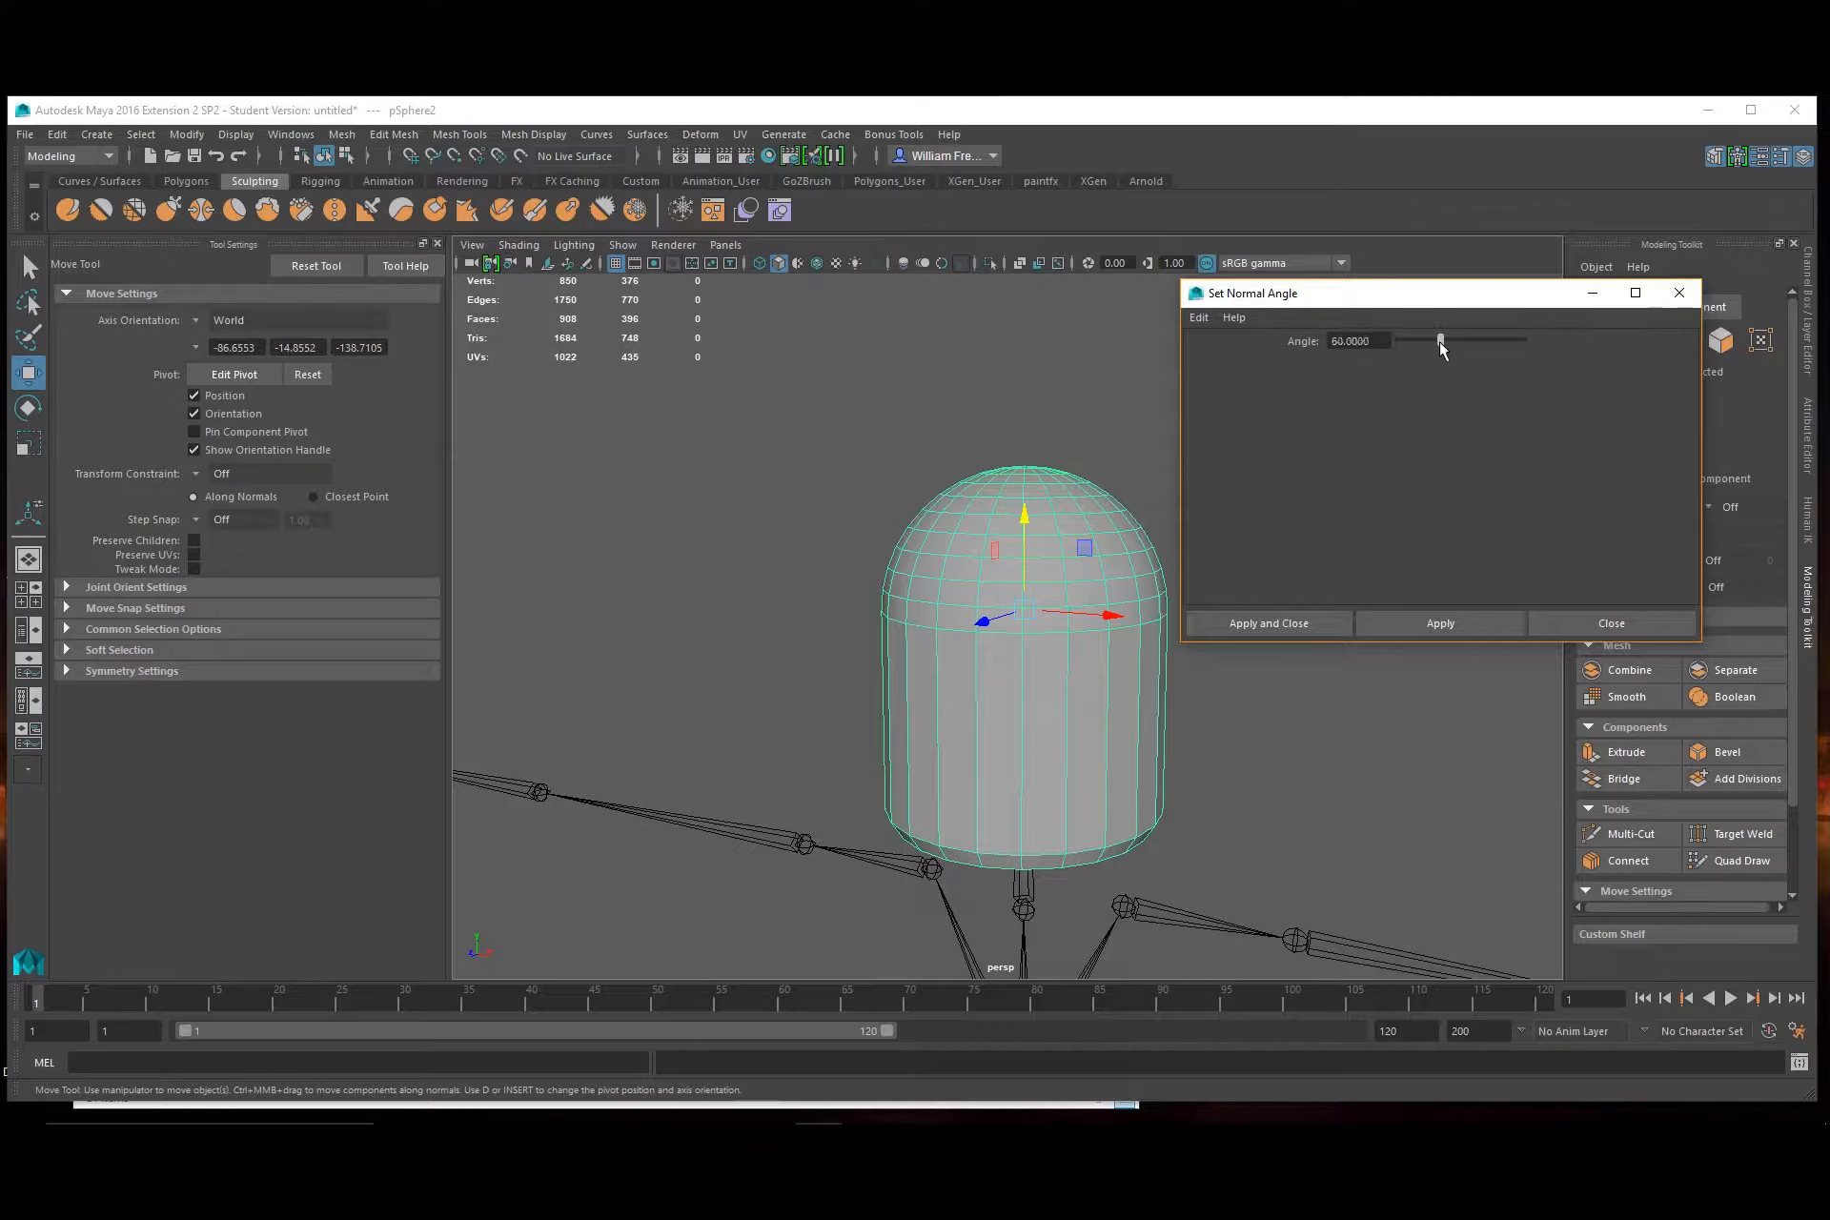
pyautogui.click(1264, 622)
pyautogui.click(1306, 730)
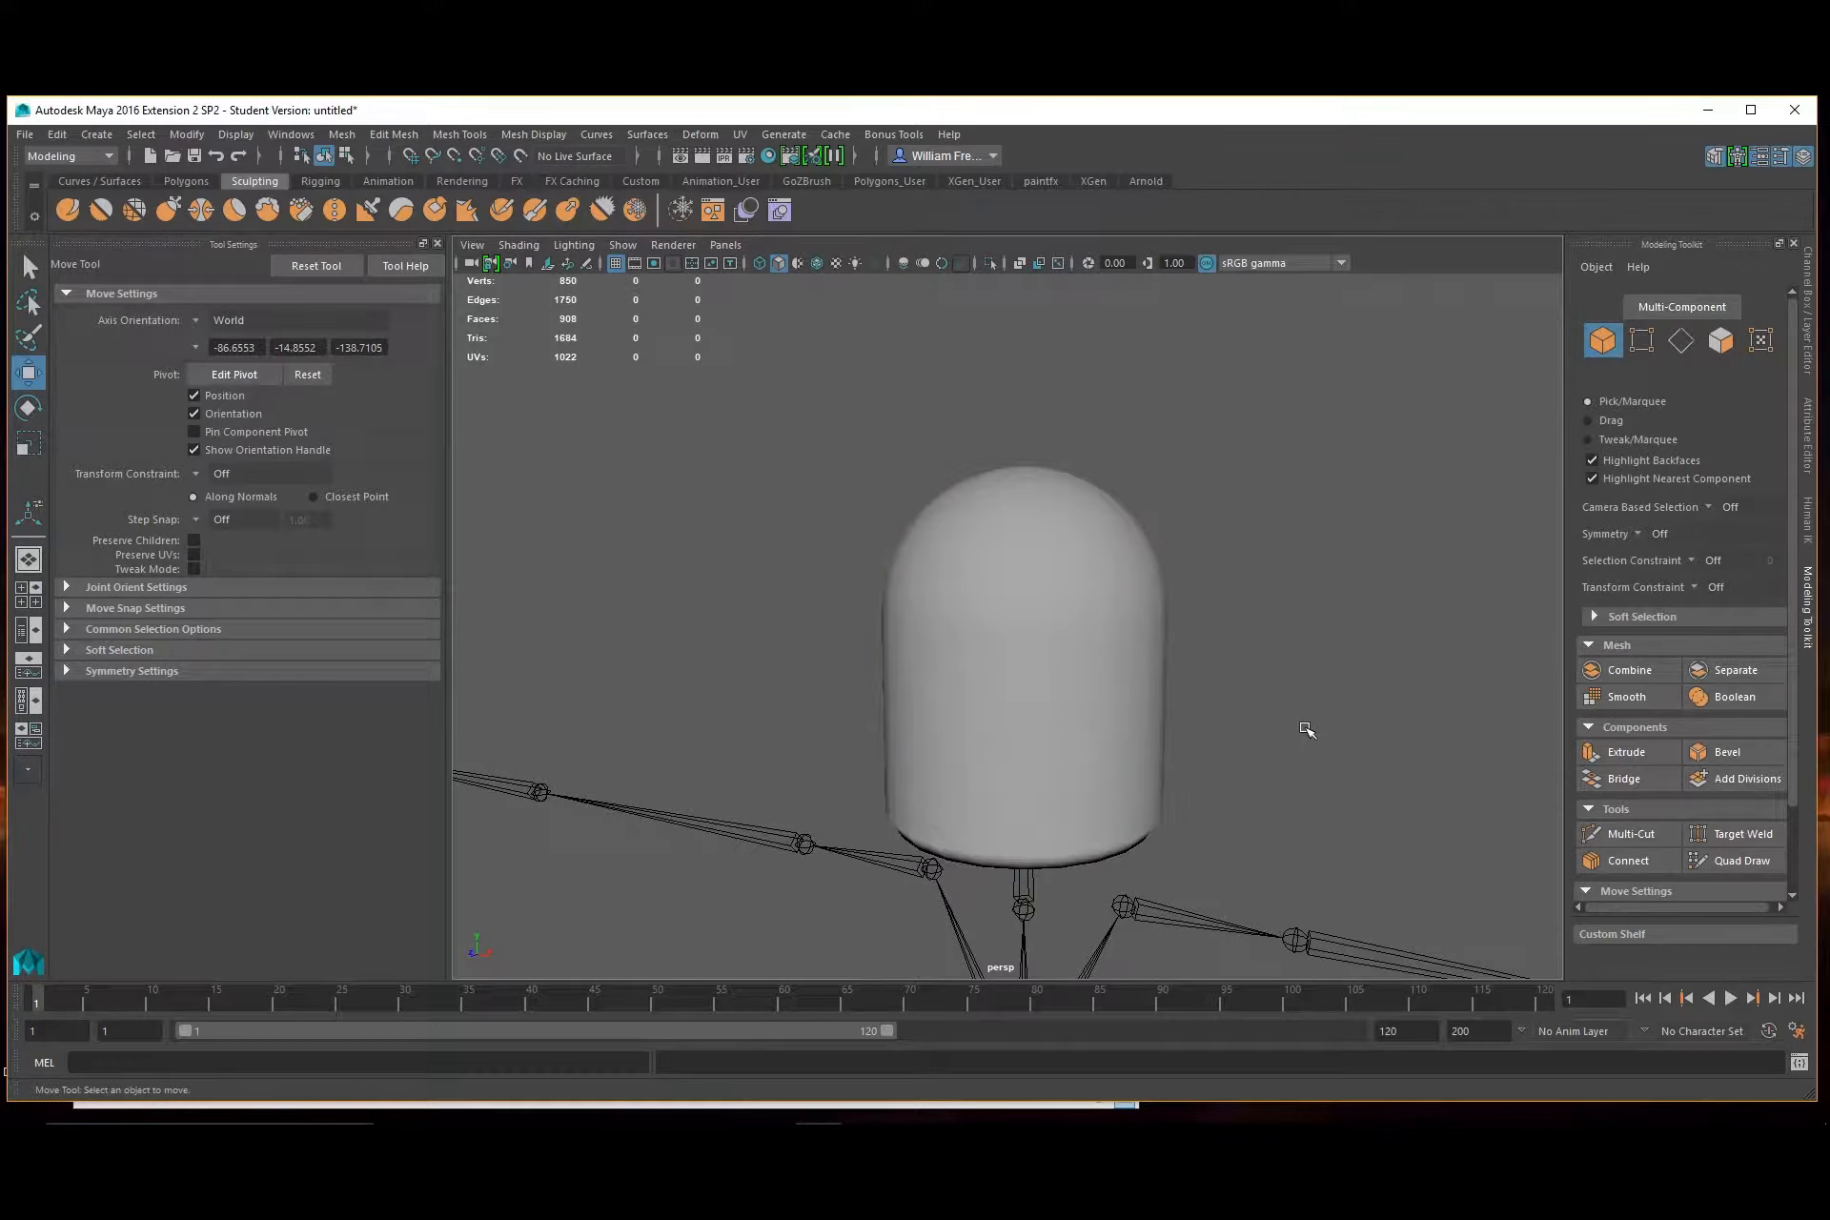
# Set the normal angle of the whole head mesh to about 39, then deselect it
pyautogui.click(972, 700)
pyautogui.keyDown('alt'); pyautogui.moveTo(973, 701); pyautogui.dragTo(905, 562); pyautogui.keyUp('alt')
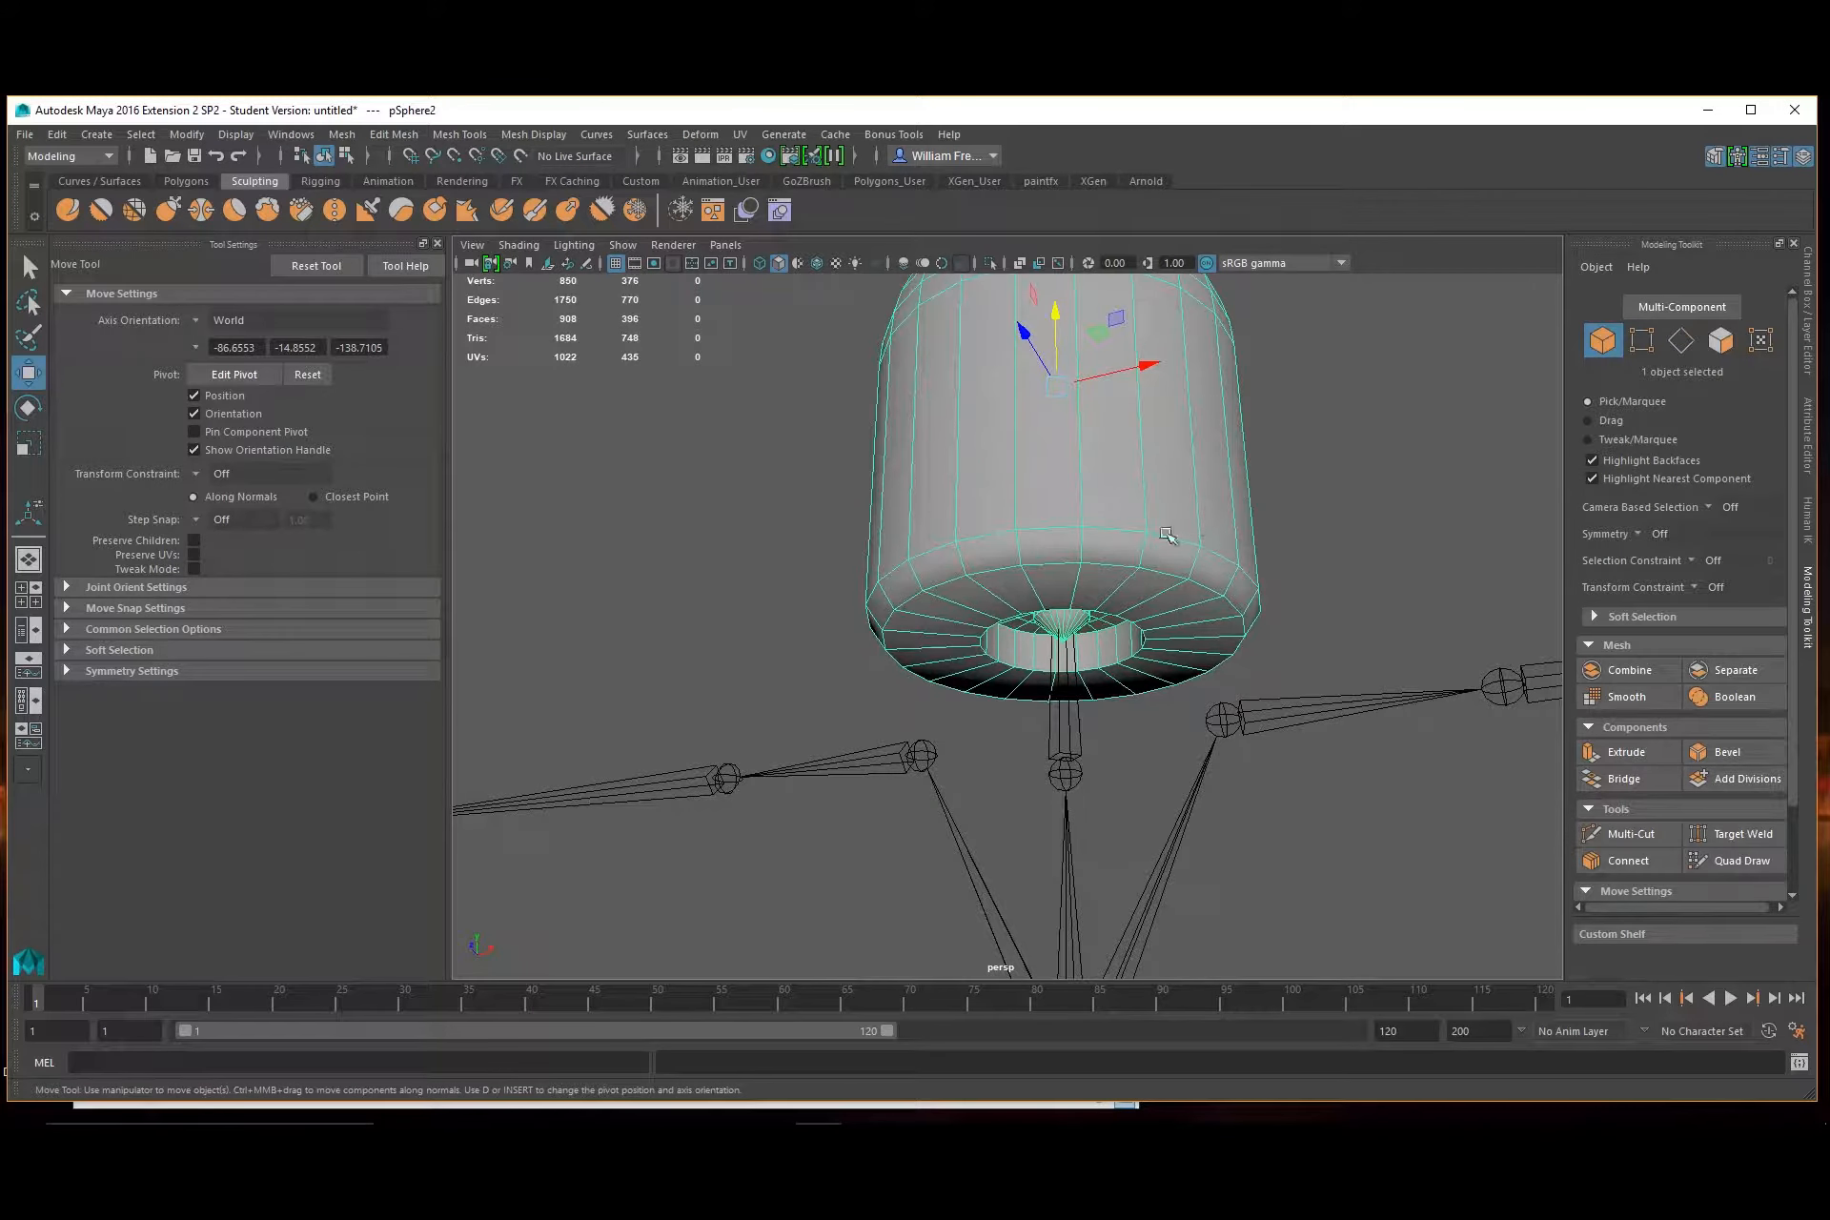
pyautogui.click(534, 135)
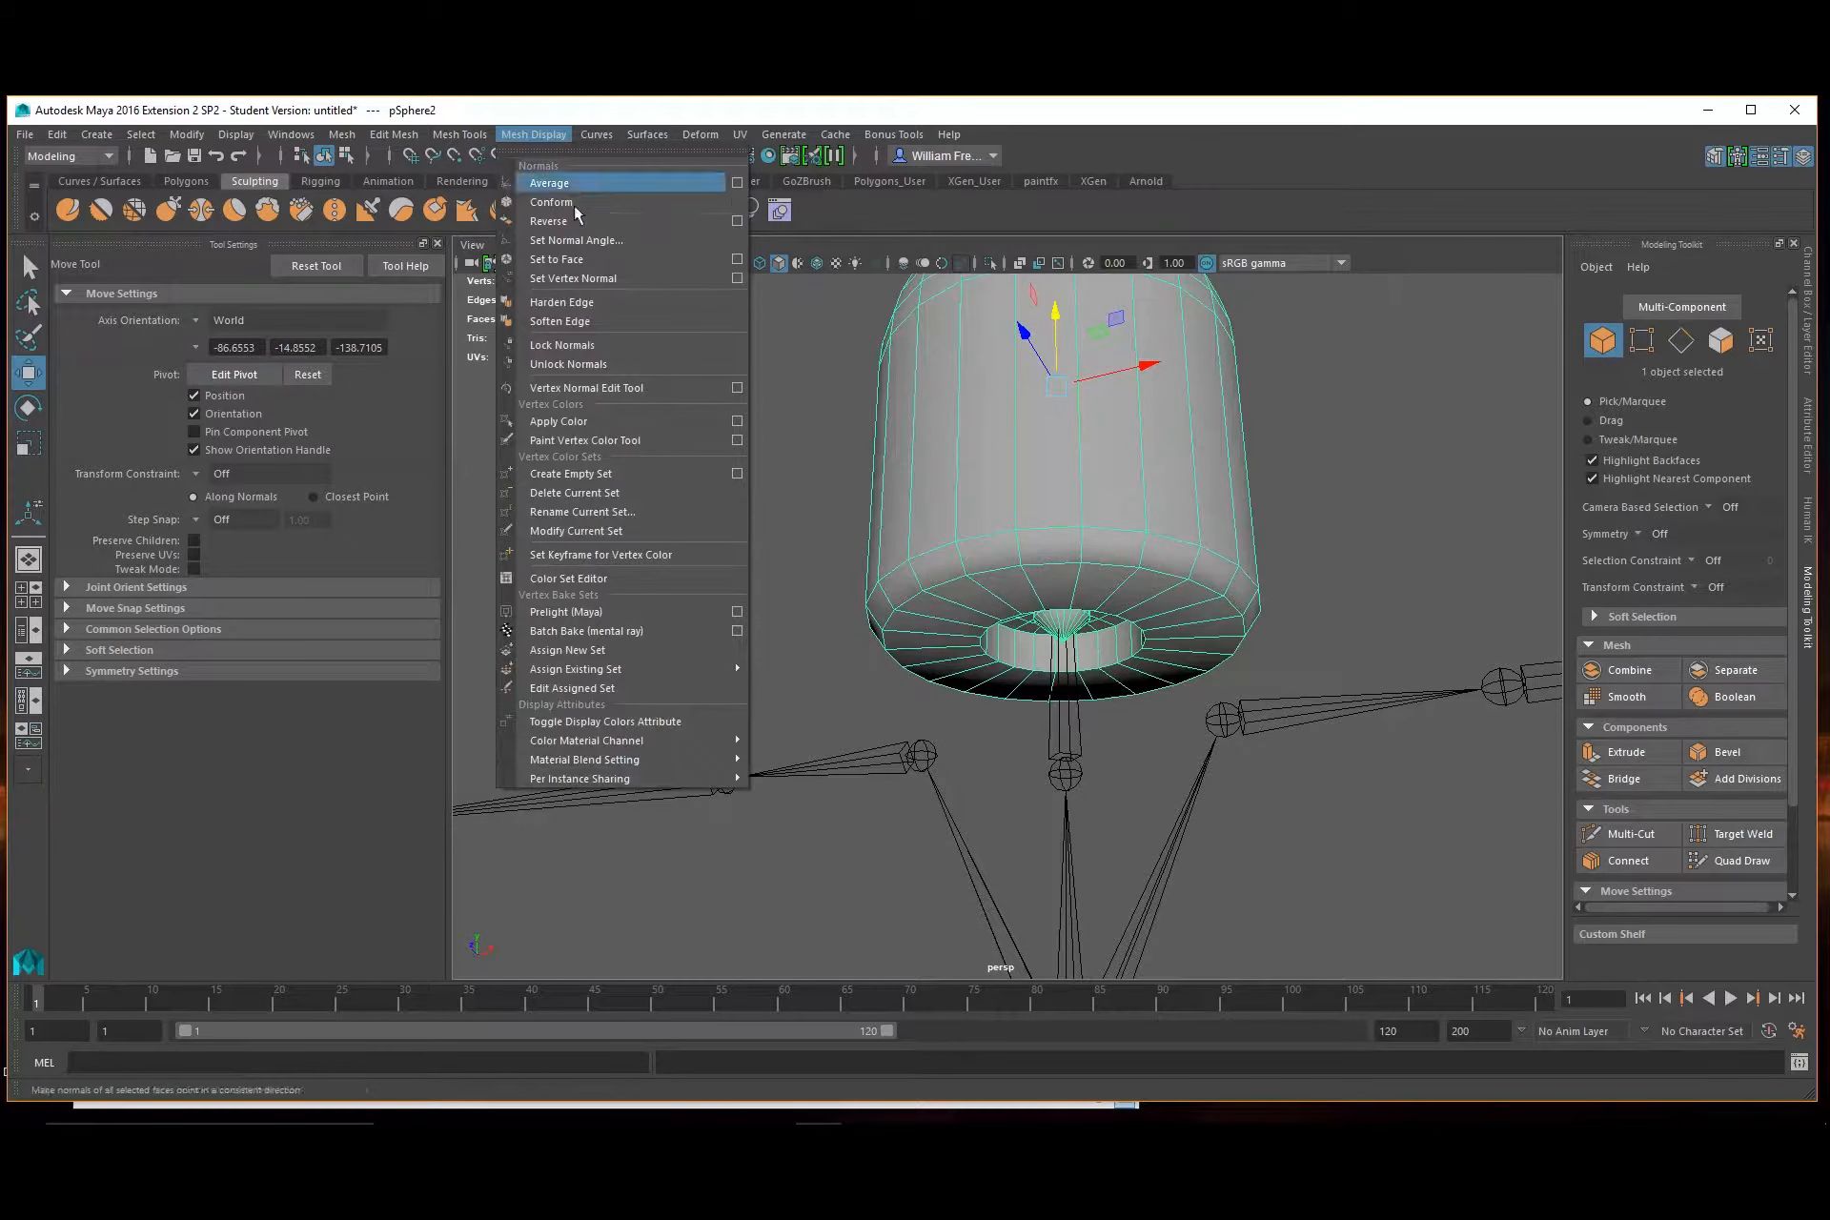
pyautogui.click(581, 239)
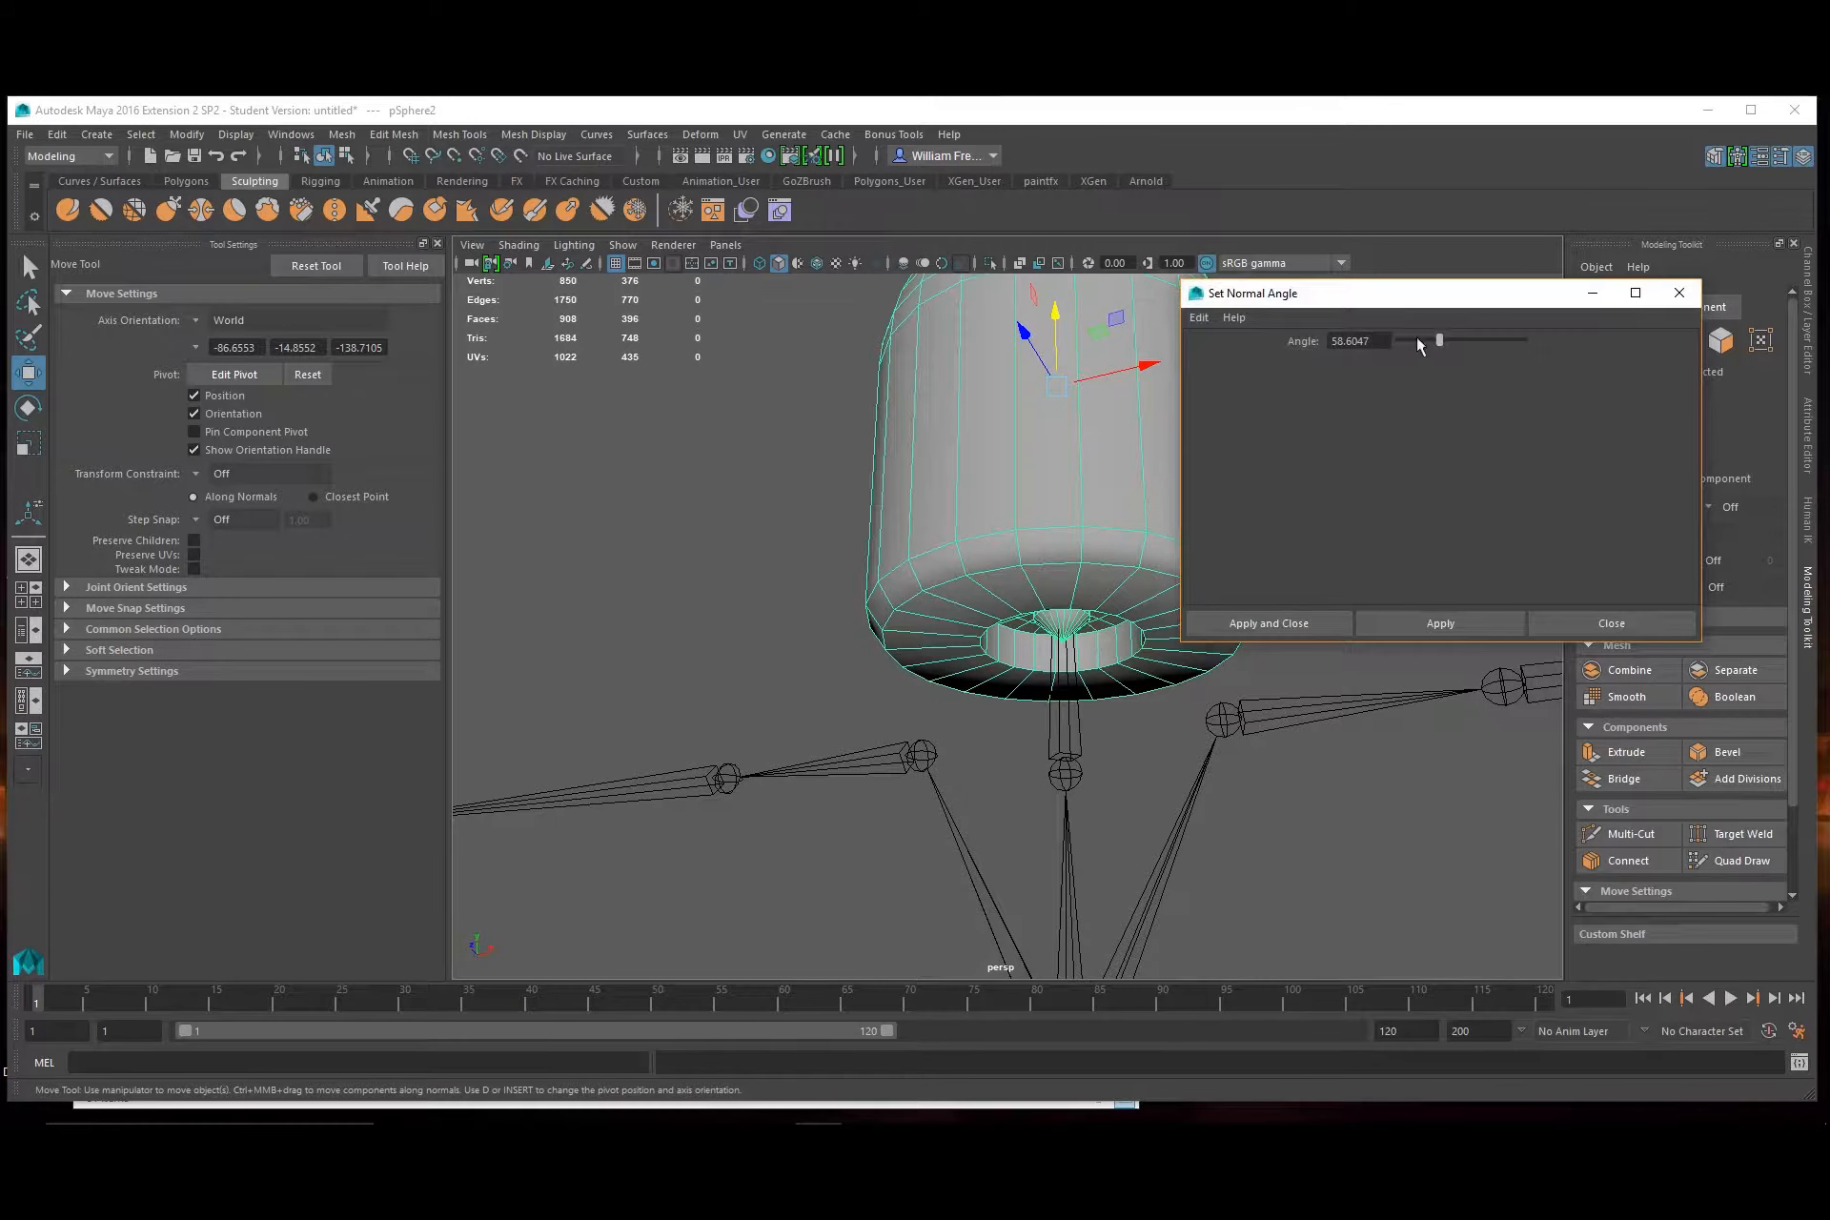
pyautogui.moveTo(1437, 339); pyautogui.dragTo(1426, 340)
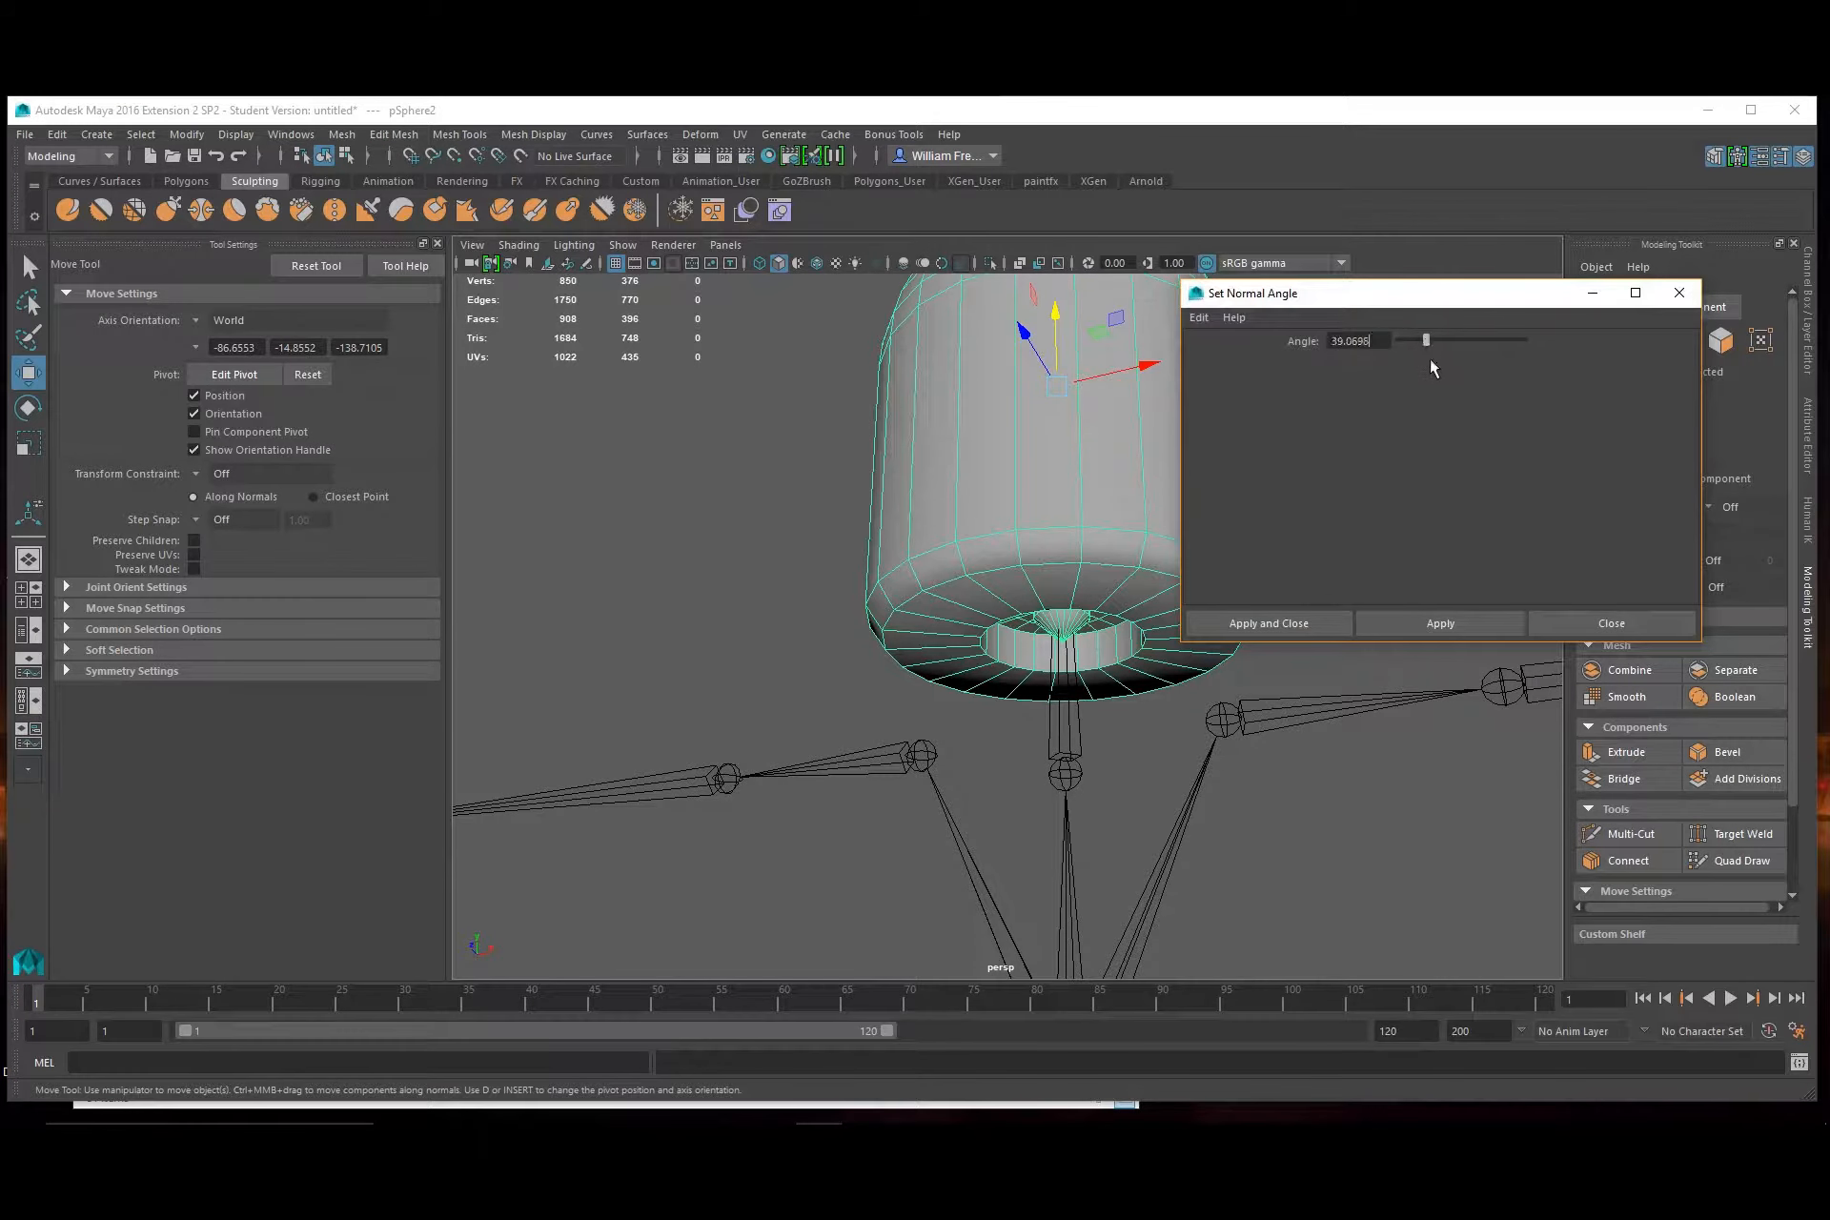
pyautogui.click(1268, 624)
pyautogui.click(1318, 582)
pyautogui.moveTo(1317, 524)
pyautogui.keyDown('alt'); pyautogui.mouseDown()
pyautogui.moveTo(1279, 601)
pyautogui.moveTo(1298, 543)
pyautogui.mouseUp(); pyautogui.keyUp('alt')
# Harden the horizontal edge loop around the head's side just above the lower bevel, then clear the selection
pyautogui.click(1112, 544)
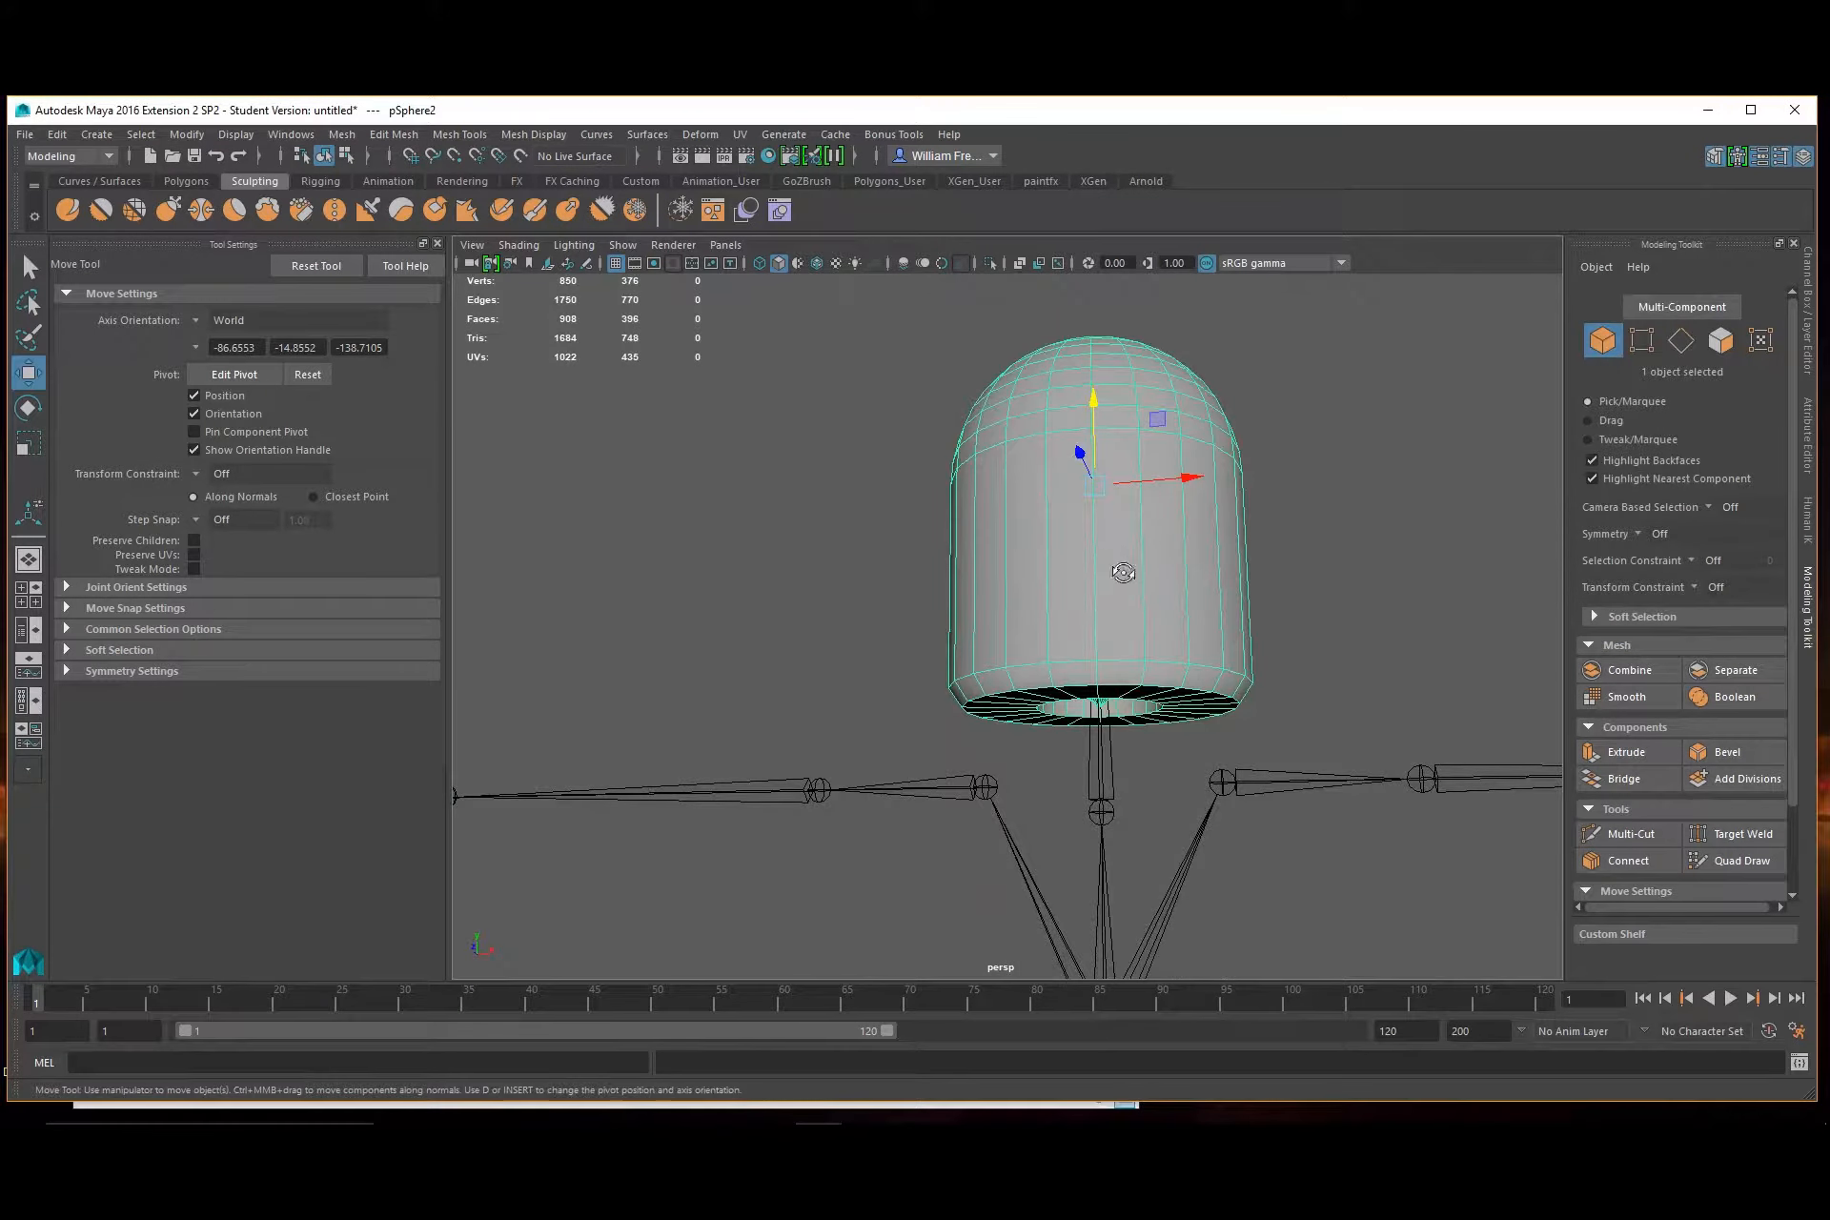
pyautogui.keyDown('alt'); pyautogui.moveTo(1123, 572); pyautogui.dragTo(1188, 580); pyautogui.keyUp('alt')
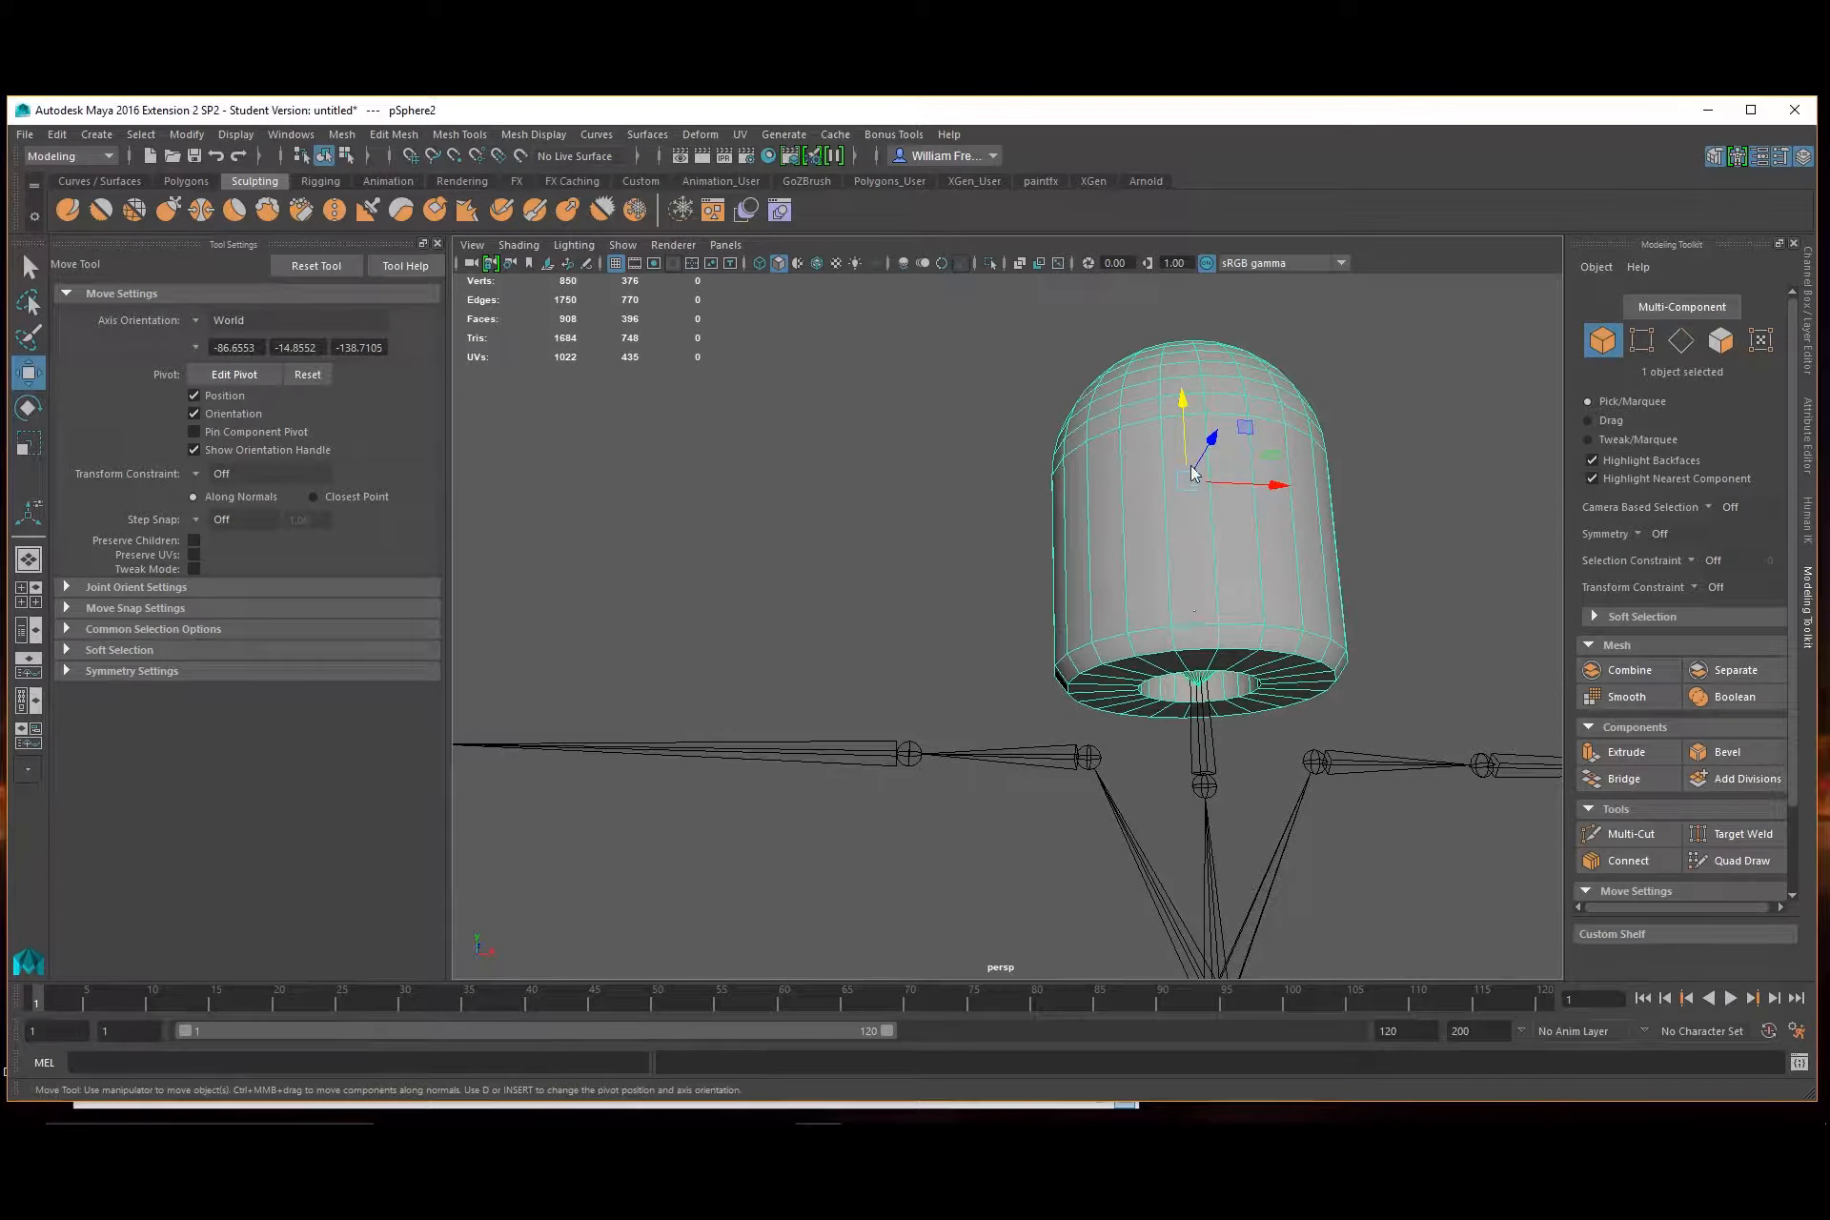
pyautogui.moveTo(1194, 474); pyautogui.dragTo(1195, 448, button='right')
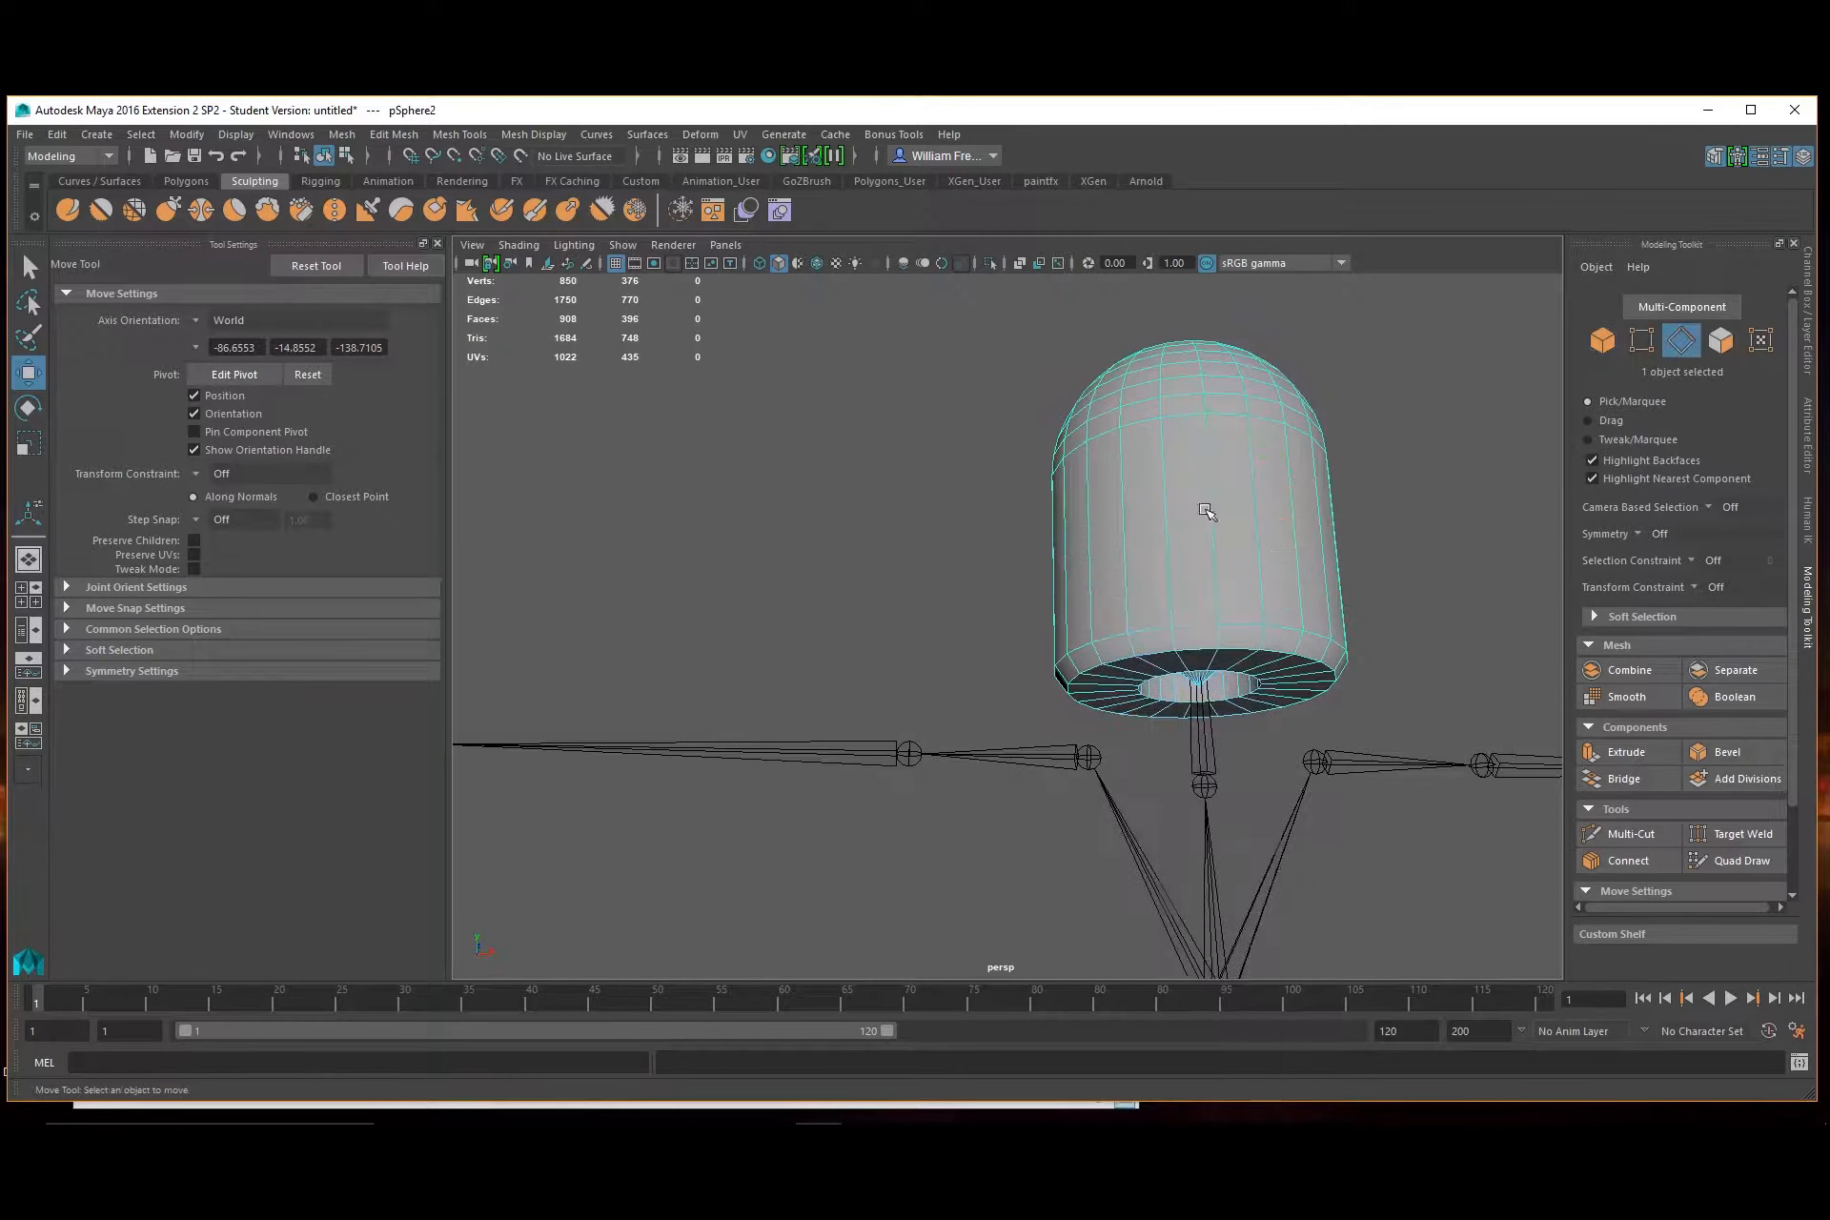
pyautogui.doubleClick(1191, 621)
pyautogui.click(488, 136)
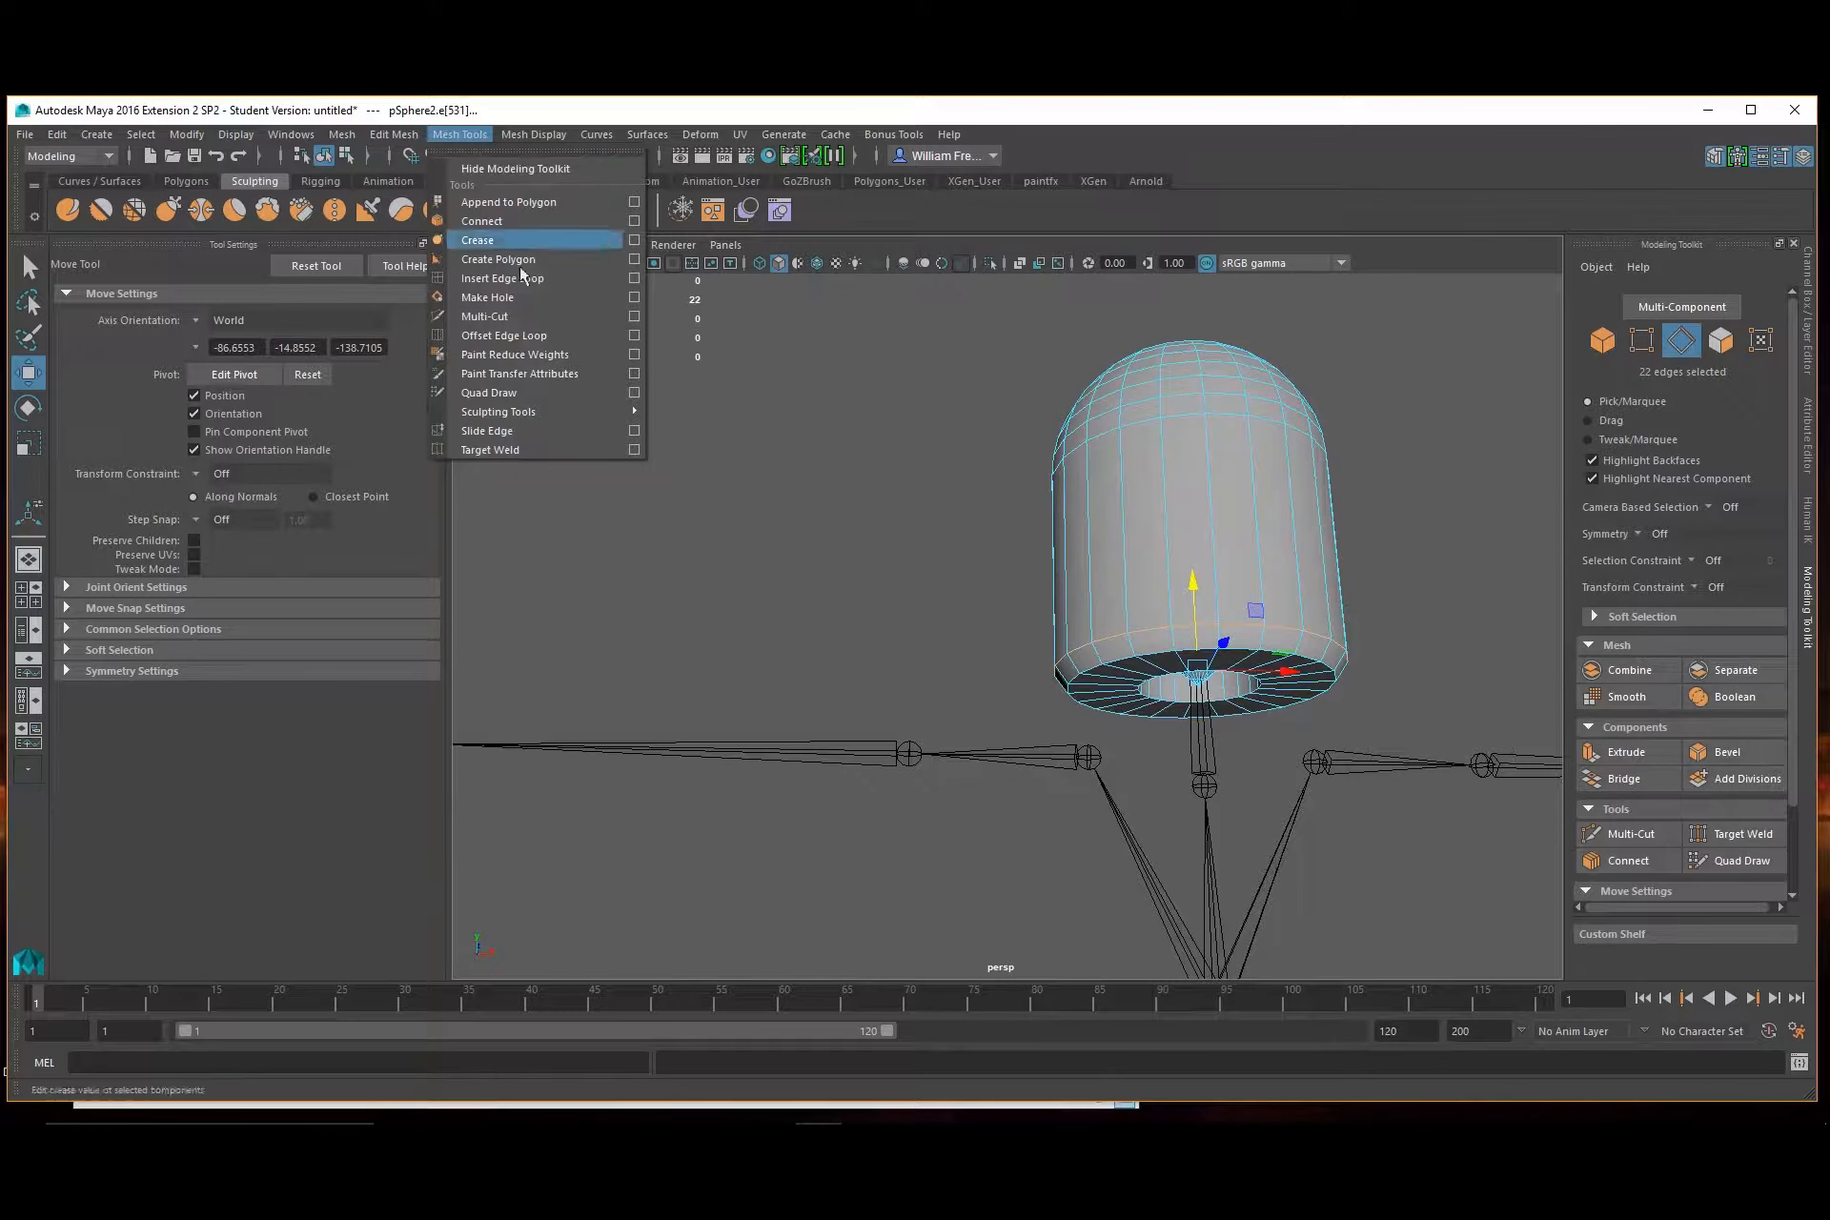
pyautogui.click(533, 134)
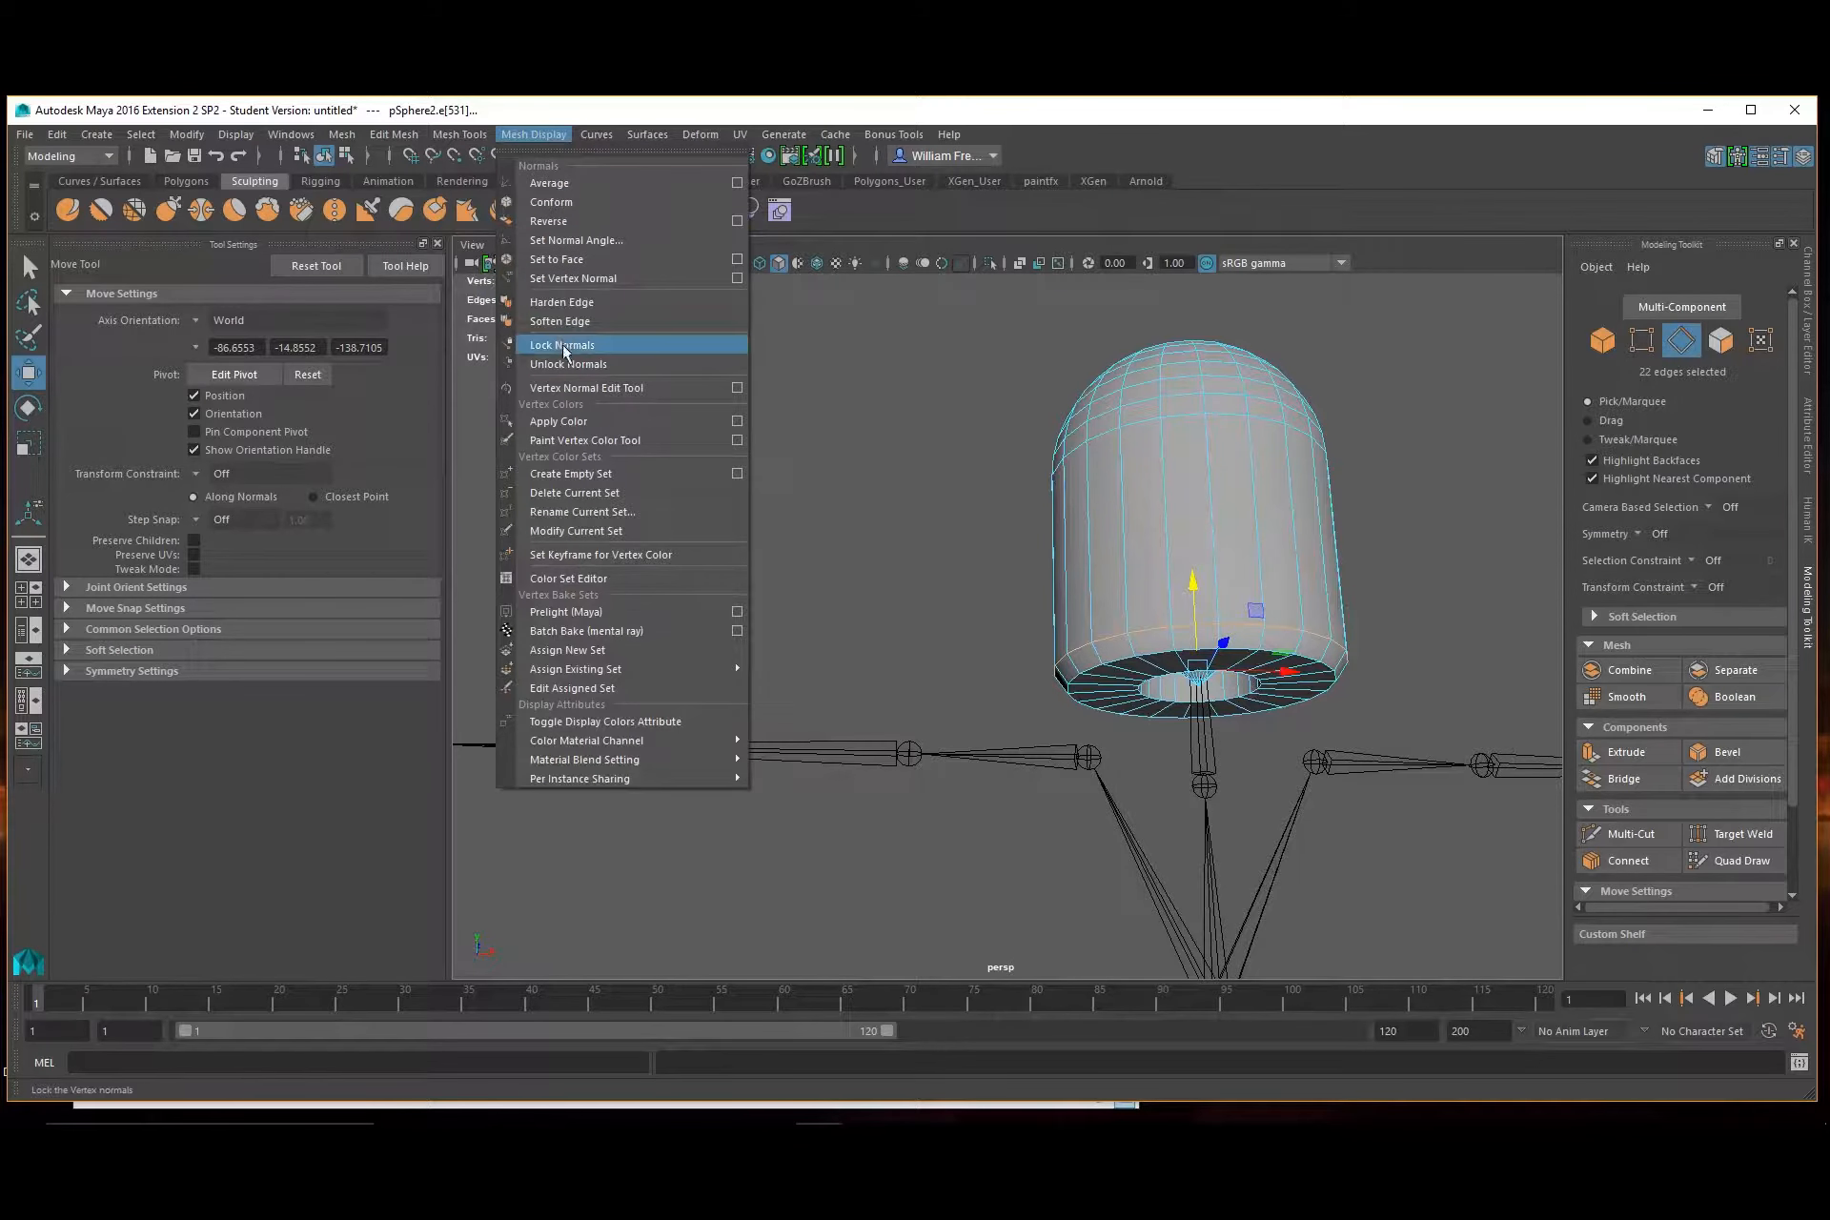
pyautogui.click(586, 302)
pyautogui.click(955, 506)
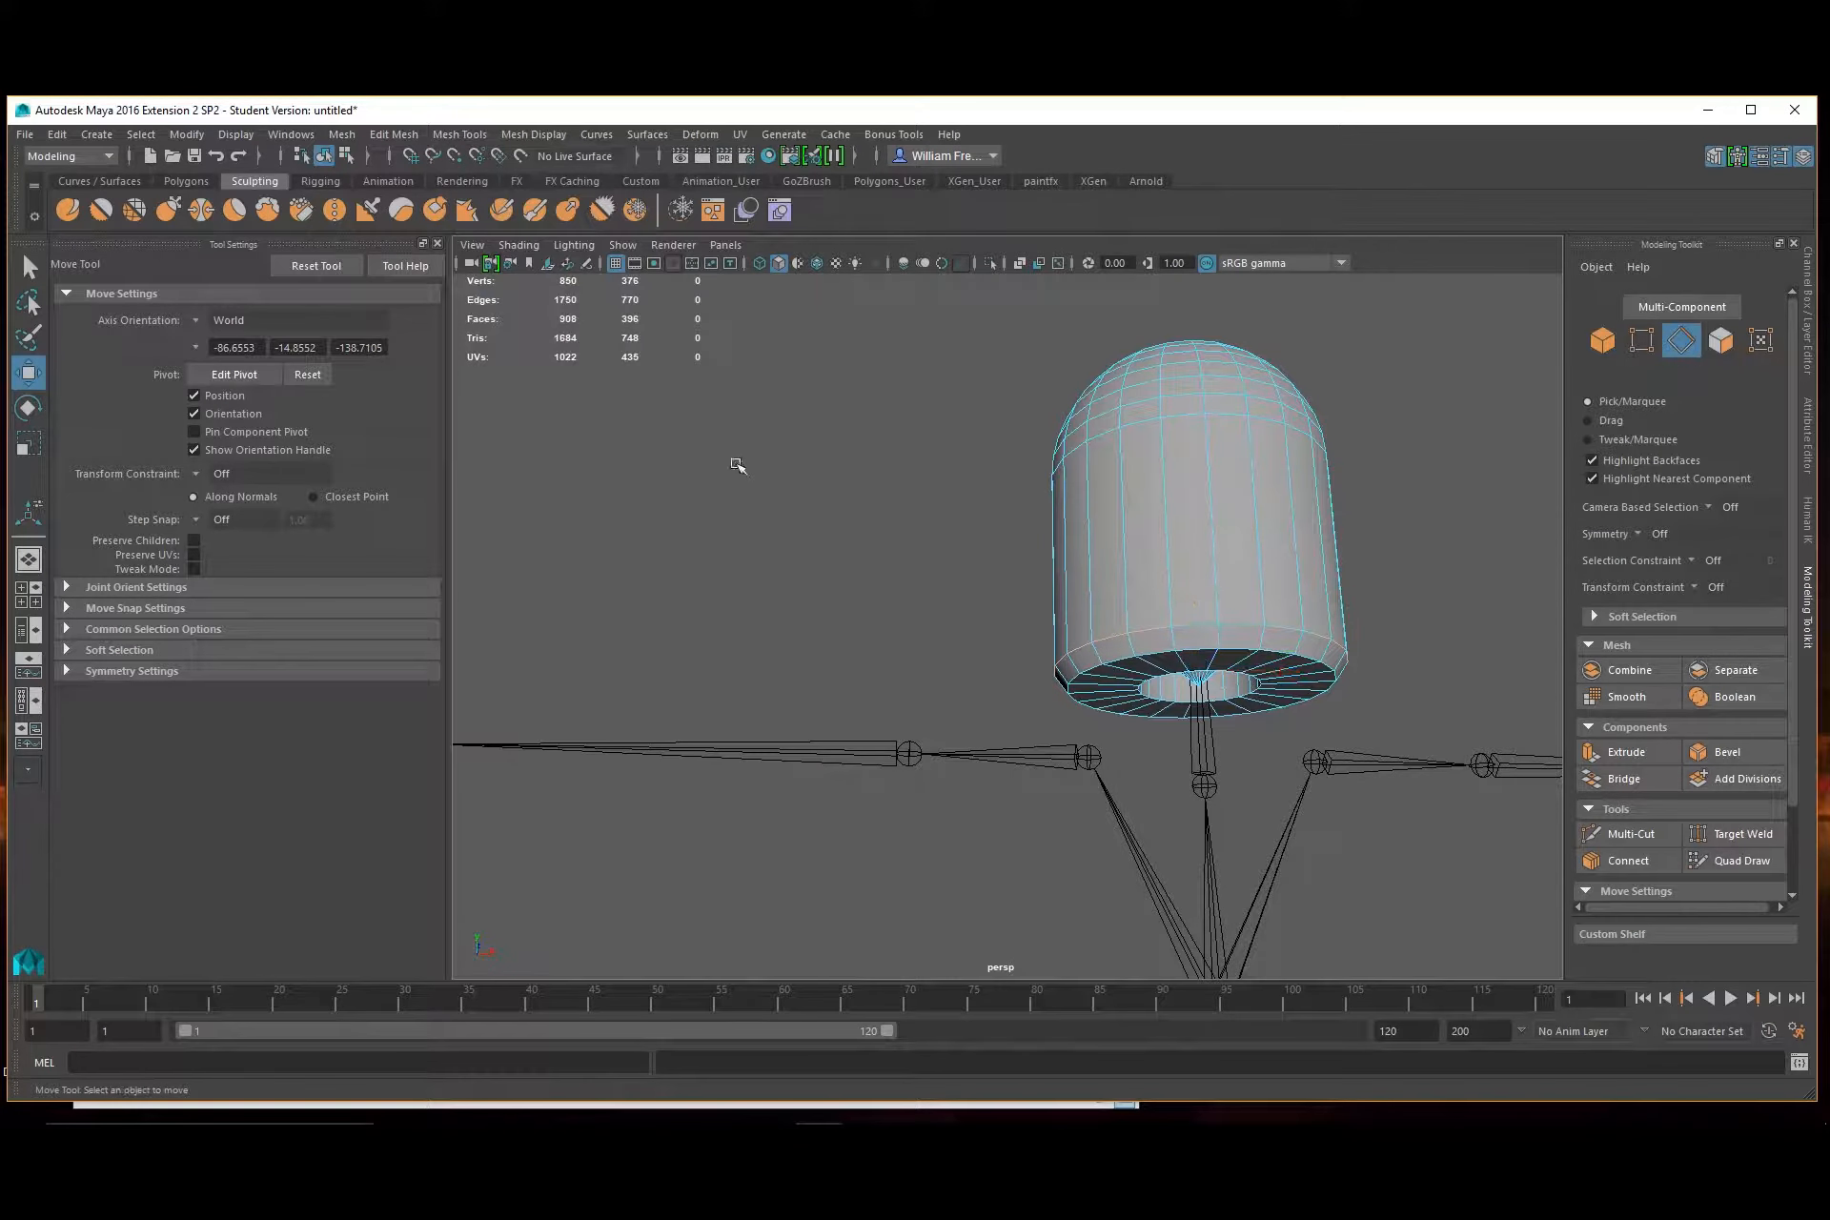
# Return the head to object mode, deselect it, and examine its side and underside shading from several angles
pyautogui.keyDown('alt'); pyautogui.moveTo(723, 465); pyautogui.dragTo(809, 505); pyautogui.keyUp('alt')
pyautogui.moveTo(1195, 555); pyautogui.dragTo(1277, 532, button='right')
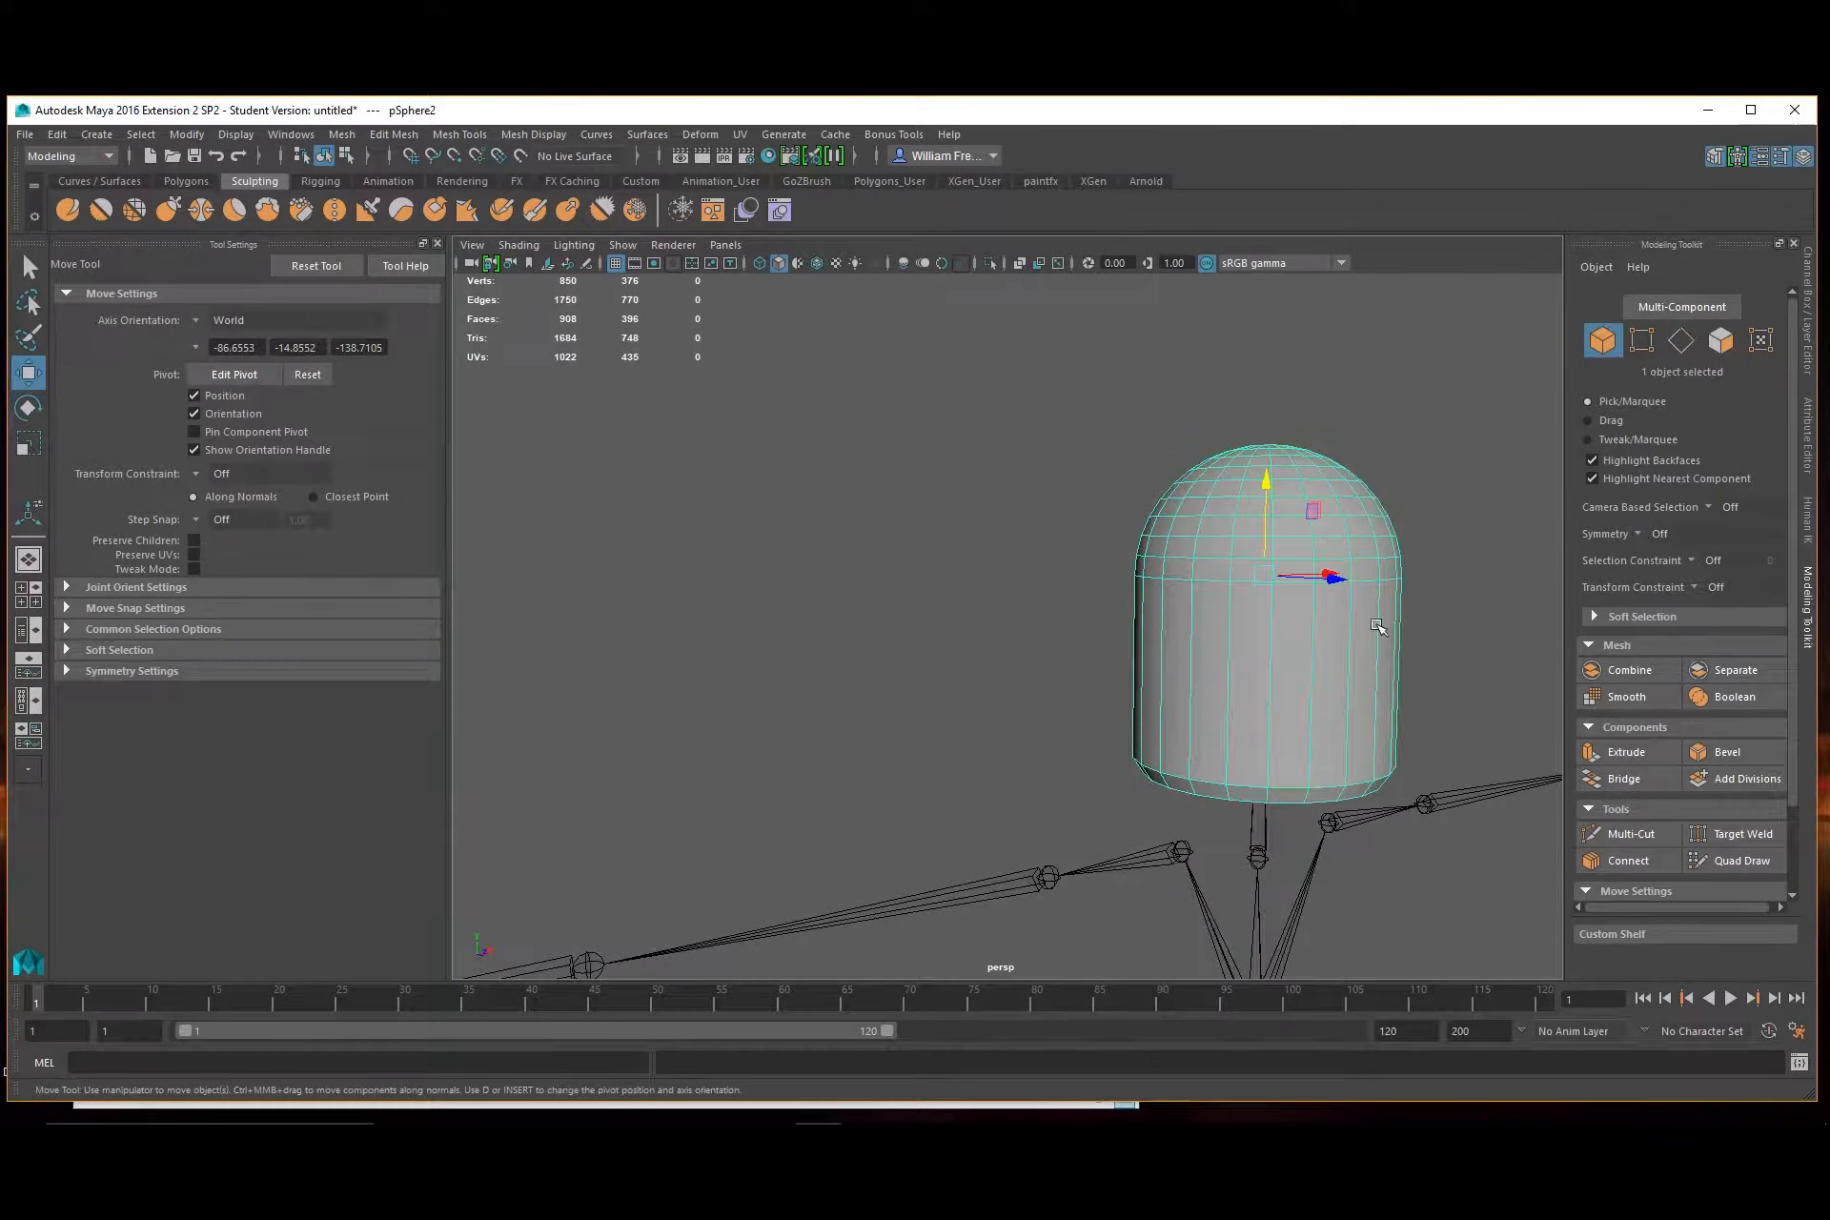
pyautogui.keyDown('alt'); pyautogui.moveTo(1490, 688); pyautogui.dragTo(1094, 512); pyautogui.keyUp('alt')
pyautogui.click(1451, 644)
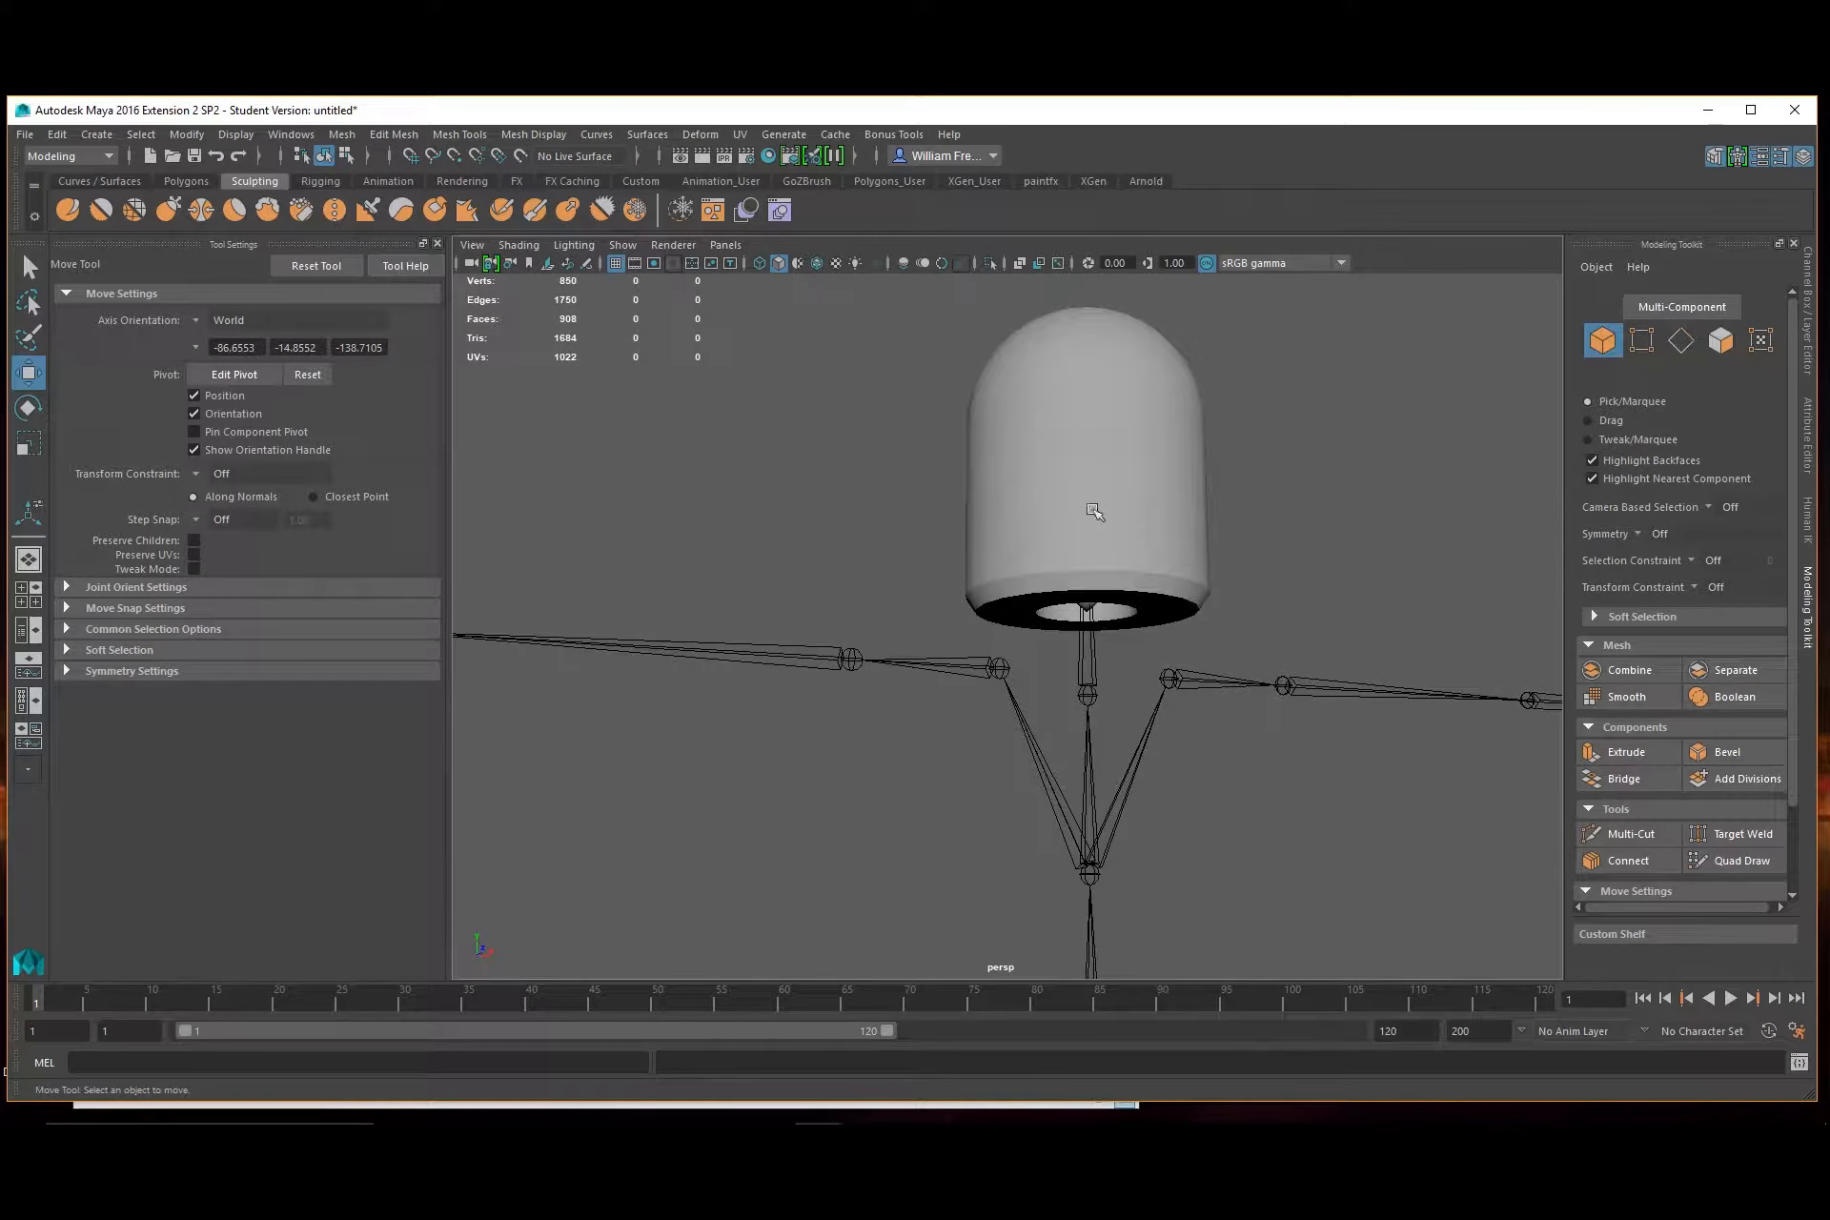
pyautogui.scroll(3, 1100, 490)
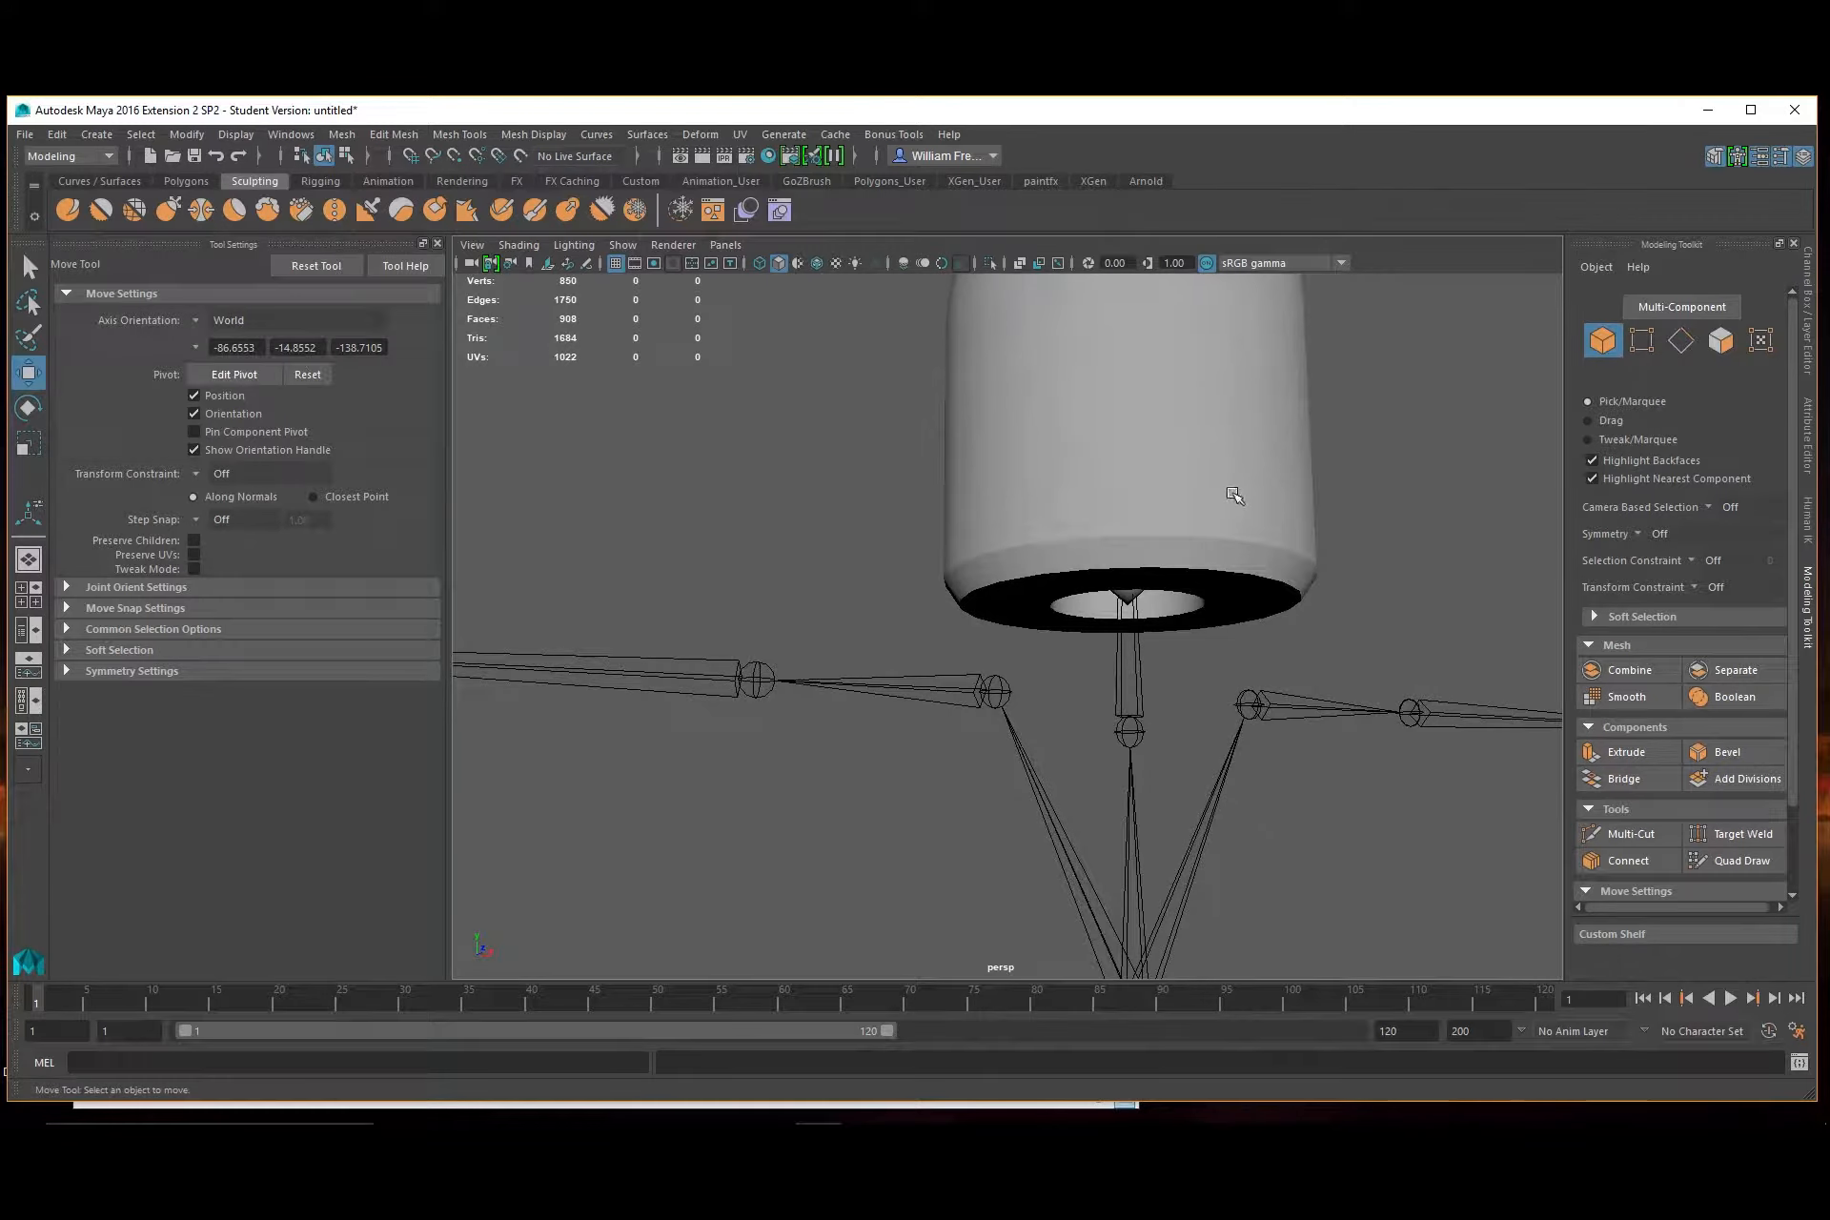
pyautogui.keyDown('alt'); pyautogui.moveTo(1235, 496); pyautogui.dragTo(1088, 602, button='middle'); pyautogui.keyUp('alt')
pyautogui.keyDown('alt'); pyautogui.moveTo(1200, 641); pyautogui.dragTo(1056, 620, button='right'); pyautogui.keyUp('alt')
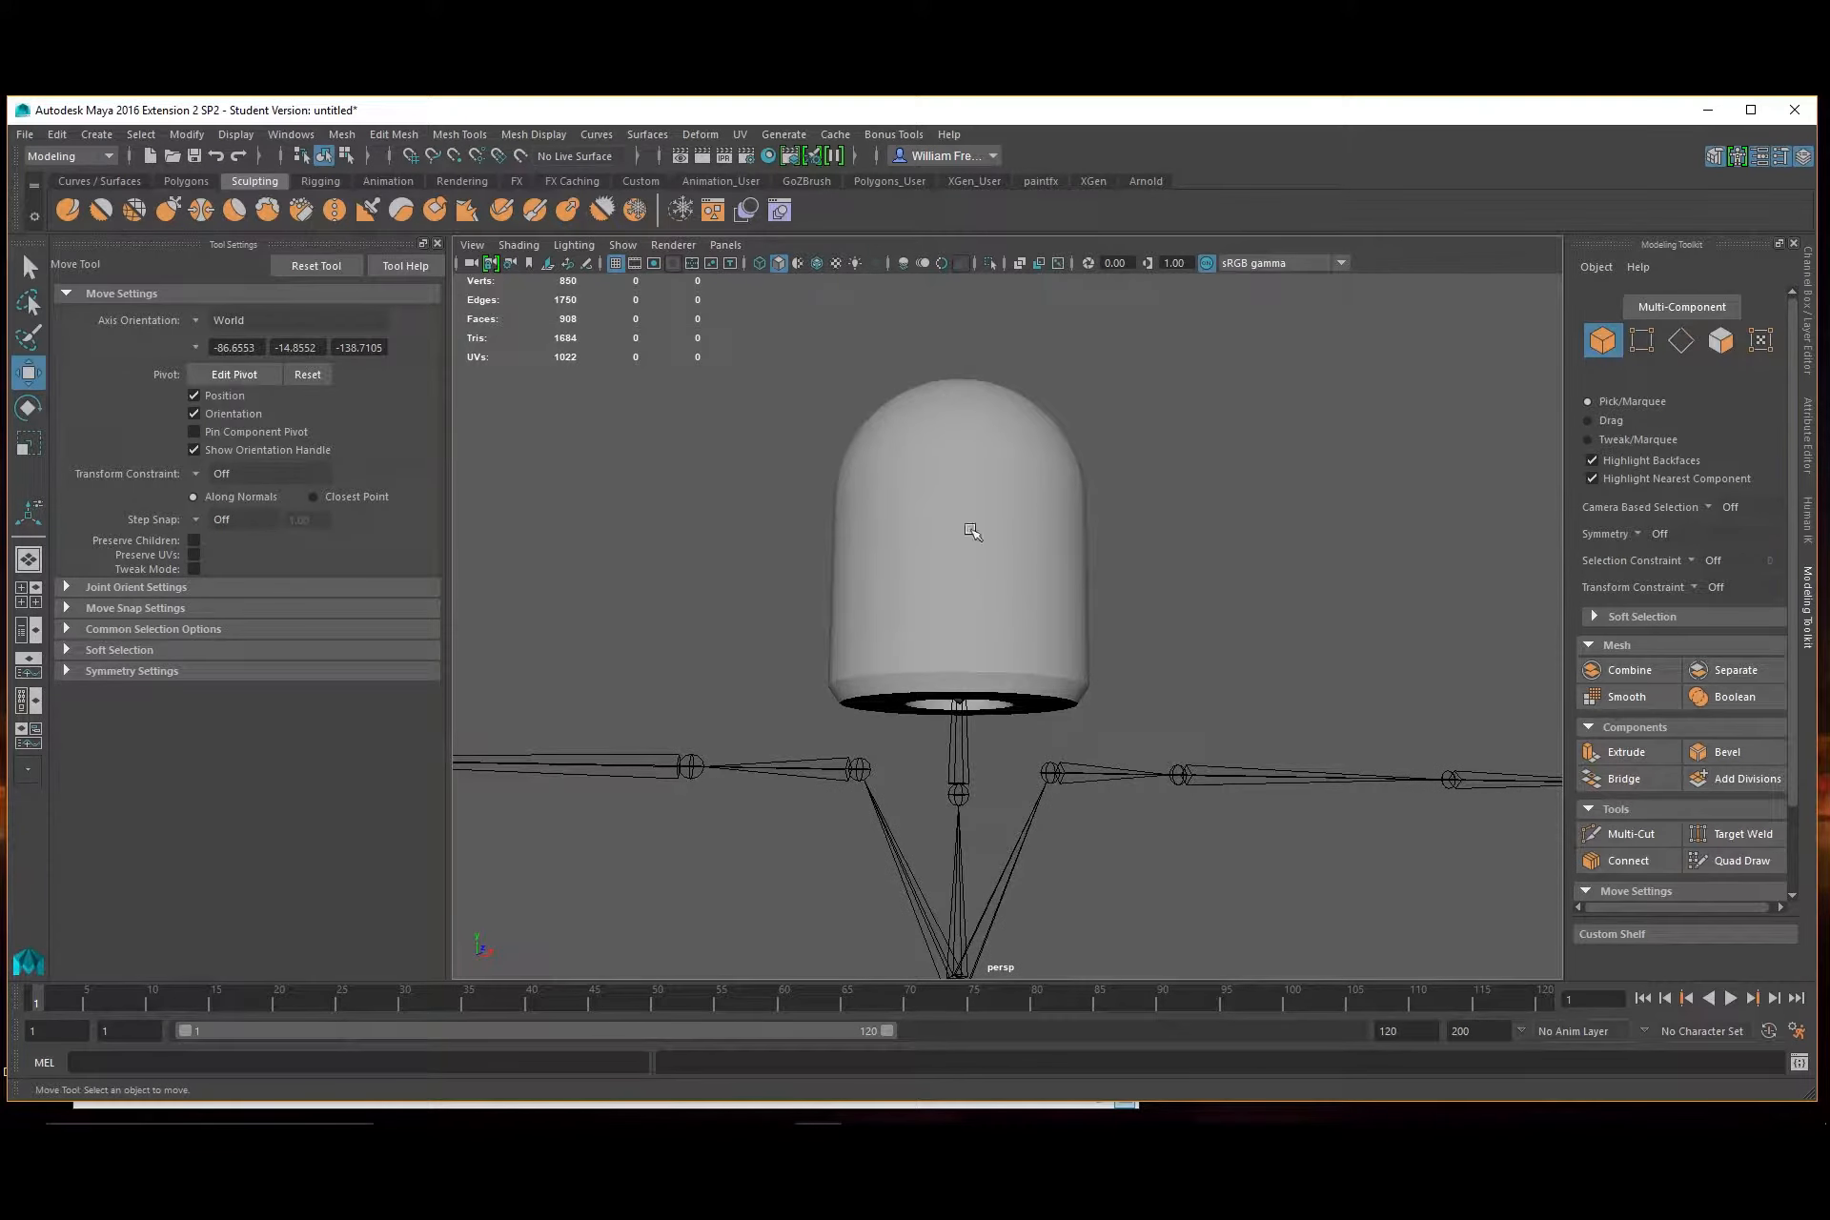
pyautogui.keyDown('alt'); pyautogui.moveTo(1006, 671); pyautogui.dragTo(944, 629); pyautogui.keyUp('alt')
# Duplicate the reference cylinder and move the copy onto the skeleton's upper torso at about Y 137, Z 0.2
pyautogui.click(881, 548)
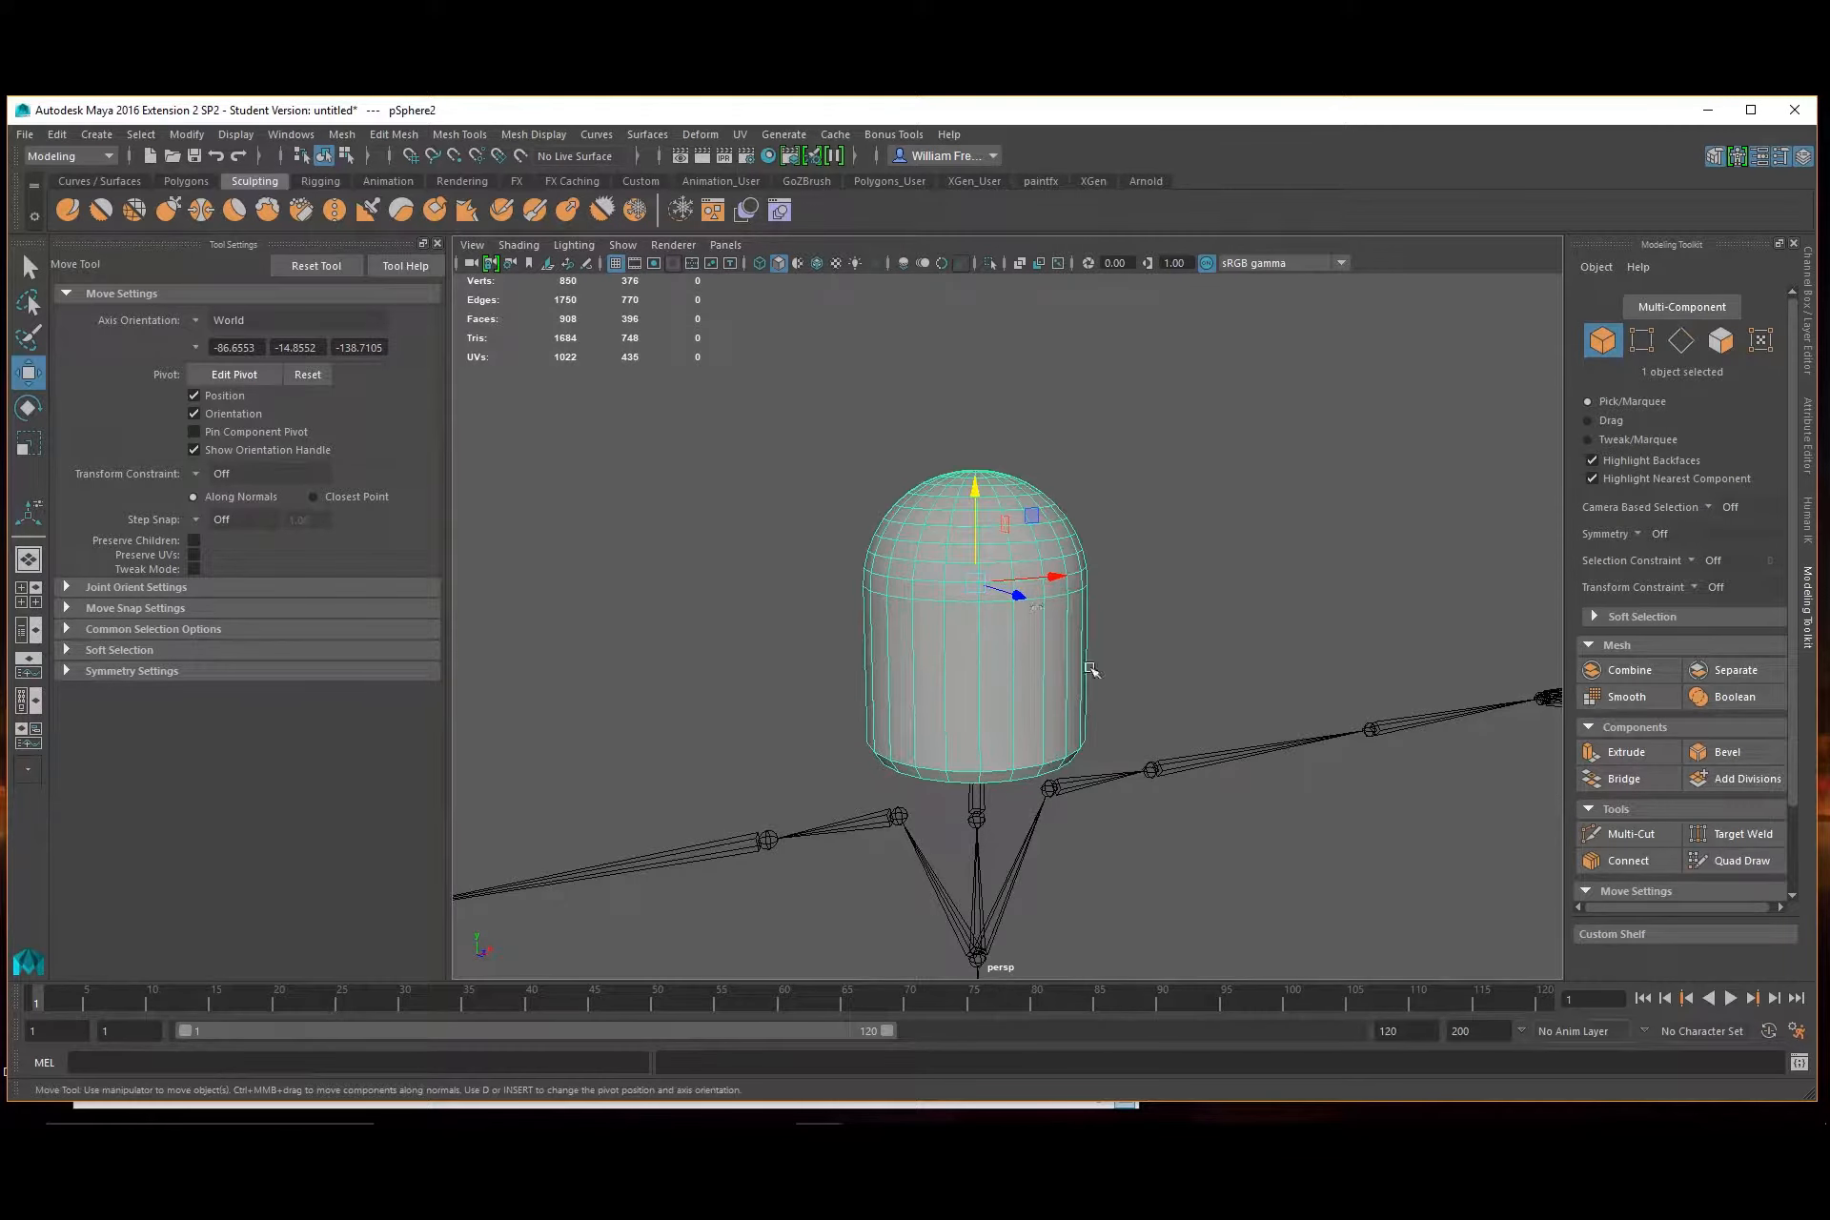
pyautogui.keyDown('alt'); pyautogui.moveTo(1331, 817); pyautogui.dragTo(968, 796, button='right'); pyautogui.keyUp('alt')
pyautogui.keyDown('alt'); pyautogui.moveTo(1090, 780); pyautogui.dragTo(1094, 519, button='middle'); pyautogui.keyUp('alt')
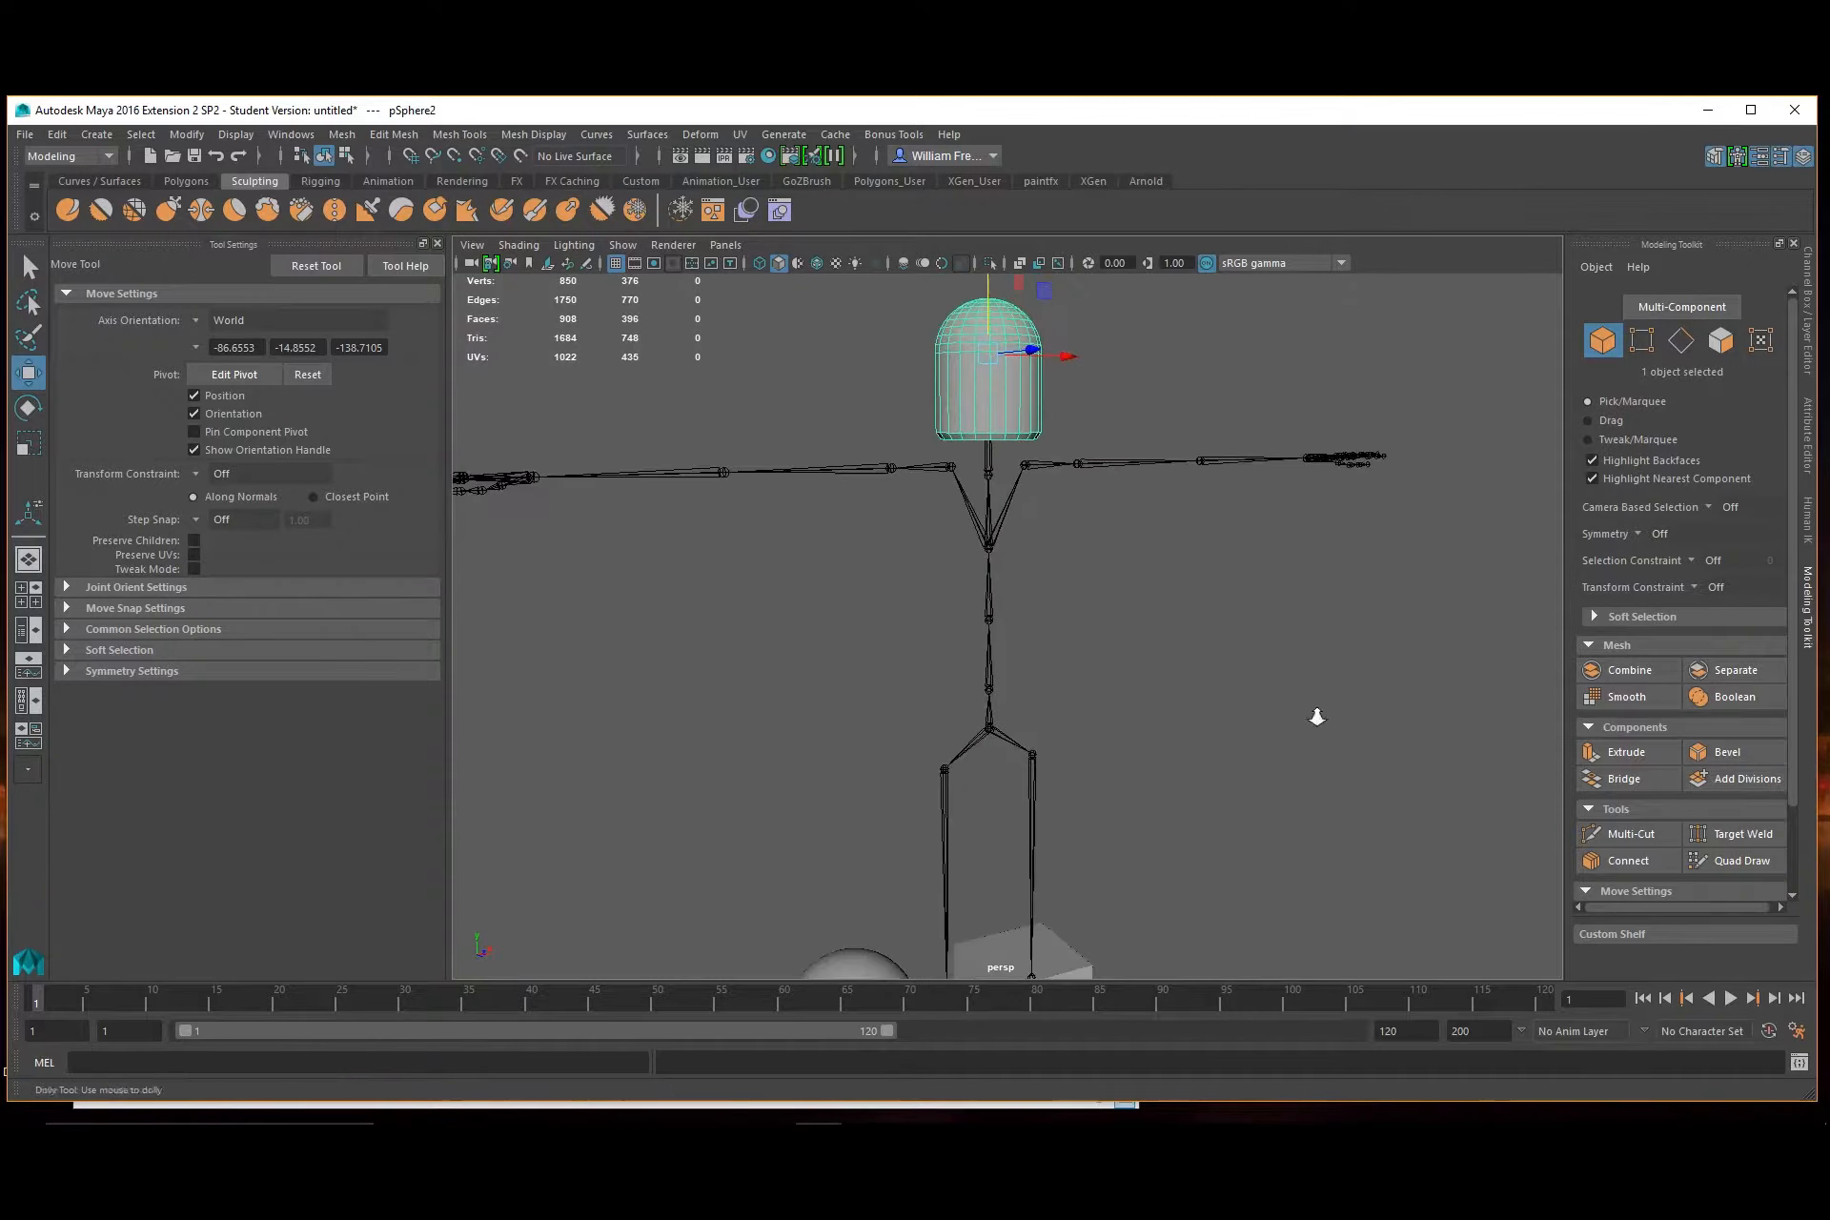
pyautogui.keyDown('alt'); pyautogui.moveTo(1315, 715); pyautogui.dragTo(1060, 736, button='right'); pyautogui.keyUp('alt')
pyautogui.moveTo(1060, 737)
pyautogui.keyDown('alt'); pyautogui.mouseDown()
pyautogui.moveTo(1057, 771)
pyautogui.moveTo(1048, 745)
pyautogui.mouseUp(); pyautogui.keyUp('alt')
pyautogui.click(916, 863)
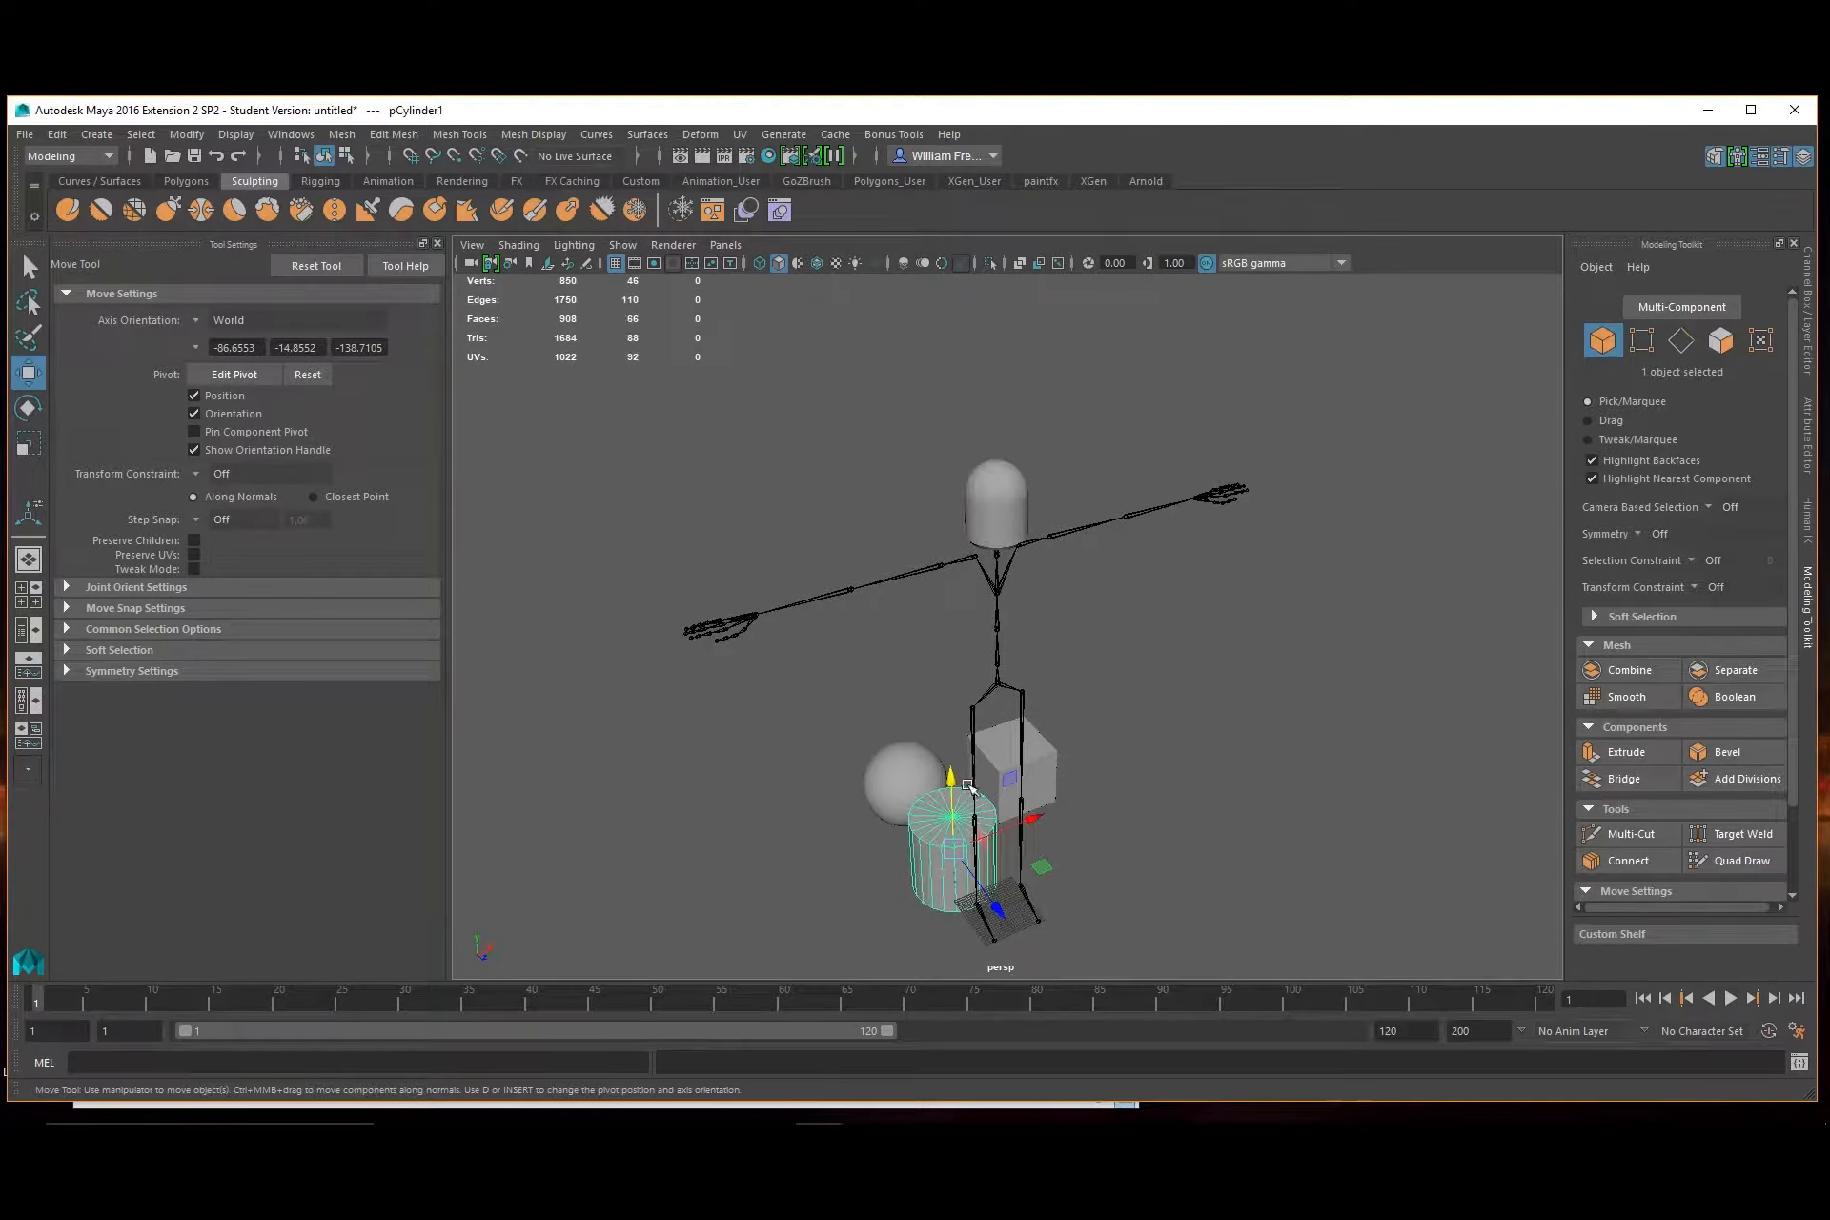
pyautogui.hotkey('ctrl', 'd')
pyautogui.moveTo(951, 780); pyautogui.dragTo(951, 431)
pyautogui.keyDown('alt'); pyautogui.moveTo(931, 452); pyautogui.dragTo(1043, 427); pyautogui.keyUp('alt')
pyautogui.moveTo(994, 562); pyautogui.dragTo(1101, 672)
# Rotate the copied cylinder about X by roughly a quarter turn, then reset its Rotate X to 0
pyautogui.press('e')
pyautogui.click(1808, 303)
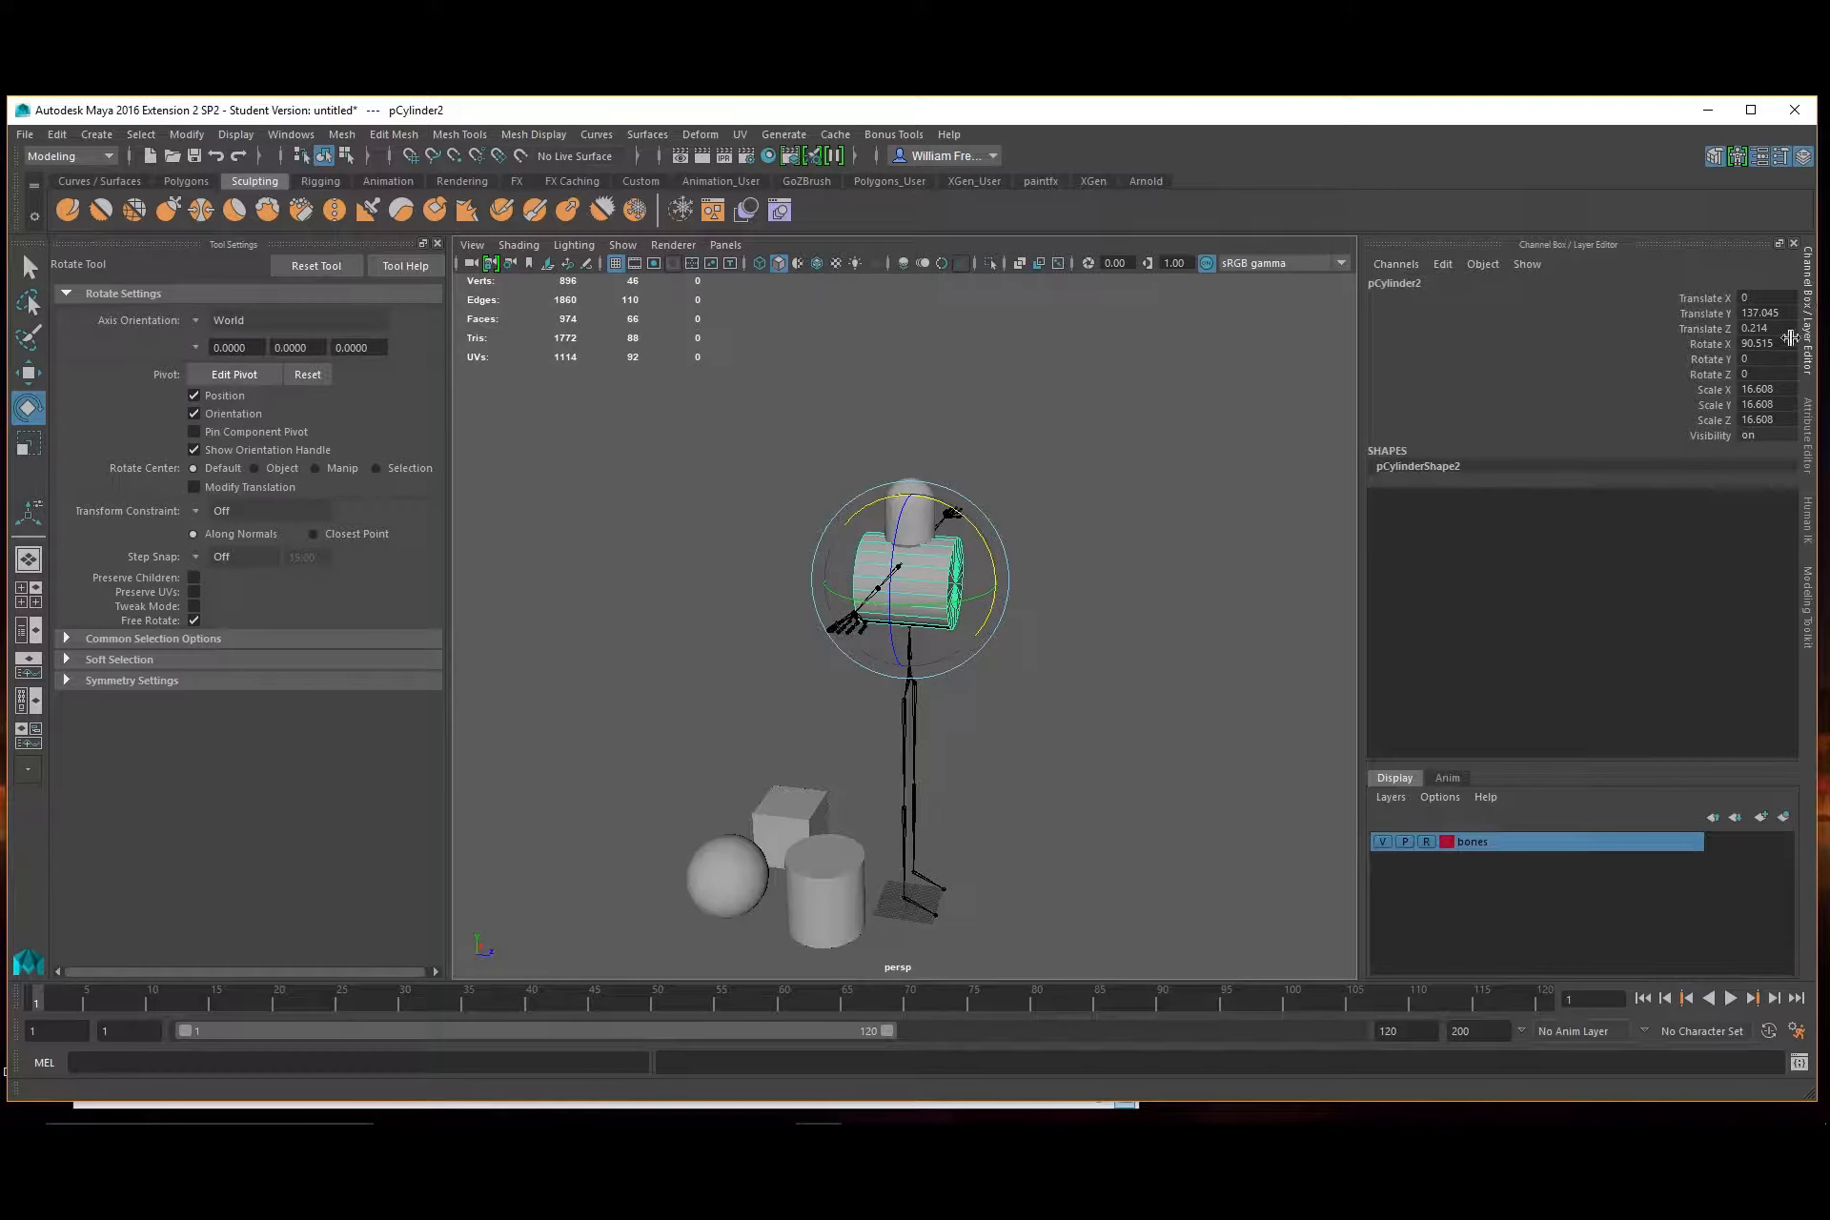
pyautogui.doubleClick(1782, 345)
pyautogui.write('0')
pyautogui.press('Return')
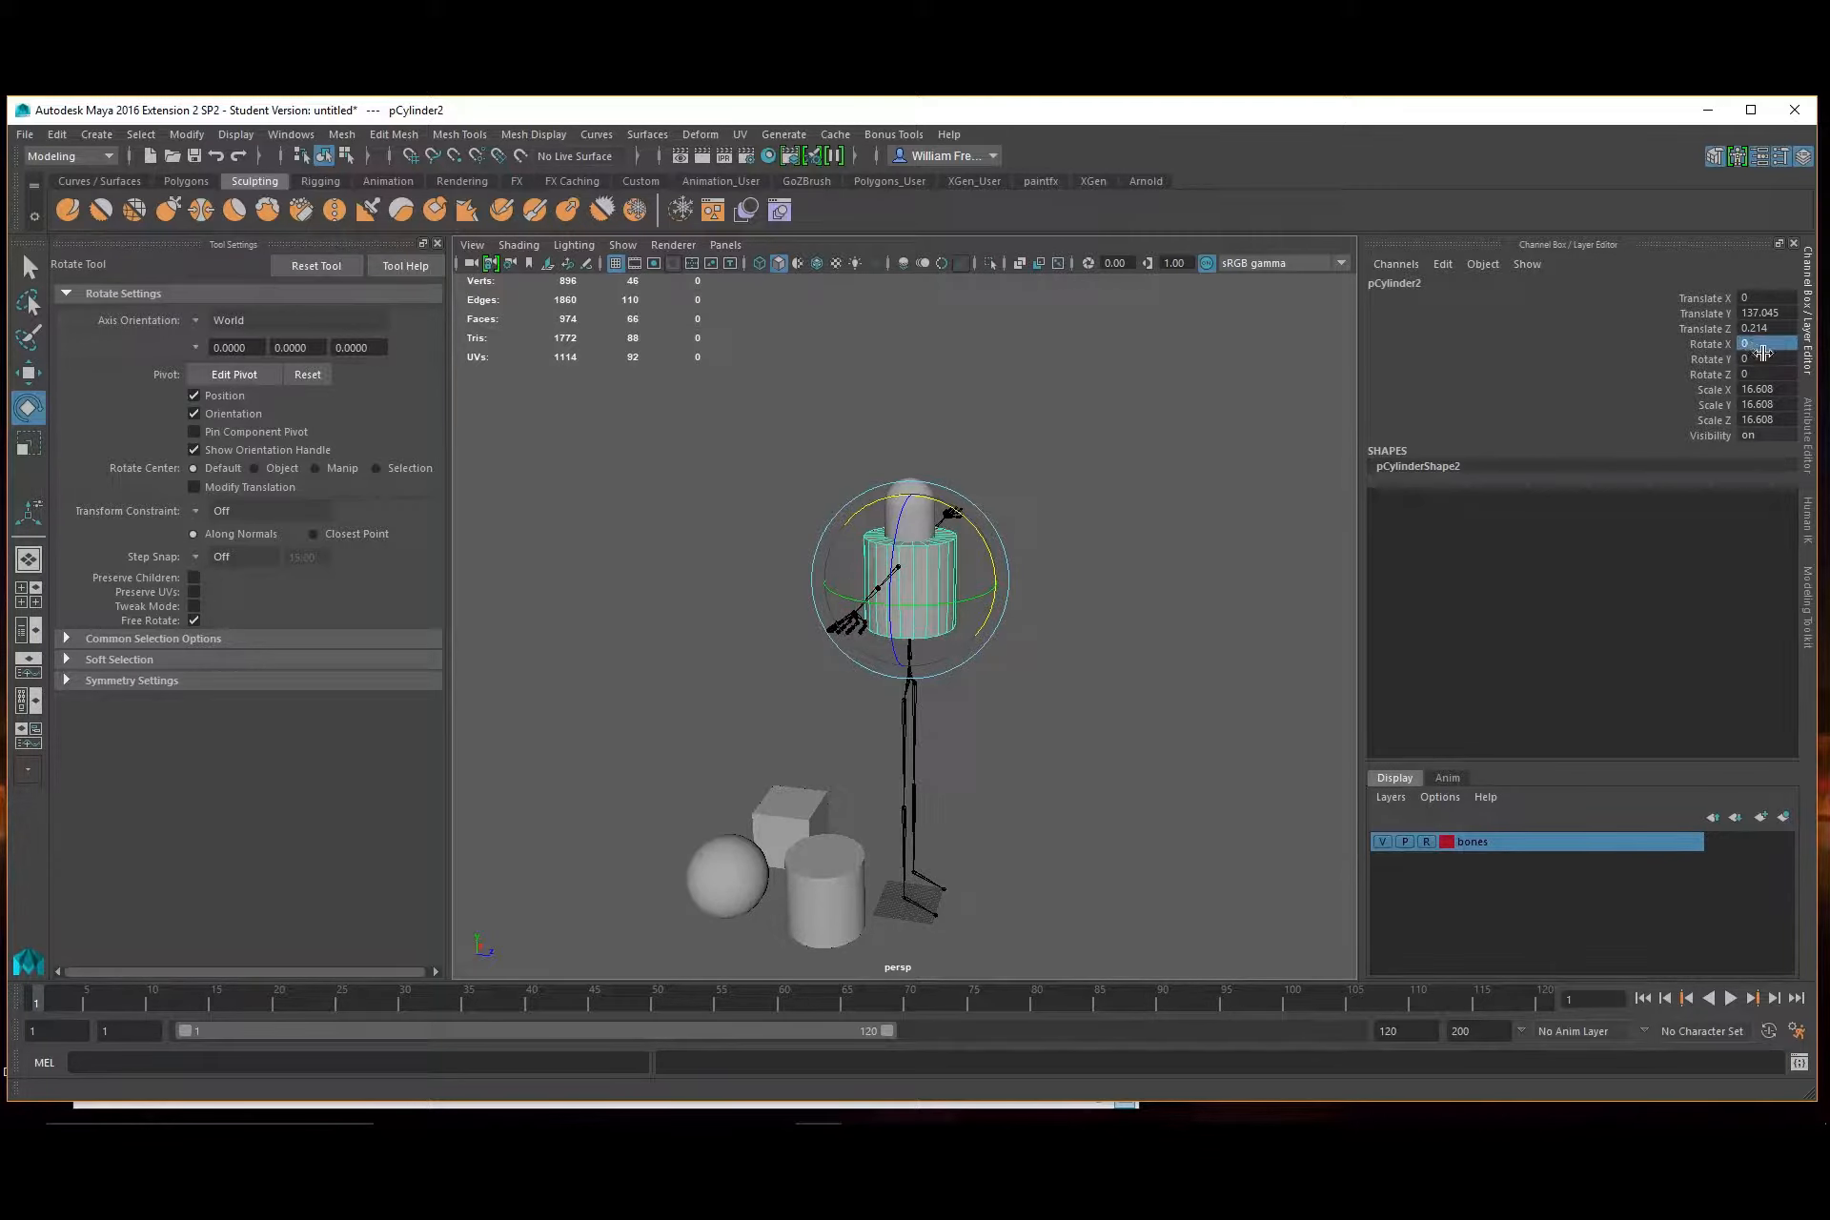
pyautogui.click(1725, 345)
pyautogui.click(1700, 345)
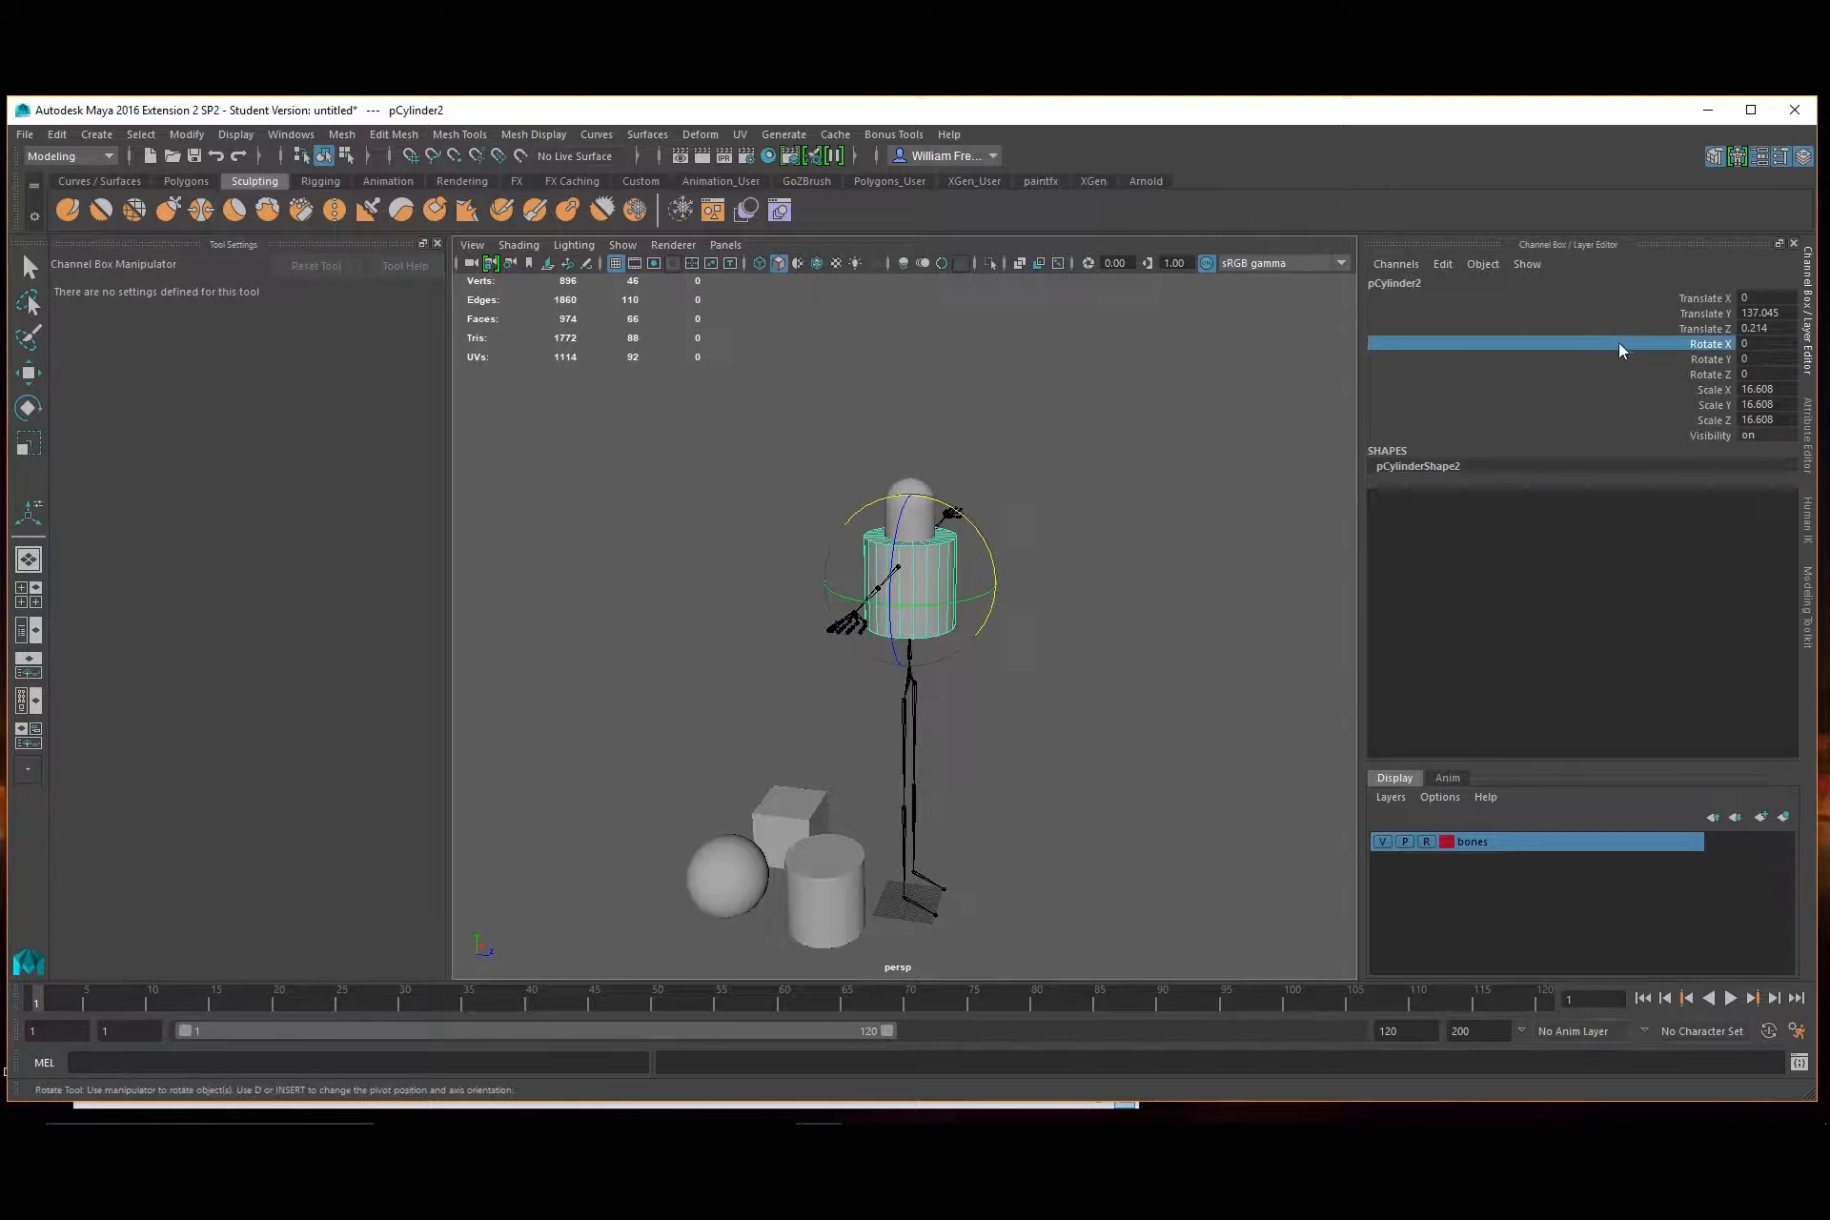
# Lay the copied cylinder horizontally front to back by setting its Rotate X to exactly 90, then deselect it
pyautogui.moveTo(975, 530); pyautogui.dragTo(1001, 703)
pyautogui.doubleClick(1768, 341)
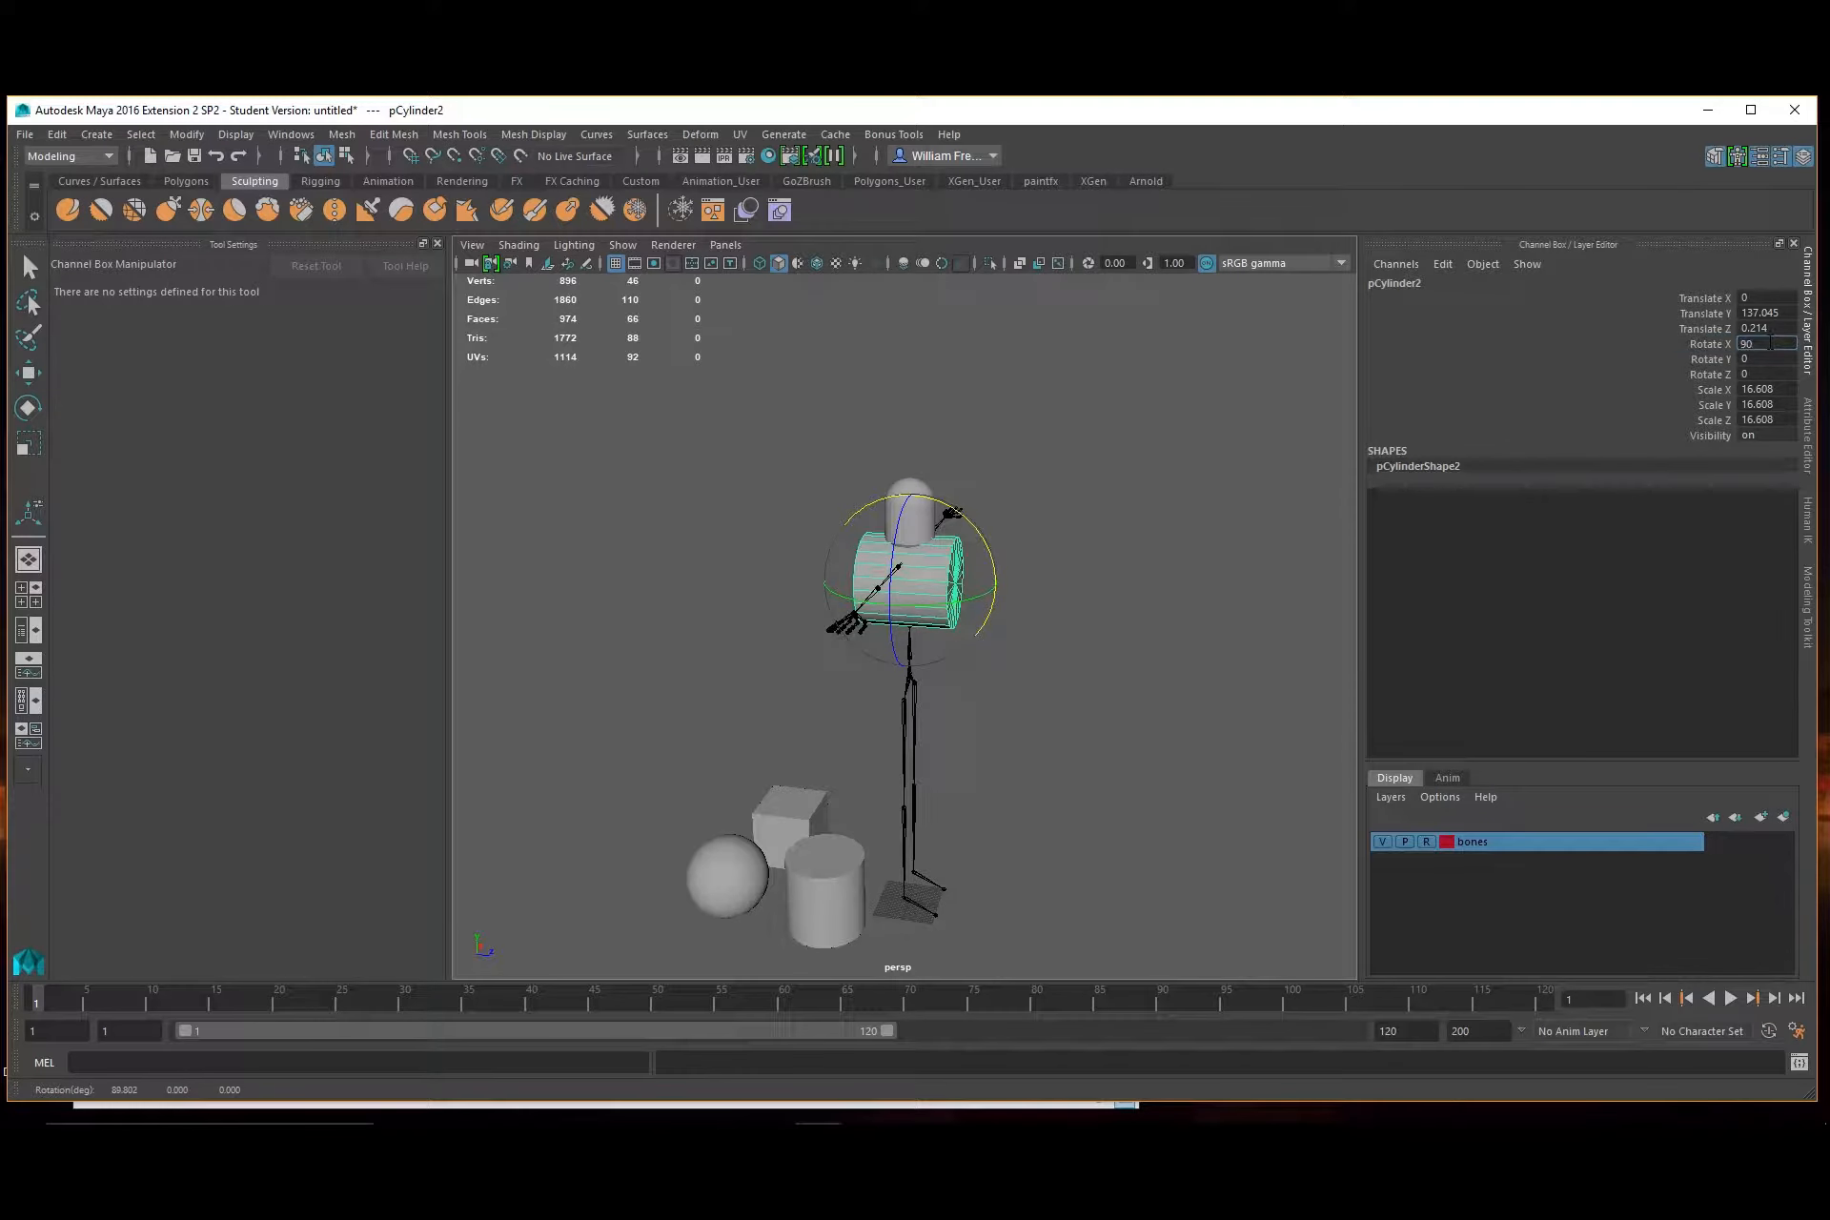
pyautogui.press('Return')
pyautogui.click(1182, 586)
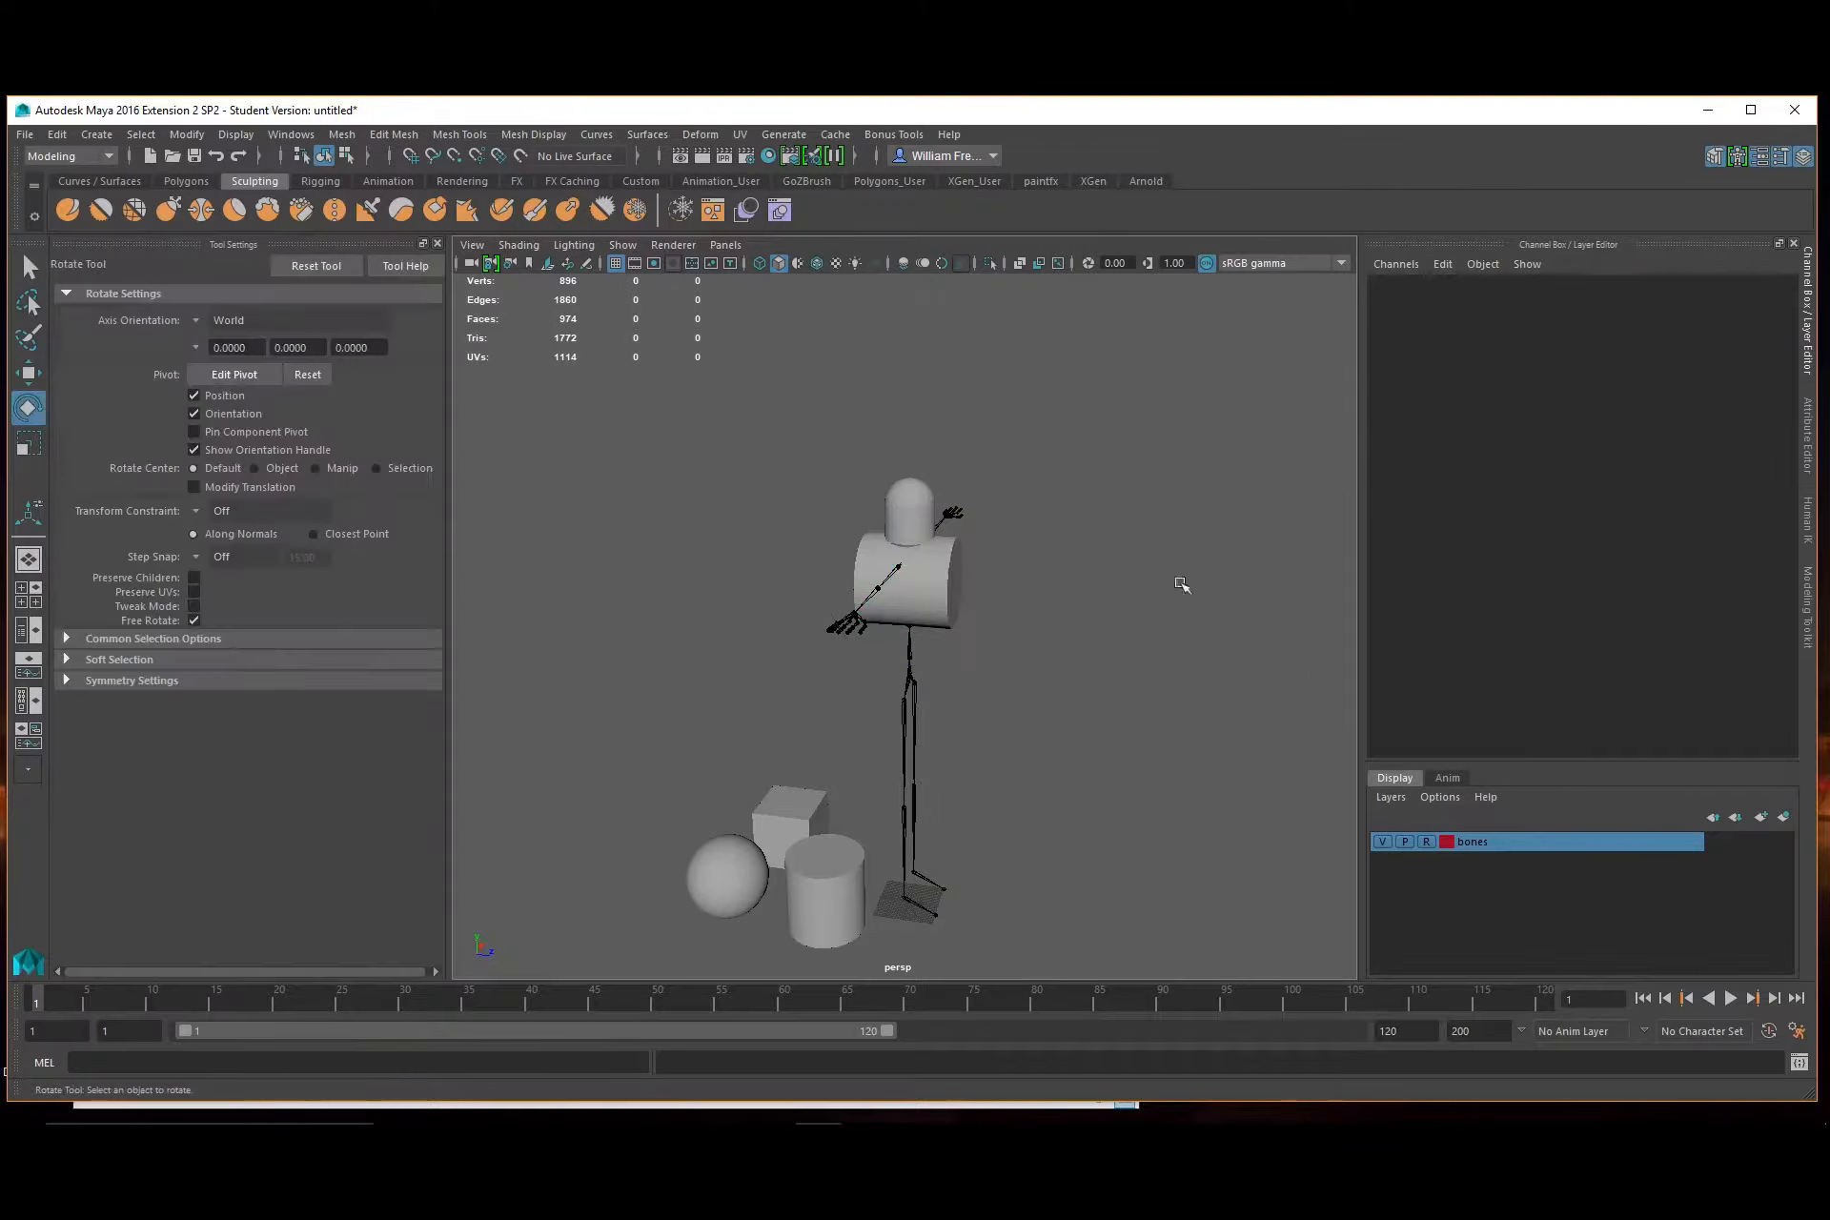
# Raise the copied cylinder into the head at about Y 158.9 and scale it down uniformly to about 6.5
pyautogui.keyDown('alt'); pyautogui.moveTo(920, 535); pyautogui.dragTo(1143, 633, button='right'); pyautogui.keyUp('alt')
pyautogui.keyDown('alt'); pyautogui.moveTo(1144, 633); pyautogui.dragTo(1010, 640); pyautogui.keyUp('alt')
pyautogui.click(859, 489)
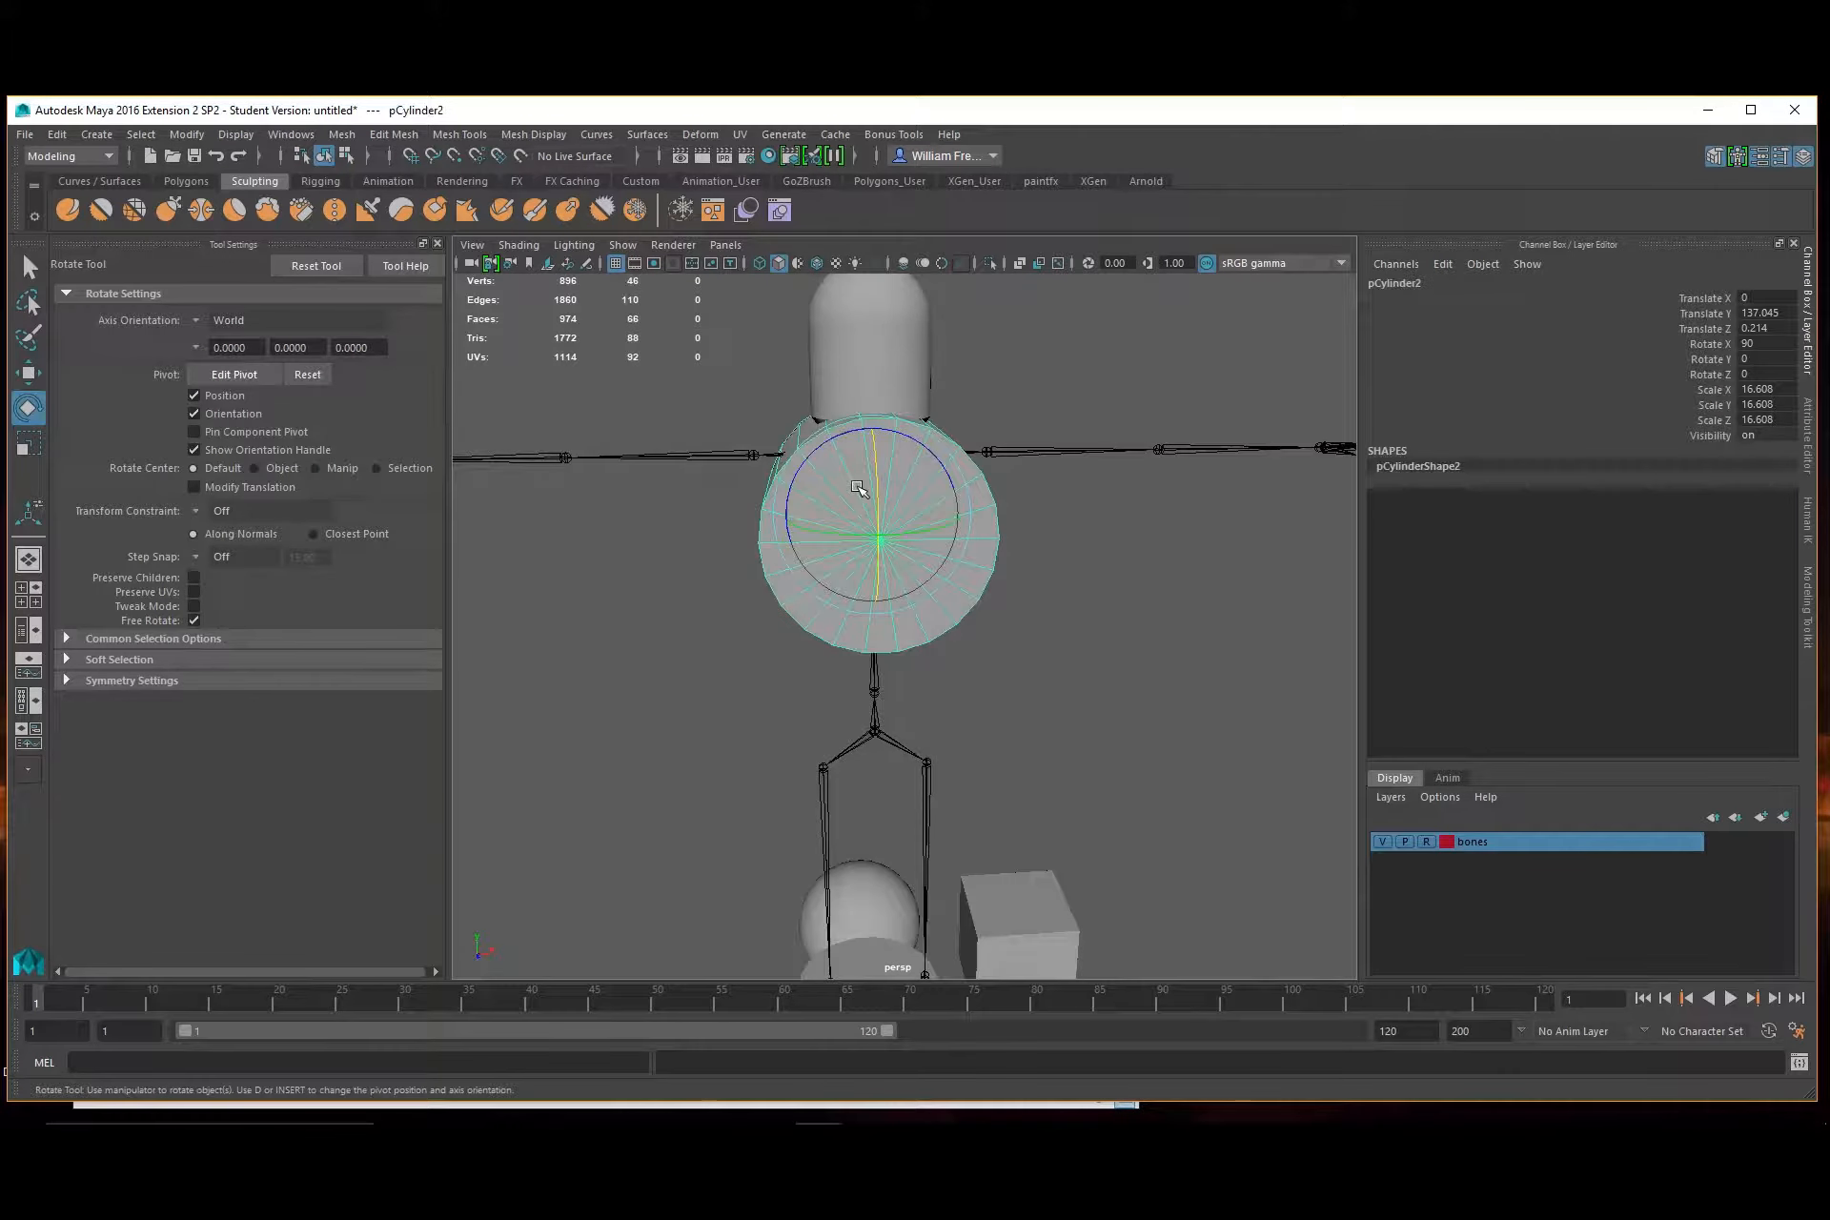
pyautogui.press('w')
pyautogui.moveTo(876, 477); pyautogui.dragTo(821, 559)
pyautogui.press('r')
pyautogui.press('w')
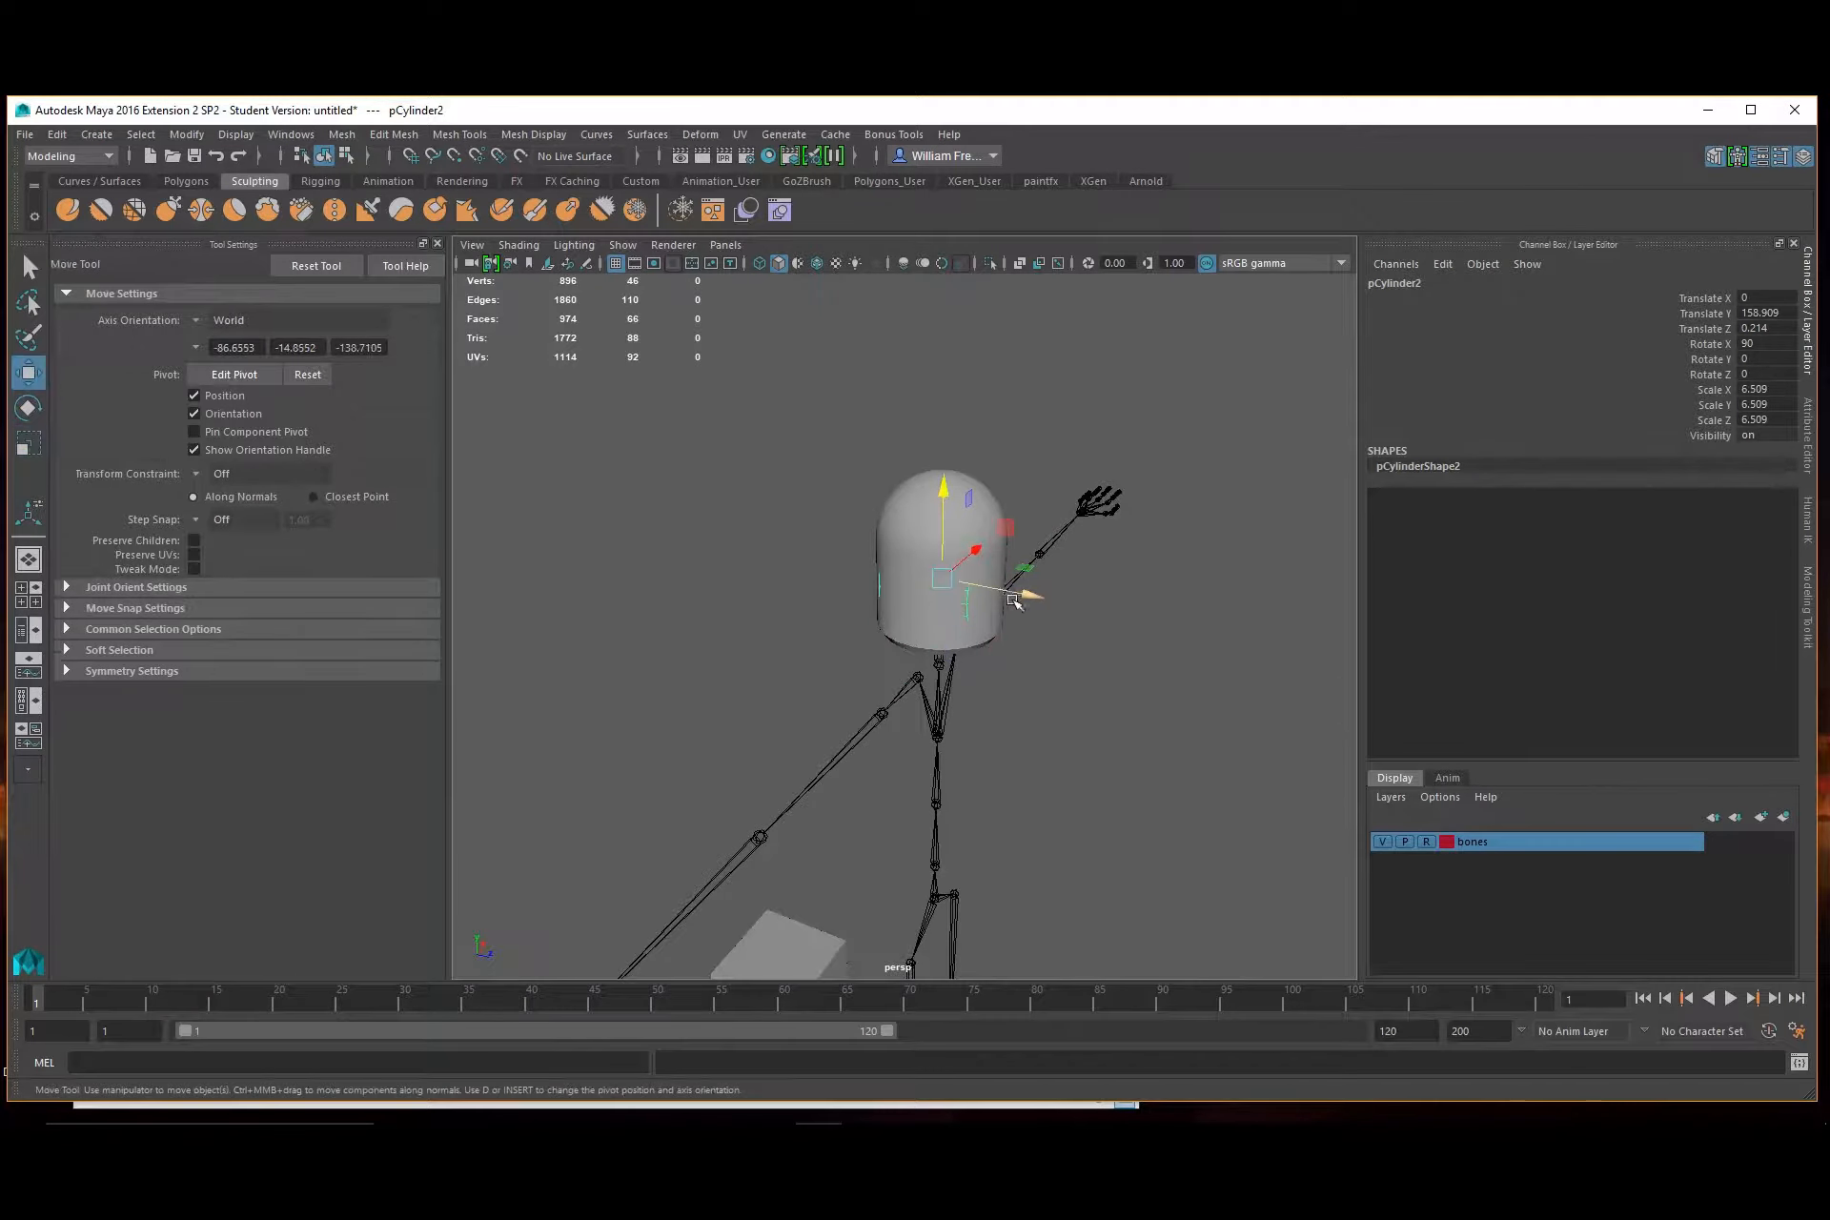
# Move the cylinder out through the head's front to about Z 7.27, raise it to Y 163.26, and scale it uniformly to 3.99
pyautogui.moveTo(1012, 597); pyautogui.dragTo(1062, 611)
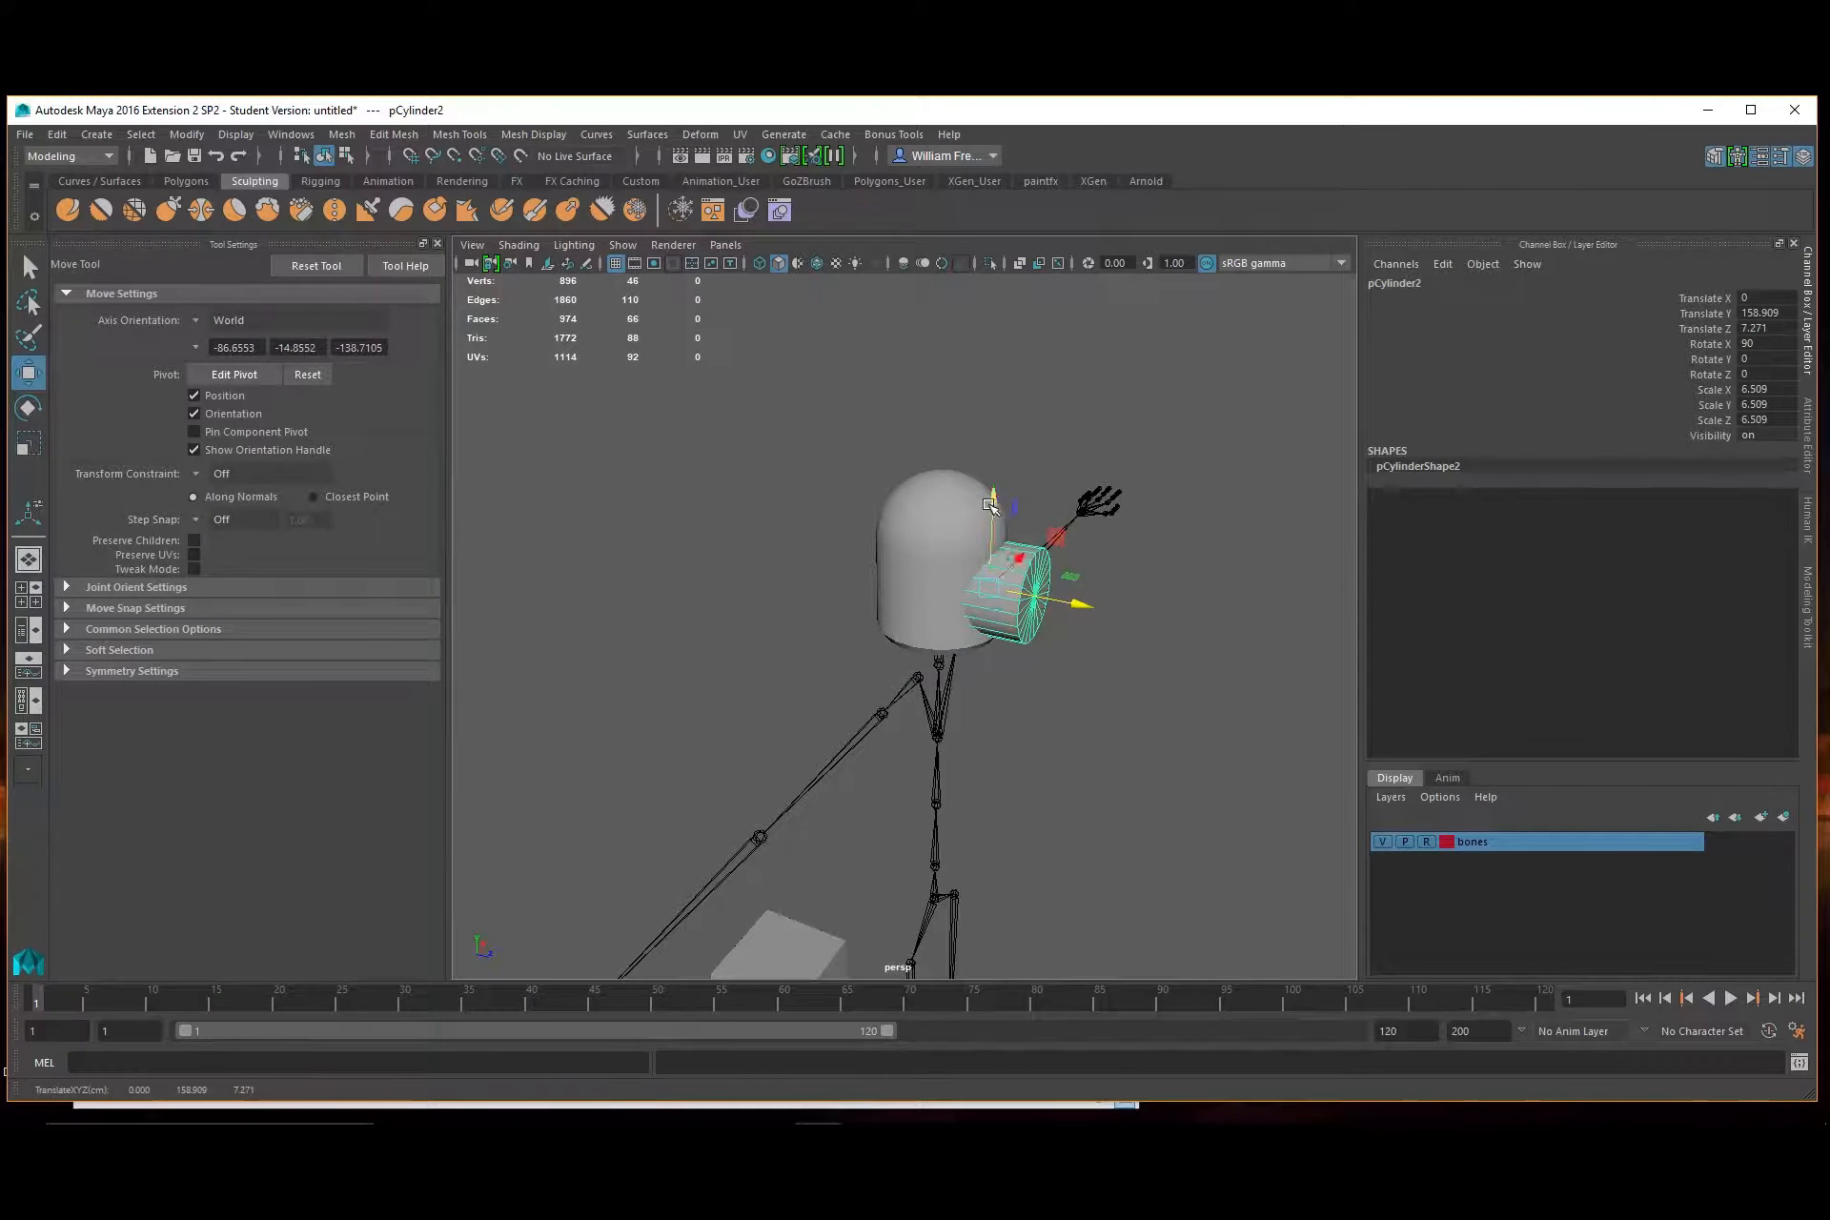
pyautogui.moveTo(988, 506); pyautogui.dragTo(989, 477)
pyautogui.press('r')
pyautogui.moveTo(991, 560); pyautogui.dragTo(957, 566)
# Refine the cylinder against the head in the front and perspective views, scaling it to about 3.91 and setting its height near Y 163.21
pyautogui.press('space')
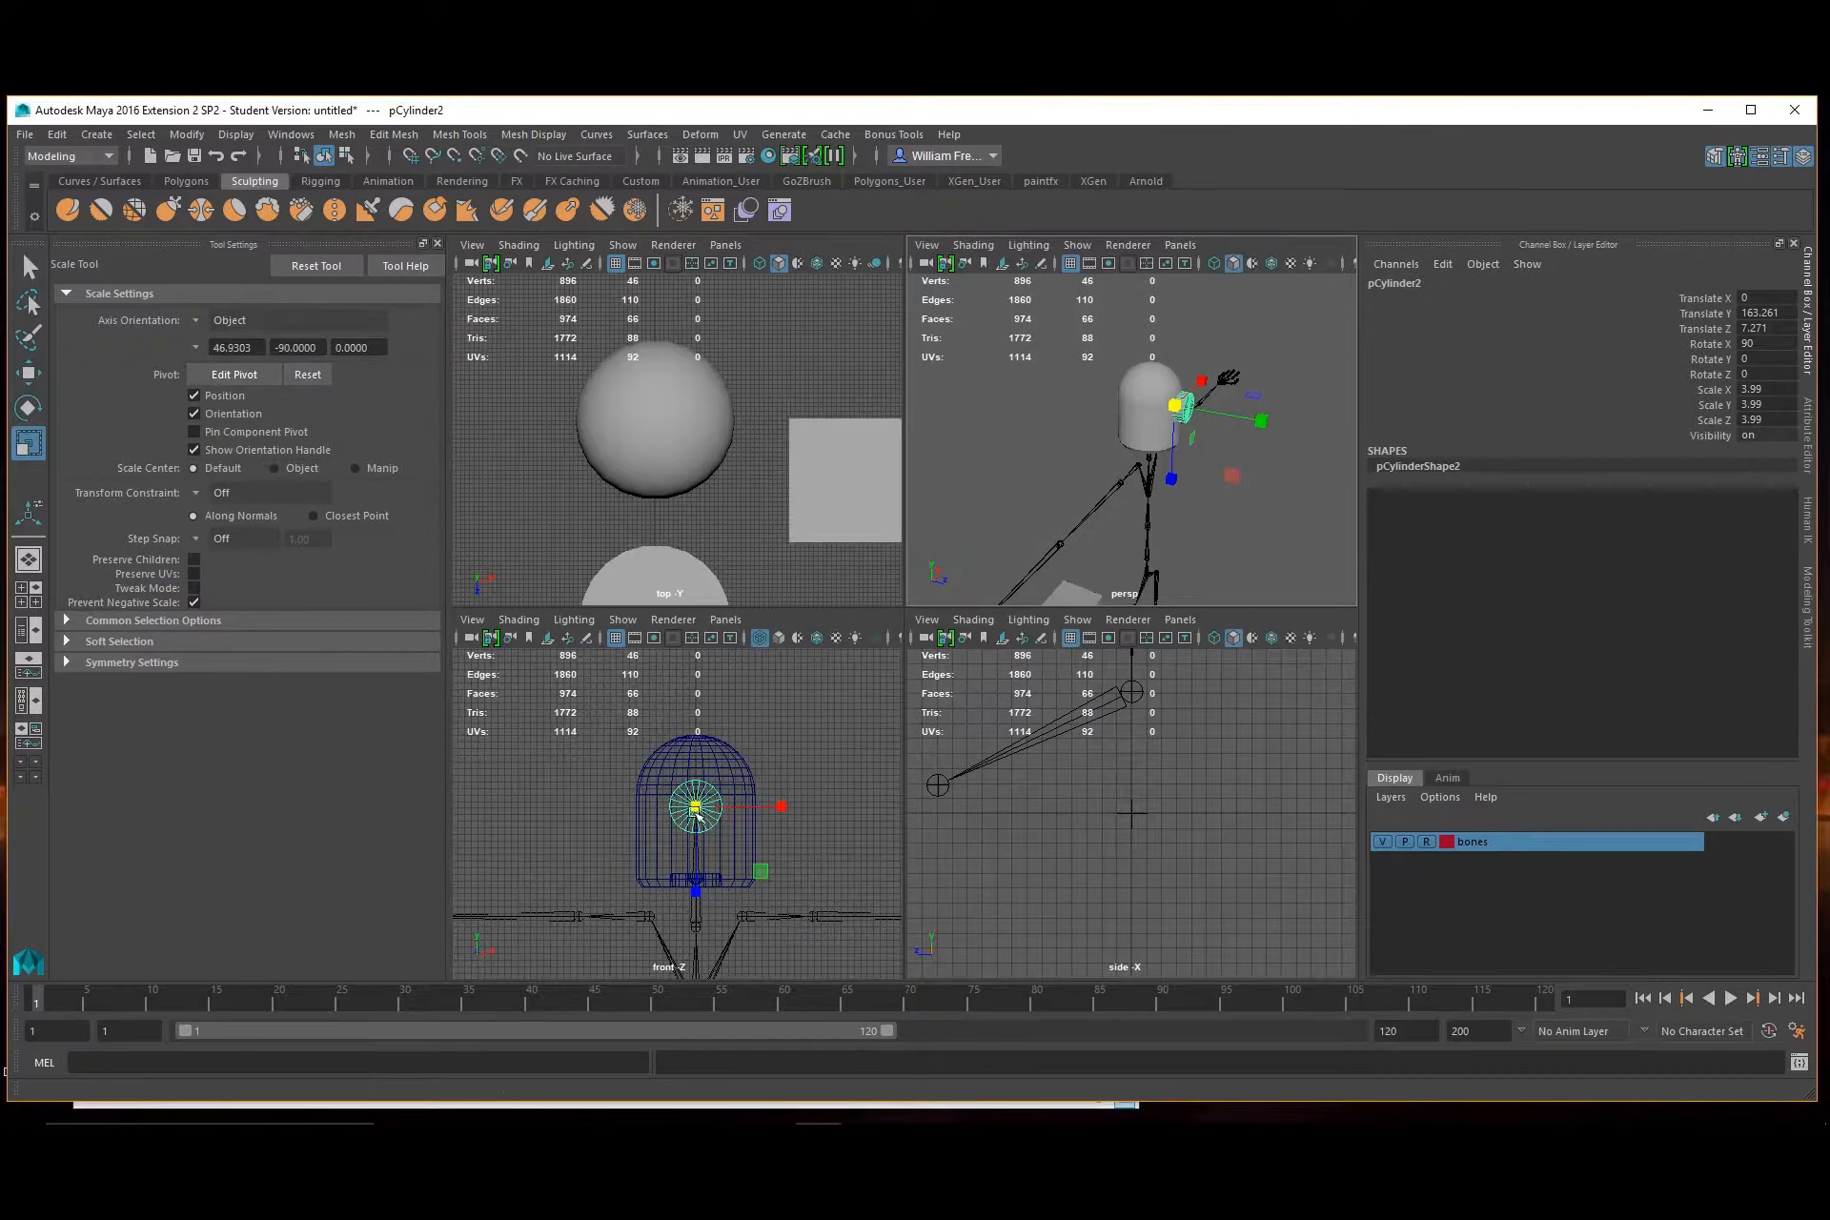
pyautogui.press('space')
pyautogui.press('f')
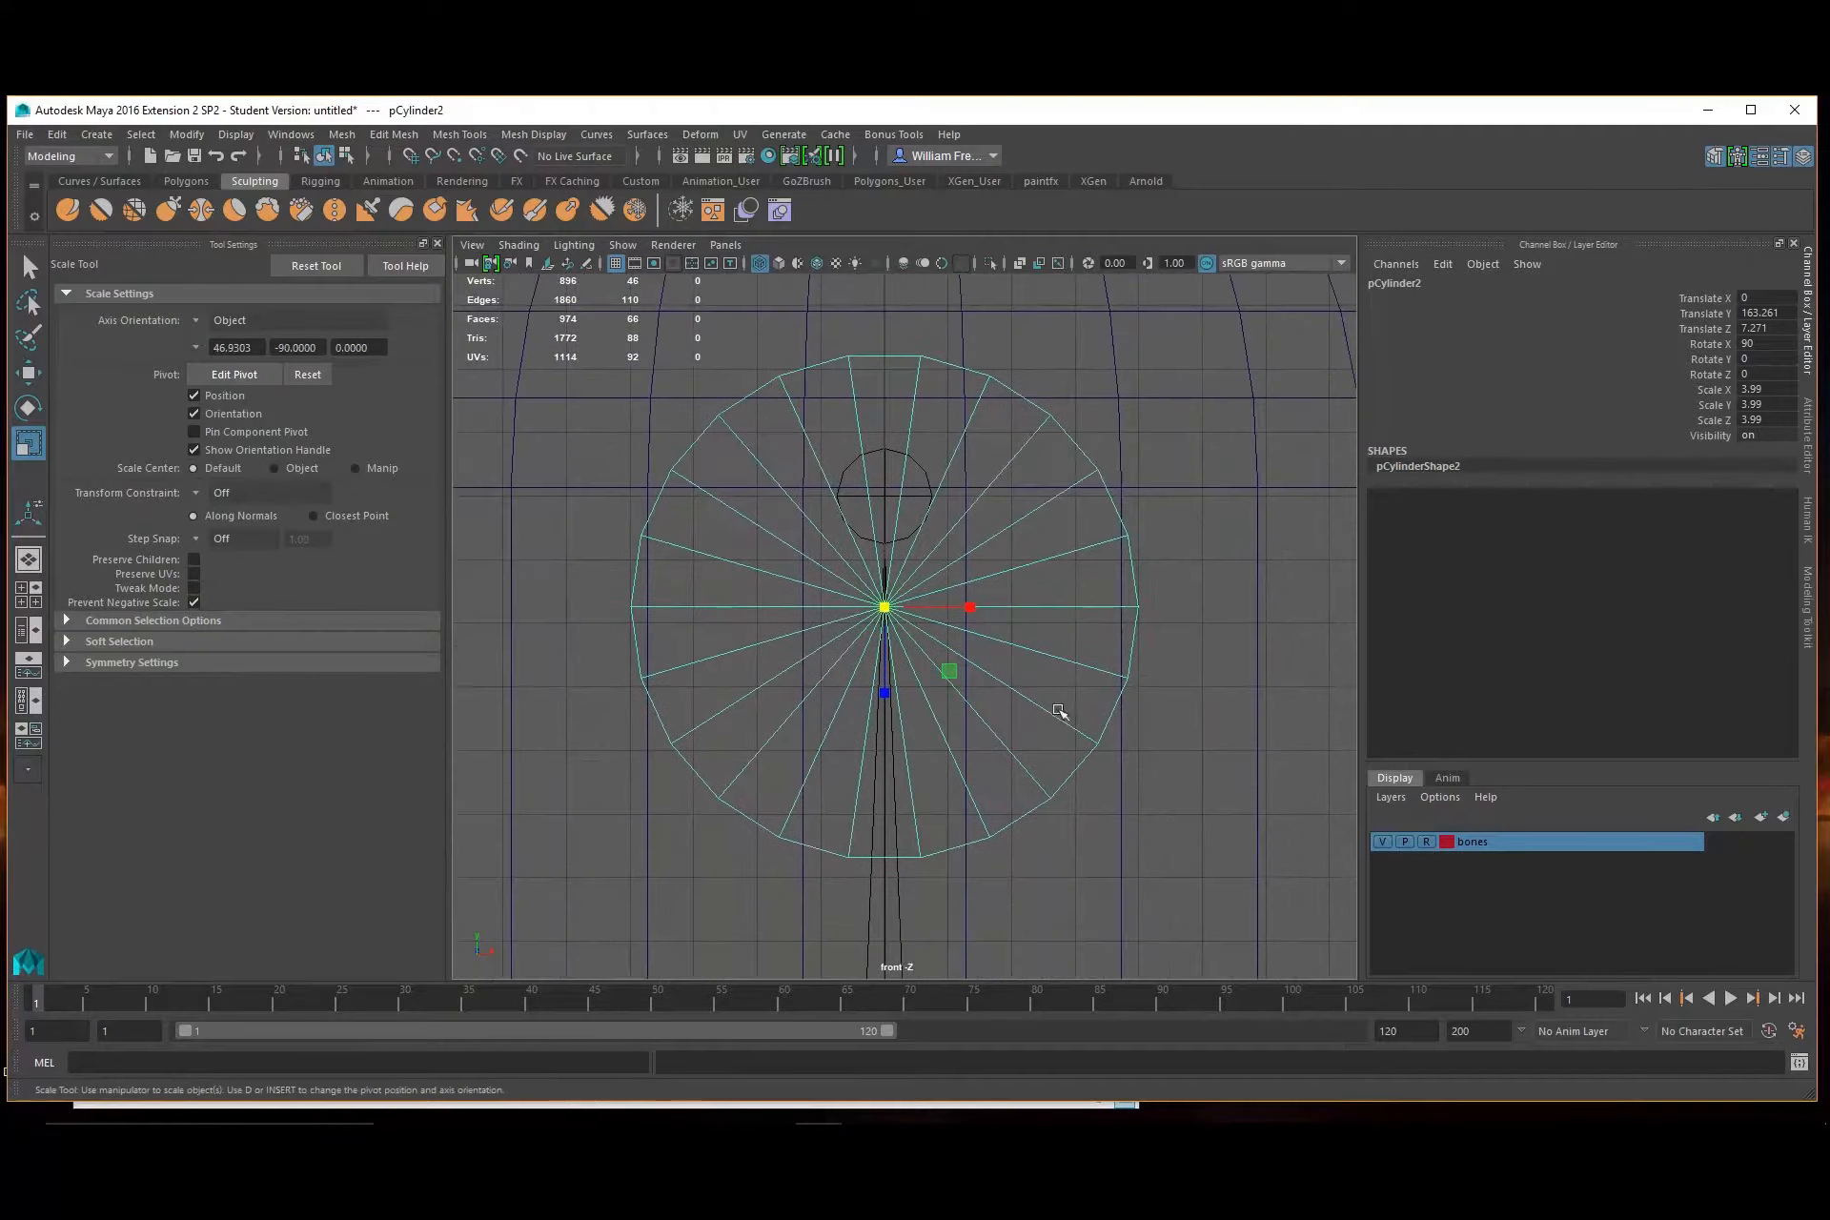
pyautogui.scroll(-3, 919, 707)
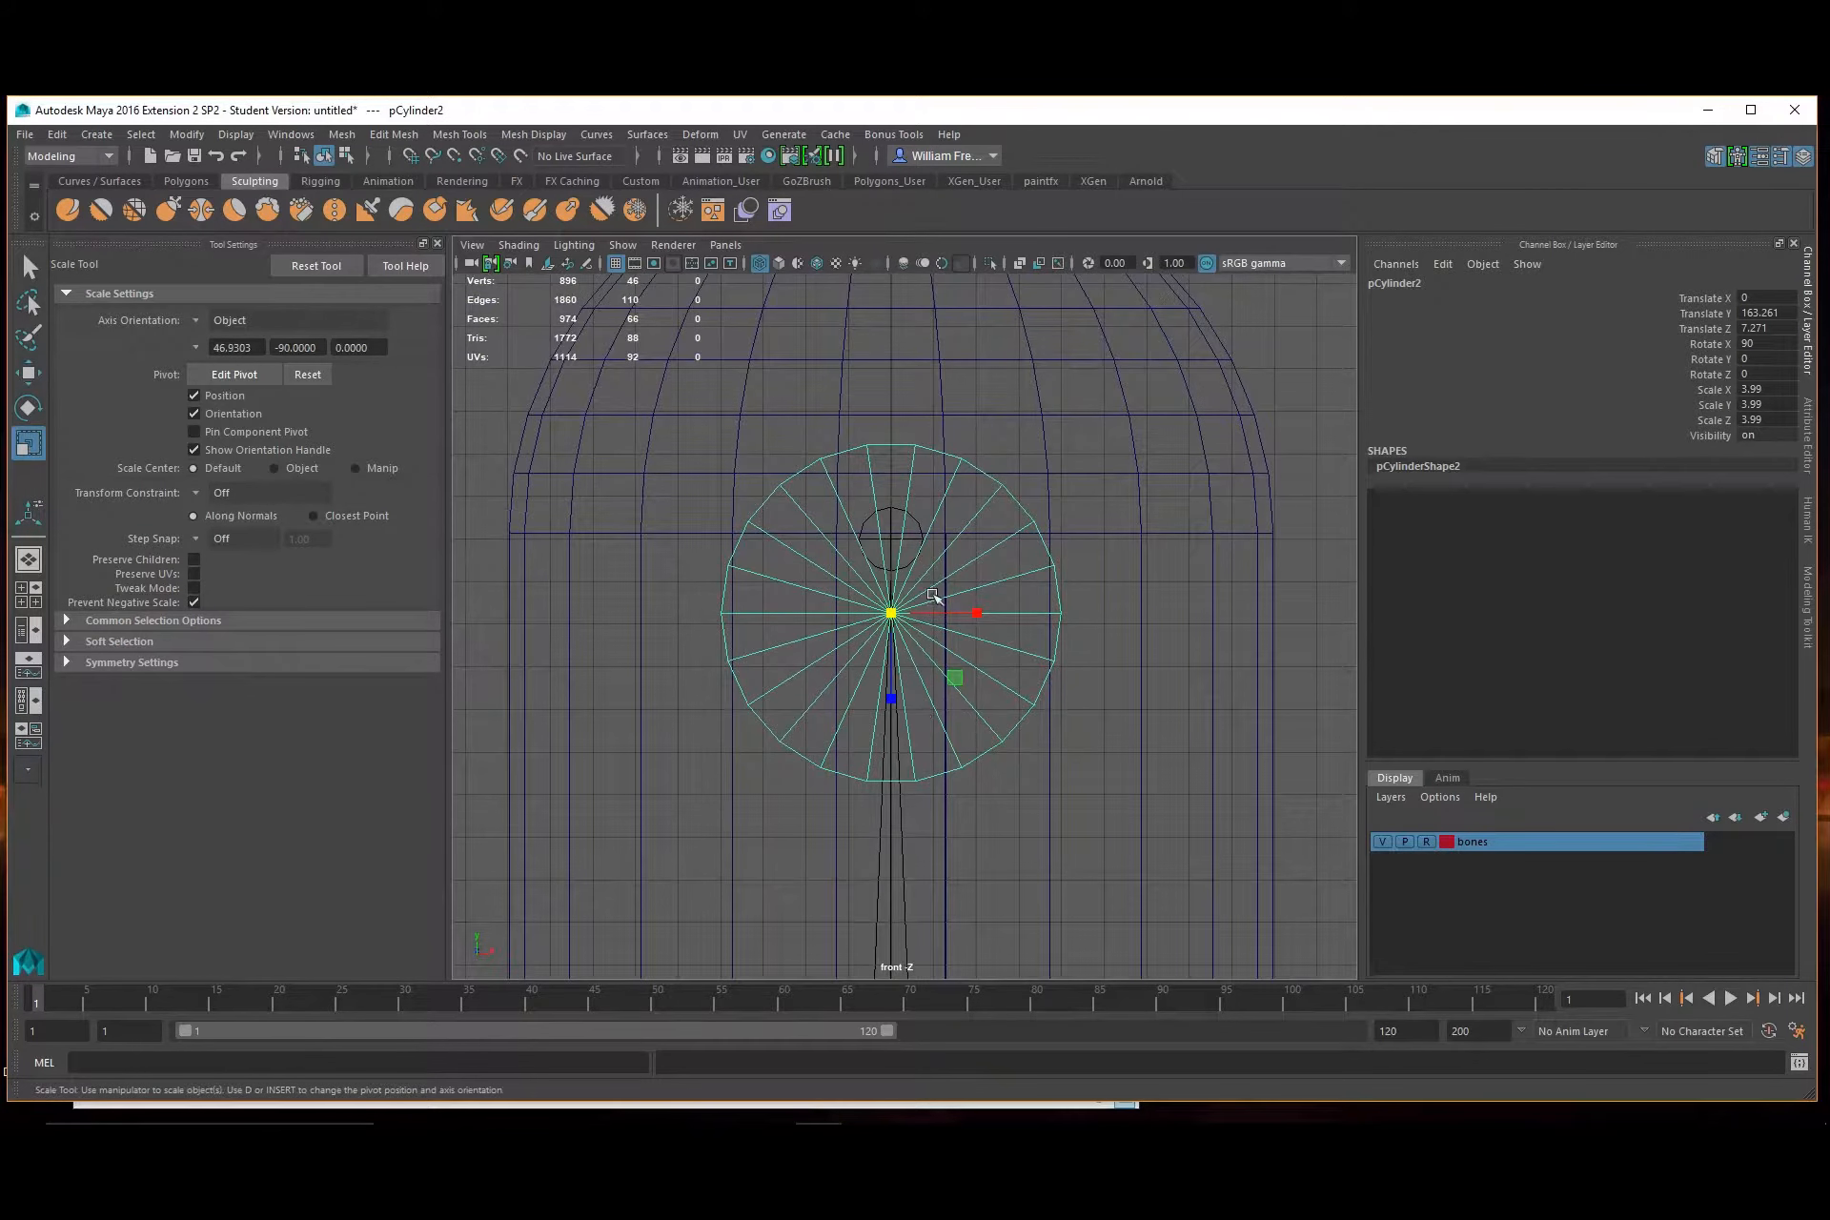
pyautogui.moveTo(891, 613); pyautogui.dragTo(908, 628)
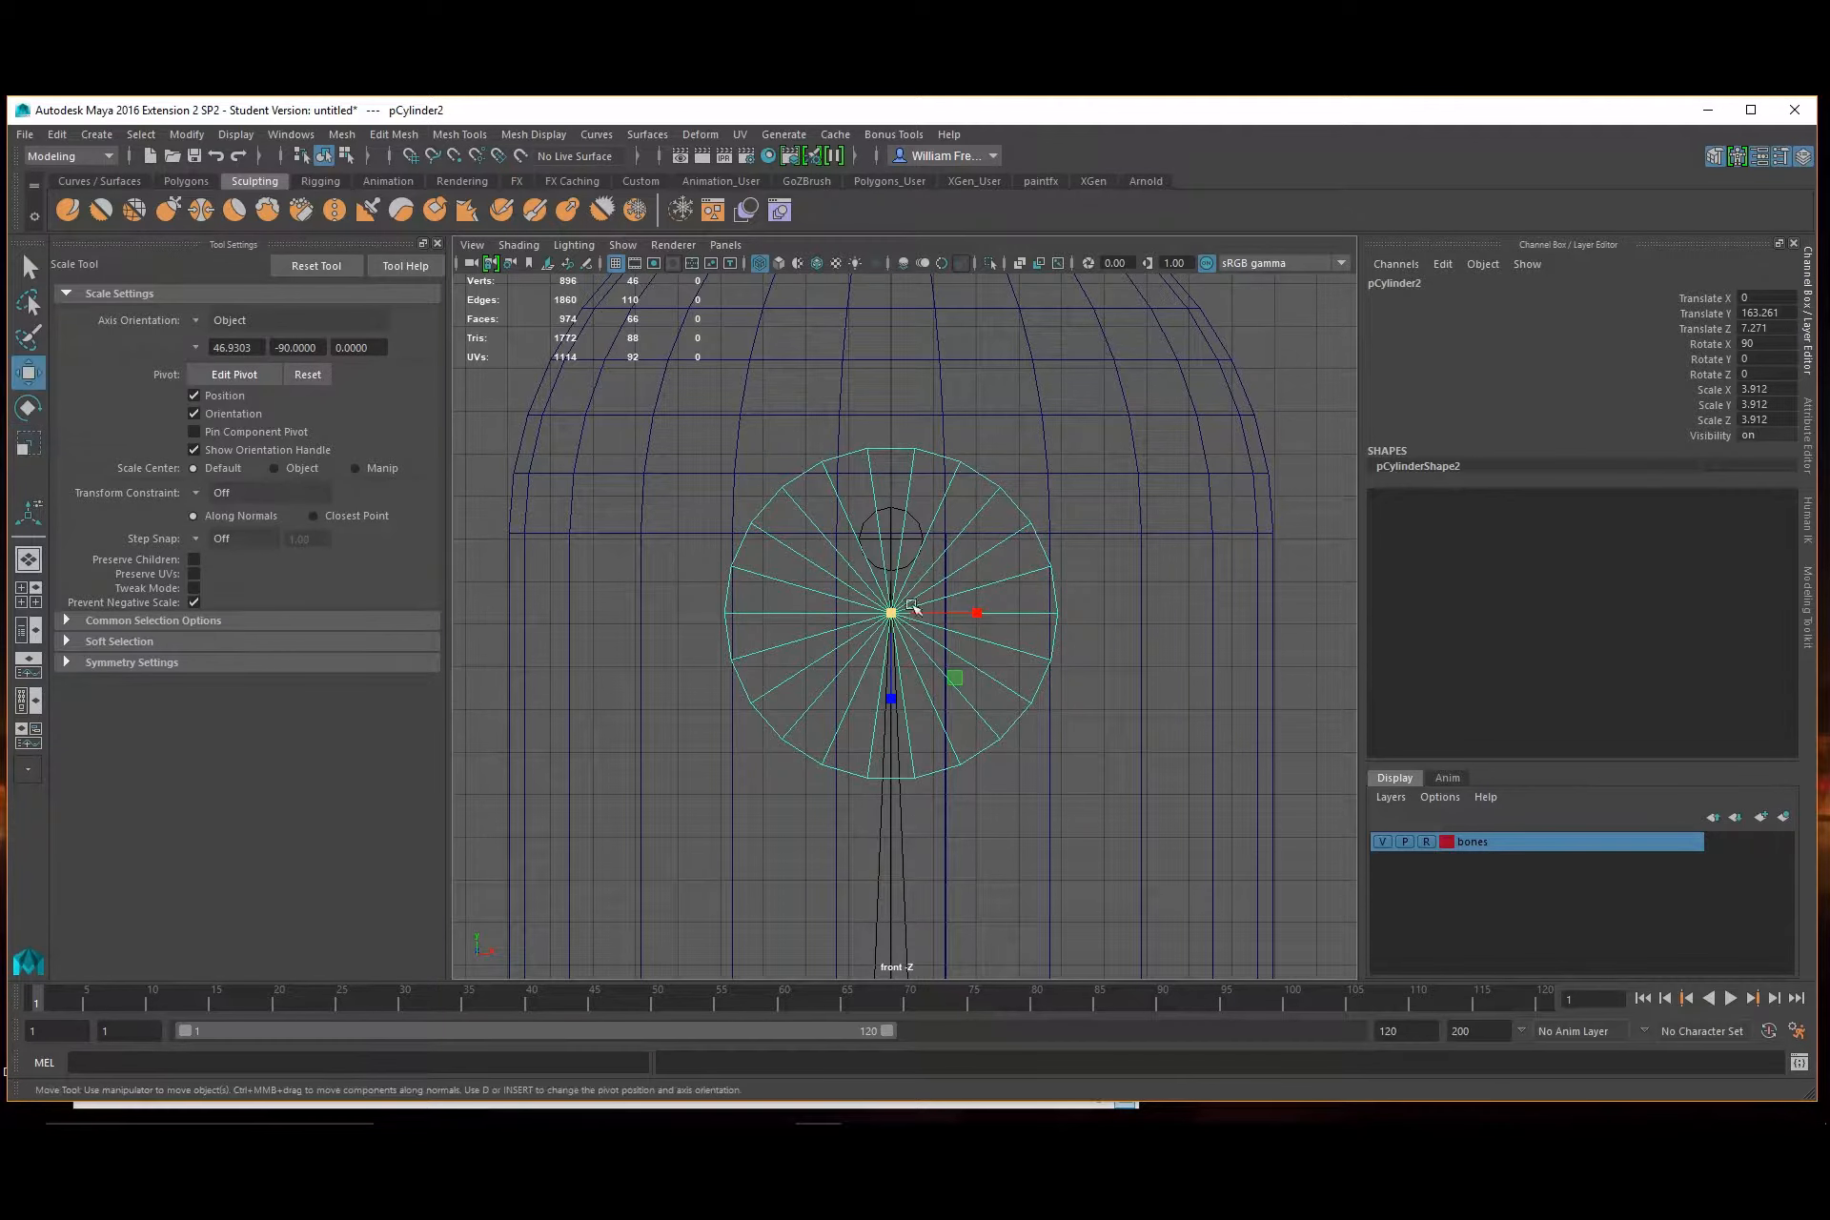
pyautogui.press('w')
pyautogui.moveTo(896, 522); pyautogui.dragTo(1084, 741)
pyautogui.press('space')
pyautogui.press('space')
pyautogui.scroll(5, 1072, 546)
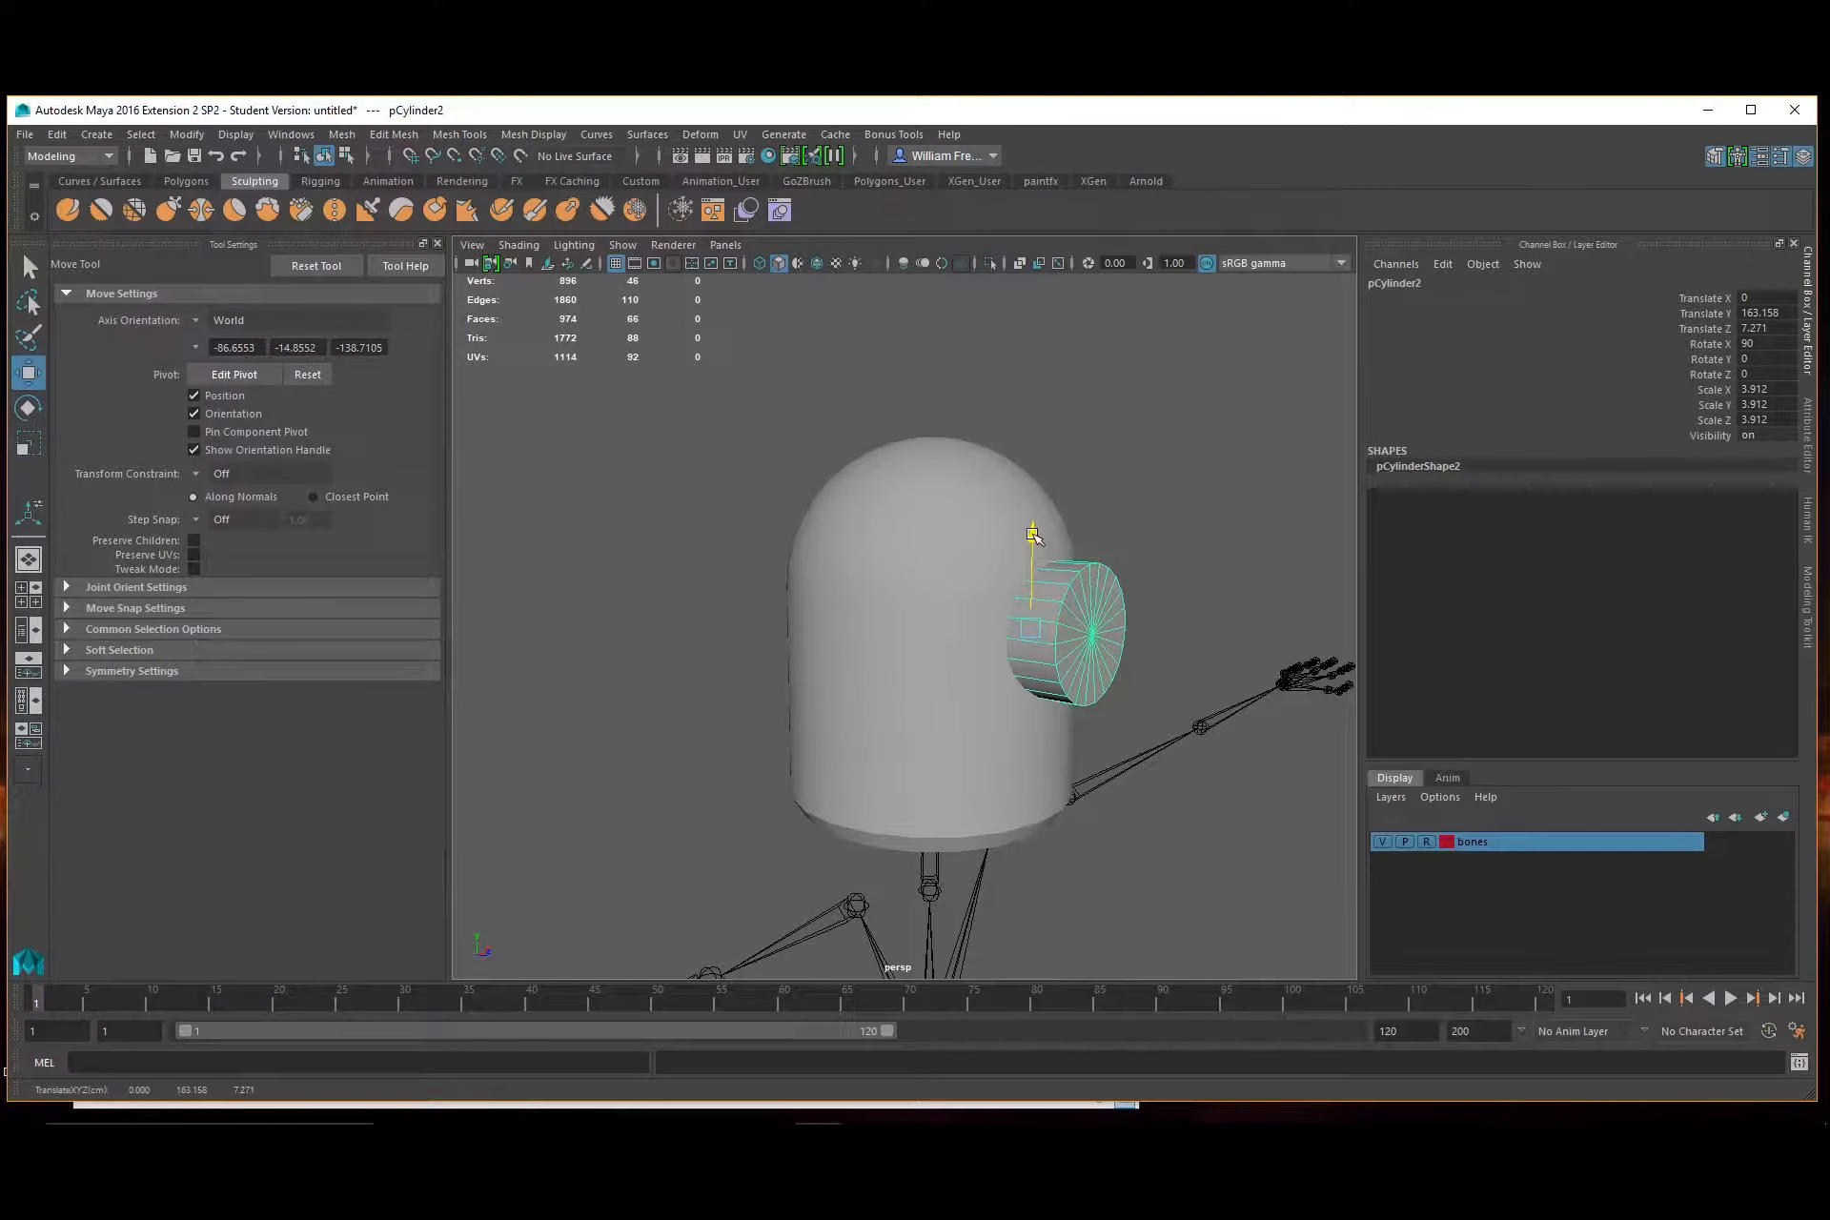
pyautogui.moveTo(1032, 536); pyautogui.dragTo(979, 680)
# In the front view, move the cylinder's right-half rim vertices outward along X to almost the head's edge, stretching its outline
pyautogui.press('space')
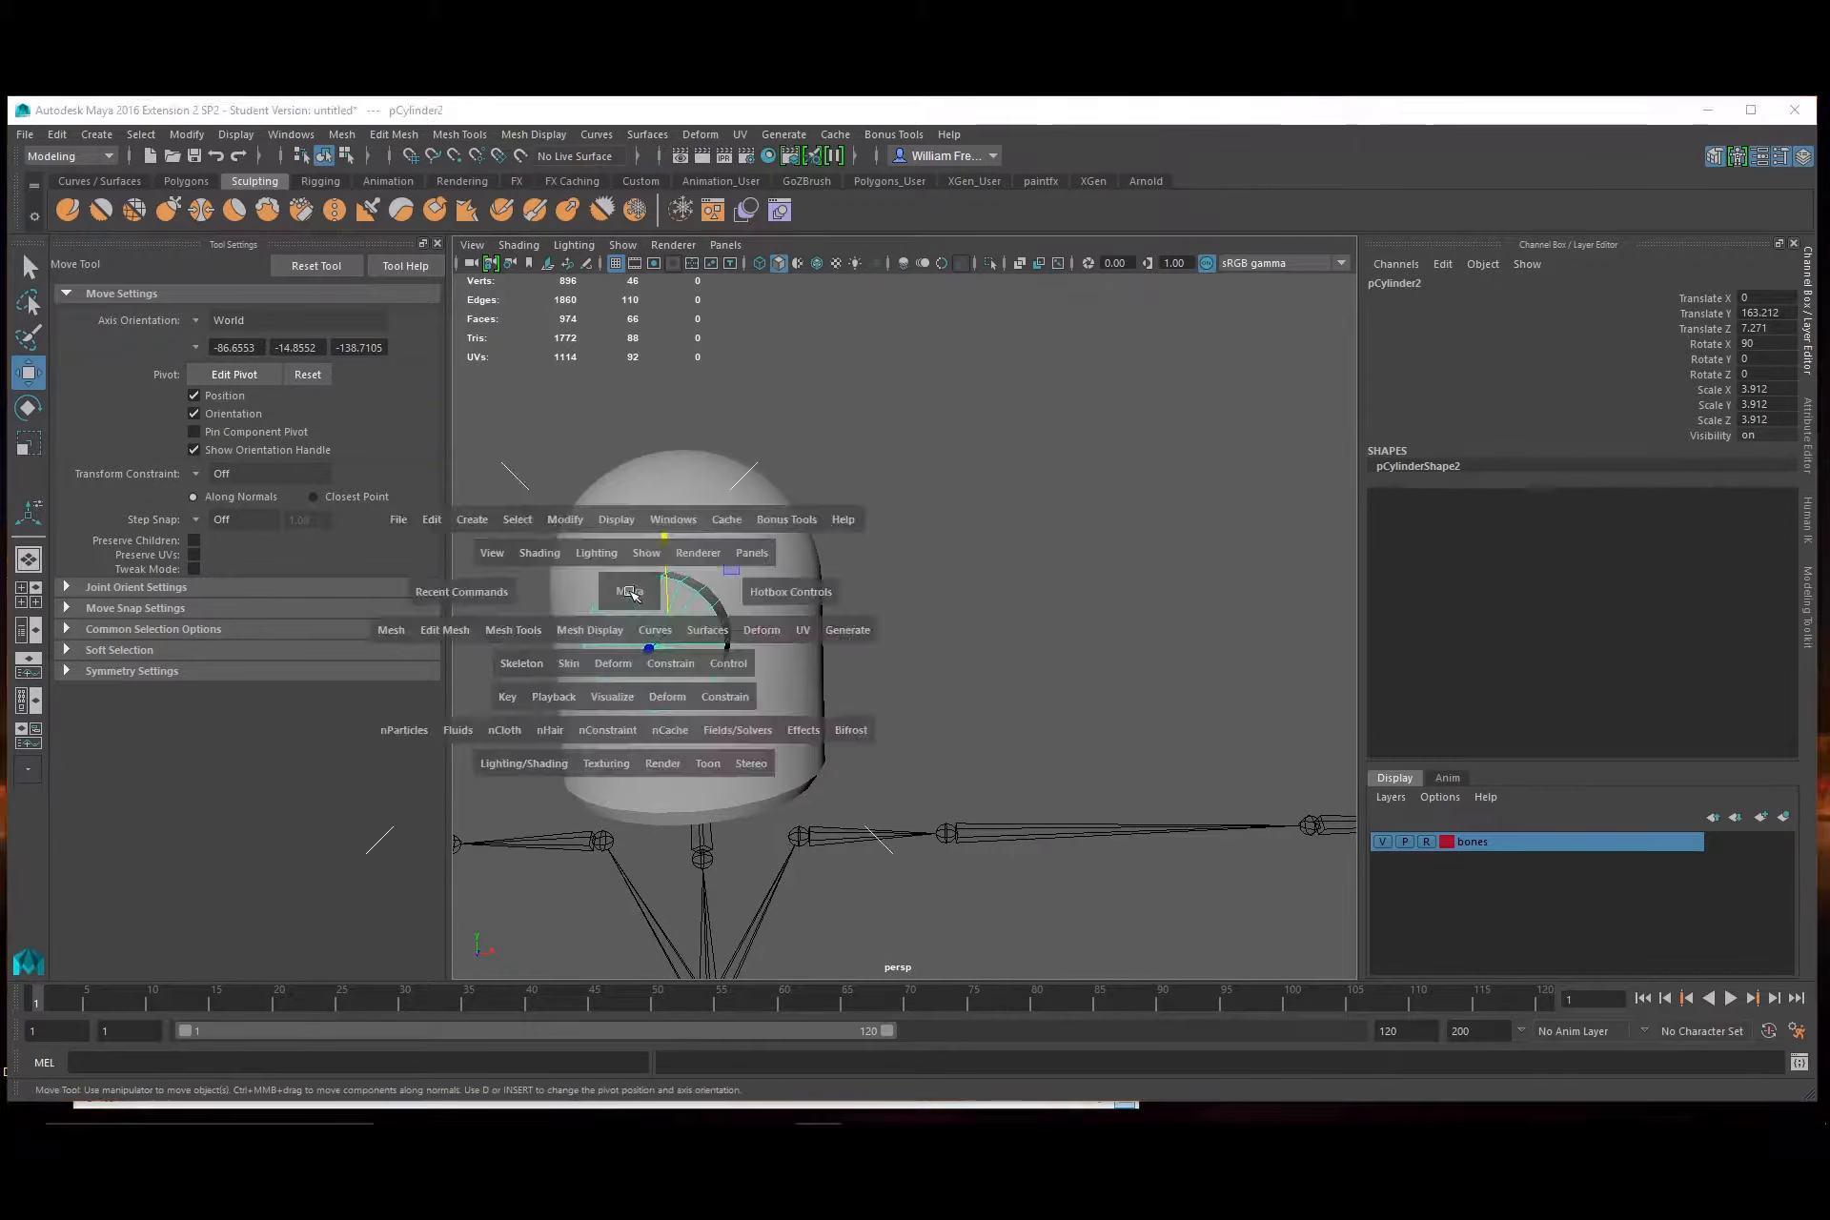
pyautogui.press('space')
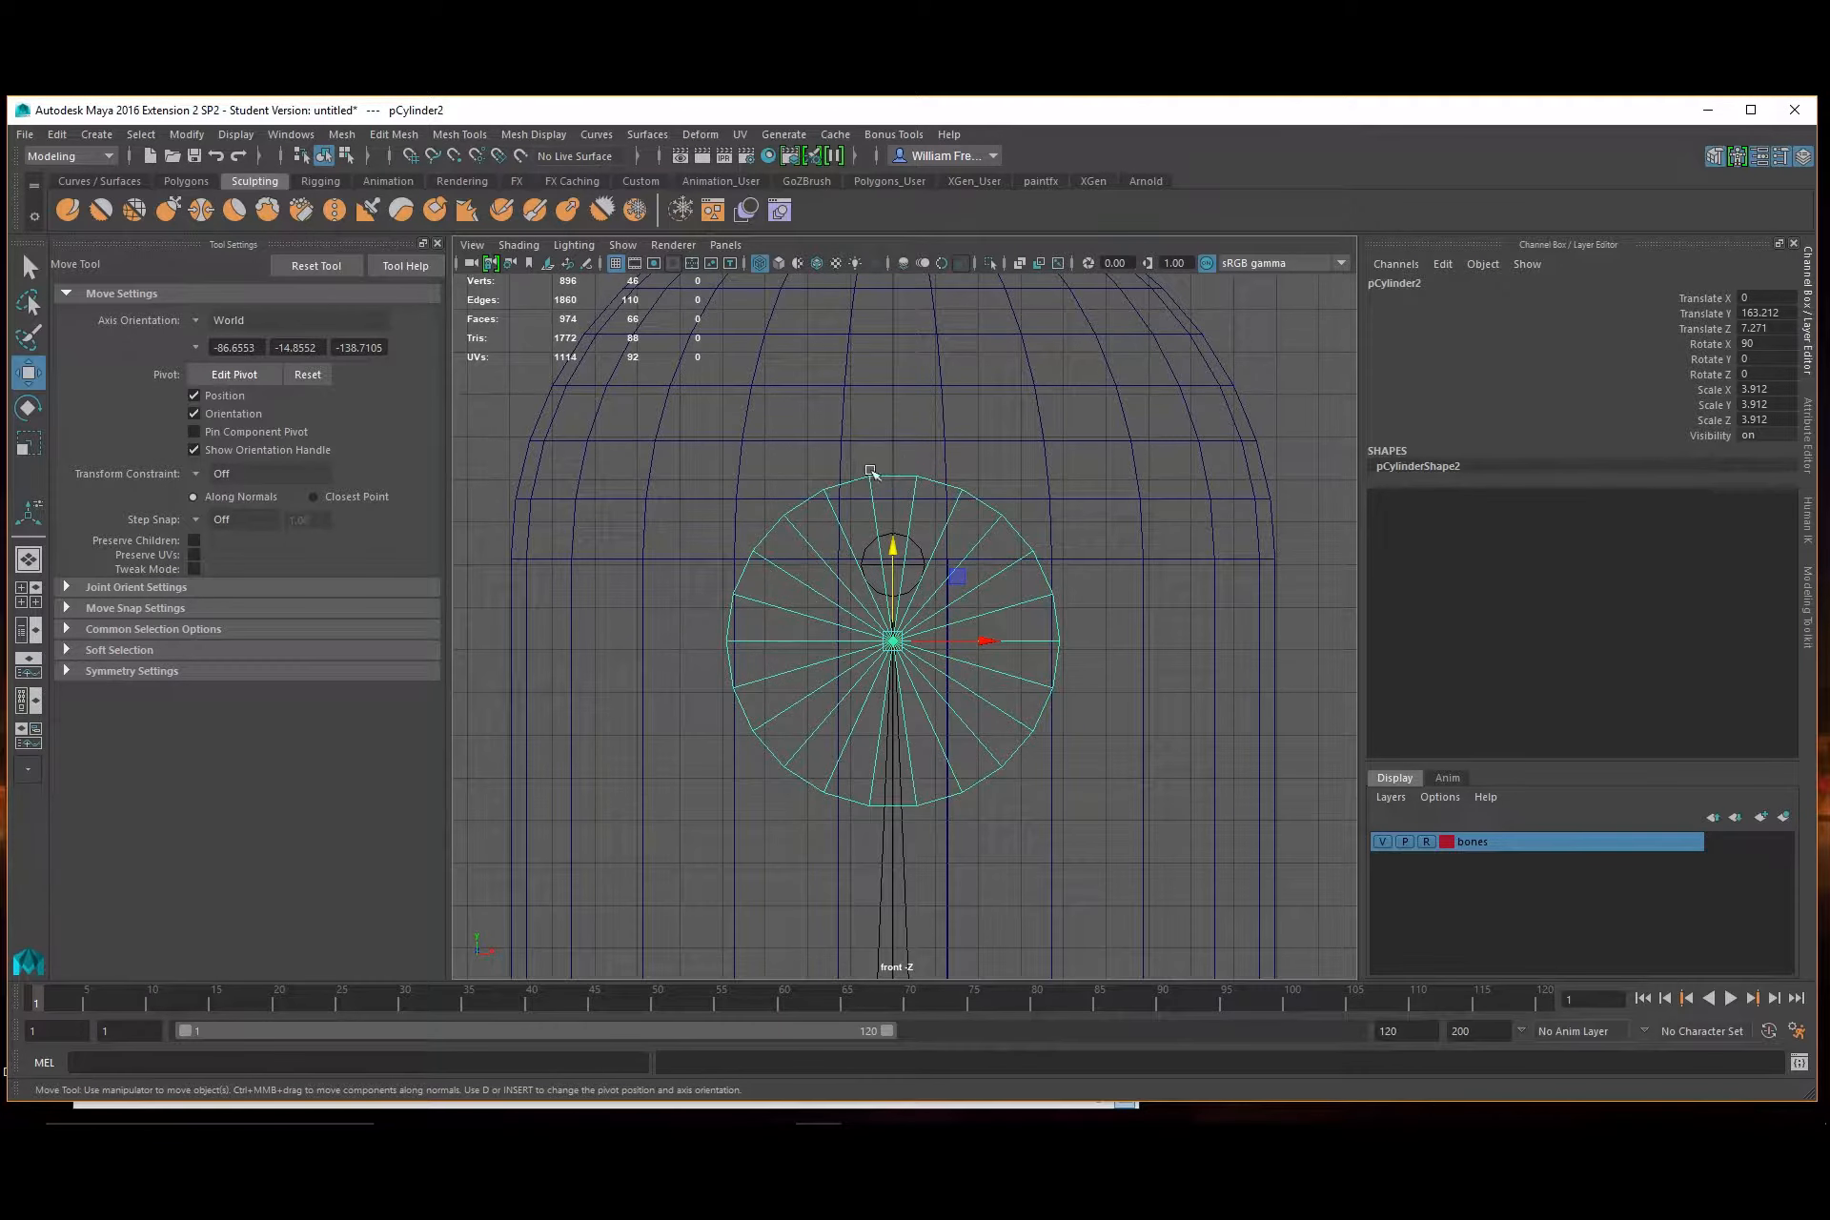
pyautogui.moveTo(957, 507); pyautogui.dragTo(890, 498, button='right')
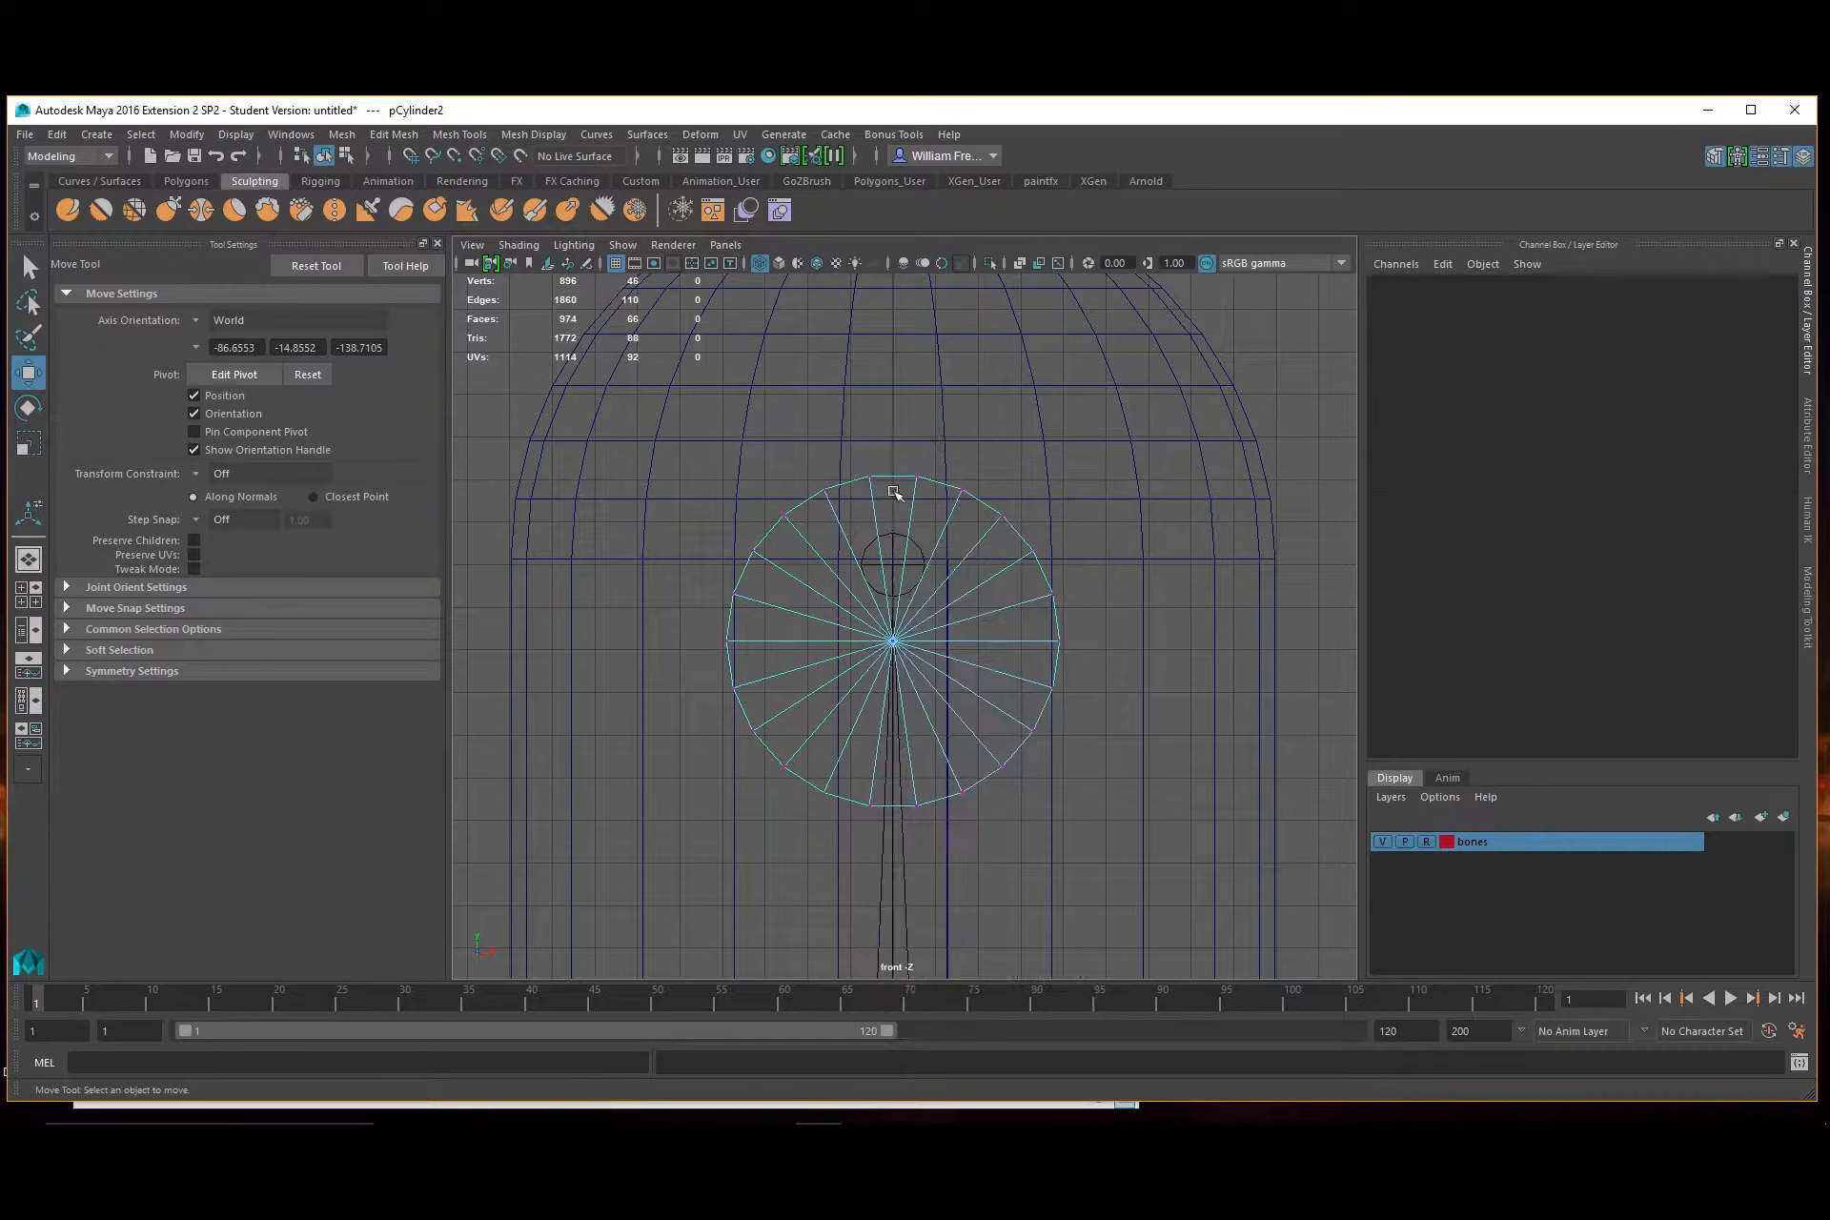
pyautogui.moveTo(908, 457); pyautogui.dragTo(1170, 894)
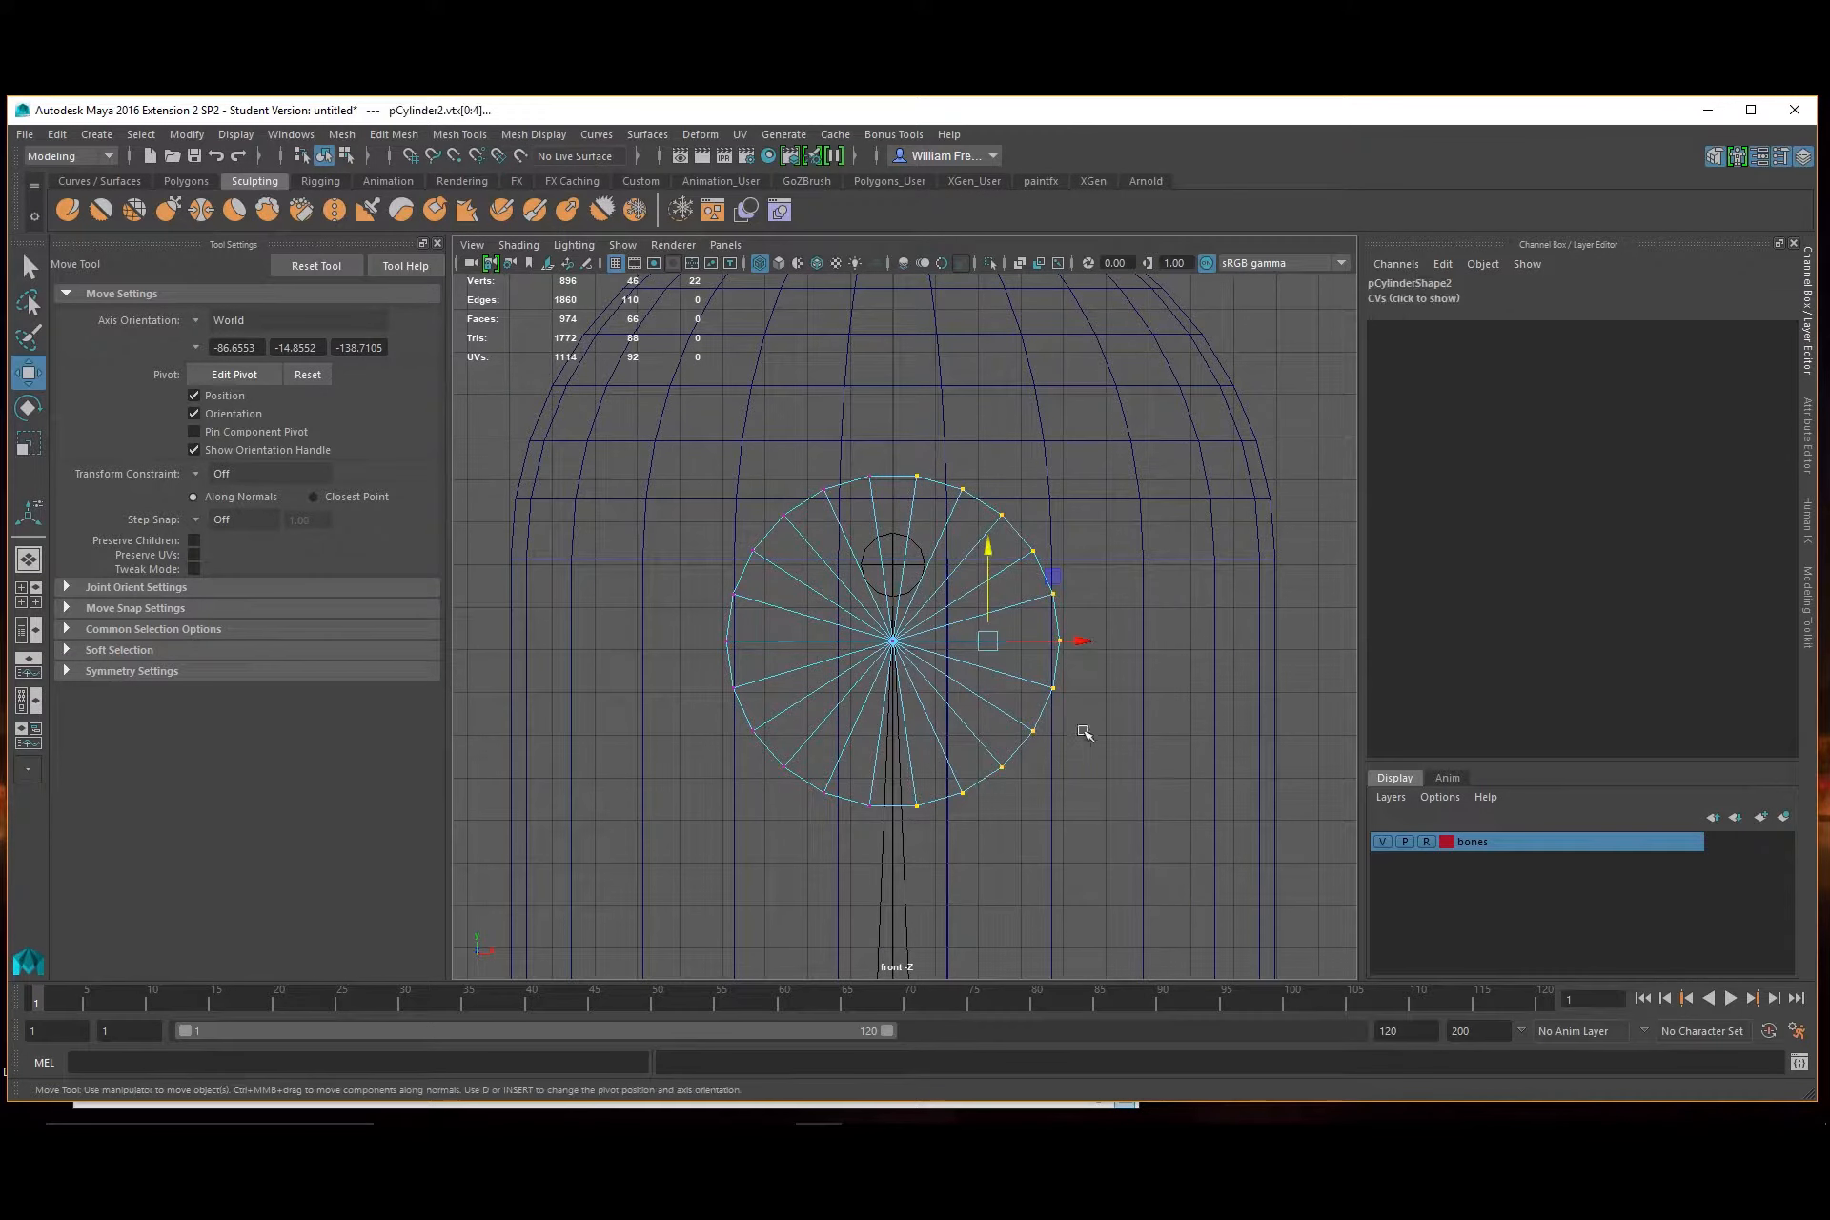
pyautogui.moveTo(1078, 640); pyautogui.dragTo(1279, 674)
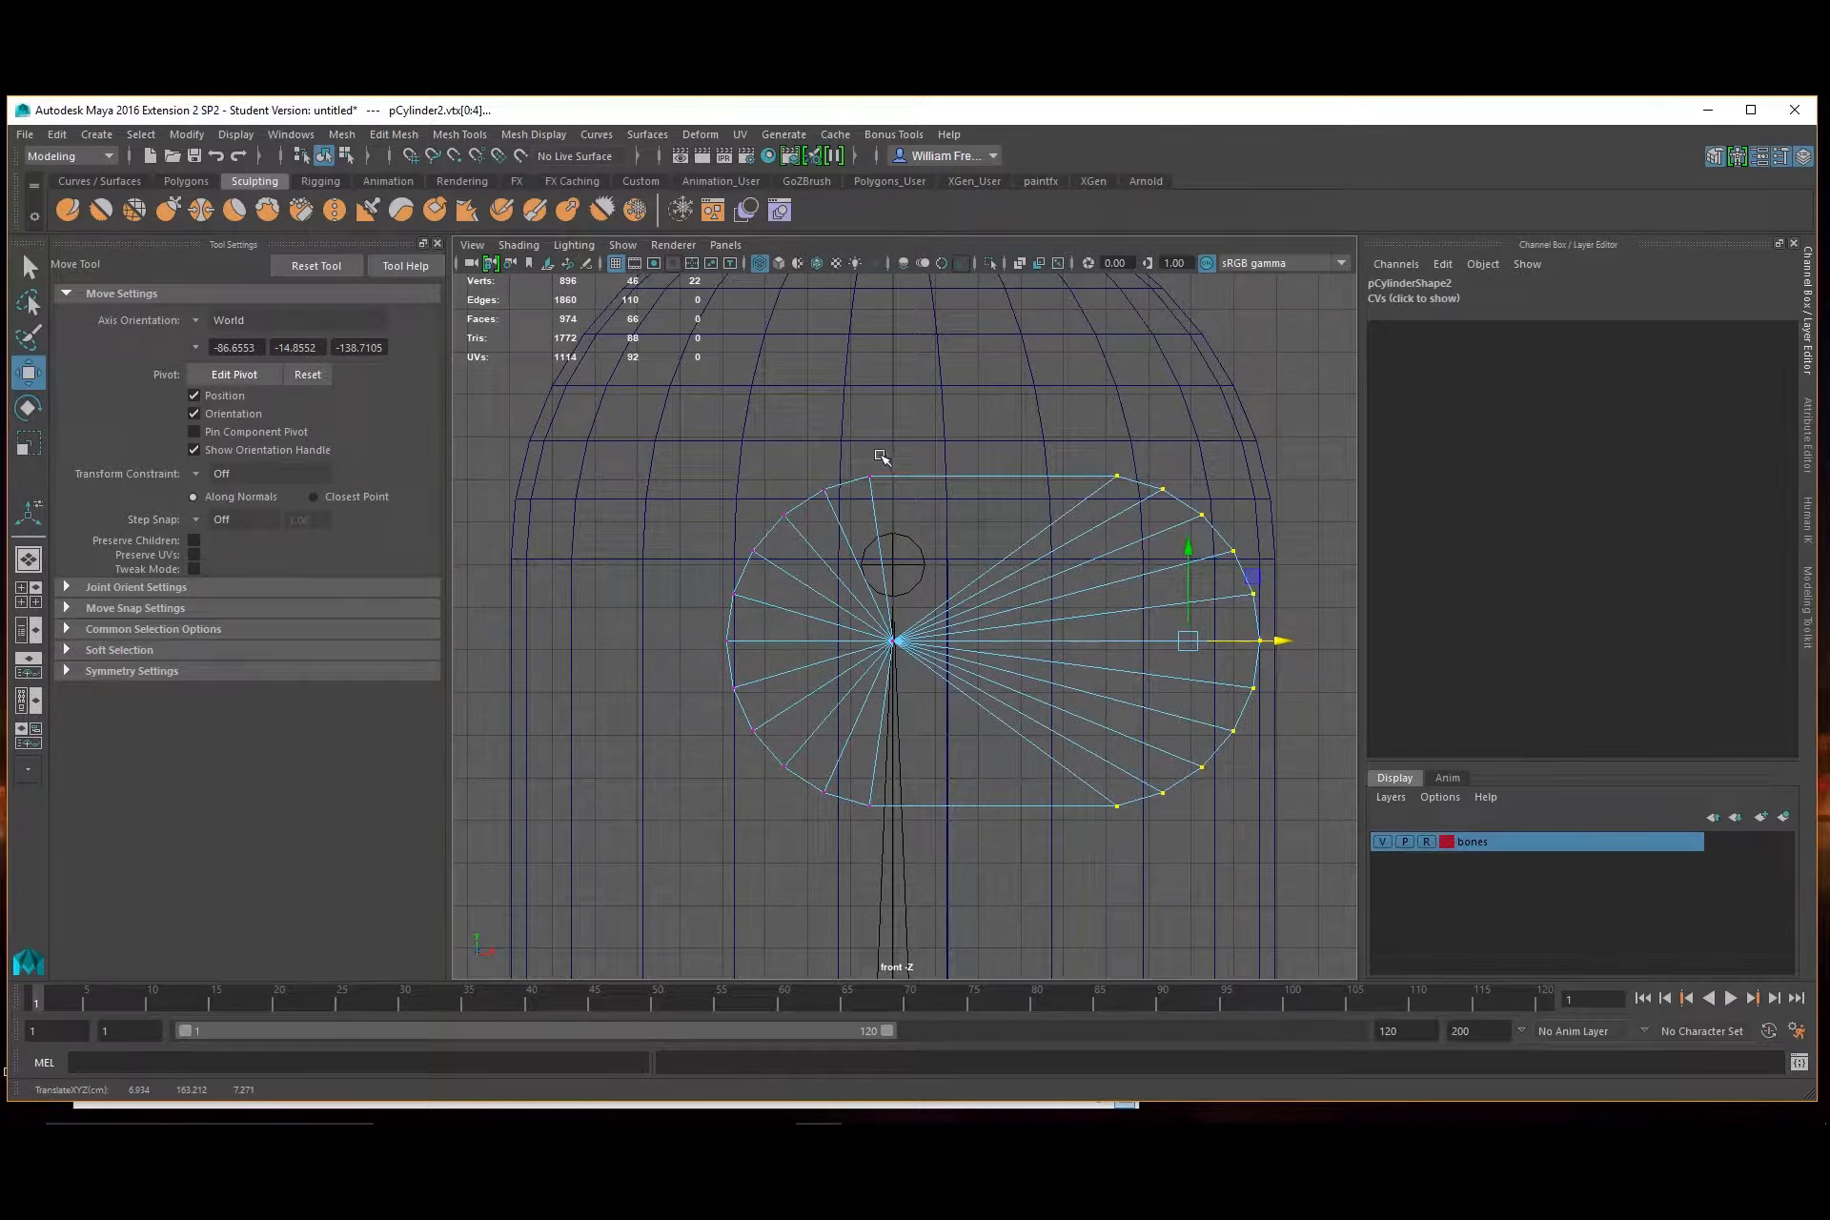
# Move the cylinder's left-half rim vertices outward along X to match the right side, and move its rear-end vertices deeper into the head
pyautogui.moveTo(881, 457); pyautogui.dragTo(626, 1001)
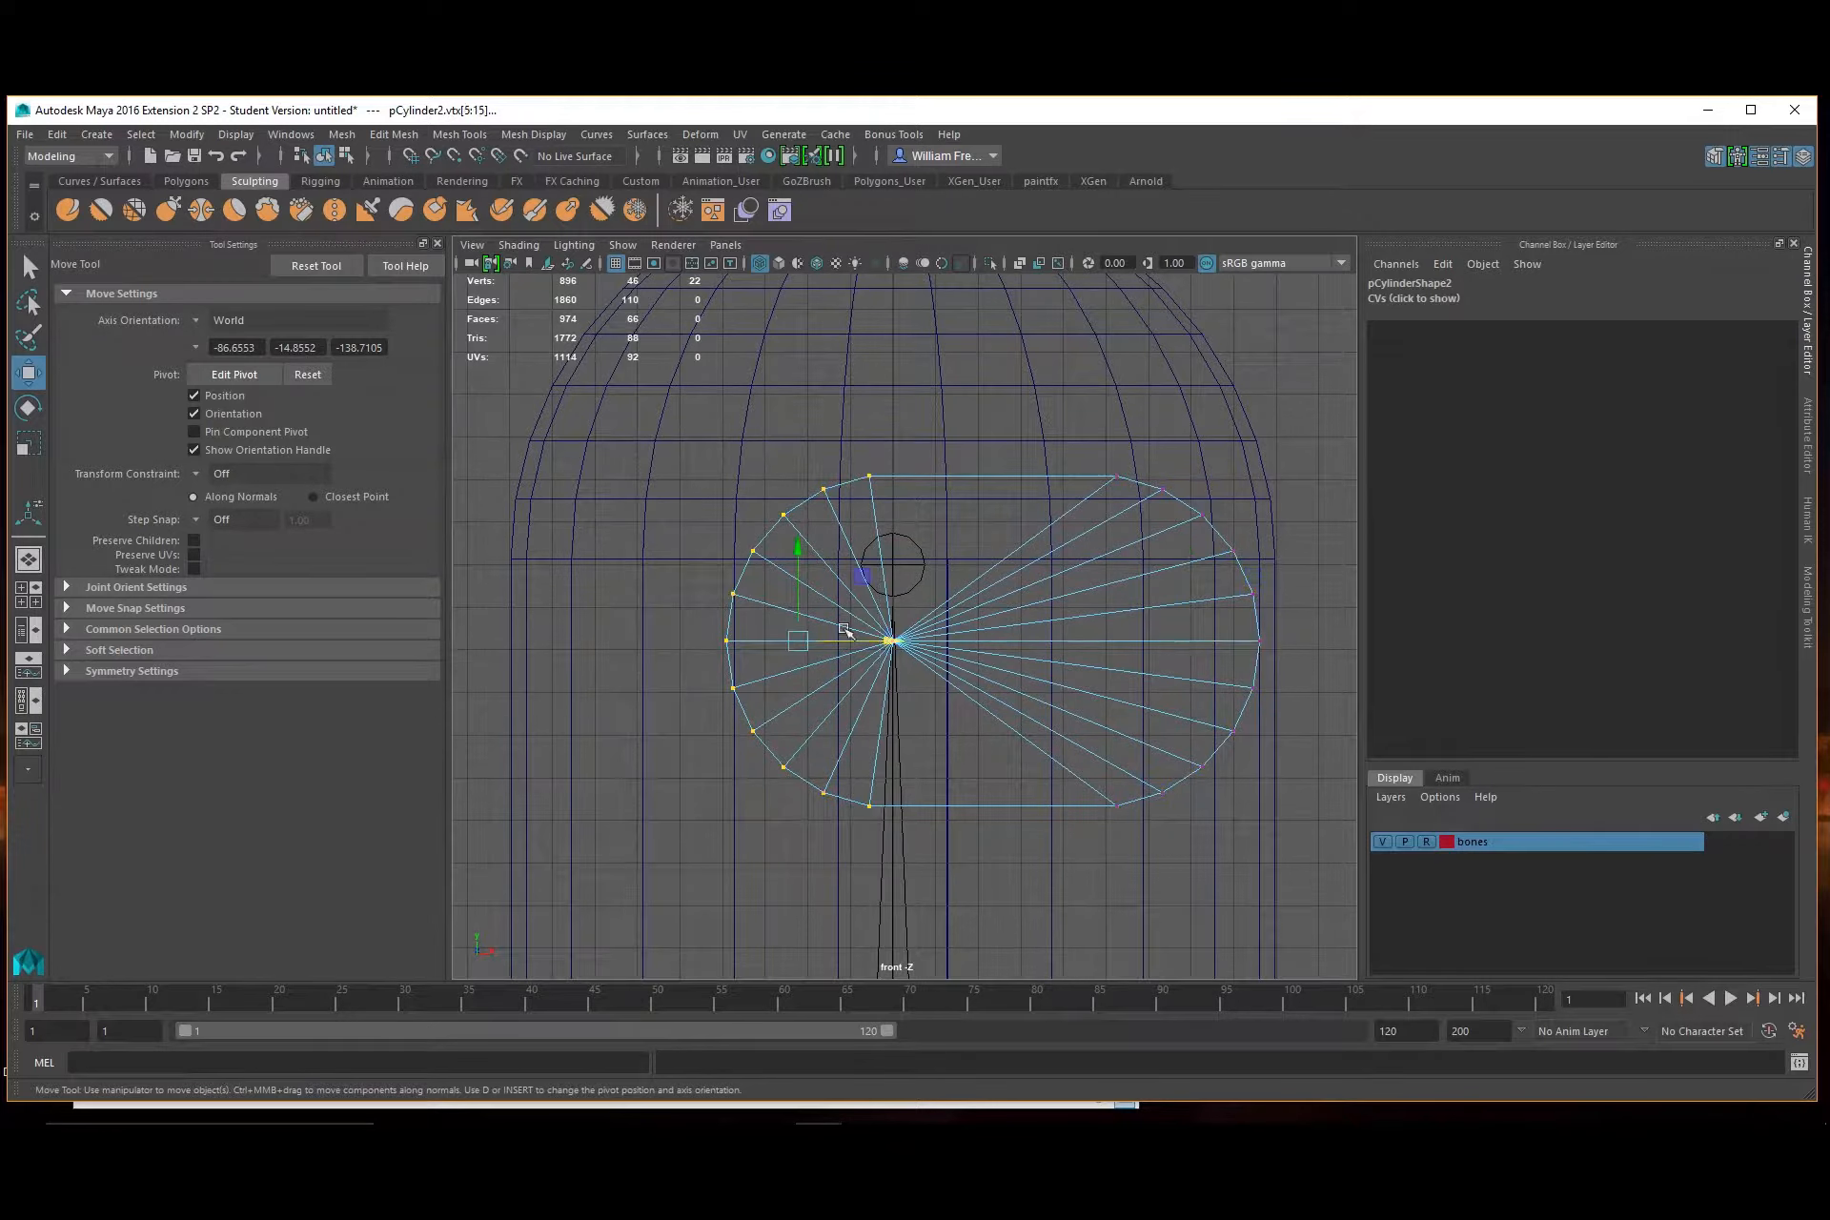
pyautogui.moveTo(896, 644); pyautogui.dragTo(695, 658)
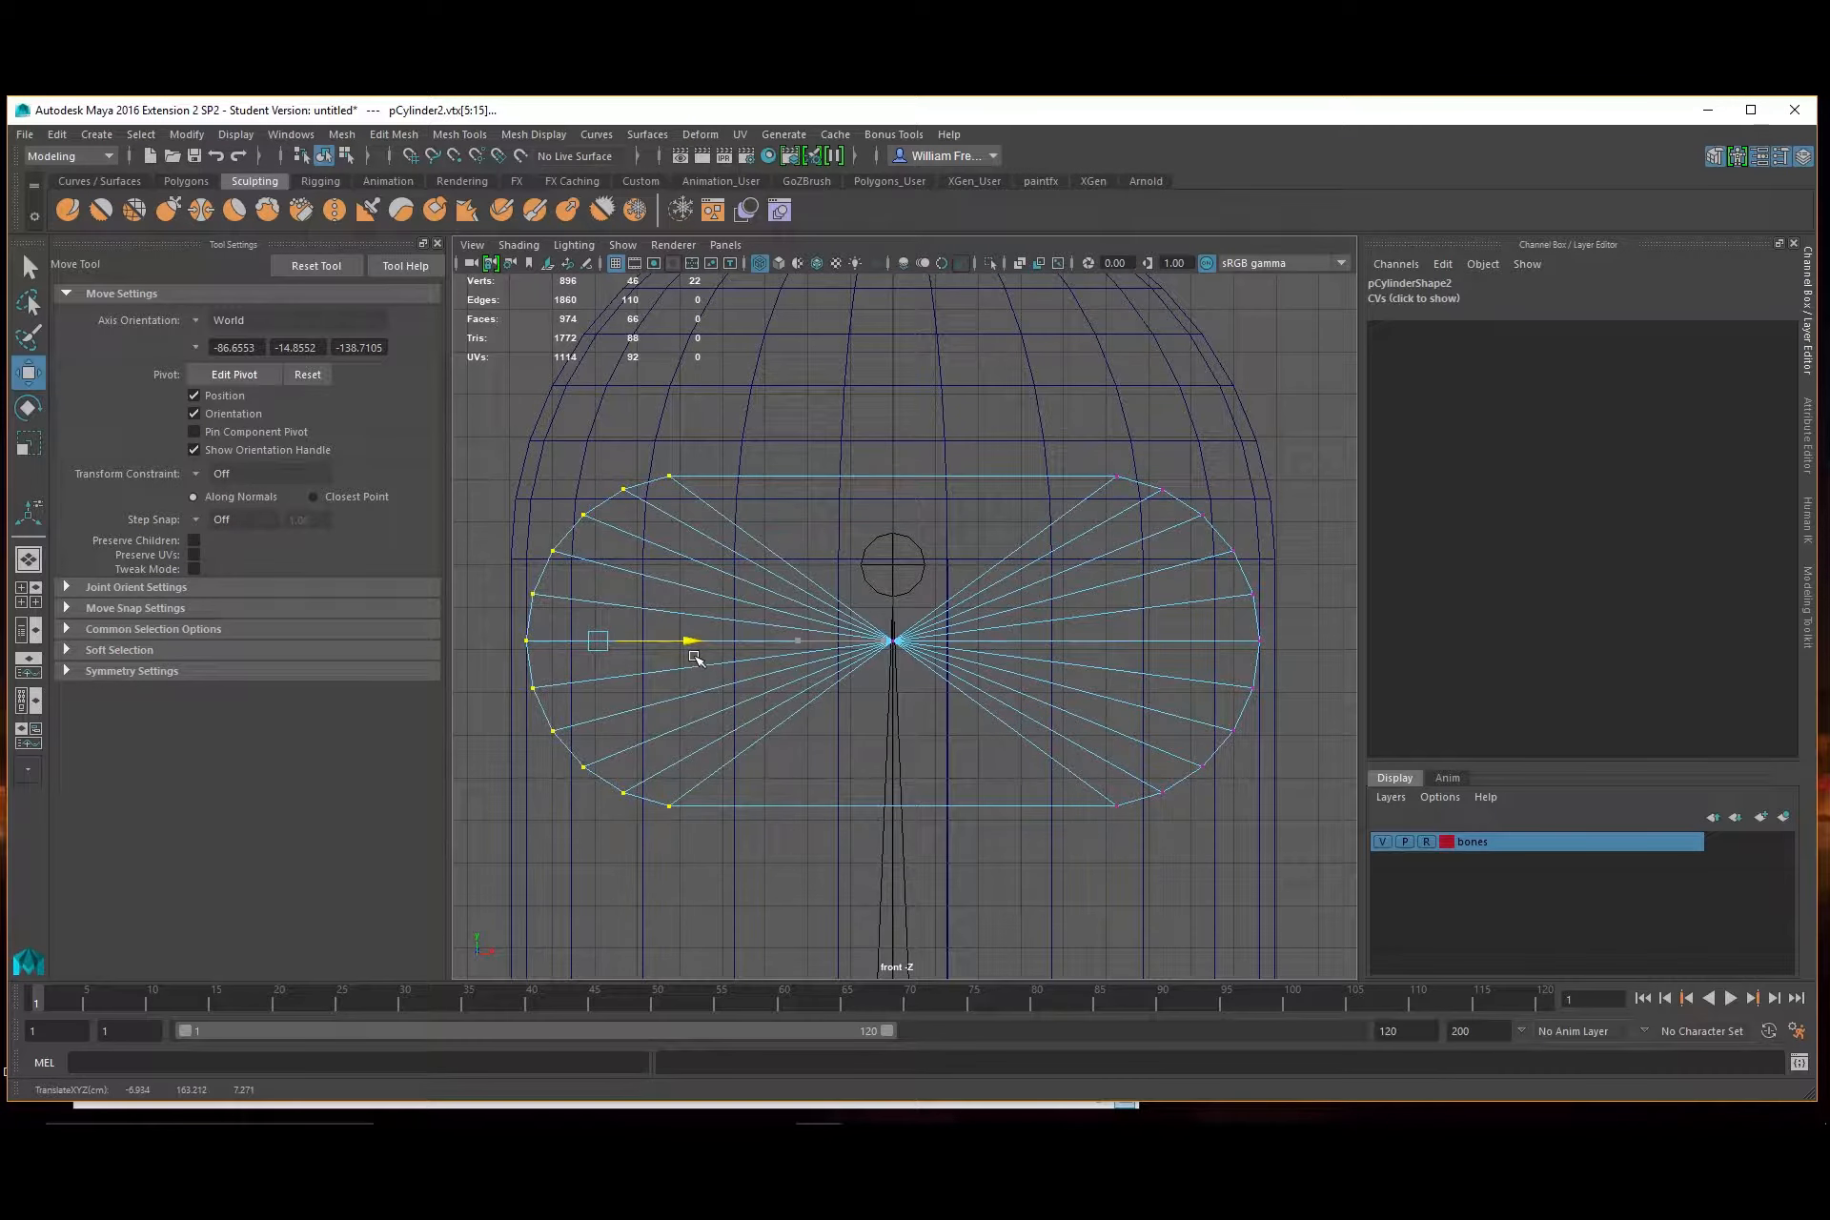
pyautogui.press('space')
pyautogui.press('space')
pyautogui.moveTo(986, 535)
pyautogui.keyDown('alt'); pyautogui.mouseDown()
pyautogui.moveTo(1196, 568)
pyautogui.moveTo(1172, 576)
pyautogui.mouseUp(); pyautogui.keyUp('alt')
pyautogui.moveTo(1000, 388)
pyautogui.mouseDown()
pyautogui.moveTo(1131, 642)
pyautogui.moveTo(1172, 667)
pyautogui.mouseUp()
pyautogui.moveTo(1203, 595); pyautogui.dragTo(818, 624)
pyautogui.keyDown('alt'); pyautogui.moveTo(821, 624); pyautogui.dragTo(917, 618, button='right'); pyautogui.keyUp('alt')
pyautogui.keyDown('alt'); pyautogui.moveTo(917, 618); pyautogui.dragTo(1200, 683, button='middle'); pyautogui.keyUp('alt')
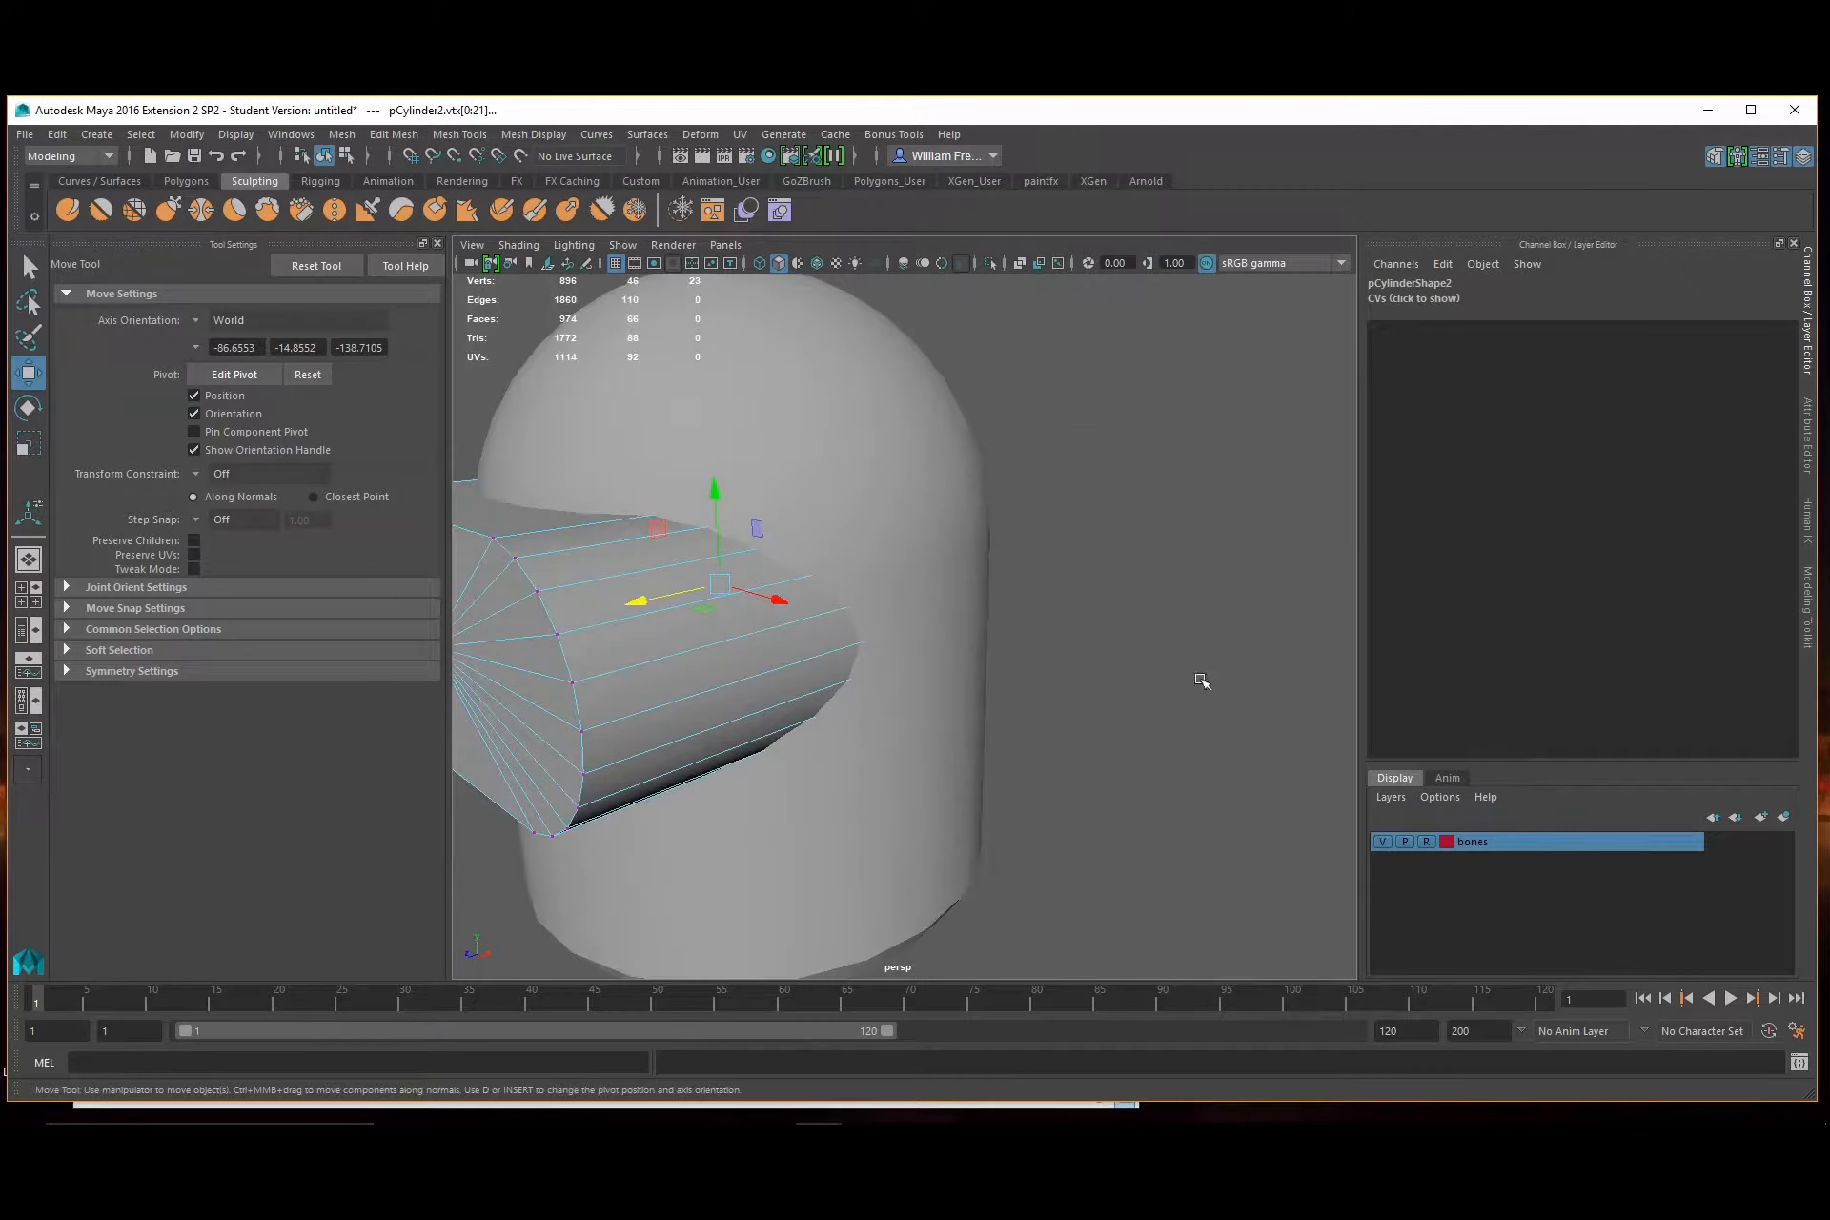
# Examine the stretched cylinder and its intersection with the head from the front, side and other angles
pyautogui.keyDown('alt'); pyautogui.moveTo(1075, 679); pyautogui.dragTo(1209, 688); pyautogui.keyUp('alt')
pyautogui.keyDown('alt'); pyautogui.moveTo(1208, 688); pyautogui.dragTo(939, 674, button='right'); pyautogui.keyUp('alt')
pyautogui.keyDown('alt'); pyautogui.moveTo(939, 675); pyautogui.dragTo(1097, 674); pyautogui.keyUp('alt')
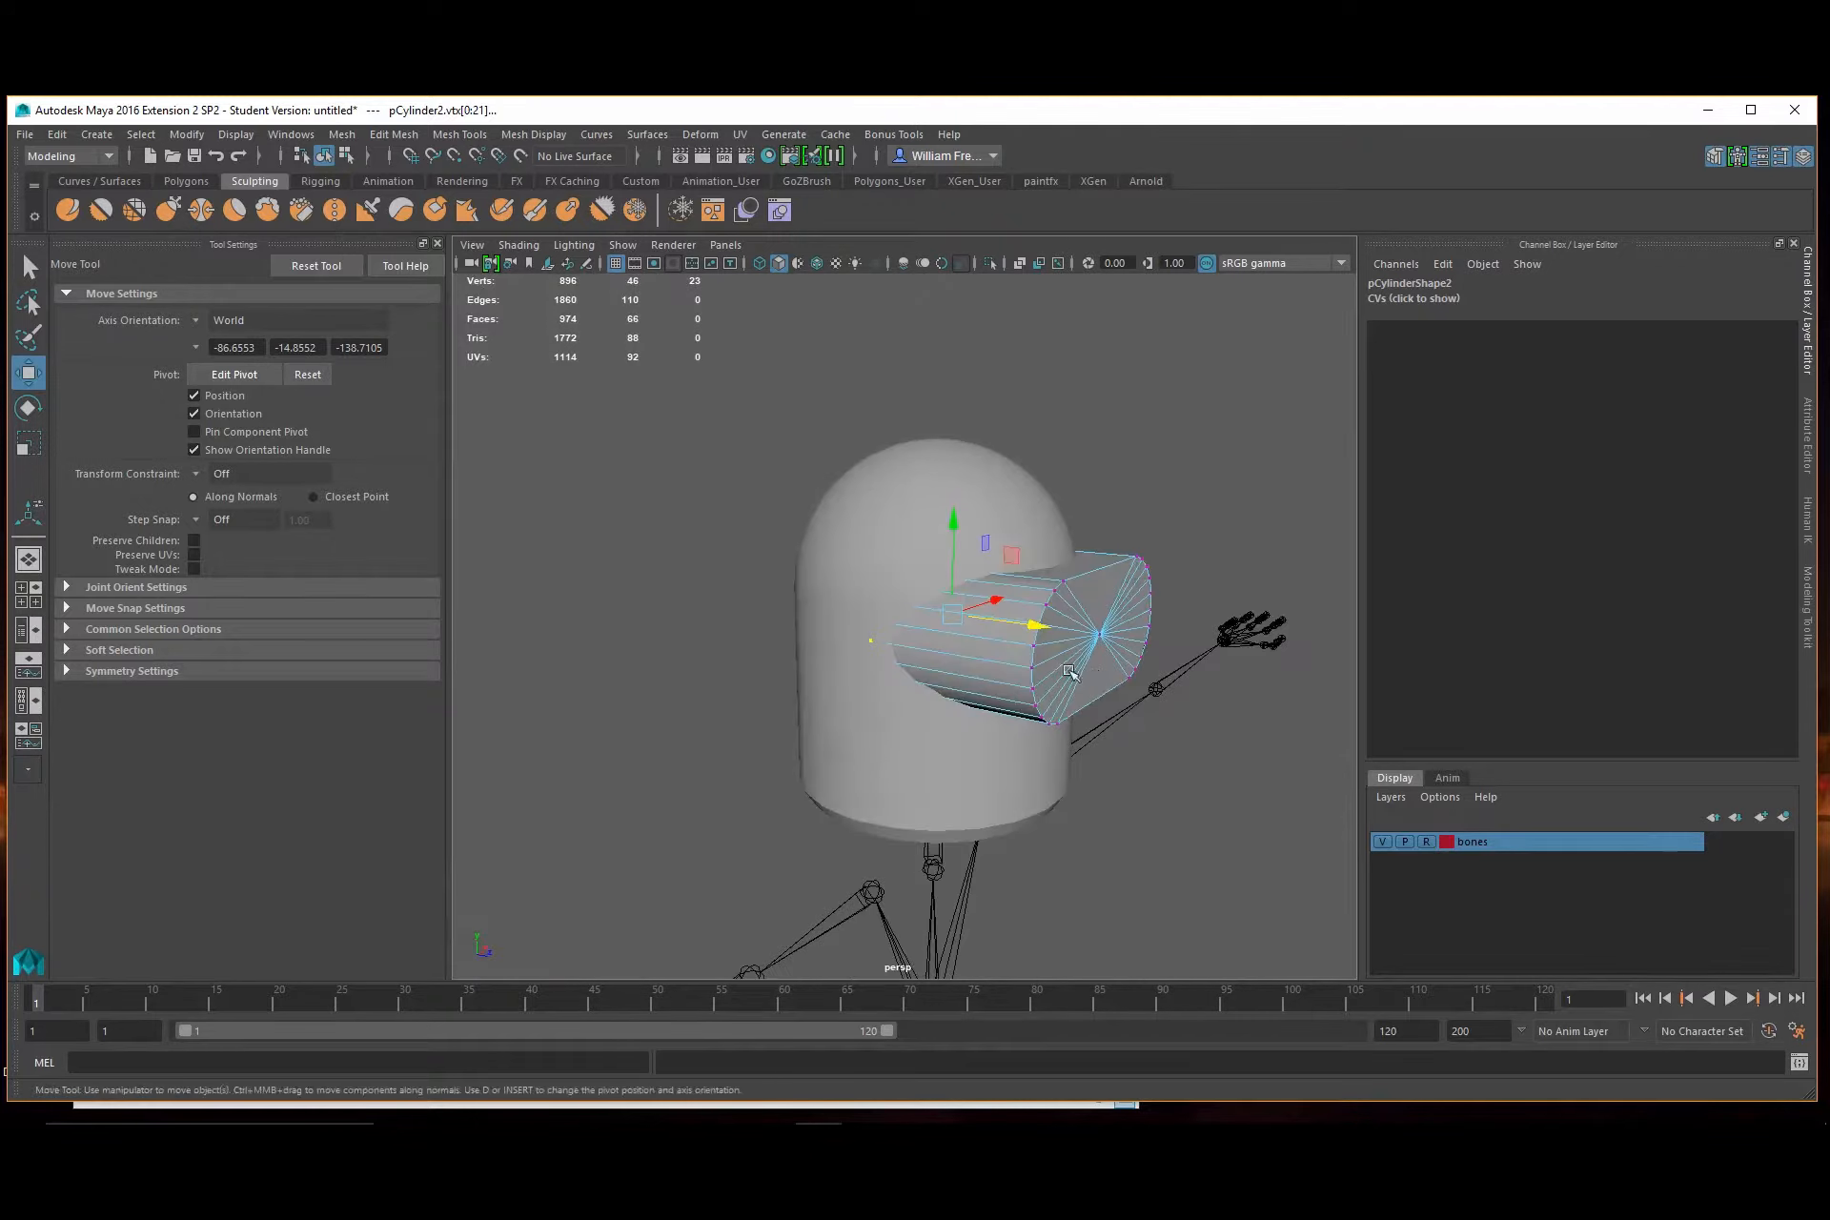
pyautogui.keyDown('alt'); pyautogui.moveTo(963, 685); pyautogui.dragTo(1099, 698, button='right'); pyautogui.keyUp('alt')
pyautogui.keyDown('alt'); pyautogui.moveTo(1098, 698); pyautogui.dragTo(1197, 737); pyautogui.keyUp('alt')
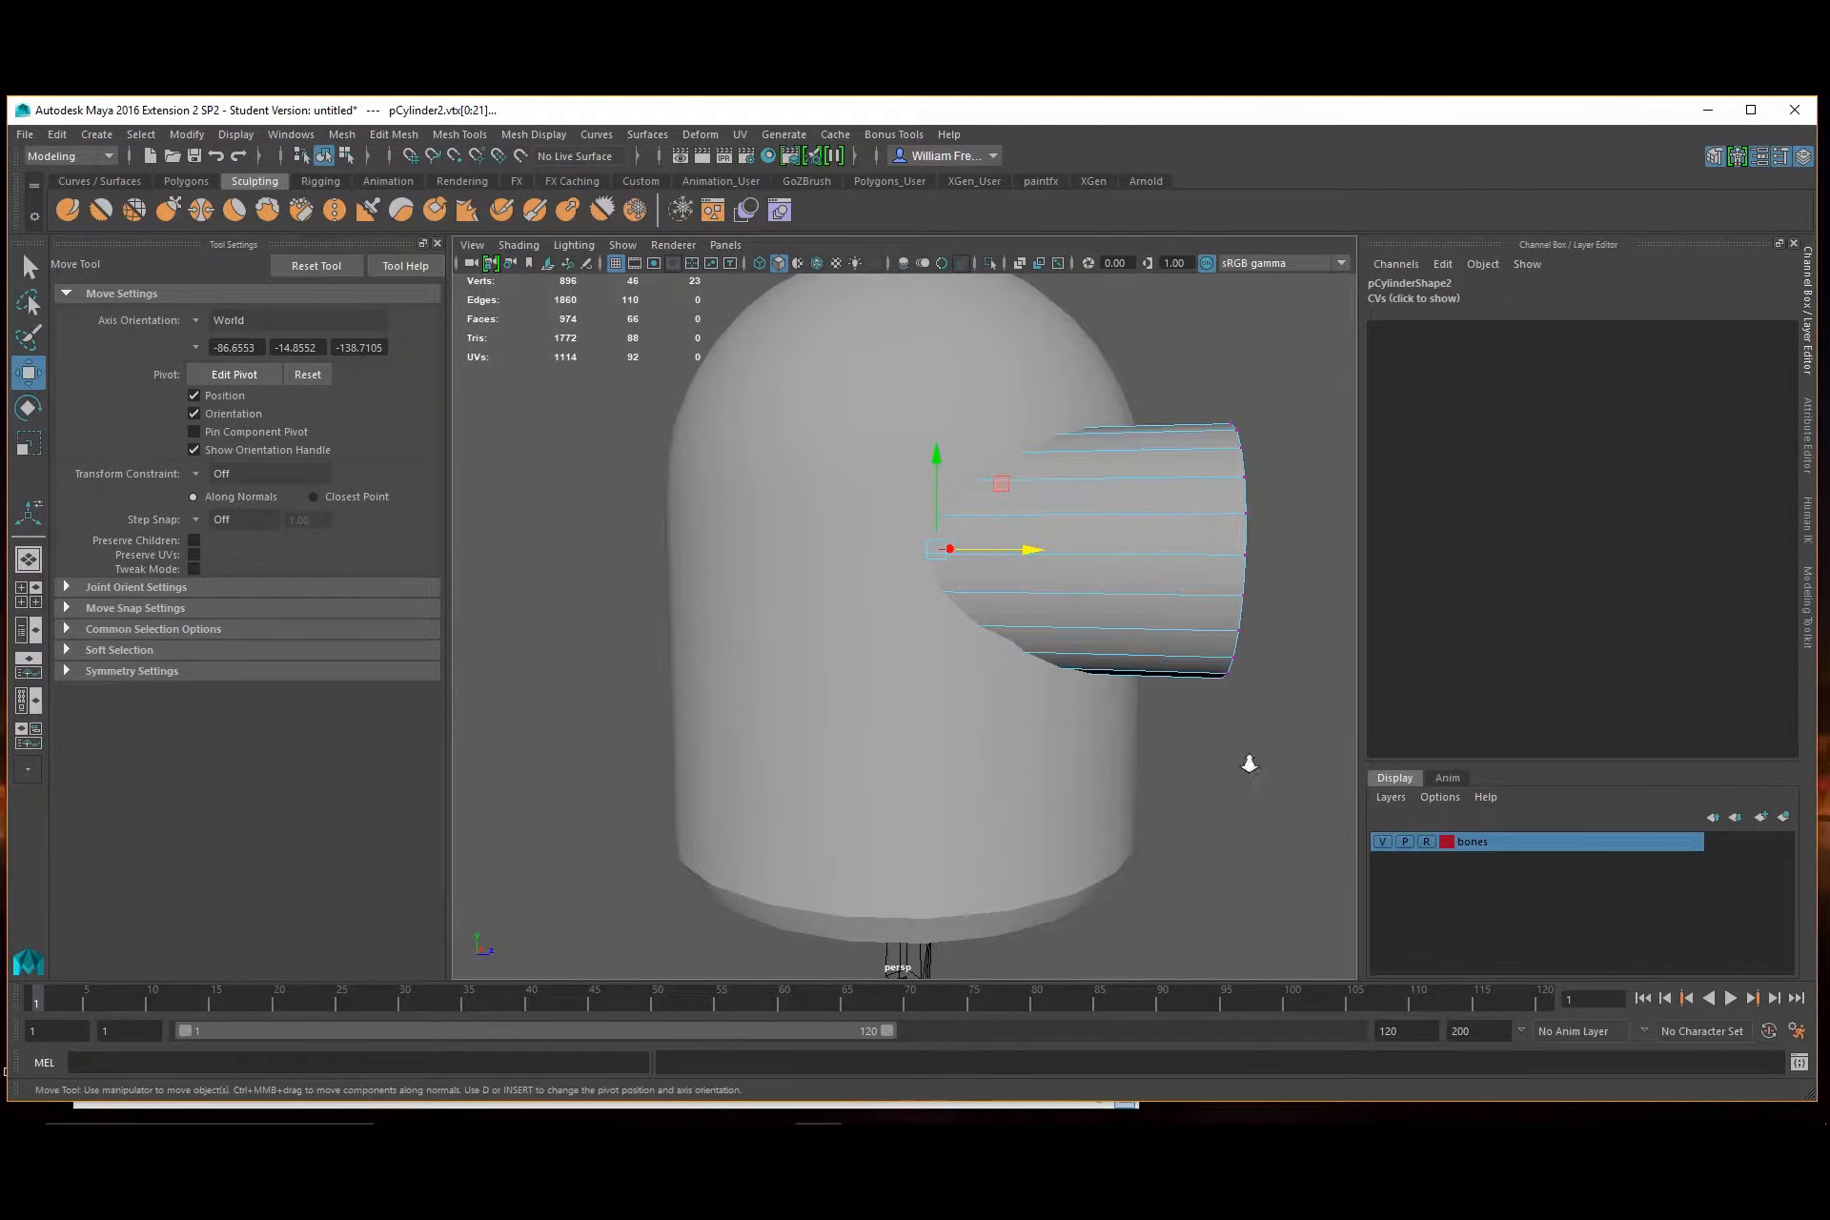
pyautogui.keyDown('alt'); pyautogui.moveTo(1249, 764); pyautogui.dragTo(1178, 761, button='right'); pyautogui.keyUp('alt')
pyautogui.keyDown('alt'); pyautogui.moveTo(1179, 760); pyautogui.dragTo(1080, 421); pyautogui.keyUp('alt')
pyautogui.keyDown('alt'); pyautogui.moveTo(1169, 546); pyautogui.dragTo(1206, 581); pyautogui.keyUp('alt')
pyautogui.moveTo(1098, 577)
pyautogui.keyDown('alt'); pyautogui.mouseDown()
pyautogui.moveTo(1126, 578)
pyautogui.moveTo(1078, 581)
pyautogui.mouseUp(); pyautogui.keyUp('alt')
# Duplicate the stretched cylinder in object mode, lower the copy to about Y 155.9, and scale it uniformly to about 2.41
pyautogui.moveTo(988, 613); pyautogui.dragTo(1084, 527, button='right')
pyautogui.click(1181, 736)
pyautogui.click(1030, 630)
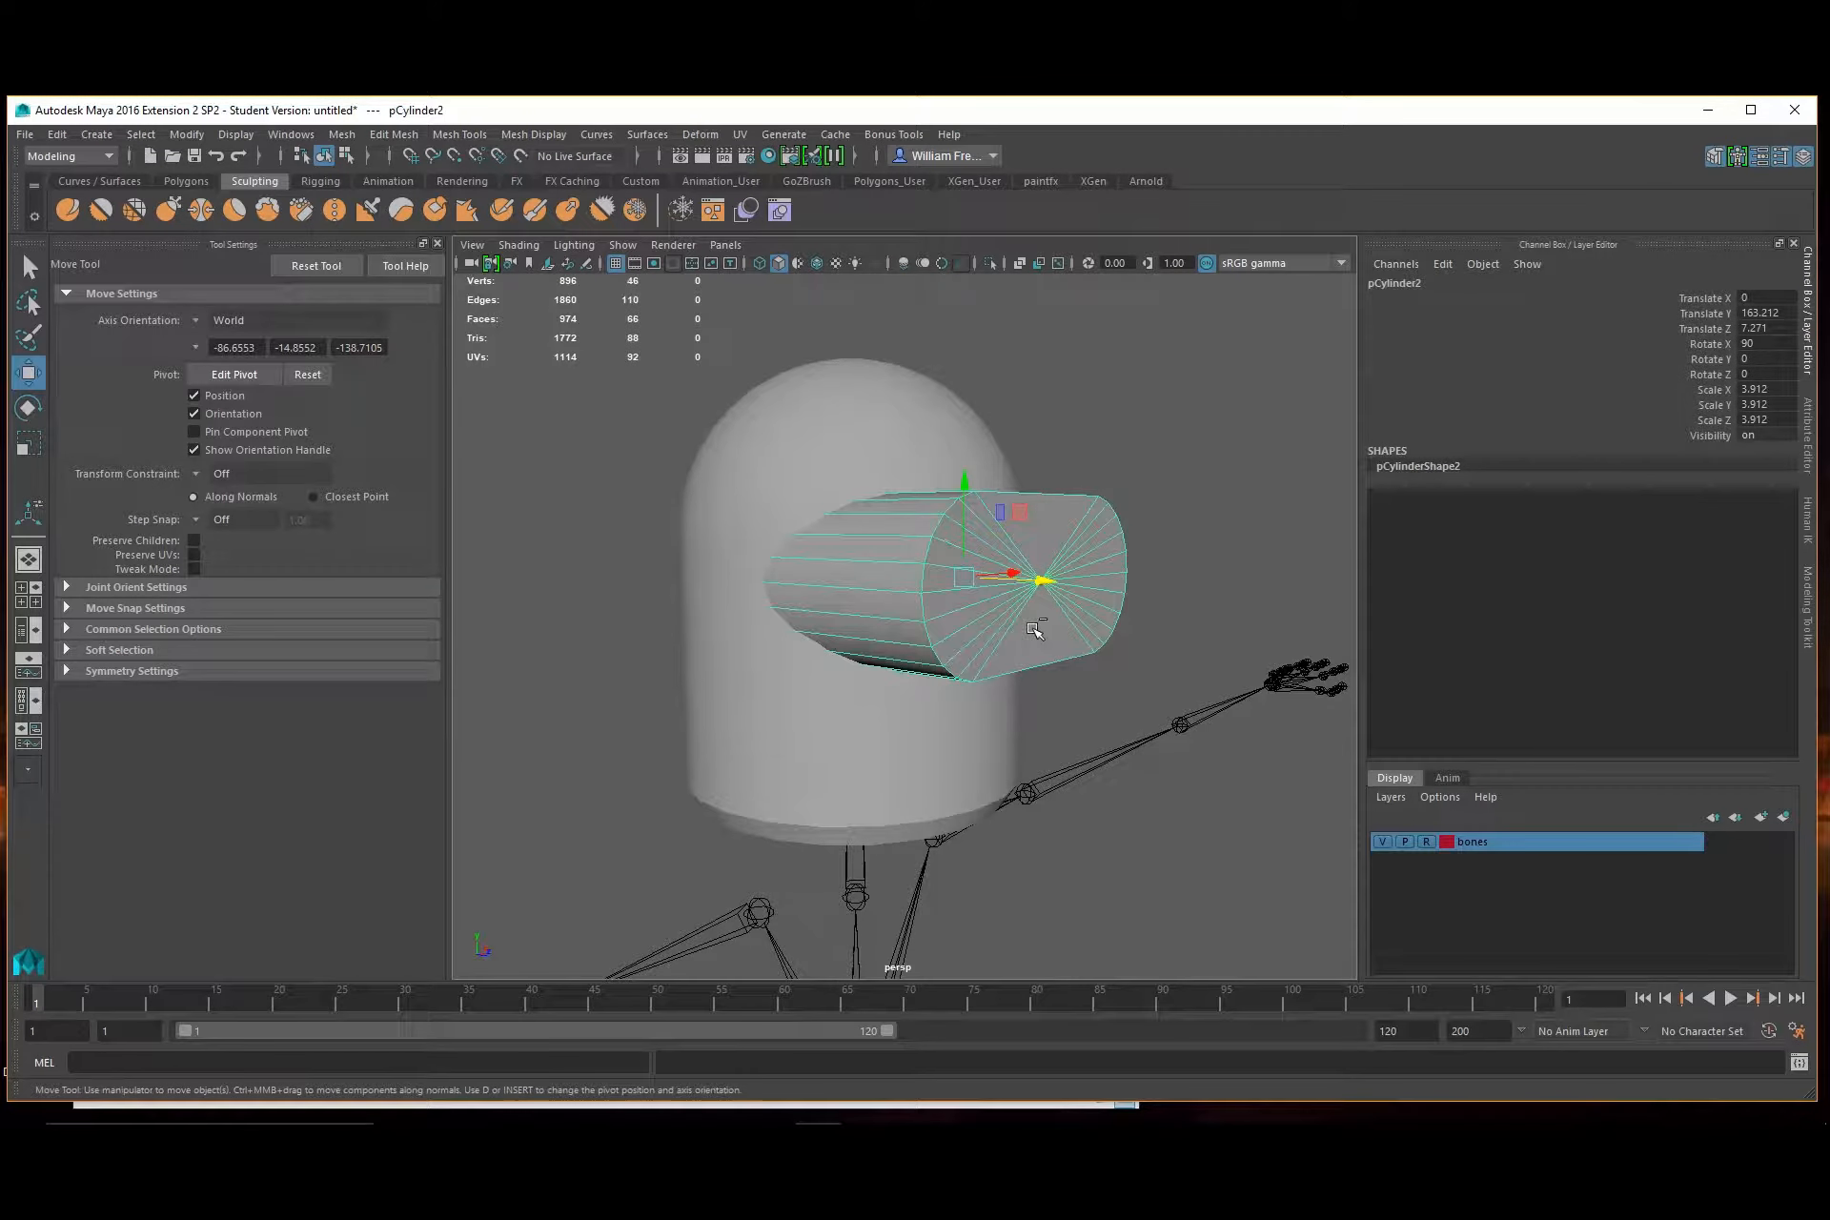
pyautogui.hotkey('ctrl', 'd')
pyautogui.moveTo(965, 483); pyautogui.dragTo(968, 637)
pyautogui.press('r')
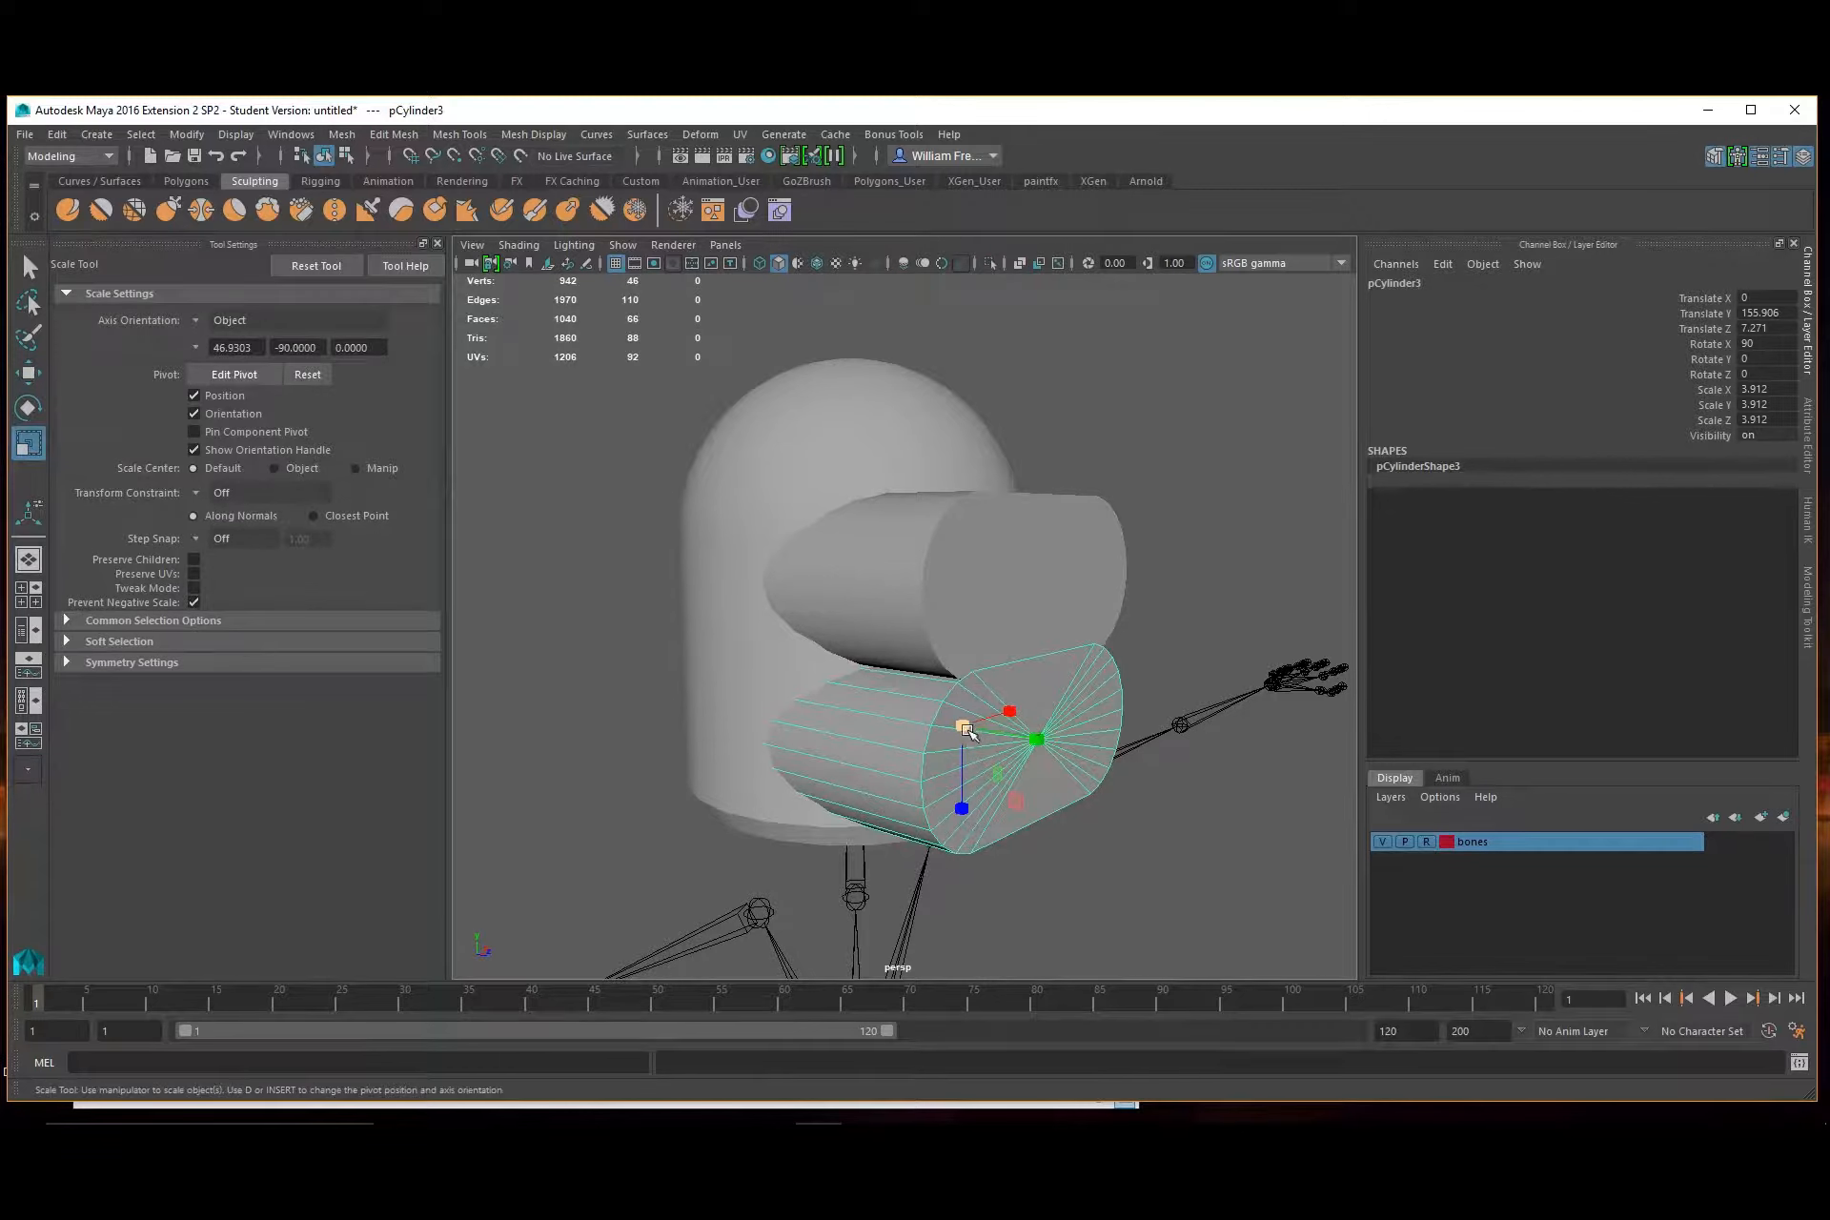
pyautogui.moveTo(964, 728); pyautogui.dragTo(786, 695)
pyautogui.keyDown('alt'); pyautogui.moveTo(835, 694); pyautogui.dragTo(967, 704); pyautogui.keyUp('alt')
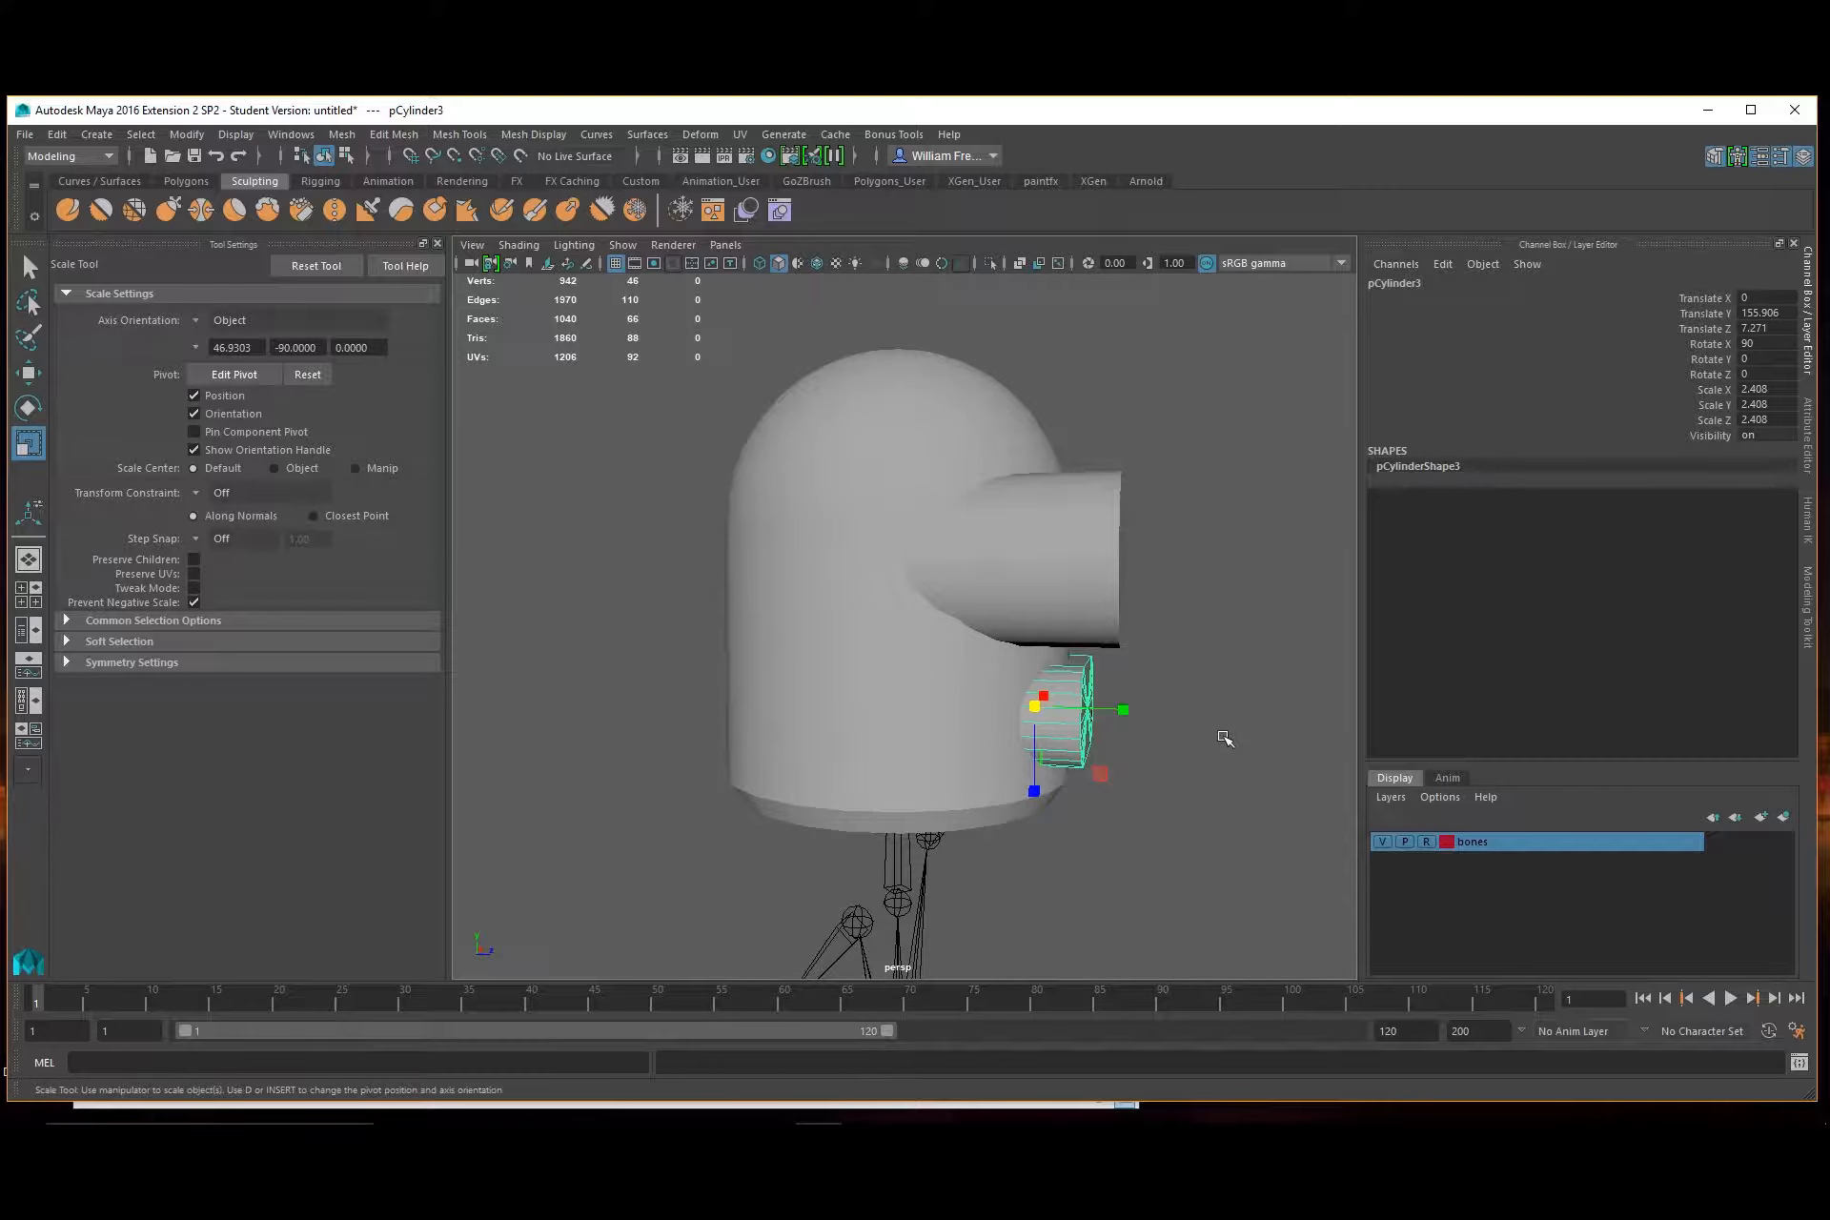
pyautogui.click(1196, 697)
# Examine how the head and both cylinders overlap in wireframe and shaded display
pyautogui.keyDown('alt'); pyautogui.moveTo(941, 701); pyautogui.dragTo(827, 615); pyautogui.keyUp('alt')
pyautogui.click(763, 446)
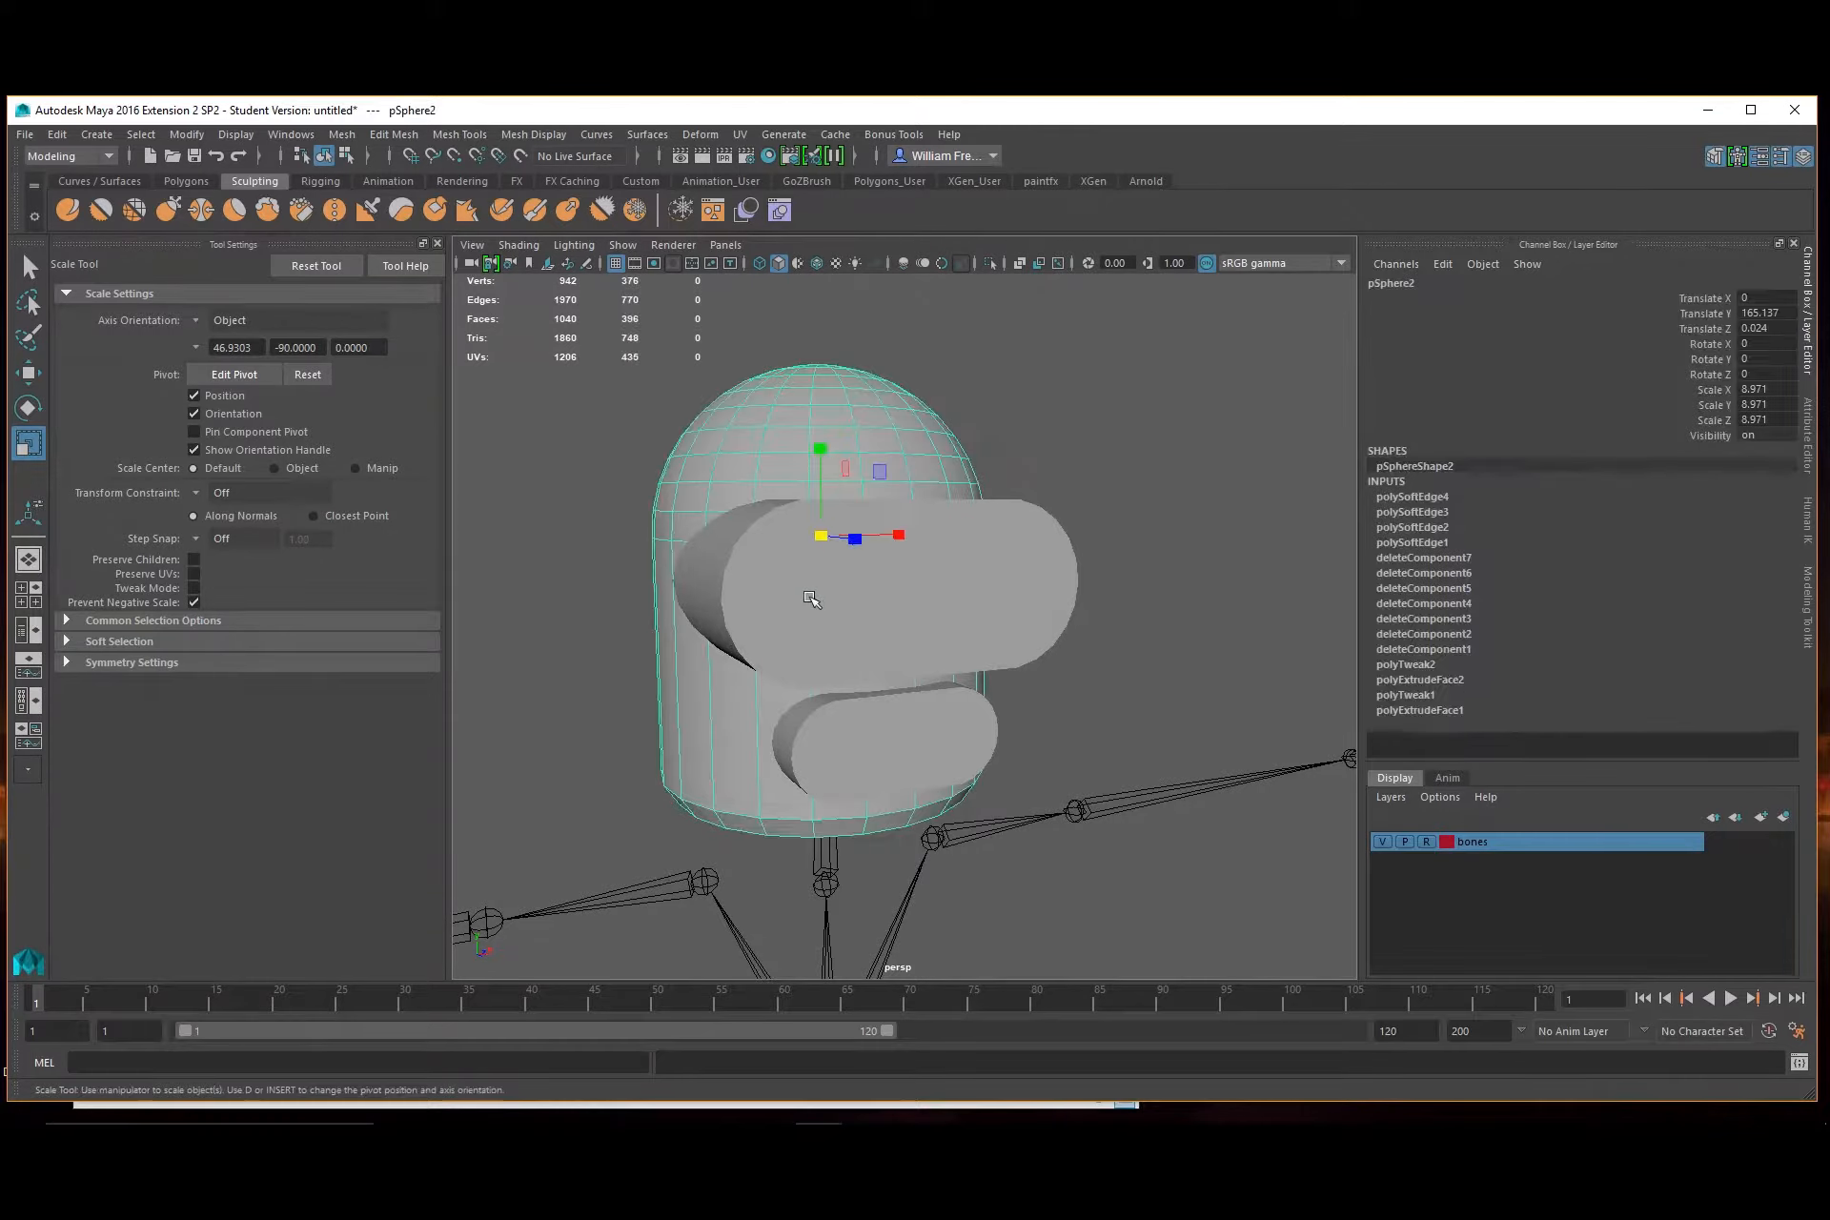
pyautogui.keyDown('shift'); pyautogui.click(812, 600); pyautogui.keyUp('shift')
pyautogui.keyDown('shift'); pyautogui.click(878, 741); pyautogui.keyUp('shift')
pyautogui.press('4')
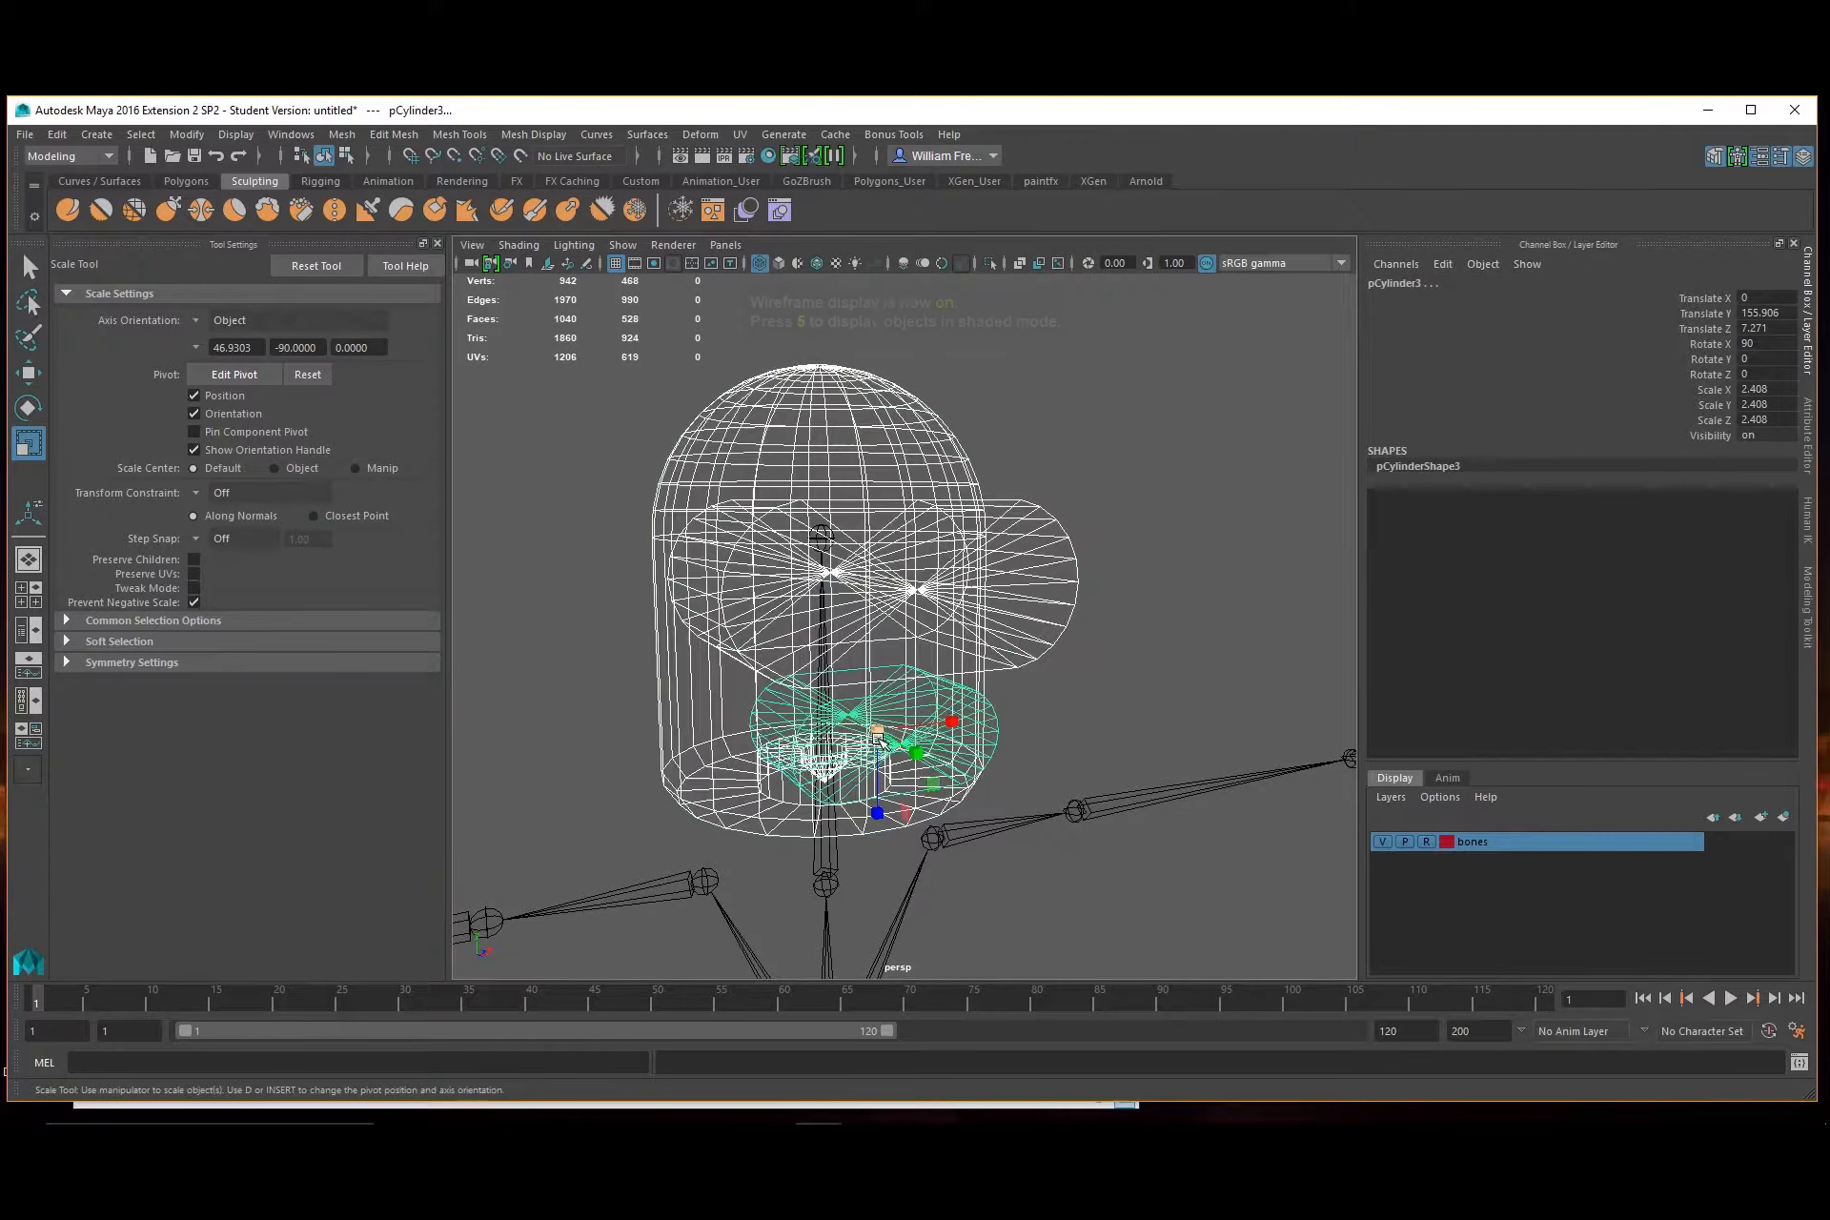
pyautogui.keyDown('alt'); pyautogui.moveTo(877, 740); pyautogui.dragTo(987, 670); pyautogui.keyUp('alt')
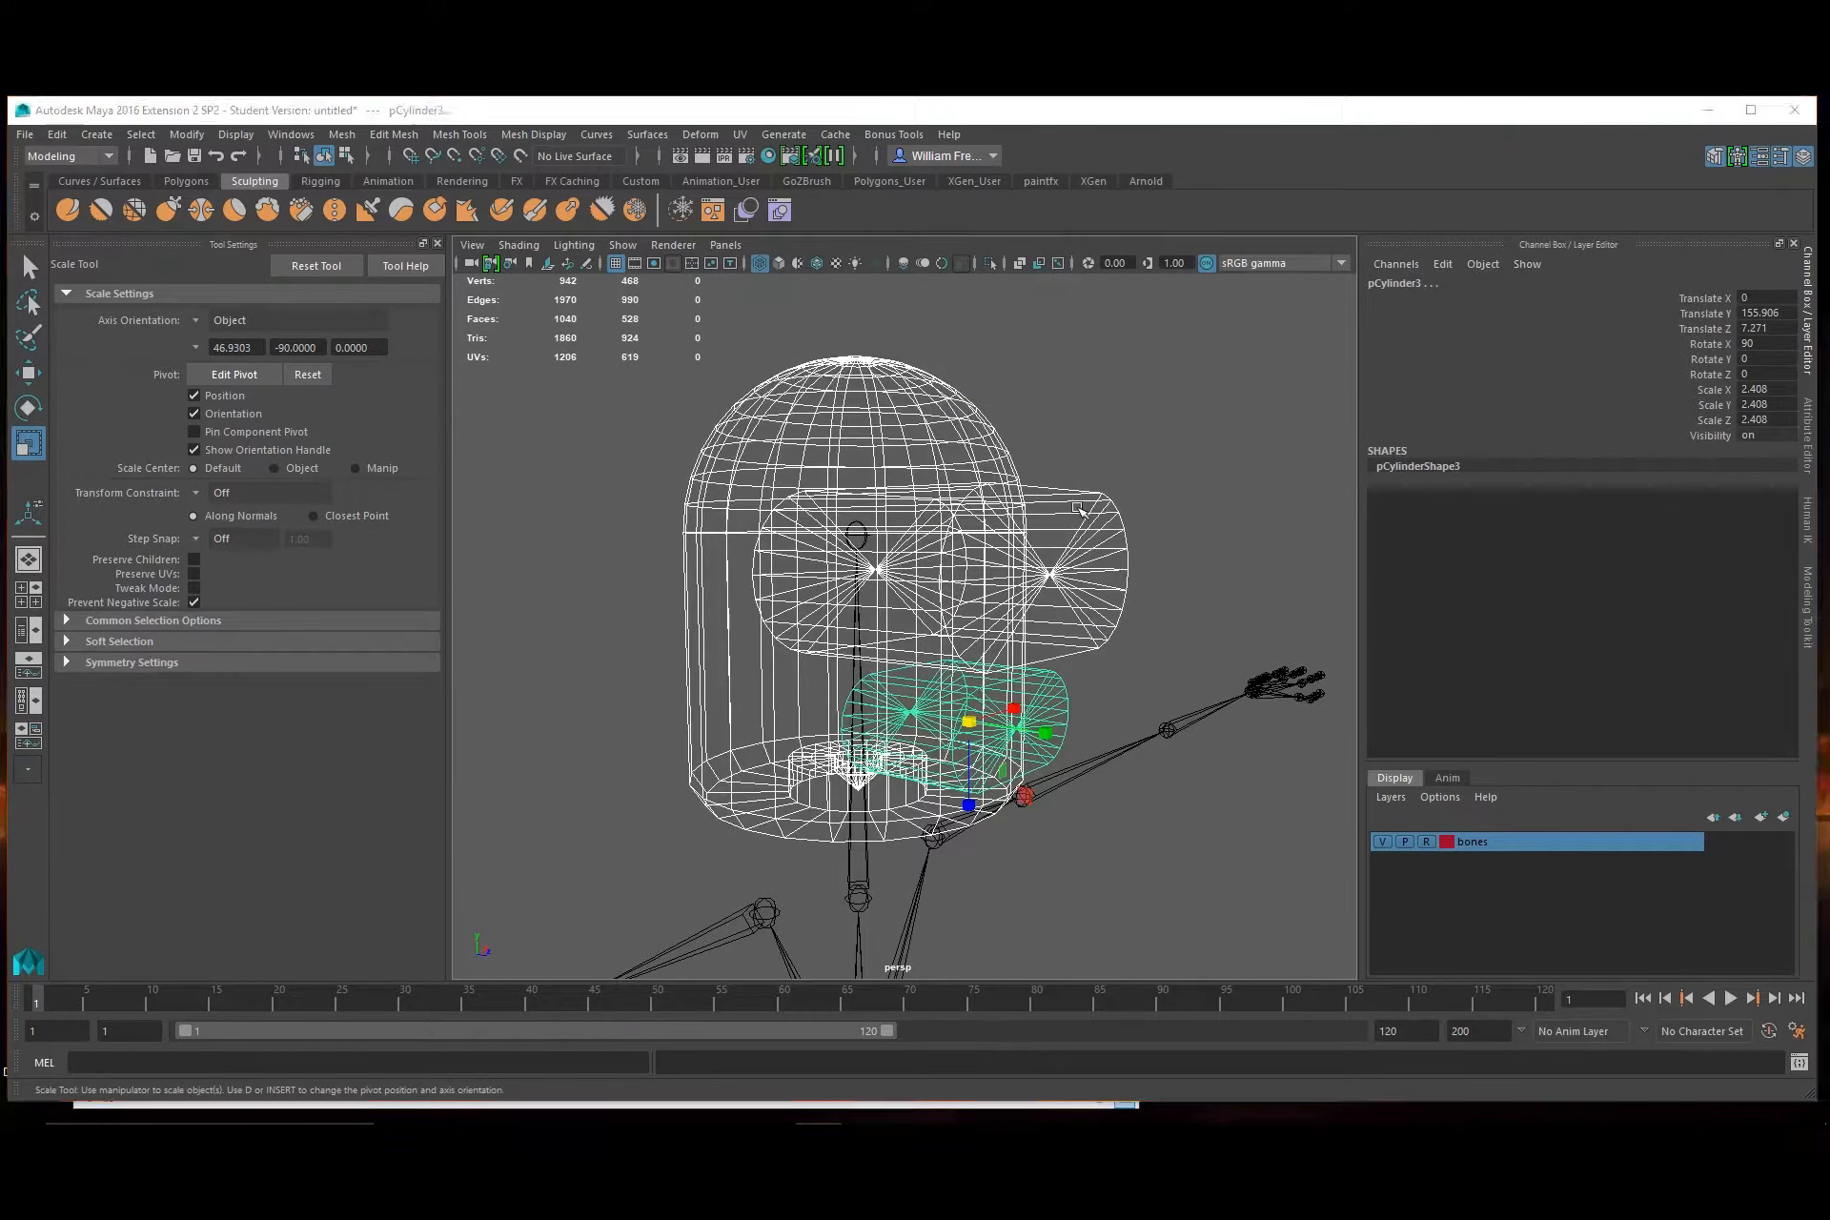
pyautogui.press('space')
pyautogui.press('space')
pyautogui.click(1132, 564)
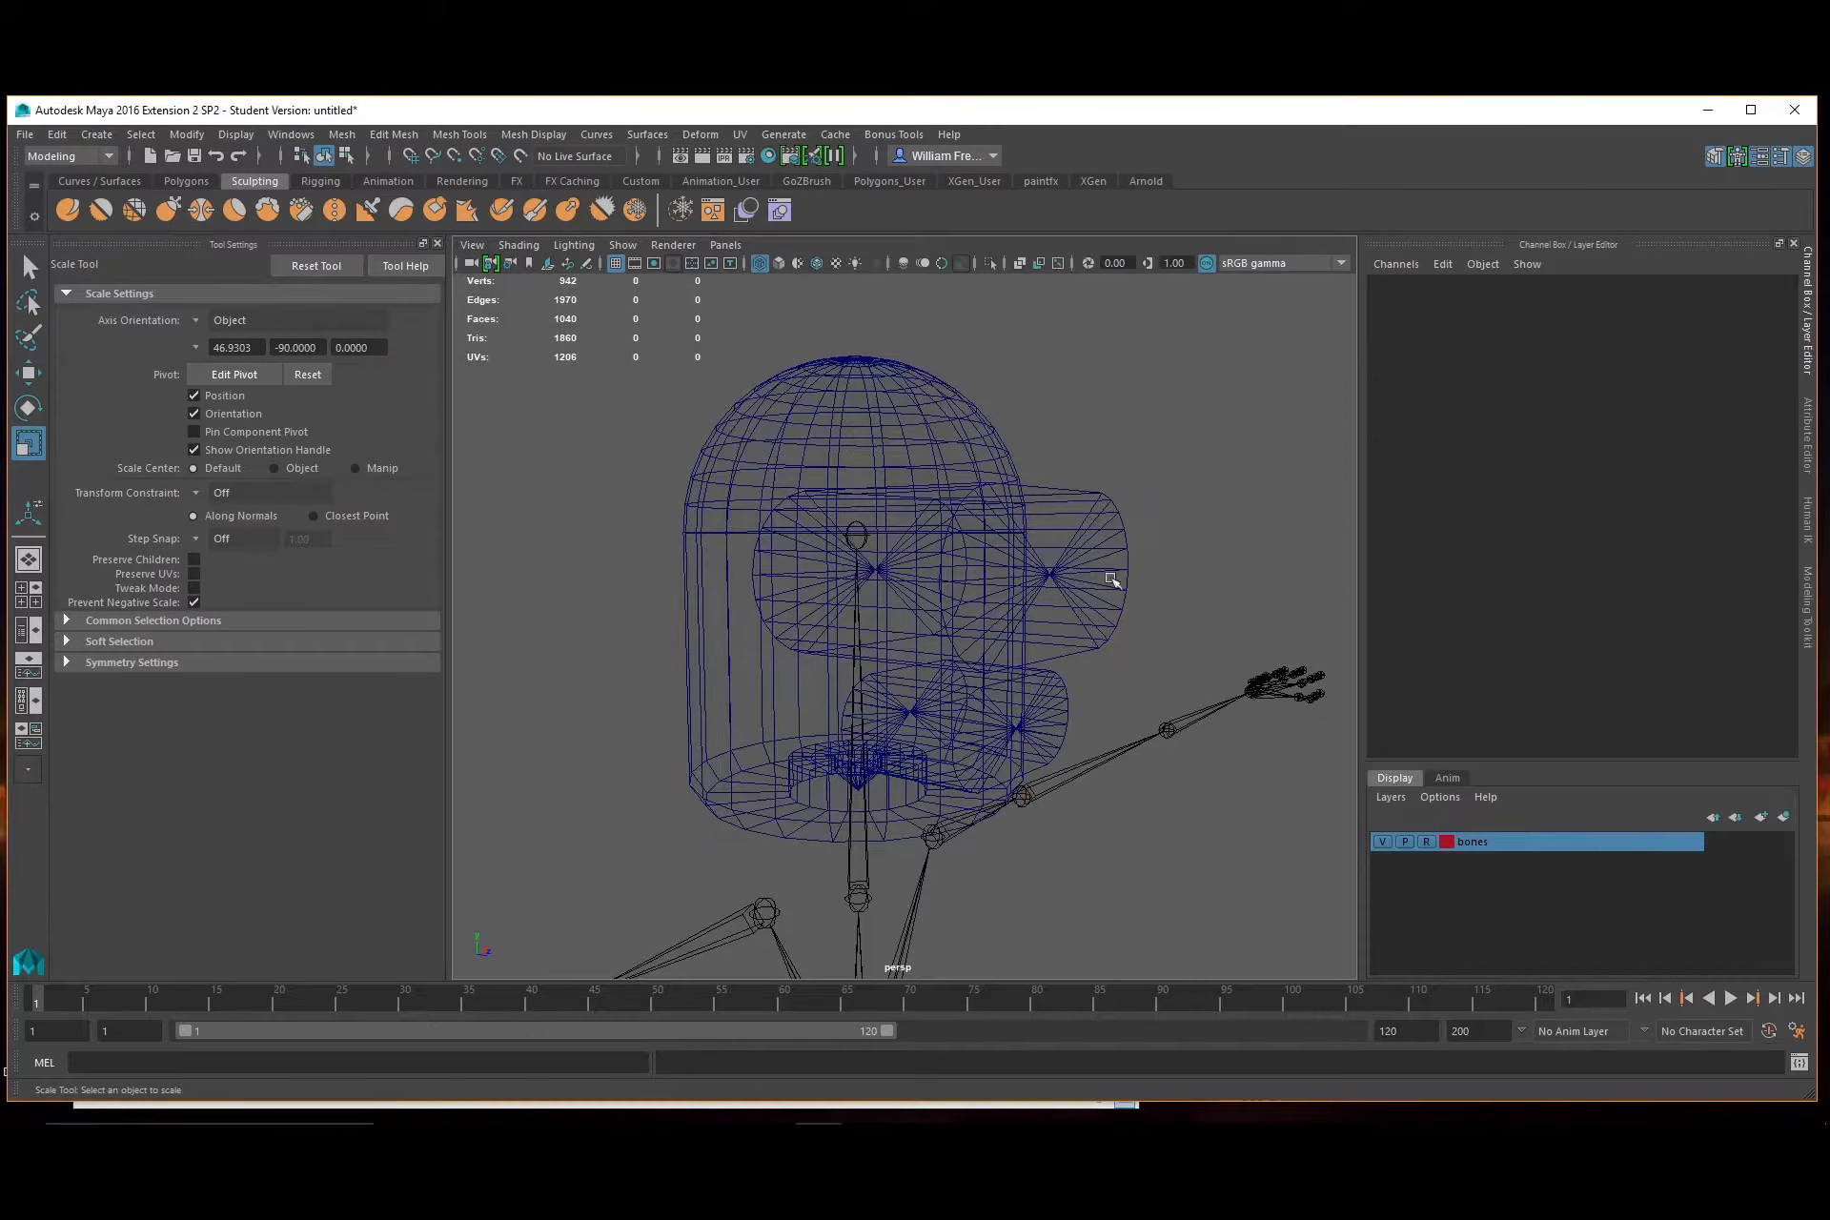
pyautogui.press('5')
pyautogui.click(994, 567)
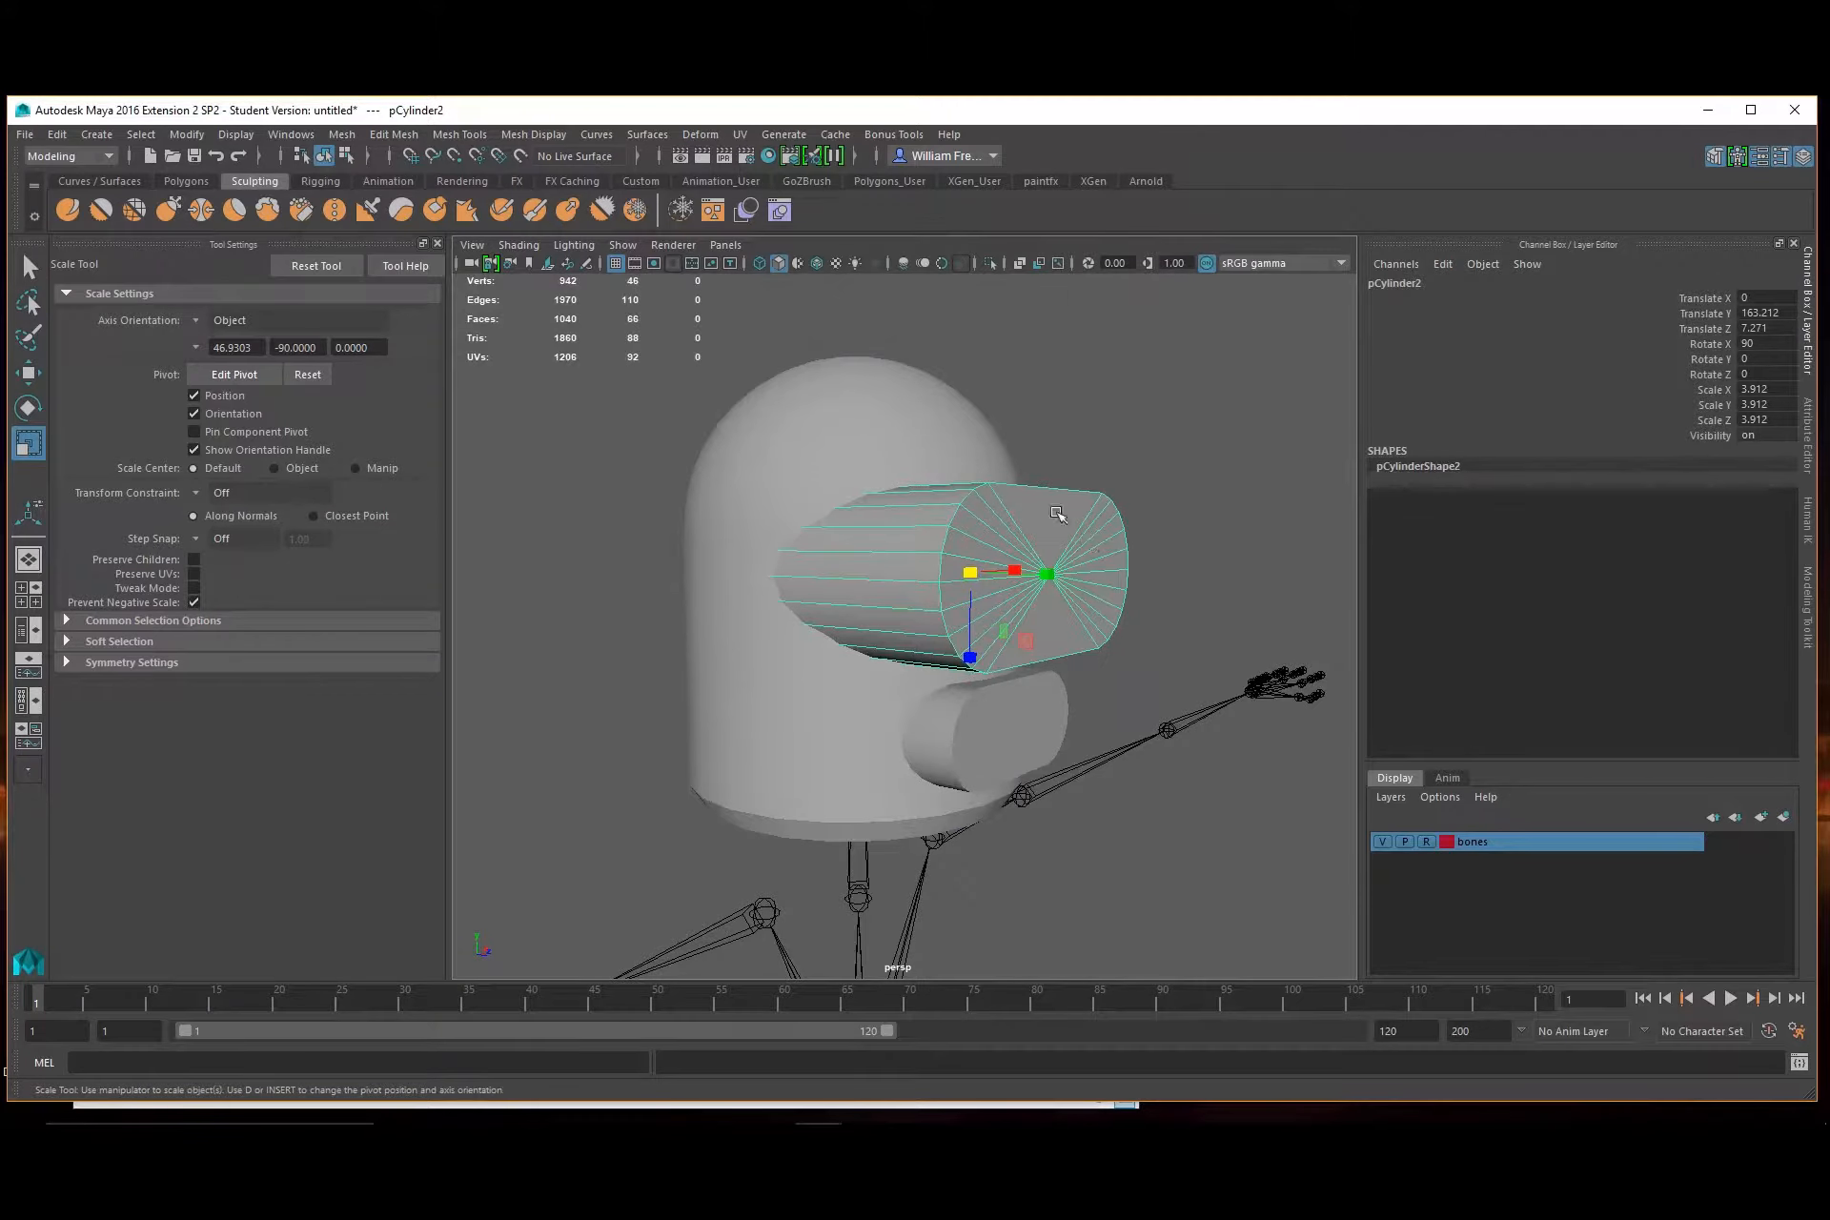
pyautogui.click(935, 431)
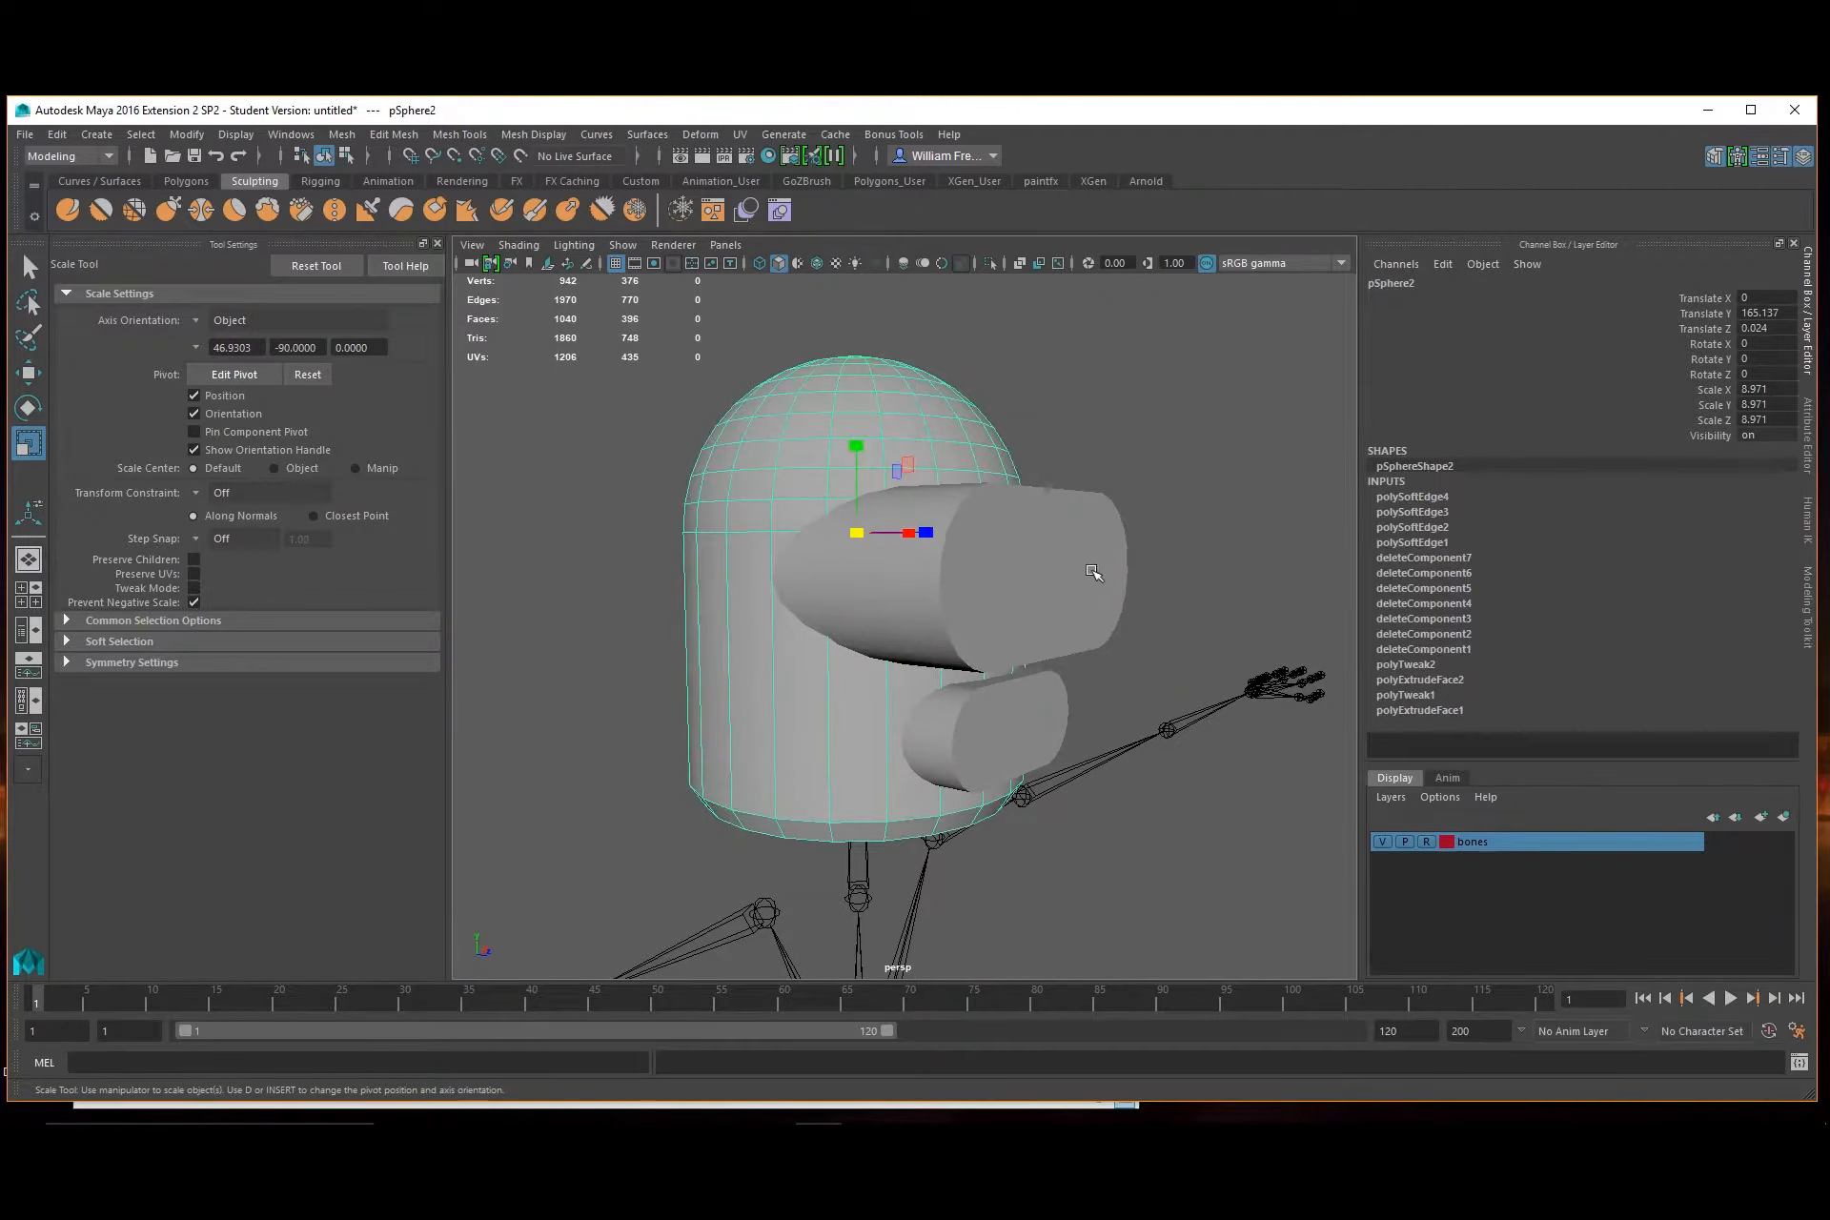
pyautogui.click(1191, 432)
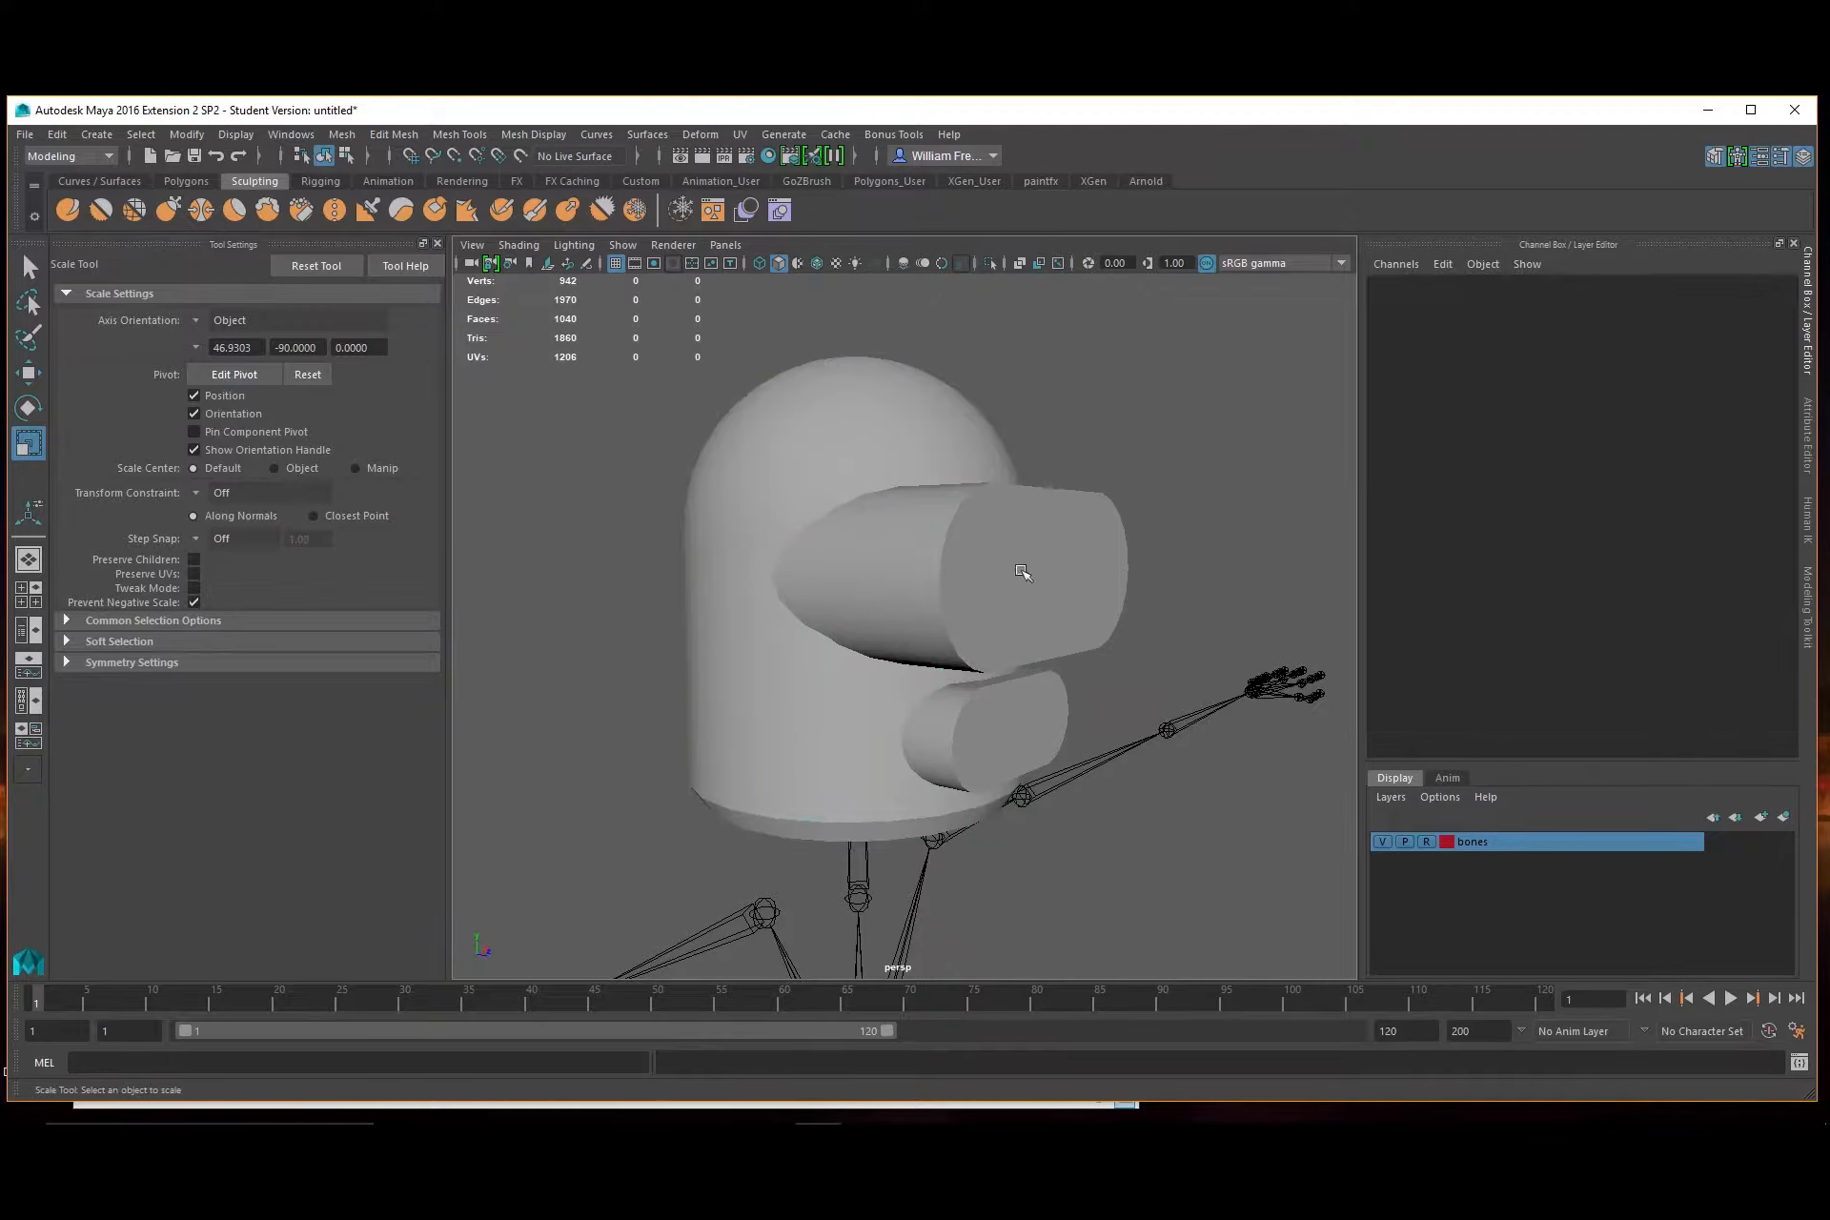
# Merge the head and the larger upper cylinder with a Boolean Union, and check the joined mesh in wireframe and shaded display
pyautogui.click(899, 455)
pyautogui.click(887, 568)
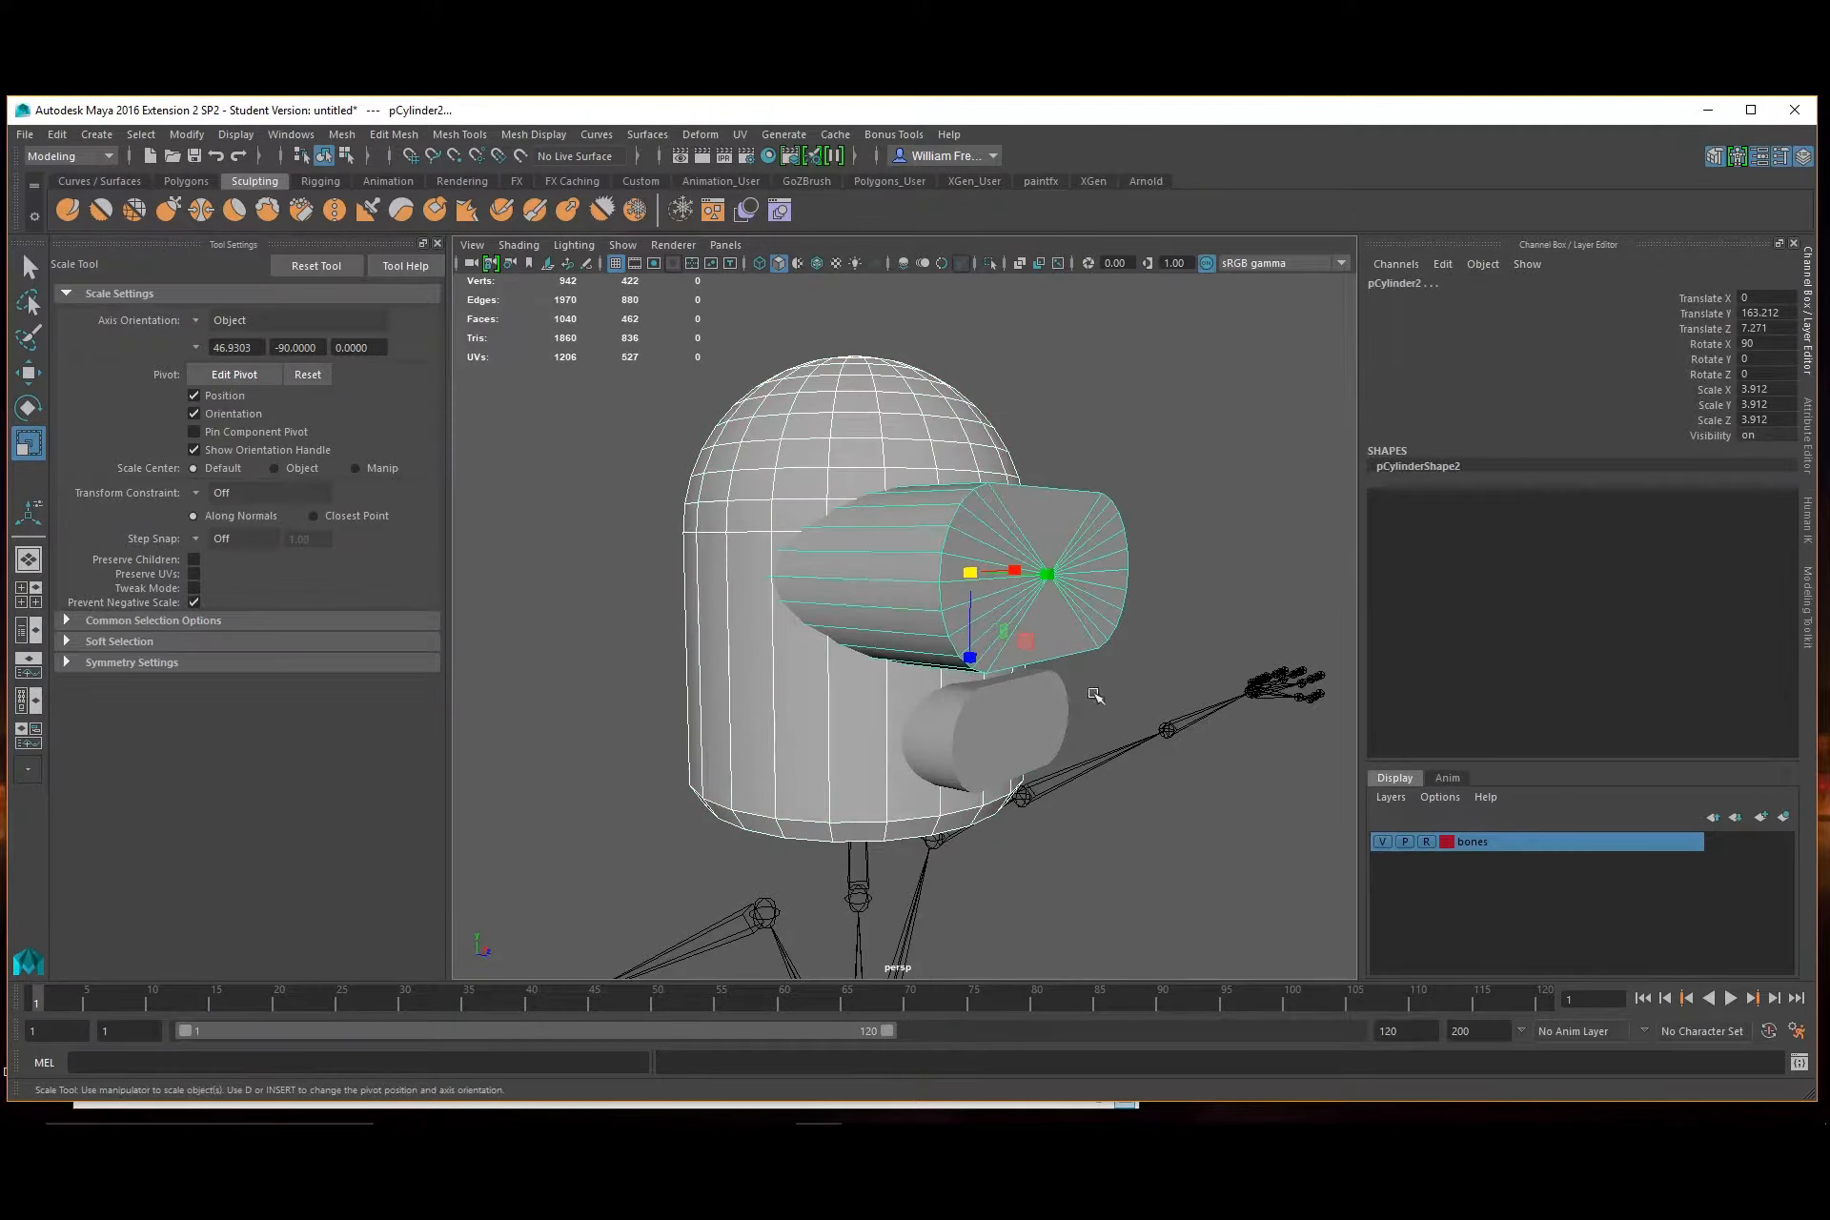
pyautogui.click(340, 135)
pyautogui.moveTo(477, 182)
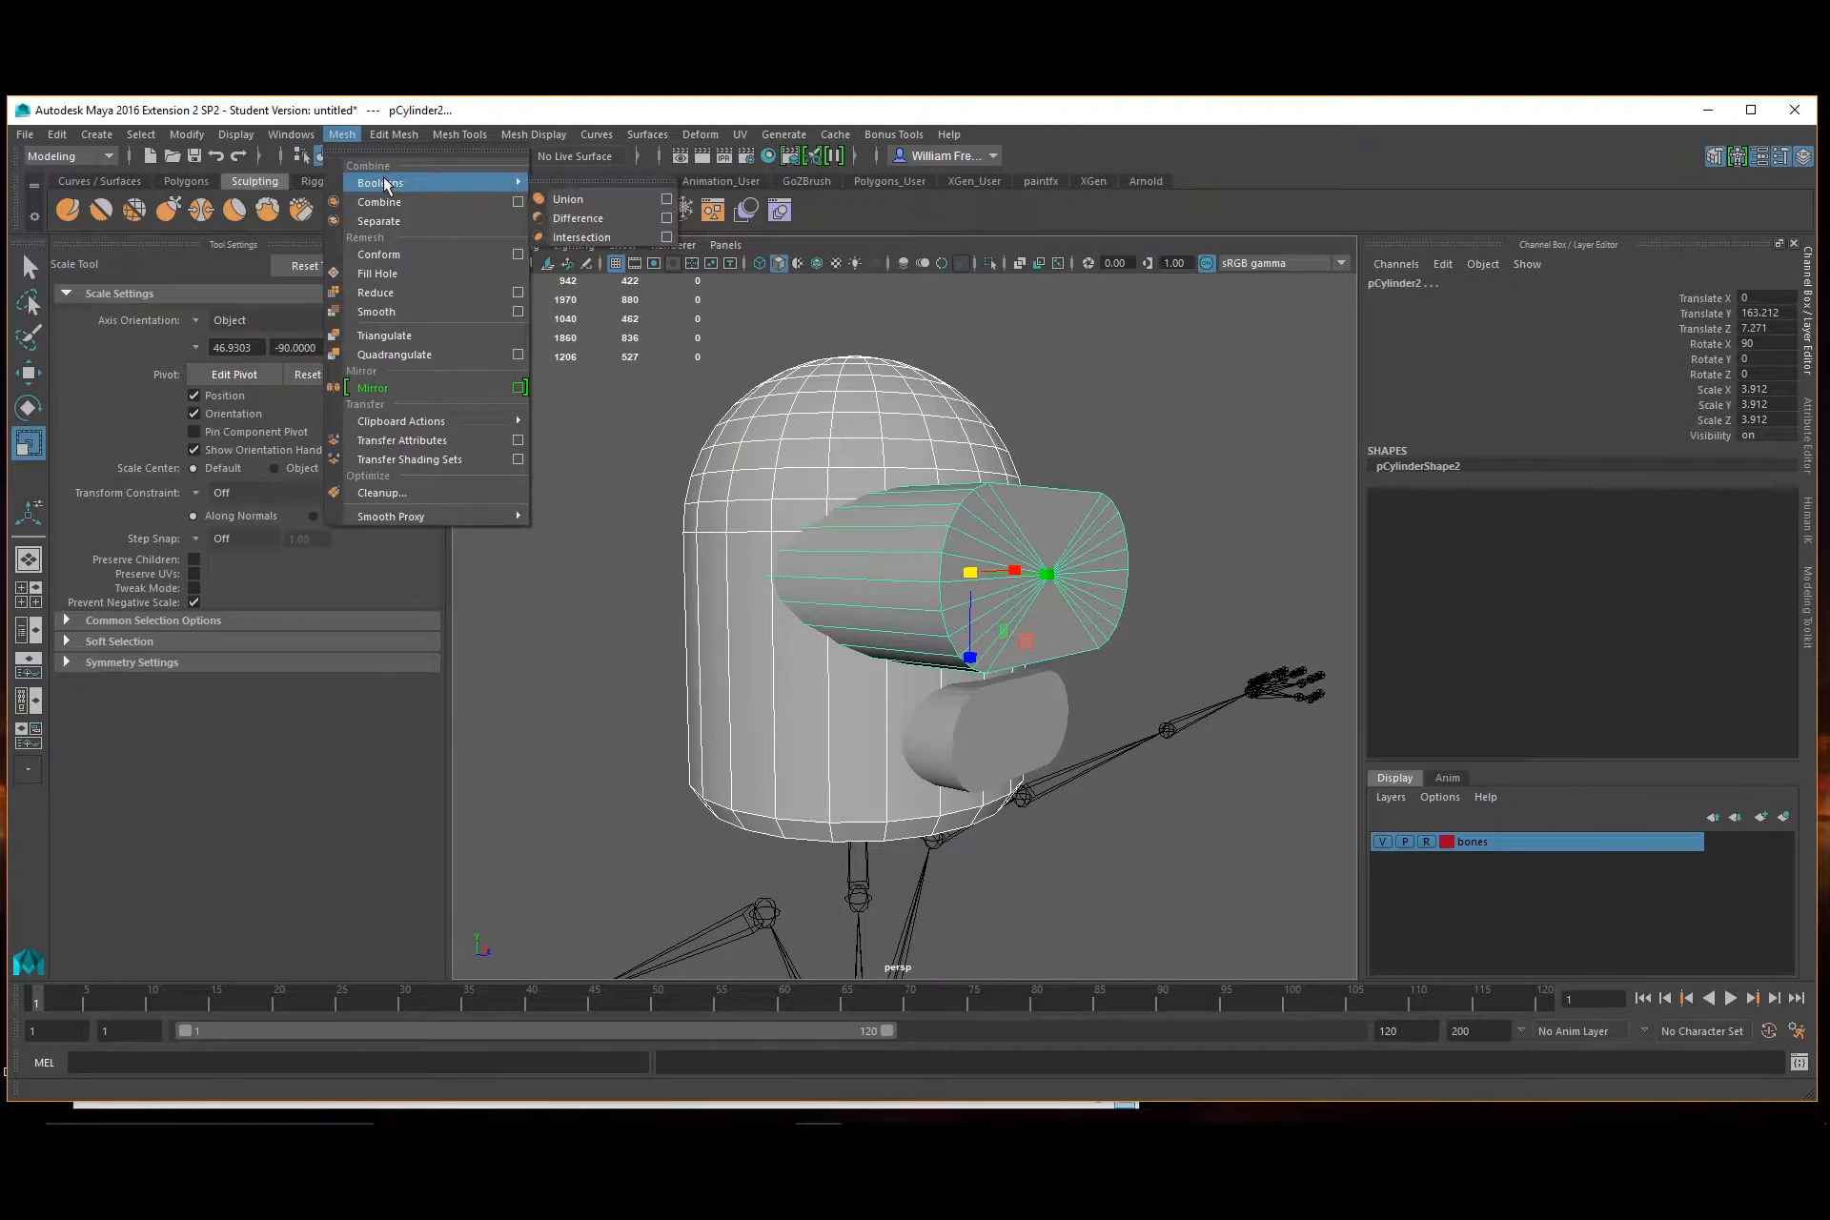
pyautogui.click(574, 204)
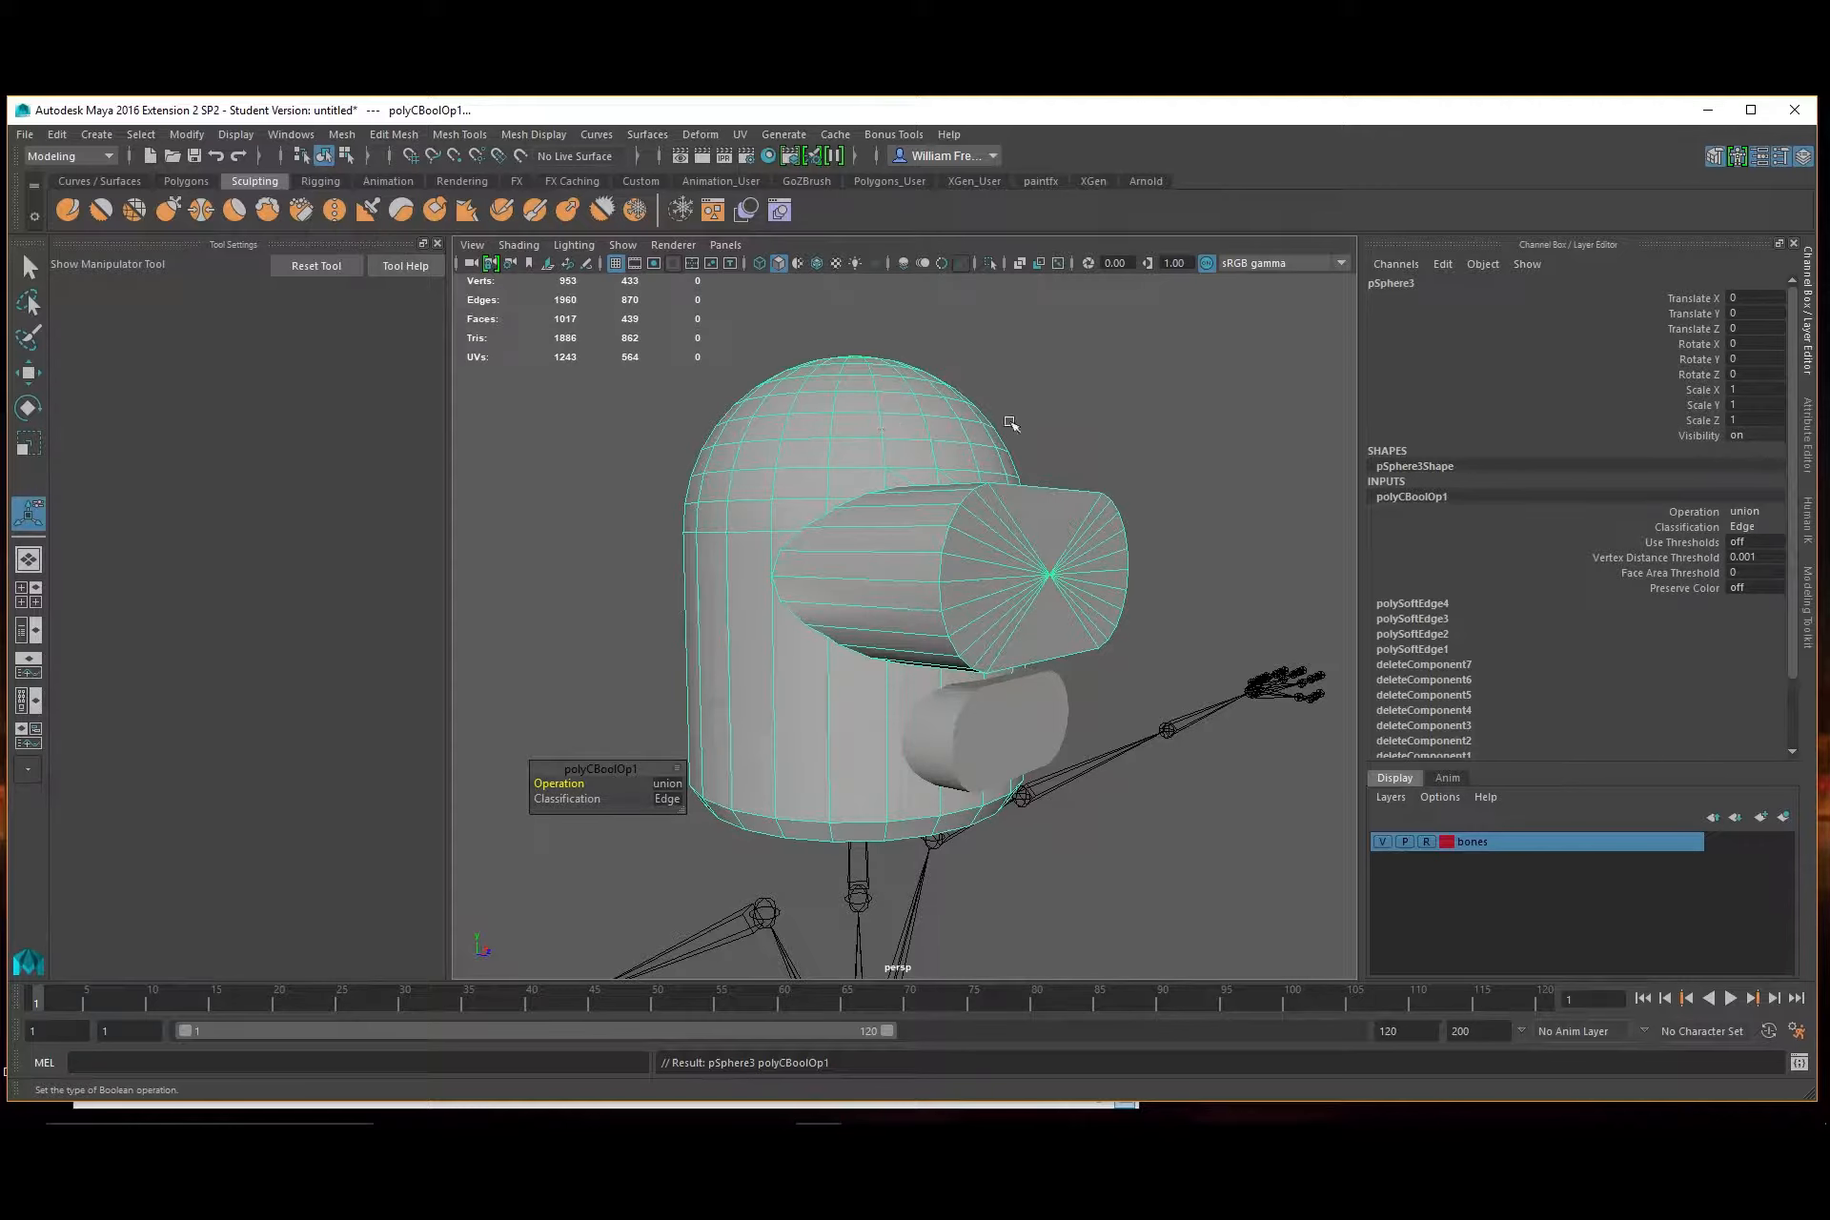
pyautogui.press('4')
pyautogui.keyDown('alt'); pyautogui.moveTo(1058, 560); pyautogui.dragTo(1018, 615); pyautogui.keyUp('alt')
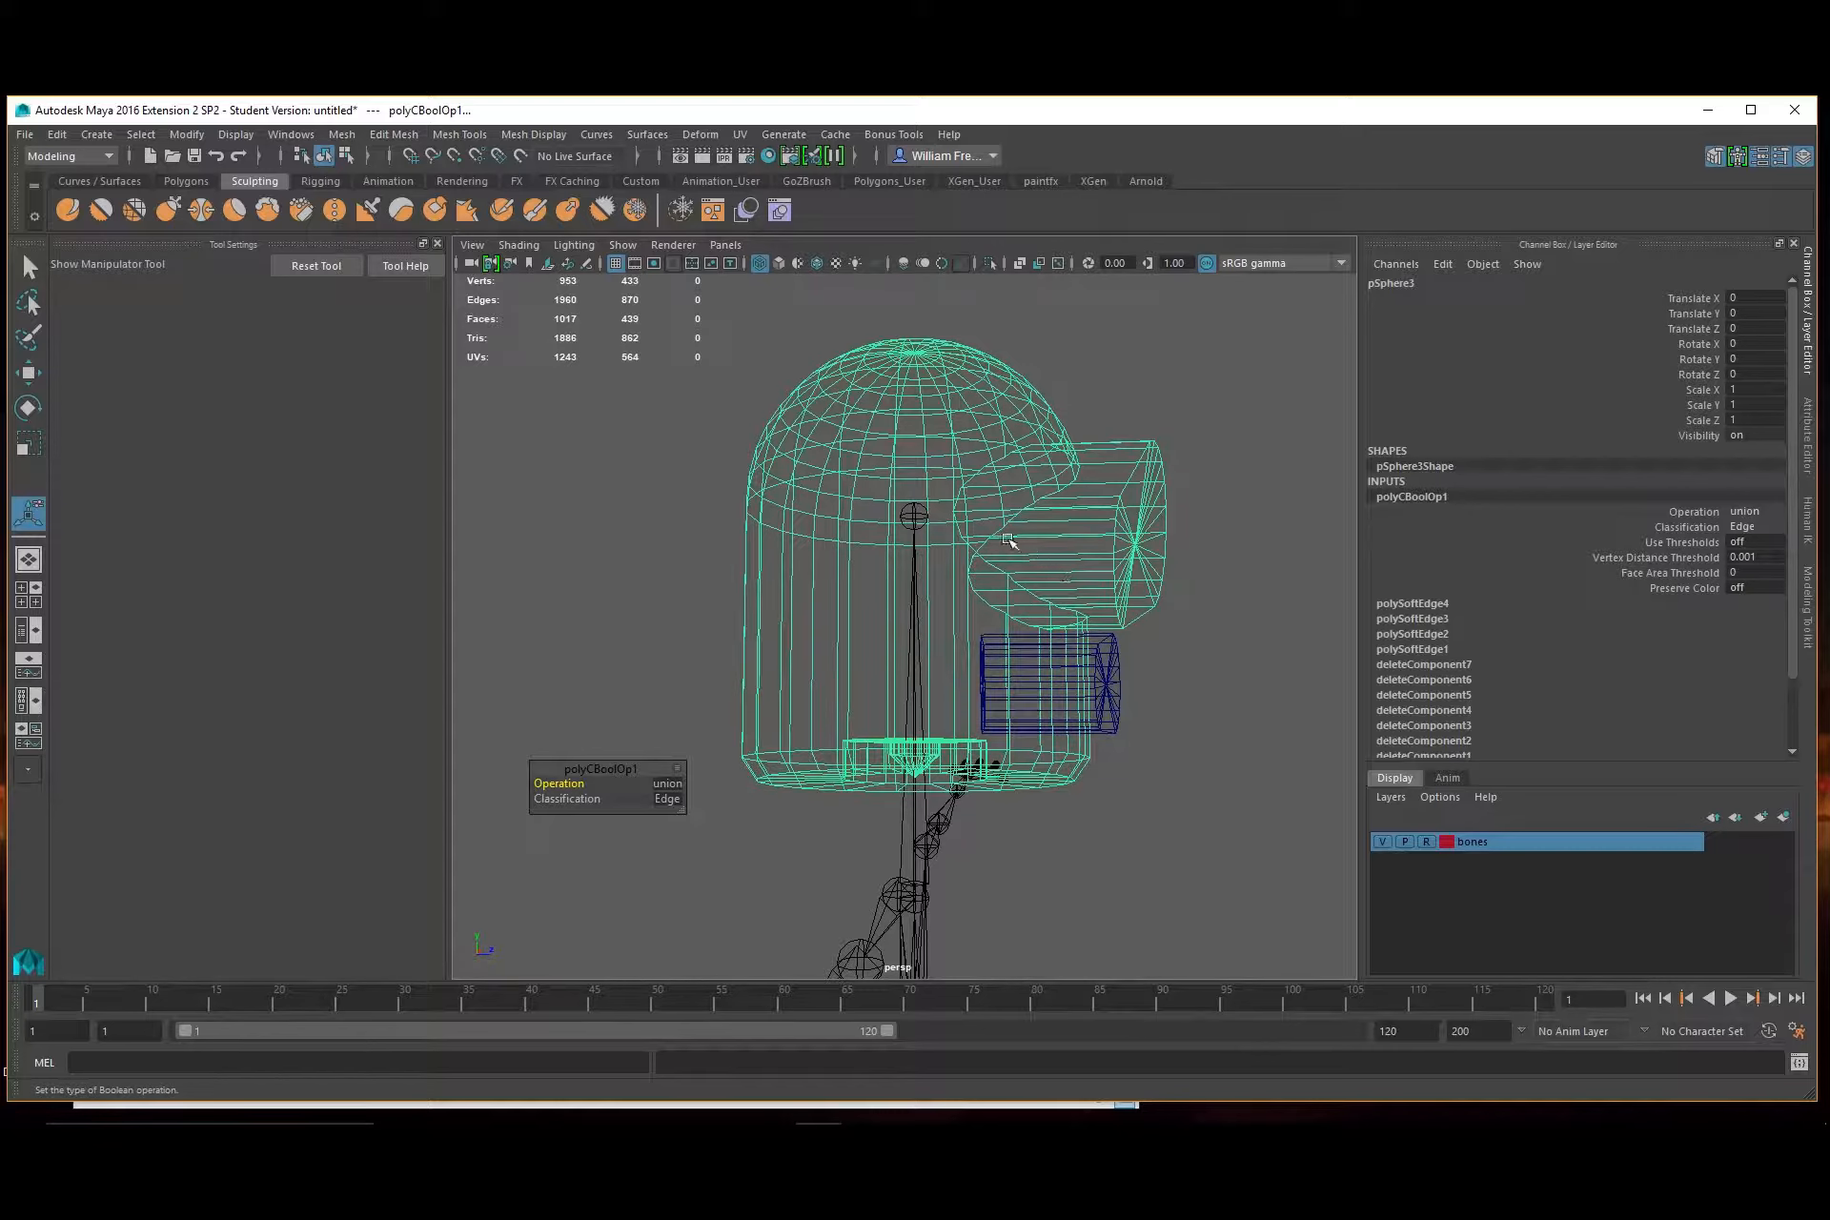
pyautogui.keyDown('alt'); pyautogui.moveTo(1023, 636); pyautogui.dragTo(967, 596); pyautogui.keyUp('alt')
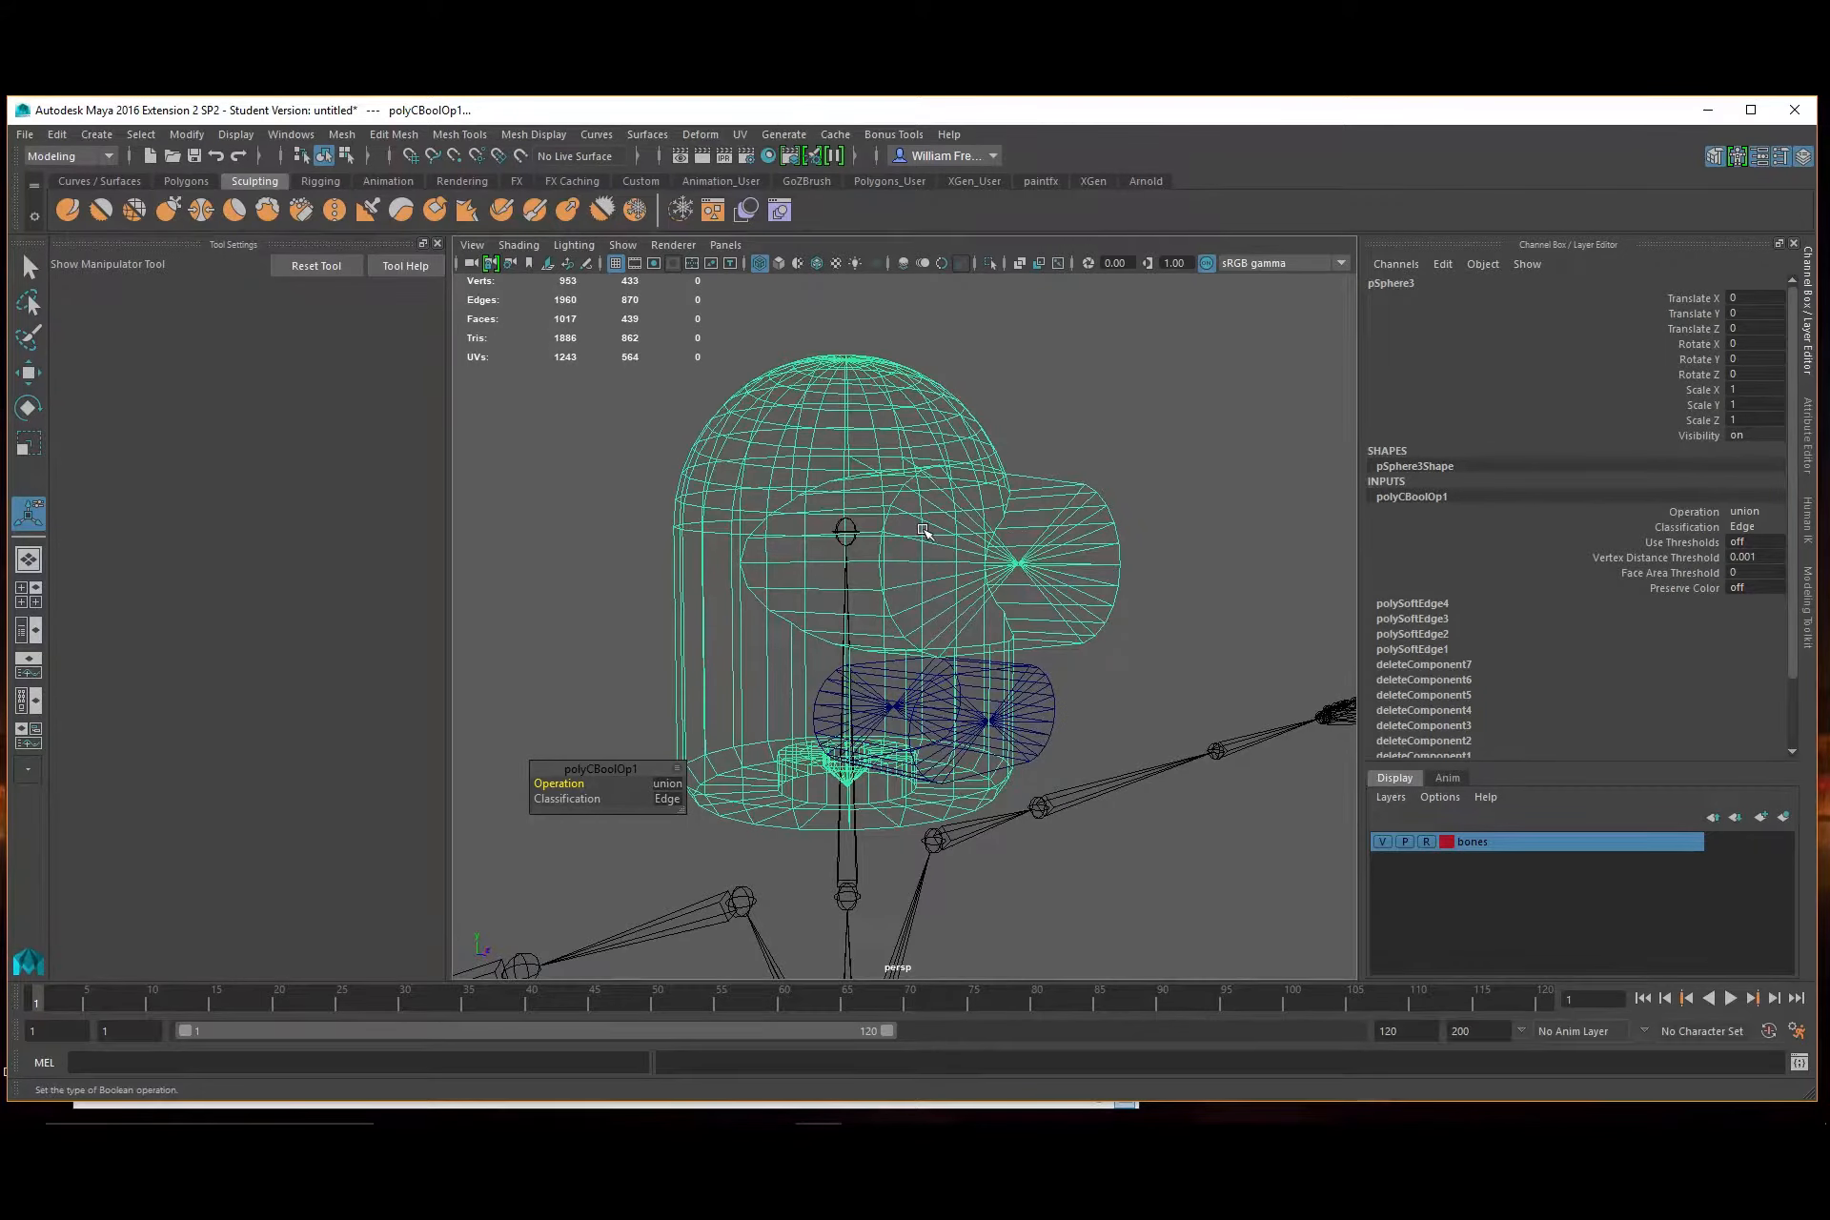
pyautogui.press('6')
pyautogui.scroll(3, 785, 523)
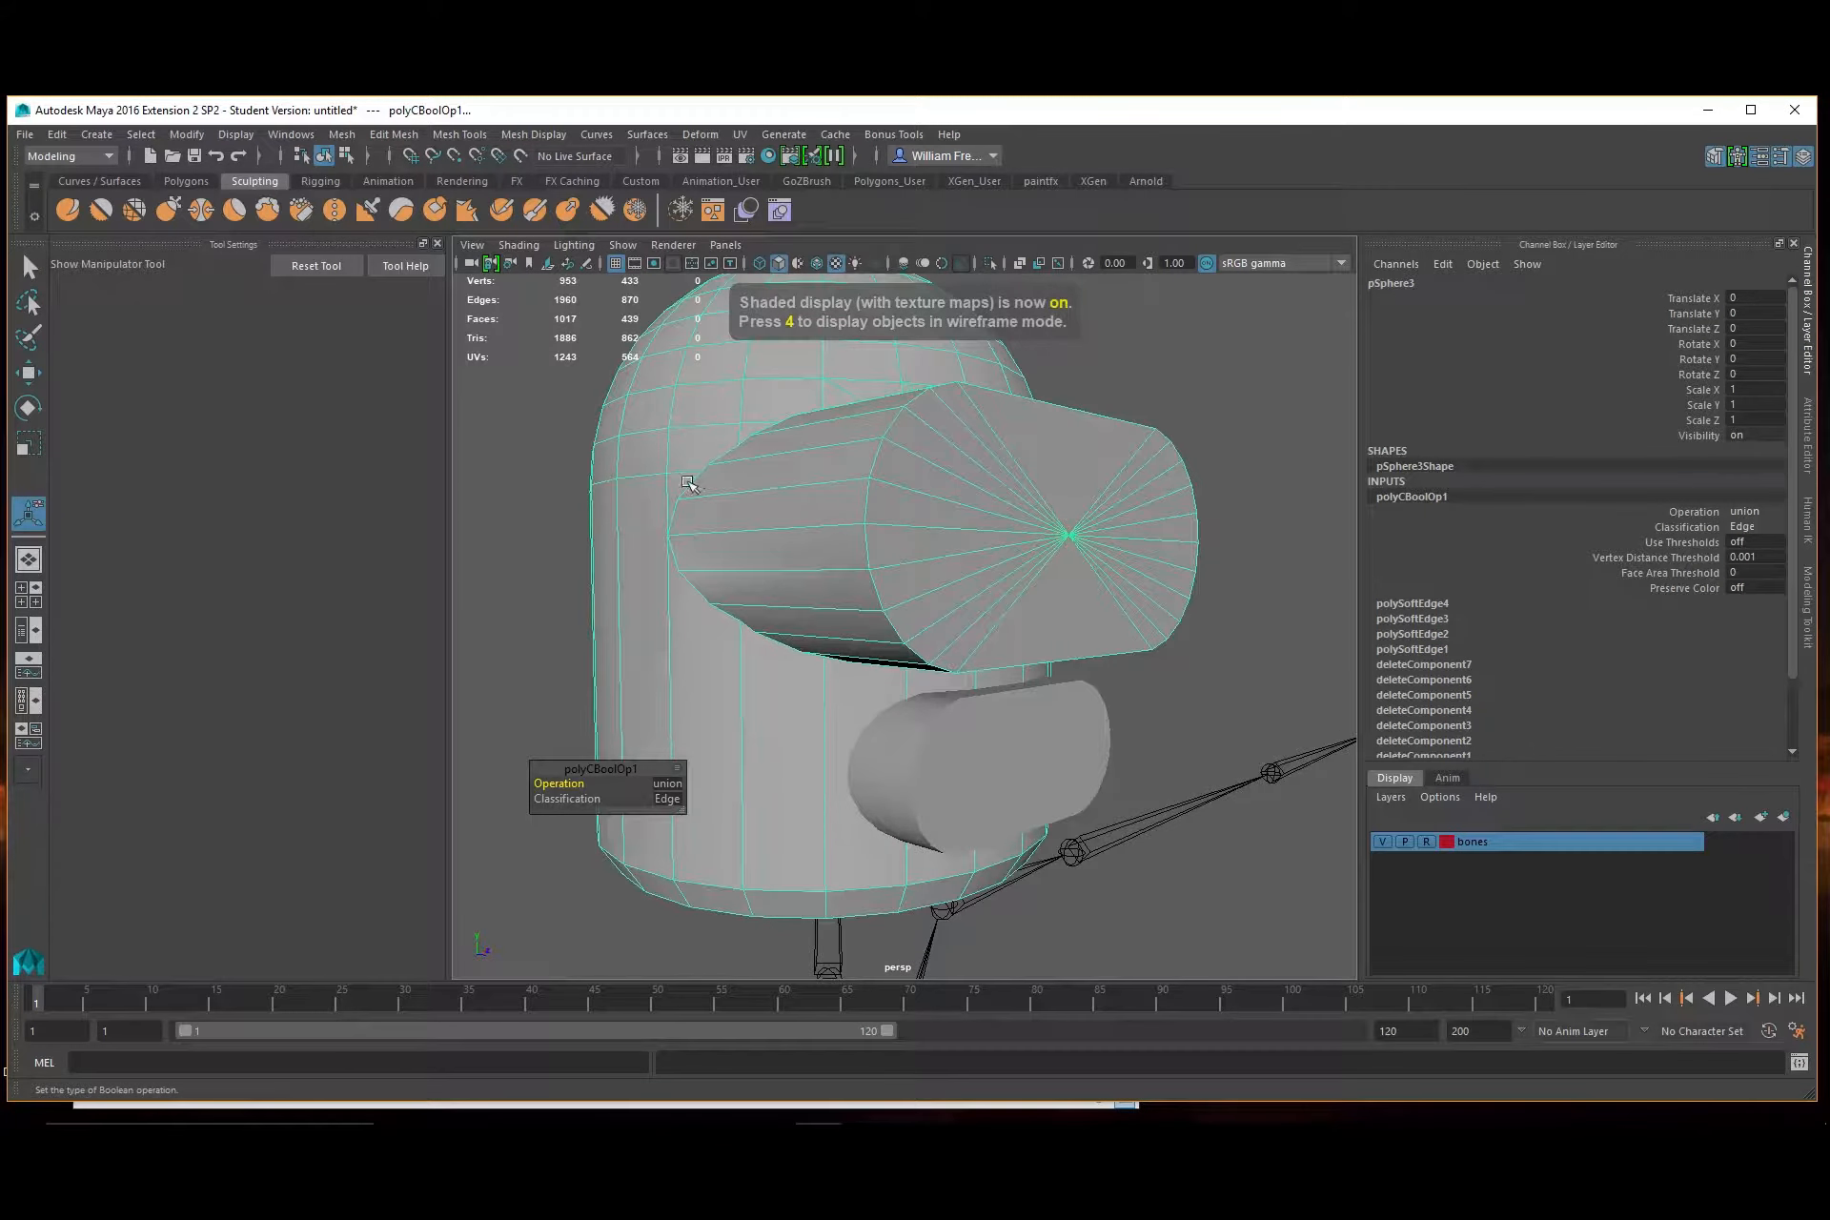
pyautogui.keyDown('alt'); pyautogui.moveTo(864, 539); pyautogui.dragTo(1011, 705); pyautogui.keyUp('alt')
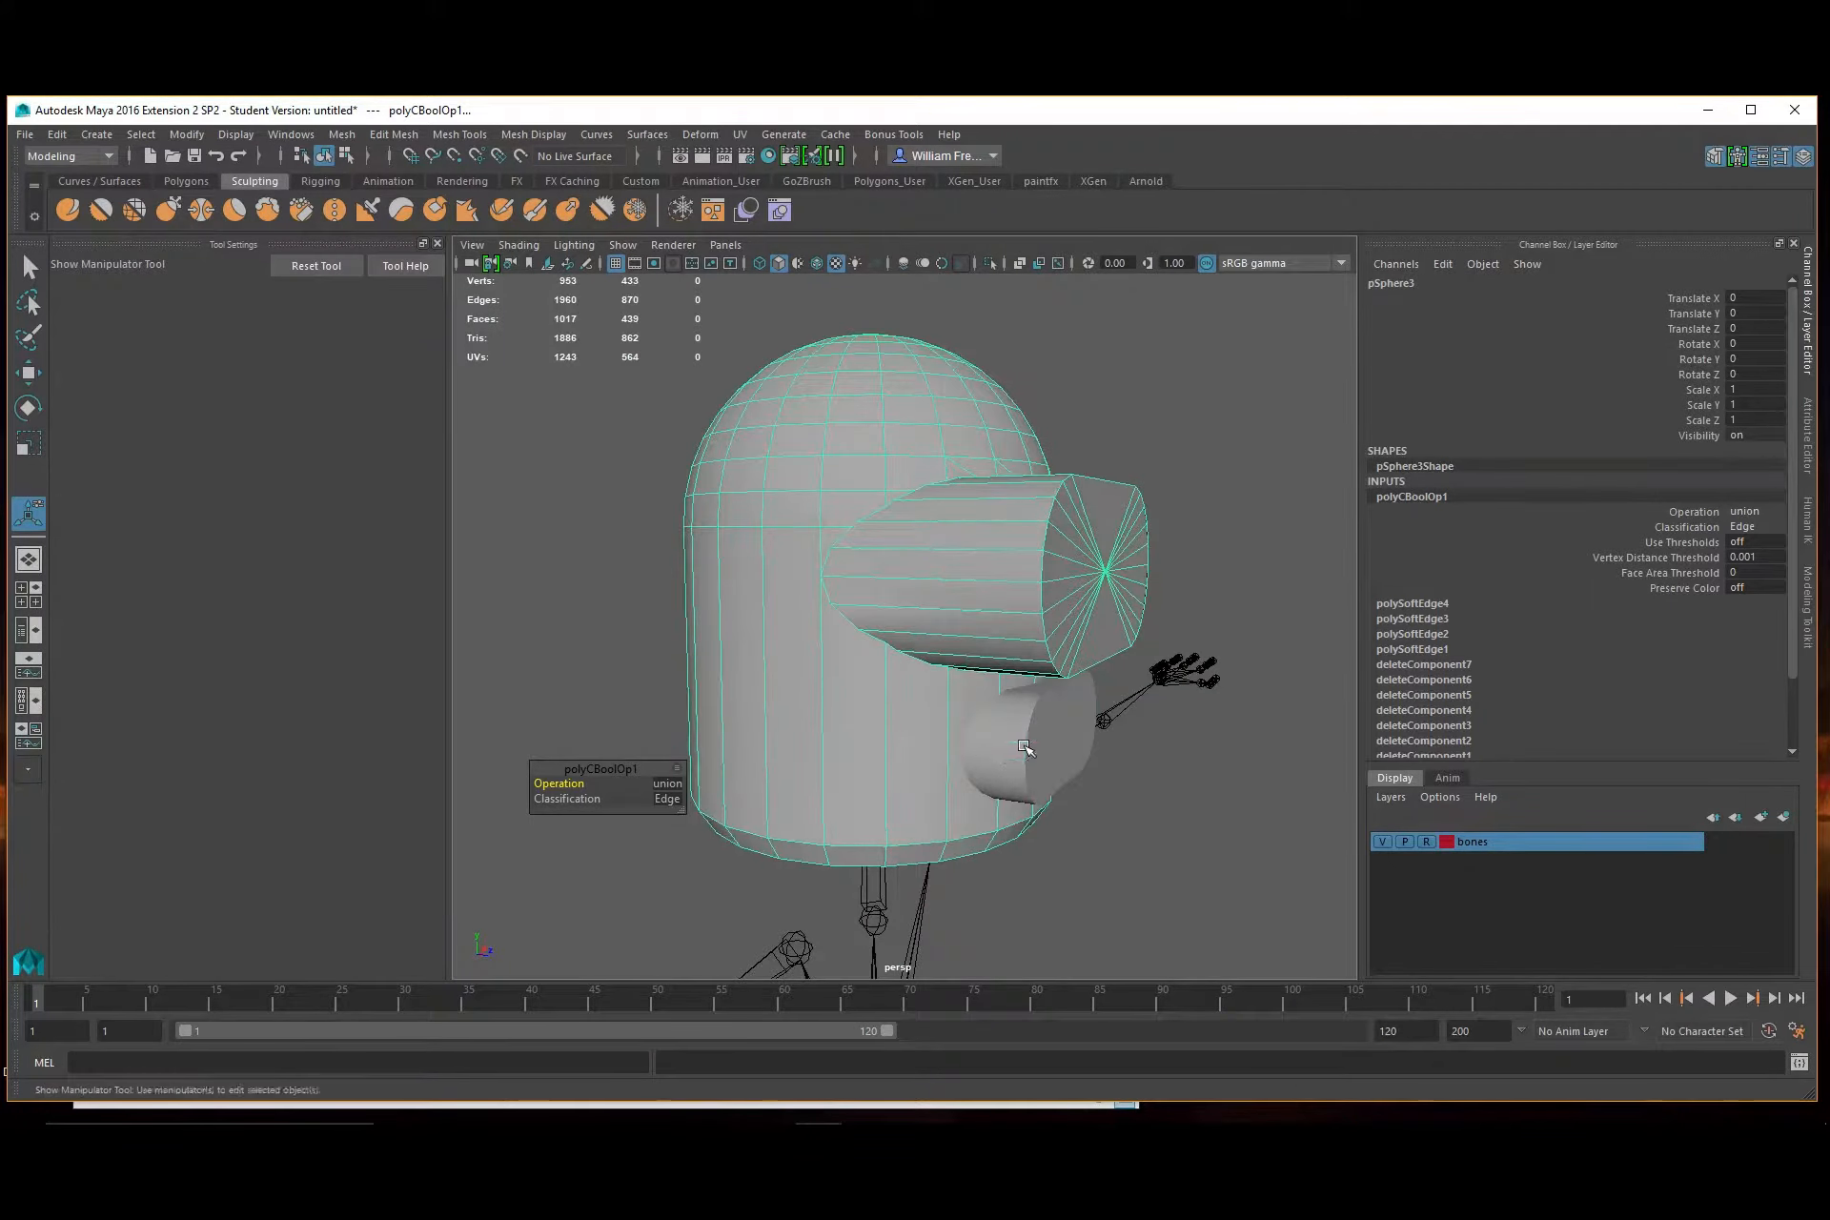
# Subtract the smaller lower cylinder from the merged head with a Boolean Difference to cut a mouth recess
pyautogui.click(1025, 748)
pyautogui.click(908, 690)
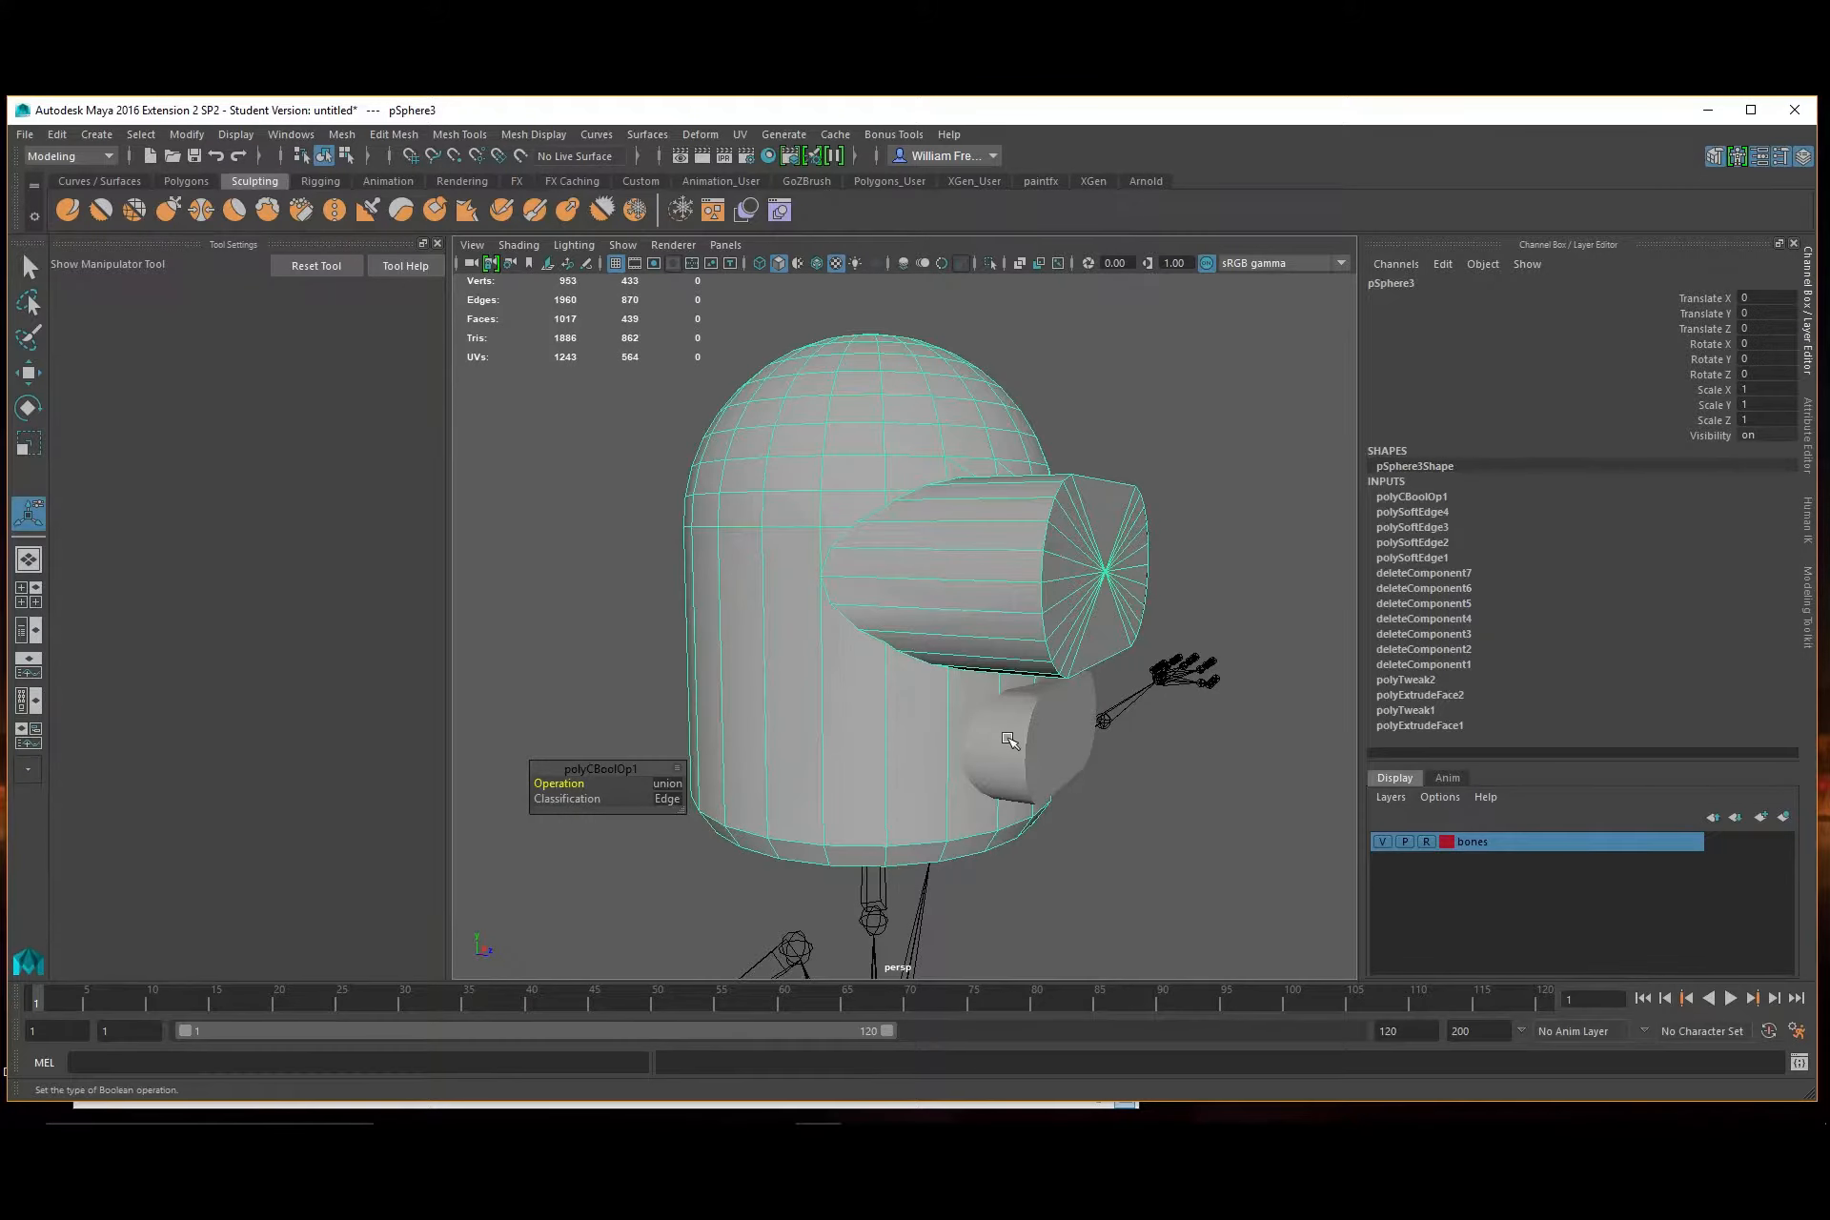
pyautogui.click(1008, 741)
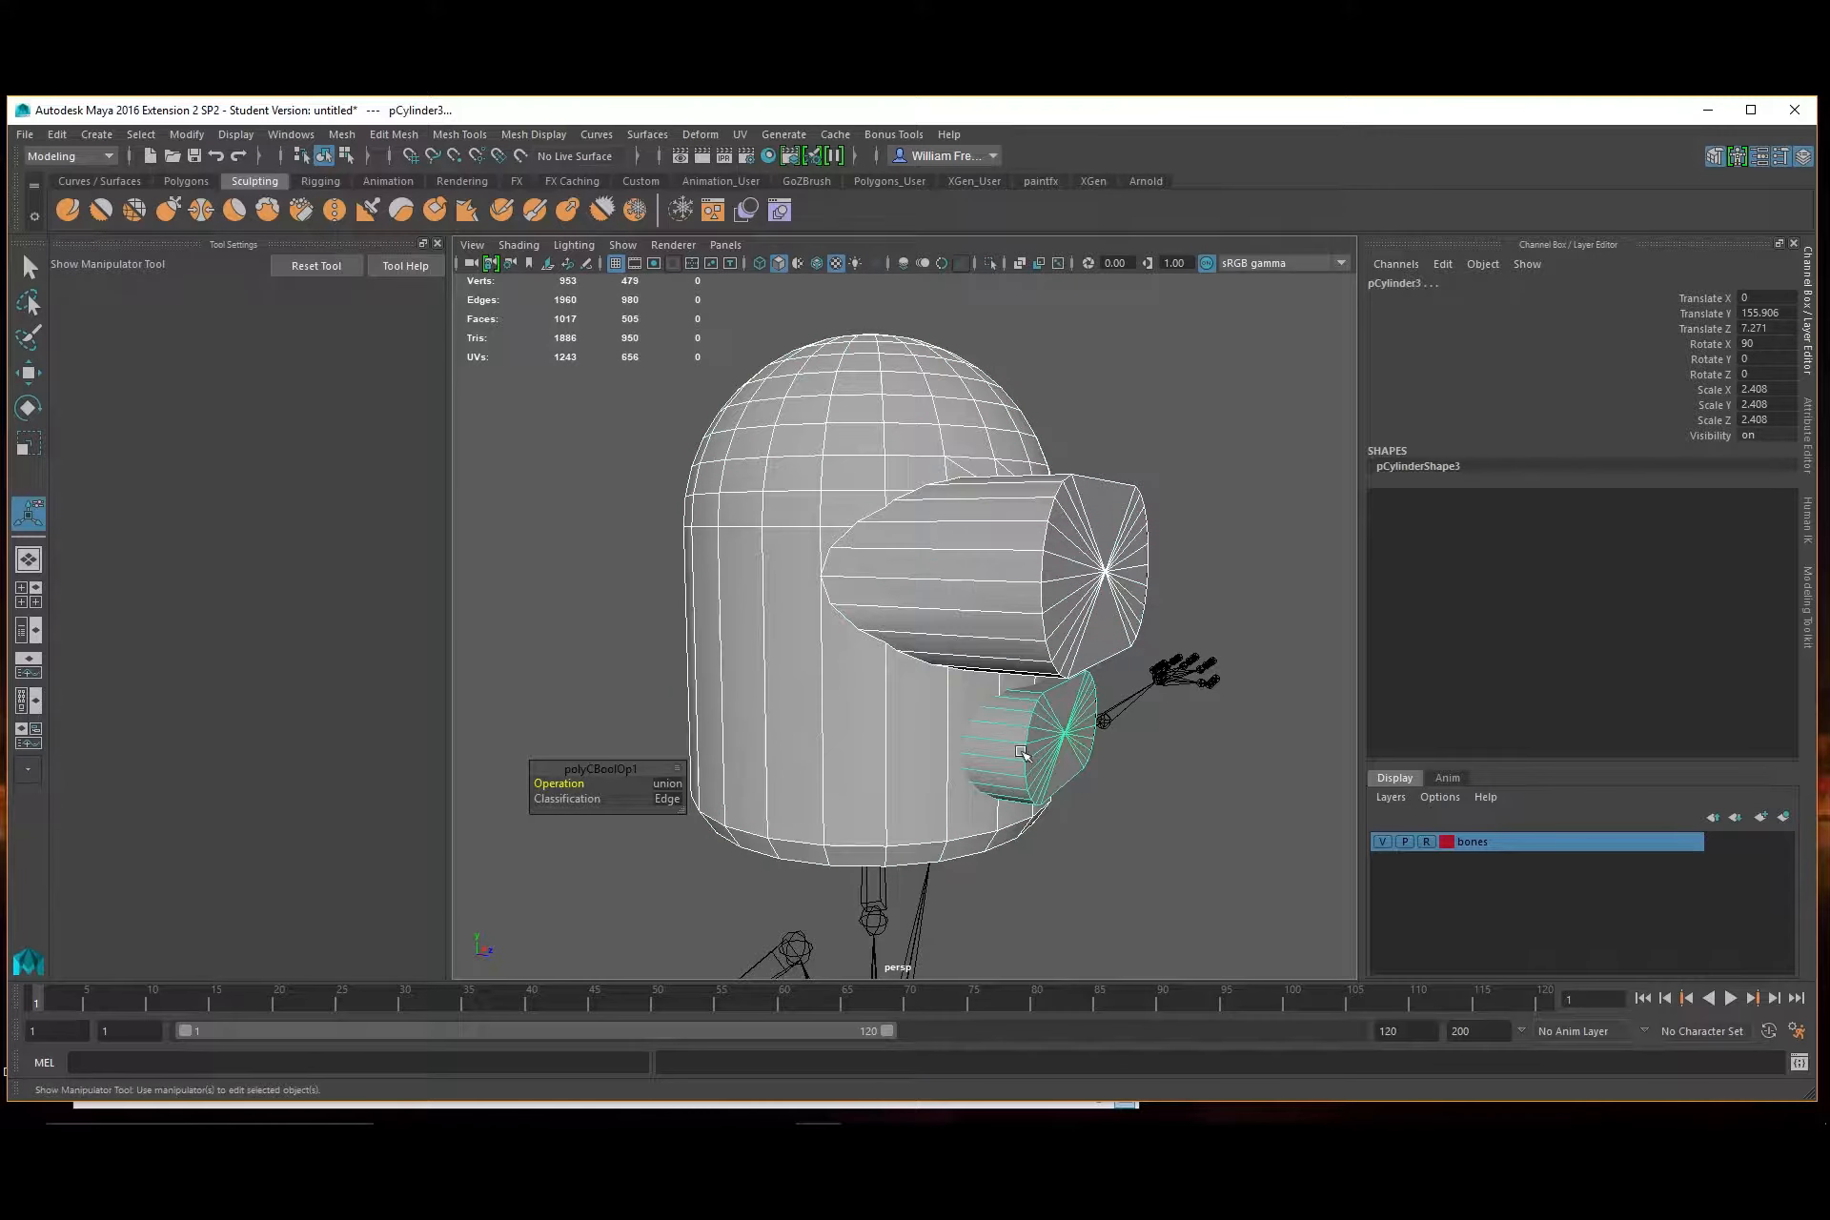
pyautogui.click(391, 134)
pyautogui.moveTo(368, 187)
pyautogui.click(591, 201)
pyautogui.keyDown('alt'); pyautogui.moveTo(1037, 568); pyautogui.dragTo(868, 741); pyautogui.keyUp('alt')
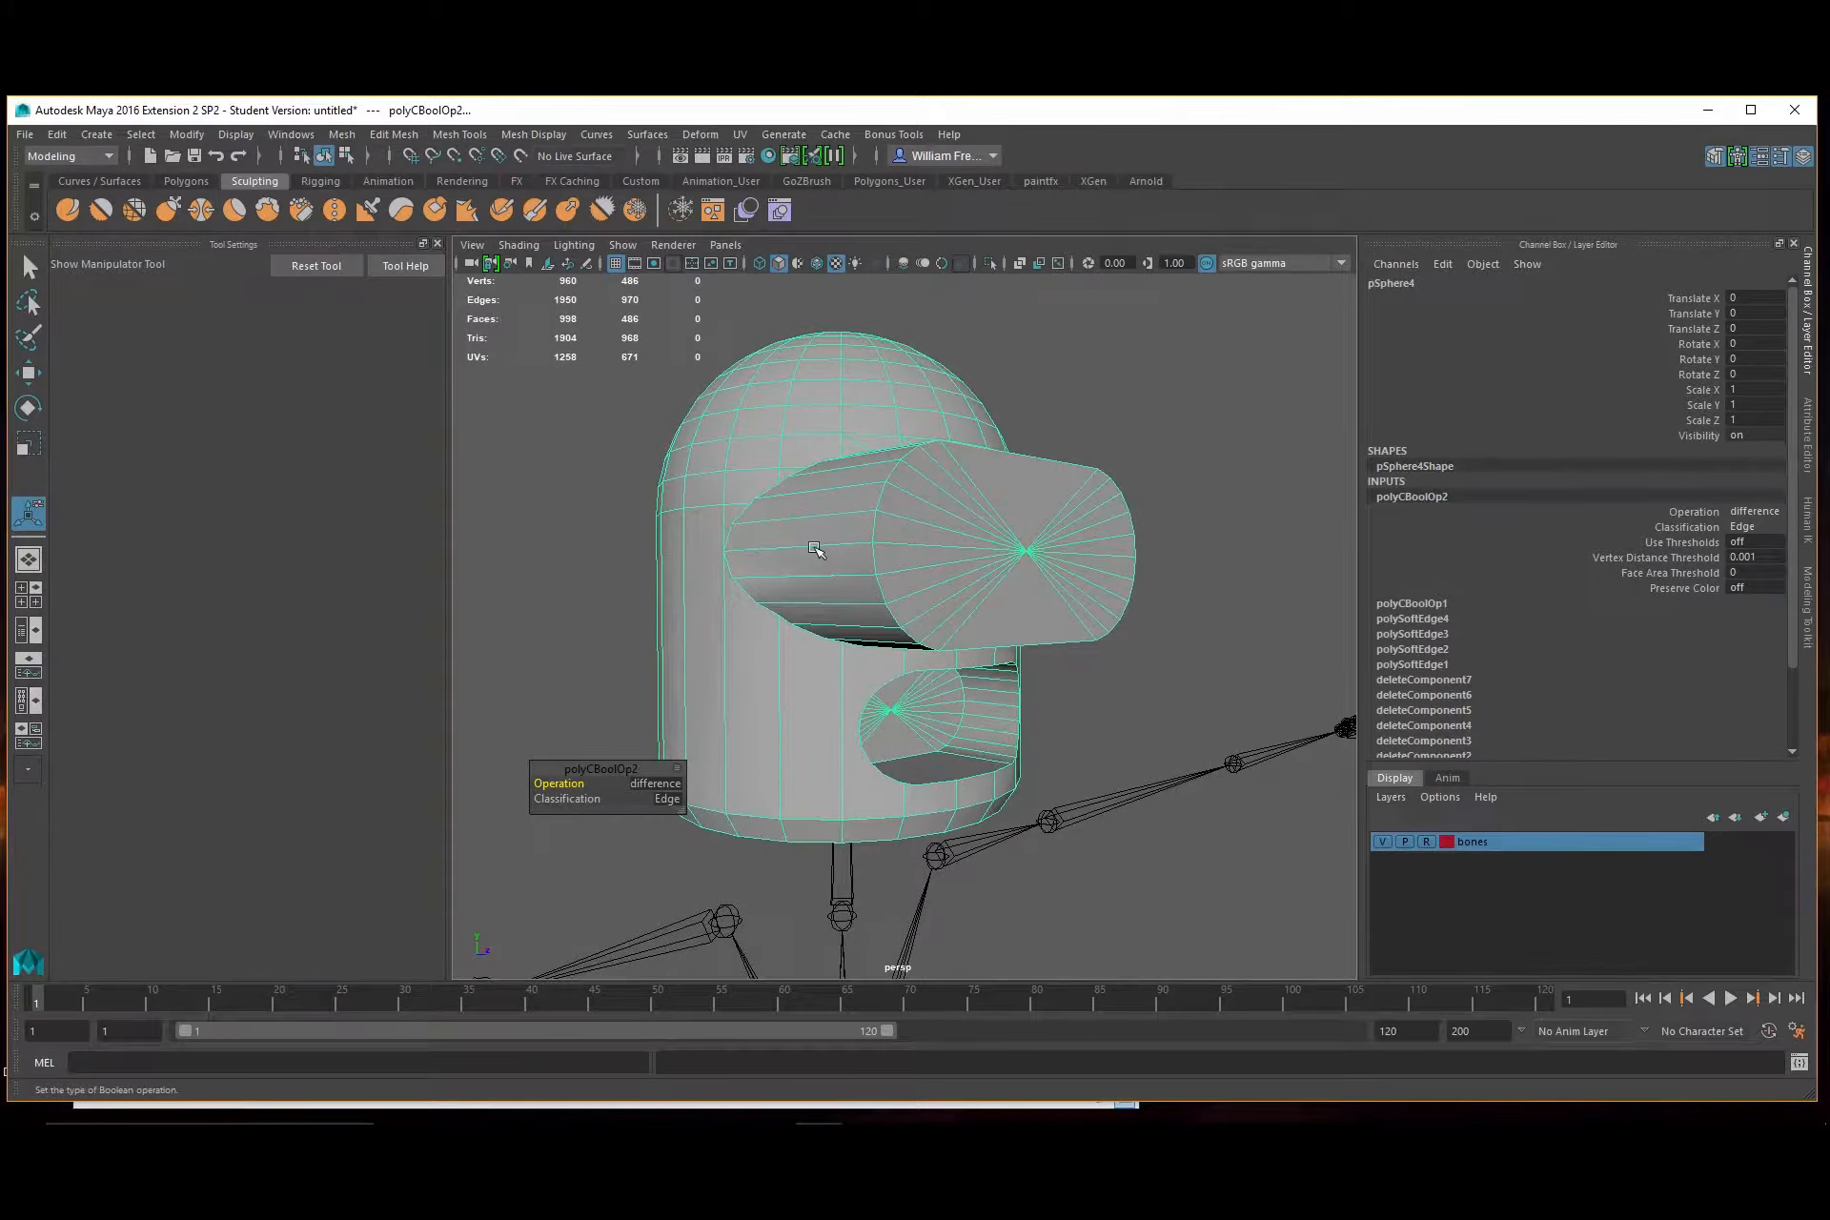
# Select only the mouth recess's inner wall and back faces in the side wireframe view, and delete them
pyautogui.keyDown('alt'); pyautogui.moveTo(896, 629); pyautogui.dragTo(905, 581); pyautogui.keyUp('alt')
pyautogui.scroll(5, 905, 582)
pyautogui.rightClick(1022, 555)
pyautogui.moveTo(1037, 548); pyautogui.dragTo(1023, 503, button='right')
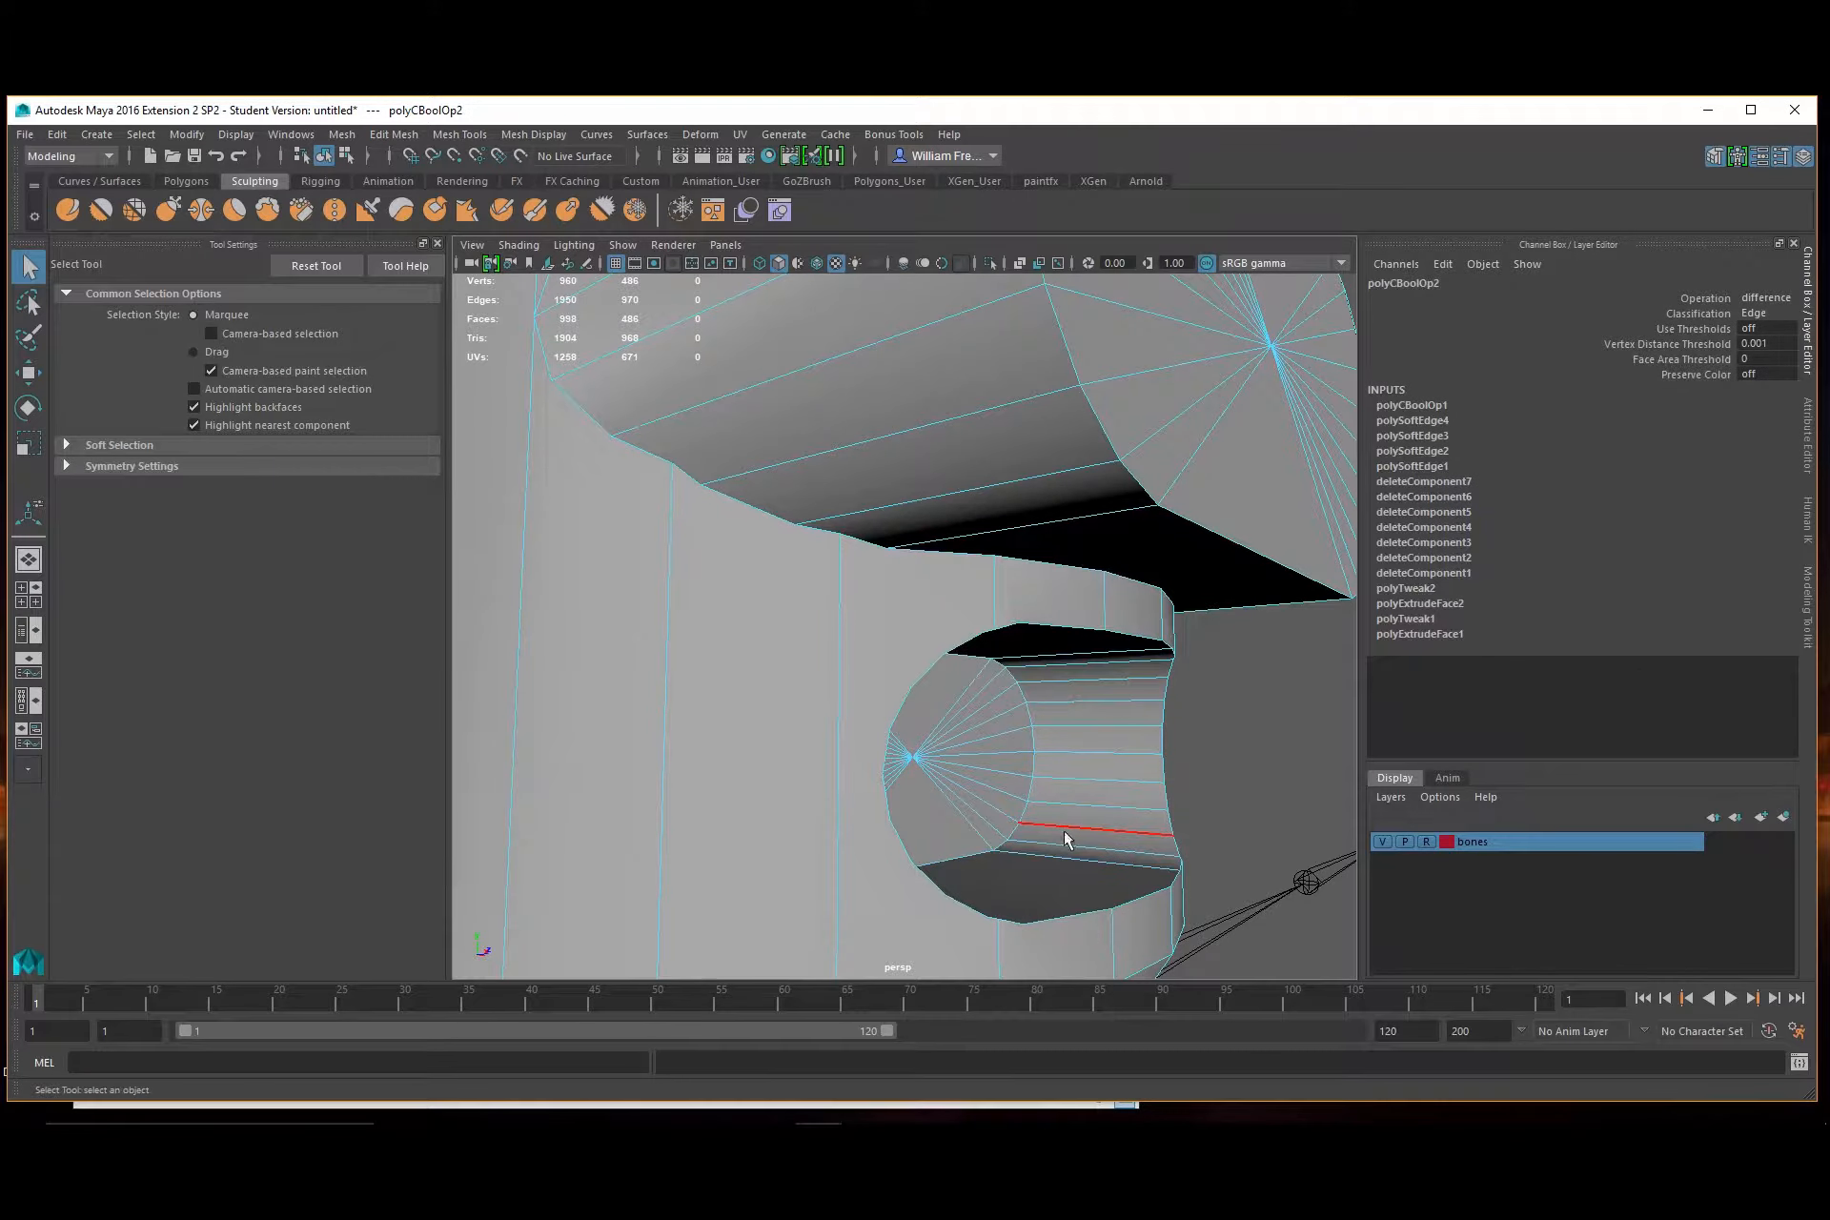
pyautogui.scroll(-5, 1064, 838)
pyautogui.press('space')
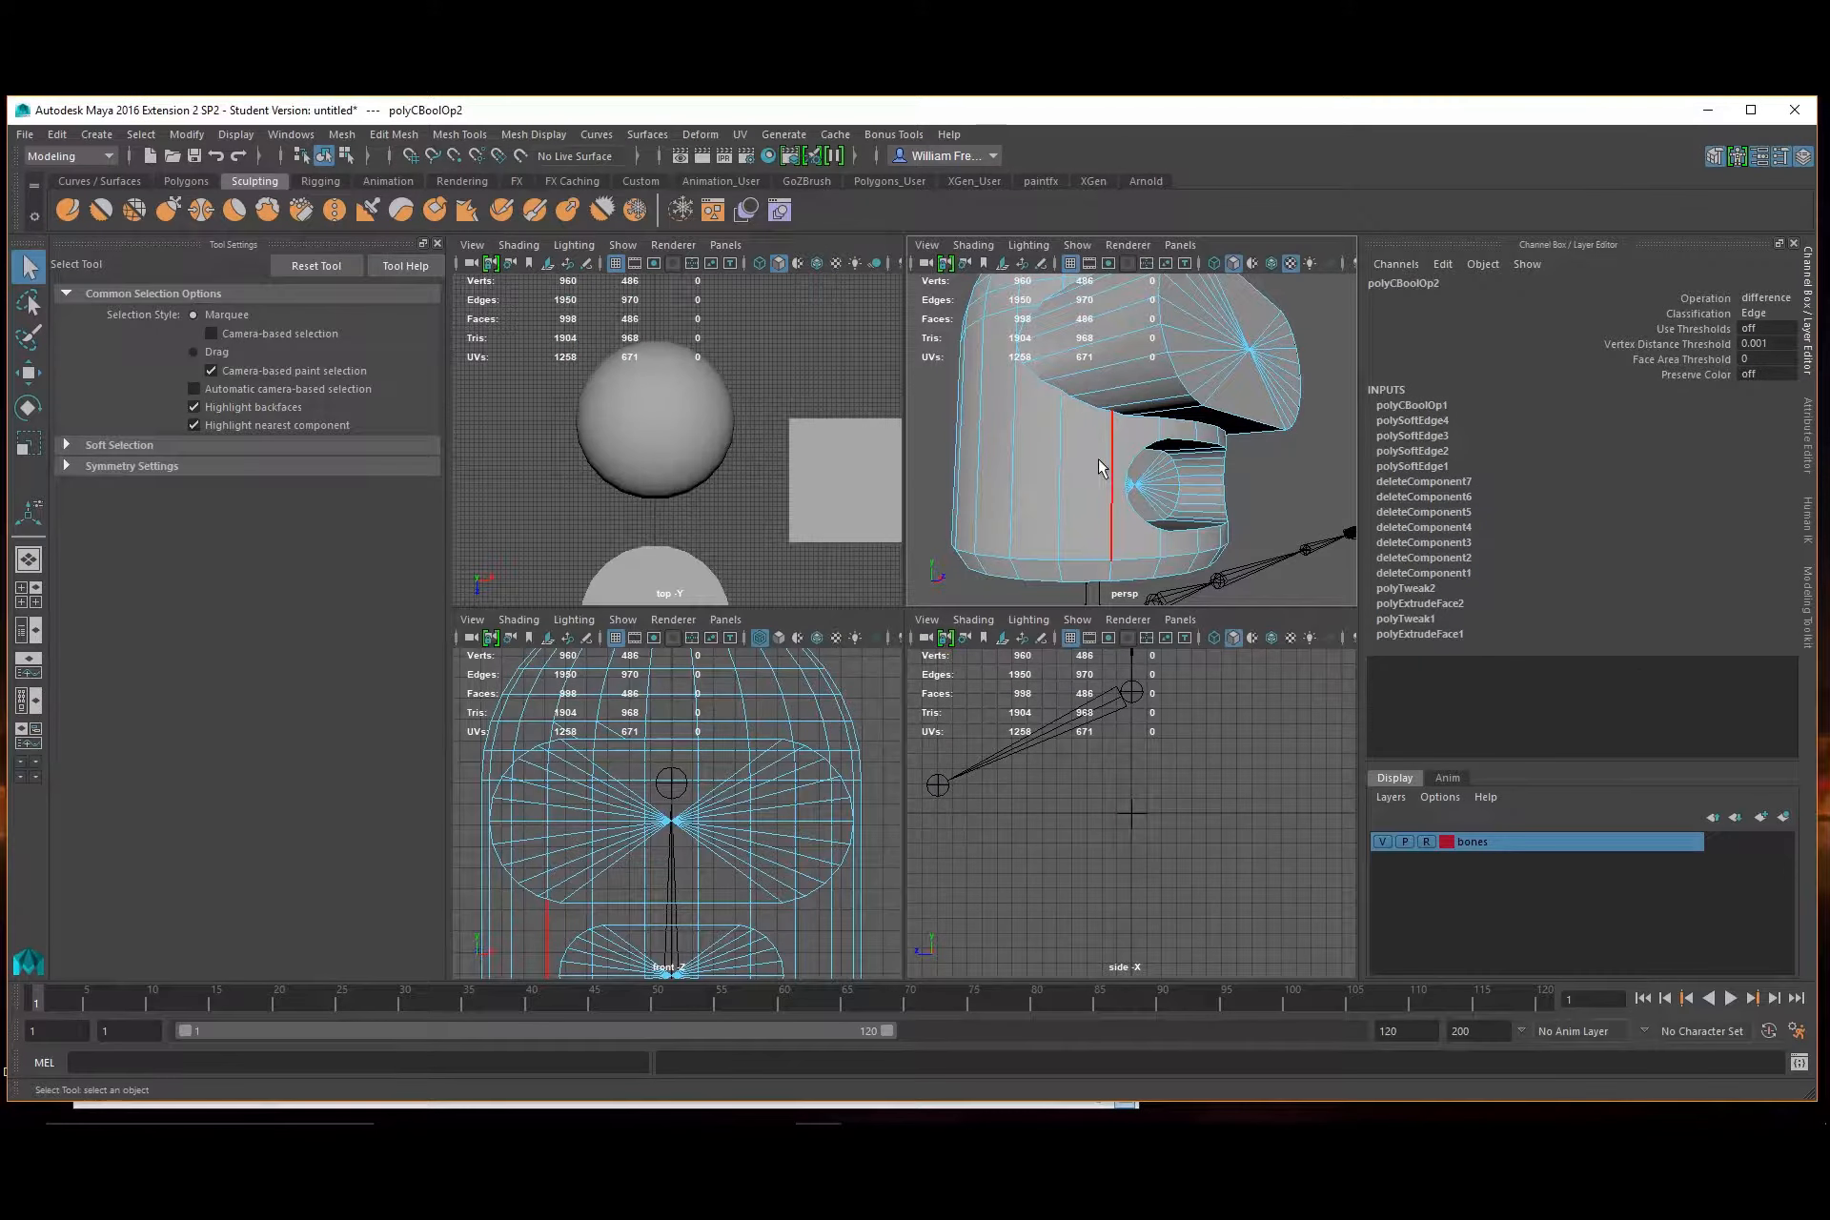
pyautogui.press('space')
pyautogui.scroll(-2, 527, 726)
pyautogui.scroll(-1, 527, 727)
pyautogui.keyDown('alt'); pyautogui.moveTo(958, 538); pyautogui.dragTo(964, 1049, button='middle'); pyautogui.keyUp('alt')
pyautogui.keyDown('alt'); pyautogui.moveTo(1062, 527); pyautogui.dragTo(1053, 1025, button='middle'); pyautogui.keyUp('alt')
pyautogui.keyDown('alt'); pyautogui.moveTo(1015, 425); pyautogui.dragTo(1074, 1005, button='middle'); pyautogui.keyUp('alt')
pyautogui.keyDown('alt'); pyautogui.moveTo(1015, 360); pyautogui.dragTo(989, 932, button='middle'); pyautogui.keyUp('alt')
pyautogui.keyDown('alt'); pyautogui.moveTo(982, 560); pyautogui.dragTo(977, 593, button='middle'); pyautogui.keyUp('alt')
pyautogui.scroll(5, 879, 539)
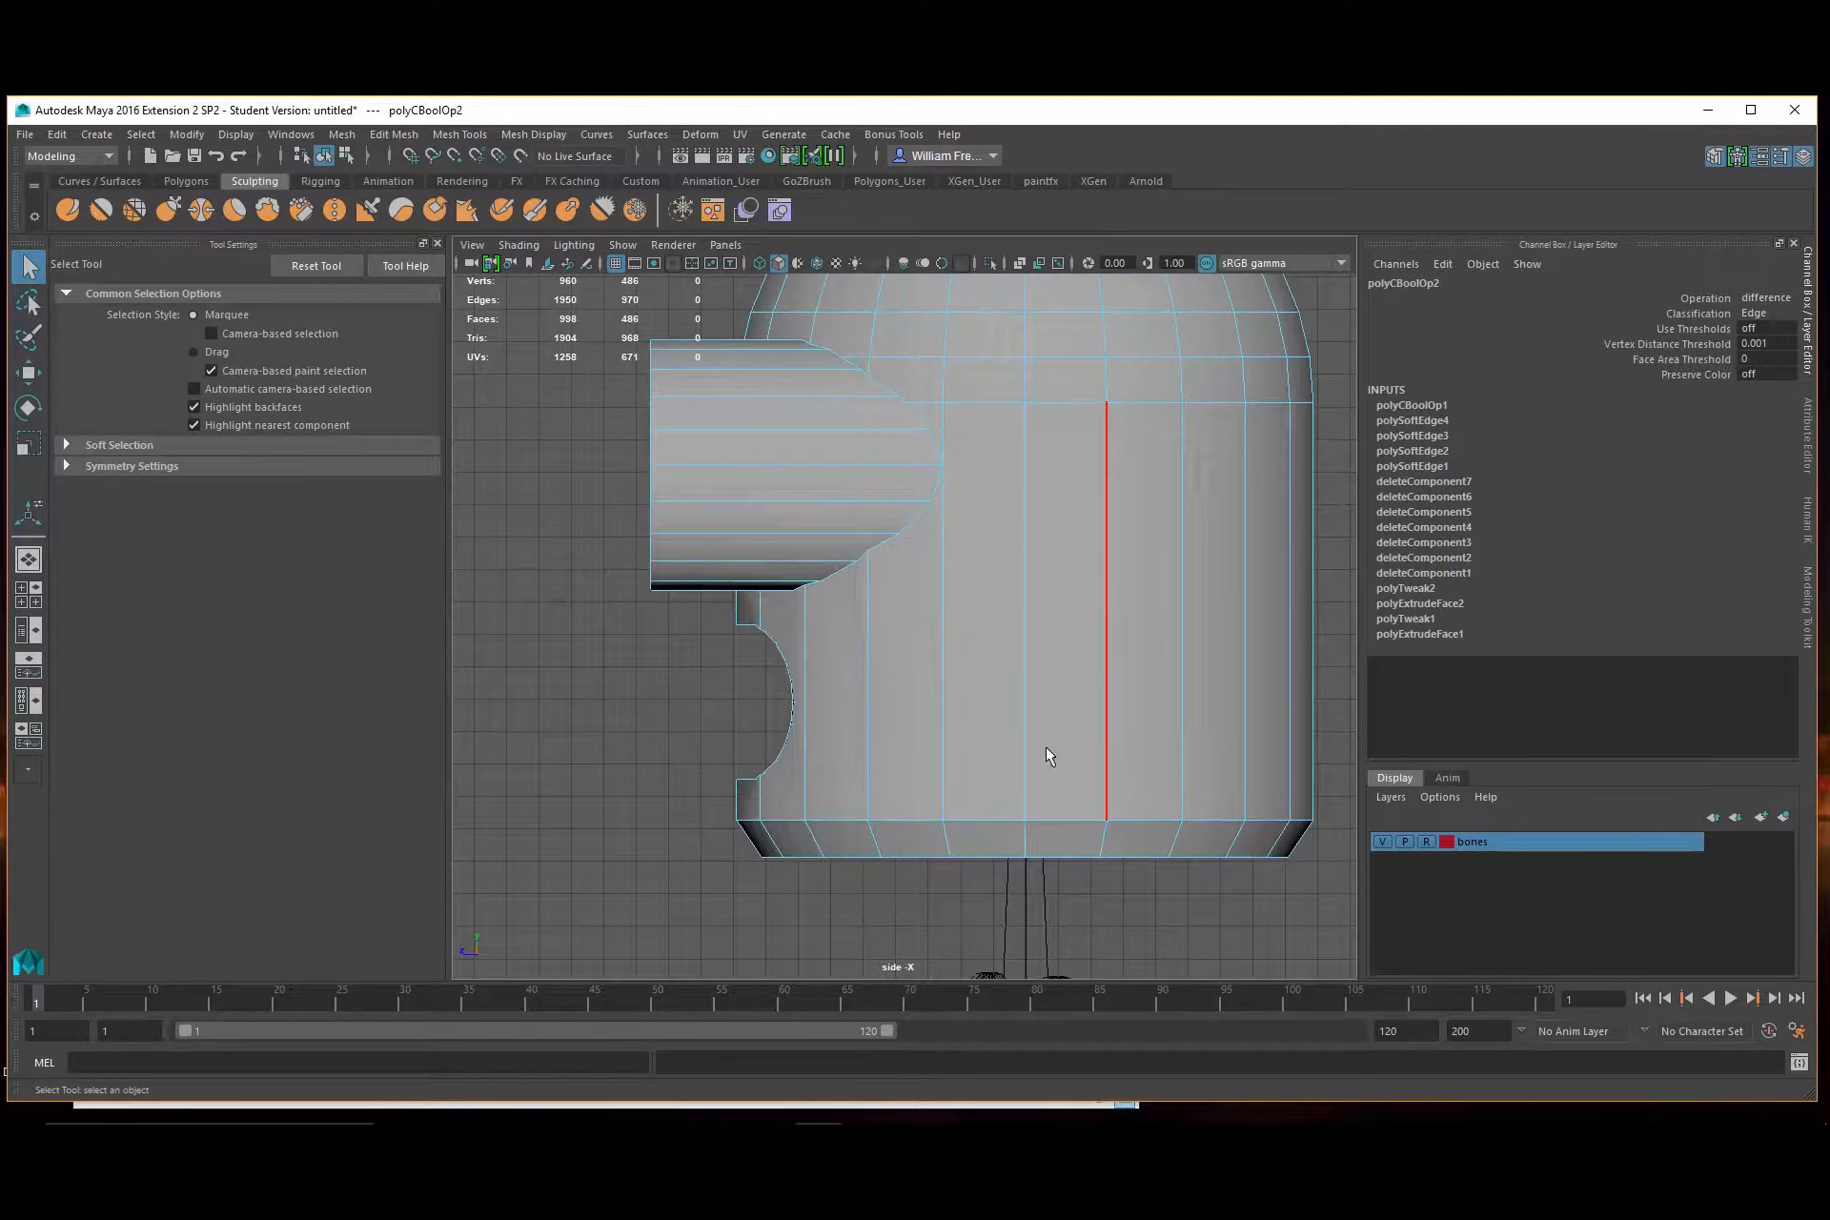
pyautogui.press('4')
pyautogui.moveTo(856, 629)
pyautogui.mouseDown(button='right')
pyautogui.moveTo(857, 644)
pyautogui.moveTo(858, 610)
pyautogui.mouseUp(button='right')
pyautogui.moveTo(835, 781); pyautogui.dragTo(835, 781)
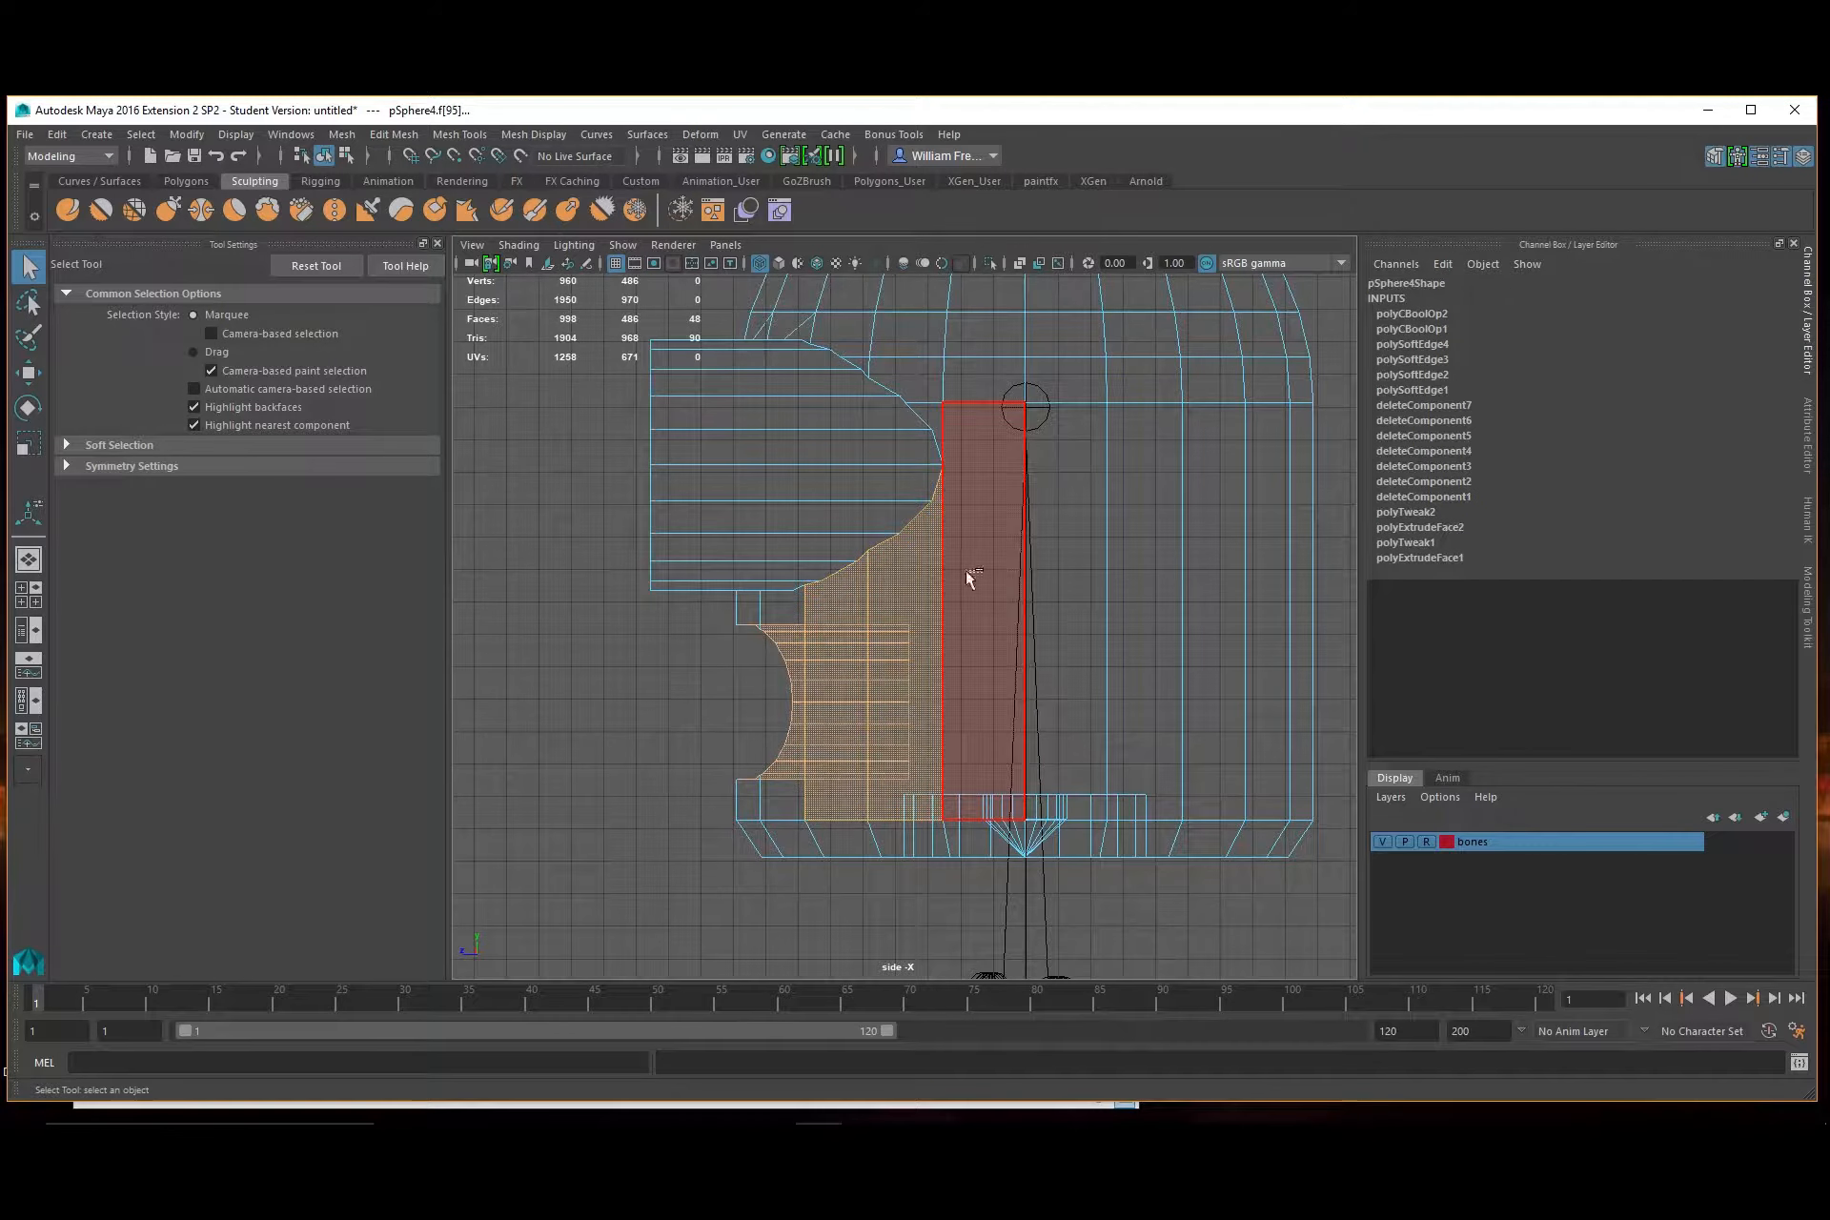
pyautogui.keyDown('ctrl'); pyautogui.moveTo(965, 570); pyautogui.dragTo(654, 598); pyautogui.keyUp('ctrl')
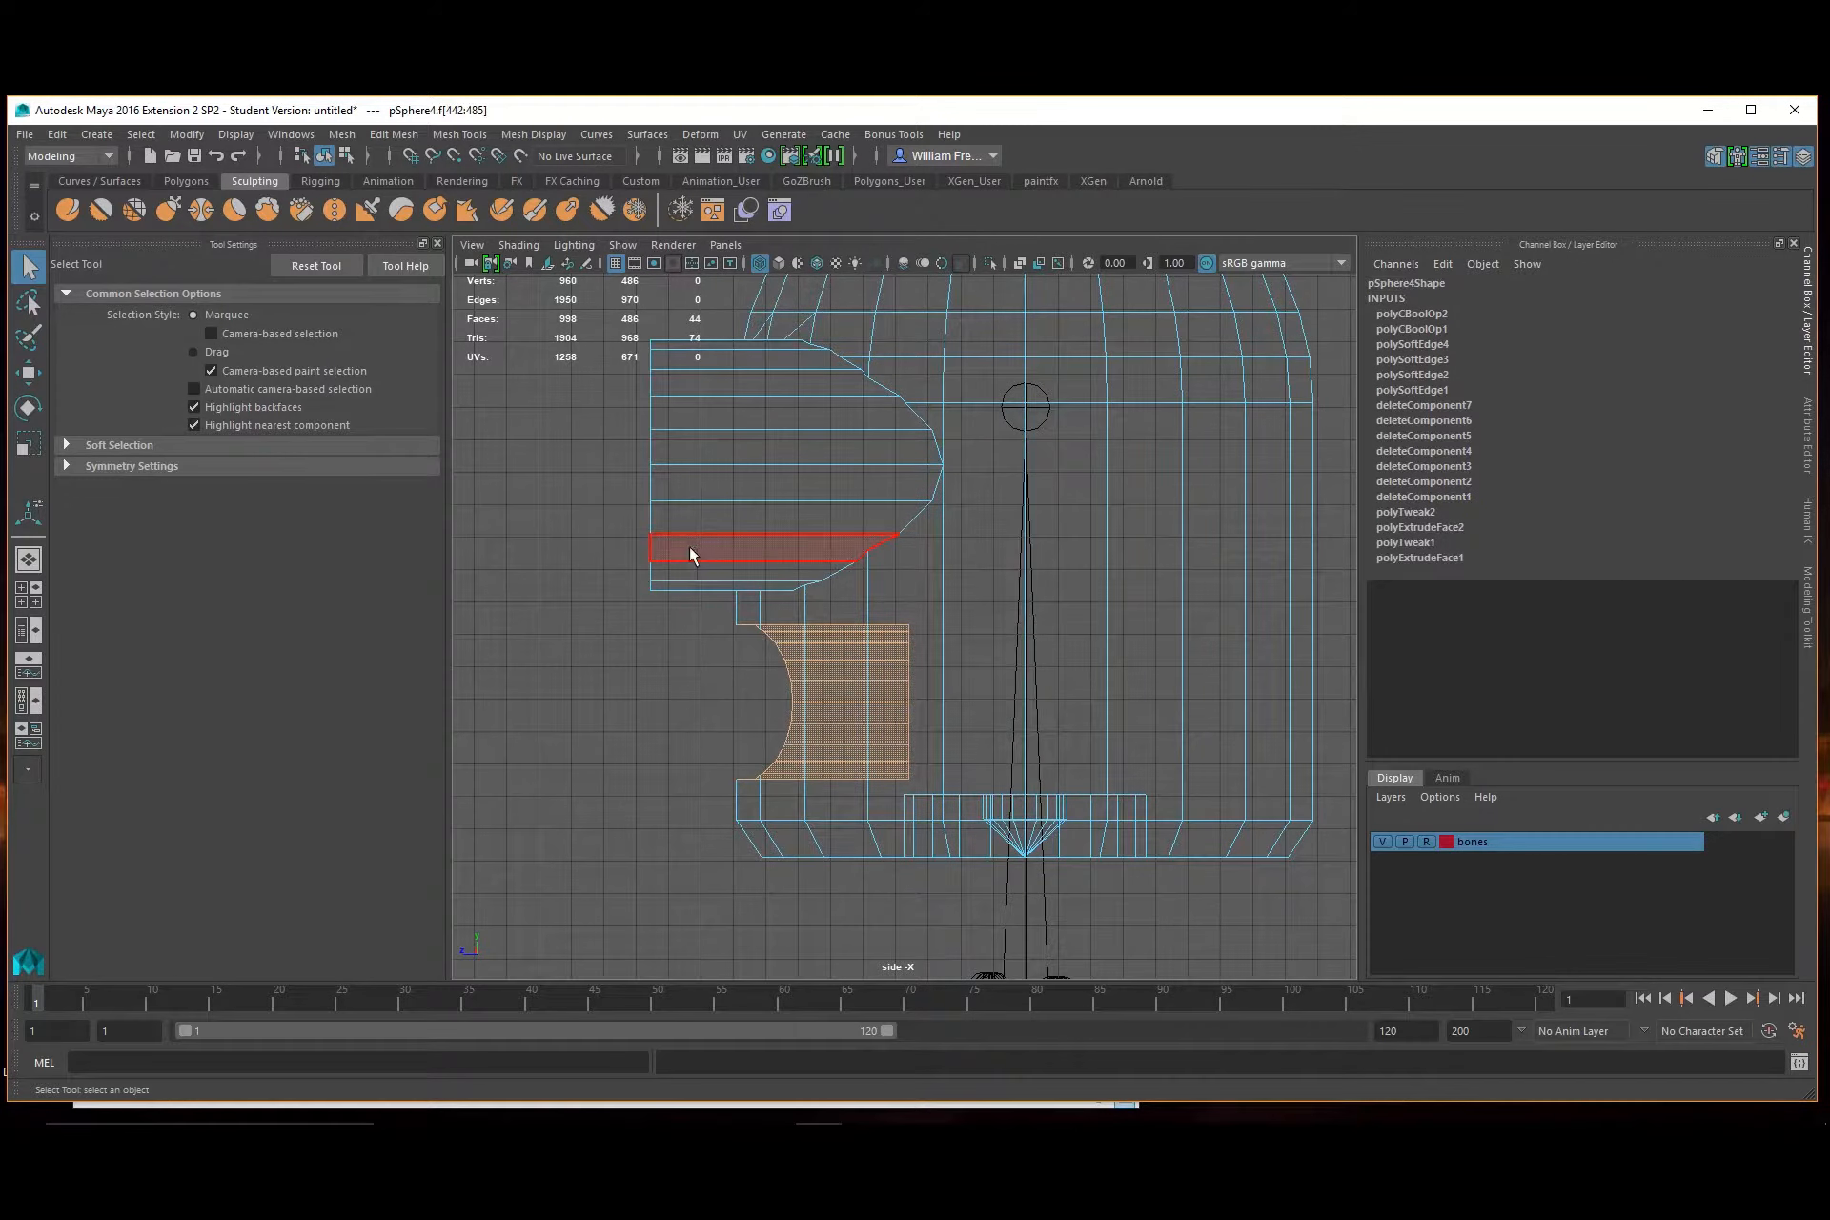
pyautogui.press('space')
pyautogui.keyDown('alt'); pyautogui.moveTo(1056, 578); pyautogui.dragTo(706, 557); pyautogui.keyUp('alt')
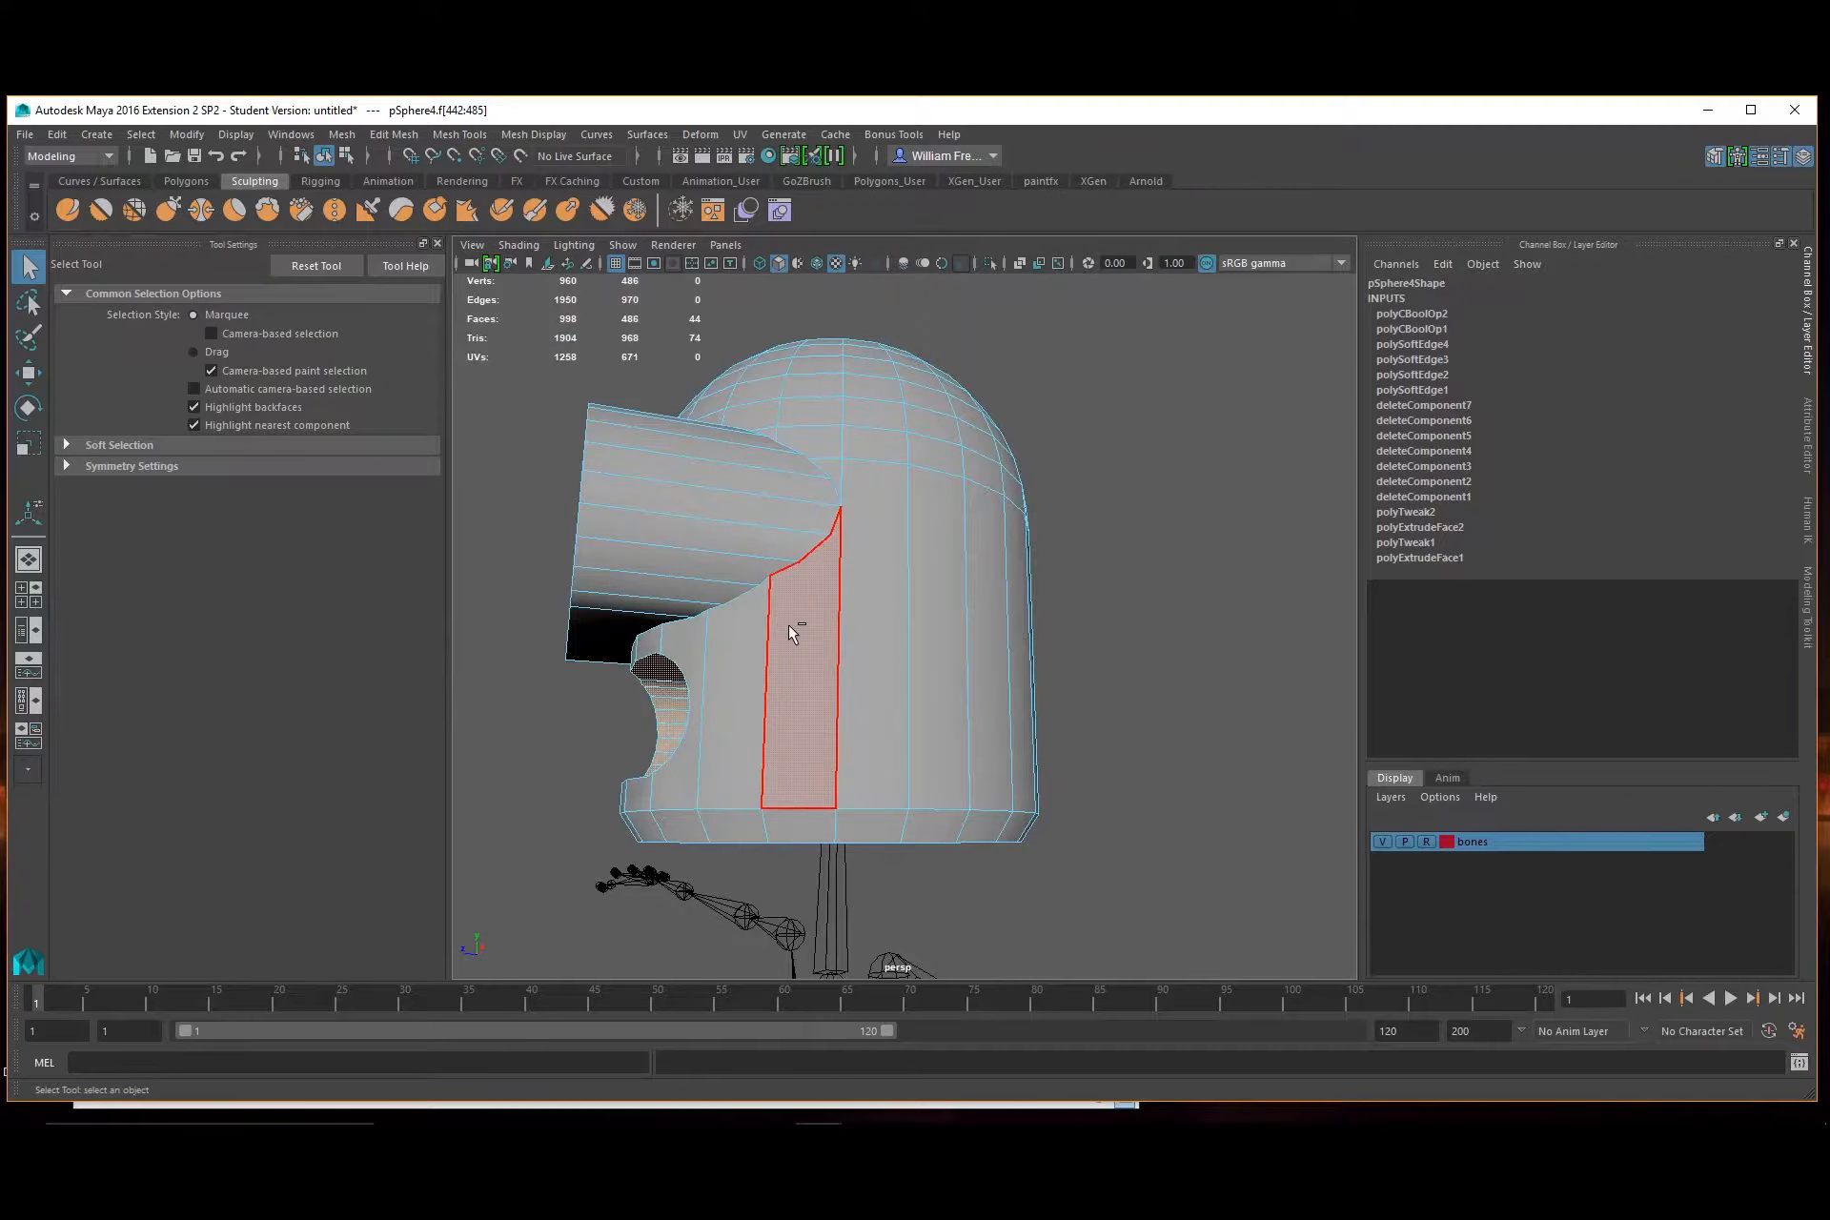
pyautogui.moveTo(814, 671)
pyautogui.keyDown('alt'); pyautogui.mouseDown()
pyautogui.moveTo(1018, 659)
pyautogui.moveTo(838, 660)
pyautogui.mouseUp(); pyautogui.keyUp('alt')
pyautogui.press('Delete')
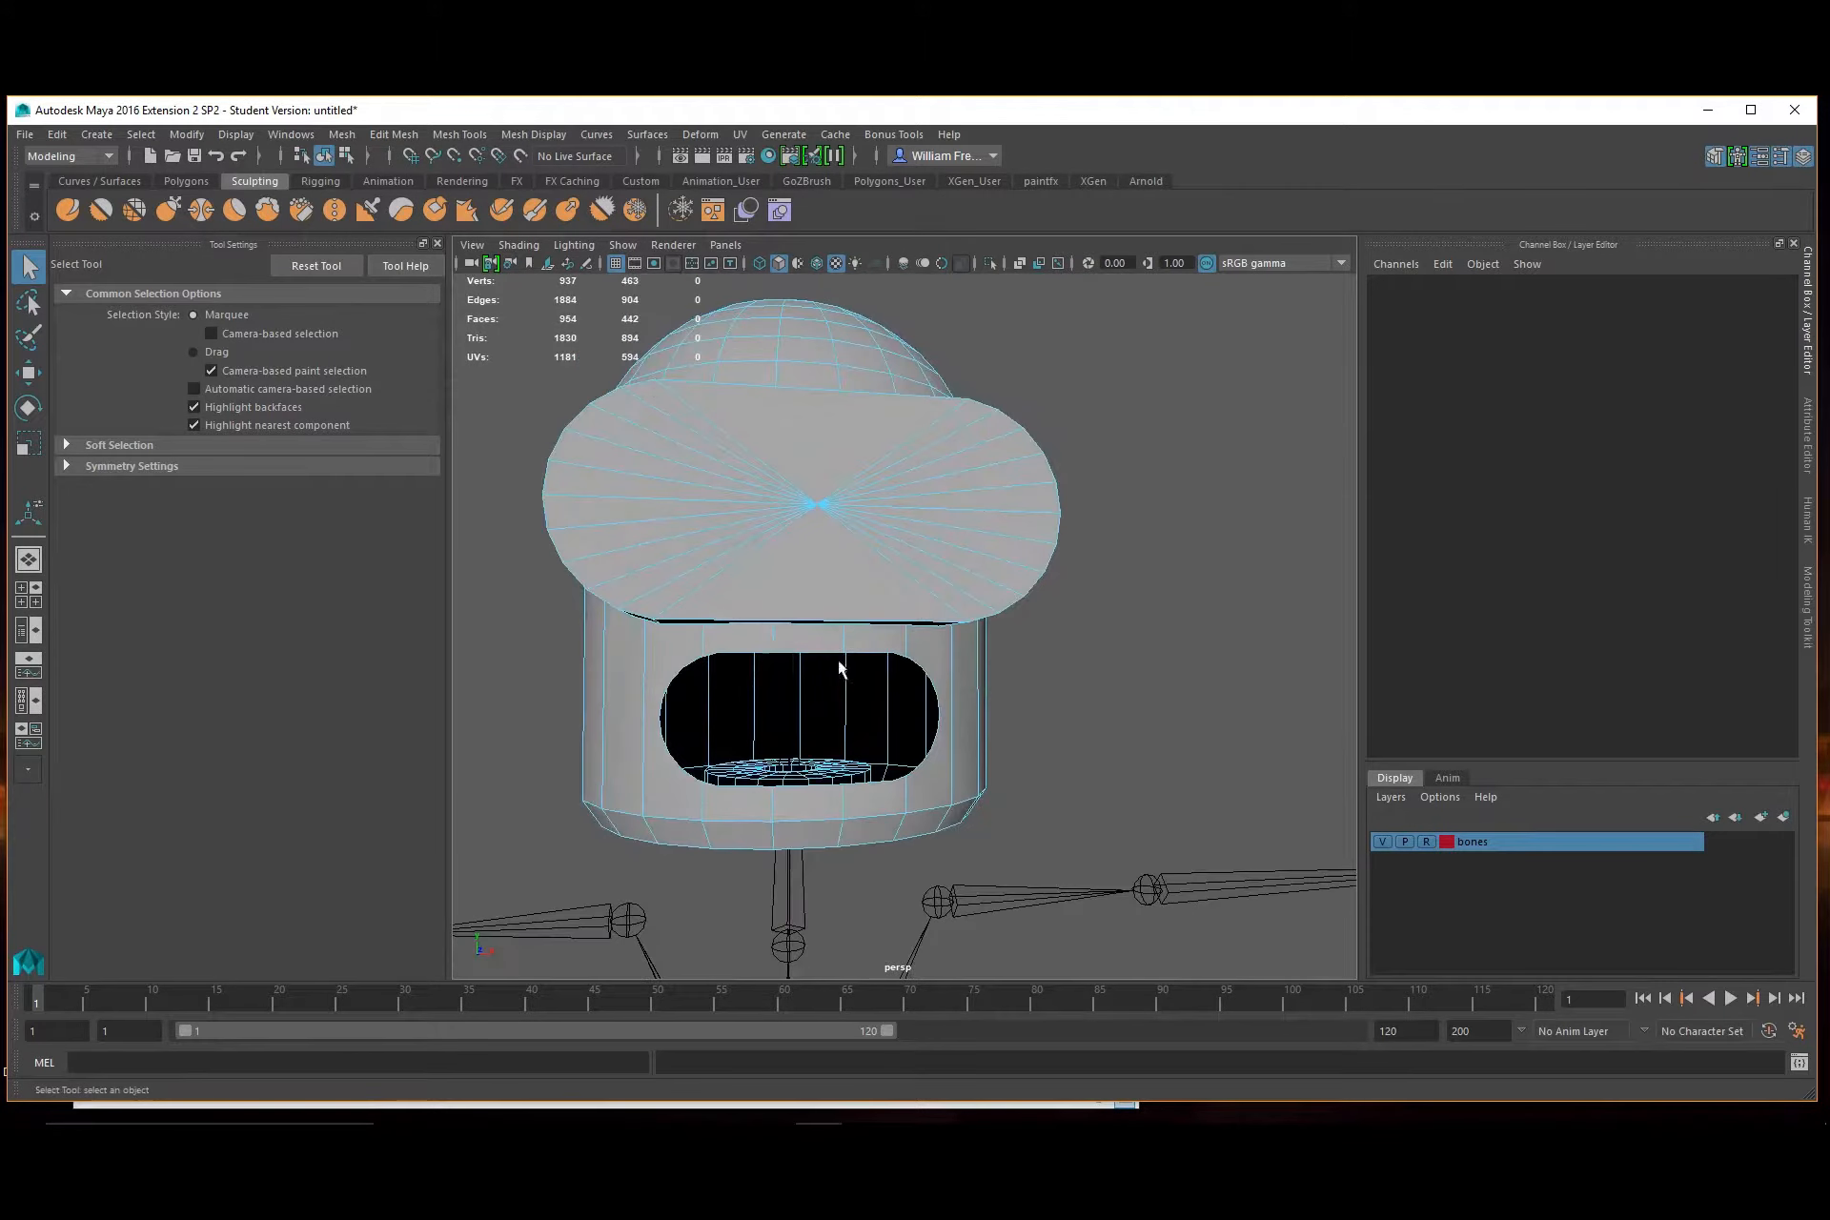
# Close the open mouth border on the head mesh with Fill Hole
pyautogui.keyDown('alt'); pyautogui.moveTo(838, 659); pyautogui.dragTo(934, 499, button='middle'); pyautogui.keyUp('alt')
pyautogui.keyDown('alt'); pyautogui.moveTo(934, 499); pyautogui.dragTo(997, 526, button='right'); pyautogui.keyUp('alt')
pyautogui.keyDown('alt'); pyautogui.moveTo(965, 507); pyautogui.dragTo(969, 601, button='middle'); pyautogui.keyUp('alt')
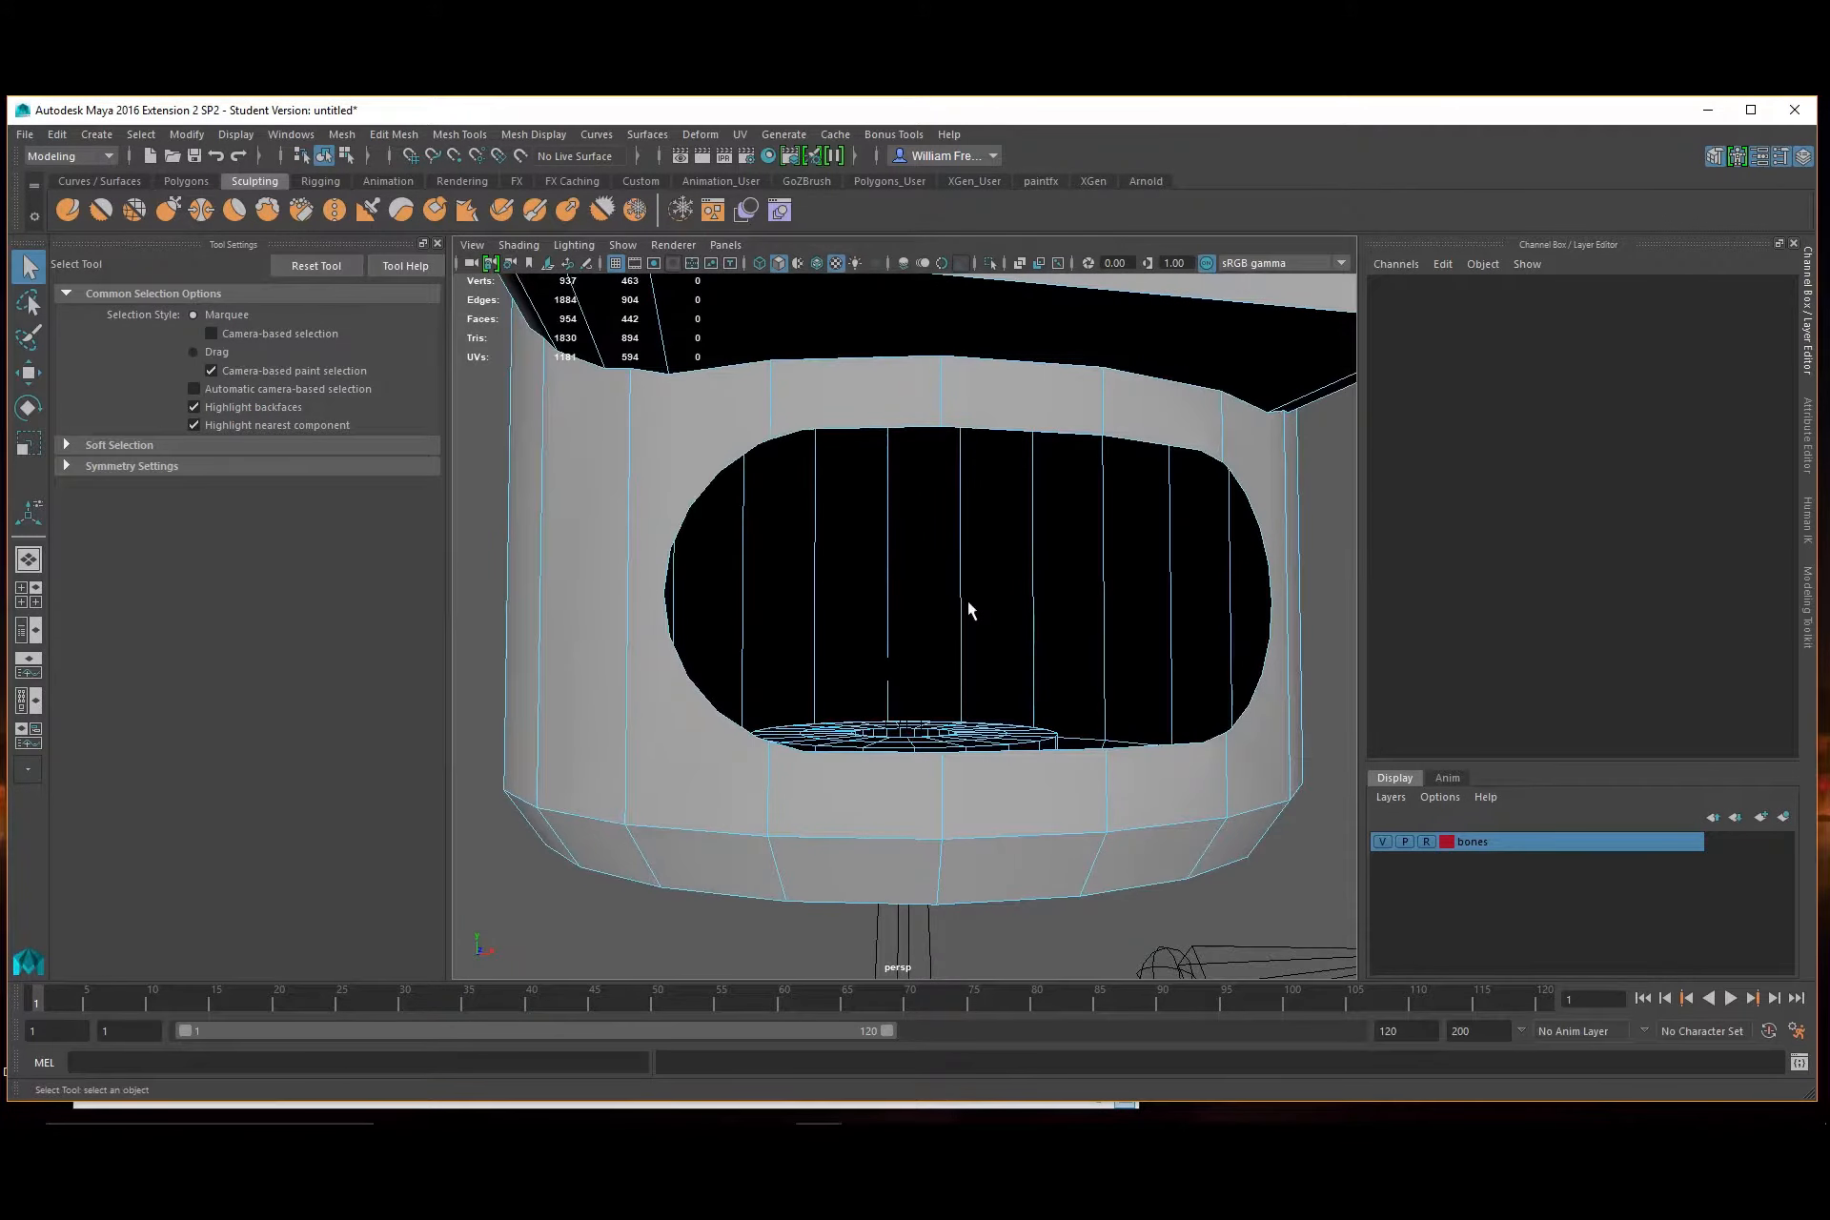
pyautogui.moveTo(670, 450); pyautogui.dragTo(726, 421, button='right')
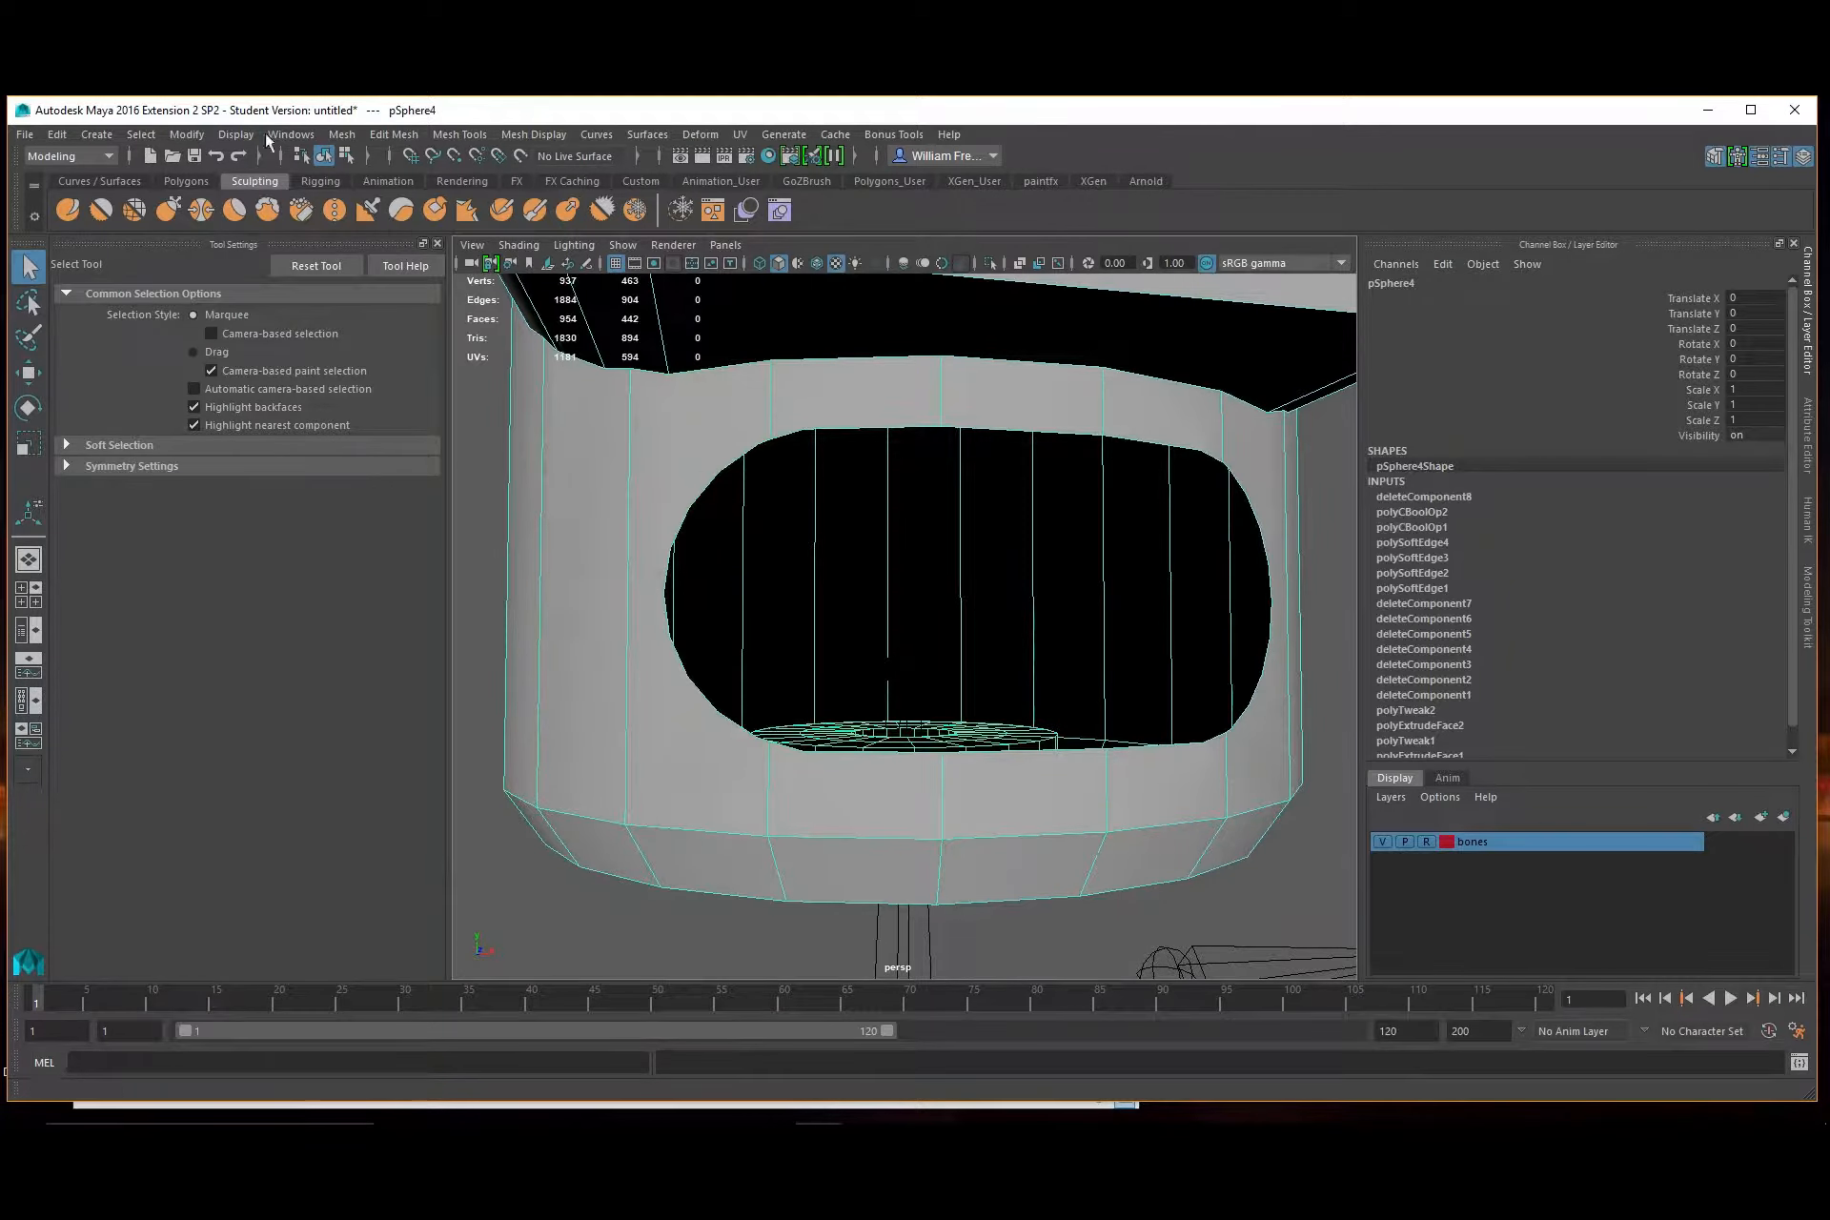
pyautogui.click(339, 134)
pyautogui.click(397, 273)
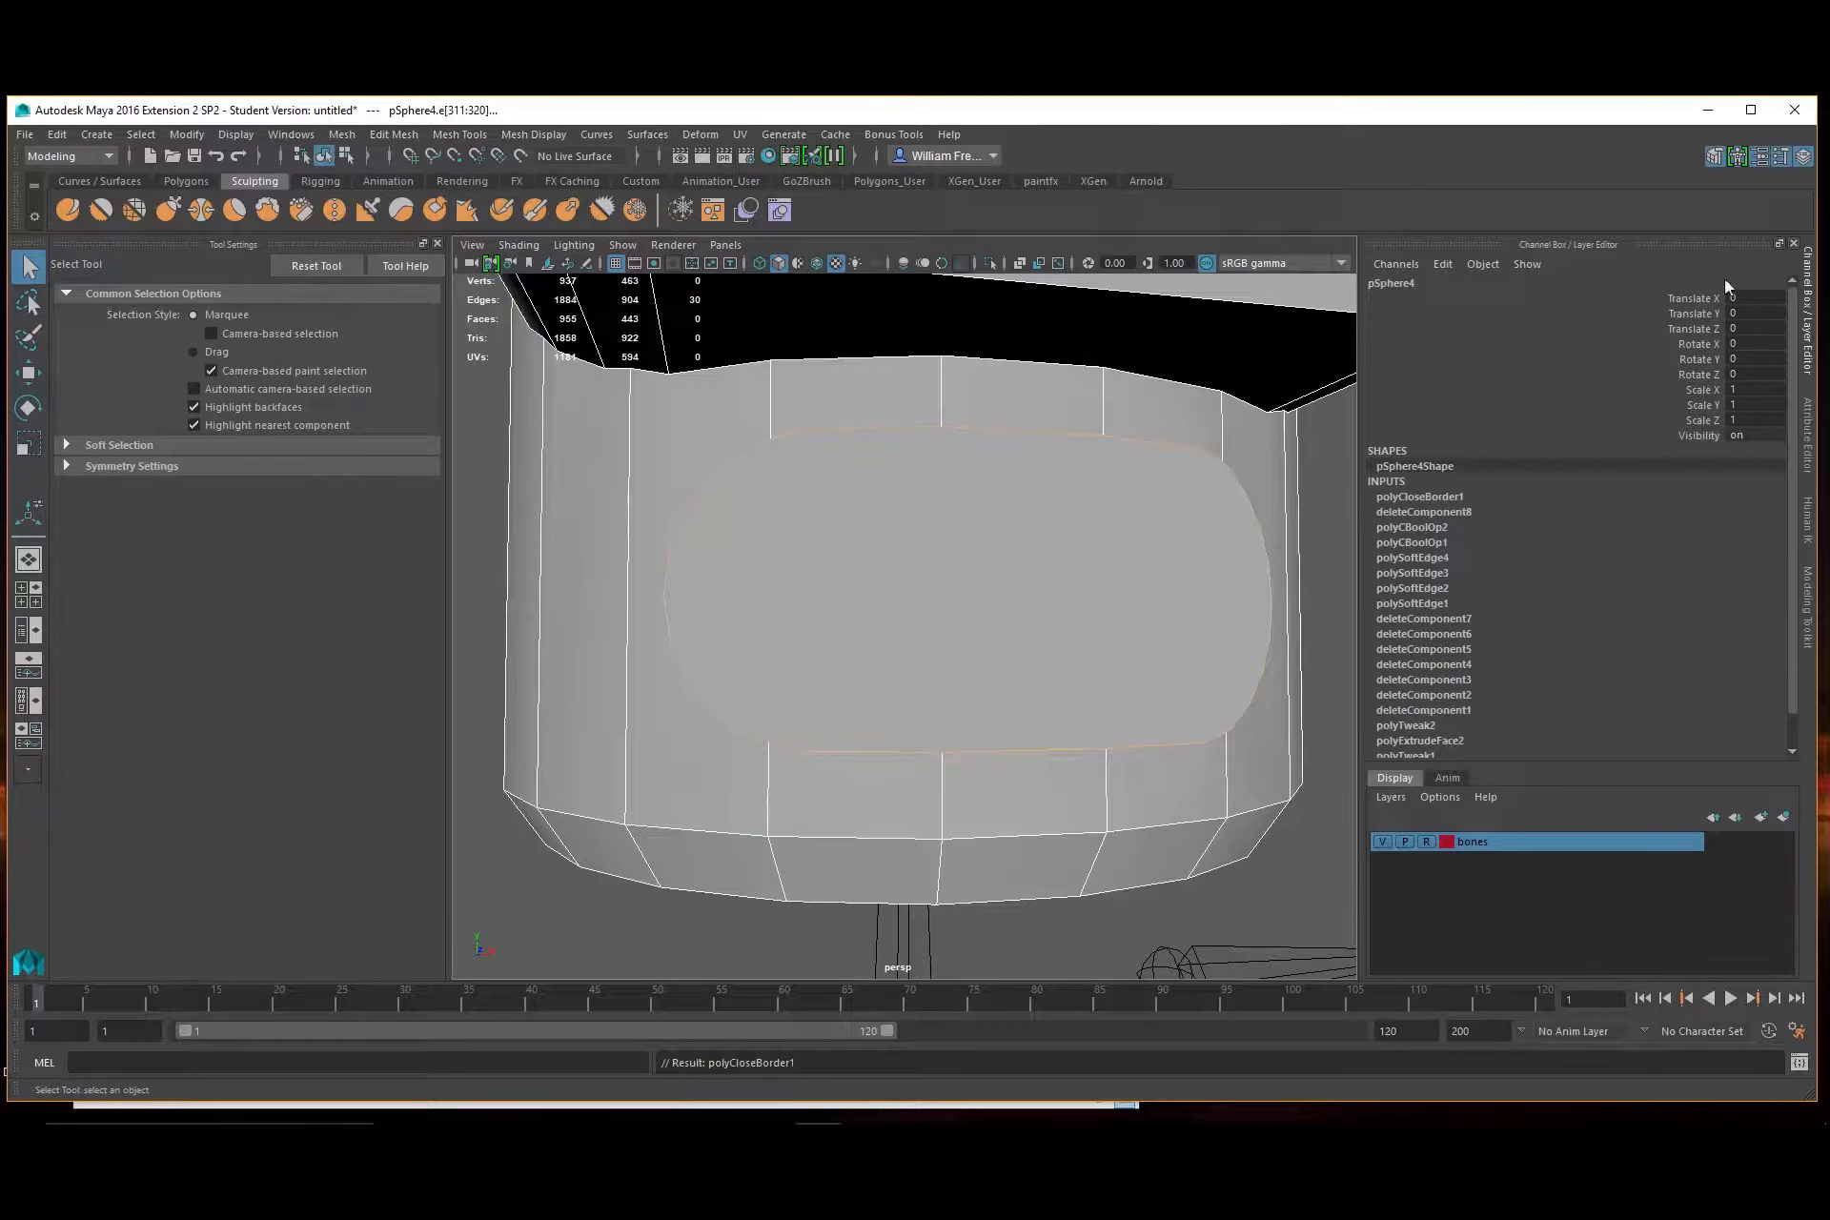
# Cut the first two vertical edges across the filled mouth face with Multi-Cut, in line with the head's existing vertical edges
pyautogui.click(1716, 156)
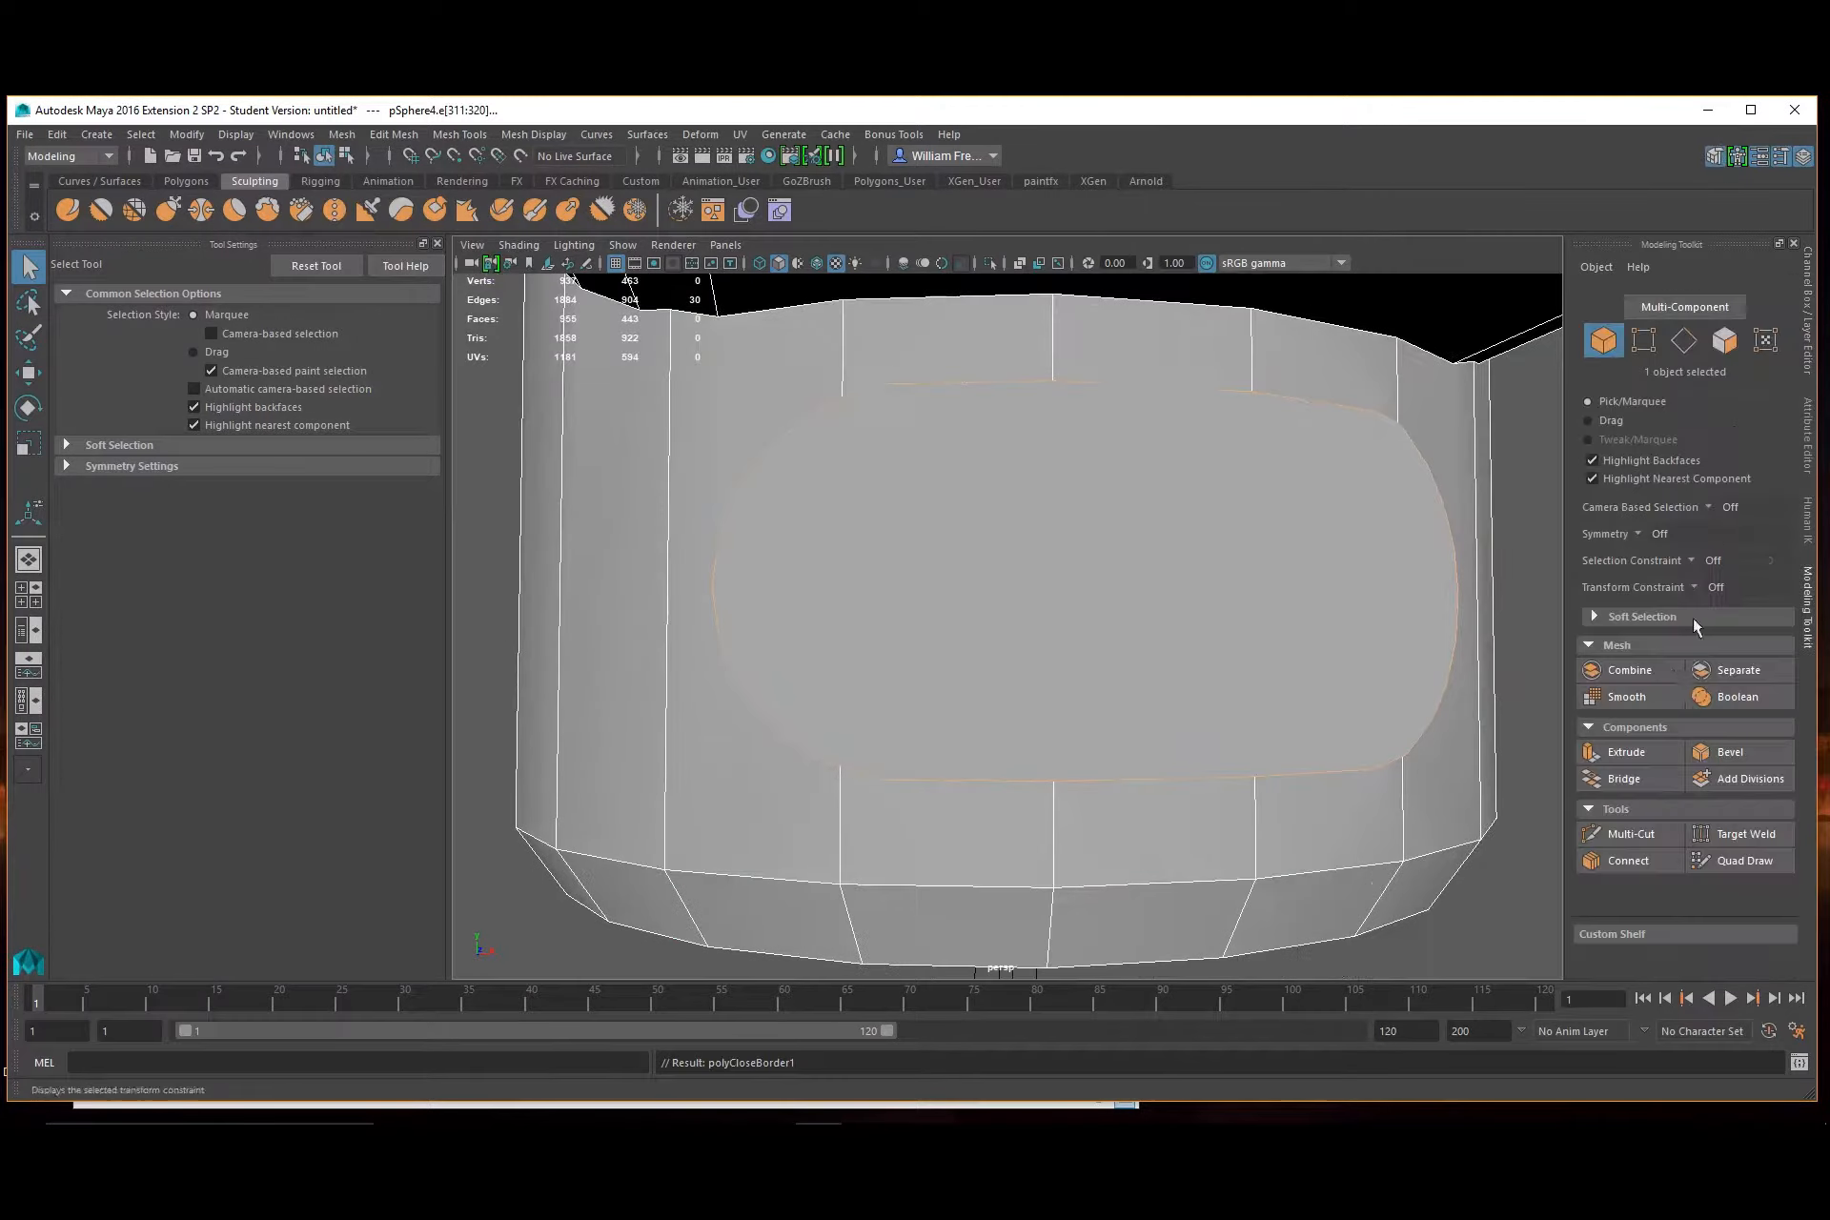
pyautogui.click(1620, 834)
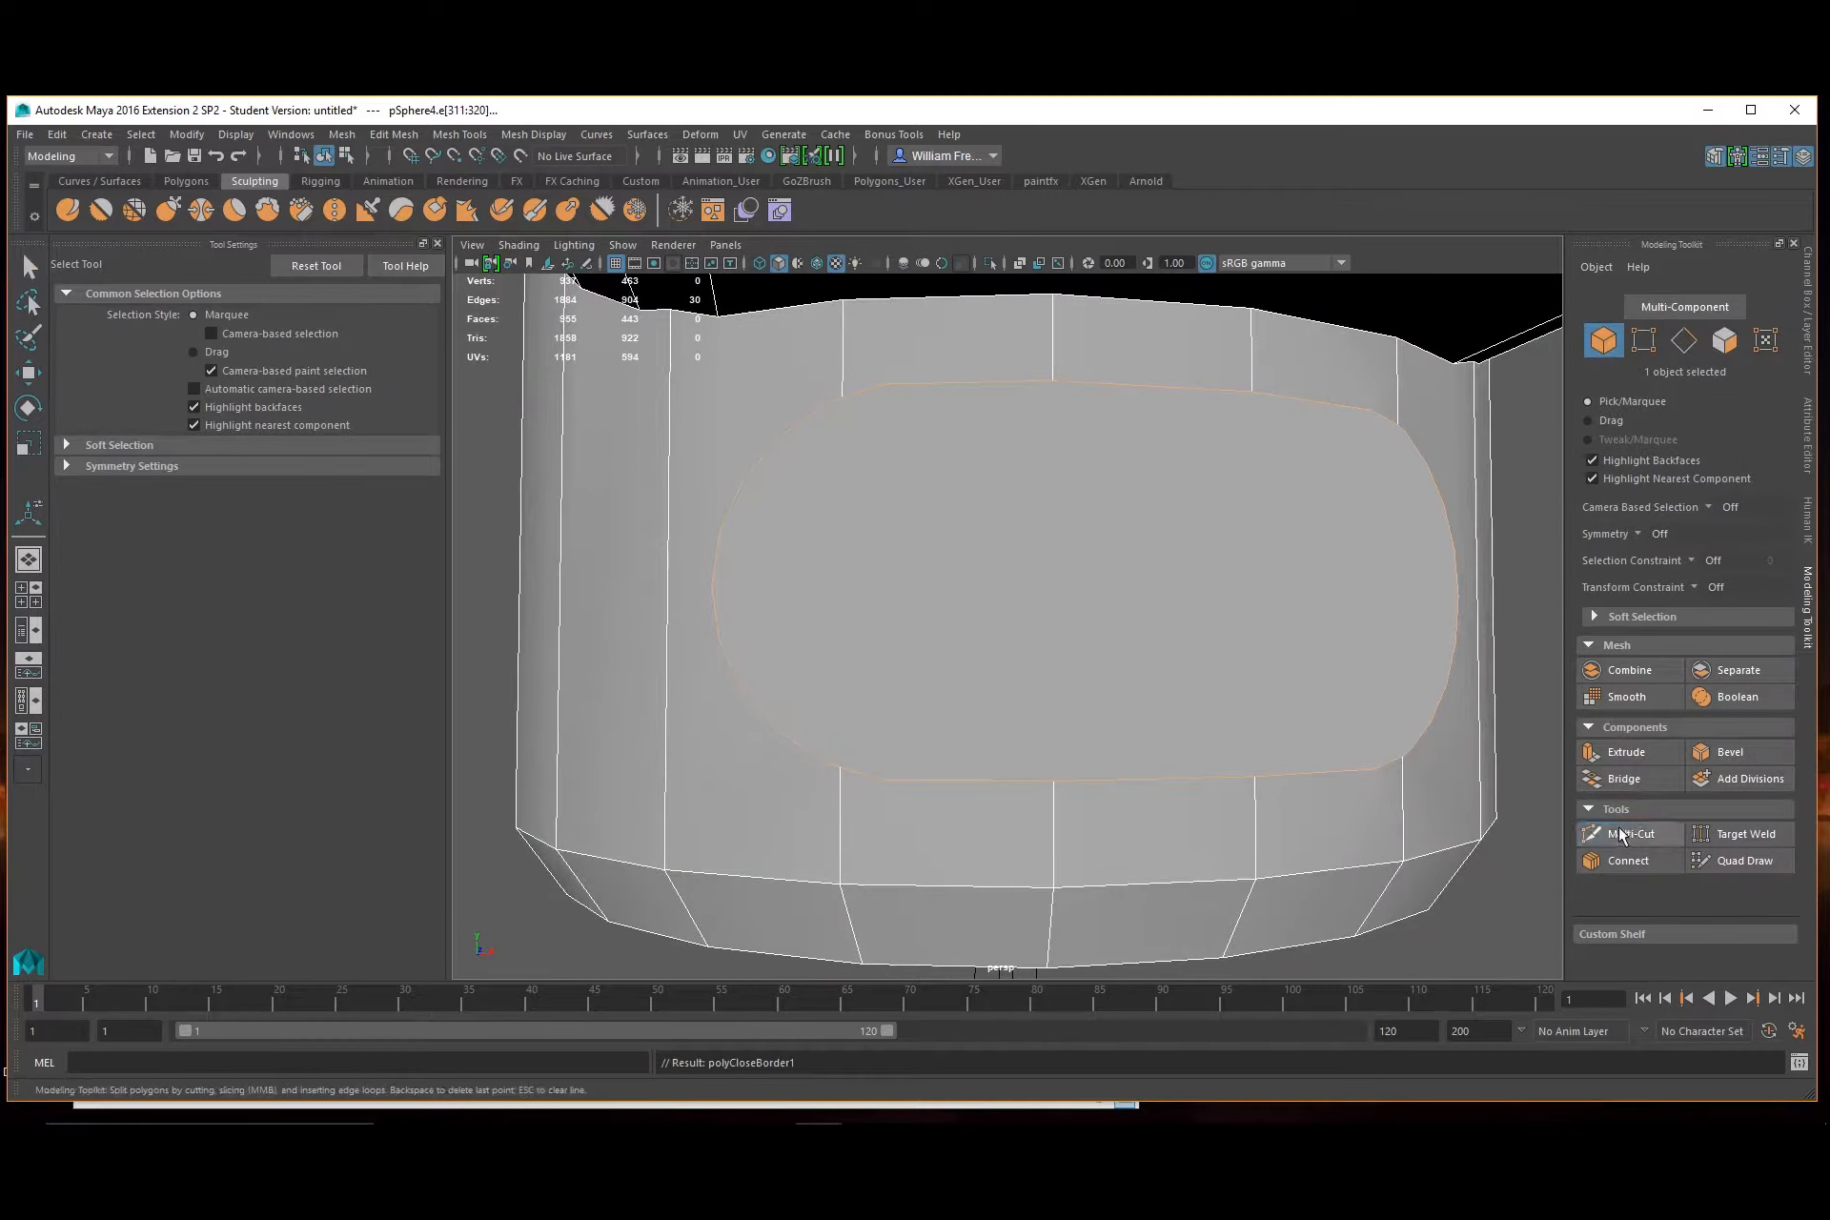
pyautogui.click(841, 397)
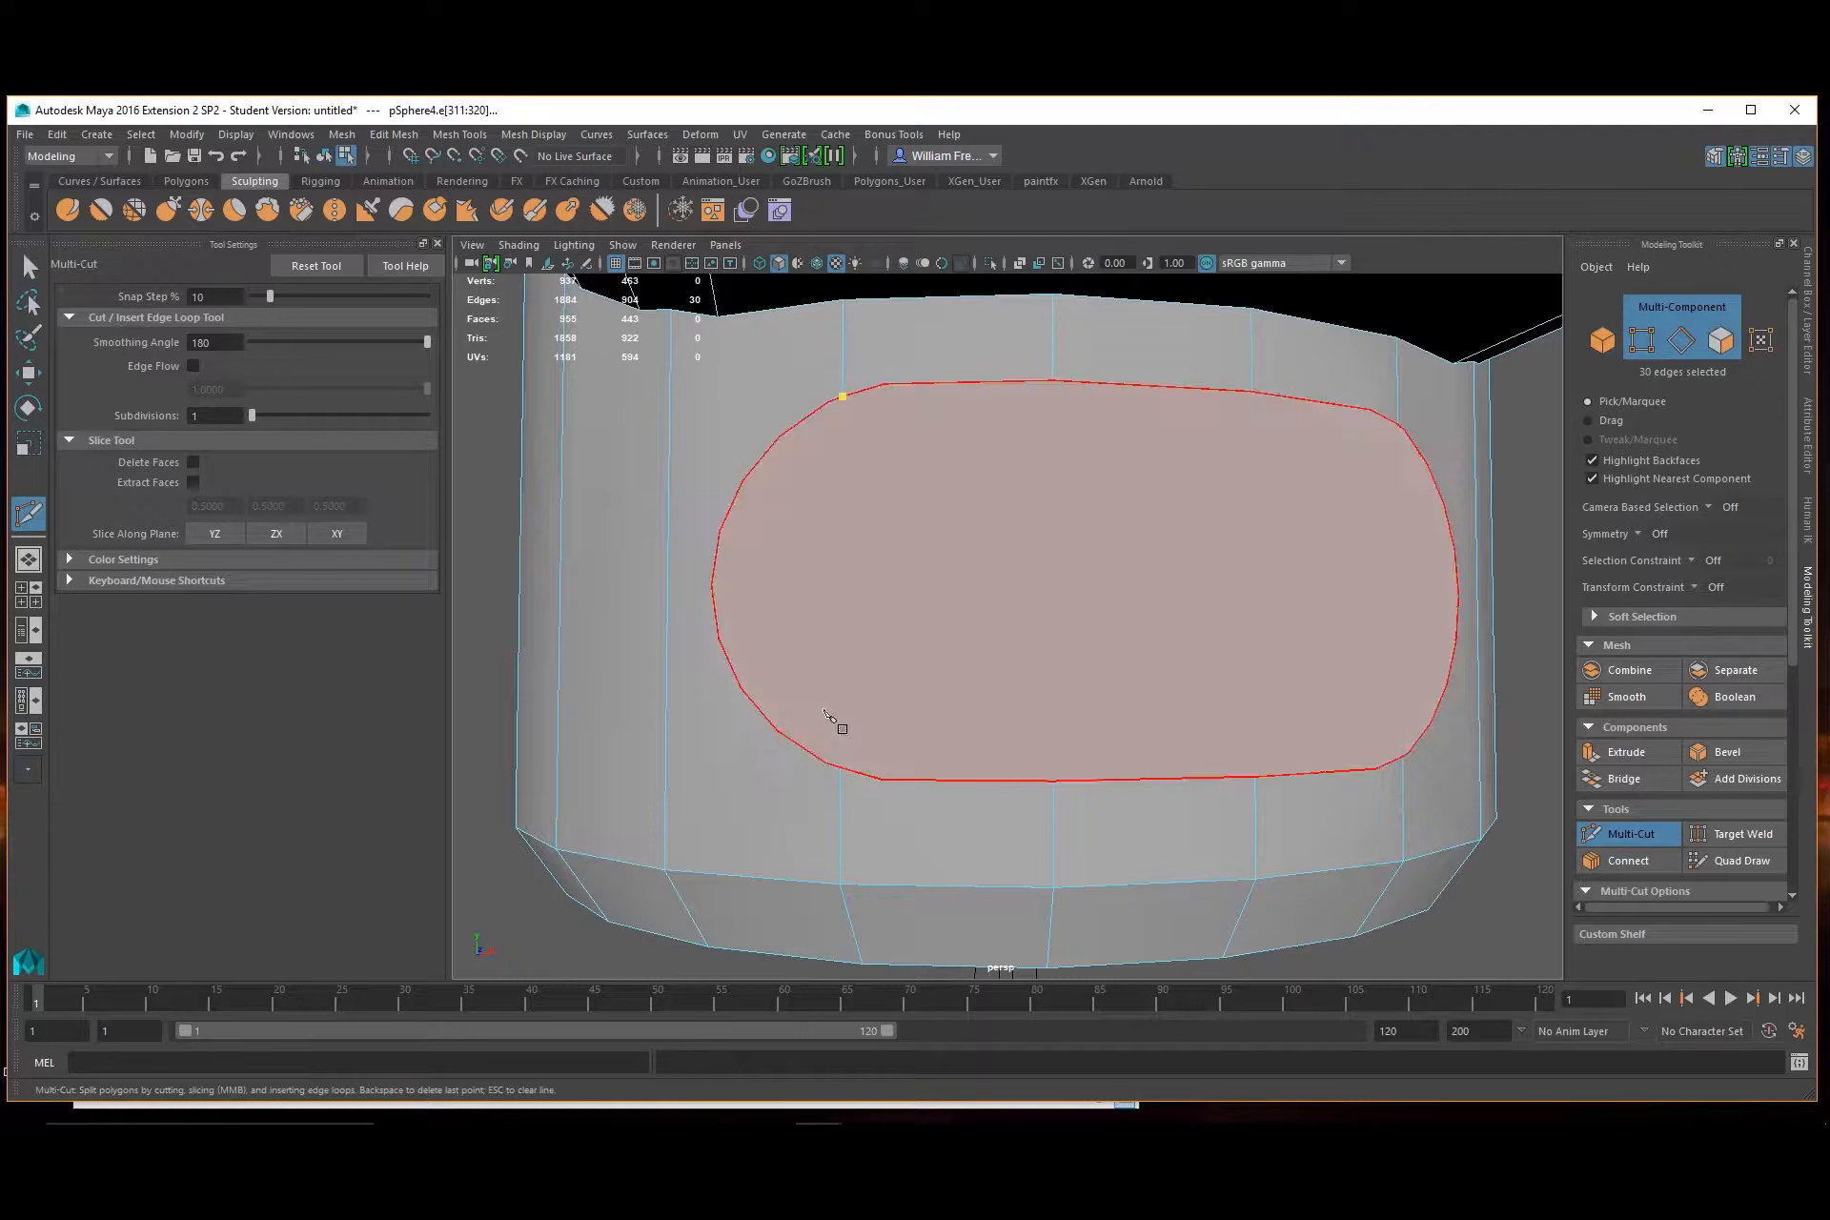
pyautogui.click(840, 768)
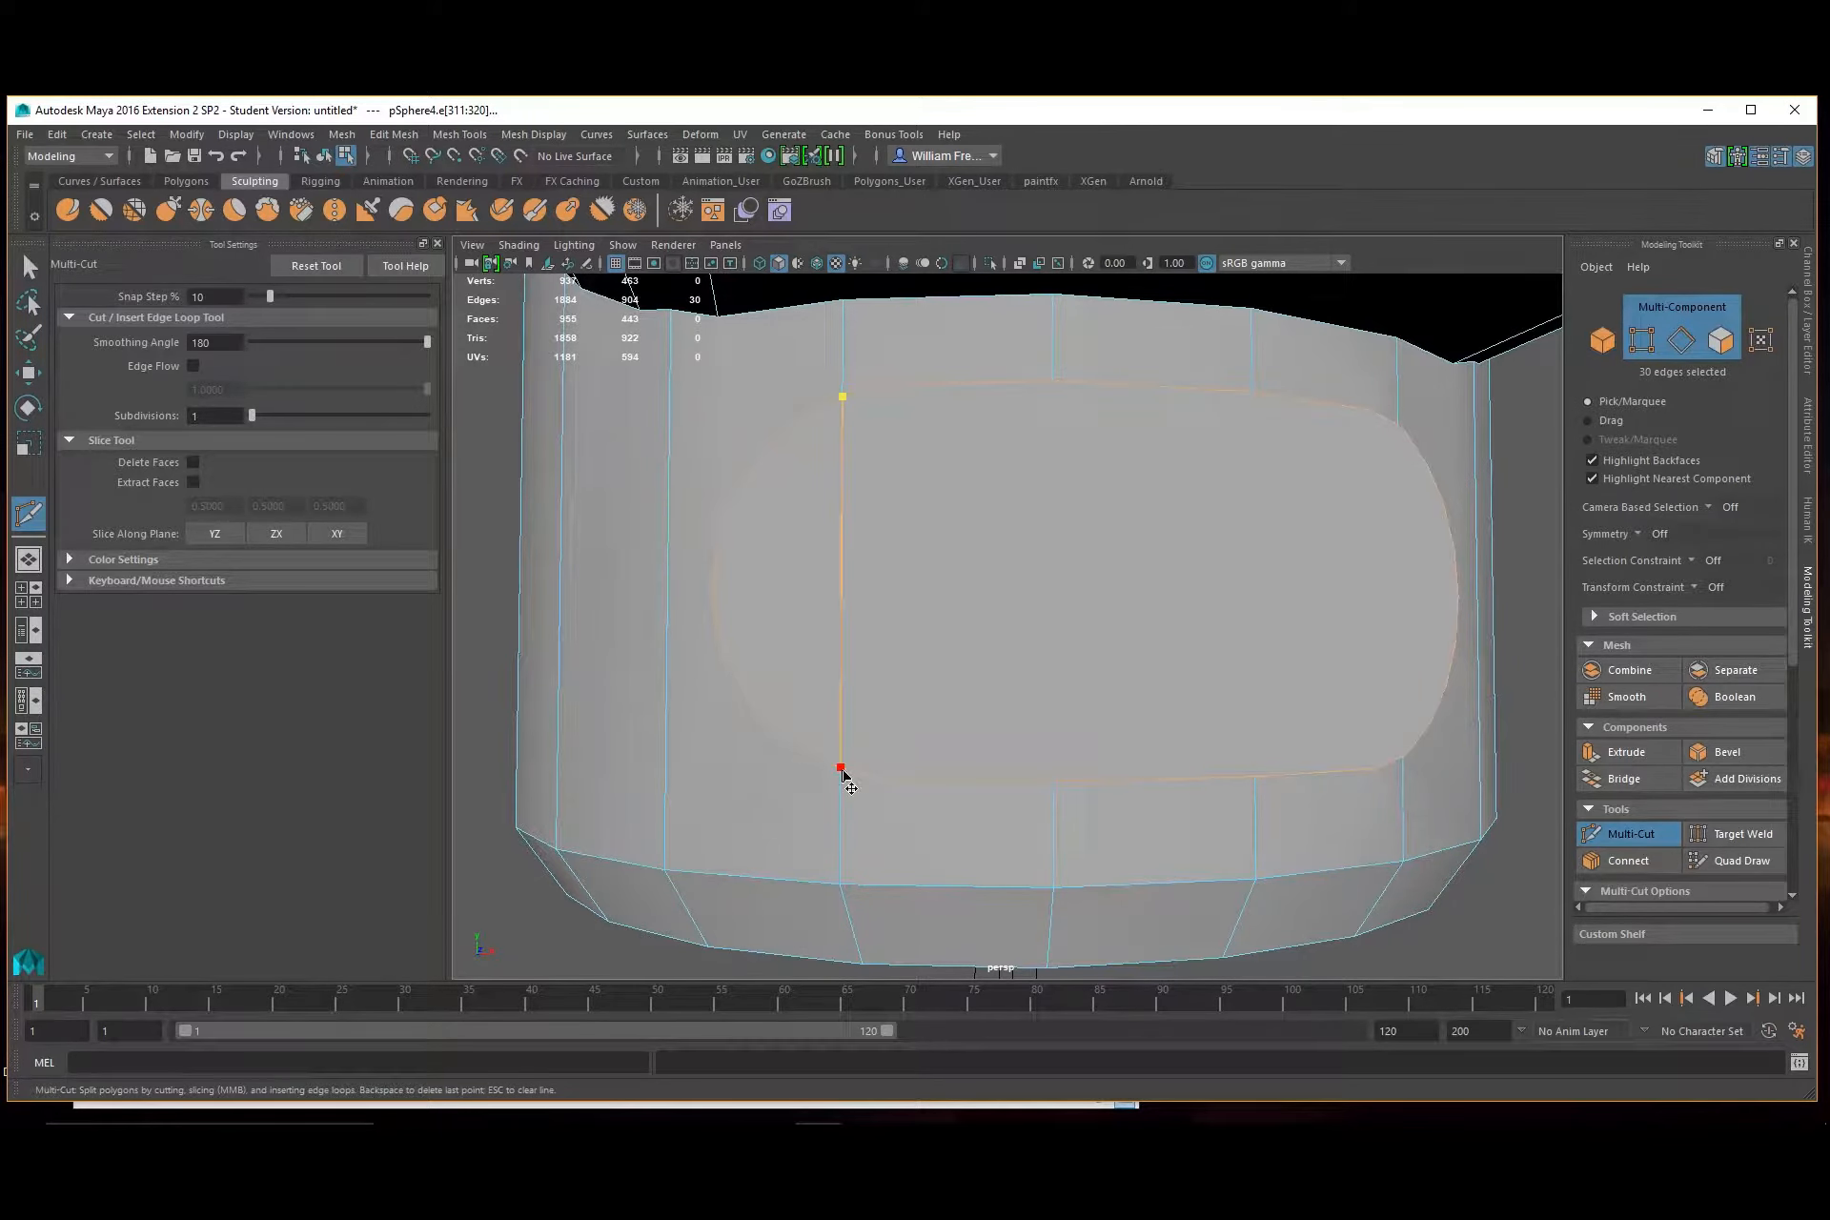
pyautogui.press('Return')
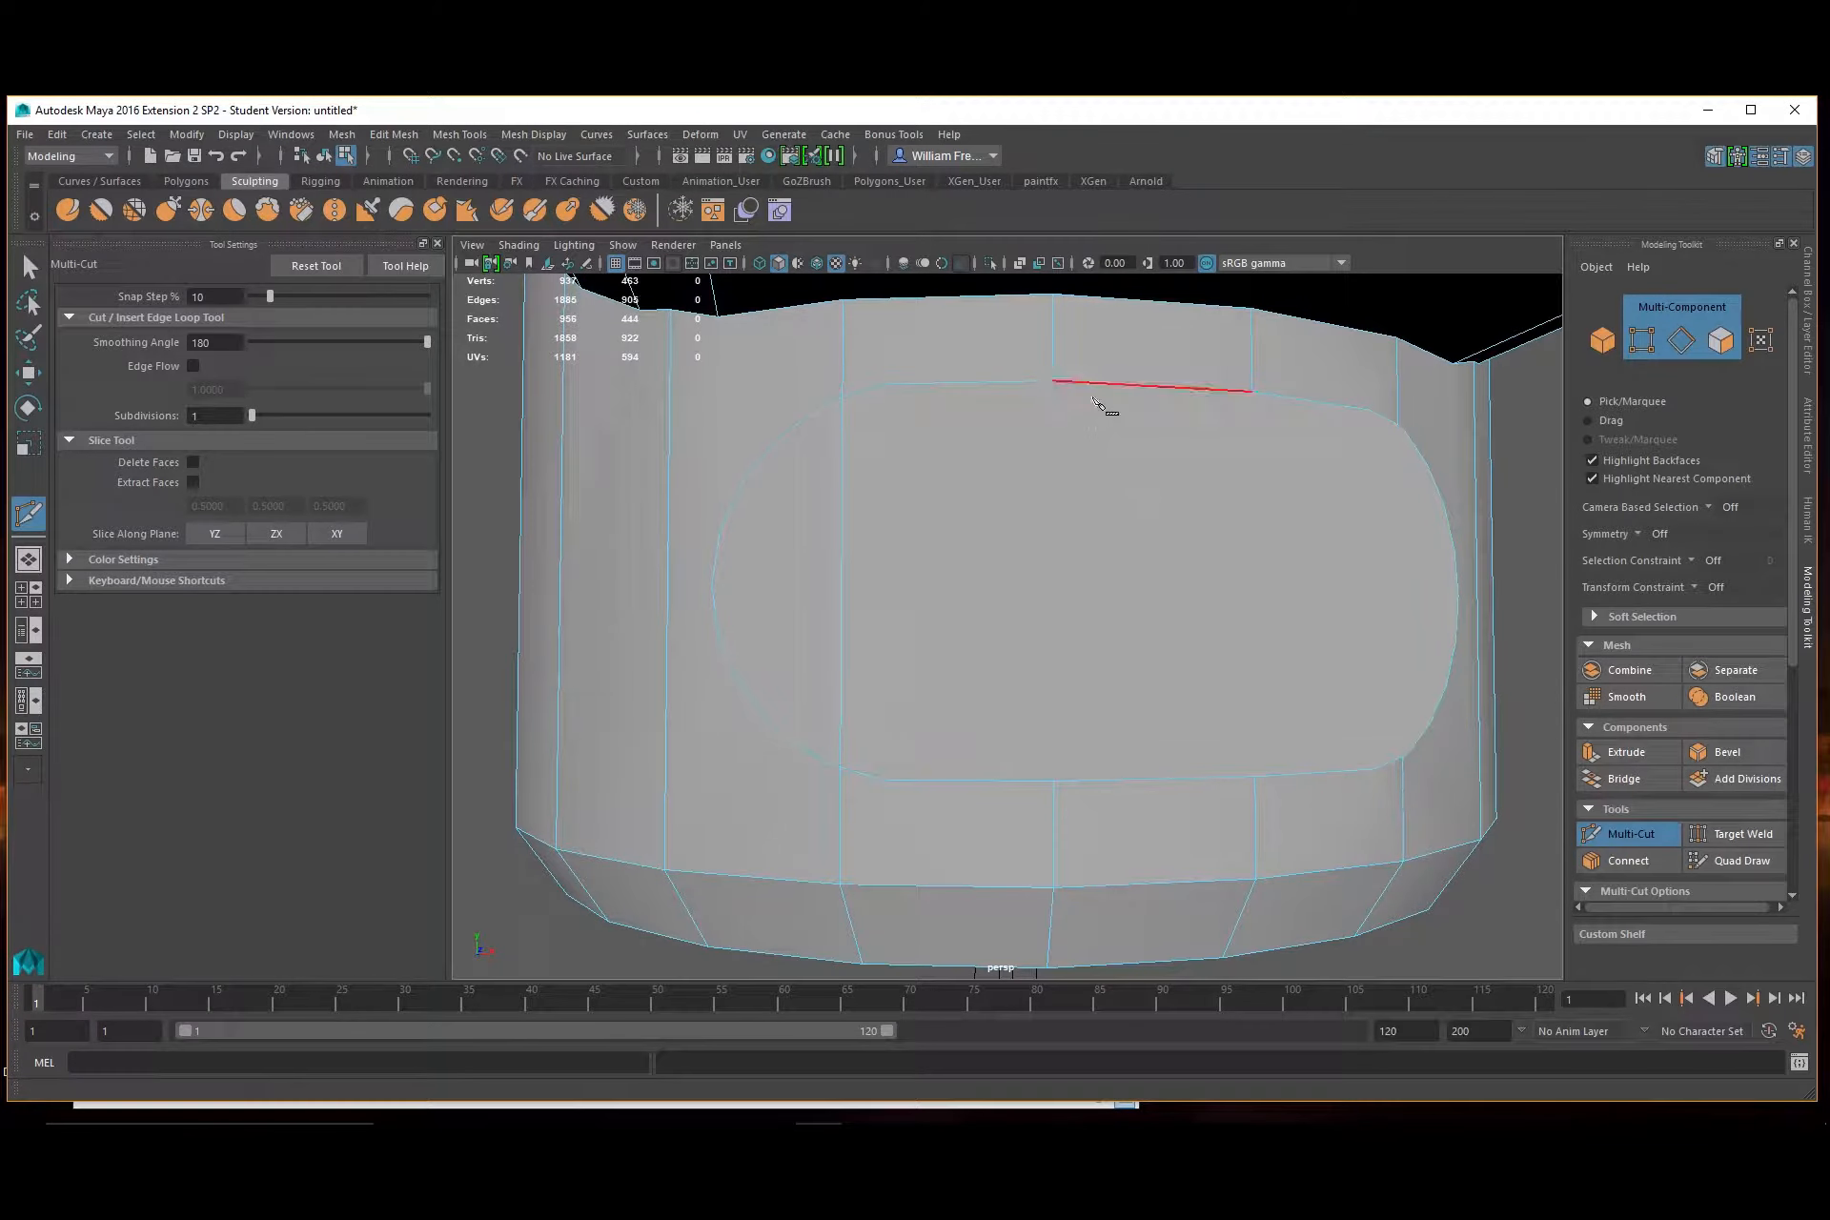
pyautogui.click(1053, 382)
pyautogui.press('Return')
# Multi-Cut the remaining two vertical edges across the mouth face, joining the head's matching edges above and below it
pyautogui.click(1251, 391)
pyautogui.click(1254, 777)
pyautogui.press('Return')
pyautogui.click(1369, 410)
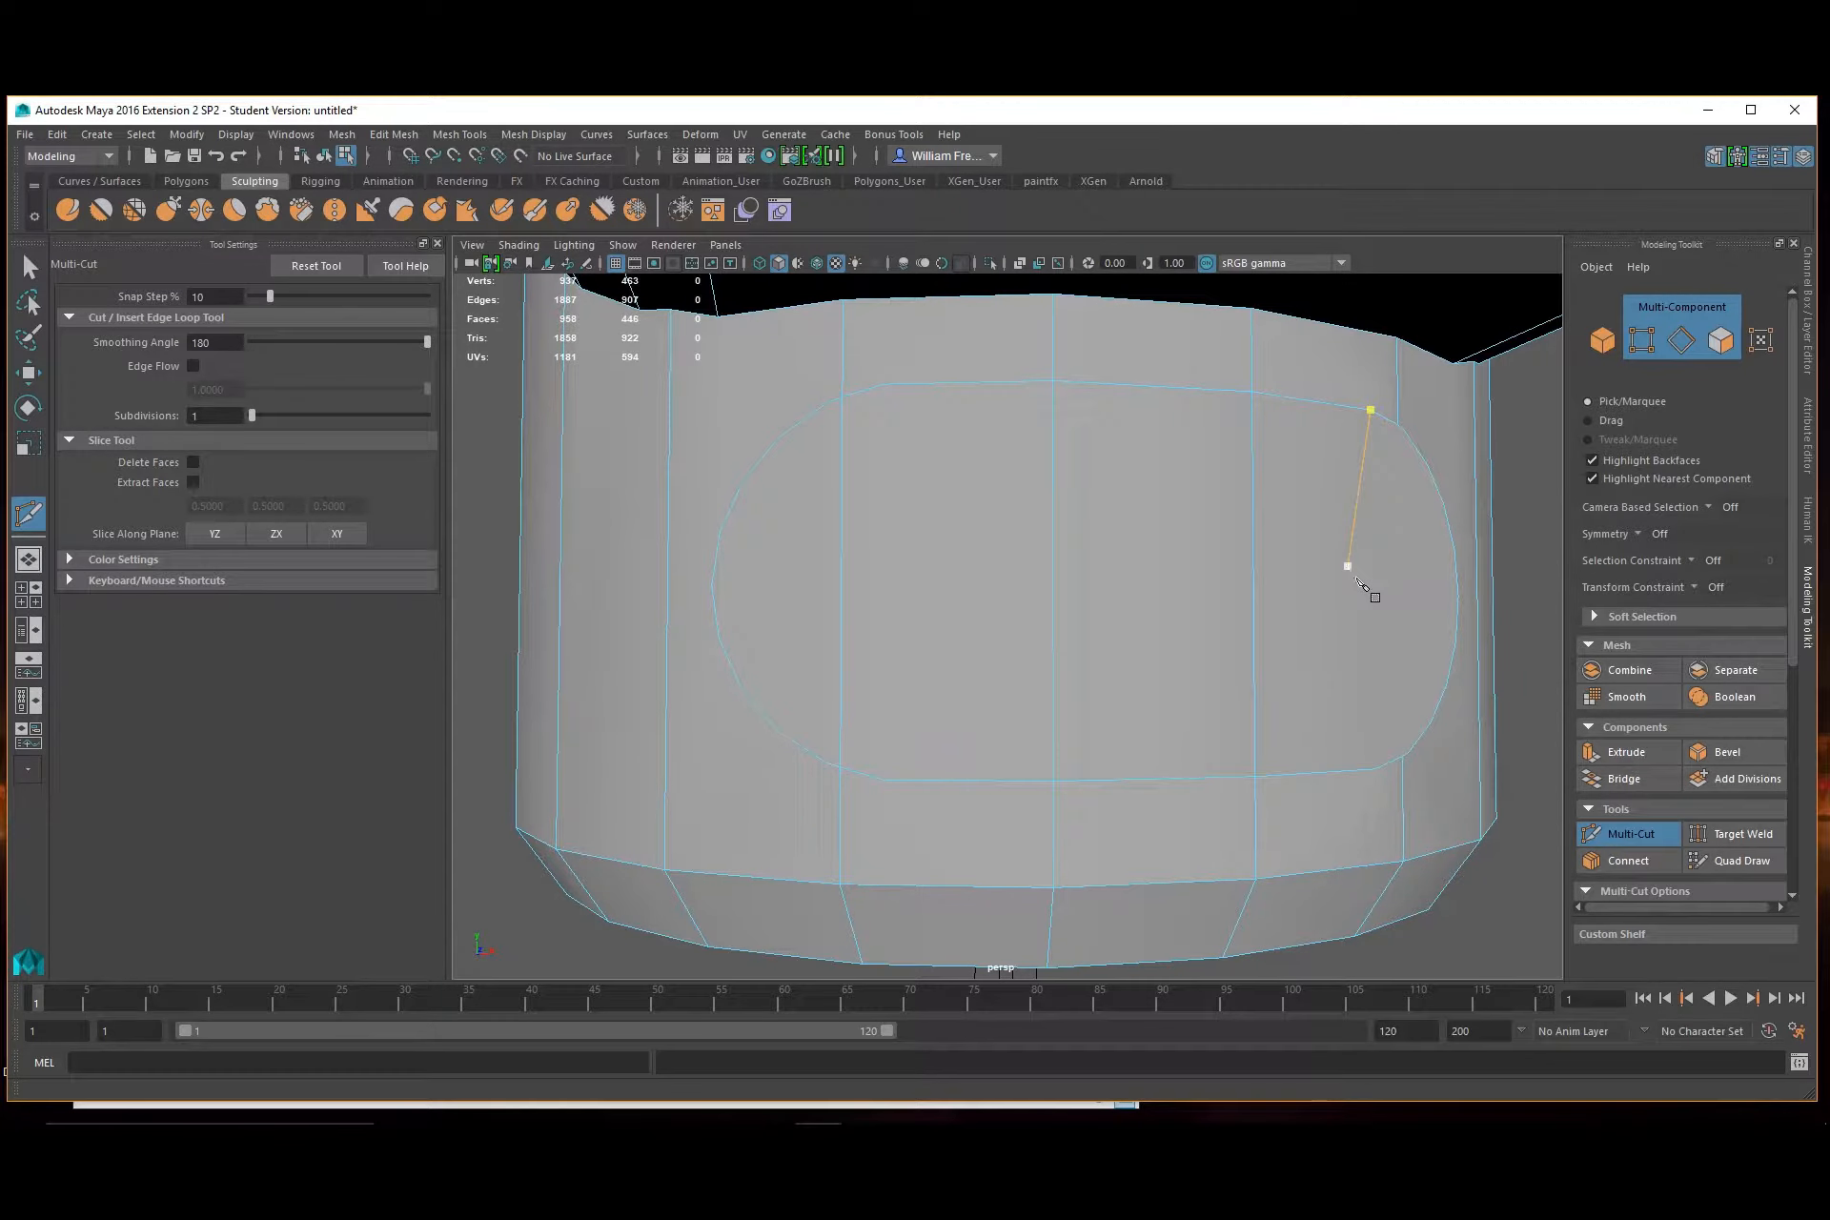
pyautogui.keyDown('alt'); pyautogui.moveTo(1358, 579); pyautogui.dragTo(1319, 617); pyautogui.keyUp('alt')
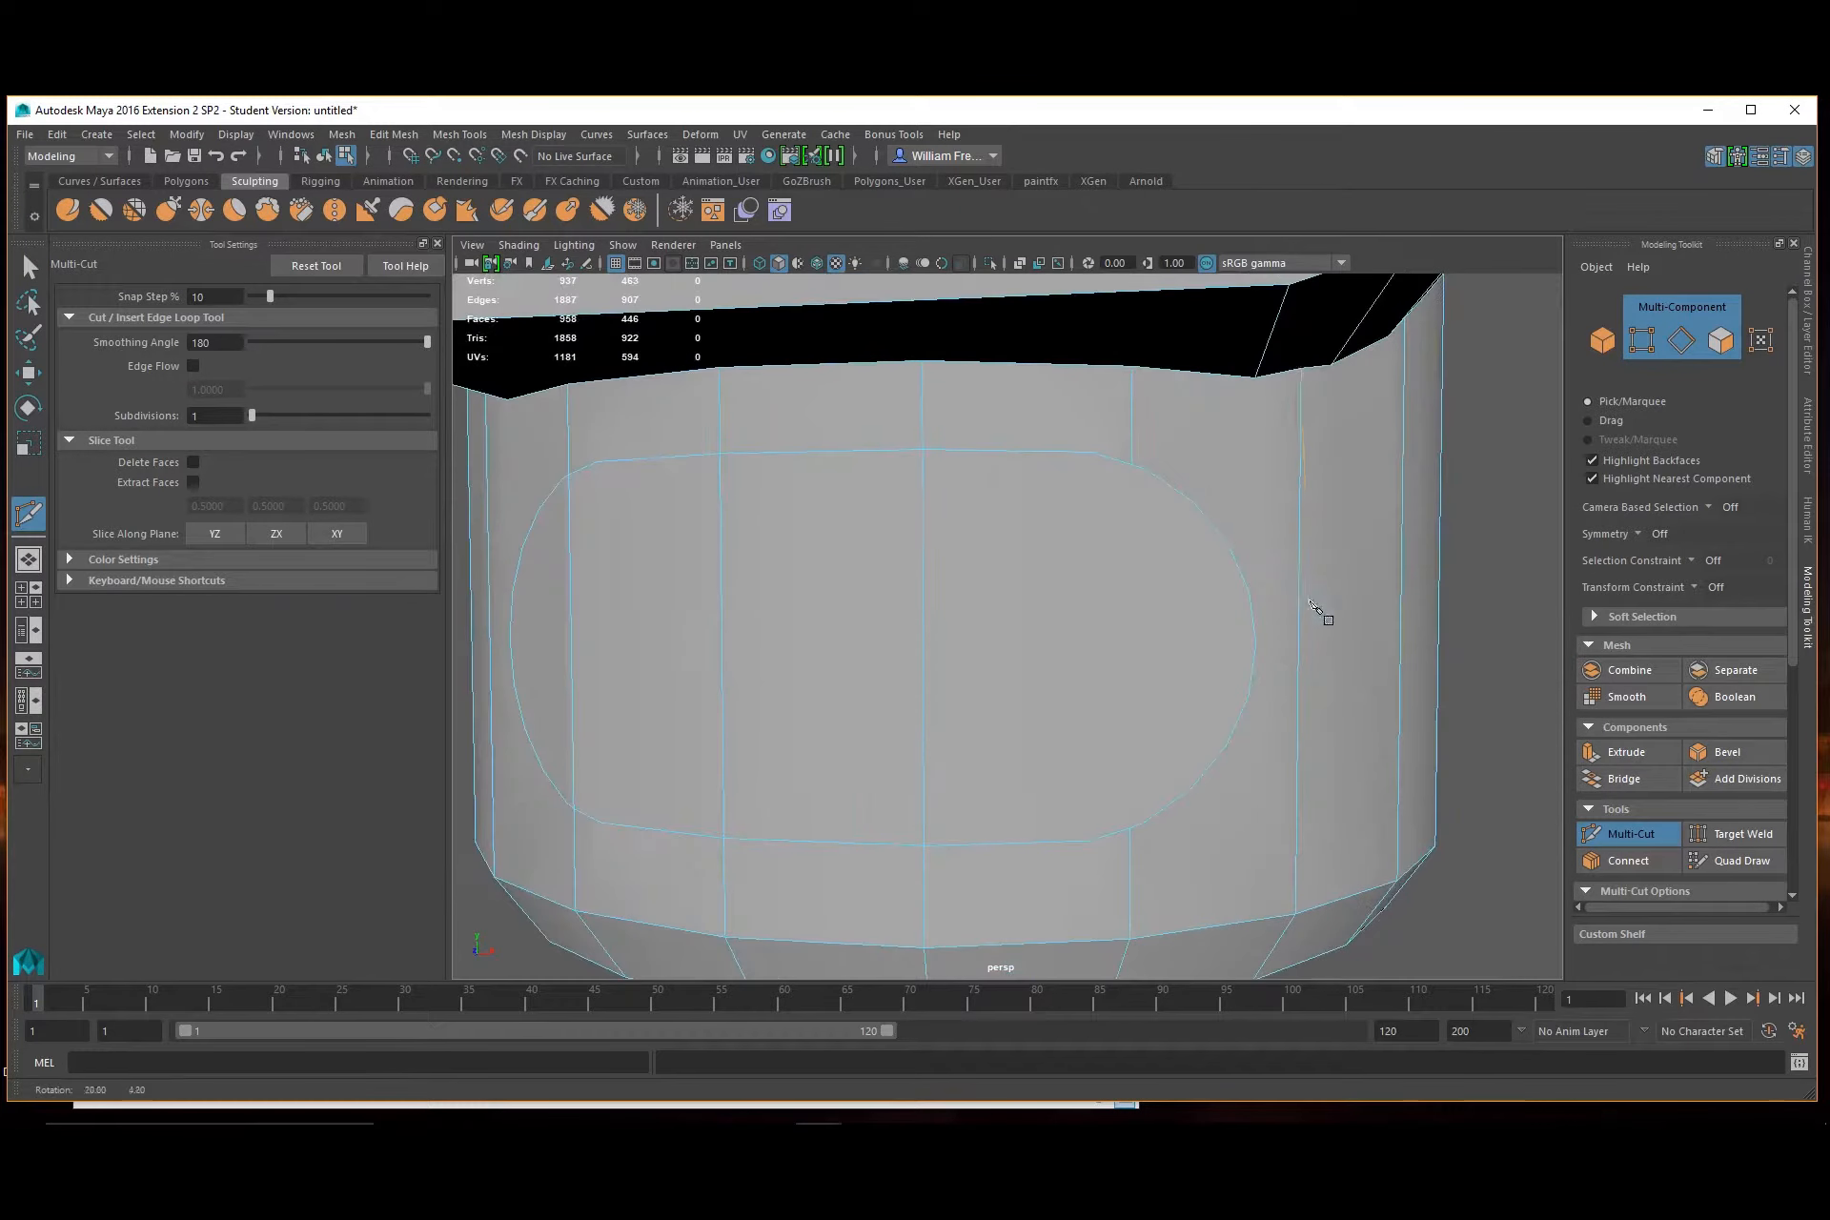
pyautogui.click(1132, 466)
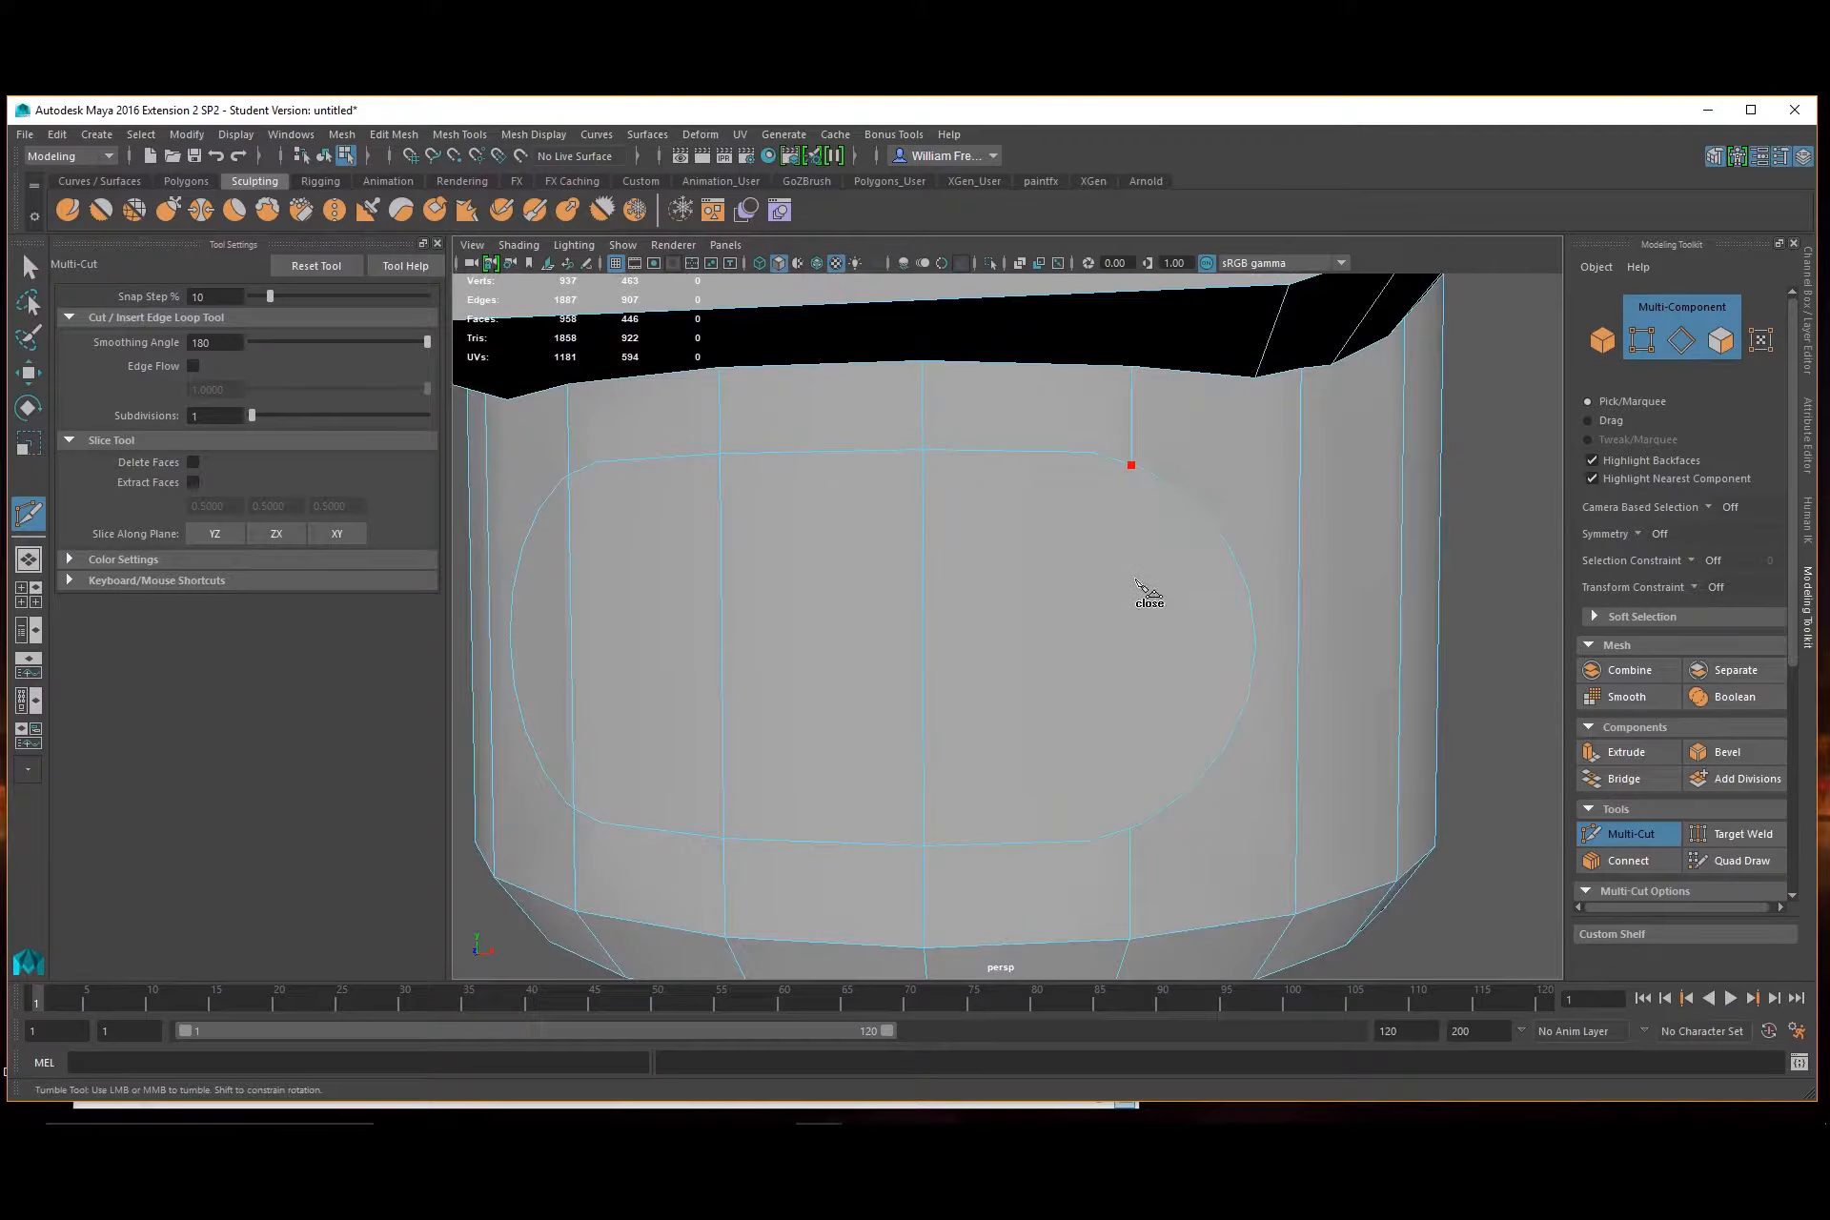
pyautogui.click(1129, 829)
pyautogui.press('Return')
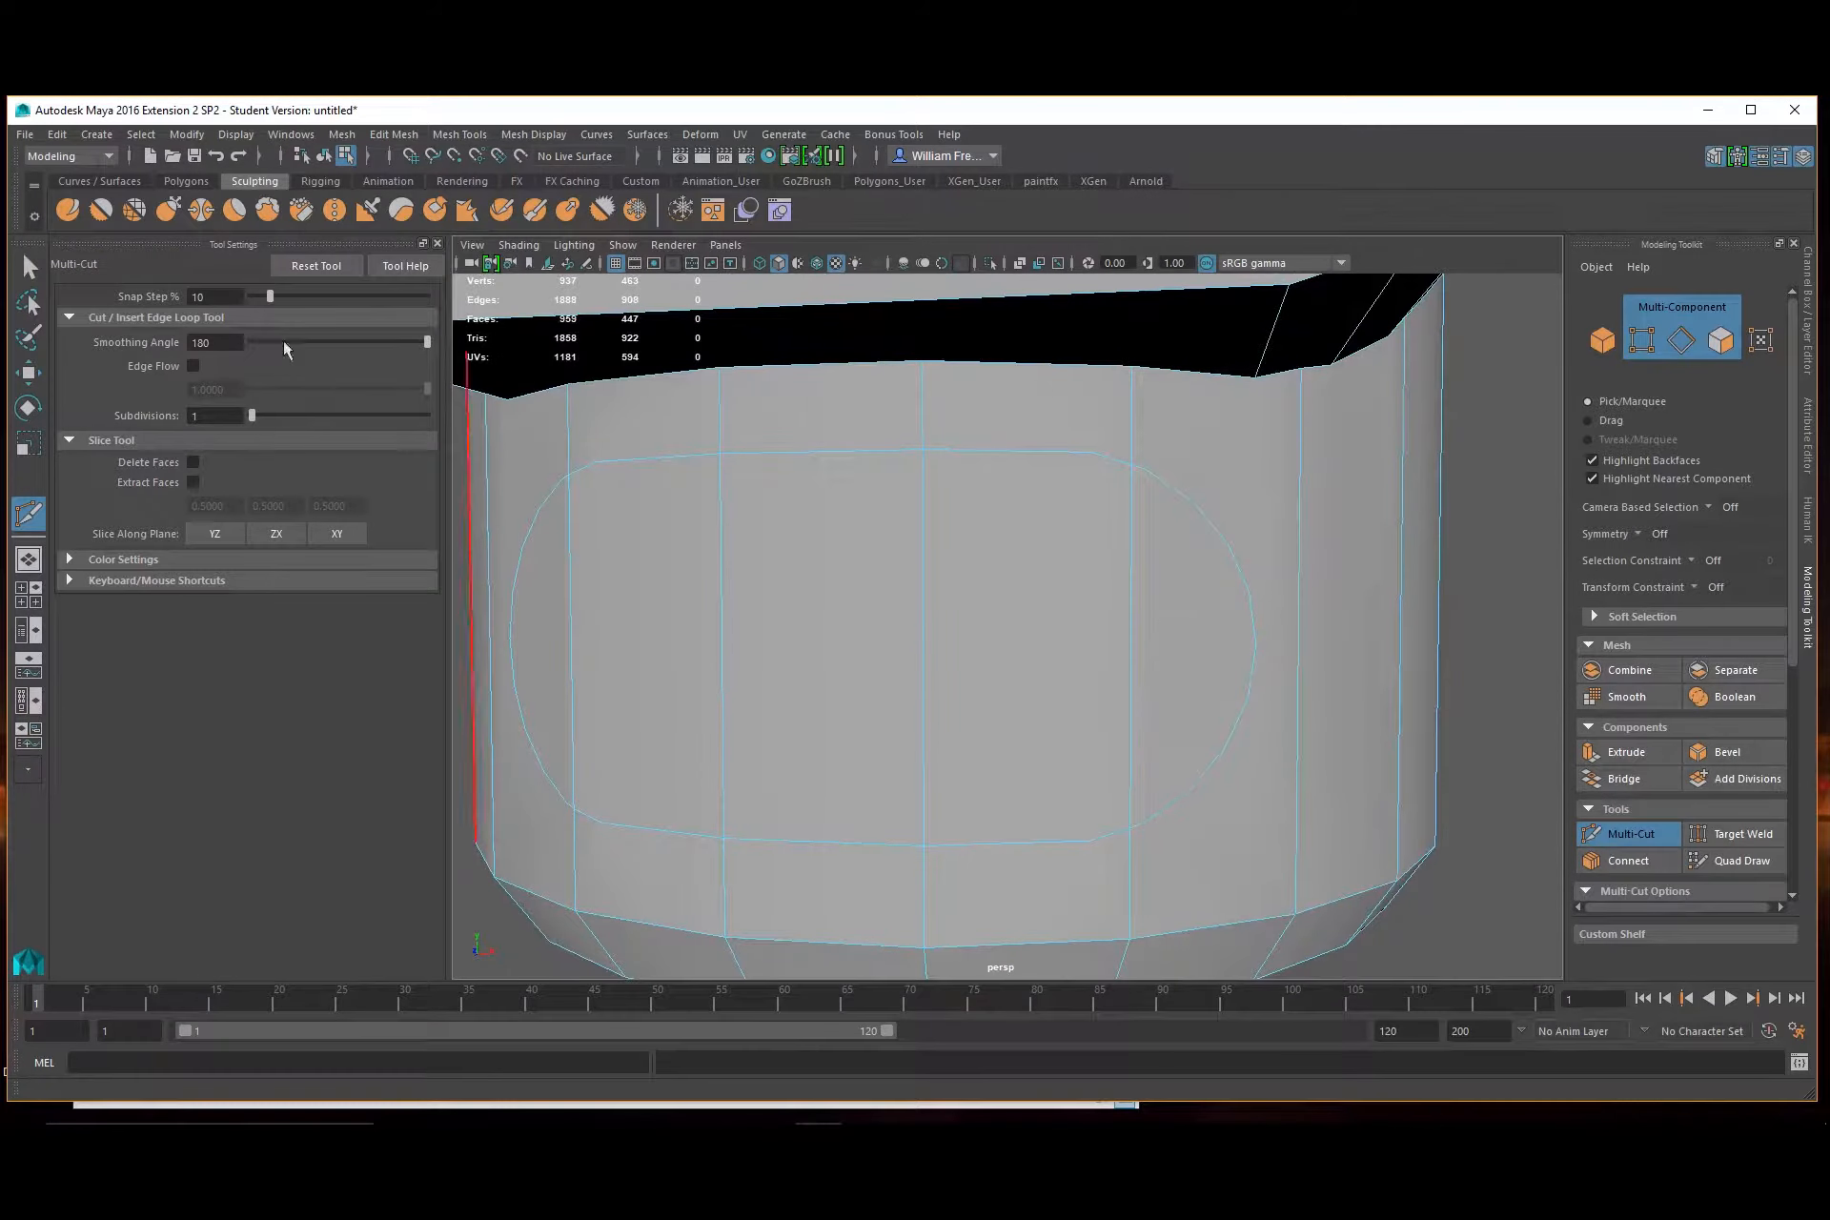
# Select the five mouth faces, extrude them and push them back into the head to form a recessed mouth
pyautogui.click(40, 269)
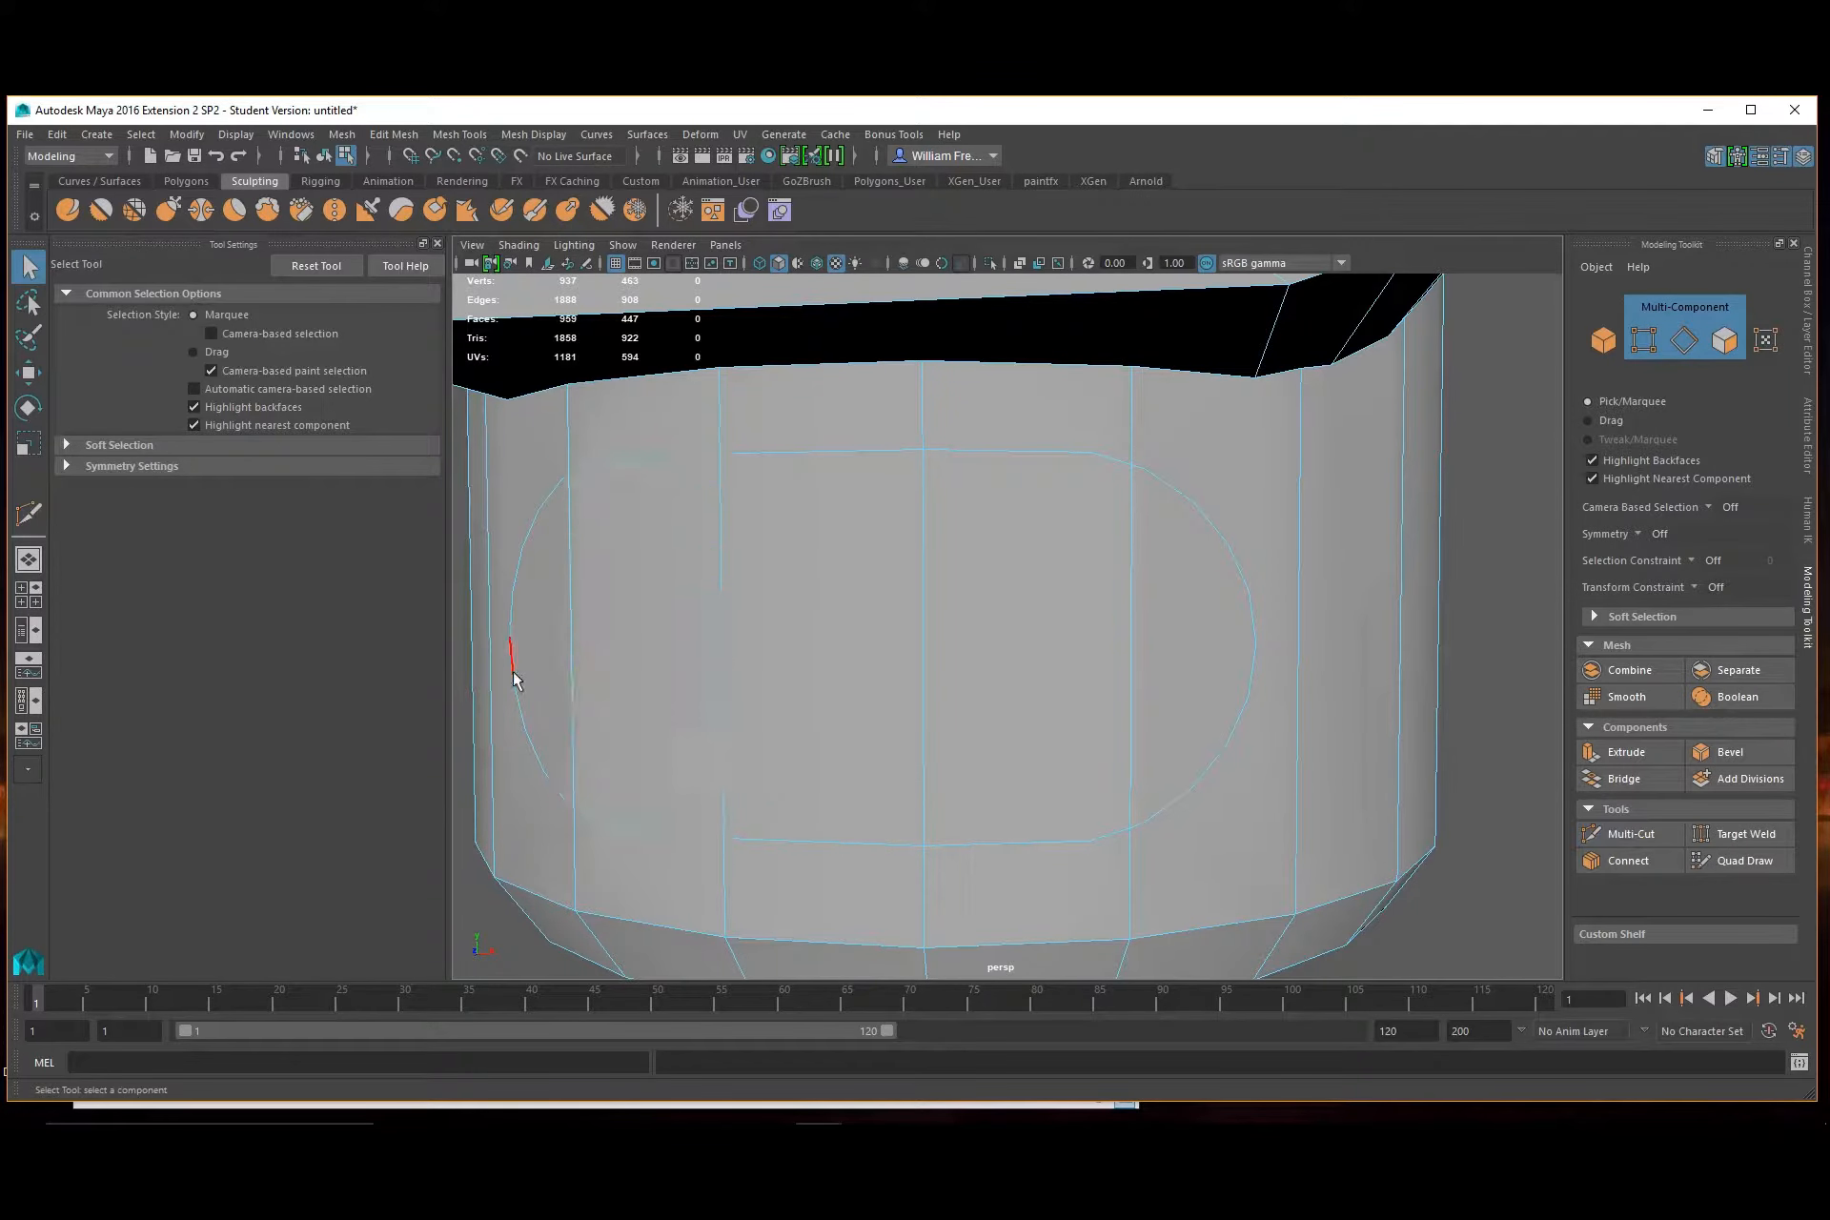
pyautogui.click(641, 668)
pyautogui.keyDown('shift'); pyautogui.click(643, 669); pyautogui.keyUp('shift')
pyautogui.keyDown('shift'); pyautogui.click(839, 675); pyautogui.keyUp('shift')
pyautogui.keyDown('shift'); pyautogui.click(1034, 669); pyautogui.keyUp('shift')
pyautogui.keyDown('shift'); pyautogui.click(1195, 672); pyautogui.keyUp('shift')
pyautogui.keyDown('alt'); pyautogui.moveTo(1195, 672); pyautogui.dragTo(1089, 703, button='right'); pyautogui.keyUp('alt')
pyautogui.keyDown('alt'); pyautogui.moveTo(1092, 712); pyautogui.dragTo(918, 664); pyautogui.keyUp('alt')
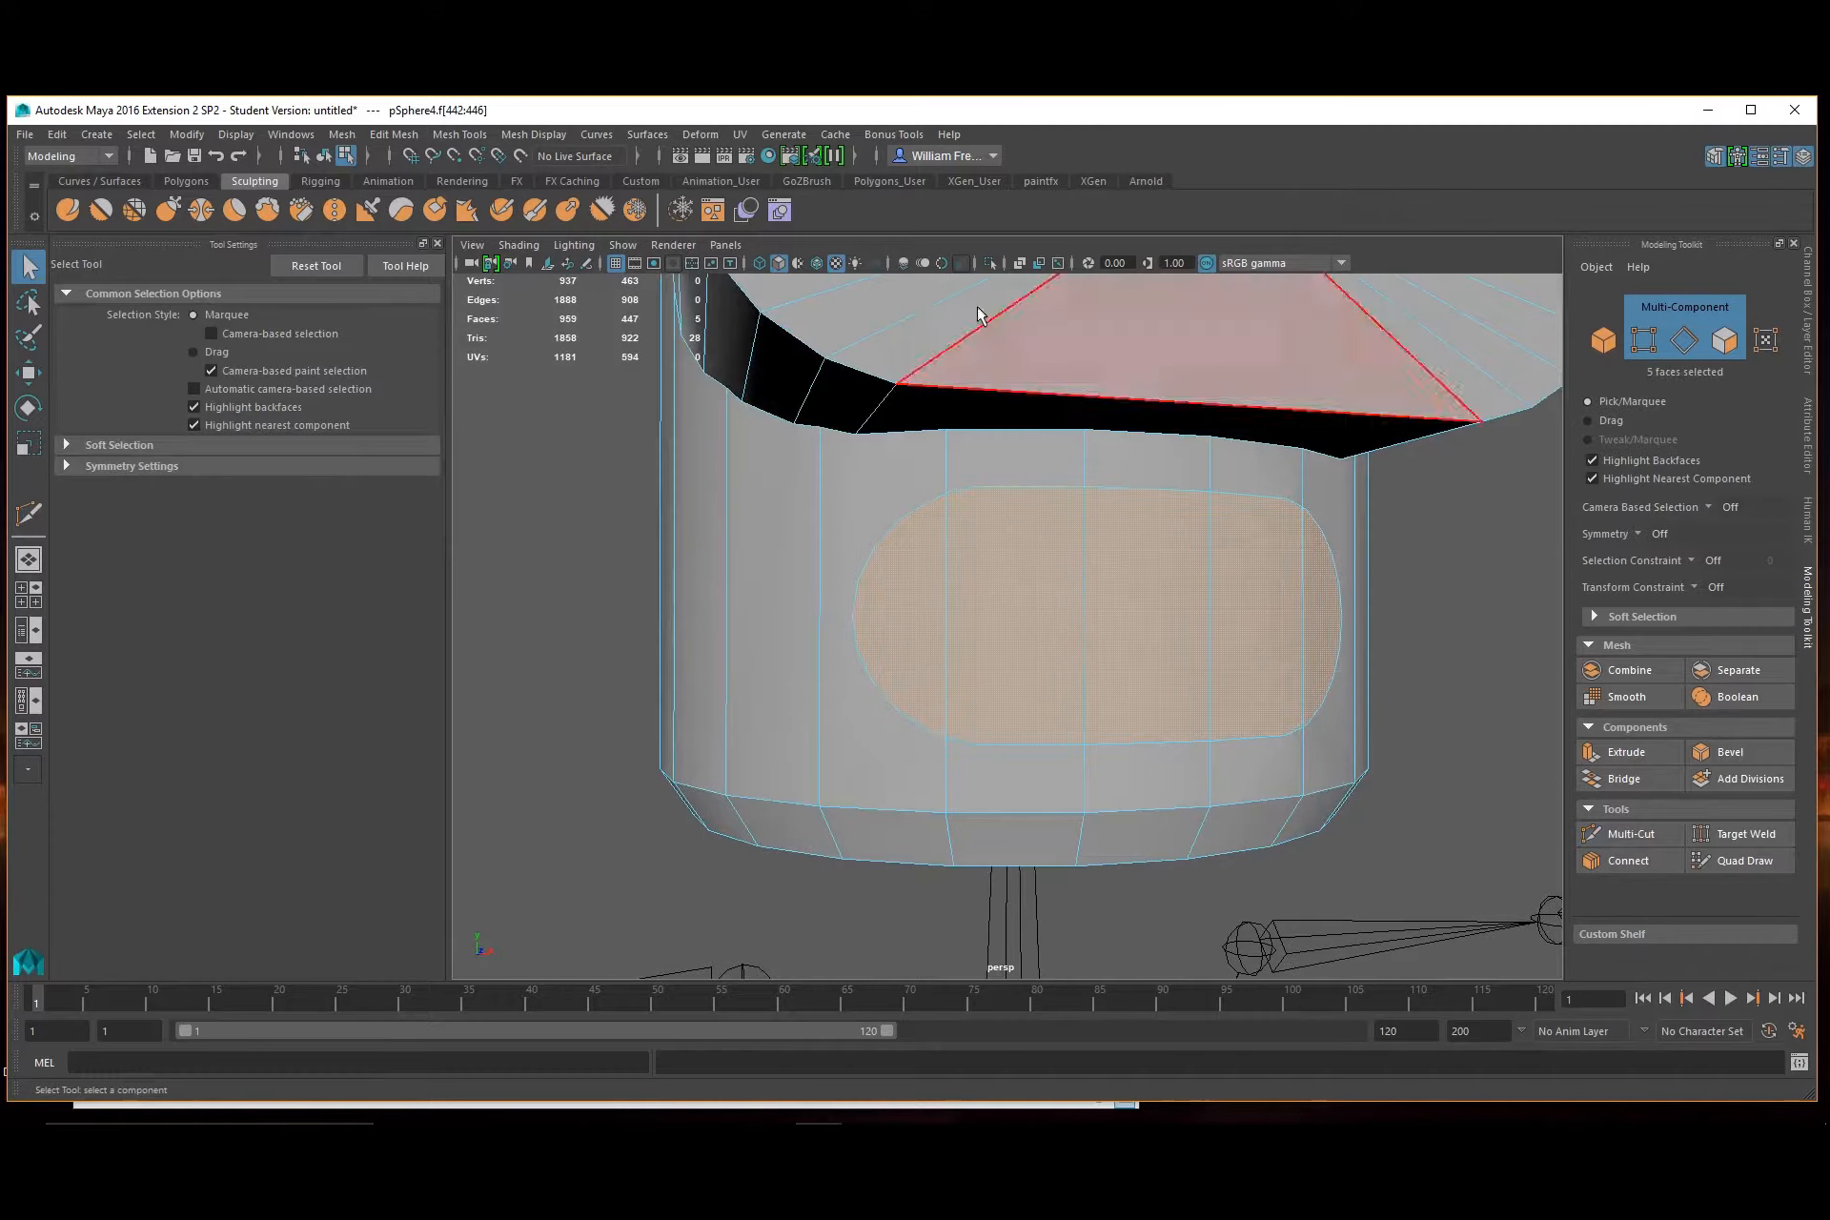
pyautogui.click(1630, 753)
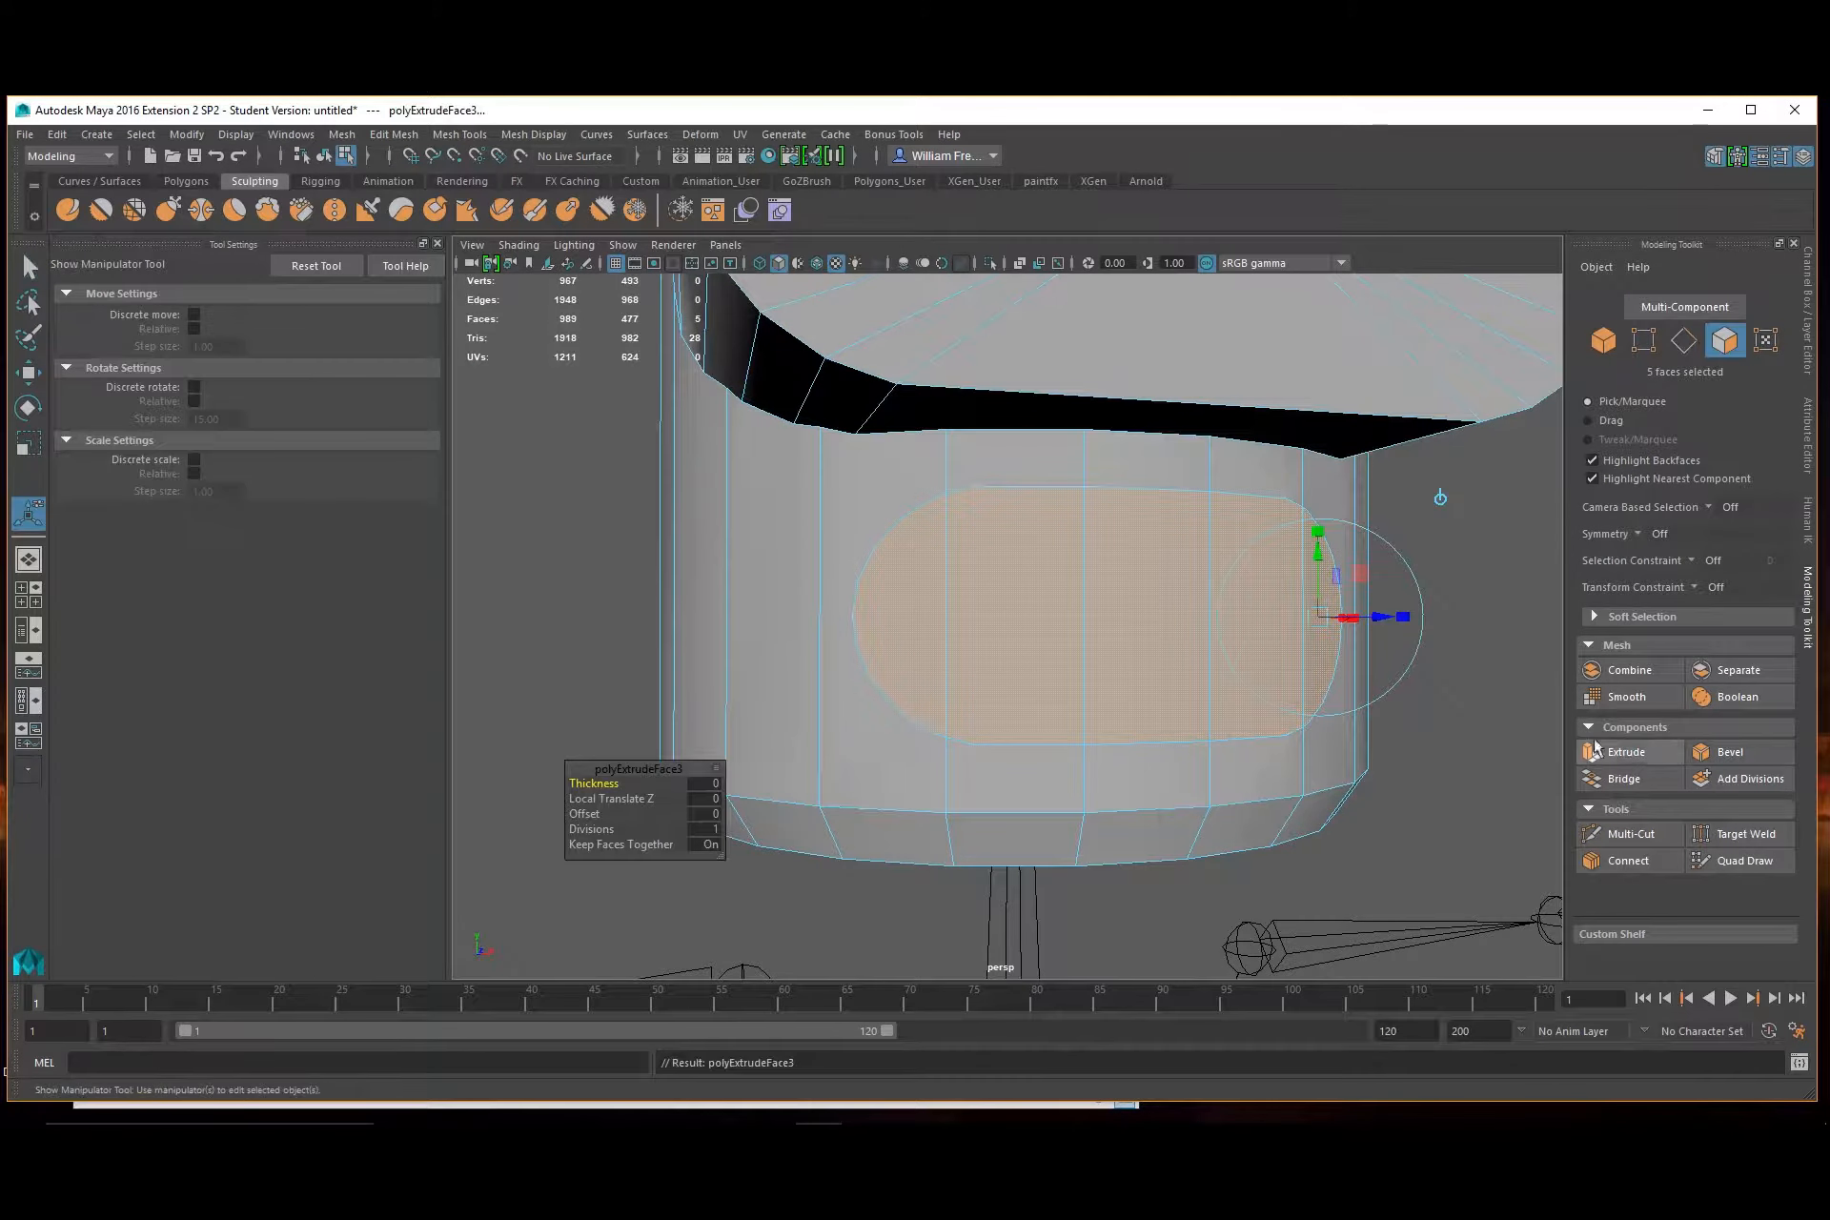
pyautogui.press('w')
pyautogui.keyDown('alt'); pyautogui.moveTo(1277, 686); pyautogui.dragTo(1416, 727); pyautogui.keyUp('alt')
pyautogui.click(1478, 841)
pyautogui.keyDown('alt'); pyautogui.moveTo(1479, 842); pyautogui.dragTo(1374, 897); pyautogui.keyUp('alt')
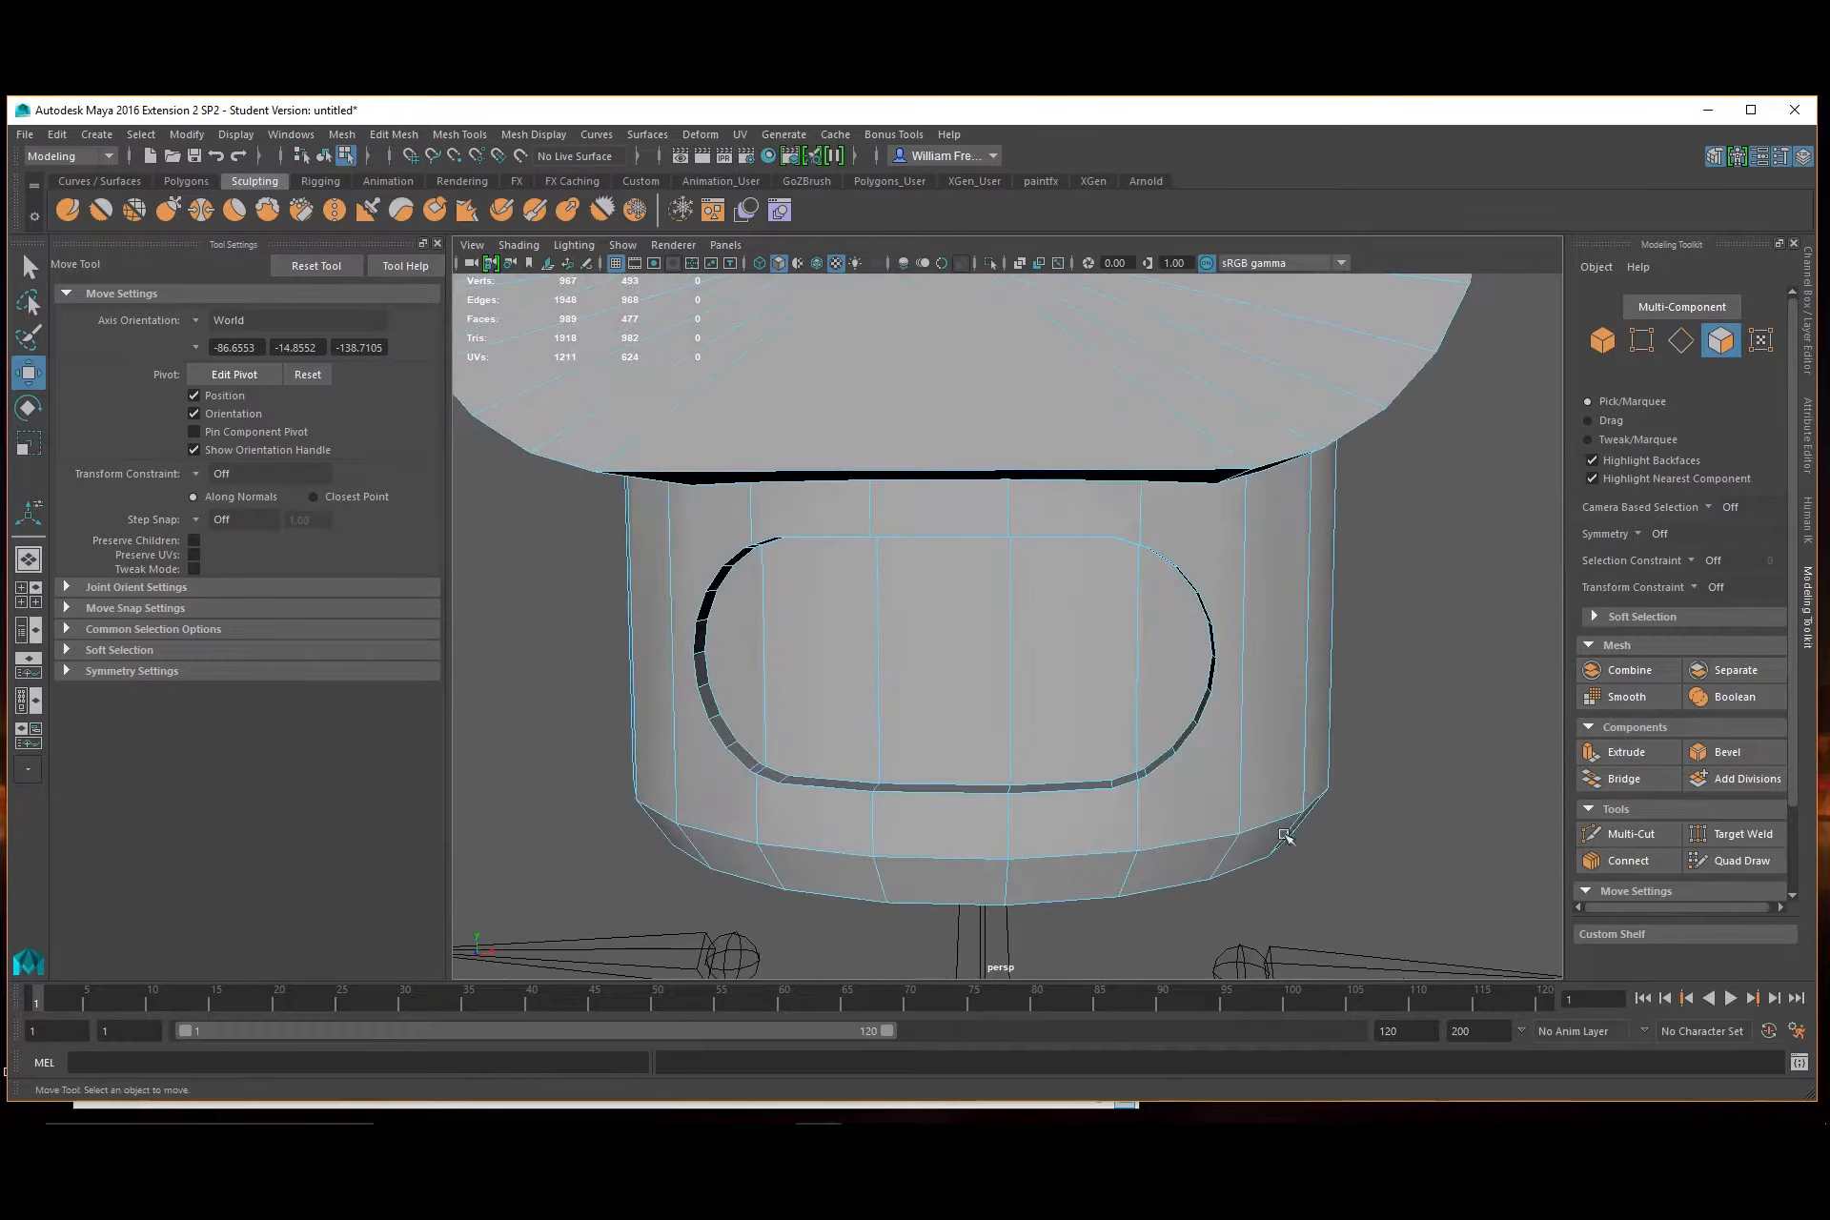
pyautogui.moveTo(949, 731)
pyautogui.keyDown('alt'); pyautogui.mouseDown()
pyautogui.moveTo(961, 686)
pyautogui.moveTo(969, 747)
pyautogui.mouseUp(); pyautogui.keyUp('alt')
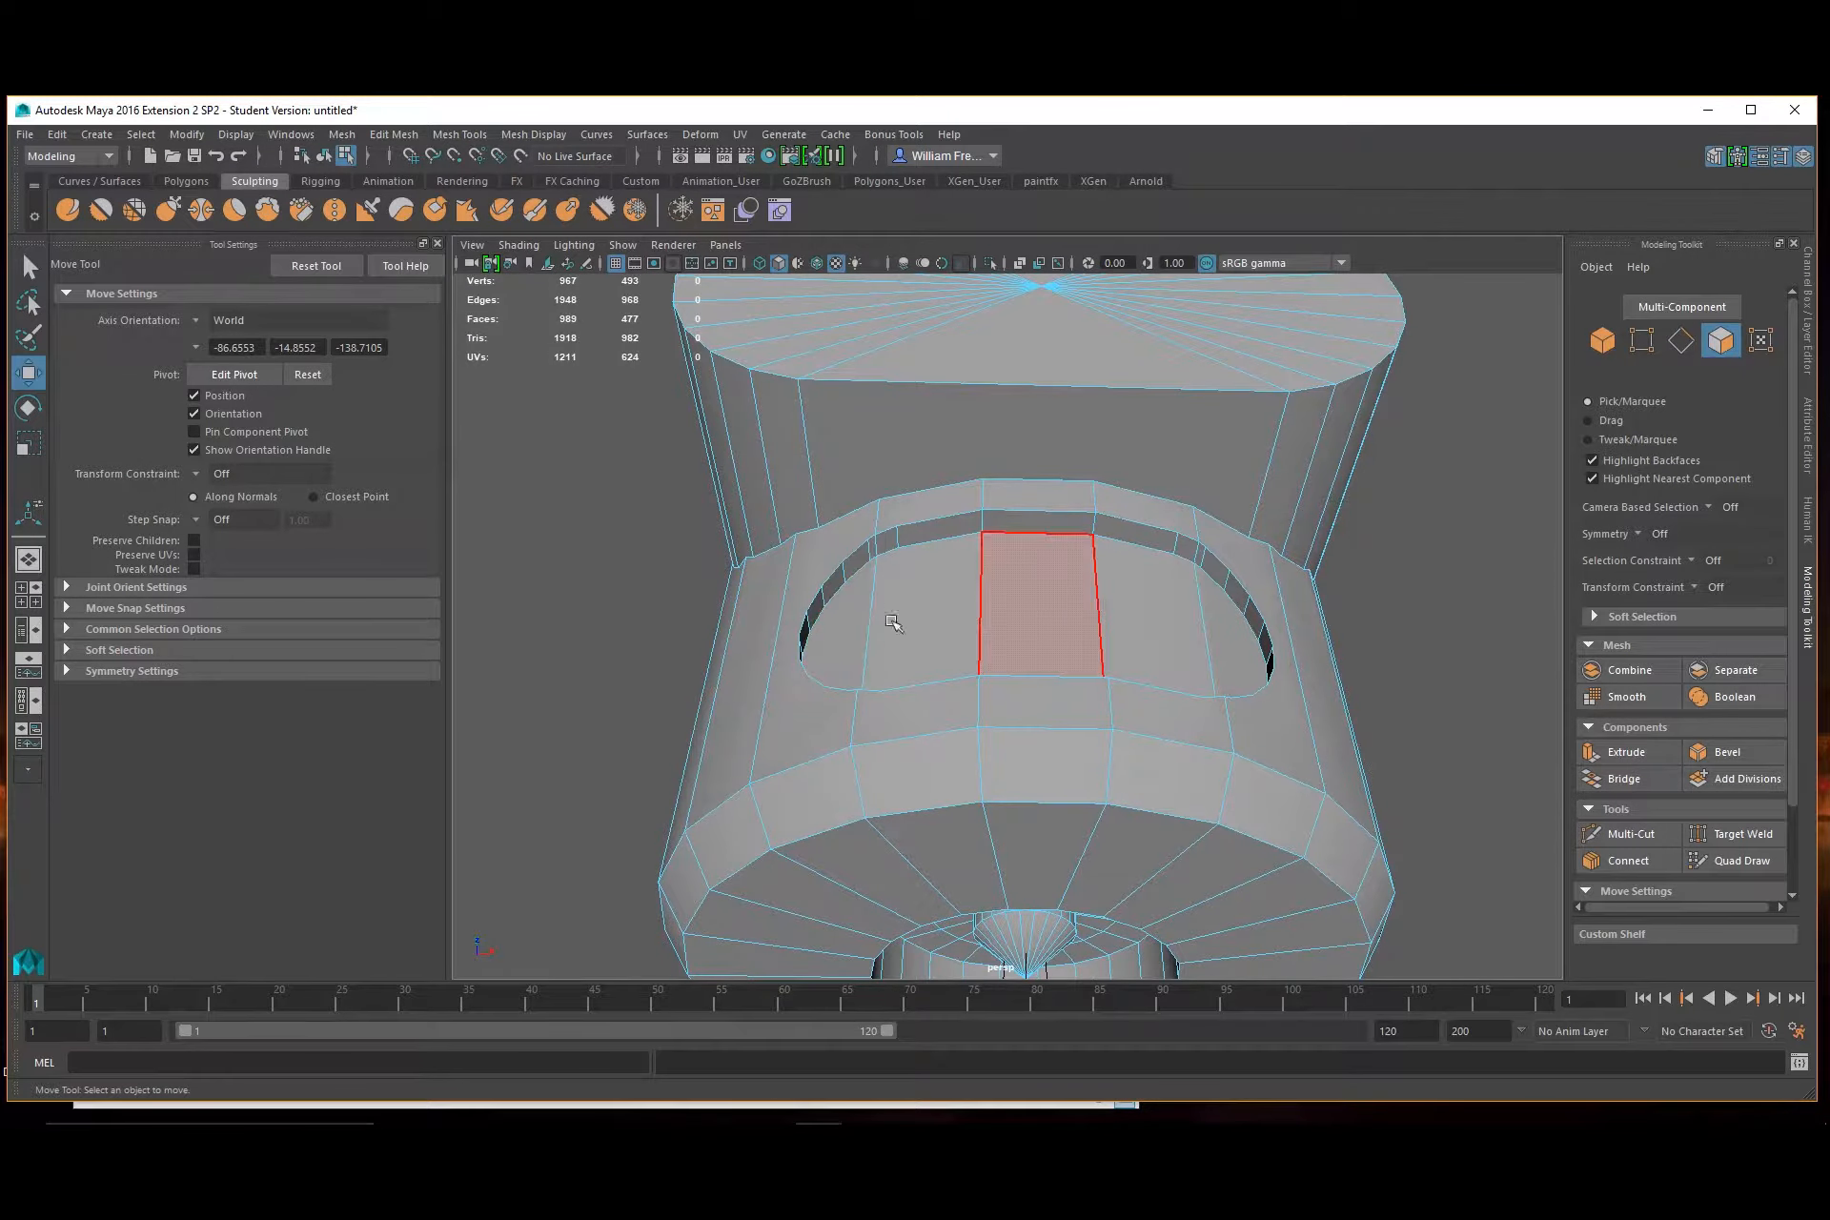
pyautogui.keyDown('alt'); pyautogui.moveTo(890, 625); pyautogui.dragTo(981, 729); pyautogui.keyUp('alt')
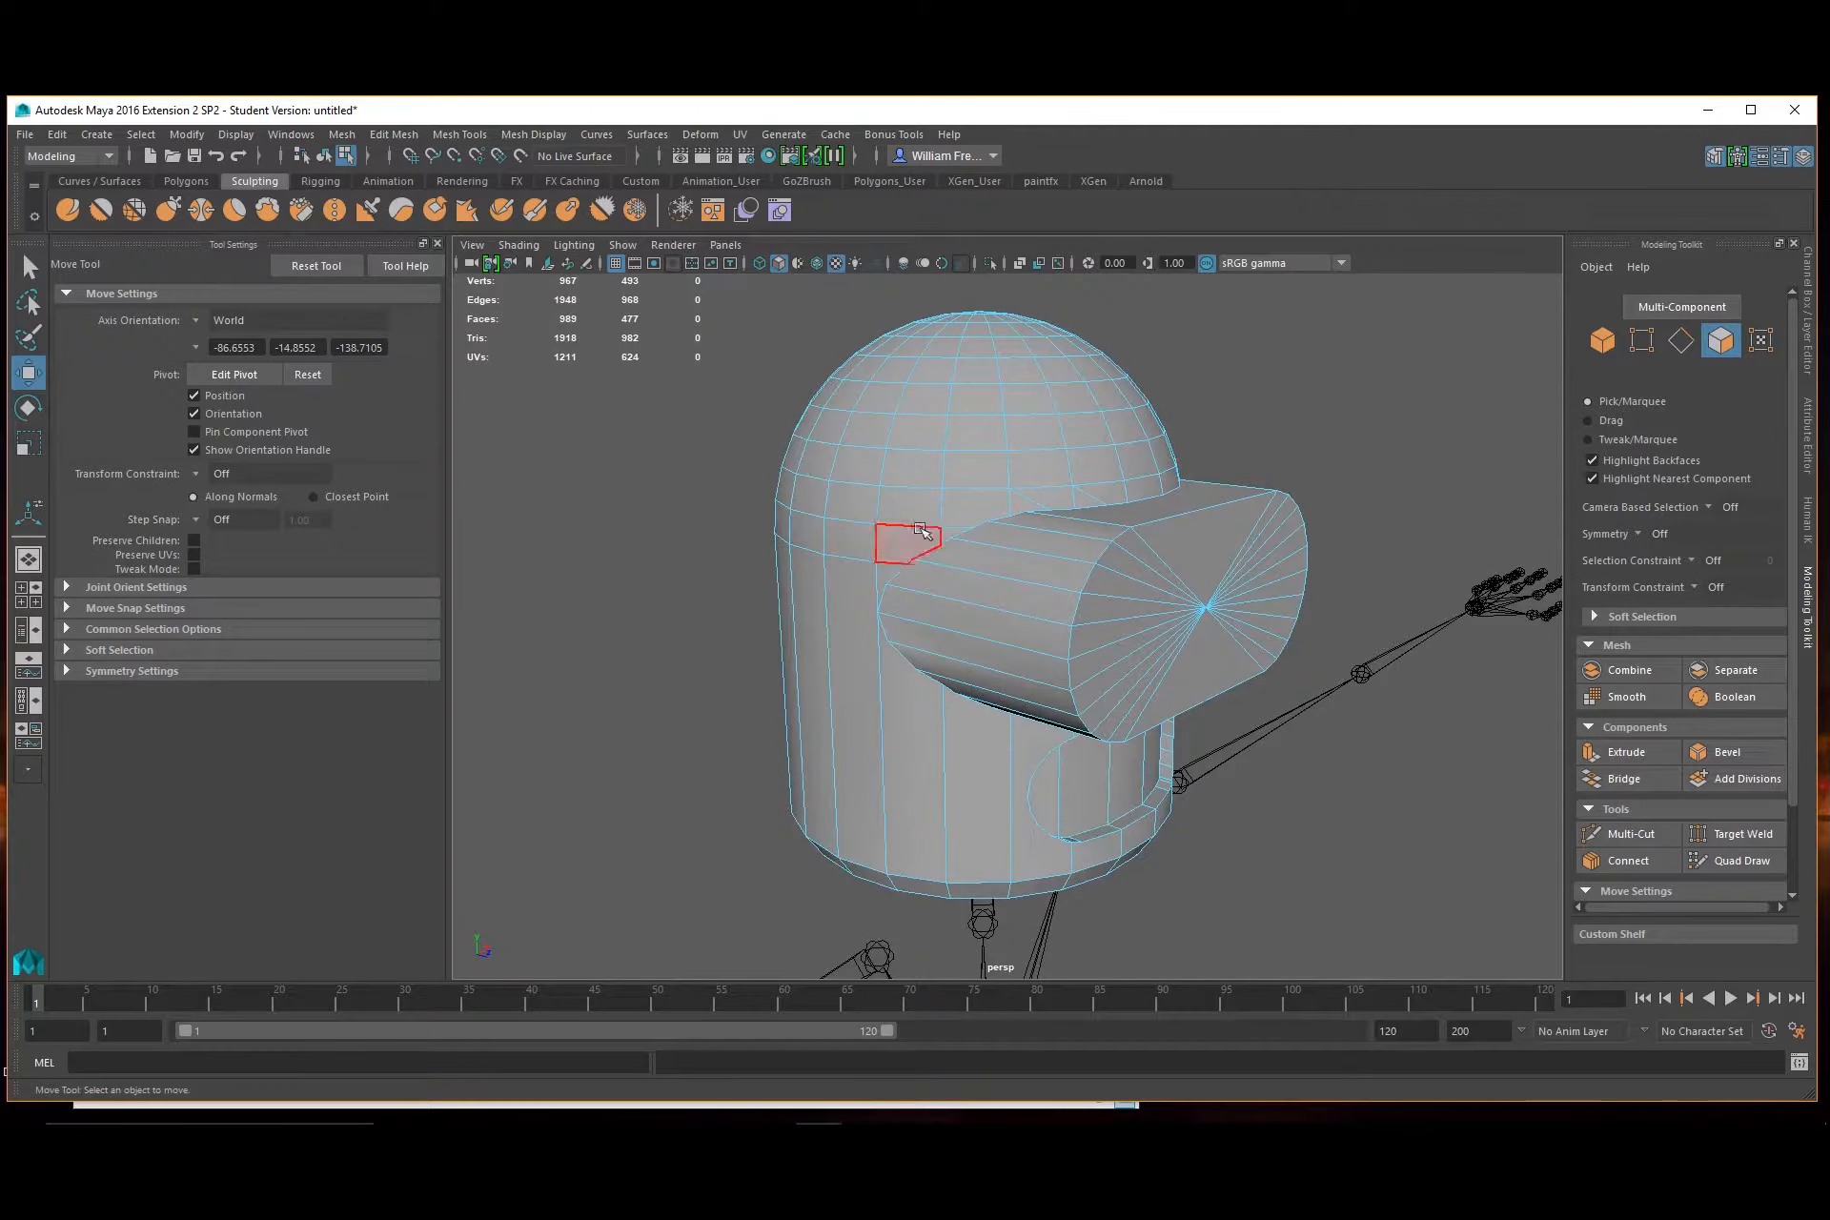
# Return to object selection and triangulate the whole head mesh
pyautogui.moveTo(941, 526); pyautogui.dragTo(1009, 497, button='right')
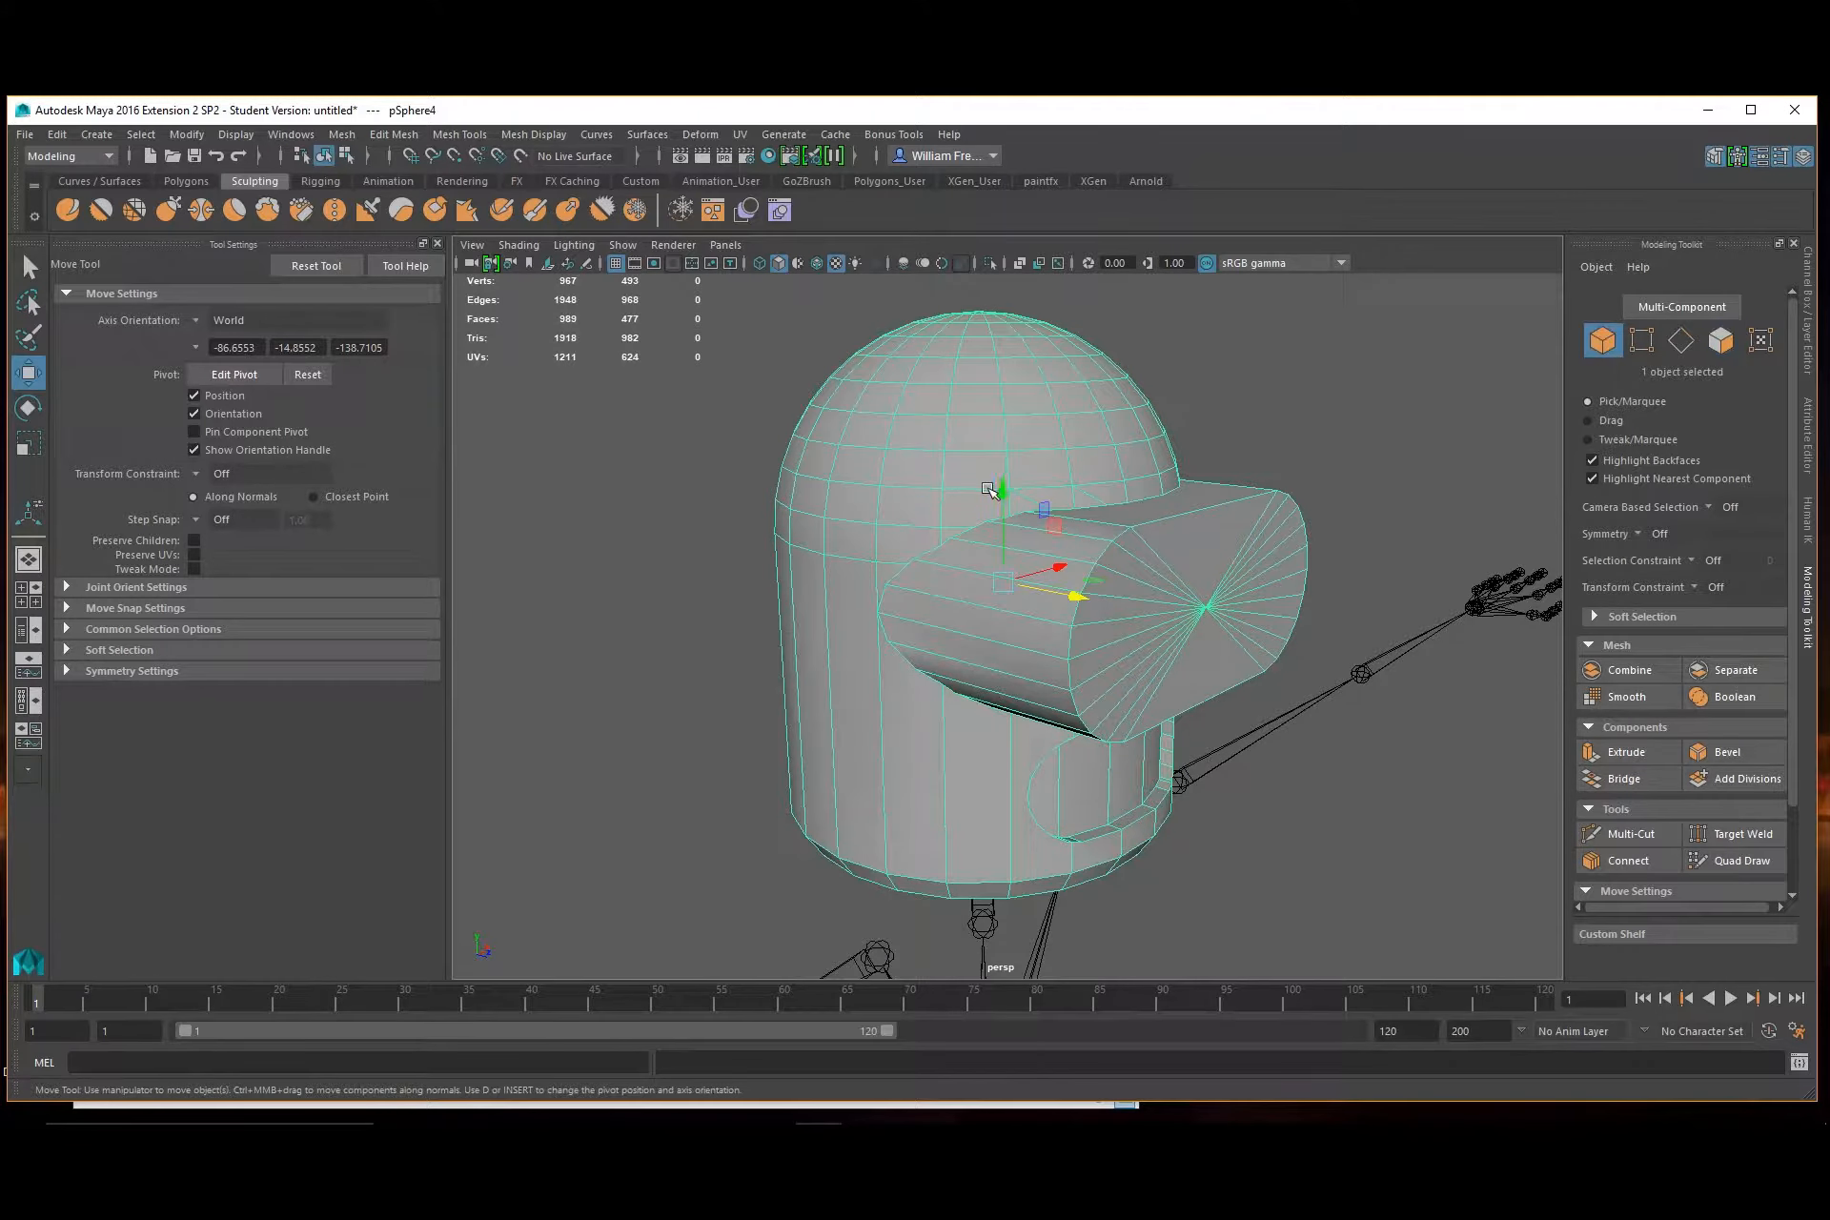
pyautogui.keyDown('alt'); pyautogui.moveTo(1105, 641); pyautogui.dragTo(1073, 632); pyautogui.keyUp('alt')
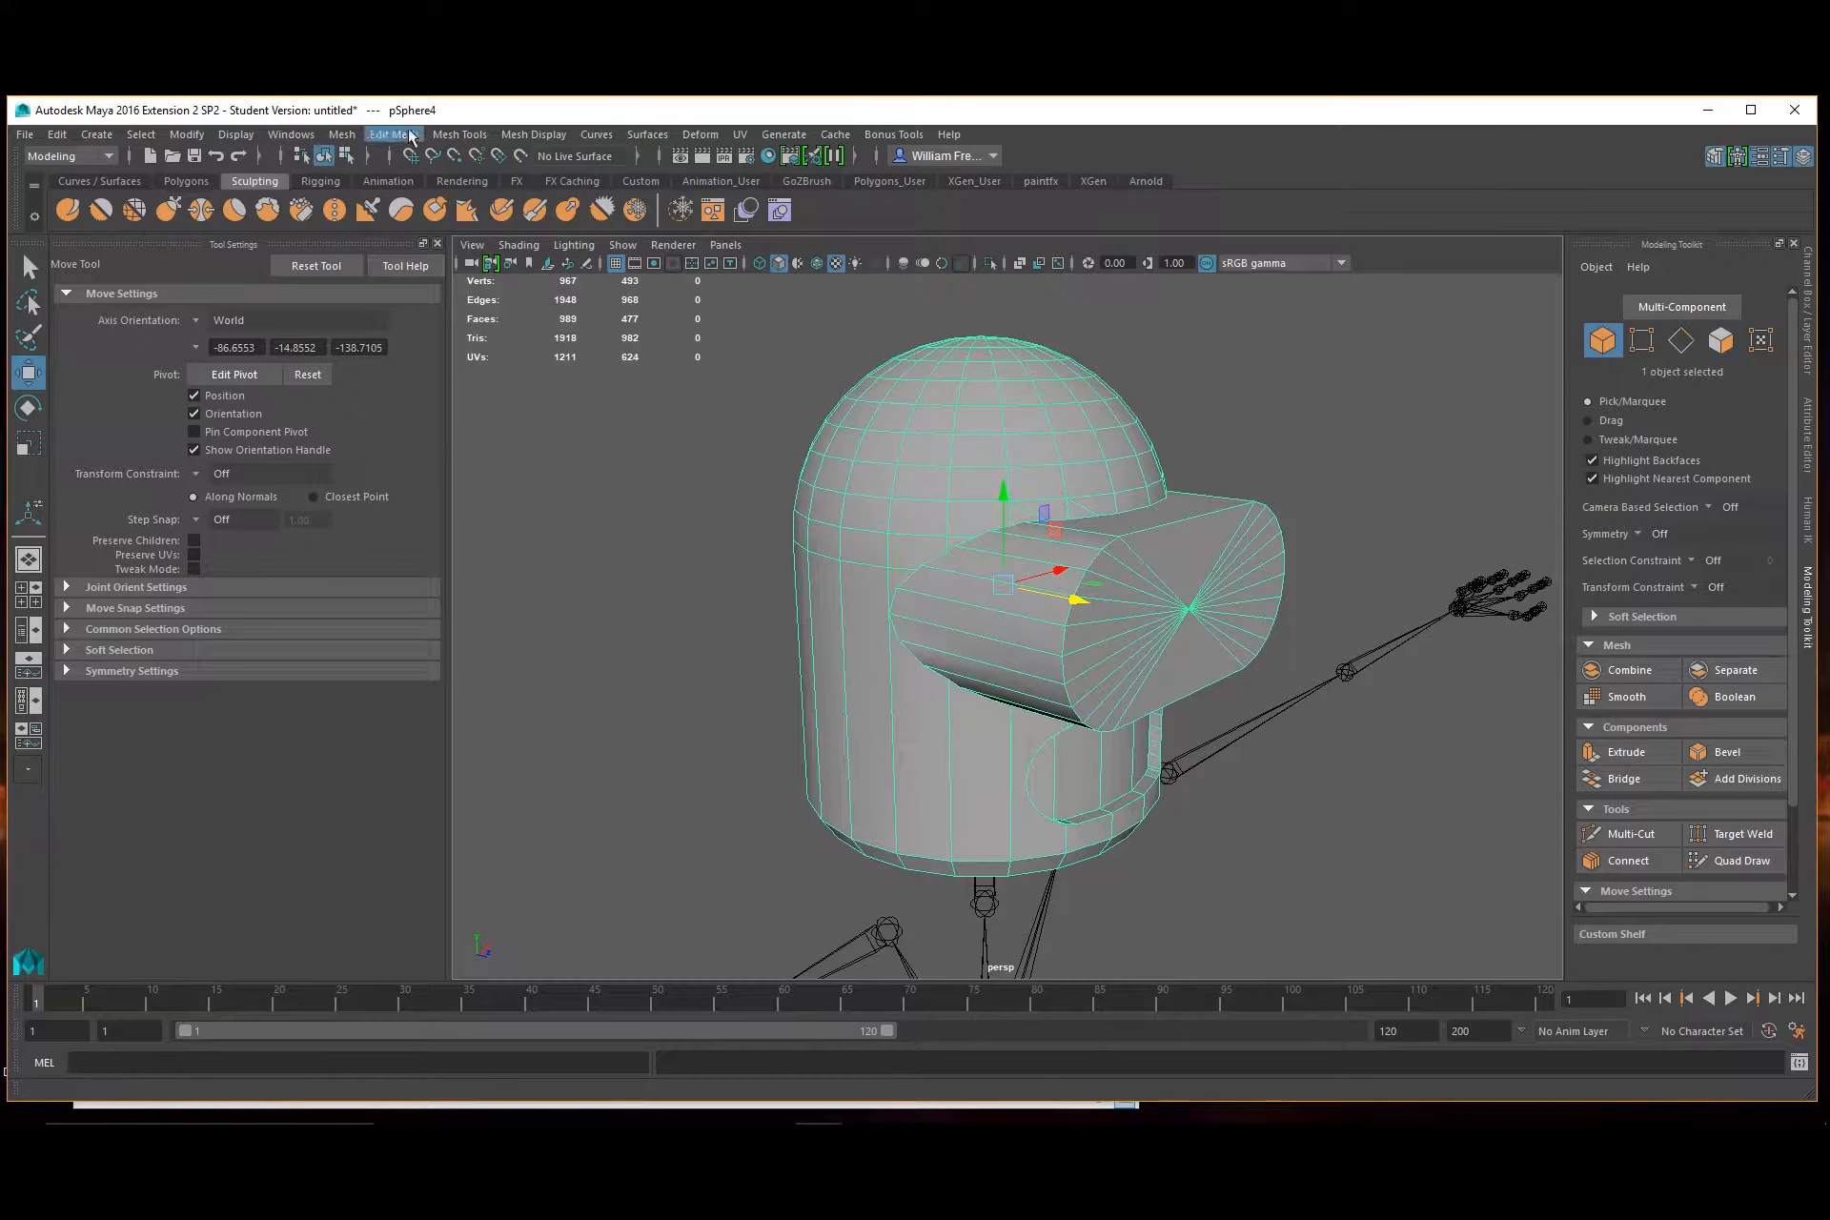
pyautogui.click(342, 135)
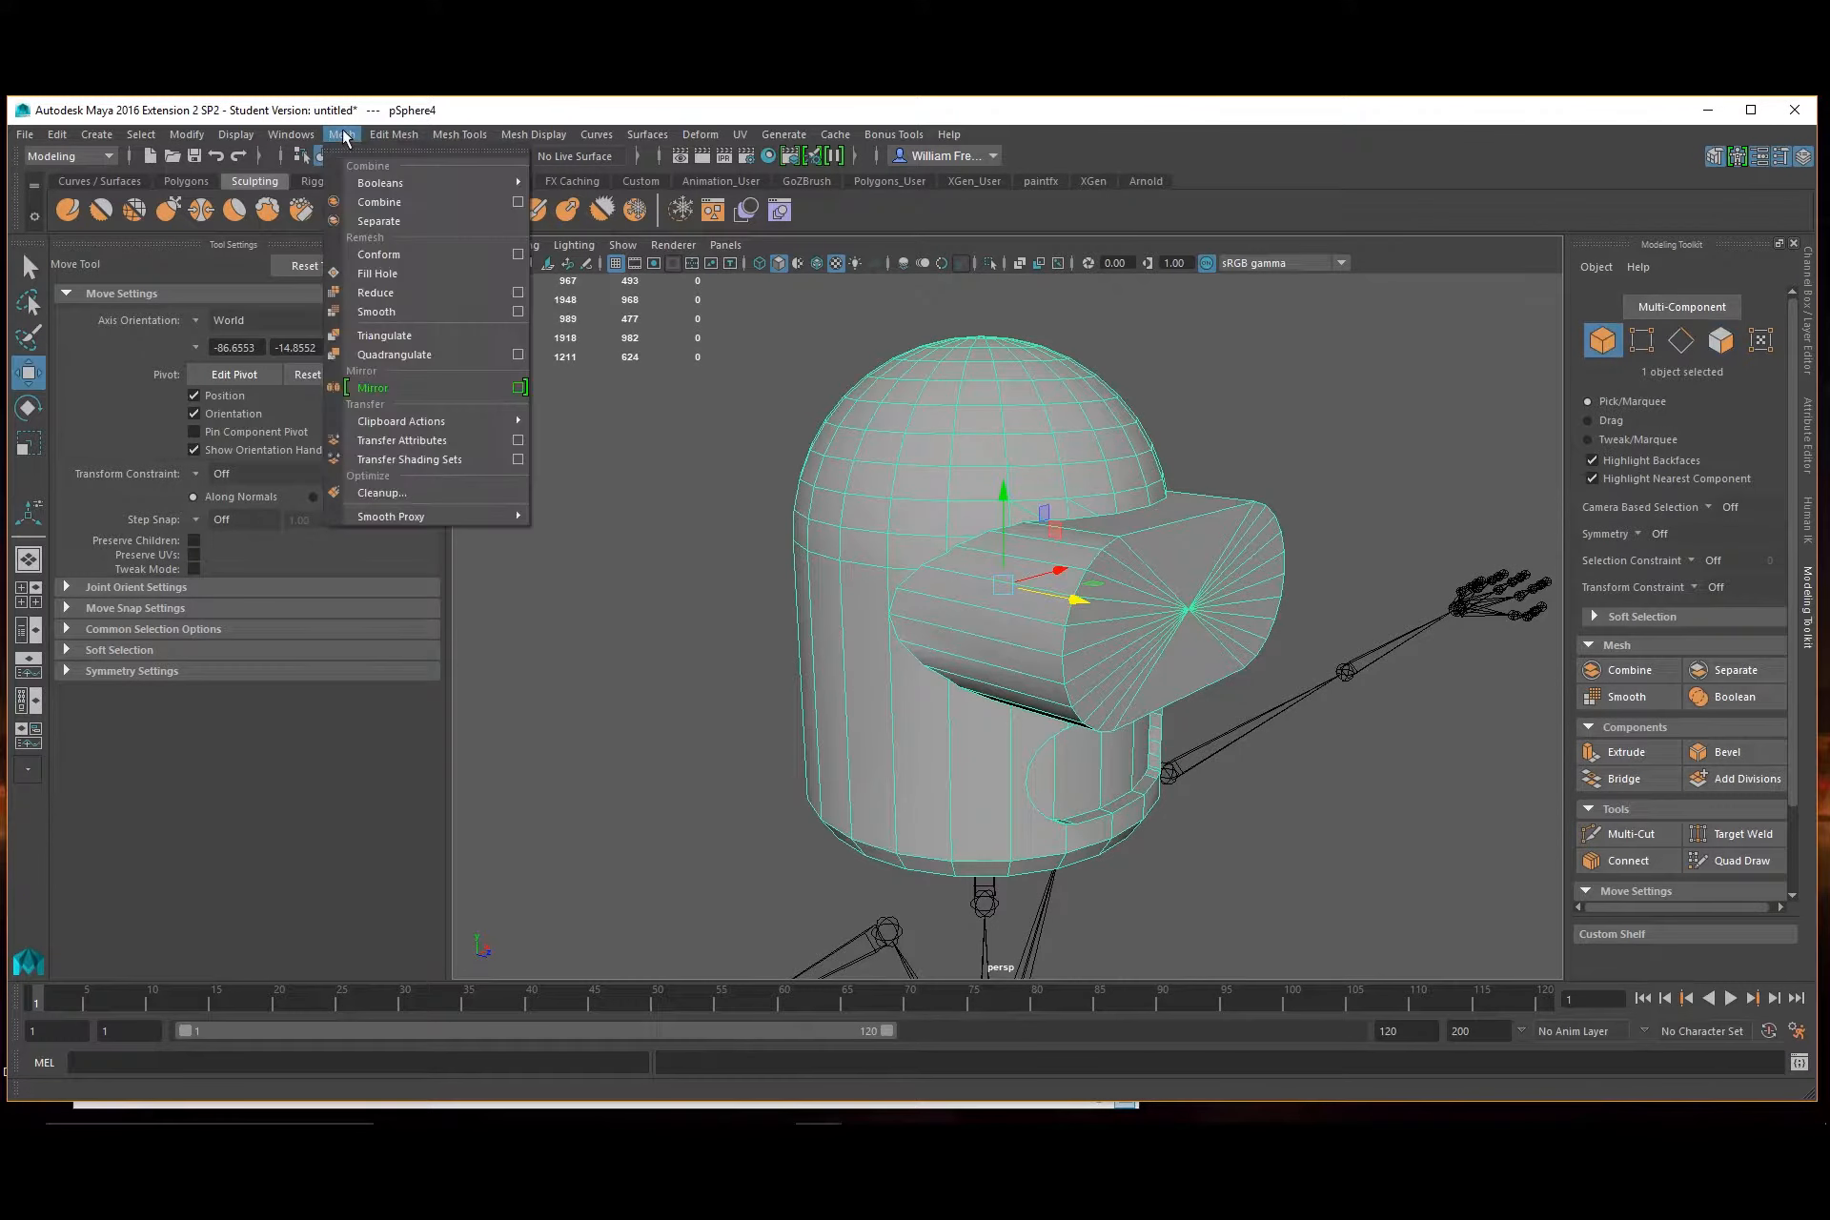
pyautogui.click(384, 335)
# Multi-Cut a short vertical edge through the cluster of close vertices where the goggles' side meets the head
pyautogui.scroll(3, 804, 536)
pyautogui.scroll(3, 803, 535)
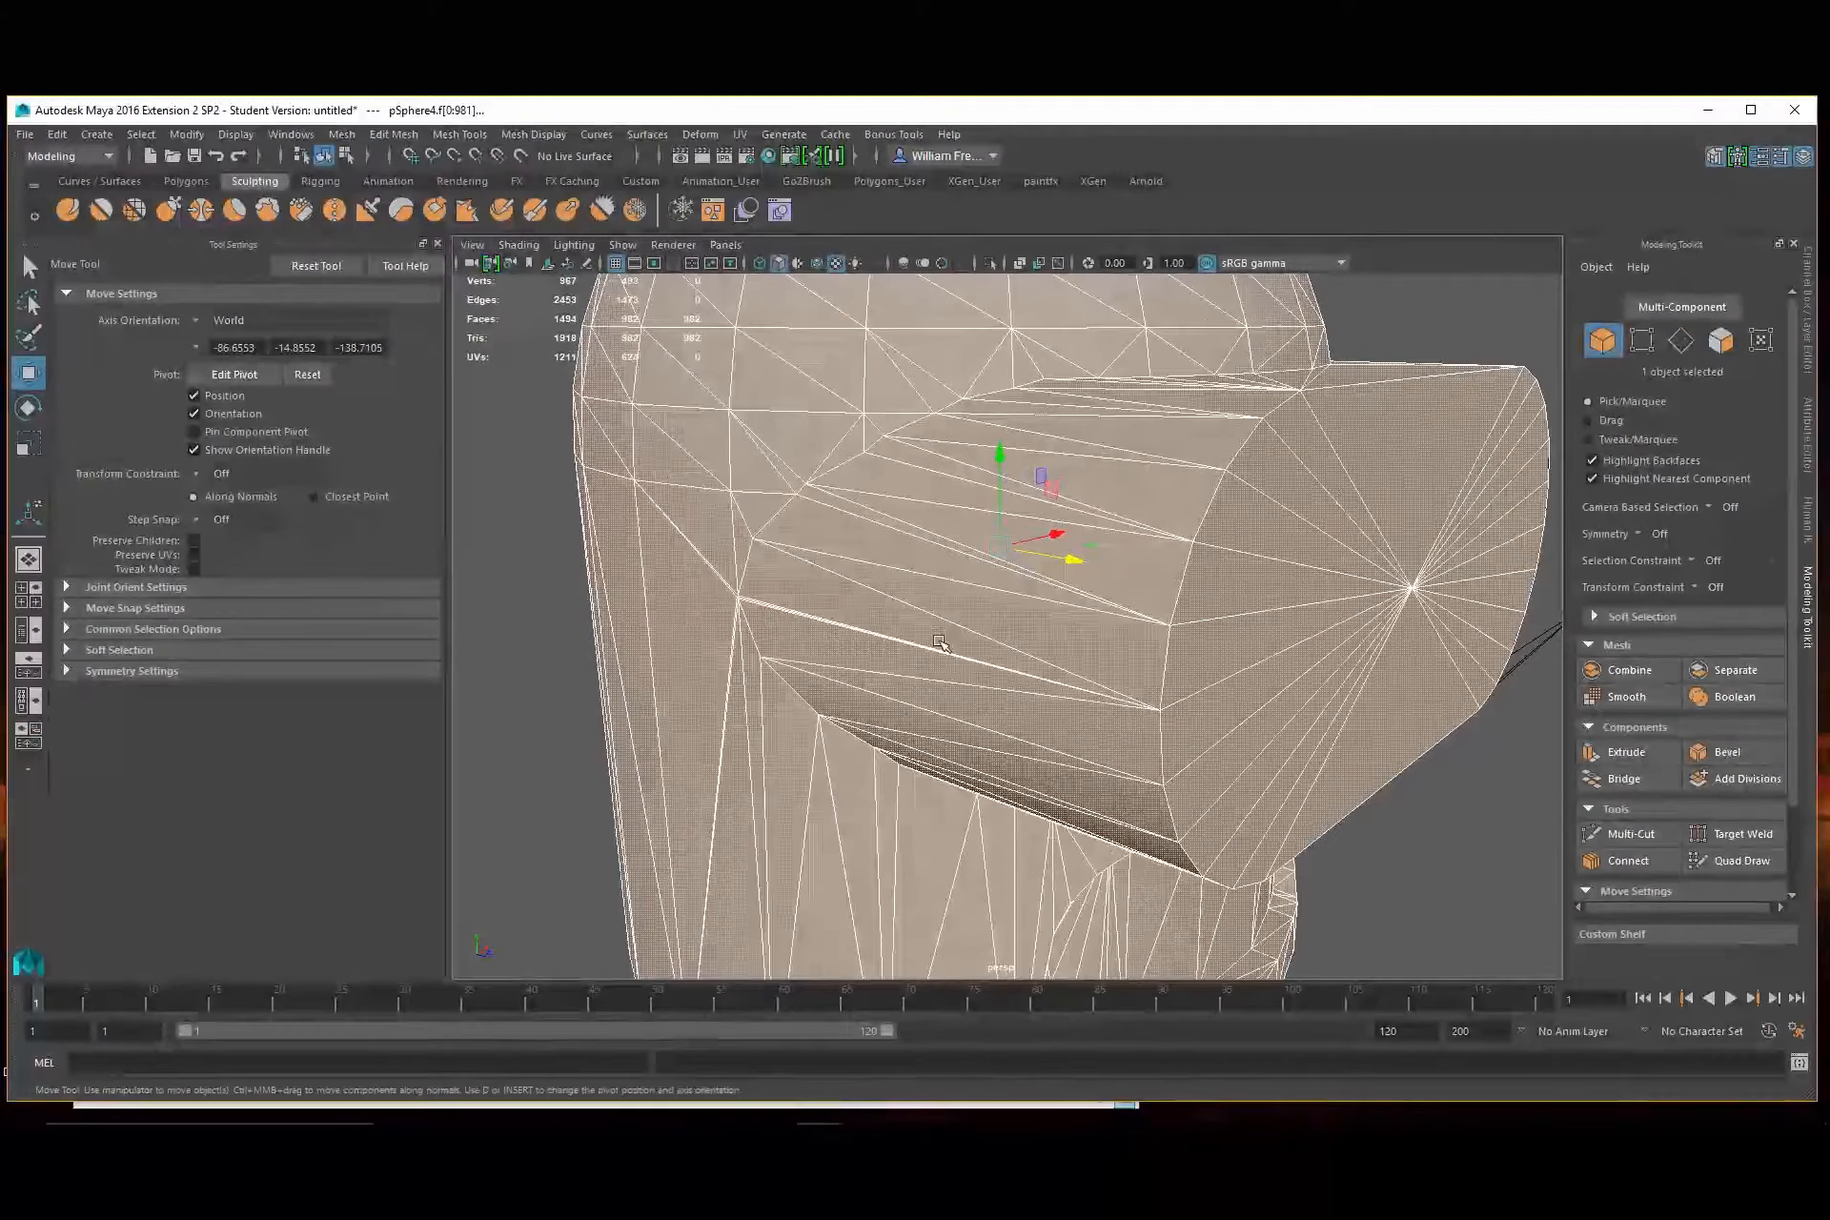
pyautogui.scroll(2, 805, 545)
pyautogui.scroll(-3, 805, 545)
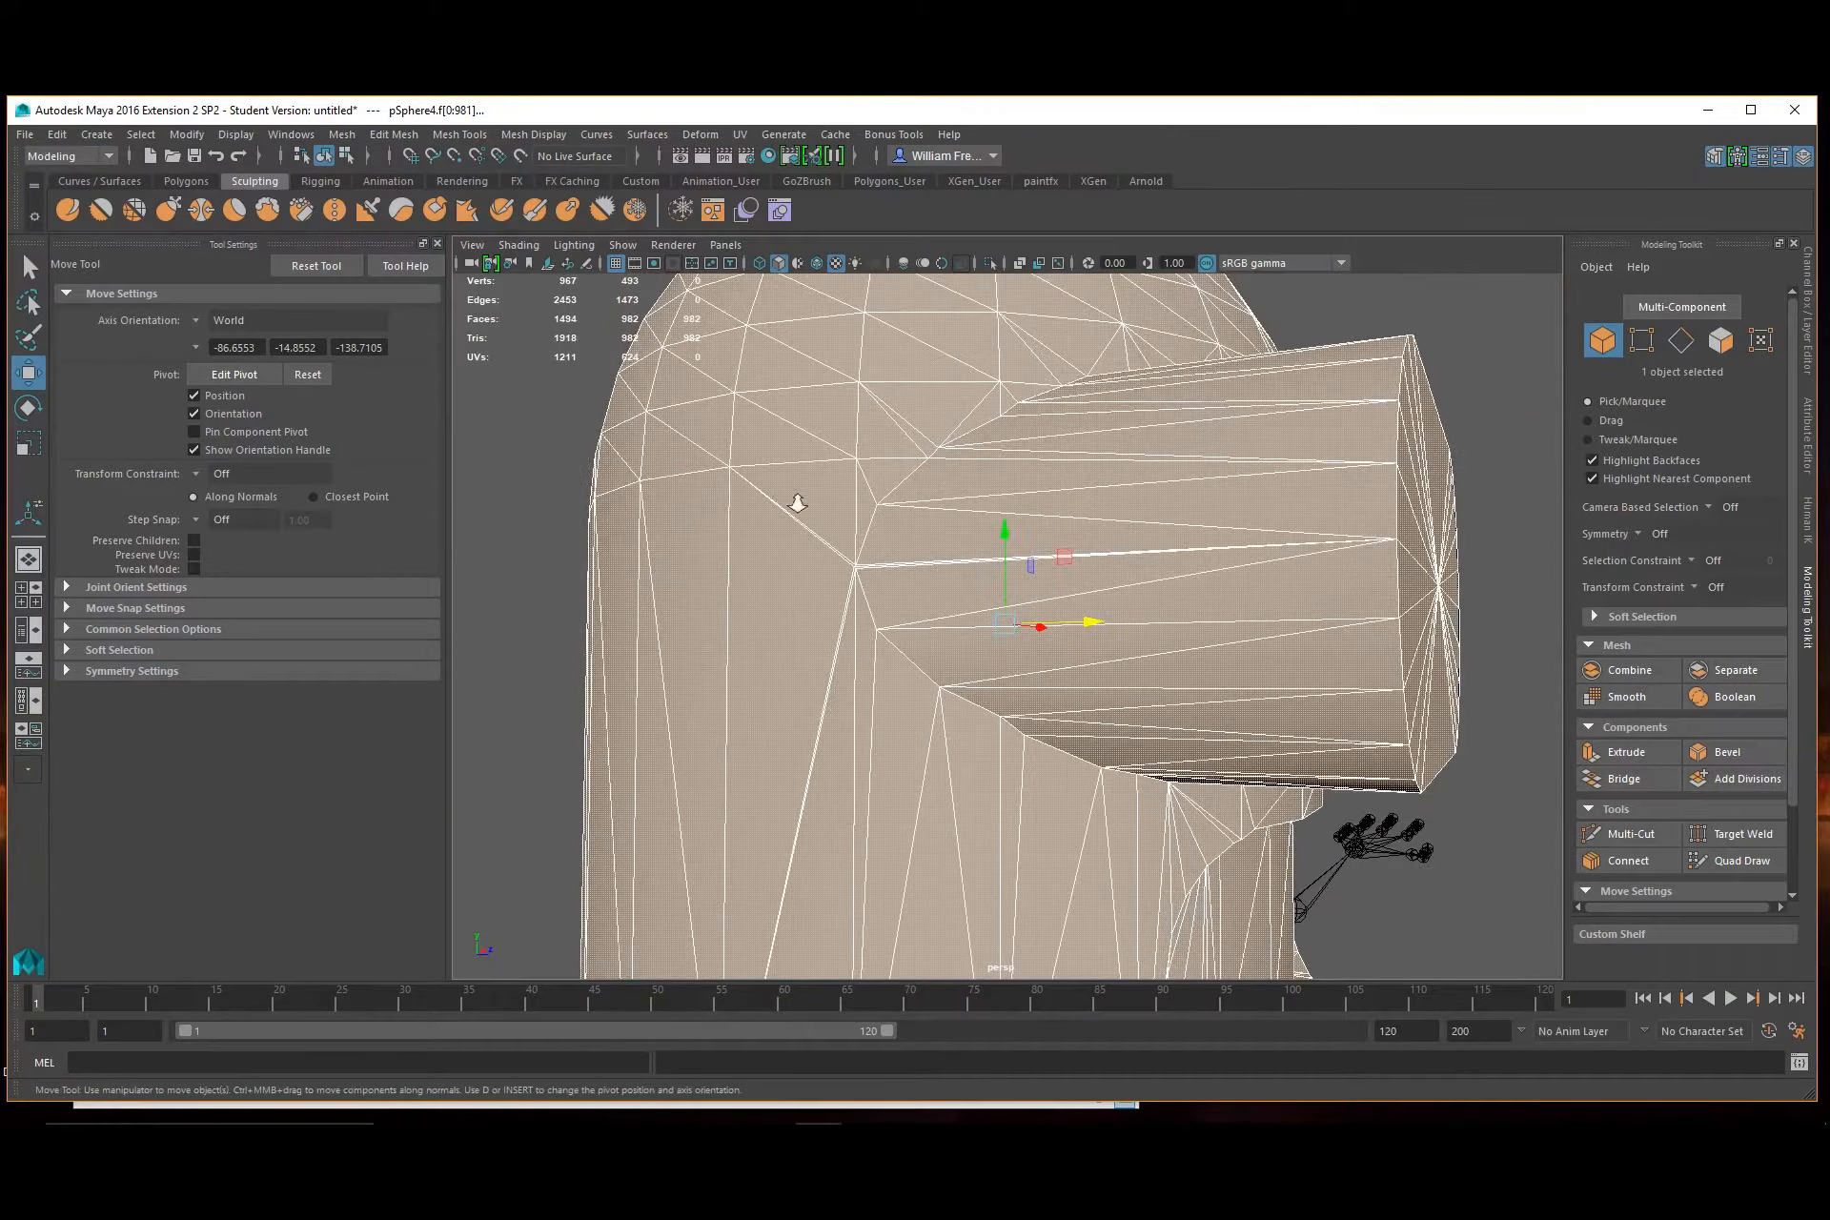
pyautogui.scroll(5, 797, 506)
pyautogui.keyDown('alt'); pyautogui.moveTo(834, 540); pyautogui.dragTo(848, 591, button='middle'); pyautogui.keyUp('alt')
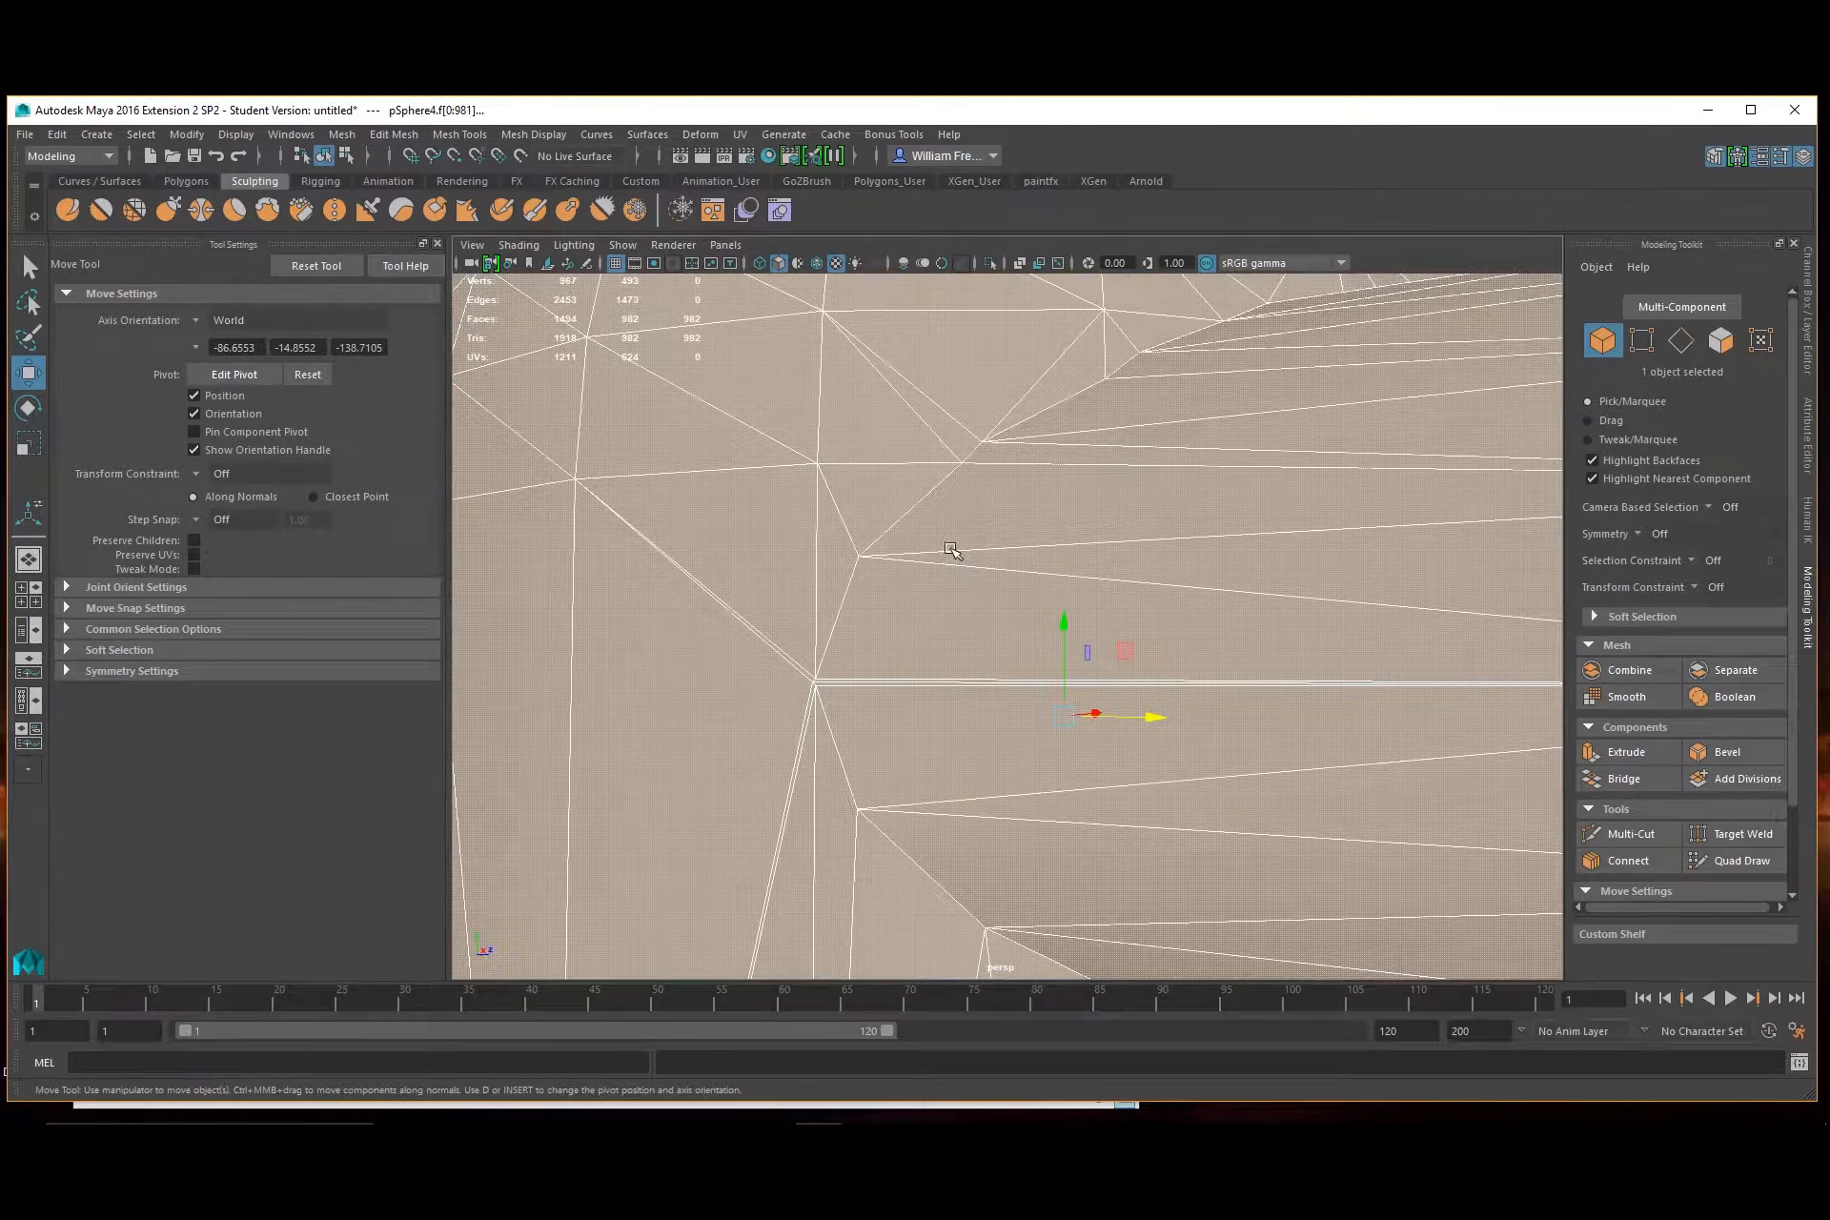
pyautogui.keyDown('alt'); pyautogui.moveTo(720, 607); pyautogui.dragTo(770, 523, button='middle'); pyautogui.keyUp('alt')
pyautogui.moveTo(768, 521)
pyautogui.keyDown('alt'); pyautogui.mouseDown(button='right')
pyautogui.moveTo(835, 562)
pyautogui.moveTo(765, 568)
pyautogui.moveTo(764, 500)
pyautogui.mouseUp(button='right'); pyautogui.keyUp('alt')
pyautogui.click(758, 542)
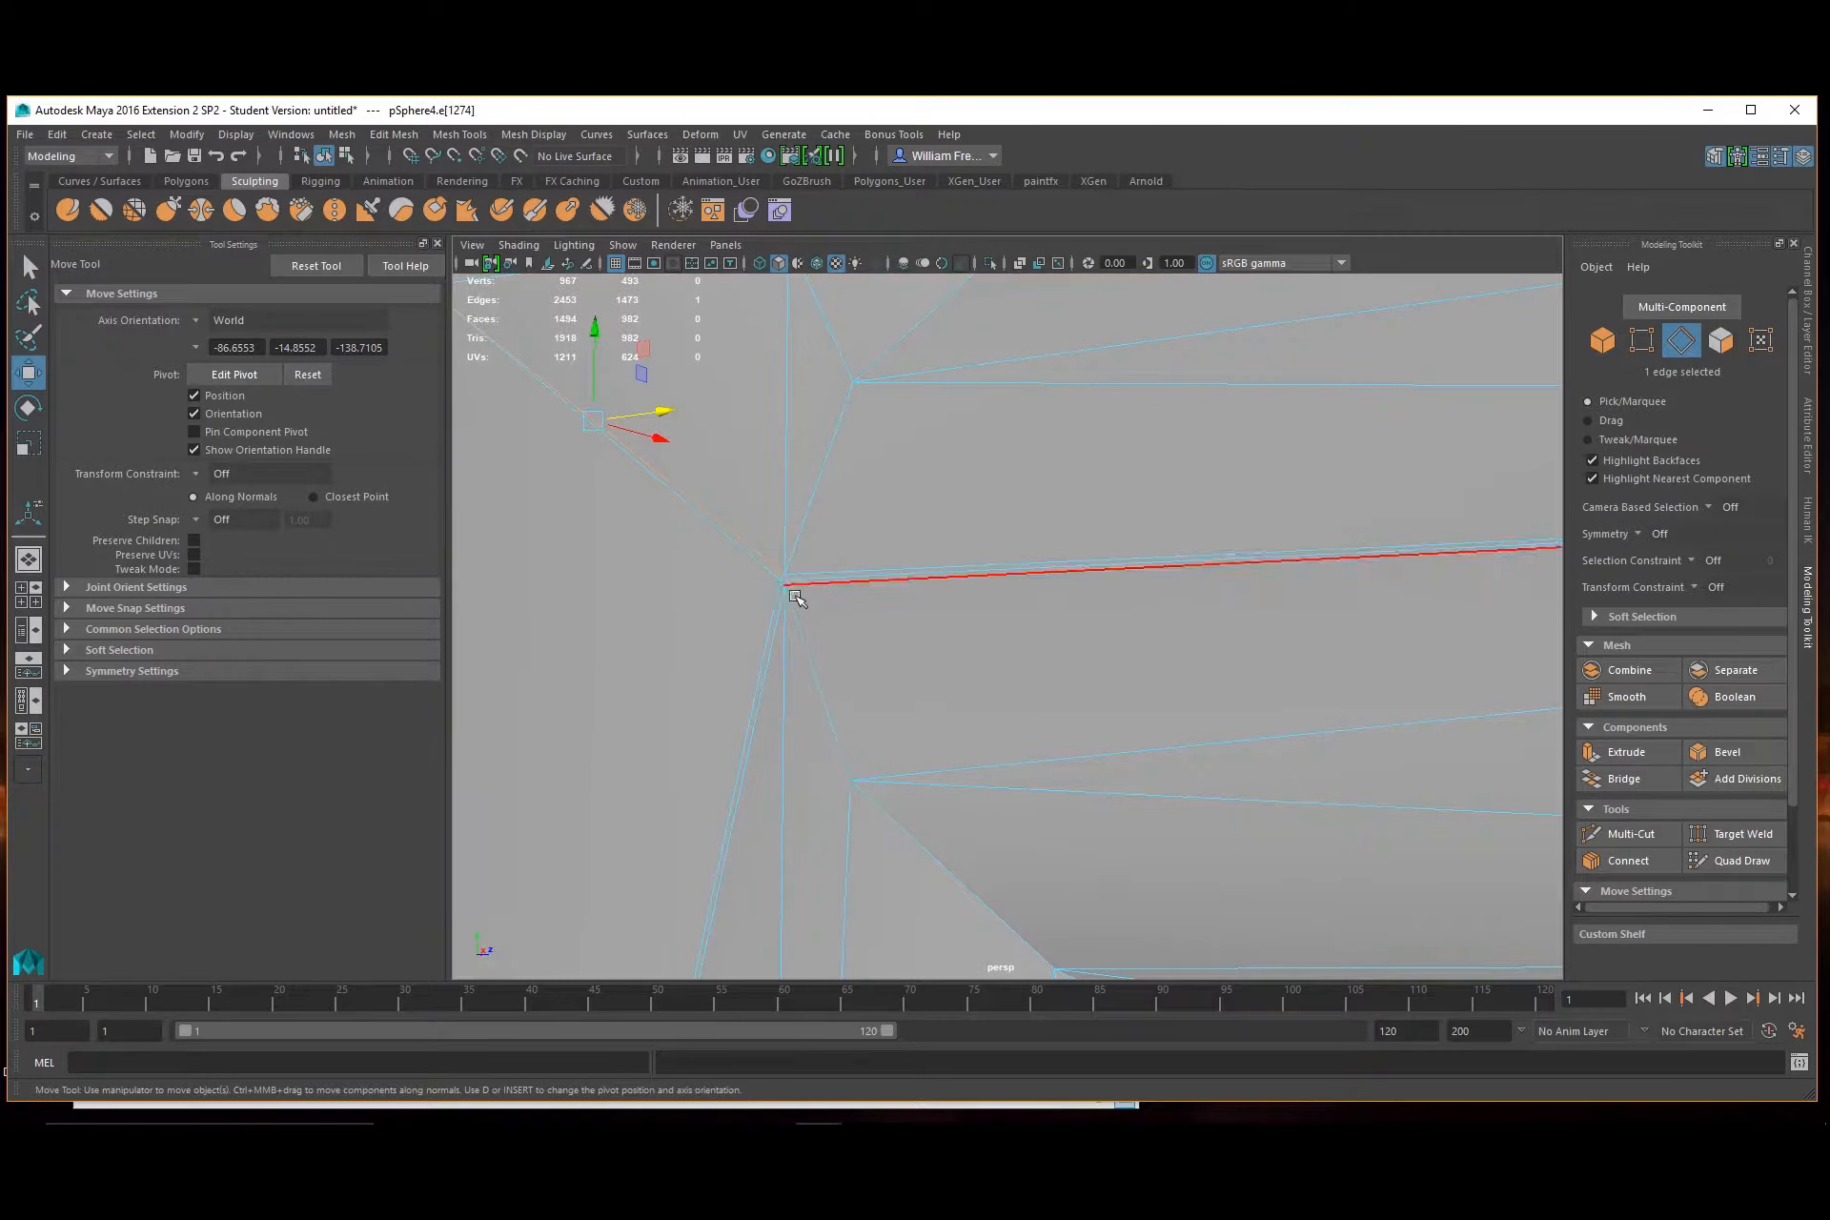
pyautogui.keyDown('alt'); pyautogui.moveTo(796, 597); pyautogui.dragTo(958, 702); pyautogui.keyUp('alt')
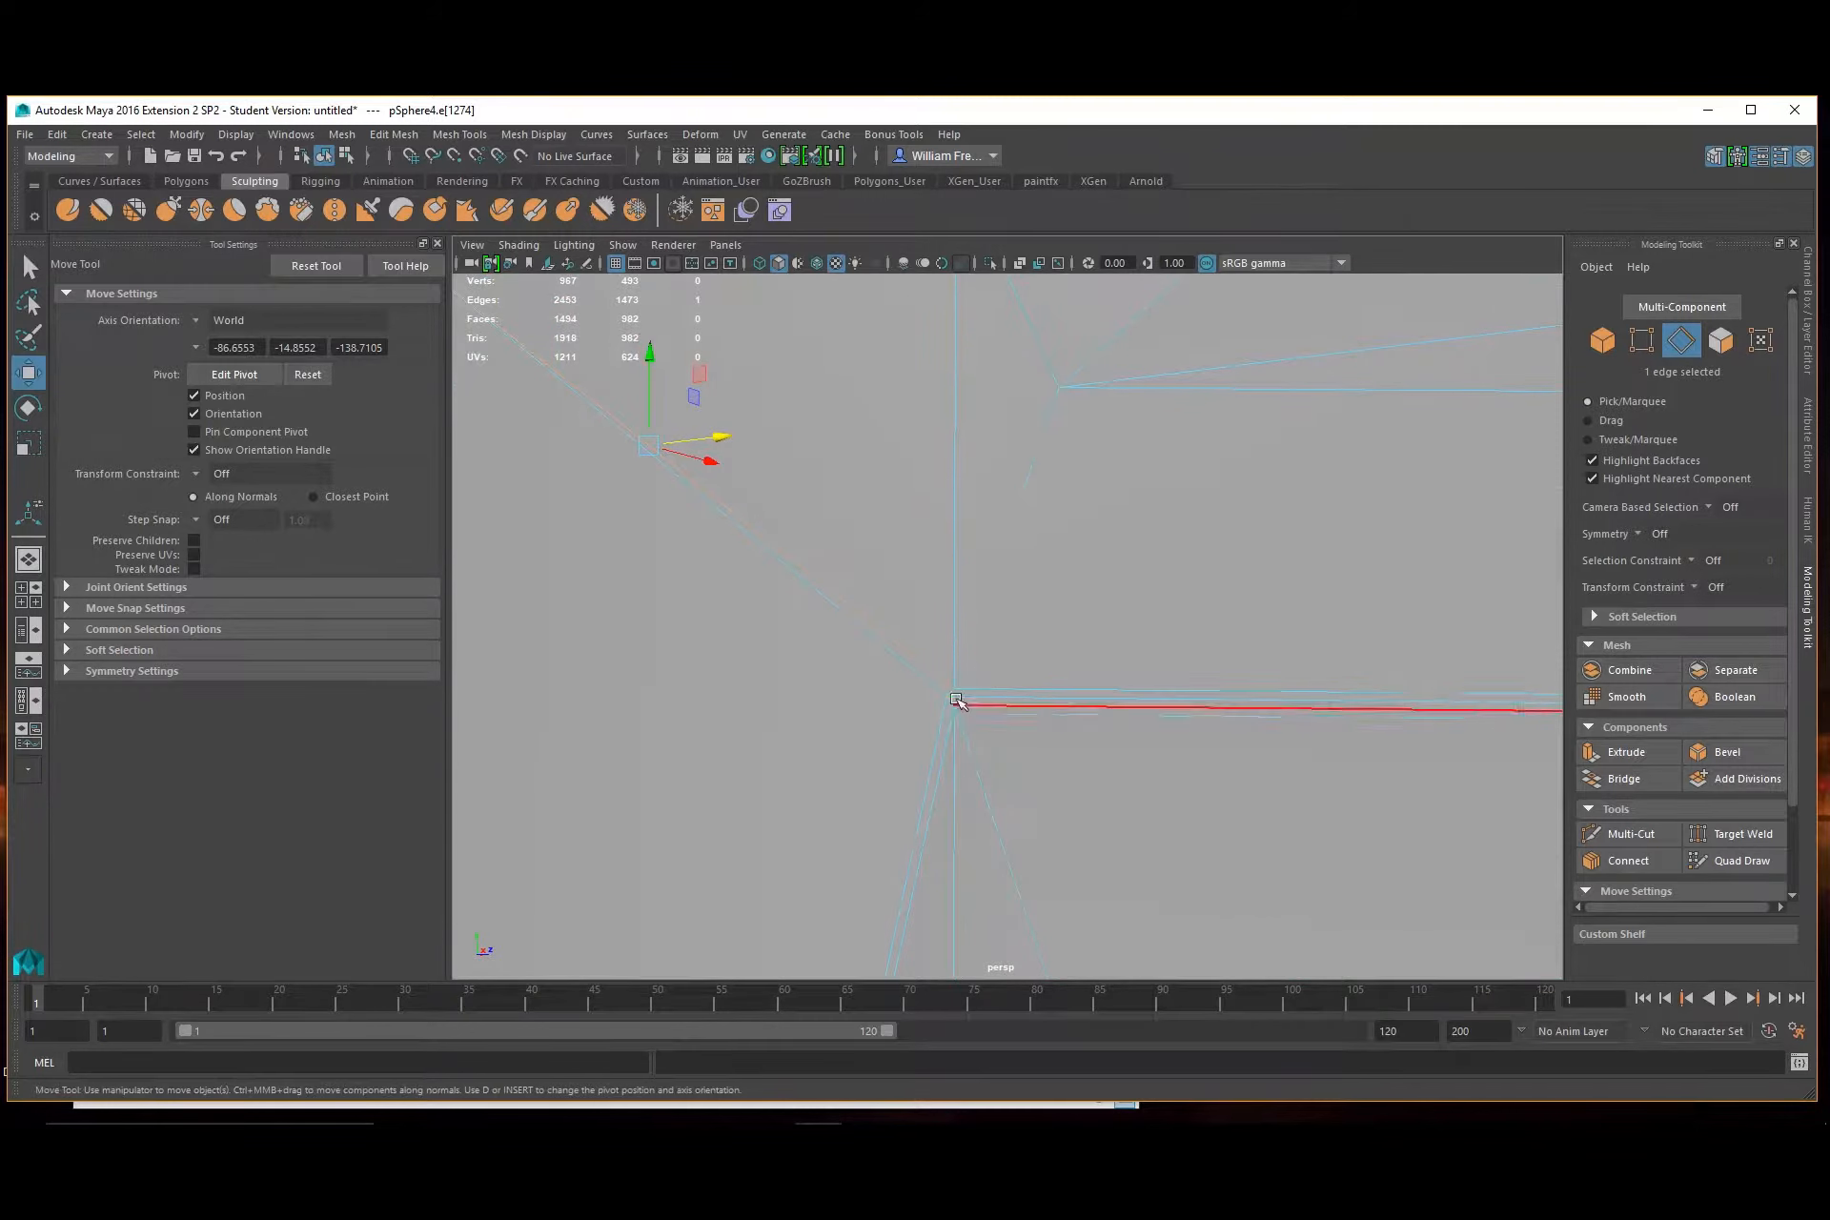
pyautogui.click(1646, 834)
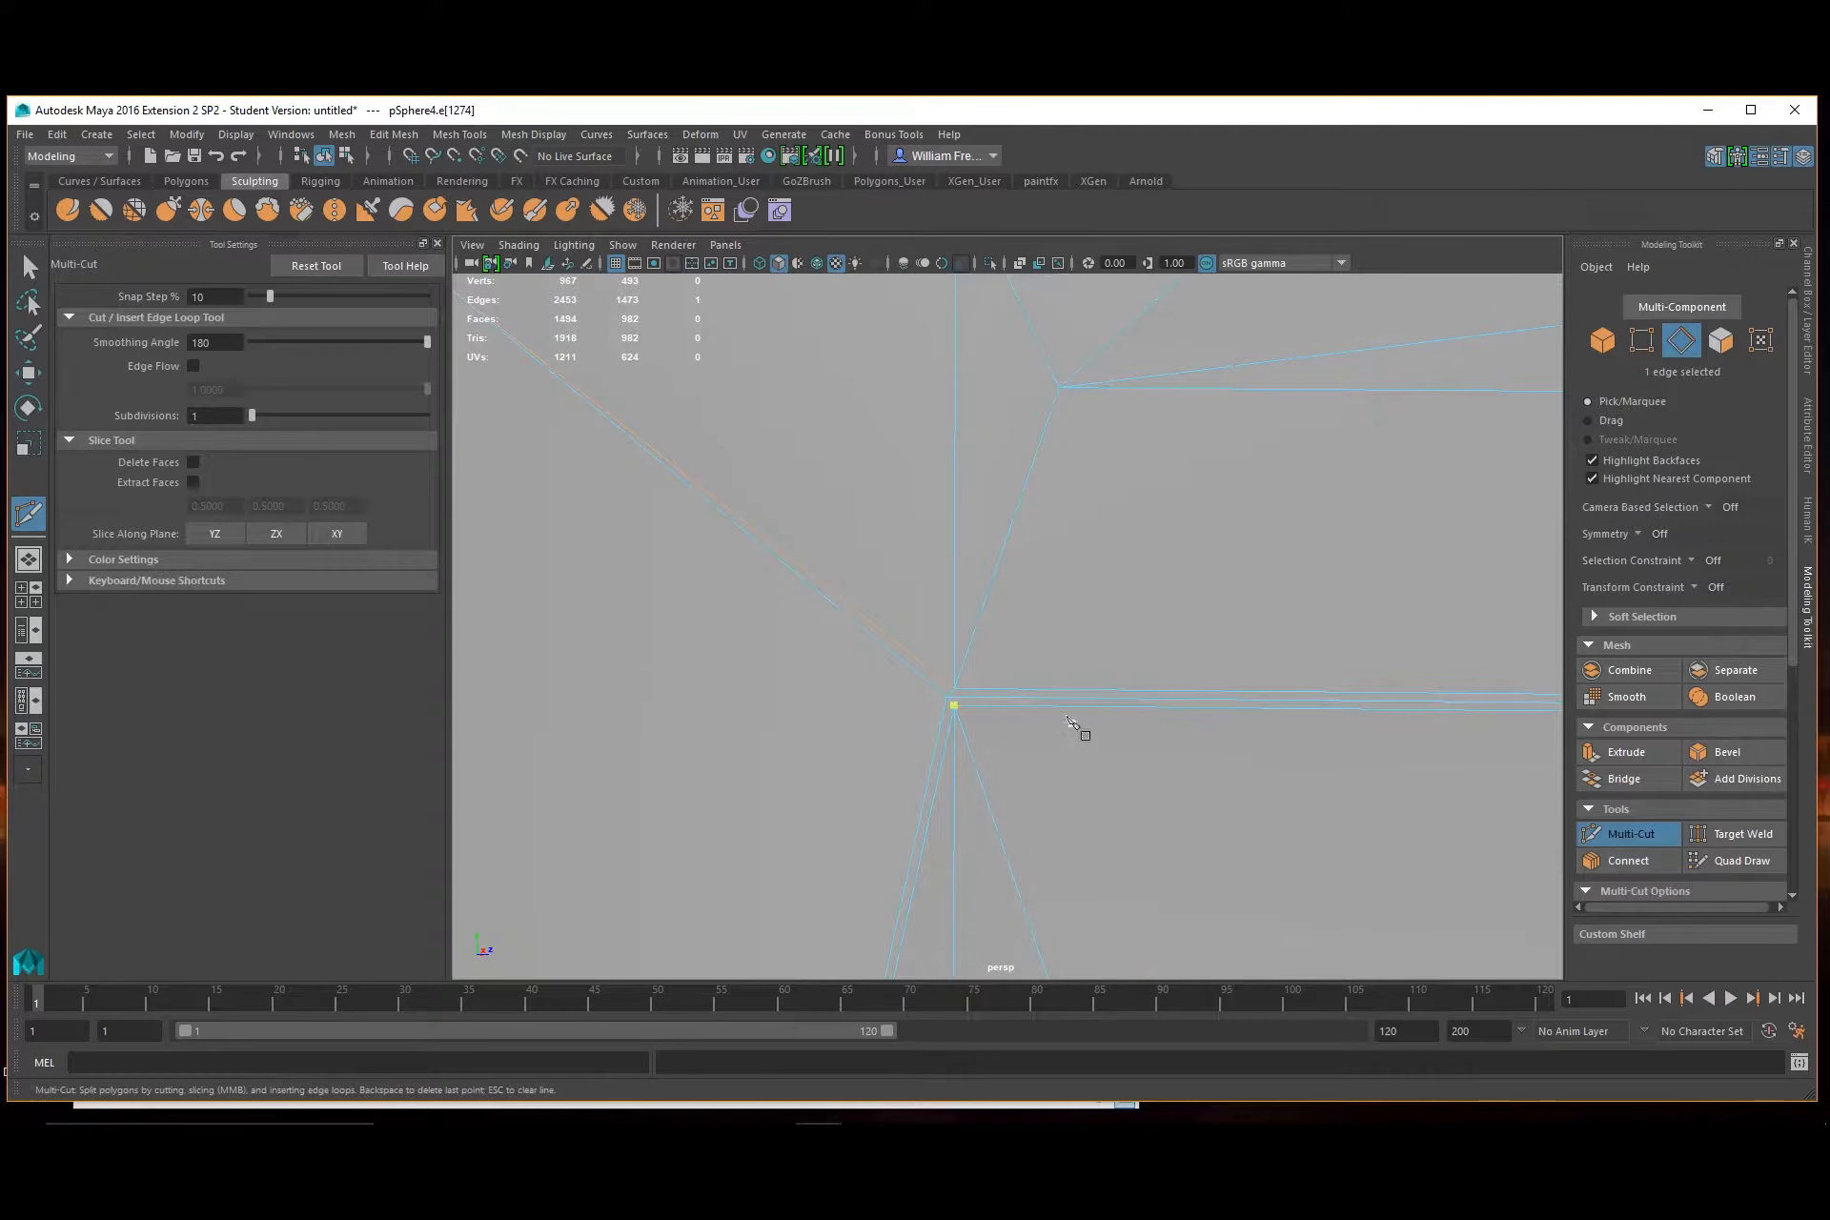
pyautogui.click(954, 687)
pyautogui.click(954, 705)
pyautogui.click(1019, 743)
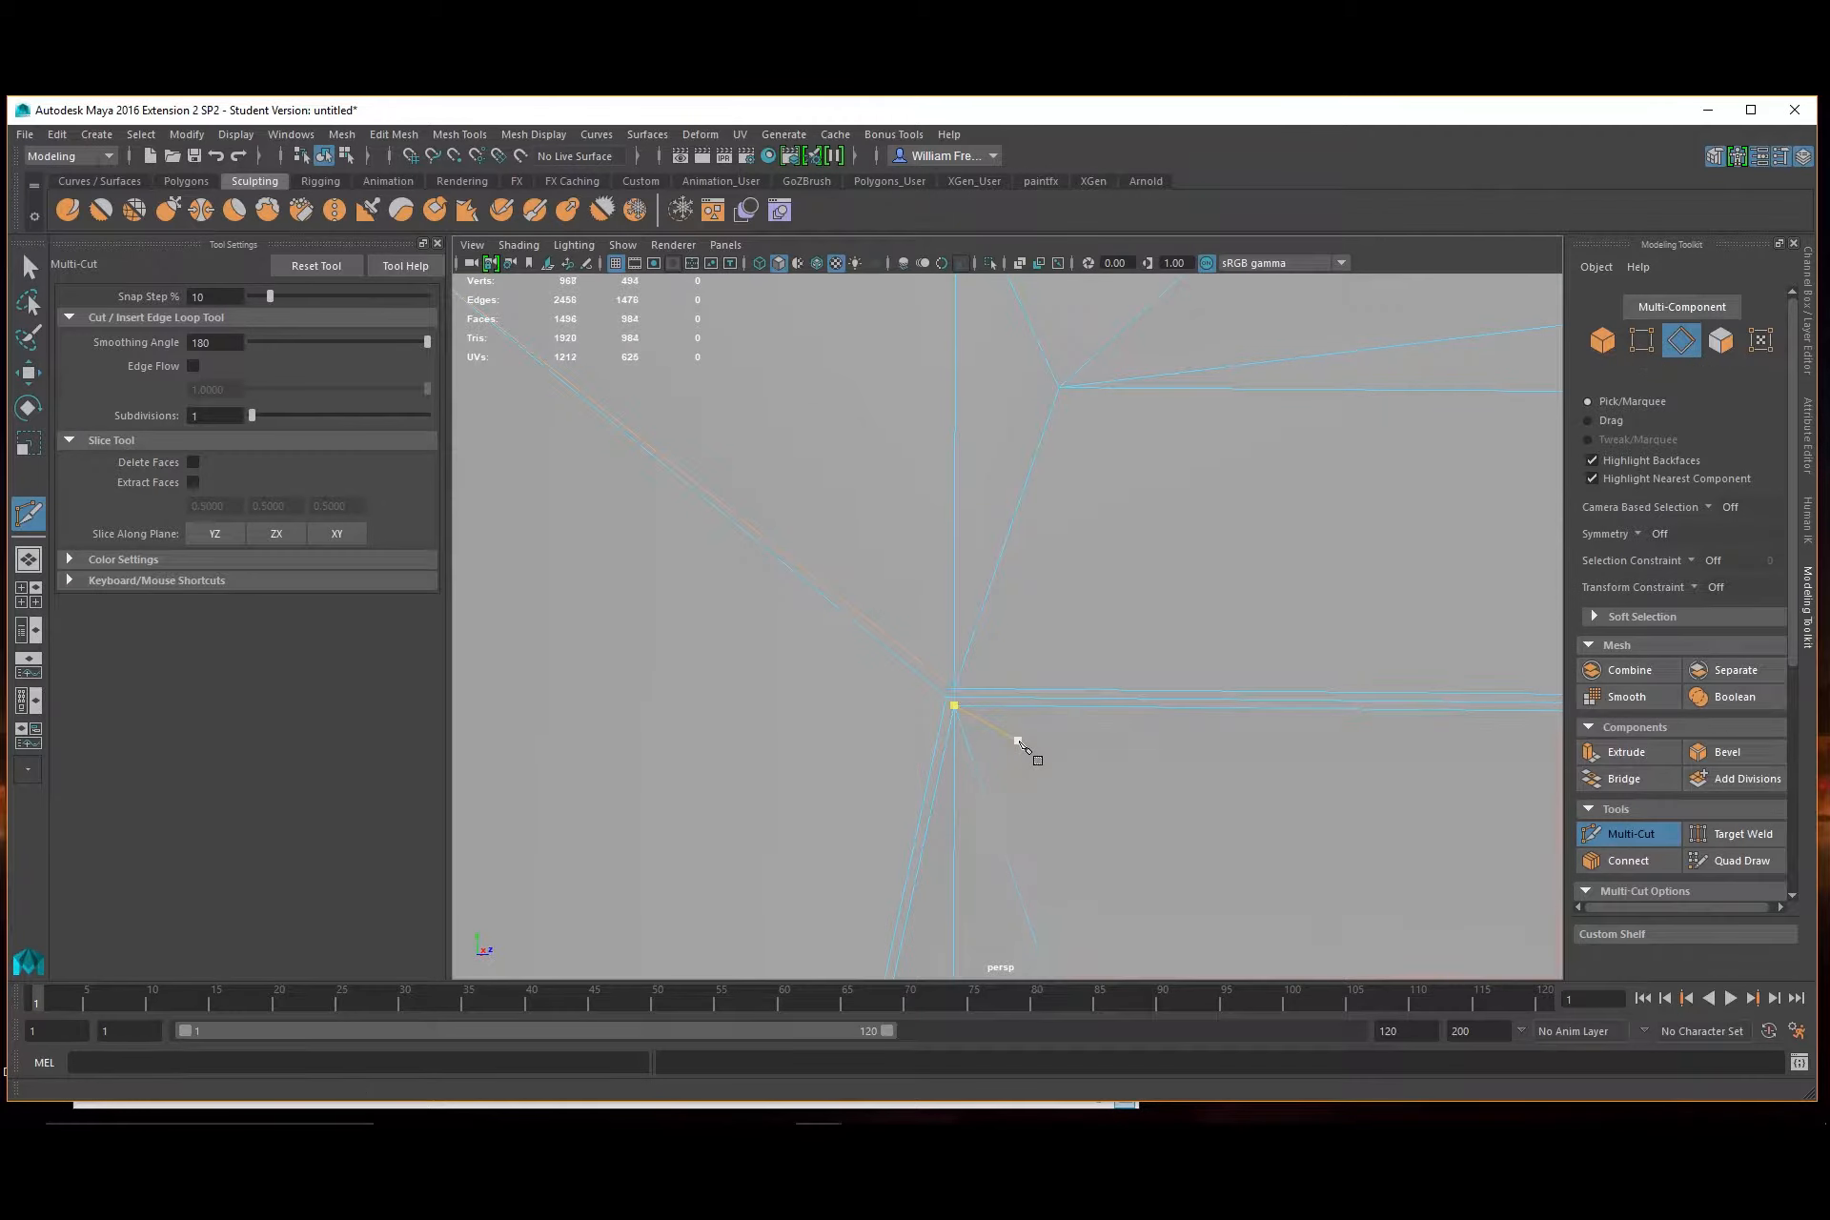
pyautogui.press('Escape')
pyautogui.click(29, 267)
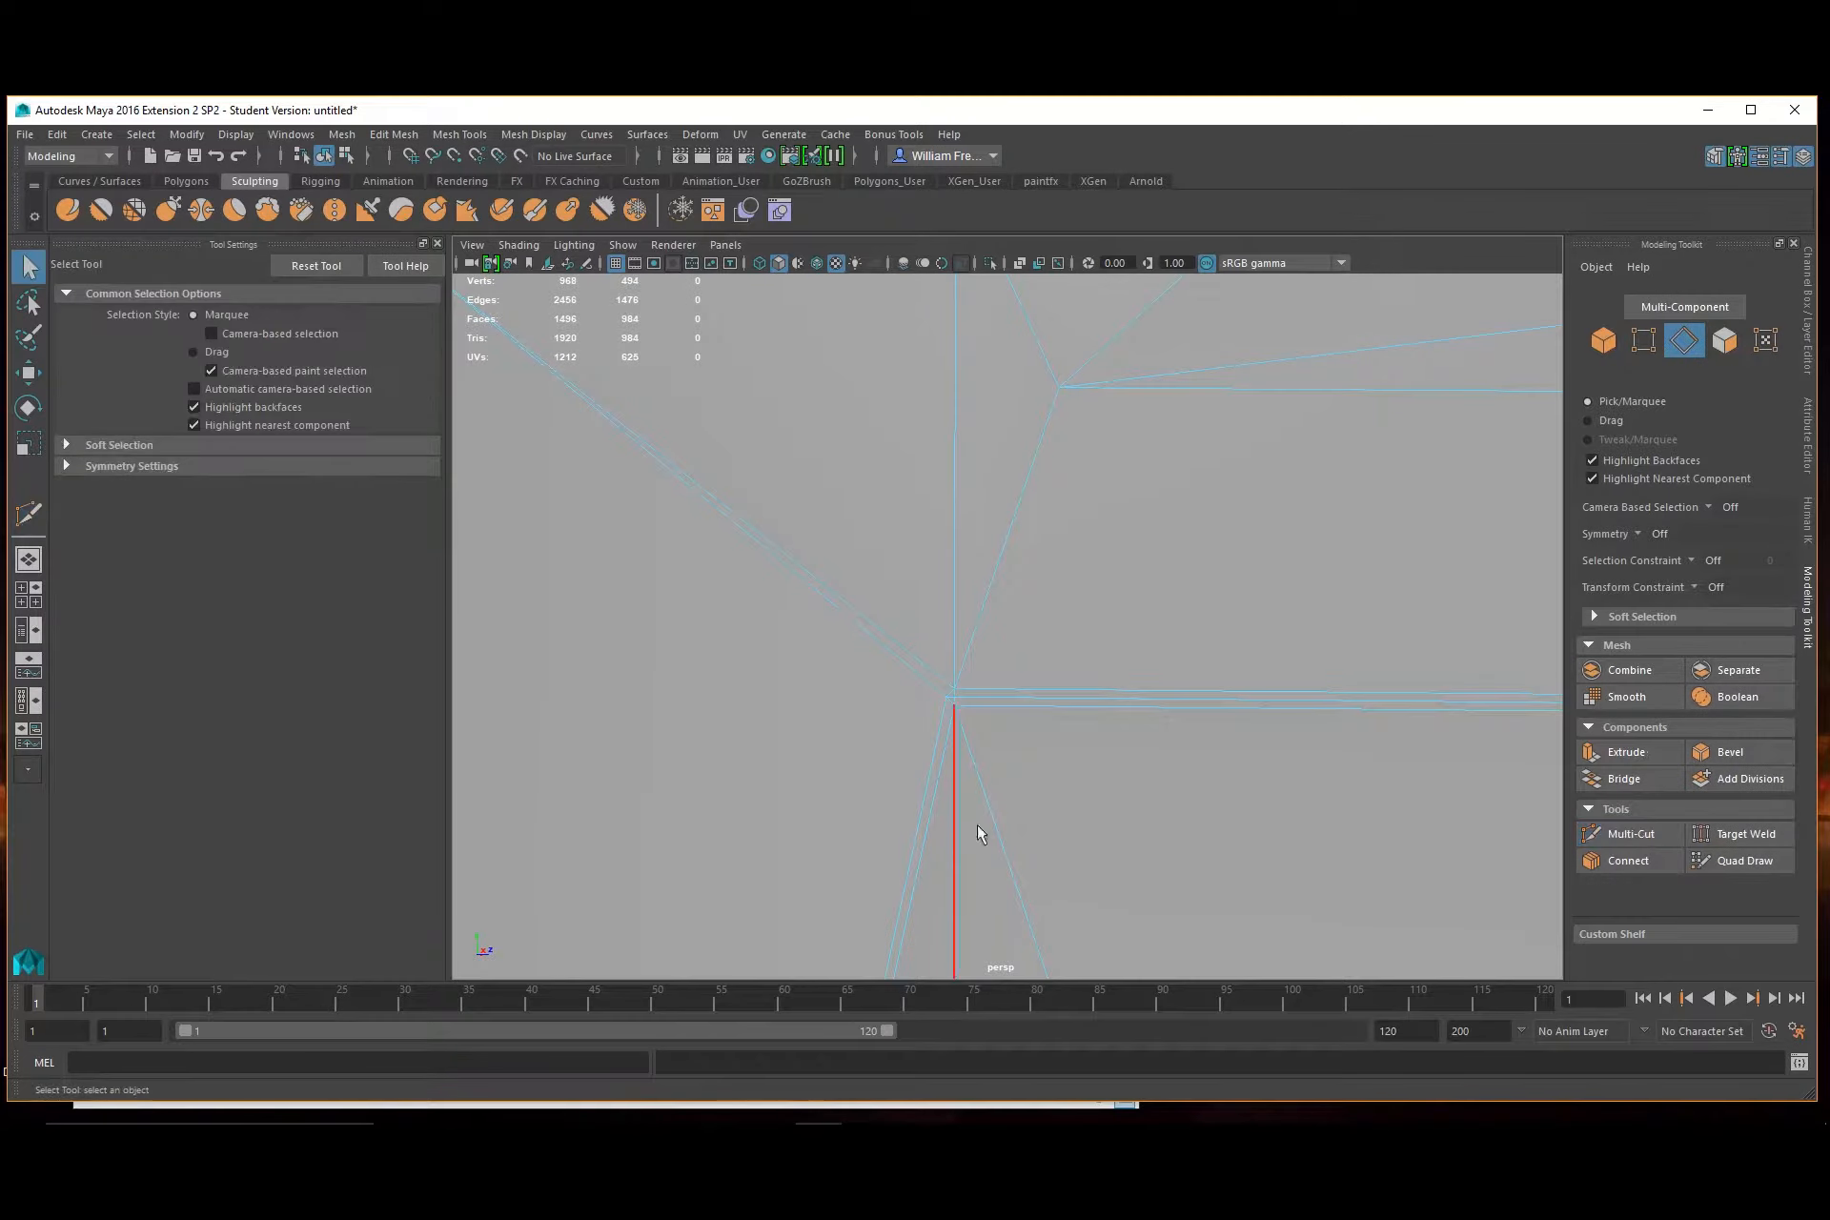
# Select the redundant edges converging on the goggles' side junction and delete them, keeping the vertical edge and the middle goggles edge
pyautogui.click(963, 694)
pyautogui.scroll(4, 849, 654)
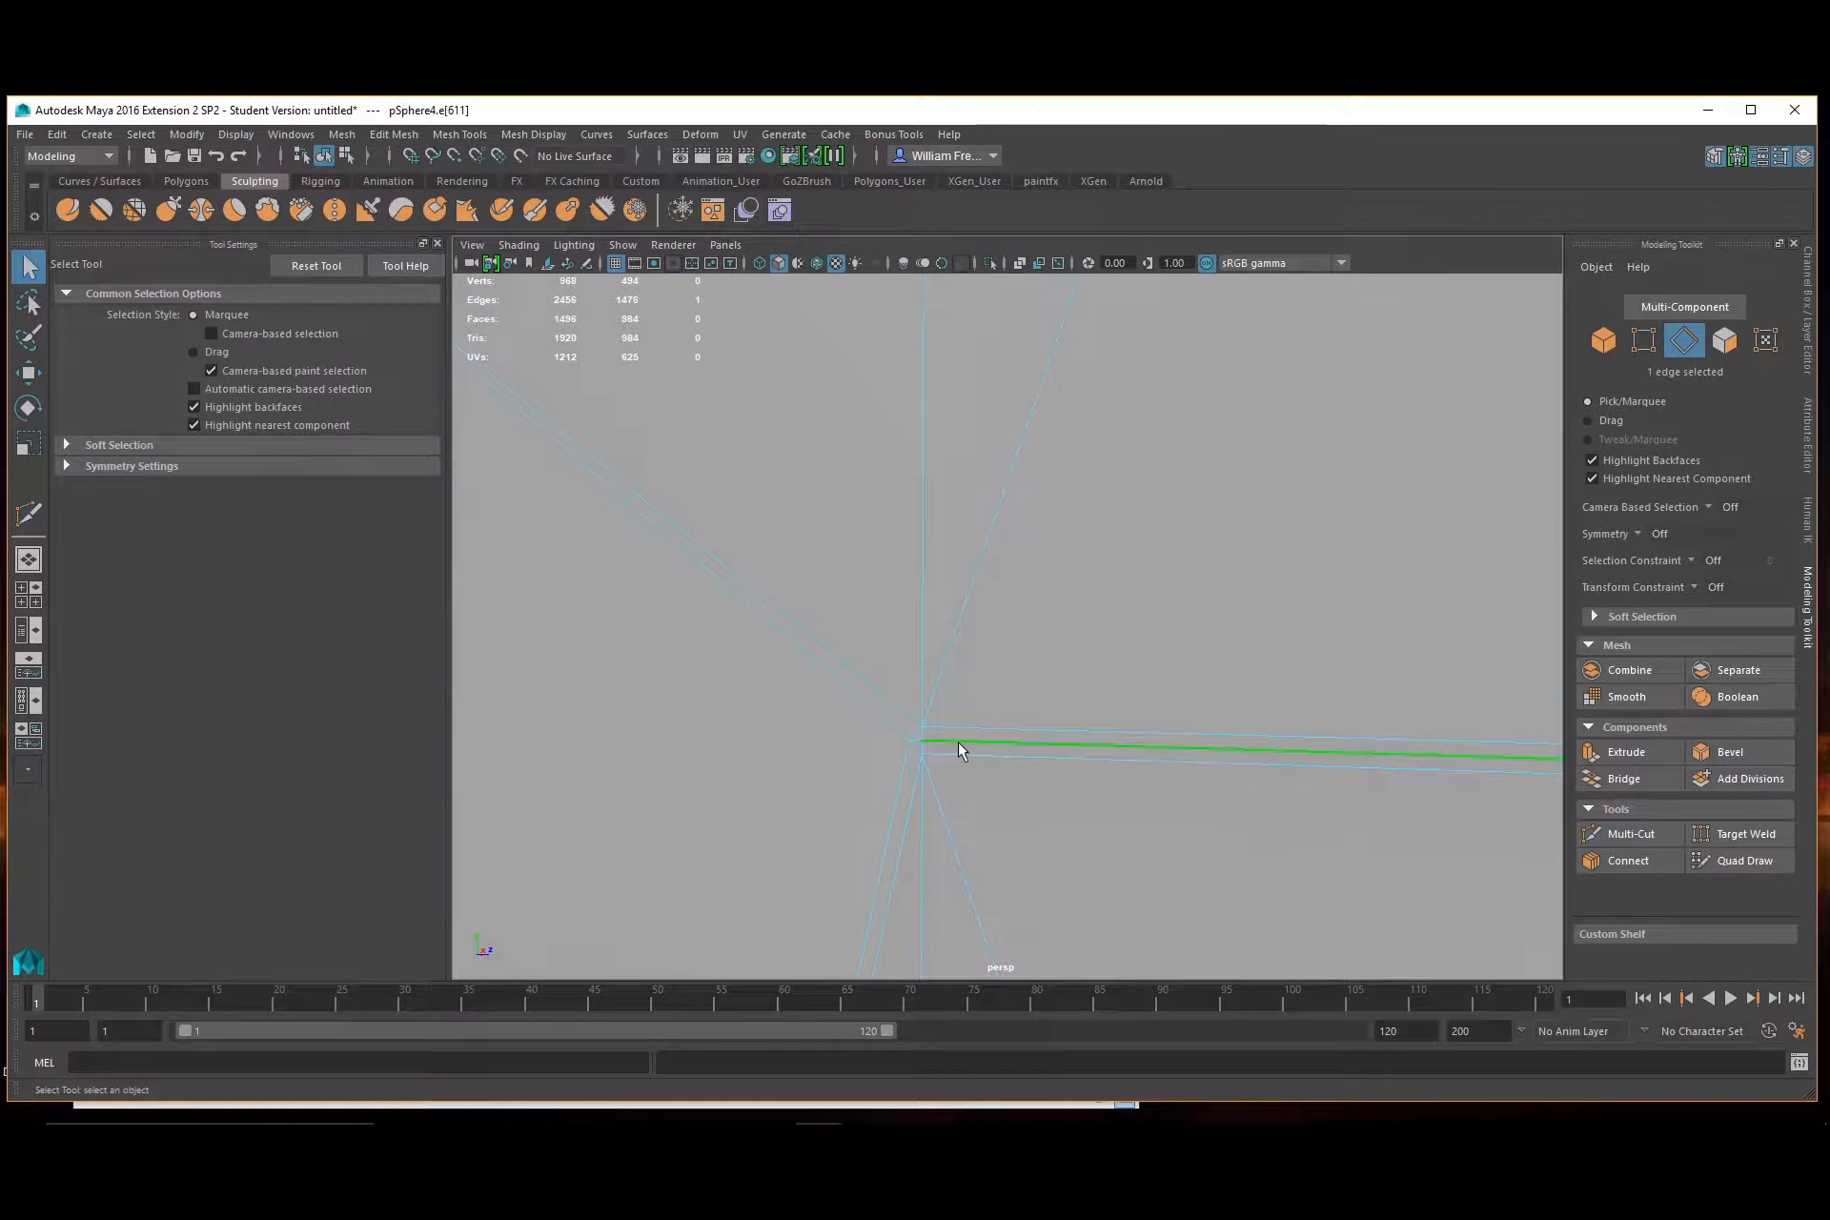
pyautogui.keyDown('shift'); pyautogui.click(965, 728); pyautogui.keyUp('shift')
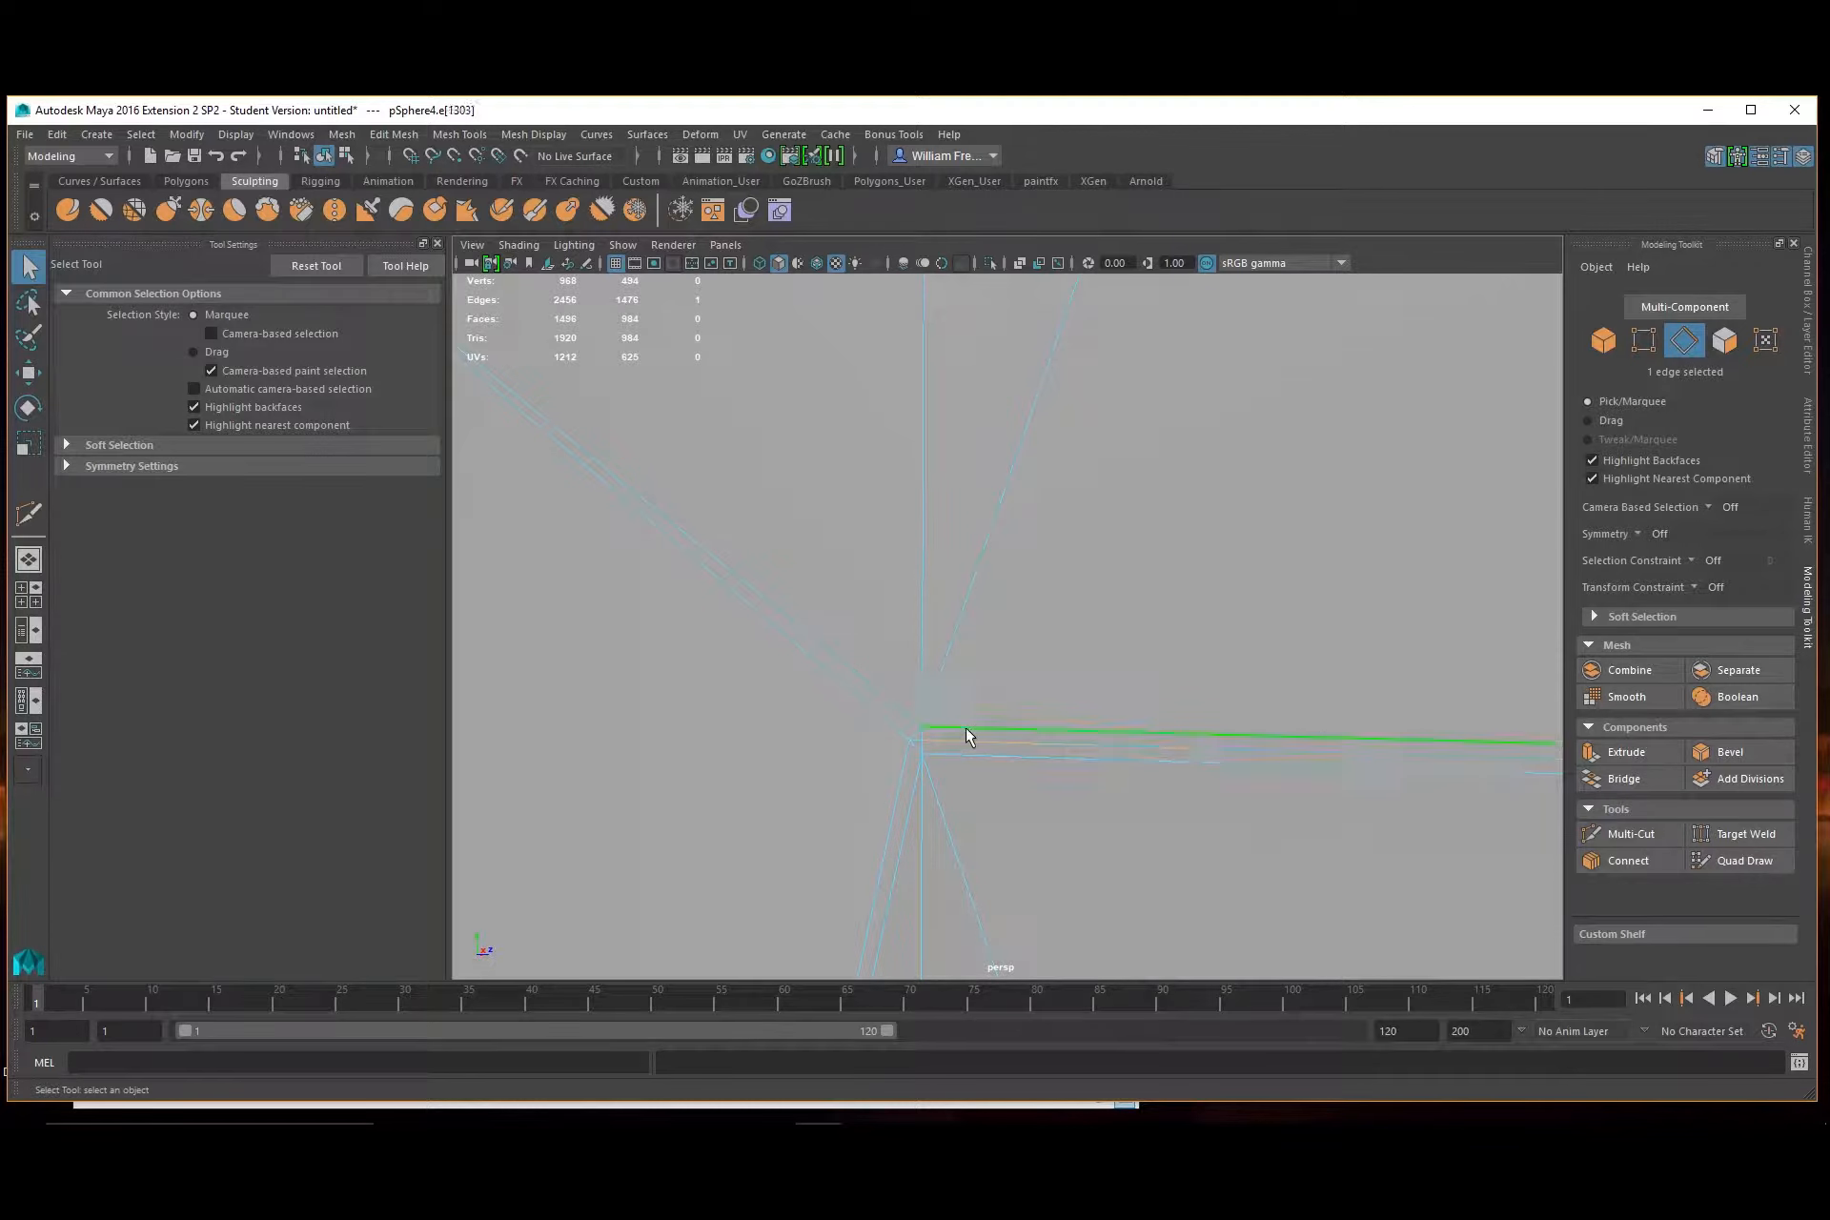
pyautogui.keyDown('shift'); pyautogui.click(910, 717); pyautogui.keyUp('shift')
pyautogui.keyDown('shift'); pyautogui.click(916, 735); pyautogui.keyUp('shift')
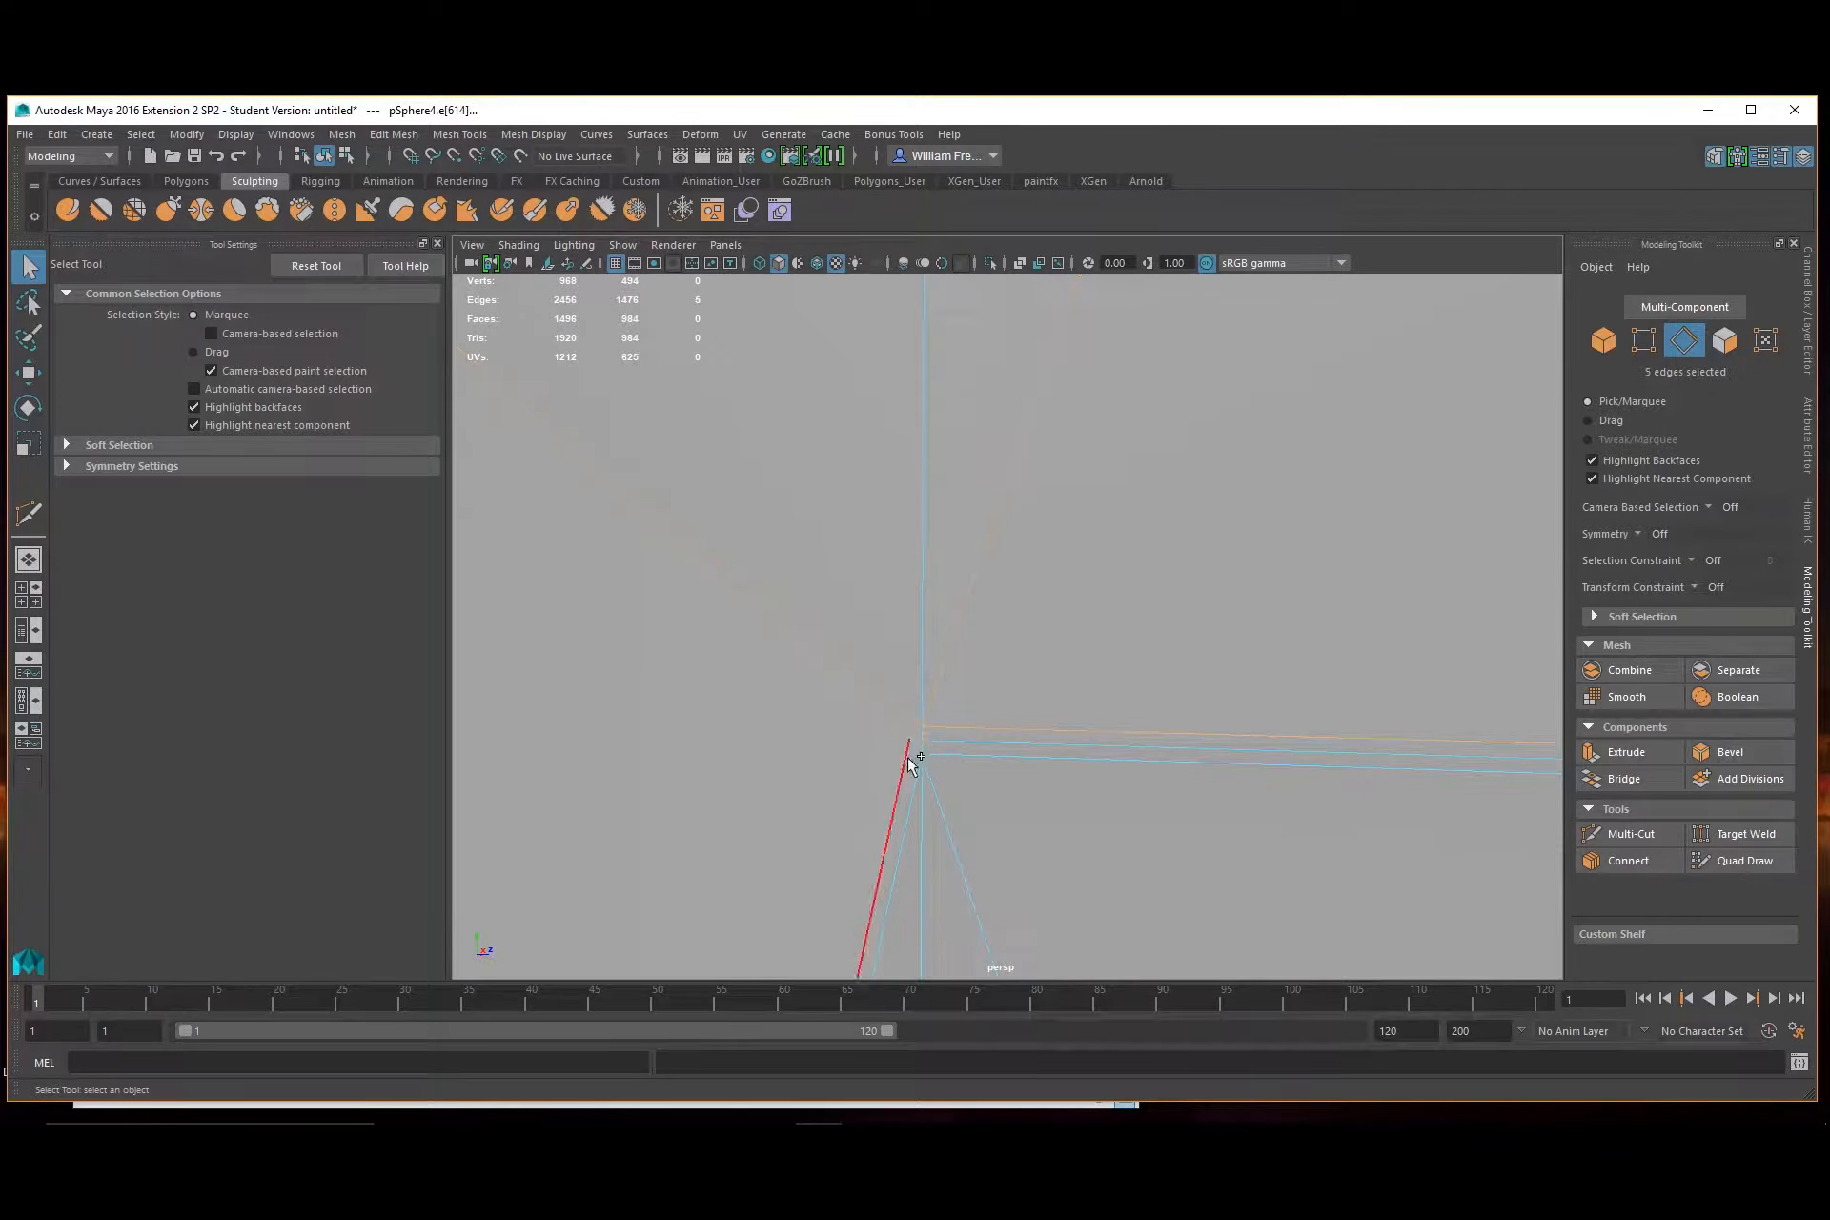
pyautogui.keyDown('shift'); pyautogui.click(911, 760); pyautogui.keyUp('shift')
pyautogui.keyDown('shift'); pyautogui.click(948, 742); pyautogui.keyUp('shift')
pyautogui.keyDown('shift'); pyautogui.click(1027, 762); pyautogui.keyUp('shift')
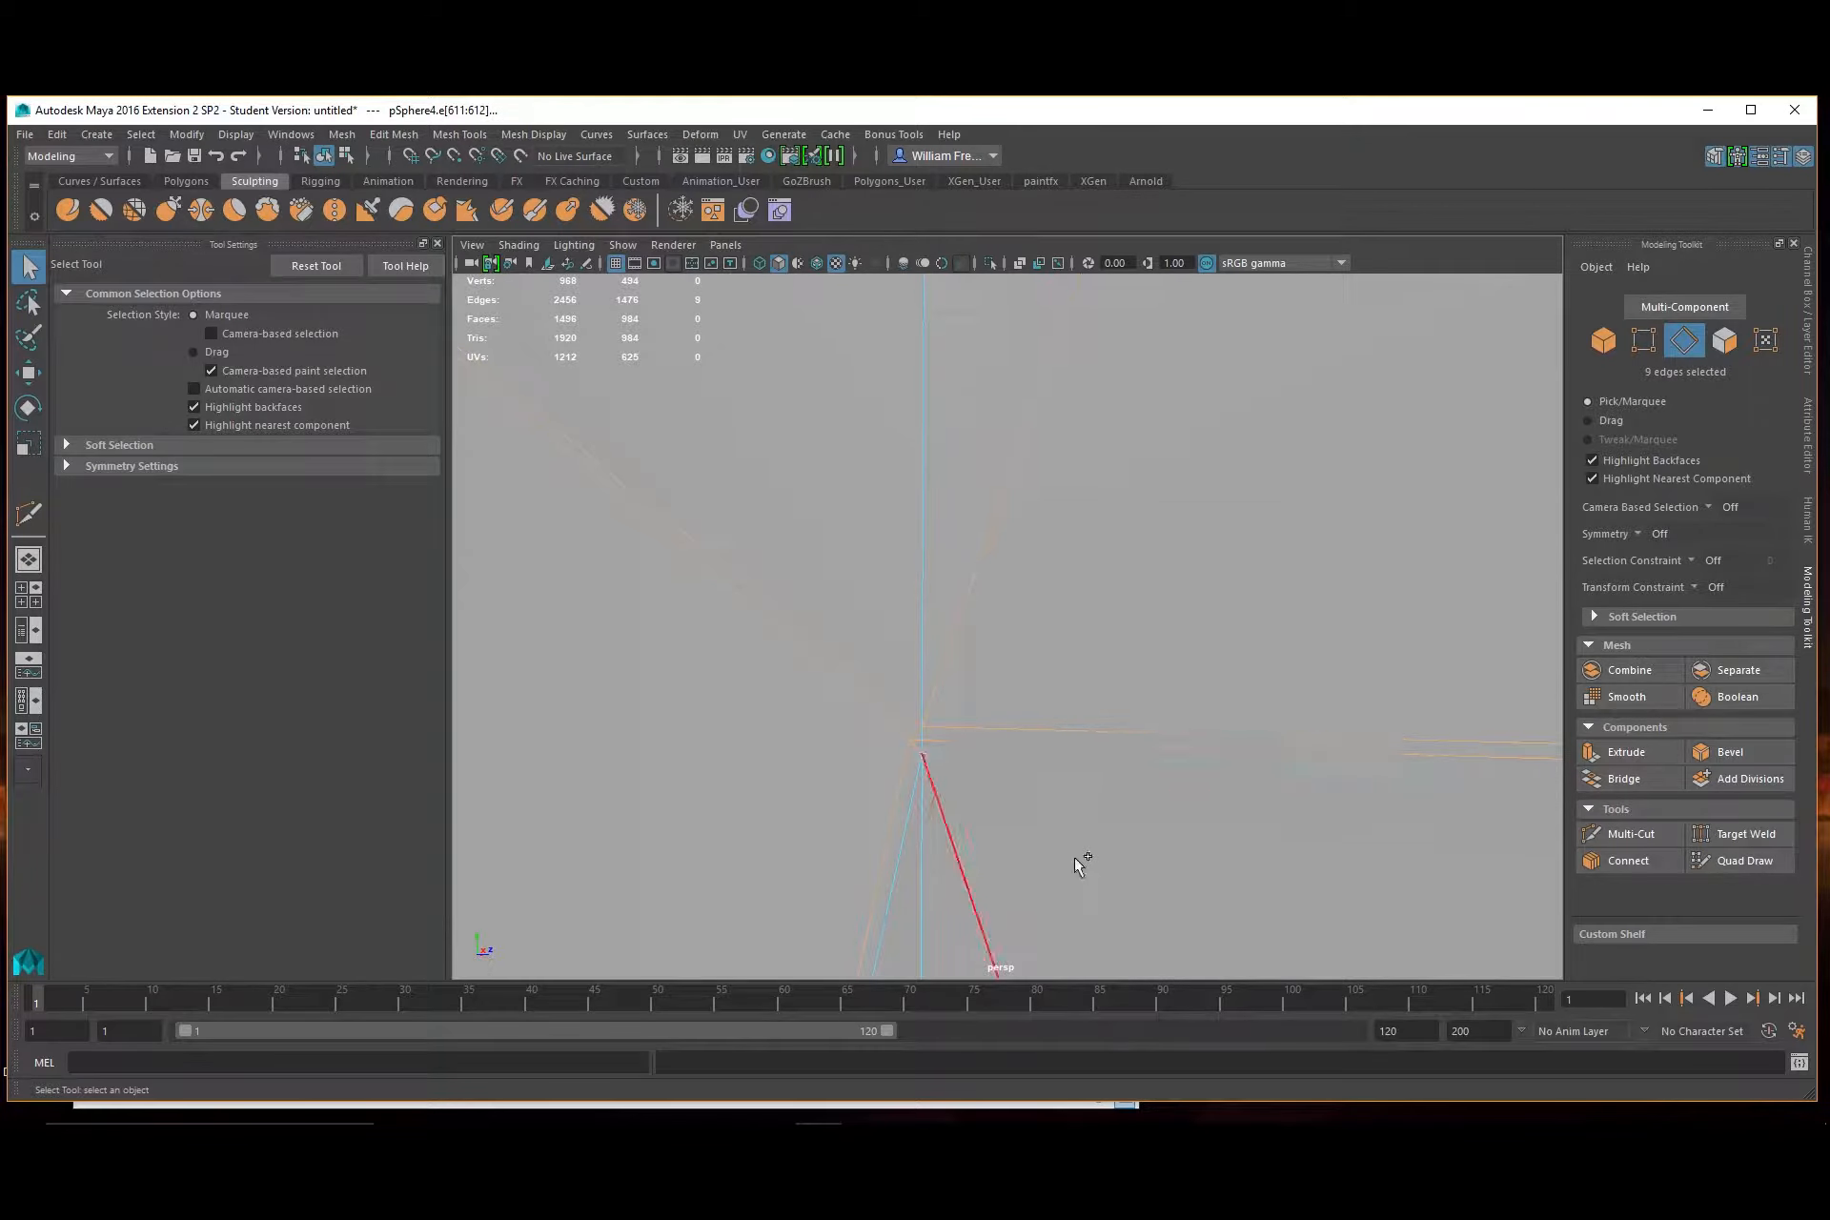
pyautogui.keyDown('shift'); pyautogui.click(946, 745); pyautogui.keyUp('shift')
pyautogui.keyDown('ctrl'); pyautogui.click(917, 747); pyautogui.keyUp('ctrl')
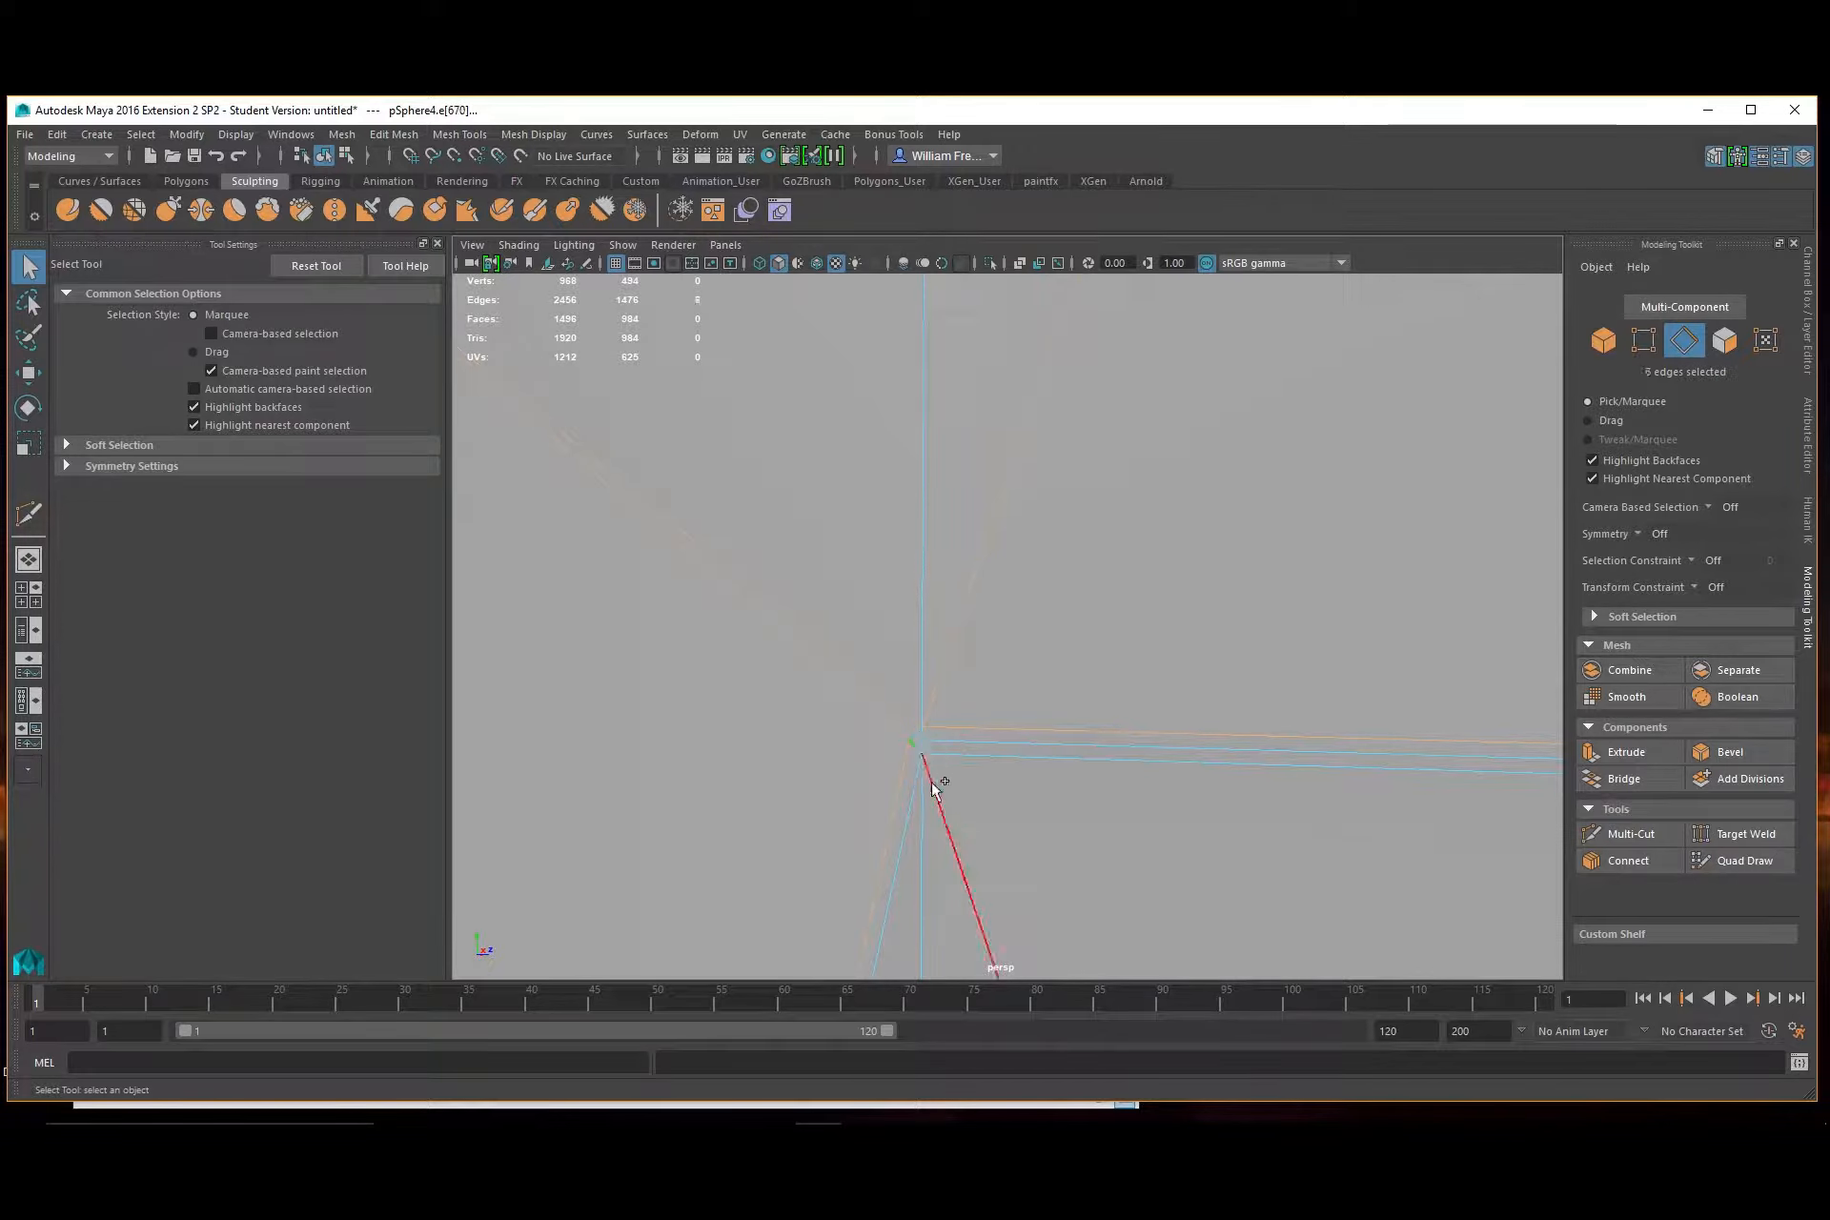
pyautogui.keyDown('ctrl'); pyautogui.click(907, 738); pyautogui.keyUp('ctrl')
pyautogui.keyDown('shift'); pyautogui.click(906, 738); pyautogui.keyUp('shift')
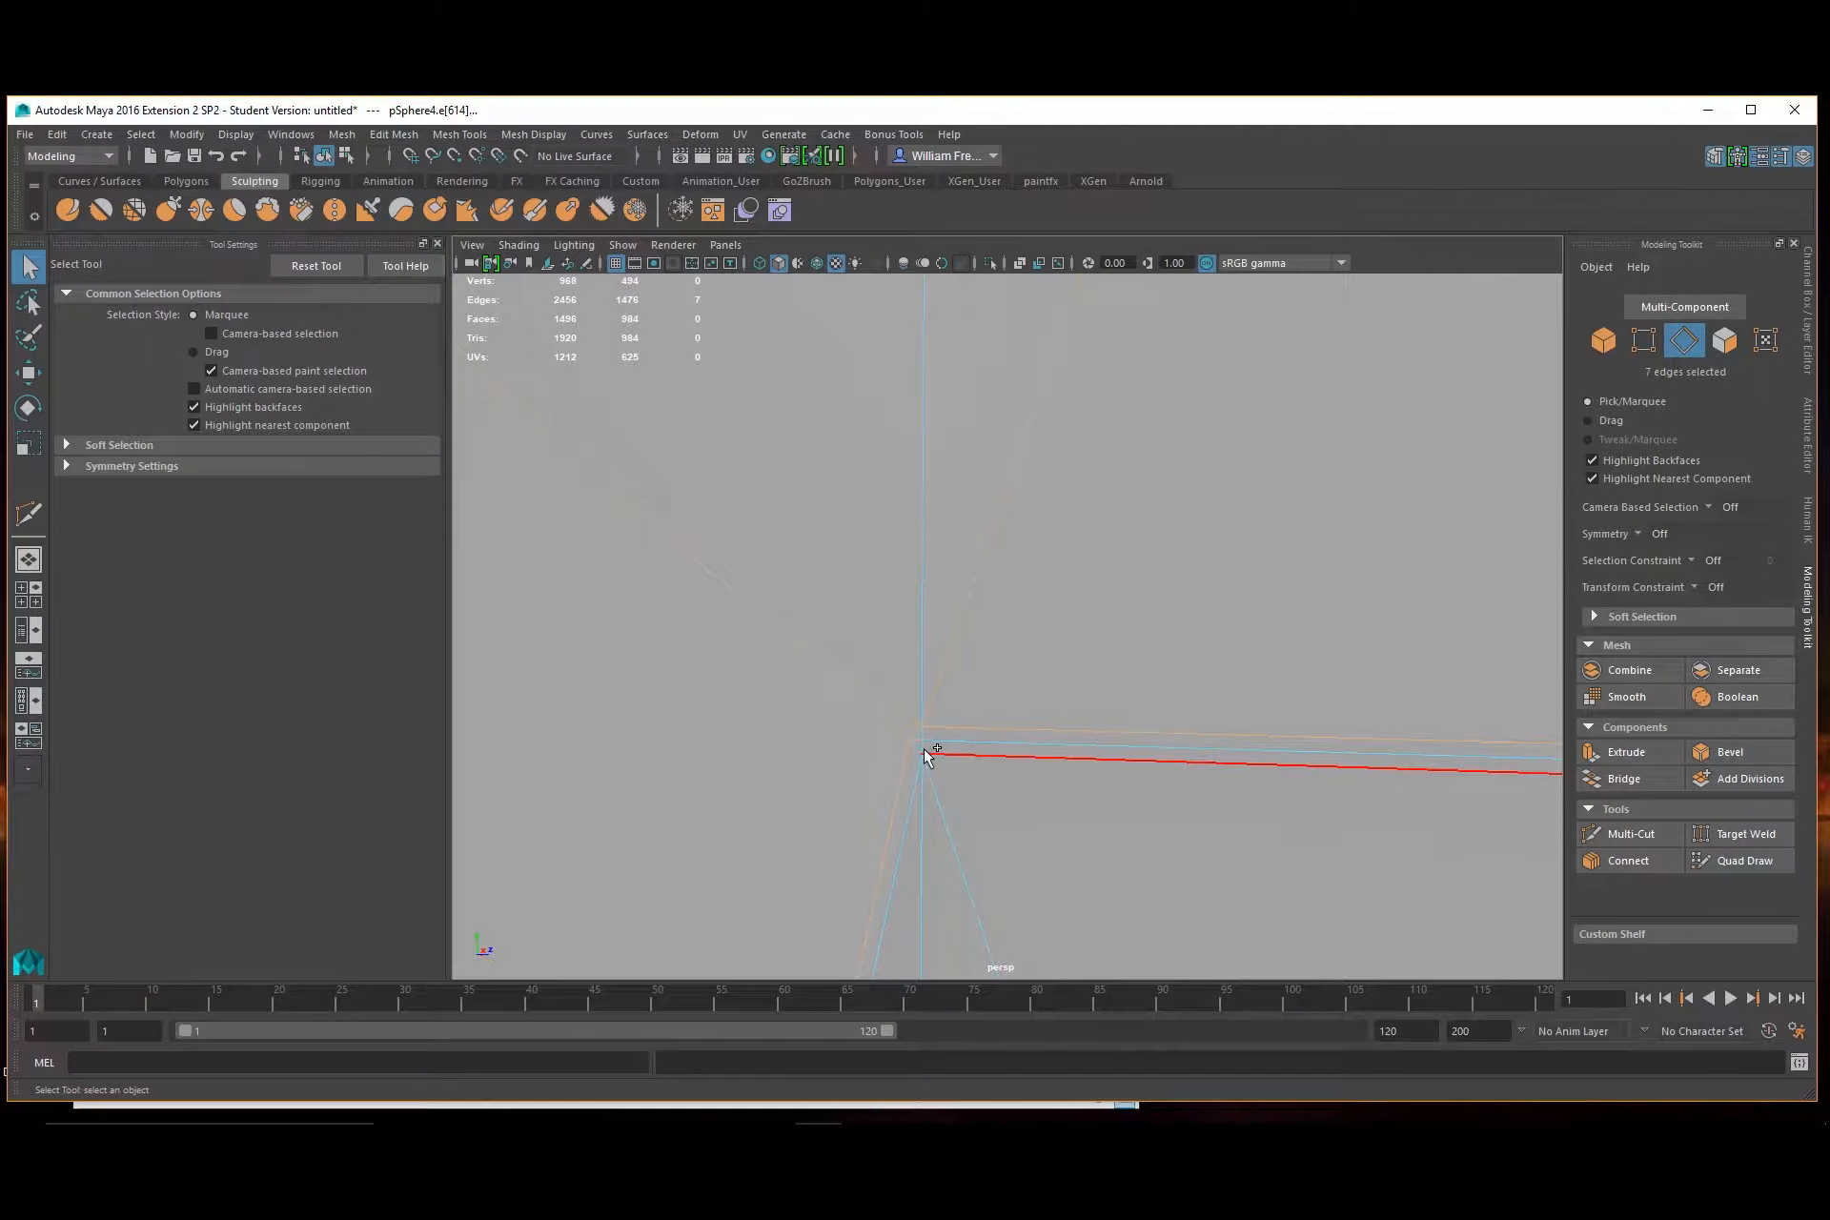
pyautogui.keyDown('shift'); pyautogui.click(917, 742); pyautogui.keyUp('shift')
pyautogui.keyDown('shift'); pyautogui.click(919, 748); pyautogui.keyUp('shift')
pyautogui.keyDown('shift'); pyautogui.click(964, 760); pyautogui.keyUp('shift')
pyautogui.keyDown('shift'); pyautogui.click(946, 809); pyautogui.keyUp('shift')
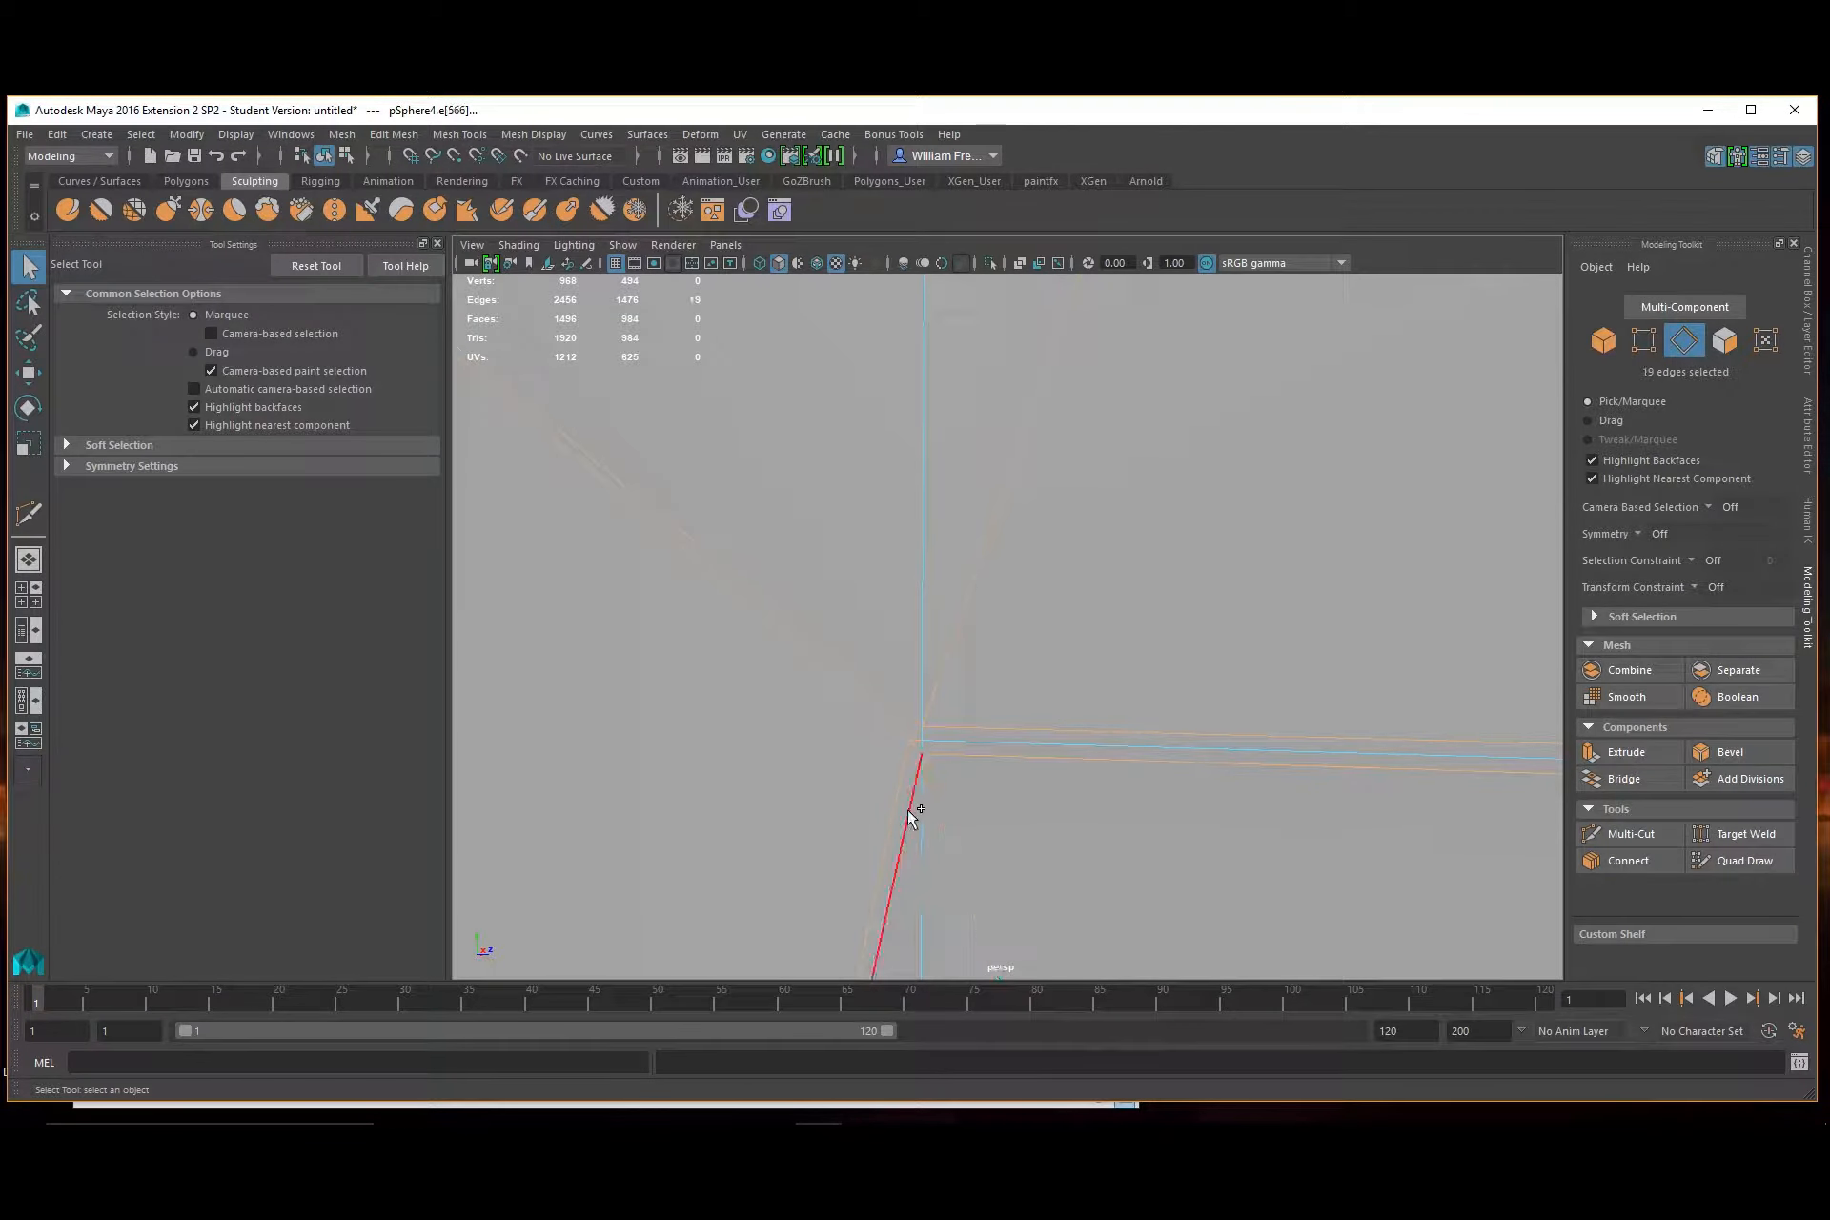
pyautogui.keyDown('shift'); pyautogui.click(908, 810); pyautogui.keyUp('shift')
pyautogui.press('Delete')
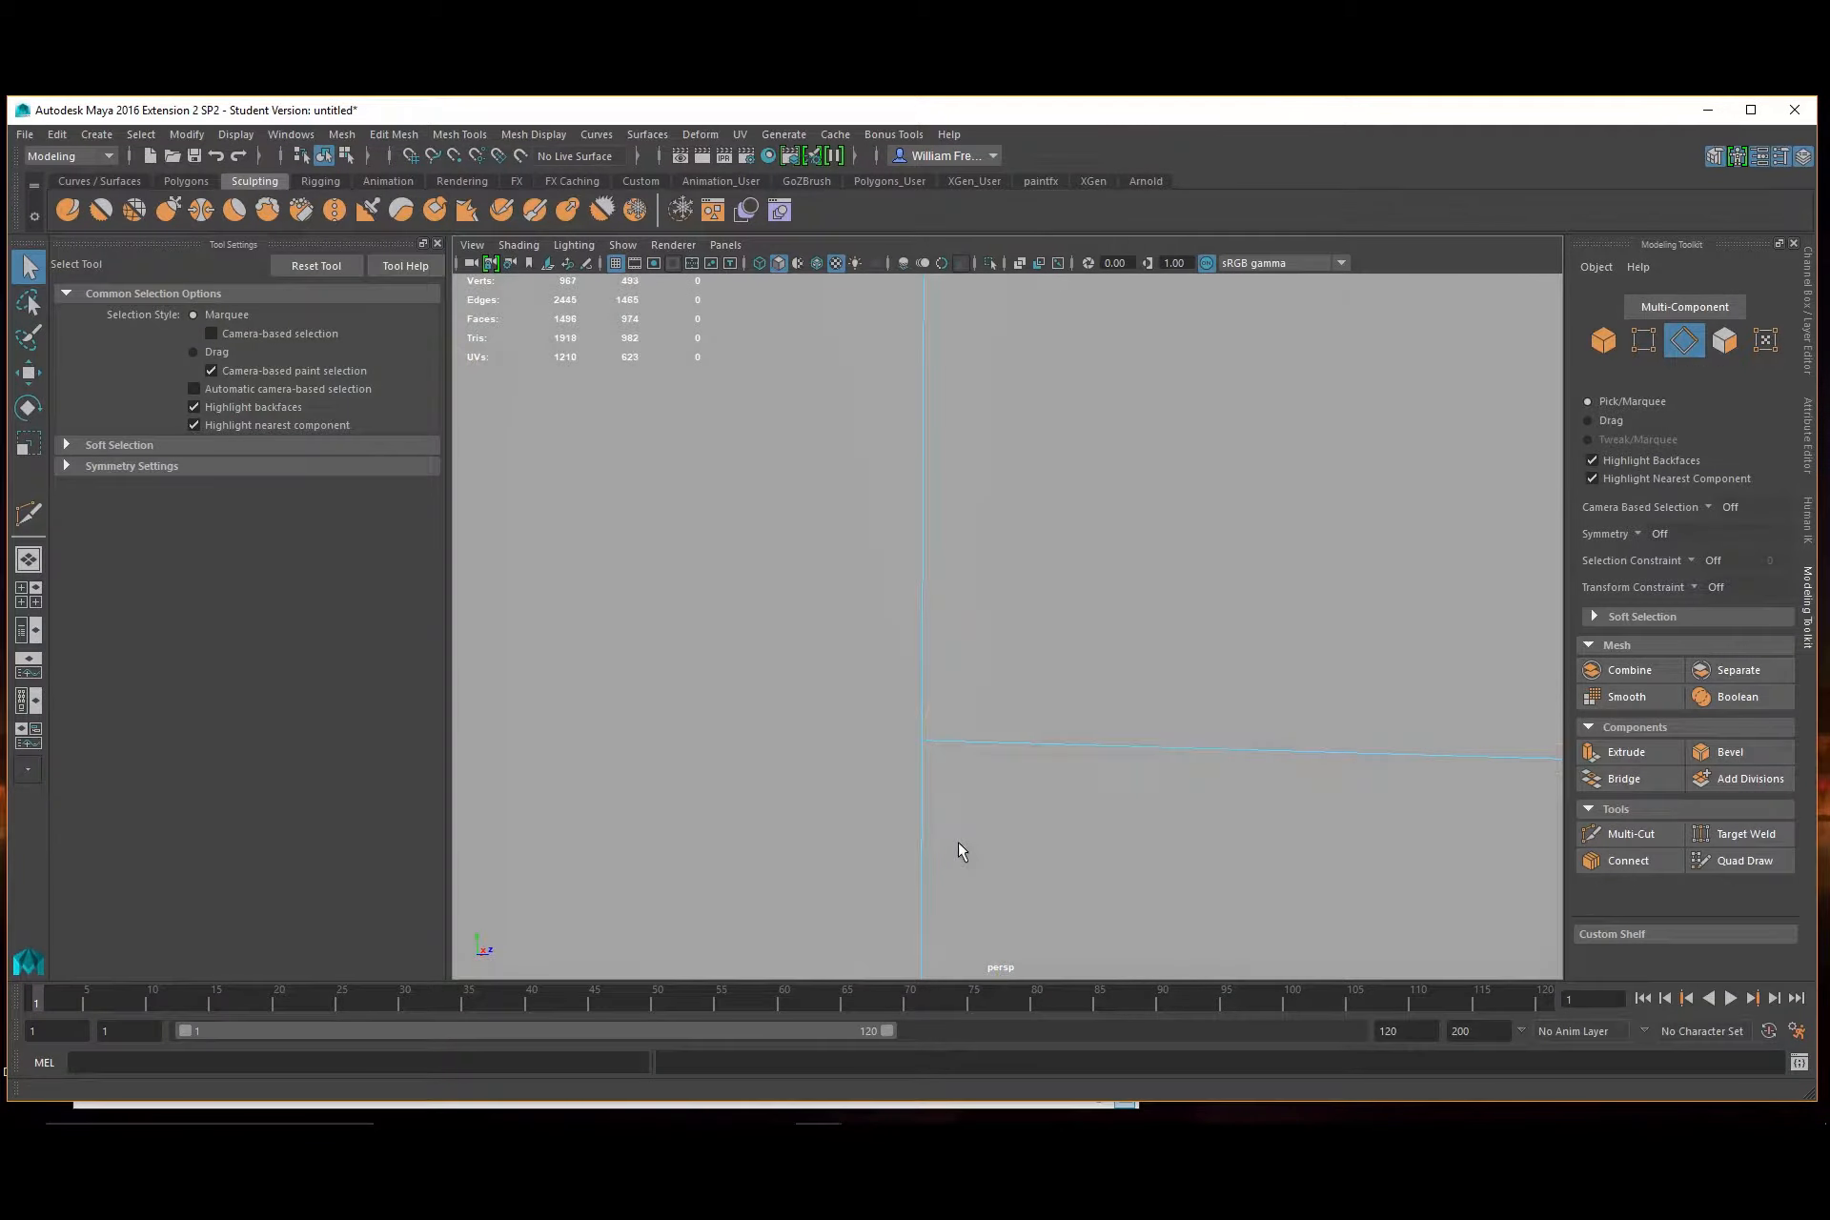
# Select the leftover vertices clustered where the goggles' side meets the head and delete them
pyautogui.scroll(-3, 953, 681)
pyautogui.moveTo(1028, 555); pyautogui.dragTo(953, 576, button='right')
pyautogui.press('Delete')
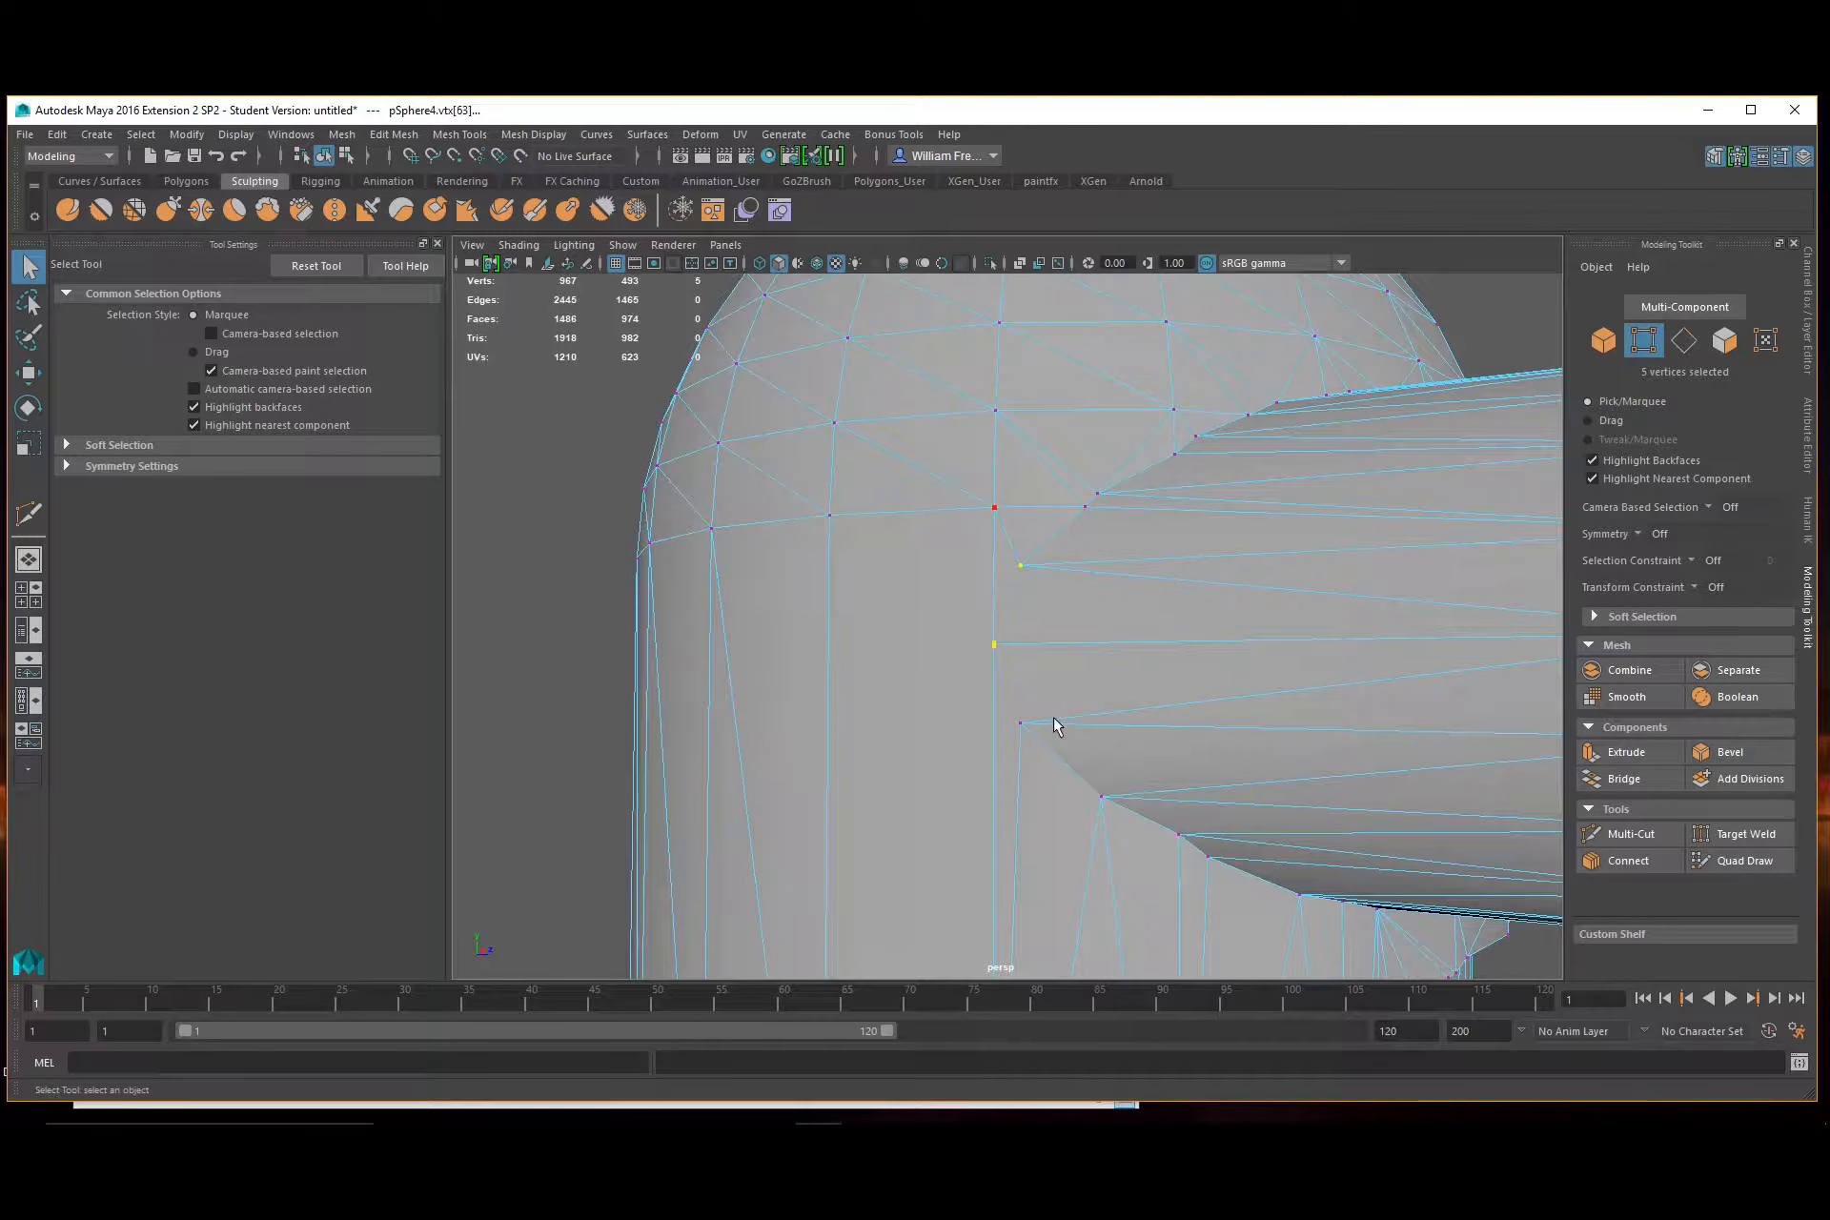
pyautogui.scroll(2, 953, 667)
pyautogui.scroll(2, 953, 667)
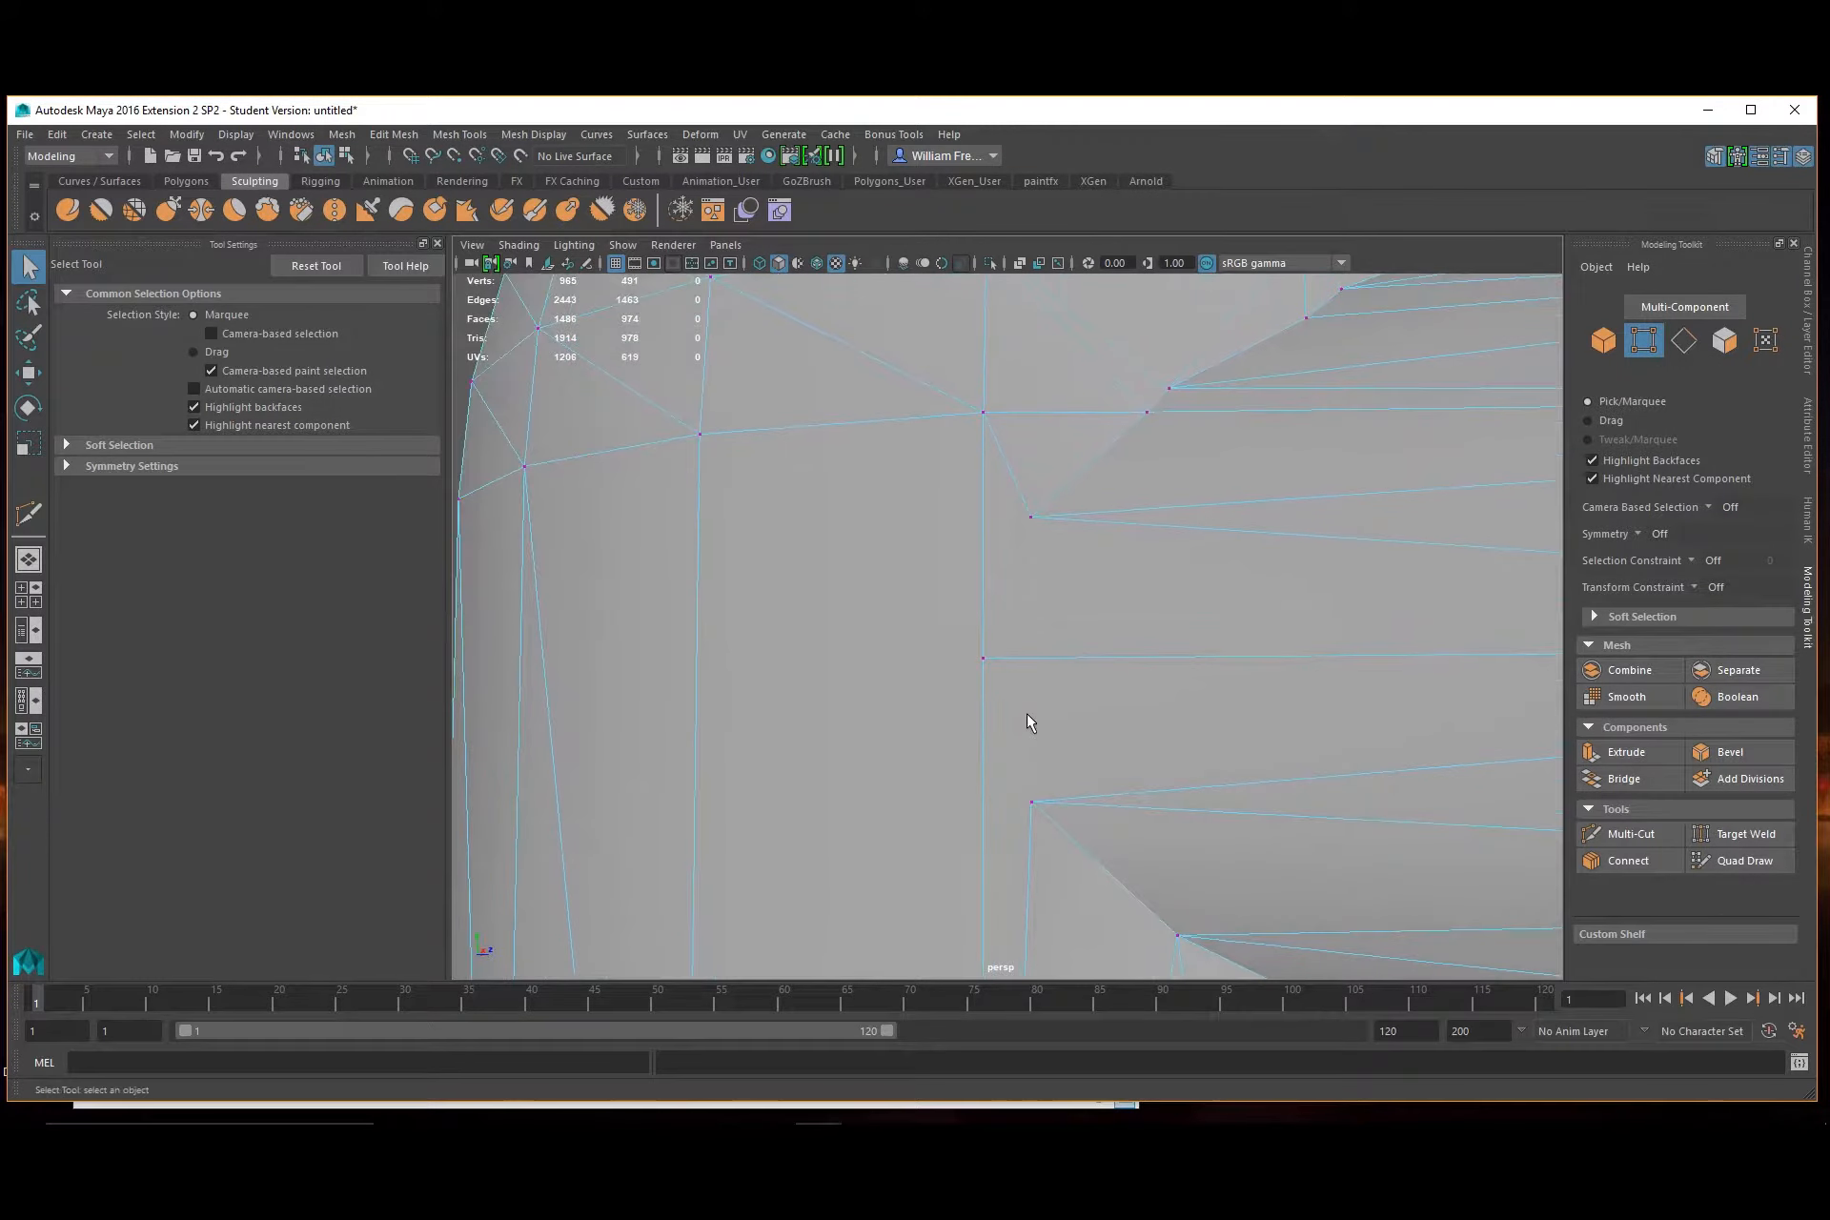
# Multi-Cut edges from the goggles' middle side vertex to the neighbouring upper head vertex and down to a vertex on the head's bottom rim
pyautogui.click(1632, 835)
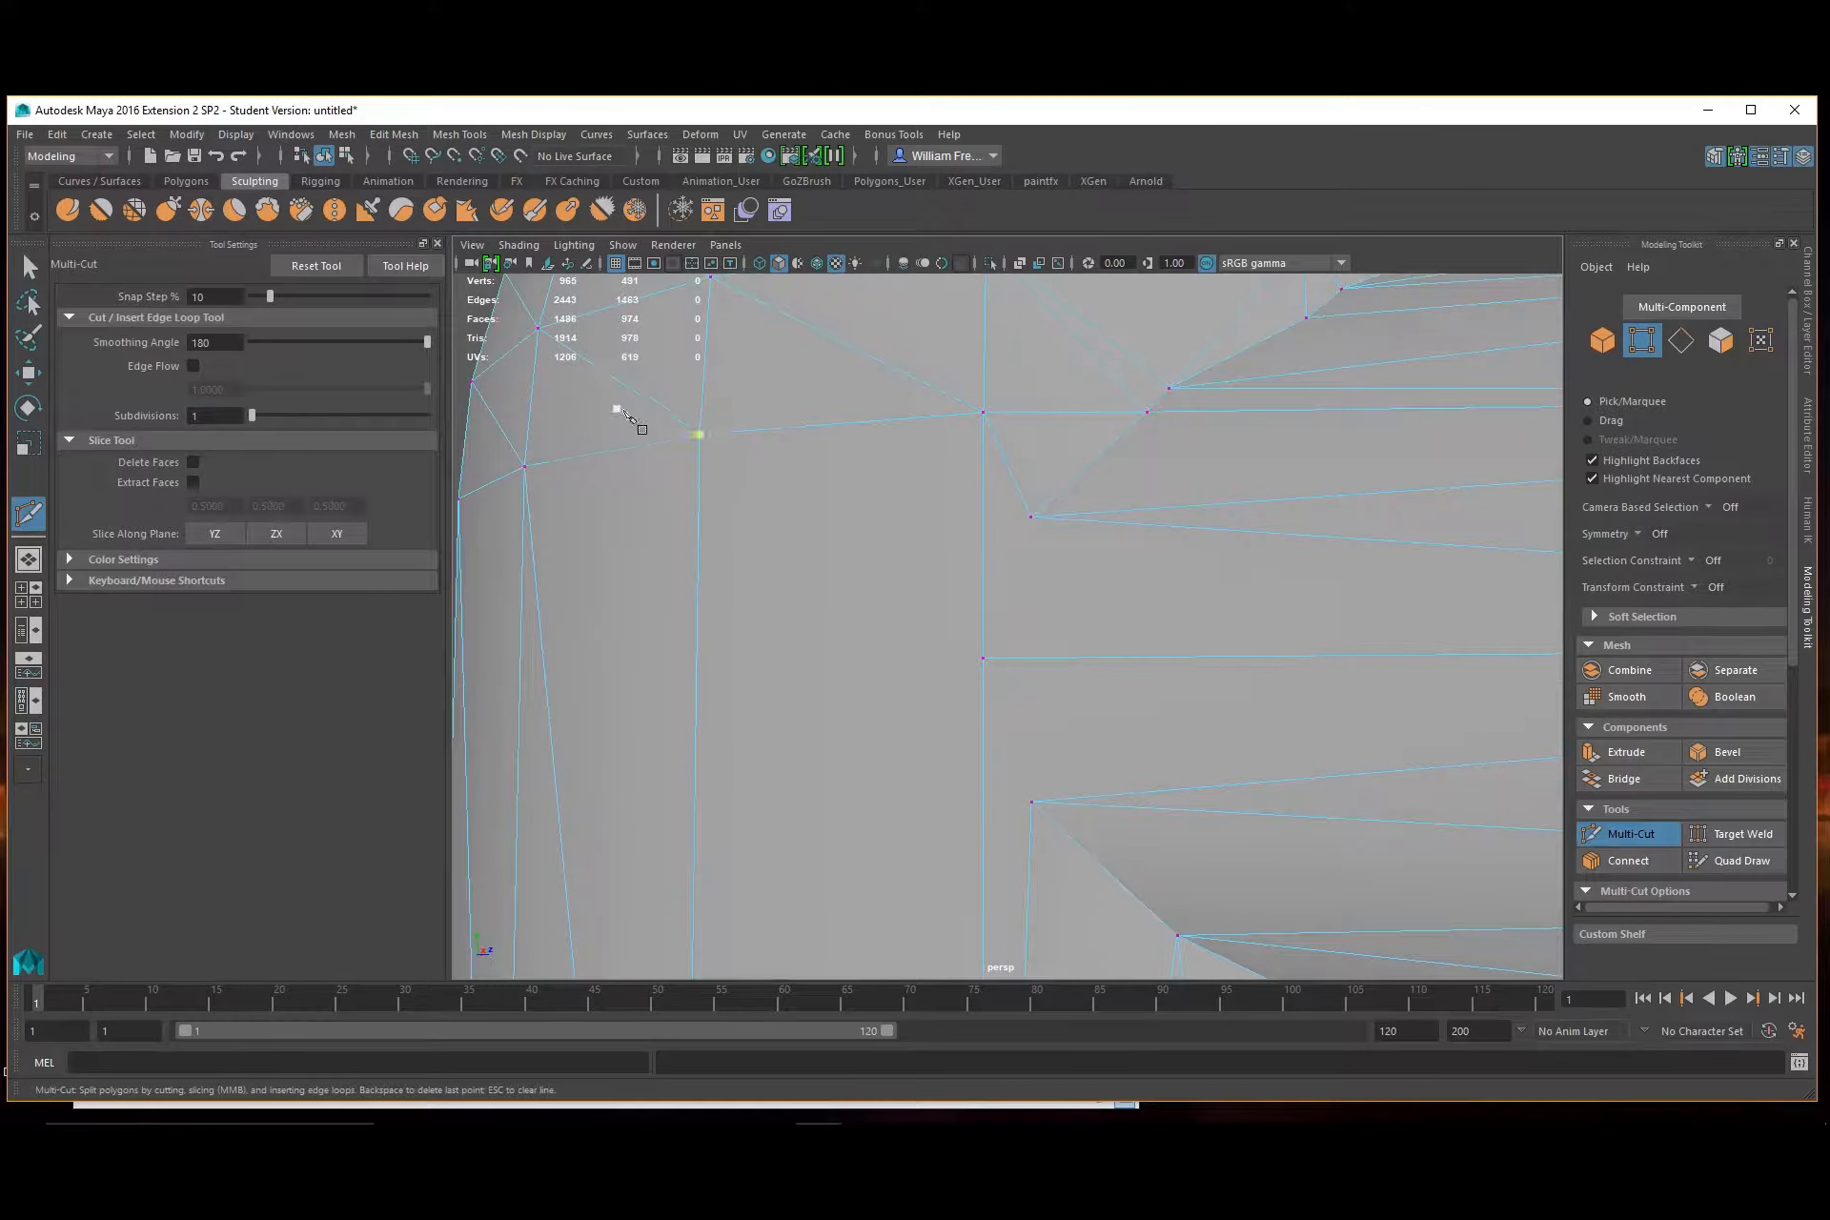
pyautogui.click(984, 658)
pyautogui.press('Return')
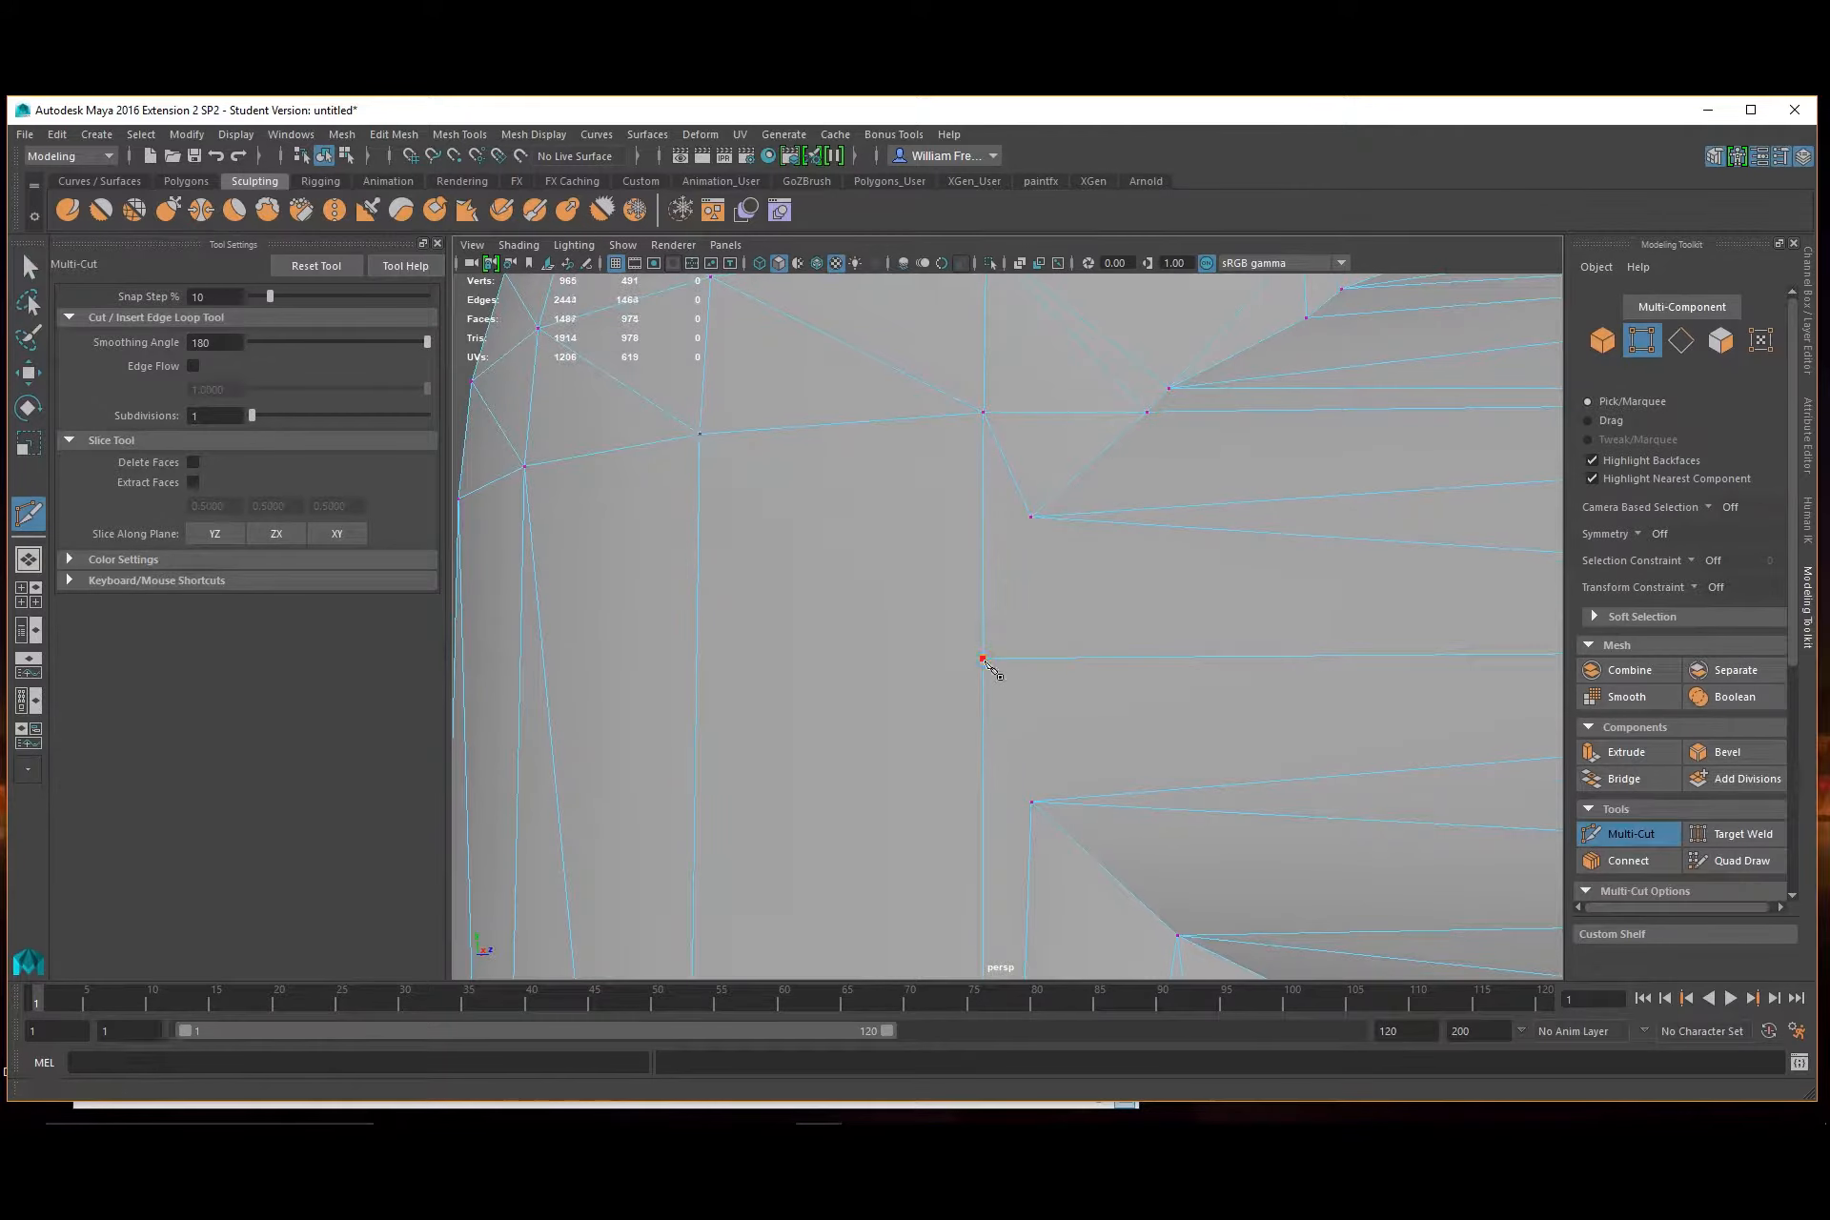
pyautogui.keyDown('alt'); pyautogui.moveTo(988, 665); pyautogui.dragTo(991, 853); pyautogui.keyUp('alt')
pyautogui.keyDown('alt'); pyautogui.moveTo(992, 853); pyautogui.dragTo(1115, 362, button='middle'); pyautogui.keyUp('alt')
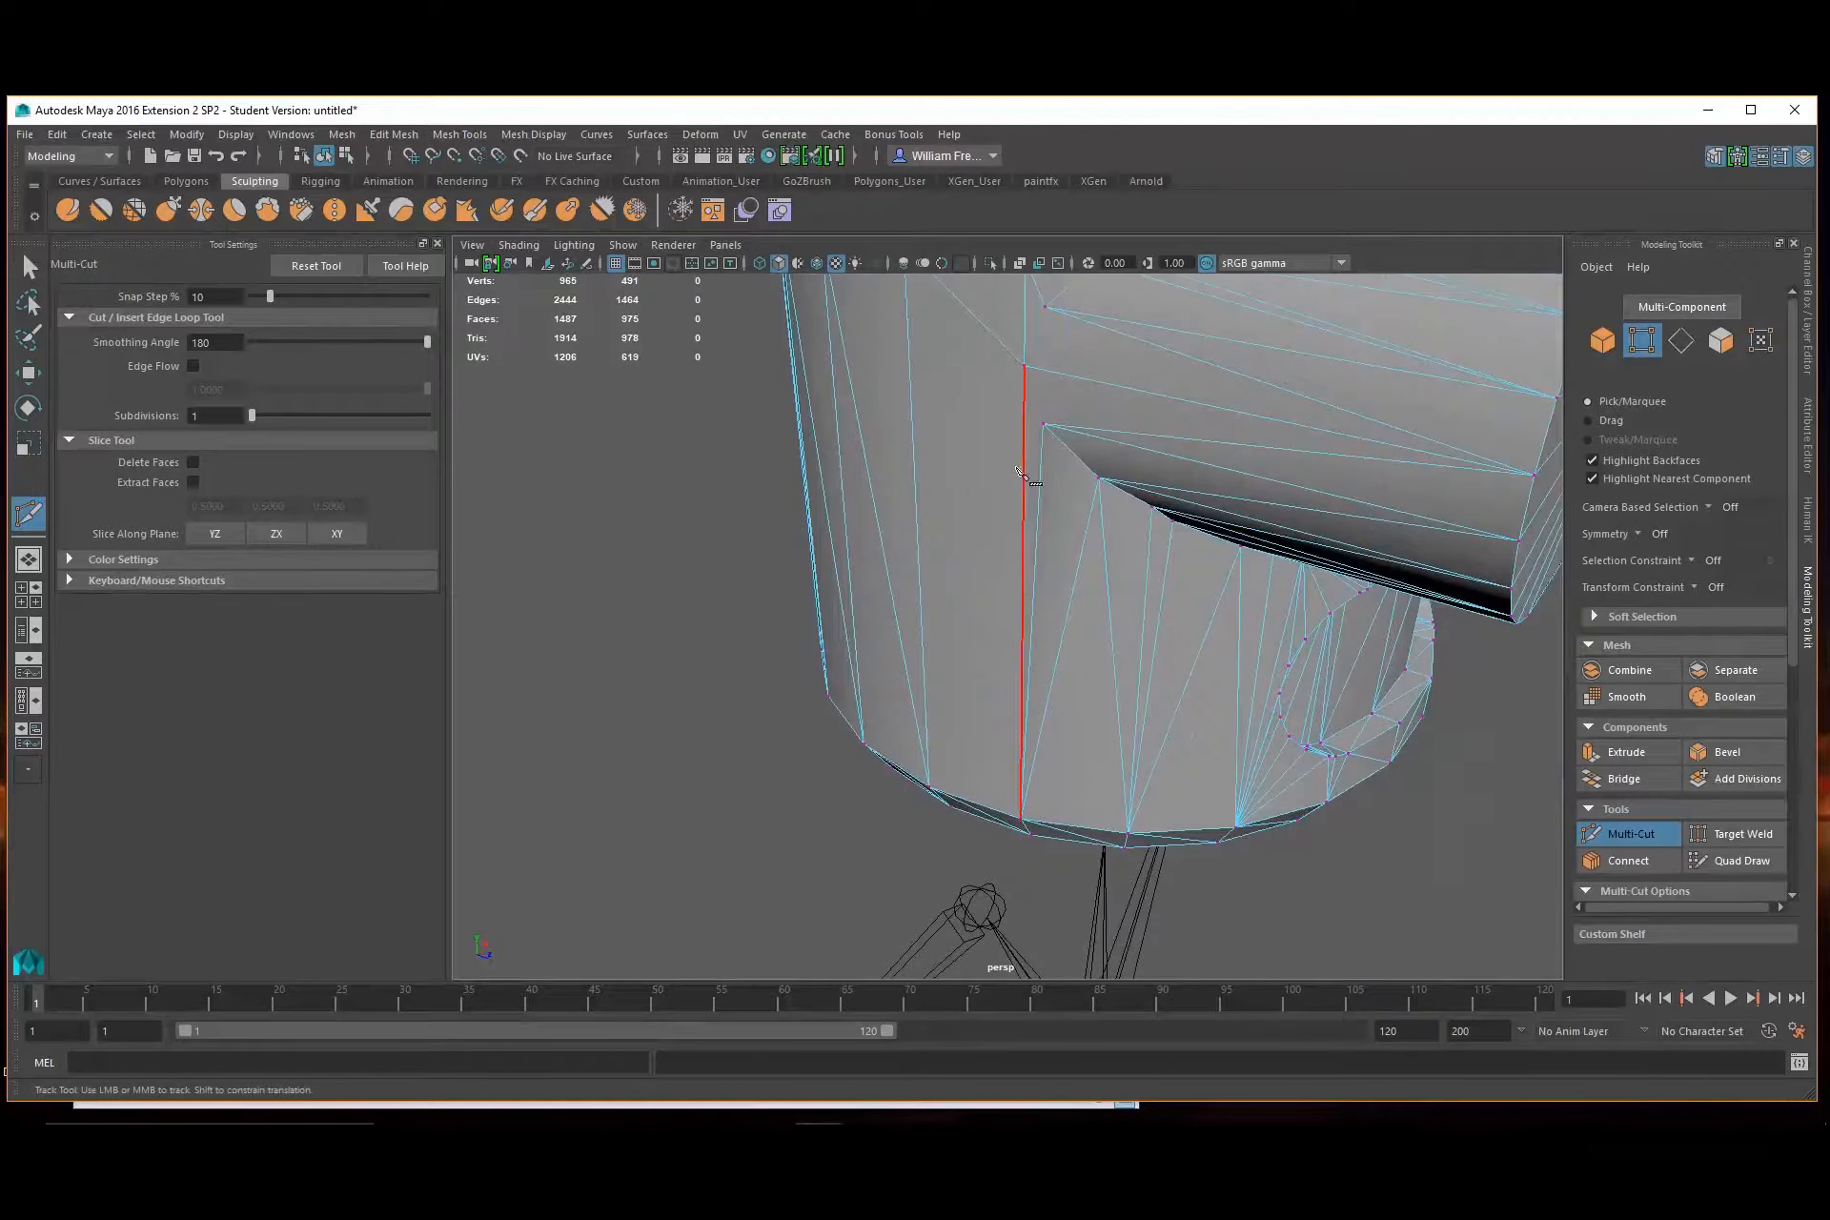
pyautogui.click(1024, 366)
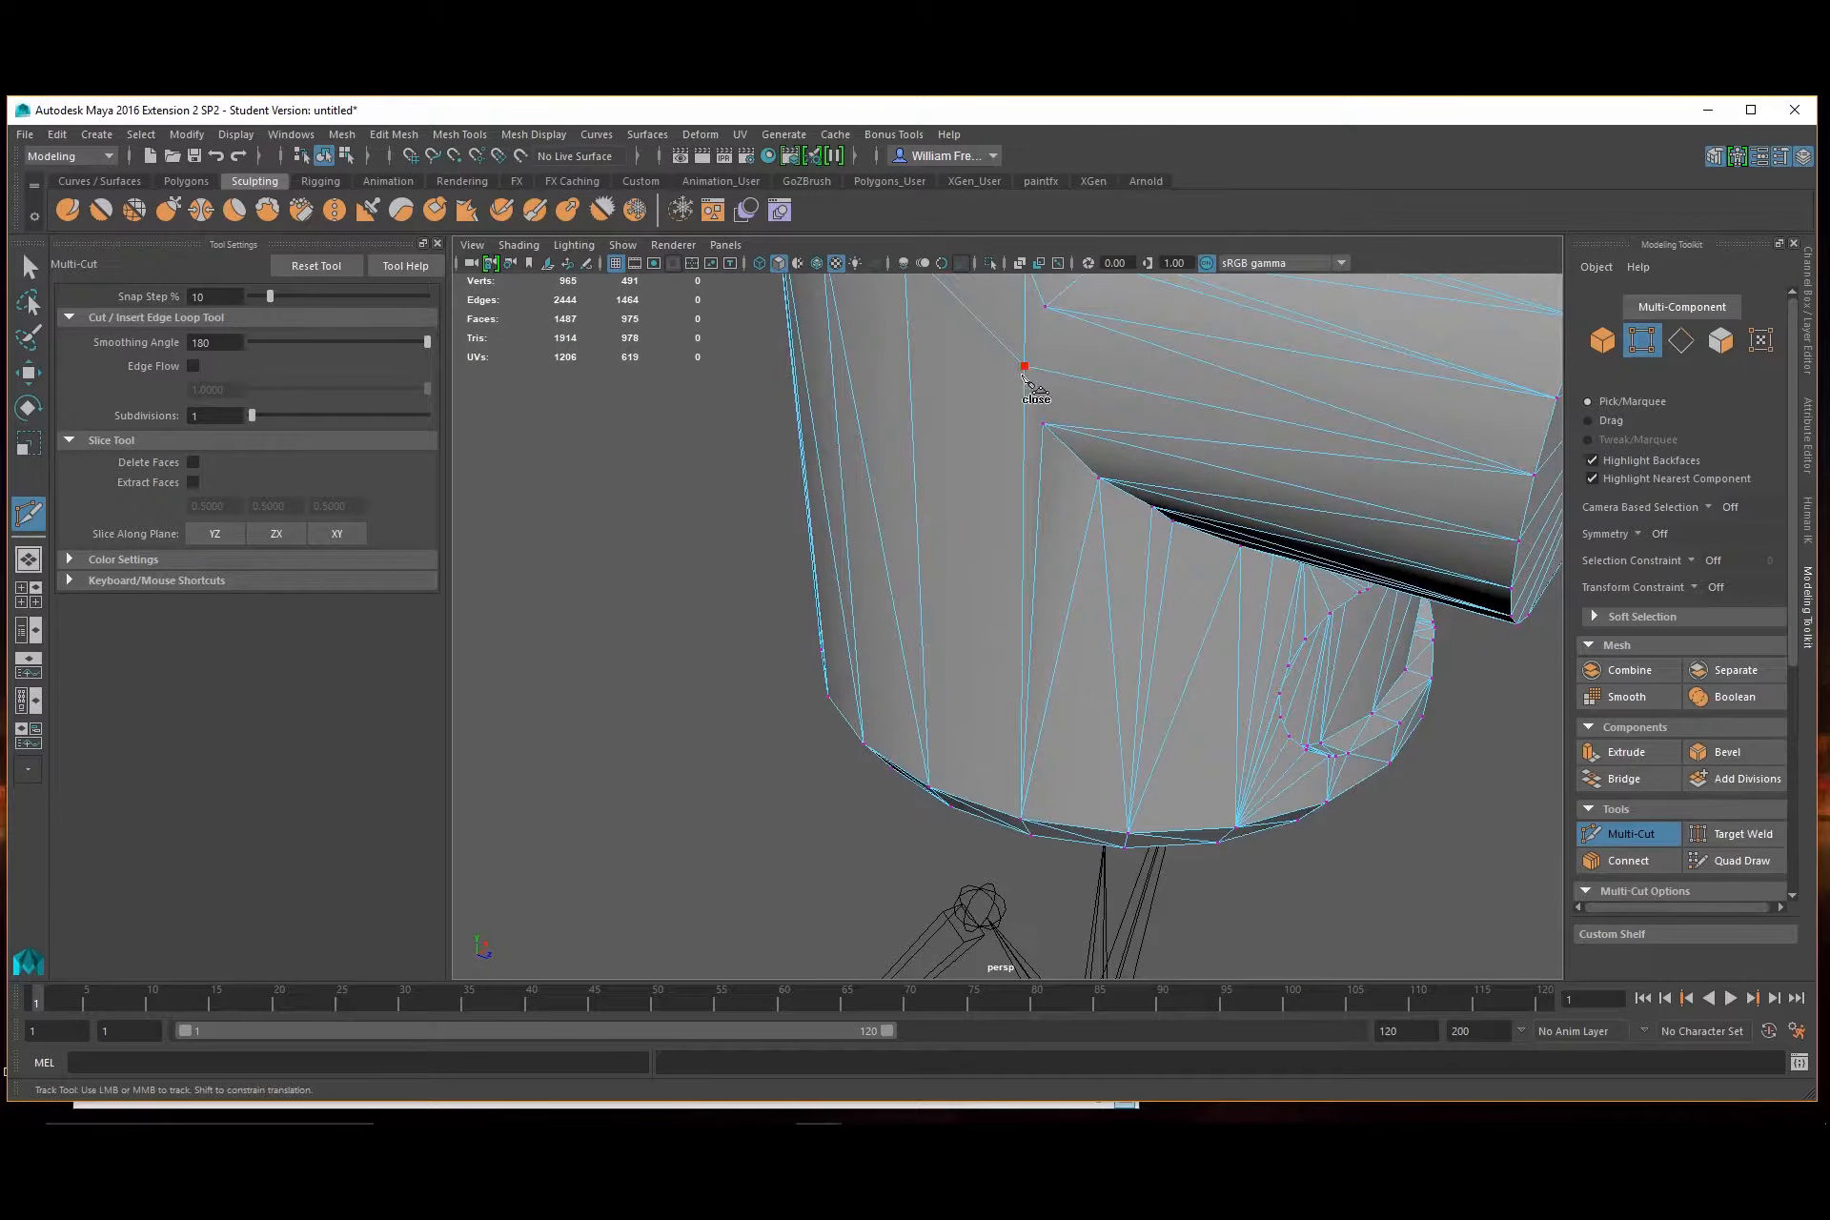
pyautogui.click(930, 788)
pyautogui.press('Return')
# Multi-Cut an edge from the goggles' upper side vertex through the middle side vertex to the lower one, and return to selection
pyautogui.keyDown('alt'); pyautogui.moveTo(824, 677); pyautogui.dragTo(954, 490); pyautogui.keyUp('alt')
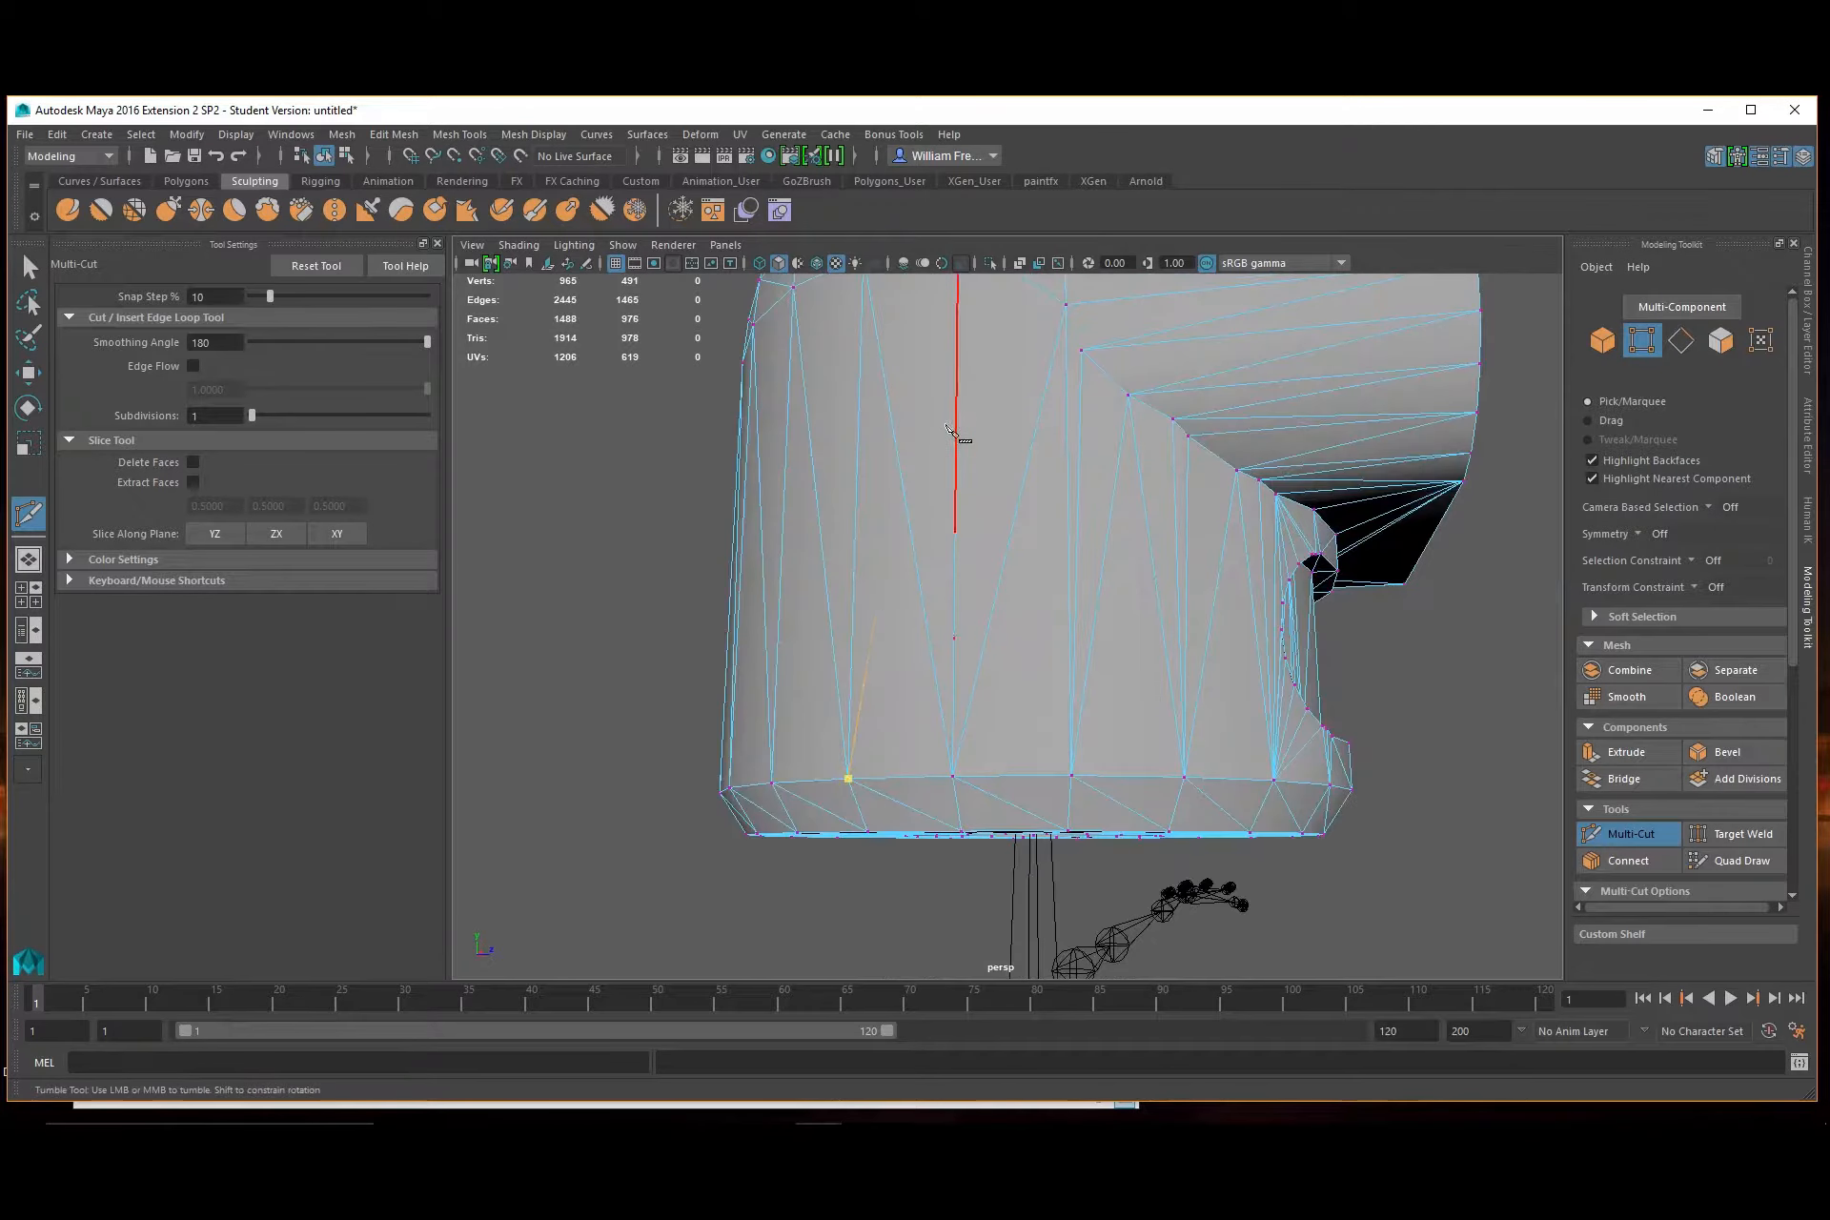
pyautogui.keyDown('alt'); pyautogui.moveTo(954, 490); pyautogui.dragTo(938, 766, button='middle'); pyautogui.keyUp('alt')
pyautogui.keyDown('alt'); pyautogui.moveTo(938, 767); pyautogui.dragTo(1155, 744, button='right'); pyautogui.keyUp('alt')
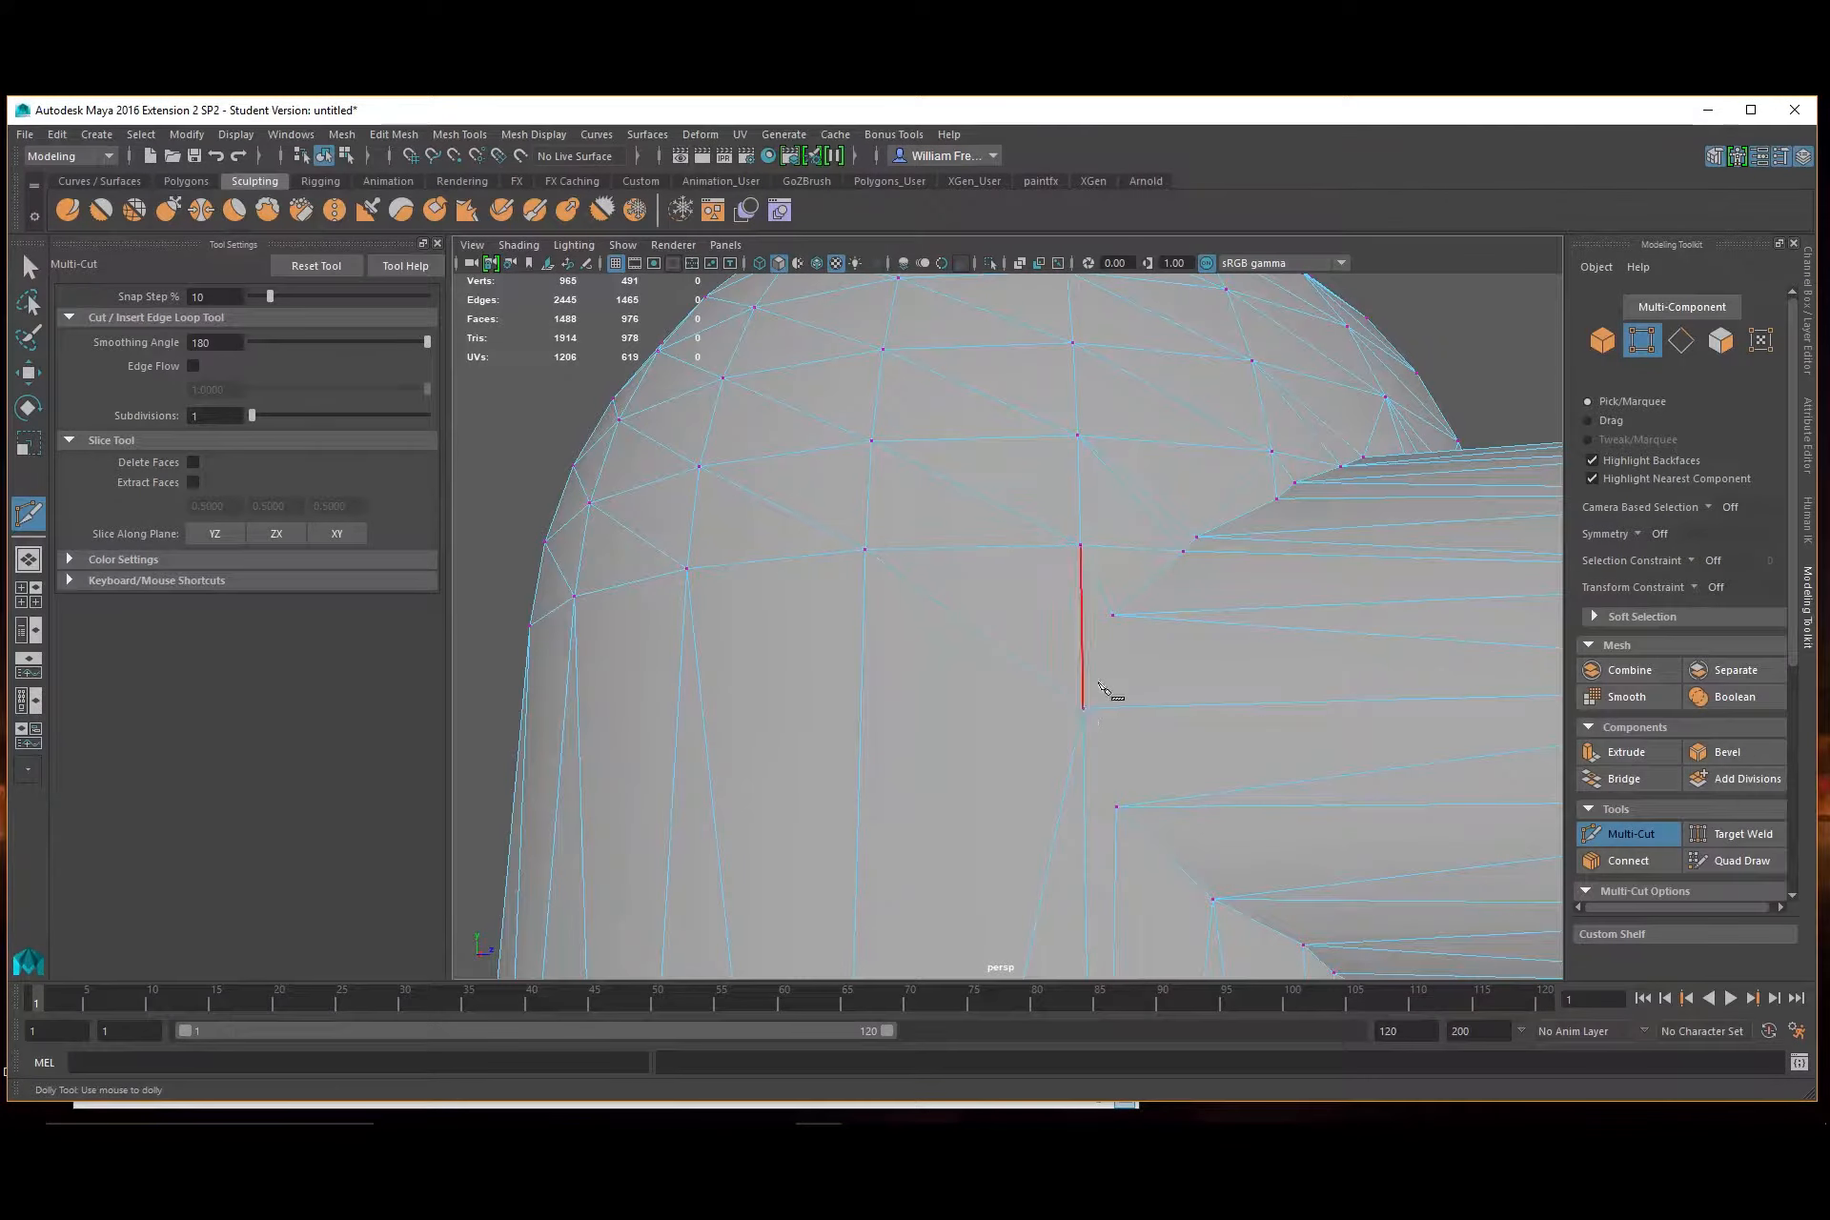
pyautogui.click(1113, 616)
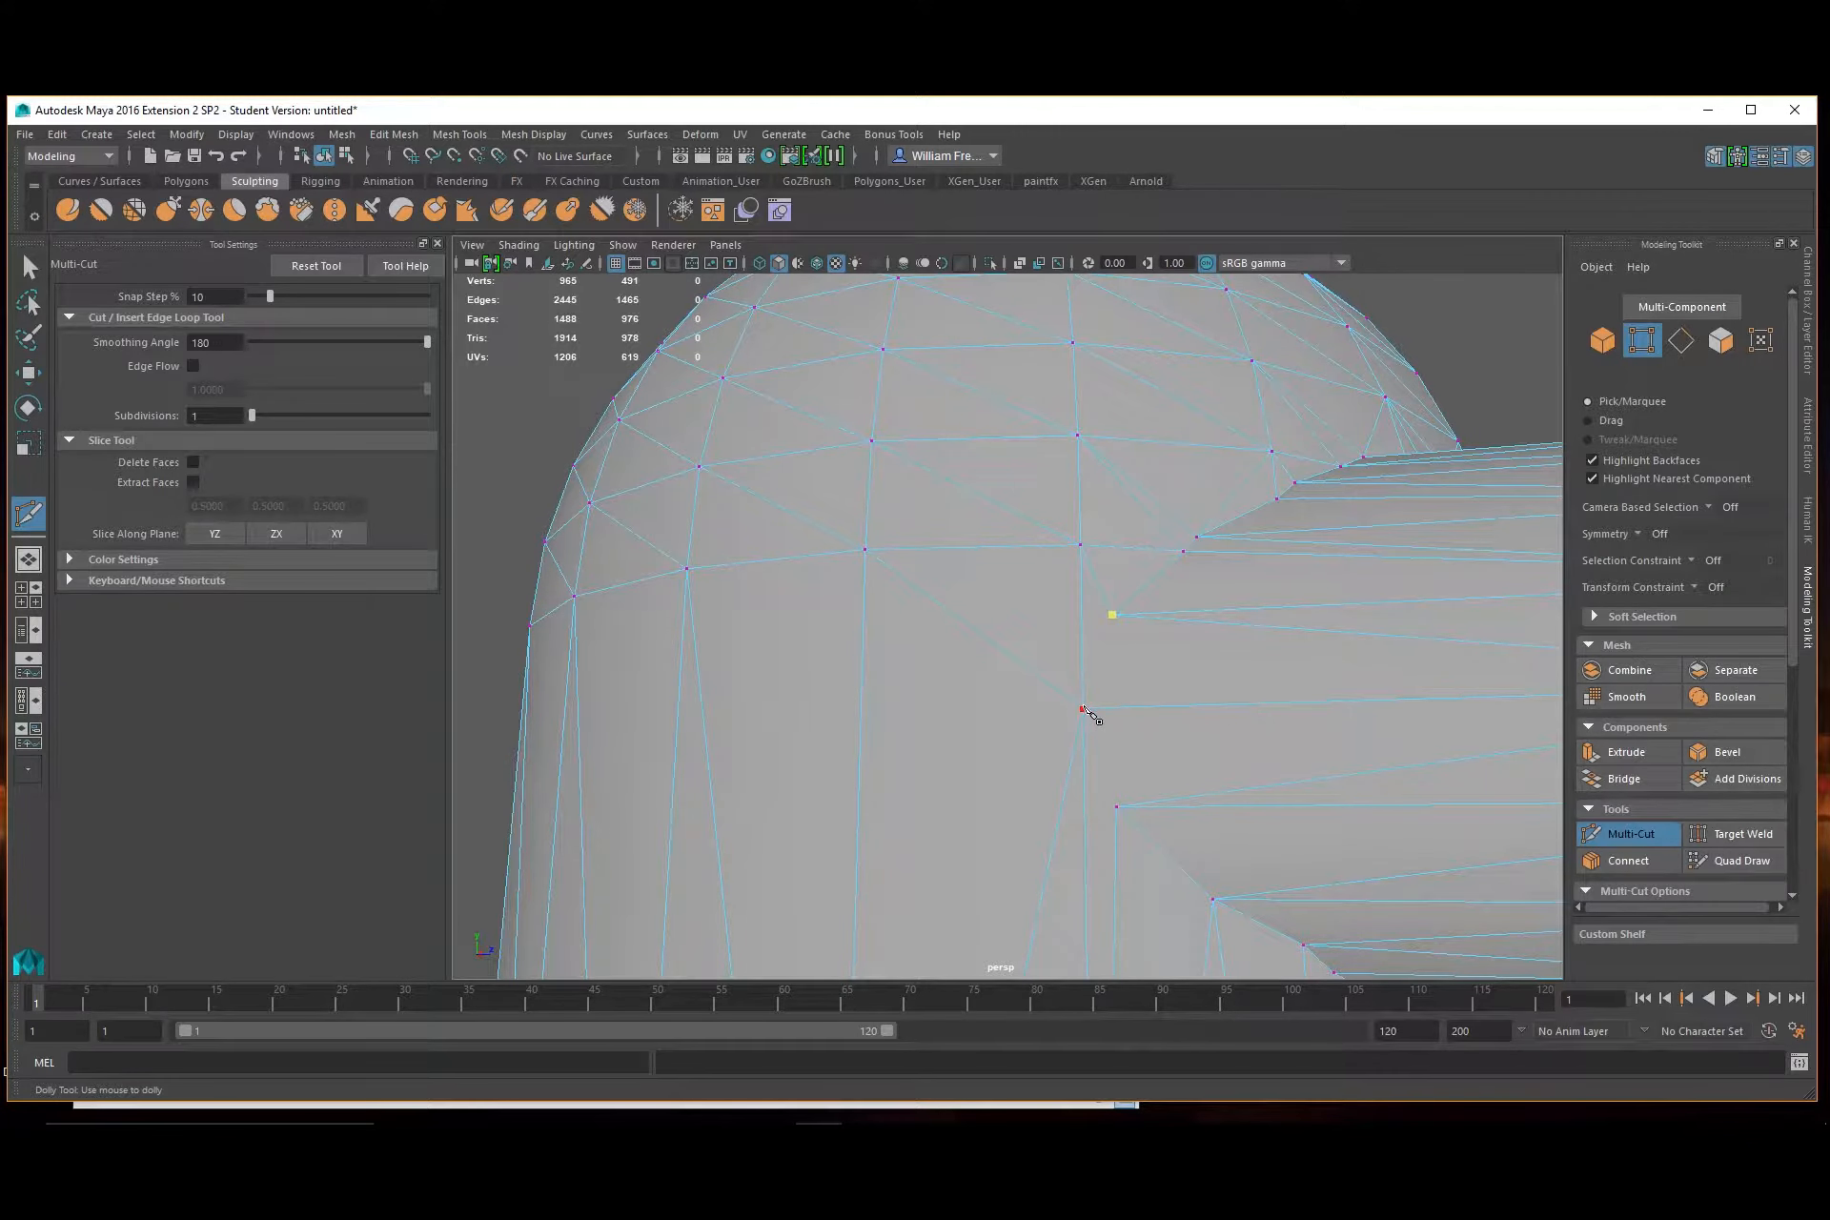
pyautogui.click(1116, 808)
pyautogui.press('Return')
pyautogui.keyDown('alt'); pyautogui.moveTo(1152, 666); pyautogui.dragTo(1086, 700); pyautogui.keyUp('alt')
pyautogui.keyDown('alt'); pyautogui.moveTo(1164, 592); pyautogui.dragTo(932, 644); pyautogui.keyUp('alt')
pyautogui.press('q')
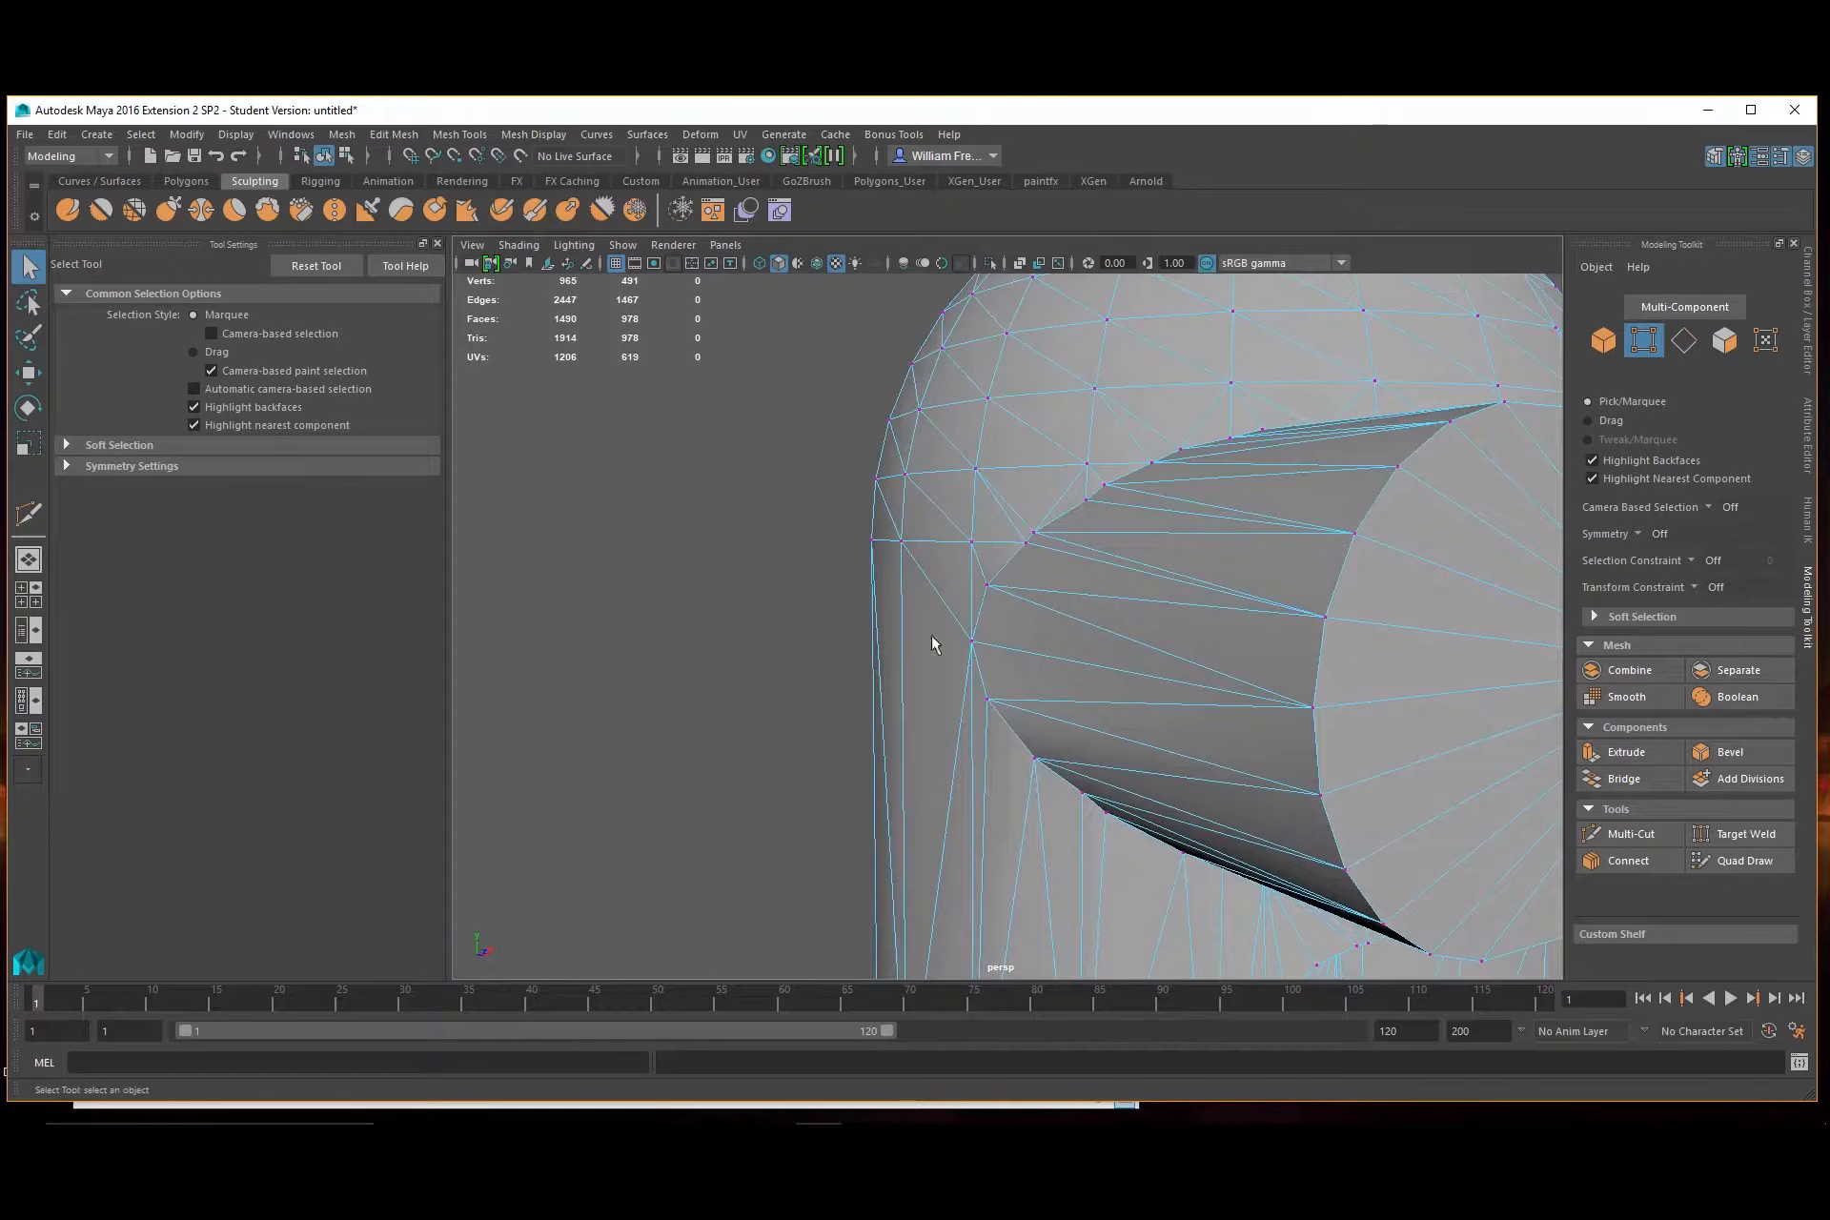
# Select the redundant edges meeting at the seam vertex just above the goggles' upper side corner and delete them
pyautogui.keyDown('alt'); pyautogui.moveTo(939, 551); pyautogui.dragTo(1158, 739, button='right'); pyautogui.keyUp('alt')
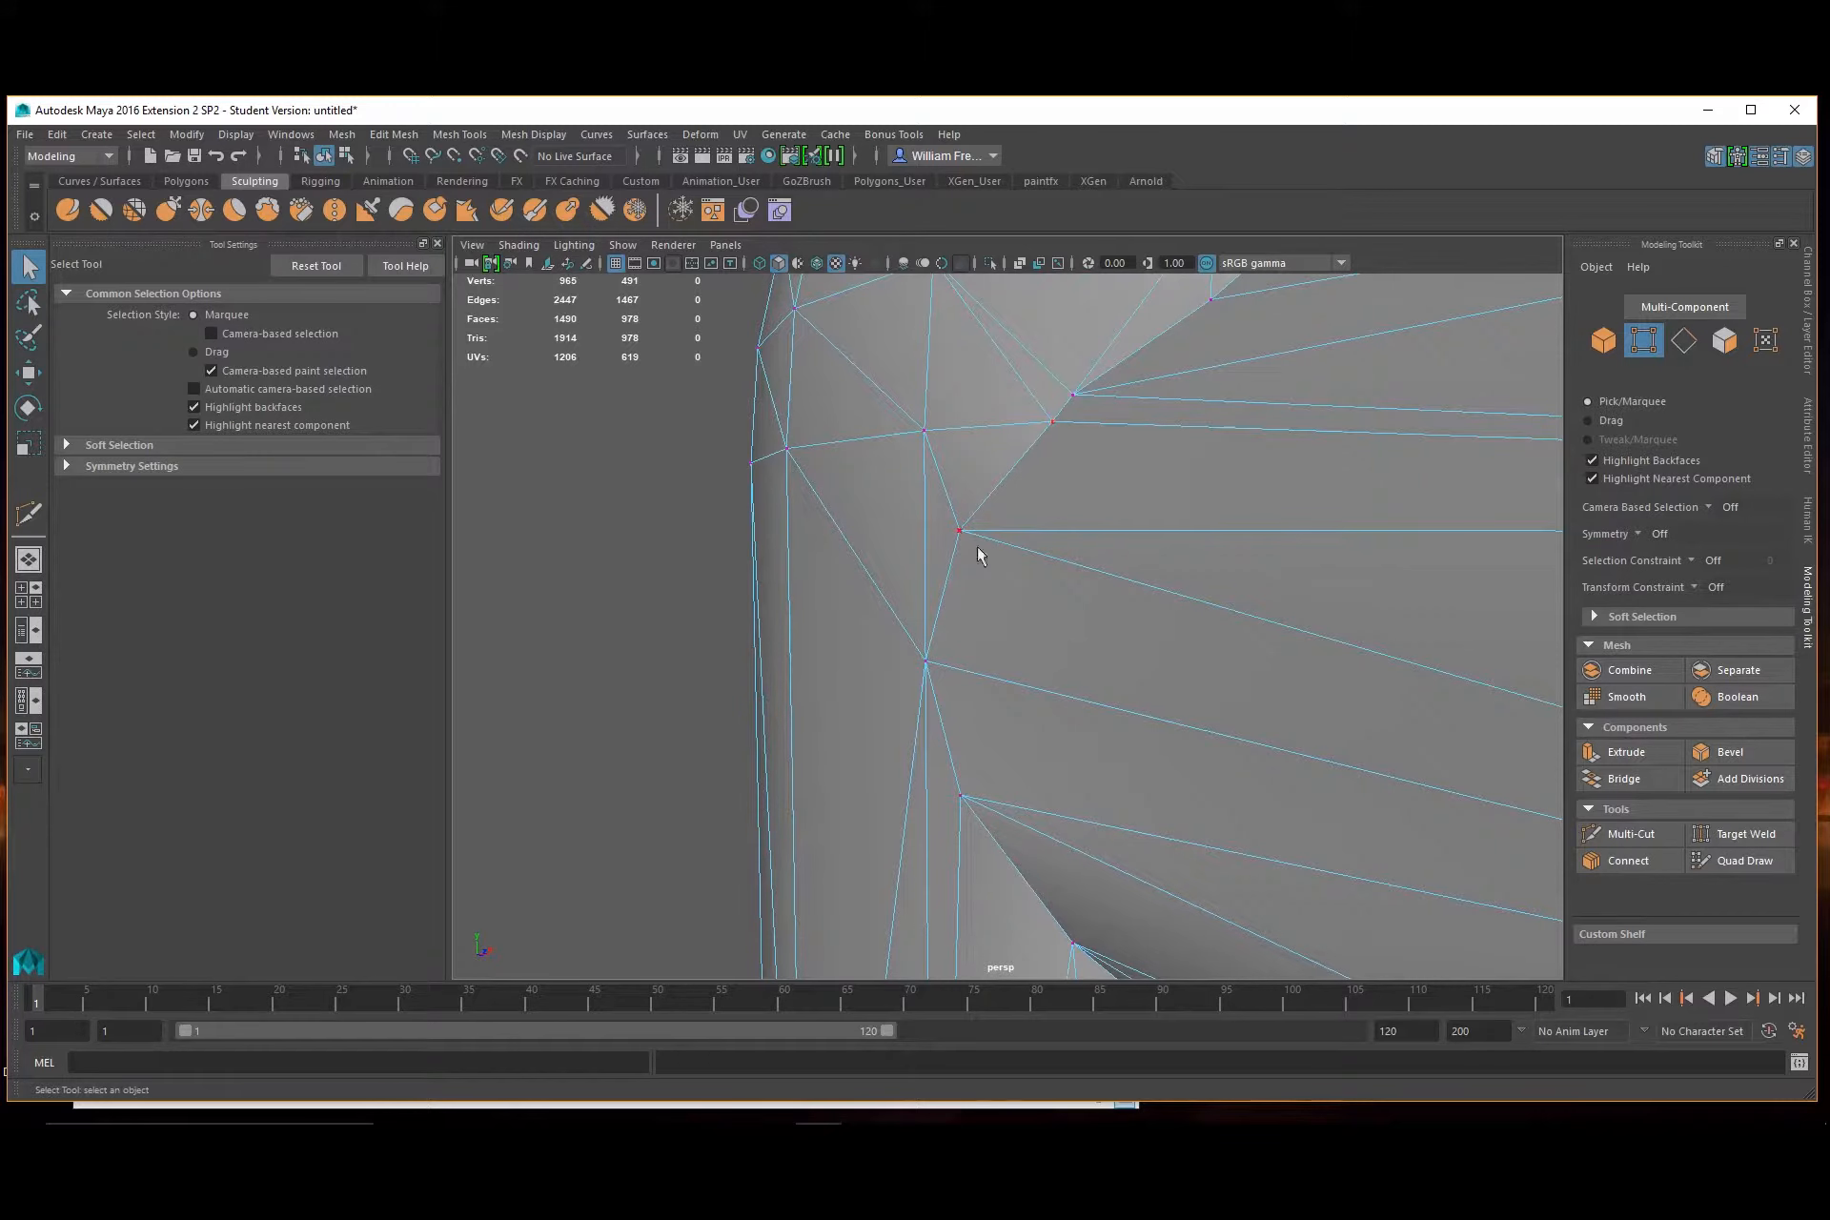
pyautogui.moveTo(979, 577)
pyautogui.keyDown('alt'); pyautogui.mouseDown(button='middle')
pyautogui.moveTo(1063, 498)
pyautogui.moveTo(1083, 519)
pyautogui.moveTo(1083, 596)
pyautogui.moveTo(1012, 585)
pyautogui.mouseUp(button='middle'); pyautogui.keyUp('alt')
pyautogui.moveTo(969, 610); pyautogui.dragTo(968, 502, button='right')
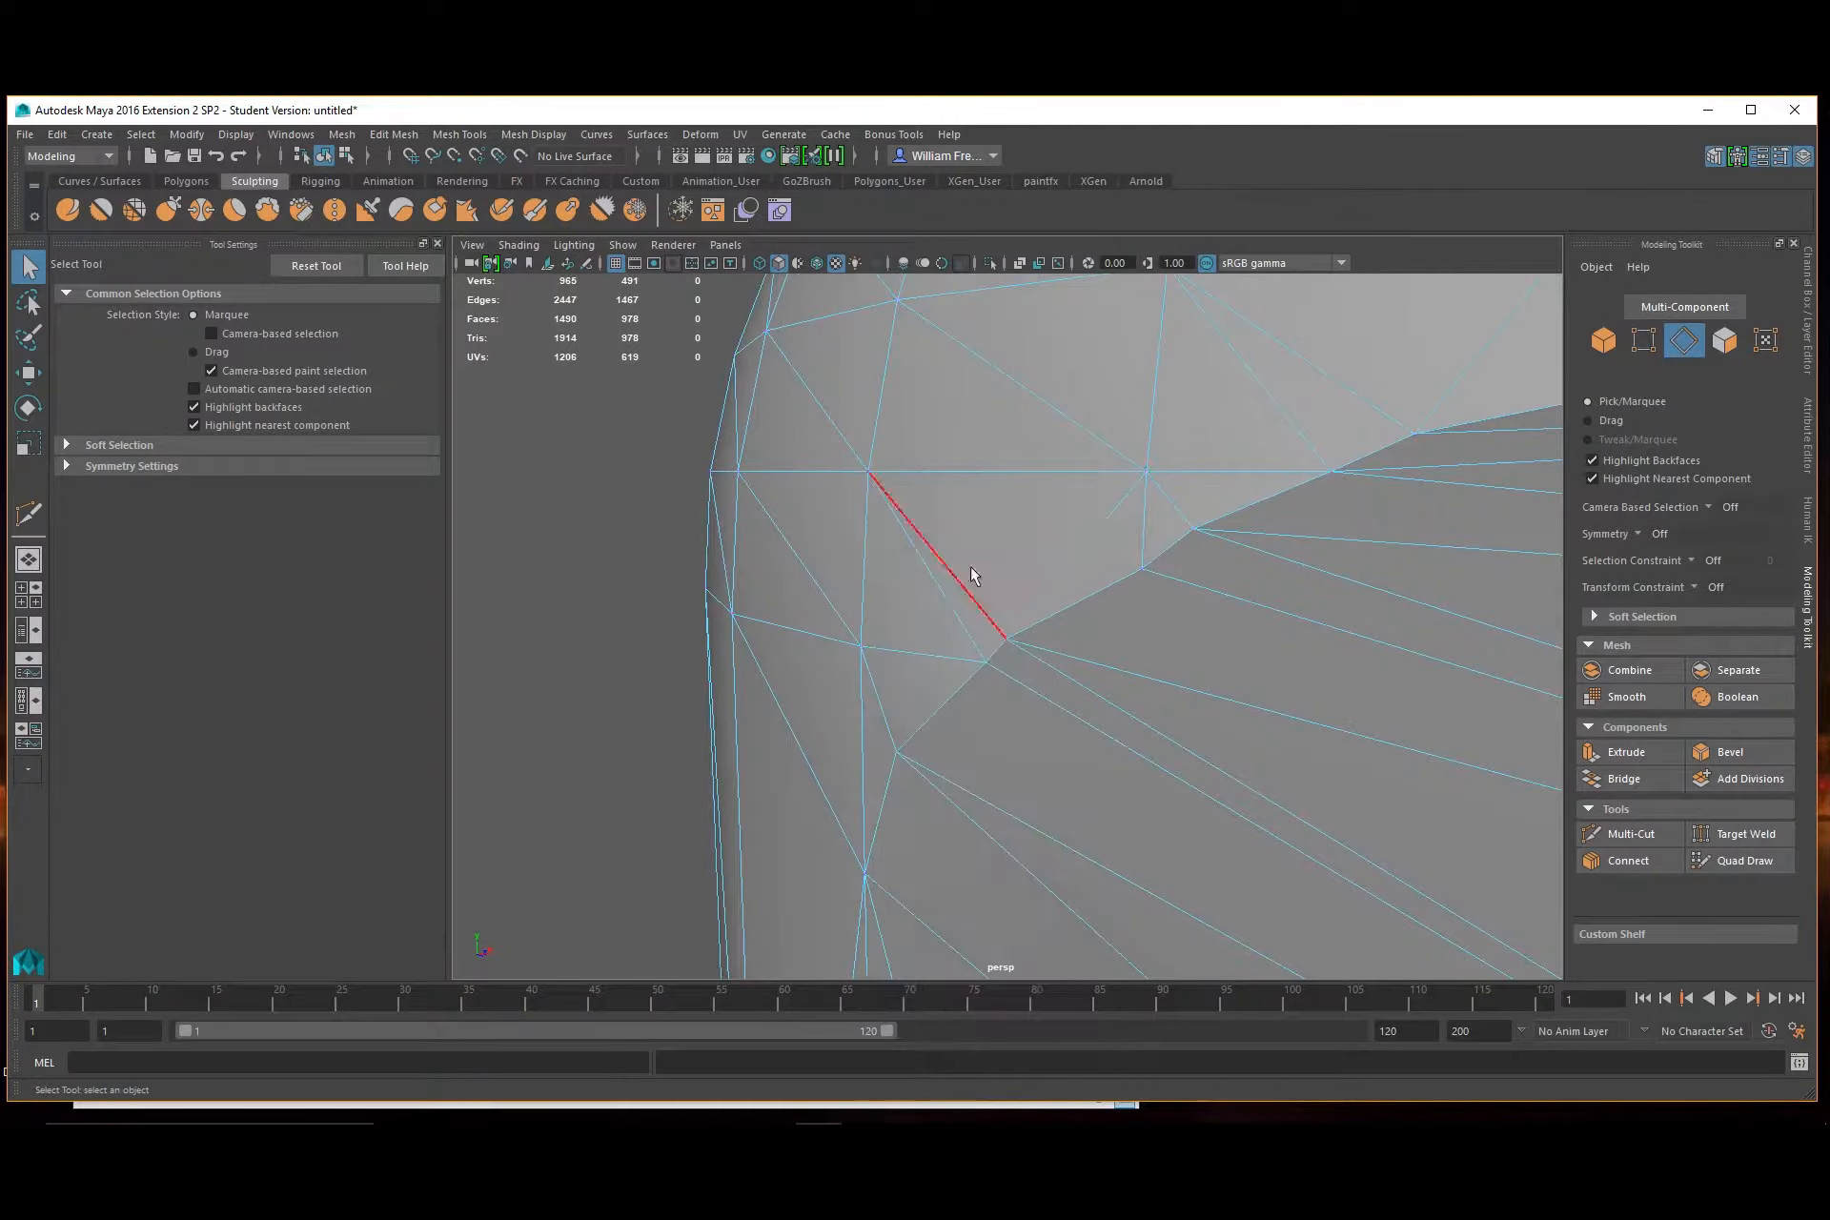
pyautogui.moveTo(972, 555); pyautogui.dragTo(972, 505, button='right')
pyautogui.click(997, 620)
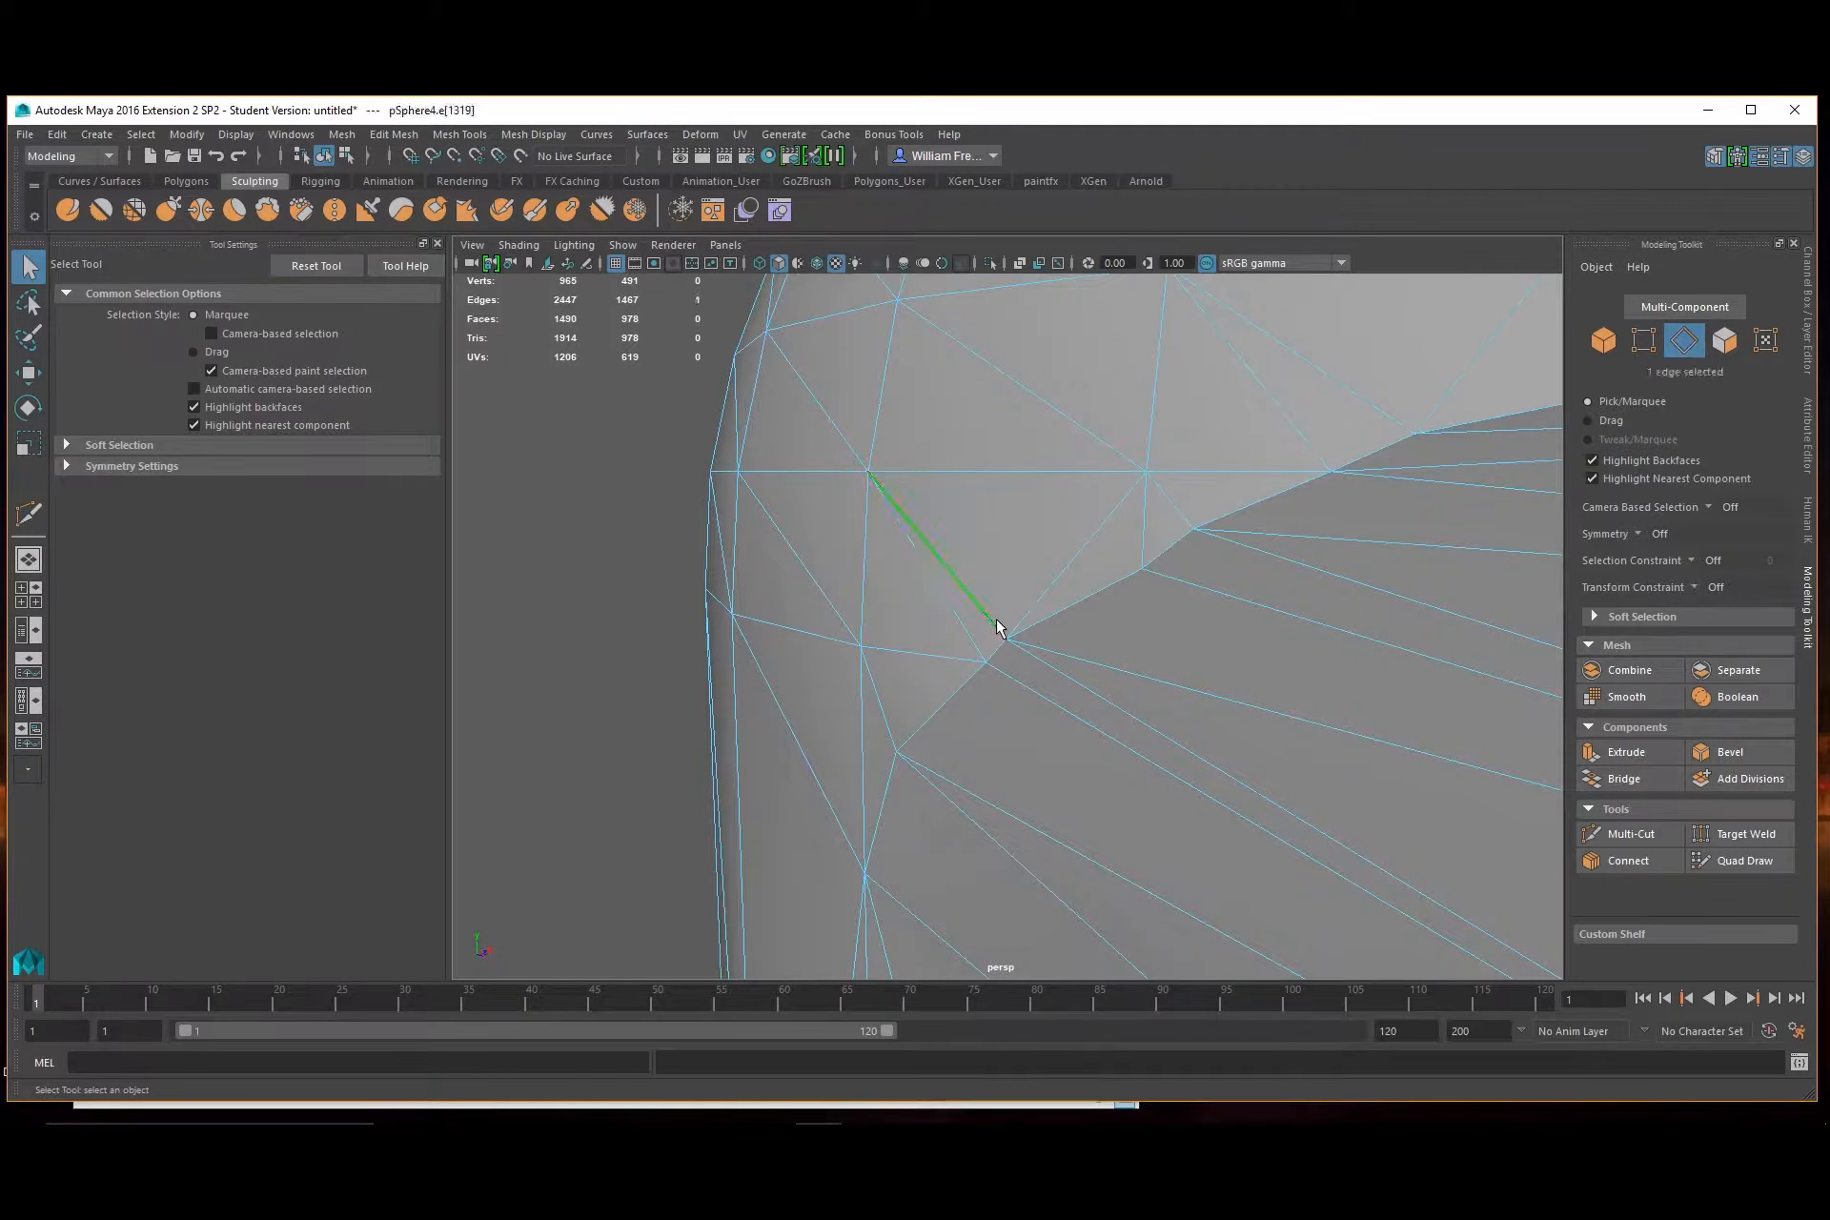
pyautogui.keyDown('shift'); pyautogui.click(1039, 661); pyautogui.keyUp('shift')
pyautogui.press('Delete')
# Delete the three redundant edges converging on the next close-set seam vertex along the goggles' upper side
pyautogui.keyDown('alt'); pyautogui.moveTo(1134, 610); pyautogui.dragTo(1090, 555); pyautogui.keyUp('alt')
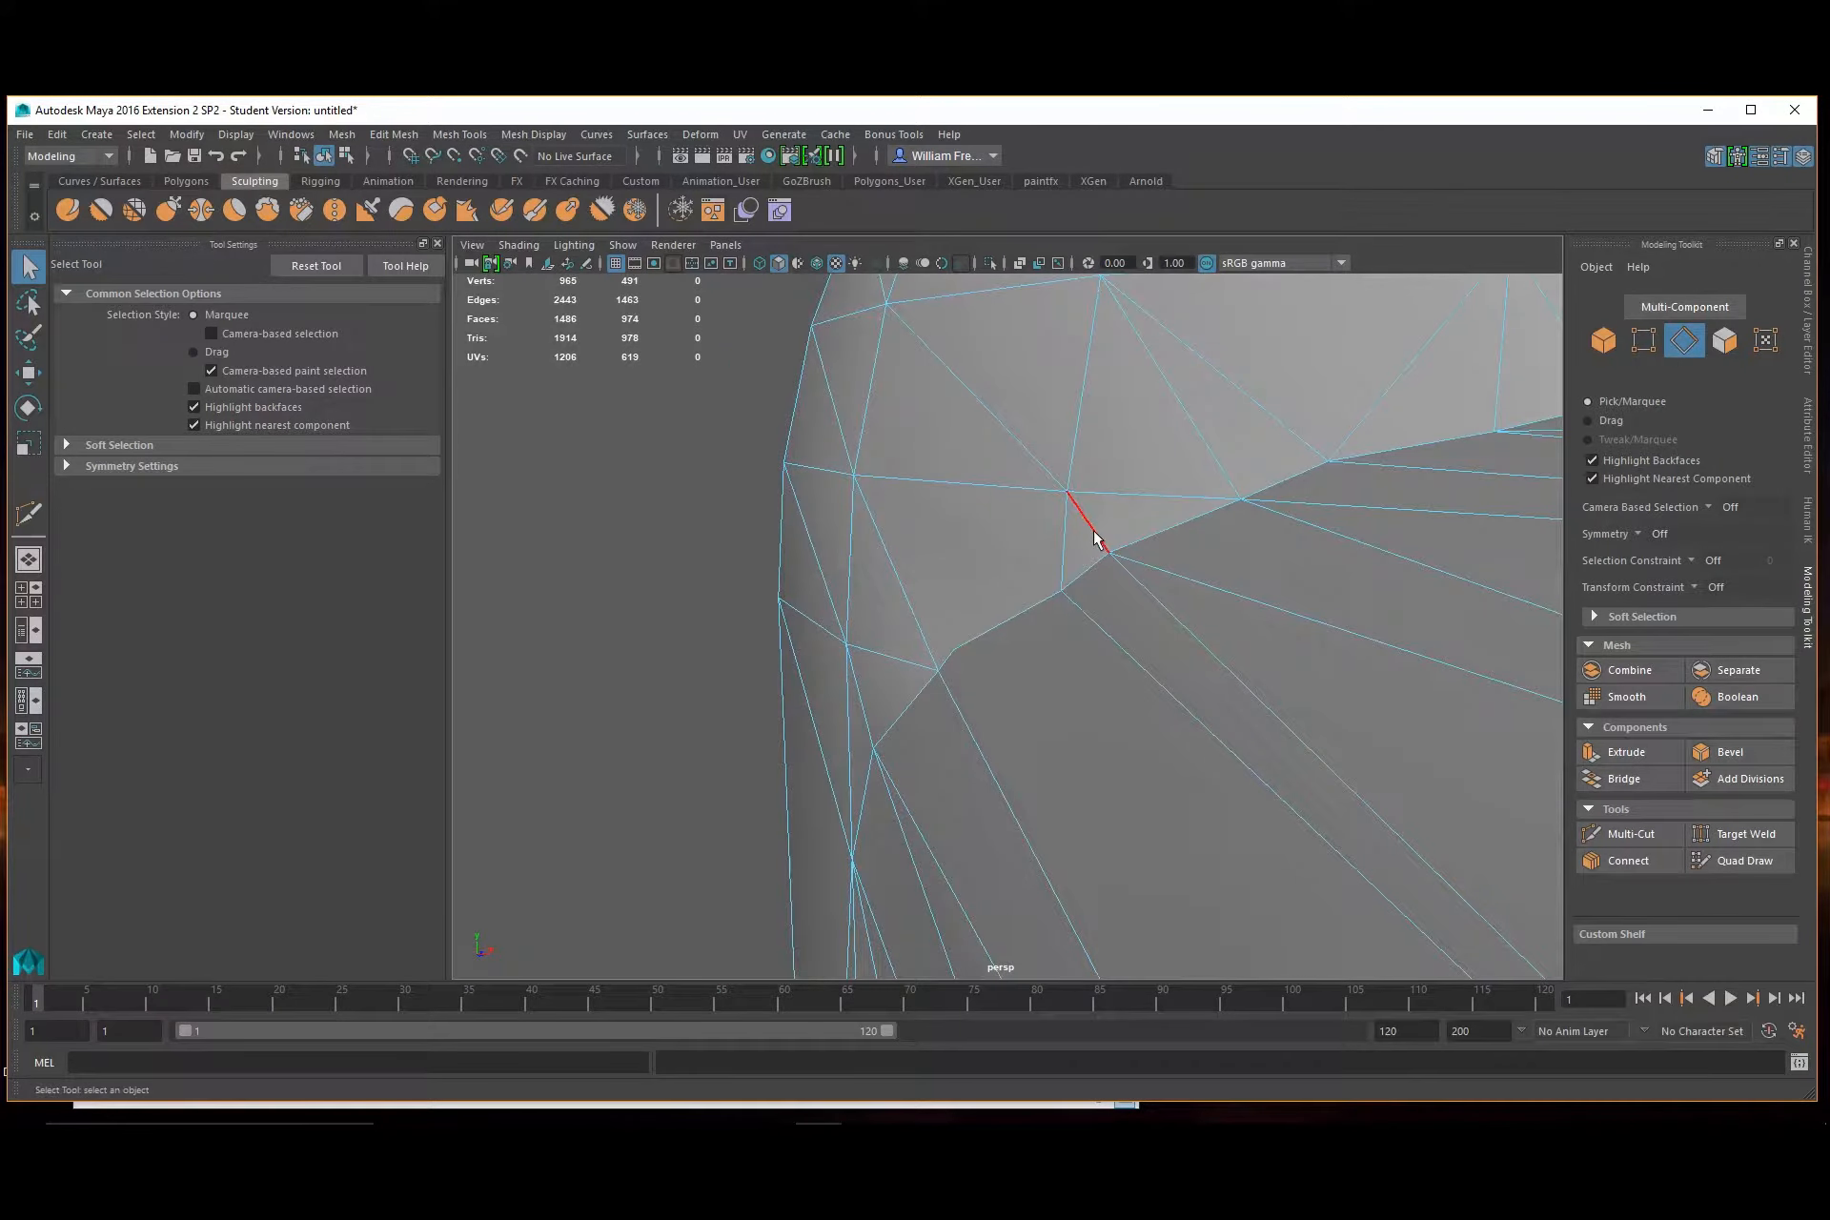
pyautogui.click(1095, 539)
pyautogui.keyDown('shift'); pyautogui.click(1136, 583); pyautogui.keyUp('shift')
pyautogui.keyDown('shift'); pyautogui.click(1147, 572); pyautogui.keyUp('shift')
pyautogui.press('Delete')
# Select the three surplus edges at the following seam vertex, two on the head and one on the goggles, and delete them
pyautogui.keyDown('alt'); pyautogui.moveTo(1147, 572); pyautogui.dragTo(1044, 620); pyautogui.keyUp('alt')
pyautogui.click(1156, 607)
pyautogui.keyDown('shift'); pyautogui.click(1129, 570); pyautogui.keyUp('shift')
pyautogui.keyDown('shift'); pyautogui.click(1164, 558); pyautogui.keyUp('shift')
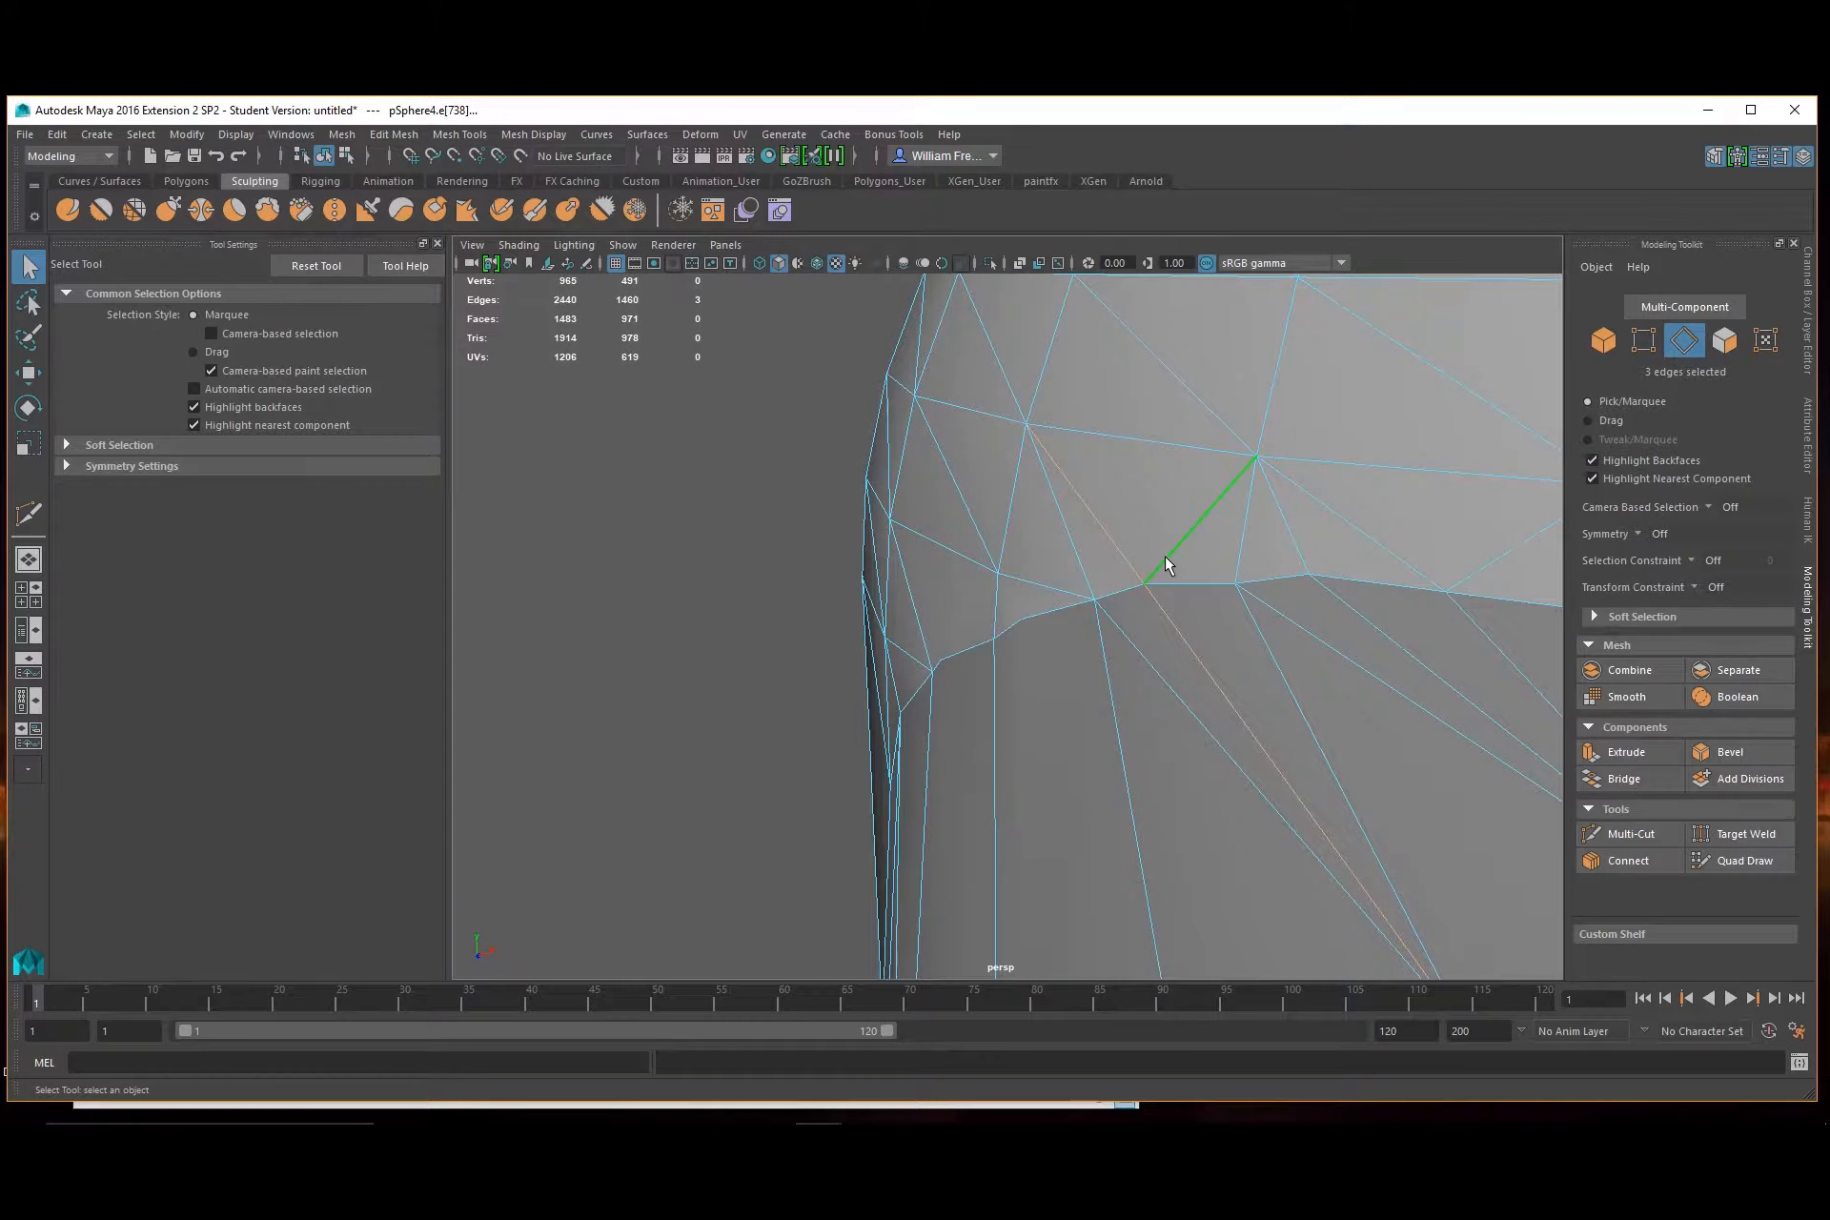
pyautogui.press('Delete')
# Delete two more redundant edges crossing the seam above the goggles and one surplus edge on the goggles' top surface
pyautogui.keyDown('alt'); pyautogui.moveTo(1412, 479); pyautogui.dragTo(1192, 534); pyautogui.keyUp('alt')
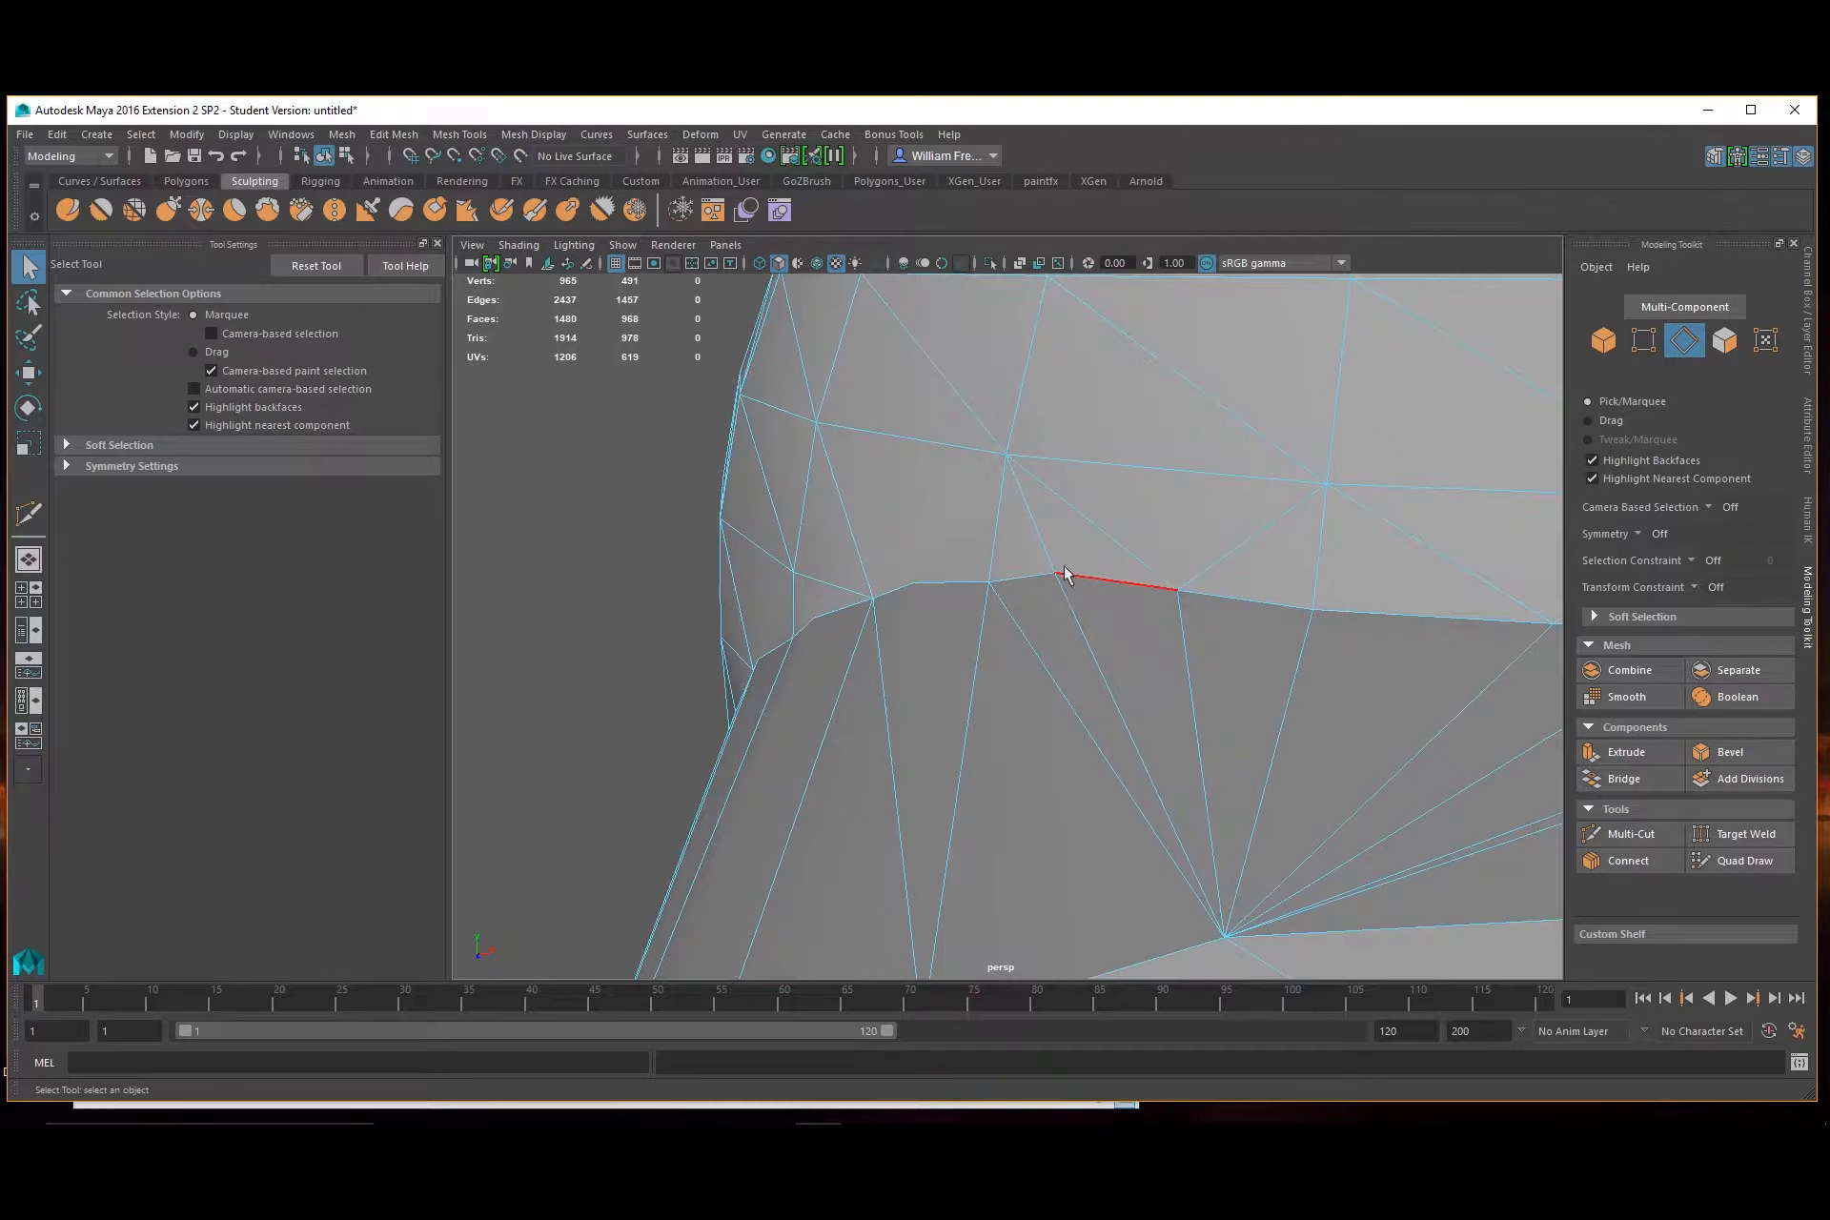
pyautogui.click(1045, 553)
pyautogui.keyDown('shift'); pyautogui.click(1079, 615); pyautogui.keyUp('shift')
pyautogui.press('Delete')
pyautogui.keyDown('alt'); pyautogui.moveTo(1342, 677); pyautogui.dragTo(1163, 698); pyautogui.keyUp('alt')
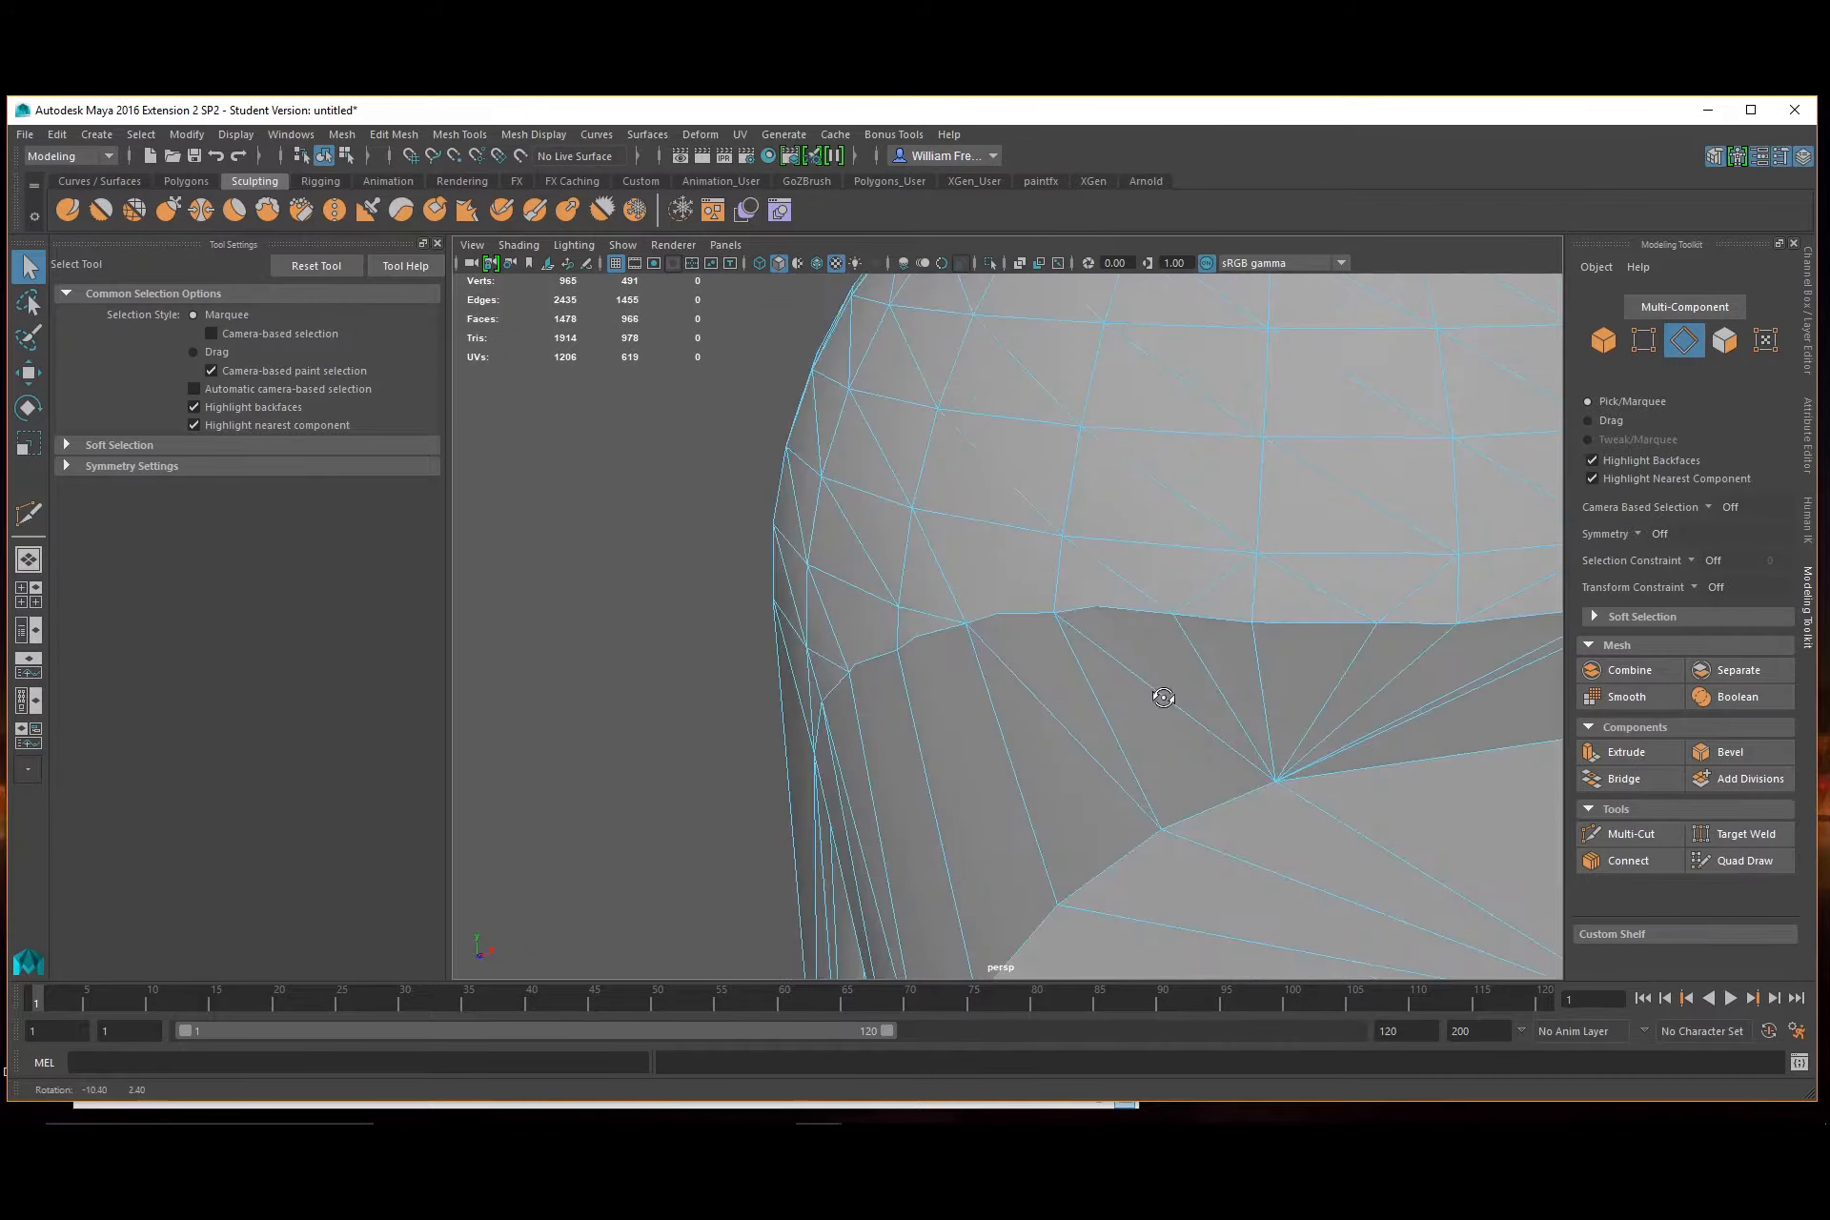
pyautogui.keyDown('alt'); pyautogui.moveTo(1374, 702); pyautogui.dragTo(1099, 711); pyautogui.keyUp('alt')
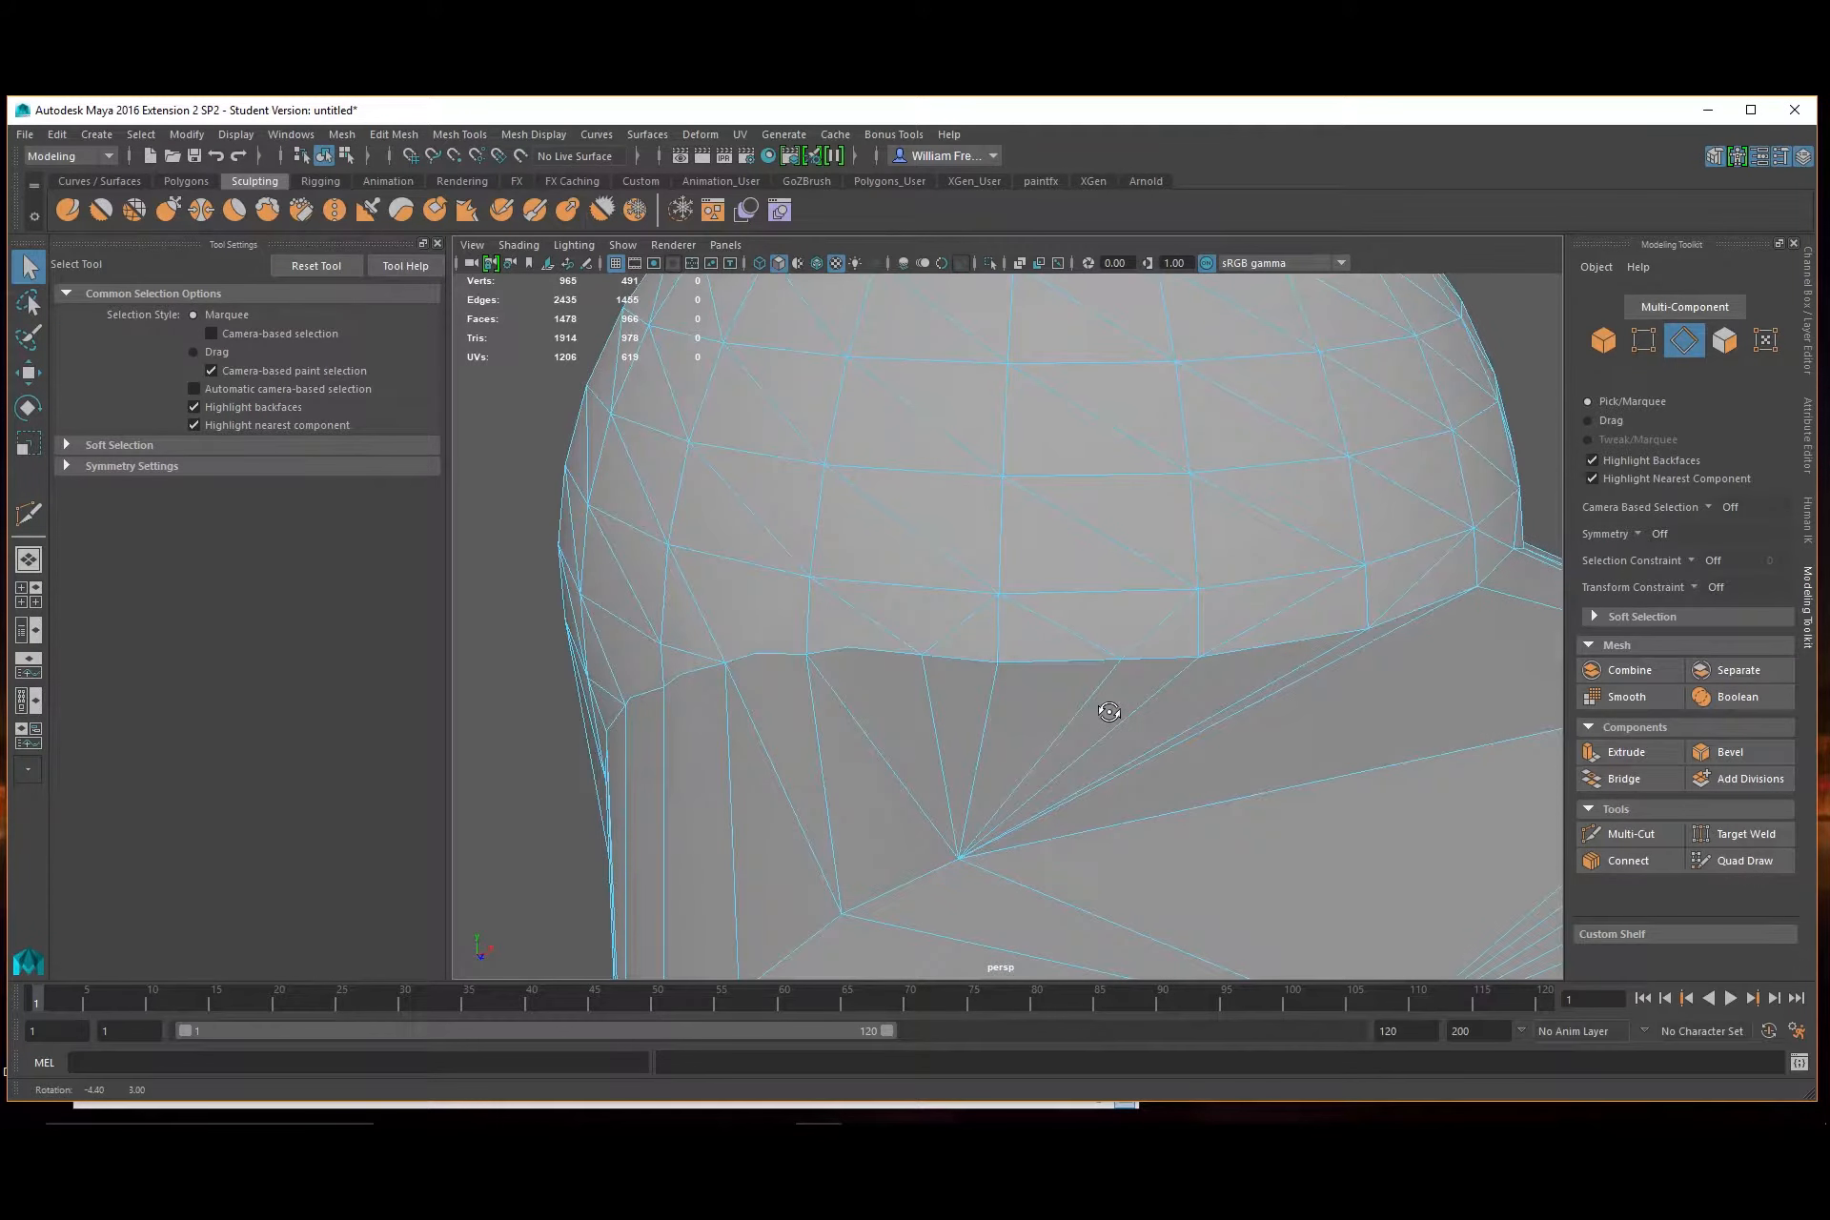
pyautogui.click(1254, 705)
pyautogui.press('Delete')
# Multi-Cut an edge across the goggles' top from the seam's centre vertex to the front corner vertex, and return to selection
pyautogui.keyDown('alt'); pyautogui.moveTo(1255, 710); pyautogui.dragTo(1185, 725); pyautogui.keyUp('alt')
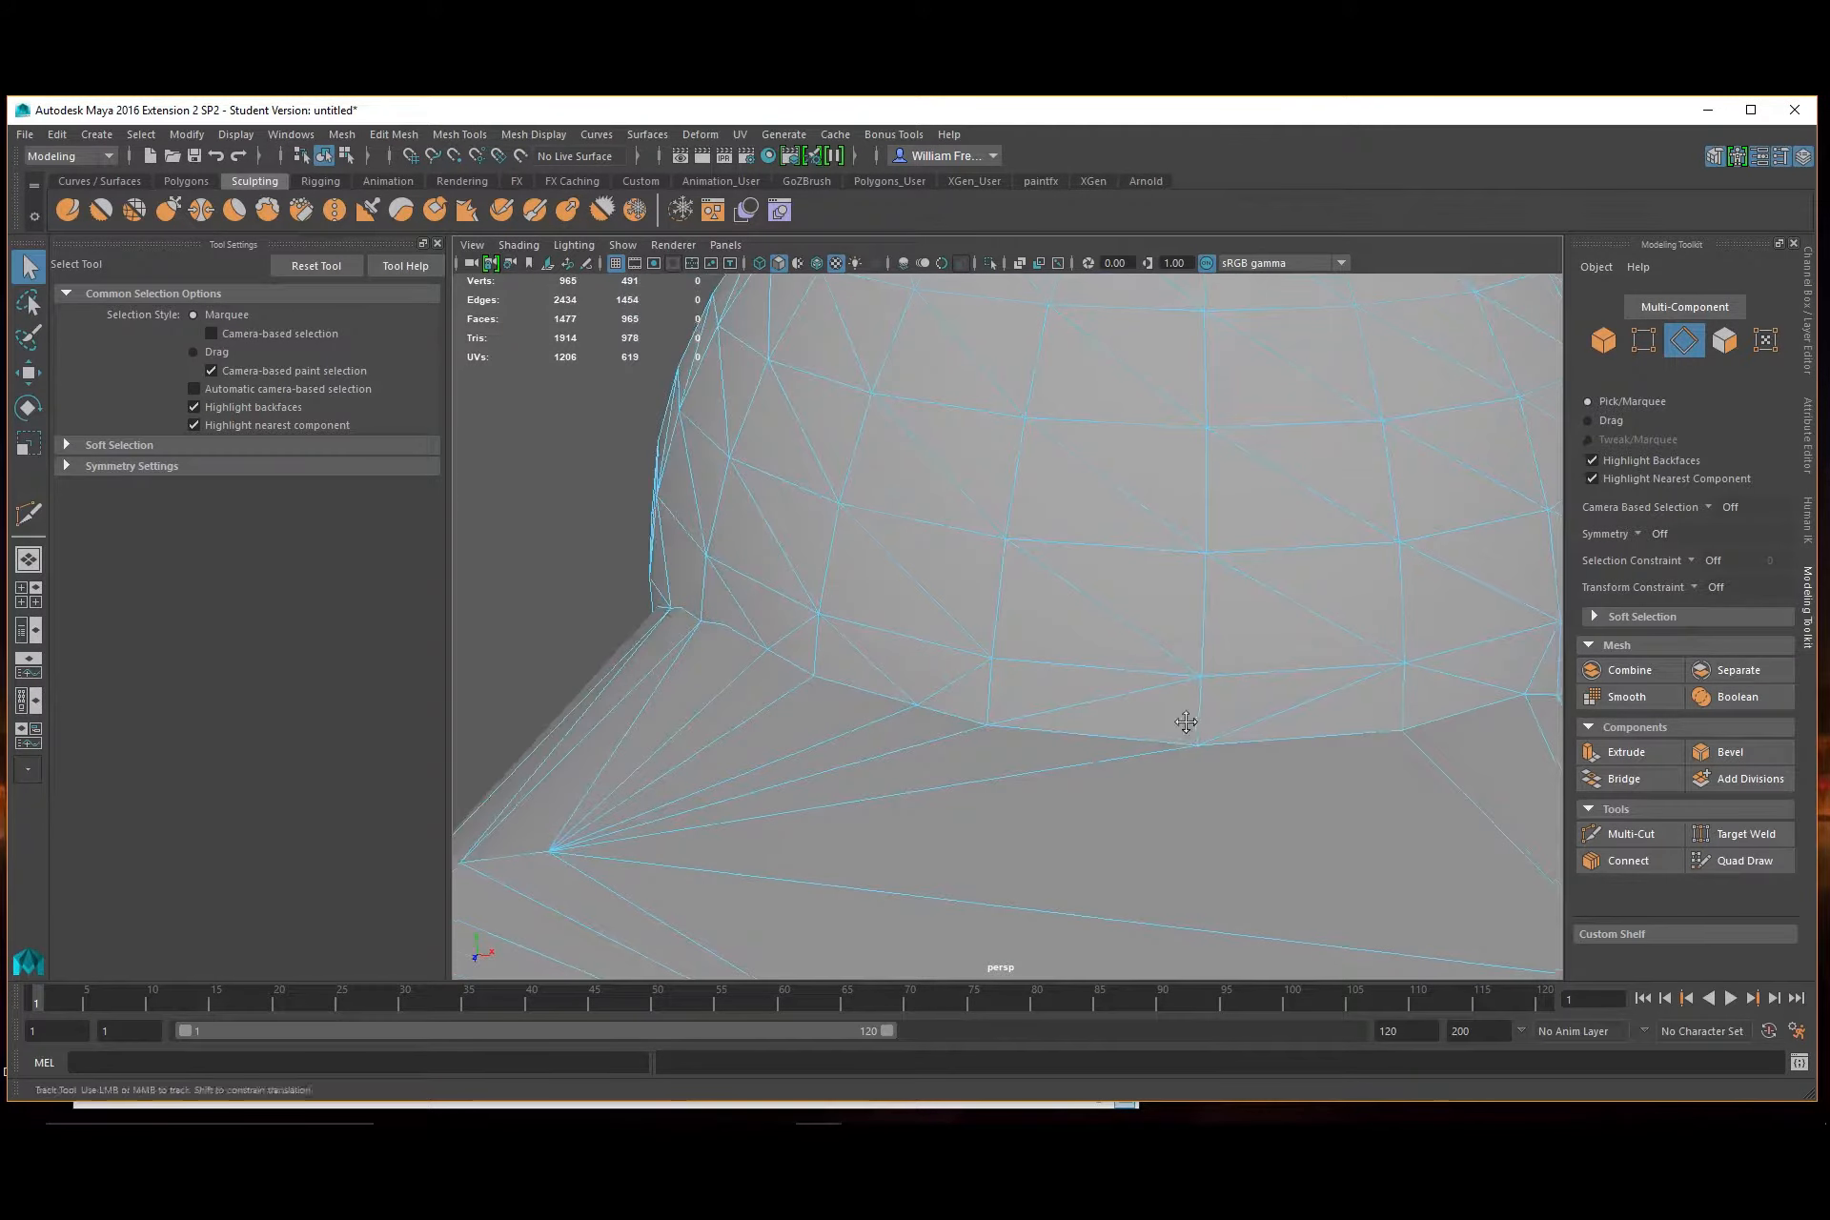
pyautogui.keyDown('alt'); pyautogui.moveTo(1185, 725); pyautogui.dragTo(963, 624, button='middle'); pyautogui.keyUp('alt')
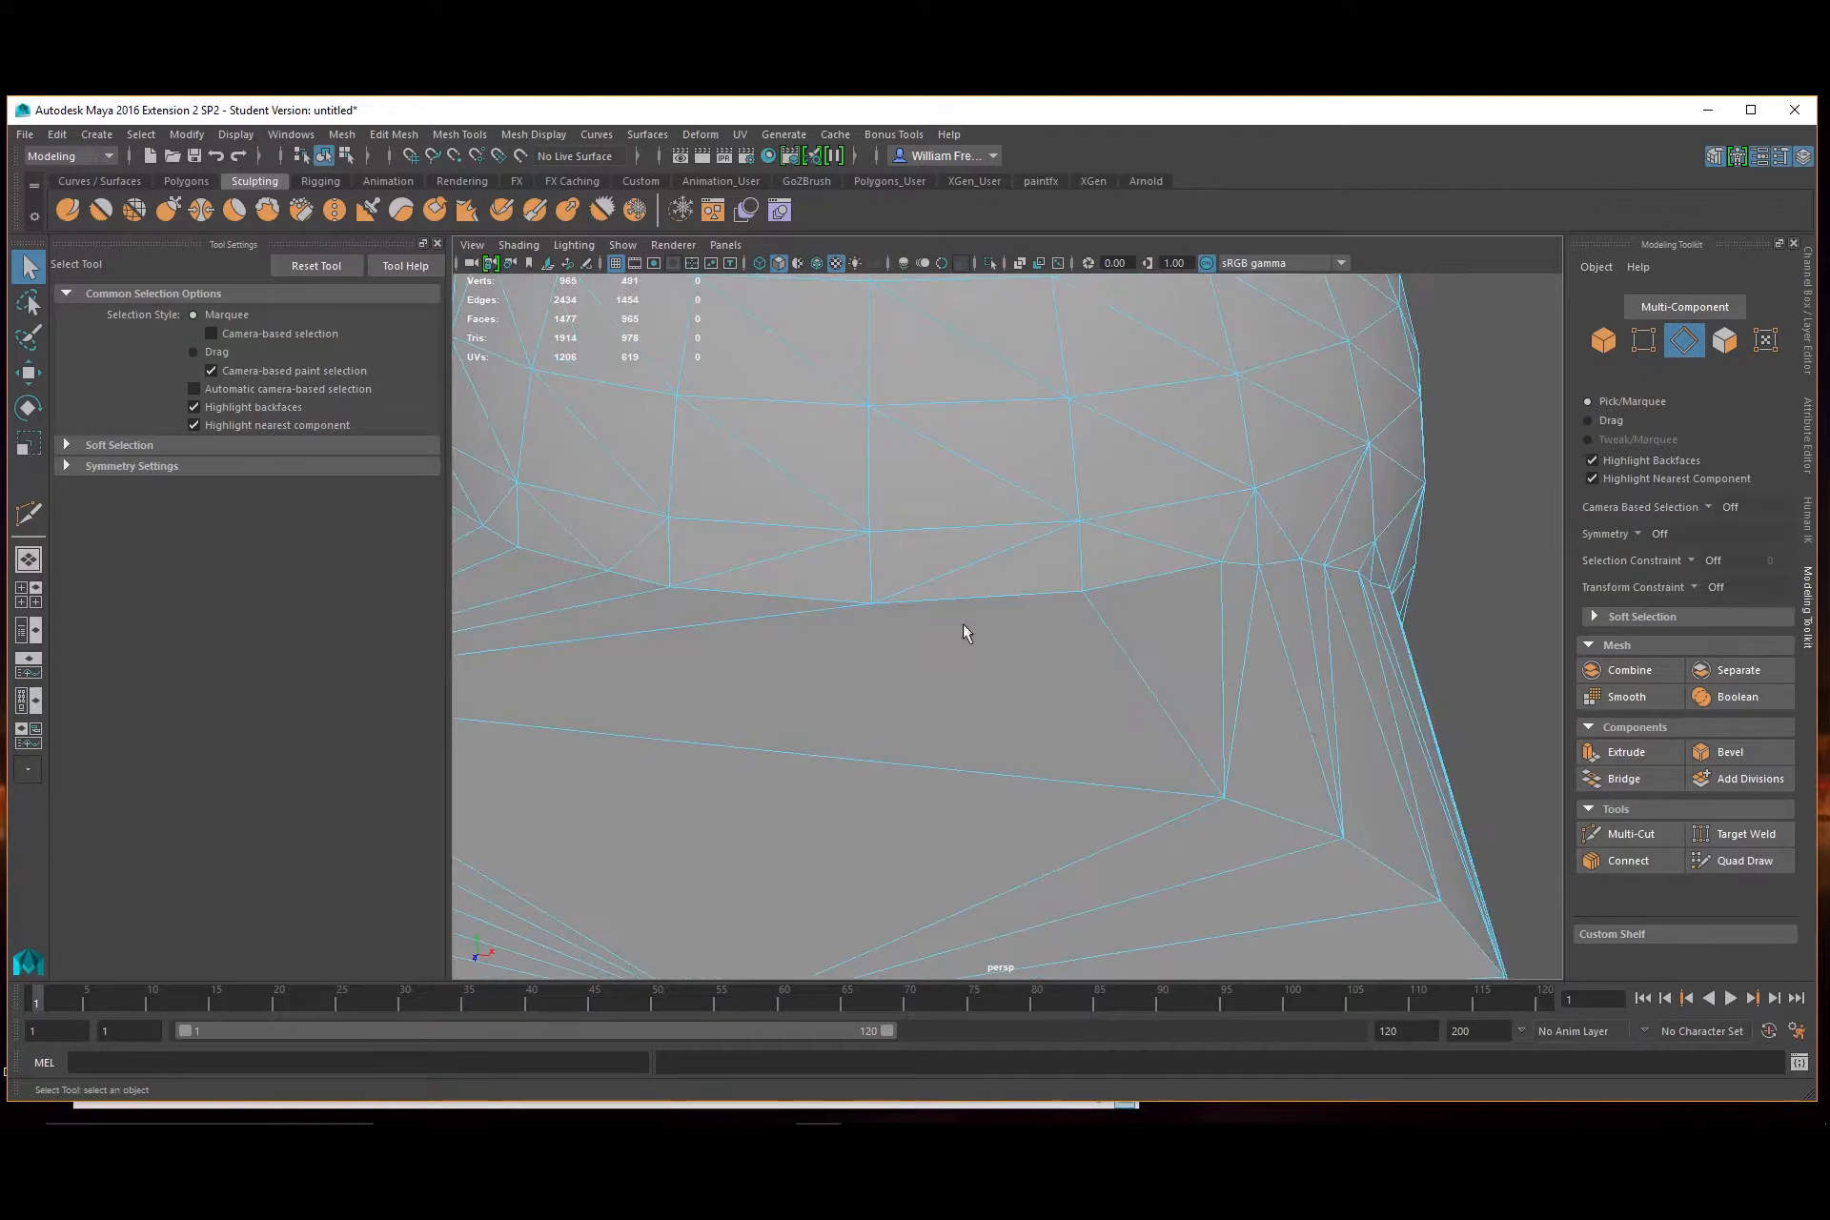
pyautogui.click(1613, 831)
pyautogui.click(873, 602)
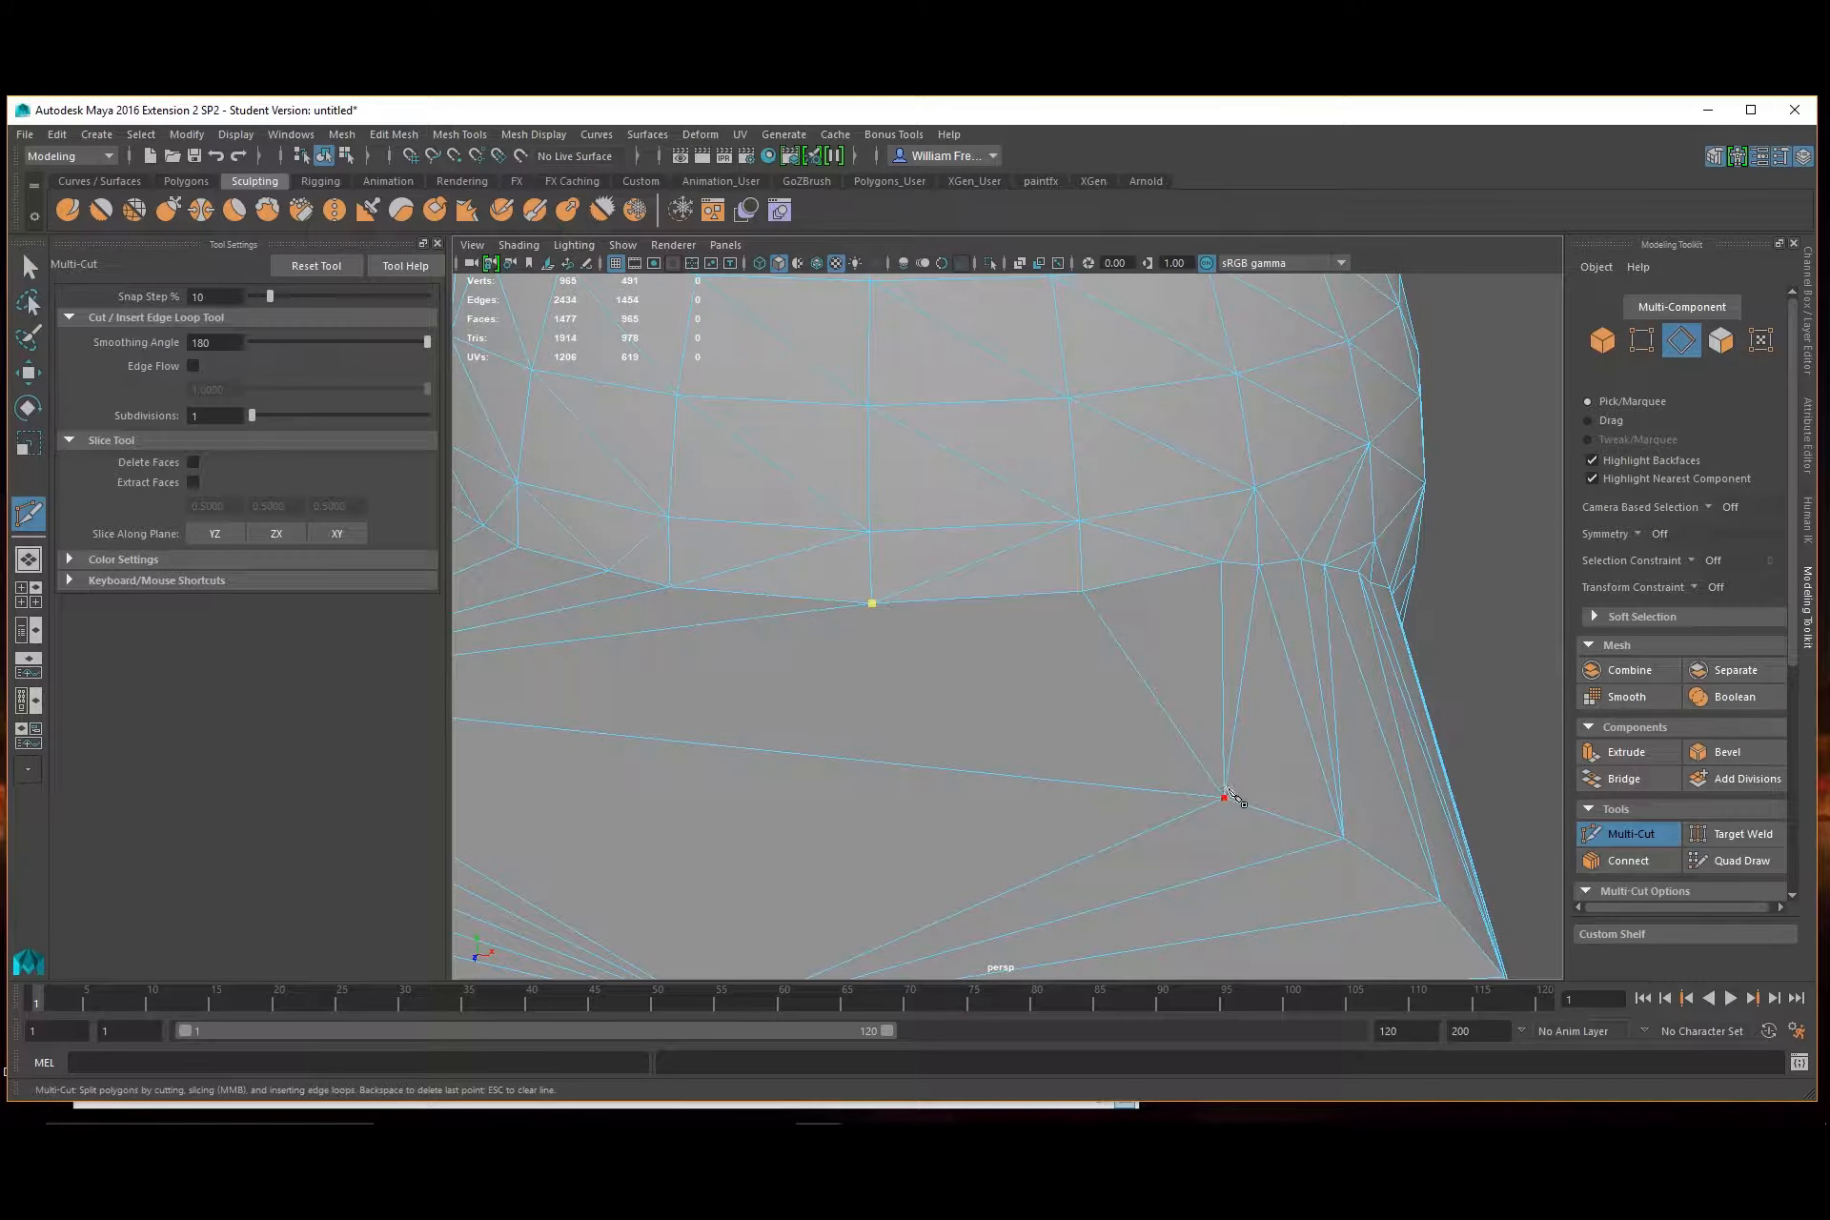
pyautogui.click(1225, 799)
pyautogui.press('Return')
pyautogui.keyDown('alt'); pyautogui.moveTo(1068, 705); pyautogui.dragTo(944, 681); pyautogui.keyUp('alt')
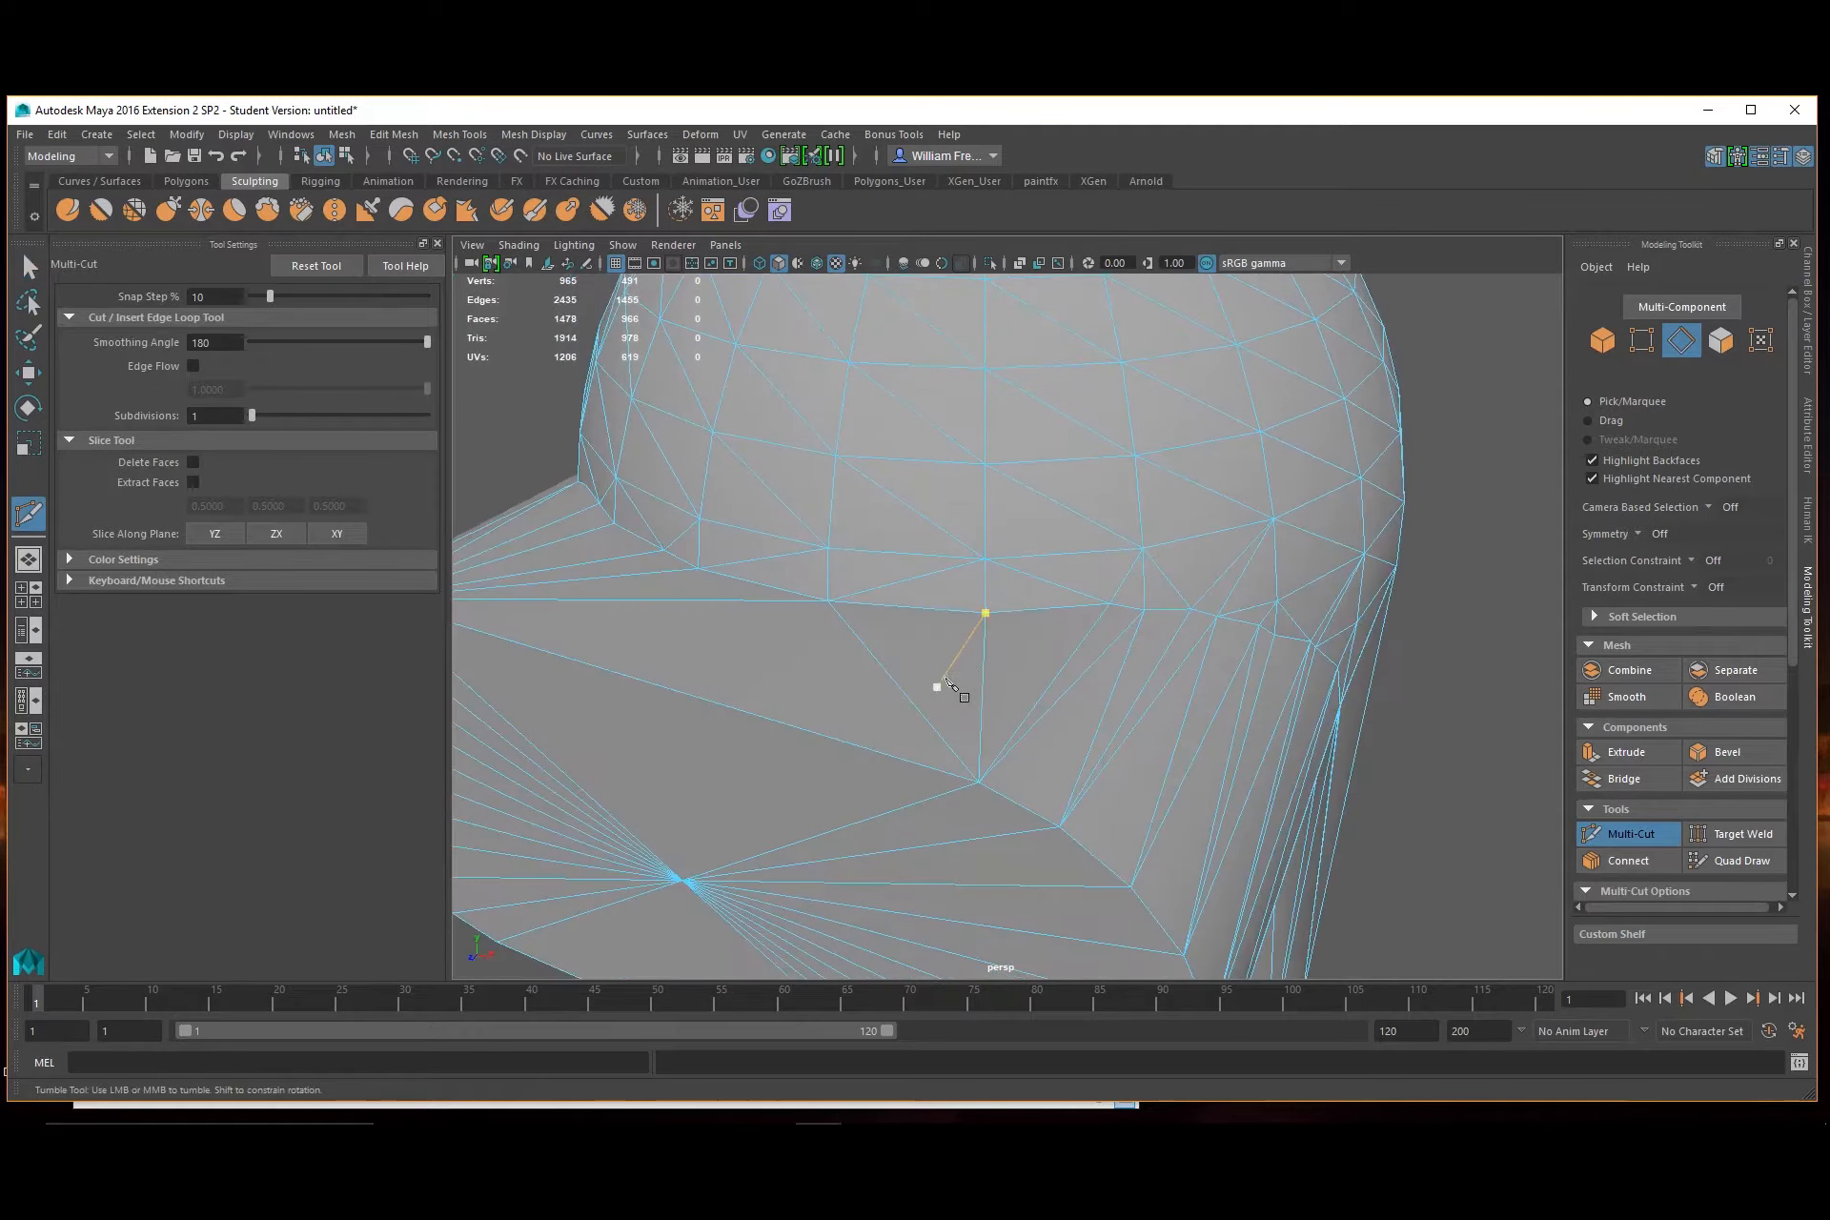
pyautogui.click(30, 271)
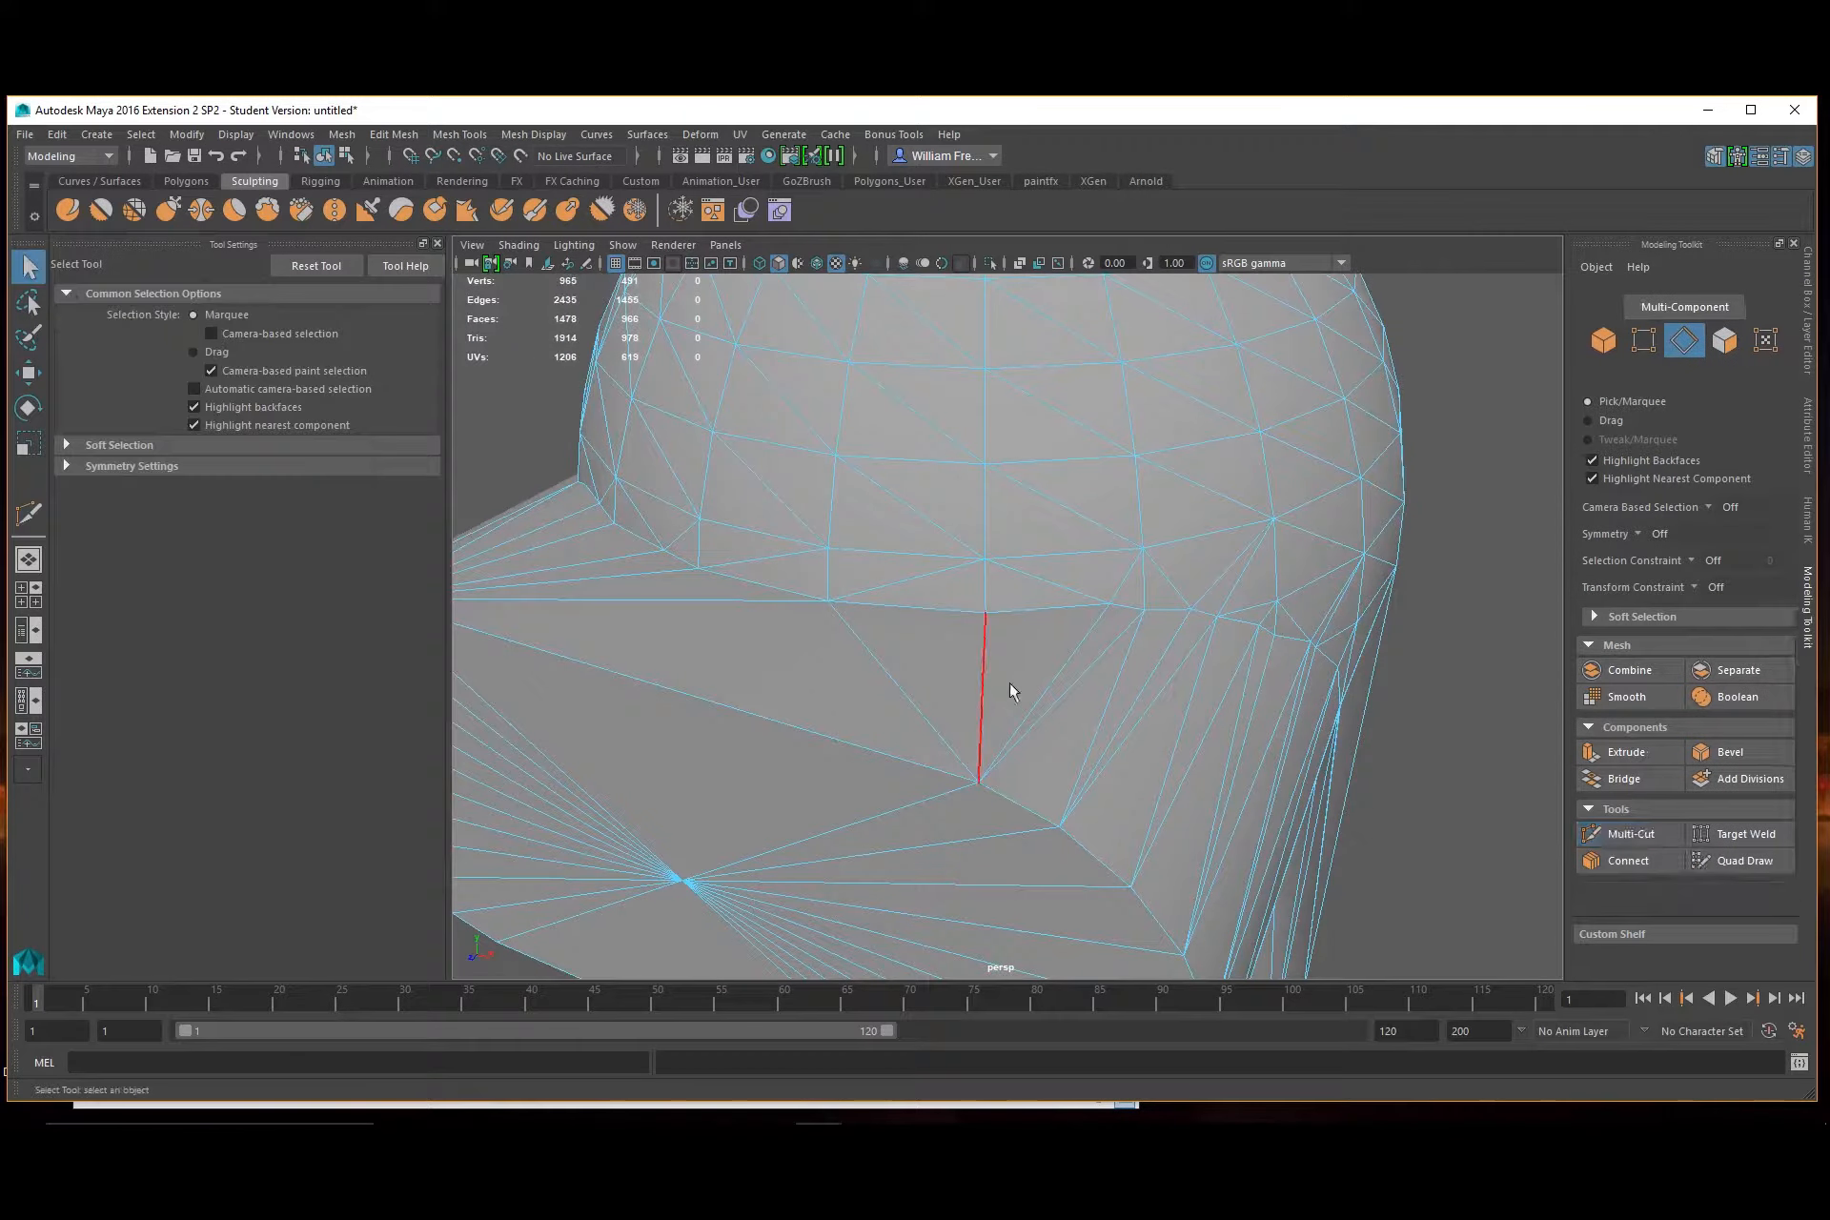
# Select the three redundant edges around the goggles' top seam on both sides of the head and delete them
pyautogui.click(1095, 604)
pyautogui.keyDown('alt'); pyautogui.moveTo(1052, 690); pyautogui.dragTo(1149, 684); pyautogui.keyUp('alt')
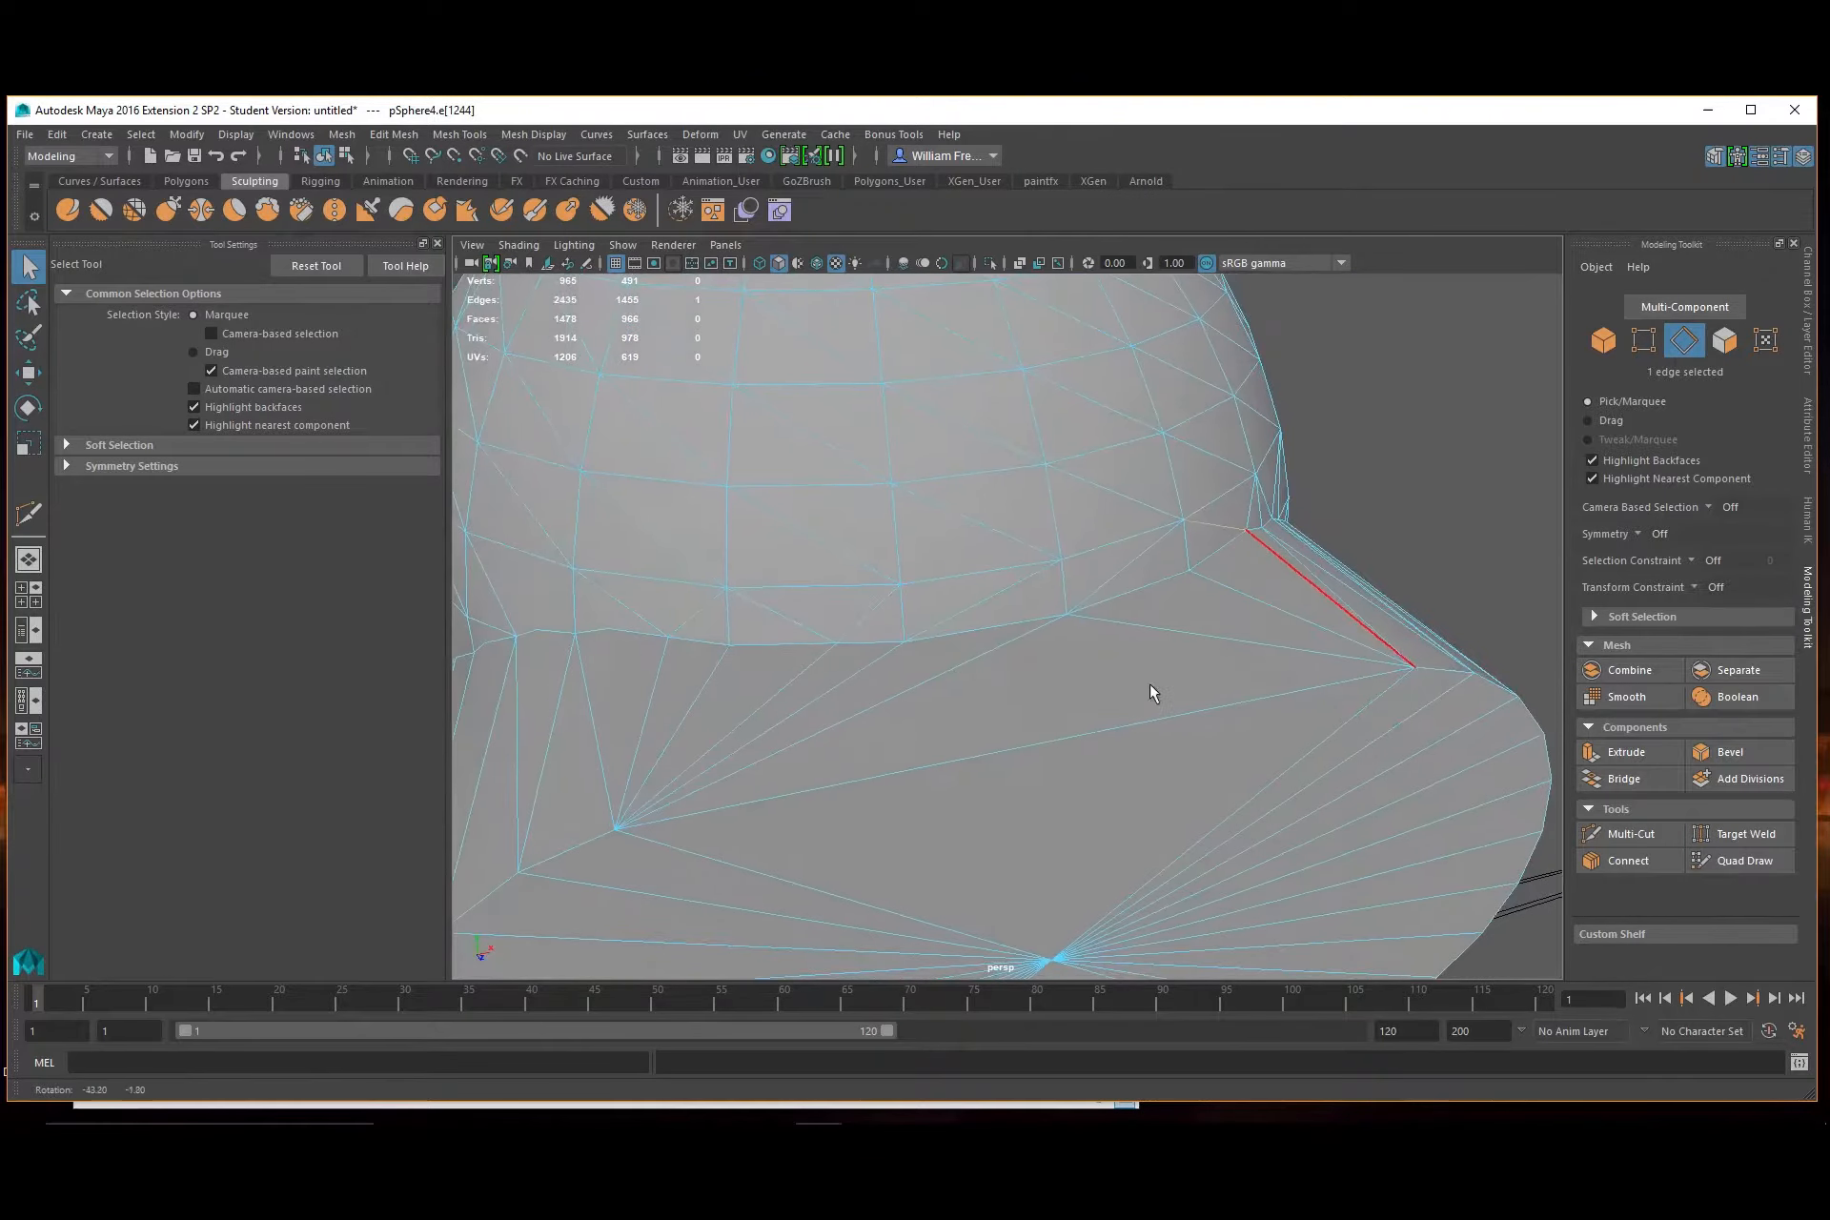
pyautogui.keyDown('shift'); pyautogui.click(796, 675); pyautogui.keyUp('shift')
pyautogui.keyDown('shift'); pyautogui.click(809, 618); pyautogui.keyUp('shift')
pyautogui.keyDown('alt'); pyautogui.moveTo(857, 621); pyautogui.dragTo(877, 681); pyautogui.keyUp('alt')
pyautogui.press('Delete')
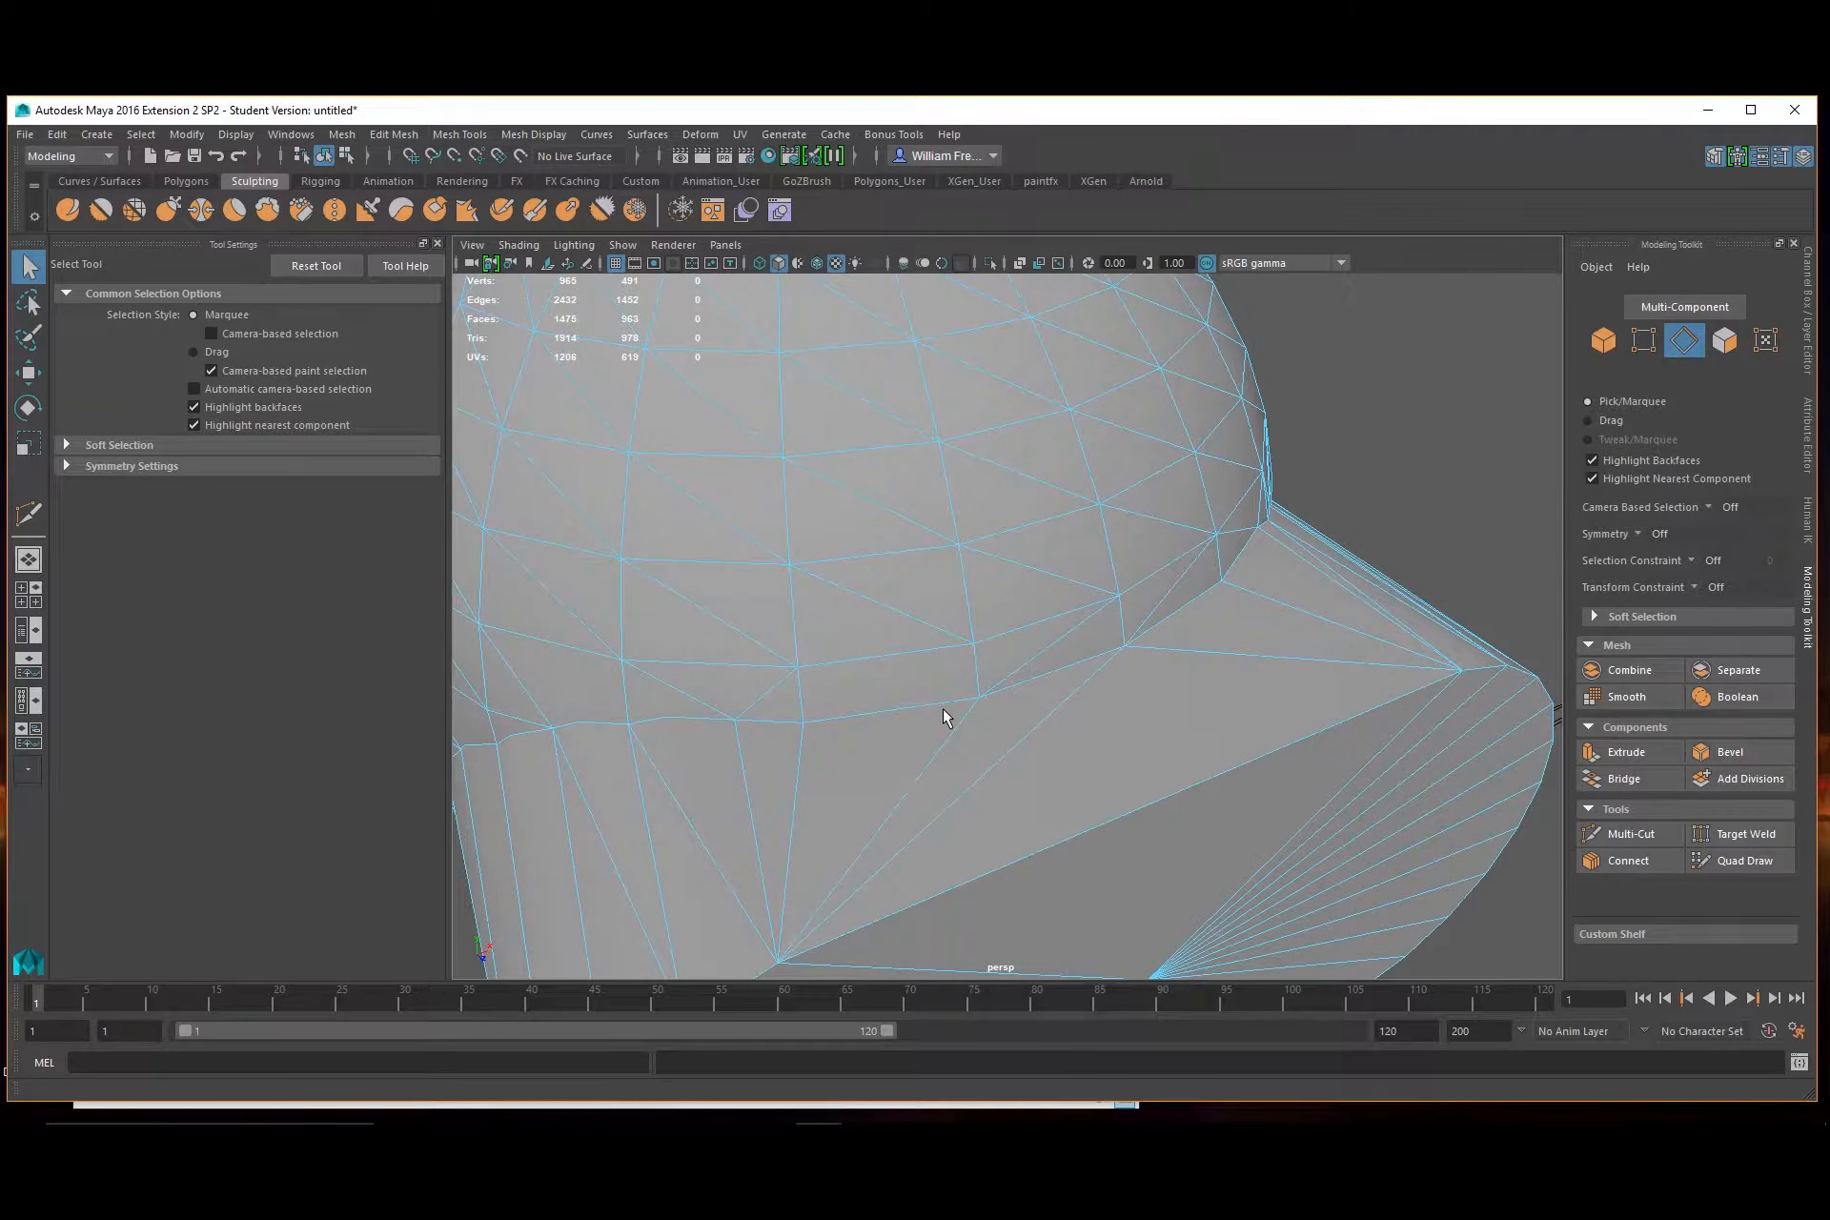
# Switch to vertex selection, marquee-select the leftover seam vertices along the goggles' top and delete them
pyautogui.keyDown('alt'); pyautogui.moveTo(1003, 723); pyautogui.dragTo(1058, 683); pyautogui.keyUp('alt')
pyautogui.moveTo(1083, 556); pyautogui.dragTo(975, 554, button='right')
pyautogui.scroll(-4, 1266, 595)
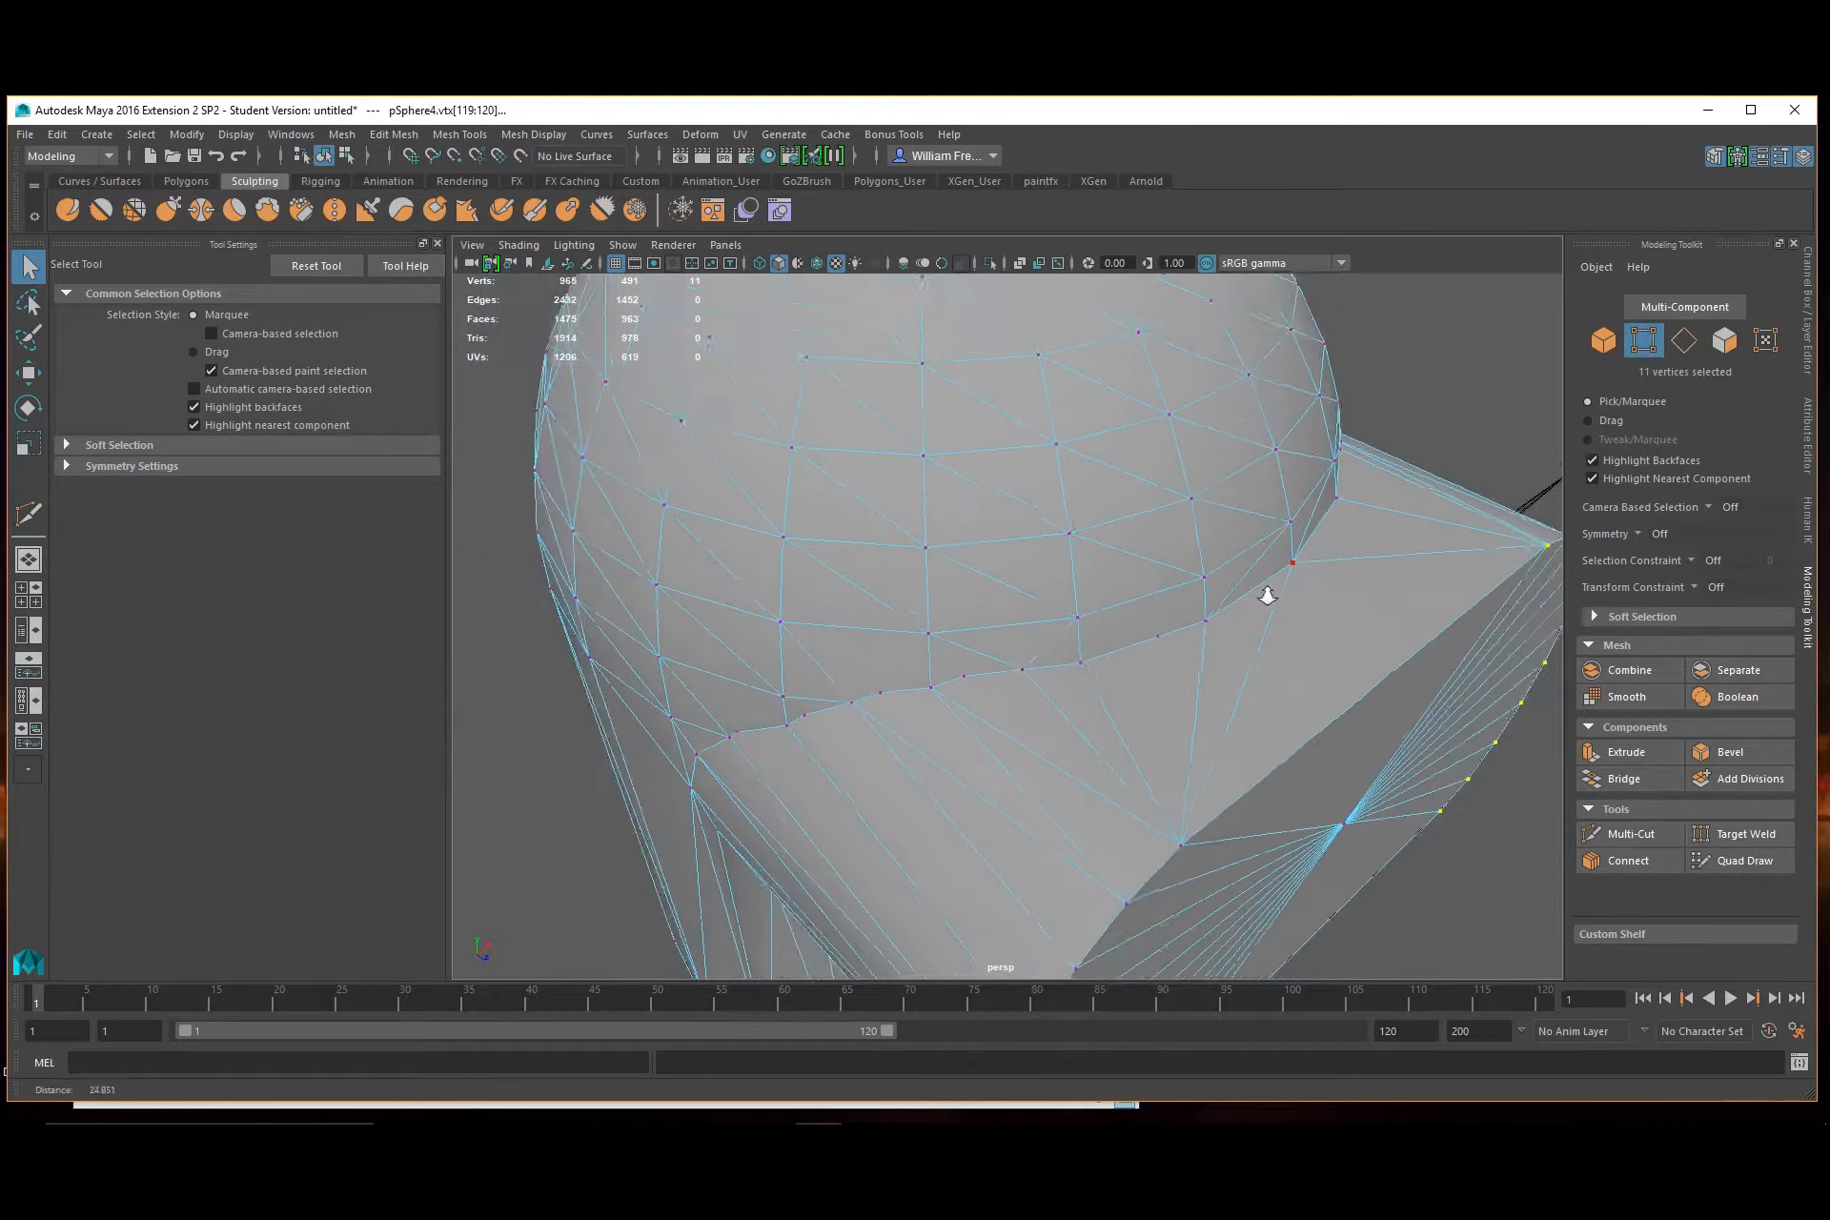
pyautogui.moveTo(1248, 502); pyautogui.dragTo(669, 821)
pyautogui.press('Delete')
pyautogui.scroll(4, 772, 658)
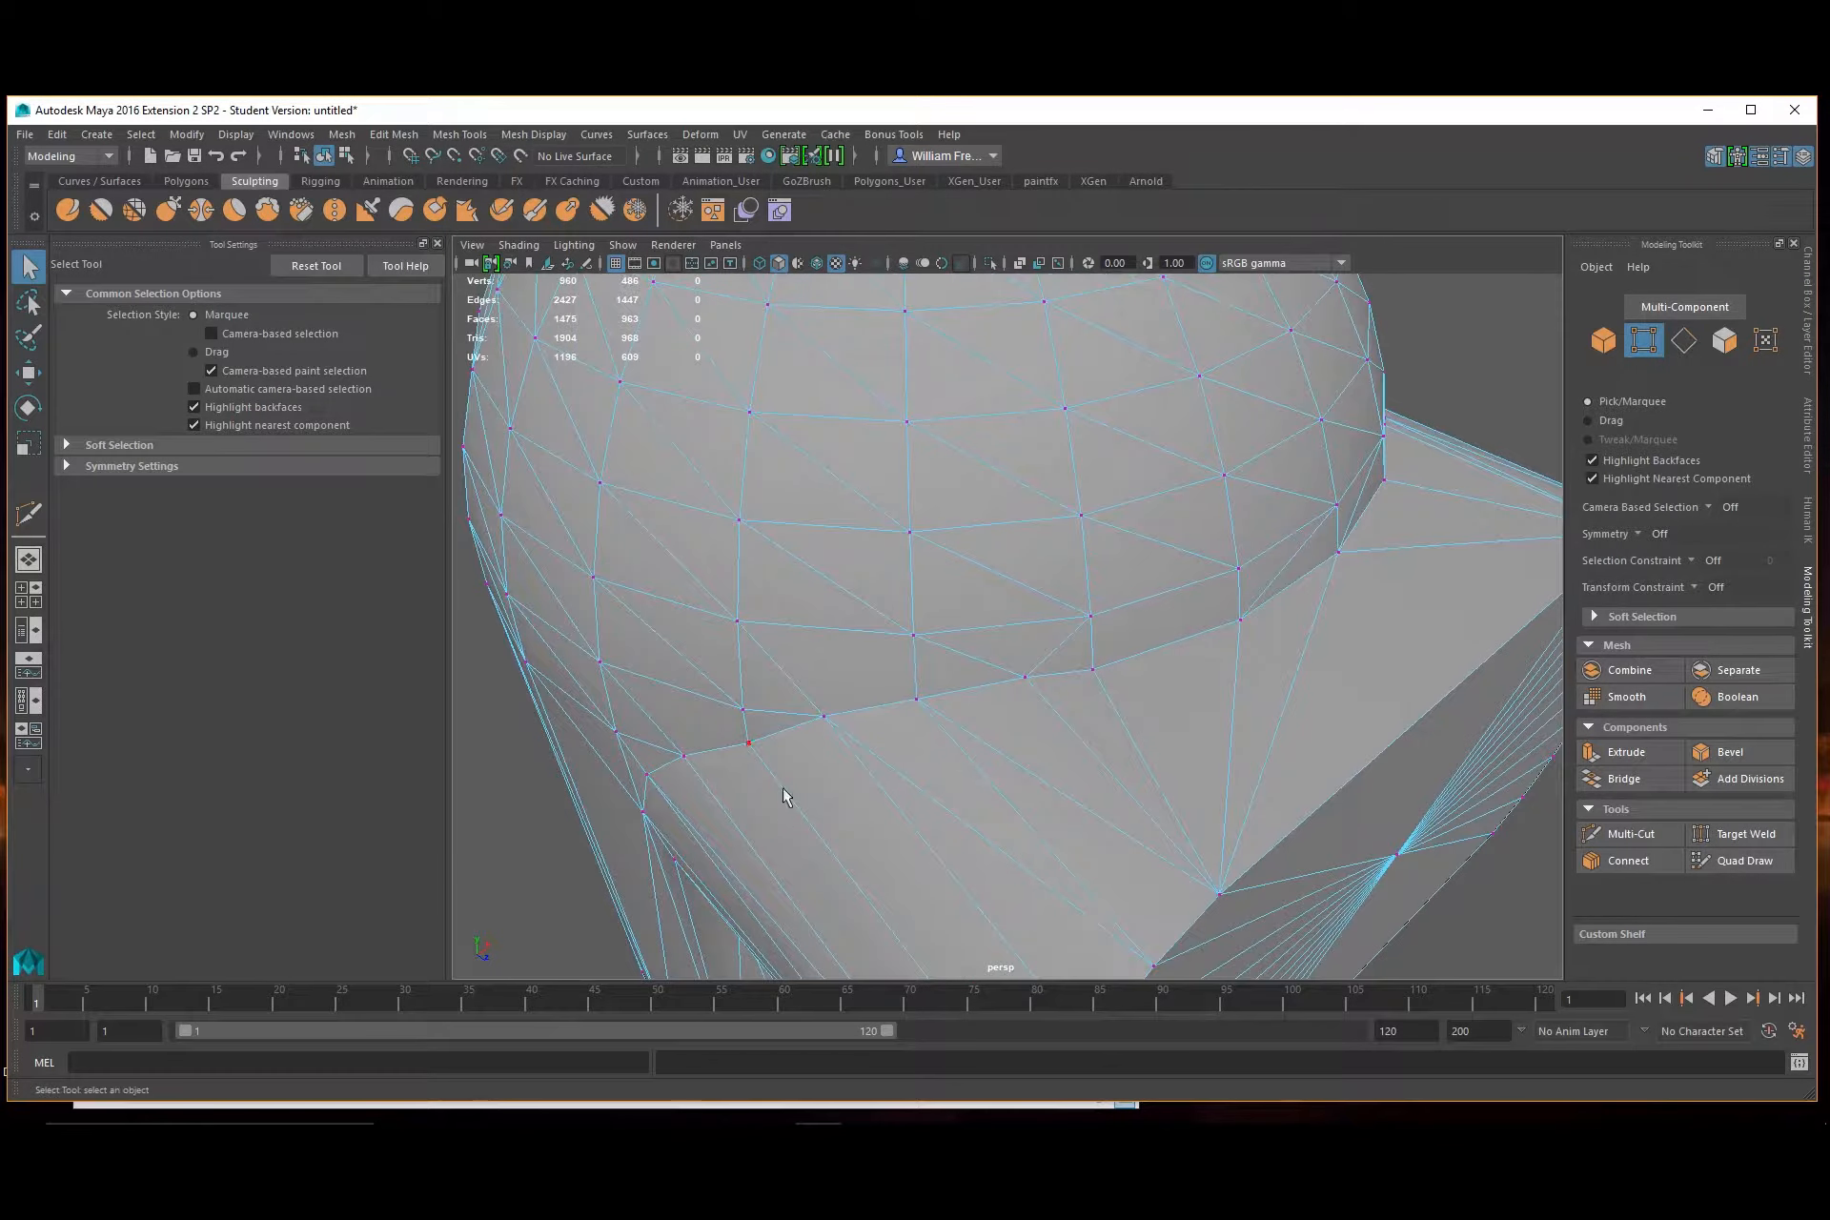
# Switch to edge selection and delete the redundant edges converging on the extra seam vertex above the goggles' top
pyautogui.keyDown('alt'); pyautogui.moveTo(781, 812); pyautogui.dragTo(883, 728); pyautogui.keyUp('alt')
pyautogui.keyDown('alt'); pyautogui.moveTo(1067, 600); pyautogui.dragTo(774, 506); pyautogui.keyUp('alt')
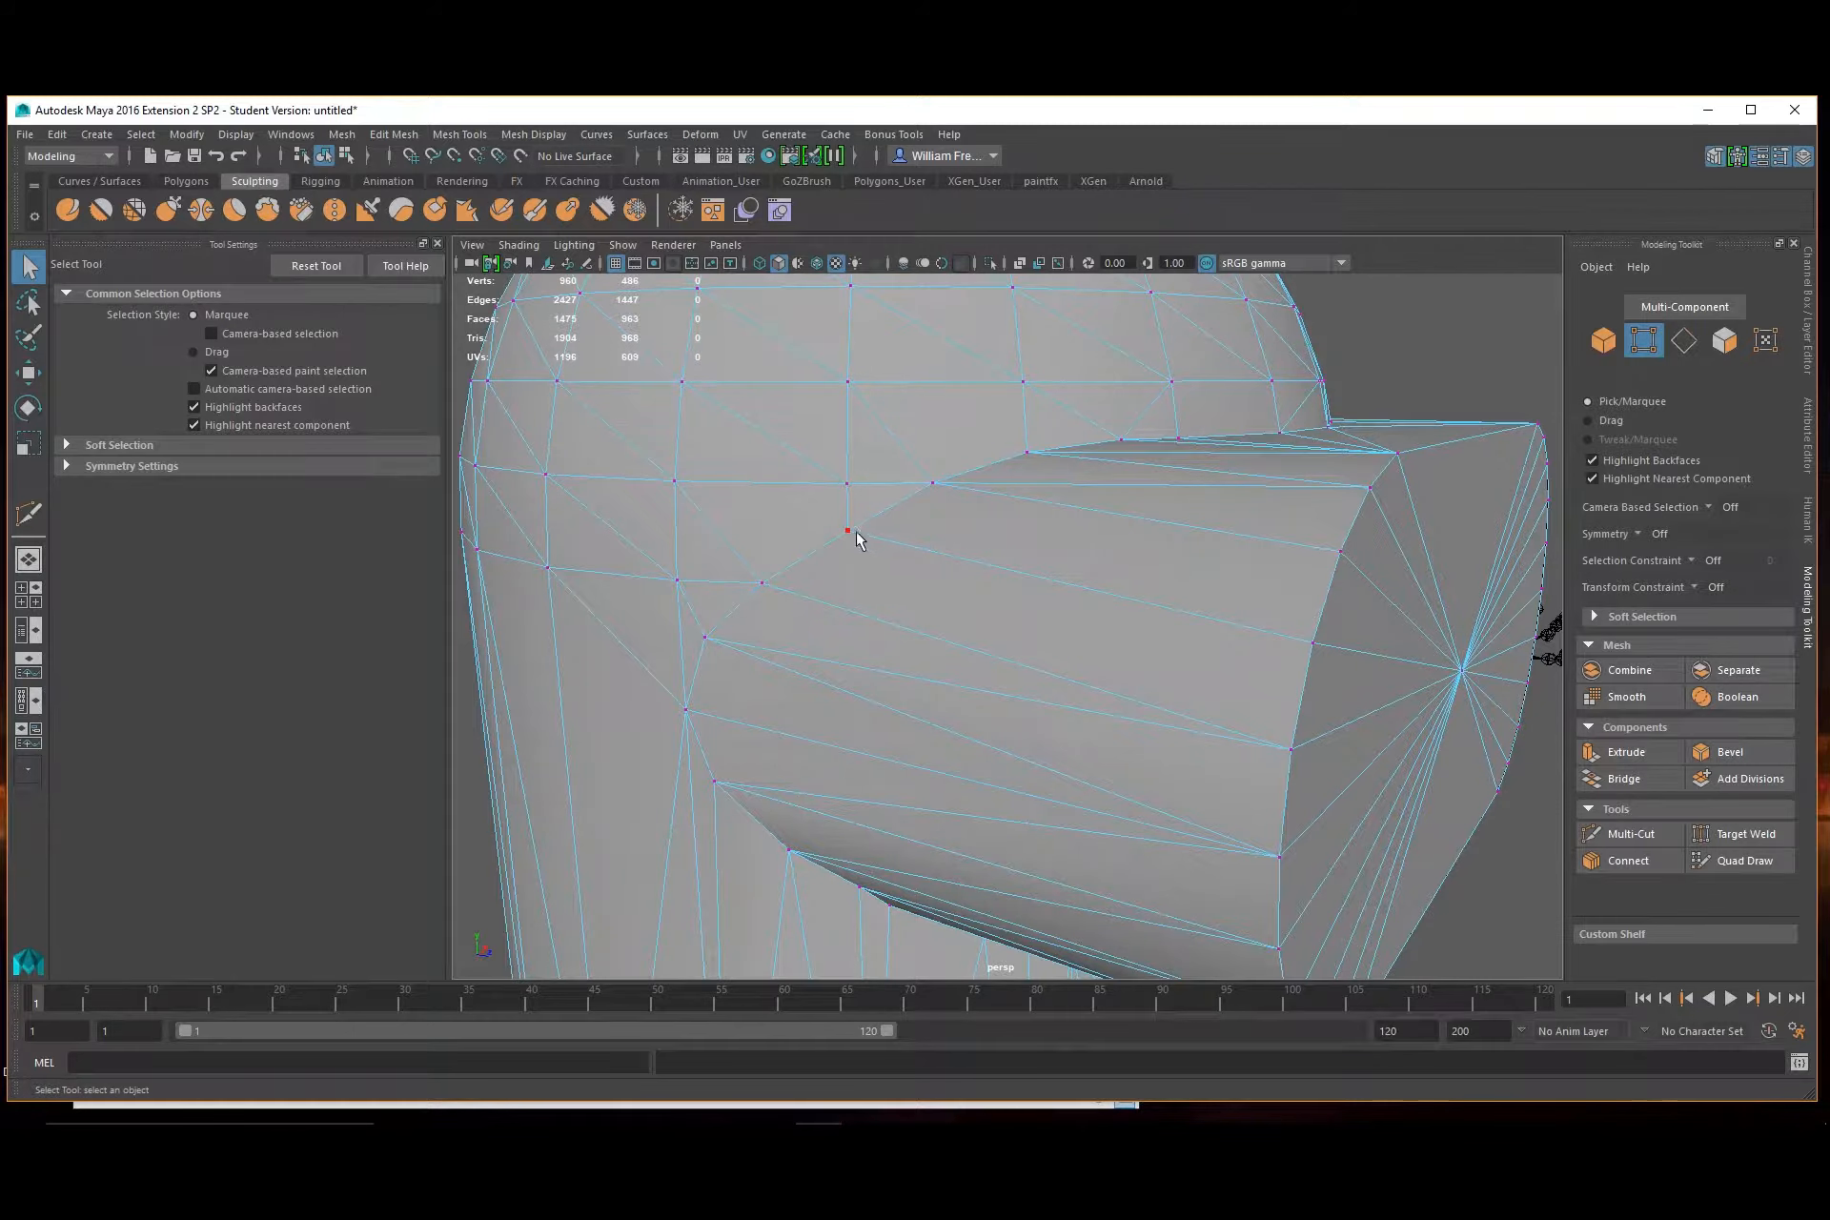
pyautogui.keyDown('alt'); pyautogui.moveTo(813, 461); pyautogui.dragTo(882, 481, button='right'); pyautogui.keyUp('alt')
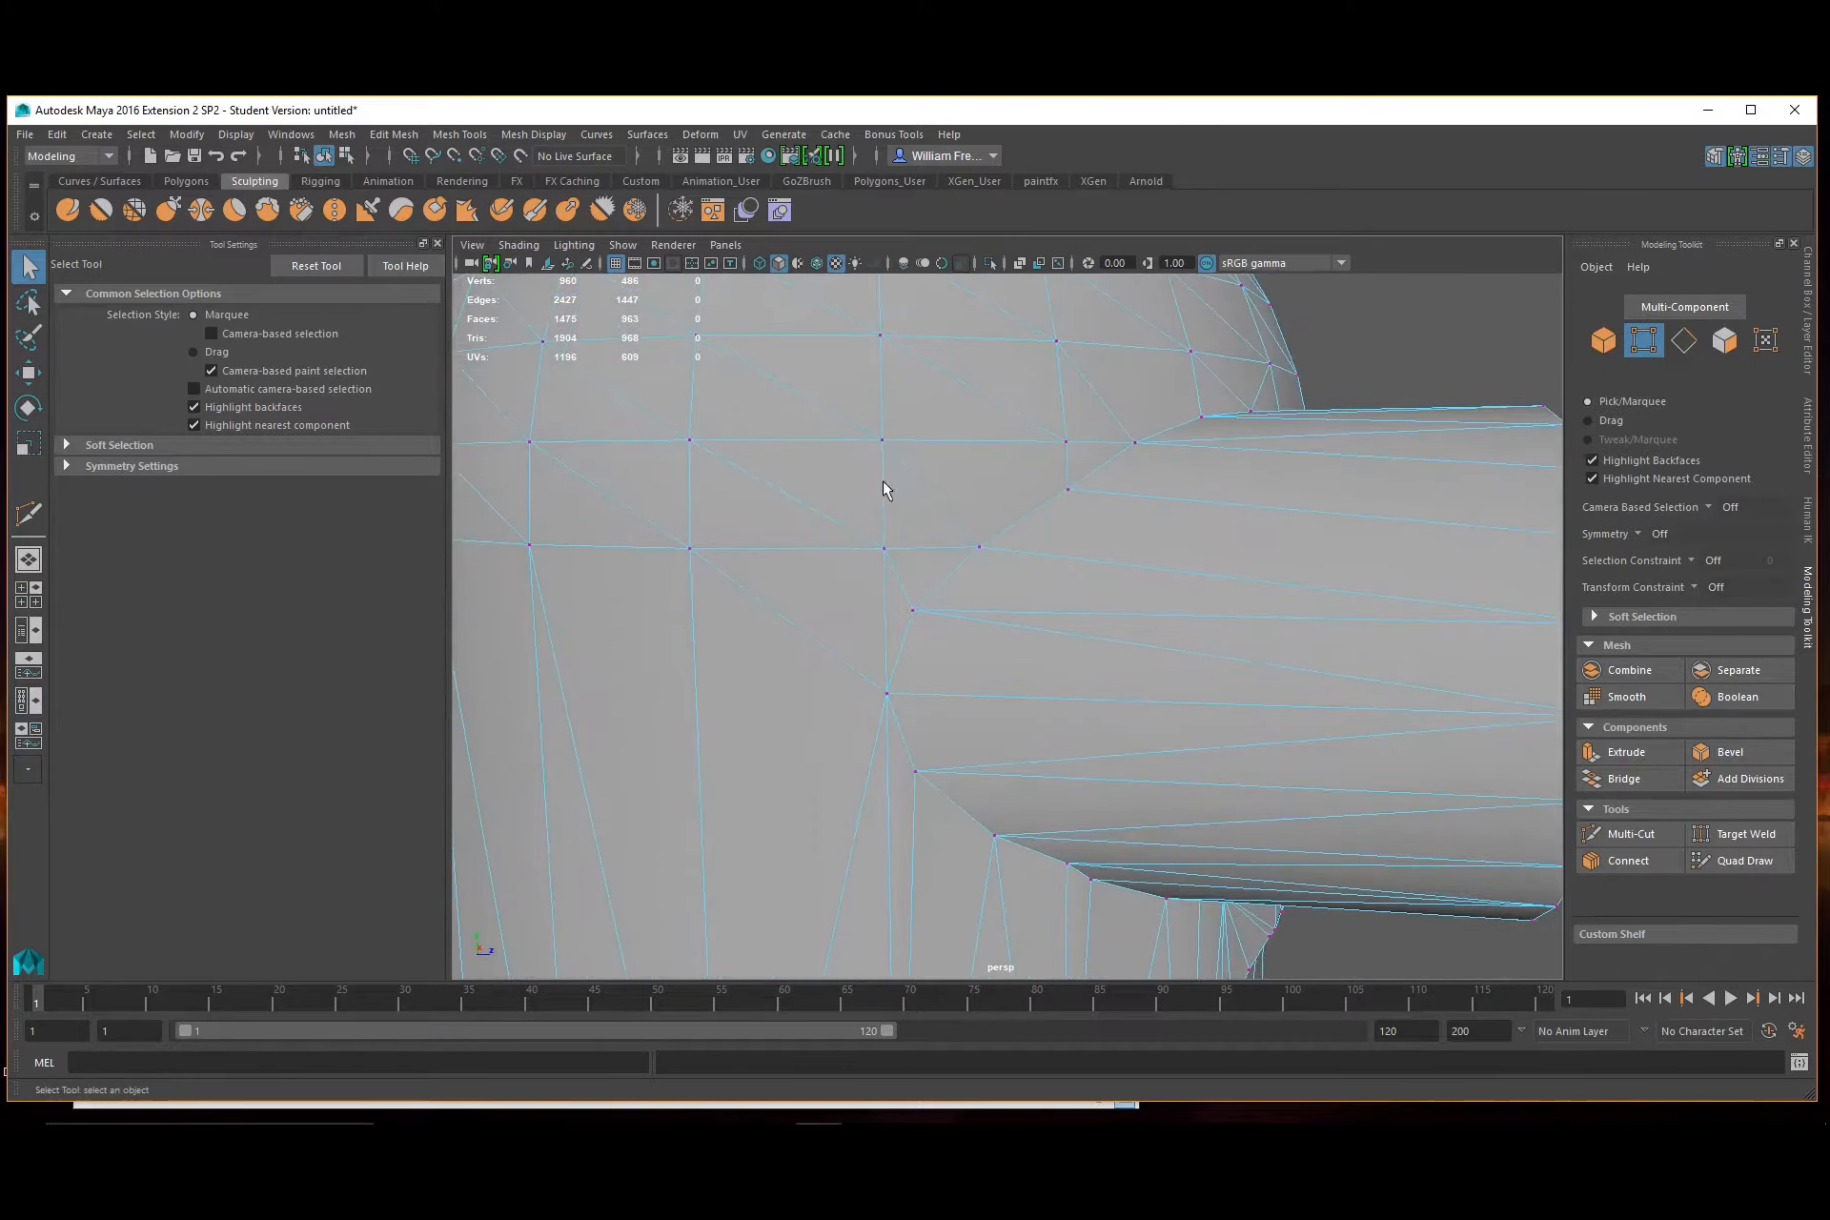
pyautogui.keyDown('alt'); pyautogui.moveTo(1077, 499); pyautogui.dragTo(1013, 502, button='right'); pyautogui.keyUp('alt')
pyautogui.keyDown('alt'); pyautogui.moveTo(1013, 502); pyautogui.dragTo(994, 605); pyautogui.keyUp('alt')
pyautogui.keyDown('alt'); pyautogui.moveTo(971, 610); pyautogui.dragTo(883, 656); pyautogui.keyUp('alt')
pyautogui.moveTo(849, 604); pyautogui.dragTo(846, 510, button='right')
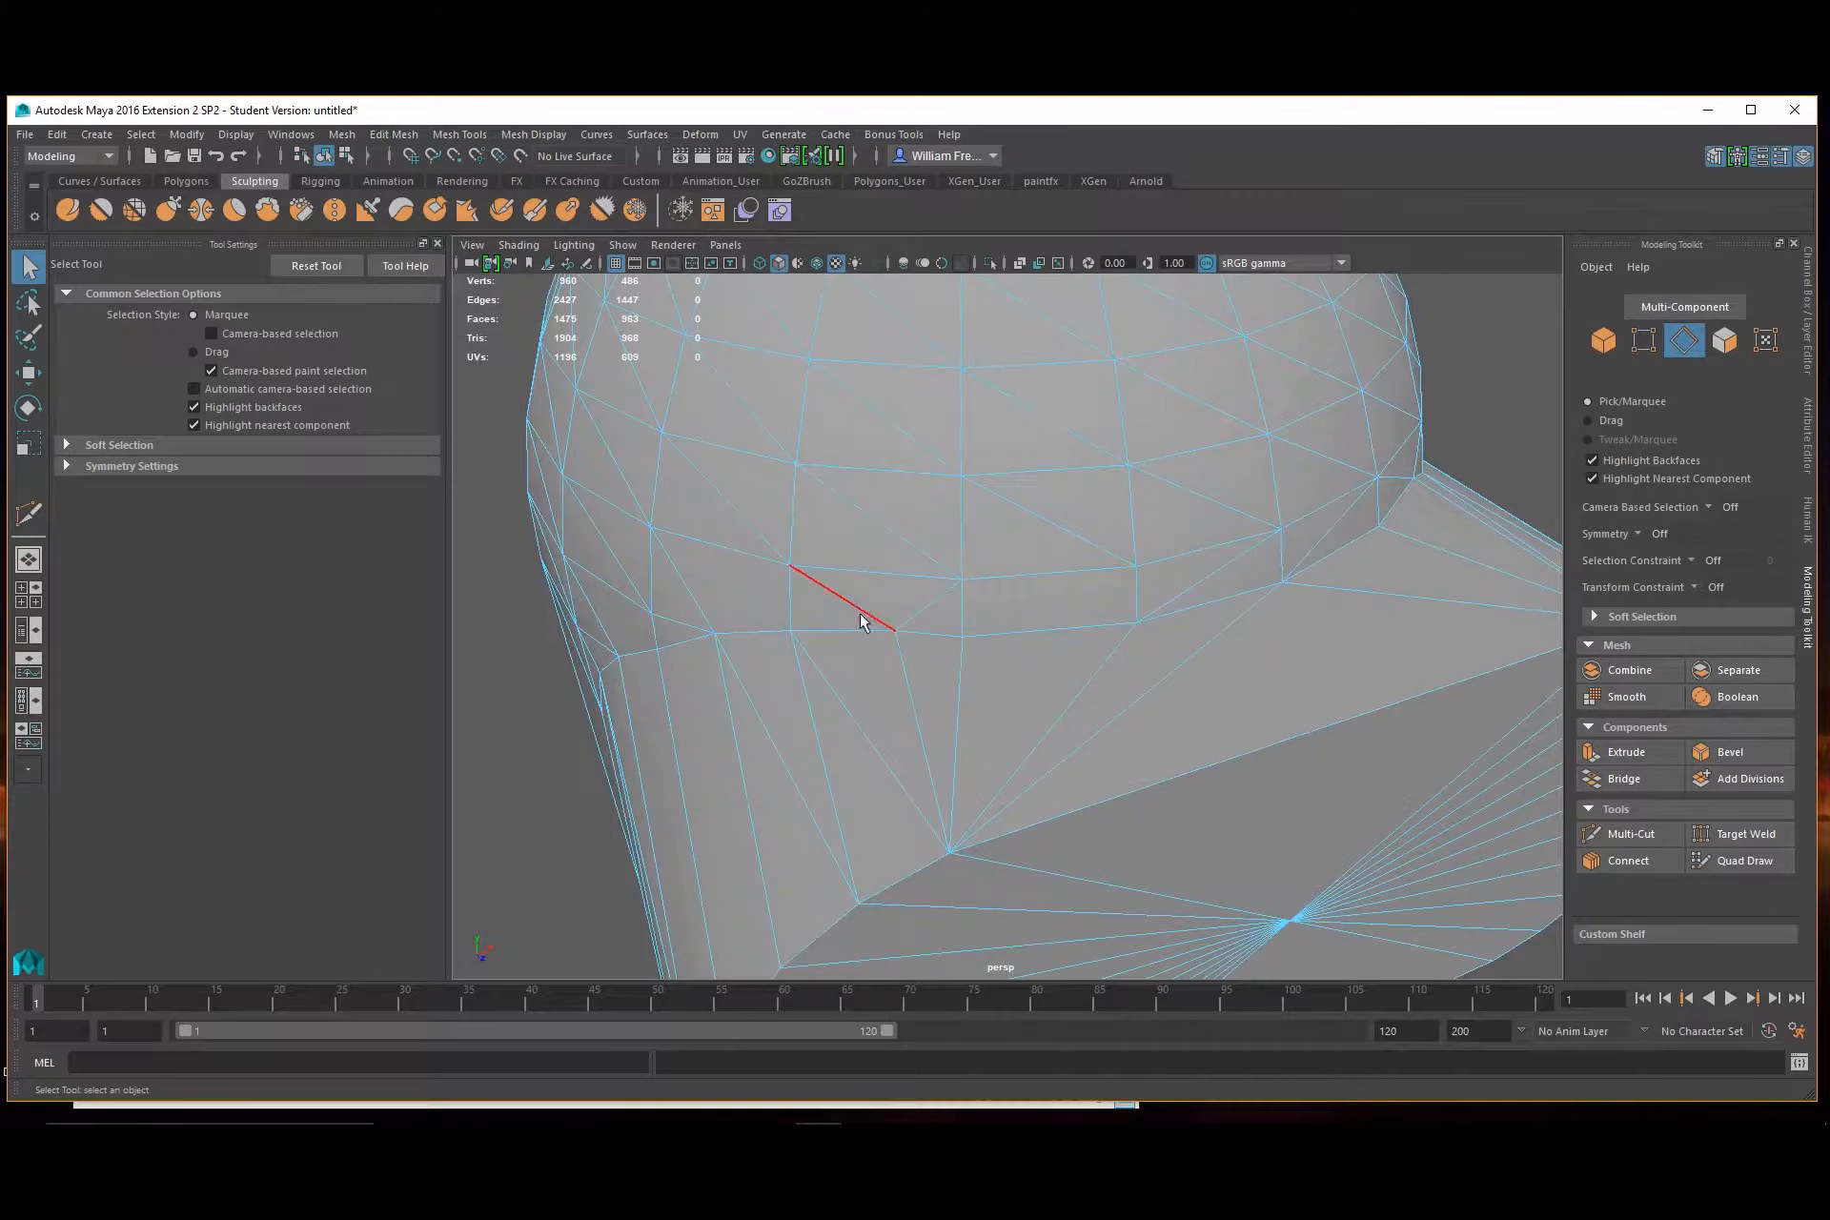
pyautogui.click(903, 600)
pyautogui.keyDown('shift'); pyautogui.click(905, 631); pyautogui.keyUp('shift')
pyautogui.press('Delete')
# Select the stray vertex left on the goggles' top seam and delete it
pyautogui.moveTo(893, 617); pyautogui.dragTo(885, 543, button='right')
pyautogui.moveTo(921, 589); pyautogui.dragTo(852, 662)
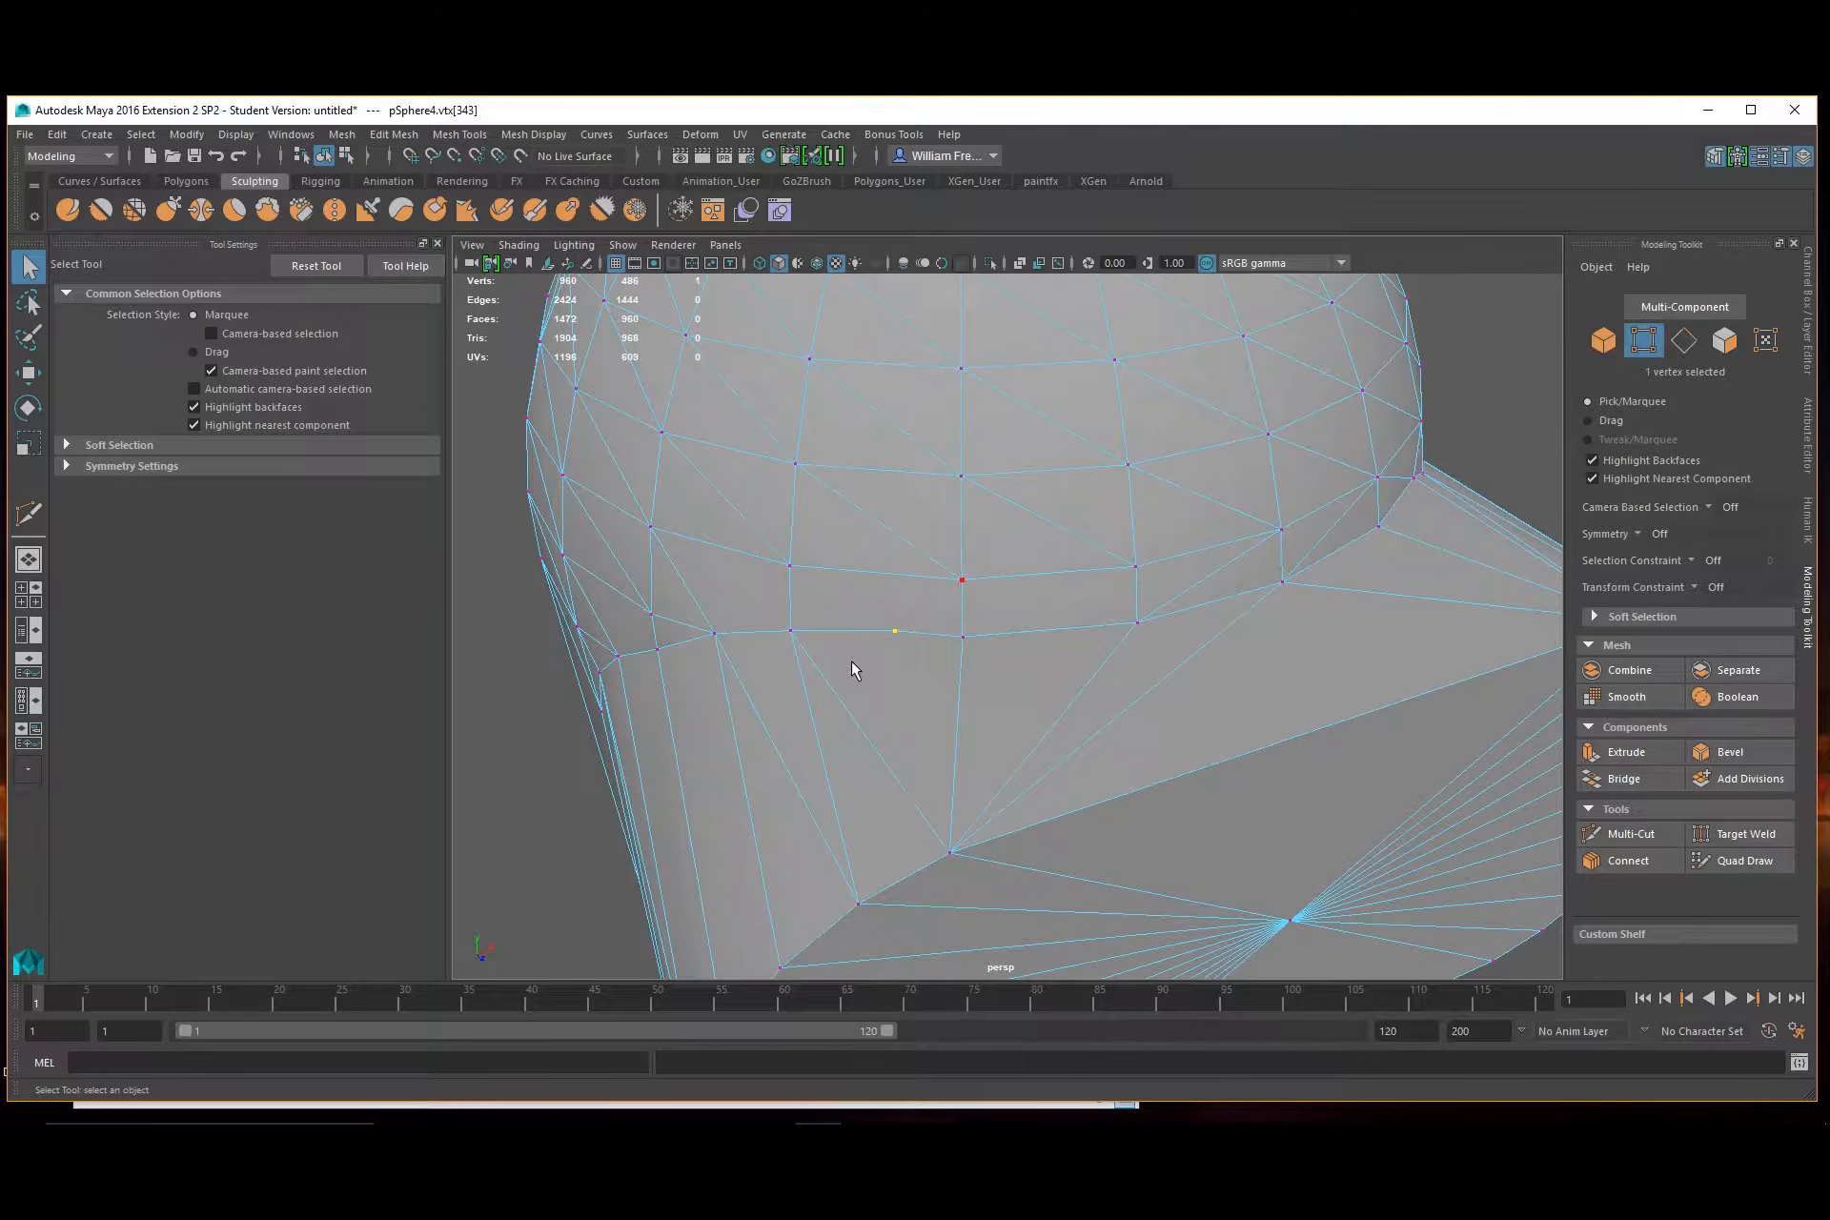
pyautogui.press('Delete')
# Multi-Cut a new edge from the goggles' top seam vertex to the neighbouring head vertex diagonally above it
pyautogui.keyDown('alt'); pyautogui.moveTo(850, 660); pyautogui.dragTo(940, 625); pyautogui.keyUp('alt')
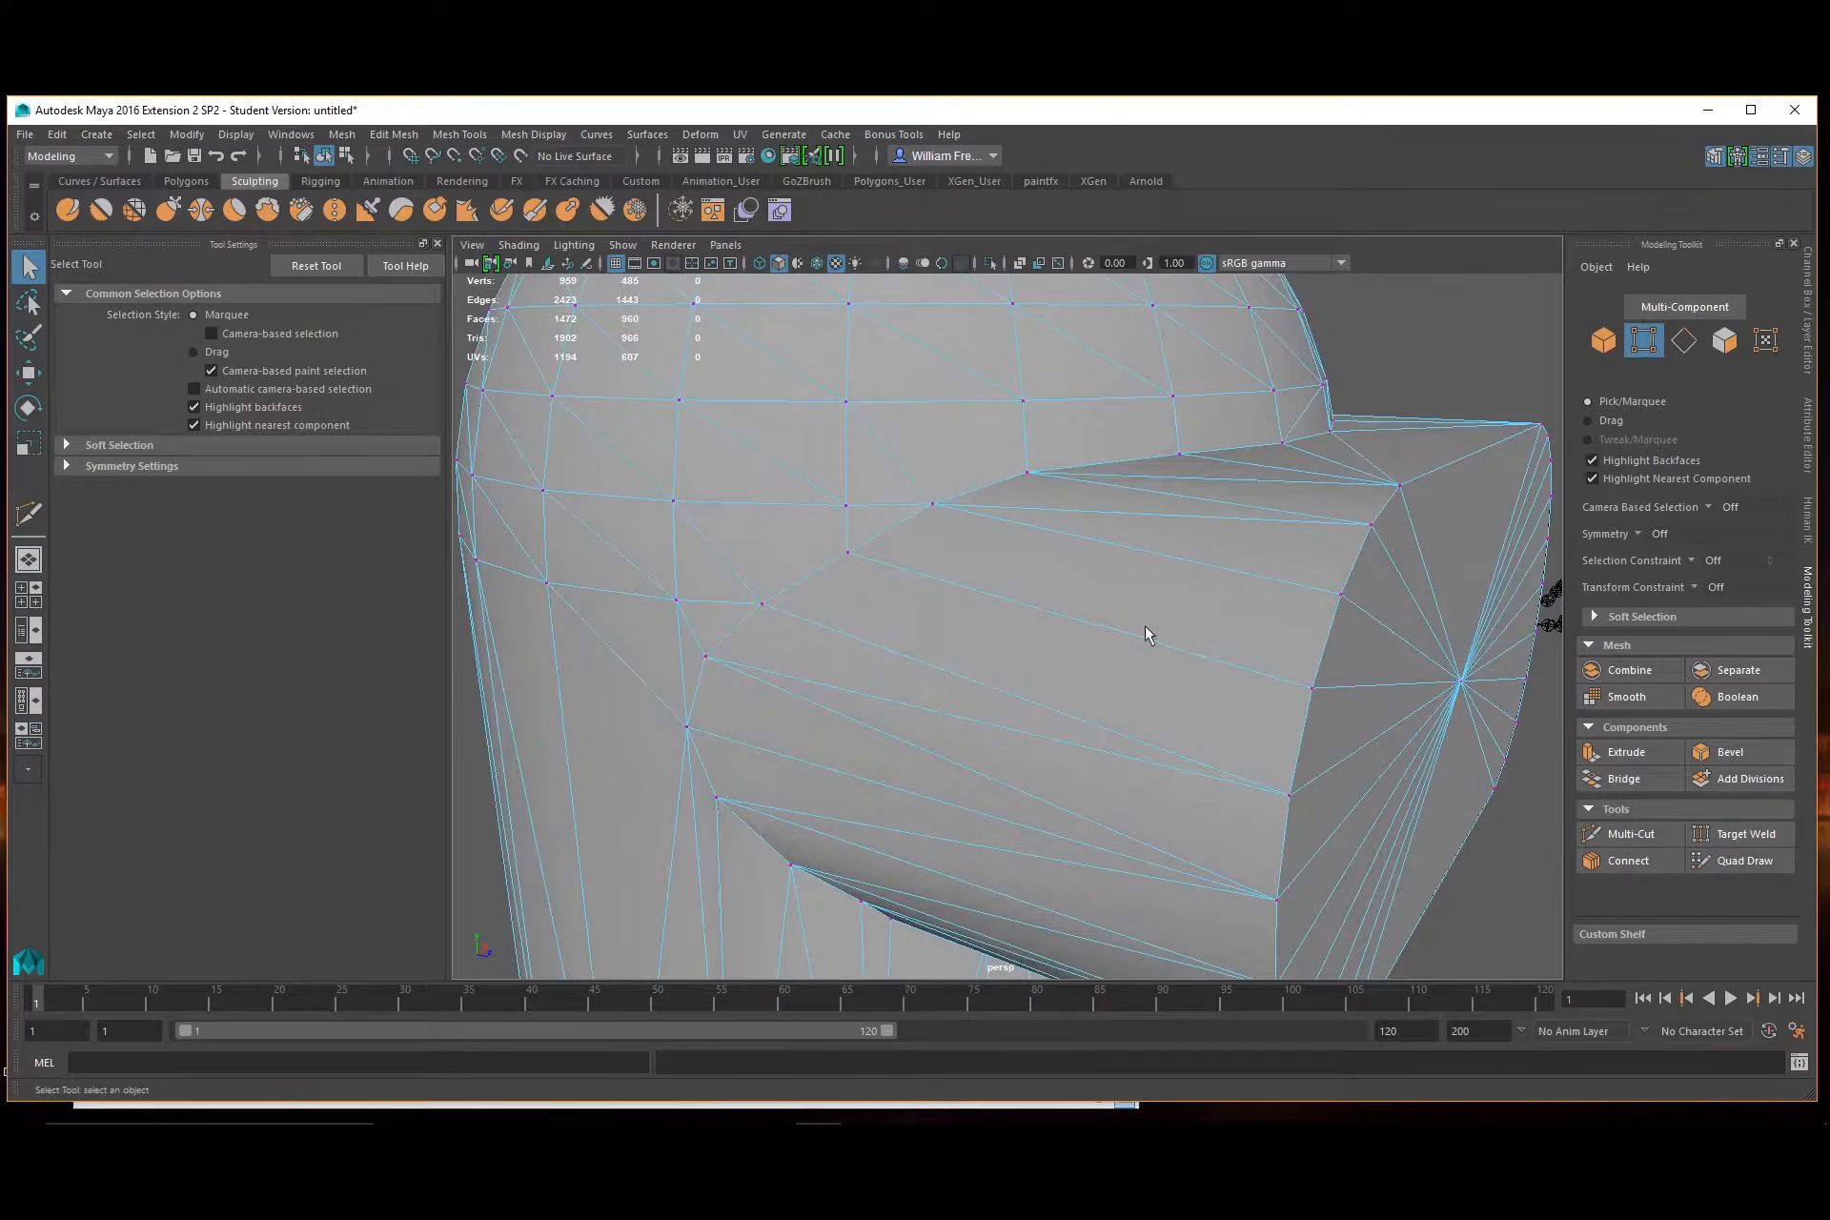
pyautogui.keyDown('alt'); pyautogui.moveTo(1146, 626); pyautogui.dragTo(1221, 687); pyautogui.keyUp('alt')
pyautogui.keyDown('alt'); pyautogui.moveTo(1192, 577); pyautogui.dragTo(1204, 621); pyautogui.keyUp('alt')
pyautogui.keyDown('alt'); pyautogui.moveTo(1203, 622); pyautogui.dragTo(1083, 613, button='right'); pyautogui.keyUp('alt')
pyautogui.keyDown('alt'); pyautogui.moveTo(1094, 608); pyautogui.dragTo(1060, 614); pyautogui.keyUp('alt')
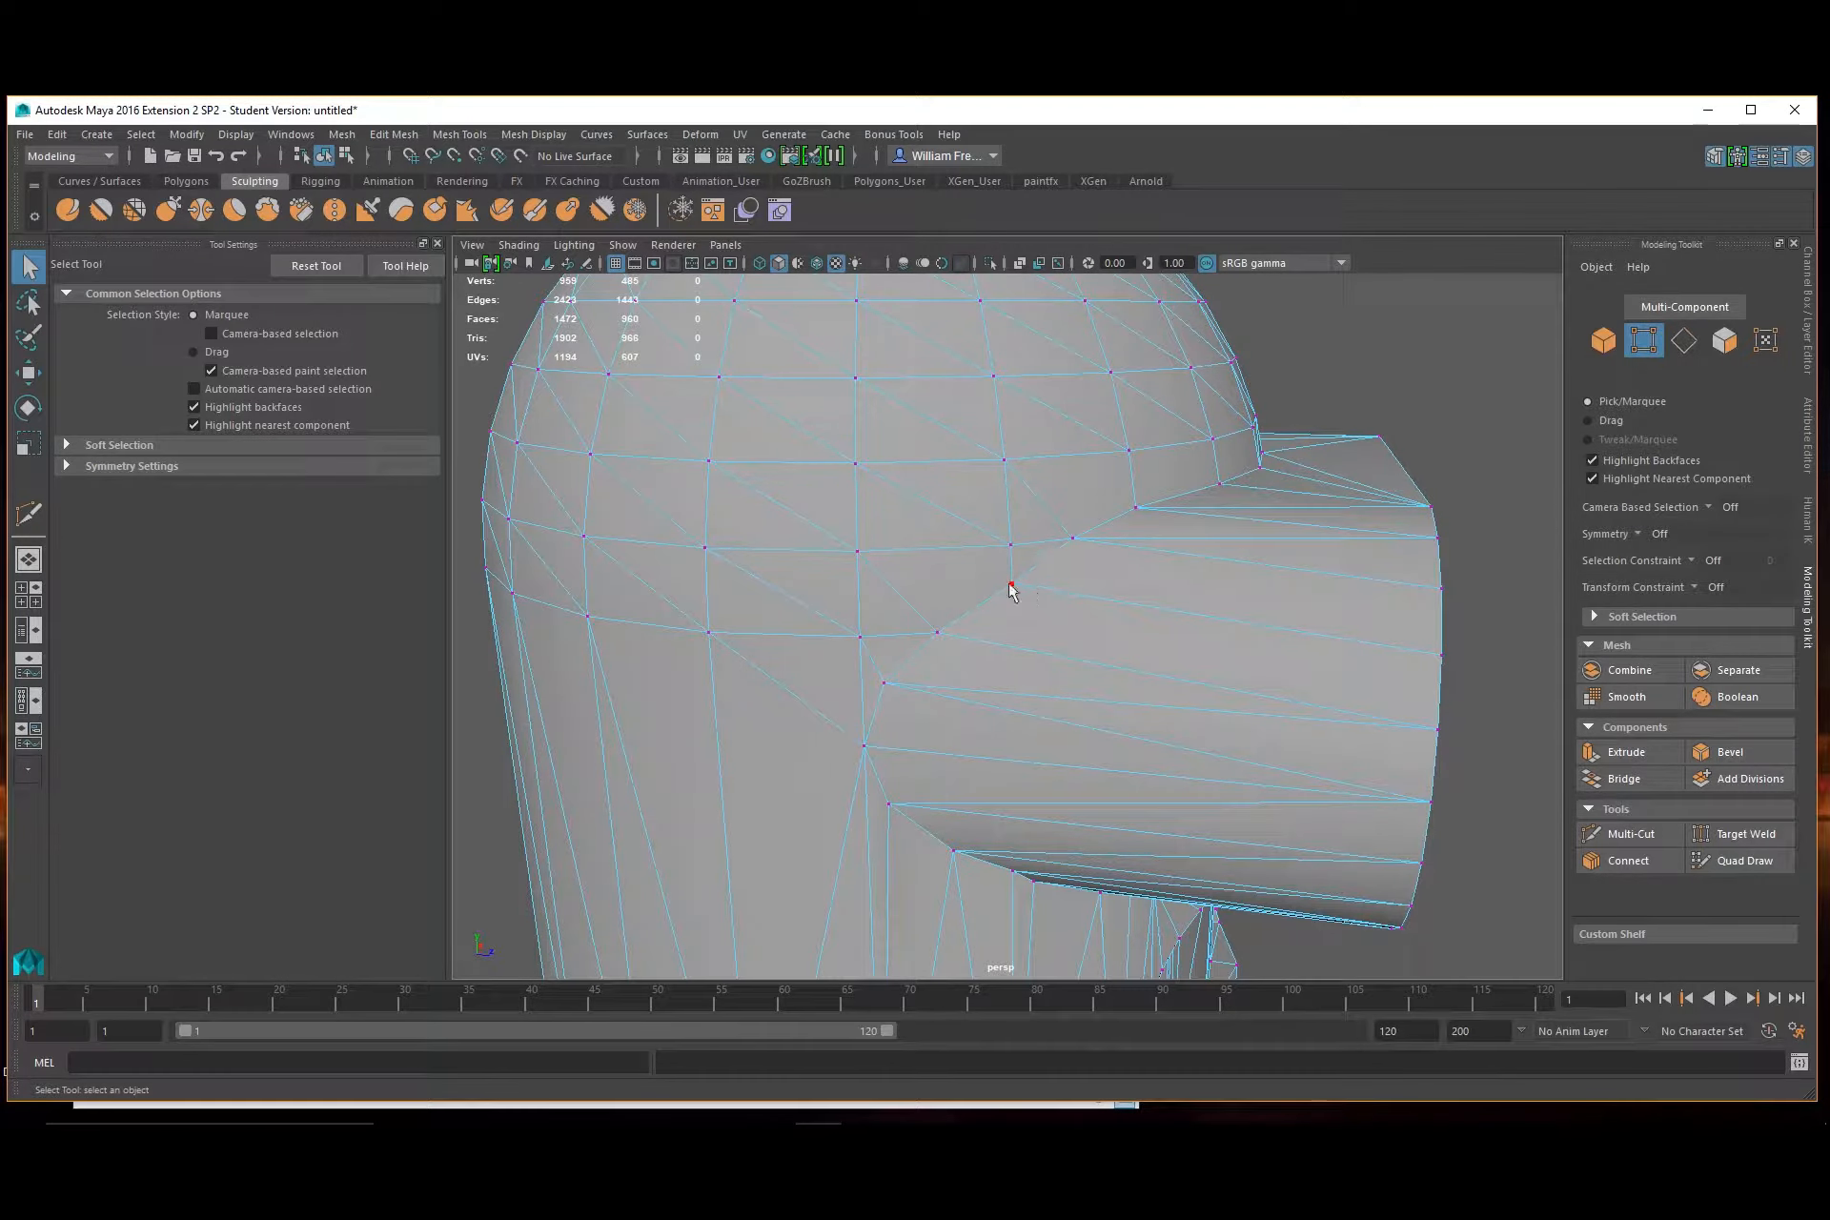
pyautogui.moveTo(920, 576)
pyautogui.keyDown('alt'); pyautogui.mouseDown()
pyautogui.moveTo(952, 608)
pyautogui.moveTo(931, 616)
pyautogui.mouseUp(); pyautogui.keyUp('alt')
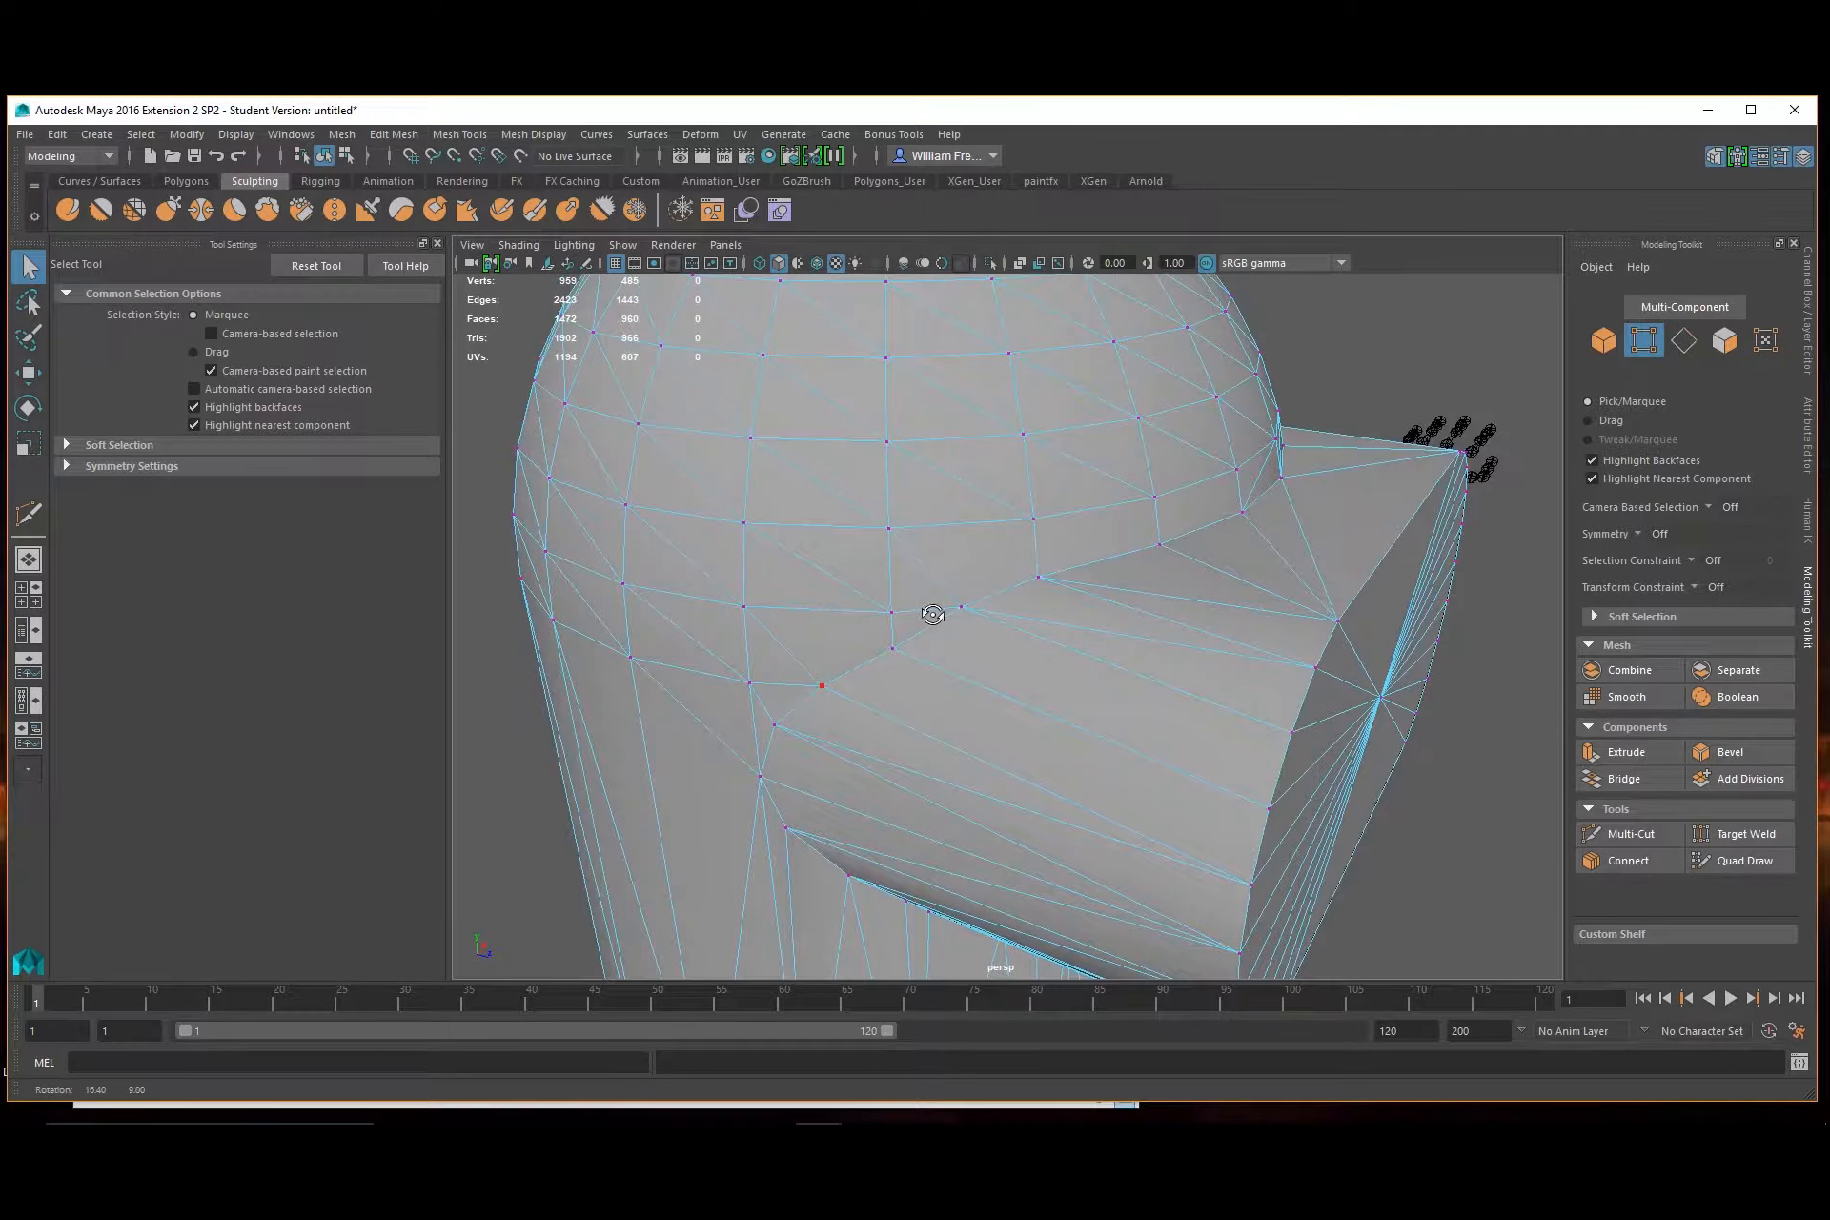
pyautogui.click(1644, 830)
pyautogui.click(893, 649)
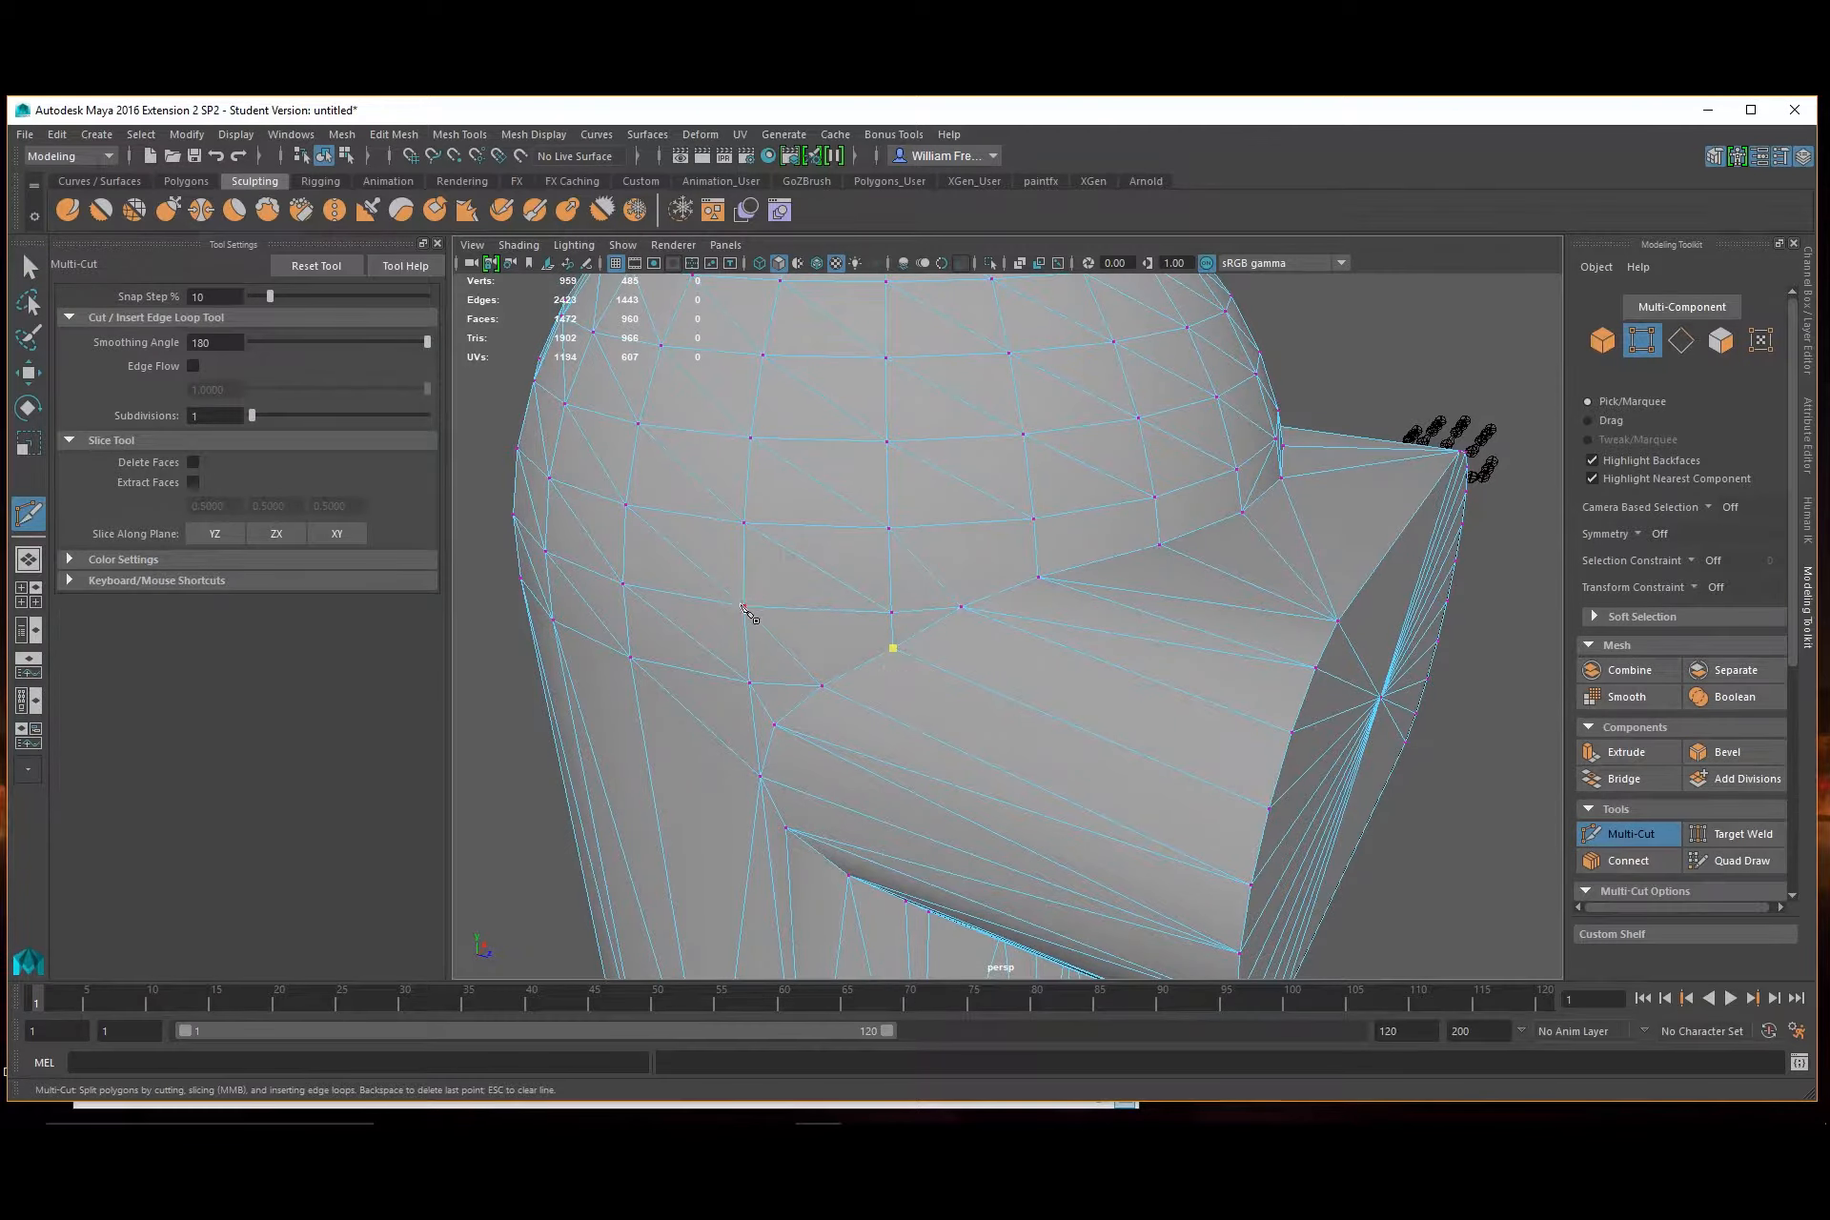
pyautogui.click(743, 608)
pyautogui.press('Return')
pyautogui.keyDown('alt'); pyautogui.moveTo(747, 613); pyautogui.dragTo(600, 535); pyautogui.keyUp('alt')
pyautogui.keyDown('alt'); pyautogui.moveTo(726, 547); pyautogui.dragTo(915, 610); pyautogui.keyUp('alt')
pyautogui.press('q')
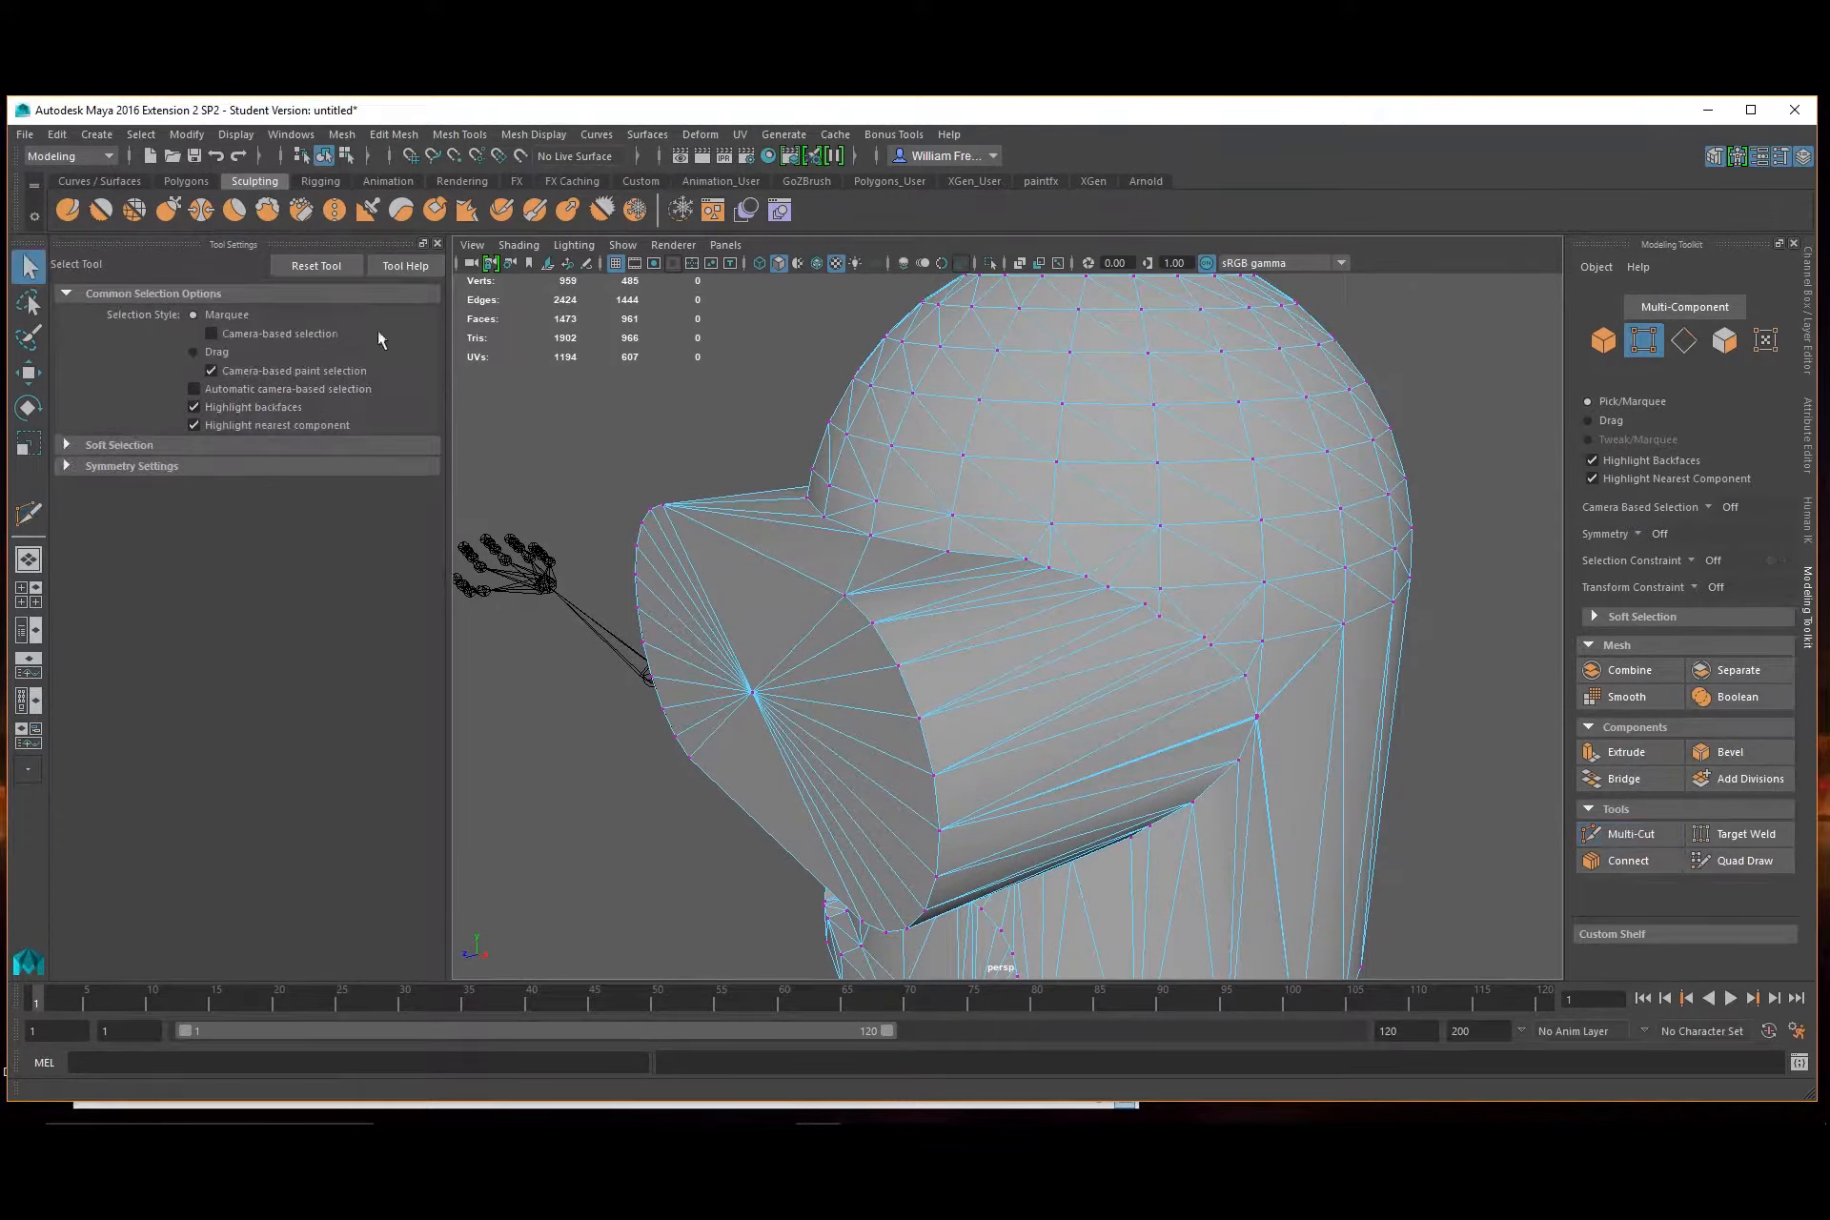
# Delete the redundant short edges along the top seam on the goggles' opposite side, along with the leftover seam vertices
pyautogui.scroll(6, 874, 482)
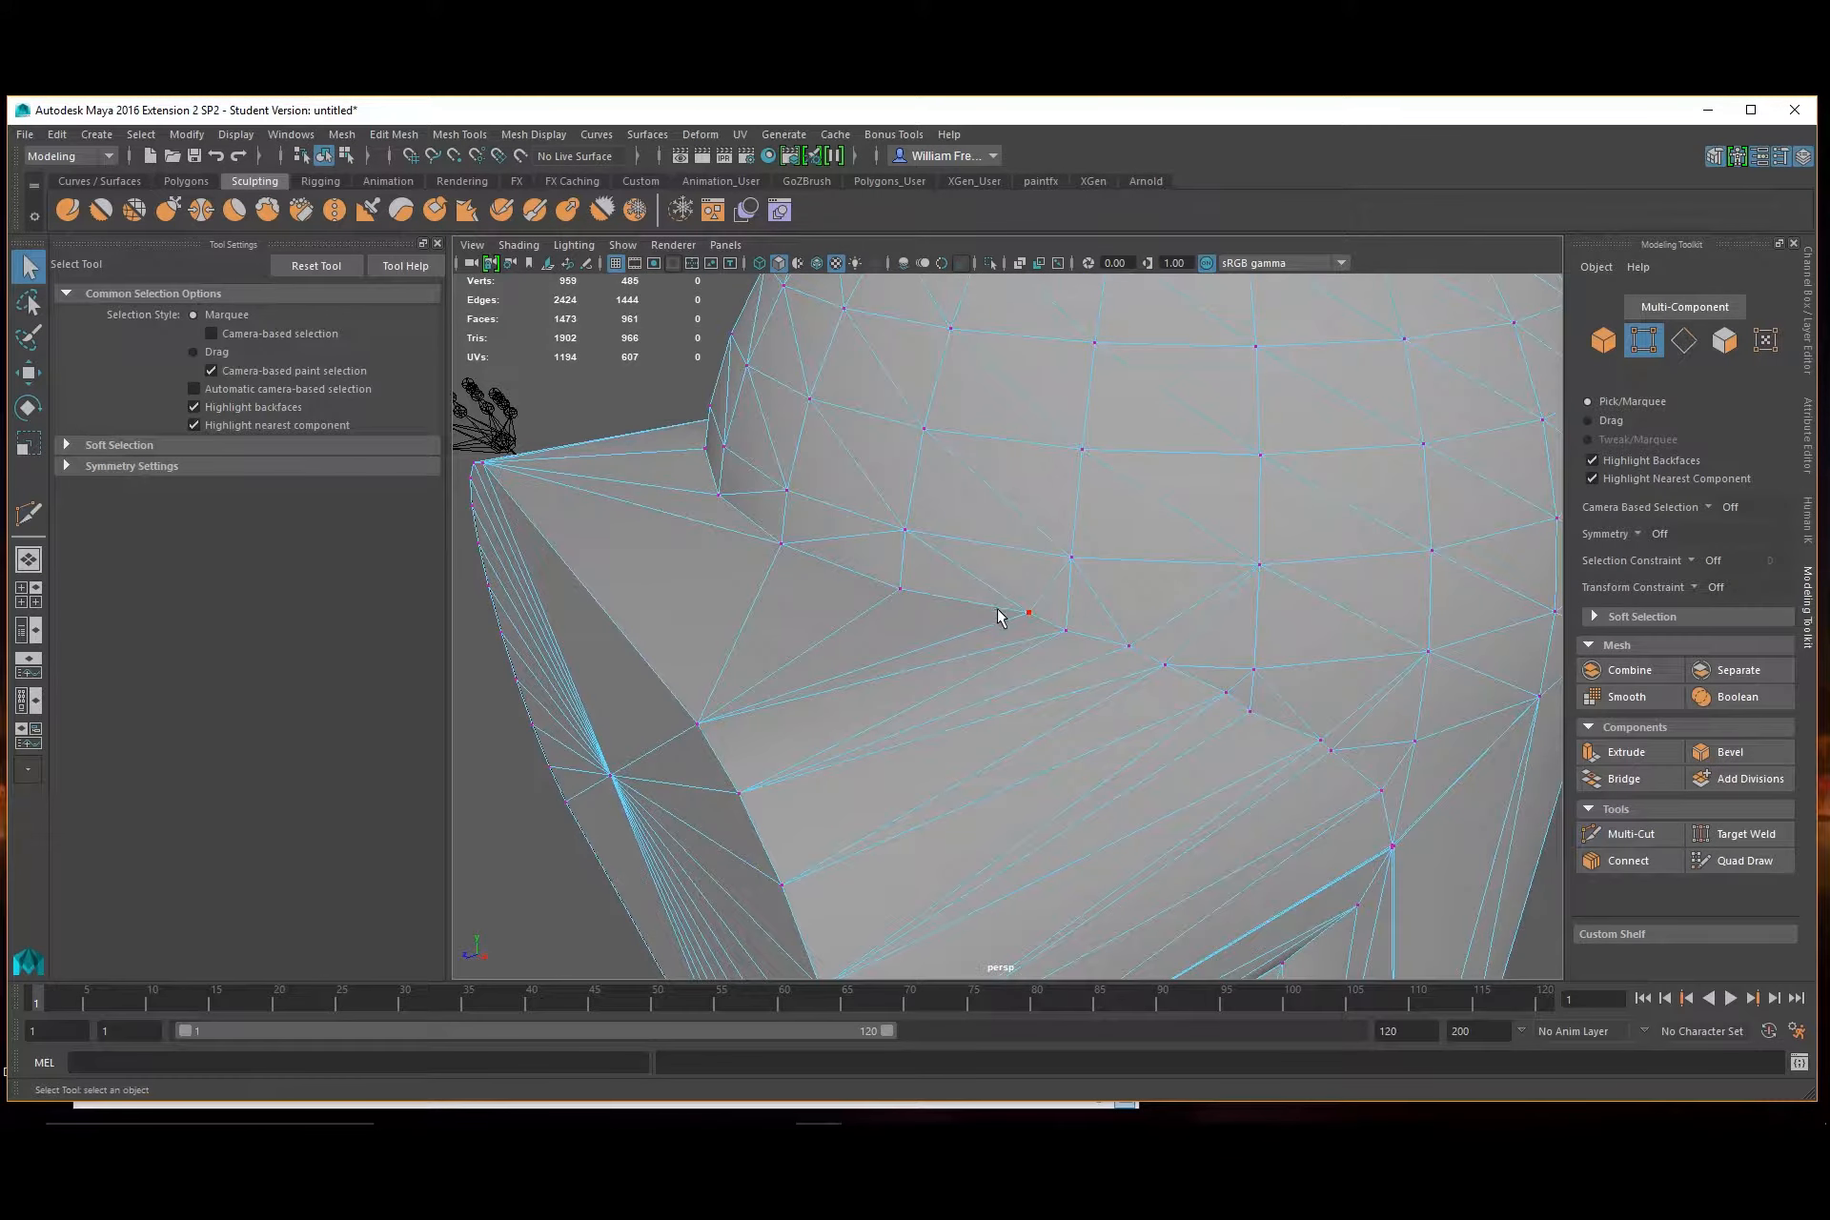
pyautogui.keyDown('alt'); pyautogui.moveTo(991, 637); pyautogui.dragTo(1033, 667); pyautogui.keyUp('alt')
pyautogui.moveTo(1038, 556); pyautogui.dragTo(1037, 509, button='right')
pyautogui.click(1084, 621)
pyautogui.keyDown('shift'); pyautogui.click(1133, 618); pyautogui.keyUp('shift')
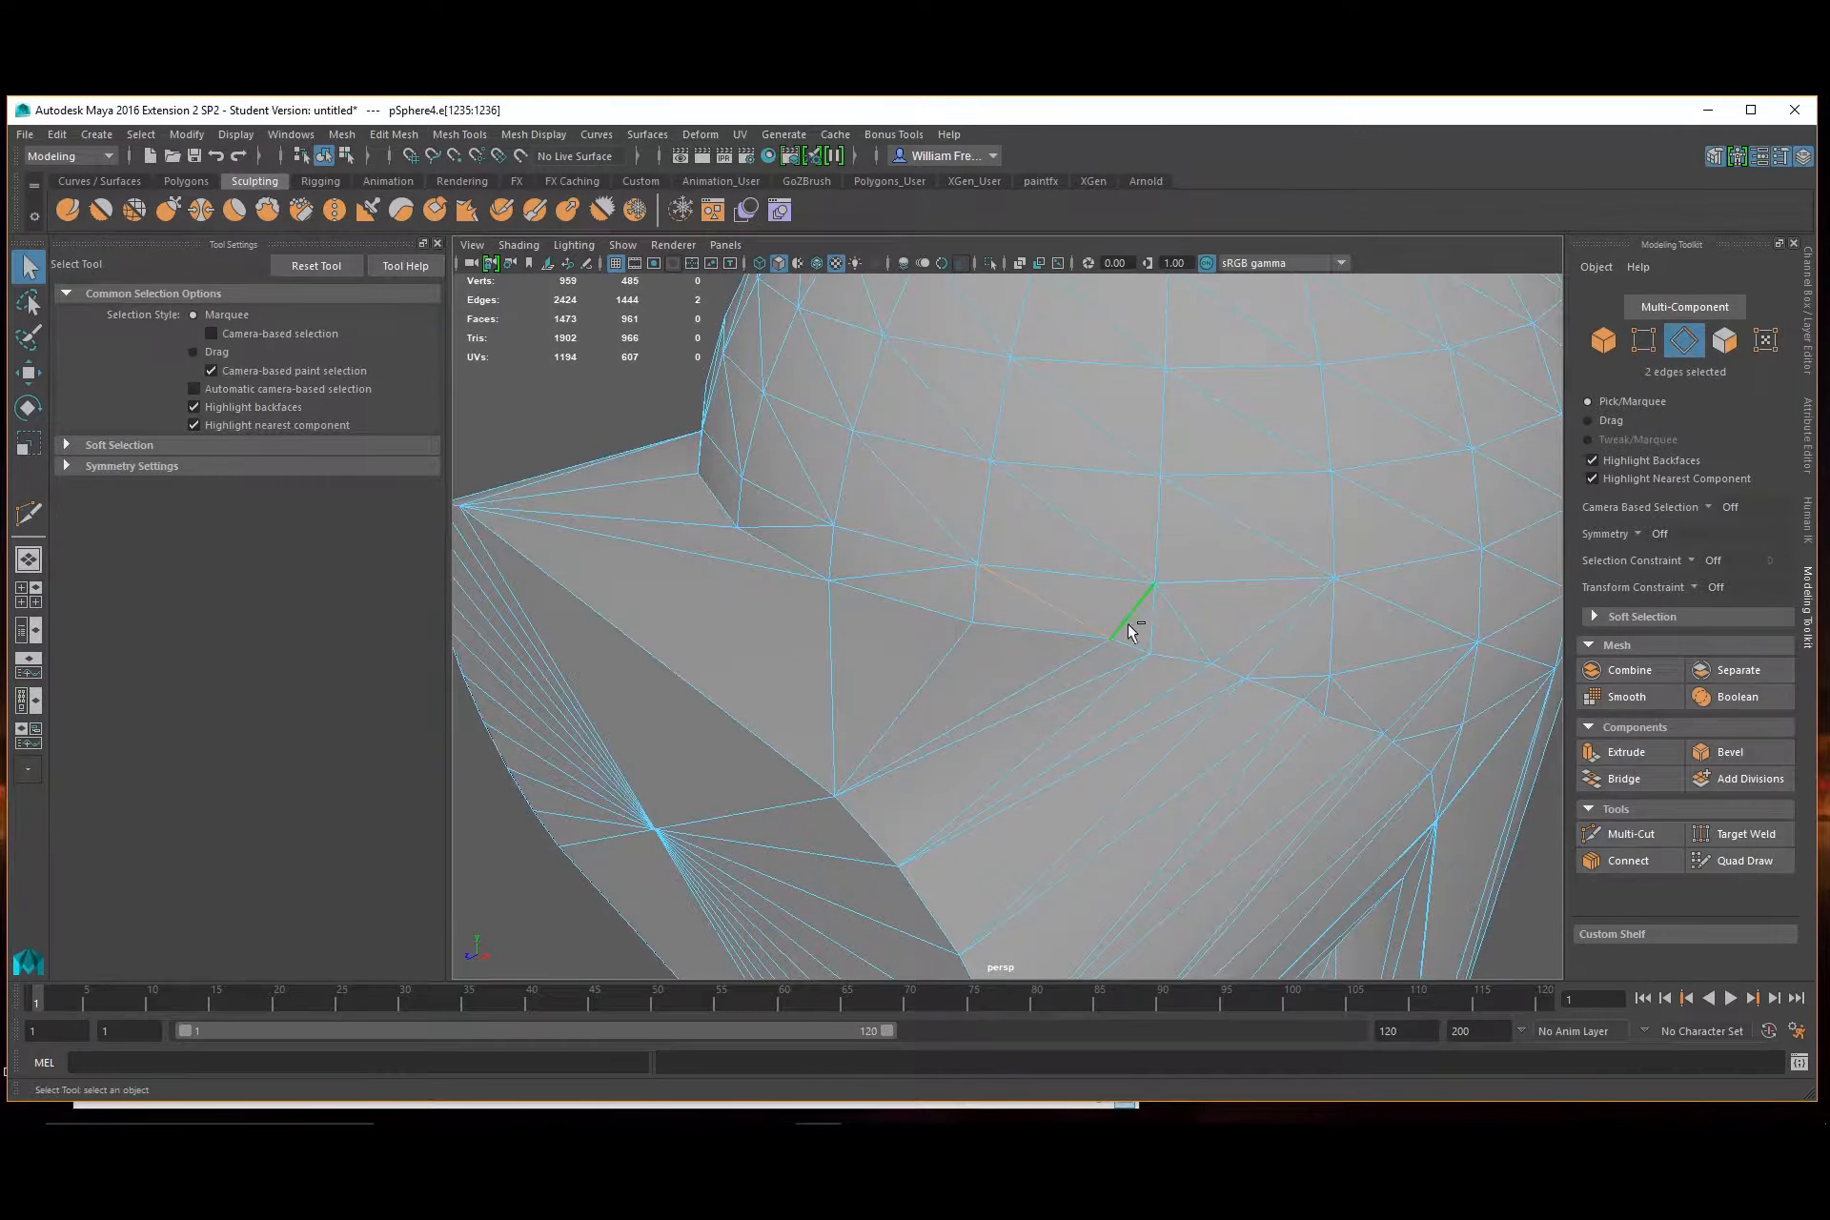
pyautogui.keyDown('shift'); pyautogui.click(1200, 647); pyautogui.keyUp('shift')
pyautogui.keyDown('shift'); pyautogui.click(1227, 655); pyautogui.keyUp('shift')
pyautogui.keyDown('shift'); pyautogui.click(1181, 686); pyautogui.keyUp('shift')
pyautogui.press('Delete')
pyautogui.moveTo(1250, 556); pyautogui.dragTo(1163, 558, button='right')
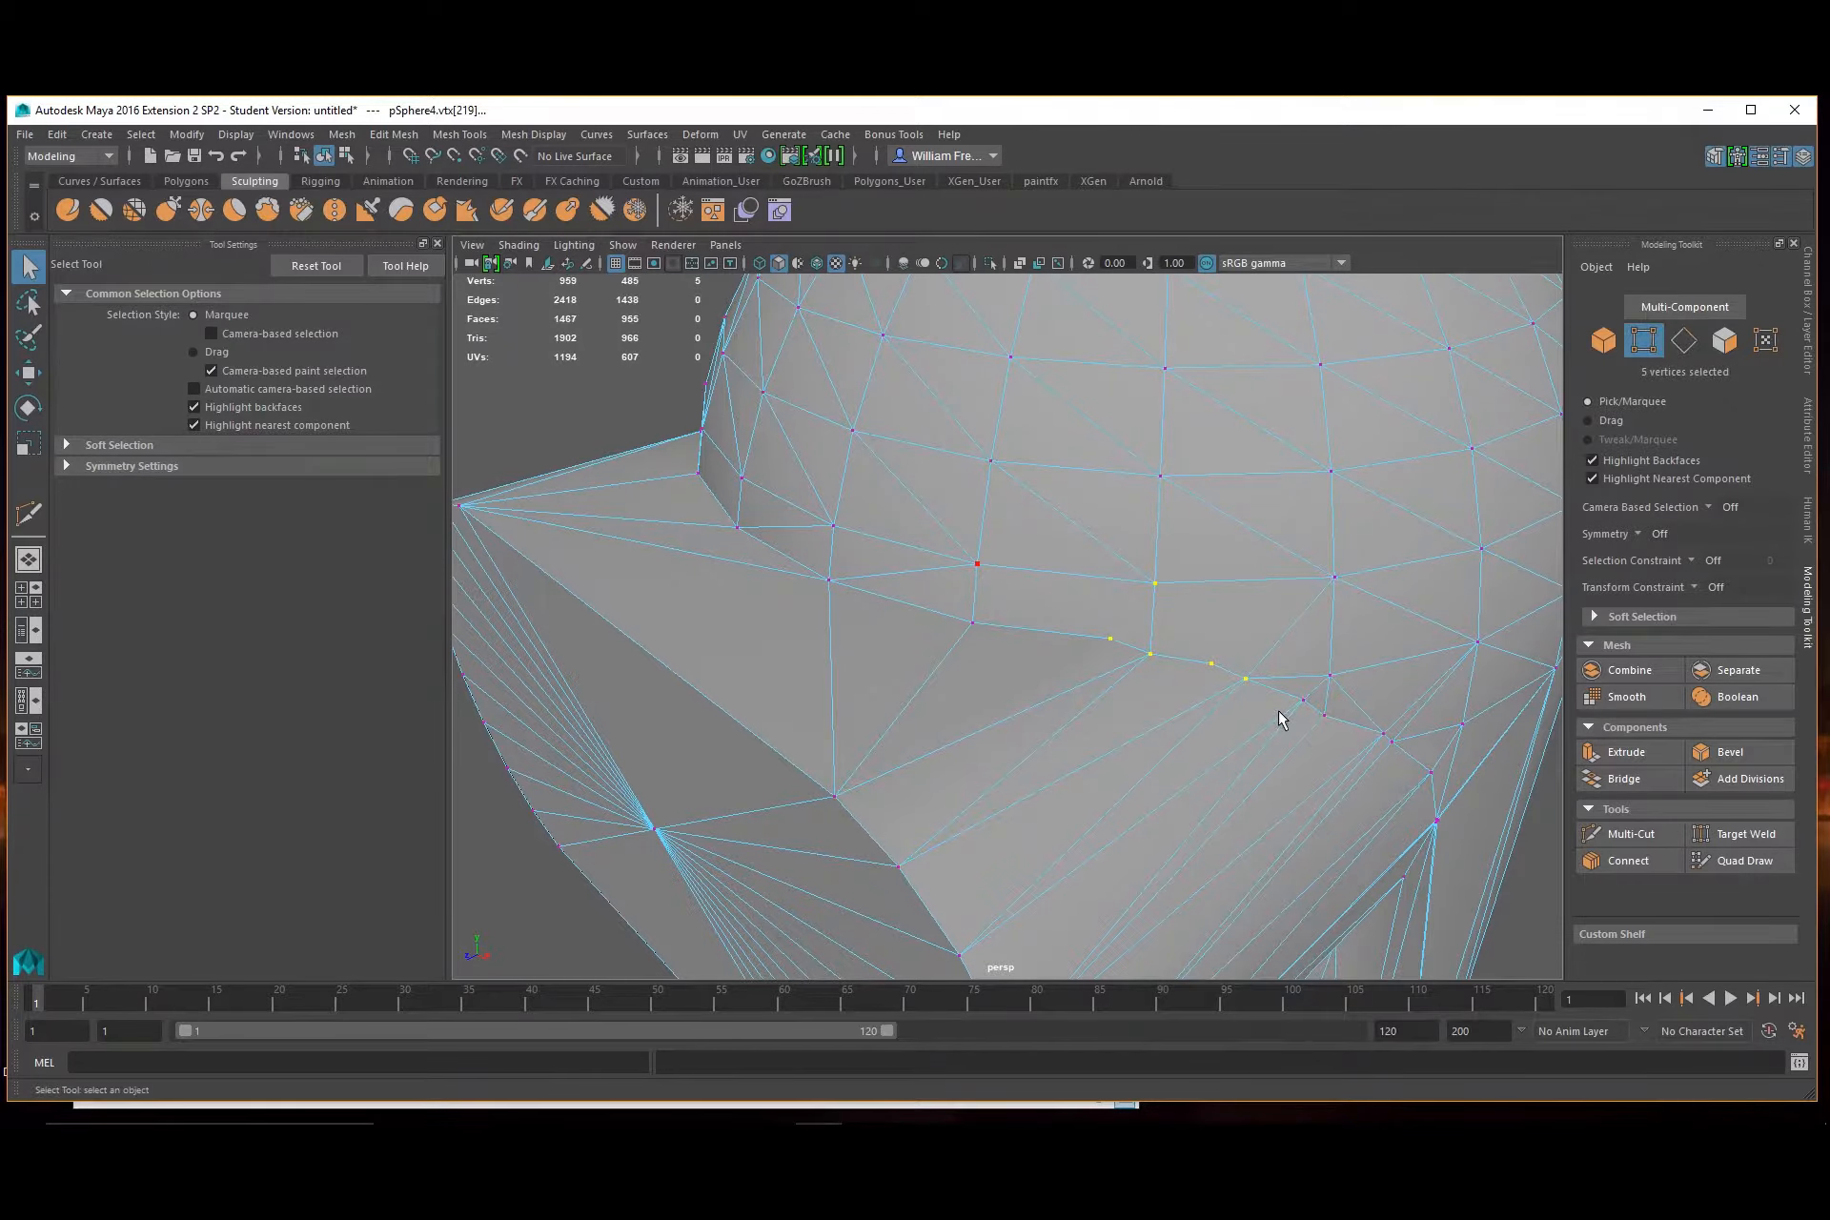
pyautogui.press('Delete')
# Delete six redundant edges along the goggles' side face and side seam, along with the leftover seam vertices
pyautogui.keyDown('alt'); pyautogui.moveTo(1279, 712); pyautogui.dragTo(1231, 685); pyautogui.keyUp('alt')
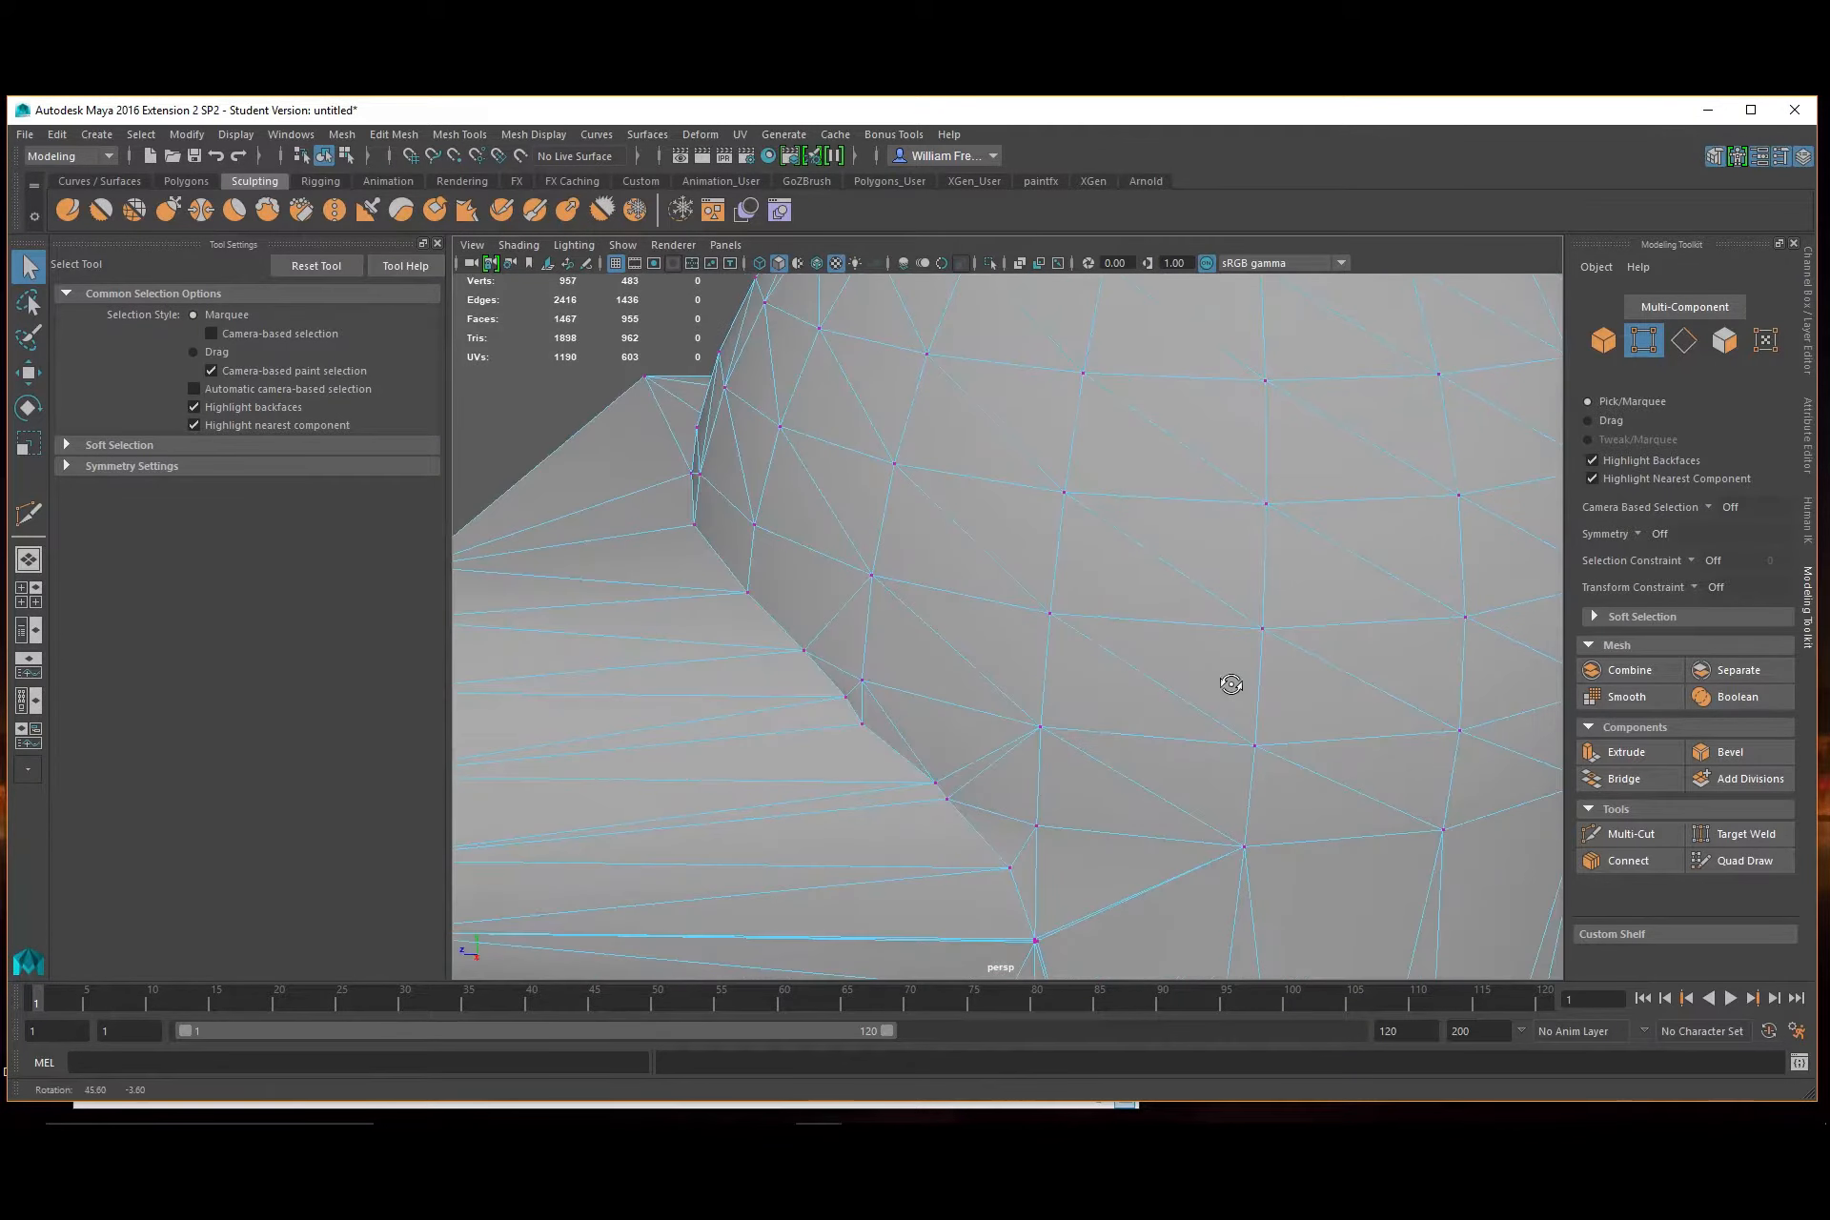
pyautogui.keyDown('alt'); pyautogui.moveTo(703, 655); pyautogui.dragTo(753, 619); pyautogui.keyUp('alt')
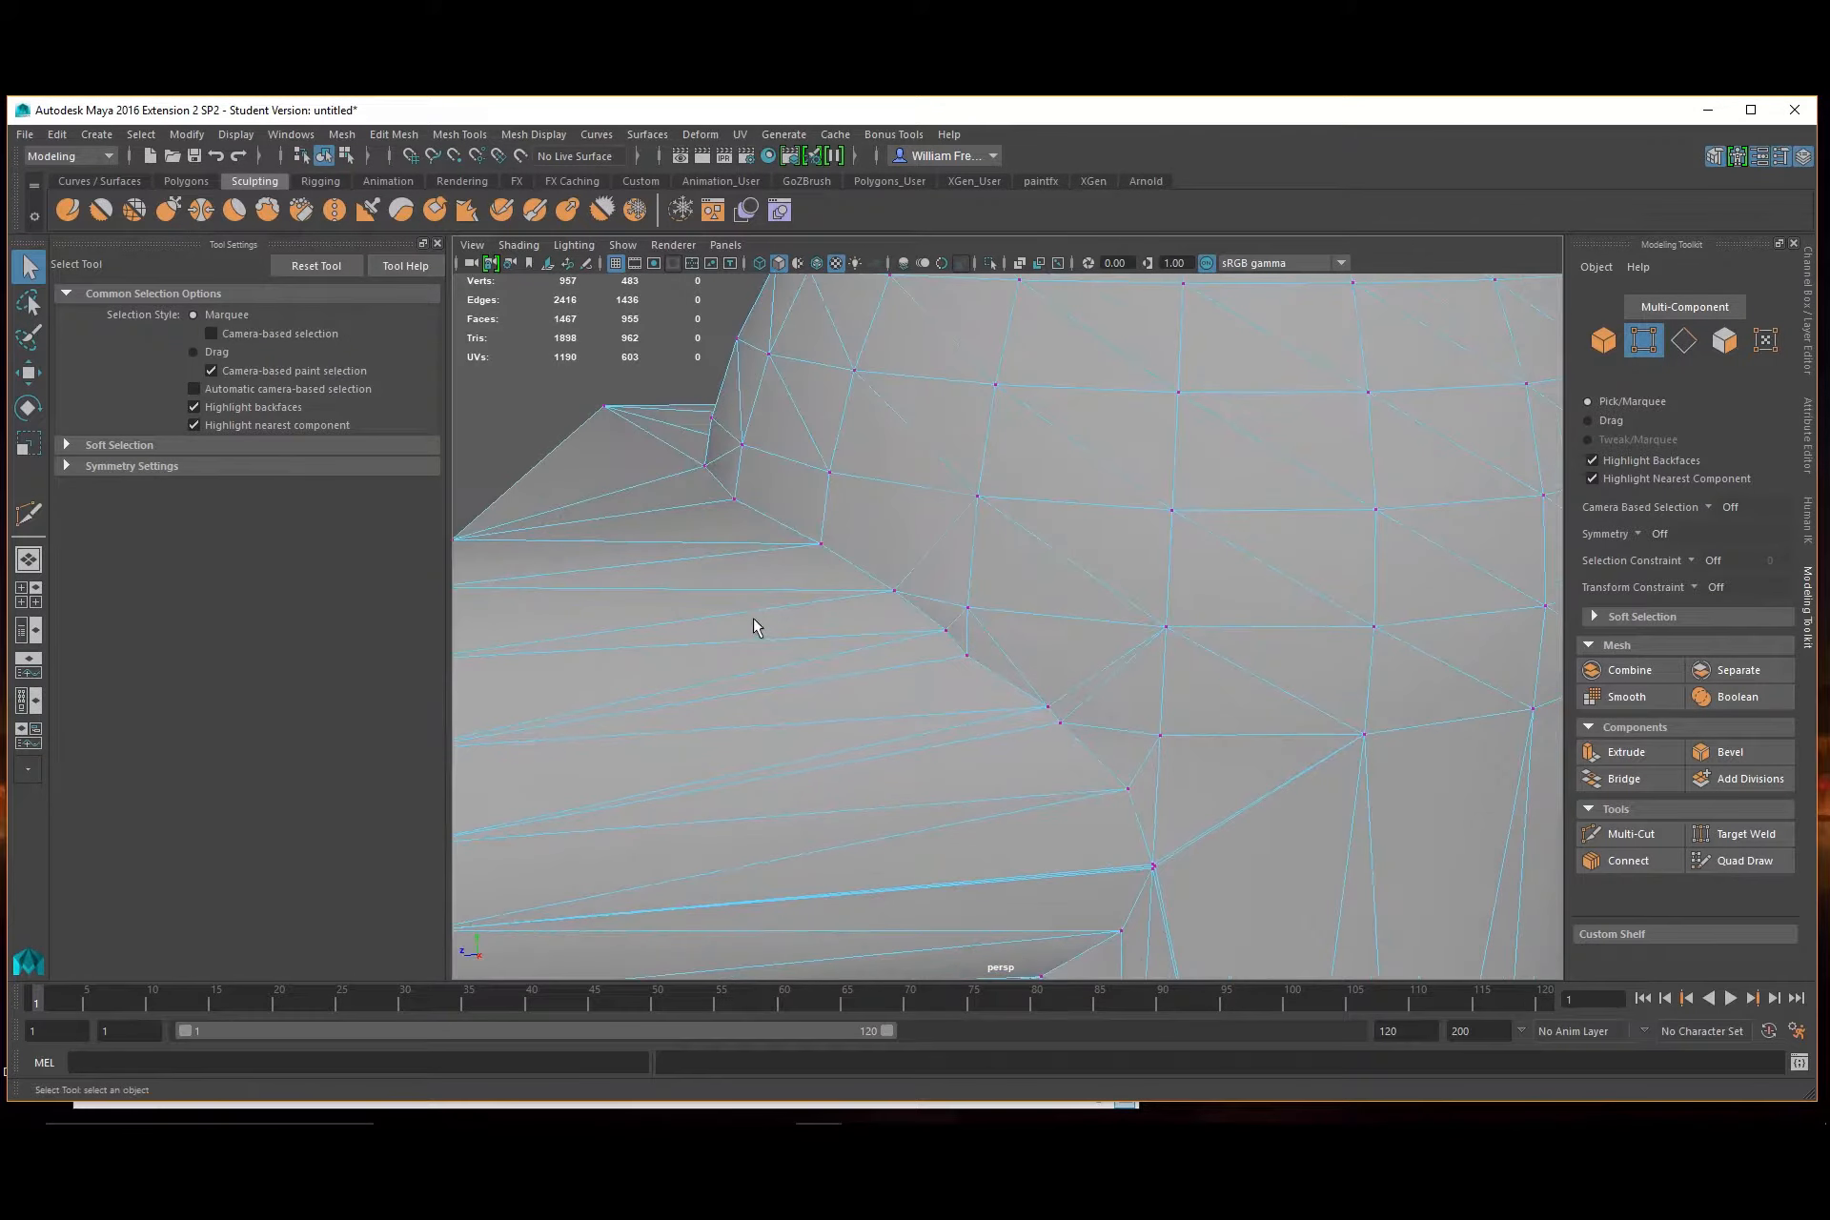
pyautogui.moveTo(907, 562); pyautogui.dragTo(906, 501, button='right')
pyautogui.doubleClick(939, 624)
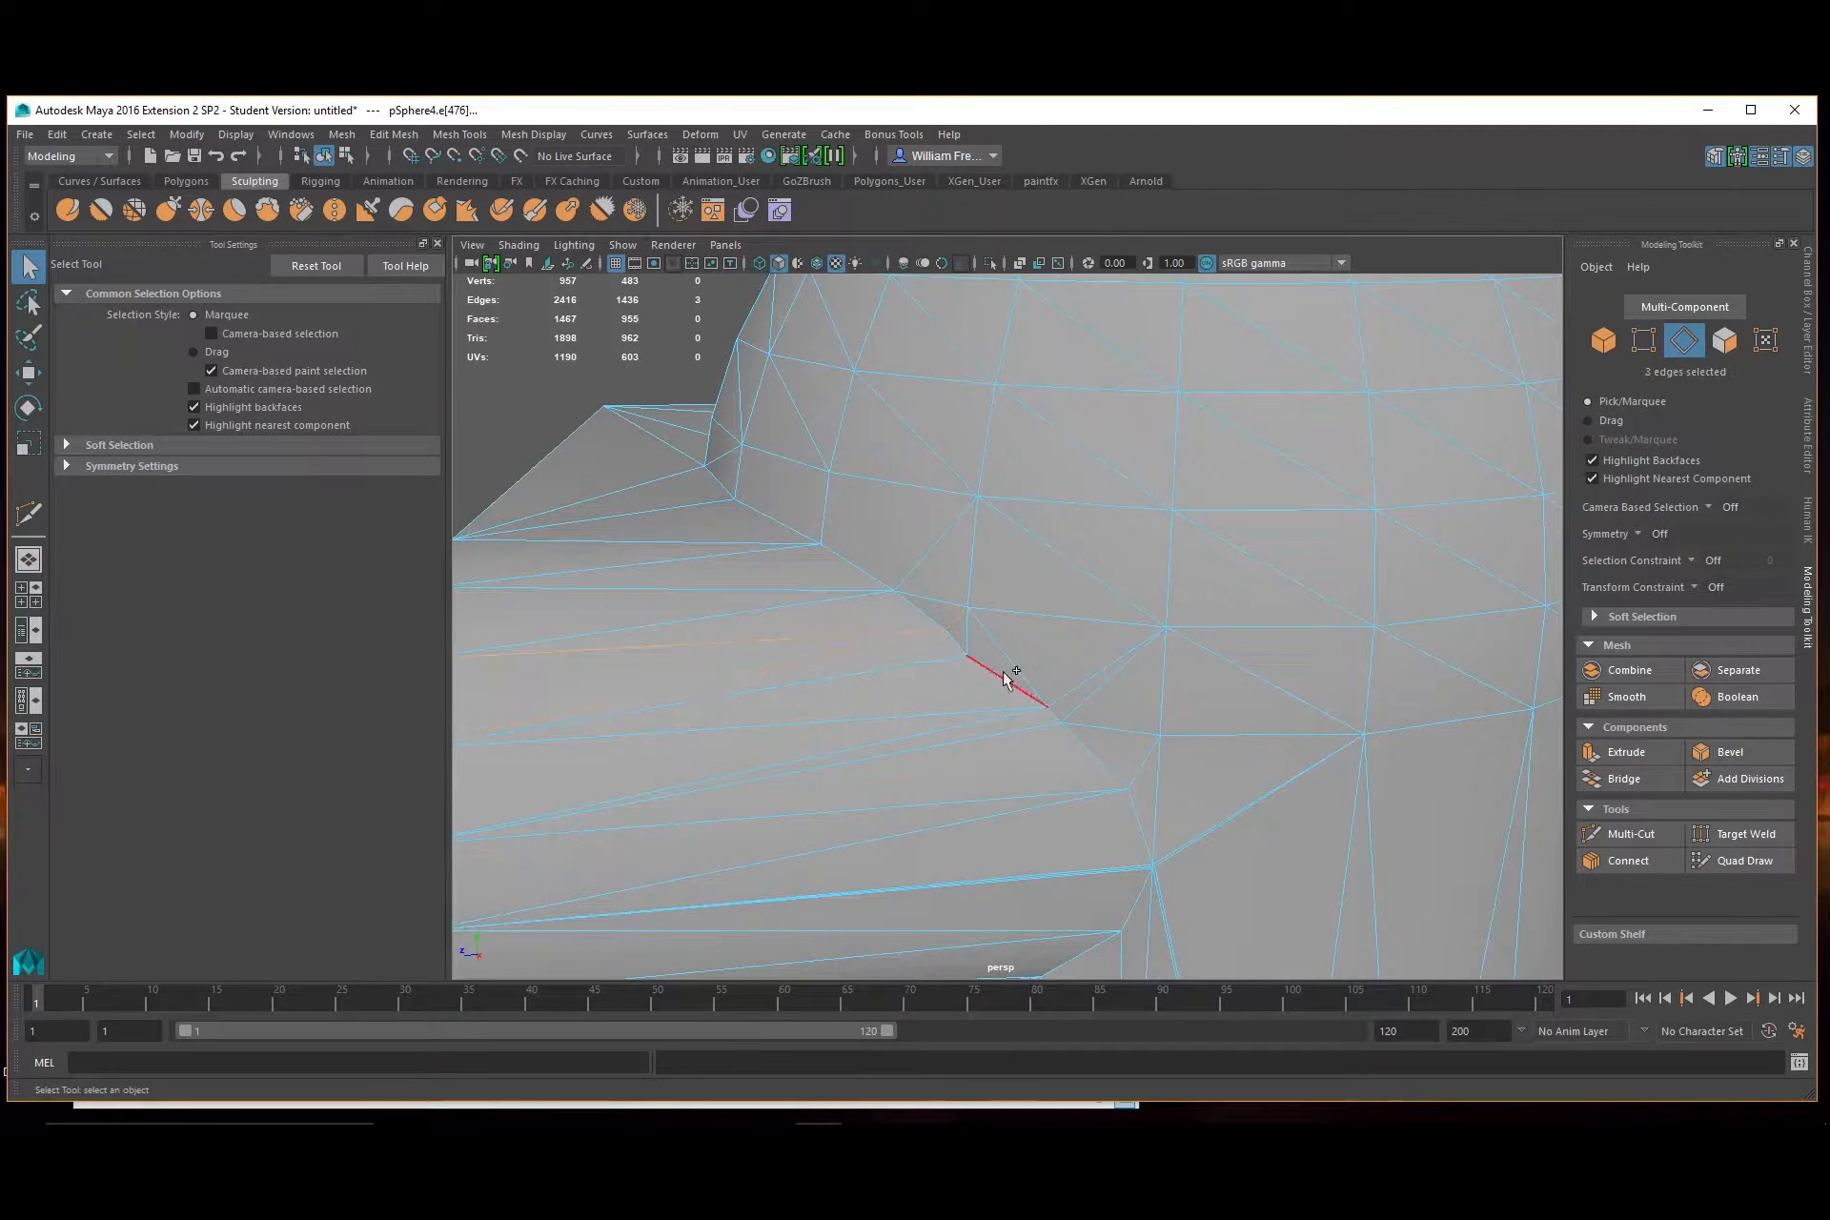
pyautogui.keyDown('alt'); pyautogui.moveTo(1042, 674); pyautogui.dragTo(1147, 706); pyautogui.keyUp('alt')
pyautogui.keyDown('shift'); pyautogui.click(1145, 681); pyautogui.keyUp('shift')
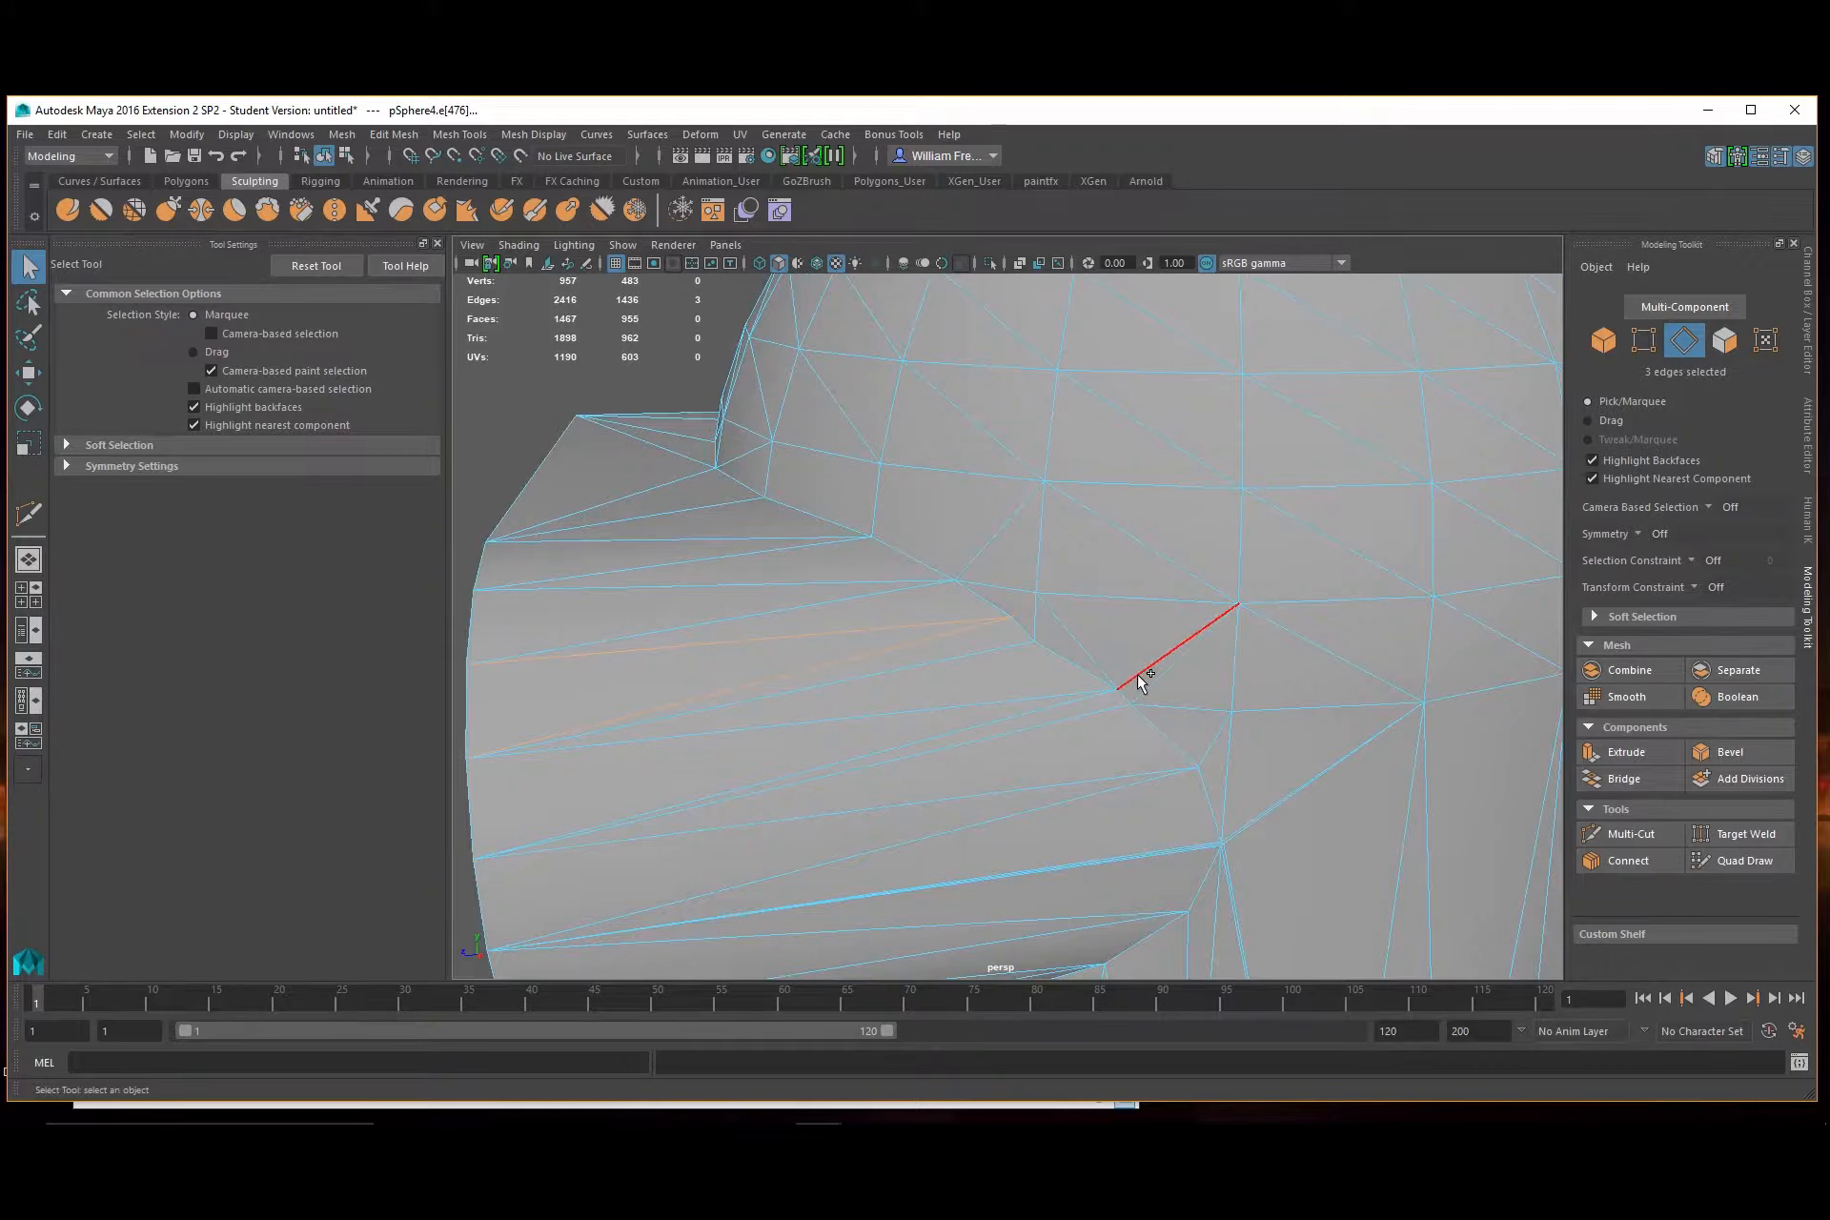
pyautogui.keyDown('shift'); pyautogui.click(1086, 692); pyautogui.keyUp('shift')
pyautogui.keyDown('shift'); pyautogui.click(1103, 792); pyautogui.keyUp('shift')
pyautogui.keyDown('shift'); pyautogui.click(1100, 801); pyautogui.keyUp('shift')
pyautogui.keyDown('alt'); pyautogui.moveTo(1287, 859); pyautogui.dragTo(1061, 832); pyautogui.keyUp('alt')
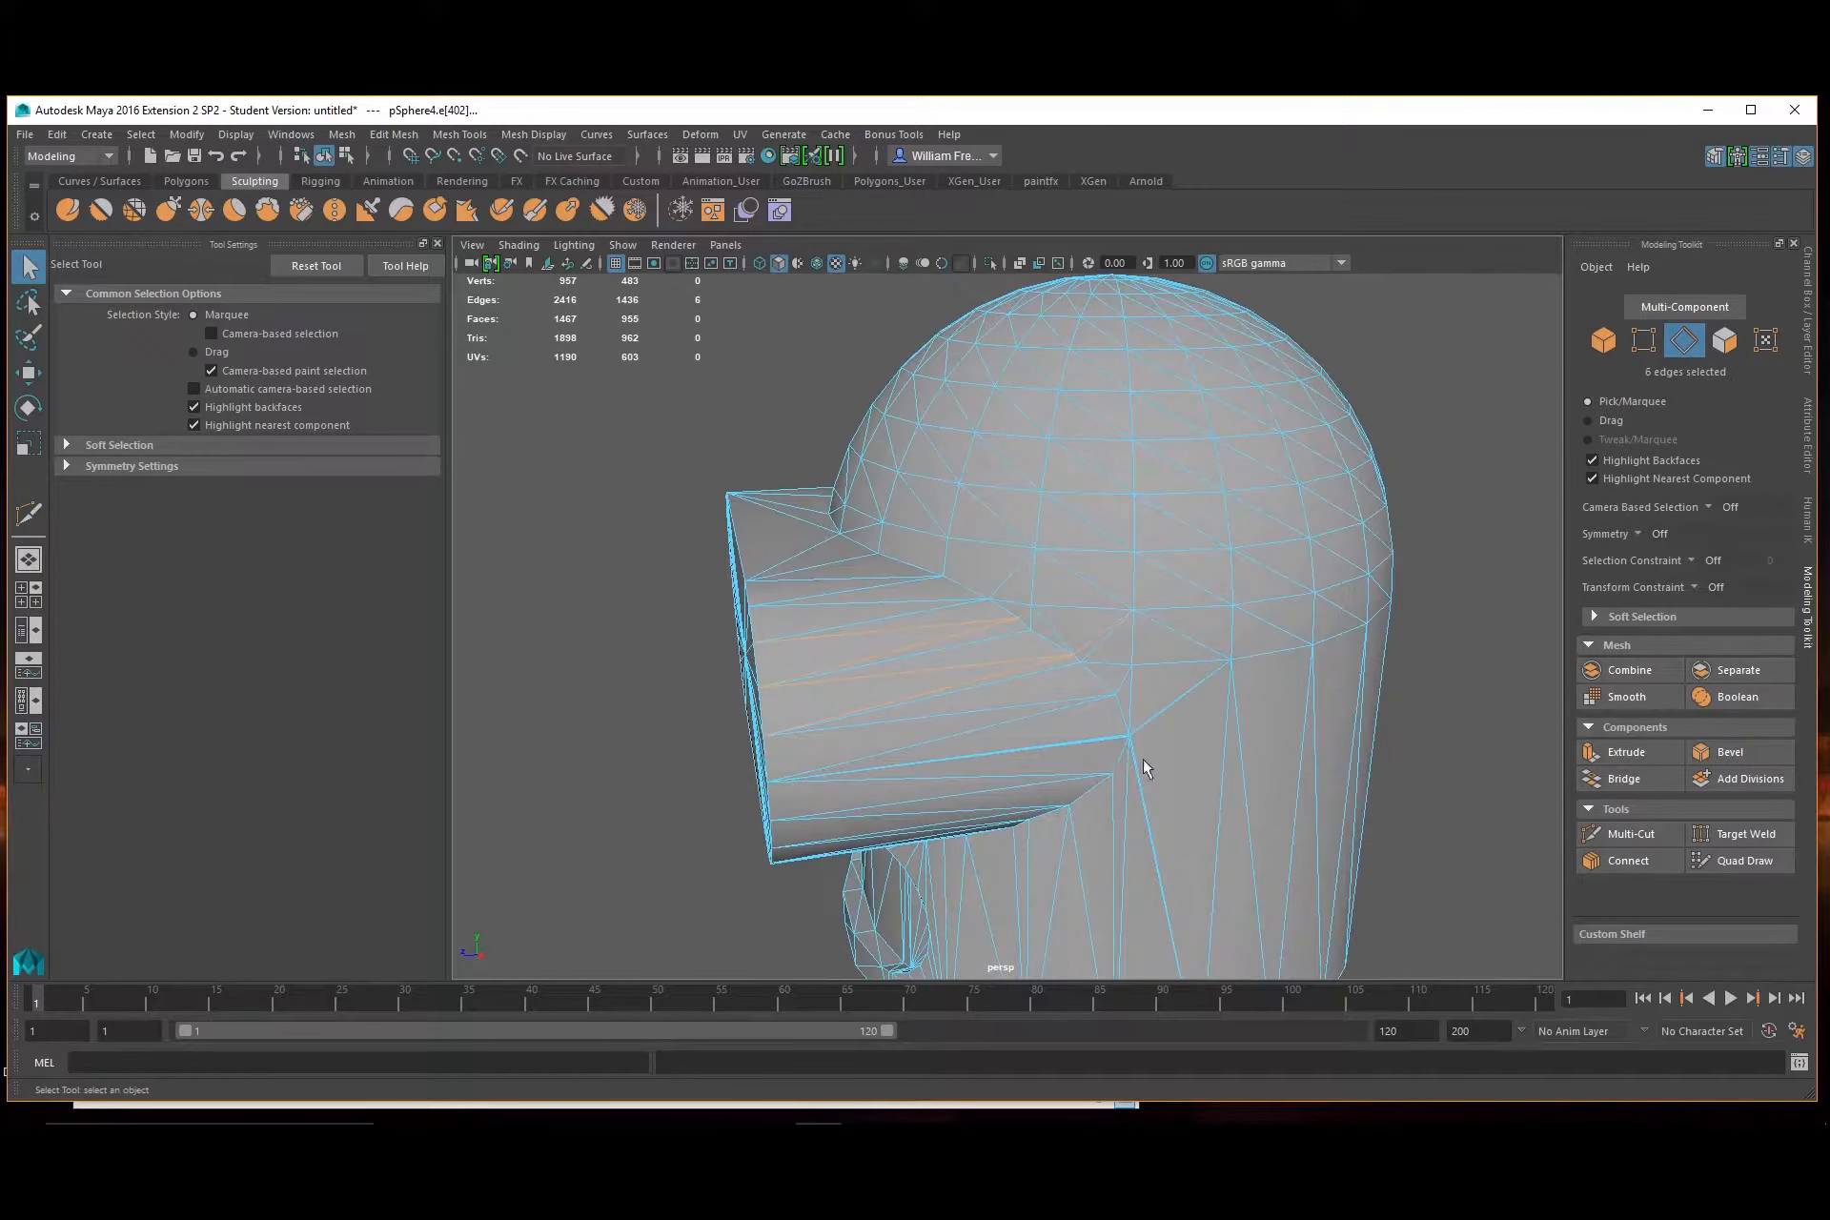
pyautogui.keyDown('alt'); pyautogui.moveTo(865, 629); pyautogui.dragTo(971, 698, button='right'); pyautogui.keyUp('alt')
pyautogui.press('Delete')
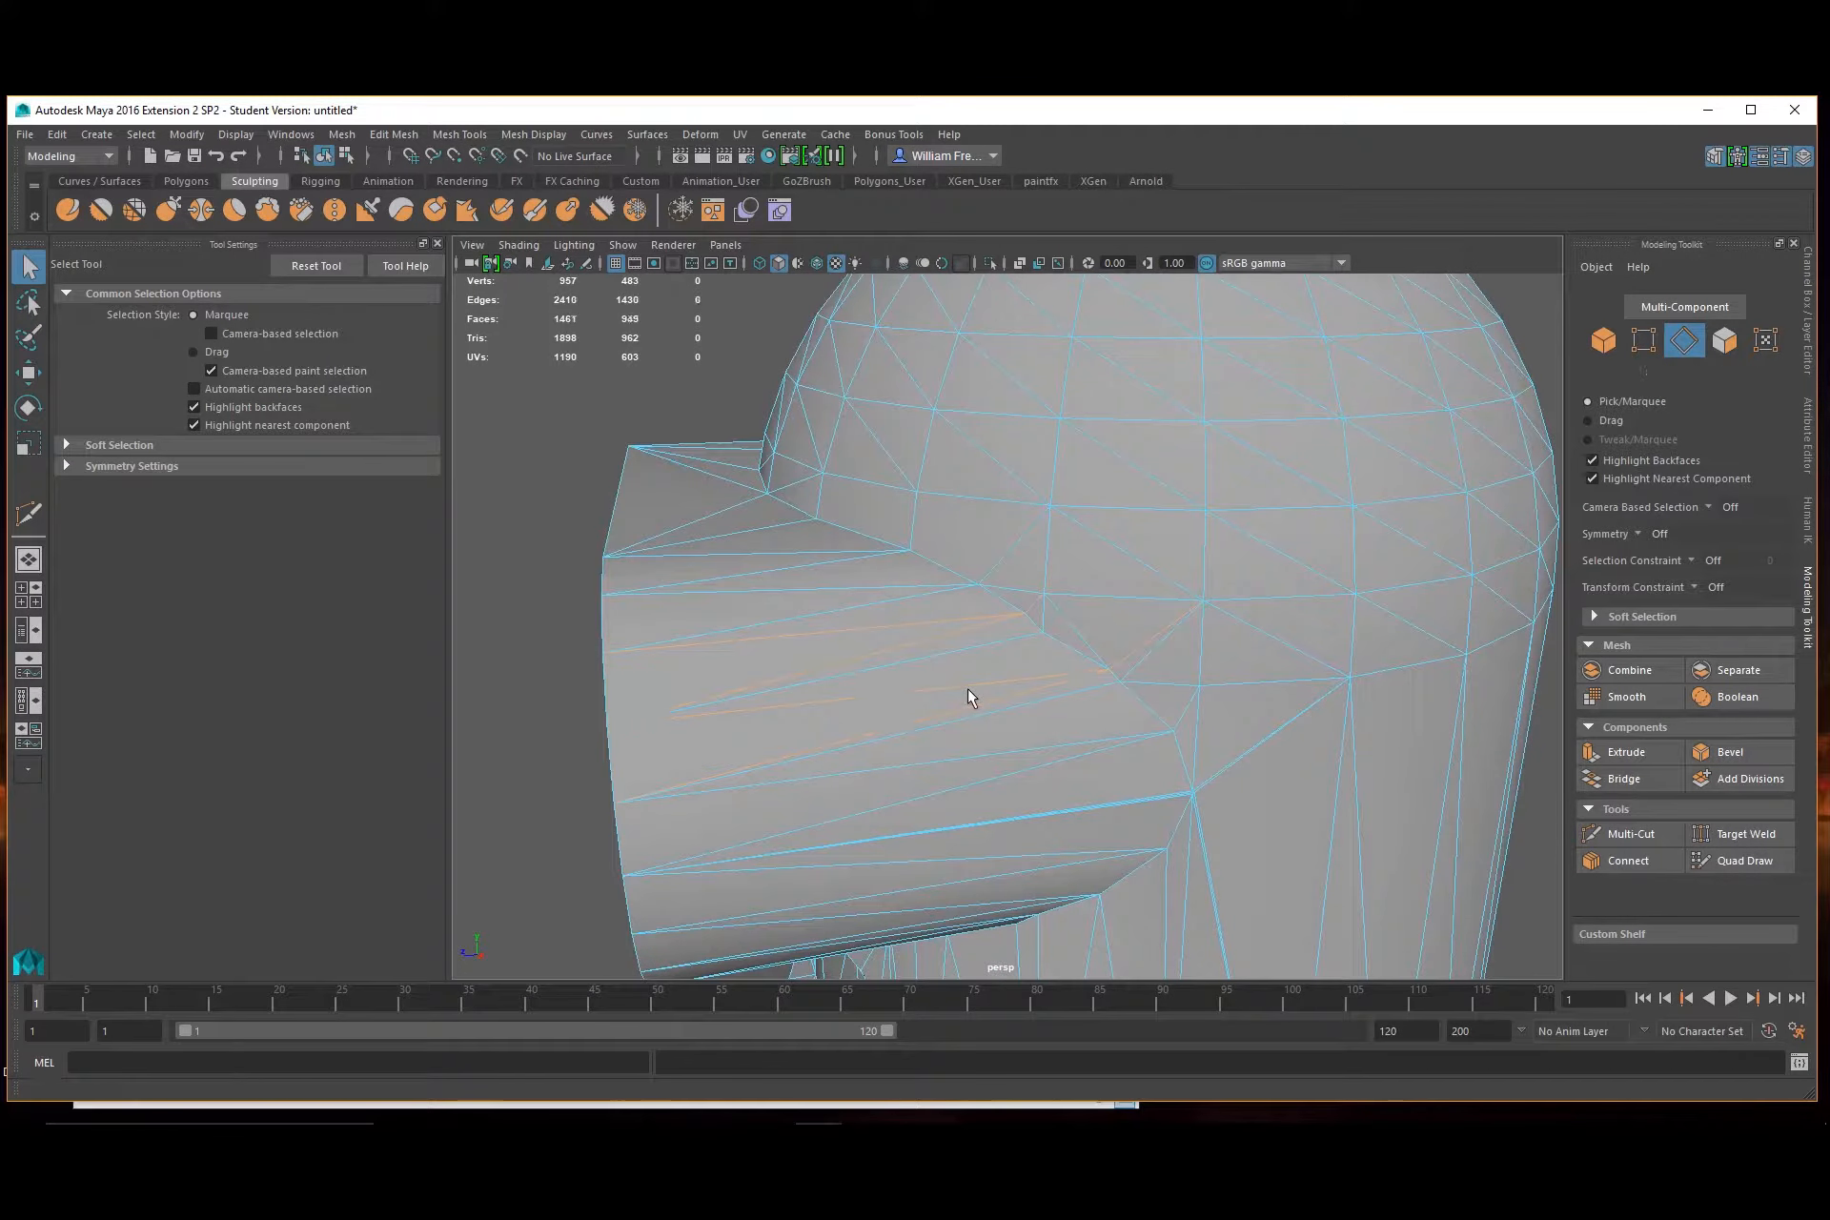
pyautogui.moveTo(1124, 556); pyautogui.dragTo(1033, 557, button='right')
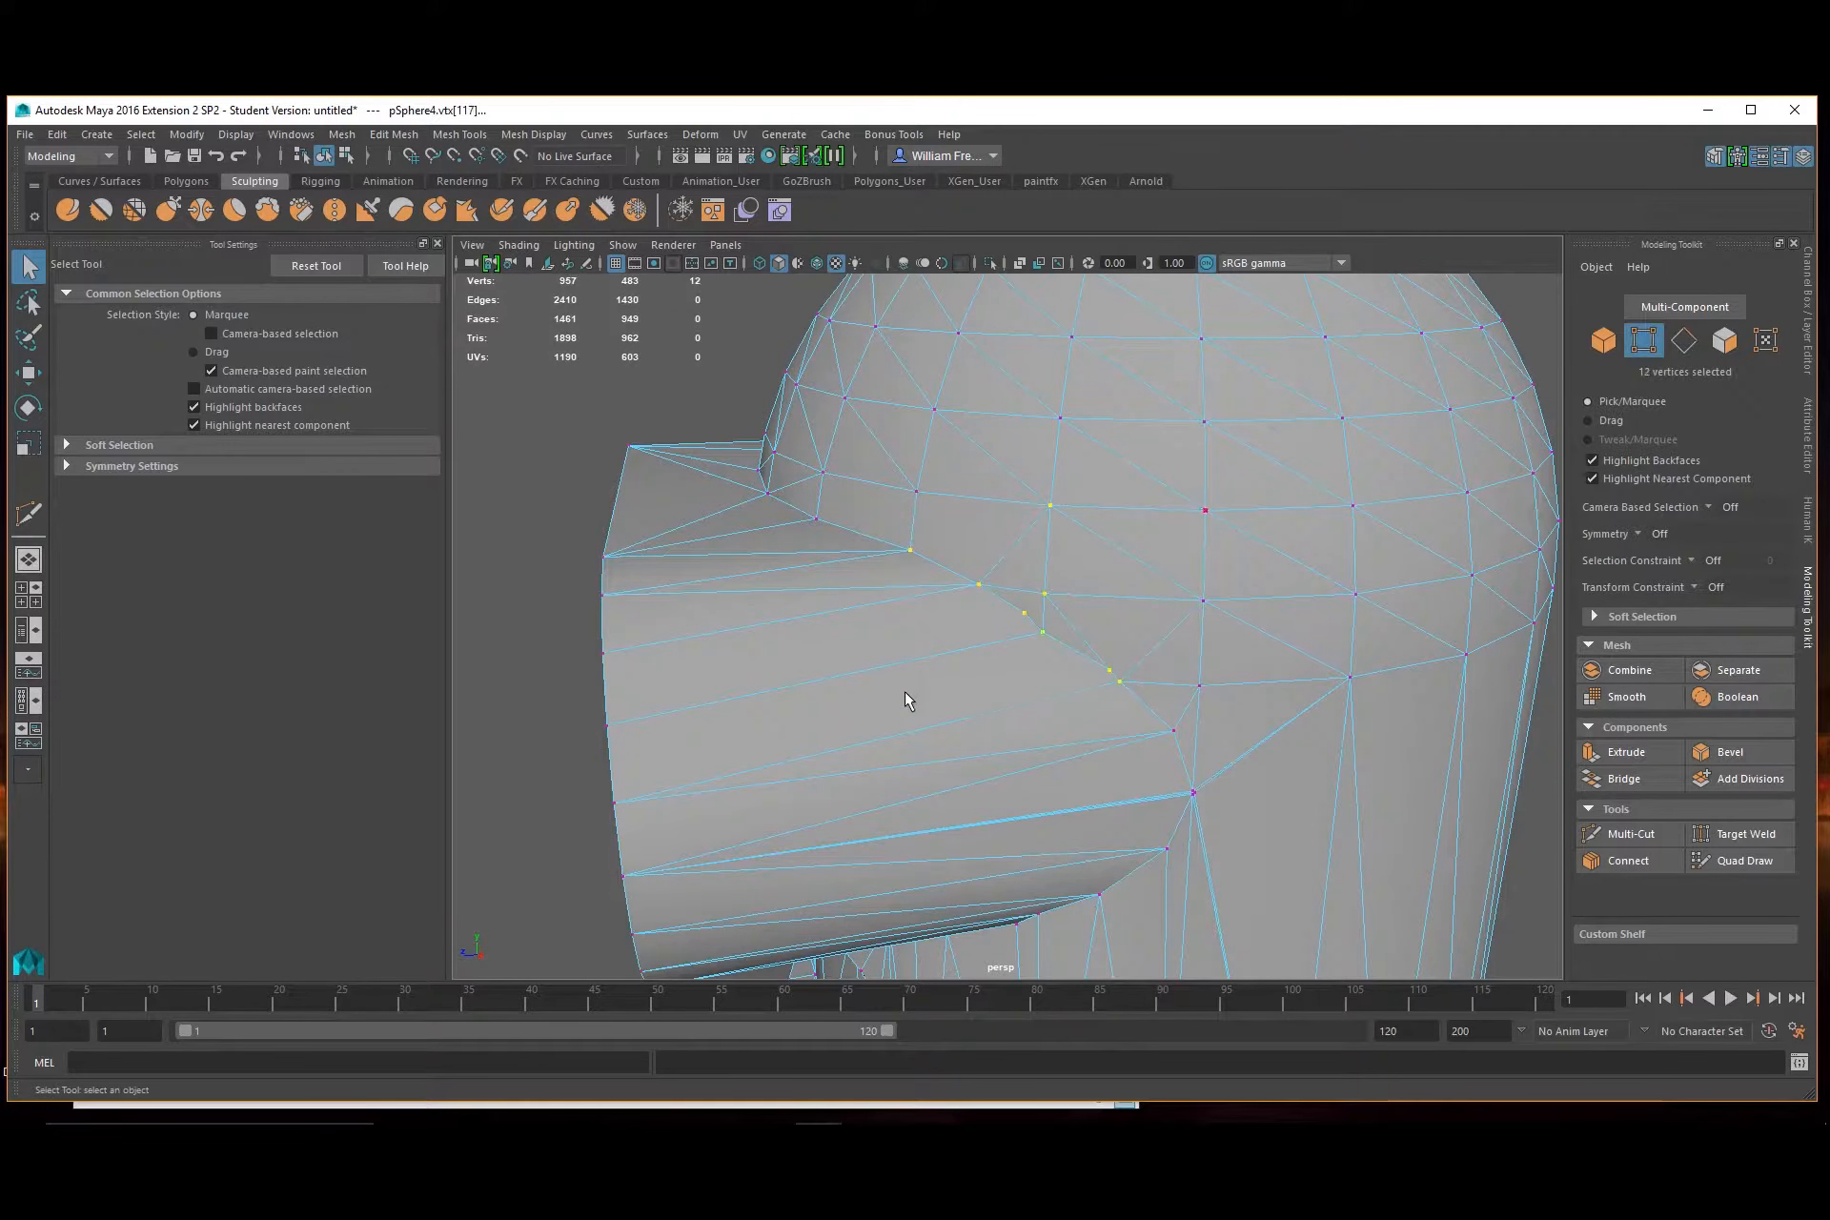
pyautogui.press('Delete')
# Multi-Cut an edge joining two seam vertices on the goggles' side, bypassing the extra vertex between them
pyautogui.keyDown('alt'); pyautogui.moveTo(905, 690); pyautogui.dragTo(1222, 753, button='right'); pyautogui.keyUp('alt')
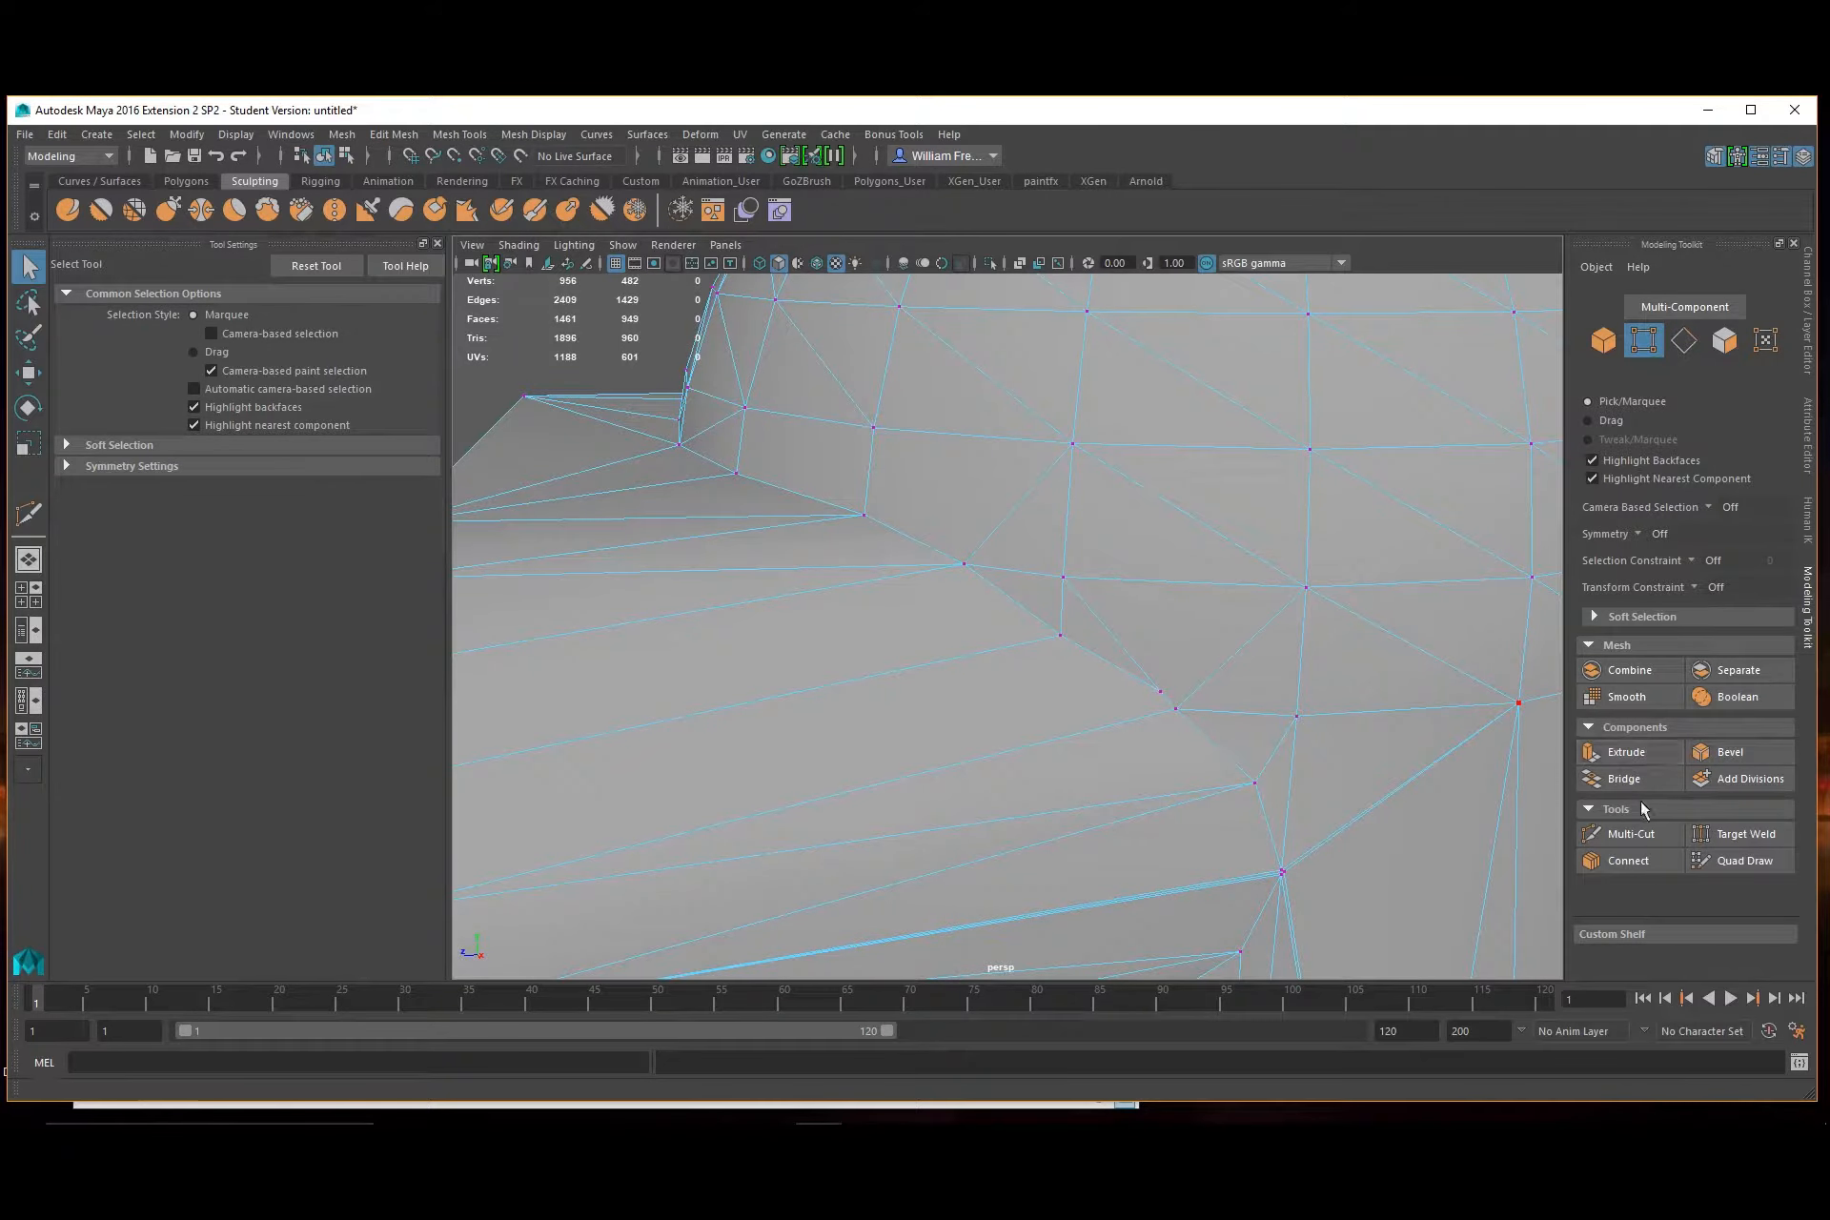
pyautogui.click(1625, 834)
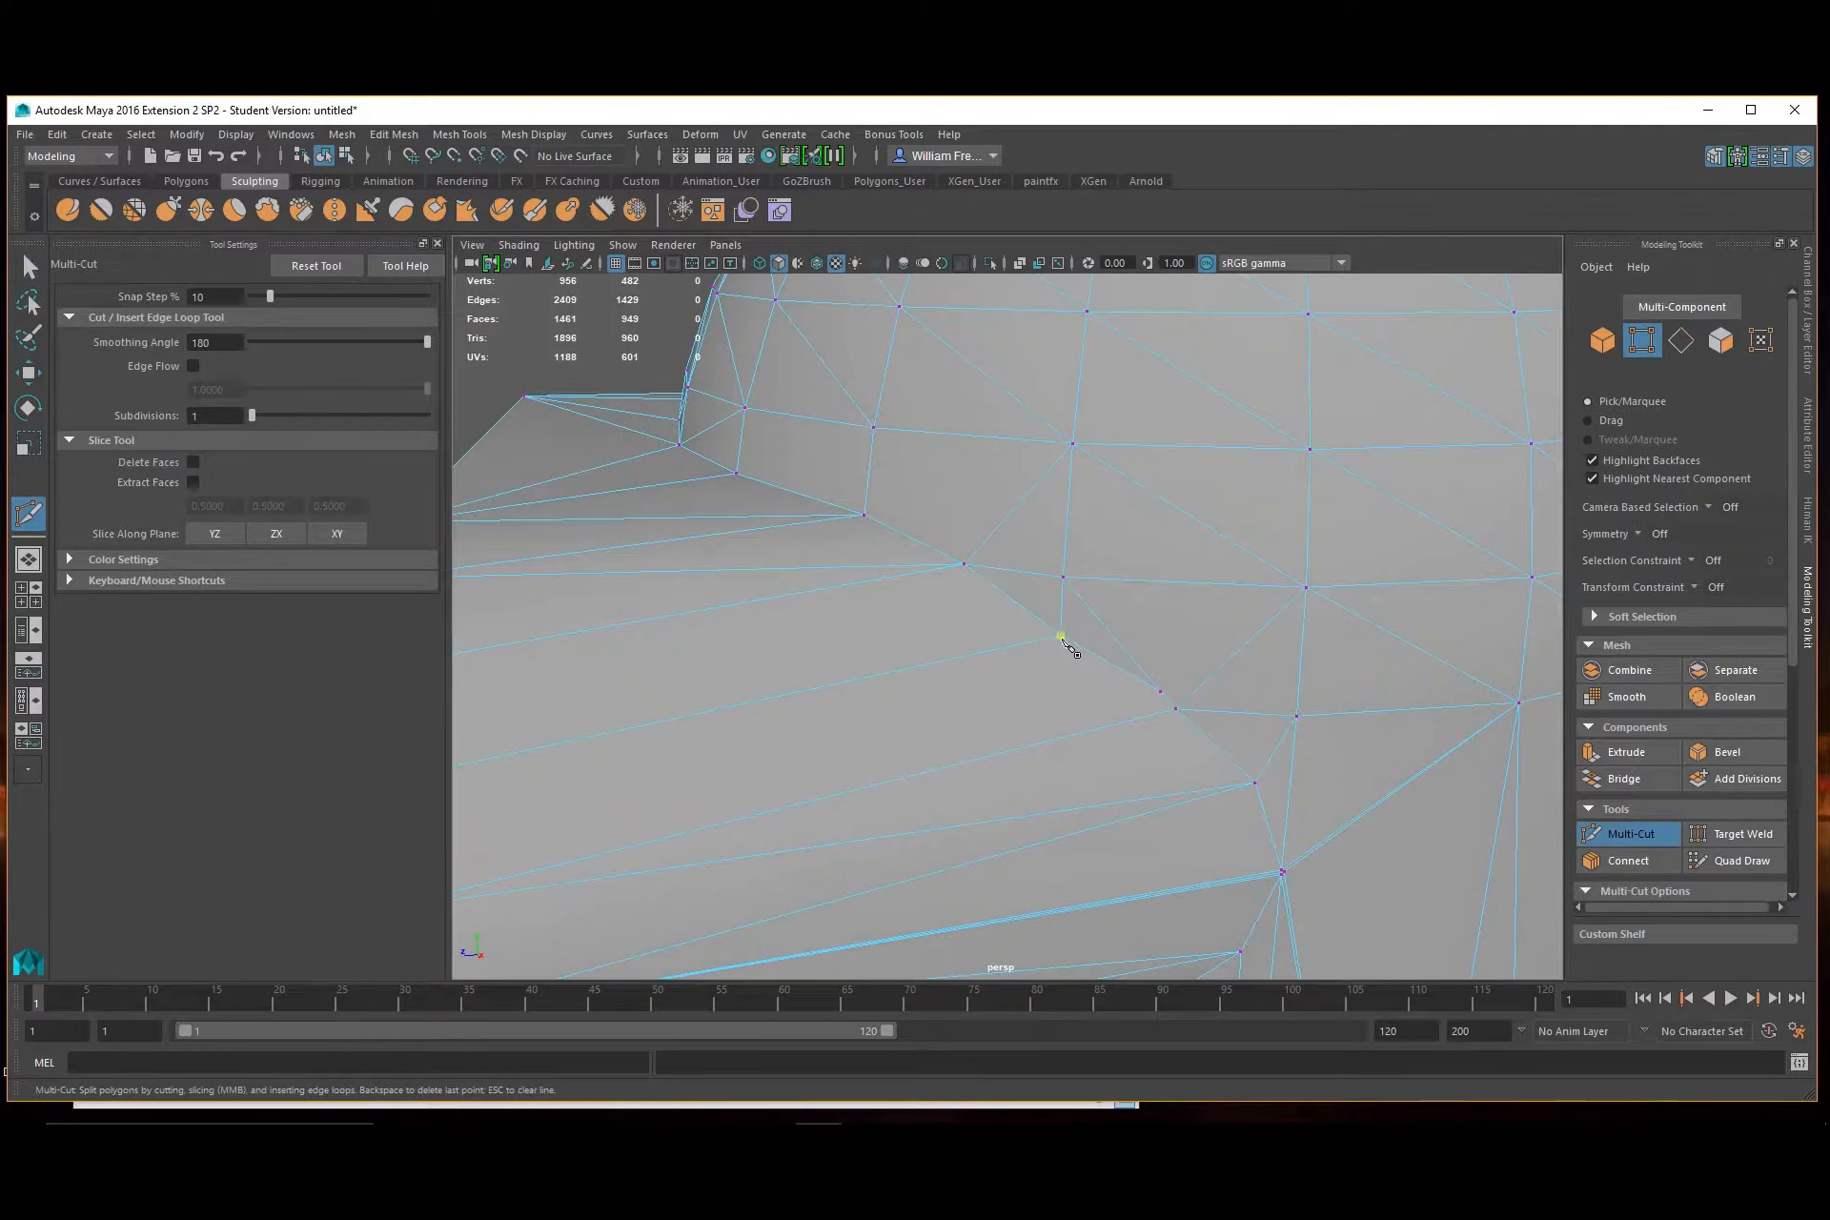
pyautogui.click(1176, 710)
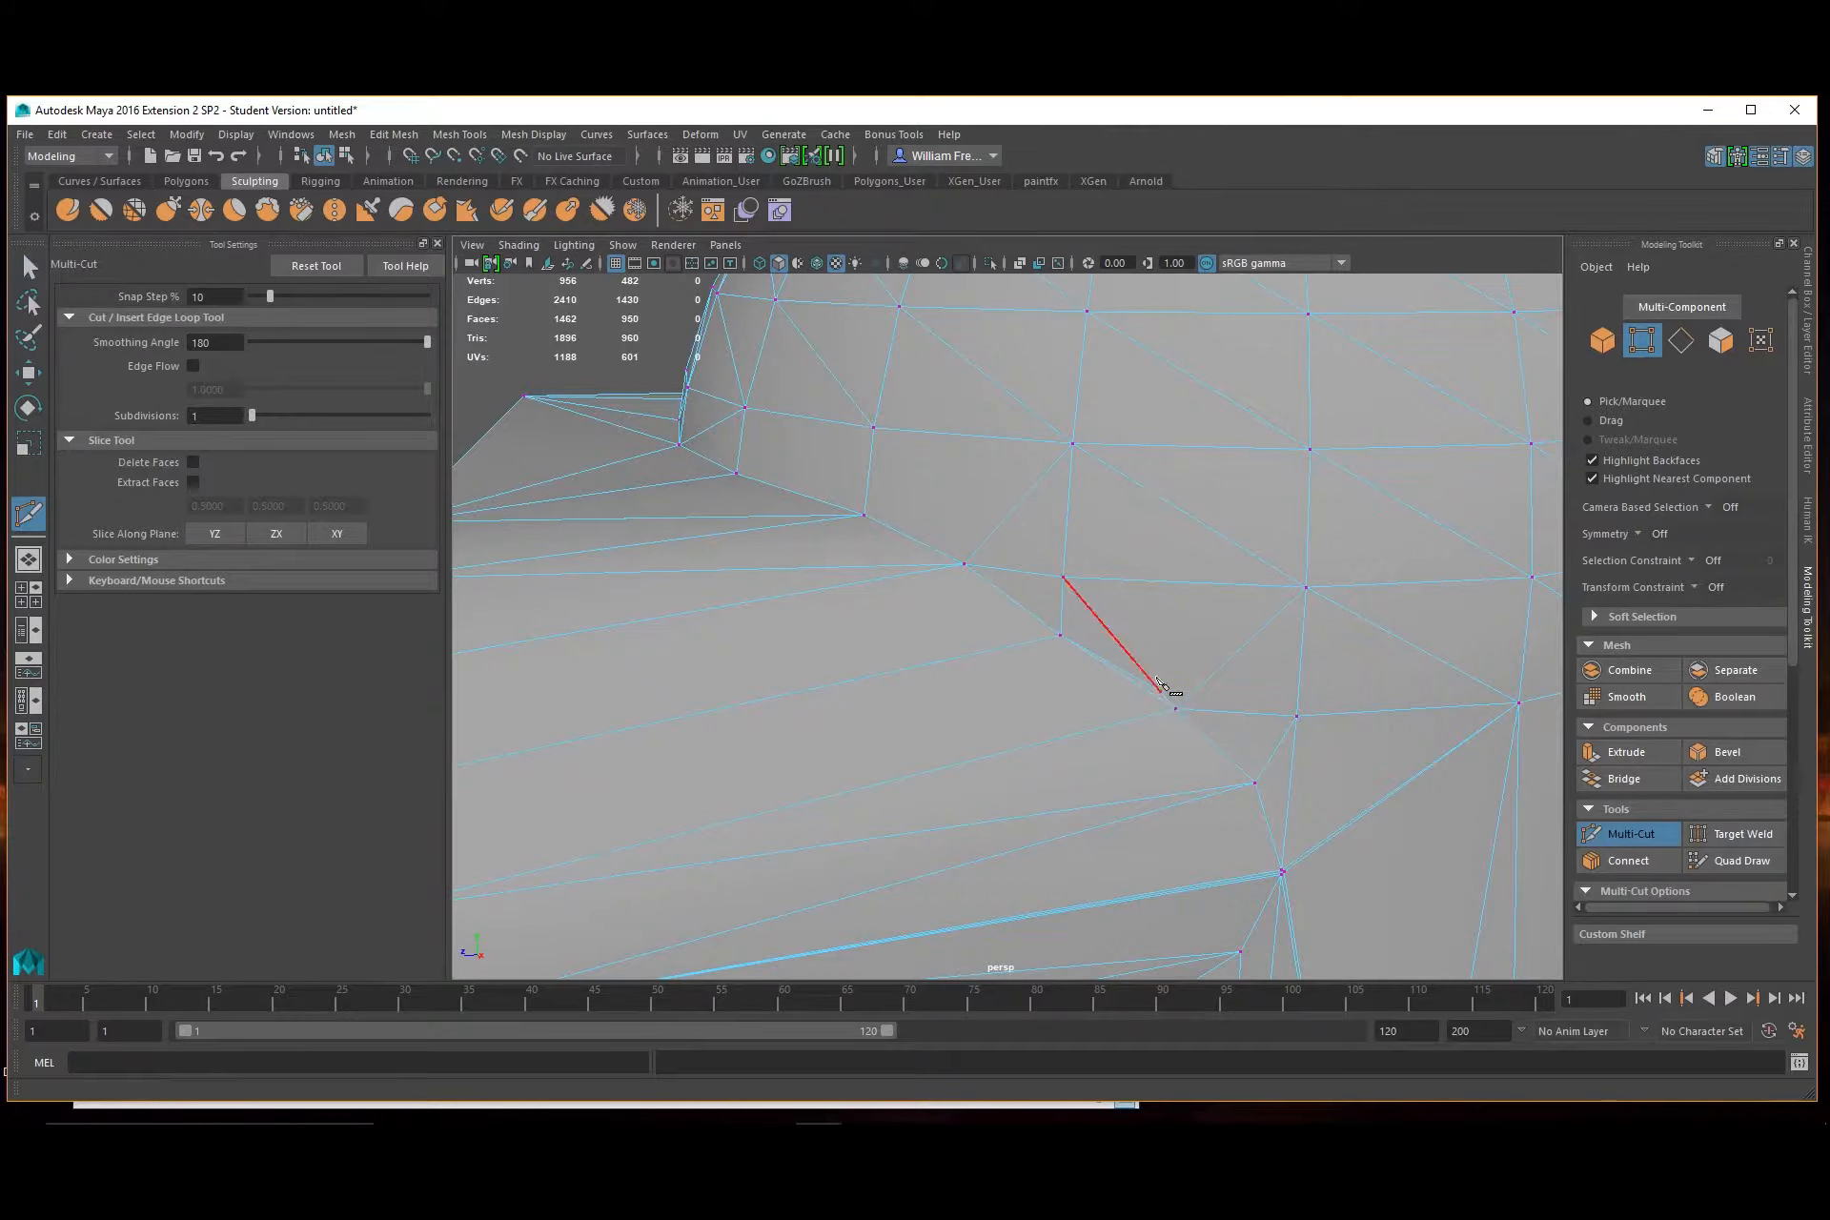
# Delete the short redundant edge beside the new cut and remove the extra vertex of the close pair at its end
pyautogui.rightClick(1156, 678)
pyautogui.click(1155, 520)
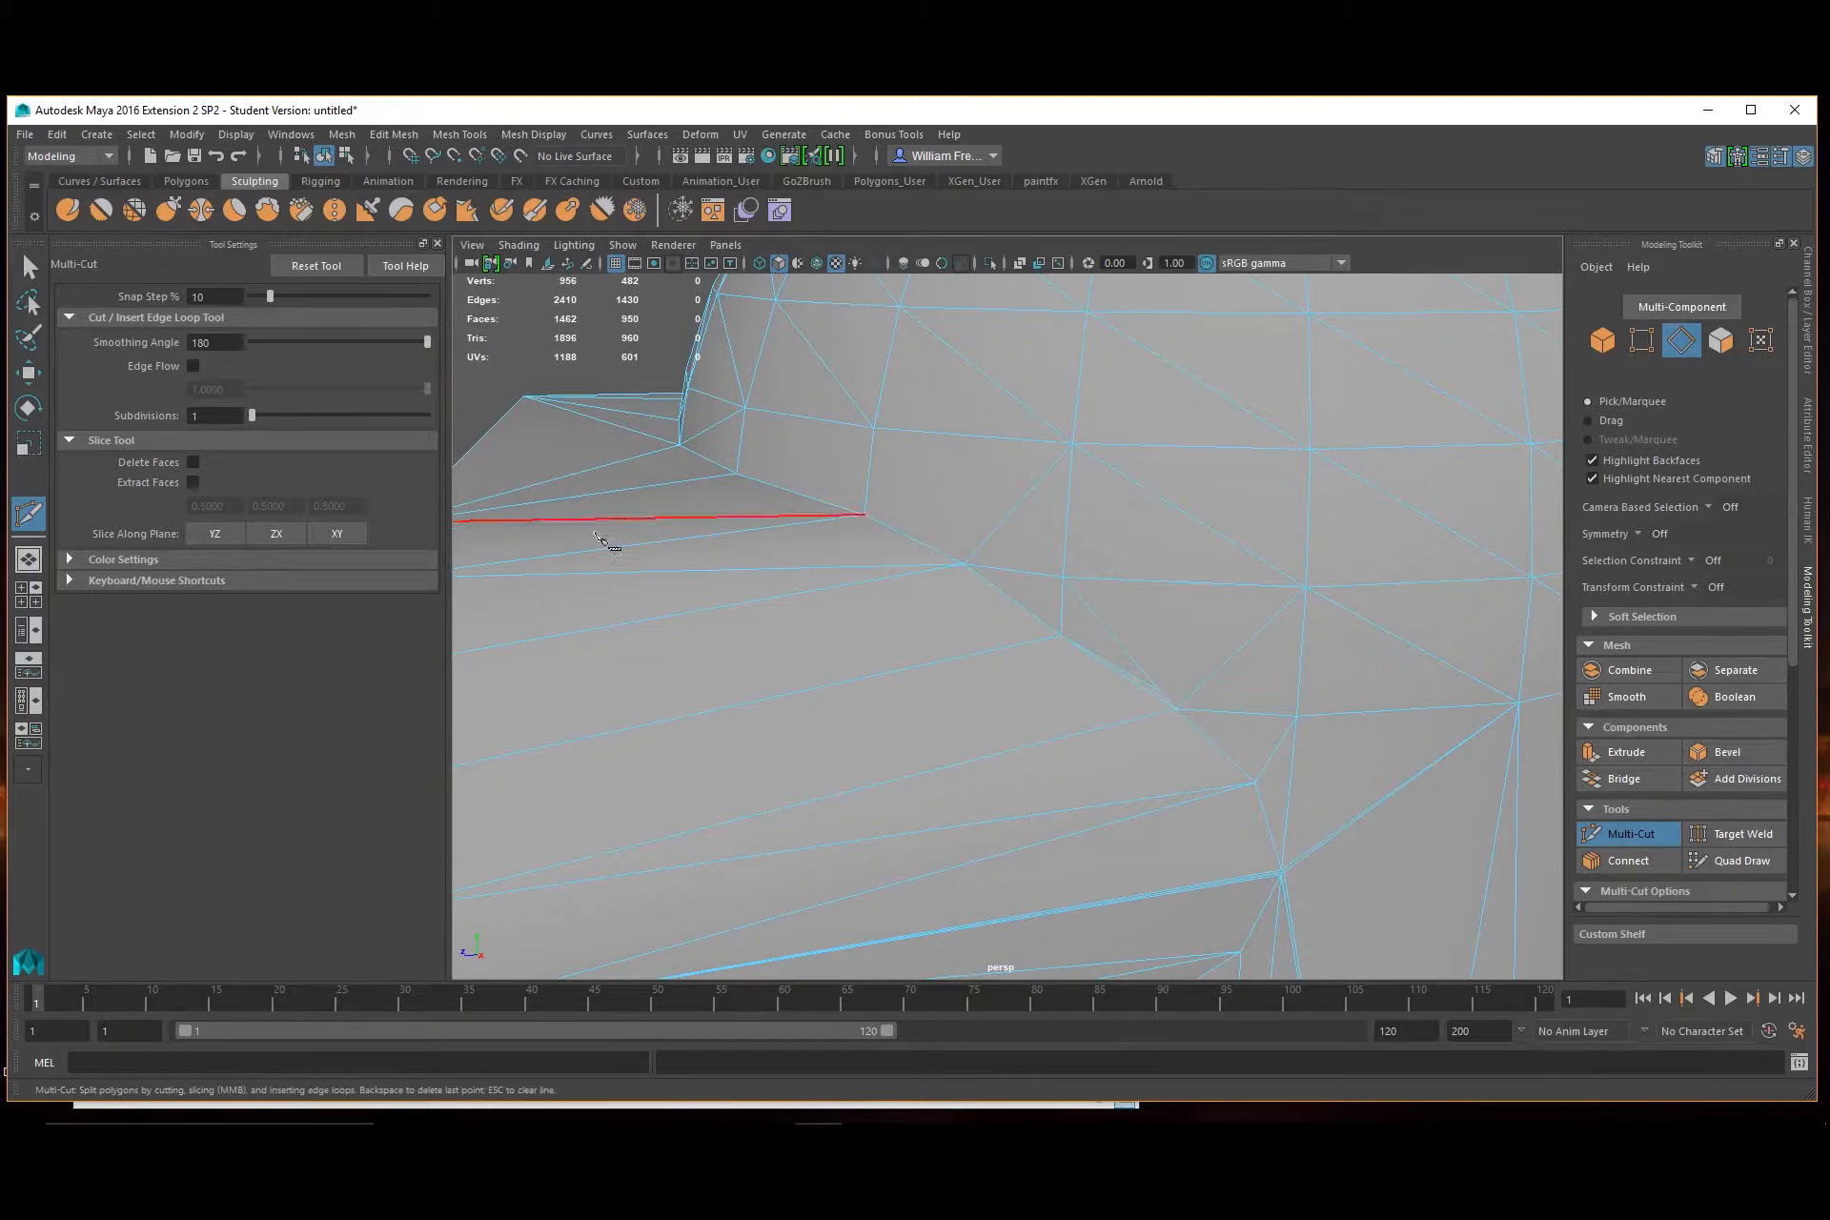
pyautogui.press('q')
pyautogui.click(1147, 682)
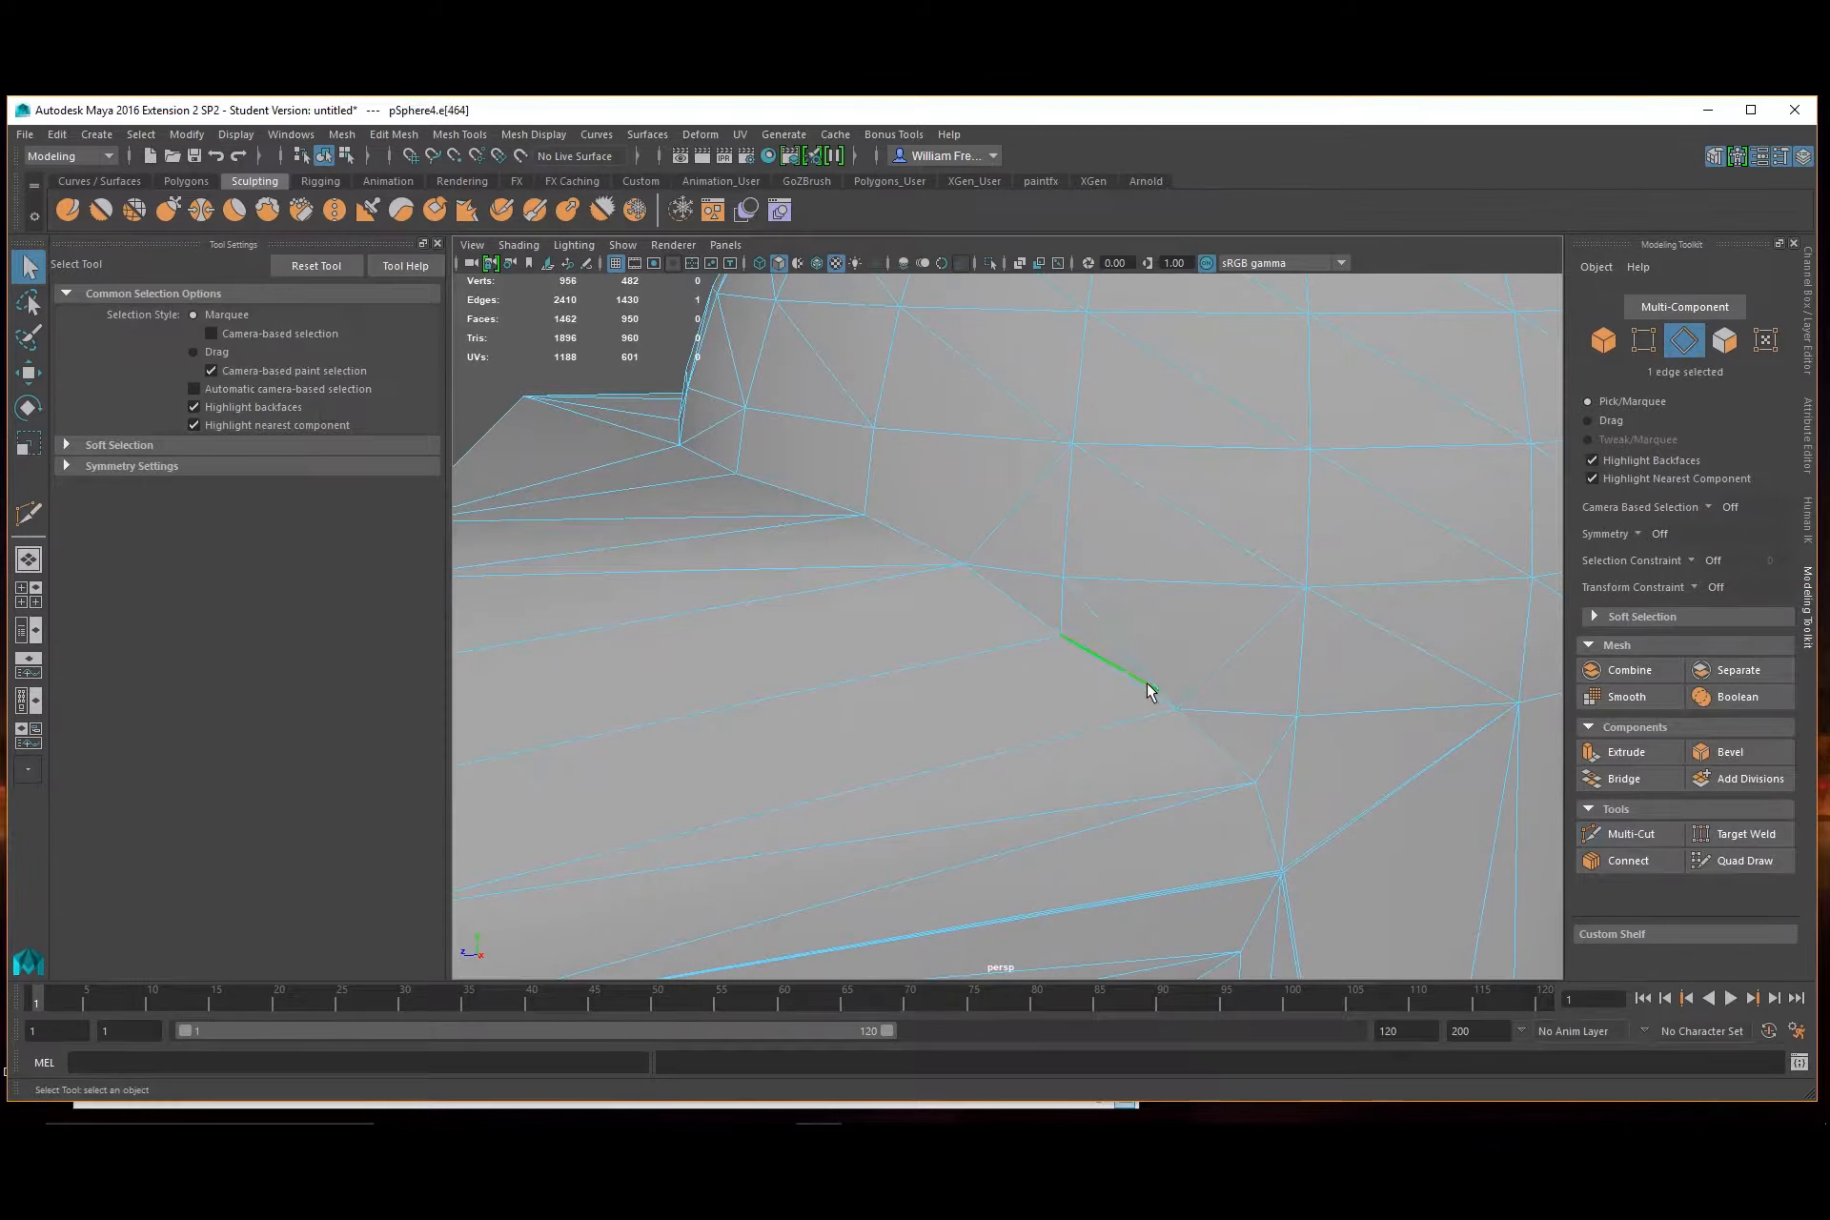
pyautogui.press('Delete')
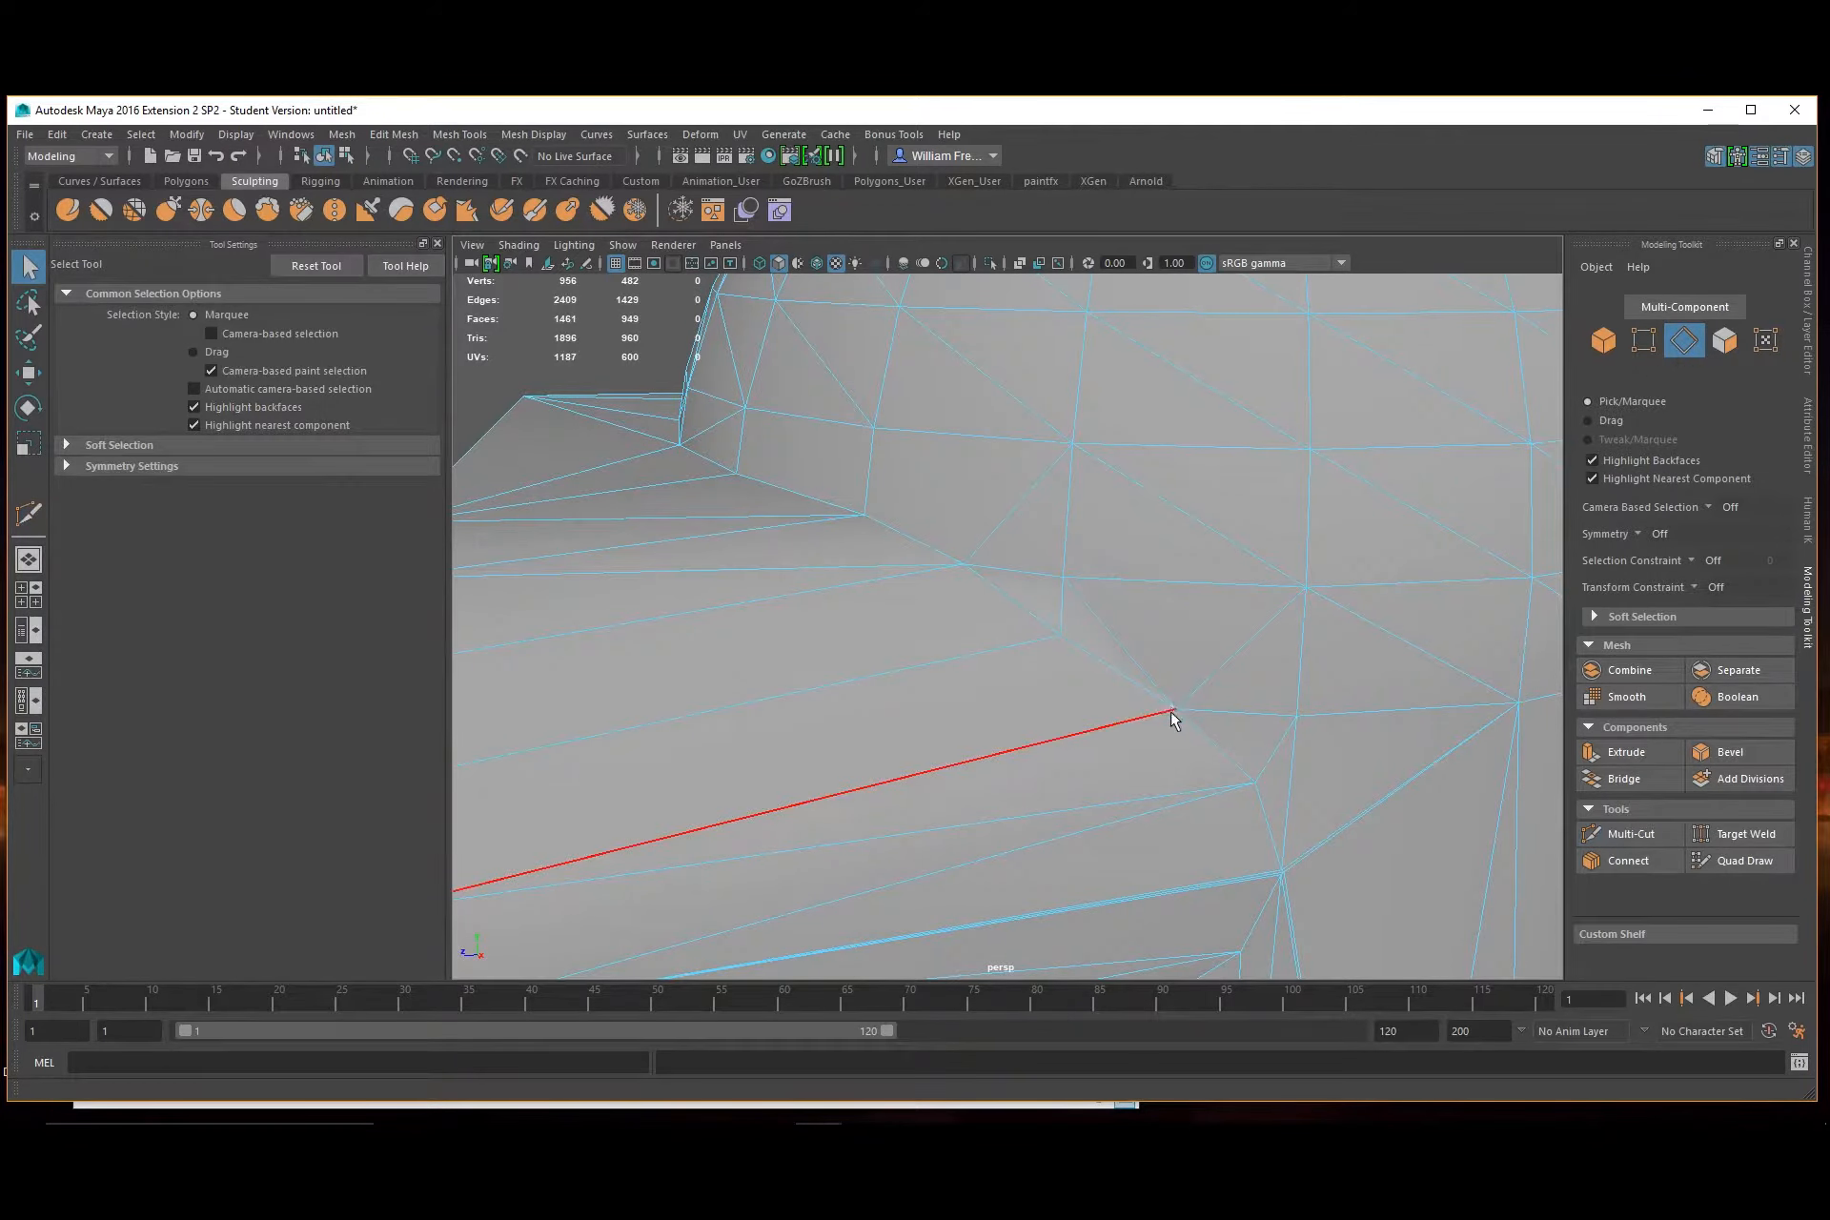
pyautogui.moveTo(1170, 706); pyautogui.dragTo(1074, 559, button='right')
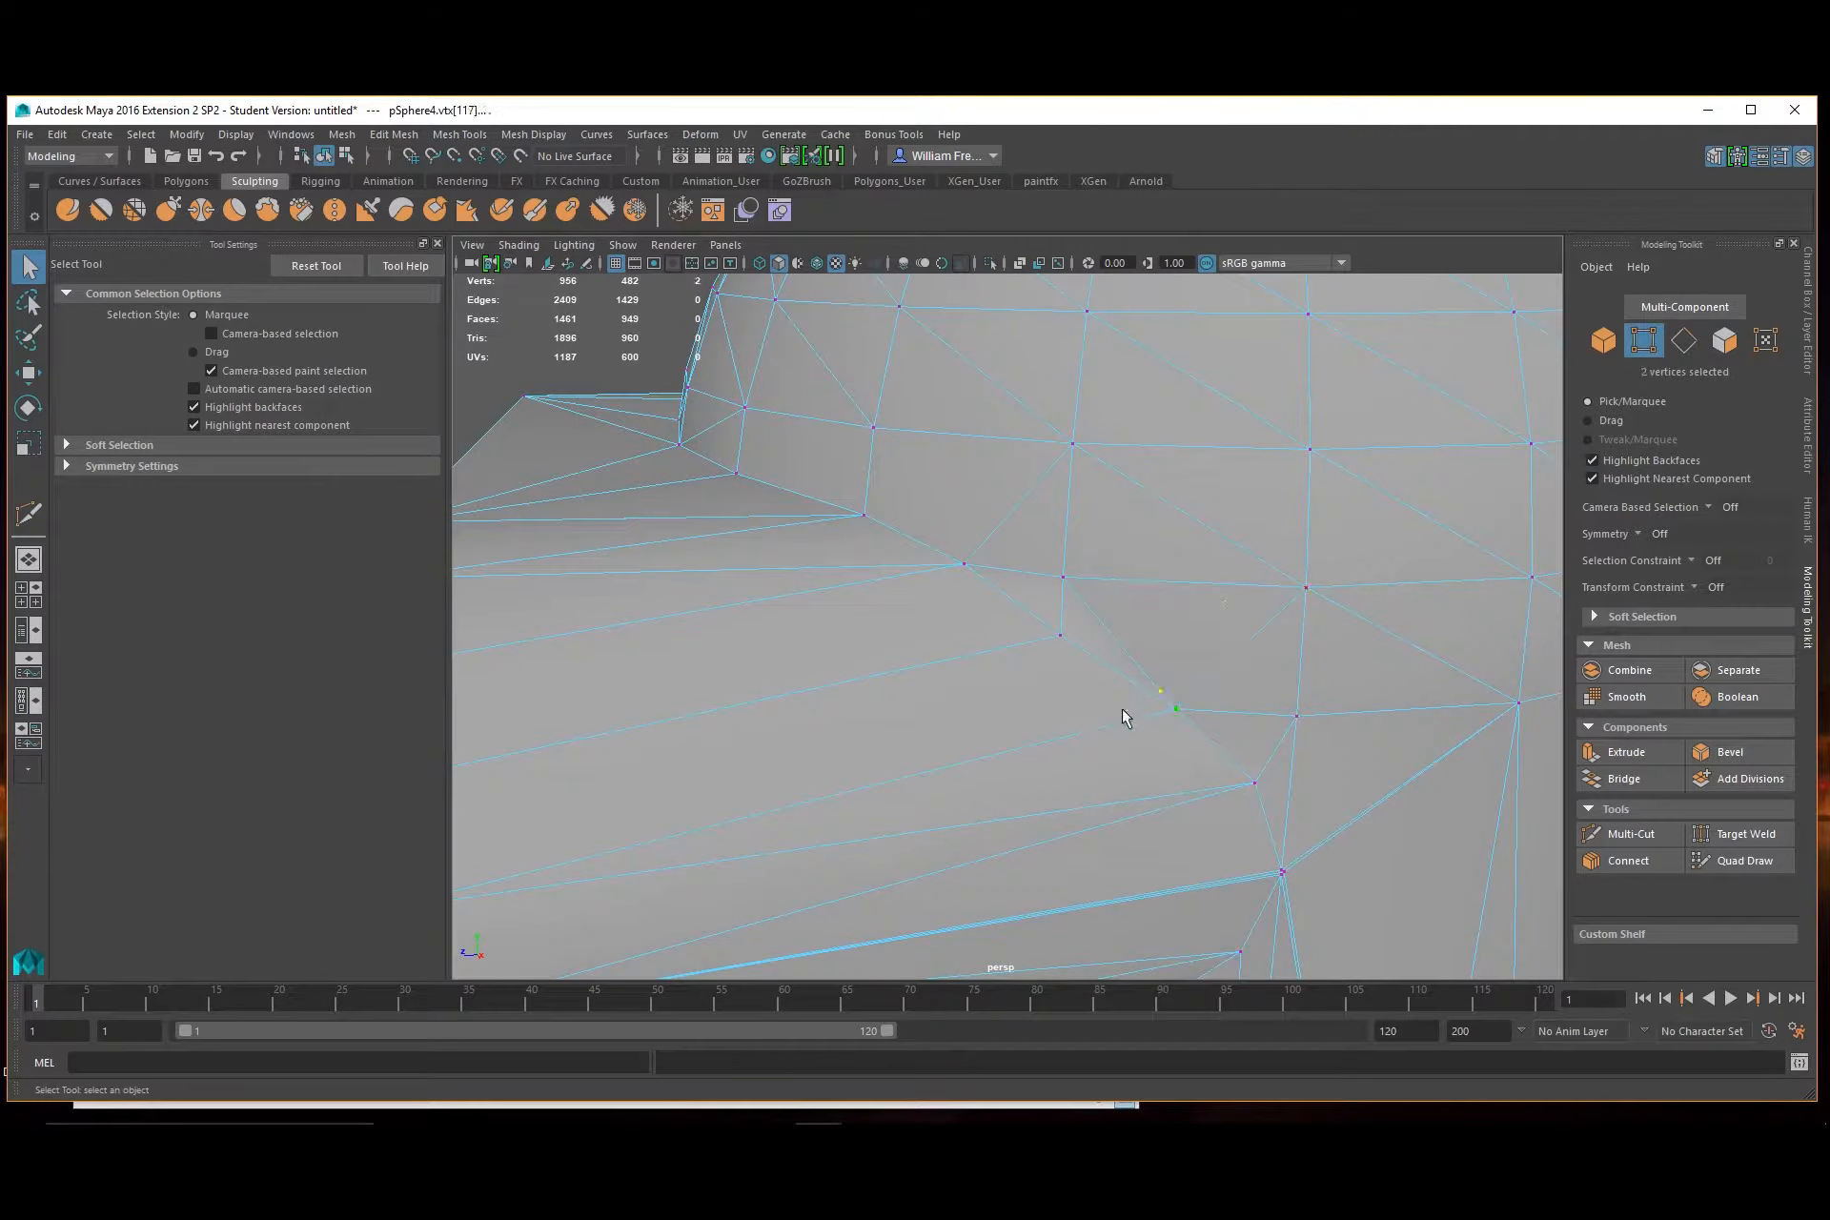
pyautogui.press('g')
# Select the seam vertex below the head's vertical edge at the goggles' side and show it in the full side view with the Move tool
pyautogui.keyDown('alt'); pyautogui.moveTo(1123, 707); pyautogui.dragTo(1038, 715, button='right'); pyautogui.keyUp('alt')
pyautogui.keyDown('alt'); pyautogui.moveTo(1038, 715); pyautogui.dragTo(976, 700); pyautogui.keyUp('alt')
pyautogui.scroll(5, 972, 701)
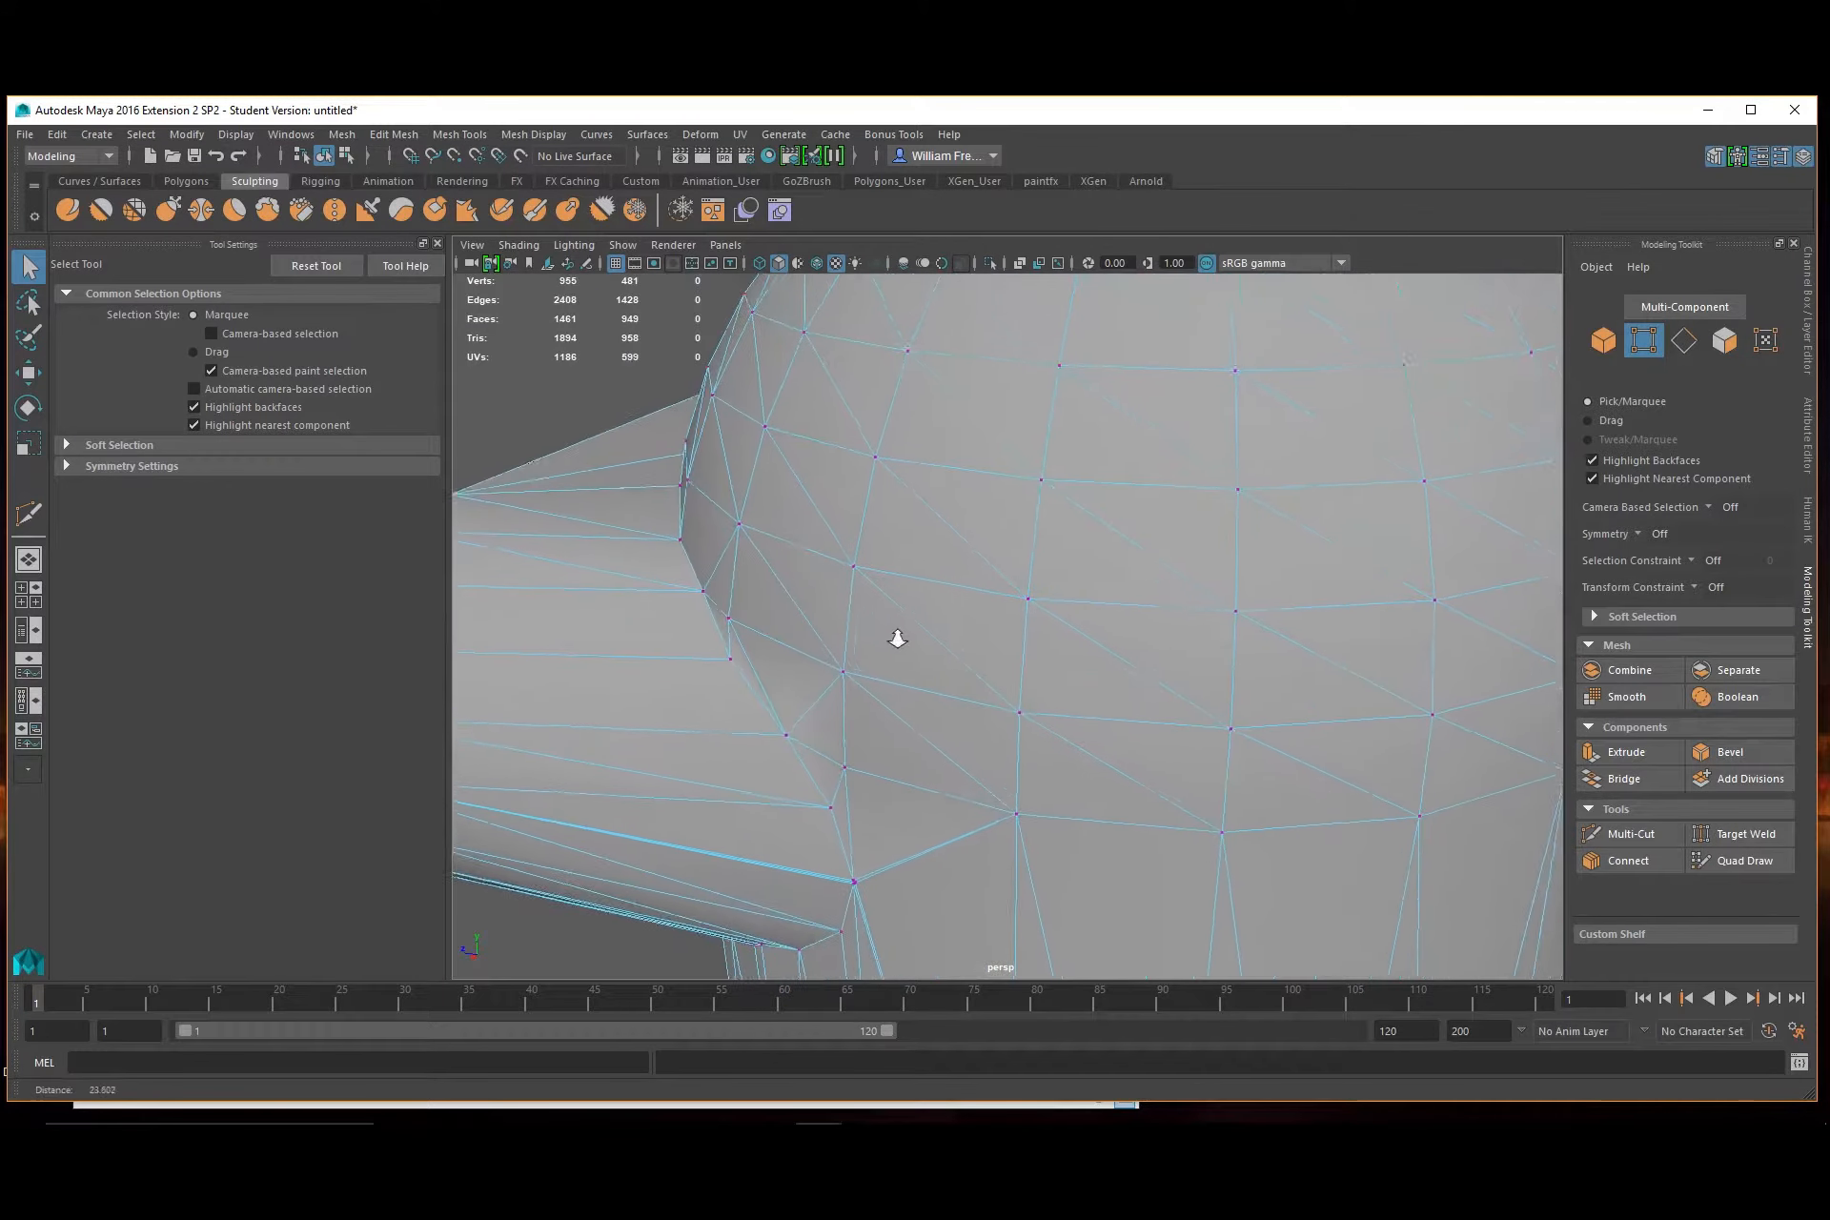
pyautogui.scroll(2, 943, 629)
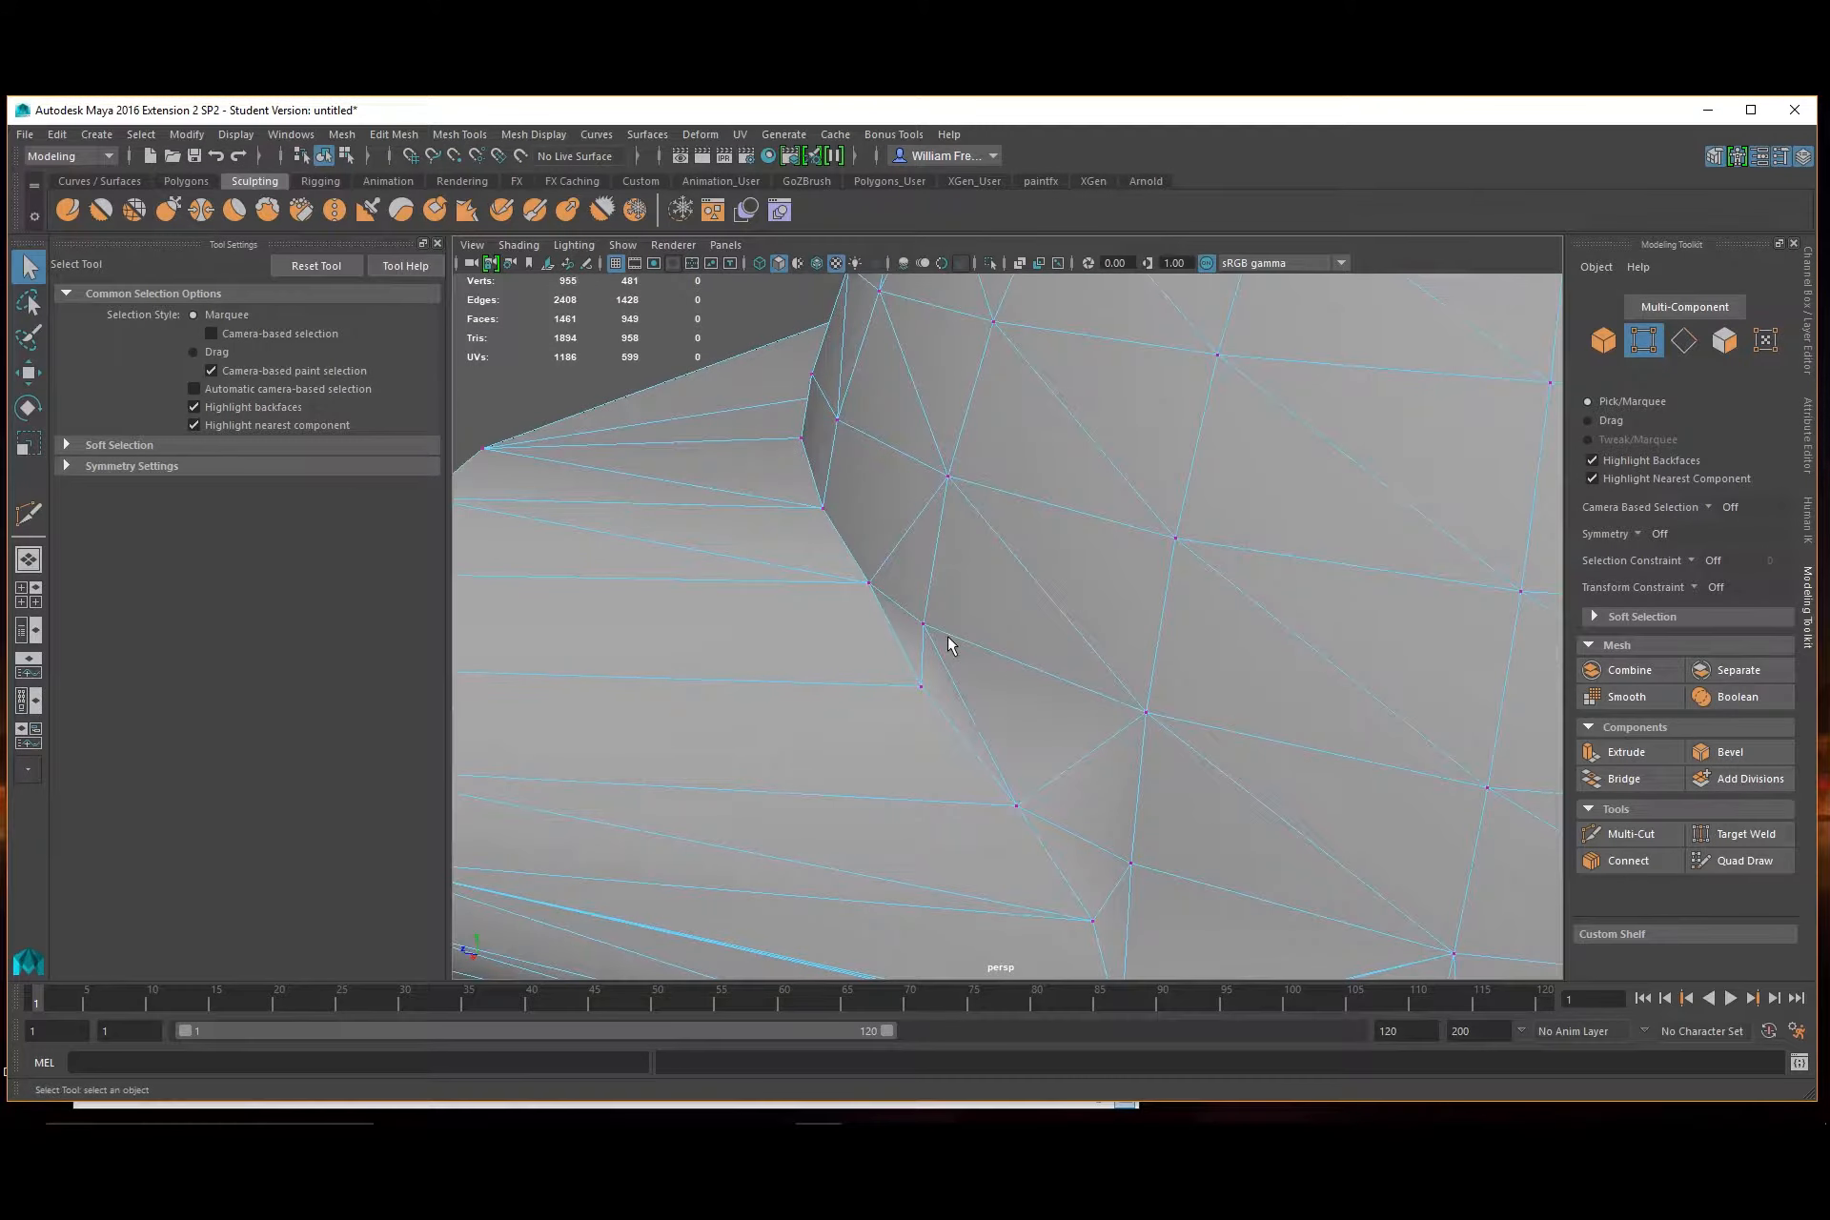
pyautogui.click(922, 685)
pyautogui.press('space')
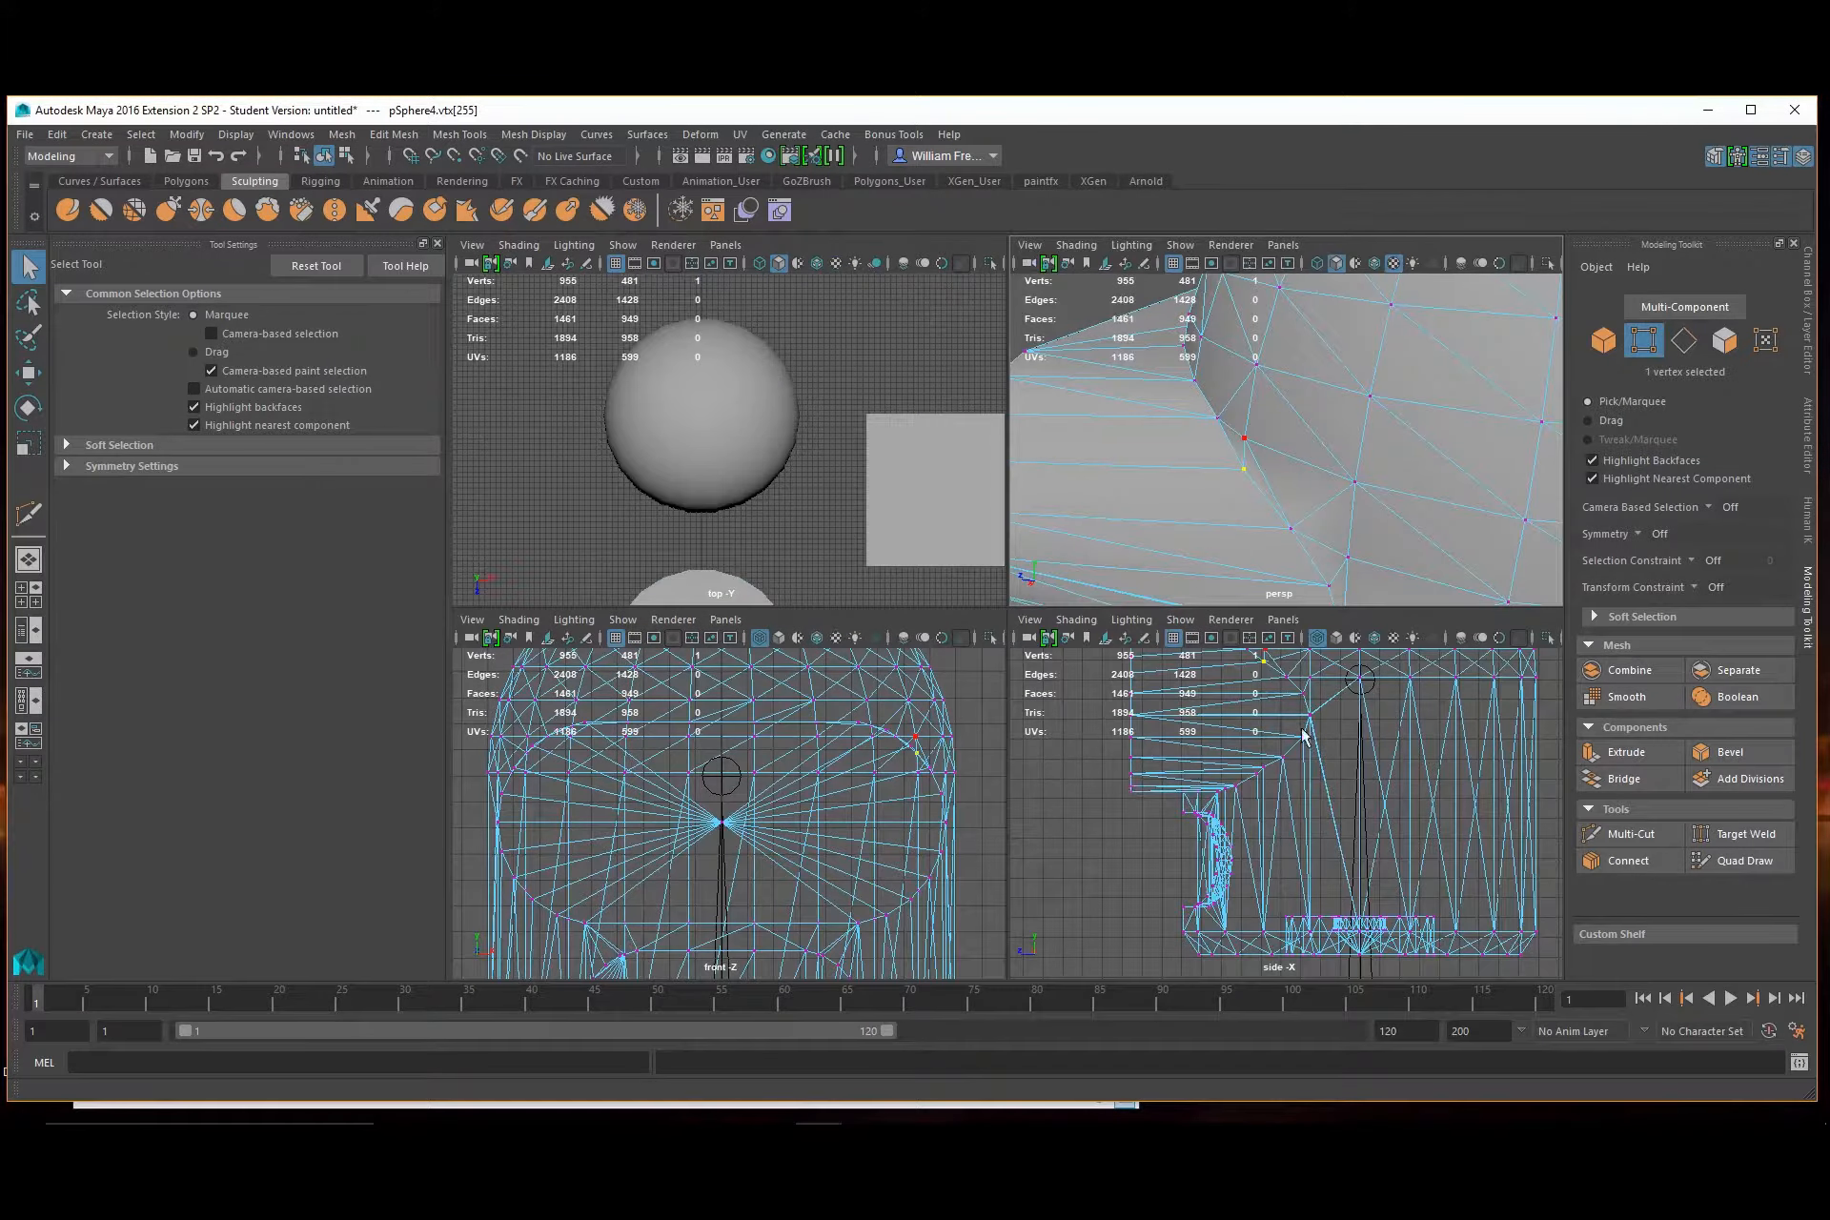
pyautogui.press('space')
pyautogui.scroll(6, 1156, 719)
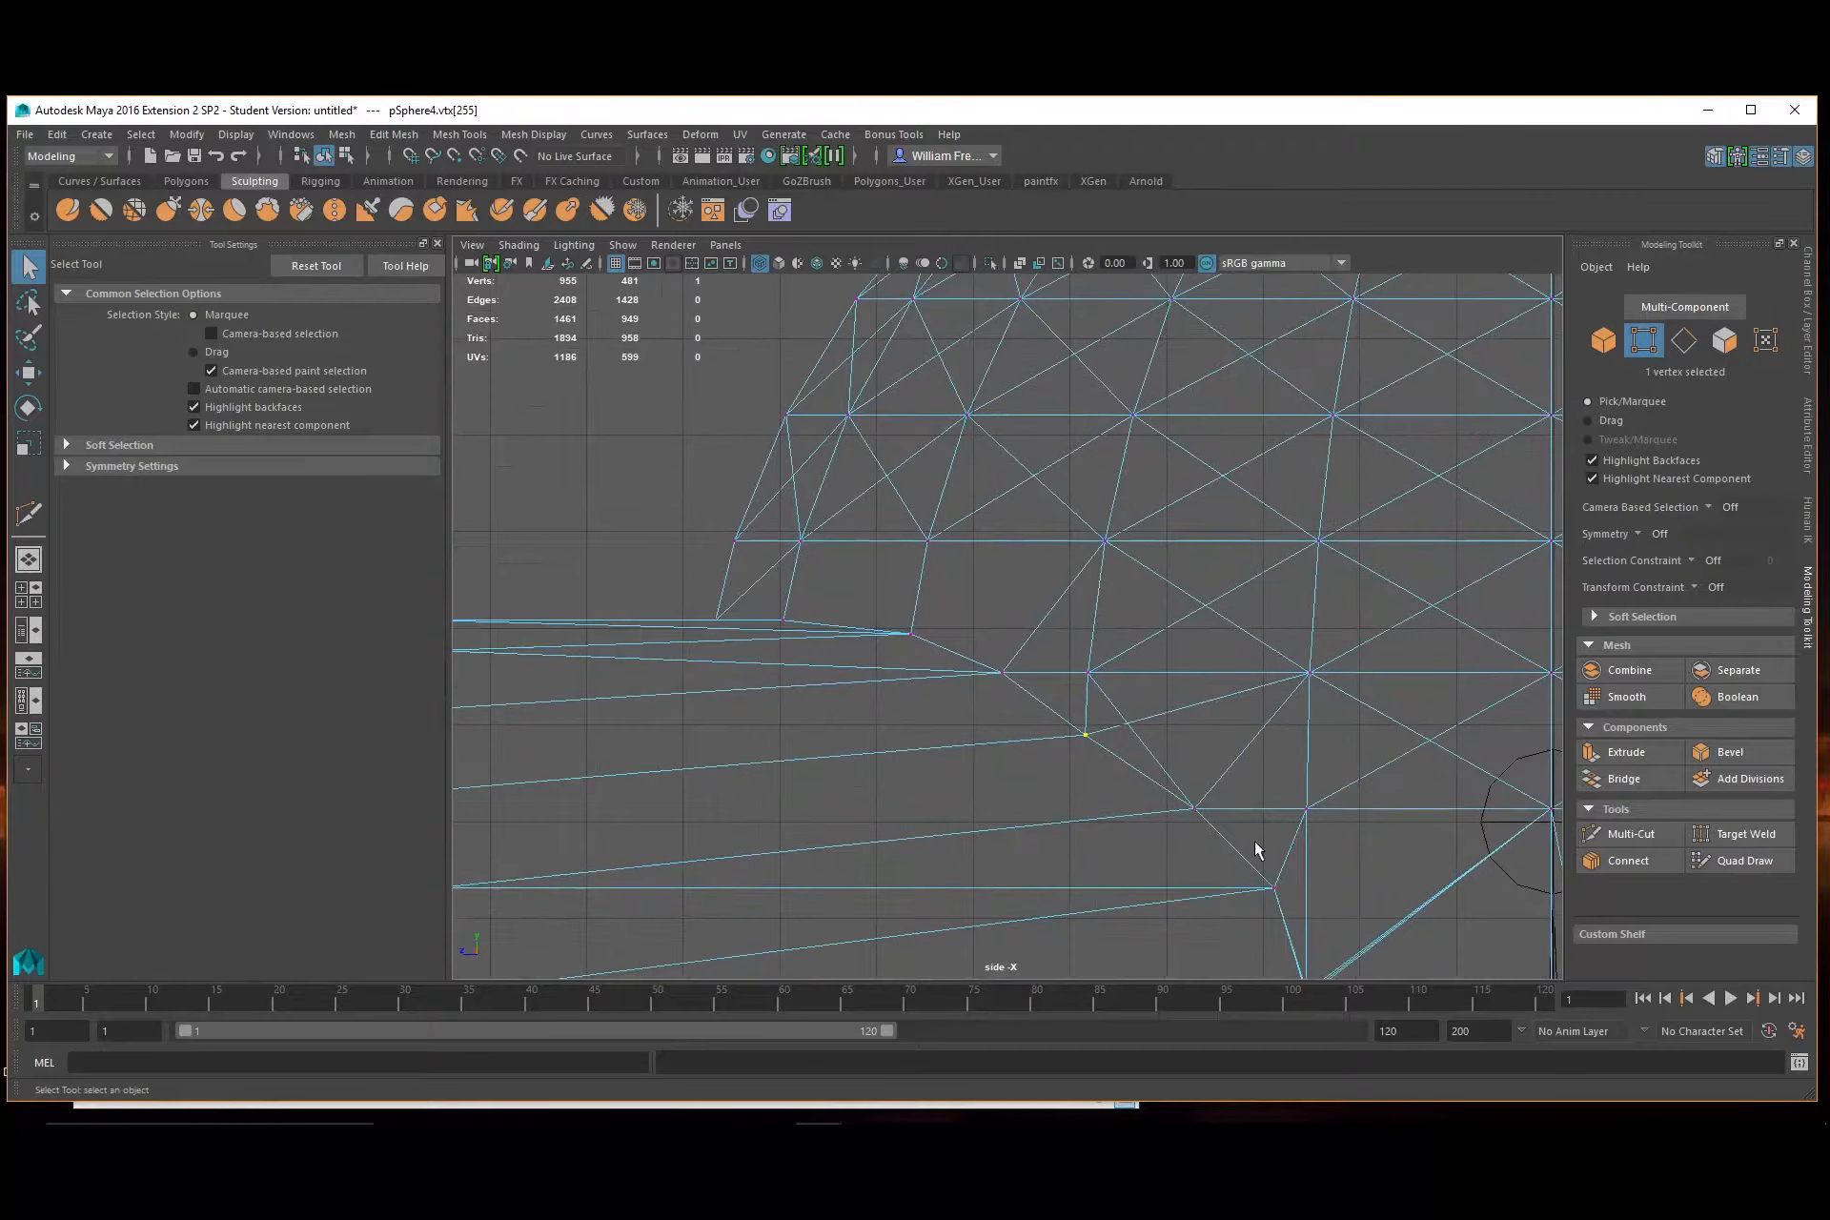
pyautogui.press('w')
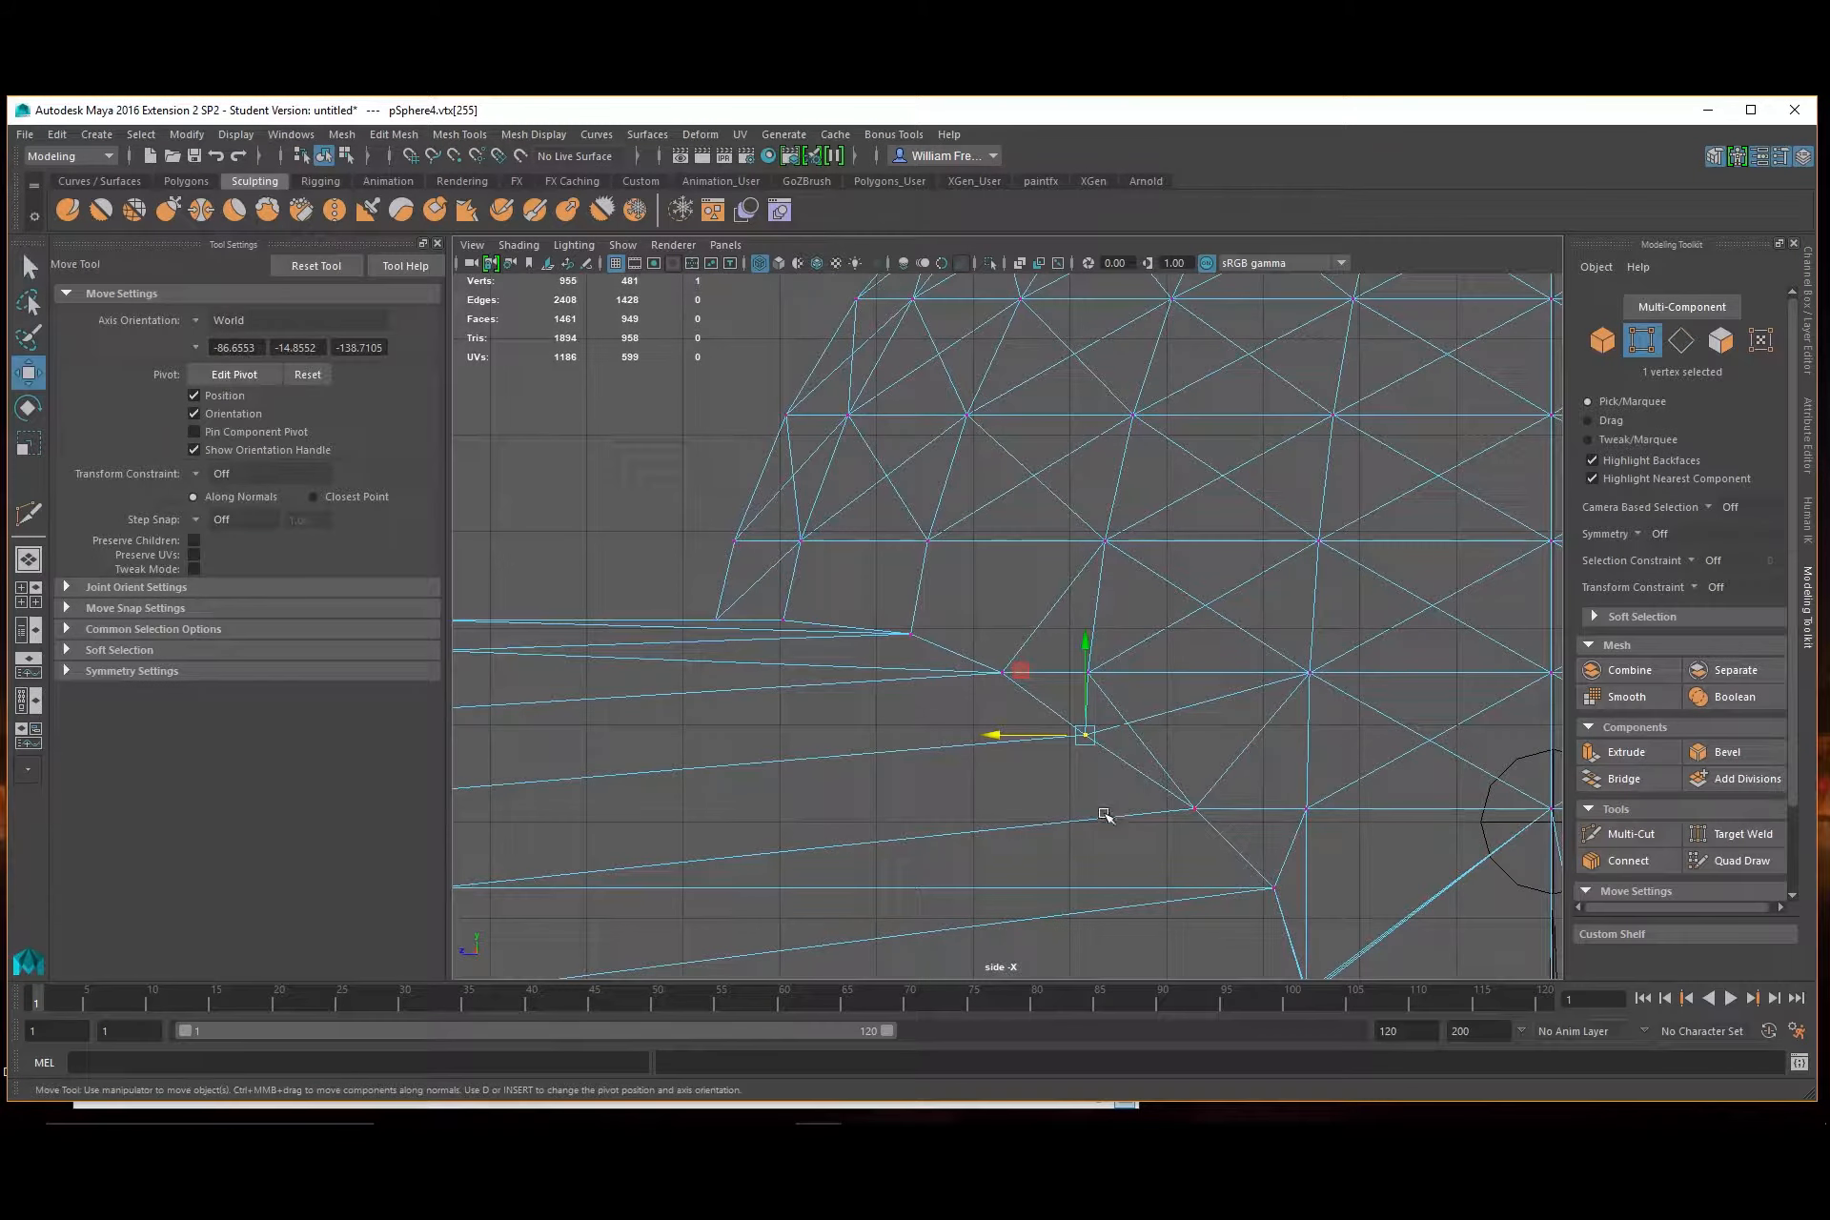
pyautogui.moveTo(1057, 779); pyautogui.dragTo(1109, 718)
pyautogui.moveTo(999, 734); pyautogui.dragTo(997, 732)
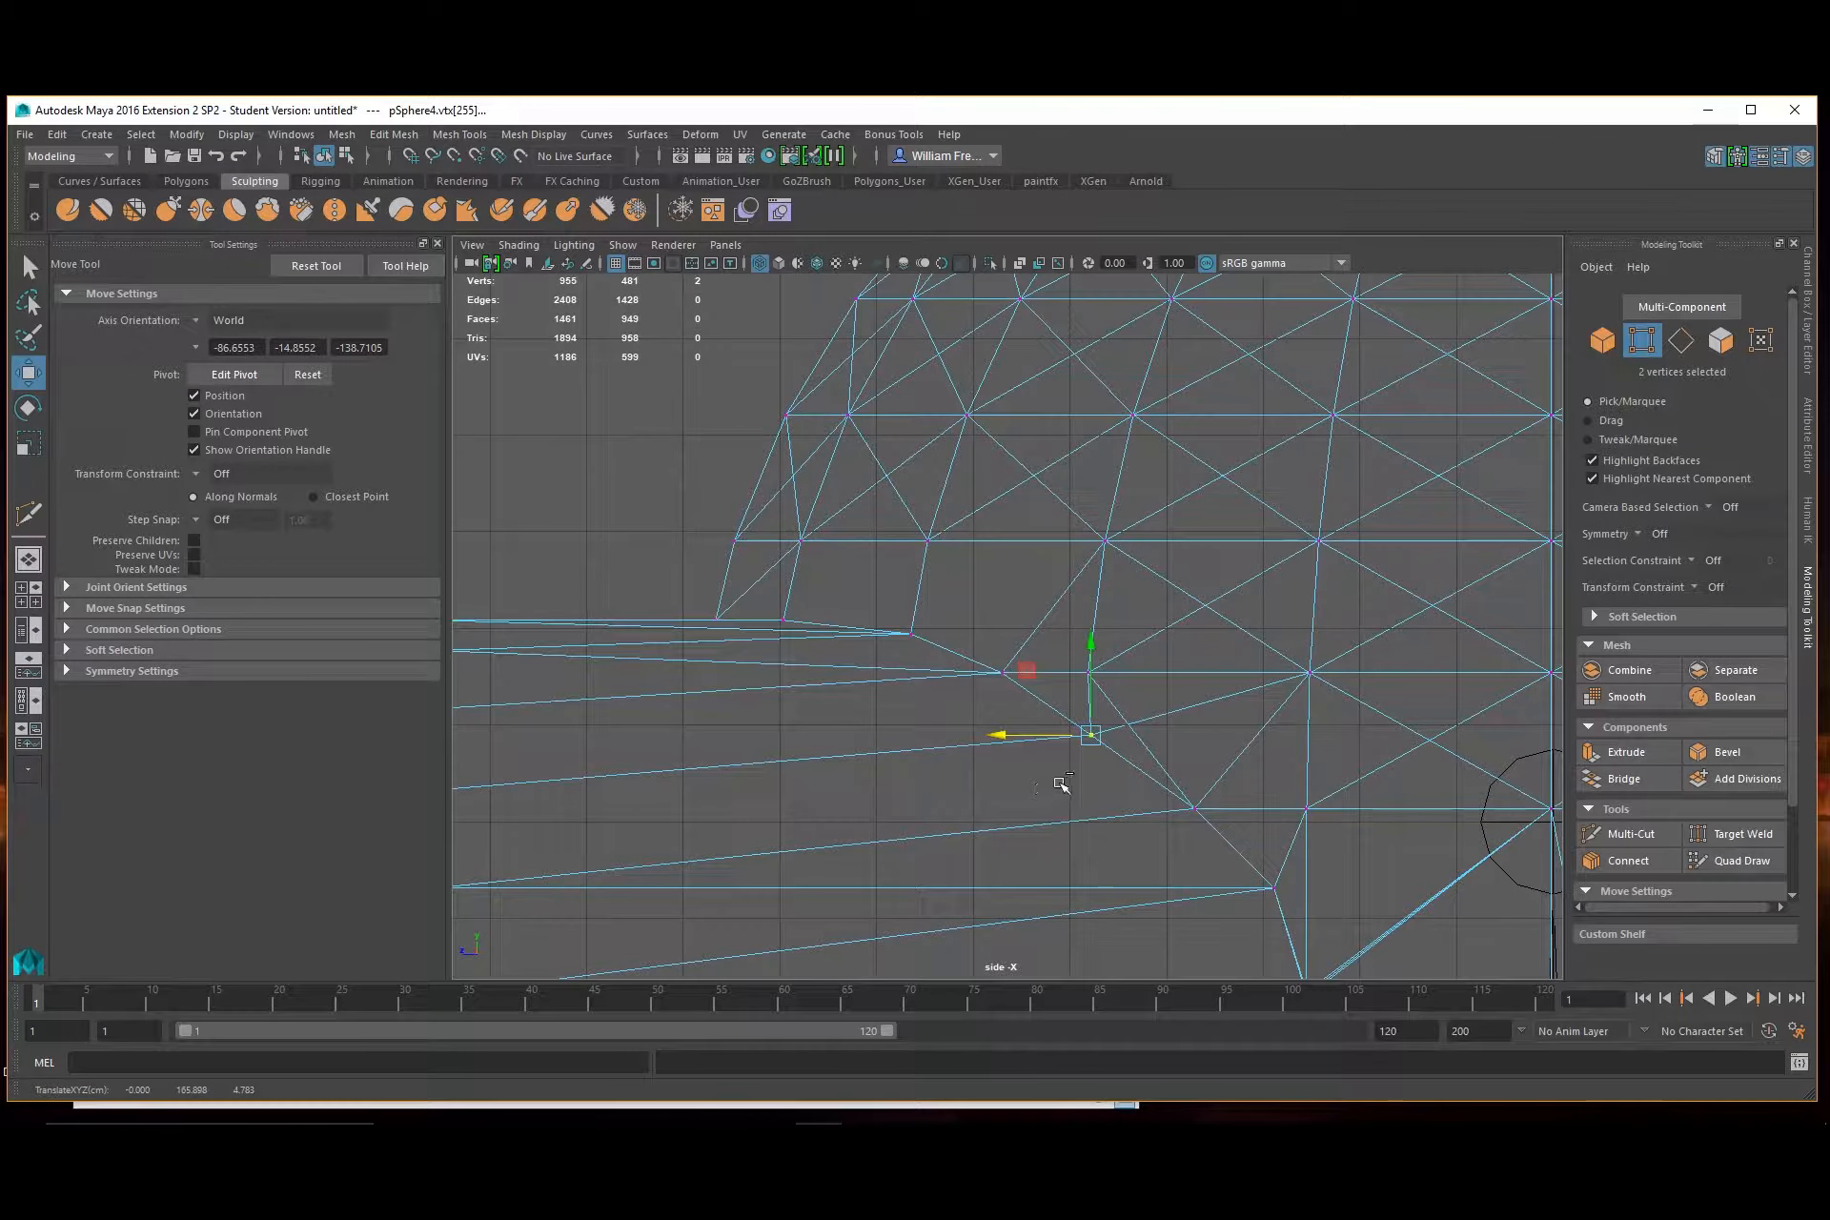
pyautogui.hotkey('ctrl', 'z')
pyautogui.moveTo(1044, 795); pyautogui.dragTo(1141, 692)
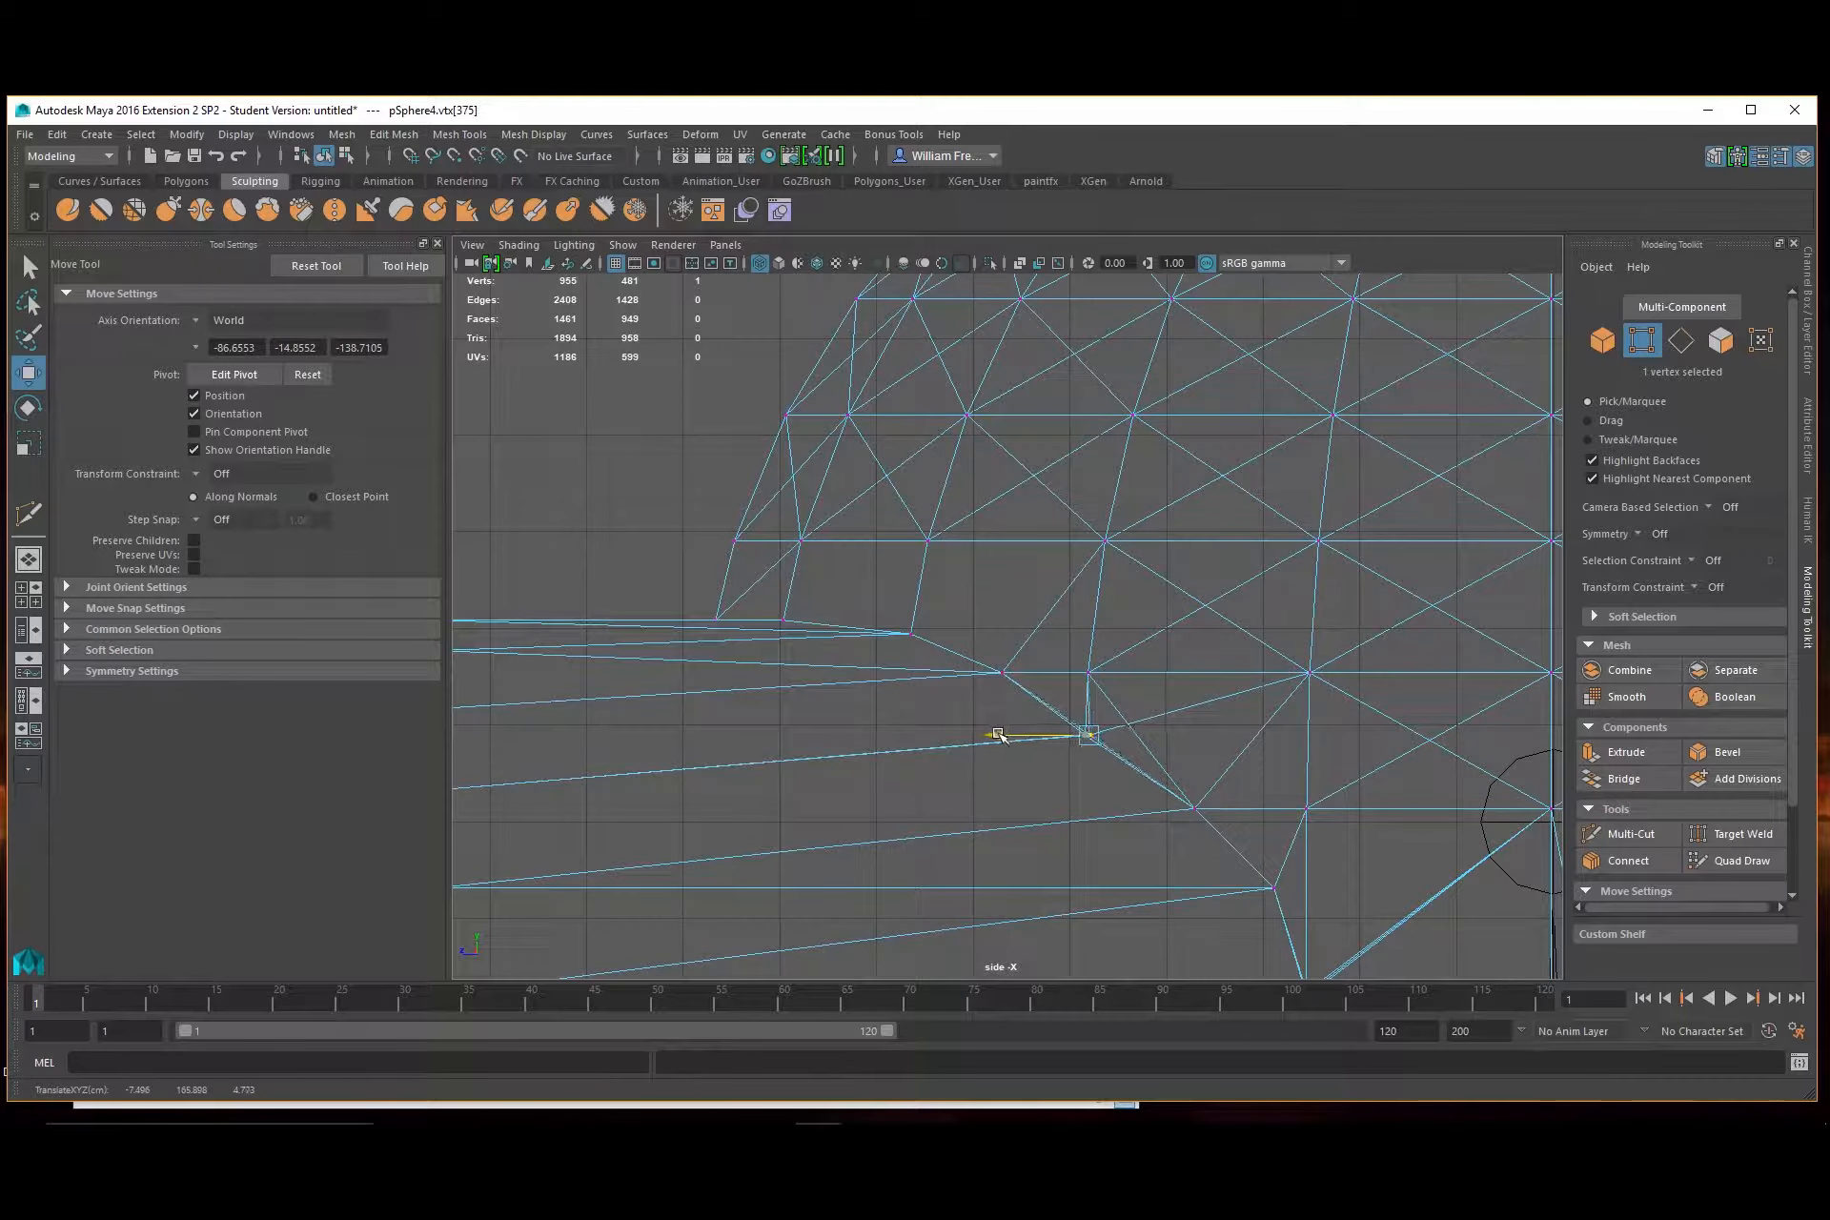
pyautogui.keyDown('alt'); pyautogui.moveTo(994, 739); pyautogui.dragTo(1270, 890, button='right'); pyautogui.keyUp('alt')
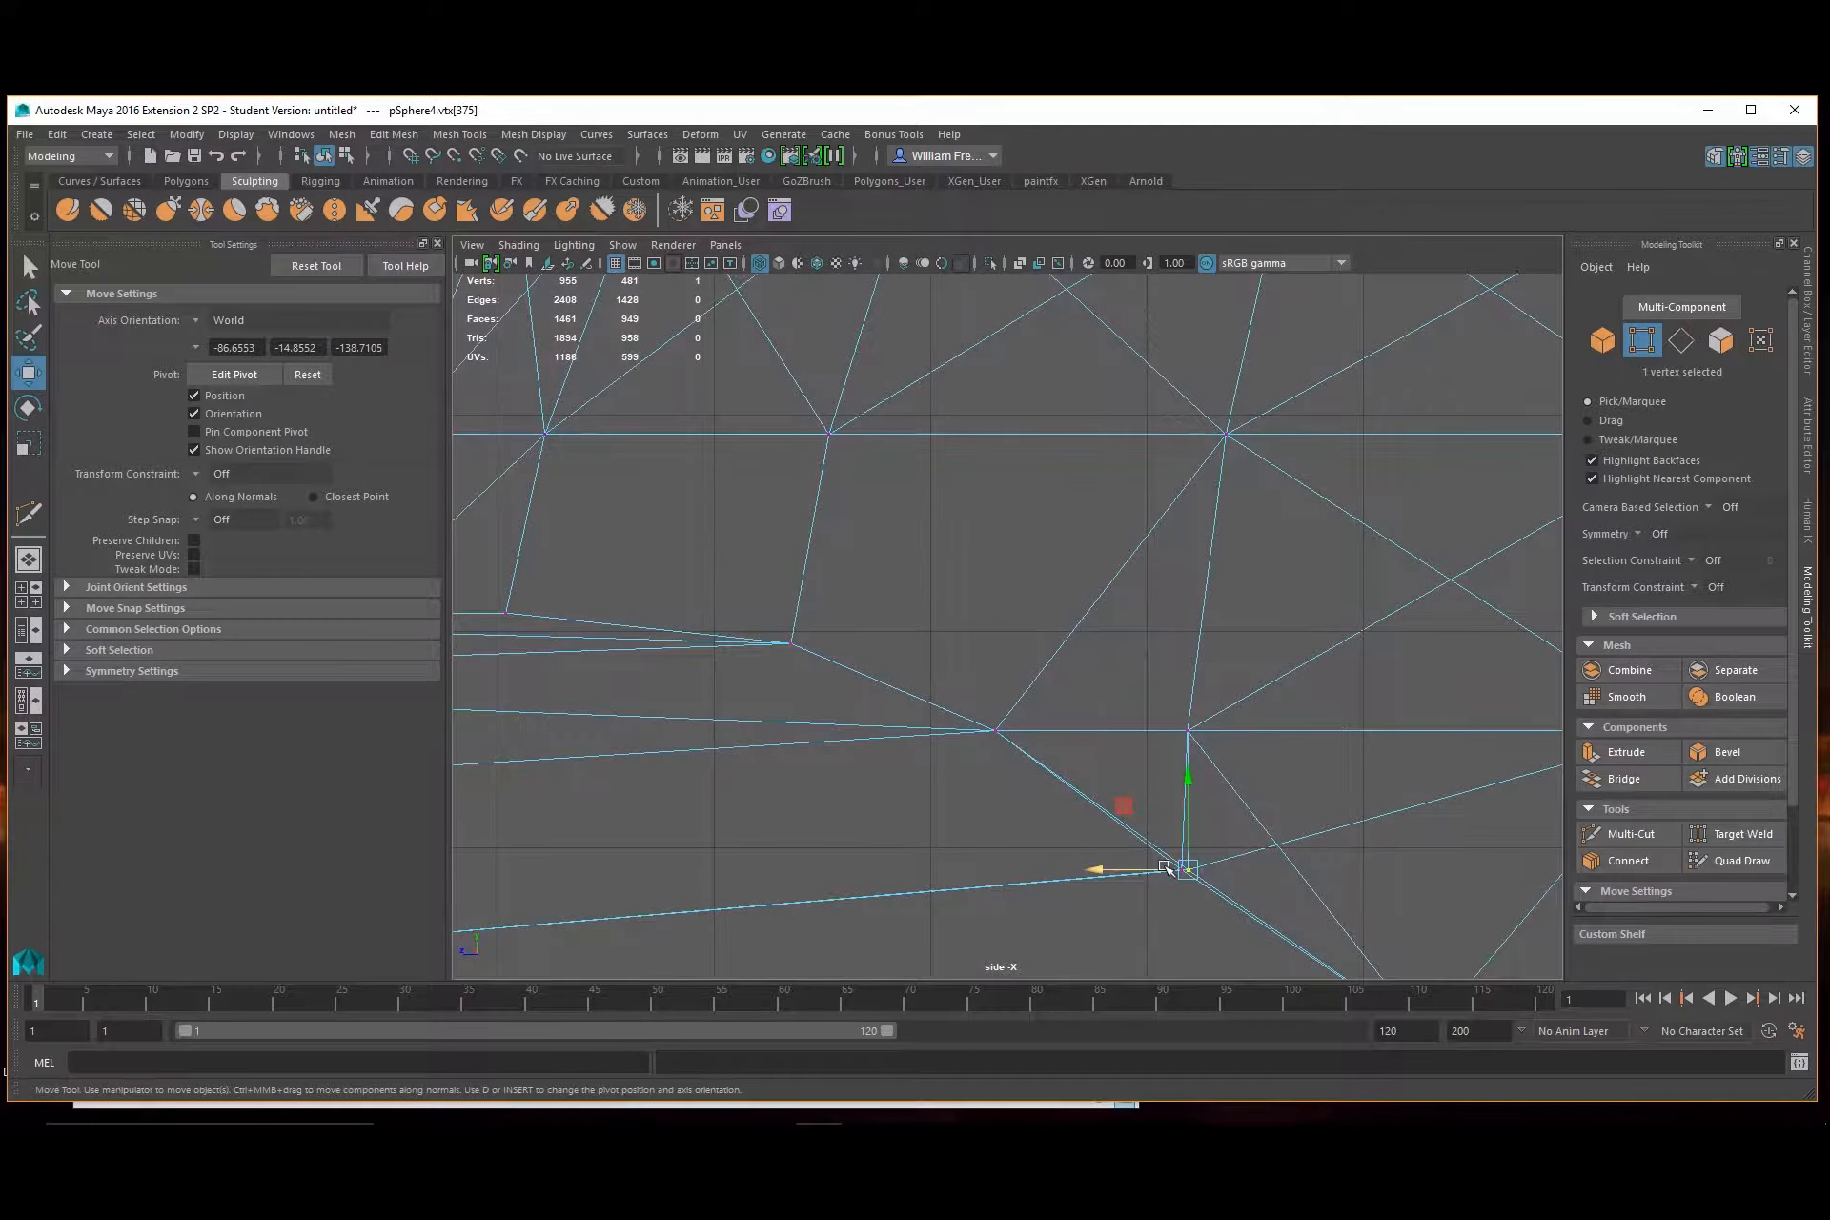
pyautogui.hotkey('ctrl', 'z')
# Select both overlapping seam vertices in the side view, move them slightly back under the head vertex above, and return to the perspective view
pyautogui.moveTo(1138, 931); pyautogui.dragTo(1197, 835)
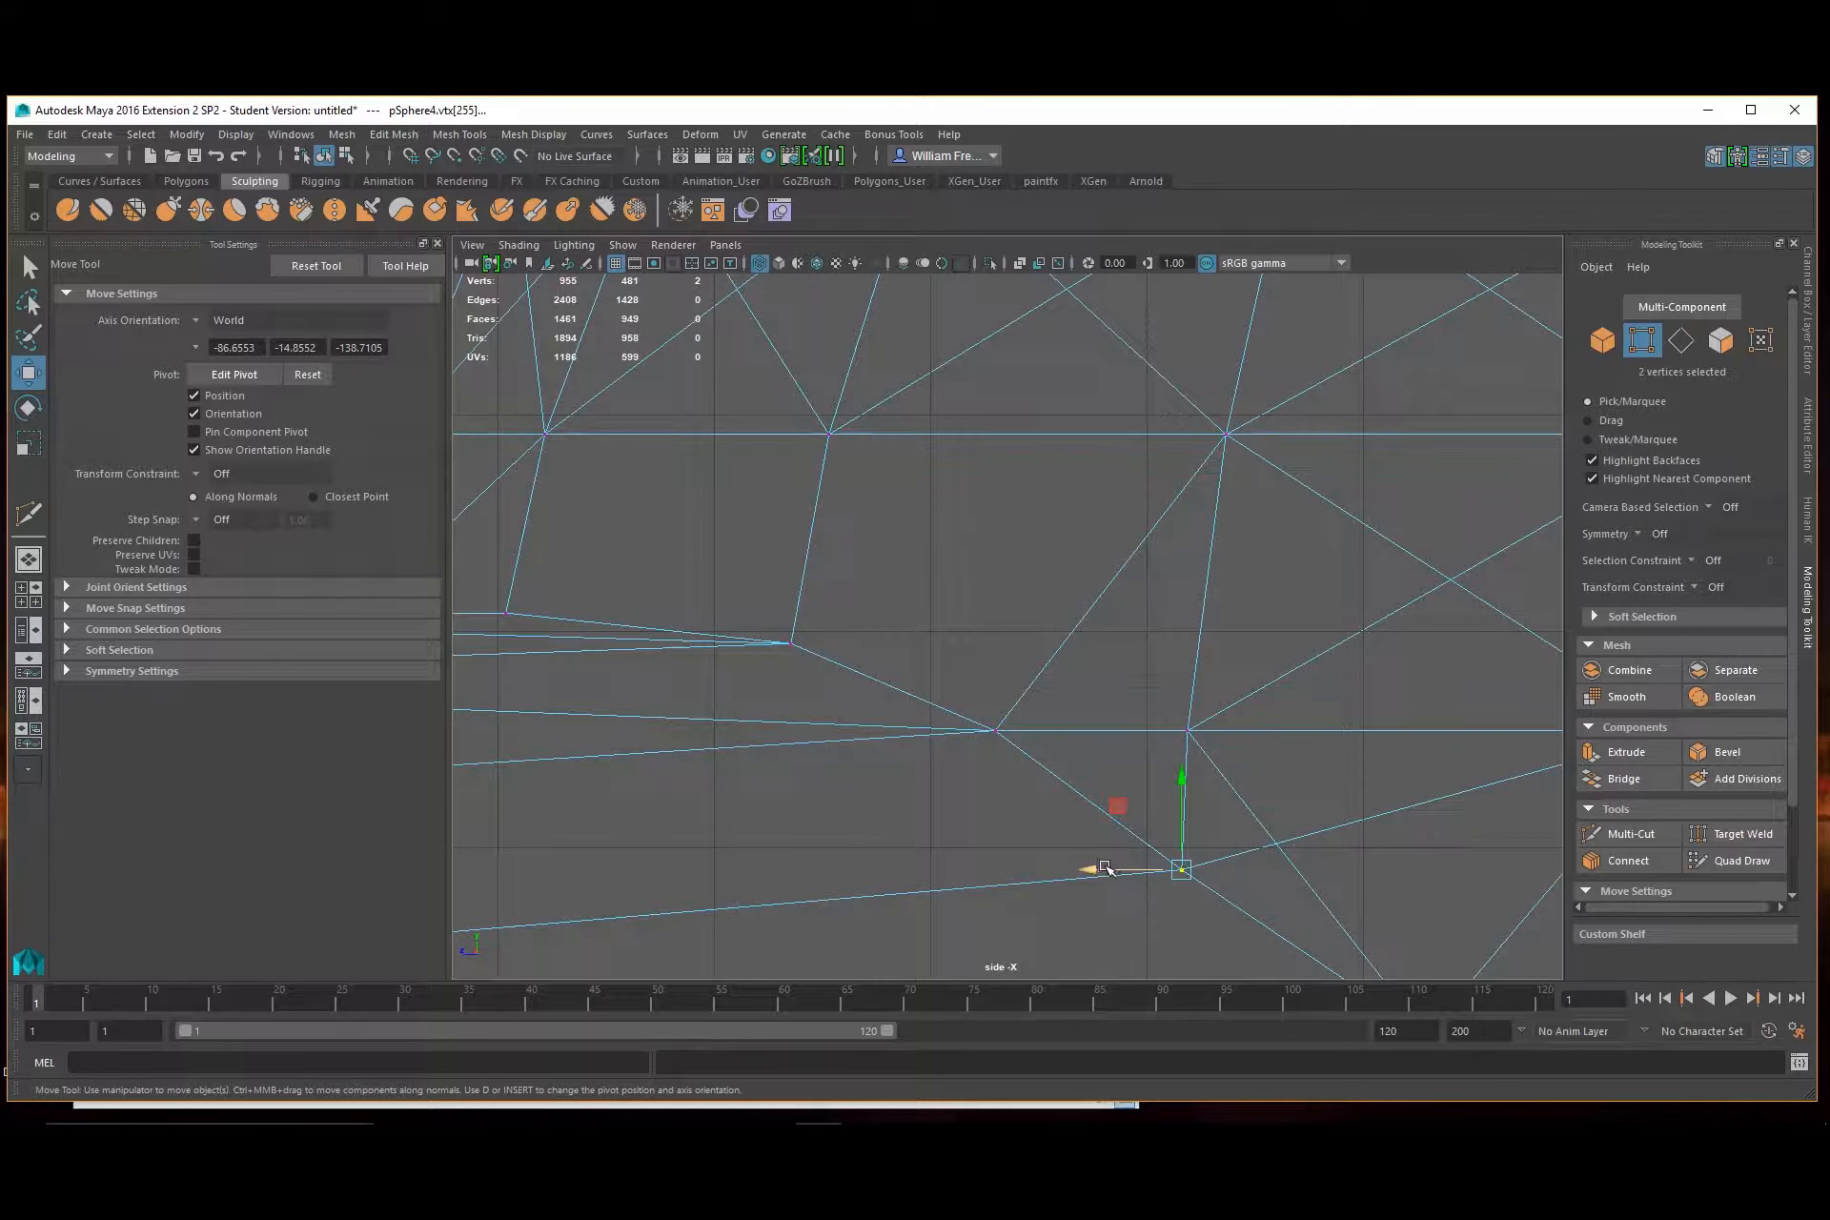
pyautogui.moveTo(1095, 869); pyautogui.dragTo(1092, 869)
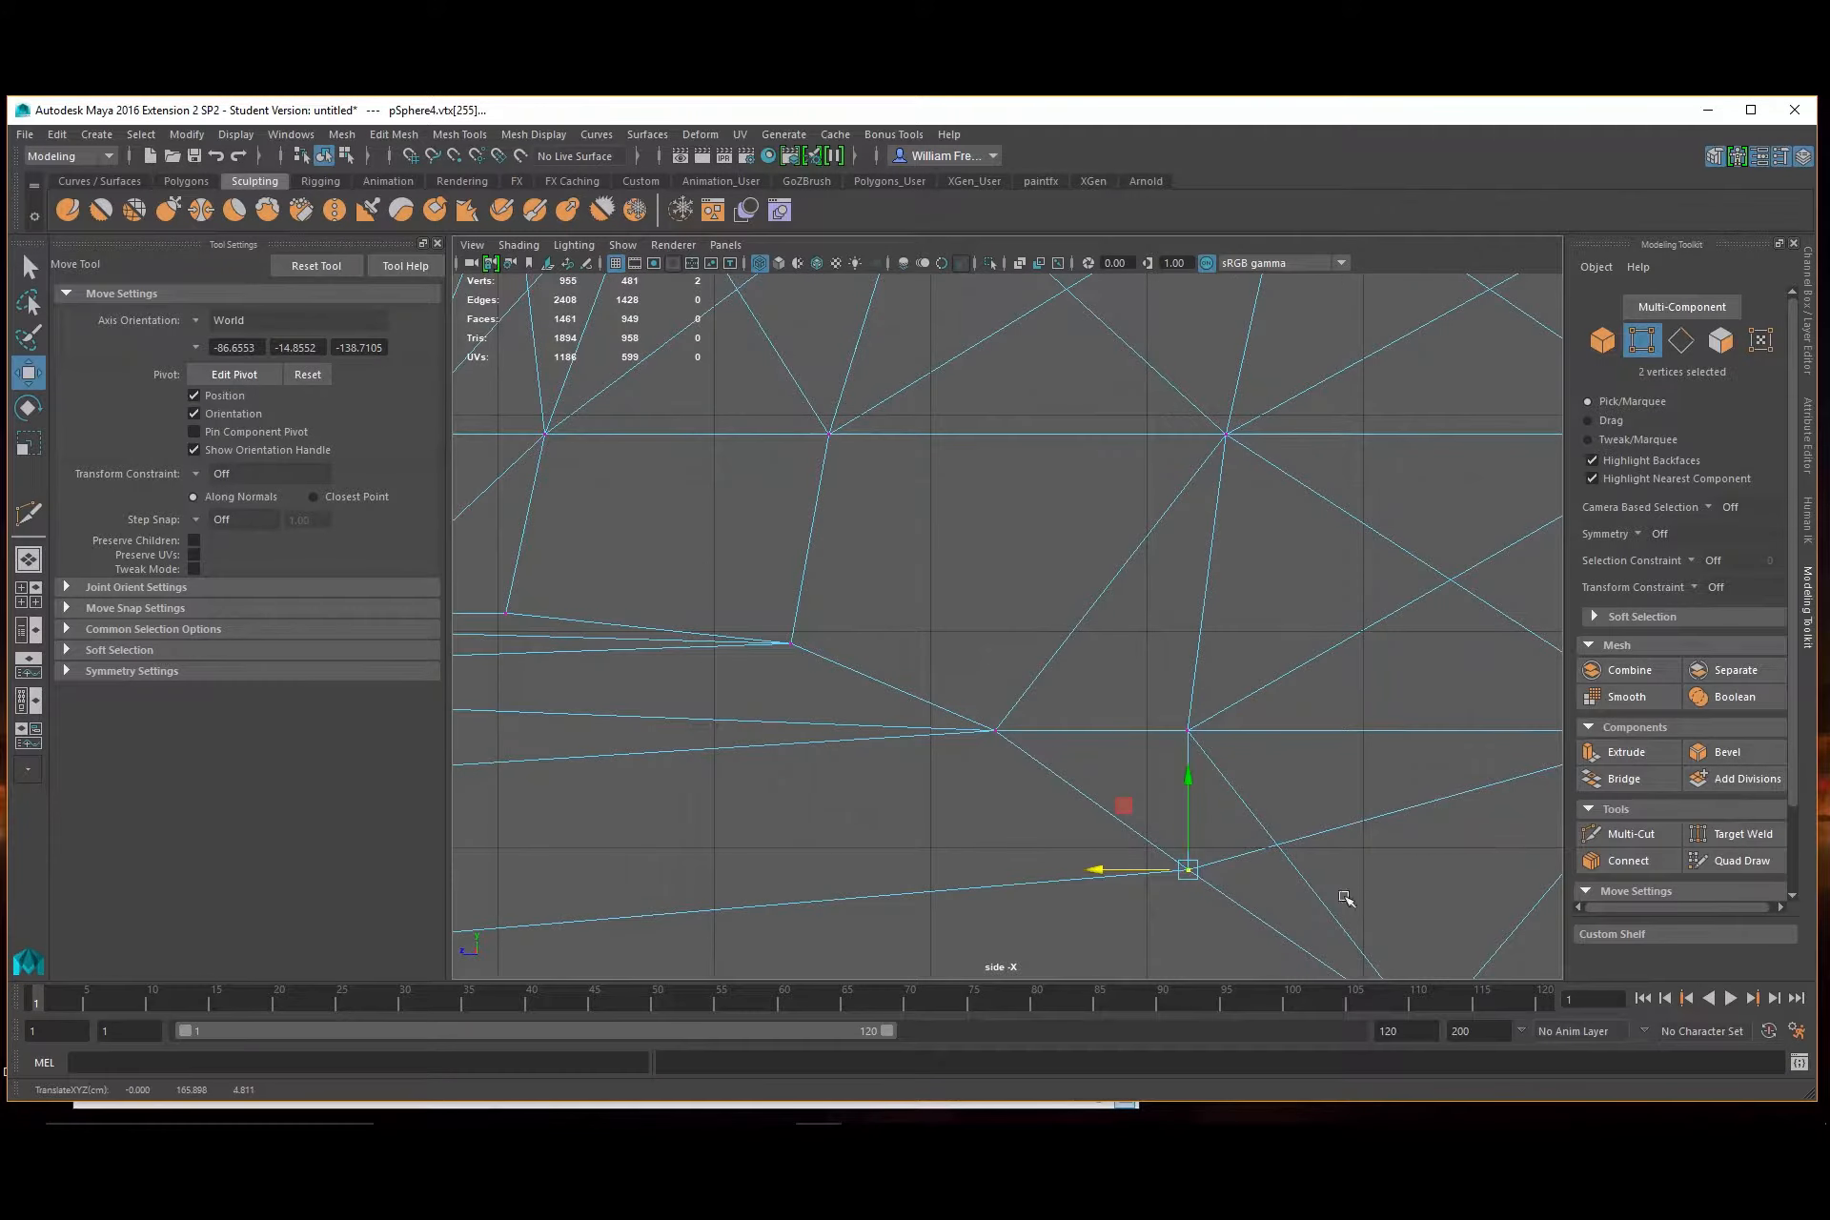
pyautogui.keyDown('alt'); pyautogui.moveTo(1340, 894); pyautogui.dragTo(1141, 611, button='right'); pyautogui.keyUp('alt')
pyautogui.press('space')
pyautogui.press('space')
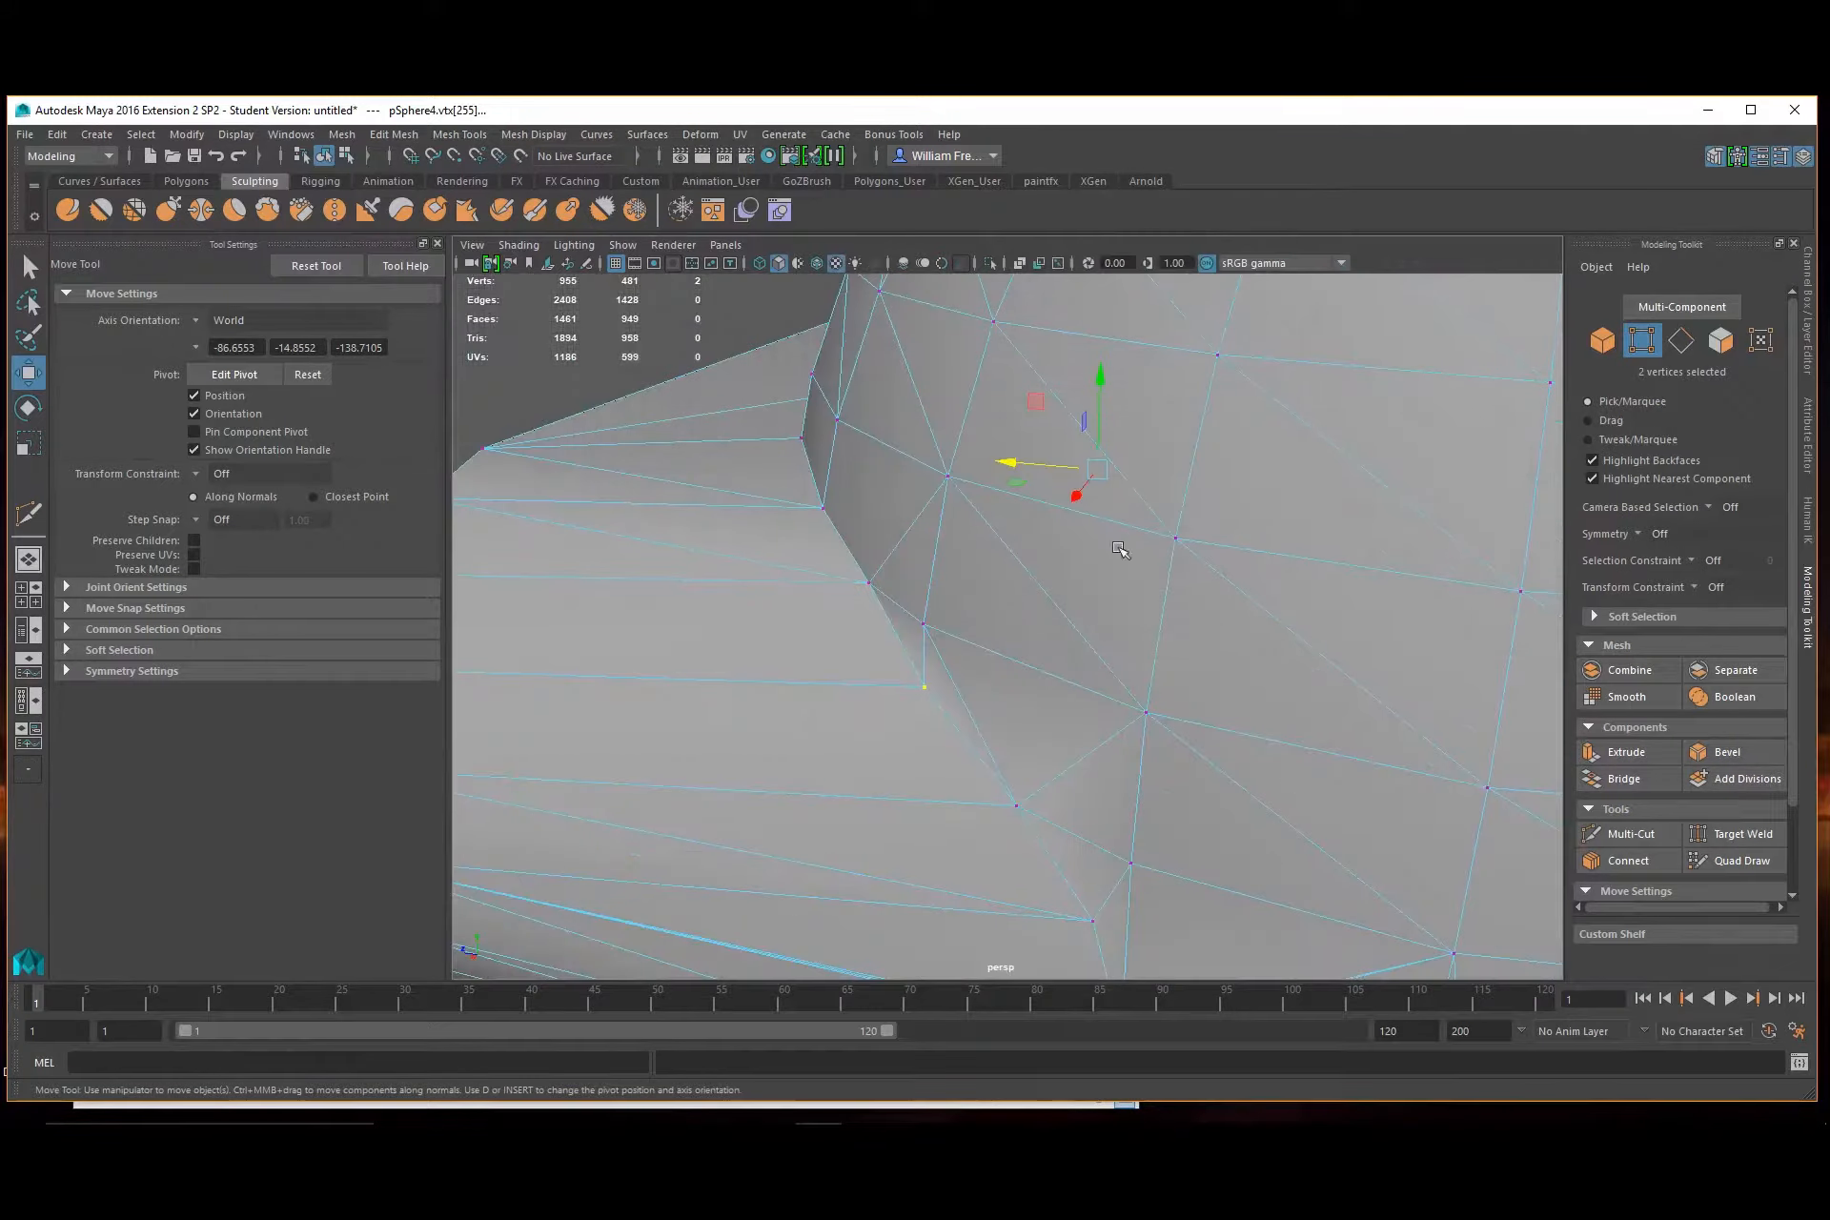
# Multi-Cut a short edge joining the upper and lower vertices of the tight cluster at the goggles-to-head seam
pyautogui.keyDown('alt'); pyautogui.moveTo(1025, 752); pyautogui.dragTo(997, 673); pyautogui.keyUp('alt')
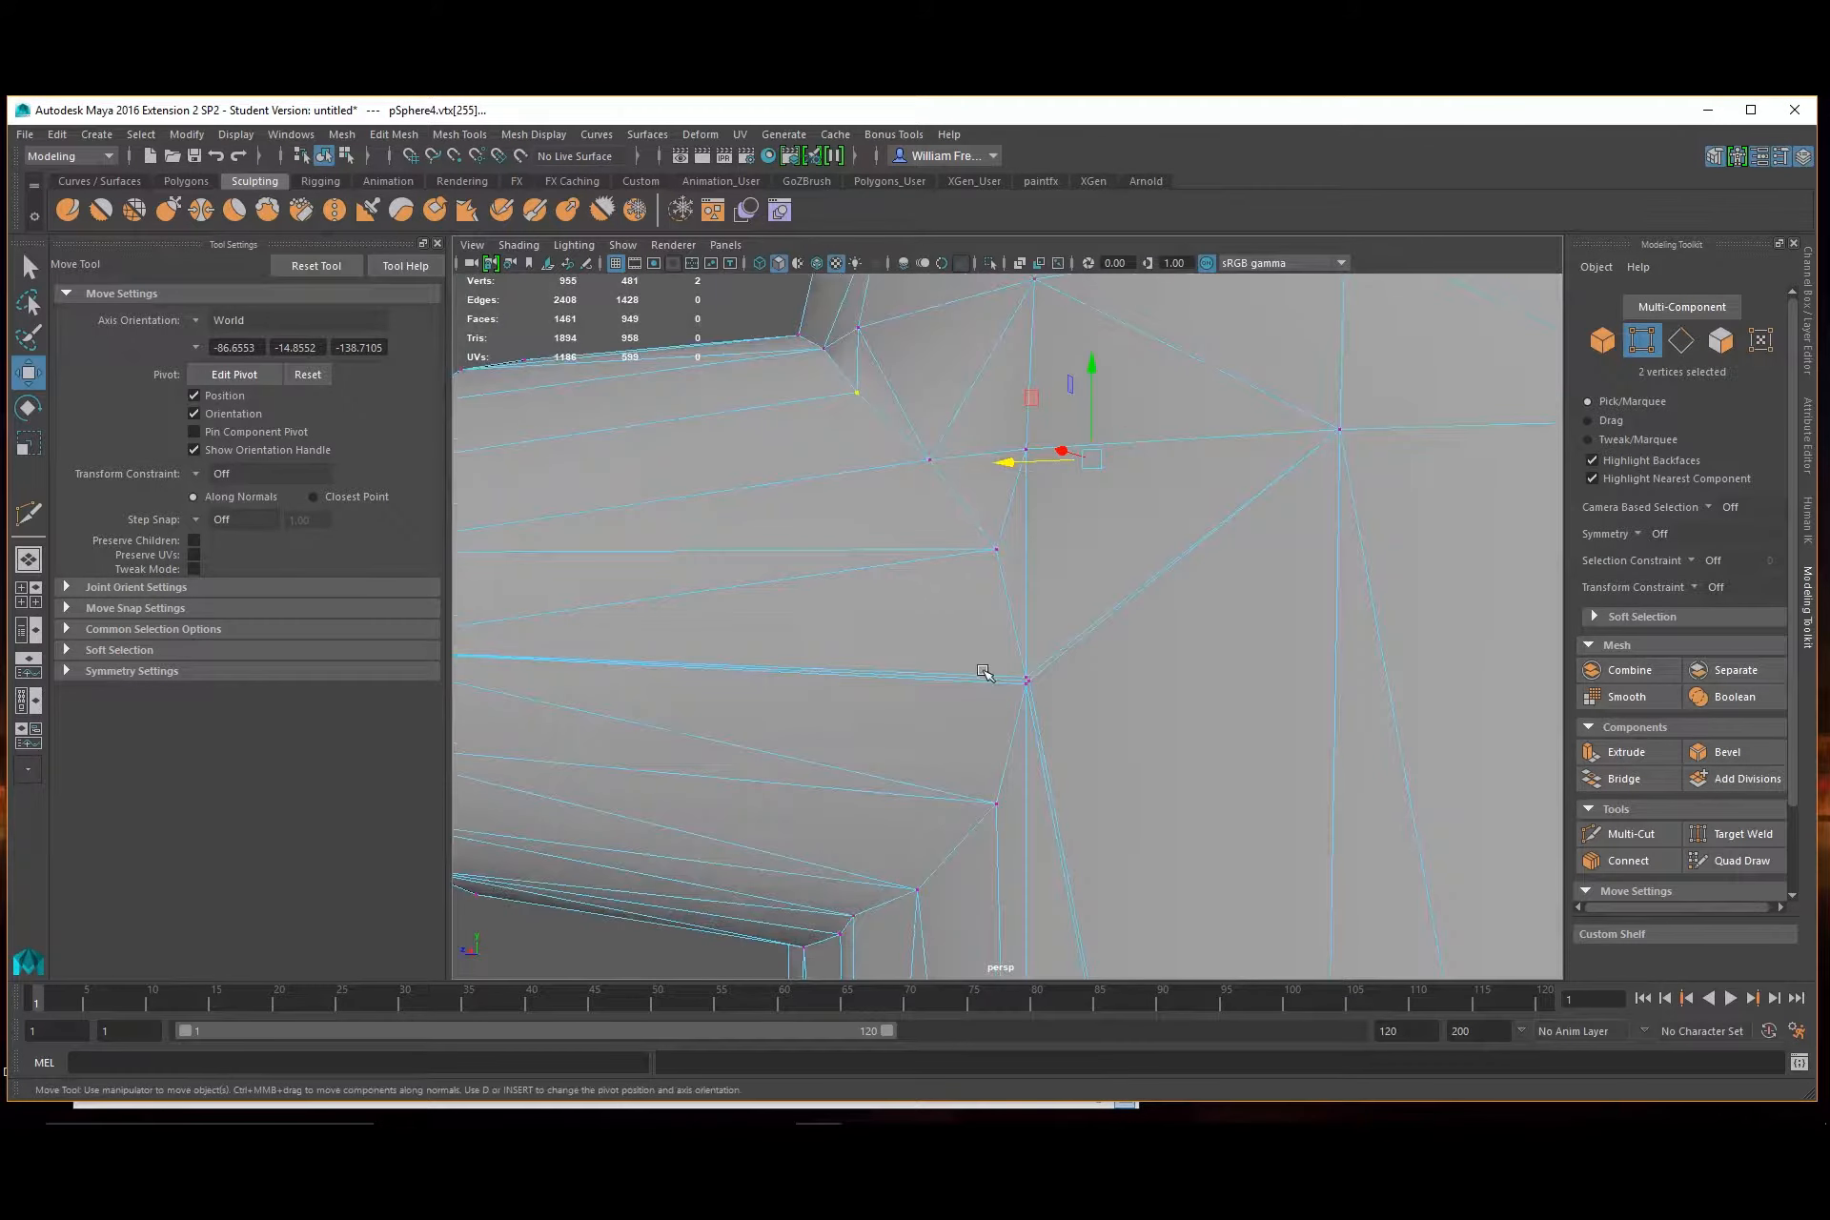
pyautogui.keyDown('alt'); pyautogui.moveTo(945, 599); pyautogui.dragTo(1087, 728, button='right'); pyautogui.keyUp('alt')
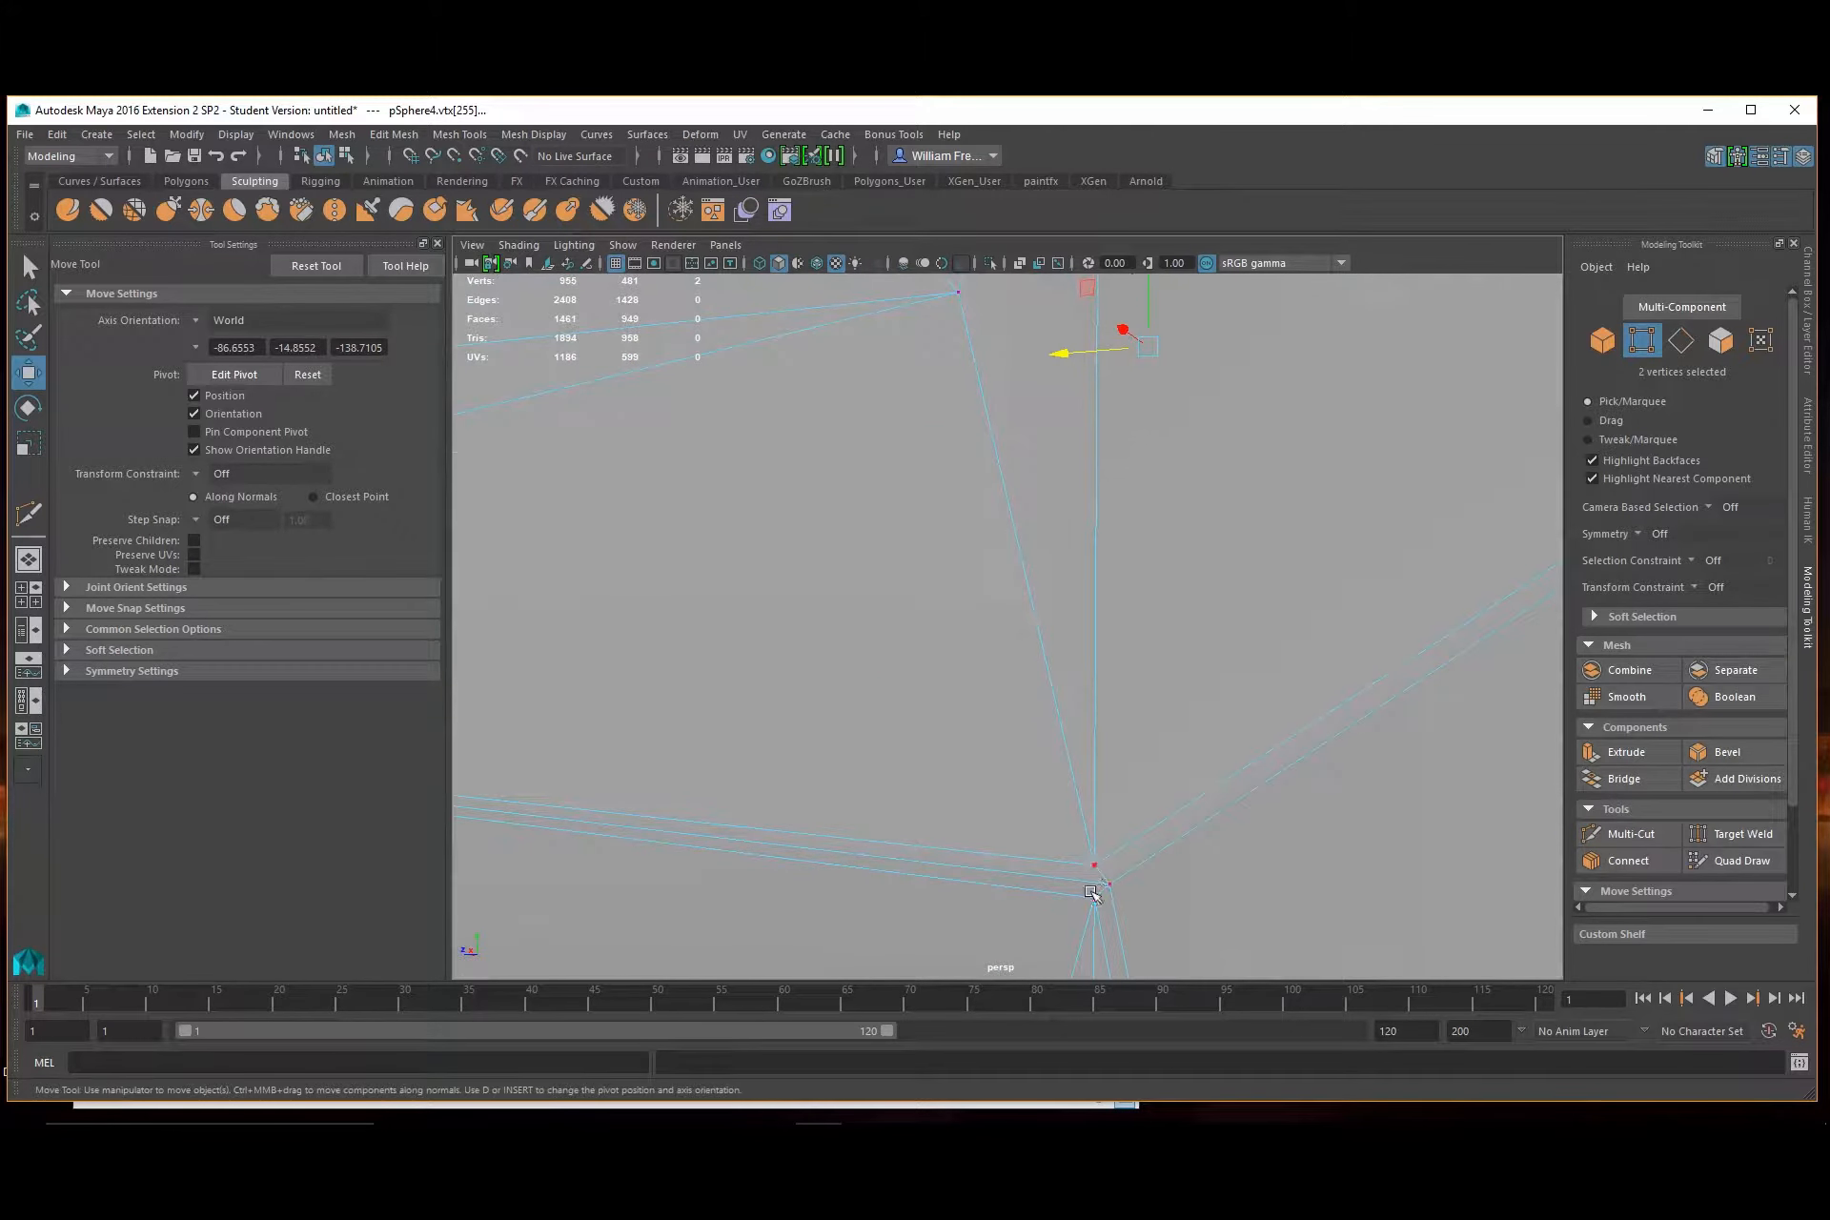
pyautogui.click(1625, 833)
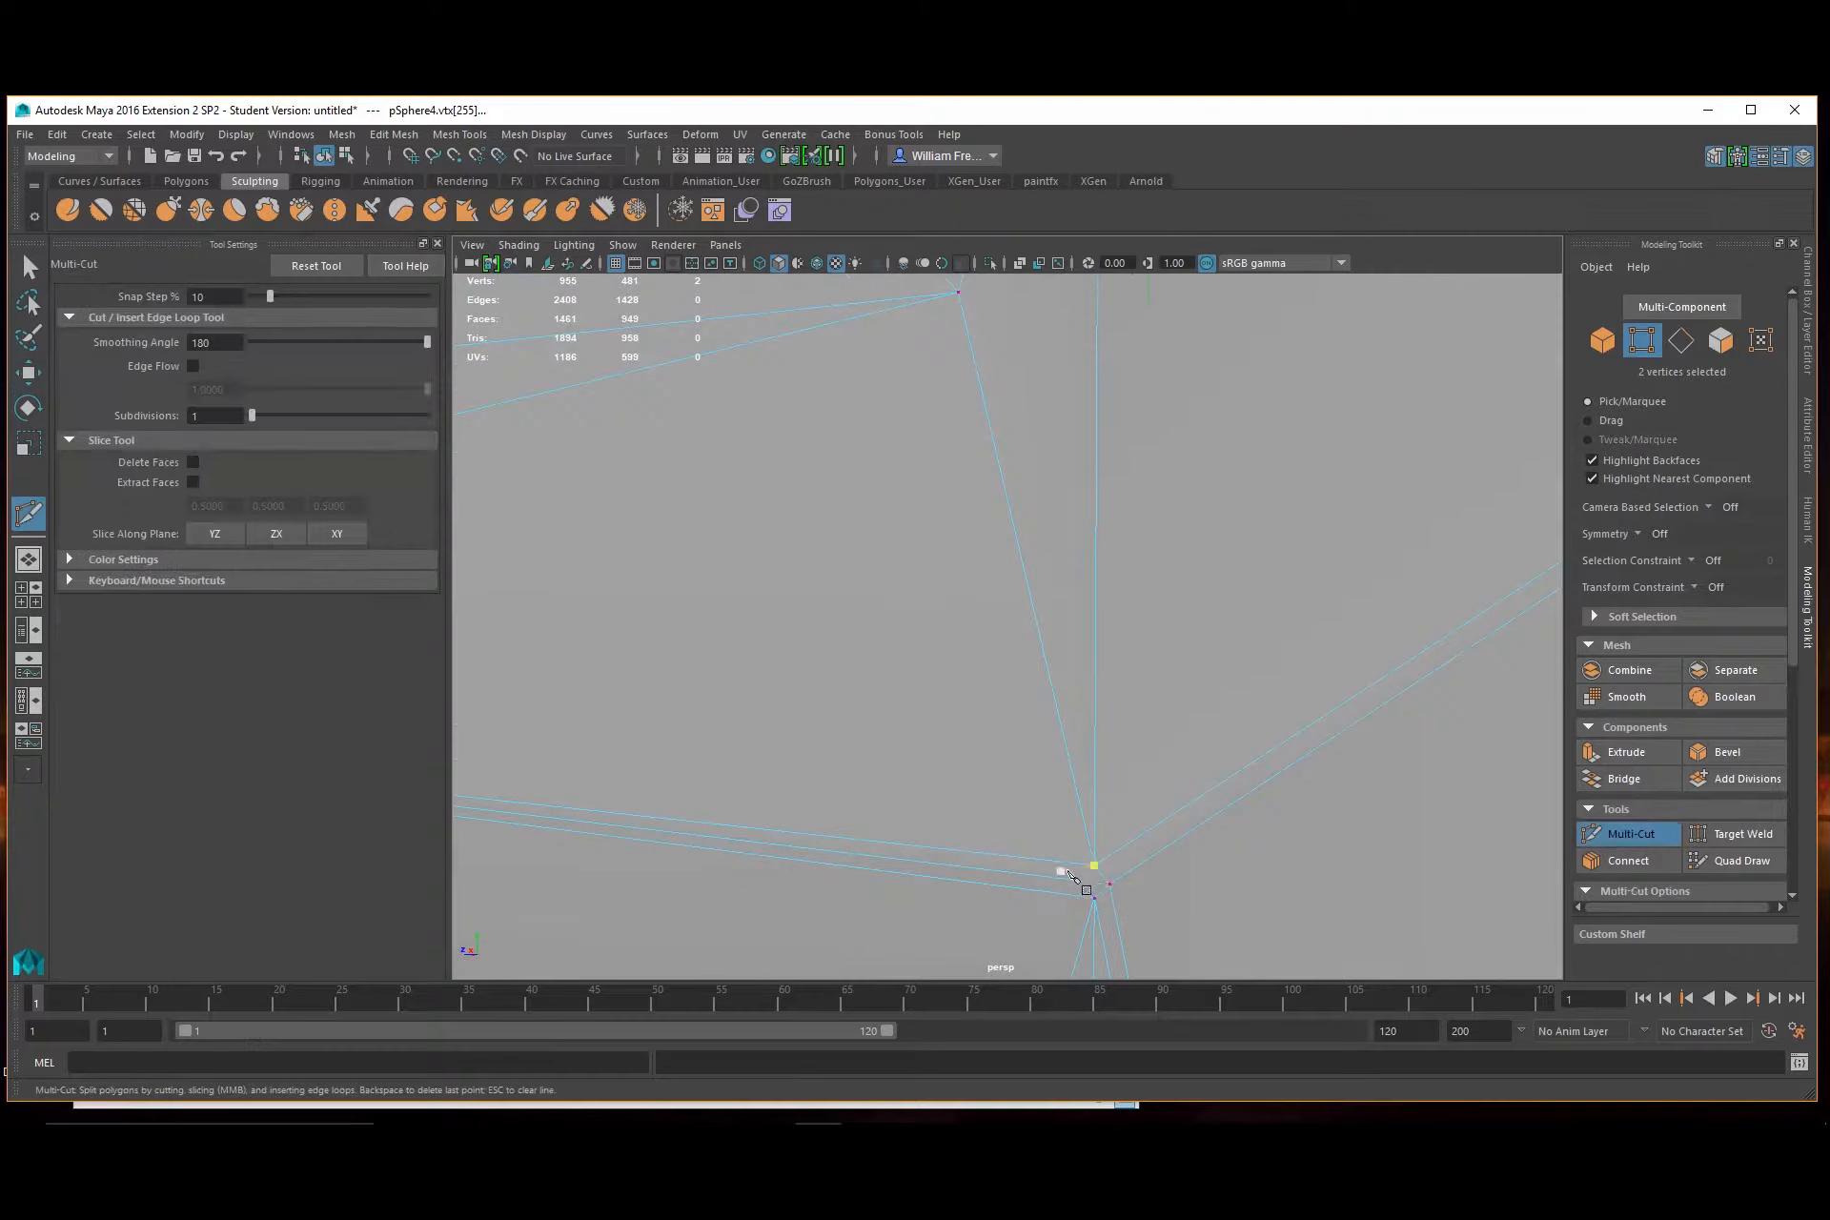
pyautogui.click(1095, 867)
pyautogui.click(1095, 899)
pyautogui.rightClick(1096, 901)
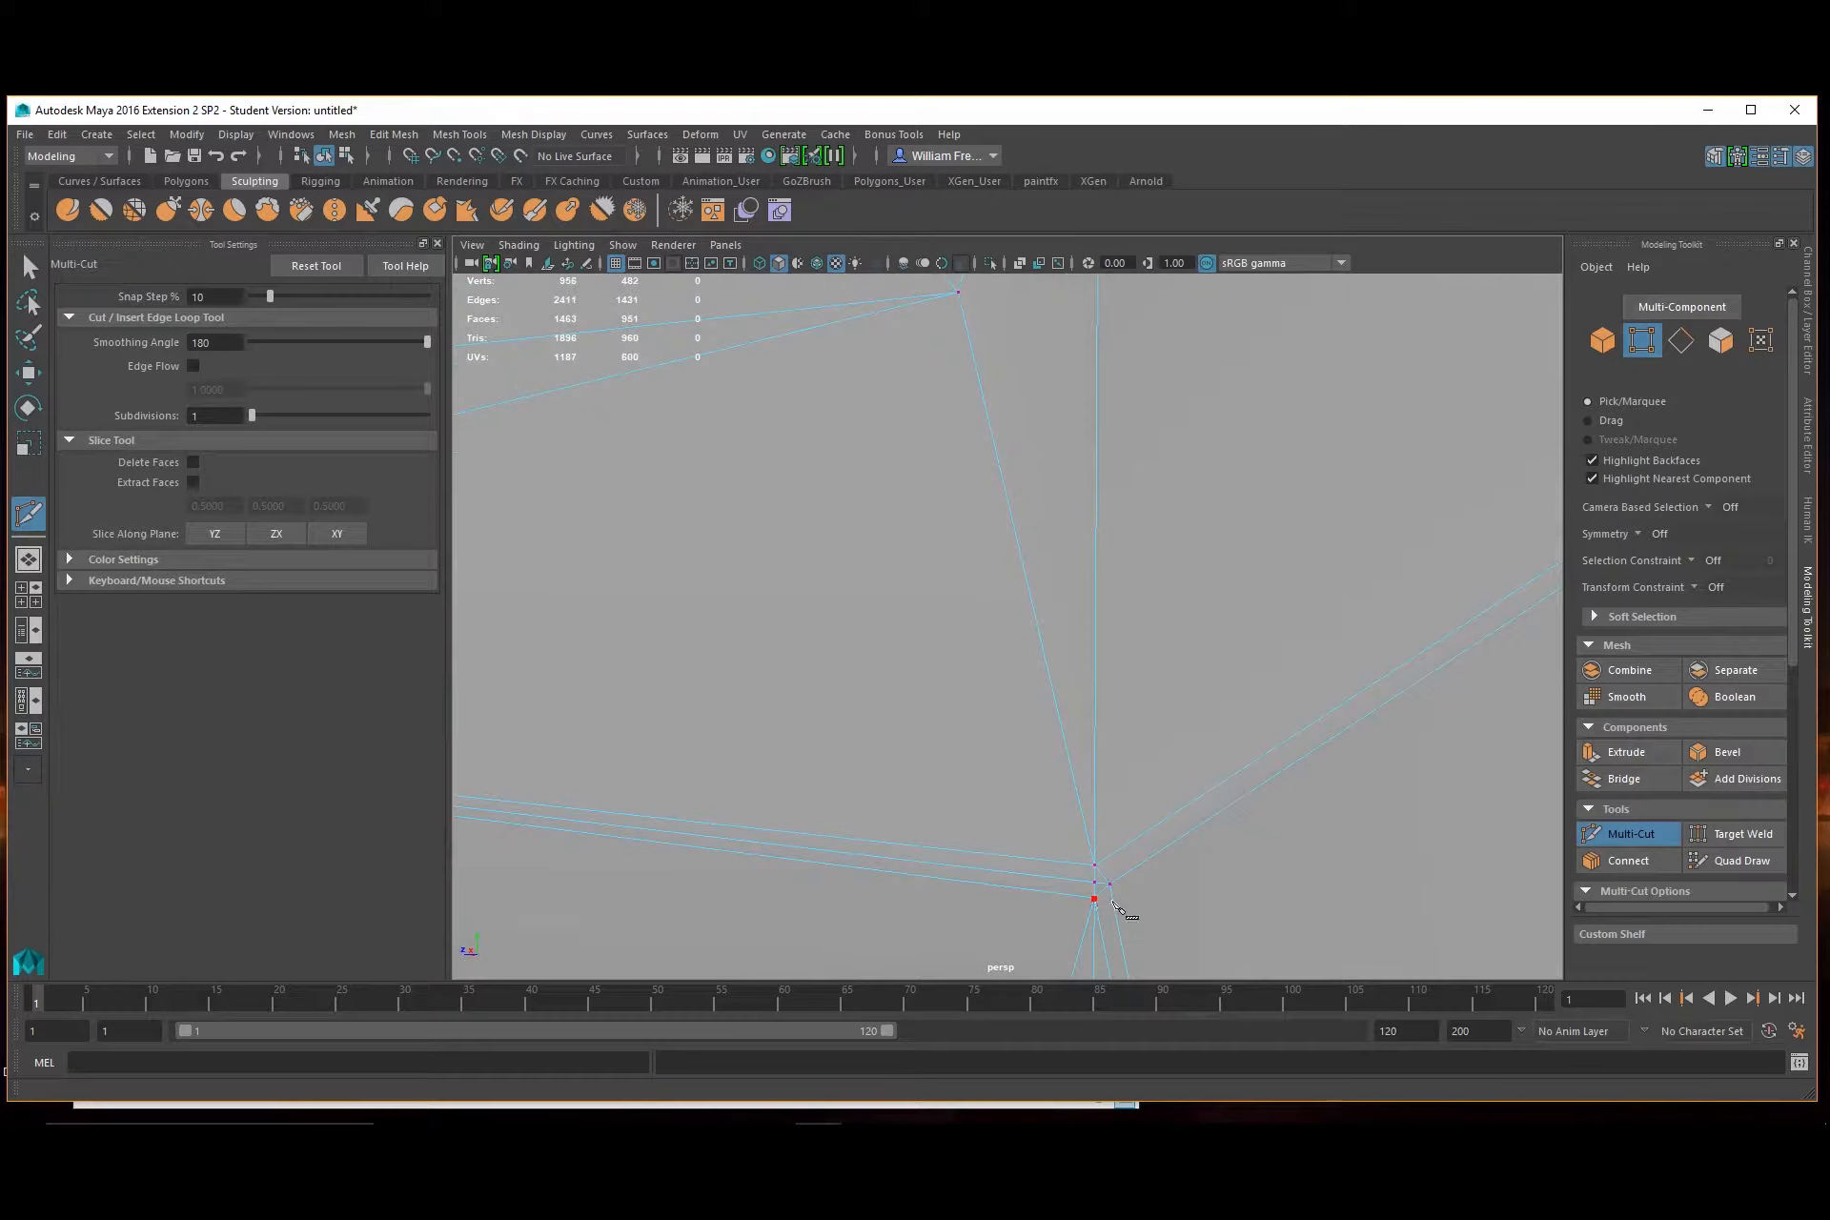
pyautogui.click(32, 270)
# Delete the nine redundant edges that converge around the seam vertex cluster on the goggles and head
pyautogui.scroll(-3, 1048, 724)
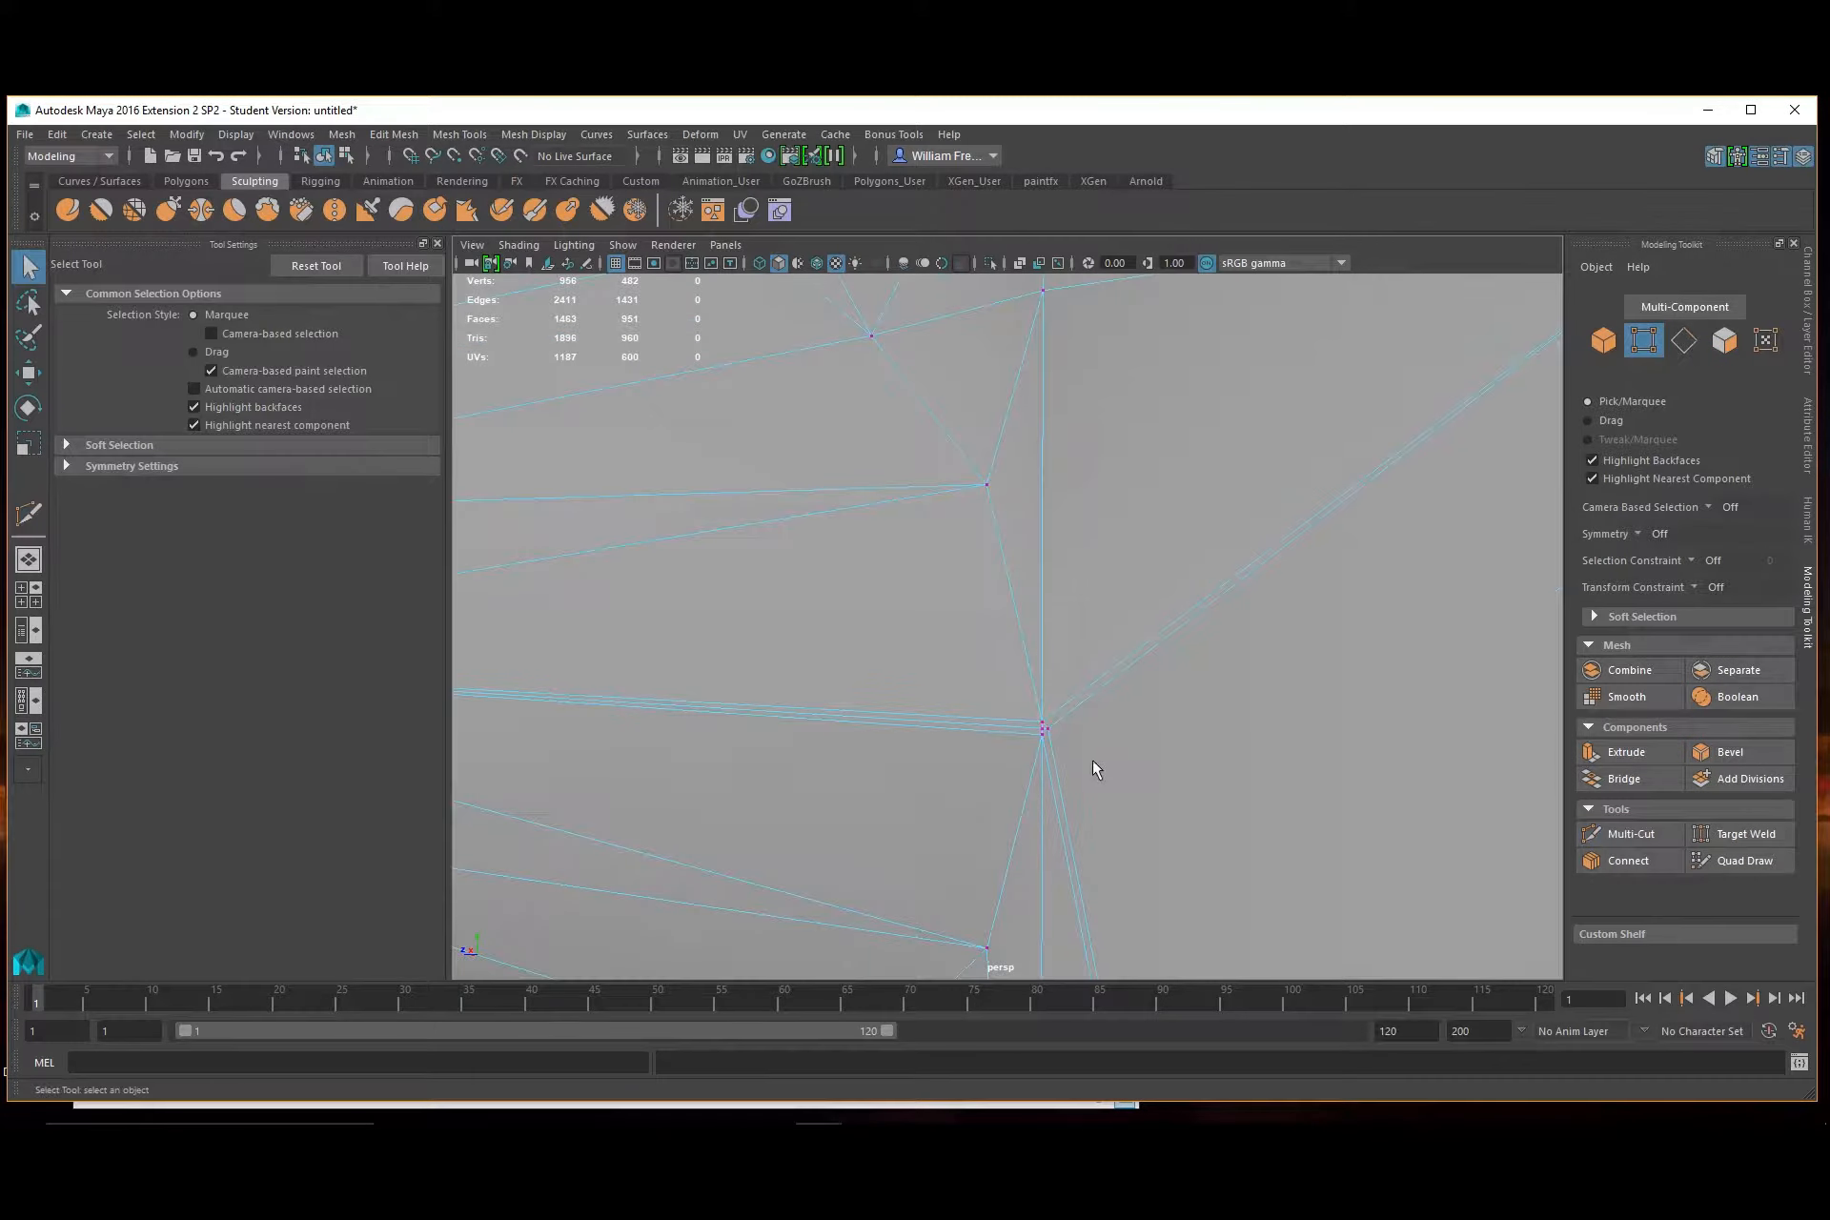
pyautogui.moveTo(957, 717); pyautogui.dragTo(959, 627, button='right')
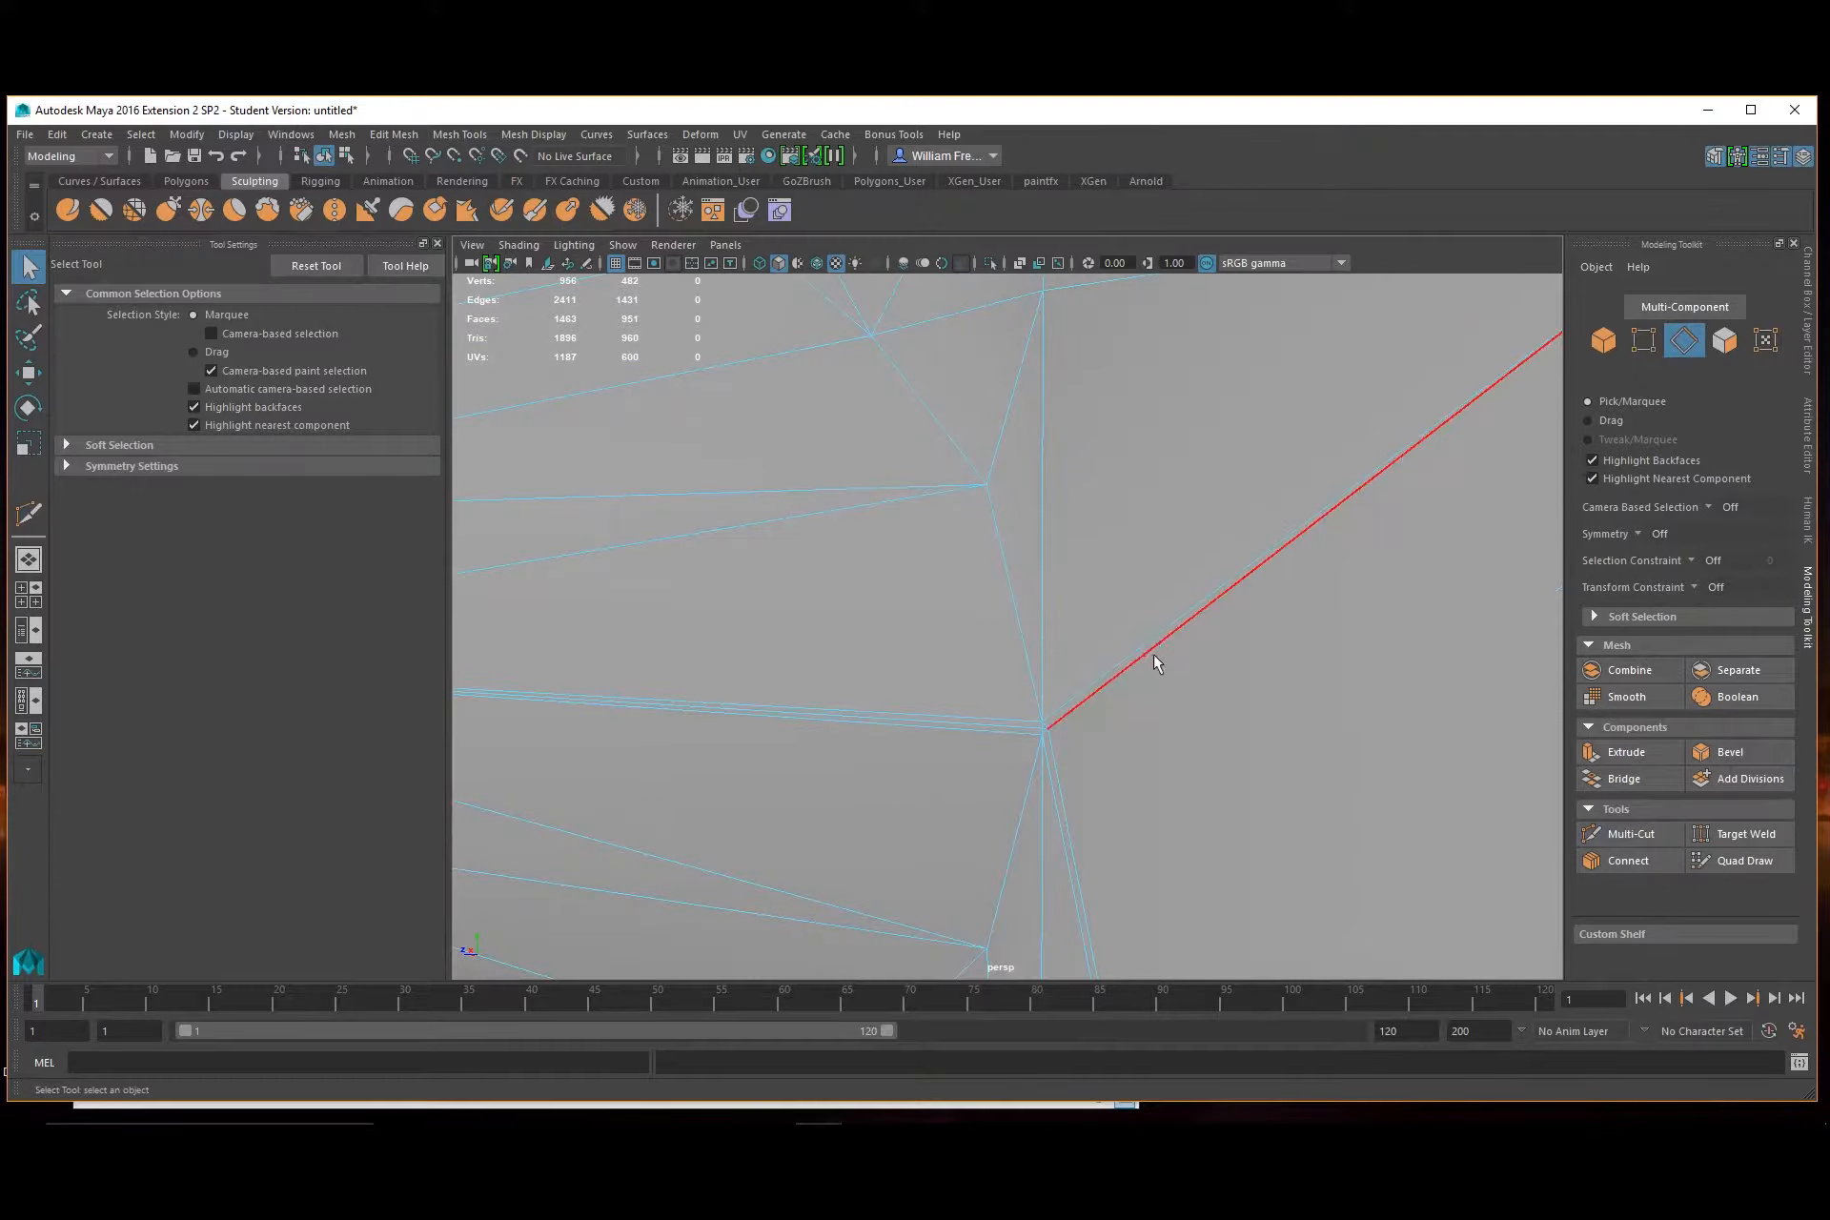
pyautogui.scroll(3, 1105, 667)
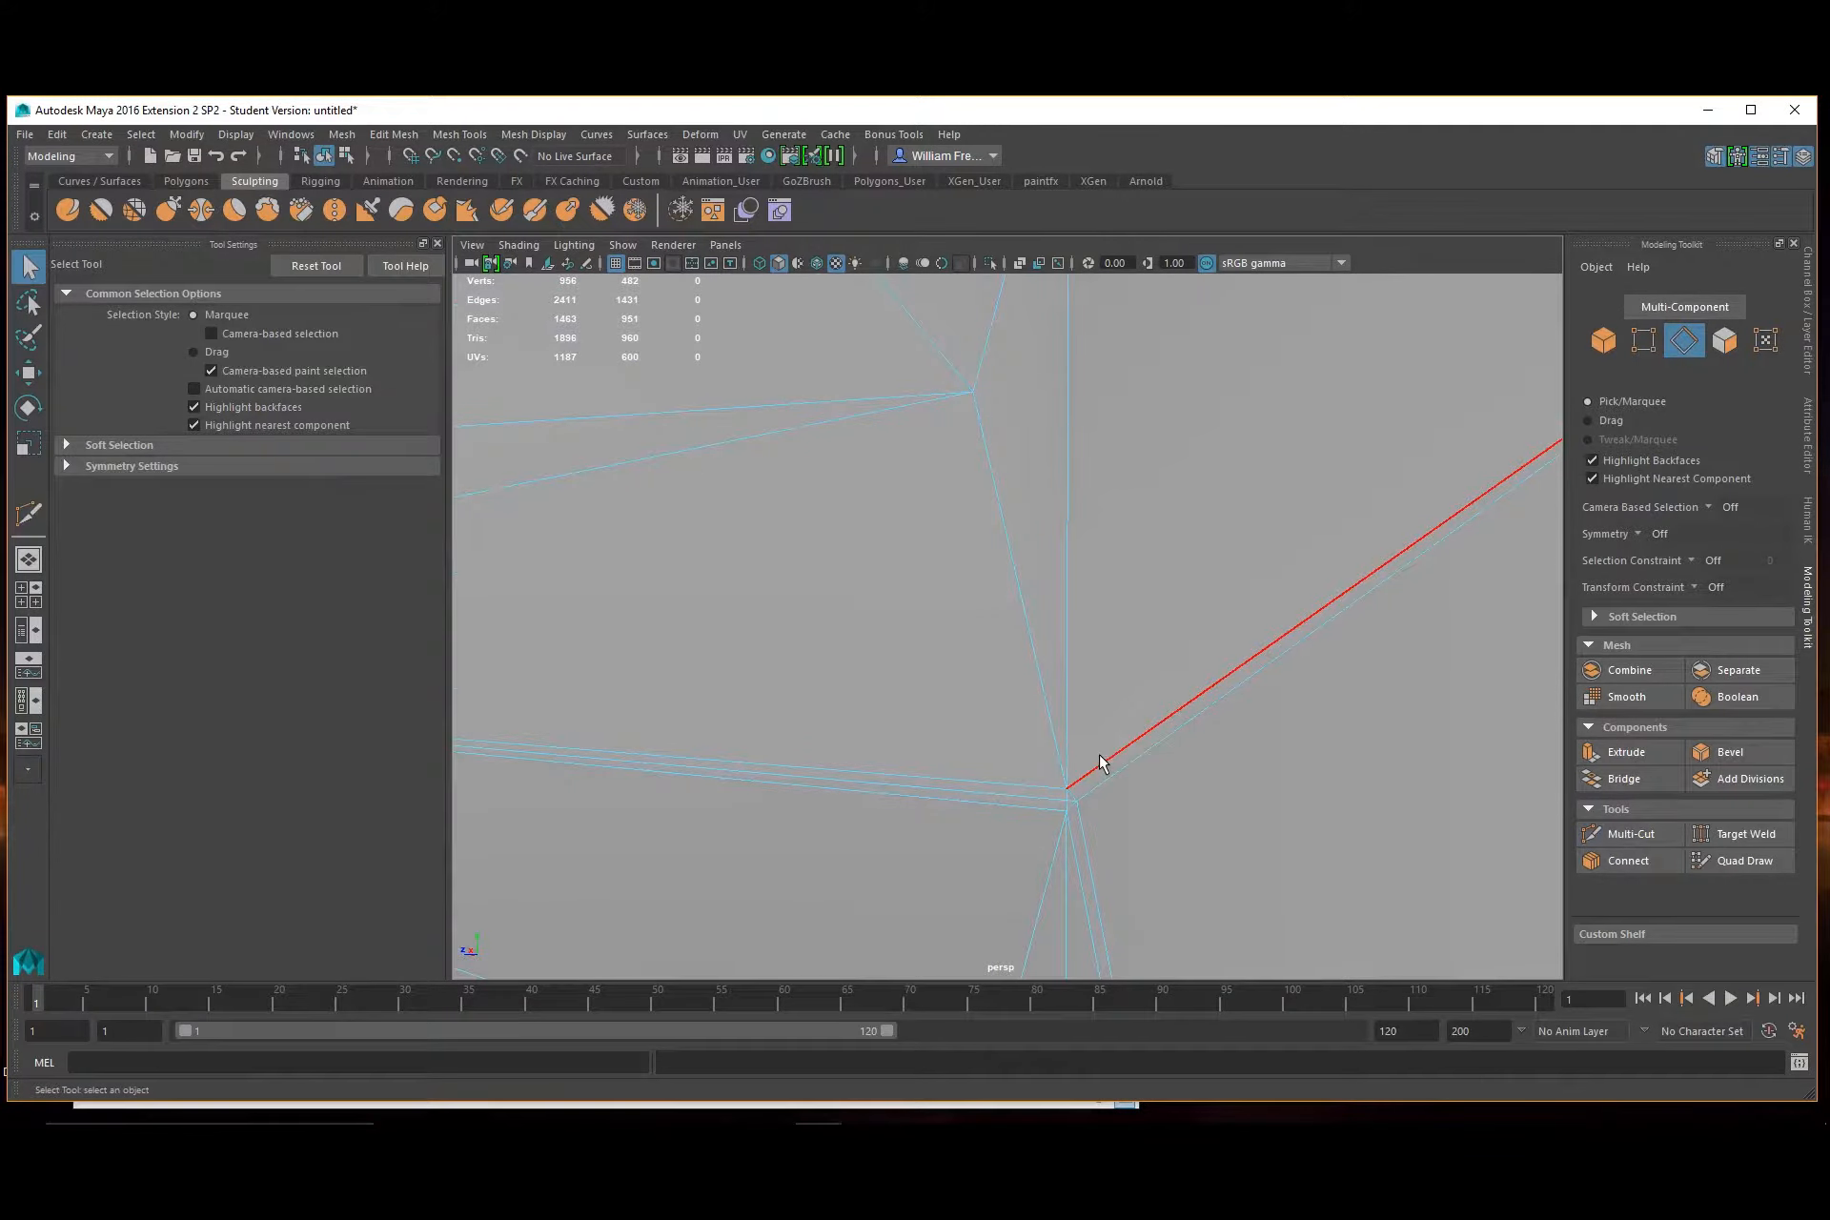
pyautogui.click(1100, 755)
pyautogui.keyDown('shift'); pyautogui.click(1086, 804); pyautogui.keyUp('shift')
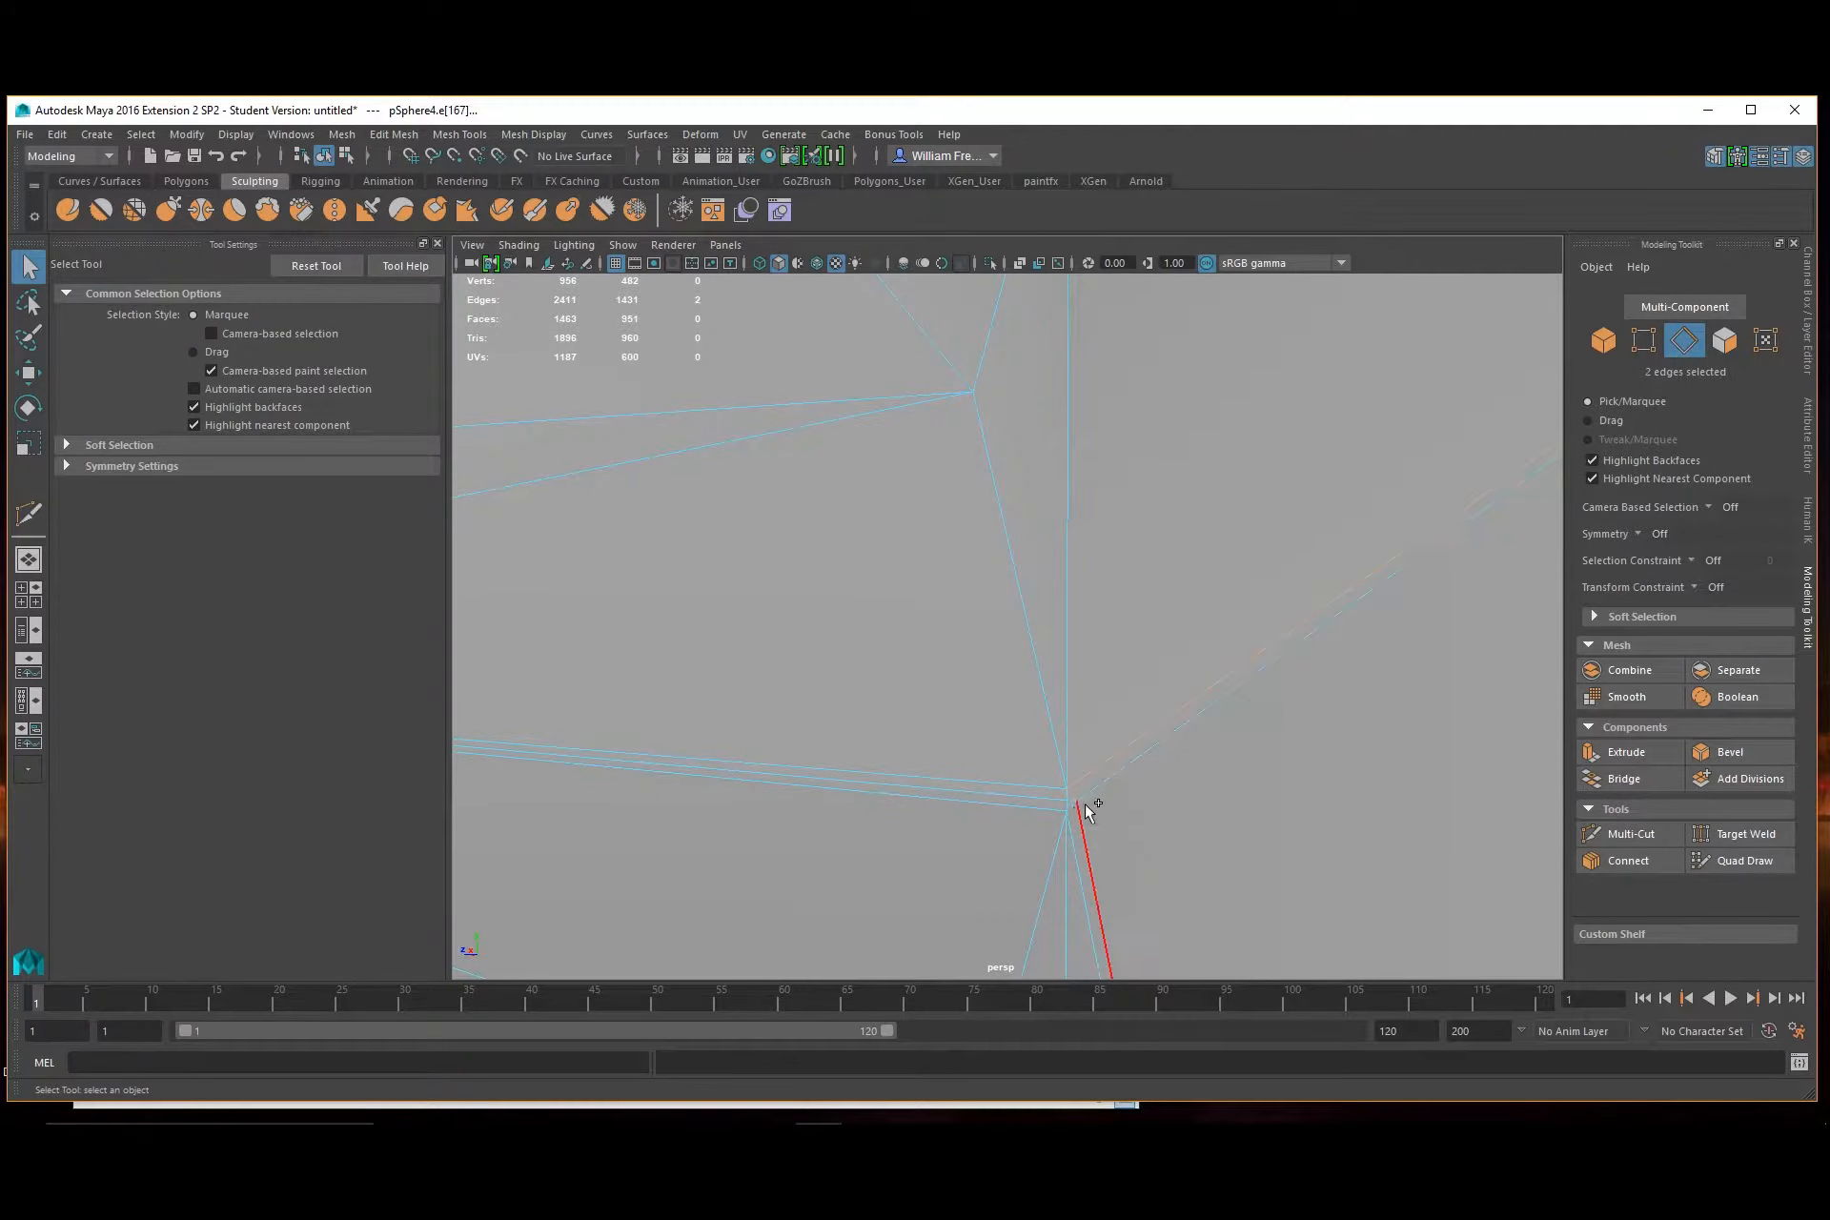
pyautogui.keyDown('shift'); pyautogui.click(1067, 808); pyautogui.keyUp('shift')
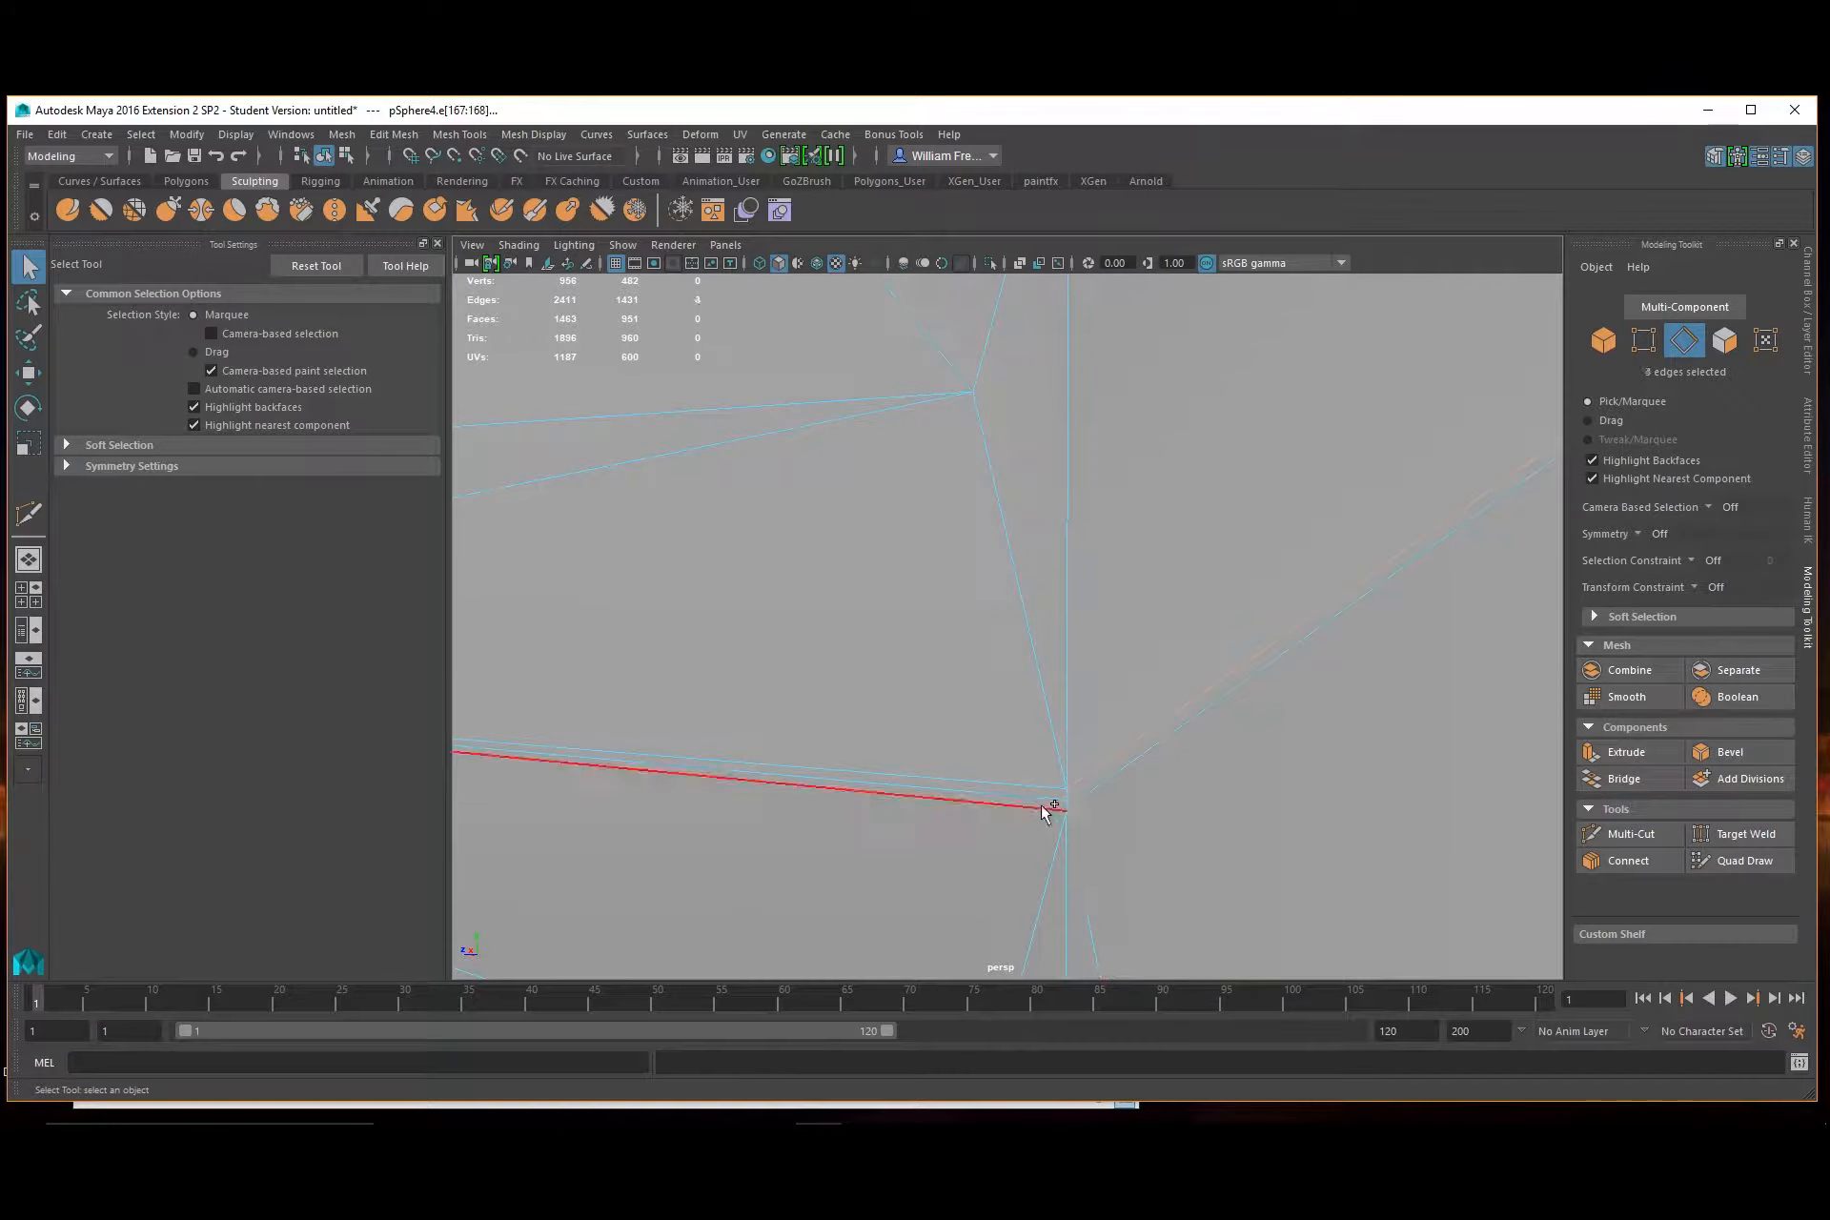
pyautogui.keyDown('shift'); pyautogui.click(1039, 797); pyautogui.keyUp('shift')
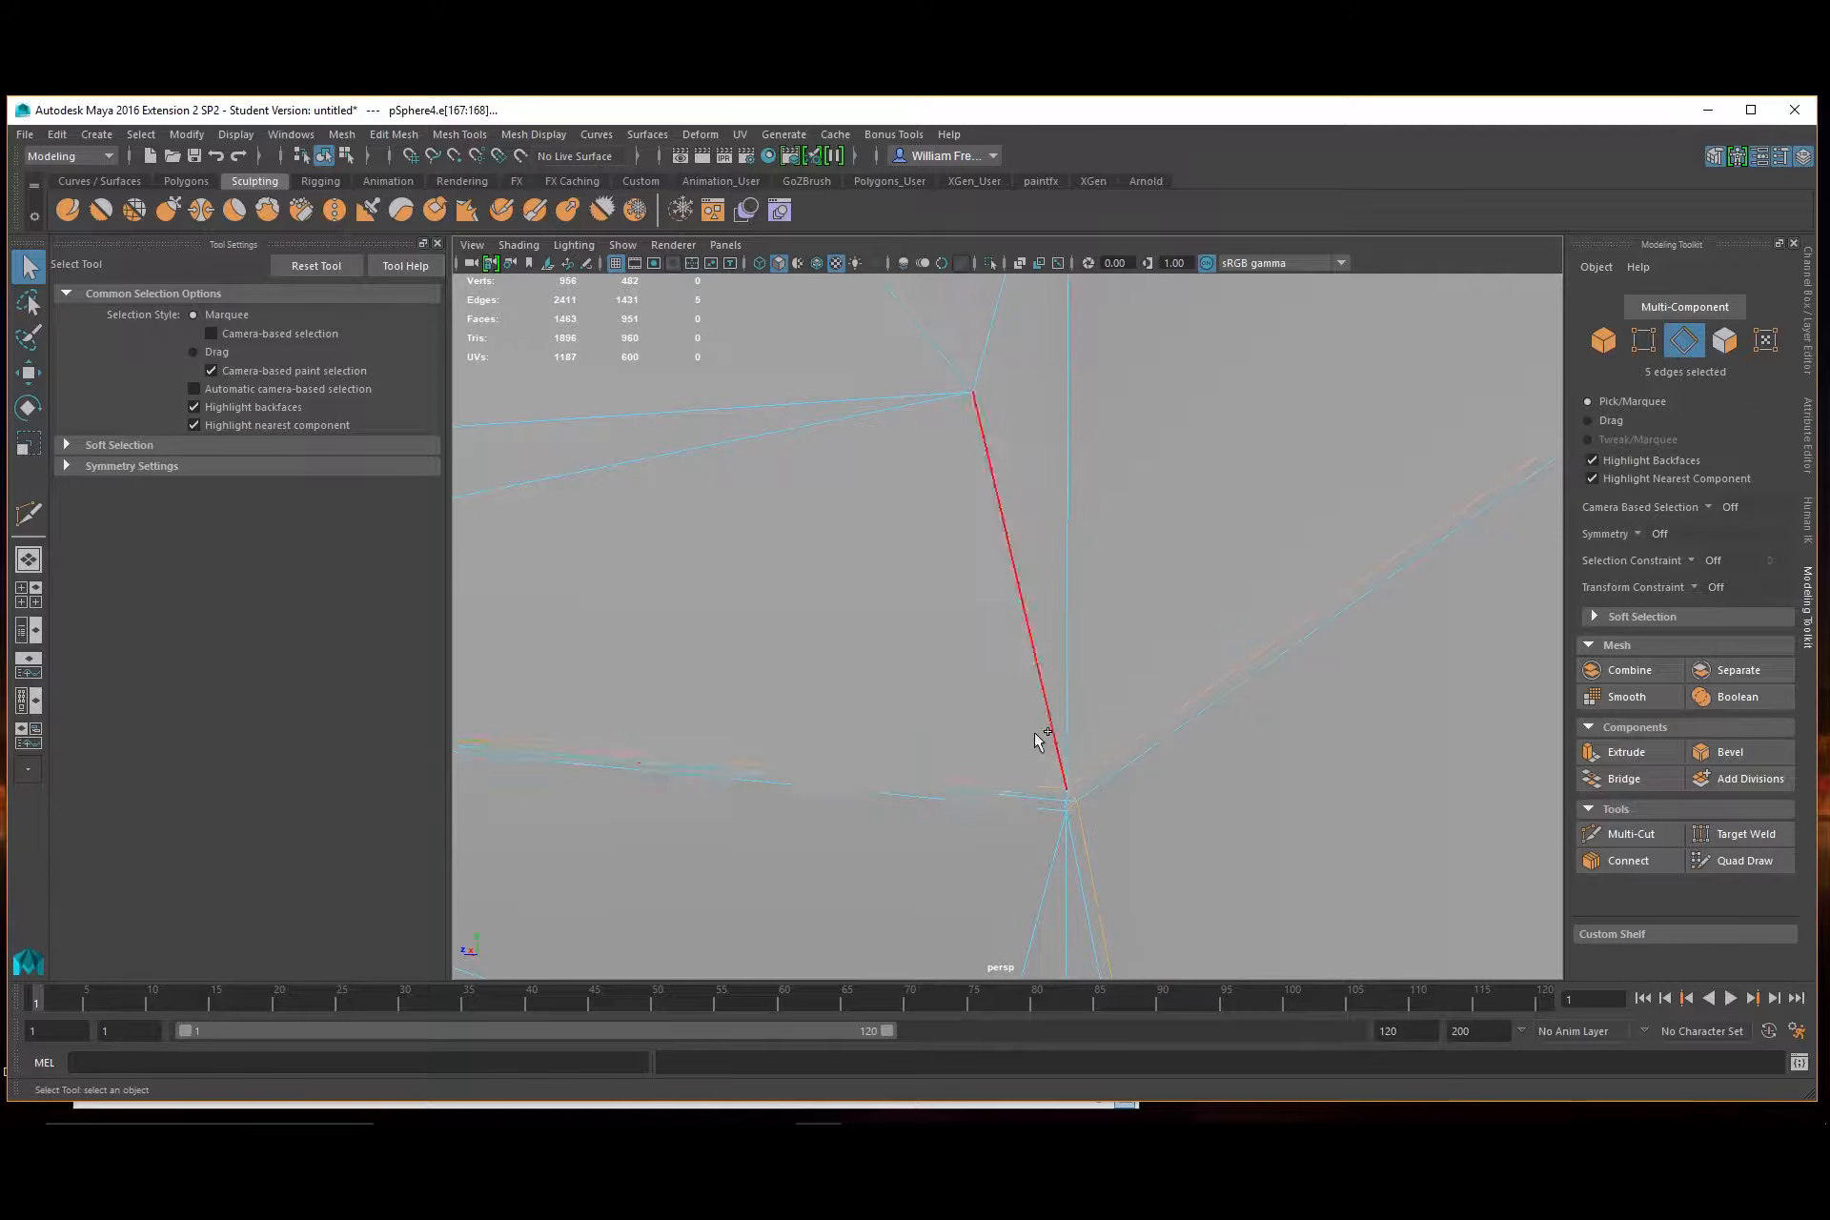
pyautogui.keyDown('shift'); pyautogui.click(1045, 725); pyautogui.keyUp('shift')
pyautogui.keyDown('shift'); pyautogui.click(1031, 816); pyautogui.keyUp('shift')
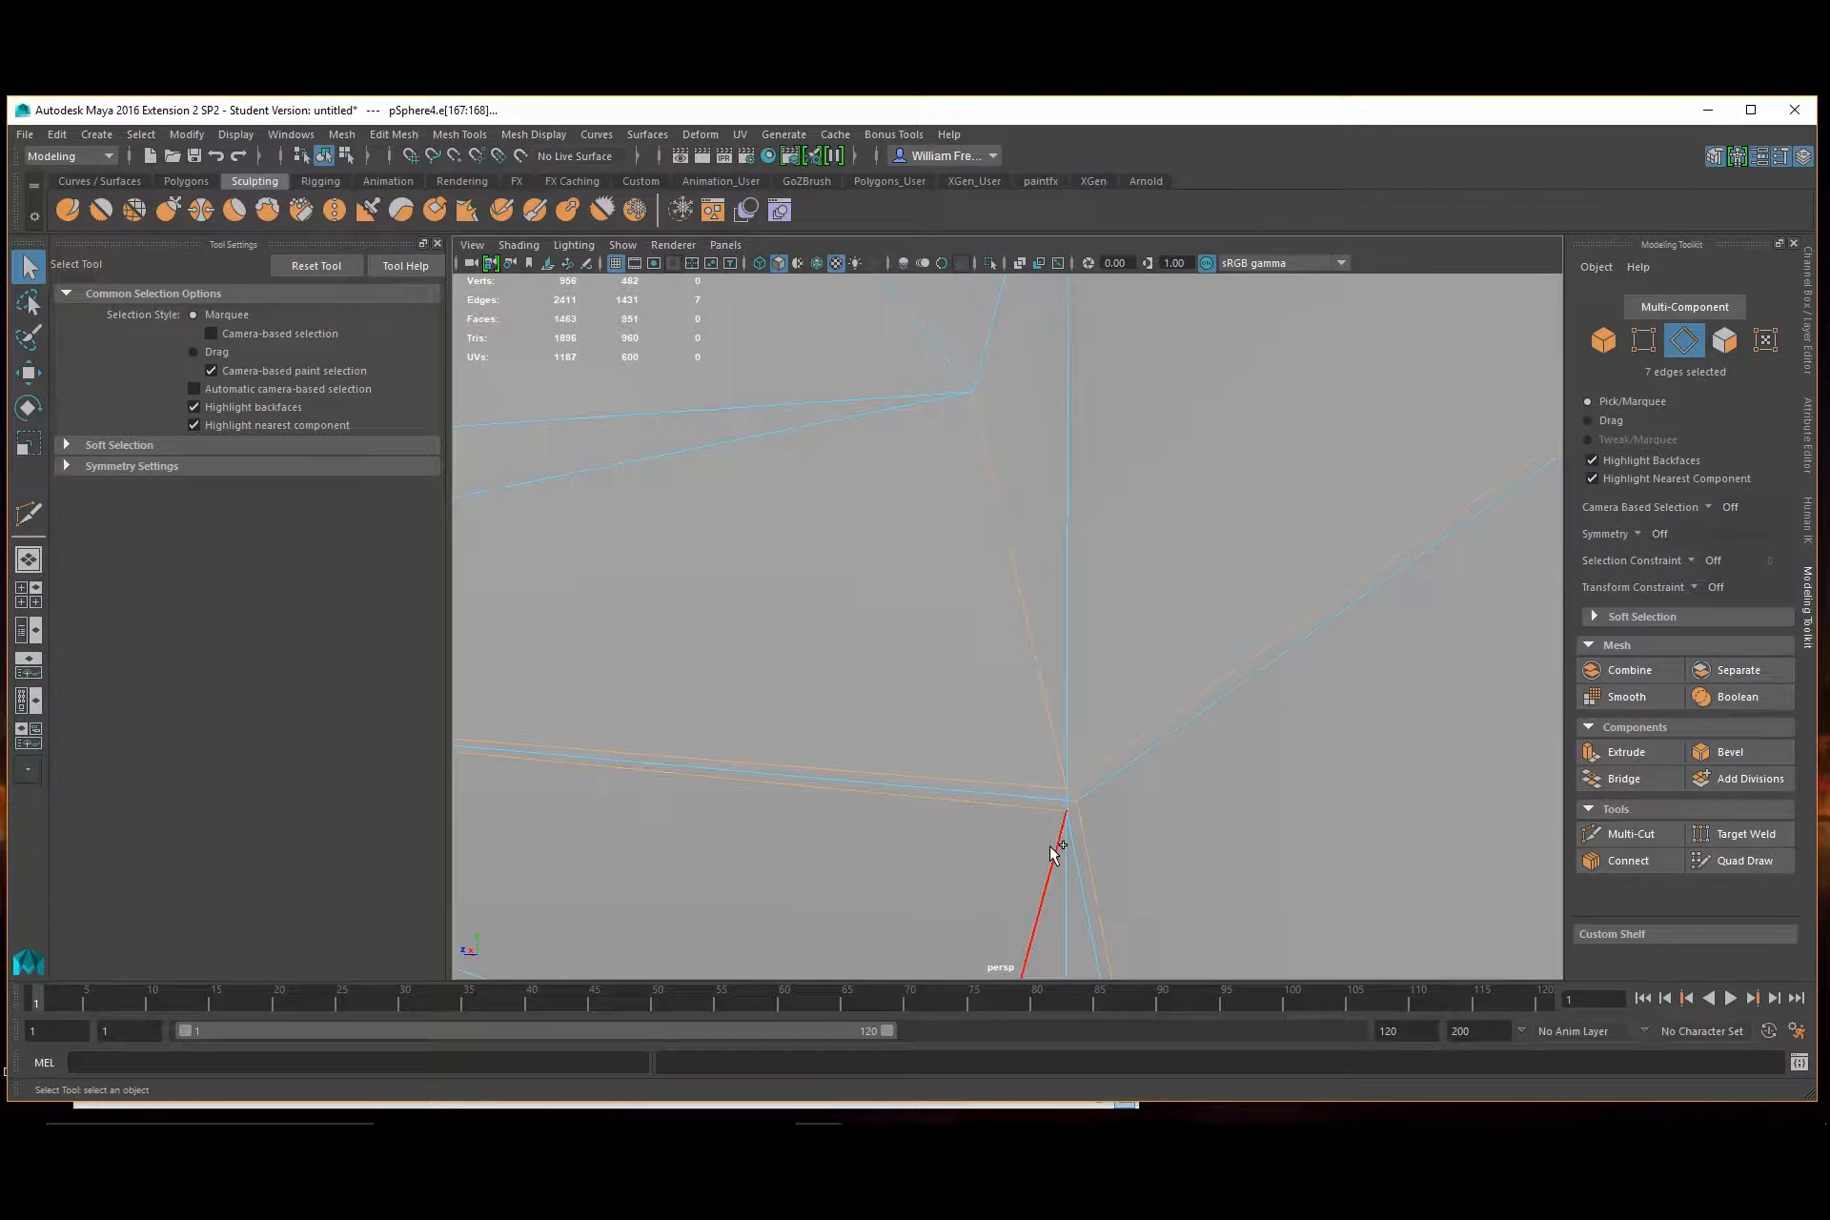
pyautogui.keyDown('shift'); pyautogui.click(1050, 840); pyautogui.keyUp('shift')
pyautogui.keyDown('alt'); pyautogui.moveTo(1320, 844); pyautogui.dragTo(1192, 812, button='right'); pyautogui.keyUp('alt')
pyautogui.keyDown('alt'); pyautogui.moveTo(1192, 812); pyautogui.dragTo(1214, 794); pyautogui.keyUp('alt')
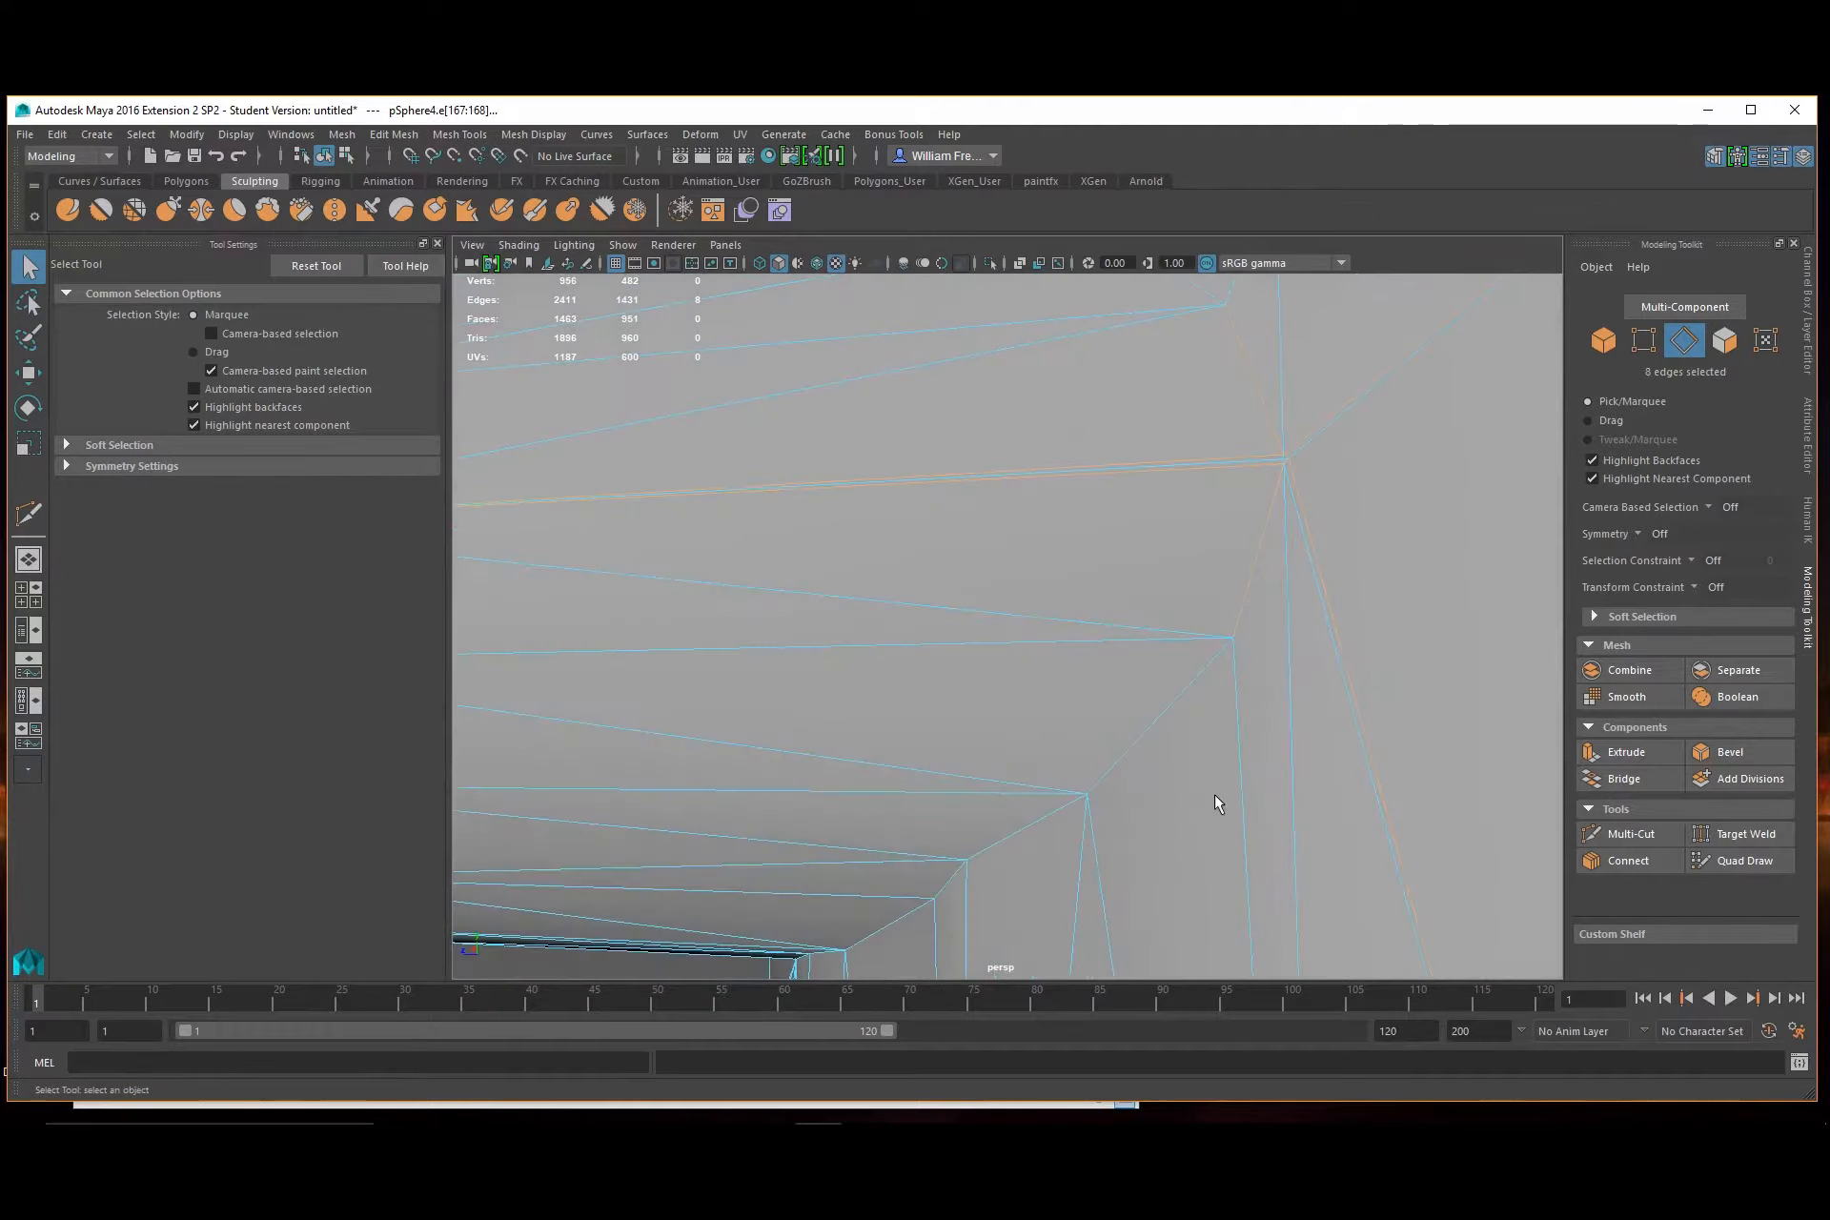
pyautogui.keyDown('shift'); pyautogui.click(1344, 620); pyautogui.keyUp('shift')
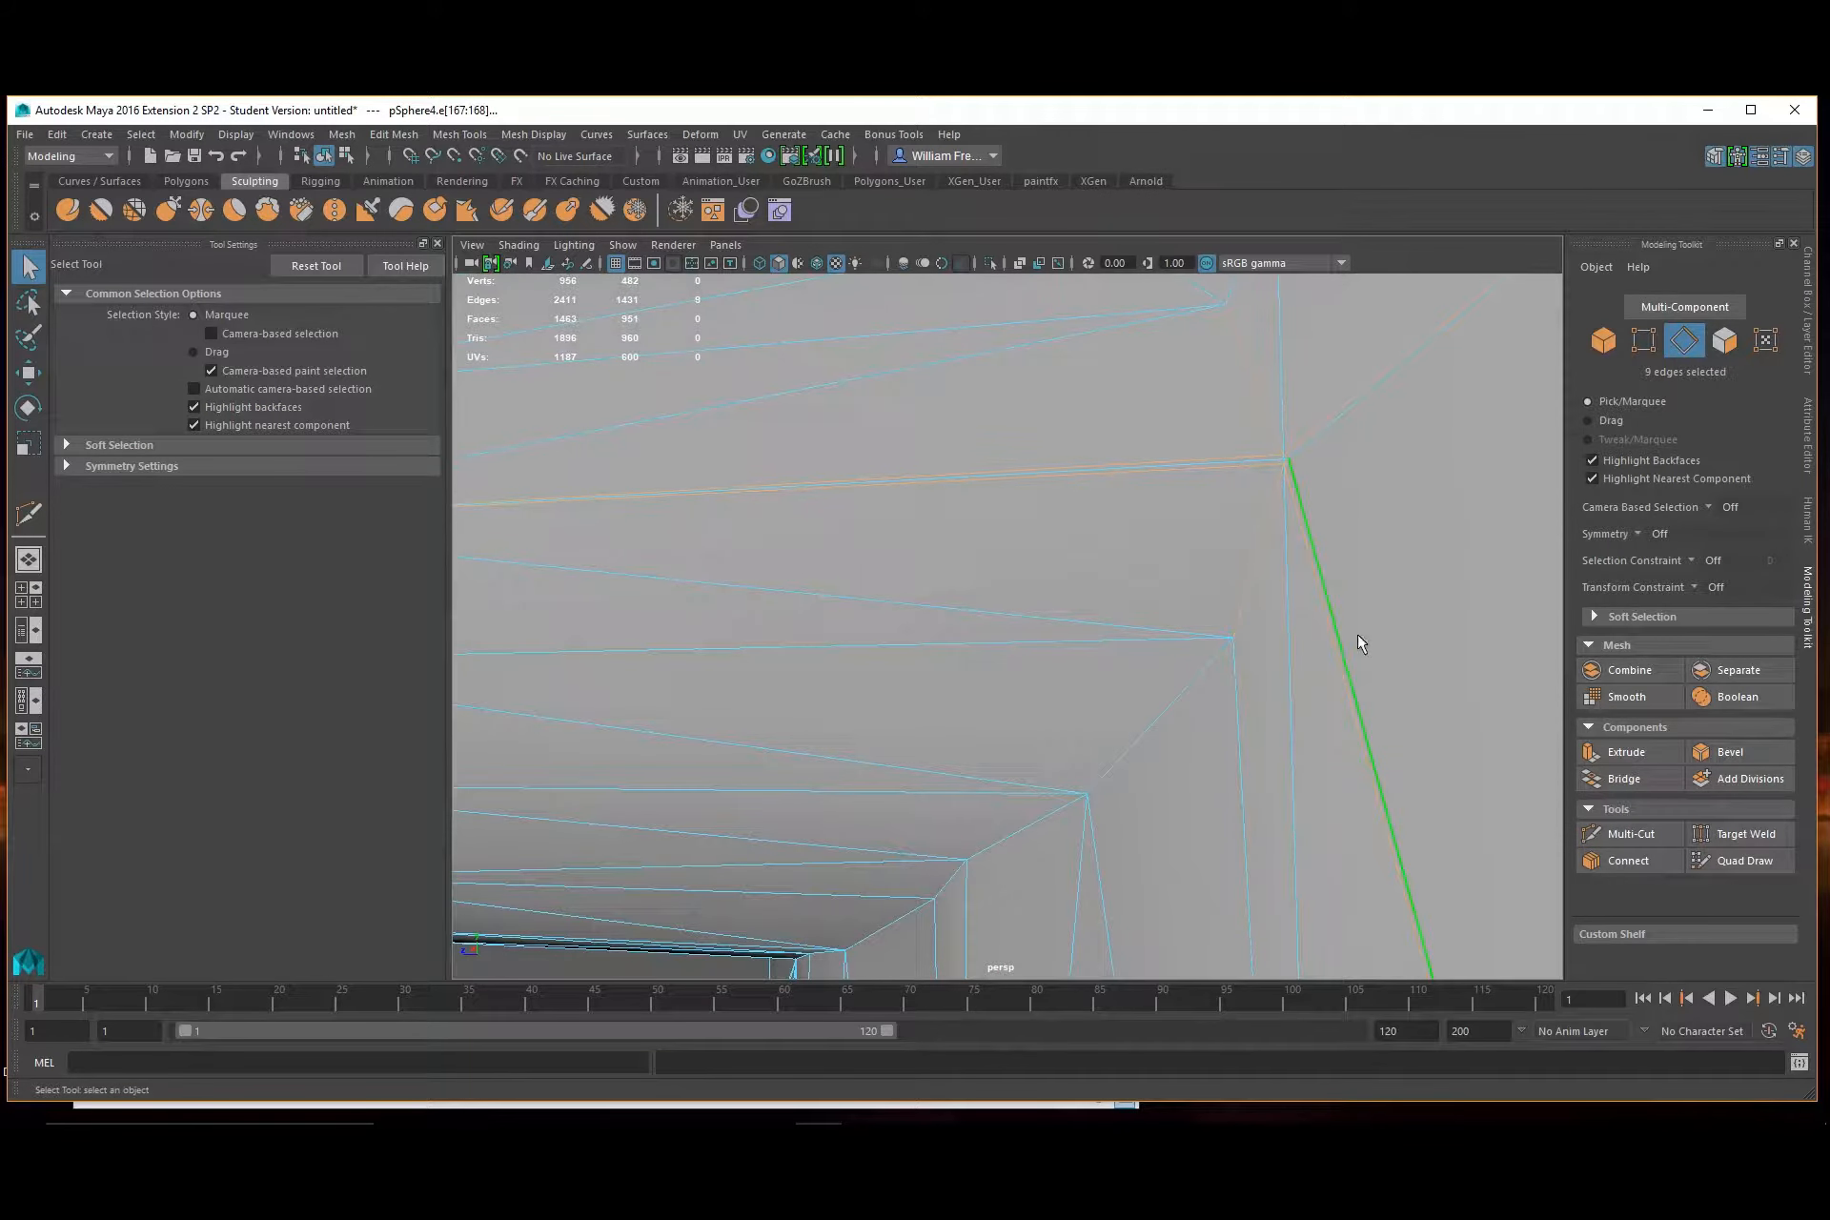
pyautogui.press('Delete')
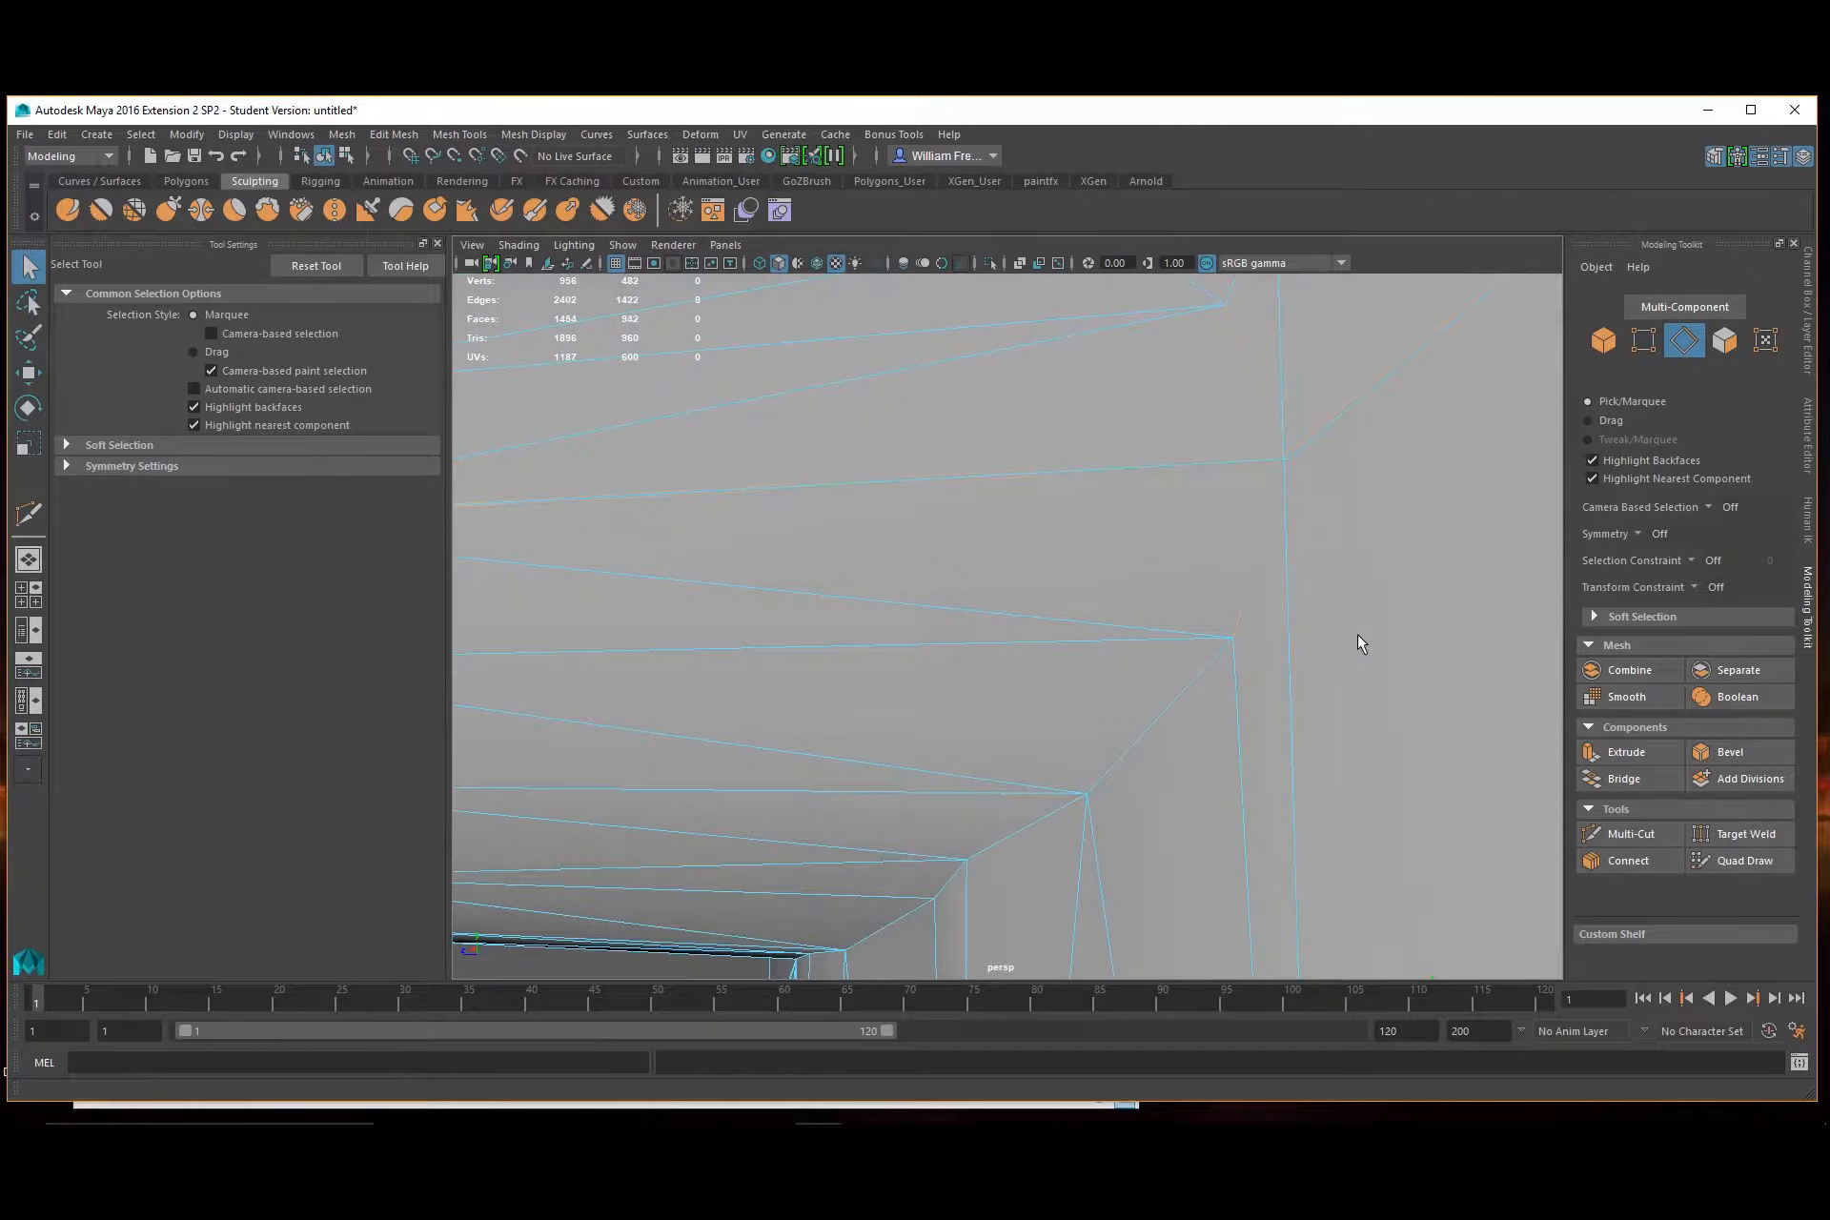
# Remove the extra vertices clustered at the seam corner and Multi-Cut edges from the corner to the seam vertices above and below it
pyautogui.rightClick(1299, 465)
pyautogui.click(1224, 467)
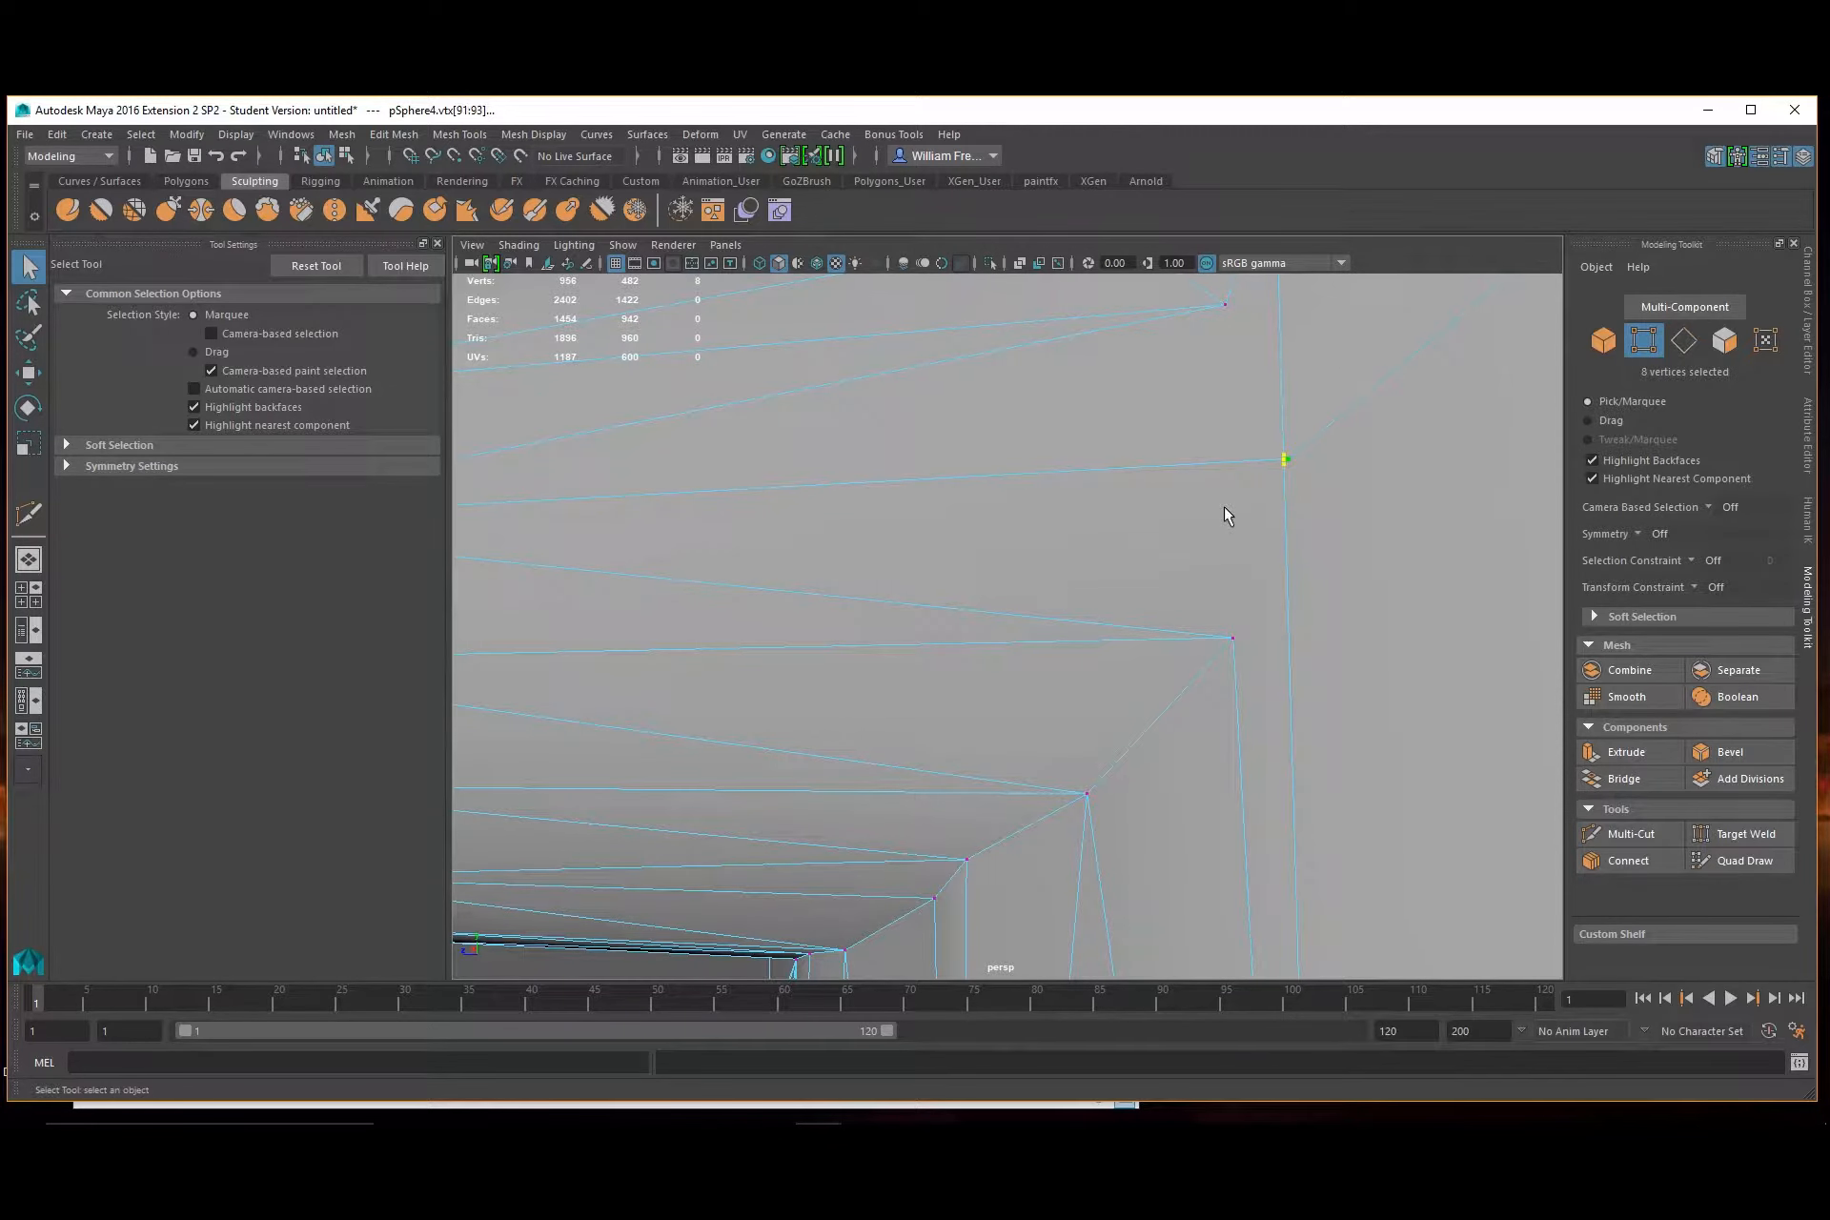
pyautogui.click(1632, 835)
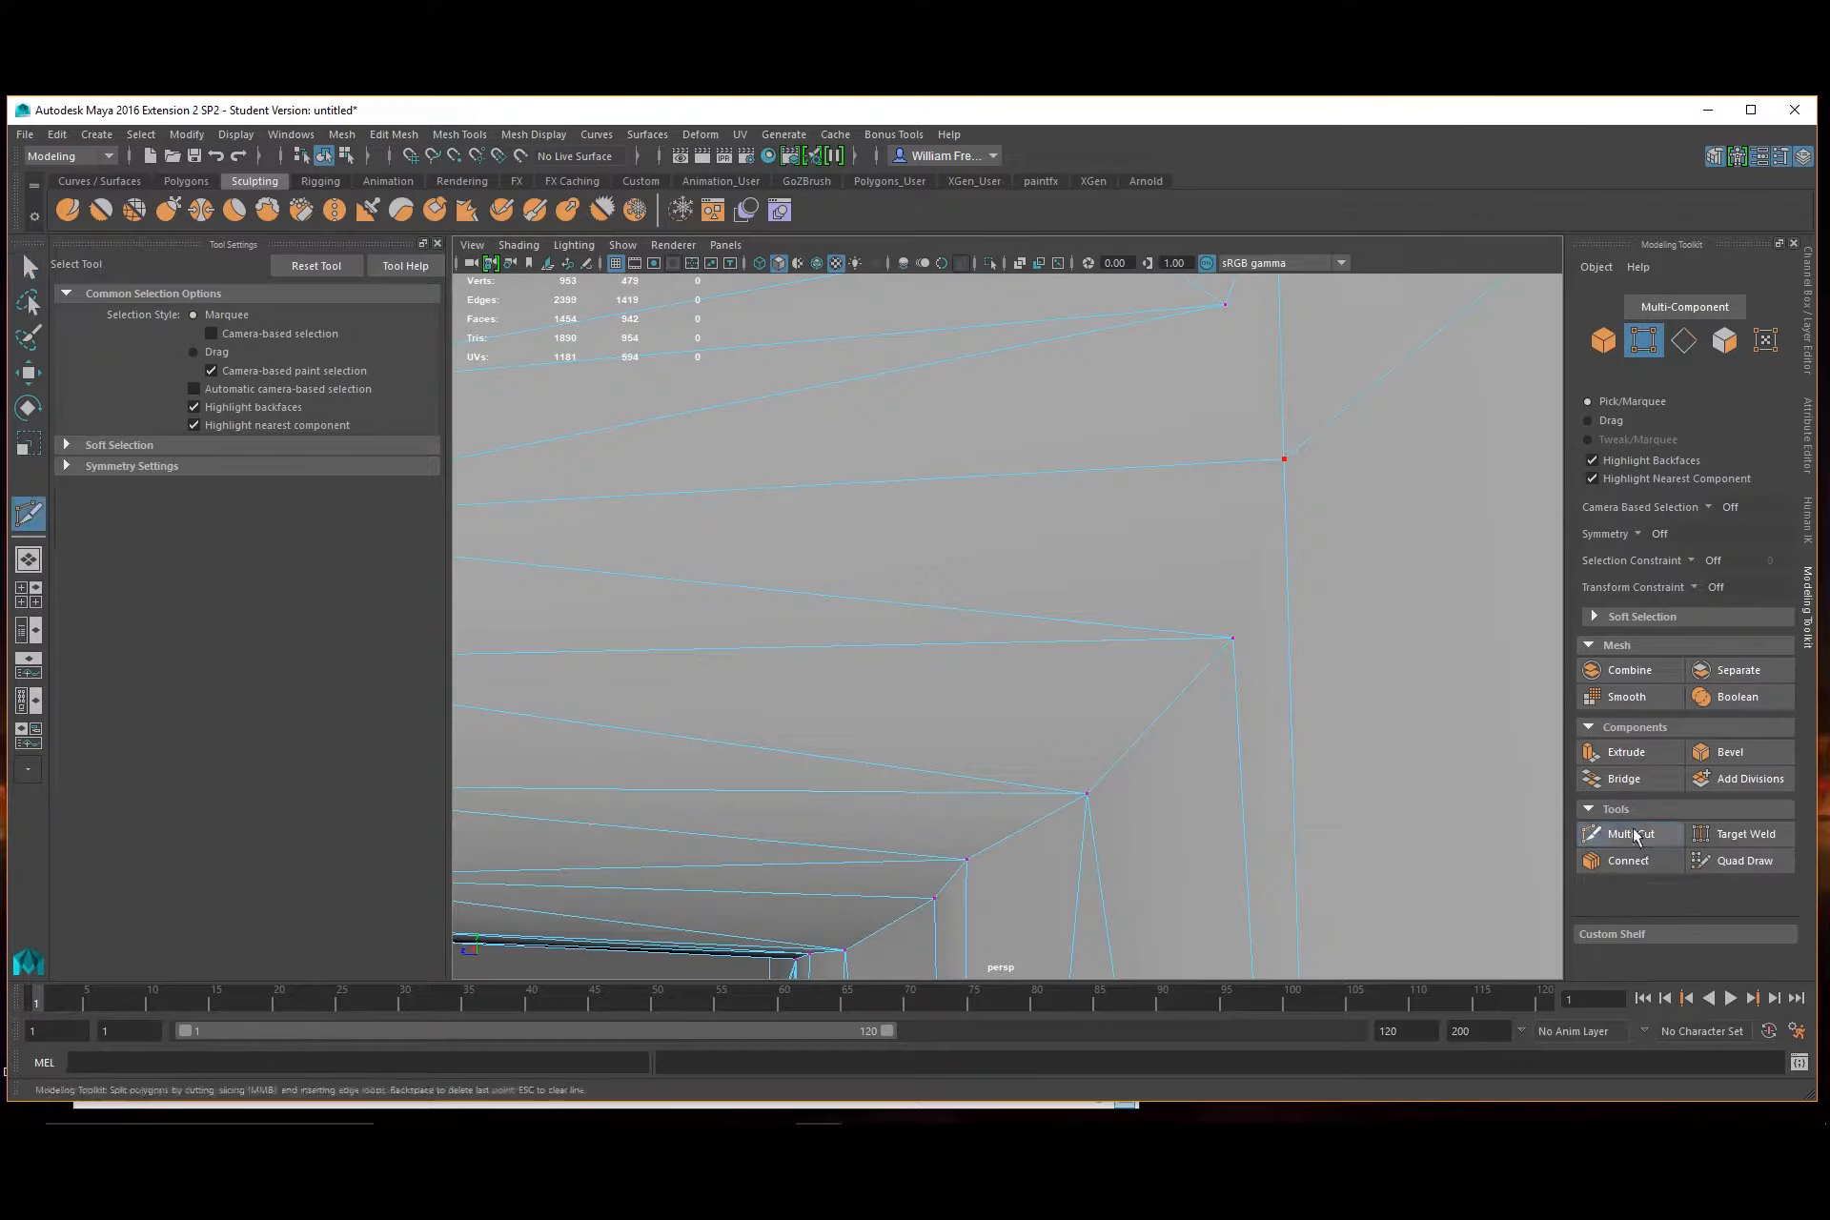
pyautogui.click(1224, 305)
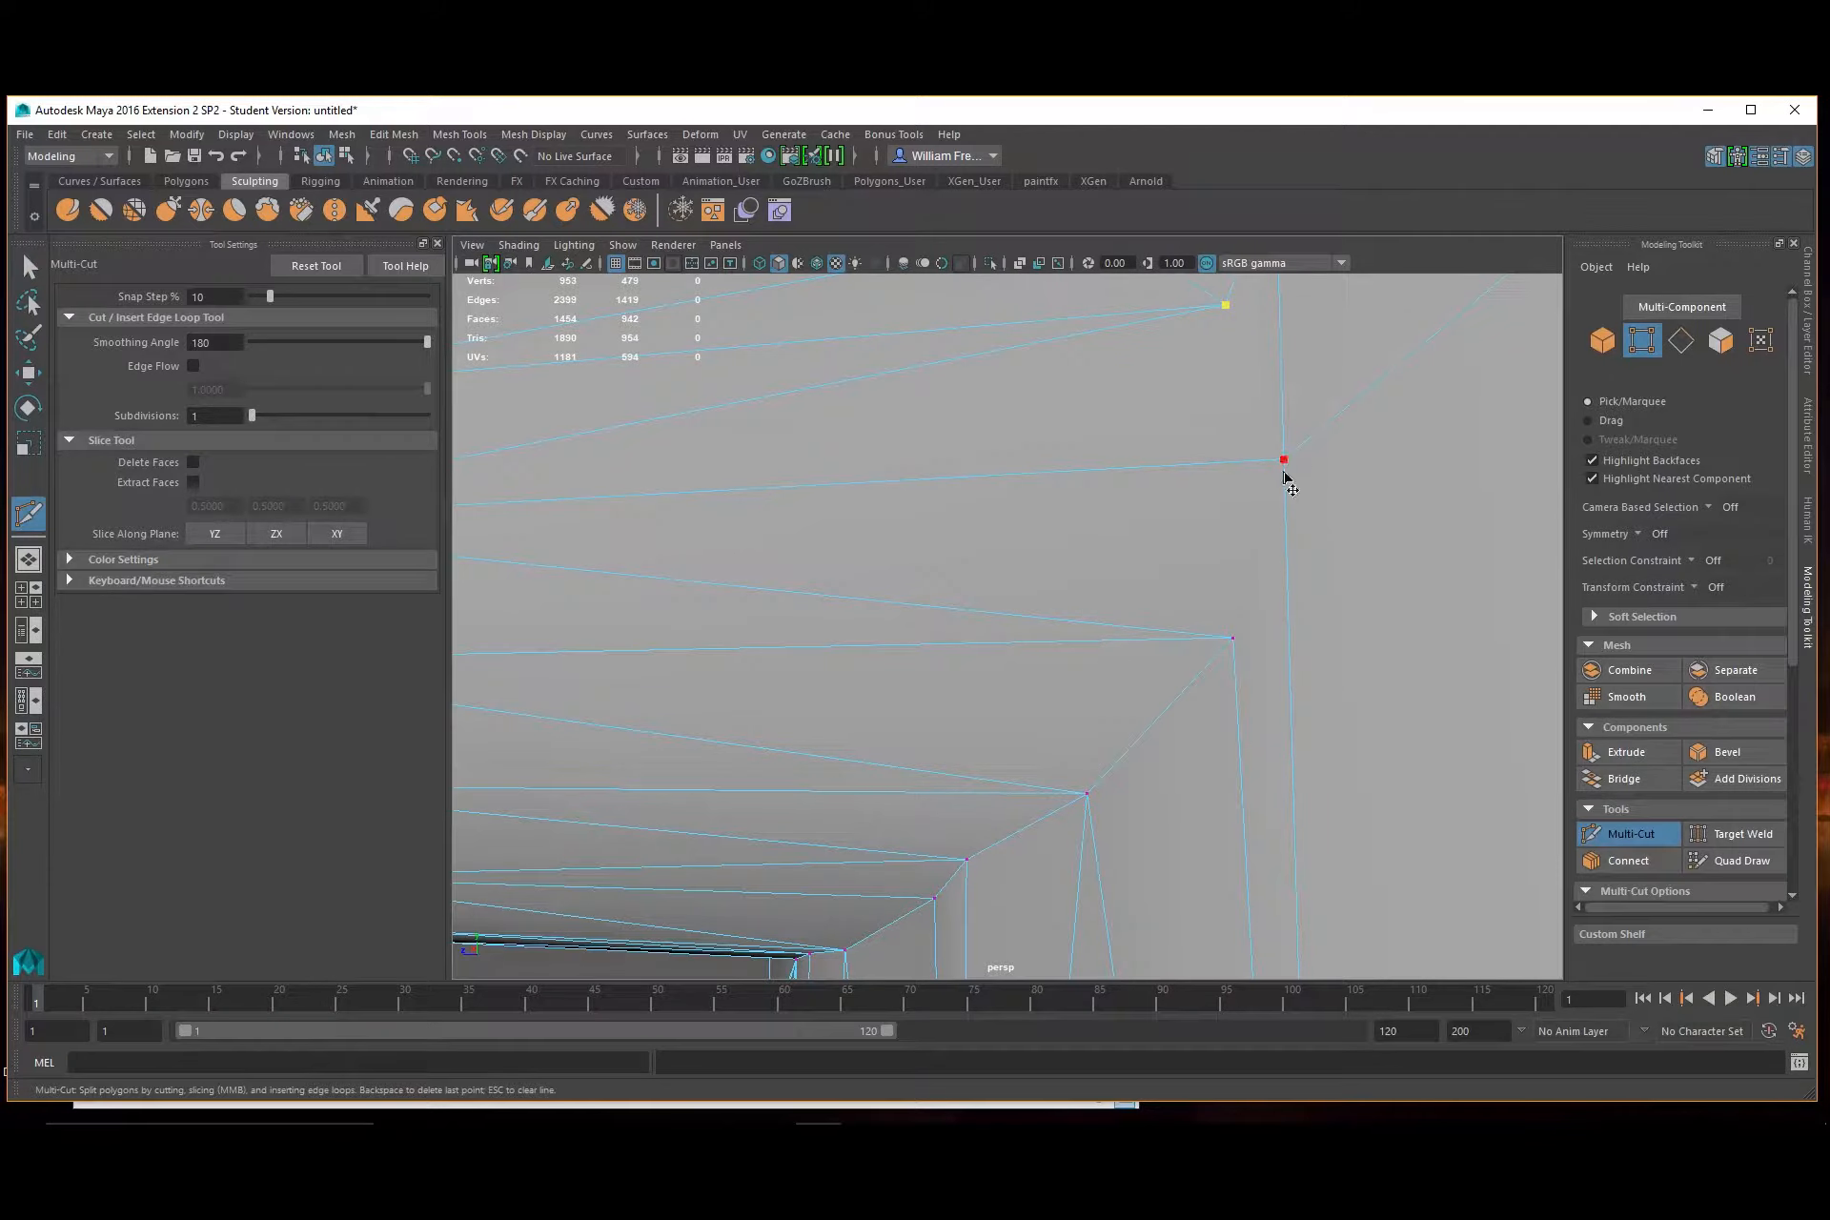
pyautogui.click(1283, 460)
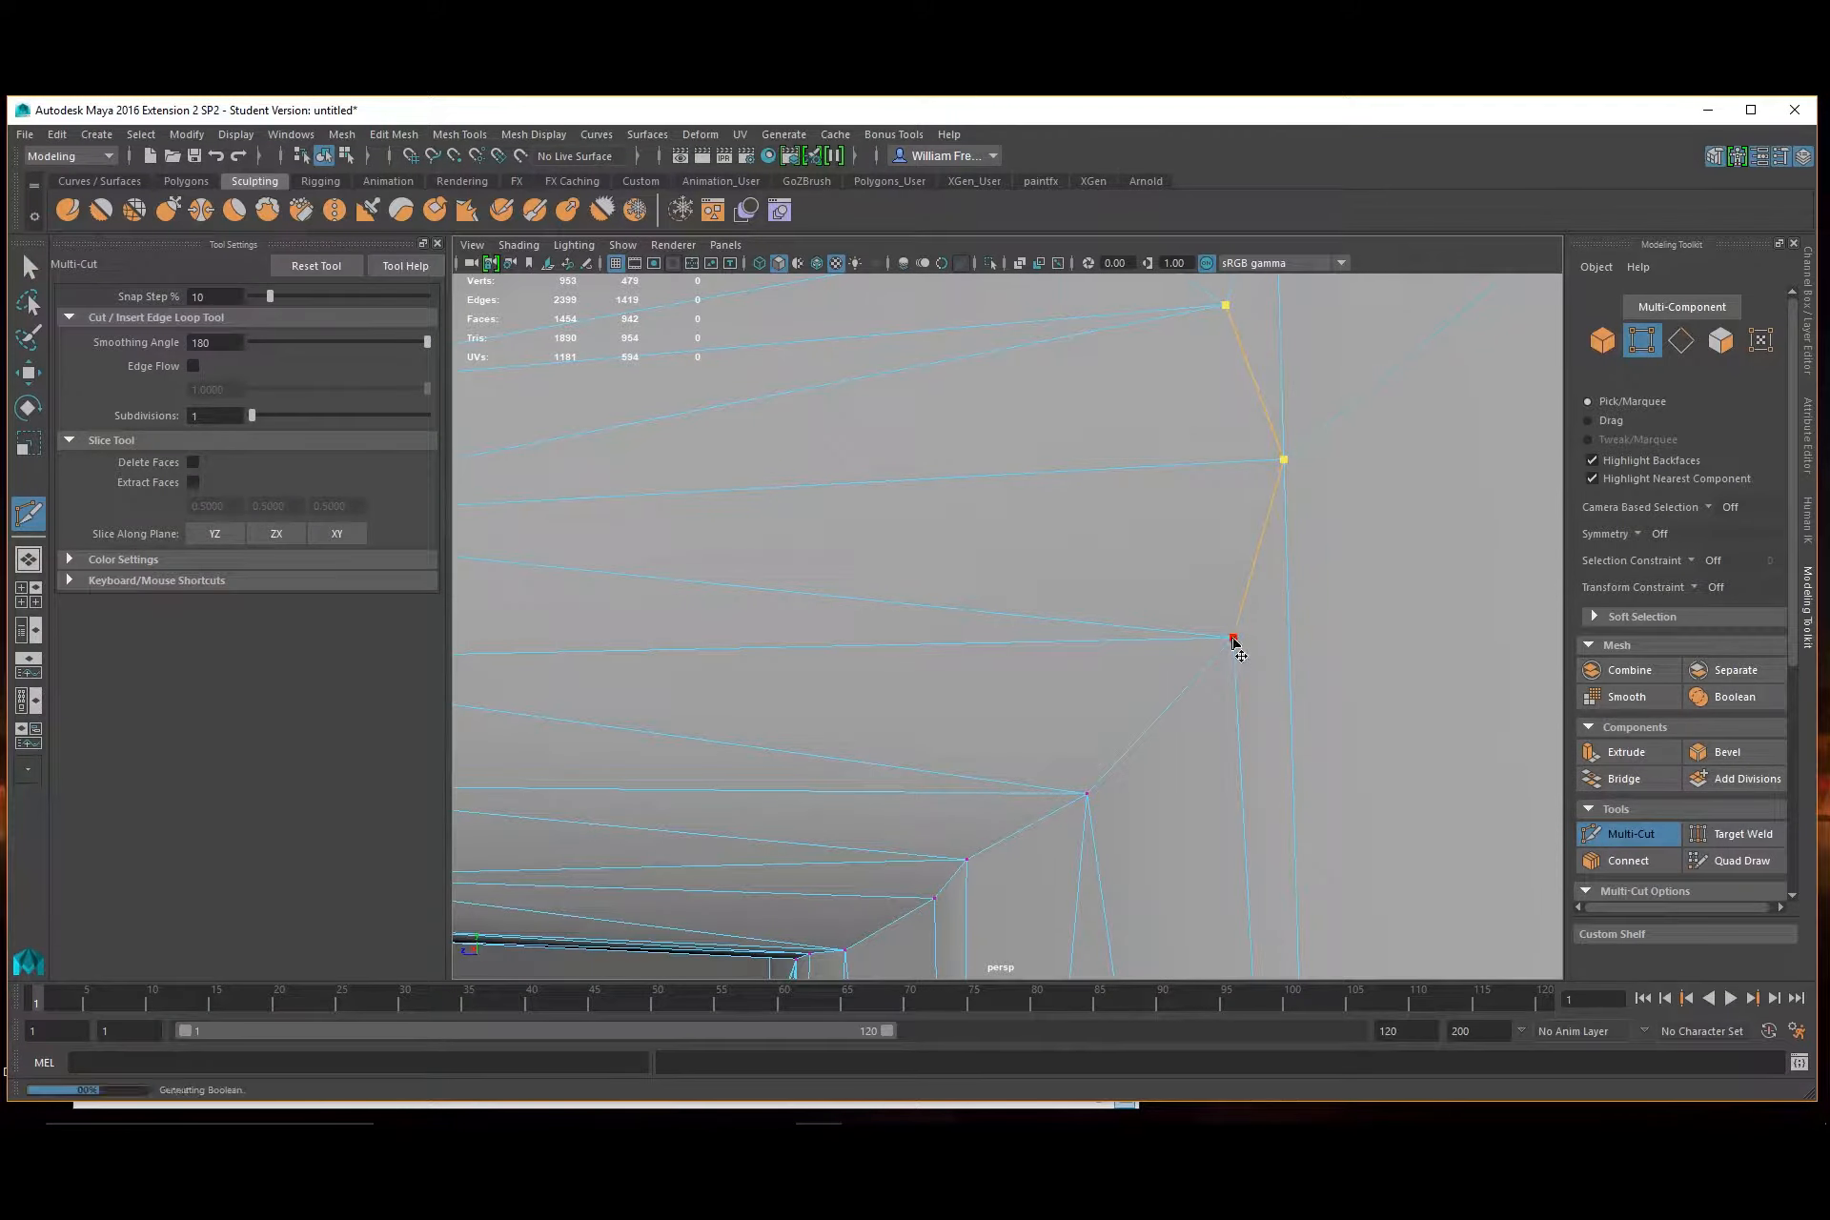
pyautogui.click(1233, 636)
pyautogui.scroll(-3, 1033, 610)
pyautogui.keyDown('alt'); pyautogui.moveTo(1157, 646); pyautogui.dragTo(1162, 649); pyautogui.keyUp('alt')
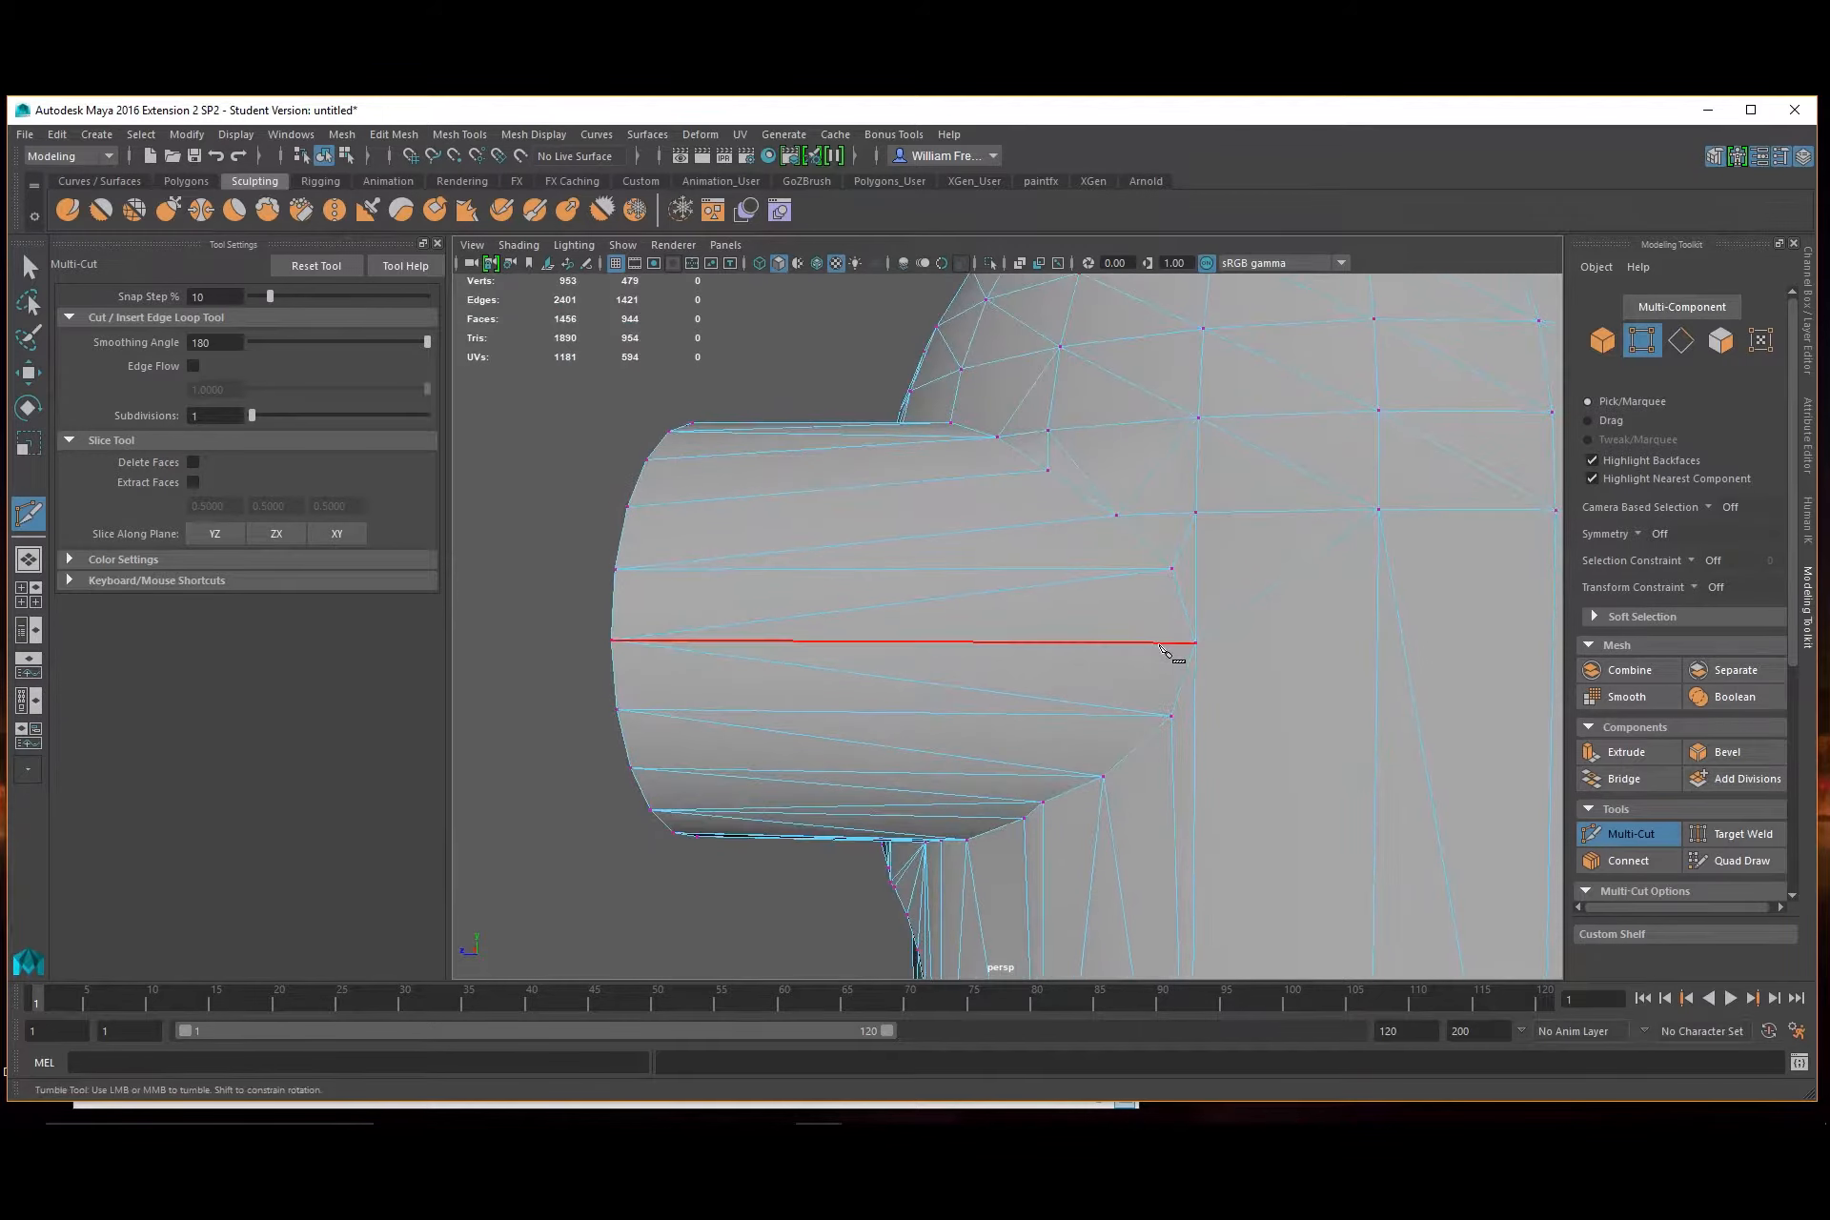
pyautogui.click(30, 267)
# Delete the twelve redundant edges meeting the extra vertices along the lower goggles seam on both sides of the head
pyautogui.keyDown('alt'); pyautogui.moveTo(893, 592); pyautogui.dragTo(975, 548); pyautogui.keyUp('alt')
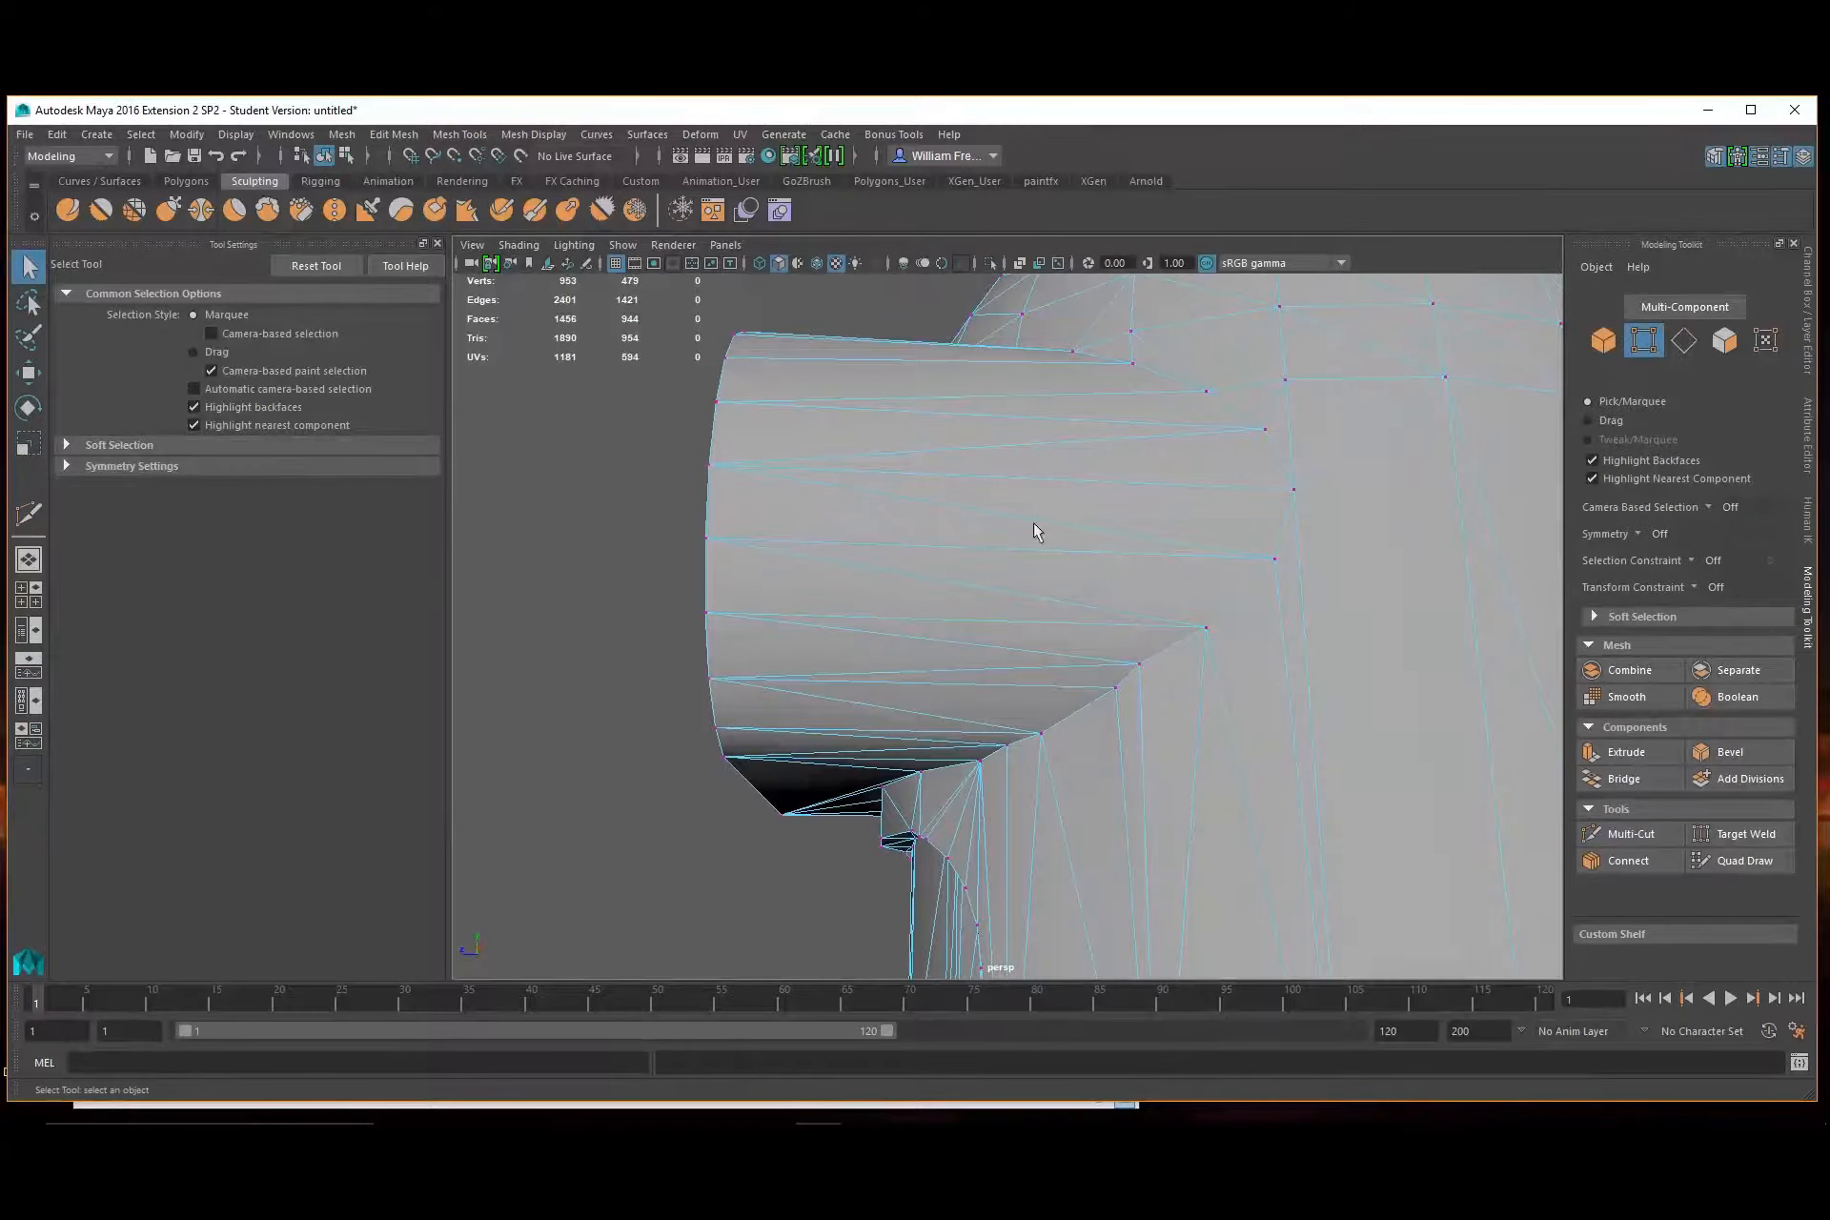
pyautogui.keyDown('alt'); pyautogui.moveTo(1050, 607); pyautogui.dragTo(940, 529, button='middle'); pyautogui.keyUp('alt')
pyautogui.moveTo(935, 575); pyautogui.dragTo(848, 558, button='right')
pyautogui.click(917, 564)
pyautogui.keyDown('shift'); pyautogui.click(917, 544); pyautogui.keyUp('shift')
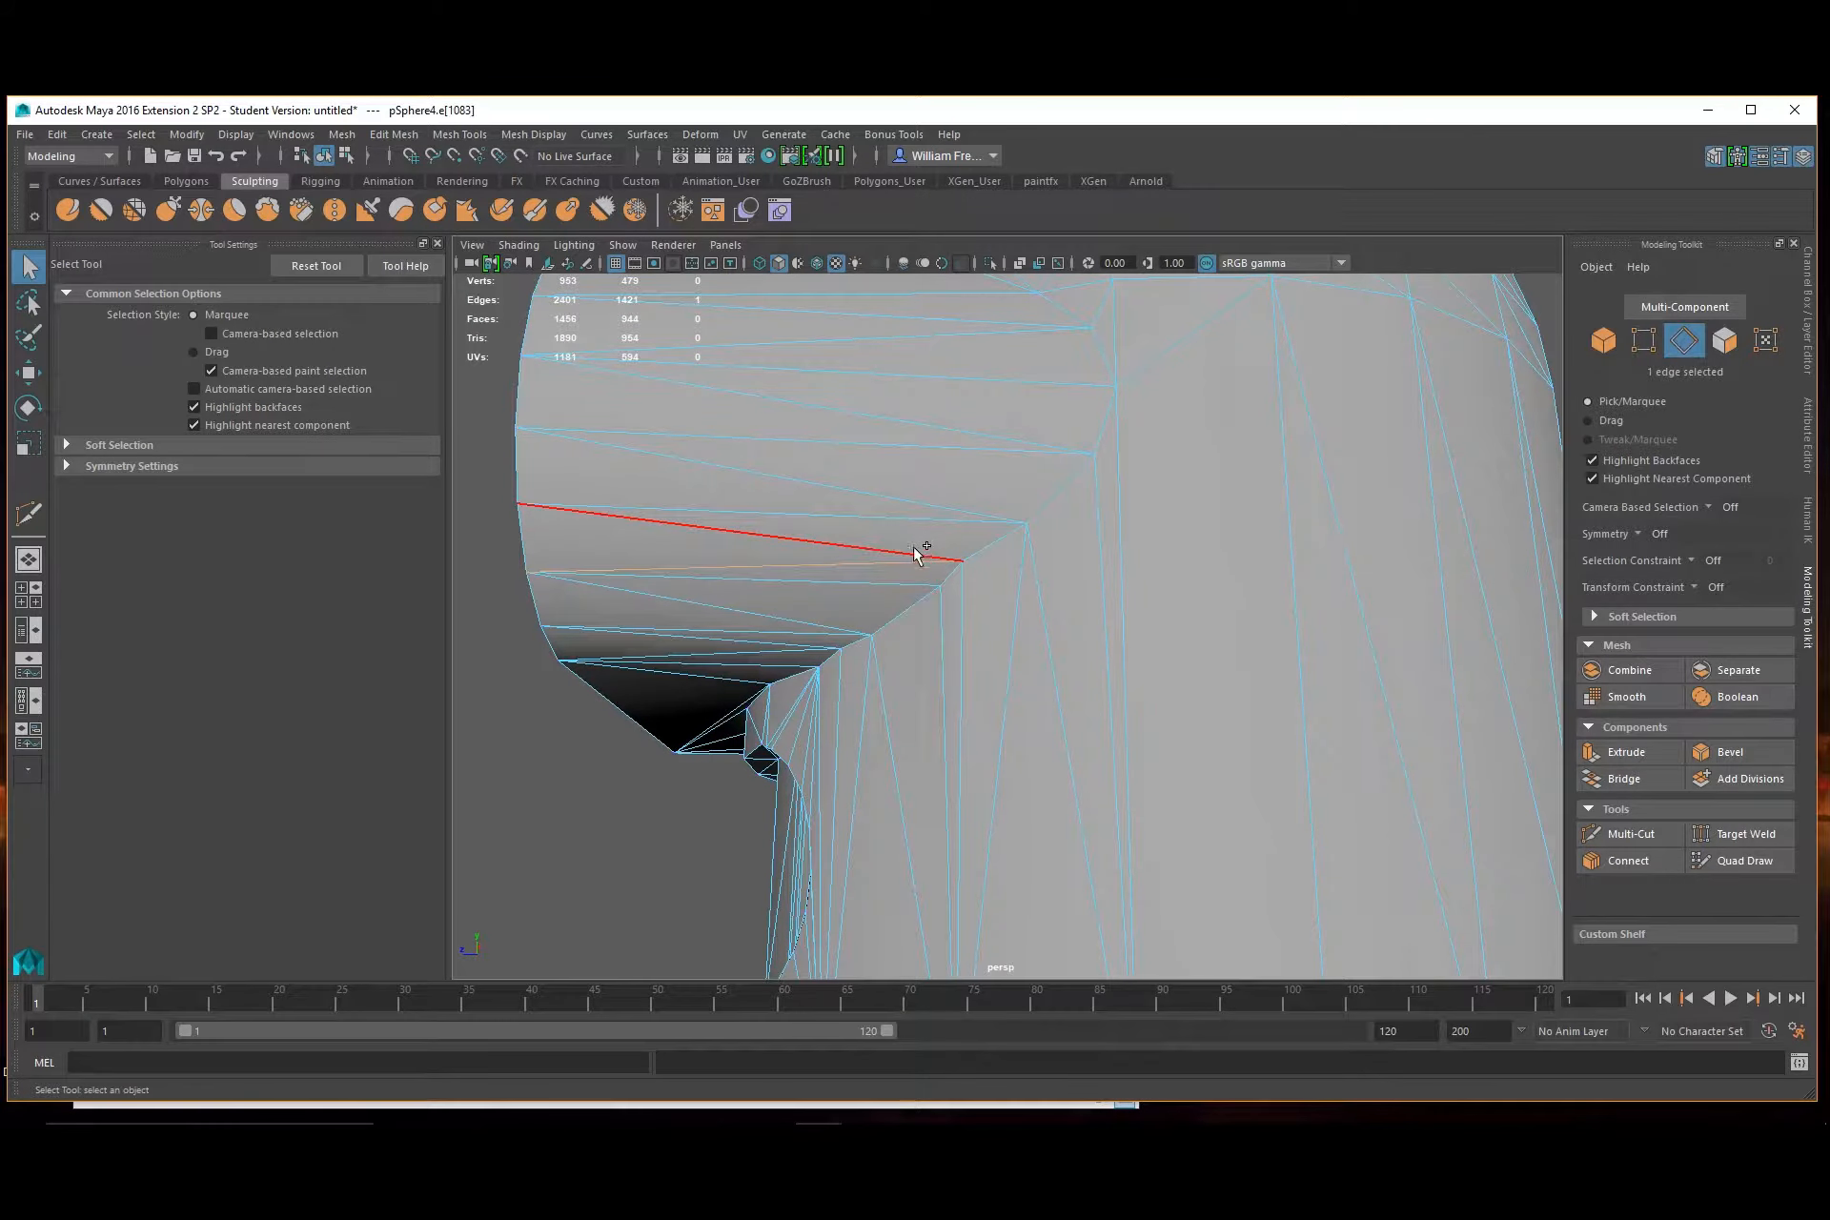
pyautogui.keyDown('shift'); pyautogui.click(968, 580); pyautogui.keyUp('shift')
pyautogui.keyDown('alt'); pyautogui.moveTo(955, 615); pyautogui.dragTo(1026, 595); pyautogui.keyUp('alt')
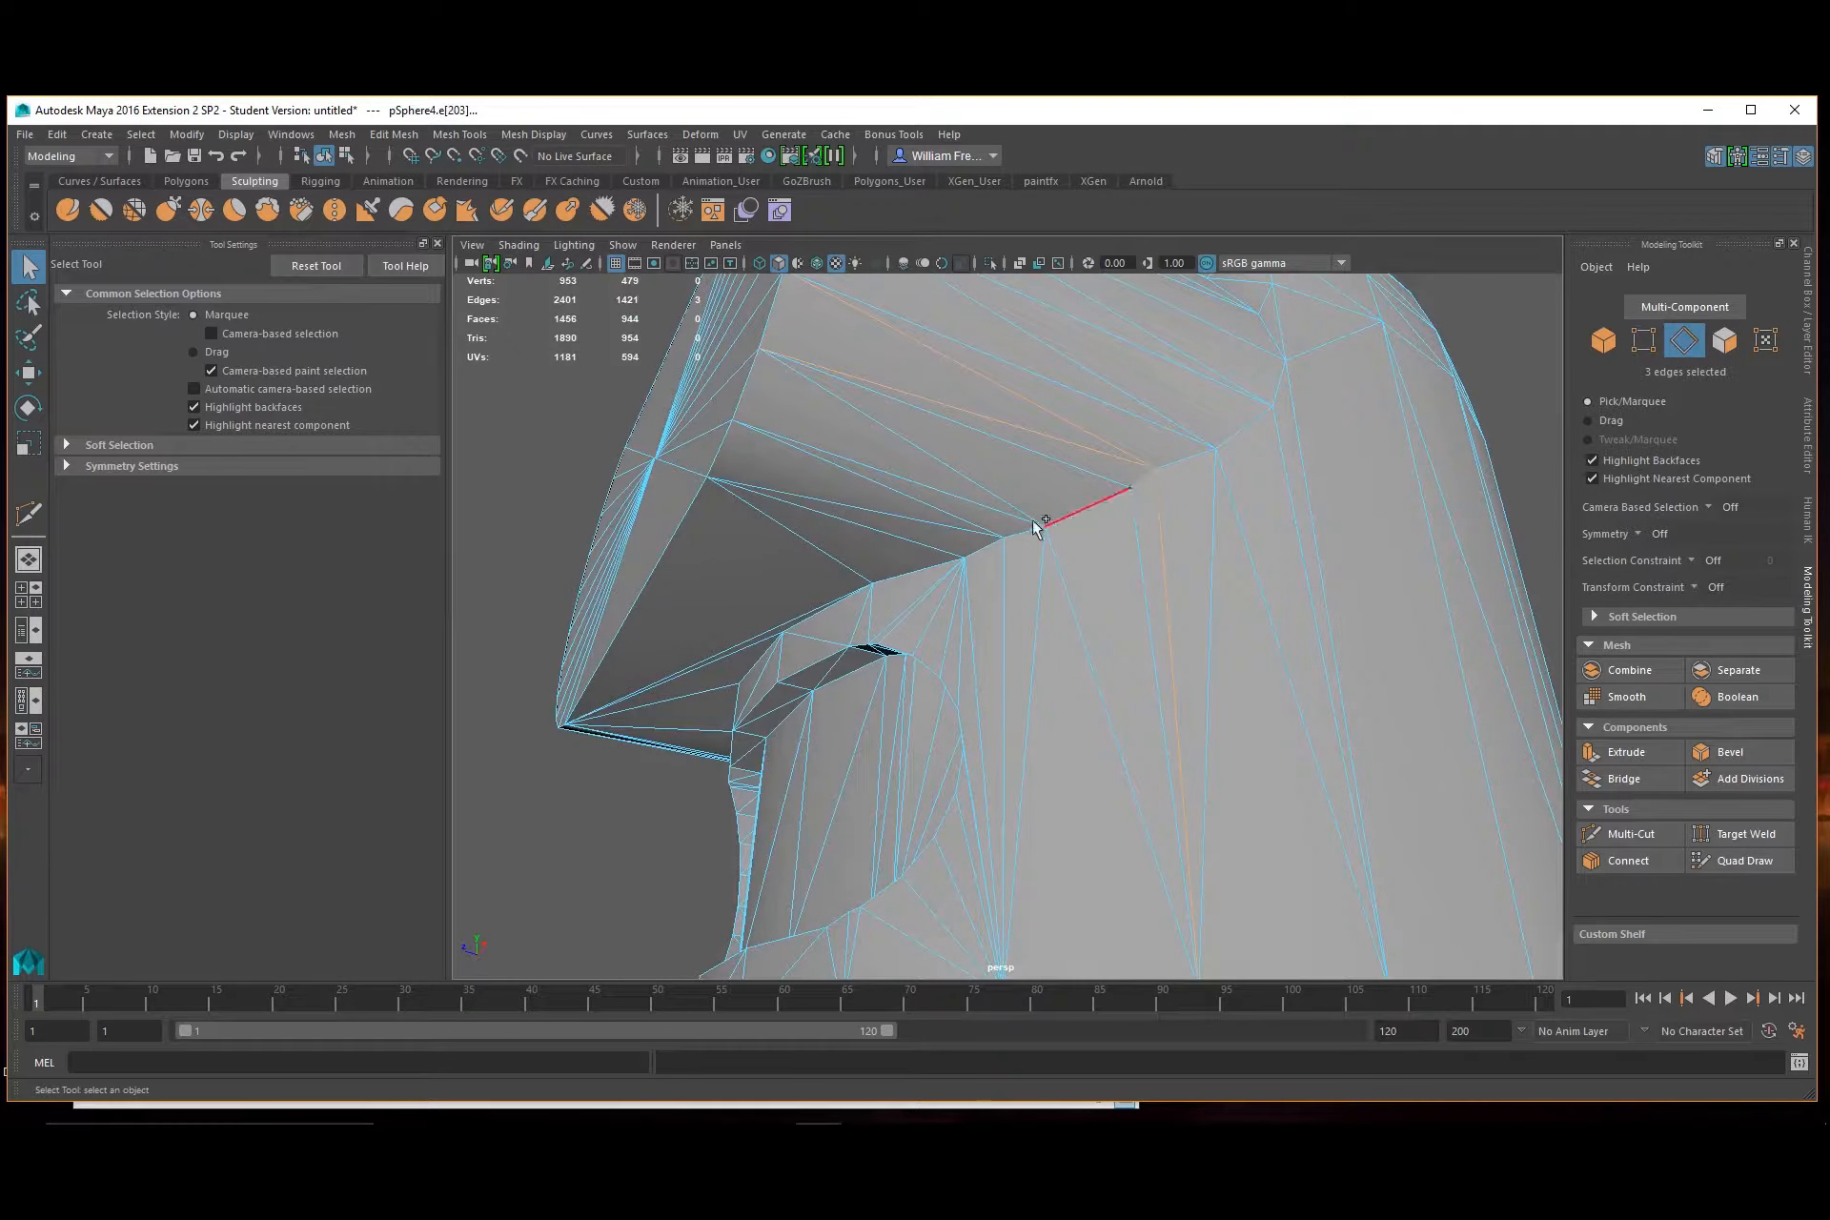
pyautogui.keyDown('alt'); pyautogui.moveTo(1018, 591); pyautogui.dragTo(1093, 575); pyautogui.keyUp('alt')
pyautogui.keyDown('shift'); pyautogui.click(1101, 562); pyautogui.keyUp('shift')
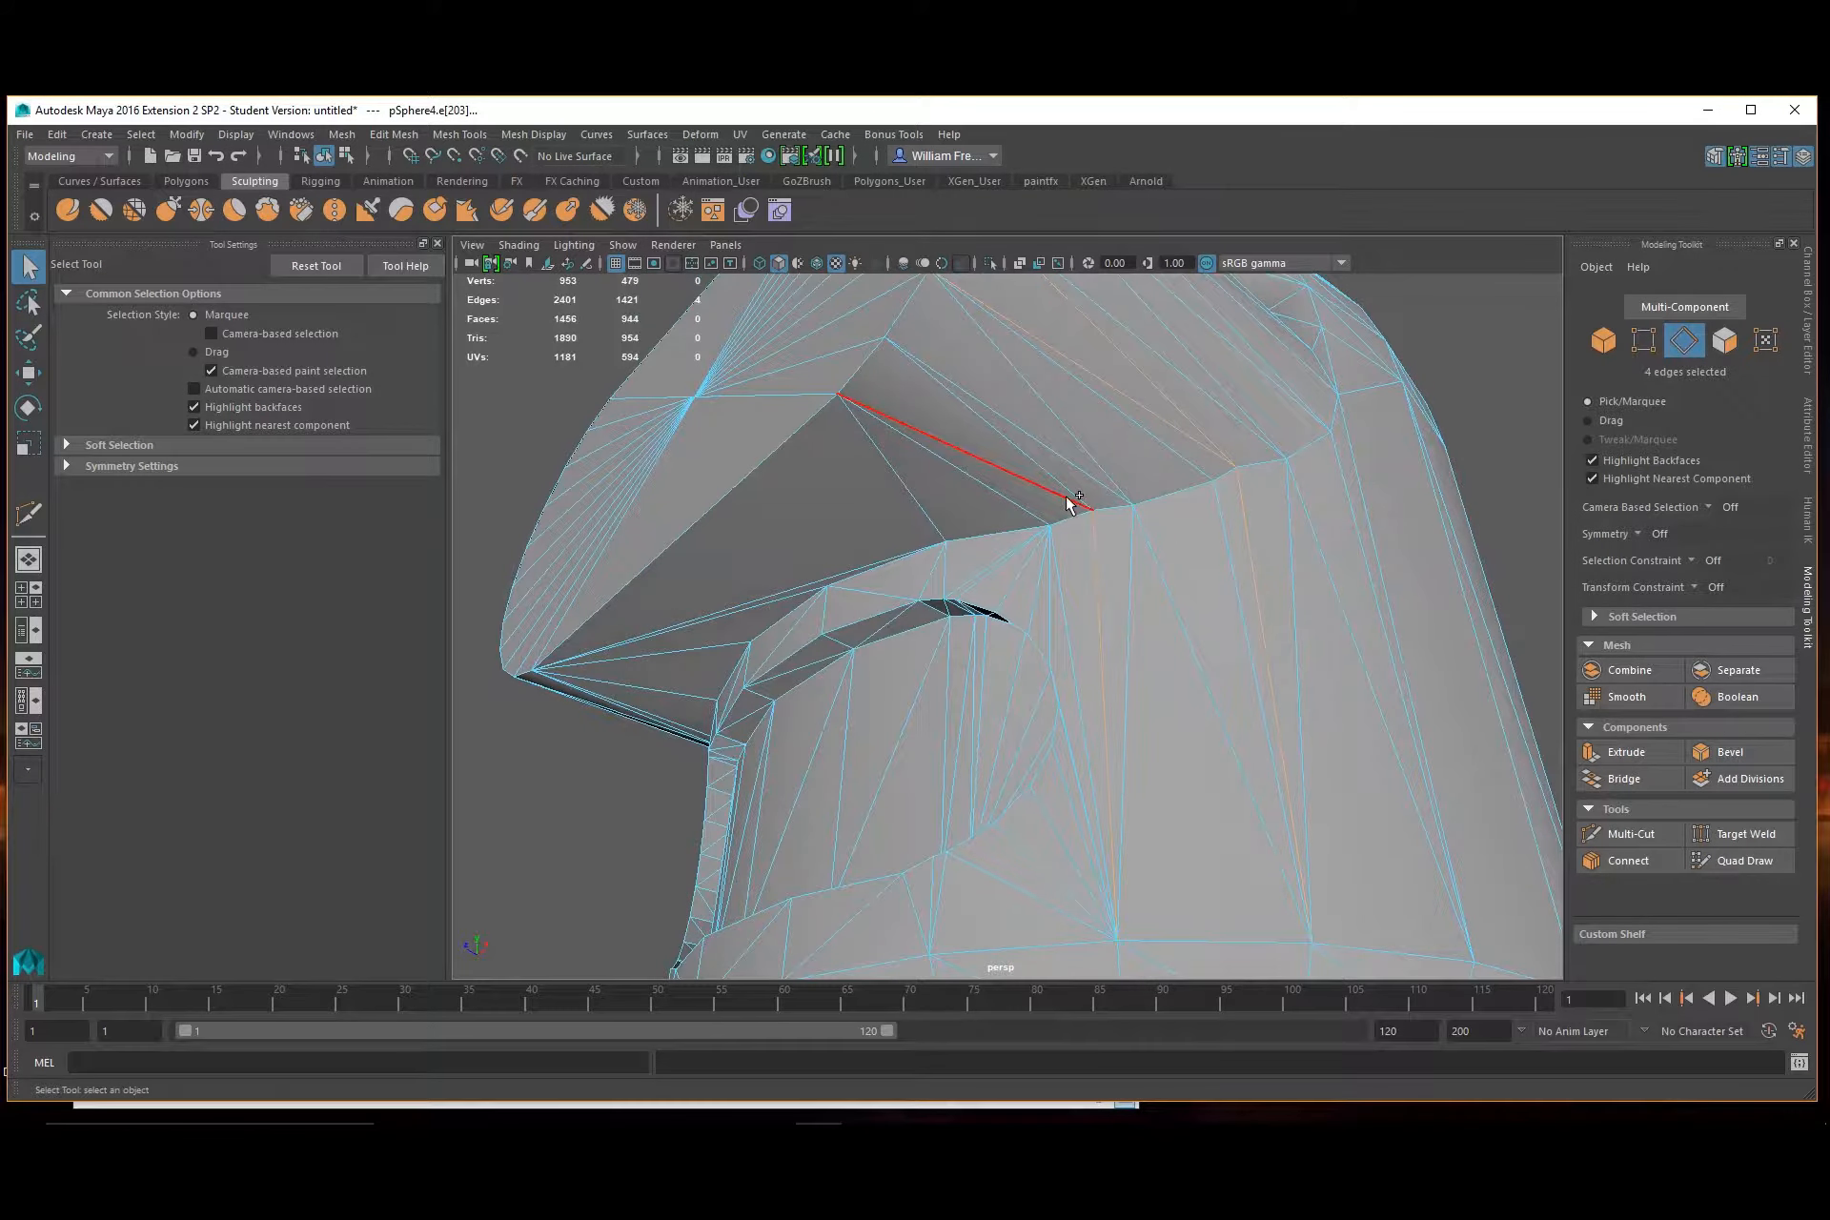
pyautogui.keyDown('shift'); pyautogui.click(1068, 492); pyautogui.keyUp('shift')
pyautogui.keyDown('shift'); pyautogui.click(1068, 488); pyautogui.keyUp('shift')
pyautogui.keyDown('alt'); pyautogui.moveTo(1068, 488); pyautogui.dragTo(1144, 523); pyautogui.keyUp('alt')
pyautogui.keyDown('shift'); pyautogui.click(889, 526); pyautogui.keyUp('shift')
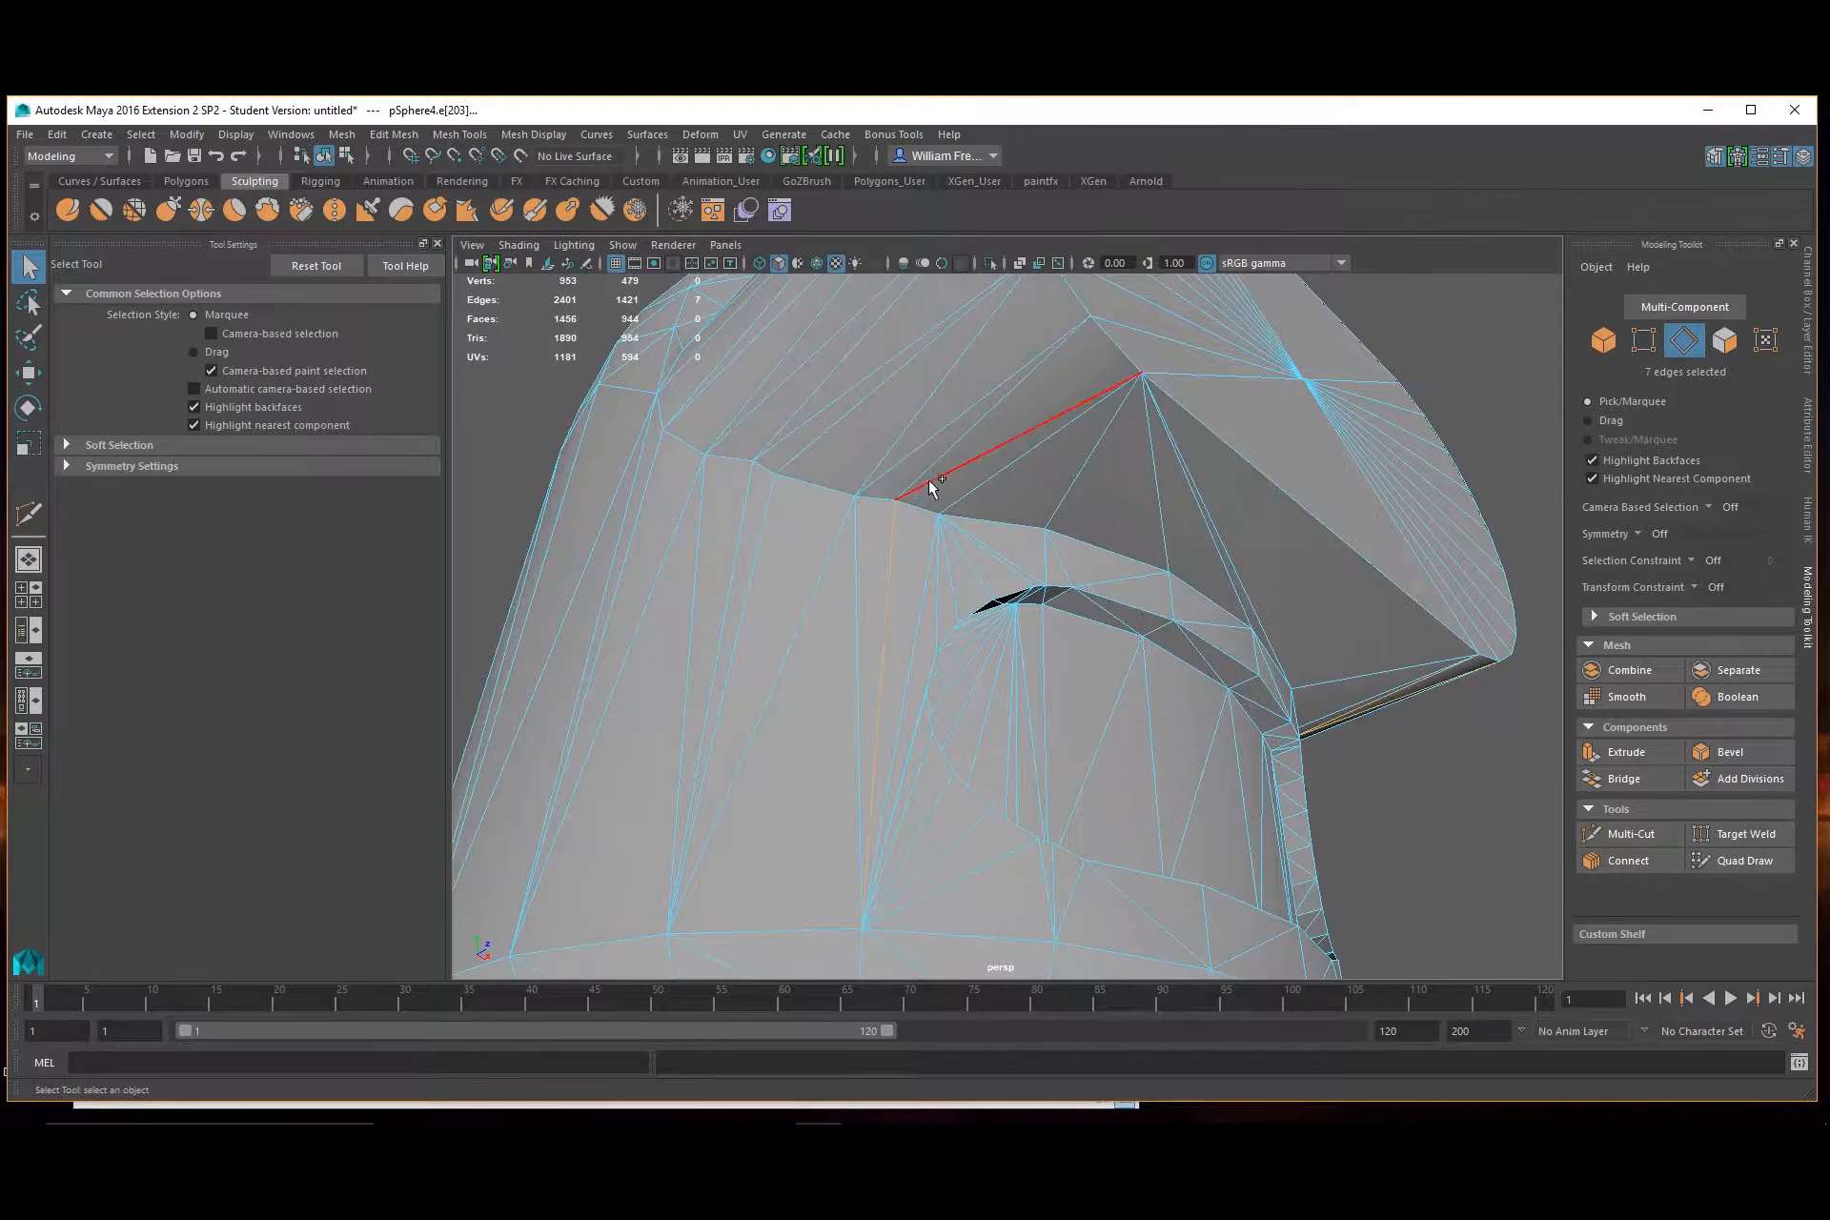
pyautogui.keyDown('shift'); pyautogui.click(927, 478); pyautogui.keyUp('shift')
pyautogui.keyDown('shift'); pyautogui.click(925, 471); pyautogui.keyUp('shift')
pyautogui.keyDown('alt'); pyautogui.moveTo(942, 525); pyautogui.dragTo(865, 522); pyautogui.keyUp('alt')
pyautogui.keyDown('shift'); pyautogui.click(836, 527); pyautogui.keyUp('shift')
pyautogui.keyDown('shift'); pyautogui.click(839, 521); pyautogui.keyUp('shift')
pyautogui.keyDown('shift'); pyautogui.click(814, 522); pyautogui.keyUp('shift')
pyautogui.keyDown('shift'); pyautogui.click(856, 457); pyautogui.keyUp('shift')
pyautogui.keyDown('shift'); pyautogui.click(857, 449); pyautogui.keyUp('shift')
pyautogui.keyDown('alt'); pyautogui.moveTo(858, 451); pyautogui.dragTo(911, 558); pyautogui.keyUp('alt')
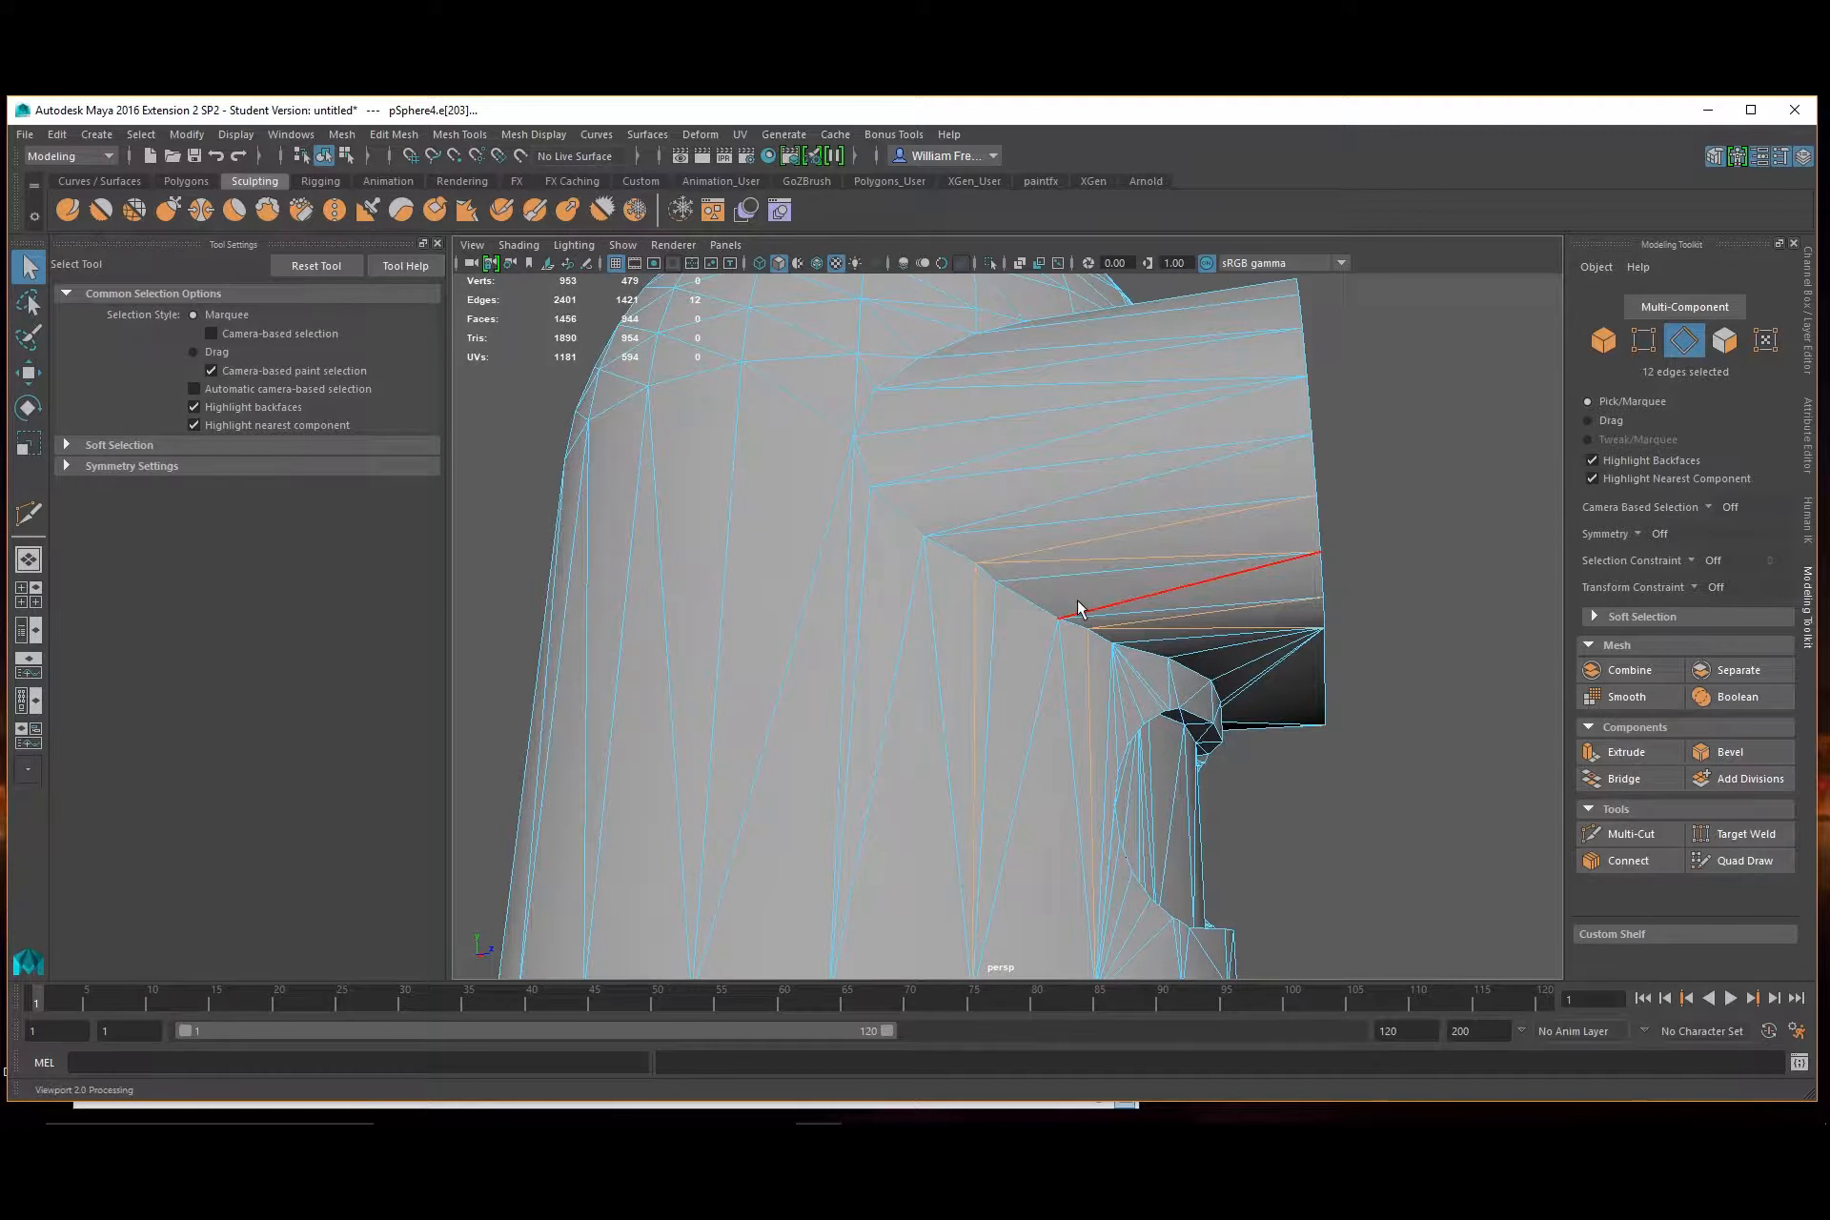
pyautogui.press('Delete')
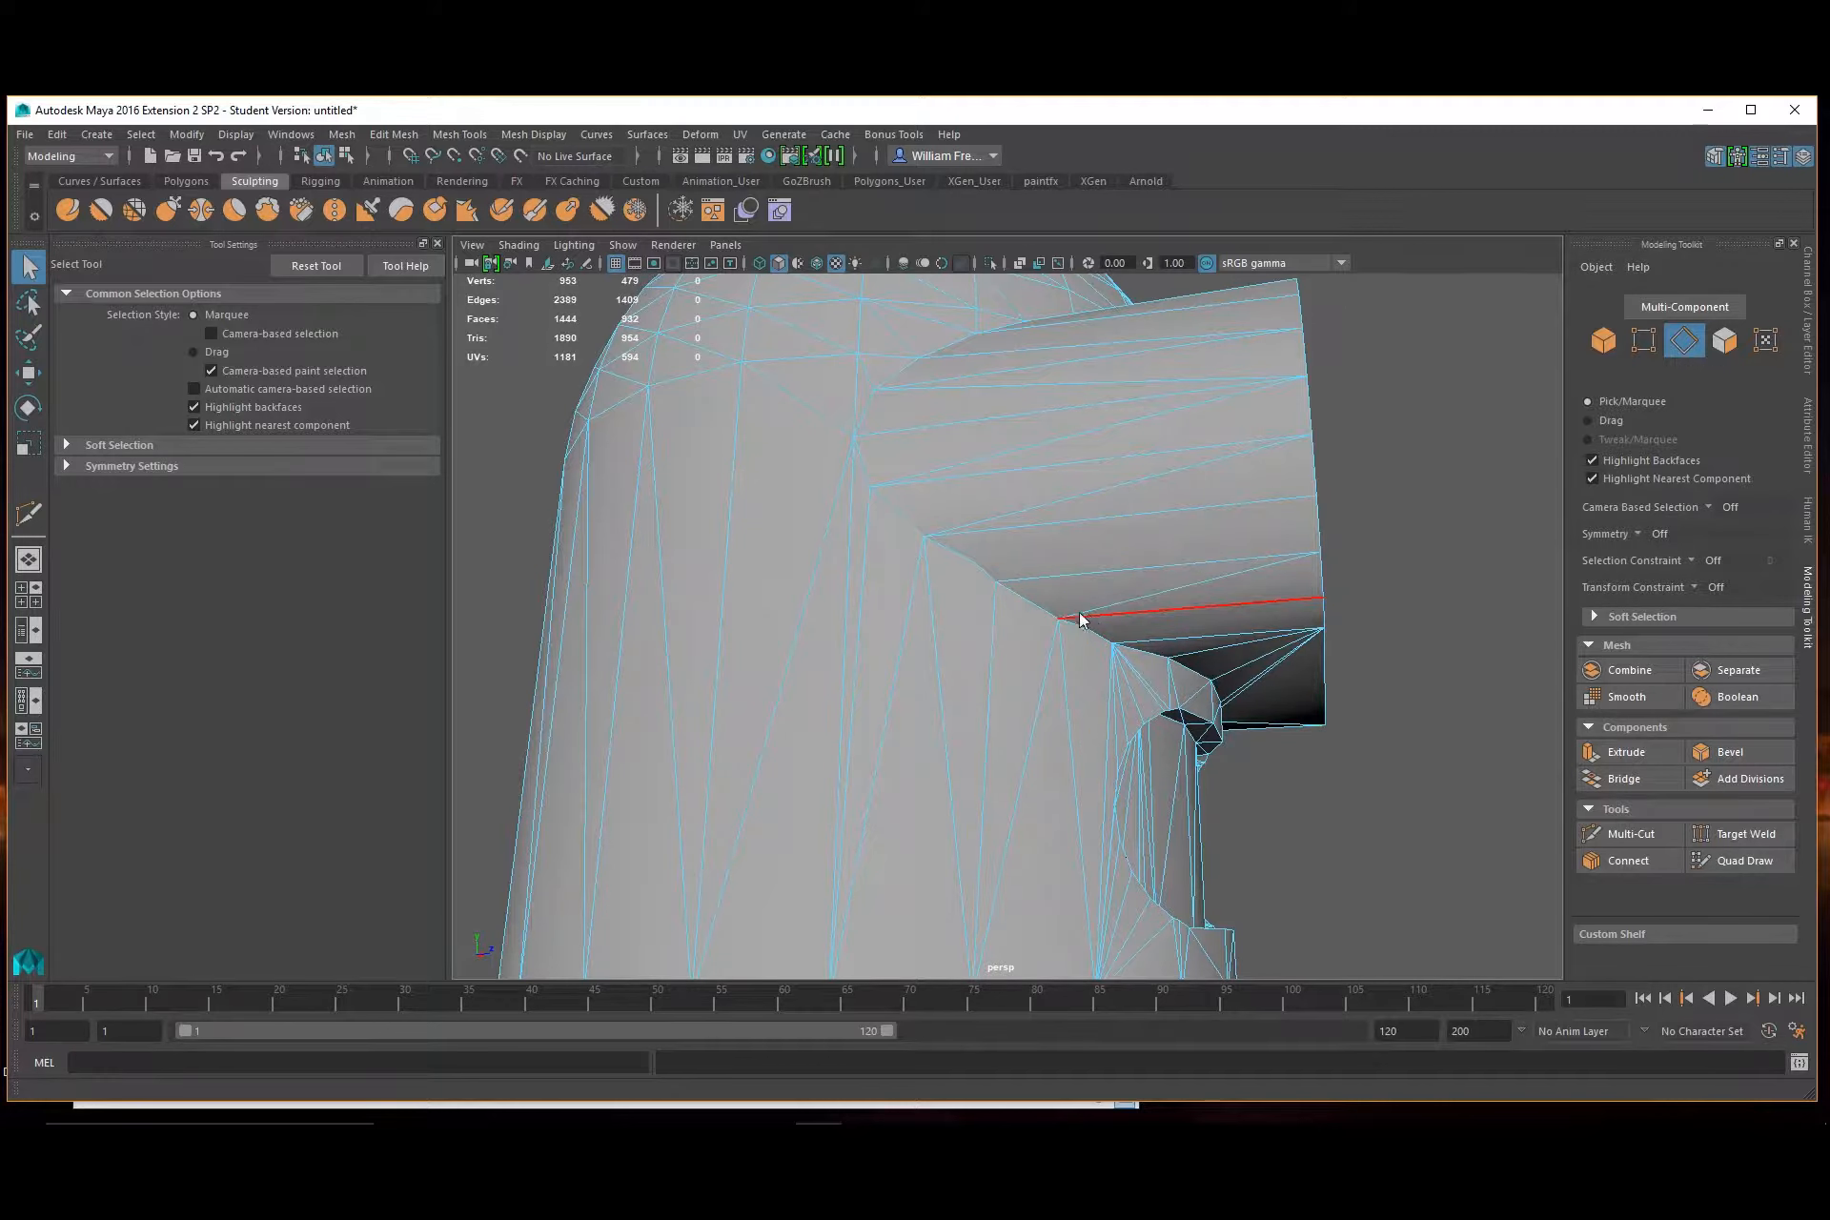
# Remove the loose extra vertices along the lower goggles seam on both sides
pyautogui.moveTo(1089, 555); pyautogui.dragTo(996, 560, button='right')
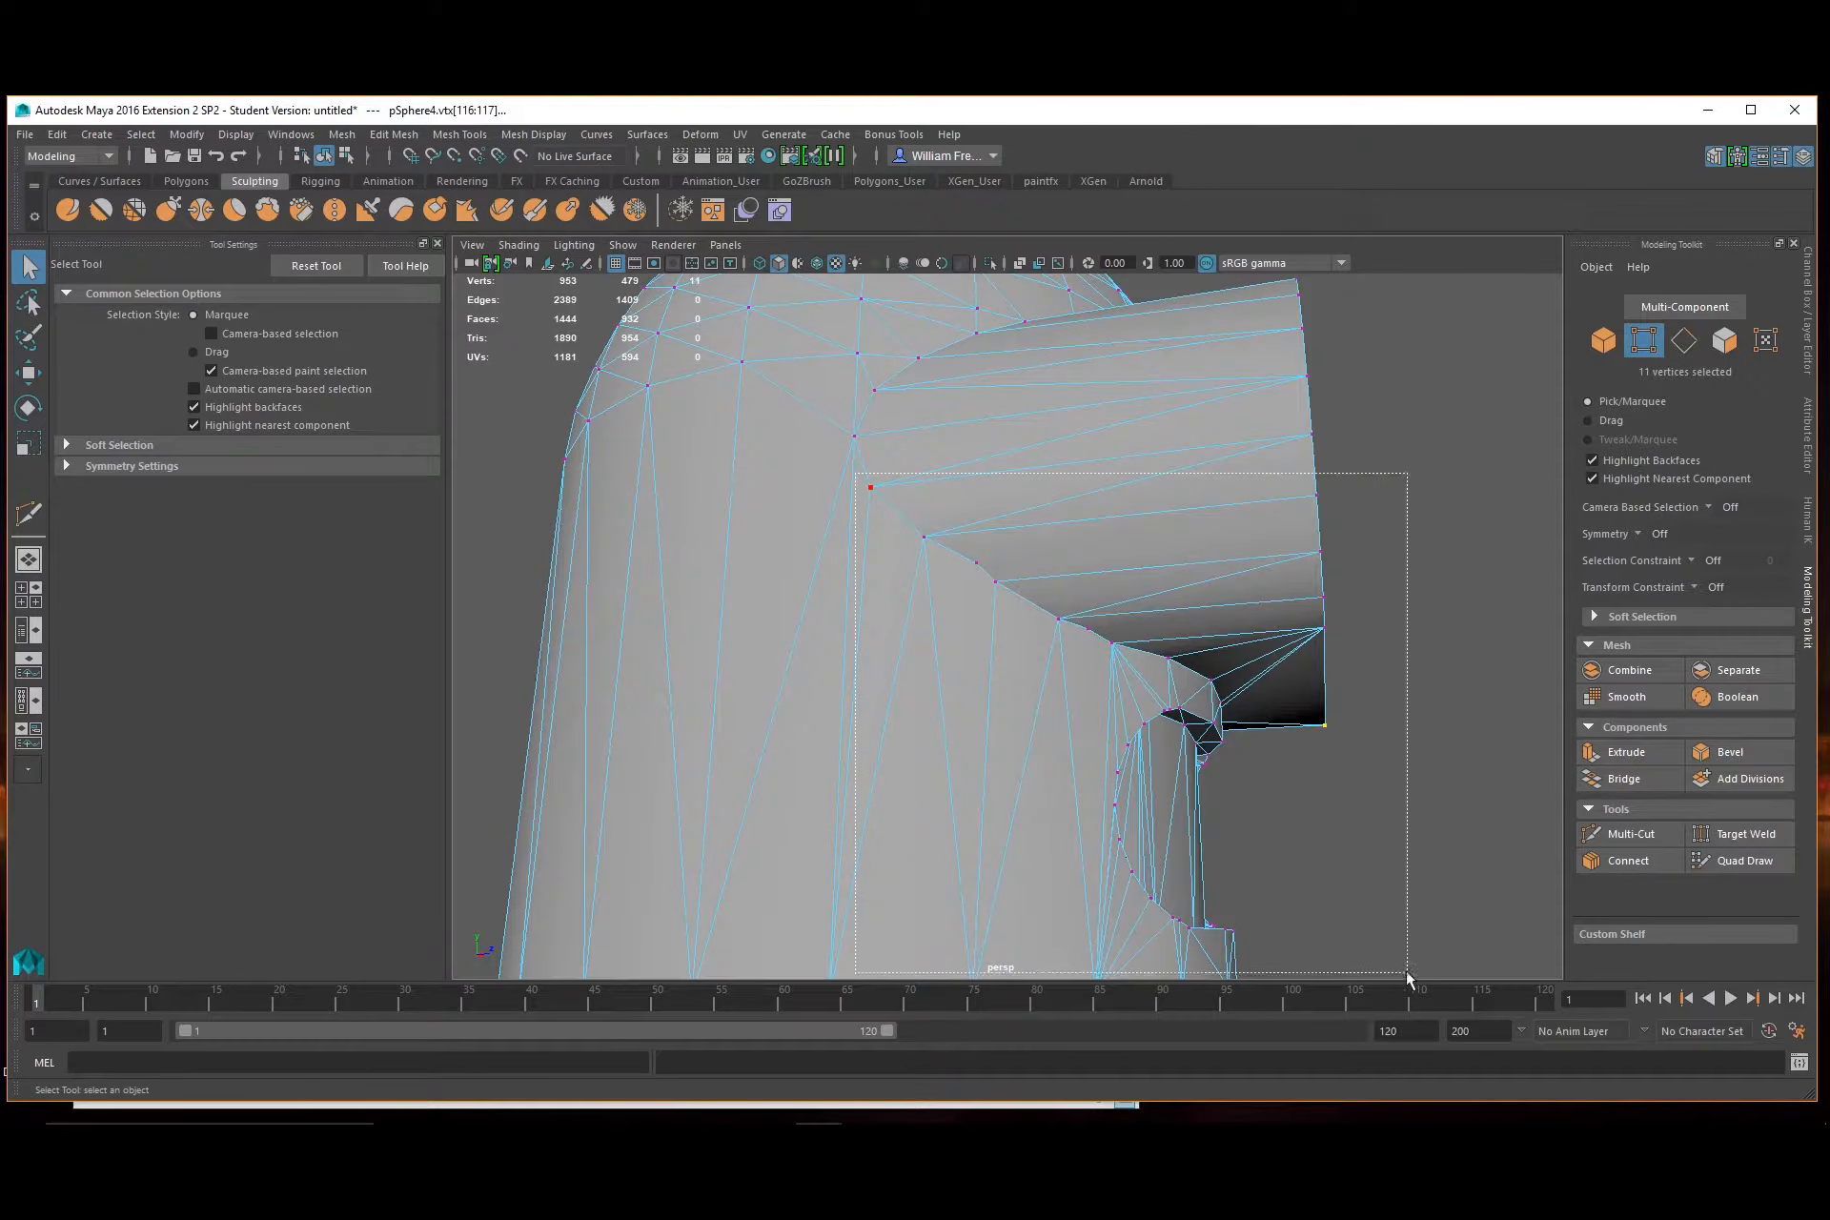
pyautogui.press('Delete')
# Delete the long diagonal edge running across the underside of the goggles above the face opening
pyautogui.keyDown('alt'); pyautogui.moveTo(1411, 972); pyautogui.dragTo(1019, 820); pyautogui.keyUp('alt')
pyautogui.keyDown('alt'); pyautogui.moveTo(1267, 768); pyautogui.dragTo(1095, 563); pyautogui.keyUp('alt')
pyautogui.moveTo(1015, 557); pyautogui.dragTo(1025, 504, button='right')
pyautogui.click(1027, 546)
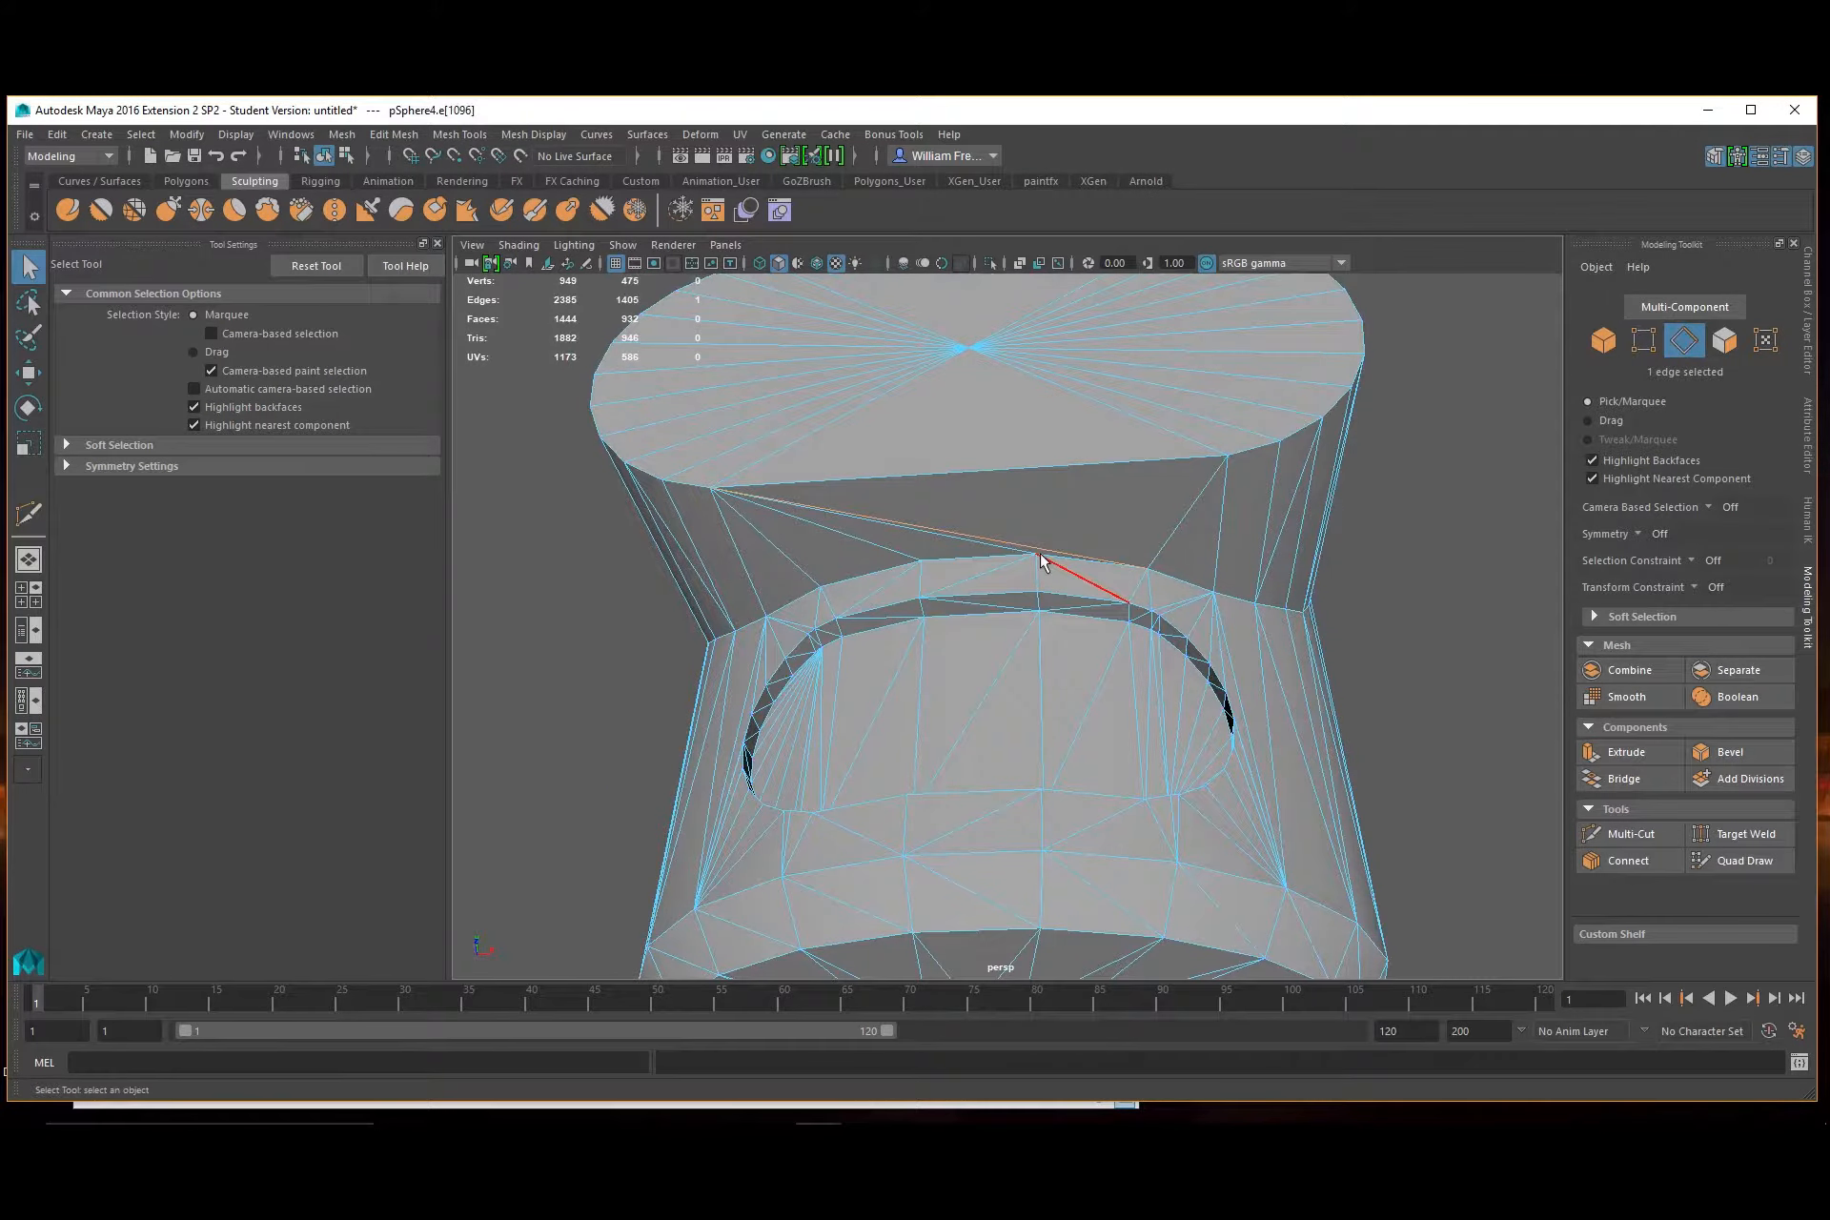
pyautogui.press('Delete')
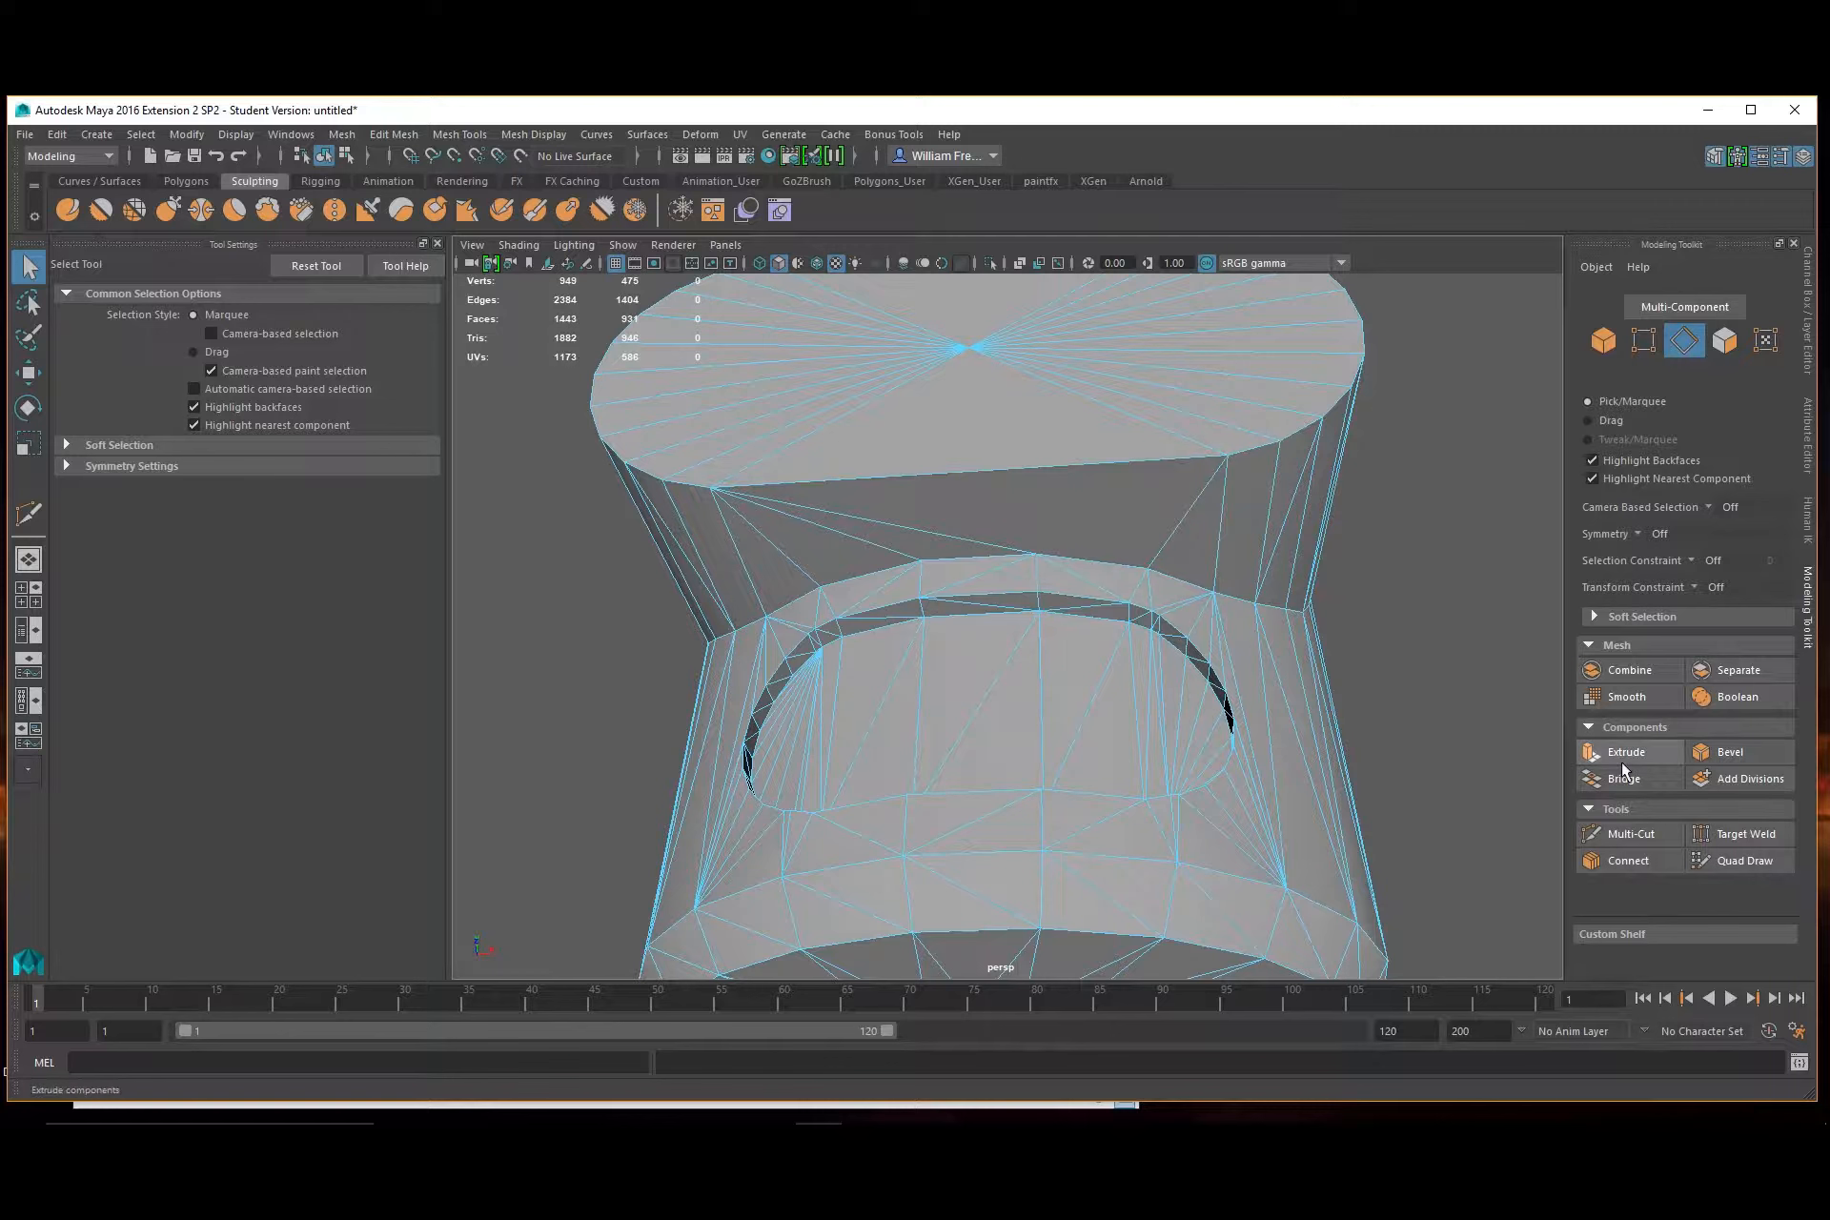
# Multi-Cut an edge from the middle seam vertex above the face opening to the opposite corner of the goggles' lower rim
pyautogui.click(1621, 833)
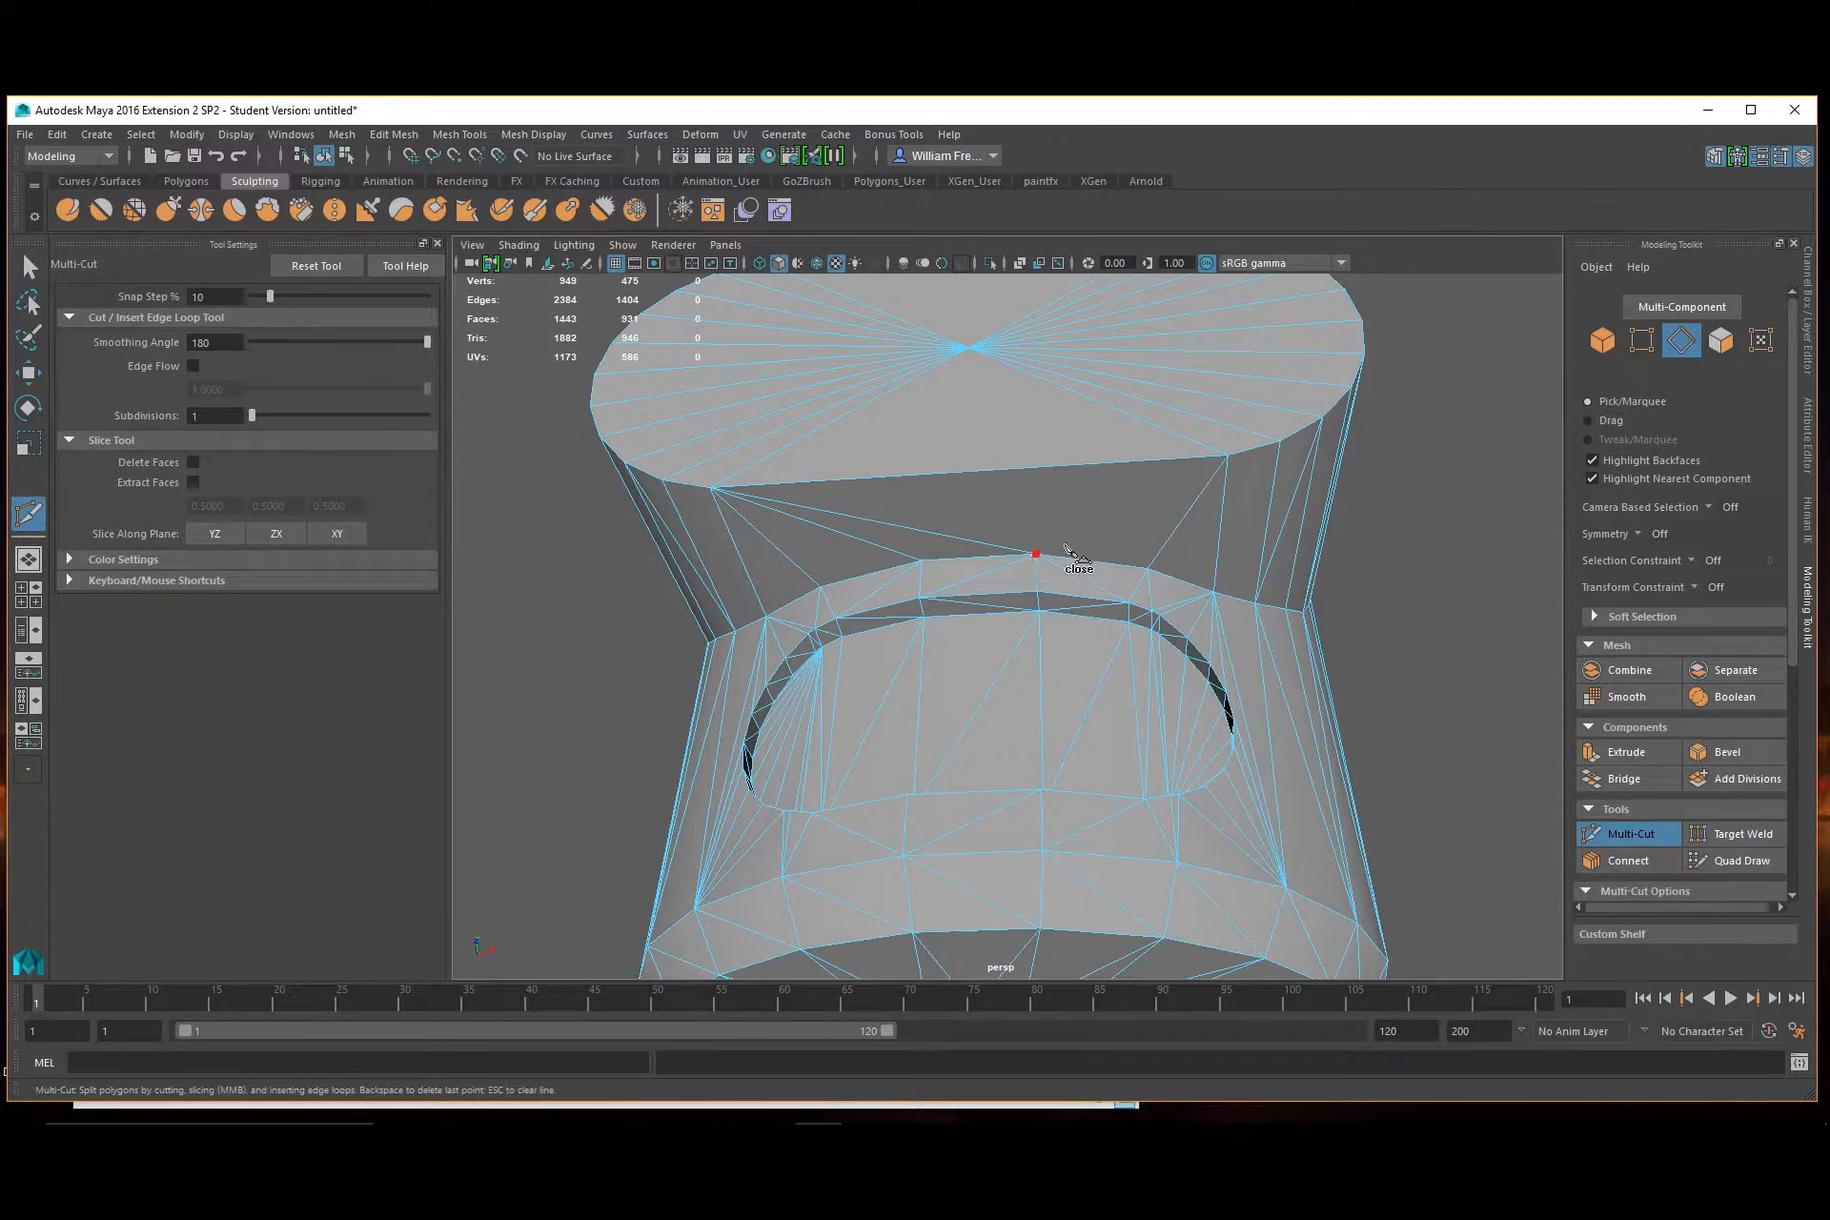
pyautogui.click(1036, 554)
pyautogui.click(1228, 457)
pyautogui.press('Return')
# Examine the edge layout around the recessed face opening and the head's lower rim from several angles
pyautogui.keyDown('alt'); pyautogui.moveTo(1298, 529); pyautogui.dragTo(1291, 657); pyautogui.keyUp('alt')
pyautogui.scroll(2, 753, 610)
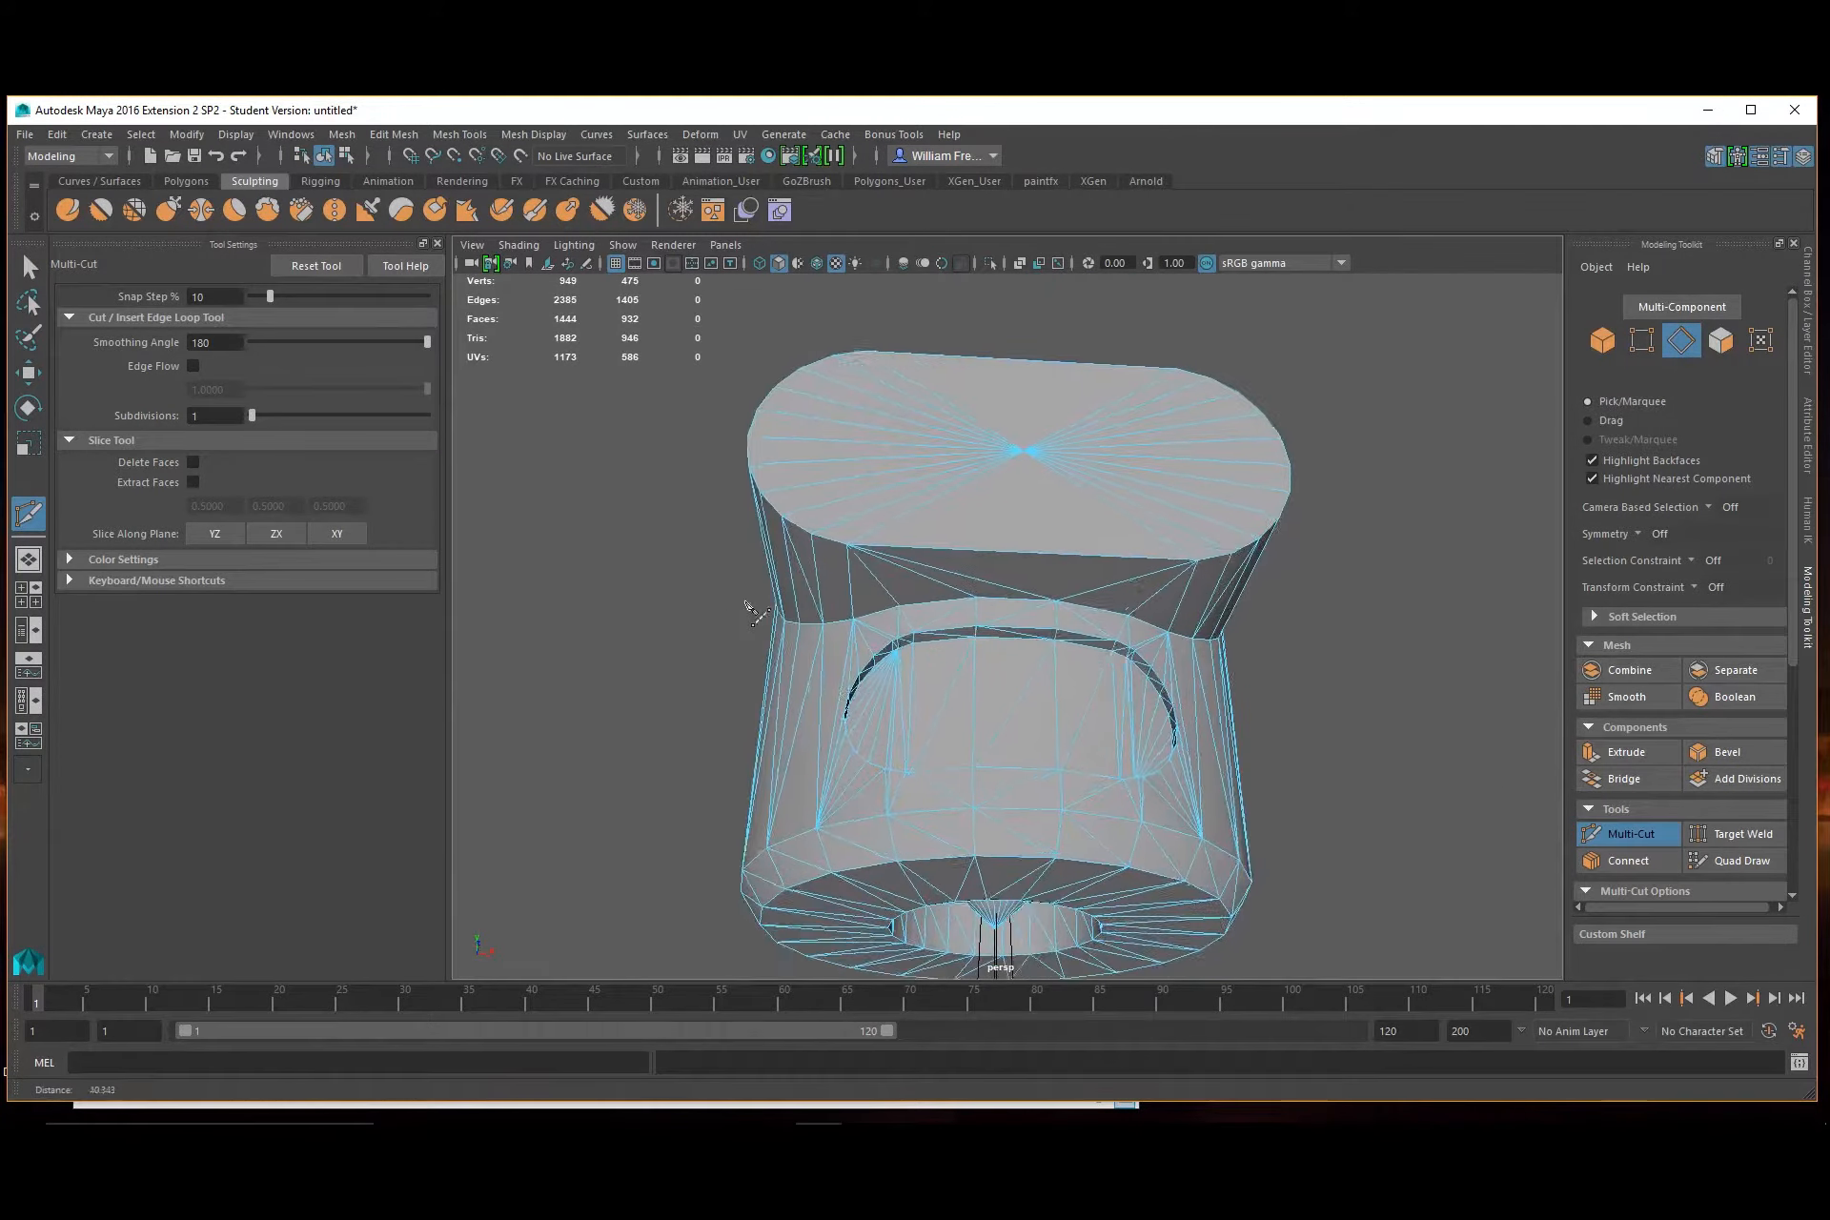
pyautogui.scroll(3, 918, 720)
pyautogui.keyDown('alt'); pyautogui.moveTo(921, 720); pyautogui.dragTo(1027, 573); pyautogui.keyUp('alt')
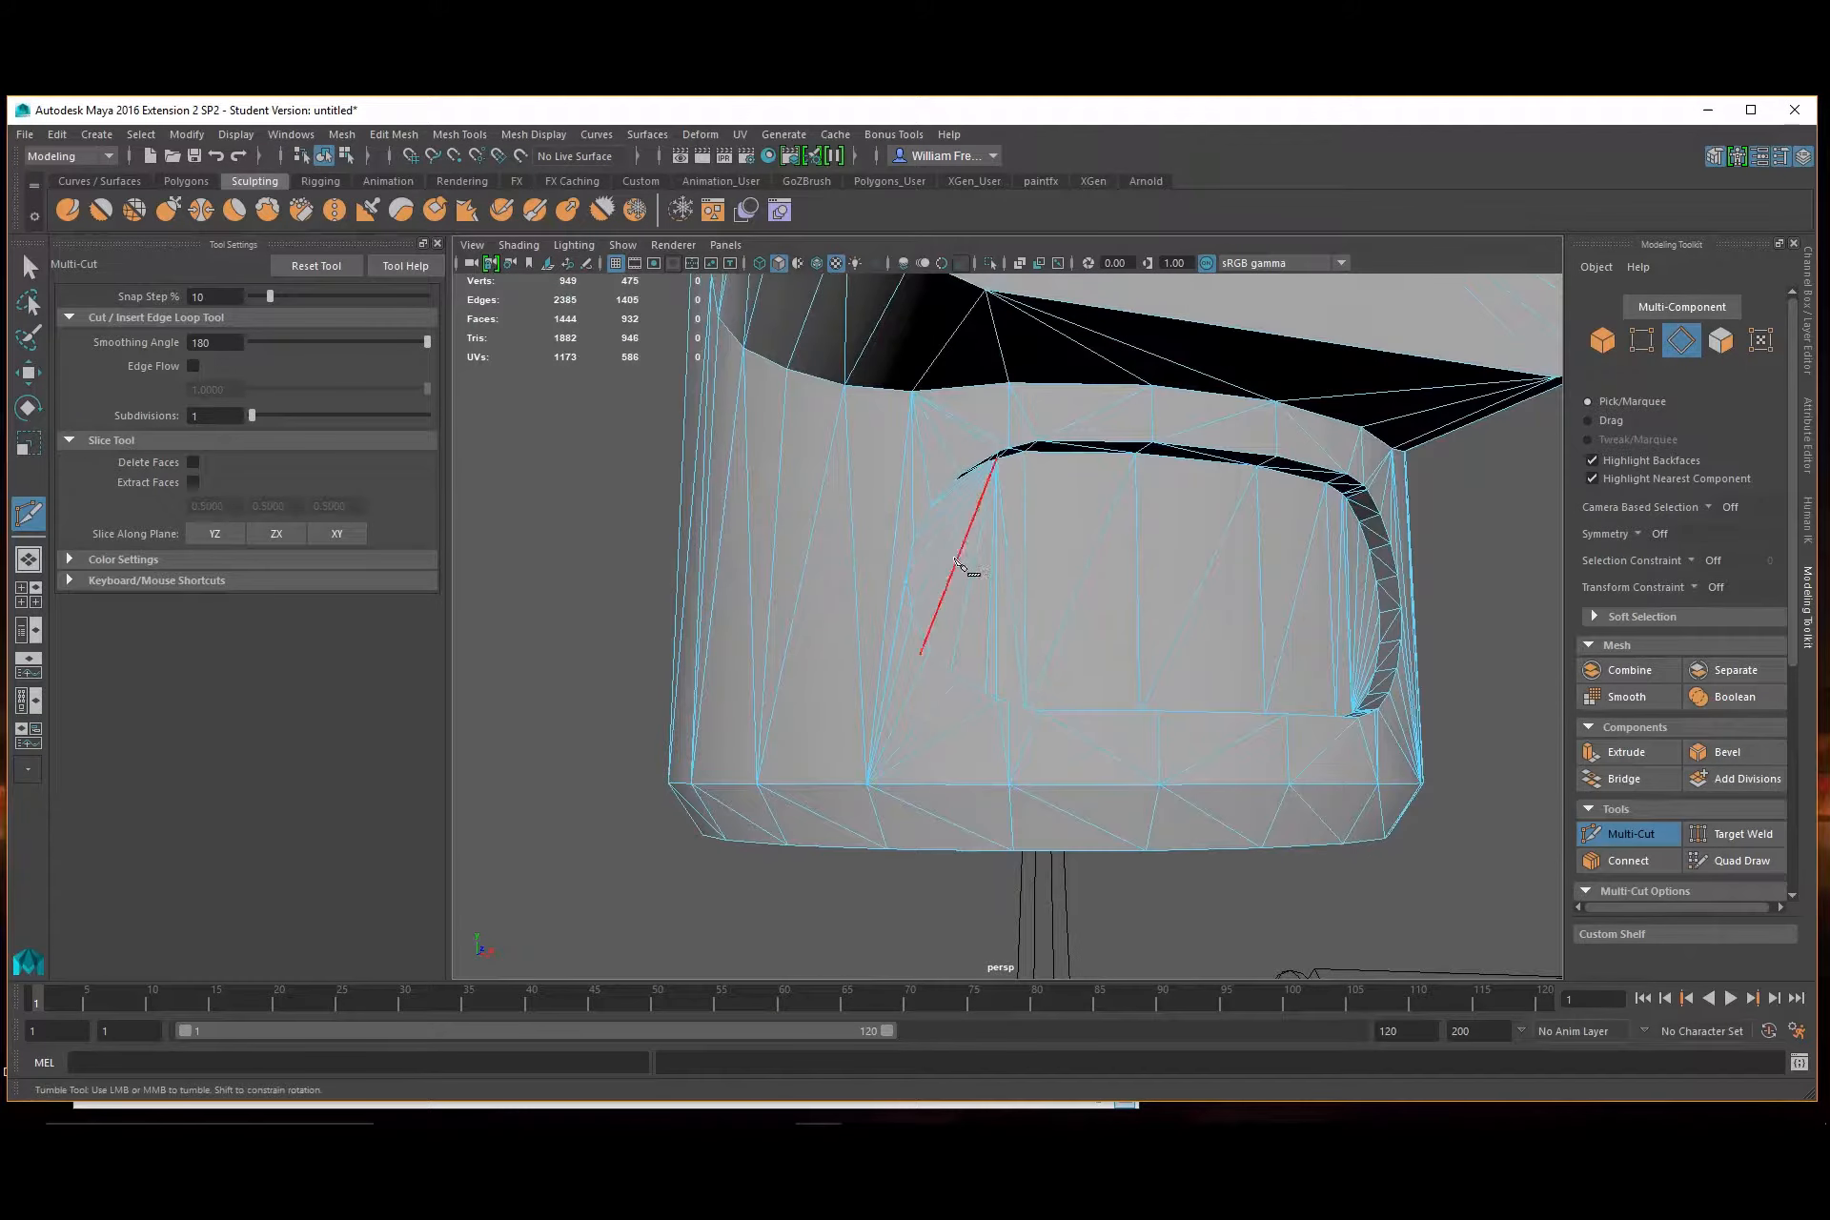
pyautogui.scroll(3, 968, 569)
pyautogui.keyDown('alt'); pyautogui.moveTo(1237, 745); pyautogui.dragTo(1095, 829); pyautogui.keyUp('alt')
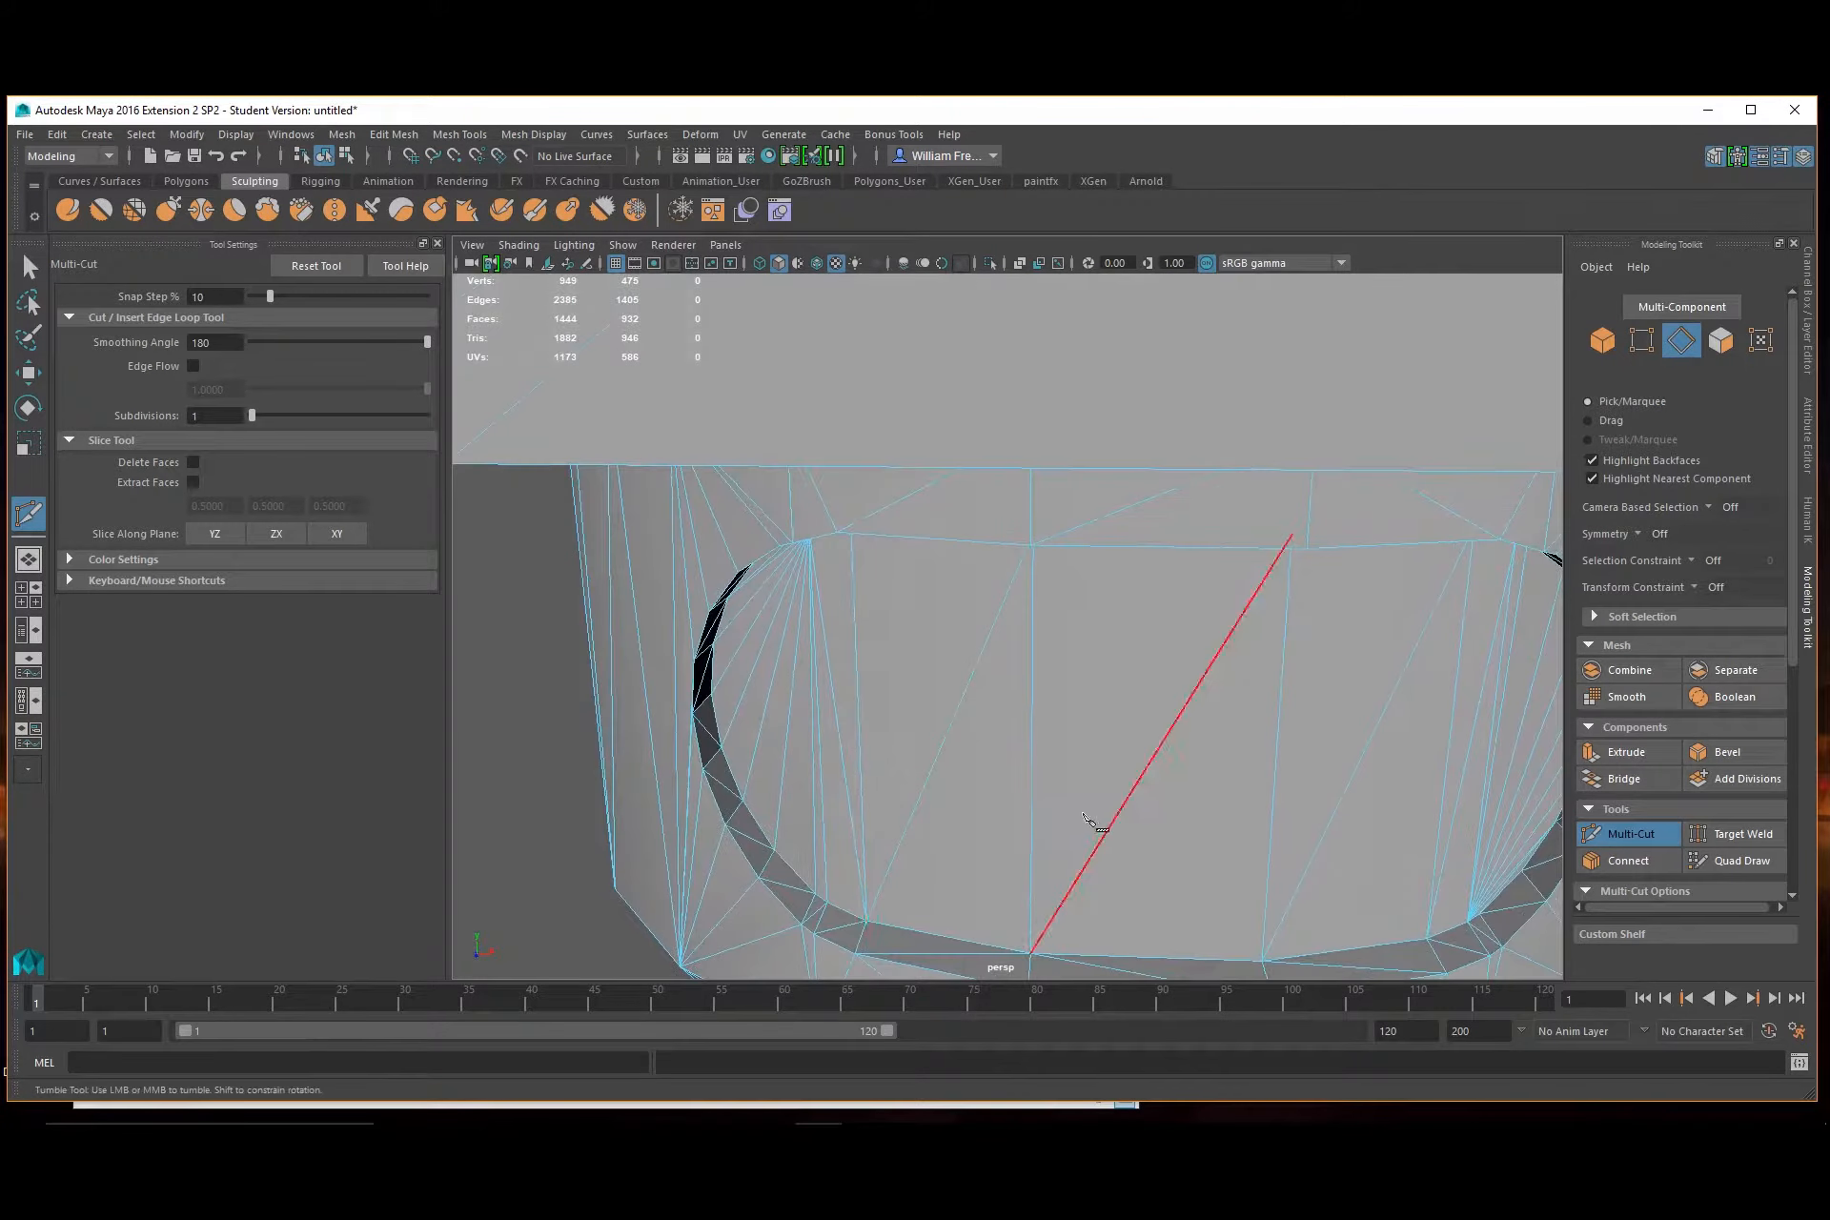
pyautogui.keyDown('alt'); pyautogui.moveTo(886, 867); pyautogui.dragTo(1083, 661, button='middle'); pyautogui.keyUp('alt')
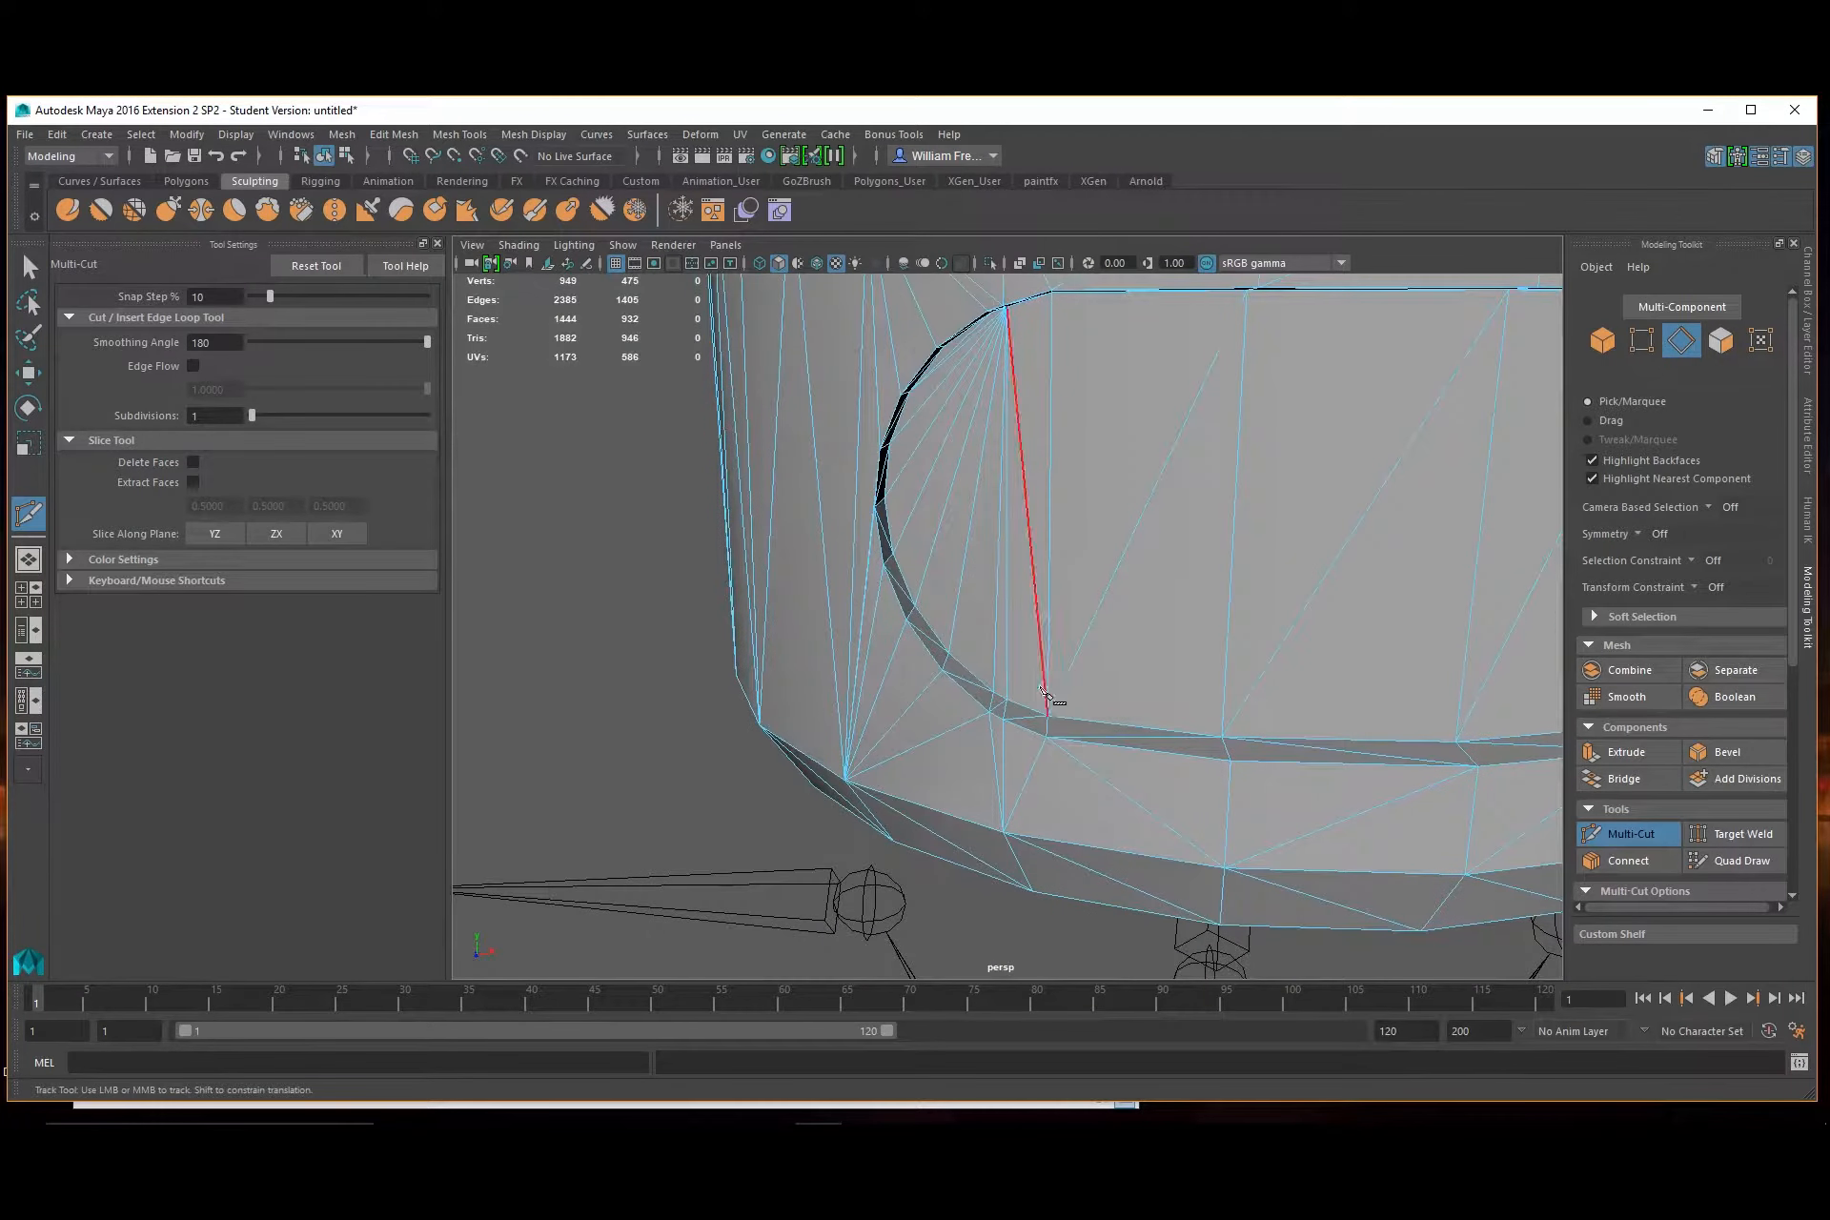
pyautogui.keyDown('alt'); pyautogui.moveTo(1192, 810); pyautogui.dragTo(1072, 654); pyautogui.keyUp('alt')
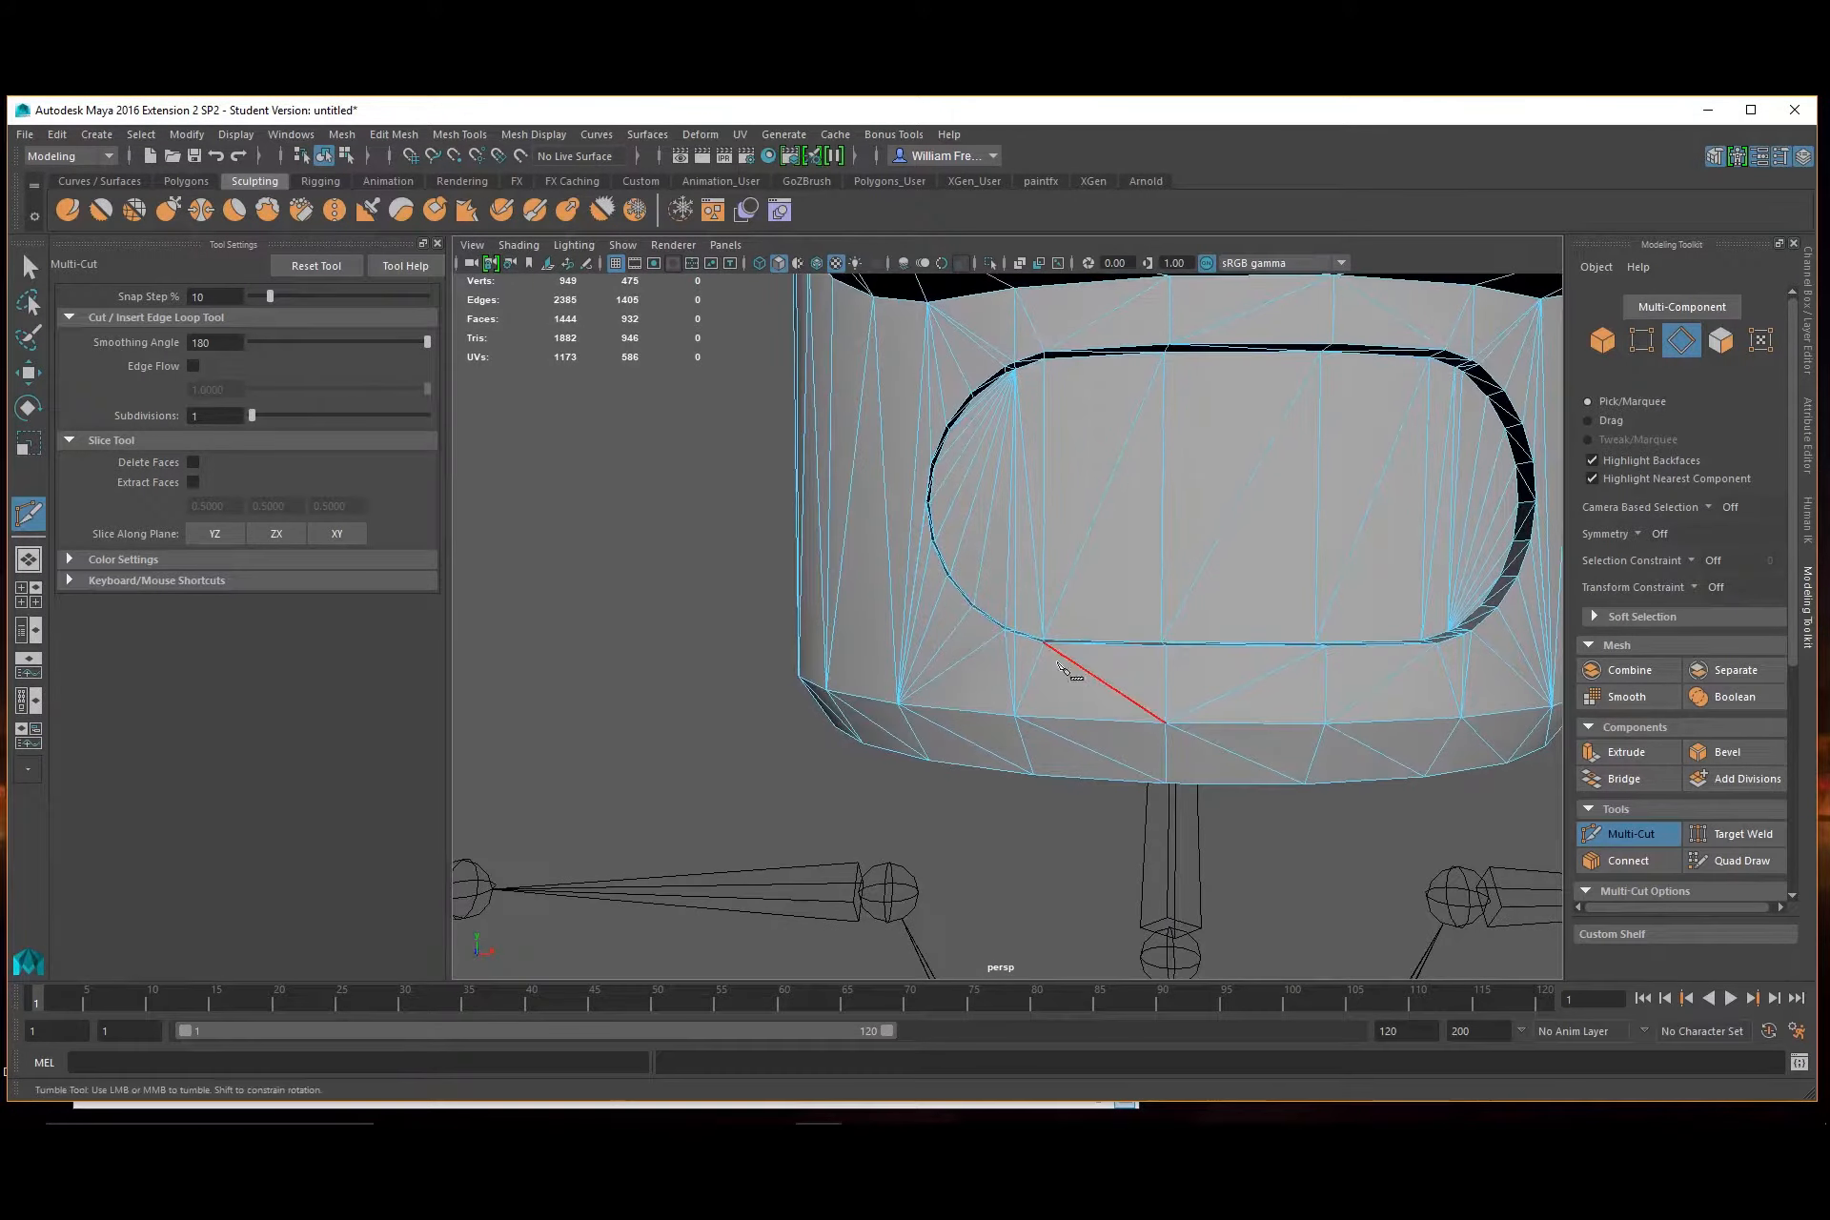
# Inspect the recessed face opening from the front and the side, and exit the Multi-Cut tool
pyautogui.keyDown('alt'); pyautogui.moveTo(1017, 363); pyautogui.dragTo(1099, 448, button='right'); pyautogui.keyUp('alt')
pyautogui.keyDown('alt'); pyautogui.moveTo(1117, 494); pyautogui.dragTo(1041, 579, button='middle'); pyautogui.keyUp('alt')
pyautogui.keyDown('alt'); pyautogui.moveTo(1279, 715); pyautogui.dragTo(1048, 710, button='right'); pyautogui.keyUp('alt')
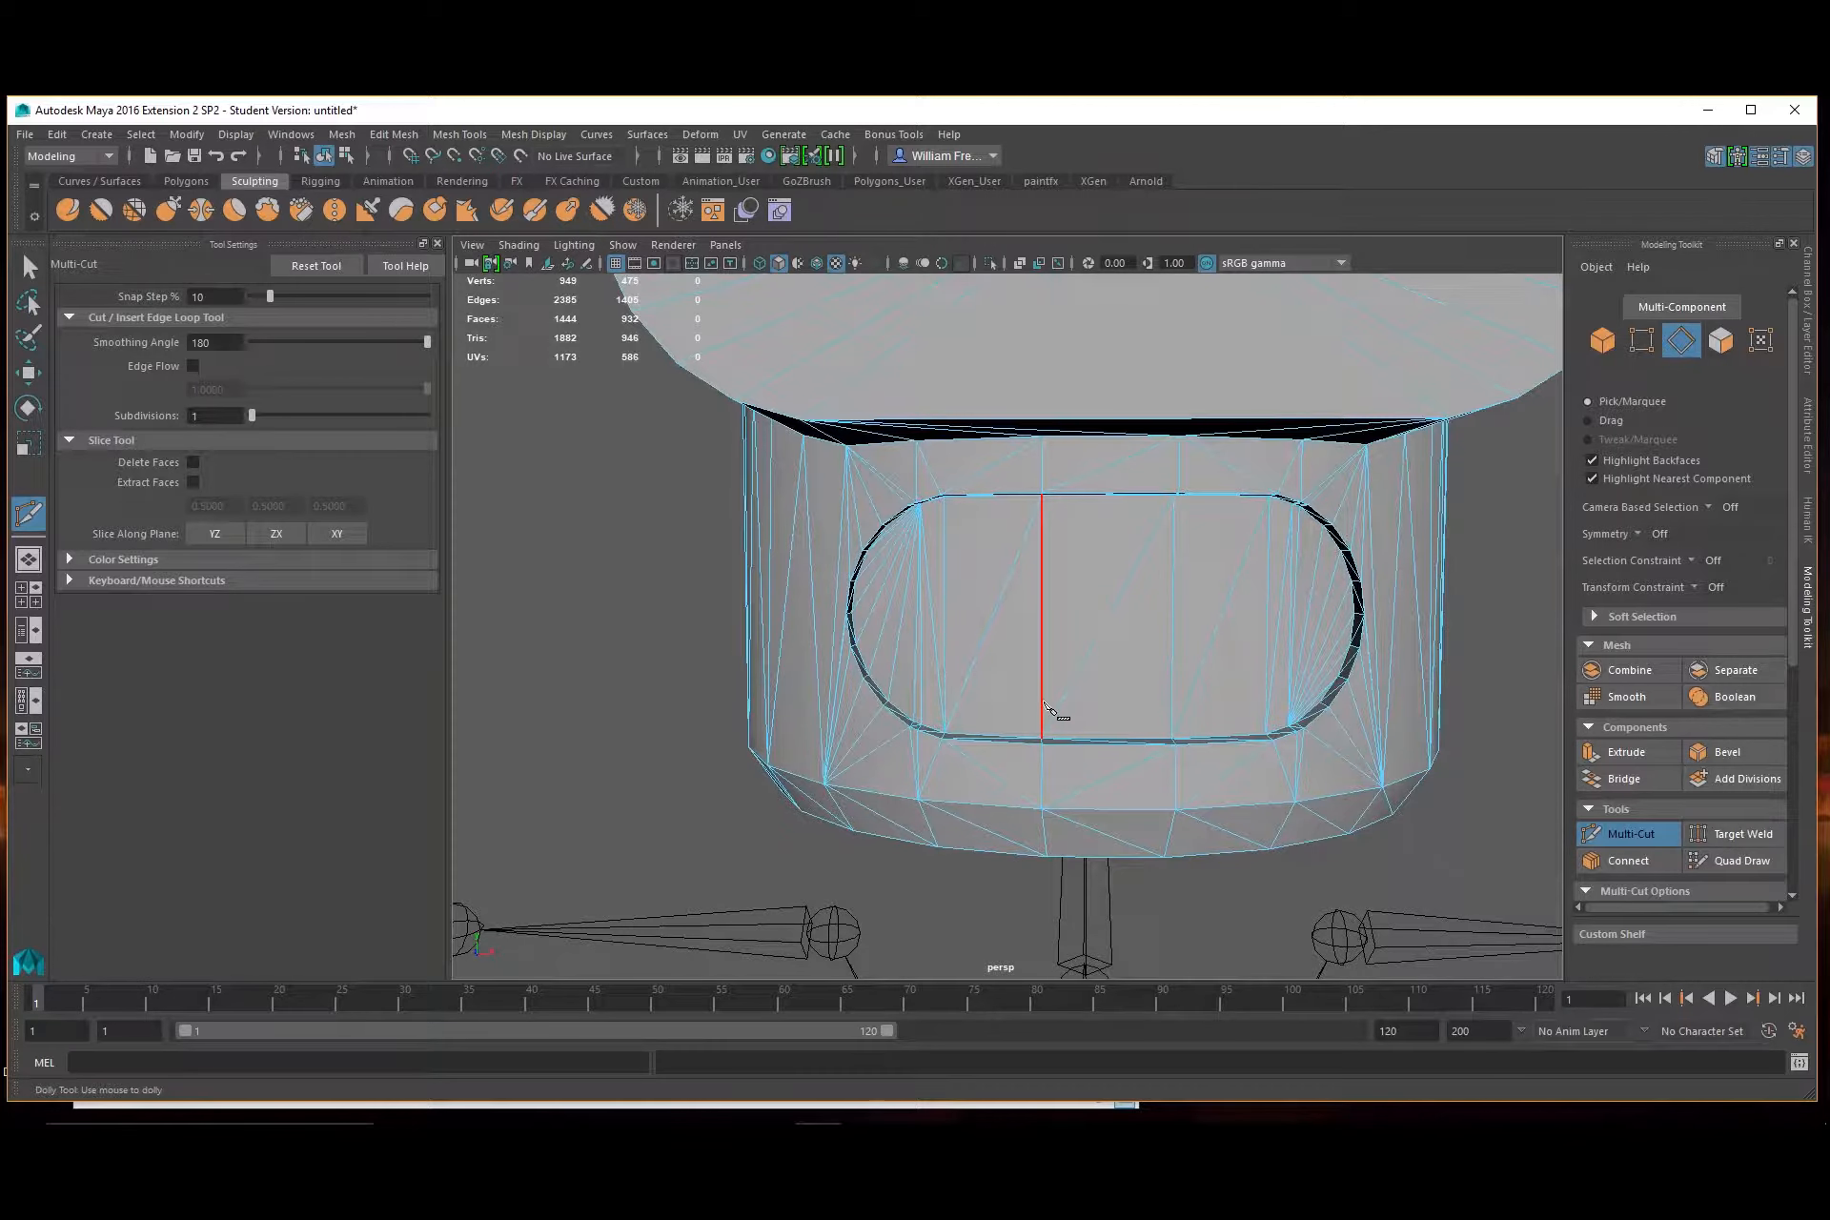
pyautogui.click(1045, 705)
pyautogui.keyDown('alt'); pyautogui.moveTo(1087, 600); pyautogui.dragTo(1277, 644); pyautogui.keyUp('alt')
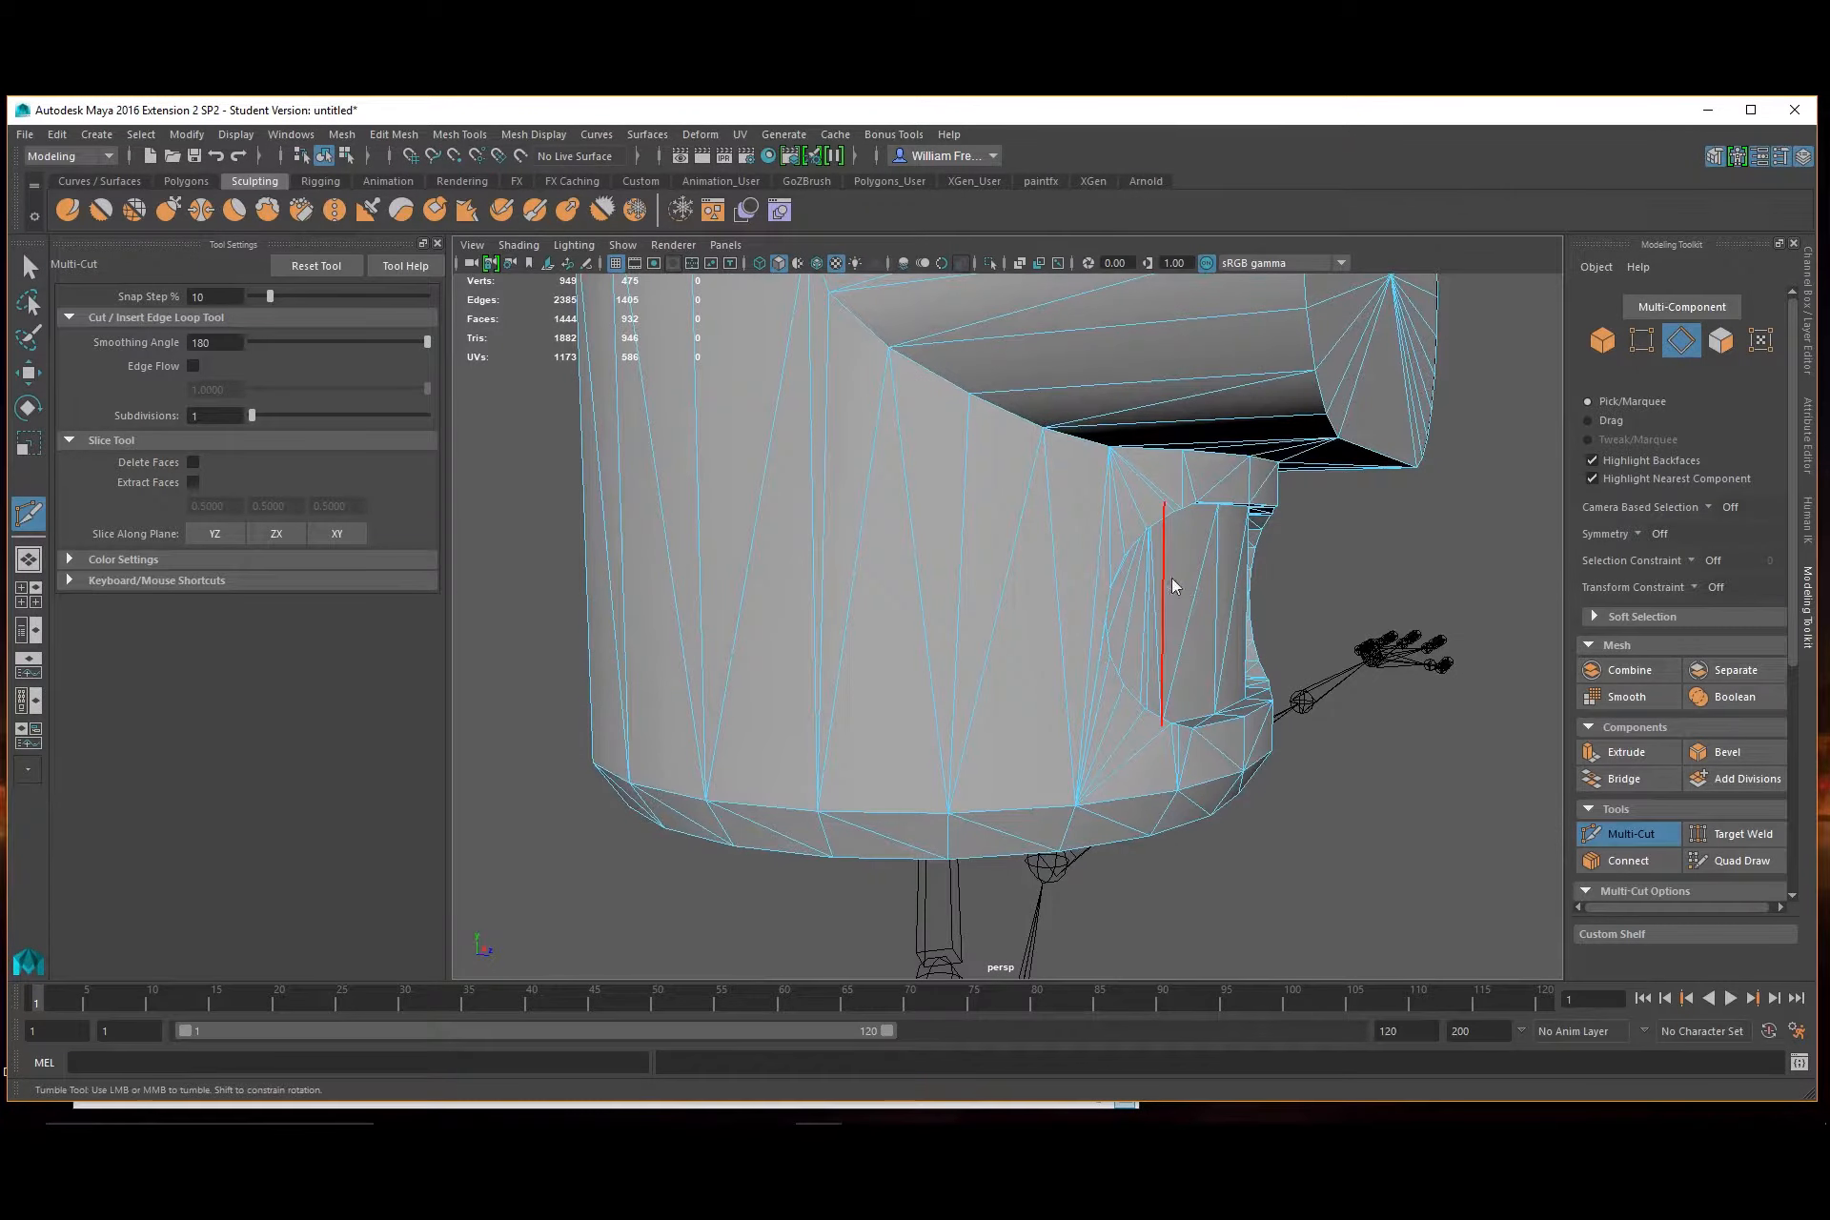
pyautogui.moveTo(1172, 556); pyautogui.dragTo(1172, 555, button='right')
pyautogui.press('q')
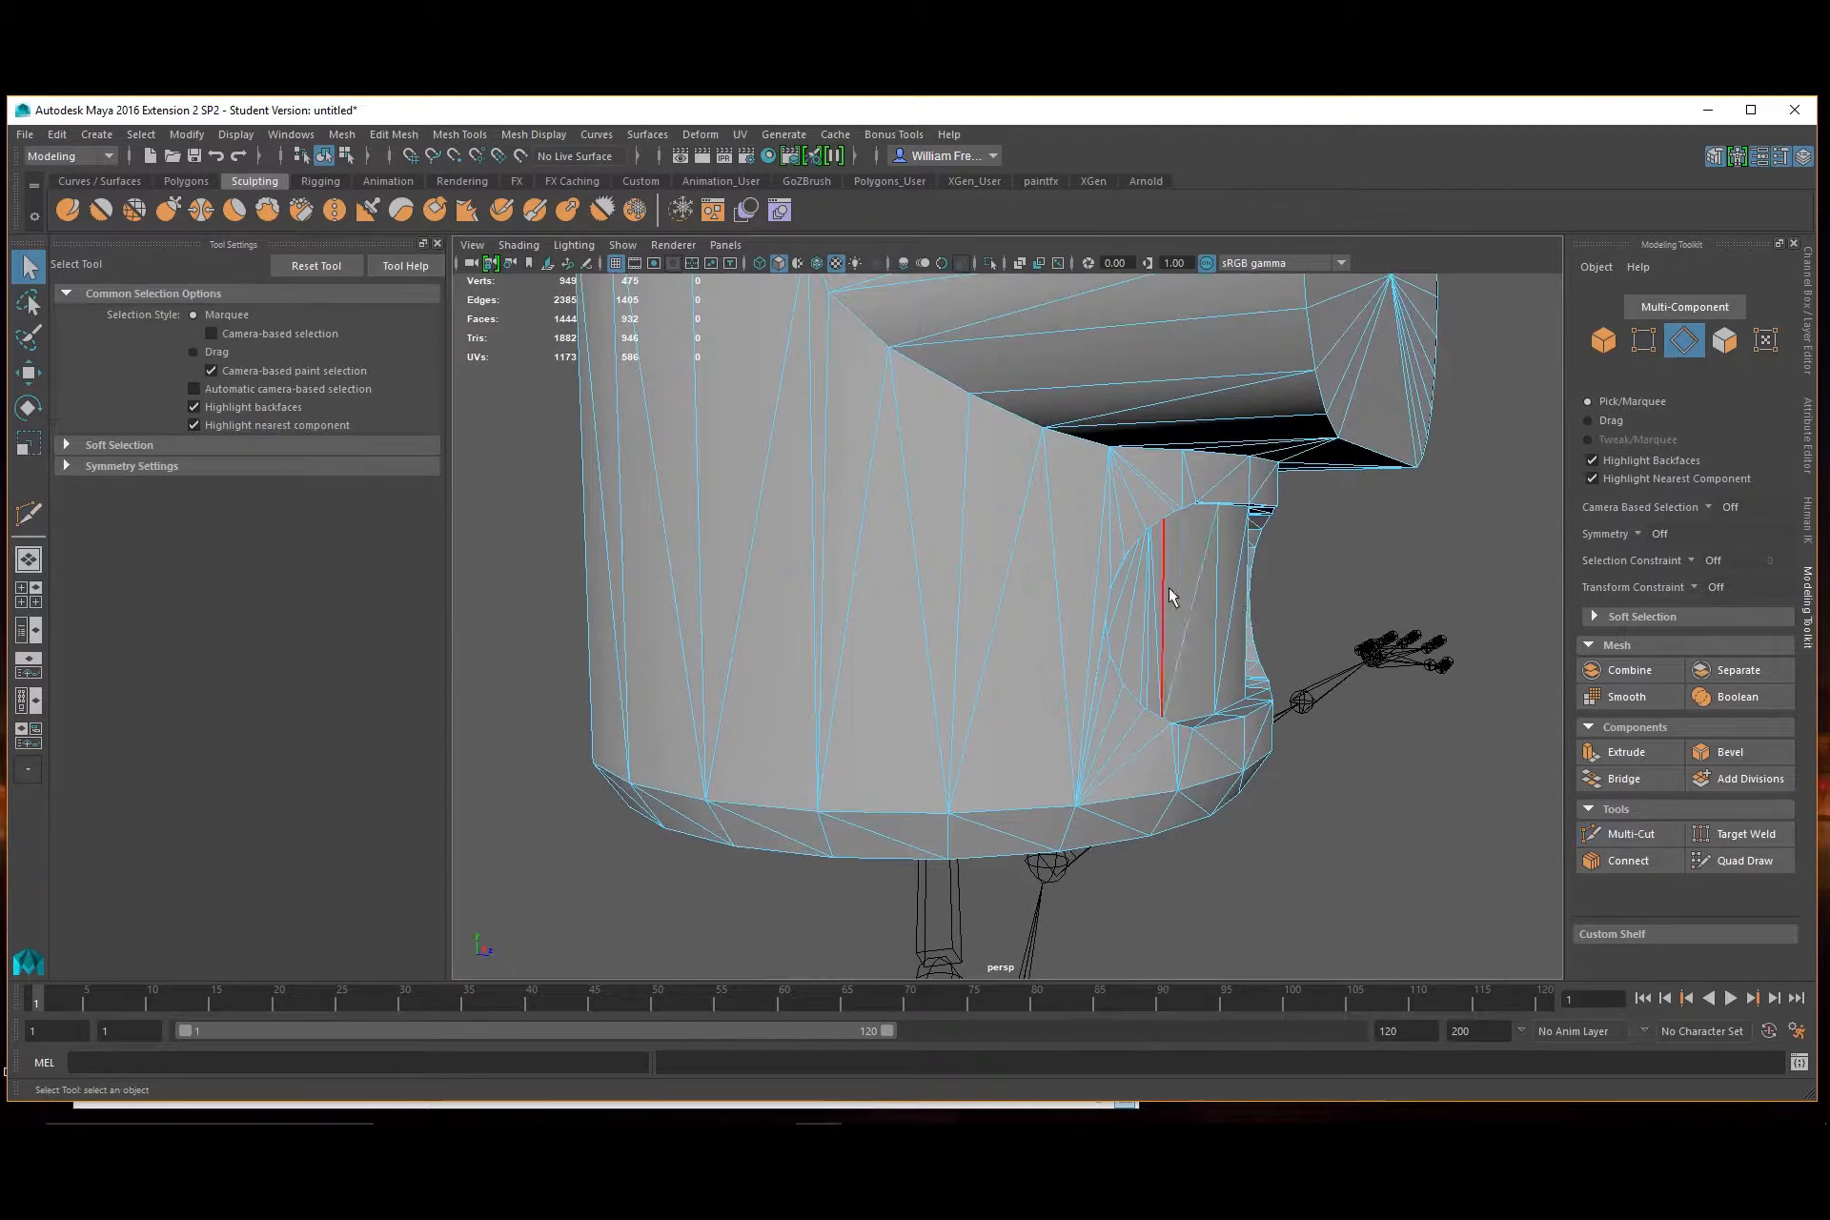
# Select the face opening's vertices in the side view and scale them down vertically to make the opening shorter
pyautogui.press('space')
pyautogui.press('space')
pyautogui.keyDown('alt'); pyautogui.moveTo(1409, 854); pyautogui.dragTo(1376, 474, button='middle'); pyautogui.keyUp('alt')
pyautogui.keyDown('alt'); pyautogui.moveTo(1248, 732); pyautogui.dragTo(978, 760, button='right'); pyautogui.keyUp('alt')
pyautogui.keyDown('alt'); pyautogui.moveTo(958, 732); pyautogui.dragTo(1101, 640, button='middle'); pyautogui.keyUp('alt')
pyautogui.moveTo(1046, 583); pyautogui.dragTo(953, 577, button='right')
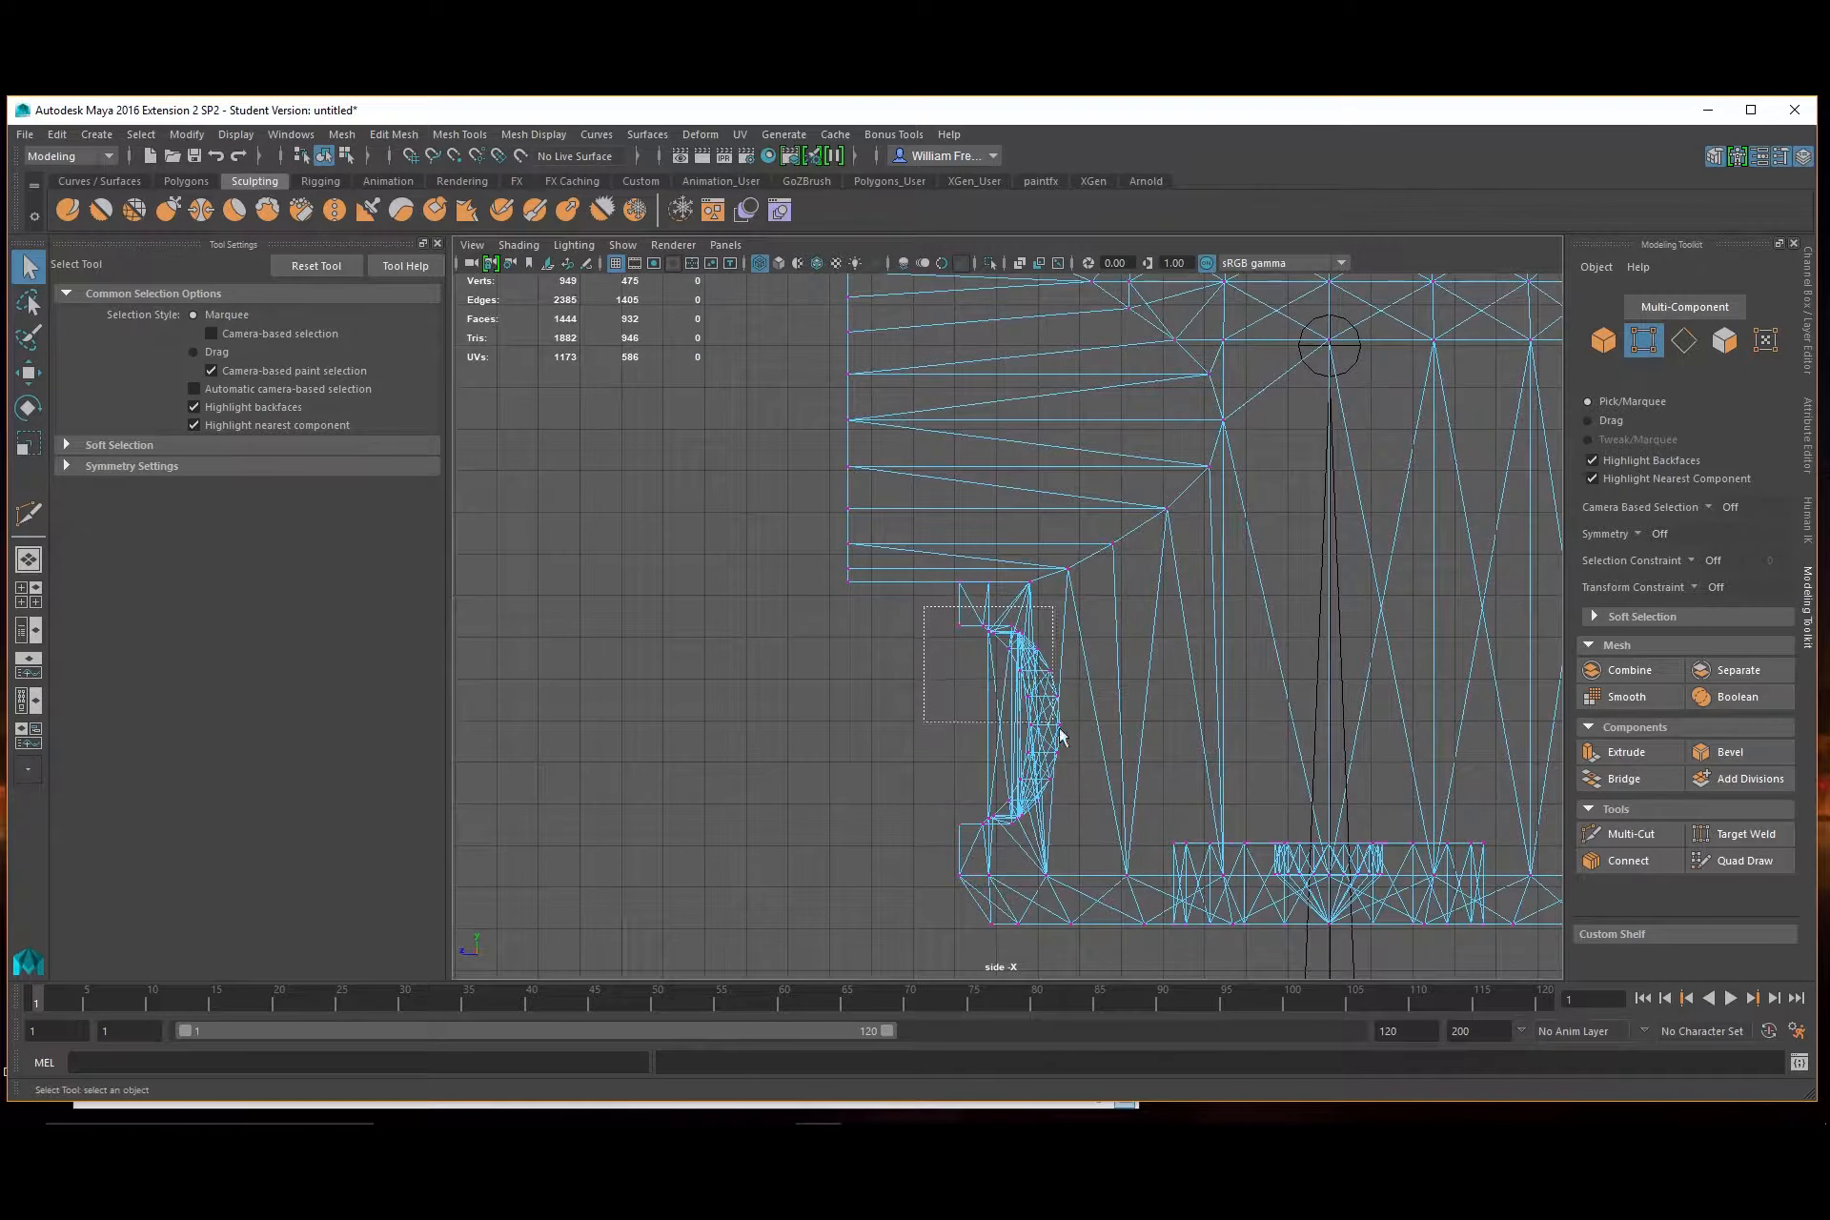
pyautogui.moveTo(1060, 734); pyautogui.dragTo(1095, 838)
pyautogui.press('e')
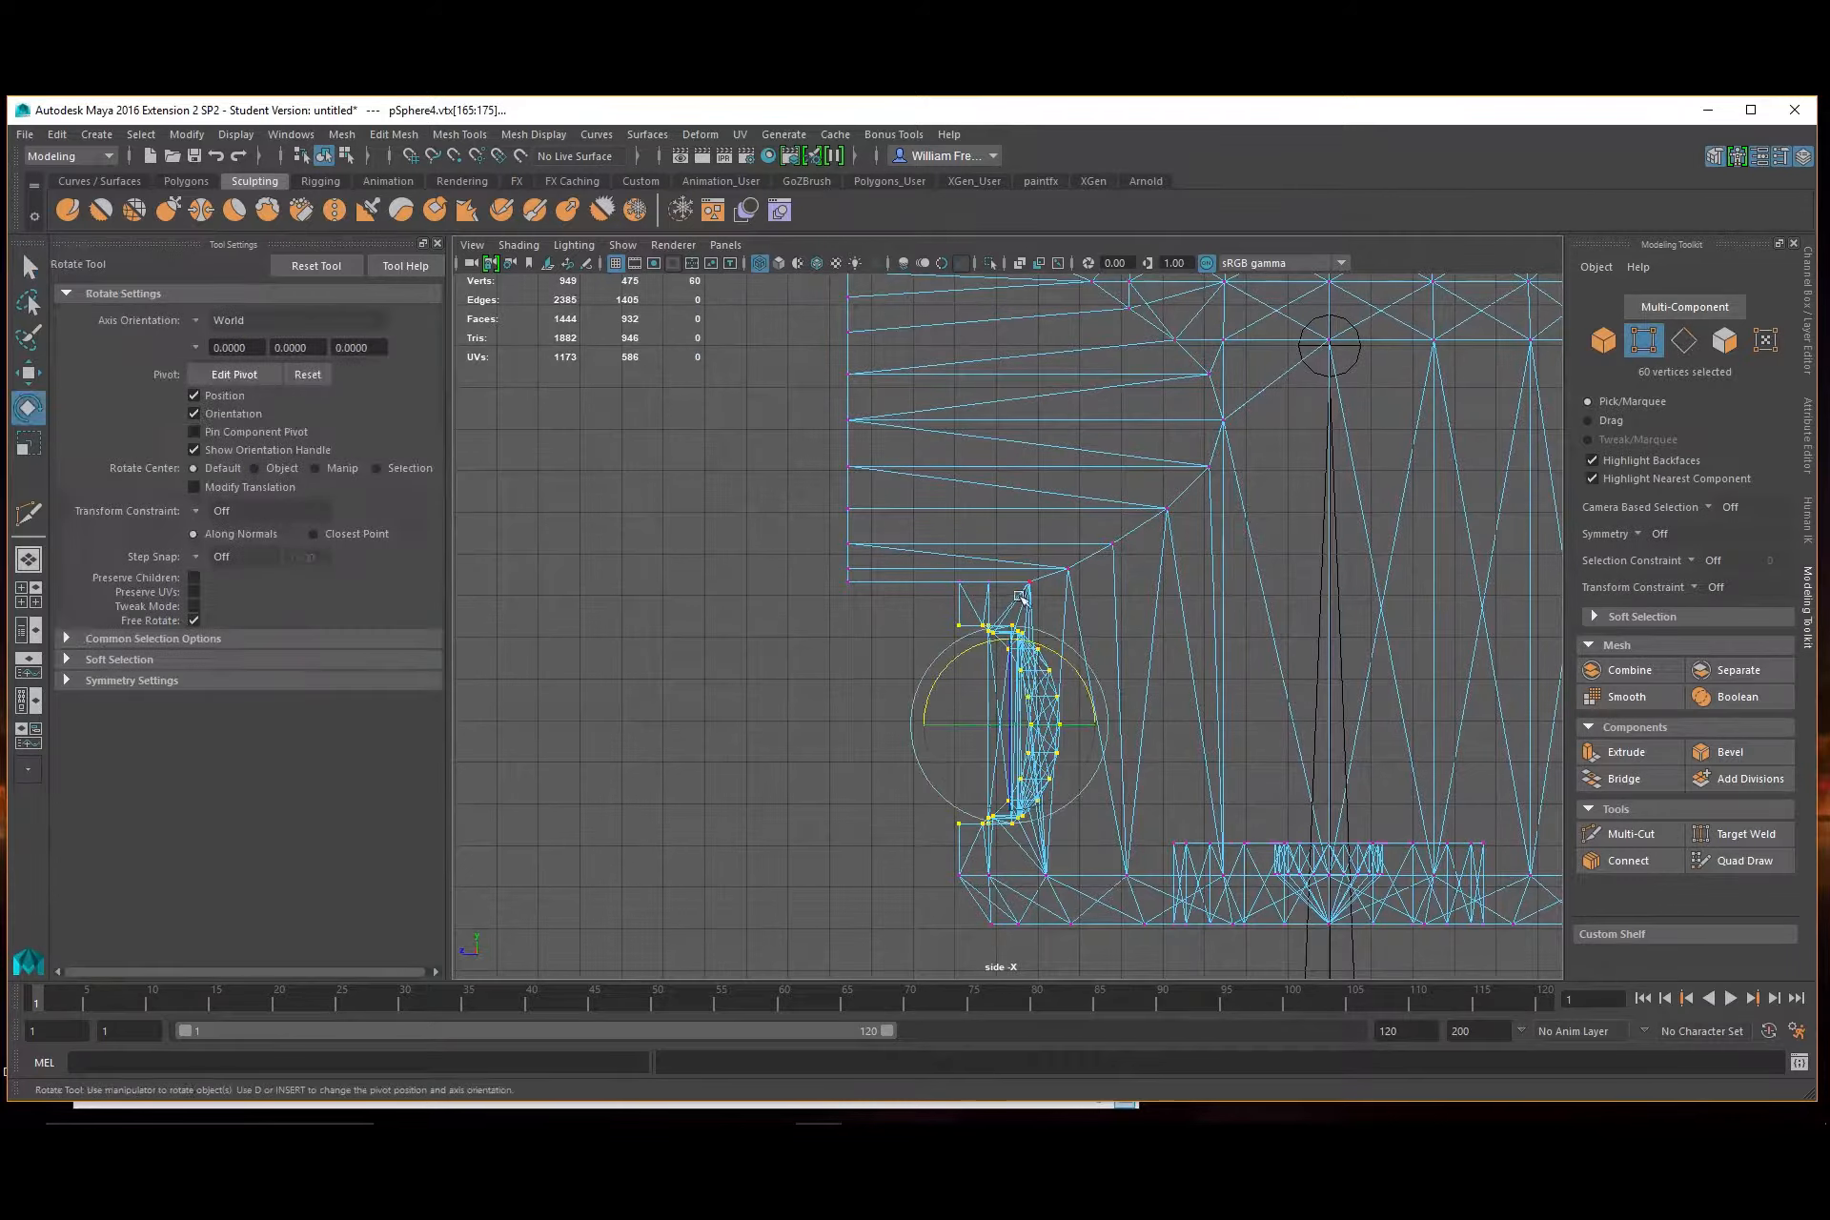
pyautogui.press('r')
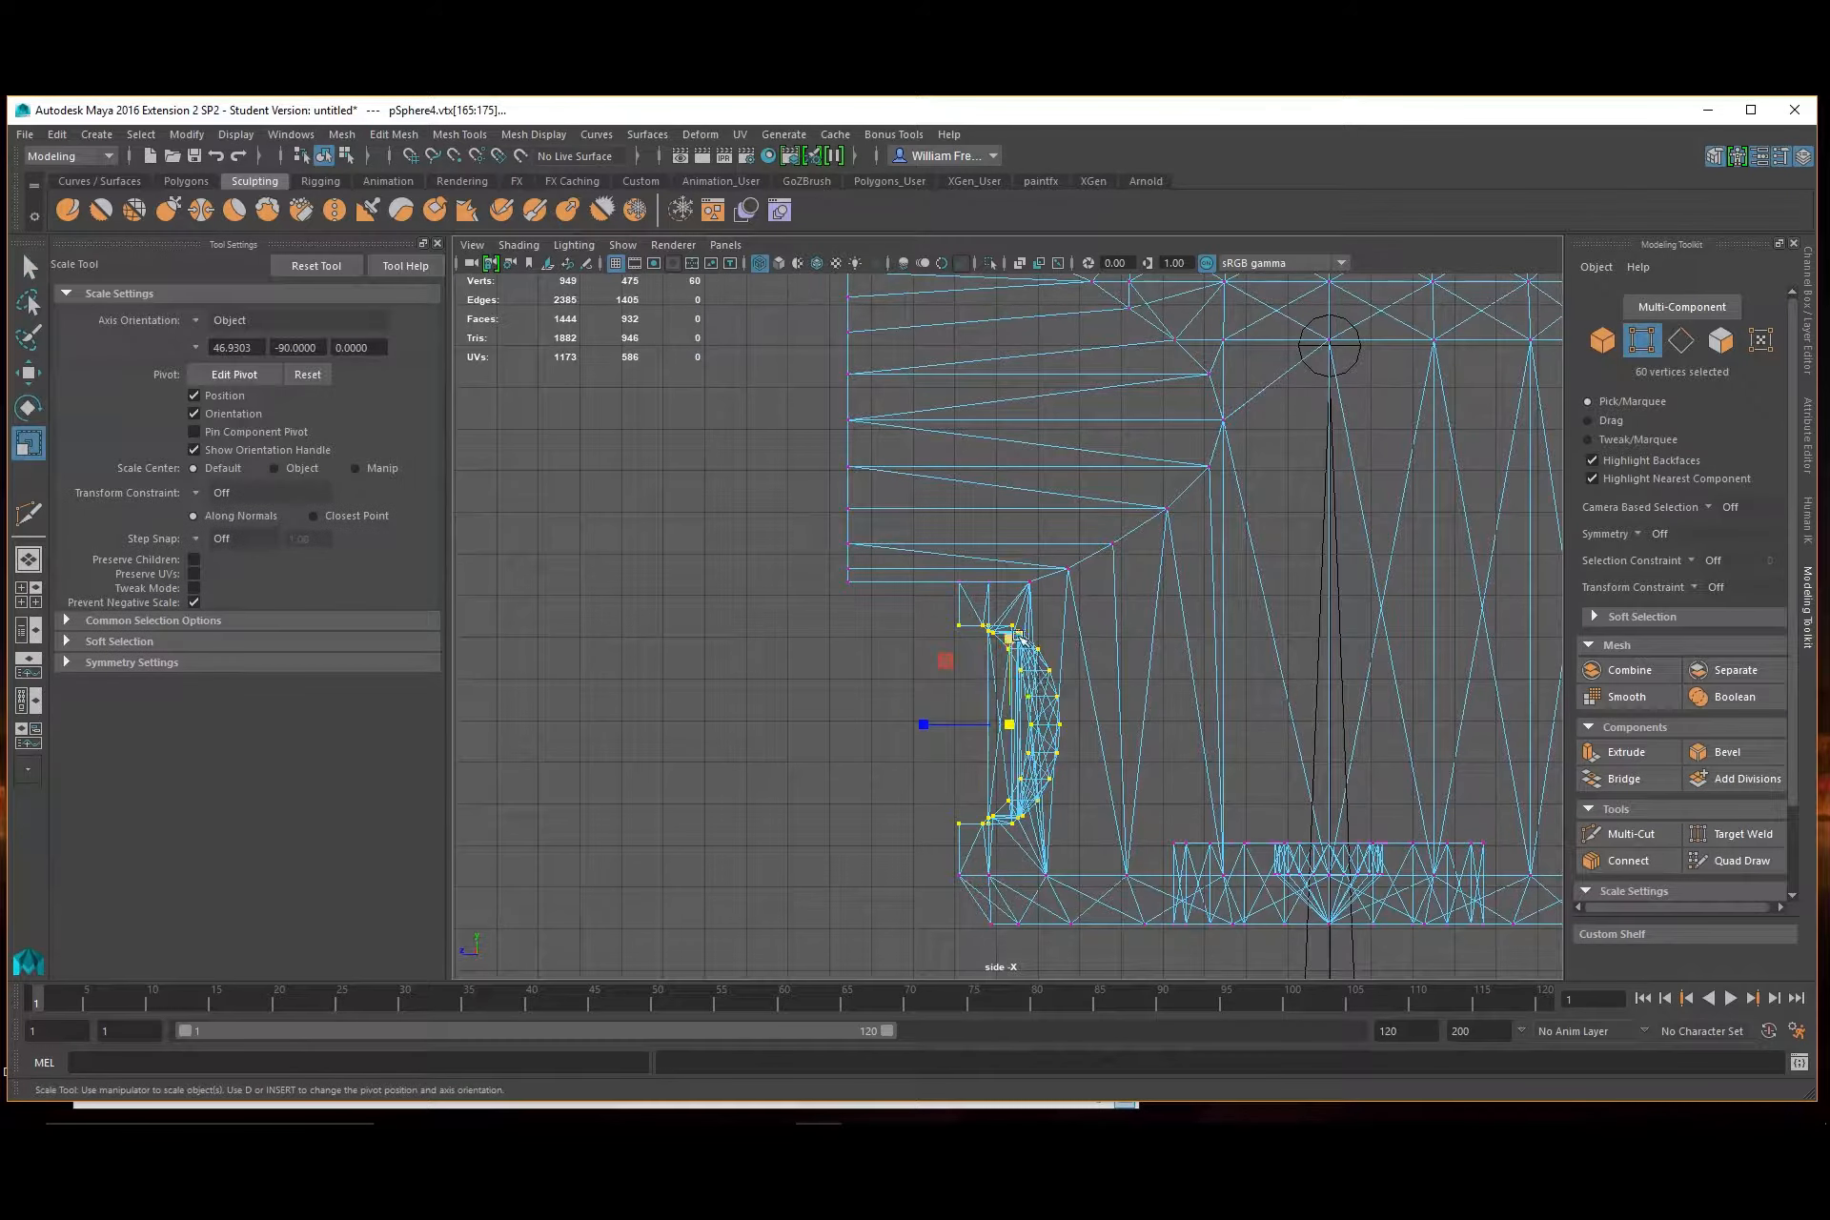
pyautogui.moveTo(1011, 637); pyautogui.dragTo(1012, 657)
pyautogui.press('space')
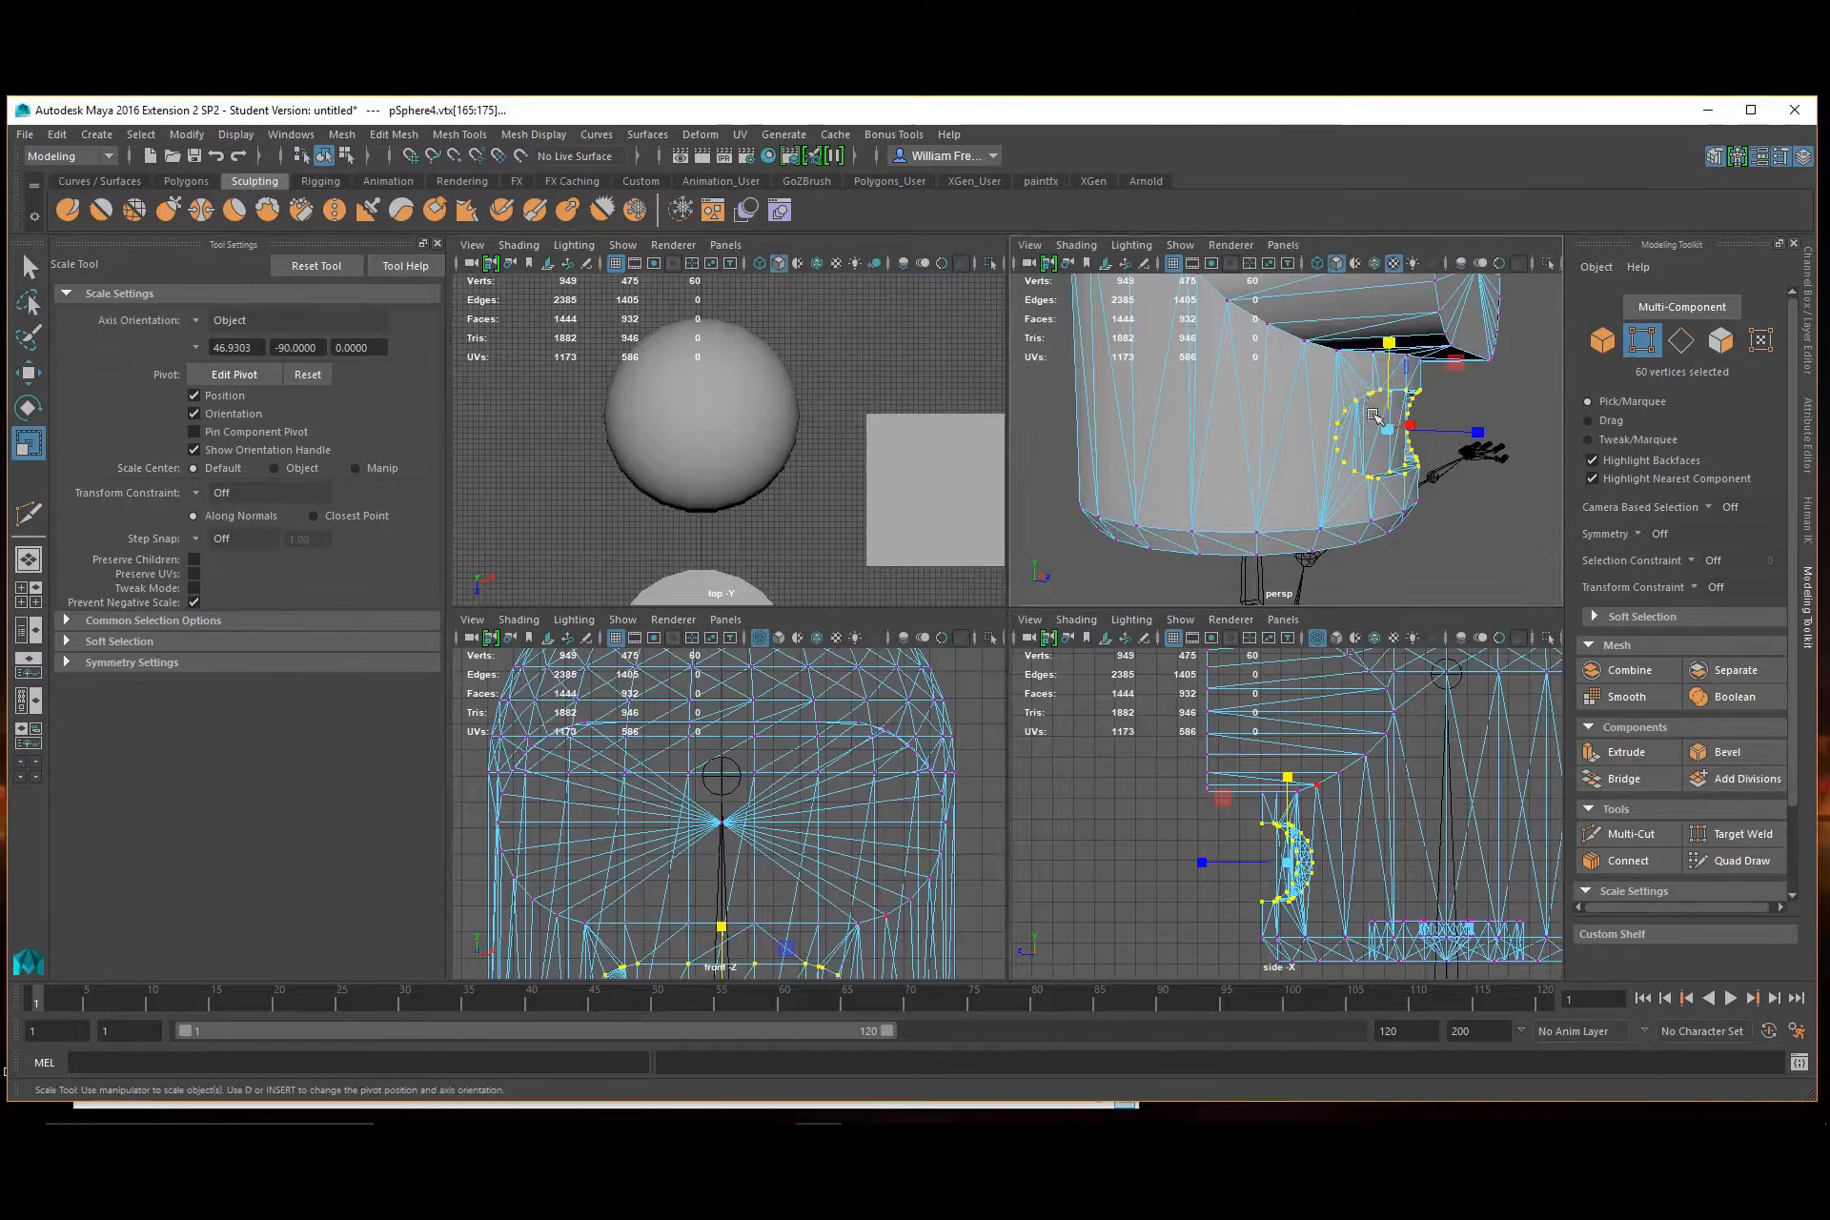
# Quadrangulate the faces around the selected face-opening vertices and clear the selection
pyautogui.press('space')
pyautogui.keyDown('alt'); pyautogui.moveTo(1239, 619); pyautogui.dragTo(1129, 615); pyautogui.keyUp('alt')
pyautogui.scroll(5, 968, 625)
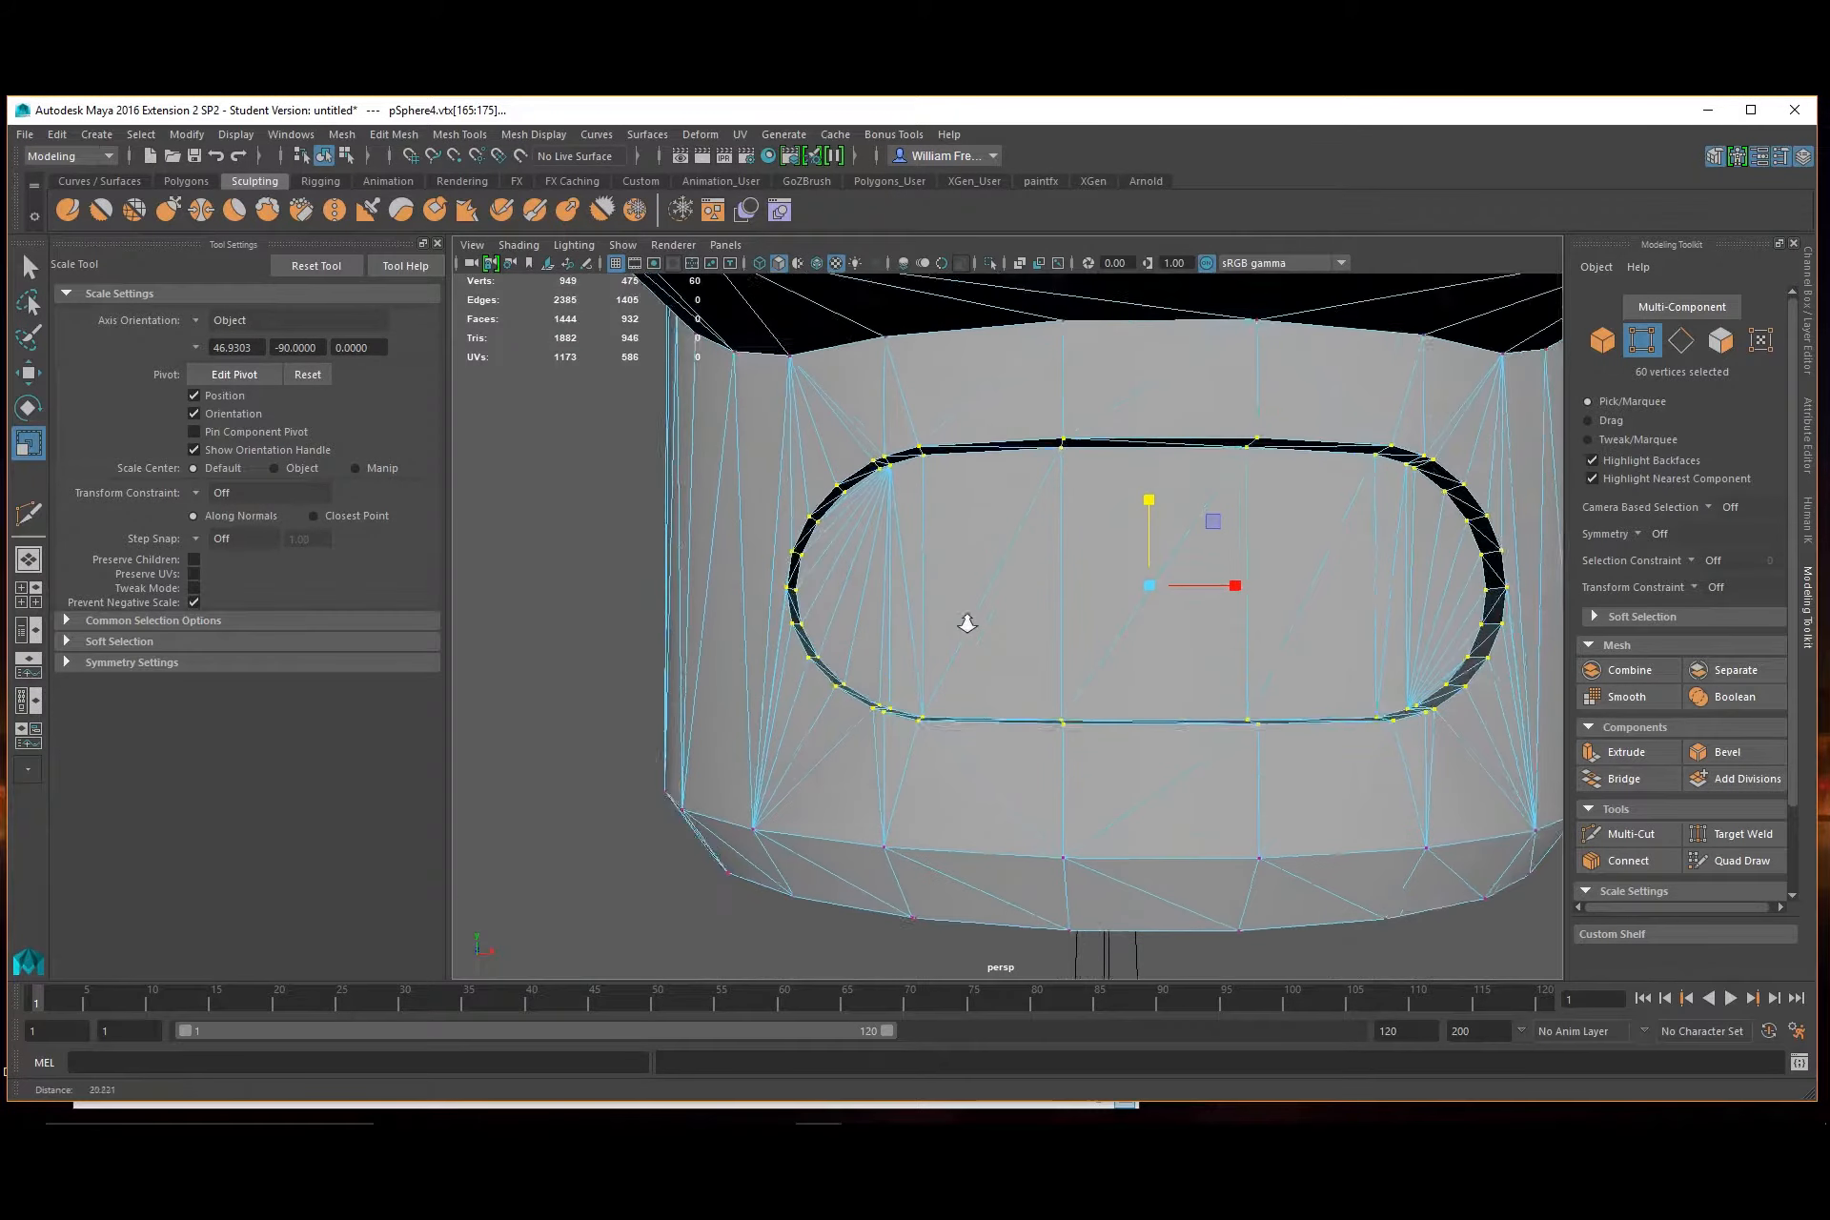
pyautogui.scroll(-1, 1034, 692)
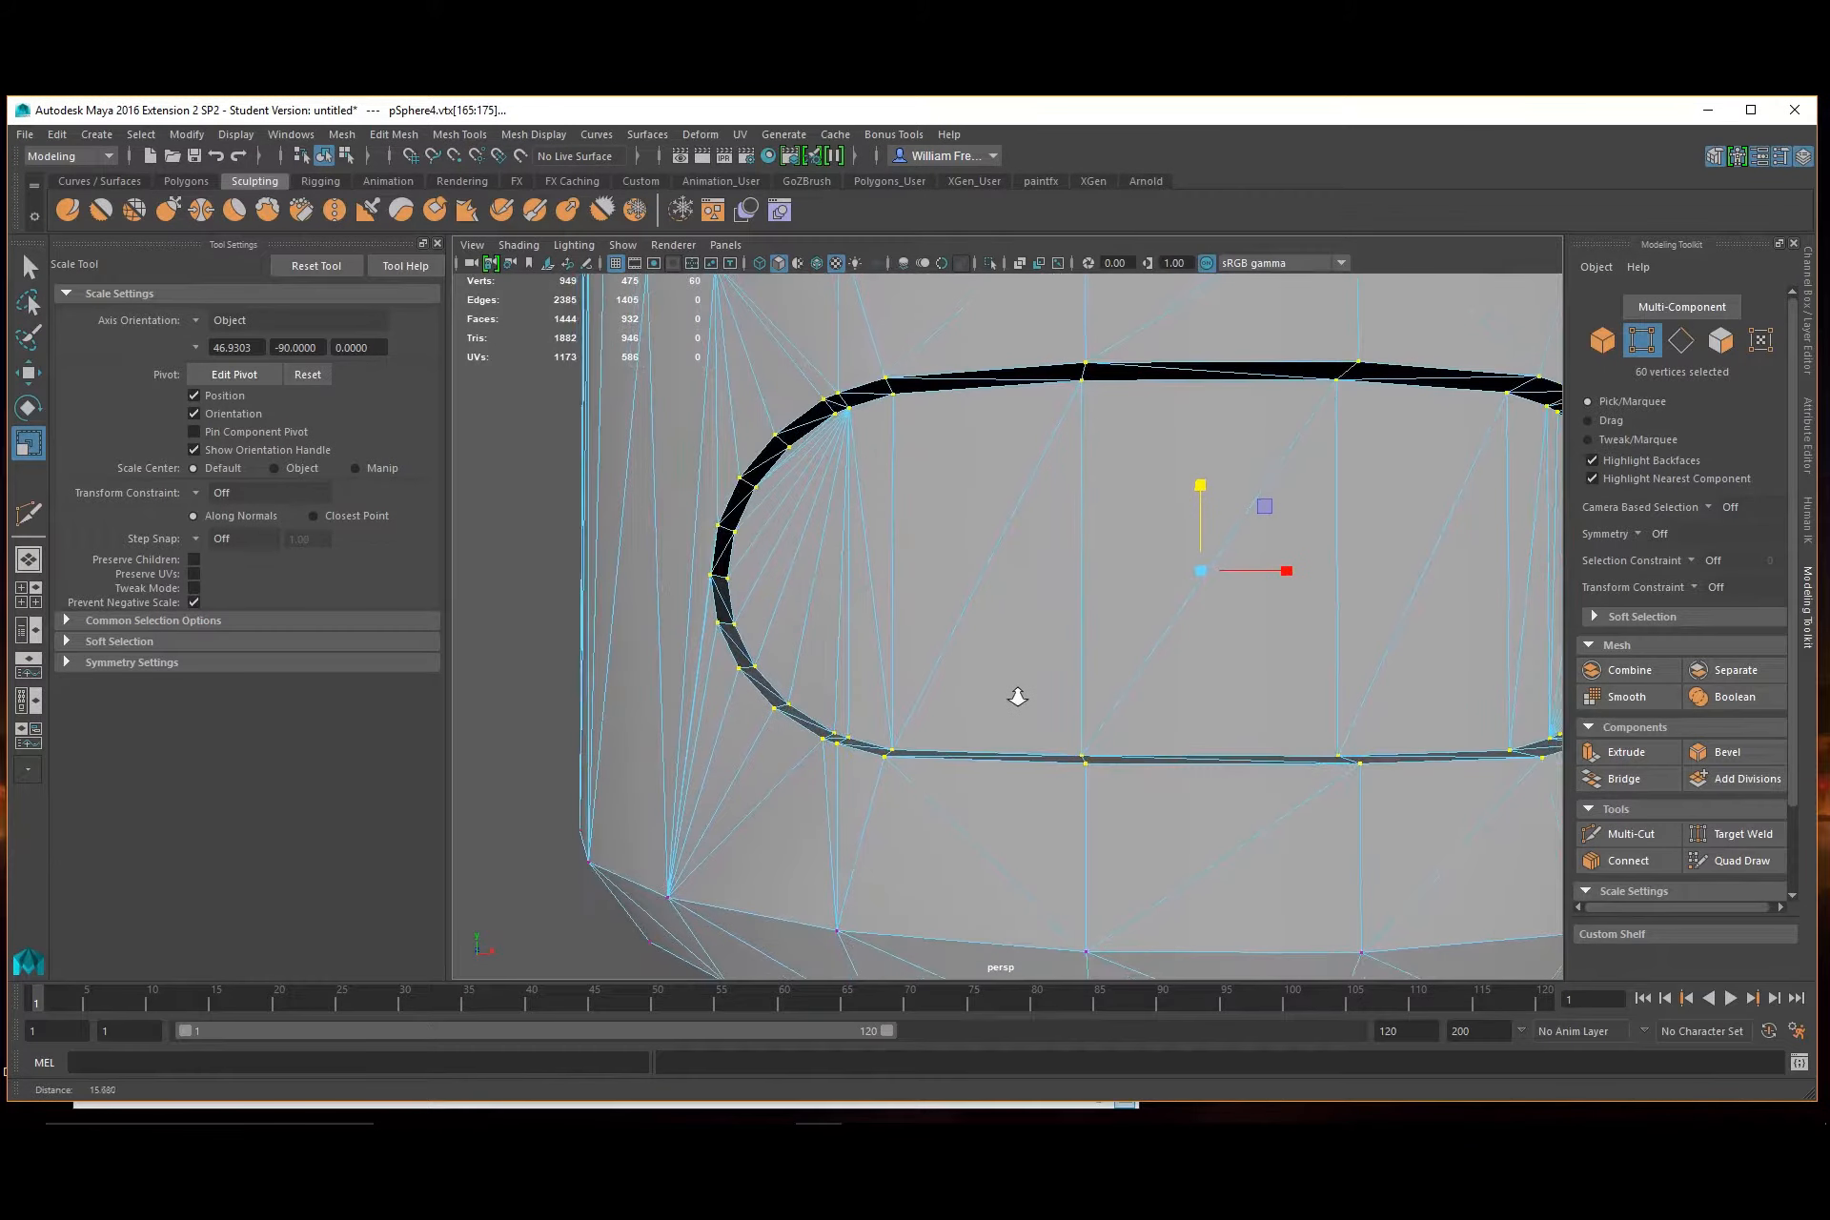
pyautogui.scroll(1, 1018, 696)
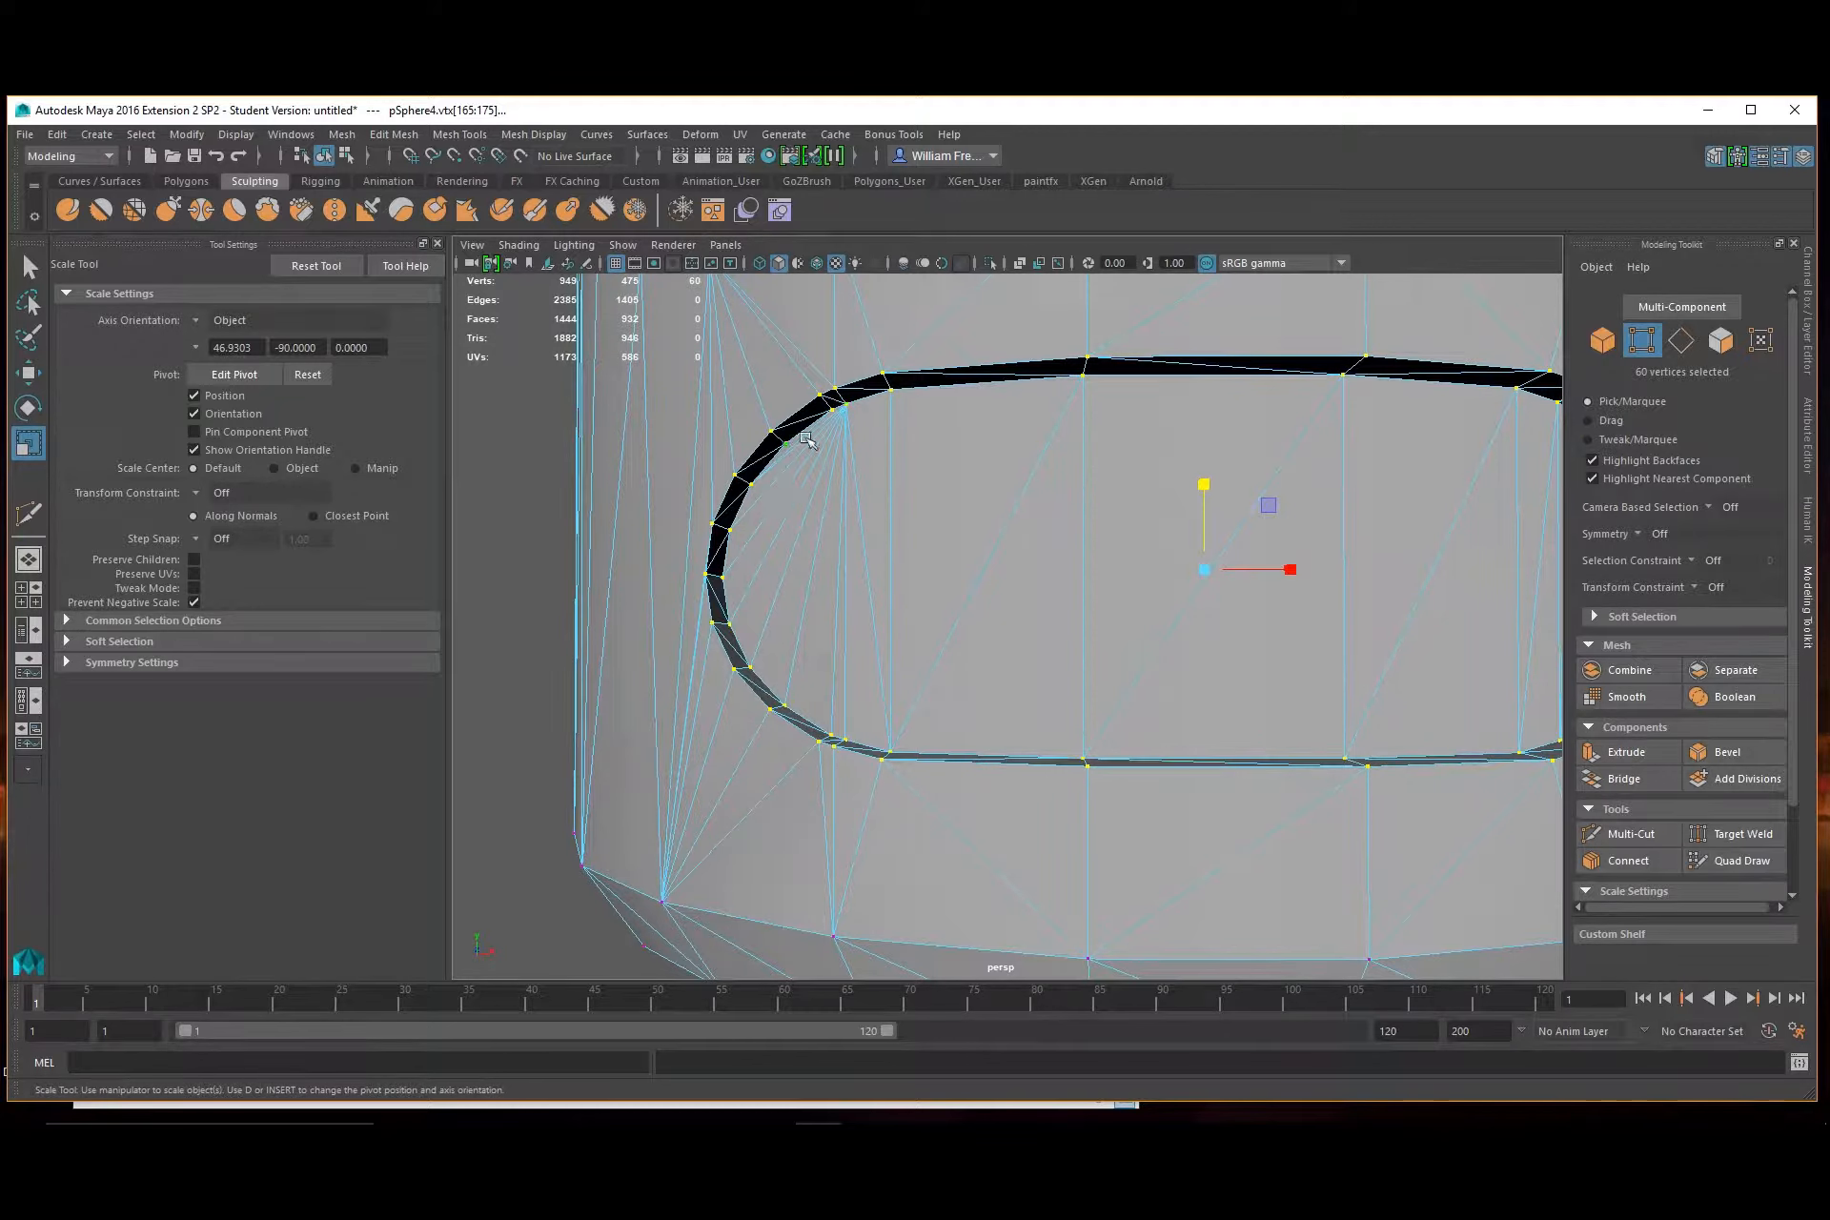
pyautogui.scroll(2, 791, 591)
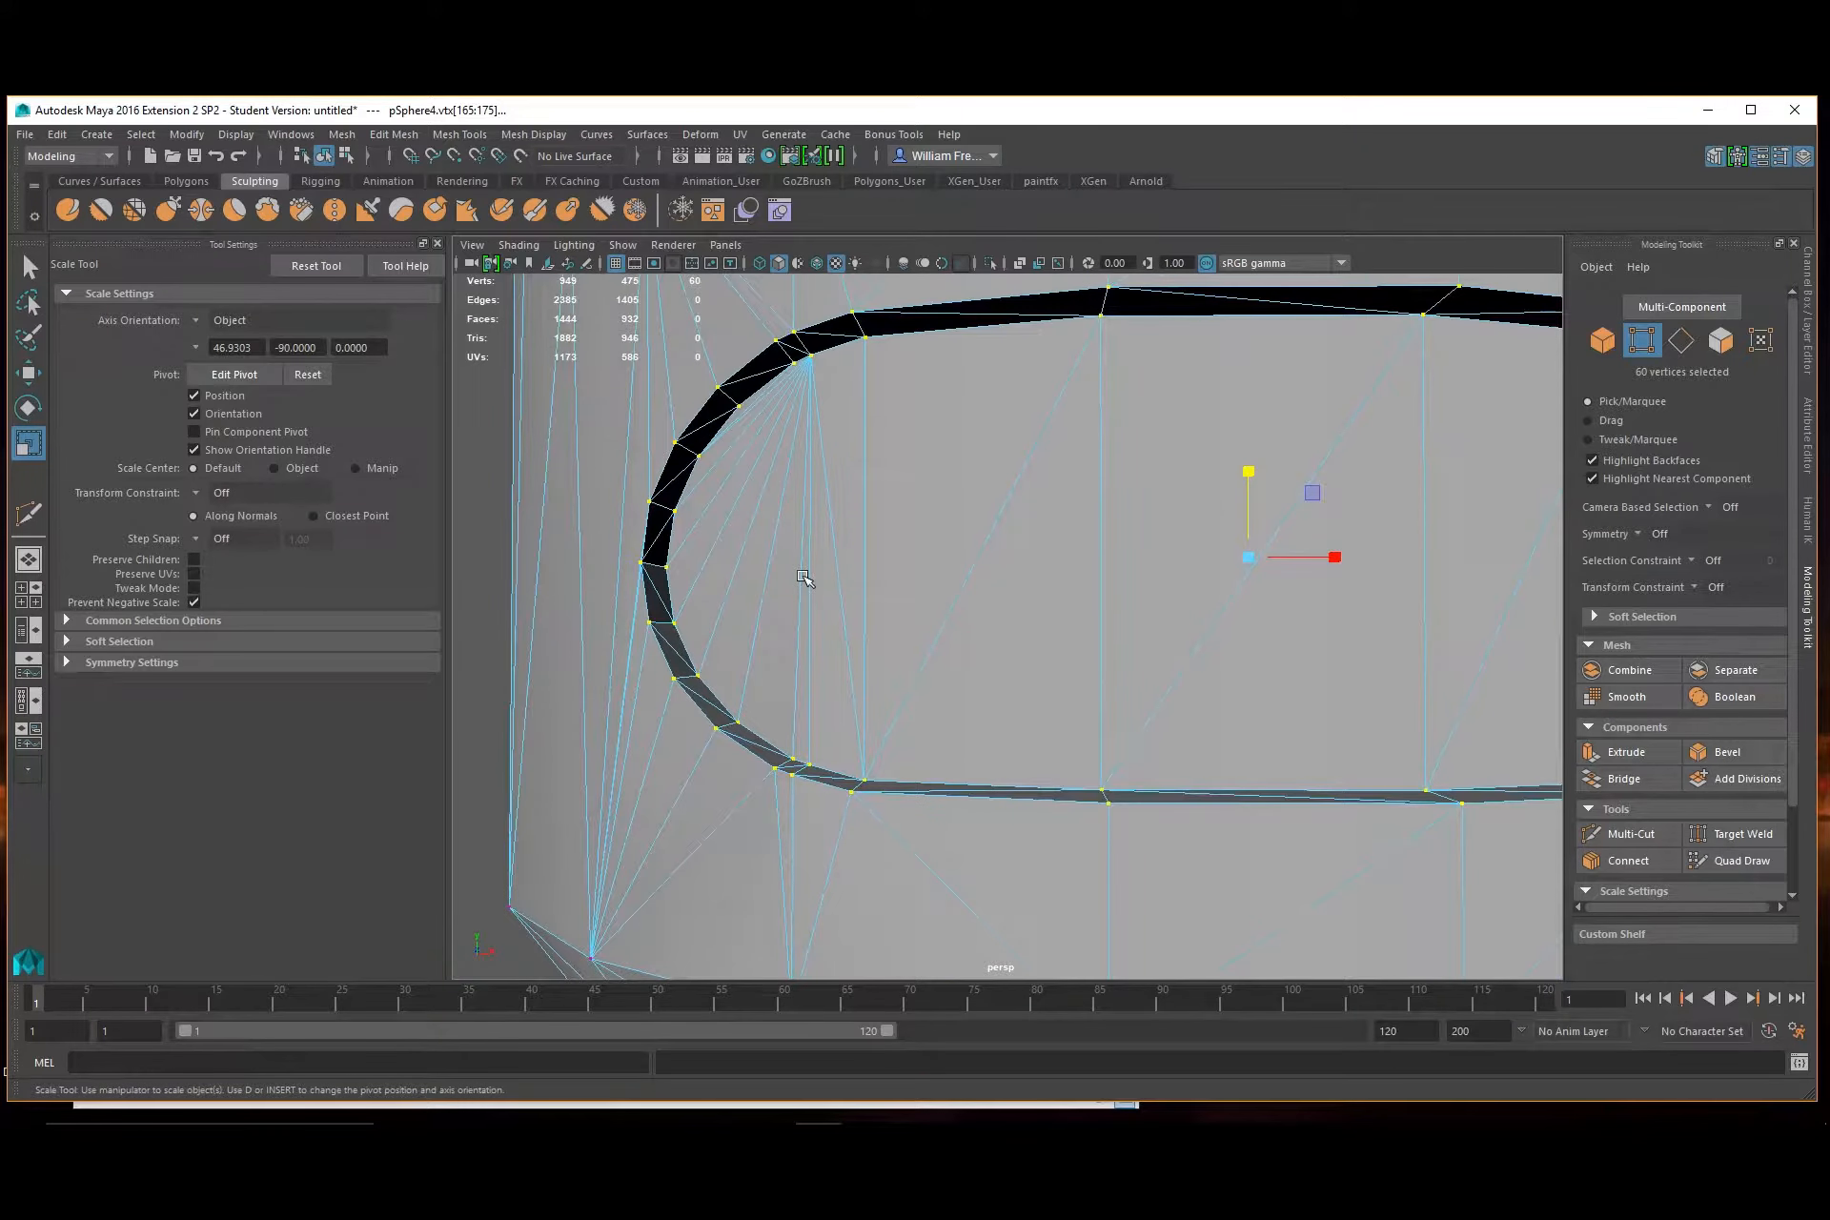
pyautogui.click(400, 135)
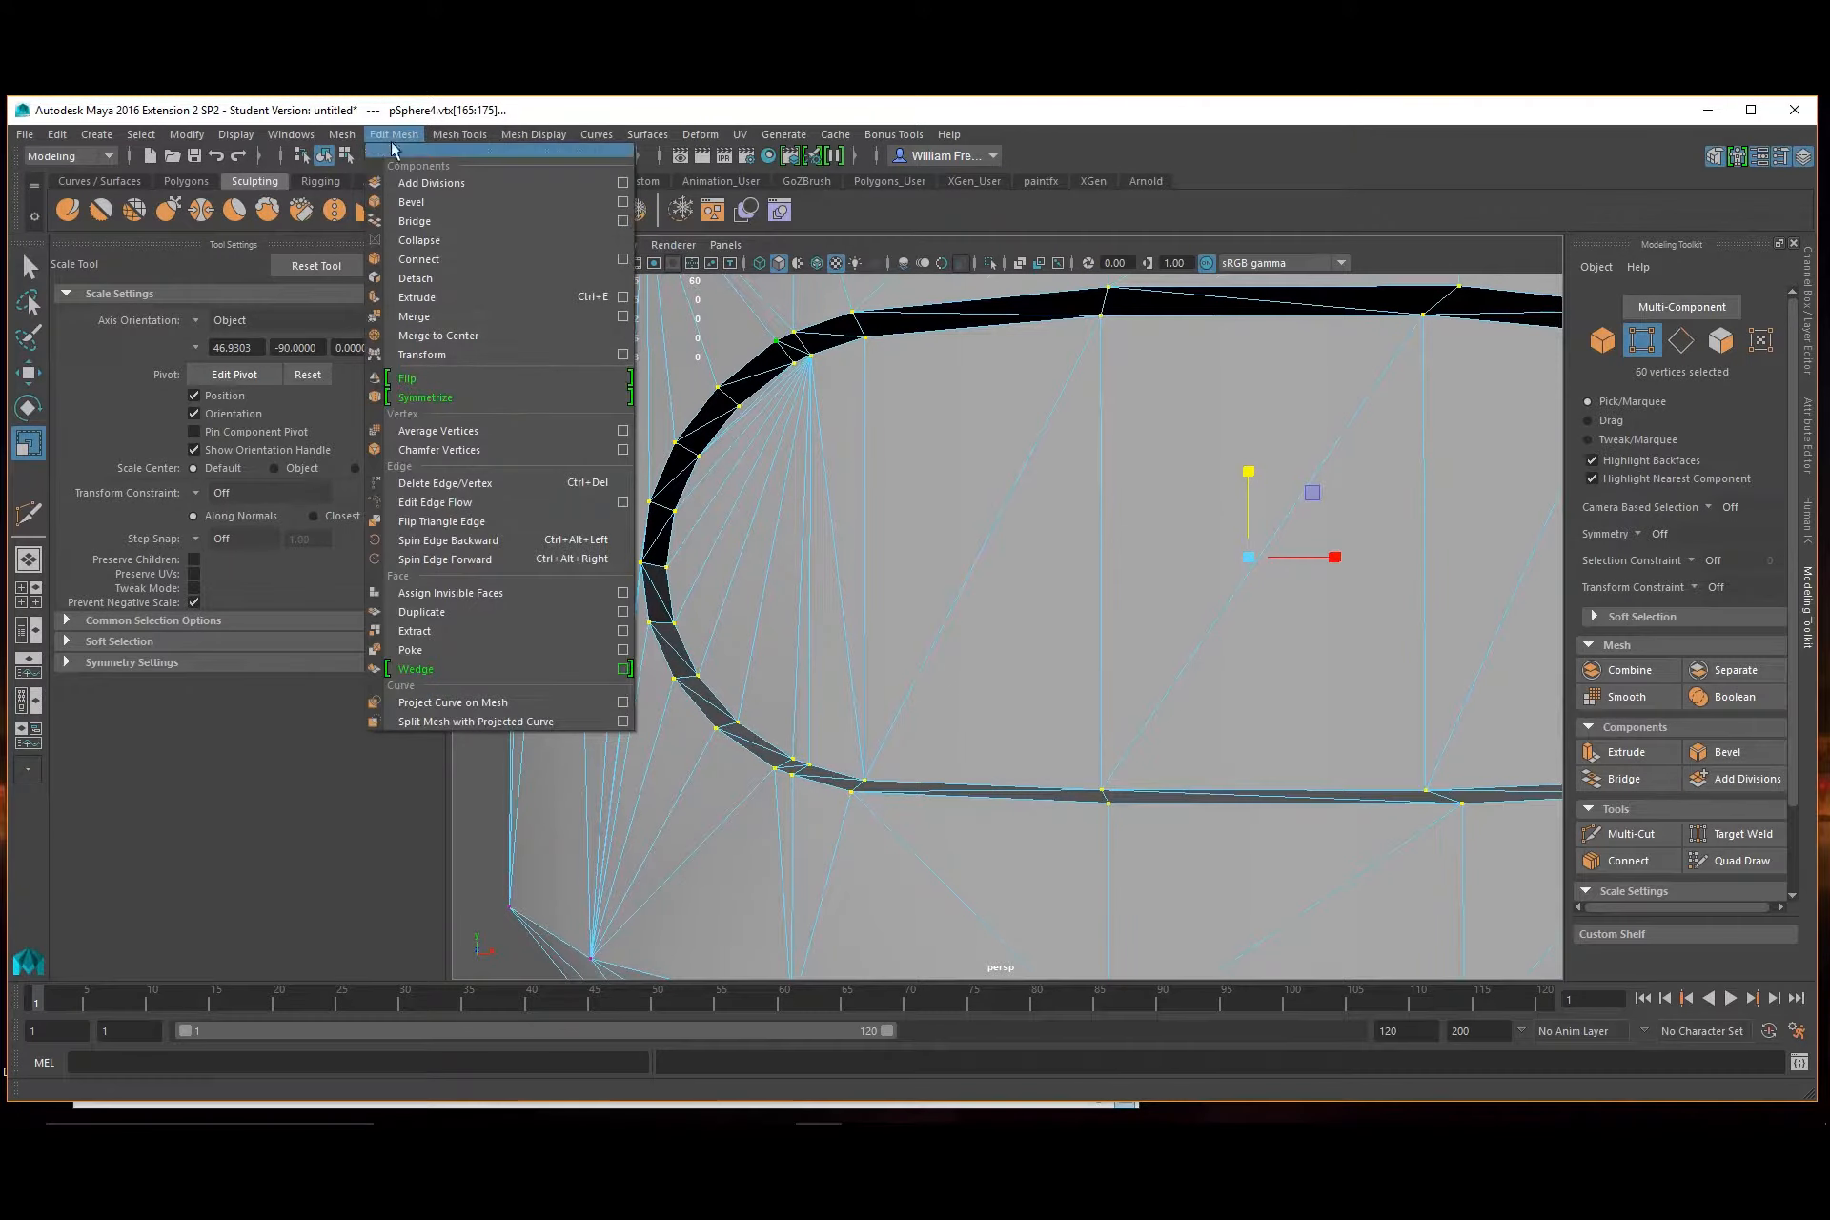
pyautogui.click(413, 359)
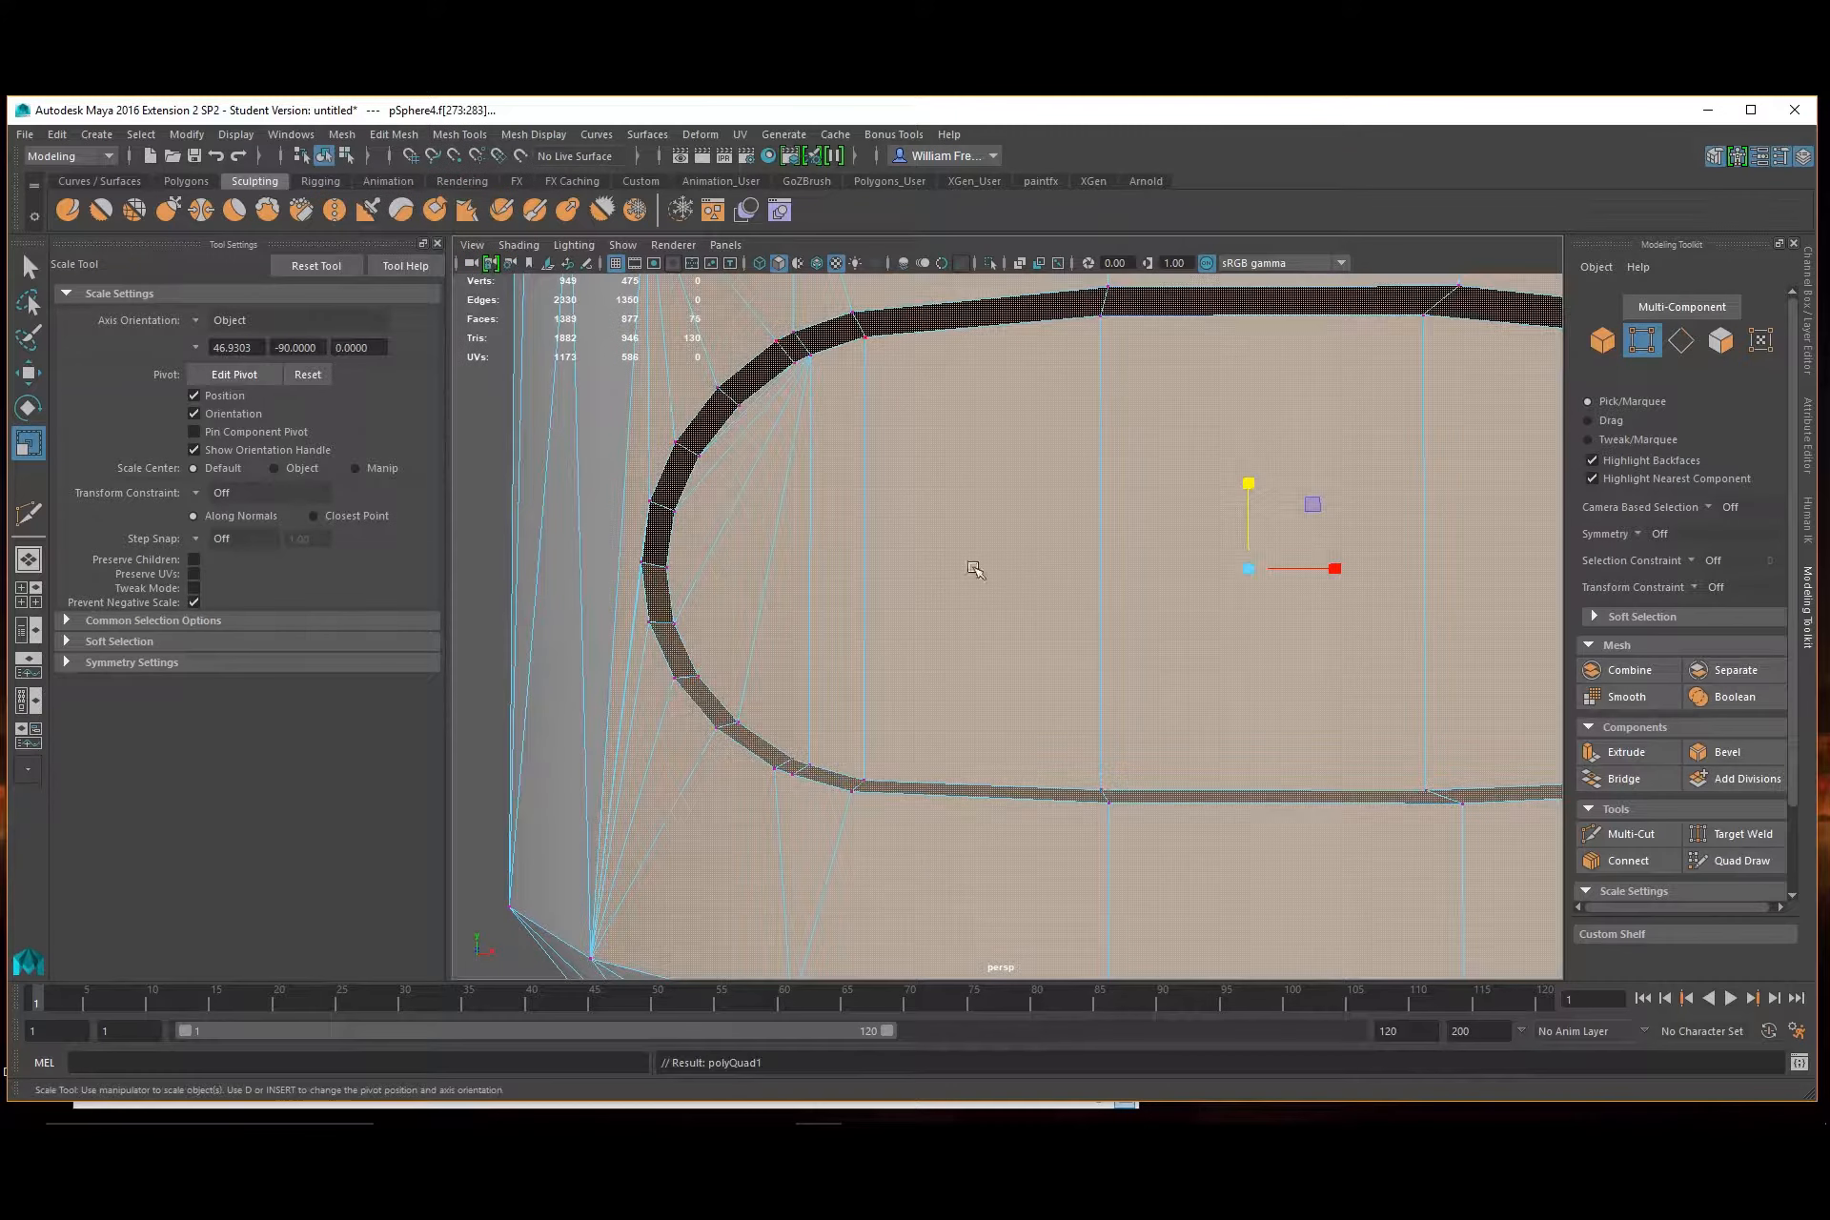
pyautogui.scroll(-6, 974, 569)
pyautogui.click(757, 643)
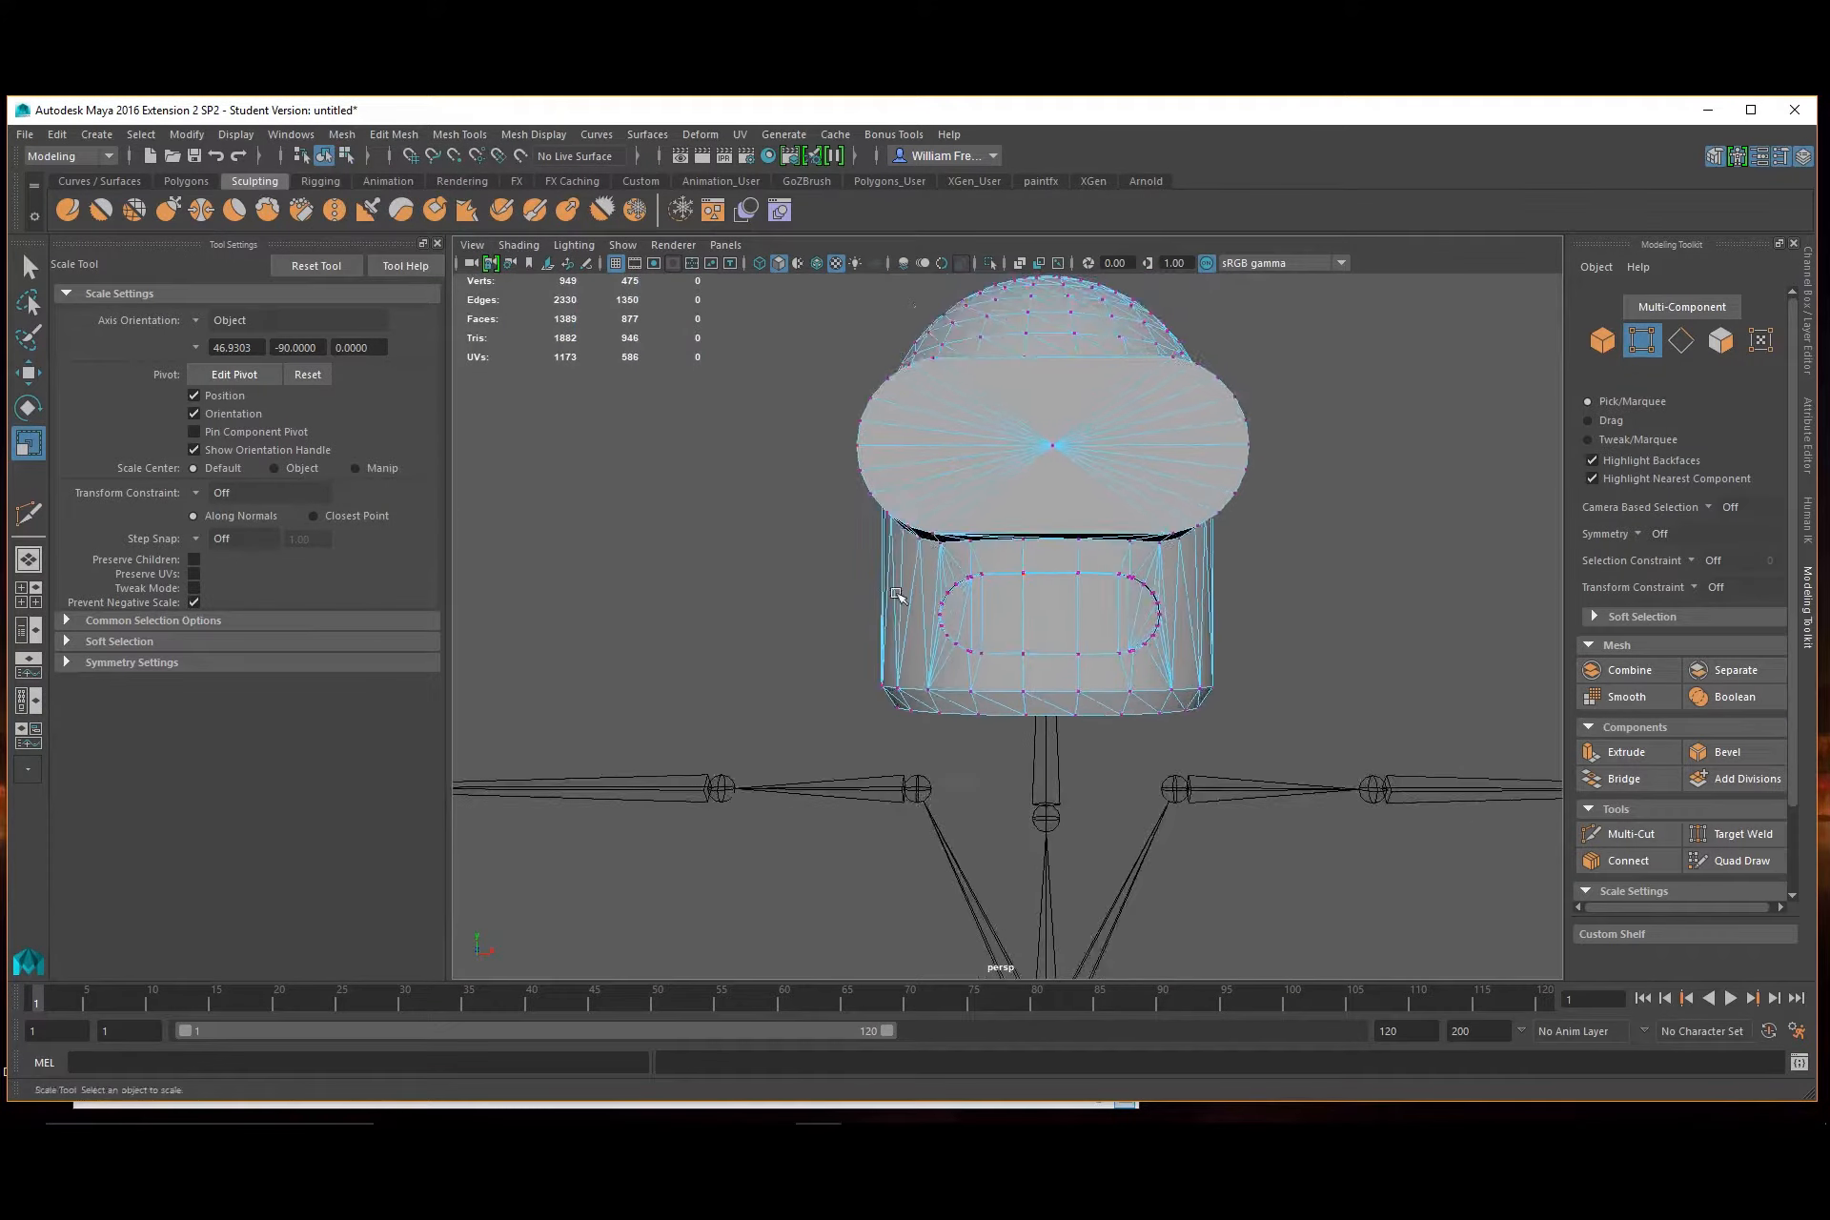
# Return the head mesh to object selection and quadrangulate the whole head
pyautogui.keyDown('alt'); pyautogui.moveTo(896, 595); pyautogui.dragTo(964, 420); pyautogui.keyUp('alt')
pyautogui.moveTo(964, 421); pyautogui.dragTo(1060, 396, button='right')
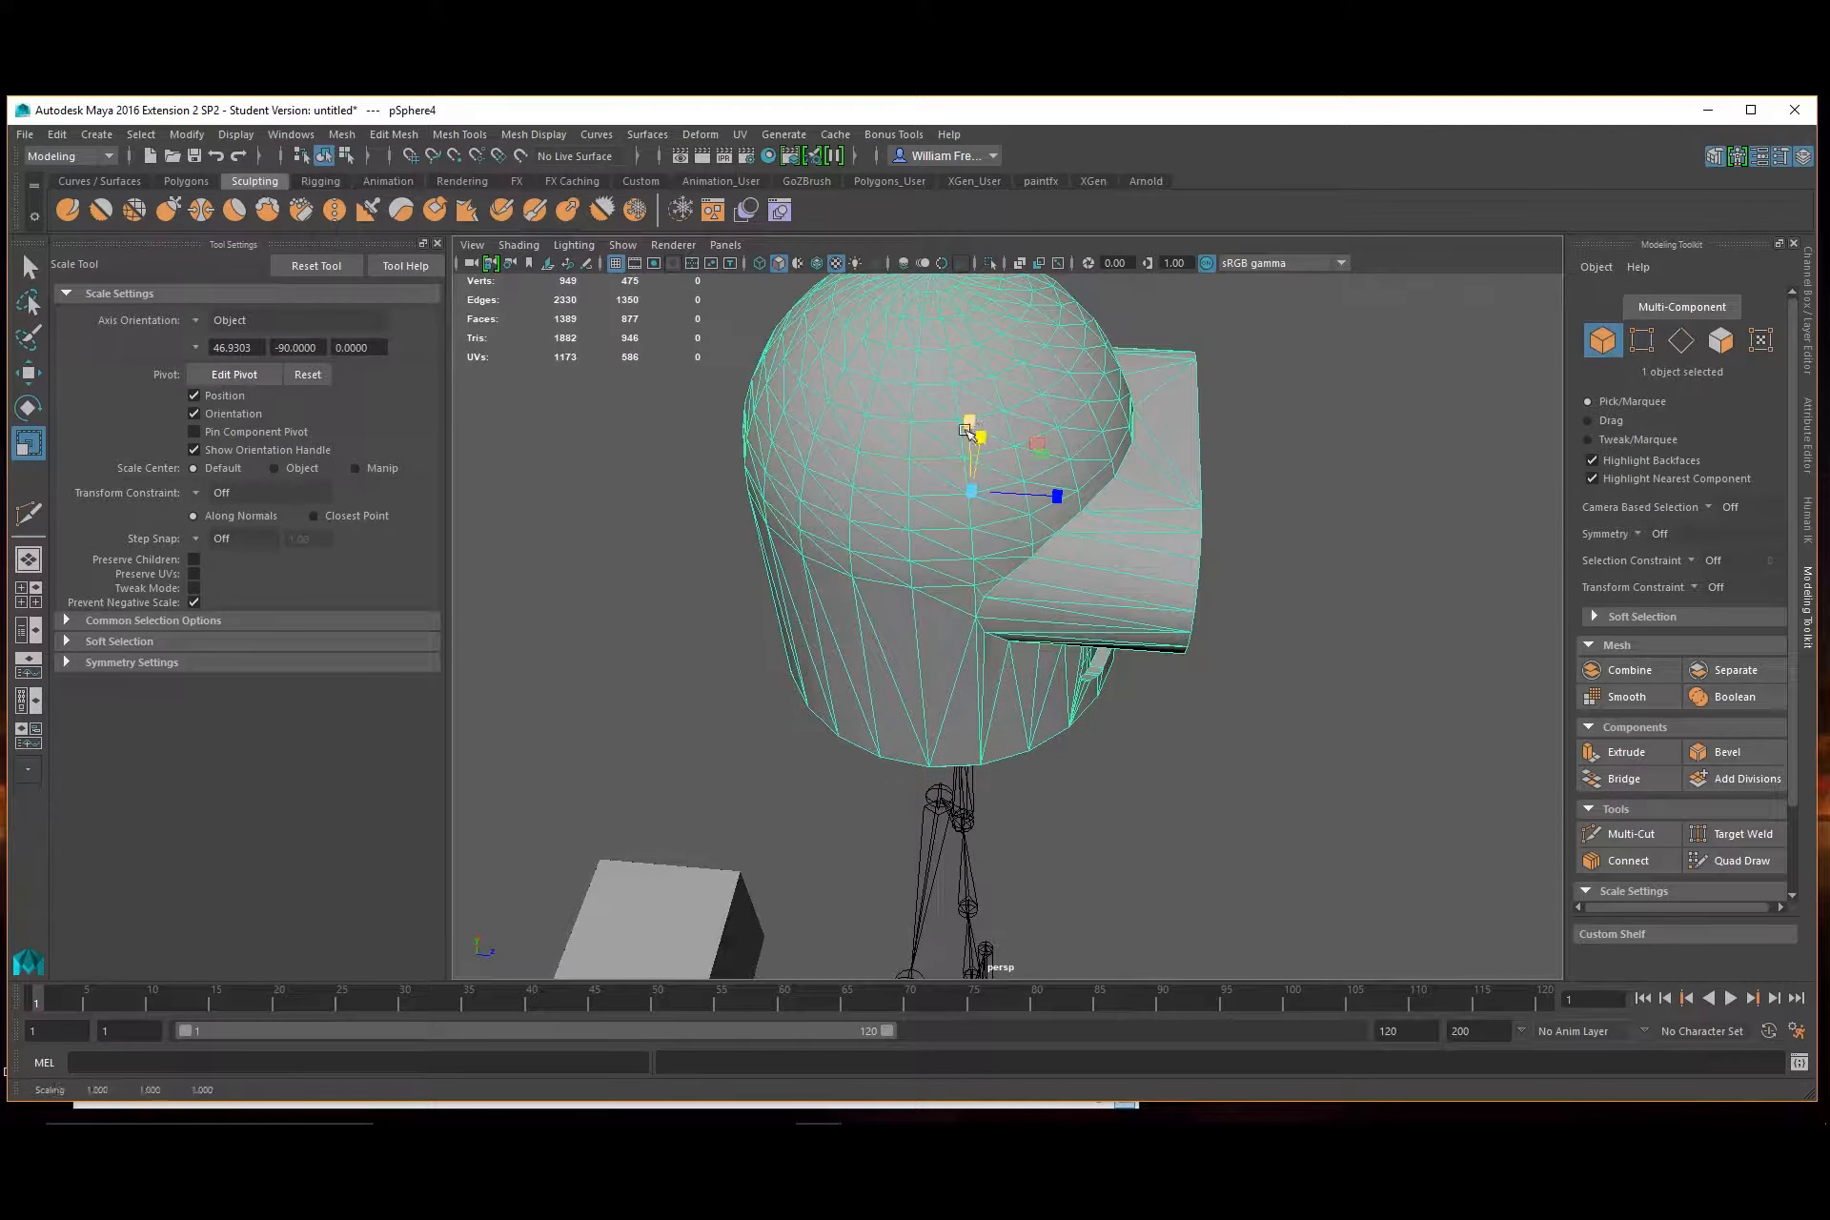
pyautogui.click(394, 136)
pyautogui.moveTo(333, 134)
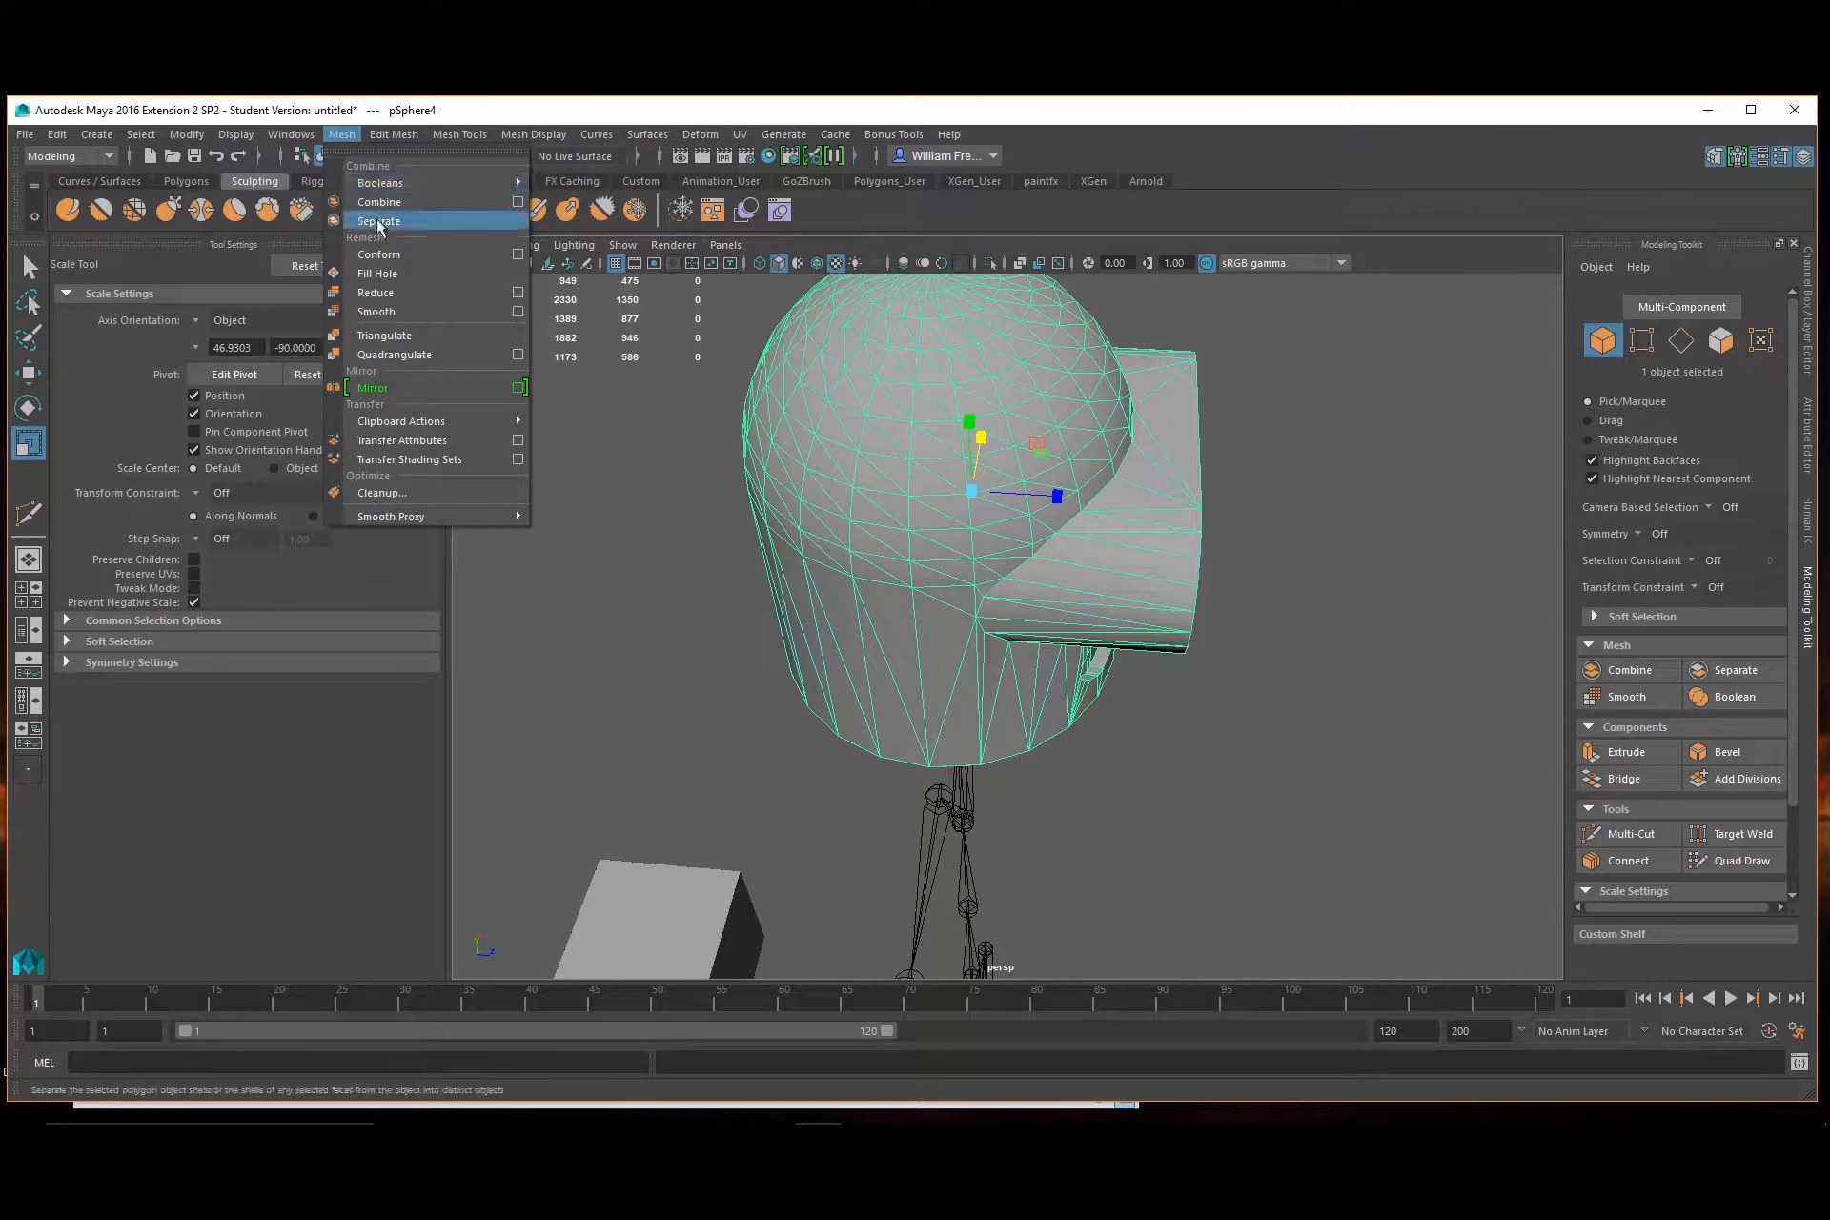
pyautogui.click(386, 354)
pyautogui.keyDown('alt'); pyautogui.moveTo(1087, 644); pyautogui.dragTo(1054, 589); pyautogui.keyUp('alt')
pyautogui.click(1399, 648)
pyautogui.keyDown('alt'); pyautogui.moveTo(1217, 661); pyautogui.dragTo(1239, 680); pyautogui.keyUp('alt')
pyautogui.click(932, 584)
# Multi-Cut a vertical edge from the head vertex beside the goggles down to the goggles' outermost side seam corner
pyautogui.keyDown('alt'); pyautogui.moveTo(940, 584); pyautogui.dragTo(1060, 620); pyautogui.keyUp('alt')
pyautogui.scroll(4, 1014, 536)
pyautogui.keyDown('alt'); pyautogui.moveTo(1064, 405); pyautogui.dragTo(1065, 495, button='middle'); pyautogui.keyUp('alt')
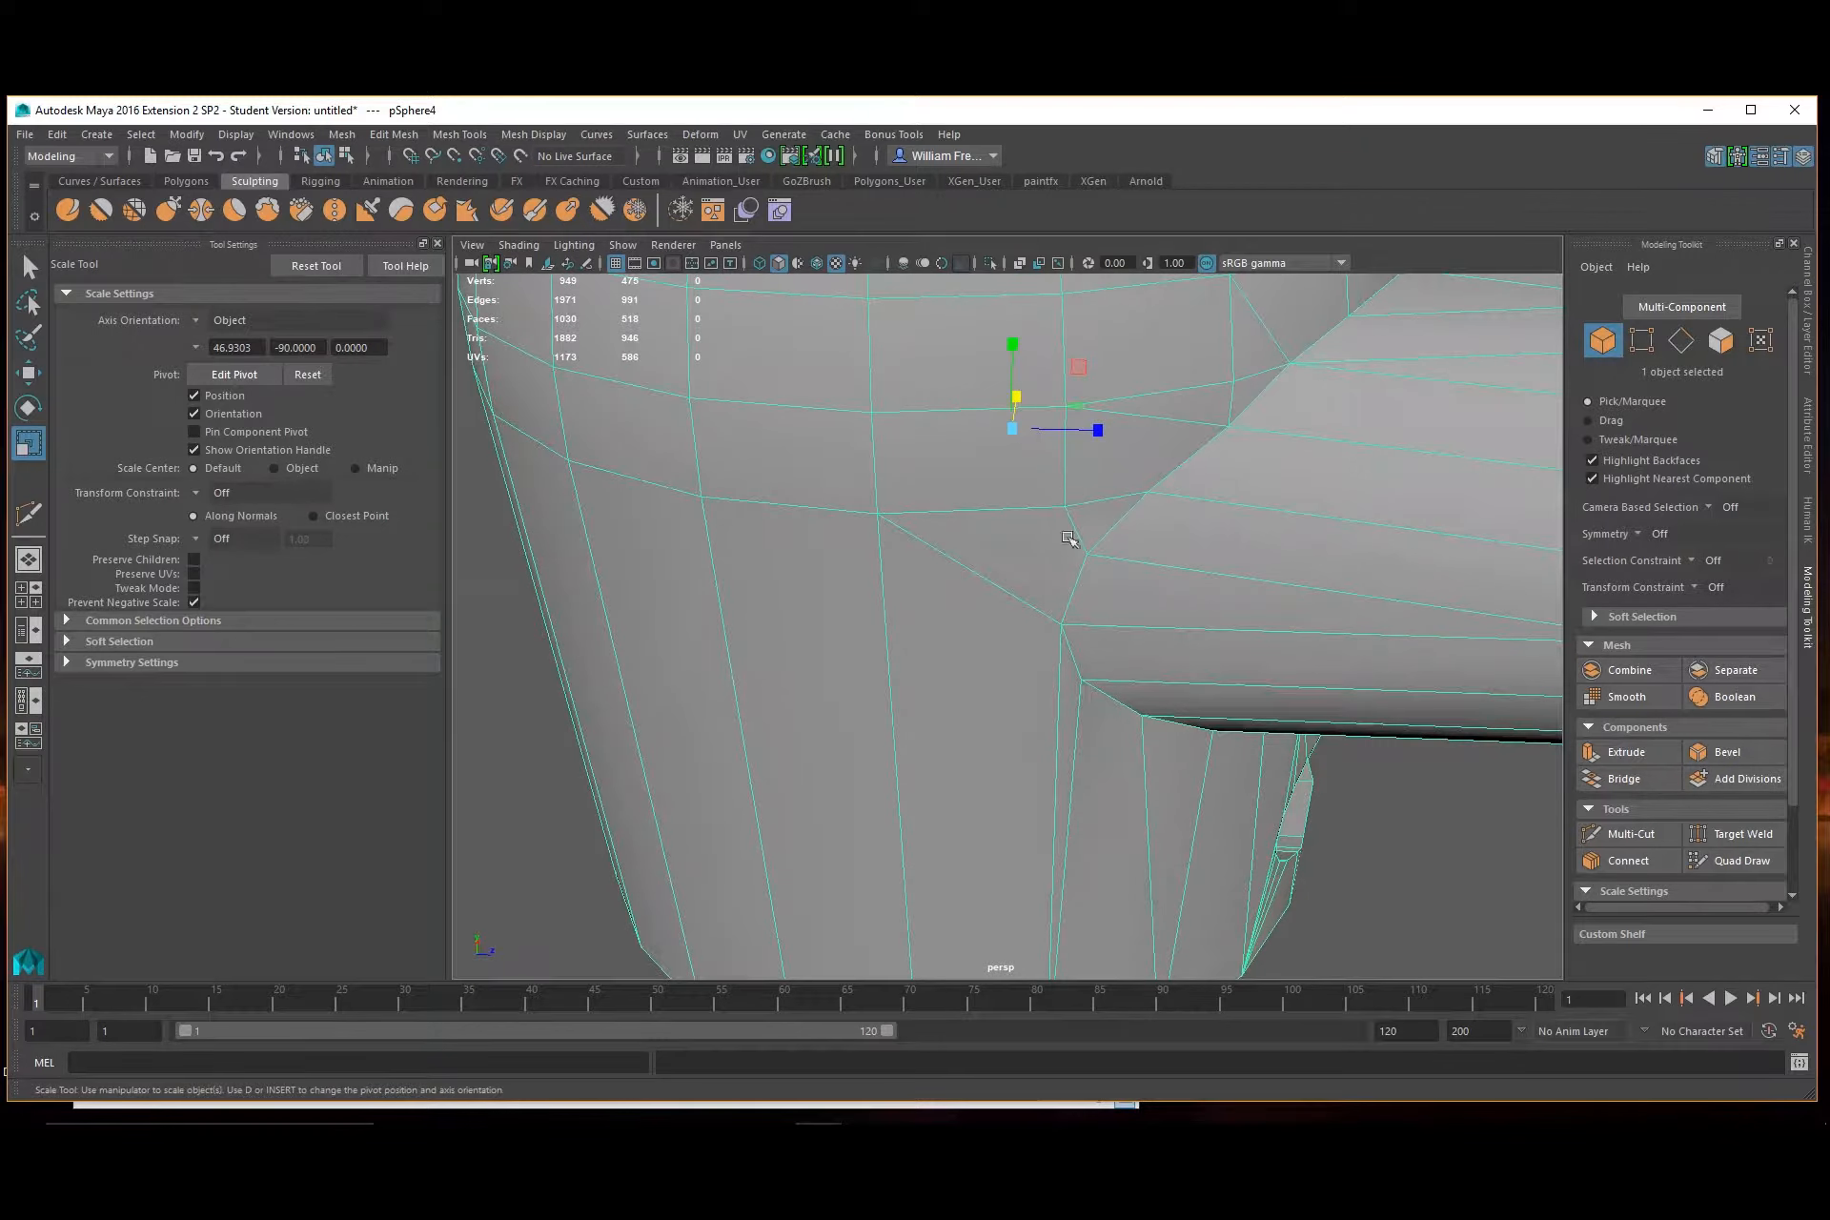
pyautogui.click(1630, 834)
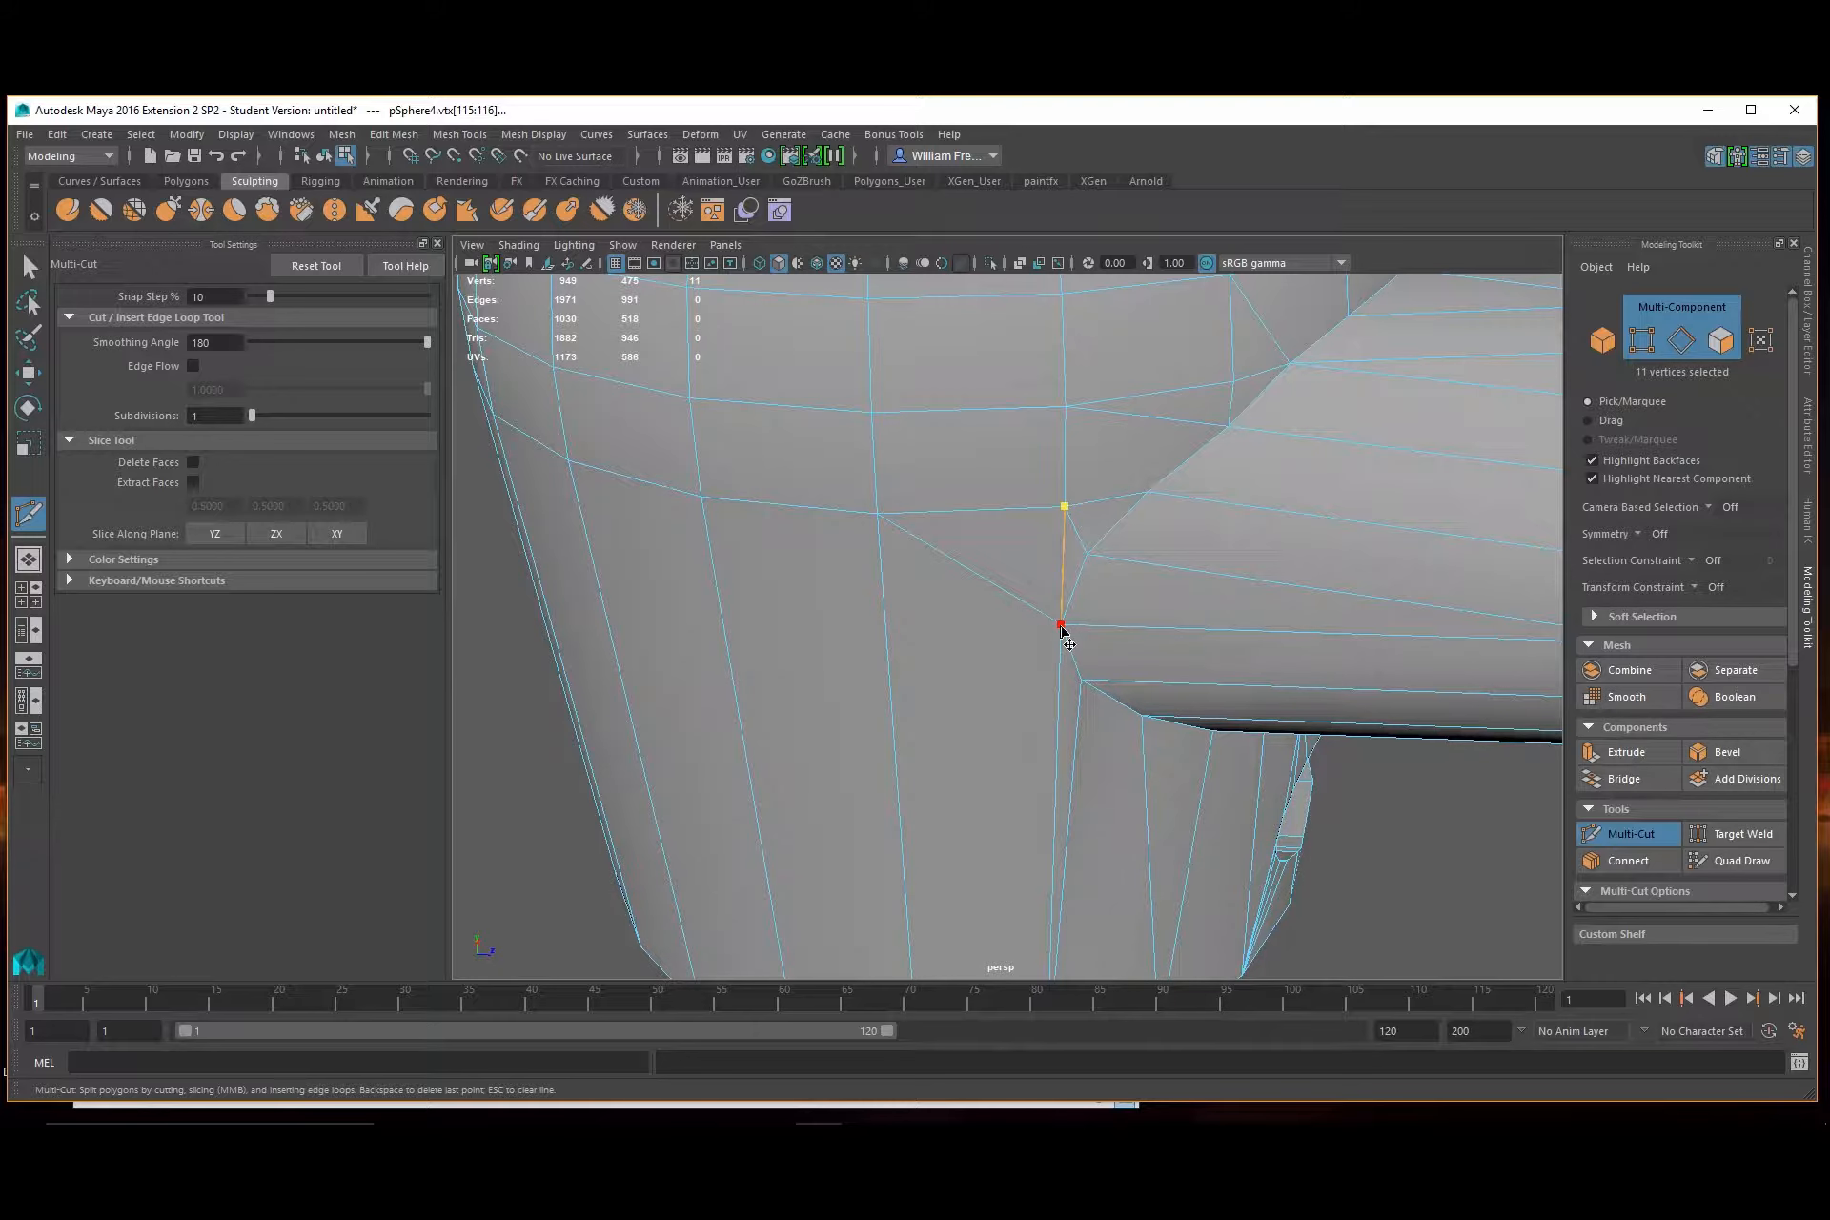
pyautogui.rightClick(1060, 626)
# Multi-Cut the matching vertical edge down to the goggles' side seam corner on the opposite side of the head
pyautogui.keyDown('alt'); pyautogui.moveTo(1146, 646); pyautogui.dragTo(1140, 600); pyautogui.keyUp('alt')
pyautogui.keyDown('alt'); pyautogui.moveTo(1140, 601); pyautogui.dragTo(1003, 715, button='right'); pyautogui.keyUp('alt')
pyautogui.keyDown('alt'); pyautogui.moveTo(1028, 736); pyautogui.dragTo(647, 757); pyautogui.keyUp('alt')
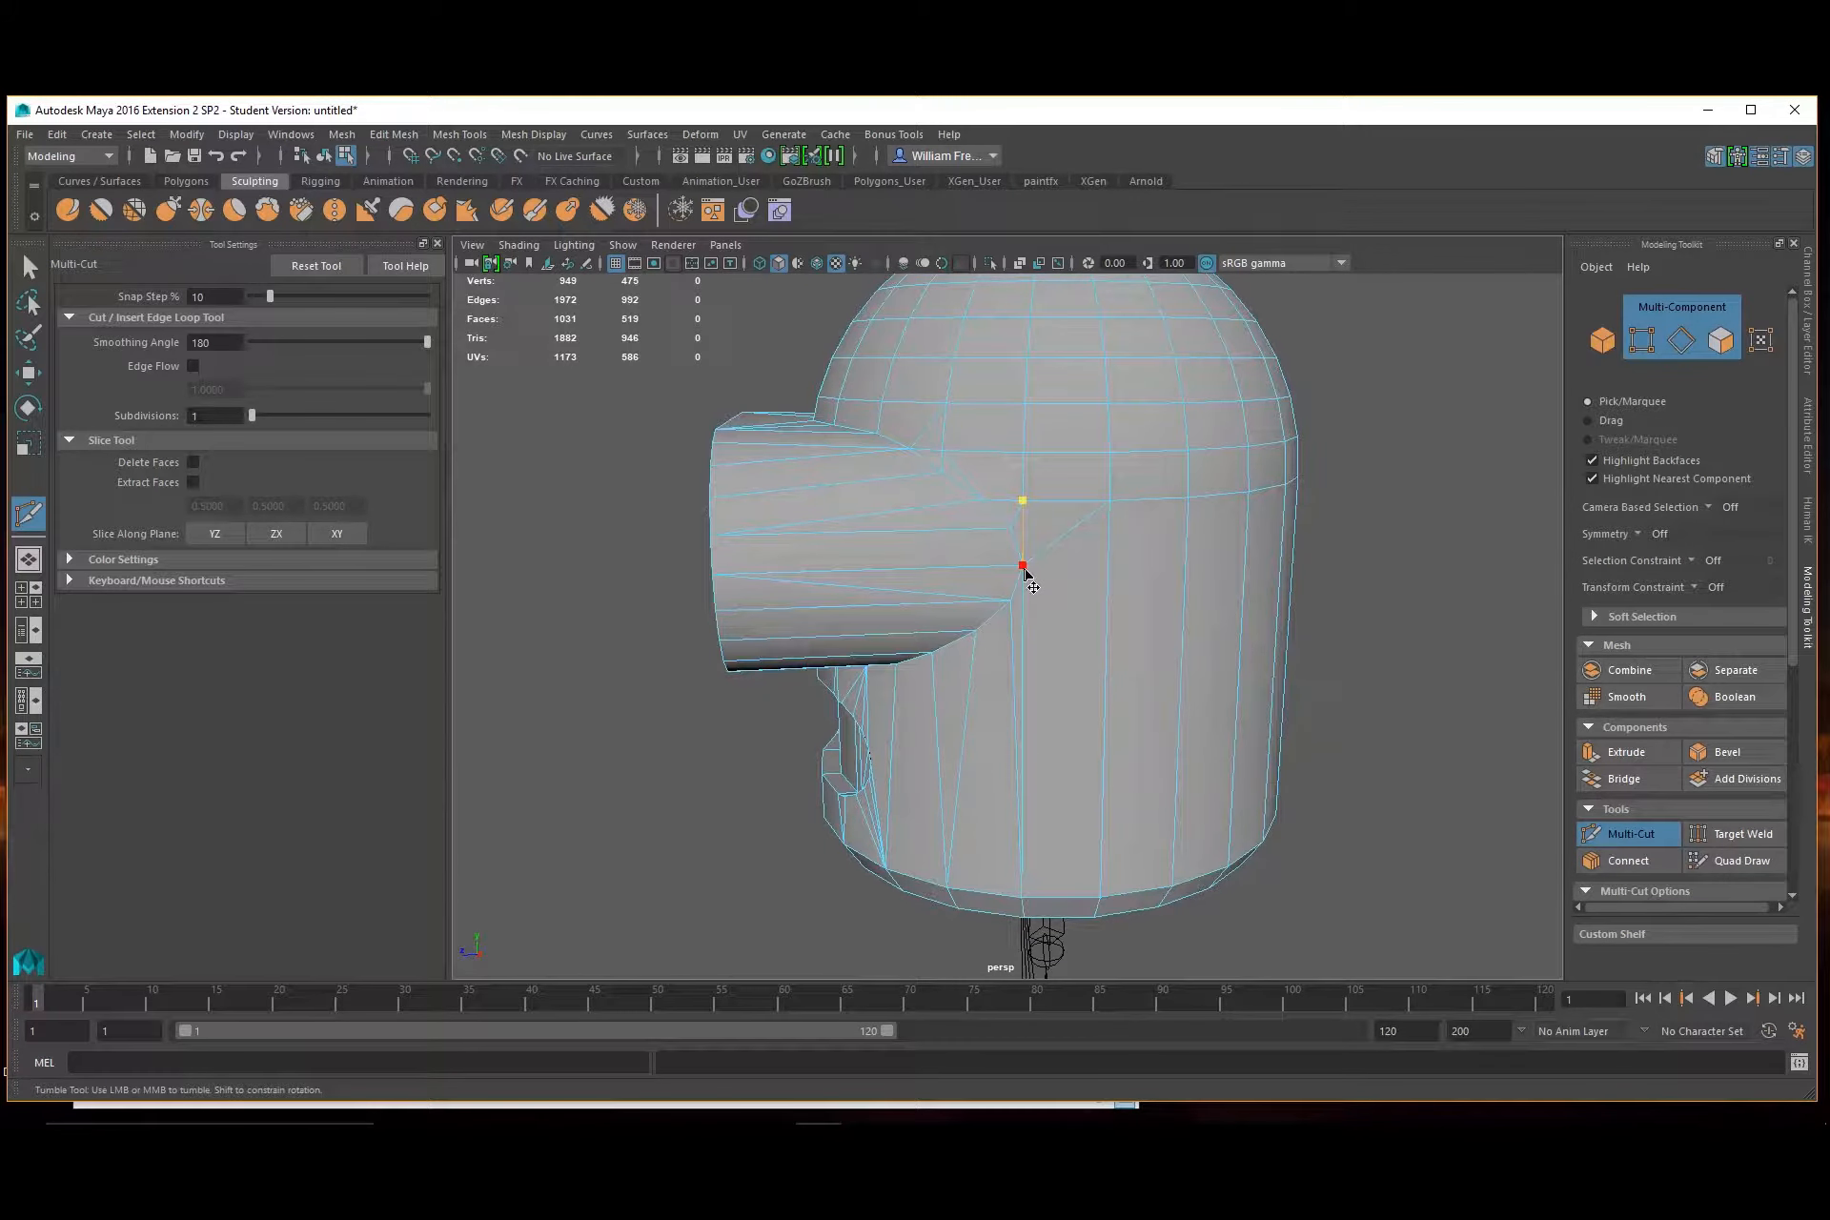
pyautogui.rightClick(1025, 570)
# Multi-Cut edges joining the goggles' upper side seam vertices to the neighbouring head vertices
pyautogui.keyDown('alt'); pyautogui.moveTo(958, 405); pyautogui.dragTo(1119, 530, button='right'); pyautogui.keyUp('alt')
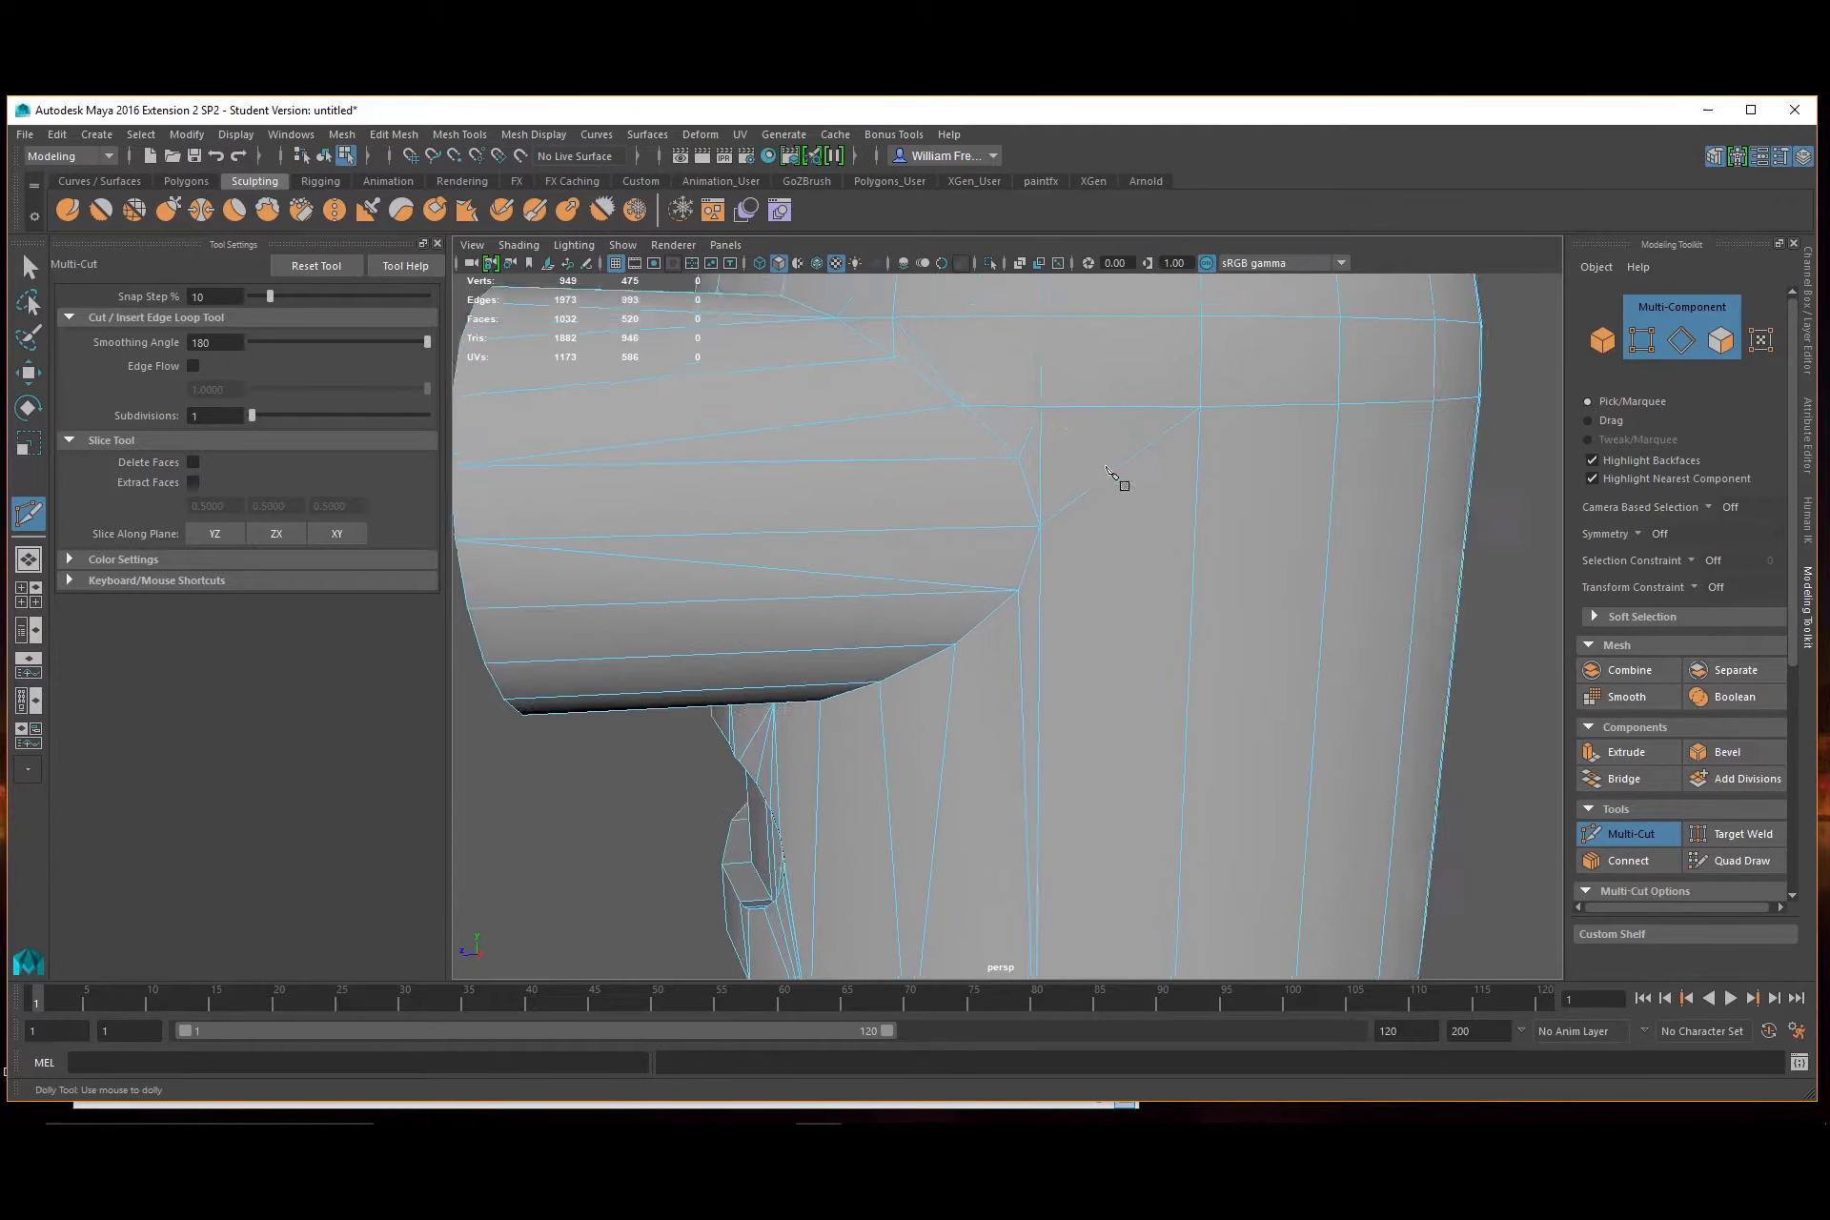
pyautogui.keyDown('alt'); pyautogui.moveTo(1113, 469); pyautogui.dragTo(1130, 644, button='middle'); pyautogui.keyUp('alt')
pyautogui.keyDown('alt'); pyautogui.moveTo(1026, 729); pyautogui.dragTo(965, 703); pyautogui.keyUp('alt')
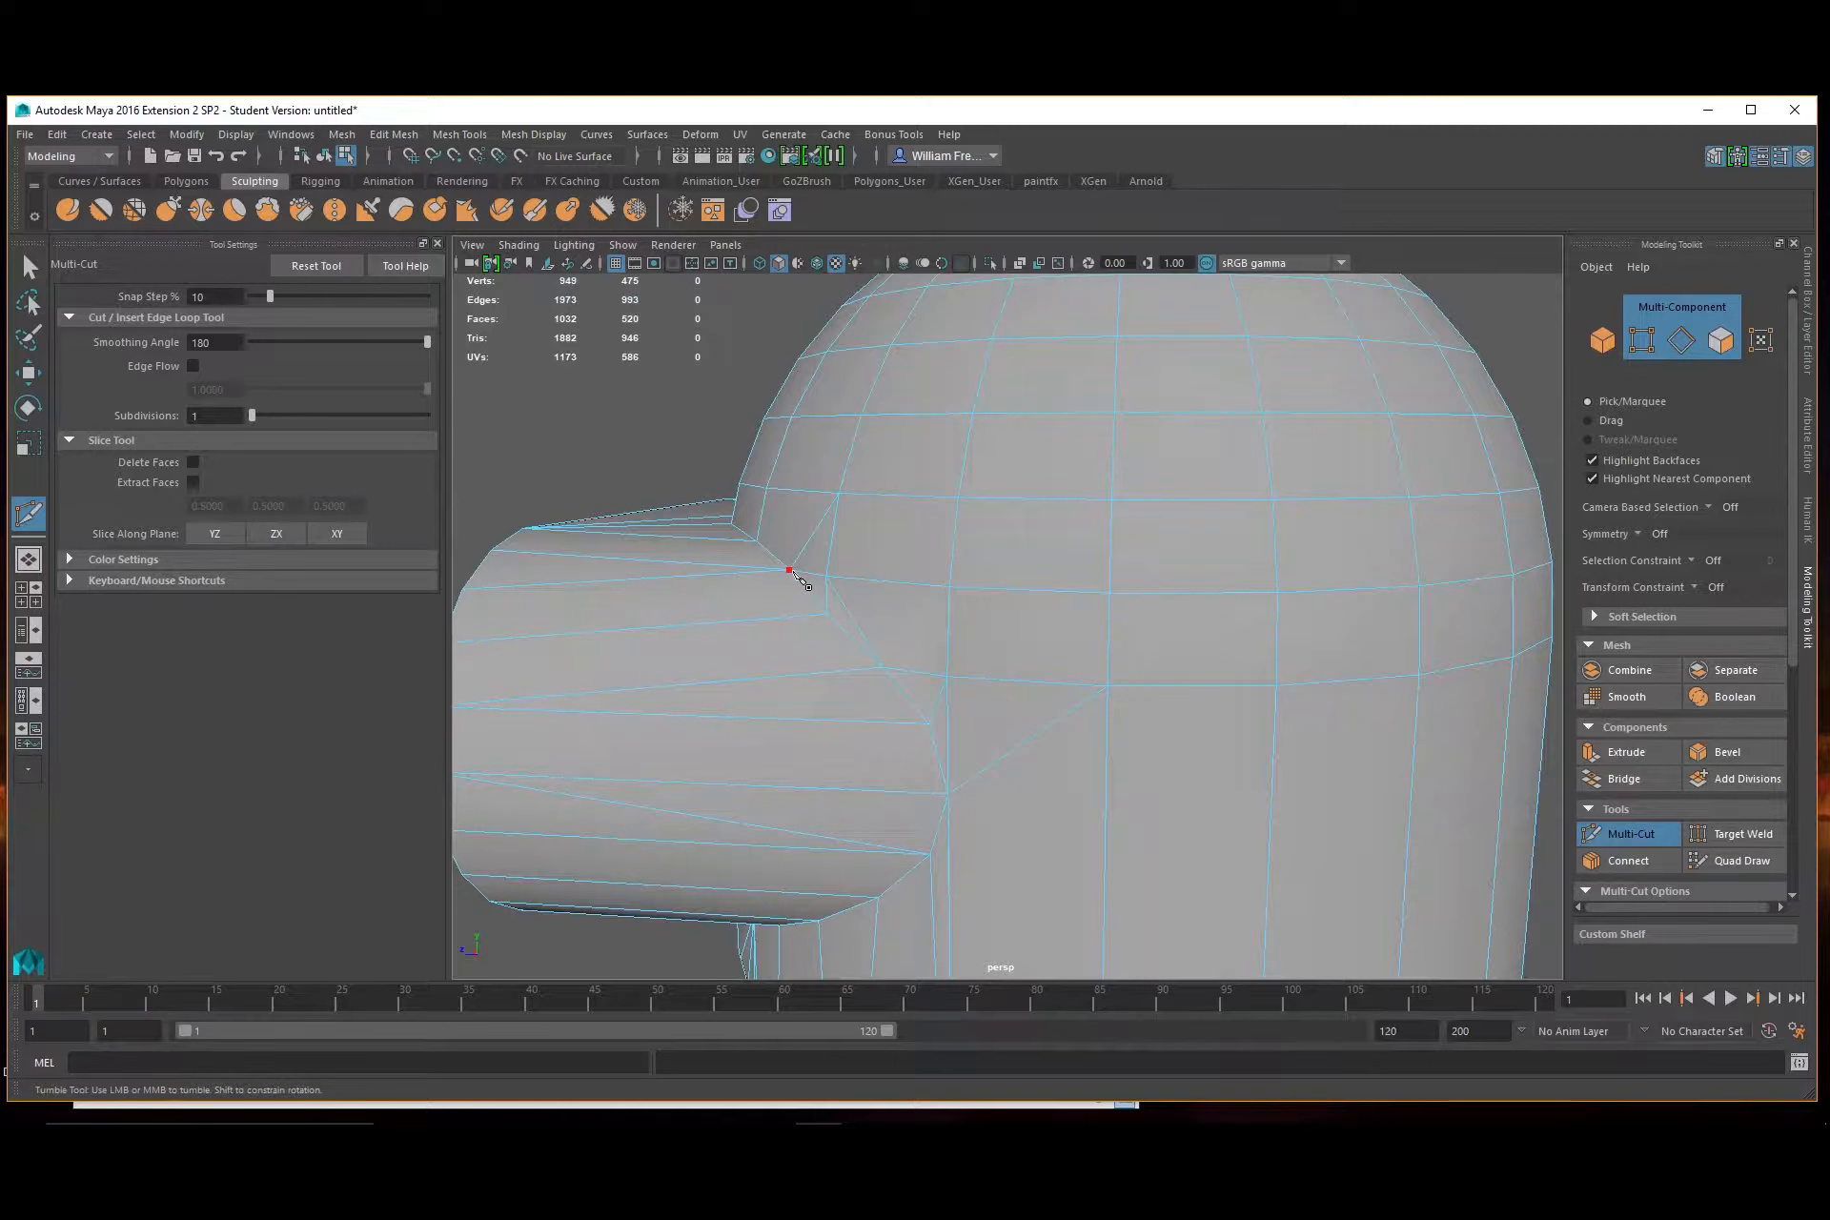
pyautogui.click(790, 570)
pyautogui.rightClick(896, 679)
pyautogui.scroll(5, 799, 636)
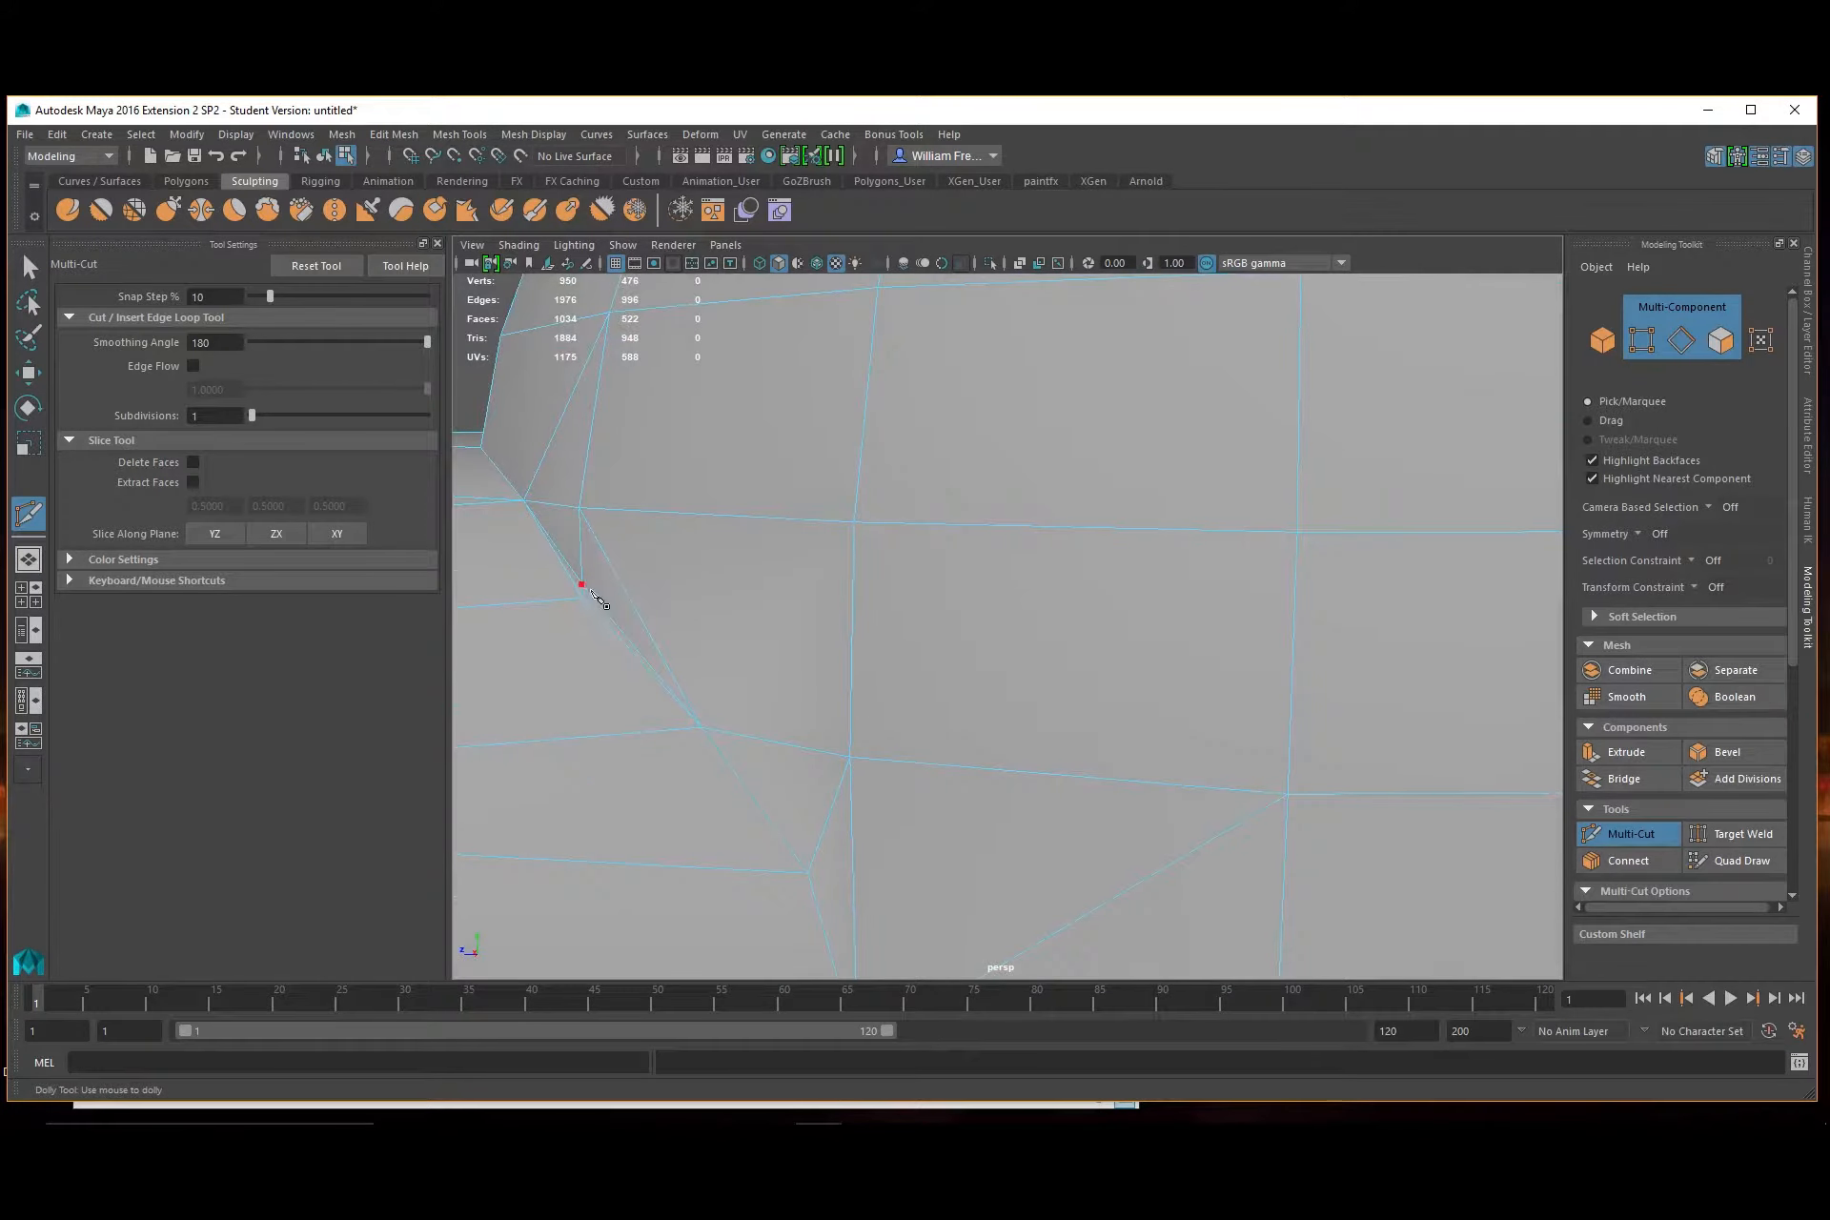
pyautogui.keyDown('alt'); pyautogui.moveTo(584, 577); pyautogui.dragTo(677, 611, button='middle'); pyautogui.keyUp('alt')
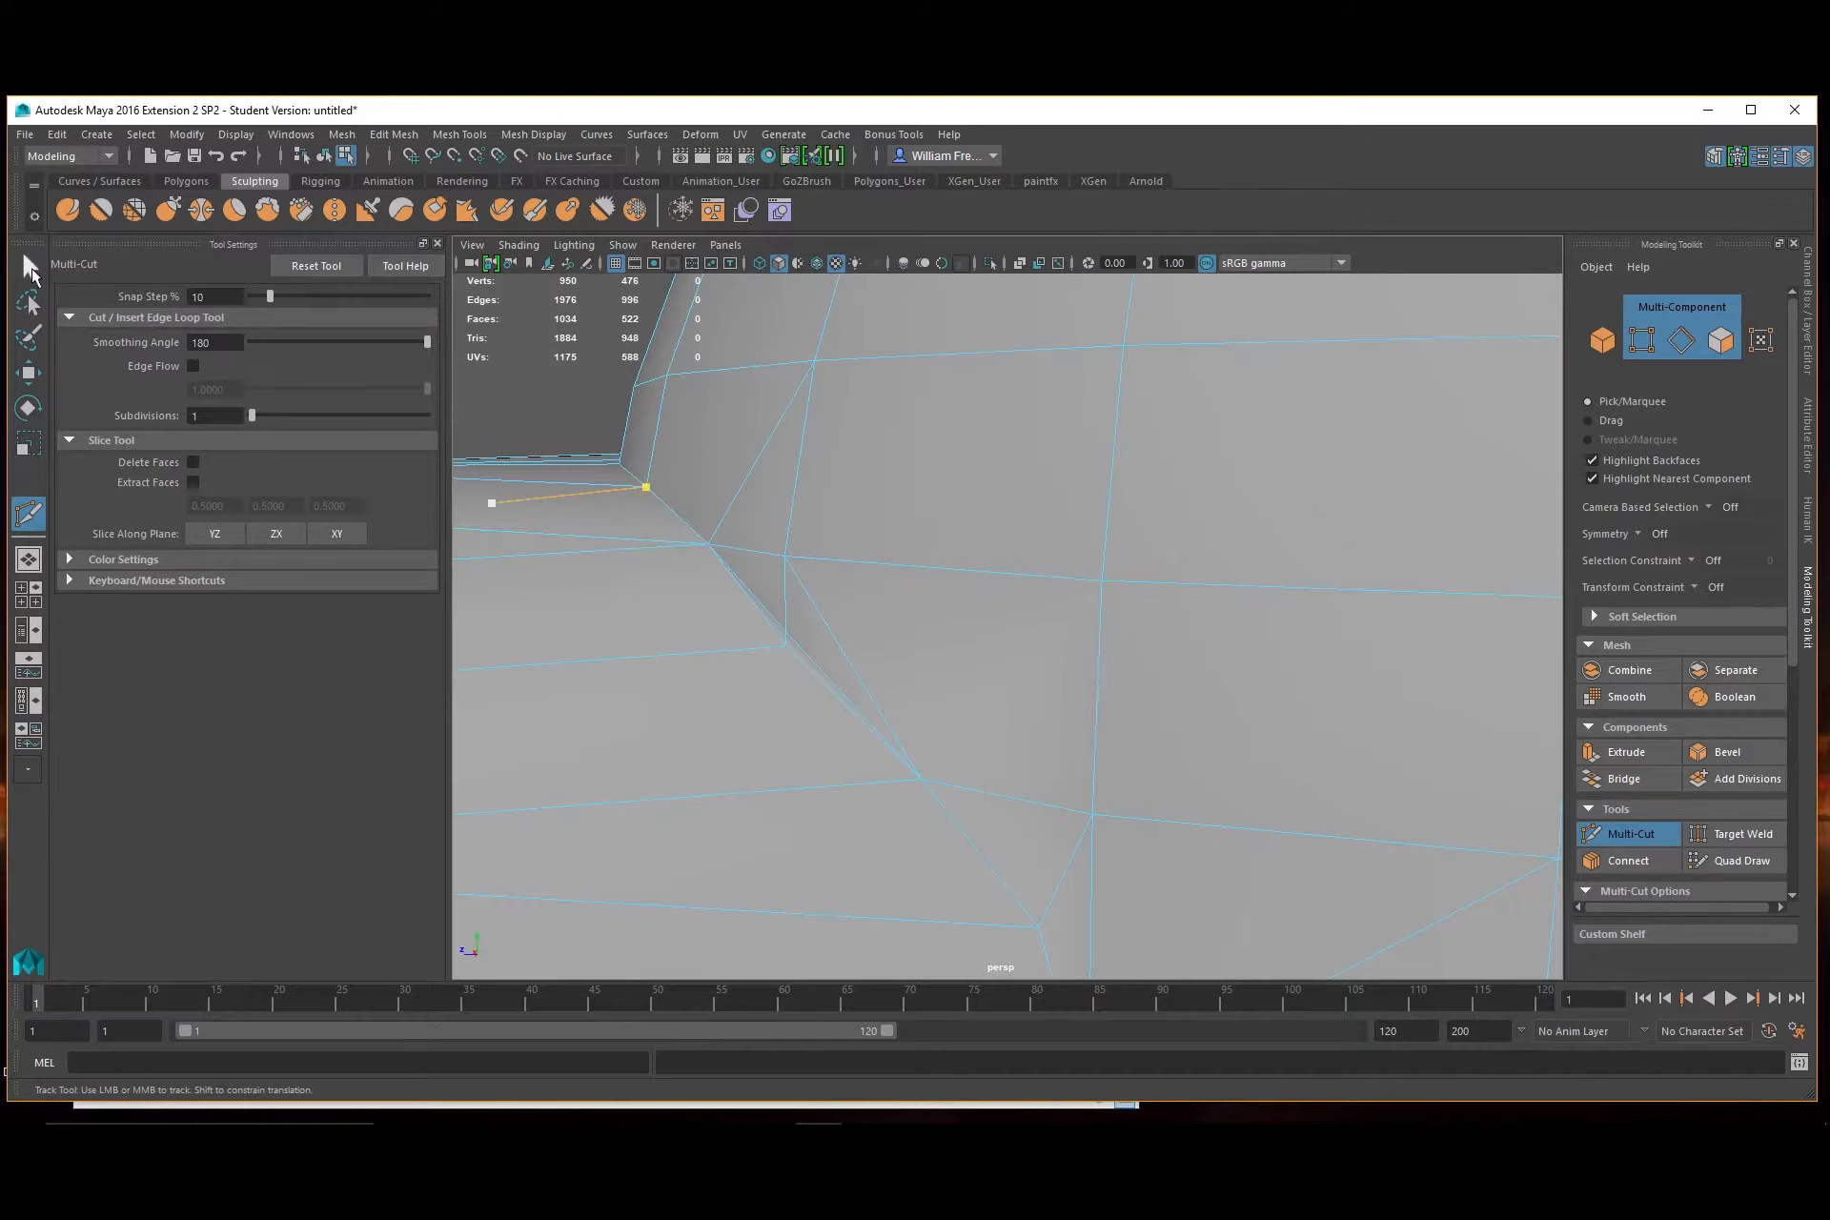
# Delete the two extra seam edges beside the notch where the side extrusion meets the dome
pyautogui.click(29, 270)
pyautogui.moveTo(778, 541); pyautogui.dragTo(795, 517, button='right')
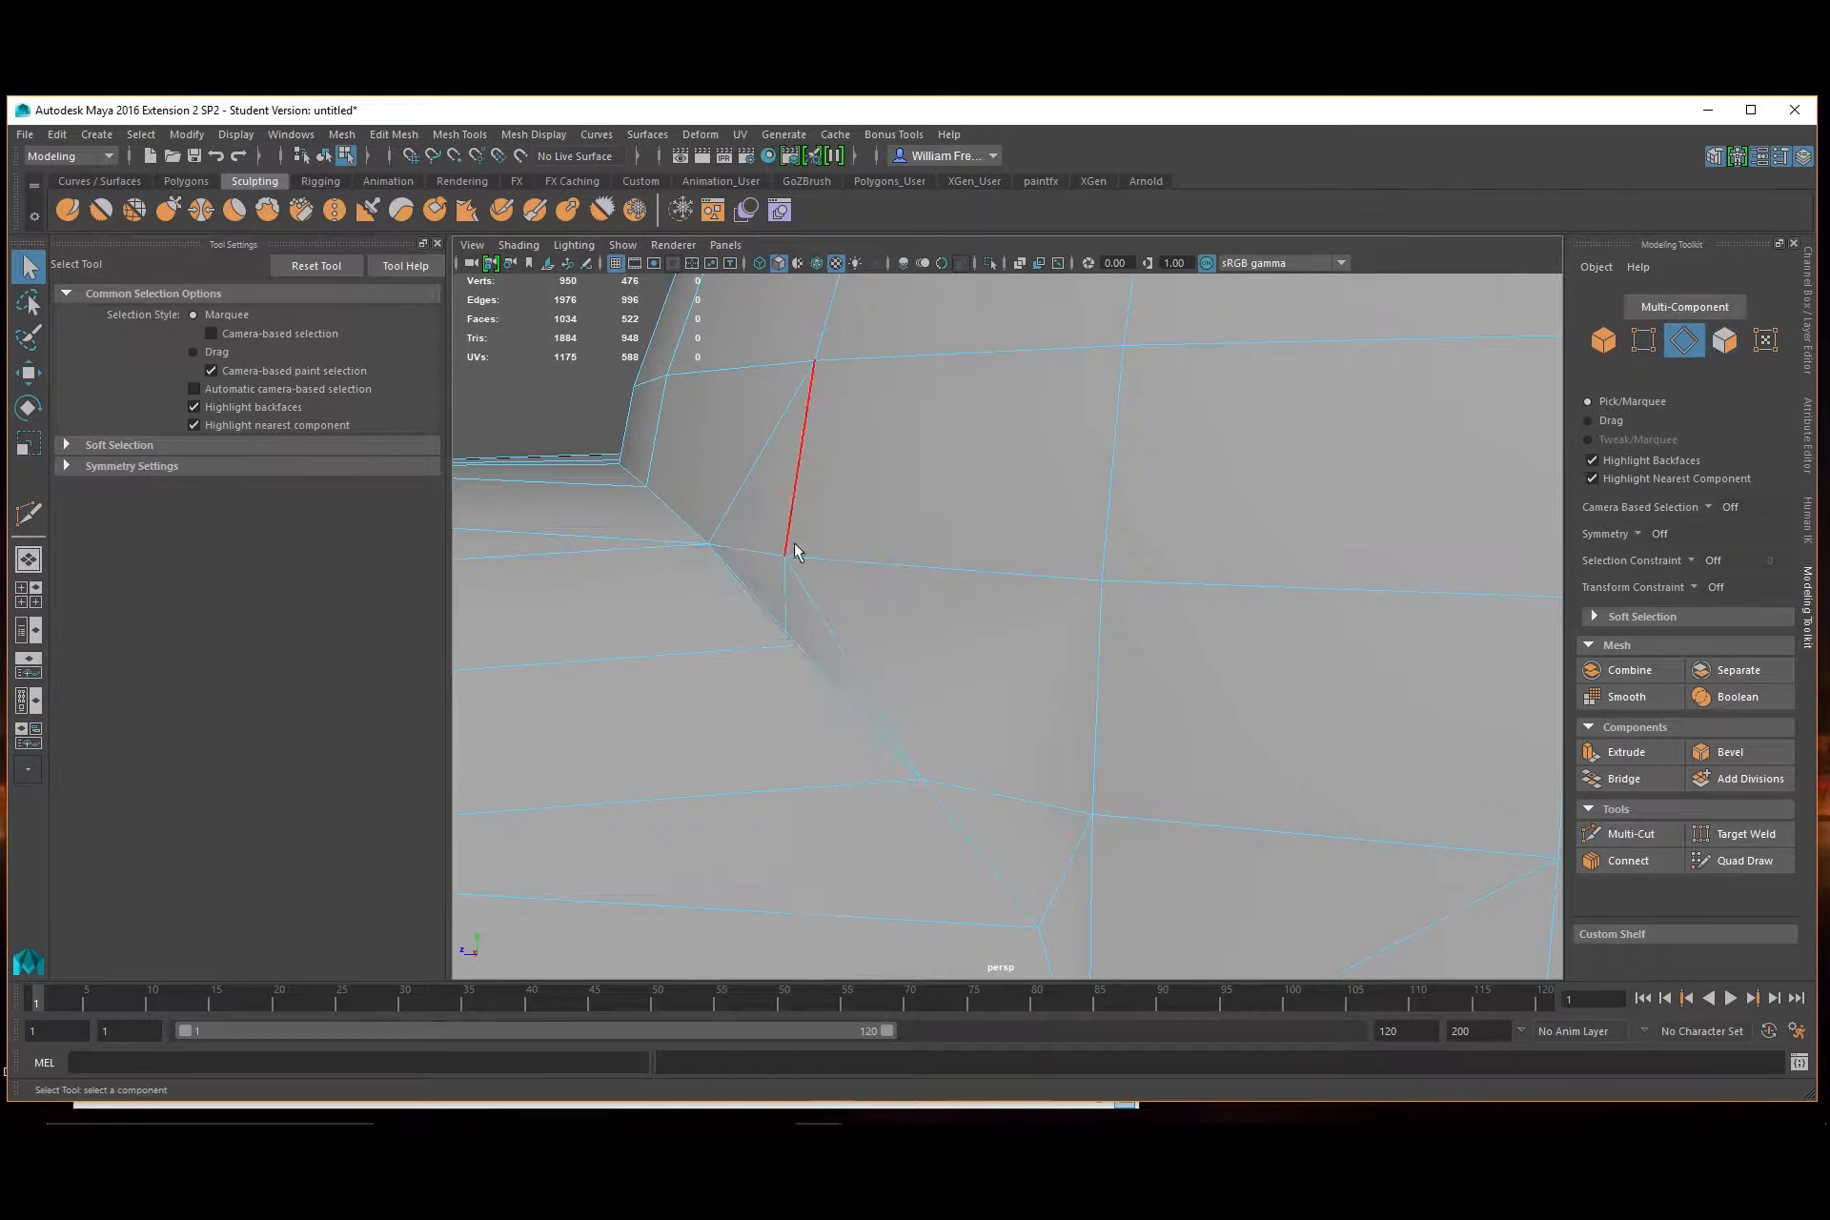
pyautogui.click(778, 647)
pyautogui.keyDown('shift'); pyautogui.click(830, 618); pyautogui.keyUp('shift')
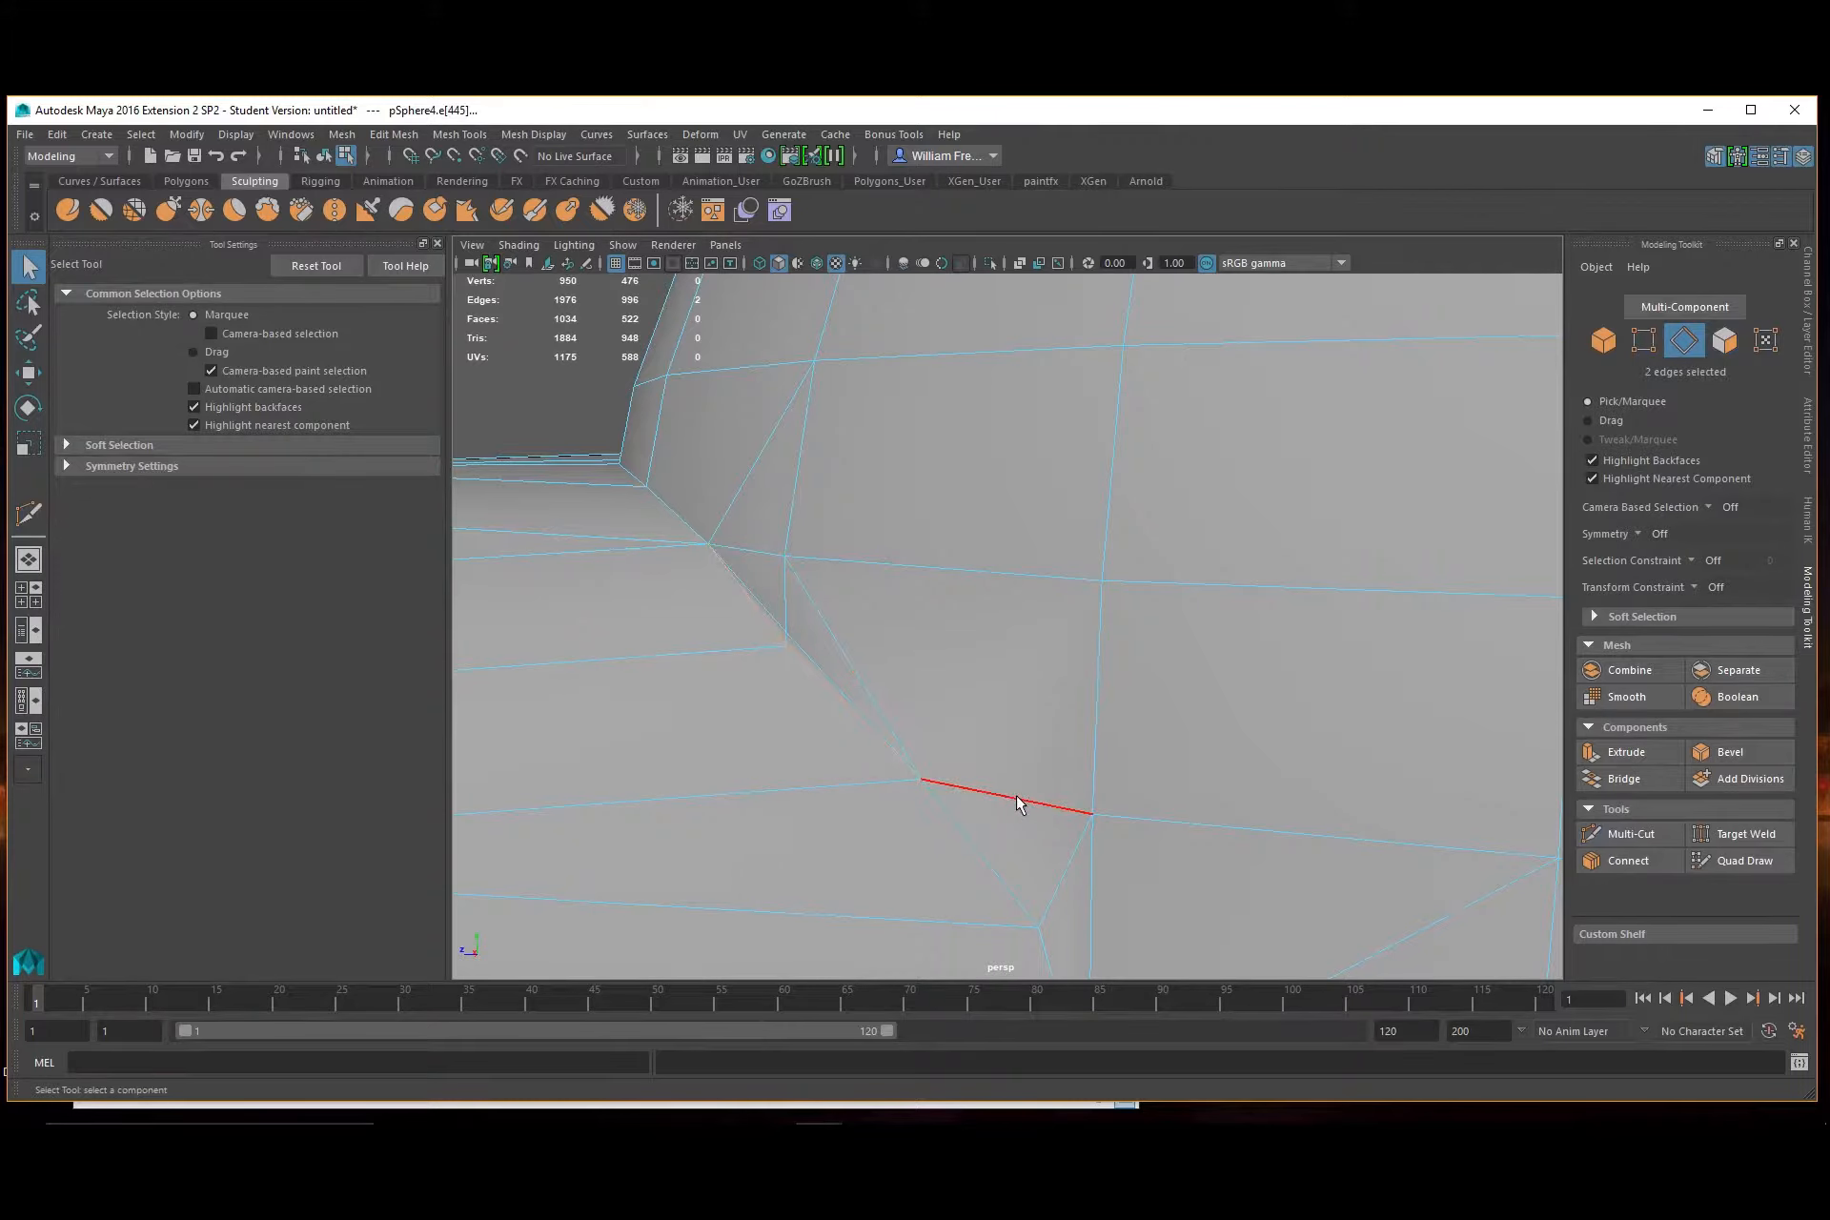
pyautogui.press('Delete')
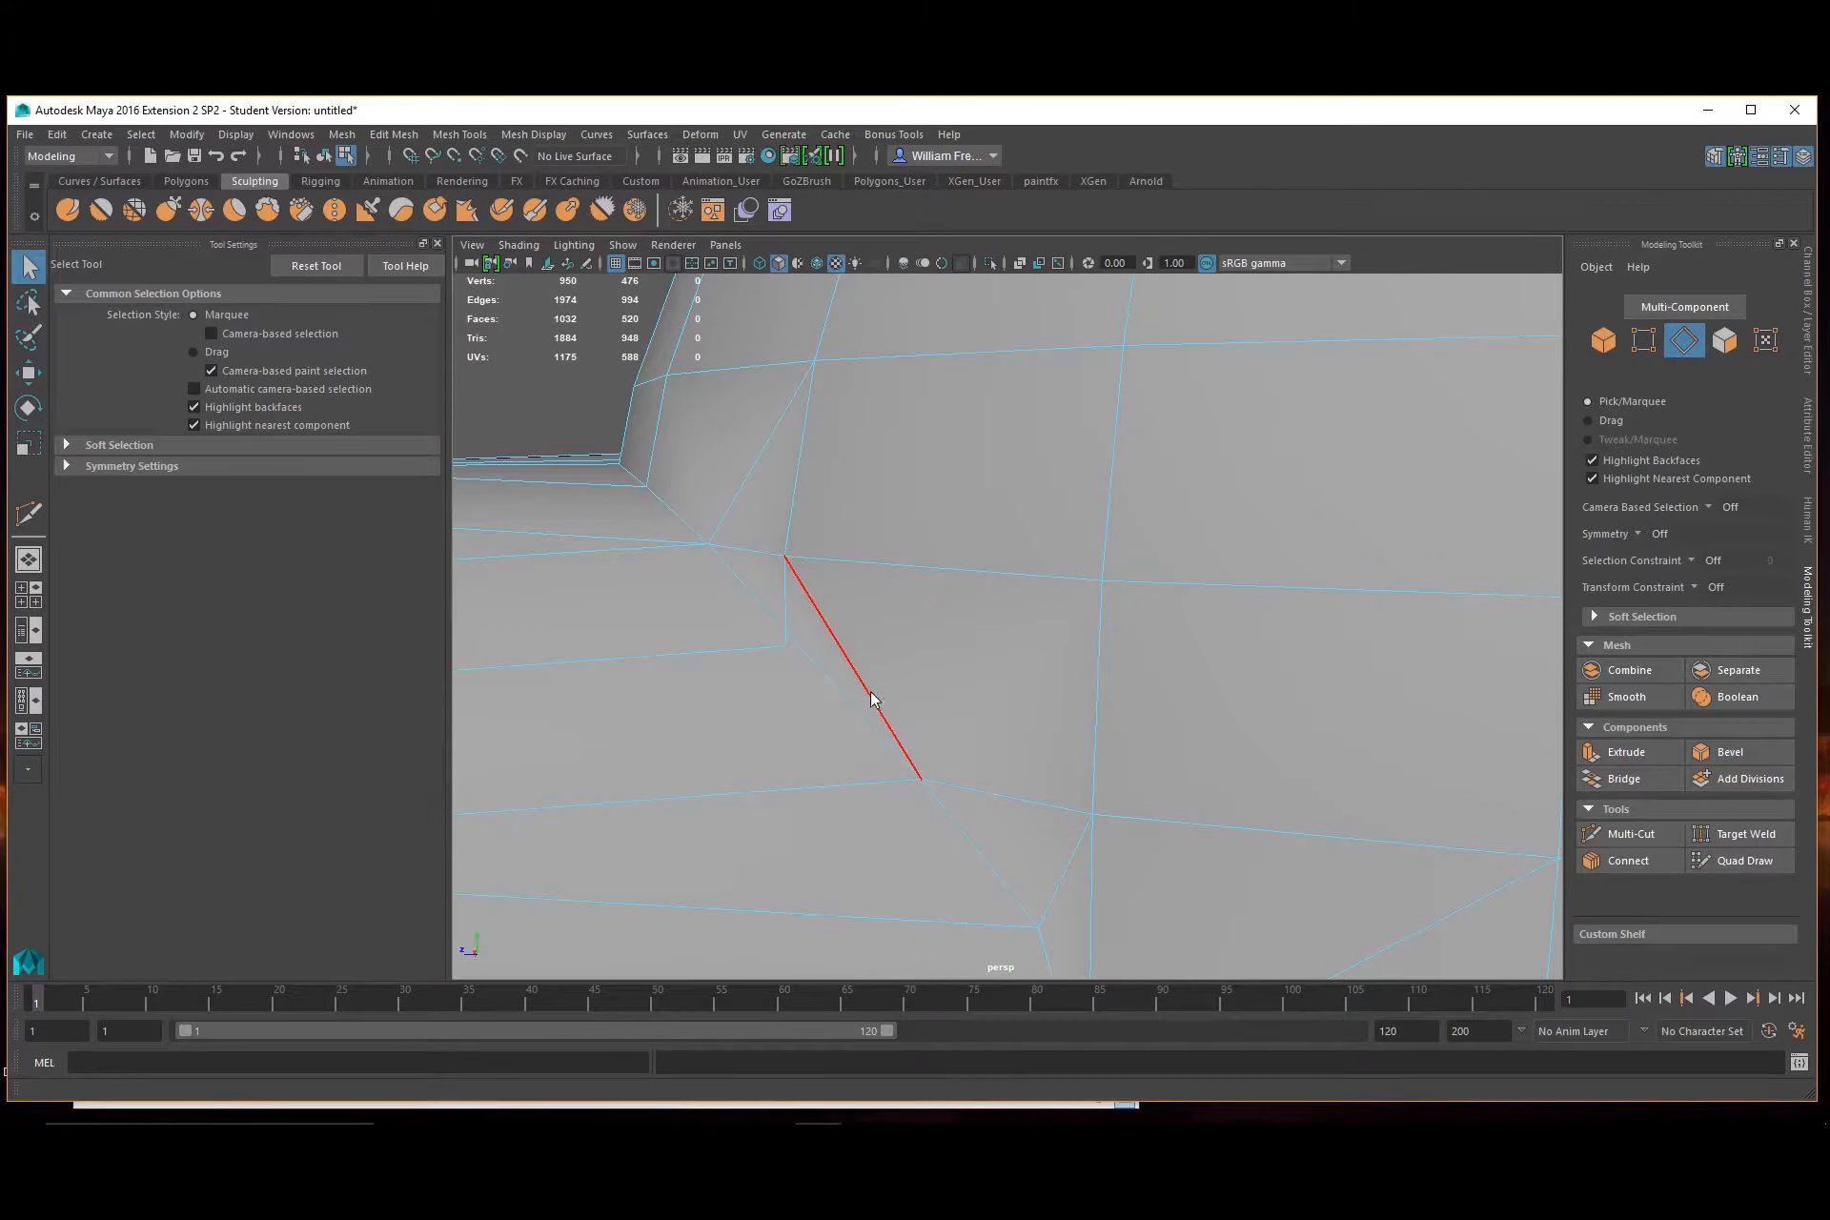
# Delete the leftover vertex on the seam between the side extrusion and the dome
pyautogui.moveTo(865, 567); pyautogui.dragTo(775, 553, button='right')
pyautogui.moveTo(633, 482); pyautogui.dragTo(922, 734)
pyautogui.press('Delete')
# Examine the vertices and edges along the curved rim of the side opening
pyautogui.click(1651, 833)
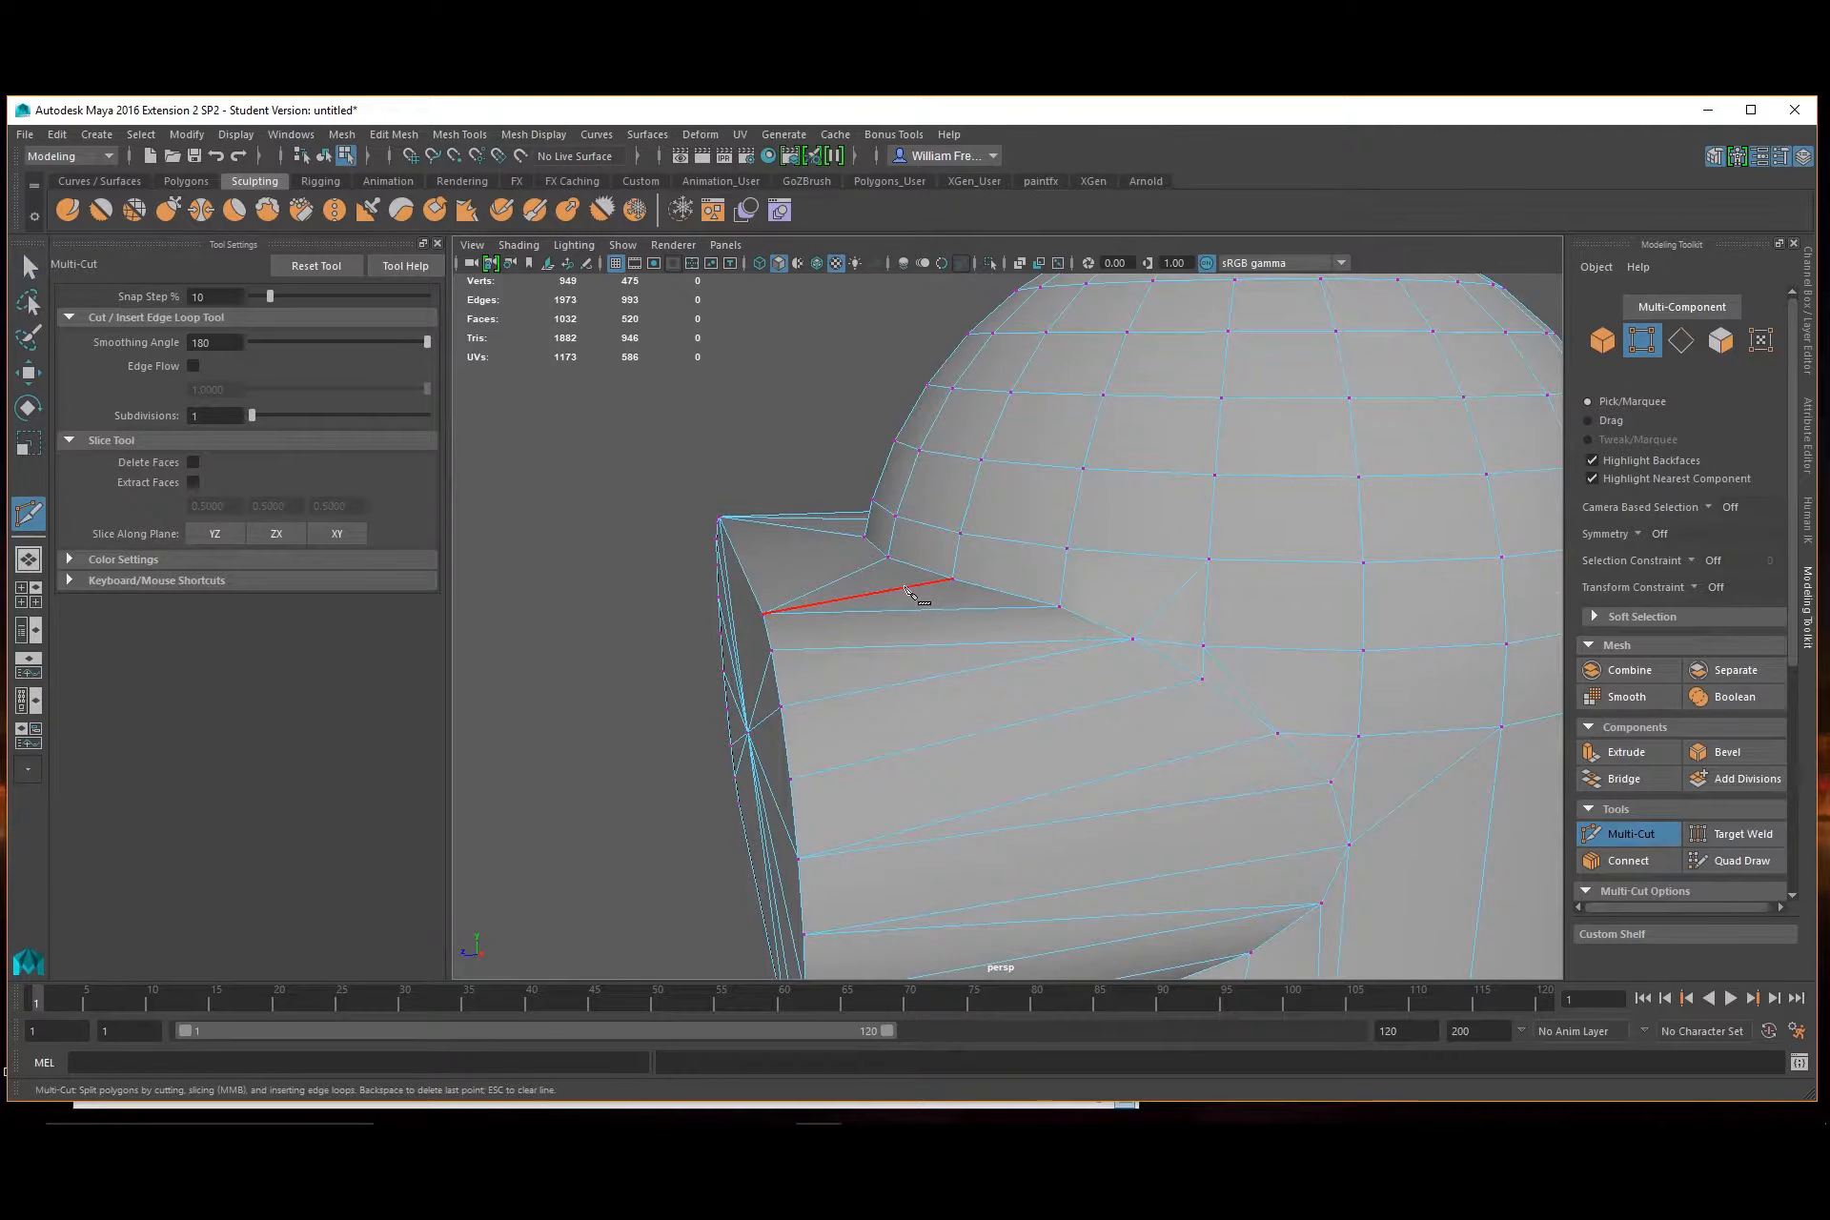
pyautogui.press('q')
pyautogui.keyDown('alt'); pyautogui.moveTo(1287, 837); pyautogui.dragTo(1096, 806, button='right'); pyautogui.keyUp('alt')
pyautogui.keyDown('alt'); pyautogui.moveTo(1097, 807); pyautogui.dragTo(1226, 786); pyautogui.keyUp('alt')
pyautogui.keyDown('alt'); pyautogui.moveTo(907, 685); pyautogui.dragTo(886, 490, button='middle'); pyautogui.keyUp('alt')
pyautogui.keyDown('alt'); pyautogui.moveTo(841, 500); pyautogui.dragTo(1135, 753, button='right'); pyautogui.keyUp('alt')
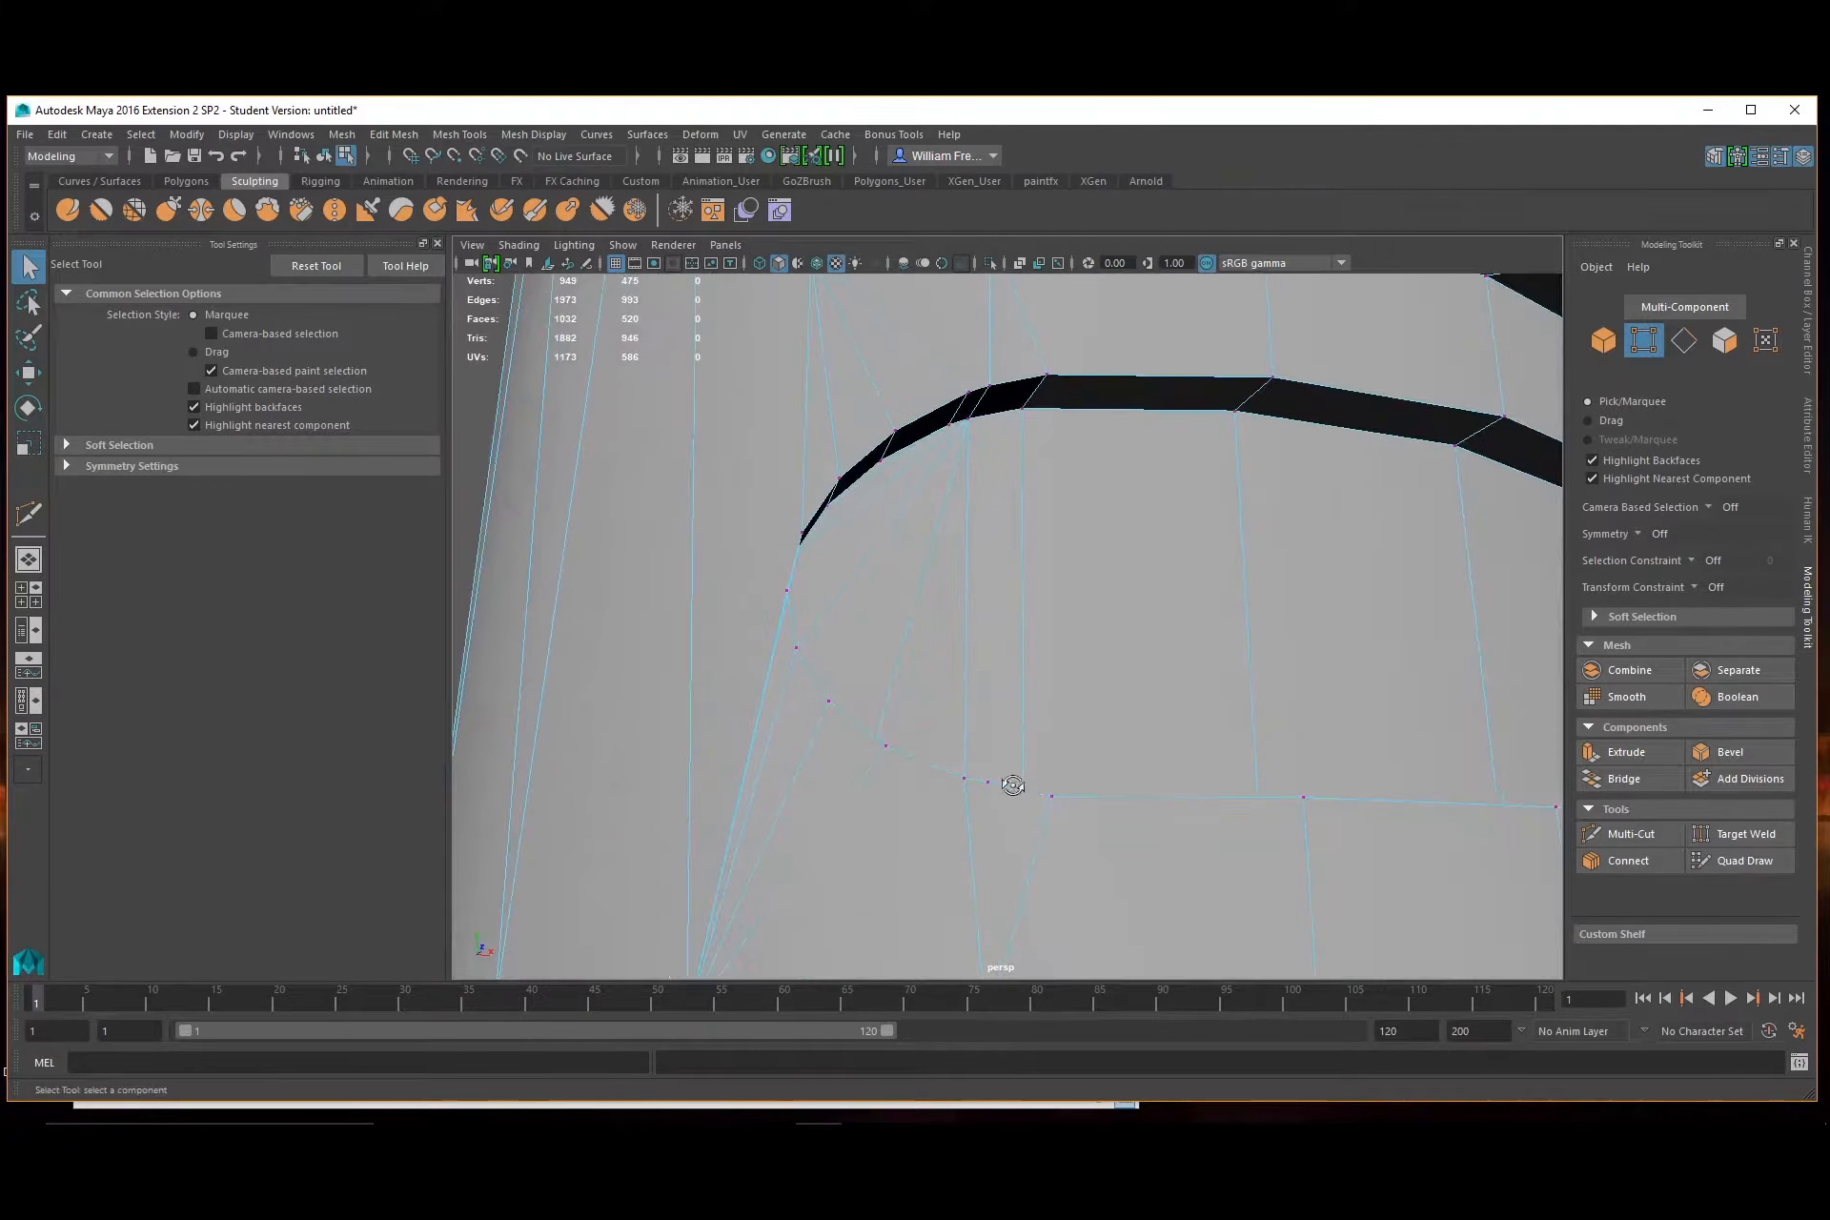
pyautogui.keyDown('alt'); pyautogui.moveTo(1013, 785); pyautogui.dragTo(980, 797); pyautogui.keyUp('alt')
pyautogui.keyDown('alt'); pyautogui.moveTo(774, 754); pyautogui.dragTo(904, 696, button='middle'); pyautogui.keyUp('alt')
pyautogui.keyDown('alt'); pyautogui.moveTo(768, 617); pyautogui.dragTo(845, 691, button='right'); pyautogui.keyUp('alt')
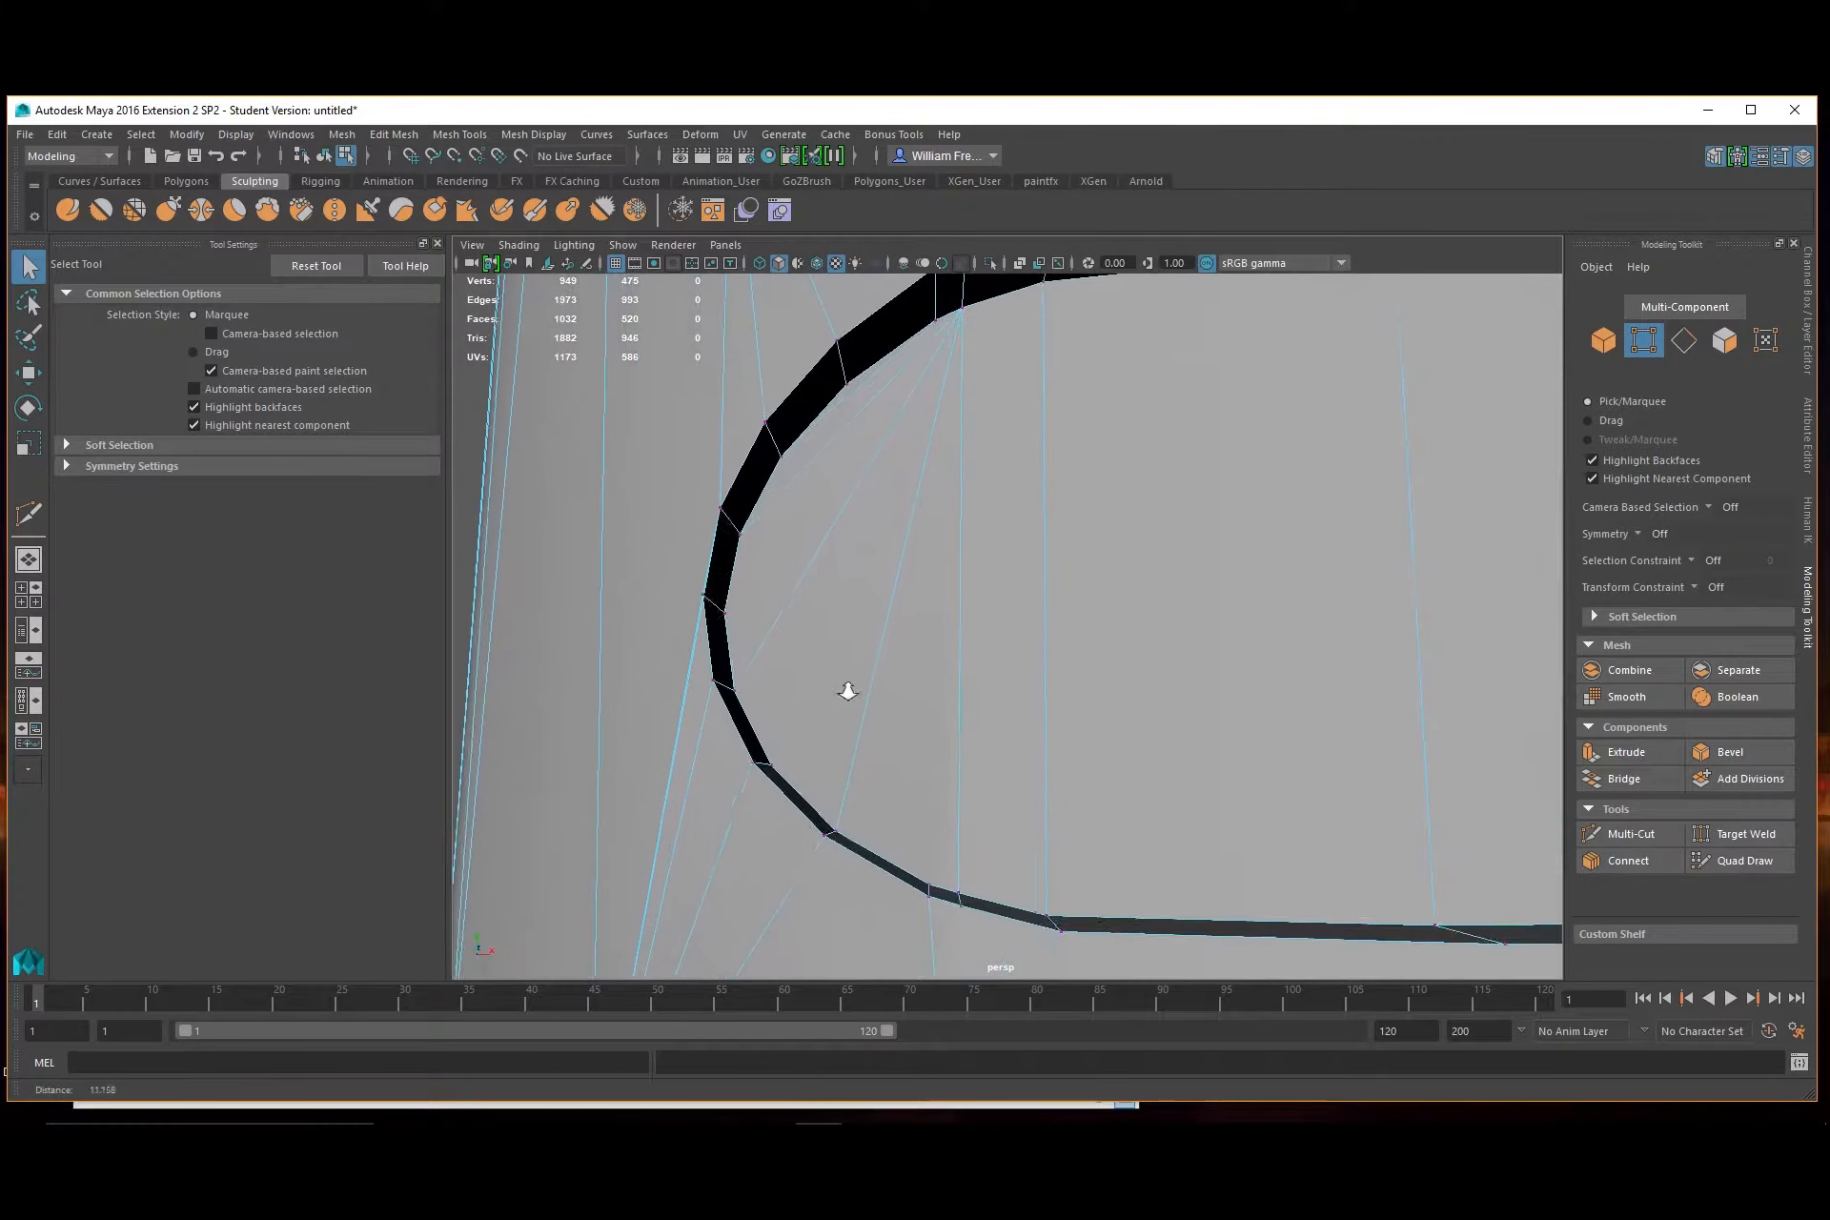
pyautogui.keyDown('alt'); pyautogui.moveTo(693, 631); pyautogui.dragTo(793, 636, button='middle'); pyautogui.keyUp('alt')
pyautogui.keyDown('alt'); pyautogui.moveTo(760, 597); pyautogui.dragTo(895, 694, button='right'); pyautogui.keyUp('alt')
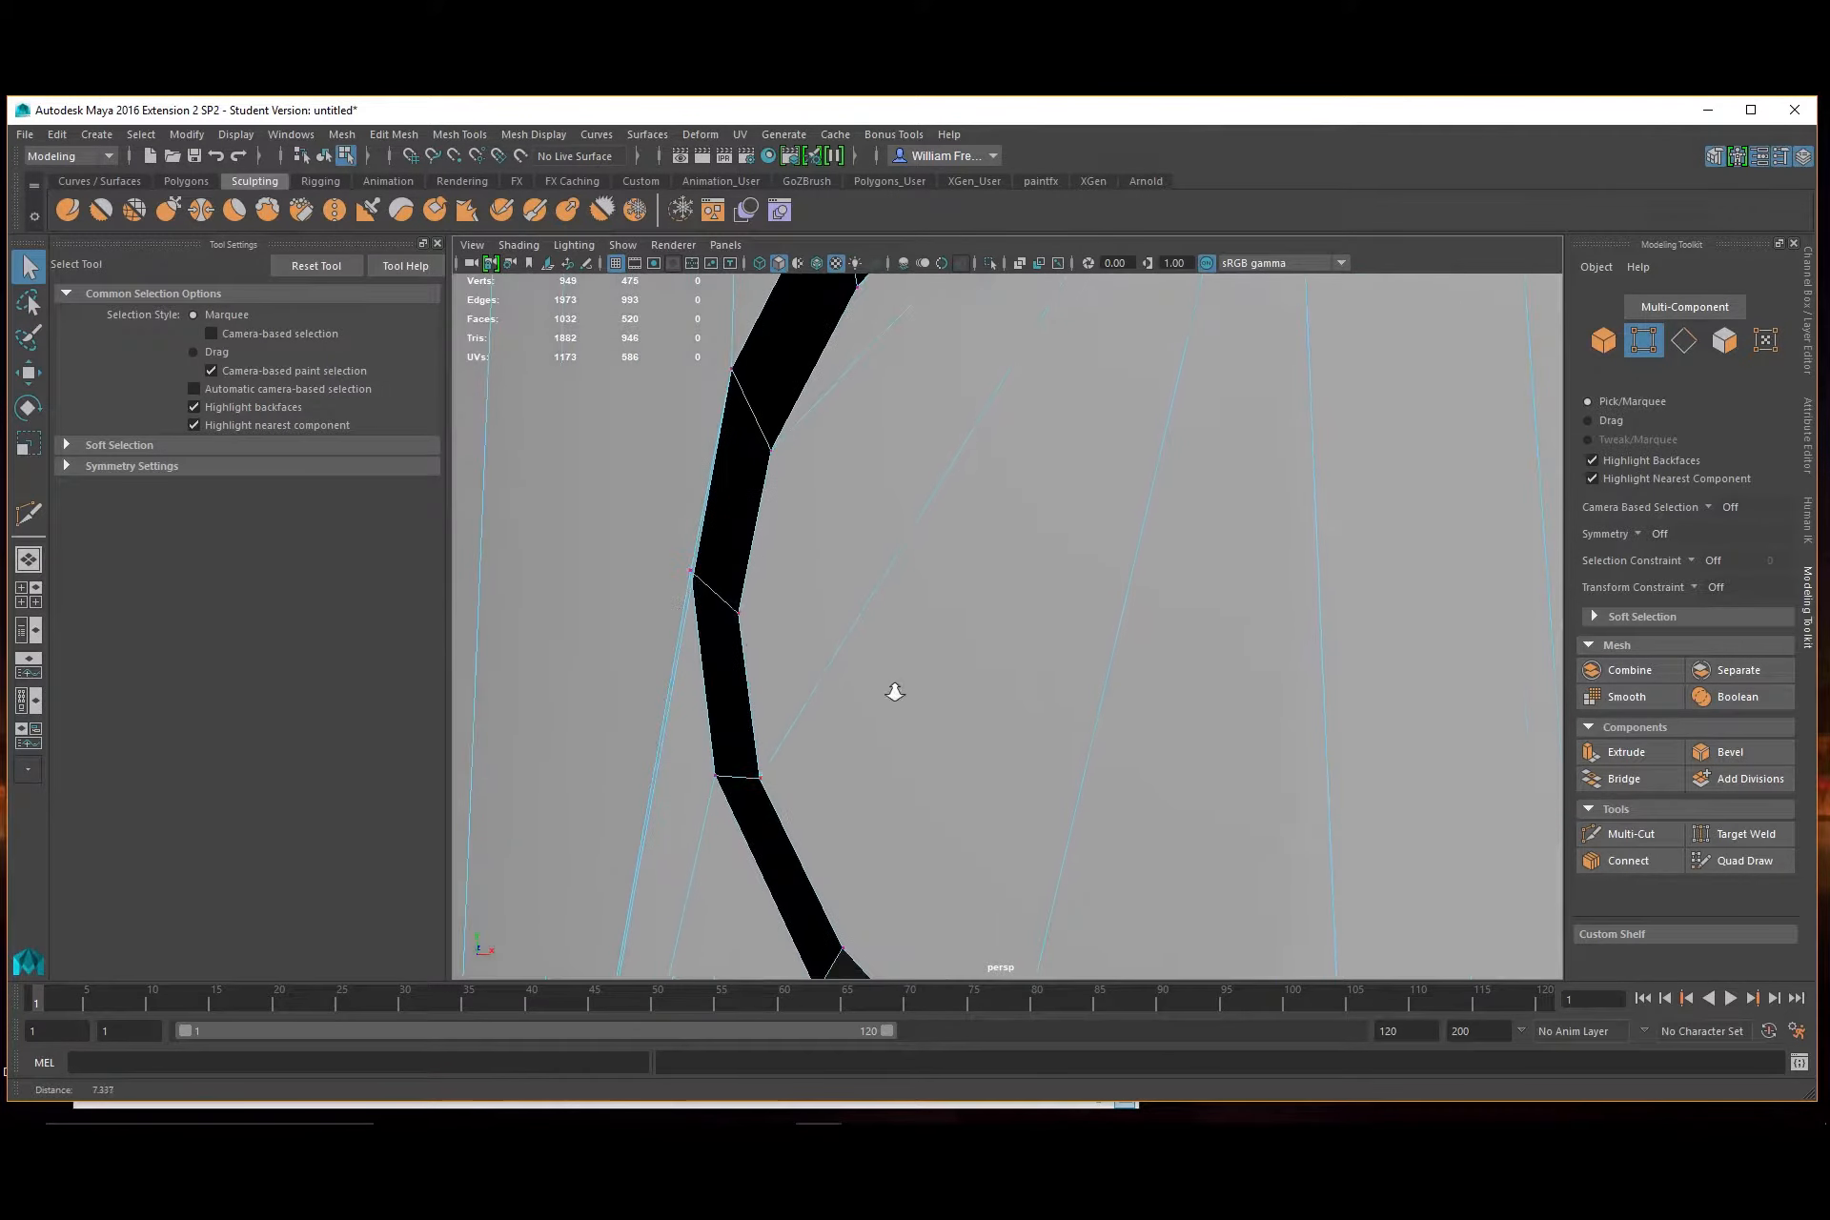
pyautogui.keyDown('alt'); pyautogui.moveTo(713, 562); pyautogui.dragTo(768, 597); pyautogui.keyUp('alt')
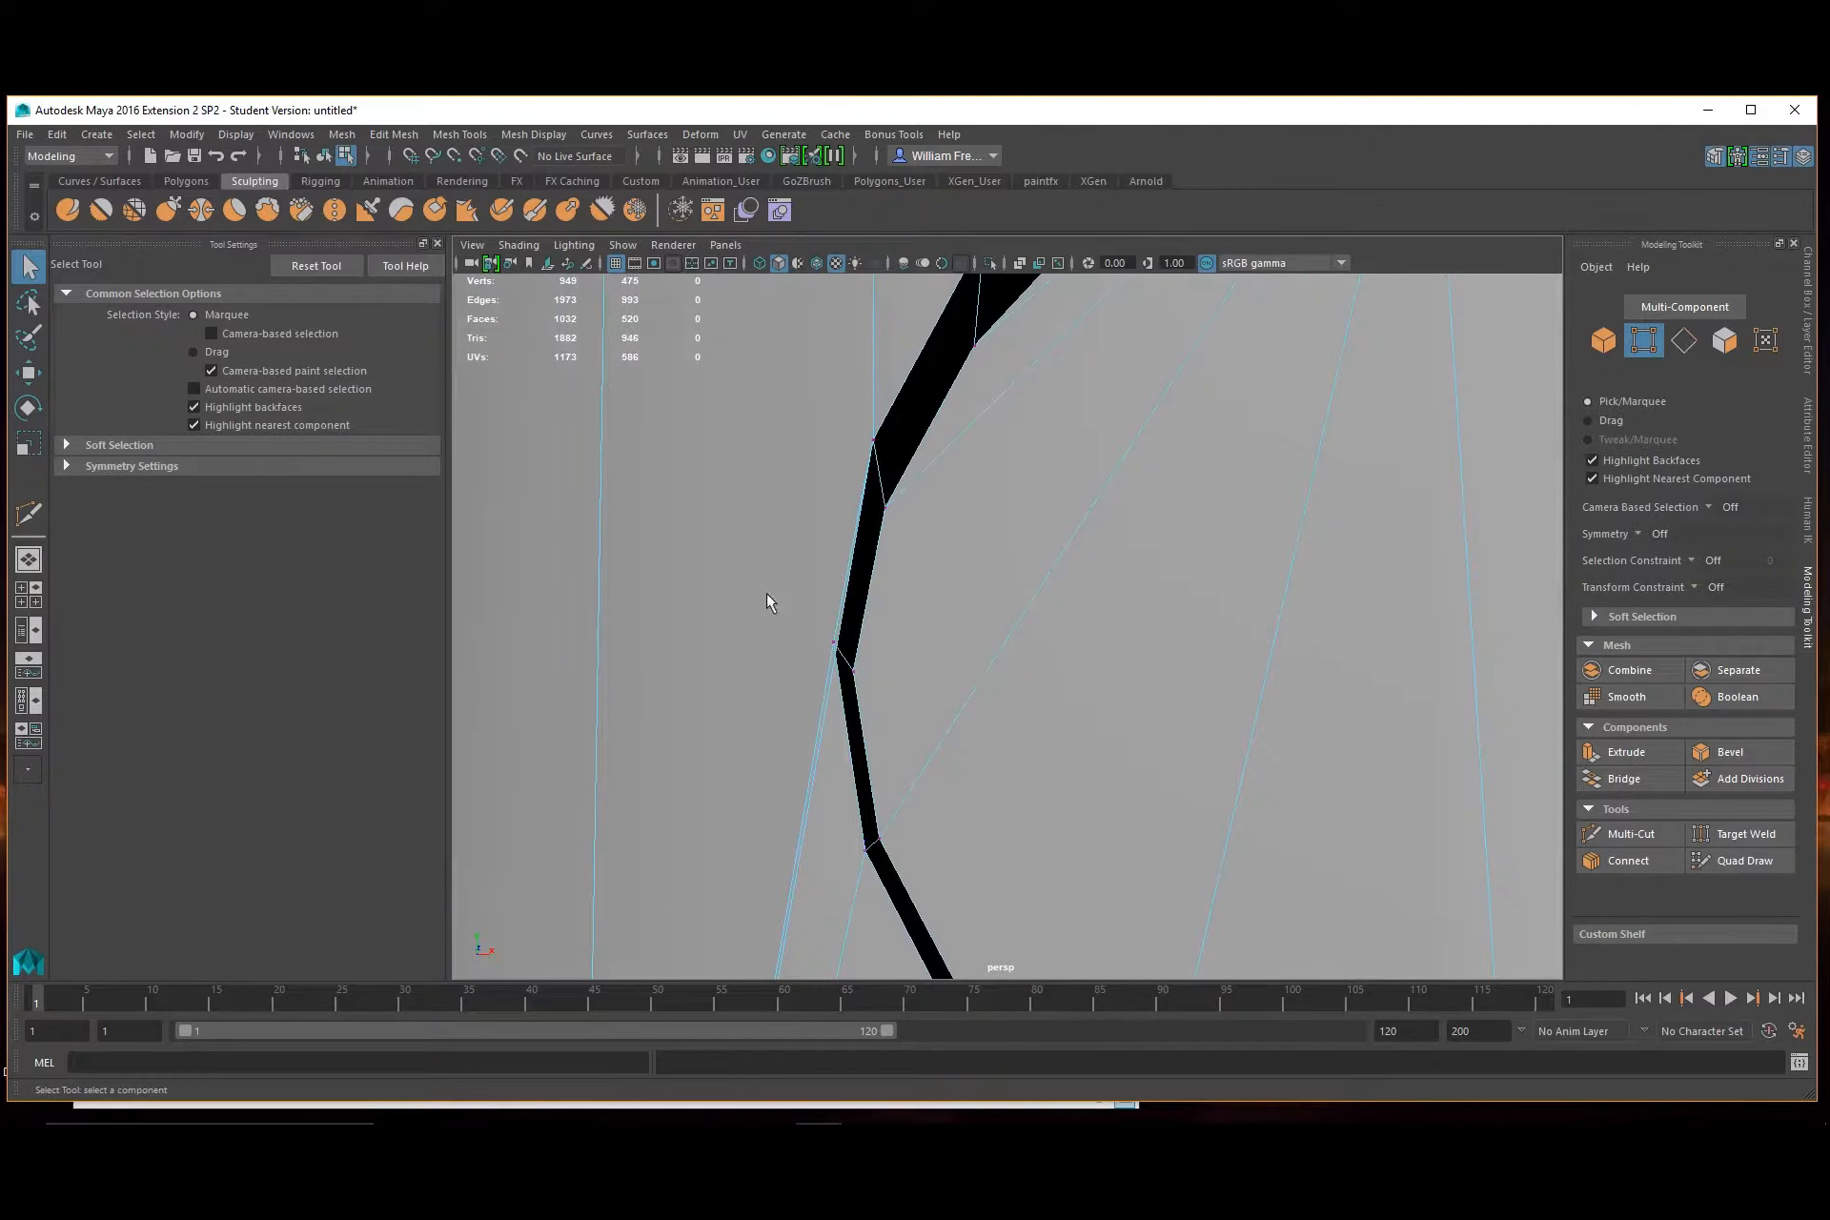
pyautogui.rightClick(828, 708)
pyautogui.moveTo(818, 506); pyautogui.dragTo(829, 562, button='right')
pyautogui.keyDown('alt'); pyautogui.moveTo(945, 704); pyautogui.dragTo(887, 503, button='right'); pyautogui.keyUp('alt')
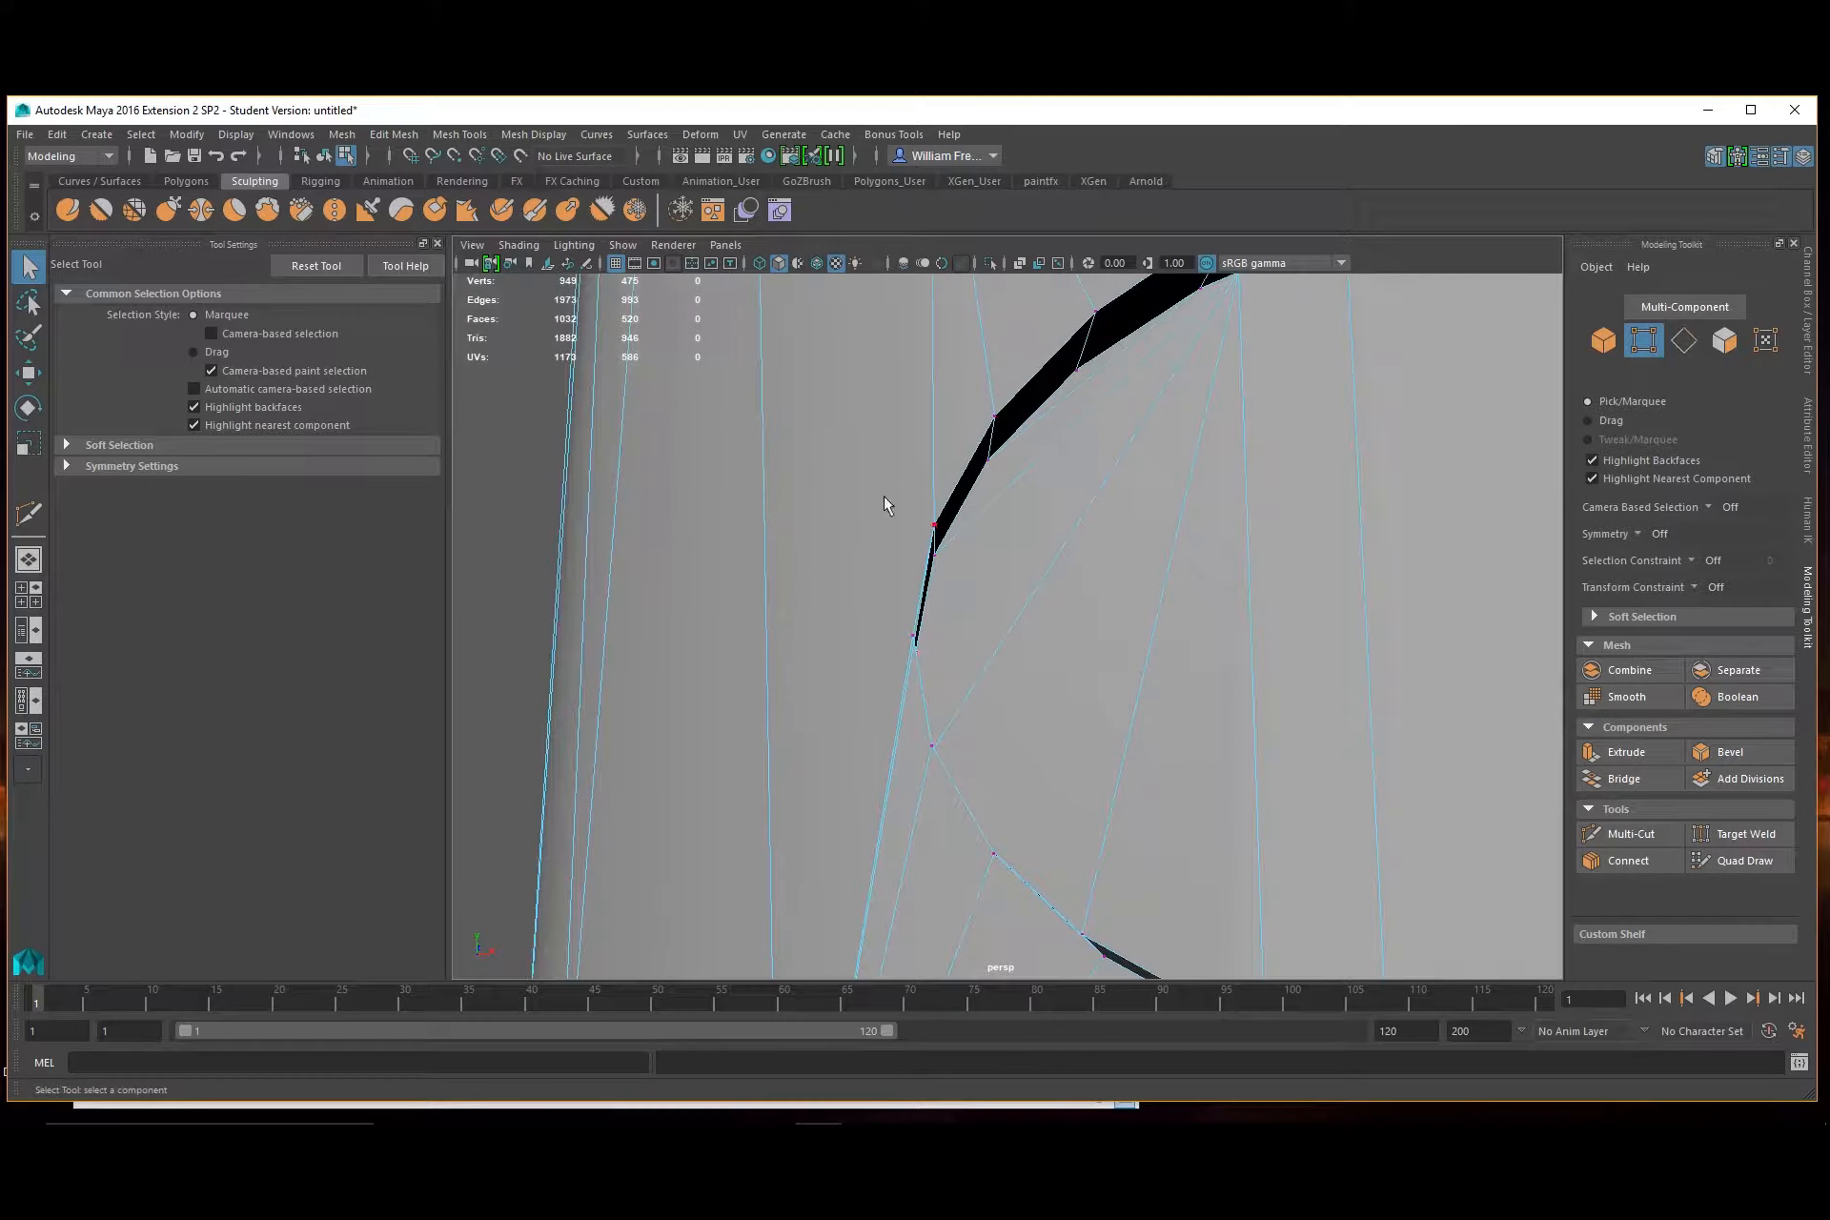
pyautogui.keyDown('alt'); pyautogui.moveTo(940, 619); pyautogui.dragTo(1078, 806); pyautogui.keyUp('alt')
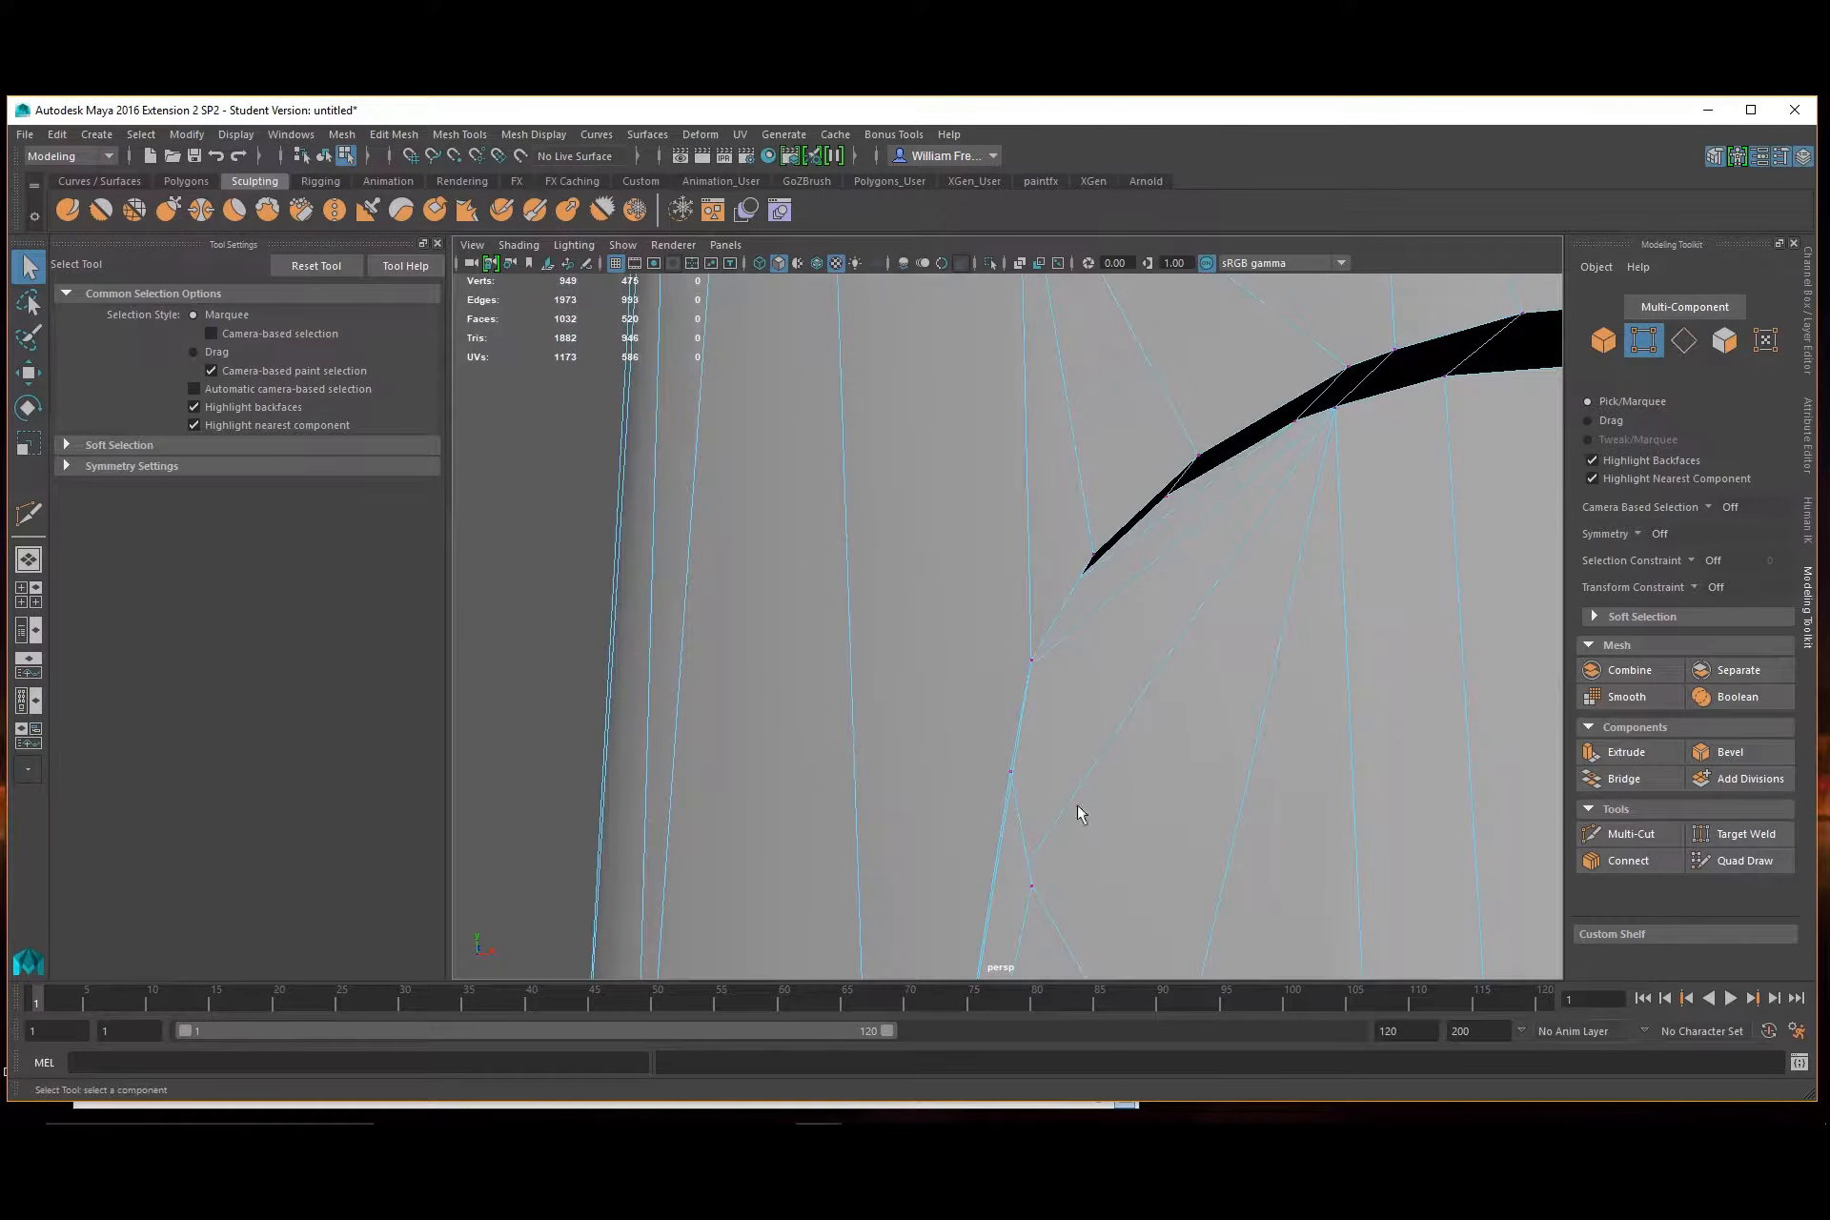
pyautogui.click(1630, 834)
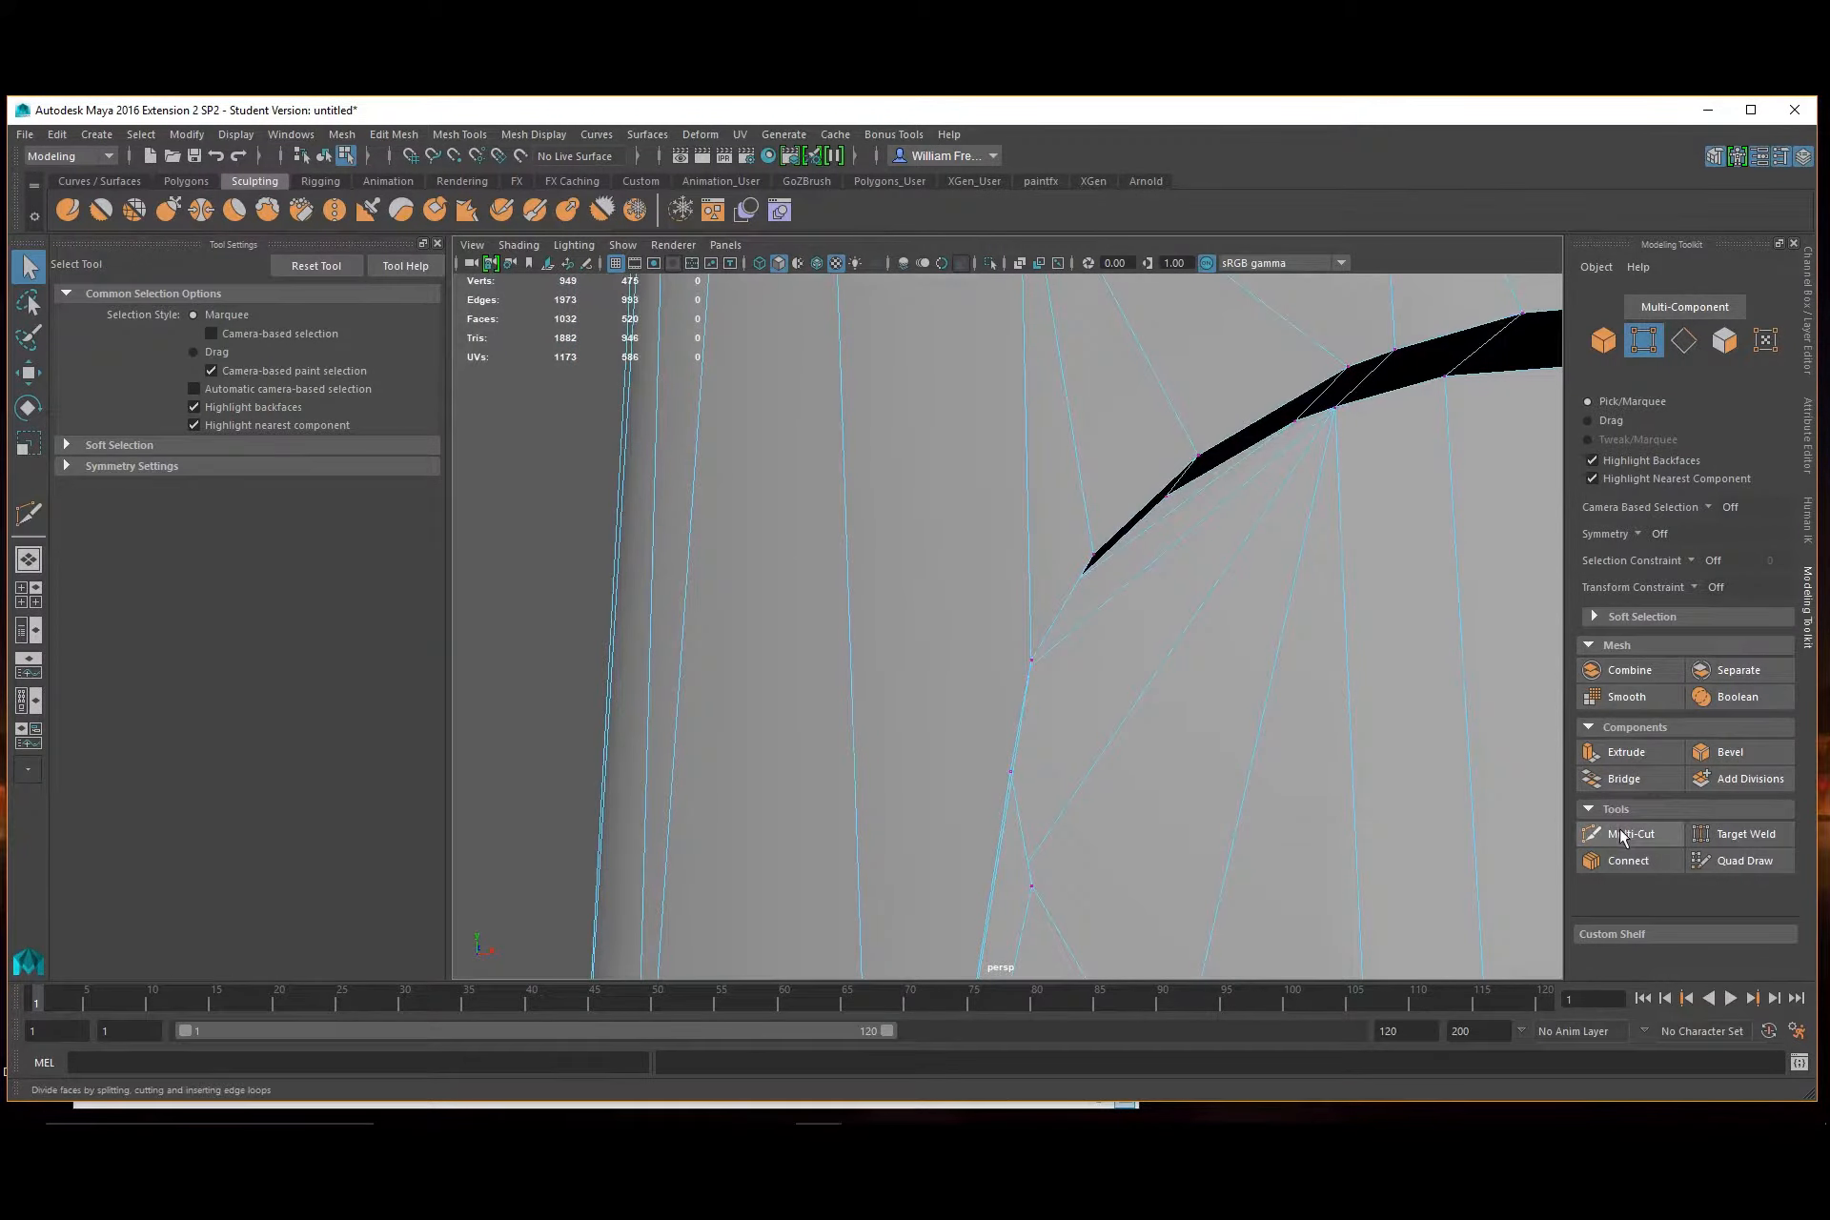
pyautogui.click(1011, 772)
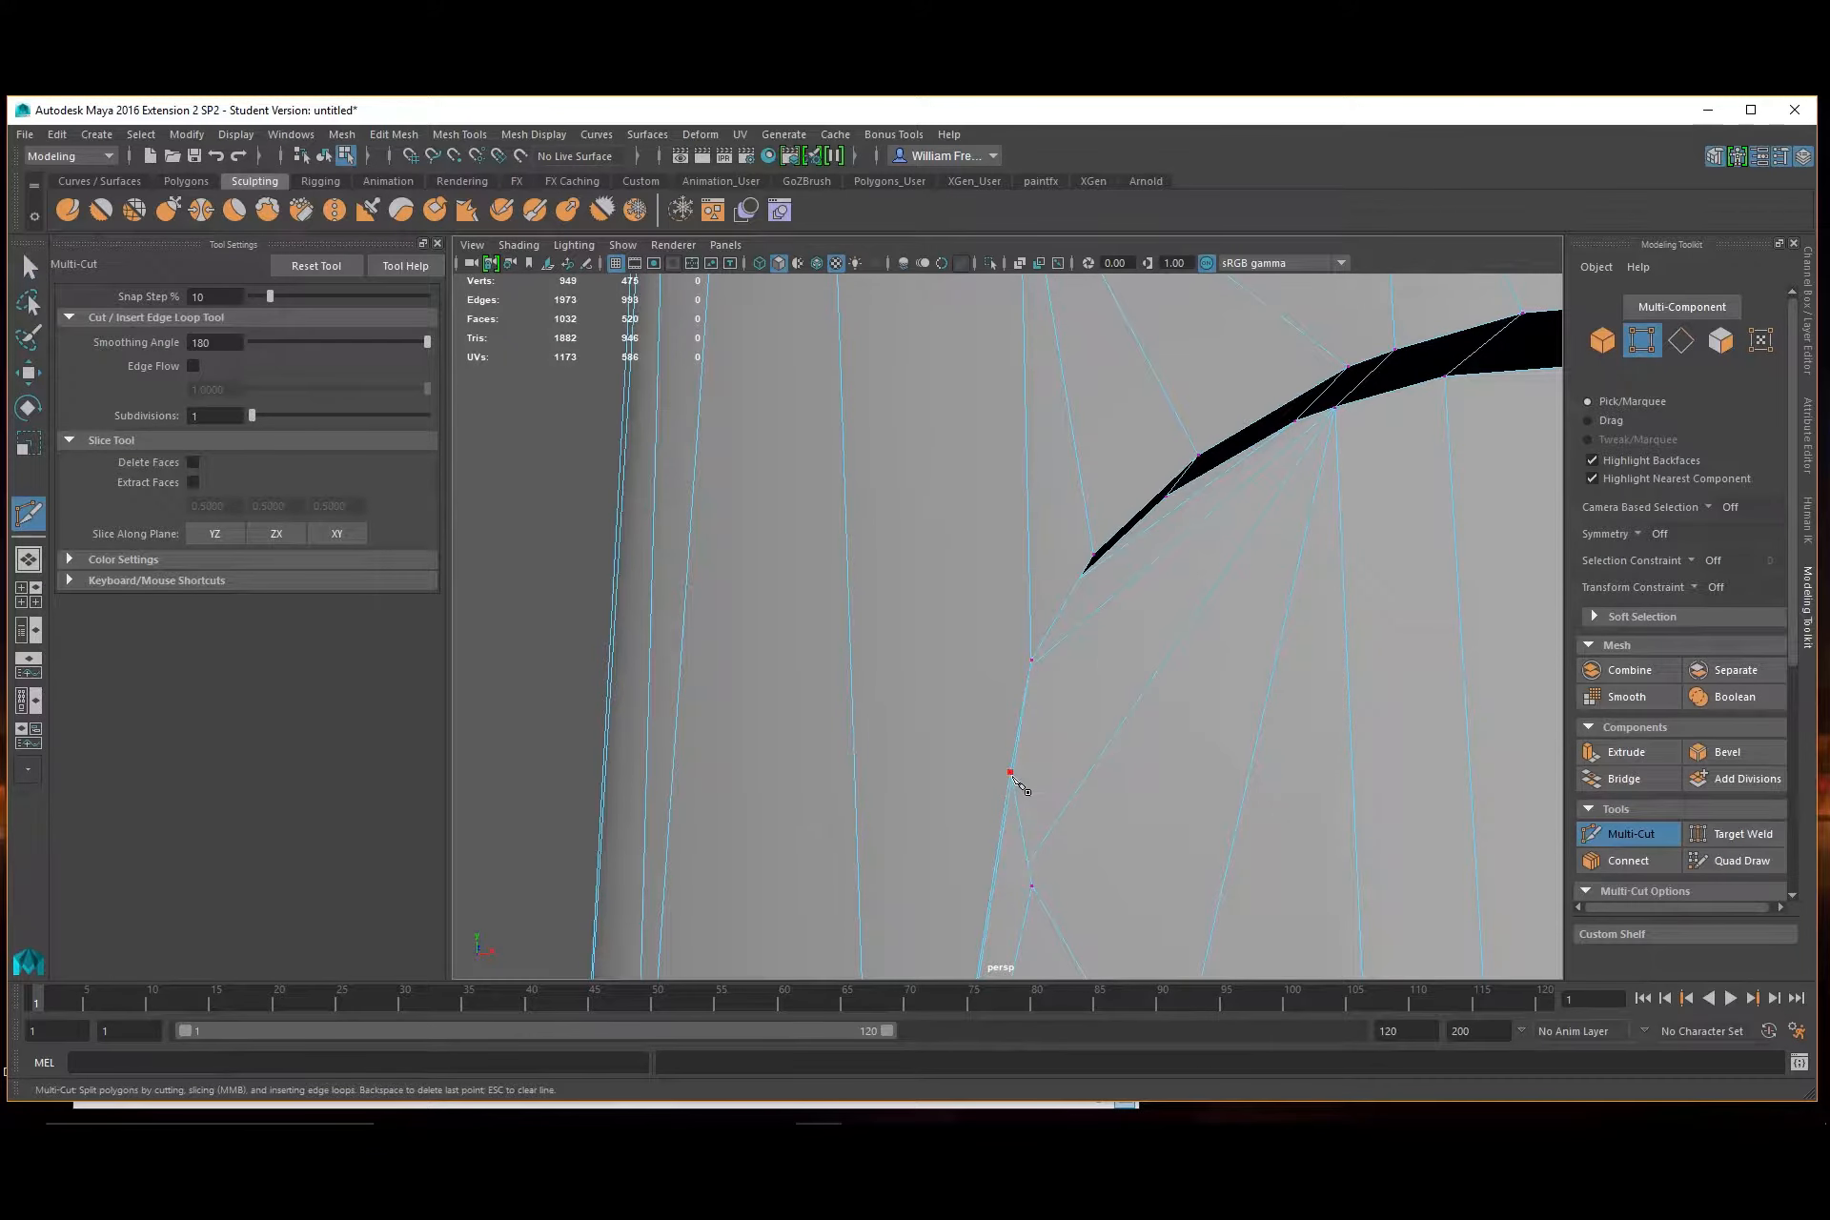
pyautogui.click(1010, 774)
pyautogui.keyDown('alt'); pyautogui.moveTo(976, 792); pyautogui.dragTo(937, 792); pyautogui.keyUp('alt')
pyautogui.hotkey('ctrl', 'z')
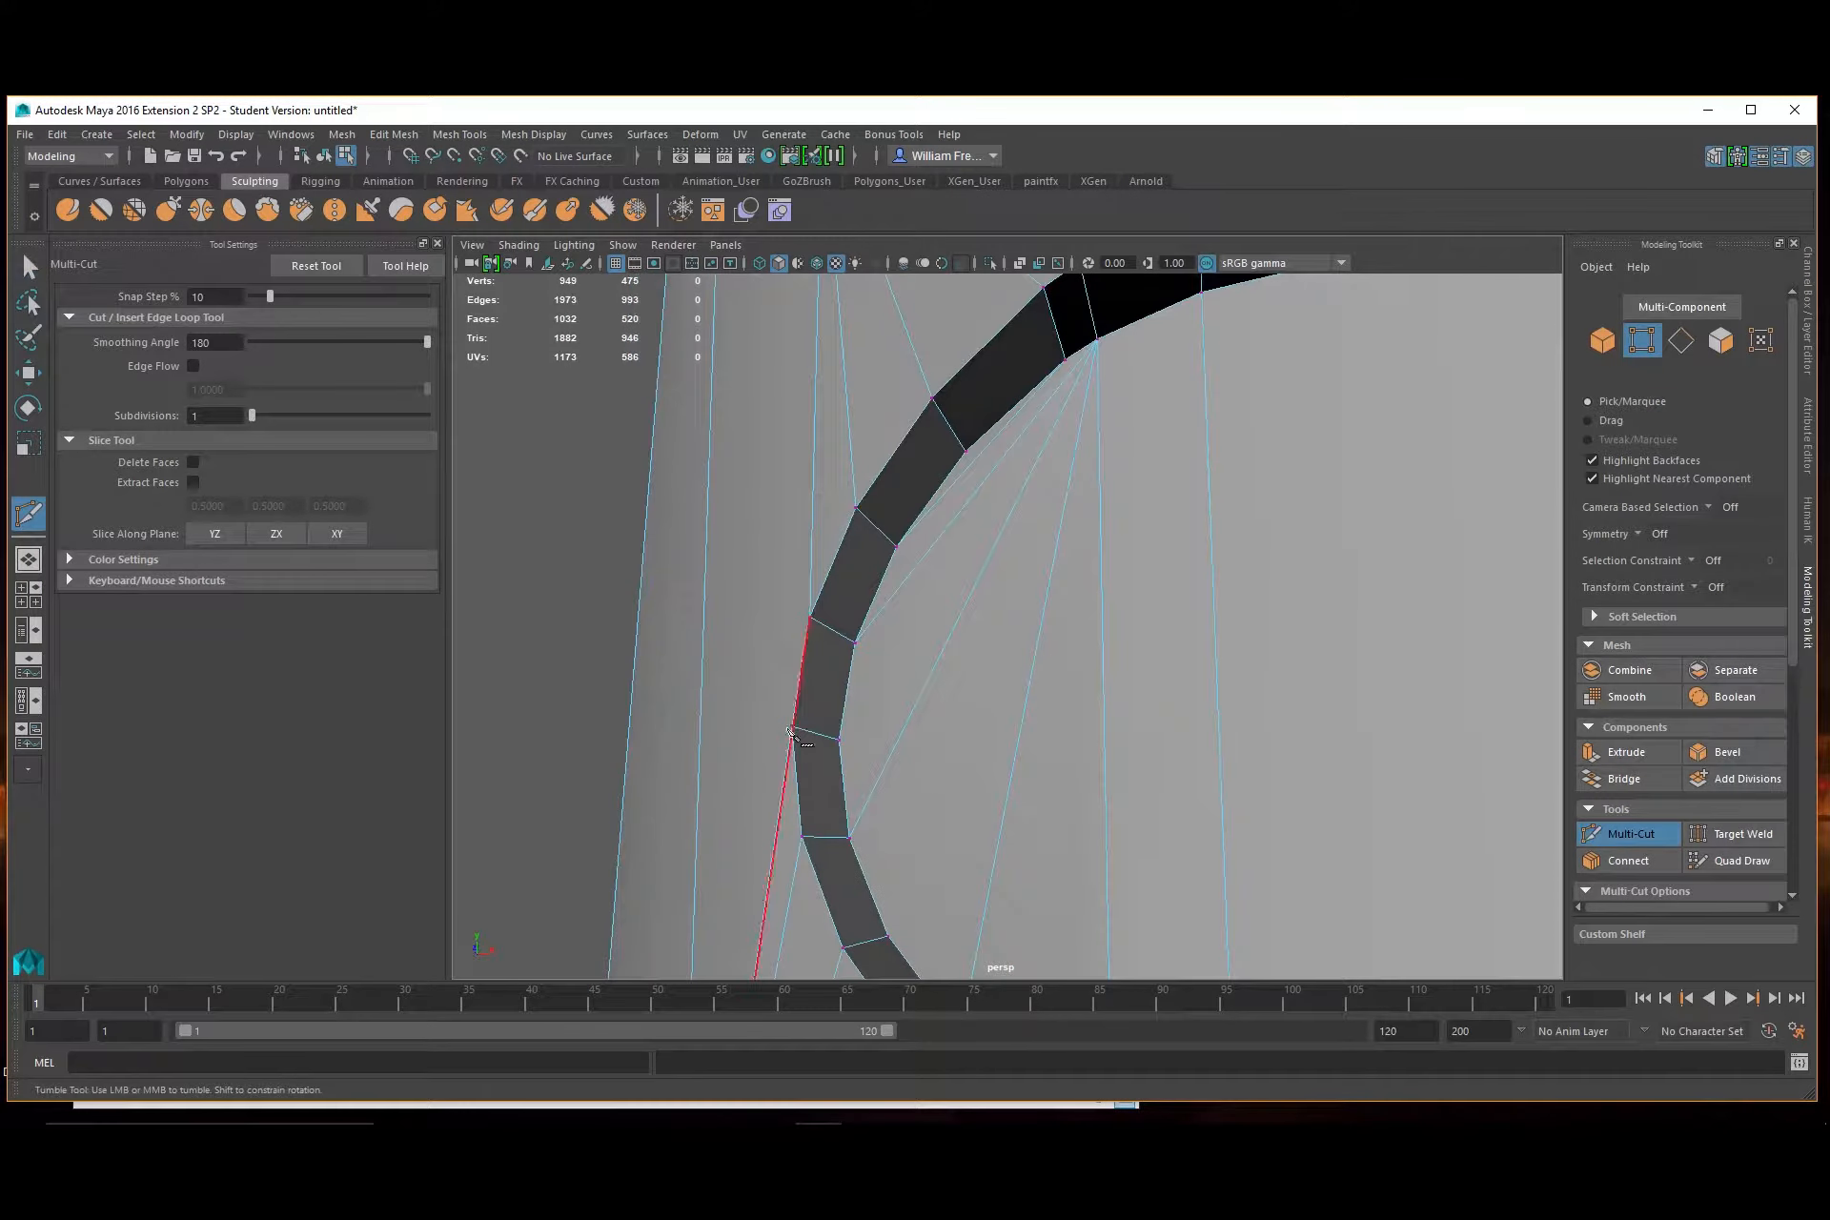
# Try to cut an edge with Multi-Cut between the curved rim's outermost vertex and the top corner of the adjacent side face
pyautogui.click(793, 728)
pyautogui.keyDown('alt'); pyautogui.moveTo(814, 537); pyautogui.dragTo(986, 622, button='middle'); pyautogui.keyUp('alt')
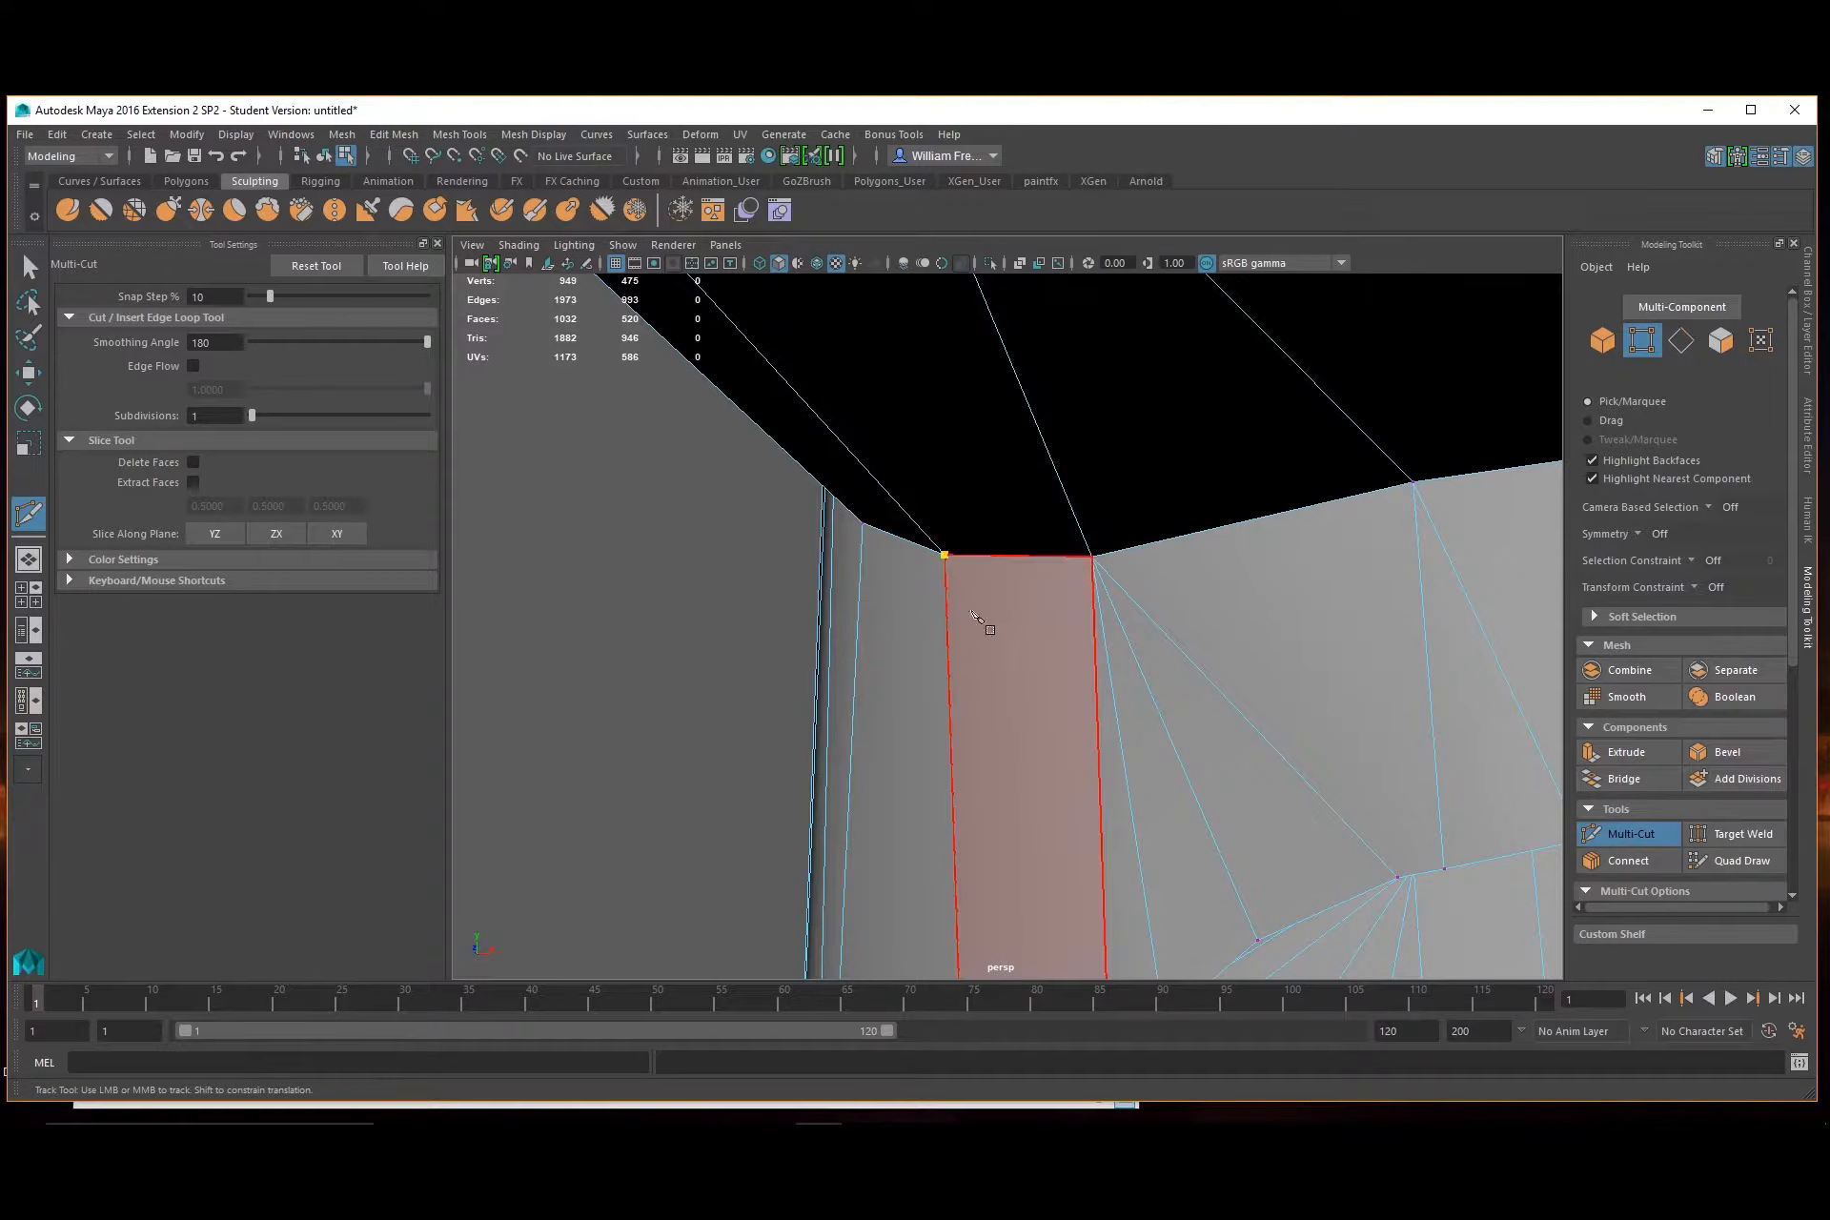
pyautogui.keyDown('alt'); pyautogui.moveTo(981, 622); pyautogui.dragTo(940, 401, button='middle'); pyautogui.keyUp('alt')
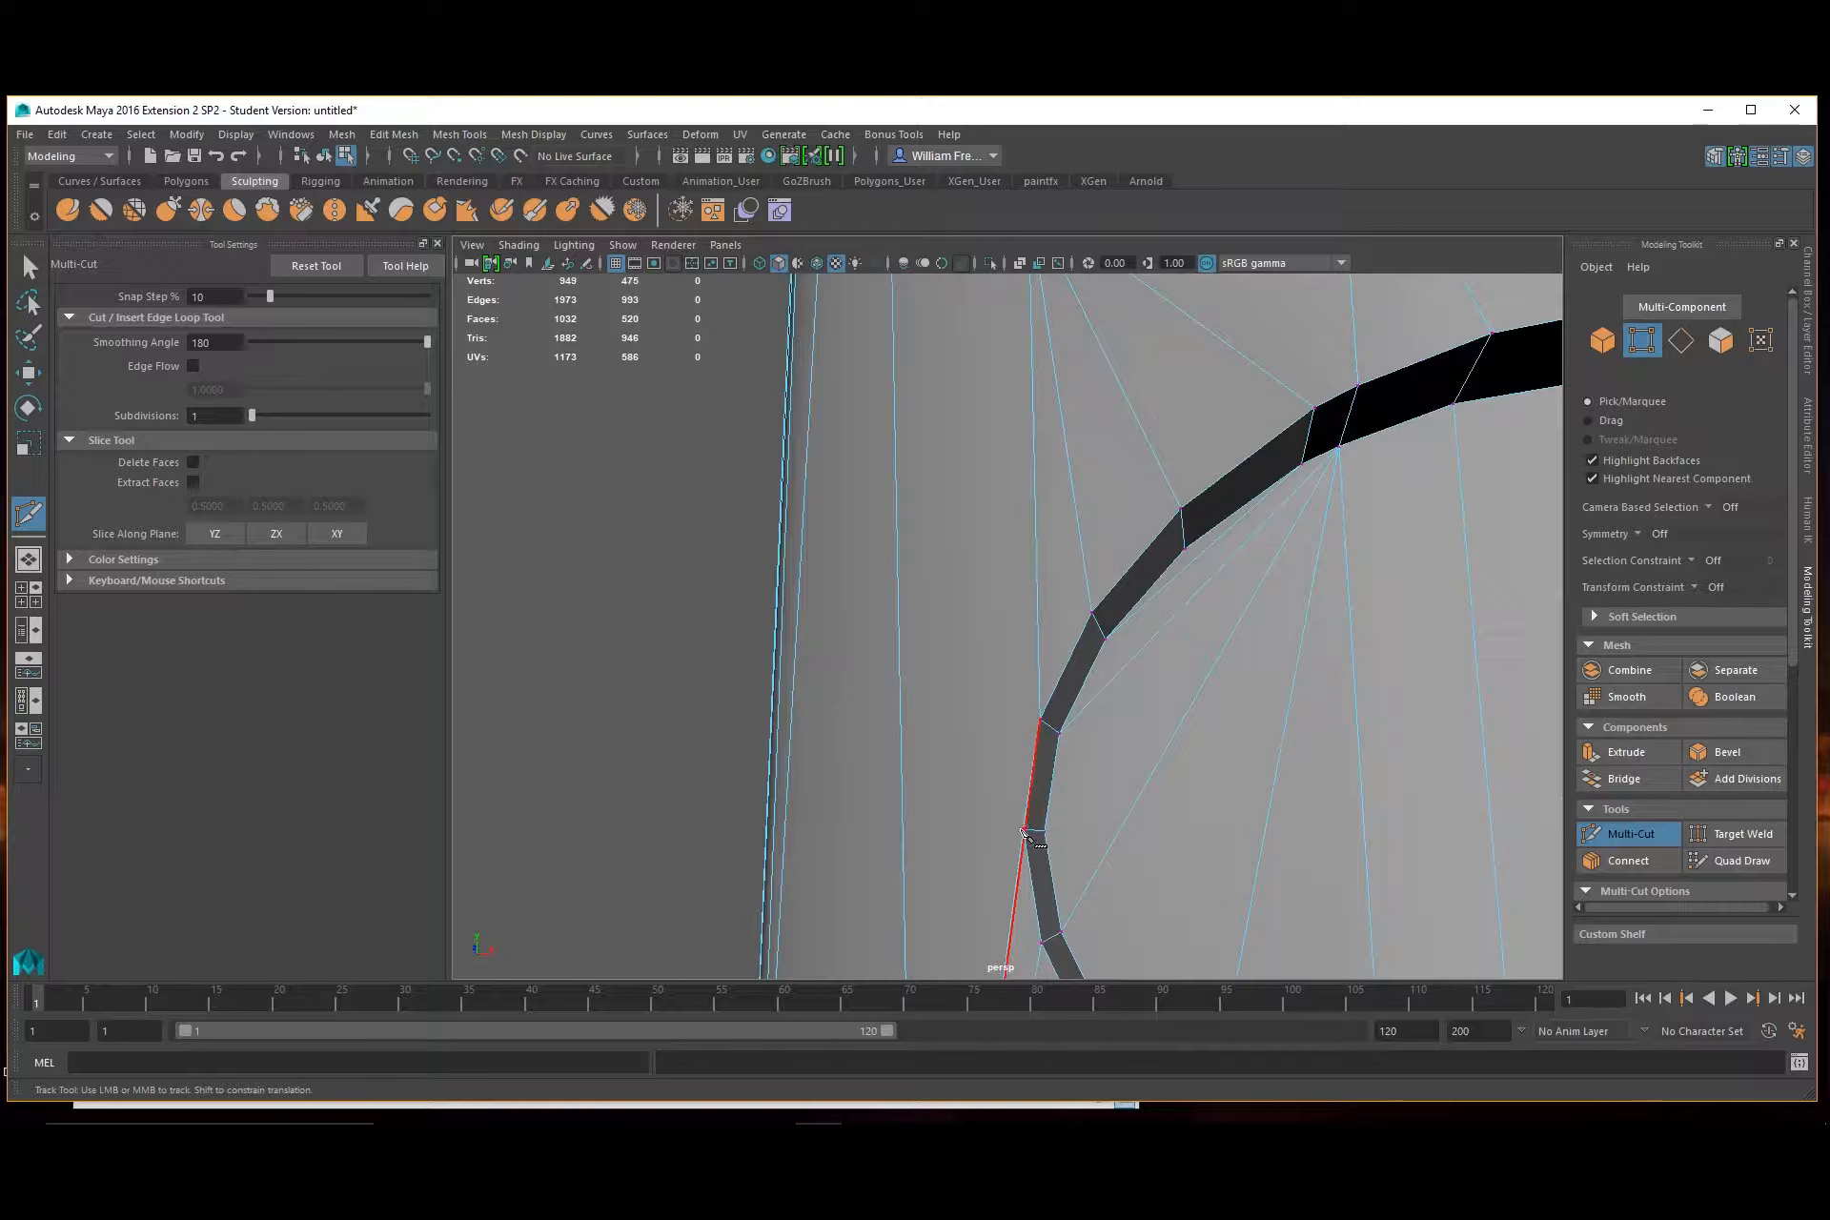
pyautogui.keyDown('alt'); pyautogui.moveTo(1025, 833); pyautogui.dragTo(892, 818); pyautogui.keyUp('alt')
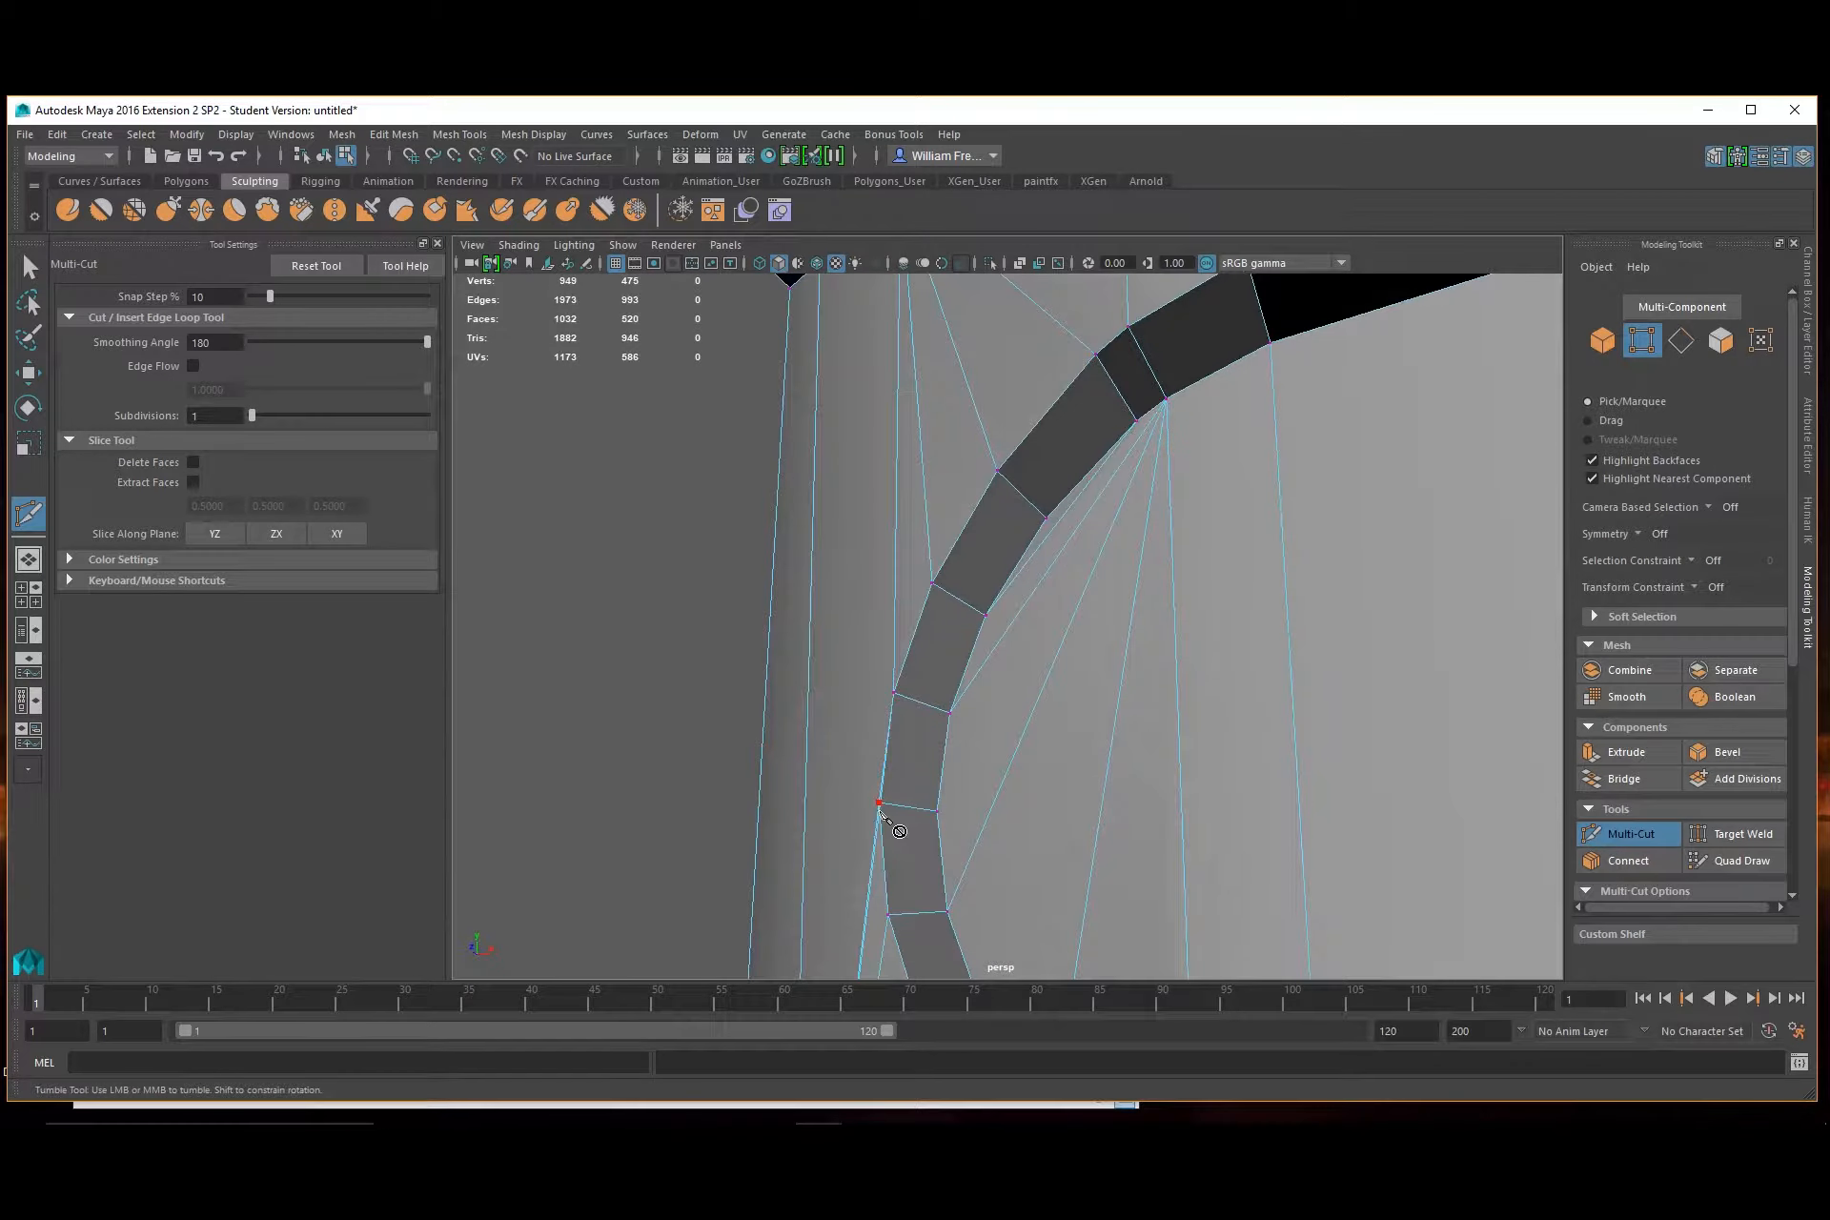
pyautogui.click(880, 805)
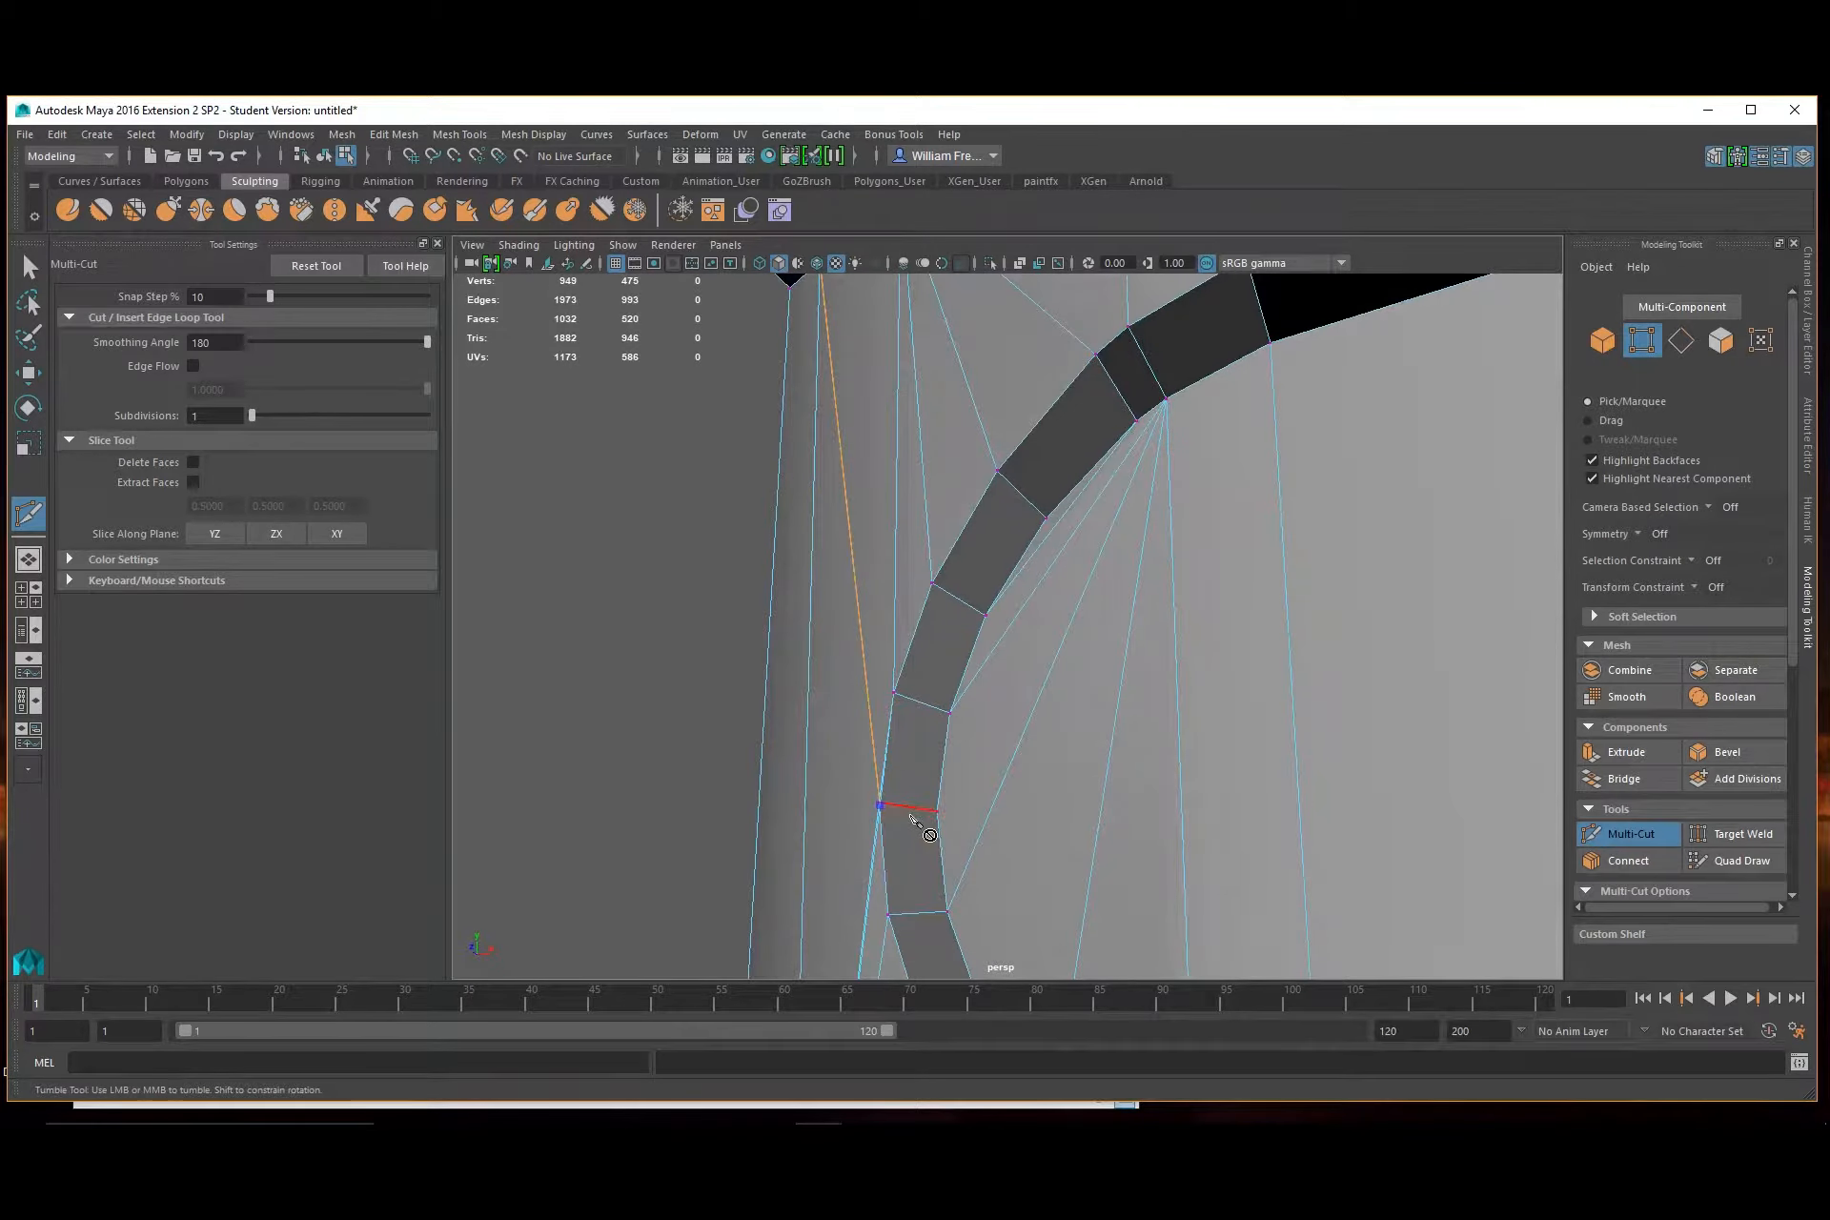
pyautogui.rightClick(911, 817)
pyautogui.keyDown('alt'); pyautogui.moveTo(828, 765); pyautogui.dragTo(922, 805, button='right'); pyautogui.keyUp('alt')
pyautogui.keyDown('alt'); pyautogui.moveTo(923, 806); pyautogui.dragTo(1147, 531, button='middle'); pyautogui.keyUp('alt')
pyautogui.click(1231, 462)
pyautogui.keyDown('alt'); pyautogui.moveTo(1067, 574); pyautogui.dragTo(1026, 613); pyautogui.keyUp('alt')
pyautogui.keyDown('alt'); pyautogui.moveTo(1026, 612); pyautogui.dragTo(1119, 666, button='right'); pyautogui.keyUp('alt')
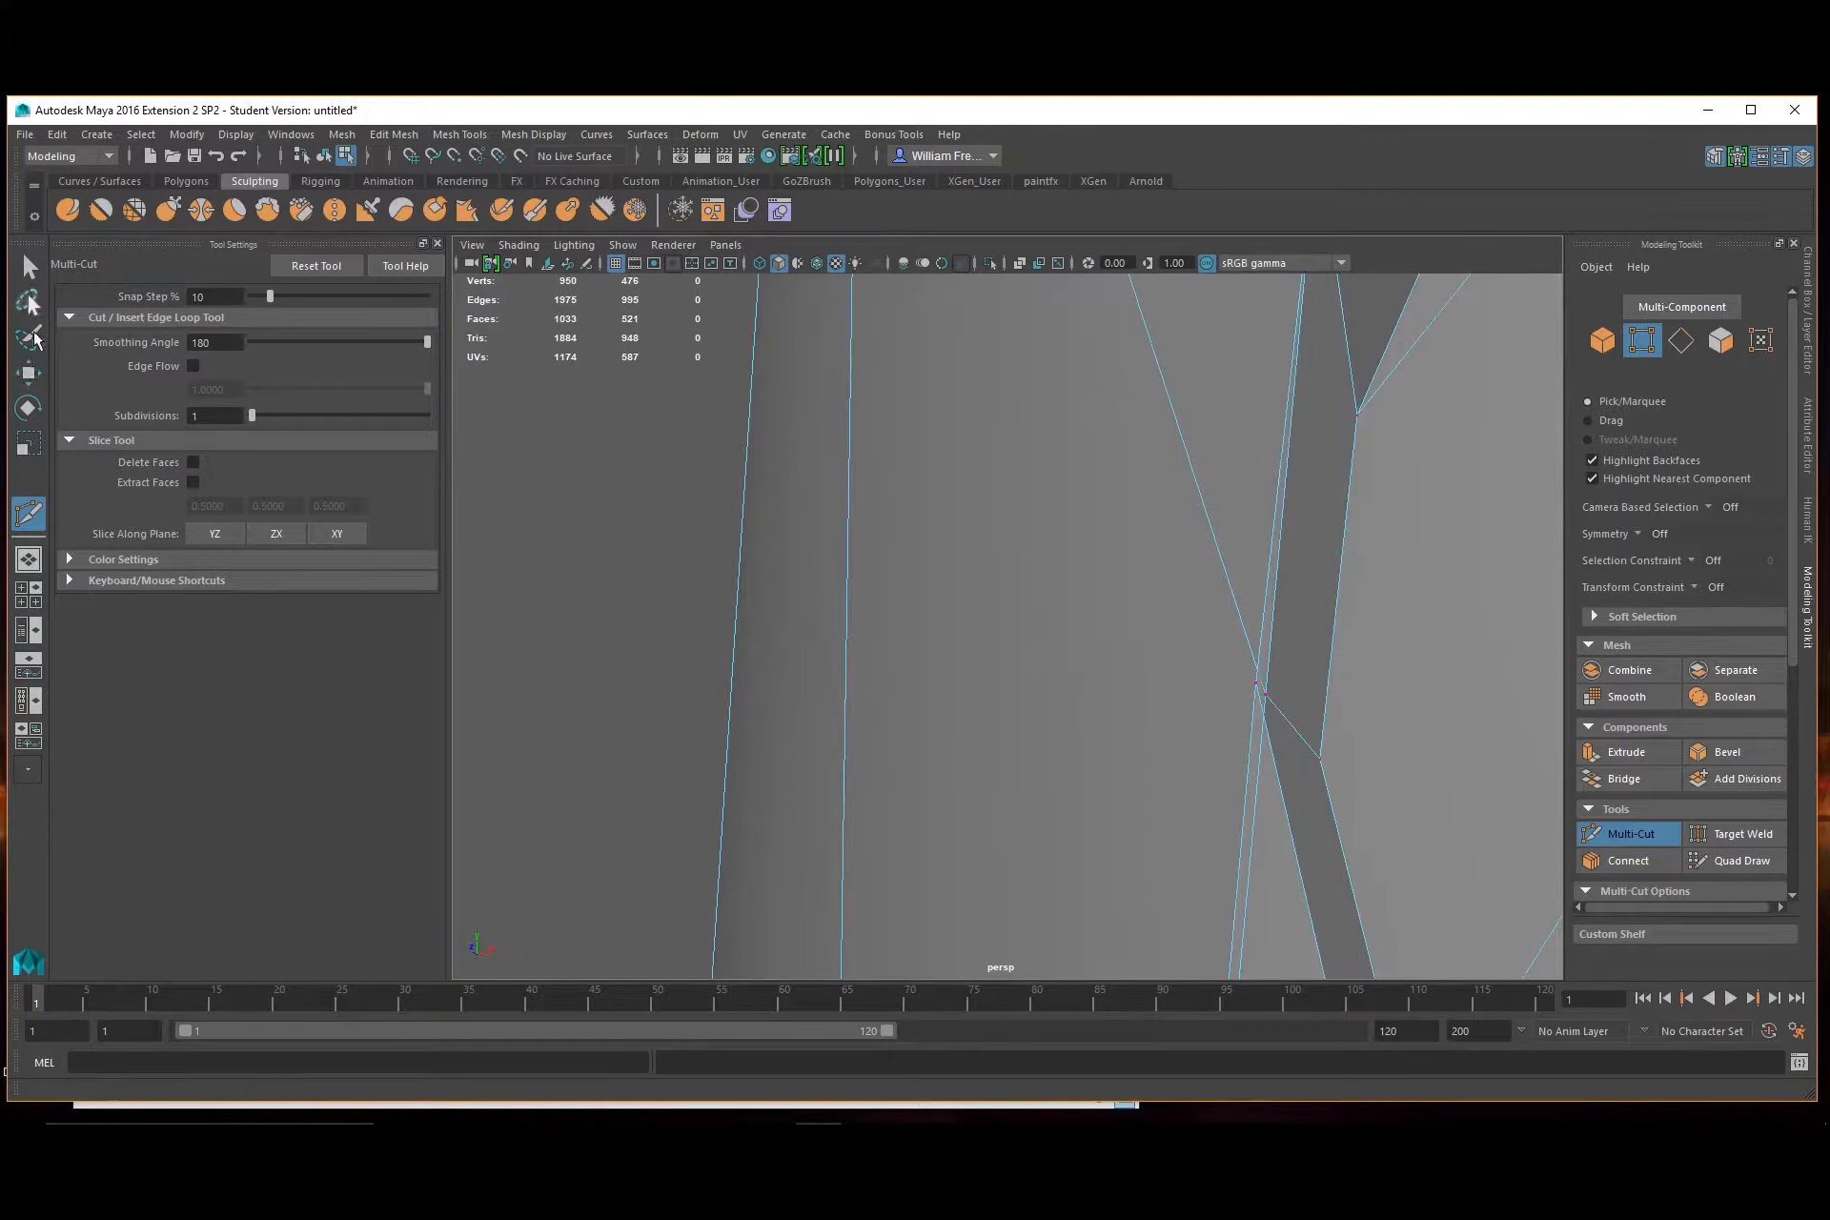
# Check the side face beside the curved rim in face mode and undo the last cut
pyautogui.click(29, 269)
pyautogui.moveTo(1255, 555); pyautogui.dragTo(1254, 607, button='right')
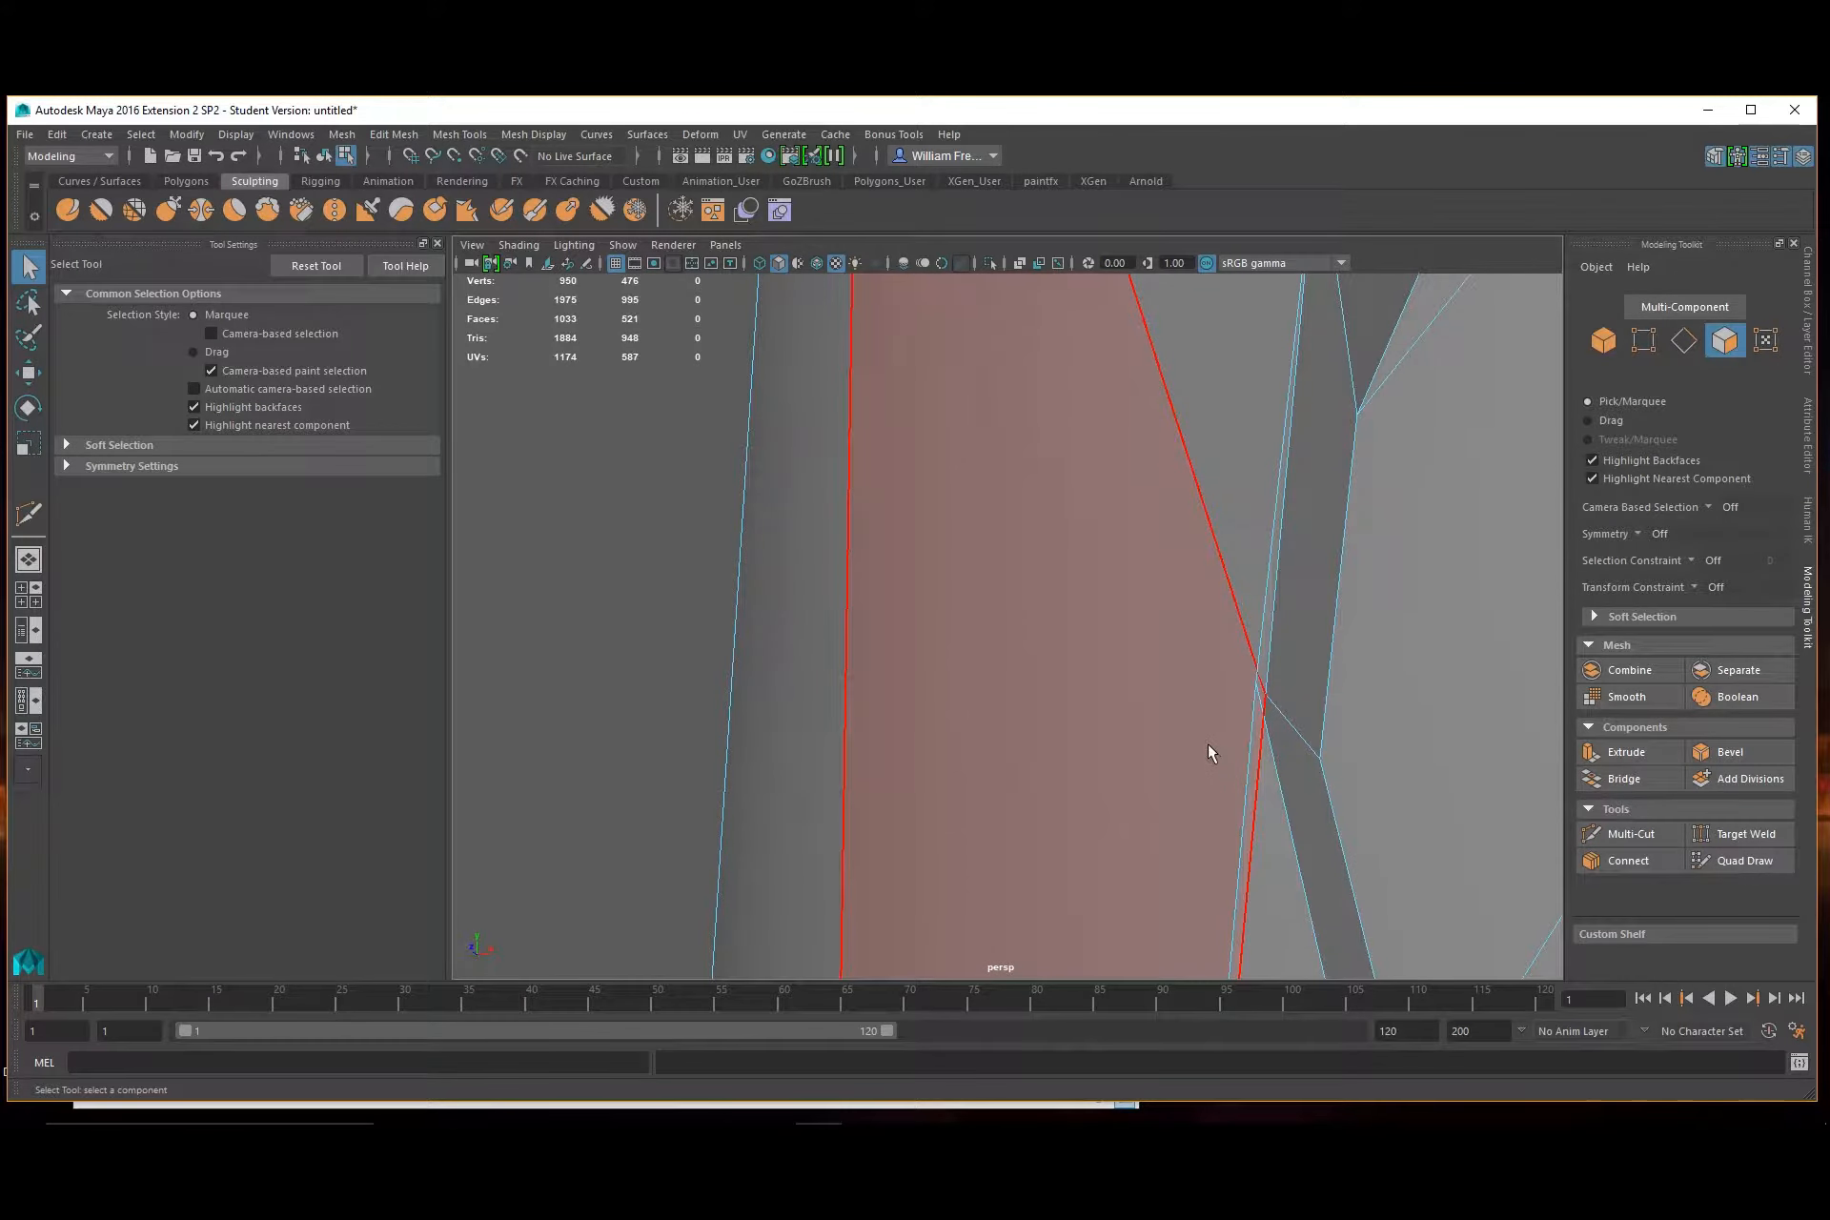
pyautogui.keyDown('alt'); pyautogui.moveTo(1208, 744); pyautogui.dragTo(1147, 764); pyautogui.keyUp('alt')
pyautogui.keyDown('alt'); pyautogui.moveTo(747, 644); pyautogui.dragTo(834, 605, button='middle'); pyautogui.keyUp('alt')
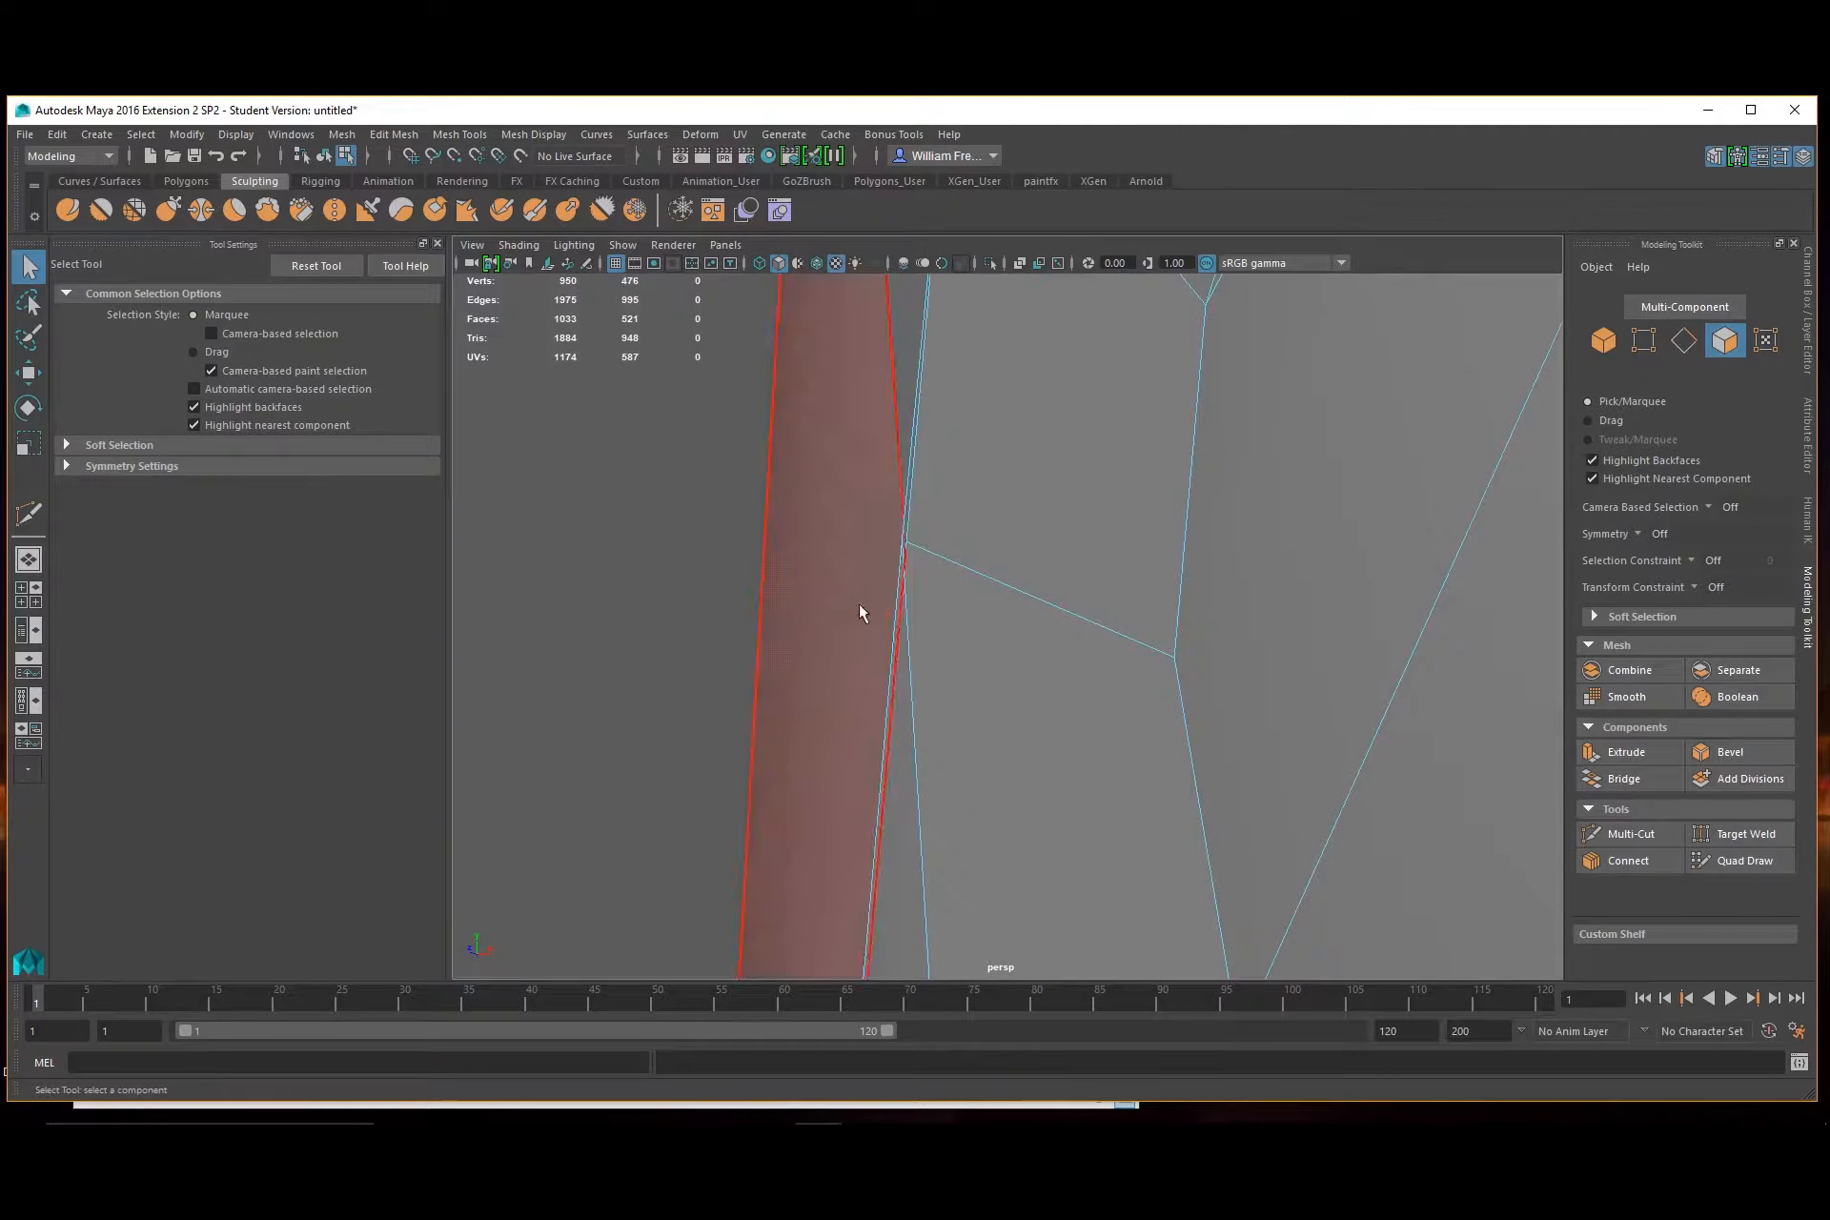
pyautogui.hotkey('ctrl', 'z')
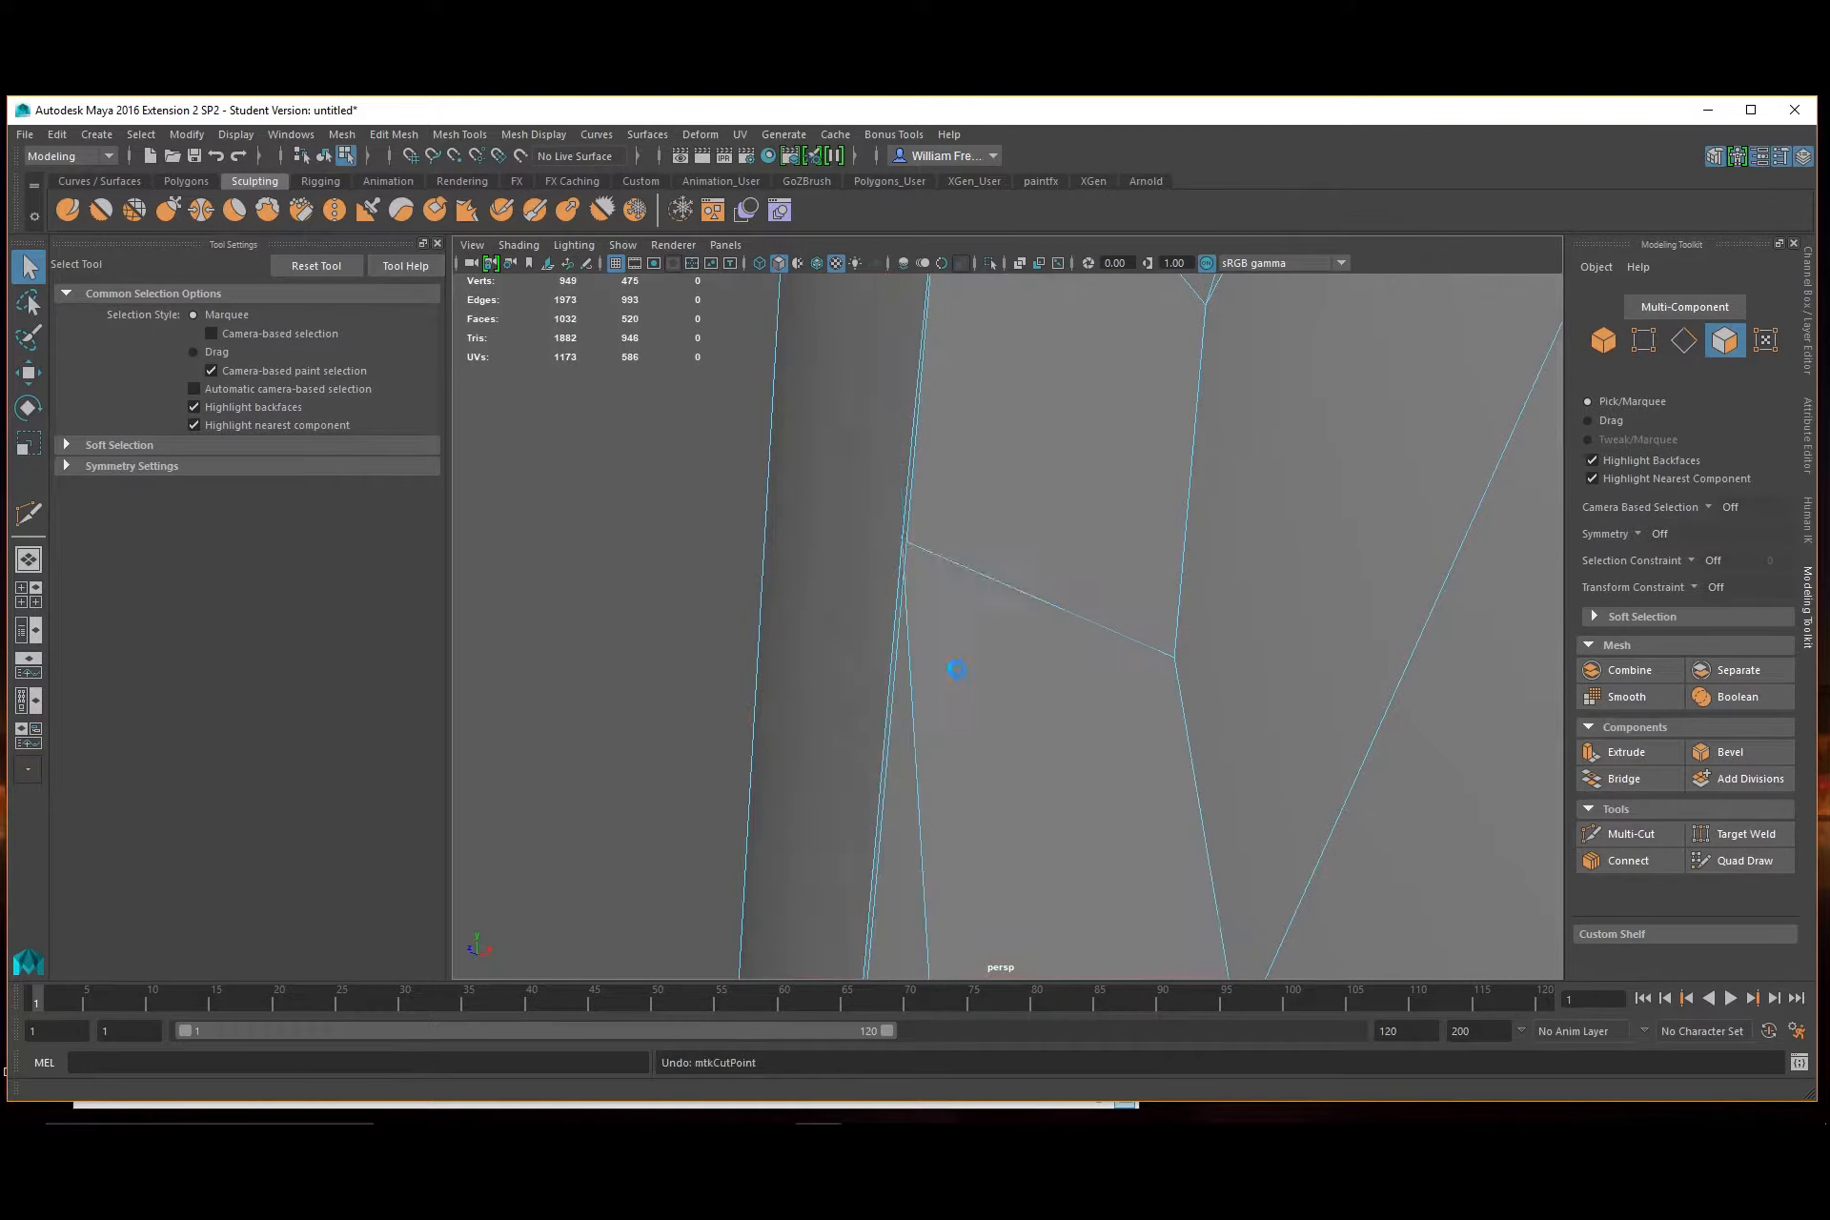
# Cut an edge with Multi-Cut from the rim vertex above the outermost one to the side face's top corner
pyautogui.keyDown('alt'); pyautogui.moveTo(841, 482); pyautogui.dragTo(1050, 610, button='middle'); pyautogui.keyUp('alt')
pyautogui.moveTo(1123, 558); pyautogui.dragTo(1129, 628, button='right')
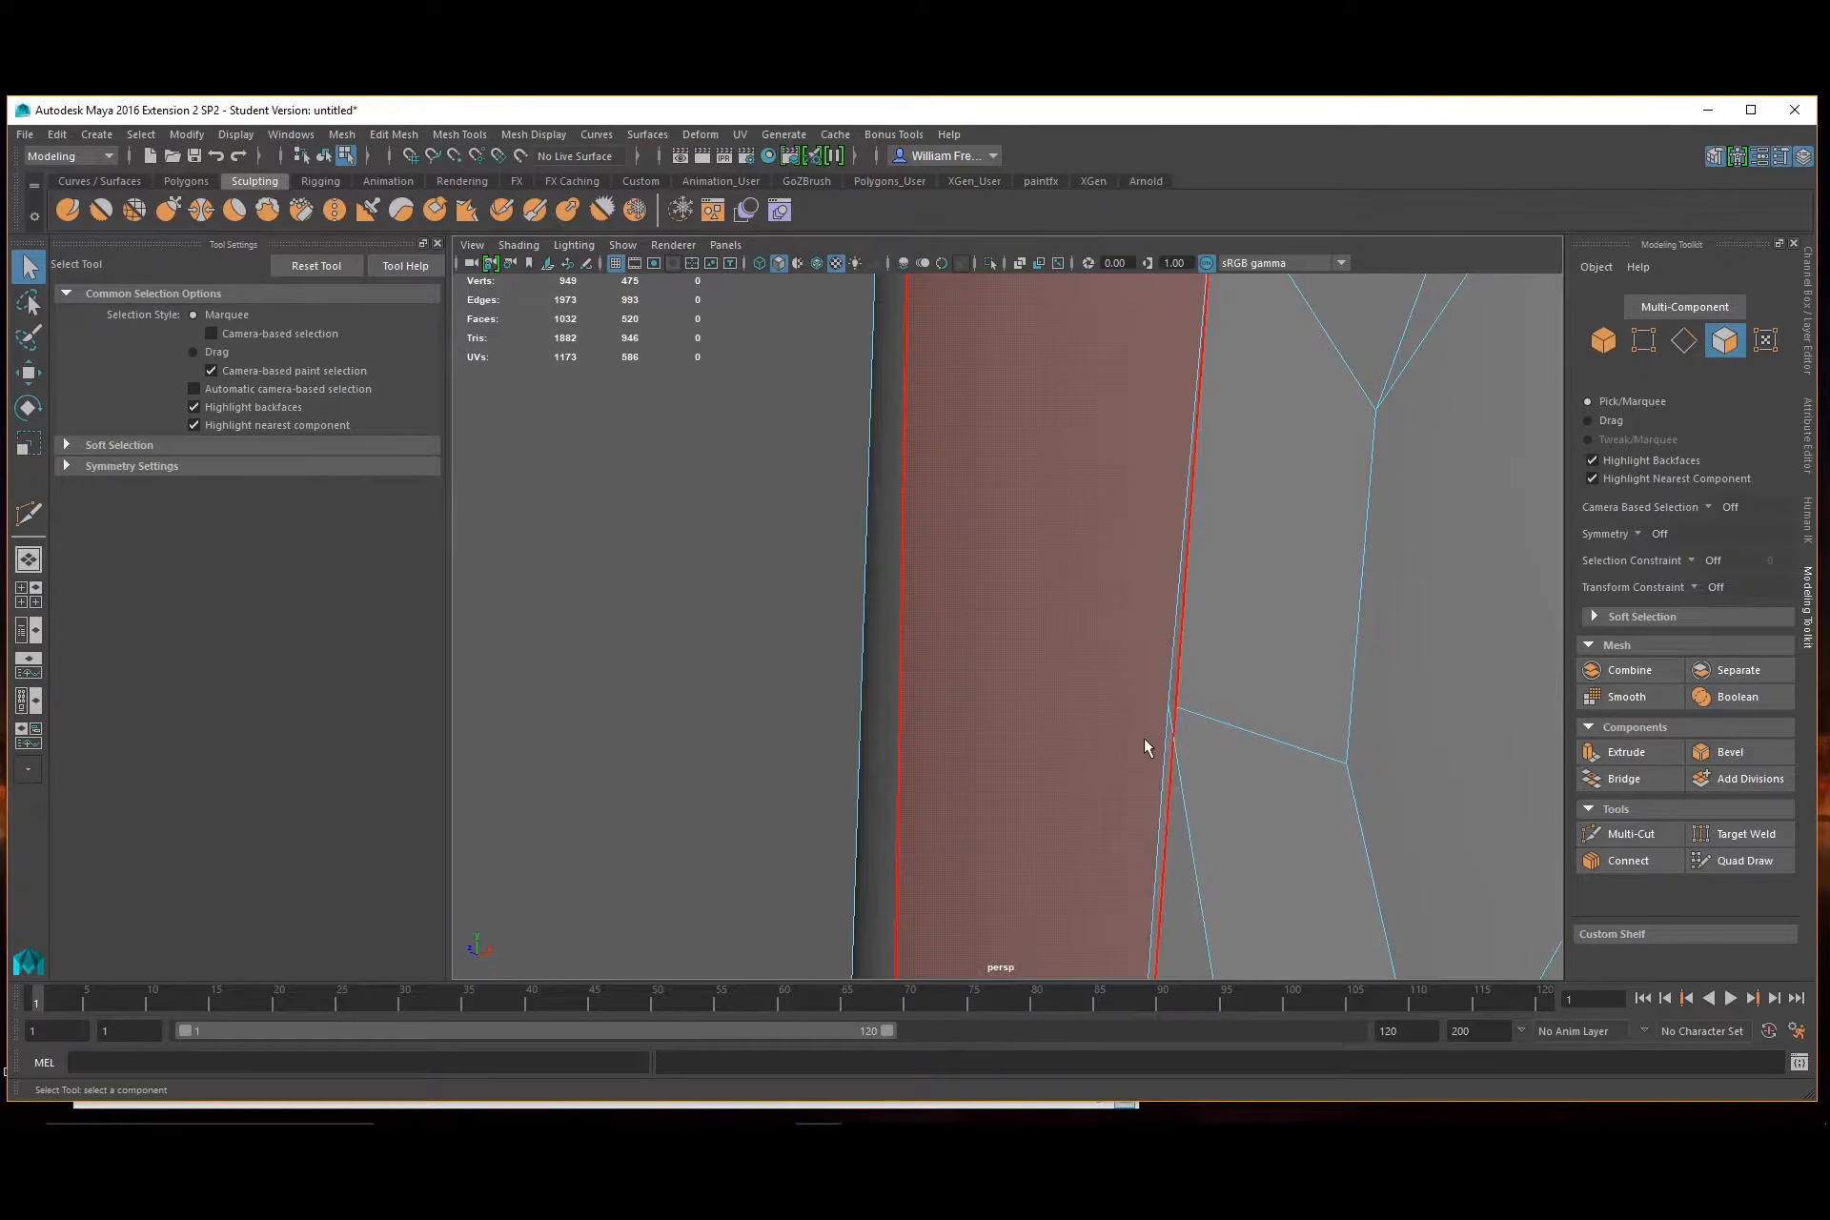
pyautogui.keyDown('alt'); pyautogui.moveTo(1147, 740); pyautogui.dragTo(1036, 702, button='right'); pyautogui.keyUp('alt')
pyautogui.keyDown('alt'); pyautogui.moveTo(1036, 702); pyautogui.dragTo(1147, 689); pyautogui.keyUp('alt')
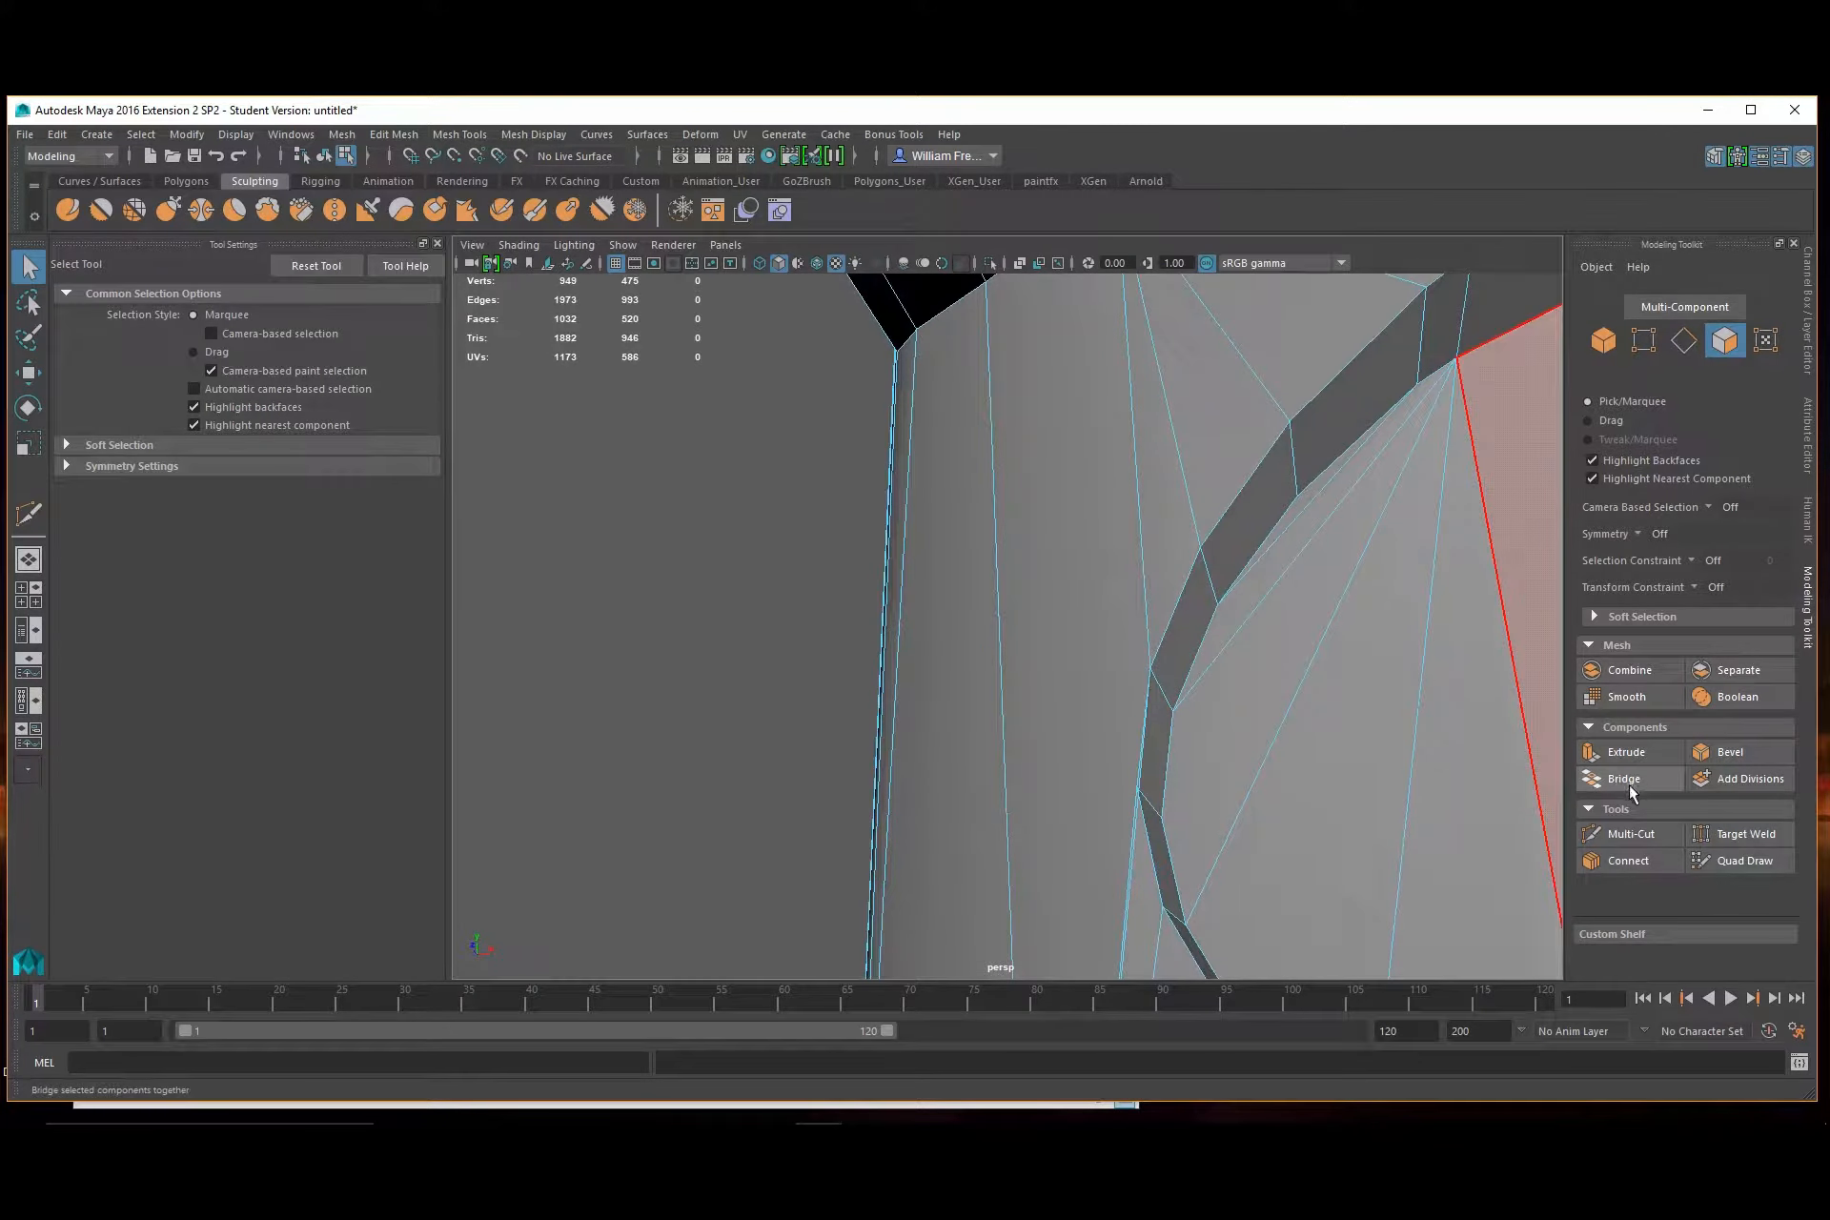
pyautogui.click(1629, 835)
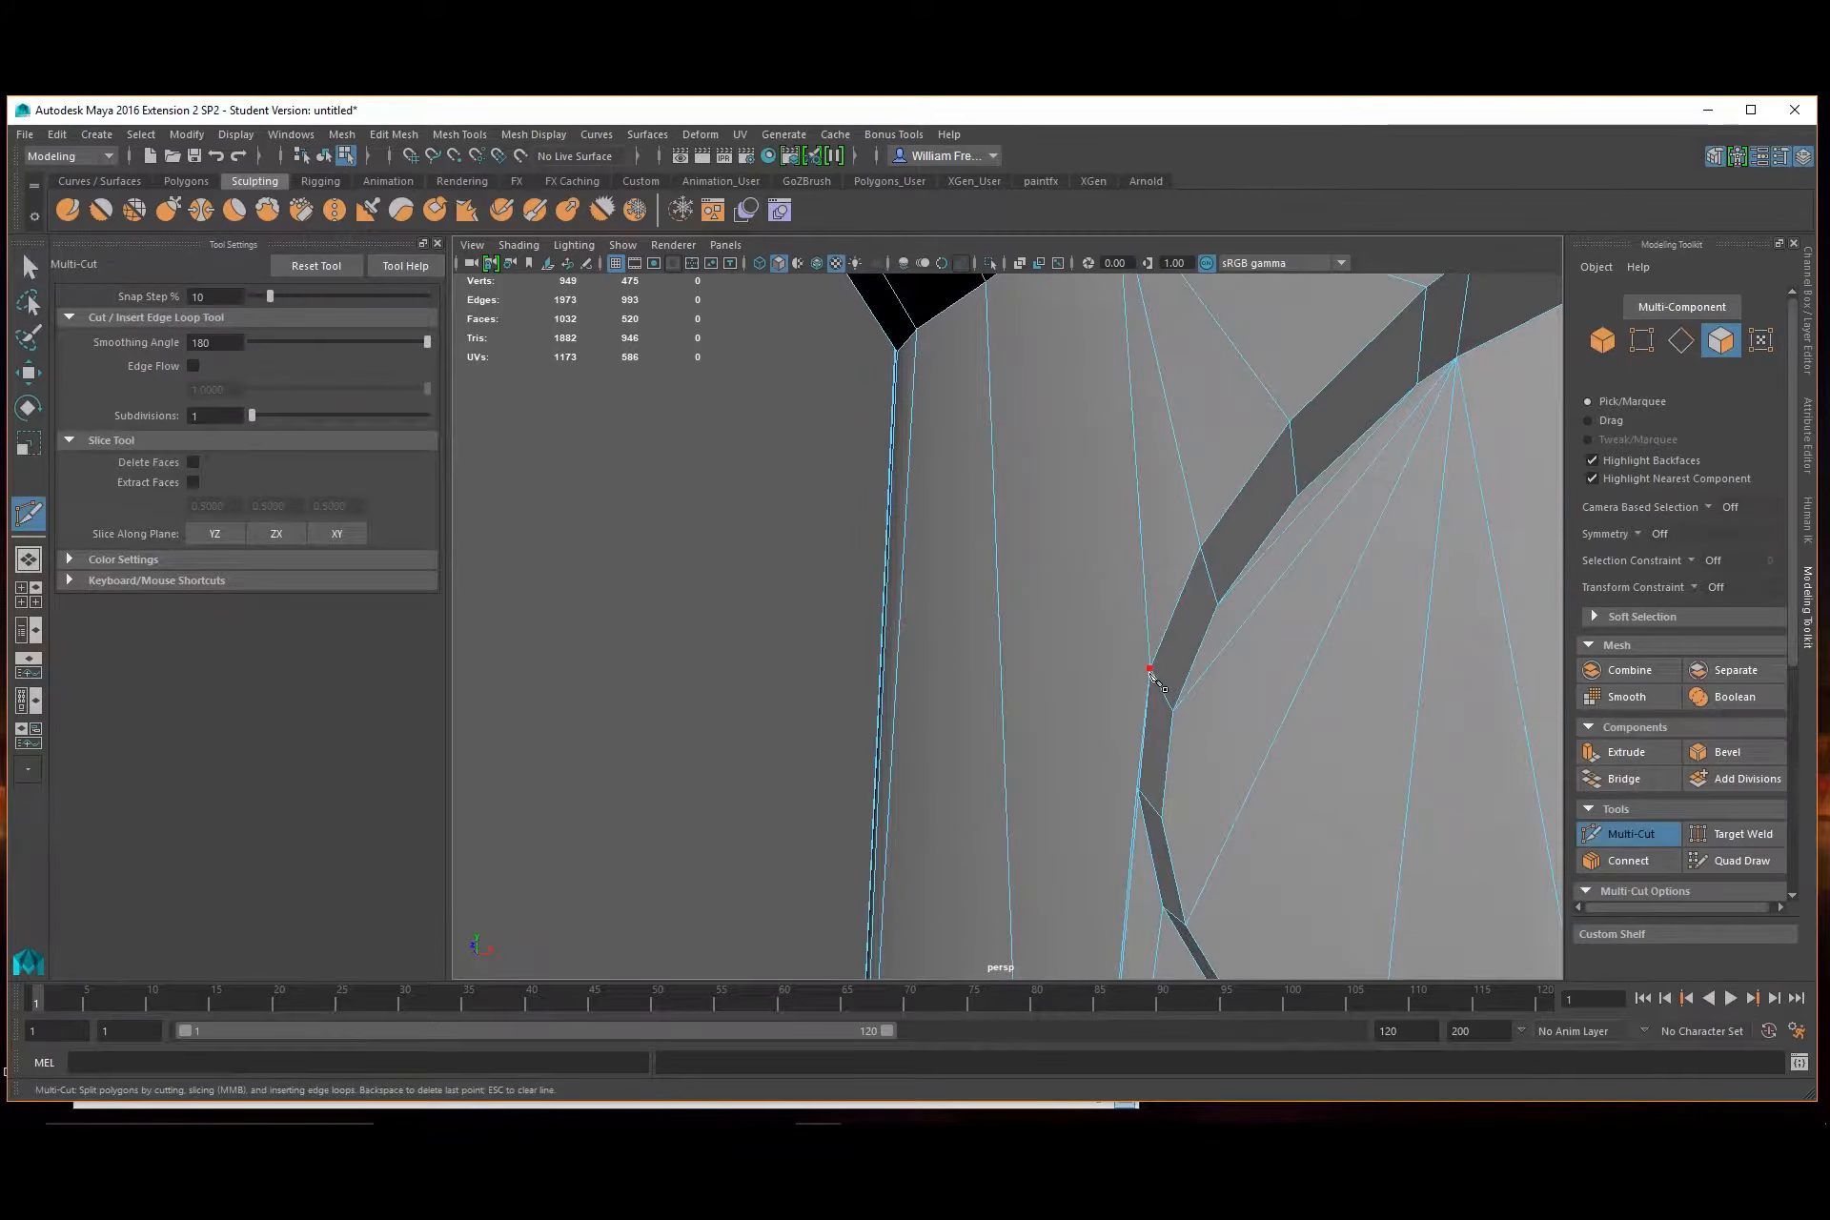
pyautogui.click(987, 285)
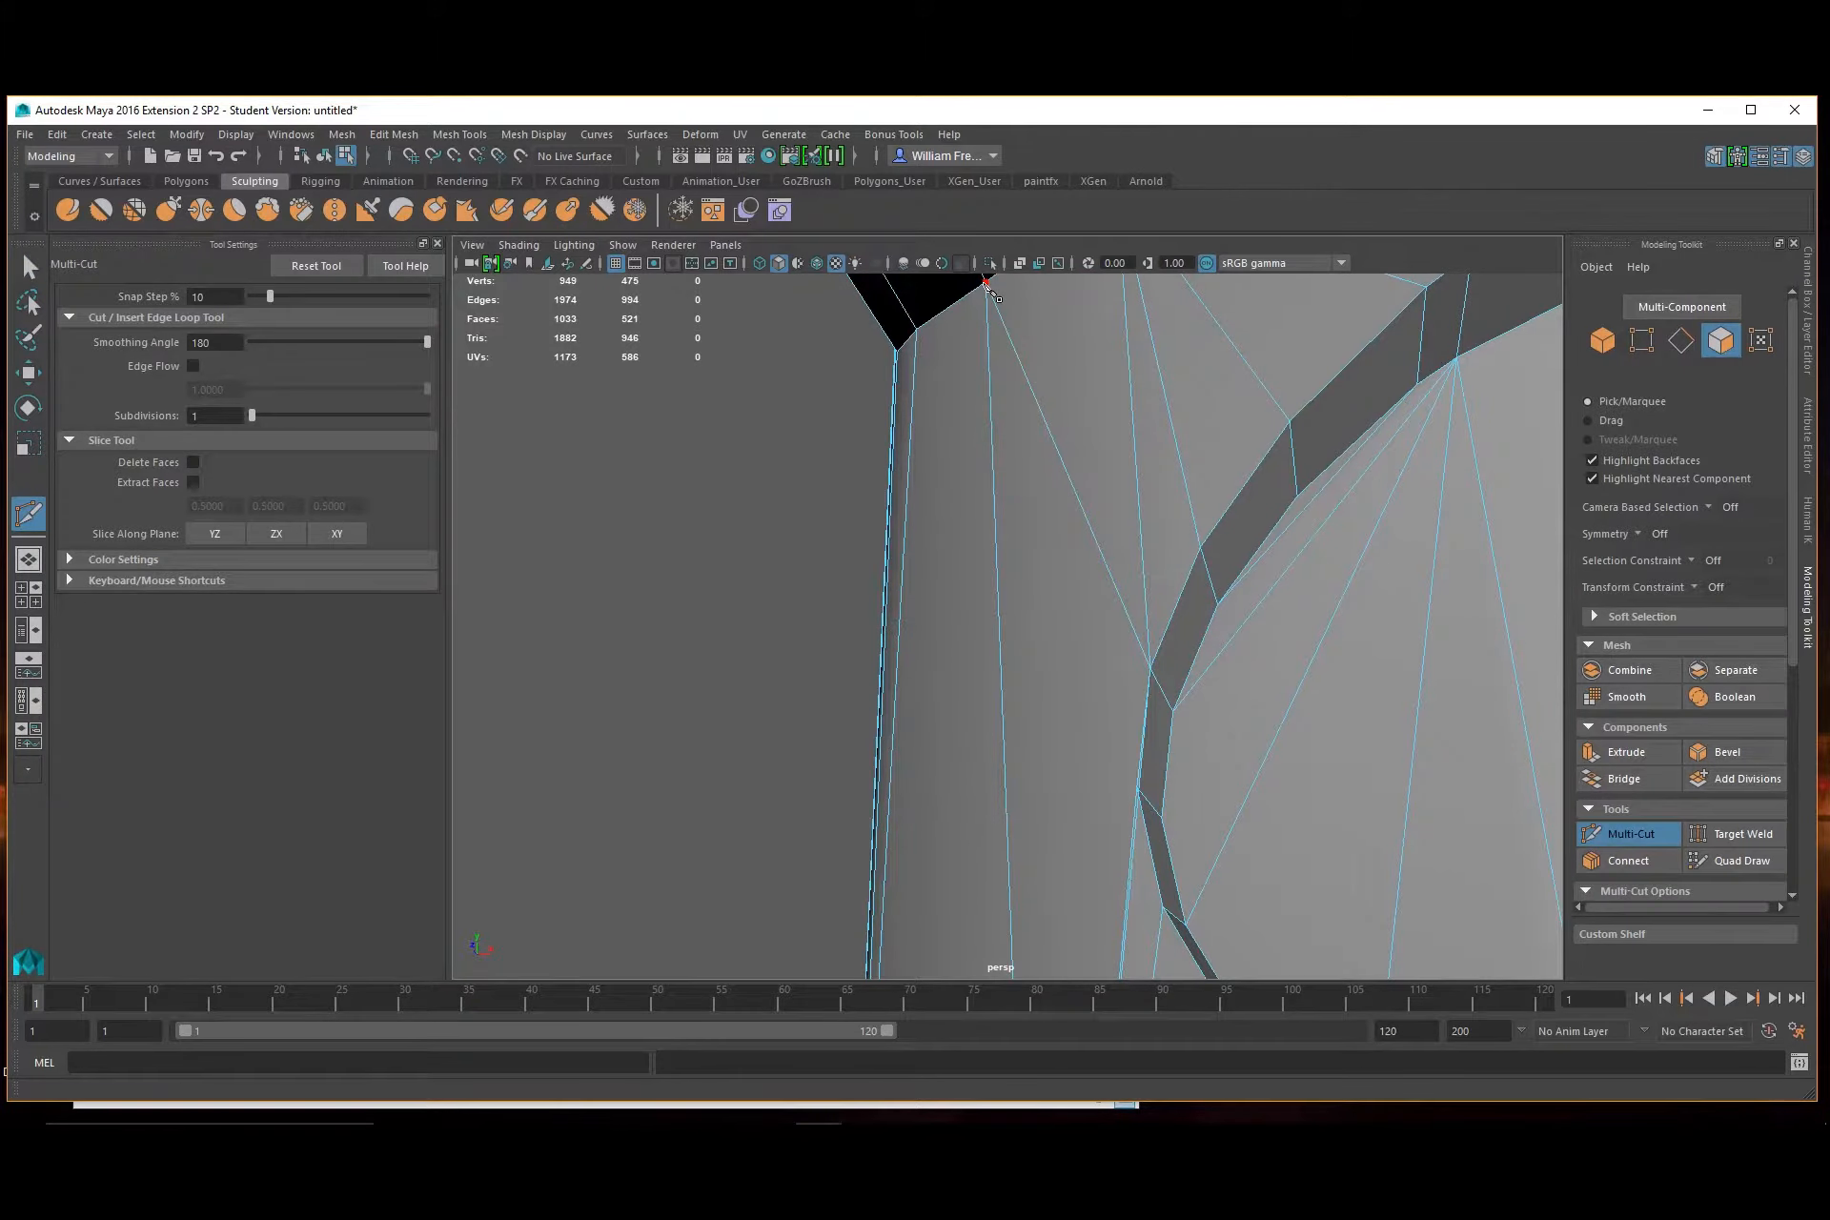
# Try to cut another edge from the rim's outermost vertex to the side face's top corner
pyautogui.keyDown('alt'); pyautogui.moveTo(1178, 615); pyautogui.dragTo(860, 686); pyautogui.keyUp('alt')
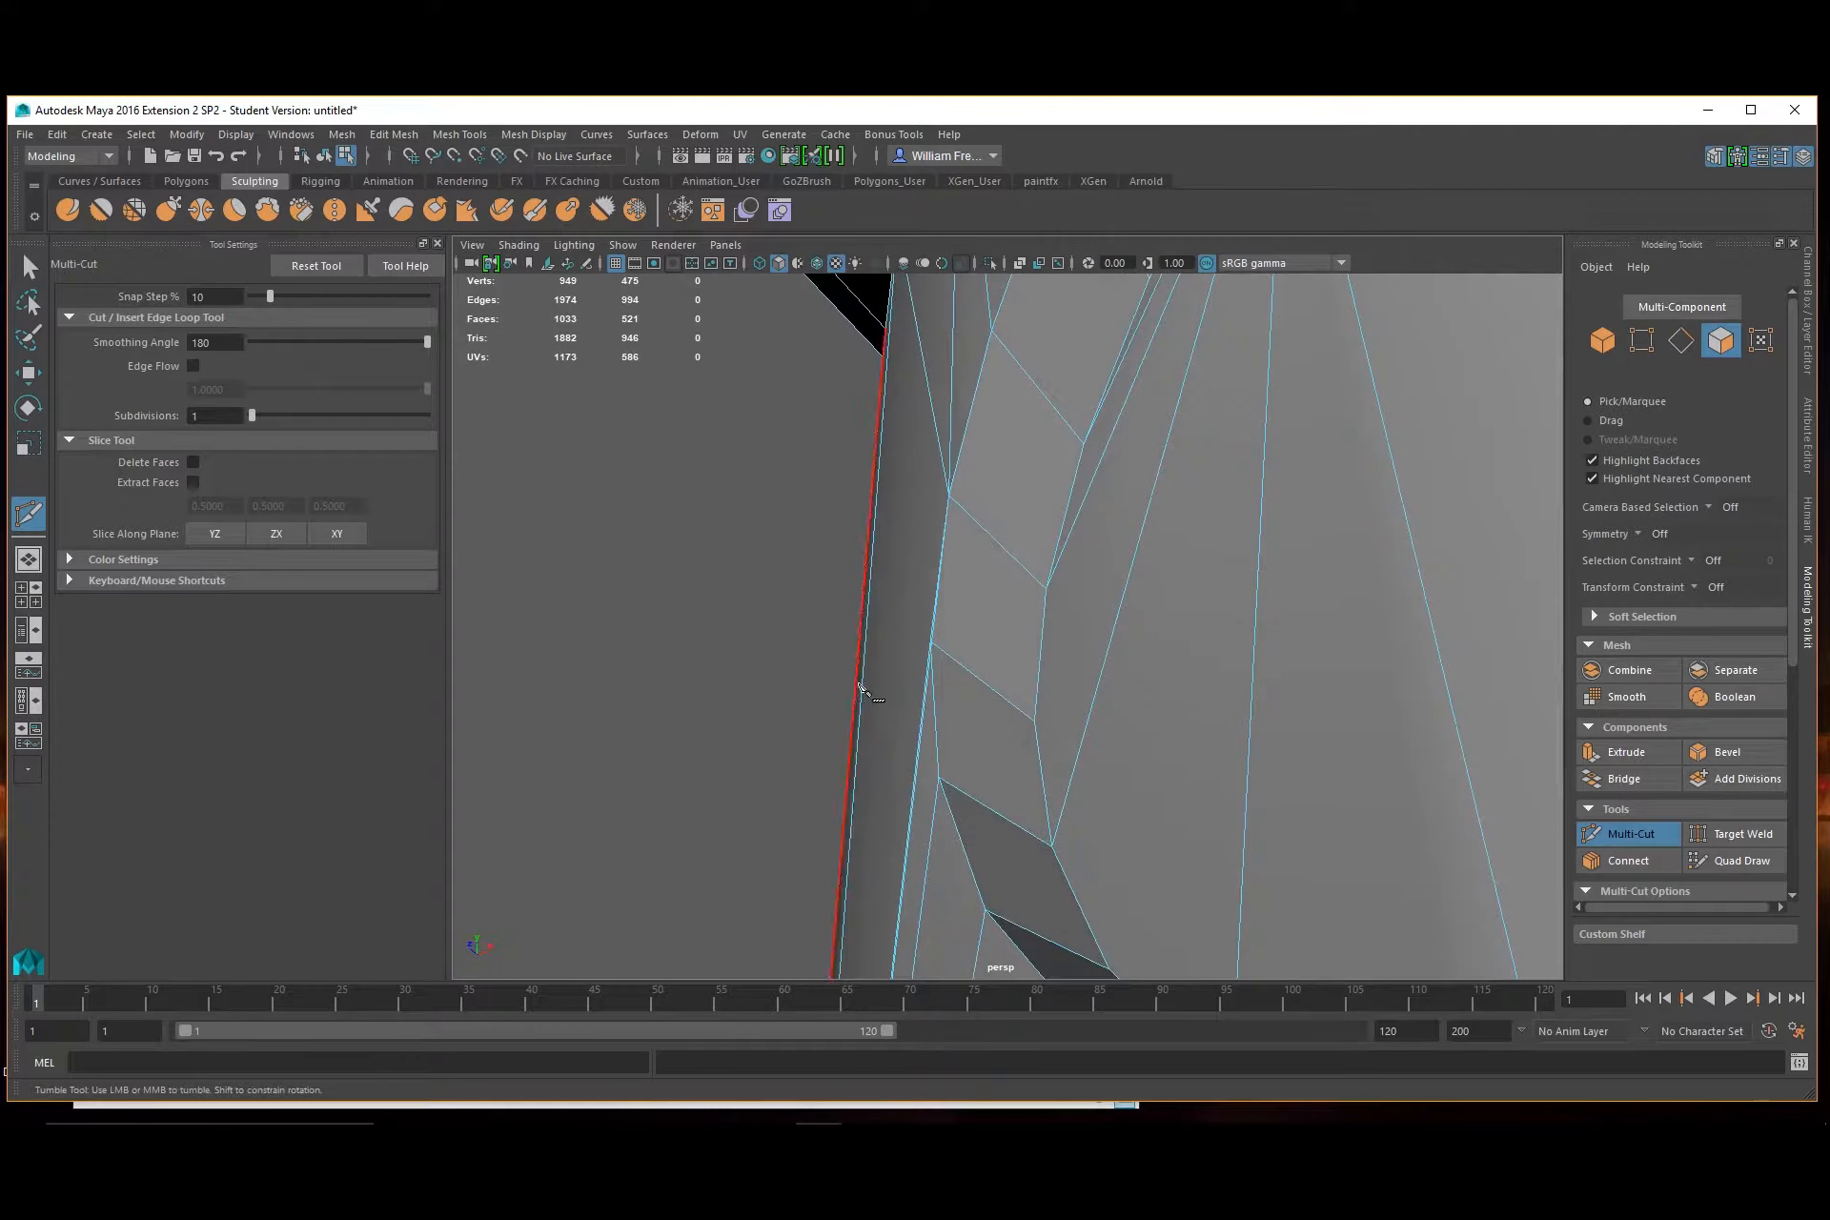
pyautogui.keyDown('alt'); pyautogui.moveTo(860, 686); pyautogui.dragTo(1067, 743, button='right'); pyautogui.keyUp('alt')
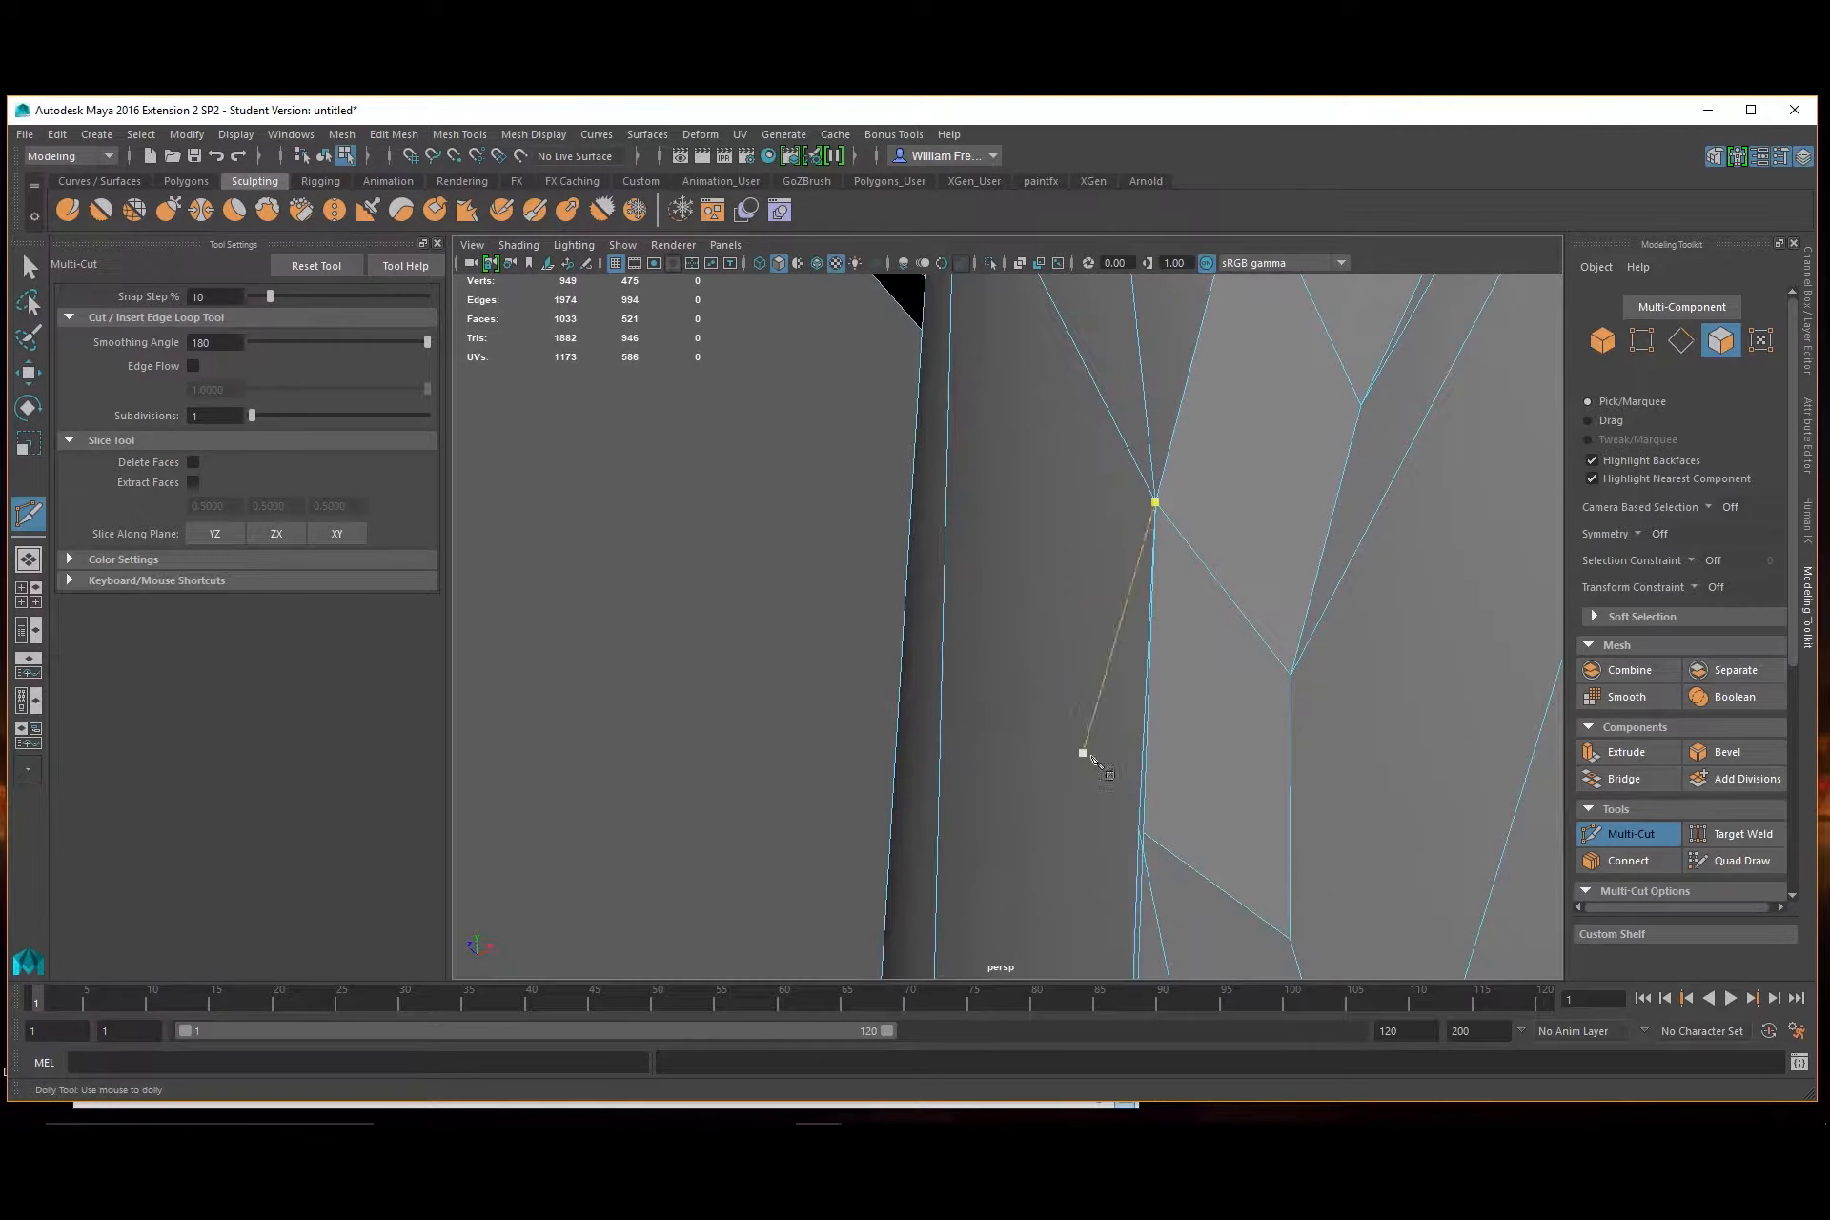
pyautogui.press('Escape')
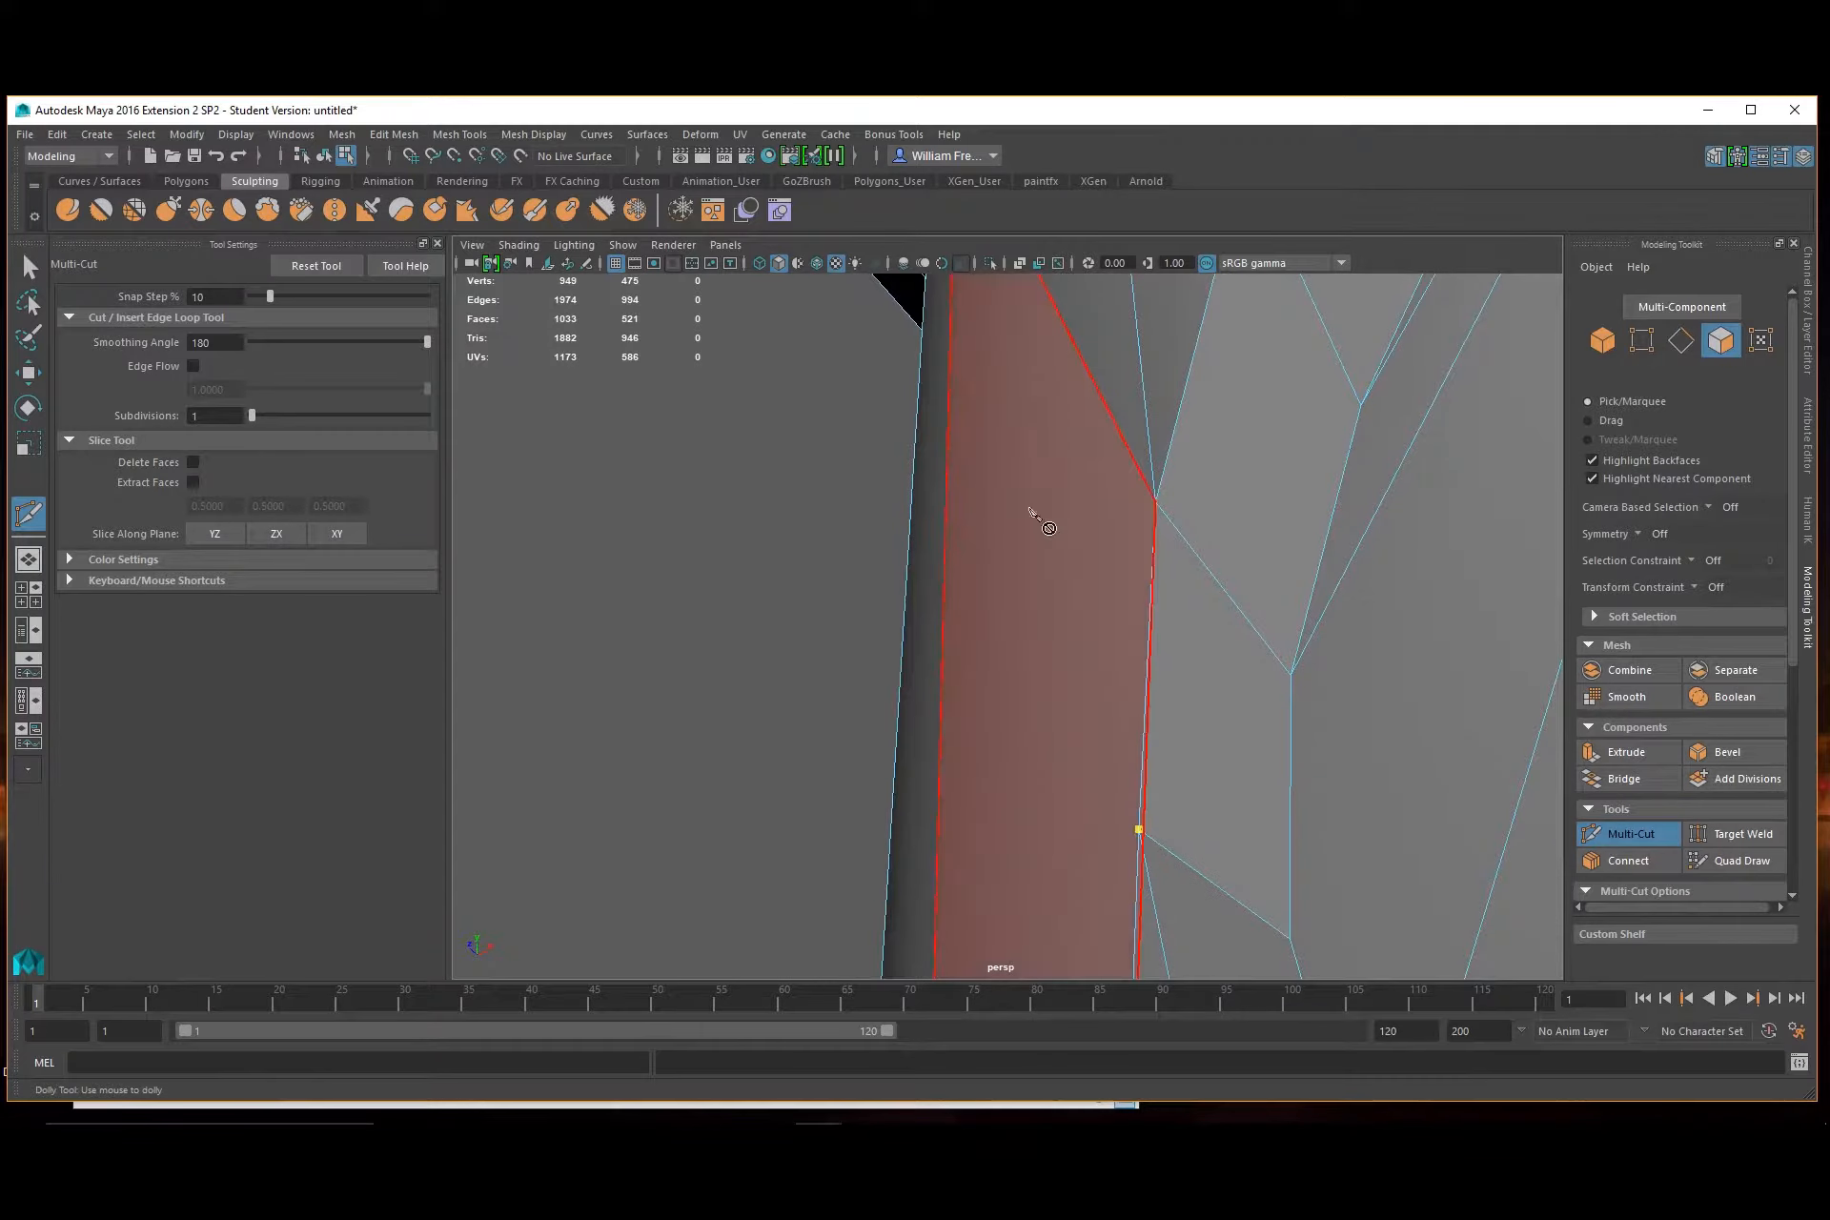
pyautogui.moveTo(1021, 387)
pyautogui.keyDown('alt'); pyautogui.mouseDown()
pyautogui.moveTo(1033, 438)
pyautogui.moveTo(1023, 385)
pyautogui.mouseUp(); pyautogui.keyUp('alt')
pyautogui.keyDown('alt'); pyautogui.moveTo(1022, 386); pyautogui.dragTo(1046, 381, button='middle'); pyautogui.keyUp('alt')
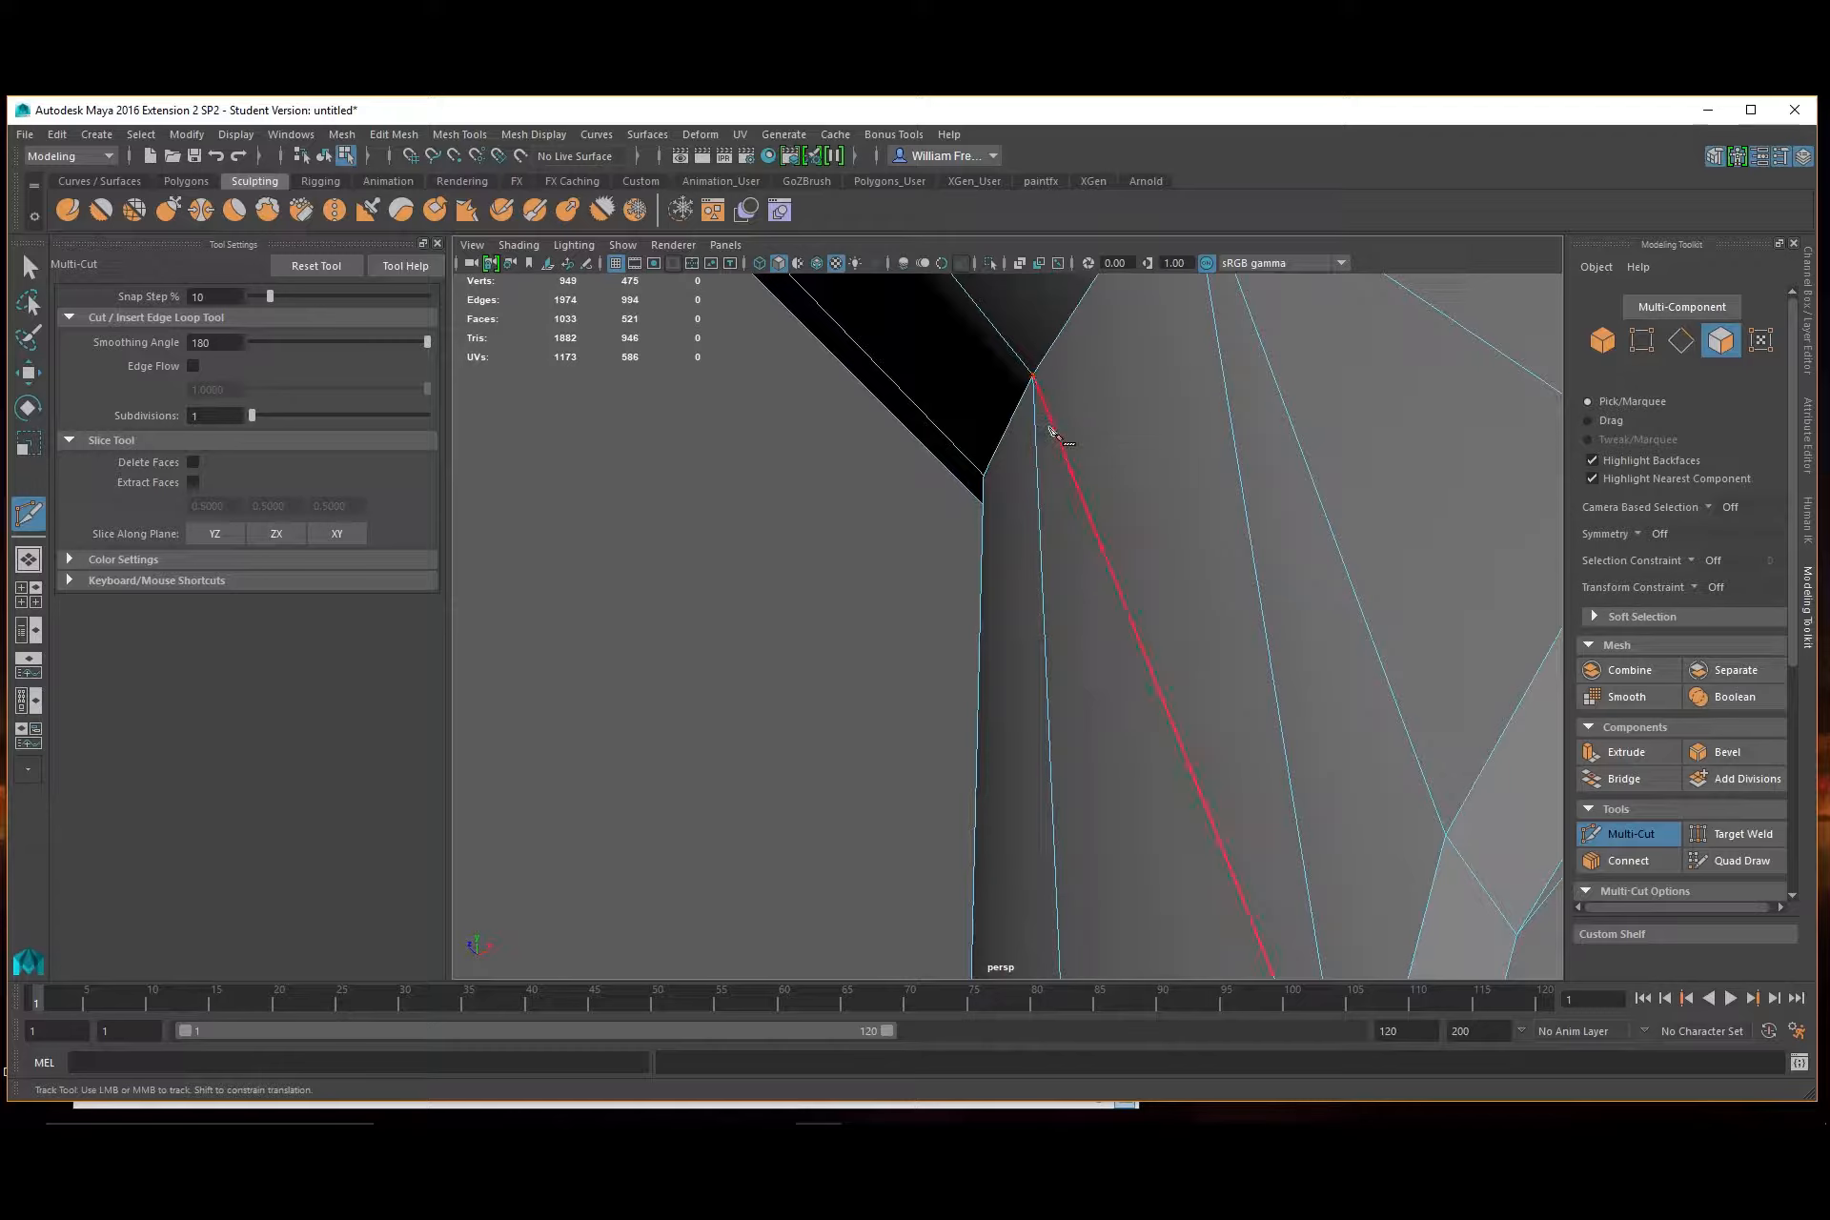
pyautogui.keyDown('alt'); pyautogui.moveTo(1074, 515); pyautogui.dragTo(1017, 327, button='middle'); pyautogui.keyUp('alt')
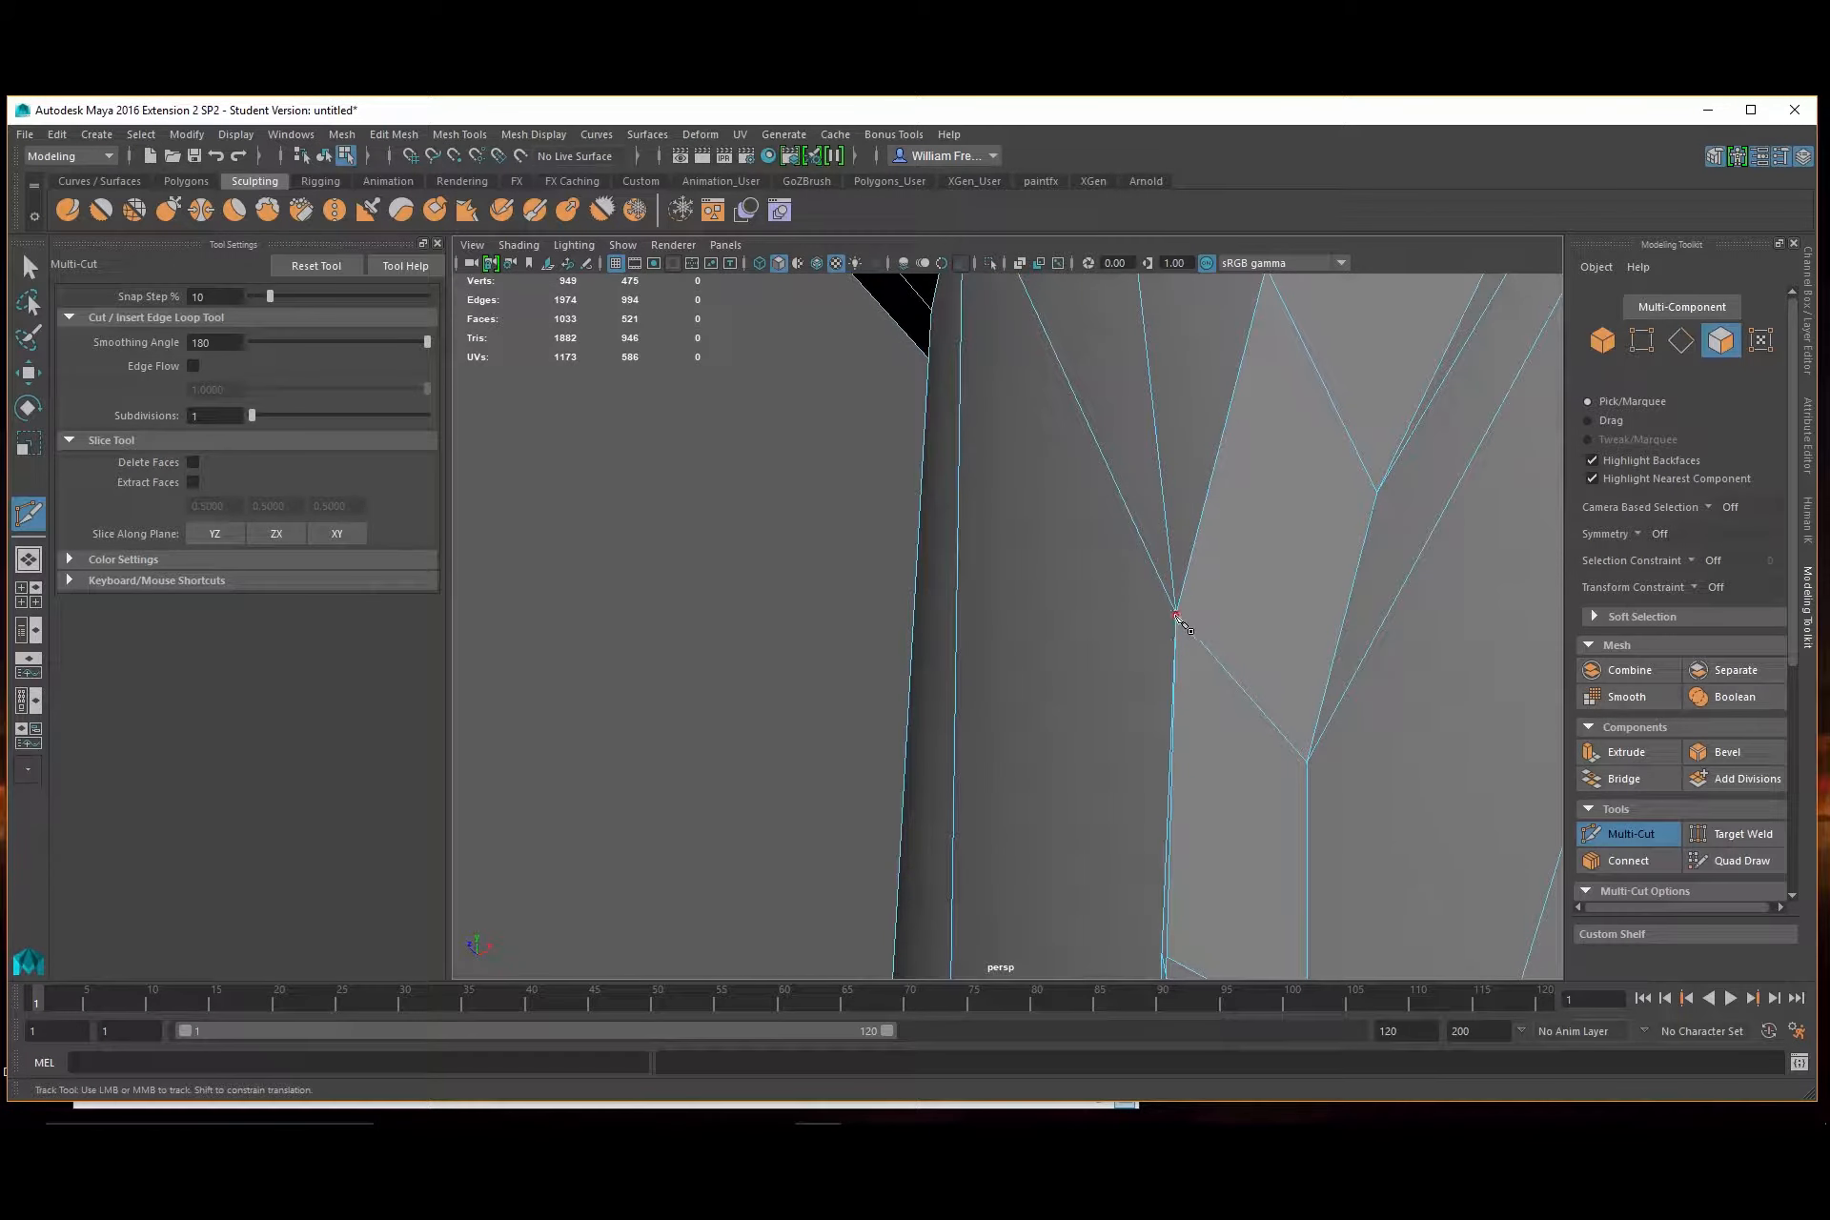
# Retry the Multi-Cut from the upper rim vertex across the long side face, undoing the misplaced cut point
pyautogui.click(1177, 615)
pyautogui.keyDown('alt'); pyautogui.moveTo(1174, 674); pyautogui.dragTo(1195, 642, button='middle'); pyautogui.keyUp('alt')
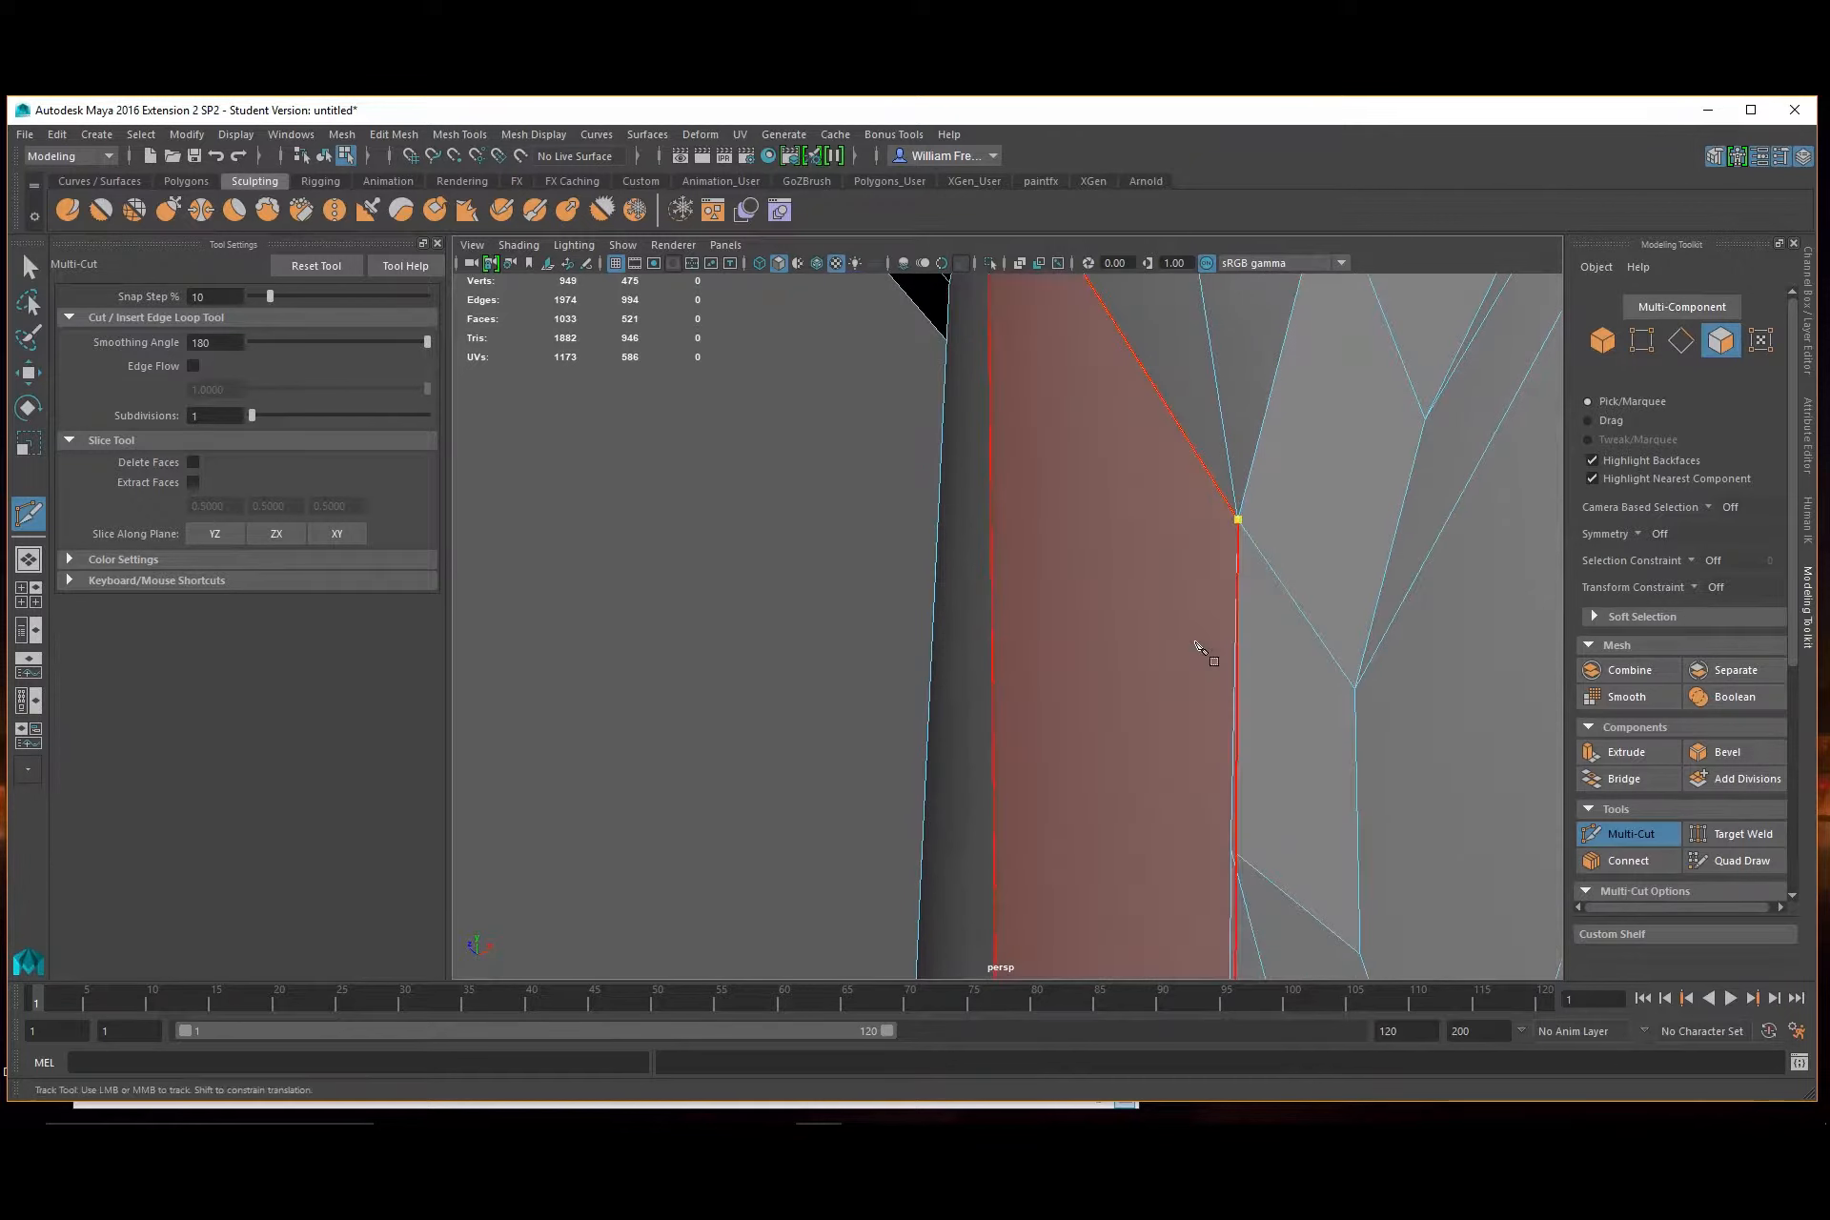
pyautogui.hotkey('ctrl', 'z')
pyautogui.keyDown('alt'); pyautogui.moveTo(1083, 793); pyautogui.dragTo(1071, 726, button='right'); pyautogui.keyUp('alt')
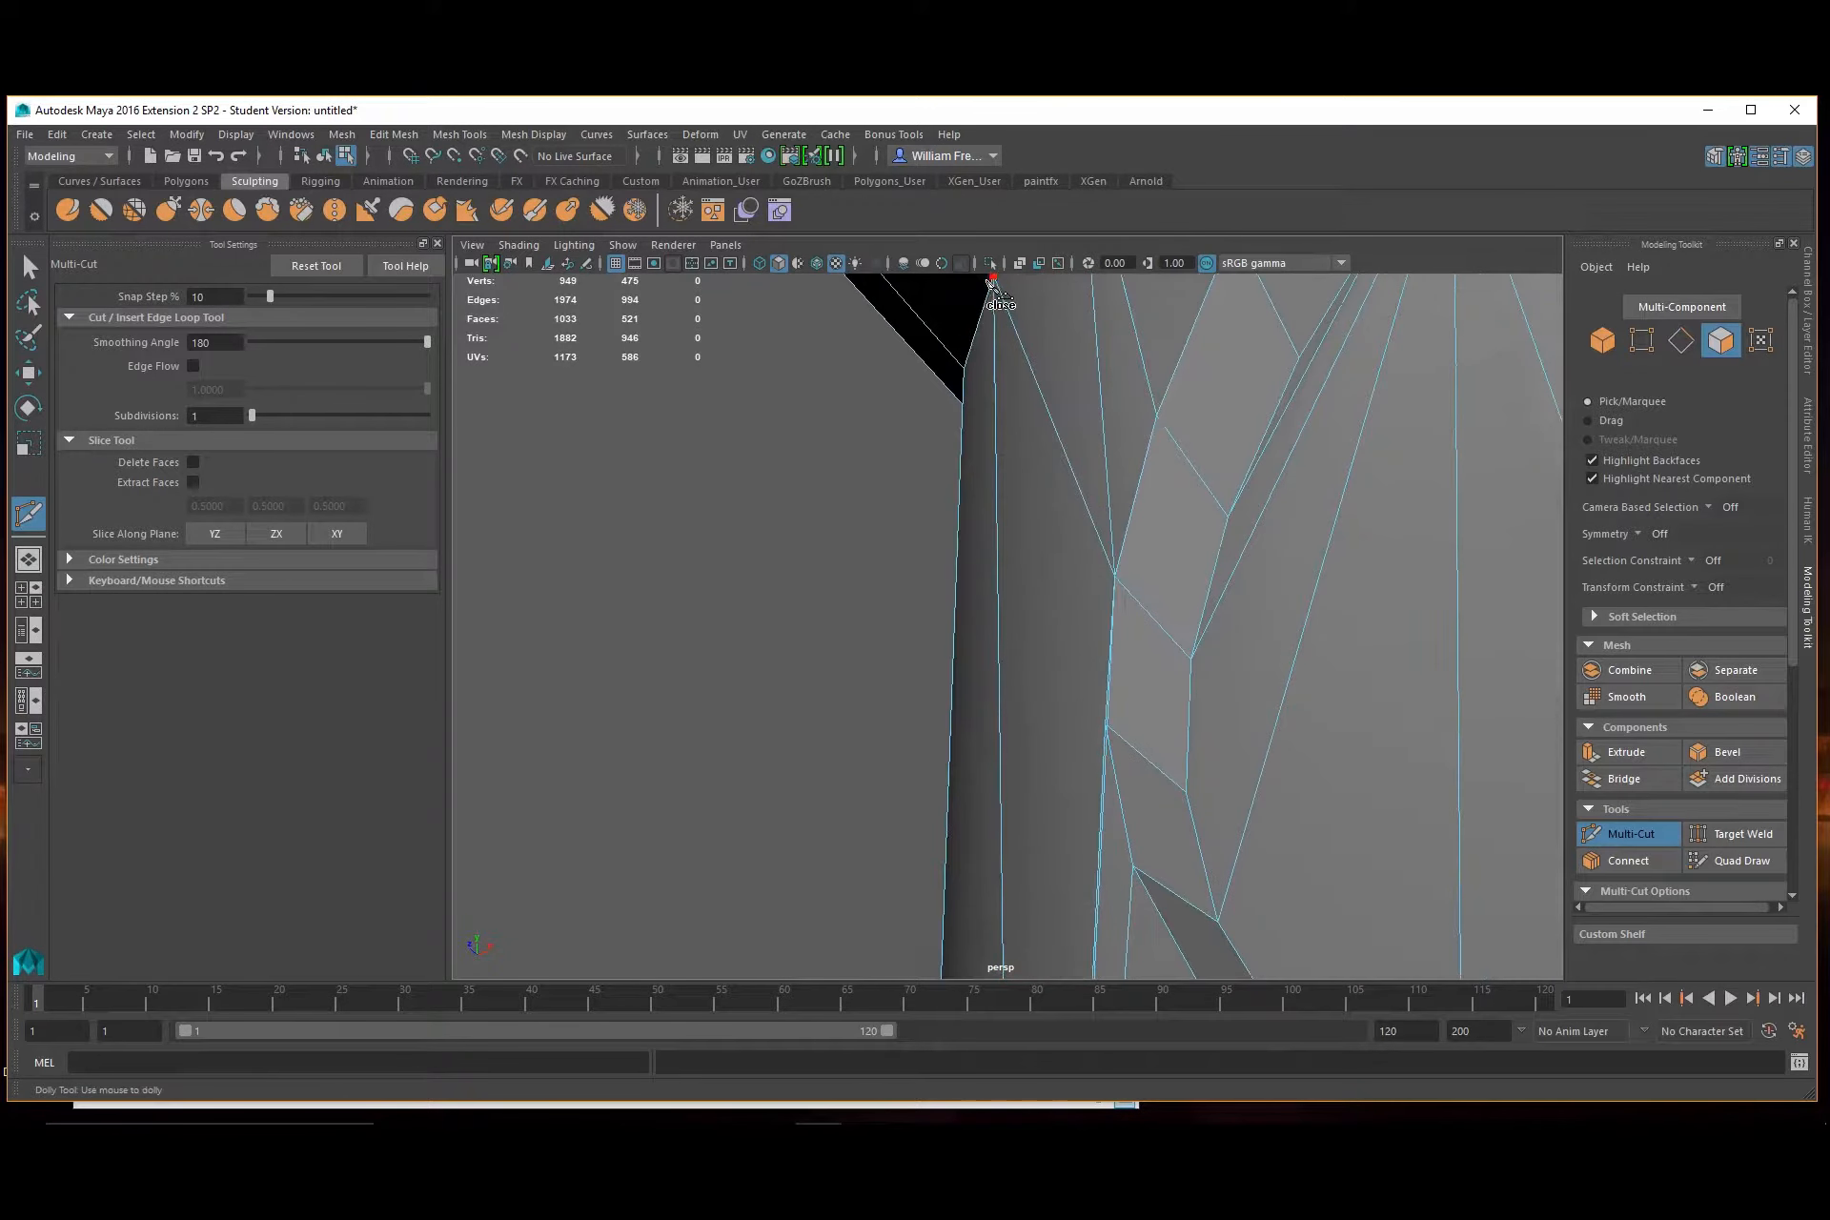
pyautogui.click(995, 287)
pyautogui.moveTo(1106, 726)
pyautogui.keyDown('alt'); pyautogui.mouseDown()
pyautogui.moveTo(935, 678)
pyautogui.moveTo(1087, 696)
pyautogui.mouseUp(); pyautogui.keyUp('alt')
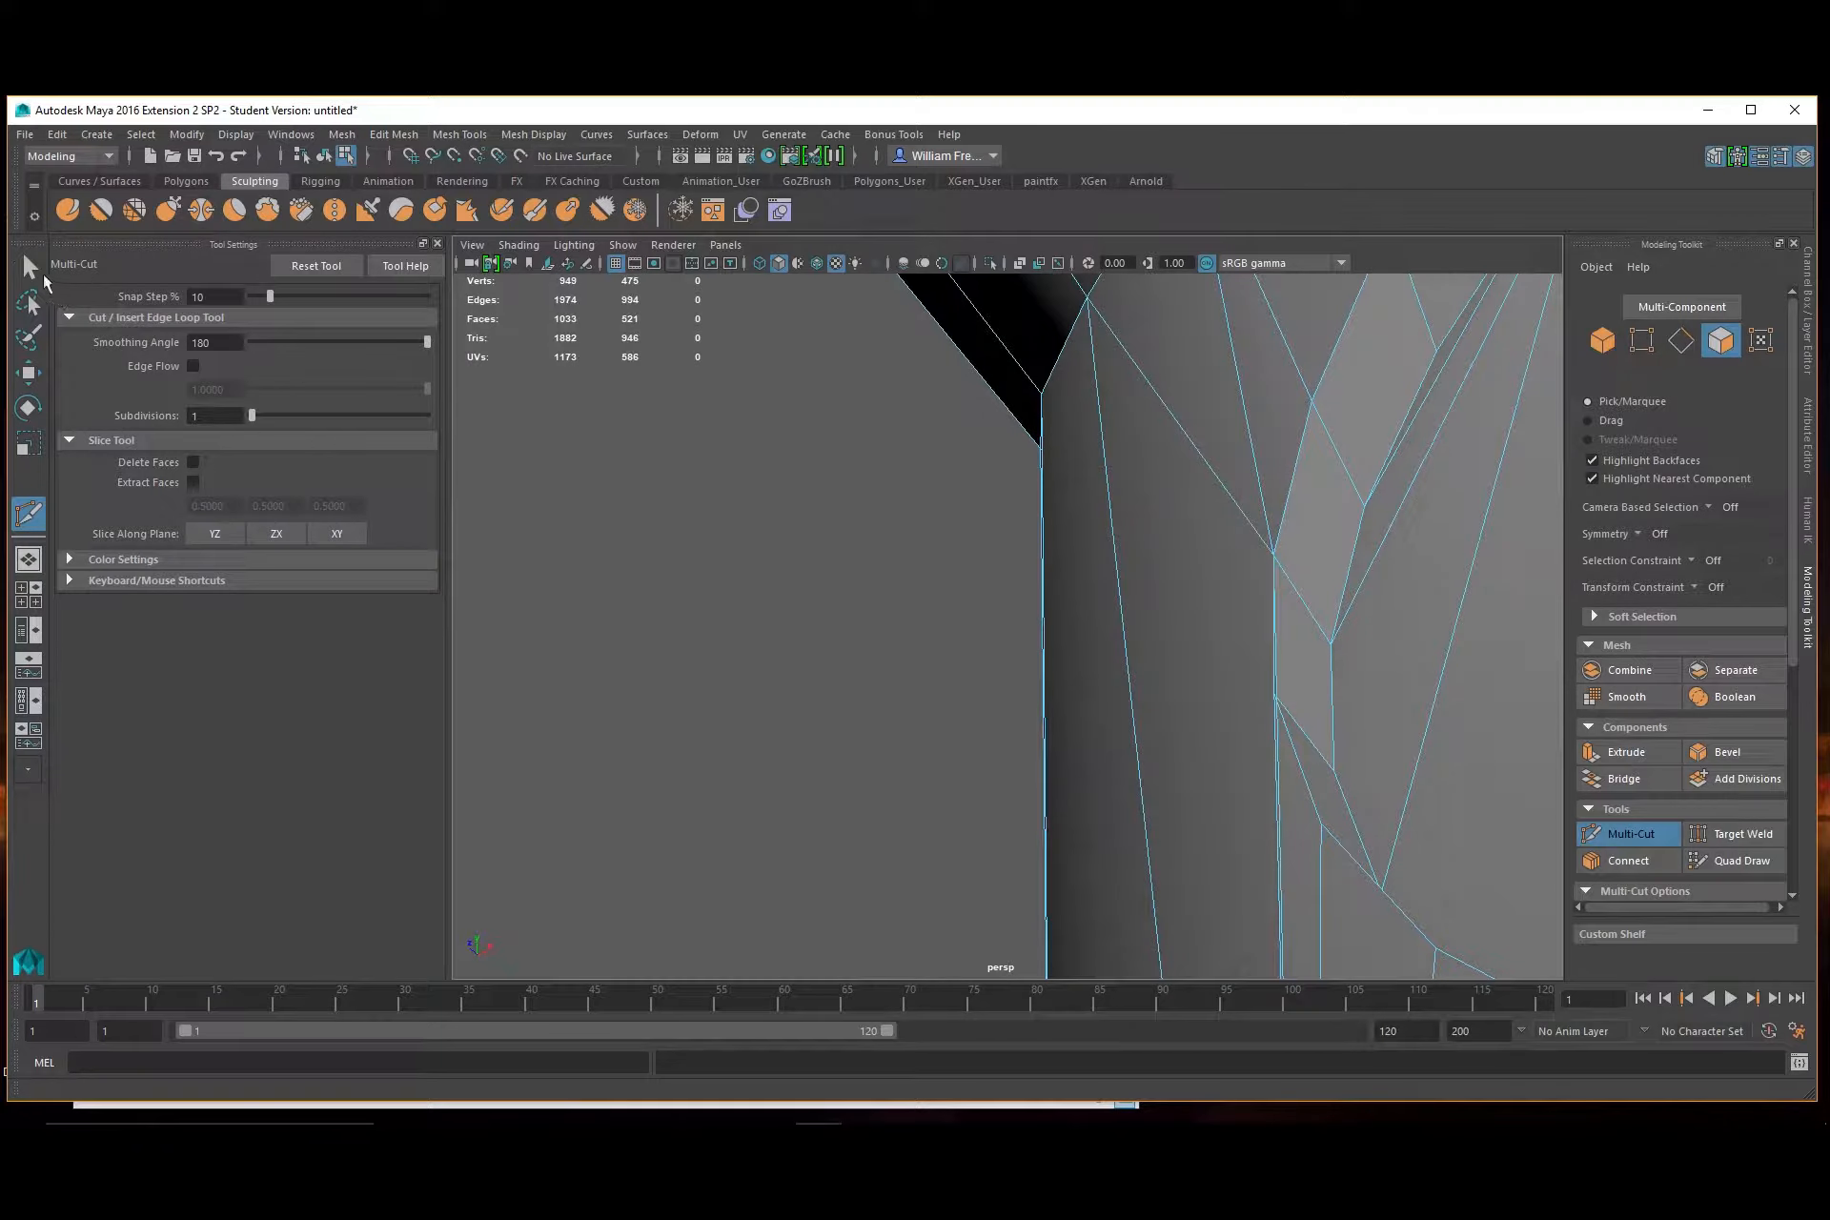
# Delete the long side face beside the curved rim and one more face next to the rim
pyautogui.click(32, 270)
pyautogui.click(1199, 651)
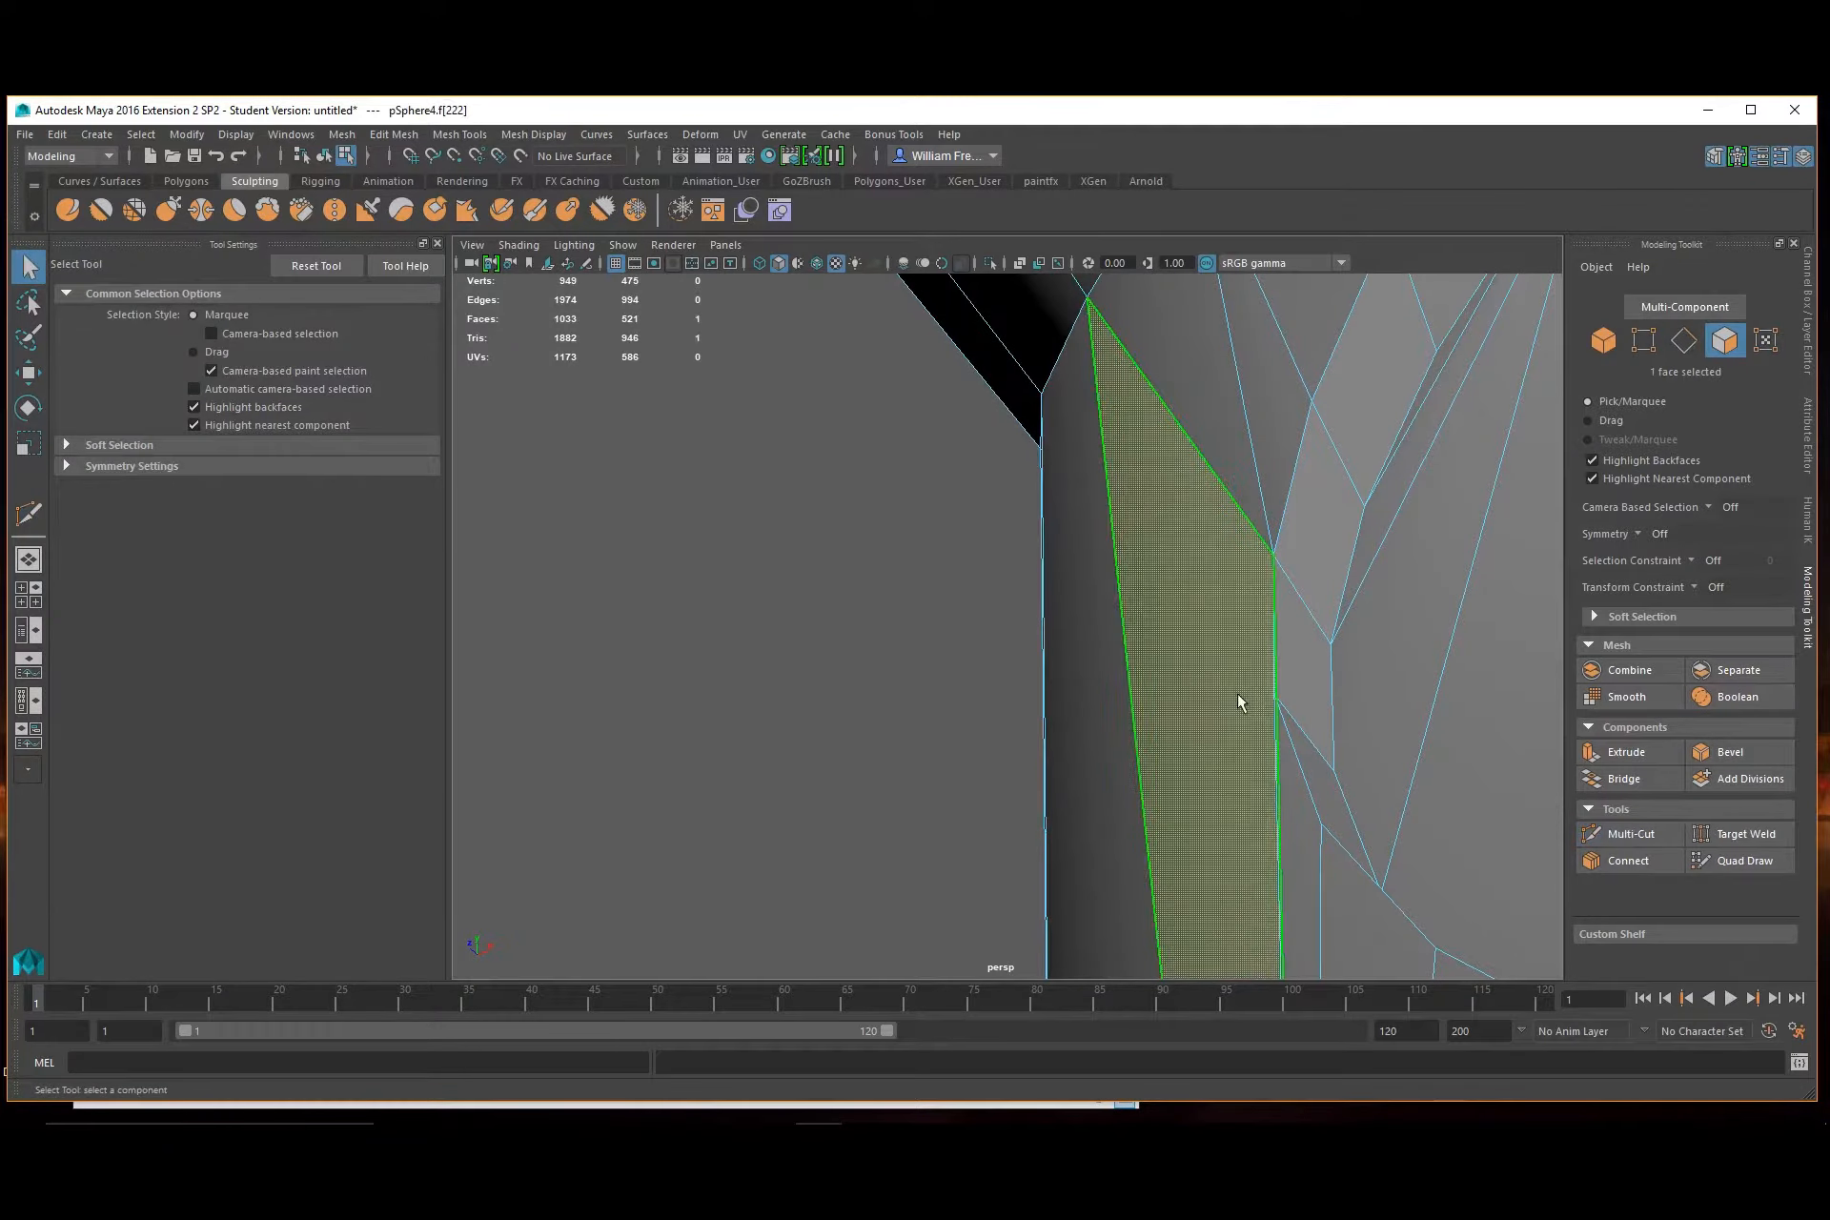
pyautogui.press('Delete')
pyautogui.keyDown('alt'); pyautogui.moveTo(1238, 695); pyautogui.dragTo(1470, 802); pyautogui.keyUp('alt')
pyautogui.keyDown('alt'); pyautogui.moveTo(1470, 802); pyautogui.dragTo(1476, 802, button='middle'); pyautogui.keyUp('alt')
pyautogui.keyDown('alt'); pyautogui.moveTo(1477, 803); pyautogui.dragTo(1315, 726); pyautogui.keyUp('alt')
pyautogui.click(1359, 854)
pyautogui.press('Delete')
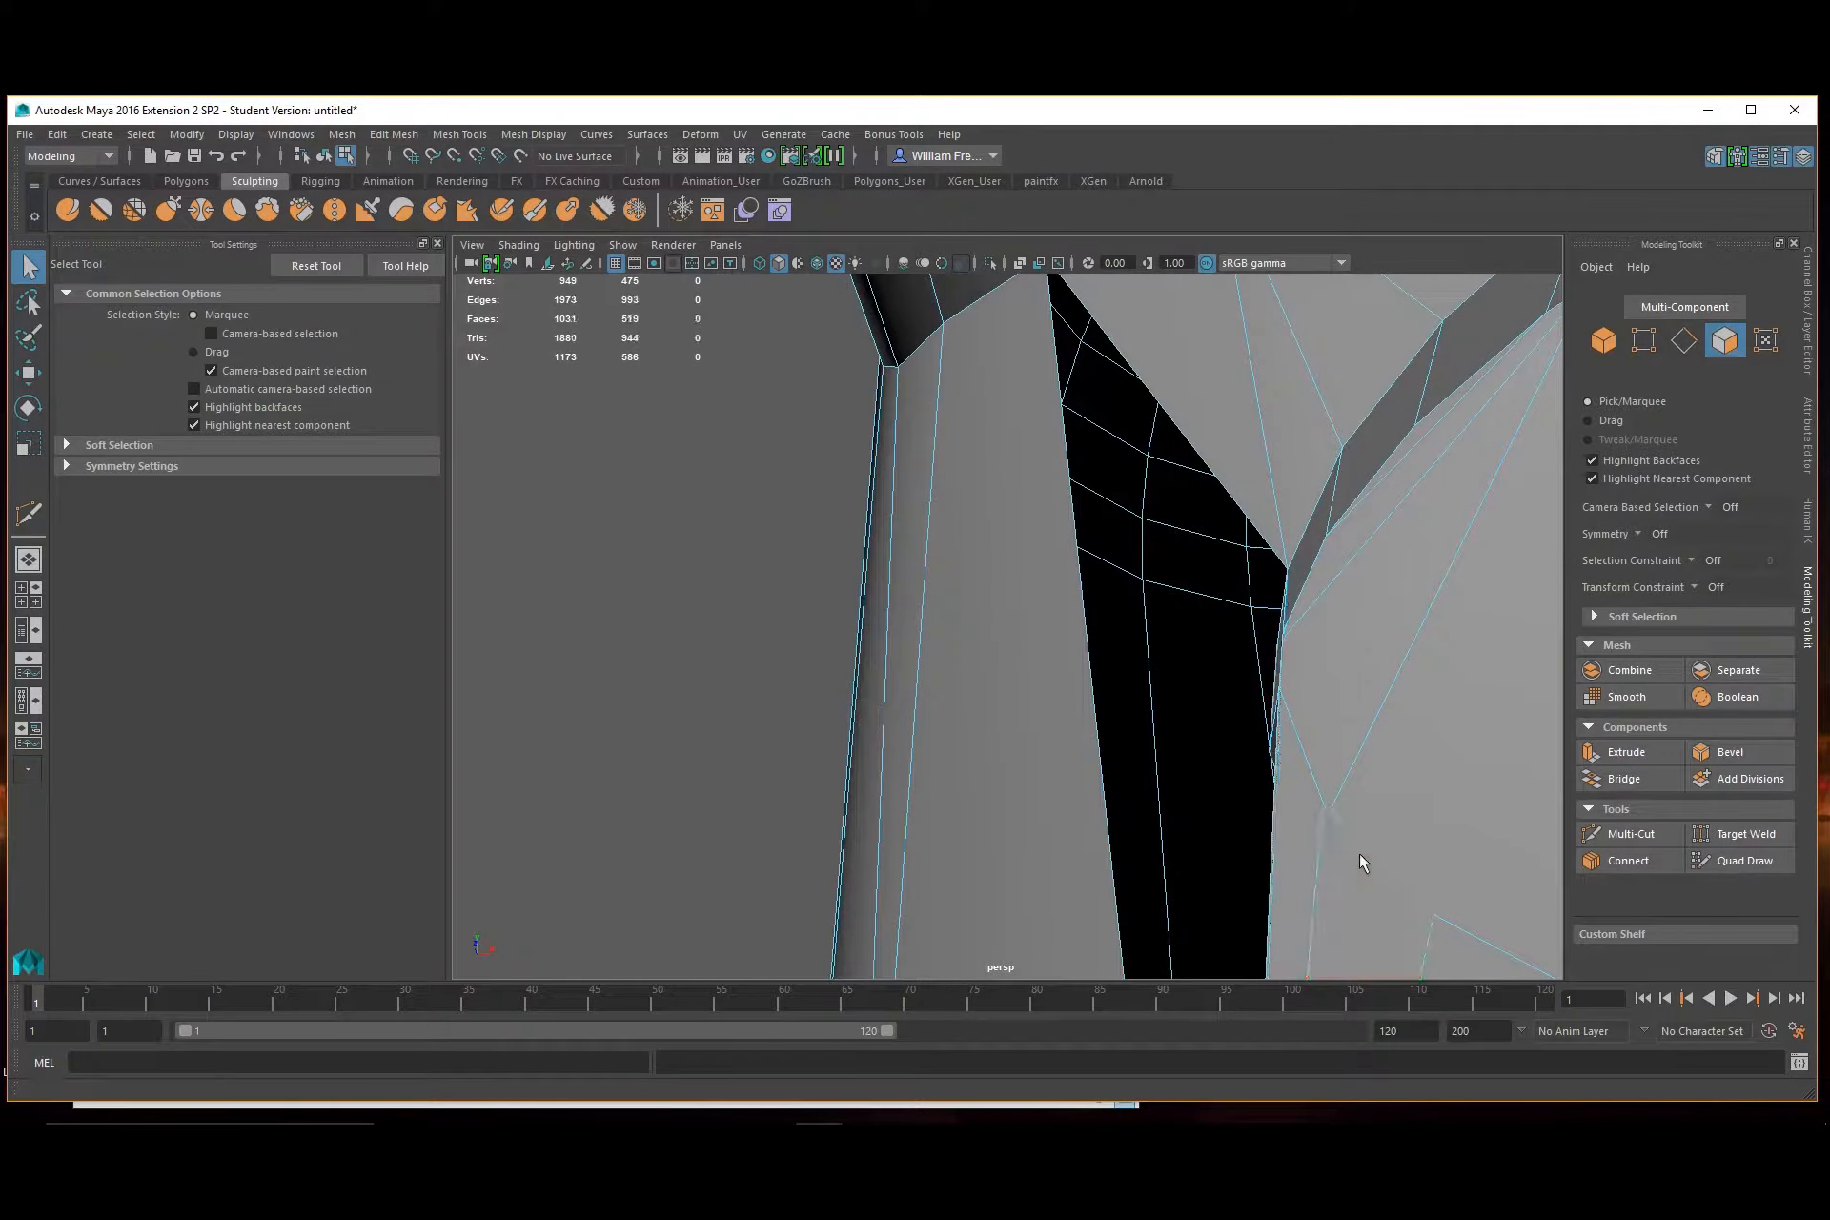
# Delete the long side face beside the curved rim at the opening's right end
pyautogui.keyDown('alt'); pyautogui.moveTo(1328, 833); pyautogui.dragTo(1221, 780); pyautogui.keyUp('alt')
pyautogui.keyDown('alt'); pyautogui.moveTo(1055, 630); pyautogui.dragTo(1047, 700); pyautogui.keyUp('alt')
pyautogui.click(1045, 734)
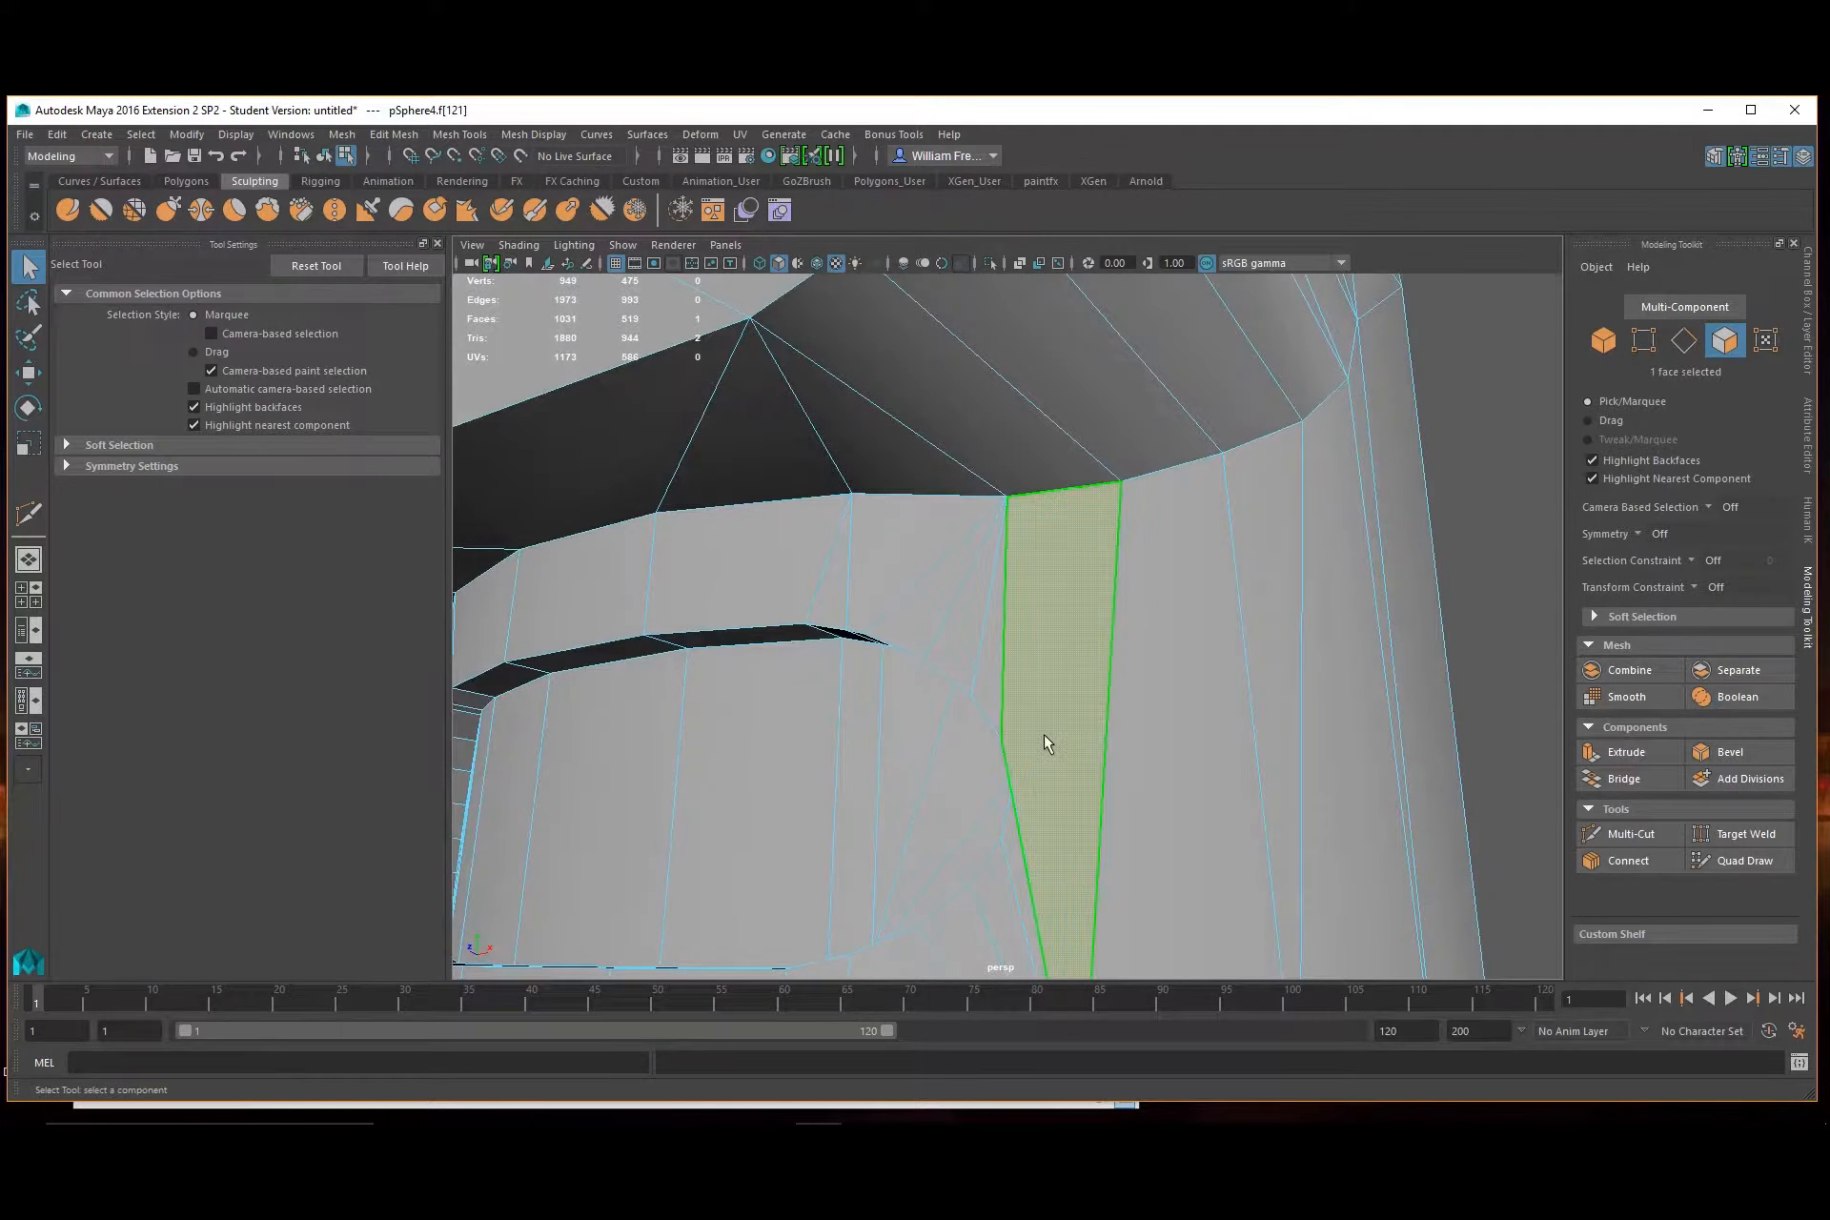
pyautogui.press('Delete')
# Delete the thin triangular face between the upper curved rim and the gap at the opening's right end
pyautogui.keyDown('alt'); pyautogui.moveTo(1044, 736); pyautogui.dragTo(1310, 764, button='right'); pyautogui.keyUp('alt')
pyautogui.keyDown('alt'); pyautogui.moveTo(1310, 764); pyautogui.dragTo(1117, 650, button='middle'); pyautogui.keyUp('alt')
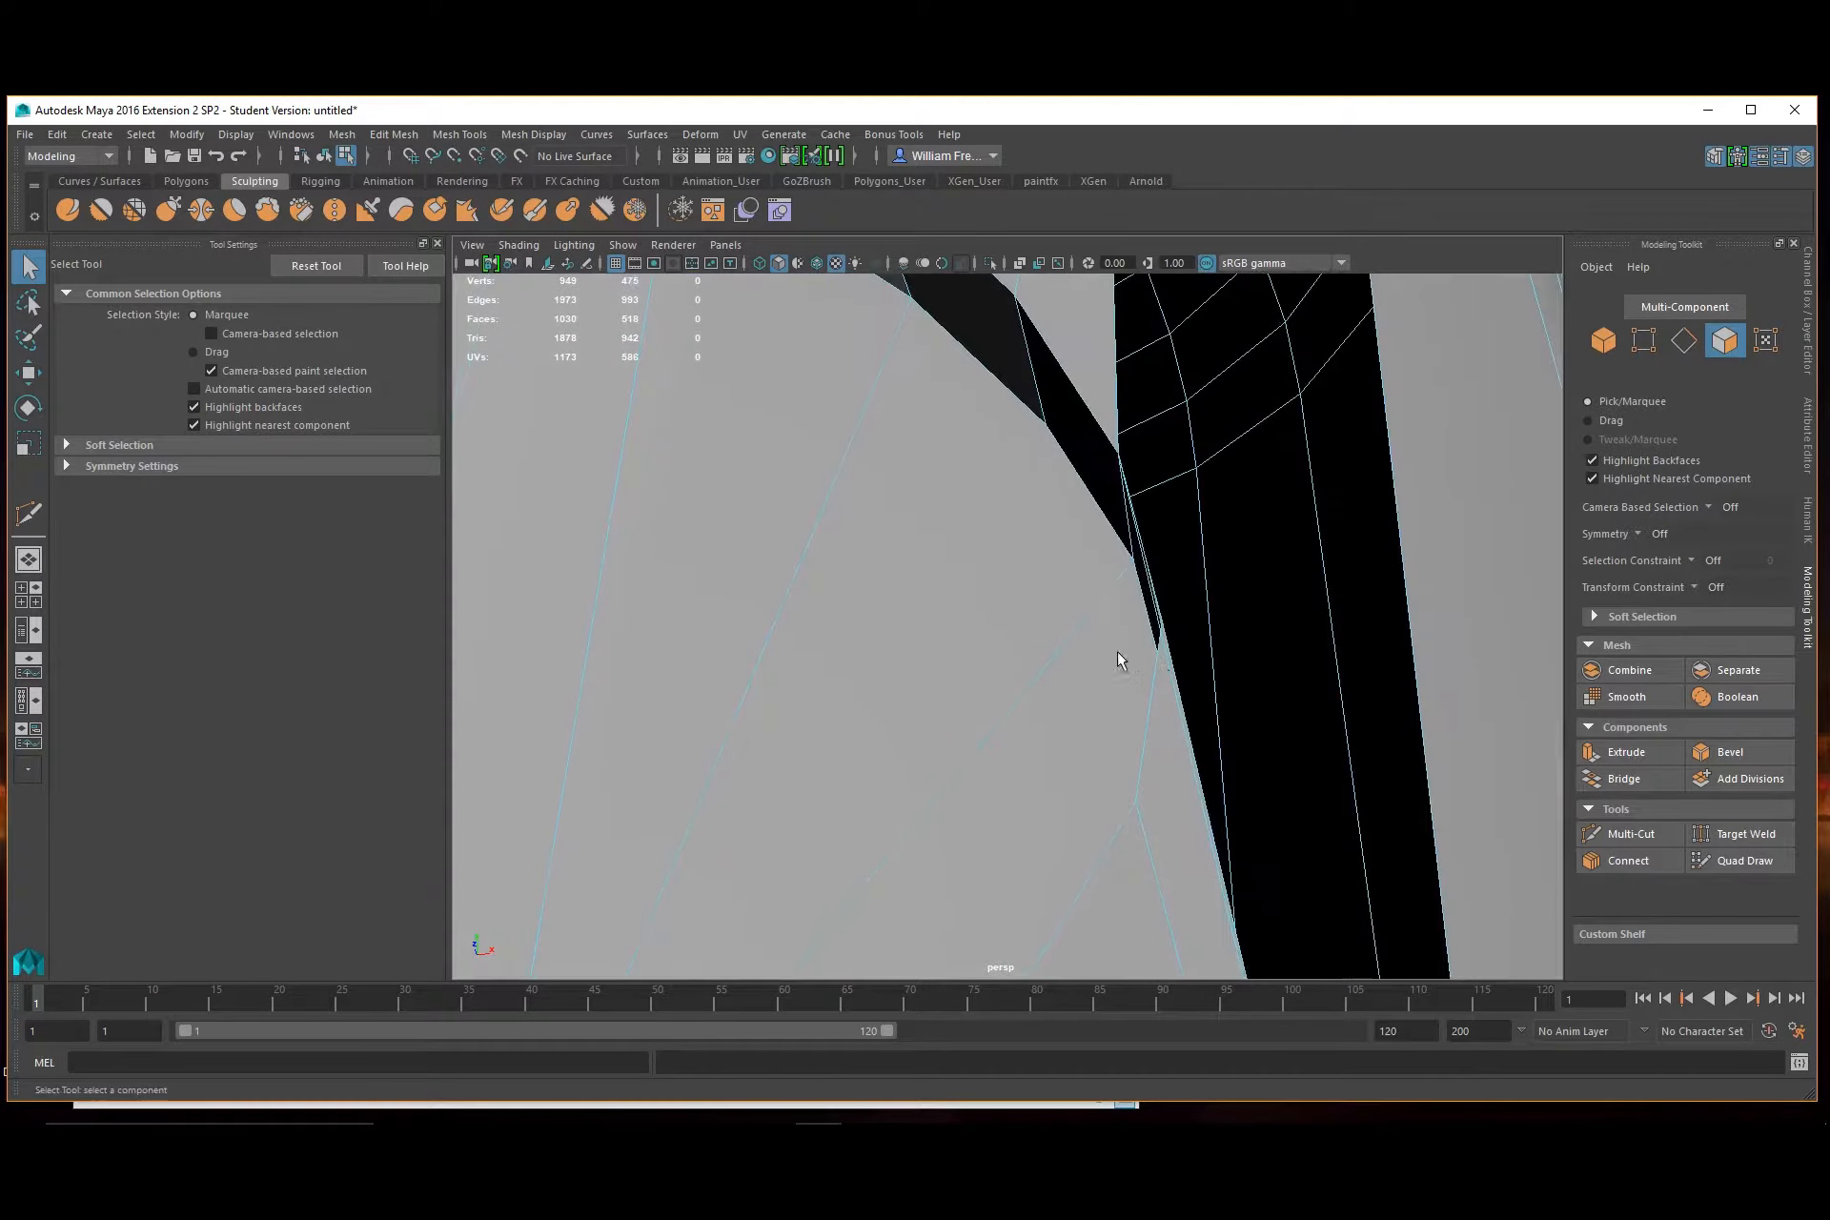
pyautogui.click(1160, 618)
pyautogui.keyDown('alt'); pyautogui.moveTo(1274, 694); pyautogui.dragTo(1191, 701); pyautogui.keyUp('alt')
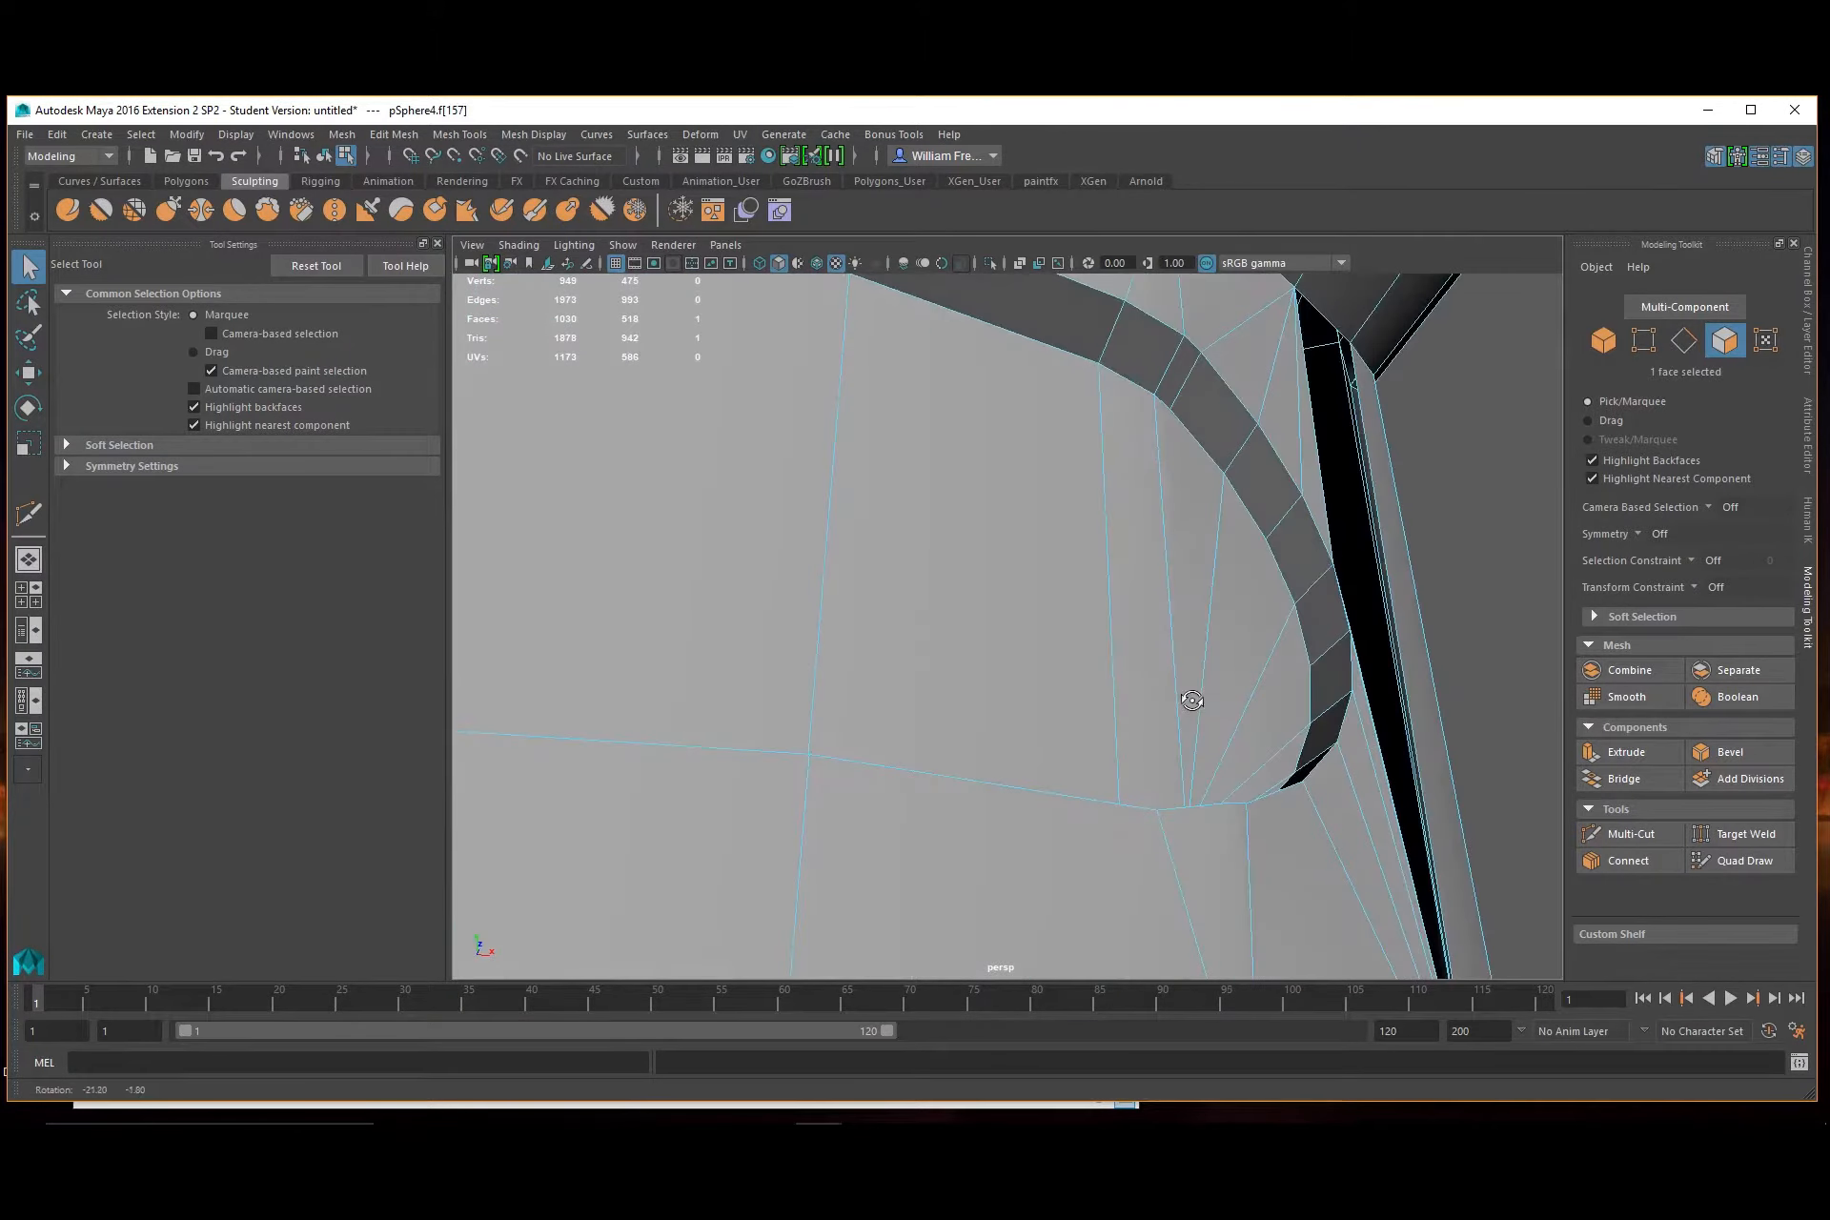
pyautogui.keyDown('alt'); pyautogui.moveTo(1161, 657); pyautogui.dragTo(906, 552, button='middle'); pyautogui.keyUp('alt')
pyautogui.keyDown('alt'); pyautogui.moveTo(907, 552); pyautogui.dragTo(1041, 666, button='right'); pyautogui.keyUp('alt')
pyautogui.keyDown('alt'); pyautogui.moveTo(1042, 666); pyautogui.dragTo(1134, 827, button='middle'); pyautogui.keyUp('alt')
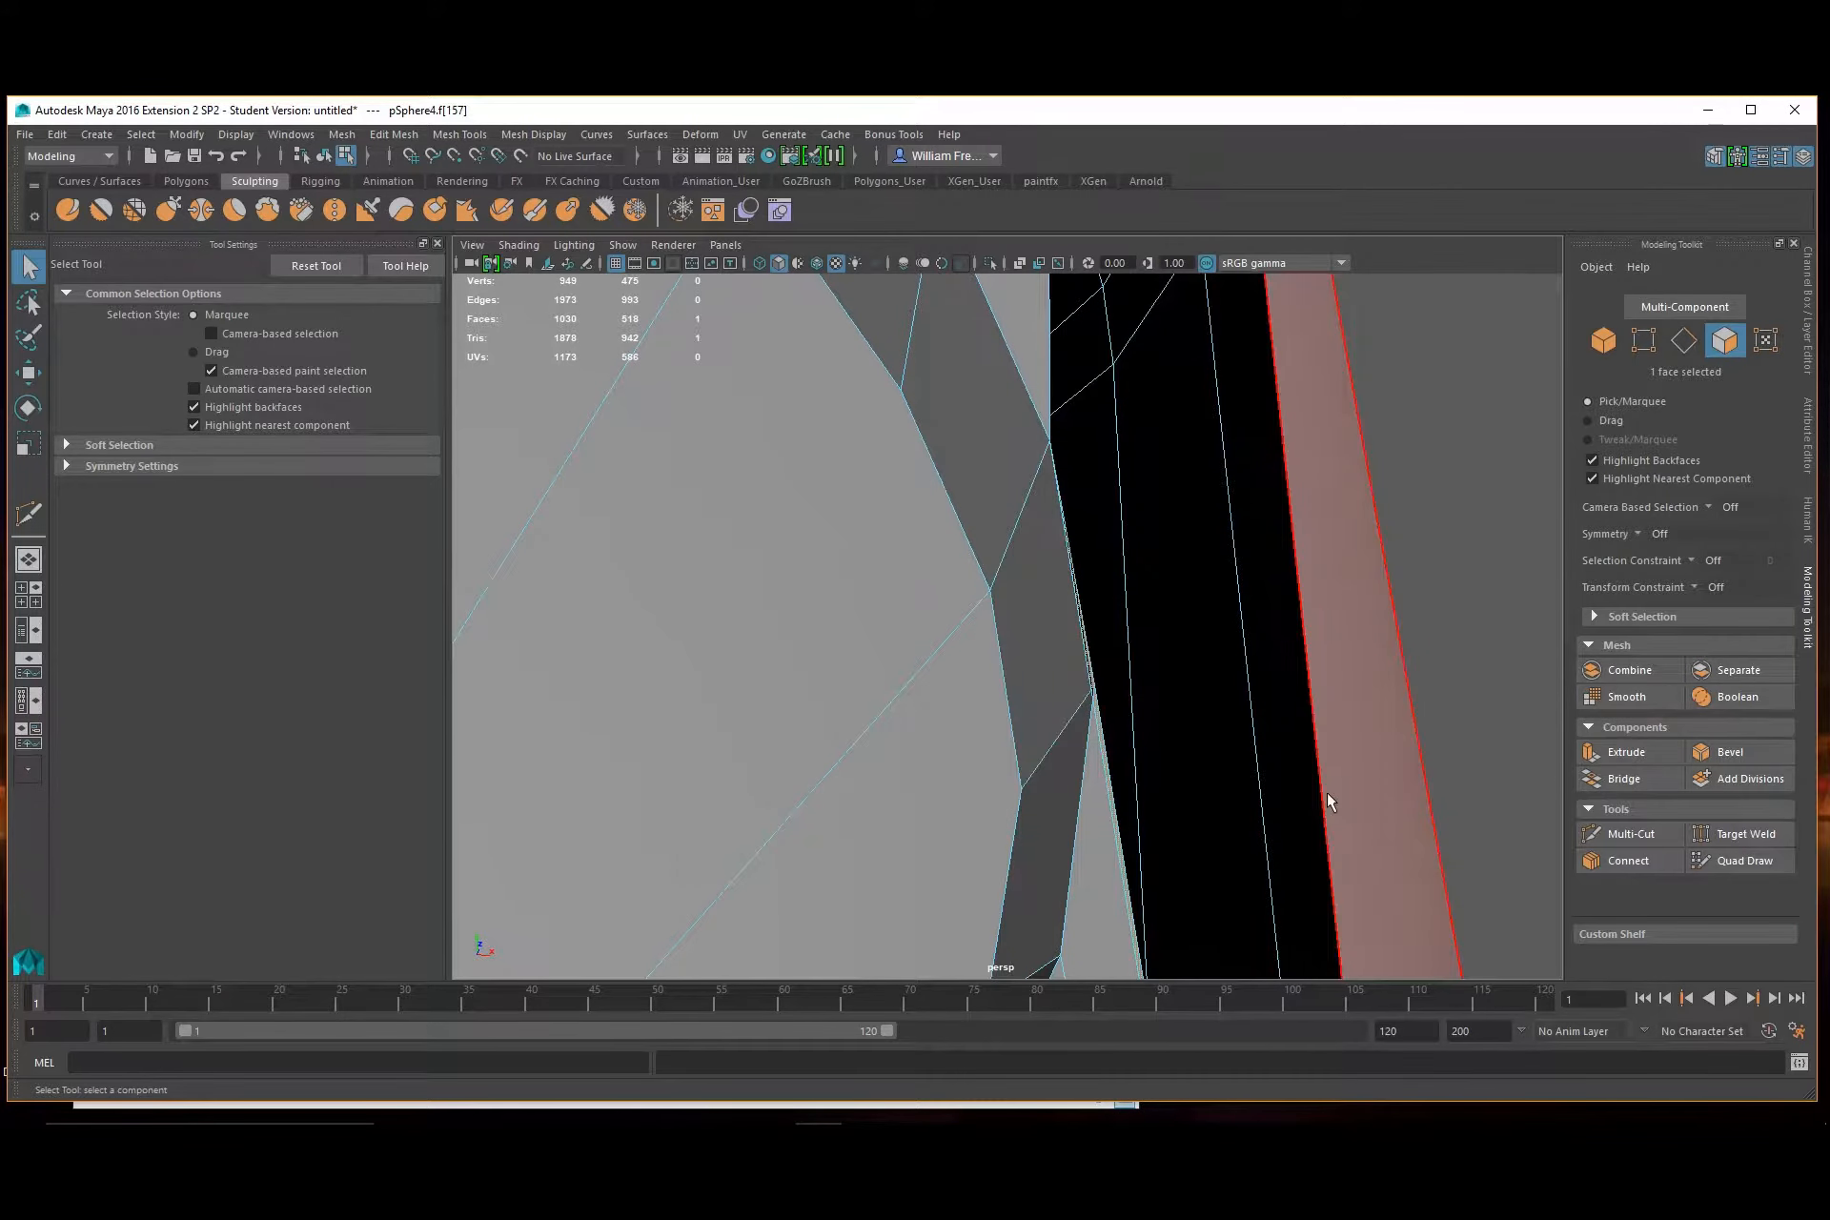
pyautogui.press('Delete')
# Bridge the outermost rim edge at the opening's right end with the top border edge of the gap
pyautogui.keyDown('alt'); pyautogui.moveTo(1324, 791); pyautogui.dragTo(912, 768); pyautogui.keyUp('alt')
pyautogui.keyDown('alt'); pyautogui.moveTo(912, 762); pyautogui.dragTo(849, 695, button='right'); pyautogui.keyUp('alt')
pyautogui.keyDown('alt'); pyautogui.moveTo(850, 695); pyautogui.dragTo(963, 722); pyautogui.keyUp('alt')
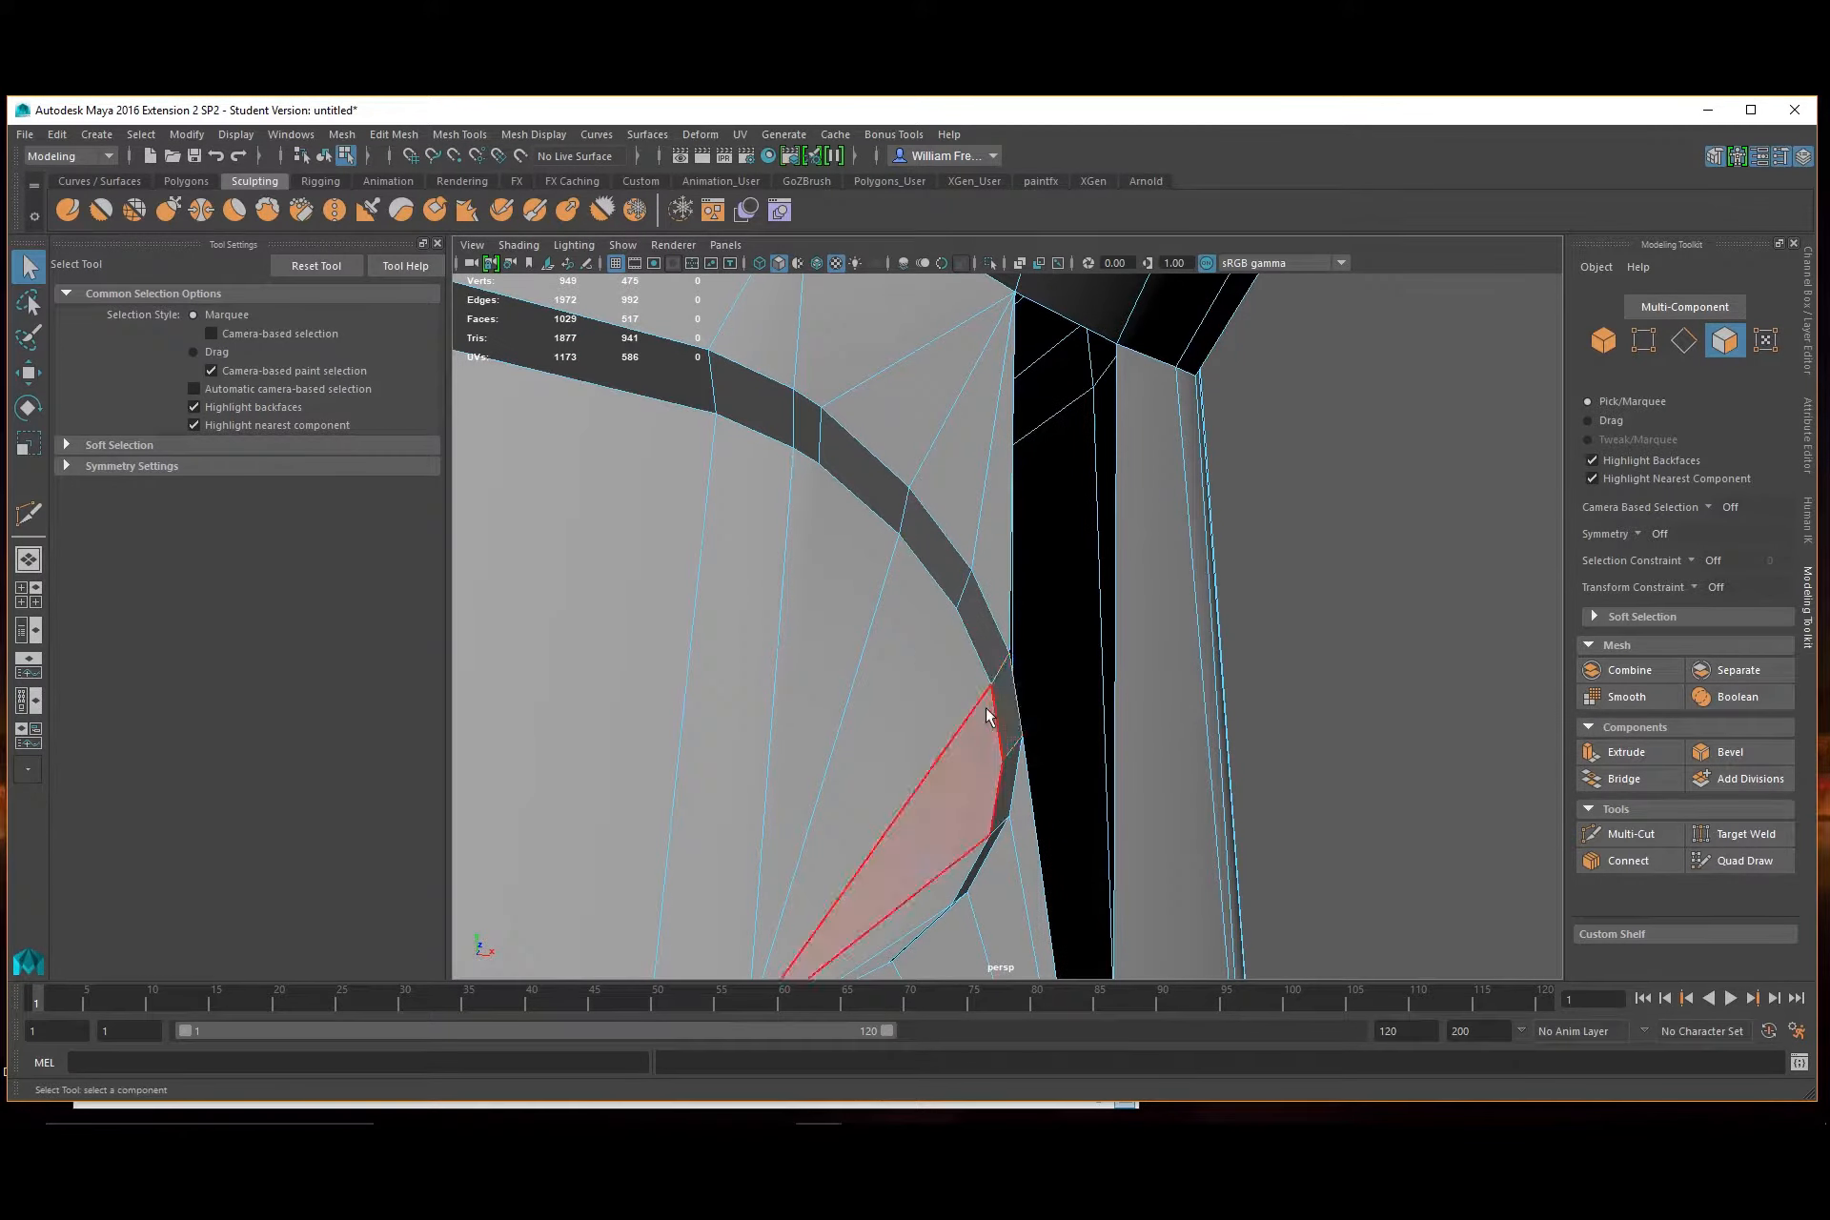
pyautogui.moveTo(986, 714); pyautogui.dragTo(992, 502, button='right')
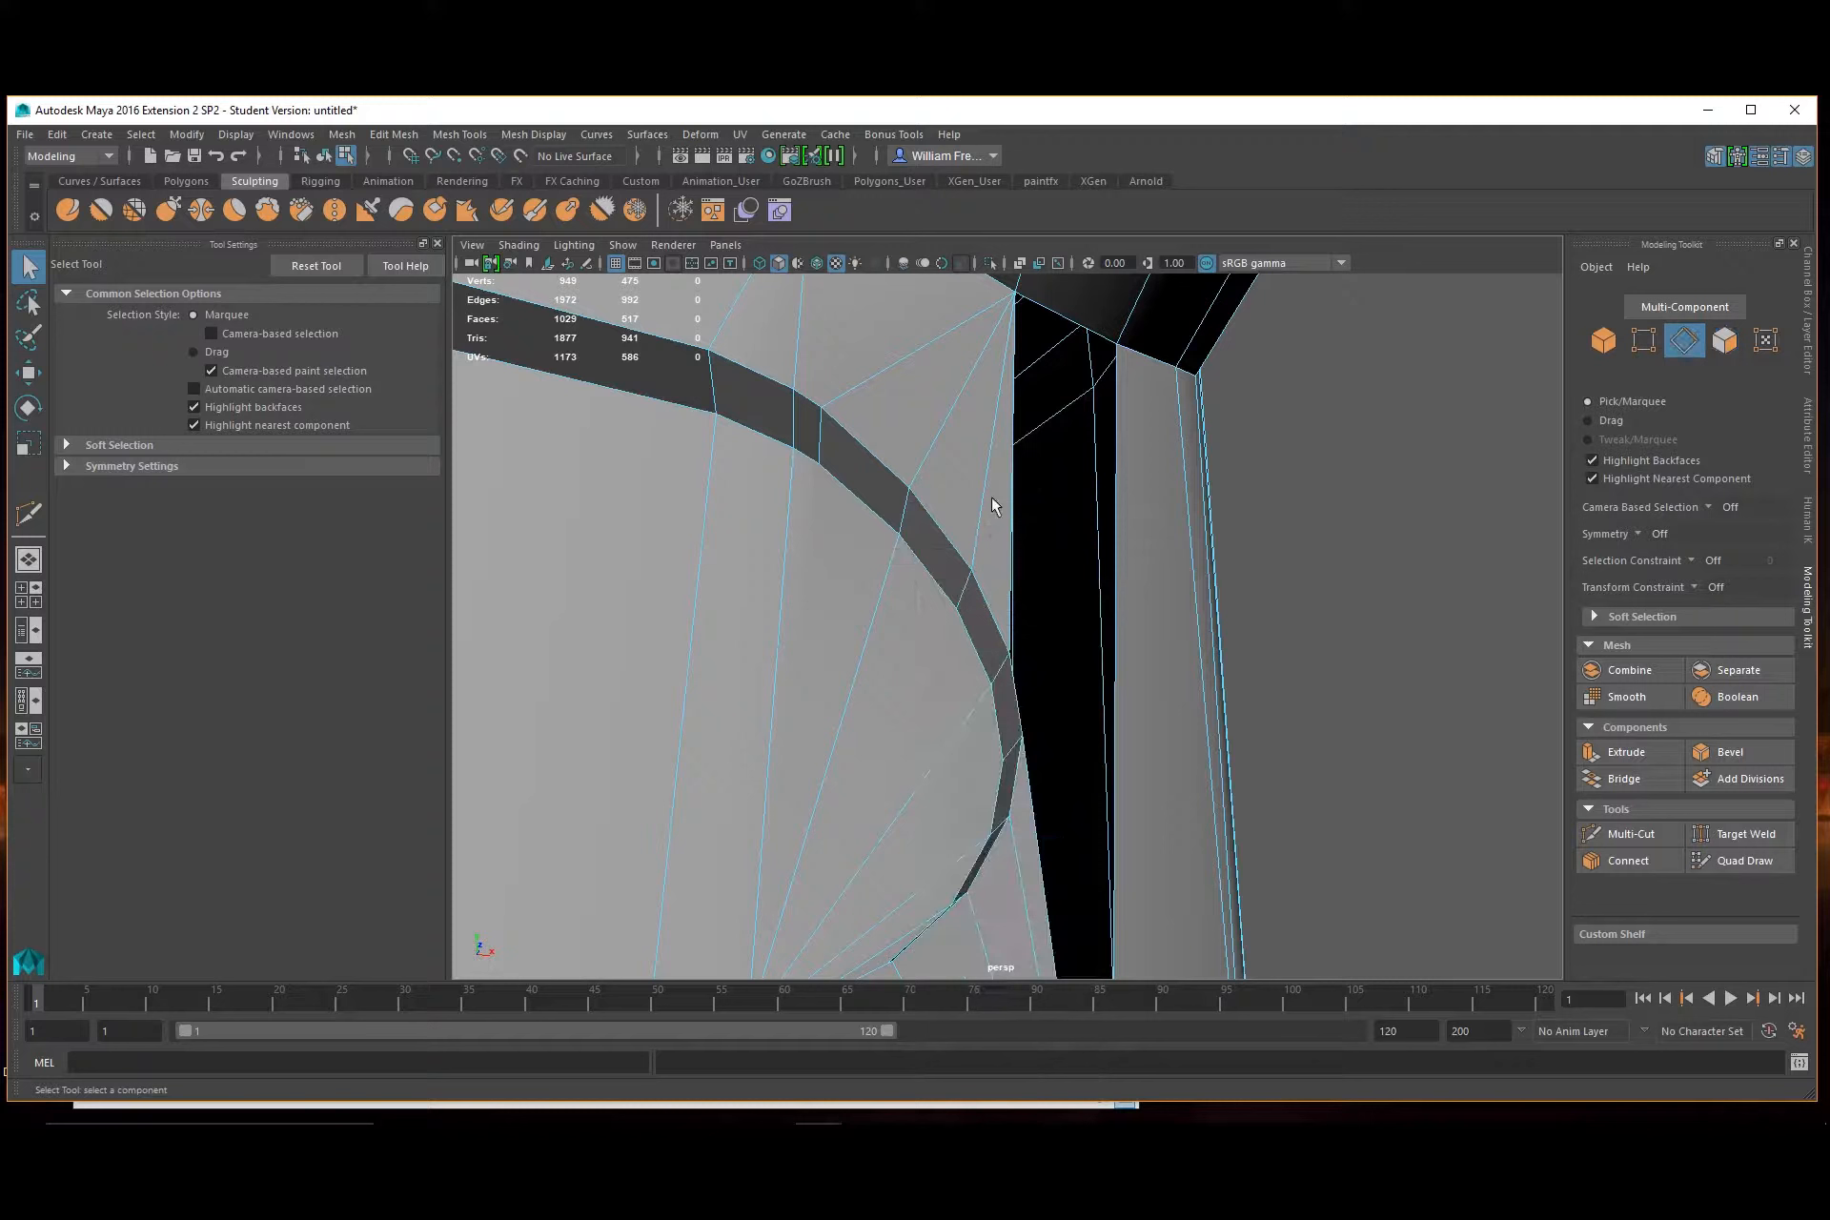
pyautogui.click(1016, 707)
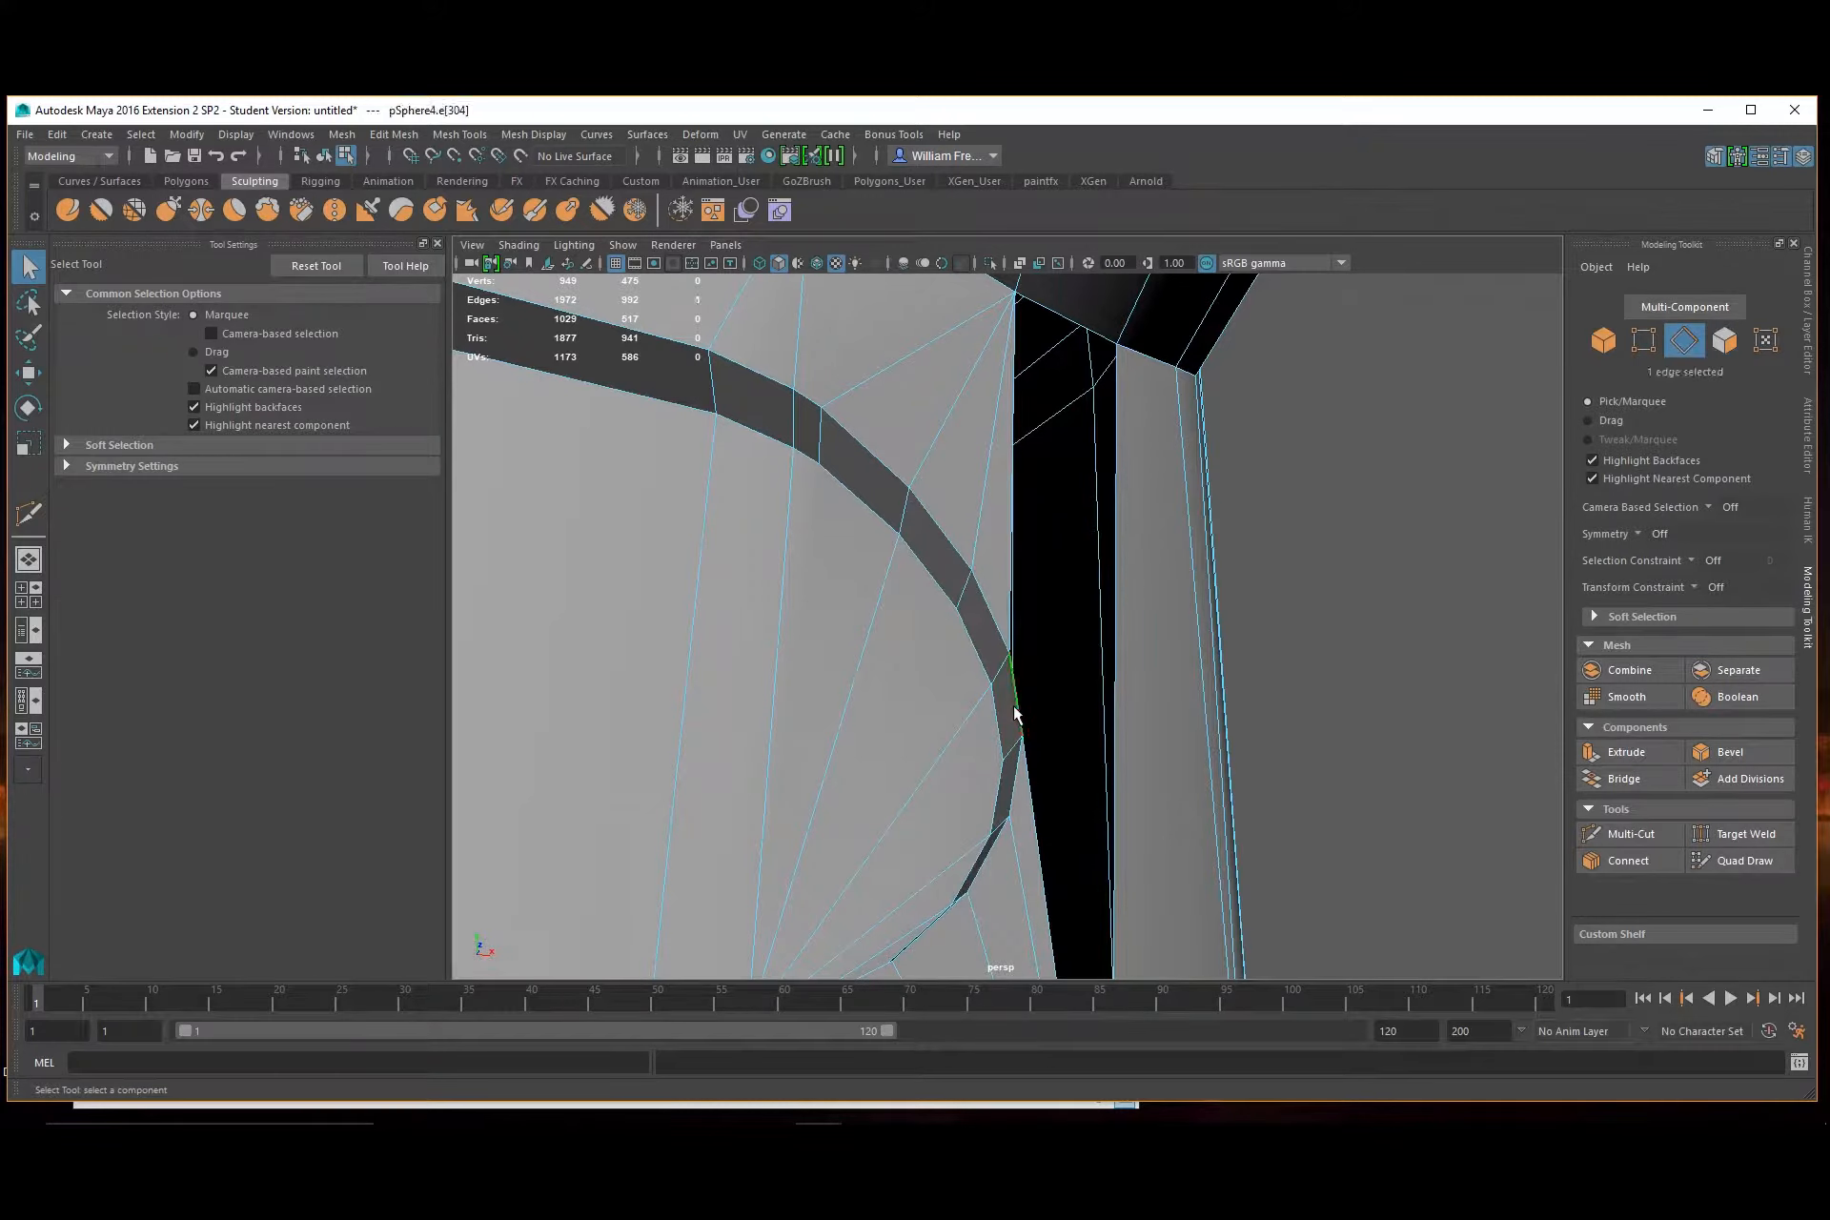
pyautogui.keyDown('shift'); pyautogui.click(1080, 329); pyautogui.keyUp('shift')
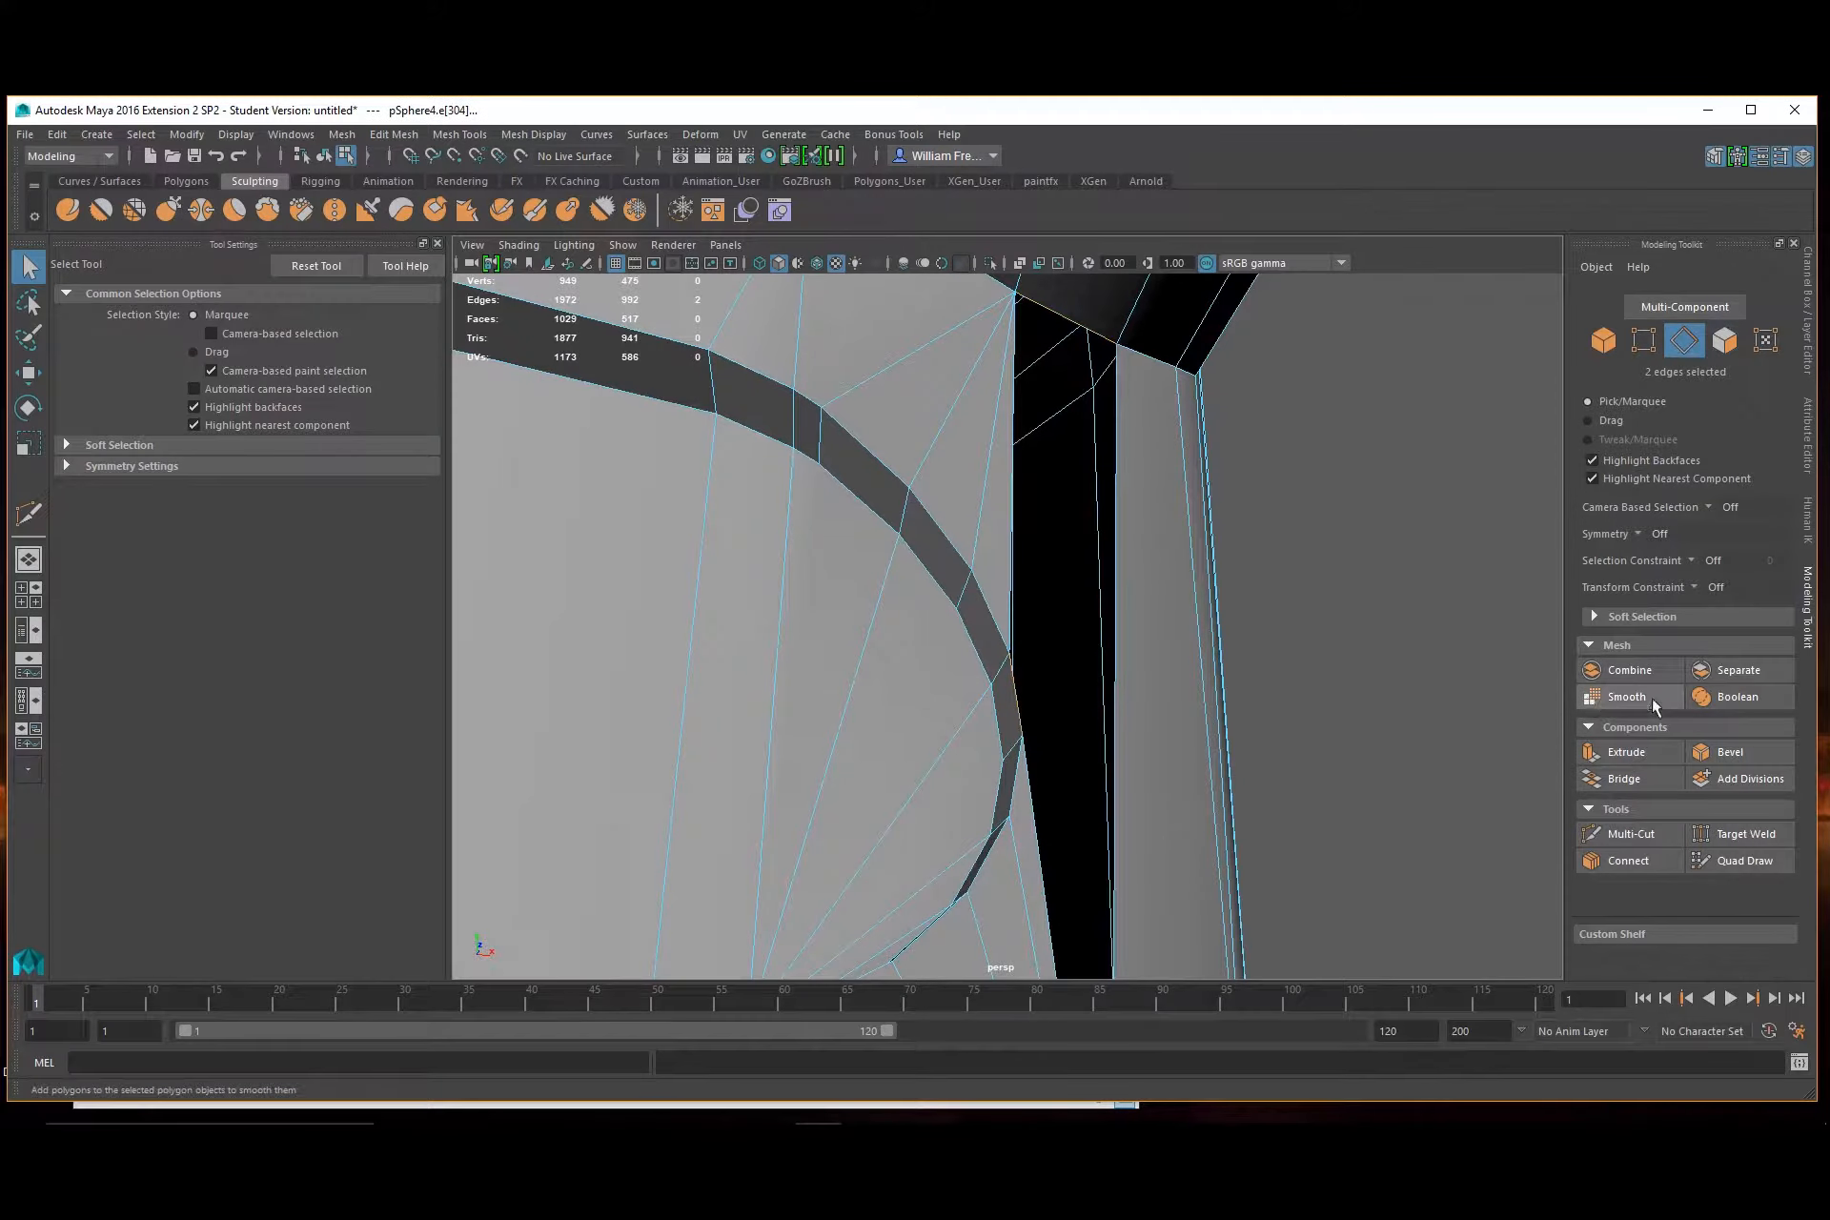
pyautogui.click(1637, 782)
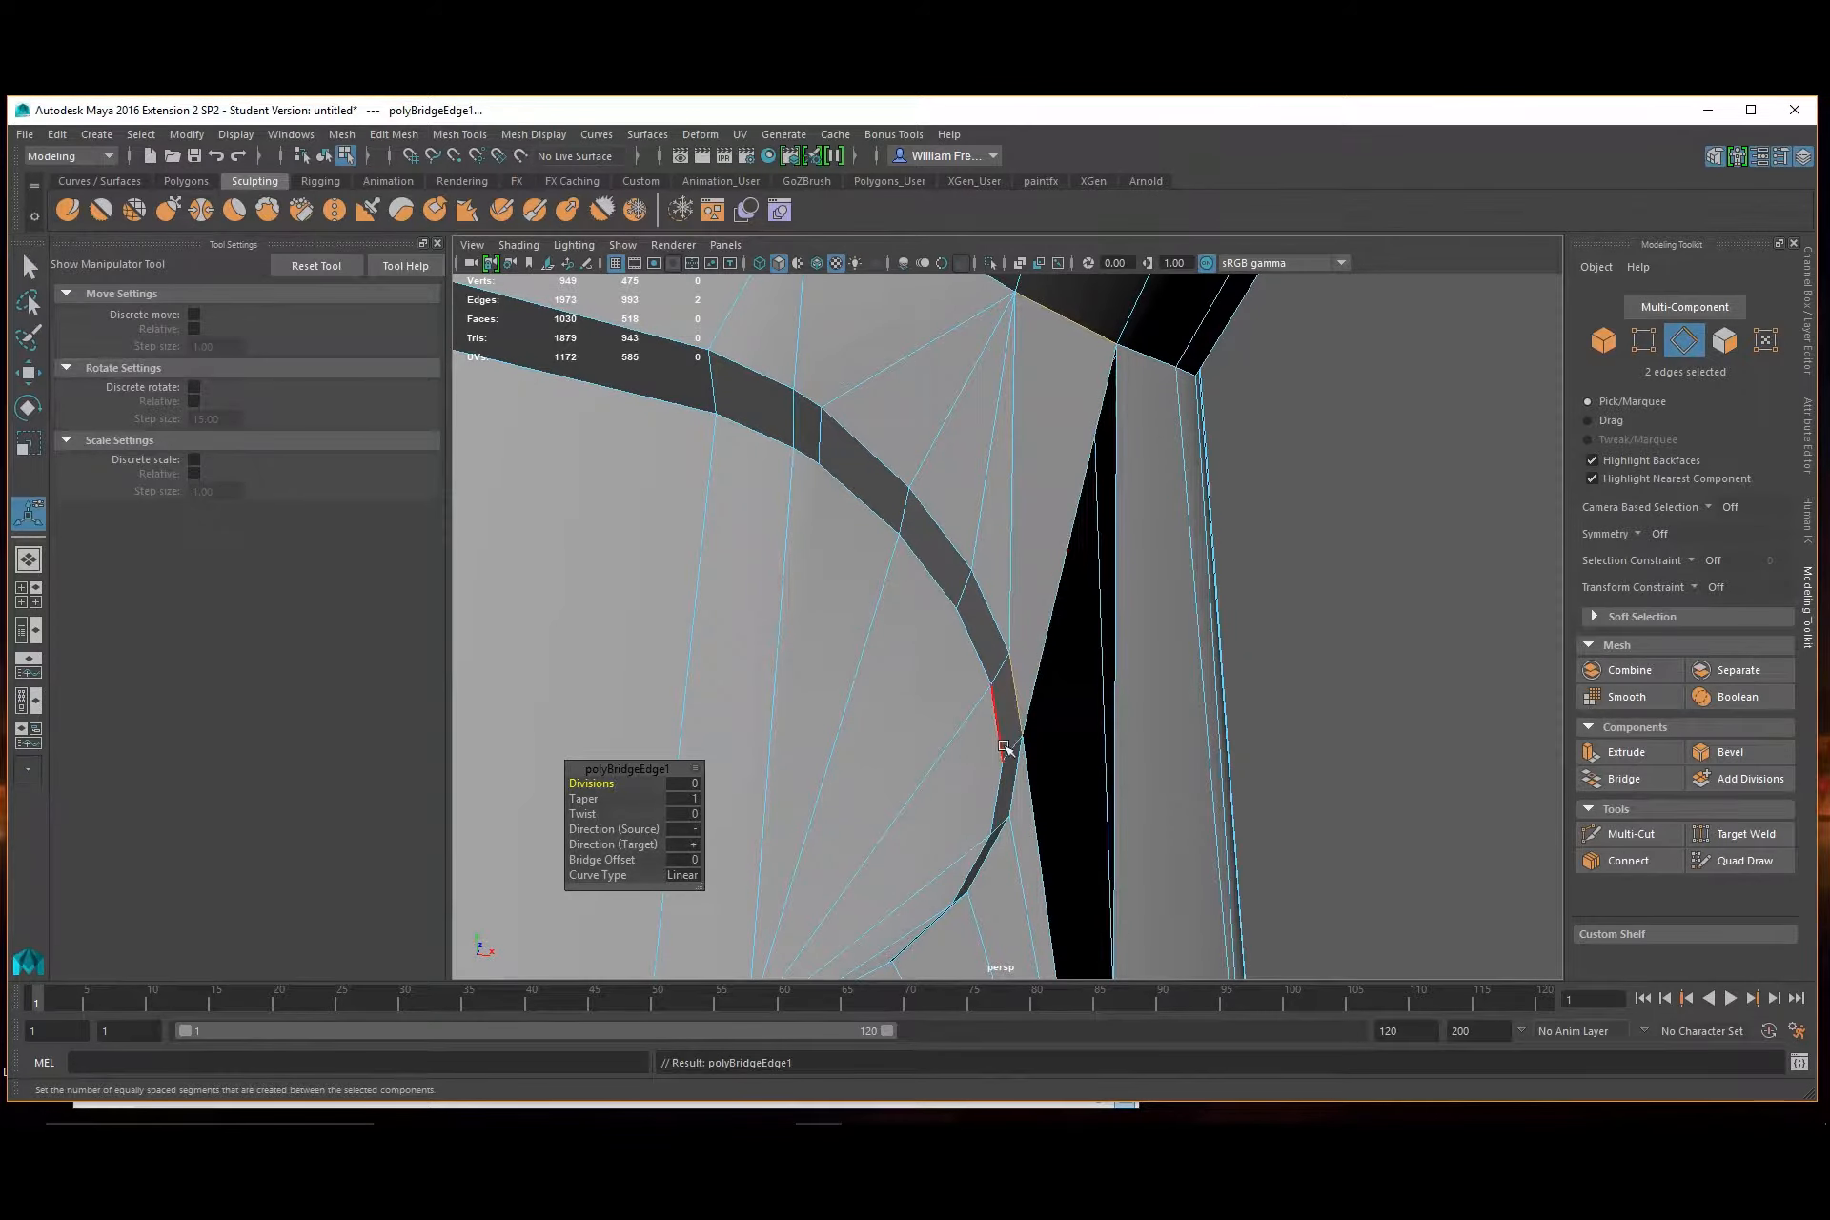
# Delete the narrow triangular face between the rim and the lower side corner at both ends of the opening
pyautogui.keyDown('alt'); pyautogui.moveTo(1067, 810); pyautogui.dragTo(1137, 640); pyautogui.keyUp('alt')
pyautogui.keyDown('alt'); pyautogui.moveTo(1155, 555); pyautogui.dragTo(1278, 691, button='right'); pyautogui.keyUp('alt')
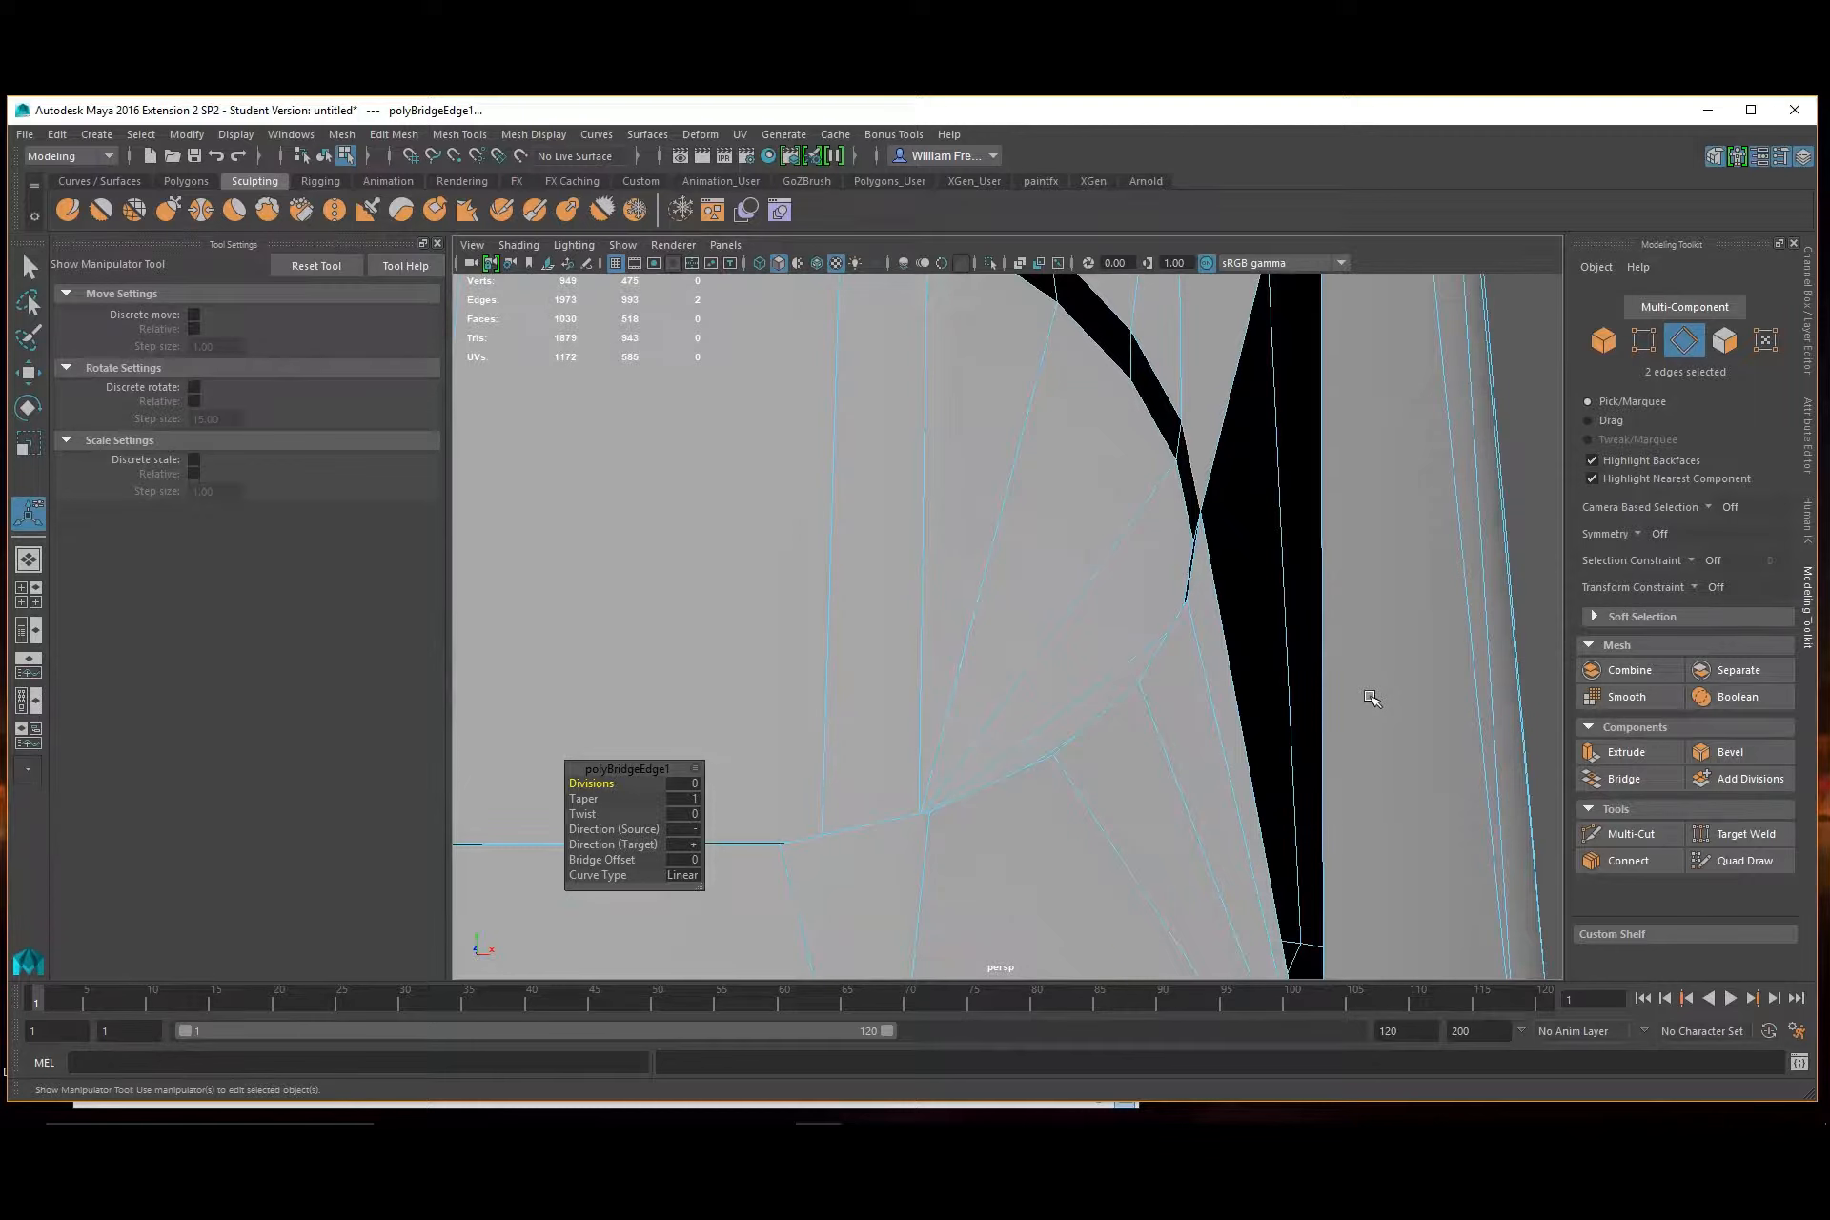
pyautogui.keyDown('alt'); pyautogui.moveTo(1370, 695); pyautogui.dragTo(1287, 727, button='right'); pyautogui.keyUp('alt')
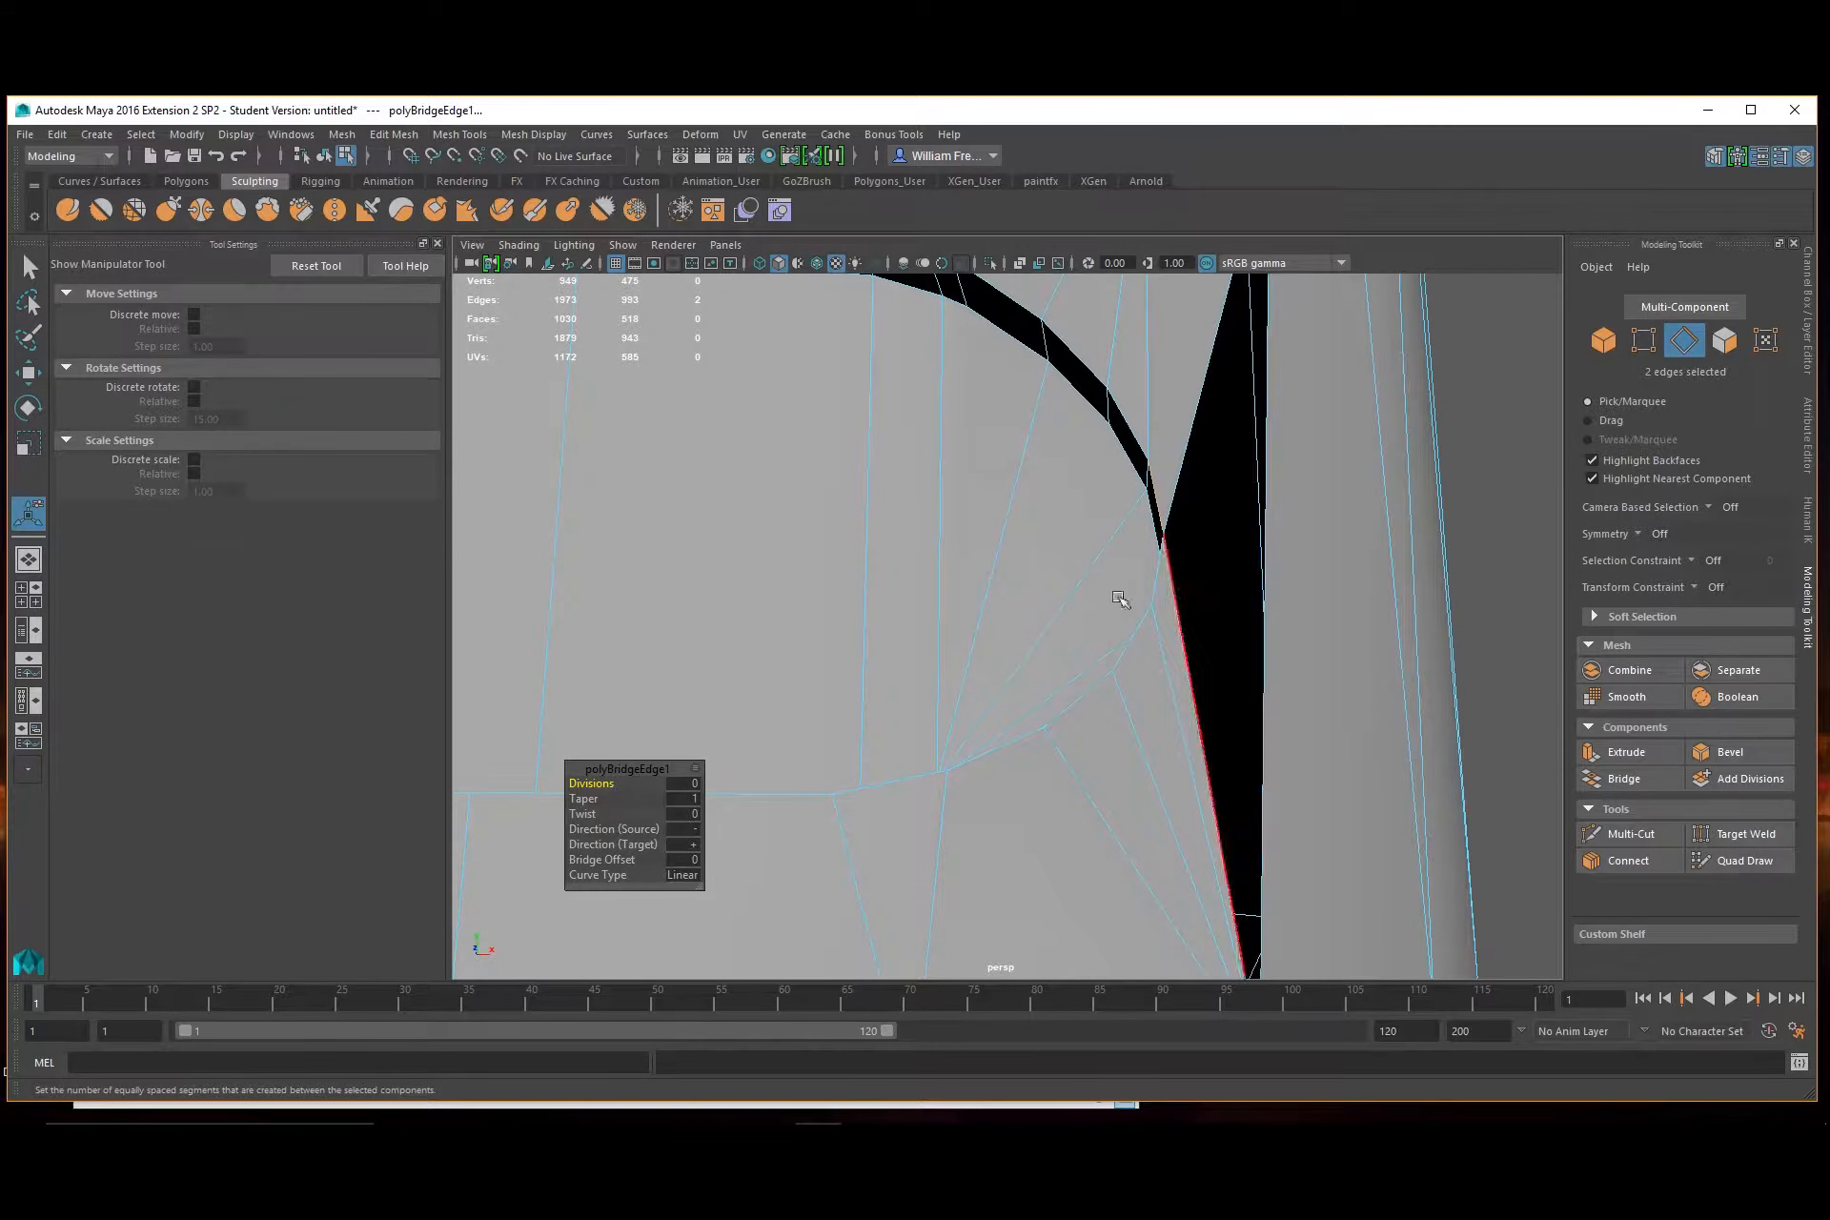
pyautogui.click(41, 273)
pyautogui.rightClick(1176, 624)
pyautogui.moveTo(1172, 621); pyautogui.dragTo(1182, 653, button='right')
pyautogui.click(1185, 656)
pyautogui.keyDown('alt'); pyautogui.moveTo(1184, 655); pyautogui.dragTo(1104, 709); pyautogui.keyUp('alt')
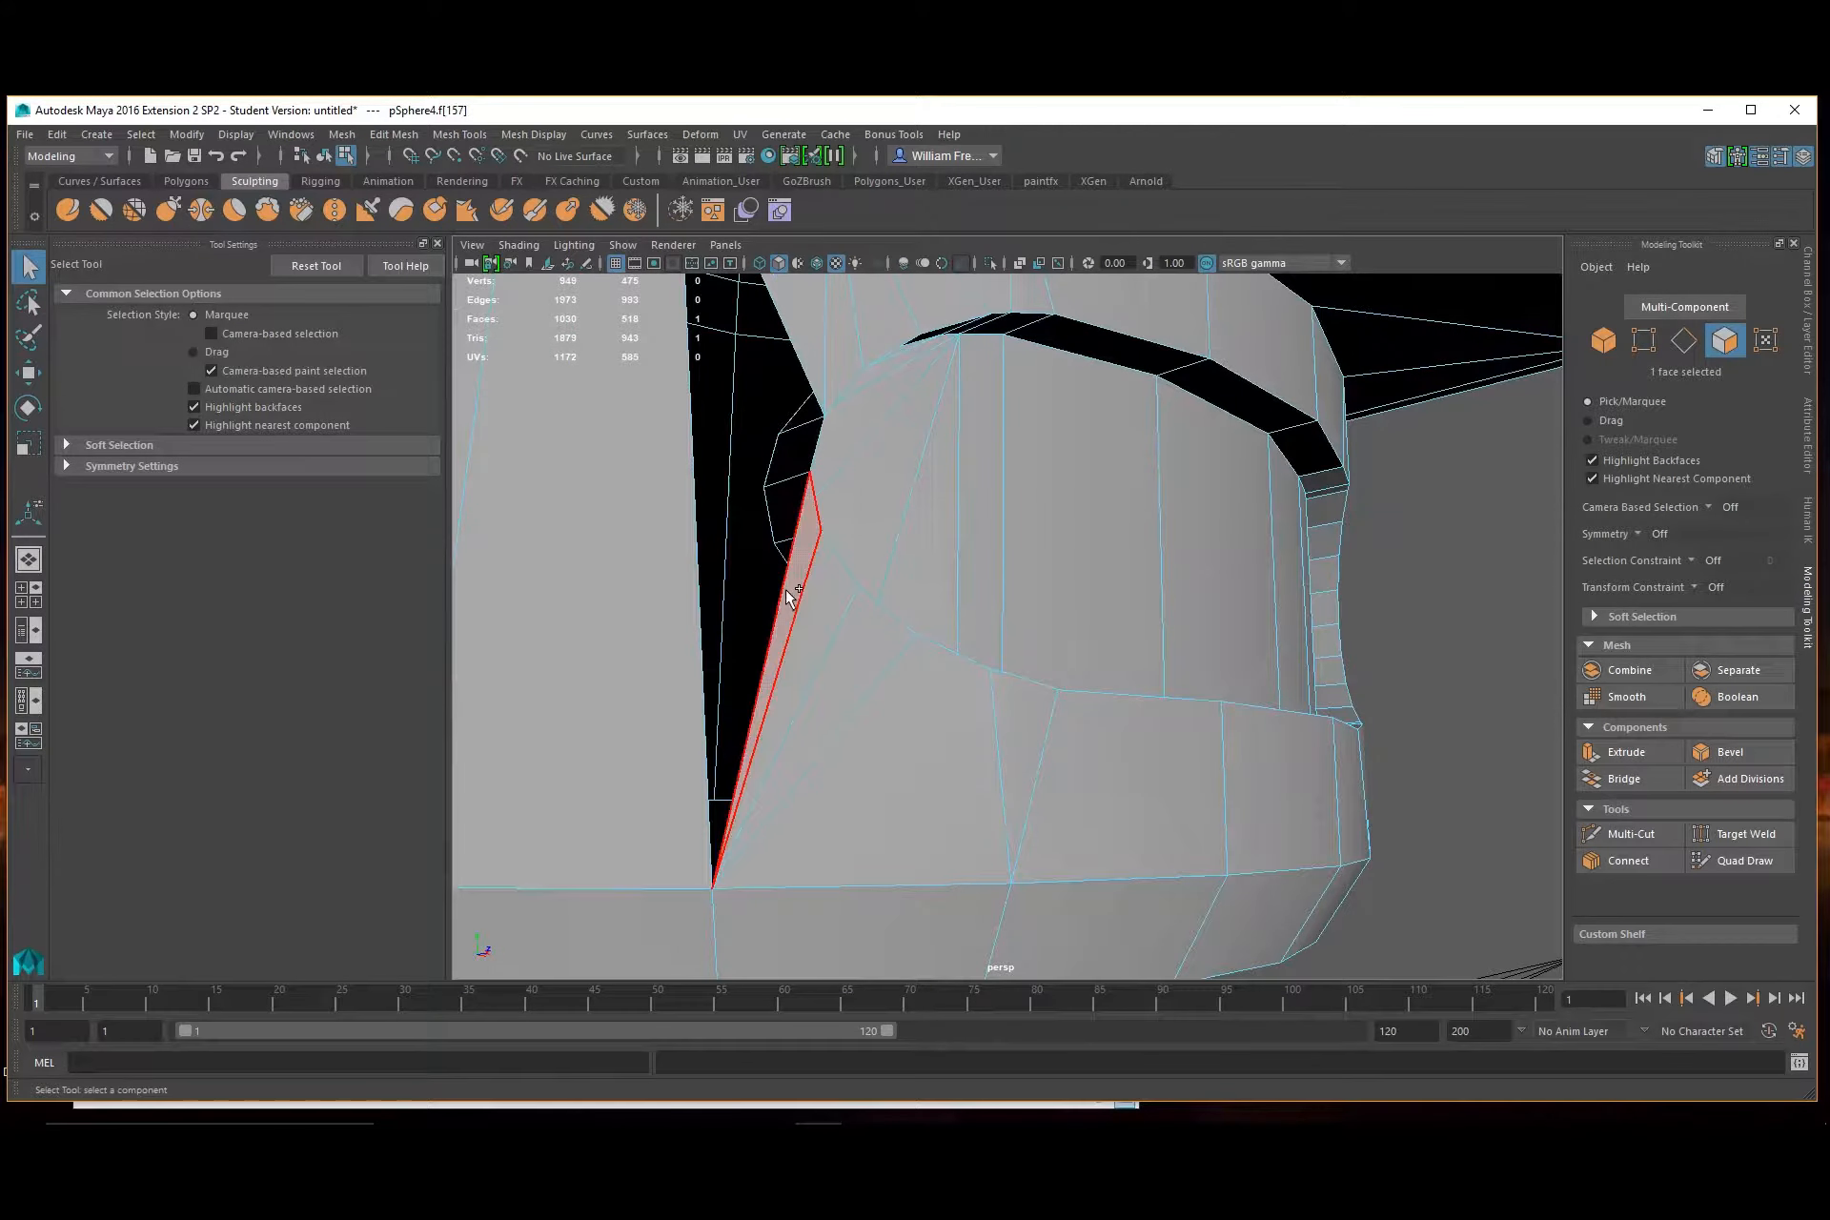
pyautogui.keyDown('shift'); pyautogui.click(831, 667); pyautogui.keyUp('shift')
pyautogui.keyDown('alt'); pyautogui.moveTo(835, 671); pyautogui.dragTo(879, 751); pyautogui.keyUp('alt')
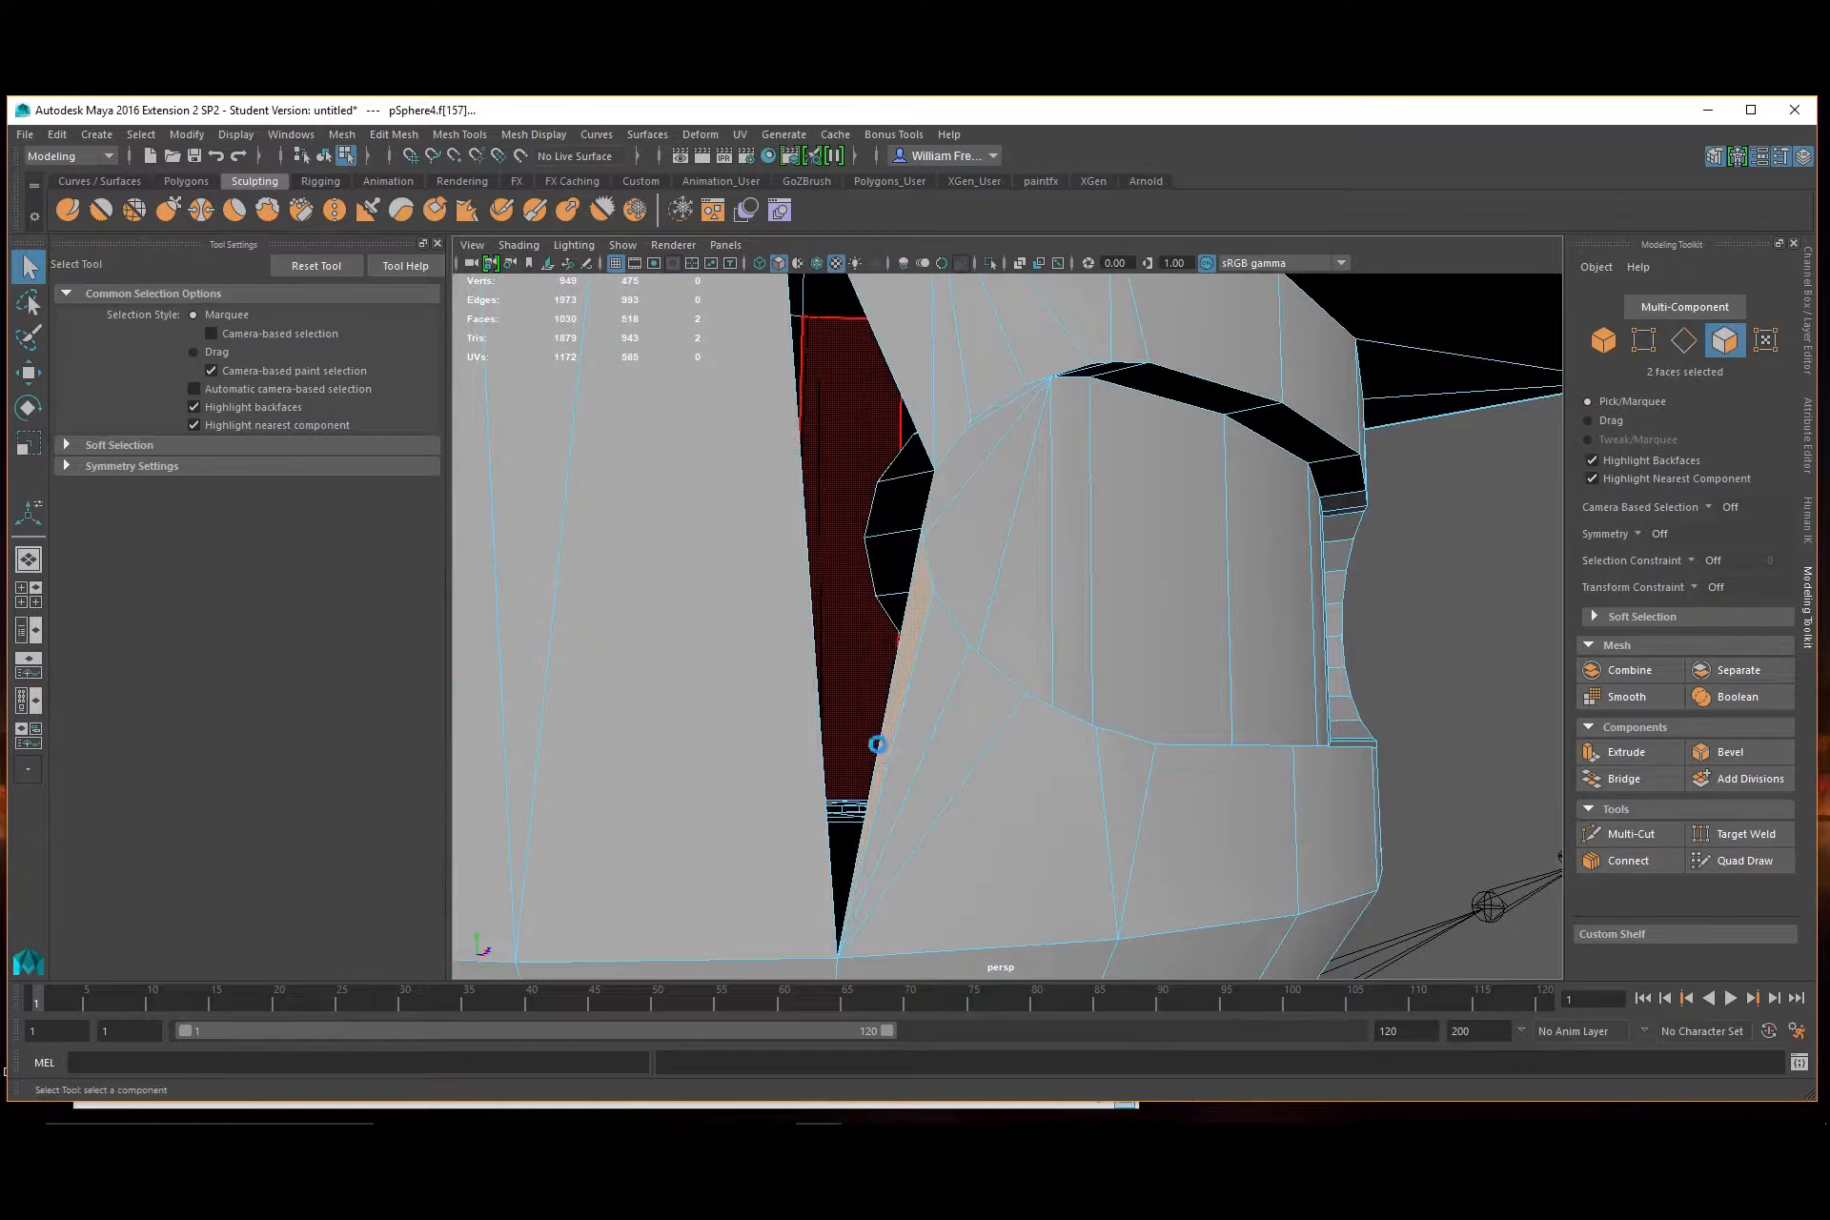
pyautogui.press('Delete')
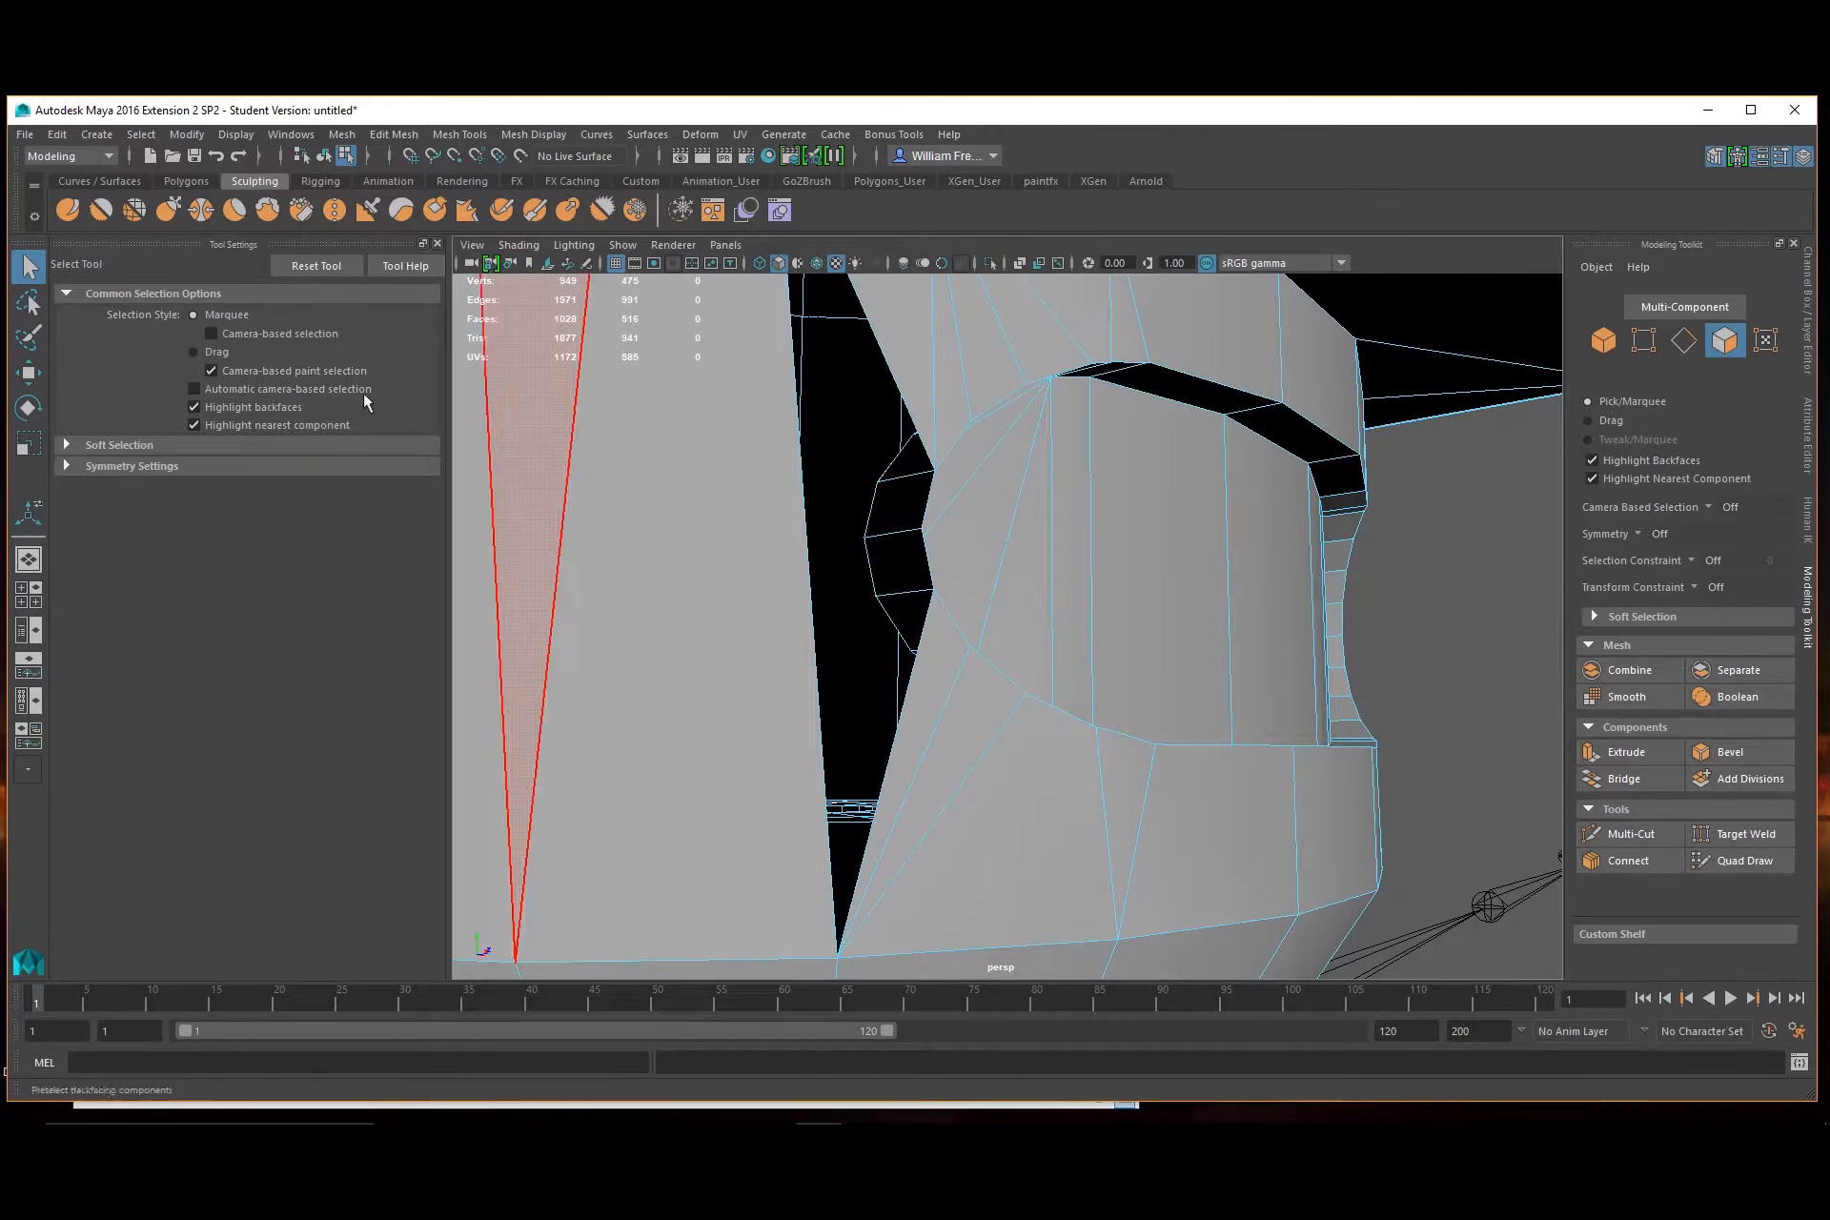
# Delete the triangular face beside the gap above the rim at the opening's left end
pyautogui.rightClick(922, 420)
pyautogui.moveTo(921, 419); pyautogui.dragTo(923, 372, button='right')
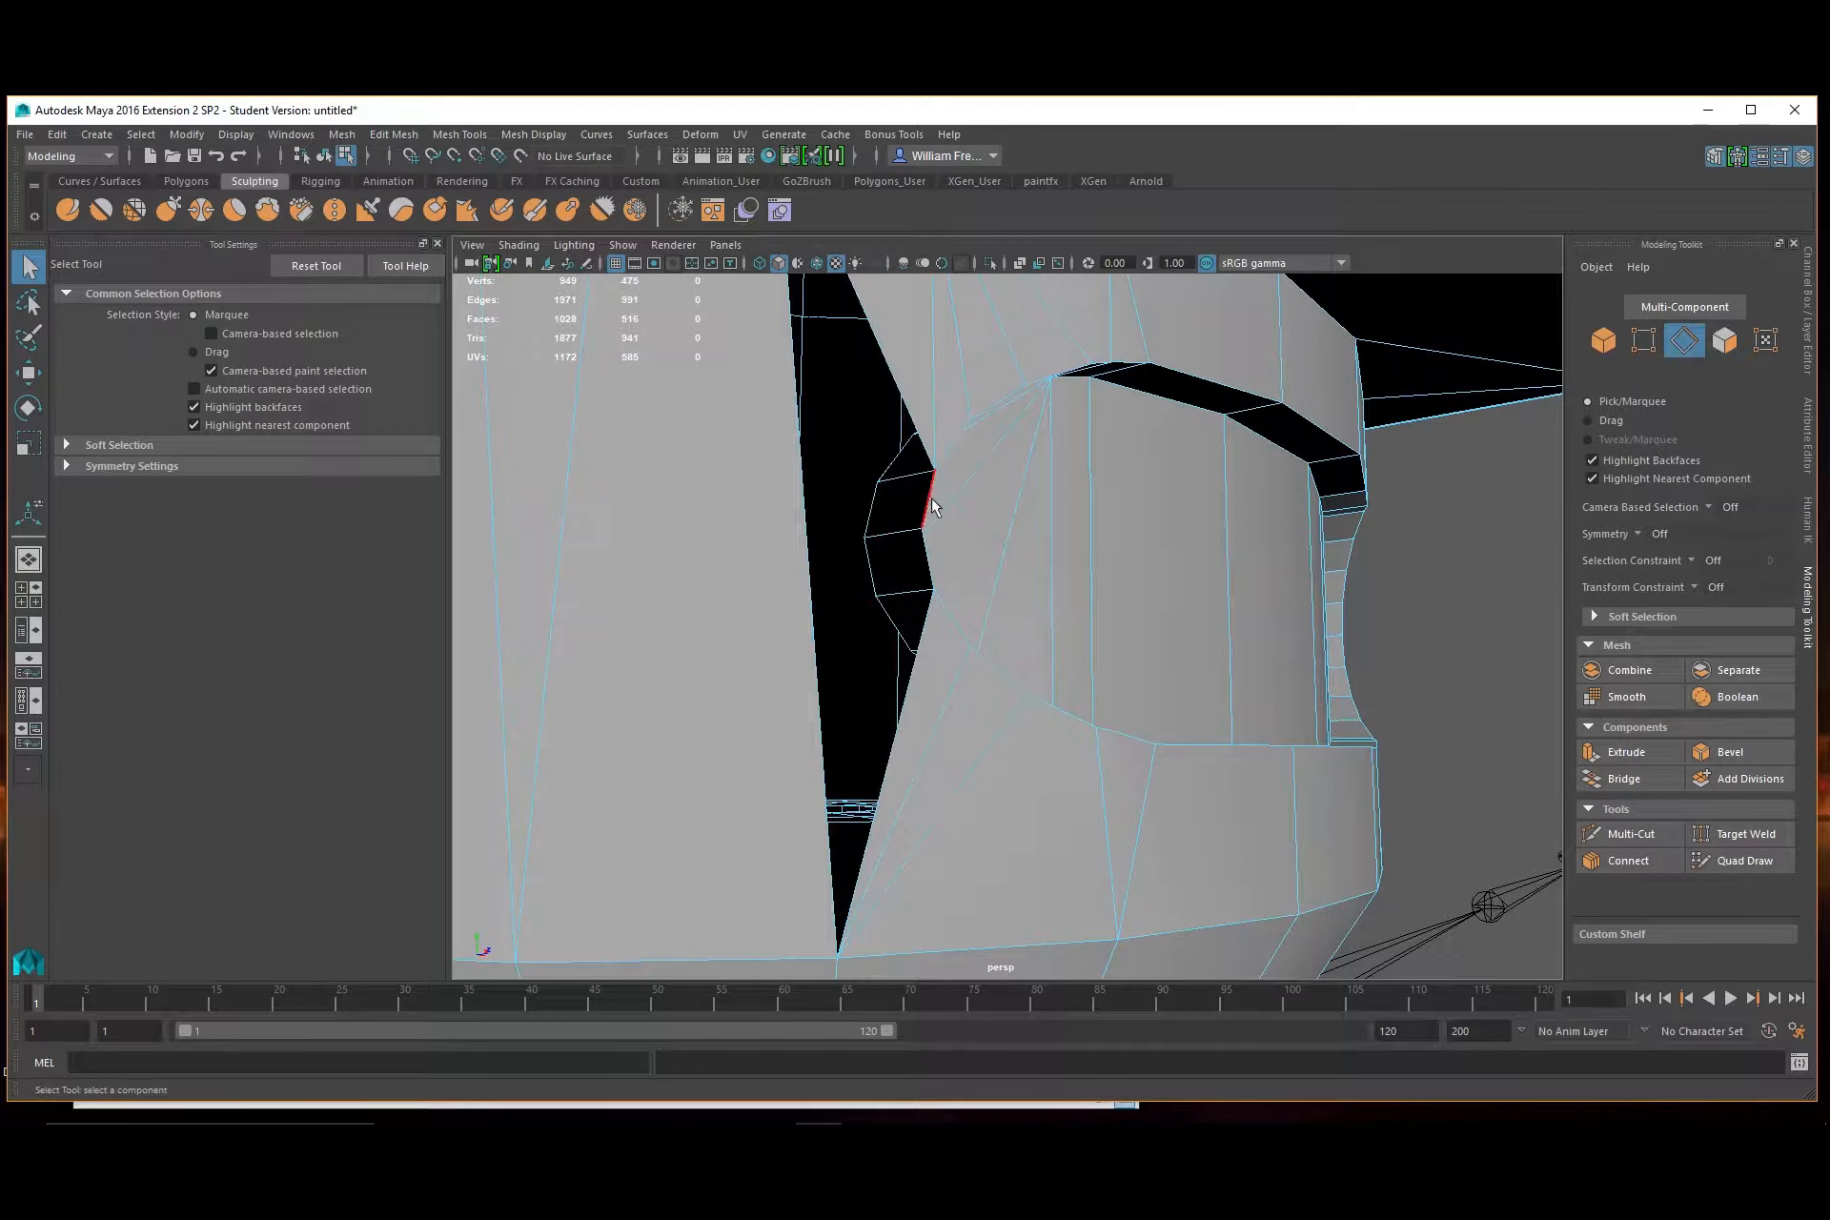
pyautogui.click(928, 500)
pyautogui.keyDown('alt'); pyautogui.moveTo(933, 498); pyautogui.dragTo(982, 625, button='middle'); pyautogui.keyUp('alt')
pyautogui.keyDown('alt'); pyautogui.moveTo(917, 608); pyautogui.dragTo(920, 638); pyautogui.keyUp('alt')
pyautogui.moveTo(787, 469); pyautogui.dragTo(801, 499, button='right')
pyautogui.click(770, 459)
pyautogui.press('Delete')
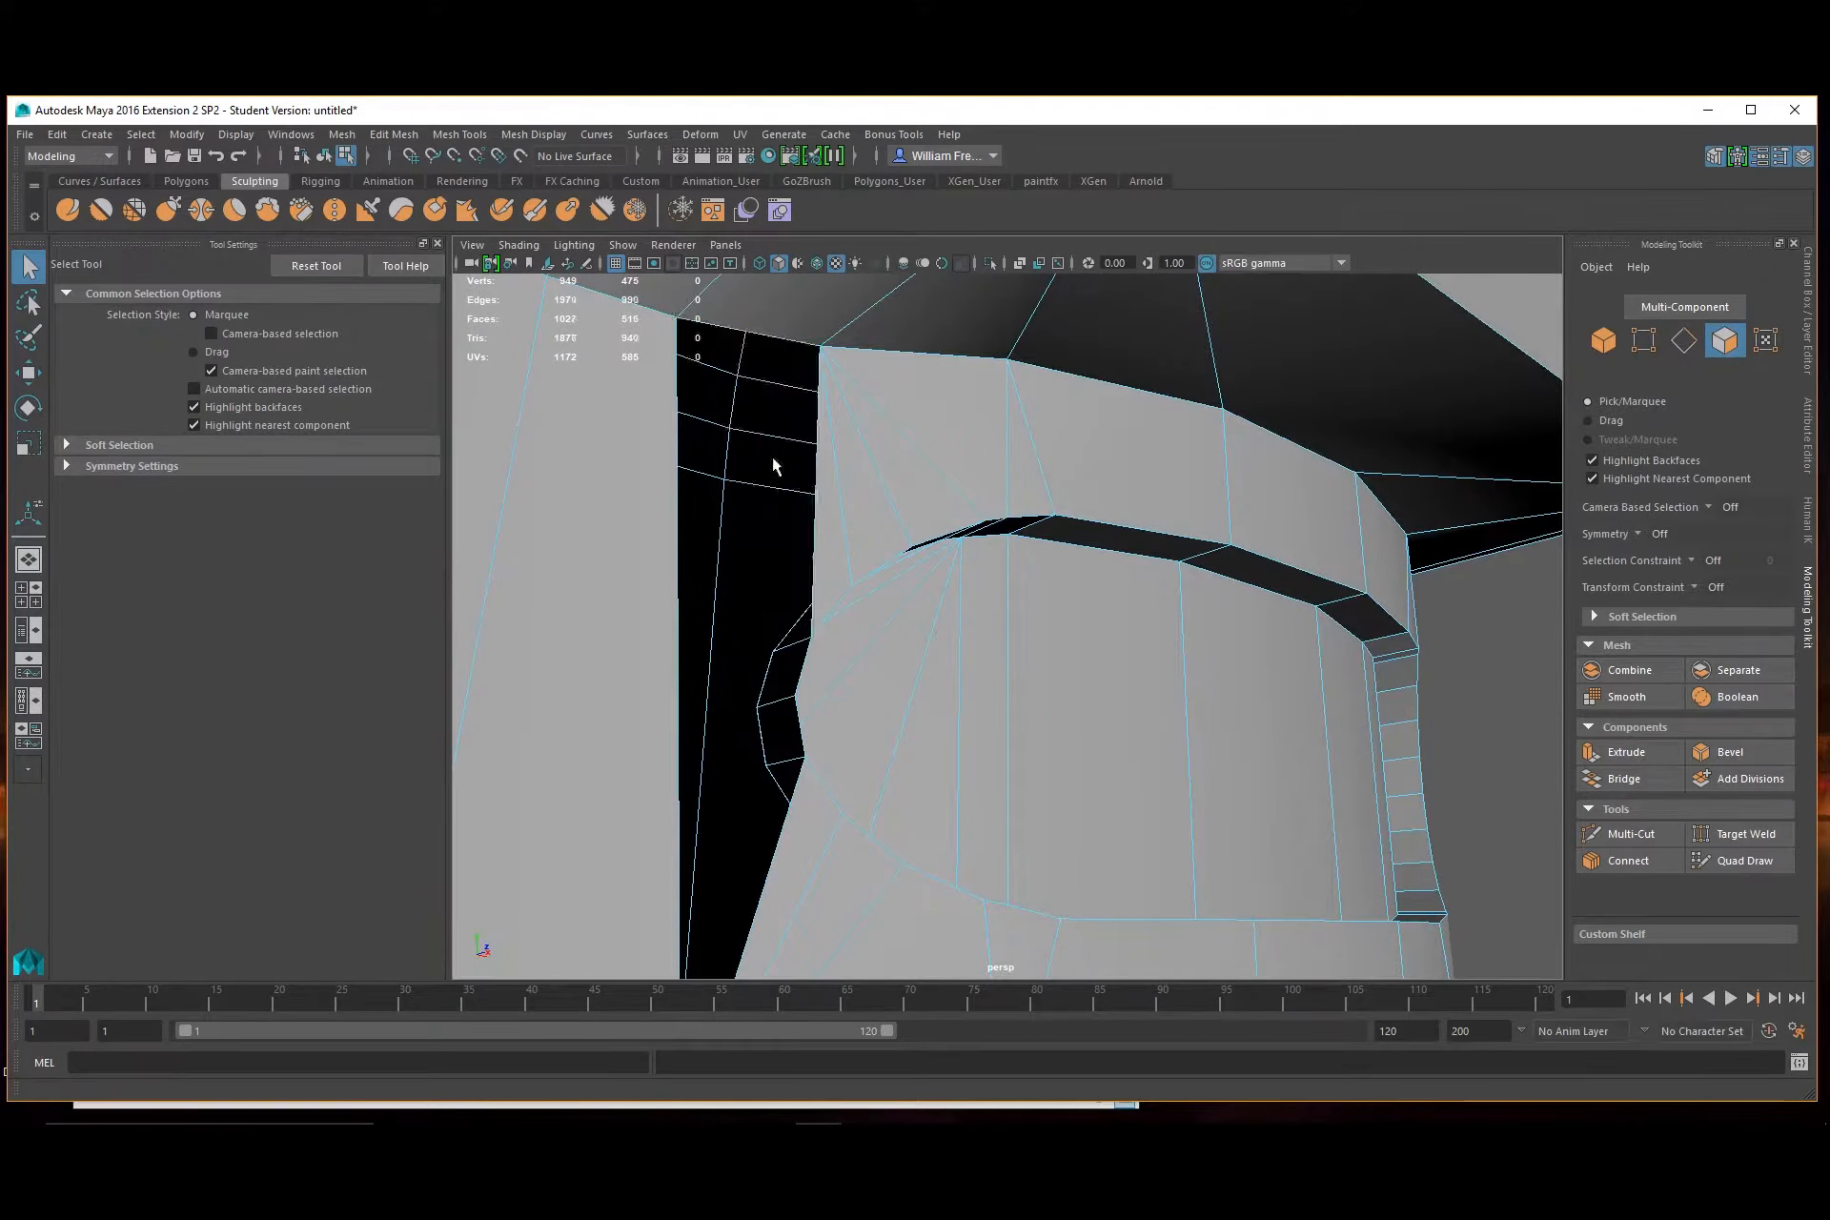
# Bridge the outer rim edge at the opening's left end with the top border edge of the gap
pyautogui.keyDown('alt'); pyautogui.moveTo(877, 558); pyautogui.dragTo(915, 572); pyautogui.keyUp('alt')
pyautogui.moveTo(993, 652); pyautogui.dragTo(978, 645, button='right')
pyautogui.click(985, 642)
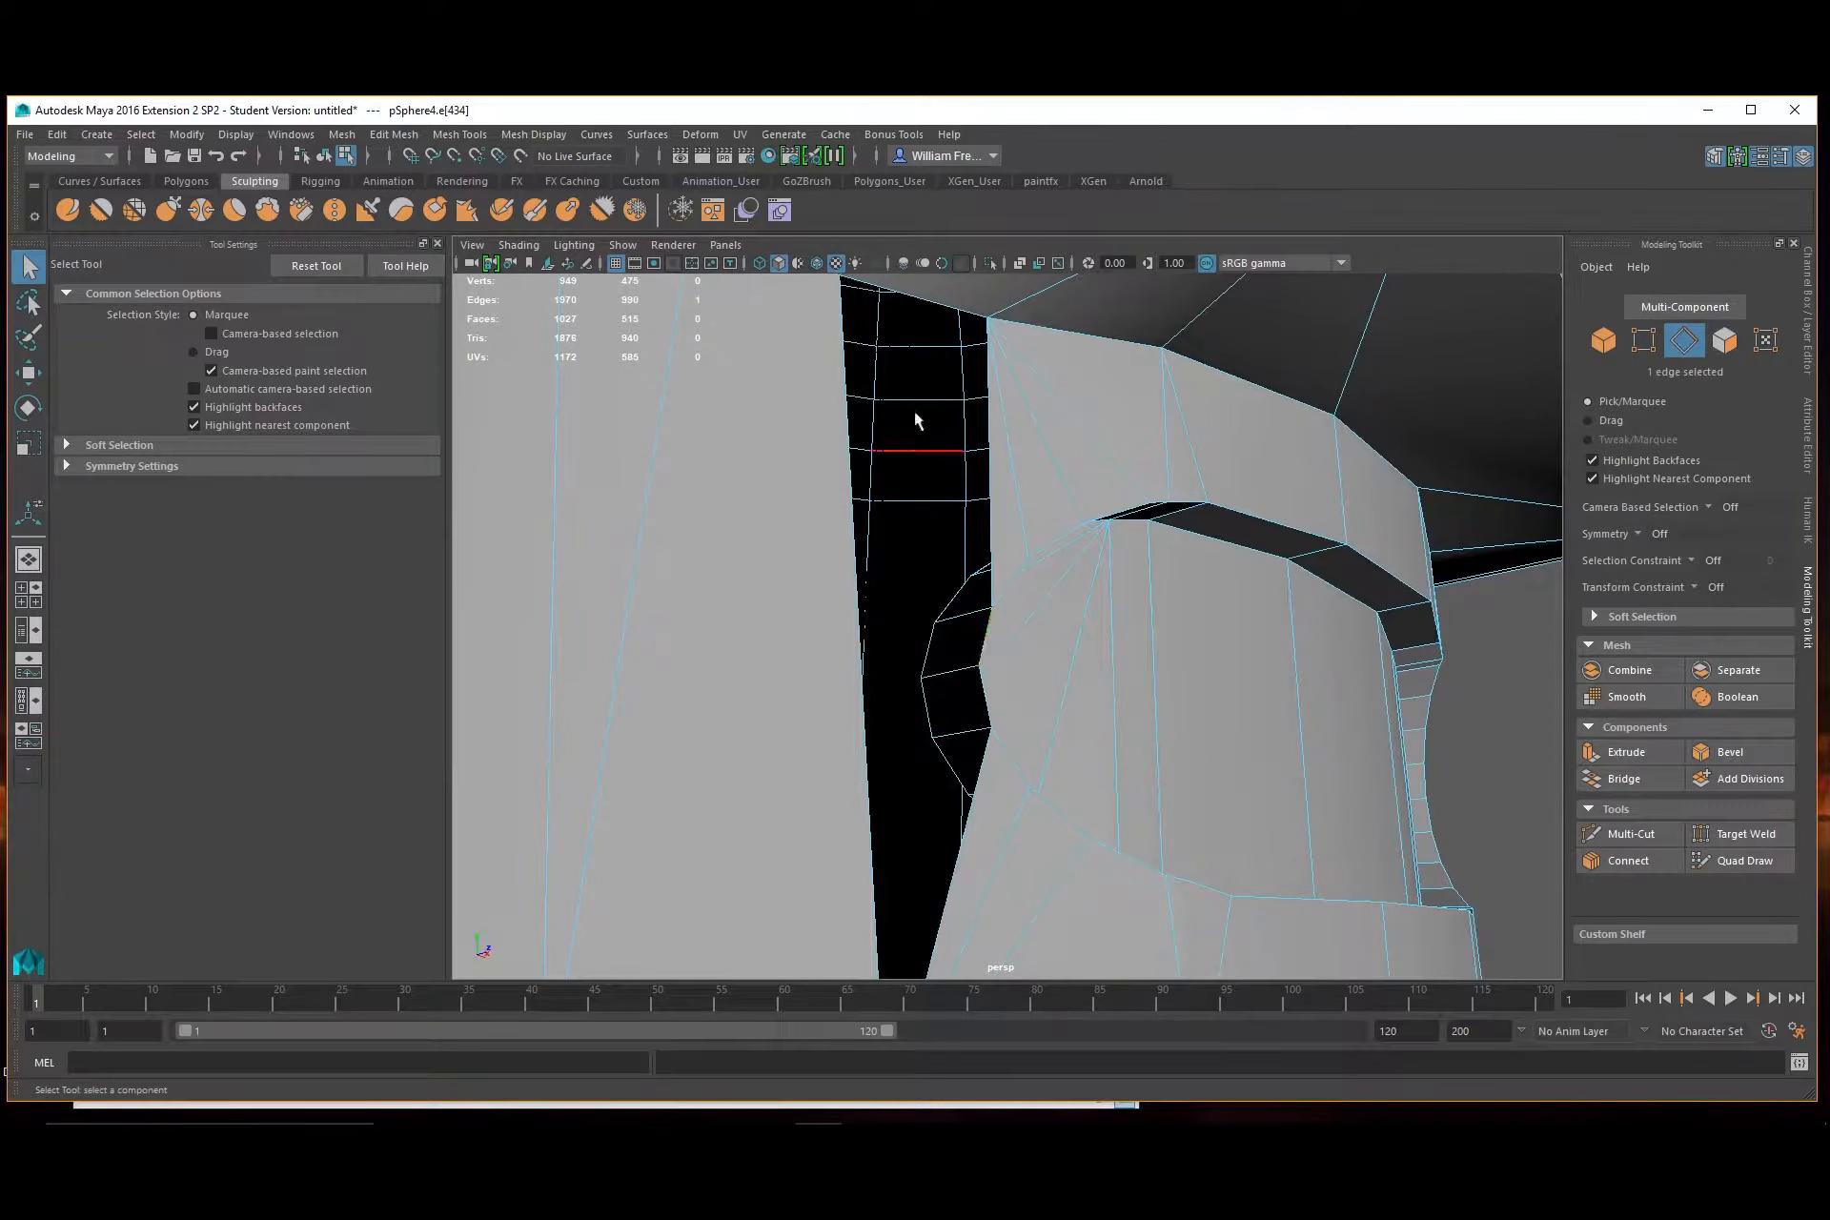
pyautogui.keyDown('shift'); pyautogui.click(918, 293); pyautogui.keyUp('shift')
pyautogui.click(1624, 779)
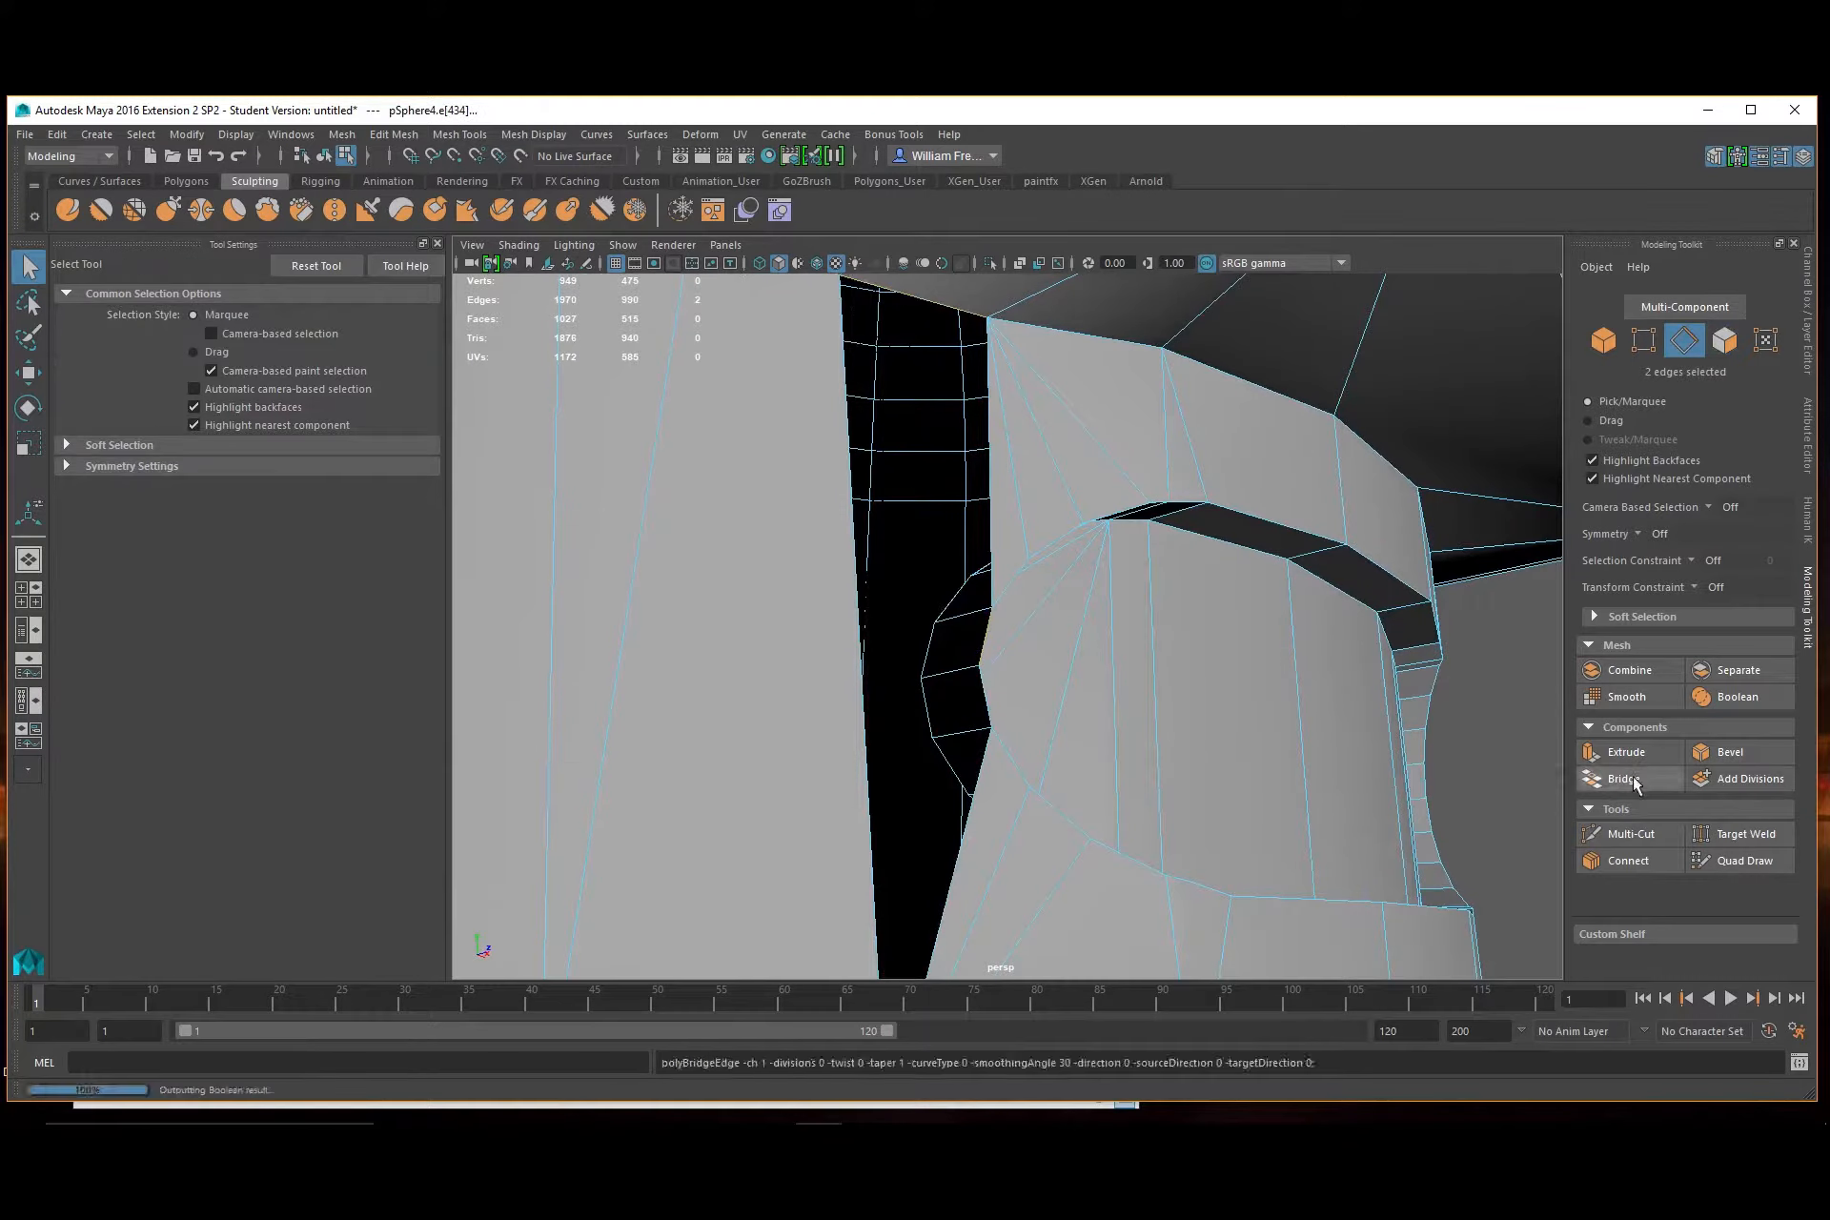
# Bridge the next lower rim edge at the left end with the long side border edge of the remaining gap
pyautogui.click(986, 720)
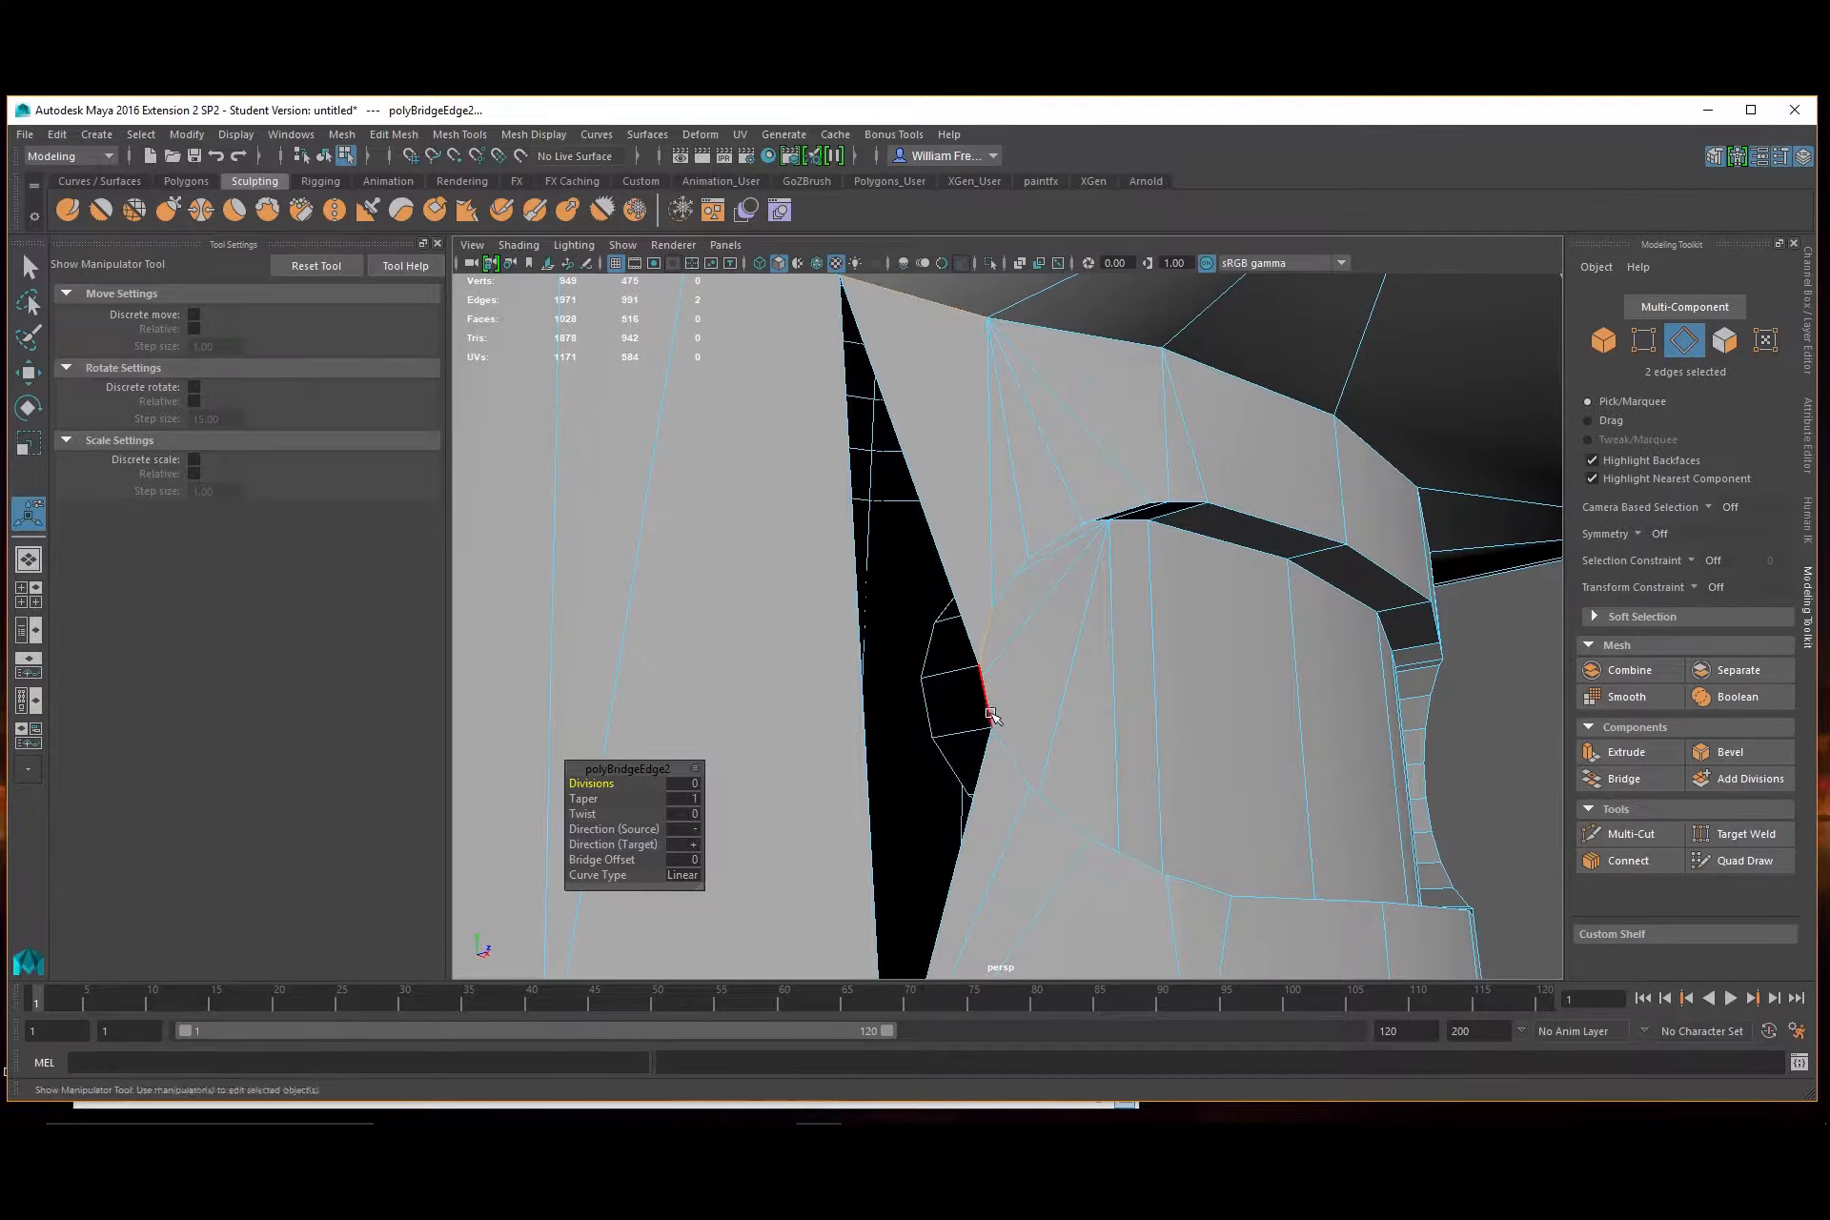
pyautogui.keyDown('shift'); pyautogui.click(872, 809); pyautogui.keyUp('shift')
pyautogui.keyDown('alt'); pyautogui.moveTo(1091, 810); pyautogui.dragTo(842, 826); pyautogui.keyUp('alt')
pyautogui.press('g')
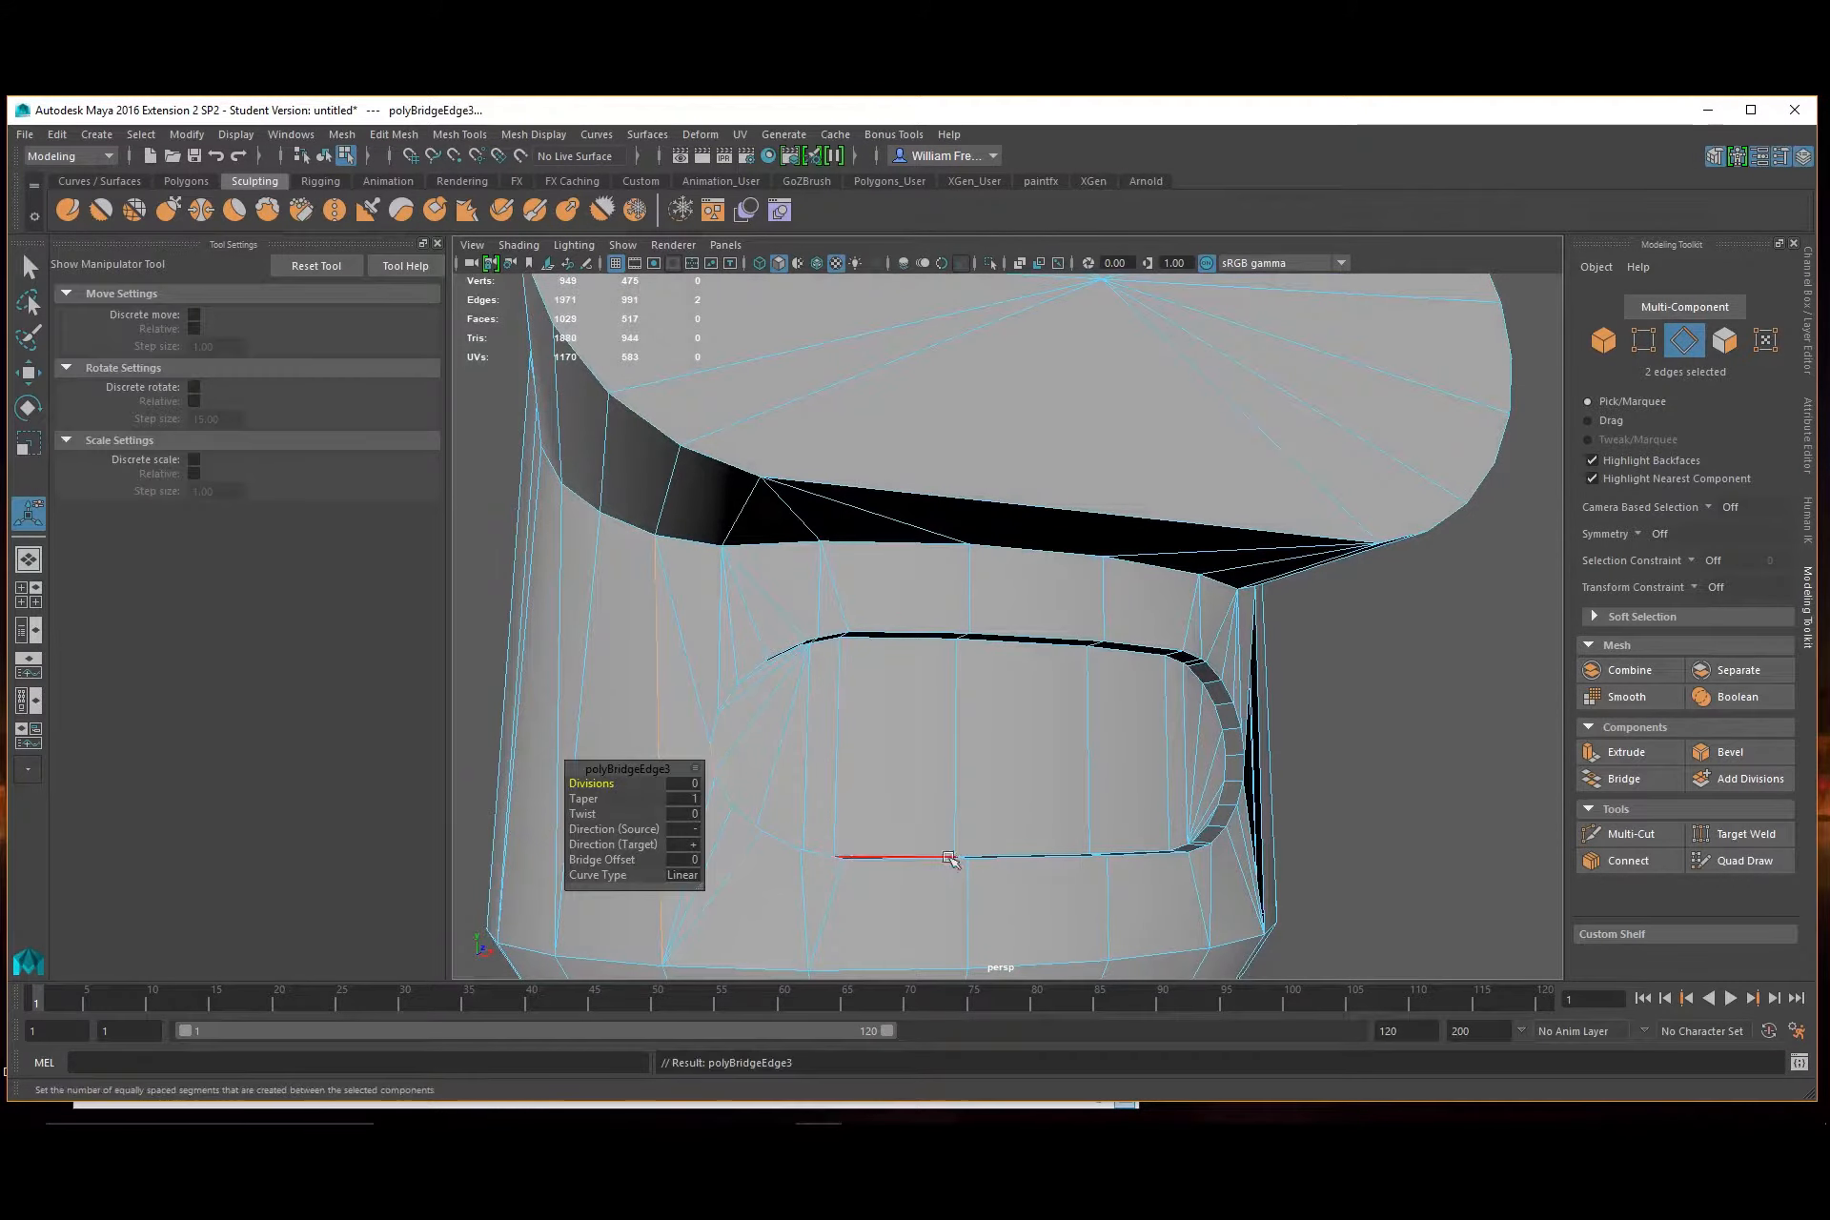
# Bridge the matching lower rim edge at the opening's right end with the long side border edge across the gap
pyautogui.keyDown('alt'); pyautogui.moveTo(1018, 863); pyautogui.dragTo(900, 848); pyautogui.keyUp('alt')
pyautogui.keyDown('alt'); pyautogui.moveTo(901, 848); pyautogui.dragTo(942, 827, button='right'); pyautogui.keyUp('alt')
pyautogui.moveTo(942, 828)
pyautogui.keyDown('alt'); pyautogui.mouseDown()
pyautogui.moveTo(1049, 882)
pyautogui.moveTo(969, 801)
pyautogui.mouseUp(); pyautogui.keyUp('alt')
pyautogui.click(996, 799)
pyautogui.keyDown('shift'); pyautogui.click(1017, 812); pyautogui.keyUp('shift')
pyautogui.press('g')
pyautogui.keyDown('alt'); pyautogui.moveTo(1021, 811); pyautogui.dragTo(1358, 610); pyautogui.keyUp('alt')
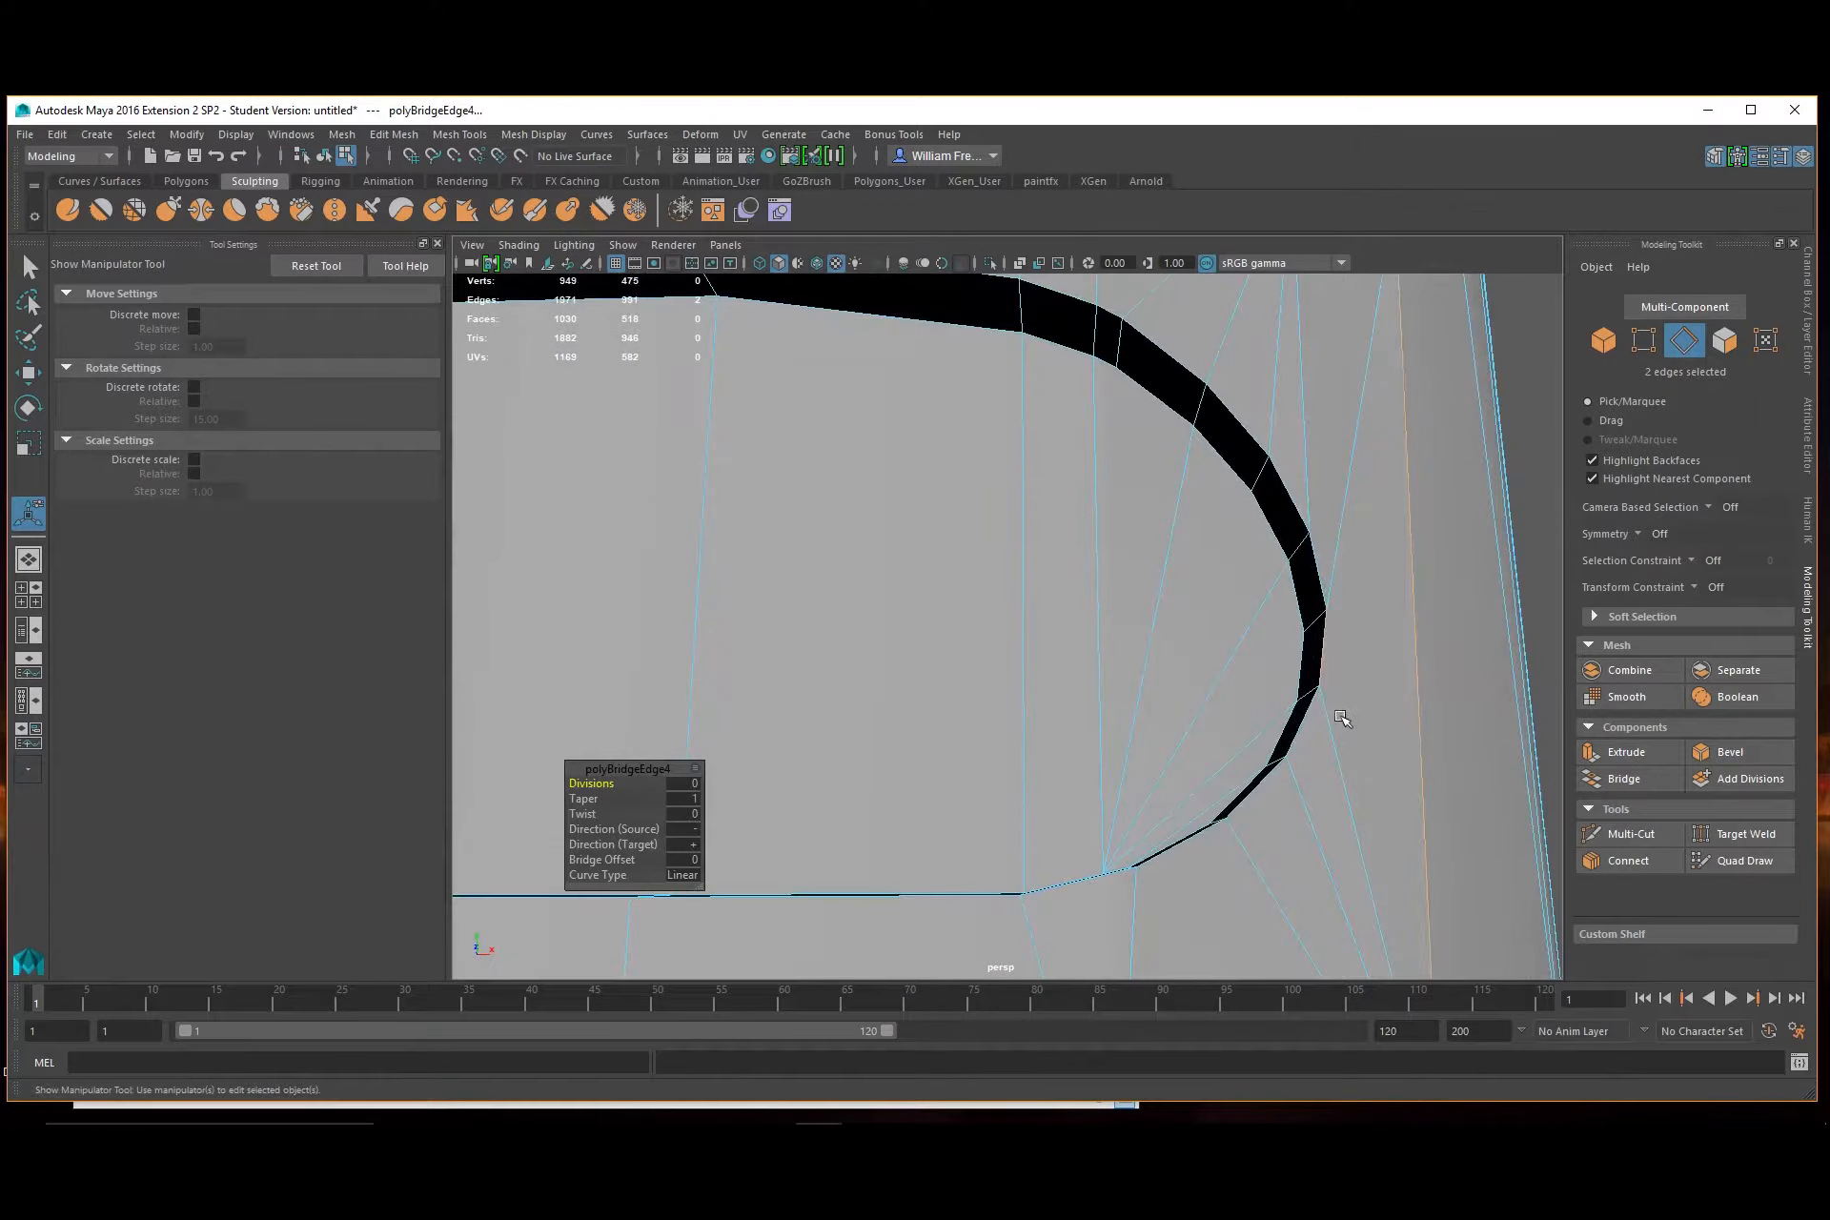
# Cut an edge with Multi-Cut from the outermost rim vertex at the right end to the side face's lower corner
pyautogui.keyDown('alt'); pyautogui.moveTo(1342, 718); pyautogui.dragTo(1307, 714); pyautogui.keyUp('alt')
pyautogui.click(1630, 834)
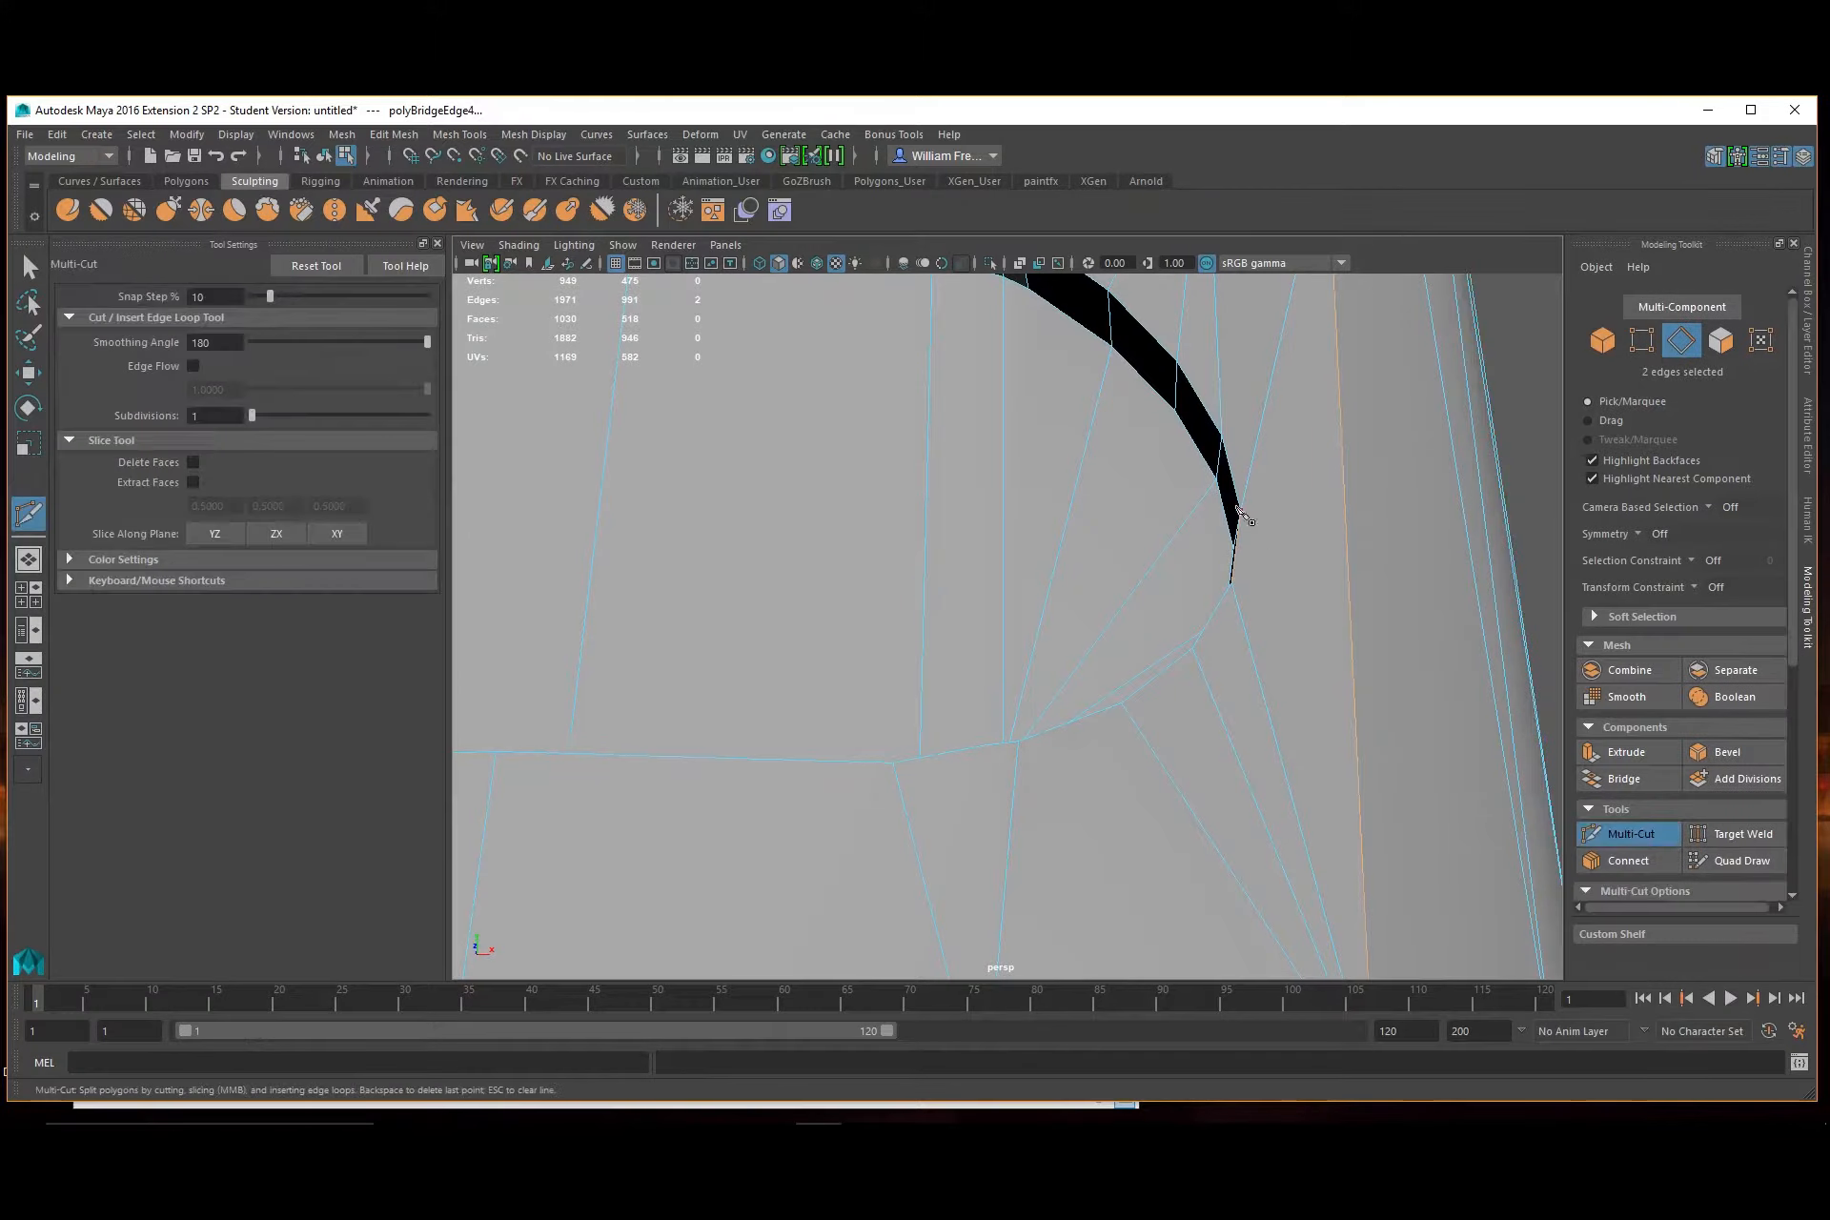
pyautogui.click(1240, 512)
pyautogui.keyDown('alt'); pyautogui.moveTo(1299, 620); pyautogui.dragTo(1220, 670, button='right'); pyautogui.keyUp('alt')
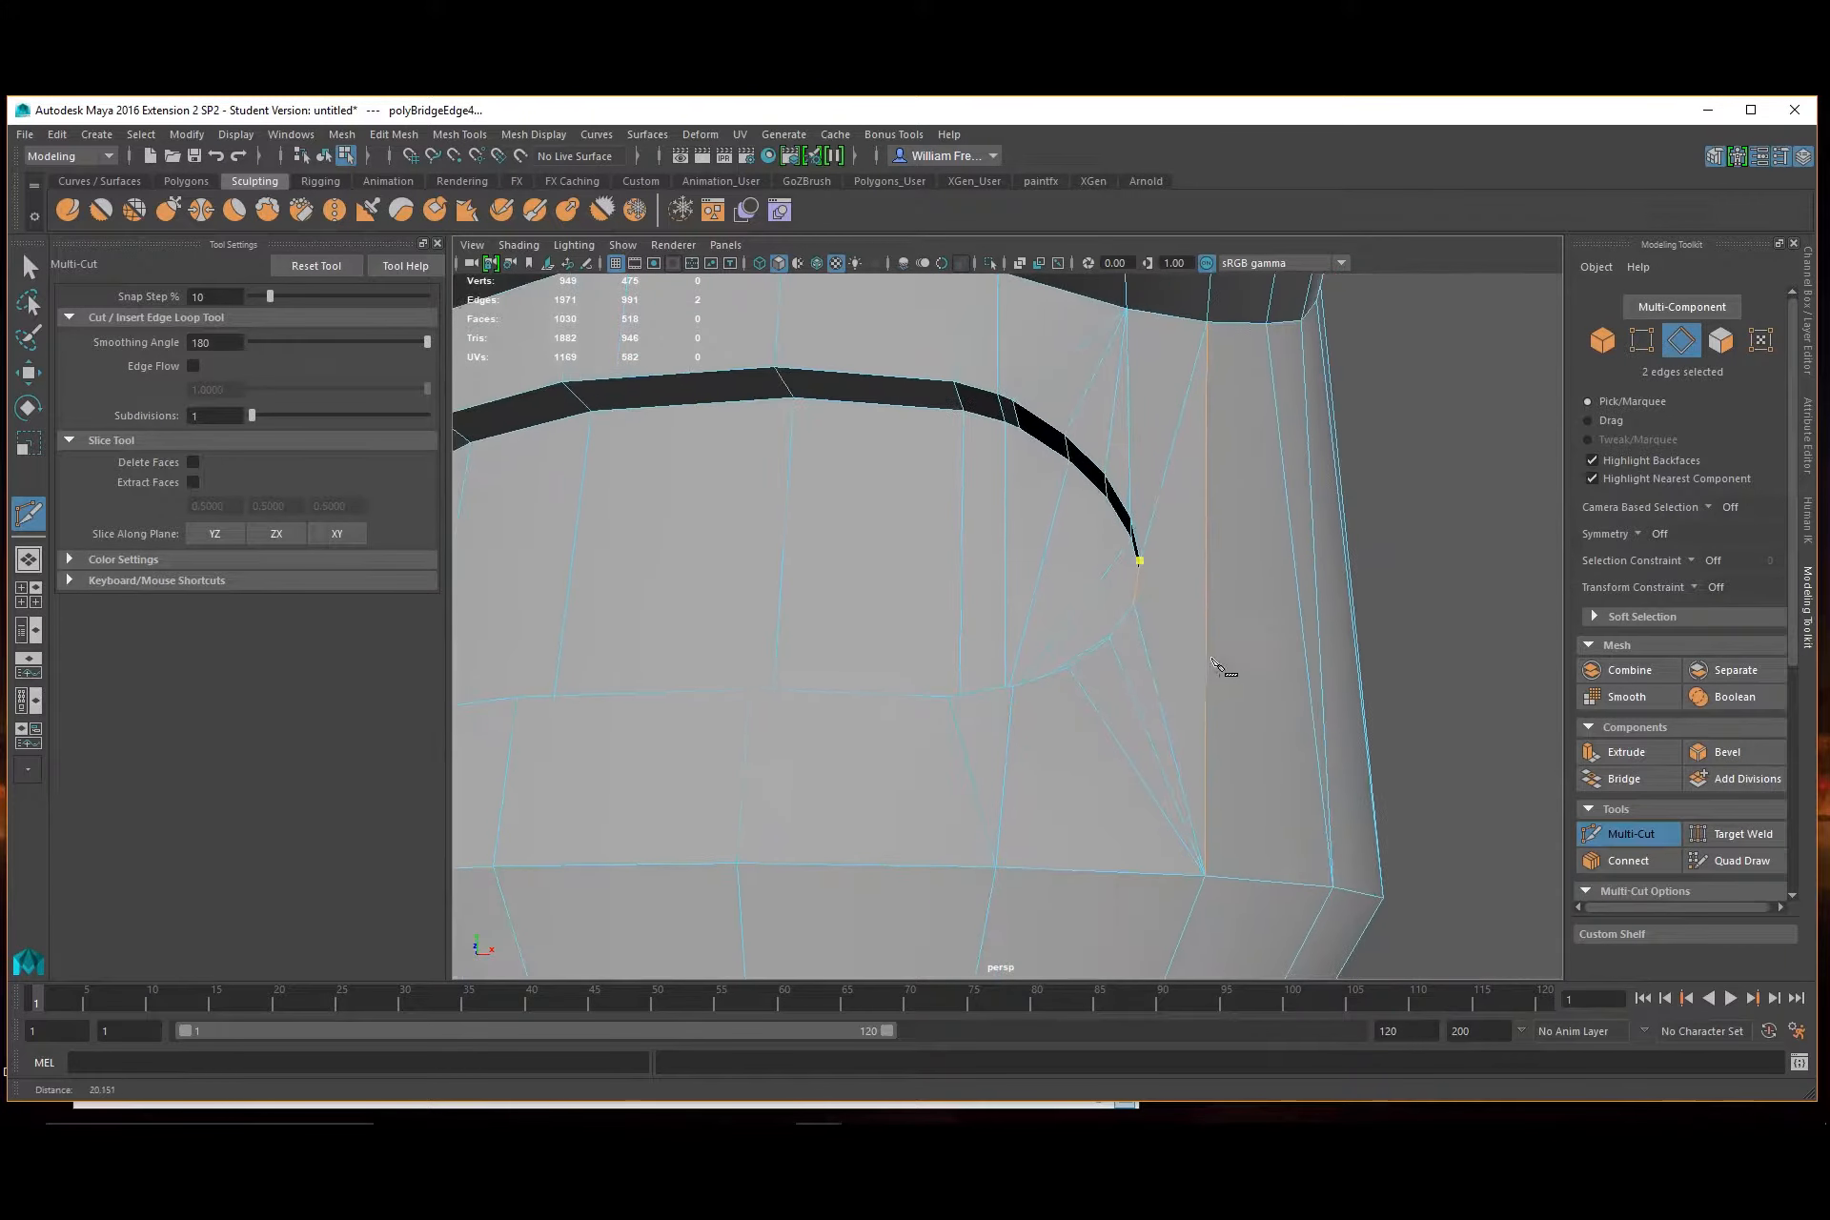
pyautogui.click(1202, 871)
# Try to cut a matching edge from the left end's rim vertex to the lower corner, undoing the misplaced cut point
pyautogui.keyDown('alt'); pyautogui.moveTo(906, 803); pyautogui.dragTo(1054, 791); pyautogui.keyUp('alt')
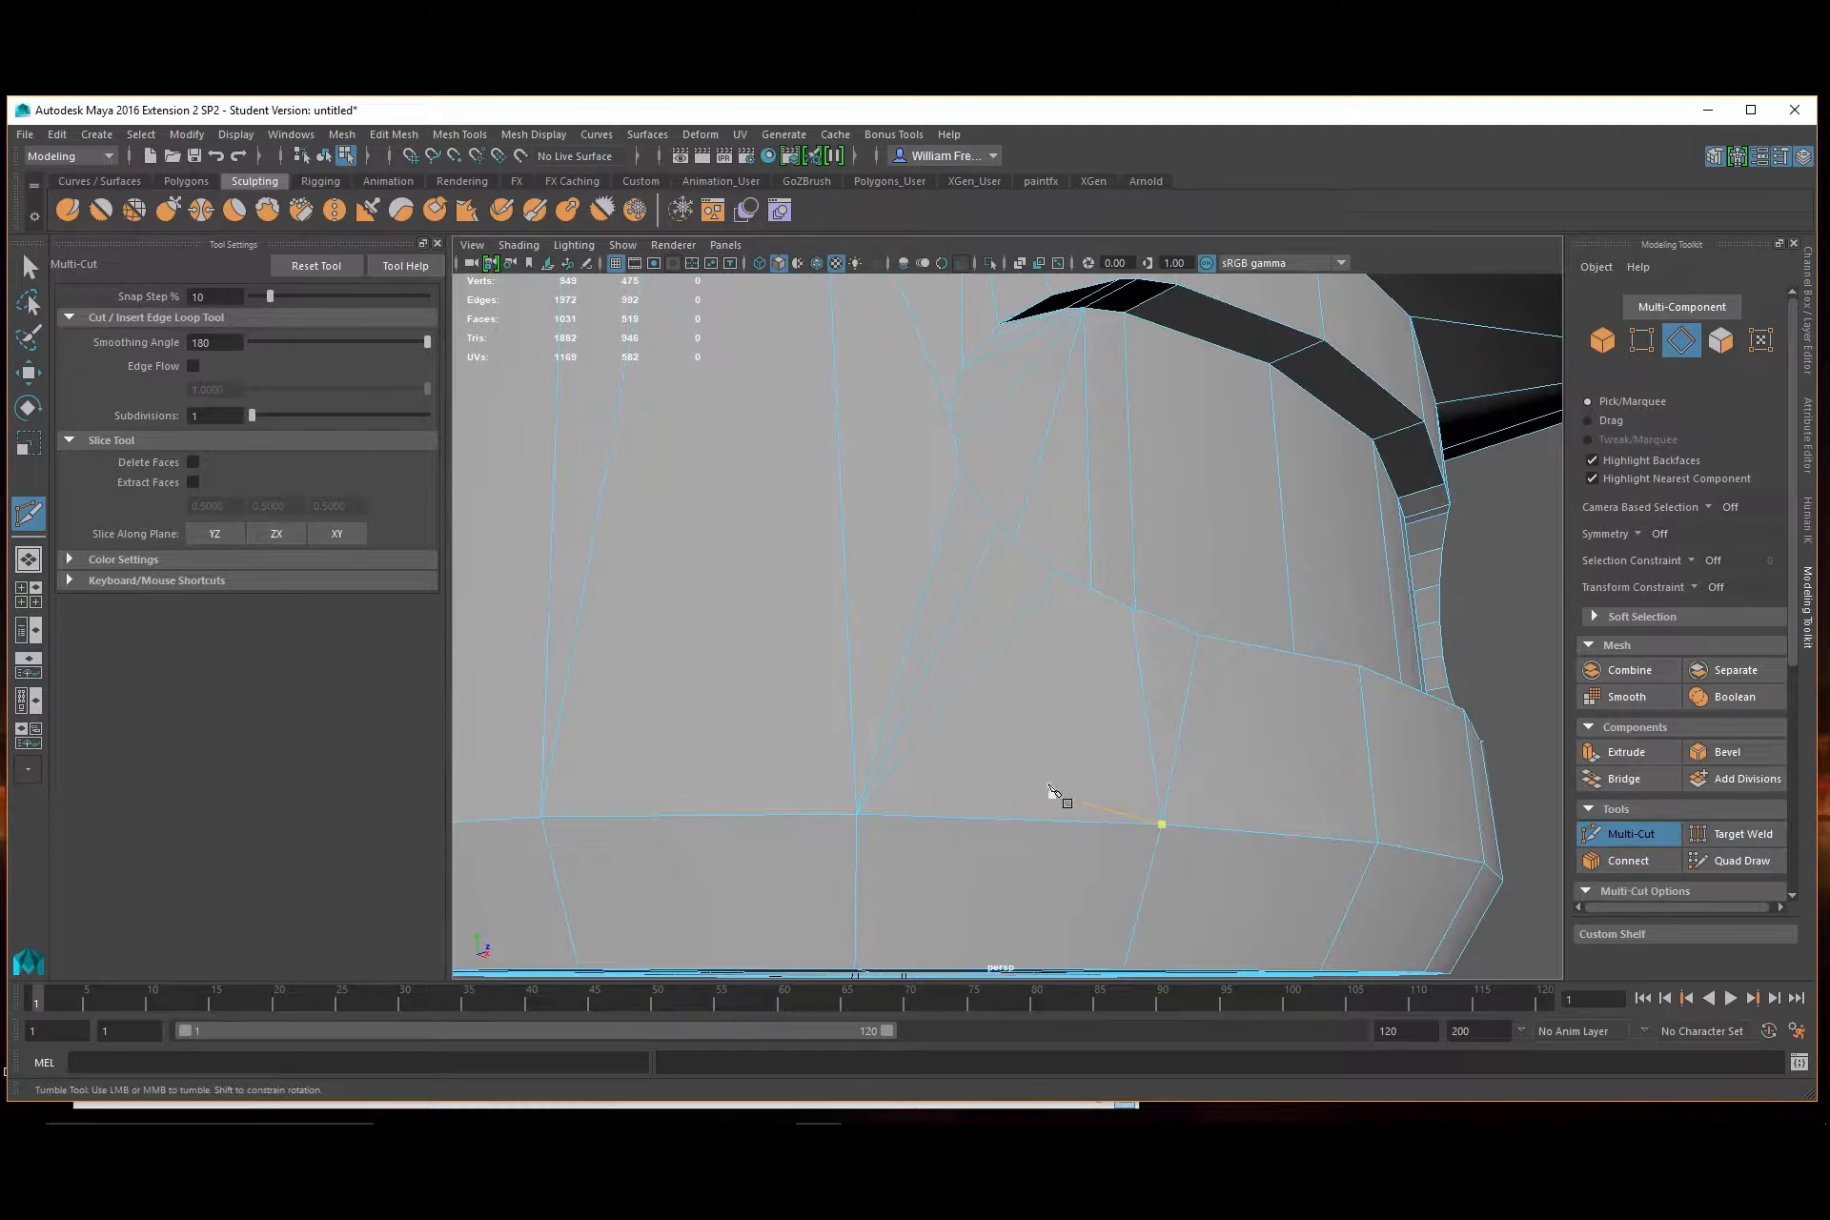
pyautogui.click(949, 416)
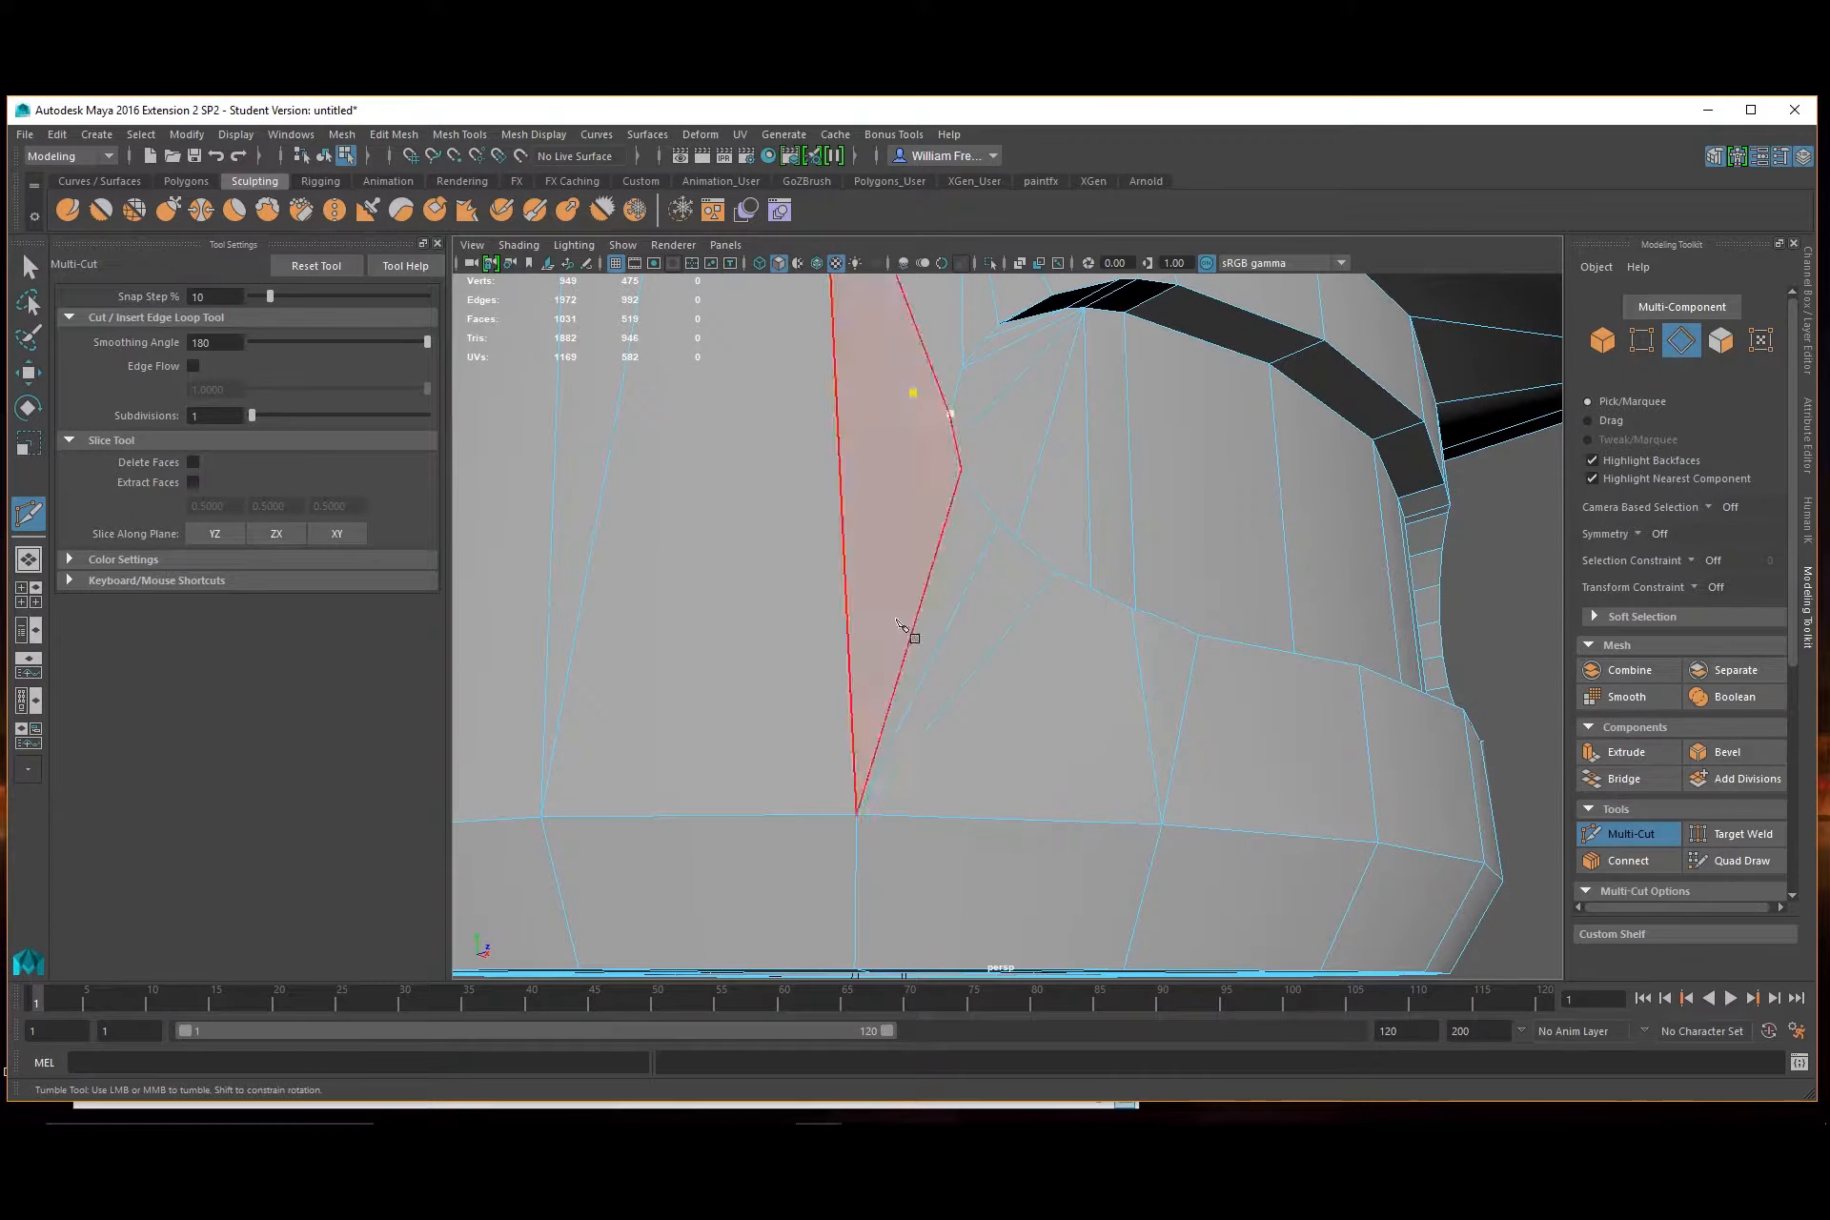
pyautogui.click(857, 816)
pyautogui.keyDown('alt'); pyautogui.moveTo(1037, 740); pyautogui.dragTo(1130, 633); pyautogui.keyUp('alt')
pyautogui.hotkey('ctrl', 'z')
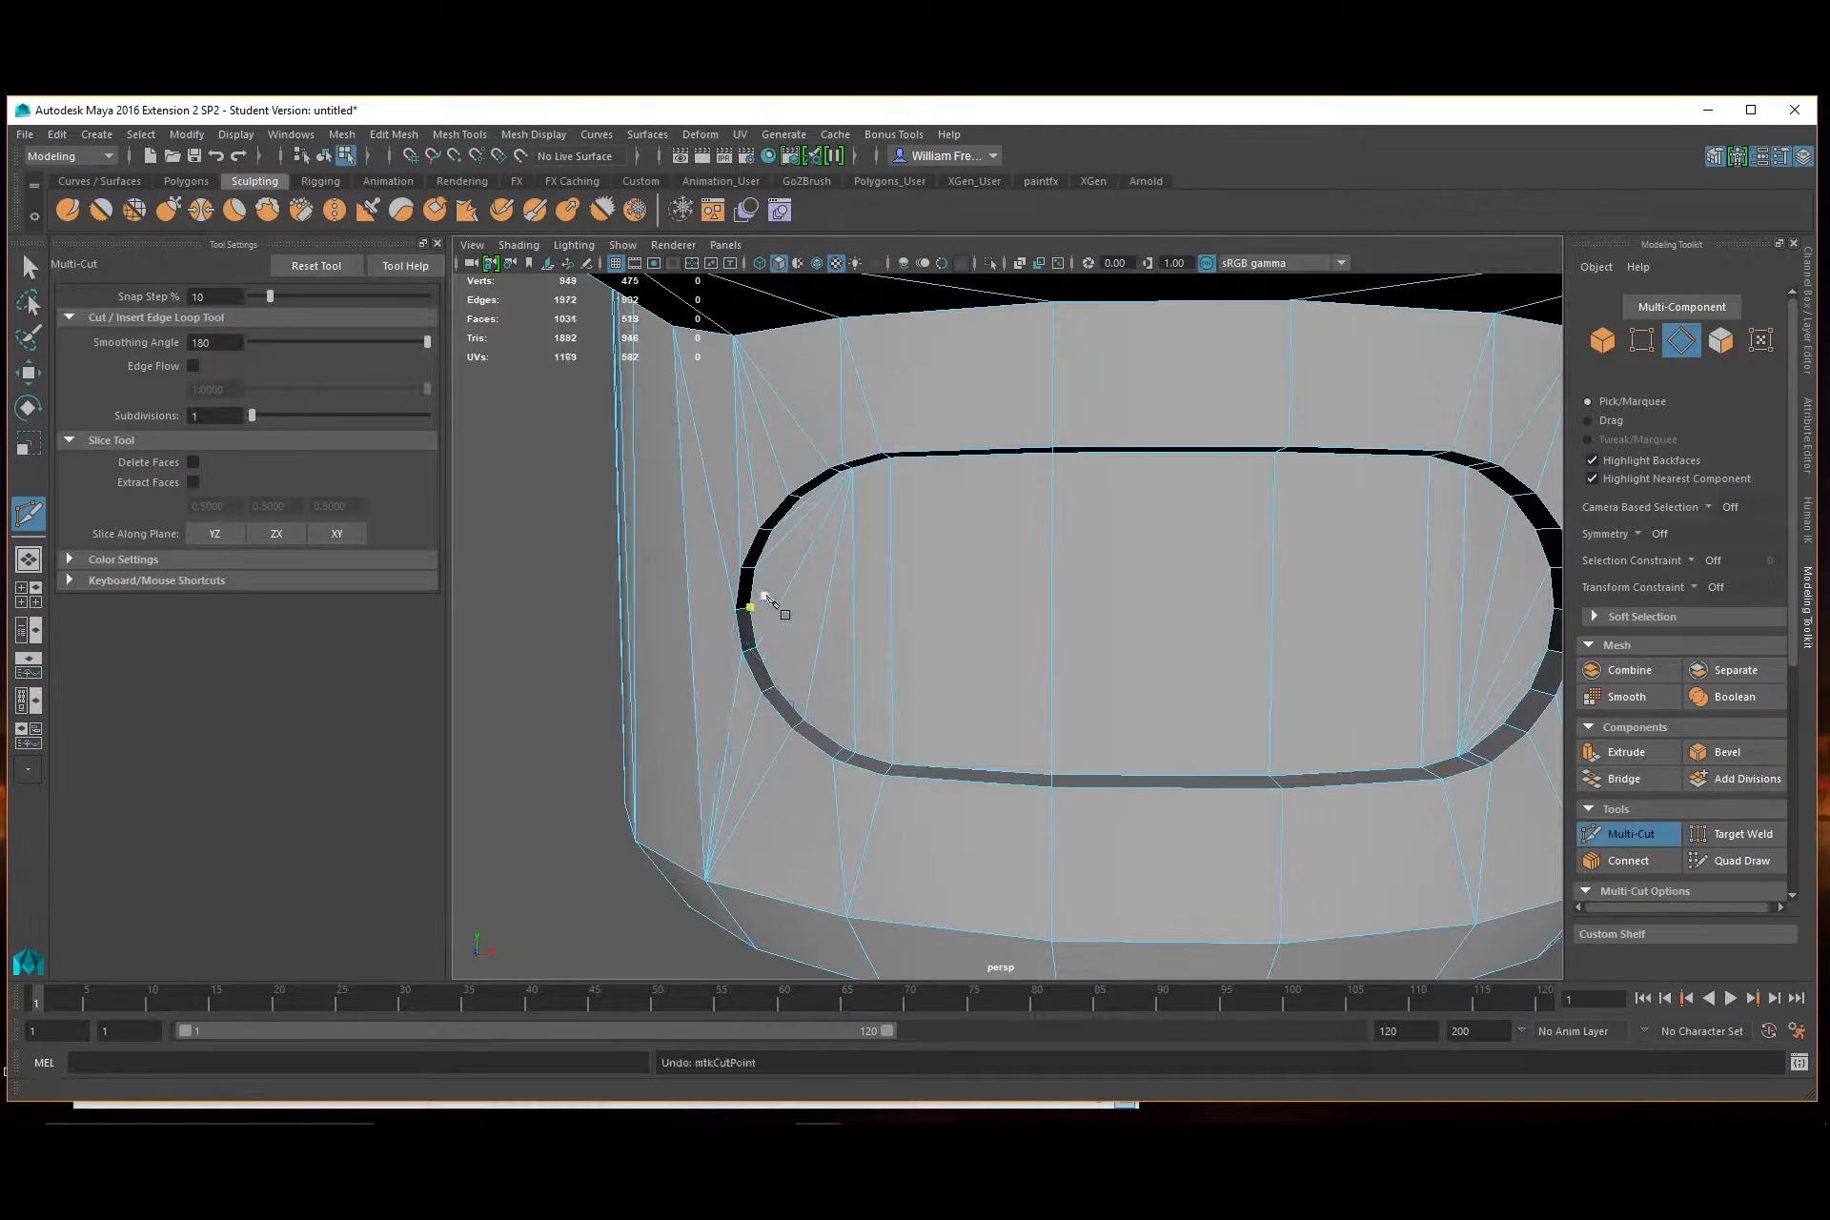
# Cut an edge with Multi-Cut from the outermost rim vertex at the left end to the side face's lower corner
pyautogui.keyDown('alt'); pyautogui.moveTo(756, 604); pyautogui.dragTo(862, 661, button='right'); pyautogui.keyUp('alt')
pyautogui.keyDown('alt'); pyautogui.moveTo(624, 670); pyautogui.dragTo(1054, 584, button='middle'); pyautogui.keyUp('alt')
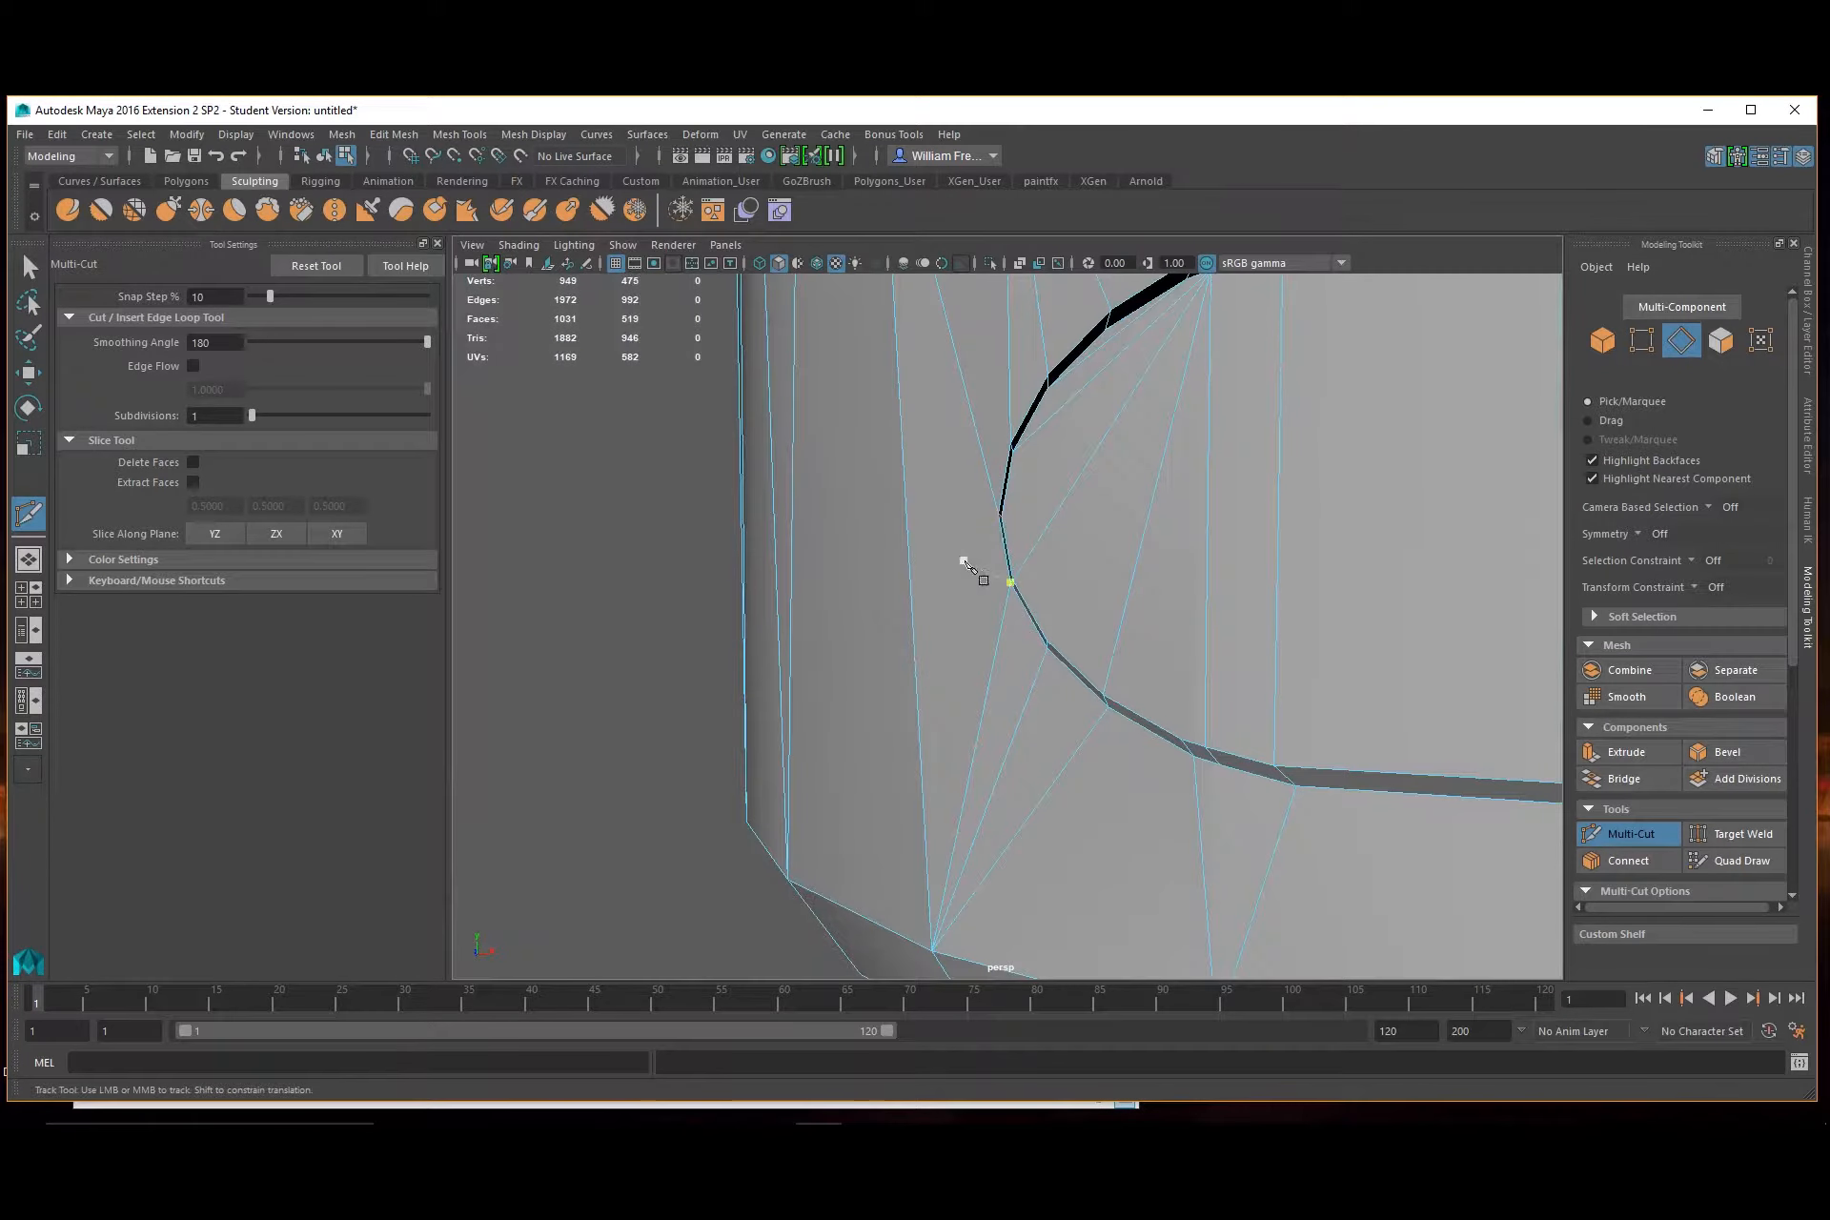
pyautogui.keyDown('alt'); pyautogui.moveTo(963, 562); pyautogui.dragTo(925, 499); pyautogui.keyUp('alt')
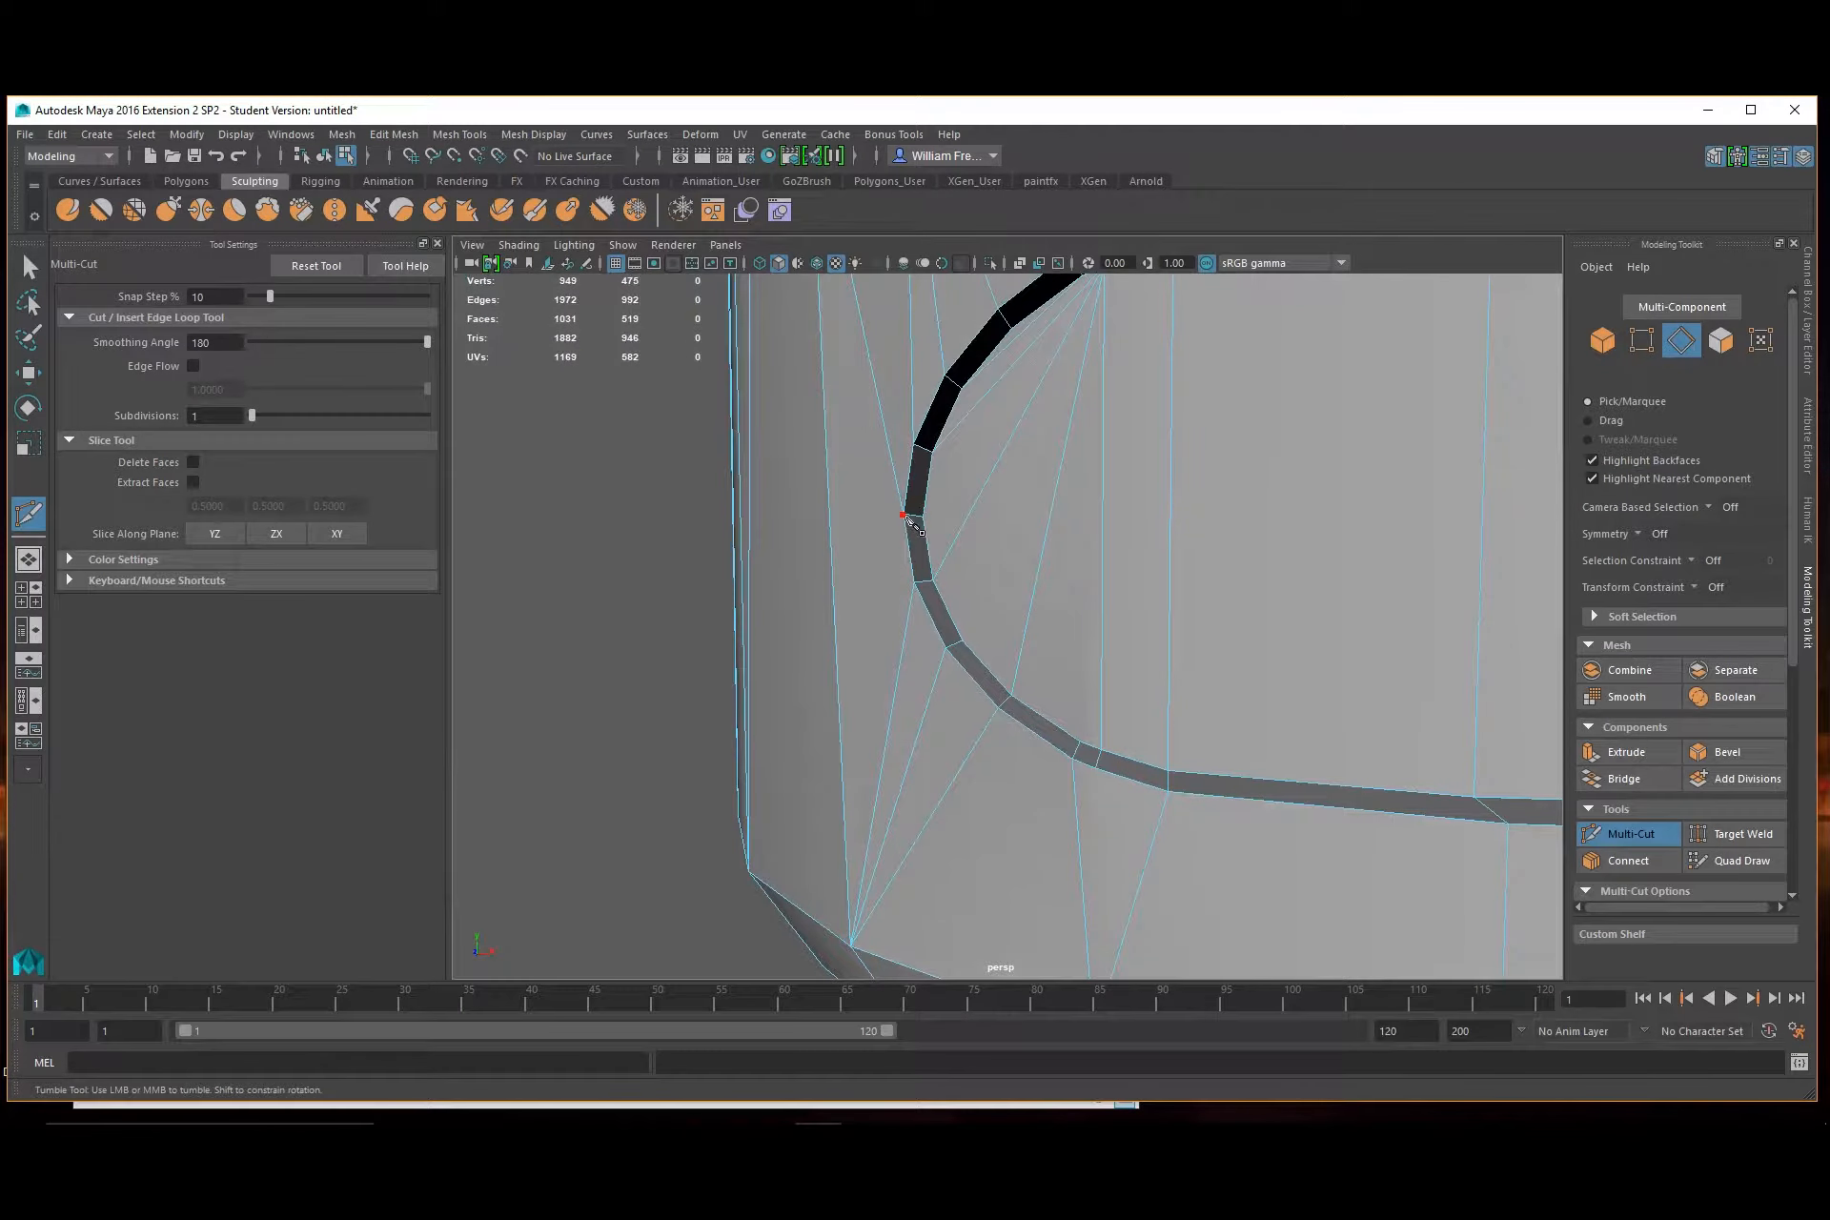
pyautogui.click(904, 515)
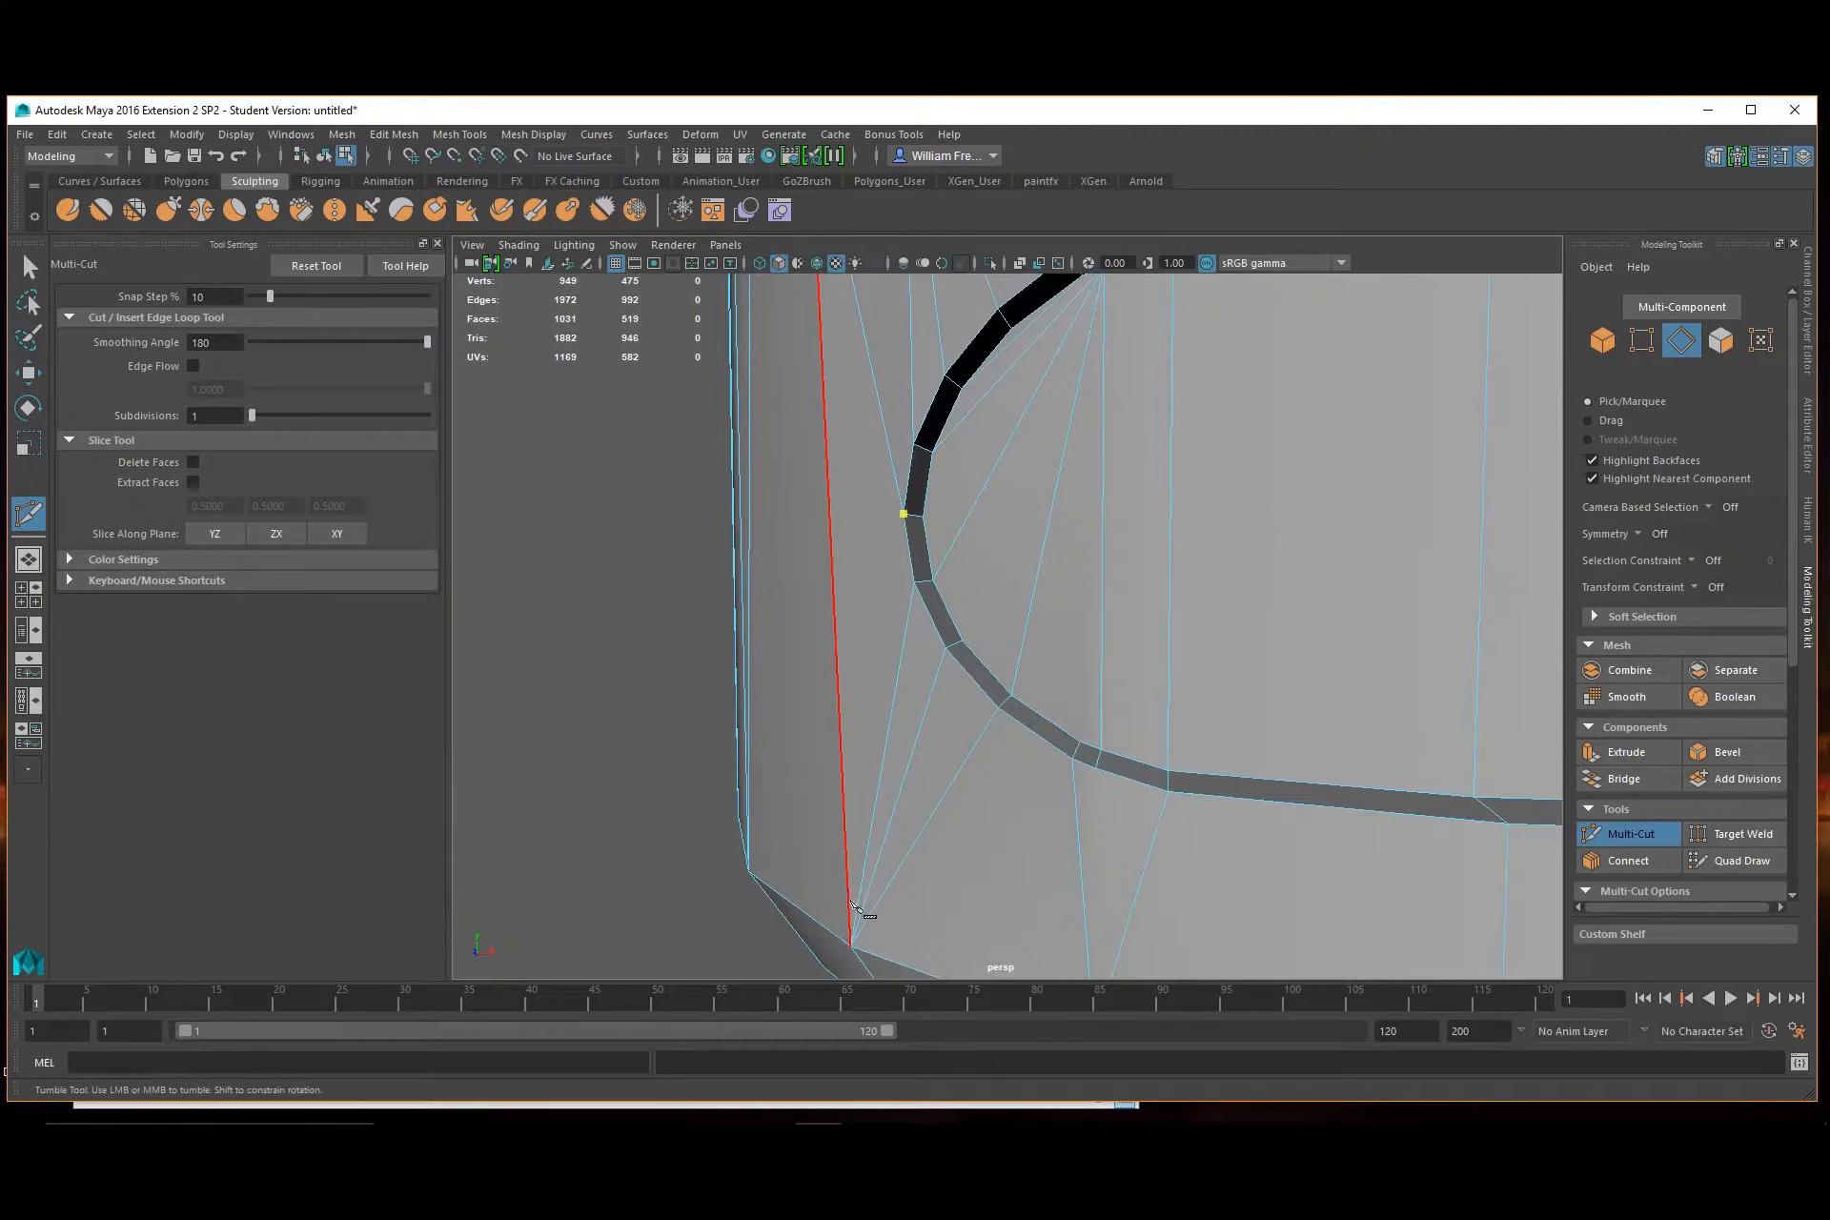
pyautogui.click(868, 947)
pyautogui.rightClick(867, 947)
# Delete the four diagonal edges fanning across the panel inside the opening's rounded left end
pyautogui.keyDown('alt'); pyautogui.moveTo(1458, 717); pyautogui.dragTo(1113, 589, button='right'); pyautogui.keyUp('alt')
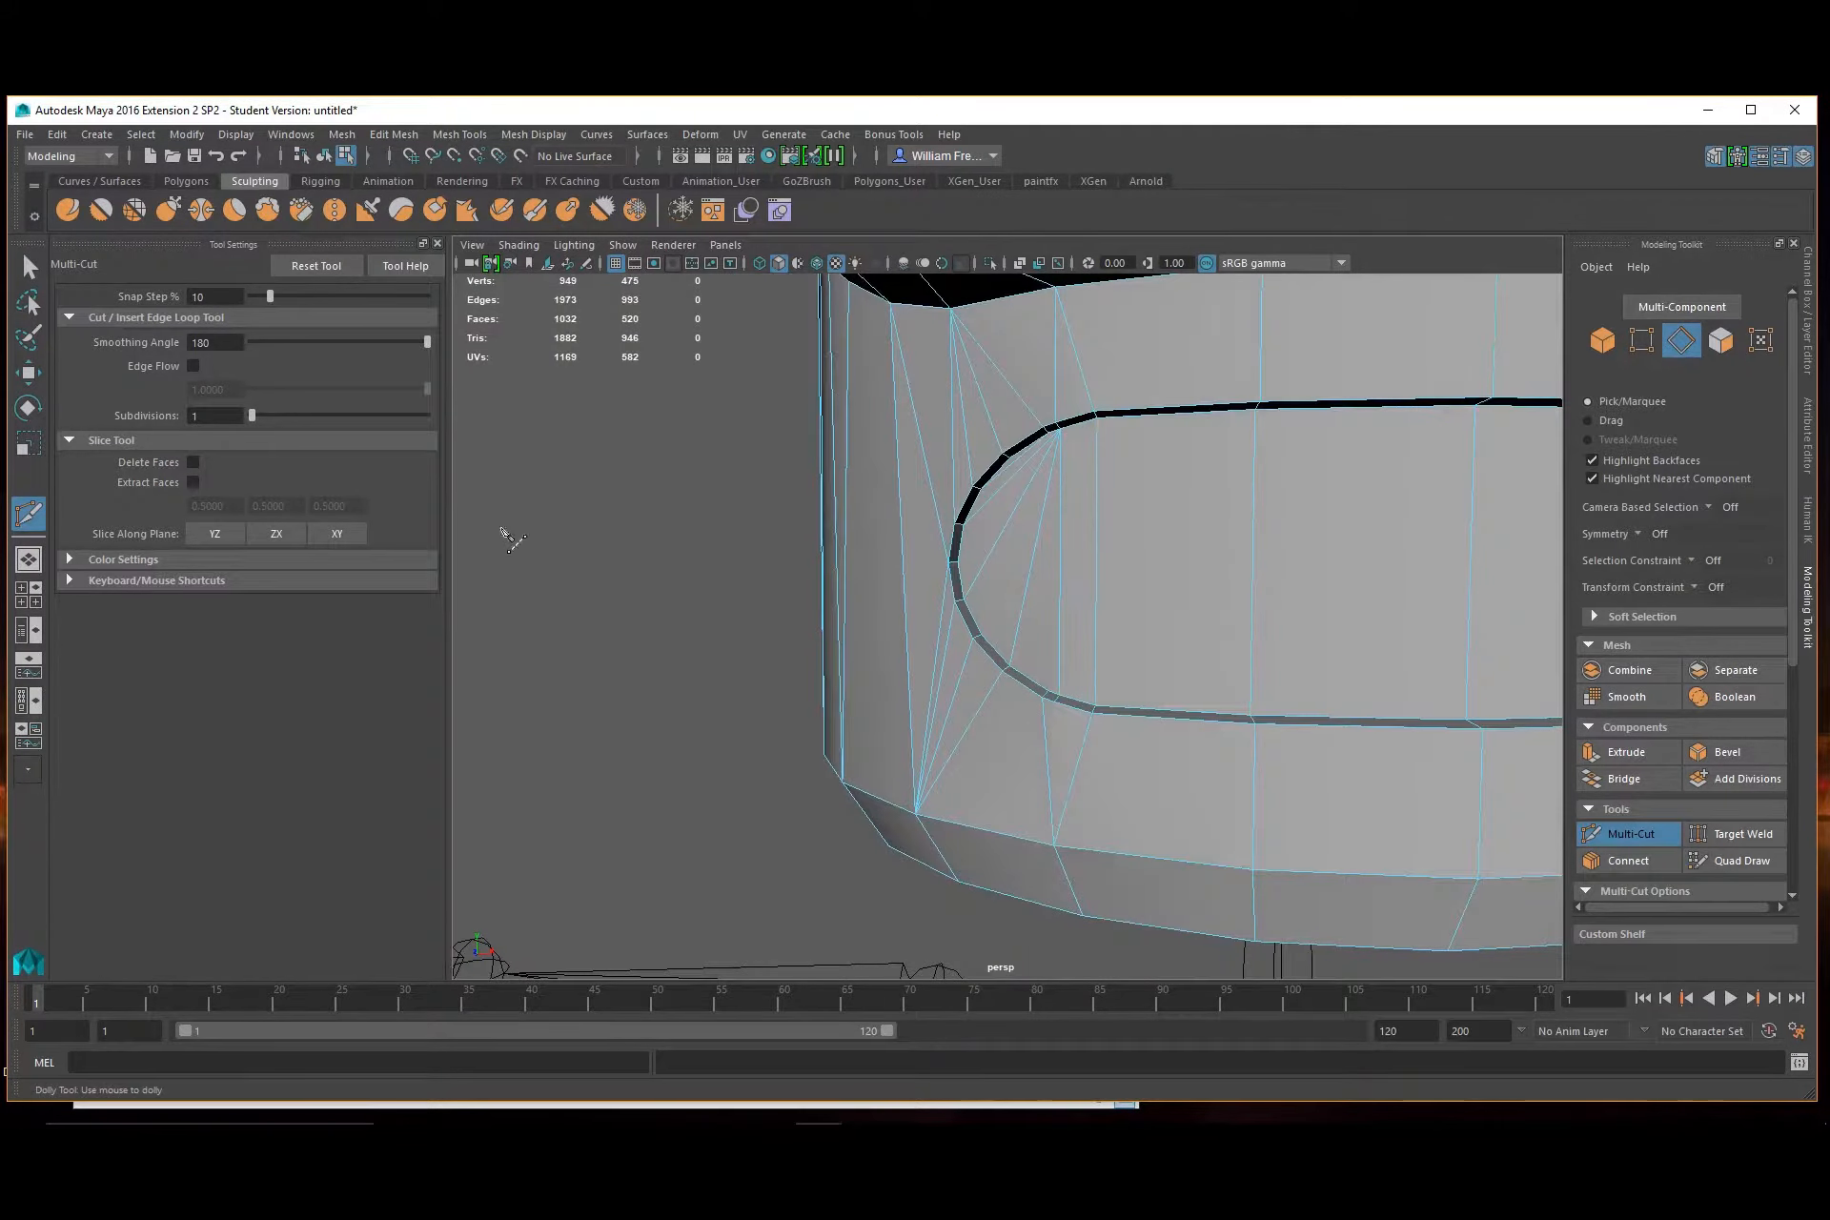
pyautogui.click(30, 269)
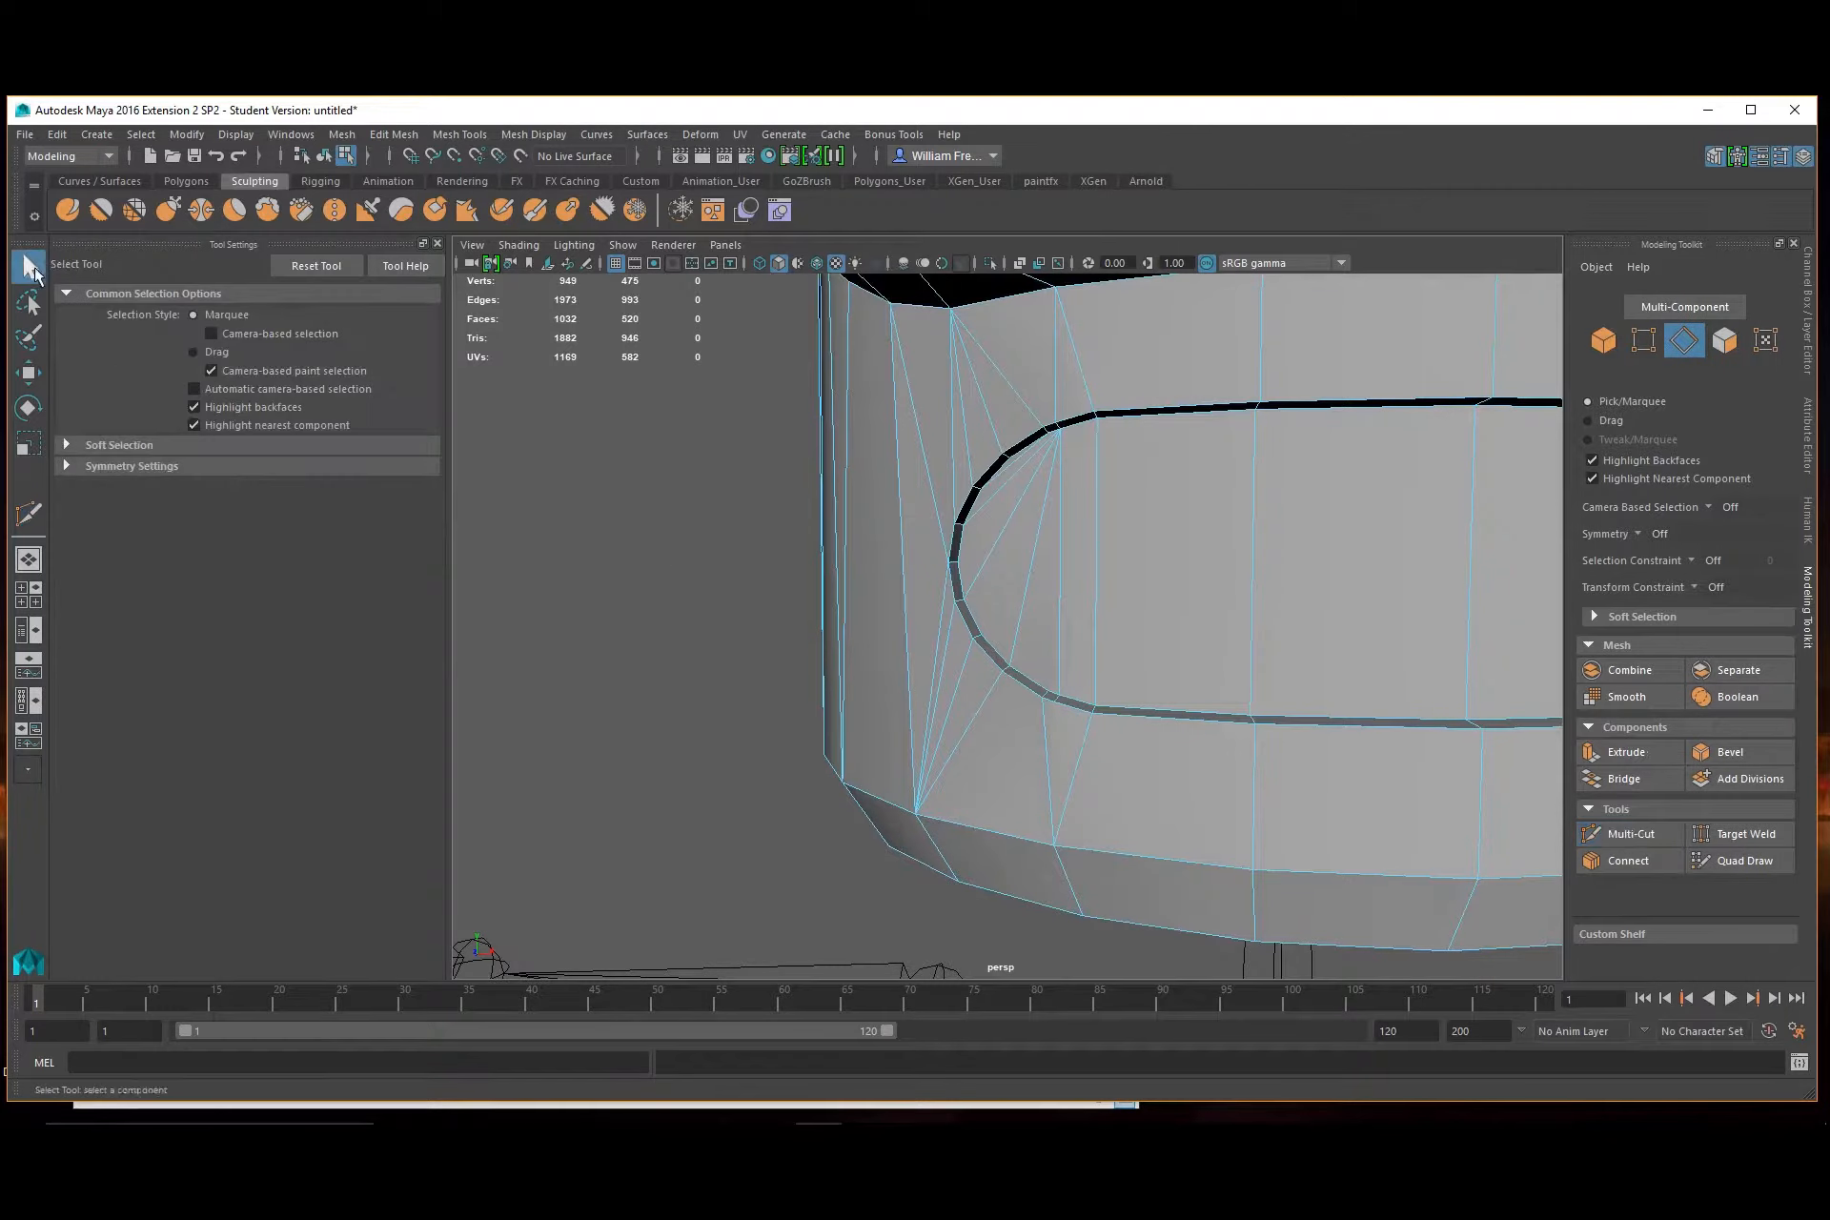
pyautogui.scroll(4, 1073, 559)
pyautogui.keyDown('alt'); pyautogui.moveTo(1029, 368); pyautogui.dragTo(975, 448, button='middle'); pyautogui.keyUp('alt')
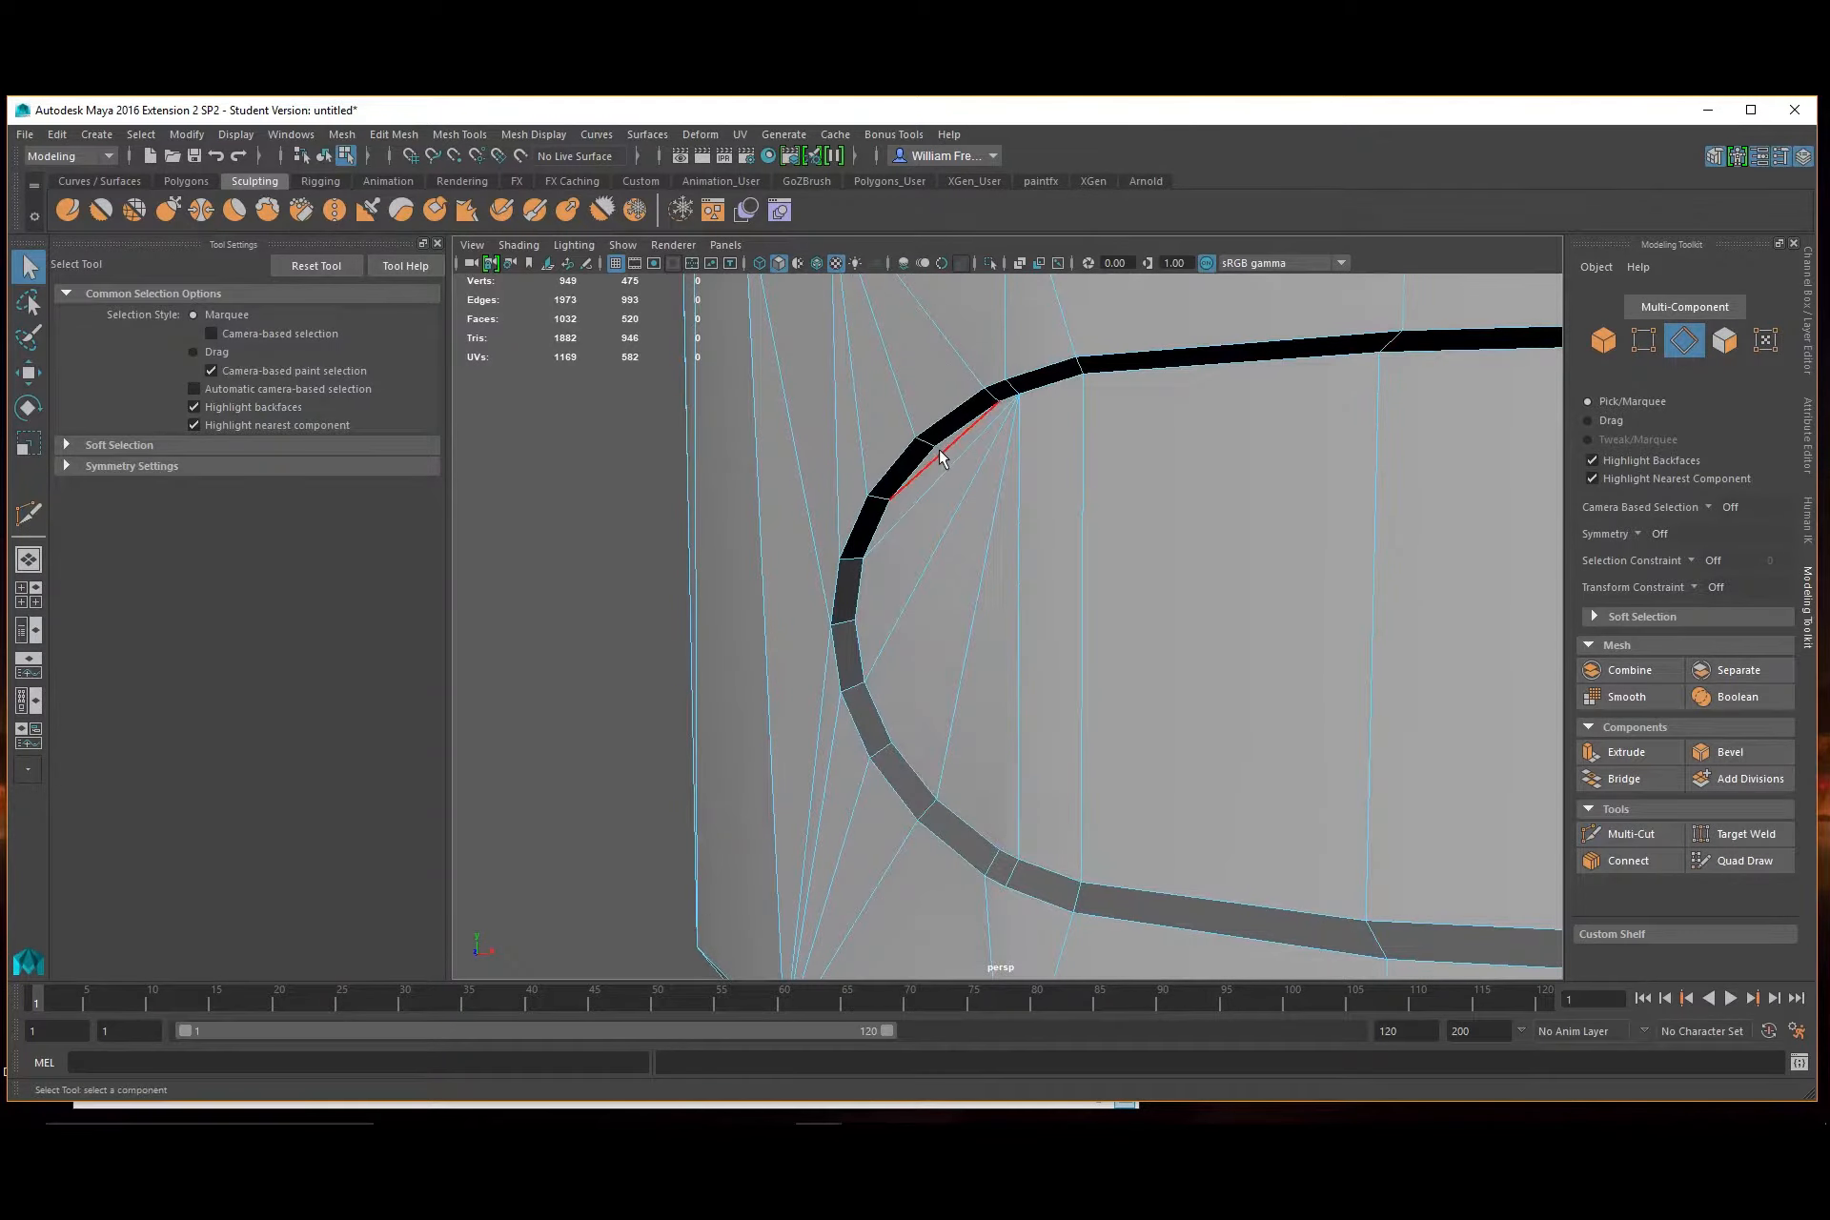
pyautogui.rightClick(940, 449)
pyautogui.click(953, 442)
pyautogui.keyDown('shift'); pyautogui.click(960, 451); pyautogui.keyUp('shift')
pyautogui.keyDown('shift'); pyautogui.click(973, 479); pyautogui.keyUp('shift')
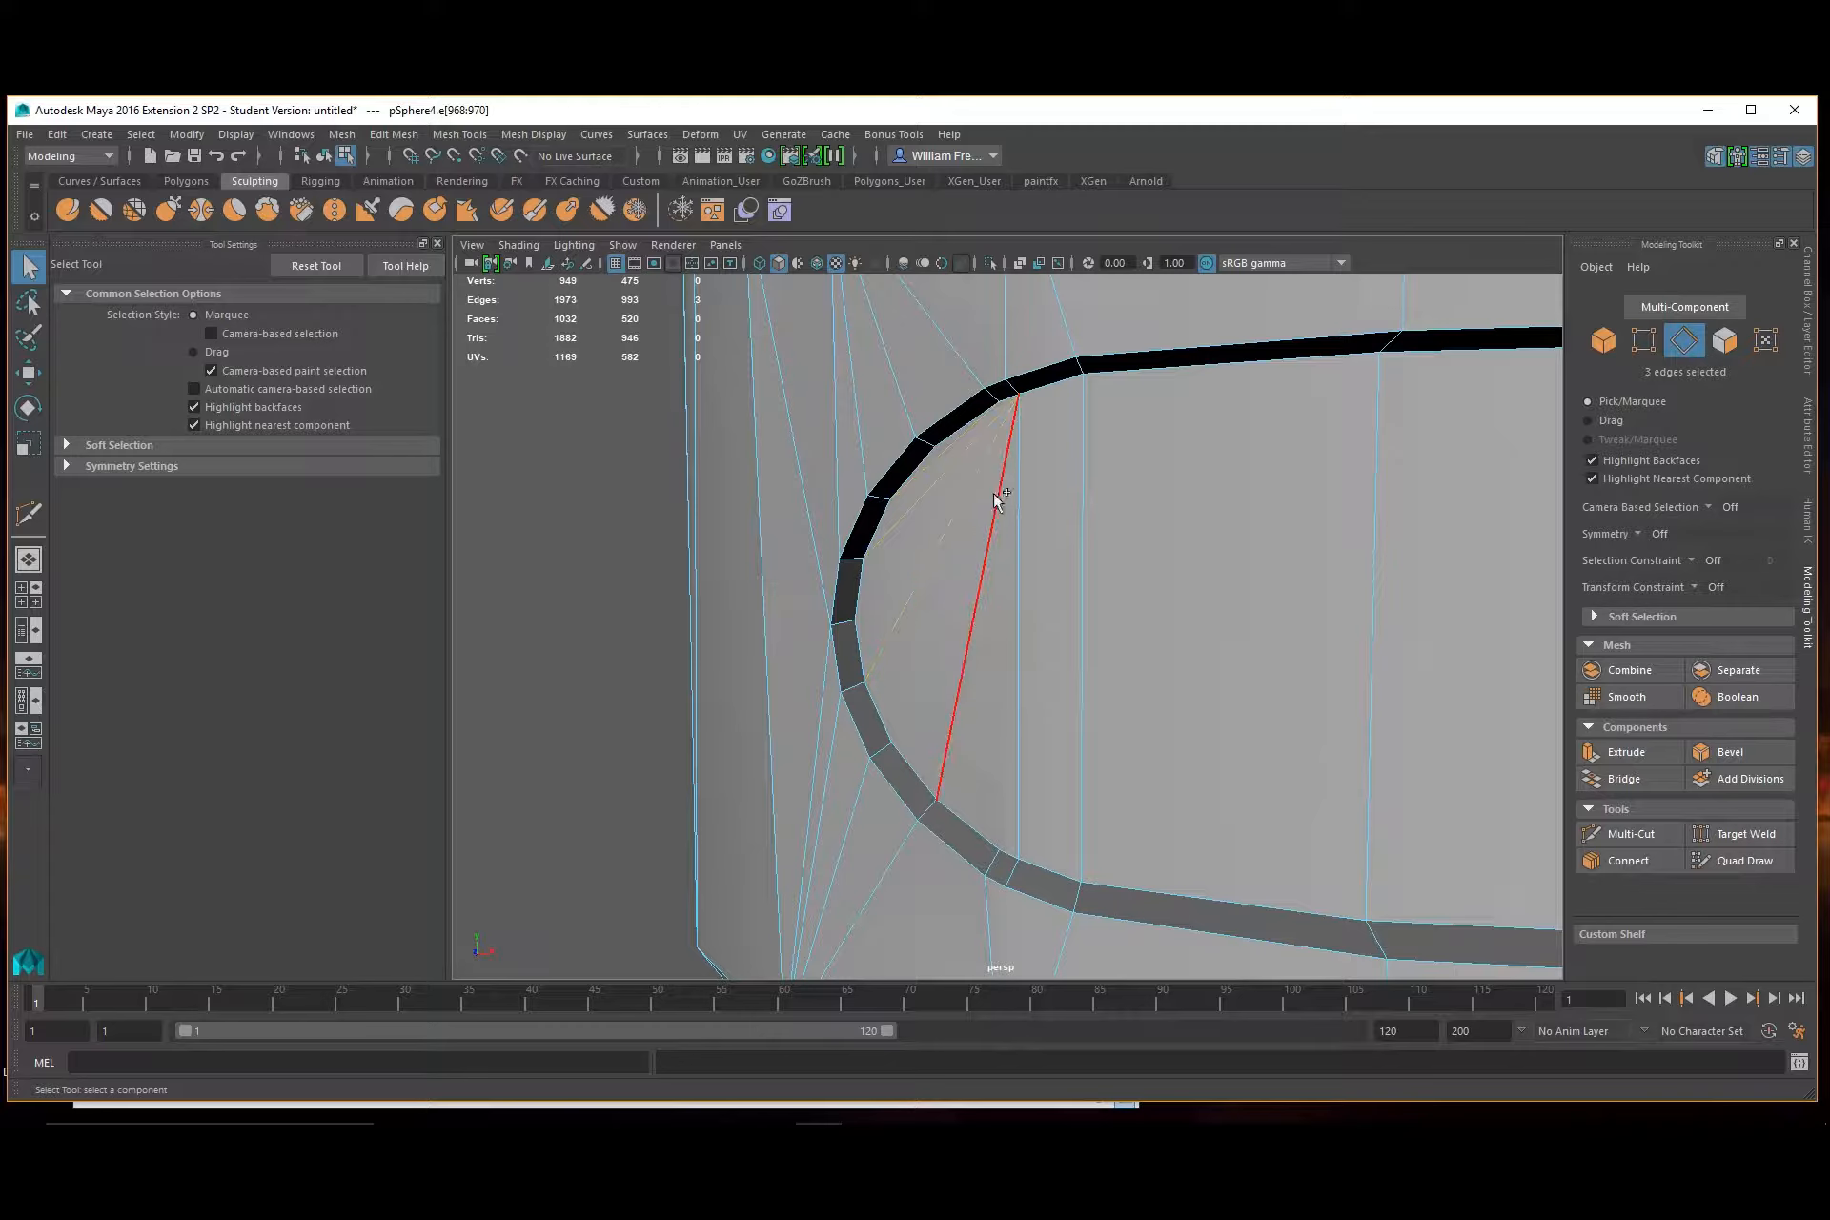
pyautogui.keyDown('shift'); pyautogui.click(957, 696); pyautogui.keyUp('shift')
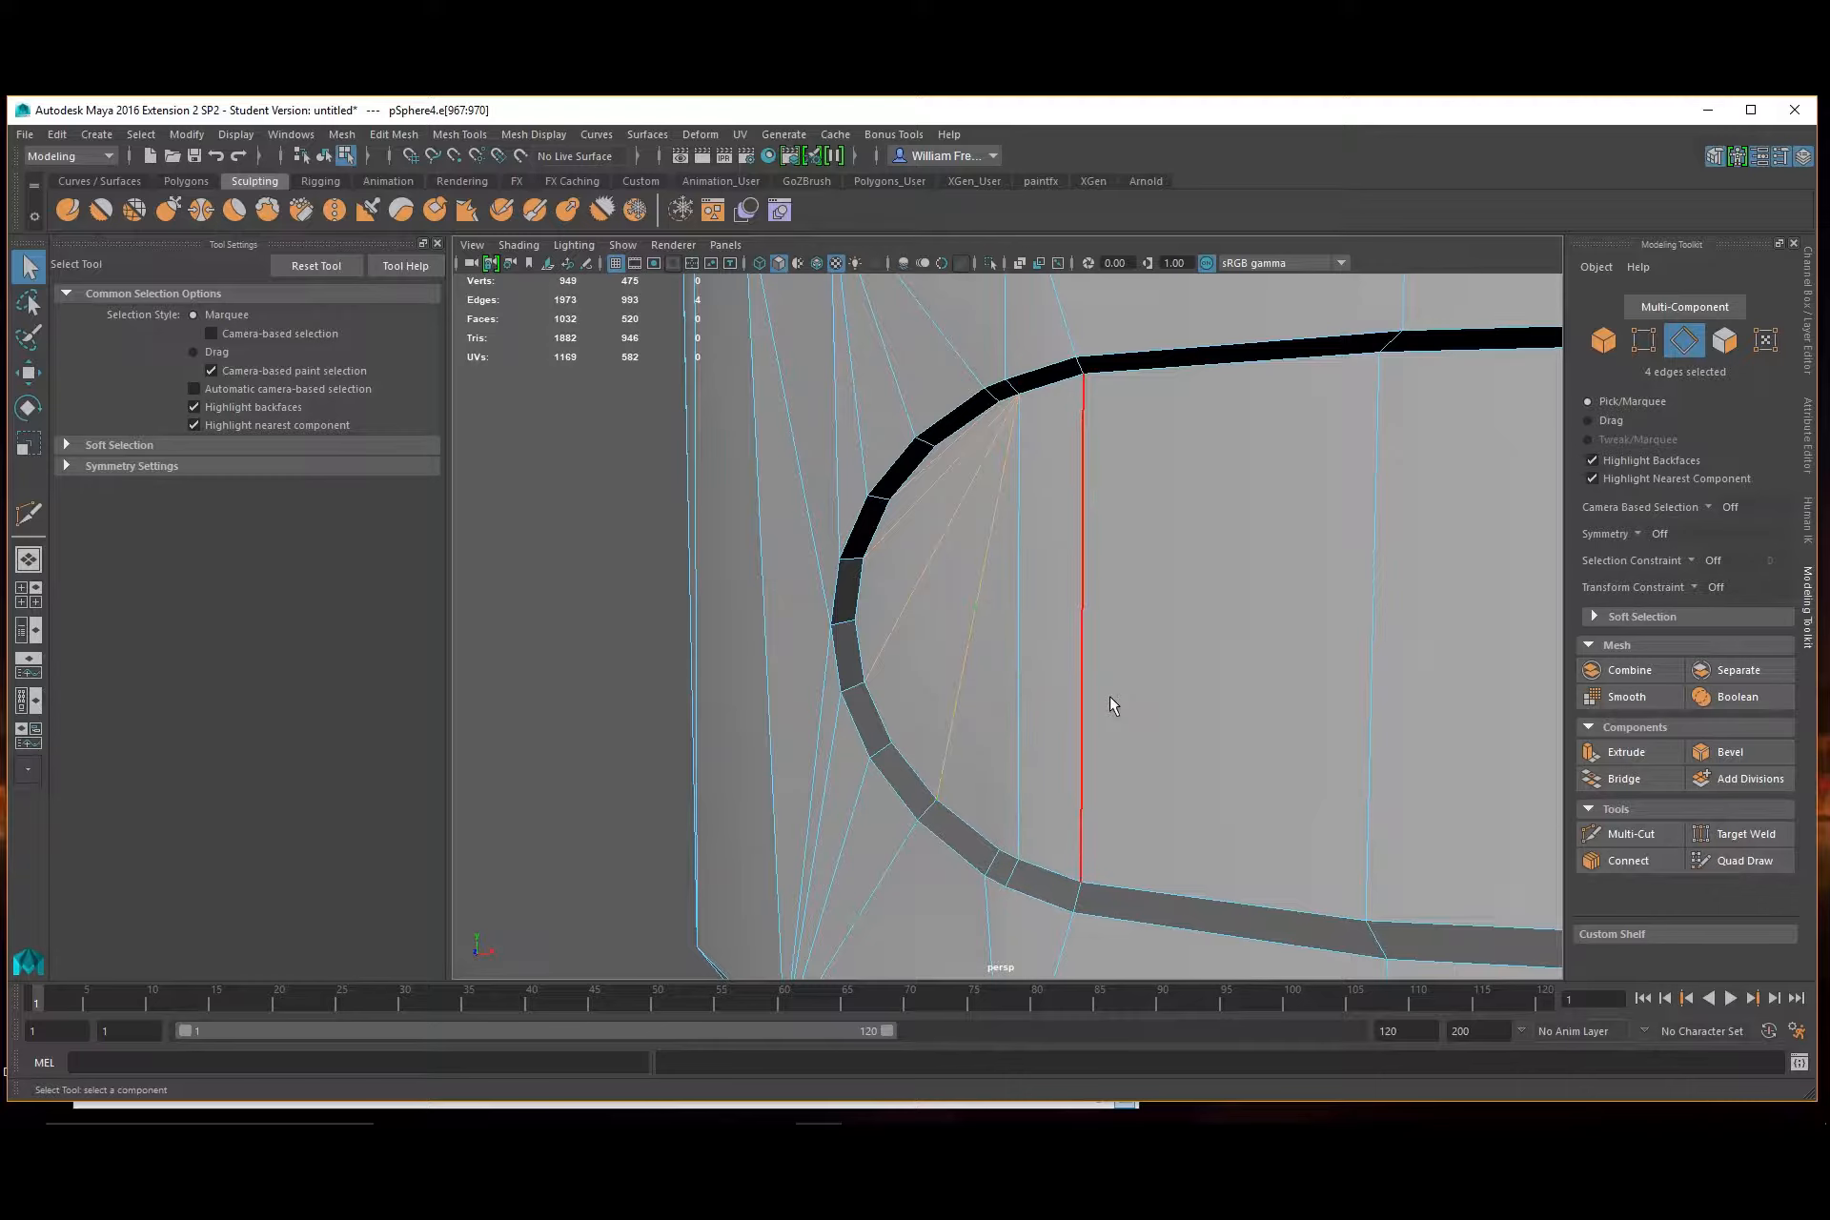
pyautogui.press('Delete')
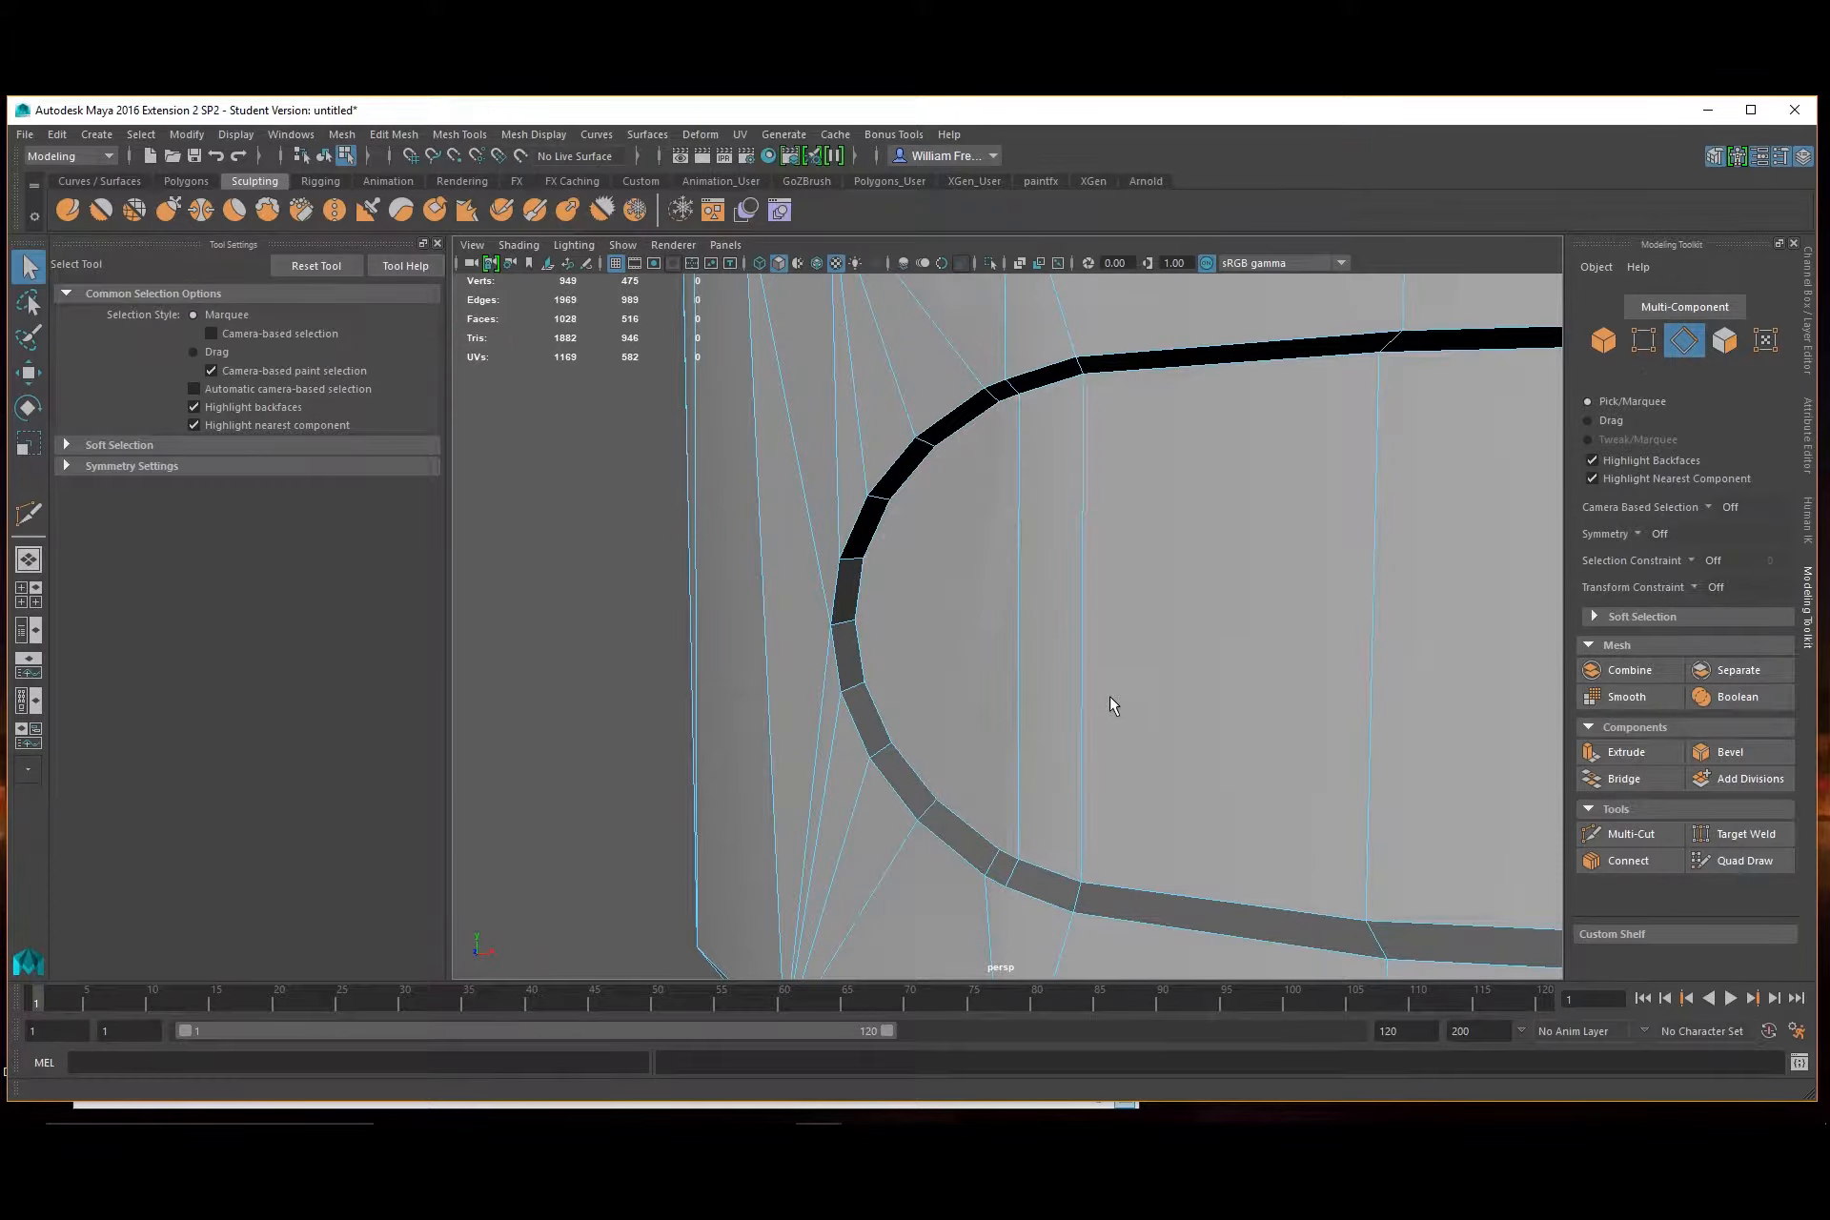
# Delete the four diagonal edges fanning across the panel inside the opening's rounded right end
pyautogui.keyDown('alt'); pyautogui.moveTo(1109, 696); pyautogui.dragTo(824, 682); pyautogui.keyUp('alt')
pyautogui.keyDown('alt'); pyautogui.moveTo(993, 698); pyautogui.dragTo(881, 626); pyautogui.keyUp('alt')
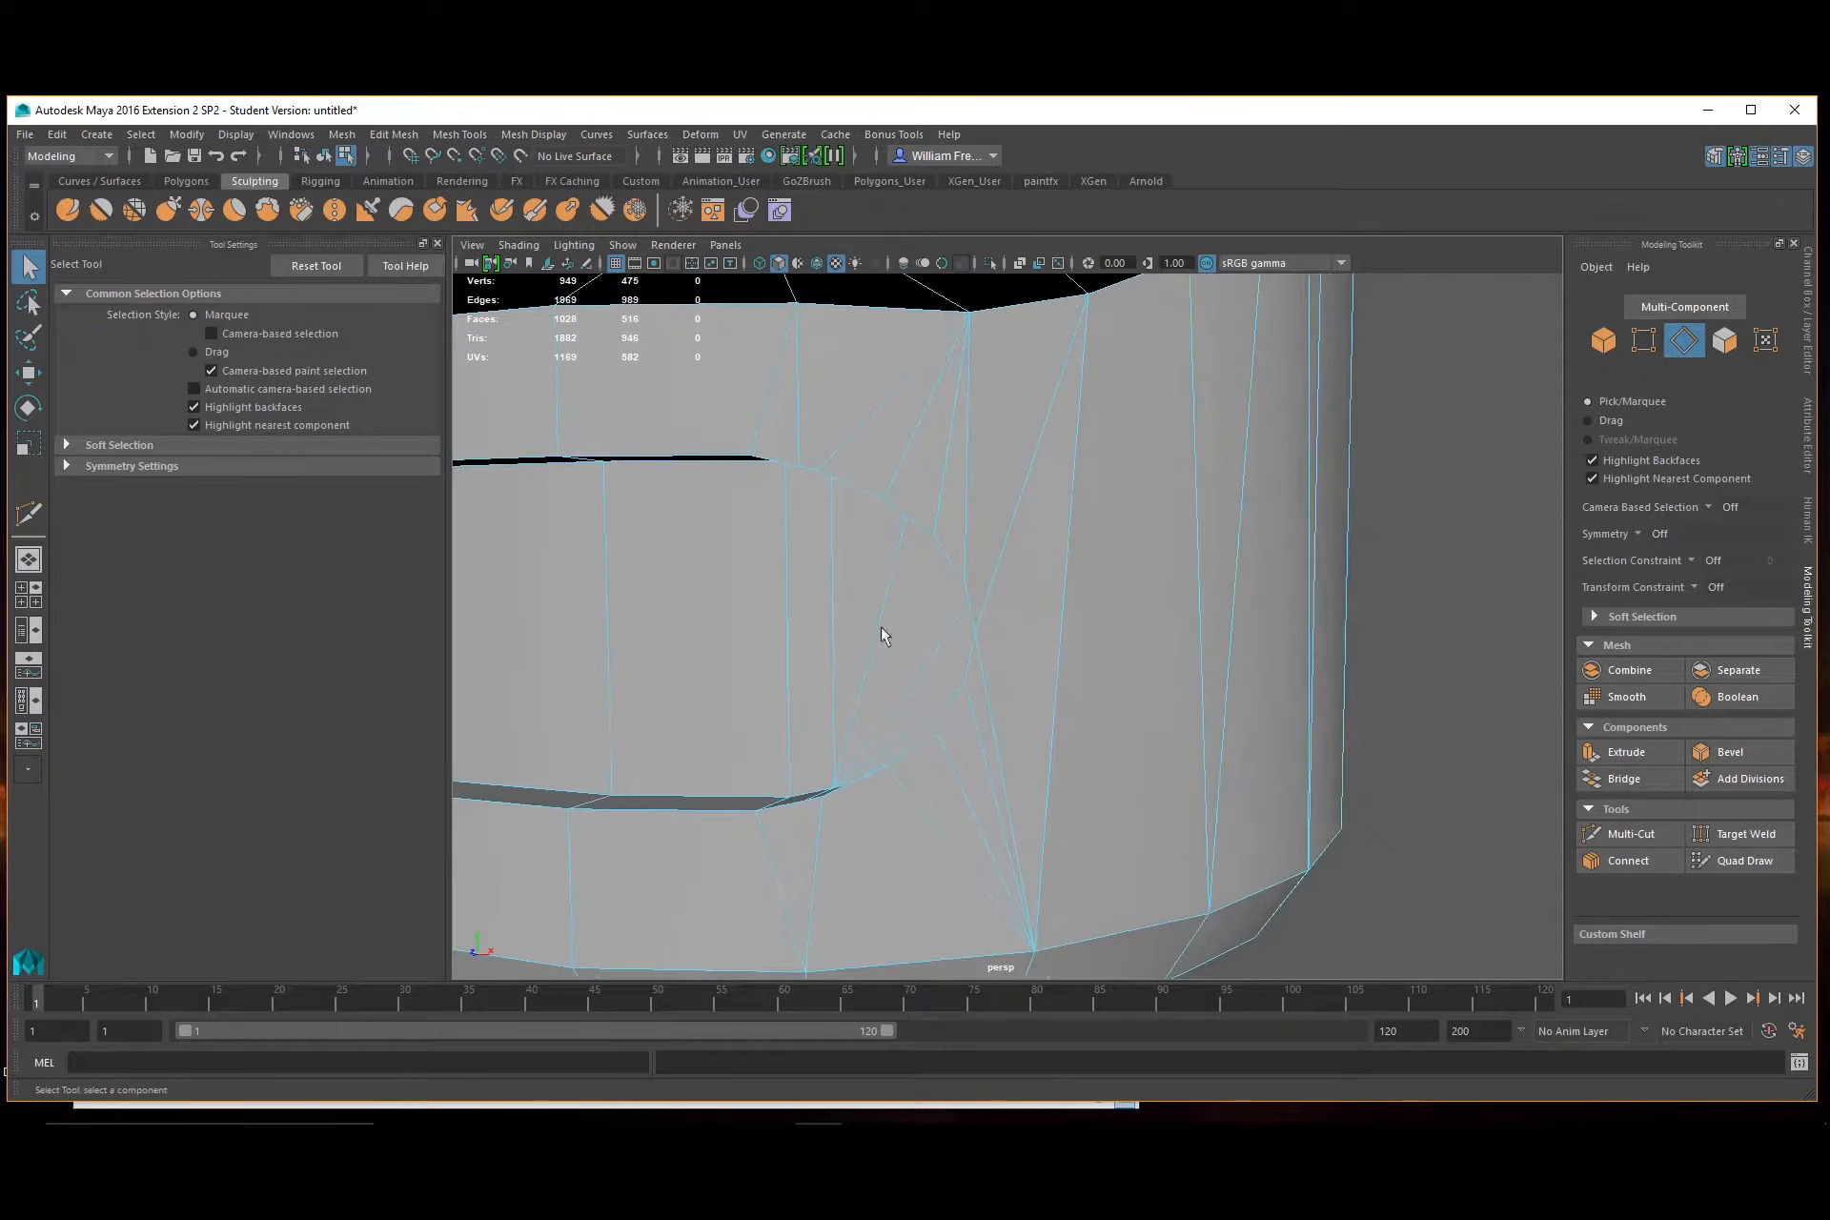
pyautogui.scroll(3, 936, 643)
pyautogui.scroll(-3, 997, 638)
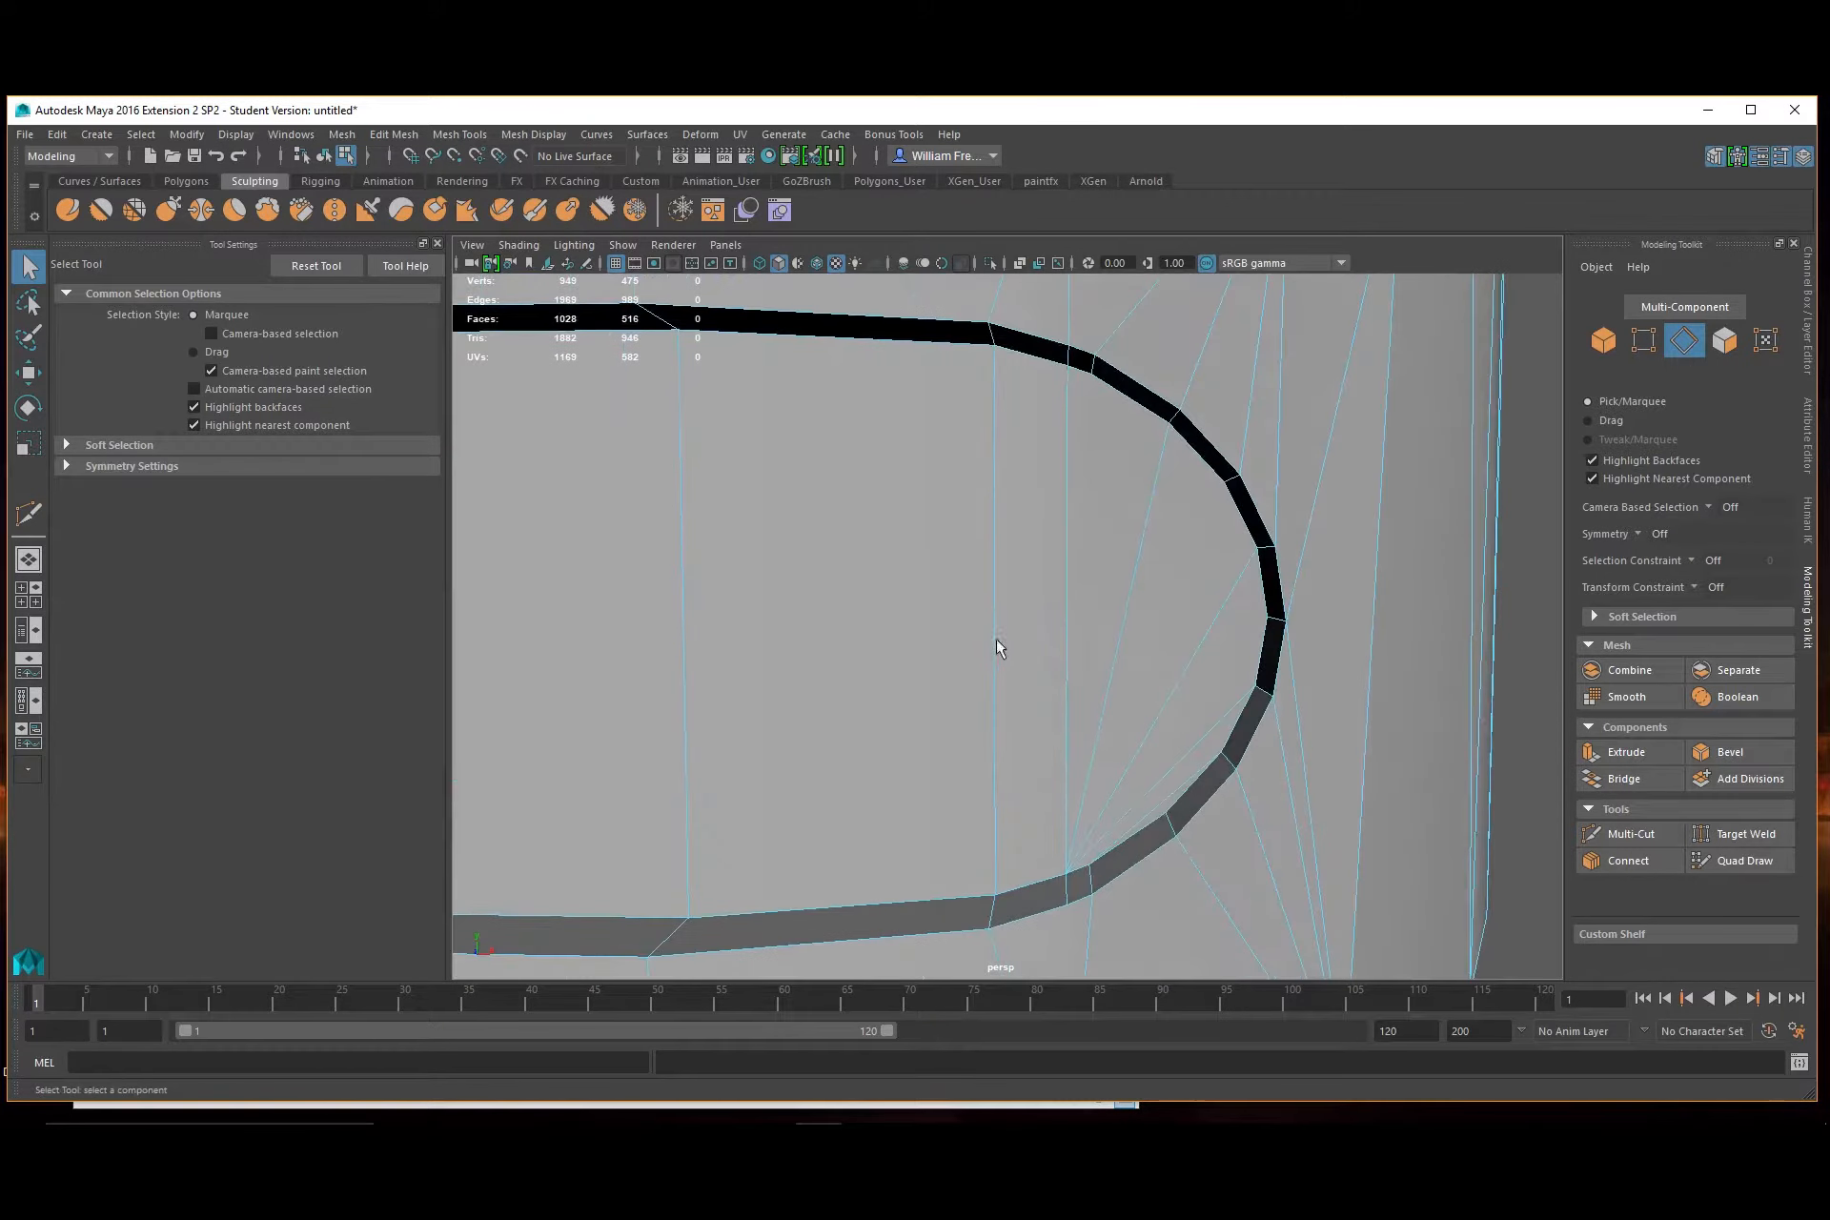
pyautogui.doubleClick(1178, 795)
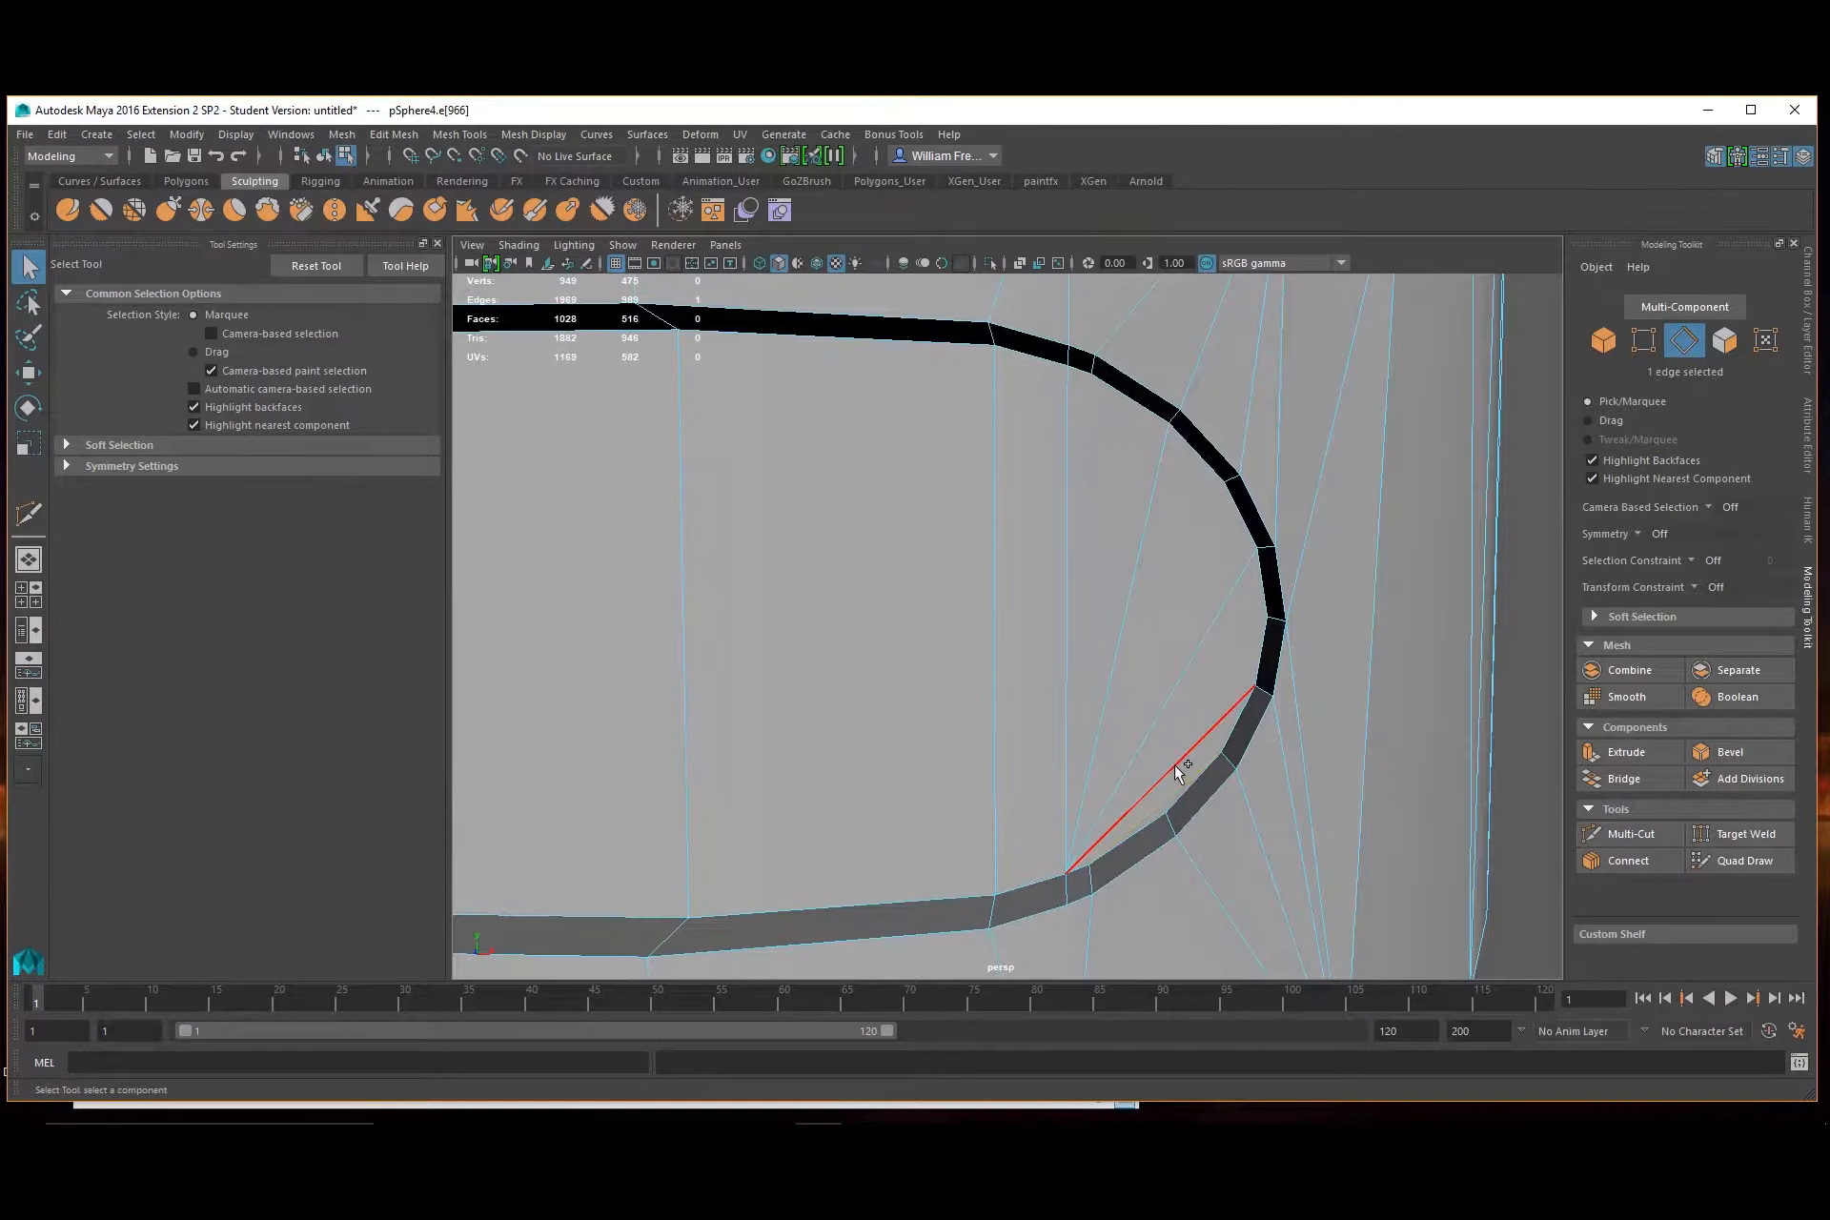
pyautogui.keyDown('shift'); pyautogui.click(1113, 658); pyautogui.keyUp('shift')
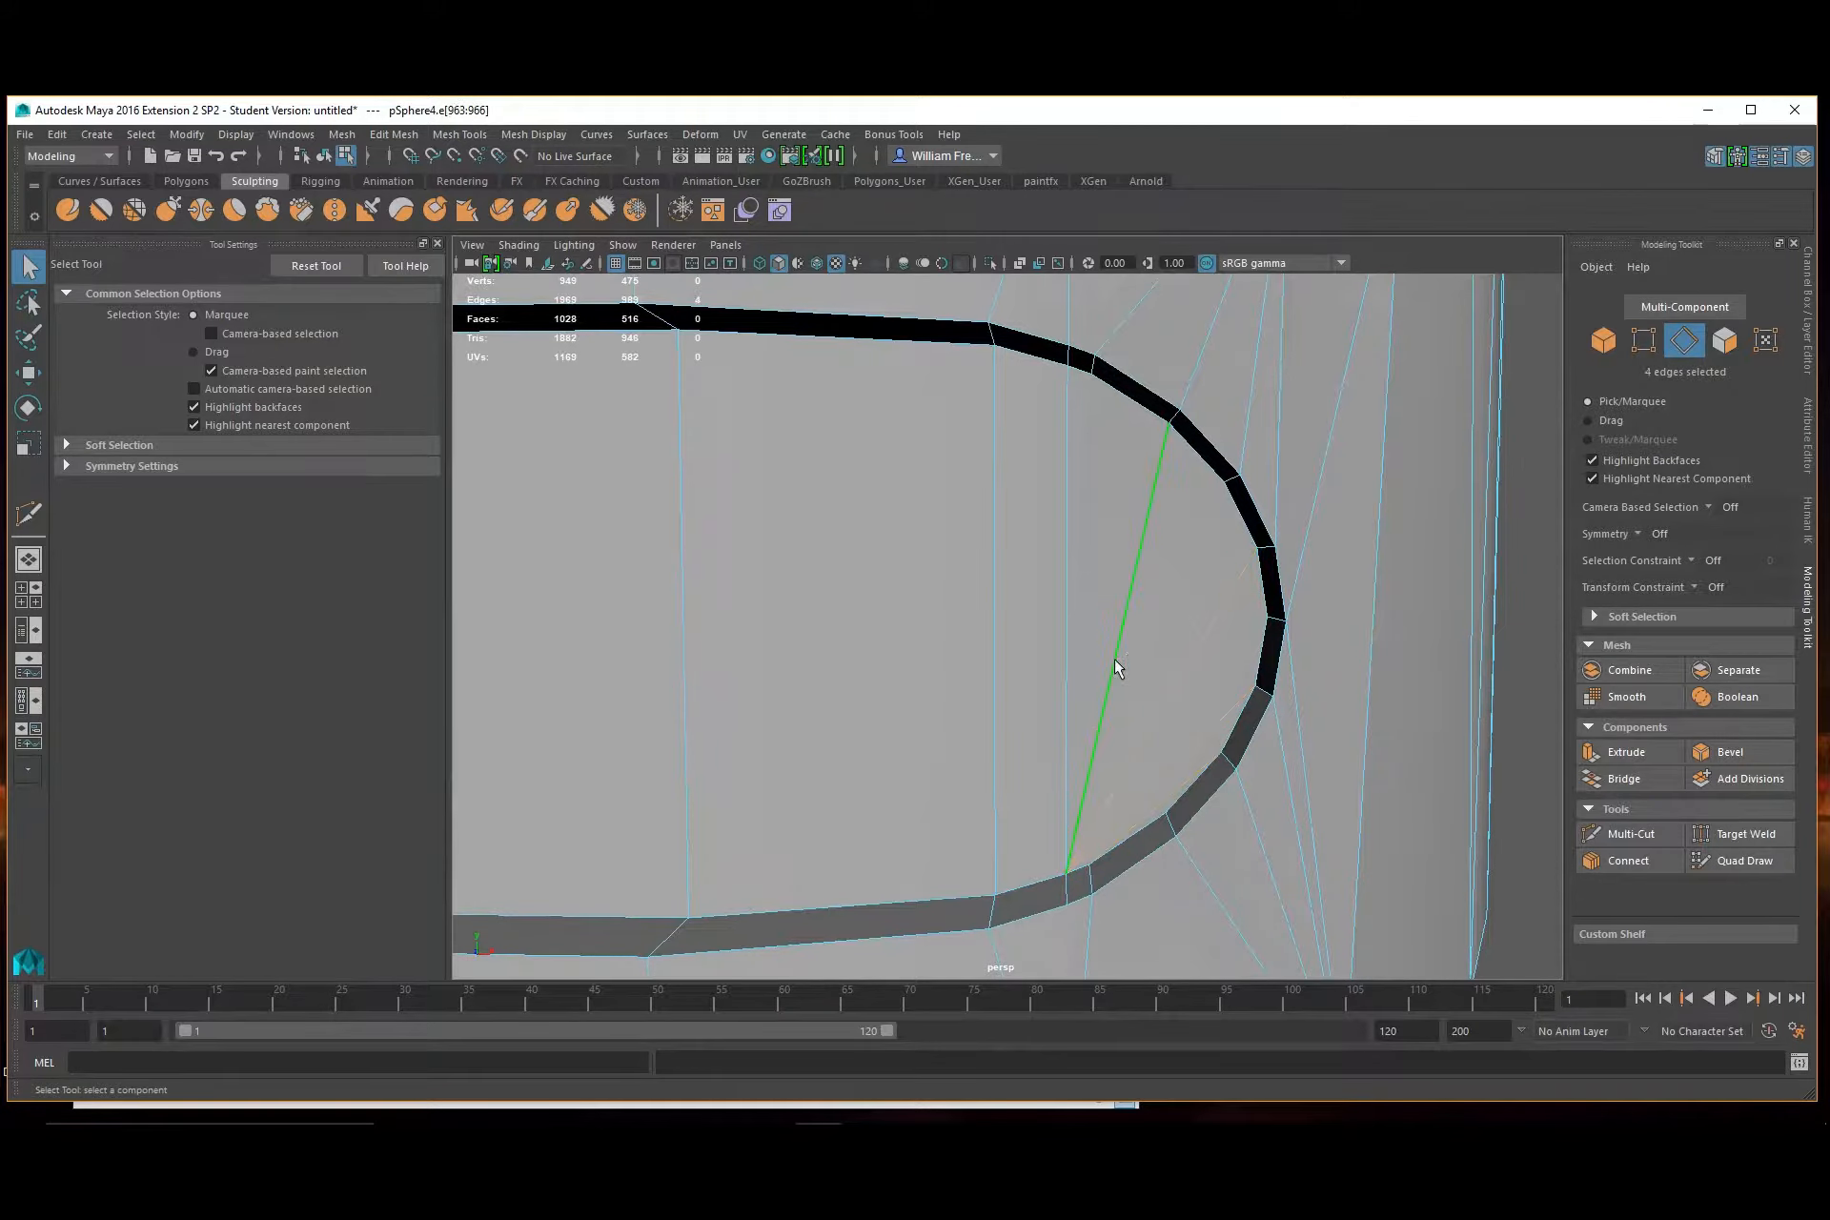
pyautogui.press('Delete')
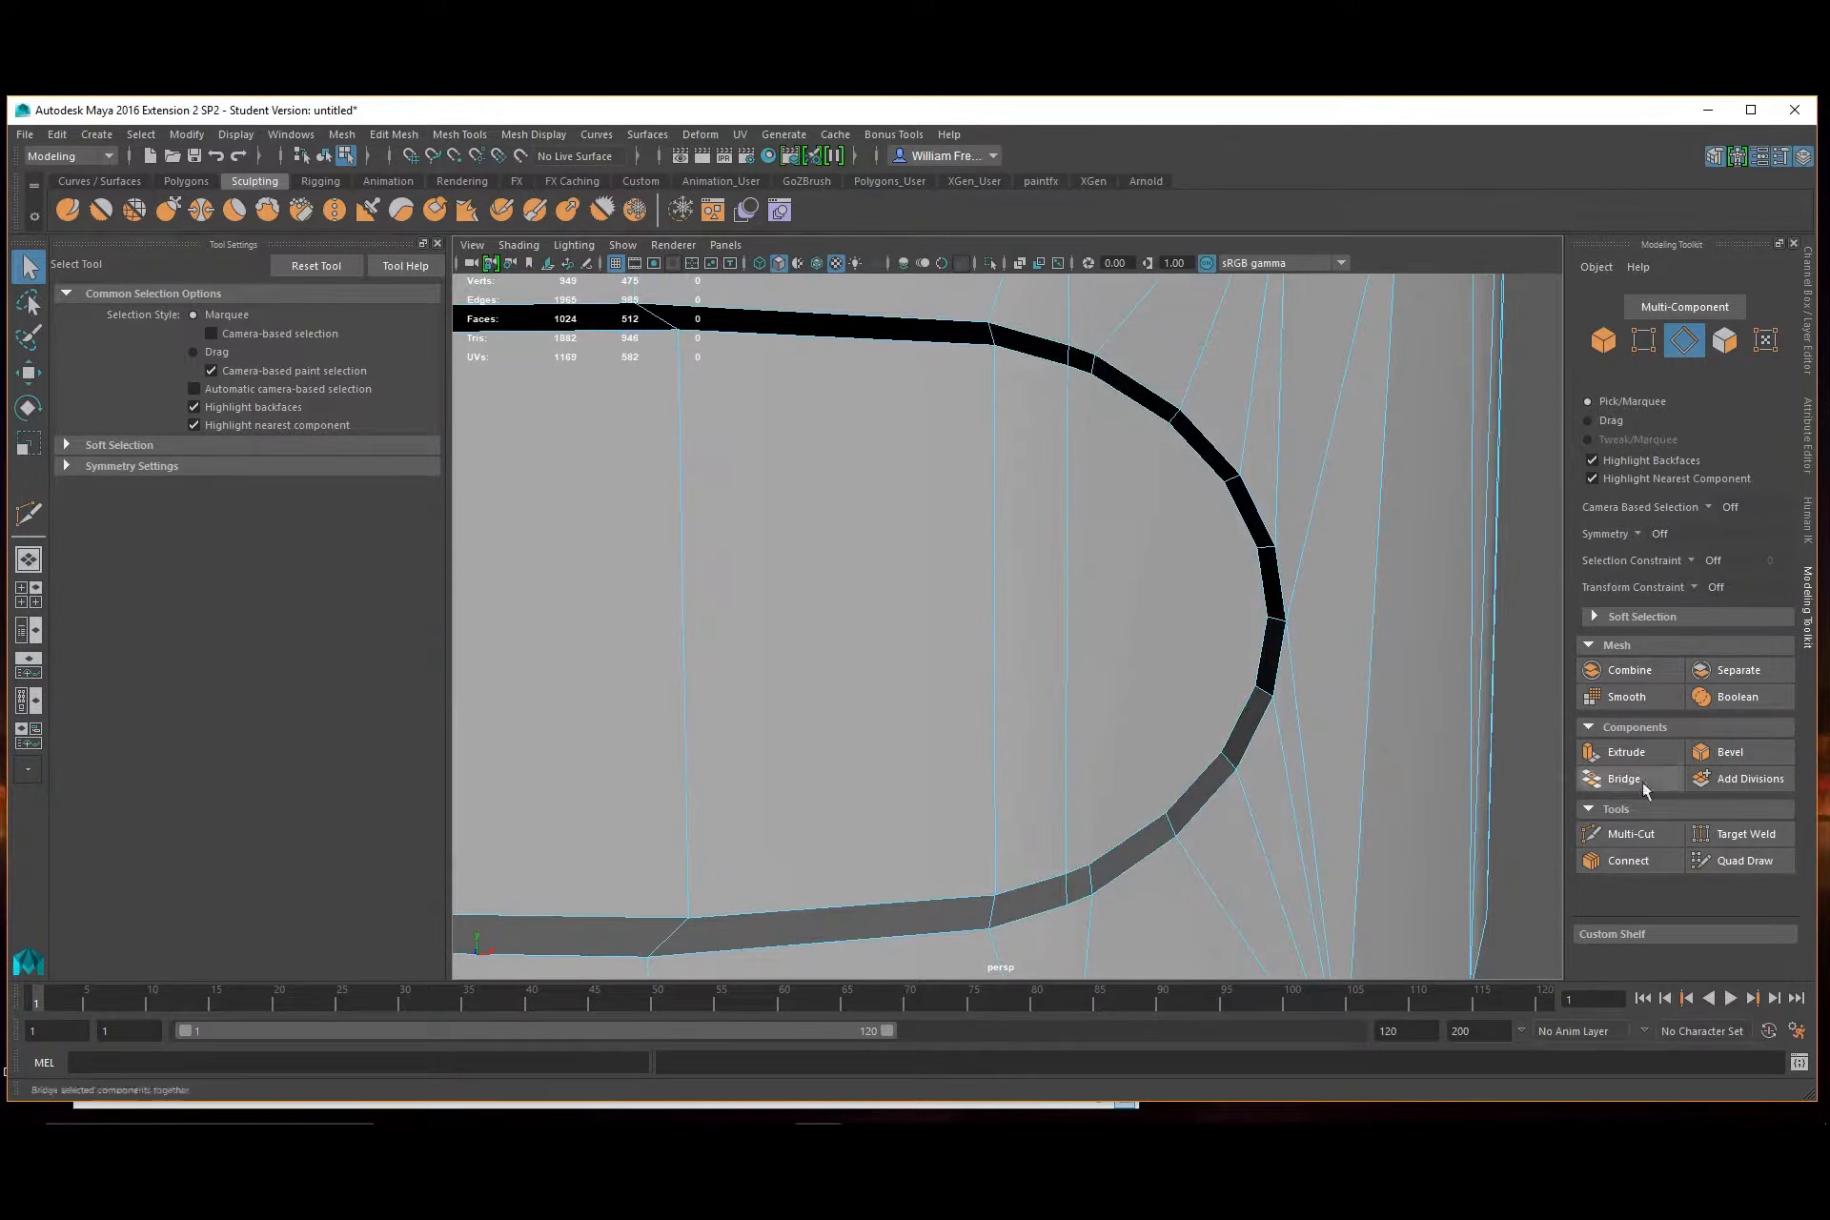
# Cut four vertical edges with Multi-Cut across the right end's inner panel, joining each upper rim vertex to its lower counterpart
pyautogui.click(1631, 834)
pyautogui.click(1092, 378)
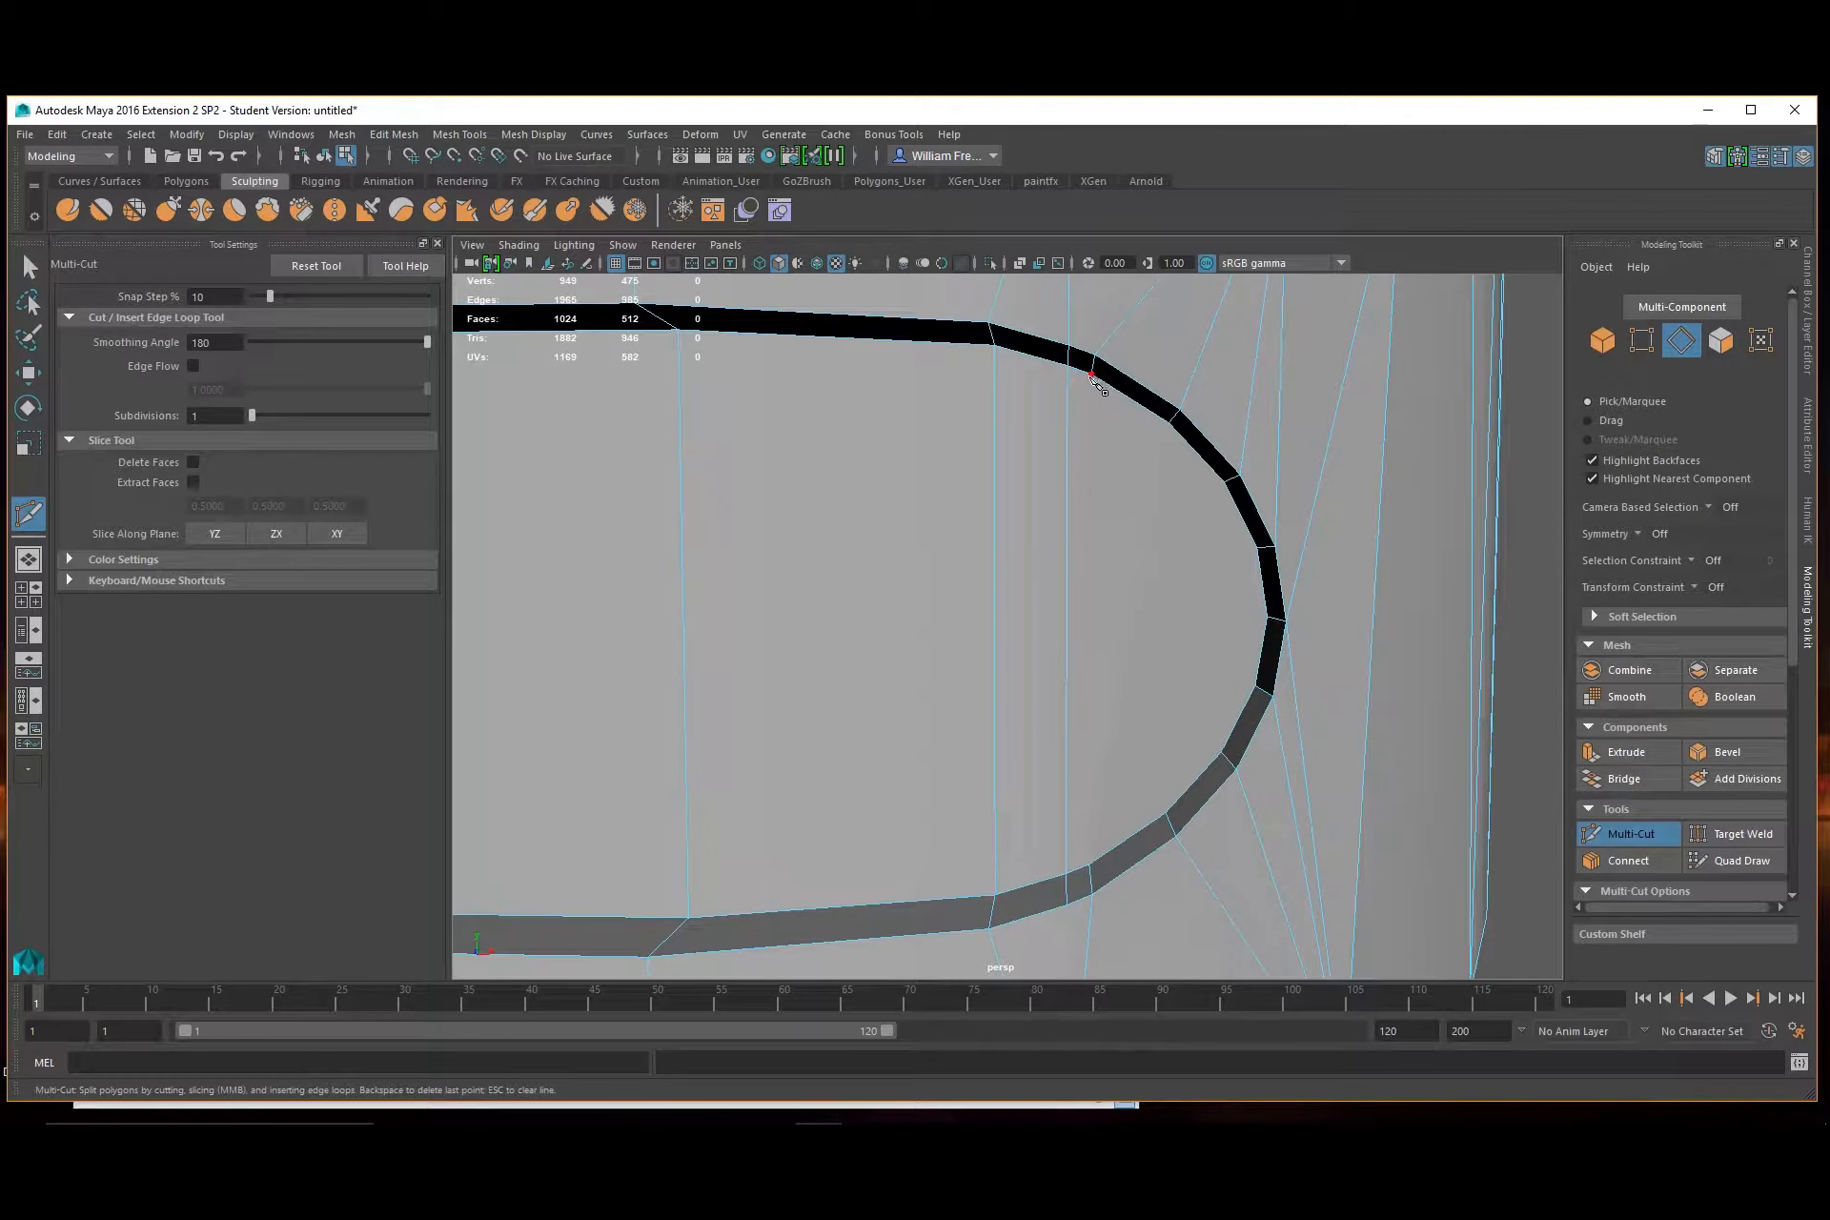
pyautogui.click(1093, 869)
pyautogui.press('Return')
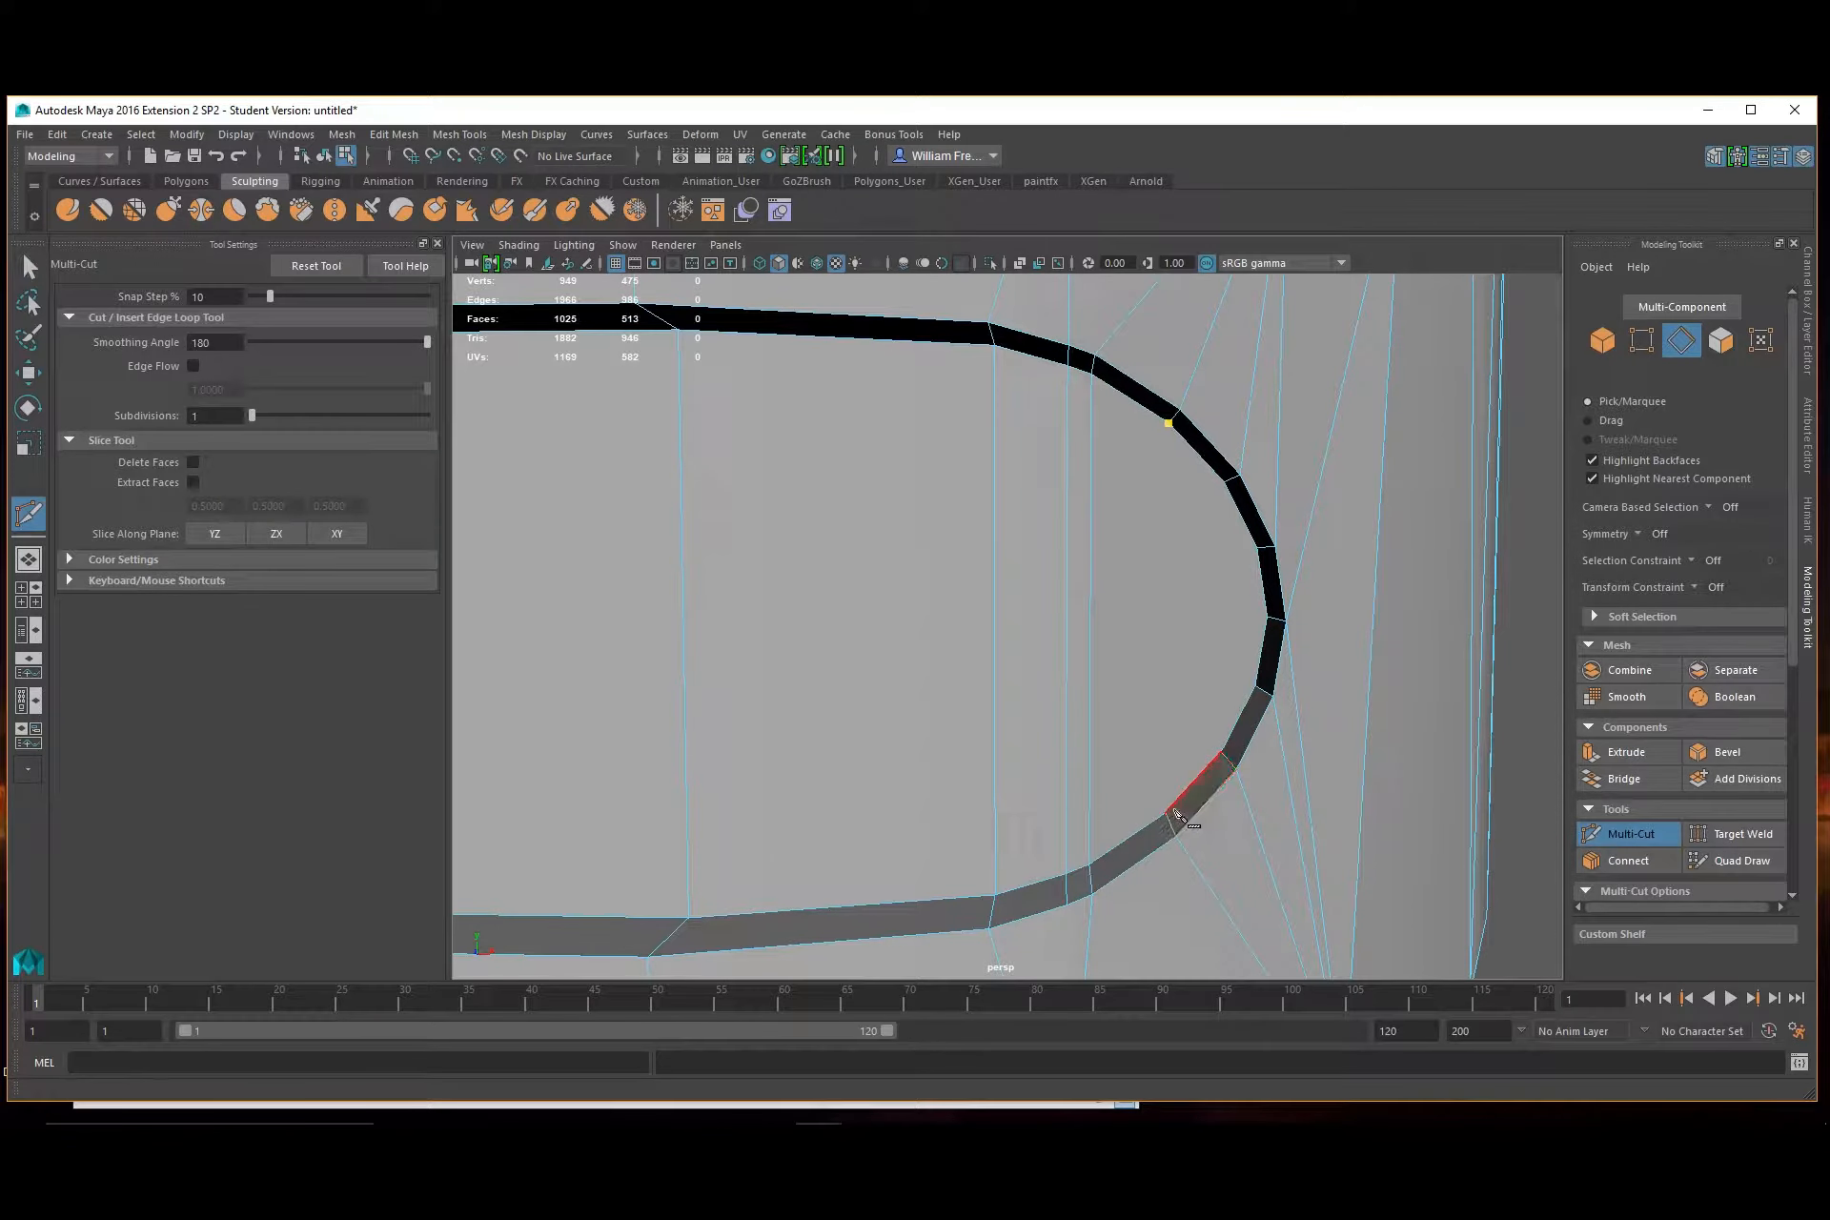
pyautogui.click(1179, 744)
pyautogui.press('Return')
pyautogui.click(1227, 486)
pyautogui.click(1224, 755)
pyautogui.press('Return')
pyautogui.click(1258, 550)
pyautogui.click(1255, 687)
pyautogui.press('Return')
# Cut a vertical edge across the left end's inner panel between the upper and lower rim vertices nearest the existing vertical edge
pyautogui.keyDown('alt'); pyautogui.moveTo(1334, 741); pyautogui.dragTo(1033, 592); pyautogui.keyUp('alt')
pyautogui.click(1033, 593)
pyautogui.keyDown('alt'); pyautogui.moveTo(1033, 592); pyautogui.dragTo(1205, 597, button='middle'); pyautogui.keyUp('alt')
pyautogui.keyDown('alt'); pyautogui.moveTo(1205, 597); pyautogui.dragTo(1111, 547); pyautogui.keyUp('alt')
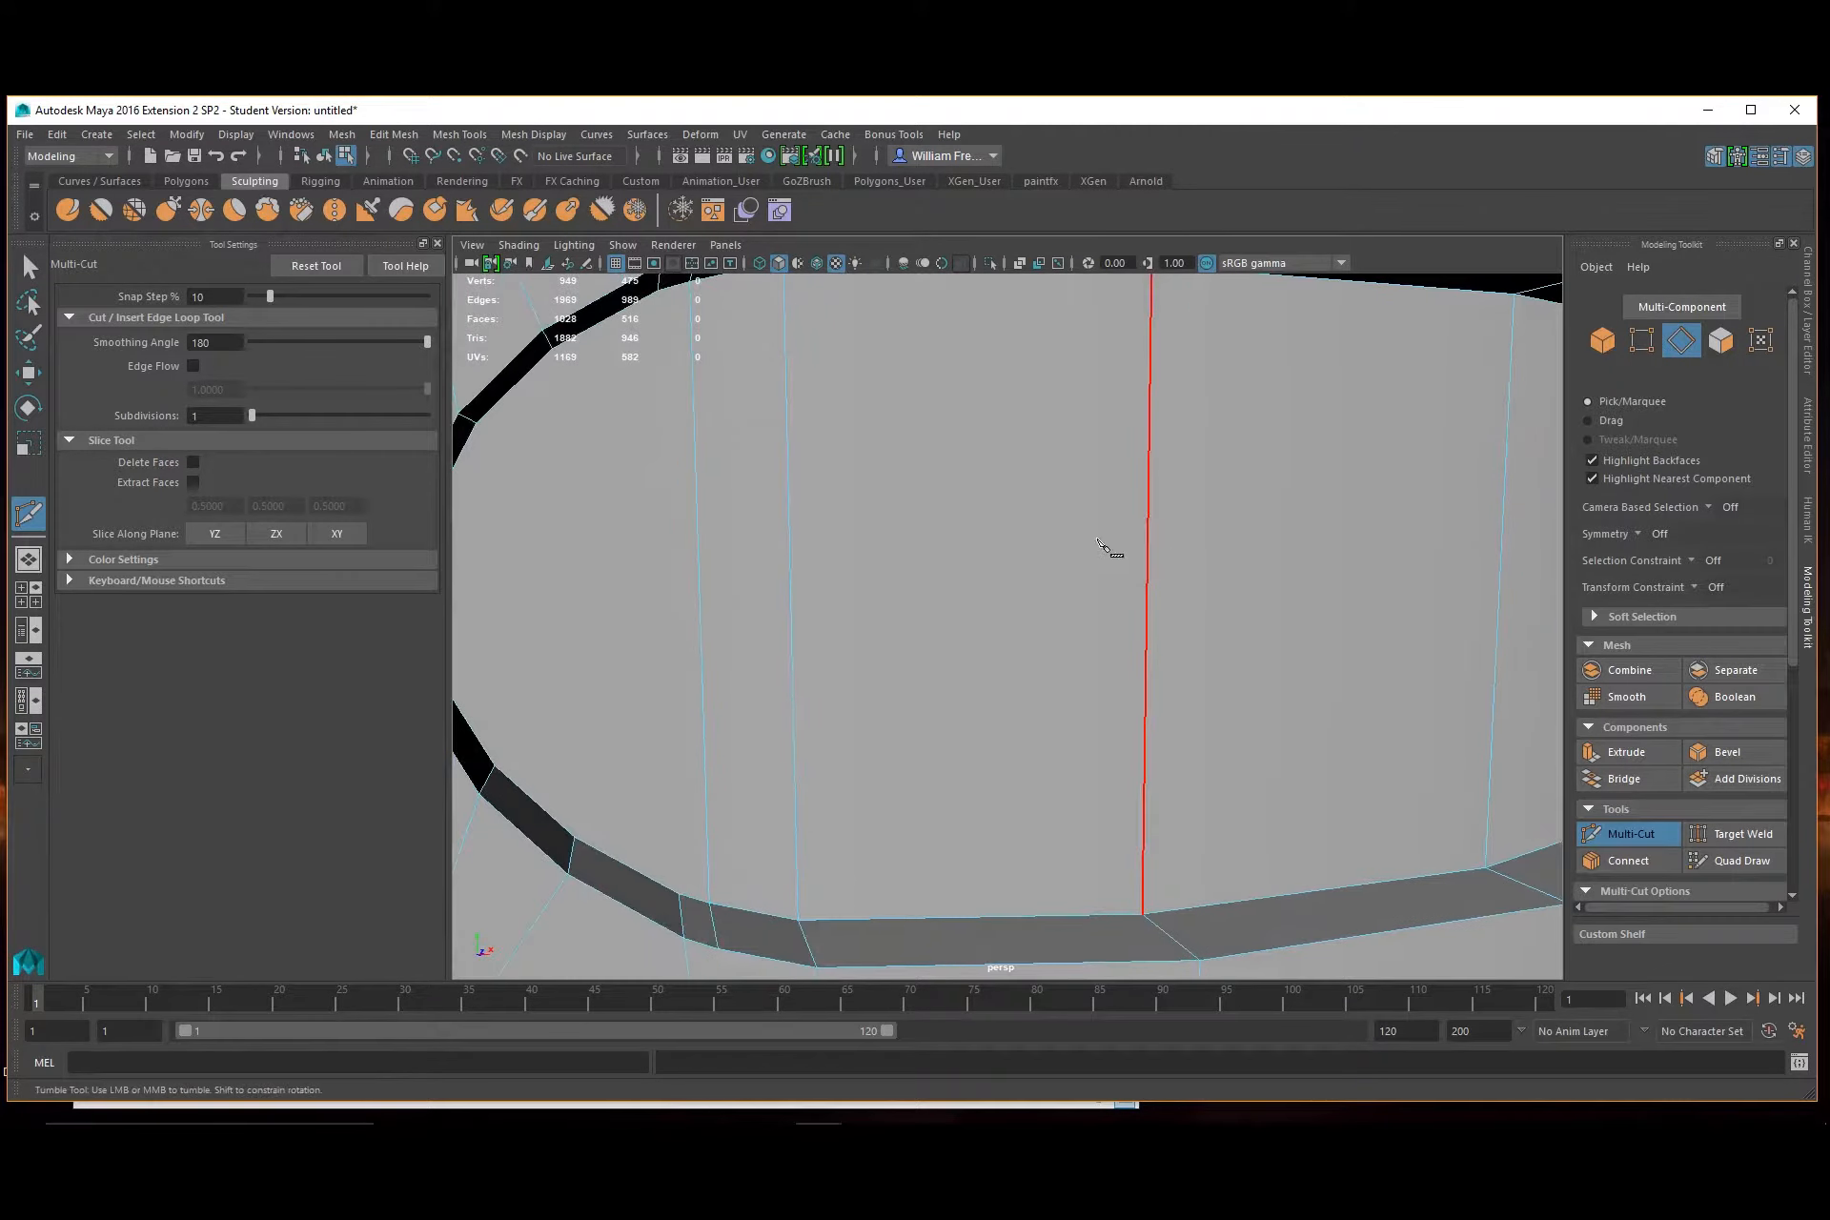
pyautogui.keyDown('alt'); pyautogui.moveTo(1111, 547); pyautogui.dragTo(1229, 550, button='middle'); pyautogui.keyUp('alt')
pyautogui.keyDown('alt'); pyautogui.moveTo(1234, 553); pyautogui.dragTo(968, 375); pyautogui.keyUp('alt')
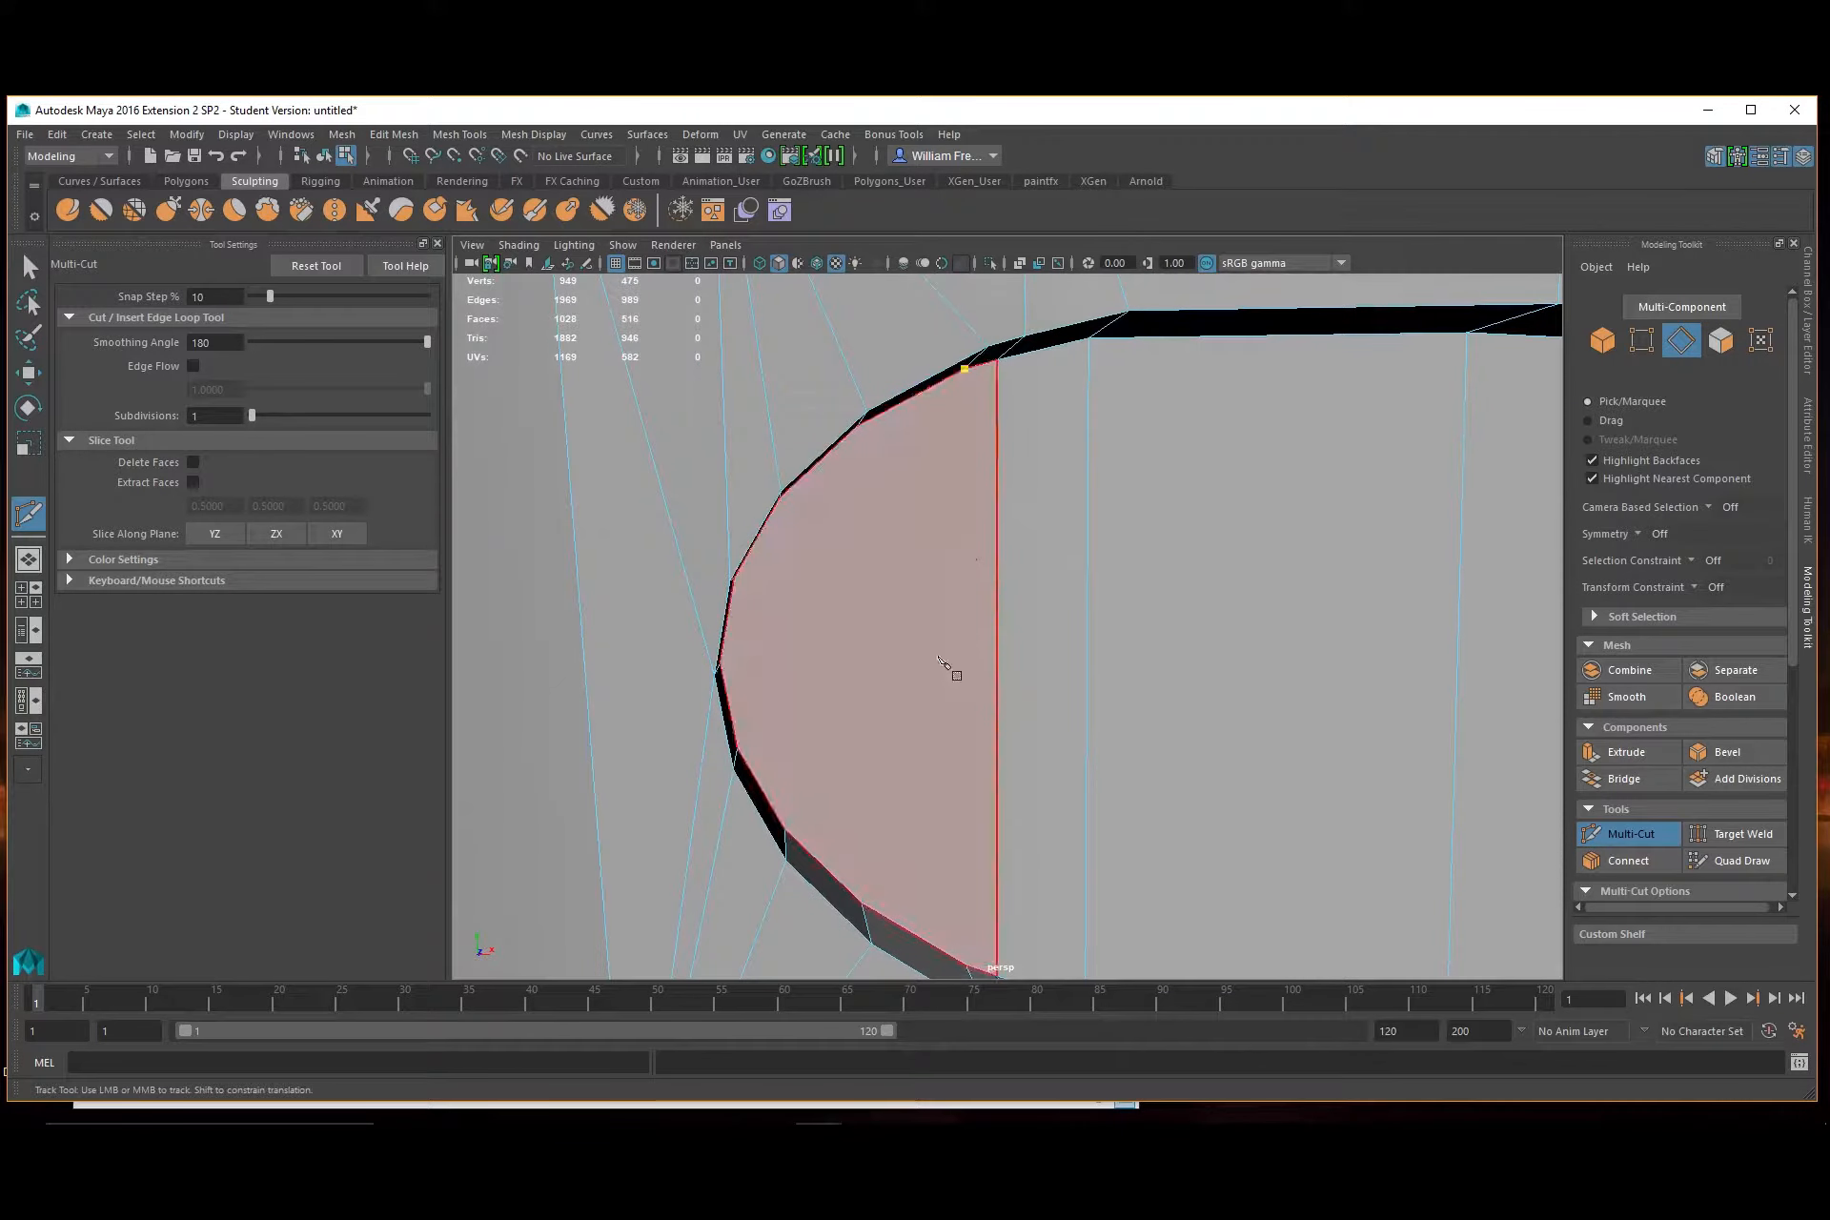
pyautogui.keyDown('alt'); pyautogui.moveTo(894, 722); pyautogui.dragTo(891, 739); pyautogui.keyUp('alt')
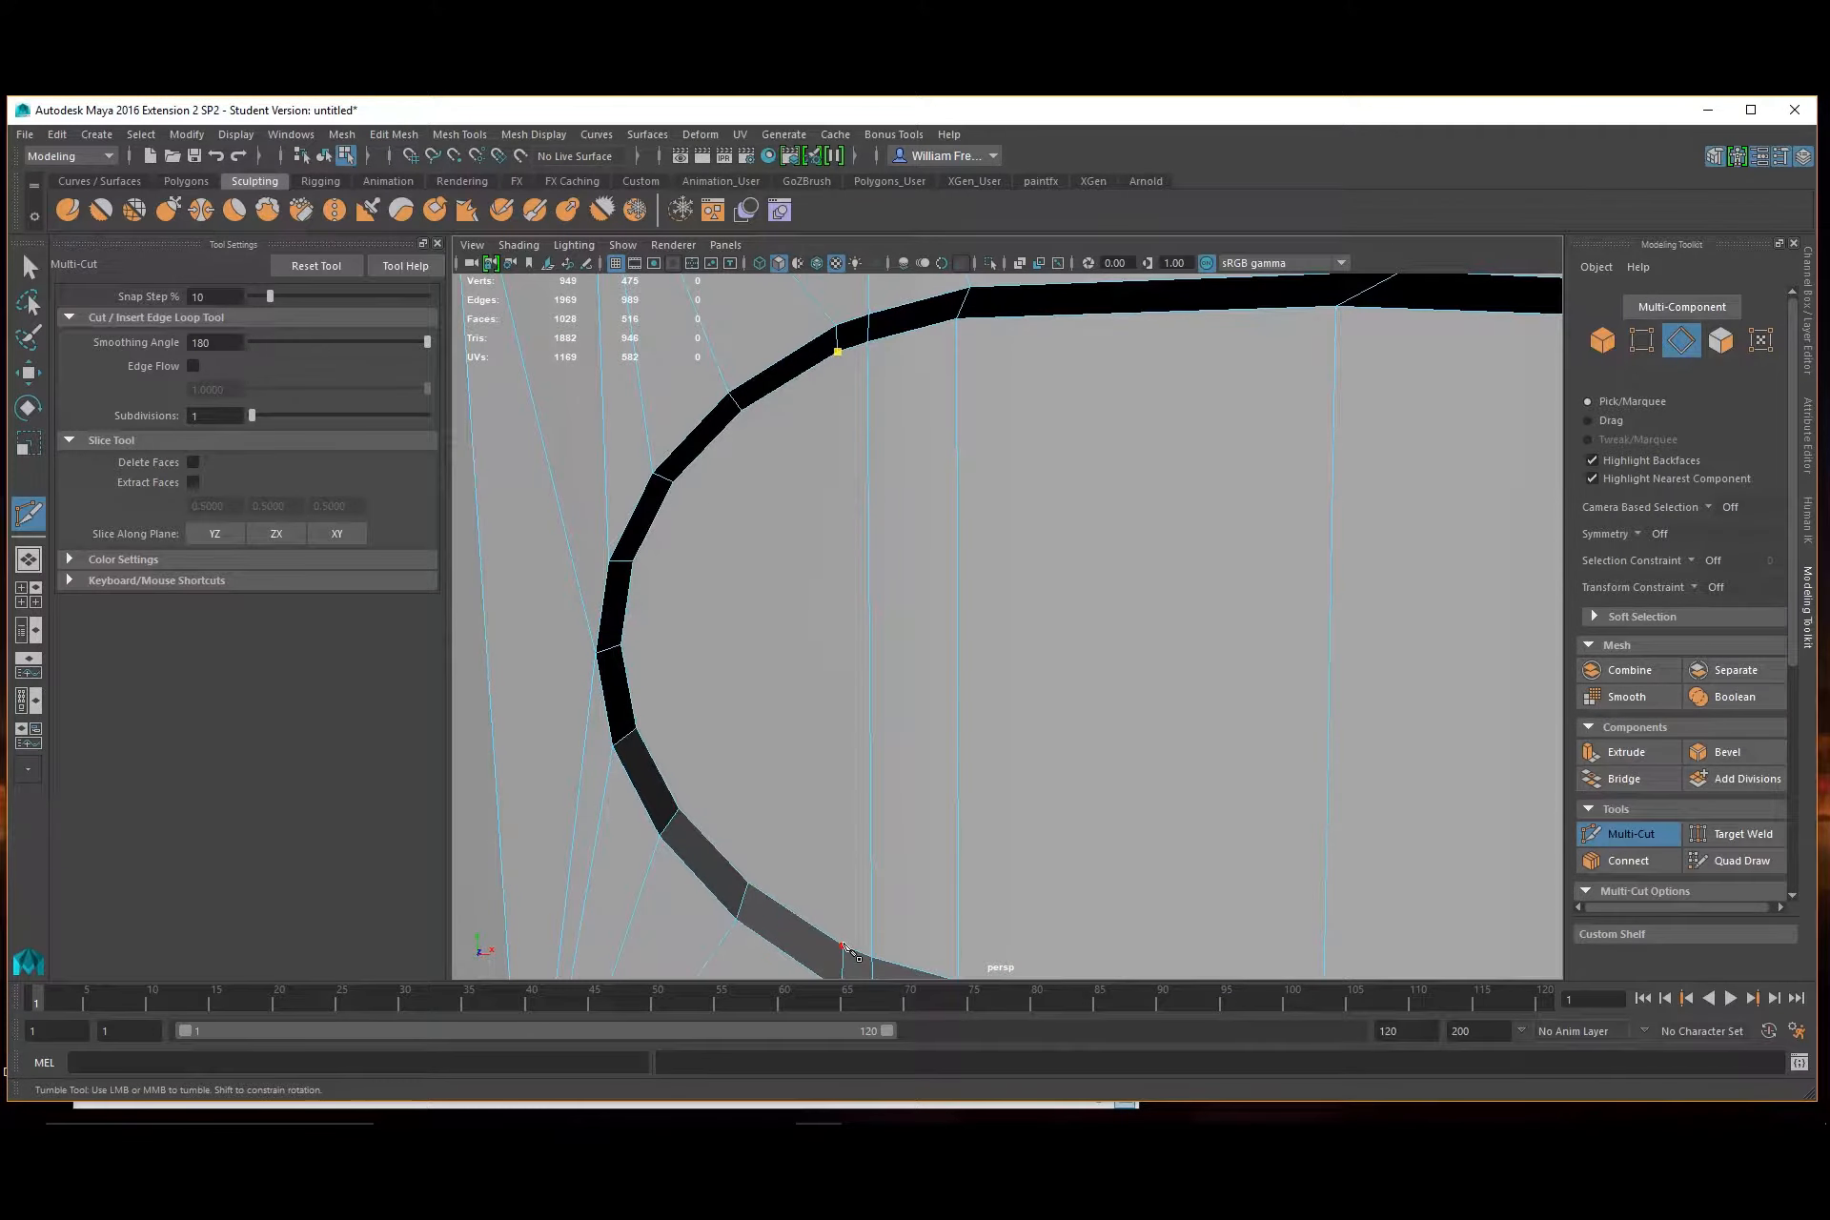
pyautogui.click(843, 946)
pyautogui.press('Return')
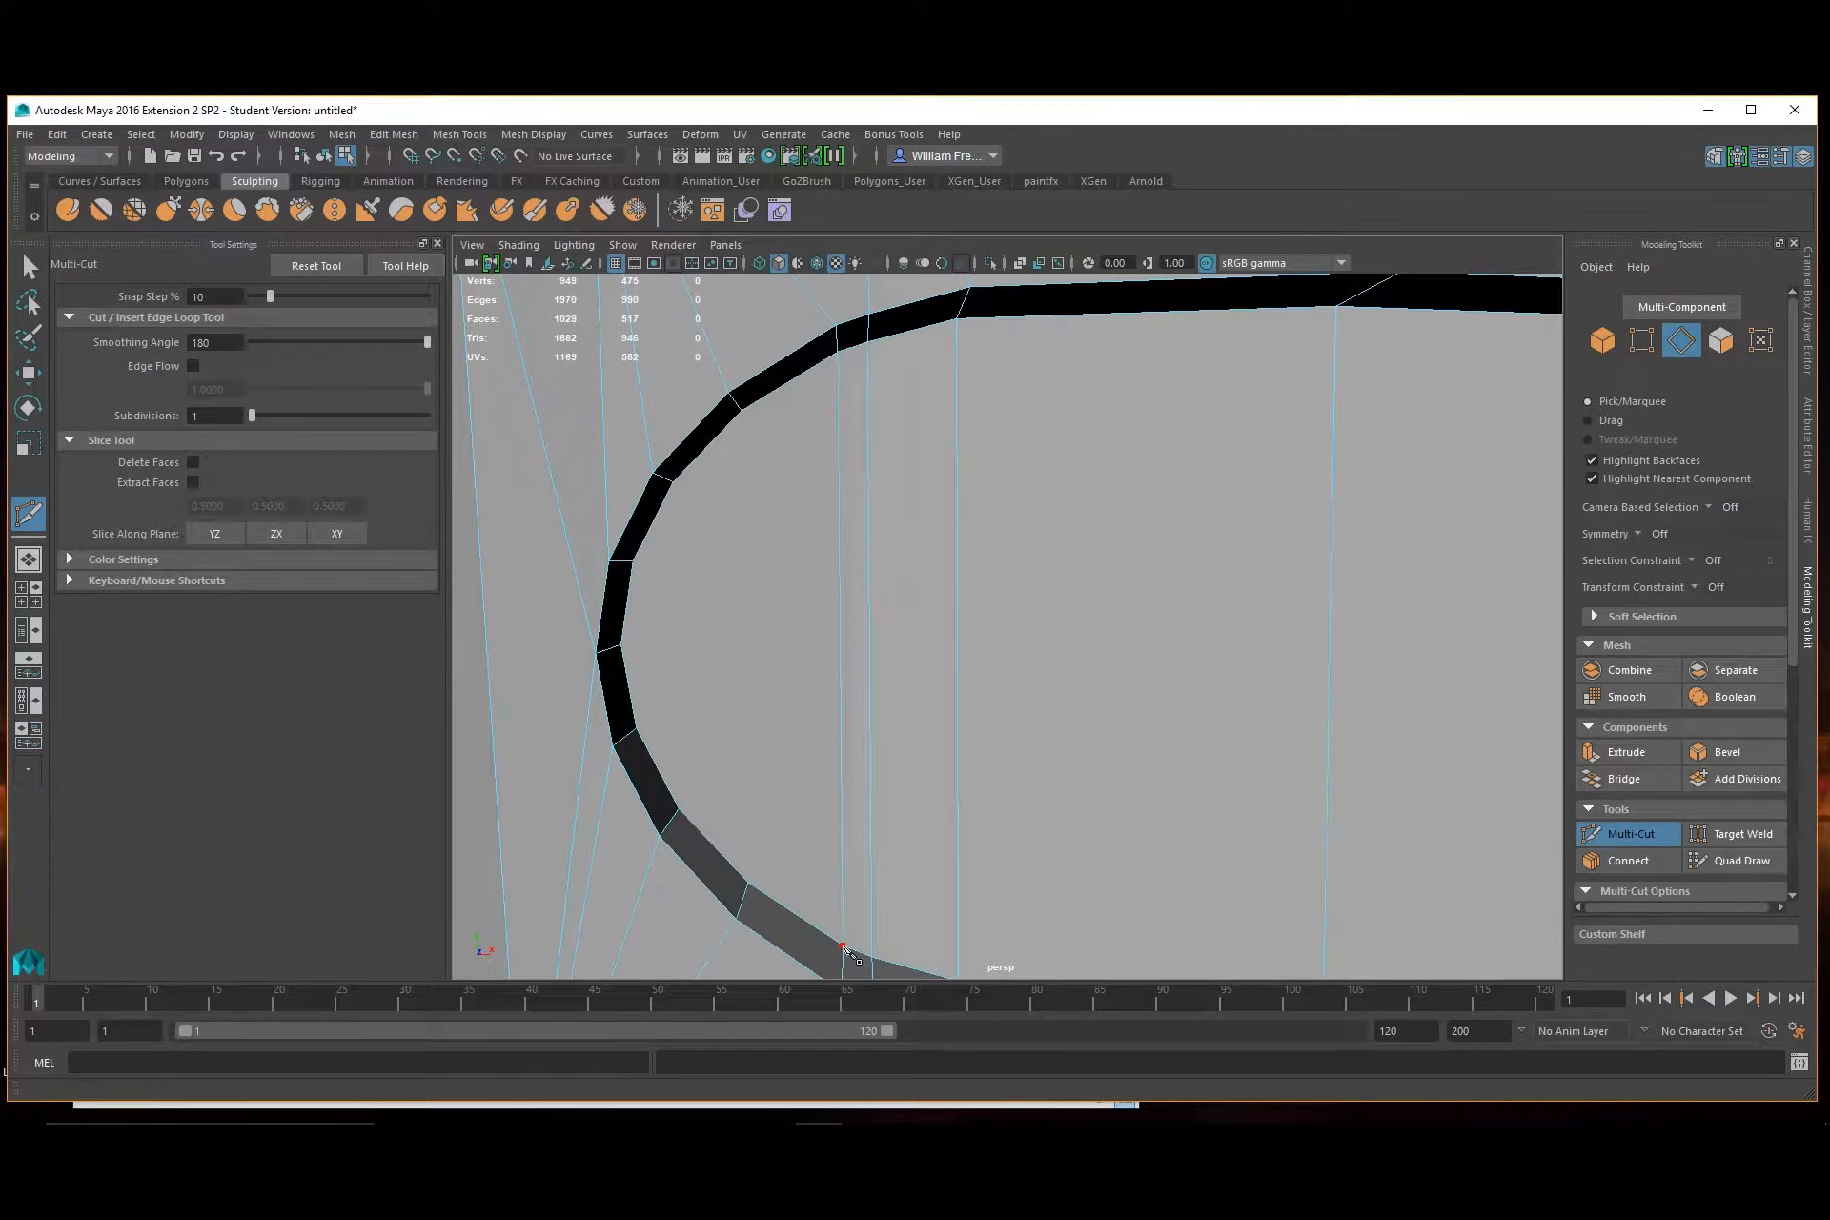
# Cut three more vertical edges between the matching upper and lower rim vertices out towards the left end's tip
pyautogui.click(741, 411)
pyautogui.click(749, 883)
pyautogui.press('Return')
pyautogui.click(673, 483)
pyautogui.click(680, 812)
pyautogui.press('Return')
pyautogui.click(633, 563)
pyautogui.click(637, 729)
pyautogui.press('Return')
# Inspect the recut edges around the whole opening and the side face from above, below and the front
pyautogui.keyDown('alt'); pyautogui.moveTo(1192, 743); pyautogui.dragTo(920, 732, button='right'); pyautogui.keyUp('alt')
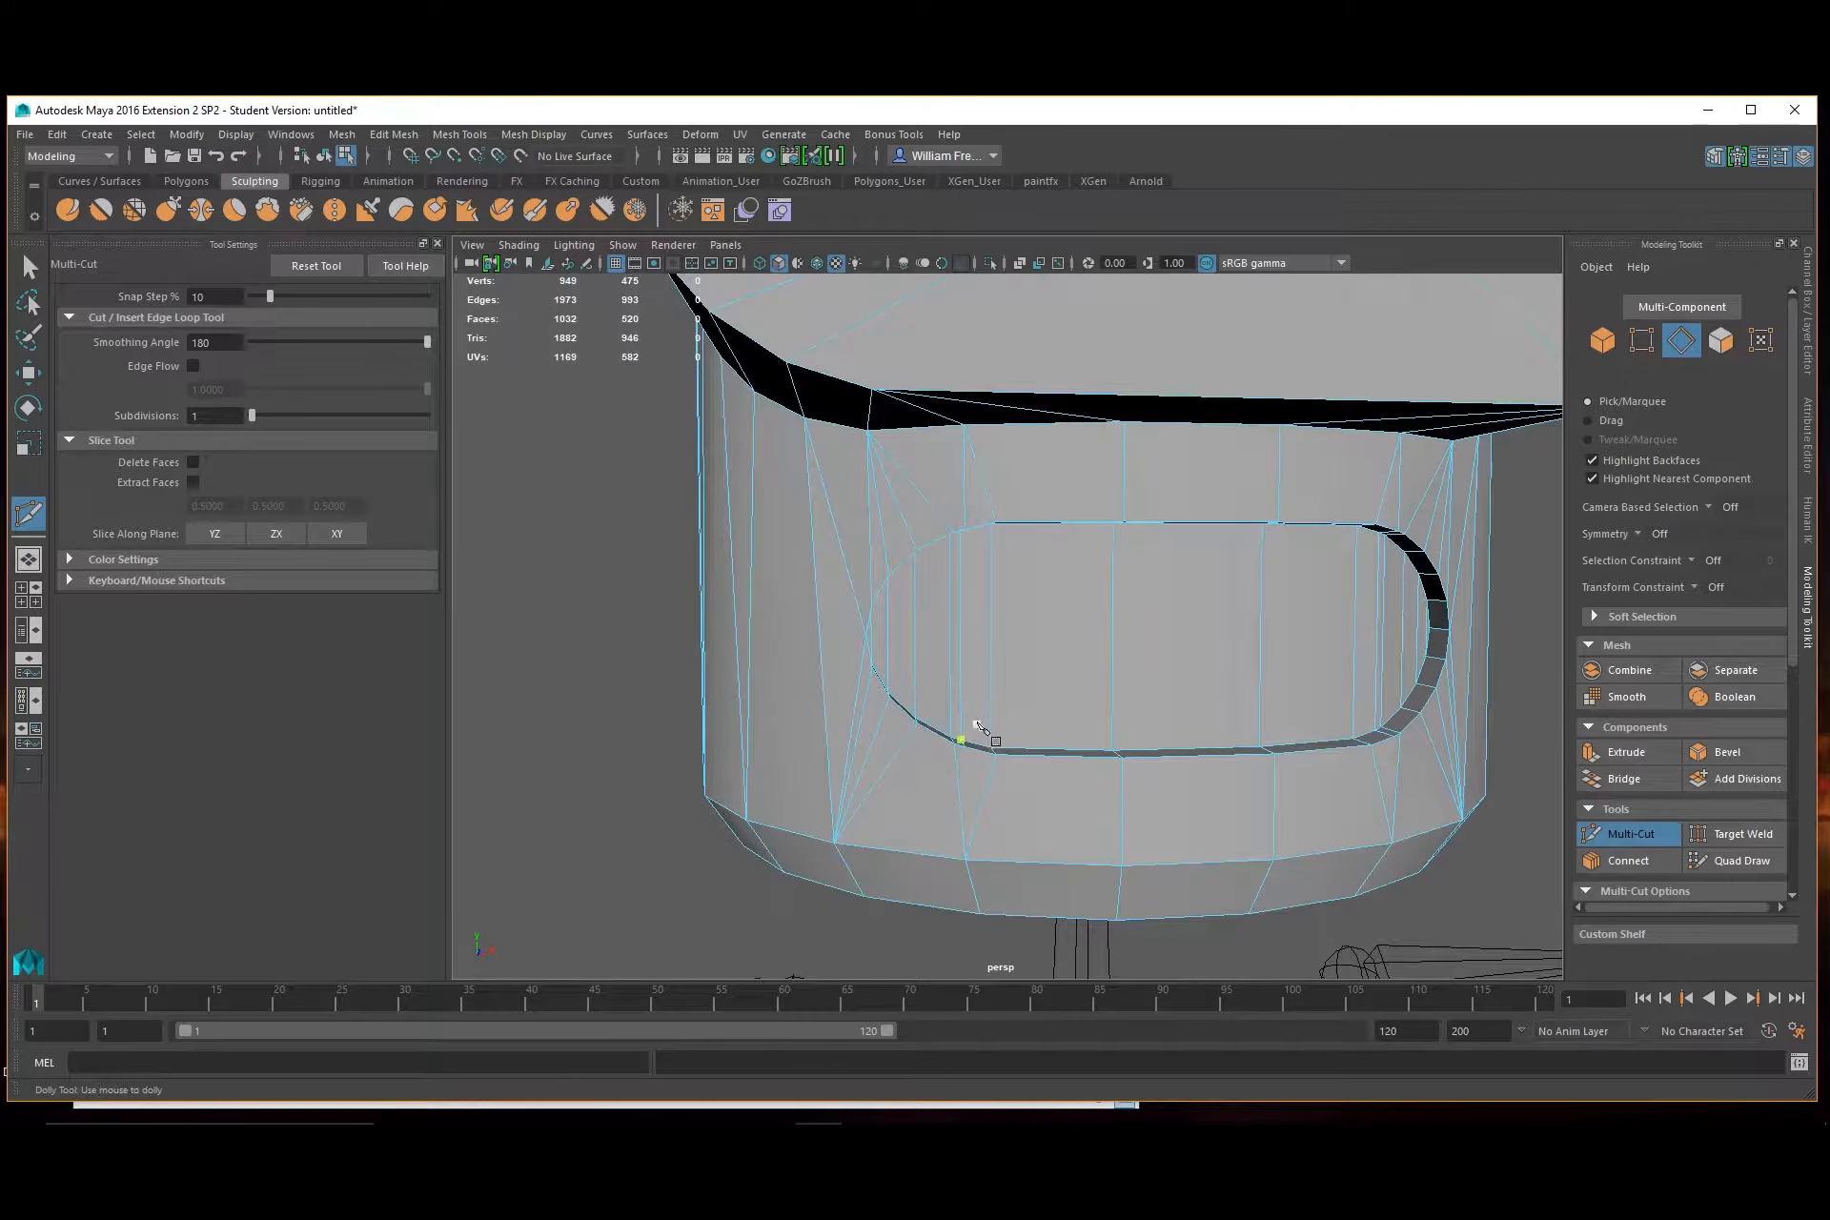
pyautogui.keyDown('alt'); pyautogui.moveTo(972, 731); pyautogui.dragTo(968, 703); pyautogui.keyUp('alt')
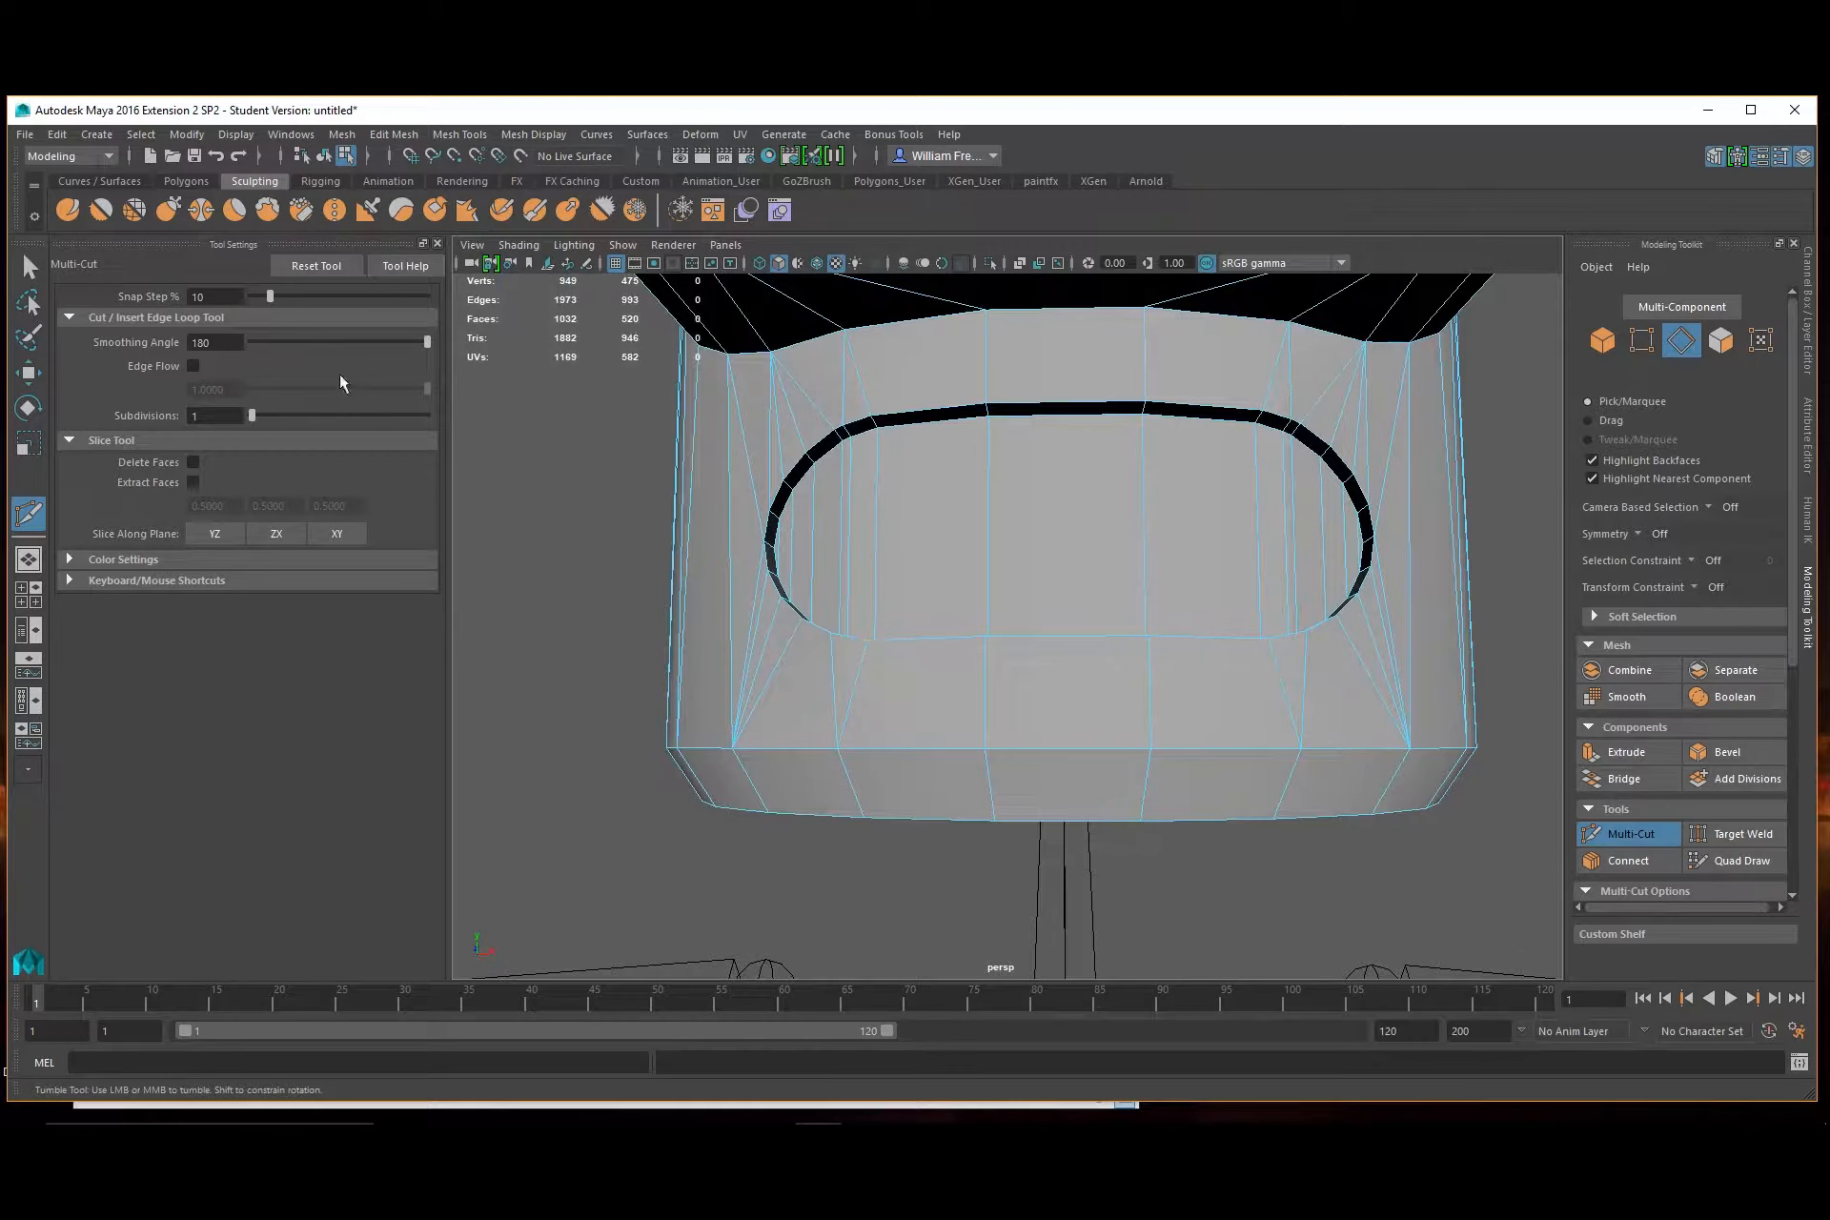
pyautogui.click(31, 268)
pyautogui.keyDown('alt'); pyautogui.moveTo(496, 506); pyautogui.dragTo(502, 562); pyautogui.keyUp('alt')
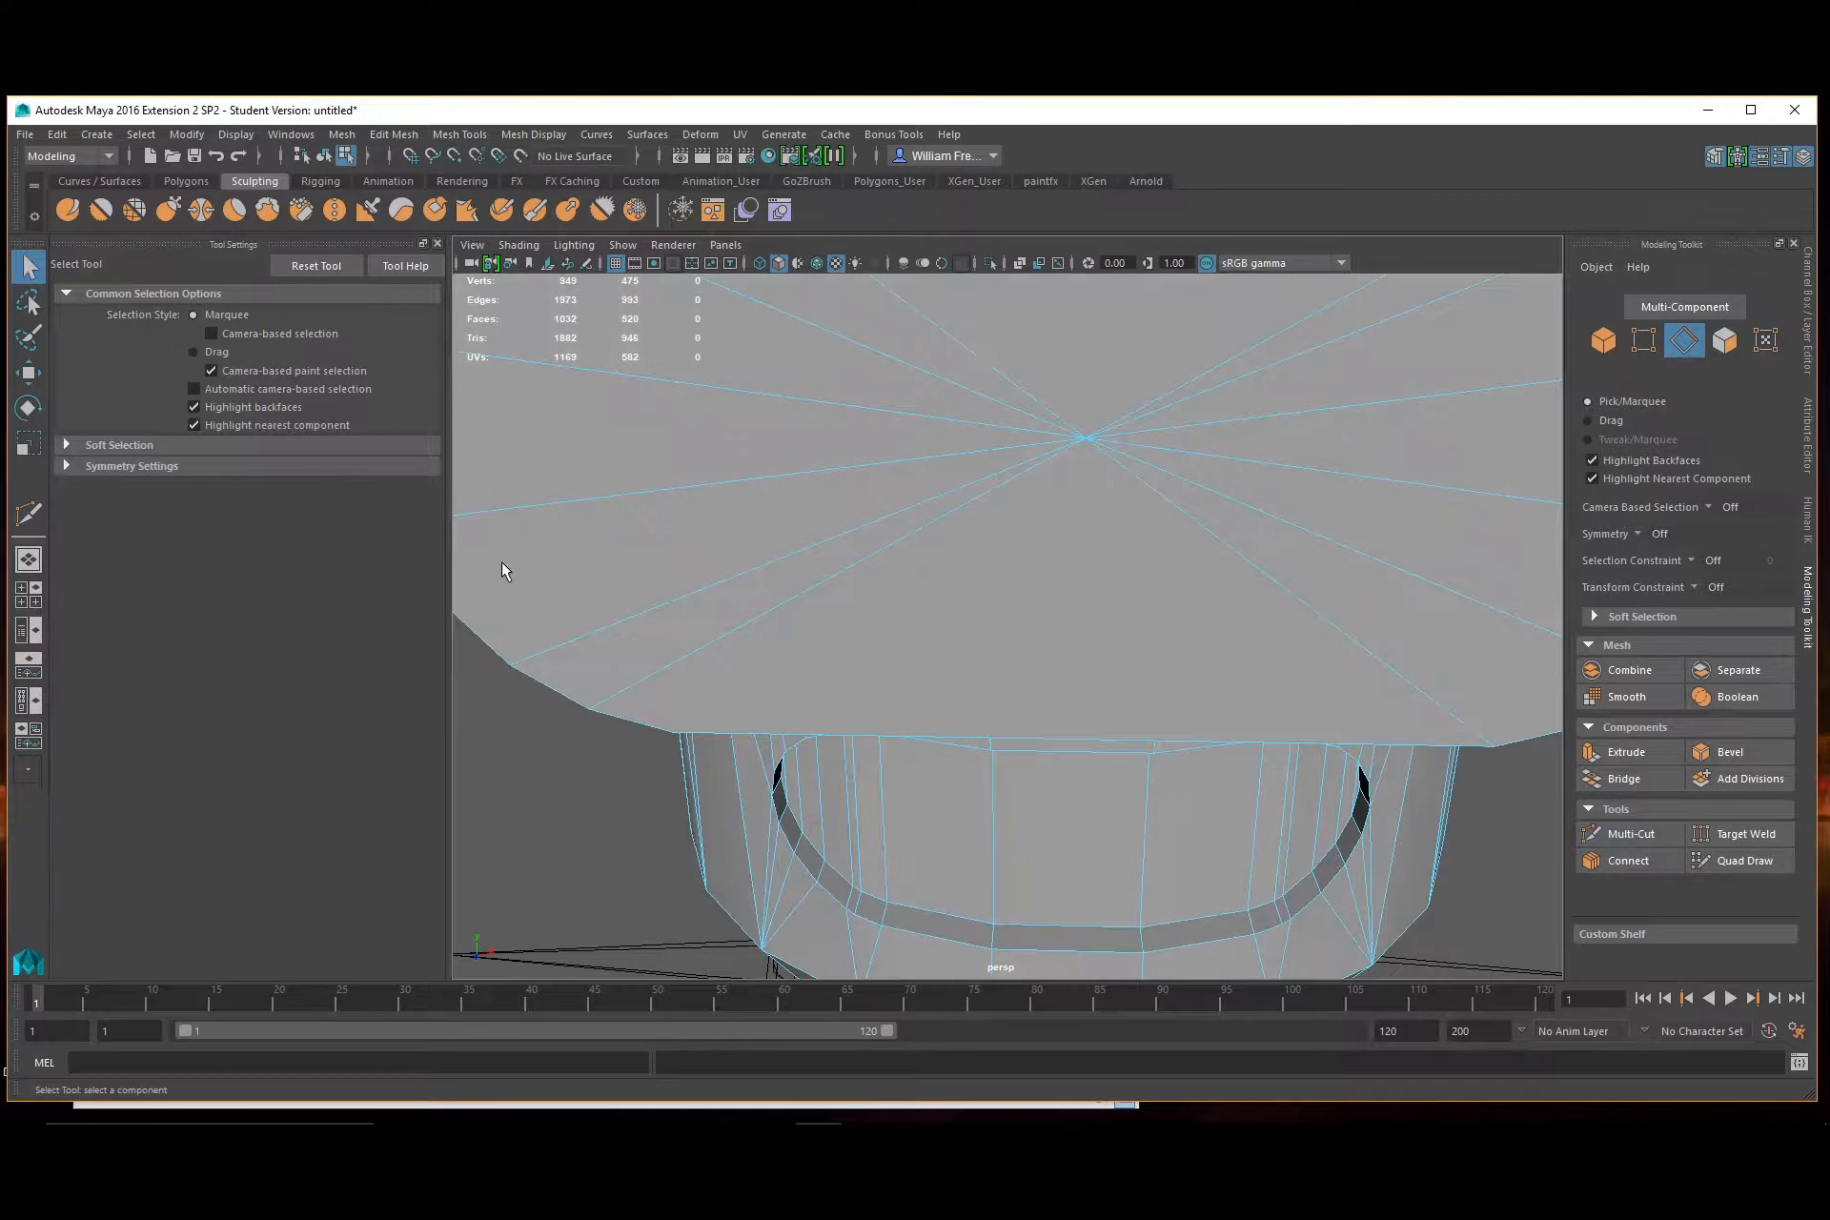
pyautogui.keyDown('alt'); pyautogui.moveTo(696, 751); pyautogui.dragTo(710, 563, button='middle'); pyautogui.keyUp('alt')
pyautogui.scroll(4, 842, 670)
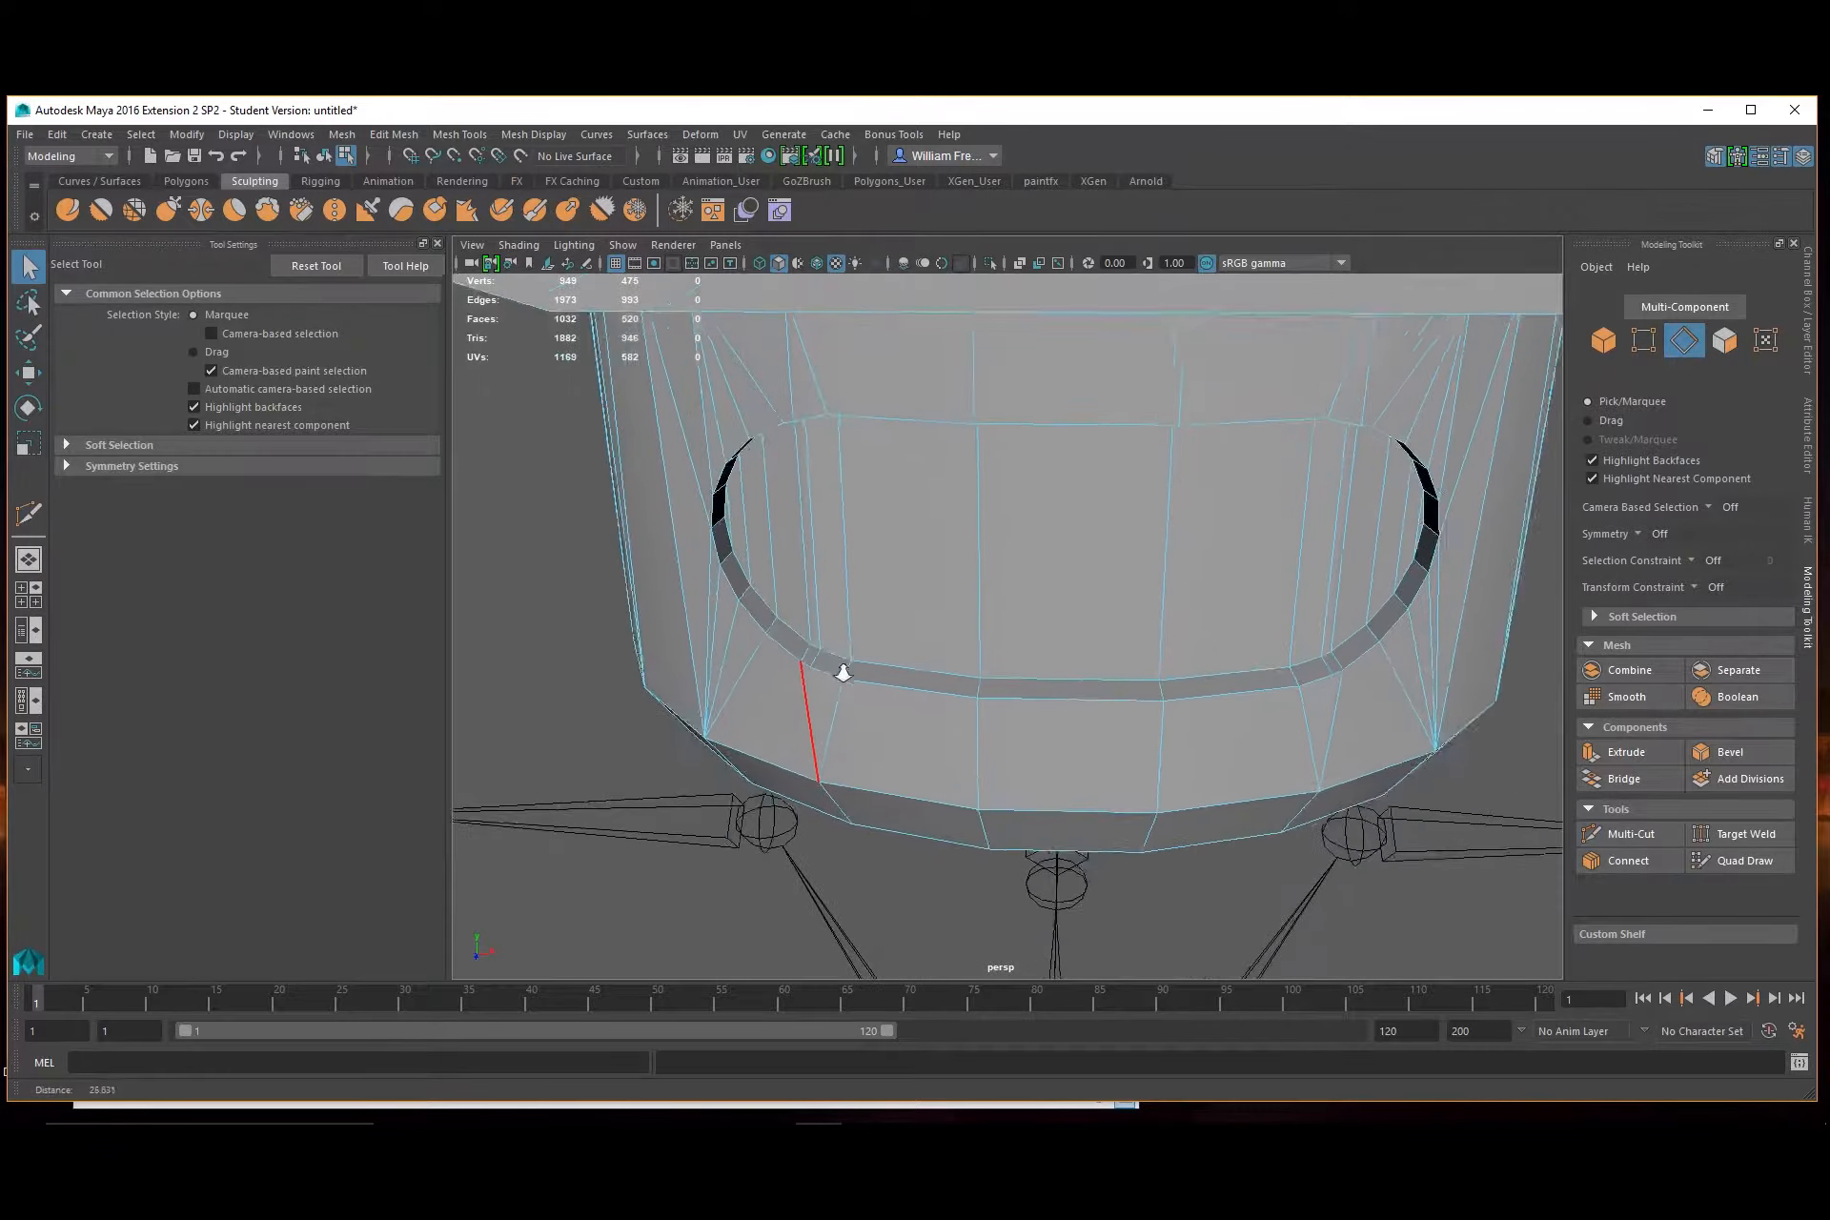
pyautogui.scroll(-4, 839, 667)
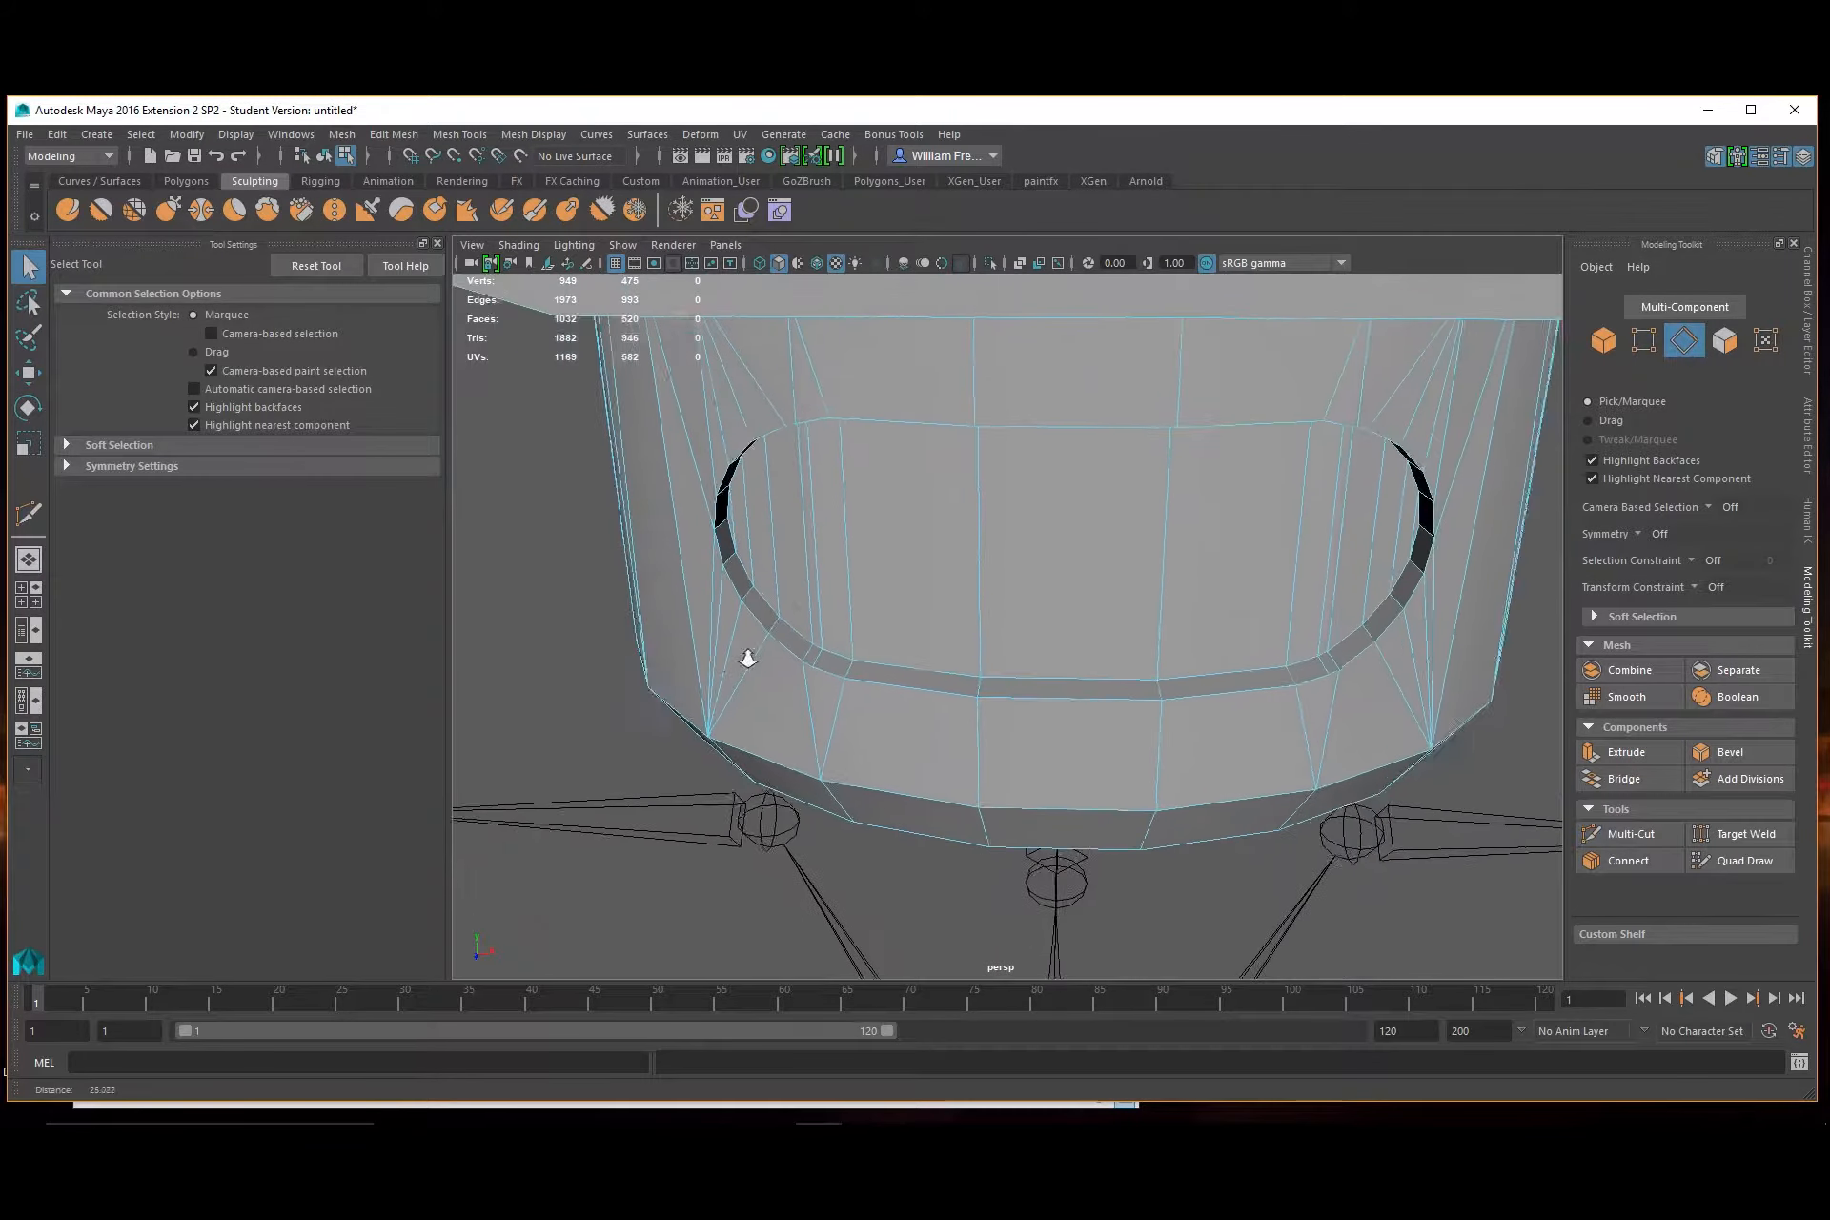
pyautogui.keyDown('alt'); pyautogui.moveTo(747, 654); pyautogui.dragTo(887, 638); pyautogui.keyUp('alt')
pyautogui.moveTo(1023, 625)
pyautogui.keyDown('alt'); pyautogui.mouseDown()
pyautogui.moveTo(1176, 625)
pyautogui.moveTo(1048, 616)
pyautogui.mouseUp(); pyautogui.keyUp('alt')
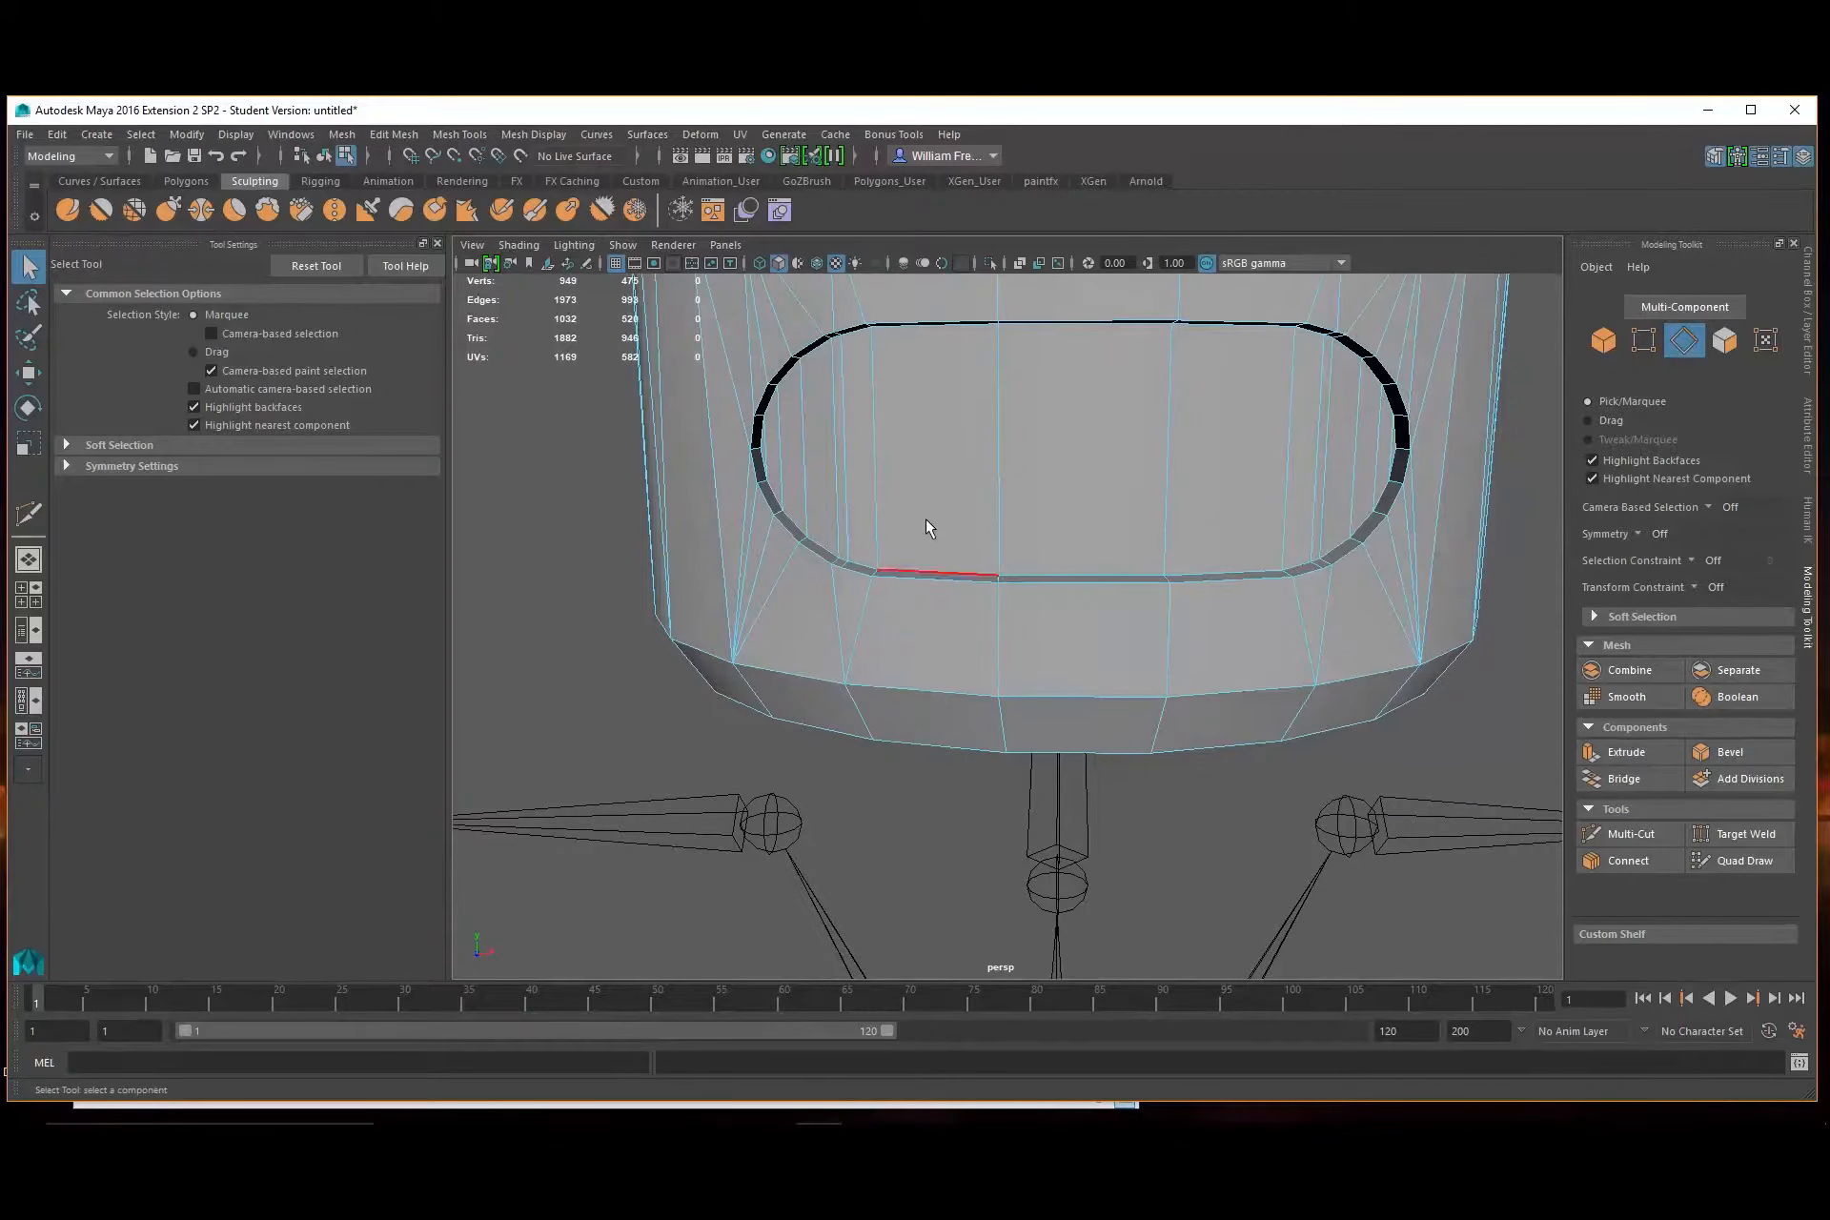
# Select the whole dome mesh in object mode and triangulate it
pyautogui.moveTo(959, 478); pyautogui.dragTo(1038, 450, button='right')
pyautogui.click(341, 134)
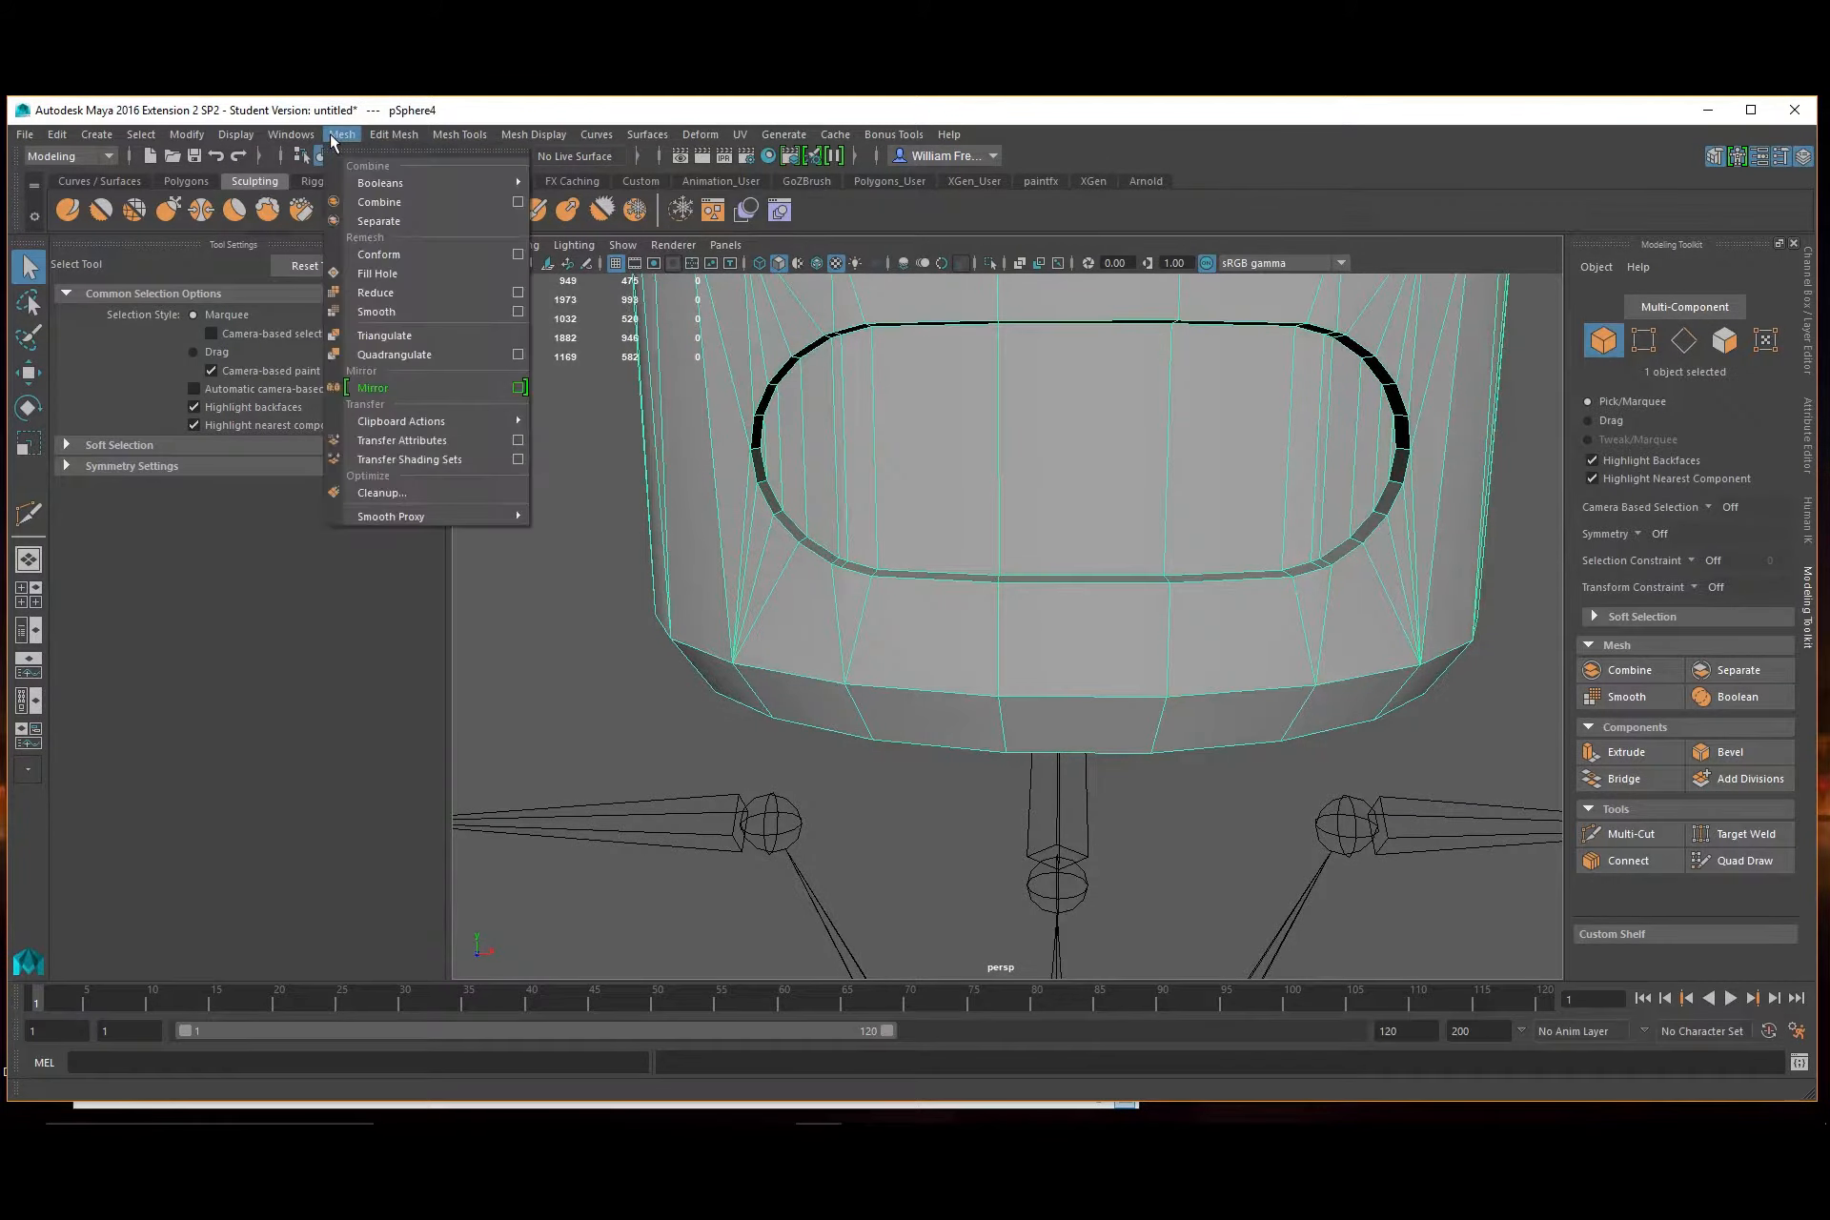
pyautogui.click(407, 337)
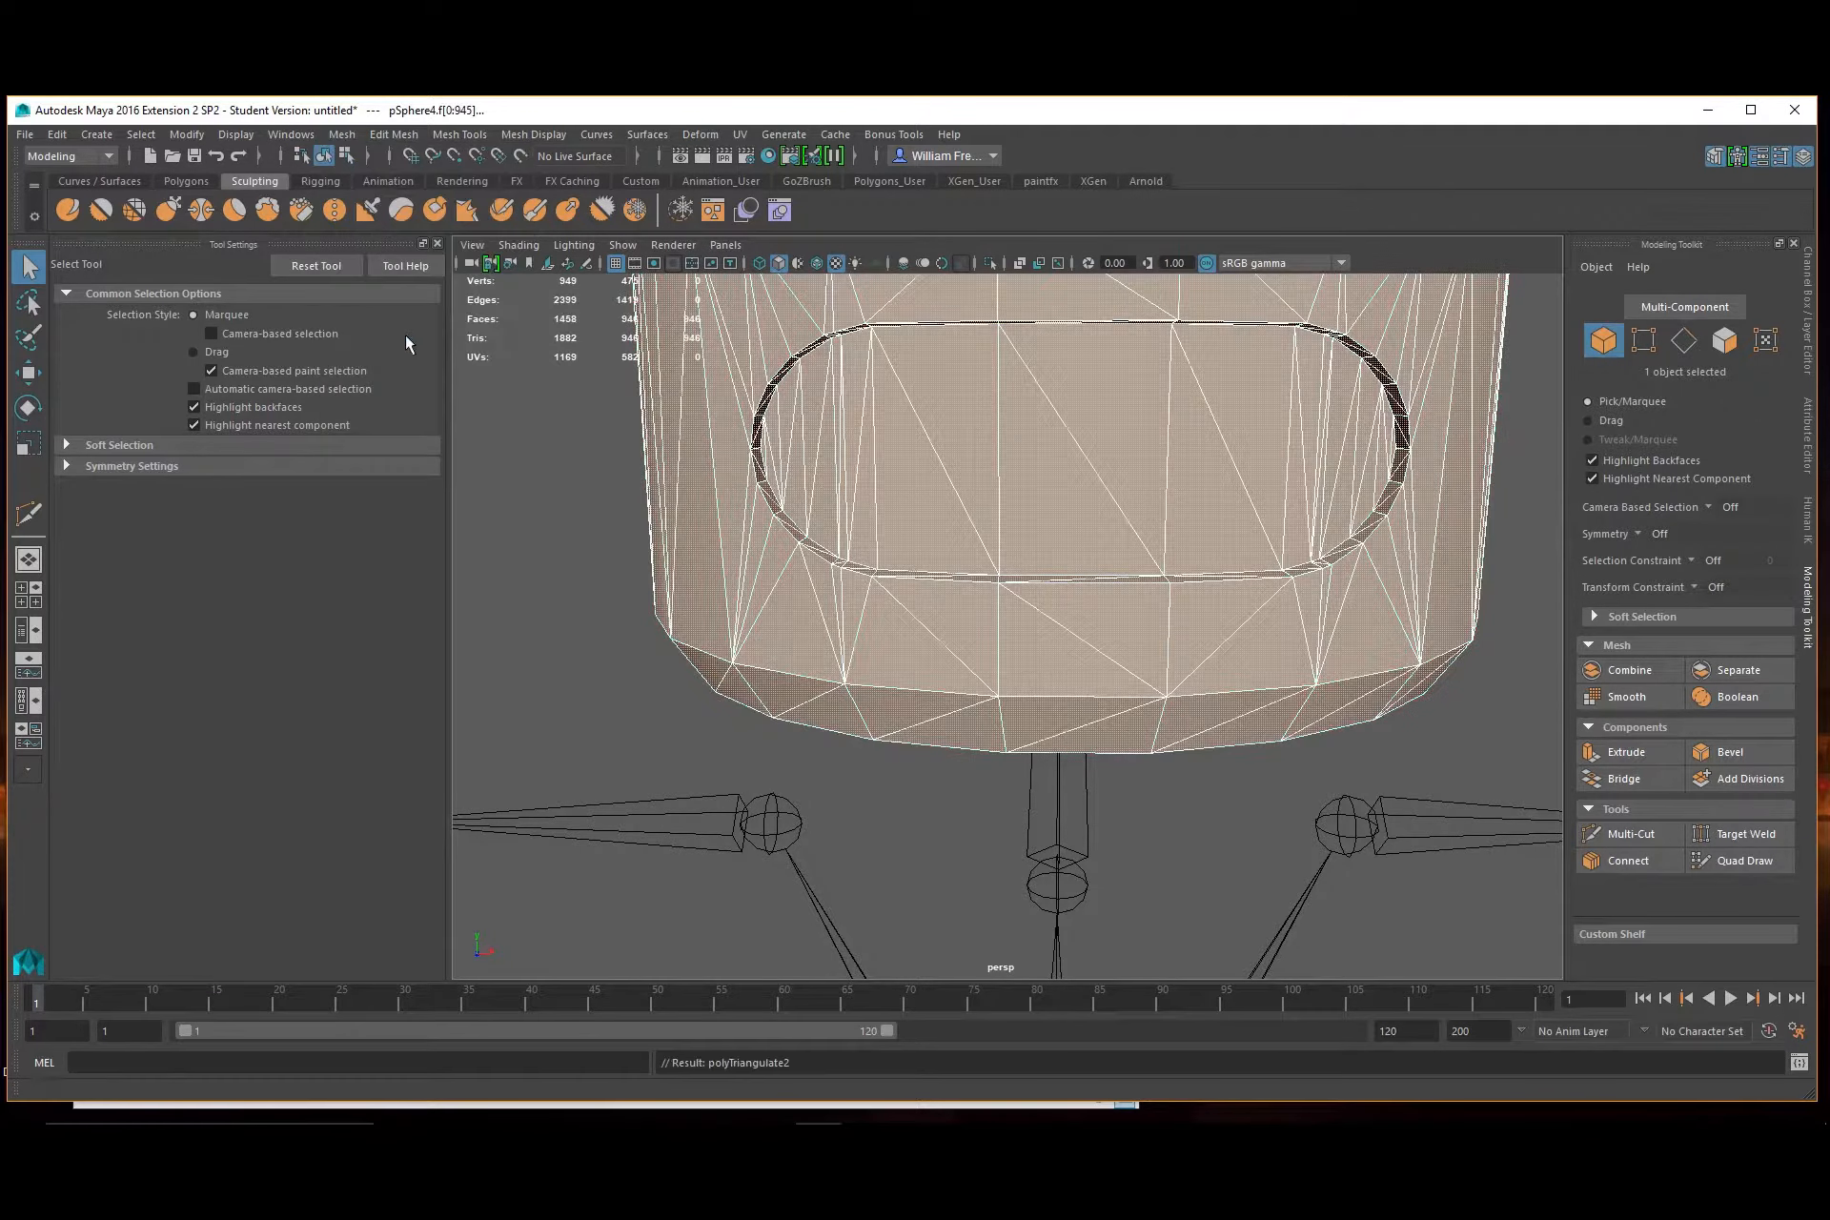
# Apply a normal angle of about 39 to the whole dome mesh with Set Normal Angle
pyautogui.click(545, 628)
pyautogui.keyDown('alt'); pyautogui.moveTo(1021, 674); pyautogui.dragTo(999, 609); pyautogui.keyUp('alt')
pyautogui.click(1032, 539)
pyautogui.keyDown('alt'); pyautogui.moveTo(1001, 523); pyautogui.dragTo(1038, 543); pyautogui.keyUp('alt')
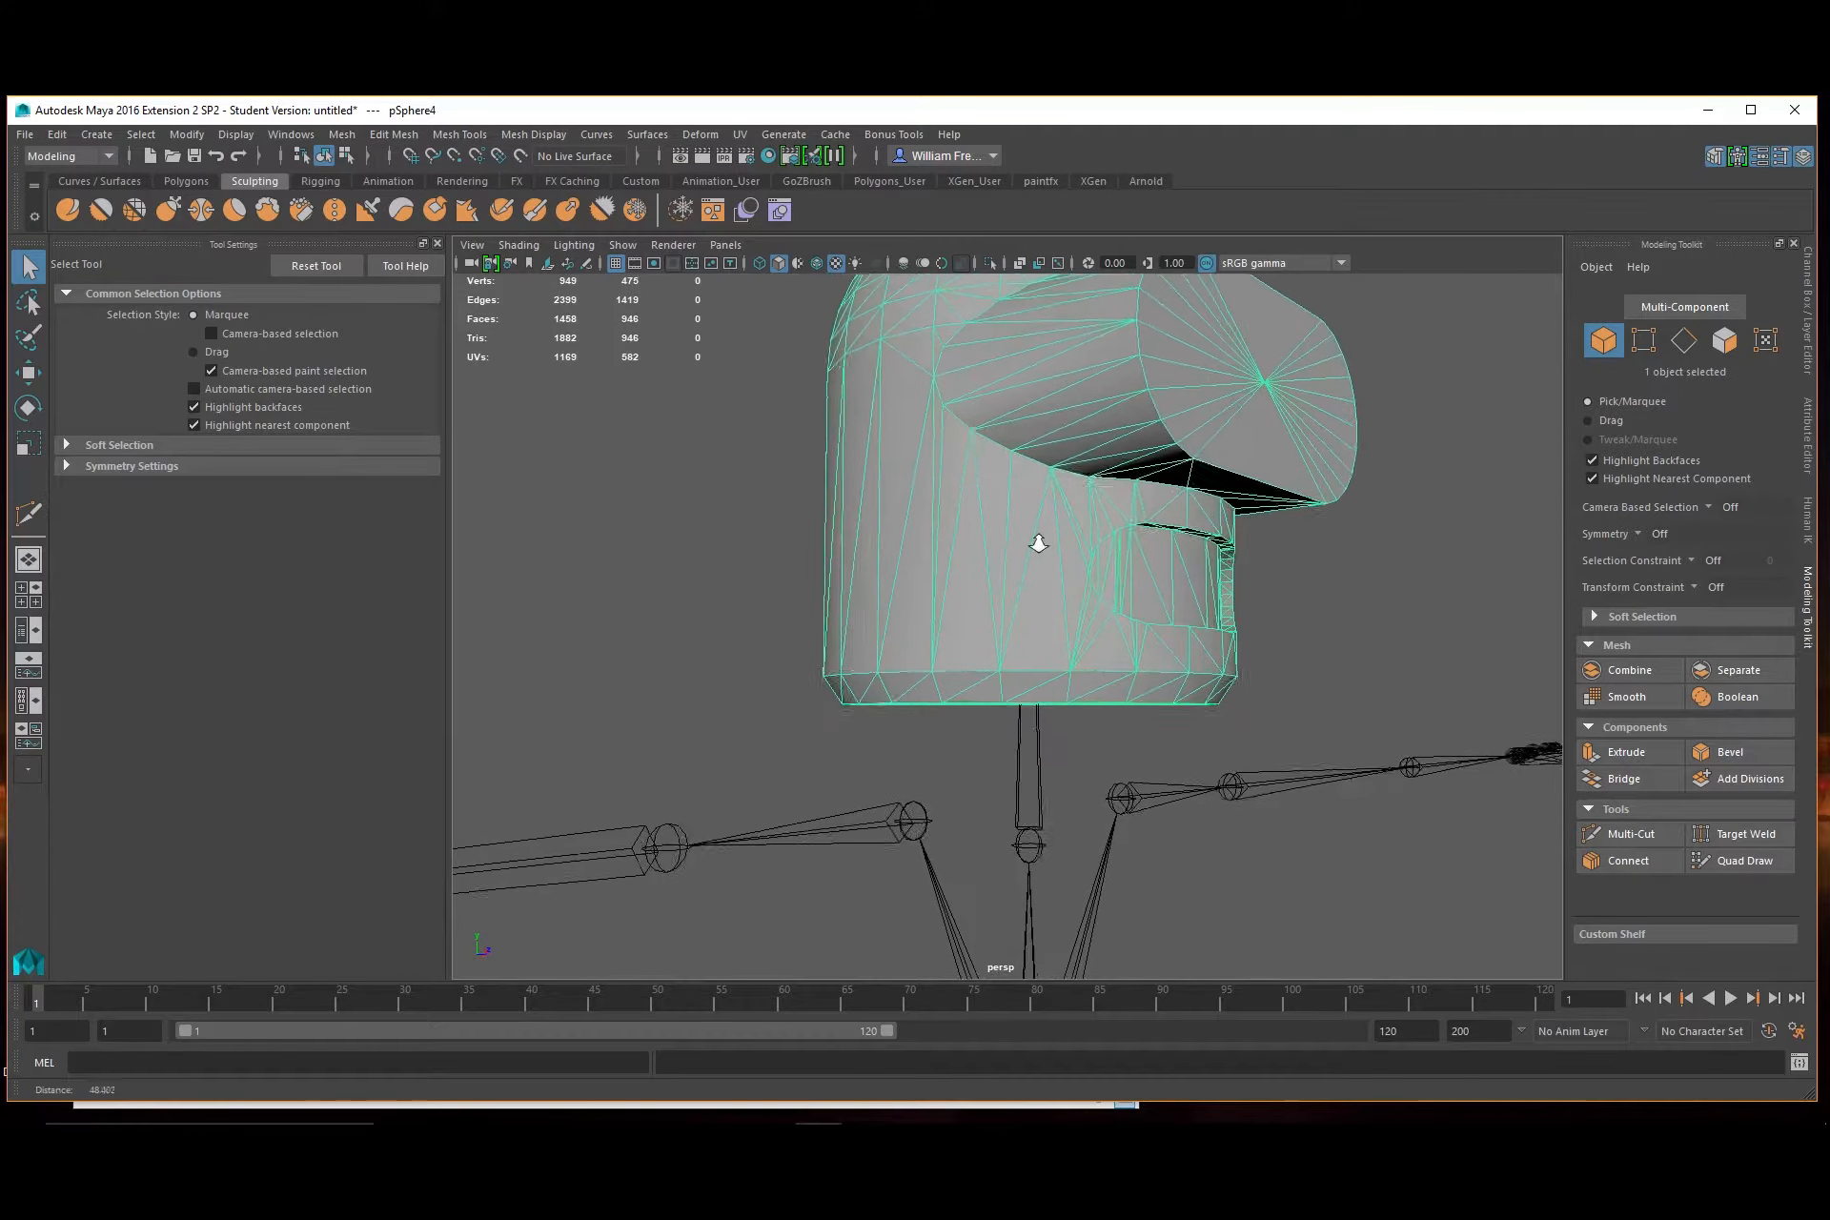
pyautogui.click(467, 134)
pyautogui.click(532, 134)
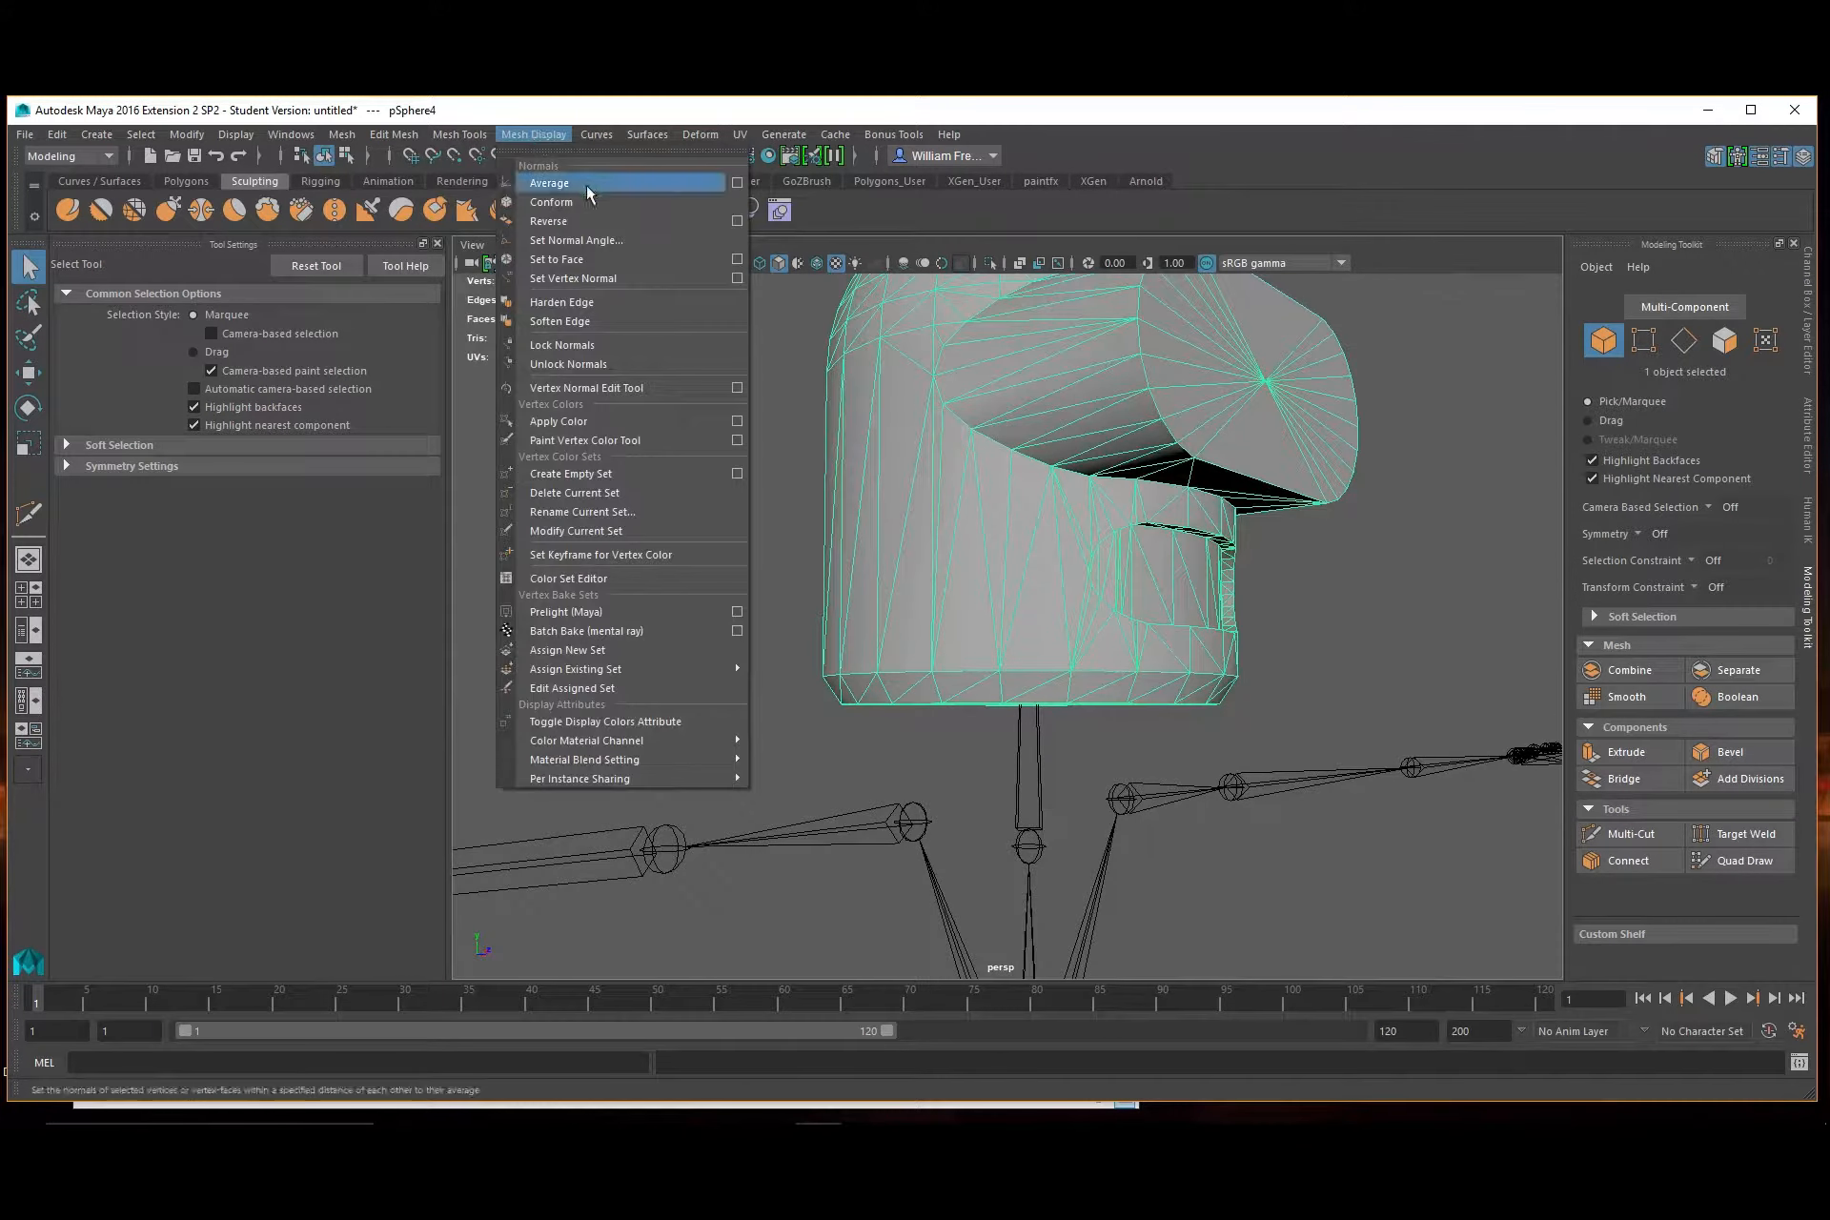
pyautogui.click(602, 243)
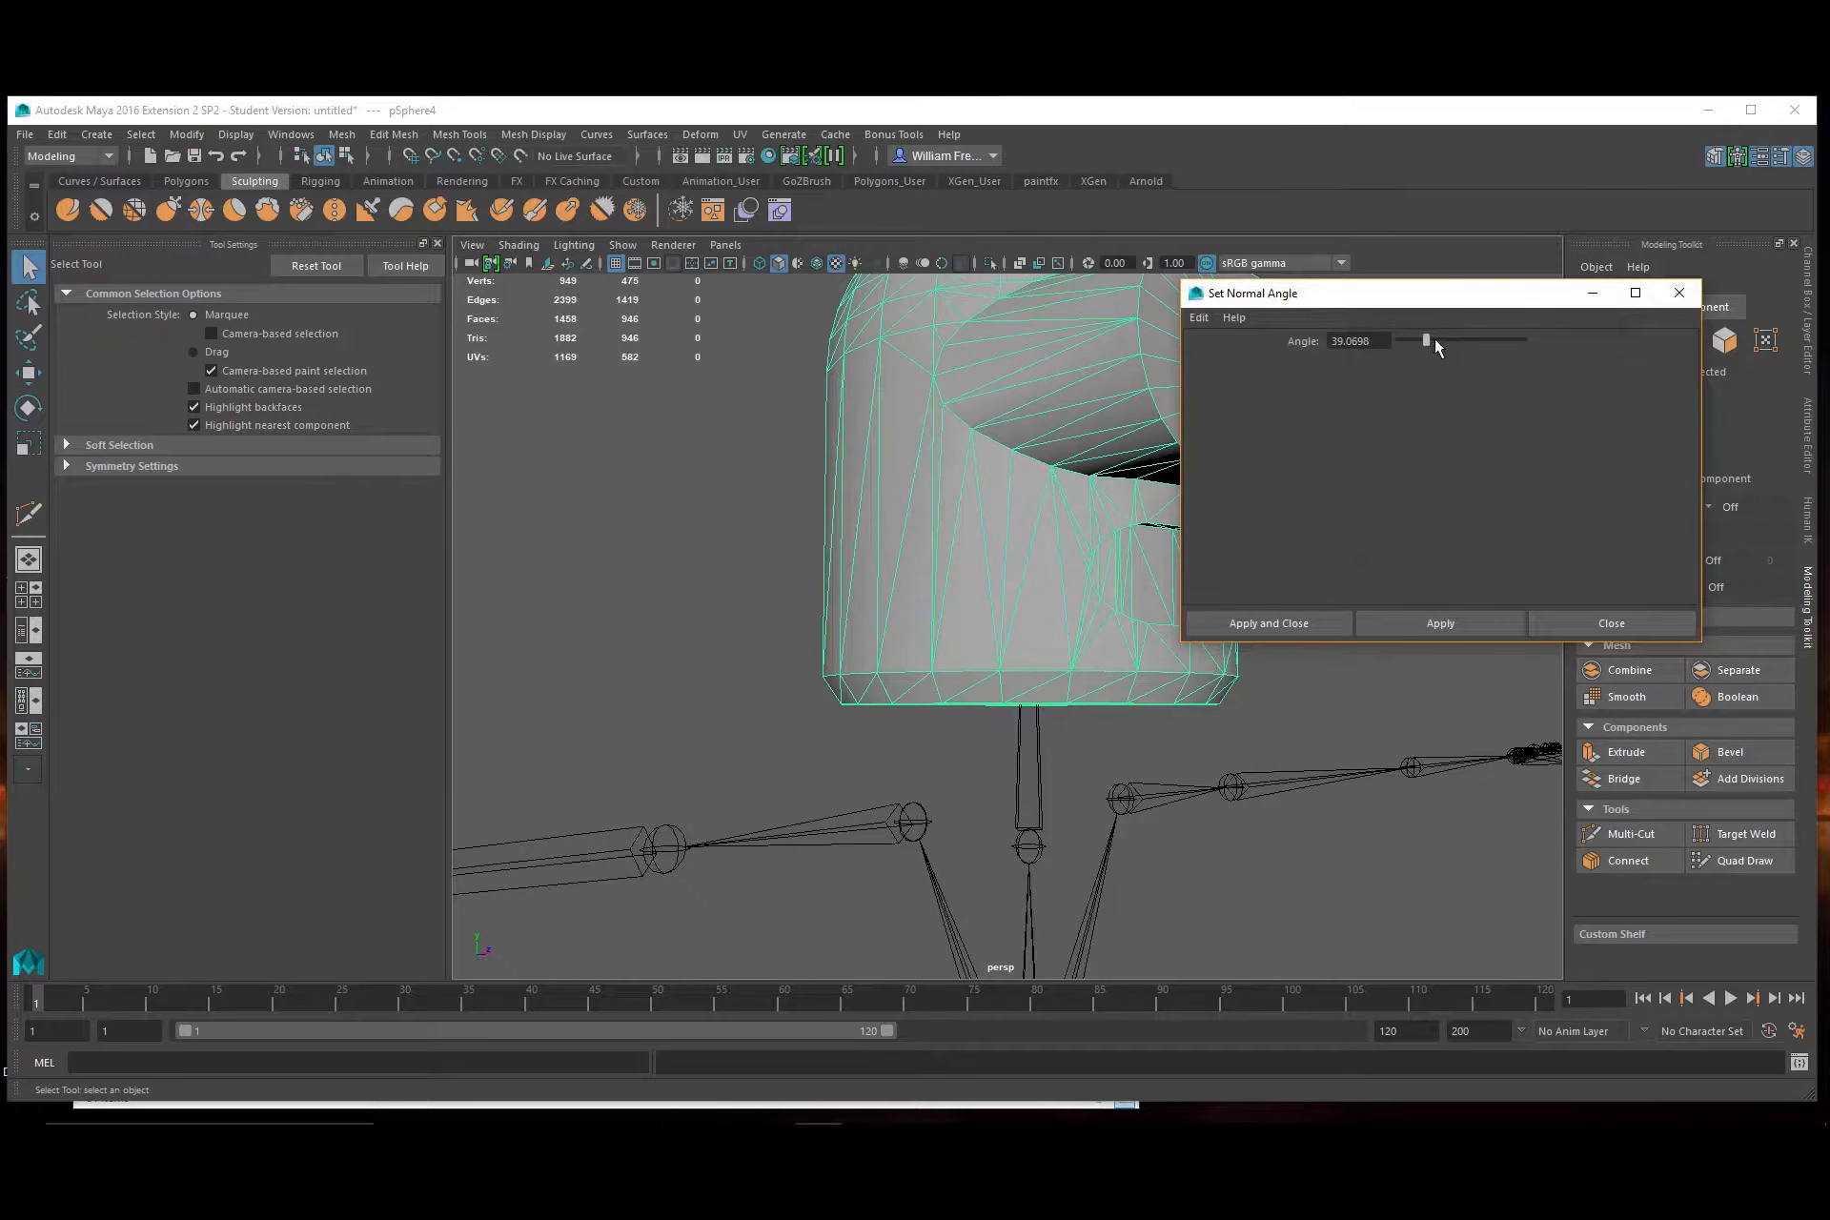
pyautogui.click(1292, 620)
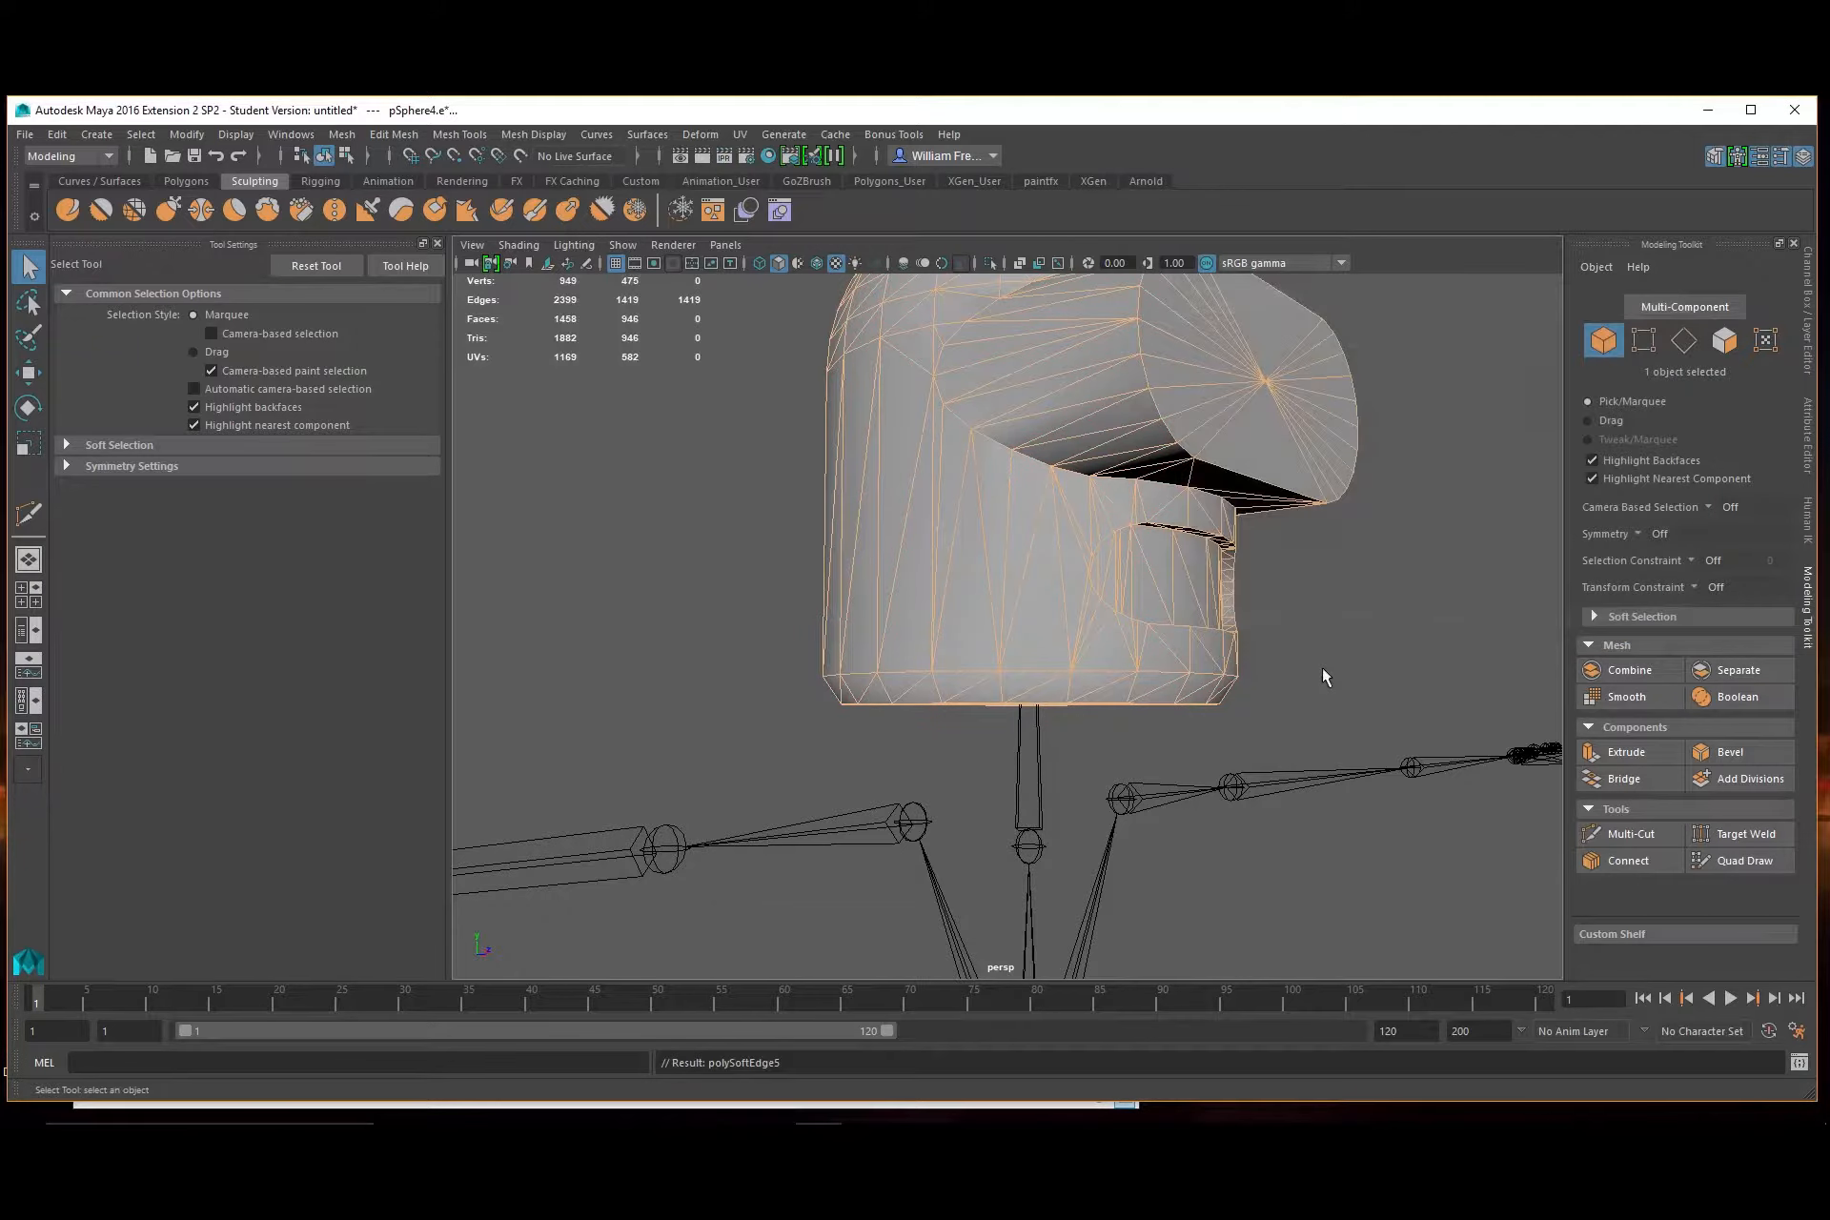
# Examine the softened shading around the rounded opening and the overhanging extrusion with the mesh deselected
pyautogui.click(1325, 667)
pyautogui.moveTo(1380, 616)
pyautogui.keyDown('alt'); pyautogui.mouseDown()
pyautogui.moveTo(1201, 637)
pyautogui.moveTo(1266, 629)
pyautogui.mouseUp(); pyautogui.keyUp('alt')
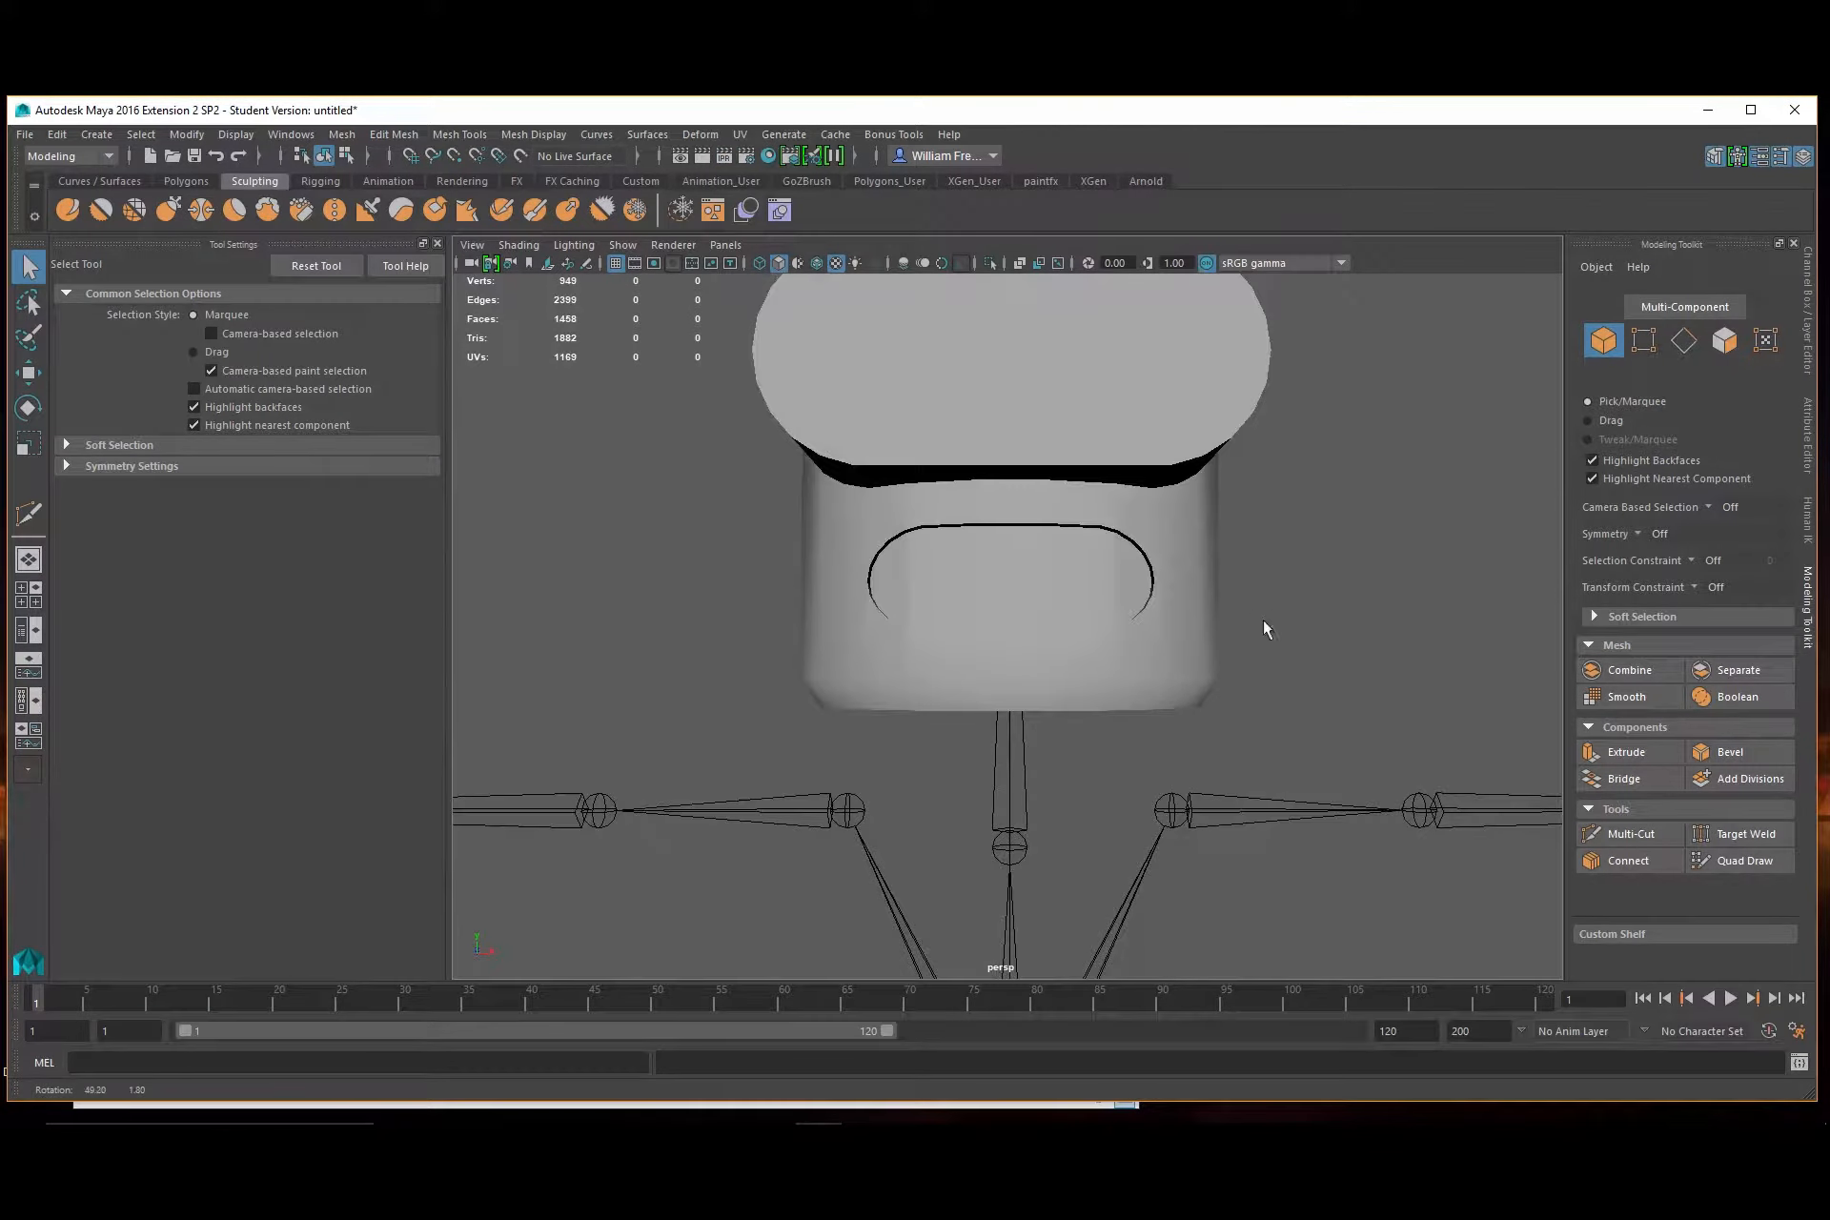
pyautogui.click(913, 571)
pyautogui.keyDown('alt'); pyautogui.moveTo(913, 572); pyautogui.dragTo(1254, 662); pyautogui.keyUp('alt')
pyautogui.hotkey('ctrl', 'z')
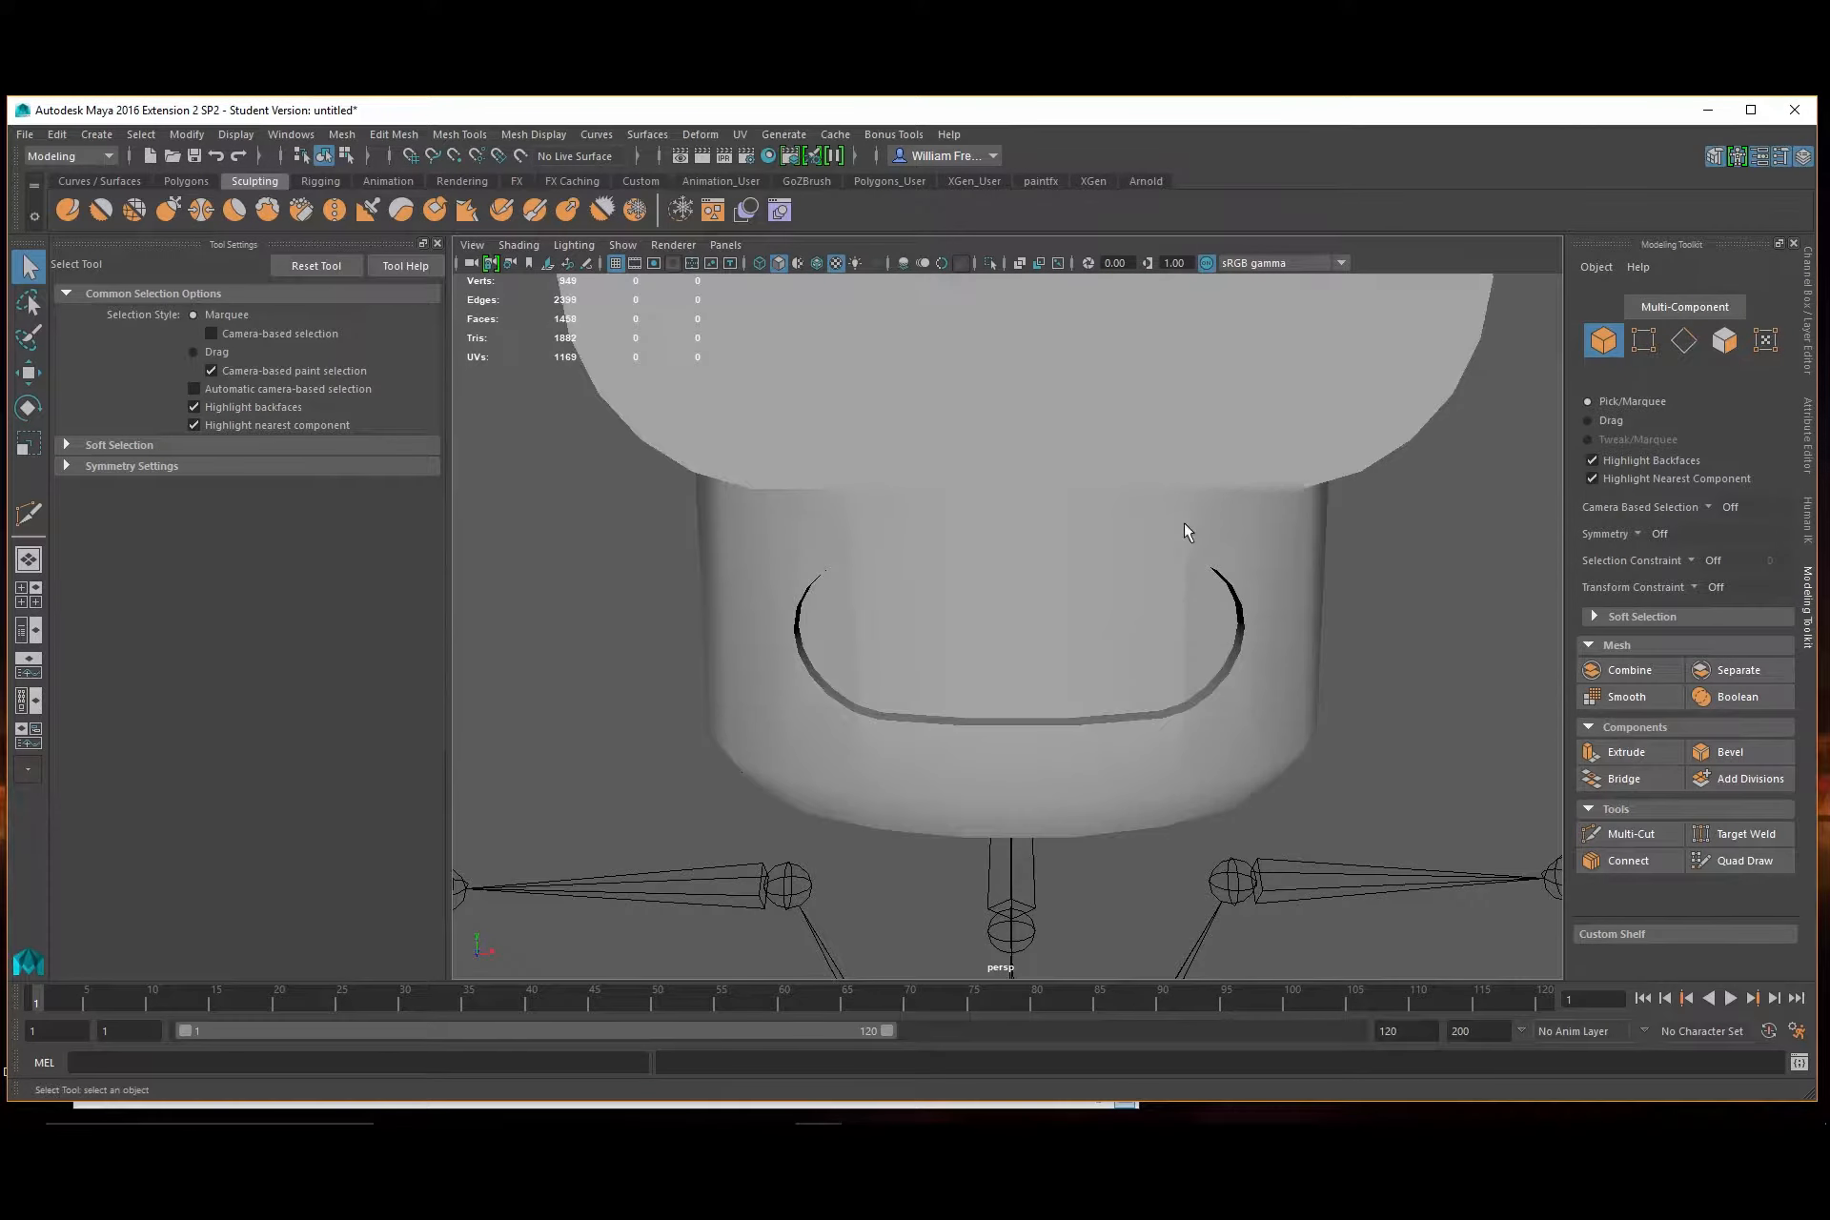
pyautogui.keyDown('alt'); pyautogui.moveTo(1183, 523); pyautogui.dragTo(1171, 436); pyautogui.keyUp('alt')
# Delete the eleven surplus vertical and diagonal edges running above, across and below the opening just before its rounded right end
pyautogui.click(1131, 488)
pyautogui.scroll(3, 1147, 506)
pyautogui.keyDown('alt'); pyautogui.moveTo(1168, 428); pyautogui.dragTo(1192, 553, button='middle'); pyautogui.keyUp('alt')
pyautogui.moveTo(1087, 589)
pyautogui.keyDown('alt'); pyautogui.mouseDown()
pyautogui.moveTo(1114, 452)
pyautogui.moveTo(1068, 561)
pyautogui.mouseUp(); pyautogui.keyUp('alt')
pyautogui.scroll(3, 1096, 556)
pyautogui.moveTo(1139, 557); pyautogui.dragTo(1138, 499, button='right')
pyautogui.scroll(3, 1155, 566)
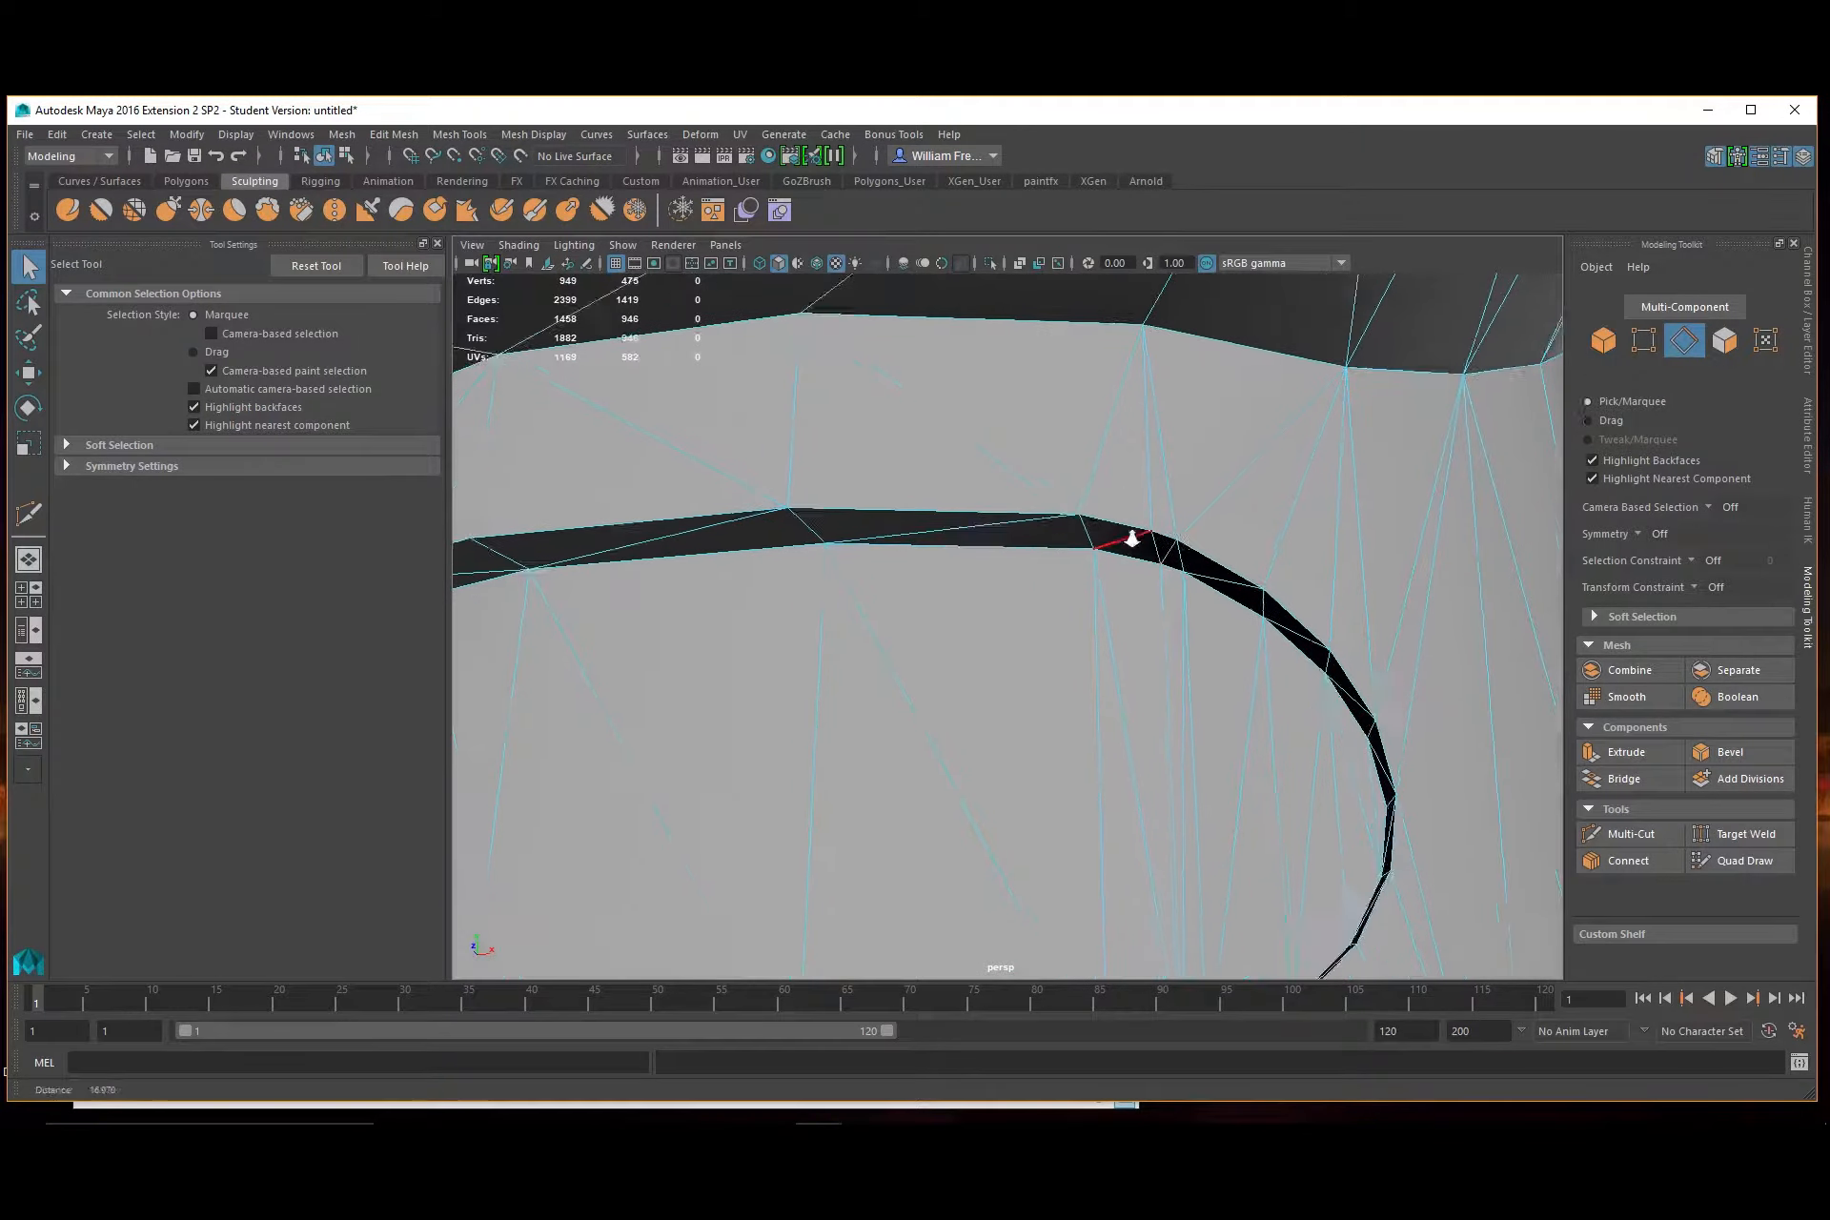
pyautogui.doubleClick(1189, 621)
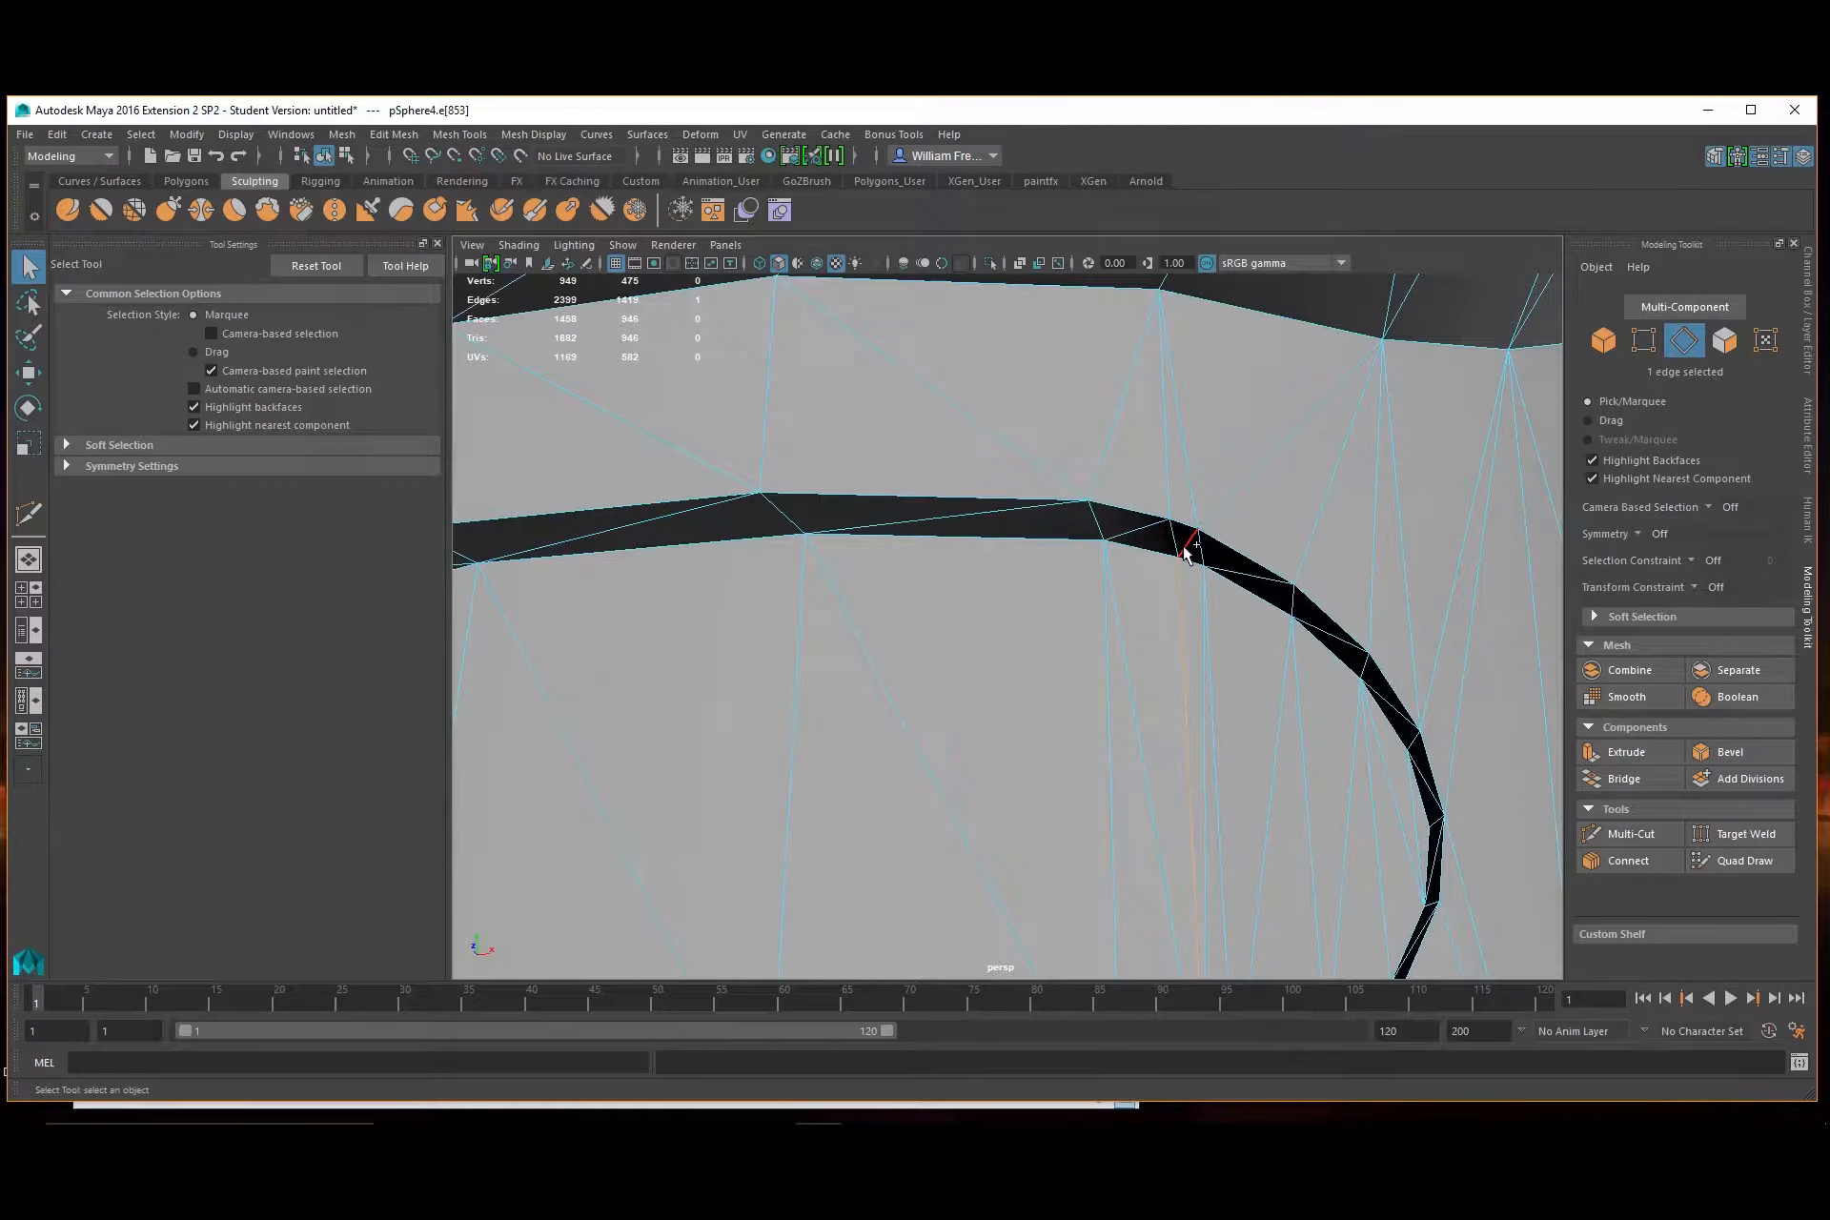
pyautogui.keyDown('shift'); pyautogui.click(1172, 496); pyautogui.keyUp('shift')
pyautogui.scroll(-3, 1193, 625)
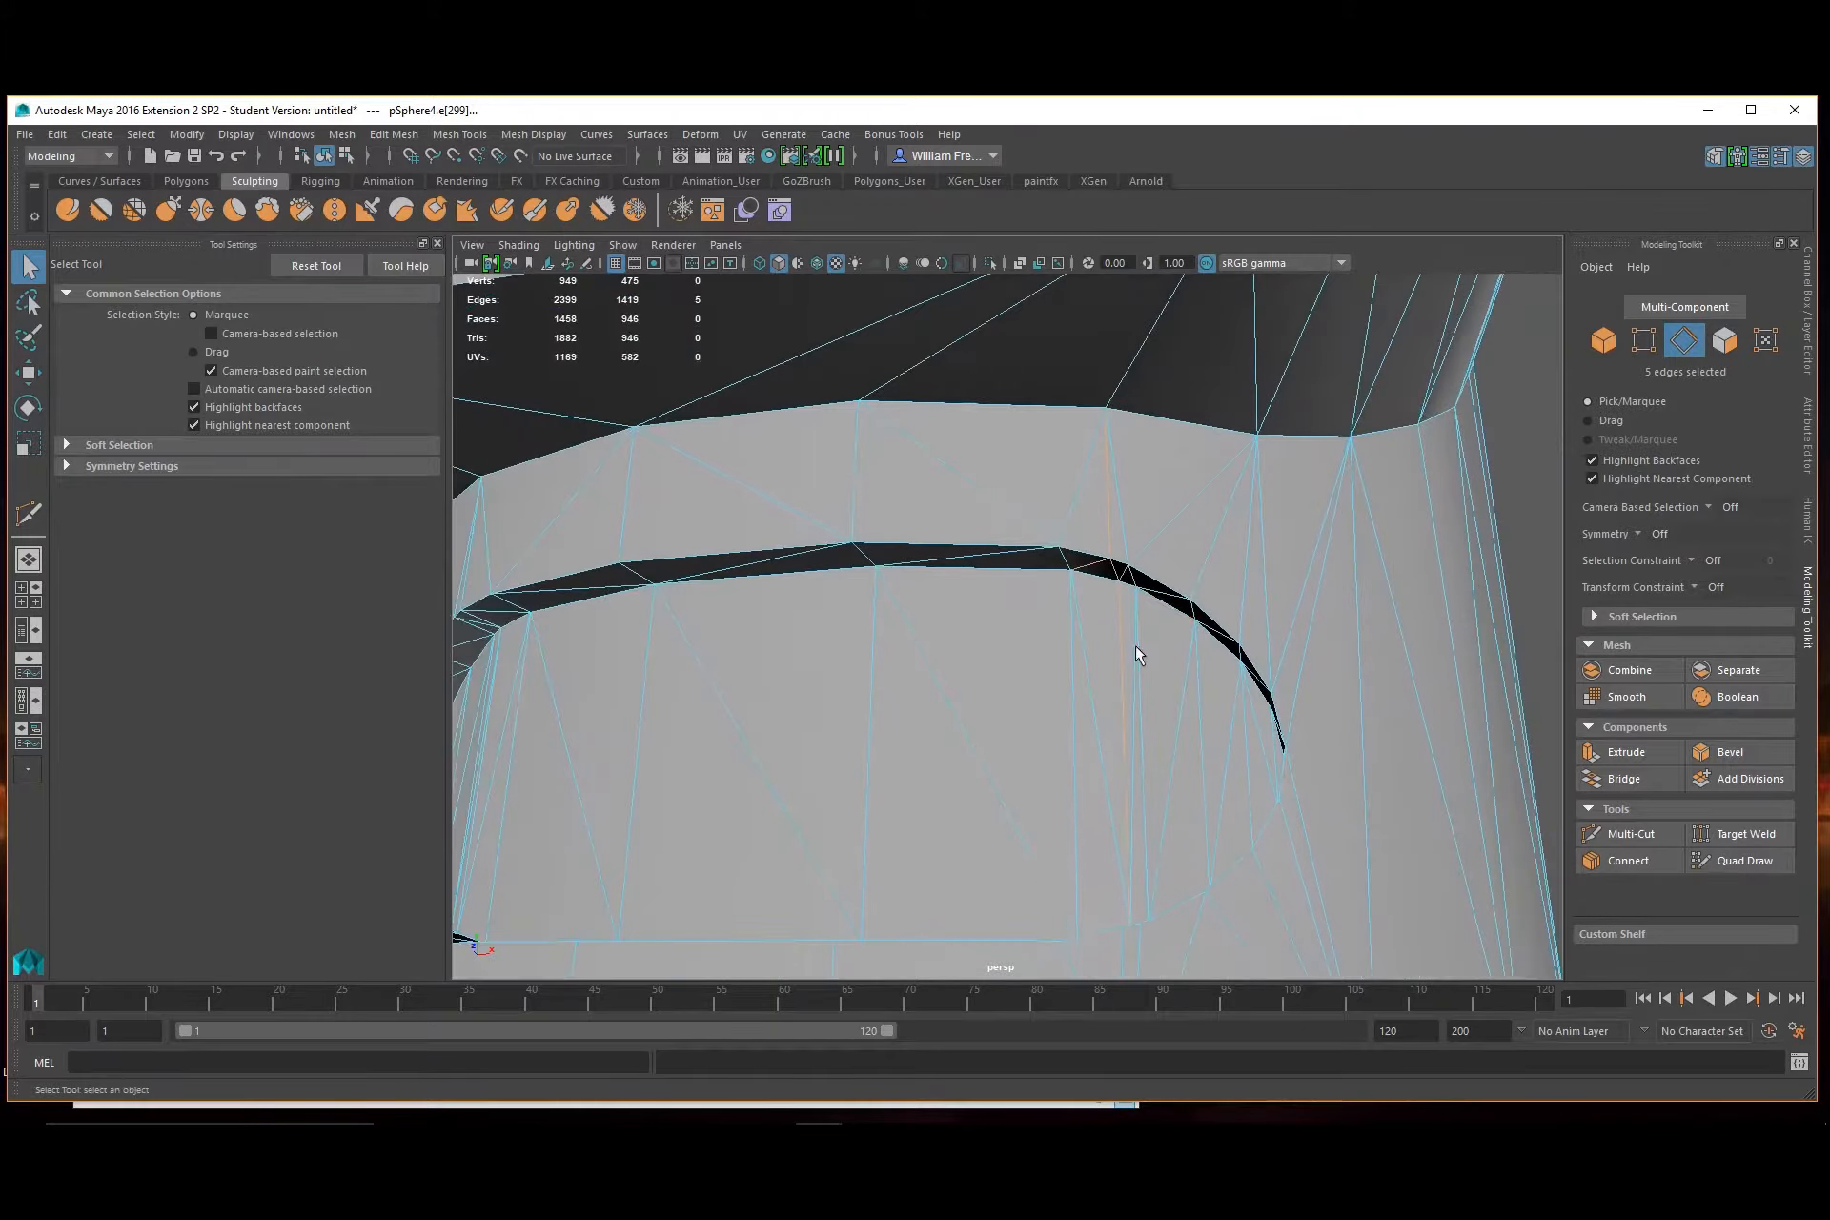
pyautogui.keyDown('alt'); pyautogui.moveTo(1174, 671); pyautogui.dragTo(1049, 702); pyautogui.keyUp('alt')
pyautogui.scroll(3, 1199, 617)
pyautogui.keyDown('alt'); pyautogui.moveTo(1047, 806); pyautogui.dragTo(1172, 727, button='middle'); pyautogui.keyUp('alt')
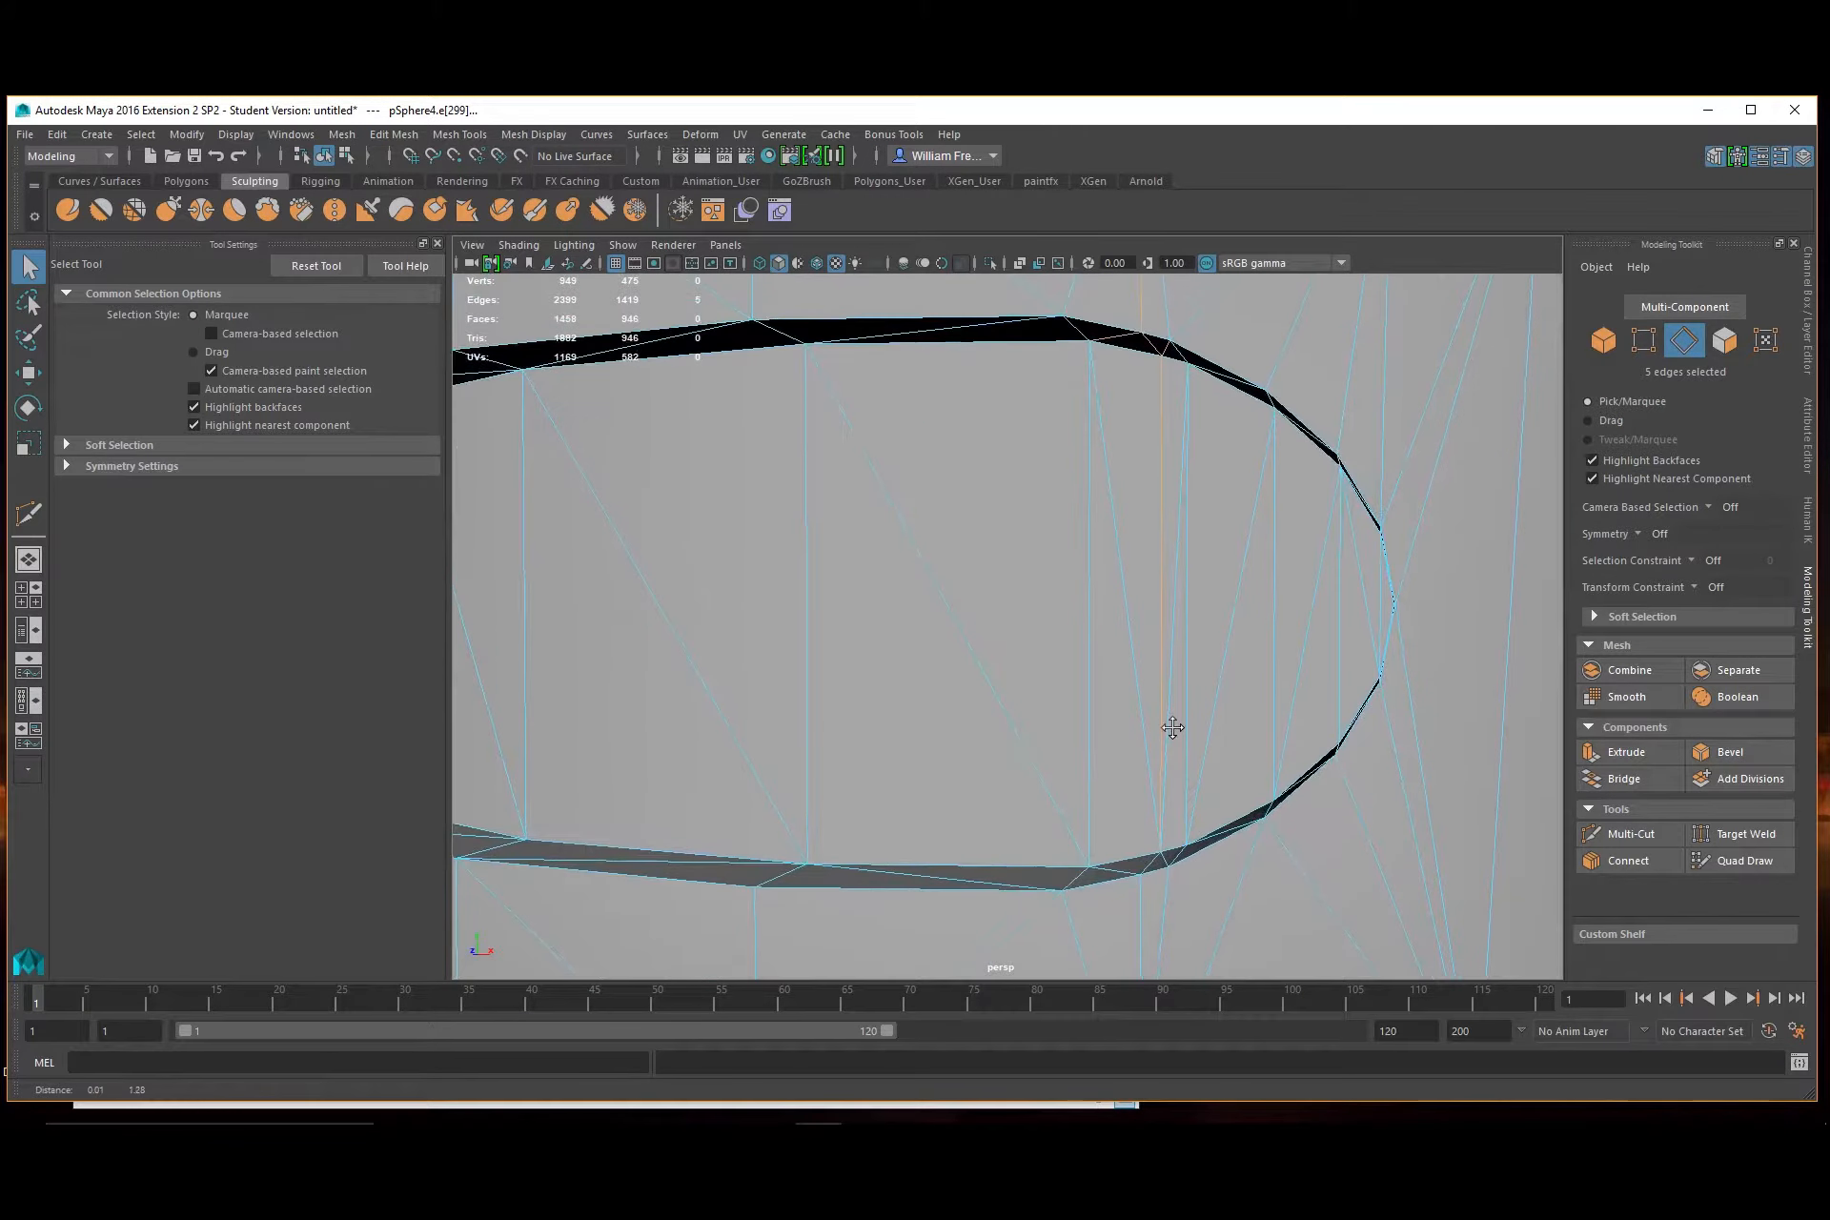
pyautogui.keyDown('alt'); pyautogui.moveTo(1254, 711); pyautogui.dragTo(1262, 709); pyautogui.keyUp('alt')
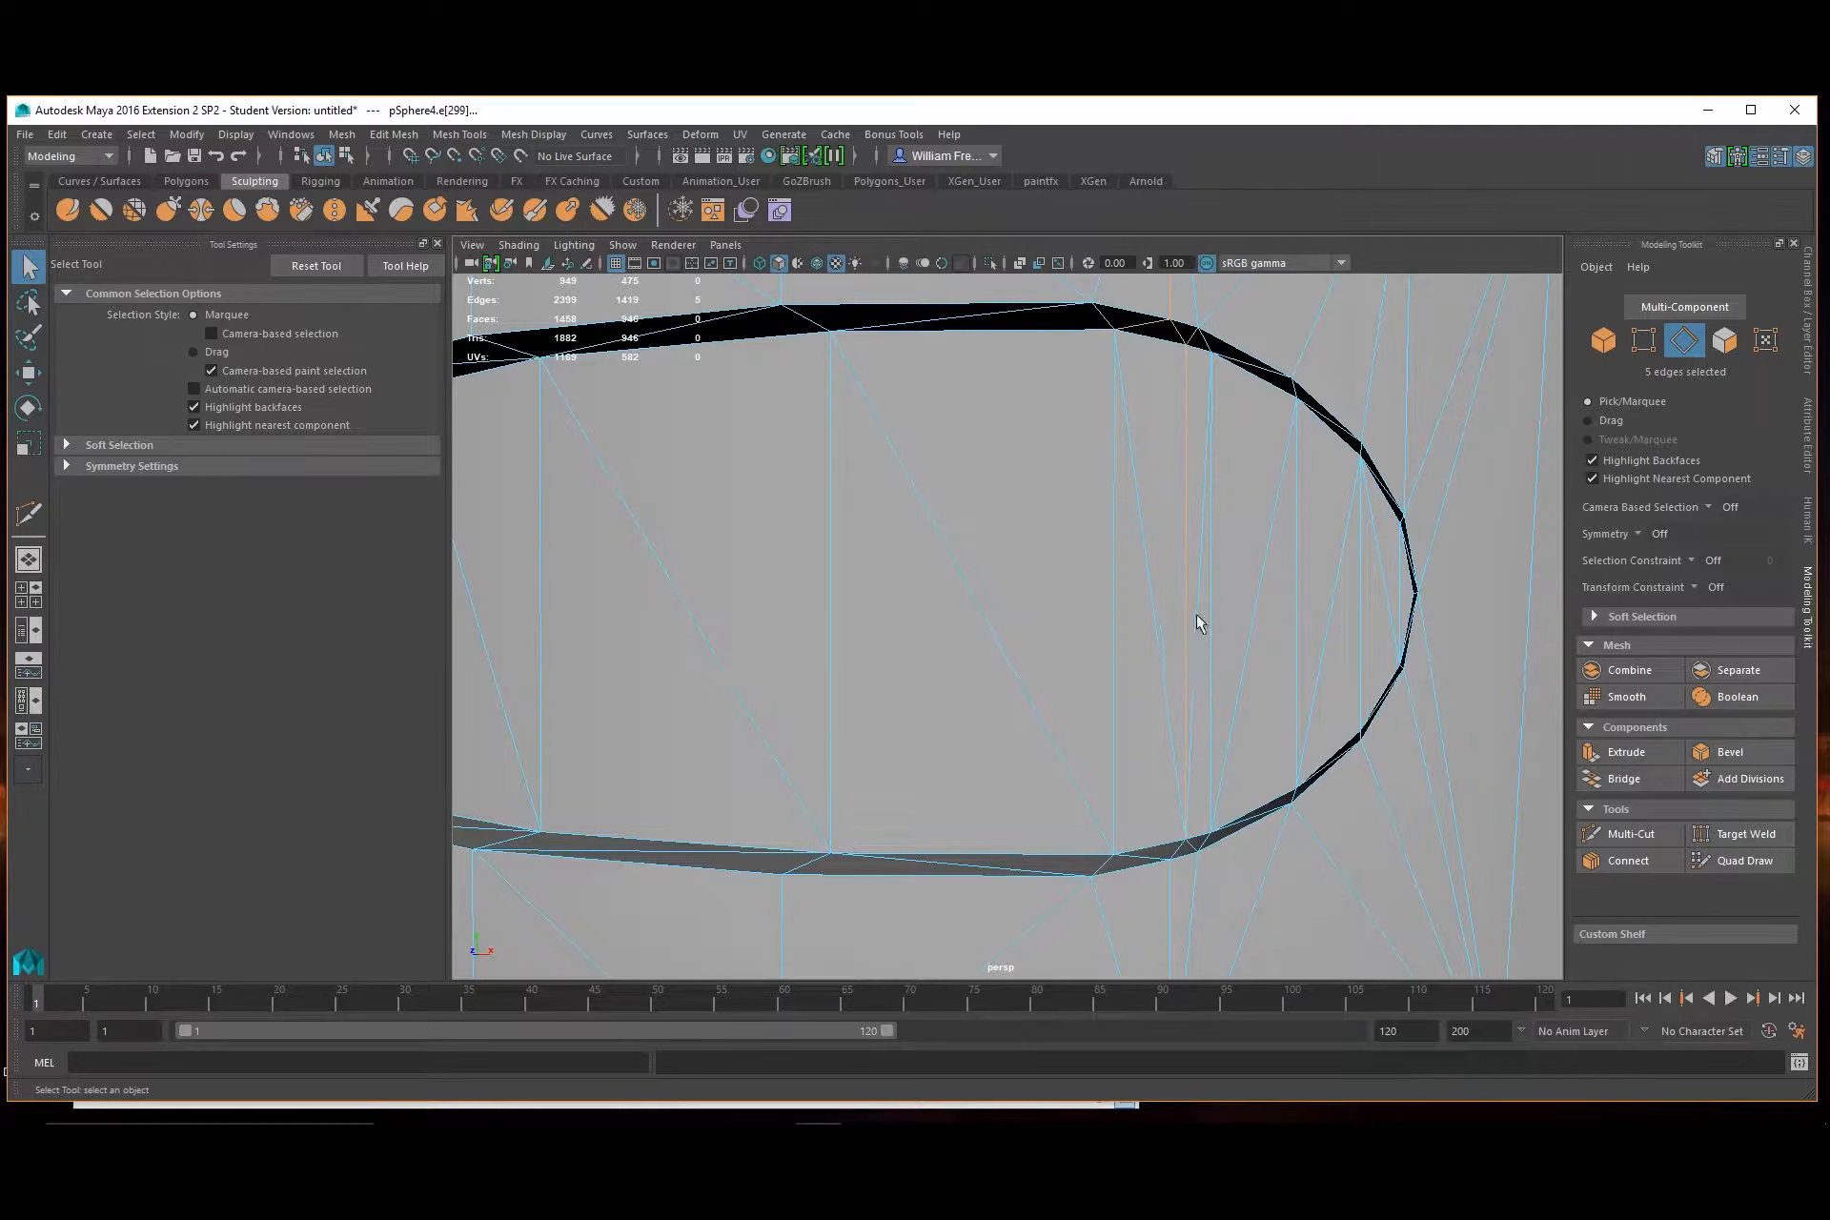
pyautogui.keyDown('shift'); pyautogui.click(1199, 669); pyautogui.keyUp('shift')
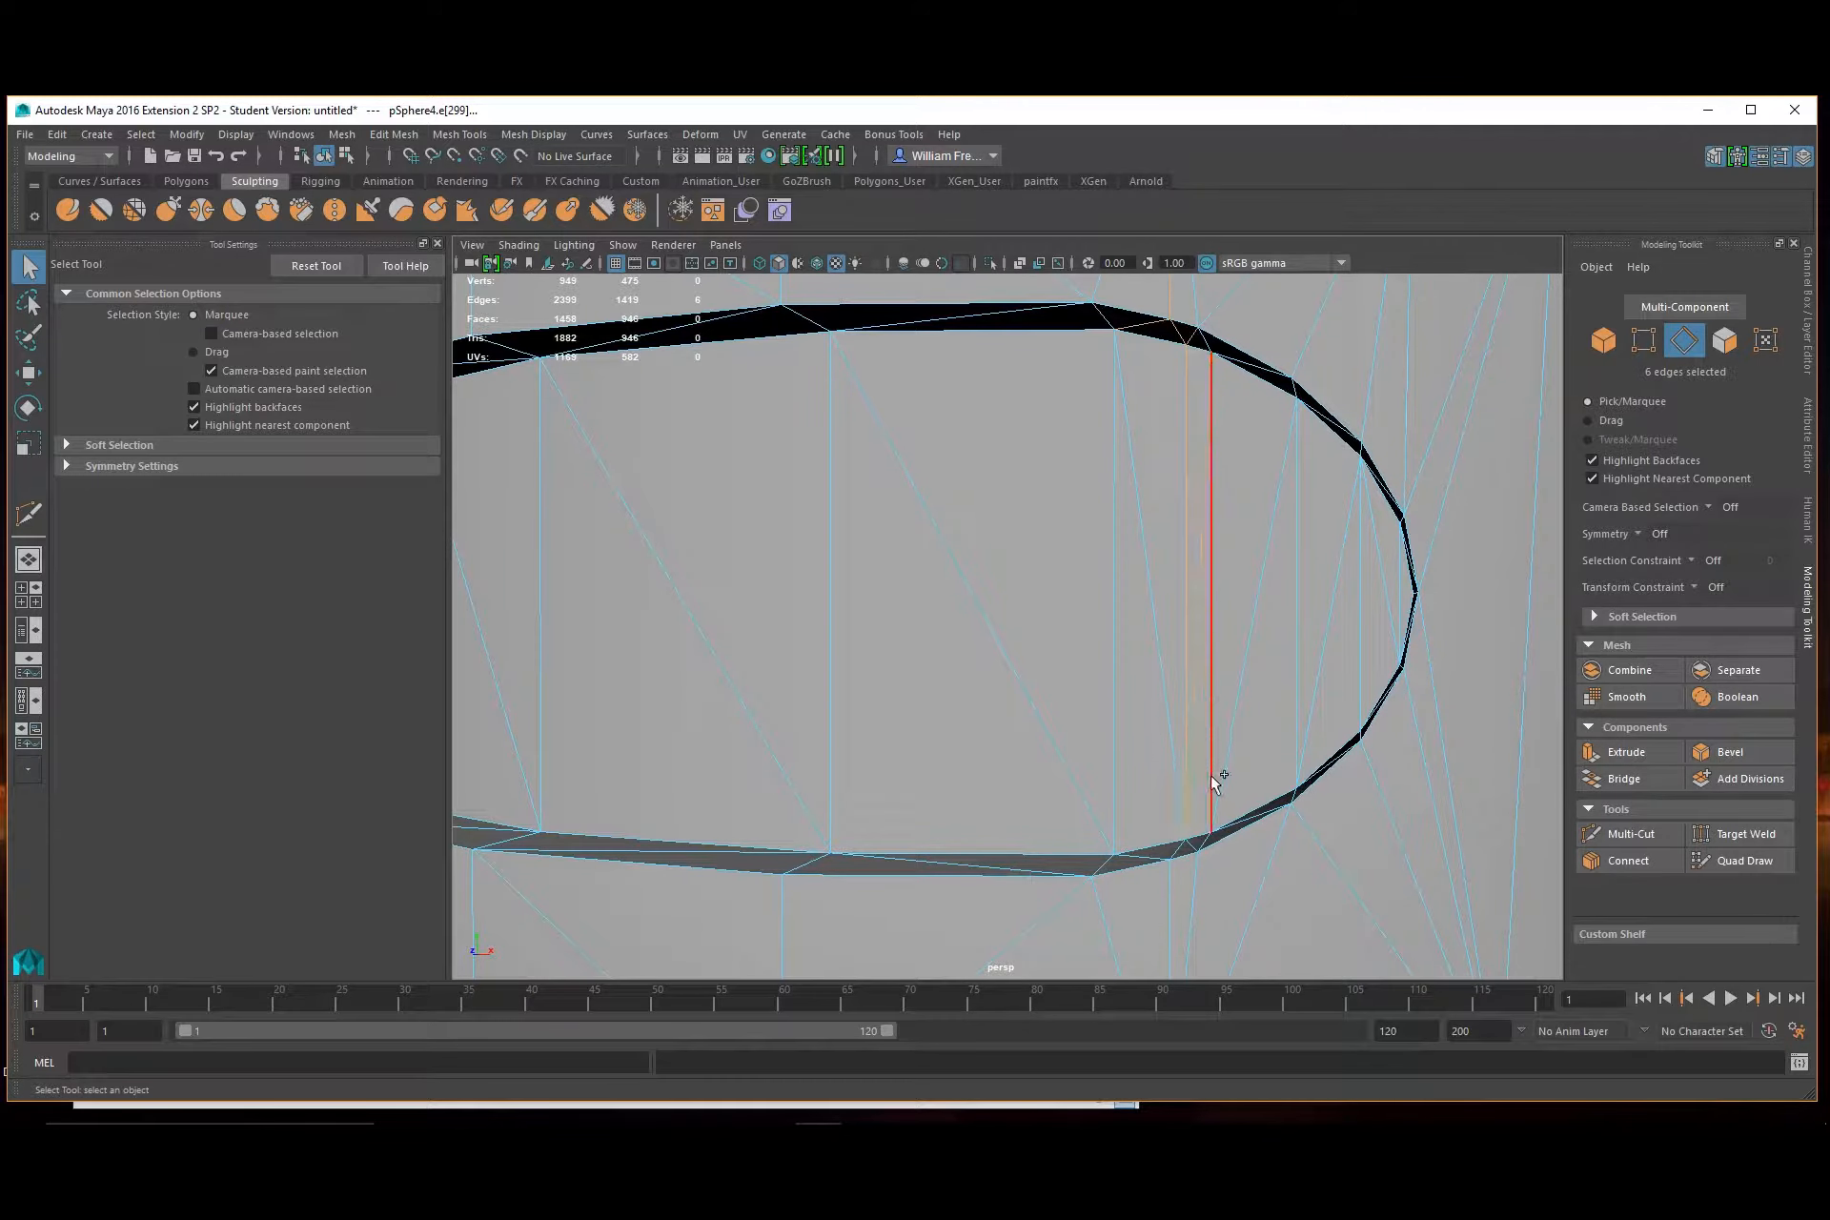
pyautogui.keyDown('shift'); pyautogui.click(1178, 847); pyautogui.keyUp('shift')
pyautogui.keyDown('shift'); pyautogui.click(1181, 743); pyautogui.keyUp('shift')
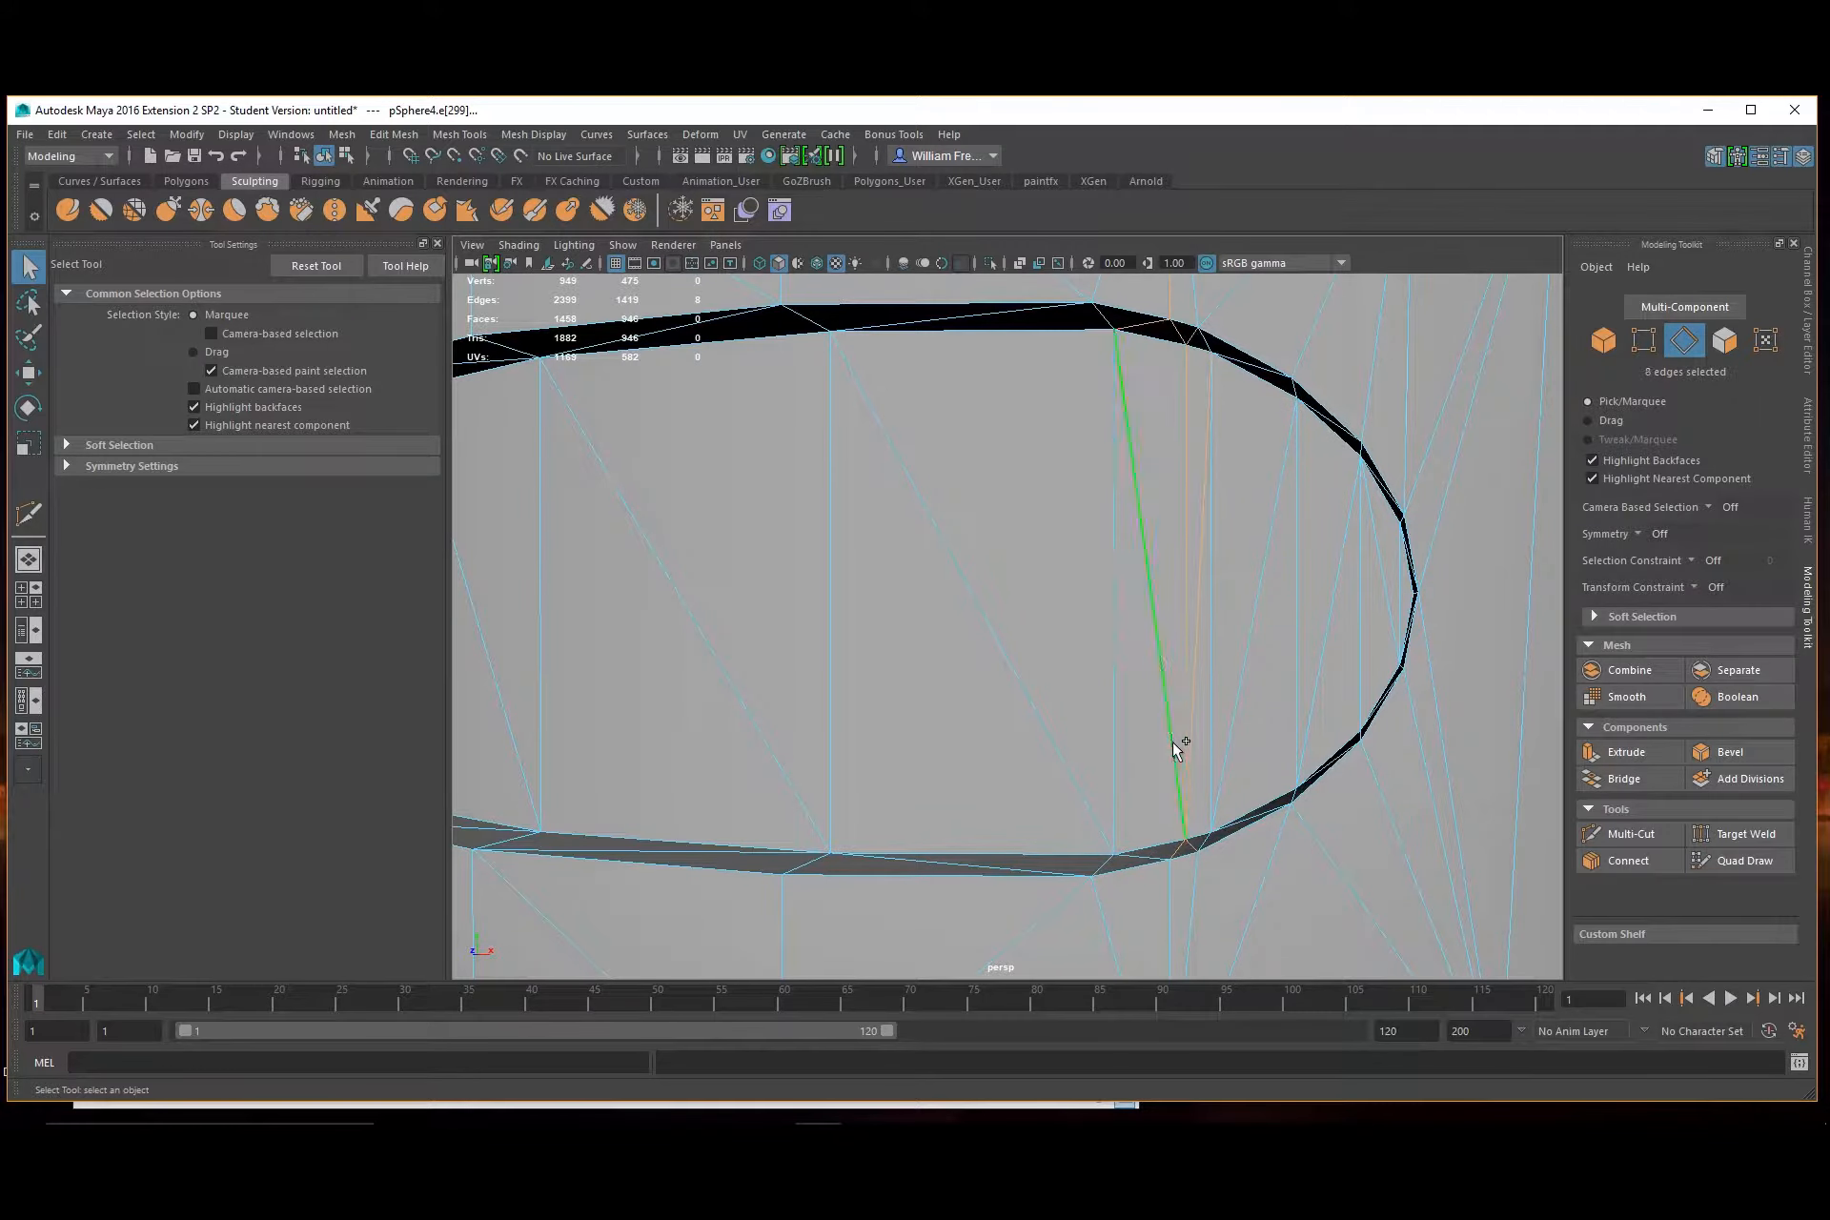
pyautogui.keyDown('shift'); pyautogui.click(1160, 853); pyautogui.keyUp('shift')
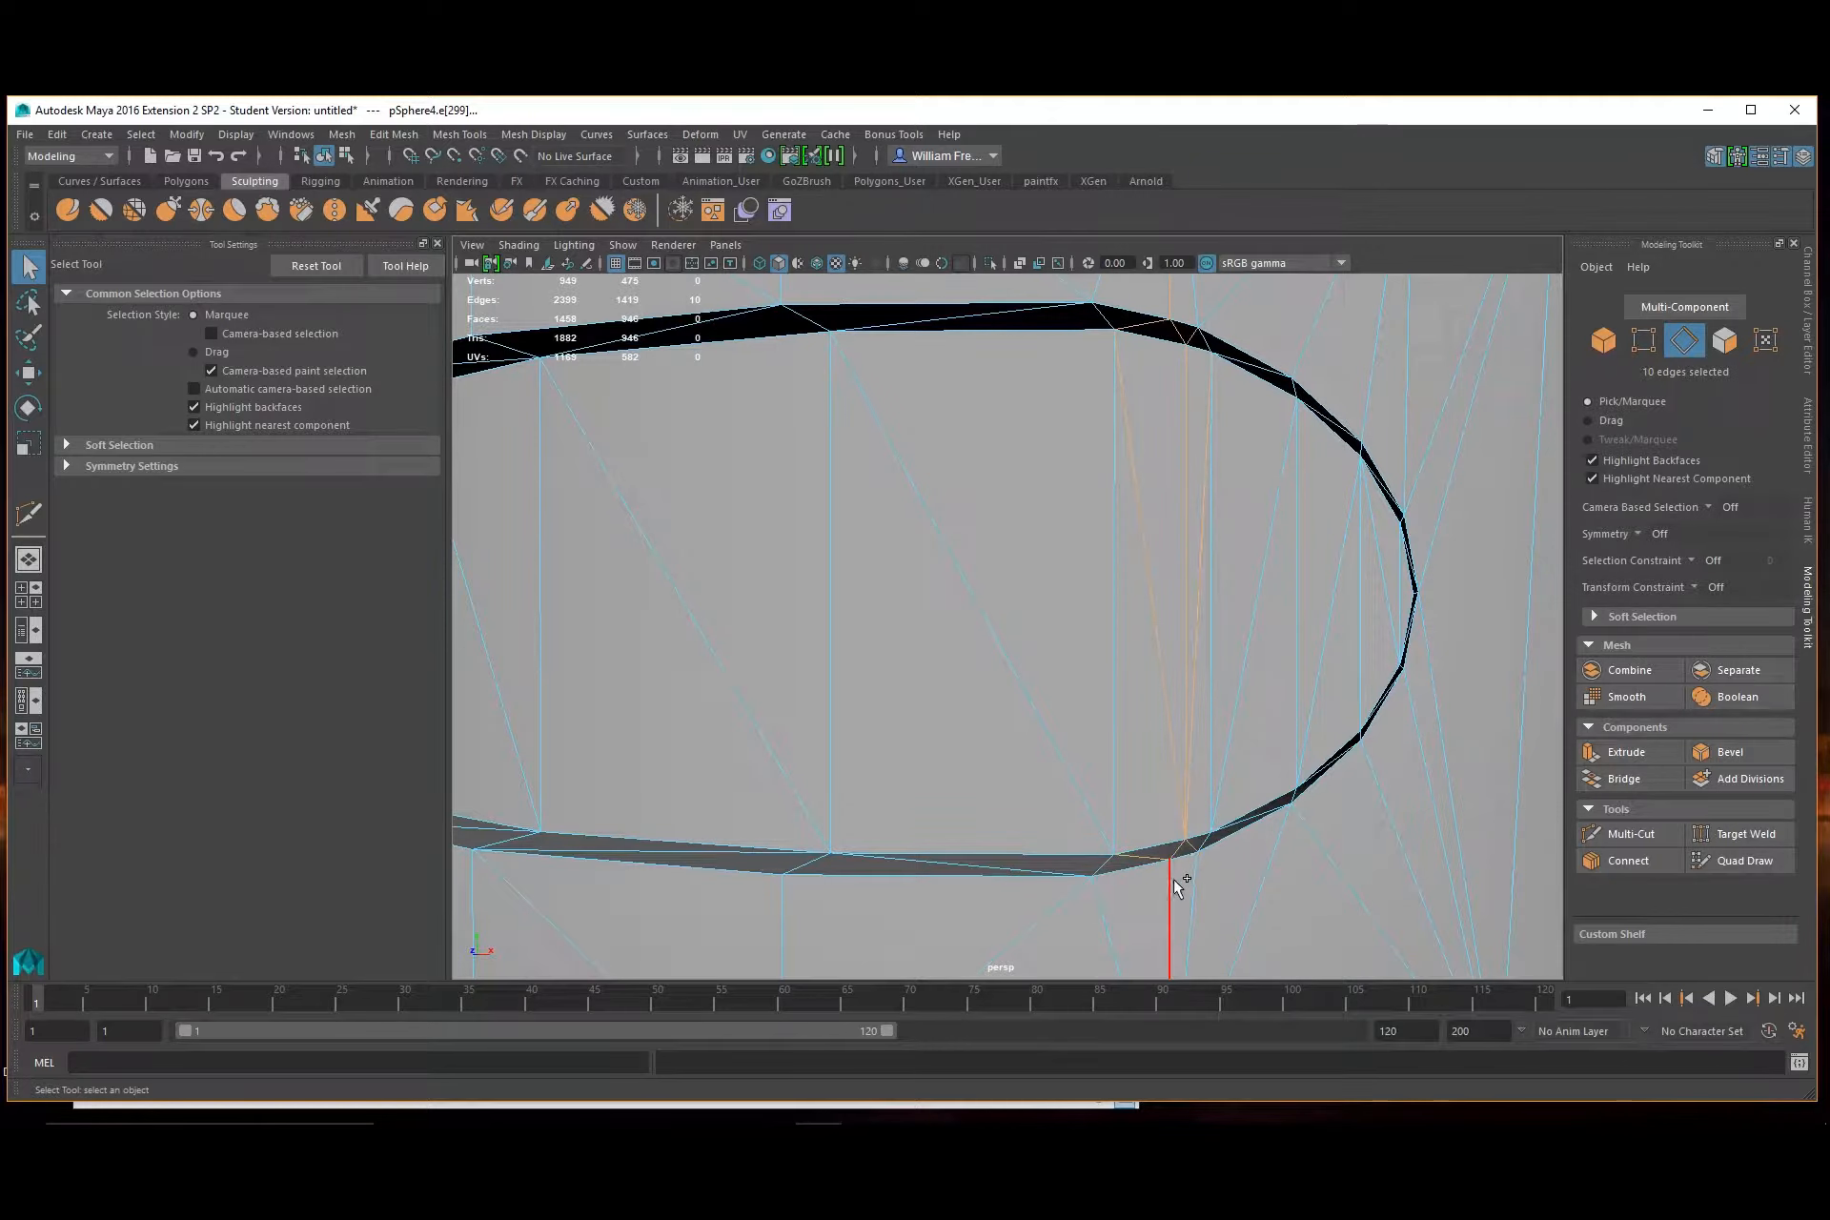
pyautogui.keyDown('shift'); pyautogui.click(1174, 878); pyautogui.keyUp('shift')
pyautogui.keyDown('alt'); pyautogui.moveTo(1443, 875); pyautogui.dragTo(1421, 861); pyautogui.keyUp('alt')
pyautogui.scroll(-3, 1421, 862)
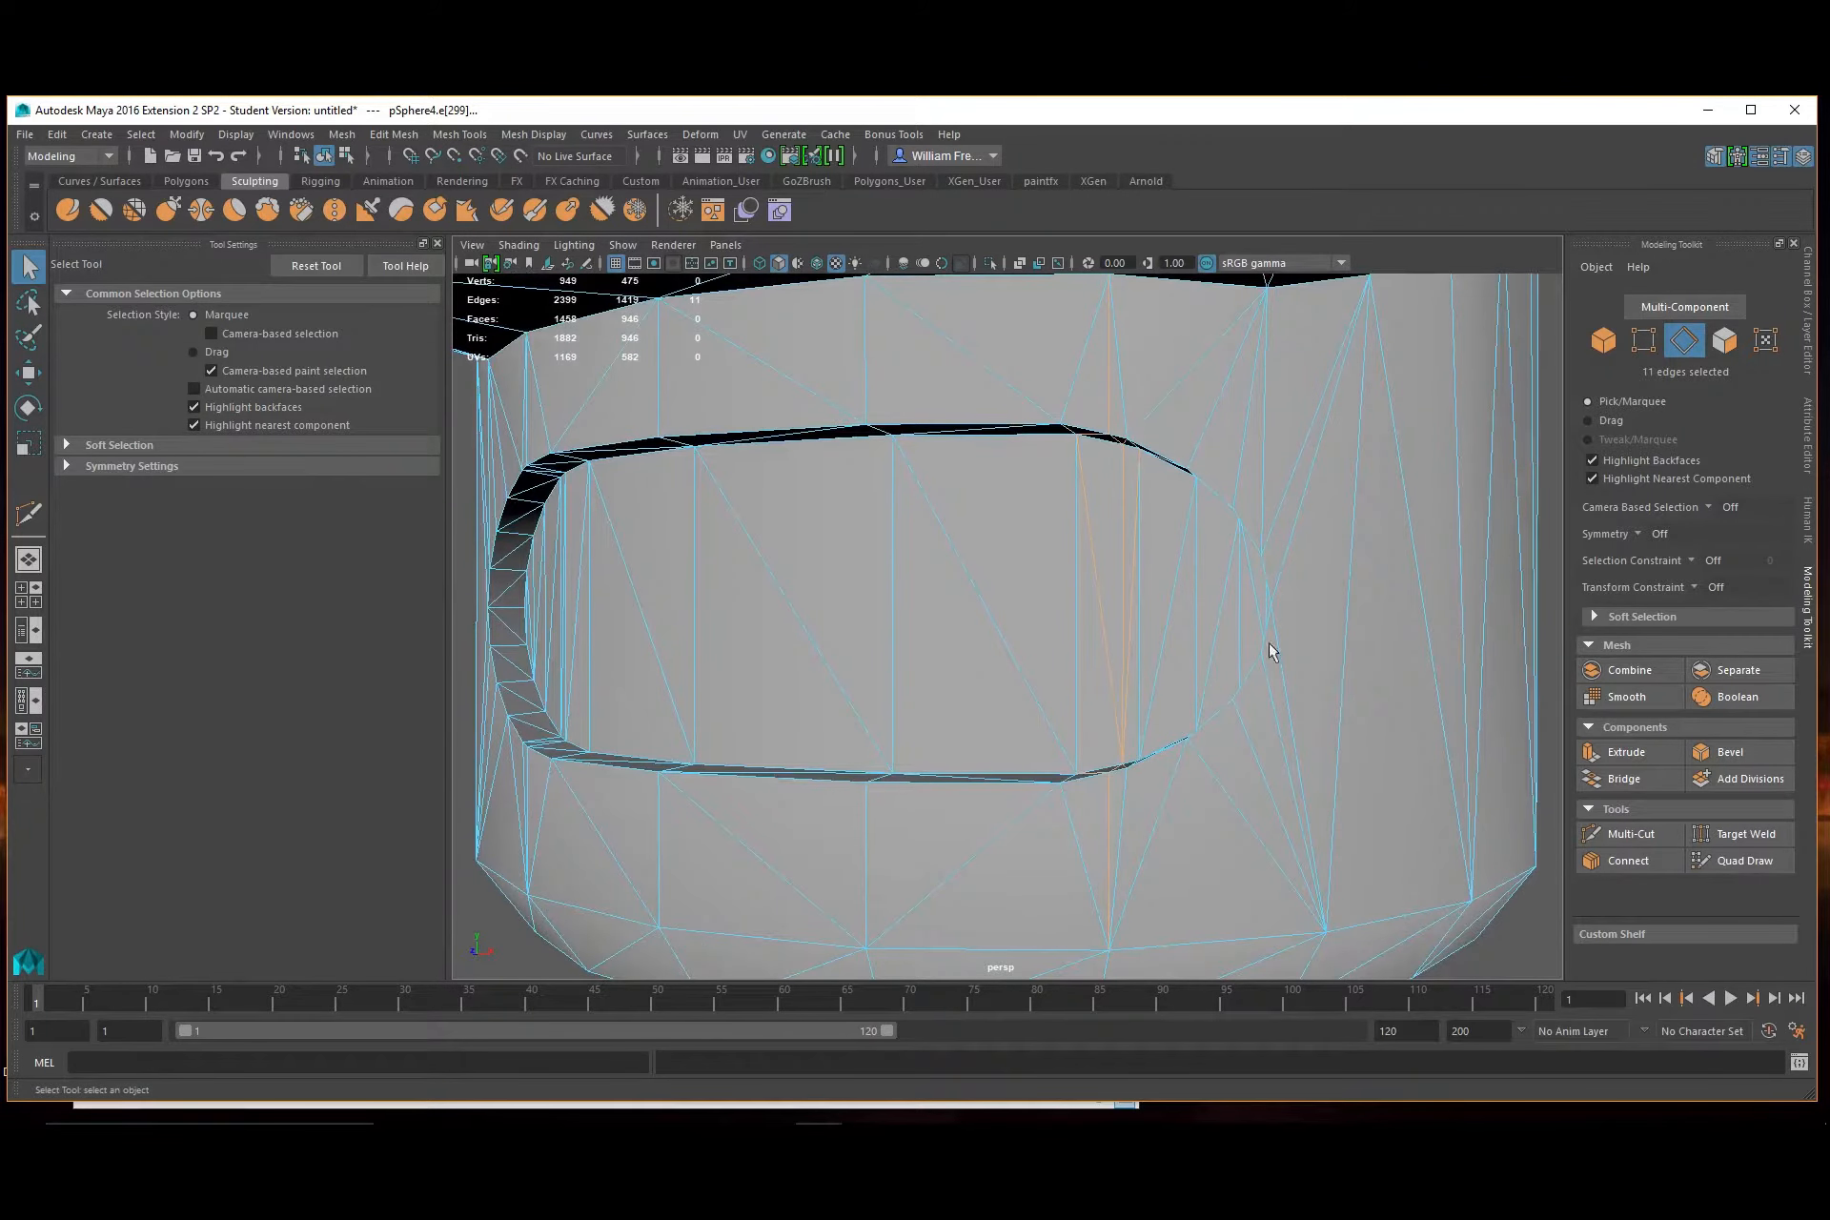
pyautogui.keyDown('alt'); pyautogui.moveTo(1272, 651); pyautogui.dragTo(1298, 642); pyautogui.keyUp('alt')
pyautogui.press('Delete')
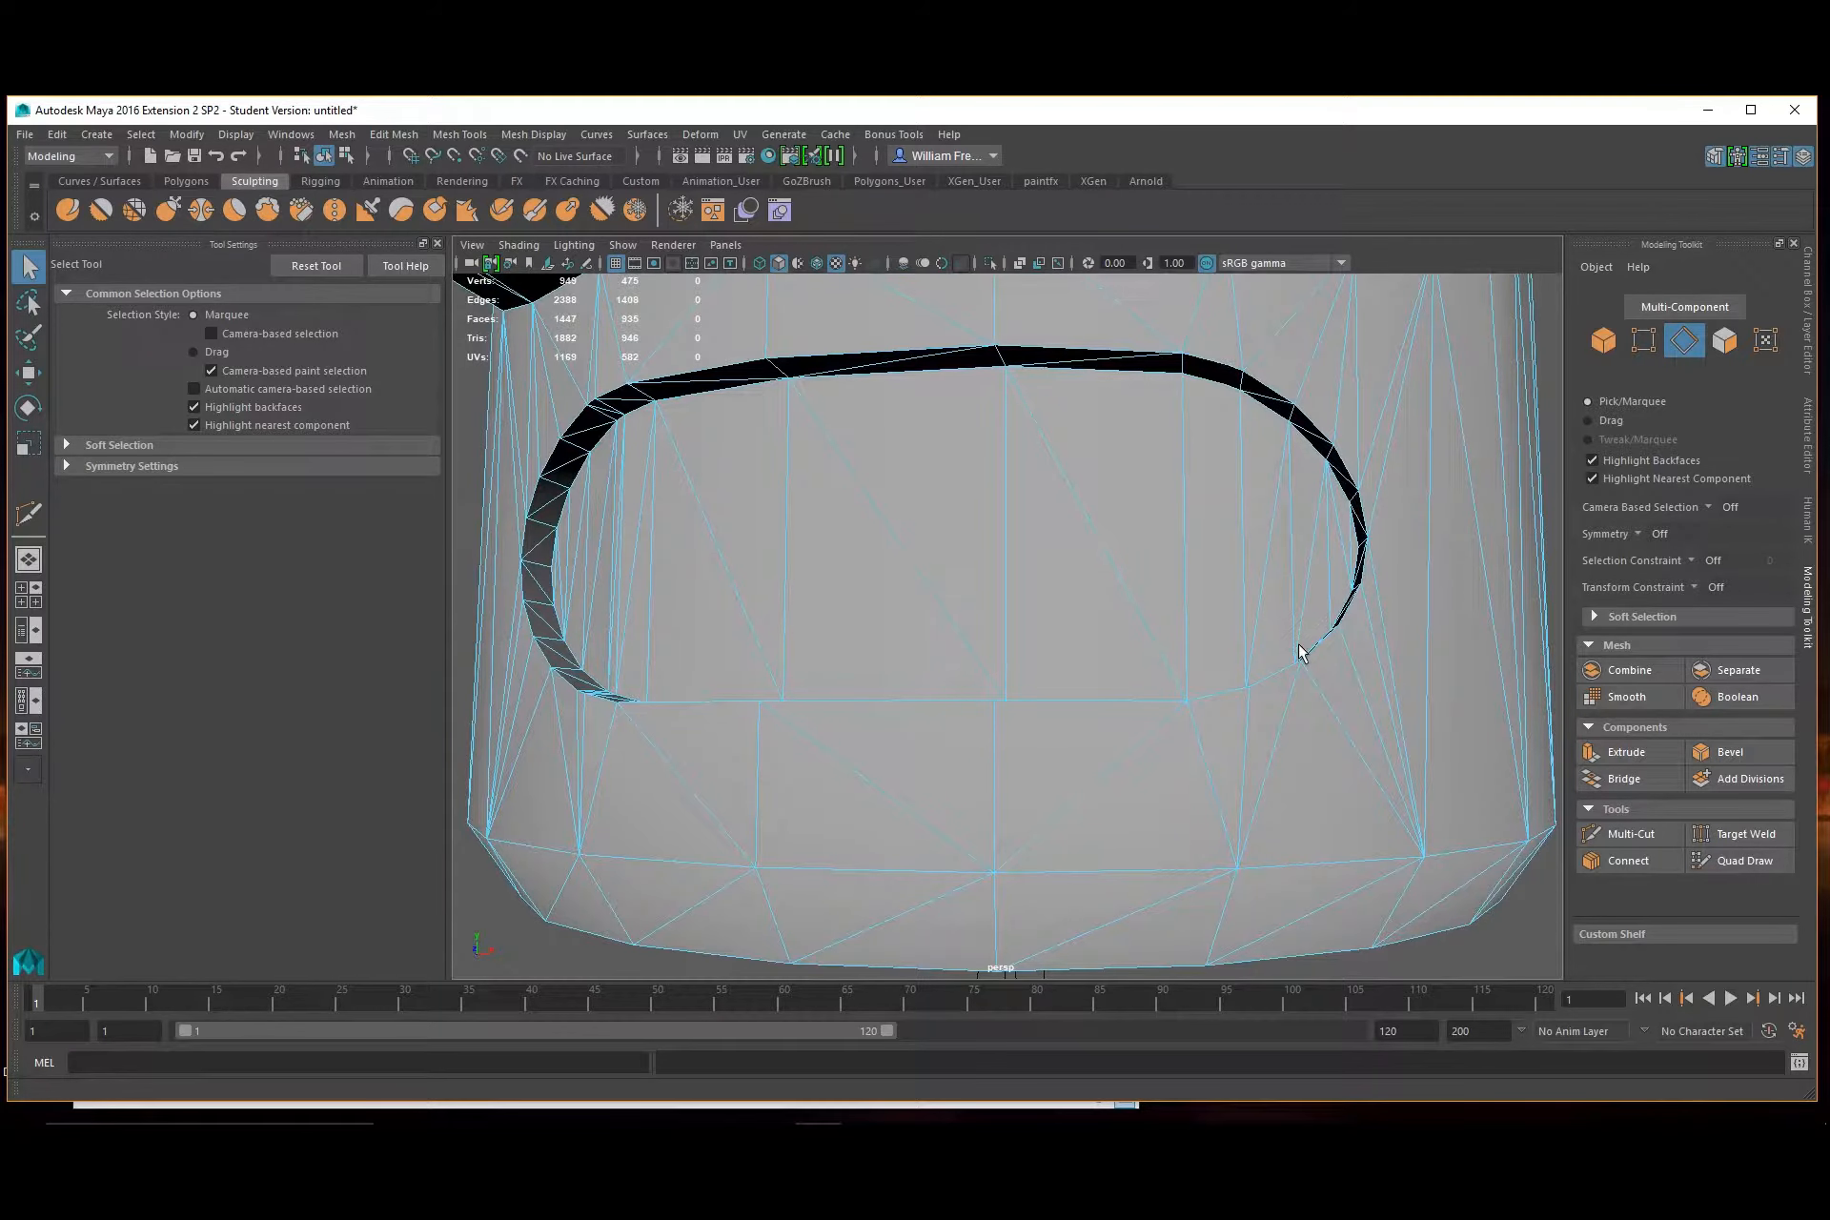
# Delete the eleven surplus vertical and diagonal edges running above, across and below the opening just before its rounded left end
pyautogui.keyDown('alt'); pyautogui.moveTo(956, 596); pyautogui.dragTo(1015, 581); pyautogui.keyUp('alt')
pyautogui.scroll(2, 887, 523)
pyautogui.keyDown('alt'); pyautogui.moveTo(792, 381); pyautogui.dragTo(906, 481, button='middle'); pyautogui.keyUp('alt')
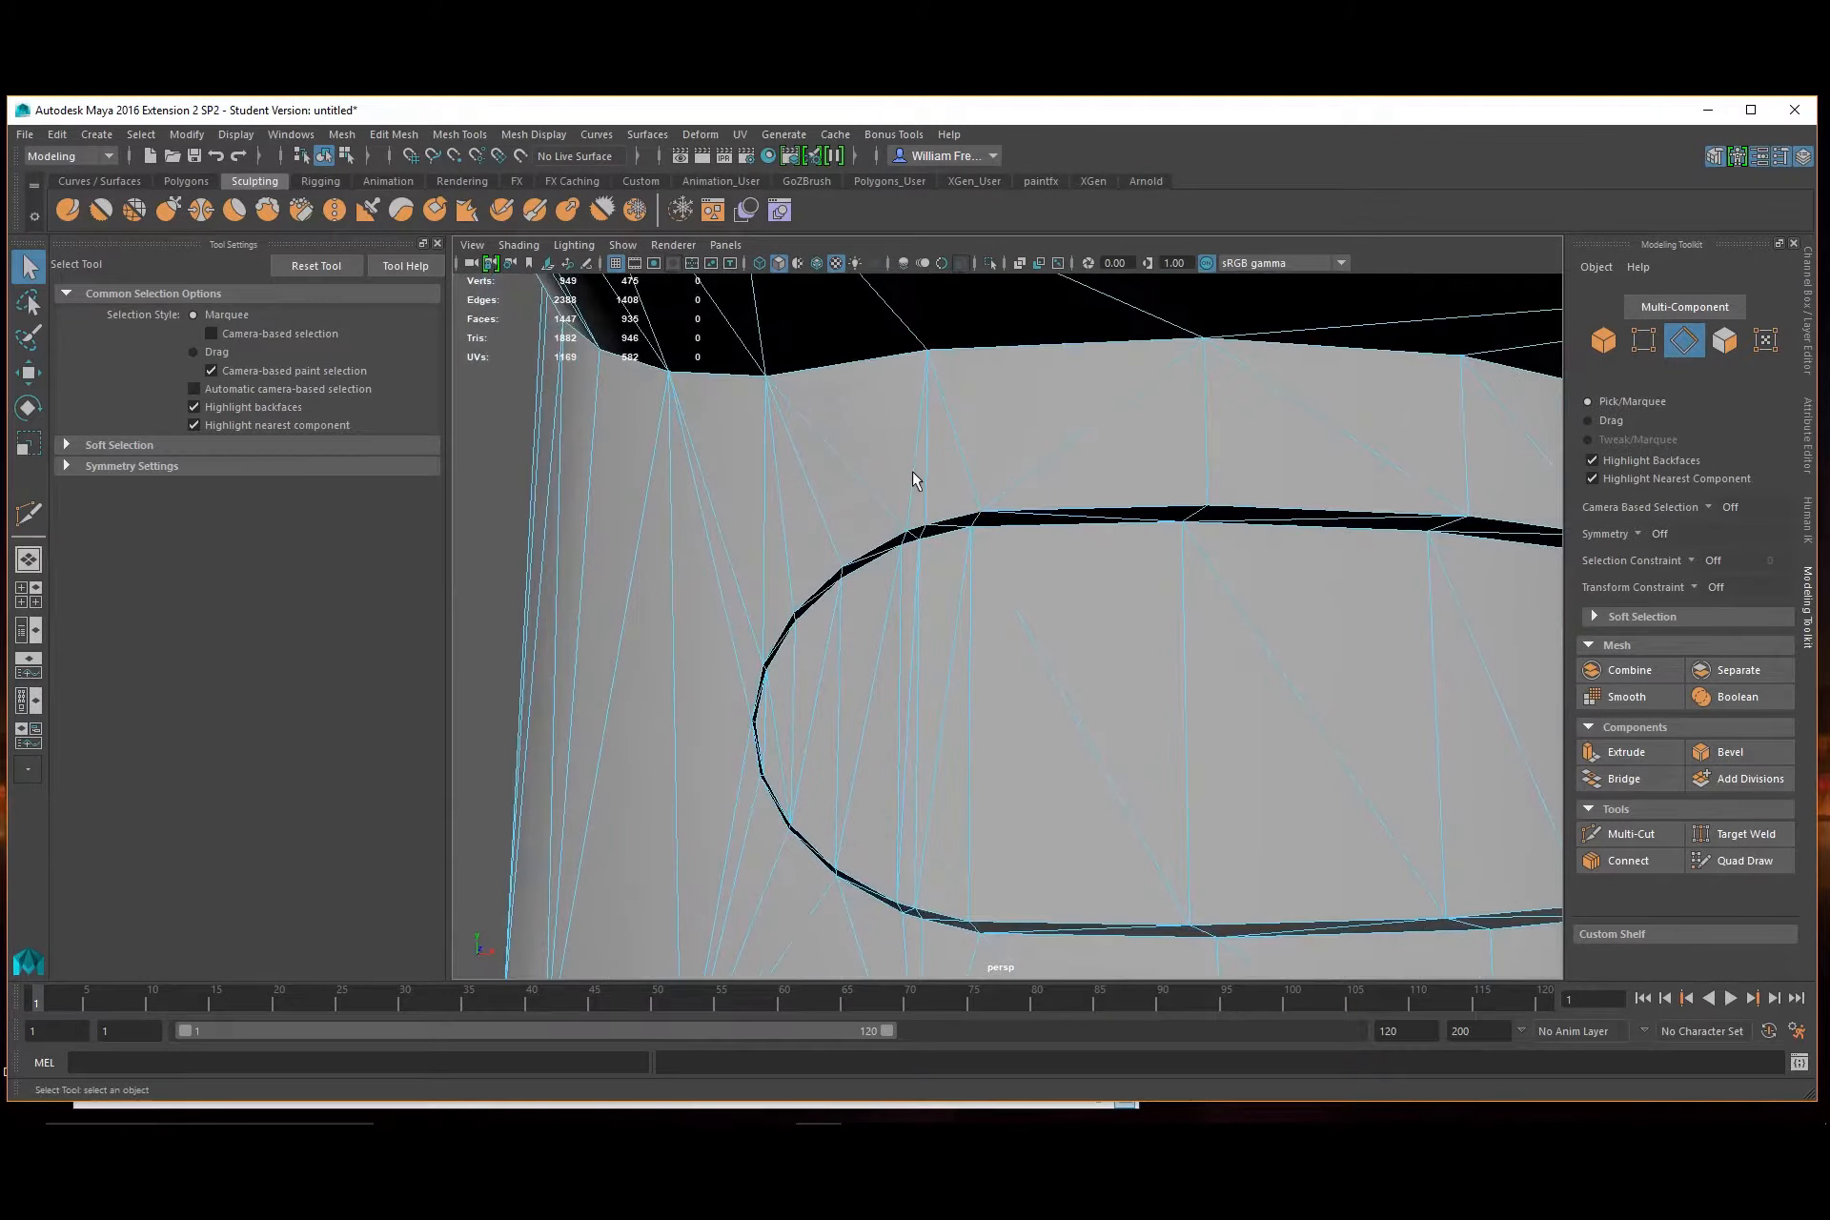
pyautogui.keyDown('alt'); pyautogui.moveTo(910, 503); pyautogui.dragTo(1016, 591); pyautogui.keyUp('alt')
pyautogui.scroll(3, 929, 495)
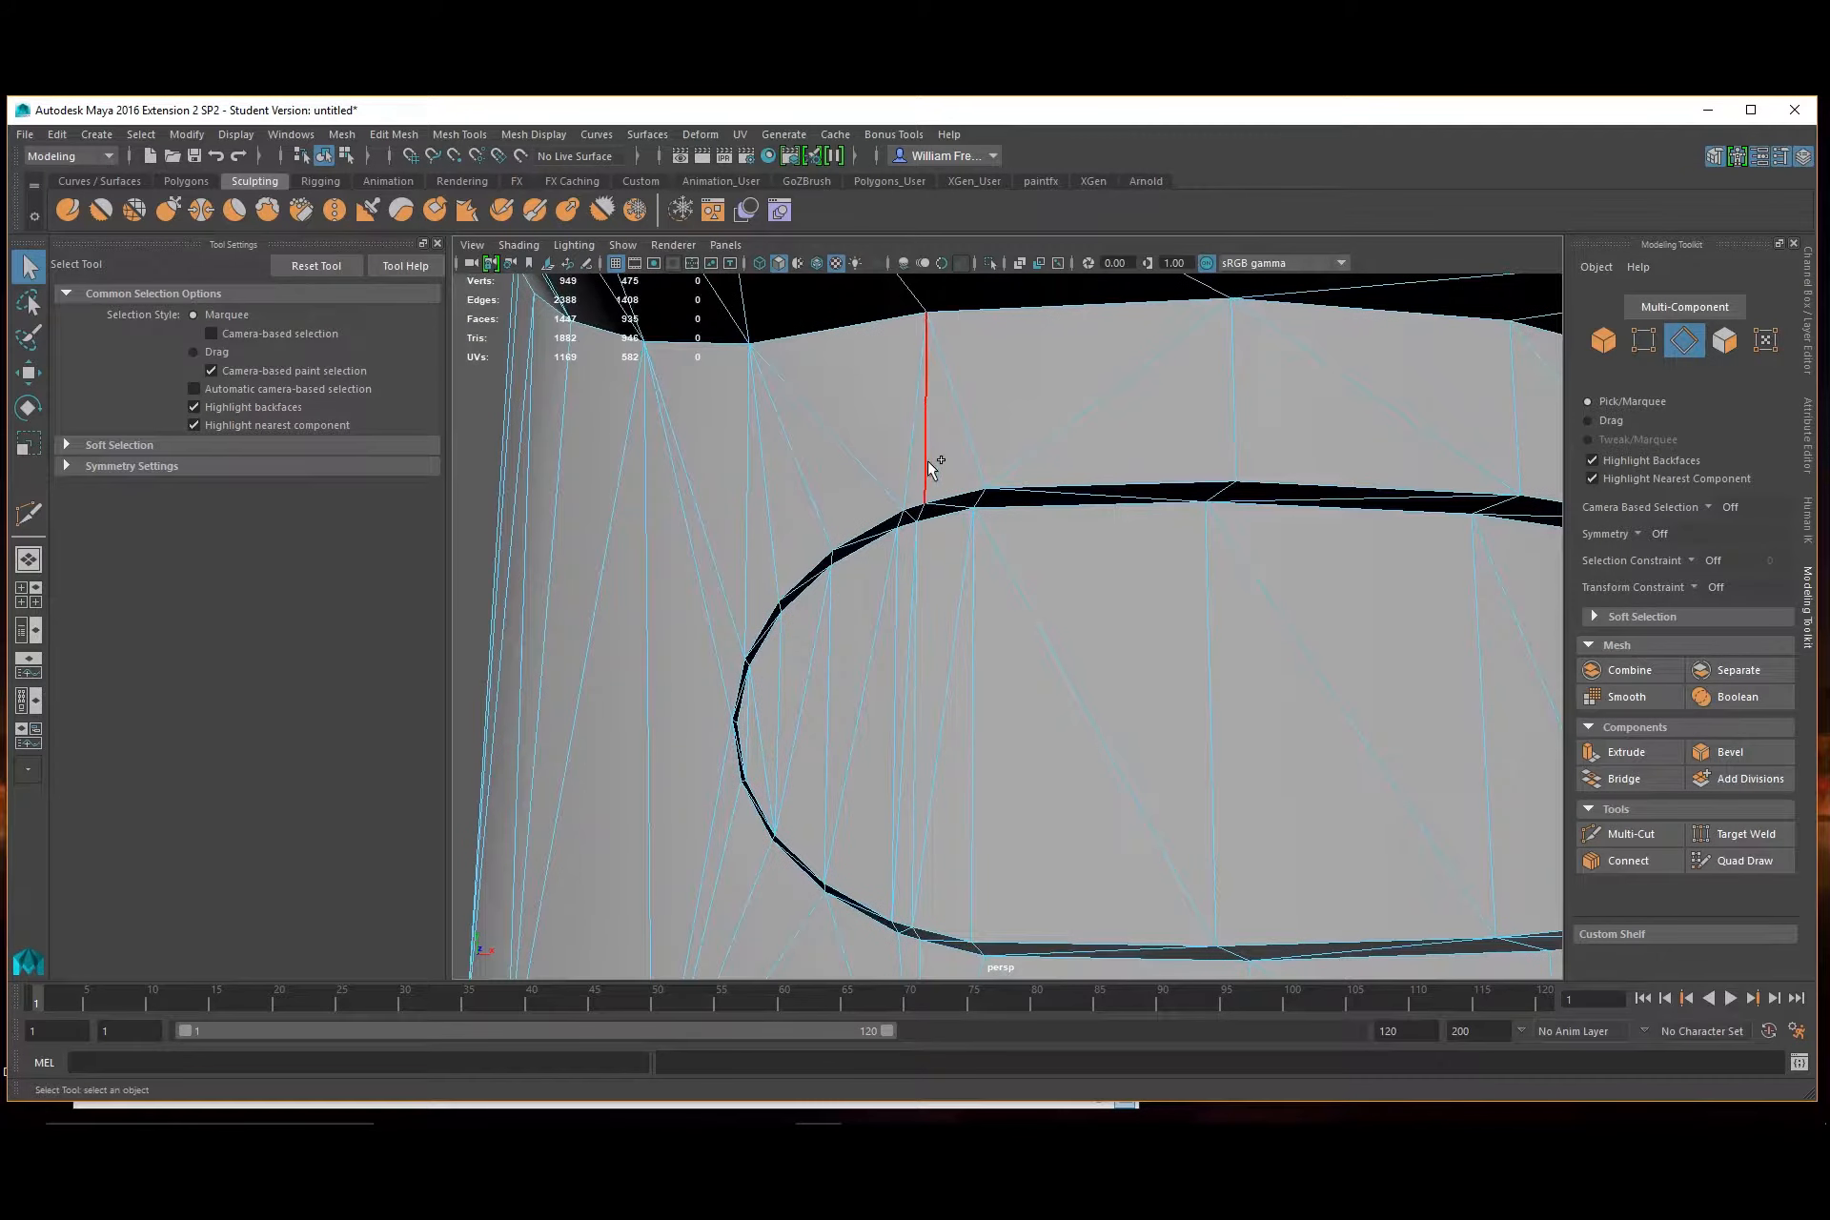
pyautogui.doubleClick(924, 461)
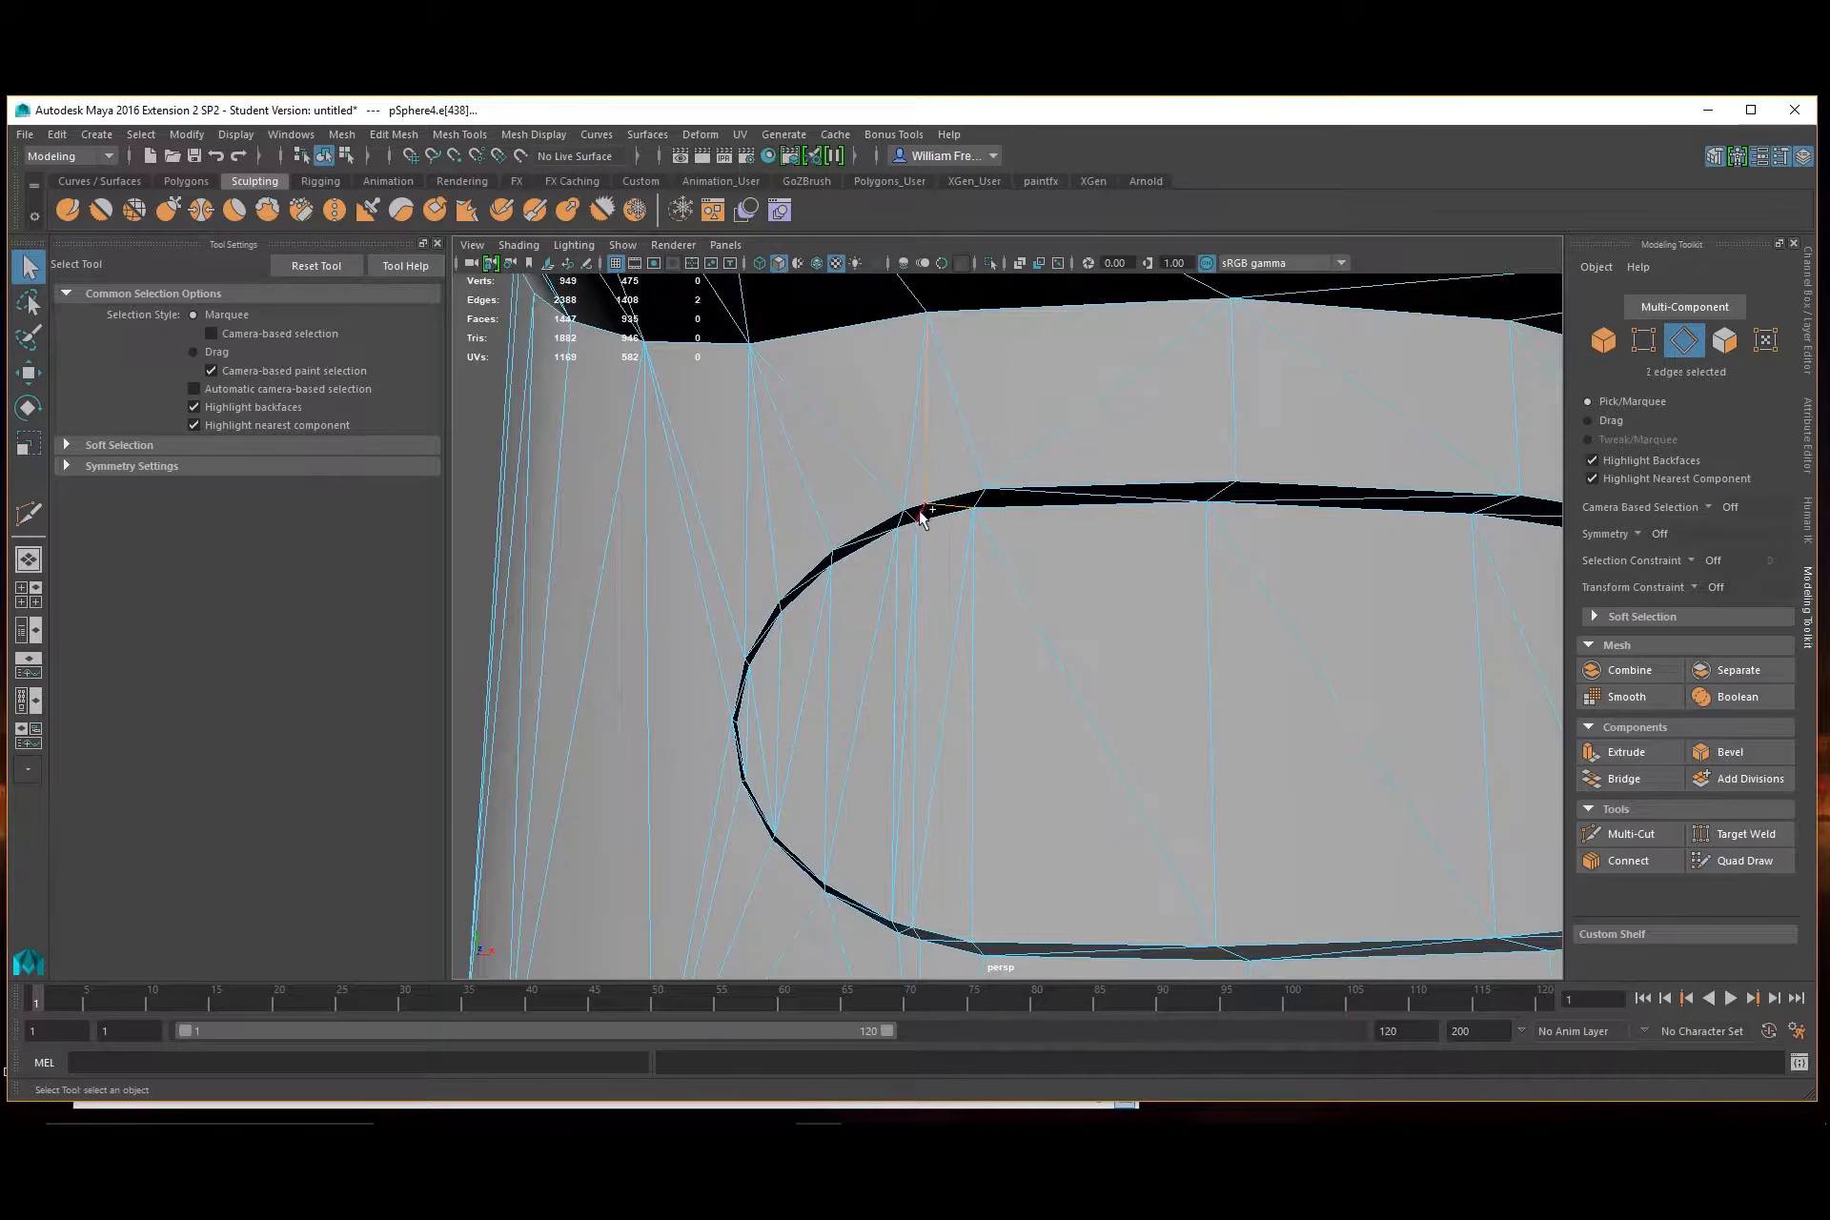
pyautogui.keyDown('shift'); pyautogui.click(915, 552); pyautogui.keyUp('shift')
pyautogui.keyDown('shift'); pyautogui.click(913, 551); pyautogui.keyUp('shift')
pyautogui.keyDown('shift'); pyautogui.click(956, 622); pyautogui.keyUp('shift')
pyautogui.keyDown('alt'); pyautogui.moveTo(944, 736); pyautogui.dragTo(940, 735); pyautogui.keyUp('alt')
pyautogui.keyDown('alt'); pyautogui.moveTo(940, 734); pyautogui.dragTo(924, 517, button='middle'); pyautogui.keyUp('alt')
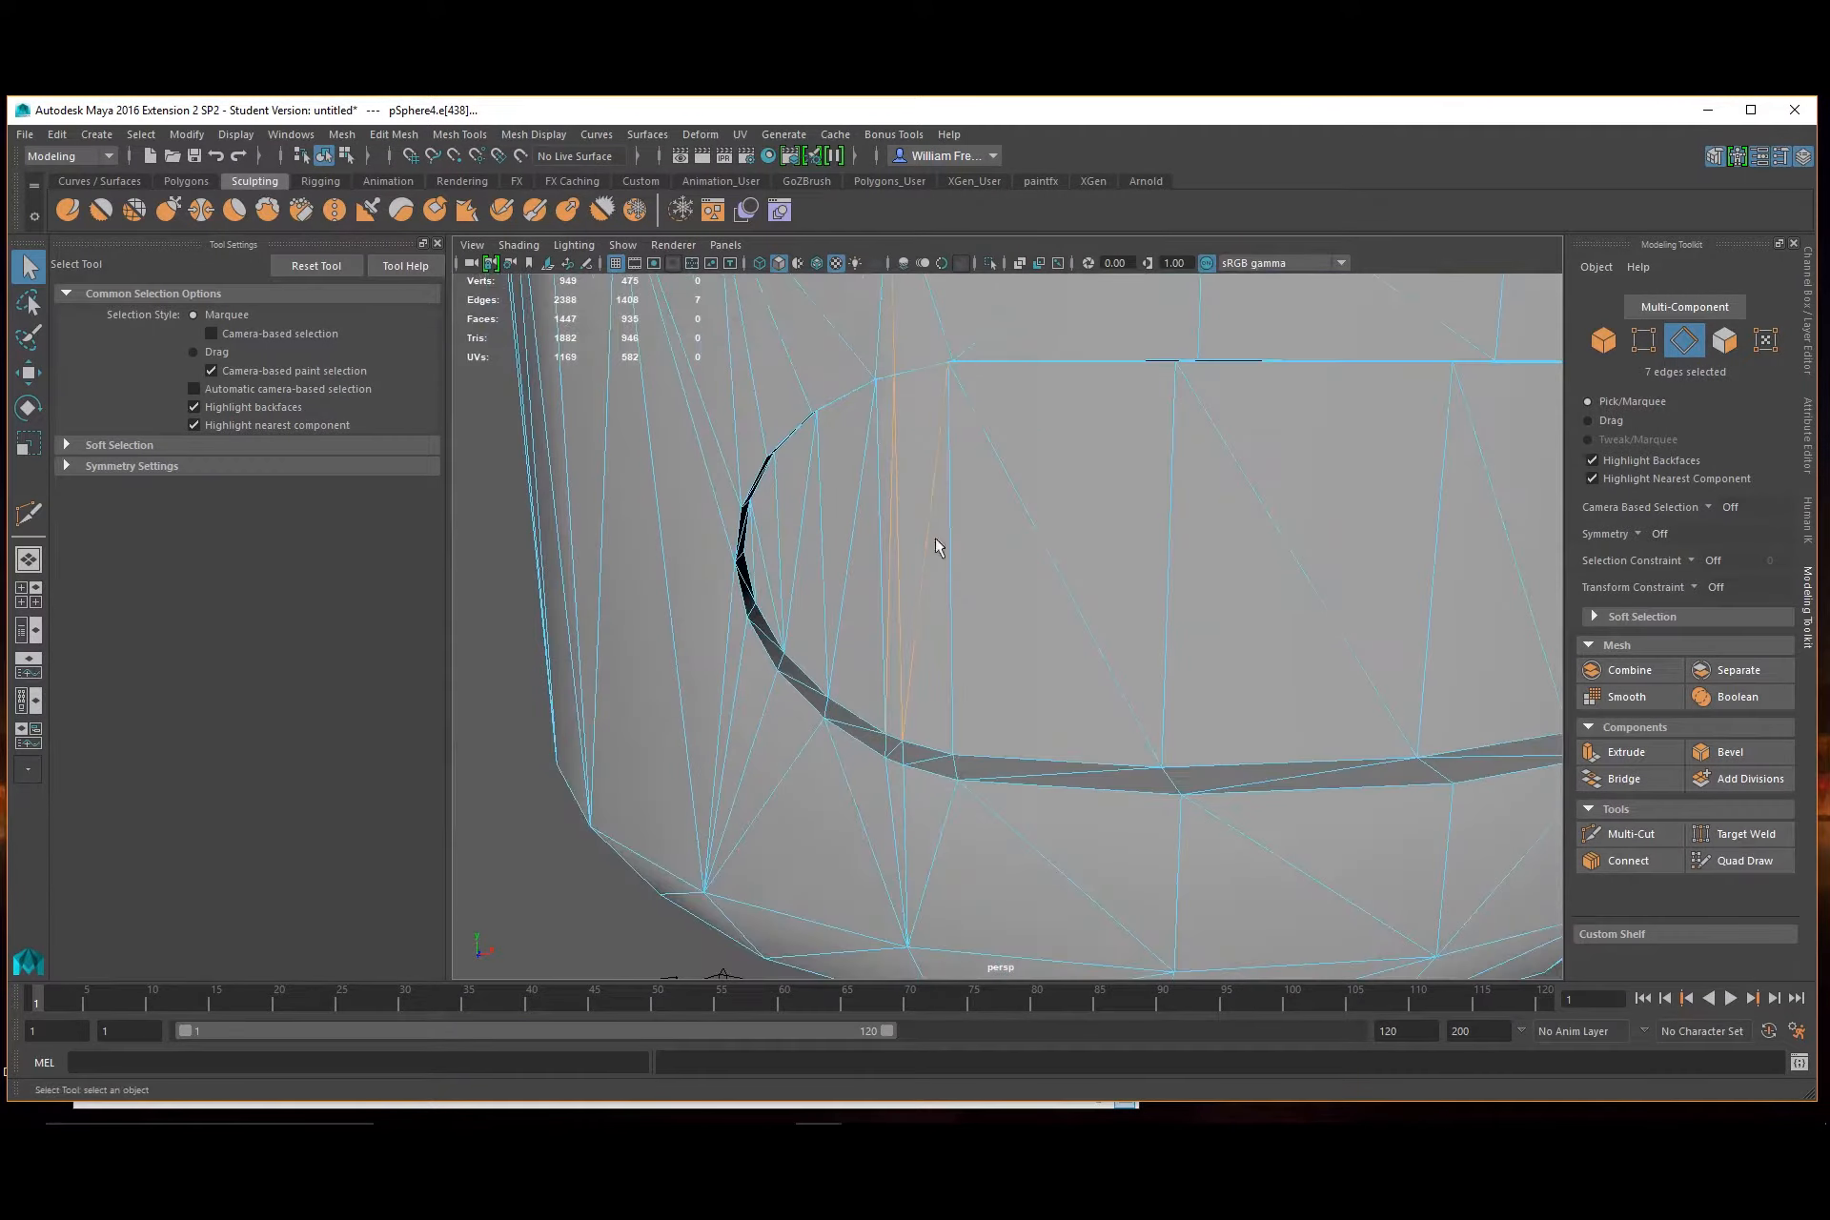
pyautogui.scroll(3, 925, 517)
pyautogui.keyDown('shift'); pyautogui.click(847, 825); pyautogui.keyUp('shift')
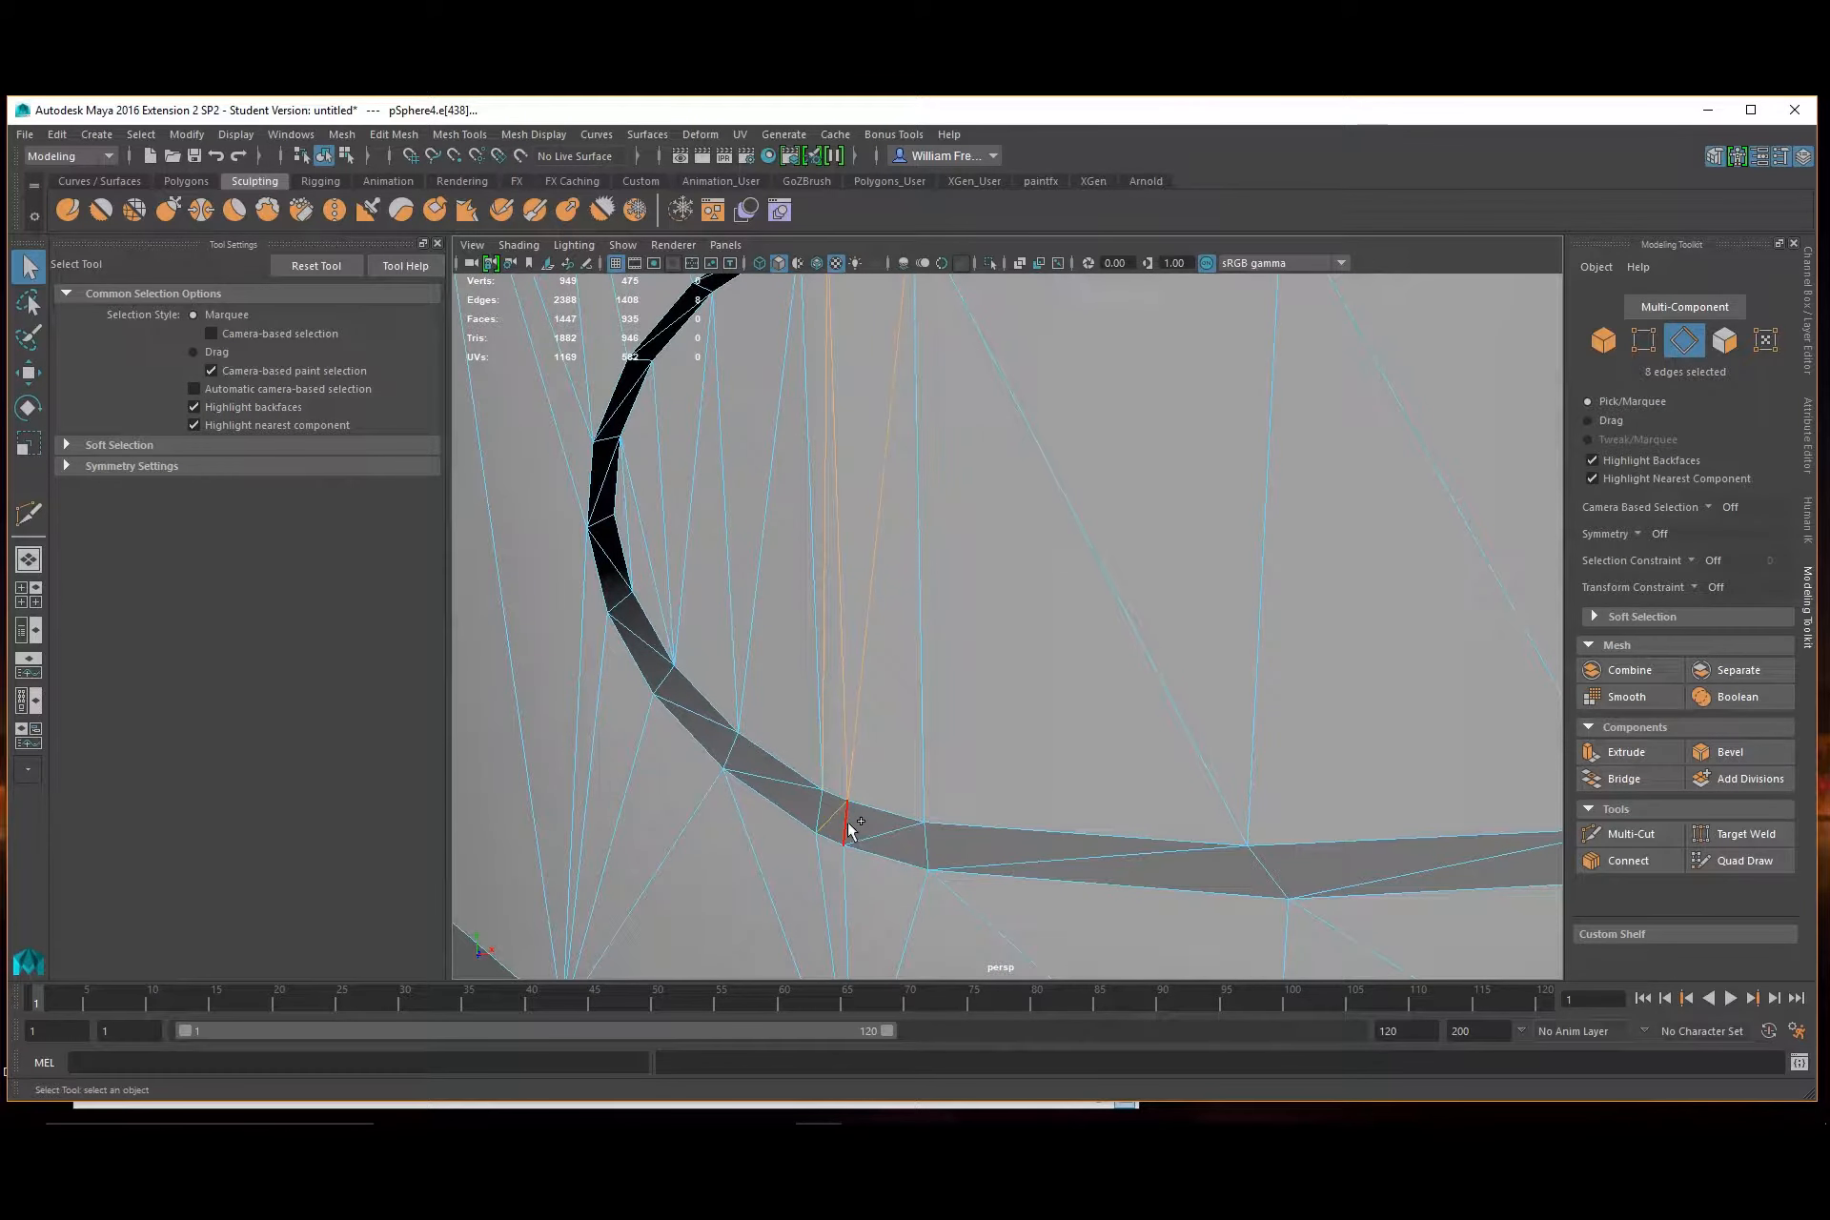
pyautogui.keyDown('shift'); pyautogui.click(891, 831); pyautogui.keyUp('shift')
pyautogui.keyDown('shift'); pyautogui.click(848, 876); pyautogui.keyUp('shift')
pyautogui.scroll(-3, 951, 805)
pyautogui.keyDown('alt'); pyautogui.moveTo(948, 805); pyautogui.dragTo(934, 754); pyautogui.keyUp('alt')
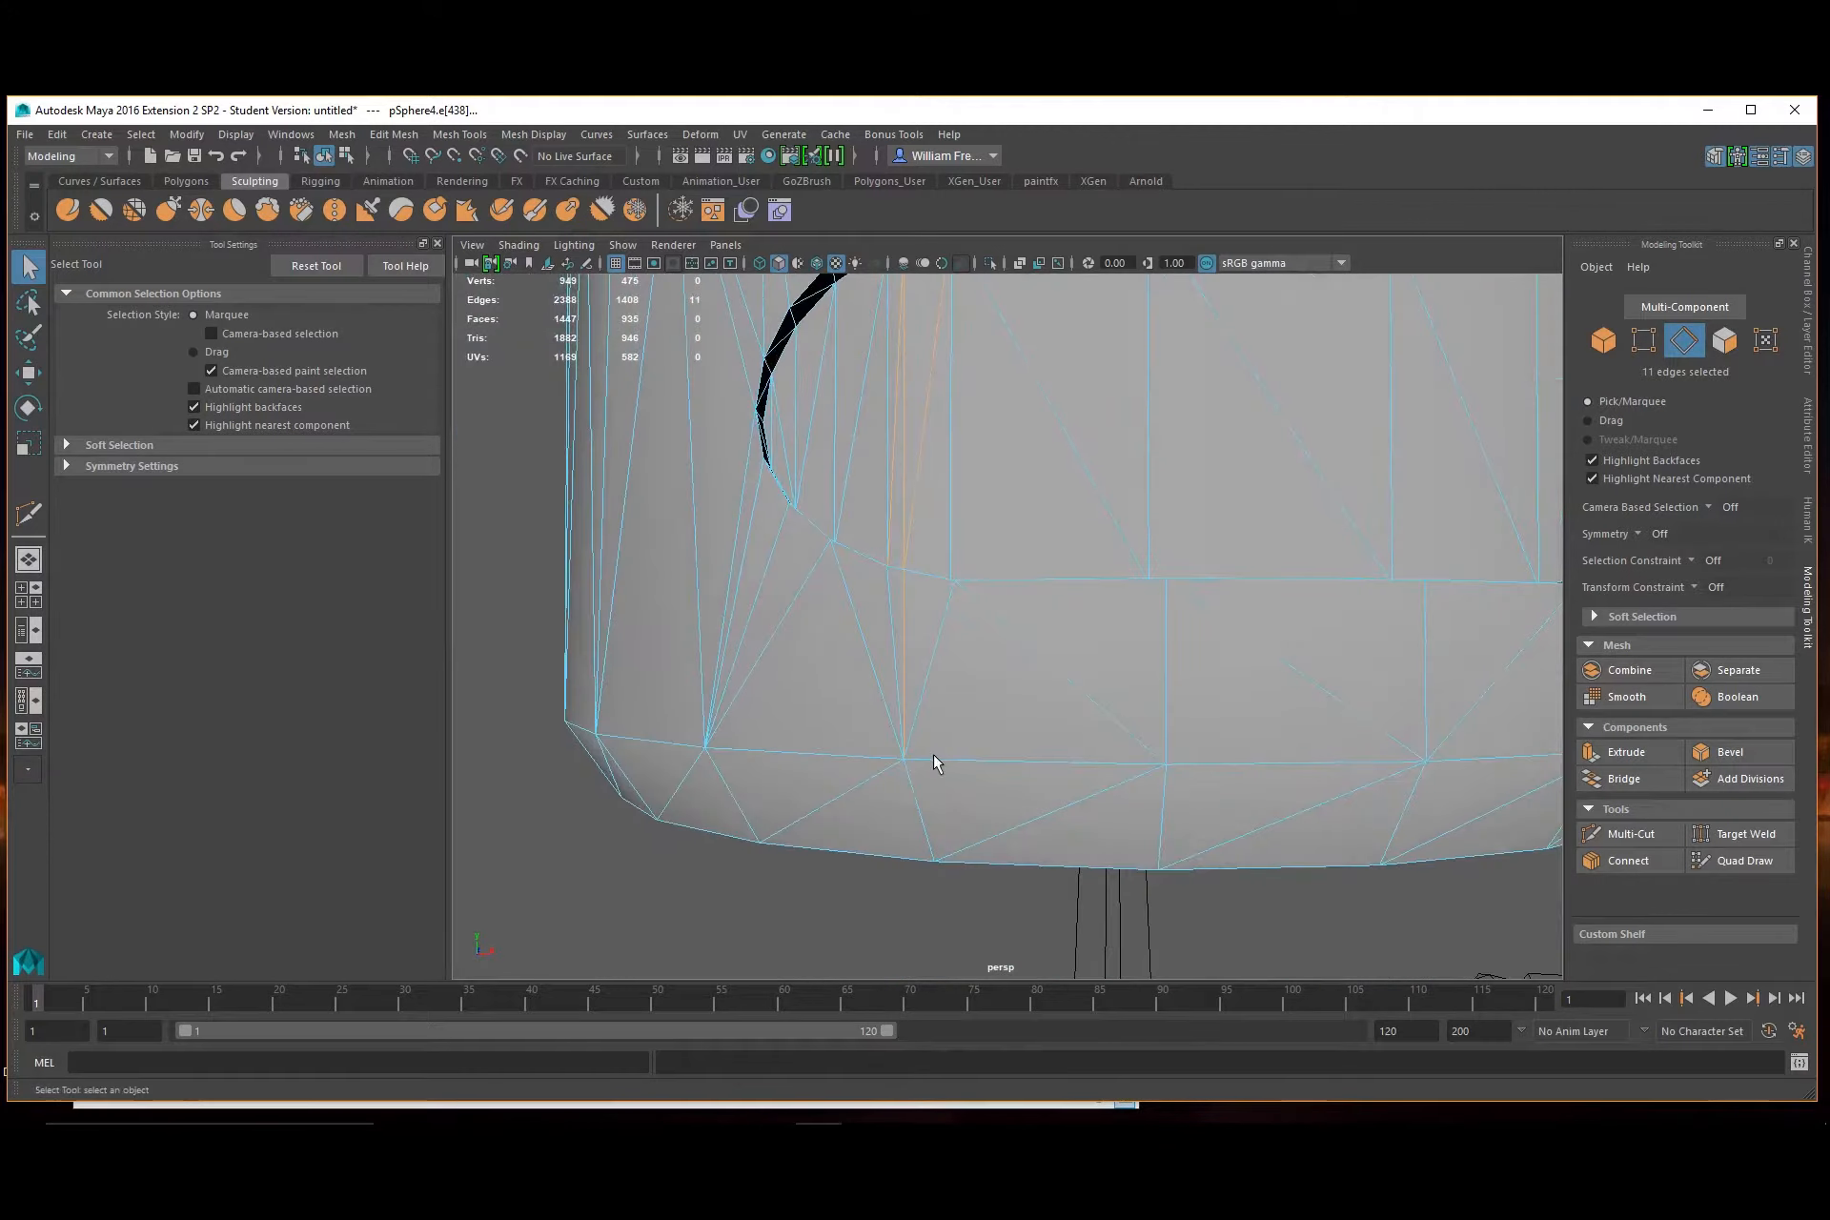
pyautogui.press('Delete')
# Try to isolate the leftover vertices around the opening's rounded left end with marquee vertex selections
pyautogui.keyDown('alt'); pyautogui.moveTo(776, 449); pyautogui.dragTo(981, 564, button='middle'); pyautogui.keyUp('alt')
pyautogui.moveTo(981, 556); pyautogui.dragTo(912, 559, button='right')
pyautogui.moveTo(1058, 347); pyautogui.dragTo(835, 890)
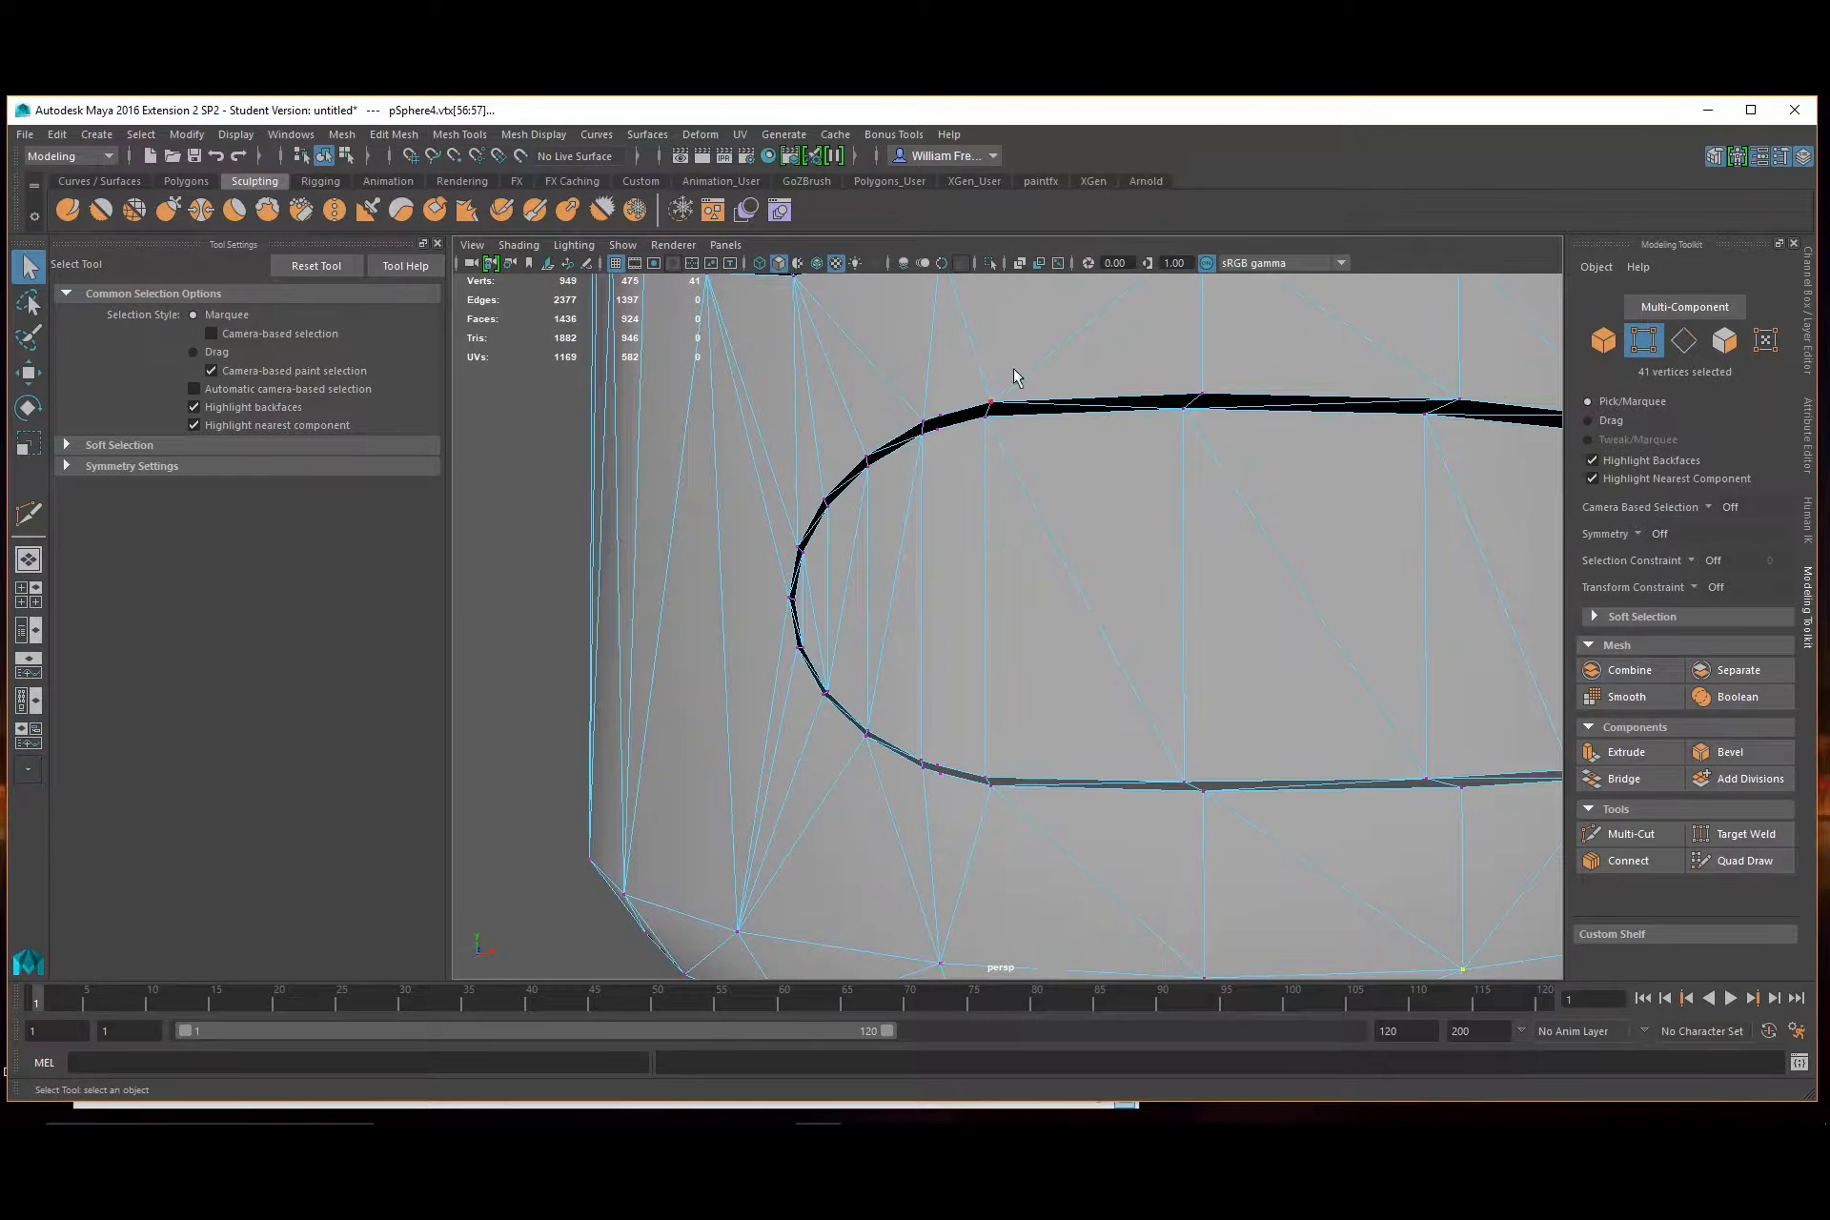
pyautogui.moveTo(998, 415); pyautogui.dragTo(892, 410, button='right')
pyautogui.moveTo(984, 410); pyautogui.dragTo(903, 605)
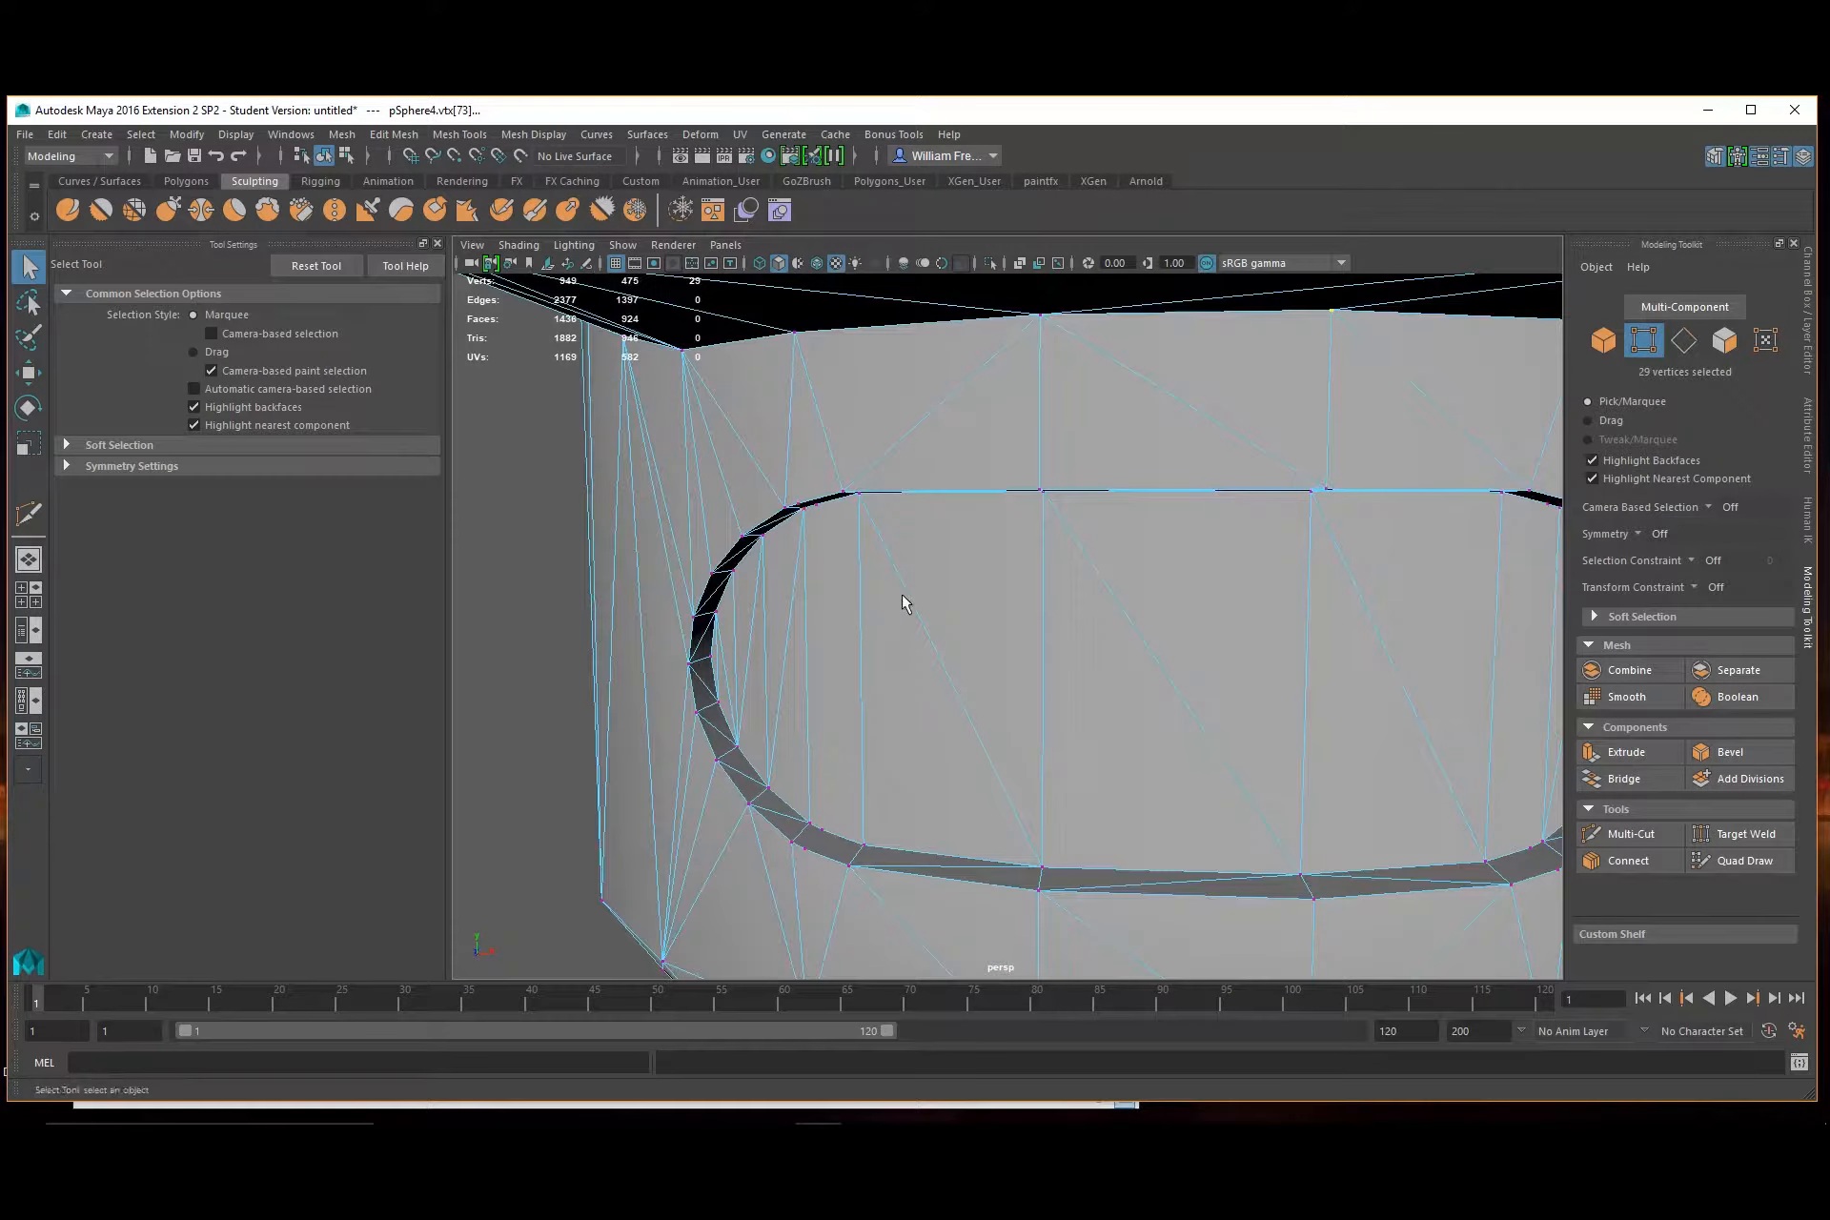
pyautogui.moveTo(708, 432); pyautogui.dragTo(847, 746)
pyautogui.moveTo(754, 460); pyautogui.dragTo(912, 976)
pyautogui.keyDown('alt'); pyautogui.moveTo(892, 791); pyautogui.dragTo(762, 741); pyautogui.keyUp('alt')
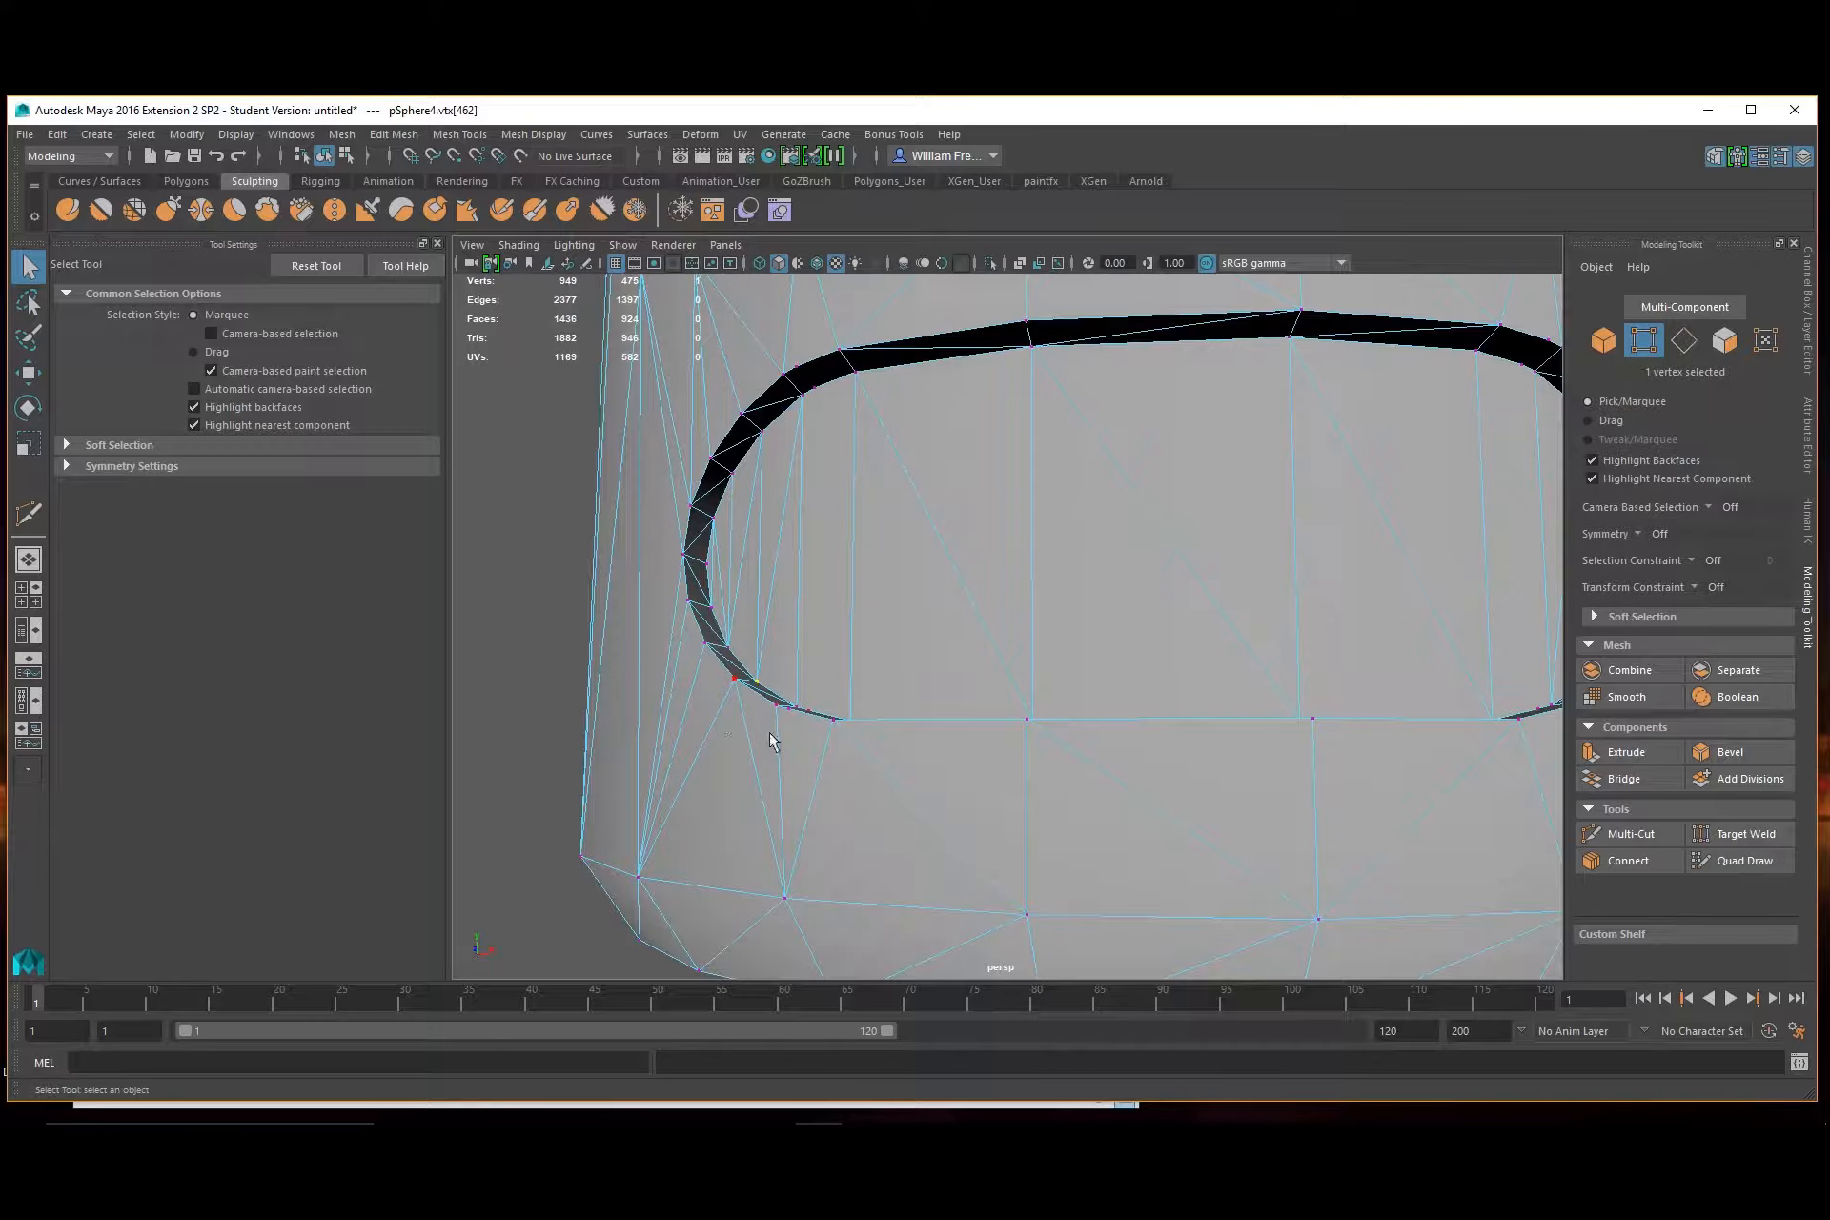
pyautogui.keyDown('alt'); pyautogui.moveTo(1028, 743); pyautogui.dragTo(1031, 658); pyautogui.keyUp('alt')
pyautogui.moveTo(799, 545); pyautogui.dragTo(1363, 913)
pyautogui.rightClick(1291, 619)
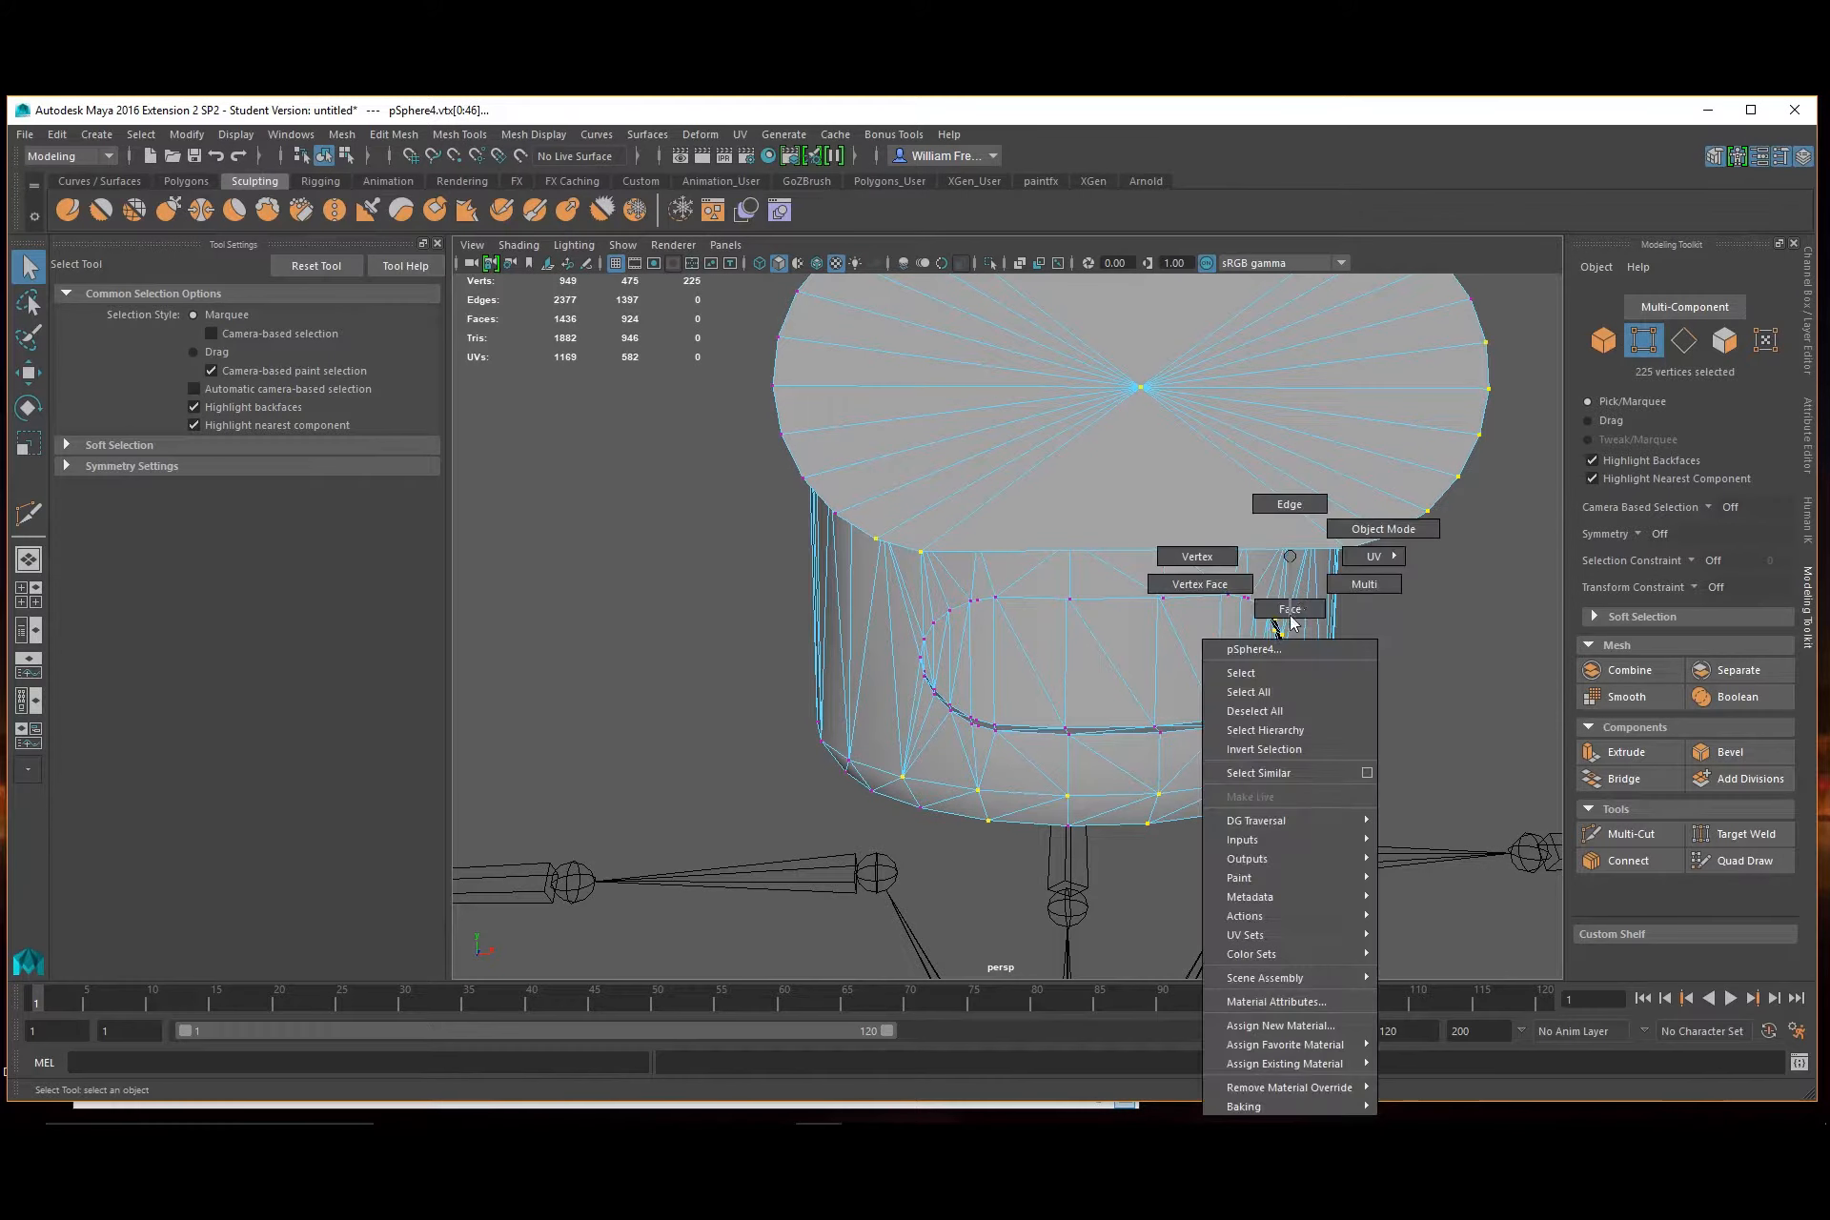
pyautogui.moveTo(1291, 620); pyautogui.dragTo(1360, 539, button='right')
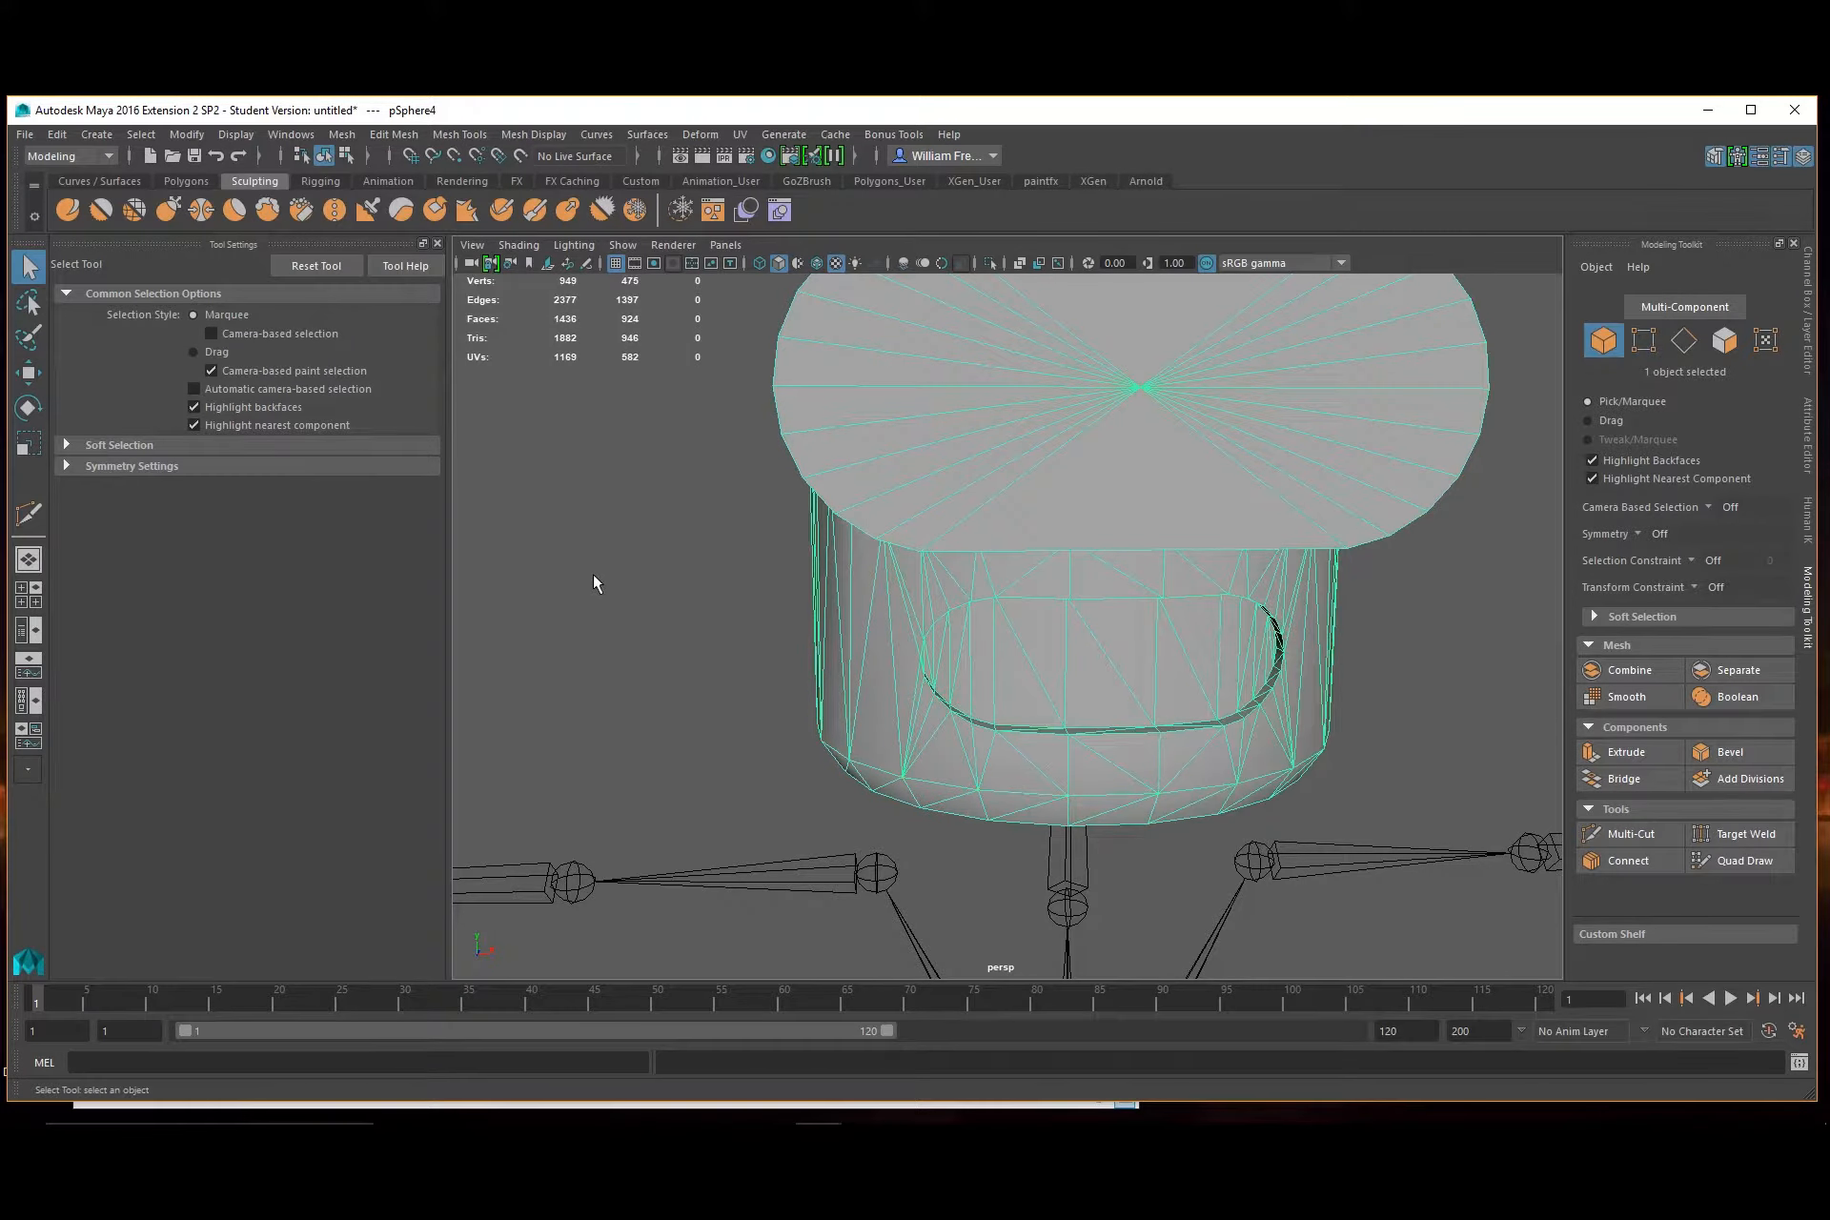
pyautogui.click(651, 588)
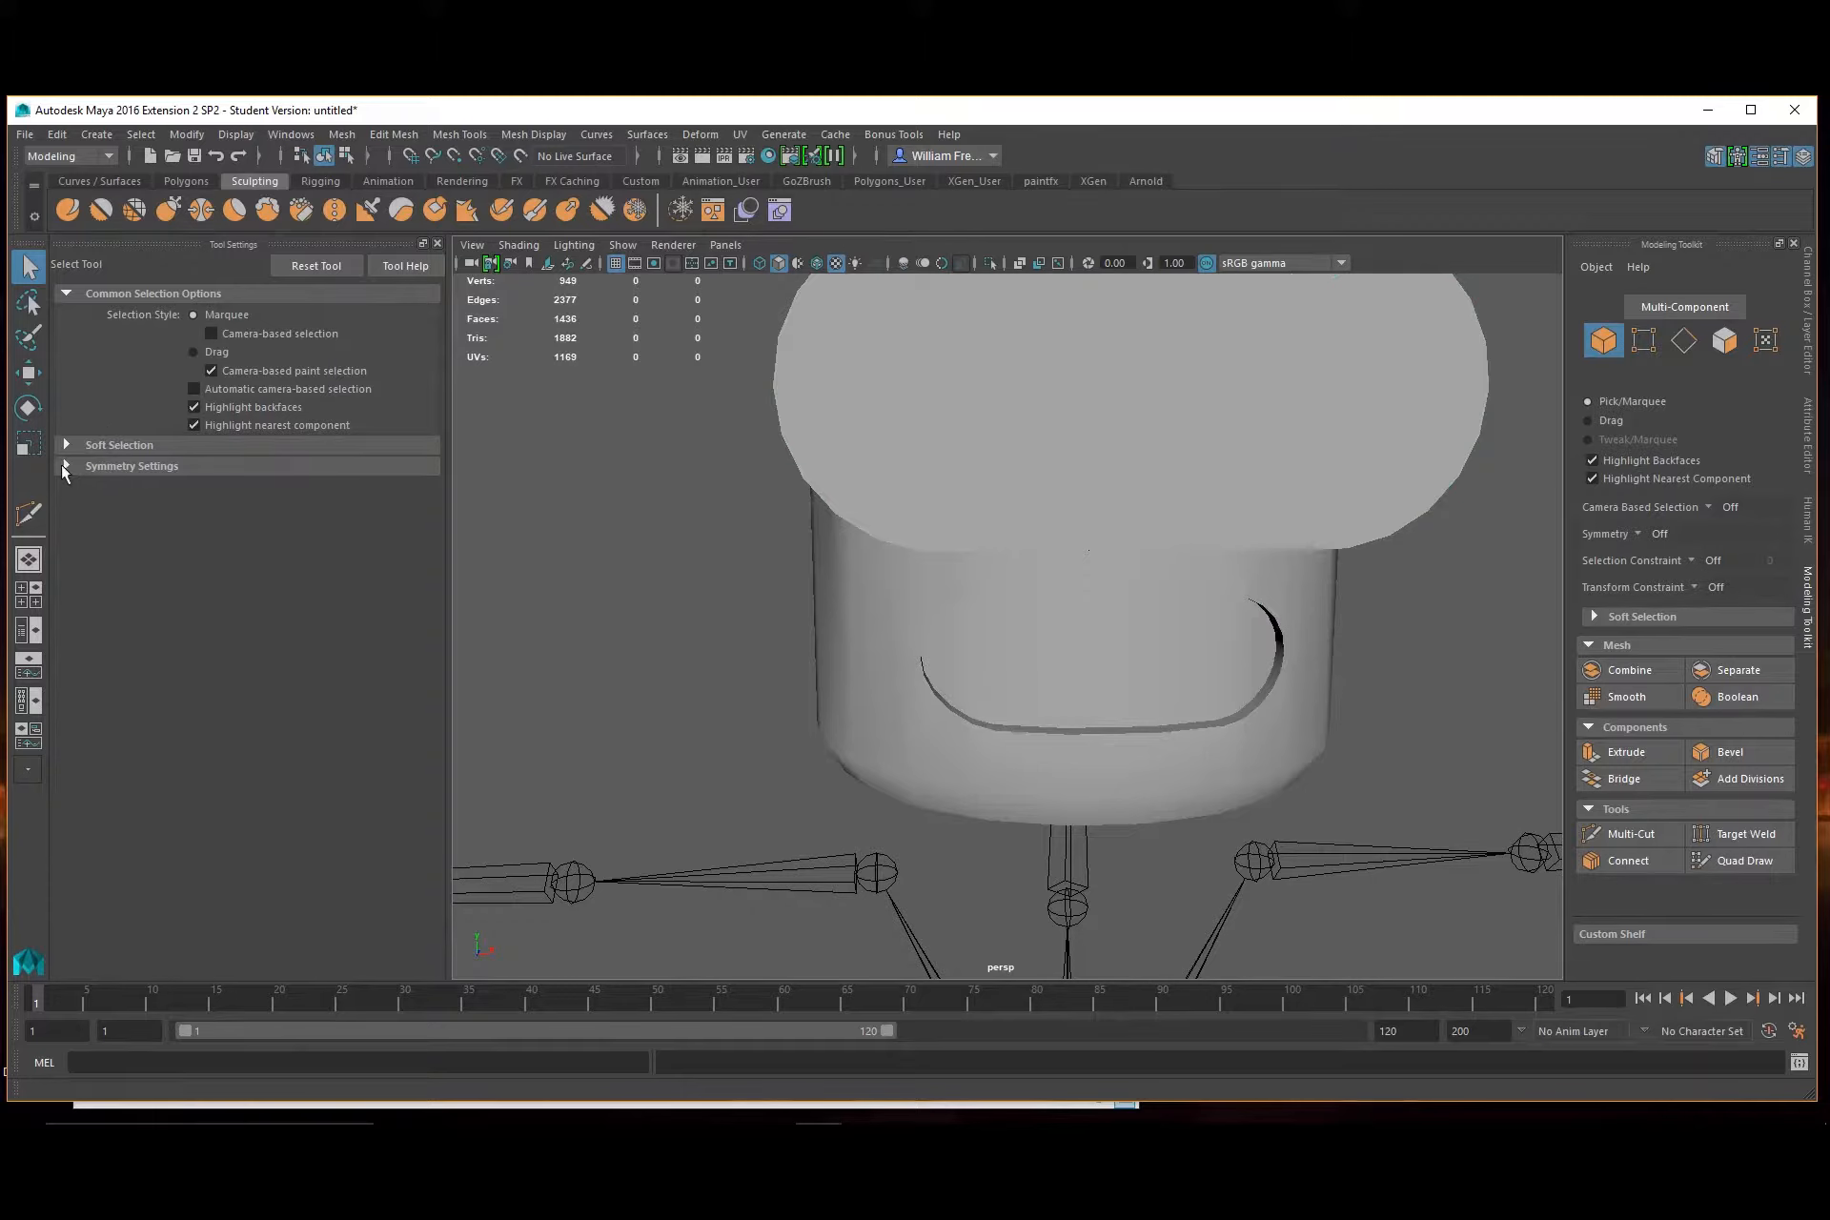
# Expand the selection symmetry settings and retry the marquee vertex selection around the opening's left end
pyautogui.click(104, 466)
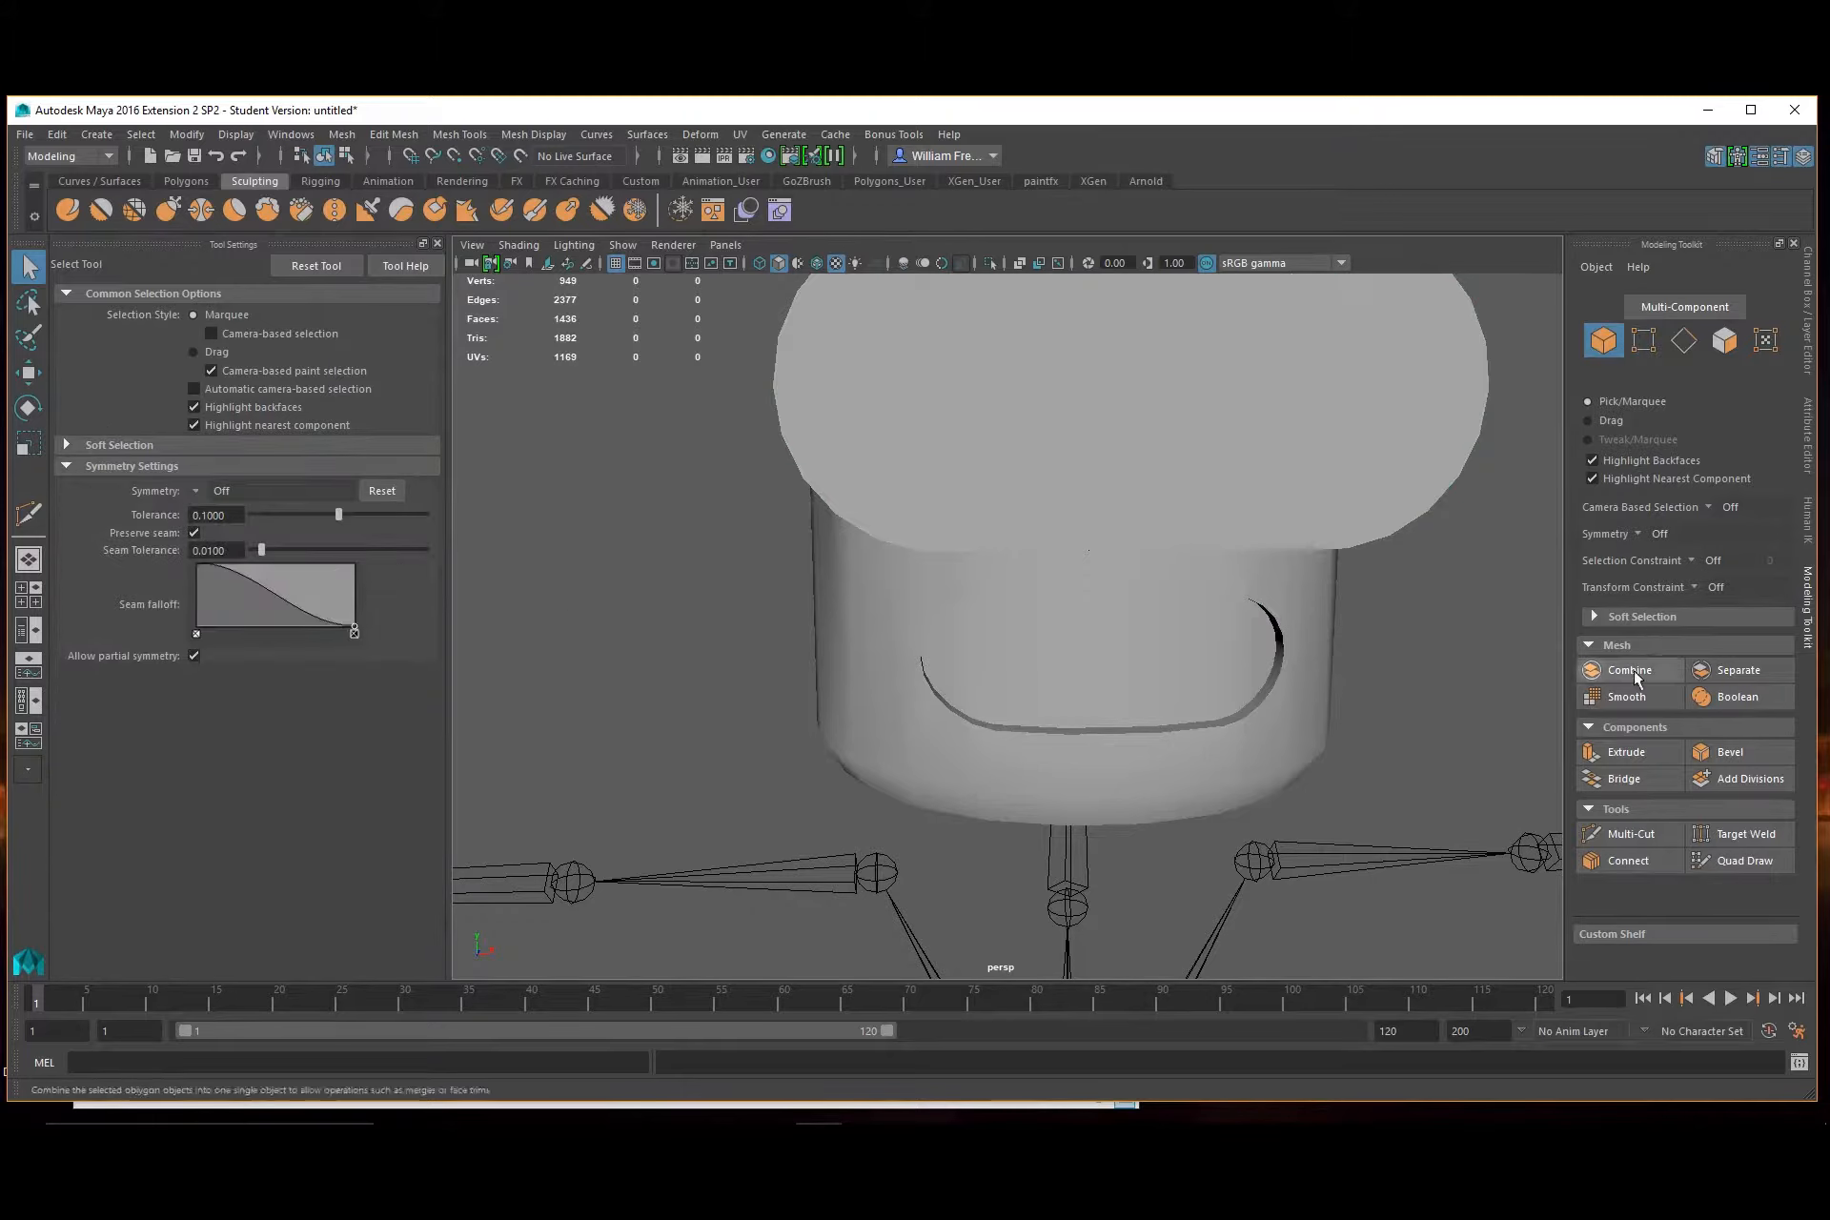
pyautogui.click(992, 618)
pyautogui.moveTo(991, 621); pyautogui.dragTo(901, 558, button='right')
pyautogui.keyDown('alt'); pyautogui.moveTo(905, 616); pyautogui.dragTo(894, 570); pyautogui.keyUp('alt')
pyautogui.keyDown('alt'); pyautogui.moveTo(882, 569); pyautogui.dragTo(1001, 620, button='right'); pyautogui.keyUp('alt')
pyautogui.moveTo(880, 367); pyautogui.dragTo(980, 762)
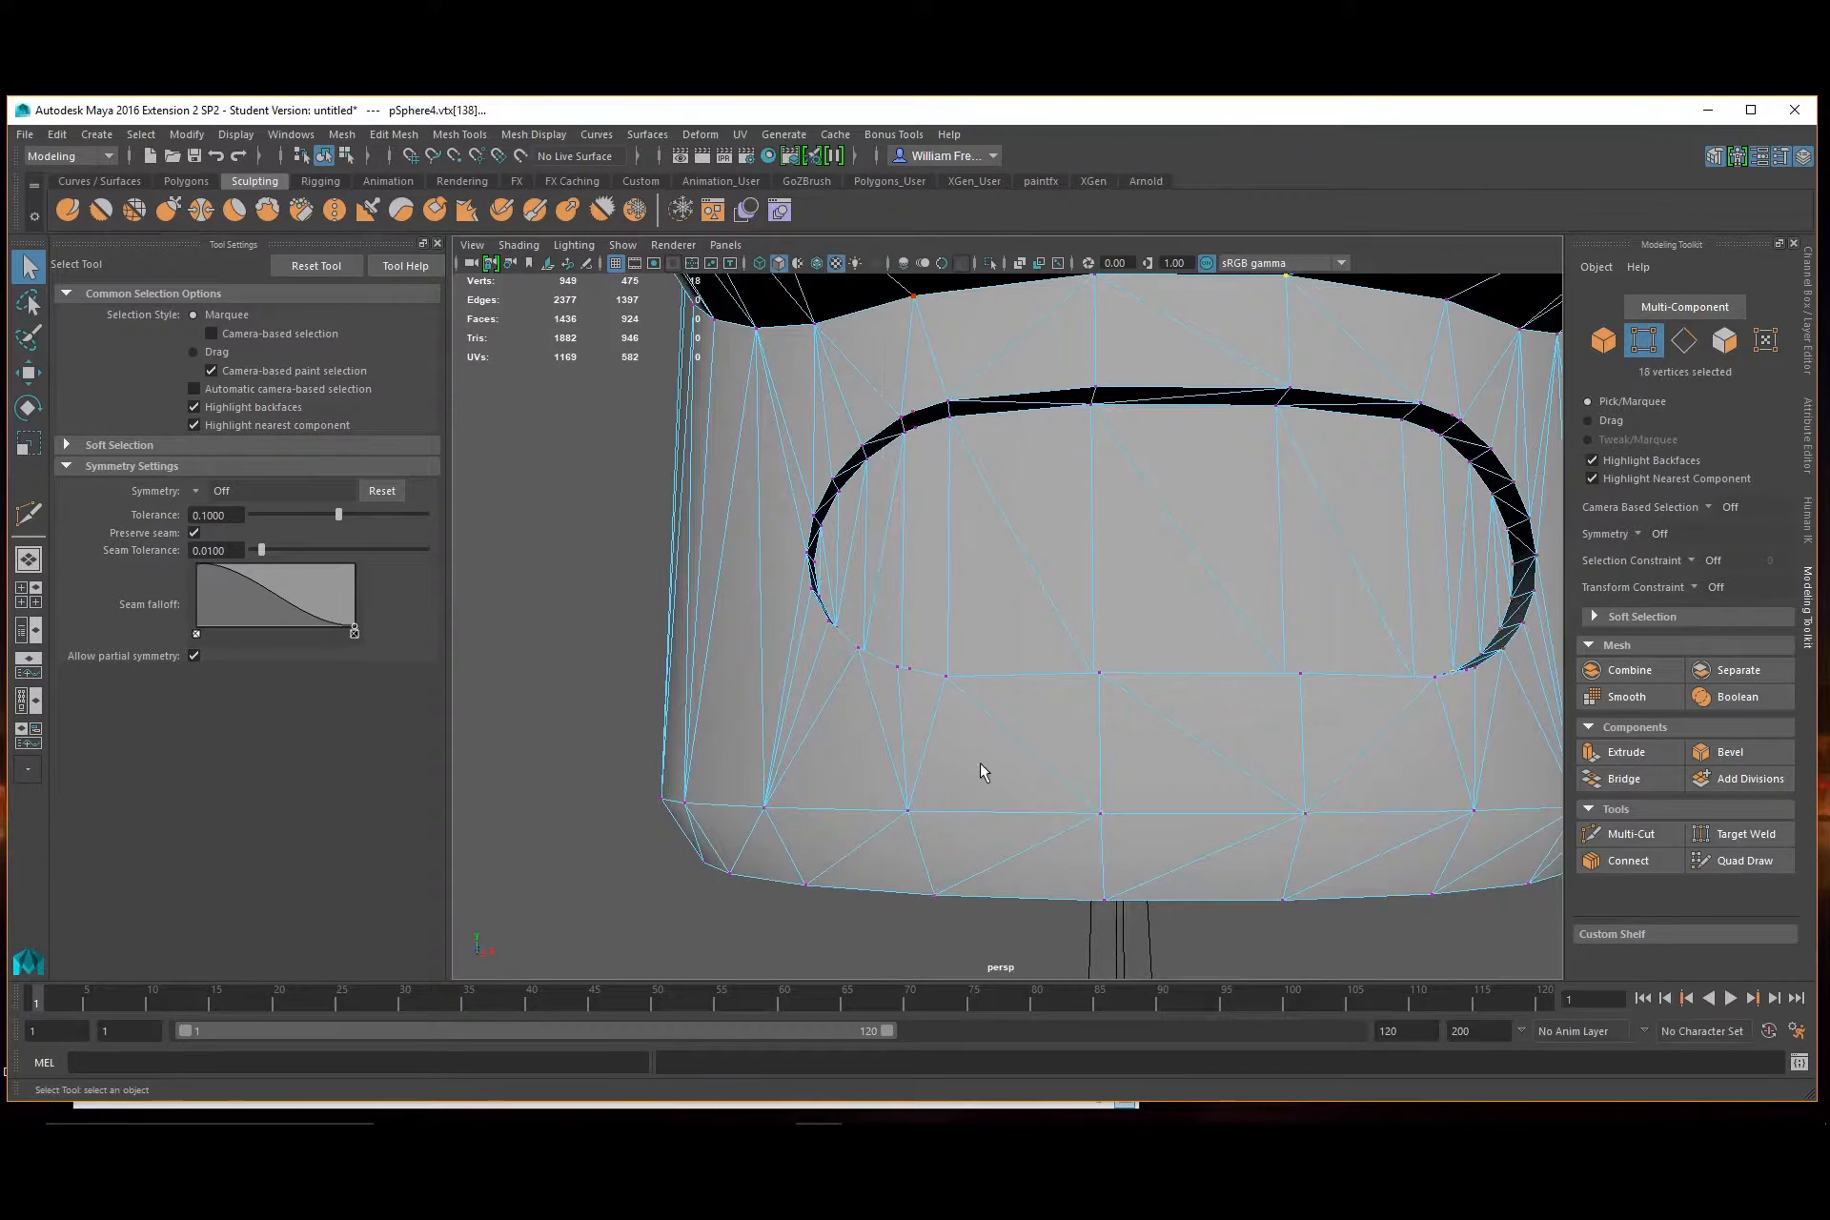
pyautogui.keyDown('alt'); pyautogui.moveTo(849, 390); pyautogui.dragTo(941, 464, button='right'); pyautogui.keyUp('alt')
pyautogui.keyDown('alt'); pyautogui.moveTo(911, 408); pyautogui.dragTo(991, 529, button='middle'); pyautogui.keyUp('alt')
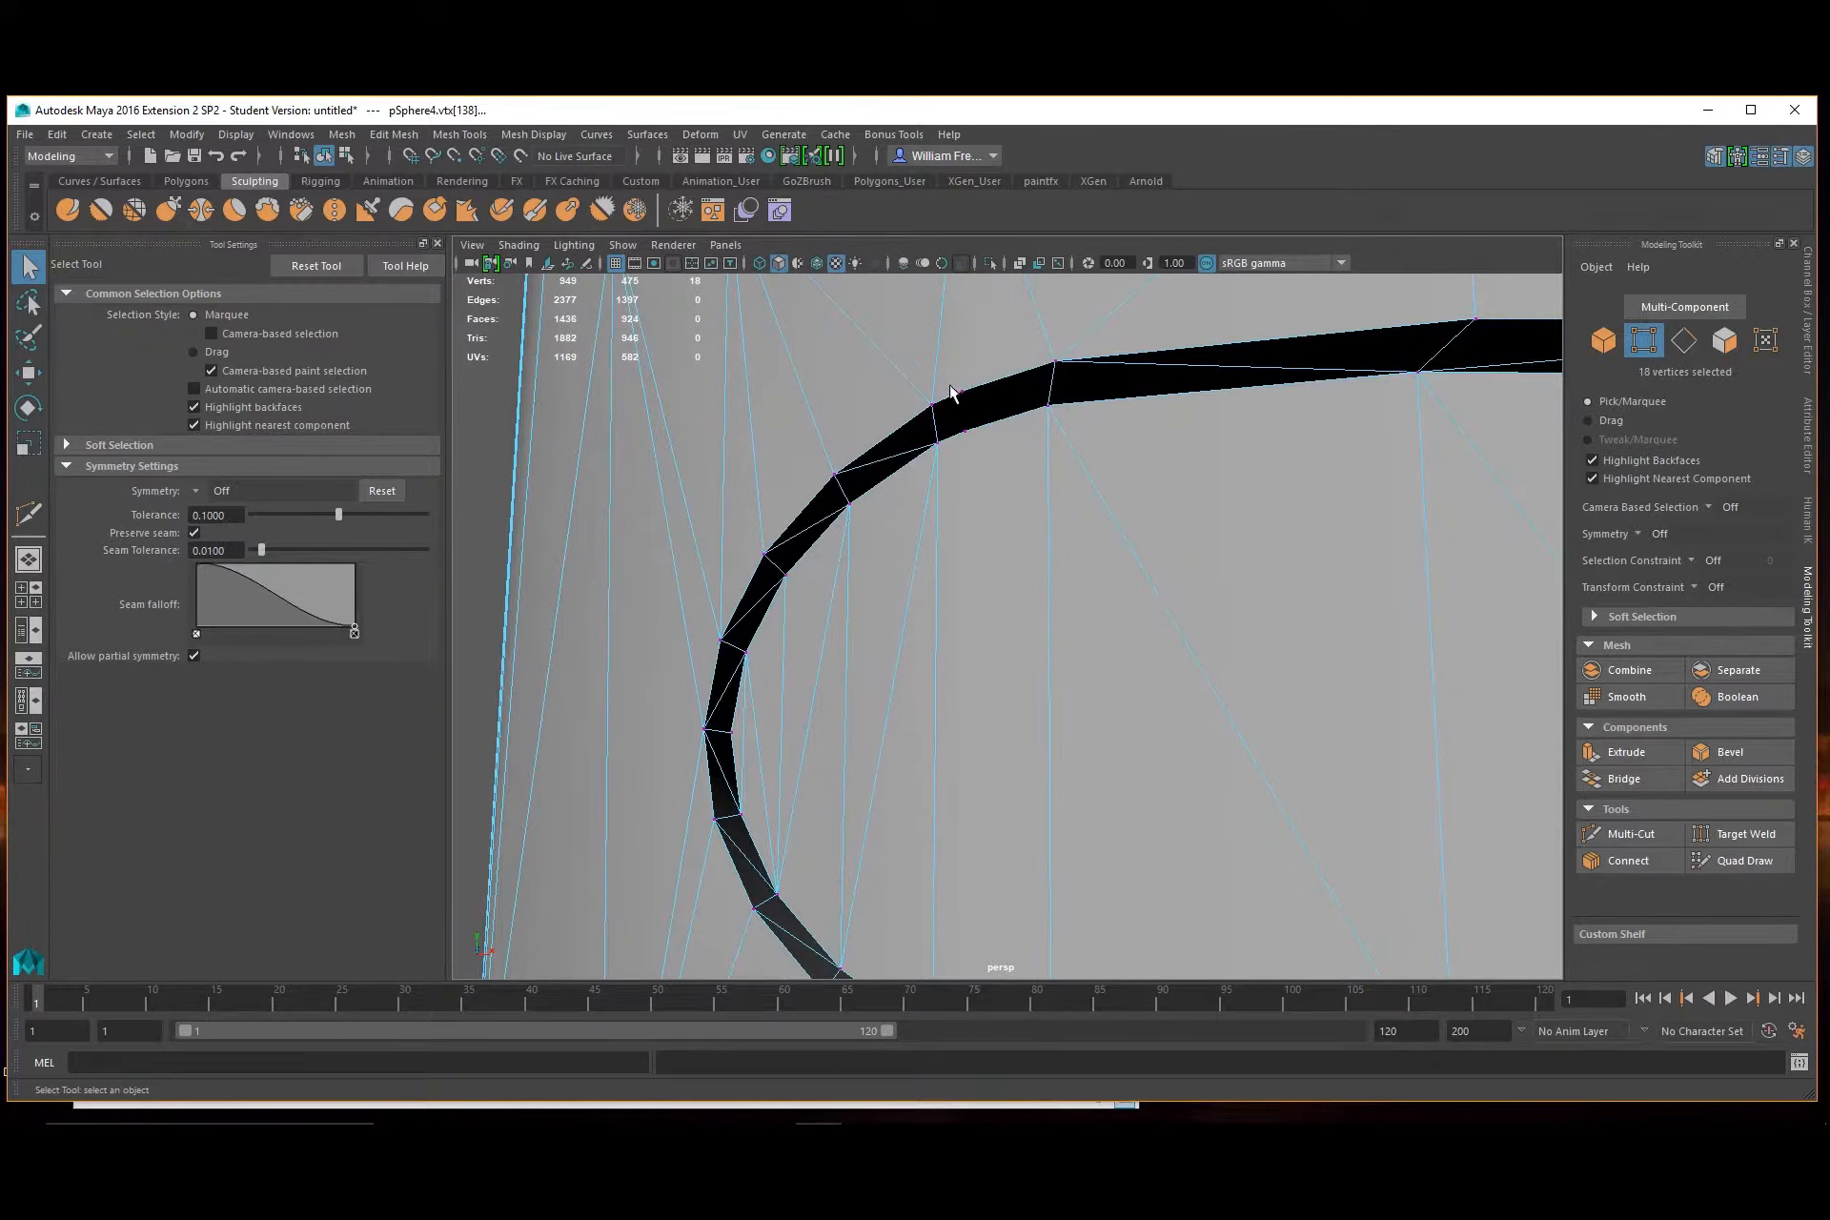
pyautogui.keyDown('alt'); pyautogui.moveTo(1002, 457); pyautogui.dragTo(774, 467); pyautogui.keyUp('alt')
pyautogui.moveTo(646, 437); pyautogui.dragTo(913, 878)
pyautogui.keyDown('alt'); pyautogui.moveTo(914, 879); pyautogui.dragTo(816, 686, button='right'); pyautogui.keyUp('alt')
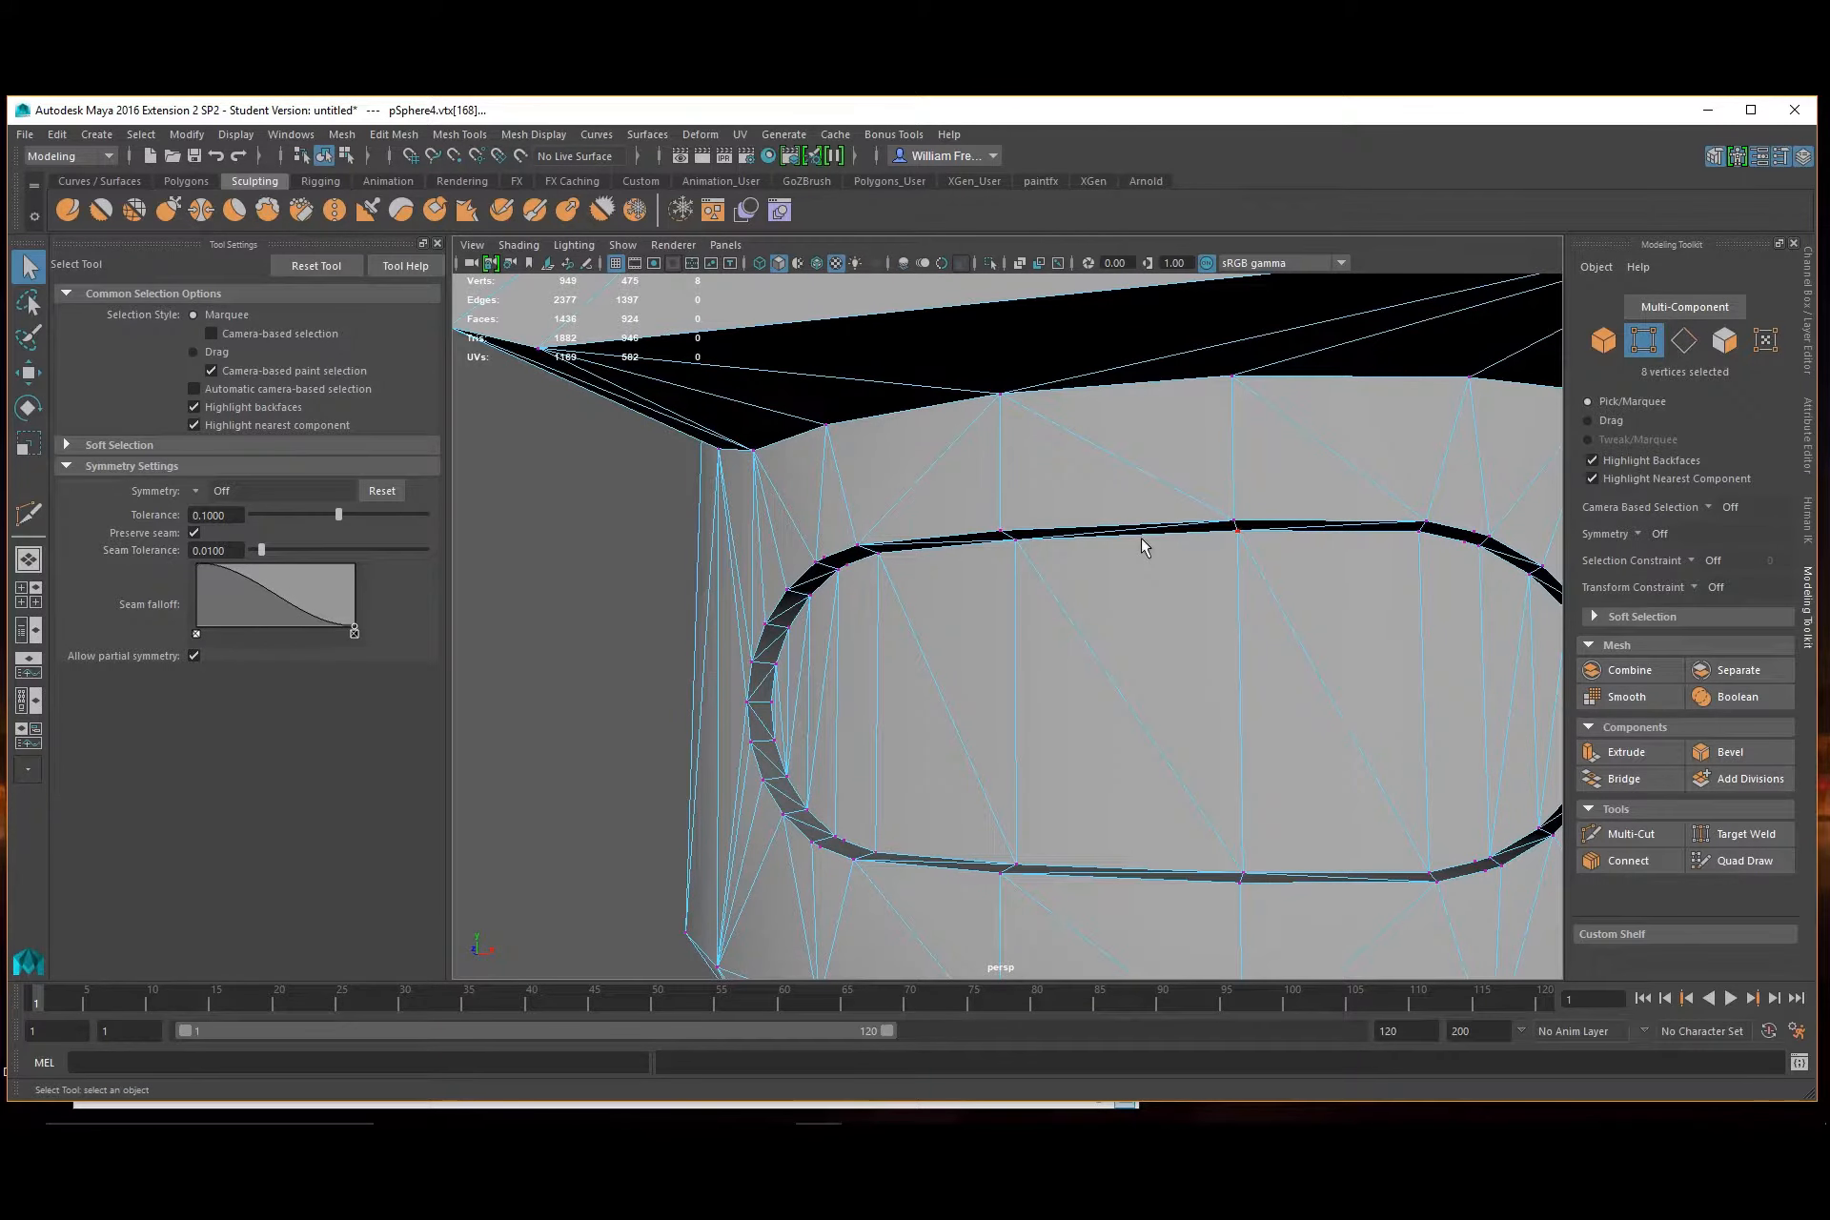
# Turn off Preserve Seam and Highlight Backfaces, testing marquee vertex selections on the dome in wireframe display
pyautogui.press('4')
pyautogui.keyDown('alt'); pyautogui.moveTo(1142, 547); pyautogui.dragTo(1377, 827); pyautogui.keyUp('alt')
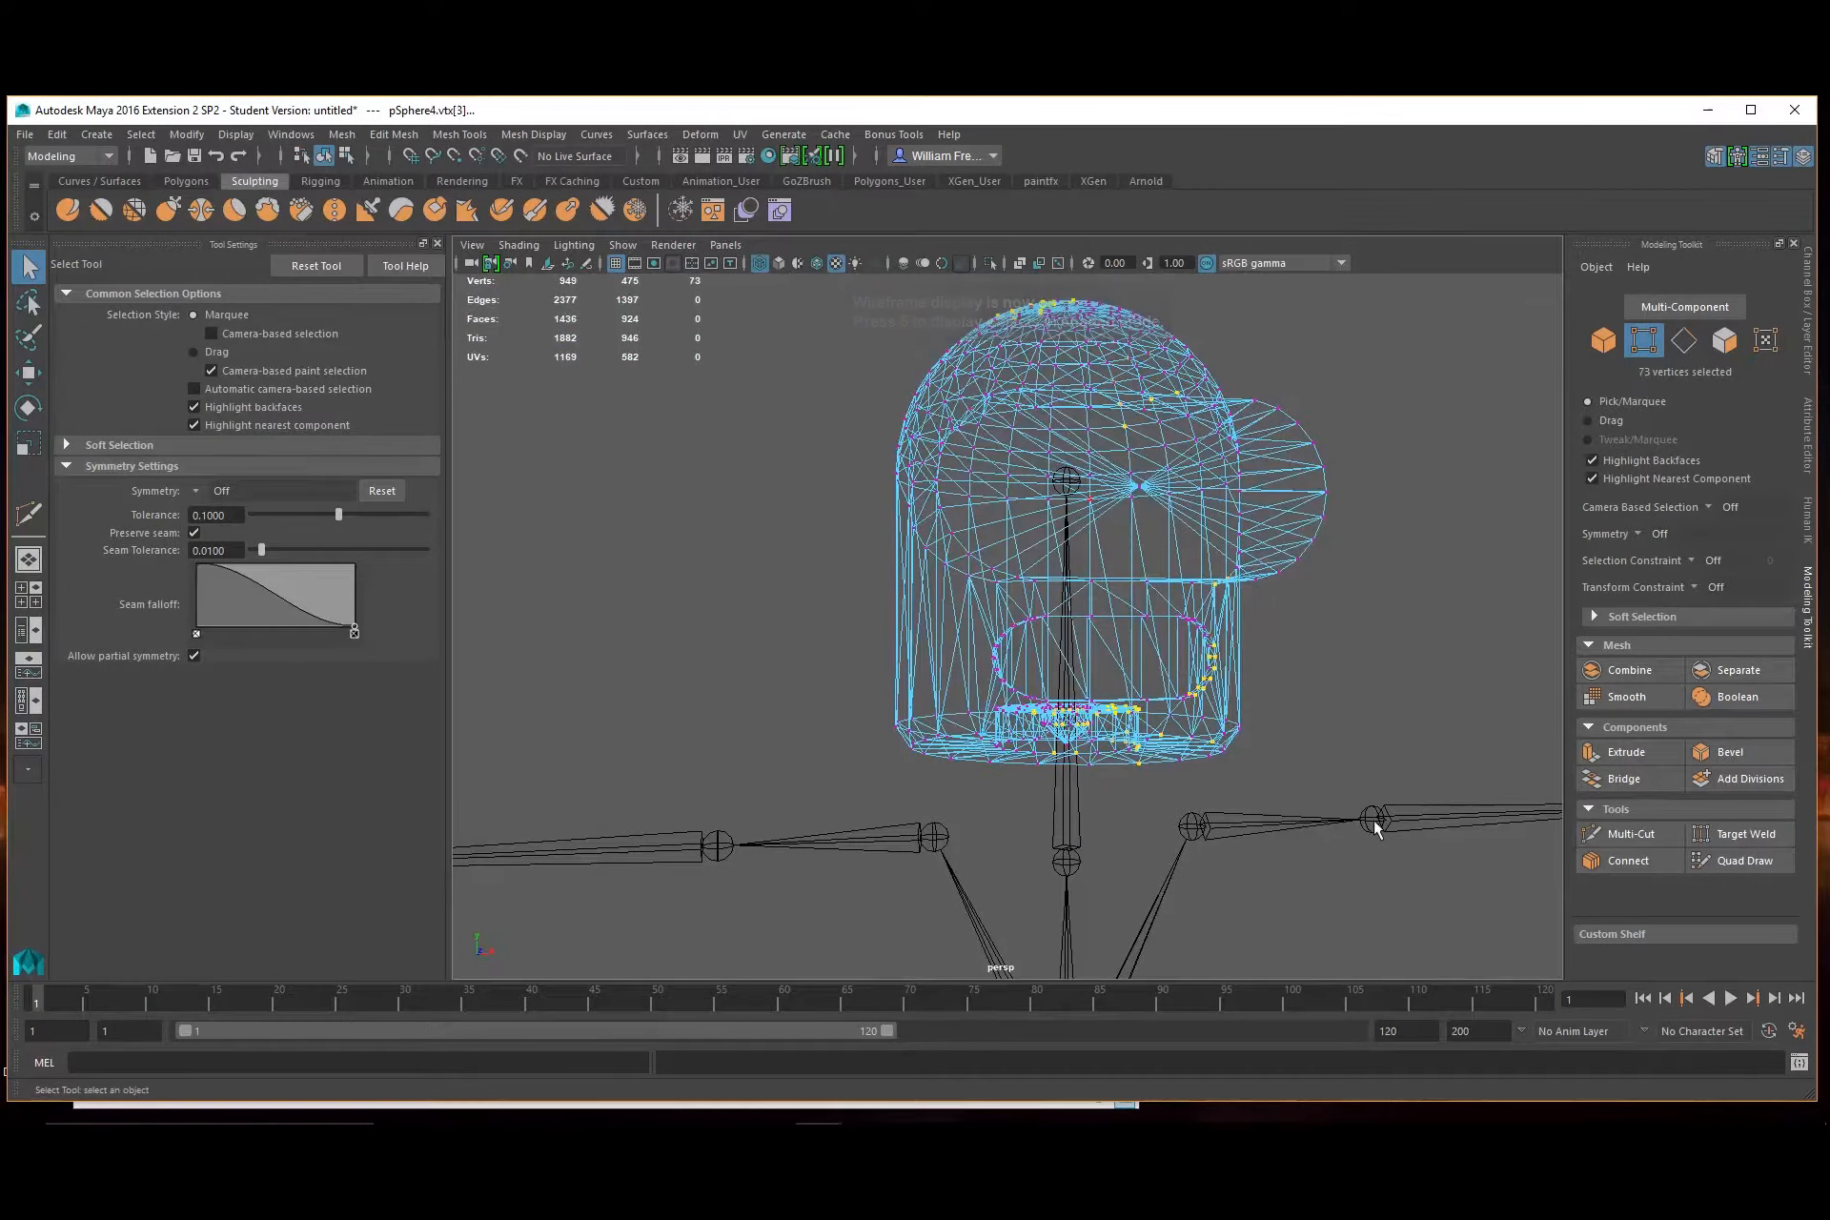
pyautogui.keyDown('alt'); pyautogui.moveTo(989, 559); pyautogui.dragTo(896, 630, button='right'); pyautogui.keyUp('alt')
pyautogui.moveTo(885, 370); pyautogui.dragTo(1005, 591)
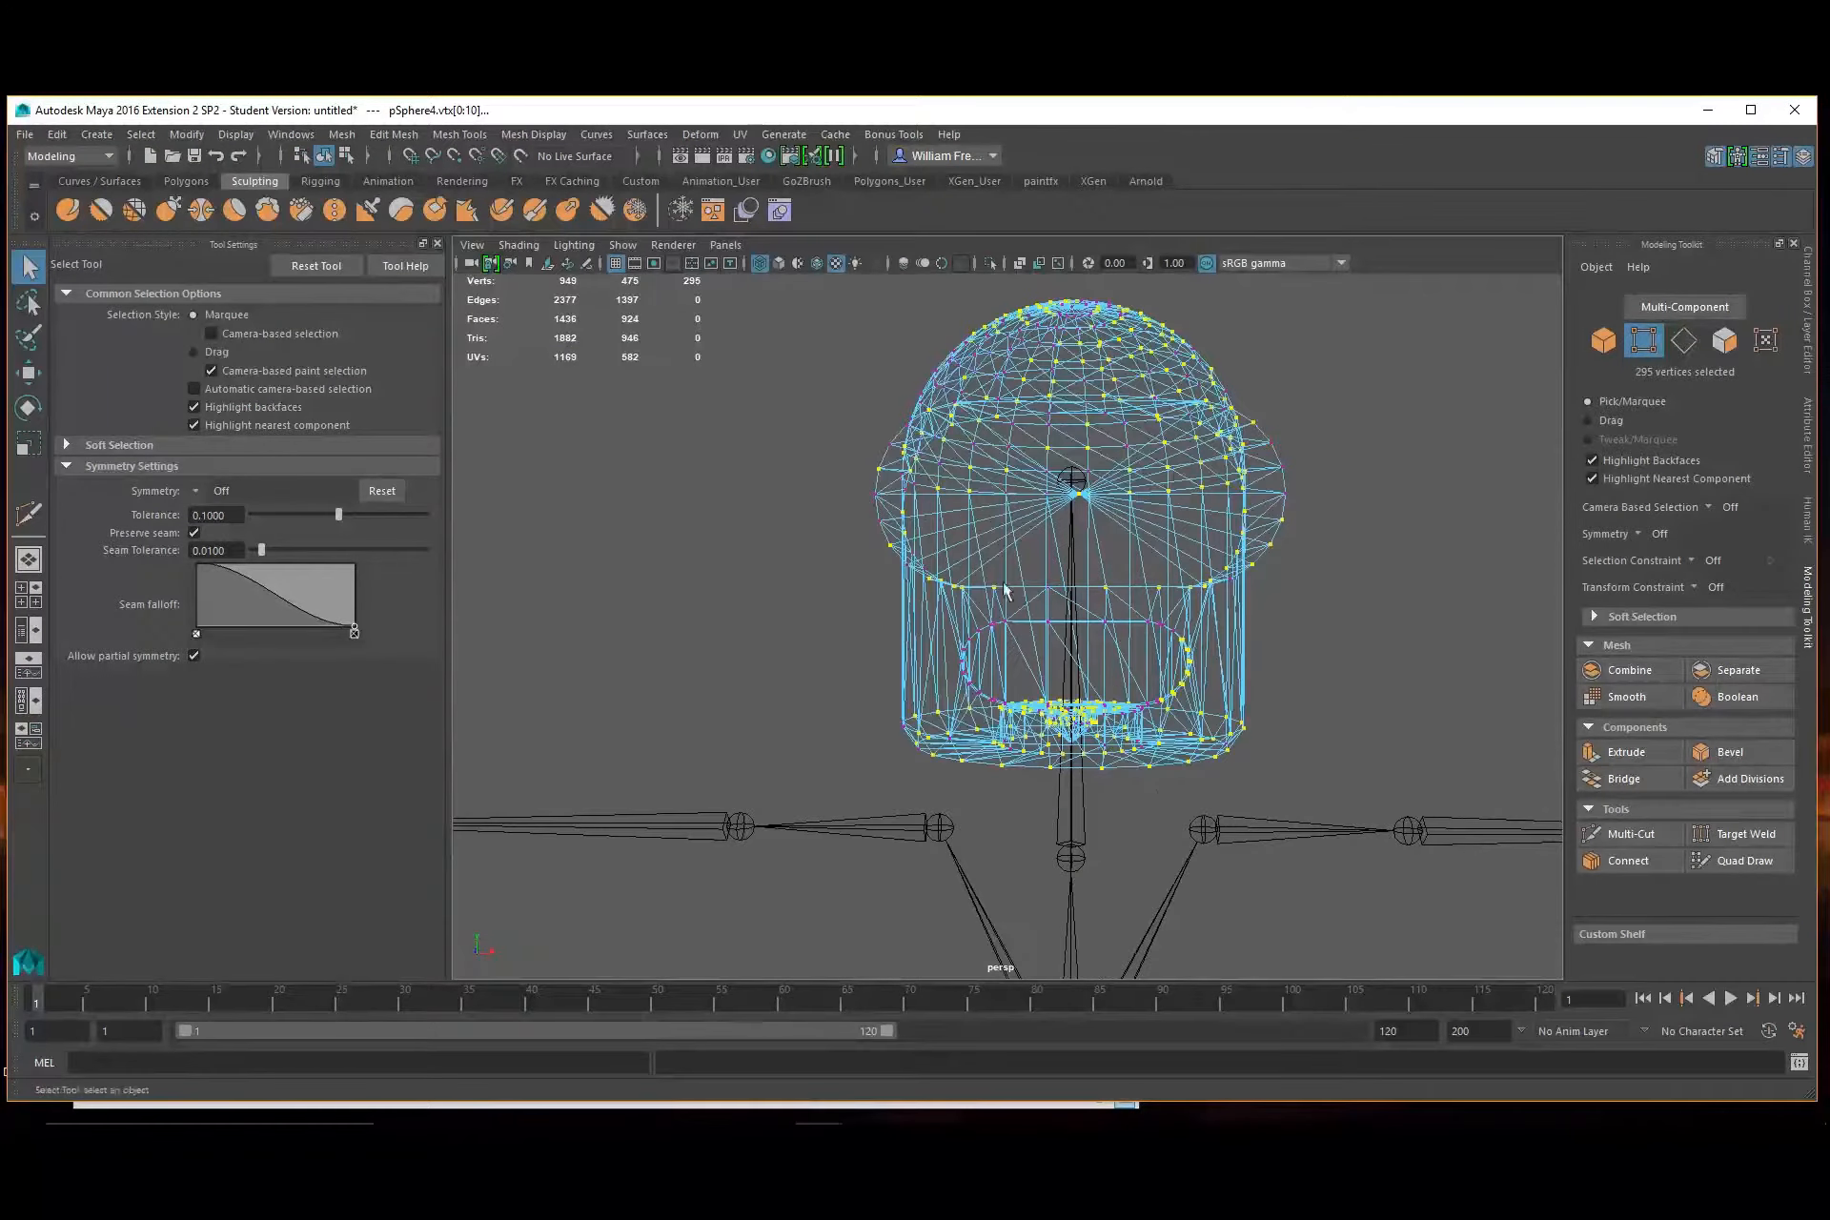
pyautogui.click(195, 533)
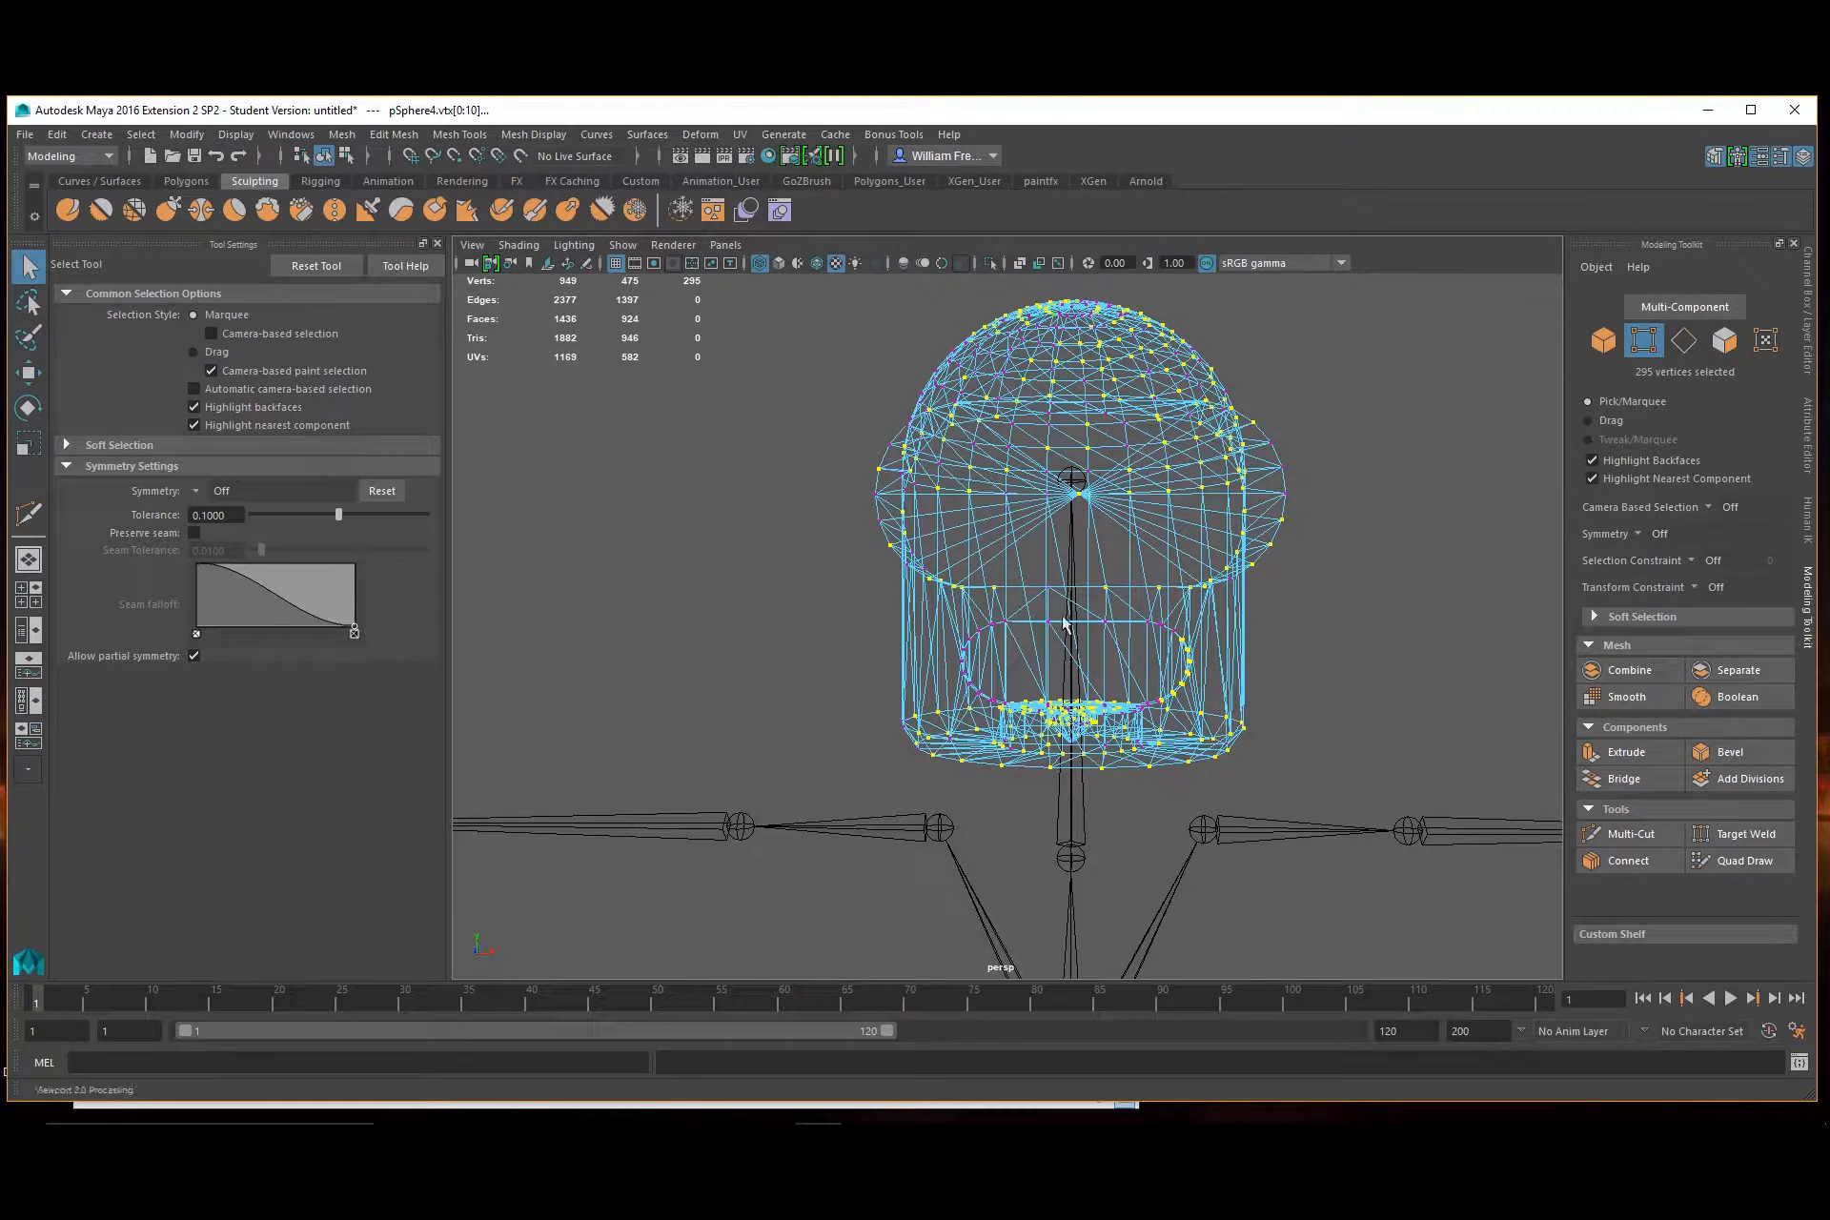
pyautogui.scroll(5, 956, 583)
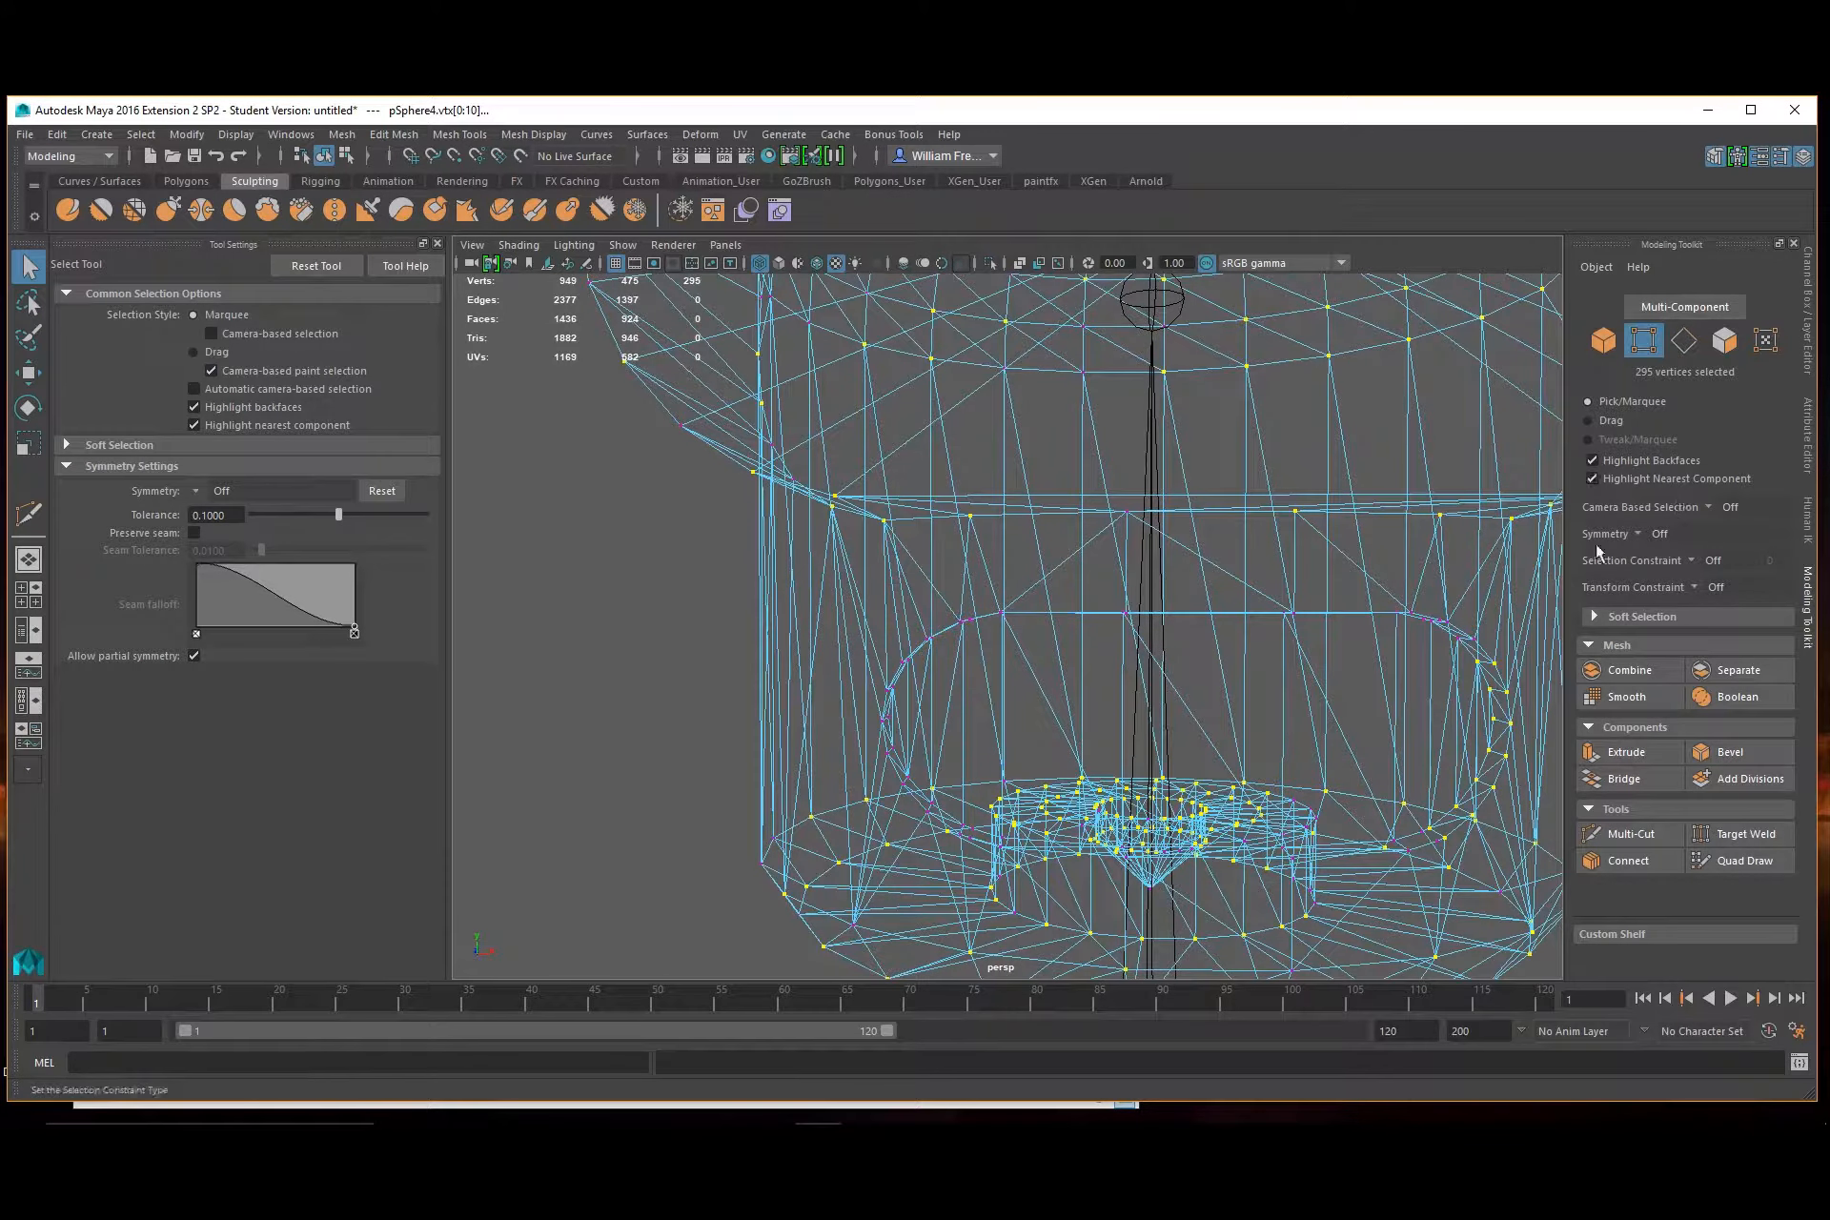
pyautogui.click(1592, 460)
pyautogui.keyDown('alt'); pyautogui.moveTo(1098, 680); pyautogui.dragTo(1053, 661); pyautogui.keyUp('alt')
pyautogui.moveTo(681, 525)
pyautogui.mouseDown()
pyautogui.moveTo(938, 728)
pyautogui.moveTo(1027, 847)
pyautogui.mouseUp()
pyautogui.press('5')
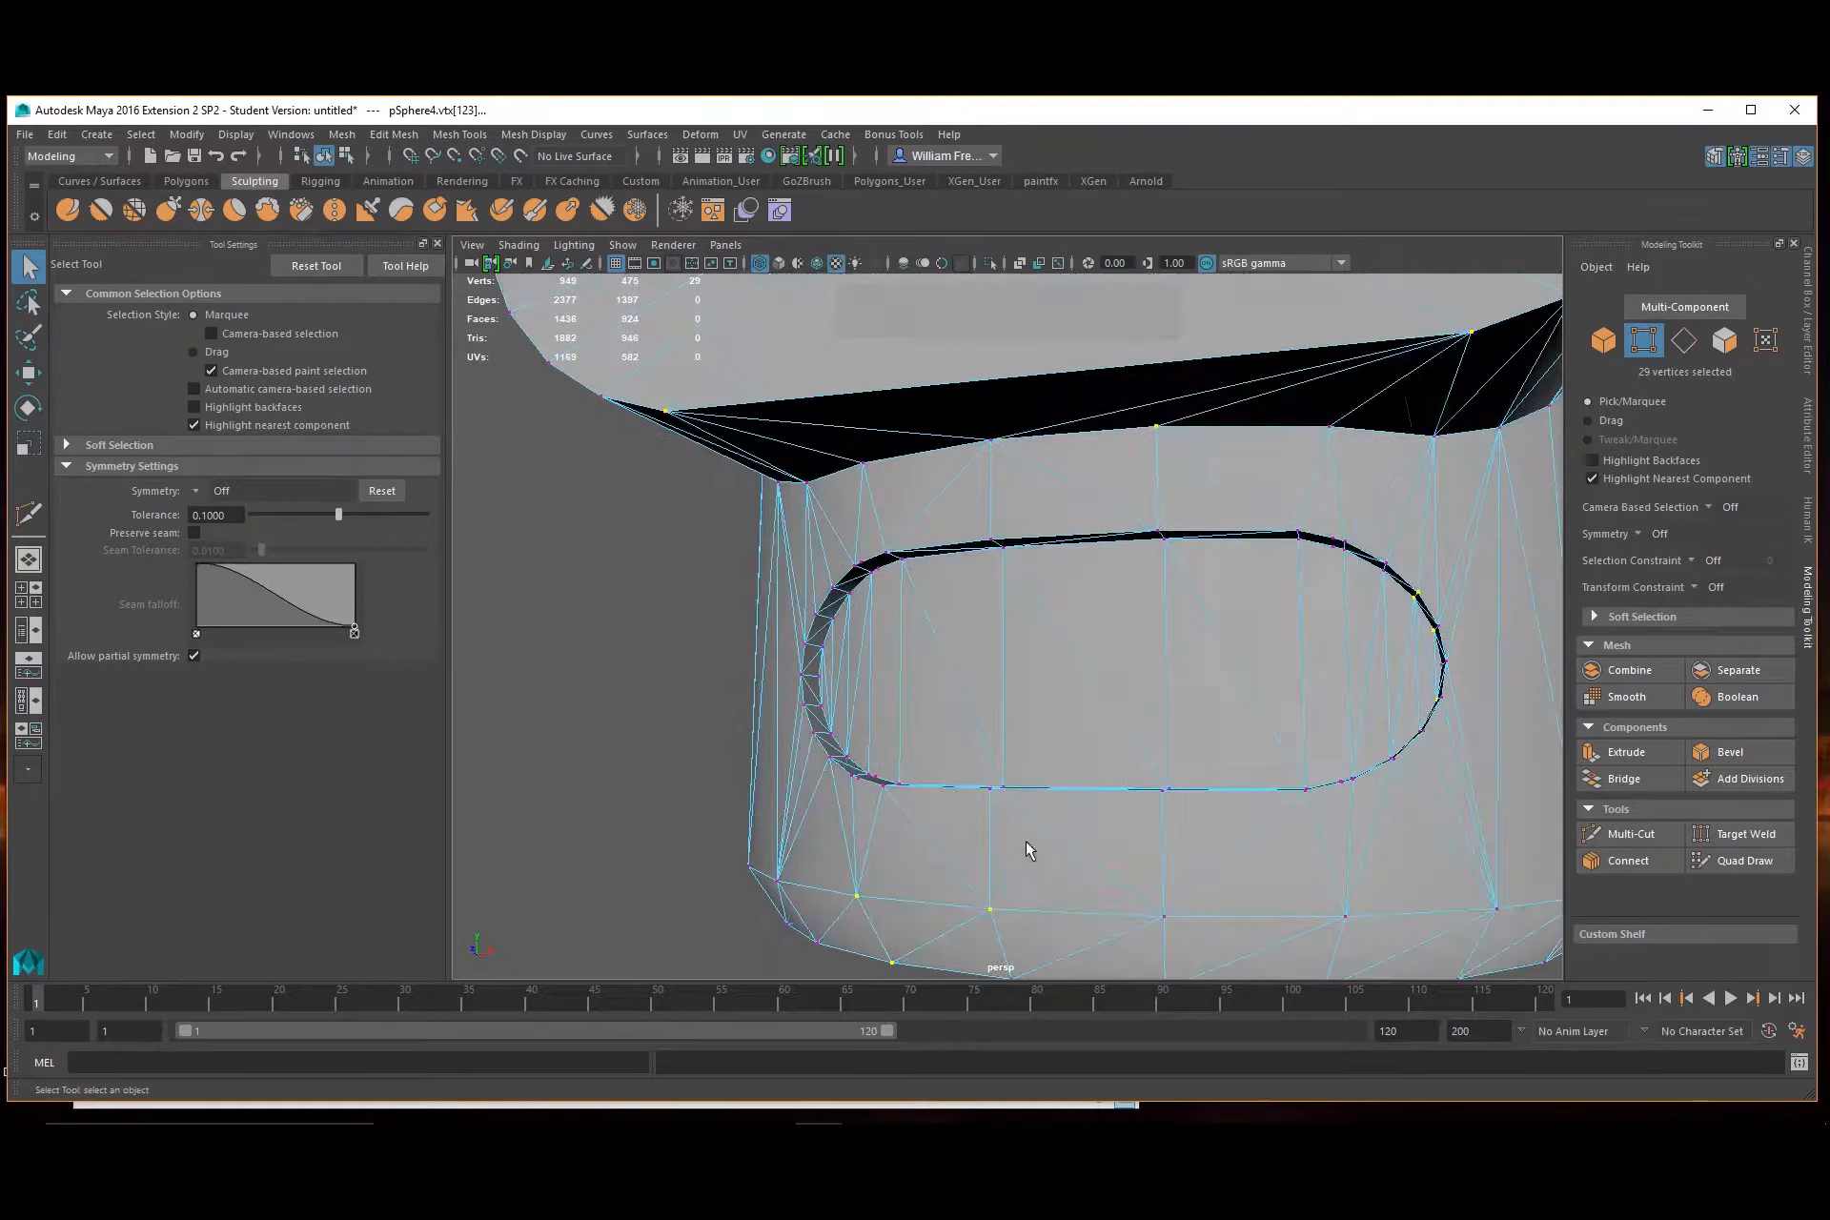
# Delete the two stray vertices on the inner and outer rim at the opening's upper left curve
pyautogui.scroll(5, 888, 634)
pyautogui.keyDown('alt'); pyautogui.moveTo(883, 609); pyautogui.dragTo(826, 502); pyautogui.keyUp('alt')
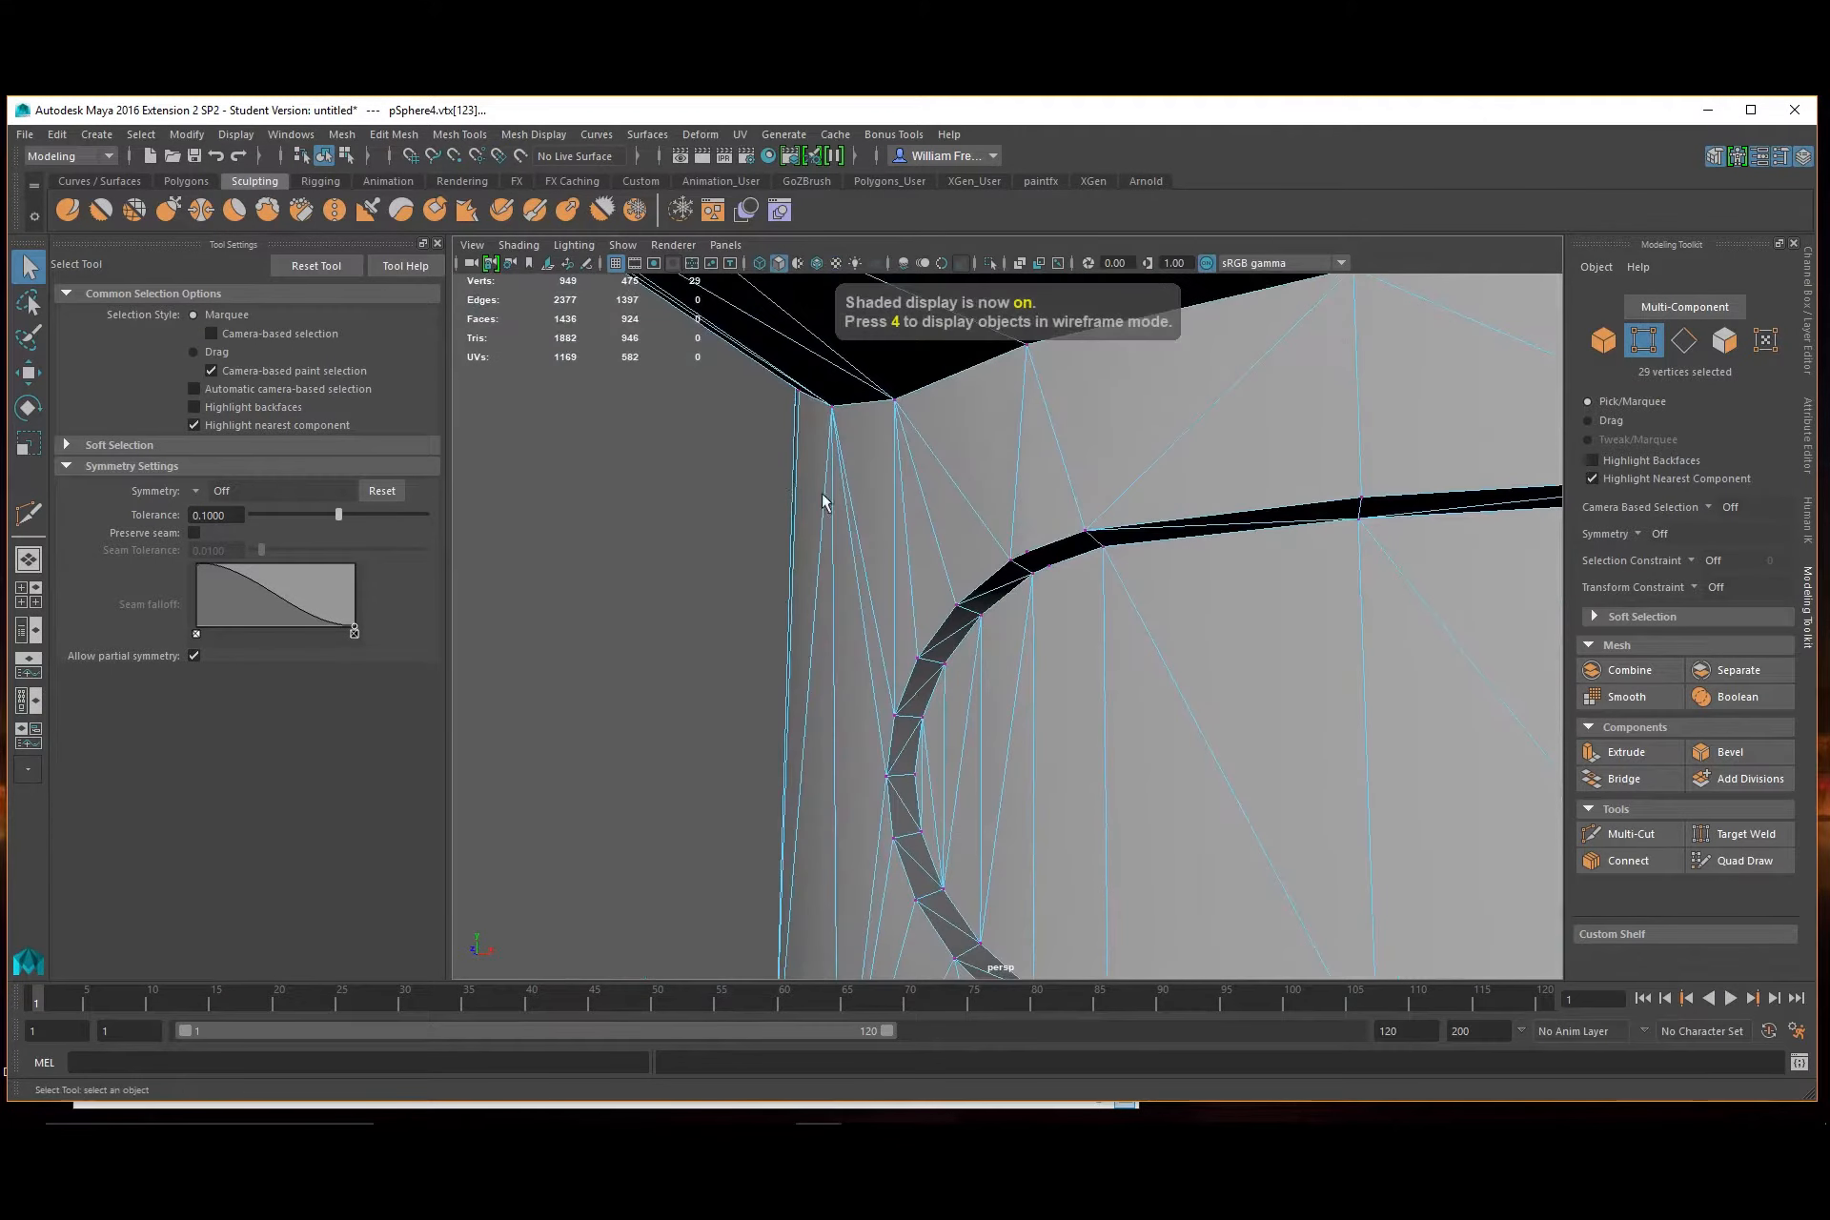
pyautogui.keyDown('alt'); pyautogui.moveTo(825, 503); pyautogui.dragTo(918, 568, button='right'); pyautogui.keyUp('alt')
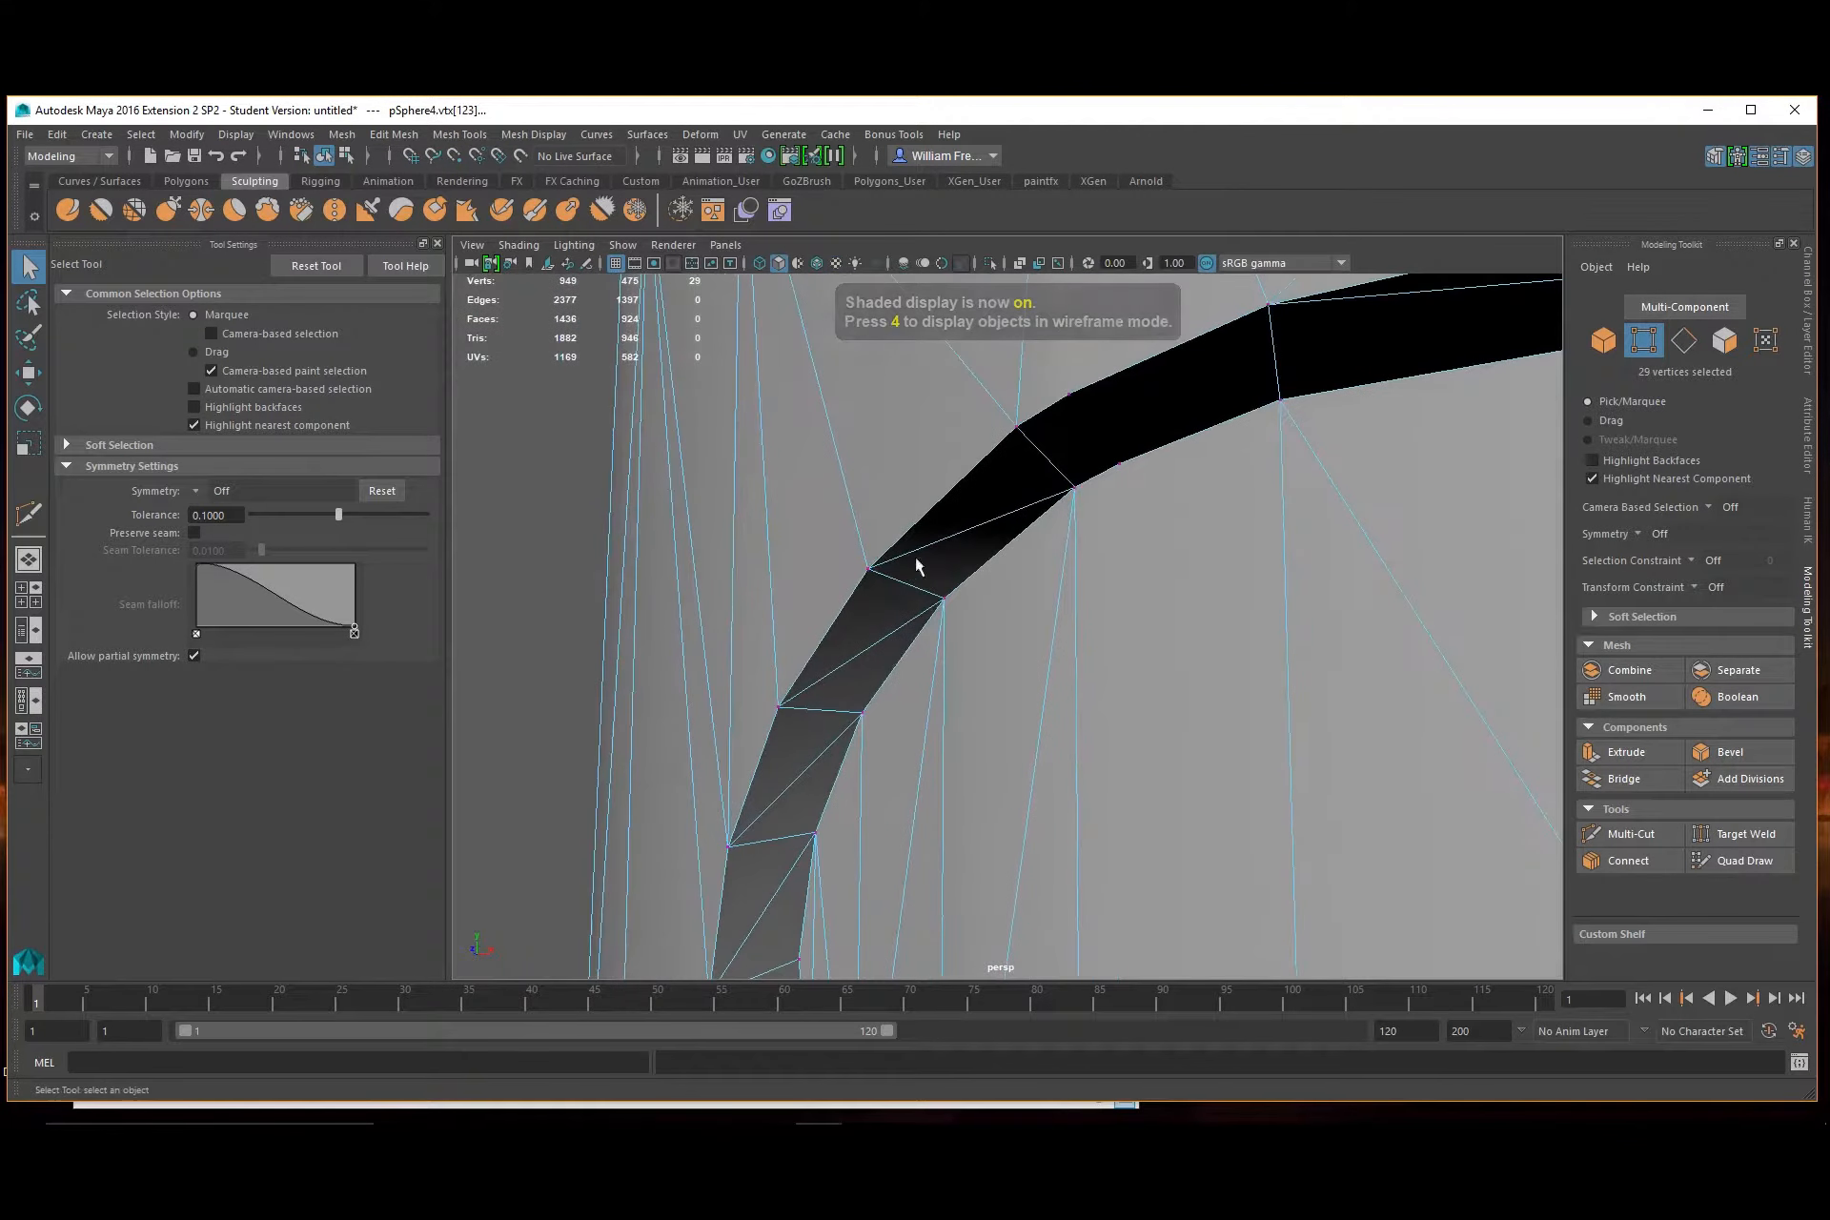
pyautogui.click(1120, 465)
pyautogui.press('f')
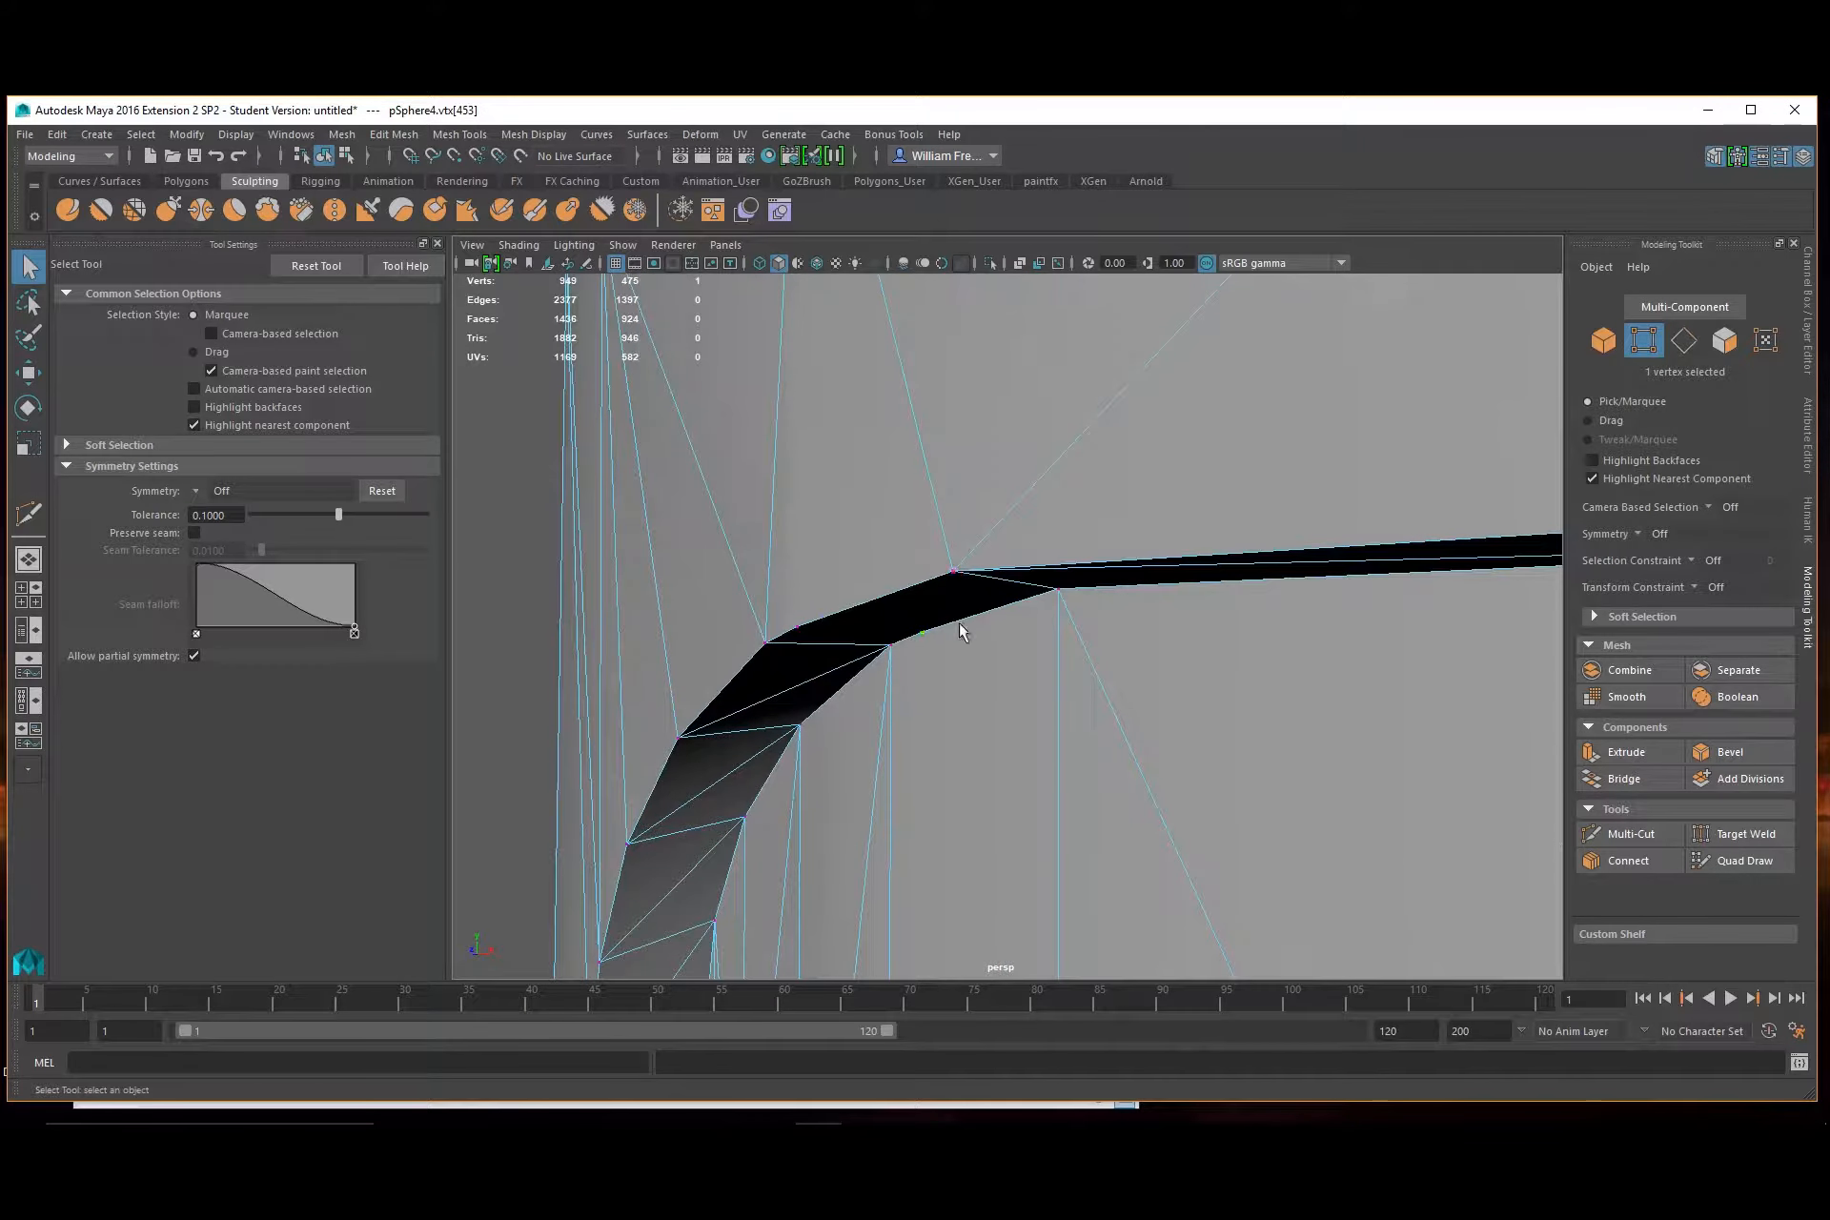
pyautogui.press('4')
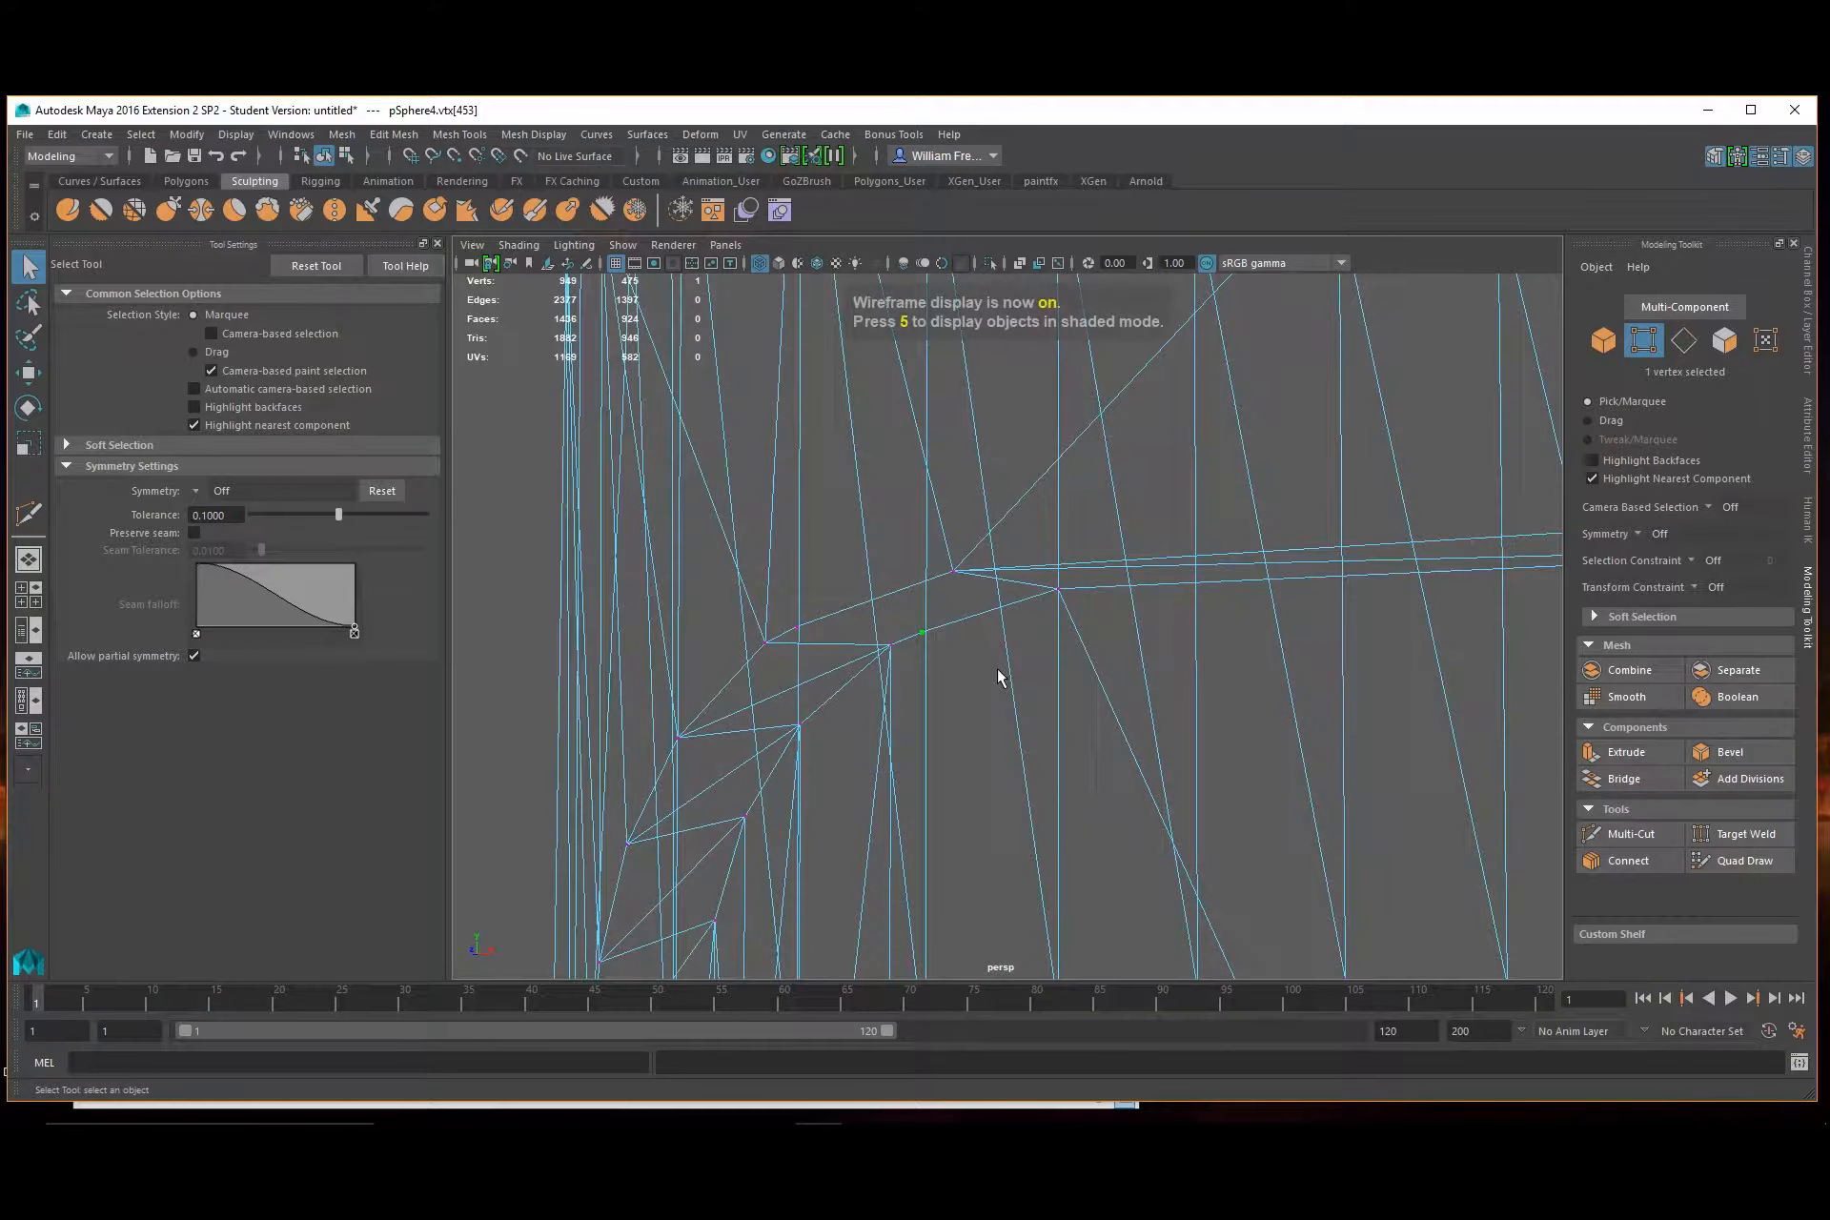
pyautogui.press('Delete')
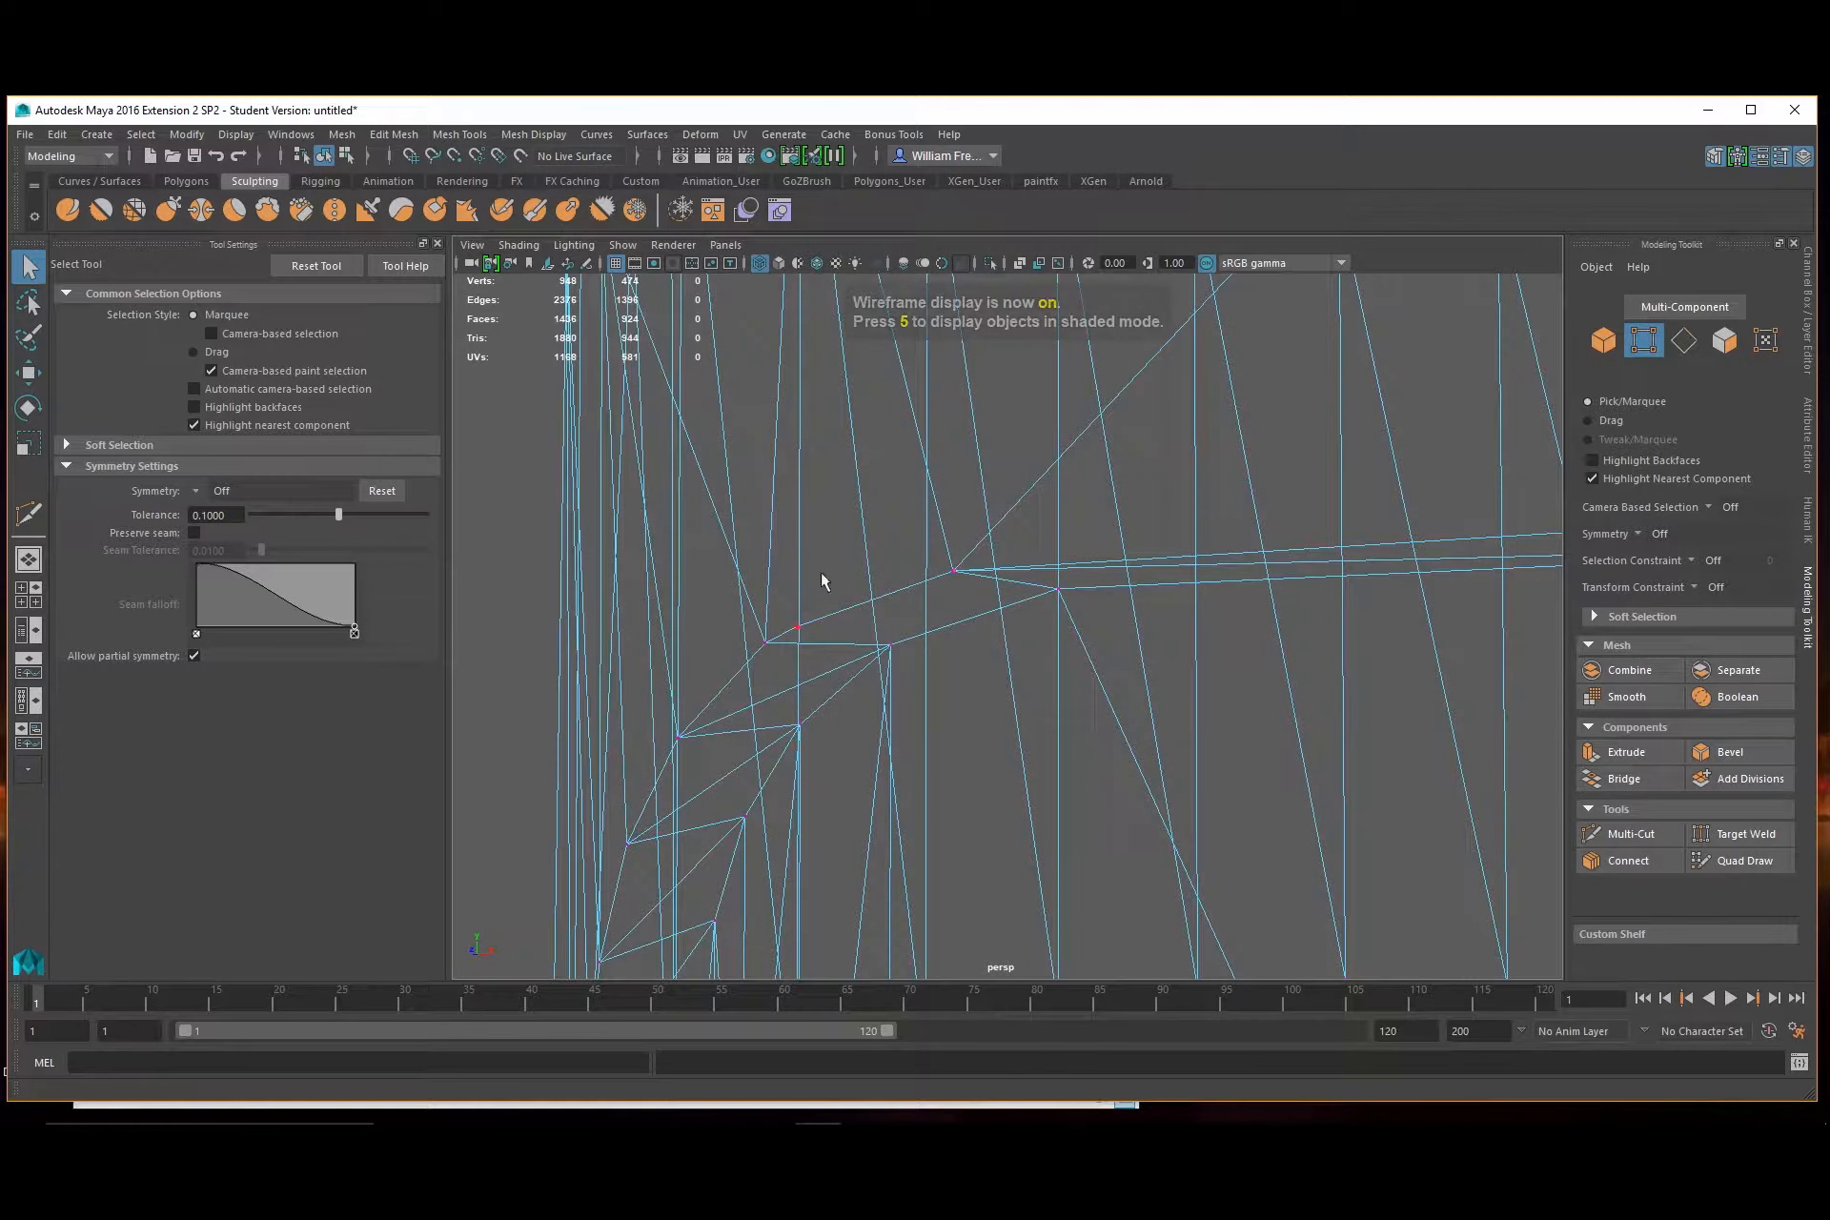
pyautogui.moveTo(828, 592); pyautogui.dragTo(790, 645)
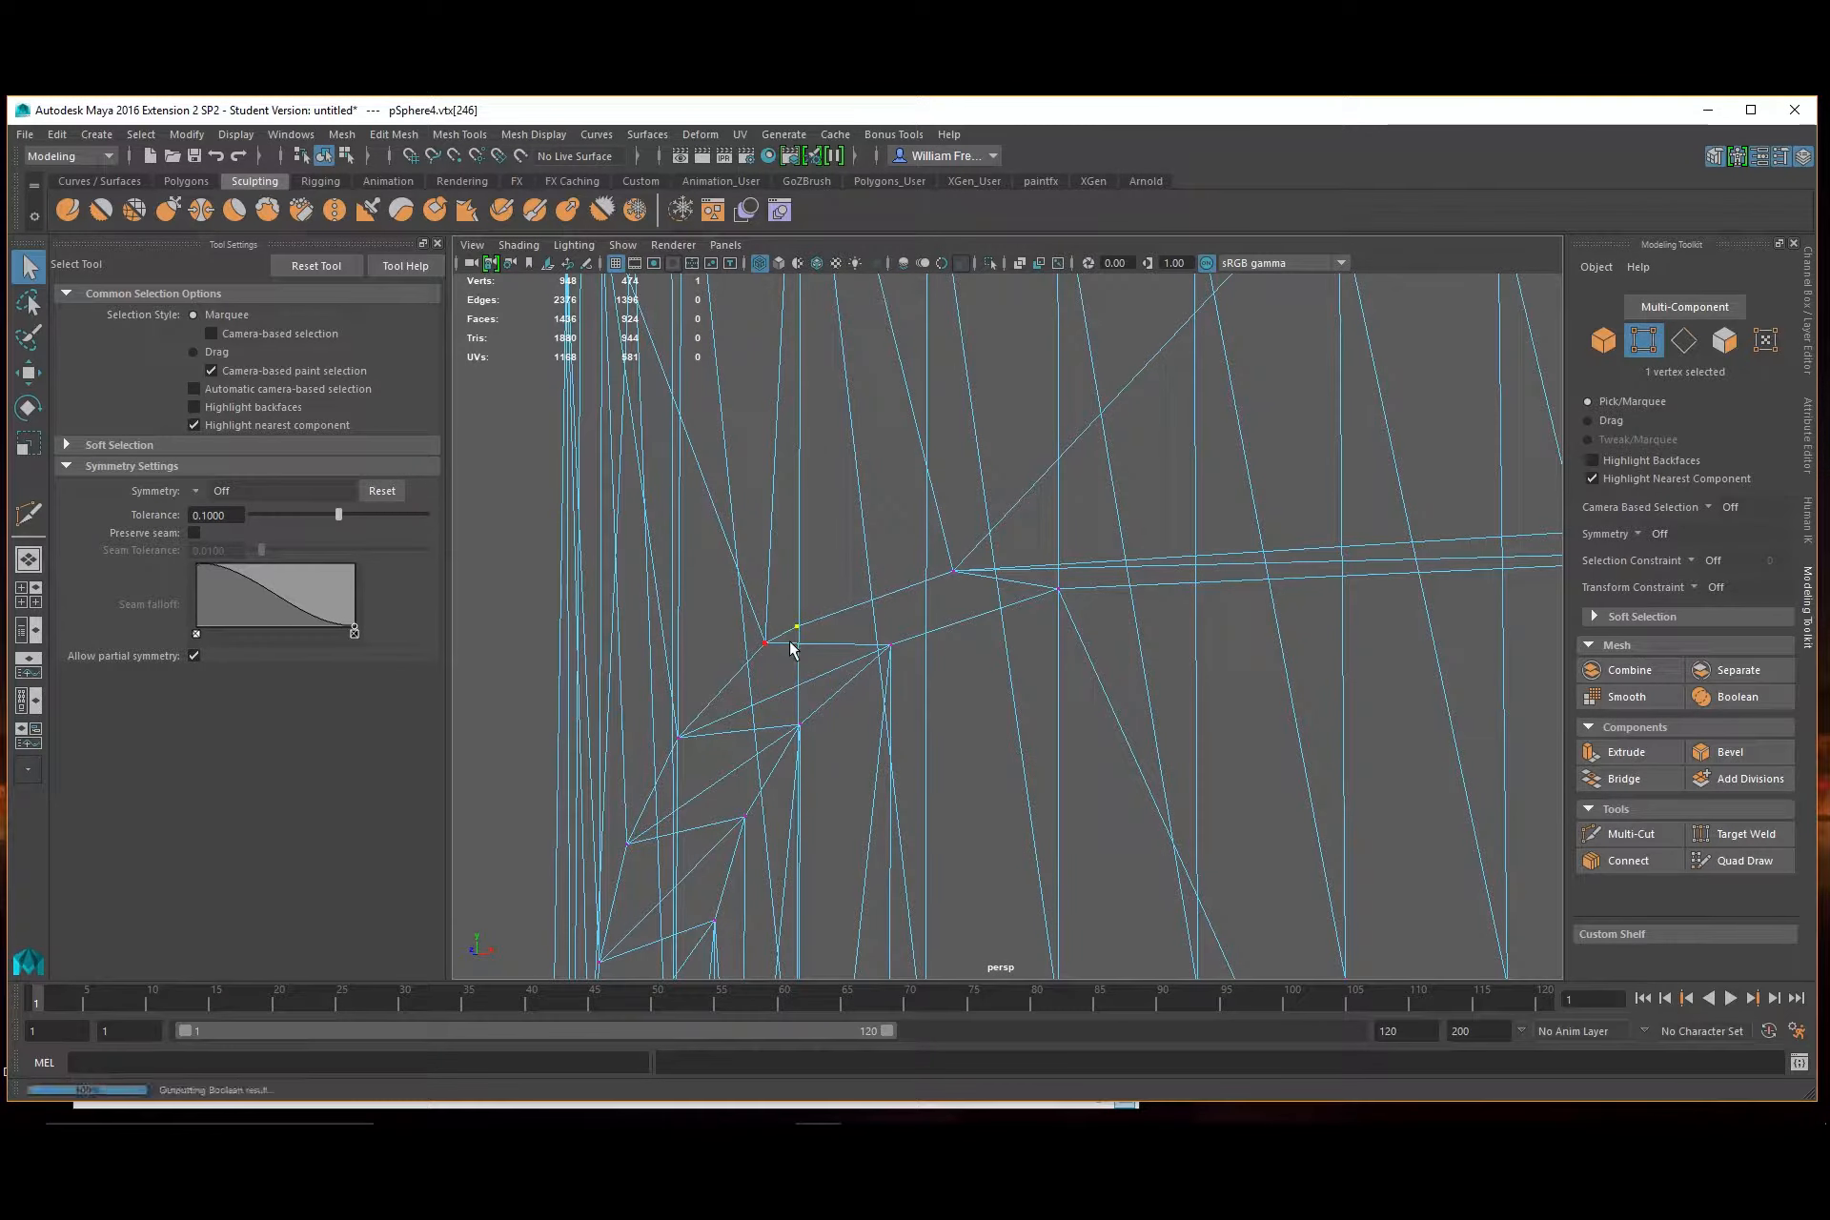
pyautogui.press('Delete')
# Delete the two stray vertices on the inner and outer rim at the opening's lower left curve, using shaded display
pyautogui.scroll(-10, 992, 681)
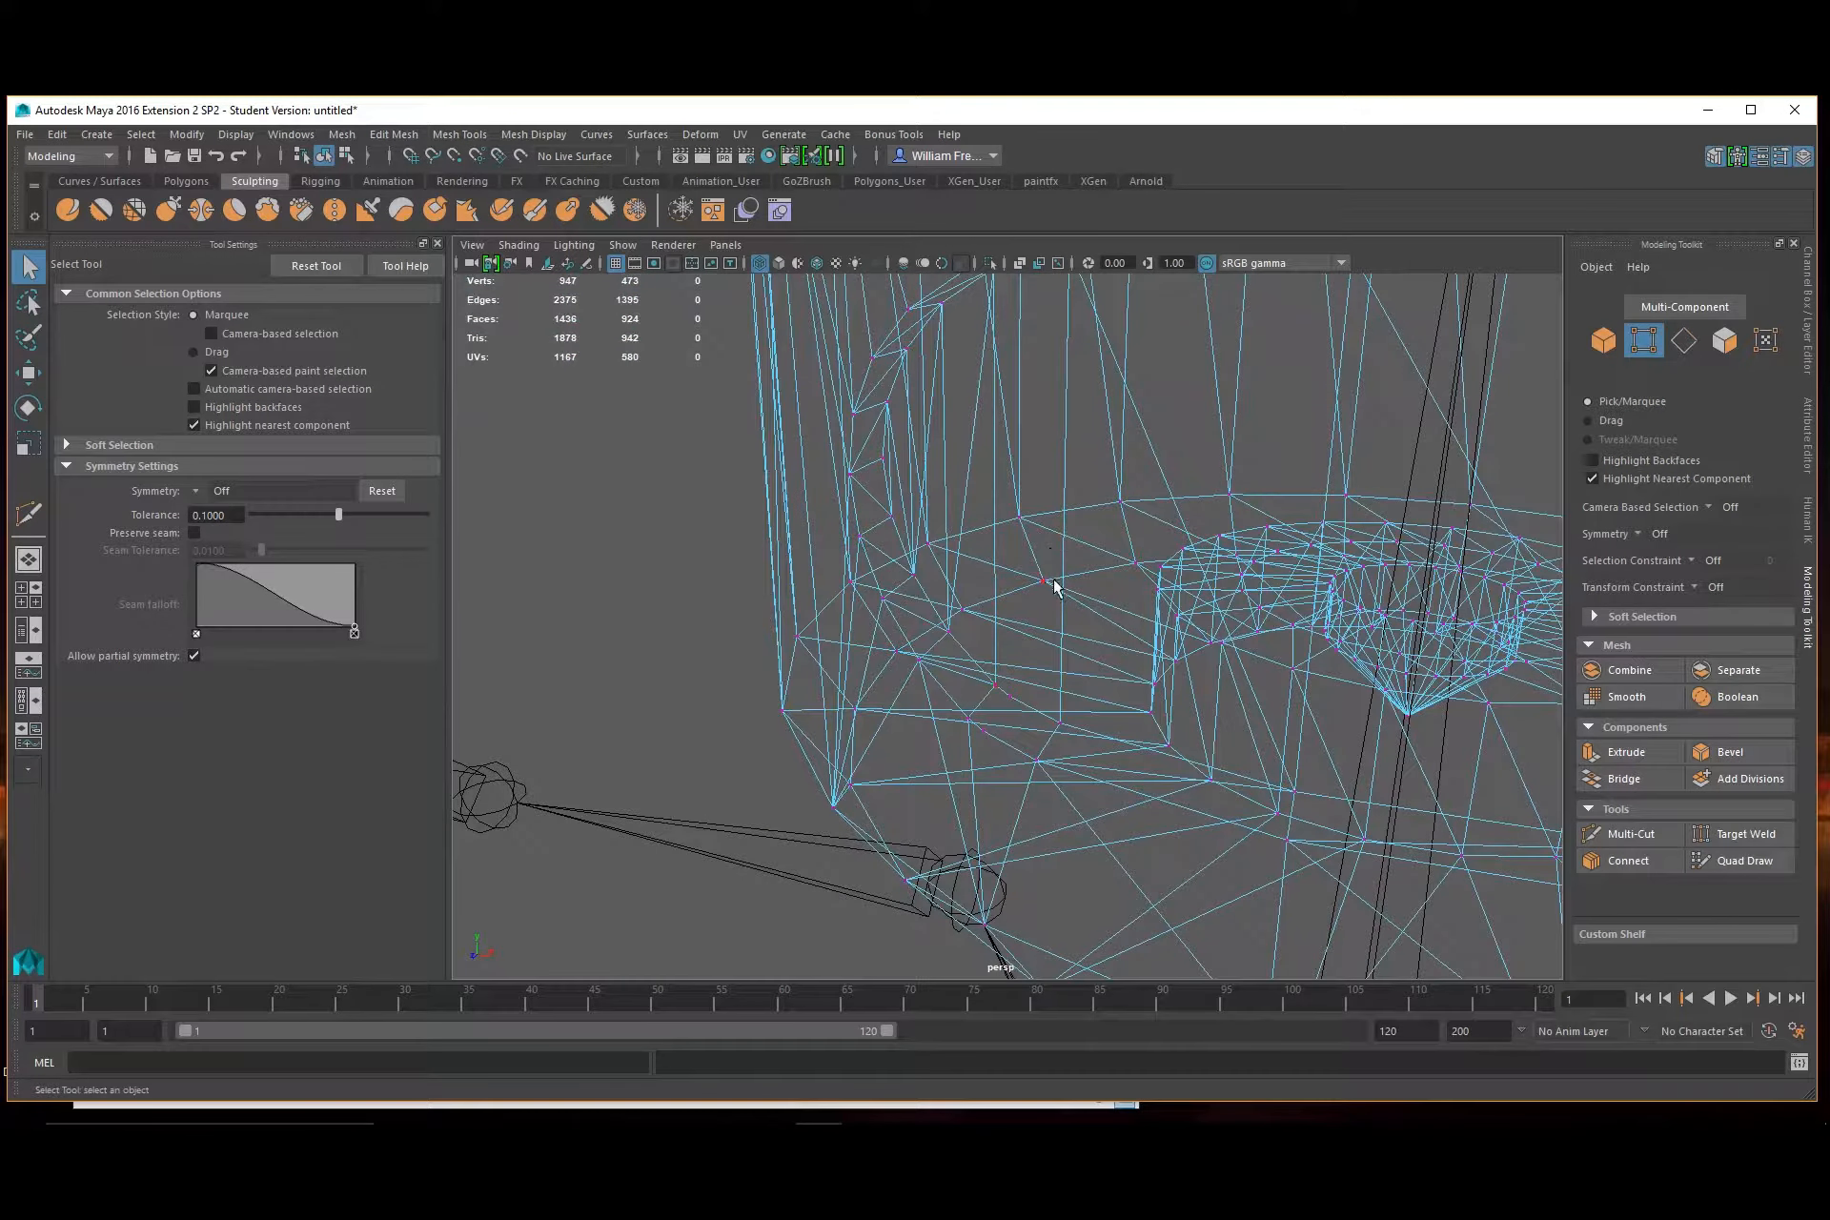
pyautogui.press('4')
pyautogui.press('5')
pyautogui.scroll(5, 1015, 705)
pyautogui.moveTo(1011, 710); pyautogui.dragTo(981, 788)
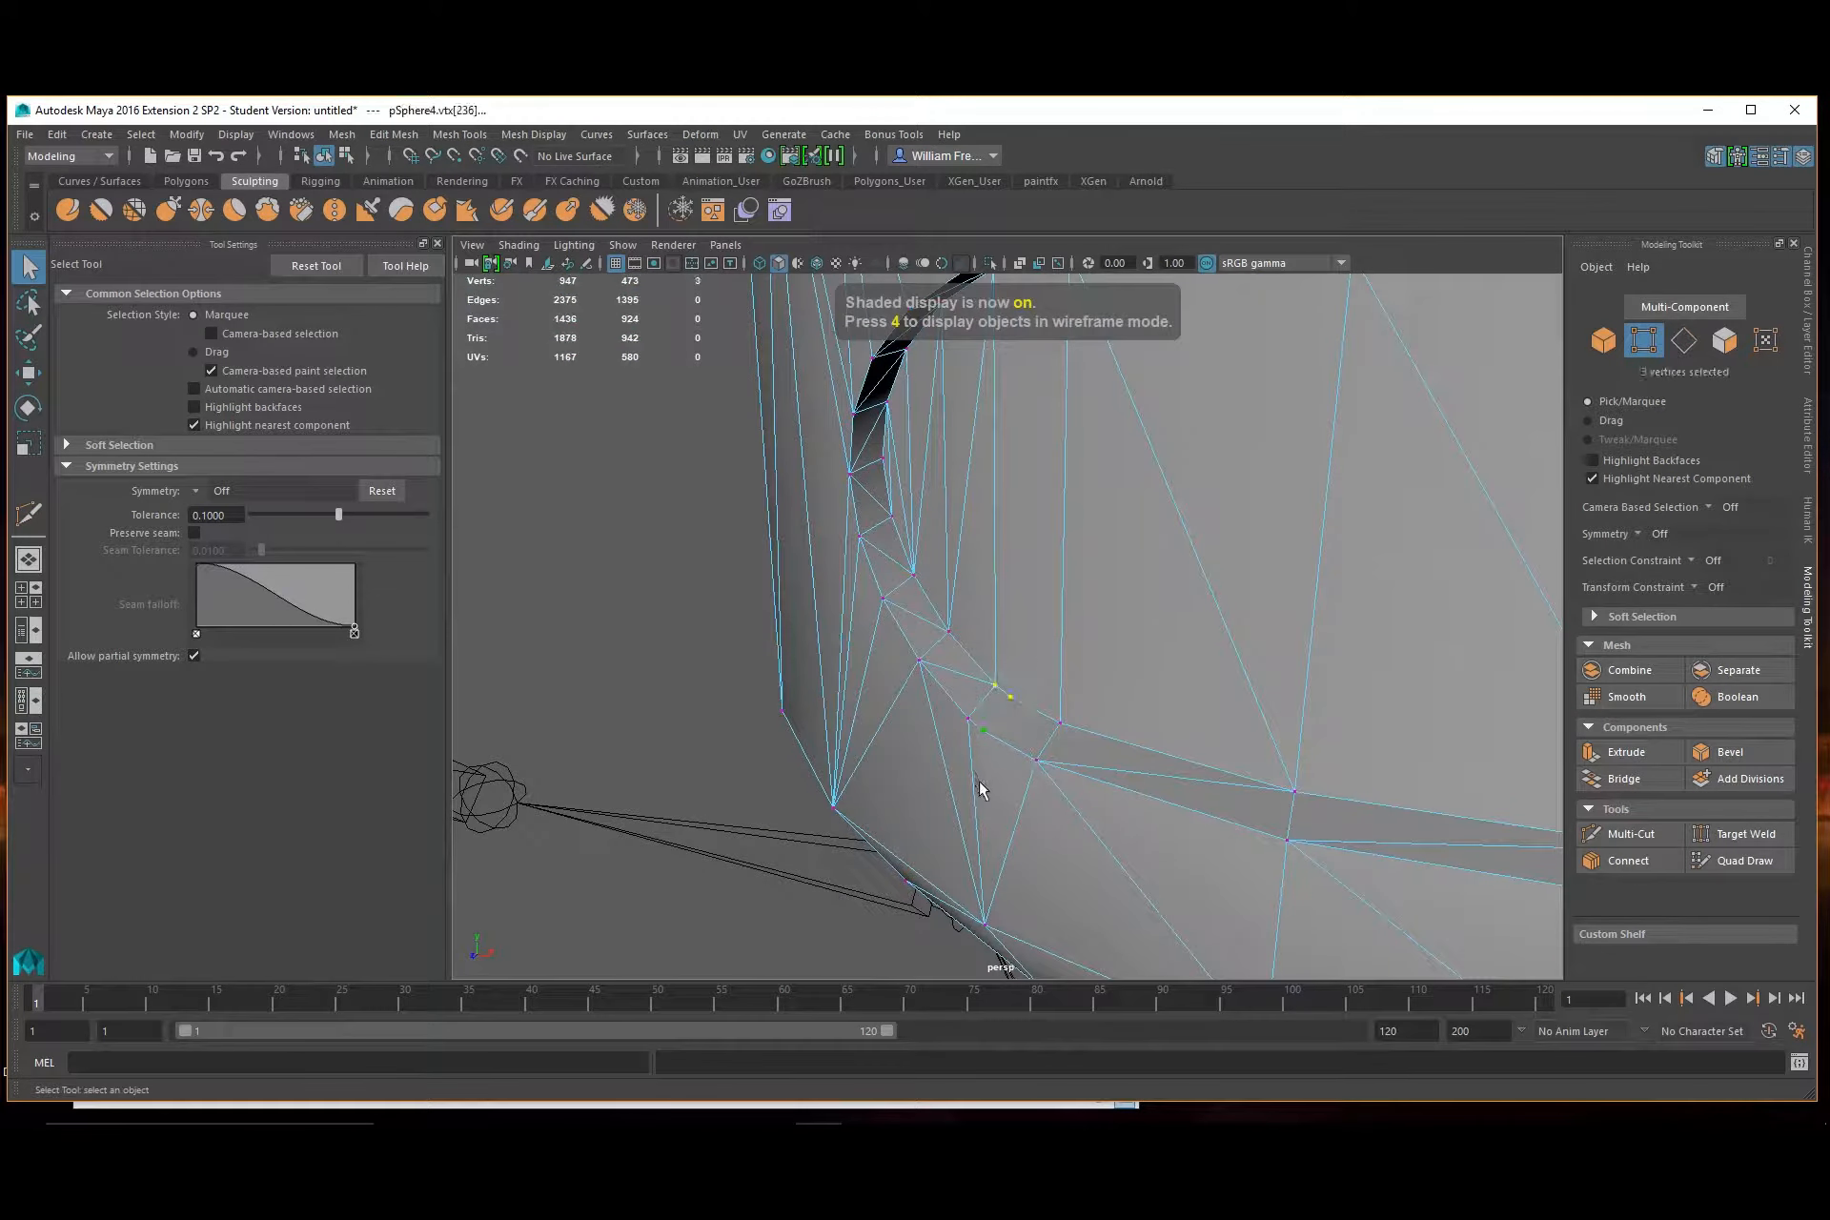
pyautogui.press('Delete')
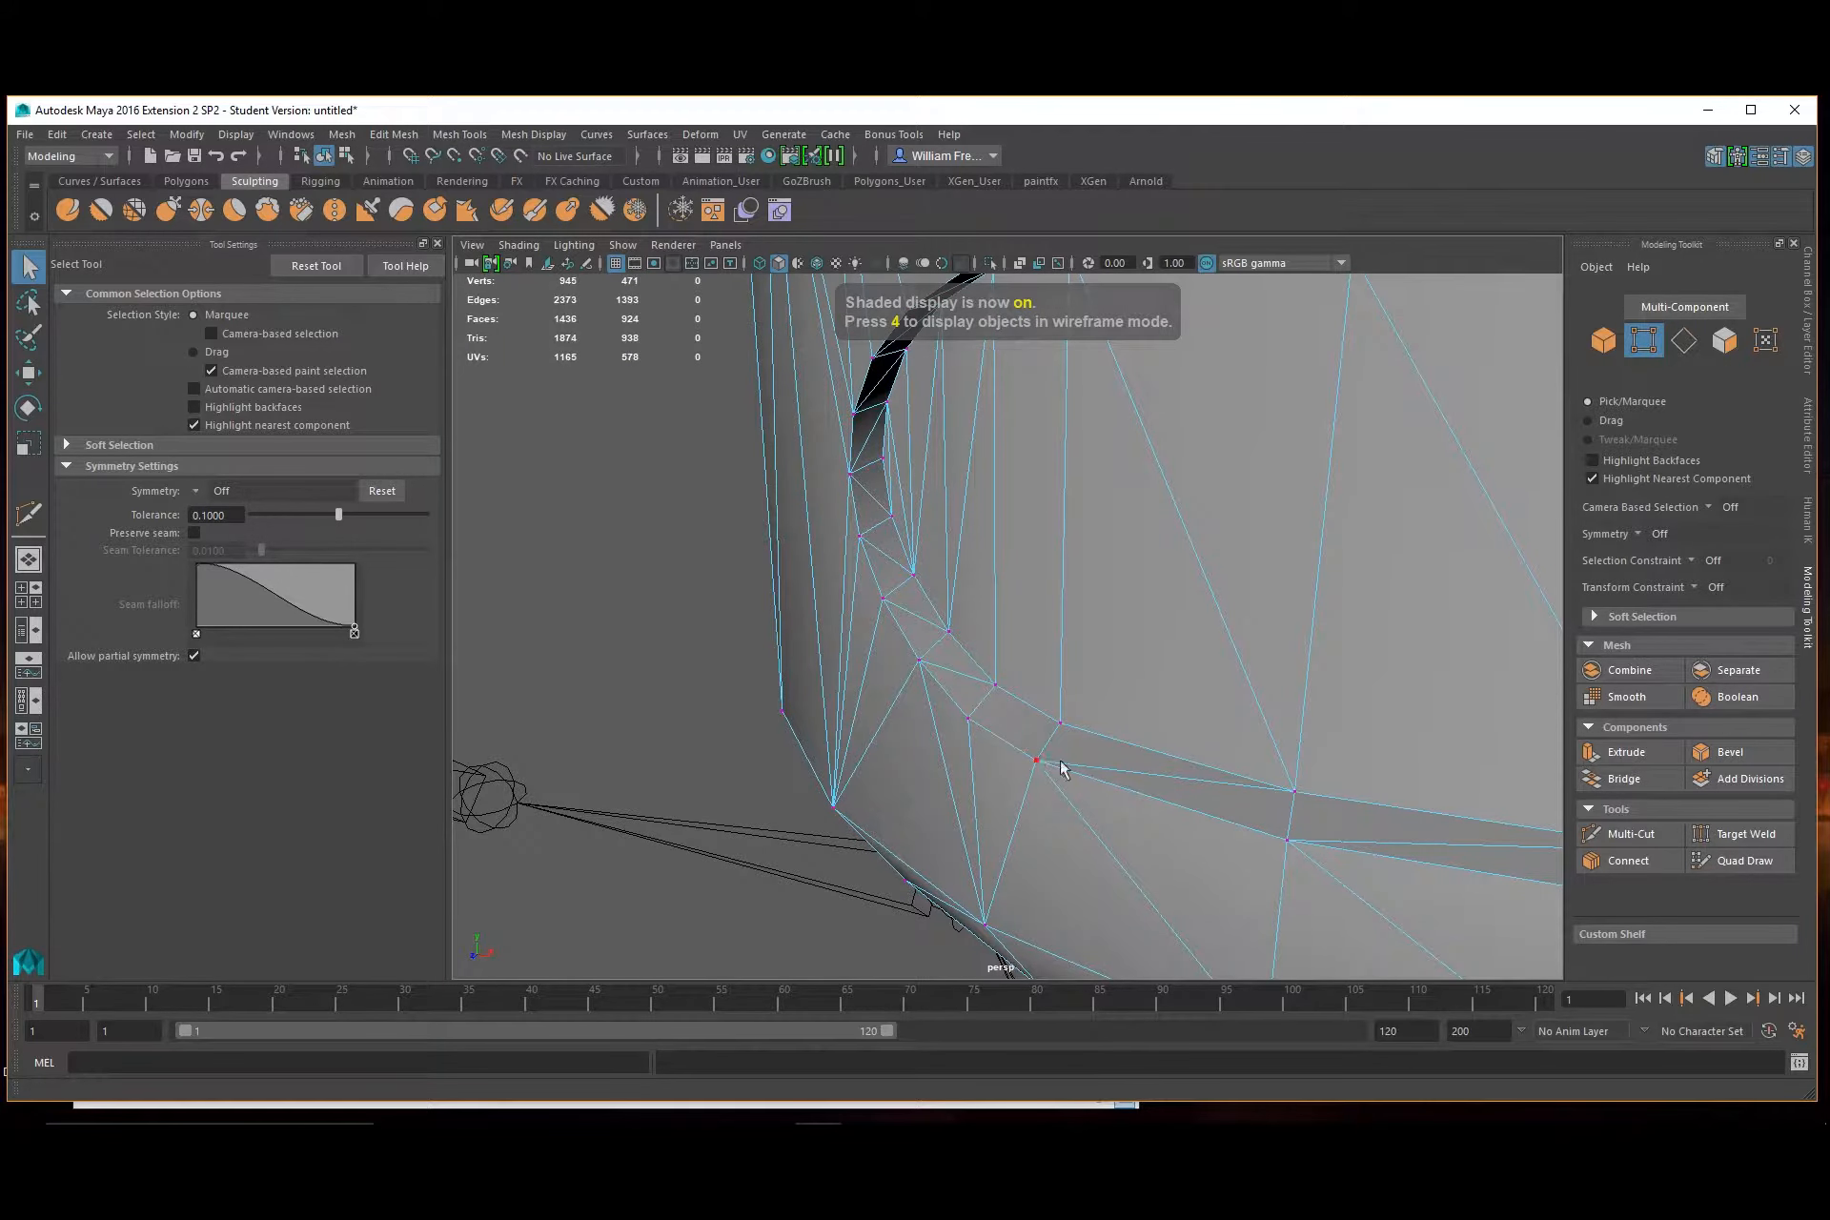
# Delete the four stray vertices left on the upper and lower rim just before the opening's rounded right end
pyautogui.keyDown('alt'); pyautogui.moveTo(1375, 695); pyautogui.dragTo(1105, 672, button='right'); pyautogui.keyUp('alt')
pyautogui.keyDown('alt'); pyautogui.moveTo(1224, 656); pyautogui.dragTo(1034, 625); pyautogui.keyUp('alt')
pyautogui.moveTo(943, 466); pyautogui.dragTo(1000, 719)
pyautogui.press('Delete')
pyautogui.keyDown('alt'); pyautogui.moveTo(1064, 483); pyautogui.dragTo(1050, 530); pyautogui.keyUp('alt')
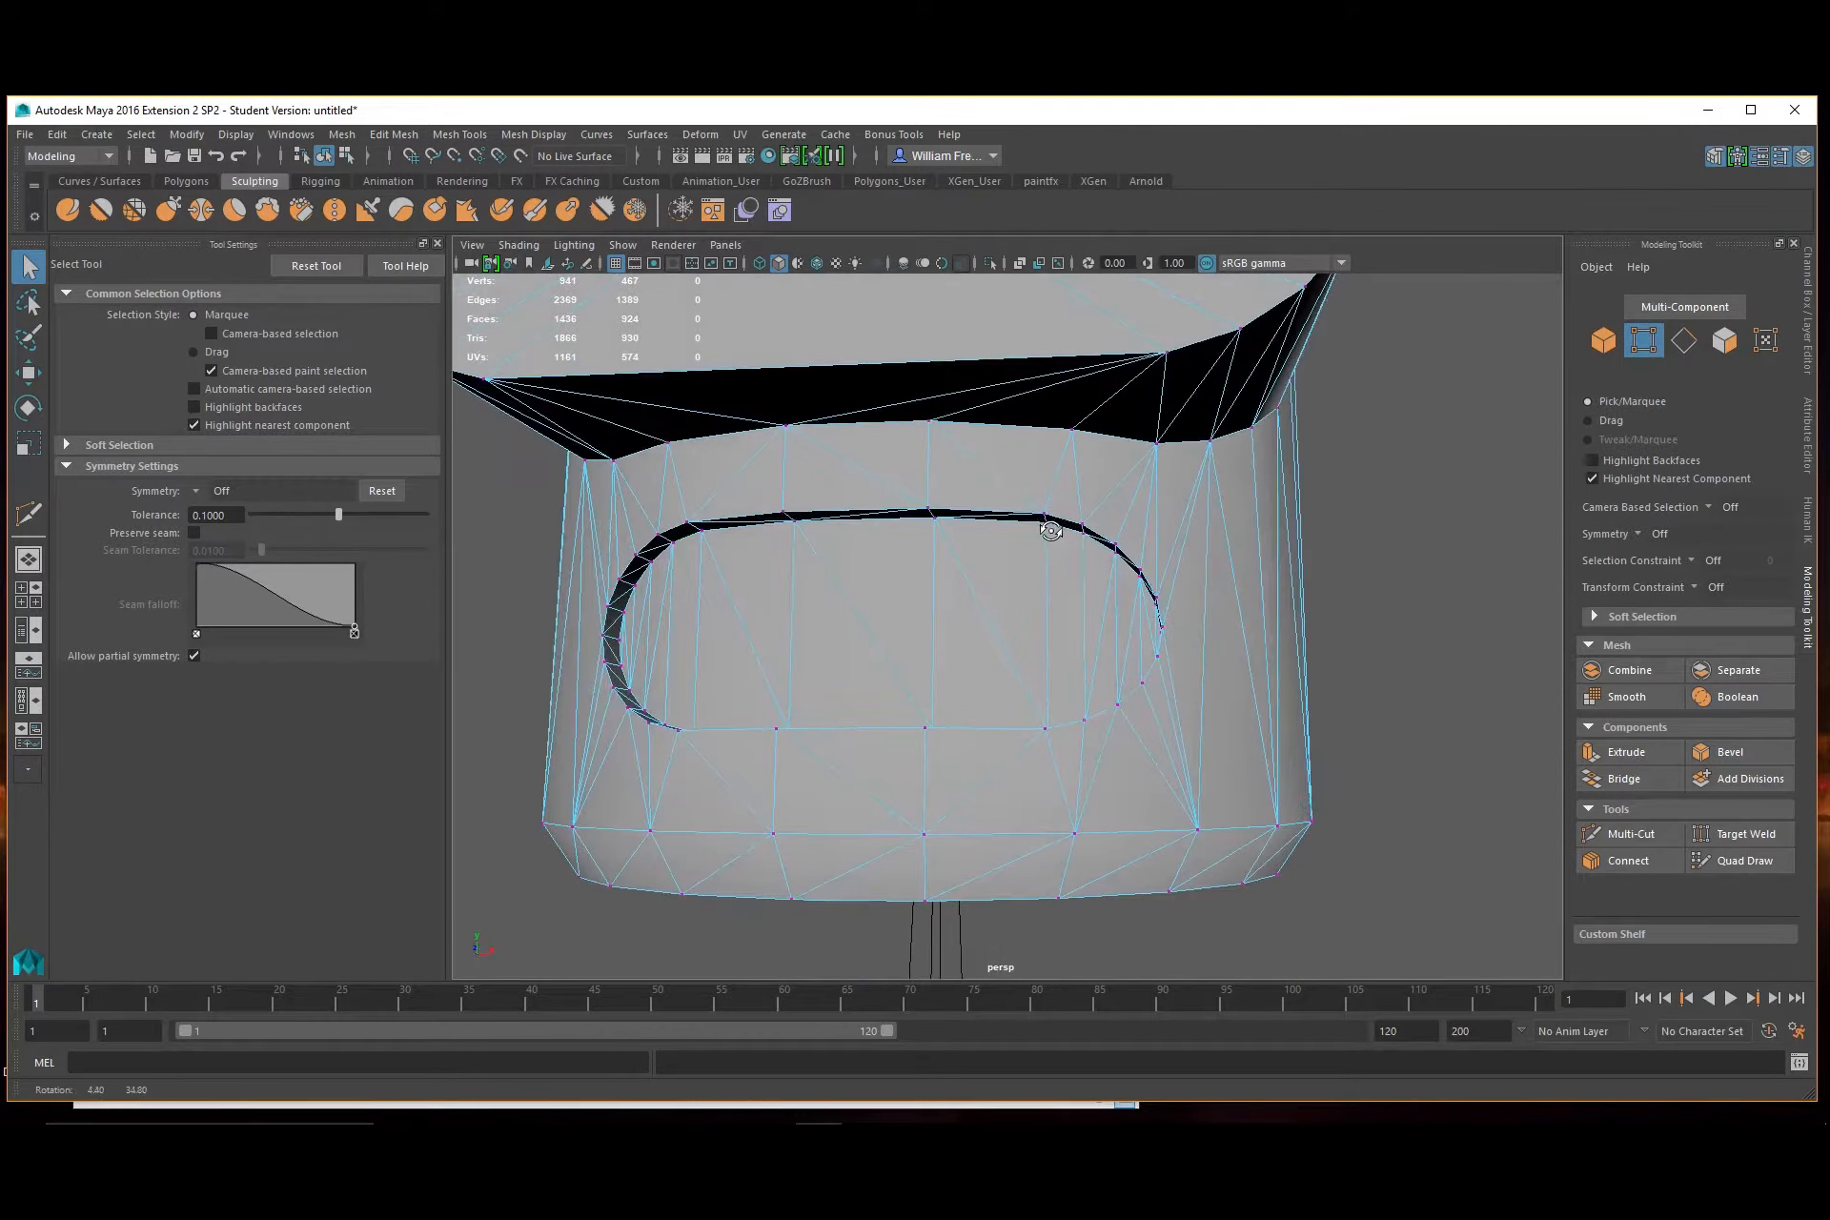
pyautogui.moveTo(1081, 606)
pyautogui.keyDown('alt'); pyautogui.mouseDown()
pyautogui.moveTo(1065, 612)
pyautogui.moveTo(1062, 583)
pyautogui.moveTo(975, 620)
pyautogui.moveTo(1071, 624)
pyautogui.mouseUp(); pyautogui.keyUp('alt')
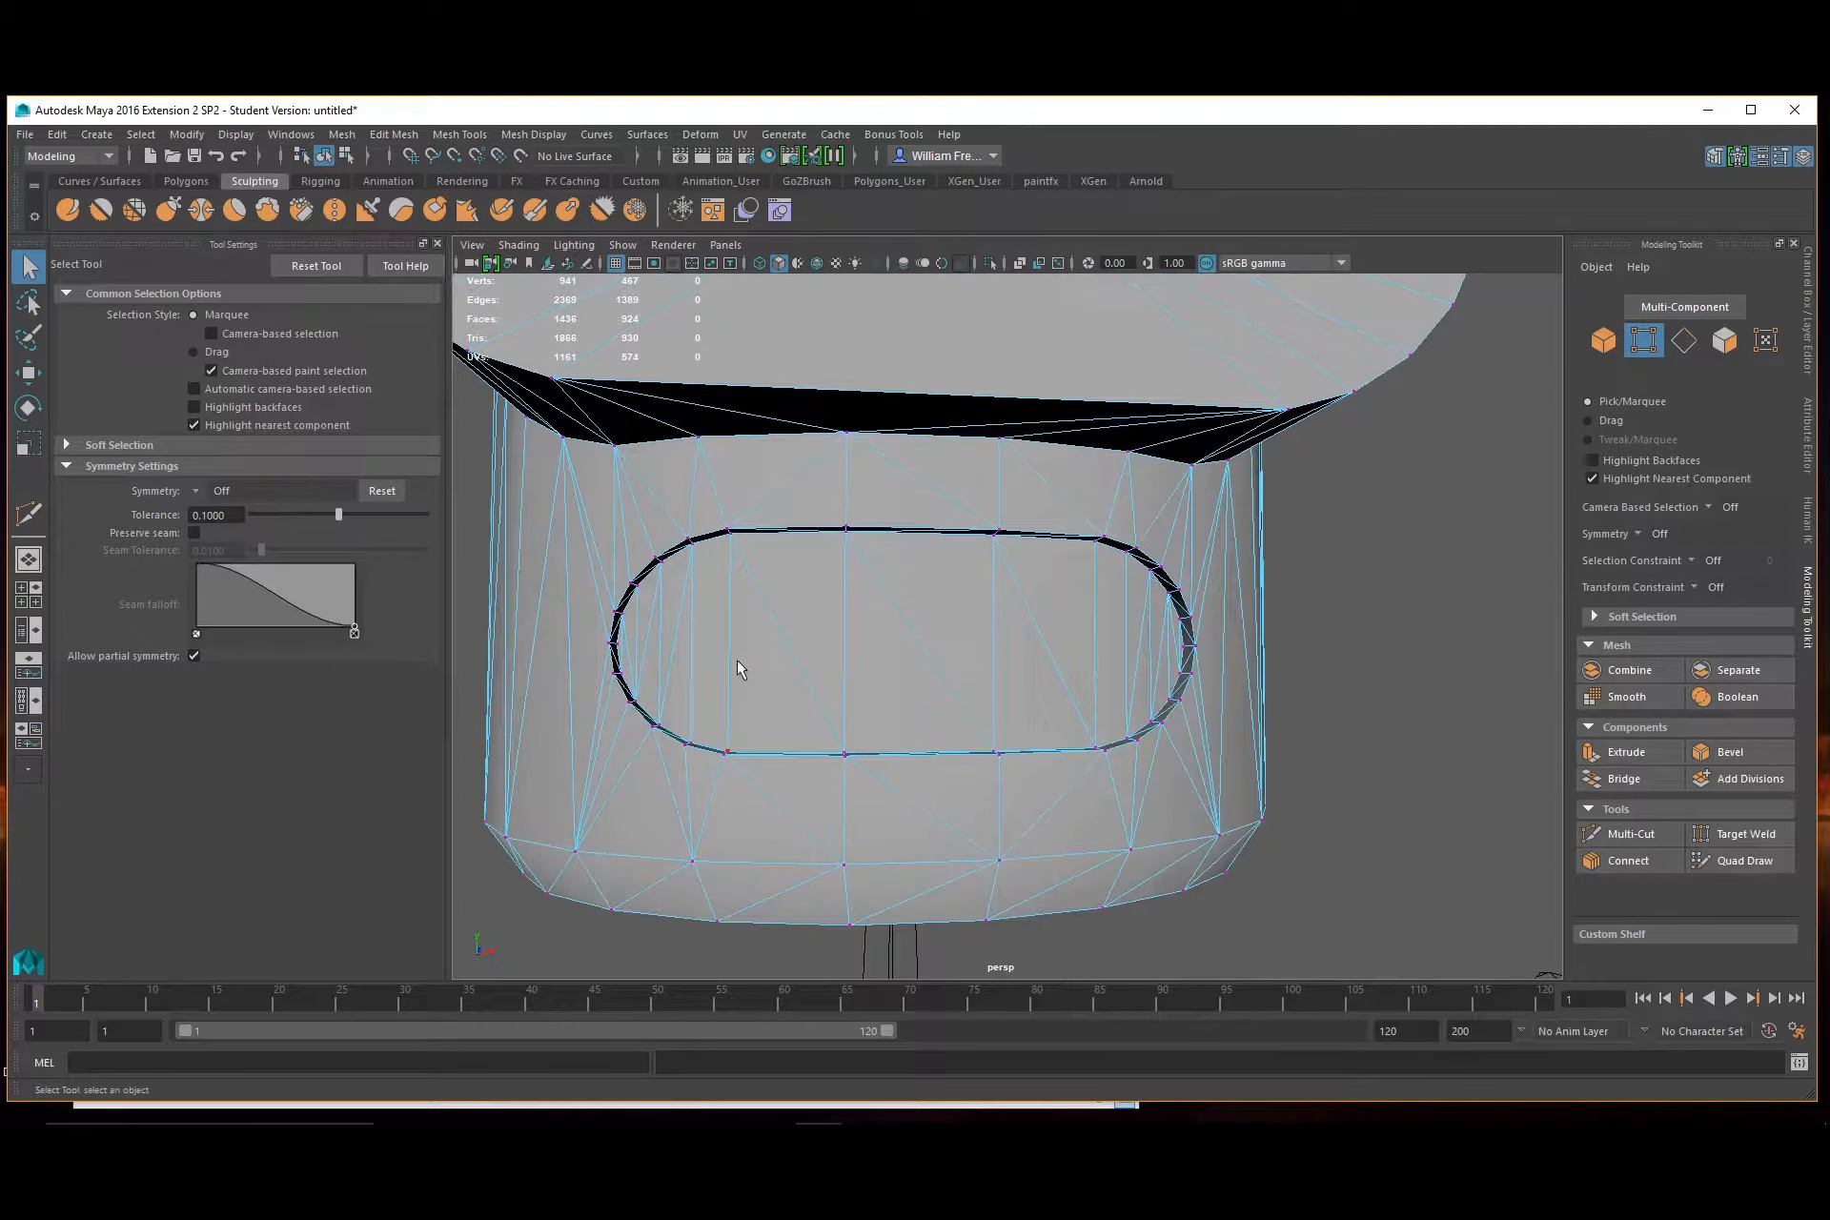
# Select the whole dome mesh in object mode and quadrangulate it
pyautogui.moveTo(887, 564); pyautogui.dragTo(956, 527, button='right')
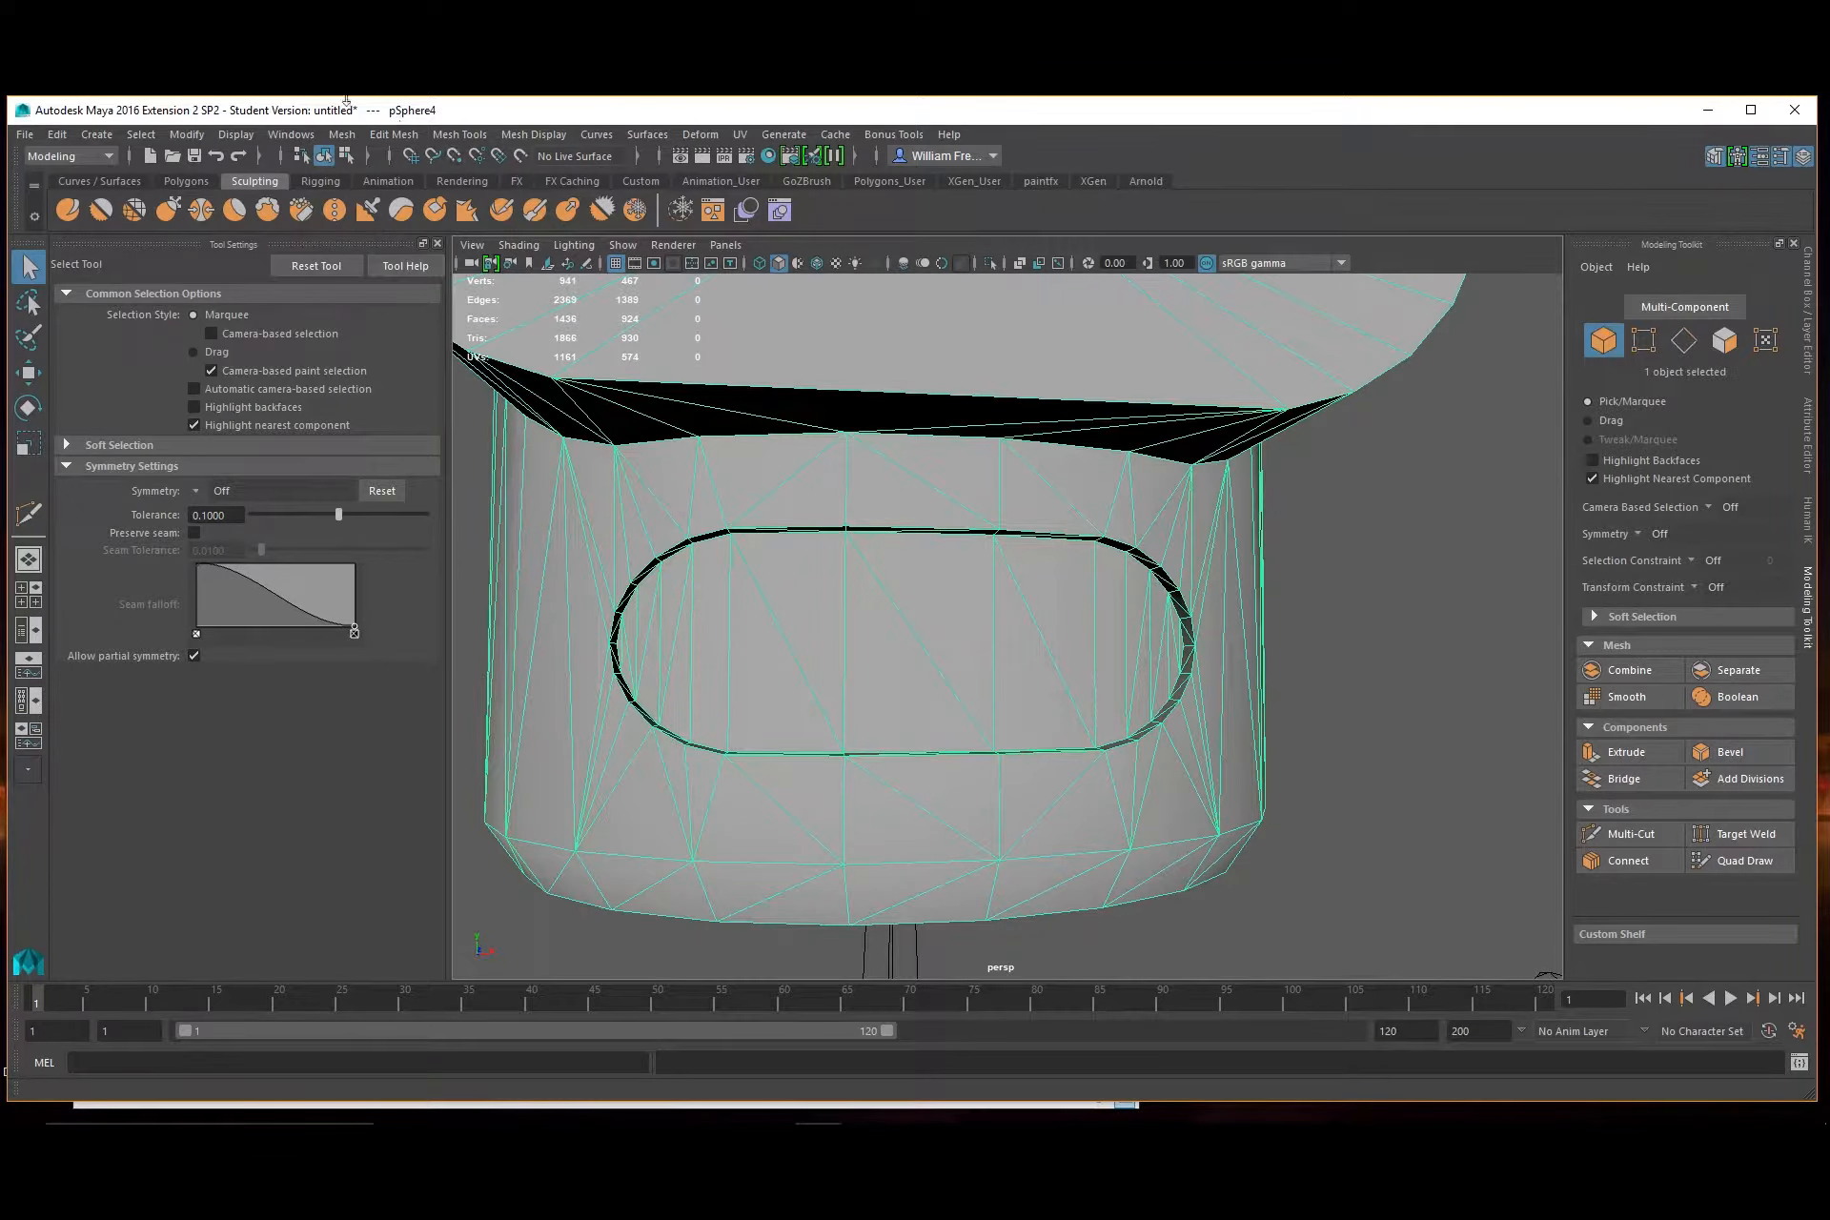
pyautogui.click(342, 135)
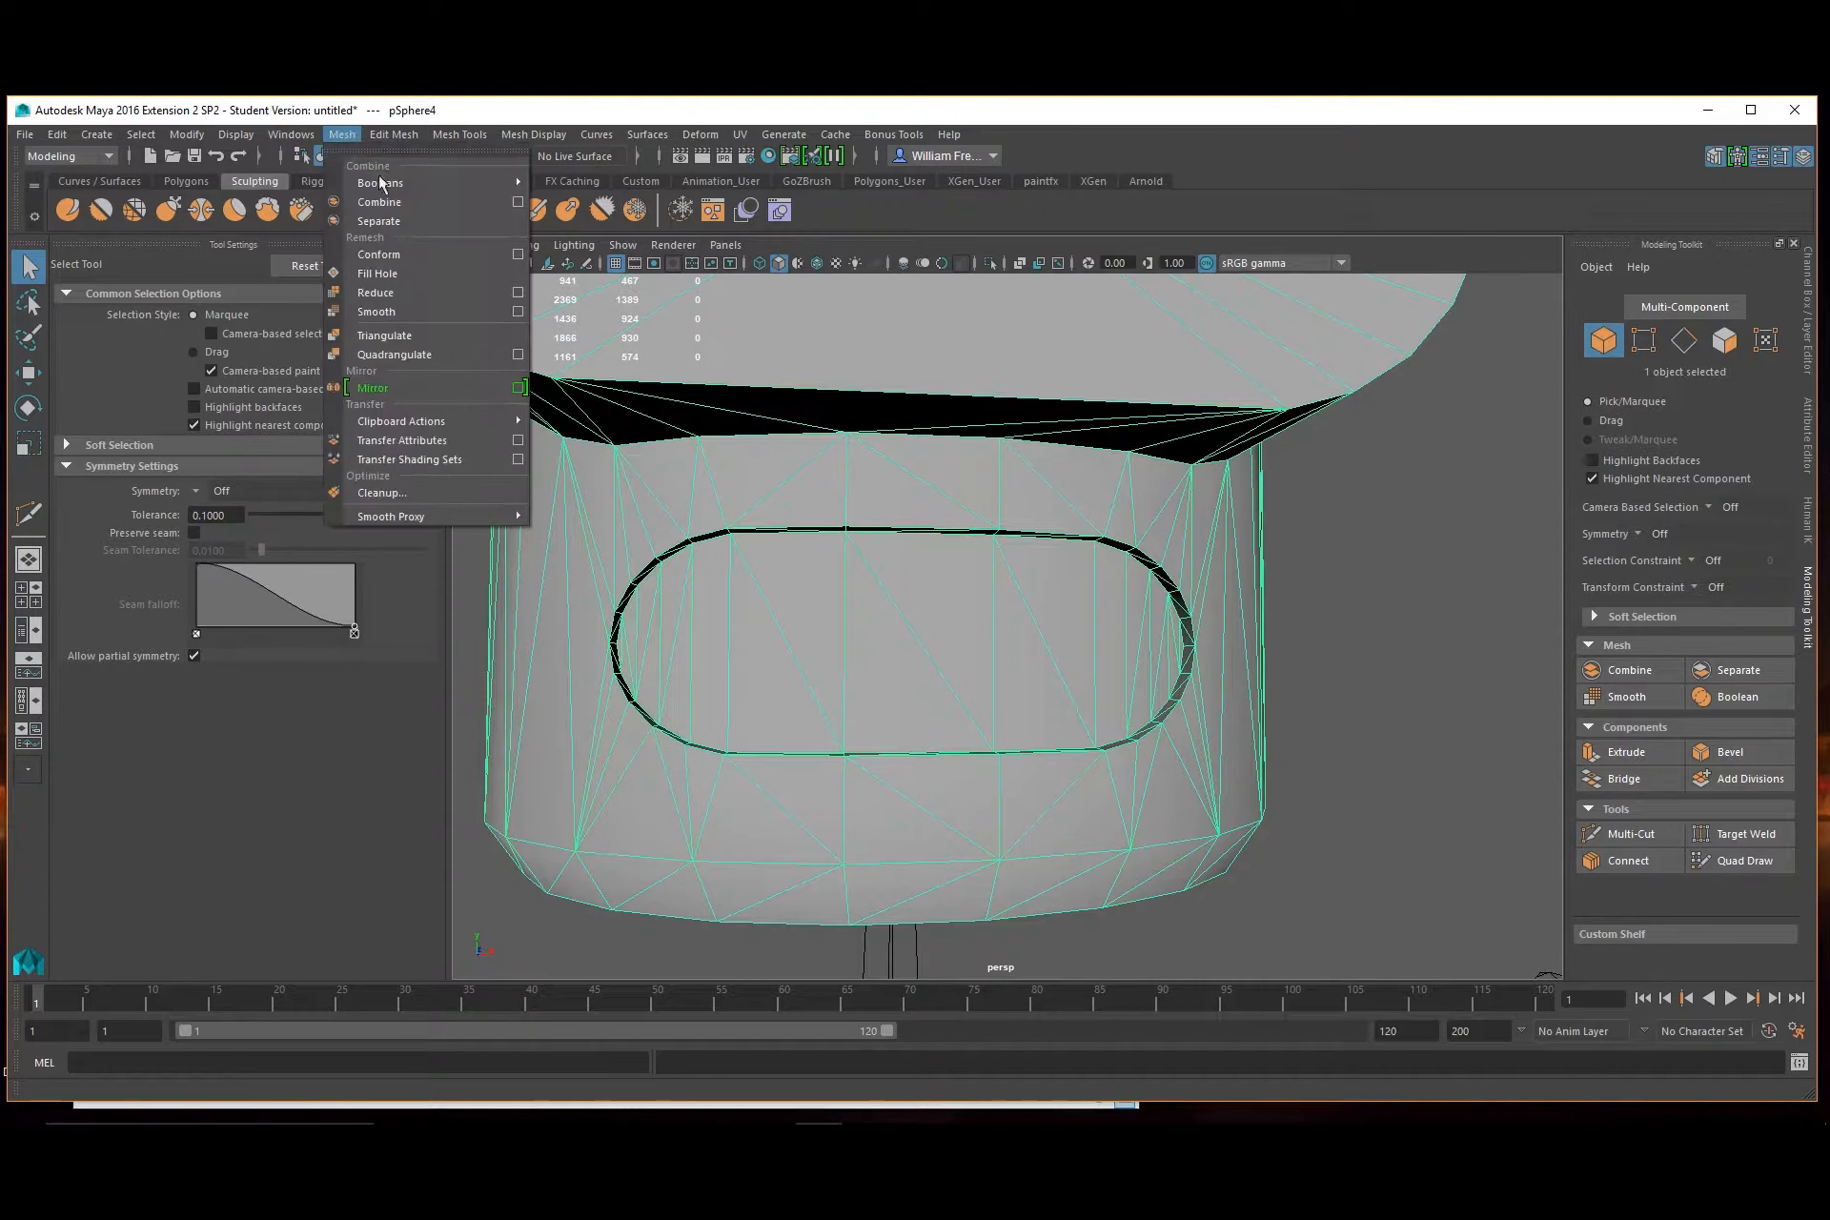
pyautogui.click(400, 355)
pyautogui.keyDown('alt'); pyautogui.moveTo(792, 671); pyautogui.dragTo(679, 623); pyautogui.keyUp('alt')
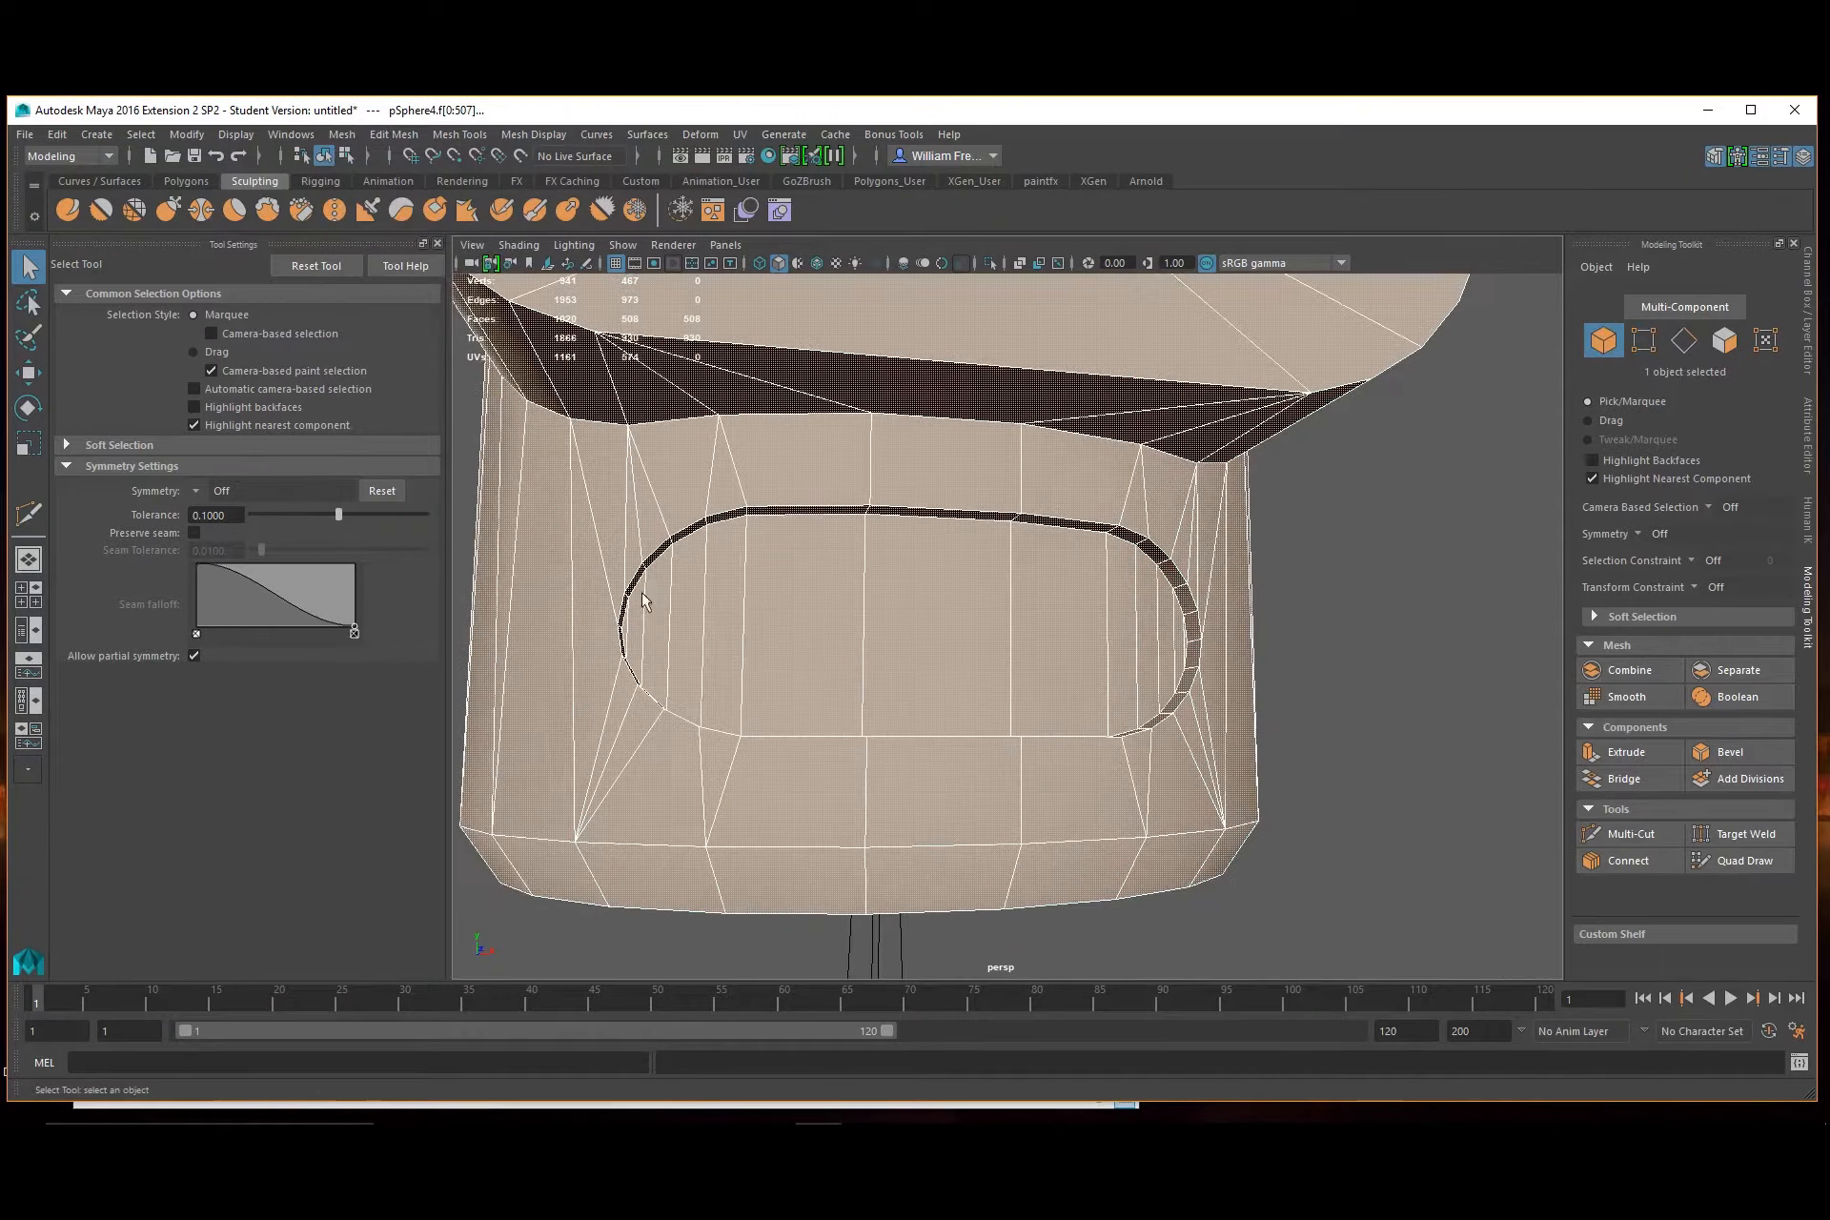
# Select all the faces forming the recessed back wall inside the rounded opening, including the narrow end face
pyautogui.keyDown('alt'); pyautogui.moveTo(900, 635); pyautogui.dragTo(1008, 629); pyautogui.keyUp('alt')
pyautogui.moveTo(1010, 556); pyautogui.dragTo(1162, 710, button='right')
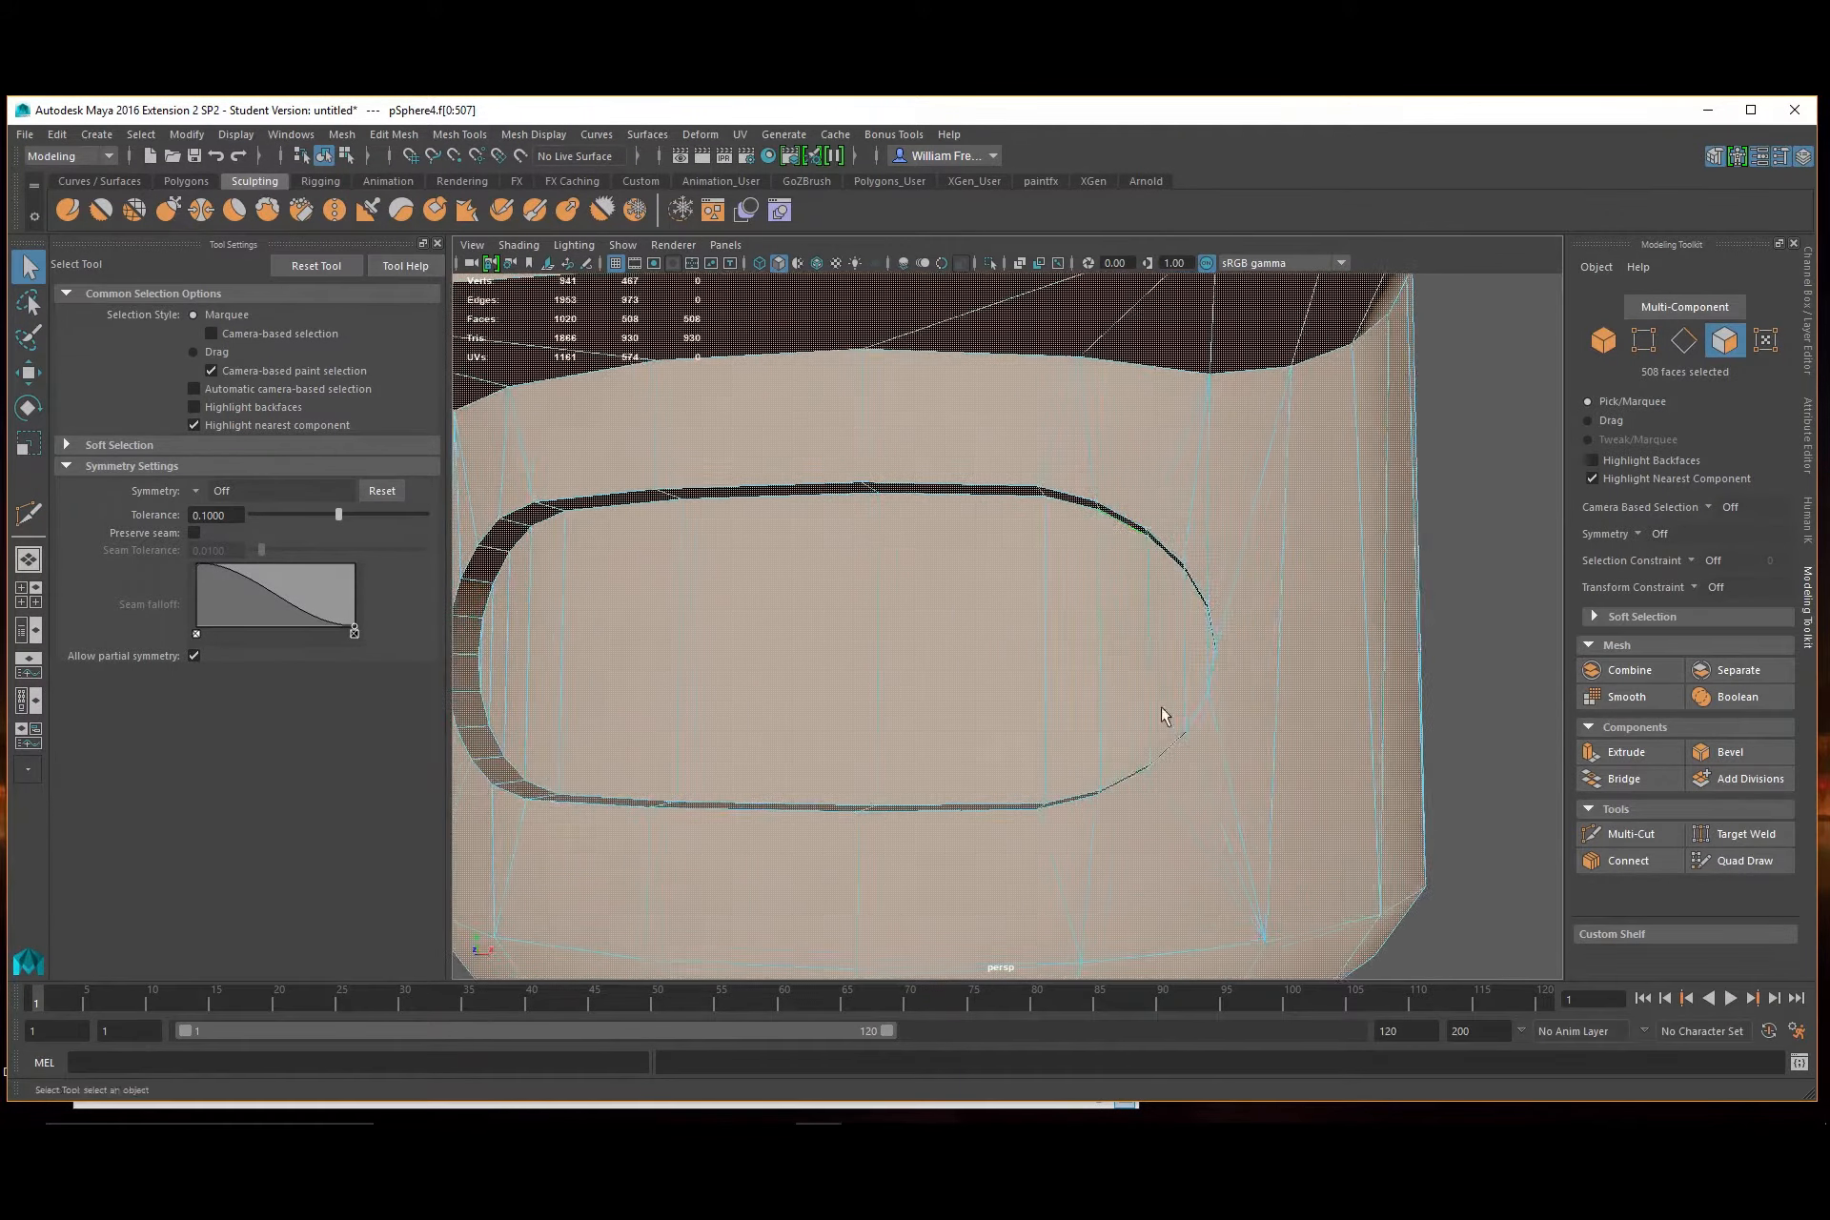
pyautogui.keyDown('alt'); pyautogui.moveTo(1162, 710); pyautogui.dragTo(1223, 695); pyautogui.keyUp('alt')
pyautogui.moveTo(1239, 667)
pyautogui.mouseDown()
pyautogui.moveTo(1108, 685)
pyautogui.moveTo(460, 679)
pyautogui.moveTo(546, 615)
pyautogui.mouseUp()
pyautogui.press('f')
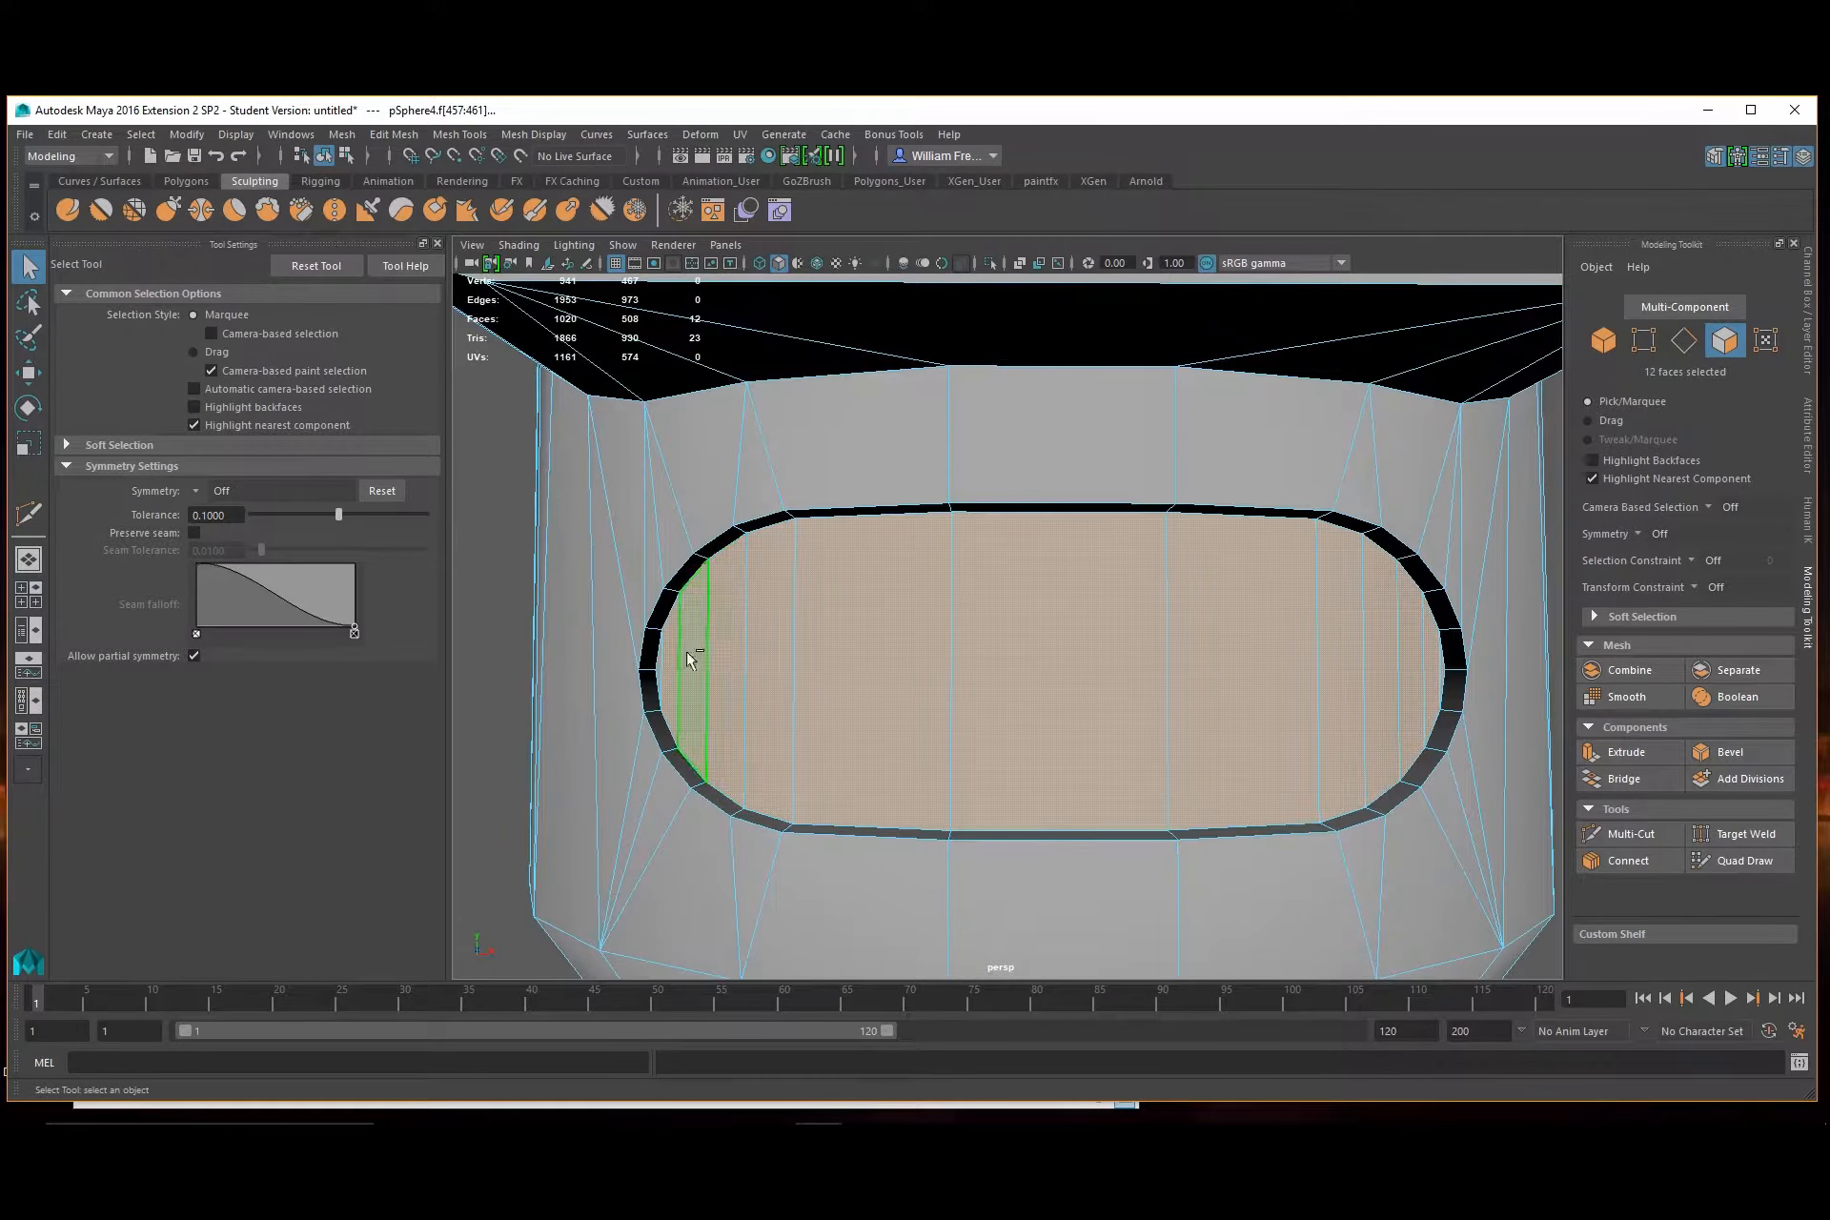
pyautogui.keyDown('shift'); pyautogui.click(659, 671); pyautogui.keyUp('shift')
pyautogui.moveTo(1058, 727)
pyautogui.keyDown('alt'); pyautogui.mouseDown()
pyautogui.moveTo(1217, 695)
pyautogui.moveTo(1066, 703)
pyautogui.mouseUp(); pyautogui.keyUp('alt')
pyautogui.press('w')
pyautogui.keyDown('alt'); pyautogui.moveTo(1414, 727); pyautogui.dragTo(1170, 688); pyautogui.keyUp('alt')
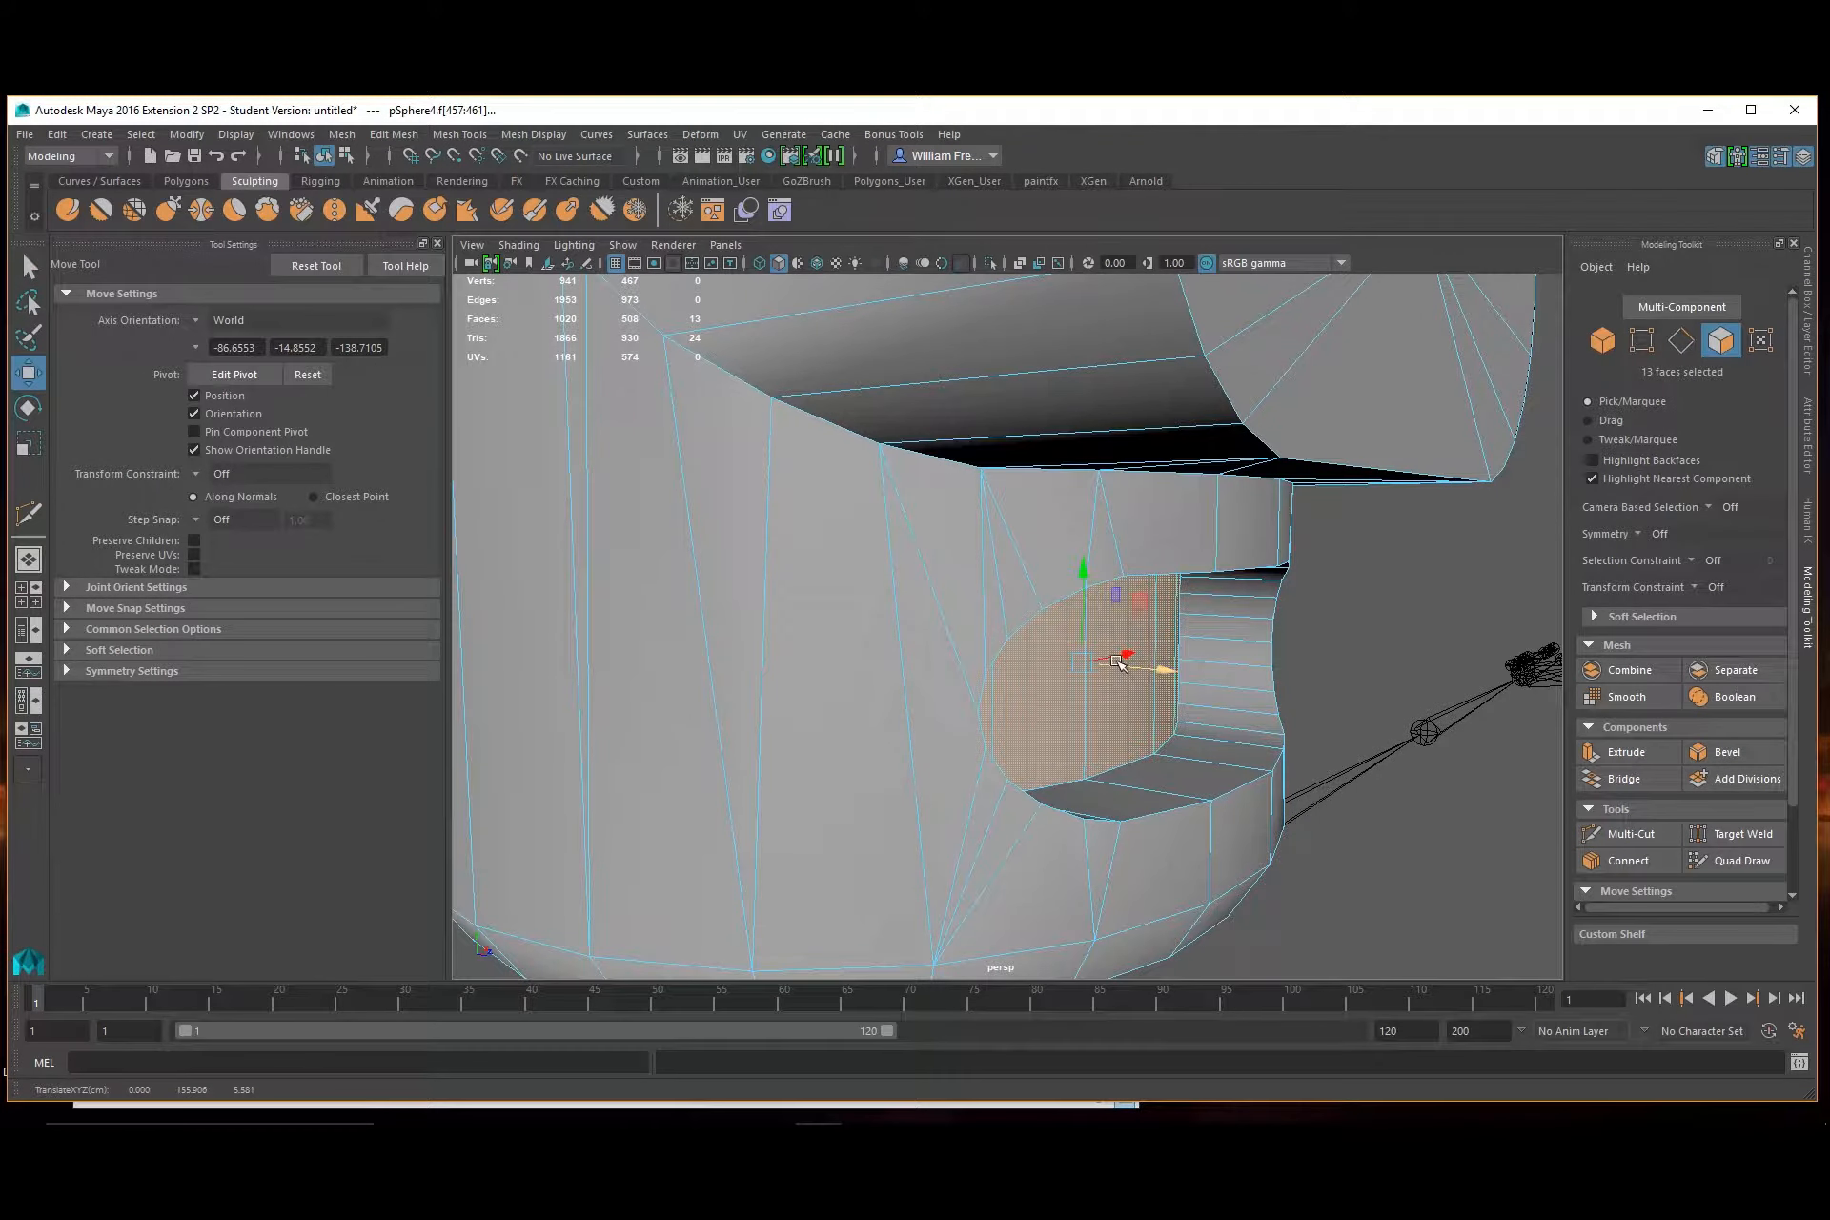
# Duplicate the selected back-wall faces as a separate object and select the new piece in object mode
pyautogui.click(196, 135)
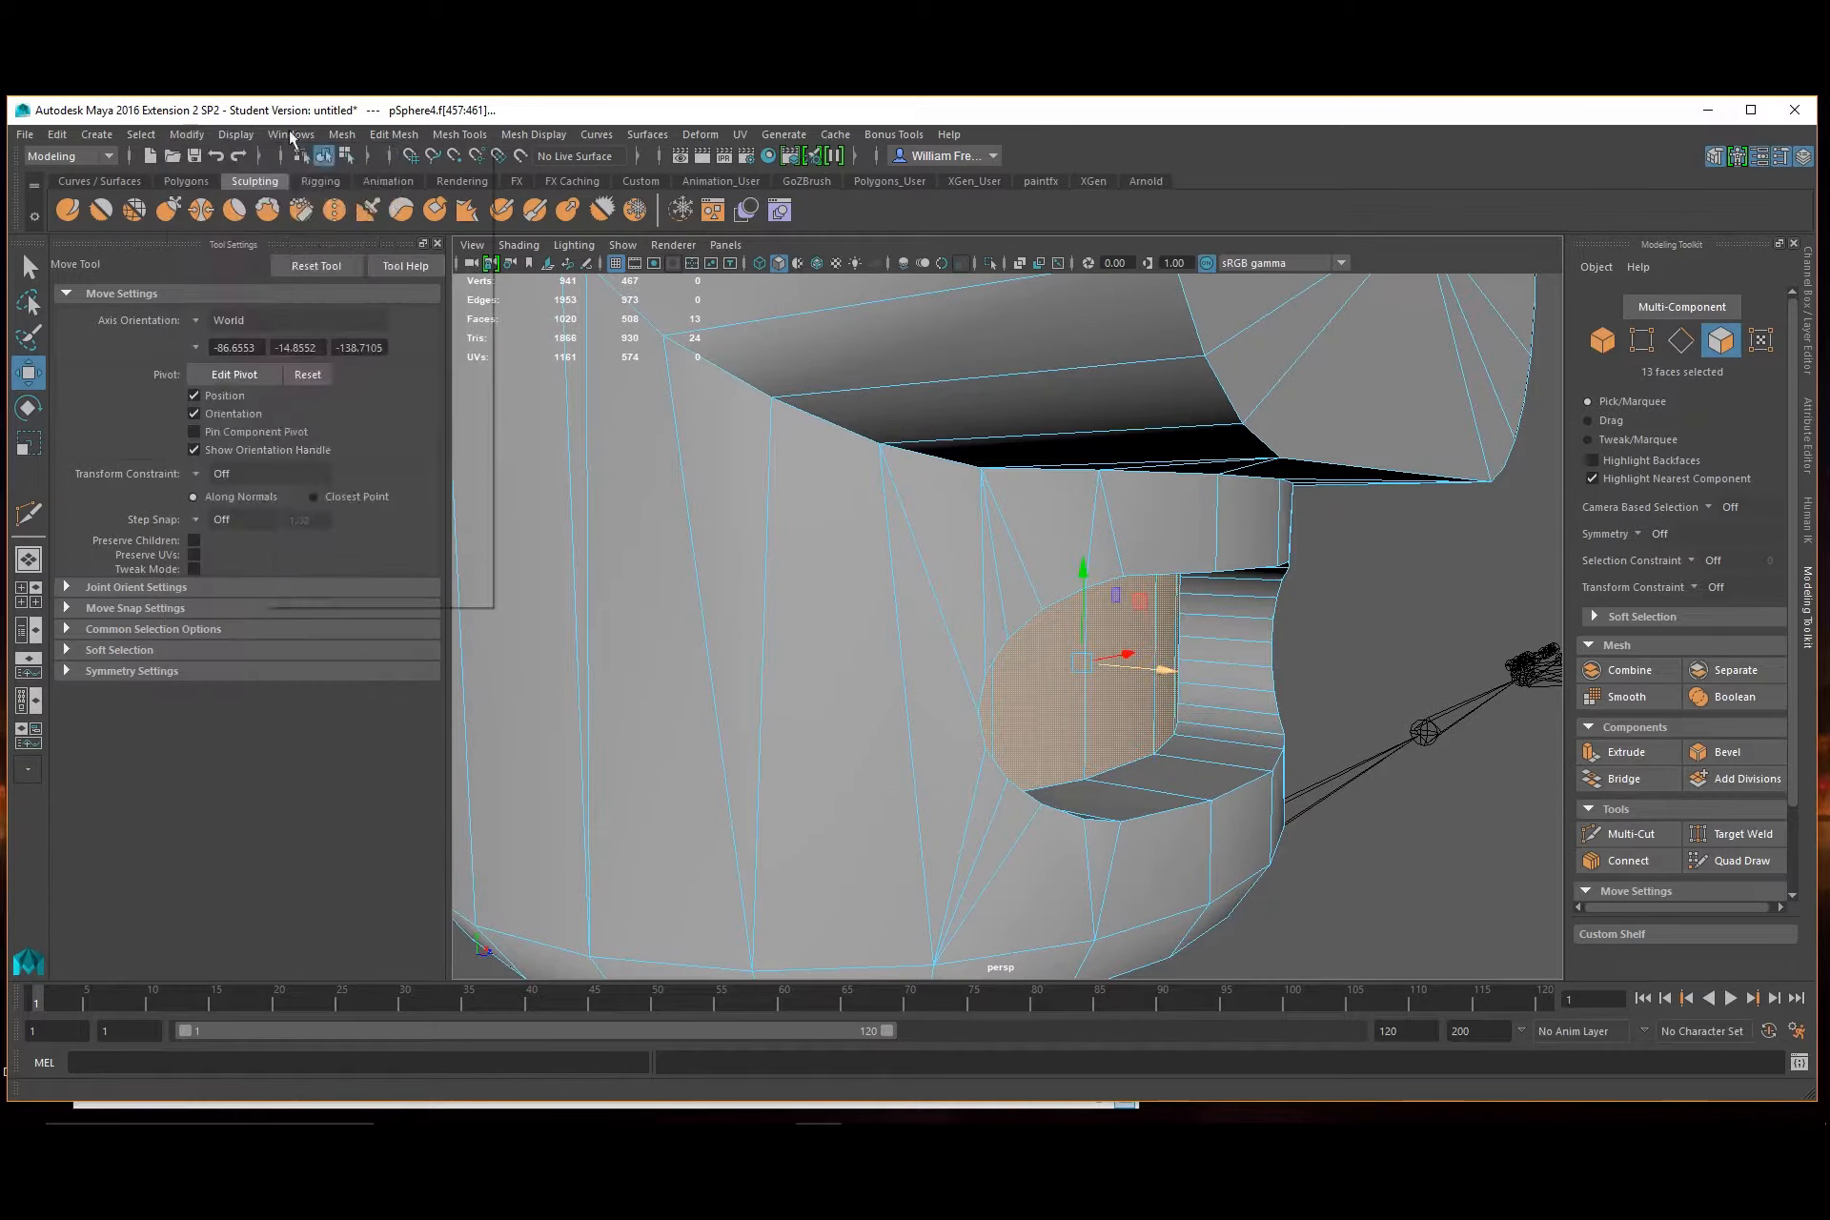
pyautogui.moveTo(397, 139)
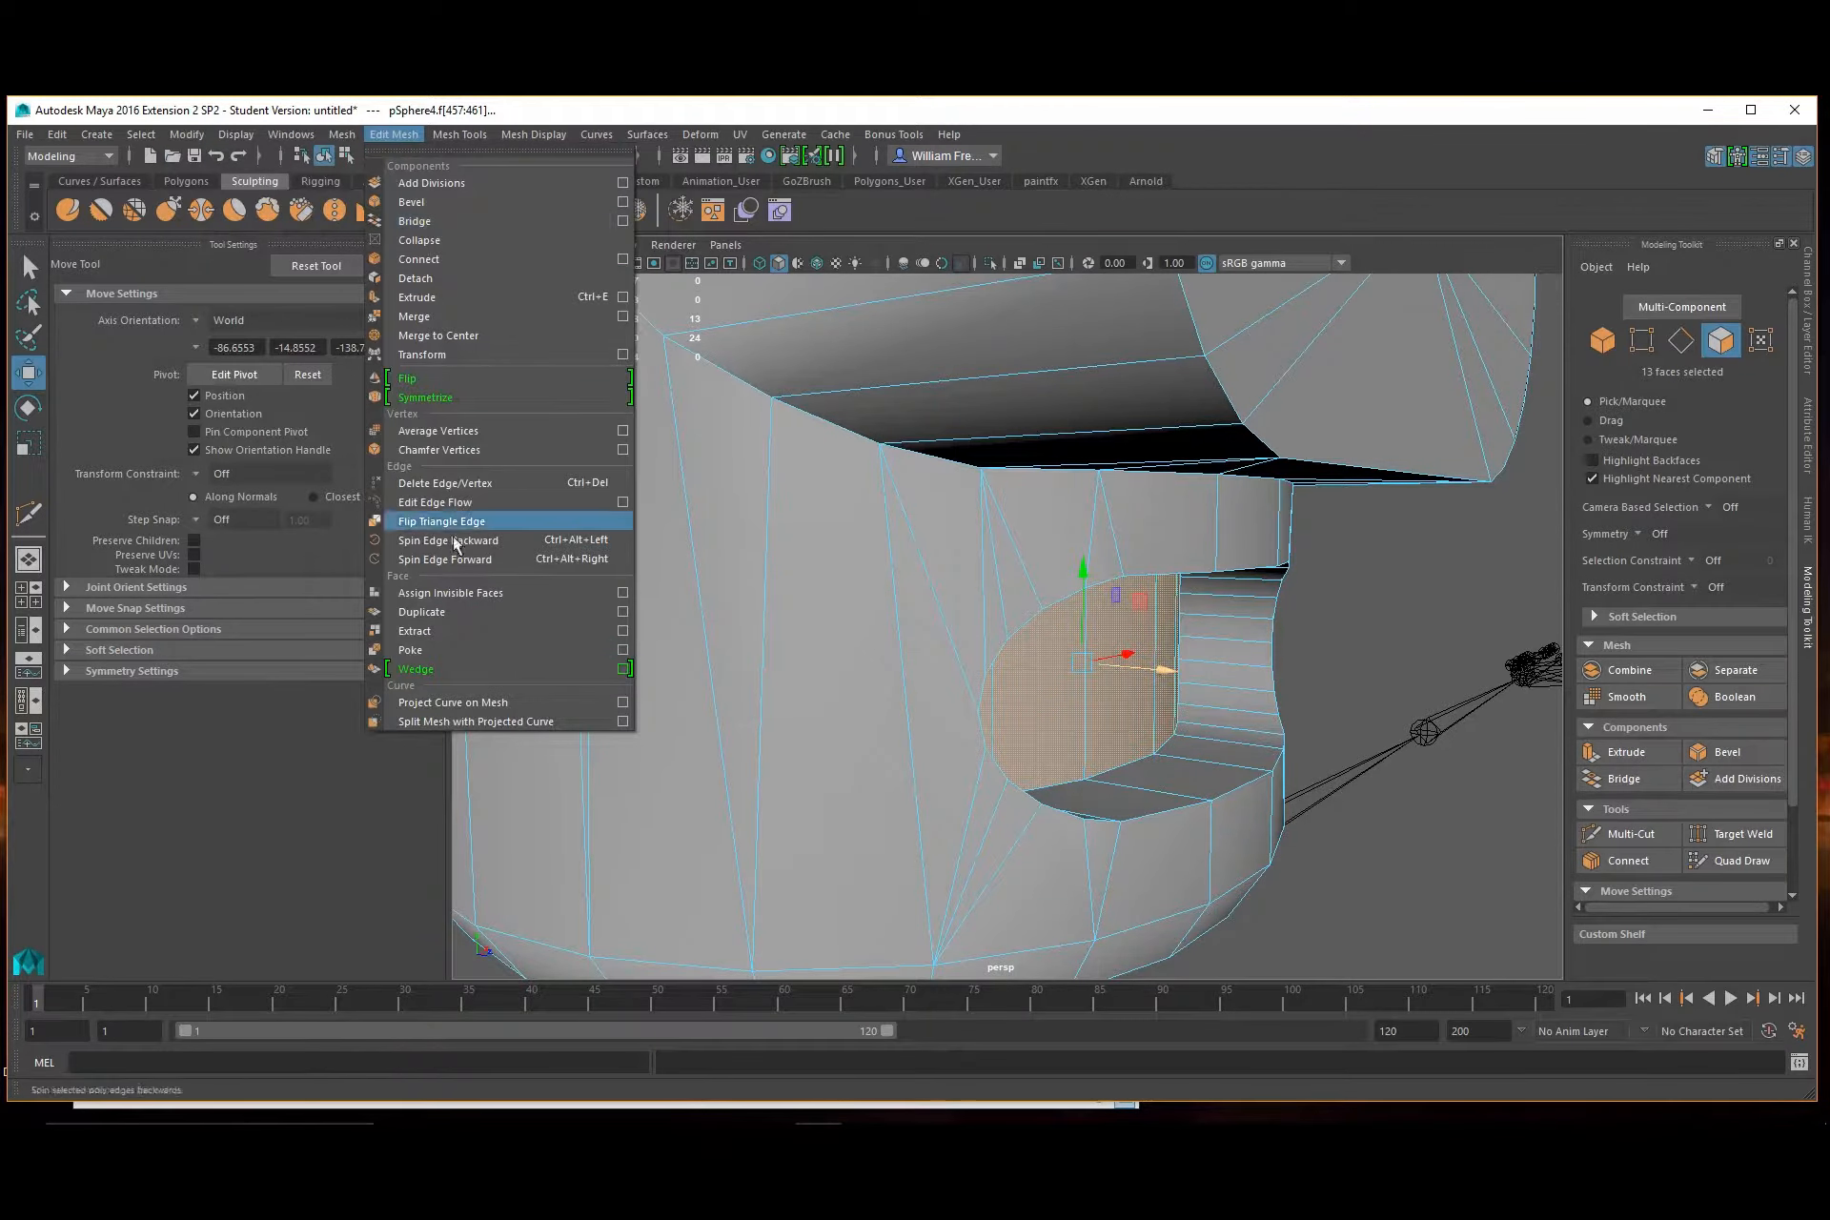
pyautogui.click(446, 610)
pyautogui.moveTo(1042, 562); pyautogui.dragTo(1134, 526, button='right')
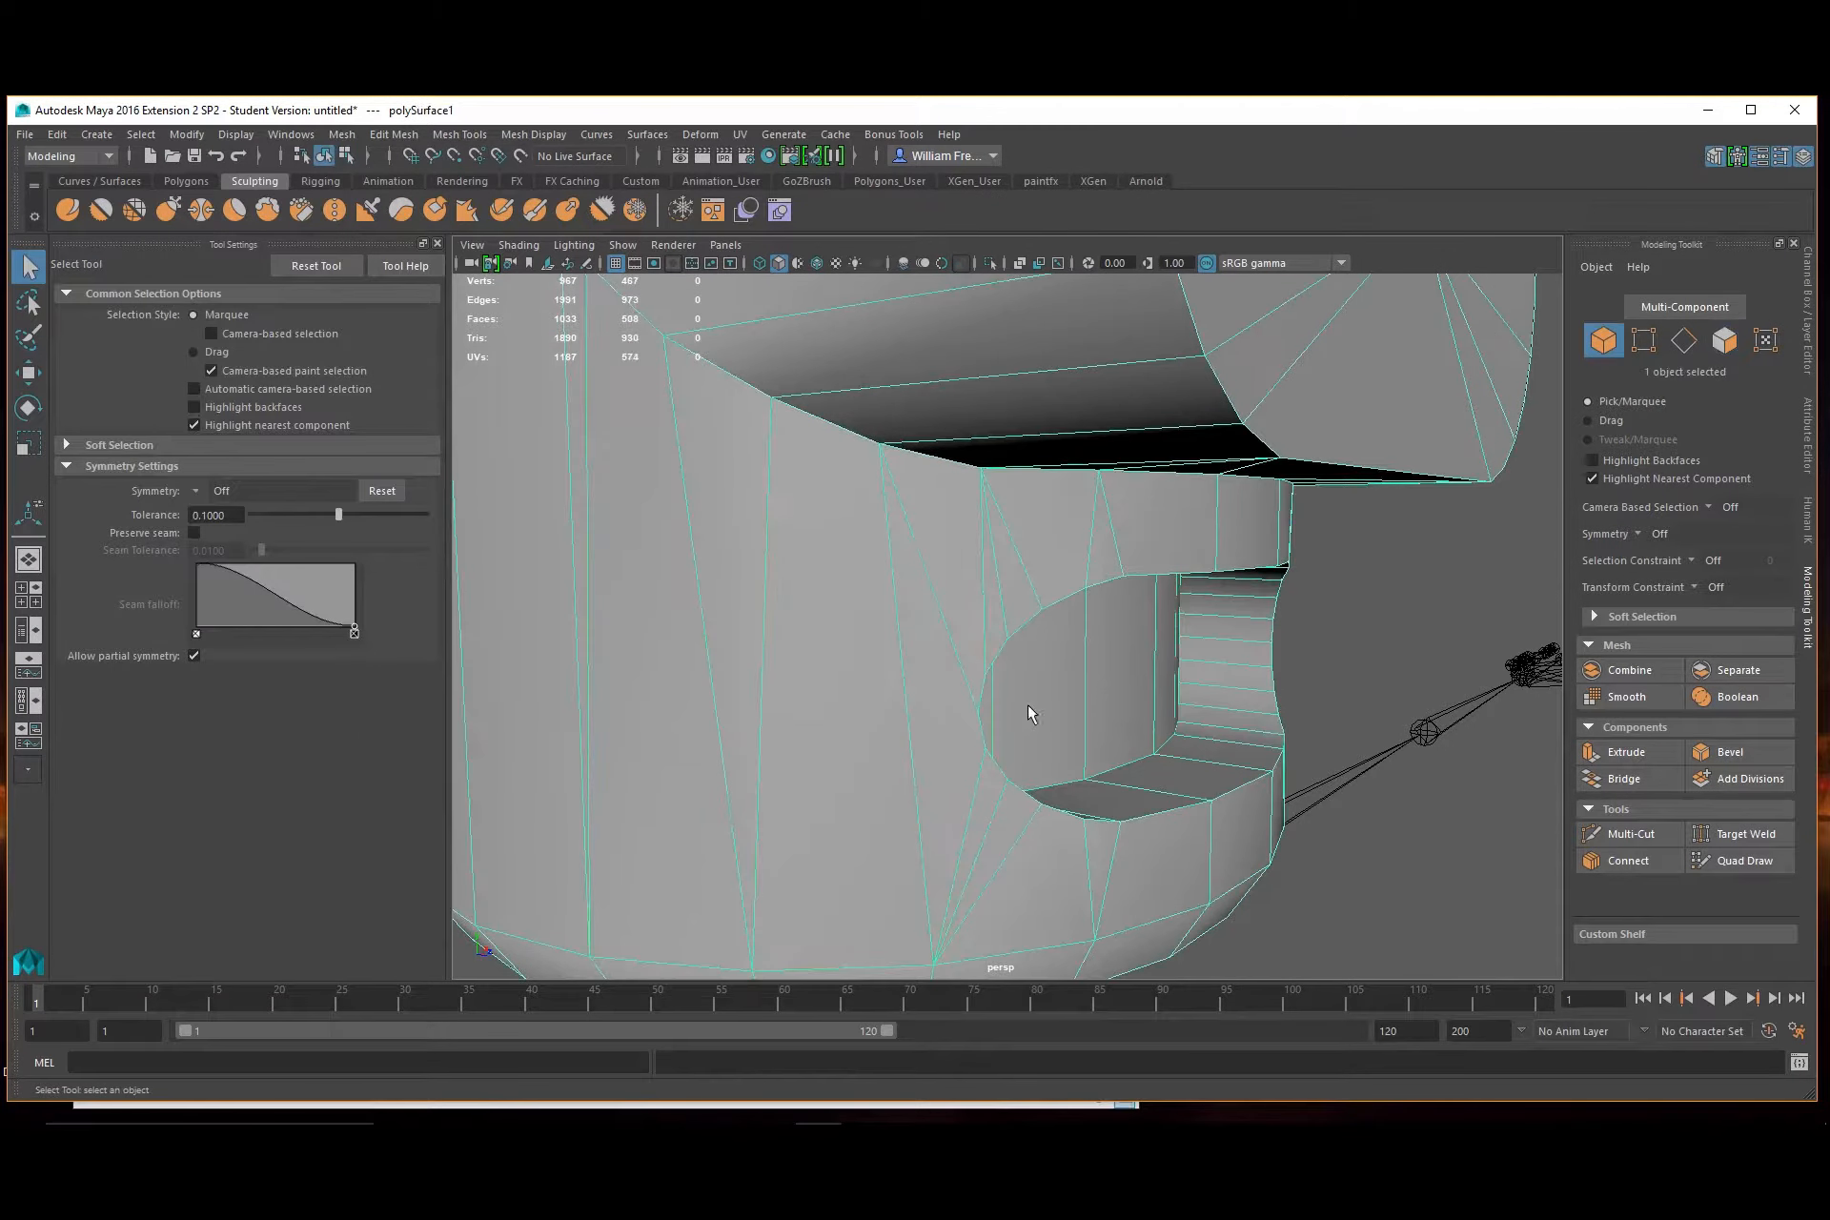
pyautogui.click(1142, 671)
pyautogui.scroll(-5, 1141, 671)
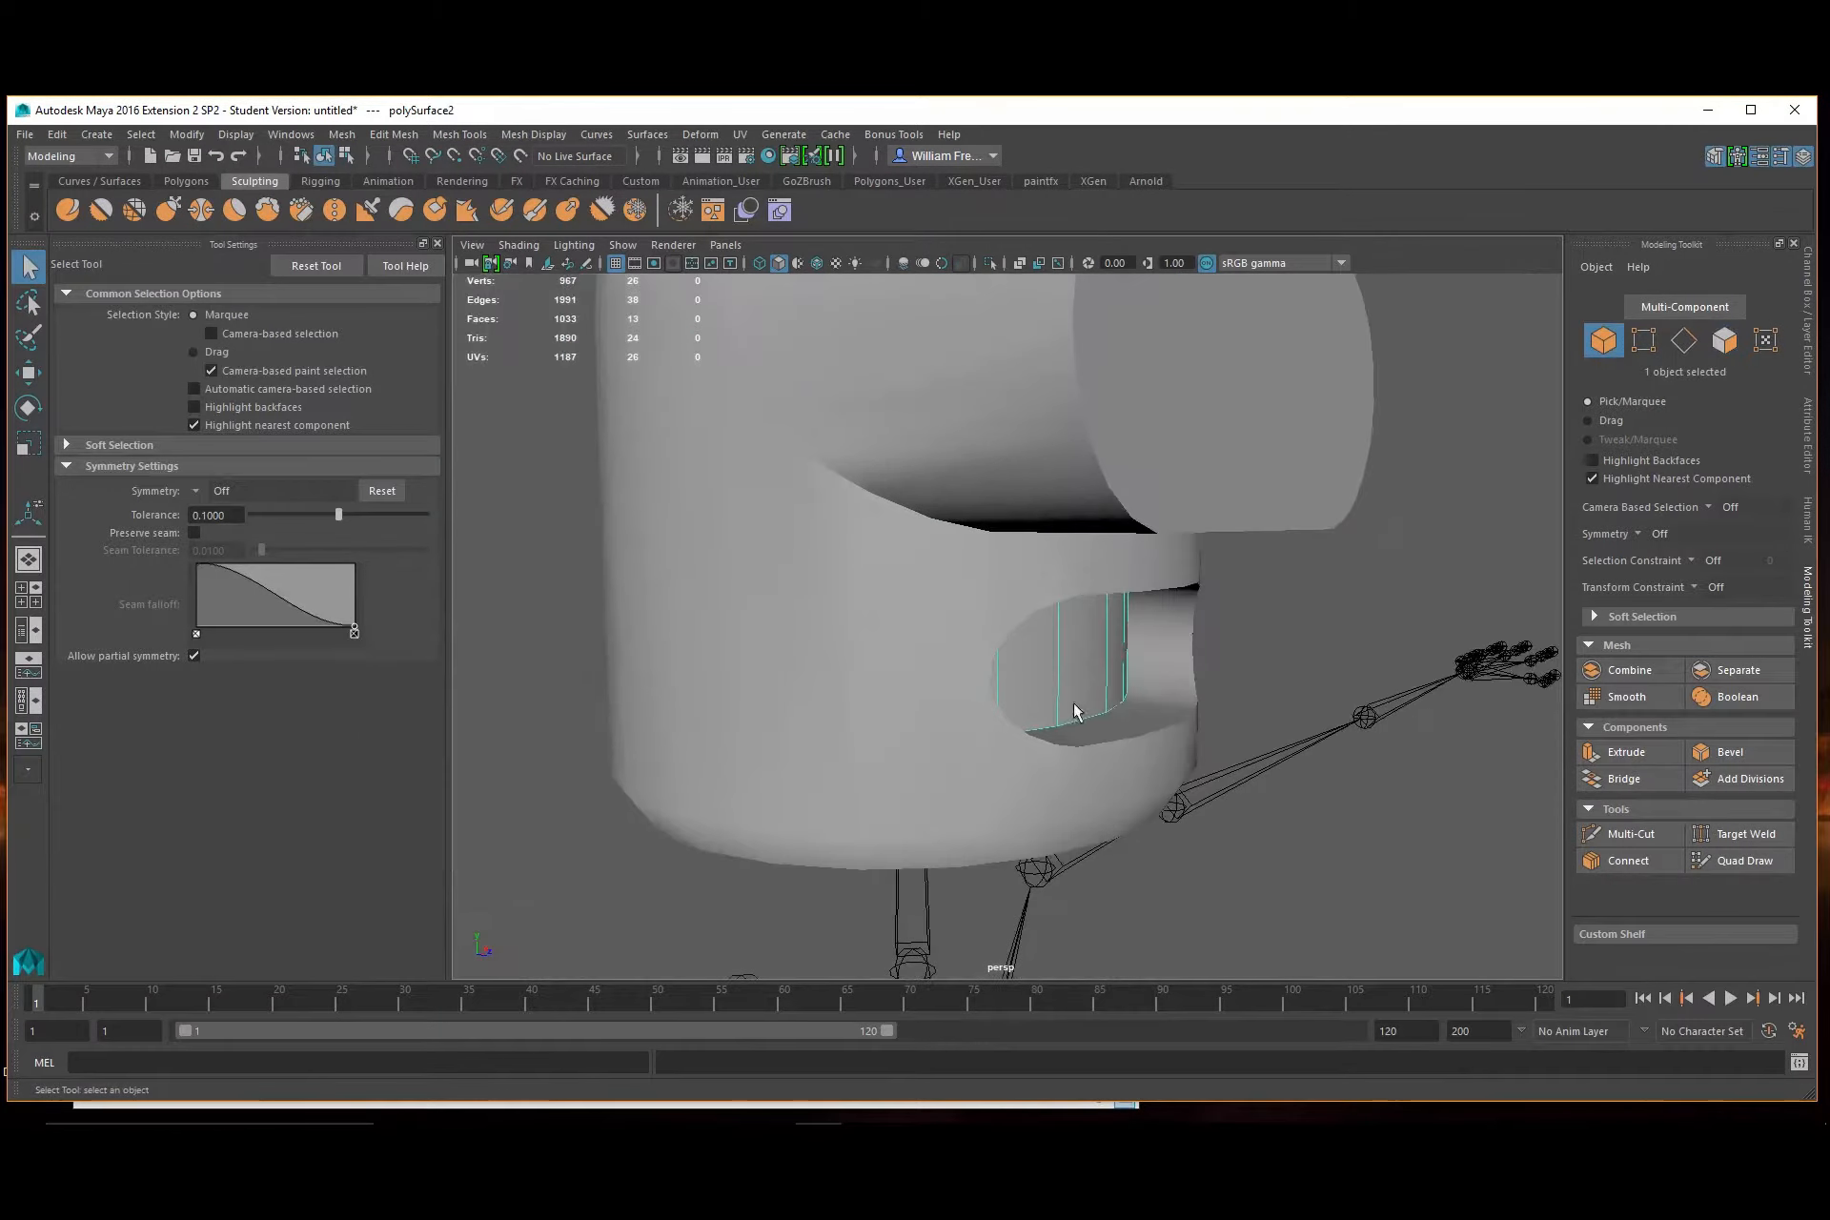
pyautogui.keyDown('alt'); pyautogui.moveTo(862, 667); pyautogui.dragTo(1013, 576); pyautogui.keyUp('alt')
pyautogui.press('w')
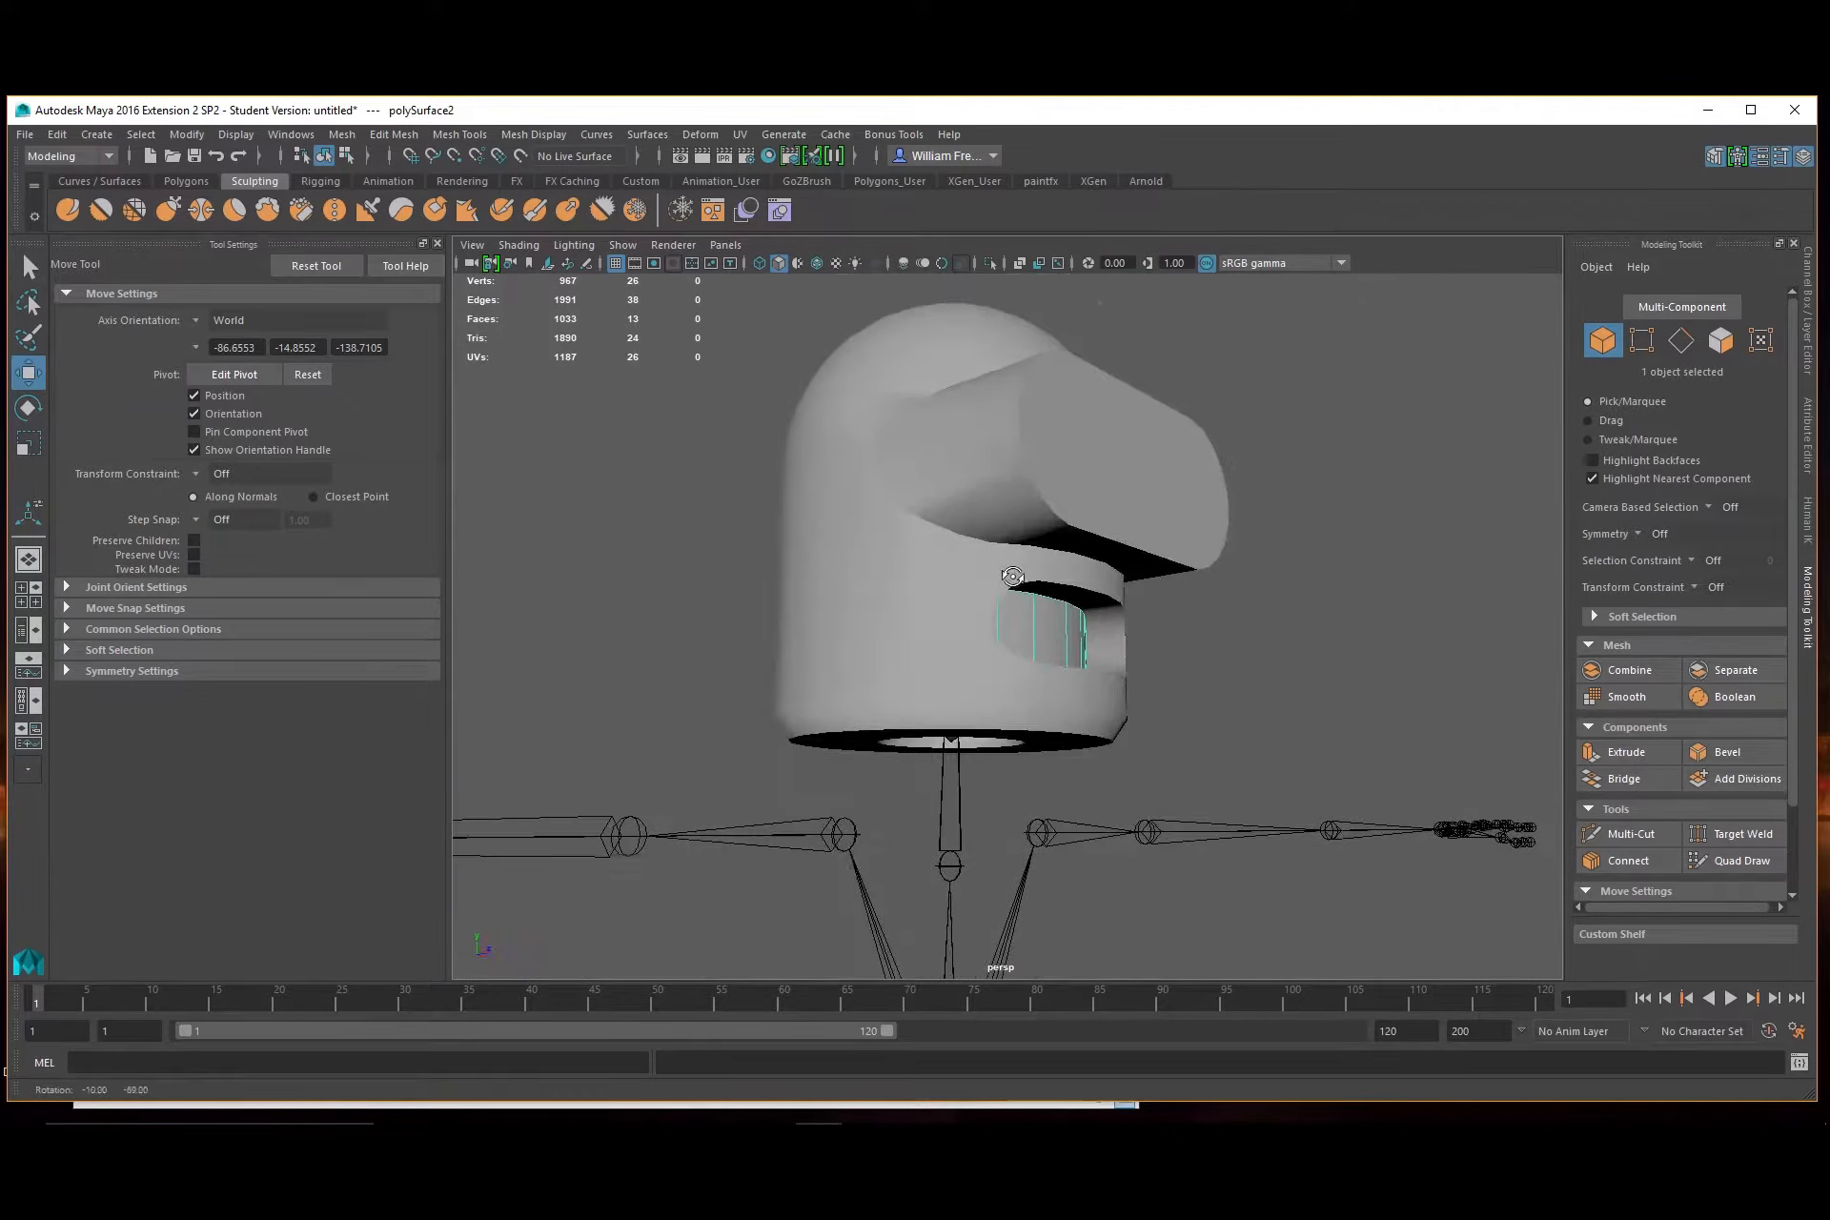
# Center the duplicated piece's pivot and move the piece forward out of the opening, keeping it selected
pyautogui.click(187, 134)
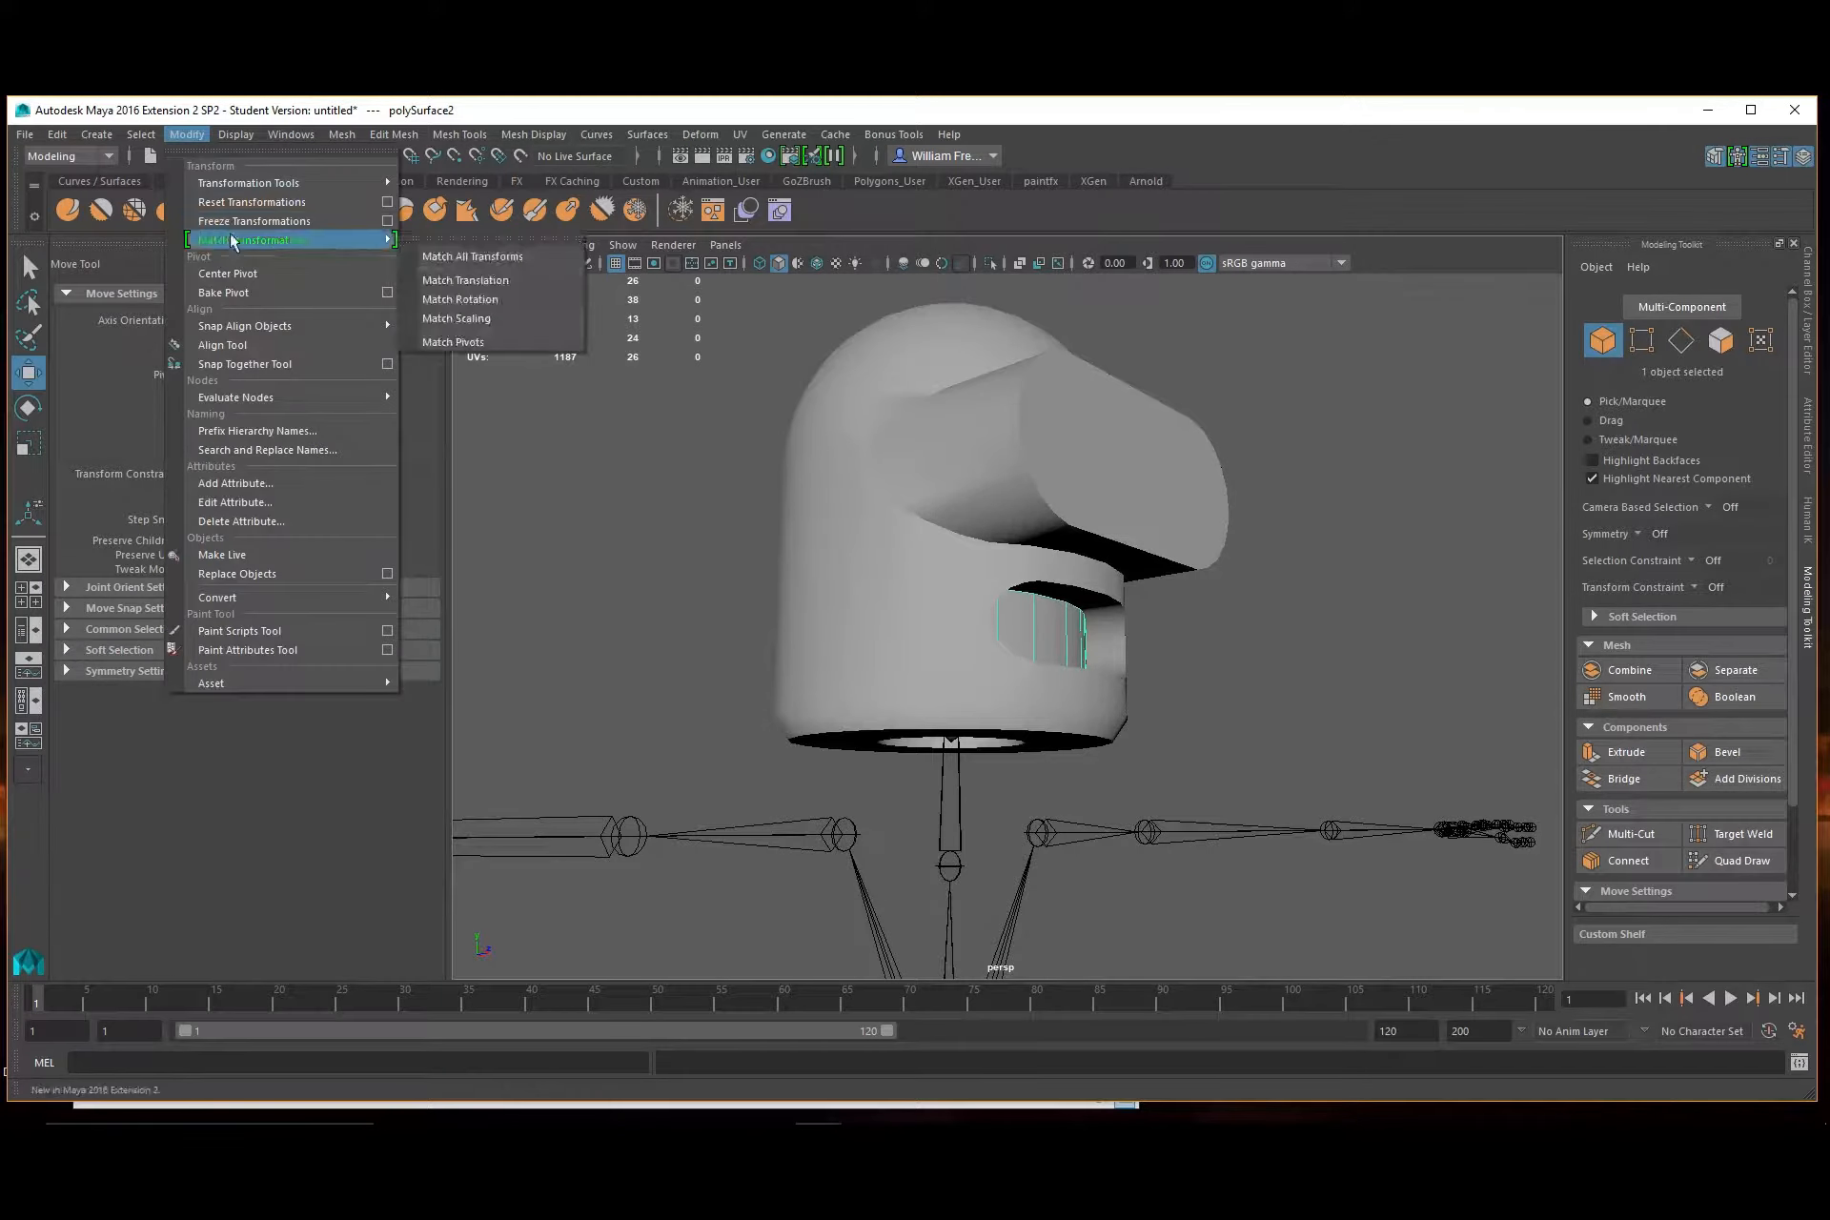
pyautogui.click(246, 273)
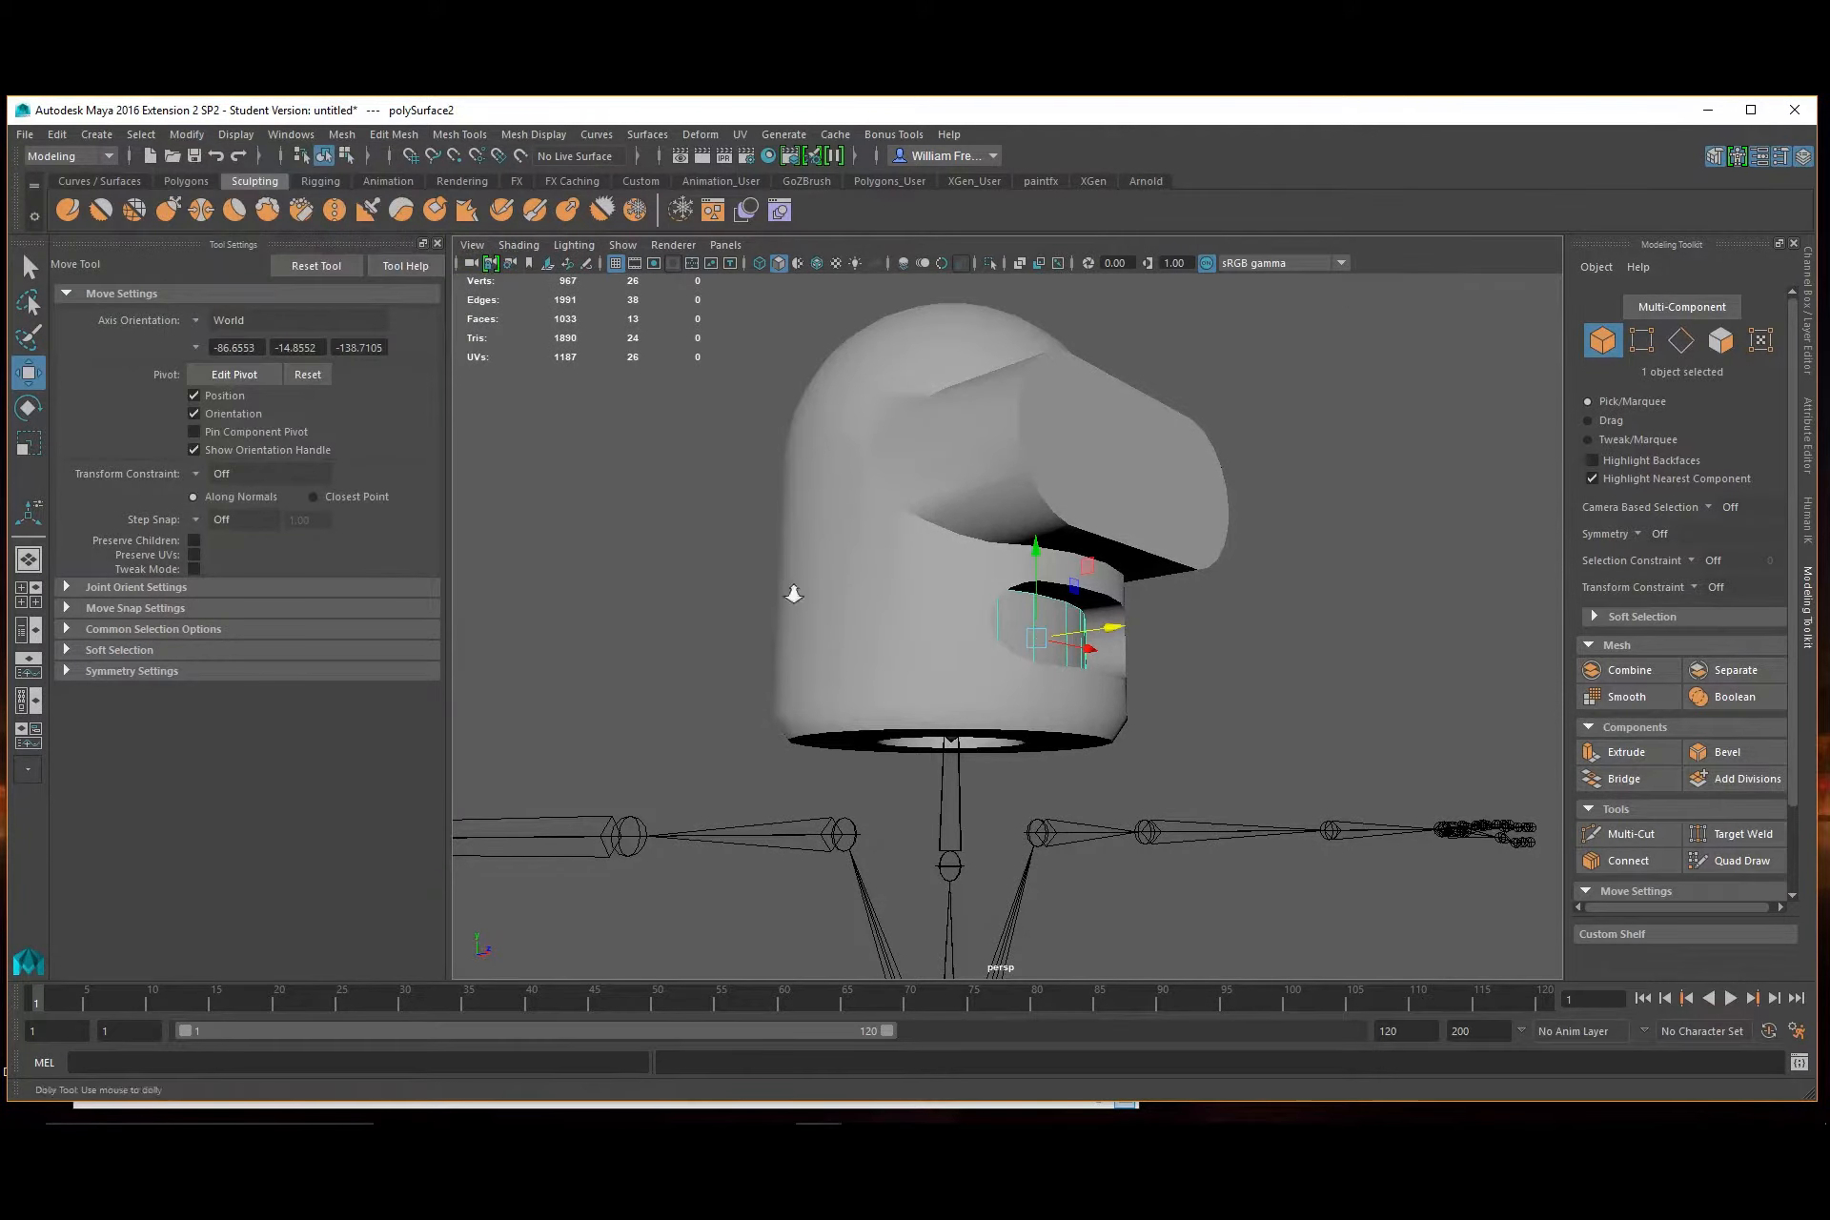
pyautogui.keyDown('alt'); pyautogui.moveTo(794, 594); pyautogui.dragTo(1113, 757, button='right'); pyautogui.keyUp('alt')
pyautogui.moveTo(1173, 668); pyautogui.dragTo(1505, 735)
pyautogui.keyDown('alt'); pyautogui.moveTo(1431, 713); pyautogui.dragTo(1244, 697, button='middle'); pyautogui.keyUp('alt')
pyautogui.keyDown('alt'); pyautogui.moveTo(1243, 696); pyautogui.dragTo(848, 610, button='right'); pyautogui.keyUp('alt')
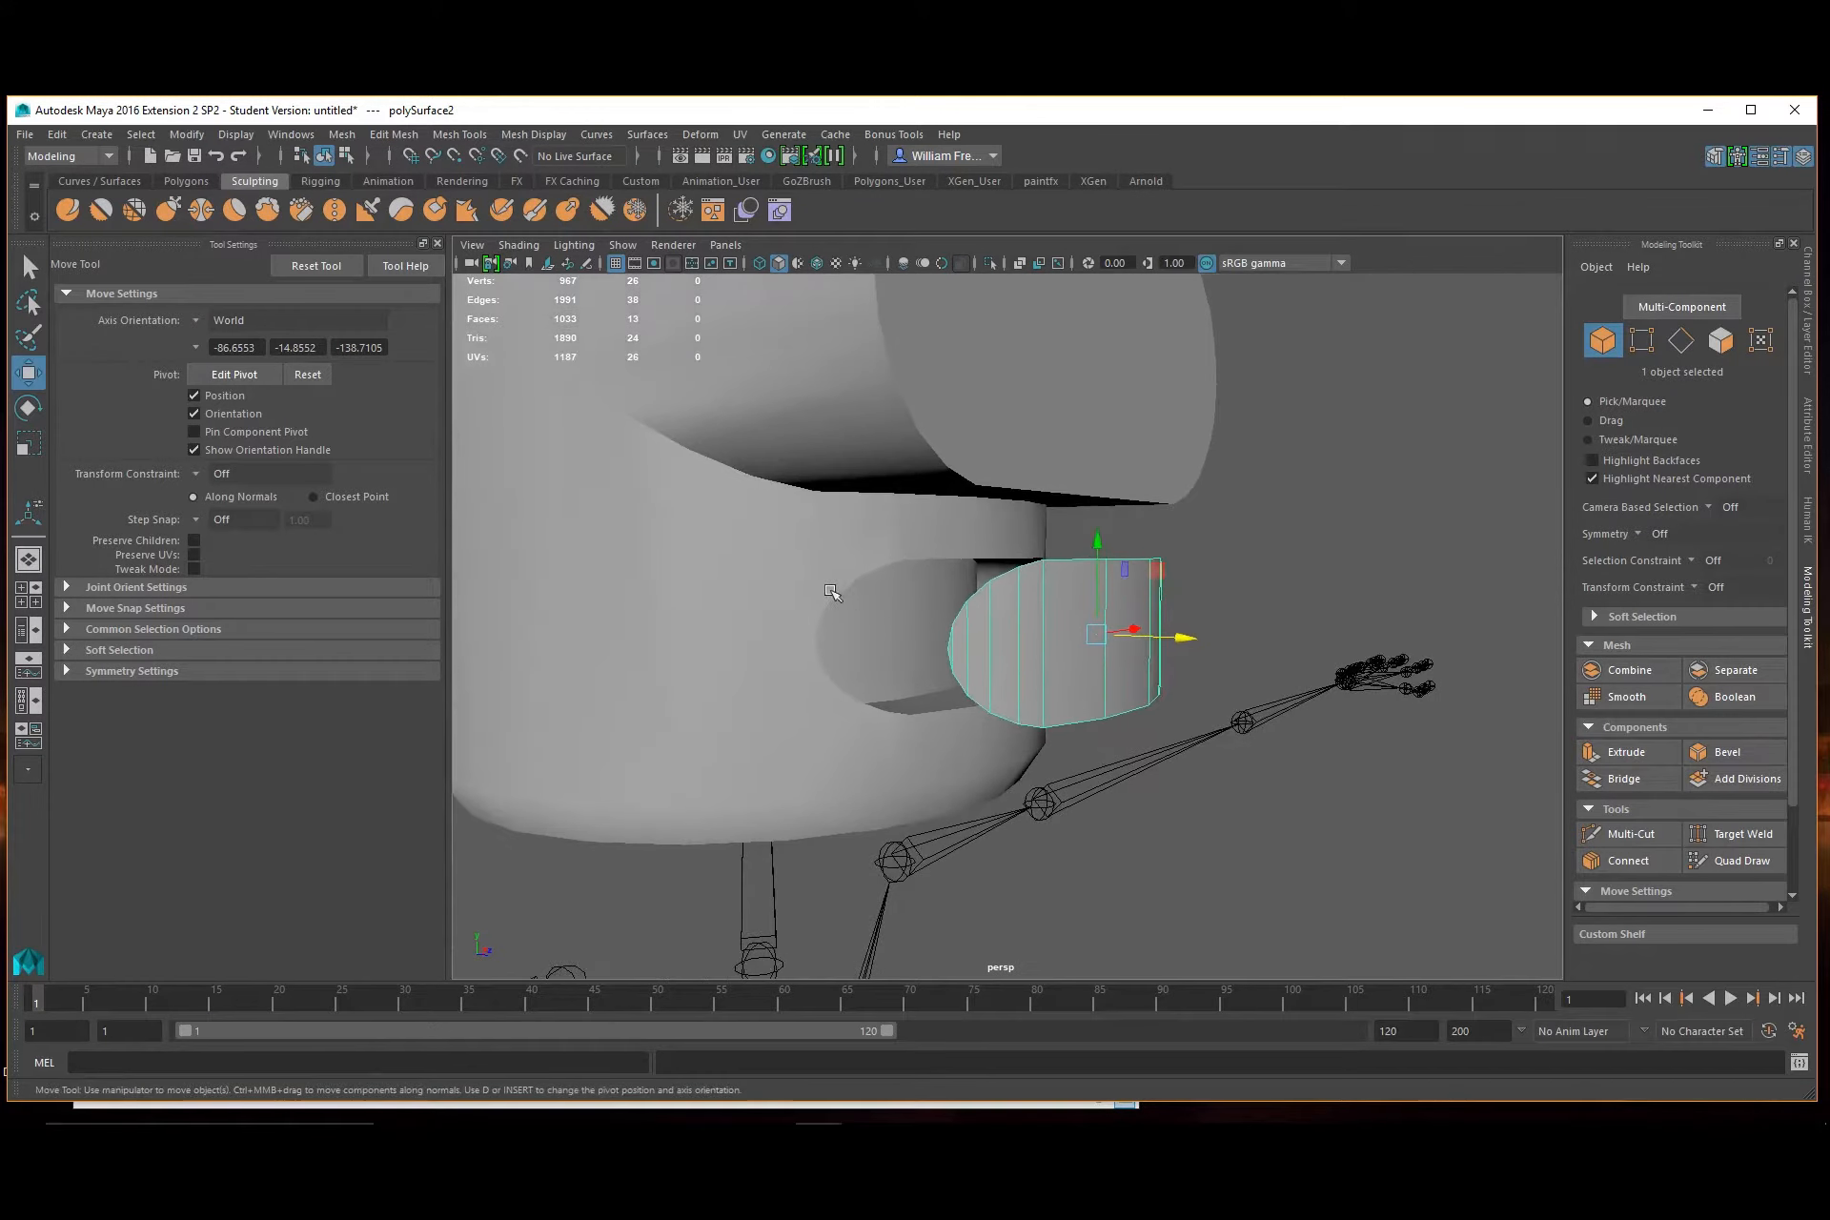
pyautogui.click(880, 625)
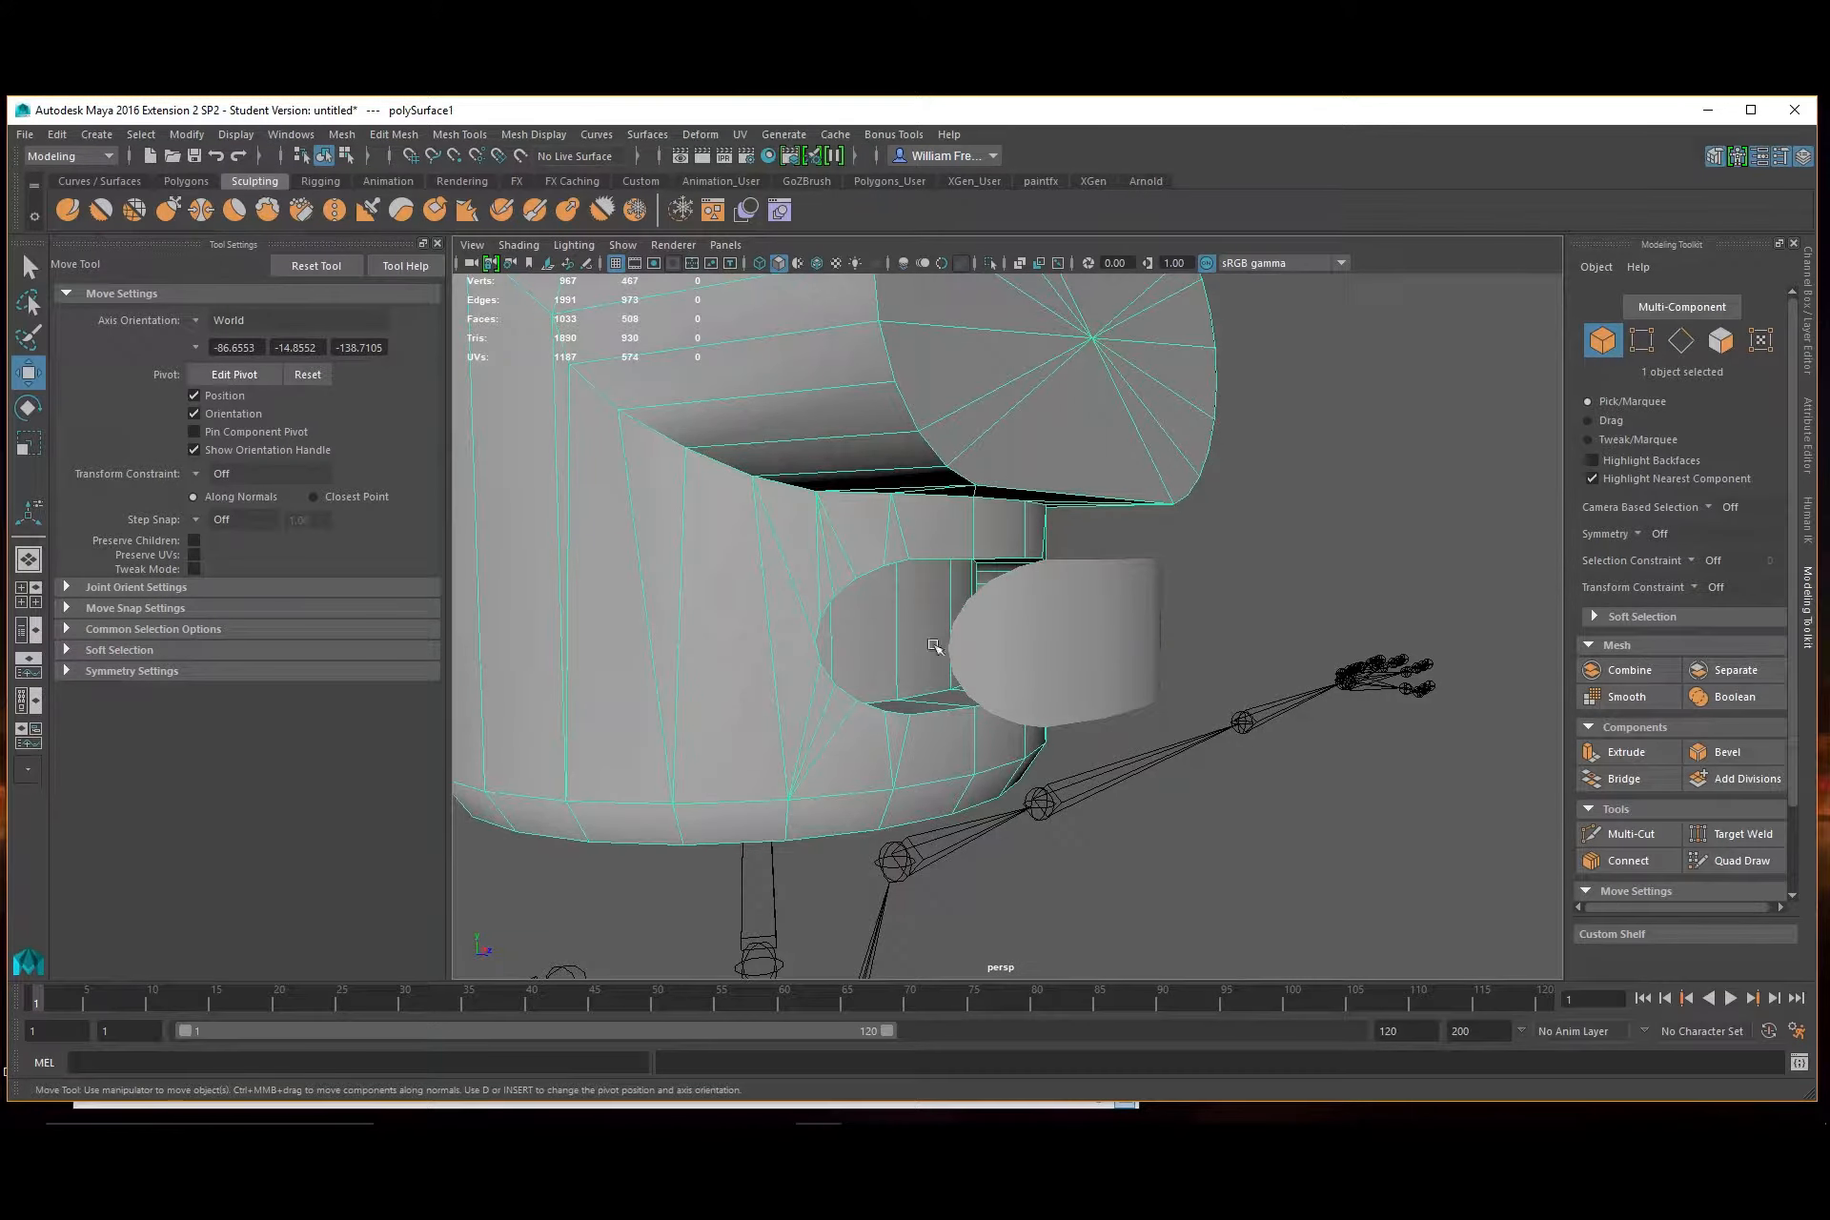
pyautogui.click(1129, 637)
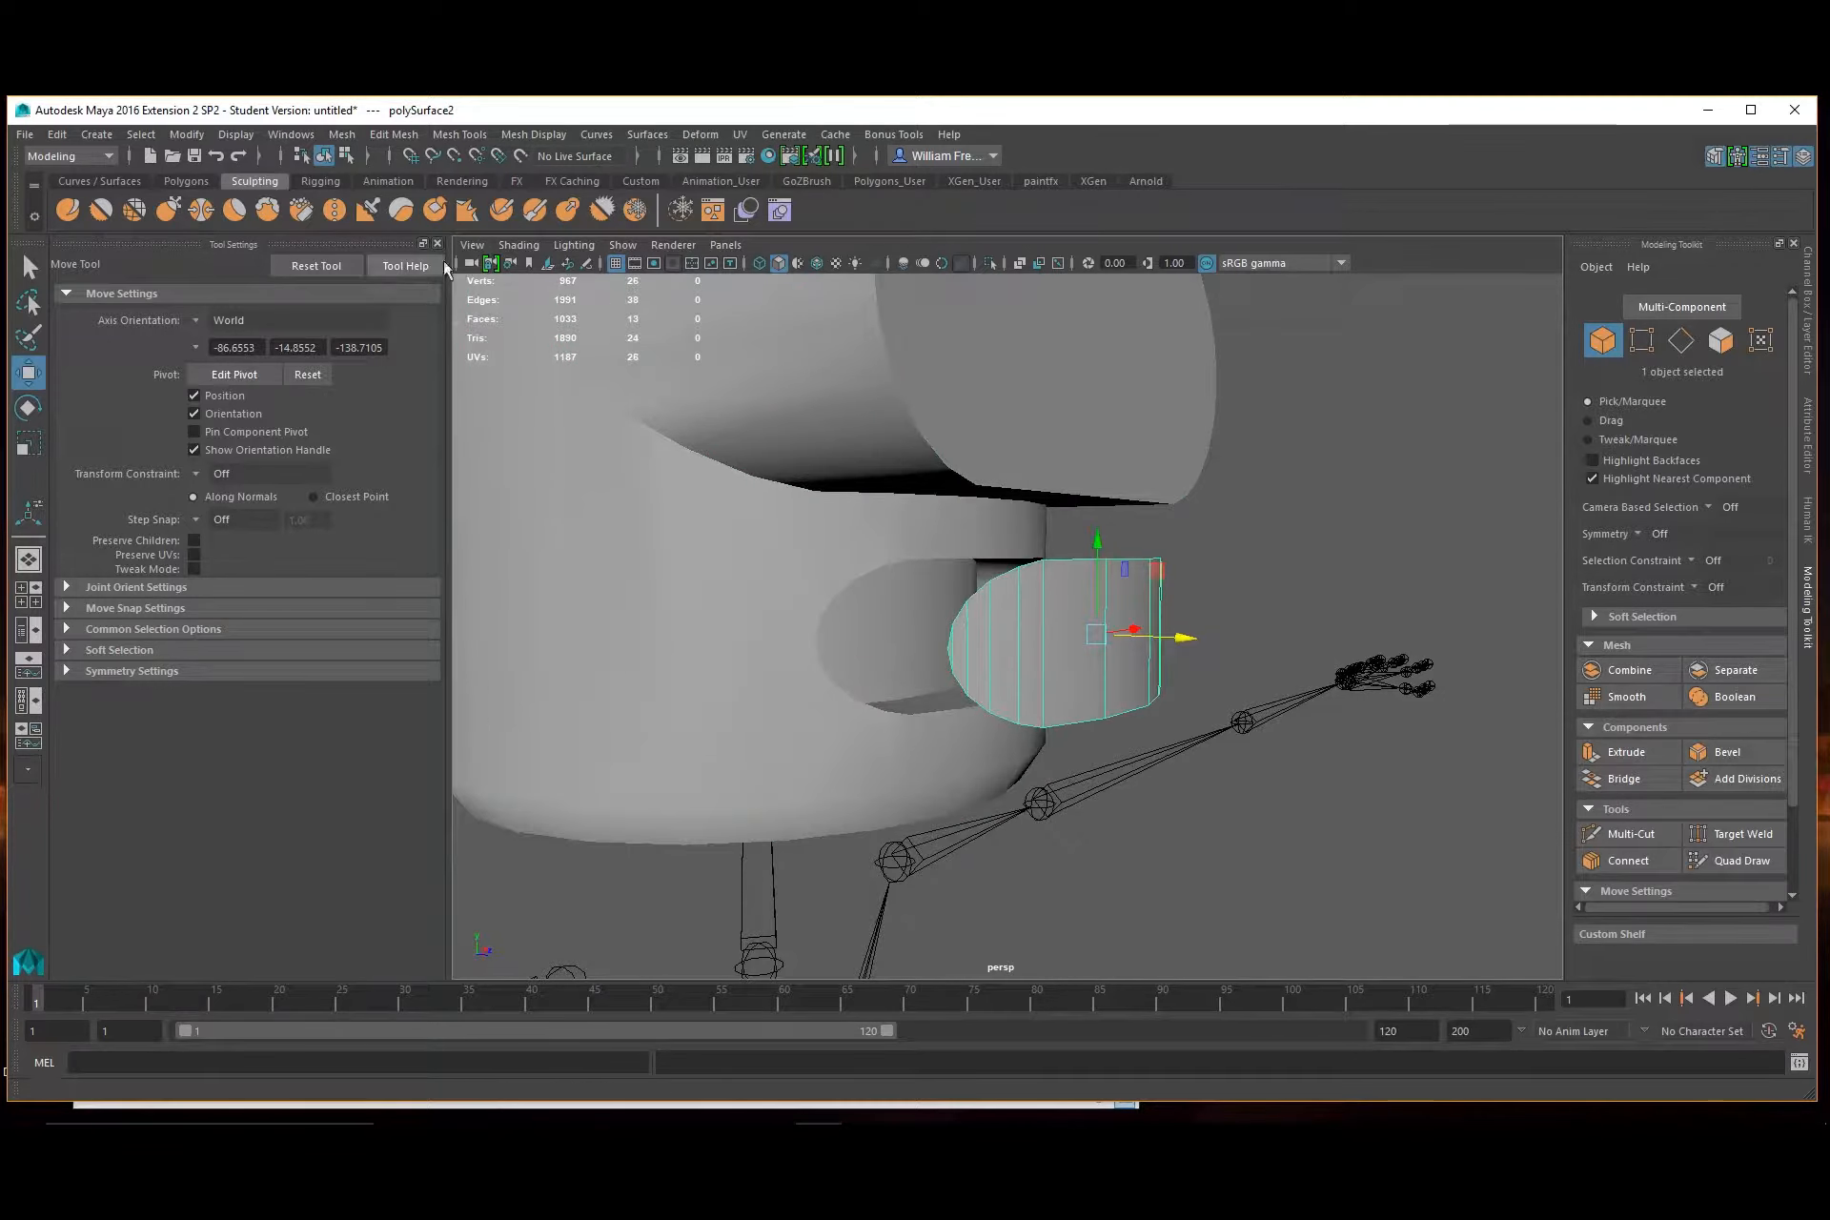
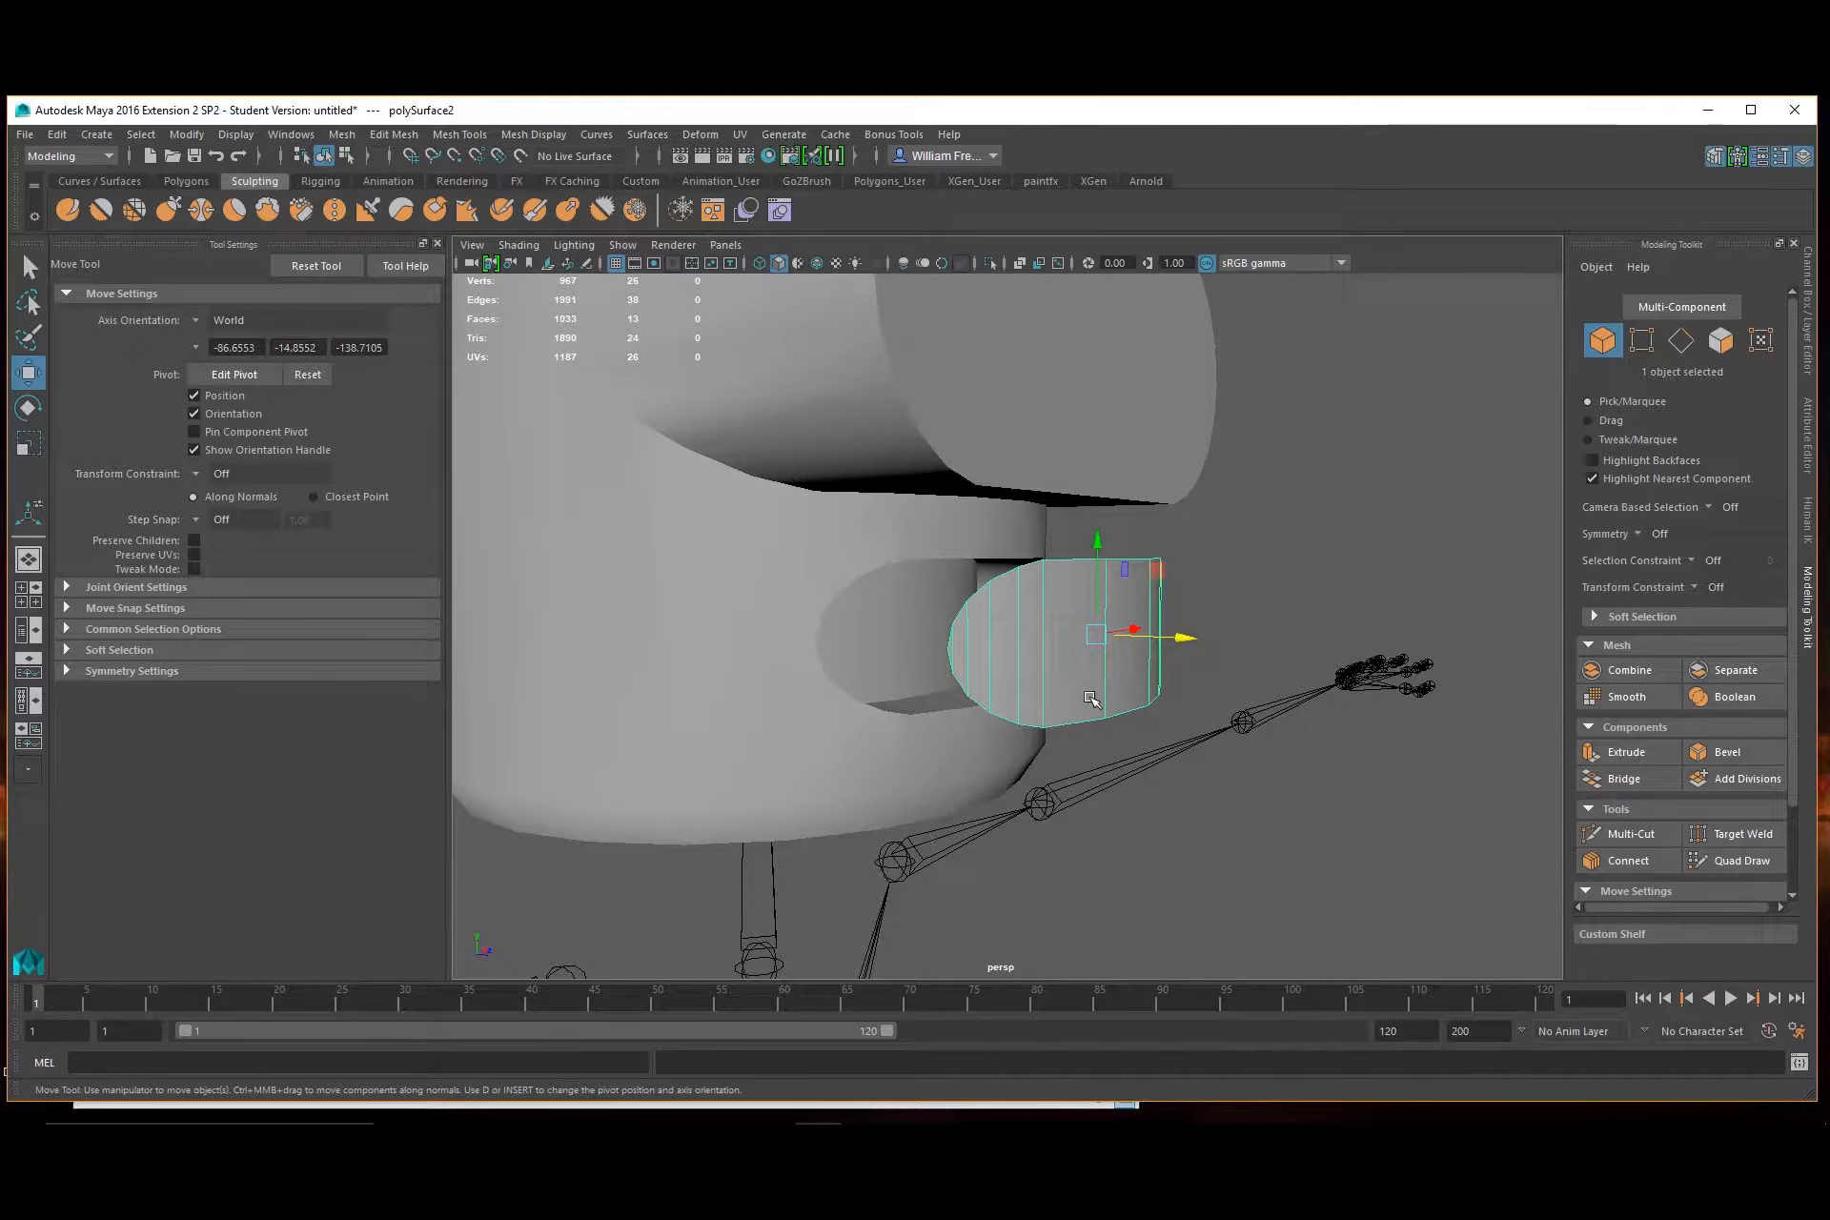
# Extrude the duplicated piece's faces slightly outward to give the piece a small thickness
pyautogui.keyDown('alt'); pyautogui.moveTo(1115, 646); pyautogui.dragTo(1172, 642); pyautogui.keyUp('alt')
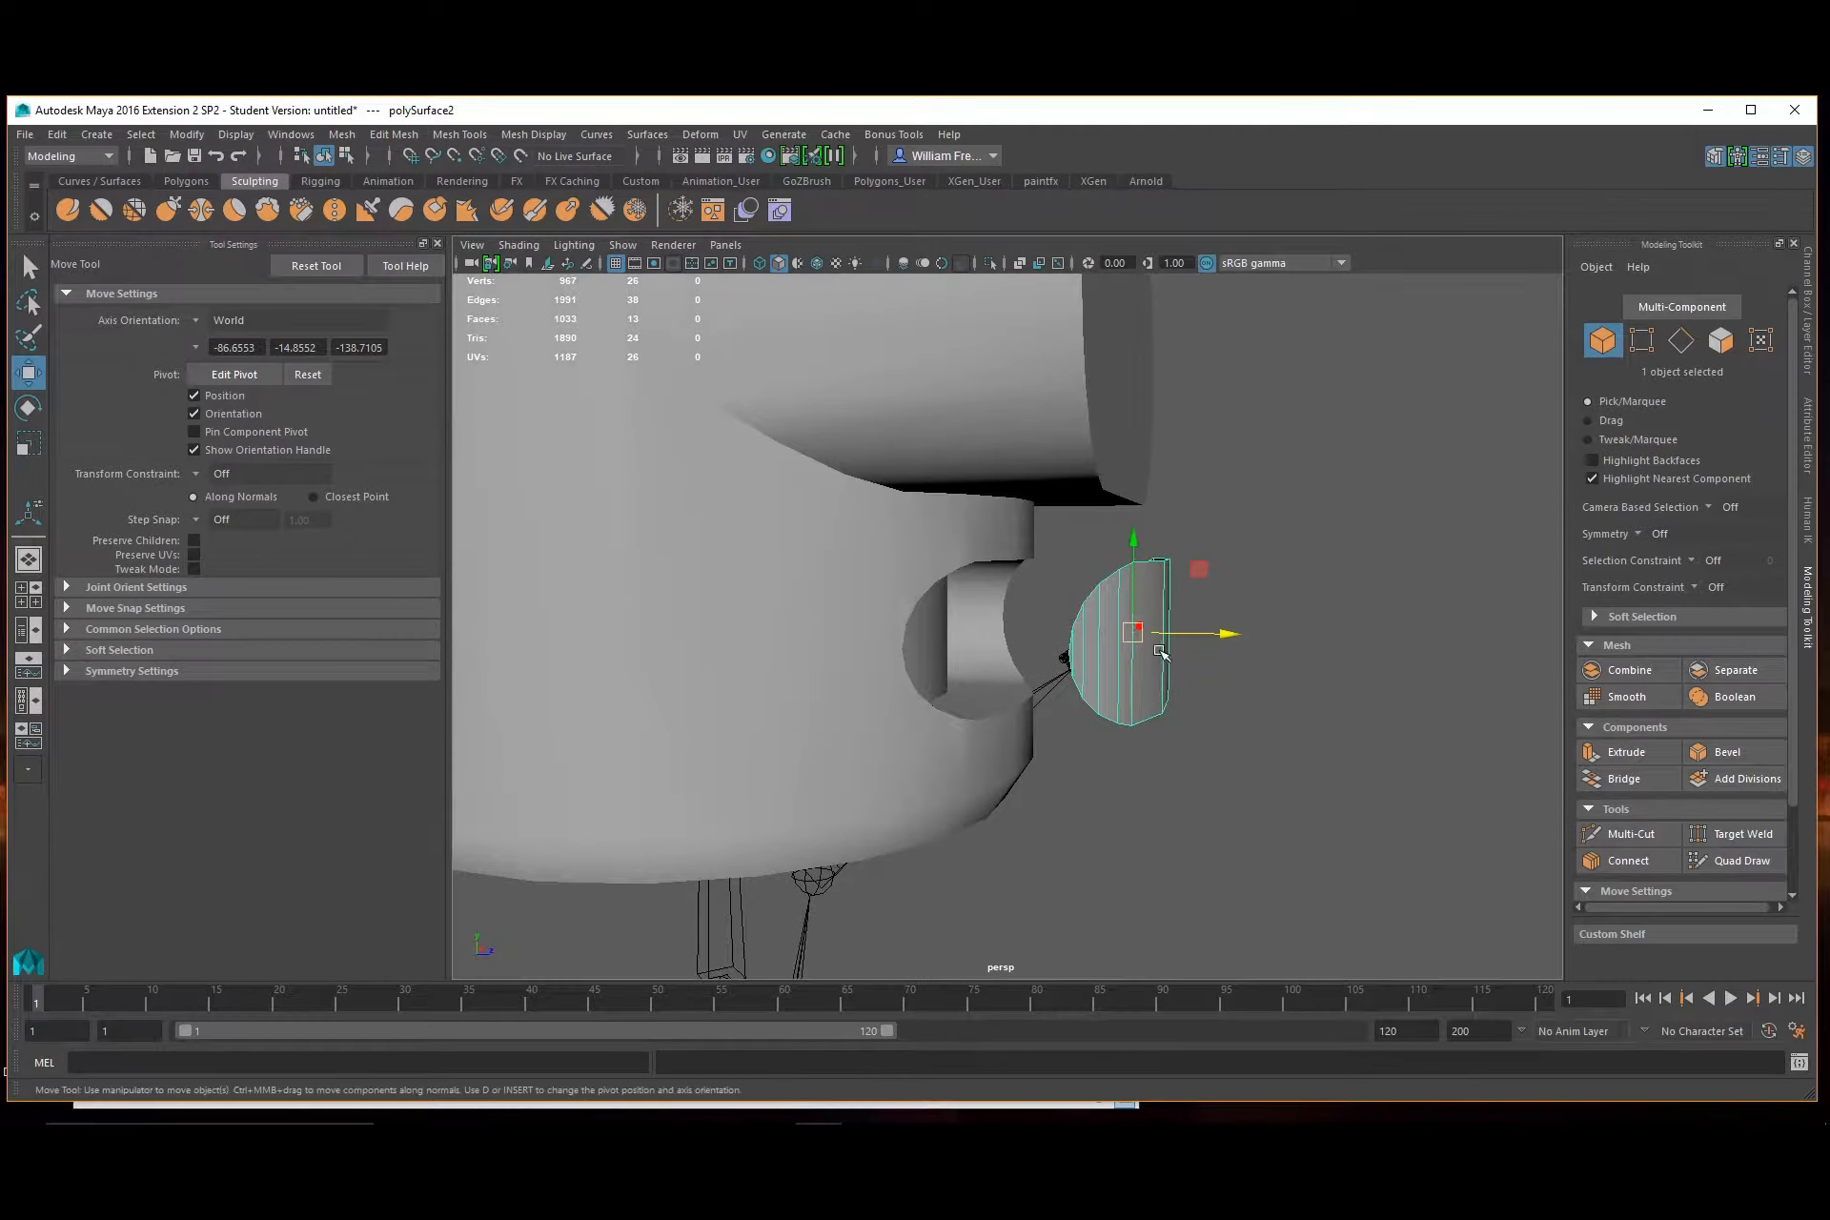
pyautogui.click(1640, 753)
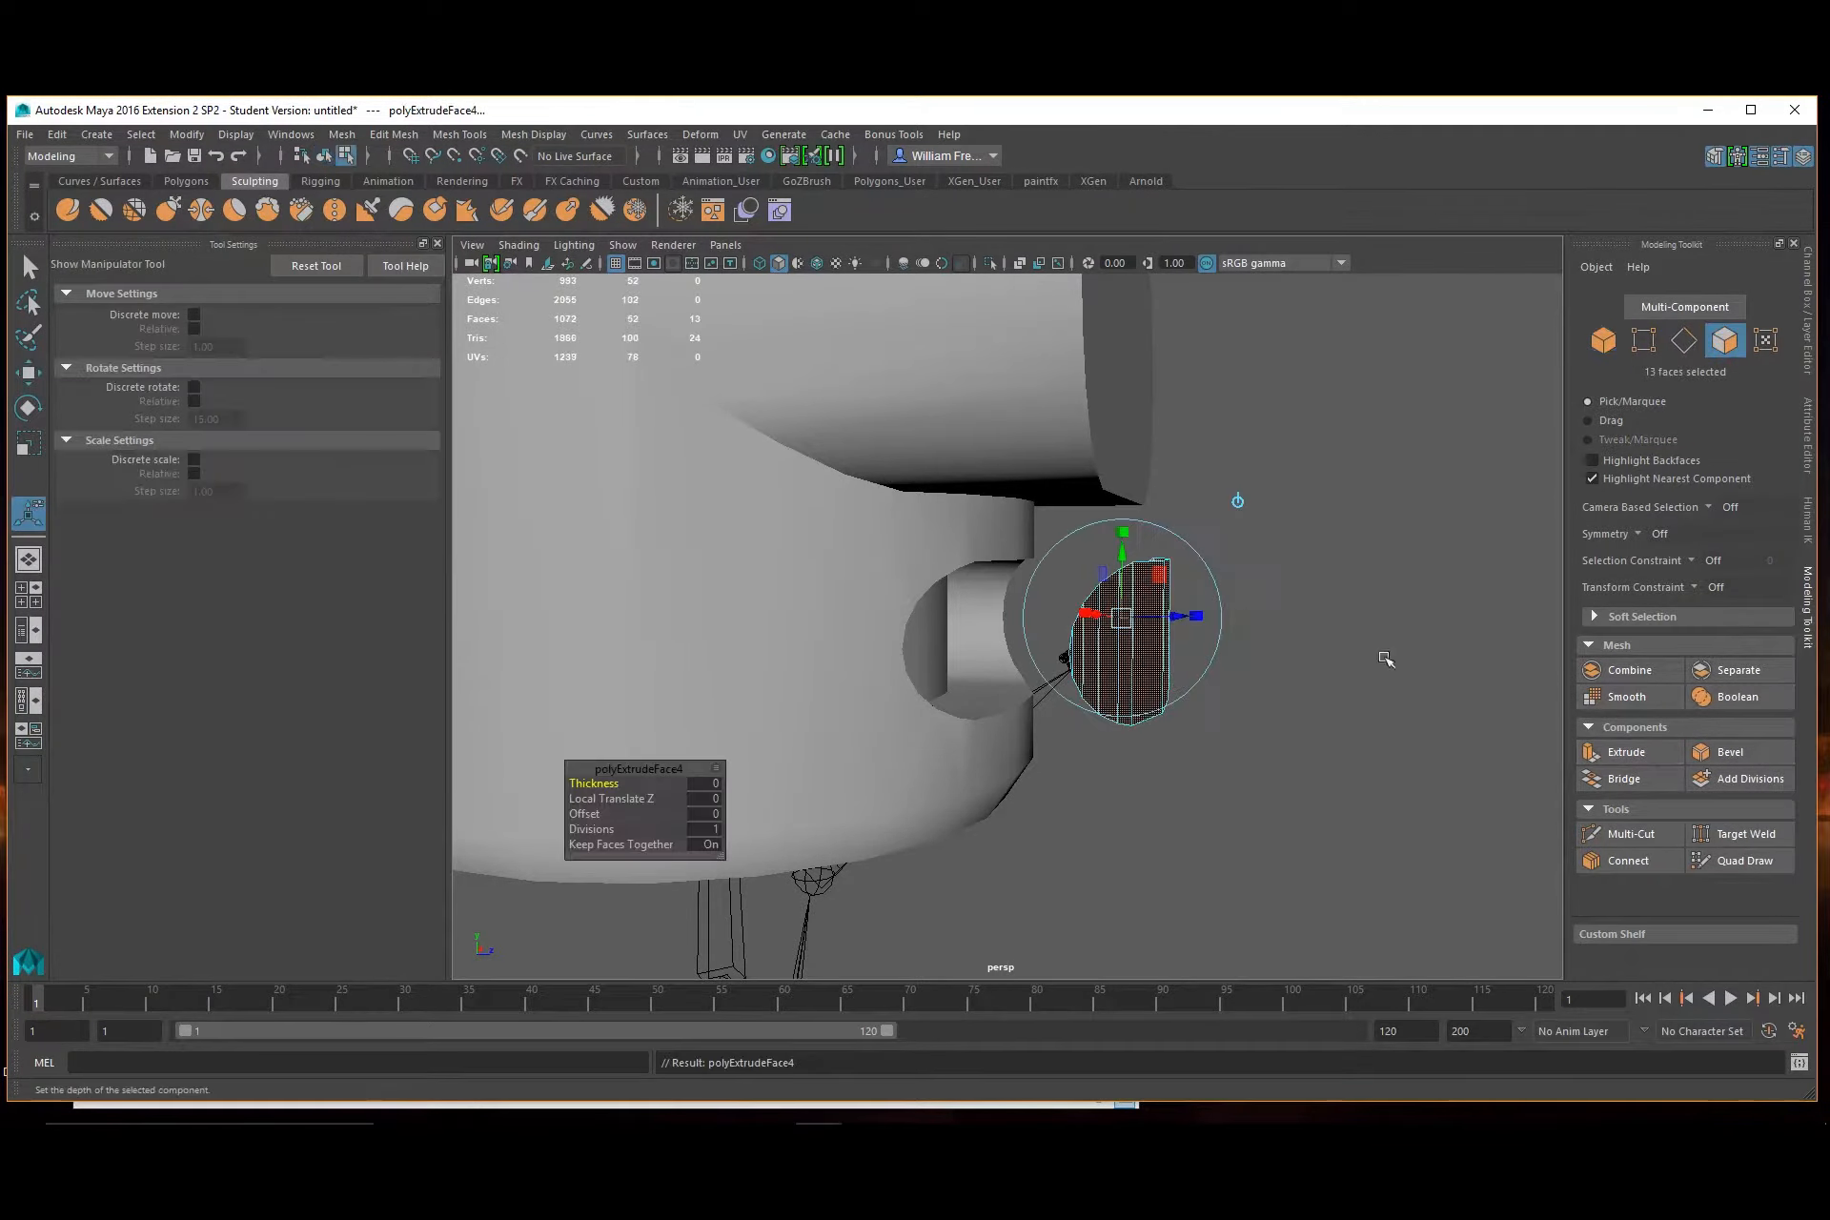
pyautogui.press('w')
pyautogui.moveTo(1202, 637); pyautogui.dragTo(1206, 708)
# Assign a new Blinn material to the thickened piece in object mode and delete its construction history
pyautogui.moveTo(1111, 684); pyautogui.dragTo(1204, 535, button='right')
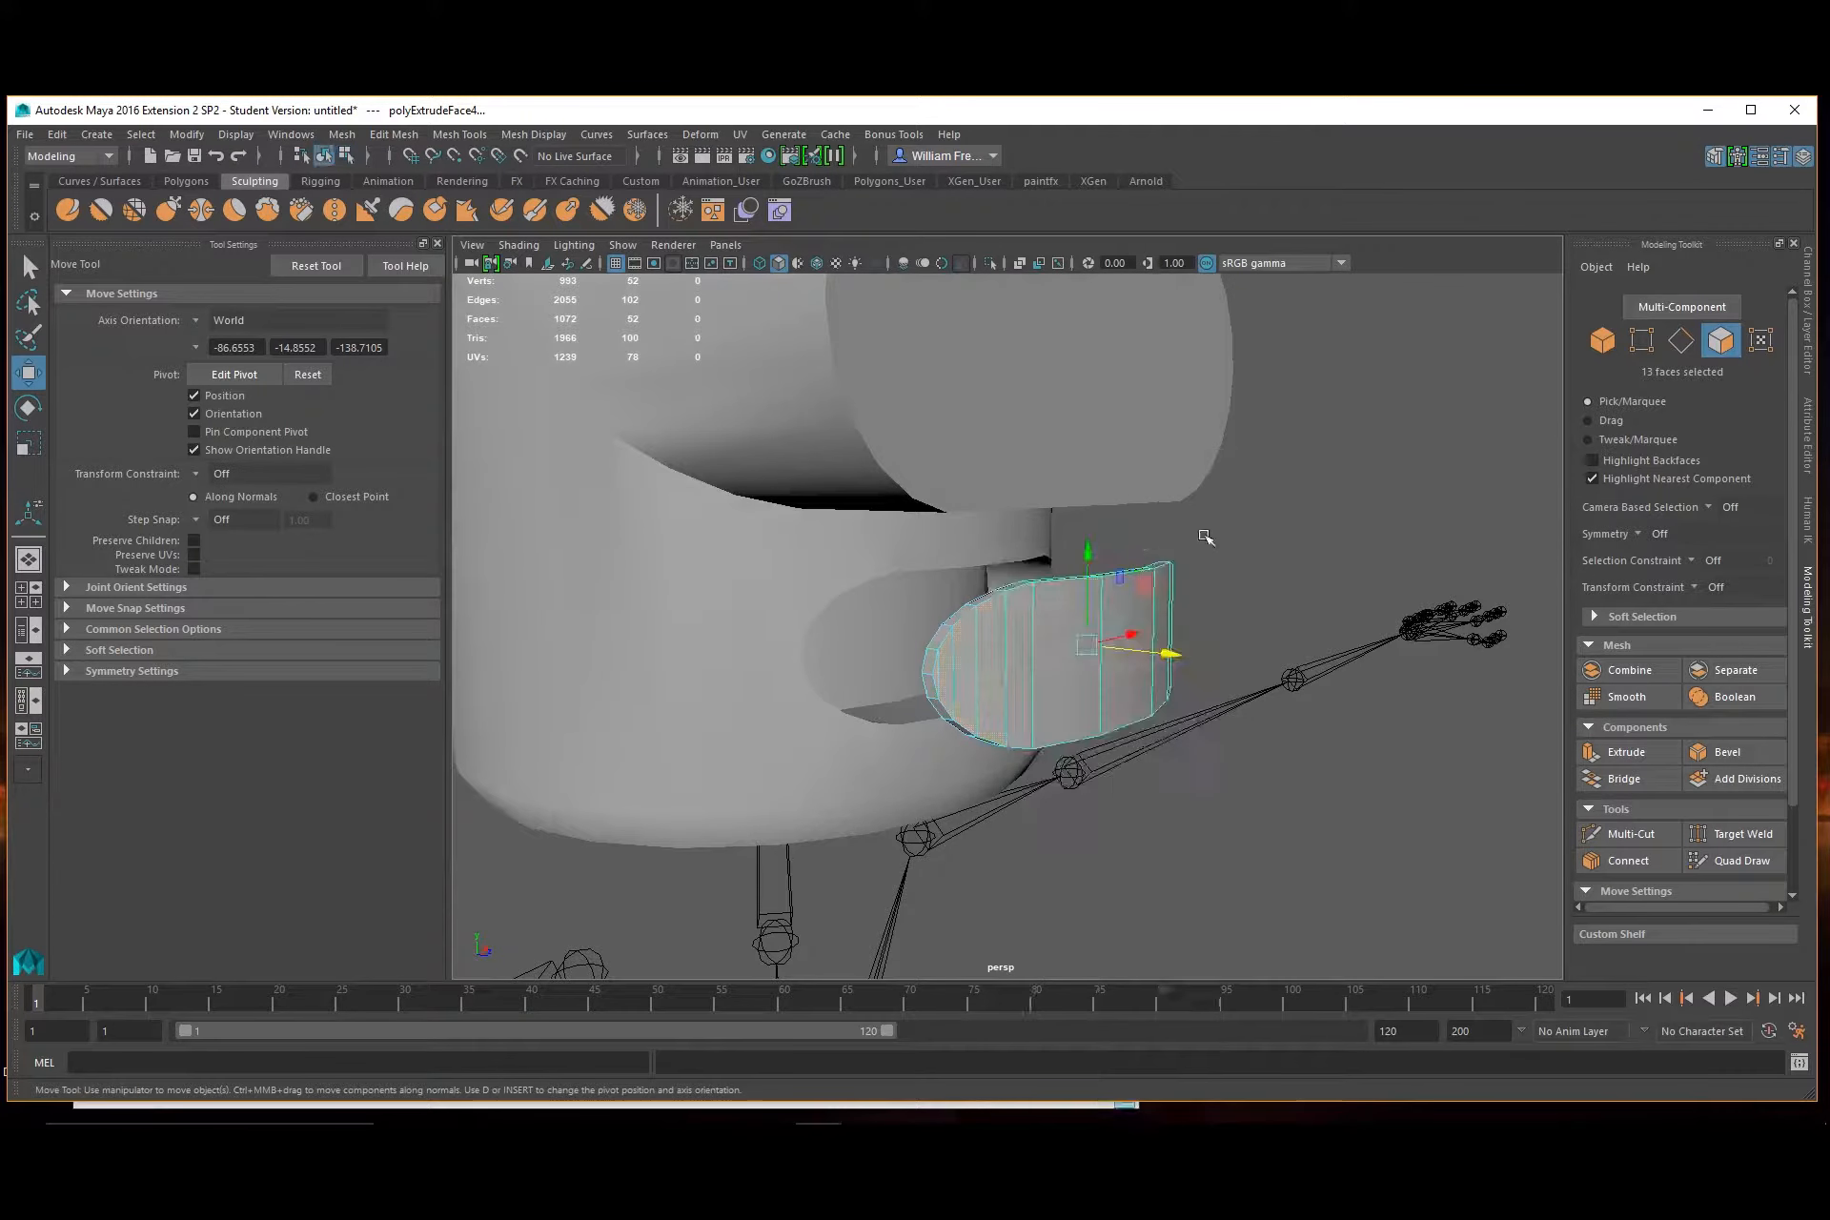
pyautogui.moveTo(1100, 685); pyautogui.dragTo(1117, 1005, button='right')
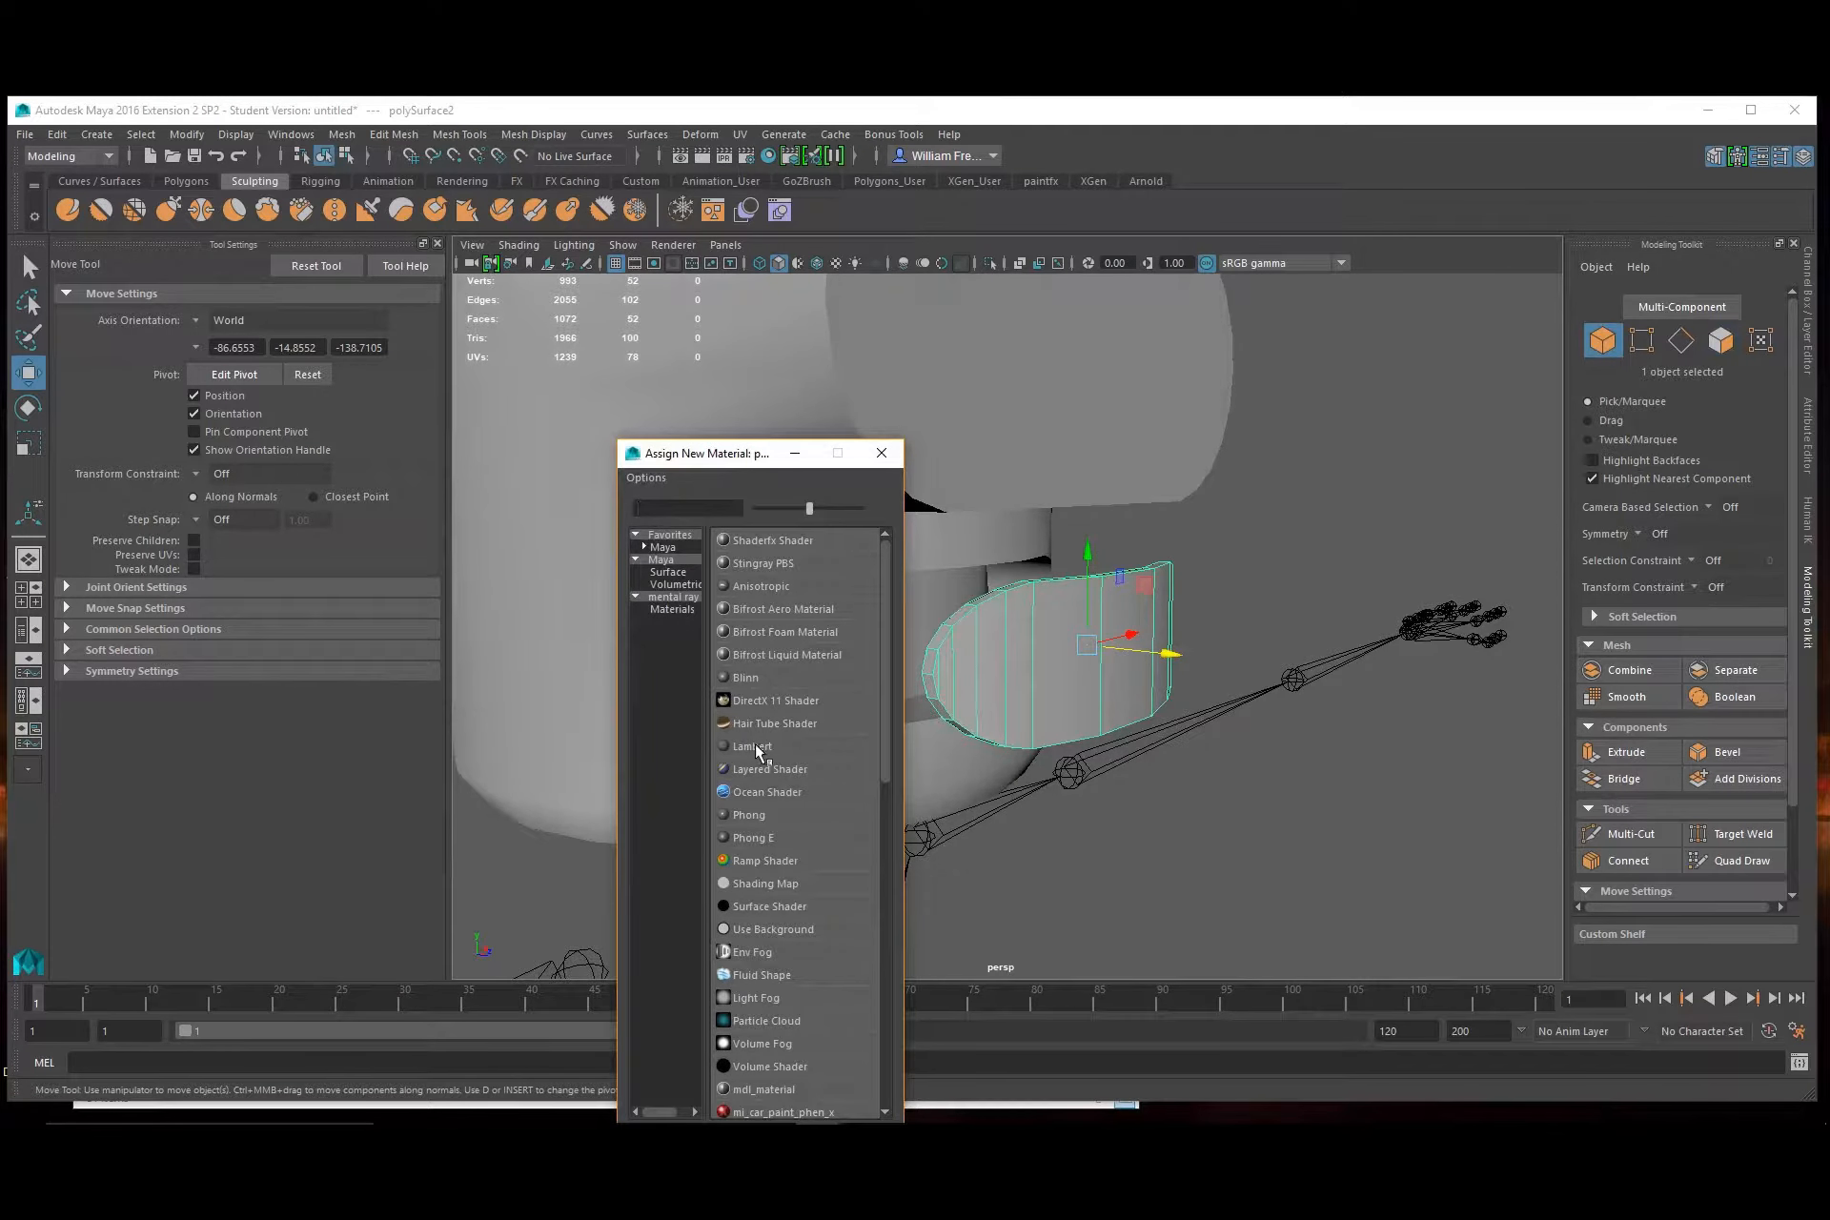
pyautogui.click(747, 677)
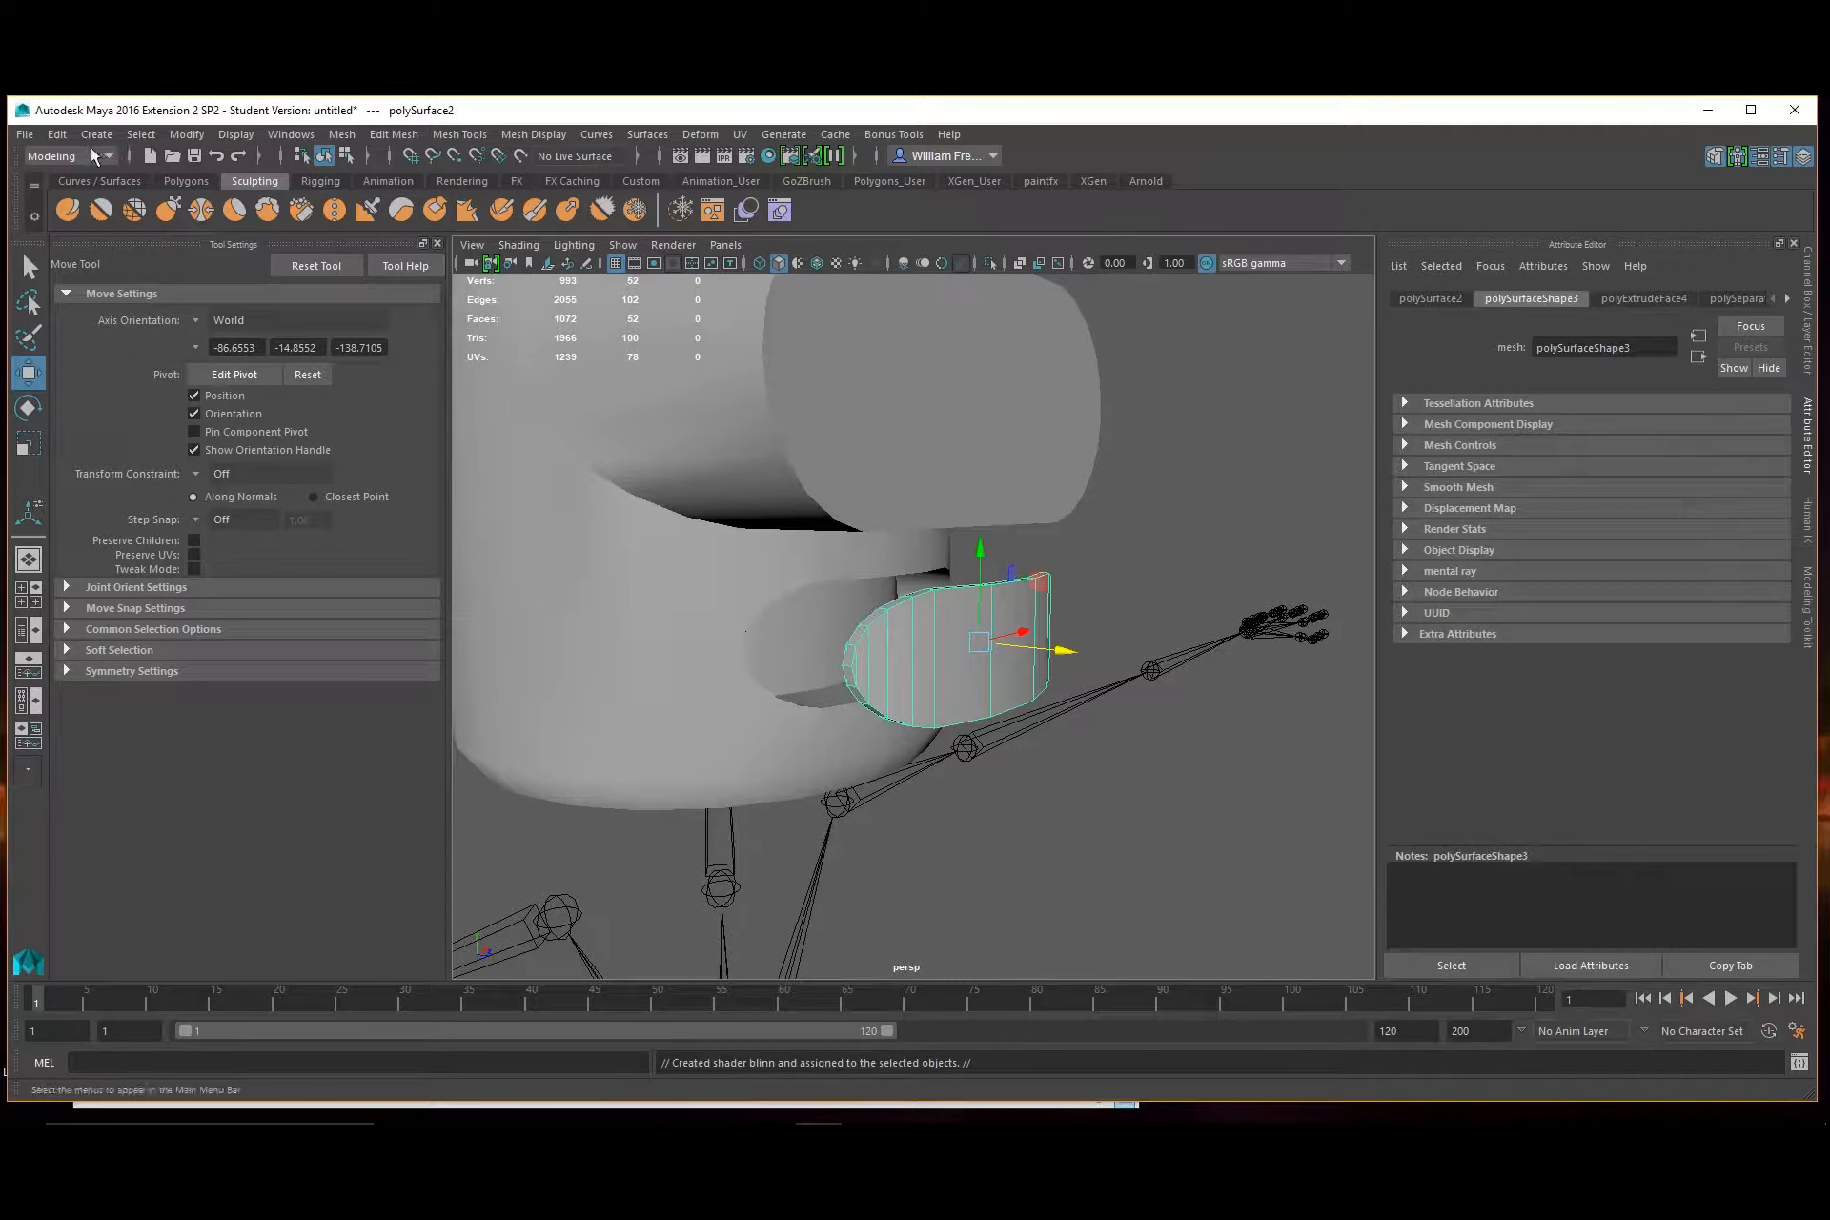
pyautogui.click(57, 134)
pyautogui.moveTo(219, 378)
pyautogui.click(371, 393)
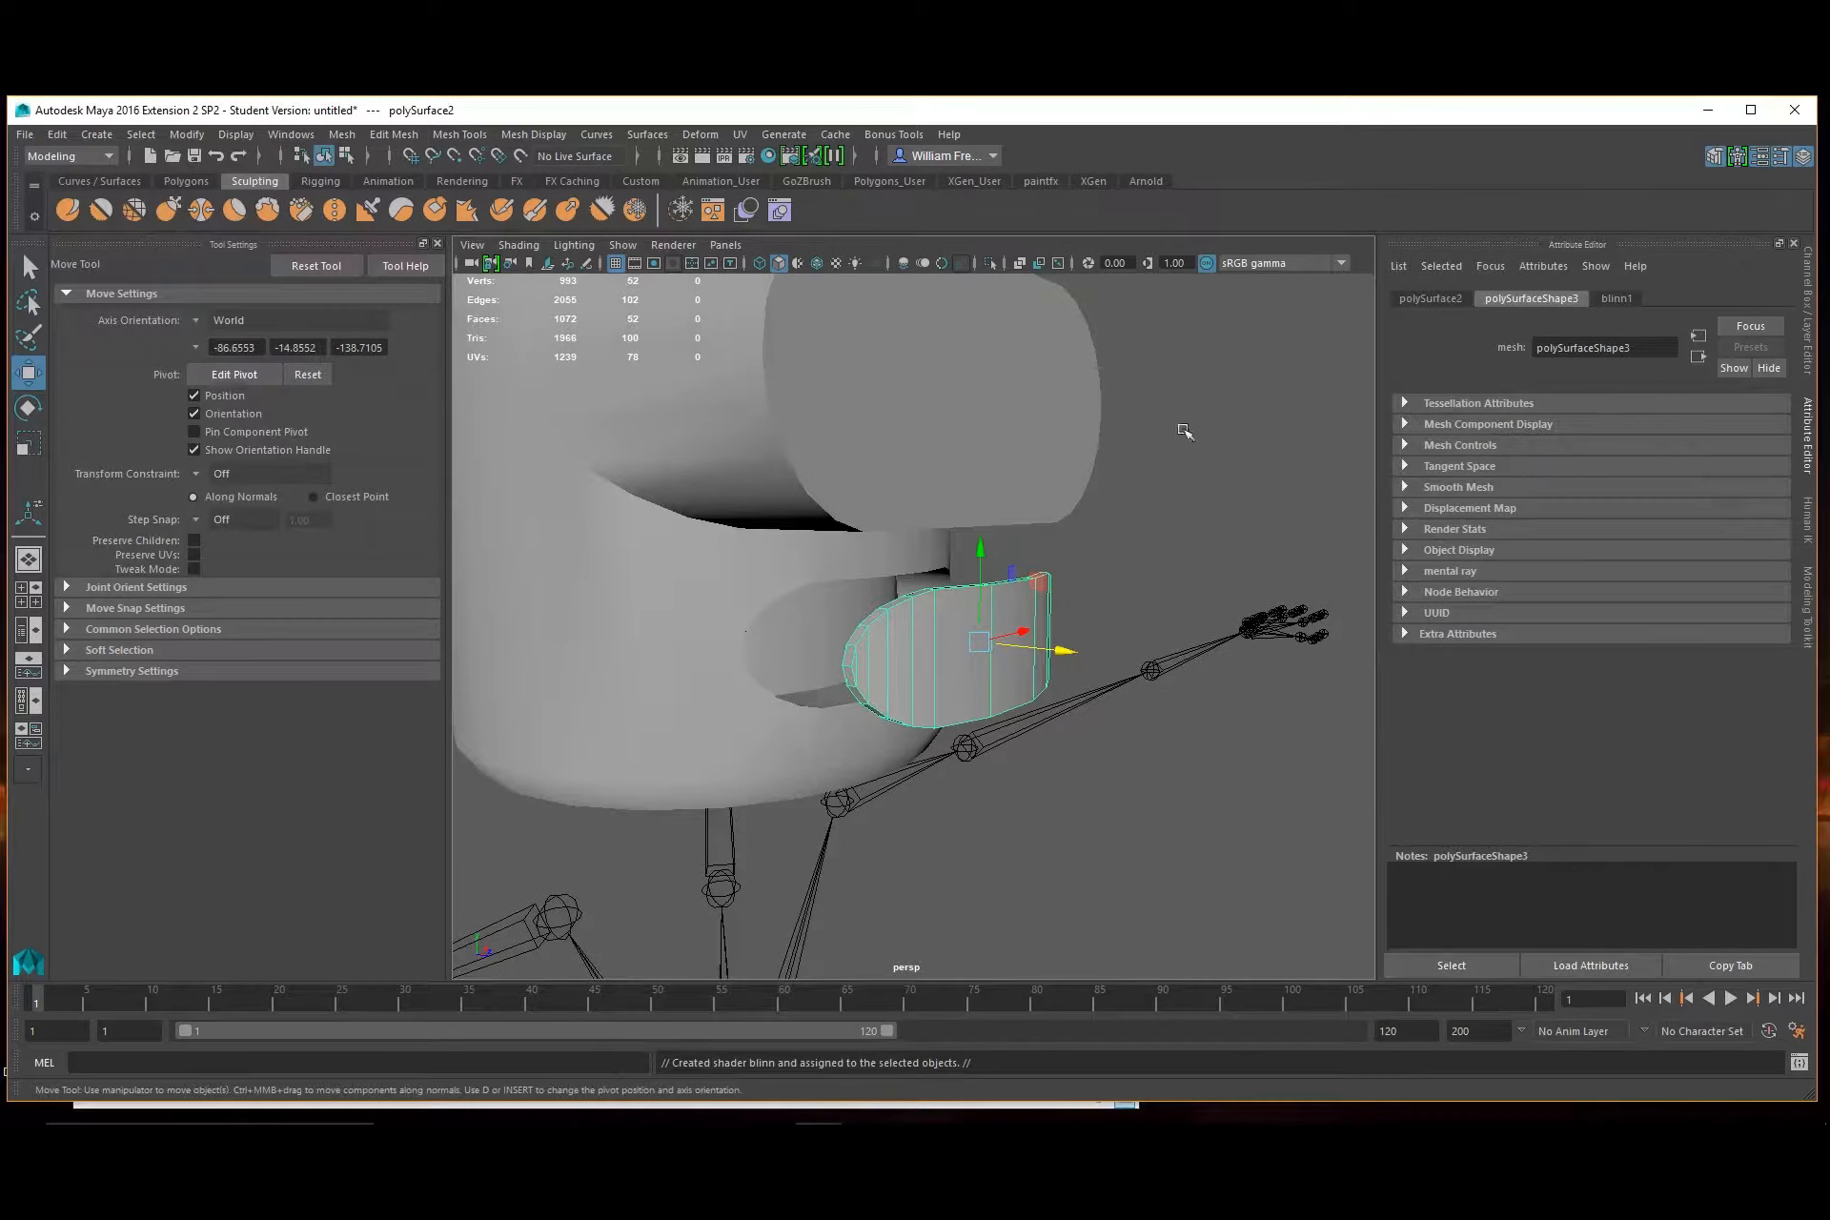
# Set the Blinn material's color to white, Diffuse to 1.000 and Reflectivity to 0.000
pyautogui.click(1614, 300)
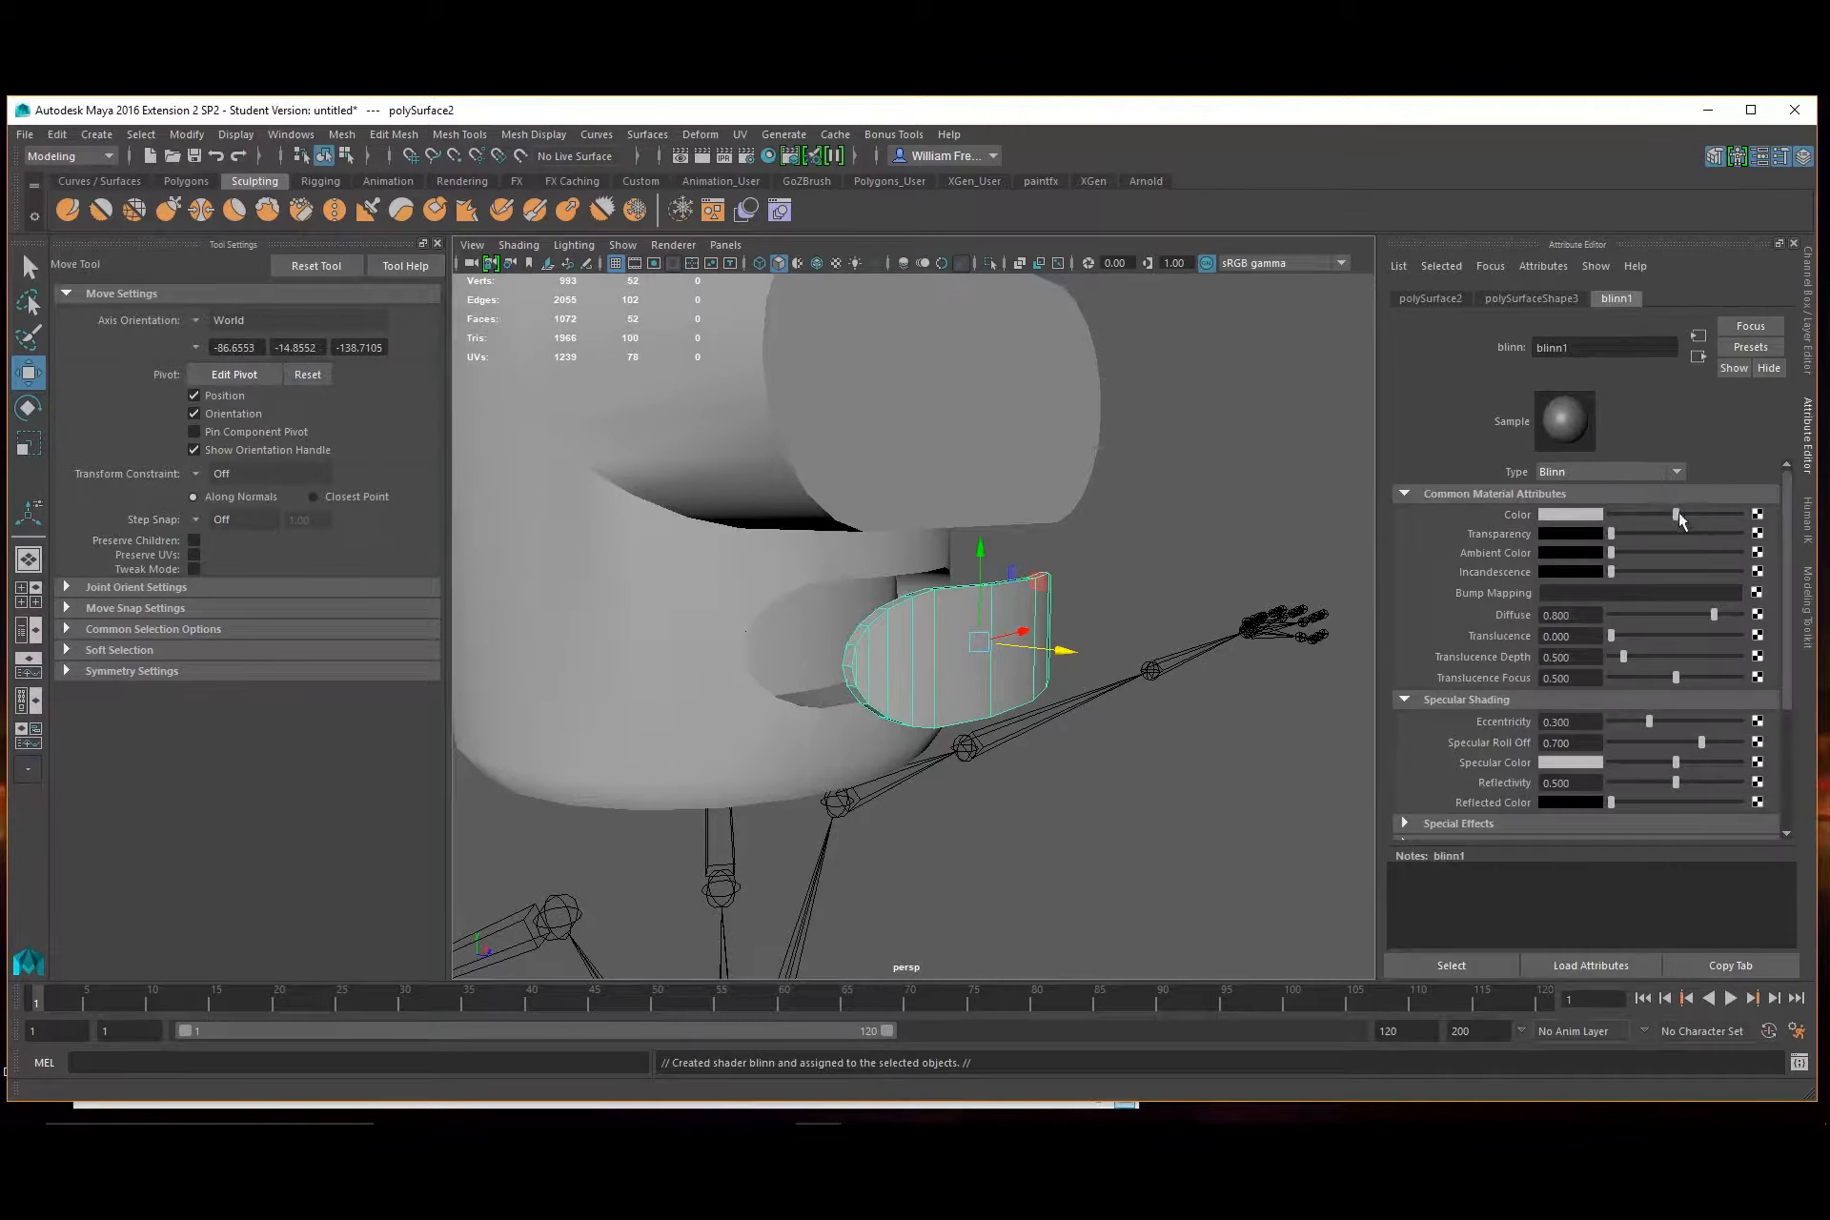
pyautogui.moveTo(1677, 516); pyautogui.dragTo(1811, 520)
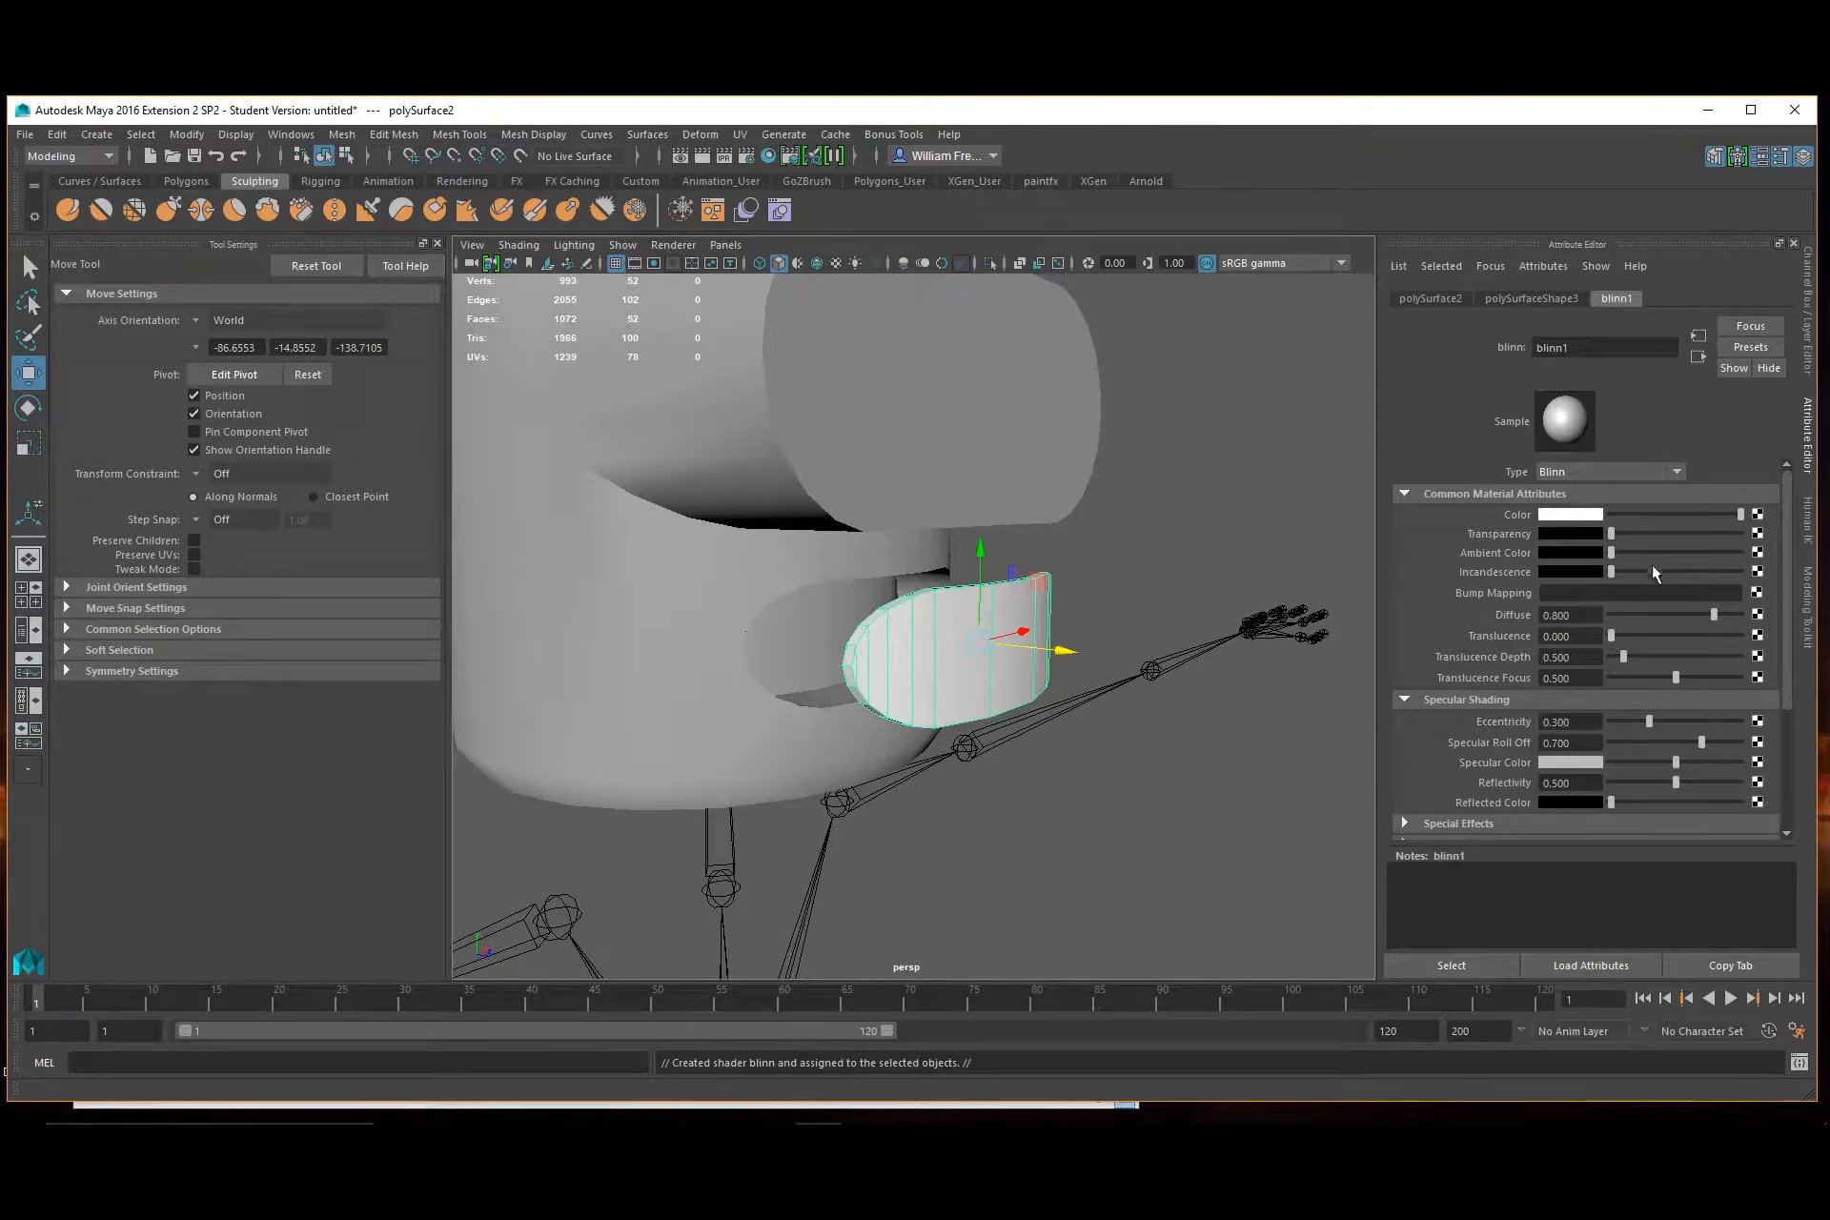
pyautogui.moveTo(1713, 614); pyautogui.dragTo(1807, 620)
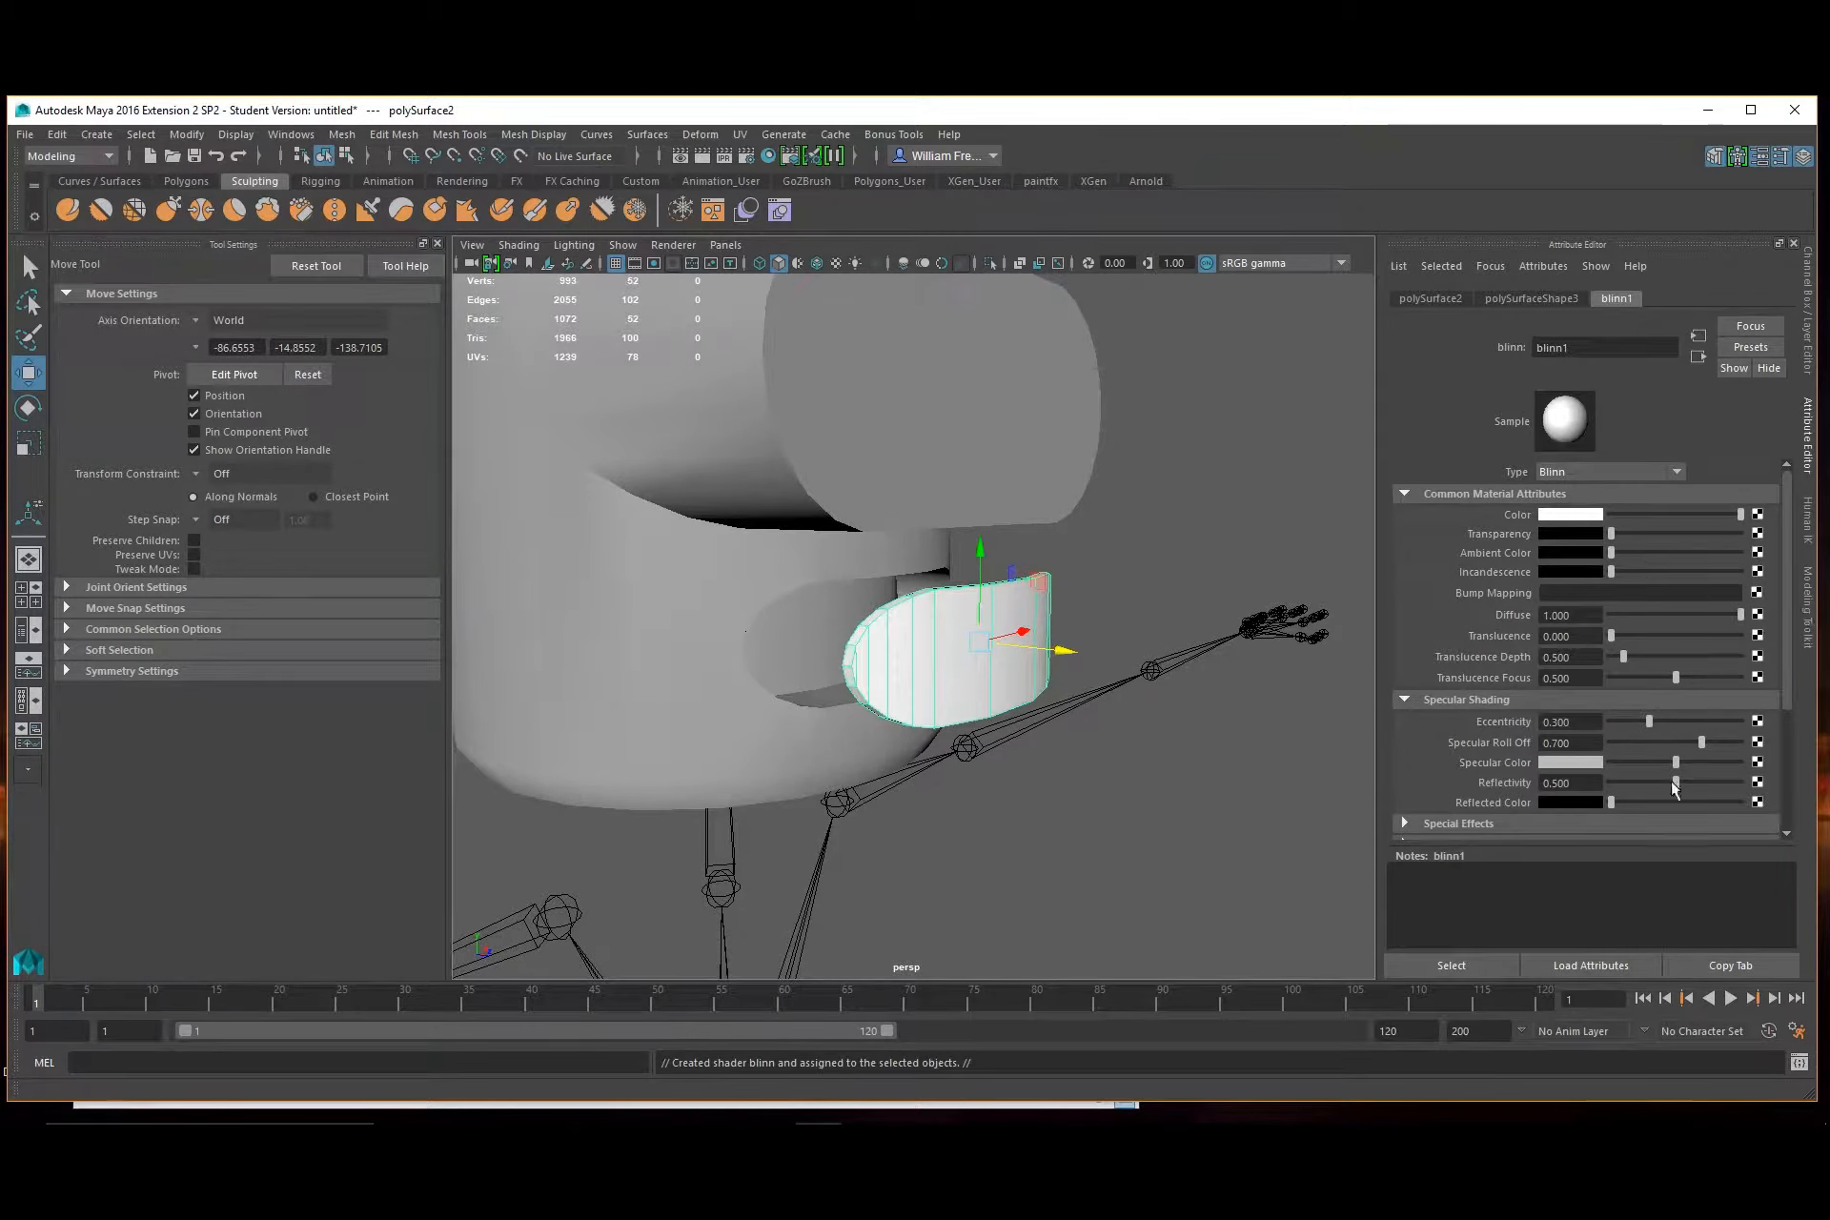
pyautogui.moveTo(1675, 781); pyautogui.dragTo(1620, 789)
pyautogui.click(1249, 820)
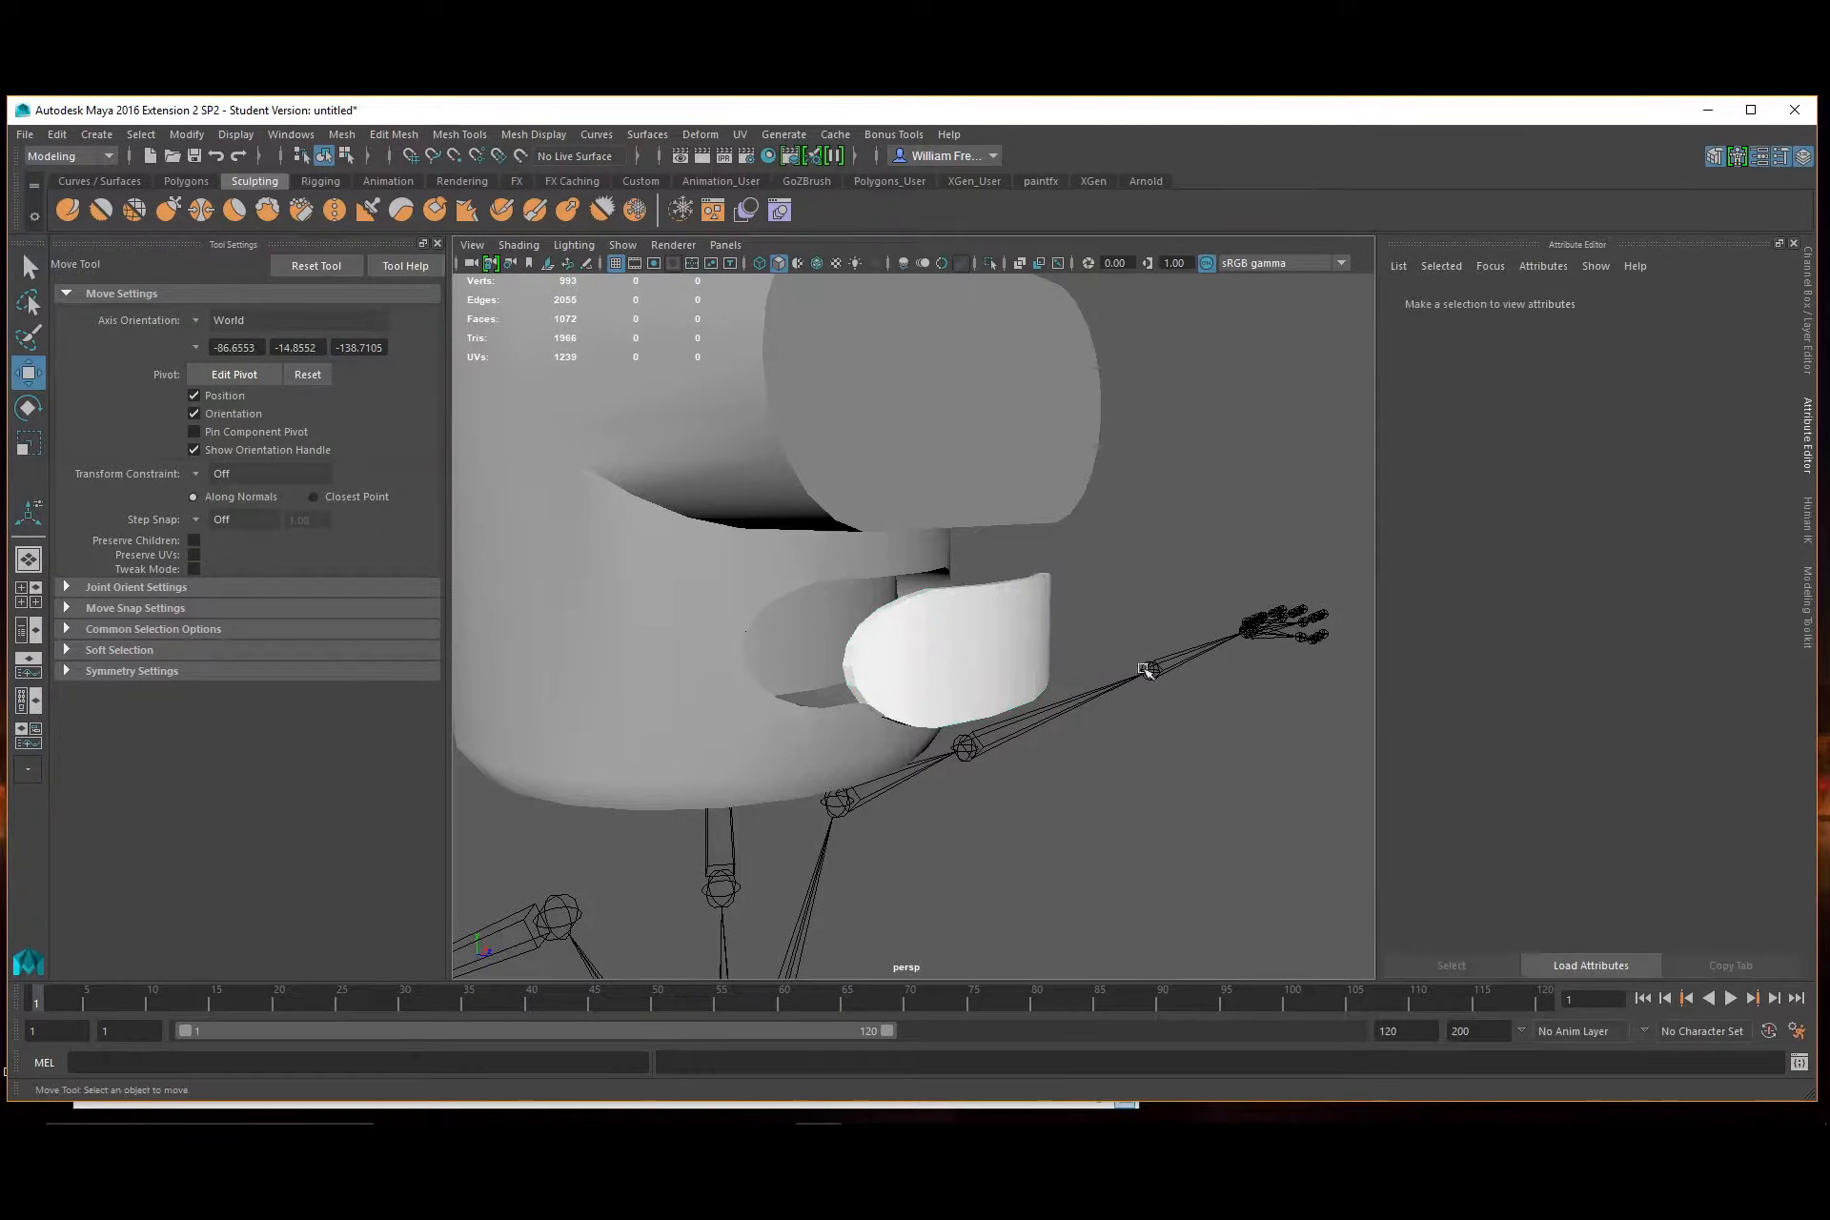
# Select the white piece, view it from the front and activate the Insert Edge Loop tool for it
pyautogui.click(996, 646)
pyautogui.keyDown('alt'); pyautogui.moveTo(996, 647); pyautogui.dragTo(936, 682); pyautogui.keyUp('alt')
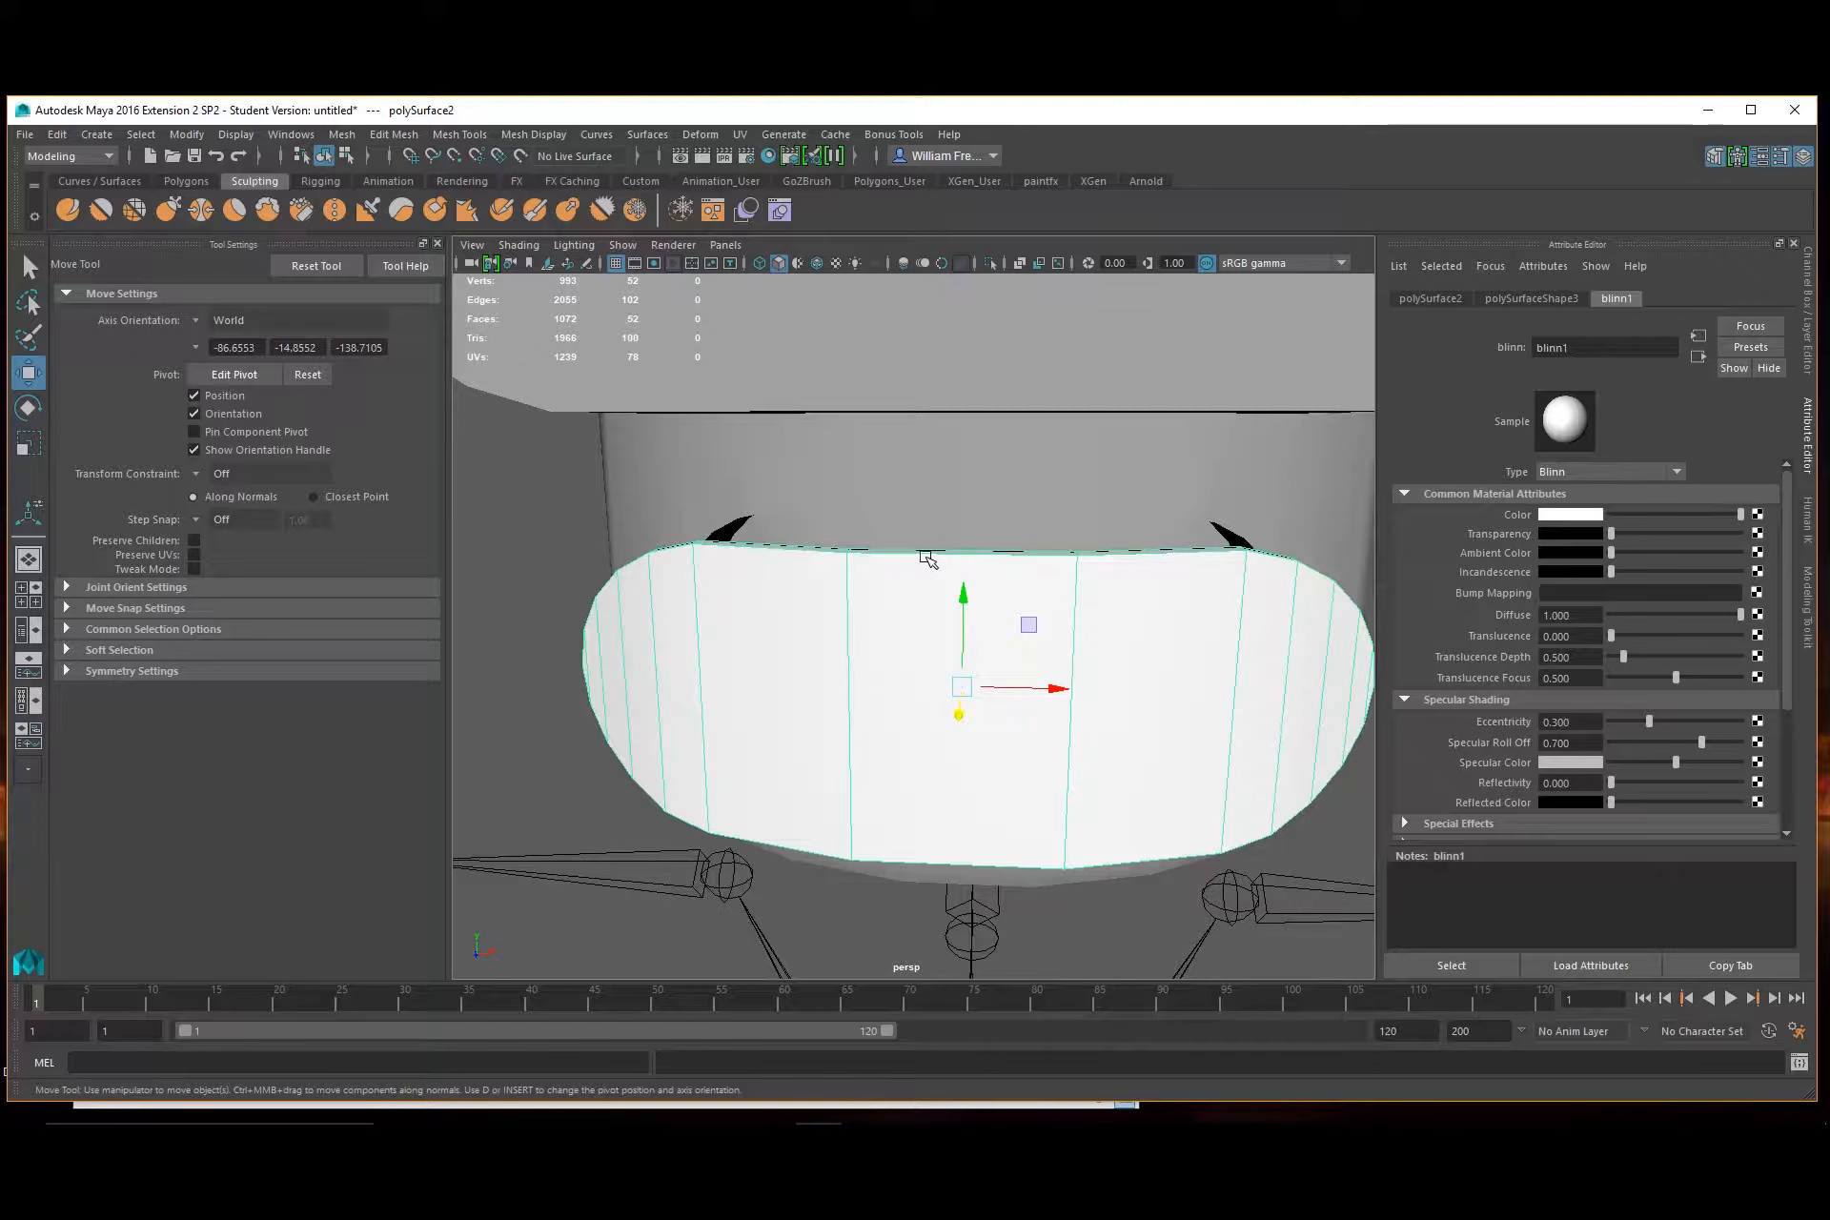
pyautogui.keyDown('alt'); pyautogui.moveTo(821, 638); pyautogui.dragTo(870, 668); pyautogui.keyUp('alt')
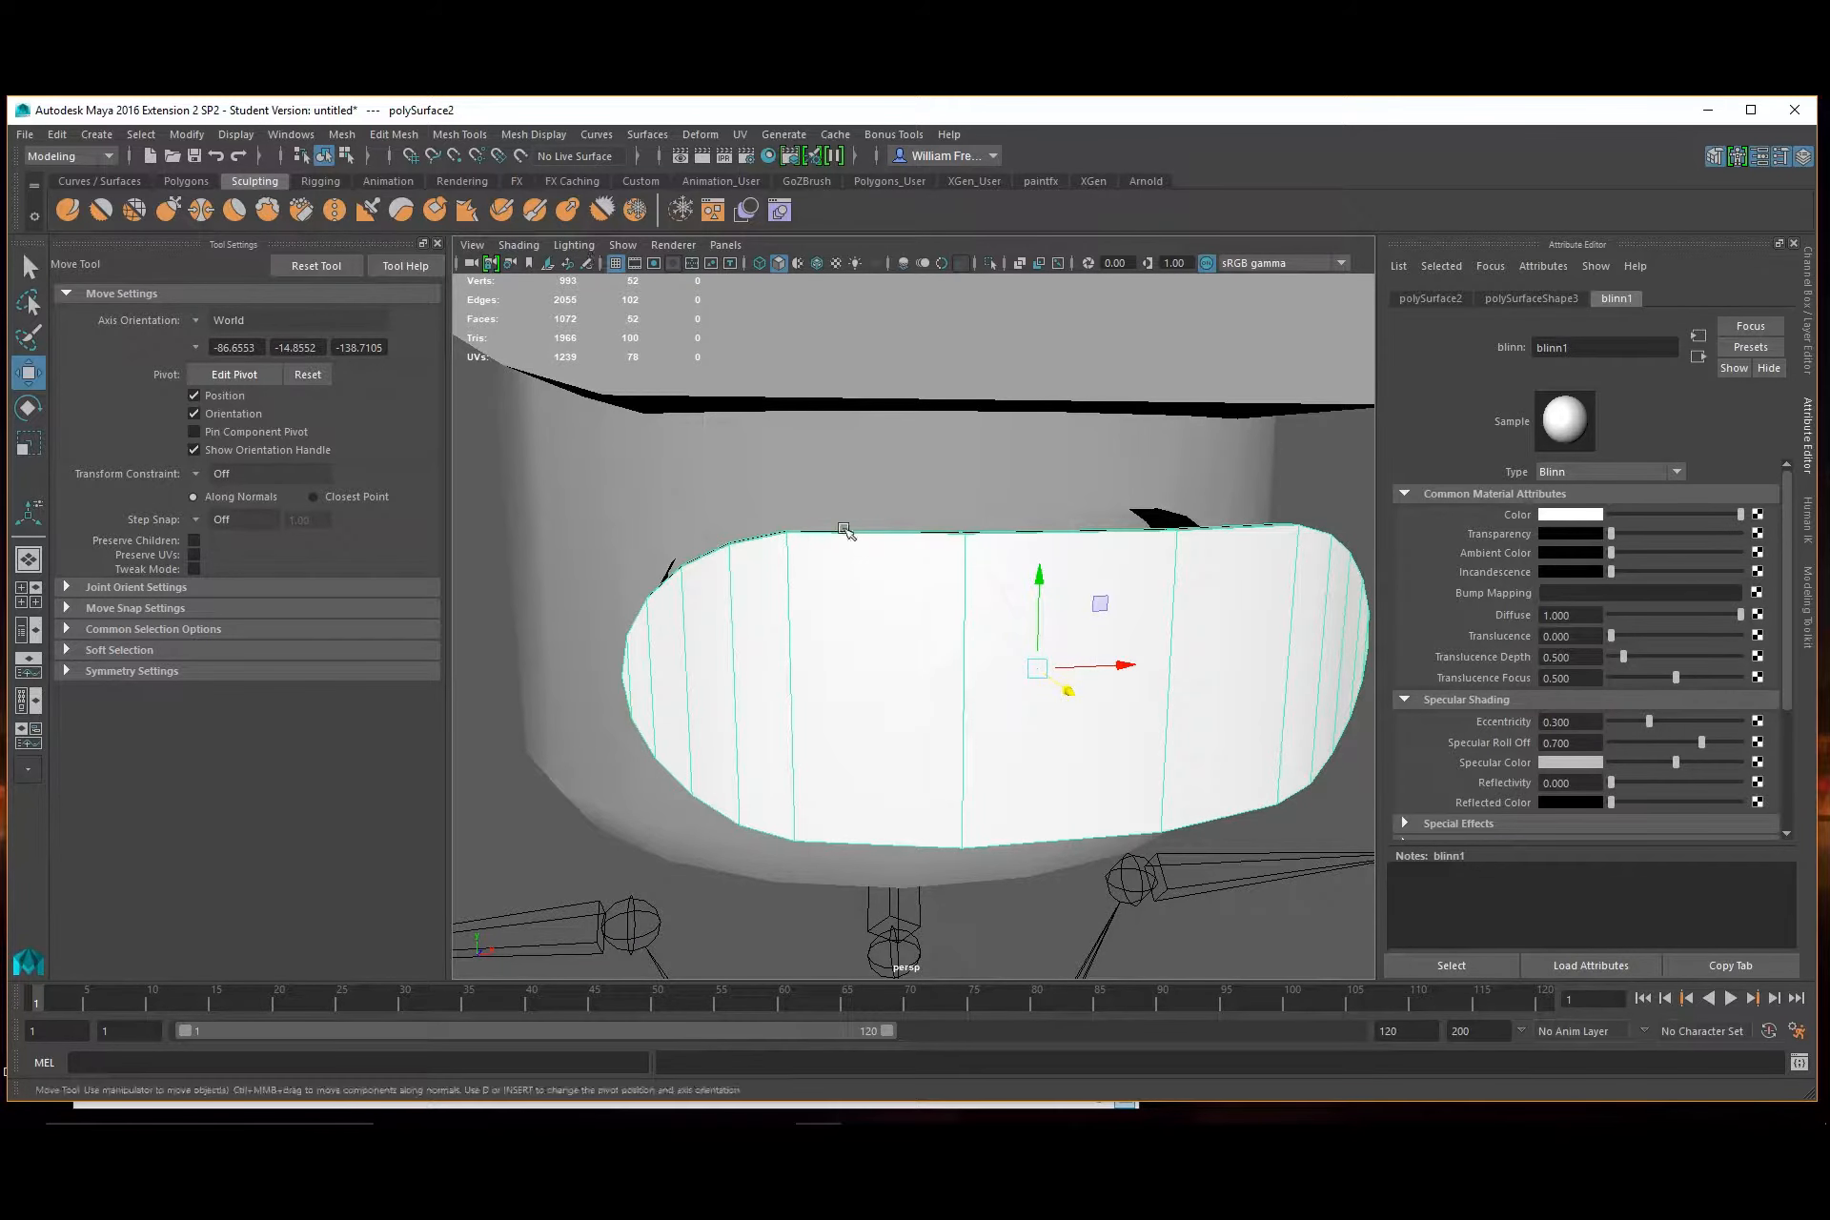
pyautogui.moveTo(866, 635)
pyautogui.keyDown('alt'); pyautogui.mouseDown()
pyautogui.moveTo(882, 600)
pyautogui.moveTo(845, 560)
pyautogui.mouseUp(); pyautogui.keyUp('alt')
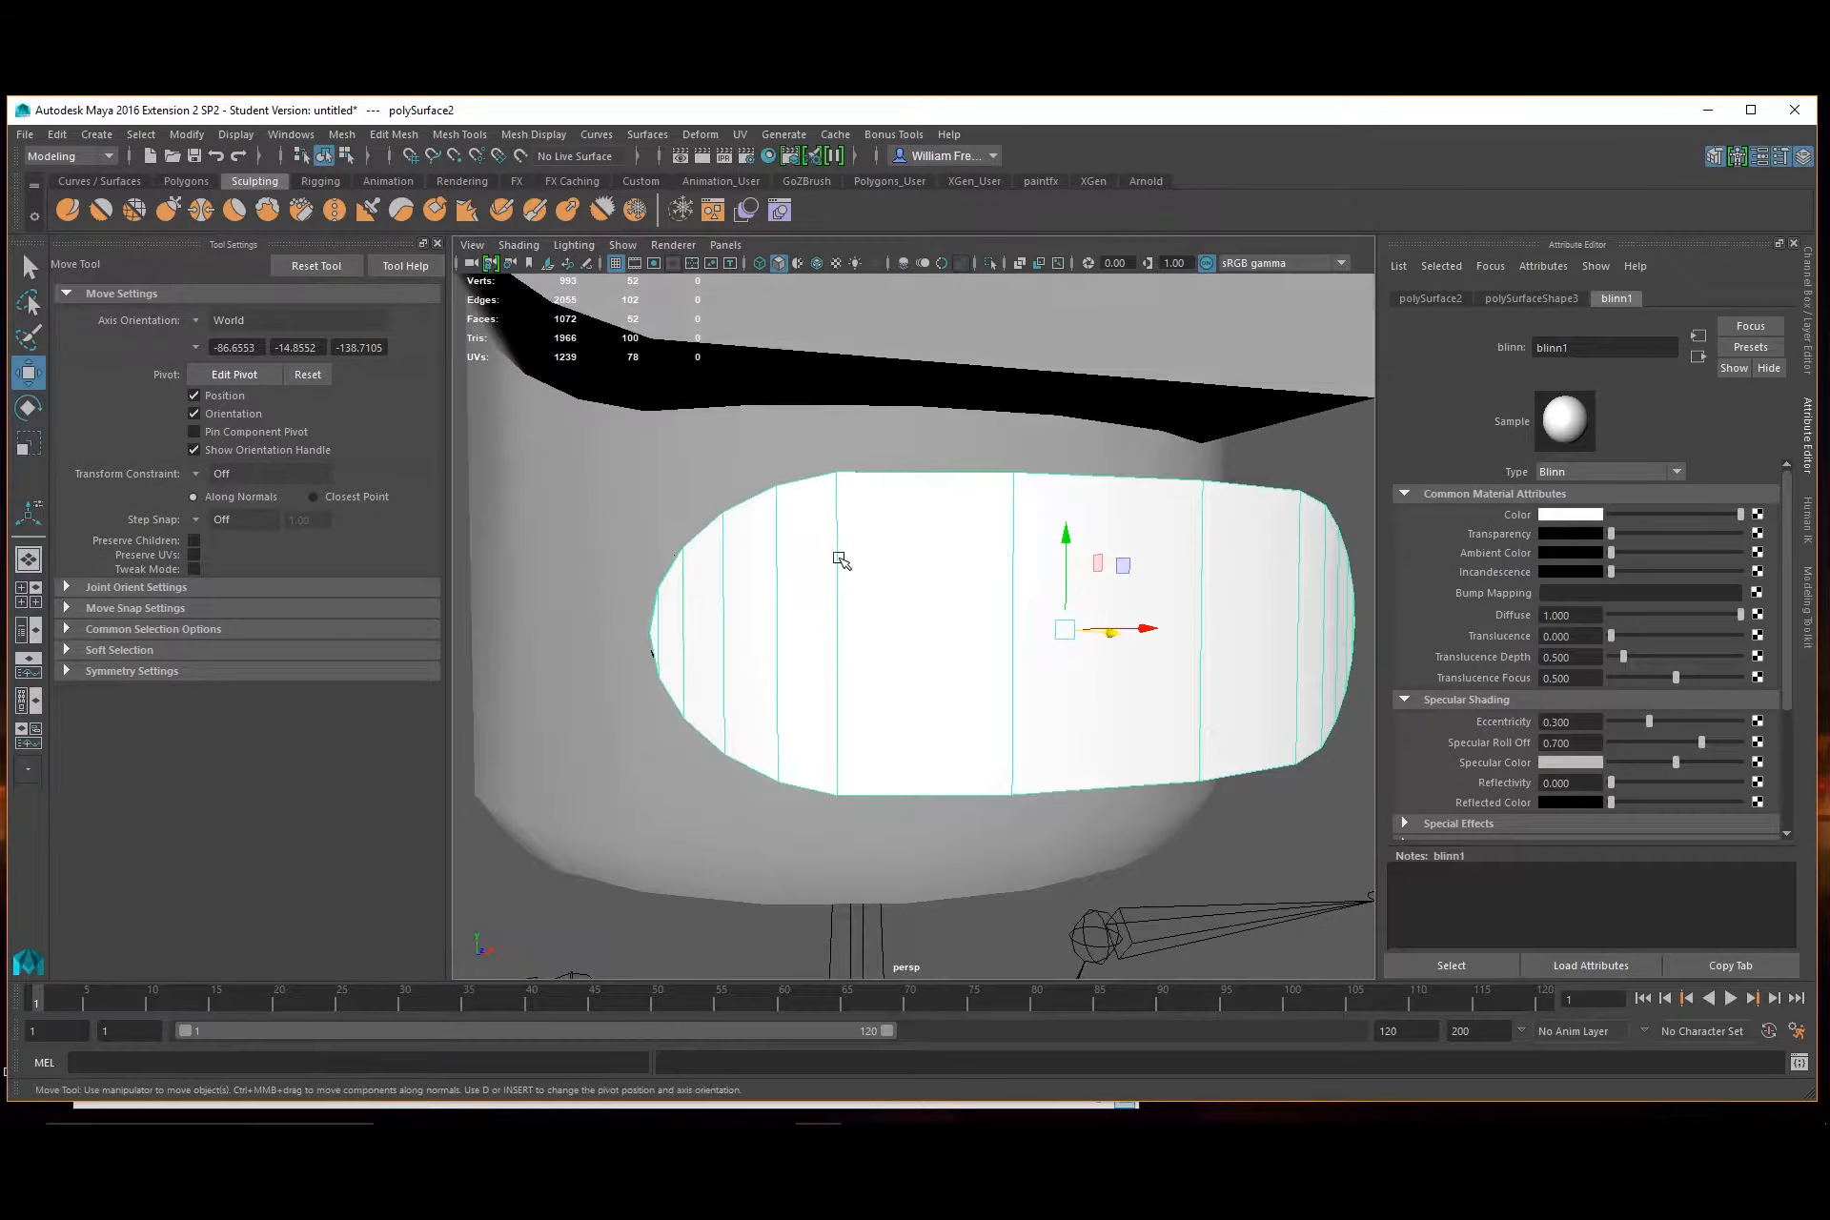
pyautogui.click(394, 134)
pyautogui.moveTo(460, 134)
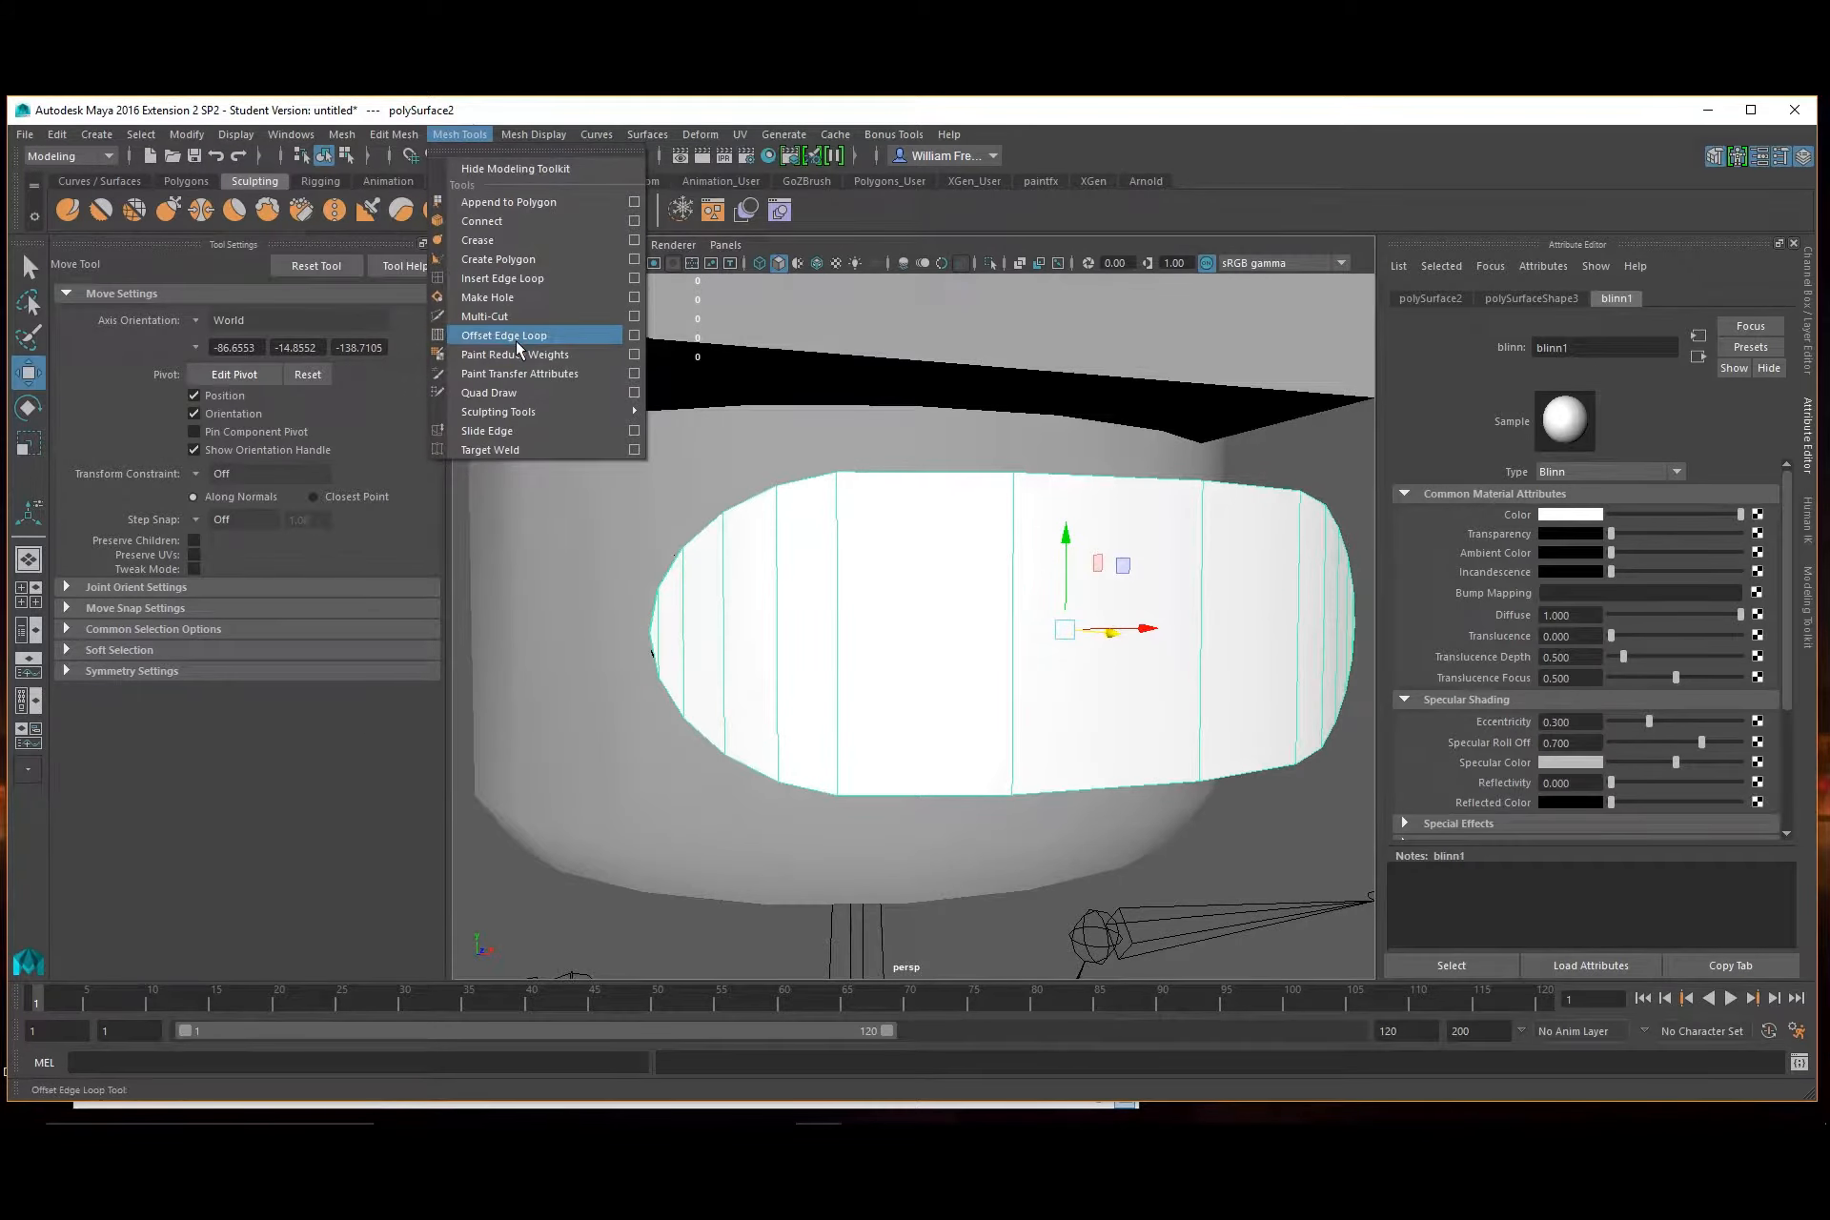
pyautogui.click(514, 285)
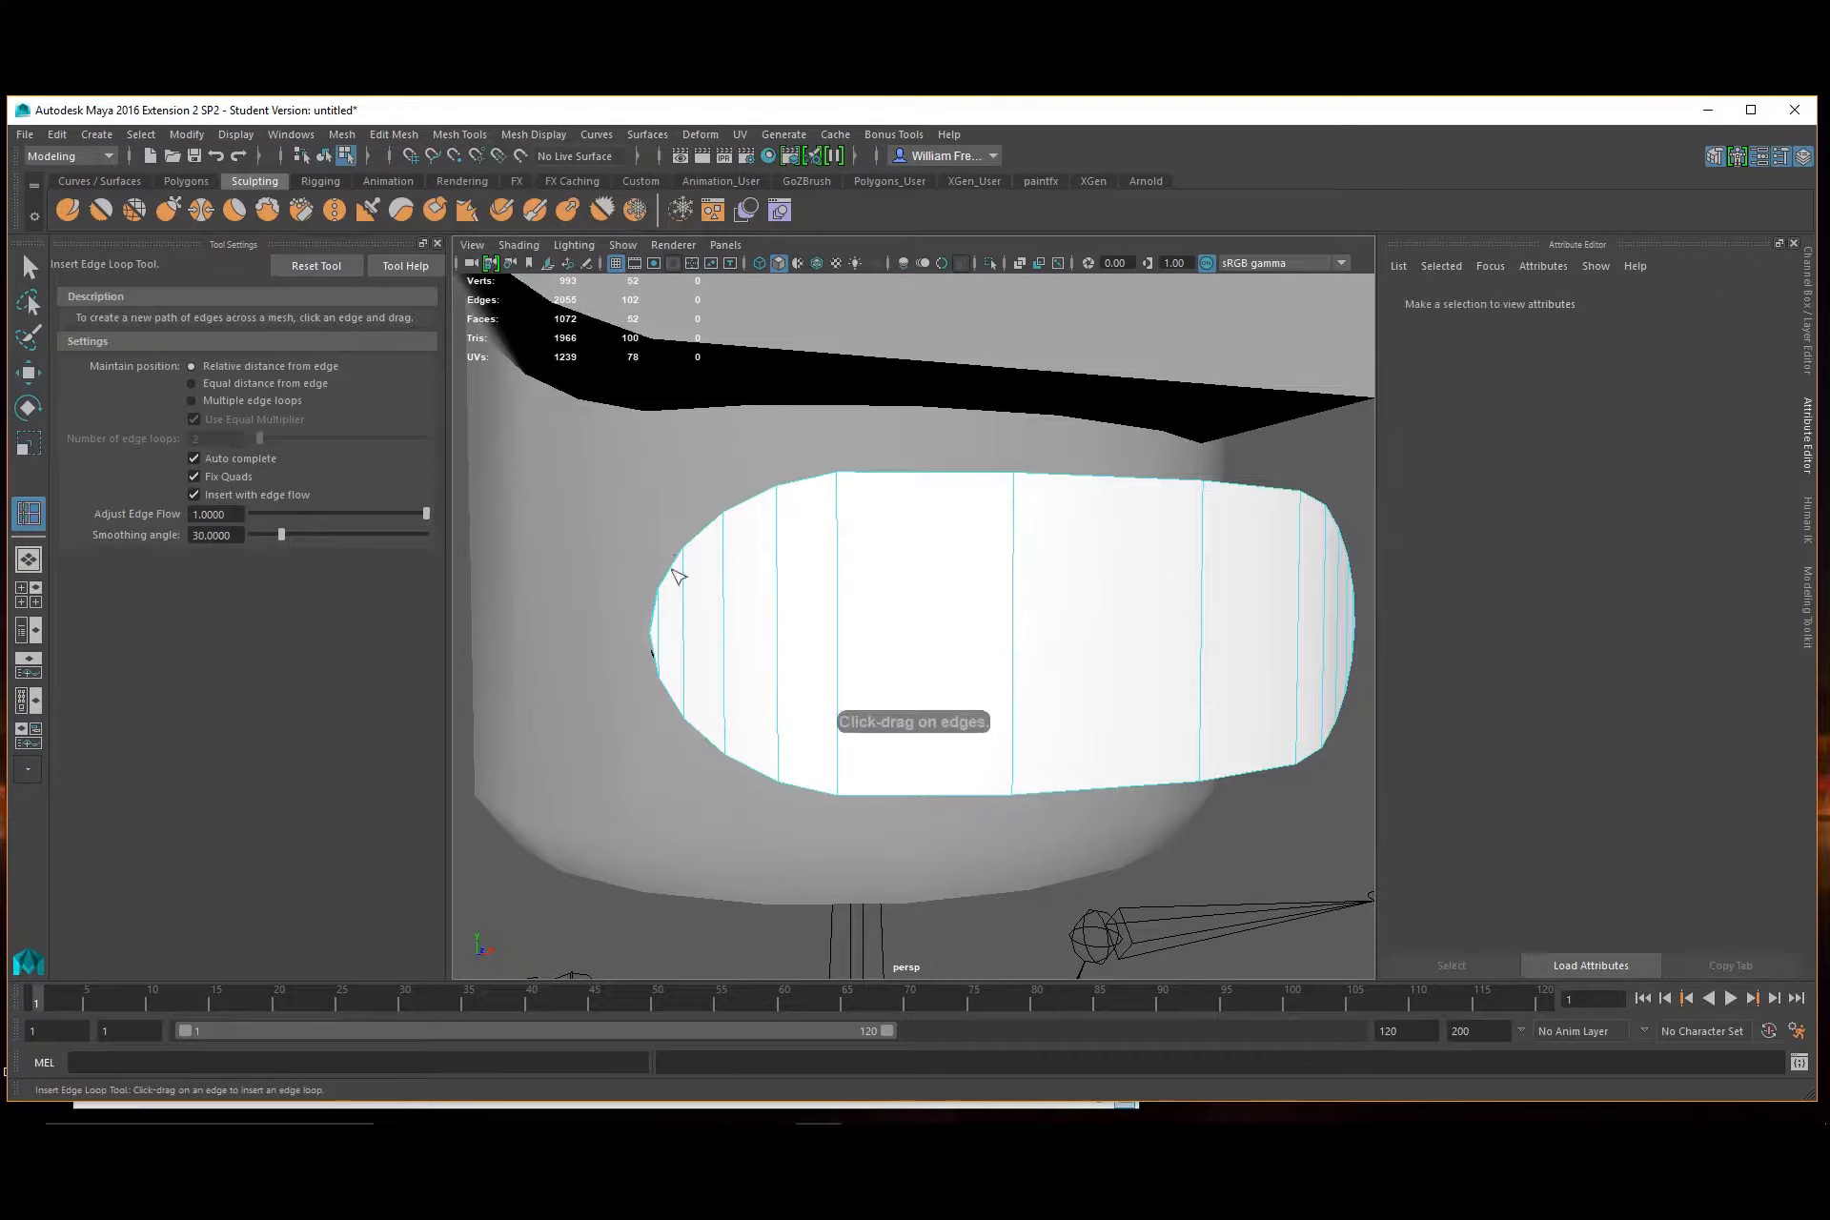
# Try to insert a horizontal edge loop across the middle of the white piece with edge flow enabled
pyautogui.click(690, 627)
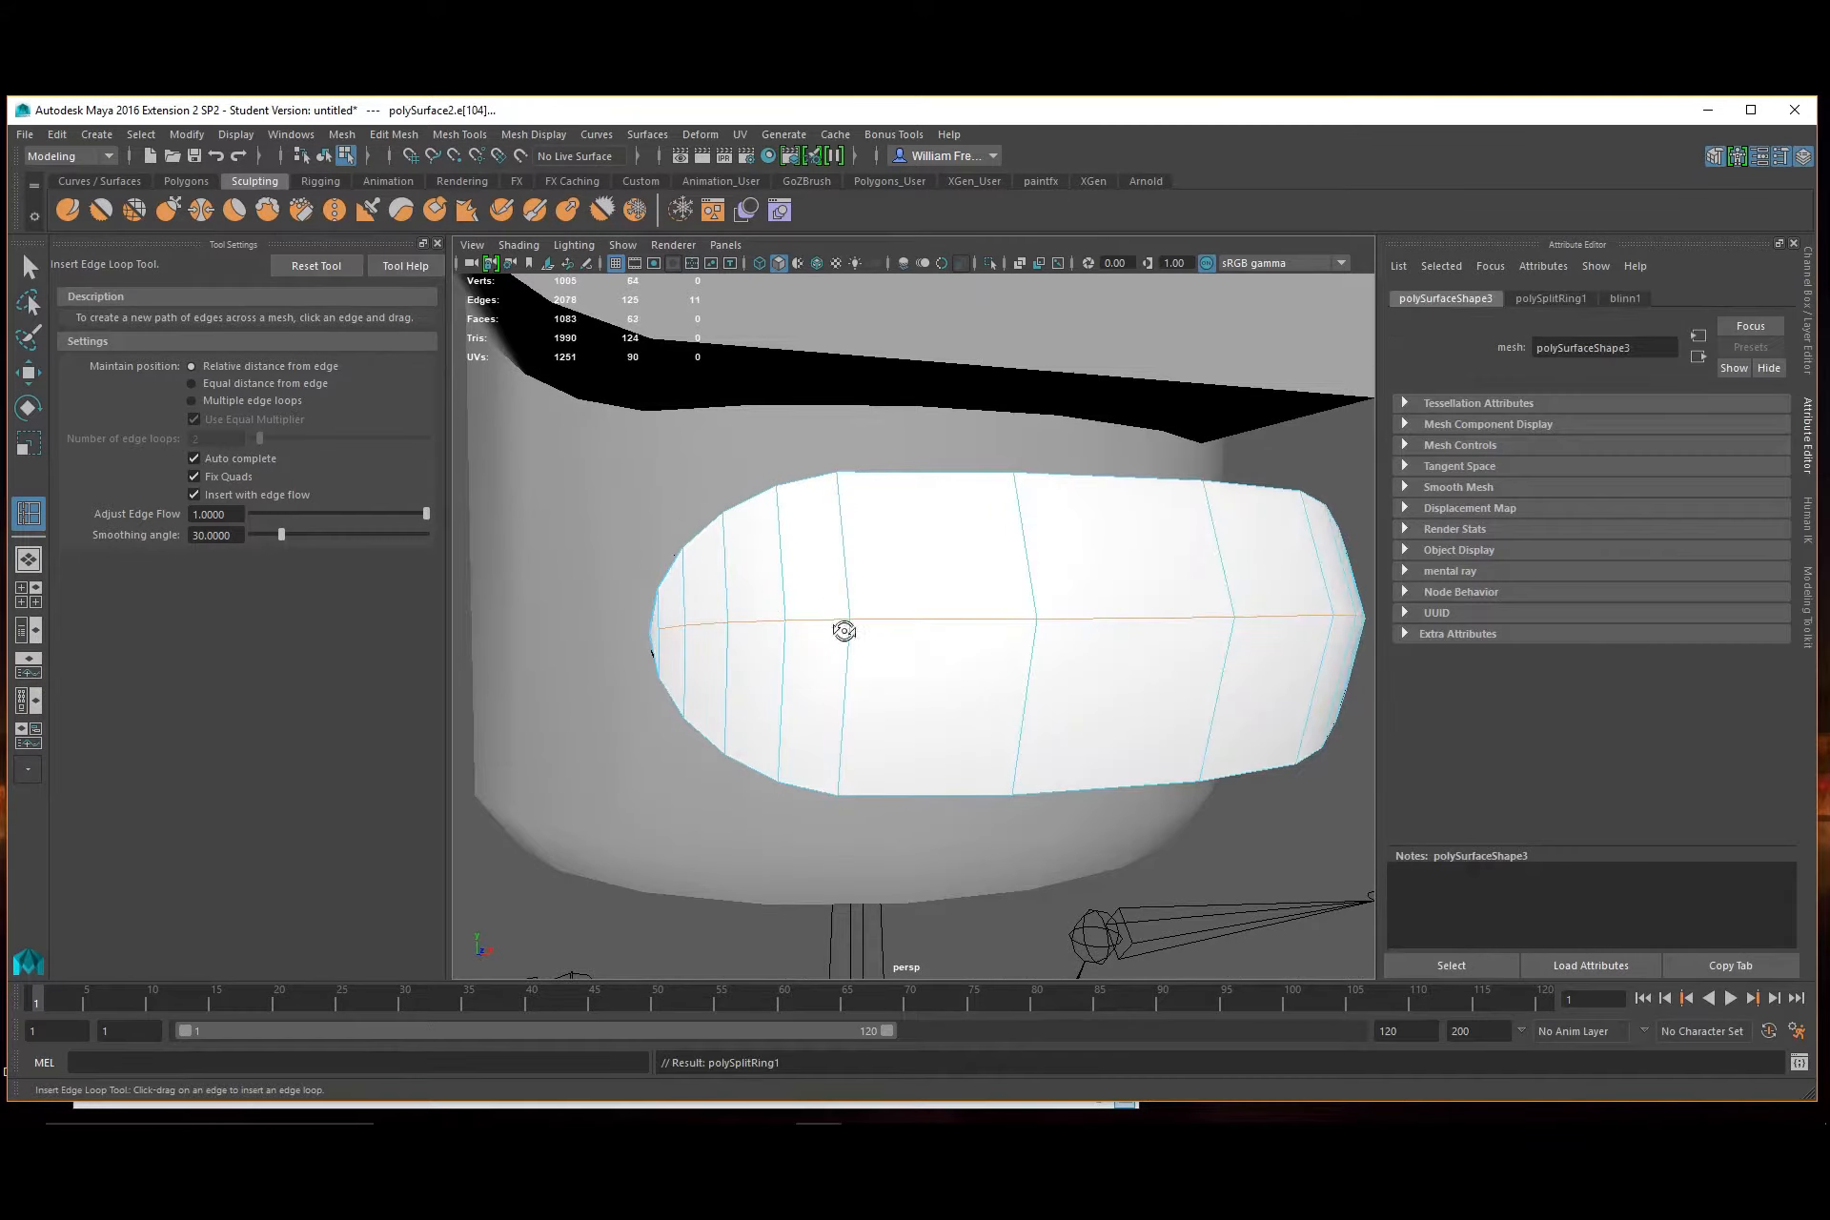
pyautogui.keyDown('alt'); pyautogui.moveTo(845, 633); pyautogui.dragTo(555, 679); pyautogui.keyUp('alt')
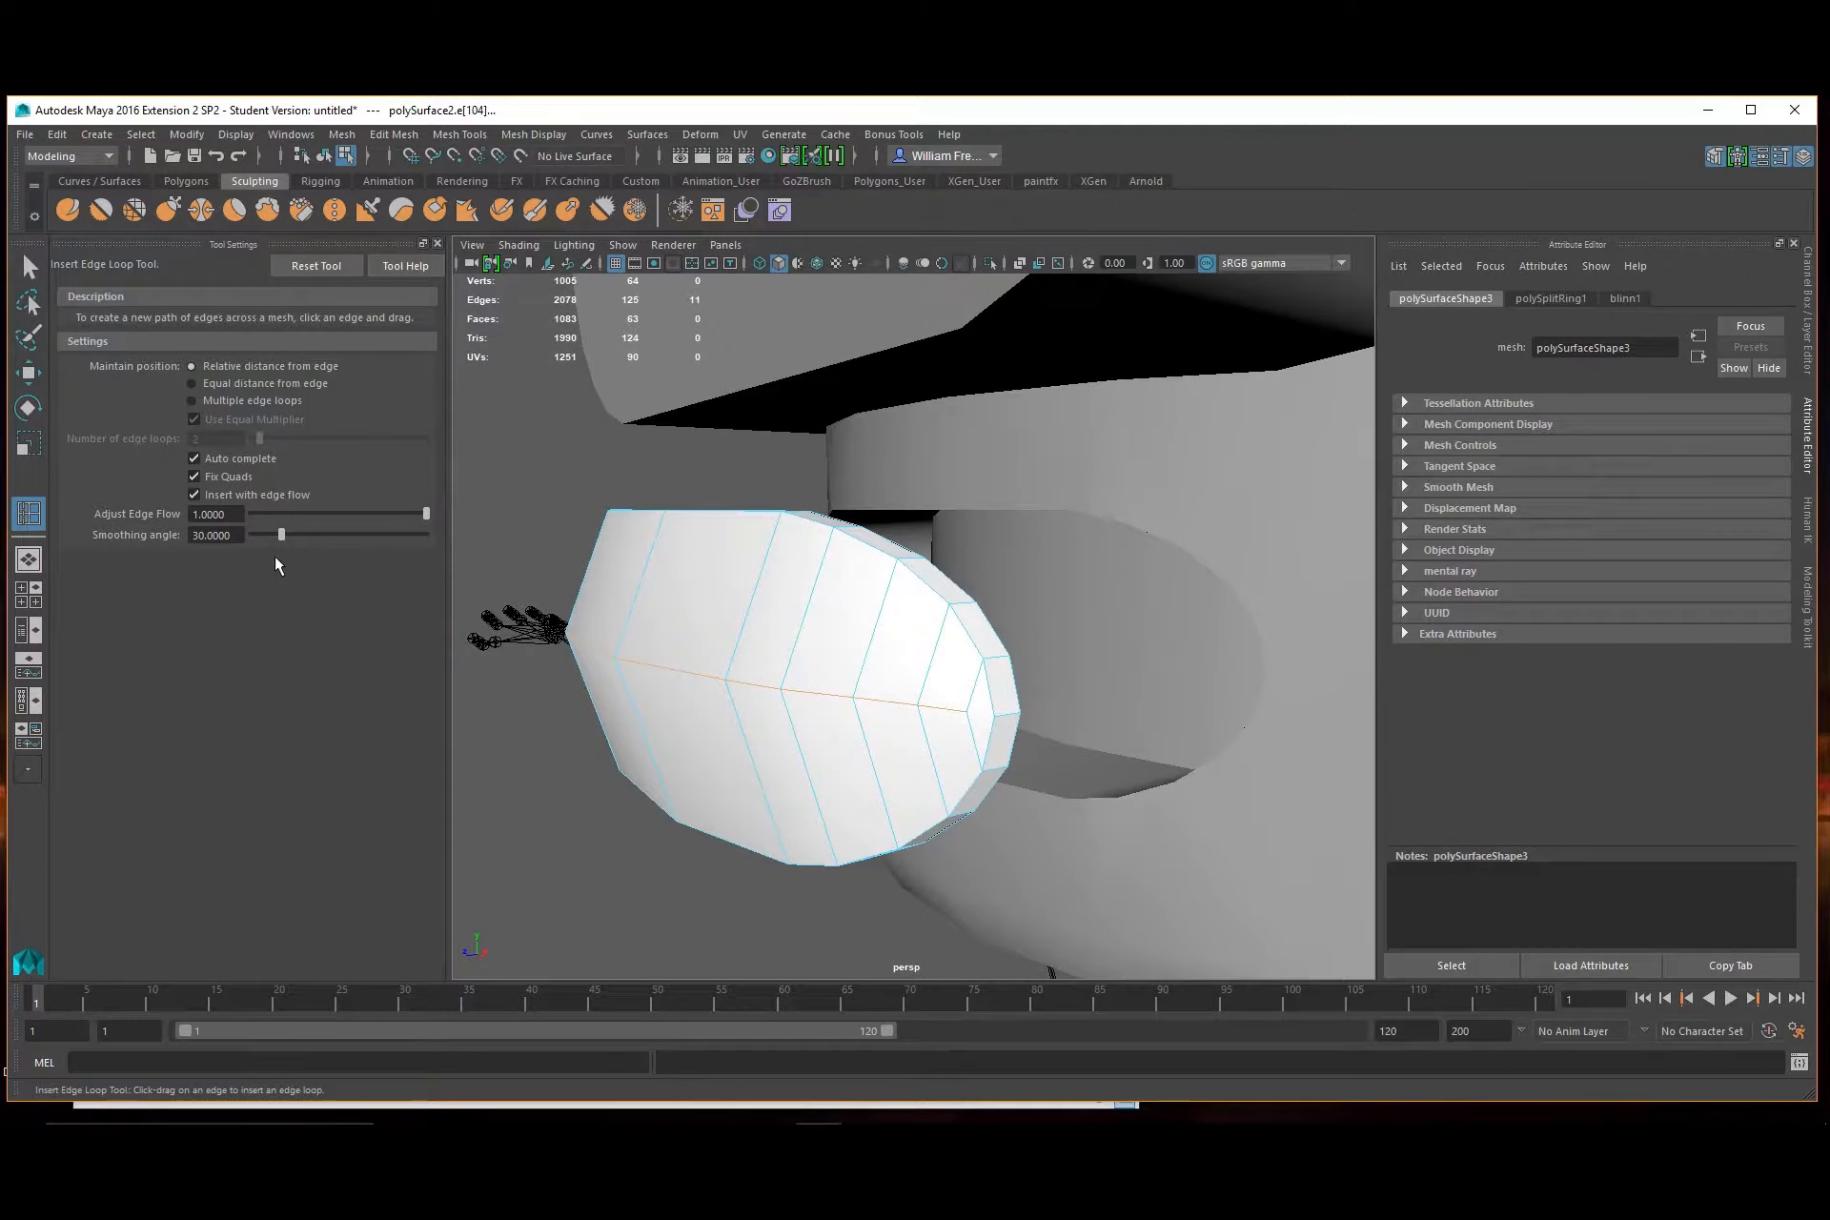
pyautogui.hotkey('ctrl', 'z')
# Turn off Insert with edge flow and insert a horizontal edge loop across the middle of the white piece's front
pyautogui.click(195, 495)
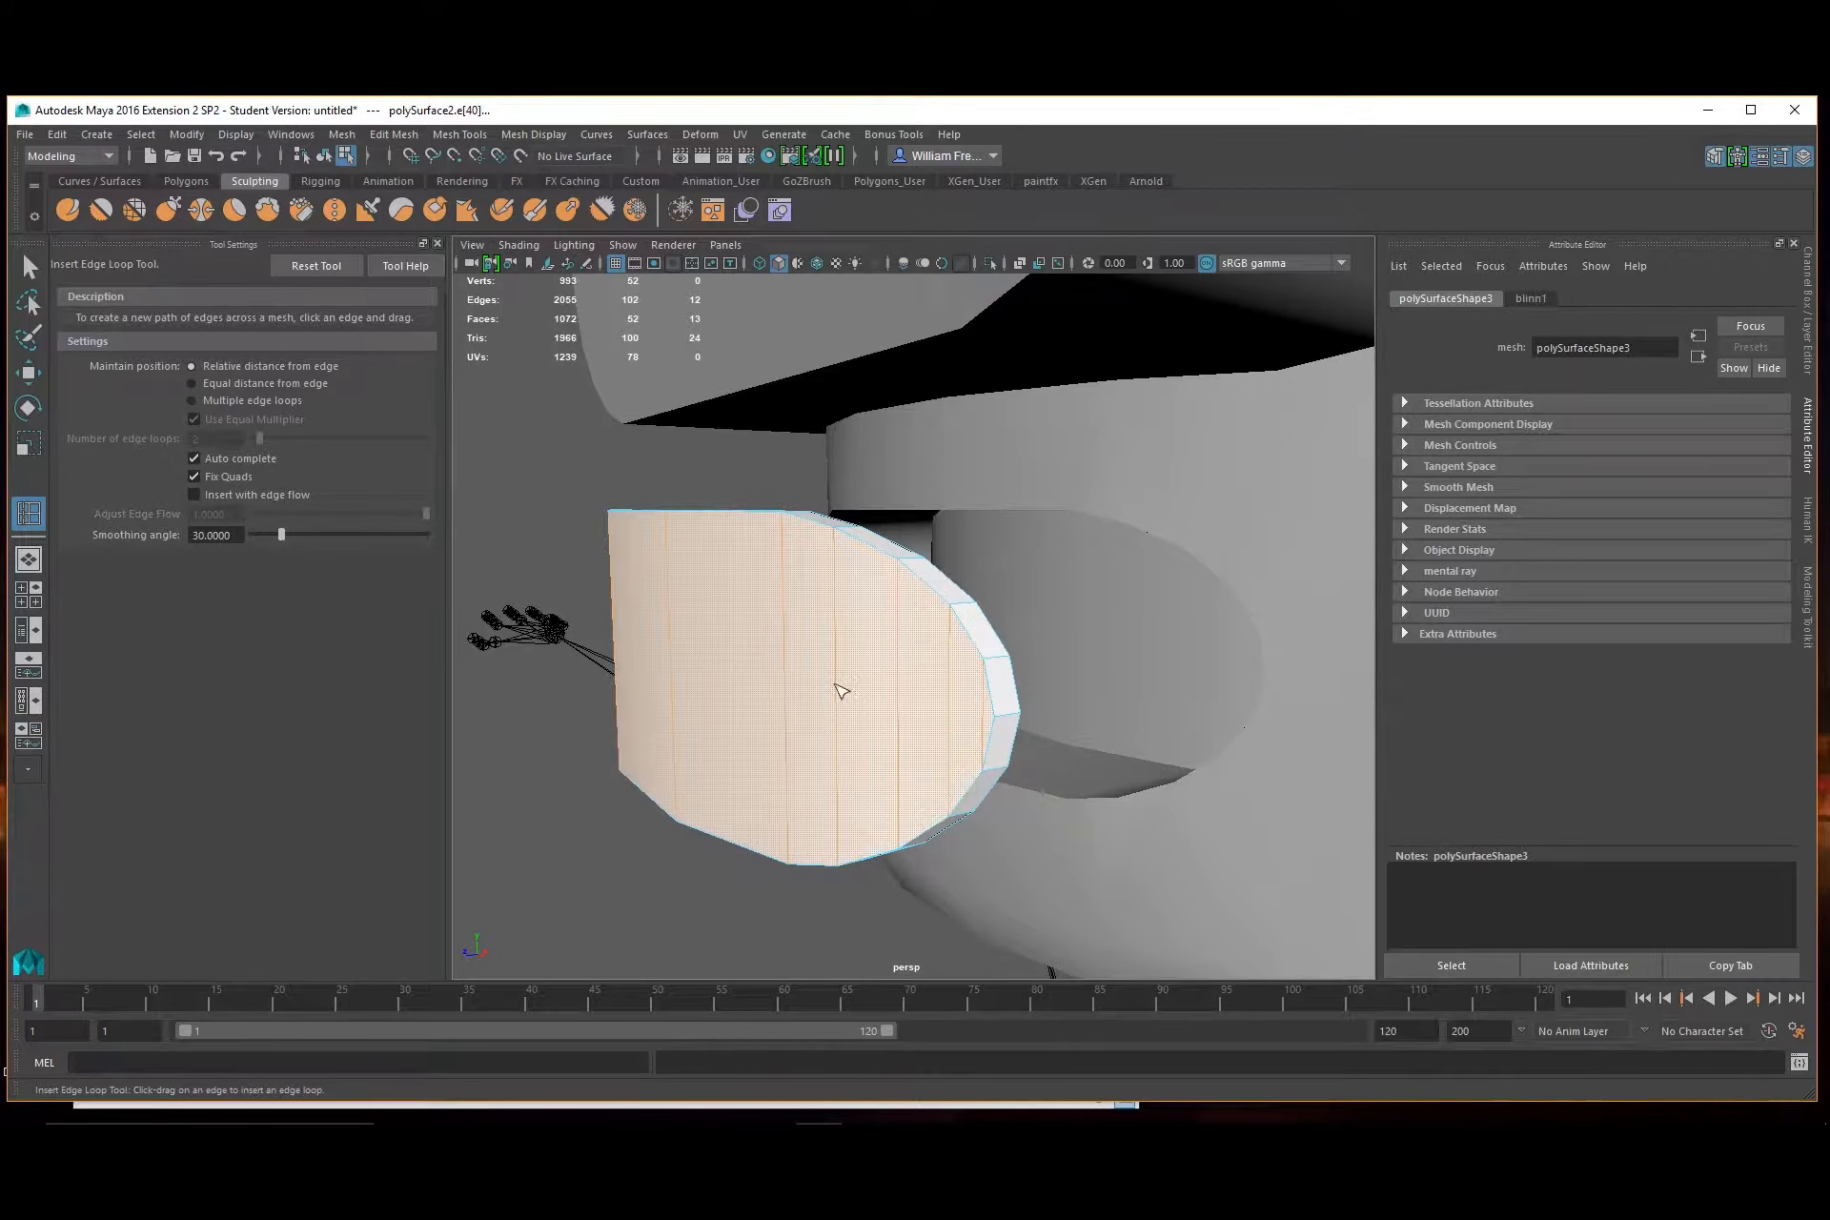
pyautogui.hotkey('ctrl', 'z')
pyautogui.hotkey('ctrl', 'z')
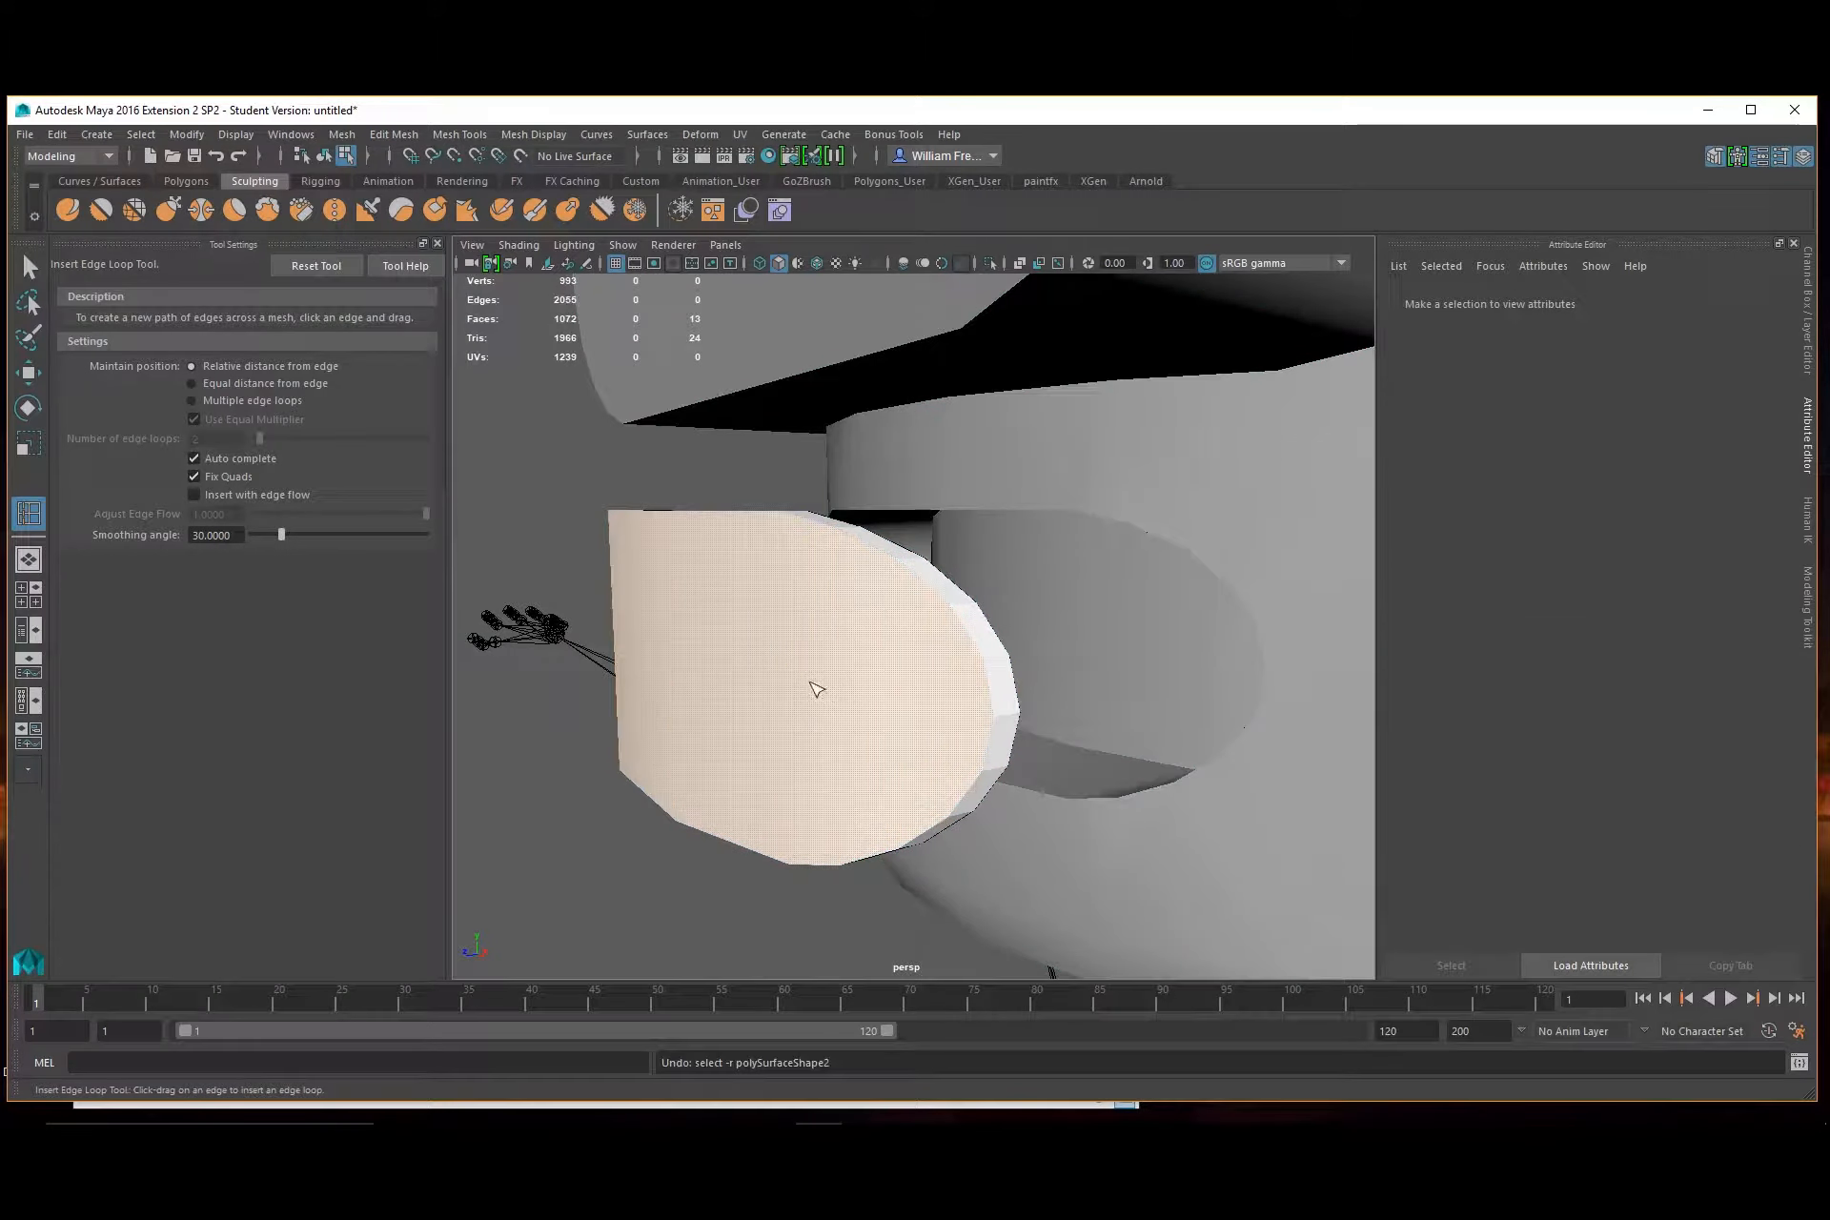
pyautogui.click(818, 690)
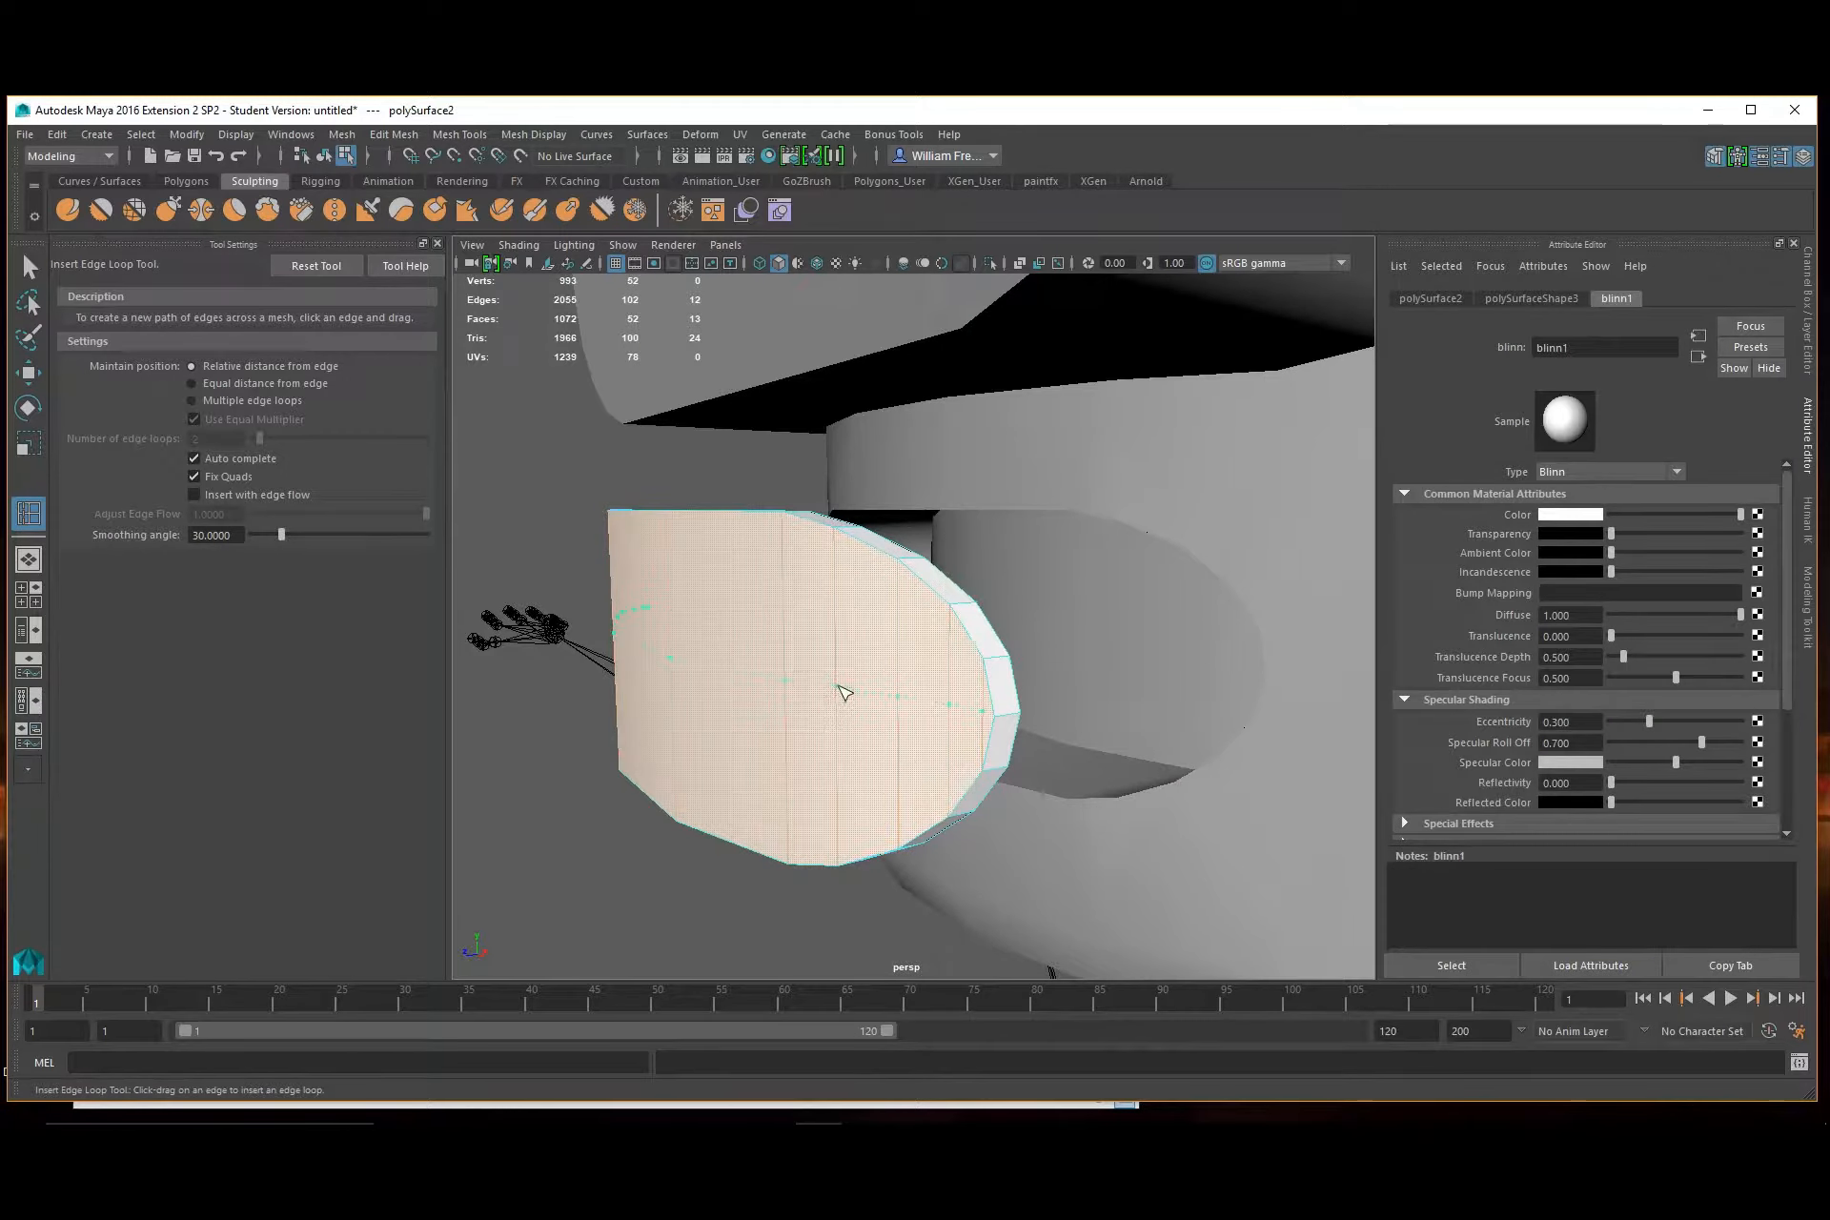
pyautogui.click(838, 674)
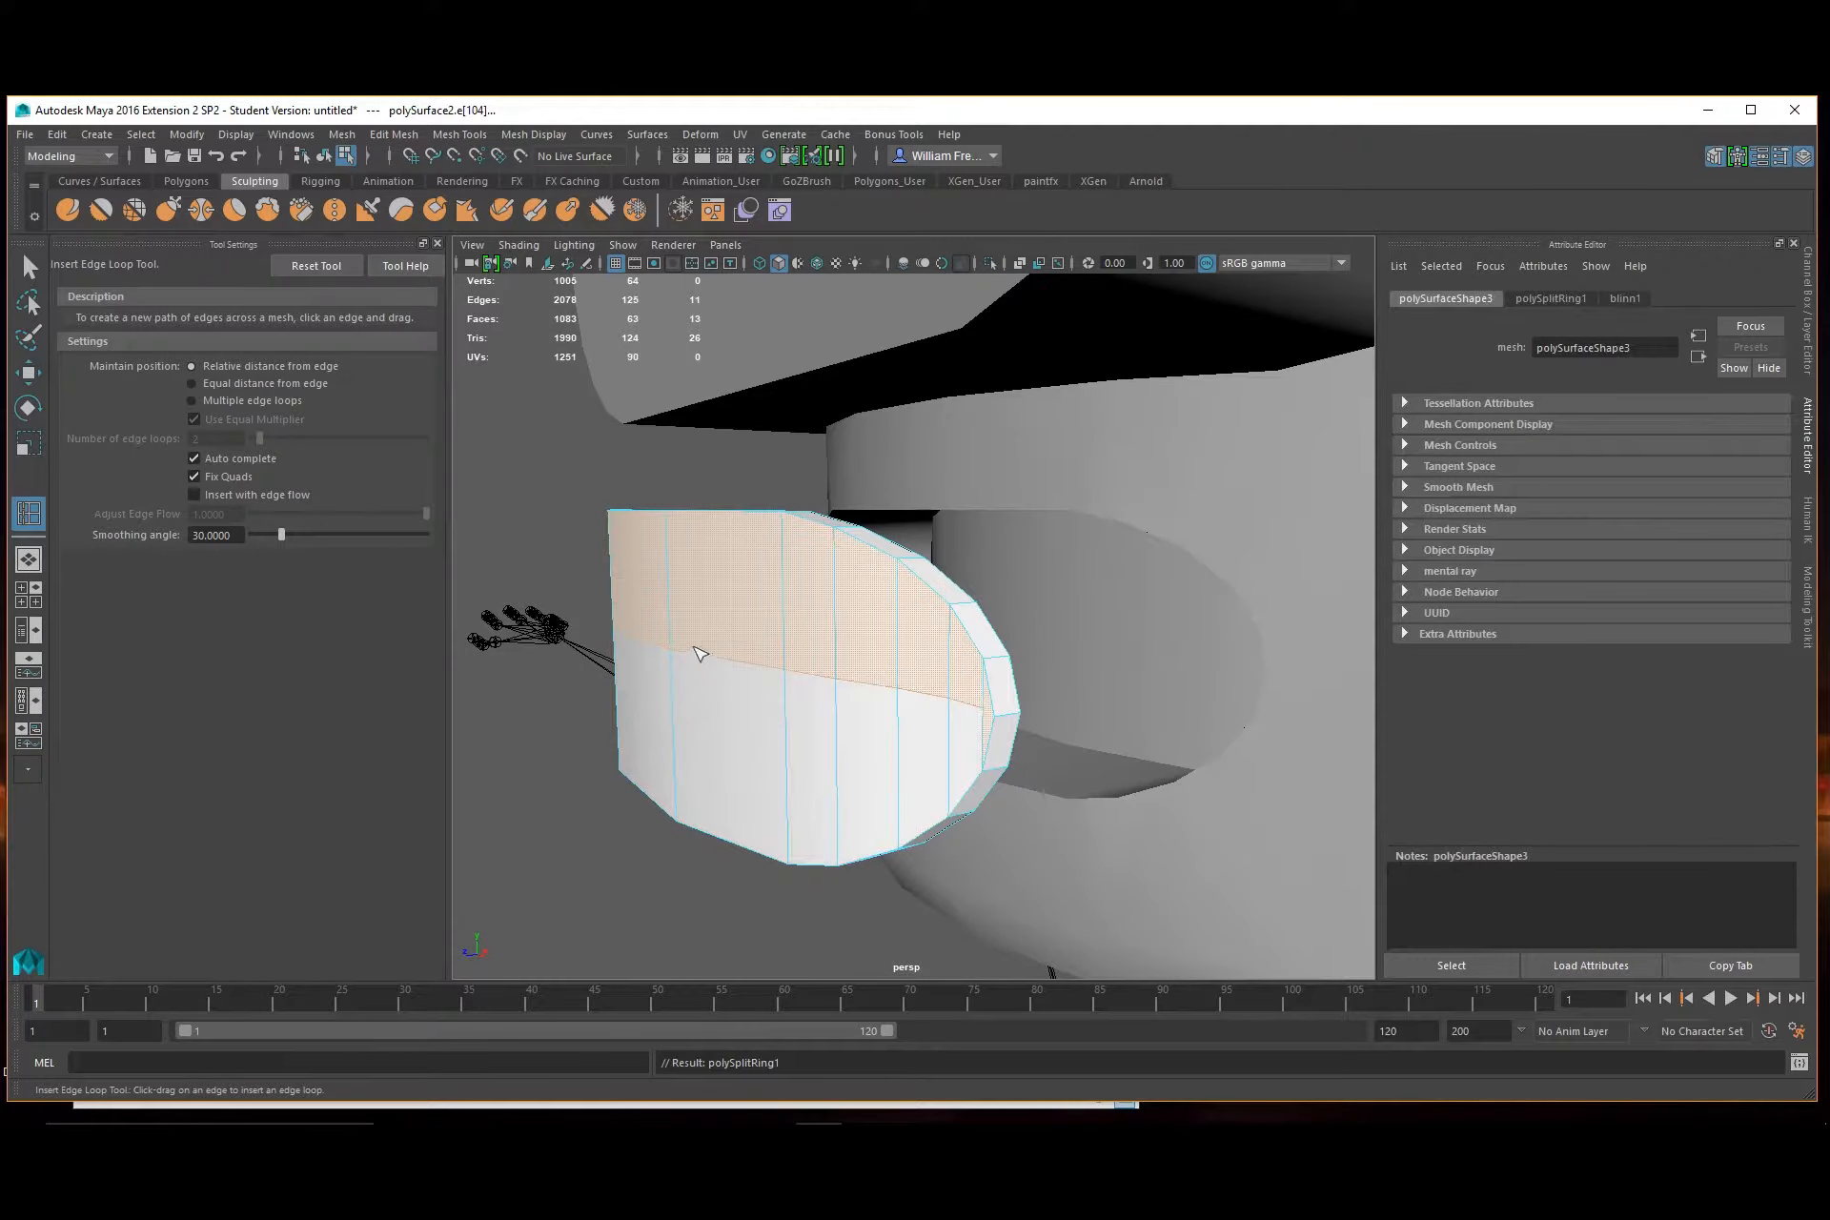
# Insert a second horizontal edge loop across the white piece's front, just below the first one
pyautogui.moveTo(702, 654)
pyautogui.keyDown('alt'); pyautogui.mouseDown()
pyautogui.moveTo(731, 683)
pyautogui.moveTo(703, 688)
pyautogui.moveTo(719, 688)
pyautogui.mouseUp(); pyautogui.keyUp('alt')
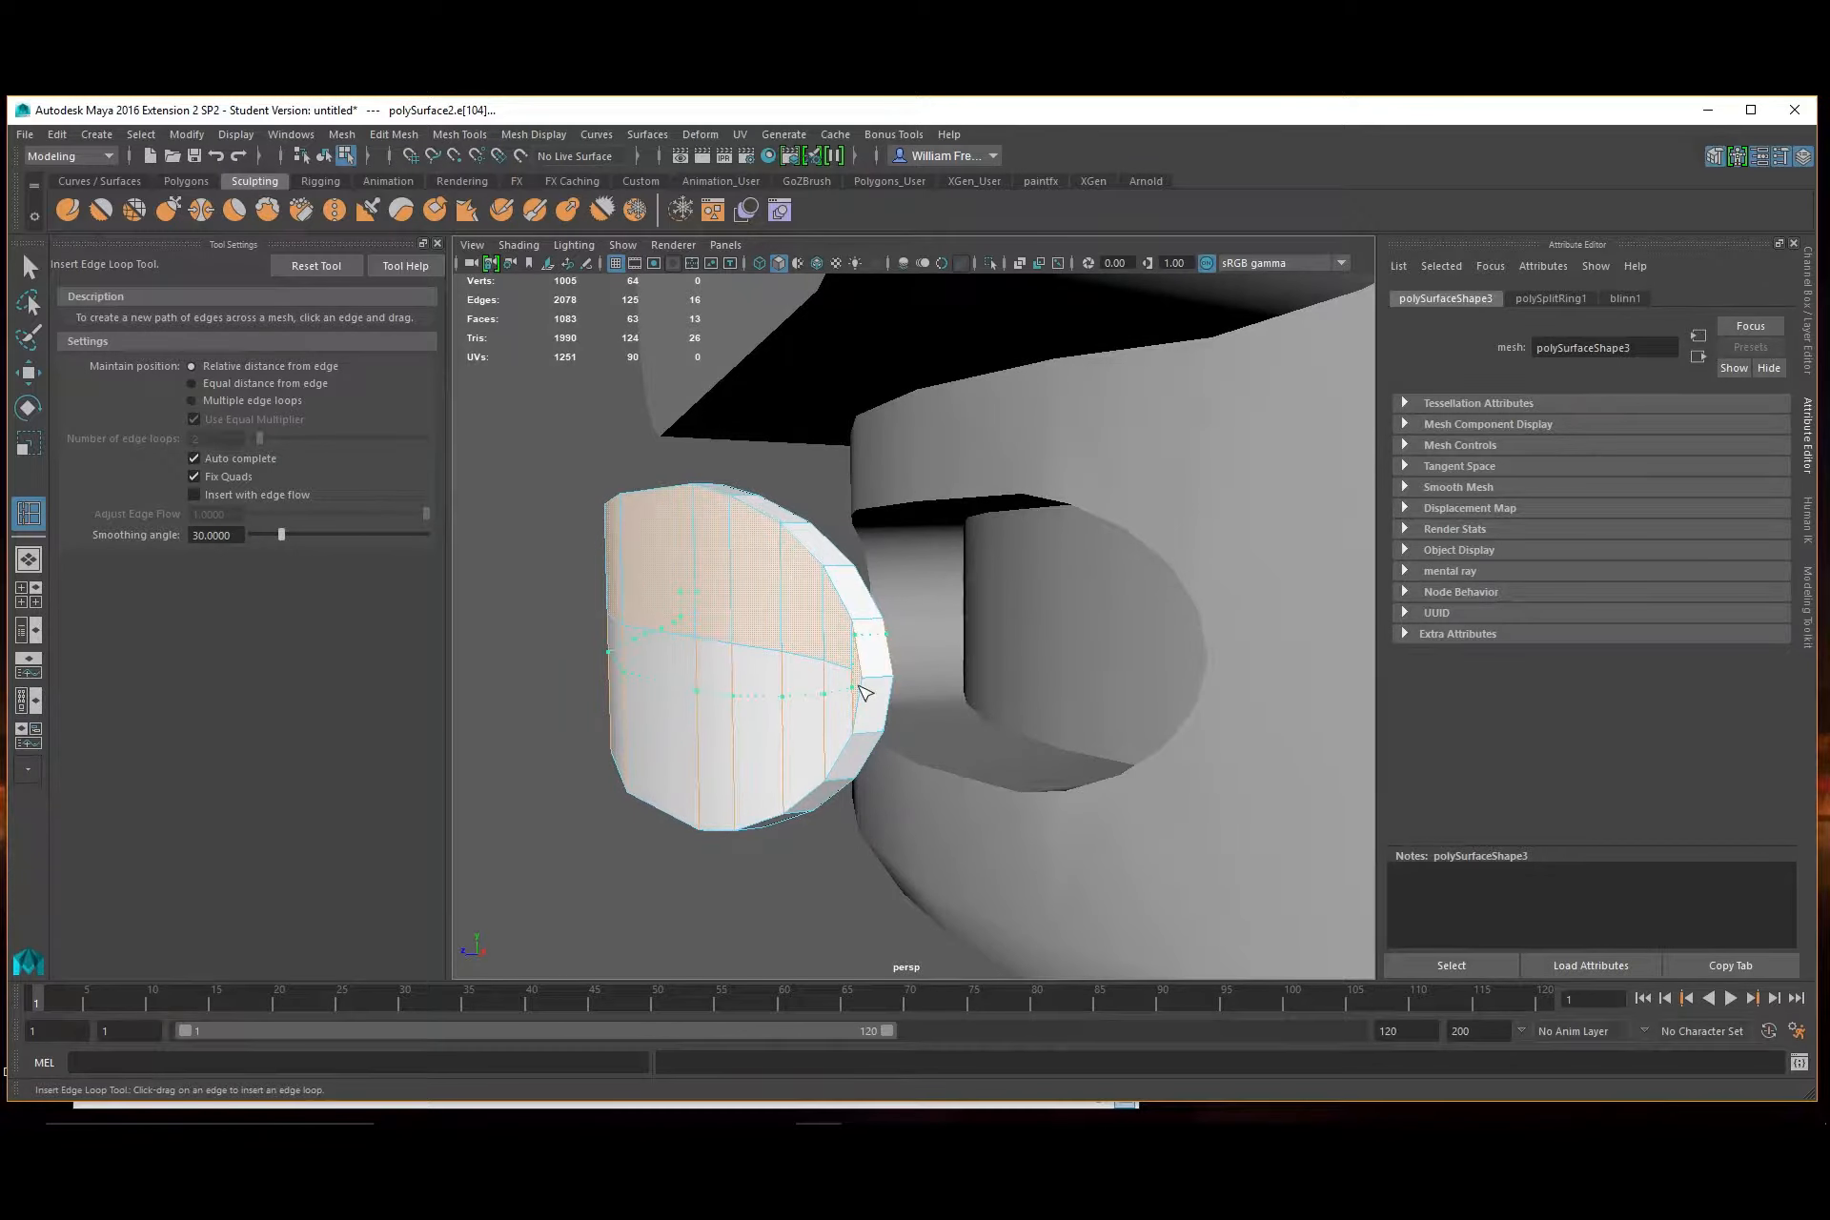
pyautogui.moveTo(864, 691); pyautogui.dragTo(866, 687)
pyautogui.keyDown('alt'); pyautogui.moveTo(698, 638); pyautogui.dragTo(747, 625); pyautogui.keyUp('alt')
pyautogui.keyDown('alt'); pyautogui.moveTo(748, 625); pyautogui.dragTo(818, 656, button='right'); pyautogui.keyUp('alt')
pyautogui.keyDown('alt'); pyautogui.moveTo(896, 760); pyautogui.dragTo(1026, 704); pyautogui.keyUp('alt')
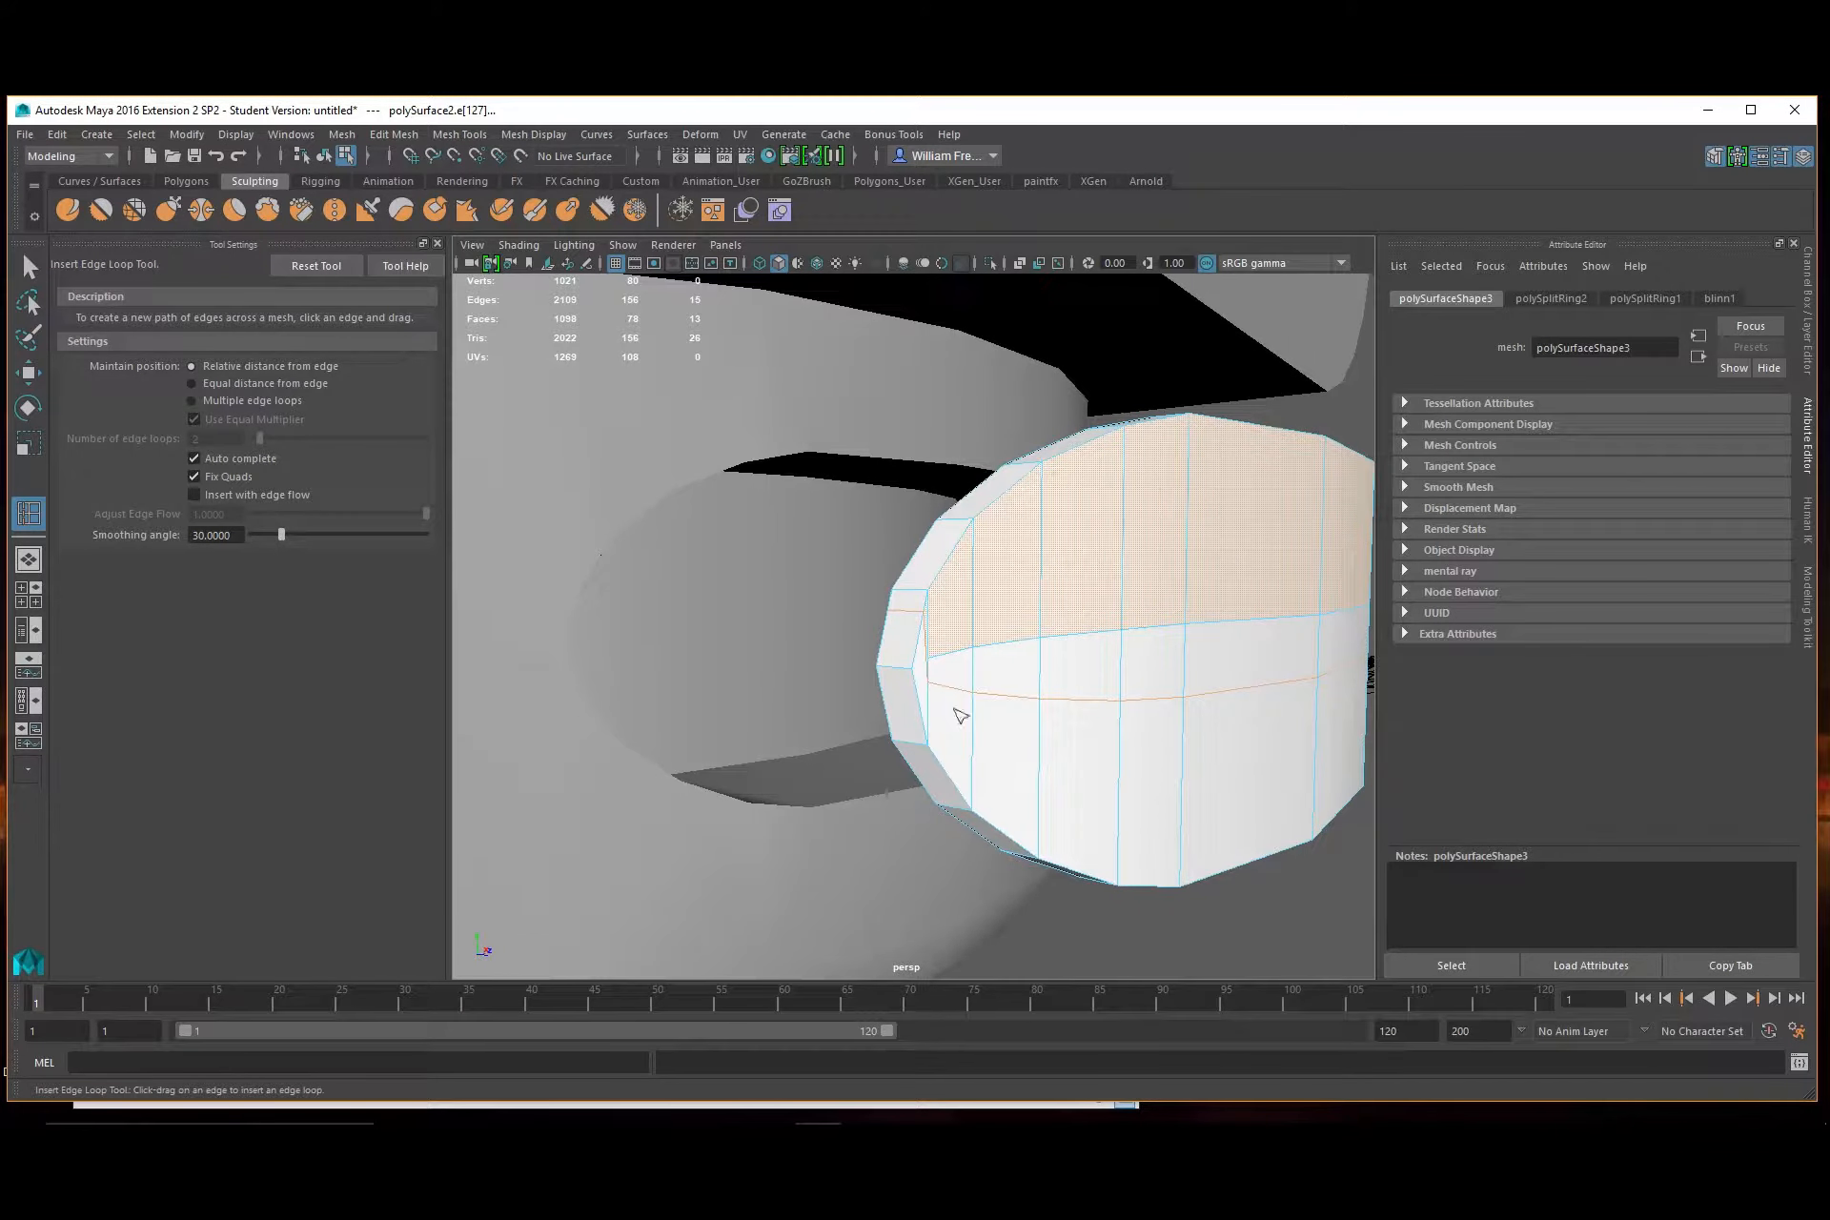
pyautogui.keyDown('alt'); pyautogui.moveTo(1050, 723); pyautogui.dragTo(964, 716, button='middle'); pyautogui.keyUp('alt')
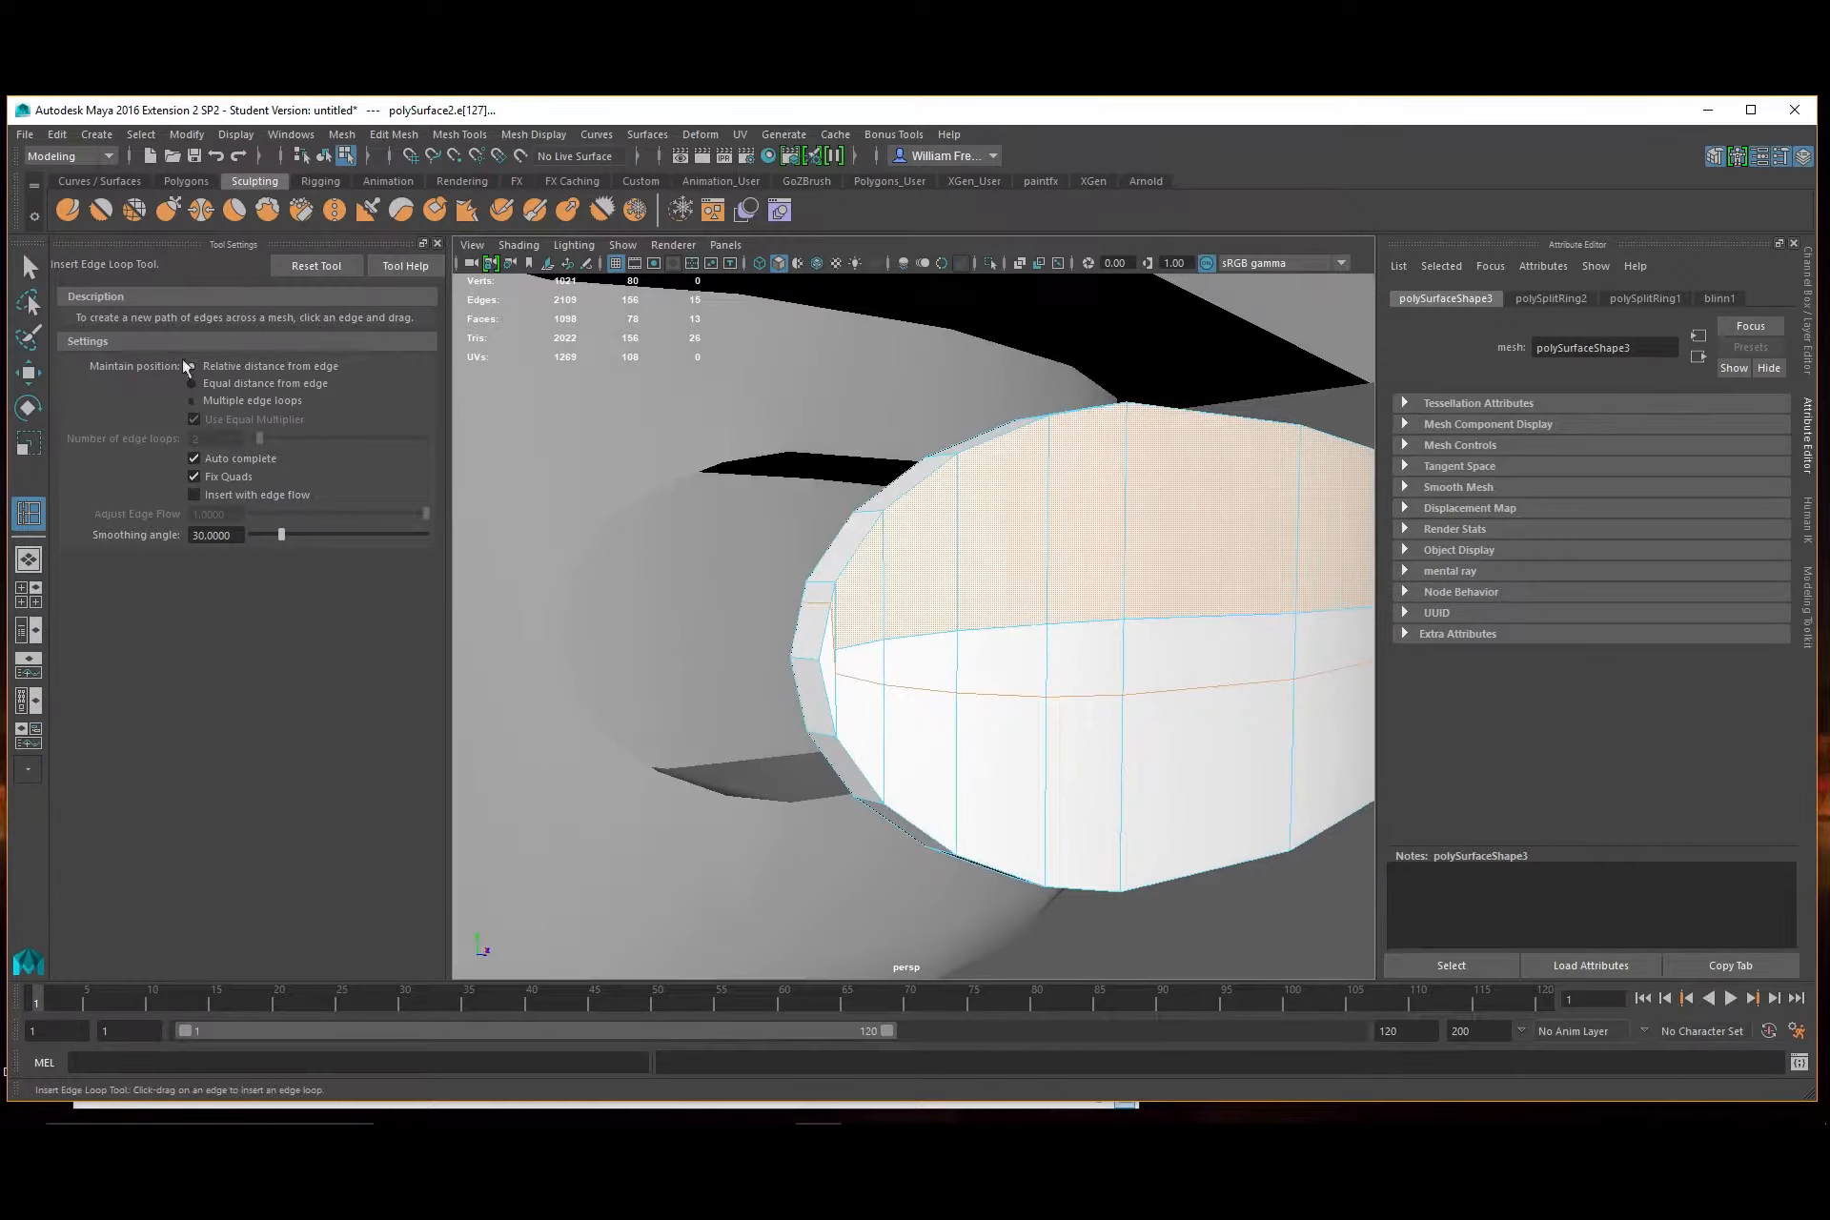
# Select the upper horizontal edge loop on the white piece's front and scale it vertically until it is flat
pyautogui.click(35, 264)
pyautogui.rightClick(856, 553)
pyautogui.moveTo(856, 553); pyautogui.dragTo(856, 505, button='right')
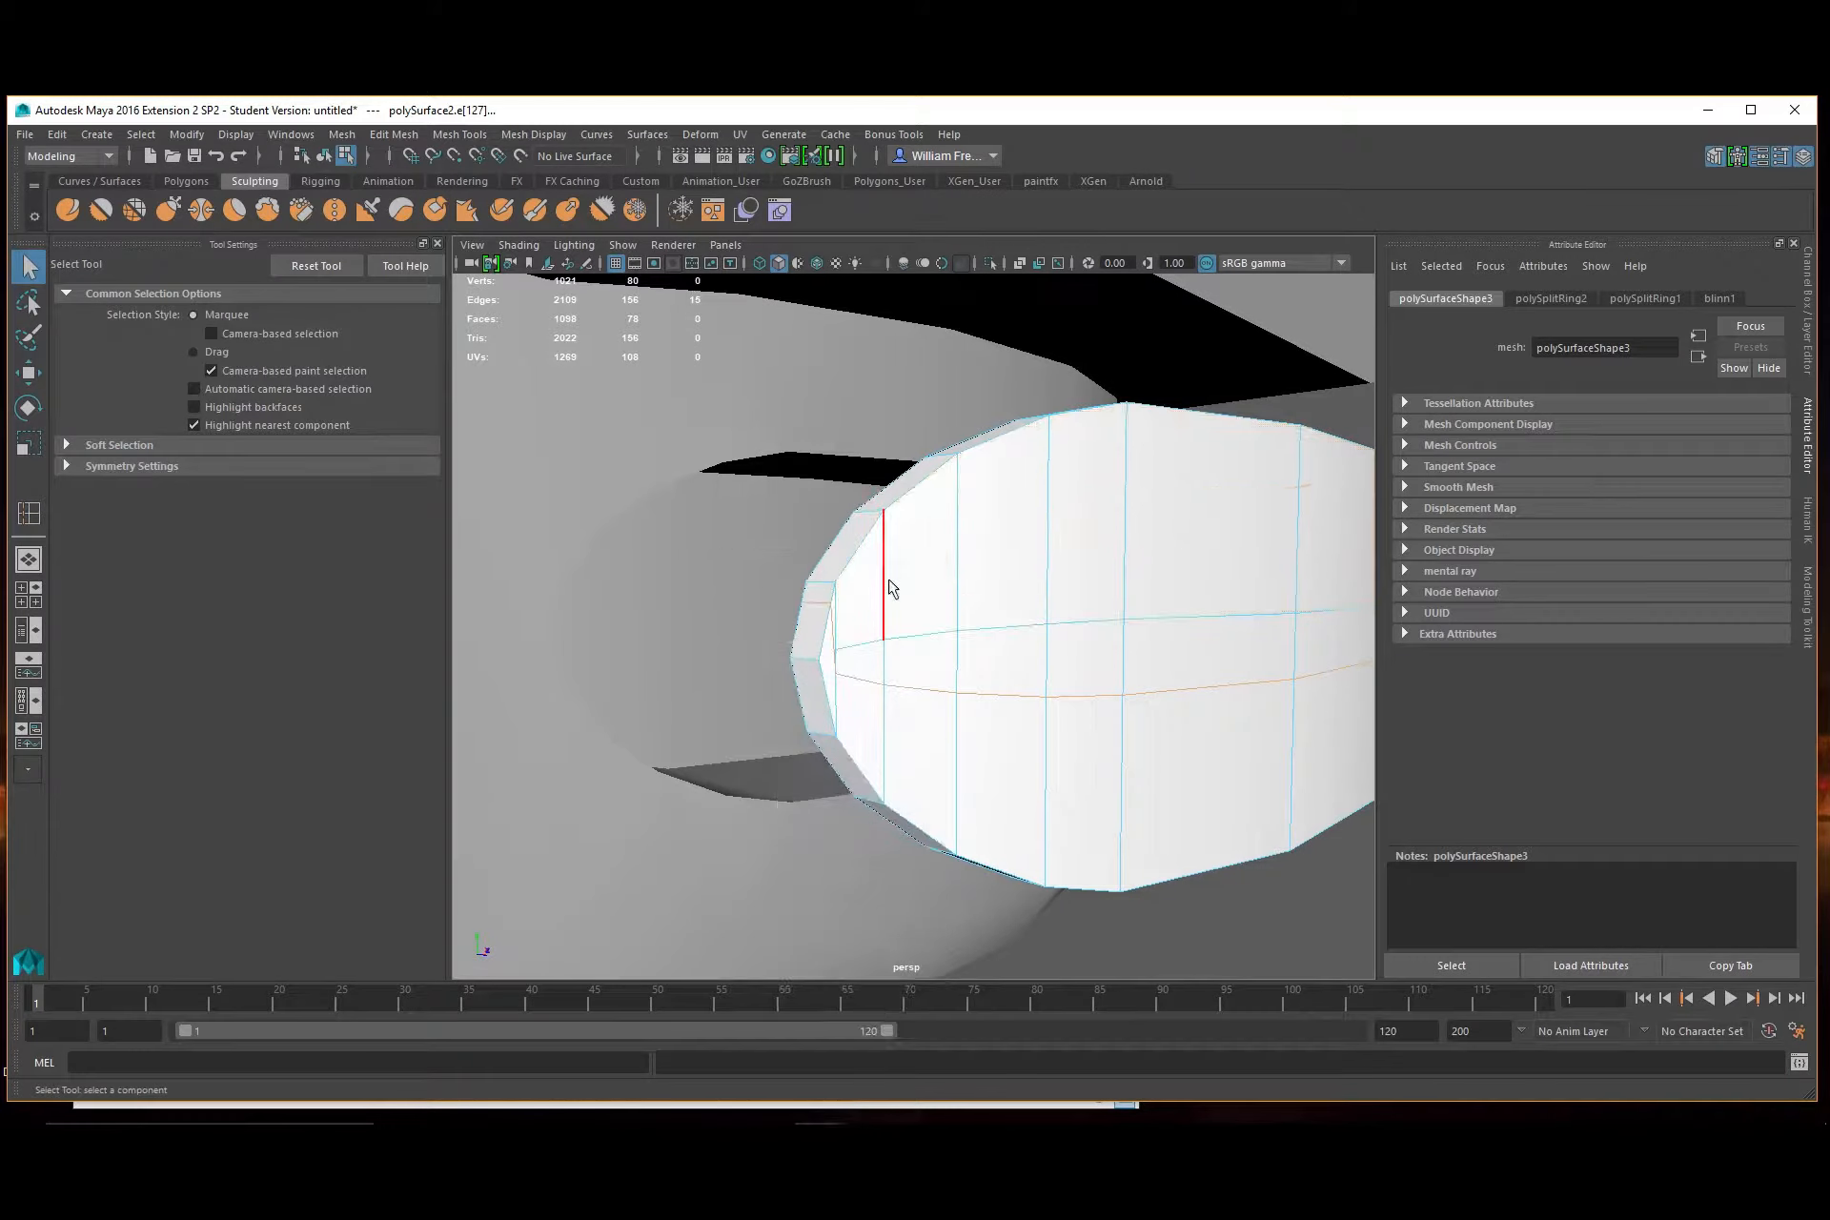
pyautogui.doubleClick(875, 651)
pyautogui.keyDown('alt'); pyautogui.moveTo(1254, 706); pyautogui.dragTo(671, 610); pyautogui.keyUp('alt')
pyautogui.keyDown('alt'); pyautogui.moveTo(671, 610); pyautogui.dragTo(858, 692, button='right'); pyautogui.keyUp('alt')
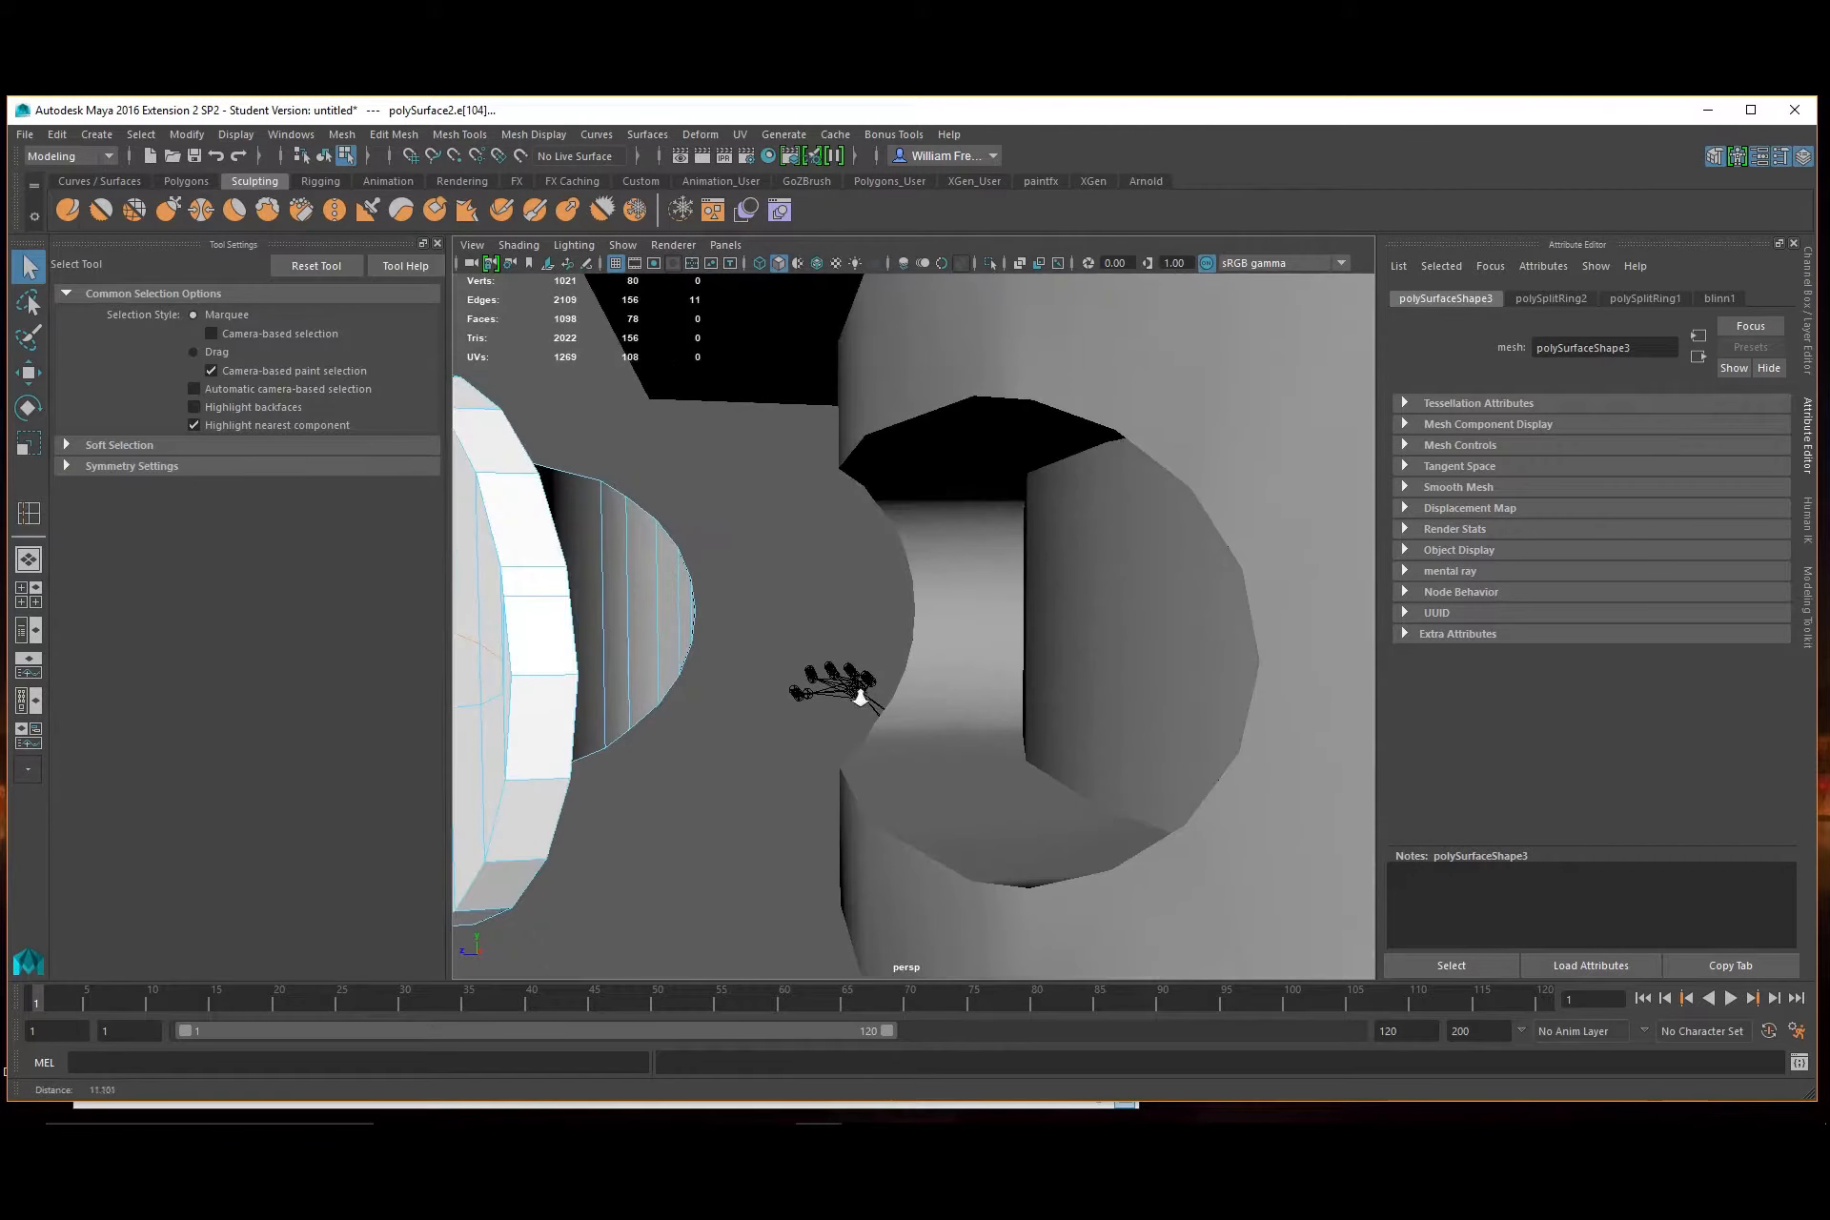
pyautogui.keyDown('alt'); pyautogui.moveTo(660, 573); pyautogui.dragTo(899, 605, button='middle'); pyautogui.keyUp('alt')
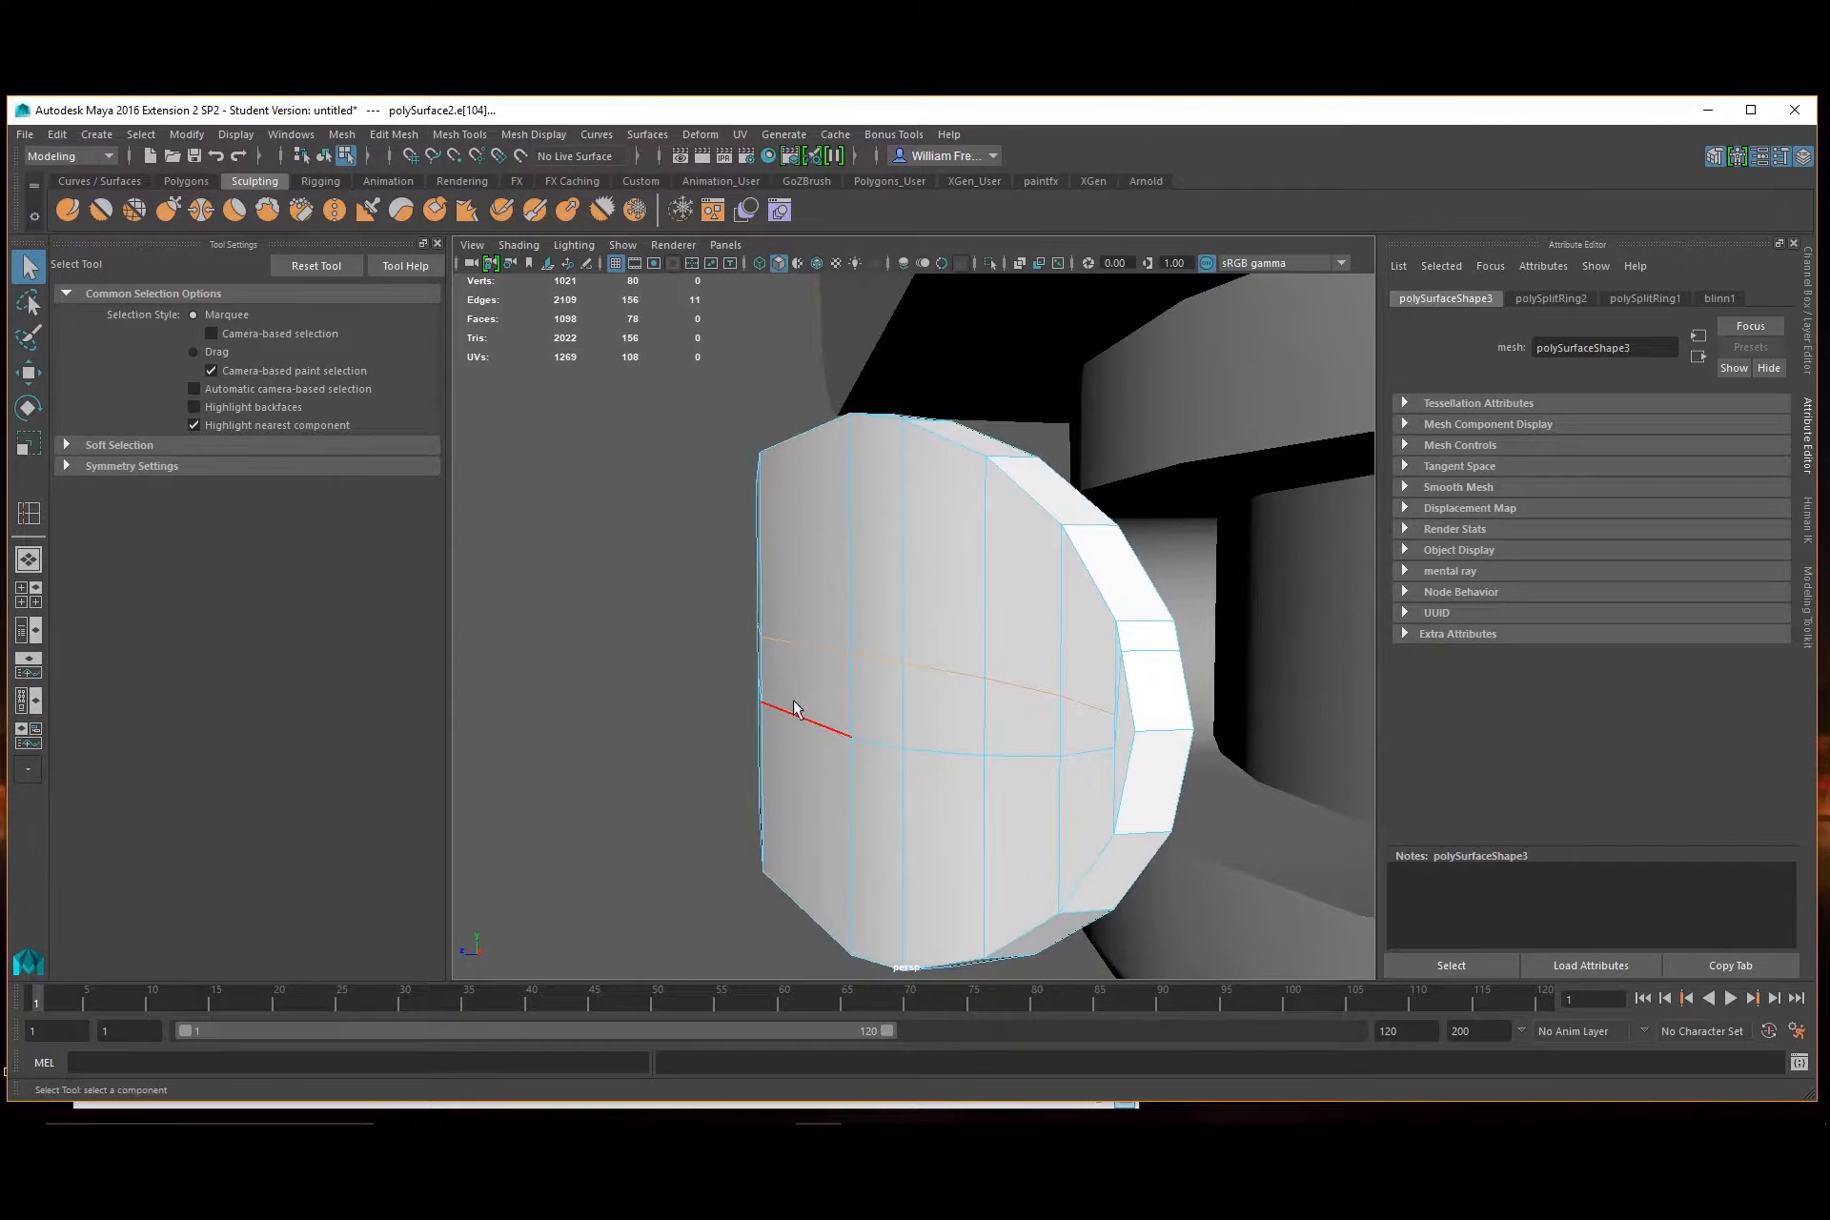
pyautogui.press('r')
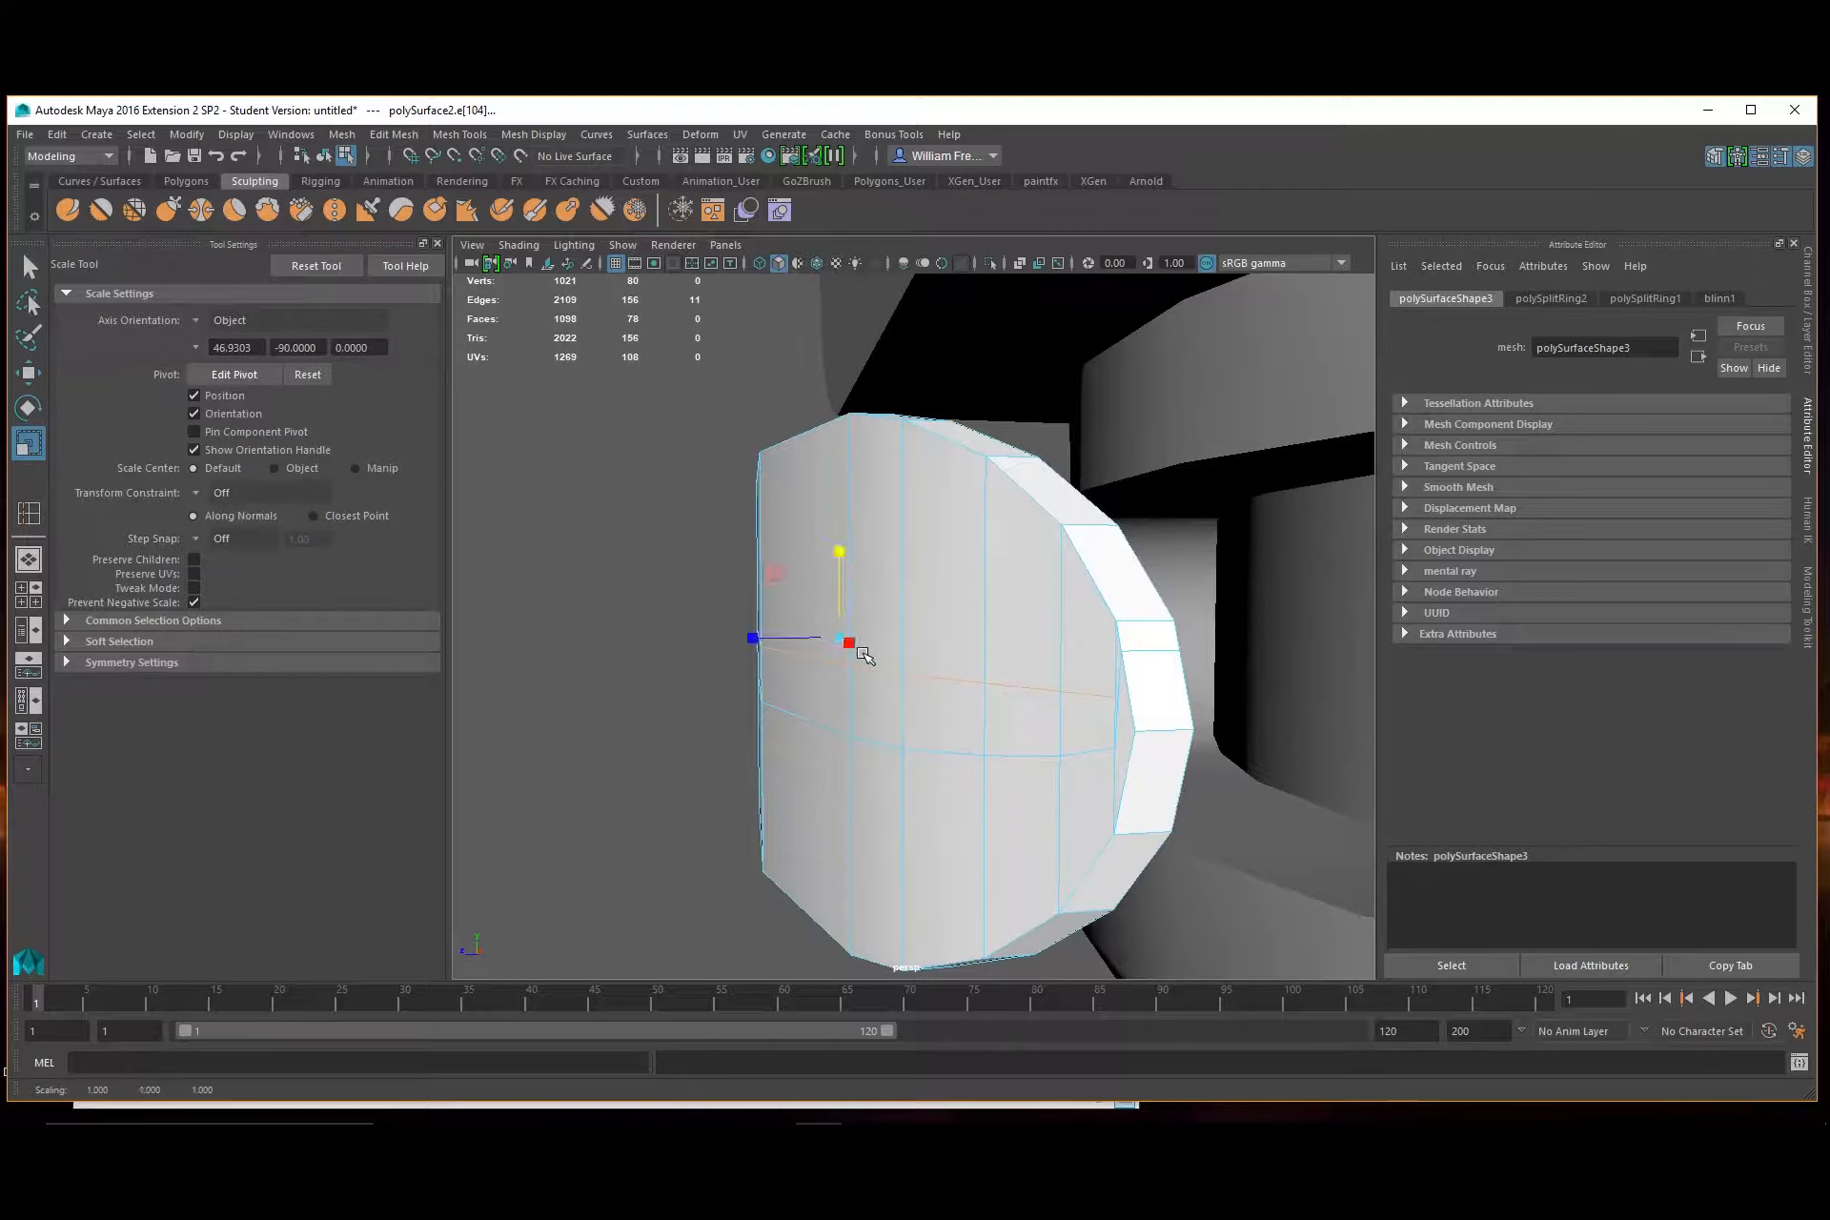
pyautogui.click(847, 551)
# Delete the two stray edges on the rim at the white piece's right end, together with their leftover vertices
pyautogui.click(1150, 652)
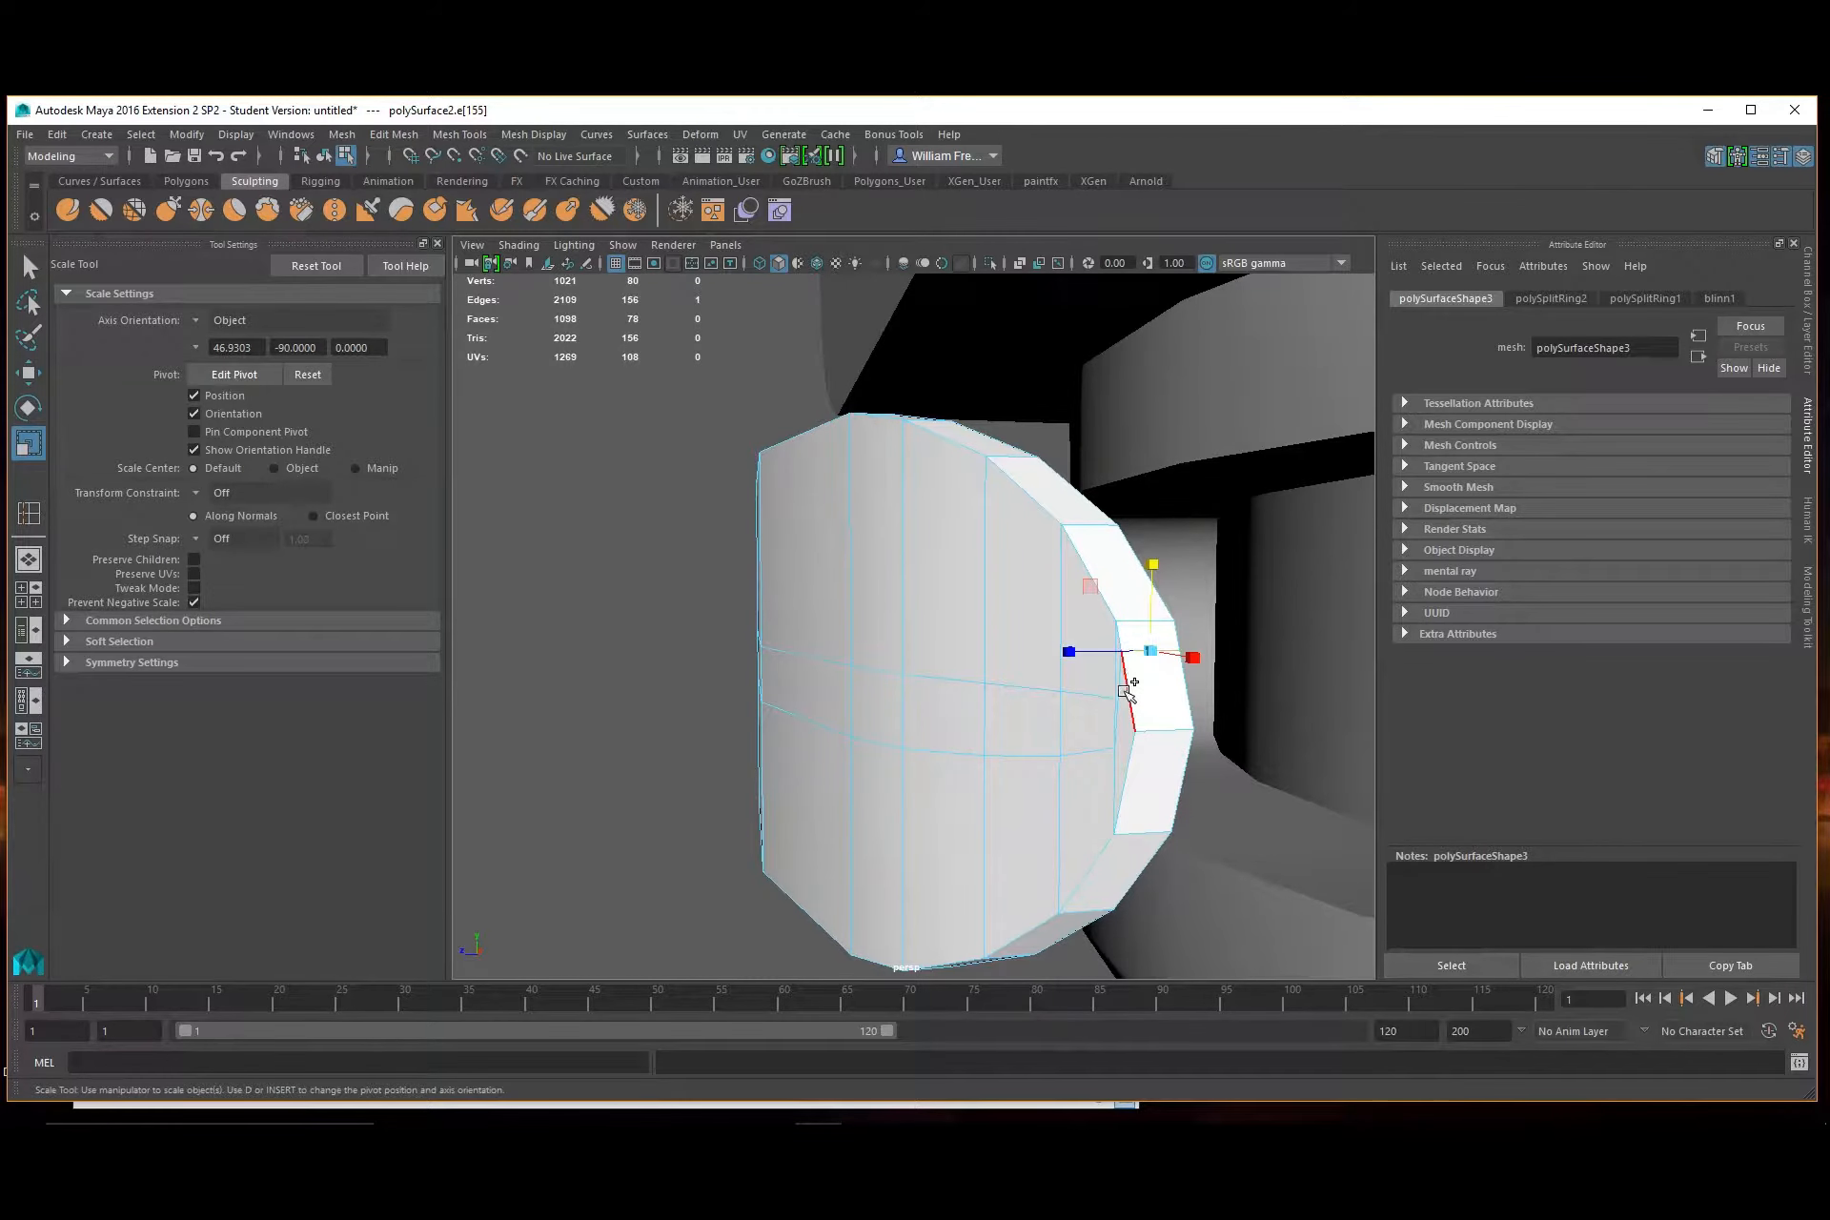
pyautogui.keyDown('shift'); pyautogui.click(1118, 689); pyautogui.keyUp('shift')
pyautogui.keyDown('alt'); pyautogui.moveTo(1153, 762); pyautogui.dragTo(1017, 767); pyautogui.keyUp('alt')
pyautogui.keyDown('alt'); pyautogui.moveTo(910, 710); pyautogui.dragTo(1183, 754, button='middle'); pyautogui.keyUp('alt')
pyautogui.keyDown('alt'); pyautogui.moveTo(920, 759); pyautogui.dragTo(891, 770); pyautogui.keyUp('alt')
pyautogui.keyDown('alt'); pyautogui.moveTo(704, 716); pyautogui.dragTo(756, 703, button='right'); pyautogui.keyUp('alt')
pyautogui.keyDown('alt'); pyautogui.moveTo(758, 703); pyautogui.dragTo(854, 677); pyautogui.keyUp('alt')
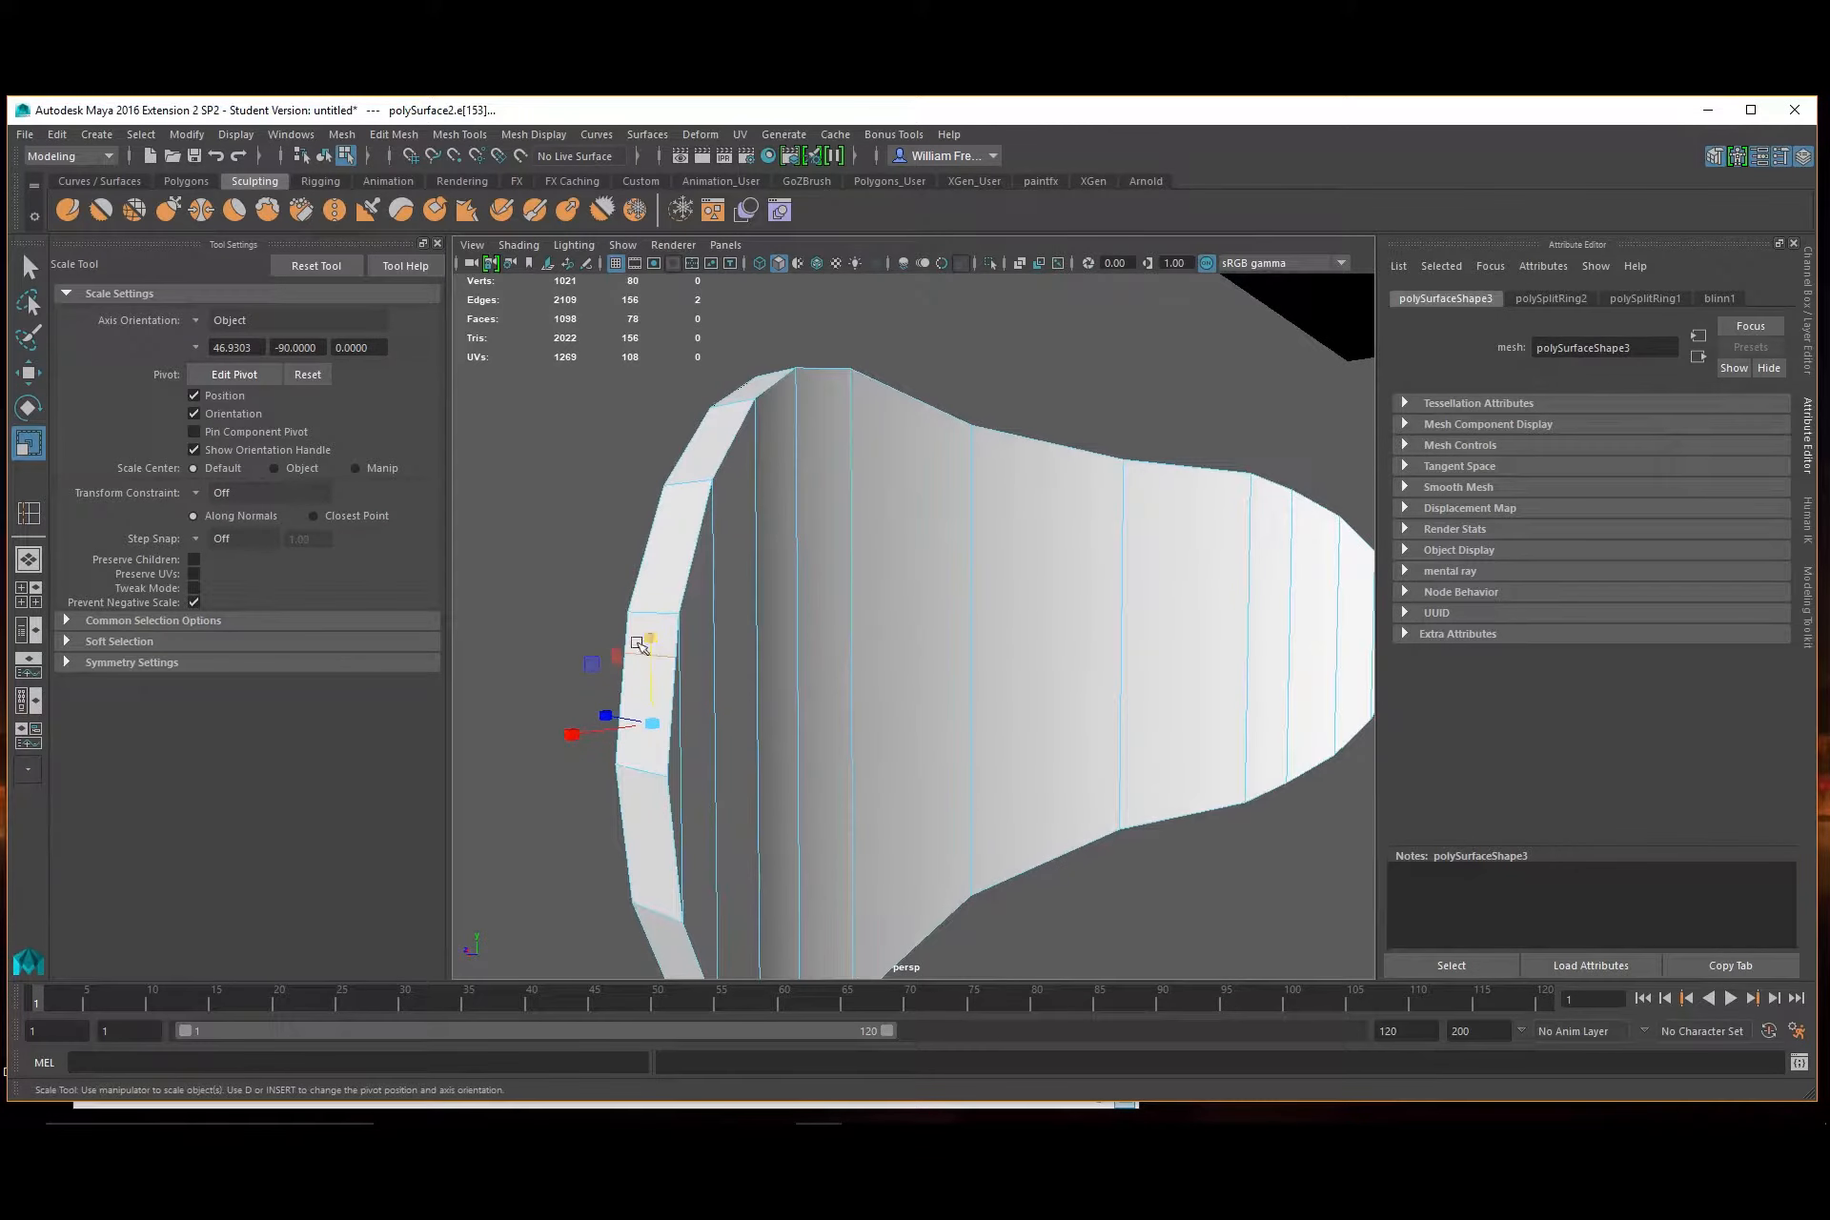
pyautogui.press('Delete')
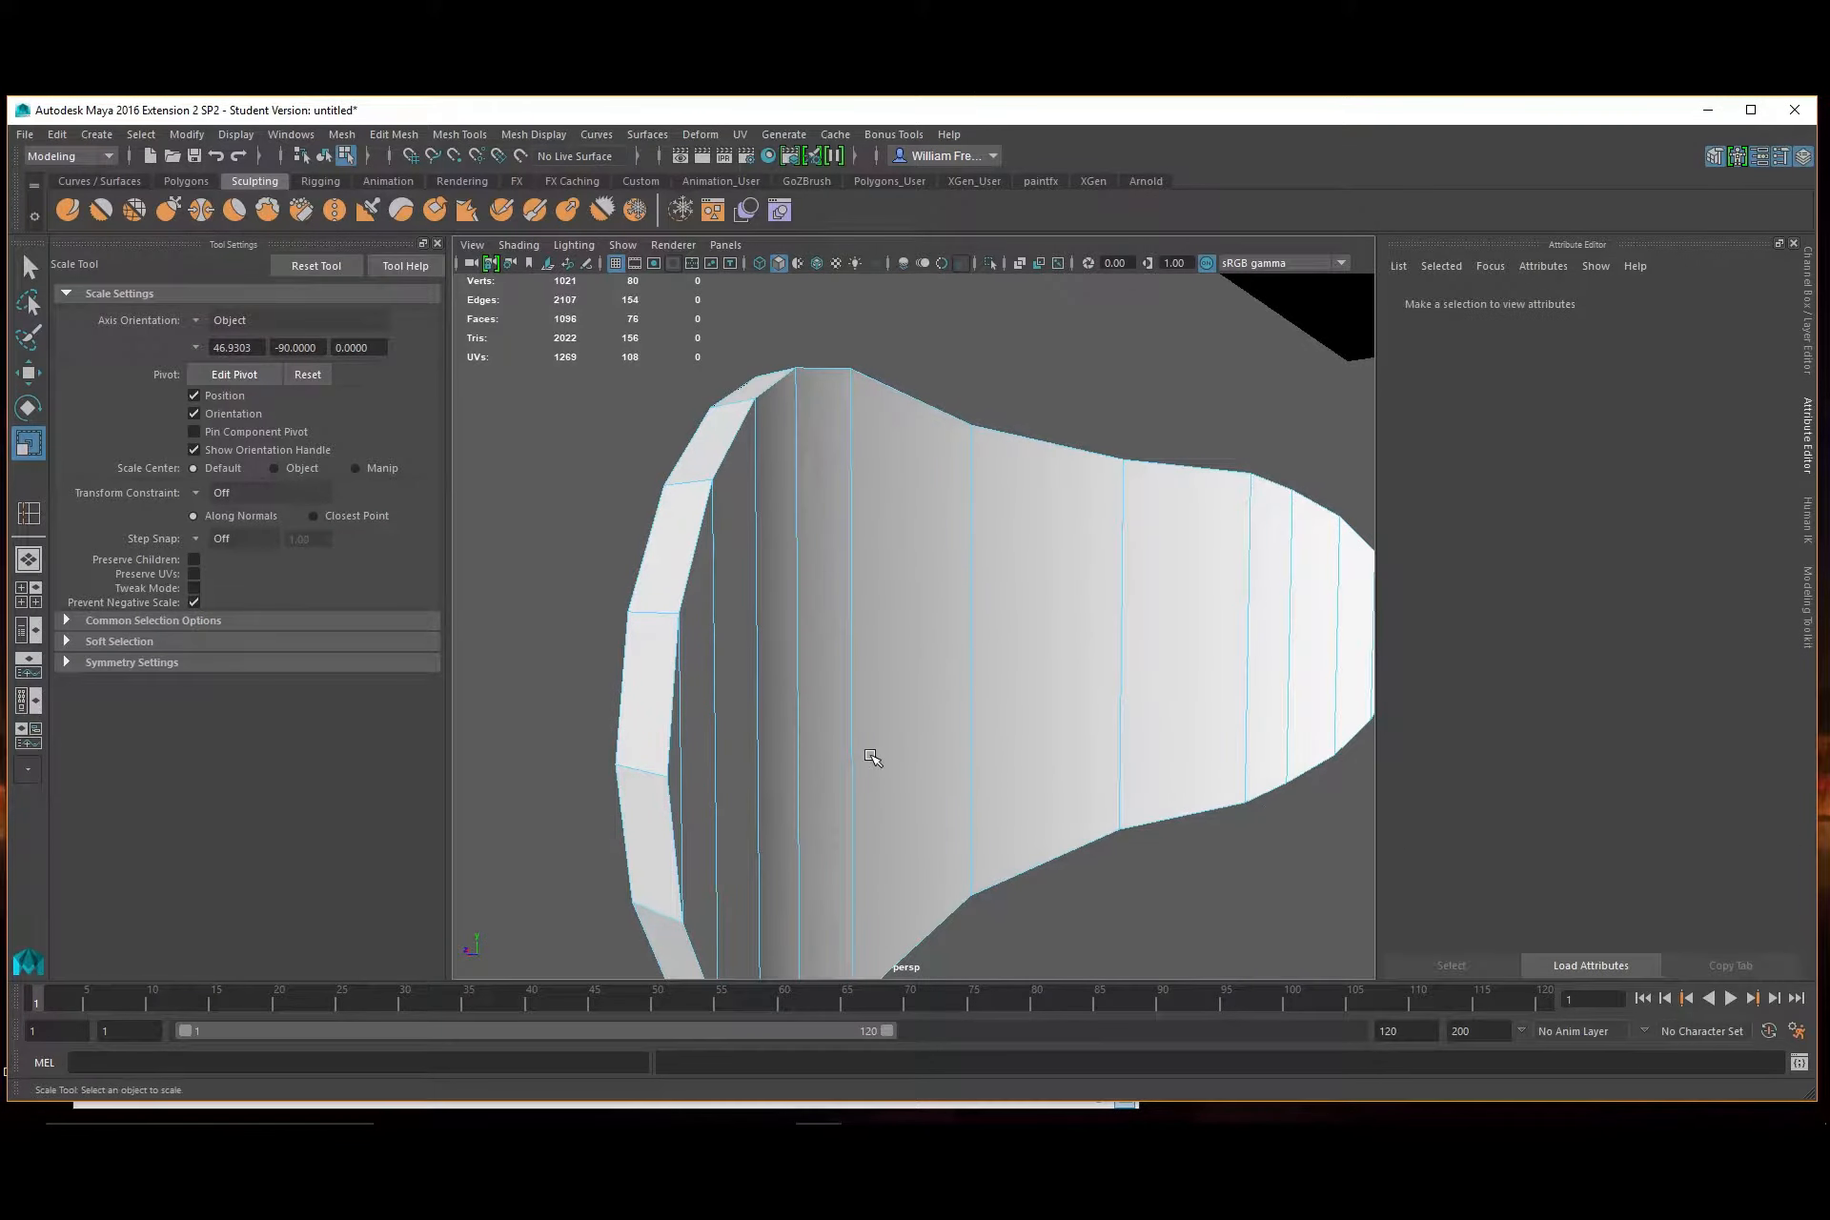
pyautogui.moveTo(708, 556); pyautogui.dragTo(636, 566, button='right')
pyautogui.moveTo(506, 502); pyautogui.dragTo(890, 867)
pyautogui.press('Delete')
pyautogui.keyDown('alt'); pyautogui.moveTo(697, 754); pyautogui.dragTo(845, 745); pyautogui.keyUp('alt')
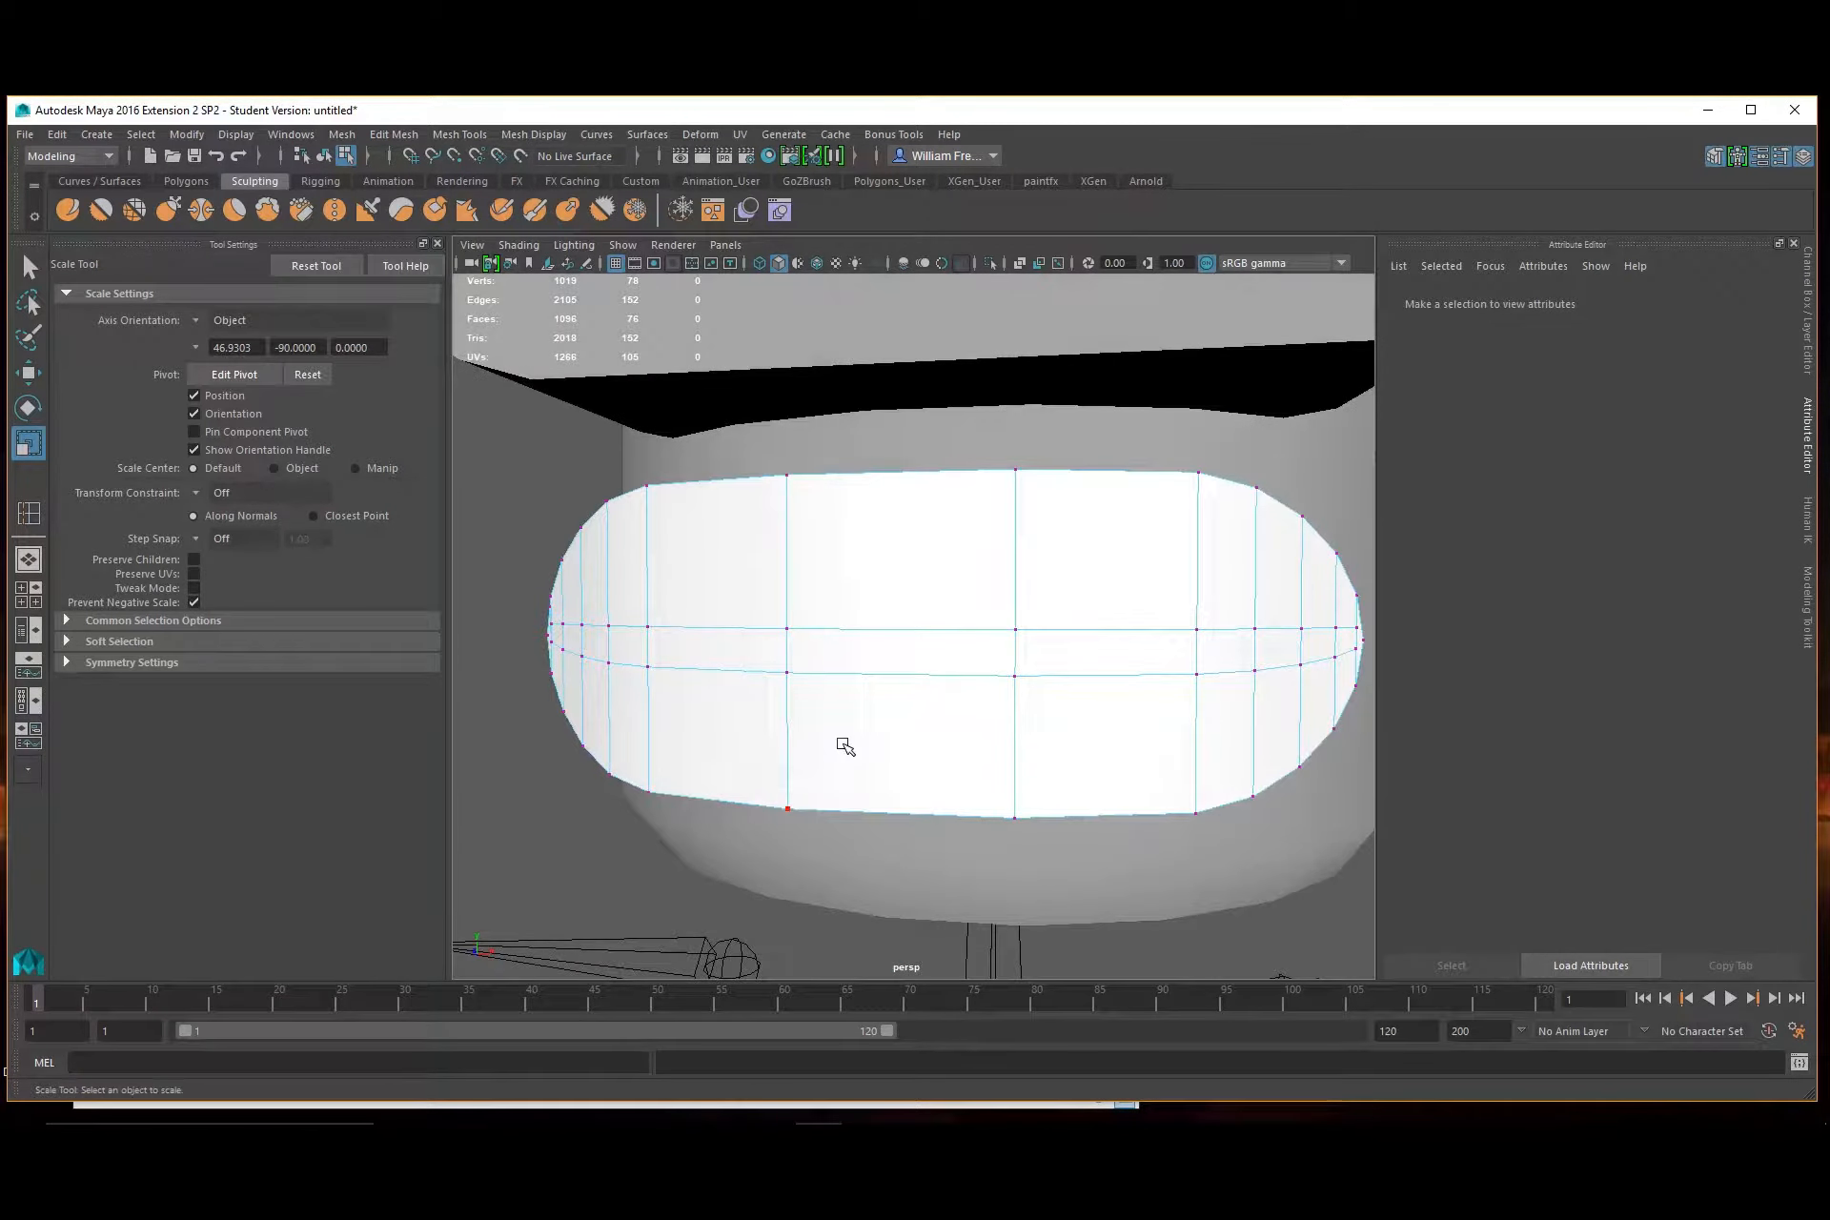
# Delete the two stray edges on the rim at the white piece's left end, together with their leftover vertices
pyautogui.keyDown('alt'); pyautogui.moveTo(520, 656); pyautogui.dragTo(706, 585); pyautogui.keyUp('alt')
pyautogui.keyDown('alt'); pyautogui.moveTo(706, 585); pyautogui.dragTo(962, 579, button='middle'); pyautogui.keyUp('alt')
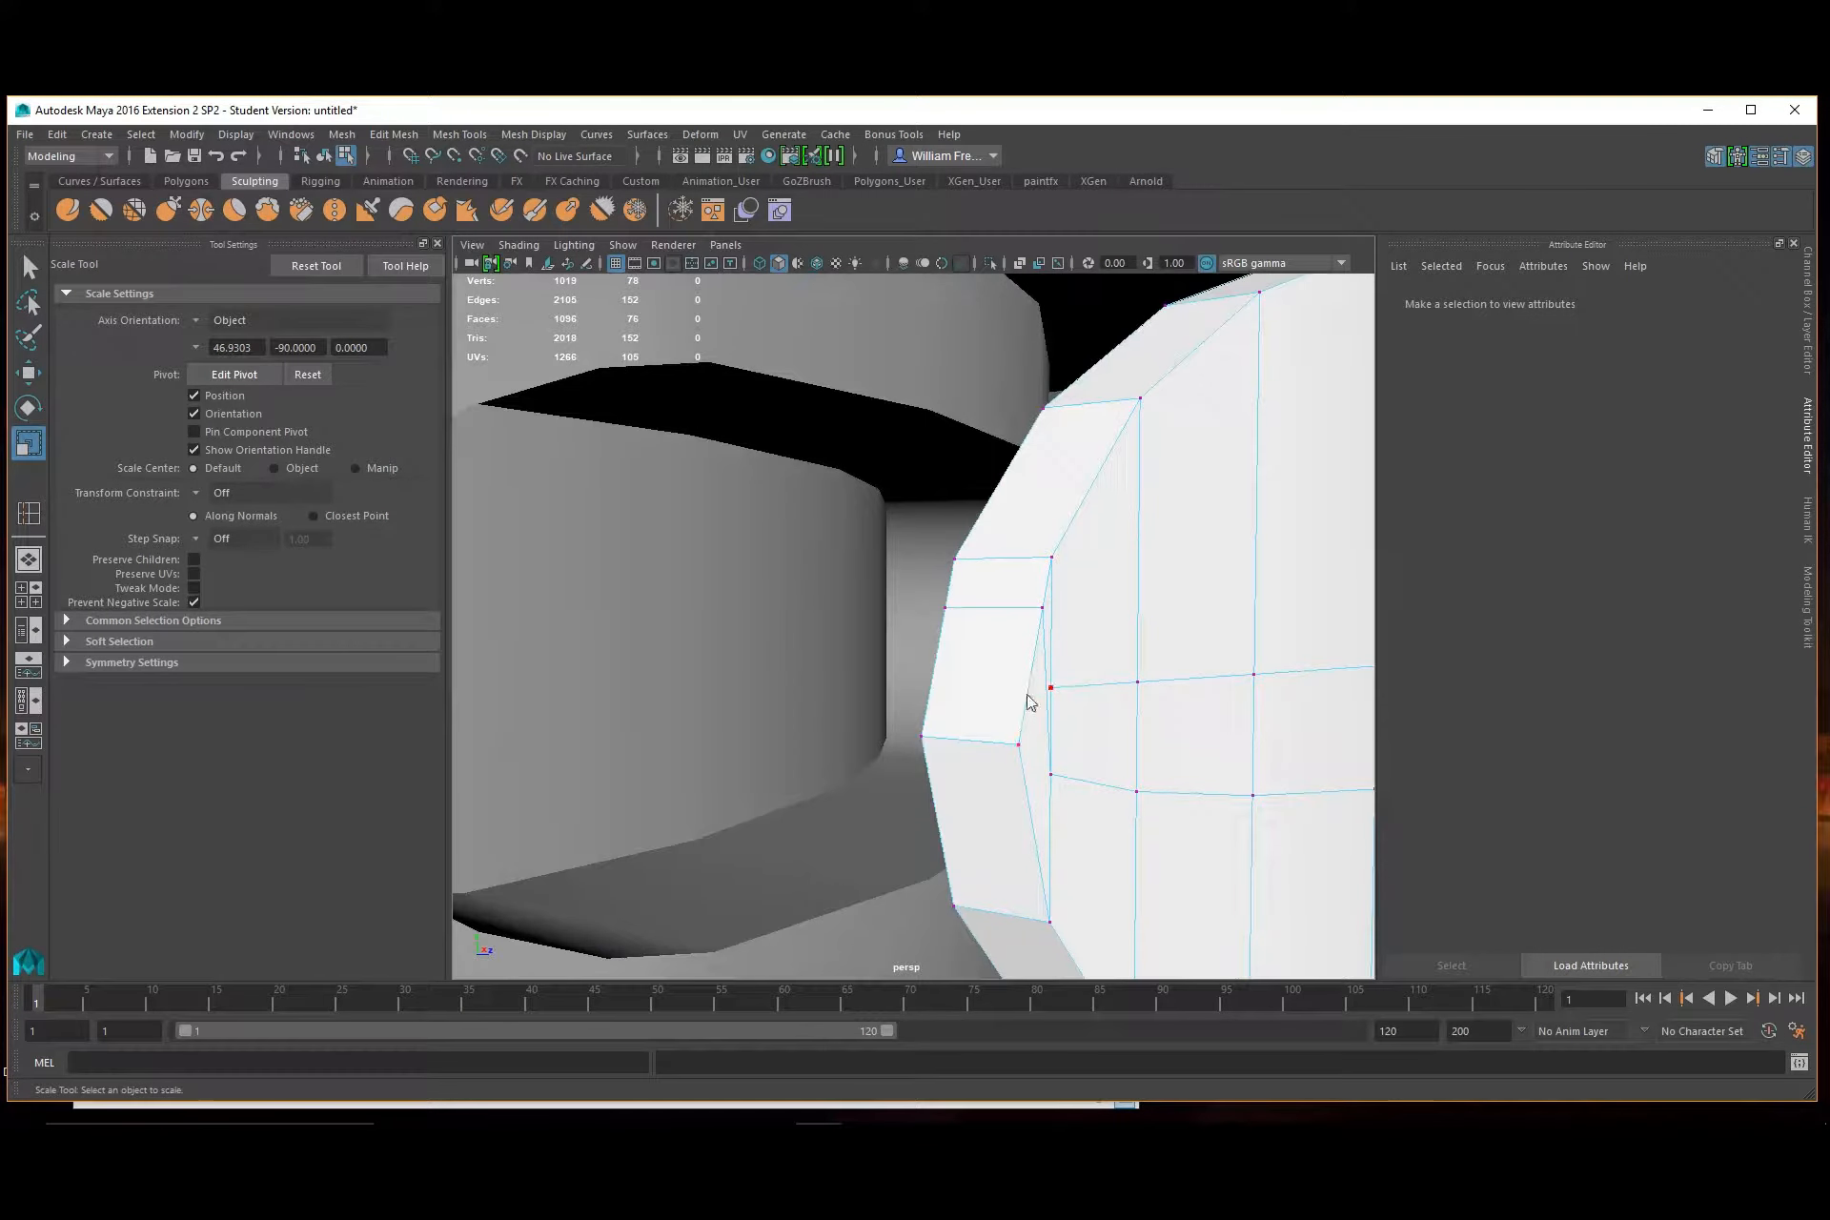
pyautogui.moveTo(1035, 555); pyautogui.dragTo(1025, 599, button='right')
pyautogui.moveTo(1039, 515); pyautogui.dragTo(1037, 510, button='right')
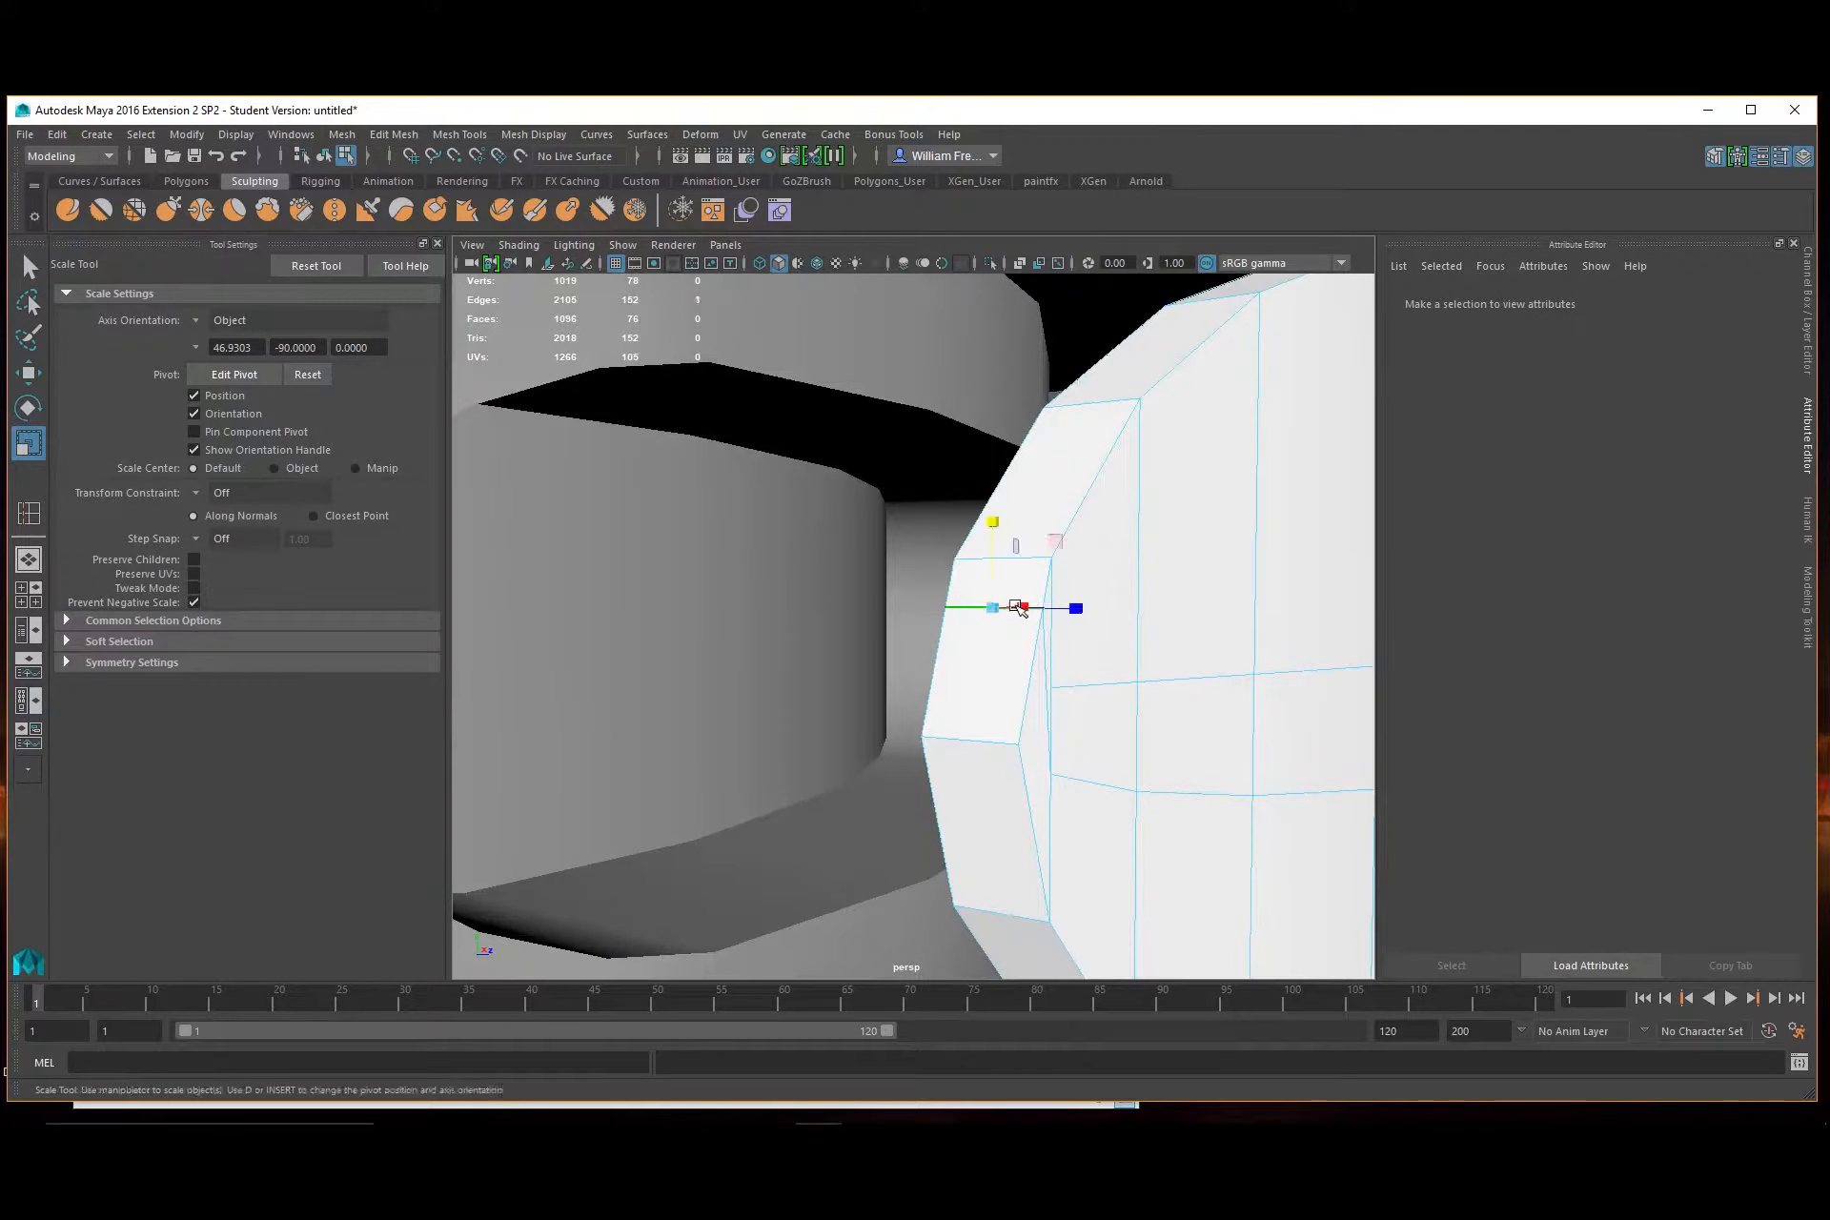
pyautogui.click(1046, 637)
pyautogui.press('Delete')
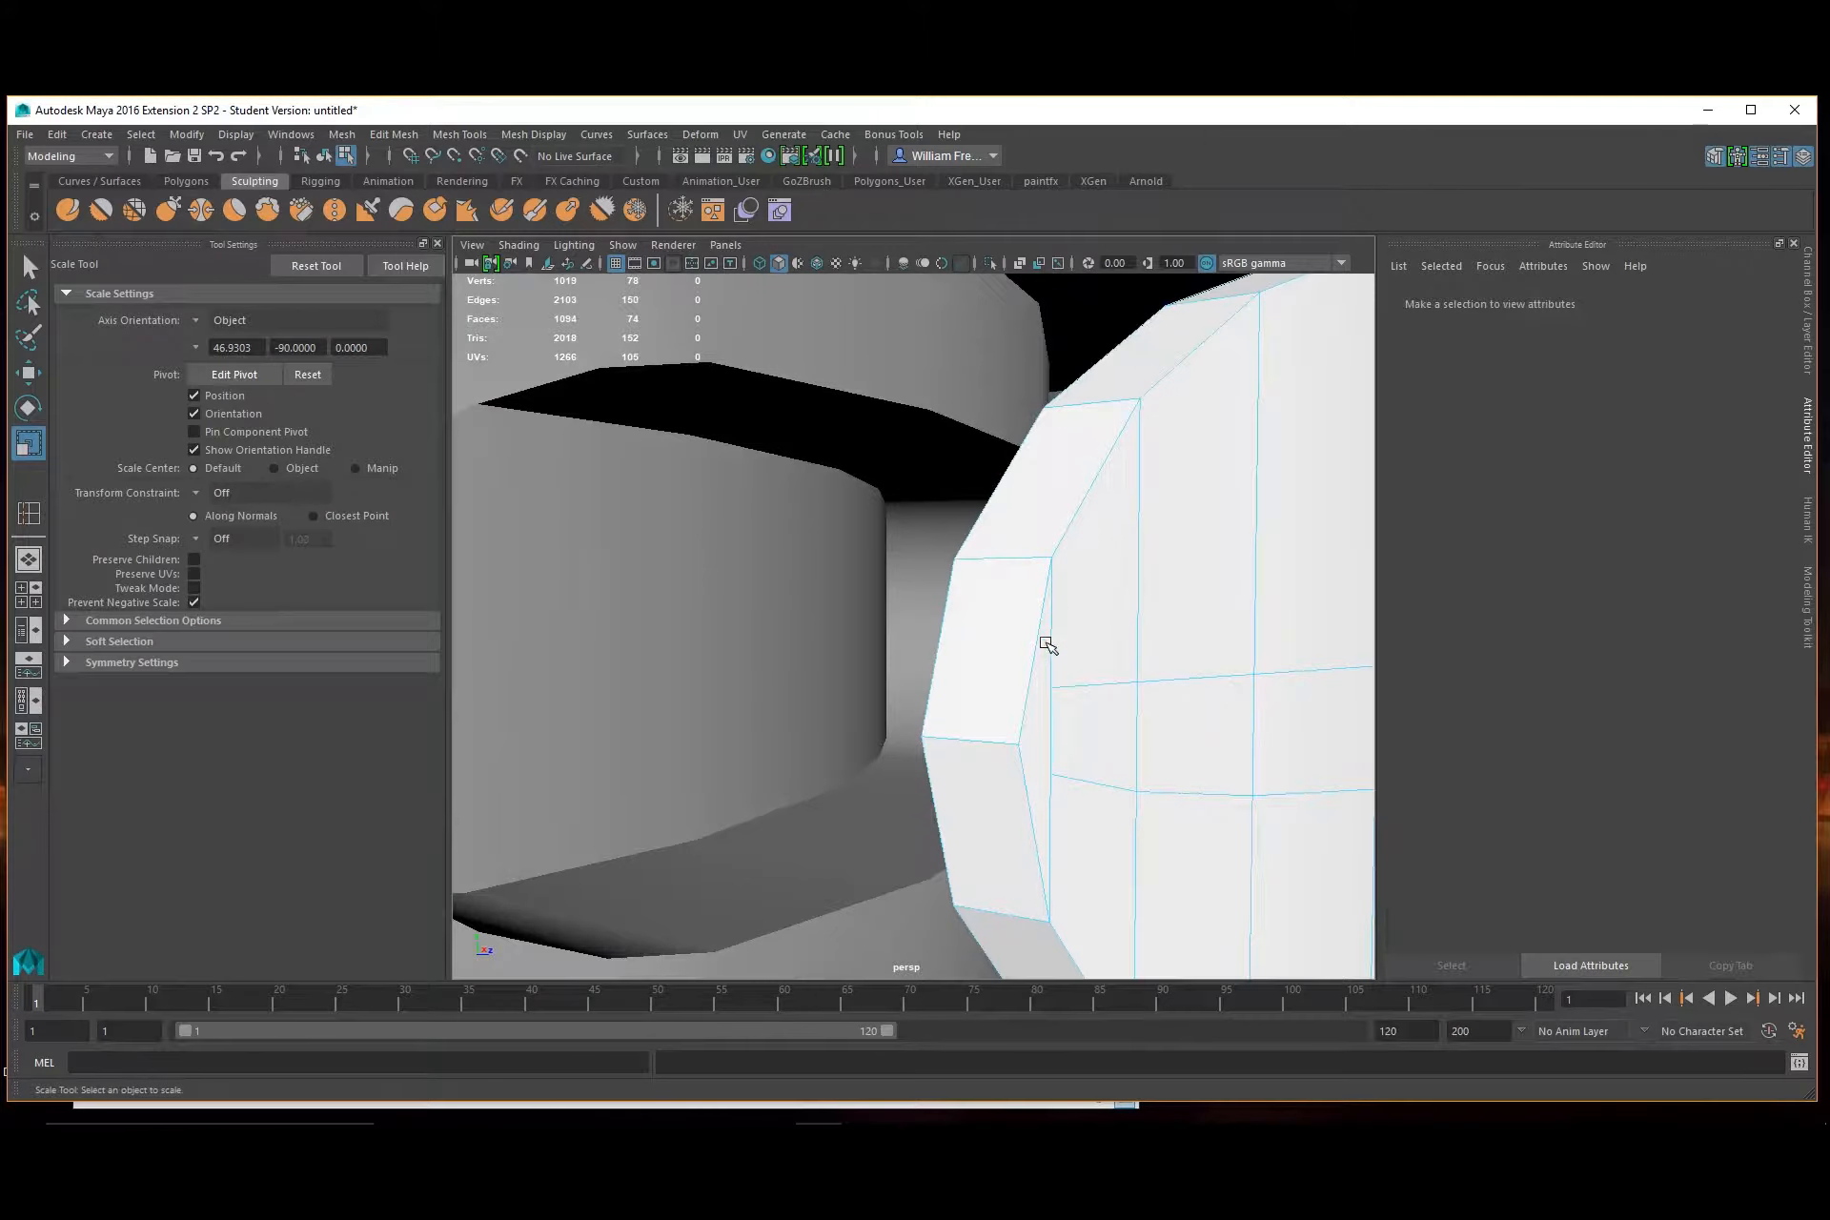
pyautogui.moveTo(1054, 562); pyautogui.dragTo(847, 541, button='right')
pyautogui.moveTo(848, 541); pyautogui.dragTo(1144, 713)
pyautogui.press('Delete')
# Select the lower horizontal edge loop on the white piece's front and scale it vertically until it is flat
pyautogui.scroll(3, 1138, 774)
pyautogui.moveTo(1073, 551); pyautogui.dragTo(1083, 490, button='right')
pyautogui.doubleClick(1092, 705)
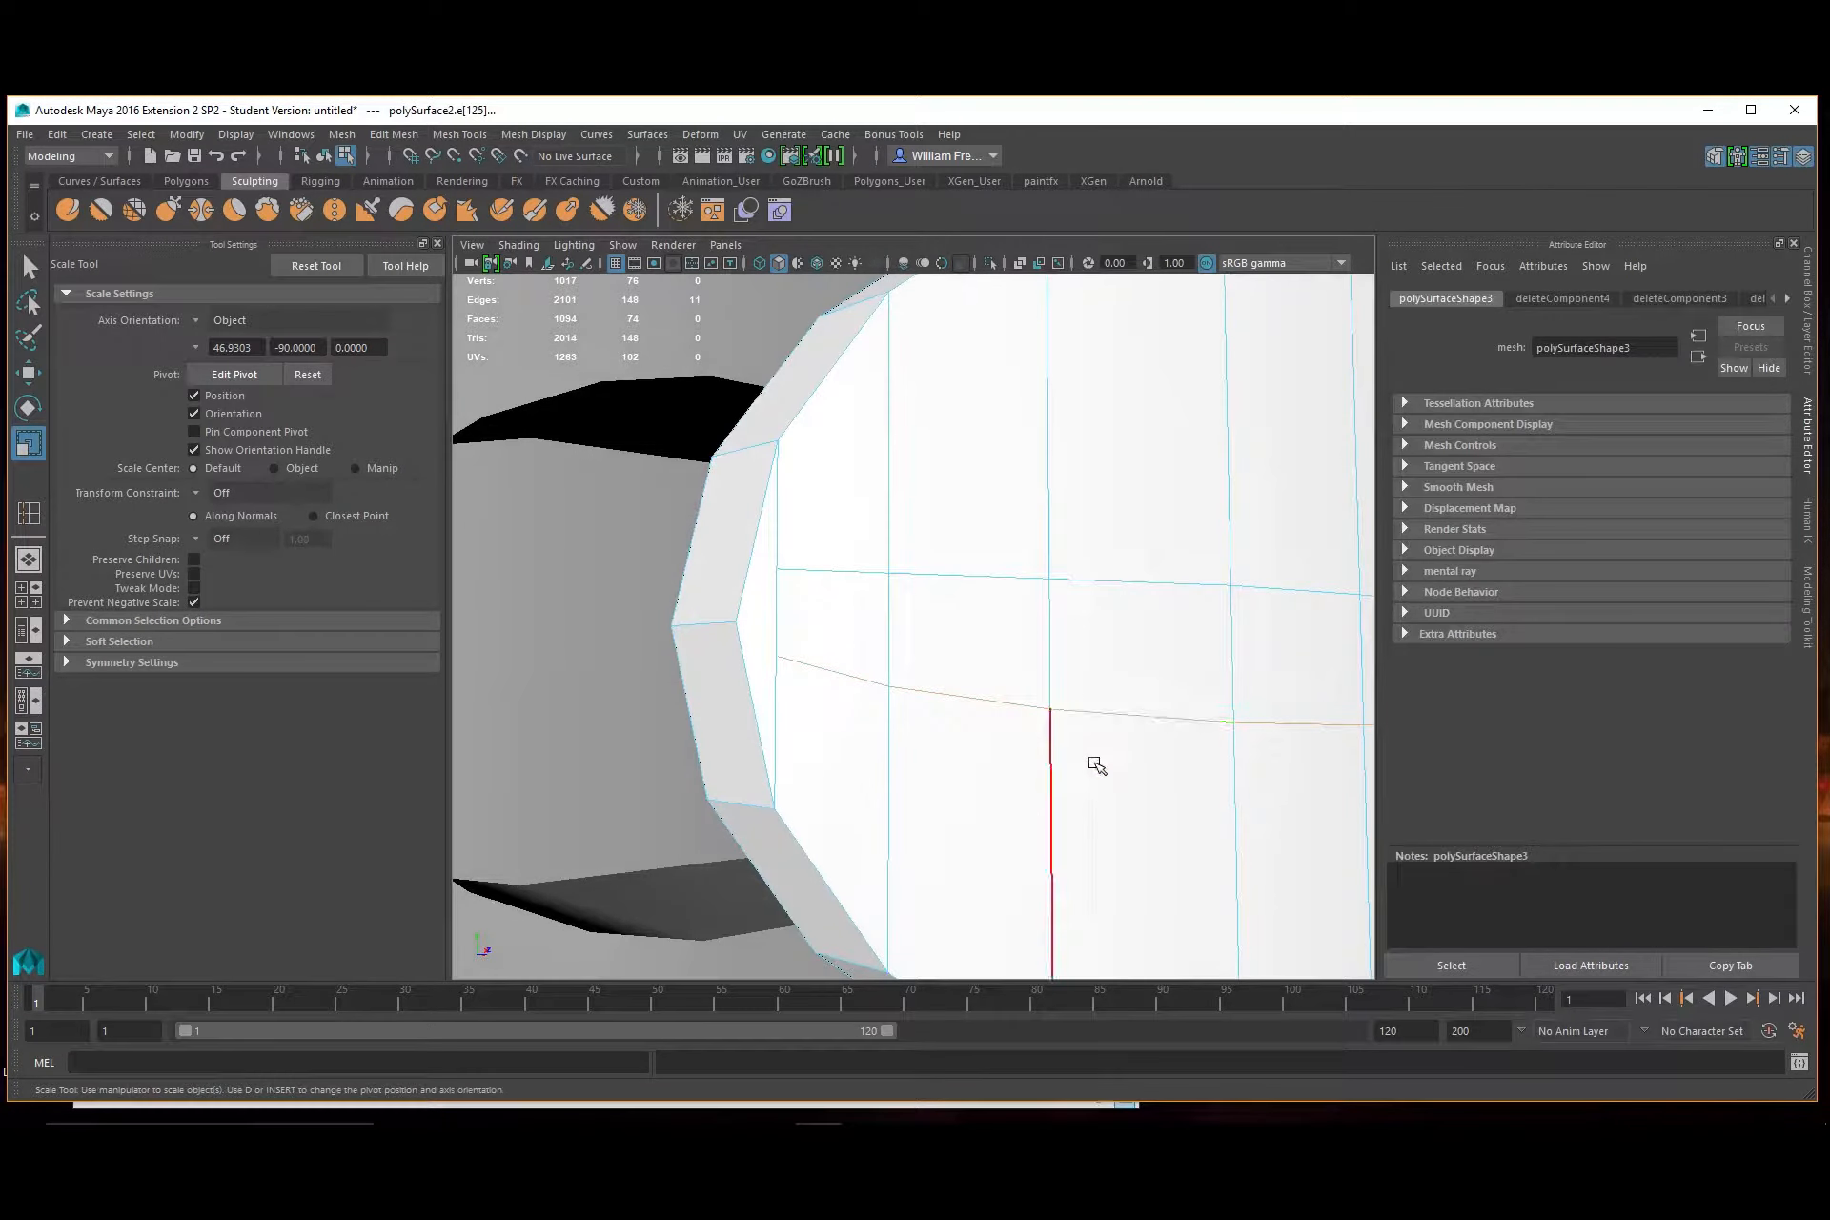
pyautogui.keyDown('alt'); pyautogui.moveTo(1096, 765); pyautogui.dragTo(677, 749, button='right'); pyautogui.keyUp('alt')
pyautogui.keyDown('alt'); pyautogui.moveTo(890, 732); pyautogui.dragTo(985, 742); pyautogui.keyUp('alt')
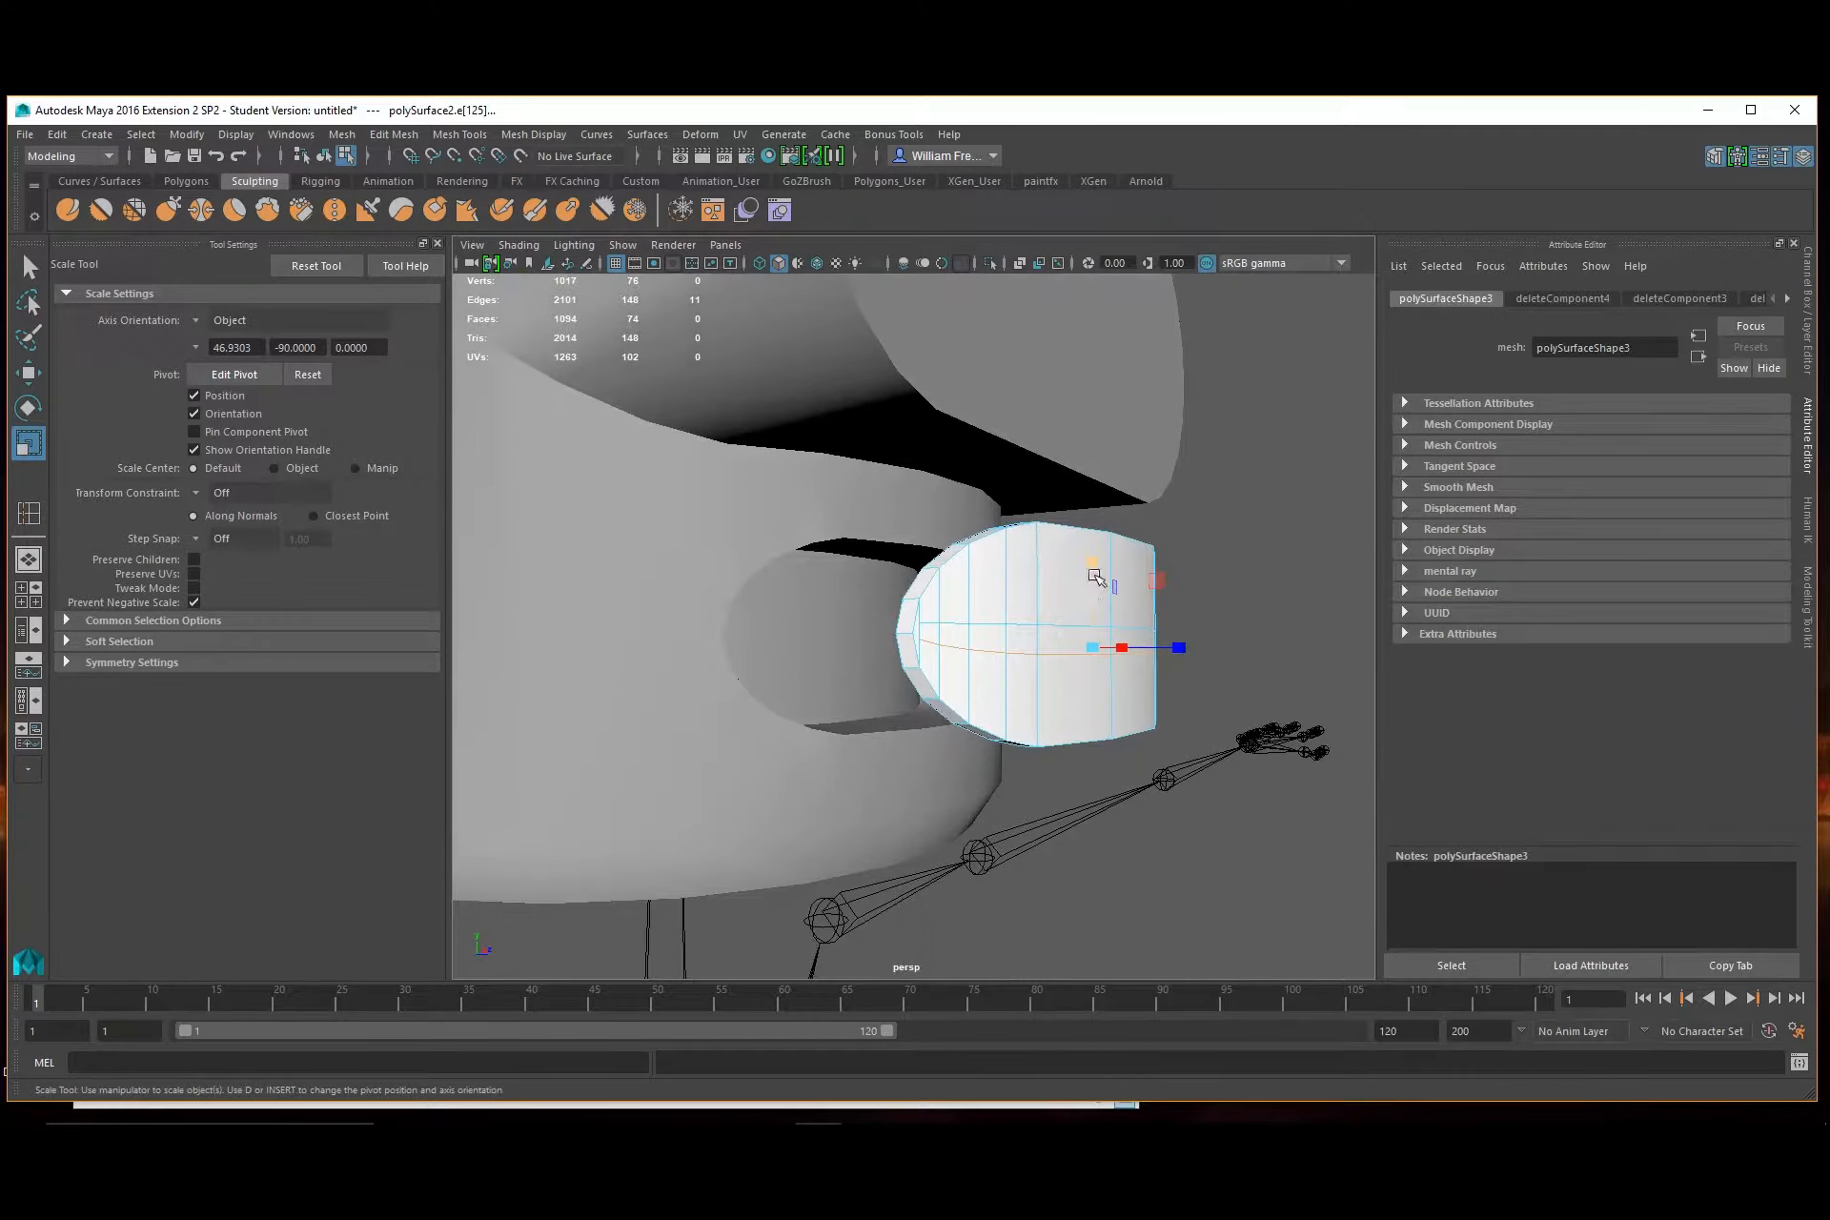
pyautogui.moveTo(1096, 565); pyautogui.dragTo(1096, 656)
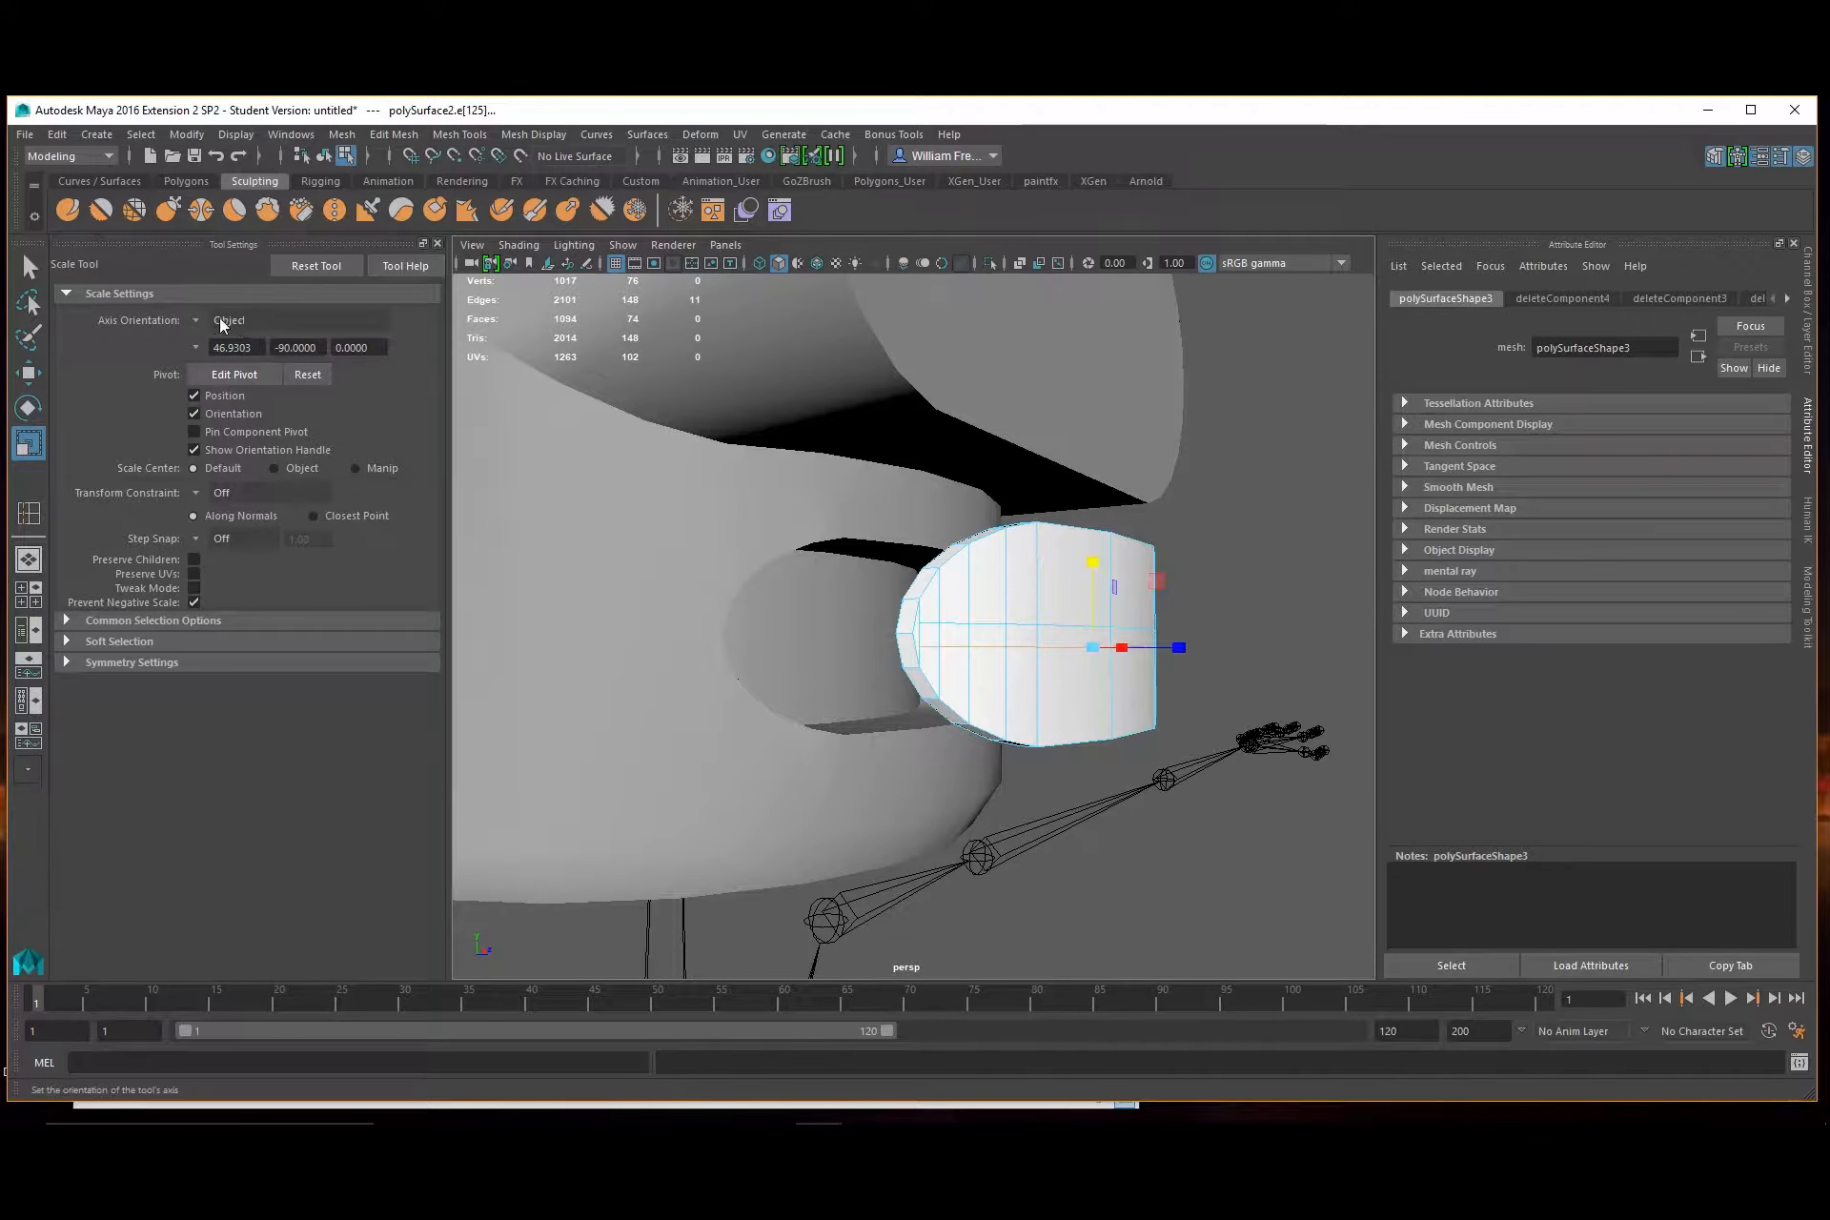
# Move the selected lower edge loop vertically so it sits slightly closer to the upper loop
pyautogui.moveTo(1011, 587)
pyautogui.keyDown('alt'); pyautogui.mouseDown()
pyautogui.moveTo(1086, 611)
pyautogui.moveTo(1037, 617)
pyautogui.mouseUp(); pyautogui.keyUp('alt')
pyautogui.keyDown('alt'); pyautogui.moveTo(1037, 617); pyautogui.dragTo(1244, 753, button='right'); pyautogui.keyUp('alt')
pyautogui.keyDown('alt'); pyautogui.moveTo(1245, 753); pyautogui.dragTo(977, 629); pyautogui.keyUp('alt')
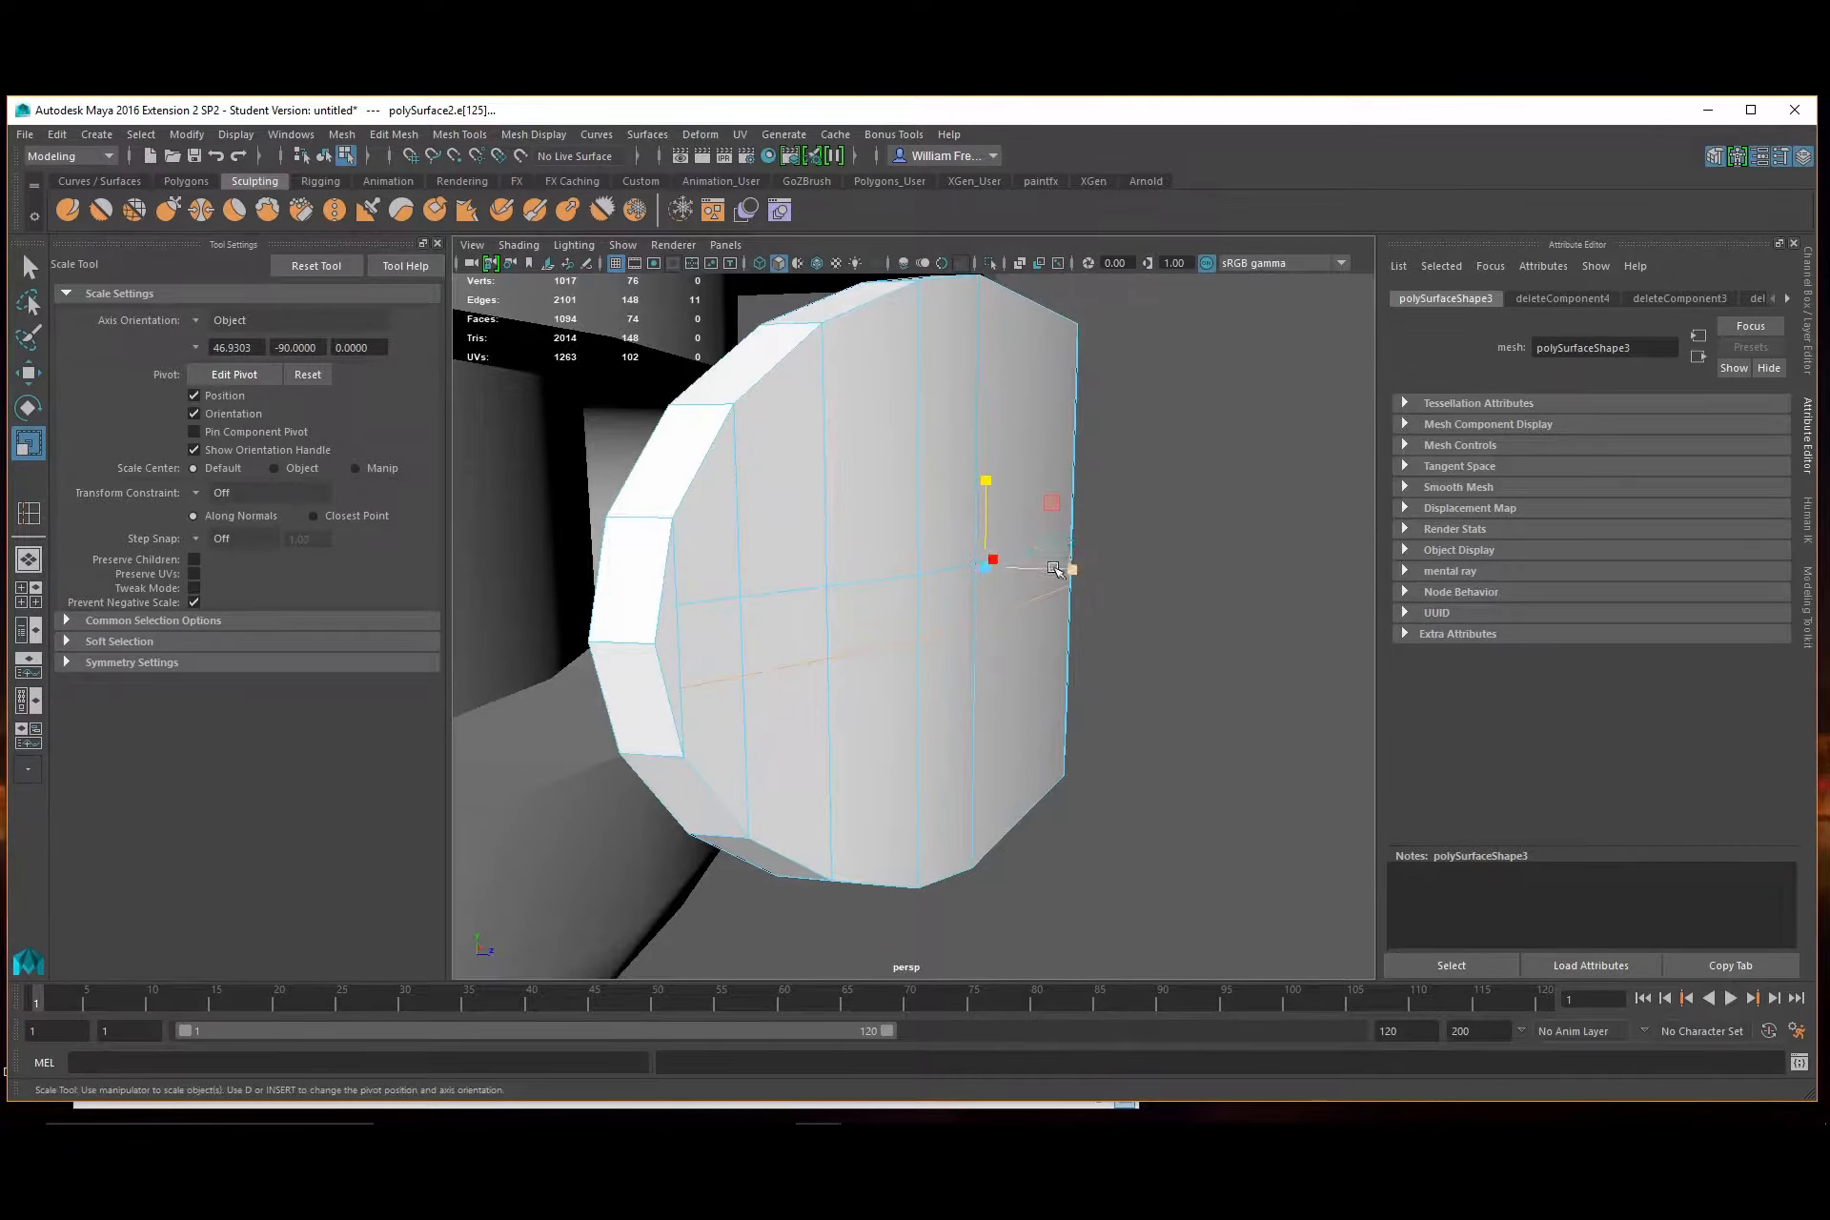
pyautogui.press('w')
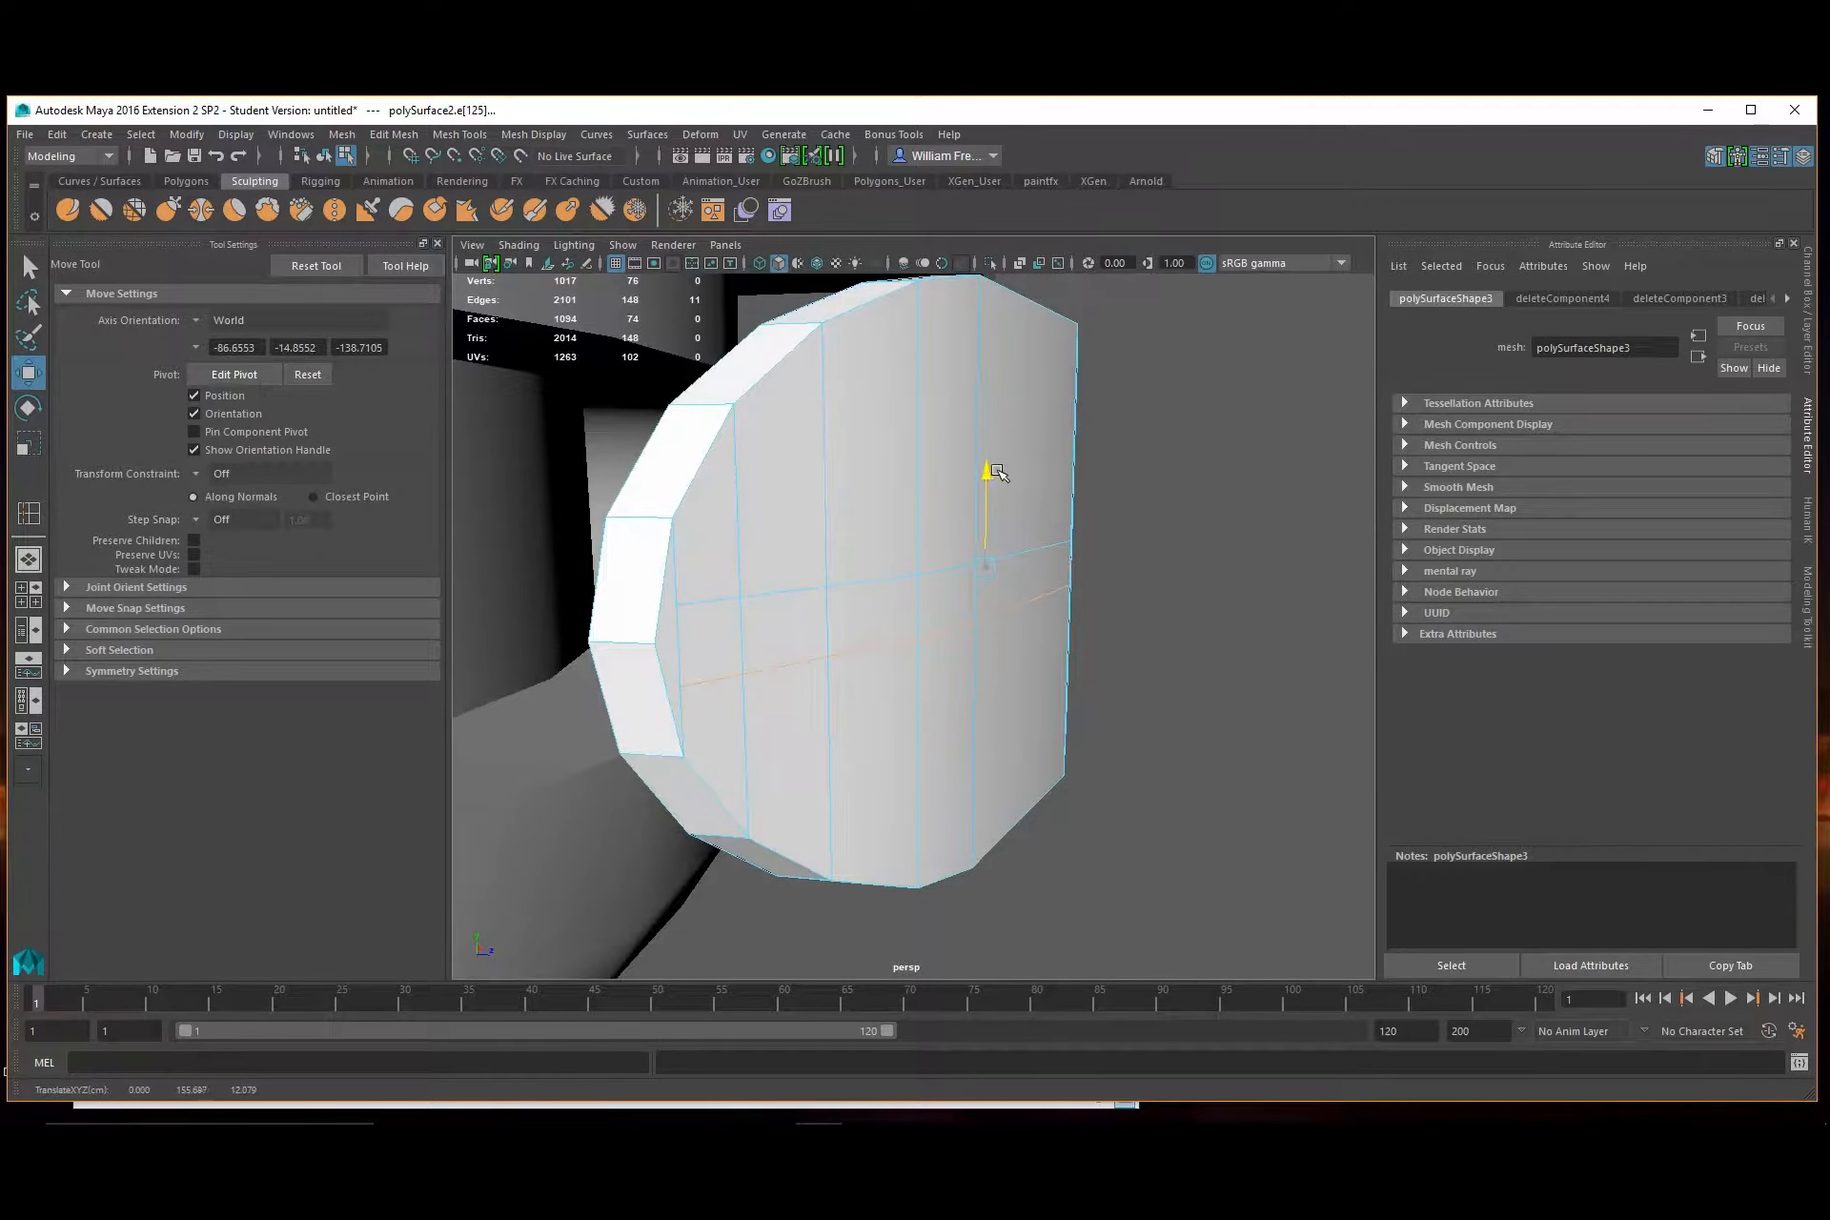
pyautogui.moveTo(997, 471); pyautogui.dragTo(919, 630)
# Select the full ring of faces around the white piece's outer rim and bring up the modeling toolkit
pyautogui.keyDown('alt'); pyautogui.moveTo(795, 522); pyautogui.dragTo(1060, 574, button='middle'); pyautogui.keyUp('alt')
pyautogui.keyDown('alt'); pyautogui.moveTo(756, 556); pyautogui.dragTo(867, 620, button='right'); pyautogui.keyUp('alt')
pyautogui.keyDown('alt'); pyautogui.moveTo(869, 621); pyautogui.dragTo(958, 620); pyautogui.keyUp('alt')
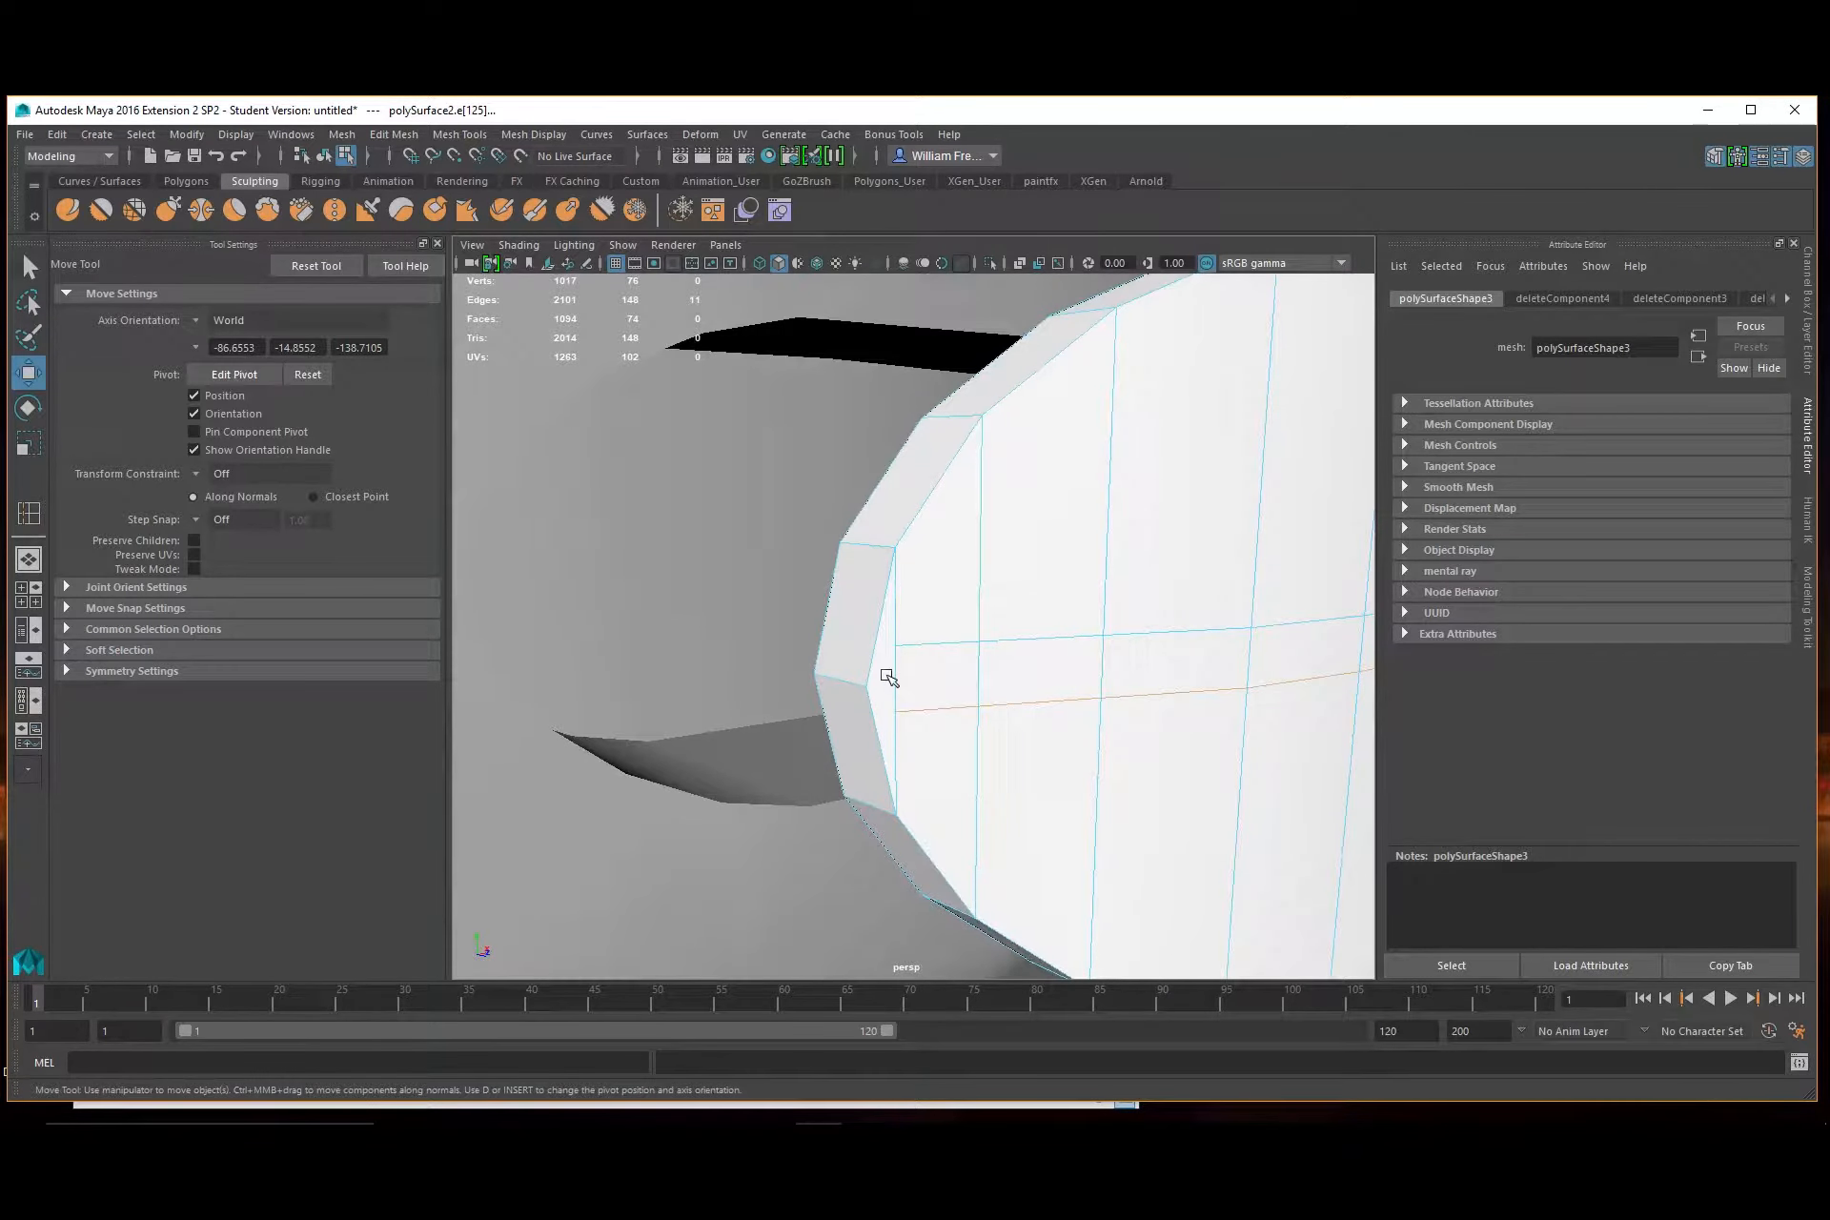
pyautogui.keyDown('alt'); pyautogui.moveTo(854, 626); pyautogui.dragTo(1156, 633); pyautogui.keyUp('alt')
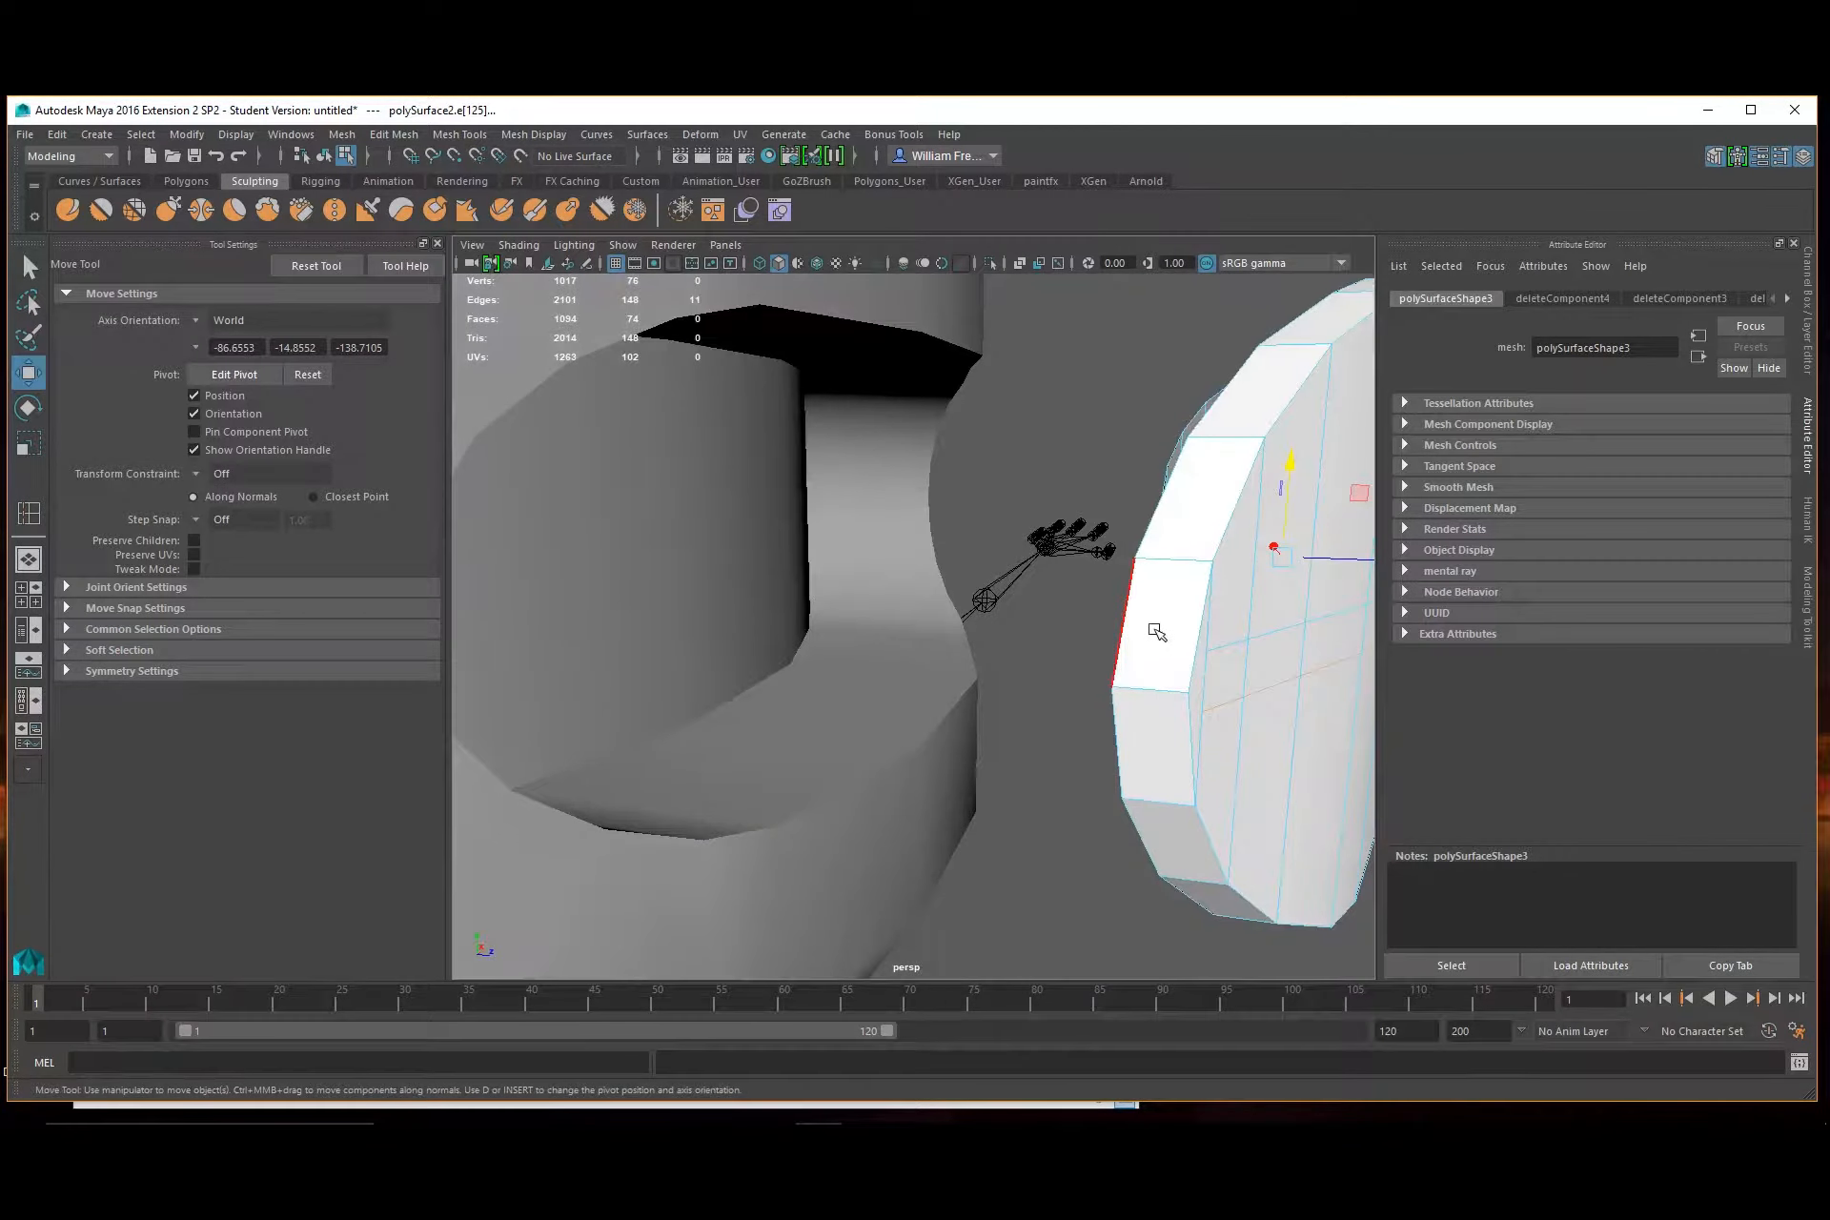
pyautogui.moveTo(1154, 555); pyautogui.dragTo(1171, 615, button='right')
pyautogui.click(1171, 606)
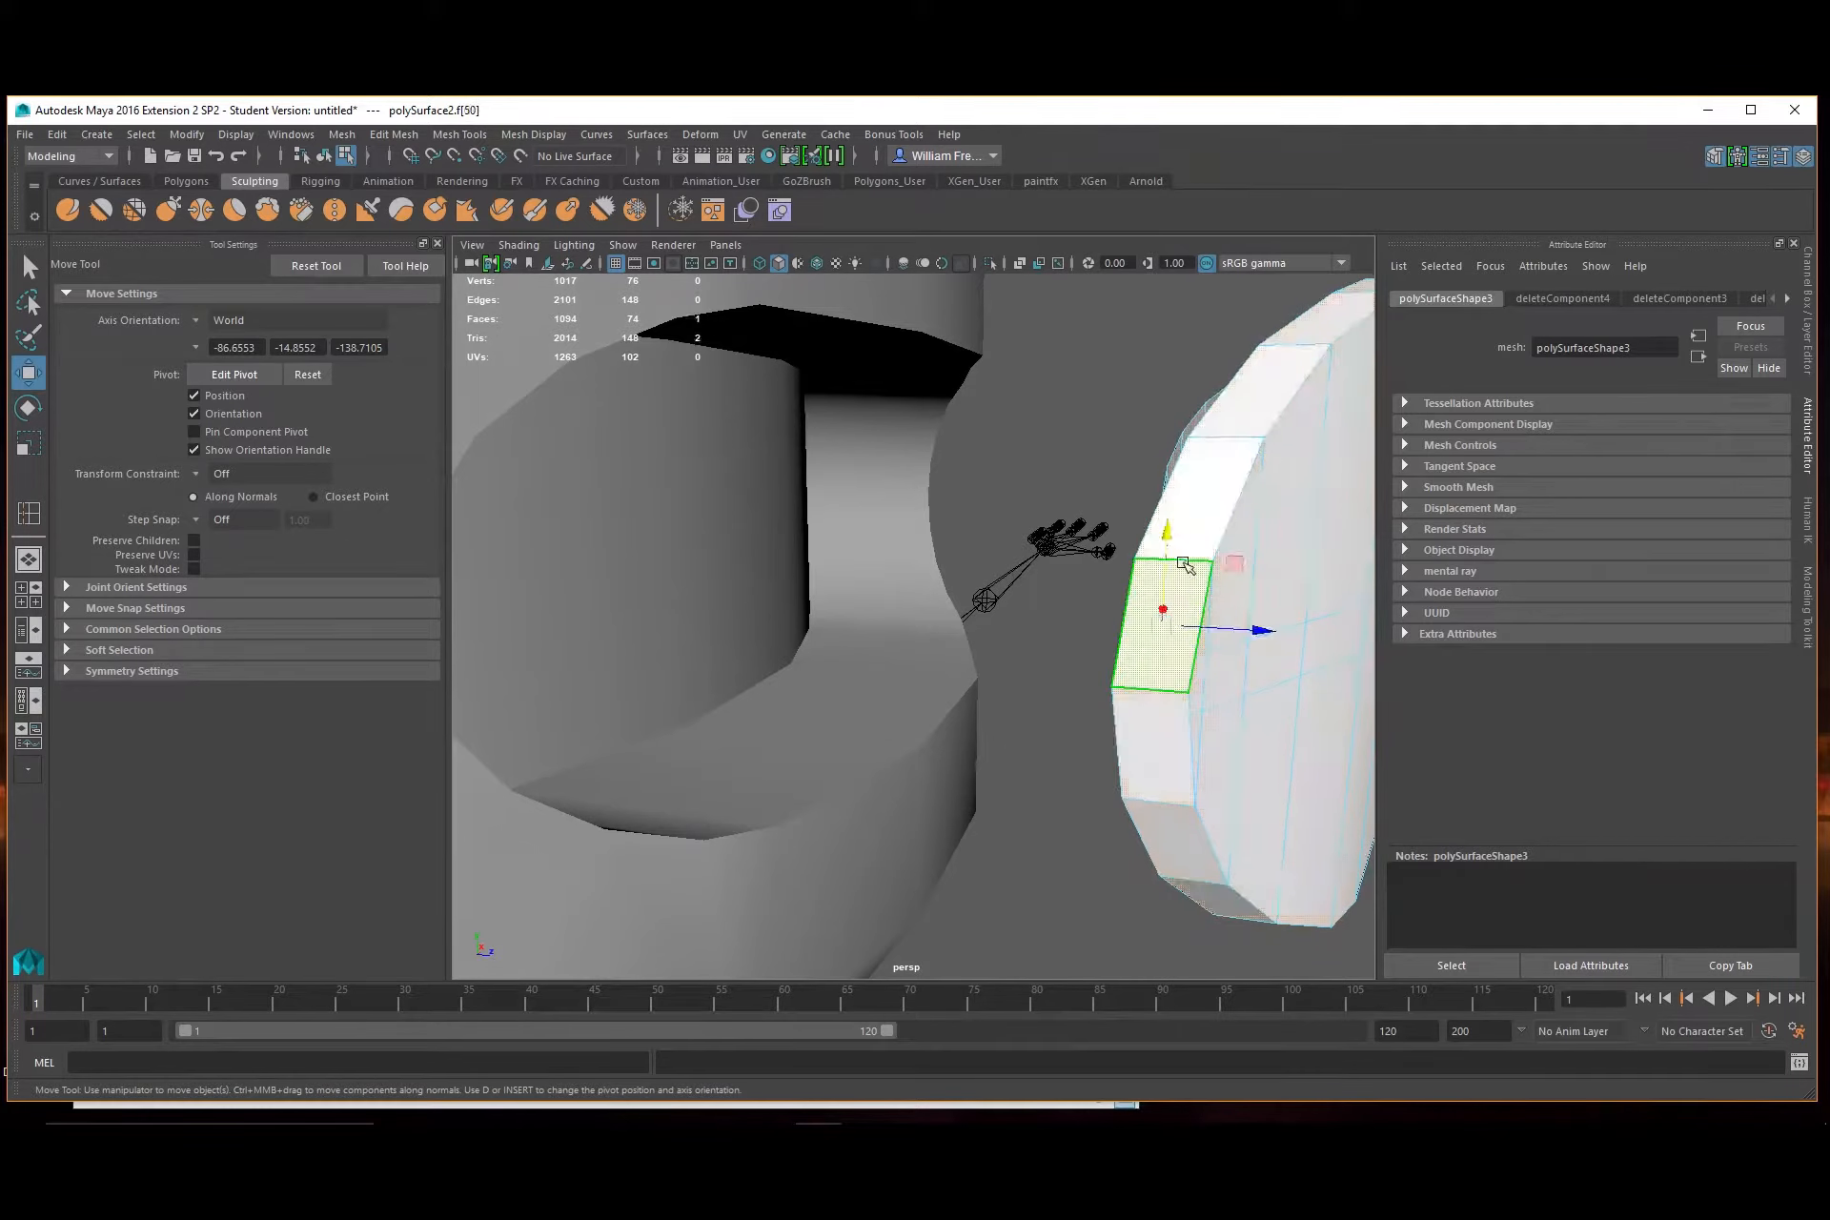
pyautogui.keyDown('shift'); pyautogui.click(1184, 511); pyautogui.keyUp('shift')
pyautogui.keyDown('shift'); pyautogui.doubleClick(1246, 404); pyautogui.keyUp('shift')
pyautogui.keyDown('alt'); pyautogui.moveTo(1246, 404); pyautogui.dragTo(1152, 466); pyautogui.keyUp('alt')
pyautogui.press('f')
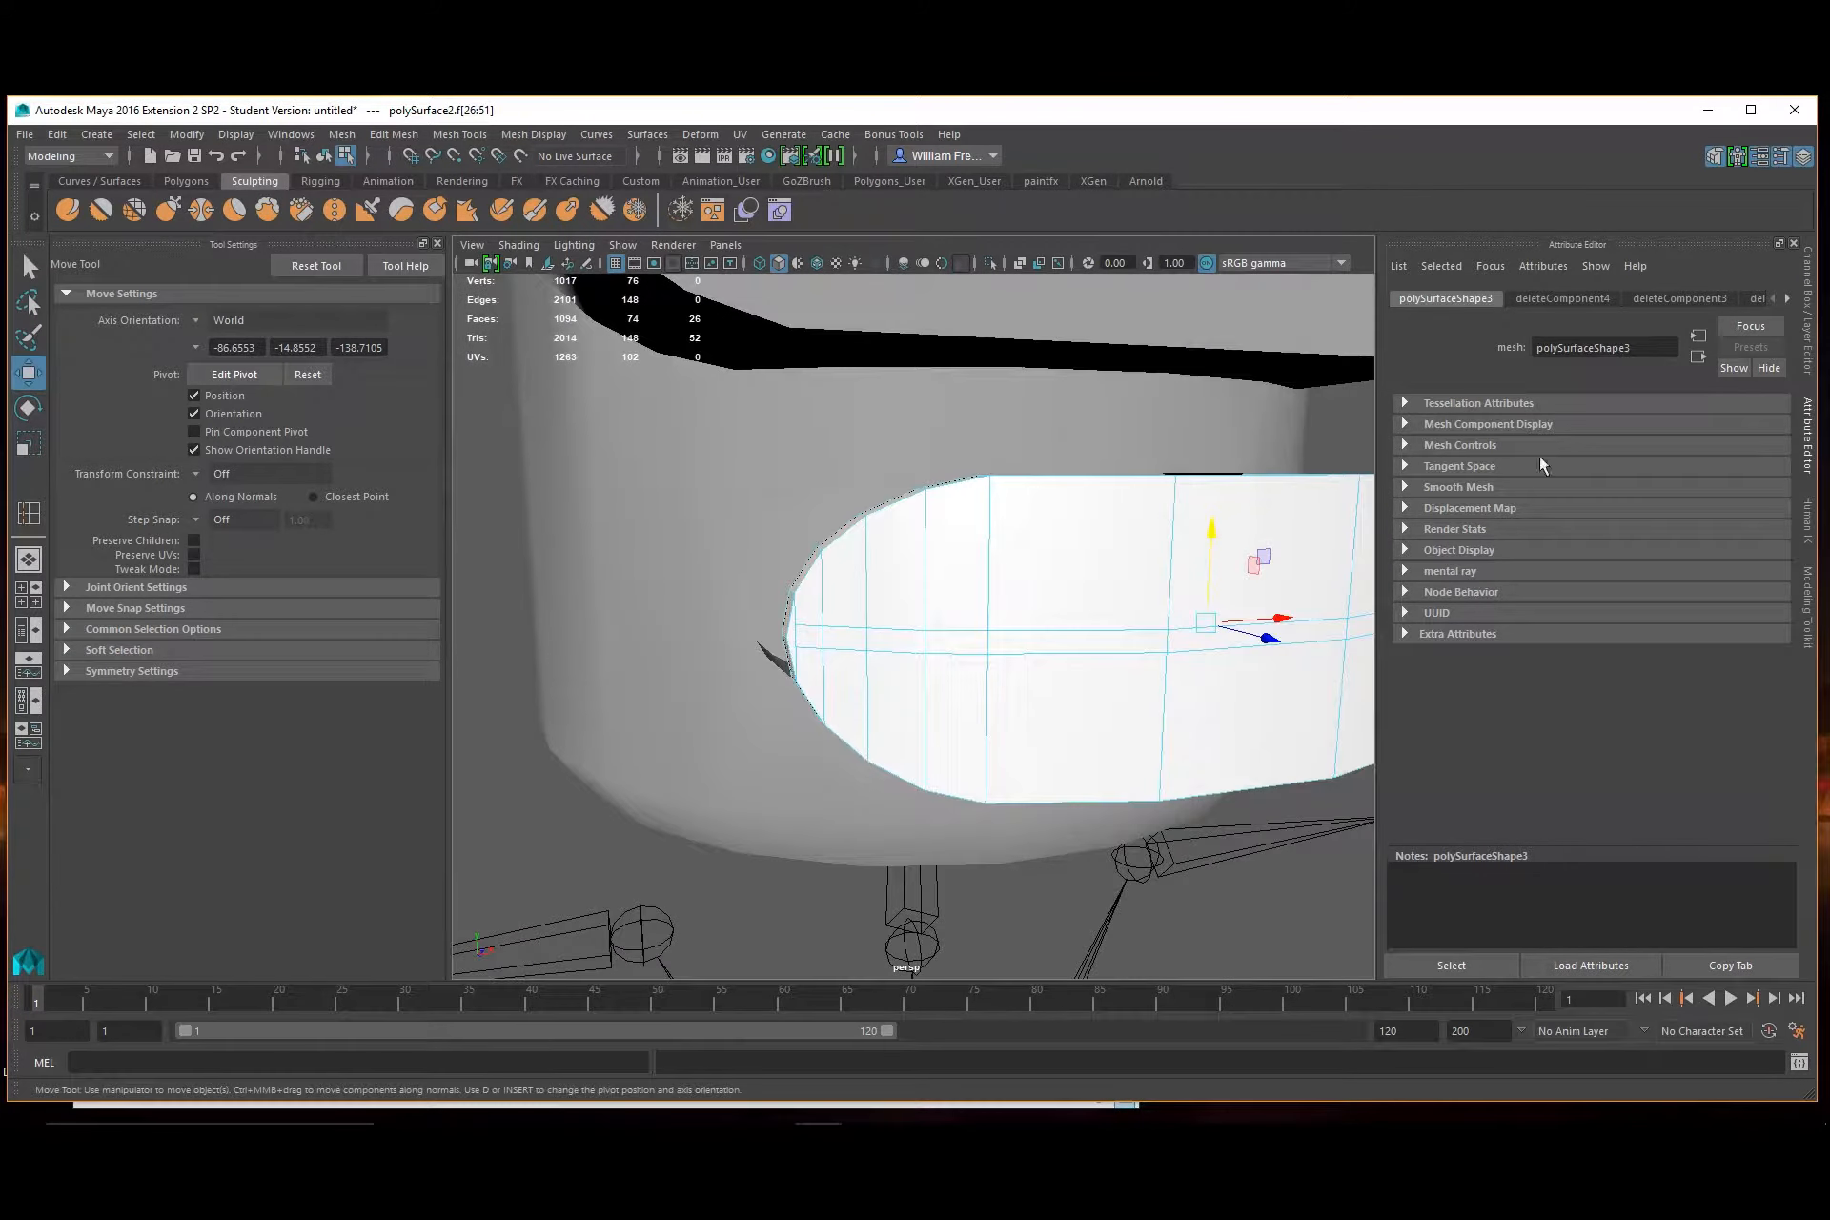
pyautogui.click(1809, 603)
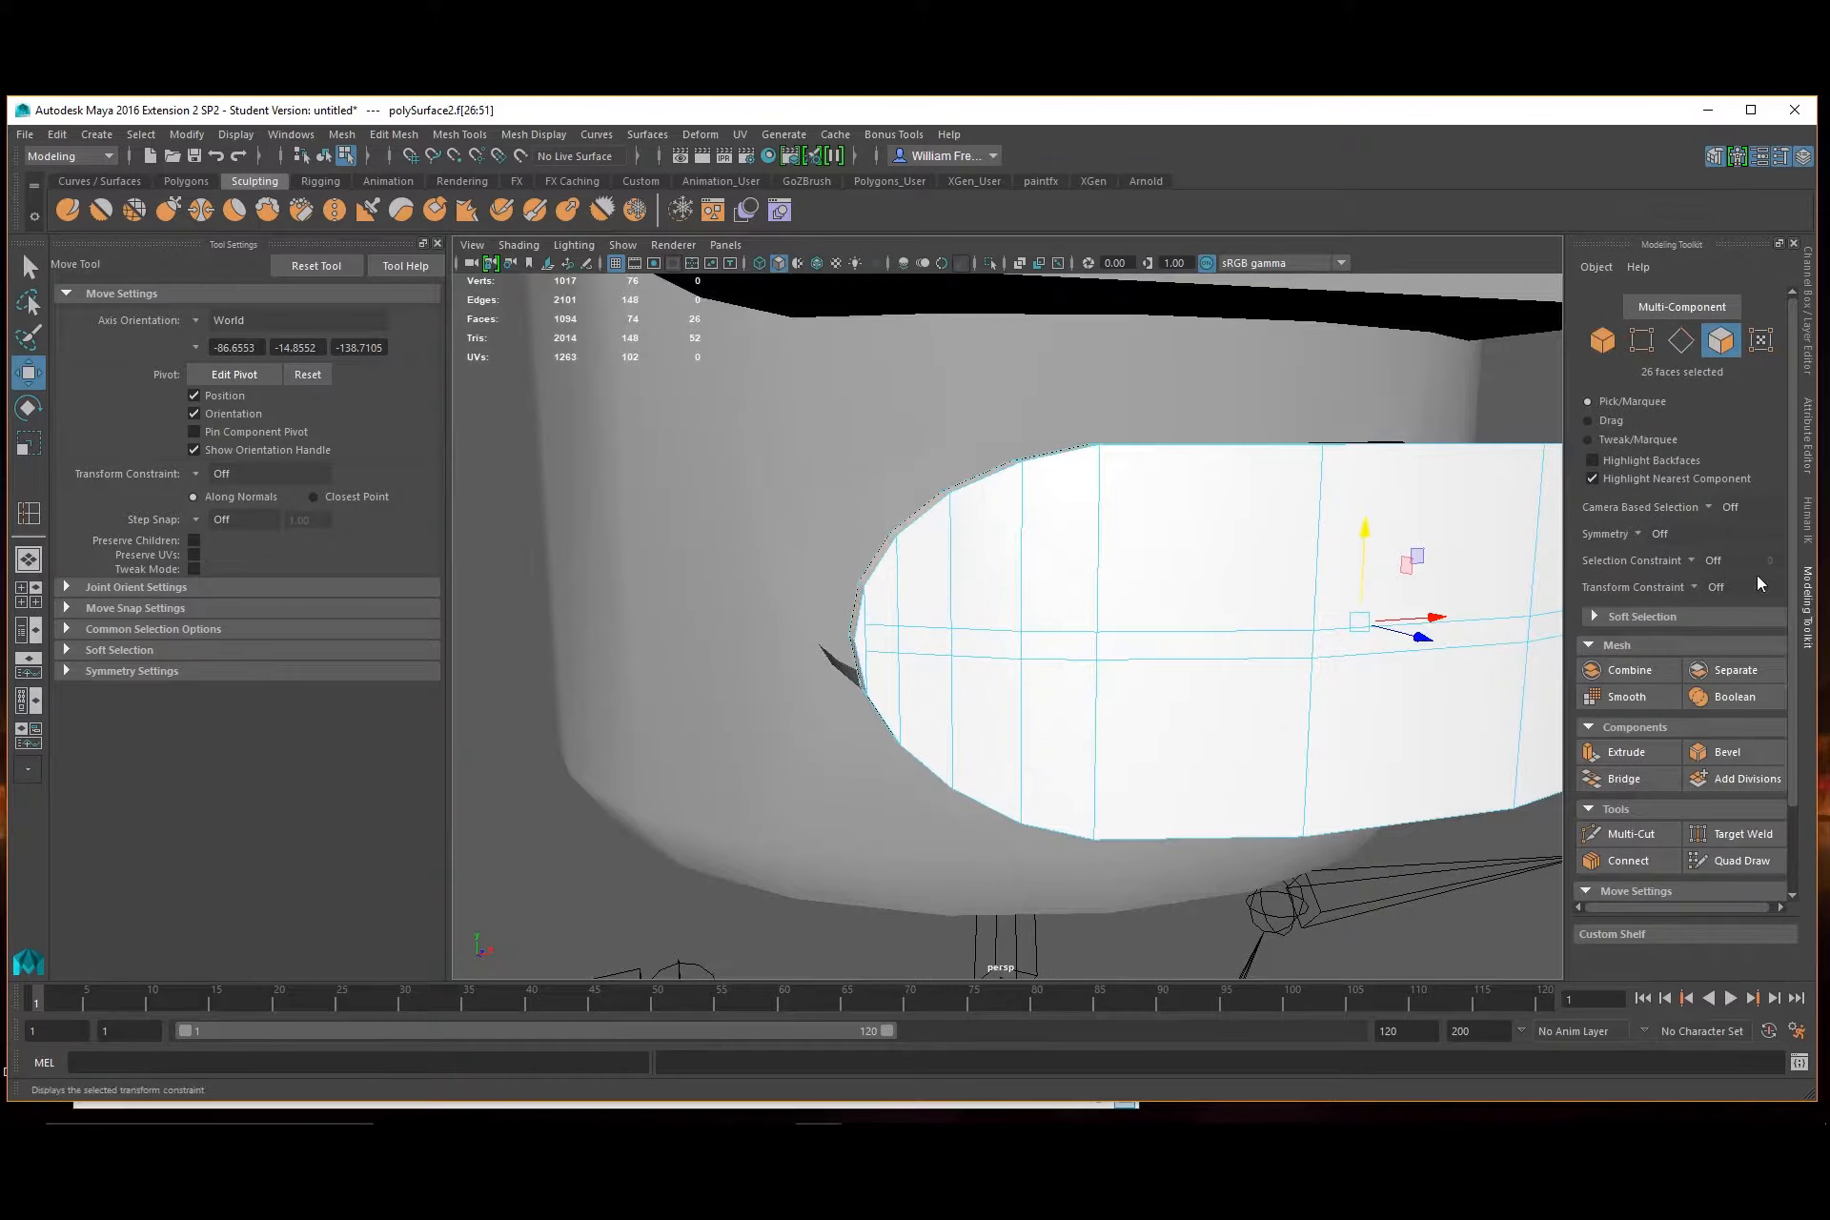
# Try to extrude the rim faces and to shift them along Z, and undo both attempts
pyautogui.click(1647, 758)
pyautogui.keyDown('alt'); pyautogui.moveTo(1311, 572); pyautogui.dragTo(1330, 657); pyautogui.keyUp('alt')
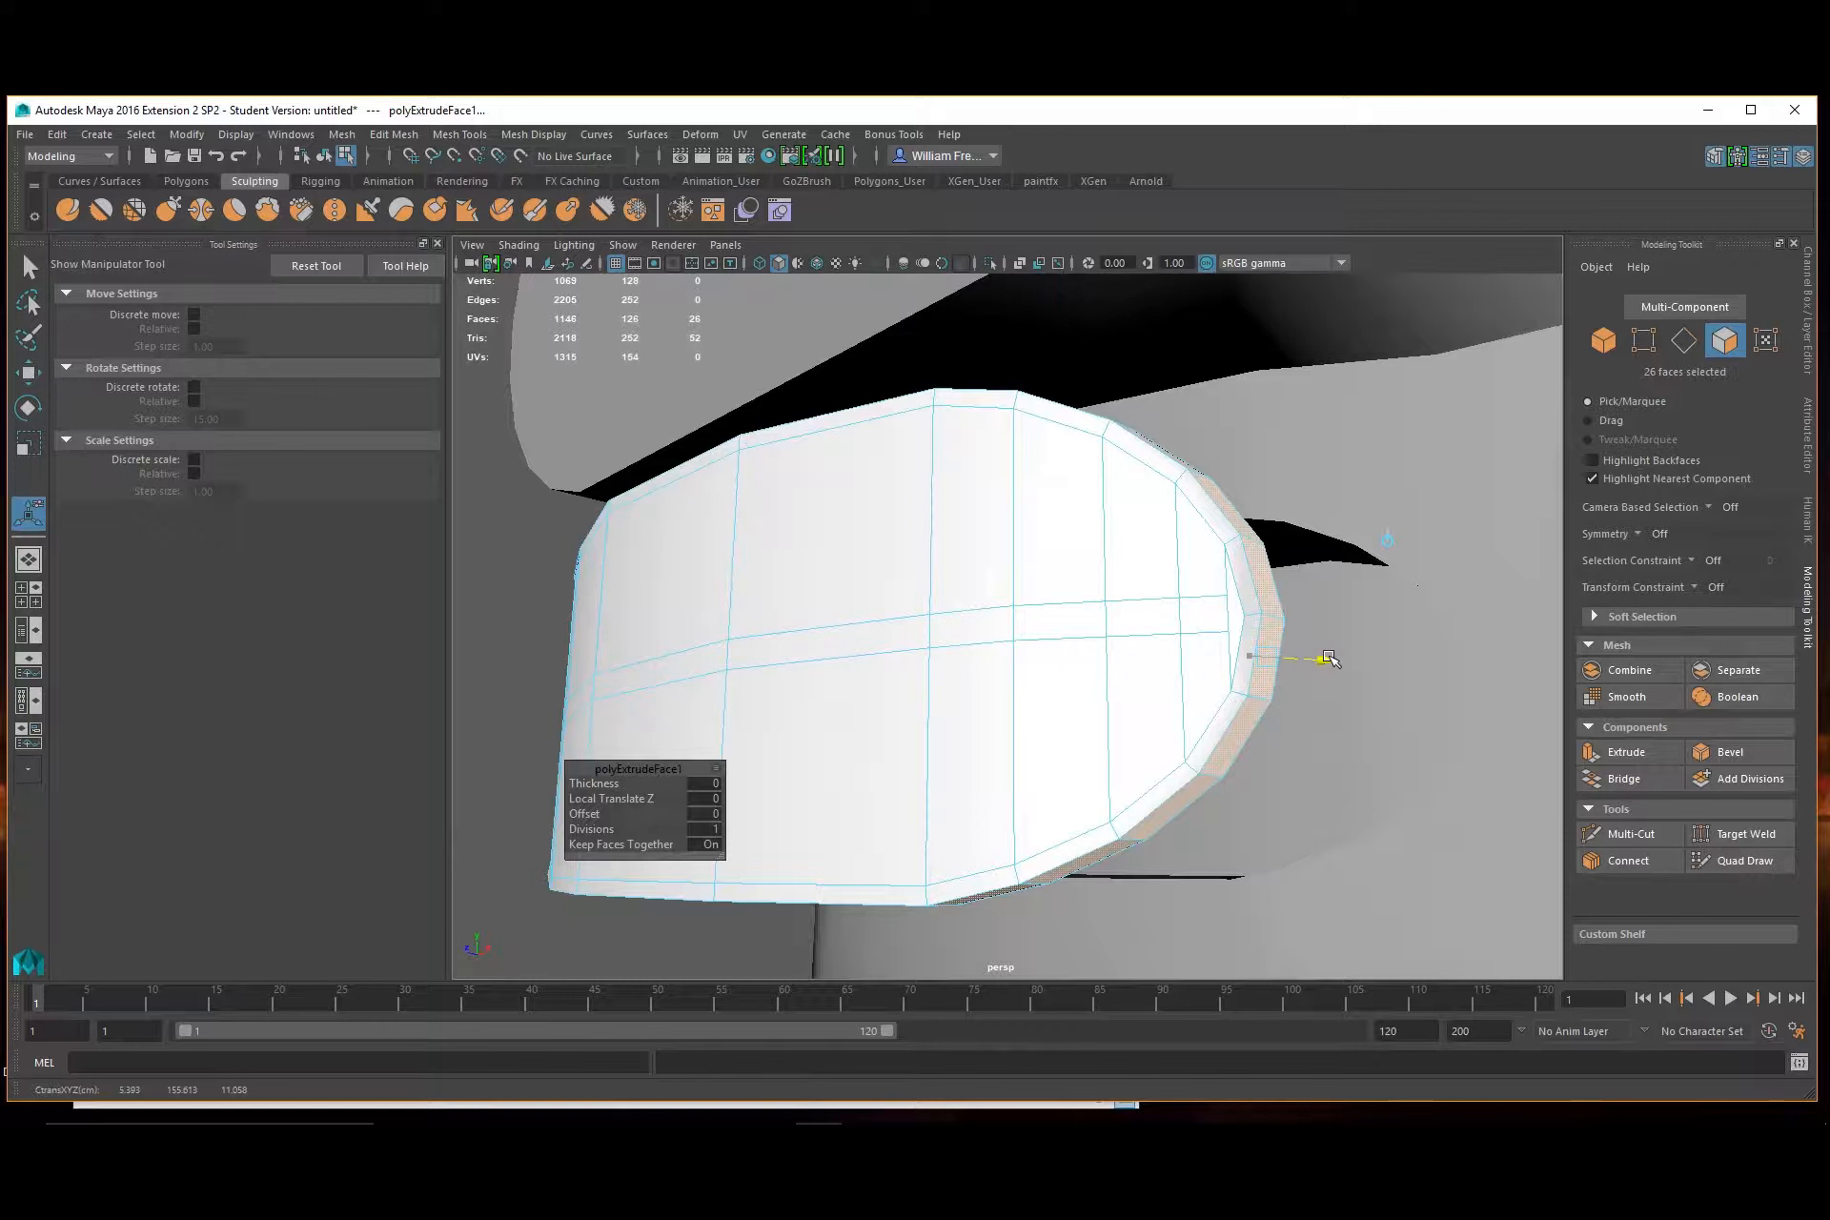
pyautogui.moveTo(1330, 658); pyautogui.dragTo(1329, 658)
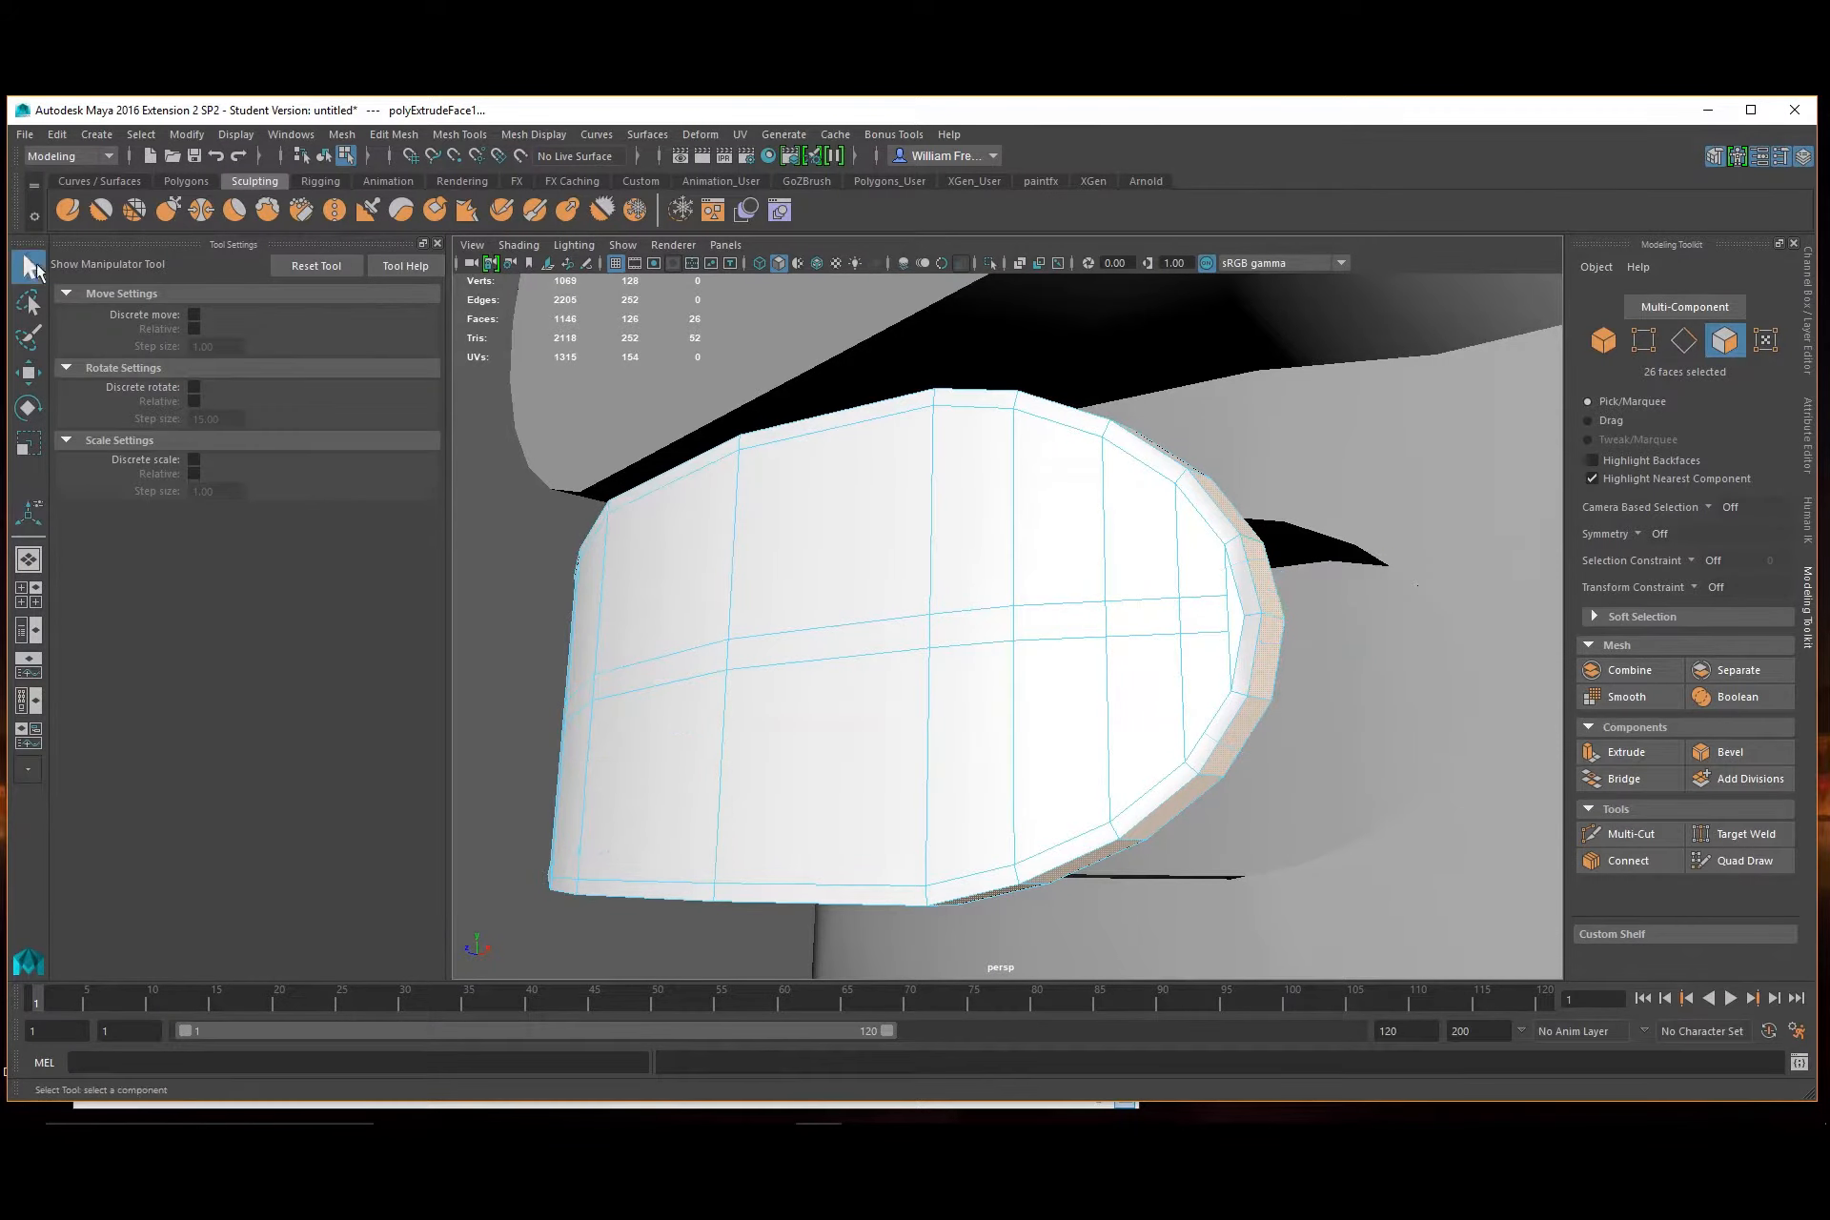
pyautogui.click(31, 270)
pyautogui.keyDown('alt'); pyautogui.moveTo(965, 654); pyautogui.dragTo(817, 703); pyautogui.keyUp('alt')
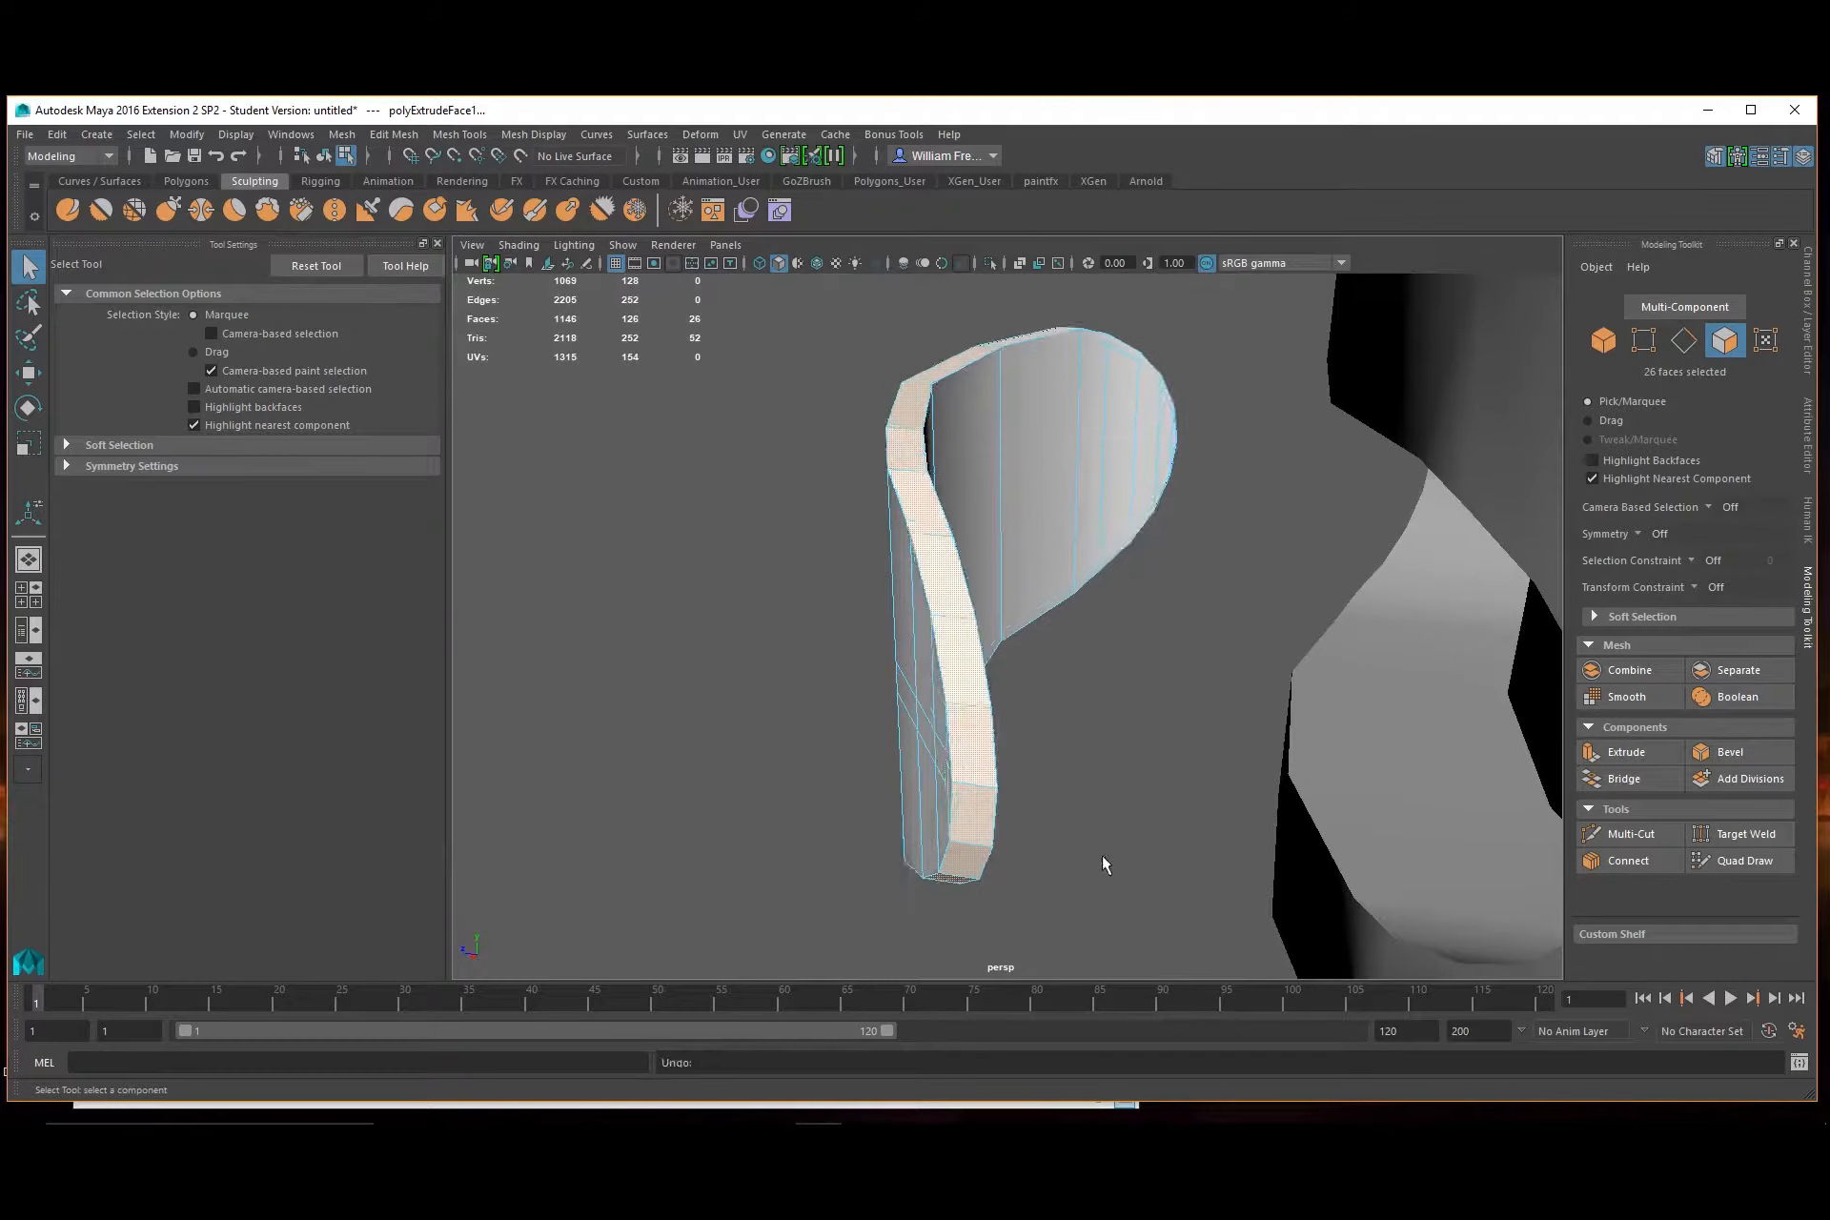
pyautogui.press('f')
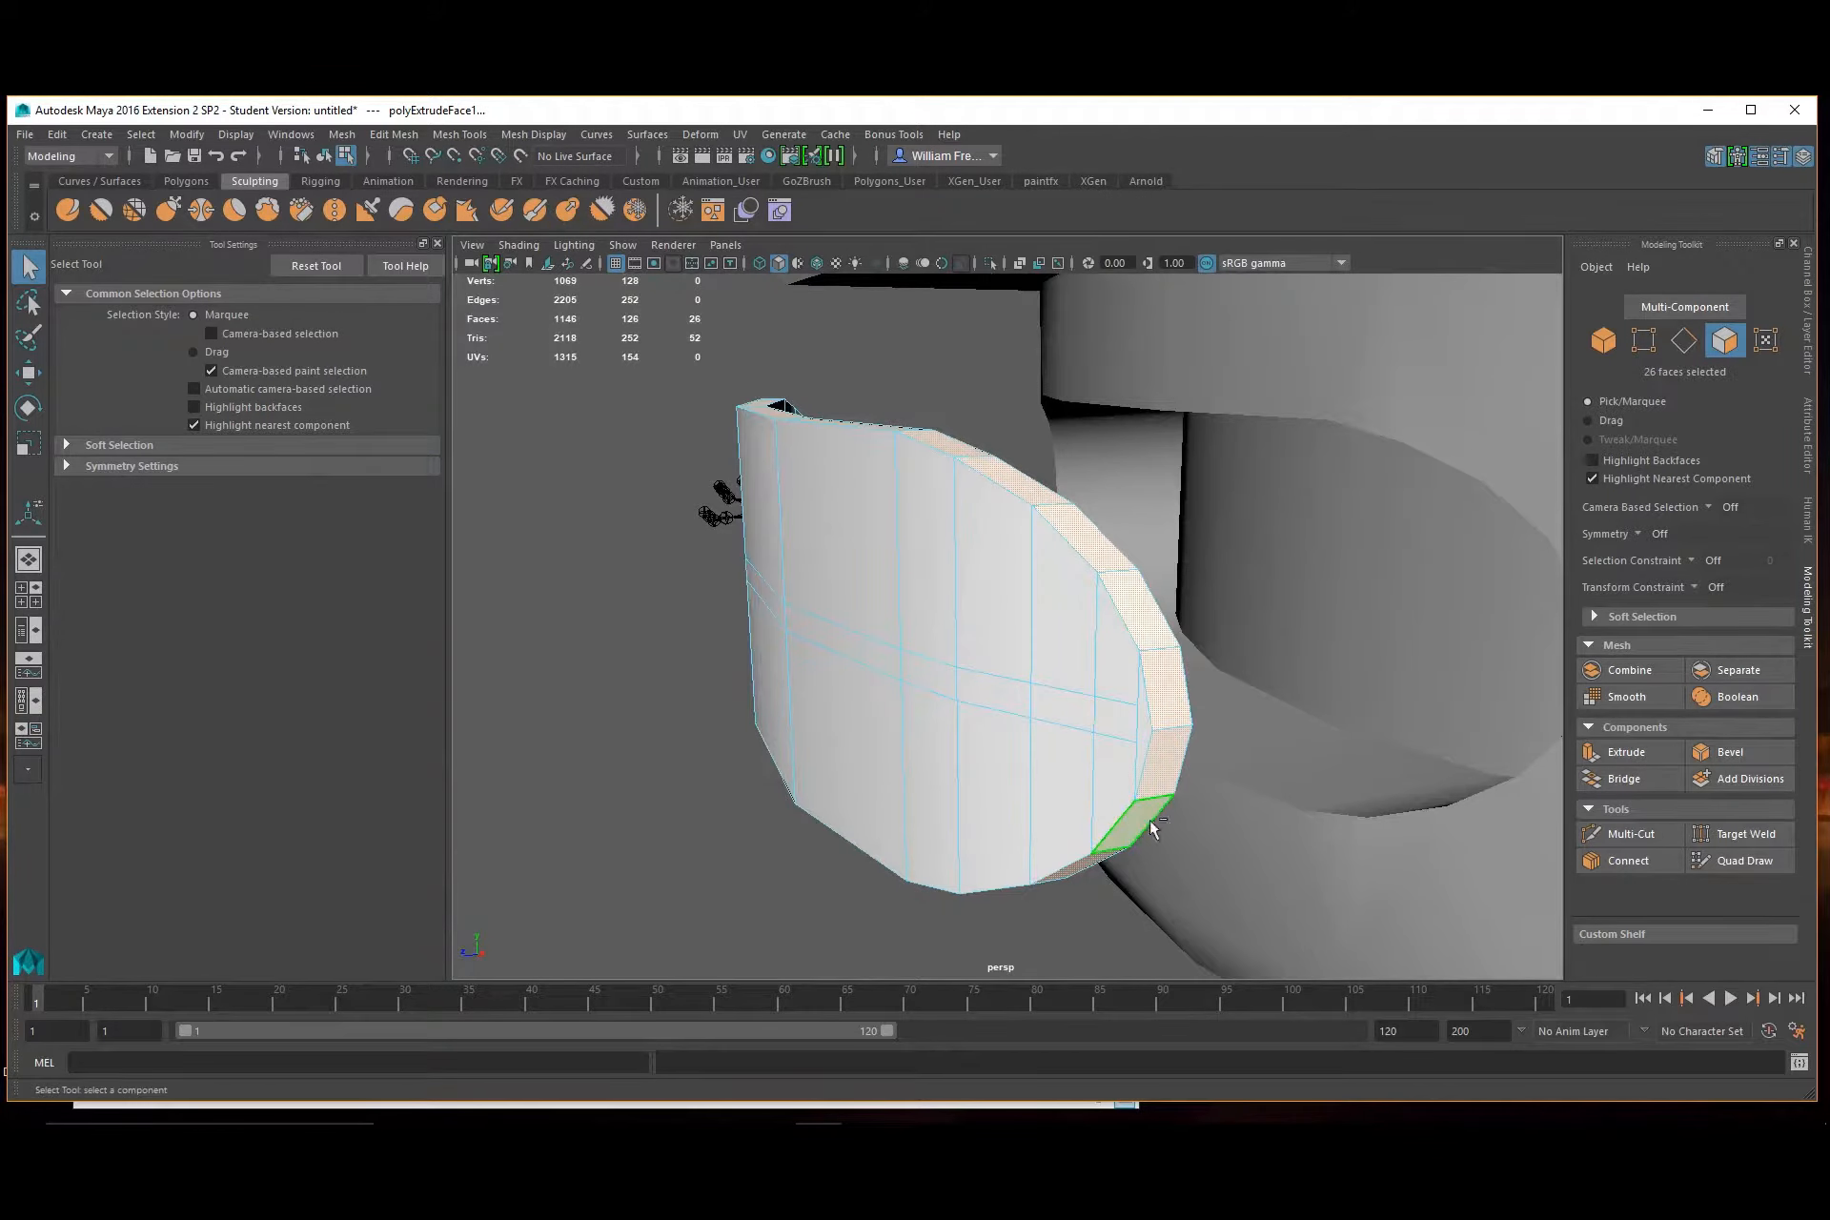
pyautogui.hotkey('ctrl', 'z')
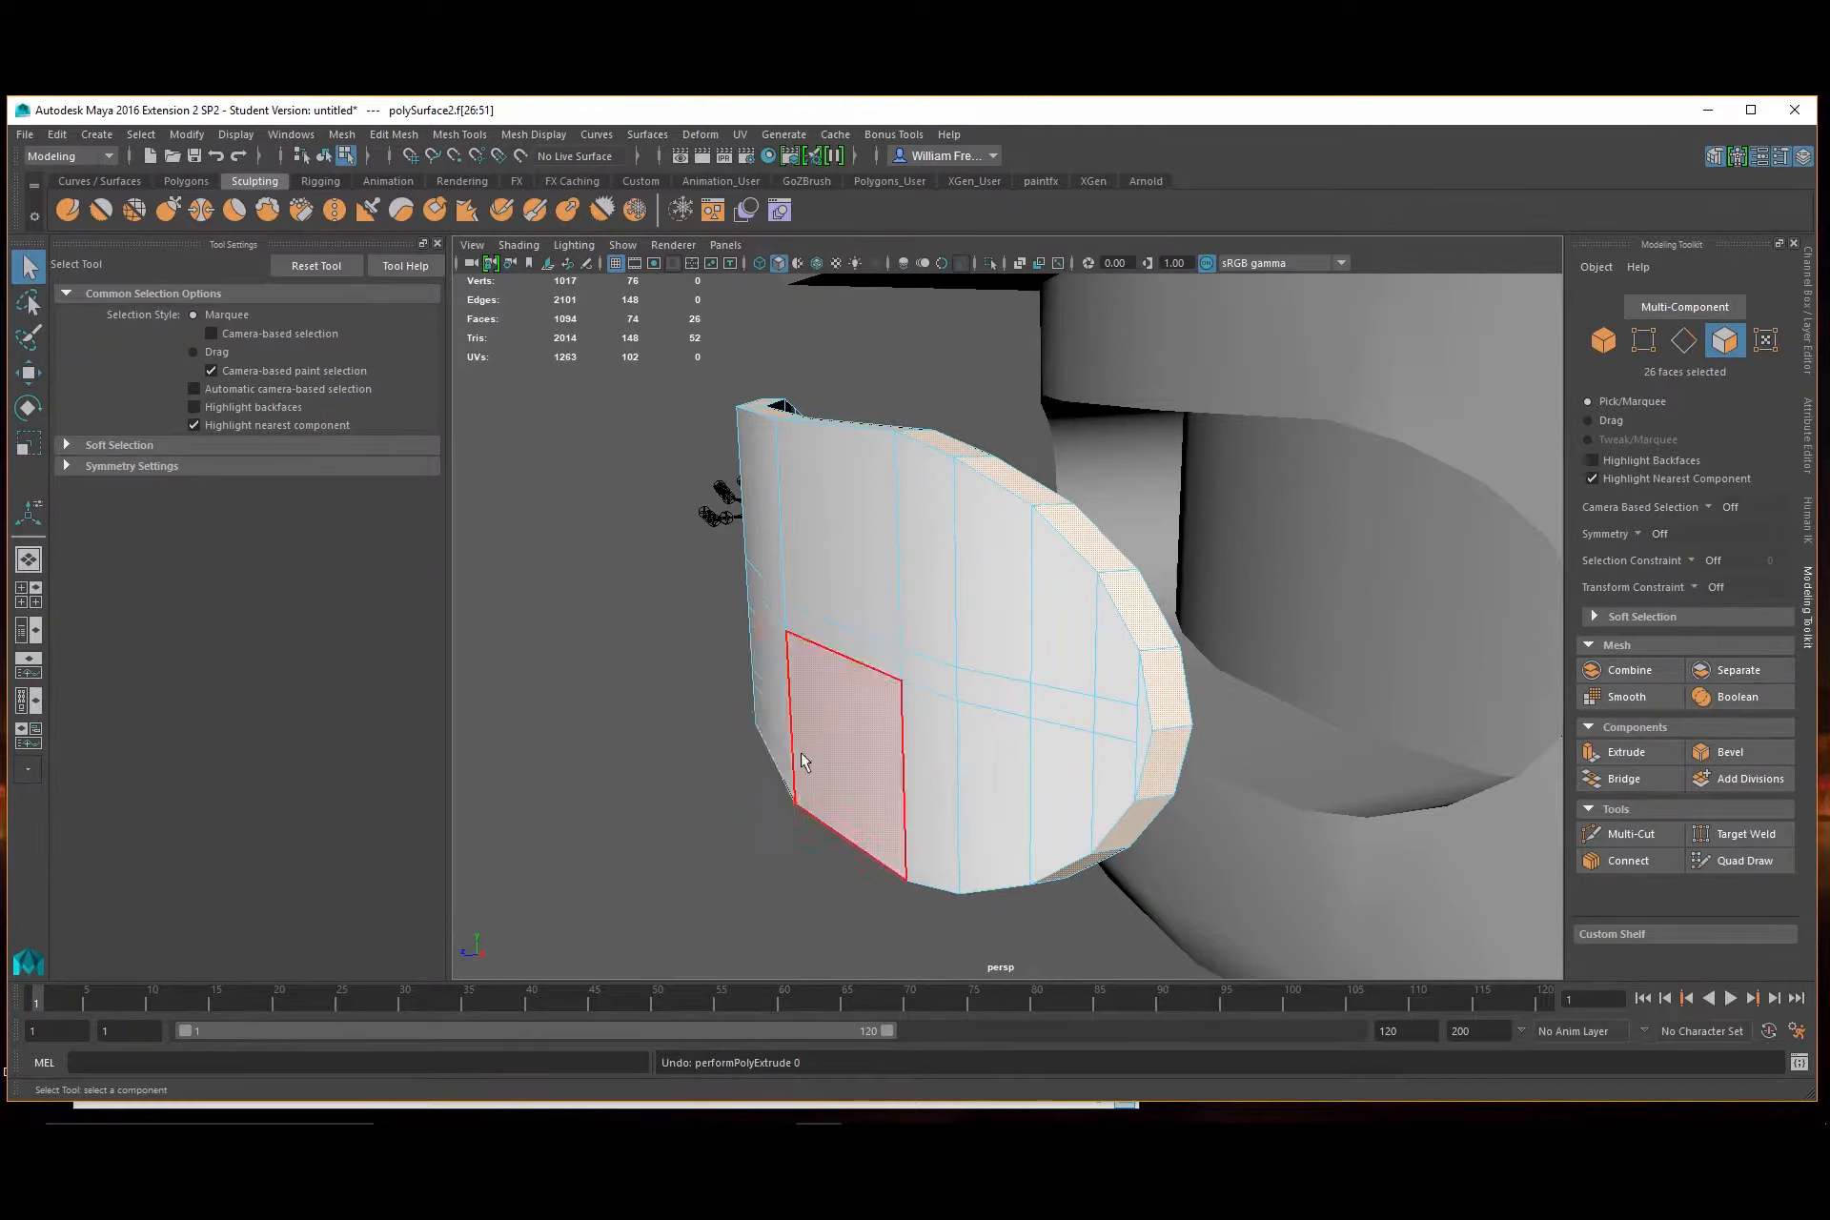
pyautogui.press('w')
pyautogui.moveTo(767, 595); pyautogui.dragTo(770, 595)
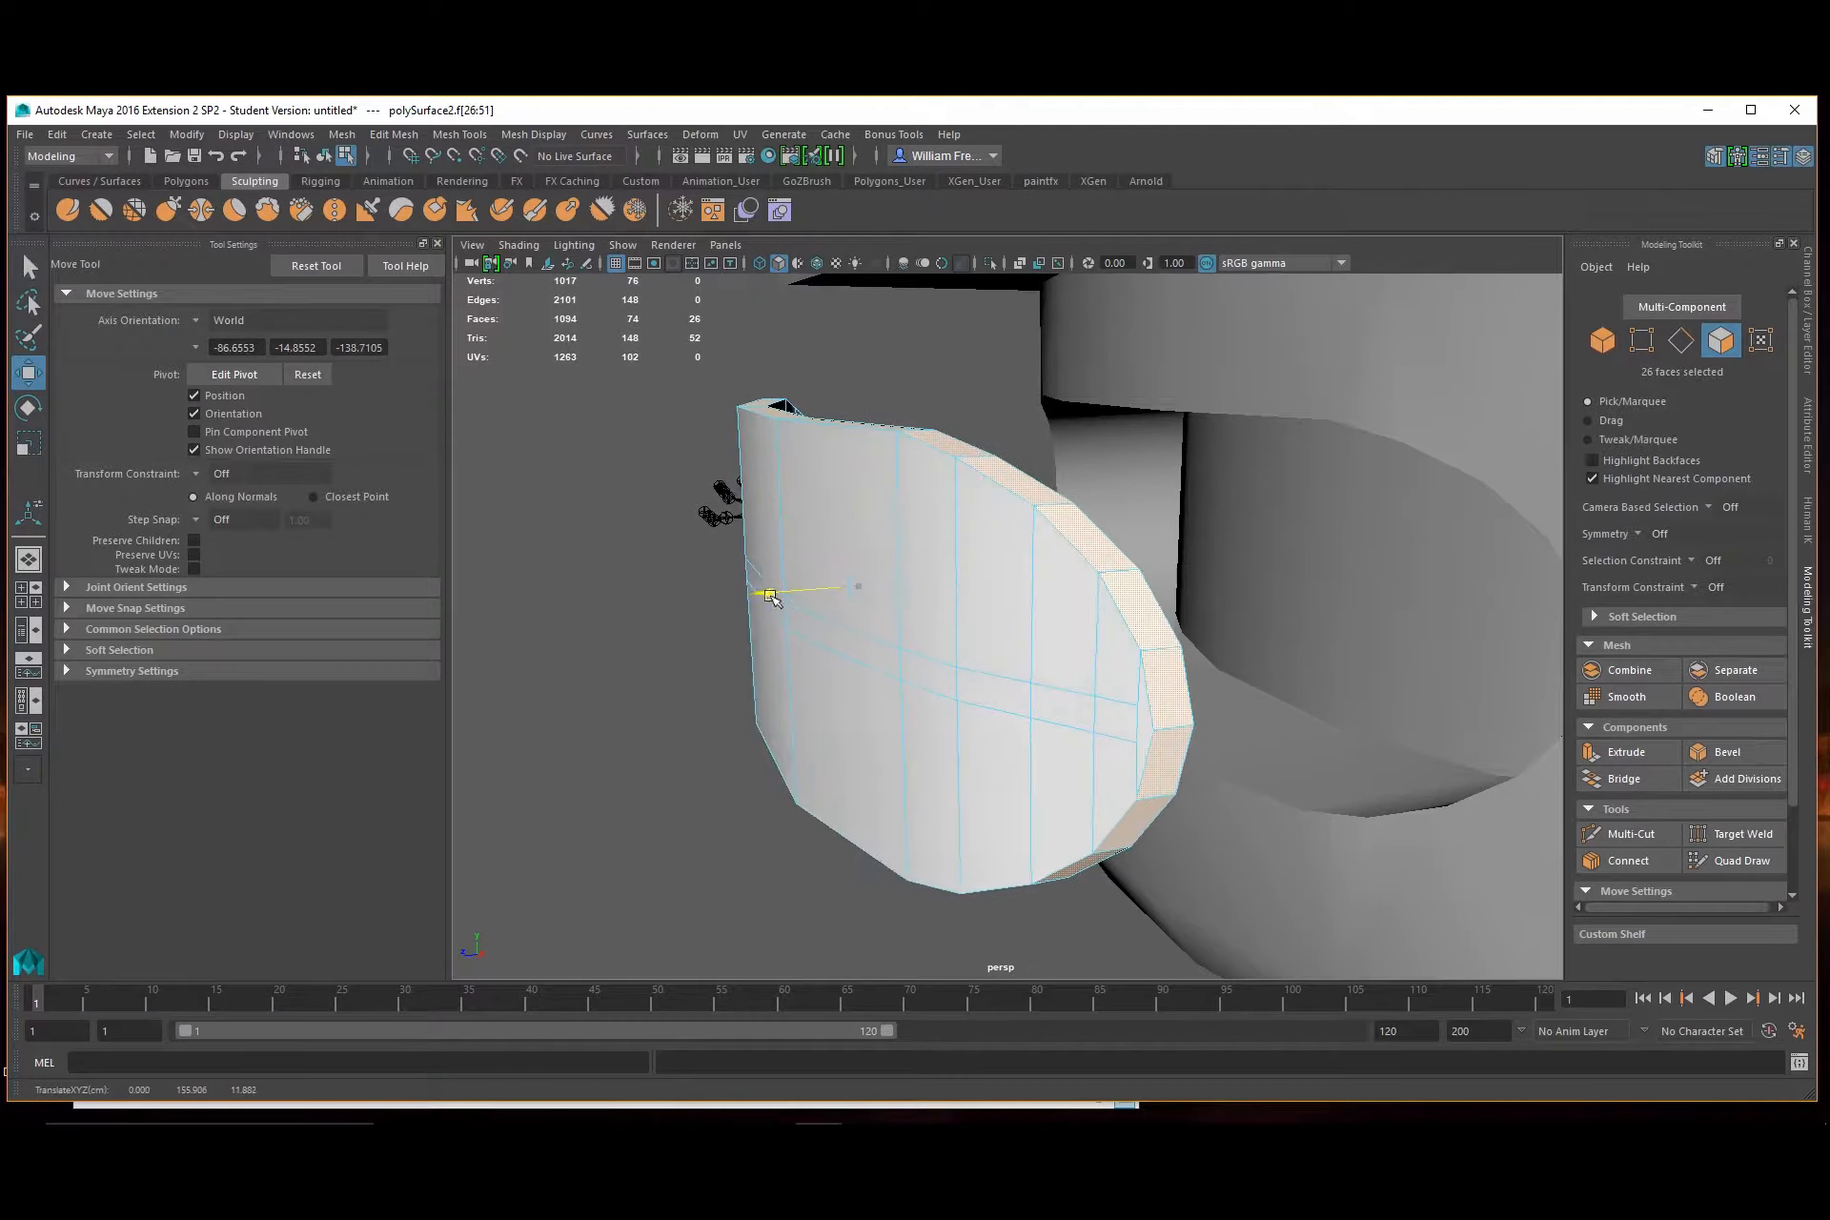
pyautogui.hotkey('ctrl', 'z')
# Extrude the selected ring of rim faces outward to widen the white piece all around, and return to the Move tool
pyautogui.click(1623, 753)
pyautogui.moveTo(1187, 788); pyautogui.dragTo(1109, 791)
pyautogui.press('w')
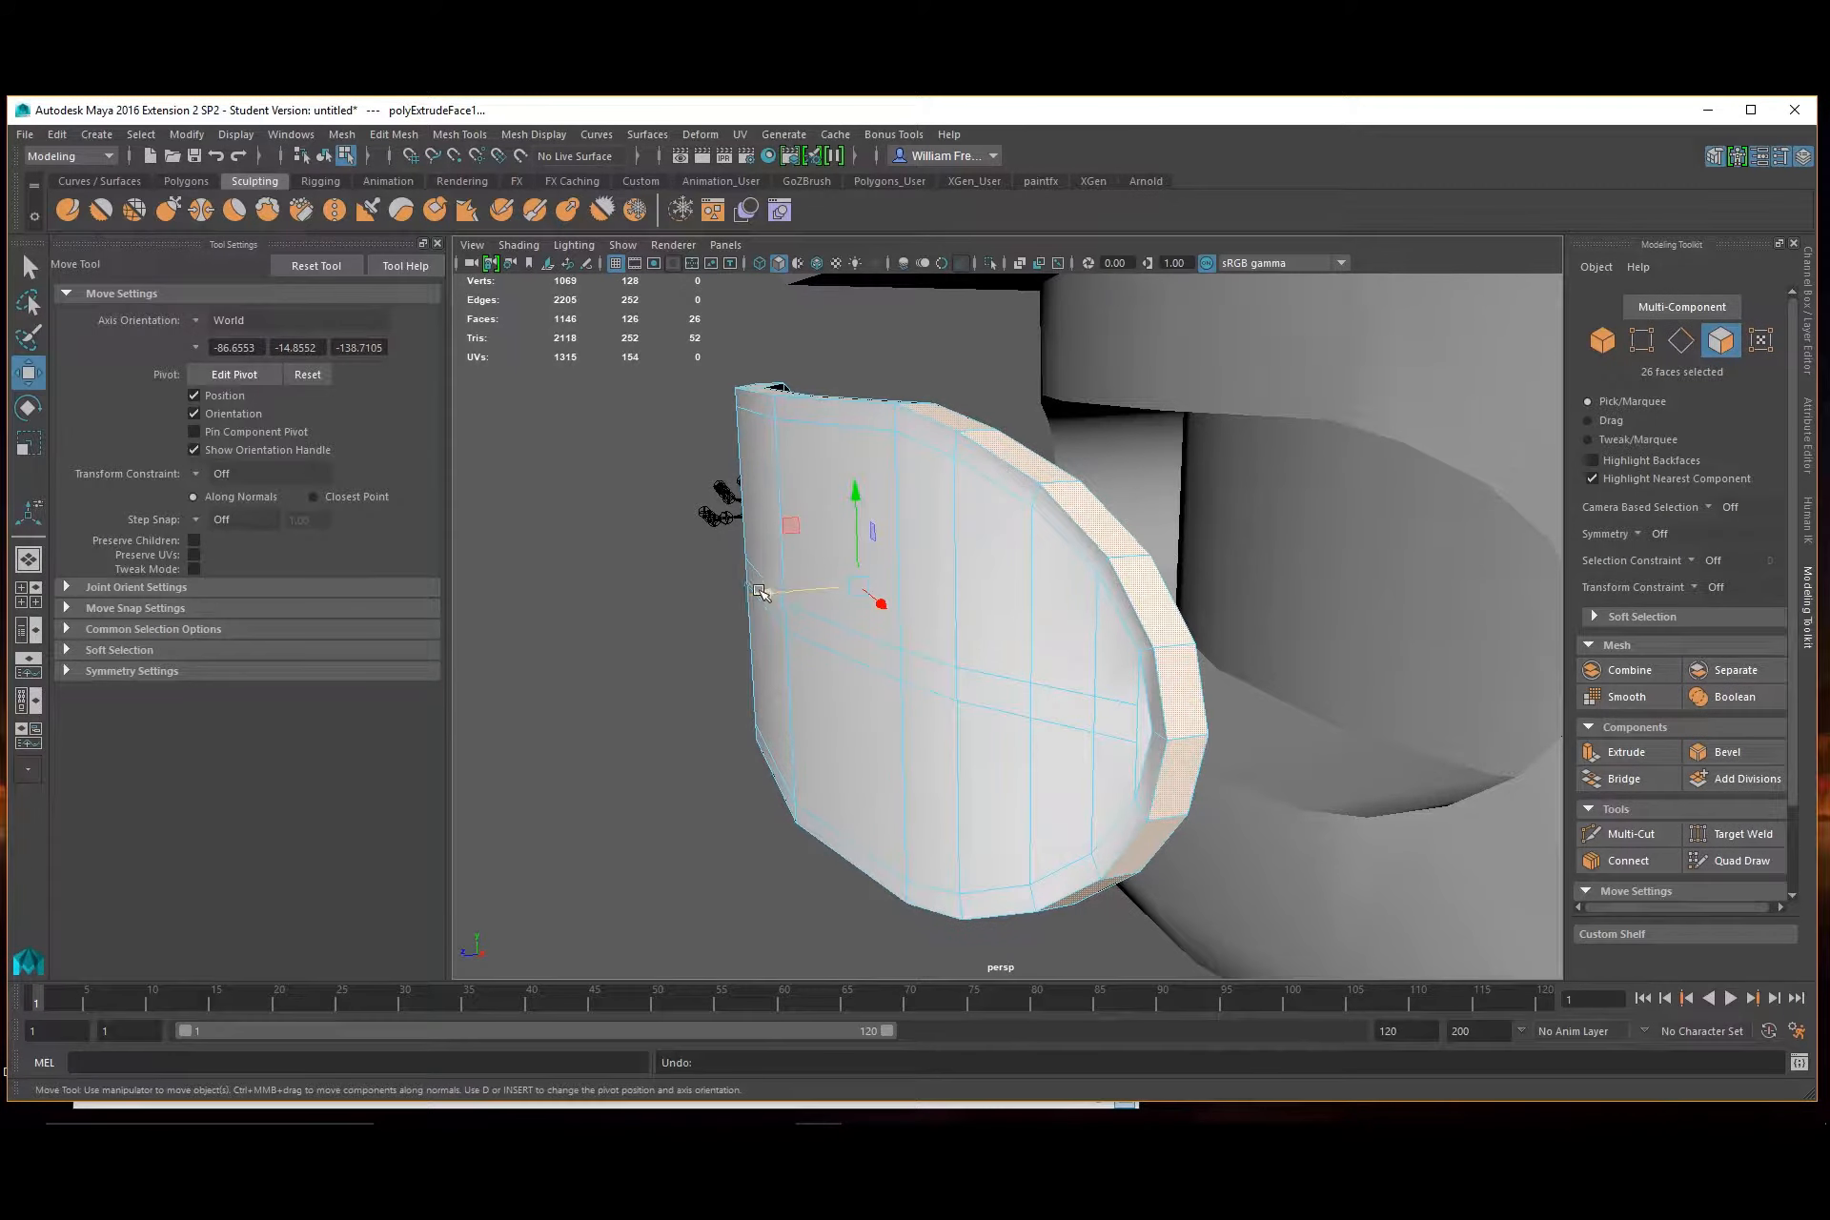
pyautogui.keyDown('alt'); pyautogui.moveTo(822, 626); pyautogui.dragTo(694, 686); pyautogui.keyUp('alt')
pyautogui.keyDown('alt'); pyautogui.moveTo(658, 603); pyautogui.dragTo(375, 693); pyautogui.keyUp('alt')
pyautogui.keyDown('alt'); pyautogui.moveTo(878, 688); pyautogui.dragTo(994, 688); pyautogui.keyUp('alt')
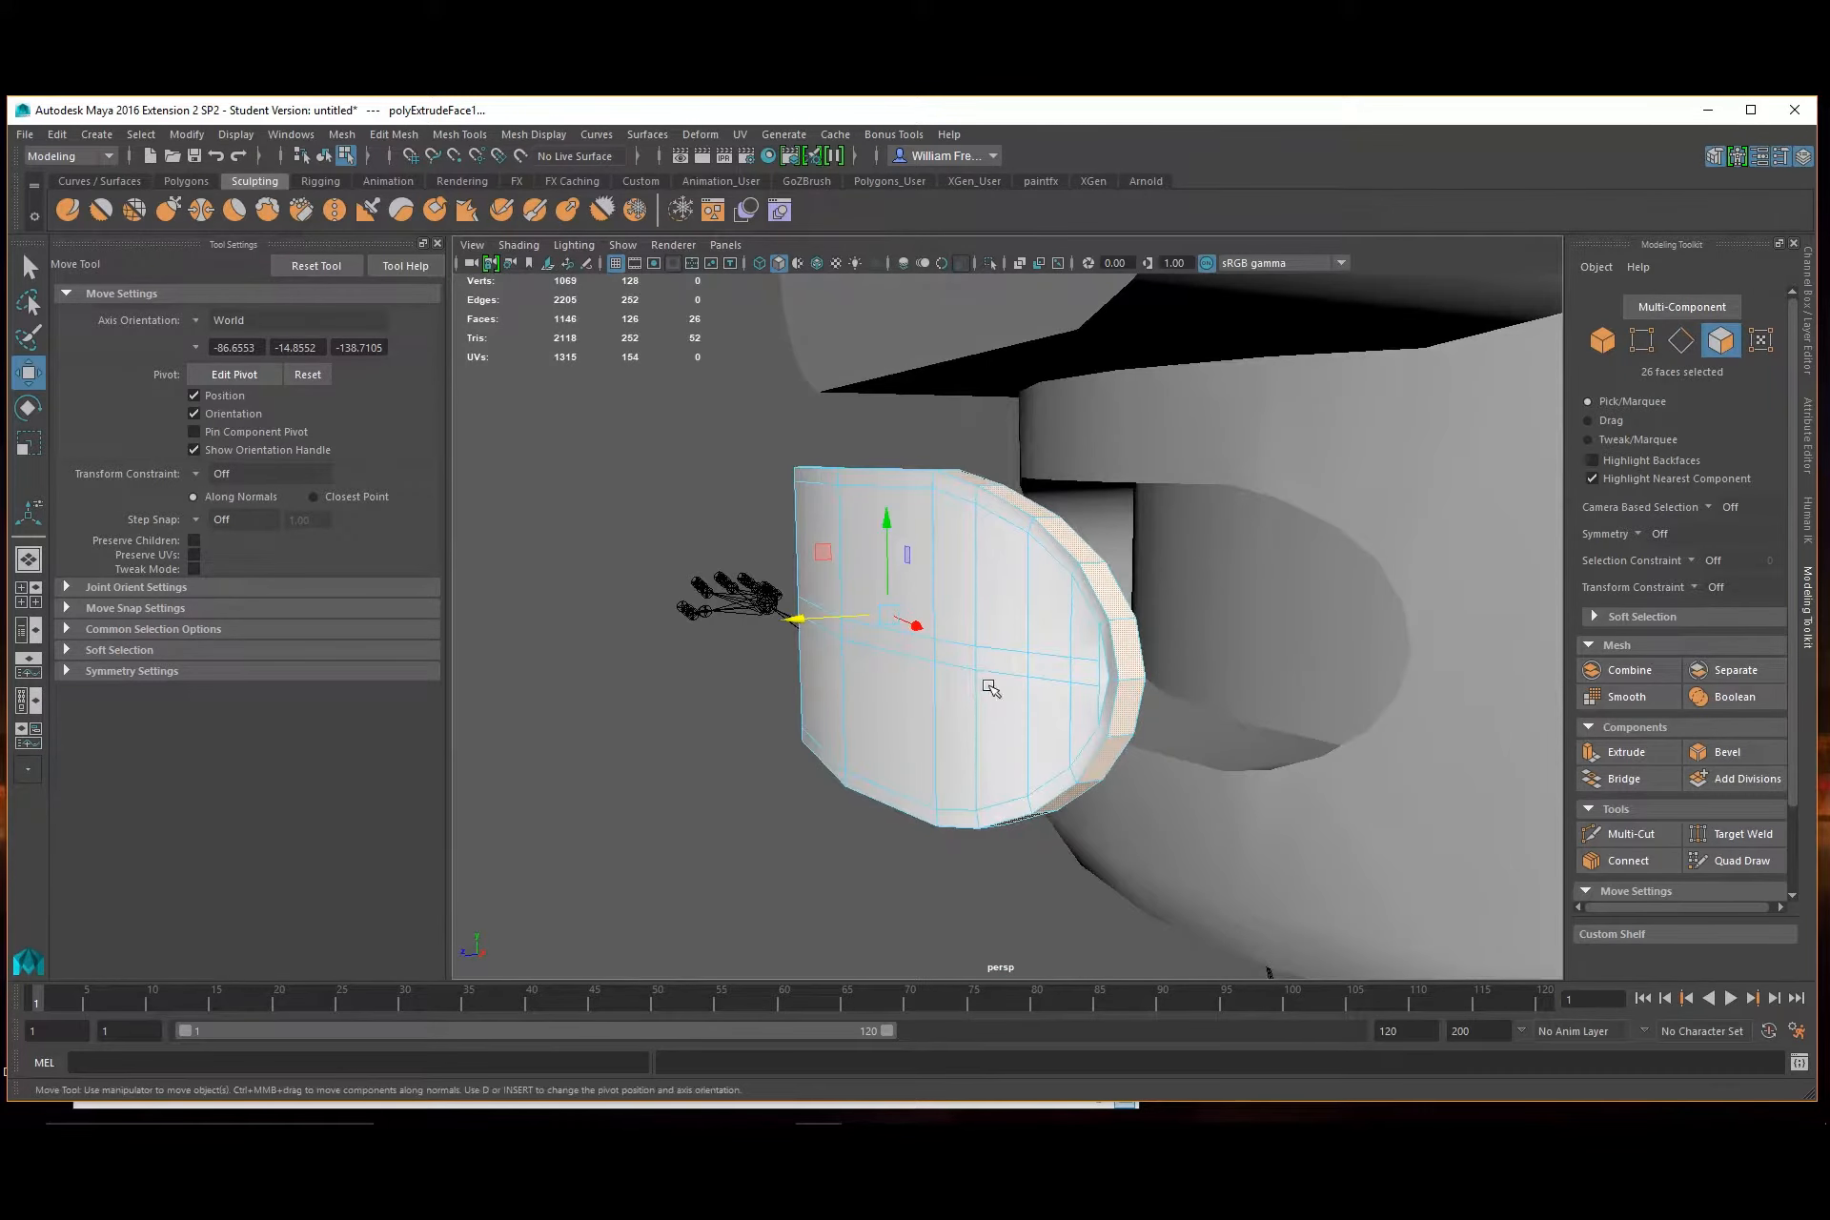
# Select the two middle rim faces at each end of the white piece and move them slightly back along Z toward the head
pyautogui.keyDown('alt'); pyautogui.moveTo(1159, 654); pyautogui.dragTo(1201, 744); pyautogui.keyUp('alt')
pyautogui.click(1101, 640)
pyautogui.keyDown('shift'); pyautogui.click(1103, 703); pyautogui.keyUp('shift')
pyautogui.keyDown('shift'); pyautogui.click(693, 706); pyautogui.keyUp('shift')
pyautogui.keyDown('shift'); pyautogui.click(694, 777); pyautogui.keyUp('shift')
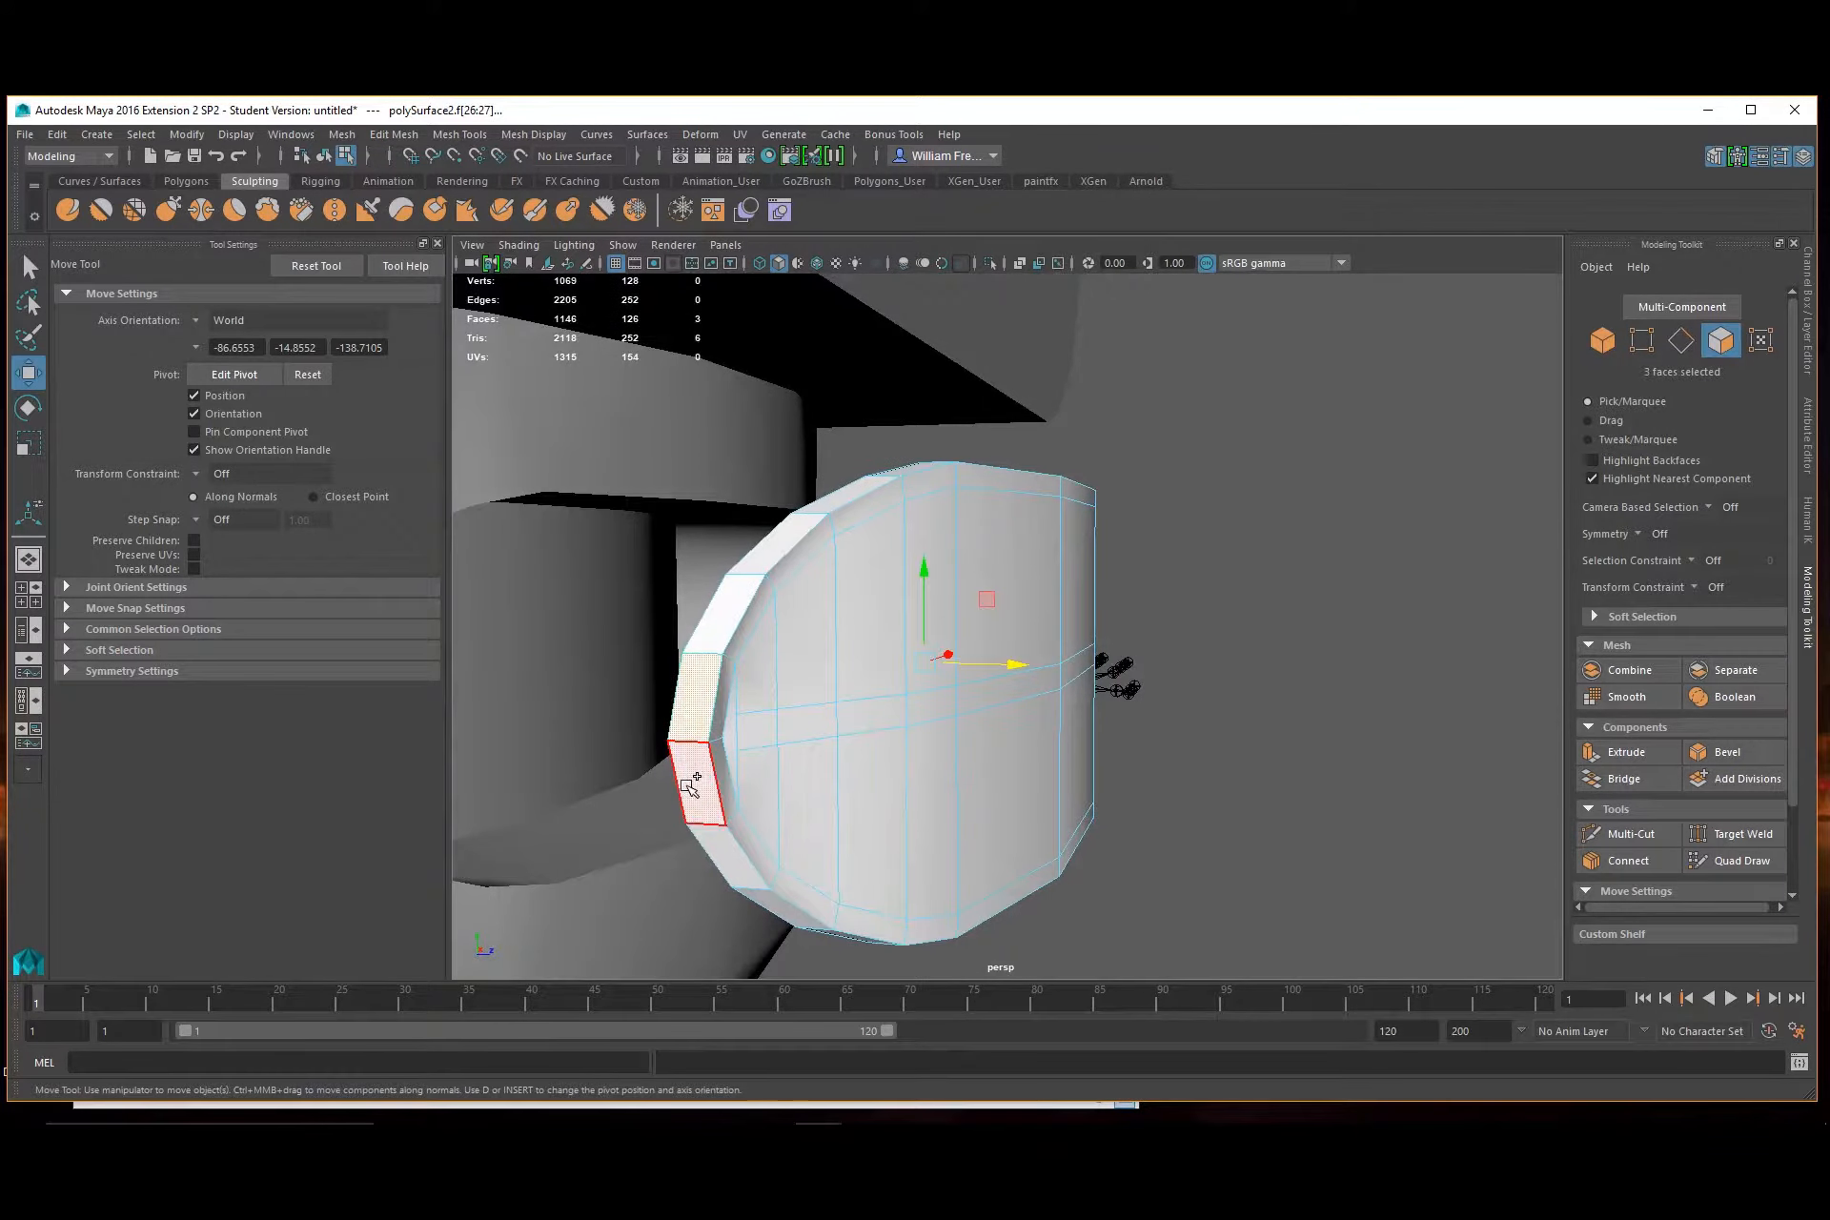
pyautogui.moveTo(1016, 676); pyautogui.dragTo(1011, 663)
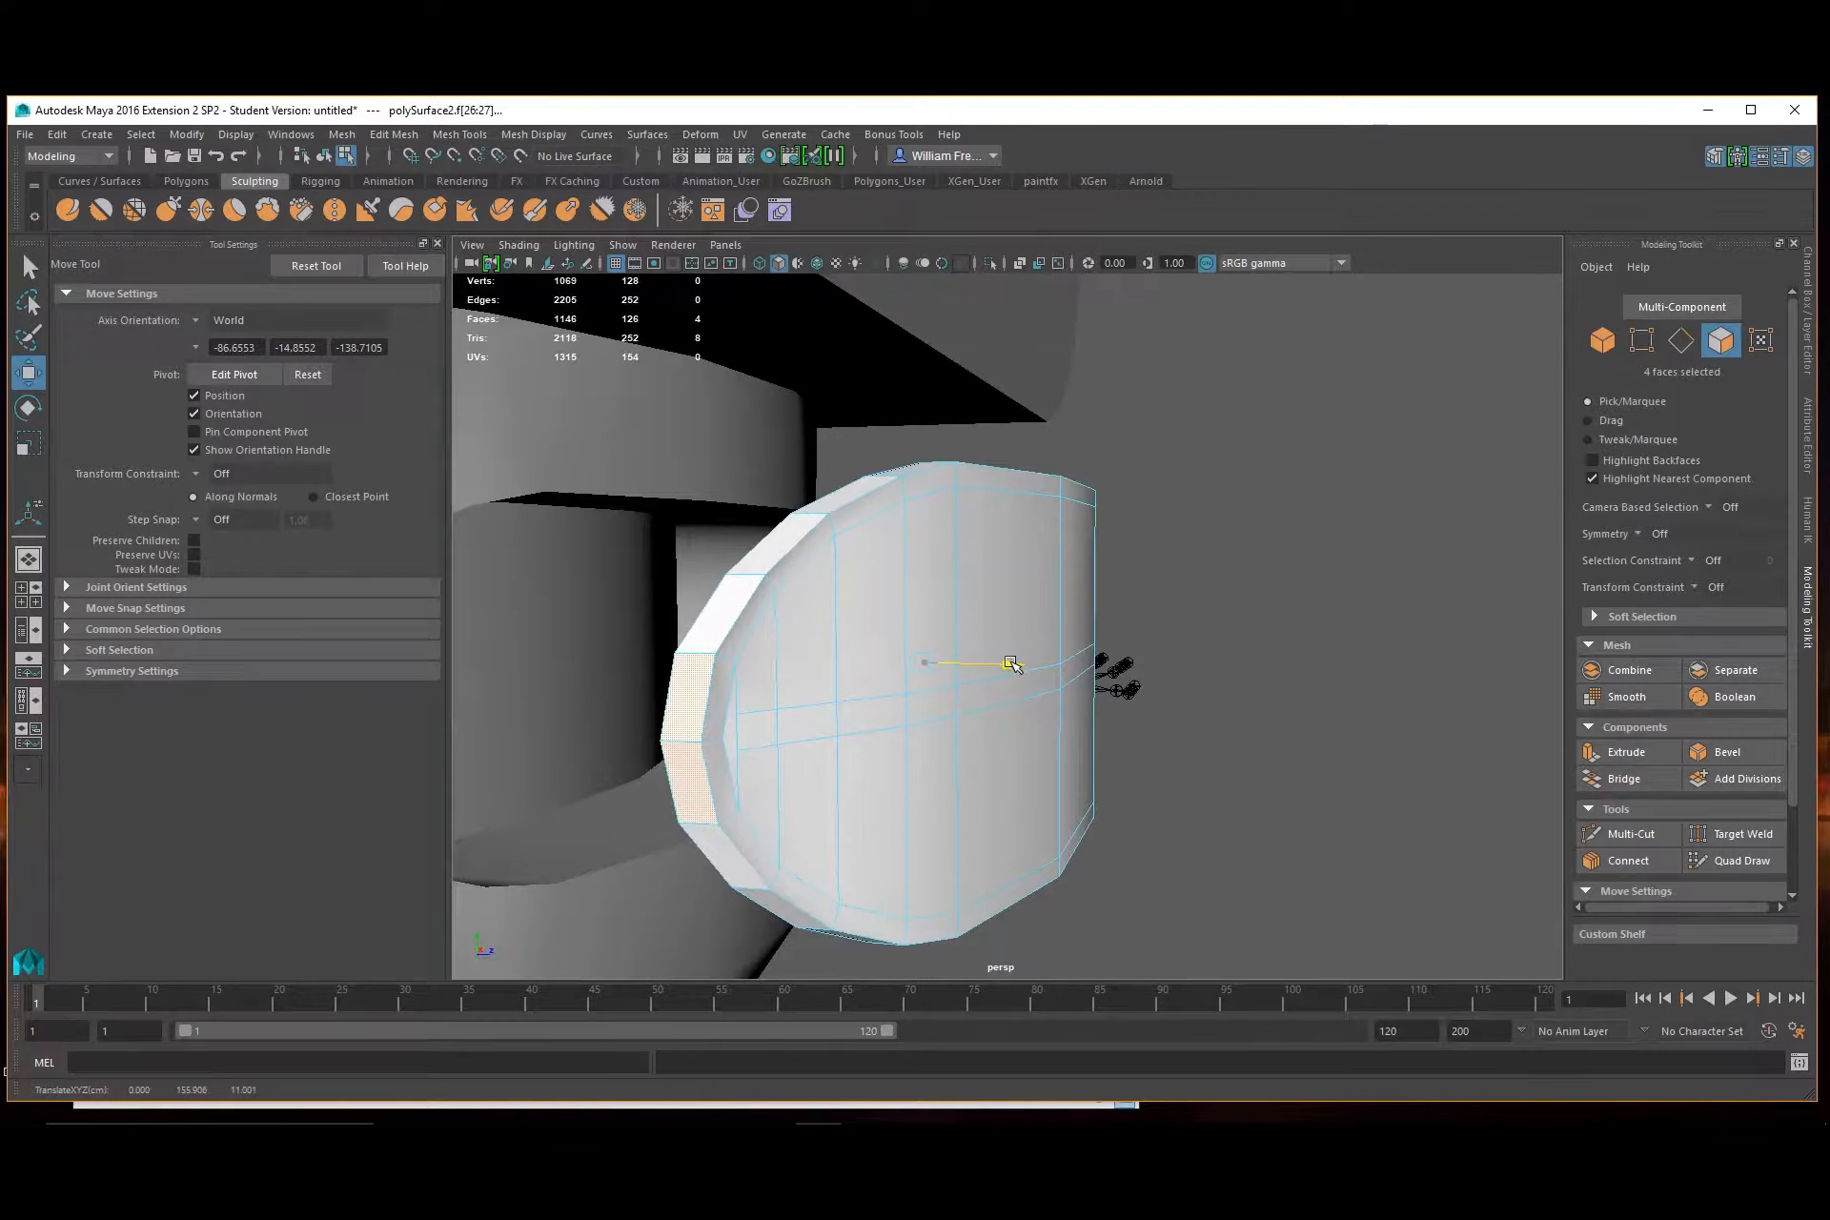
pyautogui.keyDown('alt'); pyautogui.moveTo(1126, 744); pyautogui.dragTo(831, 756); pyautogui.keyUp('alt')
pyautogui.keyDown('alt'); pyautogui.moveTo(831, 756); pyautogui.dragTo(1093, 784, button='right'); pyautogui.keyUp('alt')
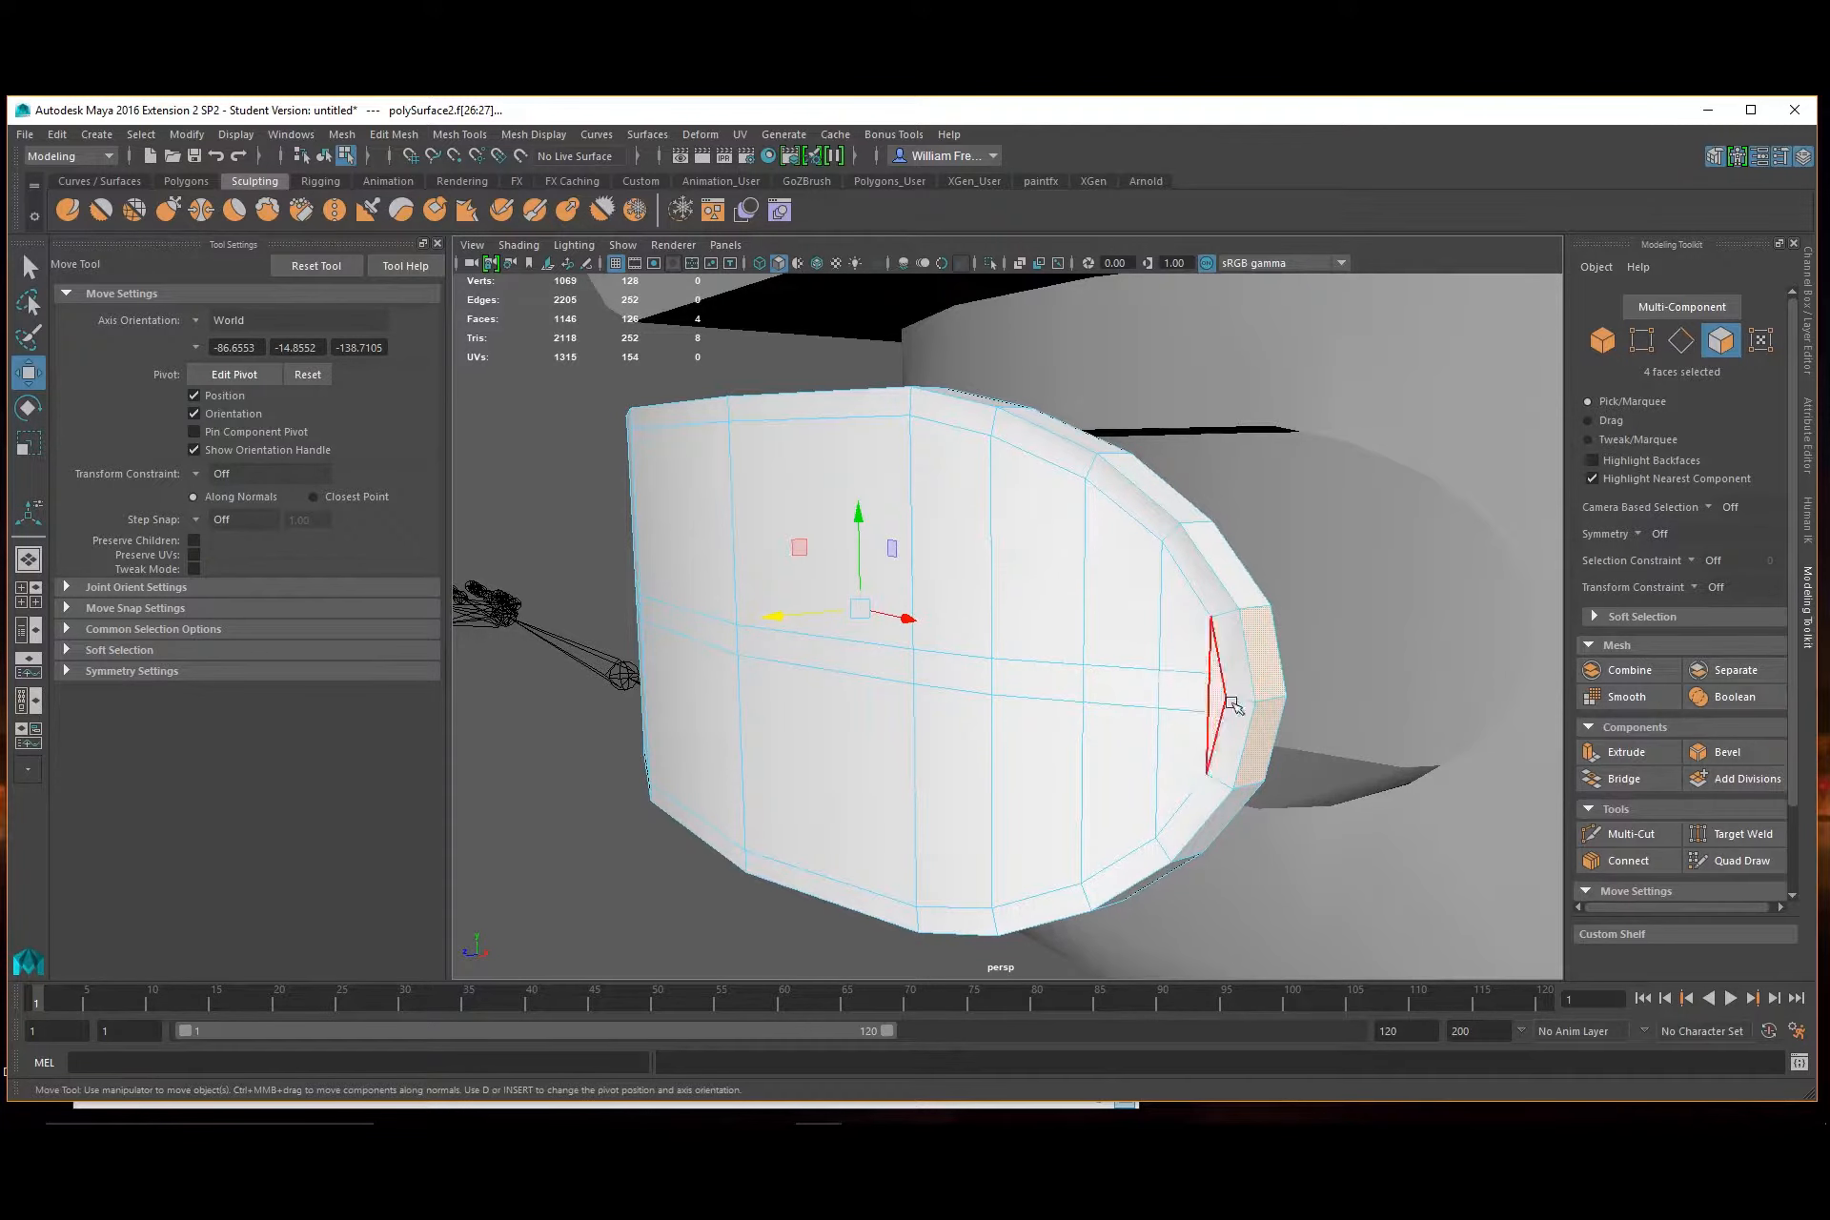
# Insert three vertical edge loops on the white mouth piece, each close beside one of the existing vertical edges across its middle
pyautogui.moveTo(1240, 703)
pyautogui.keyDown('alt'); pyautogui.mouseDown()
pyautogui.moveTo(1170, 682)
pyautogui.moveTo(1214, 695)
pyautogui.mouseUp(); pyautogui.keyUp('alt')
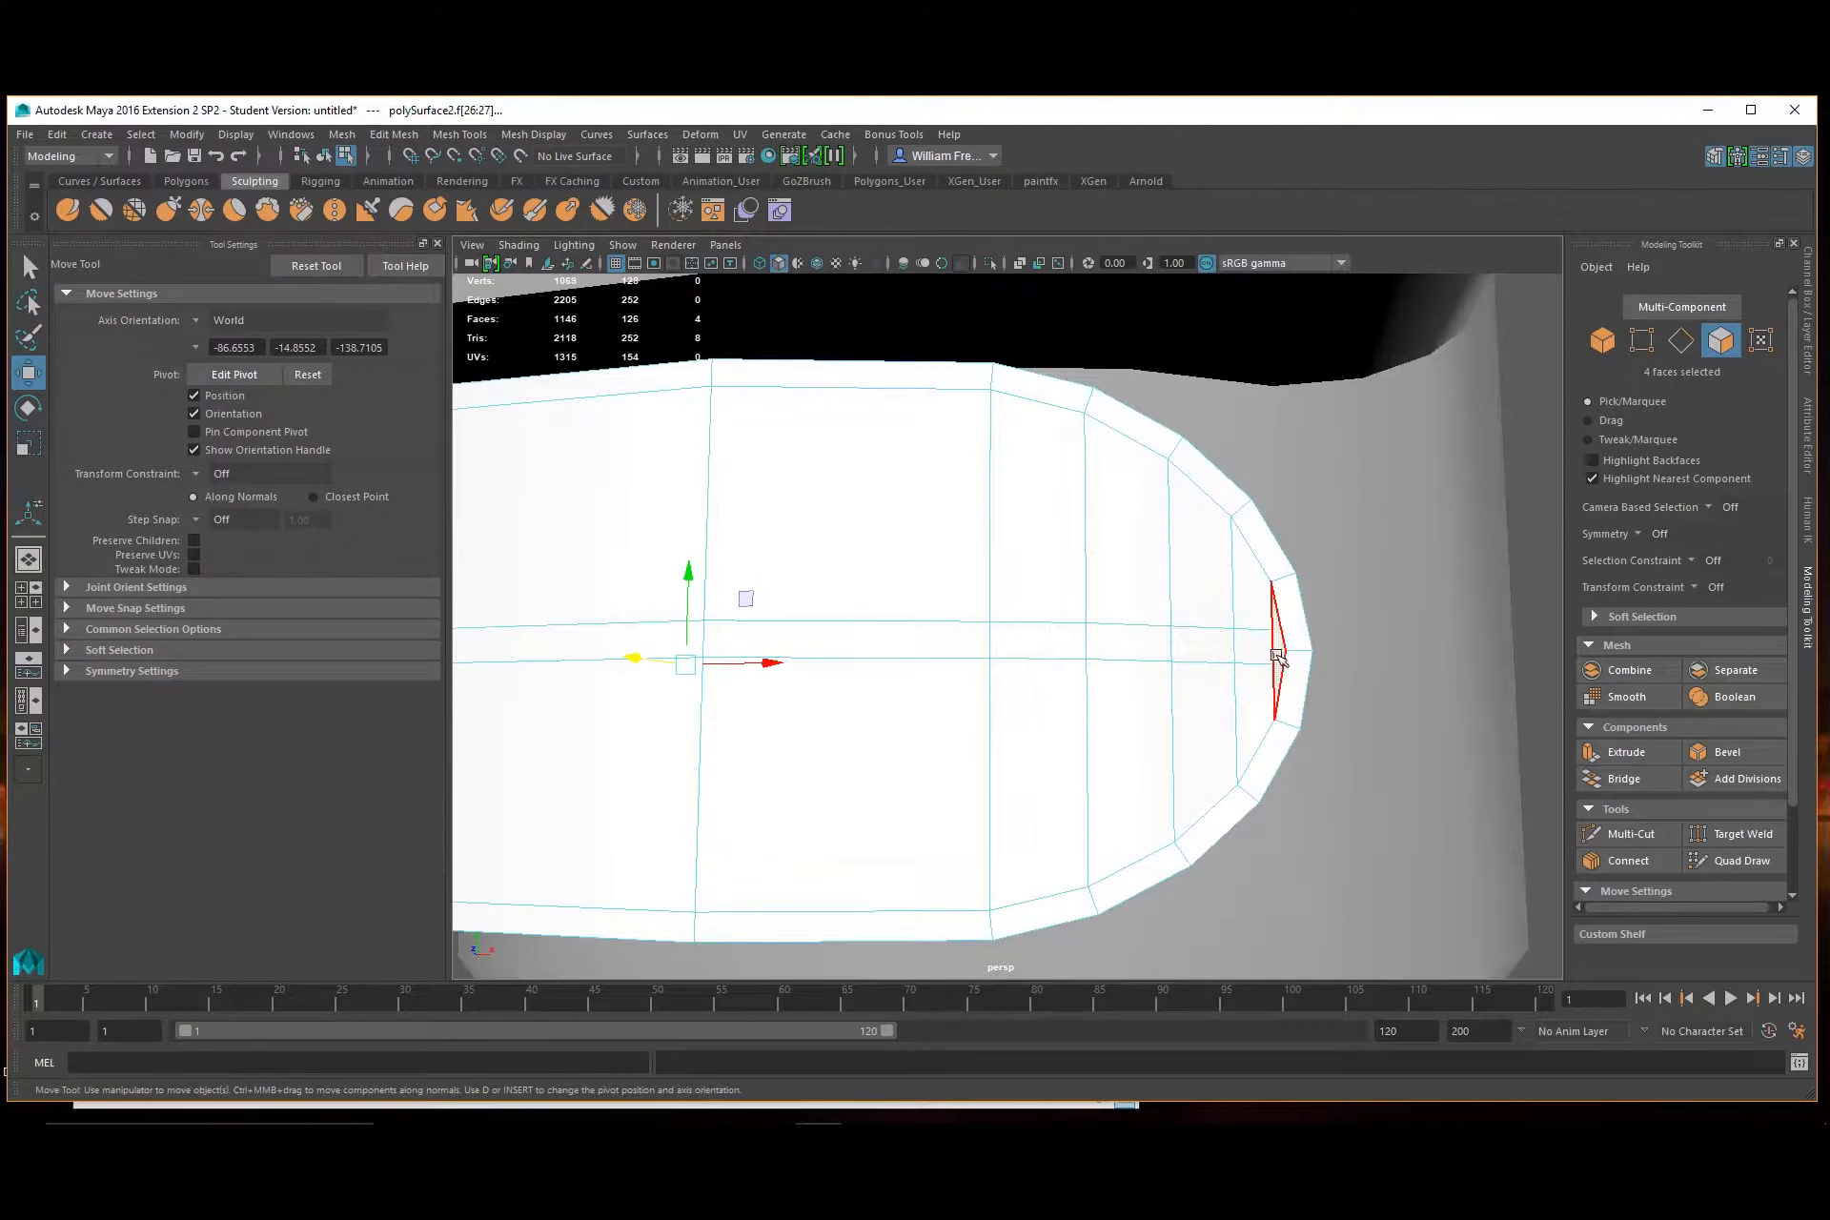
pyautogui.keyDown('alt'); pyautogui.moveTo(1275, 655); pyautogui.dragTo(1049, 686, button='right'); pyautogui.keyUp('alt')
pyautogui.keyDown('alt'); pyautogui.moveTo(955, 655); pyautogui.dragTo(1046, 654); pyautogui.keyUp('alt')
pyautogui.keyDown('alt'); pyautogui.moveTo(1048, 648); pyautogui.dragTo(1370, 663, button='middle'); pyautogui.keyUp('alt')
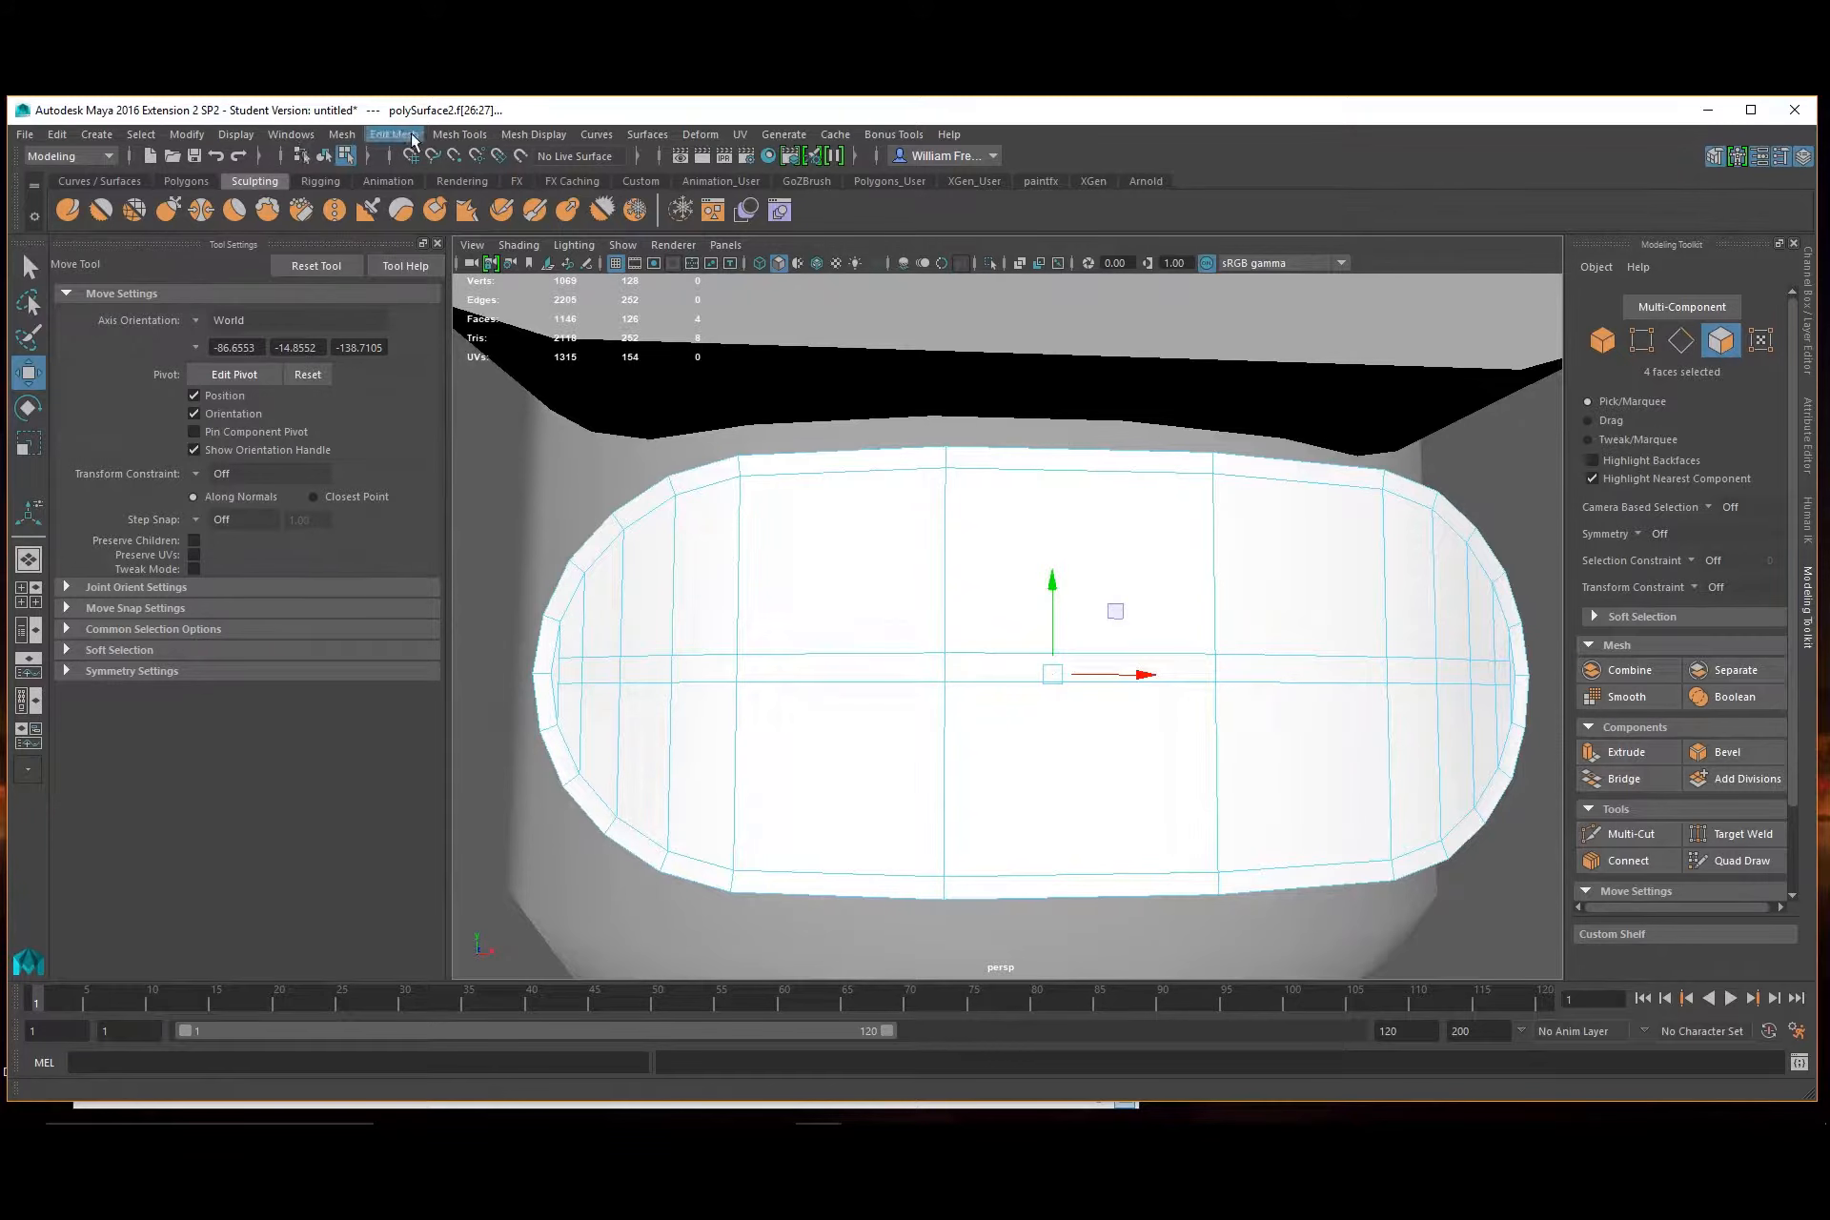
pyautogui.click(444, 136)
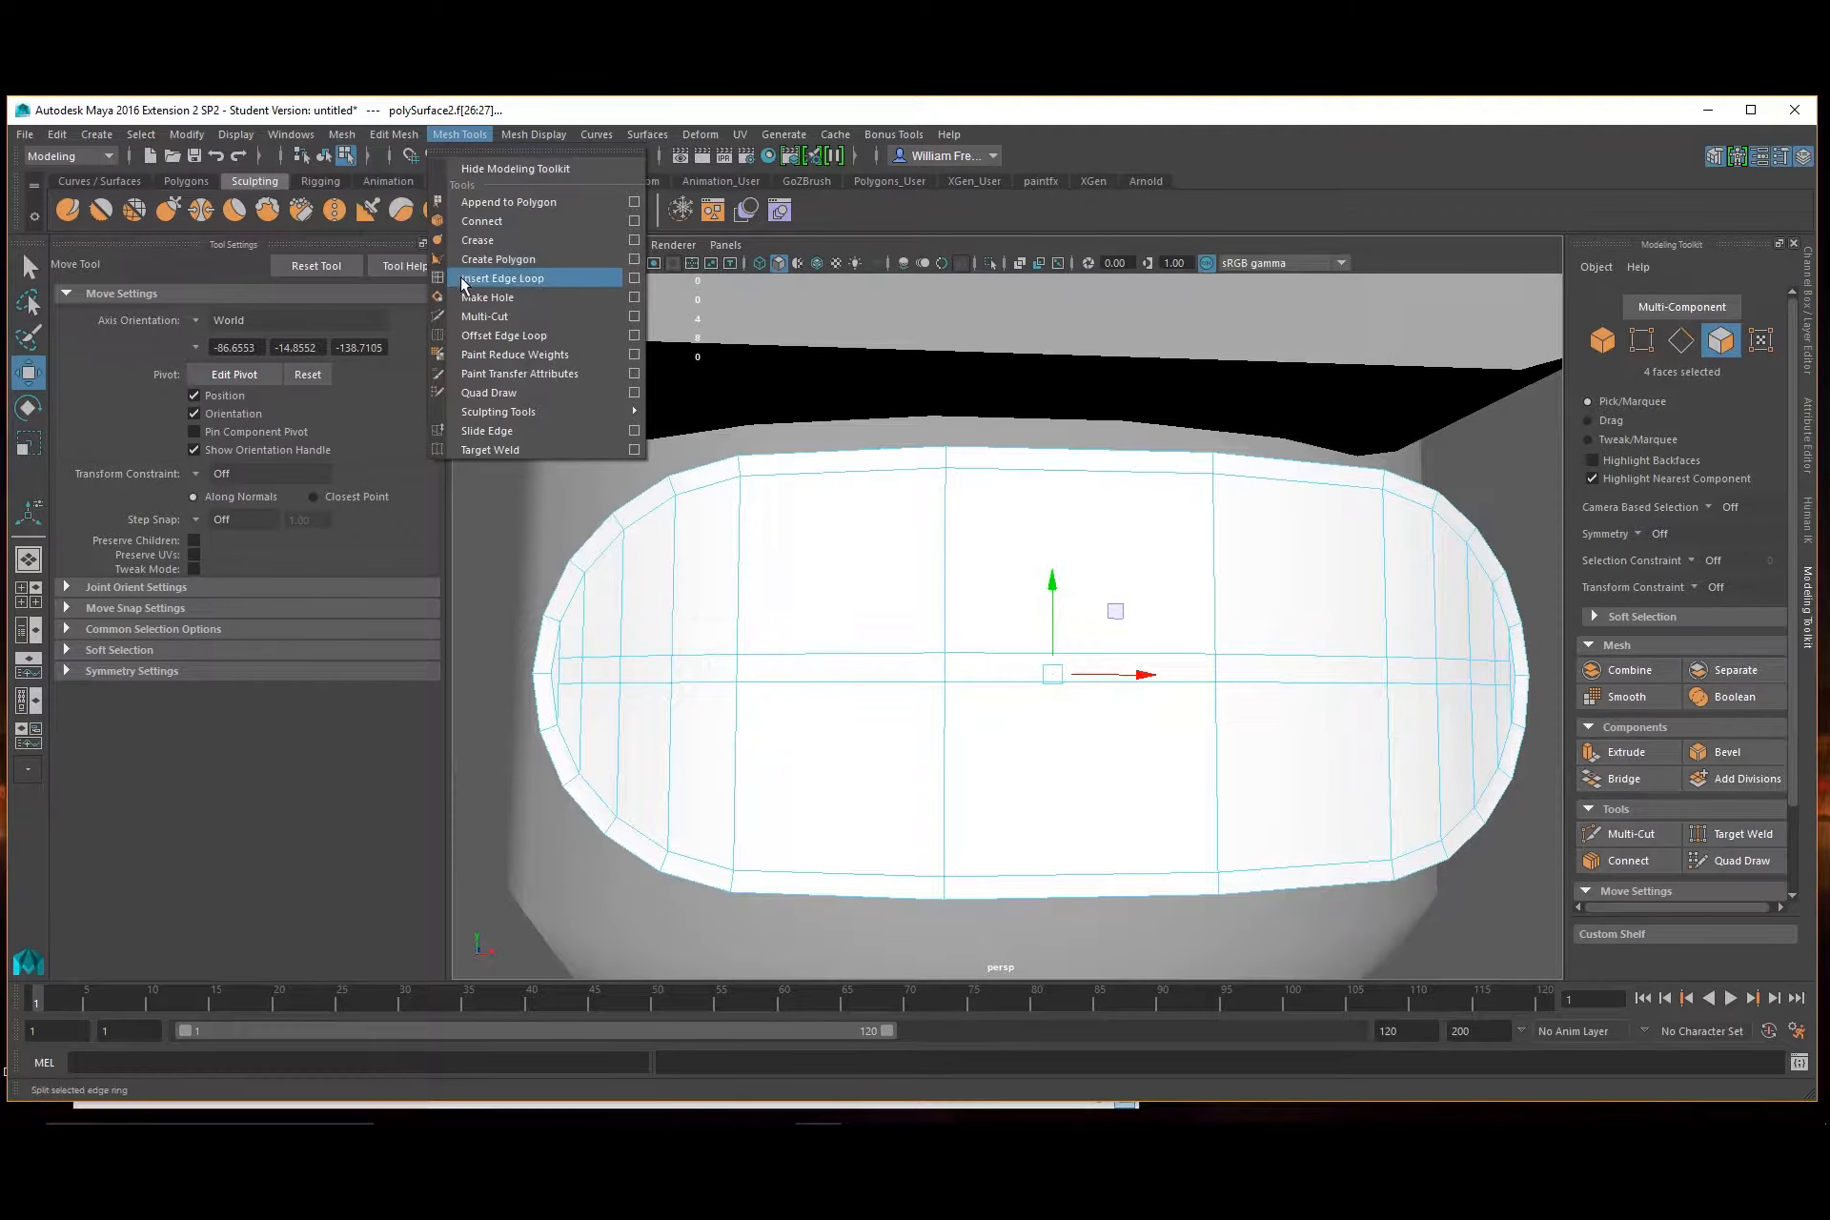
pyautogui.click(502, 279)
pyautogui.keyDown('alt'); pyautogui.moveTo(1005, 694); pyautogui.dragTo(953, 703); pyautogui.keyUp('alt')
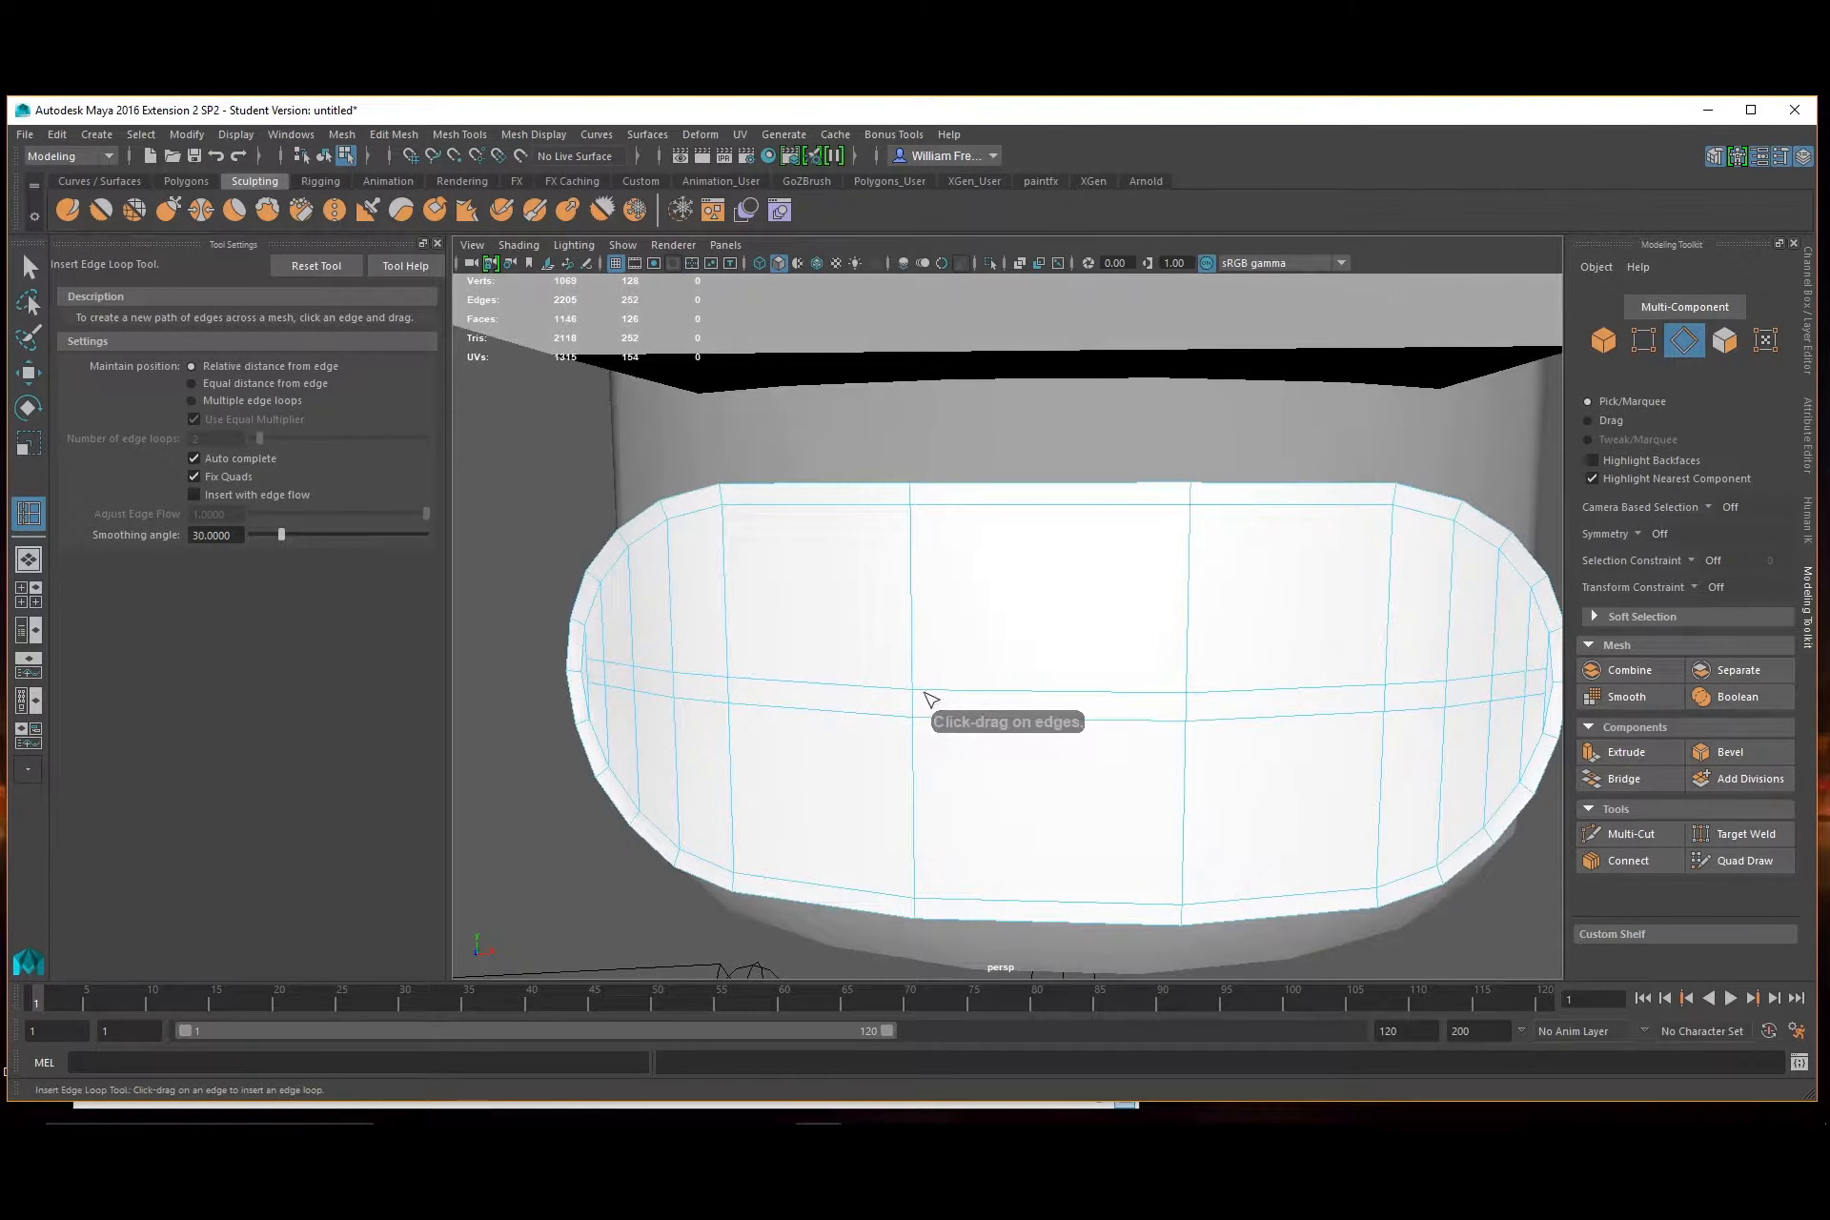
pyautogui.click(934, 693)
pyautogui.click(1167, 689)
pyautogui.moveTo(1166, 690); pyautogui.dragTo(1168, 727)
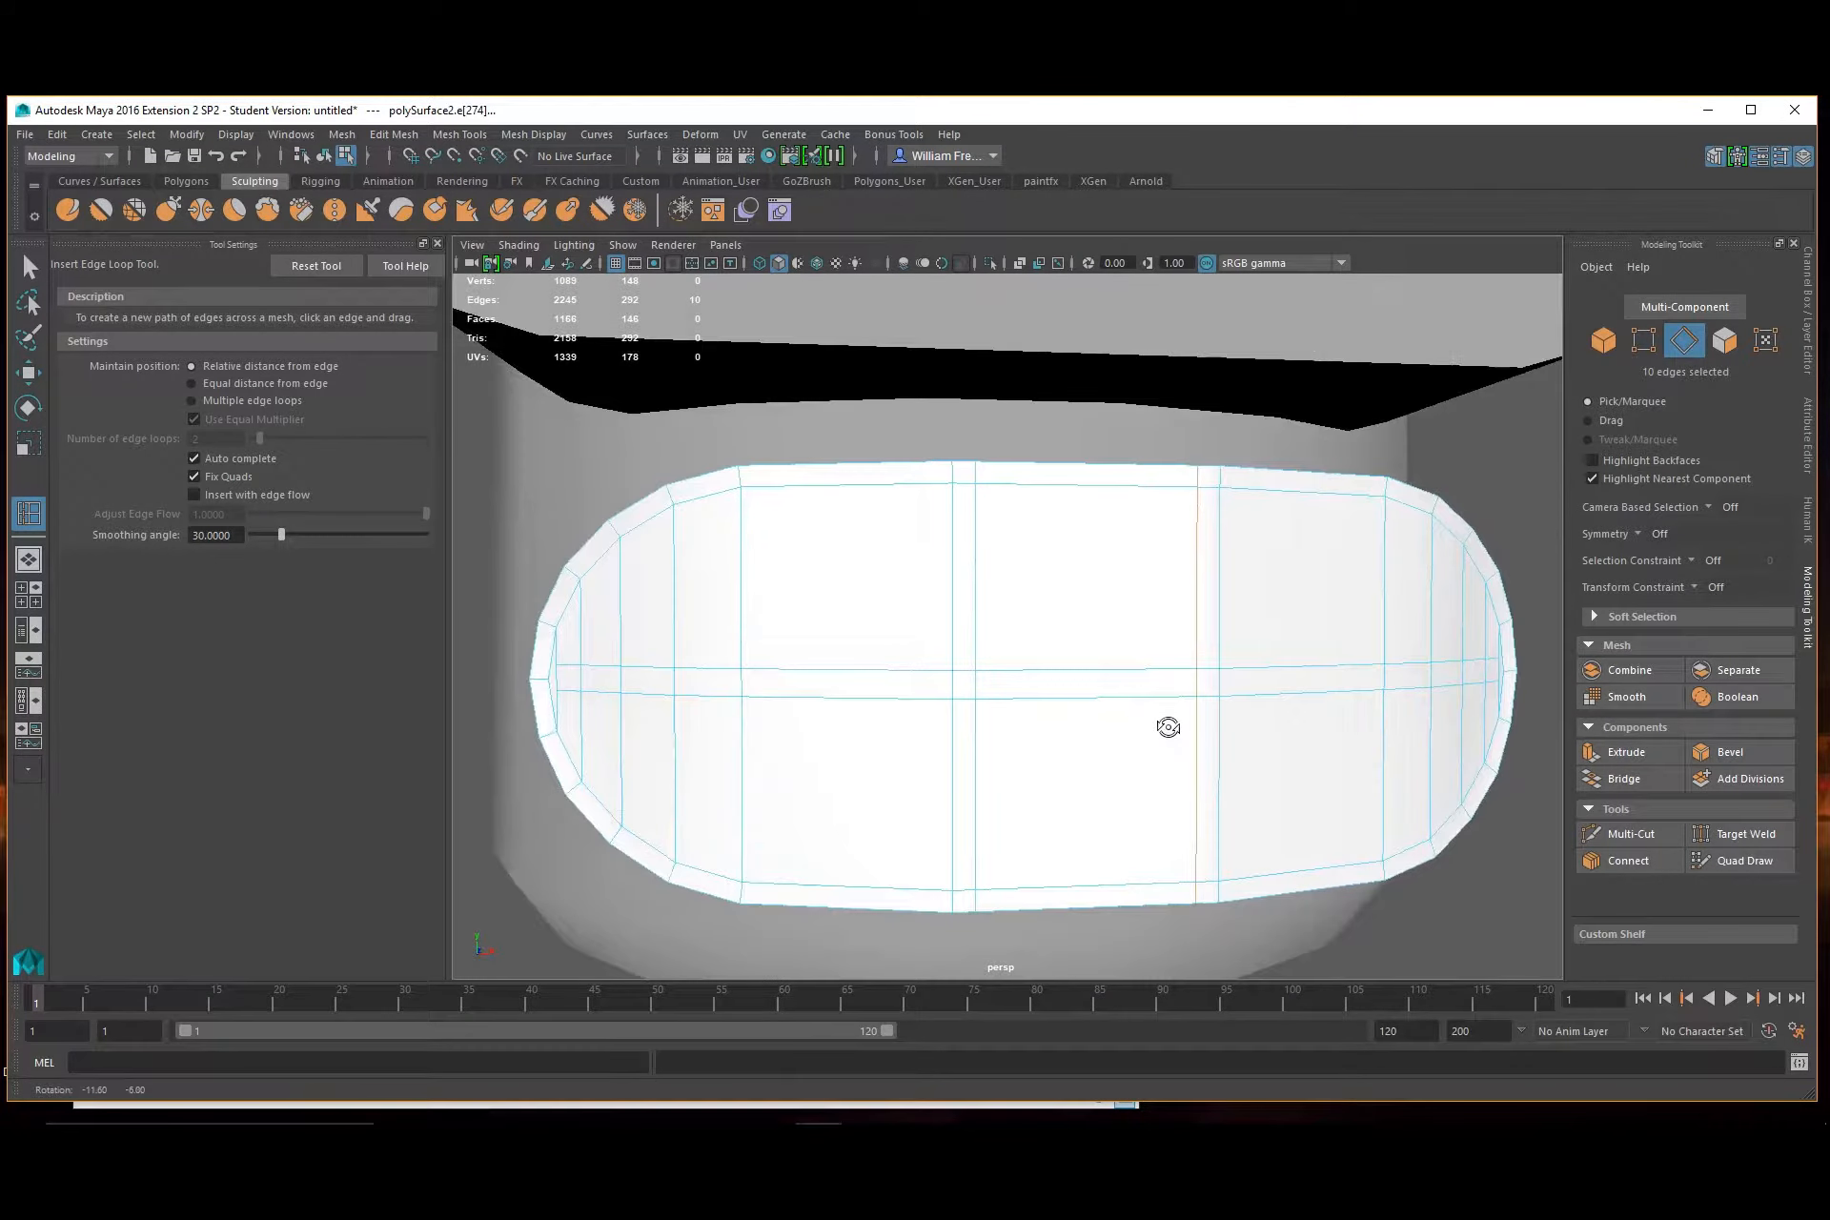
pyautogui.click(768, 676)
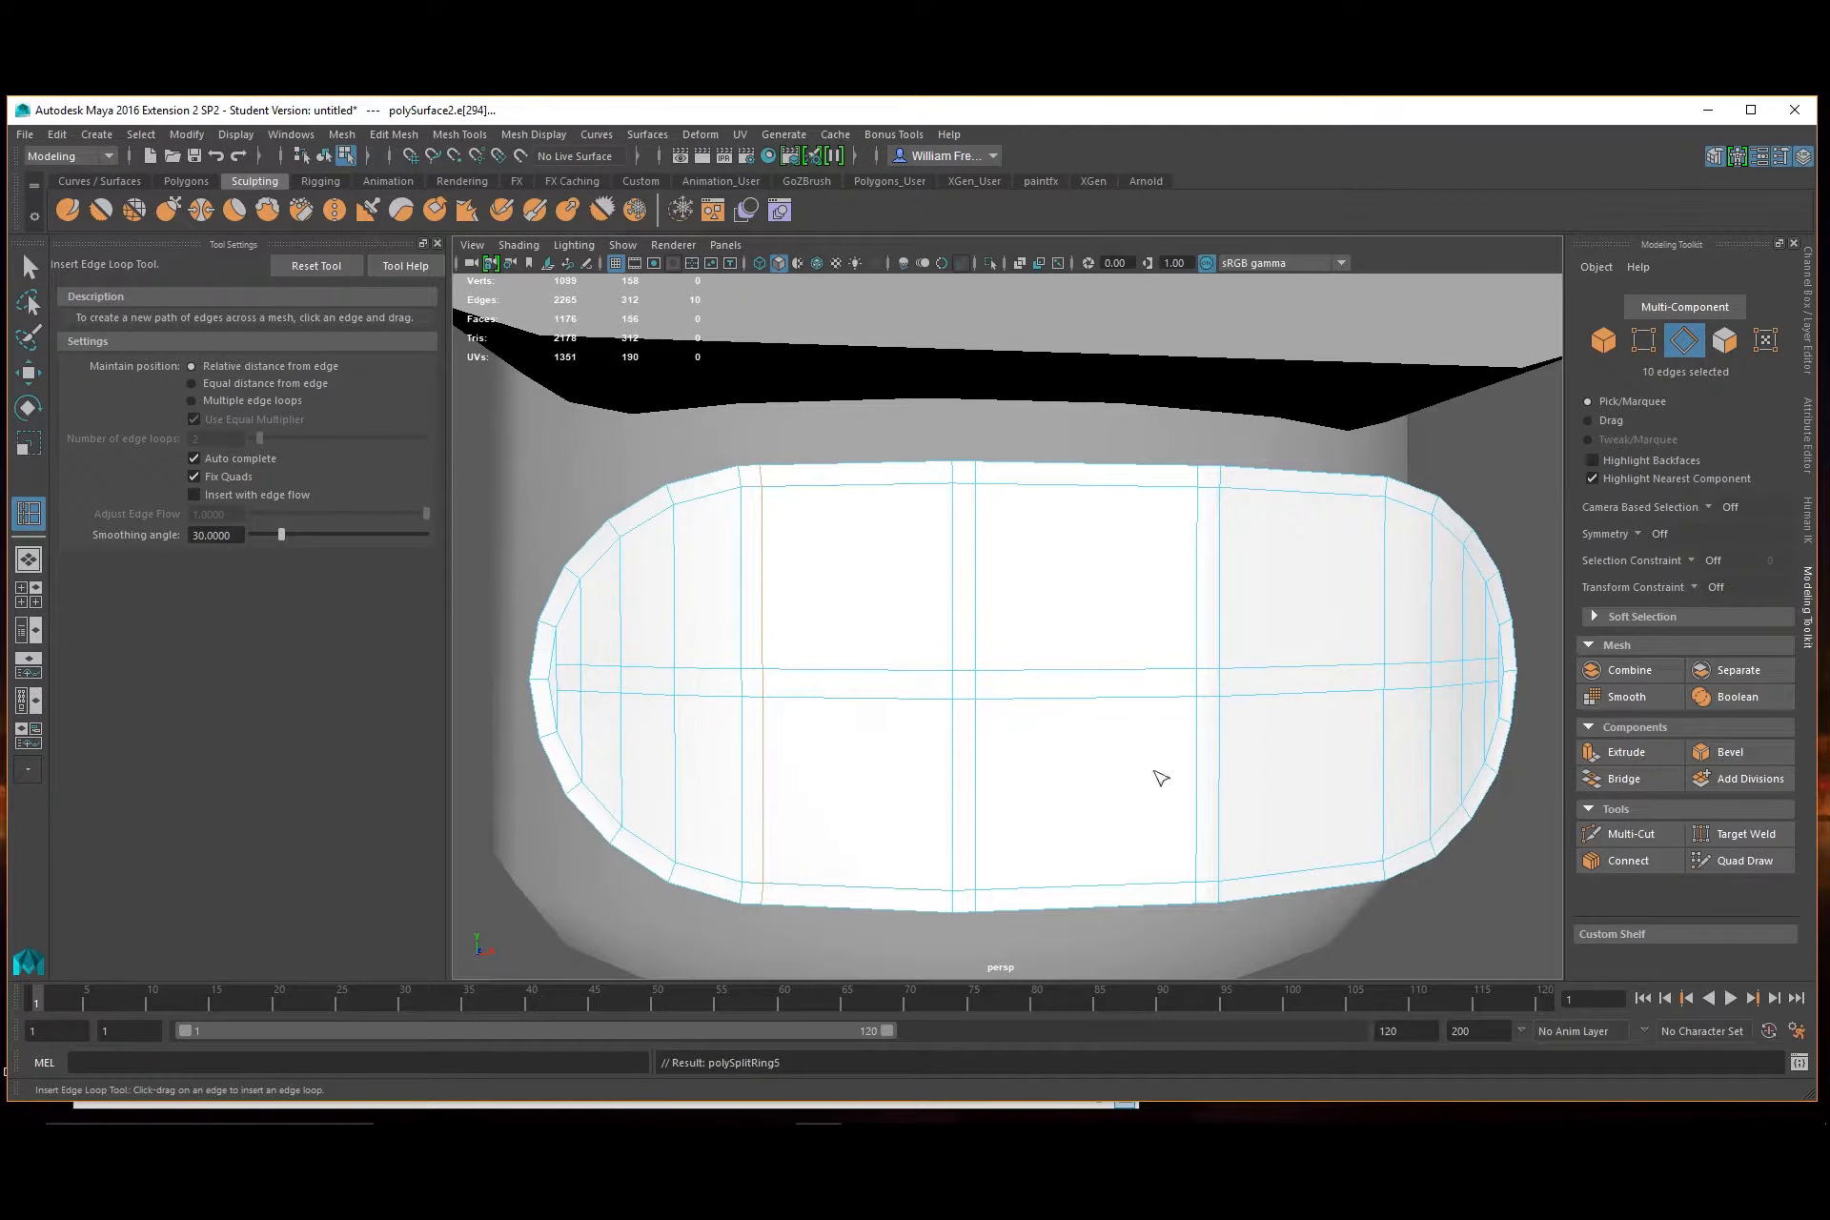
# Insert three more vertical edge loops, one beside the remaining wide-spaced edge and one near each rounded end of the white piece
pyautogui.keyDown('alt'); pyautogui.moveTo(1157, 776); pyautogui.dragTo(1228, 771); pyautogui.keyUp('alt')
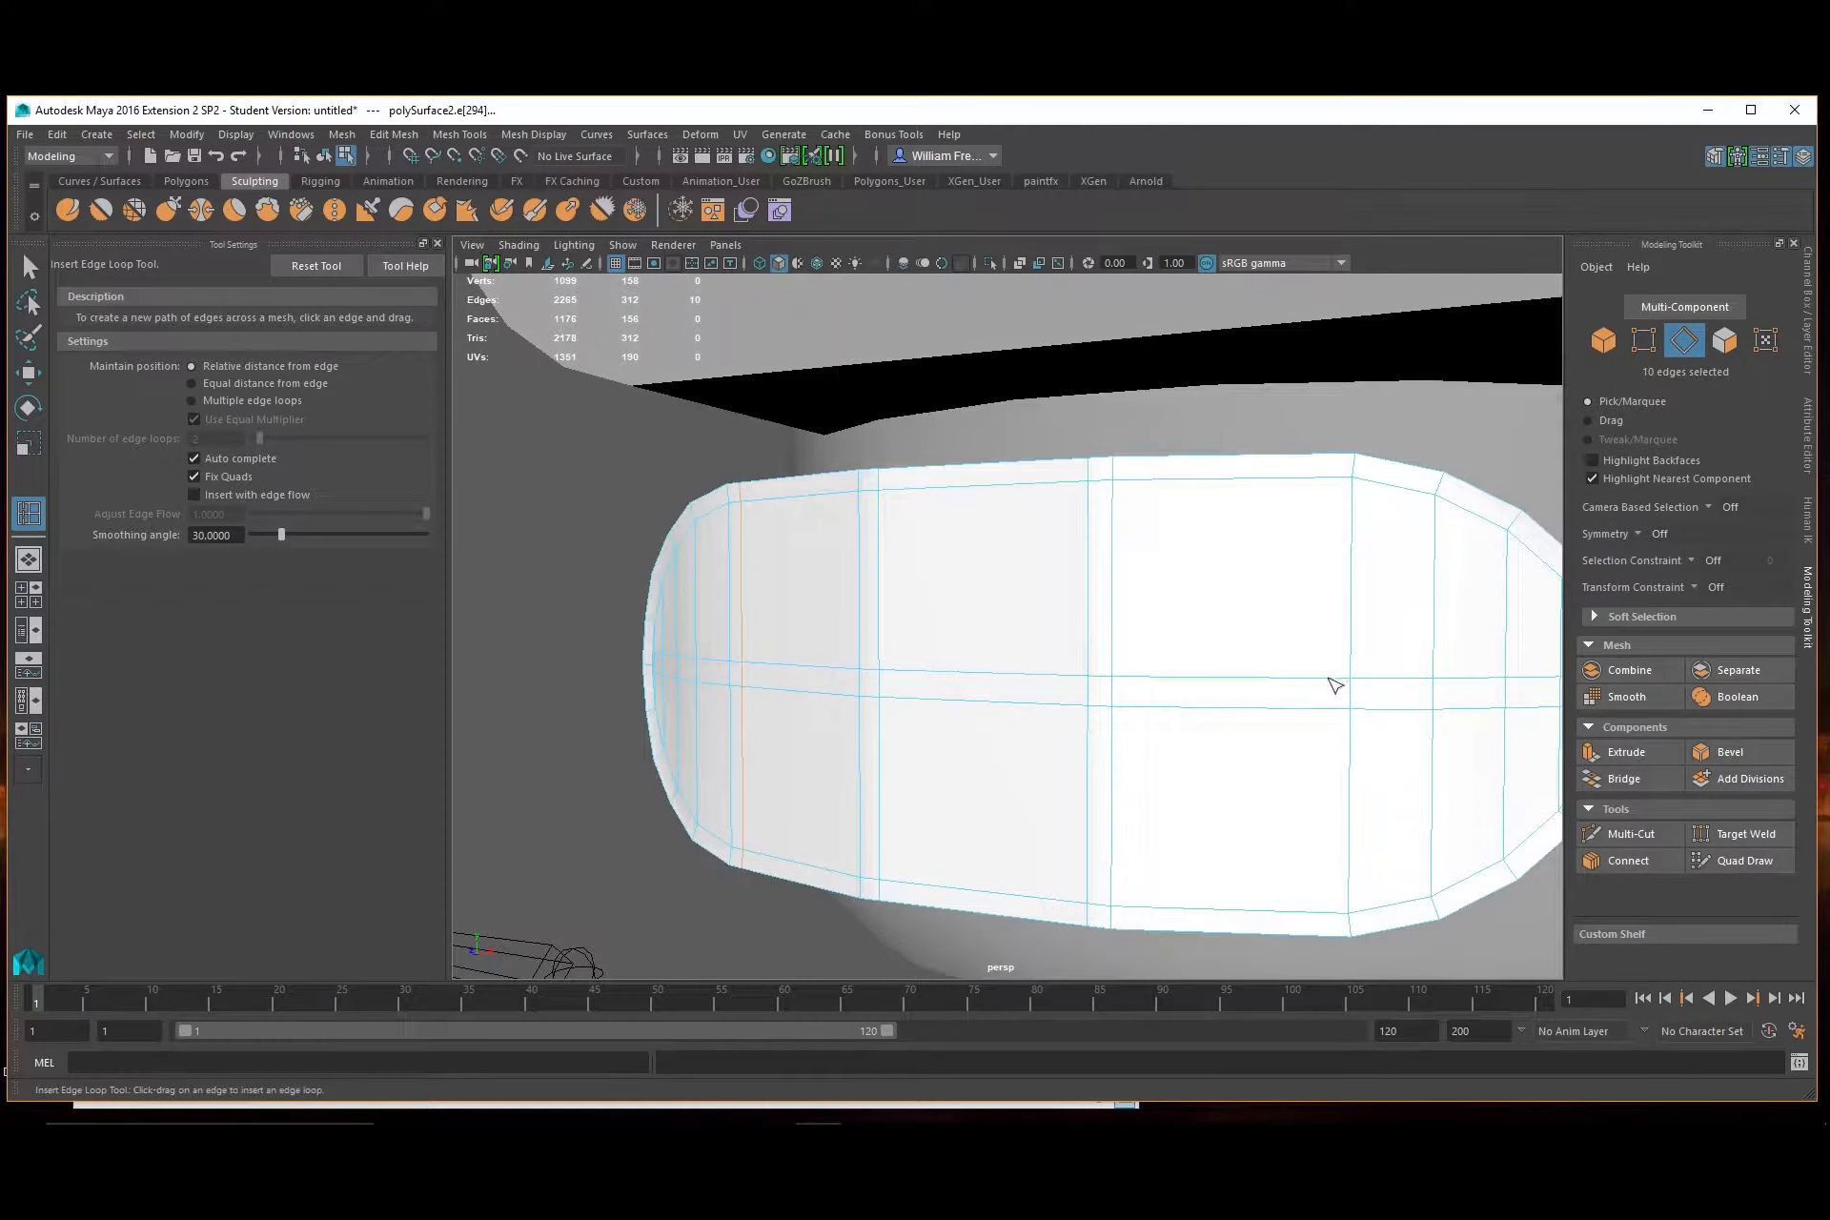
pyautogui.click(1334, 678)
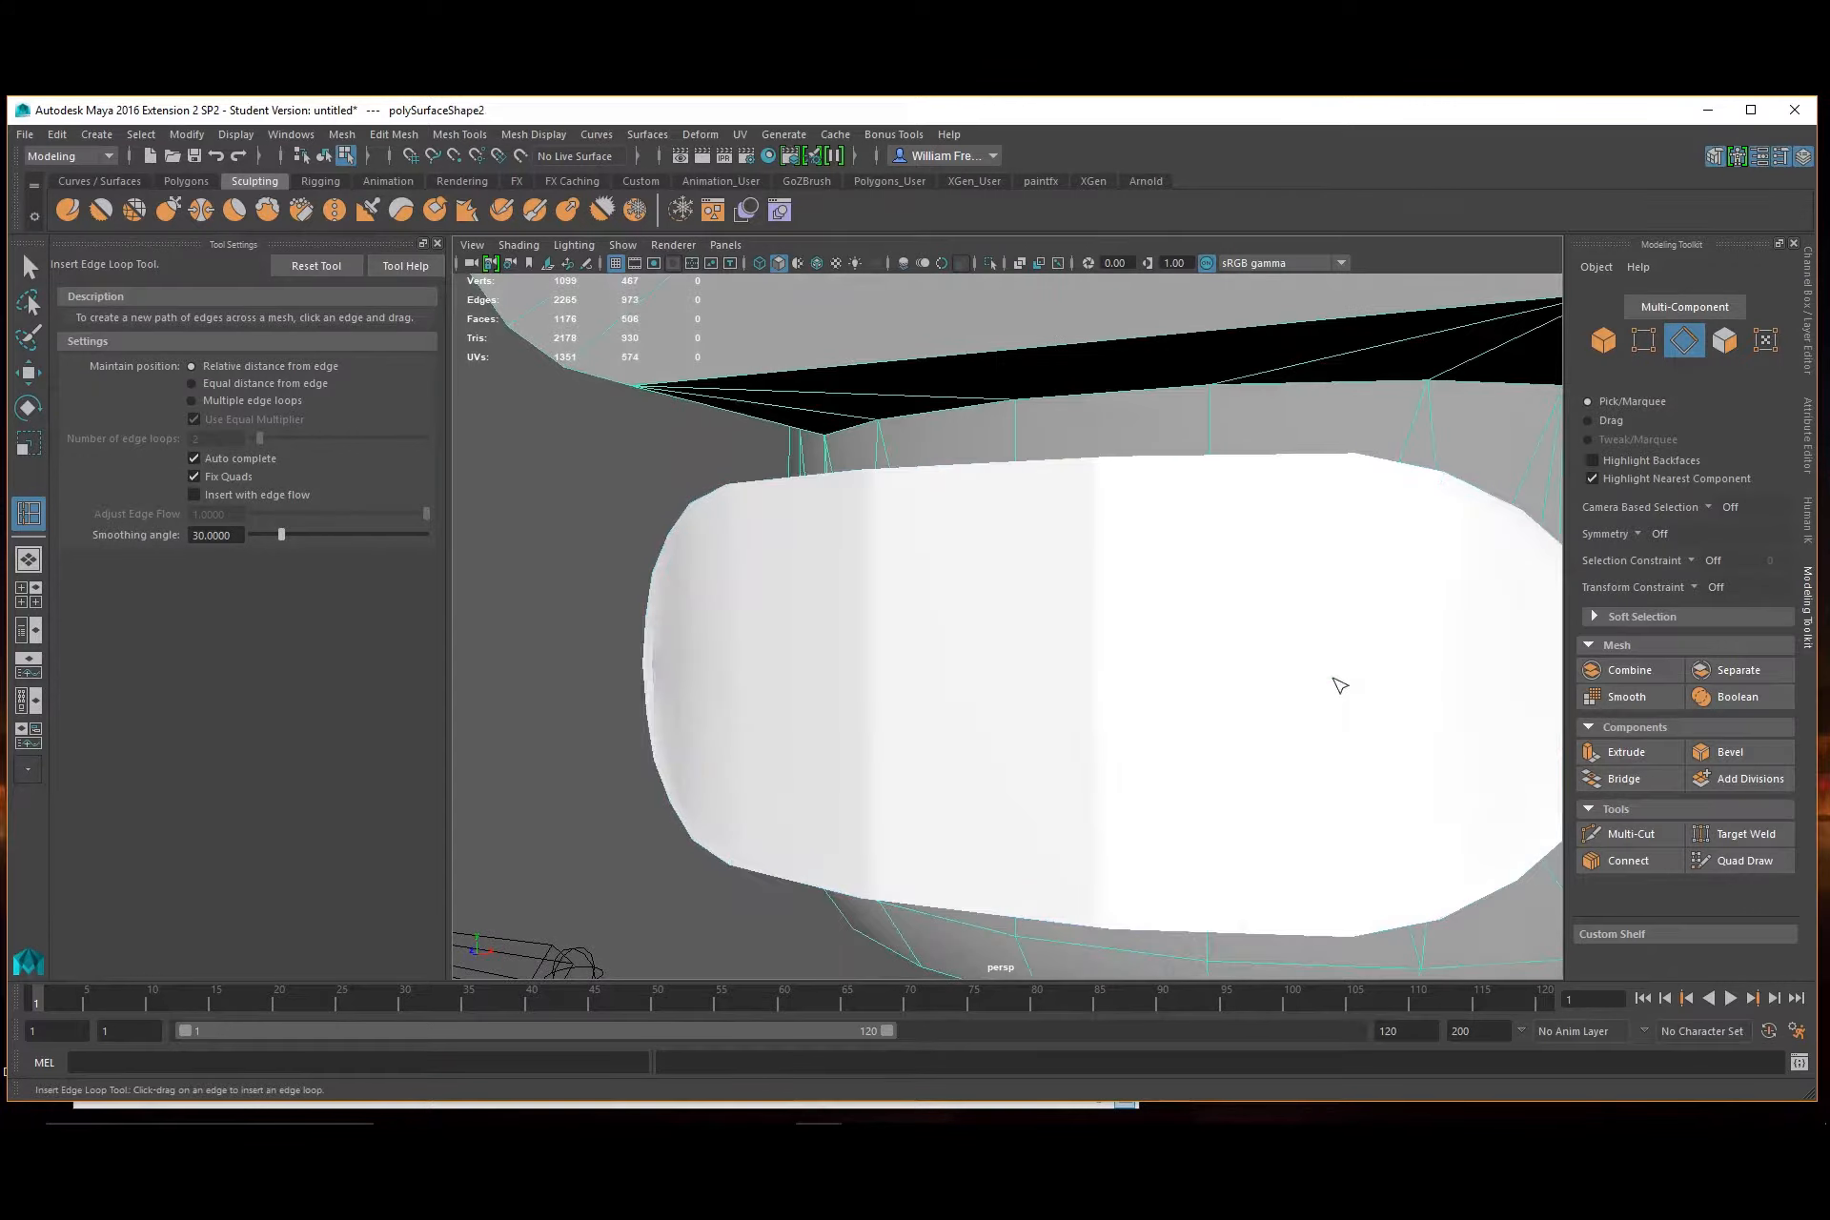
pyautogui.keyDown('alt'); pyautogui.moveTo(1331, 698); pyautogui.dragTo(1295, 658); pyautogui.keyUp('alt')
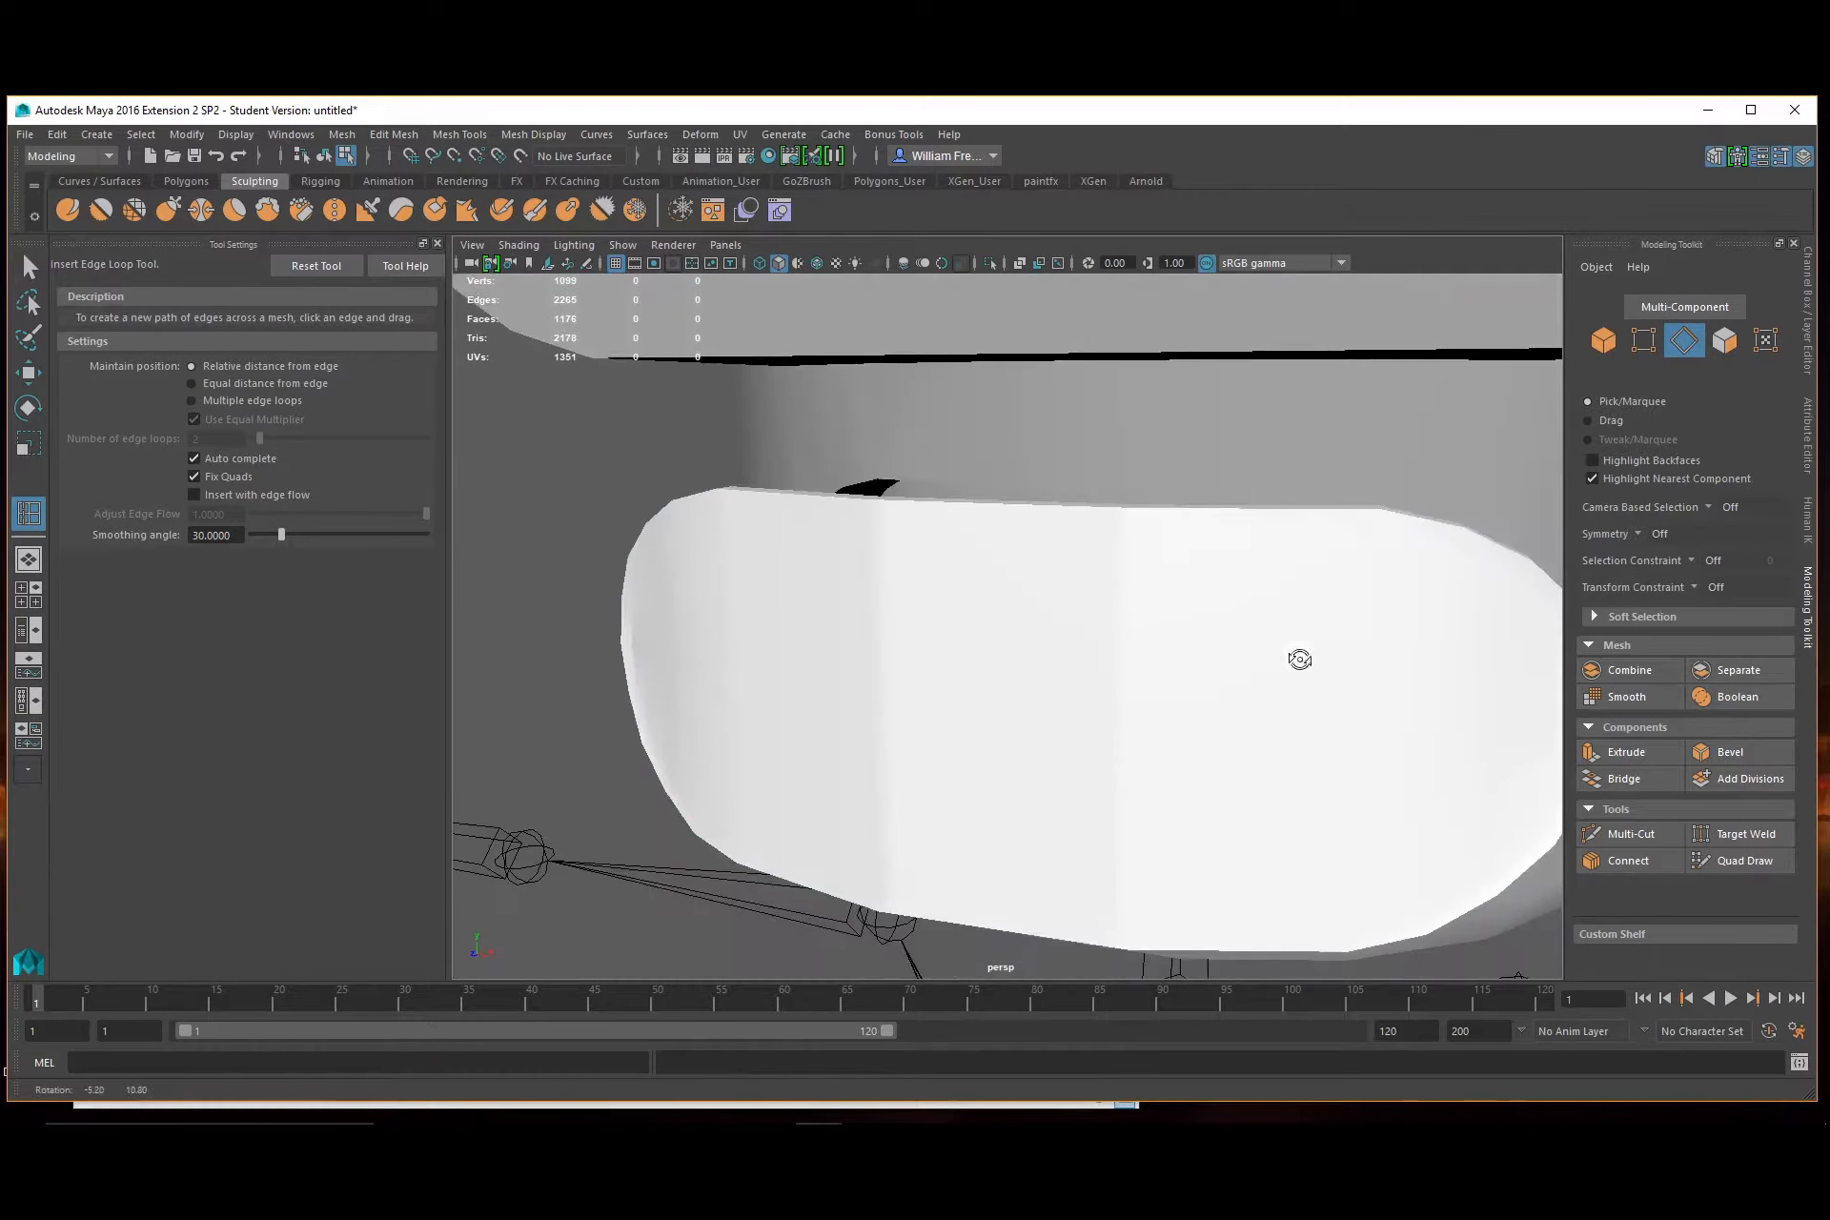
pyautogui.click(1346, 719)
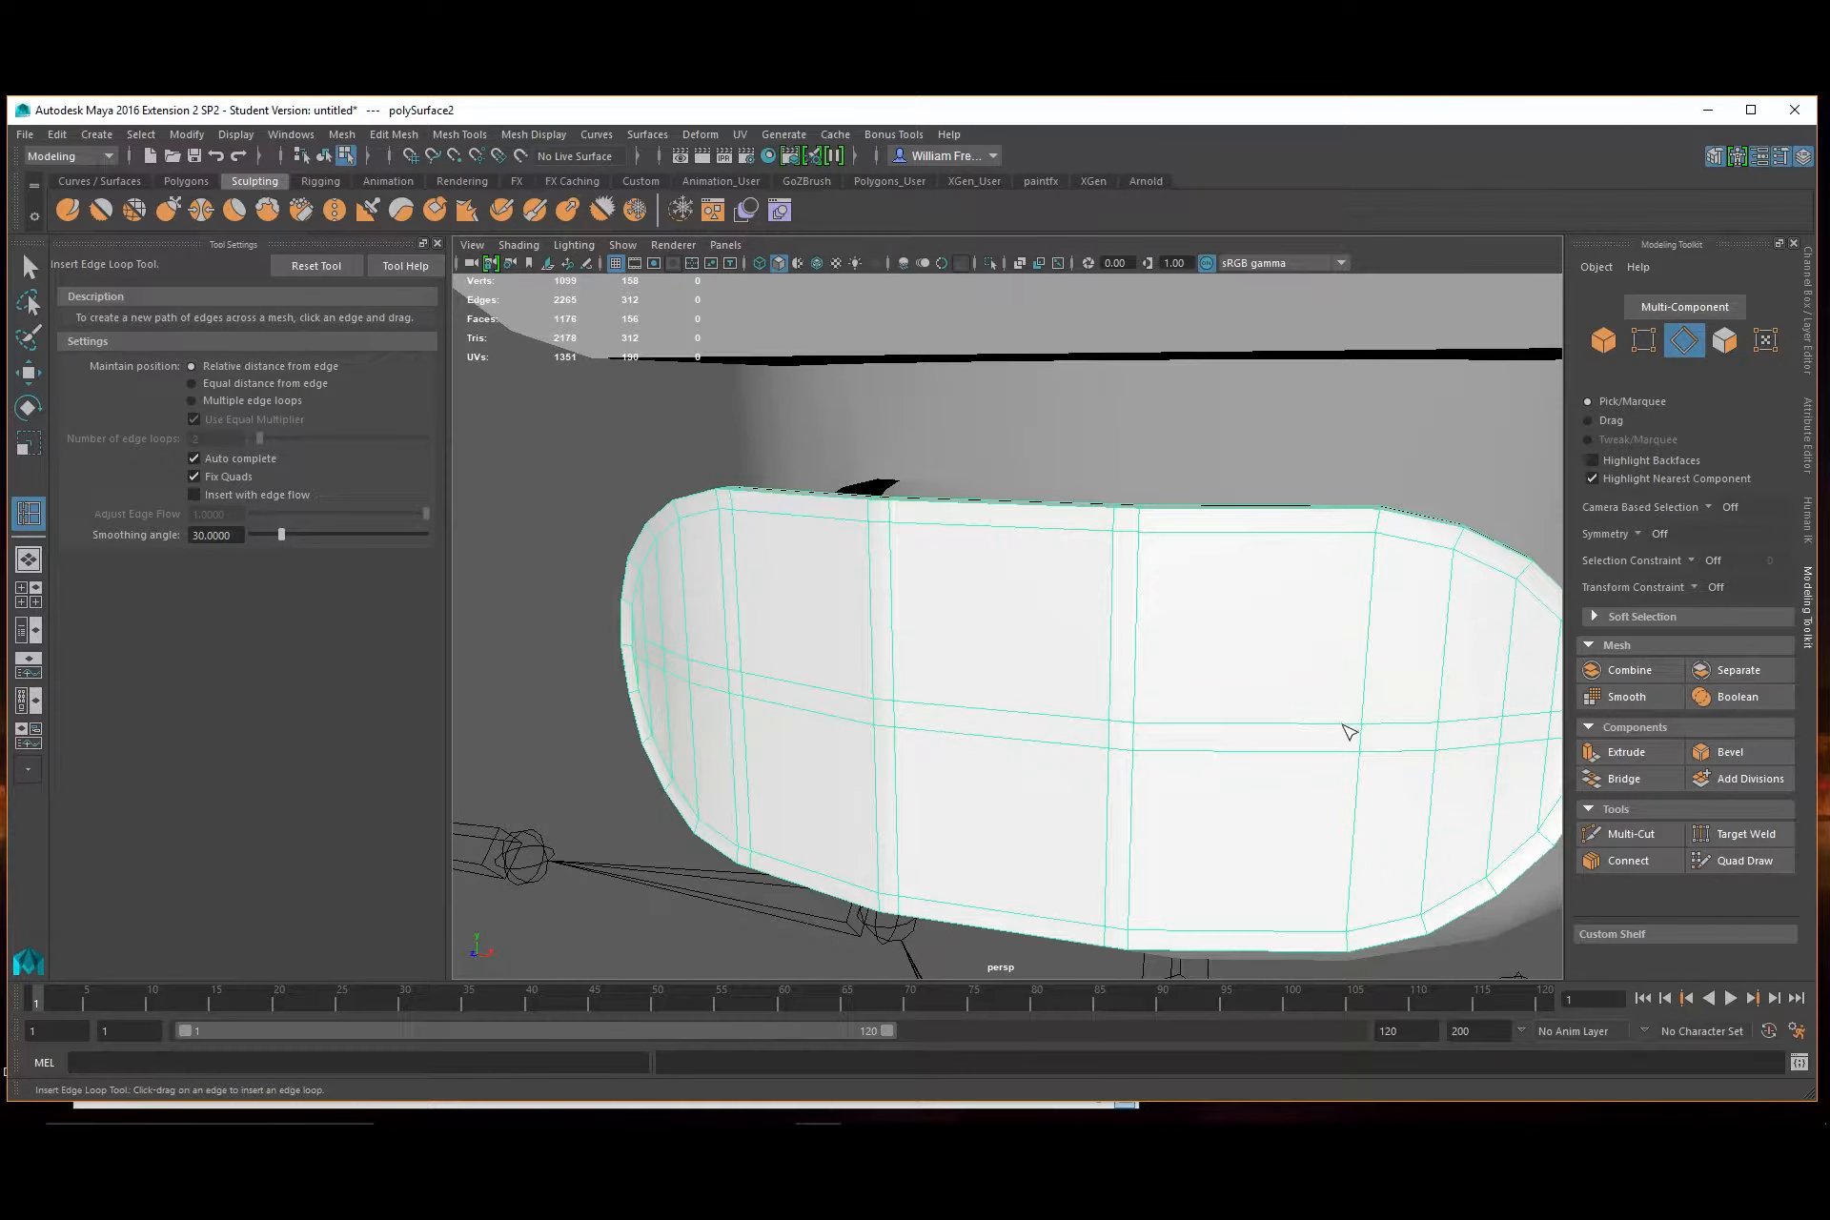
pyautogui.click(1344, 731)
pyautogui.keyDown('alt'); pyautogui.moveTo(1348, 736); pyautogui.dragTo(1156, 648); pyautogui.keyUp('alt')
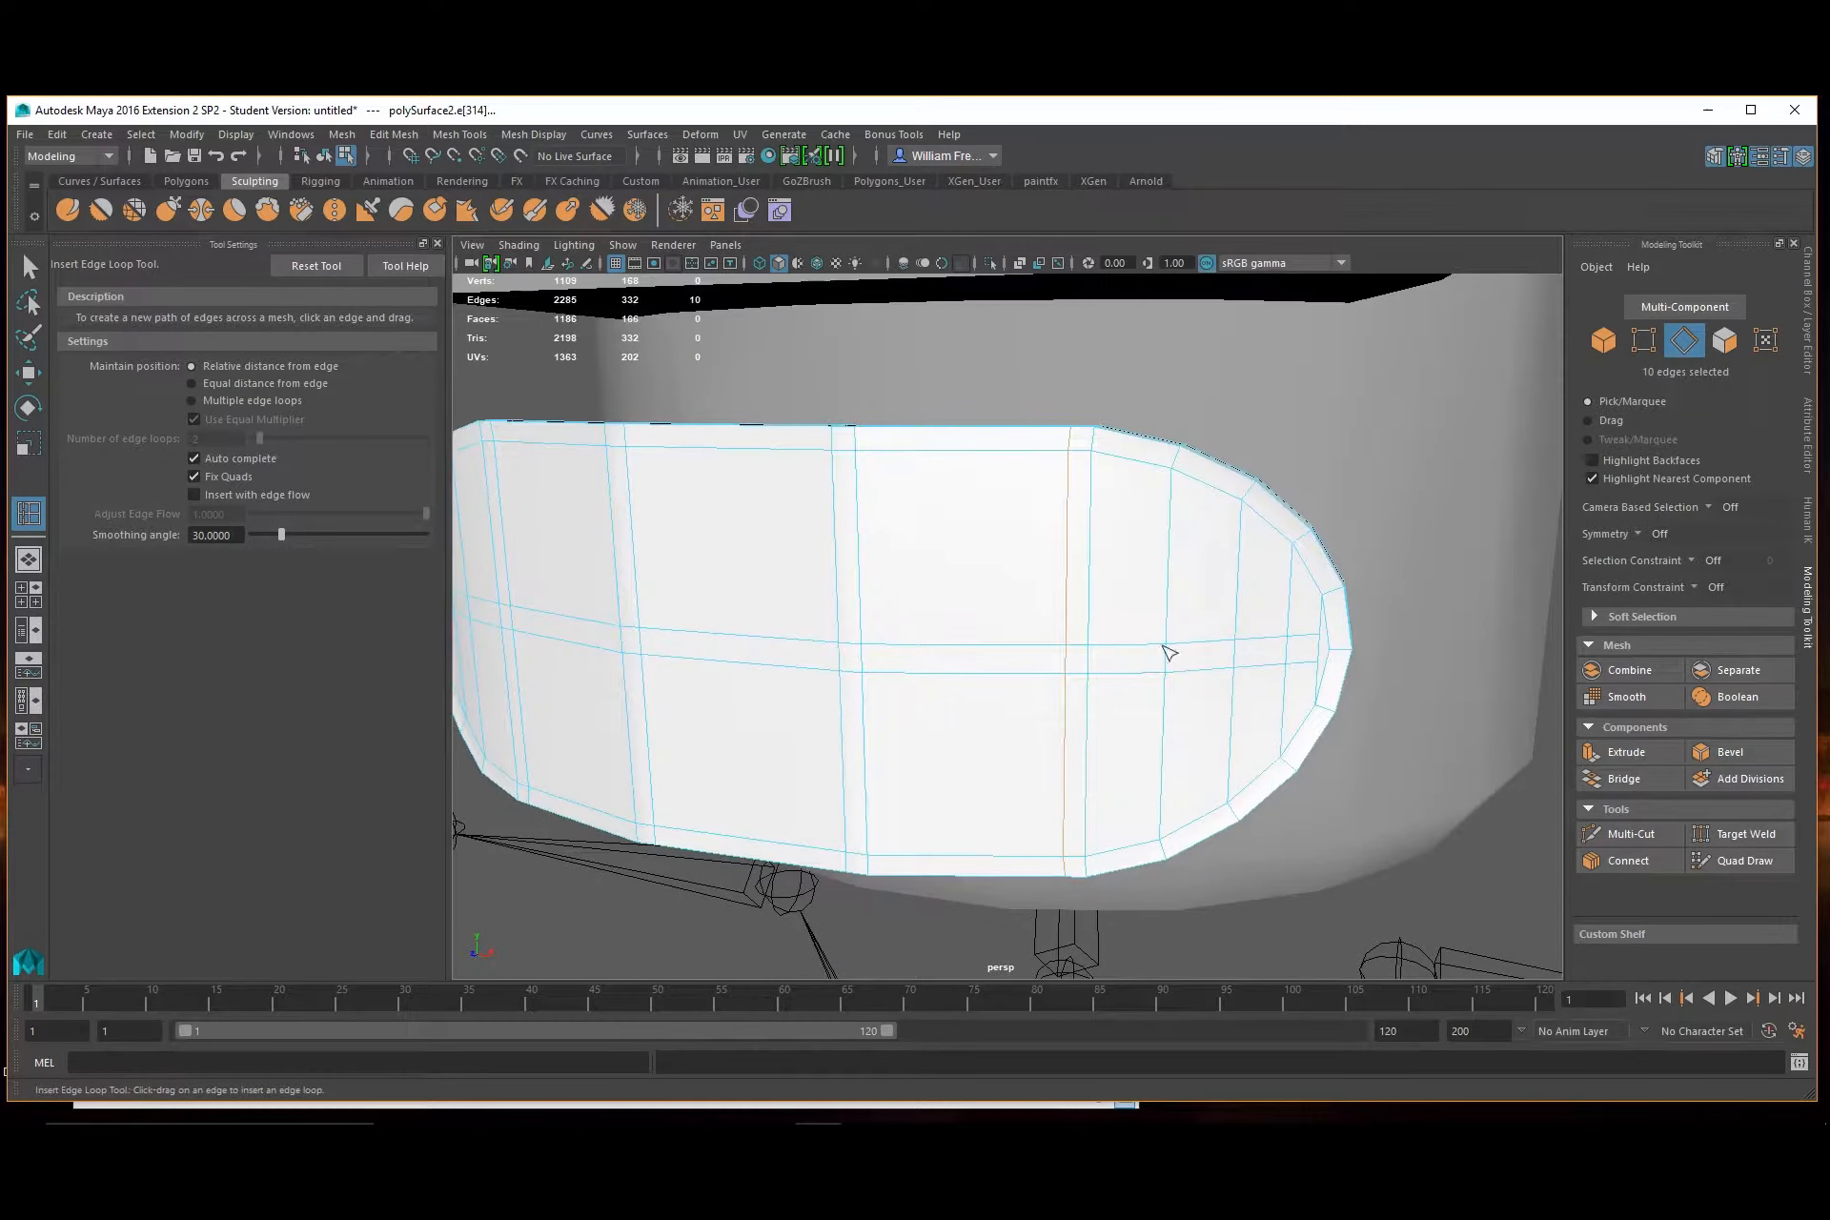
pyautogui.click(1224, 647)
pyautogui.keyDown('alt'); pyautogui.moveTo(1181, 645); pyautogui.dragTo(842, 620); pyautogui.keyUp('alt')
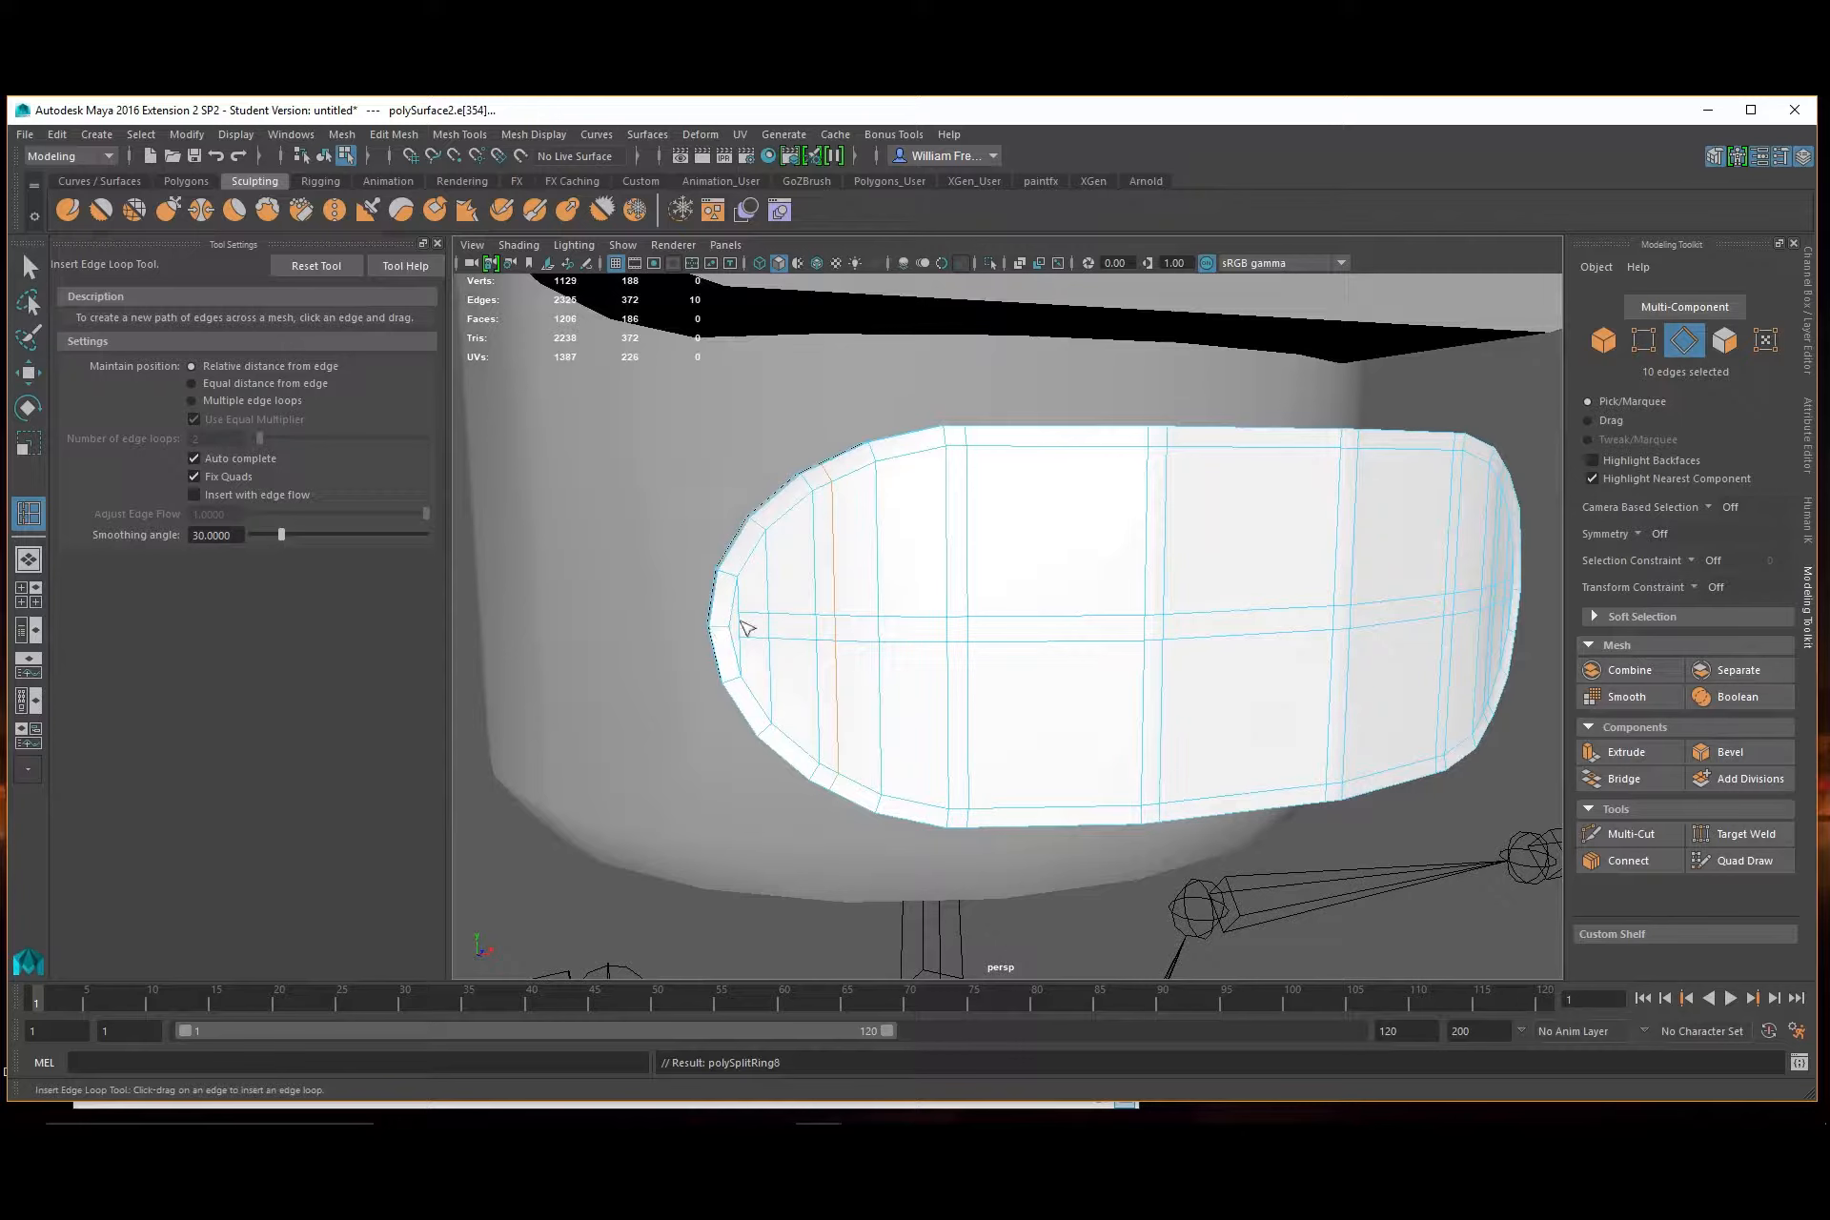
# Select the narrow faces of the first vertical strip and the adjoining horizontal band at one end of the white piece
pyautogui.click(29, 268)
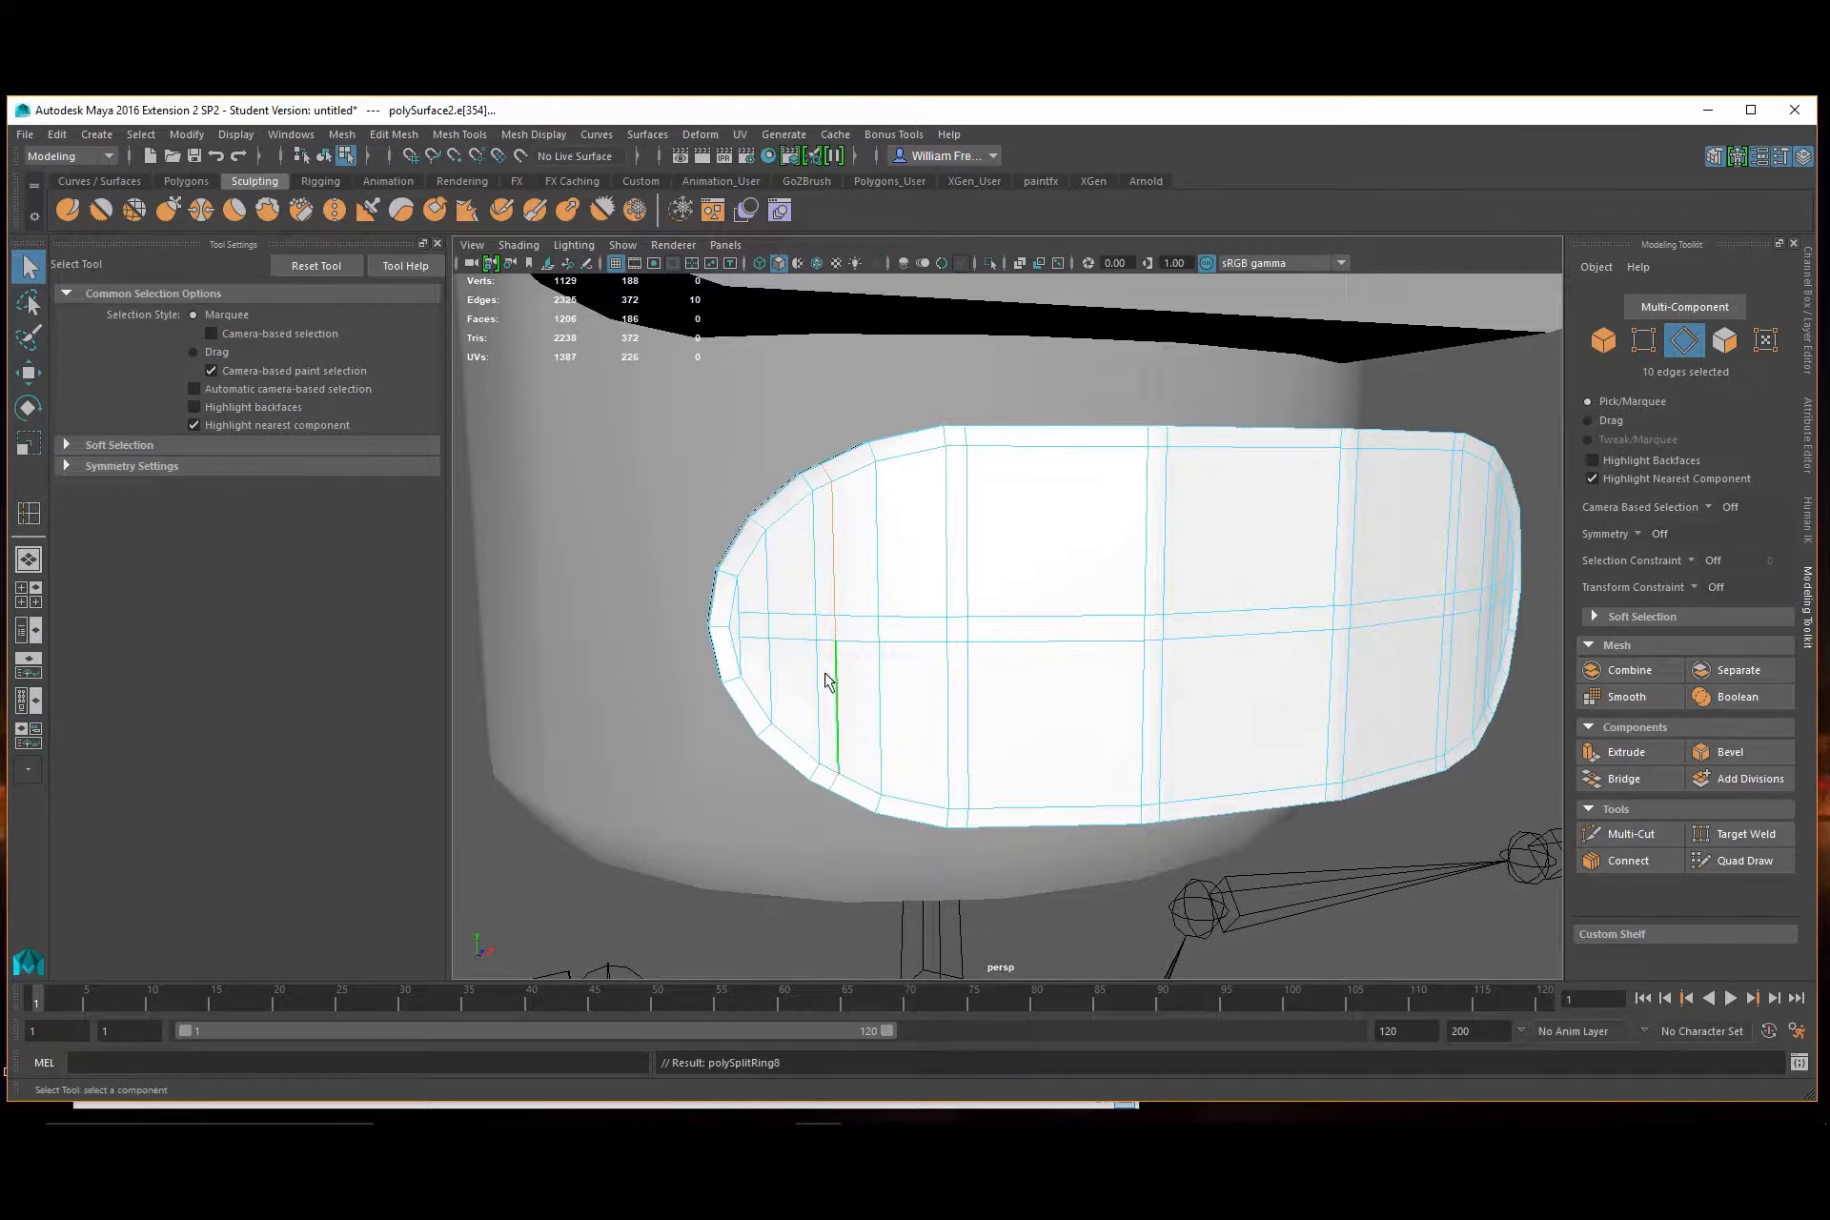
pyautogui.moveTo(734, 640); pyautogui.dragTo(744, 659, button='right')
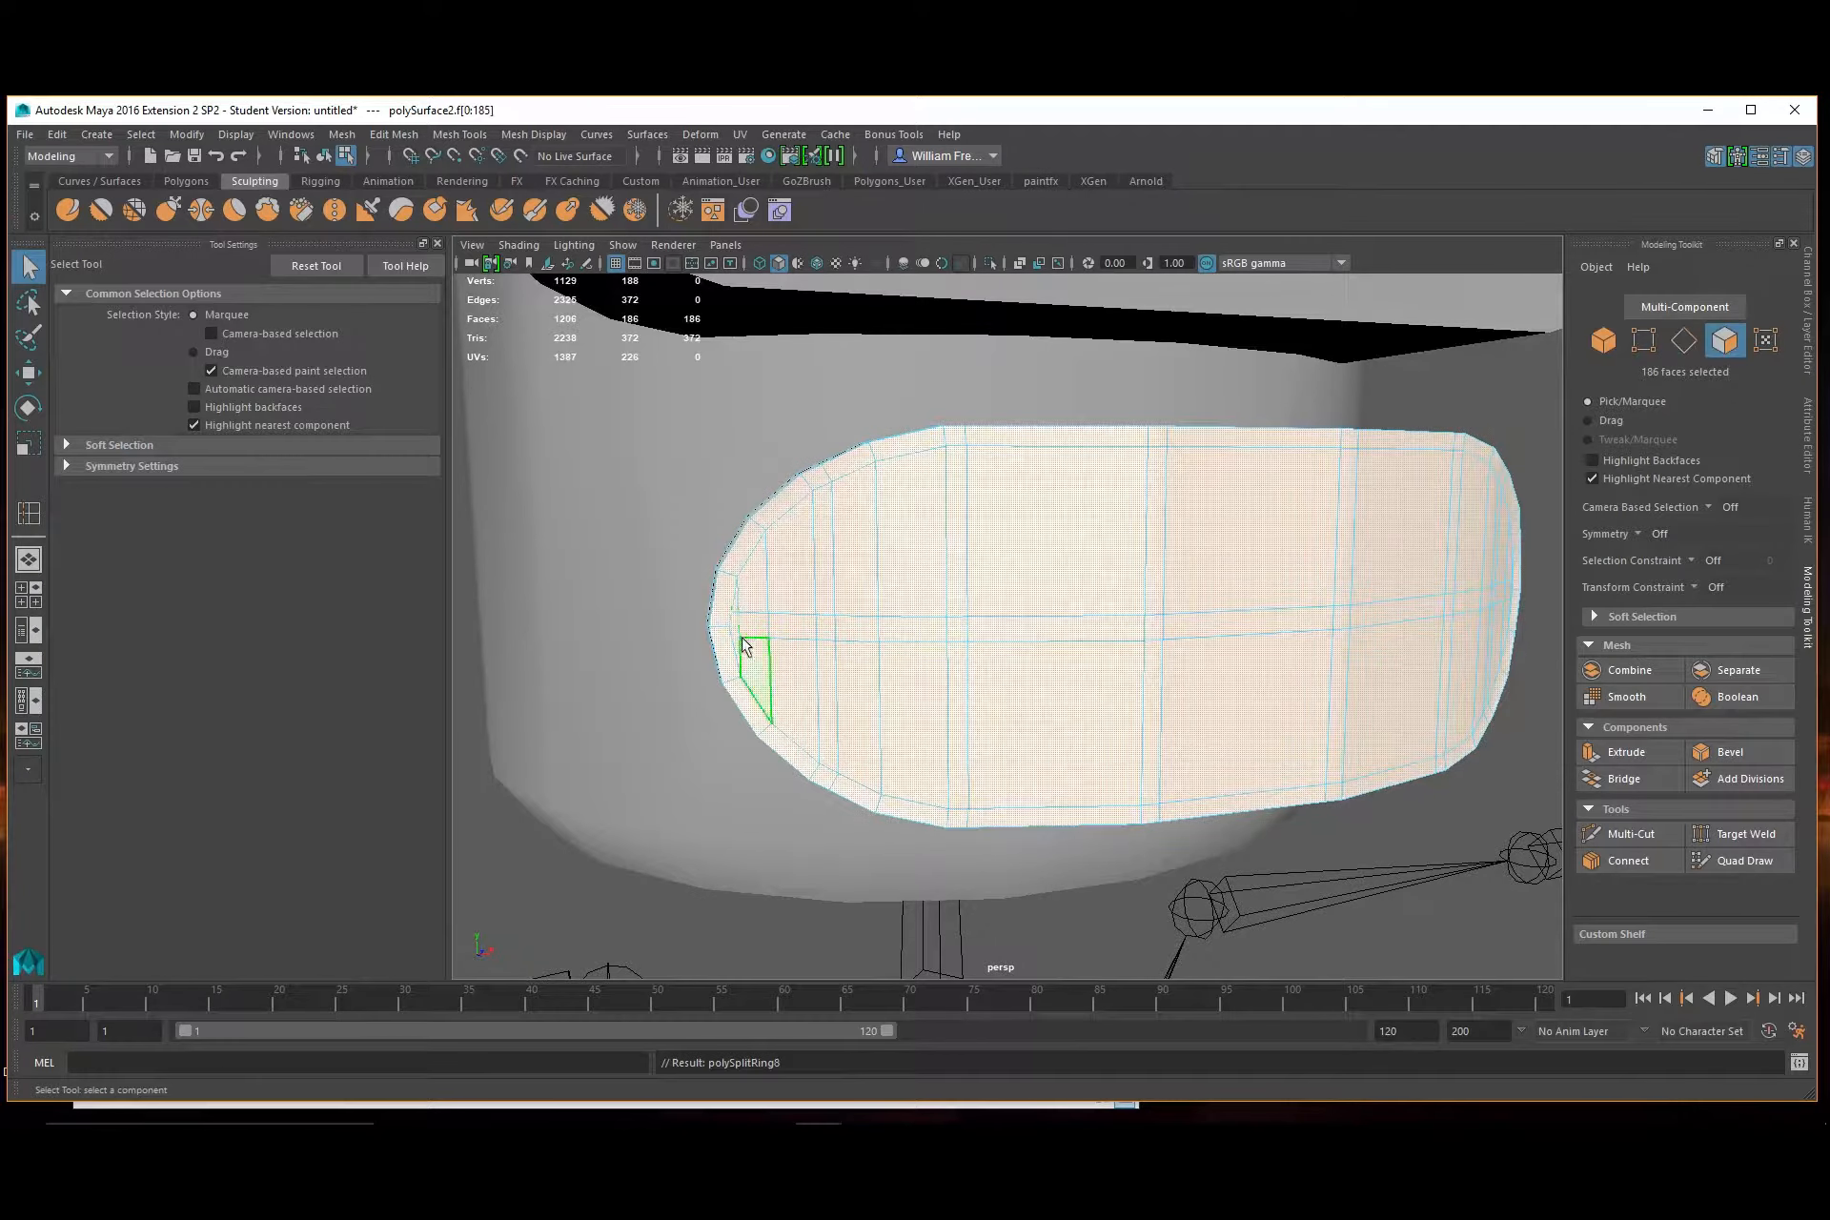
pyautogui.click(789, 650)
pyautogui.keyDown('shift'); pyautogui.click(826, 594); pyautogui.keyUp('shift')
pyautogui.keyDown('shift'); pyautogui.click(825, 630); pyautogui.keyUp('shift')
pyautogui.keyDown('shift'); pyautogui.click(788, 625); pyautogui.keyUp('shift')
pyautogui.keyDown('shift'); pyautogui.click(752, 625); pyautogui.keyUp('shift')
pyautogui.keyDown('shift'); pyautogui.click(902, 629); pyautogui.keyUp('shift')
pyautogui.keyDown('shift'); pyautogui.click(855, 629); pyautogui.keyUp('shift')
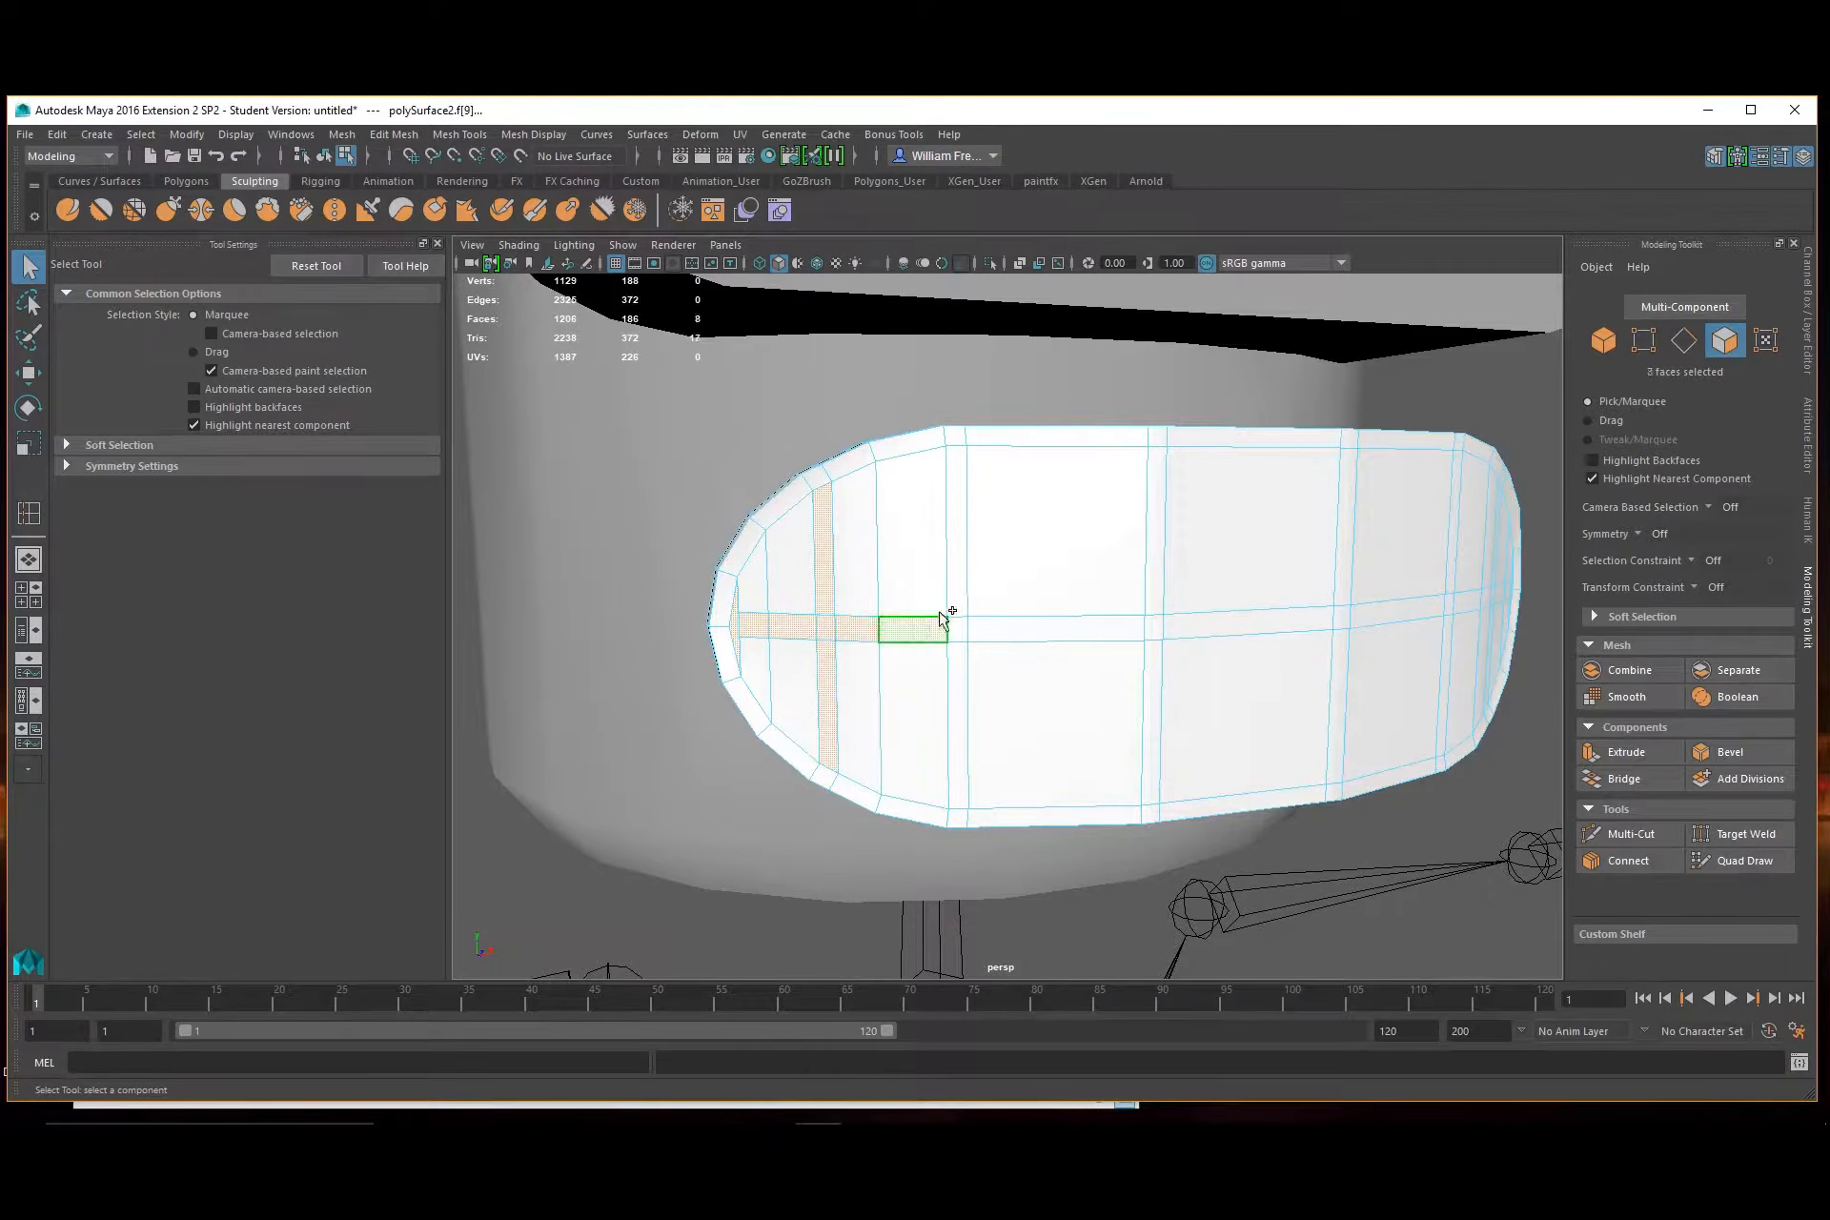
# Add the second and third vertical strips and the horizontal band joining them to the face selection
pyautogui.keyDown('shift'); pyautogui.click(958, 602); pyautogui.keyUp('shift')
pyautogui.keyDown('shift'); pyautogui.click(958, 629); pyautogui.keyUp('shift')
pyautogui.keyDown('shift'); pyautogui.click(958, 691); pyautogui.keyUp('shift')
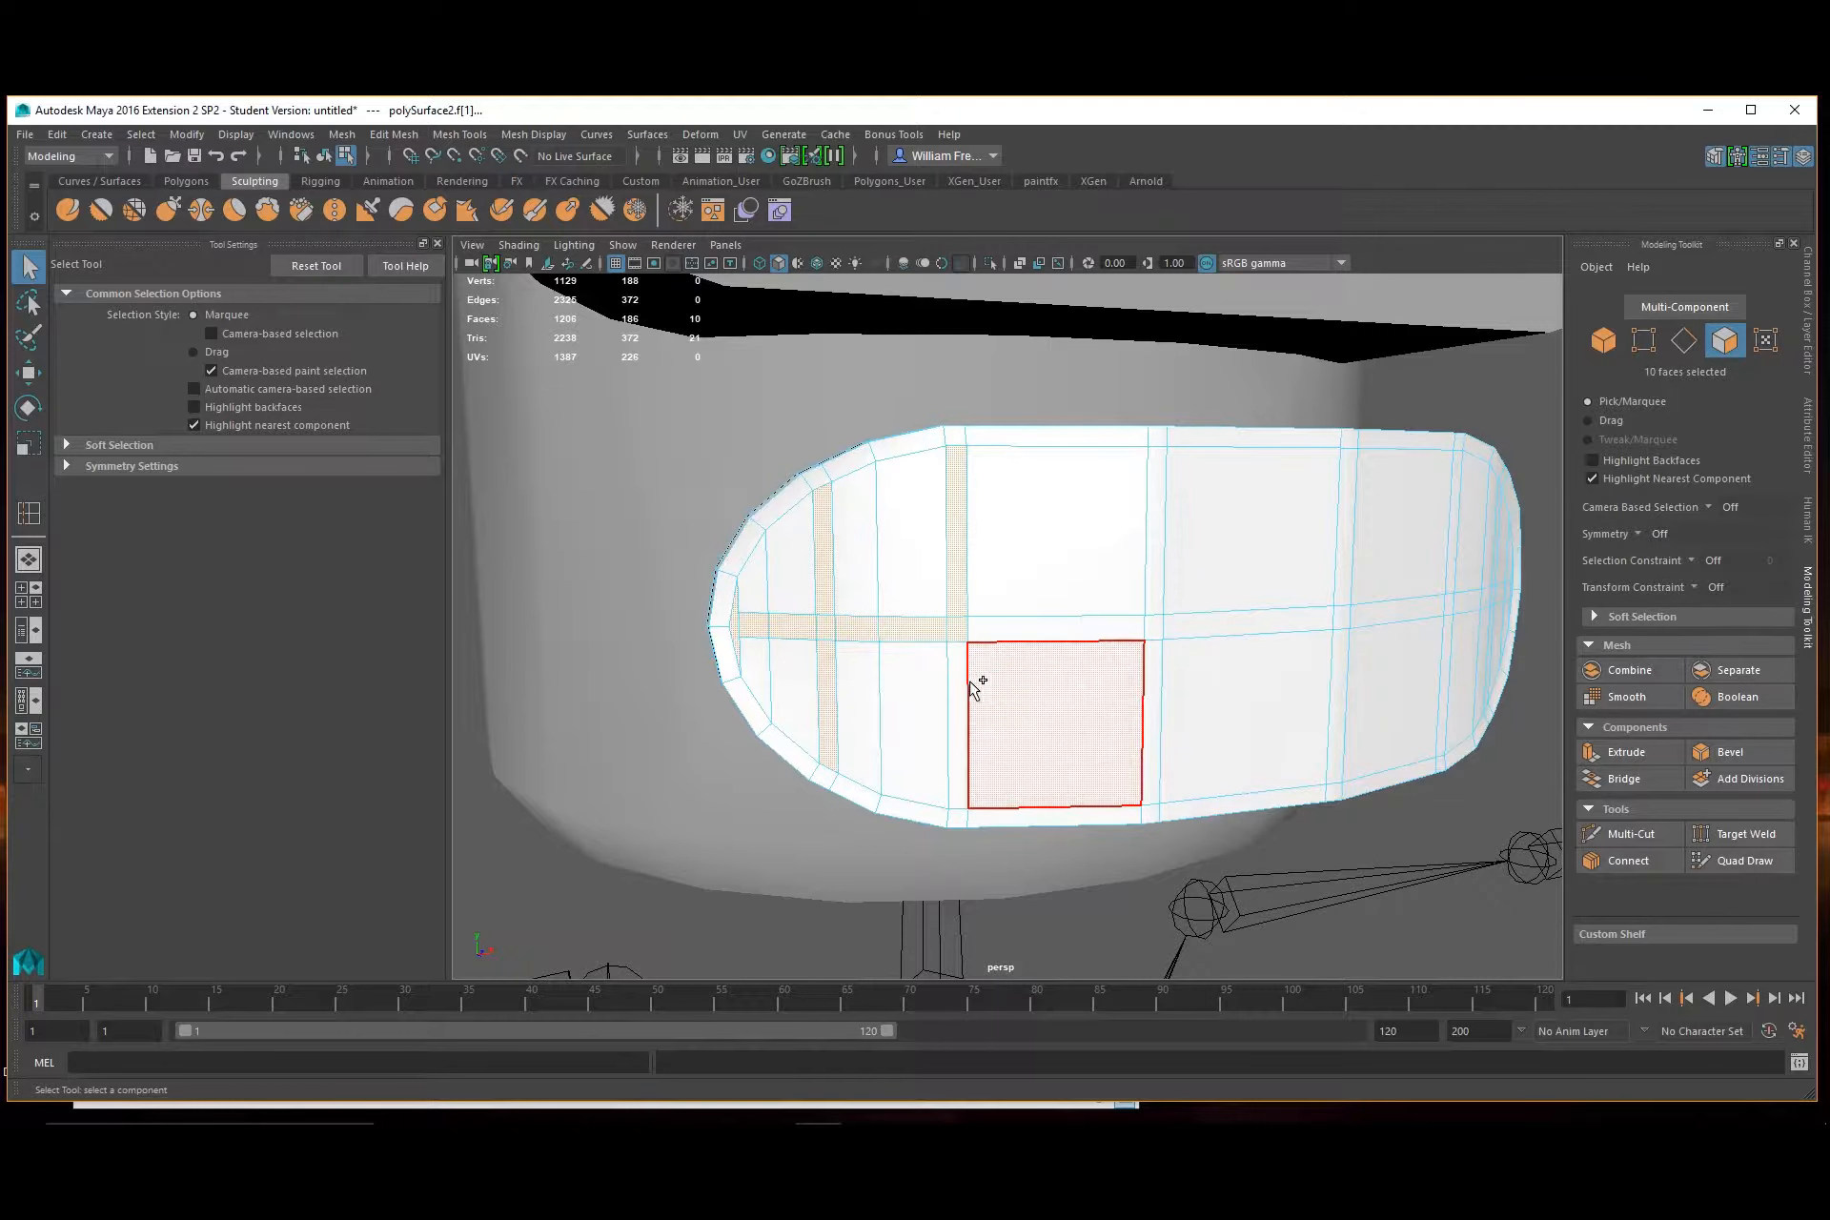
pyautogui.keyDown('shift'); pyautogui.click(1066, 629); pyautogui.keyUp('shift')
pyautogui.keyDown('shift'); pyautogui.click(1159, 614); pyautogui.keyUp('shift')
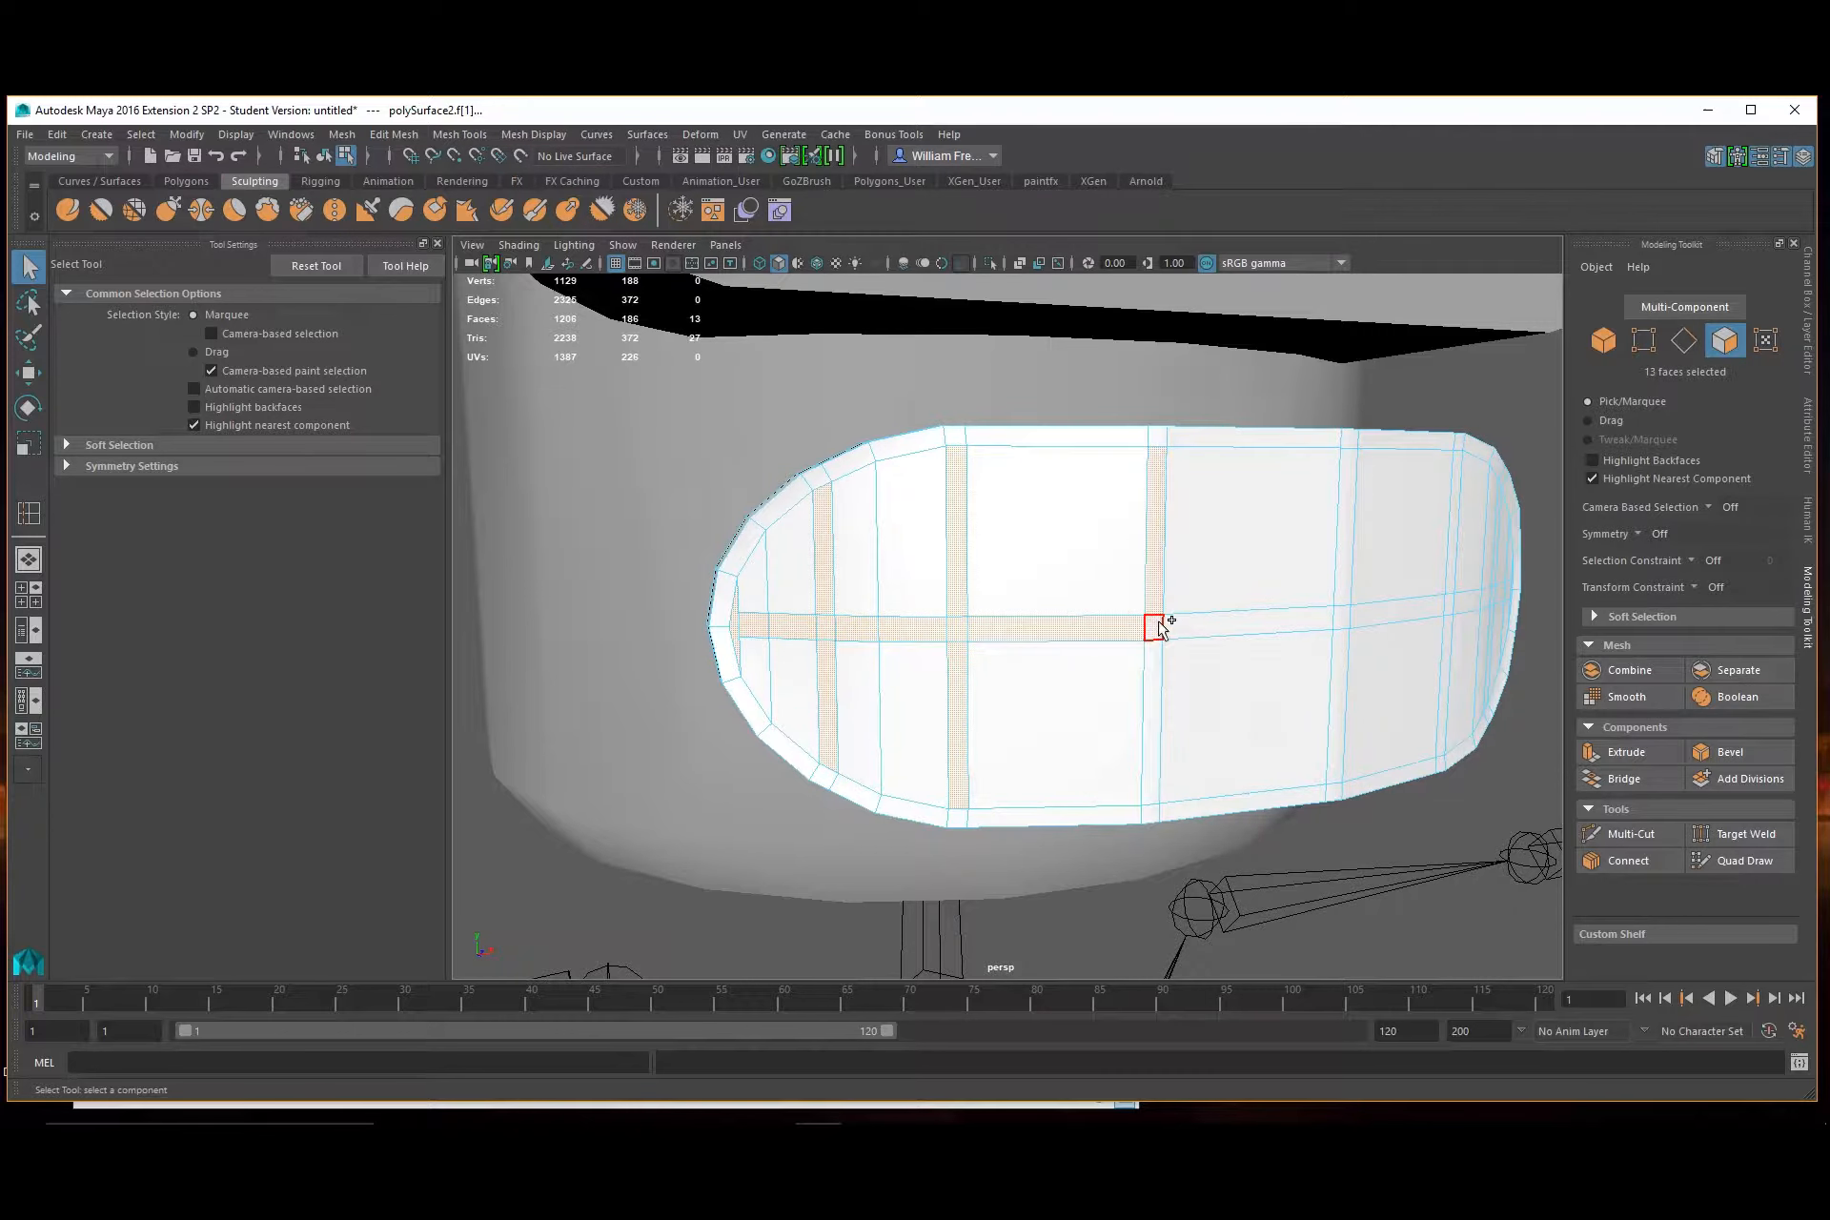
pyautogui.keyDown('shift'); pyautogui.click(1162, 625); pyautogui.keyUp('shift')
pyautogui.keyDown('shift'); pyautogui.click(1169, 667); pyautogui.keyUp('shift')
pyautogui.keyDown('alt'); pyautogui.moveTo(1407, 737); pyautogui.dragTo(1153, 683); pyautogui.keyUp('alt')
pyautogui.keyDown('shift'); pyautogui.click(1364, 615); pyautogui.keyUp('shift')
pyautogui.keyDown('shift'); pyautogui.click(1361, 641); pyautogui.keyUp('shift')
pyautogui.keyDown('shift'); pyautogui.click(1366, 692); pyautogui.keyUp('shift')
pyautogui.keyDown('shift'); pyautogui.click(972, 645); pyautogui.keyUp('shift')
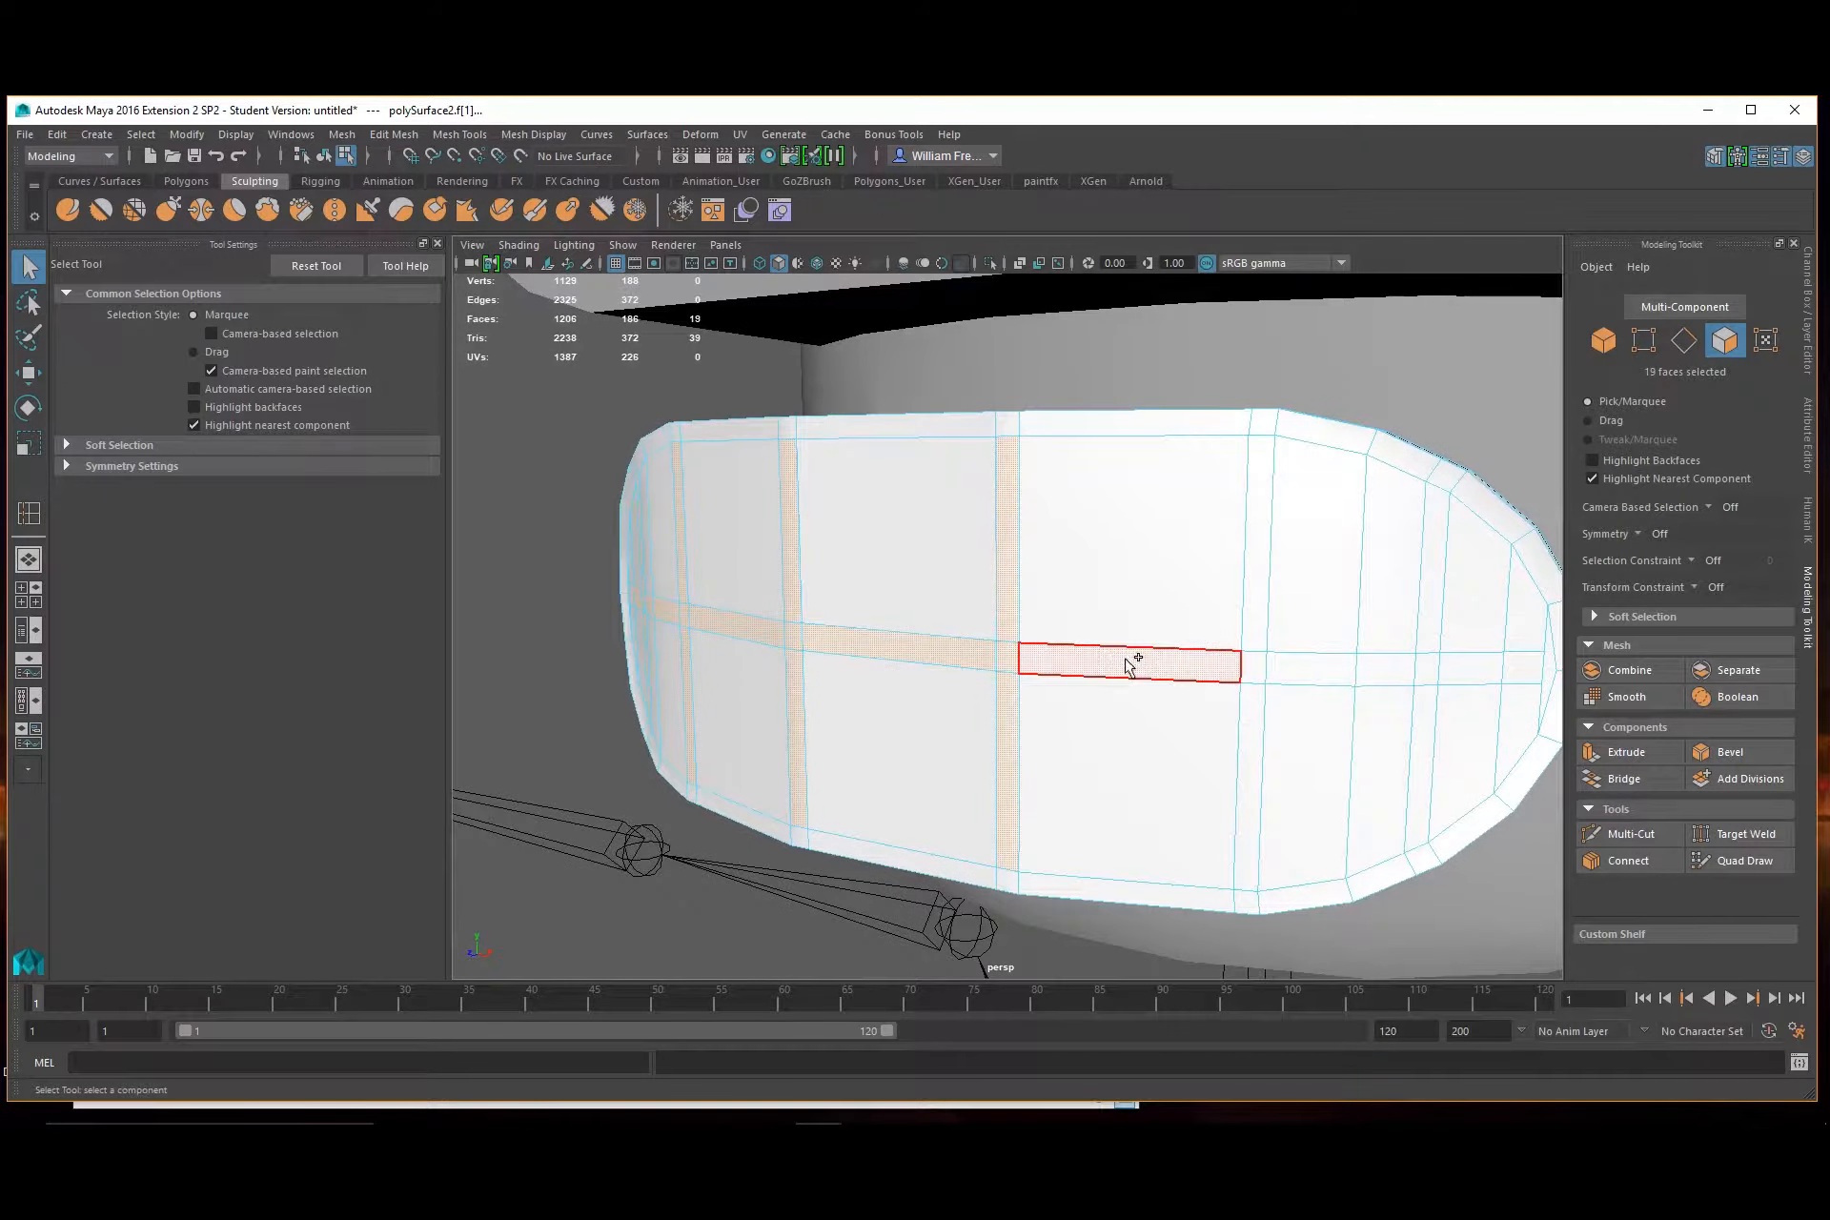
# Add the fourth vertical strip and the horizontal band up to the last strip, leaving the wide faces unselected
pyautogui.keyDown('shift'); pyautogui.click(1132, 665); pyautogui.keyUp('shift')
pyautogui.keyDown('shift'); pyautogui.click(1260, 629); pyautogui.keyUp('shift')
pyautogui.keyDown('shift'); pyautogui.click(1258, 667); pyautogui.keyUp('shift')
pyautogui.keyDown('shift'); pyautogui.click(1256, 717); pyautogui.keyUp('shift')
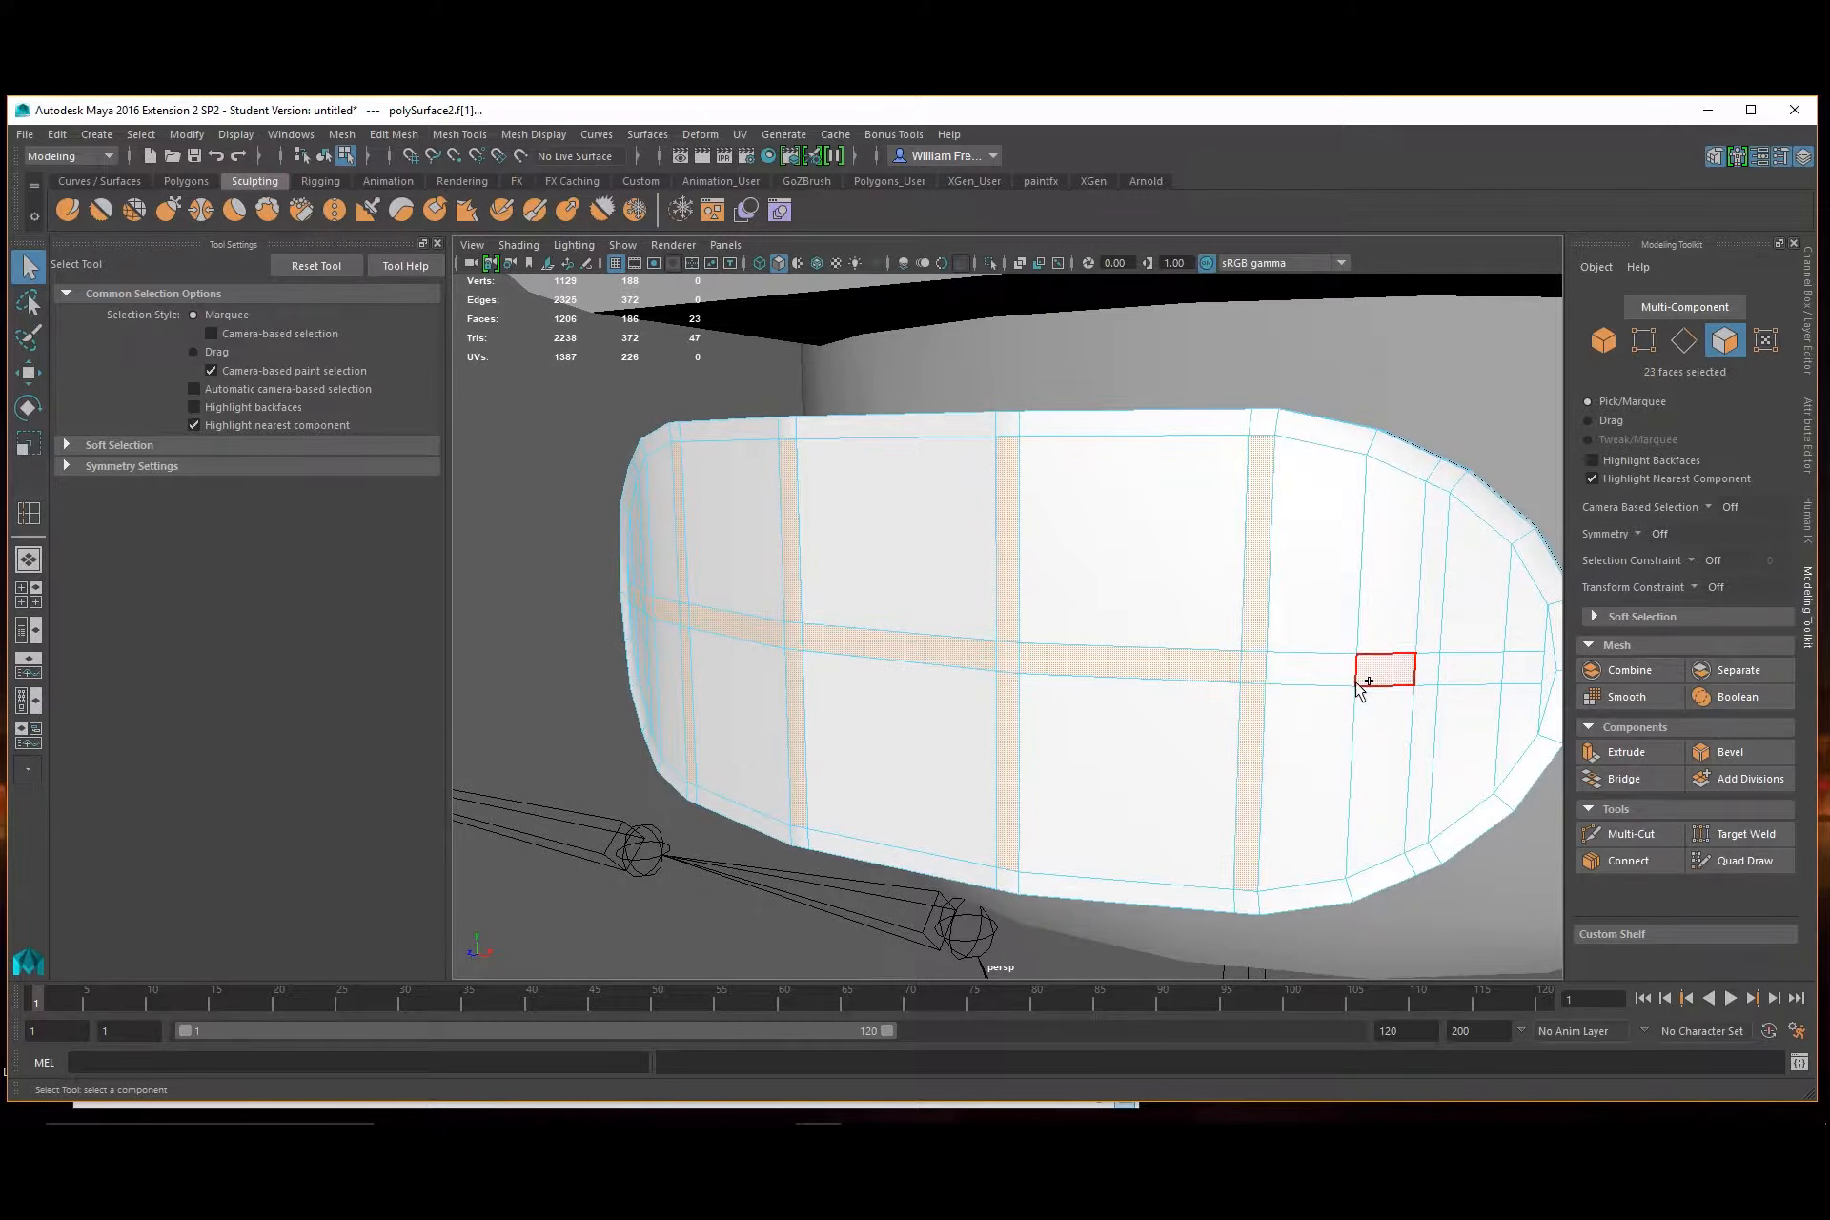
pyautogui.keyDown('shift'); pyautogui.click(1363, 680); pyautogui.keyUp('shift')
pyautogui.keyDown('shift'); pyautogui.click(1340, 678); pyautogui.keyUp('shift')
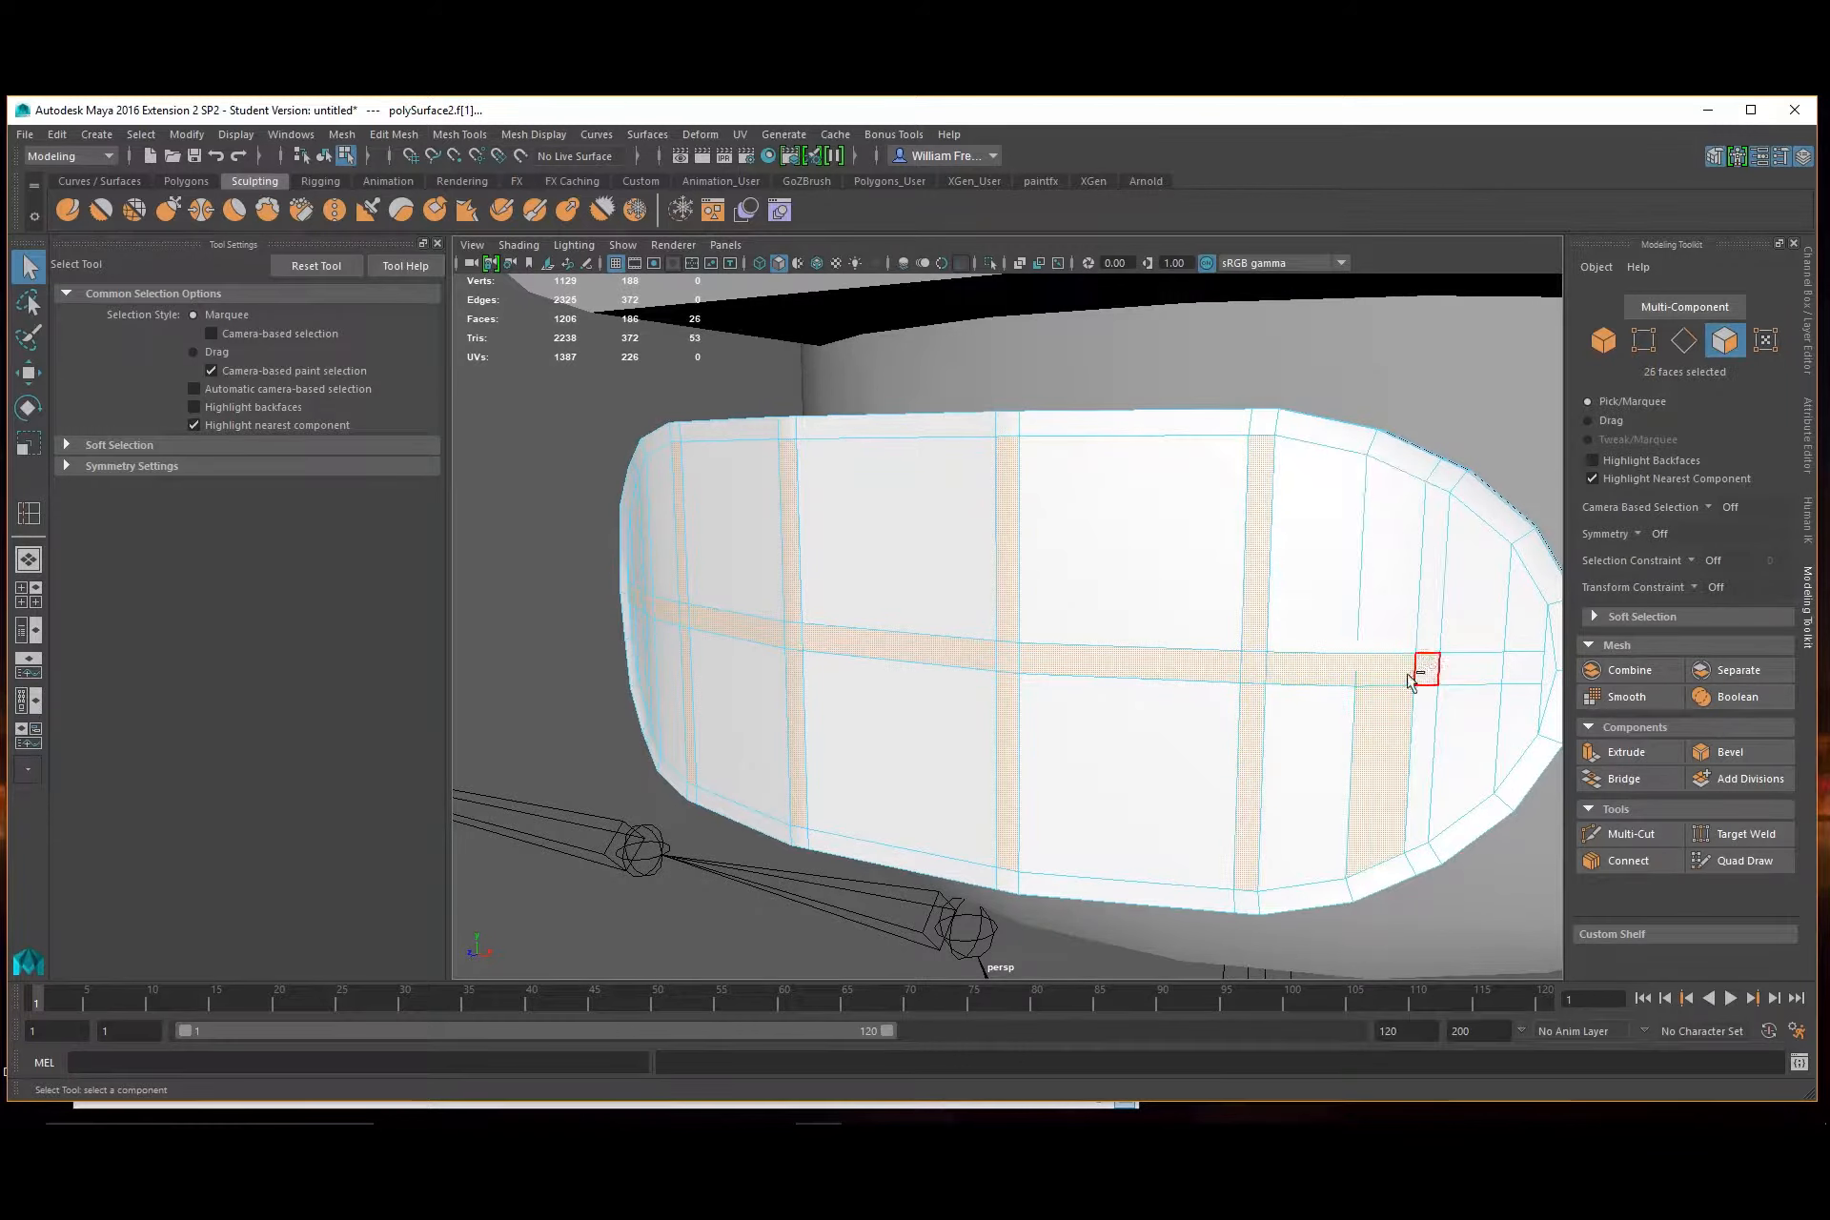
pyautogui.keyDown('ctrl'); pyautogui.click(1386, 670); pyautogui.keyUp('ctrl')
pyautogui.keyDown('shift'); pyautogui.click(1387, 670); pyautogui.keyUp('shift')
# Add the last vertical strip and the rest of the horizontal band out to the rounded end to the selection
pyautogui.keyDown('shift'); pyautogui.click(1426, 668); pyautogui.keyUp('shift')
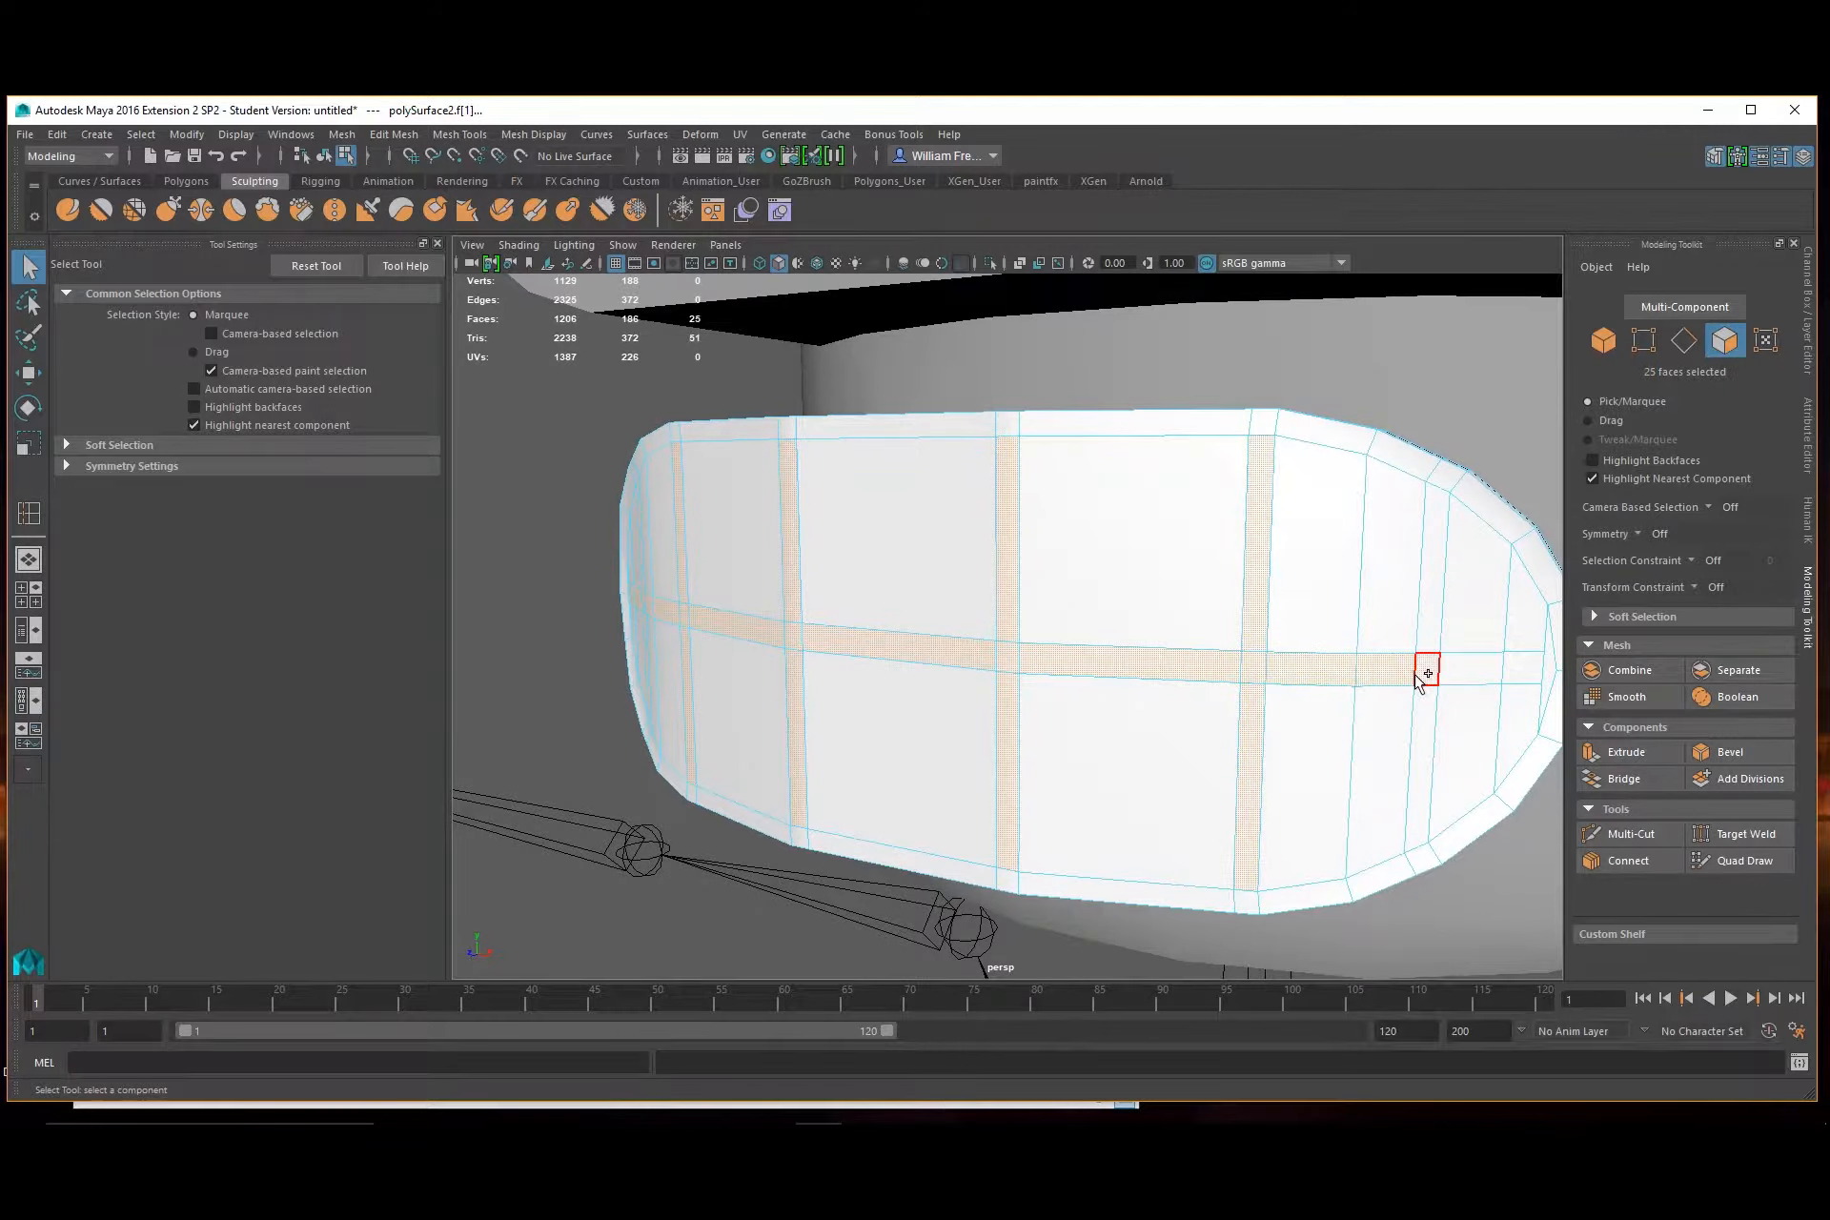
pyautogui.keyDown('shift'); pyautogui.click(1424, 738); pyautogui.keyUp('shift')
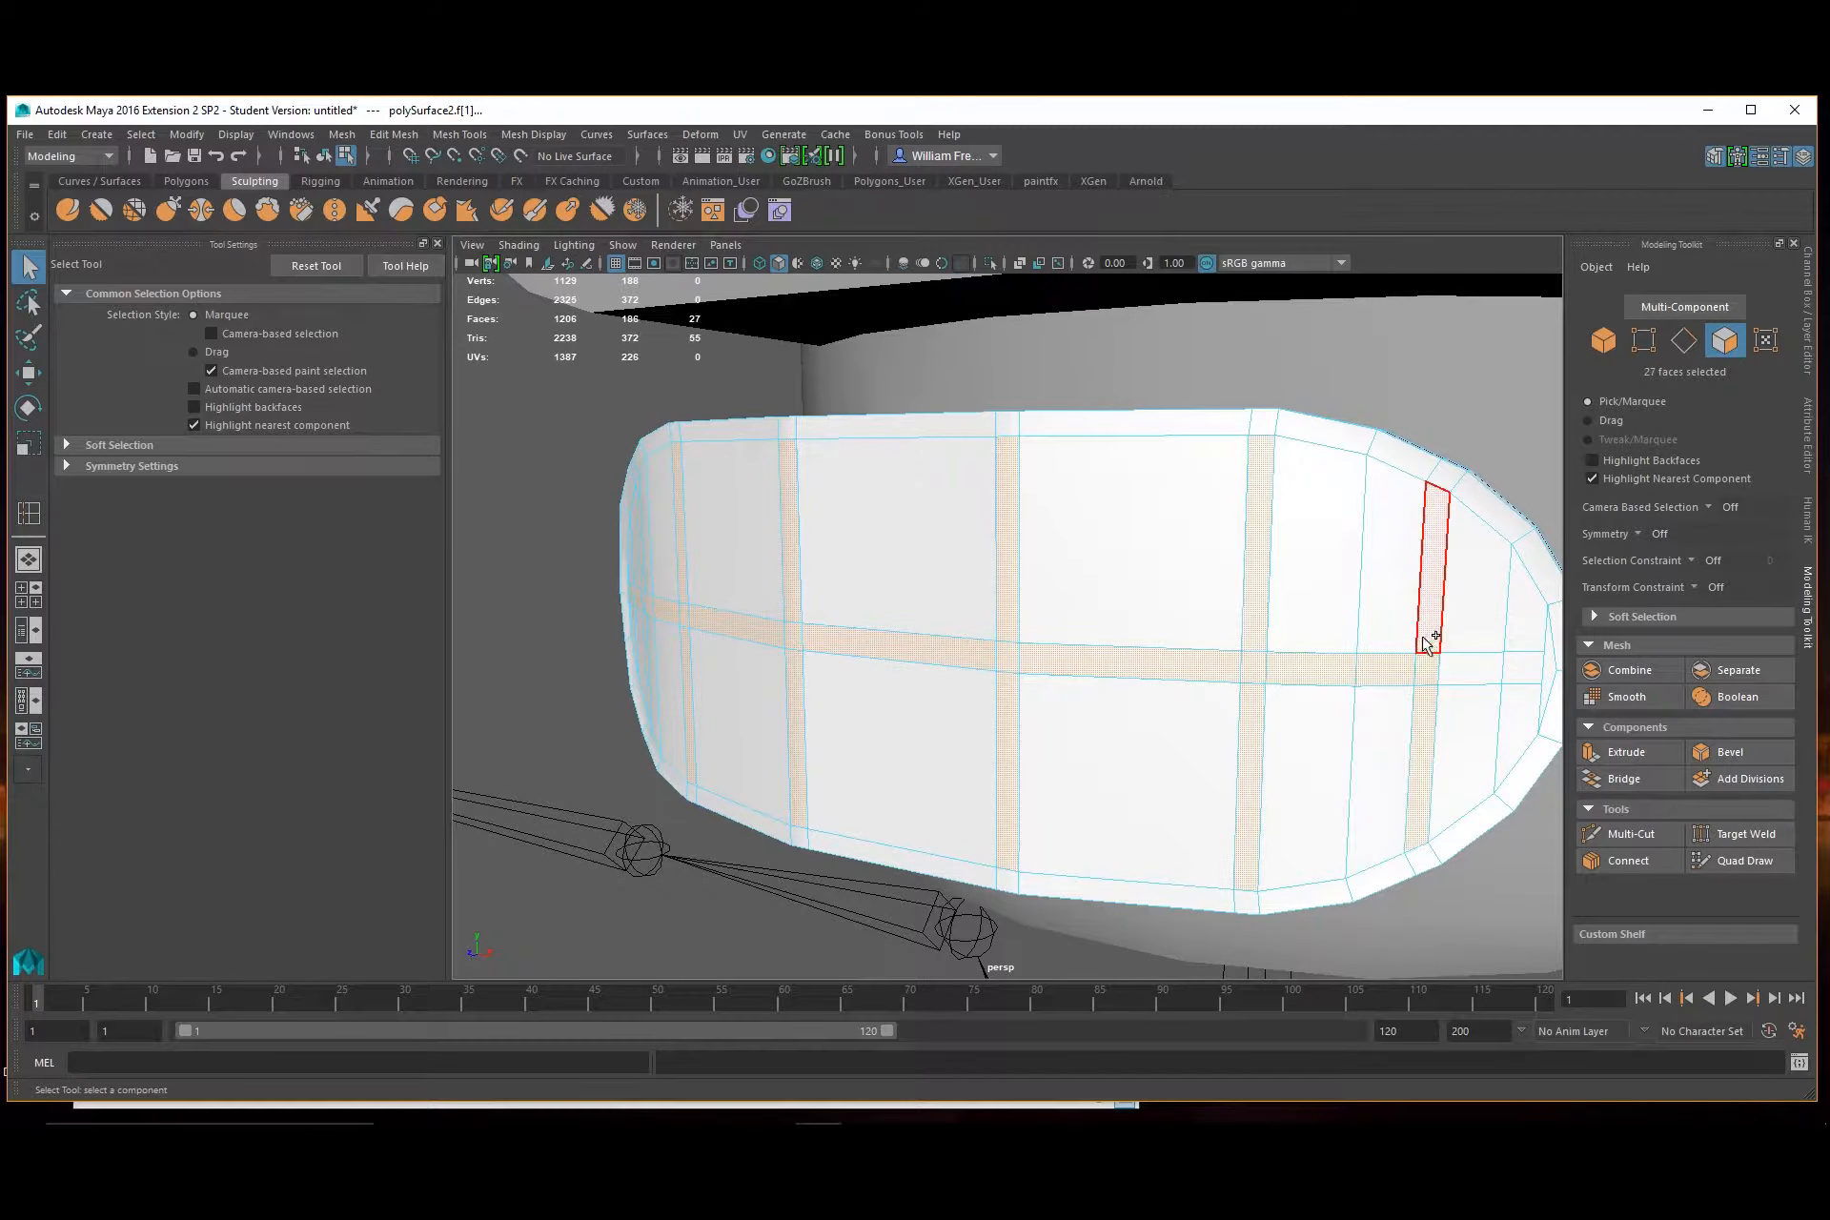
pyautogui.keyDown('shift'); pyautogui.click(1426, 629); pyautogui.keyUp('shift')
pyautogui.keyDown('shift'); pyautogui.click(1475, 670); pyautogui.keyUp('shift')
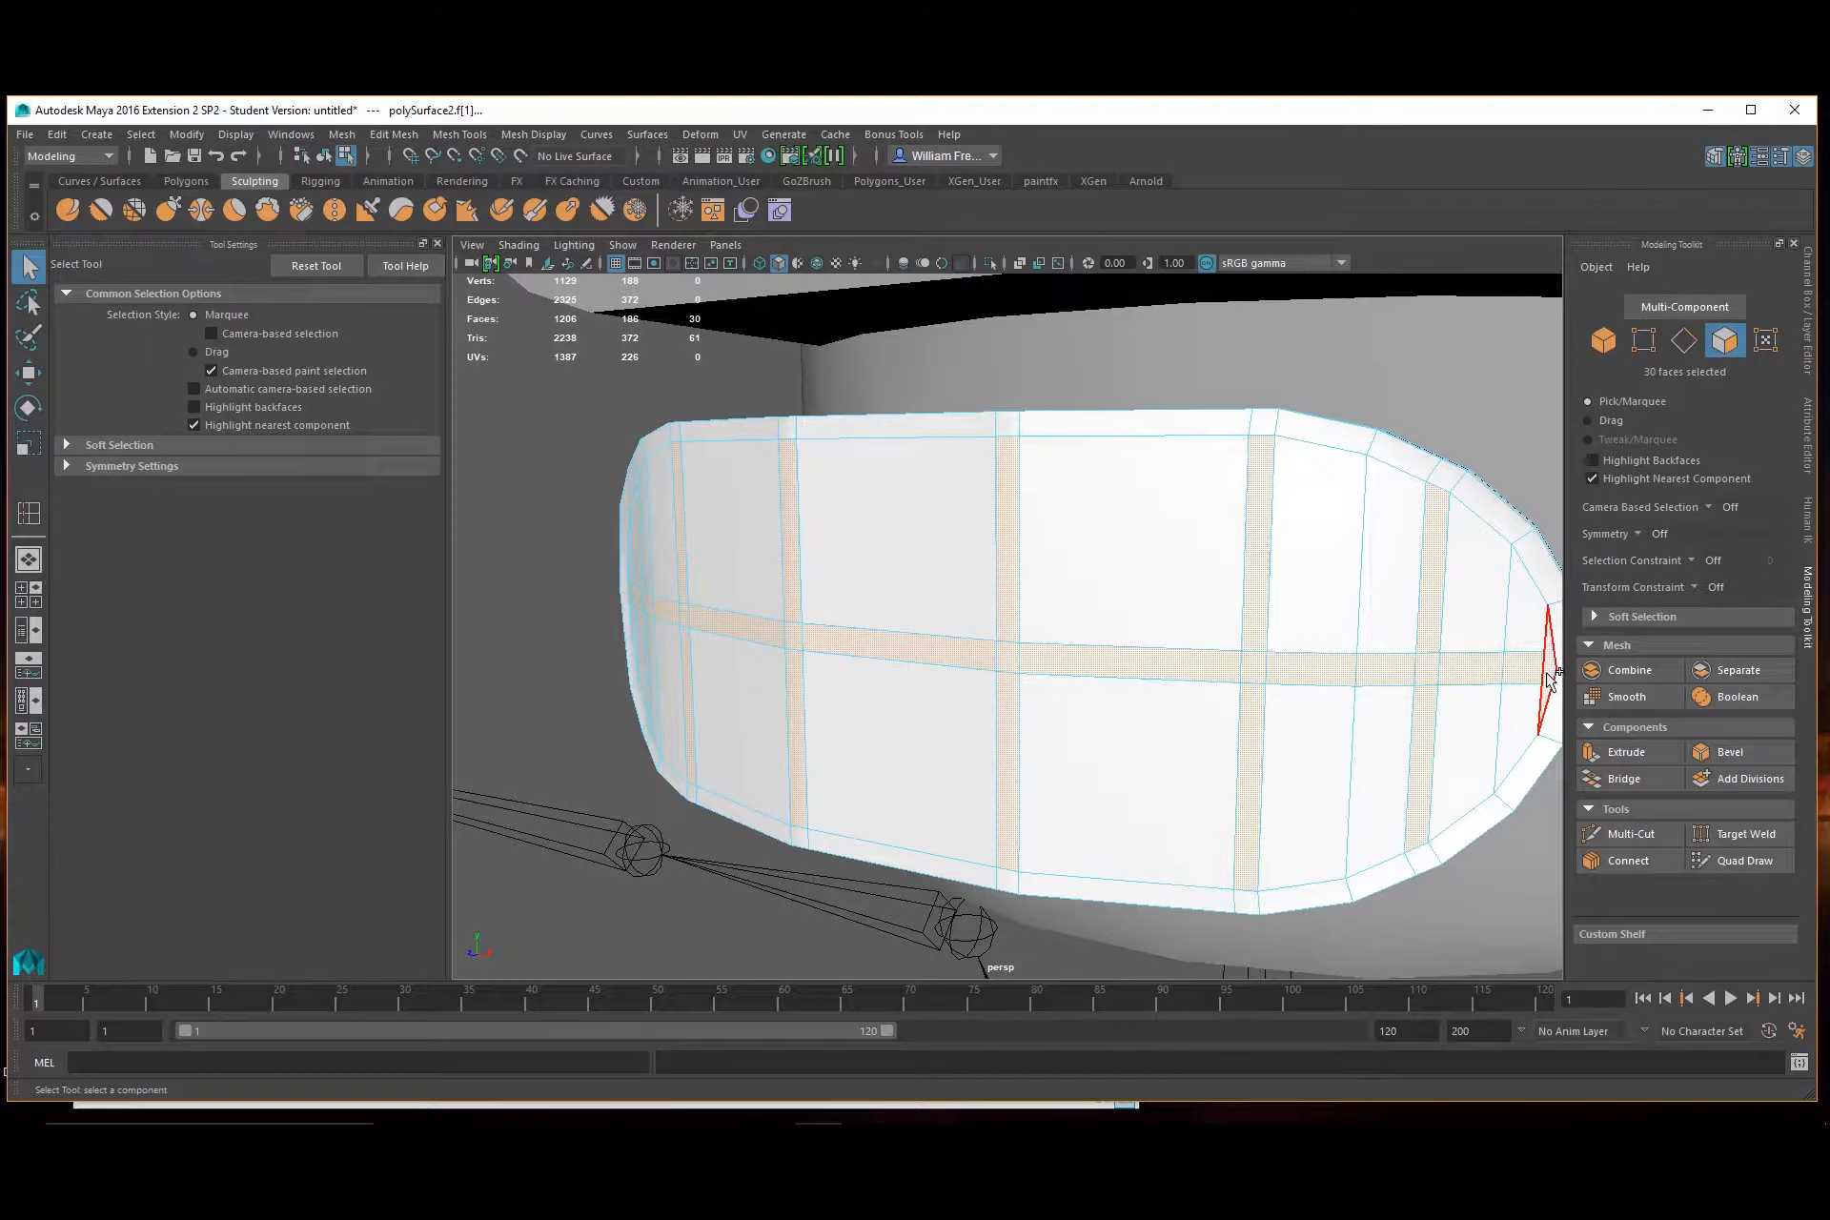
pyautogui.keyDown('alt'); pyautogui.moveTo(1548, 682); pyautogui.dragTo(1160, 744); pyautogui.keyUp('alt')
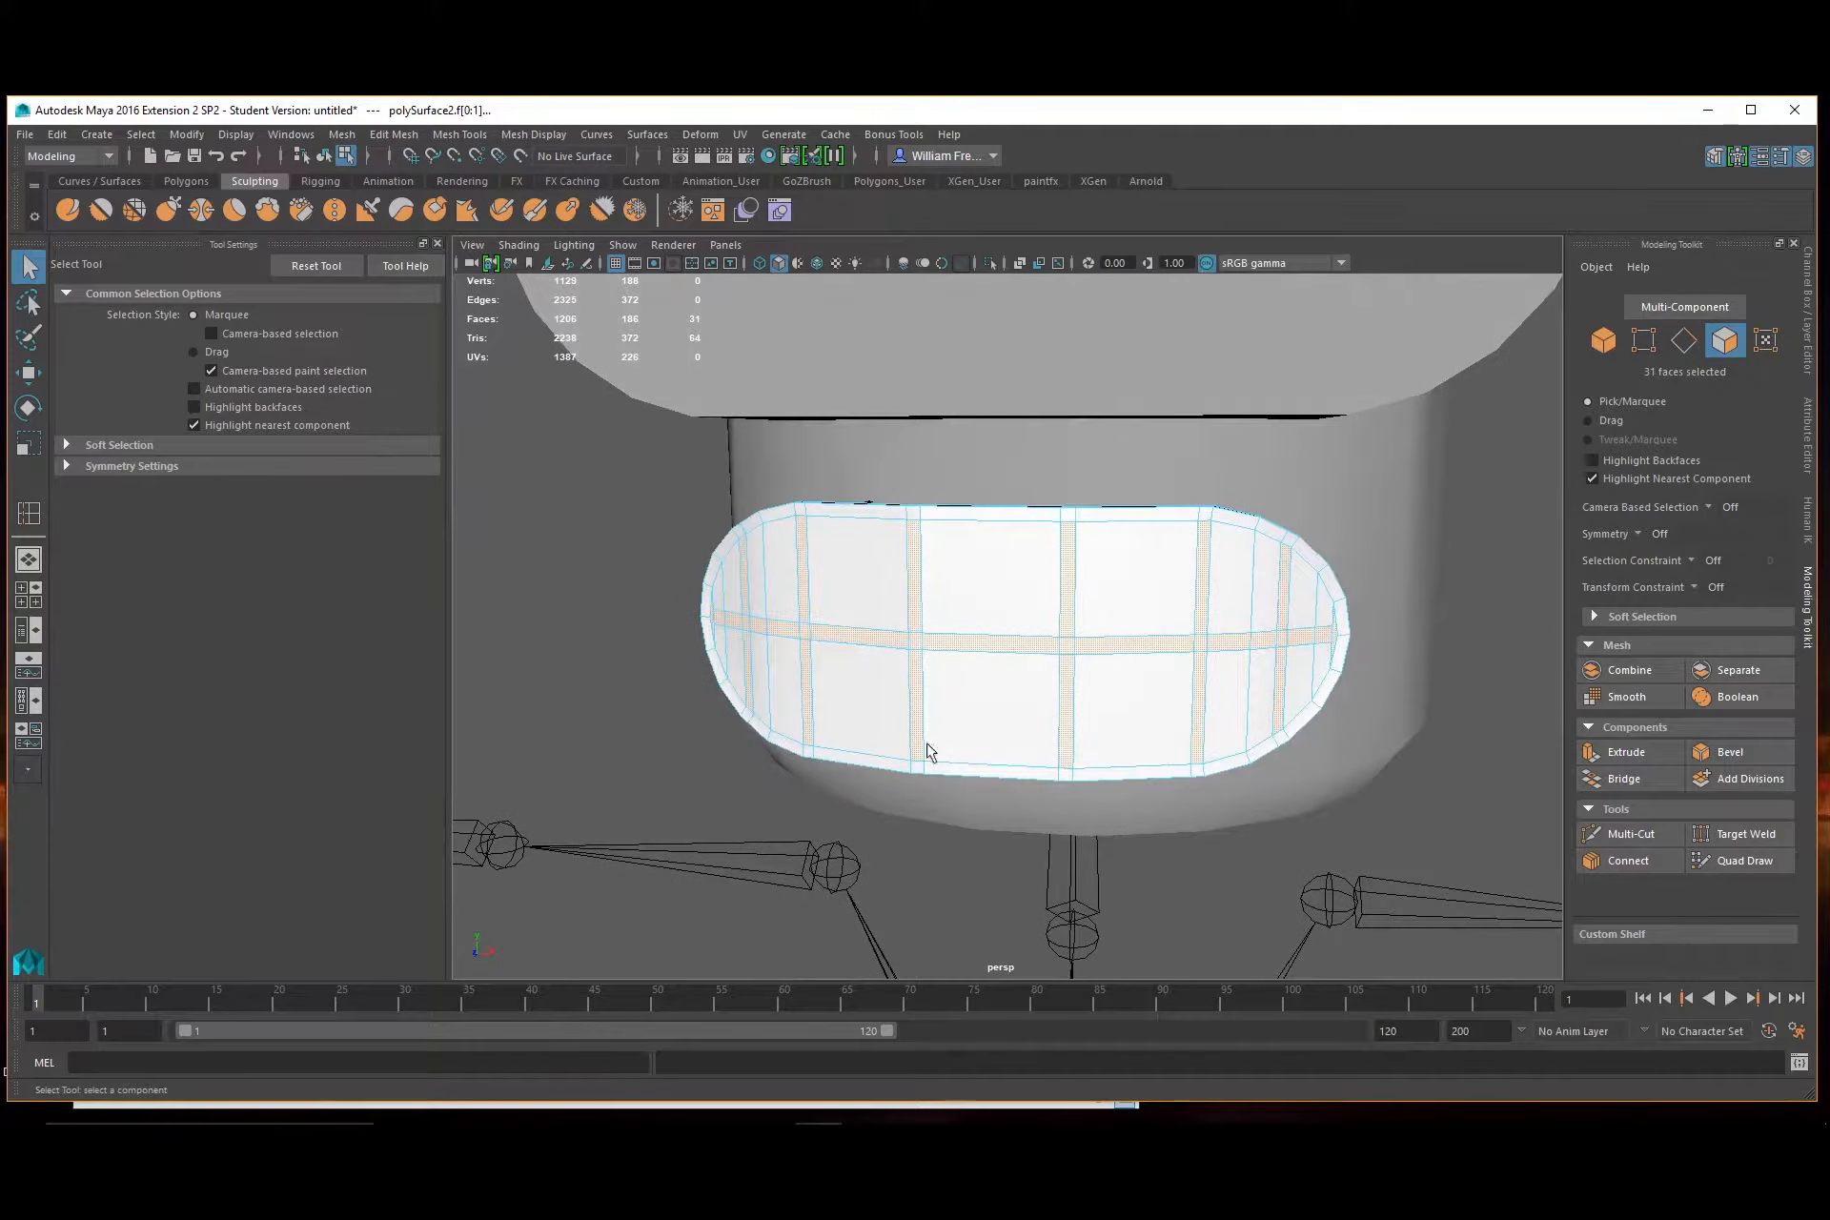
# Extrude the selected grid of strips and move the faces slightly forward along Z, away from the head
pyautogui.keyDown('alt'); pyautogui.moveTo(929, 750); pyautogui.dragTo(1160, 726); pyautogui.keyUp('alt')
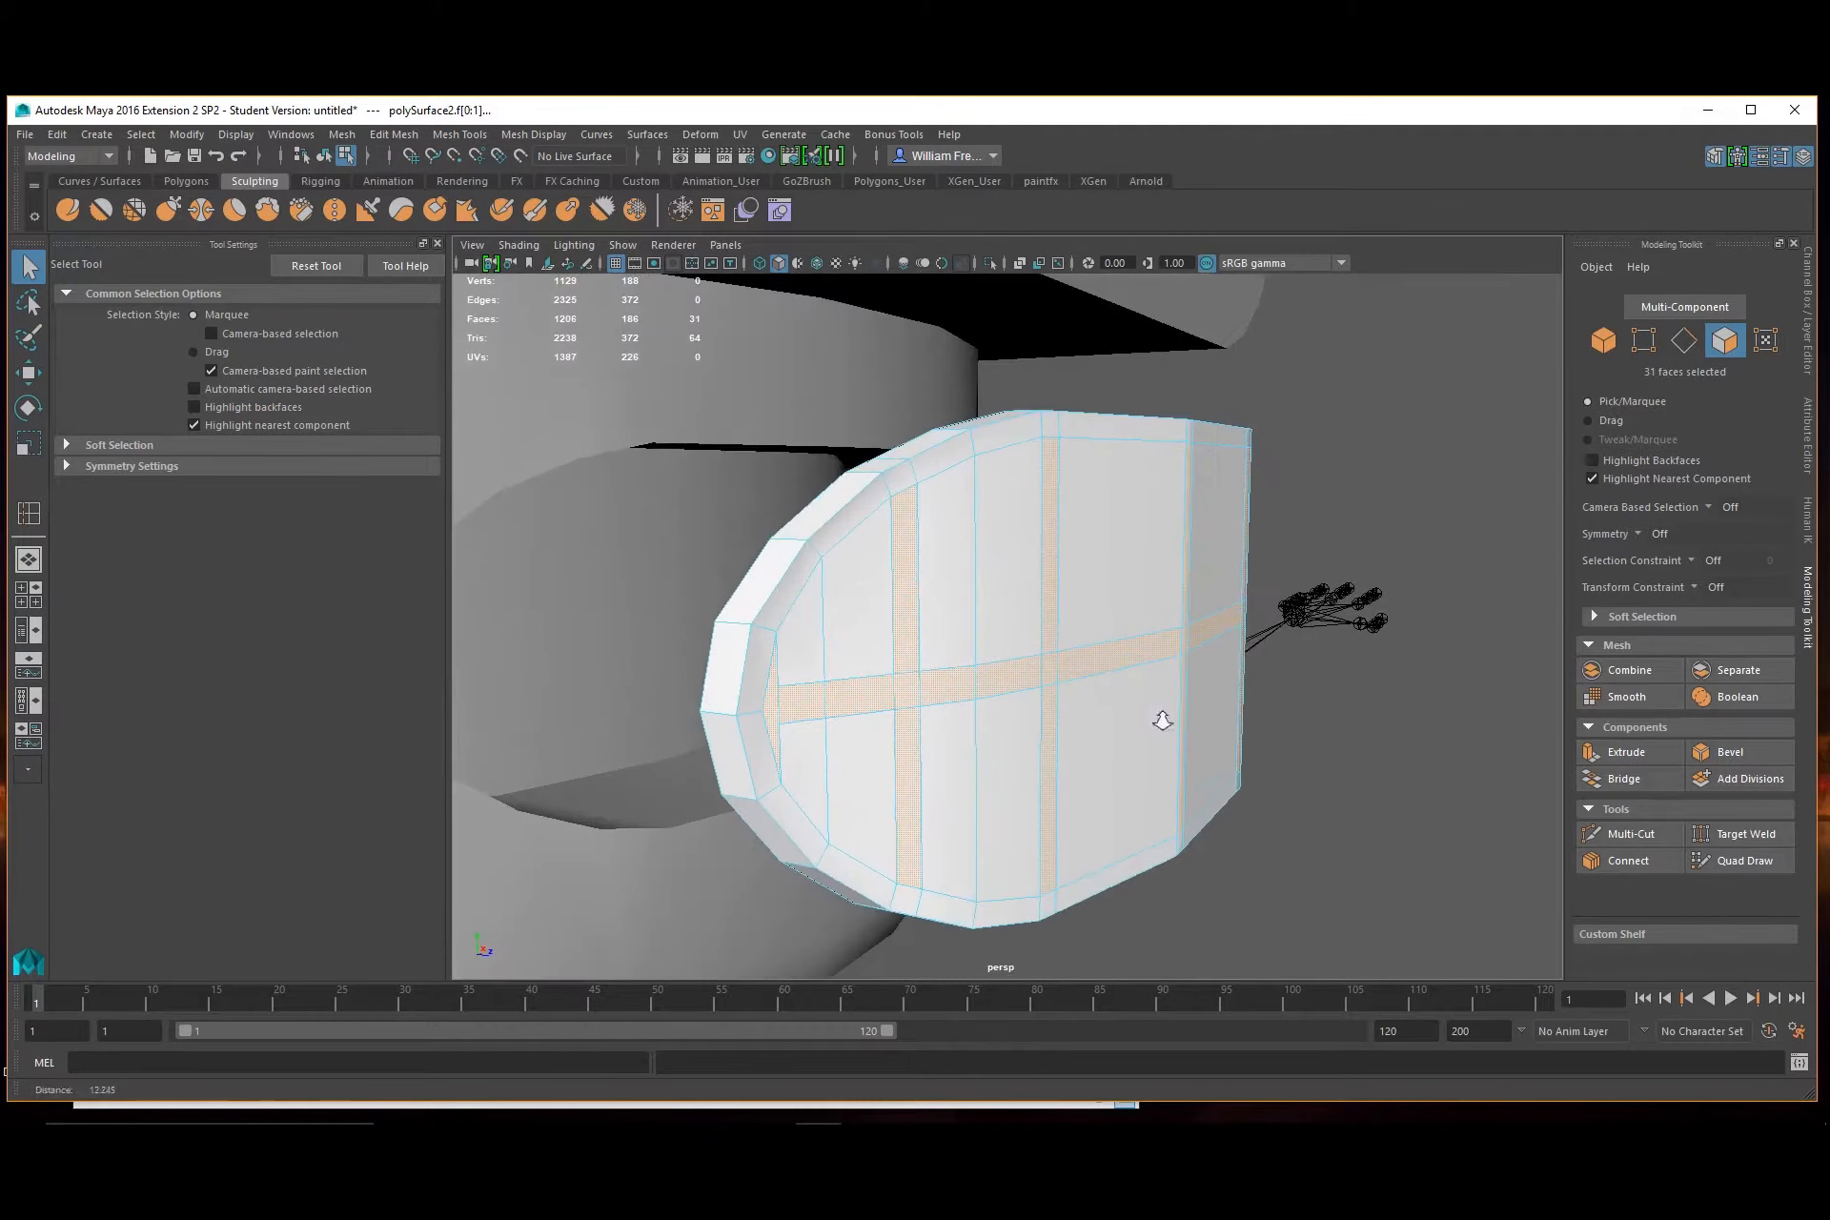
pyautogui.click(1644, 754)
pyautogui.press('w')
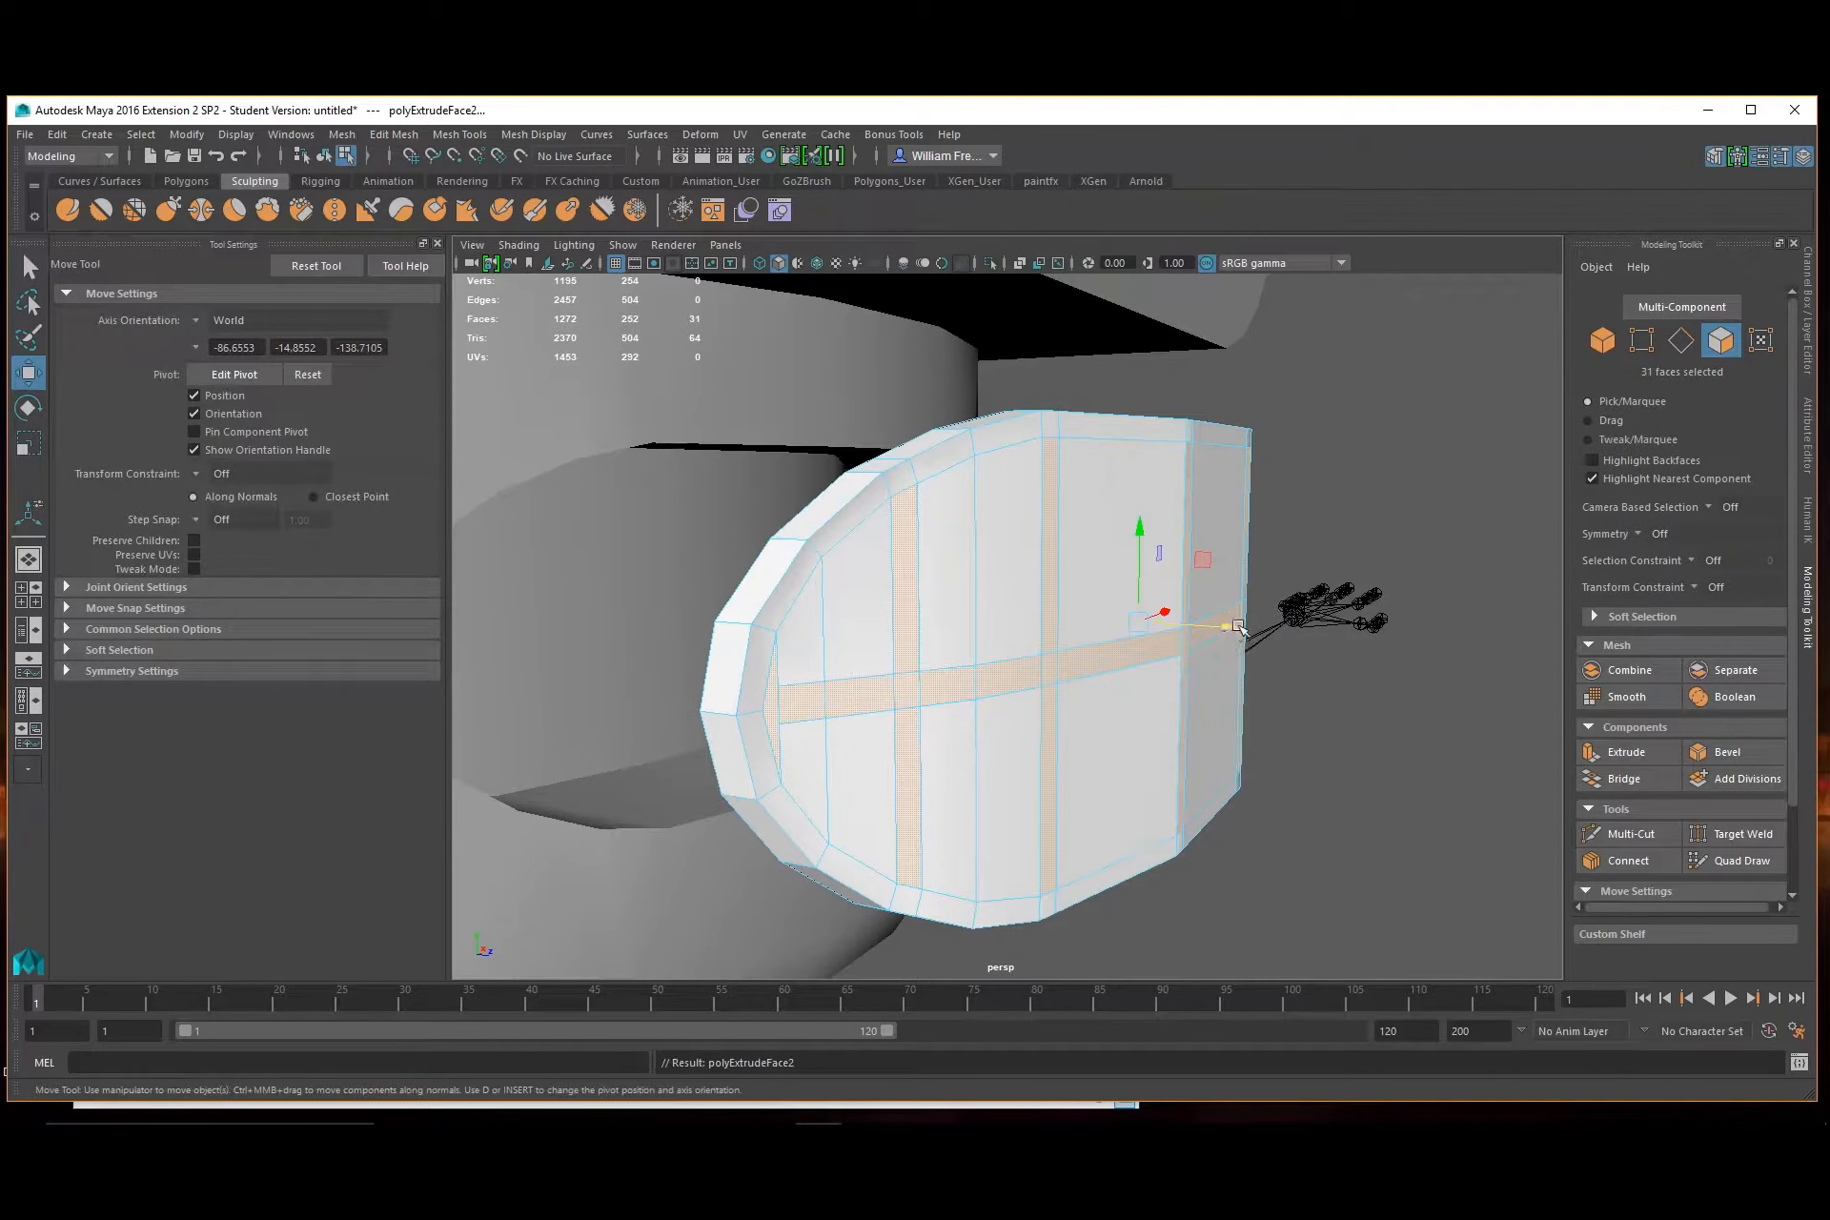
pyautogui.moveTo(1224, 630); pyautogui.dragTo(1234, 631)
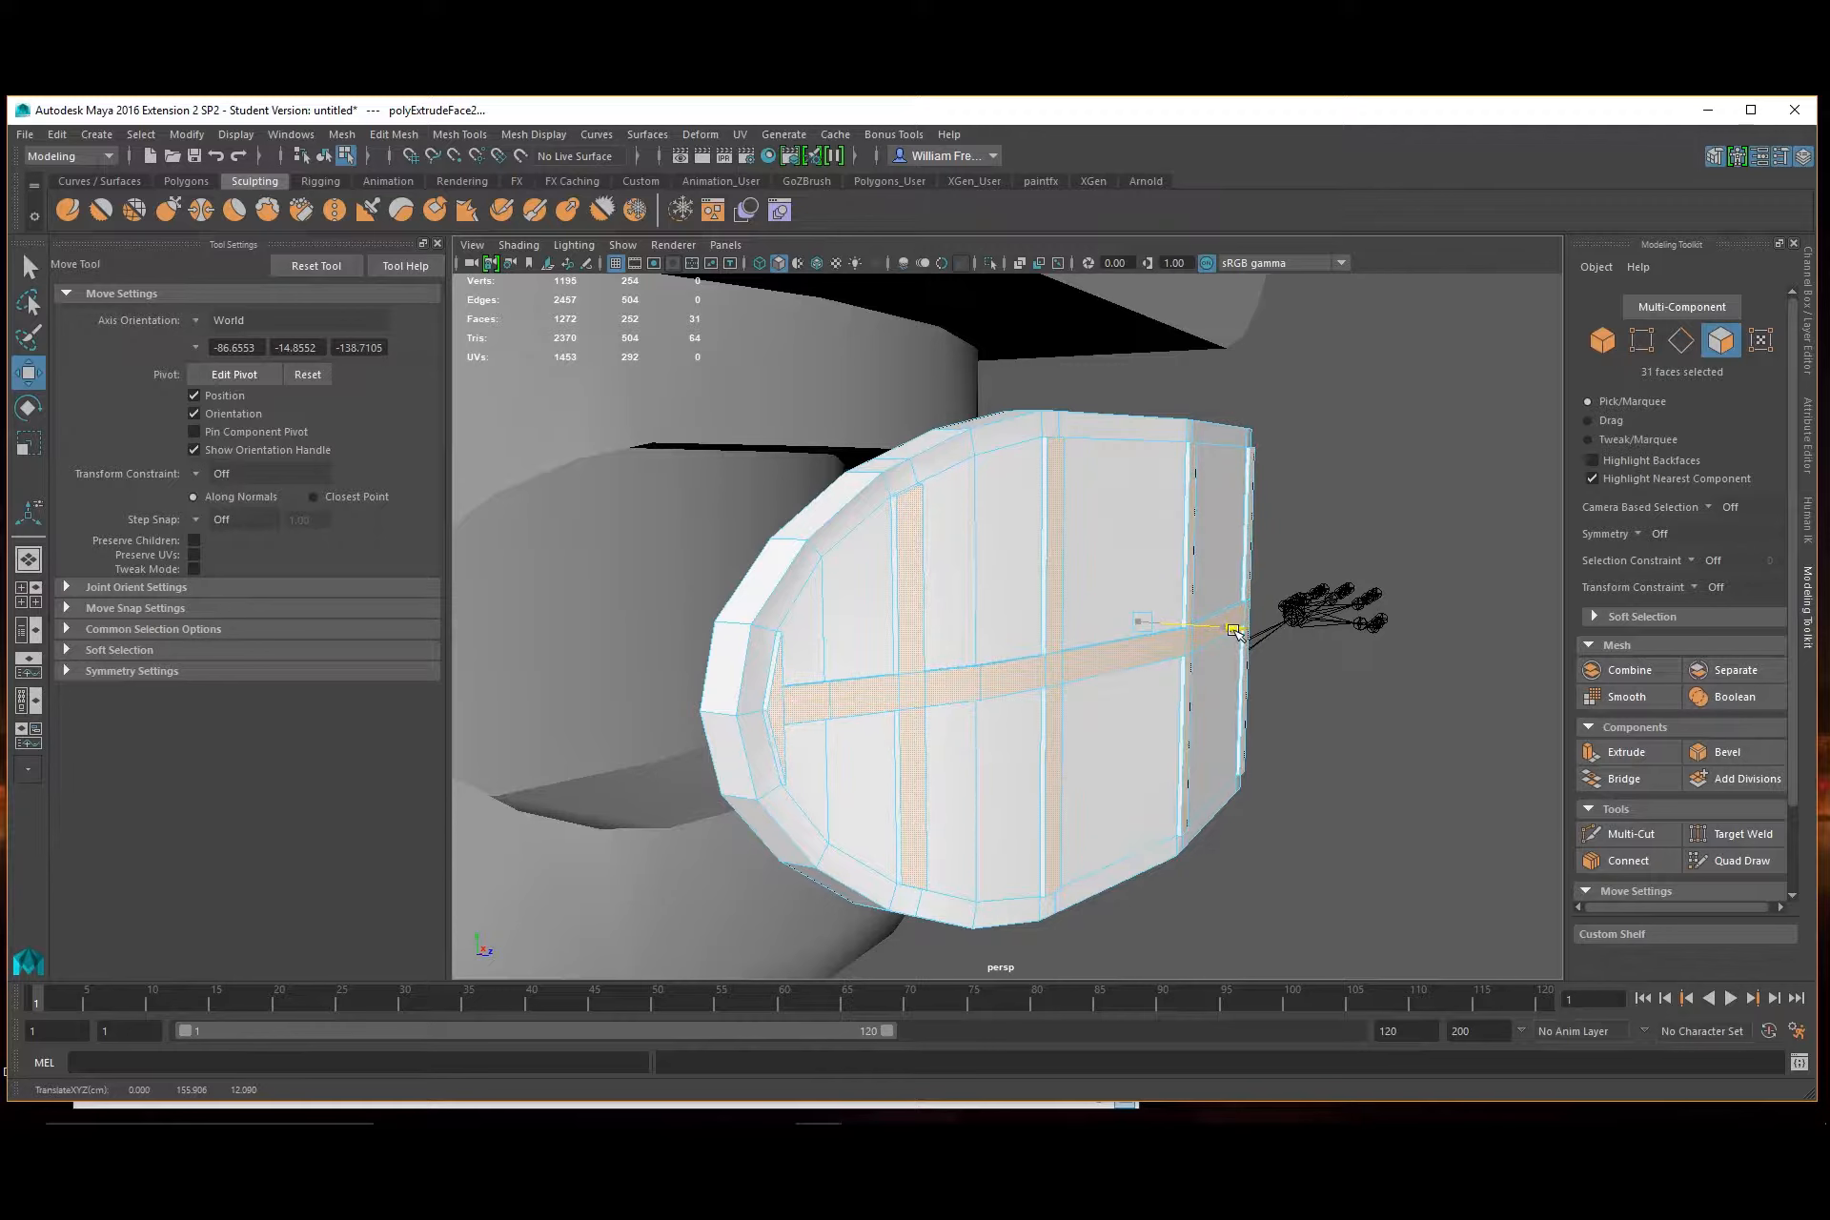
pyautogui.moveTo(1234, 631); pyautogui.dragTo(1236, 629)
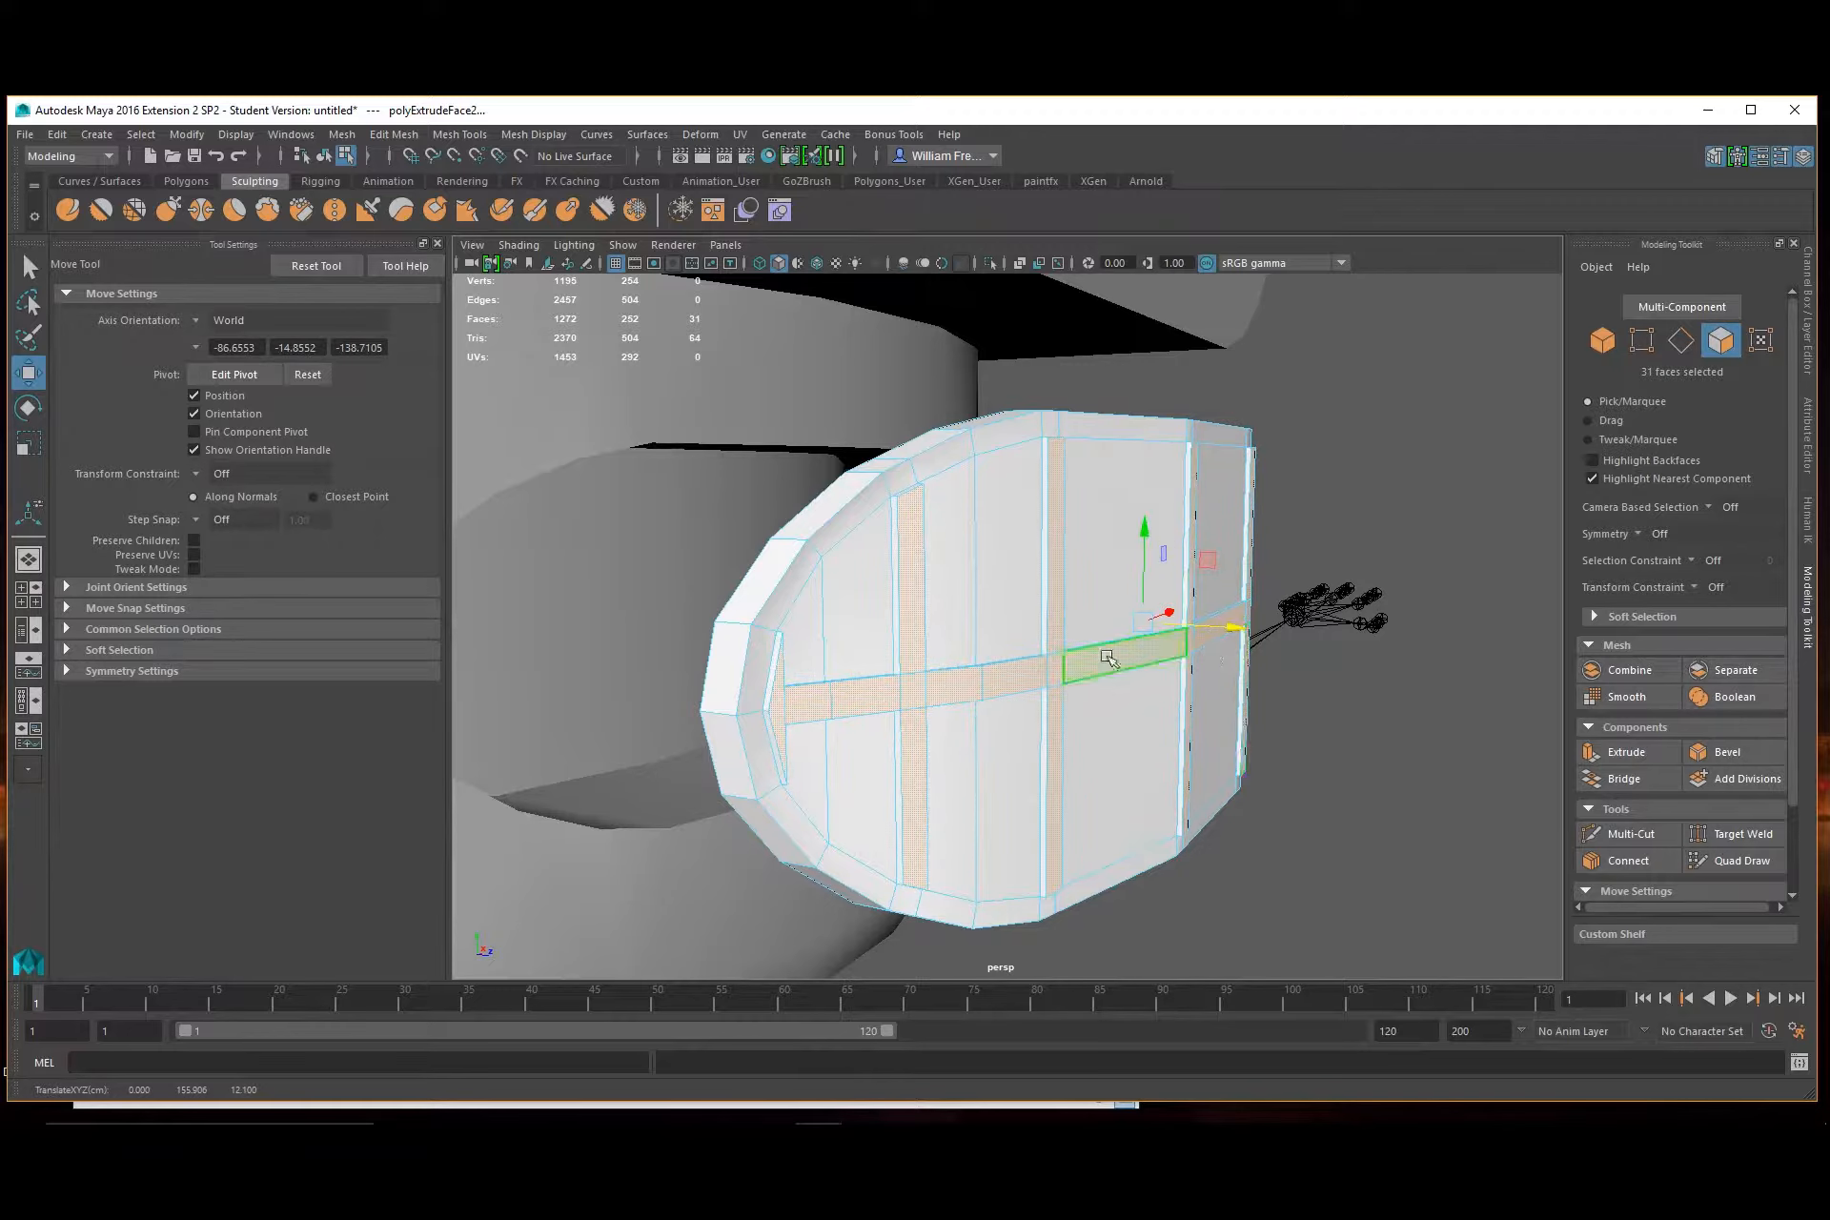
# Assign a new Lambert material to the extruded strip faces
pyautogui.rightClick(1063, 661)
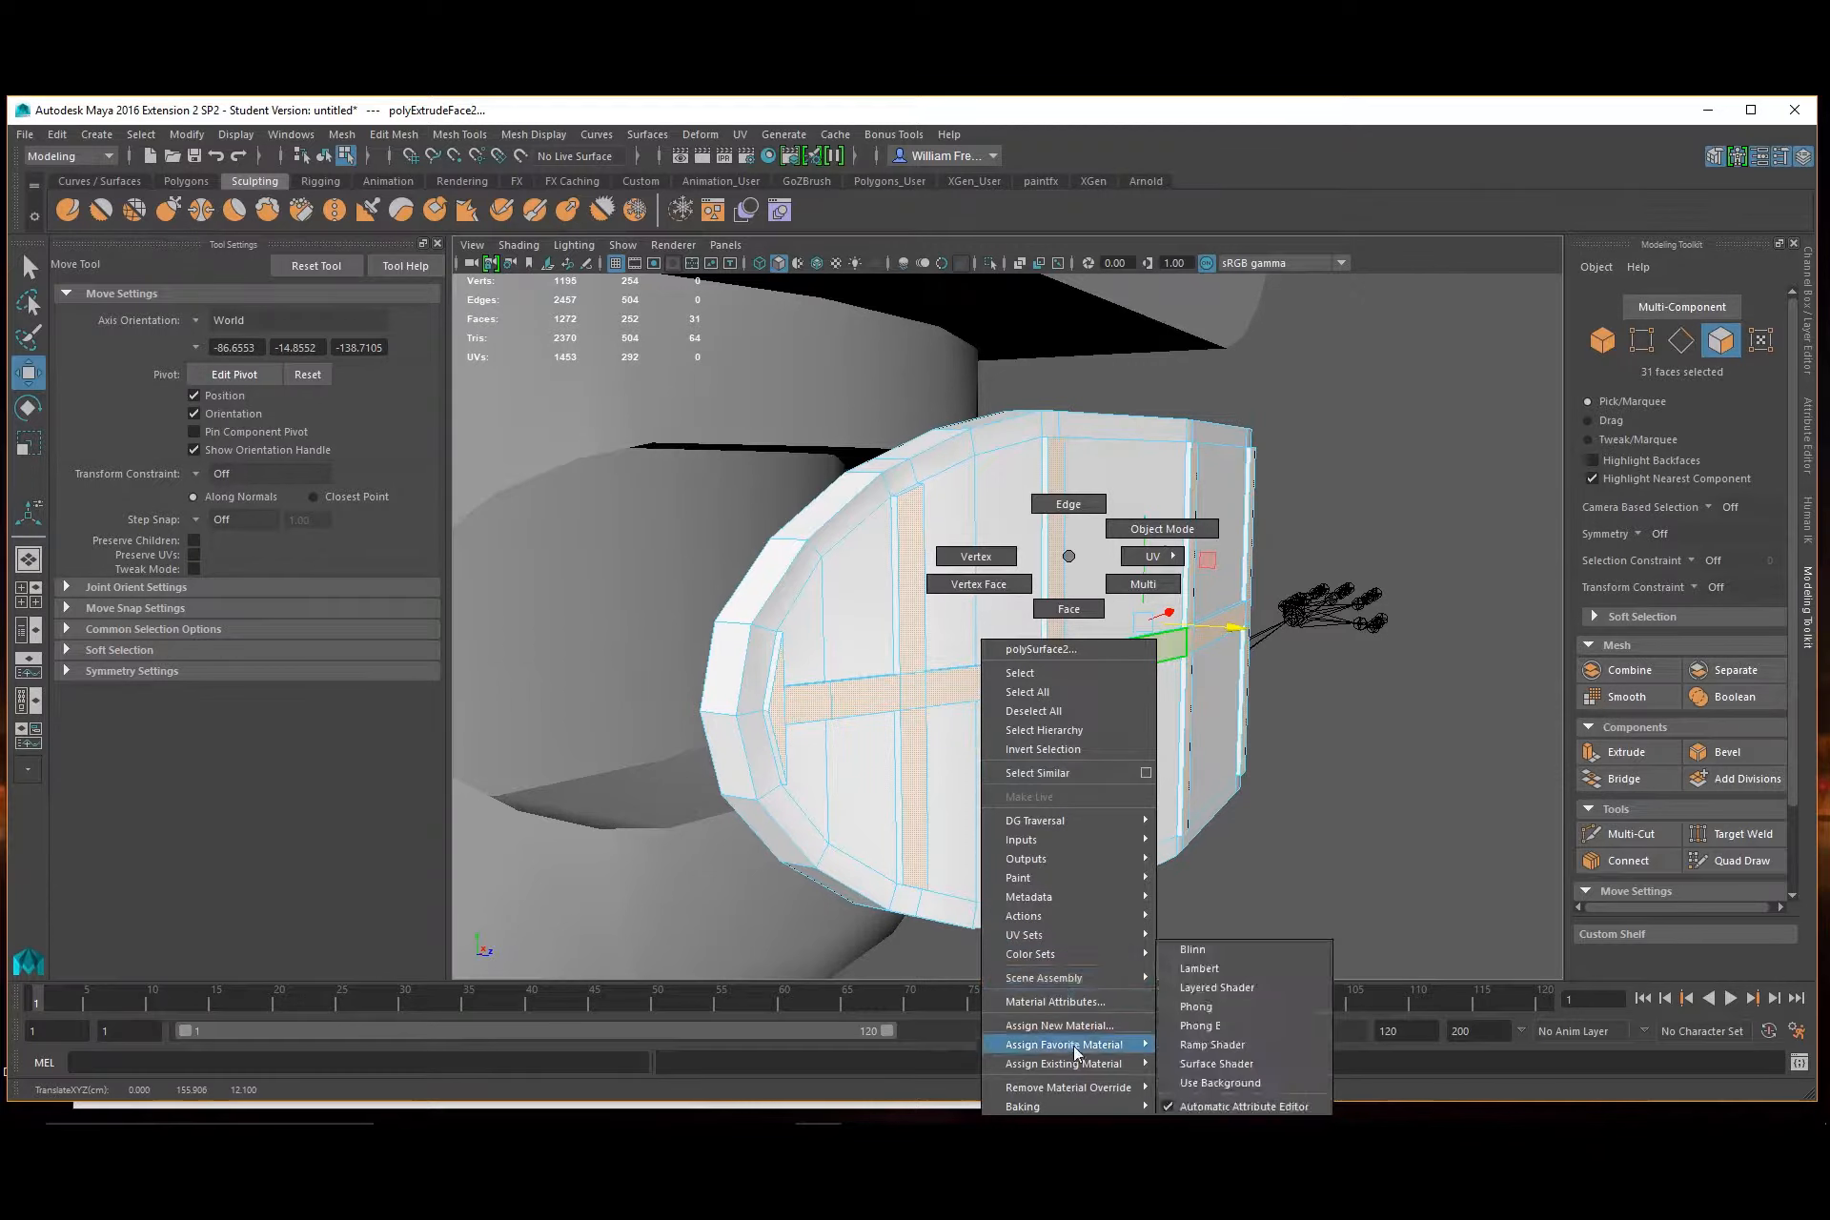
pyautogui.click(1058, 1026)
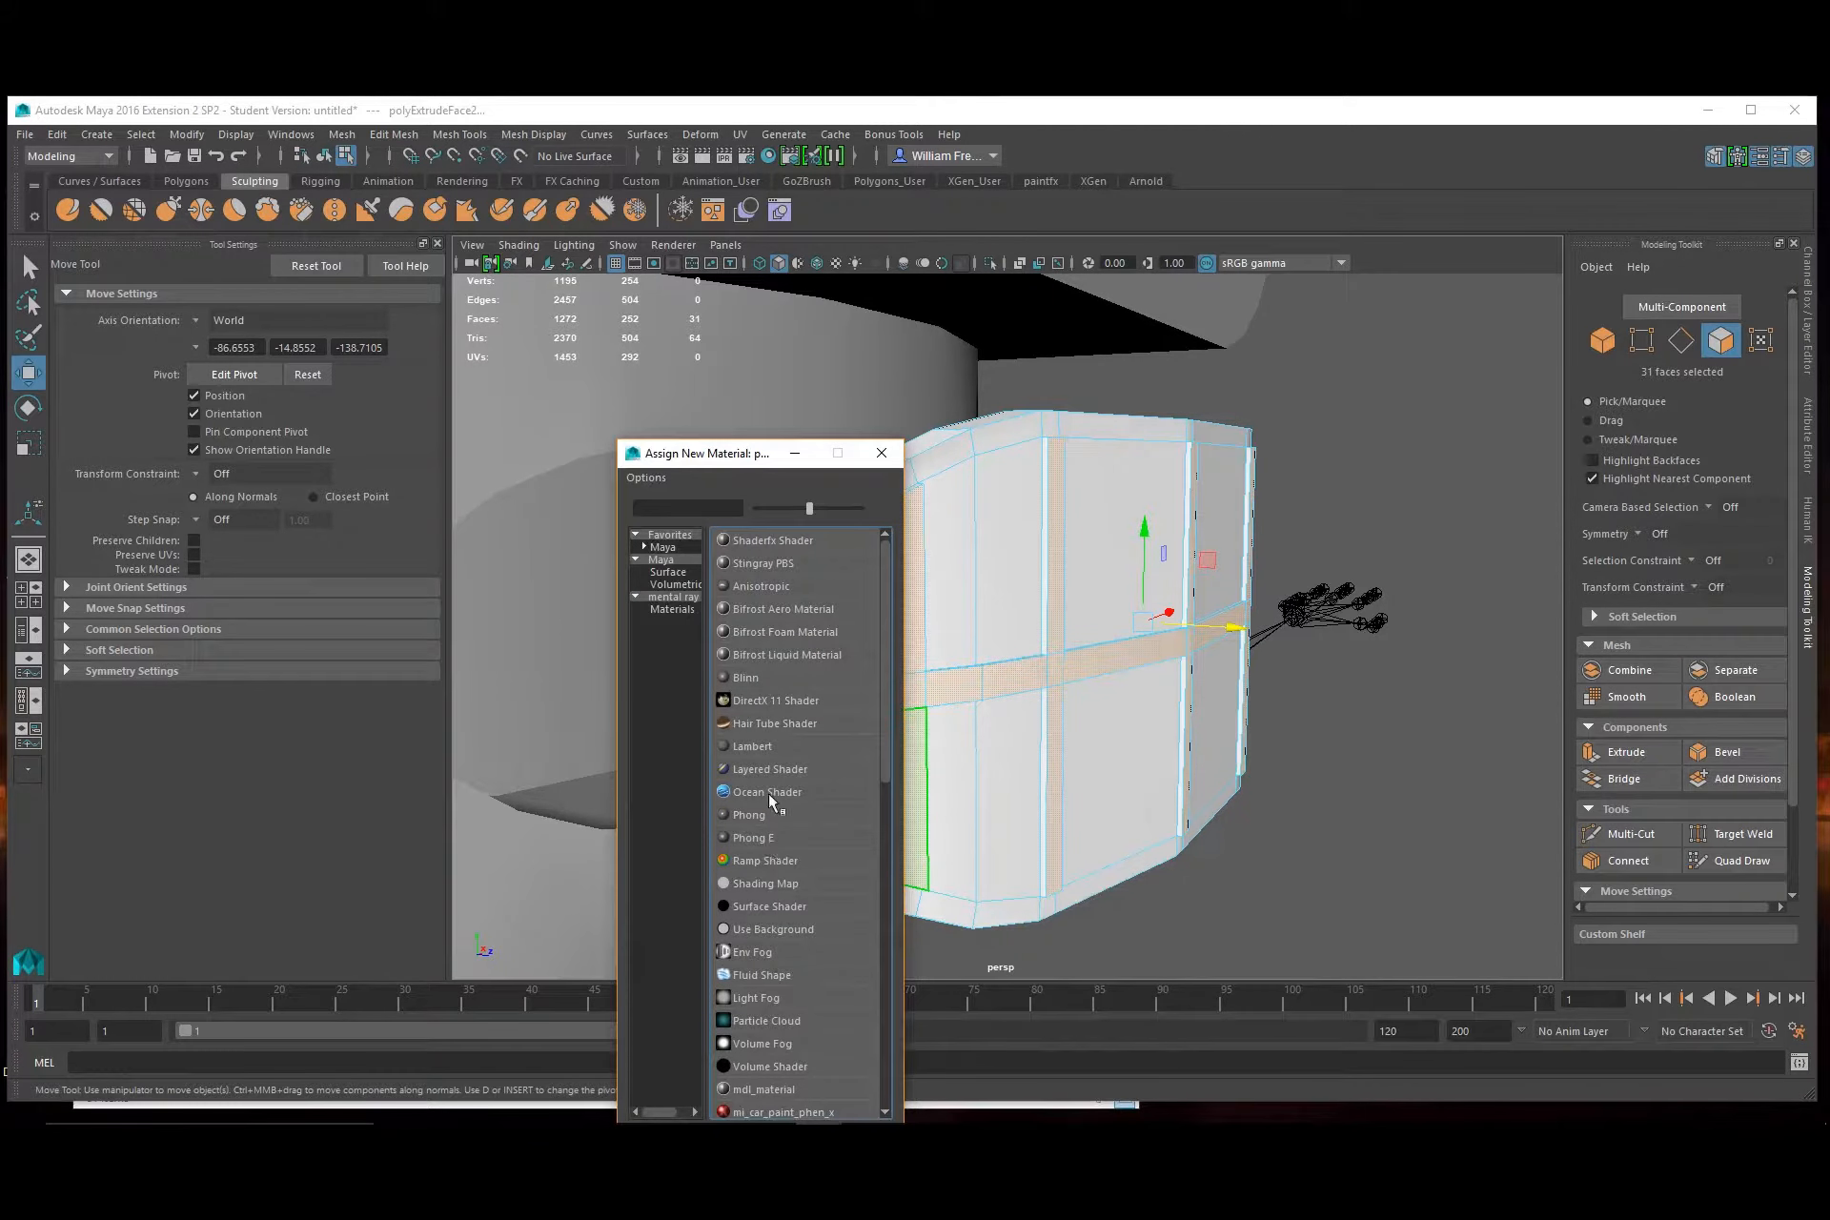
pyautogui.click(768, 751)
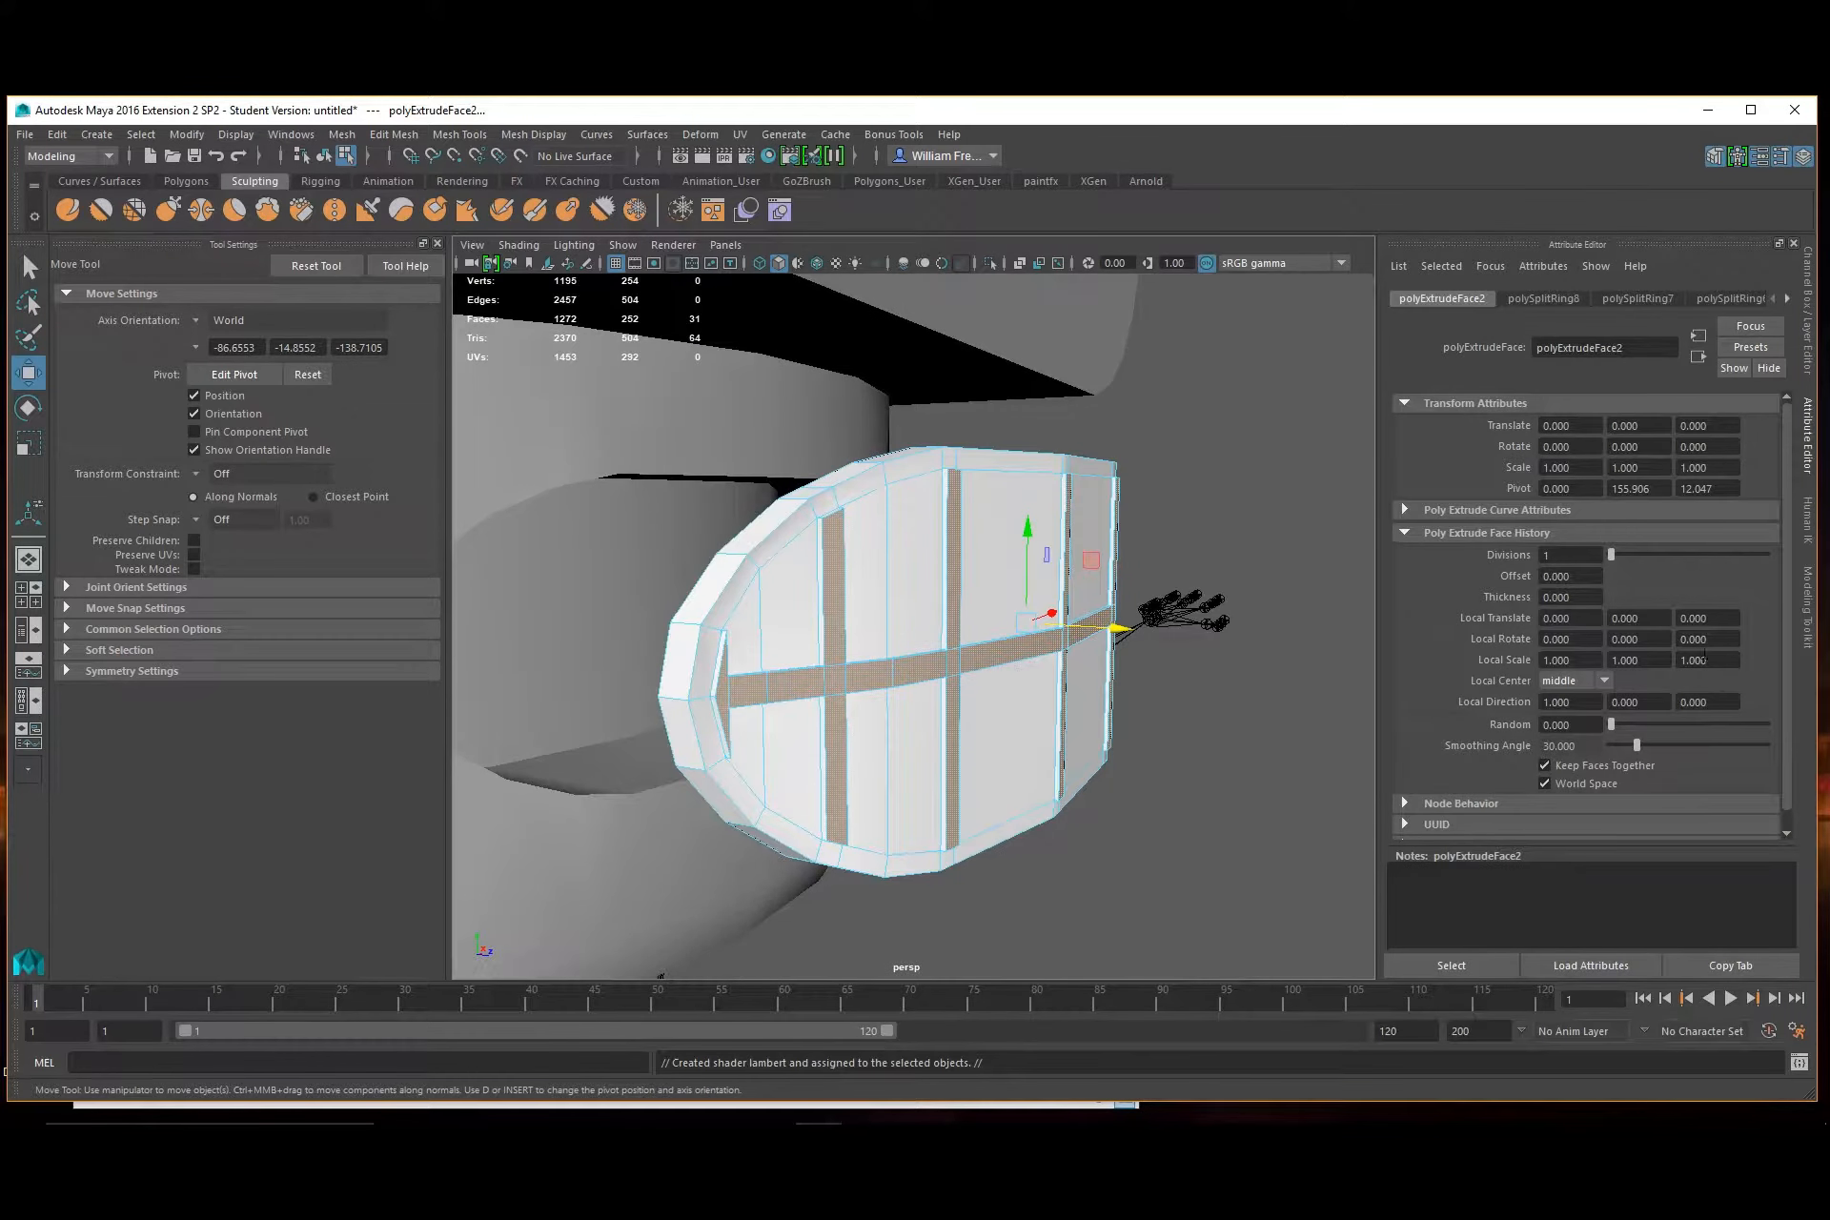
# Delete all construction history in the scene
pyautogui.click(59, 134)
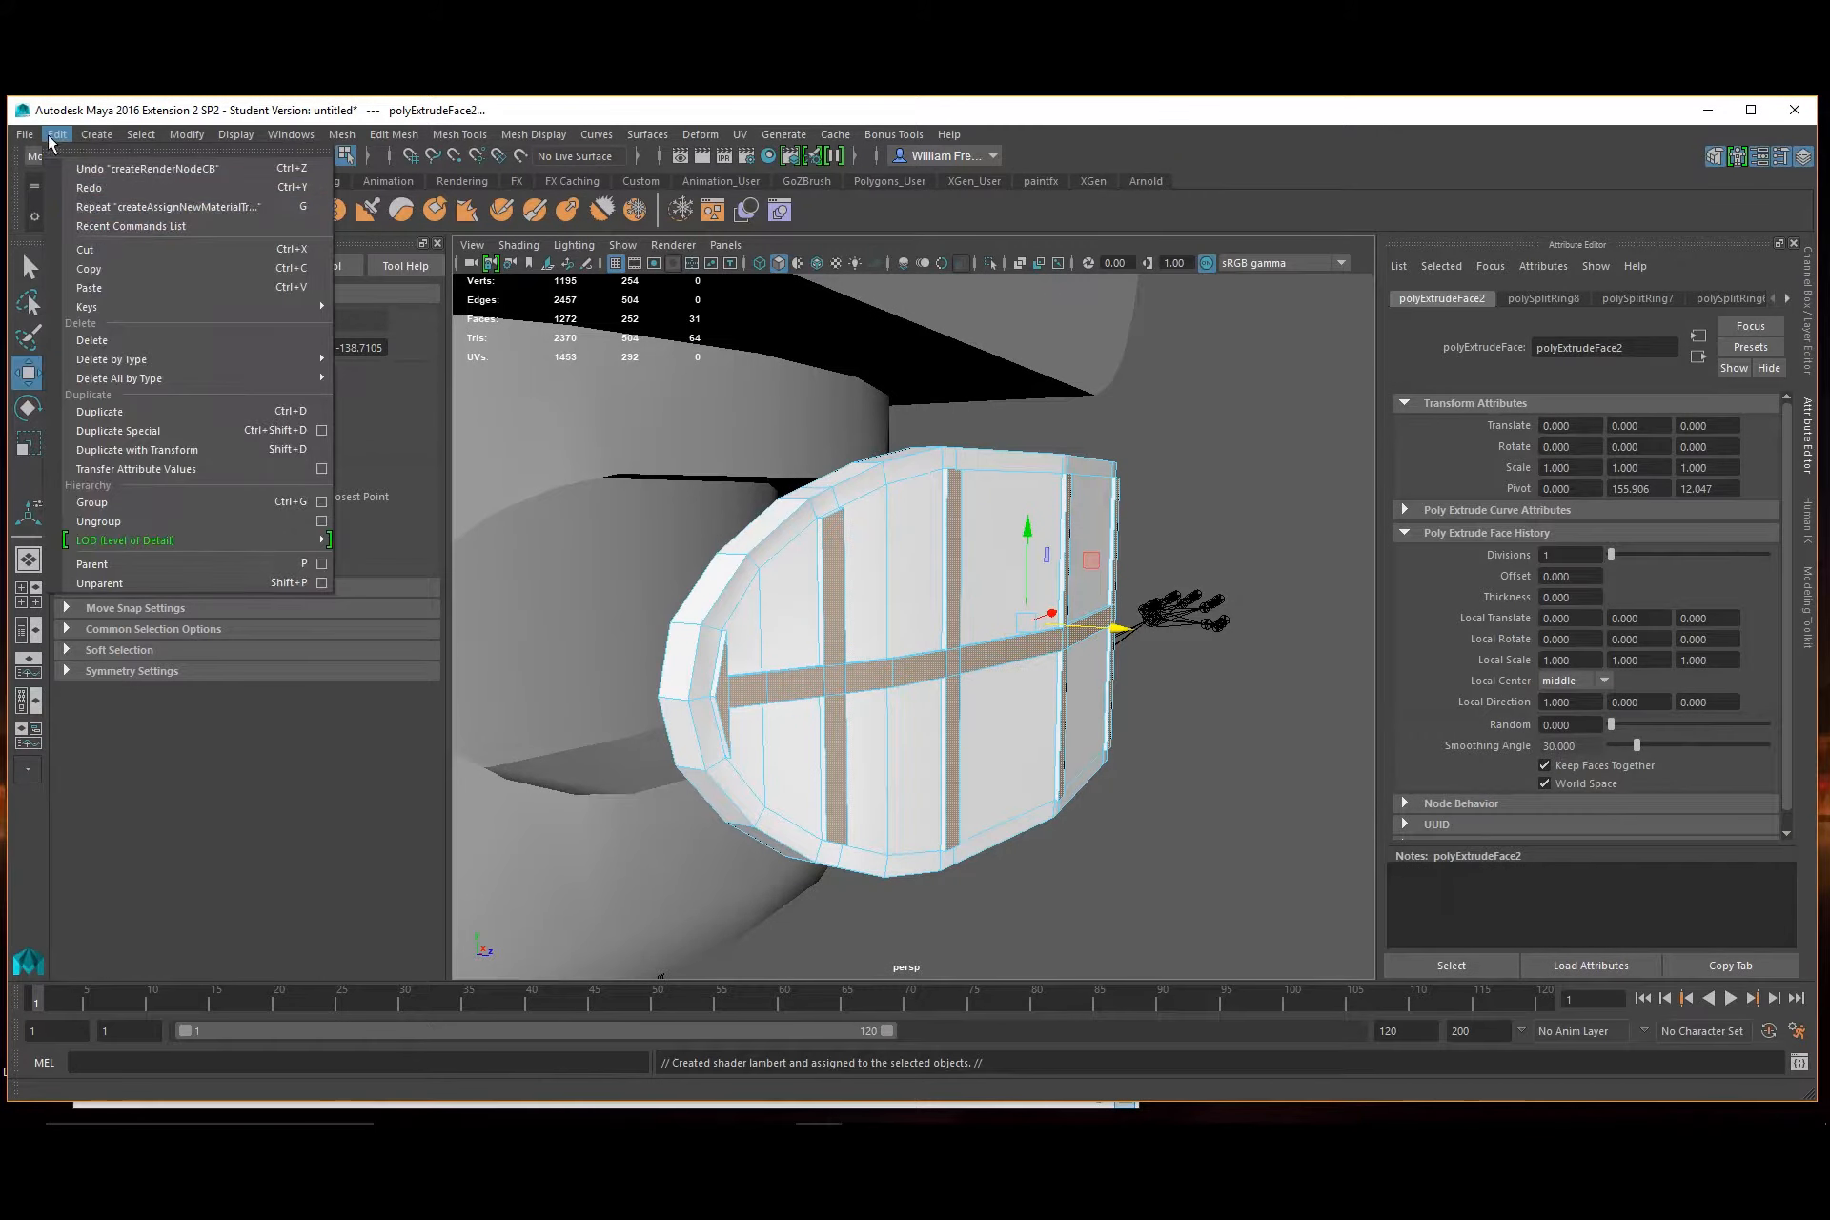
pyautogui.moveTo(191, 378)
pyautogui.click(381, 395)
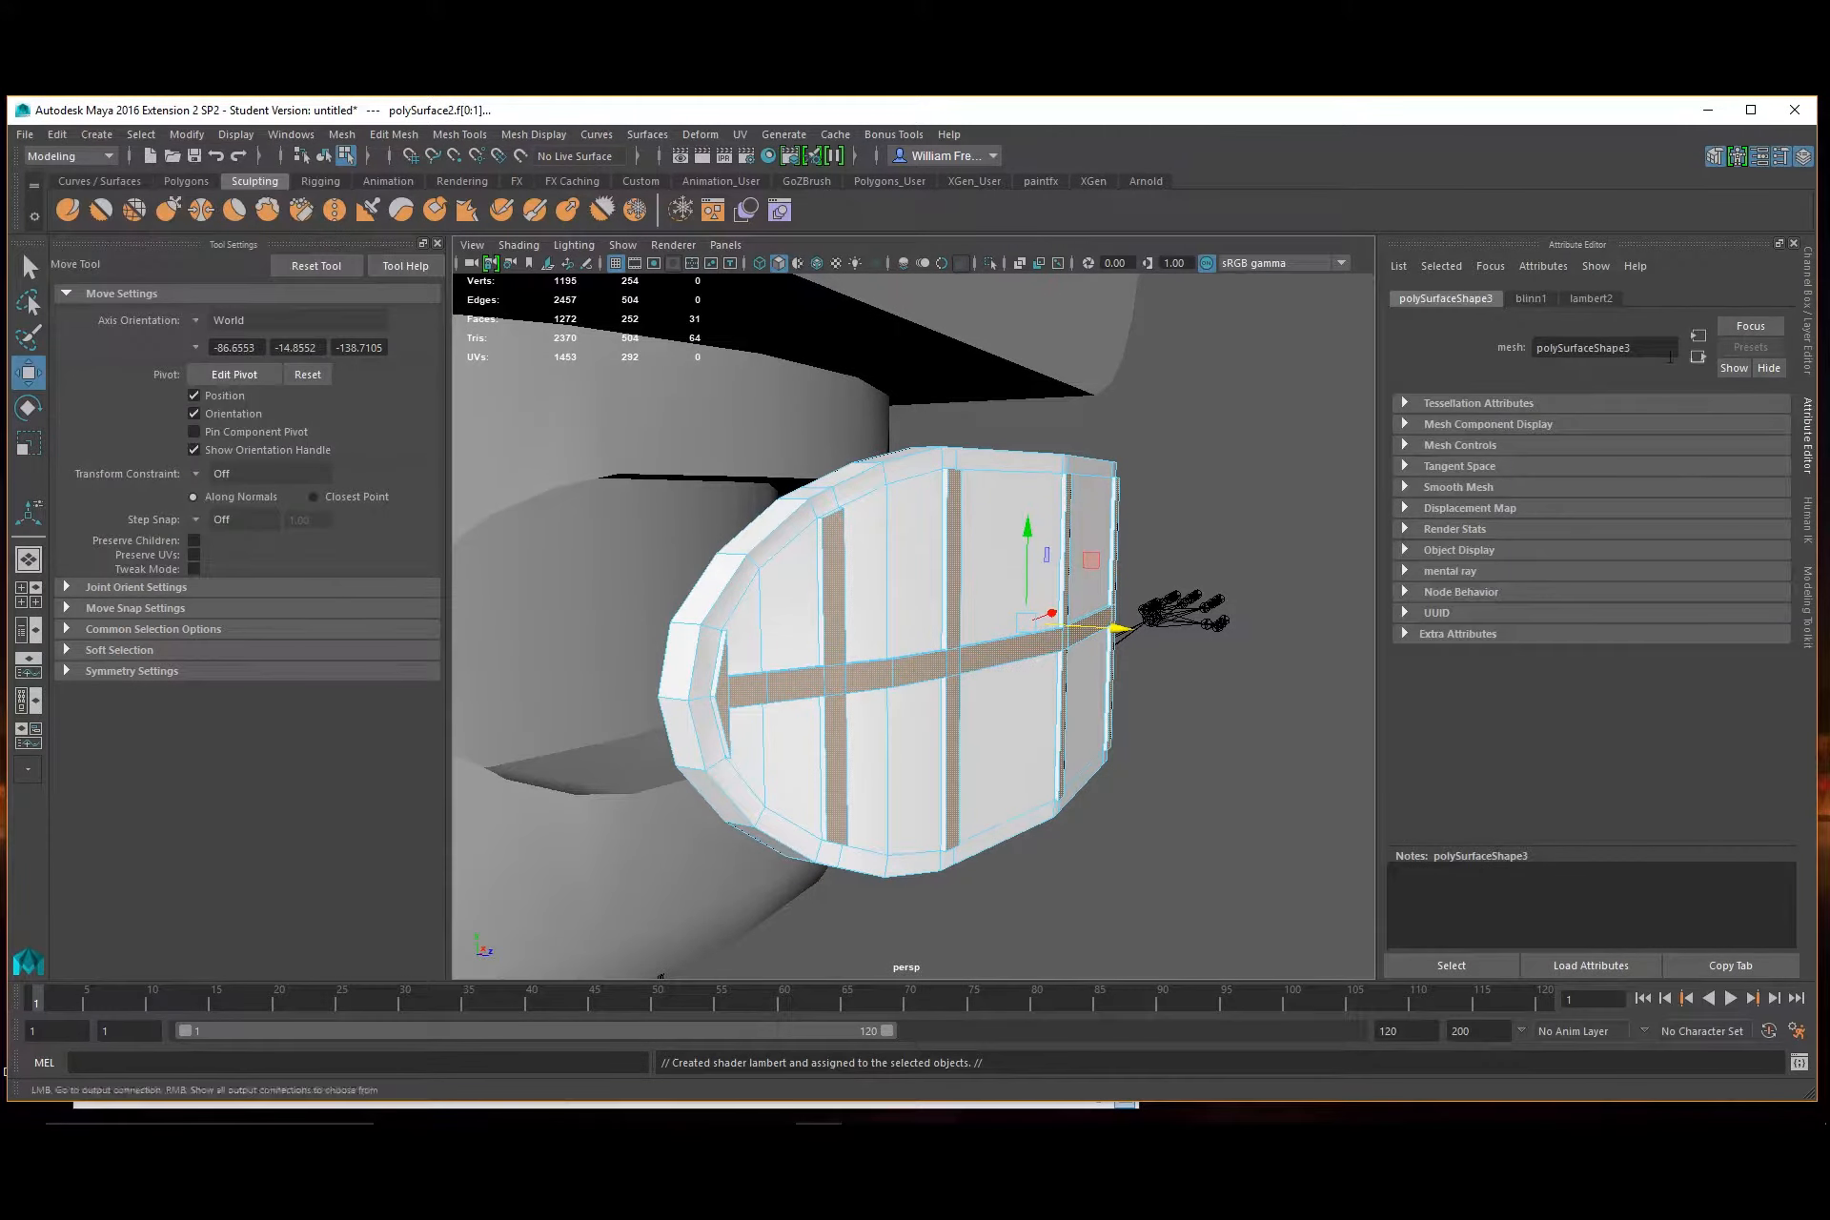
# Set the strips' new Lambert material to a black color with a diffuse of 0
pyautogui.click(1589, 300)
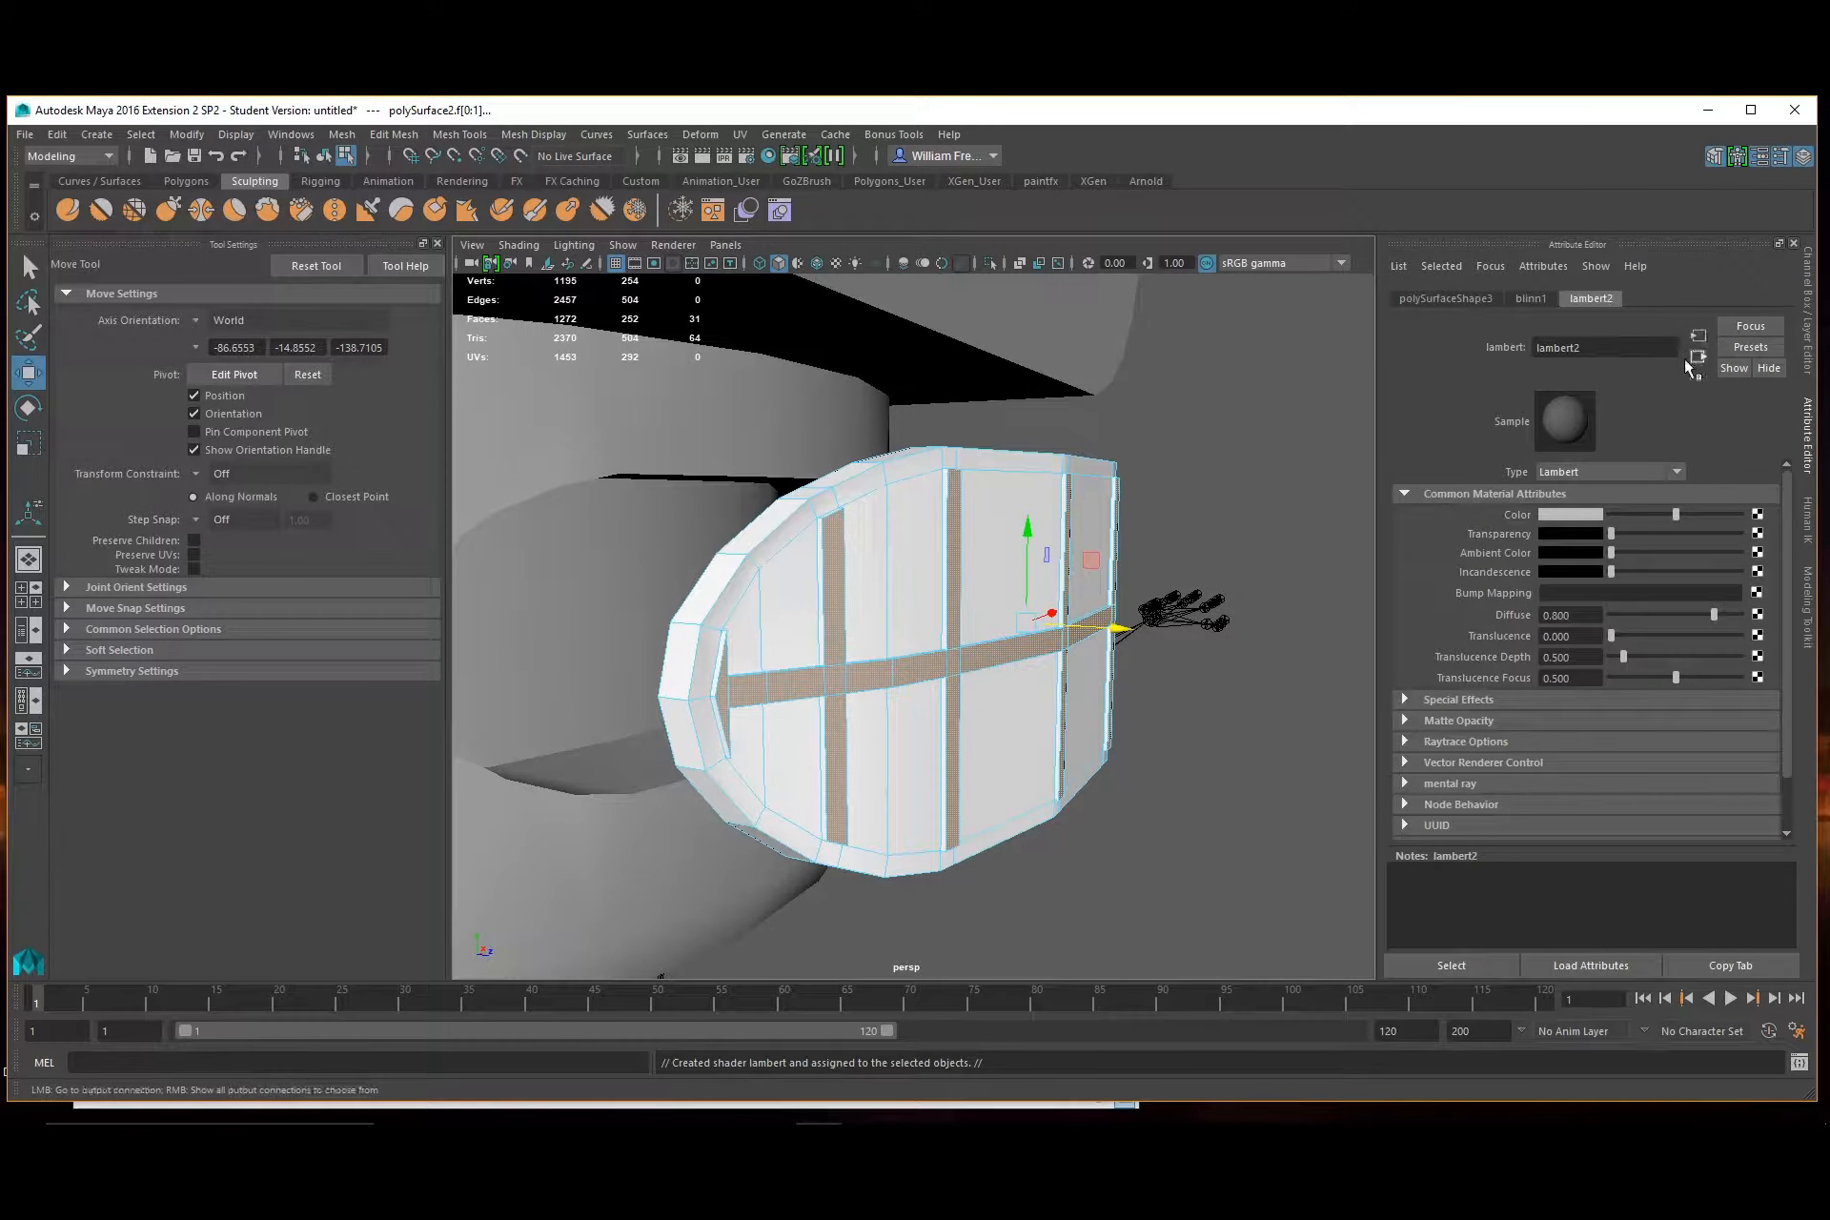
pyautogui.moveTo(1674, 514); pyautogui.dragTo(1558, 510)
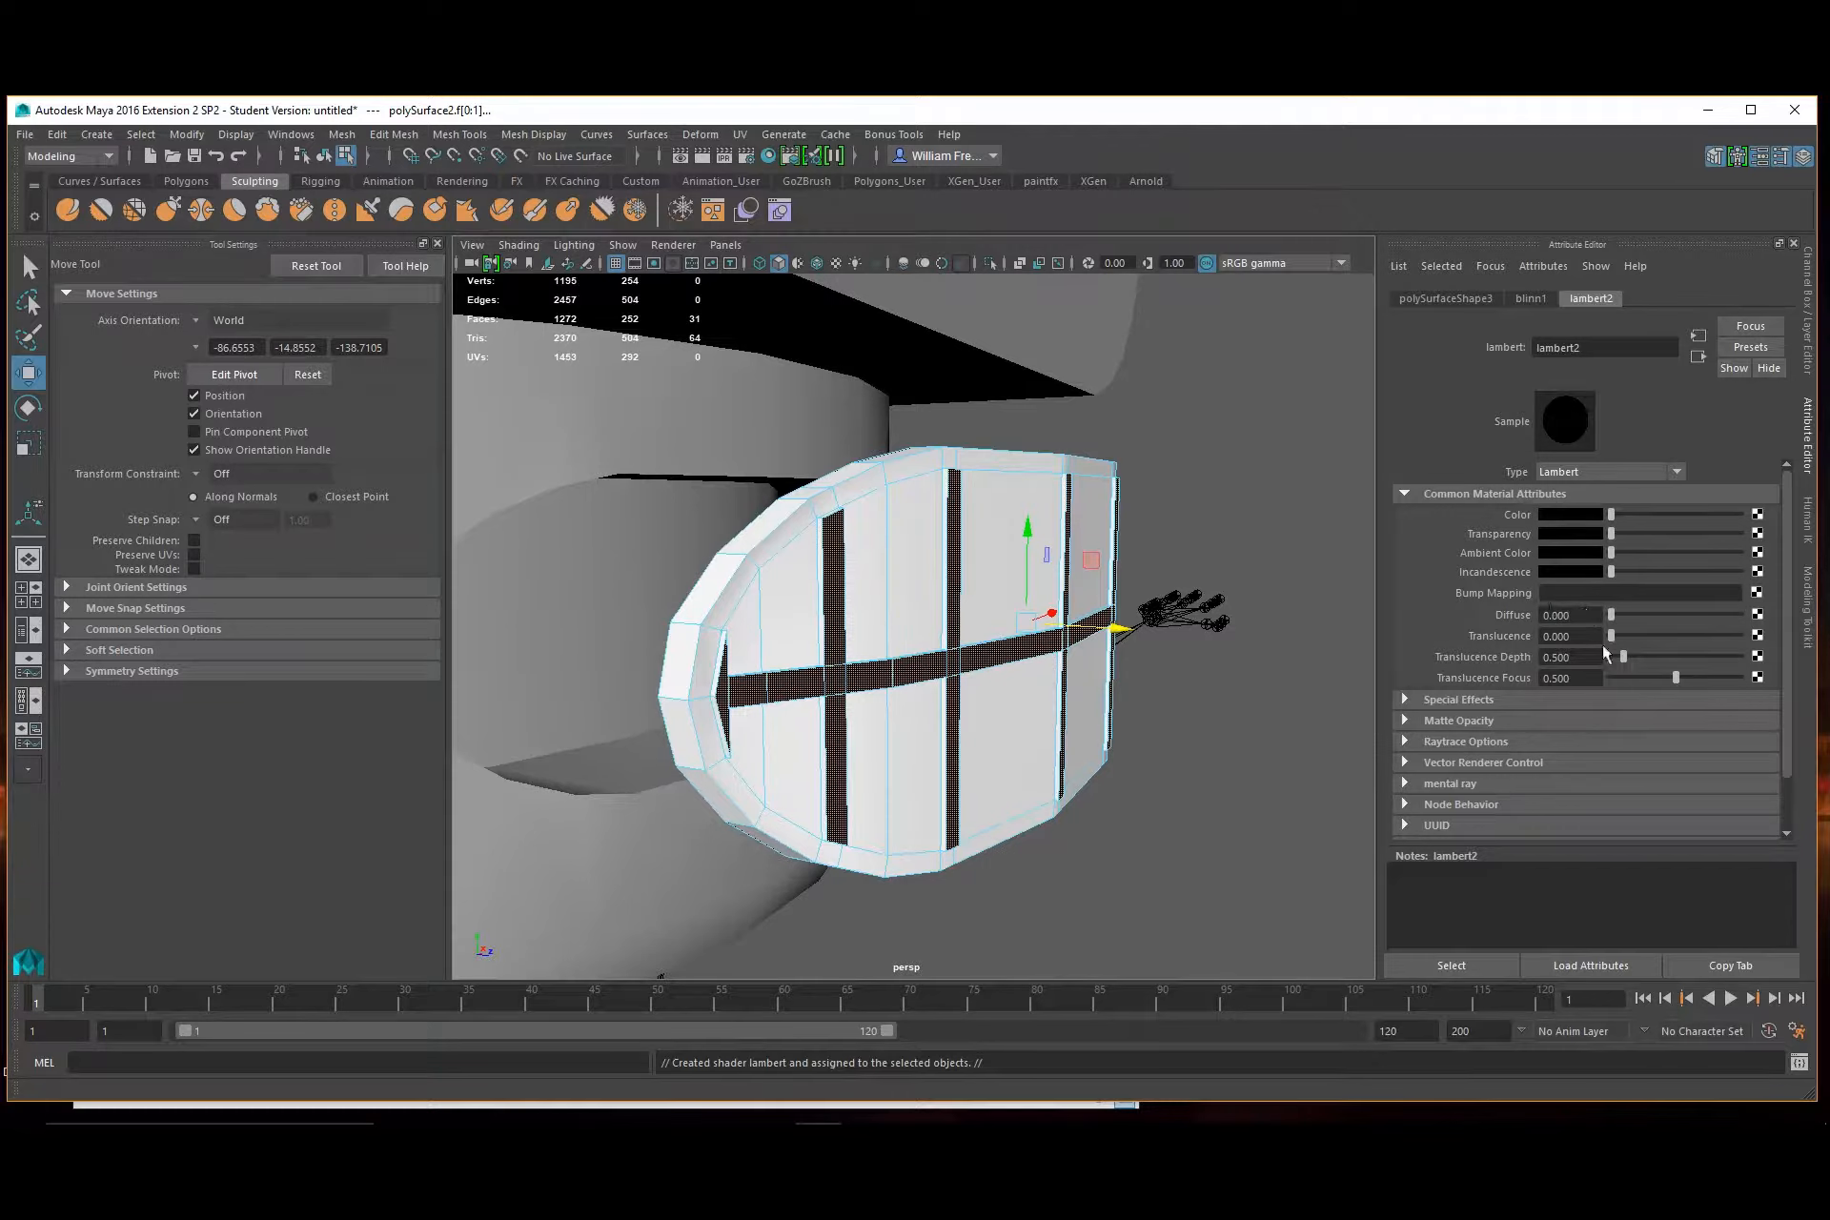
# Rename the strips' Lambert material to black
pyautogui.keyDown('alt'); pyautogui.moveTo(1011, 763); pyautogui.dragTo(865, 562); pyautogui.keyUp('alt')
pyautogui.keyDown('alt'); pyautogui.moveTo(865, 562); pyautogui.dragTo(928, 609, button='right'); pyautogui.keyUp('alt')
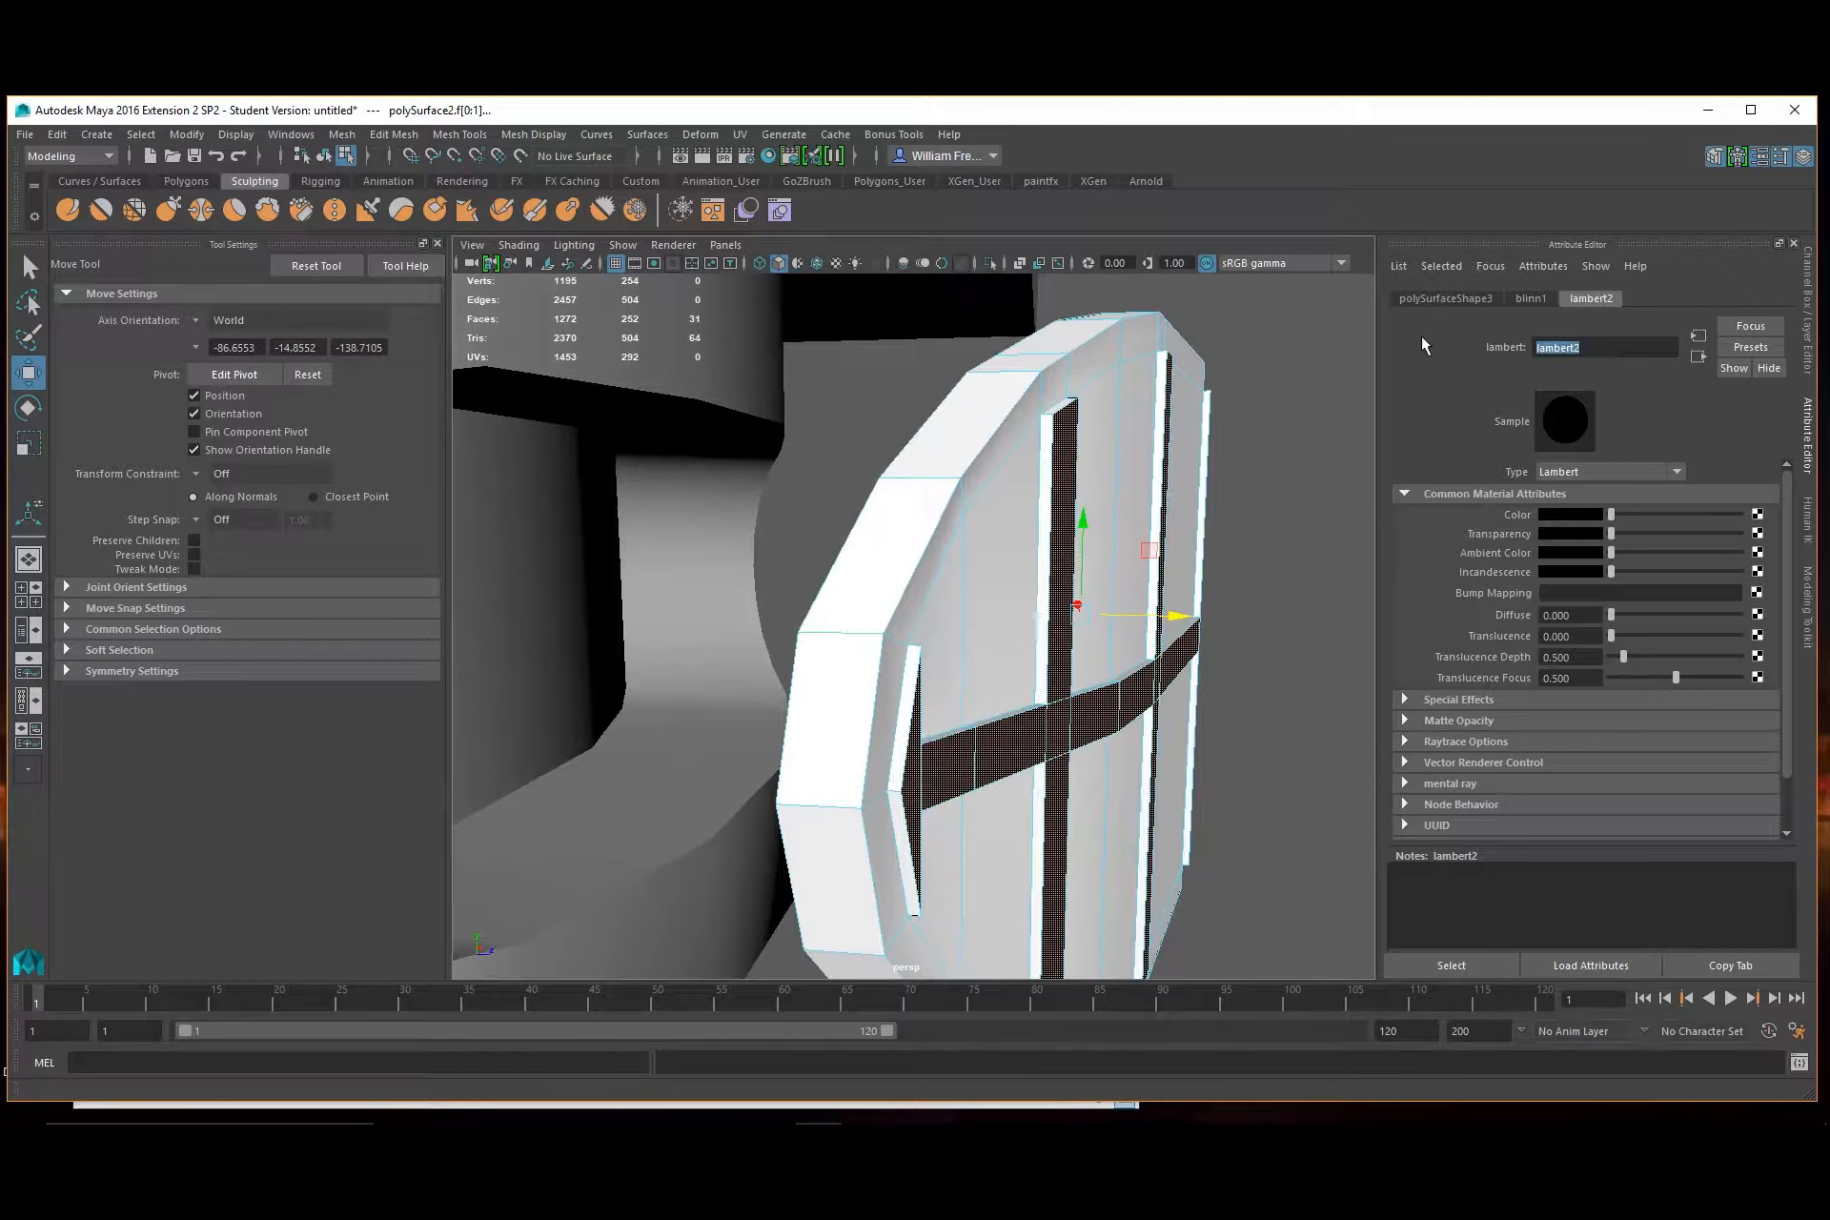
pyautogui.write('black')
pyautogui.press('Return')
# Select the thin side faces around the extruded strips, assign them the existing black material, and clear the selection
pyautogui.moveTo(920, 556); pyautogui.dragTo(922, 631, button='right')
pyautogui.keyDown('alt'); pyautogui.moveTo(951, 768); pyautogui.dragTo(991, 671); pyautogui.keyUp('alt')
pyautogui.keyDown('alt'); pyautogui.moveTo(992, 670); pyautogui.dragTo(1013, 712, button='right'); pyautogui.keyUp('alt')
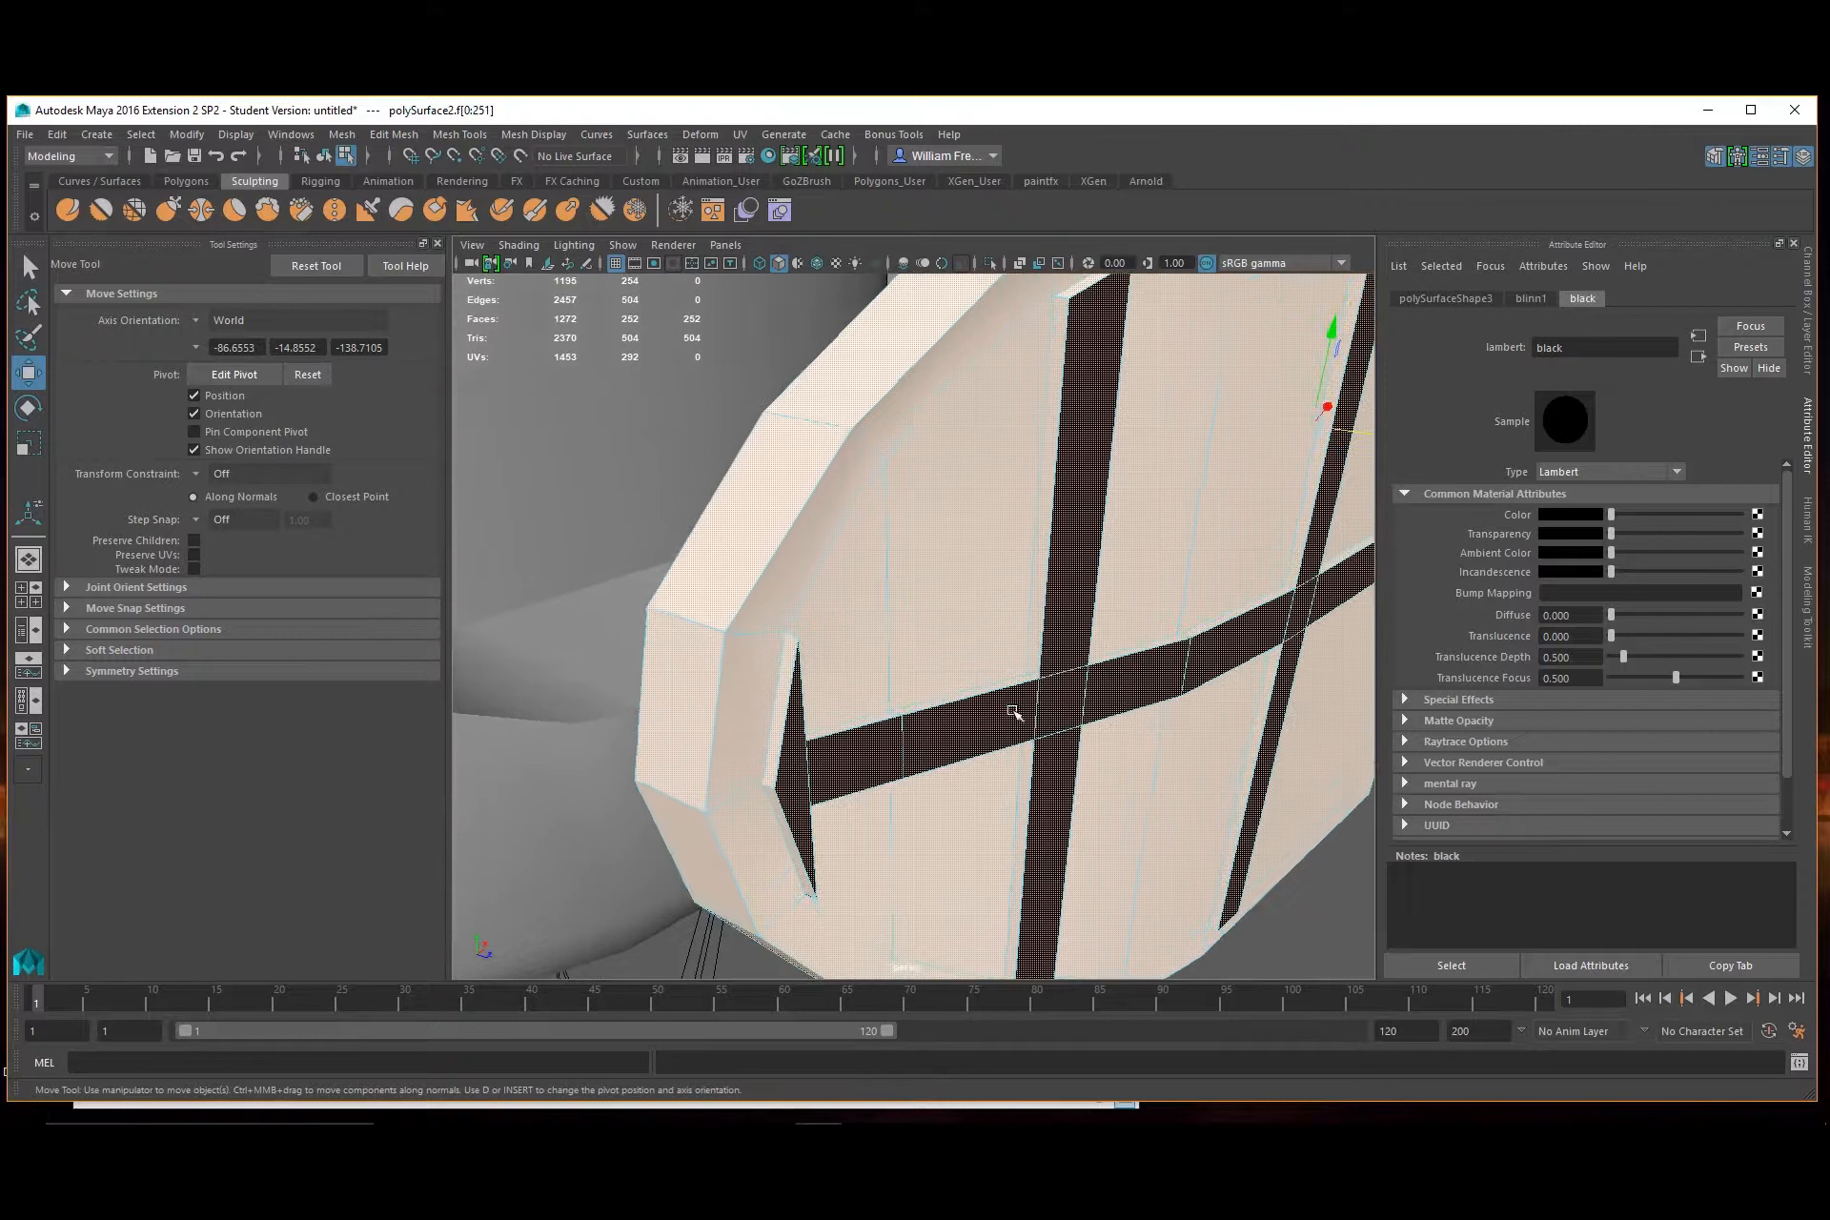
pyautogui.click(949, 702)
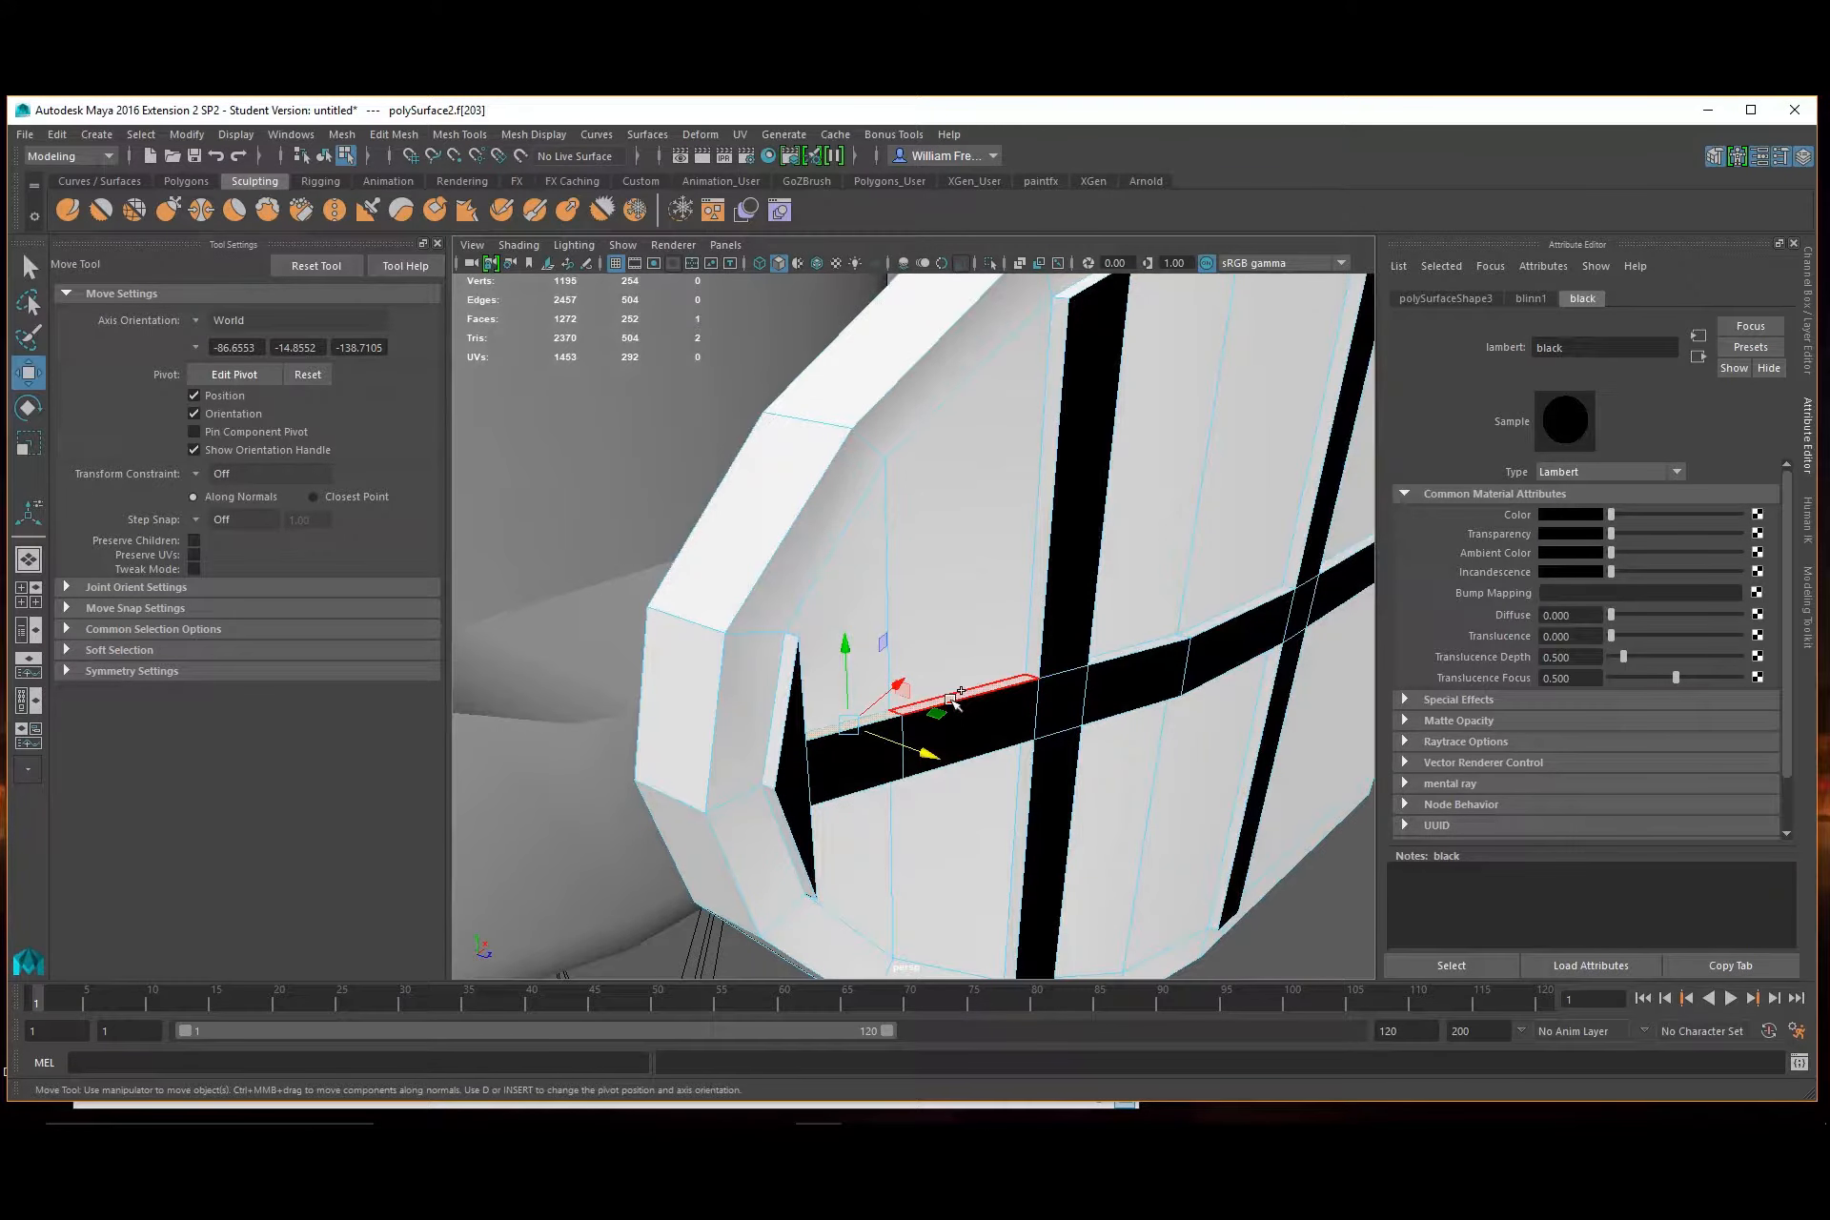
pyautogui.keyDown('shift'); pyautogui.click(1039, 650); pyautogui.keyUp('shift')
pyautogui.keyDown('shift'); pyautogui.doubleClick(1037, 650); pyautogui.keyUp('shift')
pyautogui.keyDown('alt'); pyautogui.moveTo(1206, 694); pyautogui.dragTo(993, 697, button='right'); pyautogui.keyUp('alt')
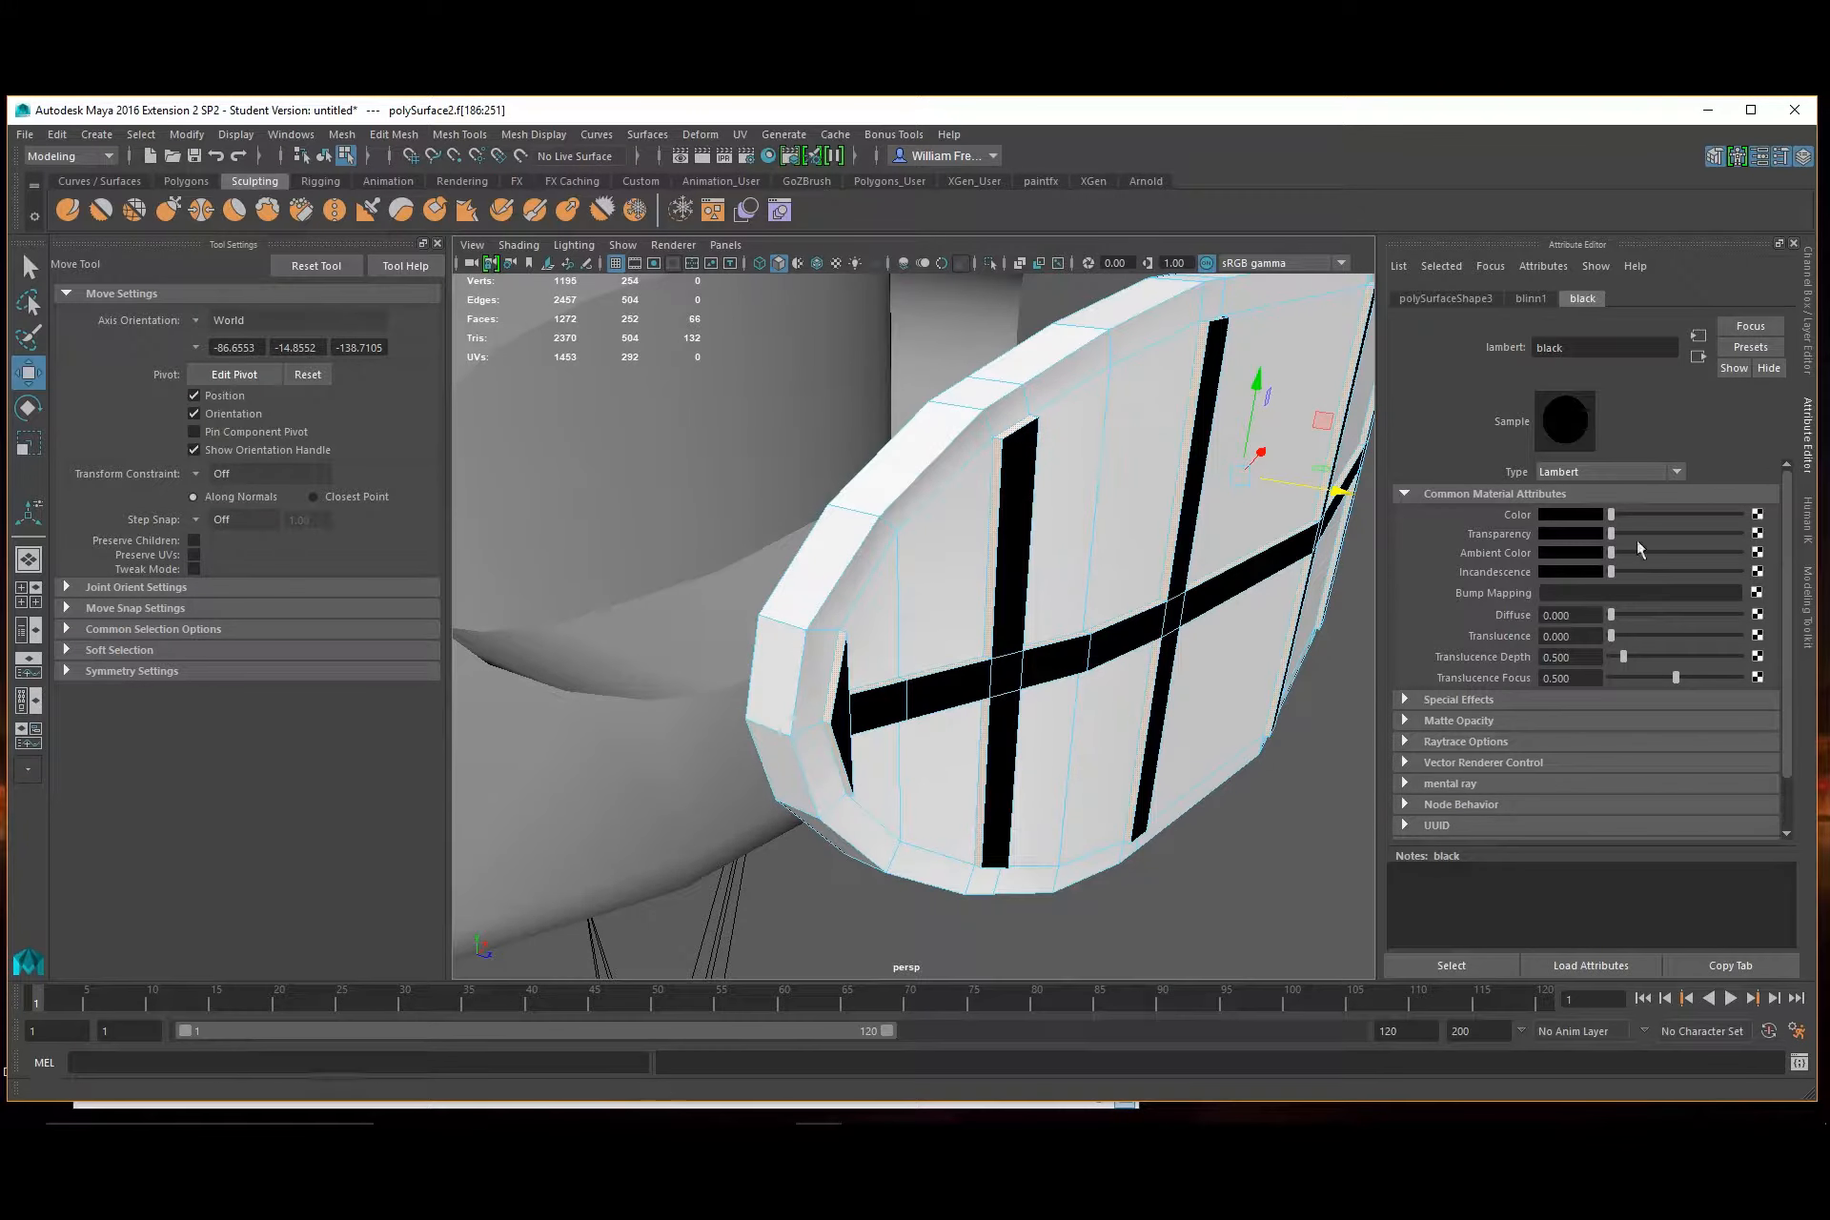
pyautogui.moveTo(992, 555); pyautogui.dragTo(1108, 1064, button='right')
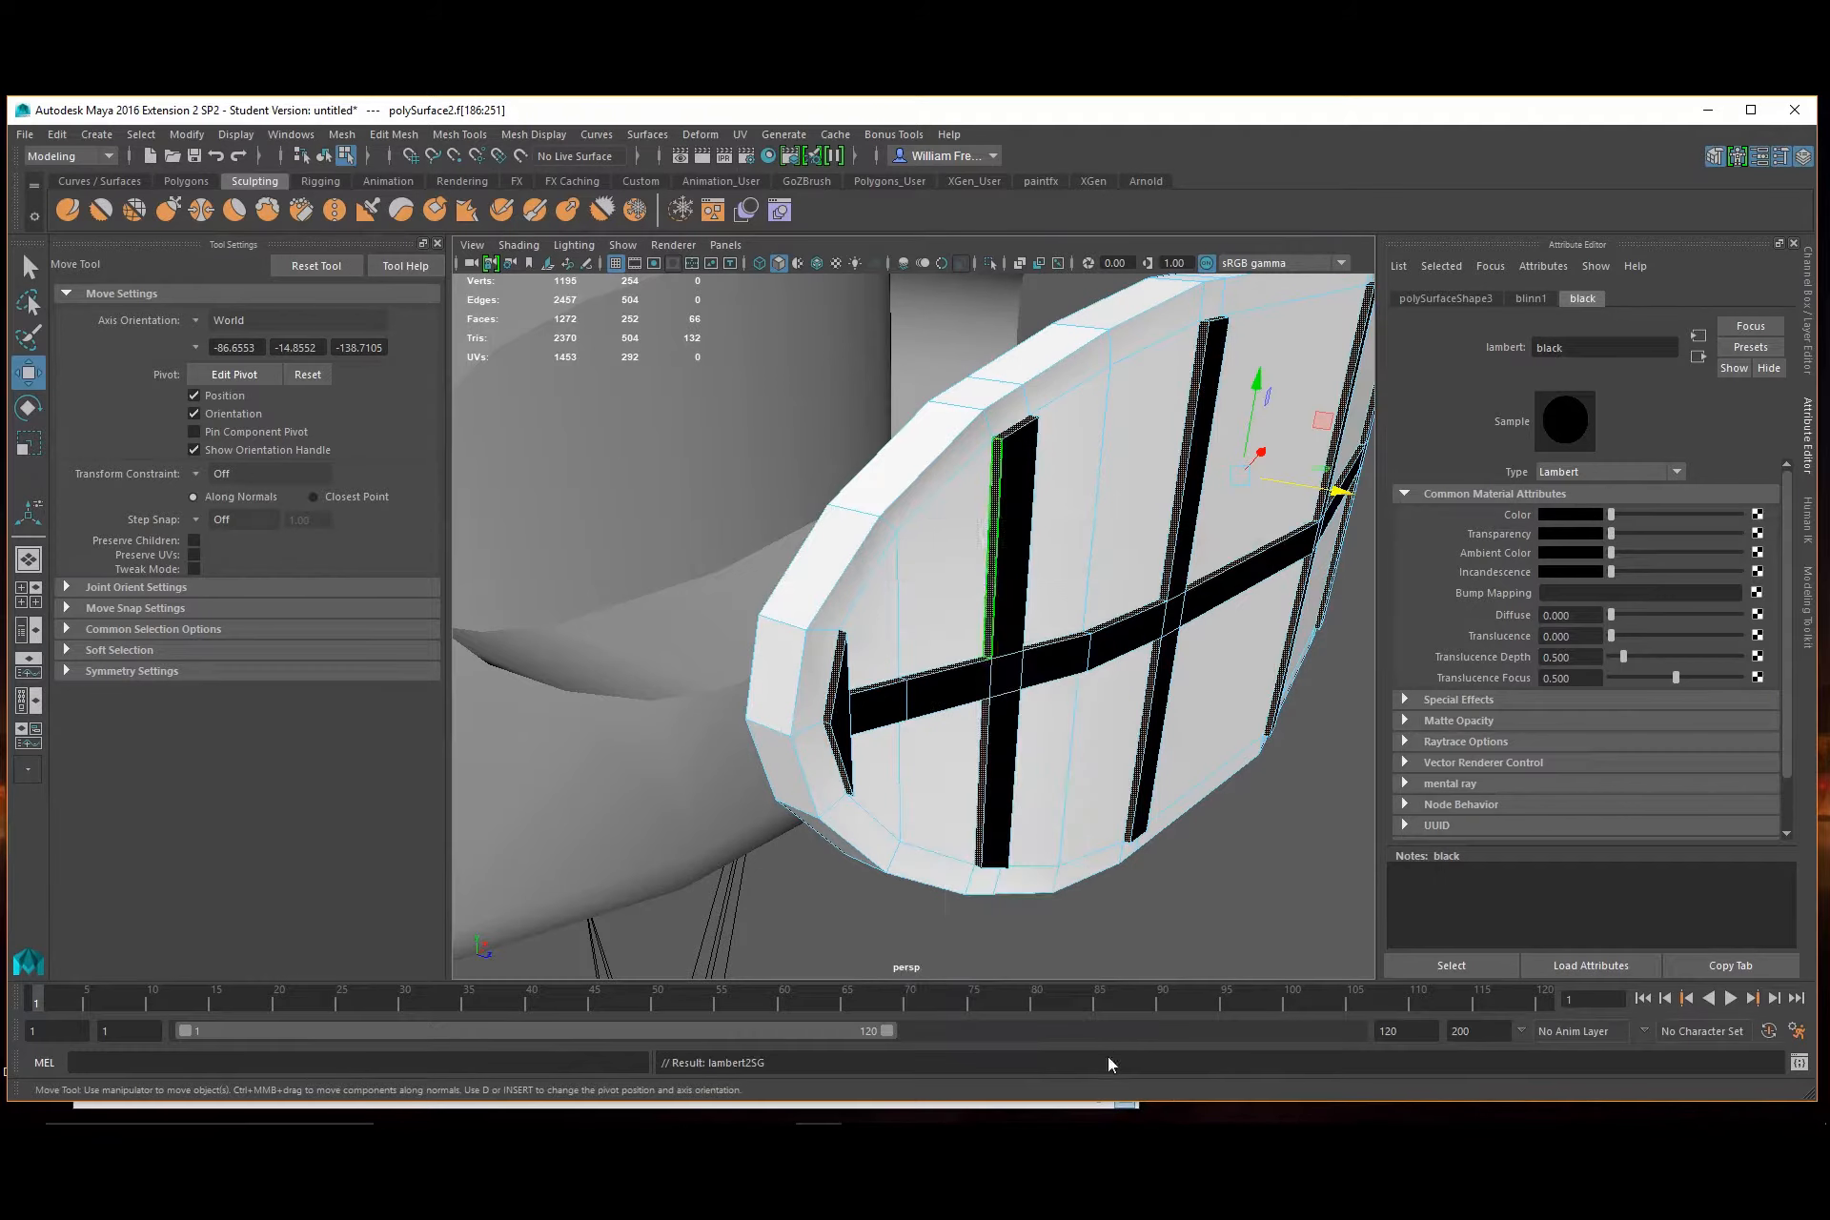
pyautogui.keyDown('alt'); pyautogui.moveTo(1278, 764); pyautogui.dragTo(1181, 529, button='right'); pyautogui.keyUp('alt')
pyautogui.click(1329, 704)
pyautogui.keyDown('alt'); pyautogui.moveTo(1278, 677); pyautogui.dragTo(1135, 690); pyautogui.keyUp('alt')
pyautogui.keyDown('alt'); pyautogui.moveTo(1135, 690); pyautogui.dragTo(952, 664, button='right'); pyautogui.keyUp('alt')
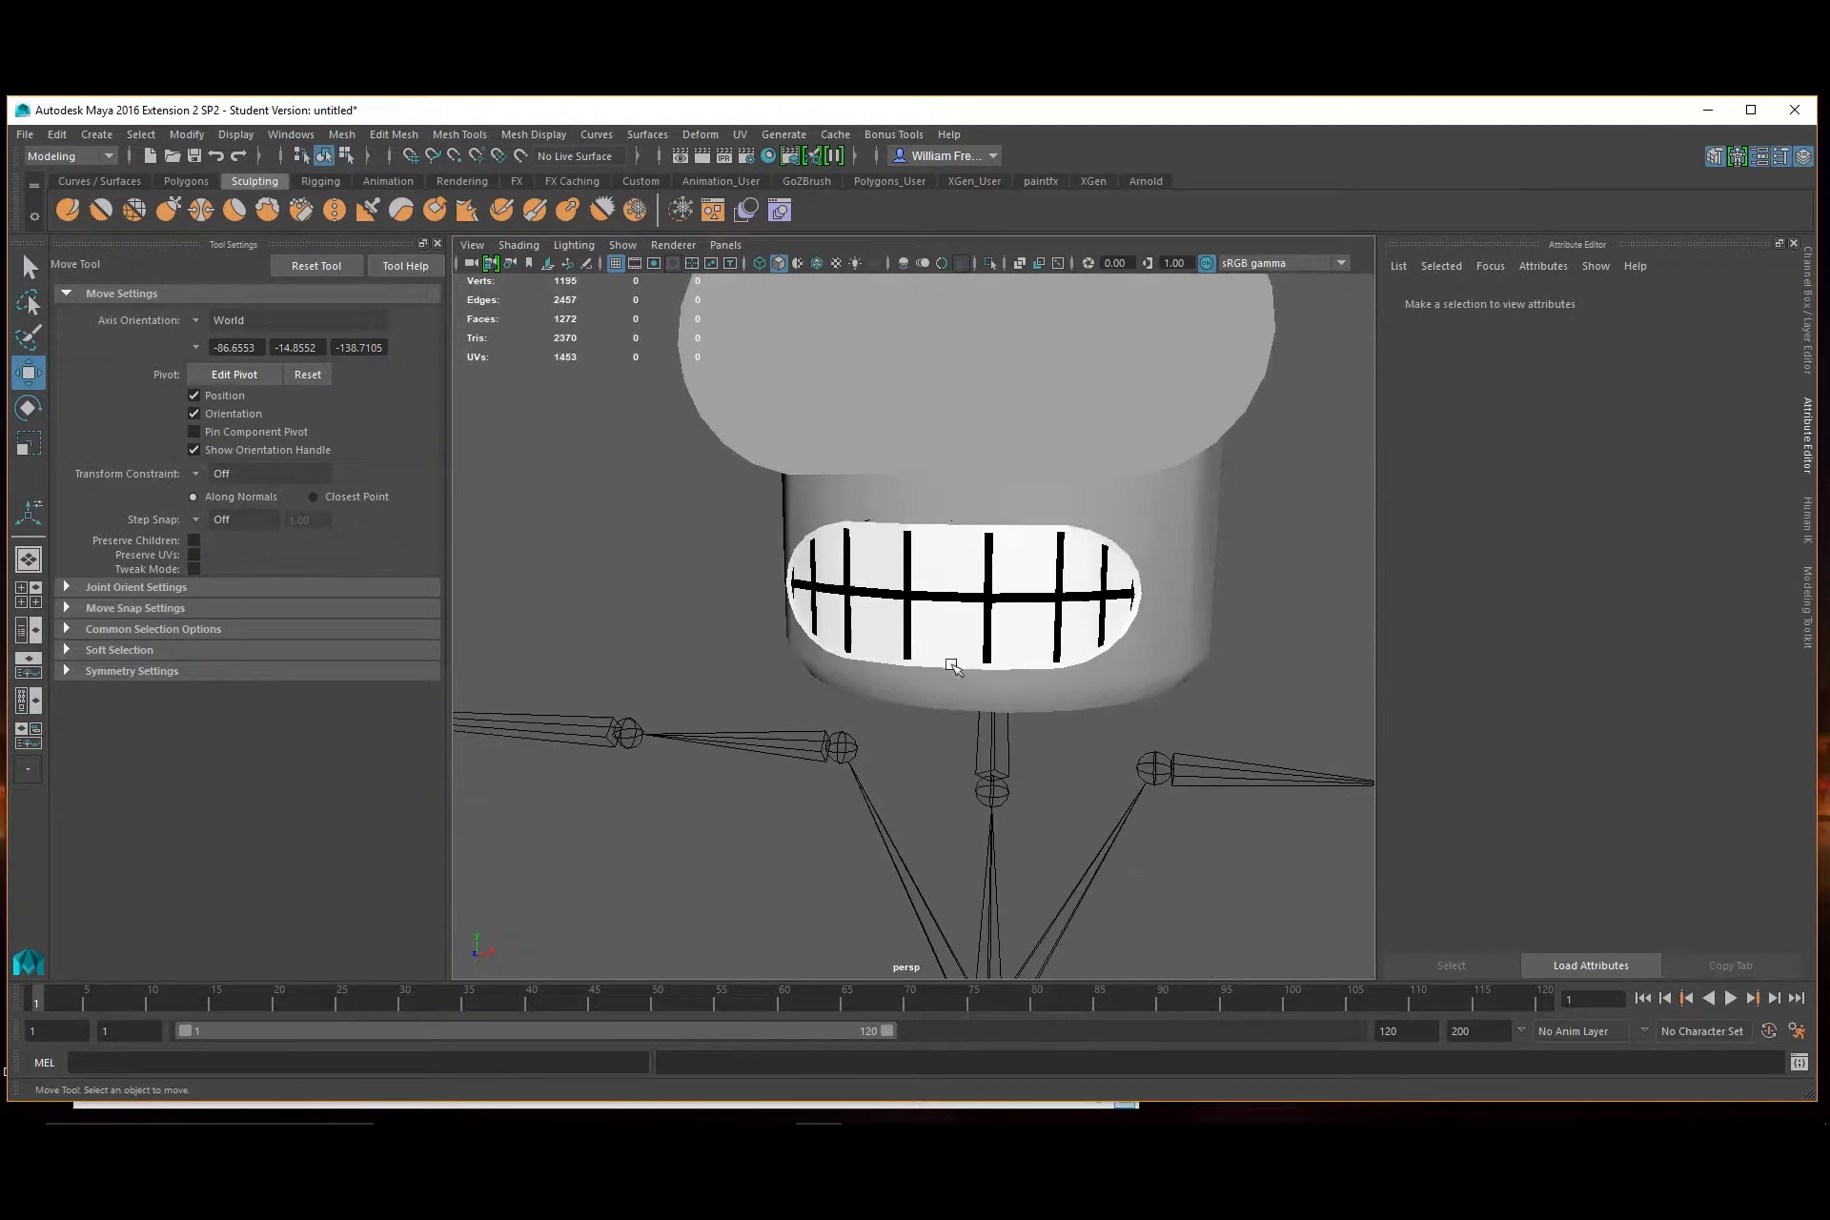
# Move the mouth piece back along Z into the head's mouth opening so its curved front sits just inside the rim
pyautogui.keyDown('alt'); pyautogui.moveTo(952, 664); pyautogui.dragTo(1168, 662); pyautogui.keyUp('alt')
pyautogui.click(1012, 578)
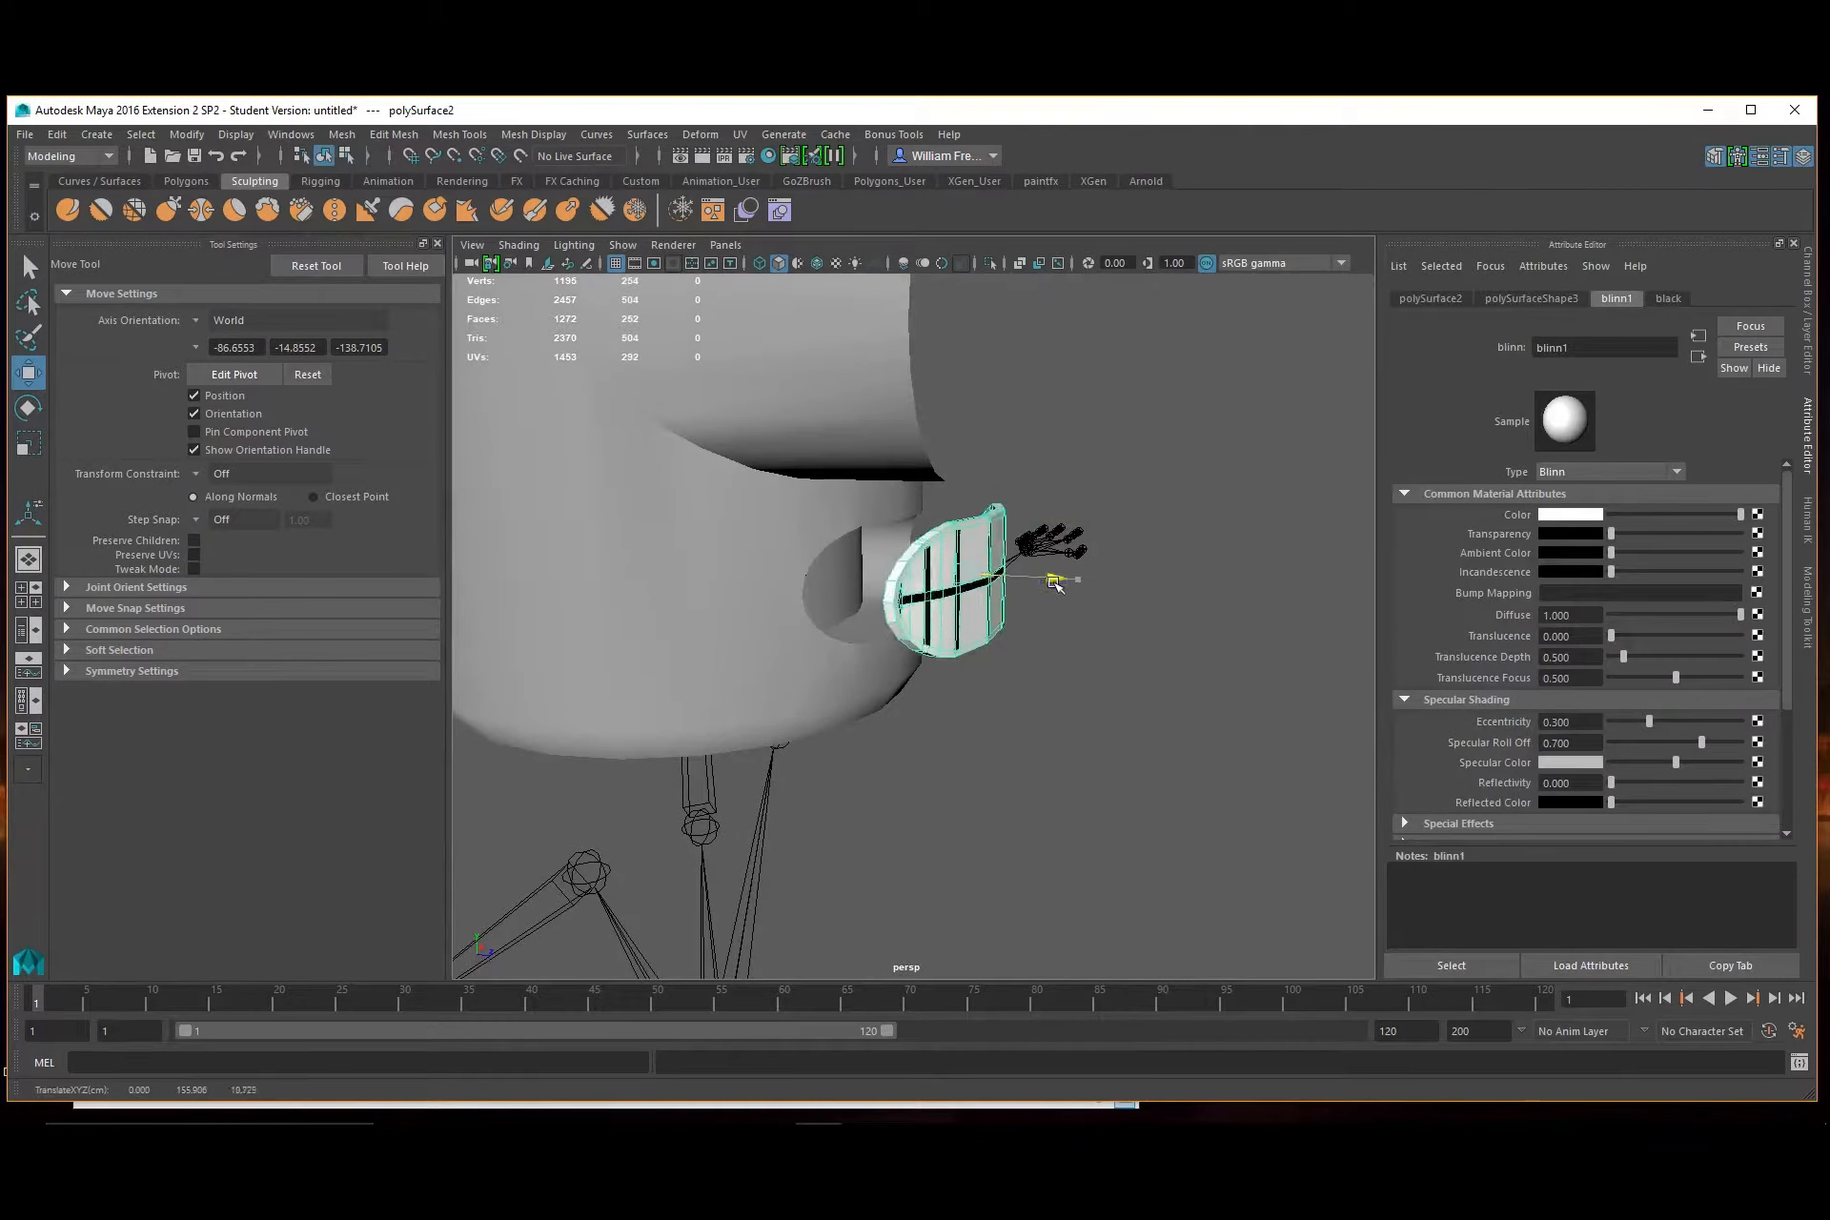
pyautogui.moveTo(1055, 584); pyautogui.dragTo(890, 604)
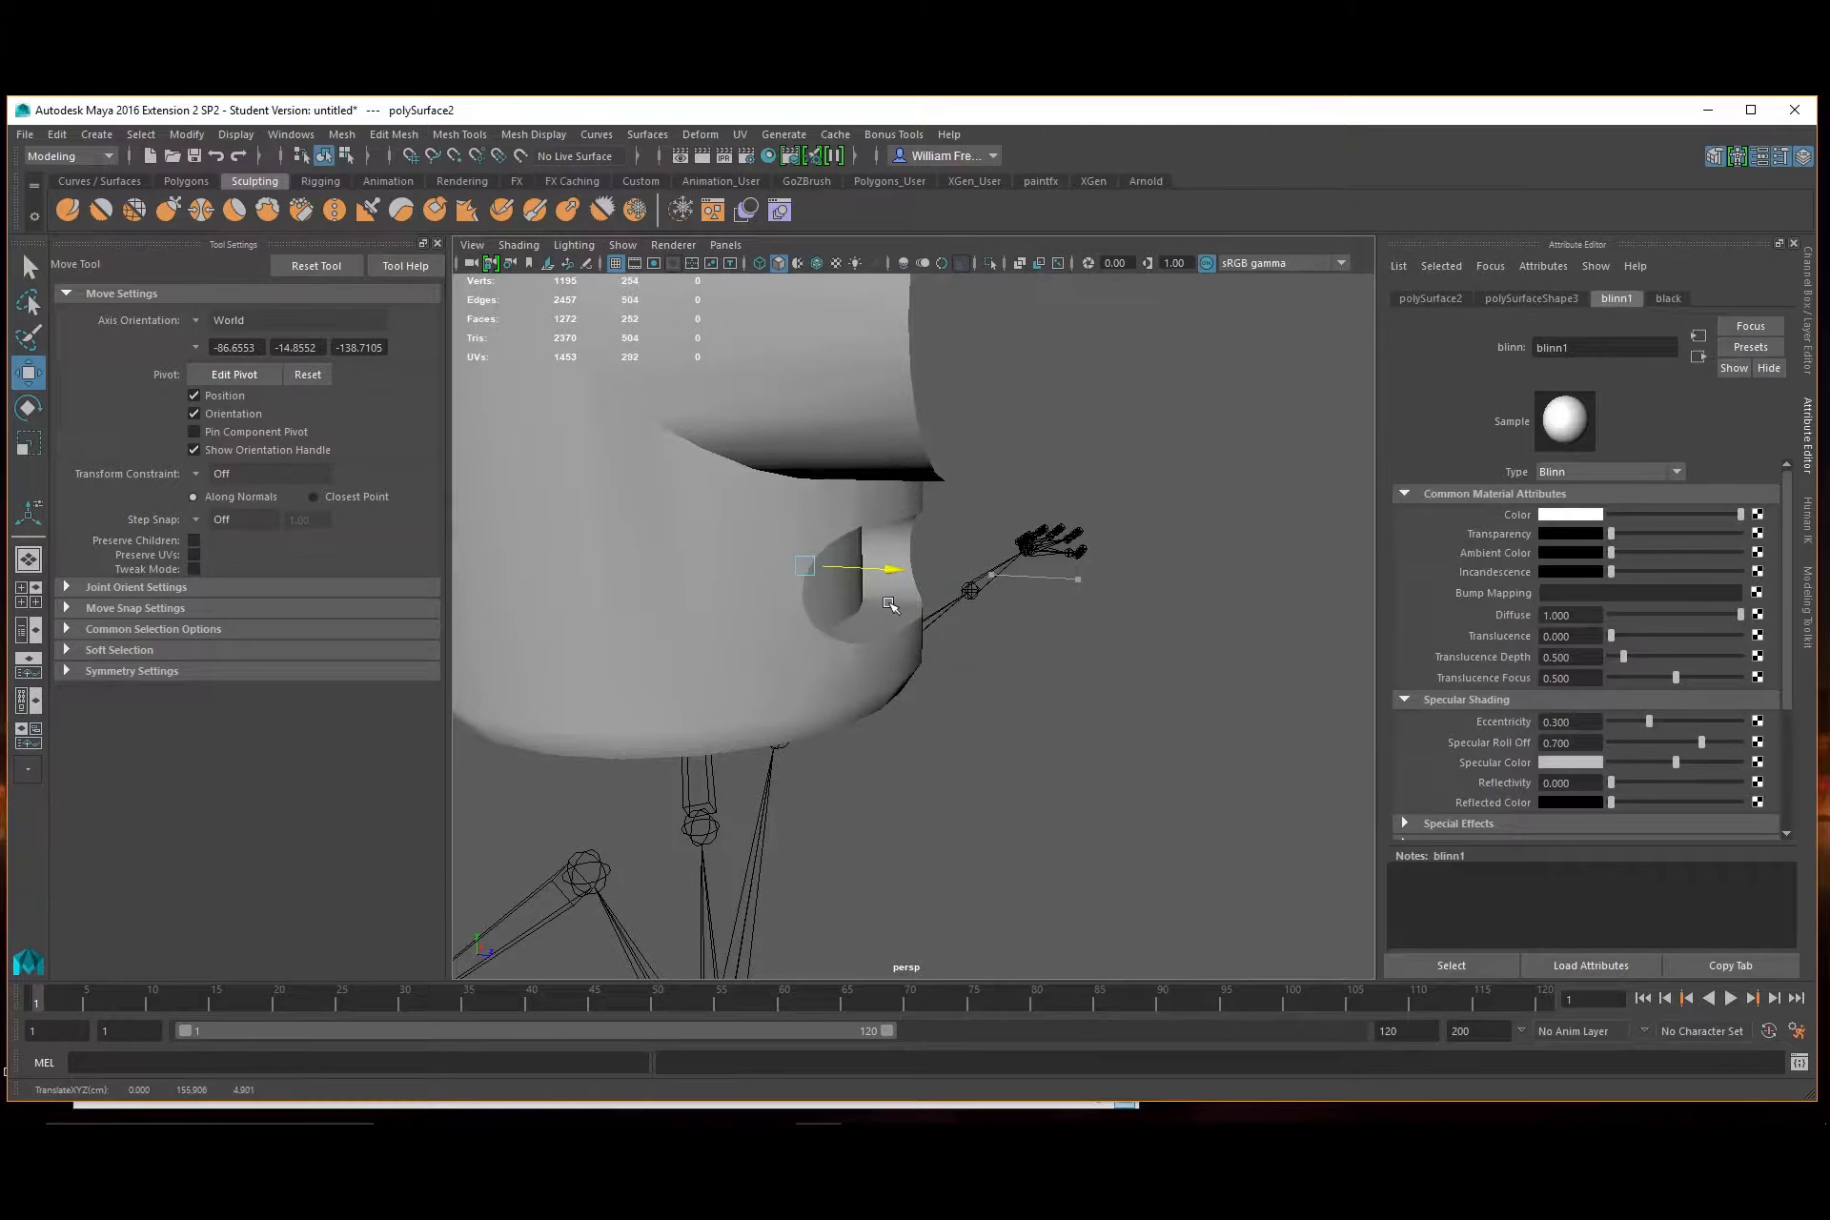
pyautogui.click(1246, 735)
pyautogui.keyDown('alt'); pyautogui.moveTo(1246, 735); pyautogui.dragTo(1208, 740); pyautogui.keyUp('alt')
pyautogui.scroll(4, 1078, 645)
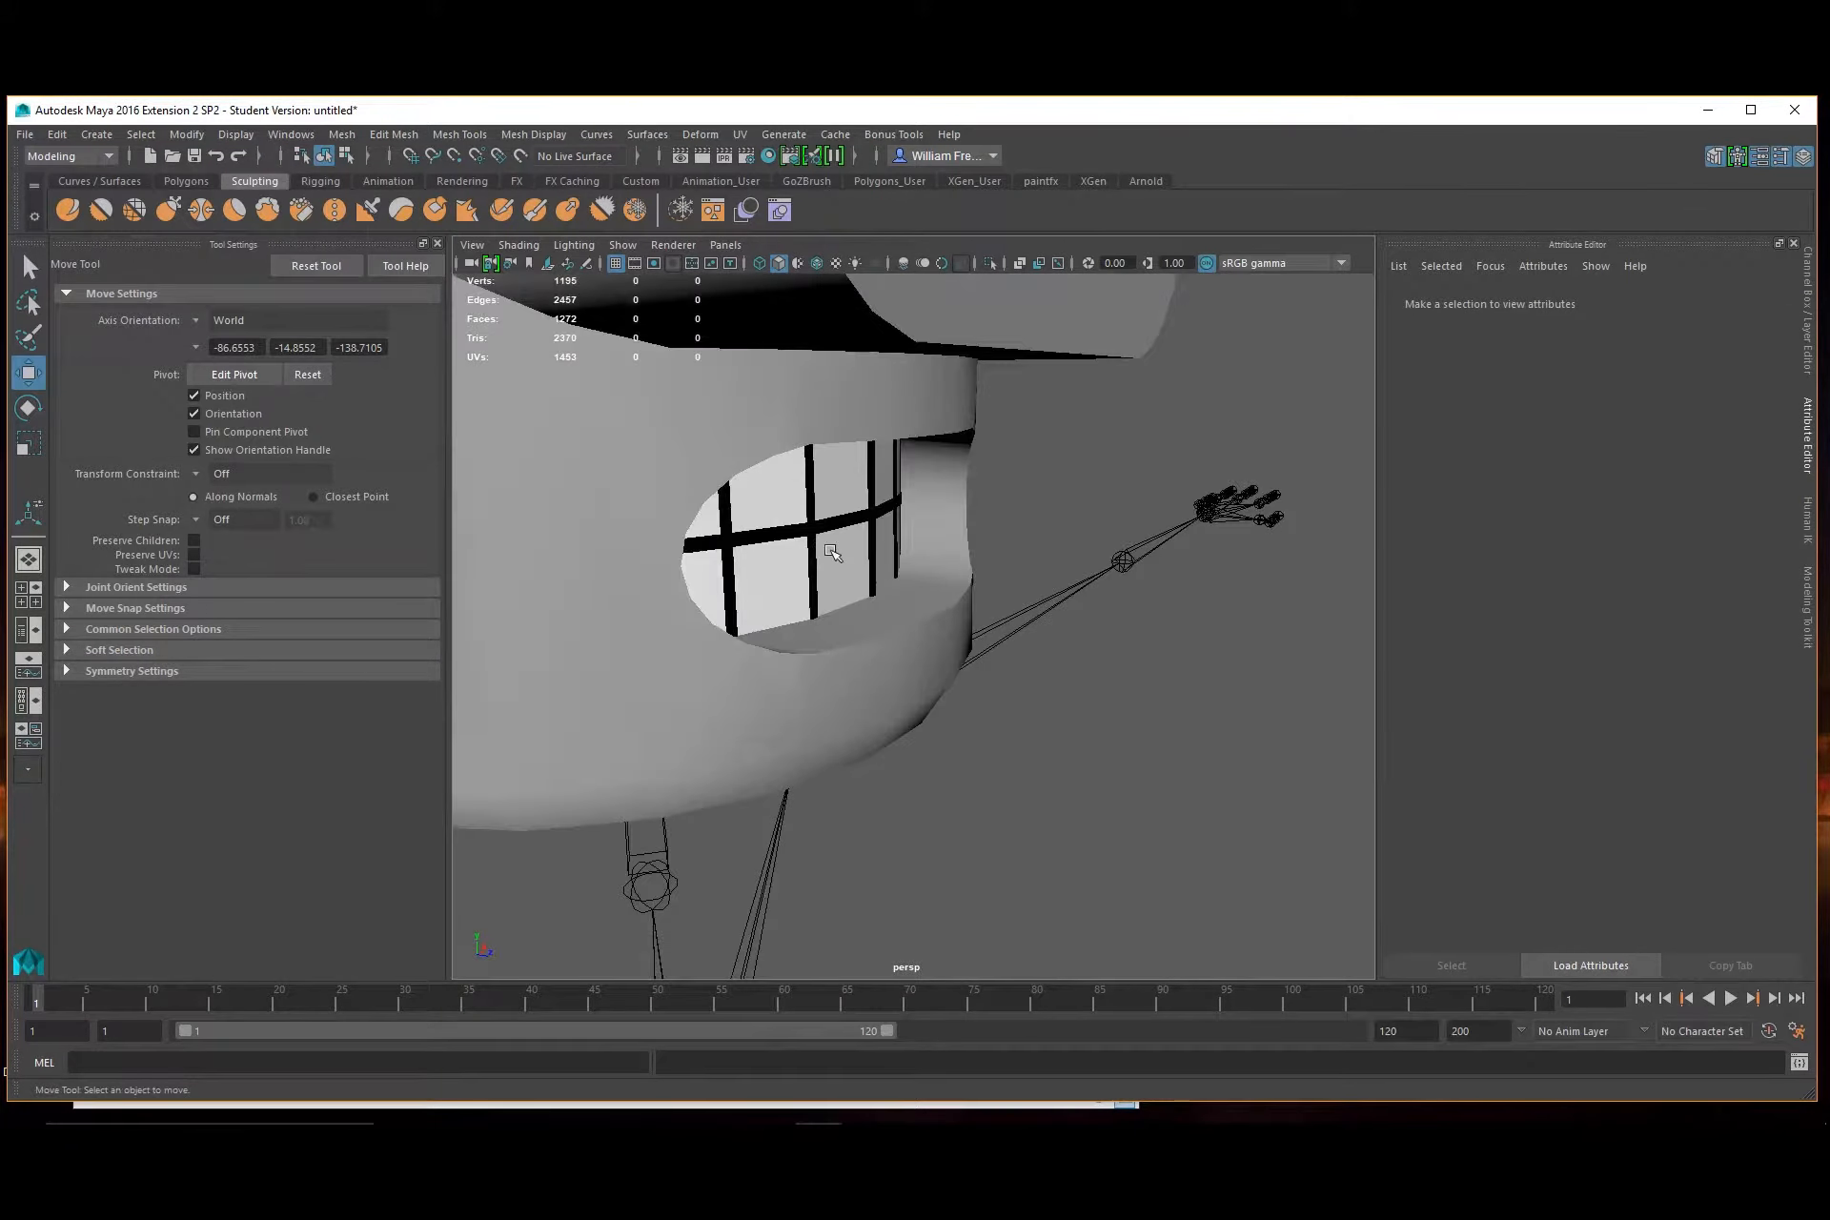
pyautogui.click(831, 553)
pyautogui.moveTo(879, 529); pyautogui.dragTo(911, 545)
pyautogui.click(1155, 719)
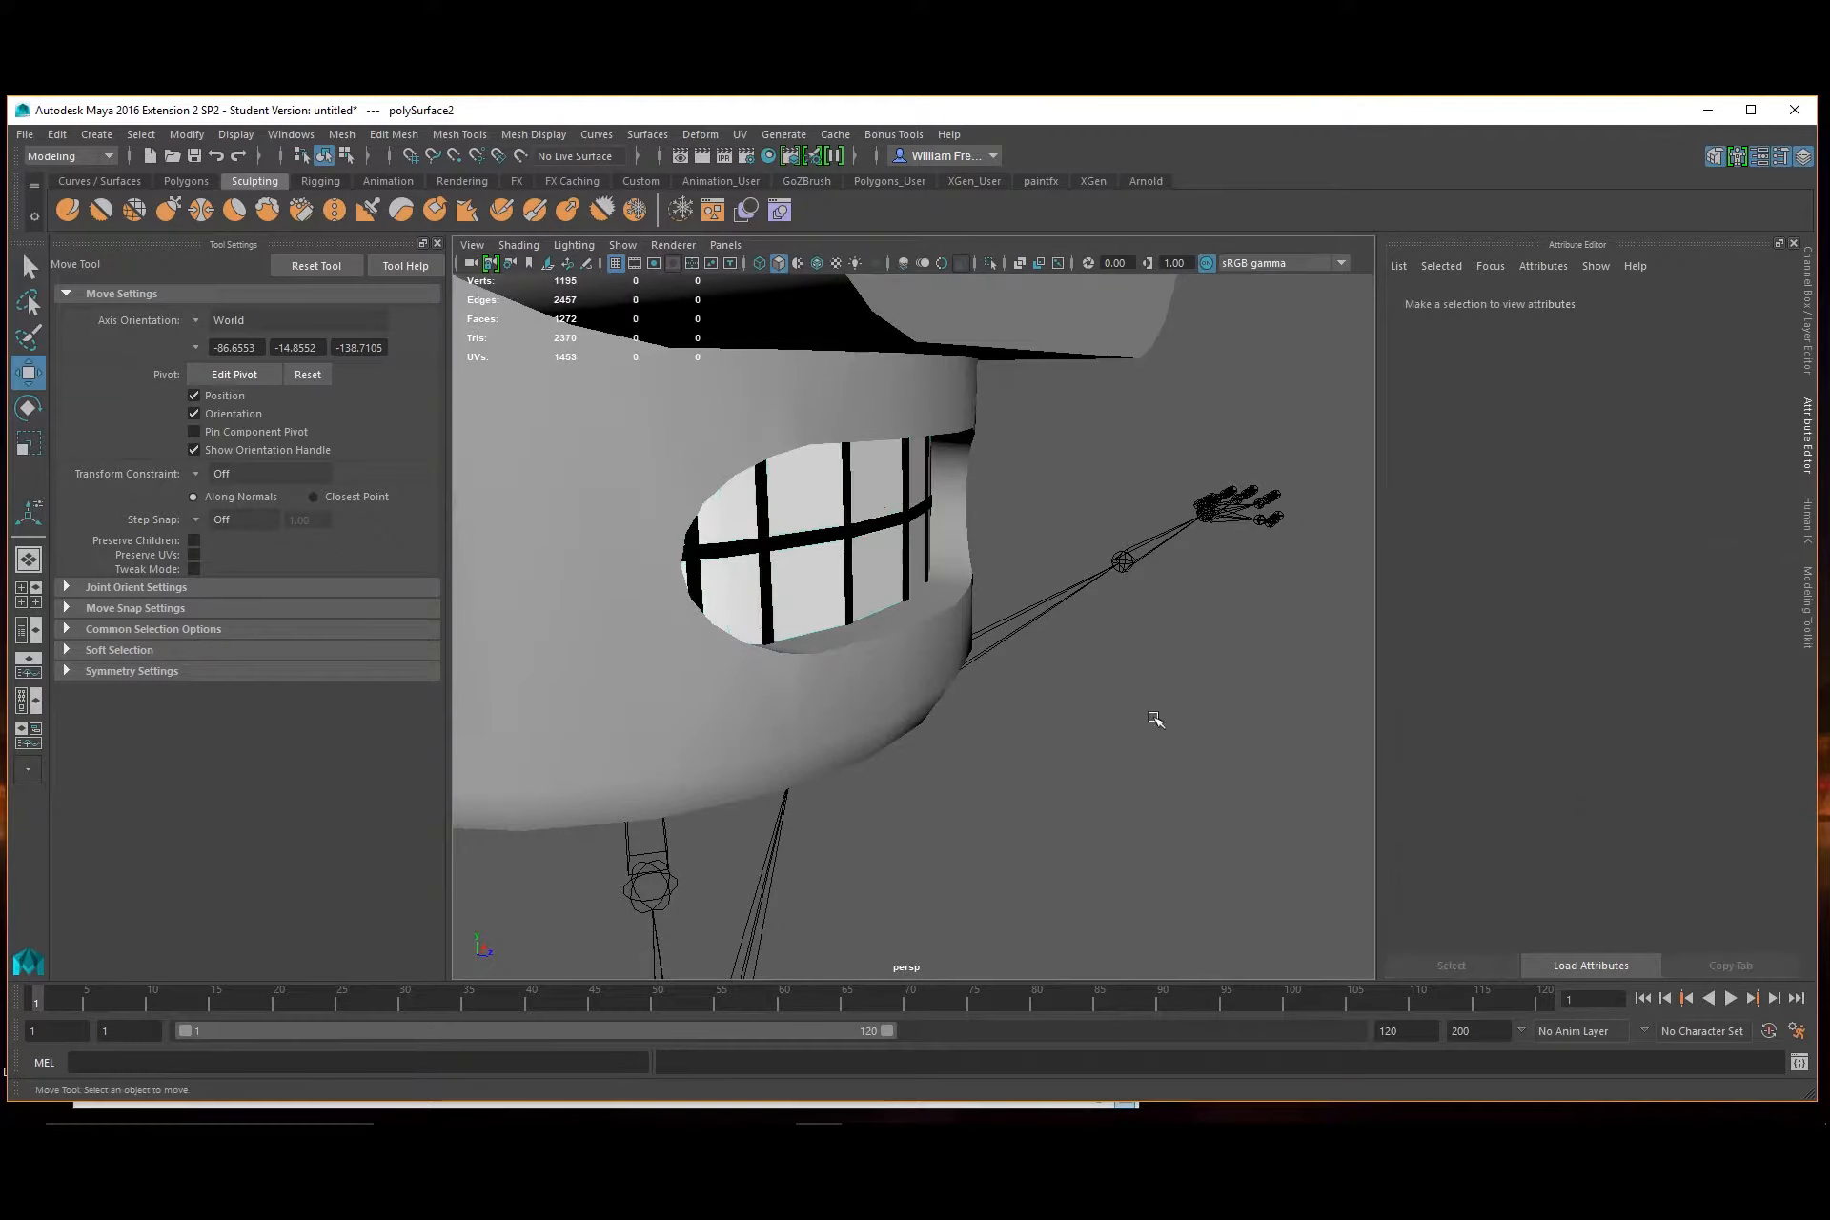
pyautogui.scroll(-4, 1155, 719)
pyautogui.keyDown('alt'); pyautogui.moveTo(1155, 719); pyautogui.dragTo(1023, 765); pyautogui.keyUp('alt')
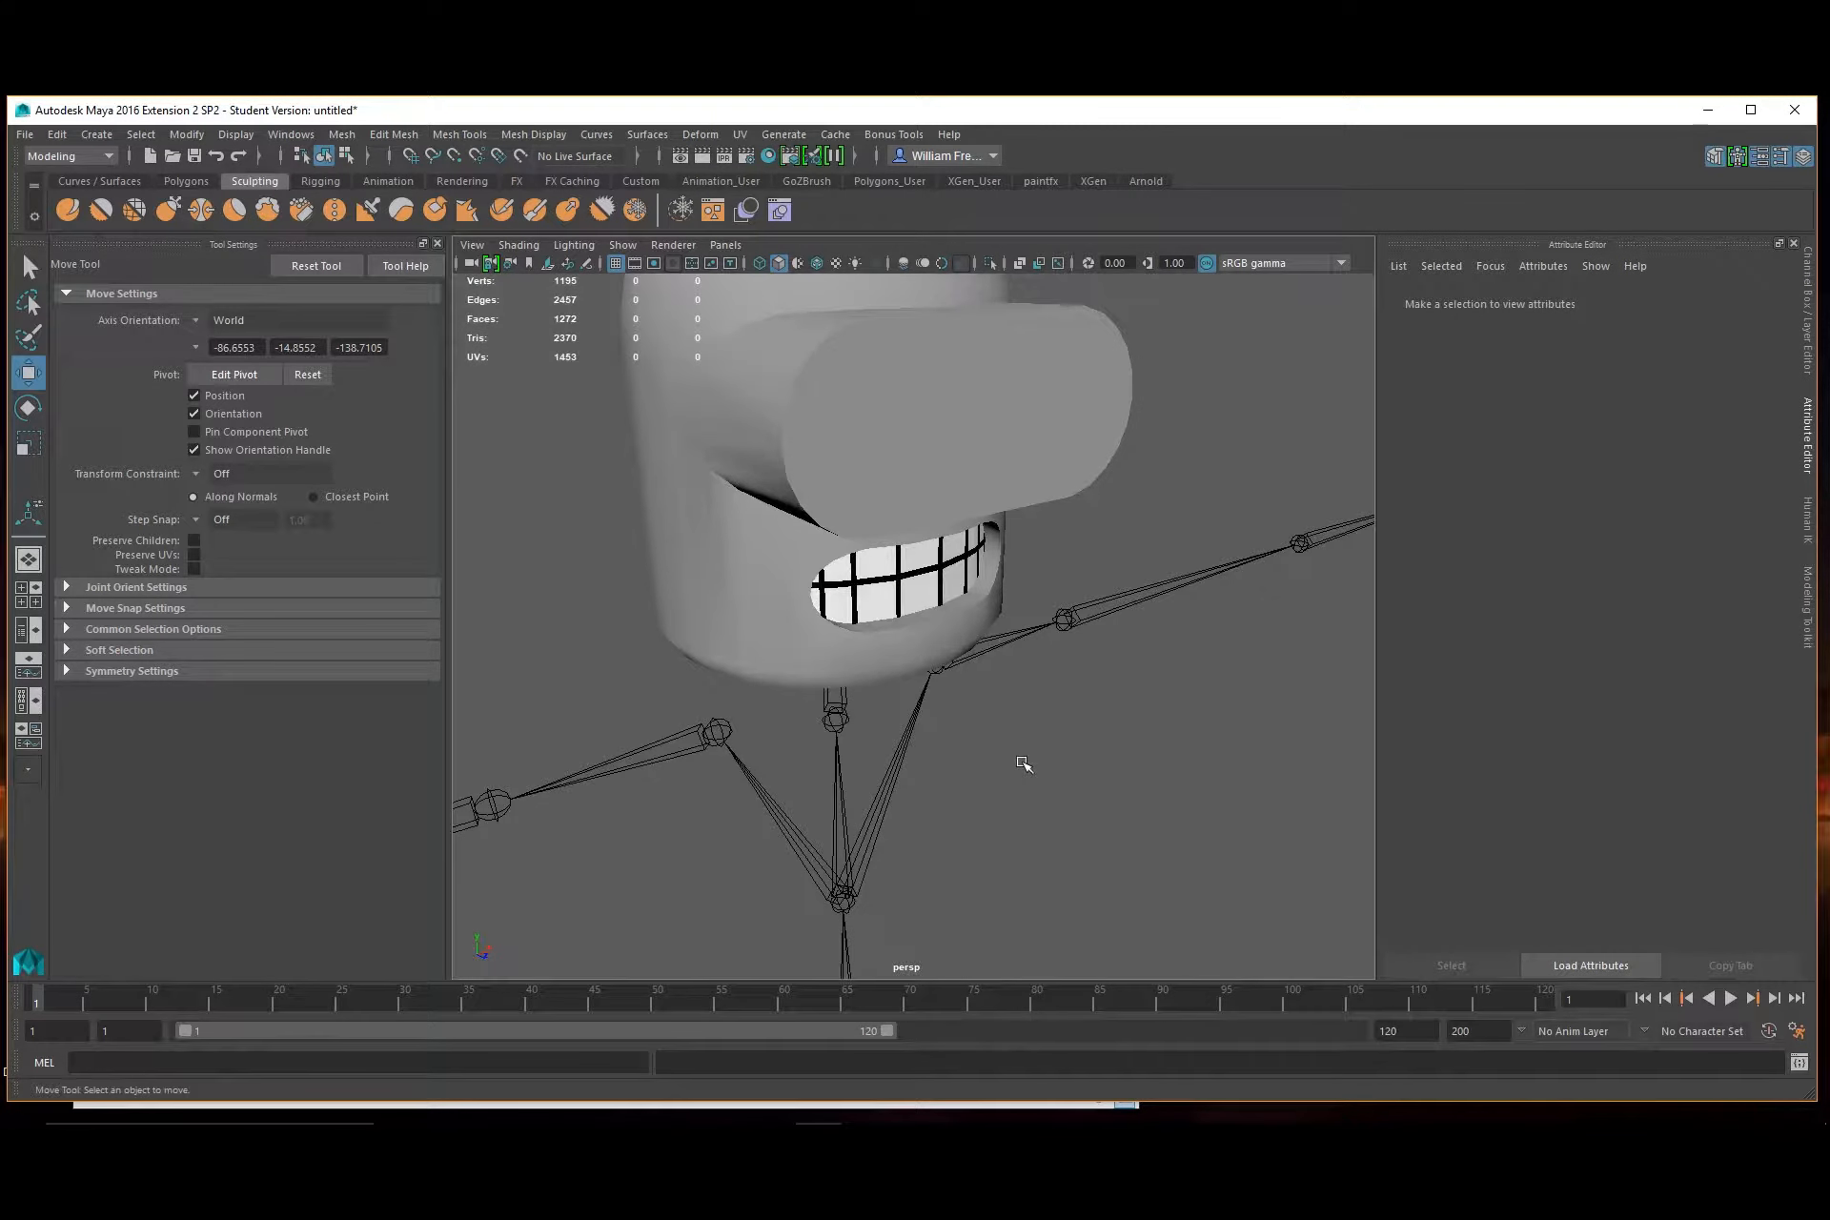
# Select the upper edges of the seam where the visor meets one side of the head
pyautogui.keyDown('alt'); pyautogui.moveTo(891, 522); pyautogui.dragTo(851, 549); pyautogui.keyUp('alt')
pyautogui.moveTo(851, 548); pyautogui.dragTo(854, 501, button='right')
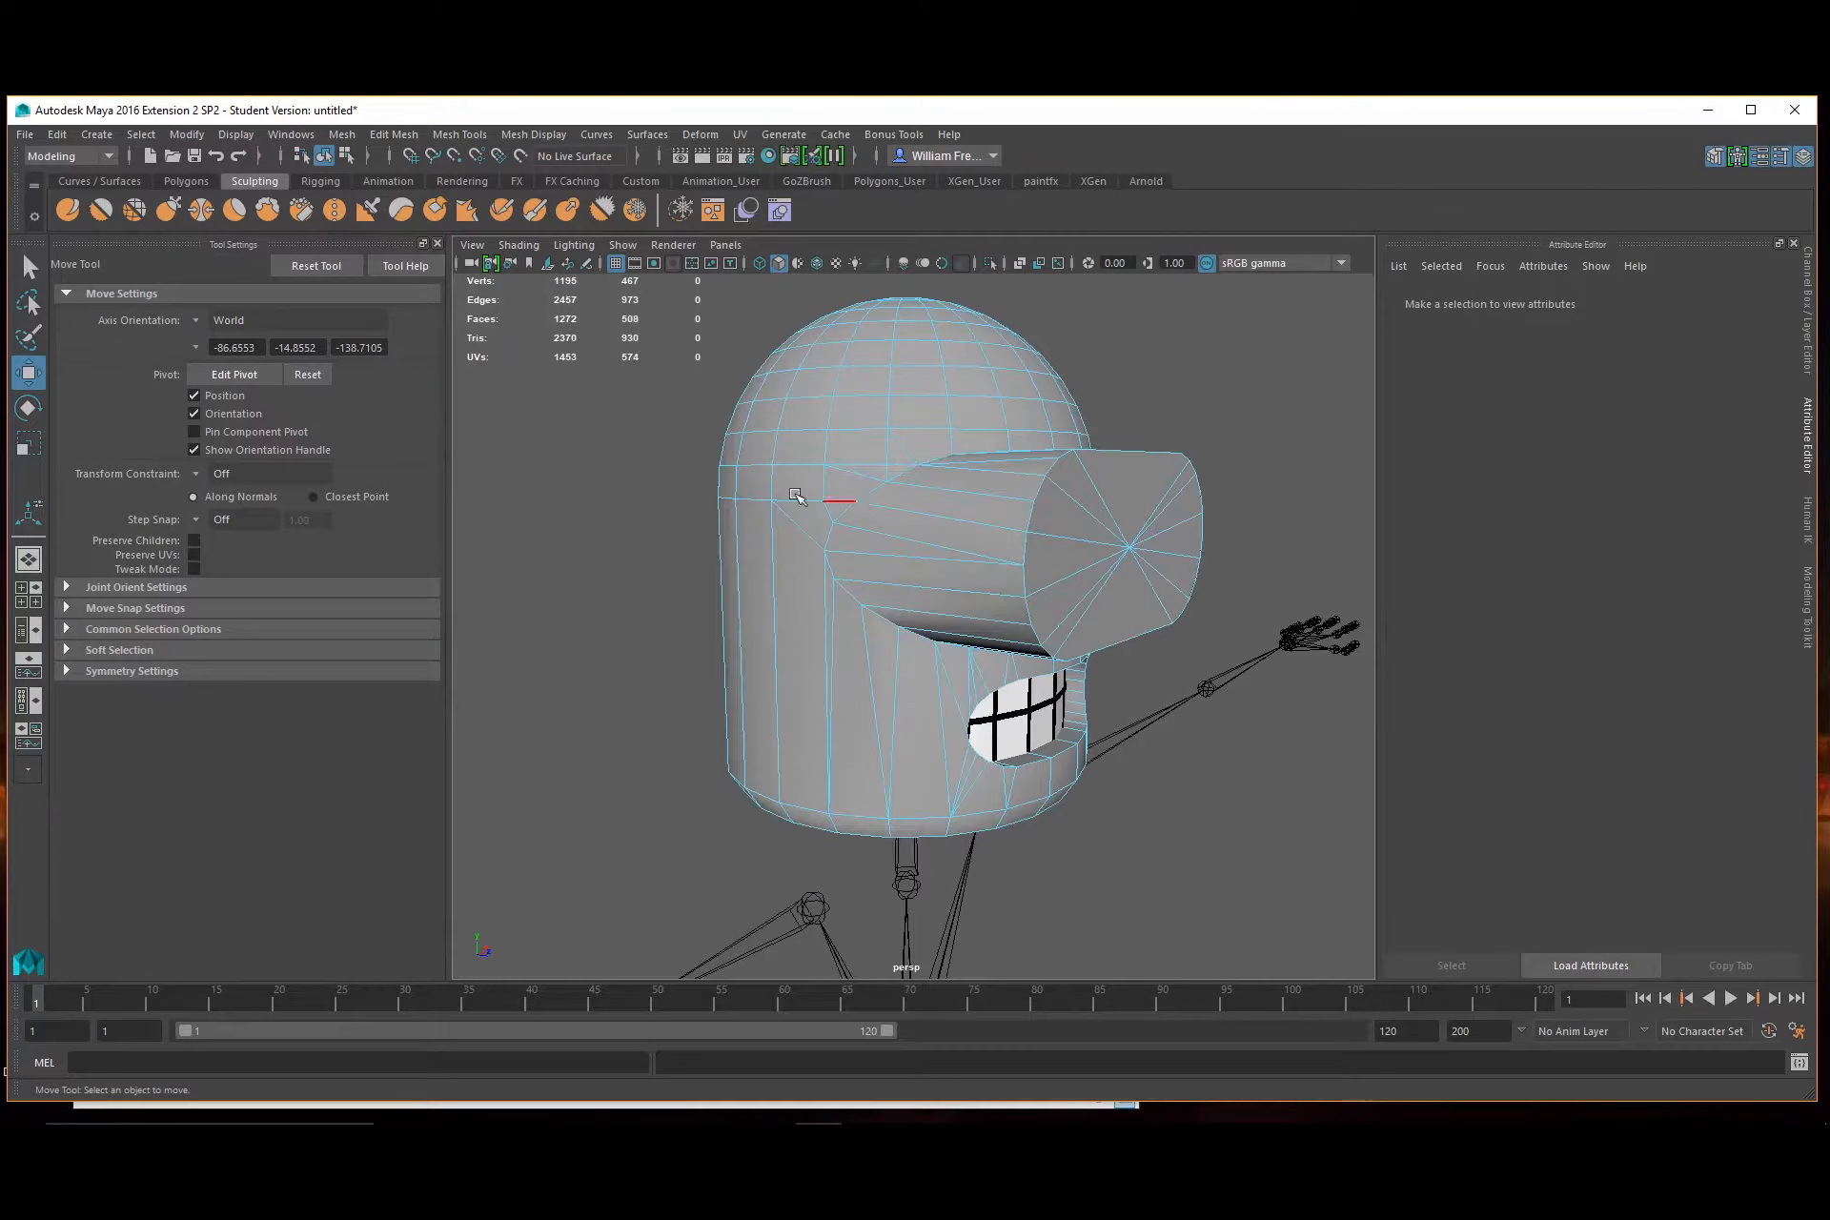
pyautogui.keyDown('alt'); pyautogui.moveTo(795, 492); pyautogui.dragTo(935, 505); pyautogui.keyUp('alt')
pyautogui.scroll(2, 935, 505)
pyautogui.scroll(2, 935, 505)
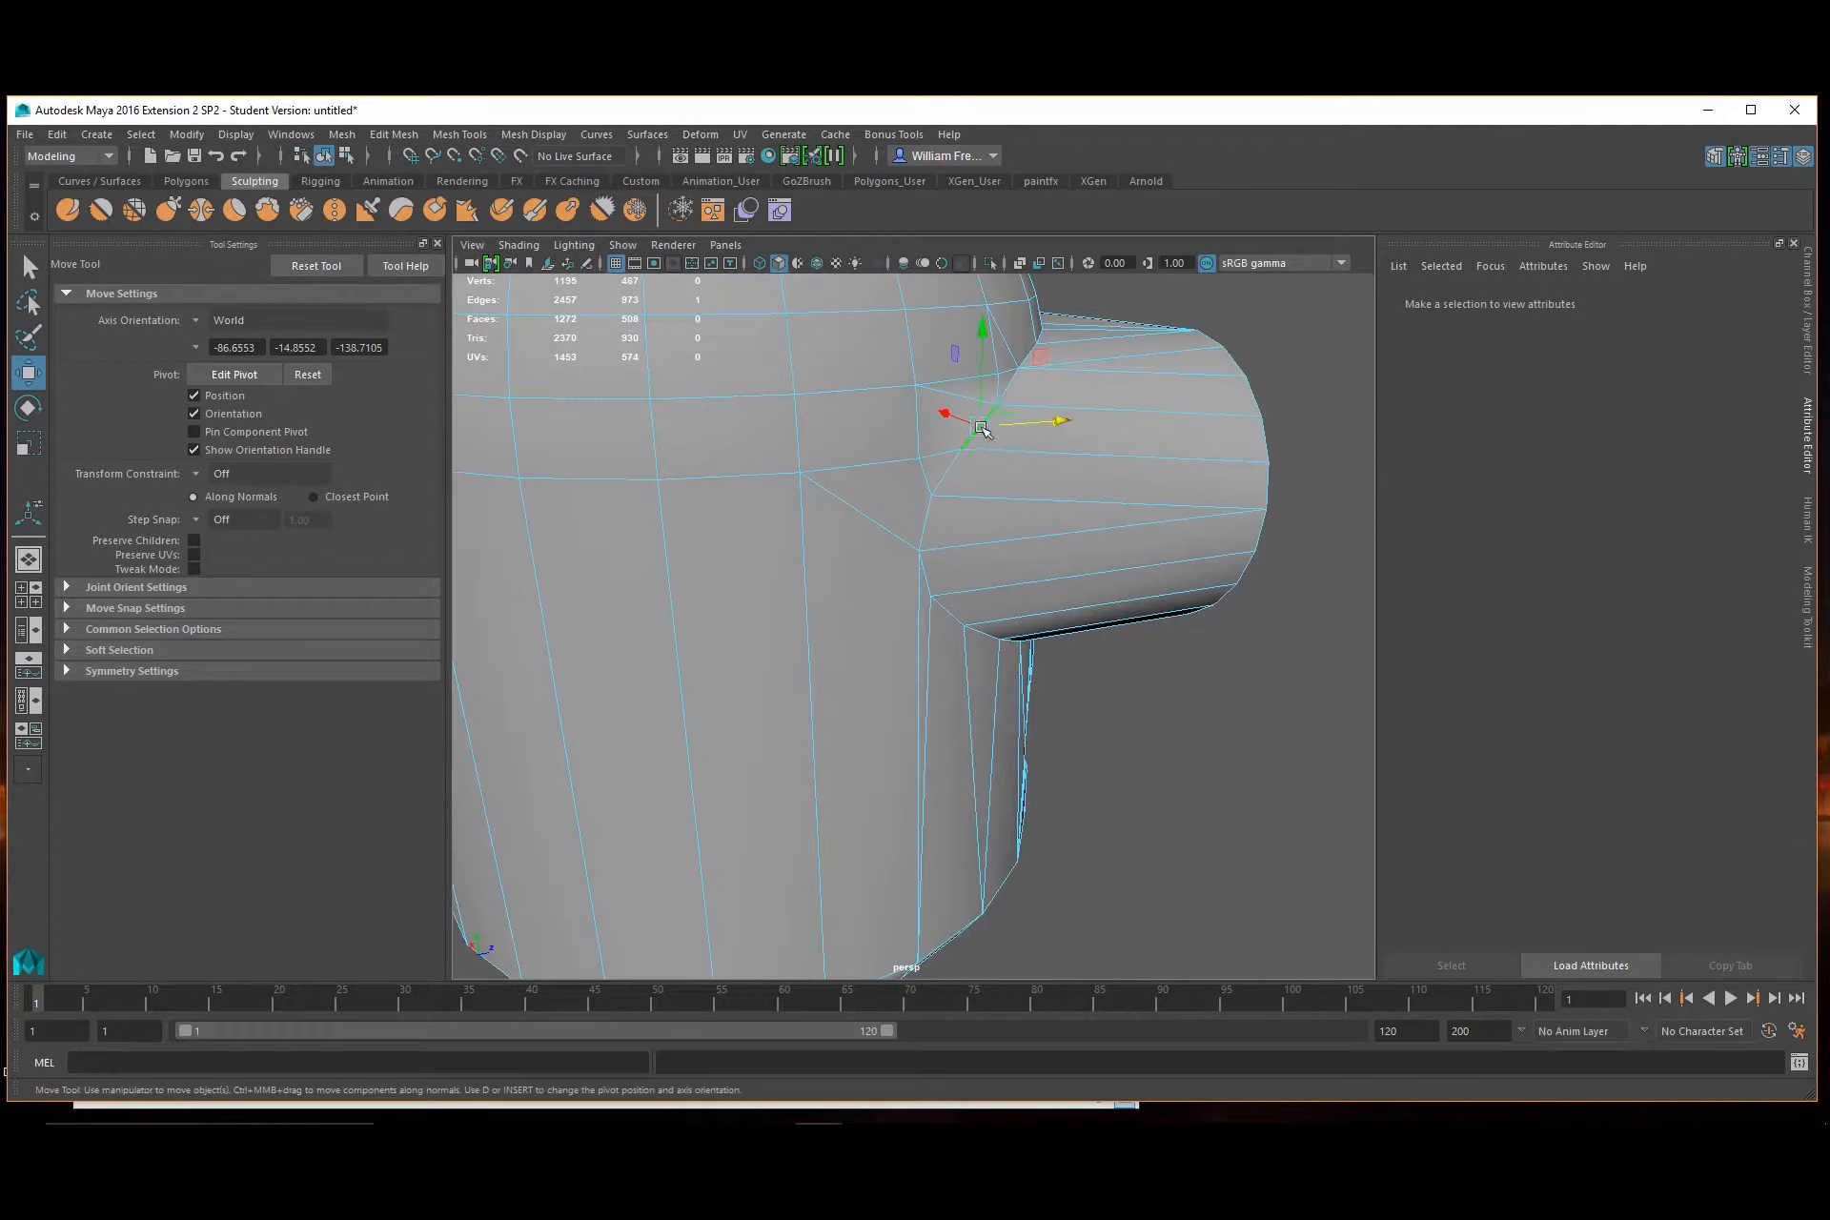
pyautogui.click(976, 429)
pyautogui.scroll(5, 1103, 482)
pyautogui.keyDown('alt'); pyautogui.moveTo(1103, 482); pyautogui.dragTo(1010, 743, button='middle'); pyautogui.keyUp('alt')
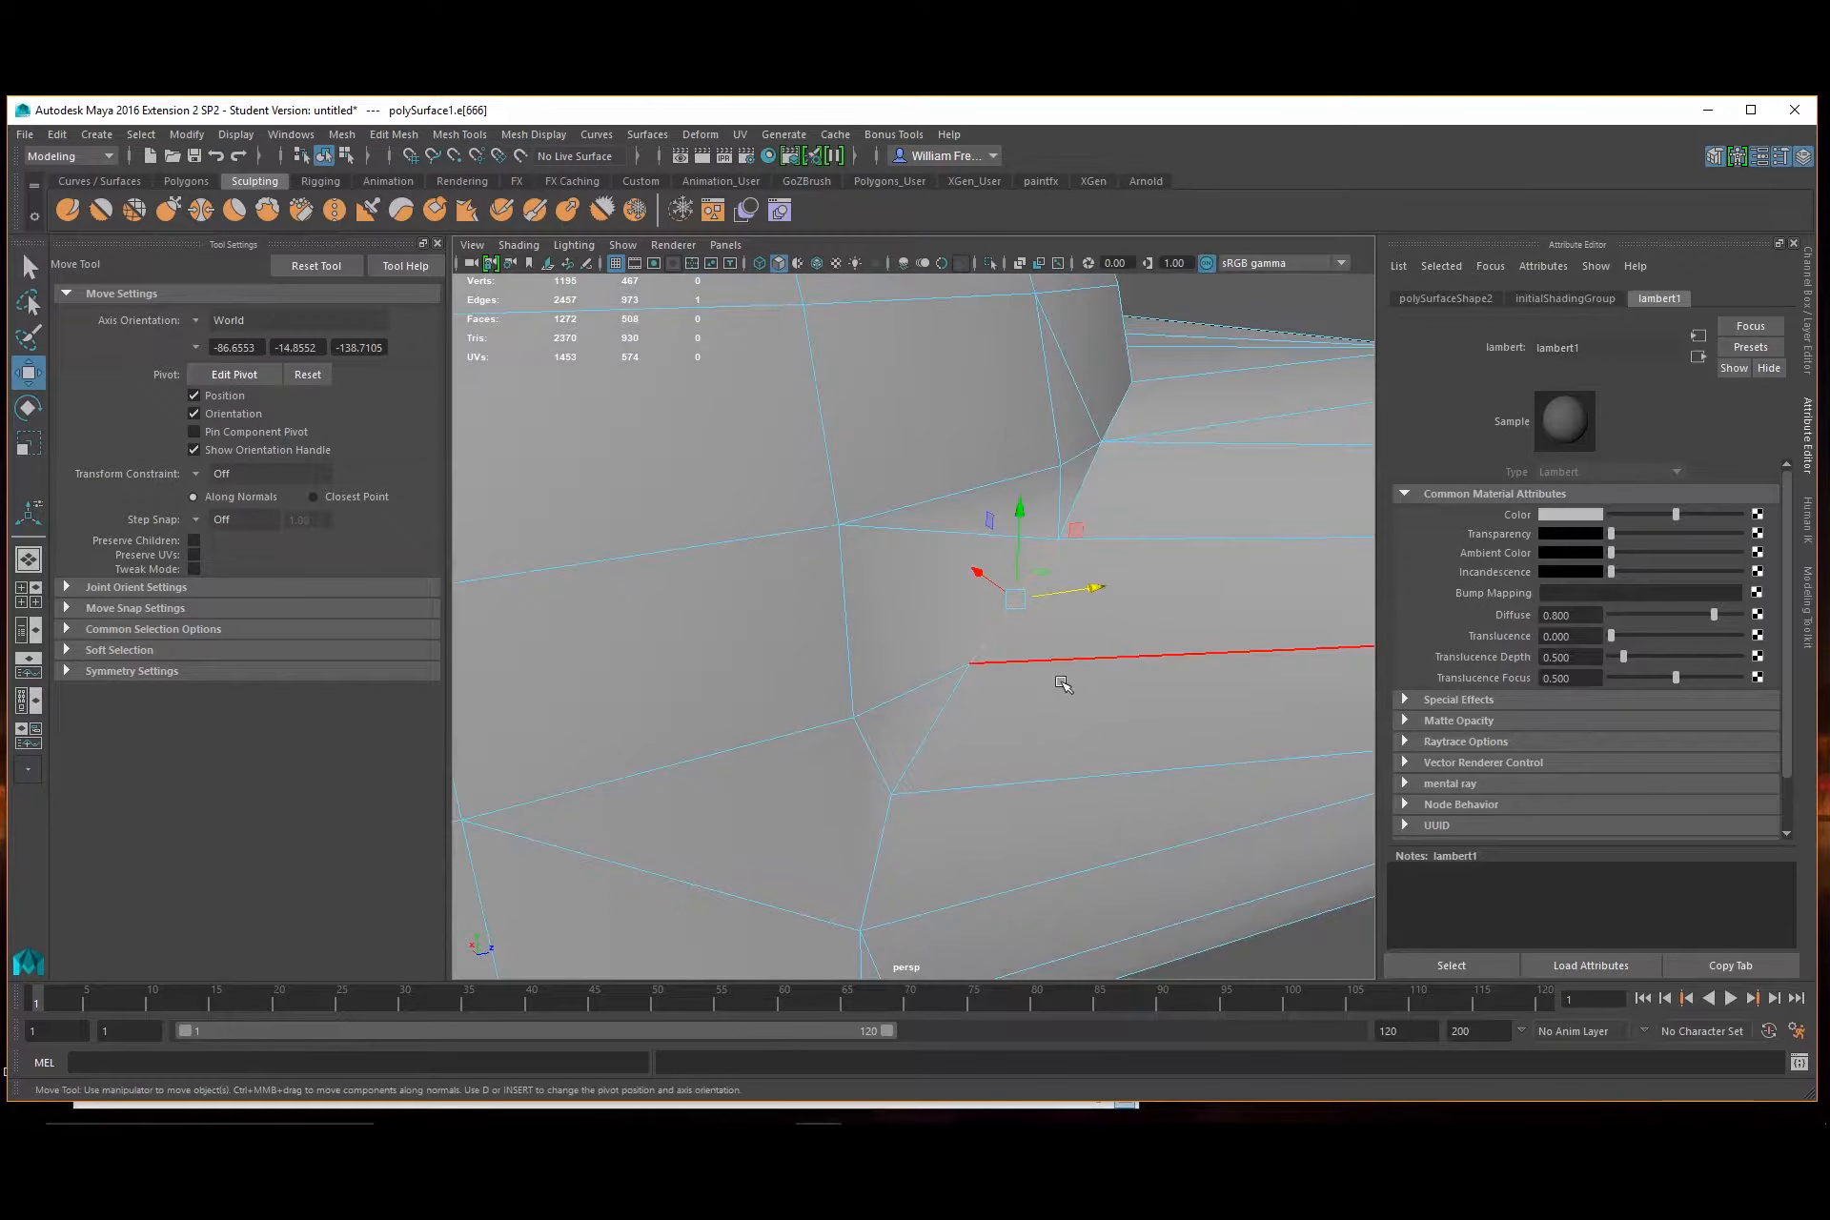
pyautogui.keyDown('shift'); pyautogui.click(1084, 504); pyautogui.keyUp('shift')
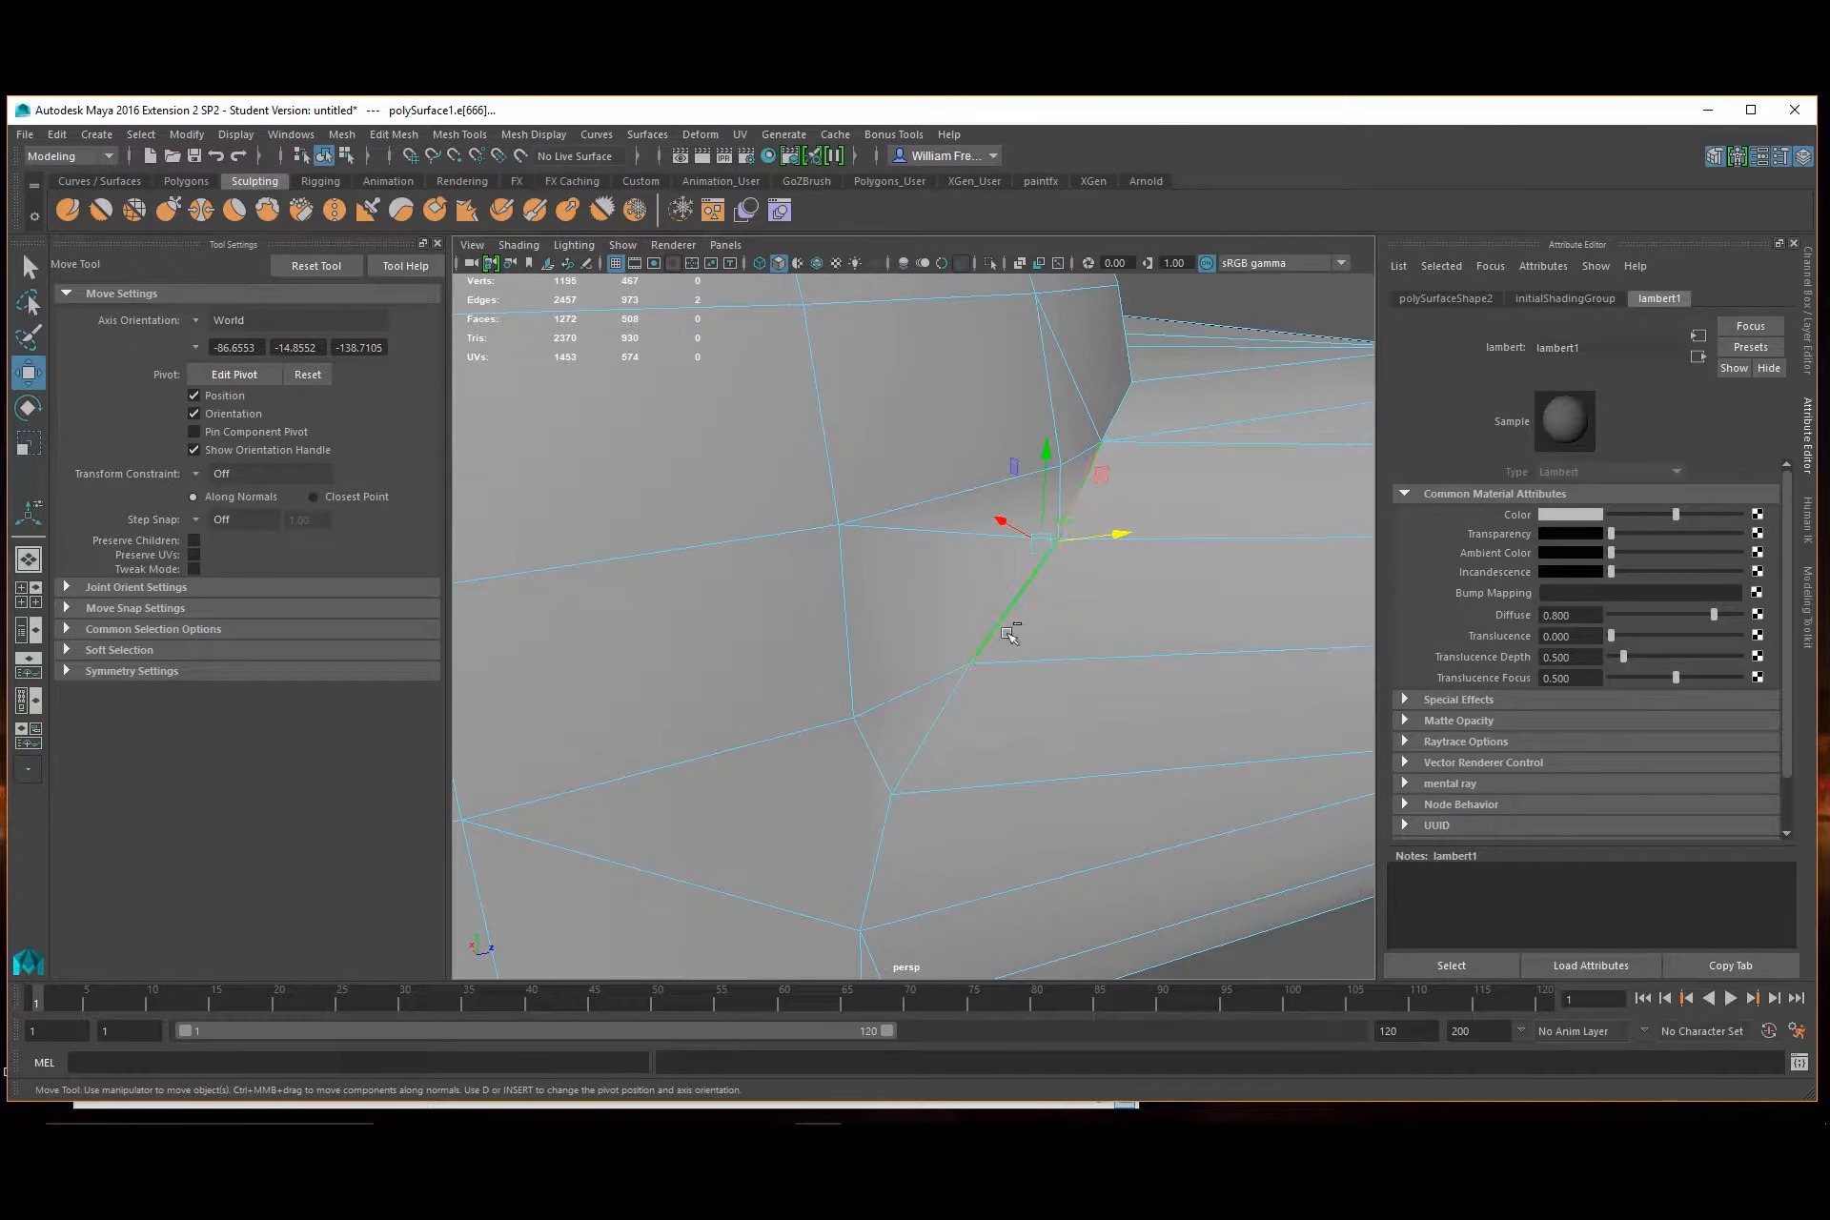
pyautogui.keyDown('shift'); pyautogui.click(940, 703); pyautogui.keyUp('shift')
pyautogui.keyDown('shift'); pyautogui.click(872, 851); pyautogui.keyUp('shift')
# Add the seam edges around the visor's lower corner and the first half of its underside to the selection
pyautogui.keyDown('alt'); pyautogui.moveTo(1039, 873); pyautogui.dragTo(1017, 824); pyautogui.keyUp('alt')
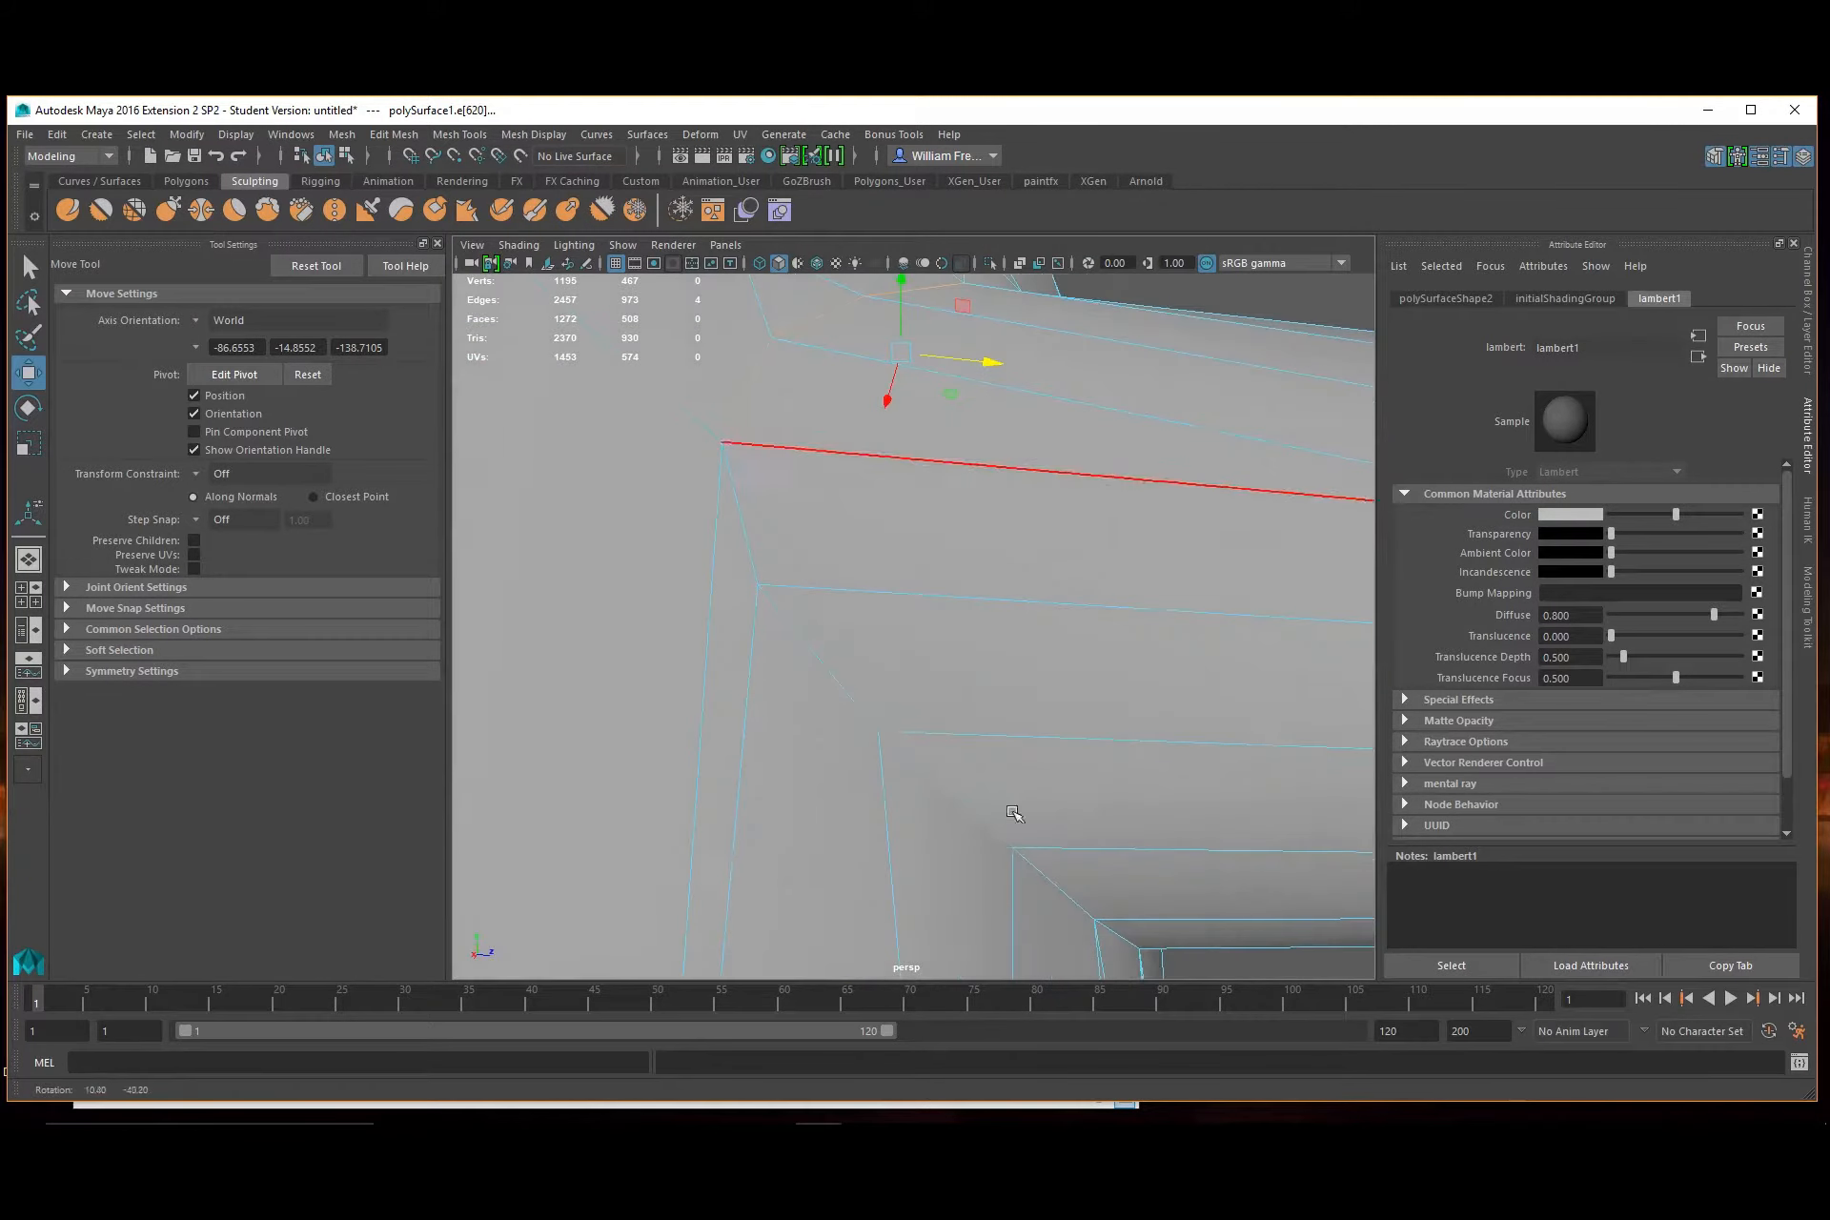
pyautogui.keyDown('shift'); pyautogui.click(744, 523); pyautogui.keyUp('shift')
pyautogui.keyDown('shift'); pyautogui.click(825, 673); pyautogui.keyUp('shift')
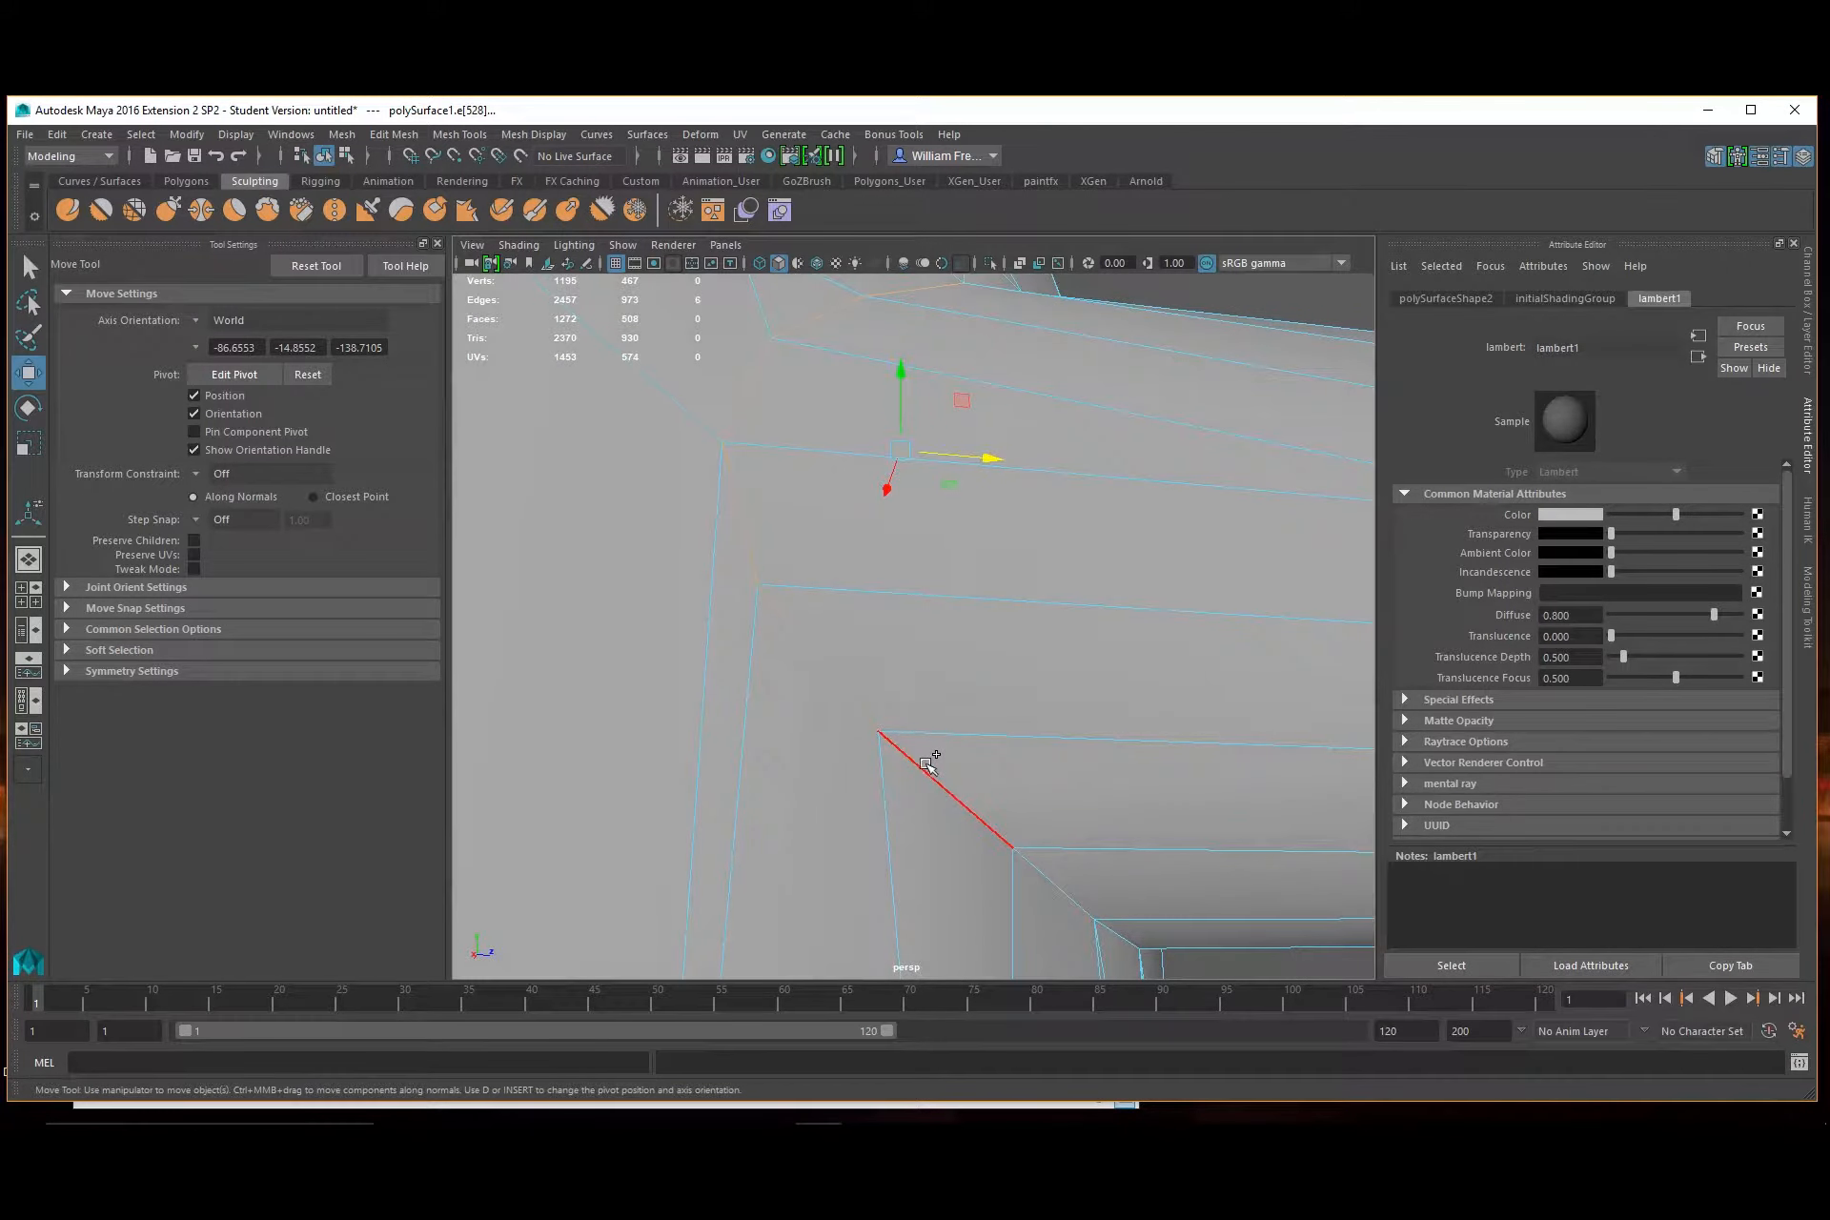
pyautogui.keyDown('shift'); pyautogui.click(931, 760); pyautogui.keyUp('shift')
pyautogui.keyDown('shift'); pyautogui.click(1054, 872); pyautogui.keyUp('shift')
pyautogui.keyDown('alt'); pyautogui.moveTo(1095, 870); pyautogui.dragTo(1061, 860); pyautogui.keyUp('alt')
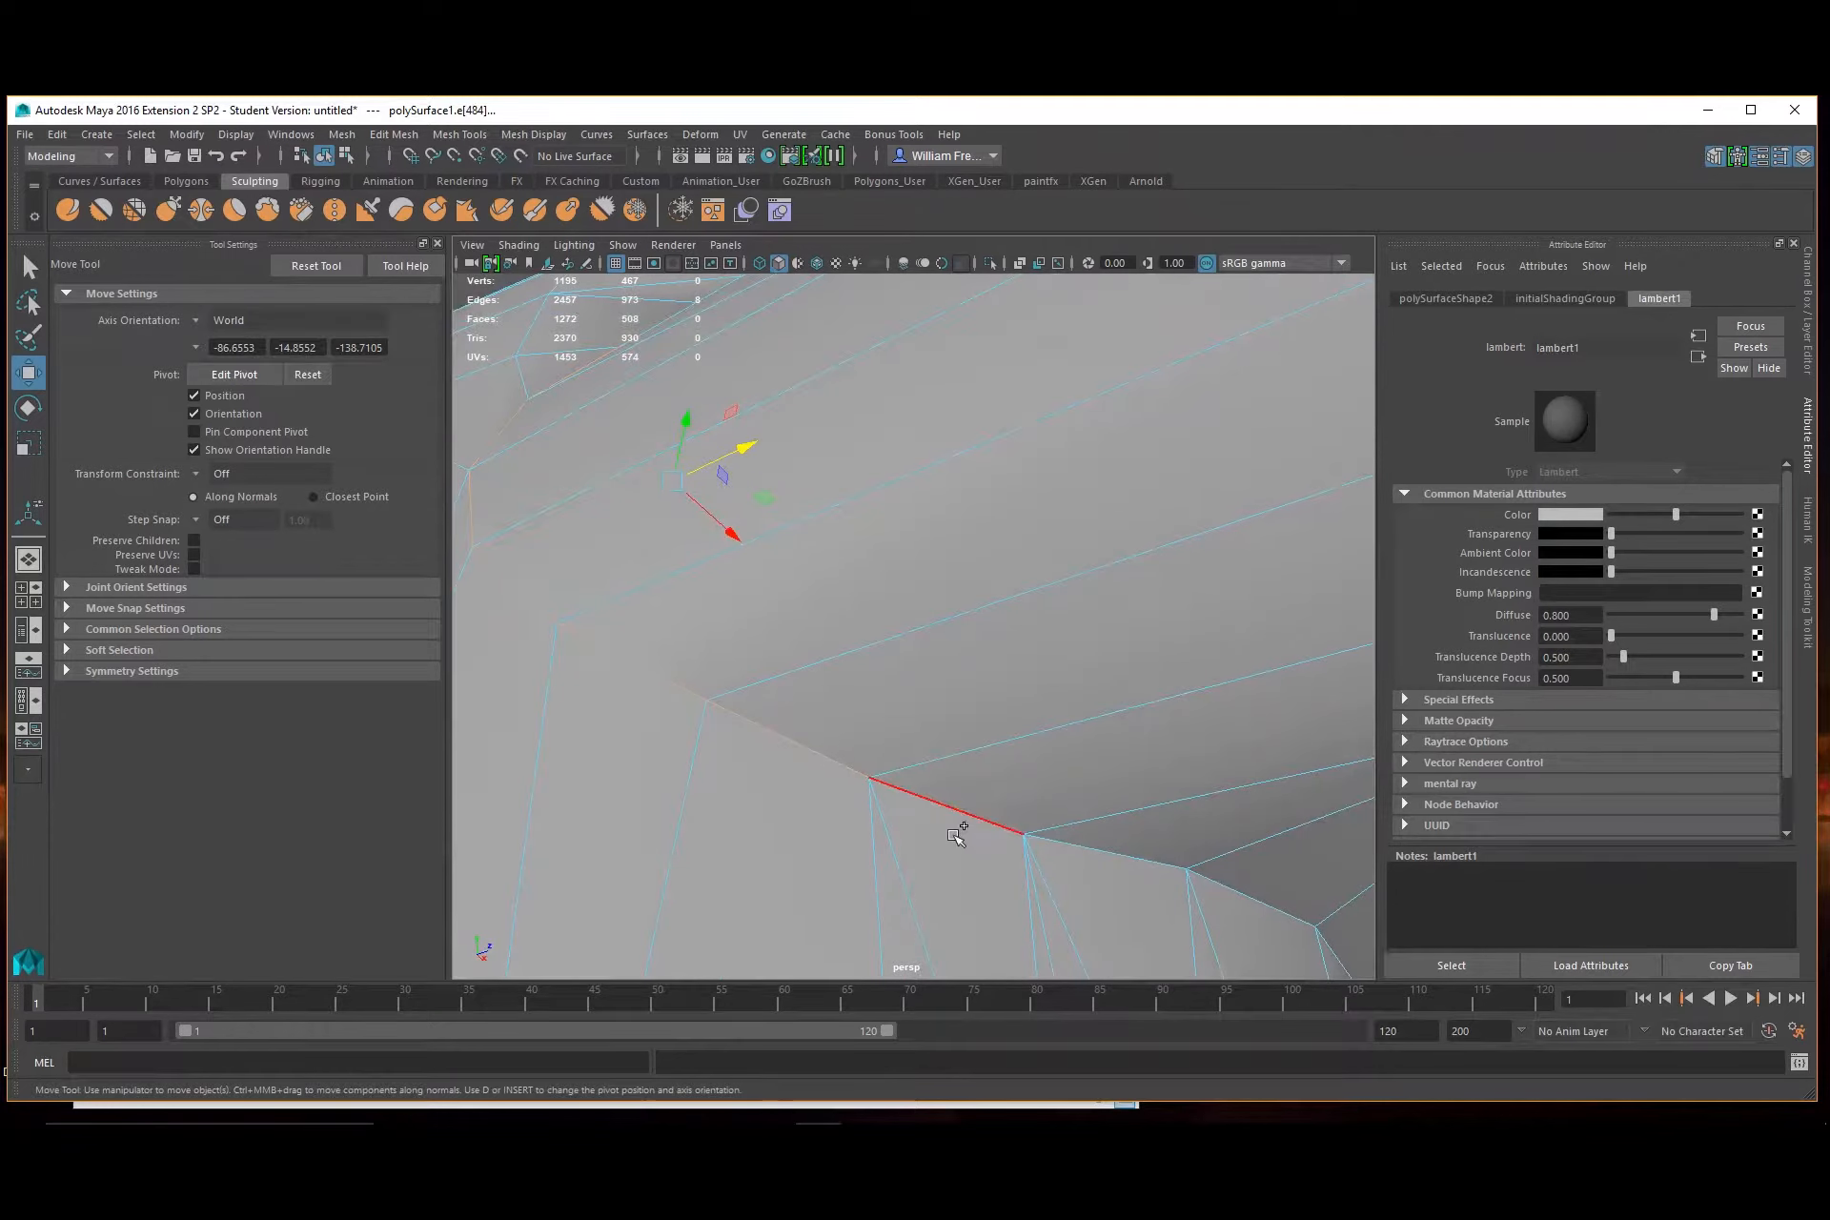
pyautogui.keyDown('shift'); pyautogui.click(958, 811); pyautogui.keyUp('shift')
pyautogui.keyDown('shift'); pyautogui.click(1120, 855); pyautogui.keyUp('shift')
pyautogui.keyDown('shift'); pyautogui.click(1236, 893); pyautogui.keyUp('shift')
pyautogui.keyDown('alt'); pyautogui.moveTo(1239, 893); pyautogui.dragTo(1182, 720); pyautogui.keyUp('alt')
pyautogui.keyDown('shift'); pyautogui.click(1206, 694); pyautogui.keyUp('shift')
pyautogui.keyDown('alt'); pyautogui.moveTo(1207, 695); pyautogui.dragTo(989, 673, button='right'); pyautogui.keyUp('alt')
pyautogui.keyDown('alt'); pyautogui.moveTo(991, 673); pyautogui.dragTo(943, 689); pyautogui.keyUp('alt')
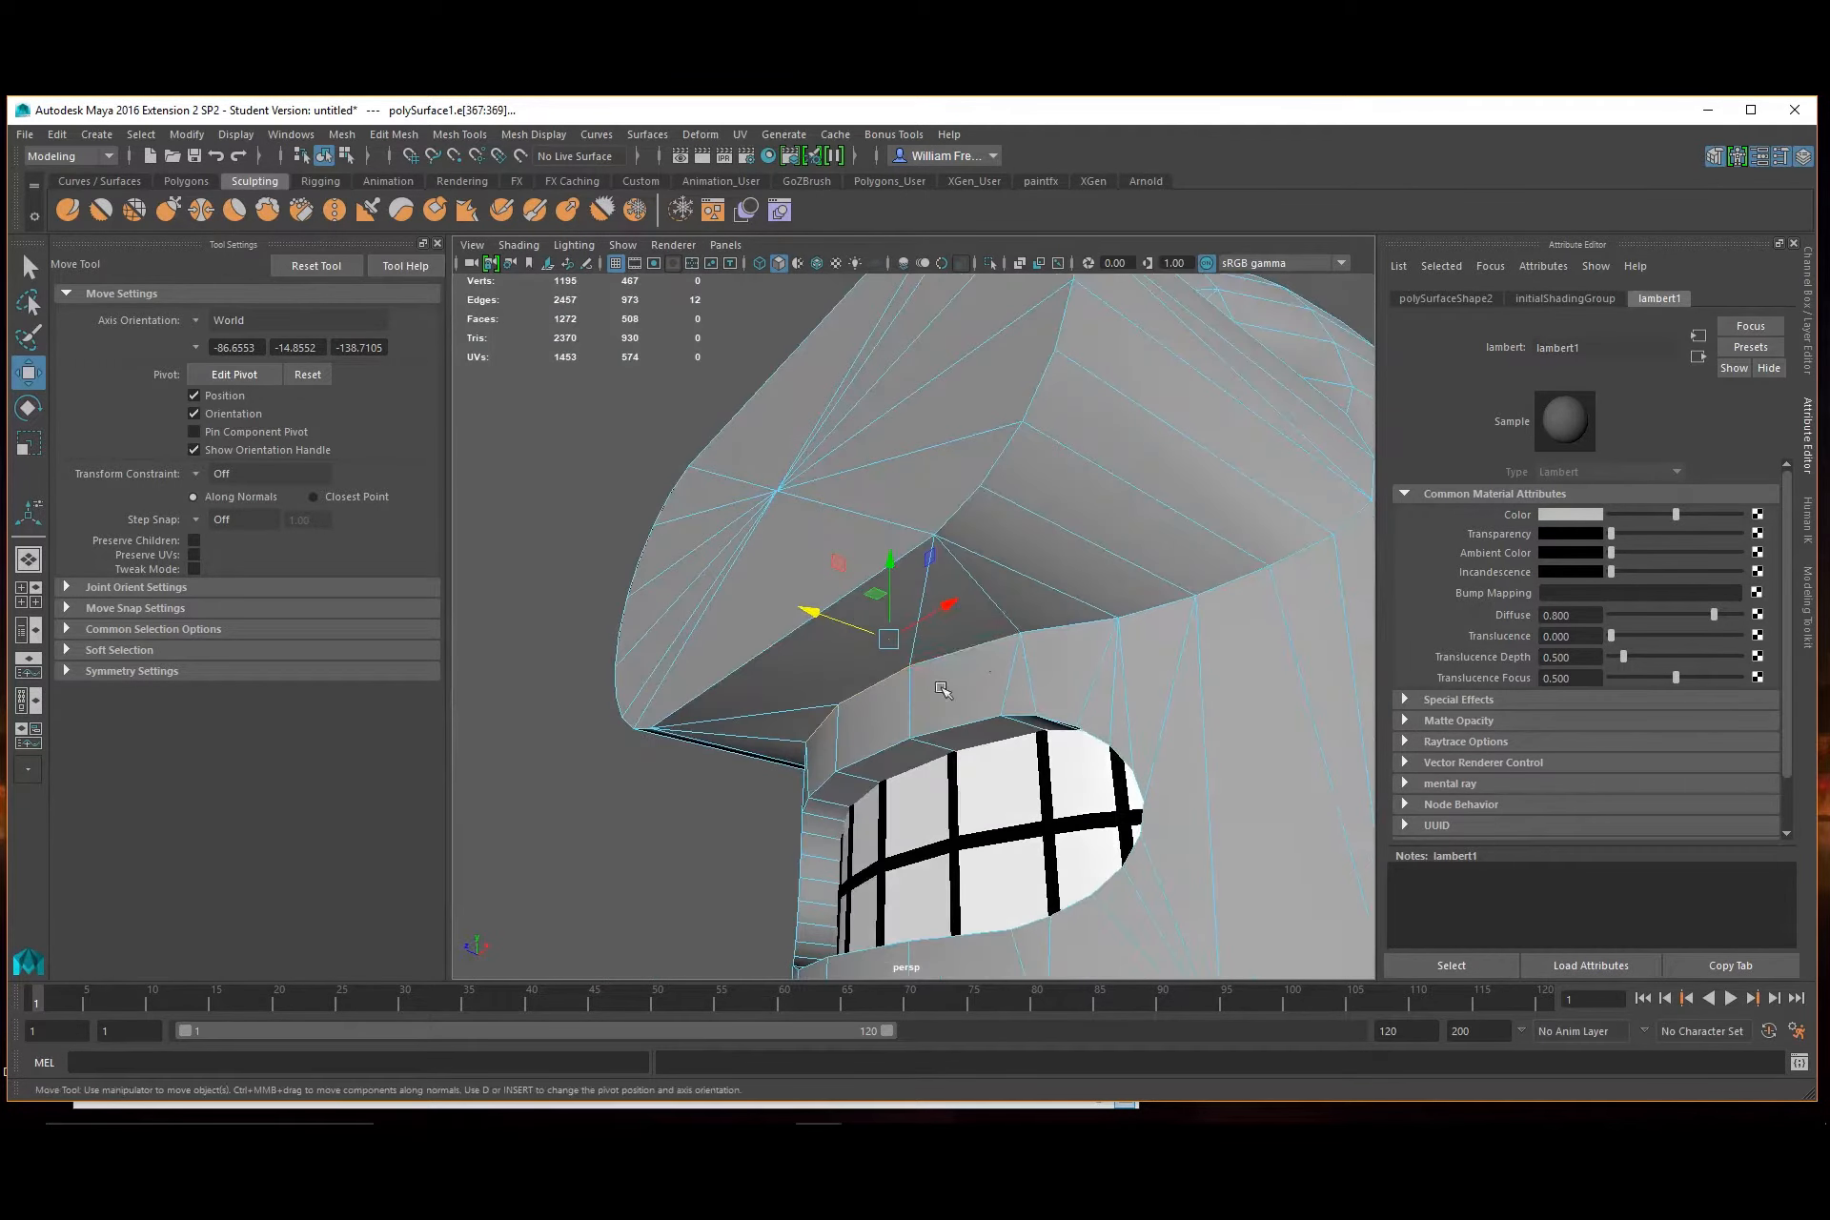
# Add the rest of the underside seam and the edges up the opposite side of the visor to the selection
pyautogui.keyDown('shift'); pyautogui.click(982, 653); pyautogui.keyUp('shift')
pyautogui.keyDown('shift'); pyautogui.click(1060, 629); pyautogui.keyUp('shift')
pyautogui.keyDown('shift'); pyautogui.click(1168, 608); pyautogui.keyUp('shift')
pyautogui.keyDown('shift'); pyautogui.click(1229, 586); pyautogui.keyUp('shift')
pyautogui.keyDown('shift'); pyautogui.click(1309, 559); pyautogui.keyUp('shift')
pyautogui.keyDown('alt'); pyautogui.moveTo(1308, 559); pyautogui.dragTo(1179, 630); pyautogui.keyUp('alt')
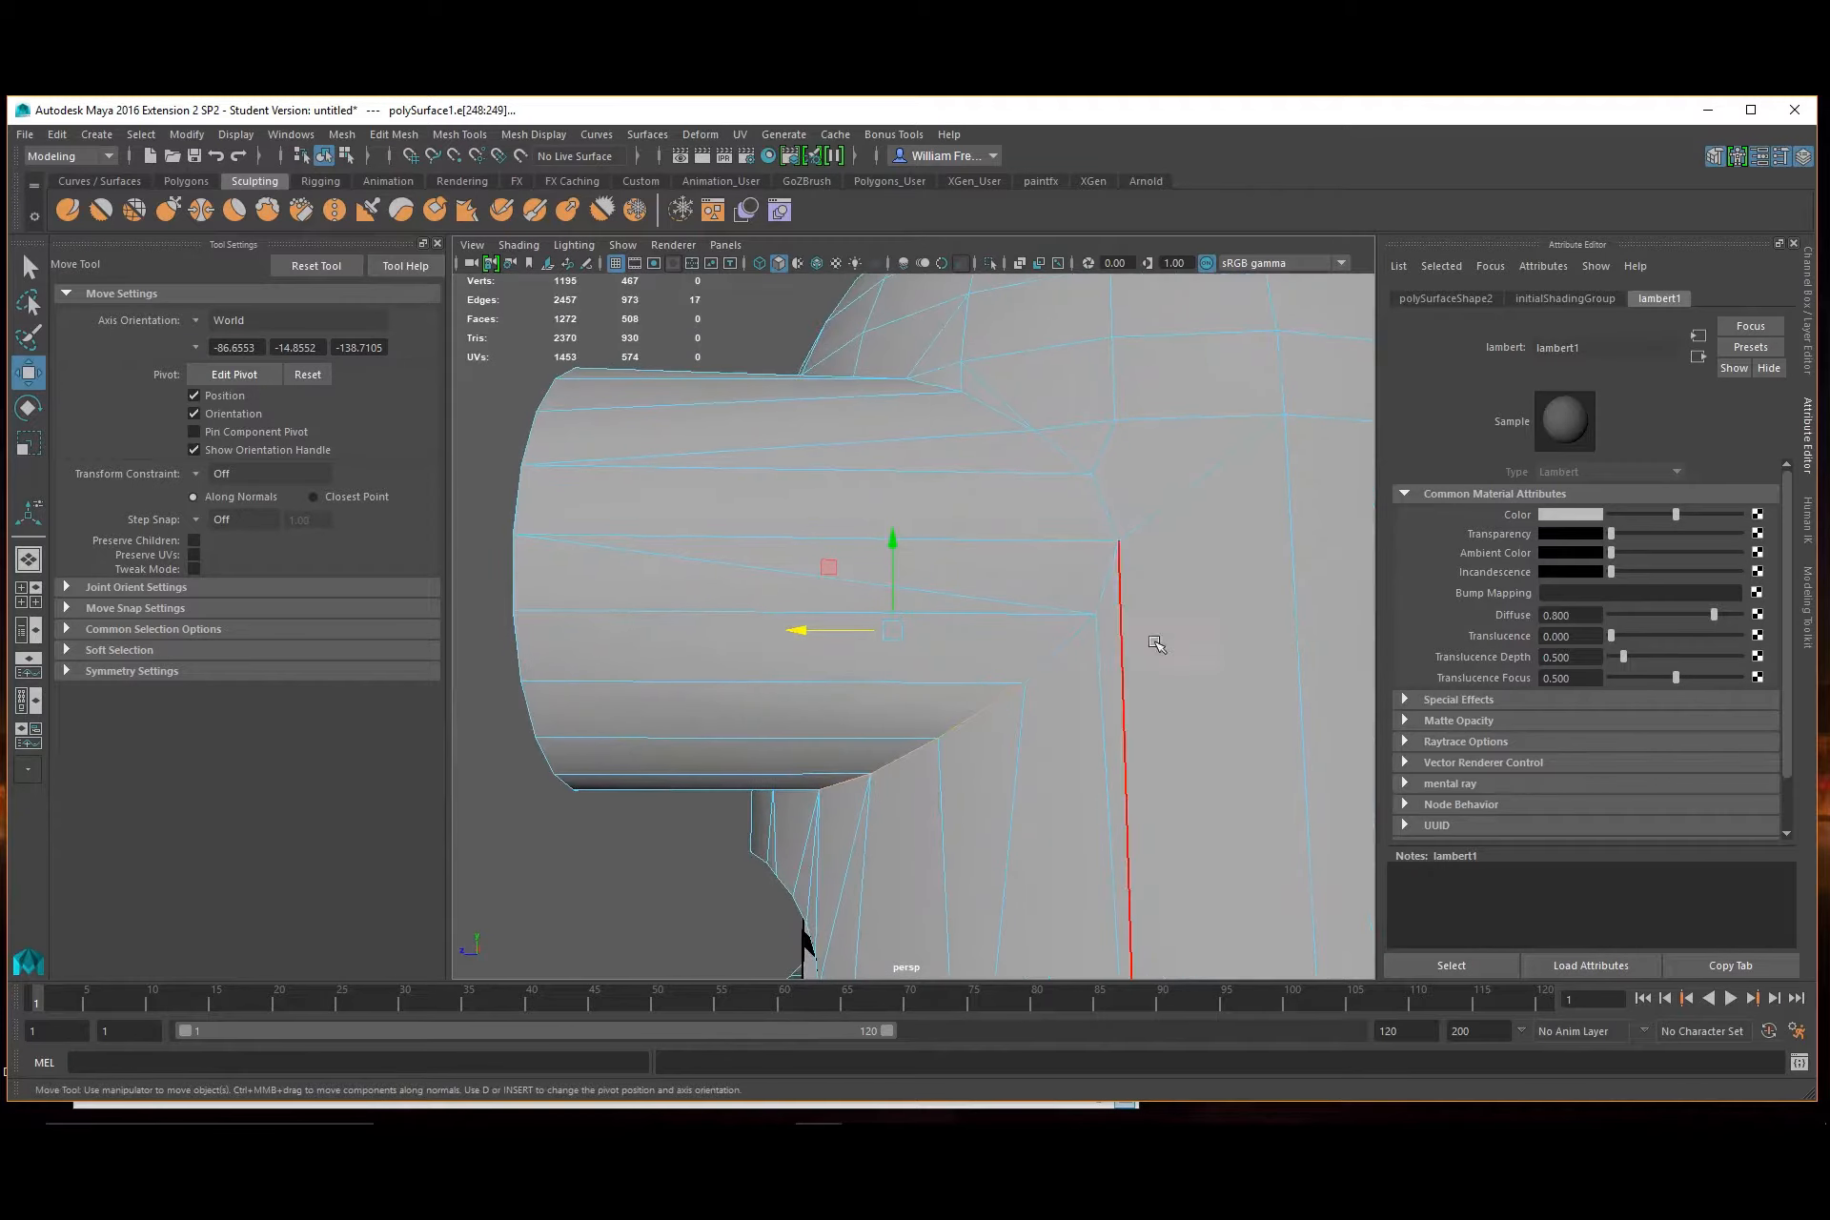
pyautogui.keyDown('shift'); pyautogui.click(1052, 663); pyautogui.keyUp('shift')
pyautogui.keyDown('shift'); pyautogui.click(1105, 582); pyautogui.keyUp('shift')
pyautogui.keyDown('shift'); pyautogui.click(1103, 509); pyautogui.keyUp('shift')
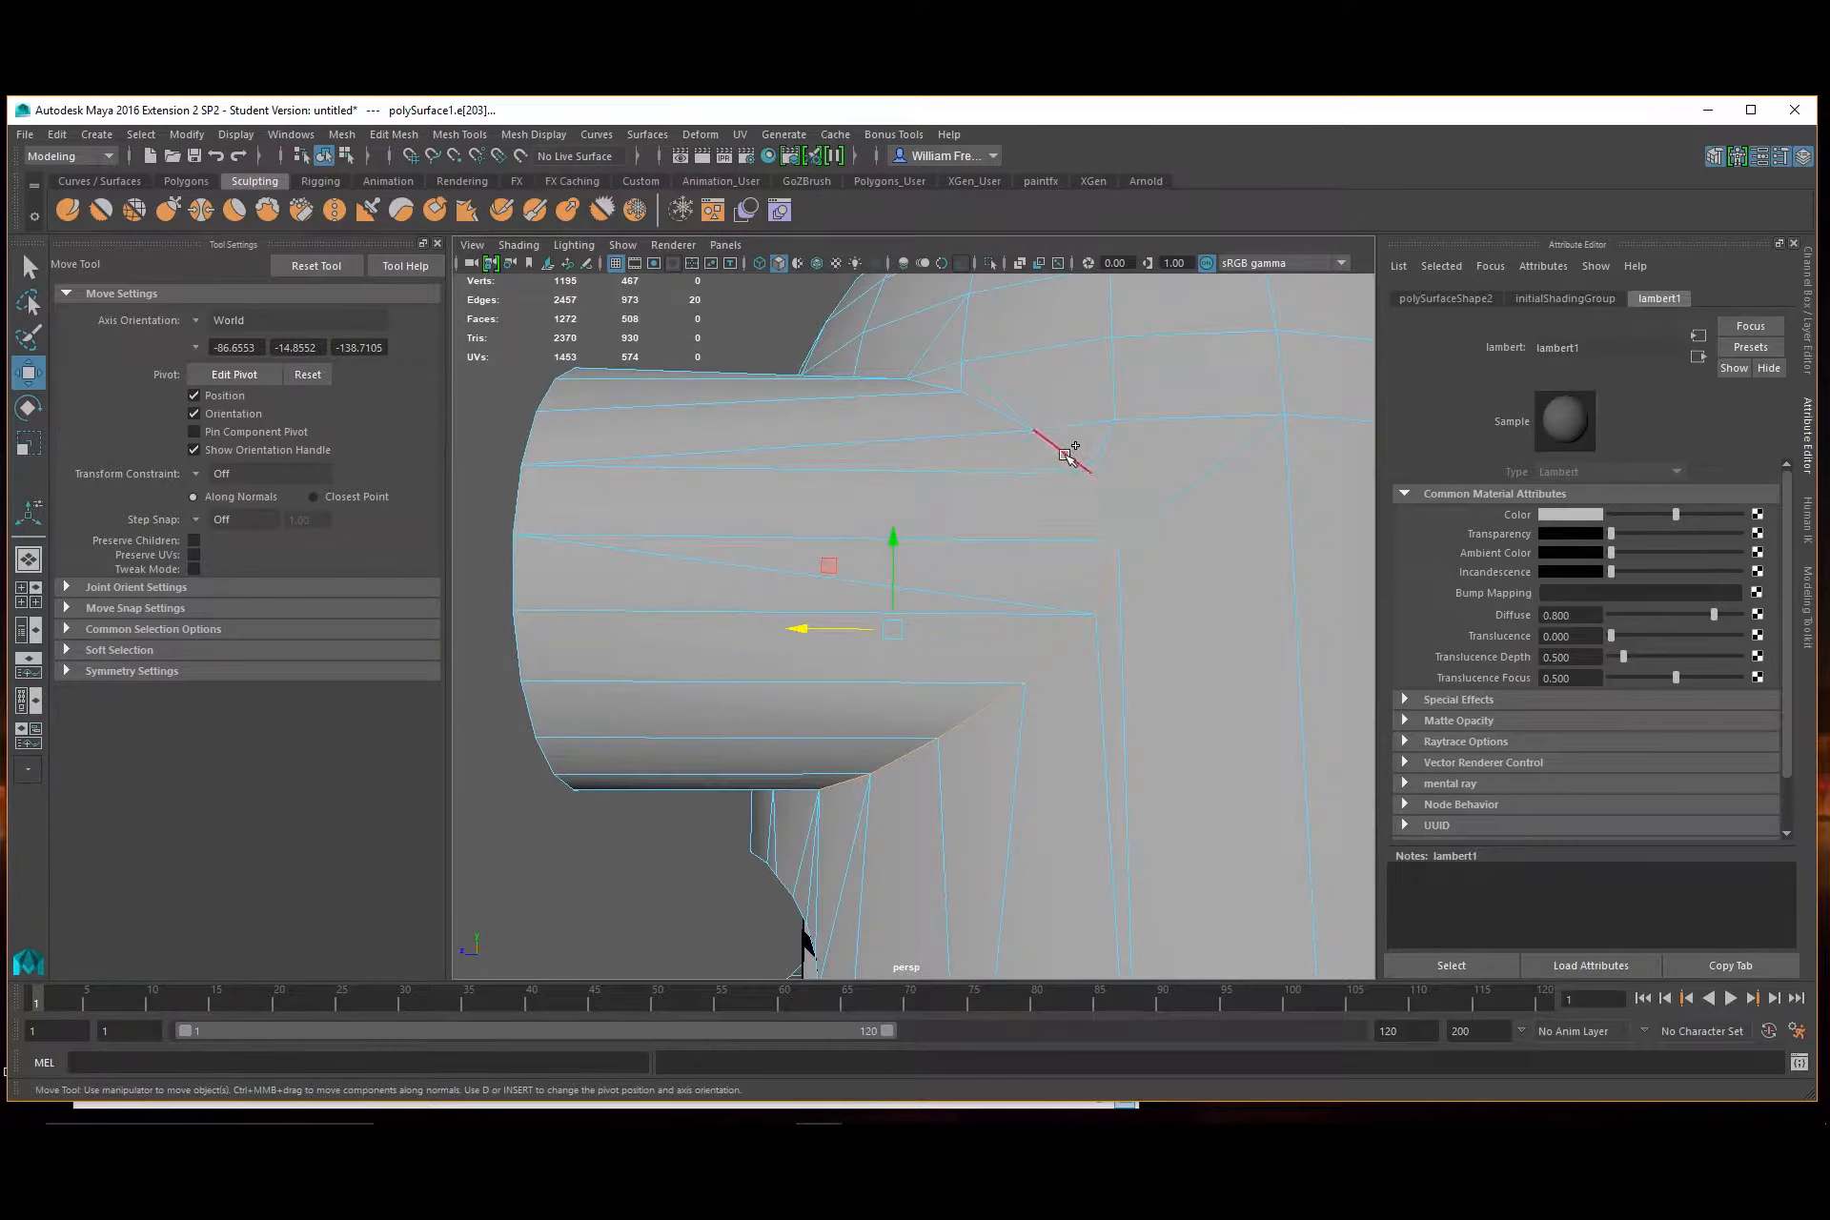
pyautogui.keyDown('shift'); pyautogui.click(1008, 415); pyautogui.keyUp('shift')
# Add the seam edges across the top of the visor to complete the loop, and apply Harden Edge to the whole selection
pyautogui.keyDown('alt'); pyautogui.moveTo(900, 403); pyautogui.dragTo(981, 465); pyautogui.keyUp('alt')
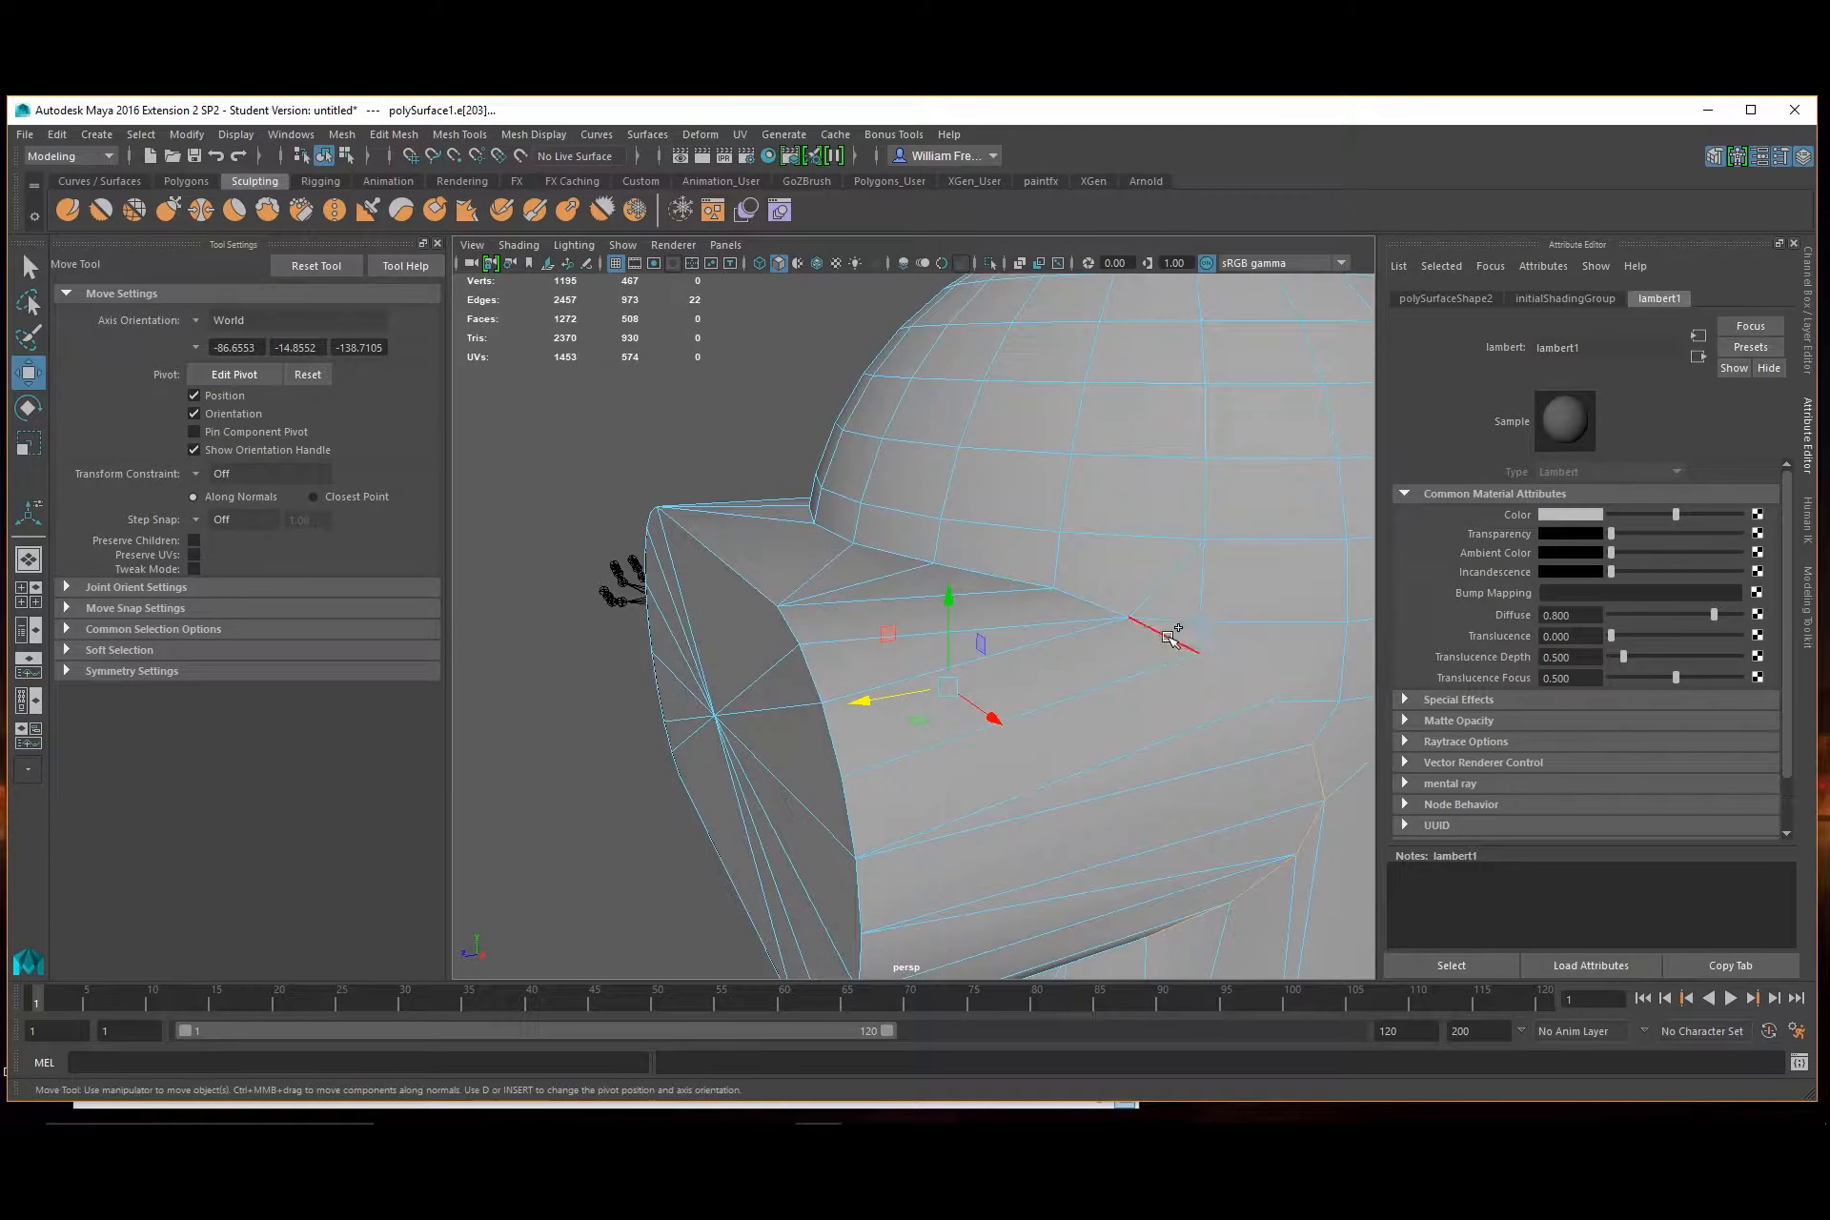
pyautogui.keyDown('shift'); pyautogui.click(1171, 638); pyautogui.keyUp('shift')
pyautogui.keyDown('shift'); pyautogui.click(1096, 608); pyautogui.keyUp('shift')
pyautogui.keyDown('shift'); pyautogui.click(994, 573); pyautogui.keyUp('shift')
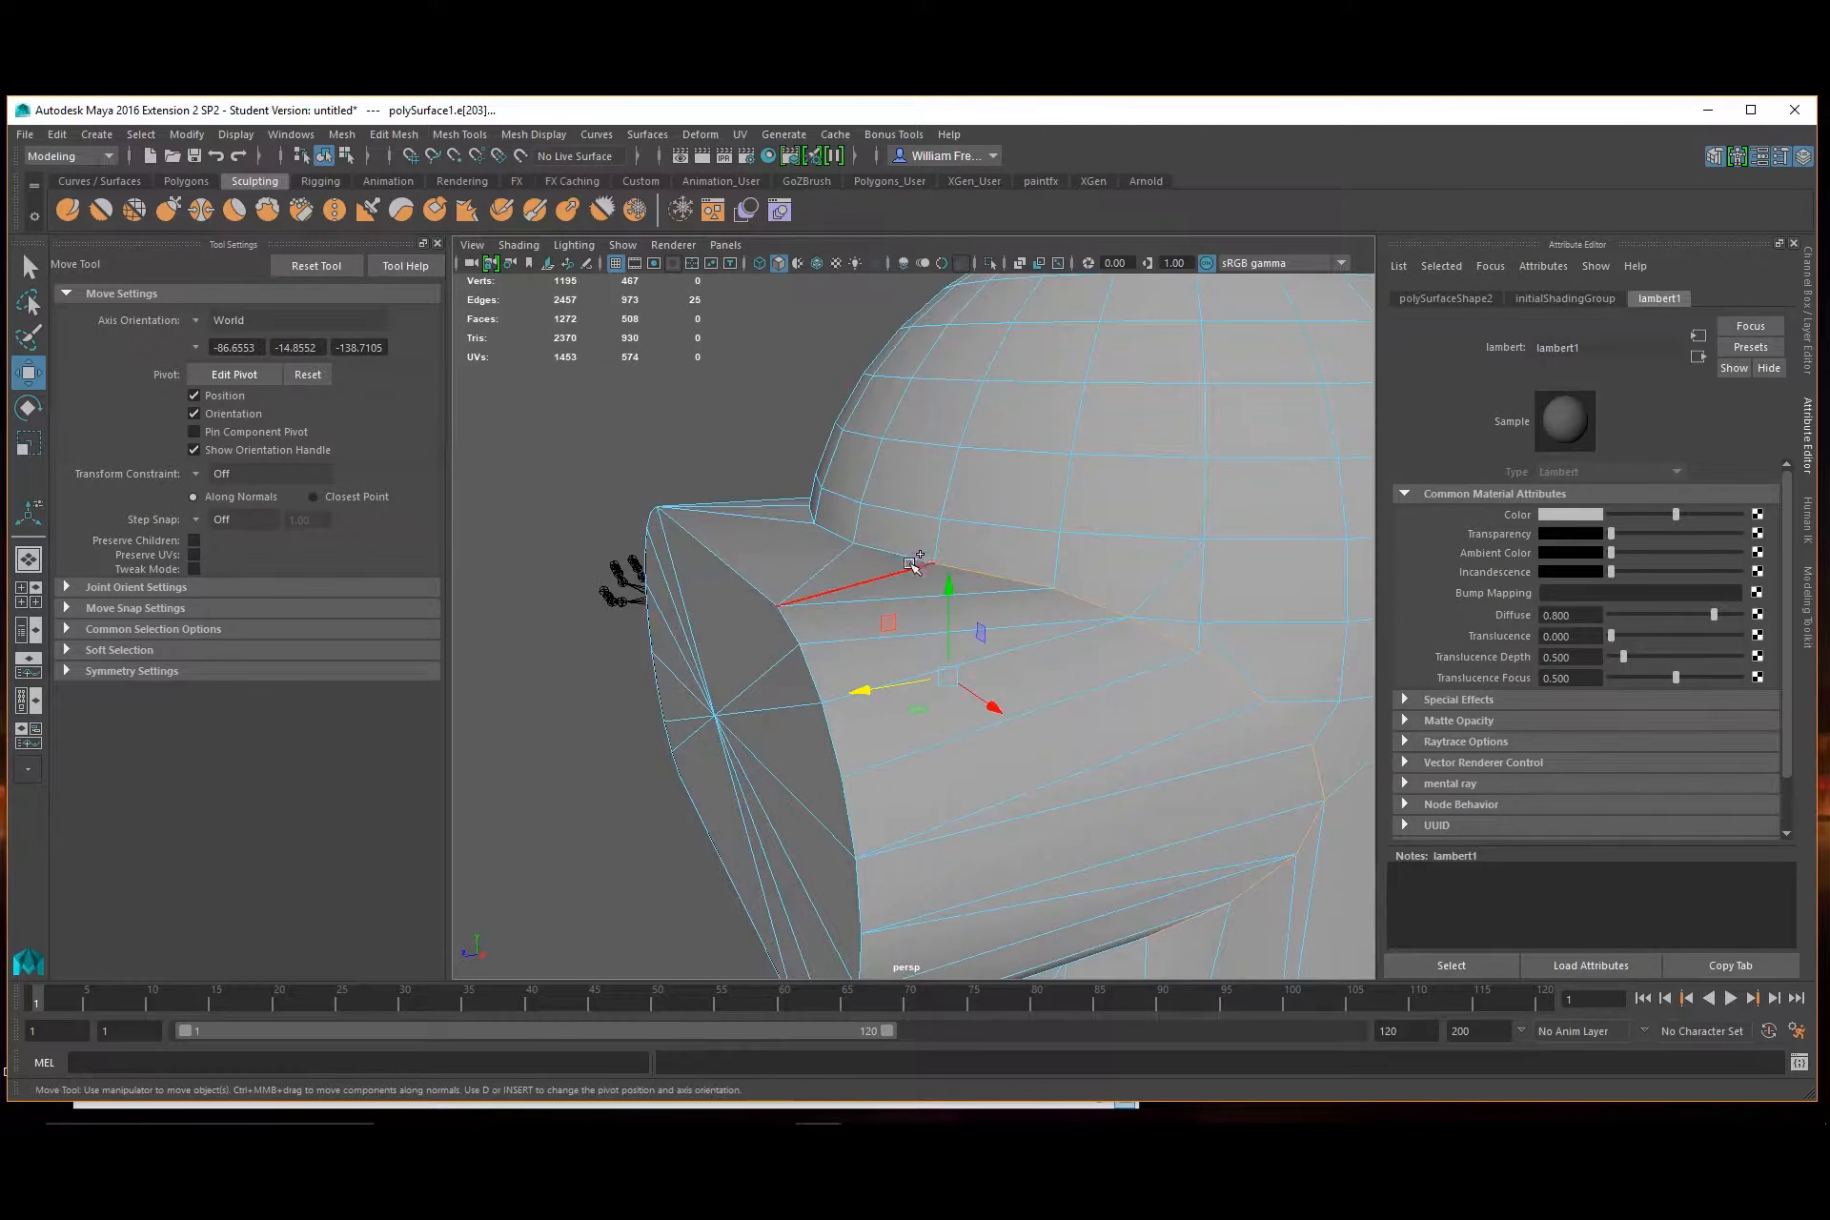
pyautogui.keyDown('shift'); pyautogui.click(890, 549); pyautogui.keyUp('shift')
pyautogui.keyDown('alt'); pyautogui.moveTo(832, 535); pyautogui.dragTo(987, 595); pyautogui.keyUp('alt')
pyautogui.keyDown('shift'); pyautogui.click(953, 611); pyautogui.keyUp('shift')
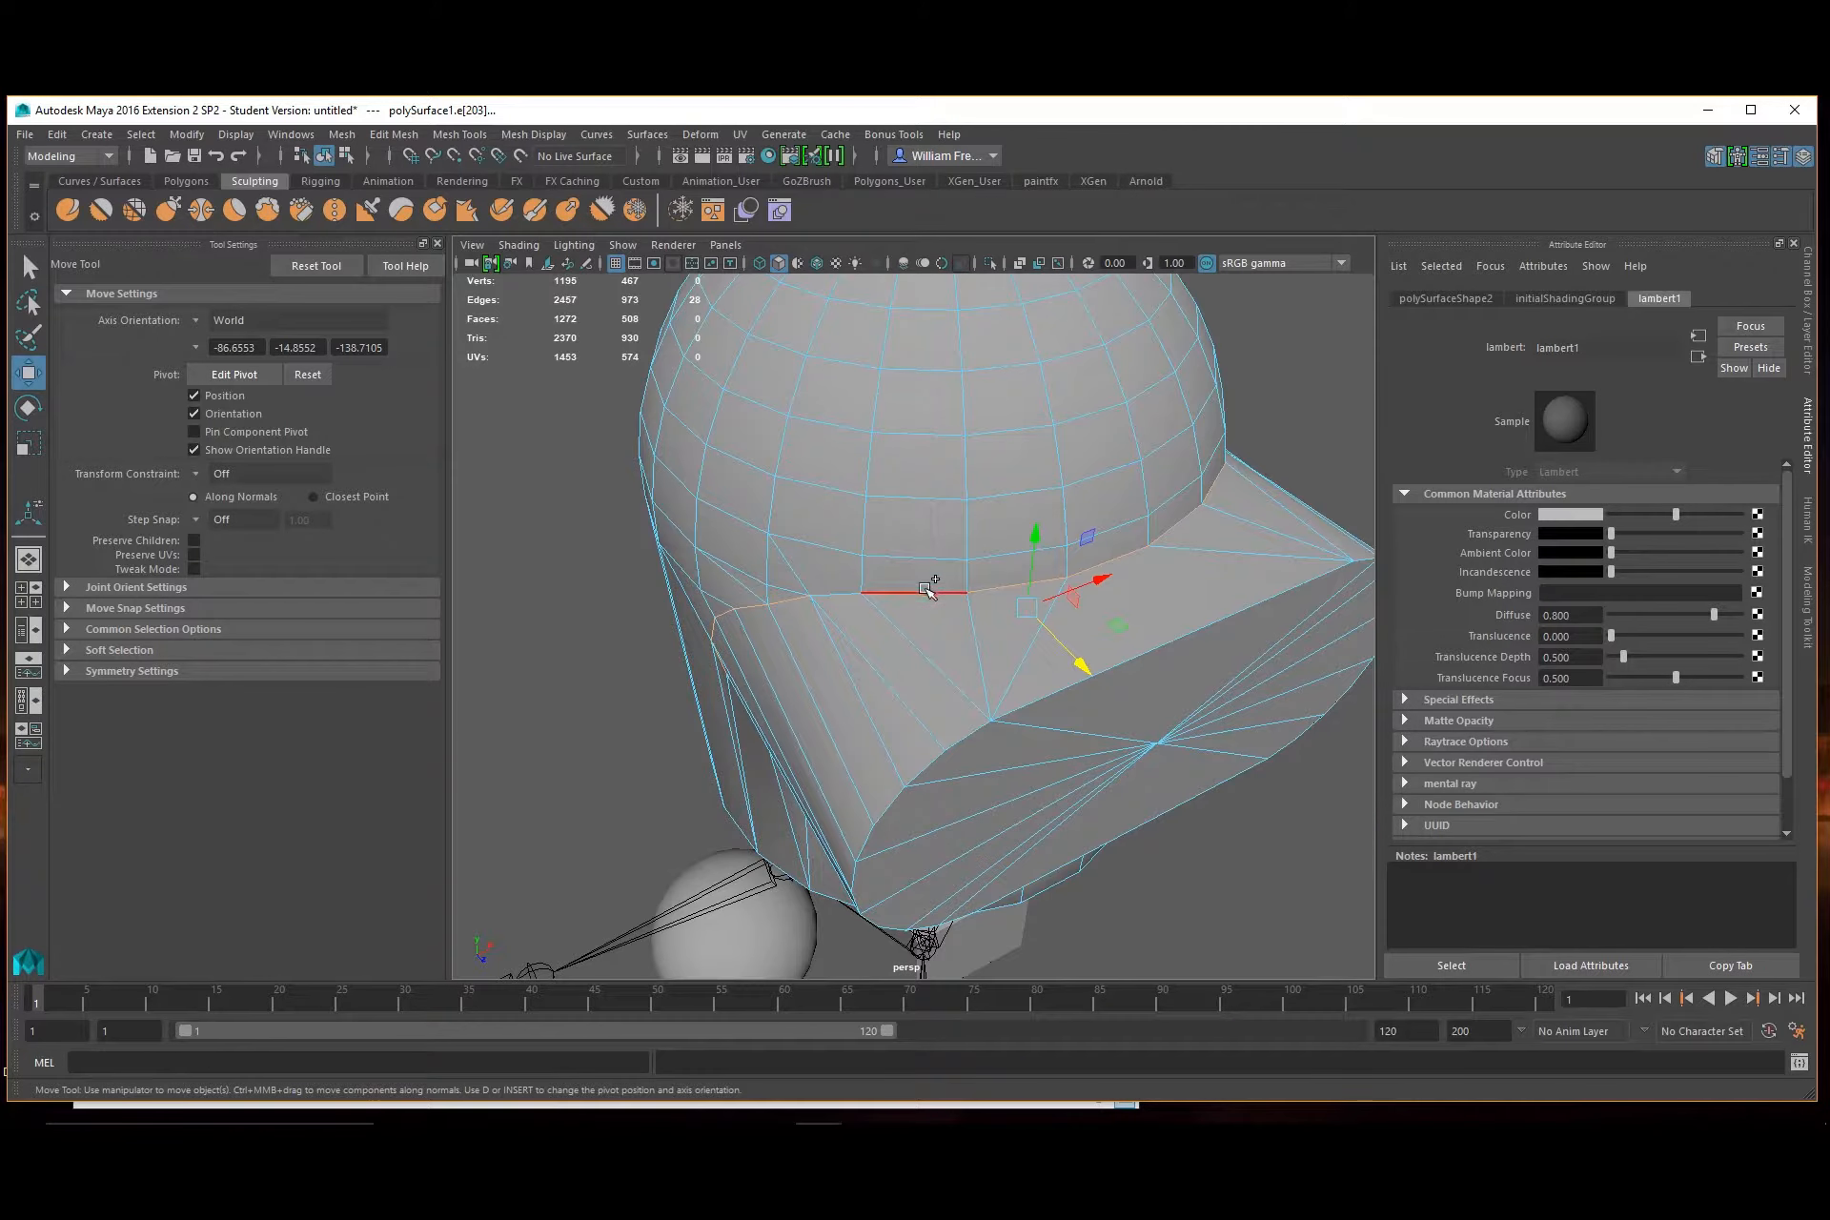
pyautogui.keyDown('shift'); pyautogui.click(843, 597); pyautogui.keyUp('shift')
pyautogui.keyDown('alt'); pyautogui.moveTo(806, 602); pyautogui.dragTo(833, 559); pyautogui.keyUp('alt')
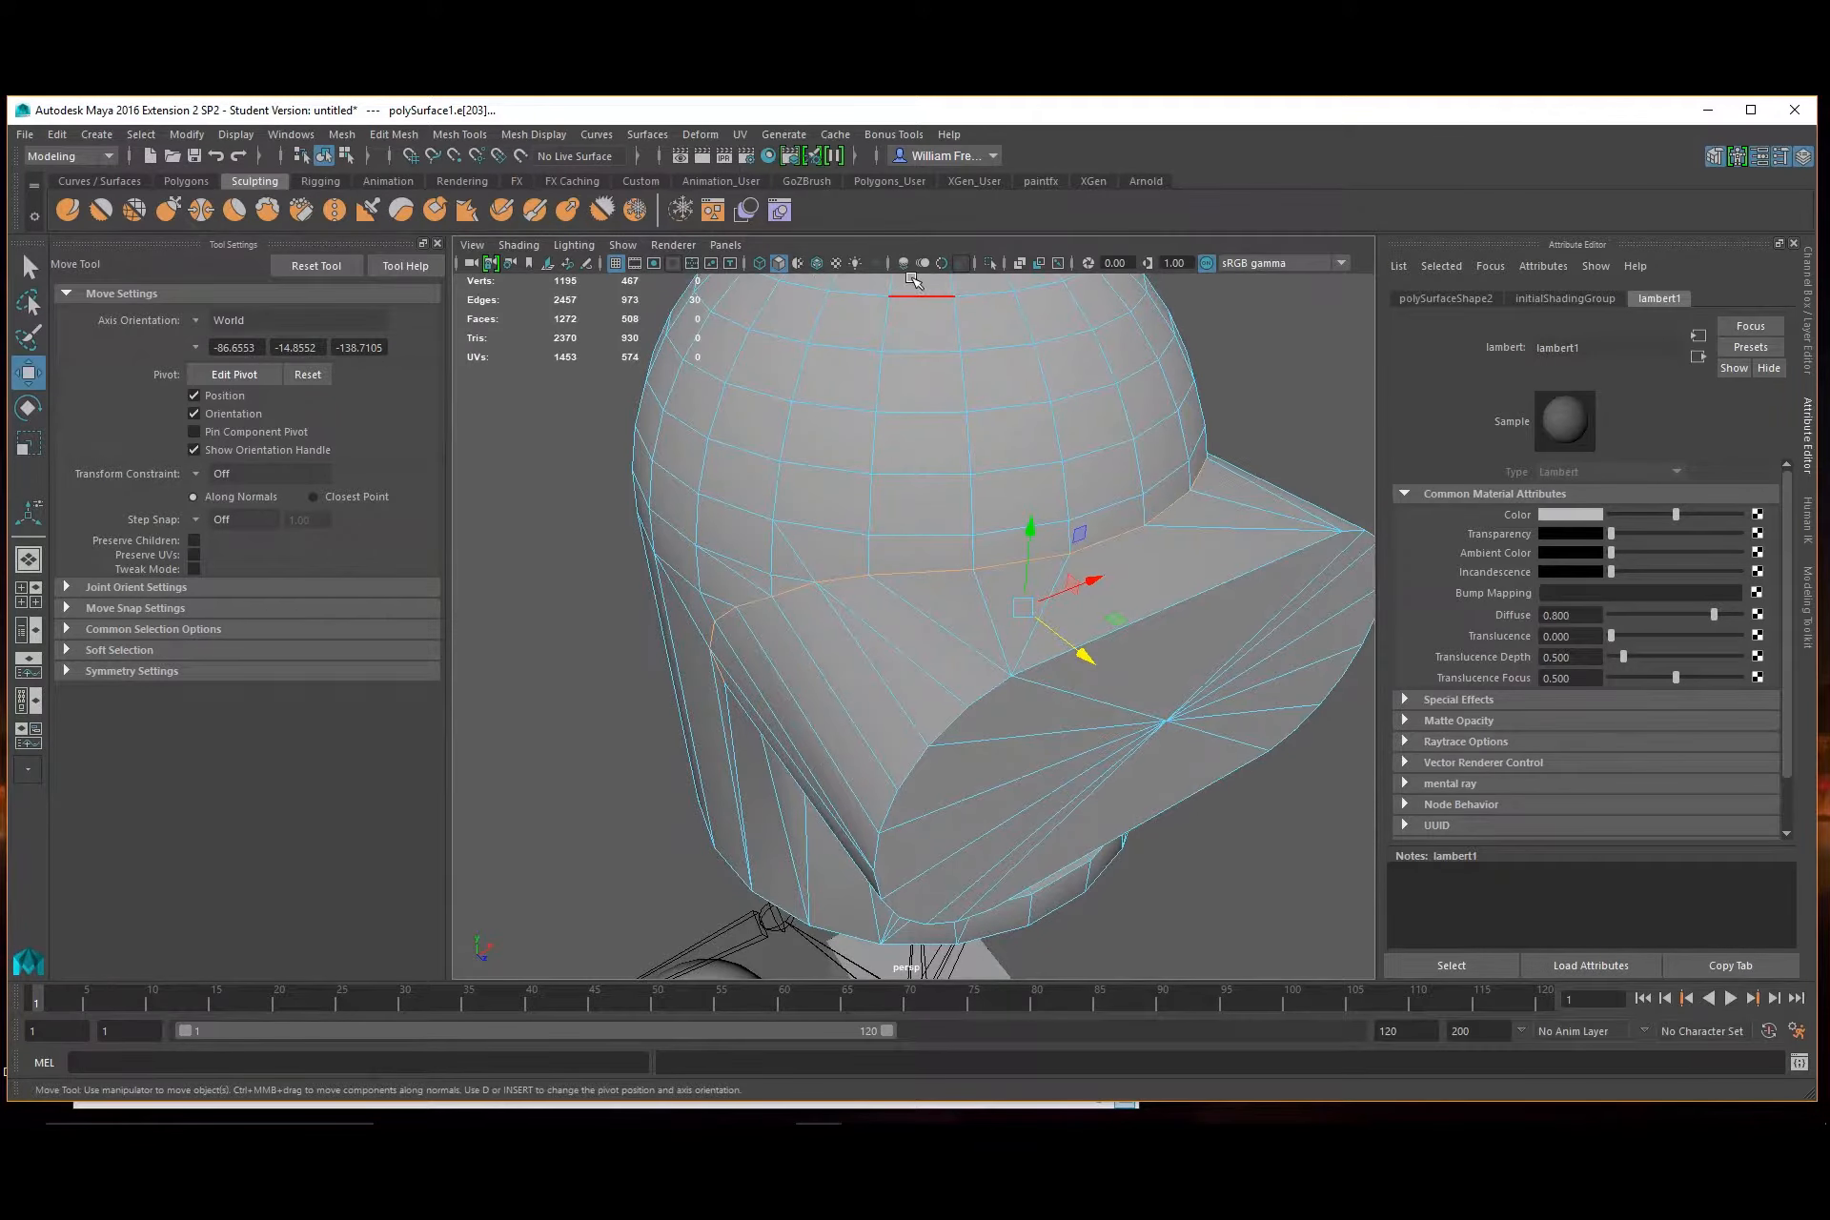
pyautogui.keyDown('alt'); pyautogui.moveTo(742, 534); pyautogui.dragTo(848, 526); pyautogui.keyUp('alt')
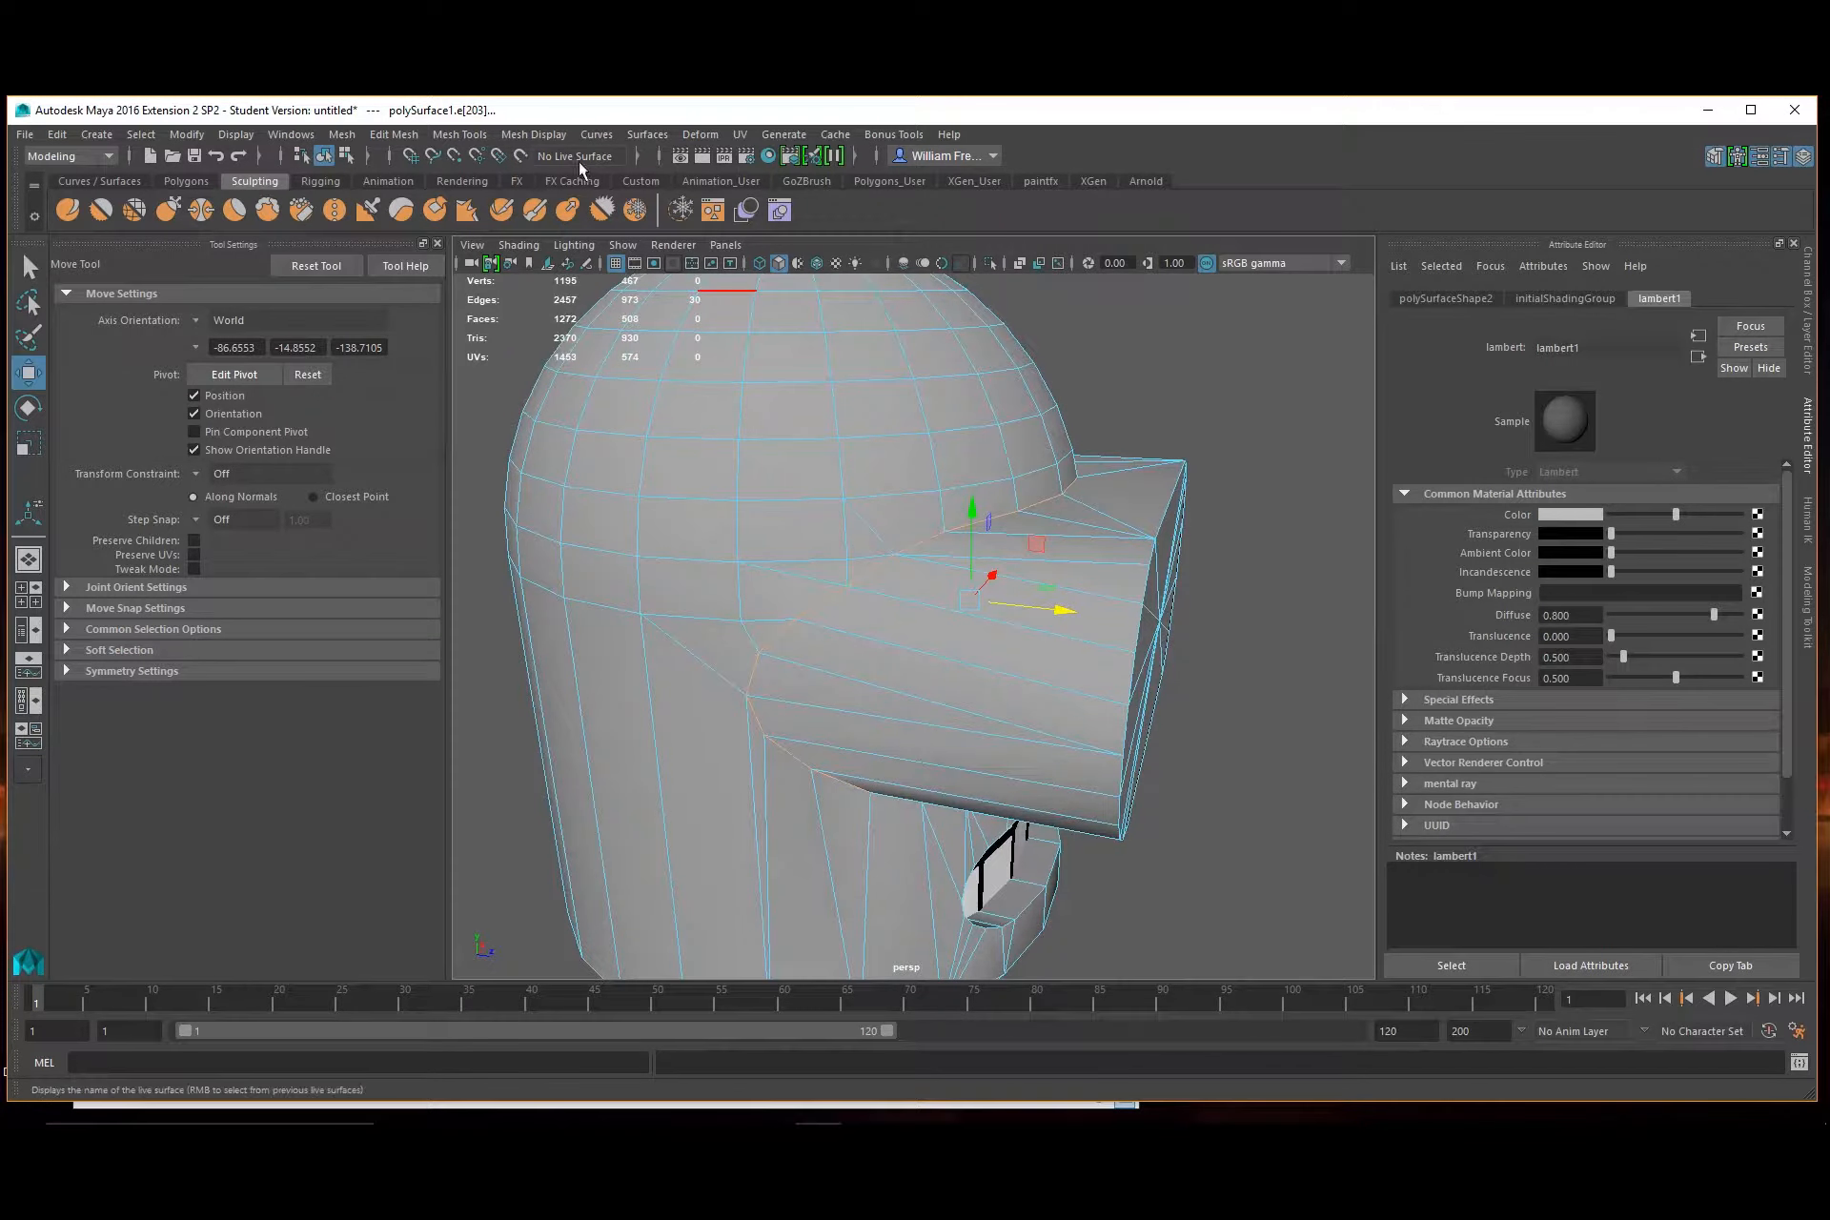
pyautogui.click(530, 136)
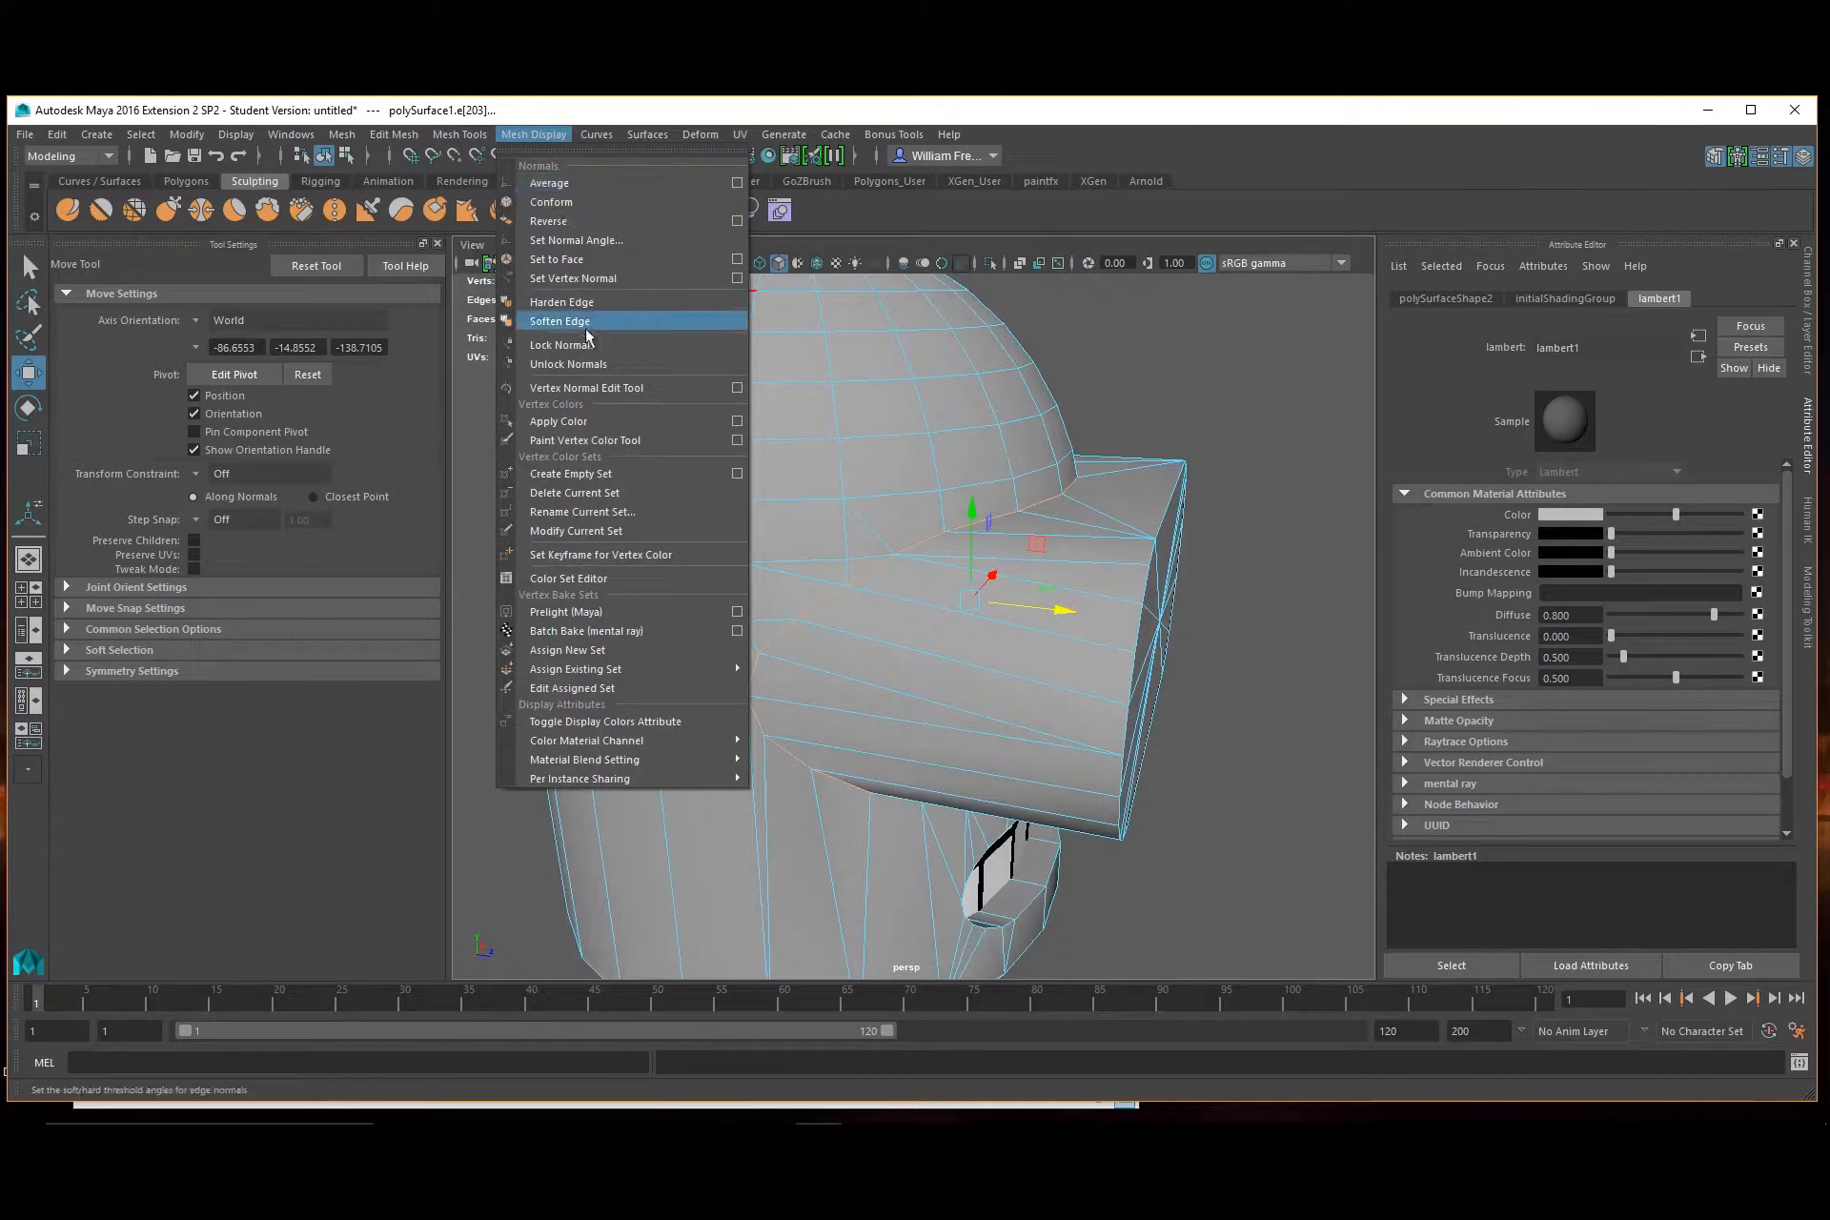
pyautogui.click(589, 305)
pyautogui.click(1223, 374)
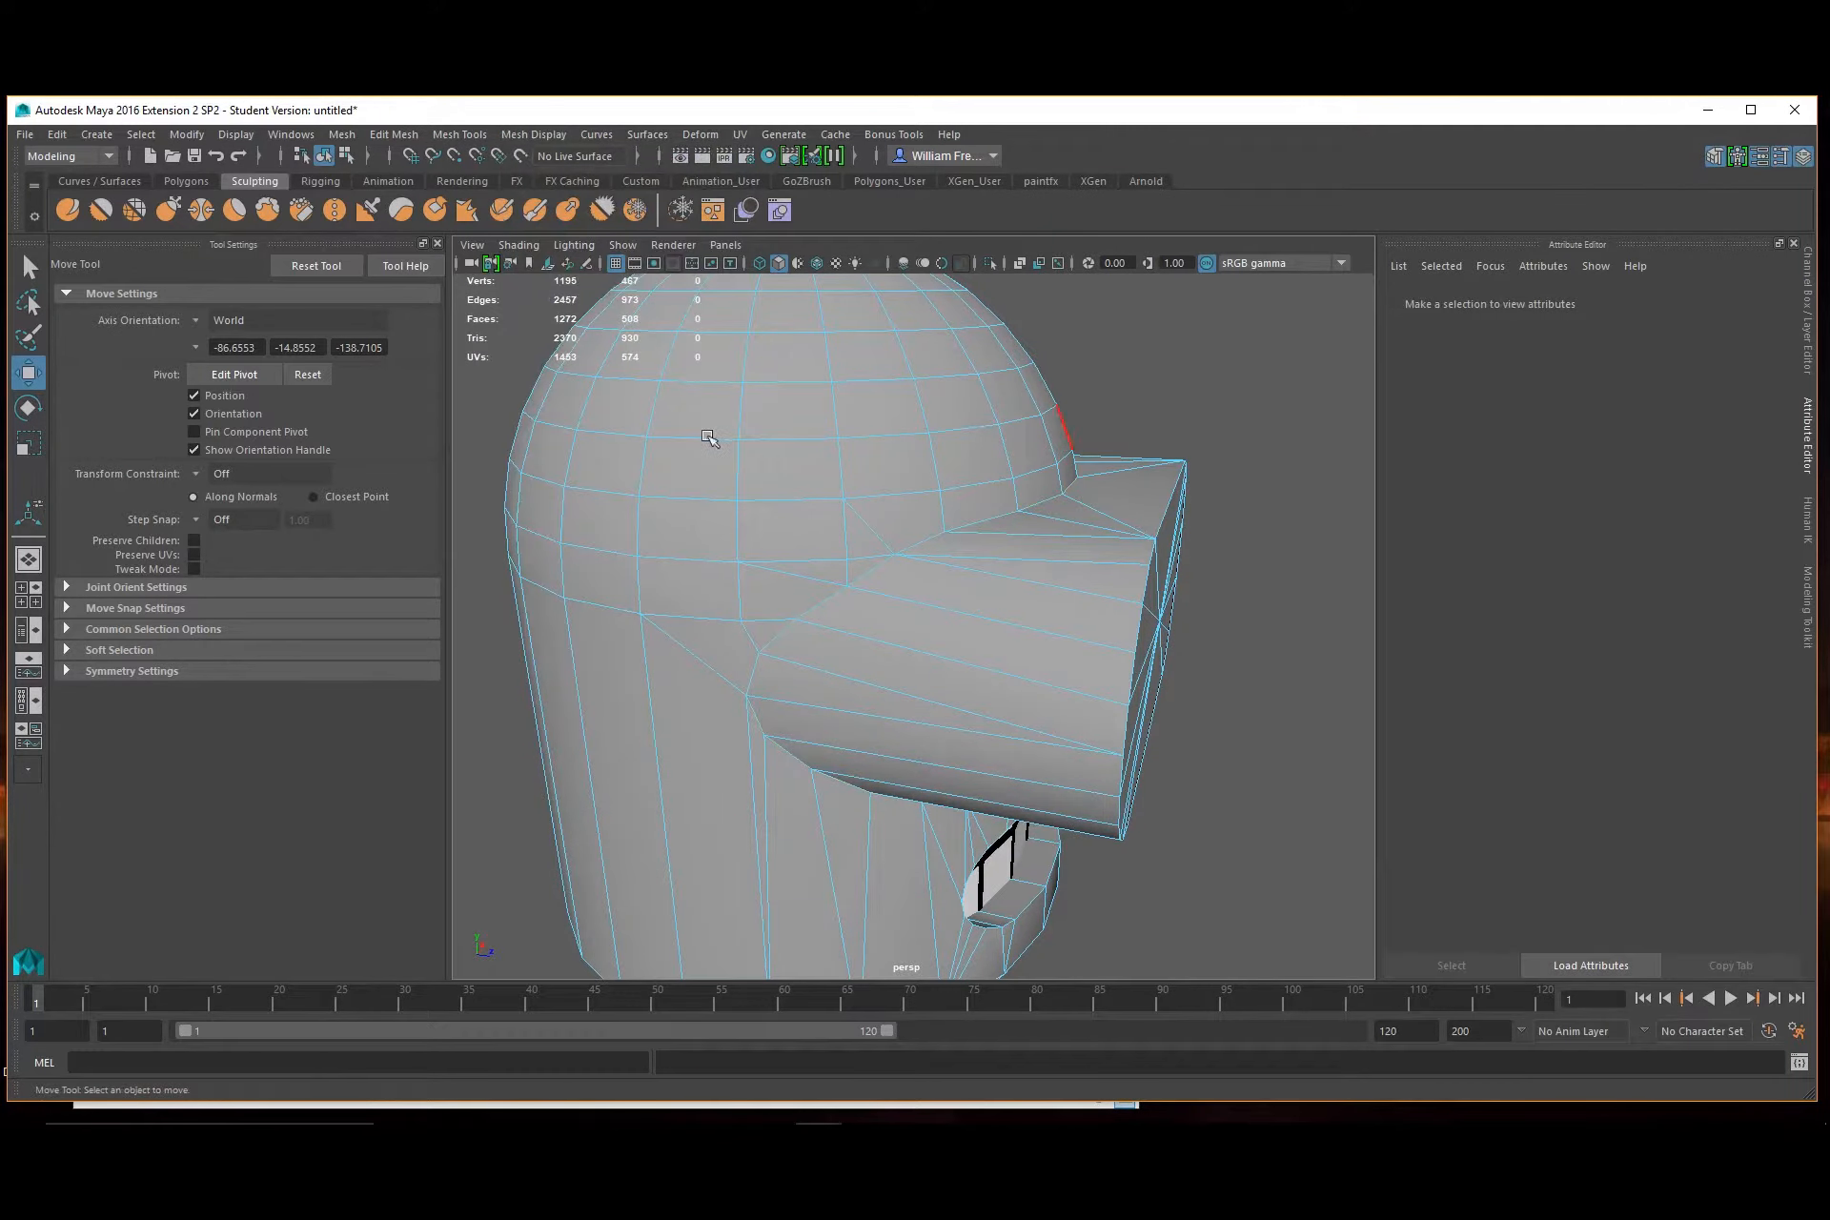
# Delete the diagonal edge on the head beside the visor seam and Multi-Cut a replacement edge between the neighboring seam and head vertices
pyautogui.keyDown('alt'); pyautogui.moveTo(711, 437); pyautogui.dragTo(762, 489); pyautogui.keyUp('alt')
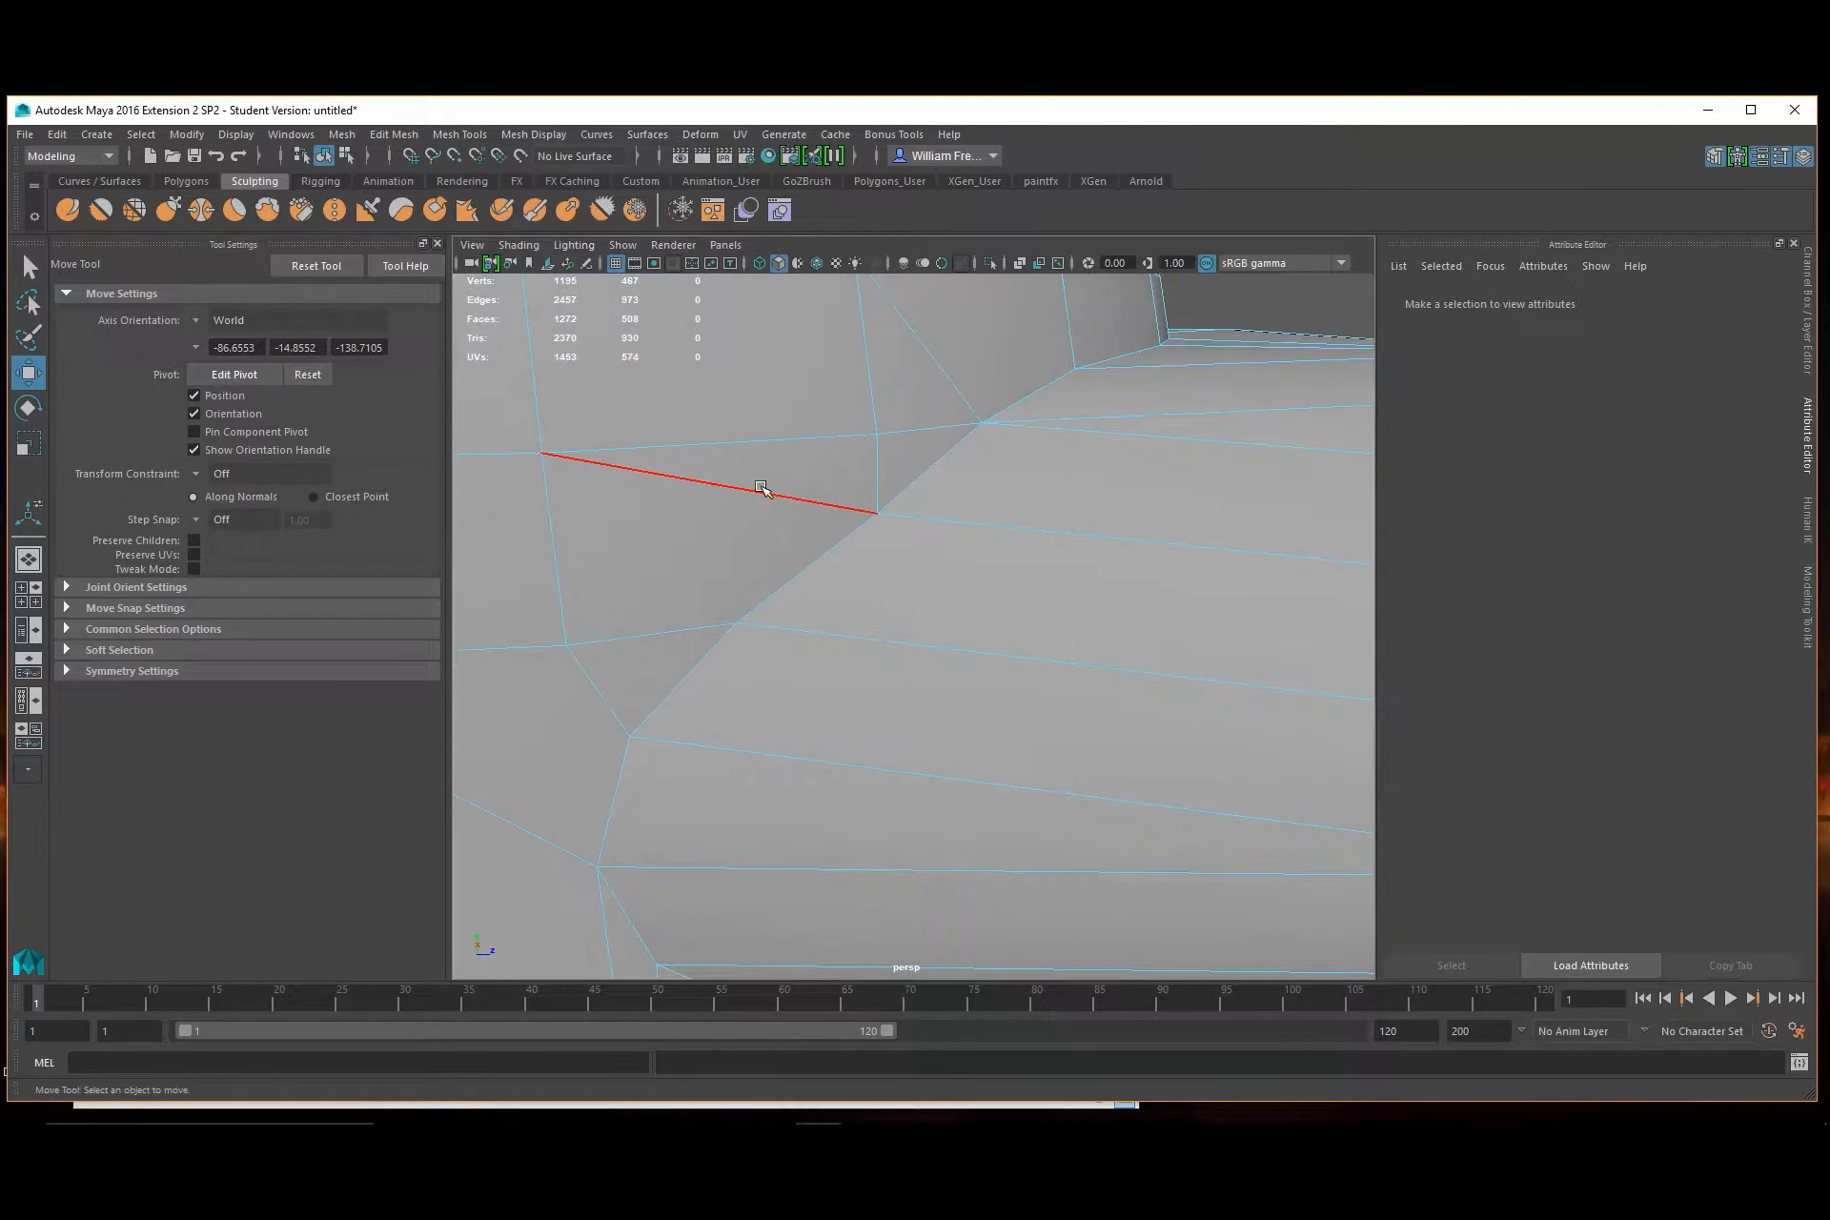
pyautogui.click(809, 502)
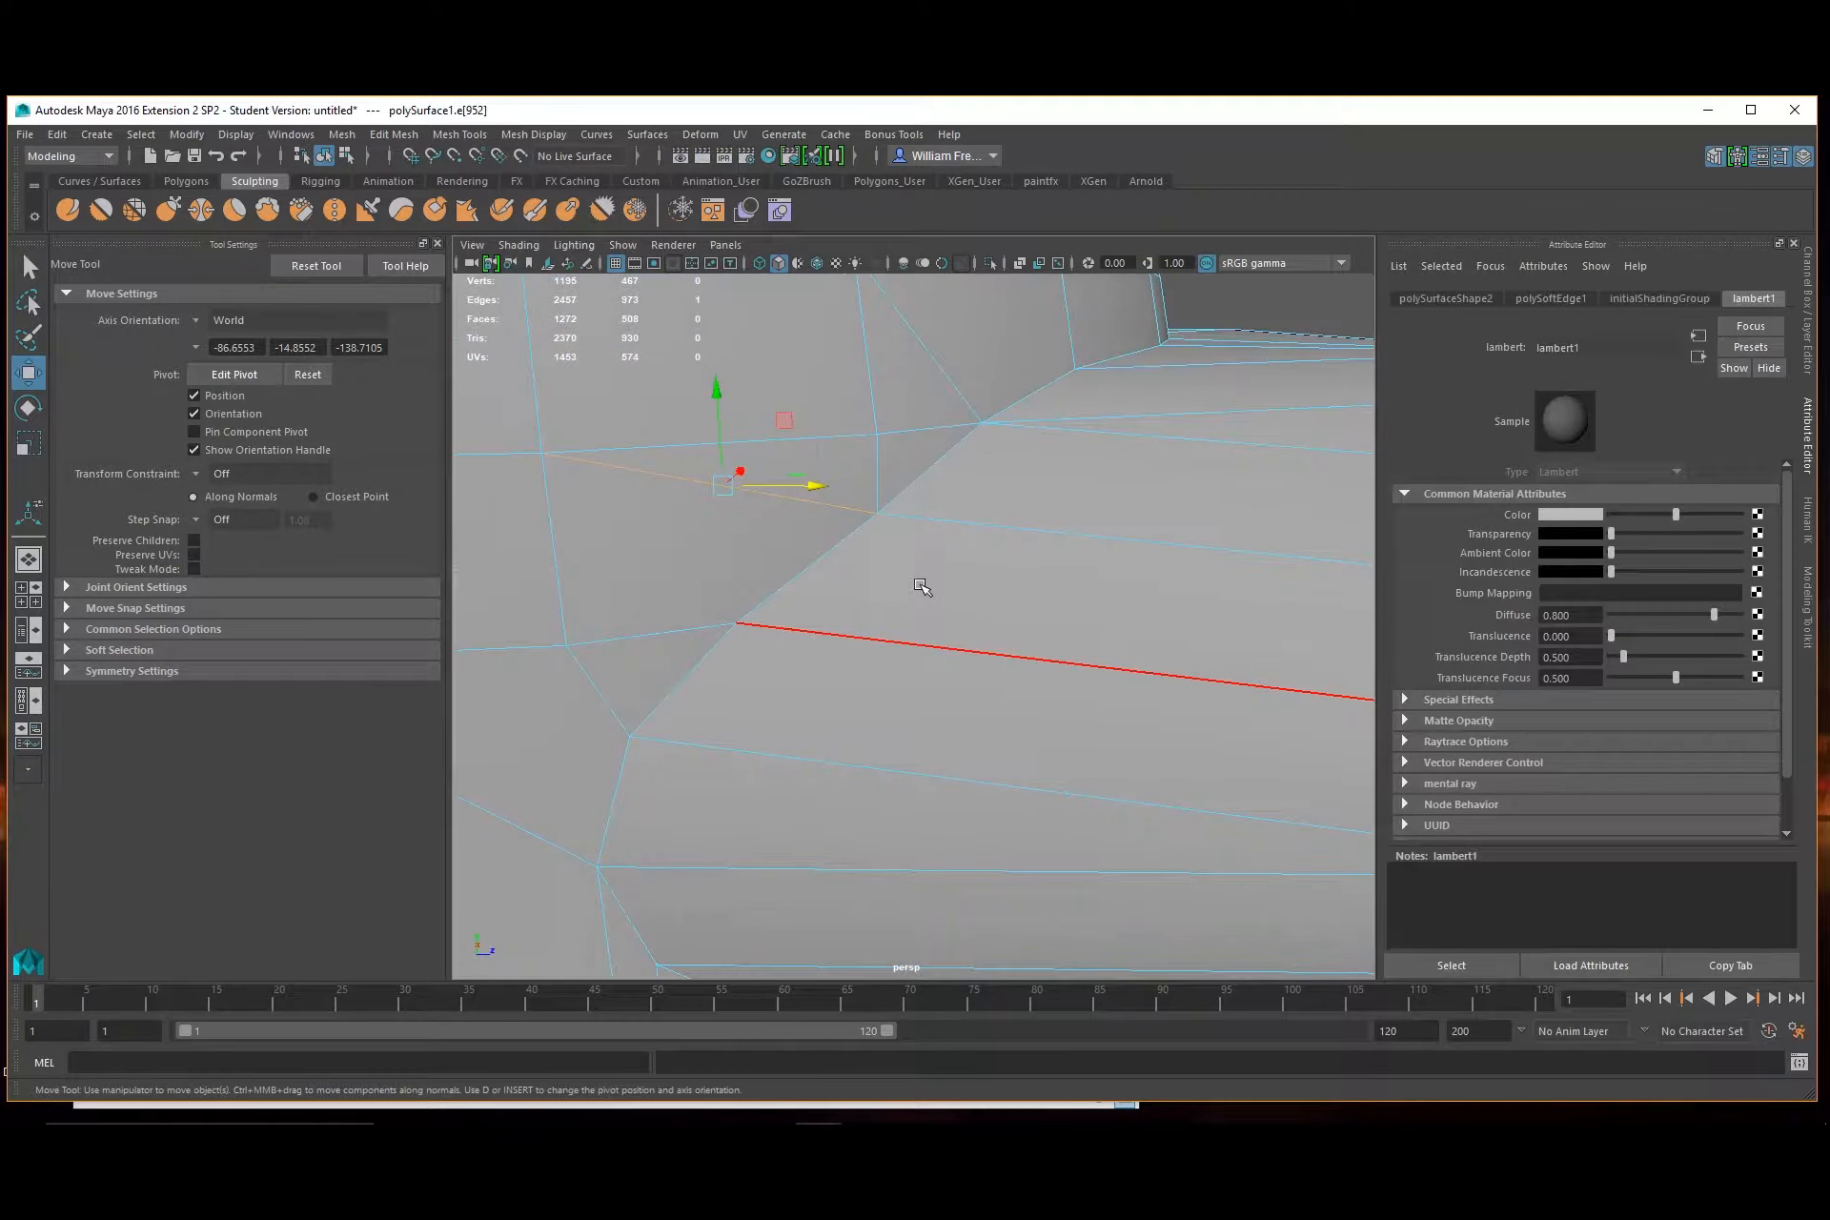
pyautogui.press('Delete')
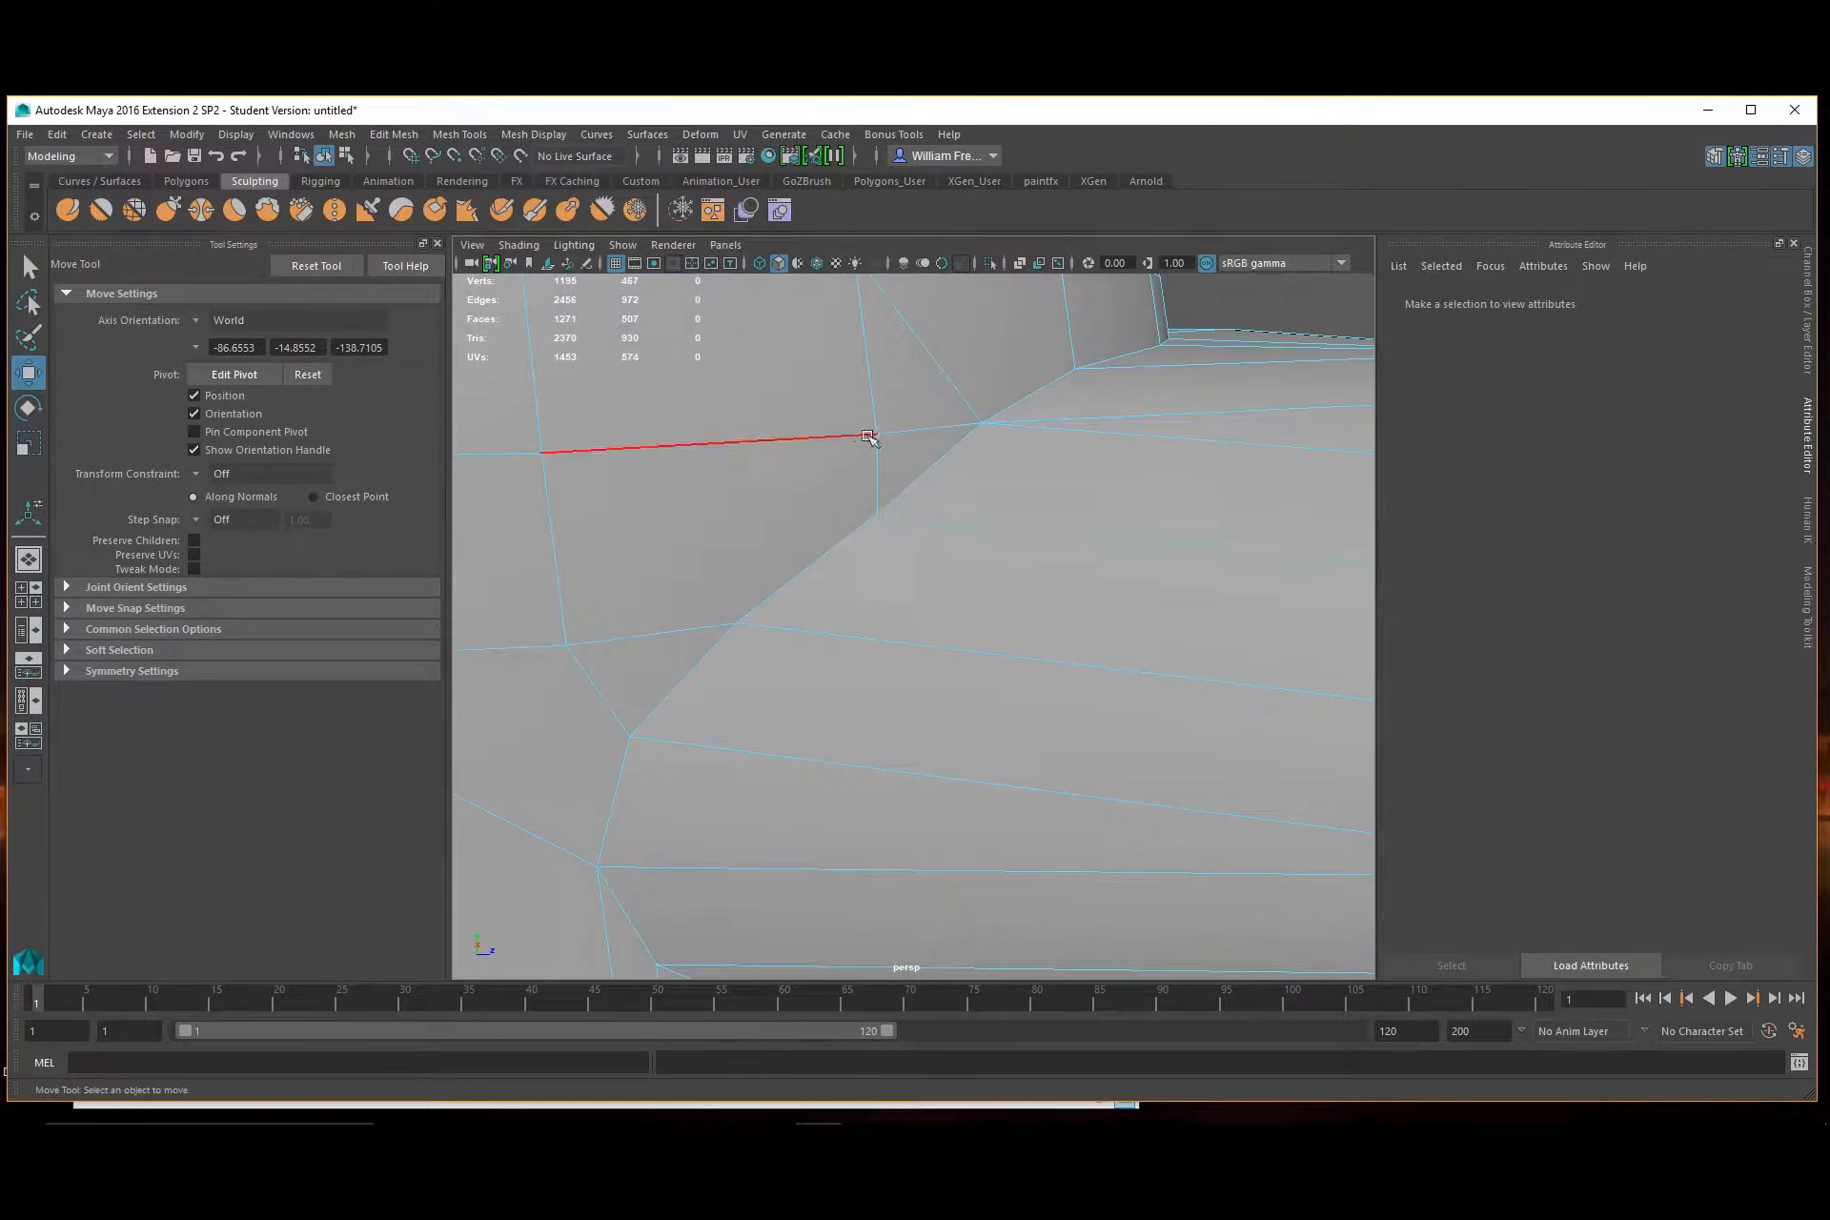
pyautogui.click(1719, 160)
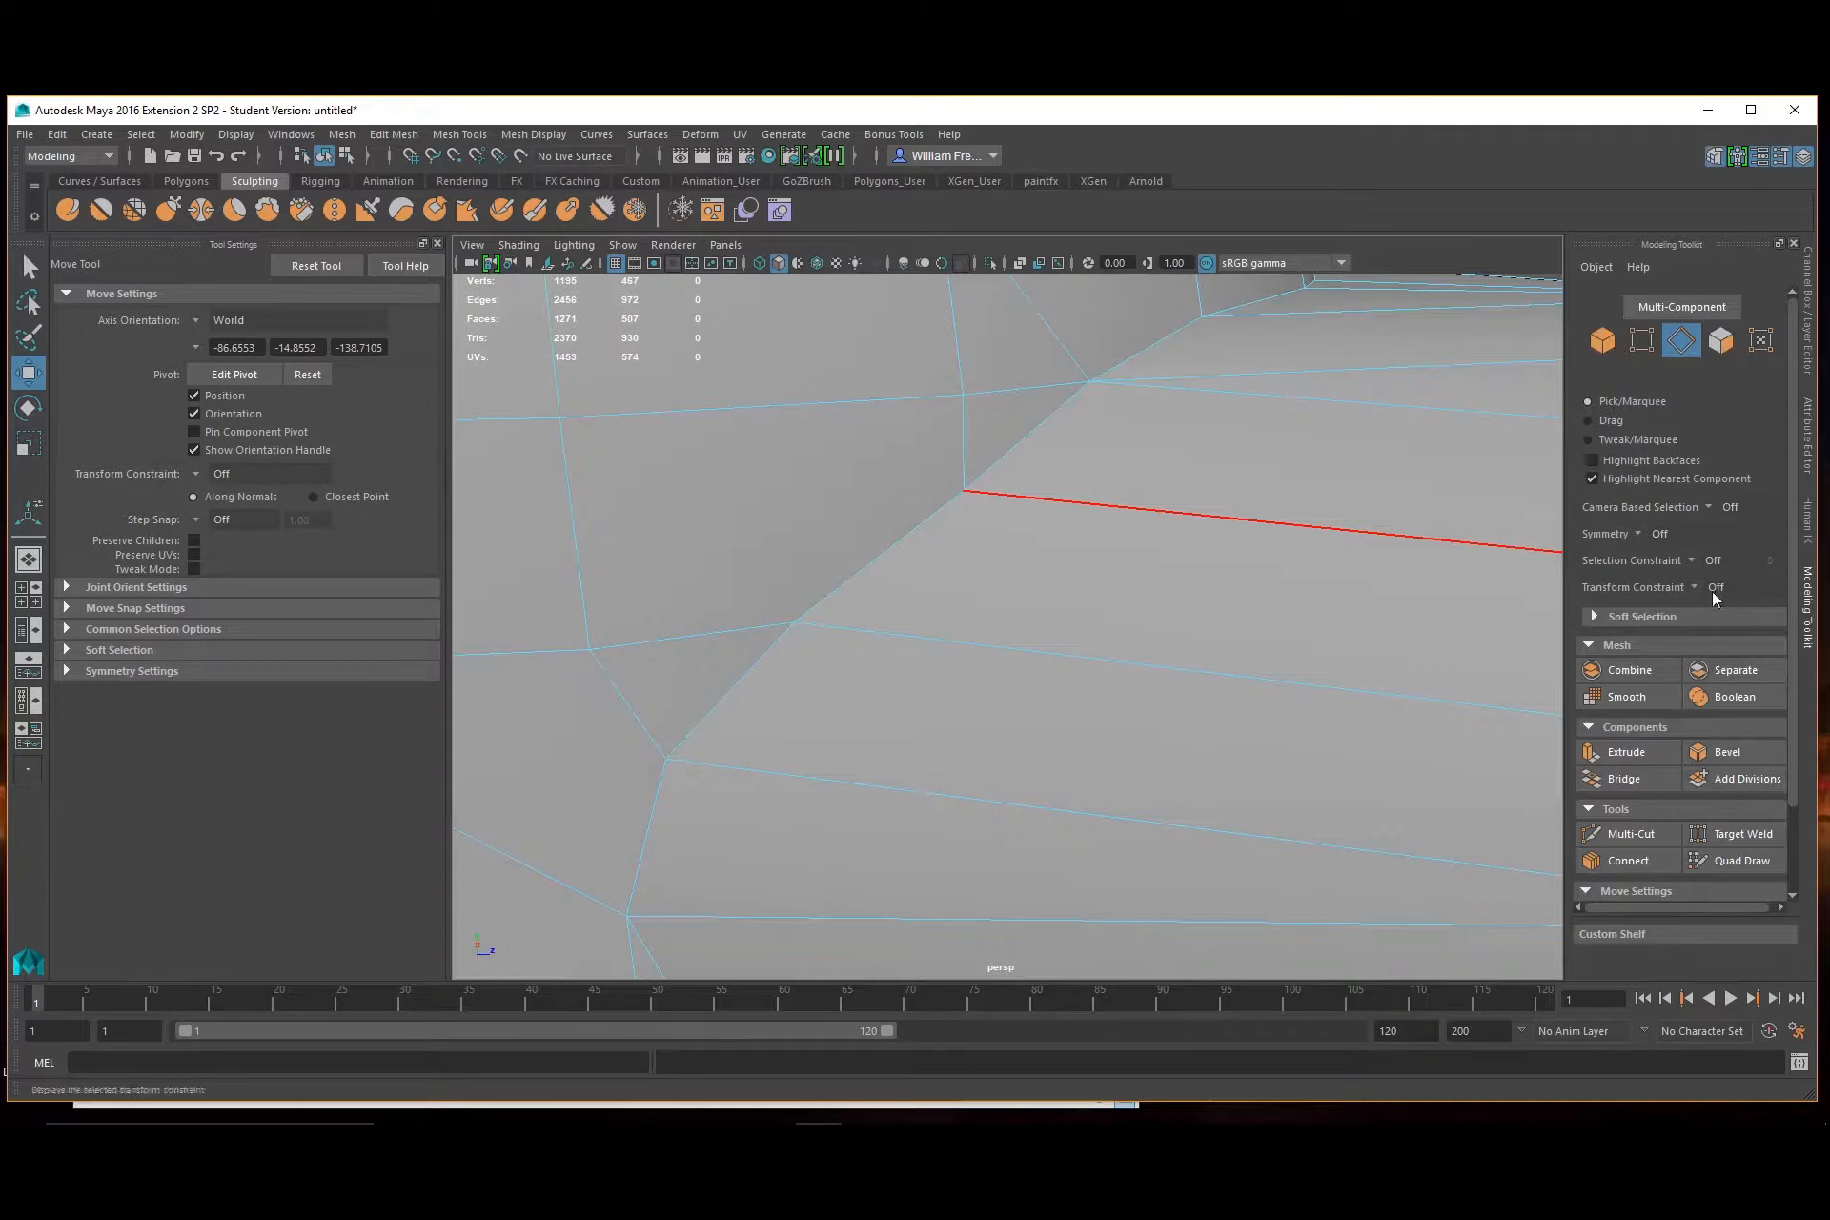
pyautogui.click(1620, 835)
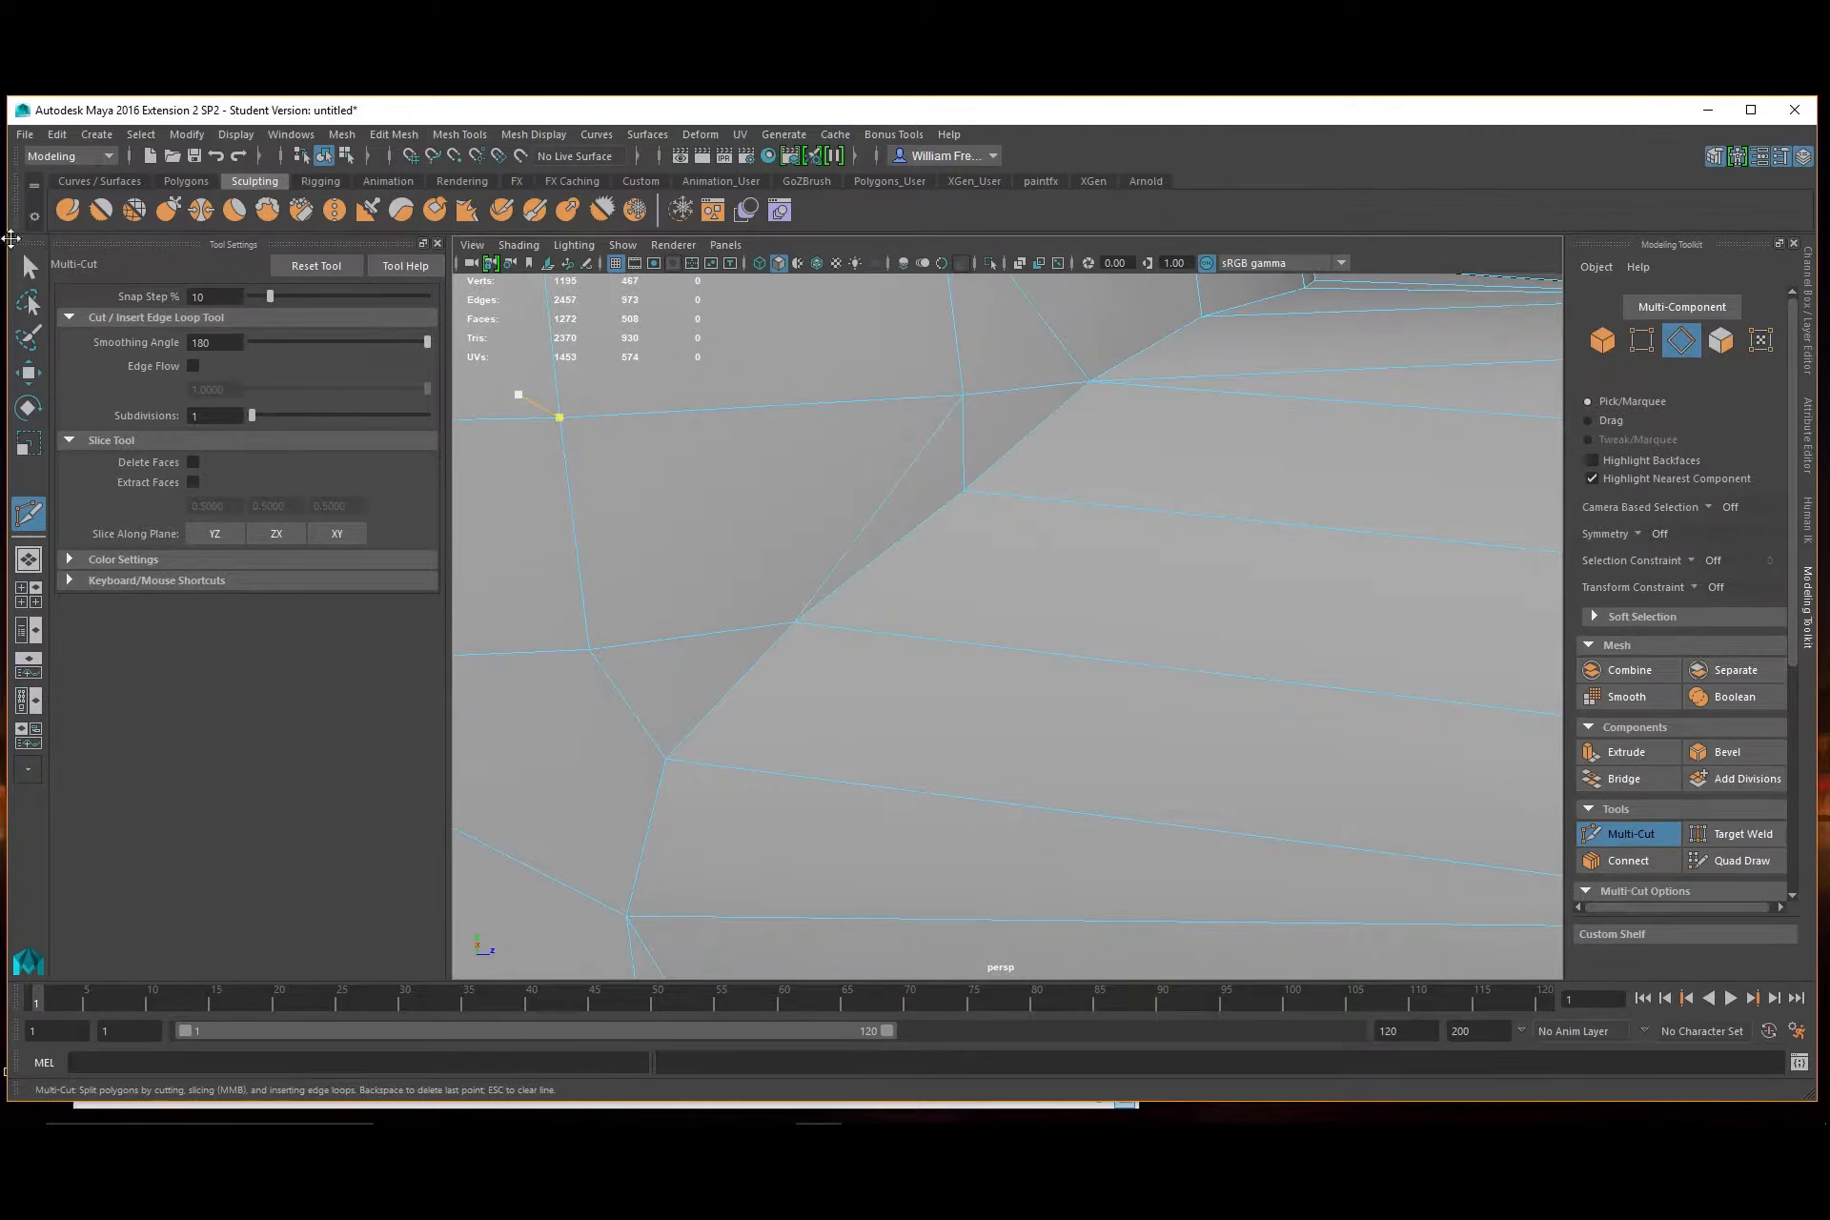
# Apply Soften Edge to the newly cut diagonal edge beside the visor seam and return to object mode to check the shading
pyautogui.press('q')
pyautogui.click(896, 499)
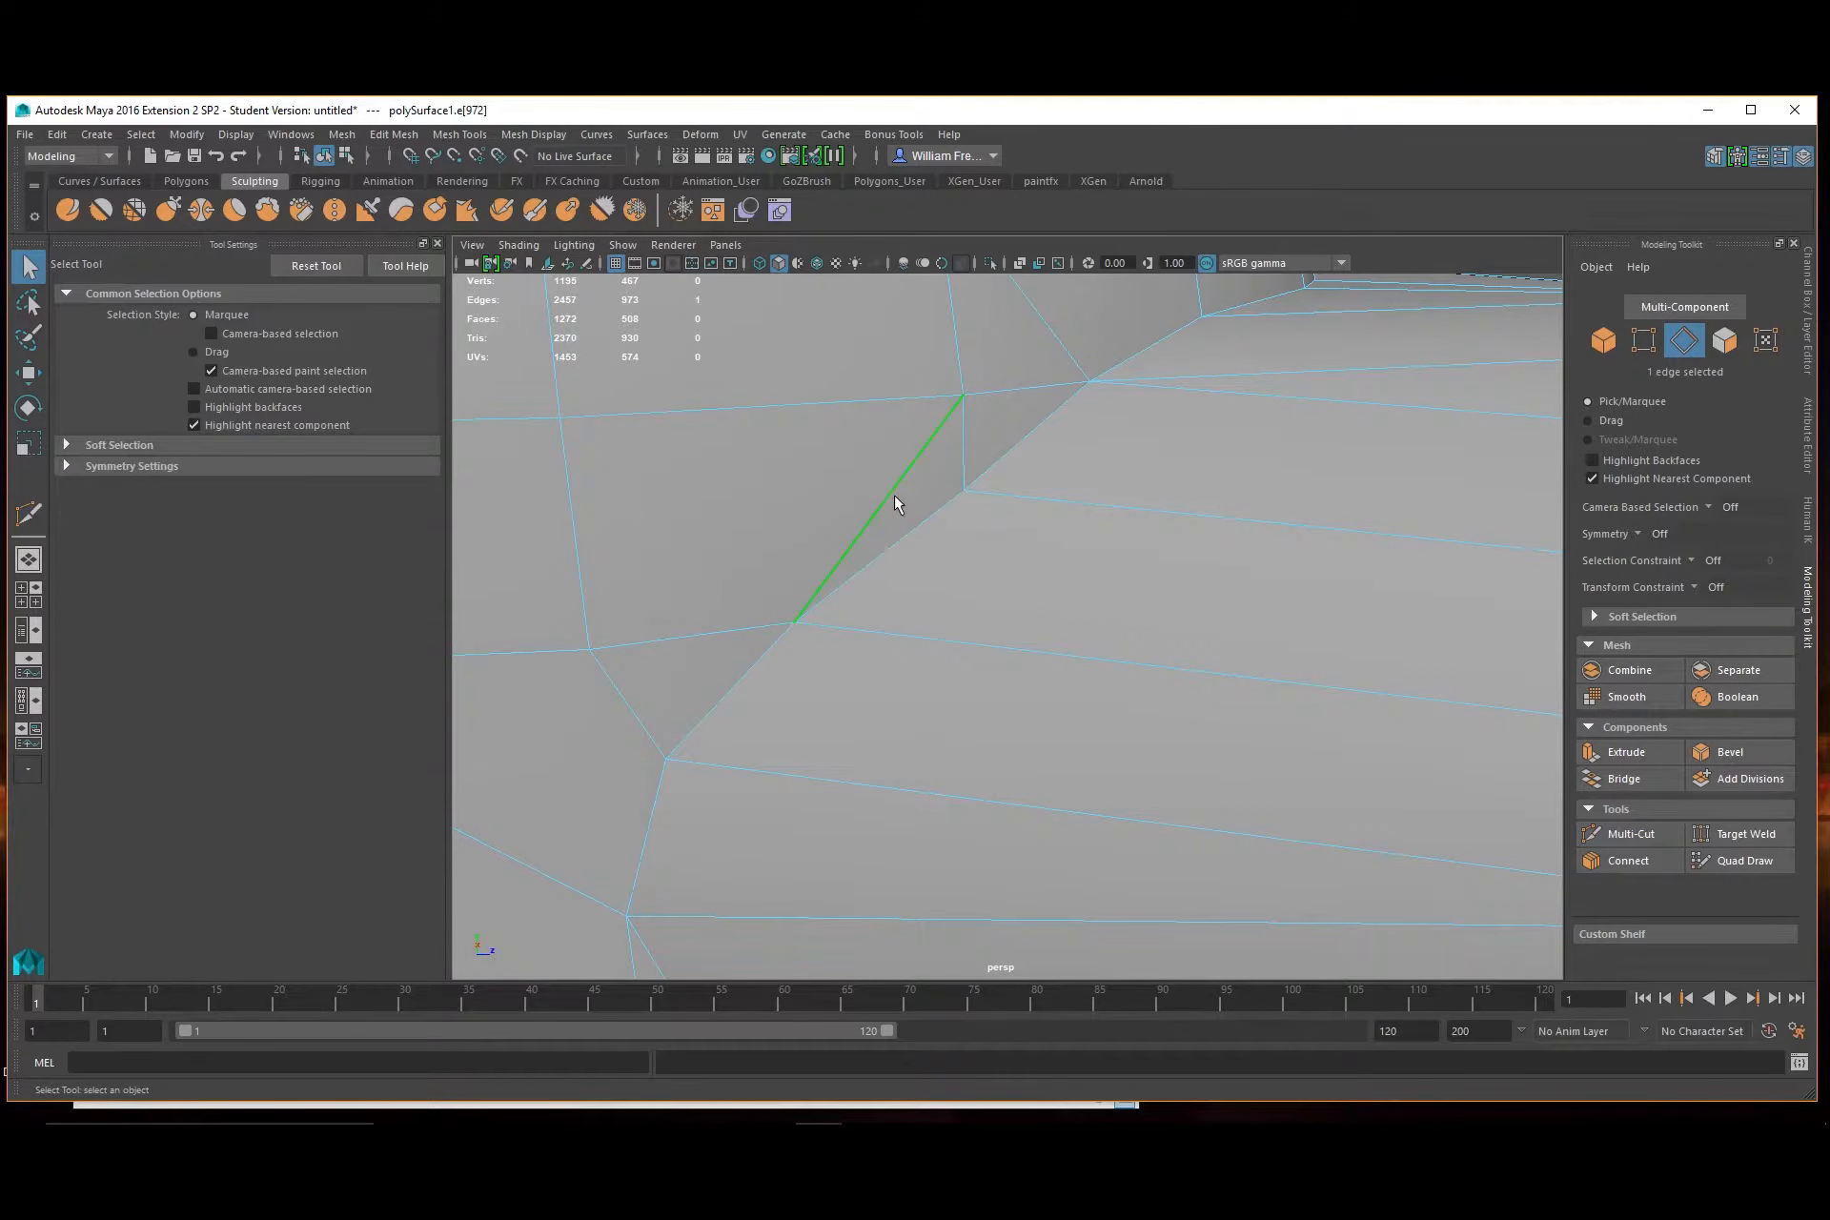
pyautogui.click(549, 136)
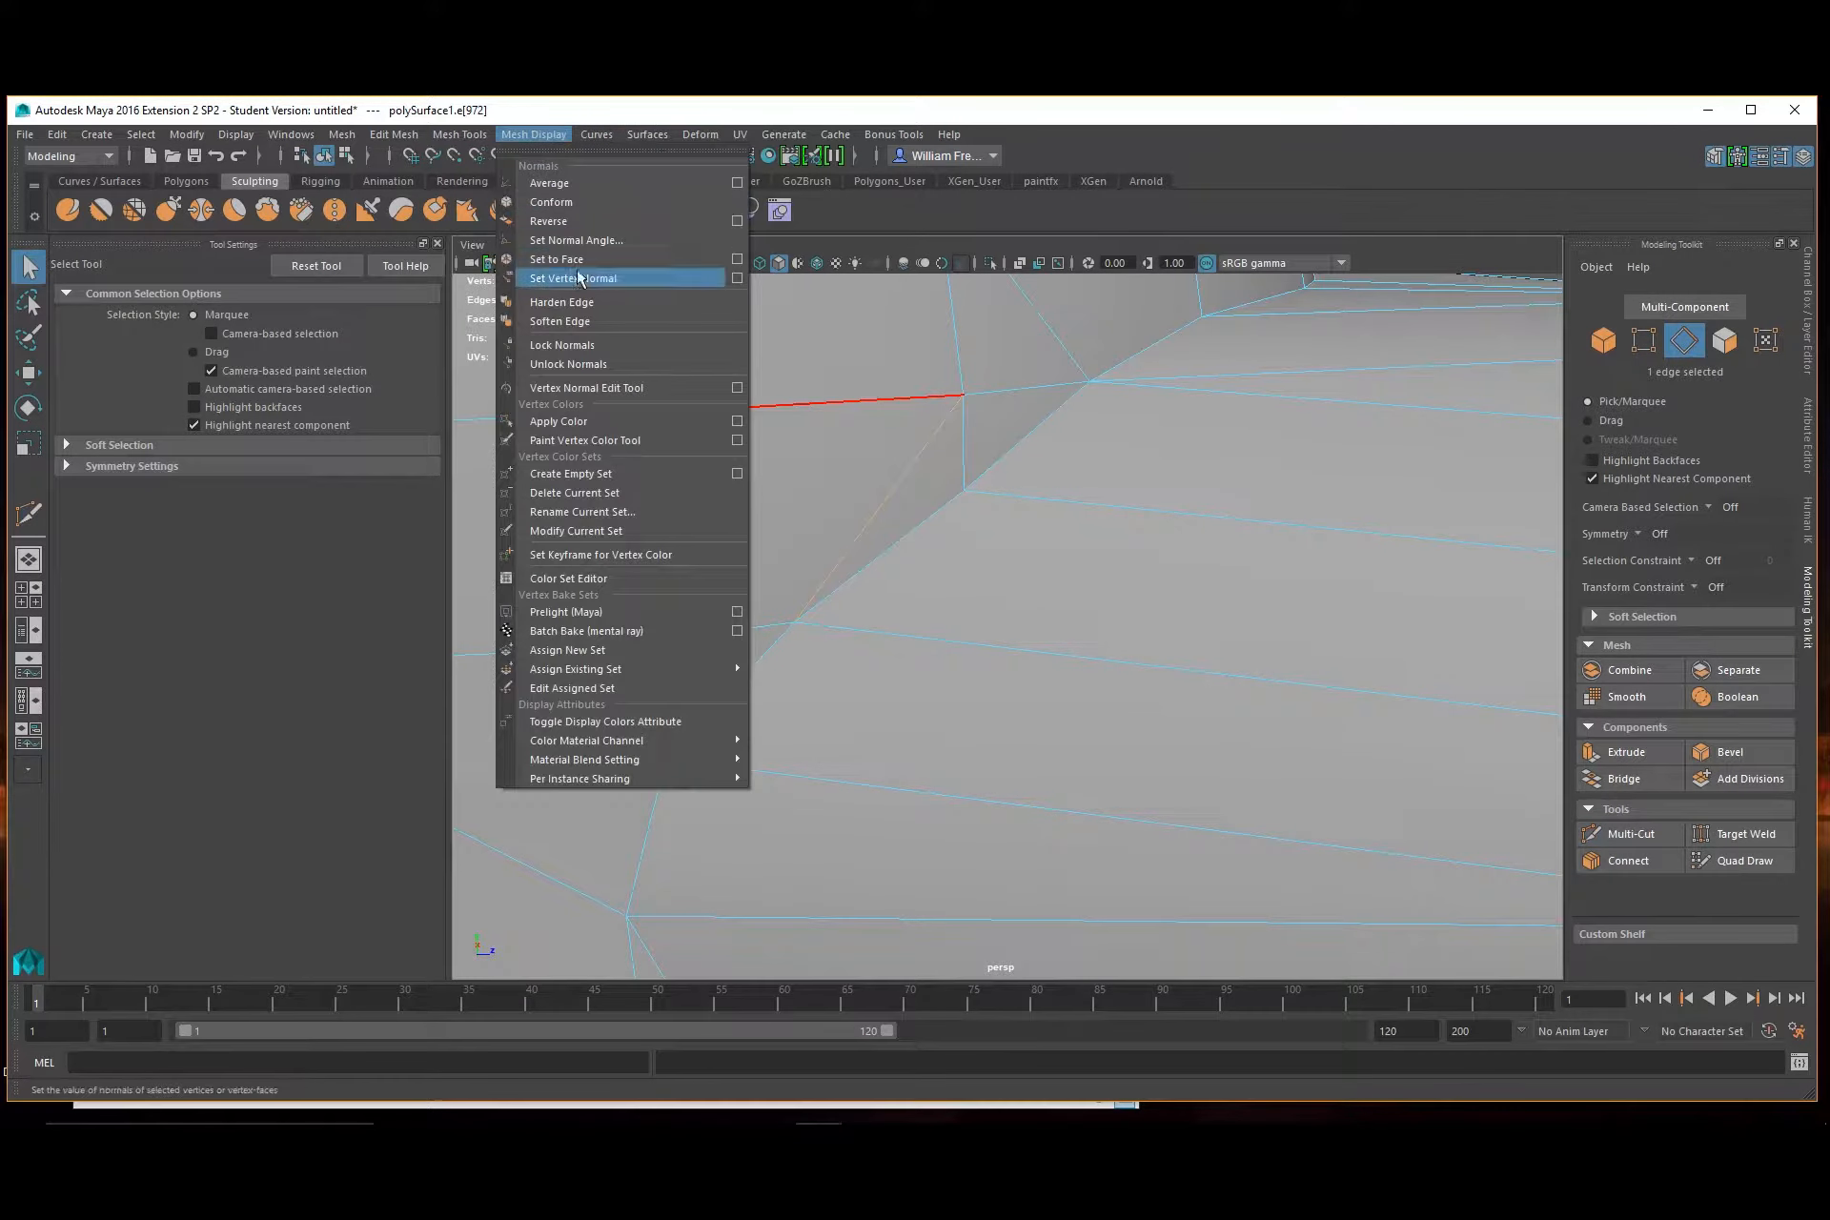
pyautogui.click(583, 320)
pyautogui.scroll(-5, 919, 520)
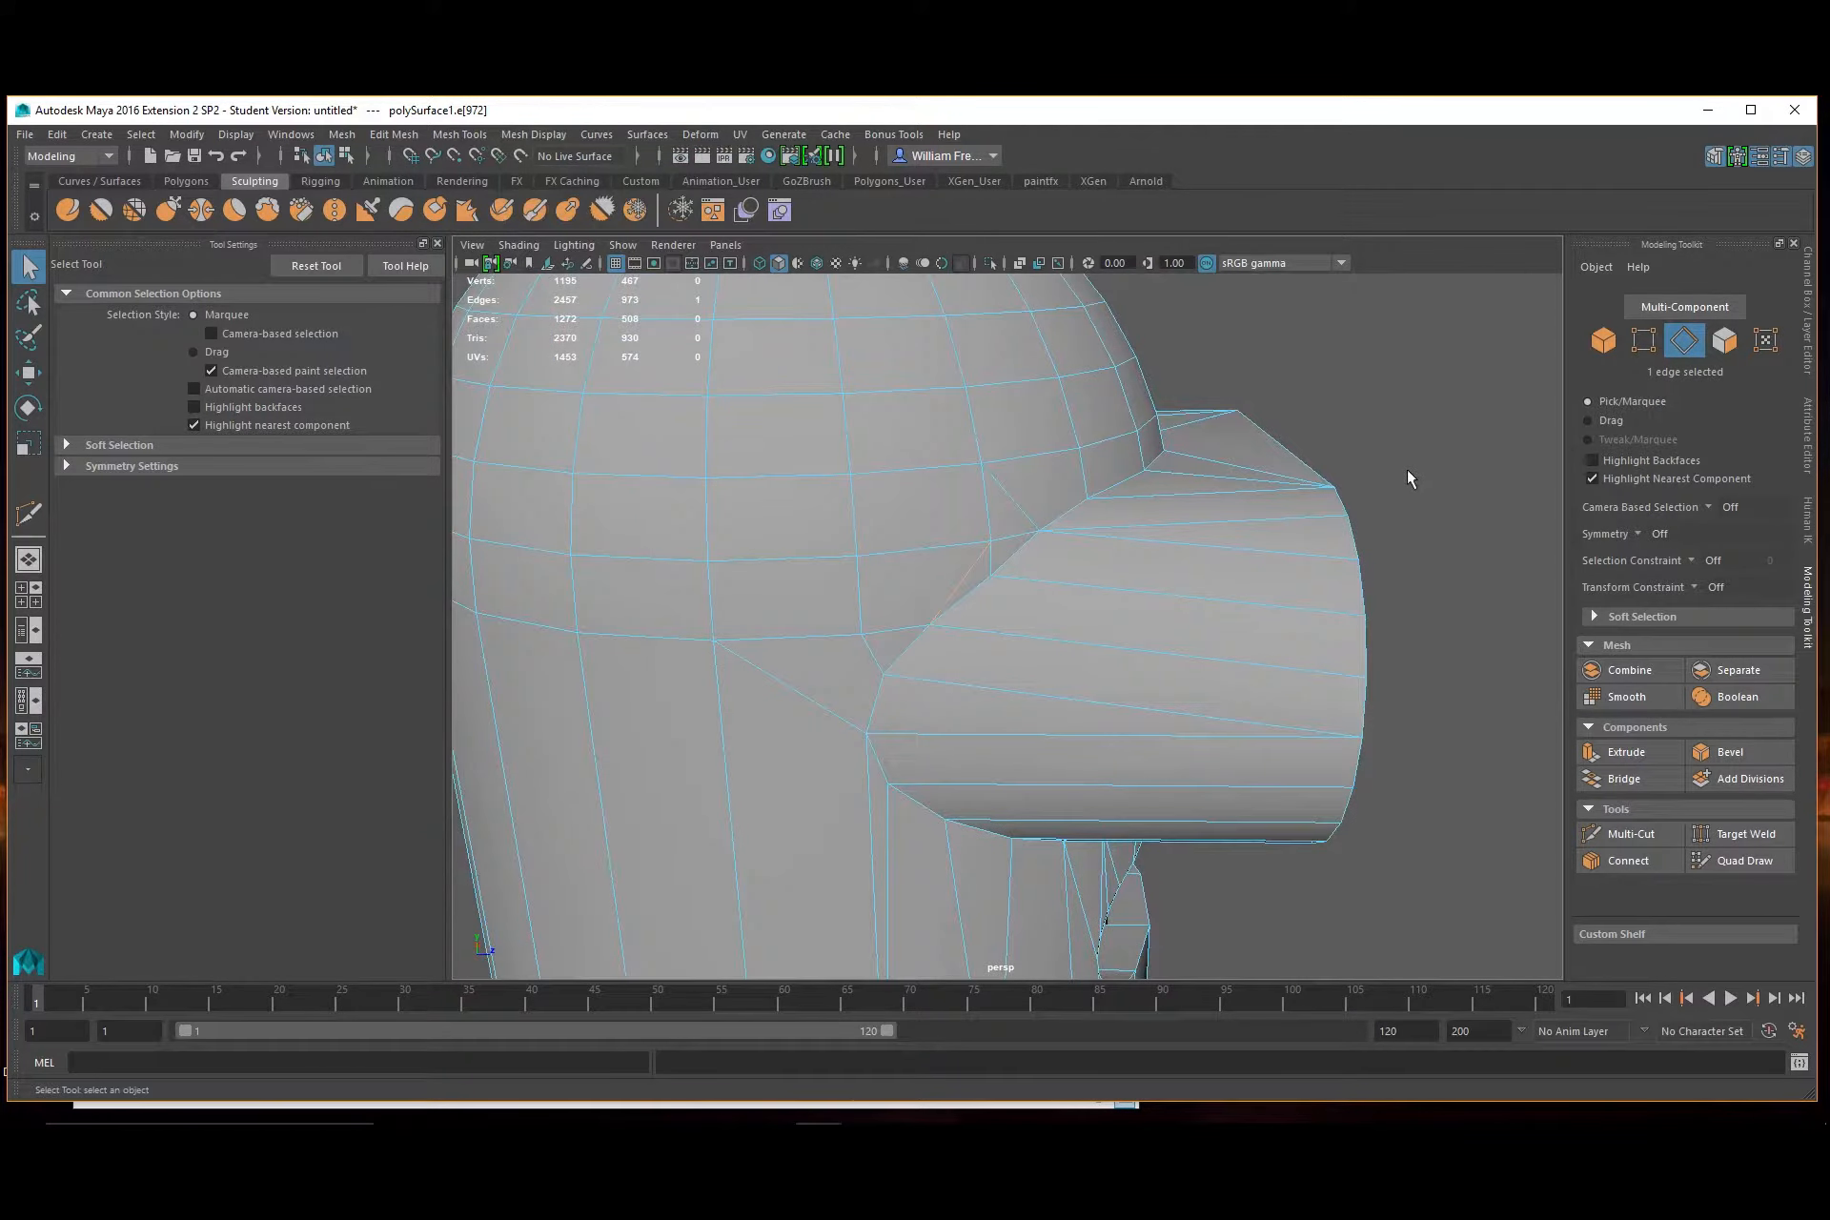
pyautogui.click(1409, 472)
pyautogui.keyDown('alt'); pyautogui.moveTo(1459, 592); pyautogui.dragTo(1307, 598); pyautogui.keyUp('alt')
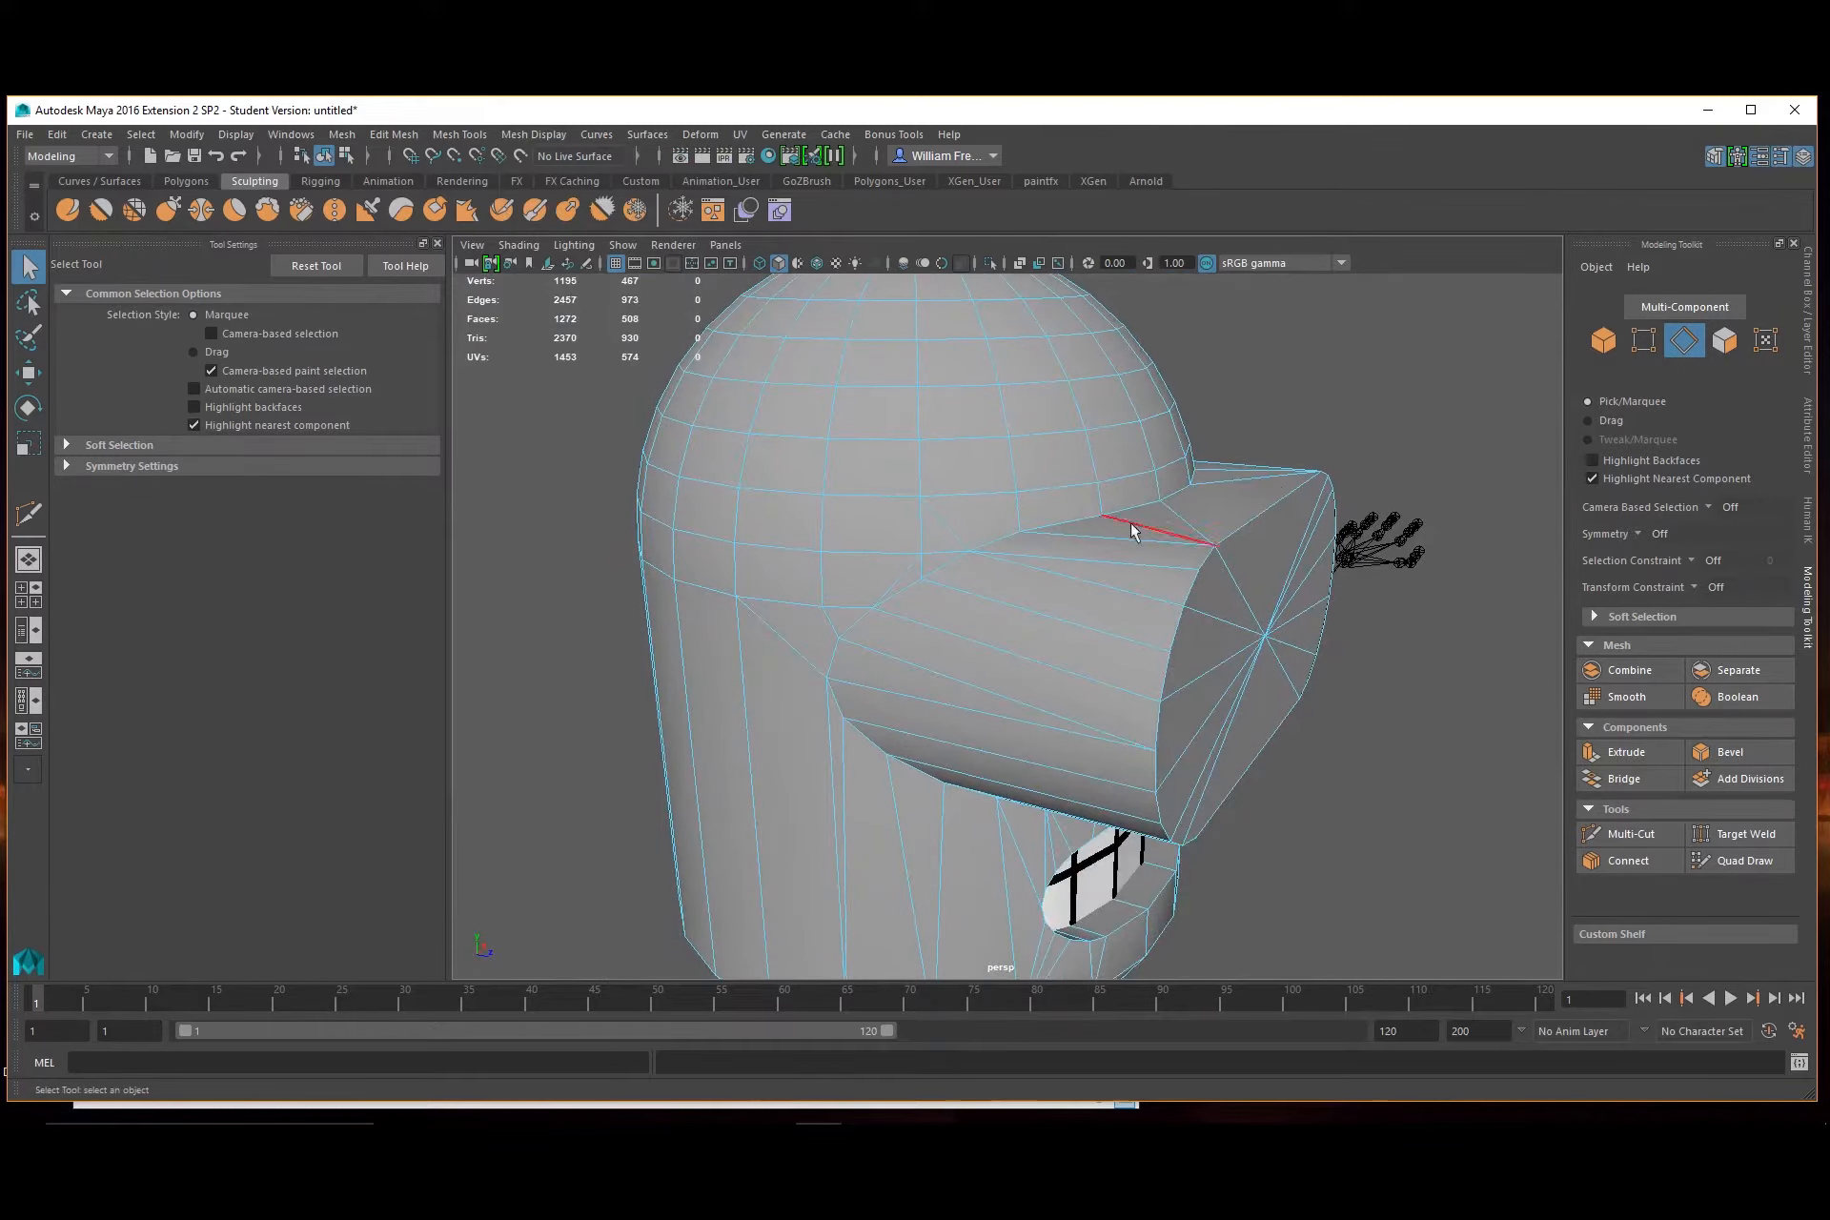
pyautogui.moveTo(1131, 530); pyautogui.dragTo(1222, 496, button='right')
pyautogui.click(1415, 370)
pyautogui.keyDown('alt'); pyautogui.moveTo(1415, 370); pyautogui.dragTo(1451, 395); pyautogui.keyUp('alt')
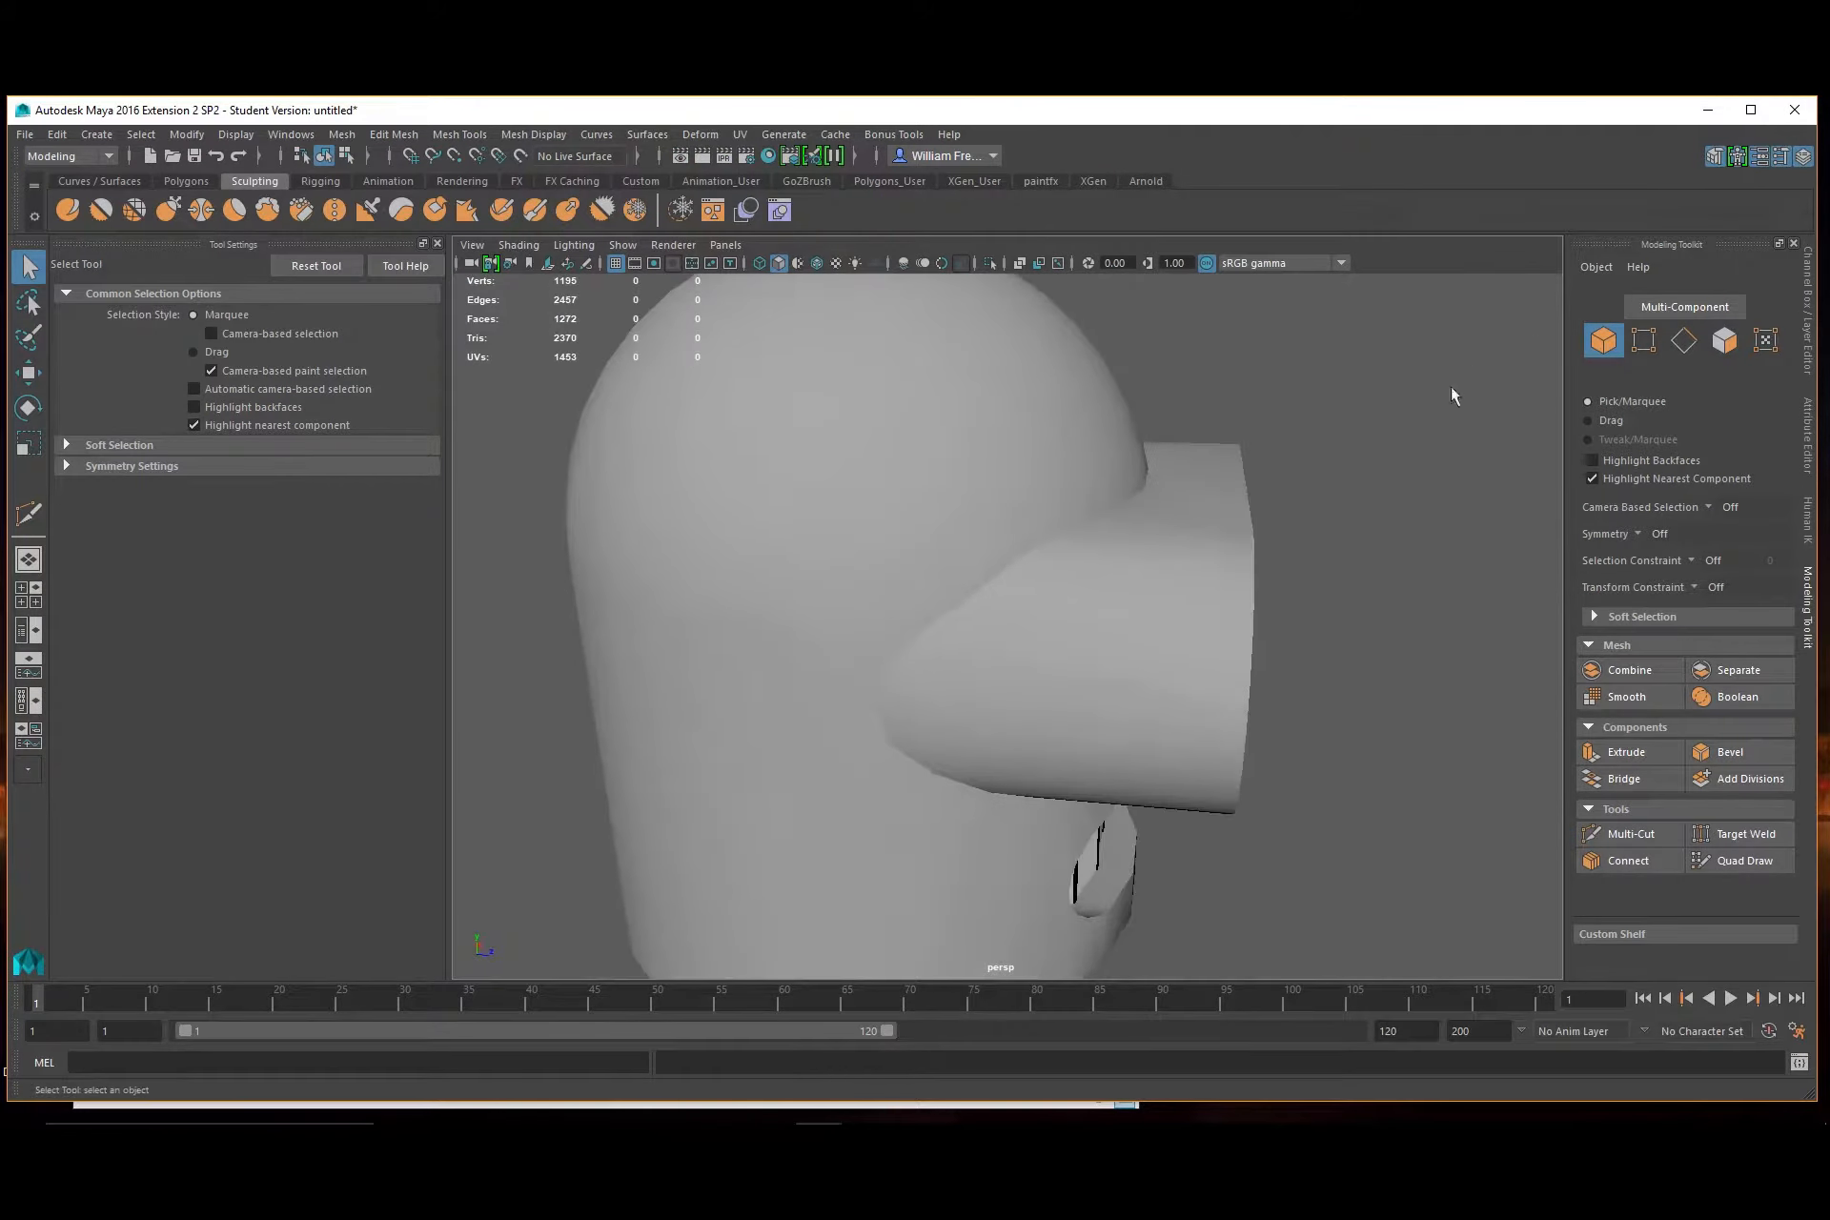
# Multi-Cut an edge from the visor's rear seam vertex up to the head vertex above it, on both sides of the head
pyautogui.click(890, 793)
pyautogui.keyDown('alt'); pyautogui.moveTo(890, 793); pyautogui.dragTo(979, 629); pyautogui.keyUp('alt')
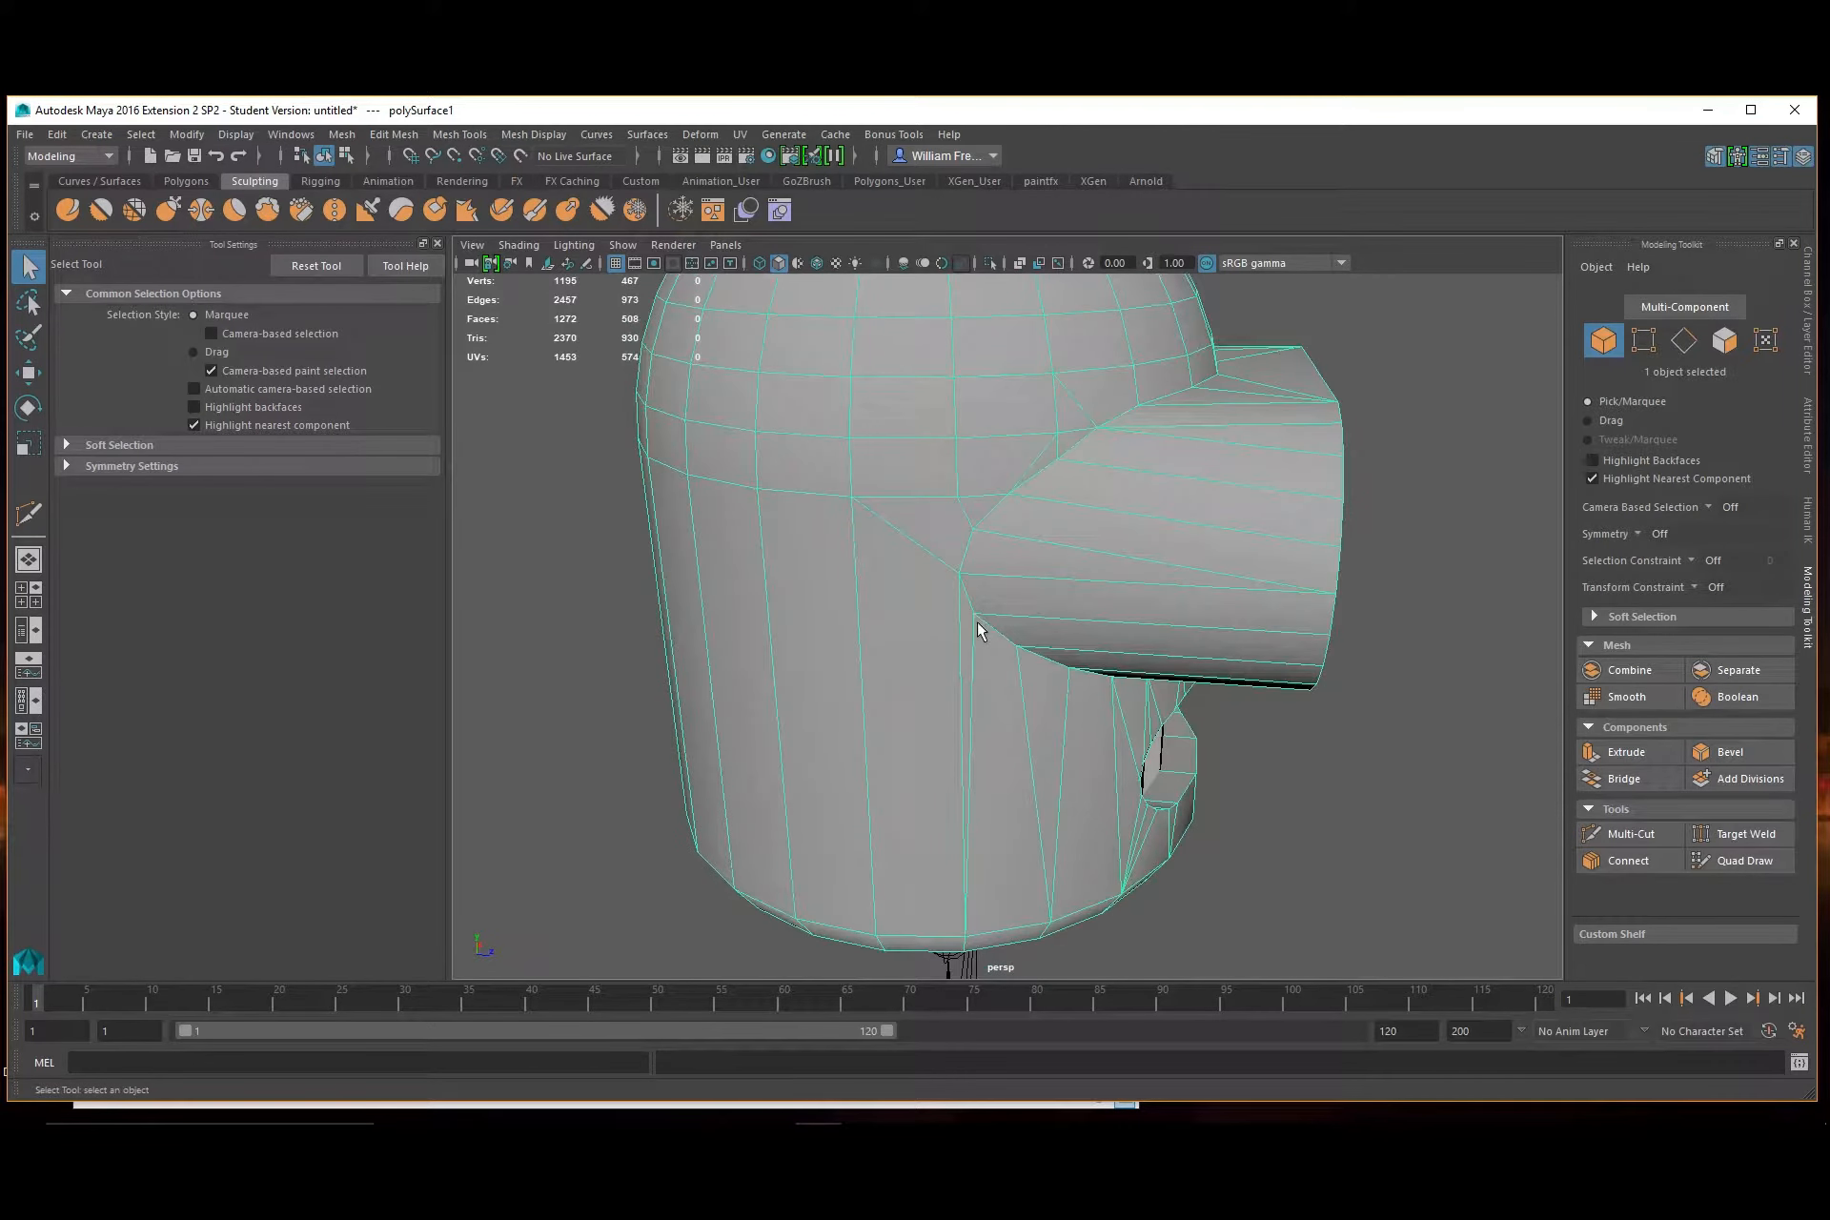
pyautogui.moveTo(990, 707)
pyautogui.keyDown('alt'); pyautogui.mouseDown()
pyautogui.moveTo(1010, 656)
pyautogui.moveTo(1003, 678)
pyautogui.mouseUp(); pyautogui.keyUp('alt')
pyautogui.scroll(4, 1020, 576)
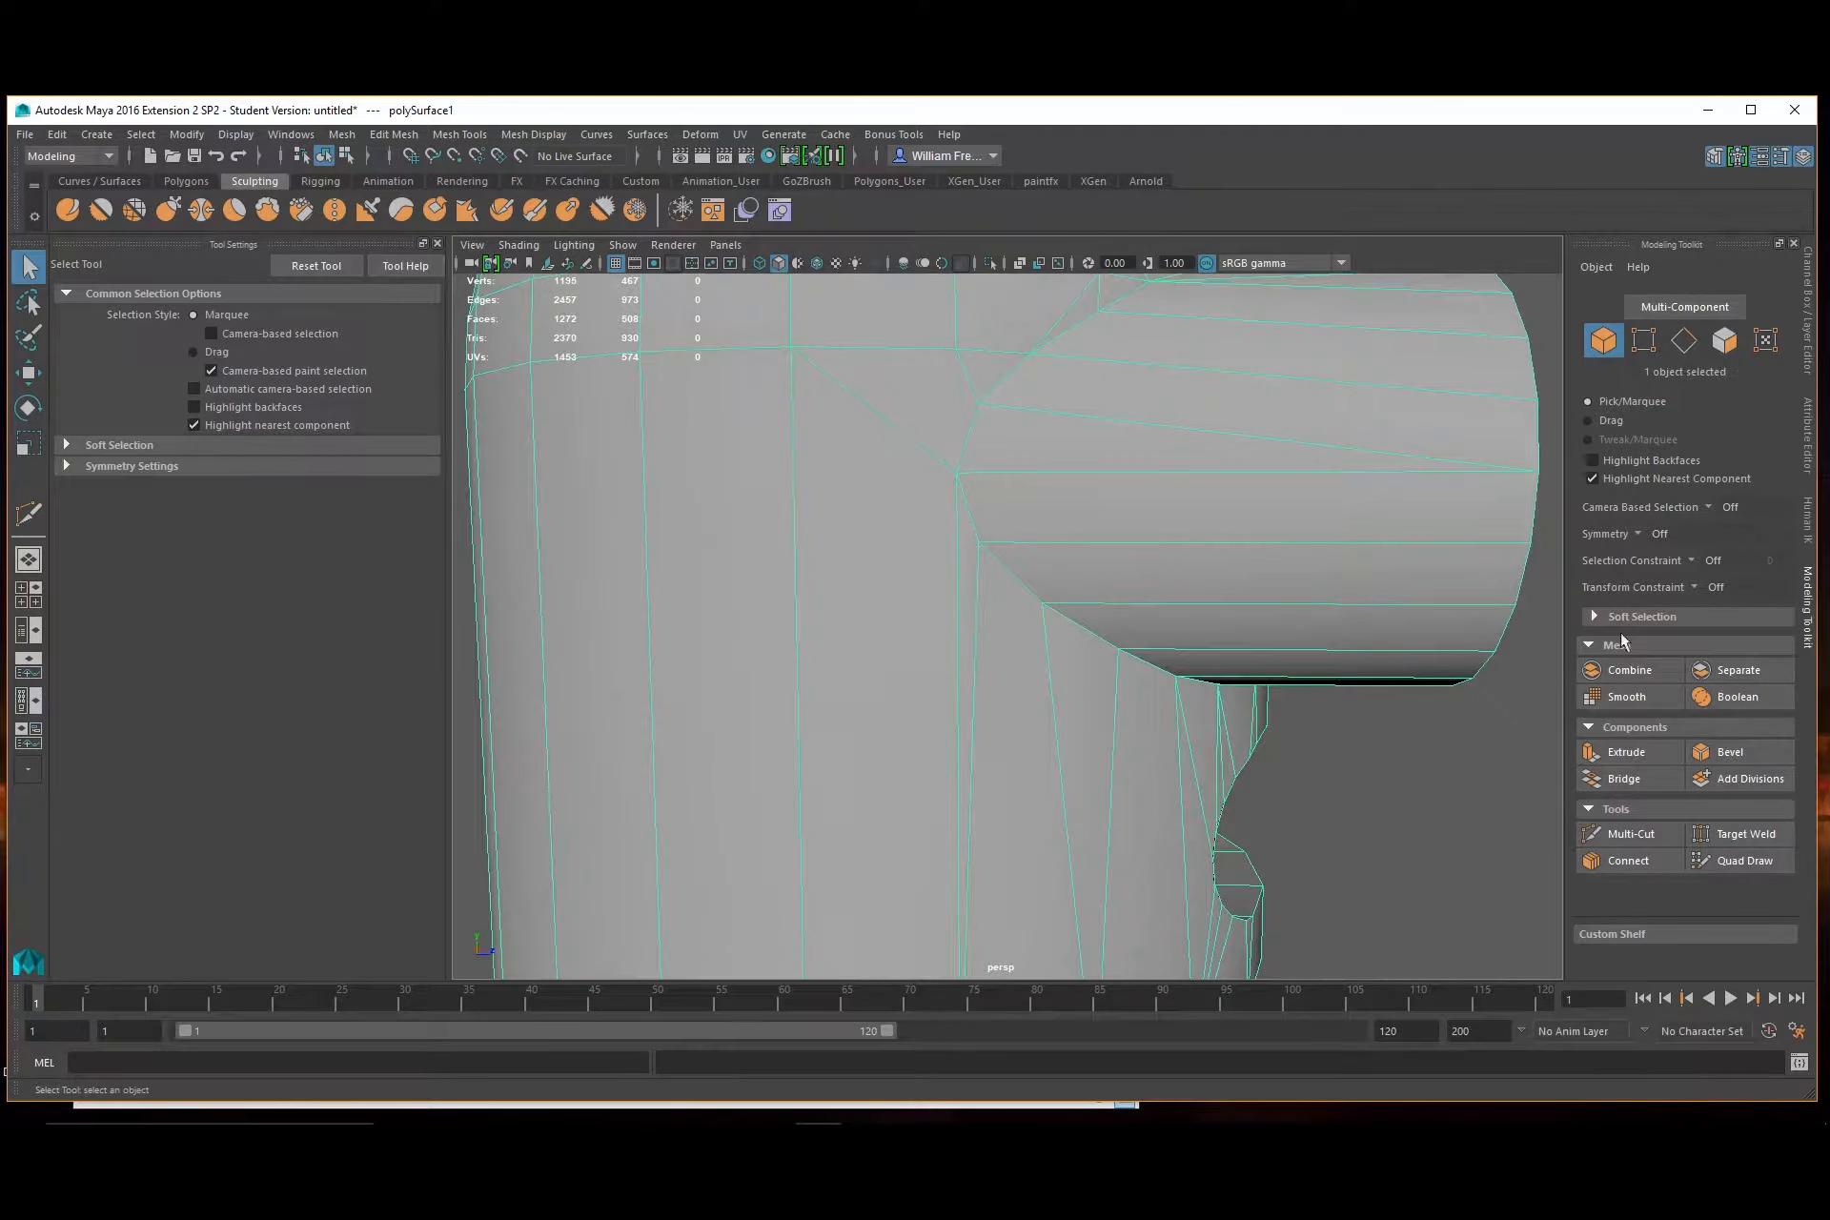
pyautogui.click(1622, 833)
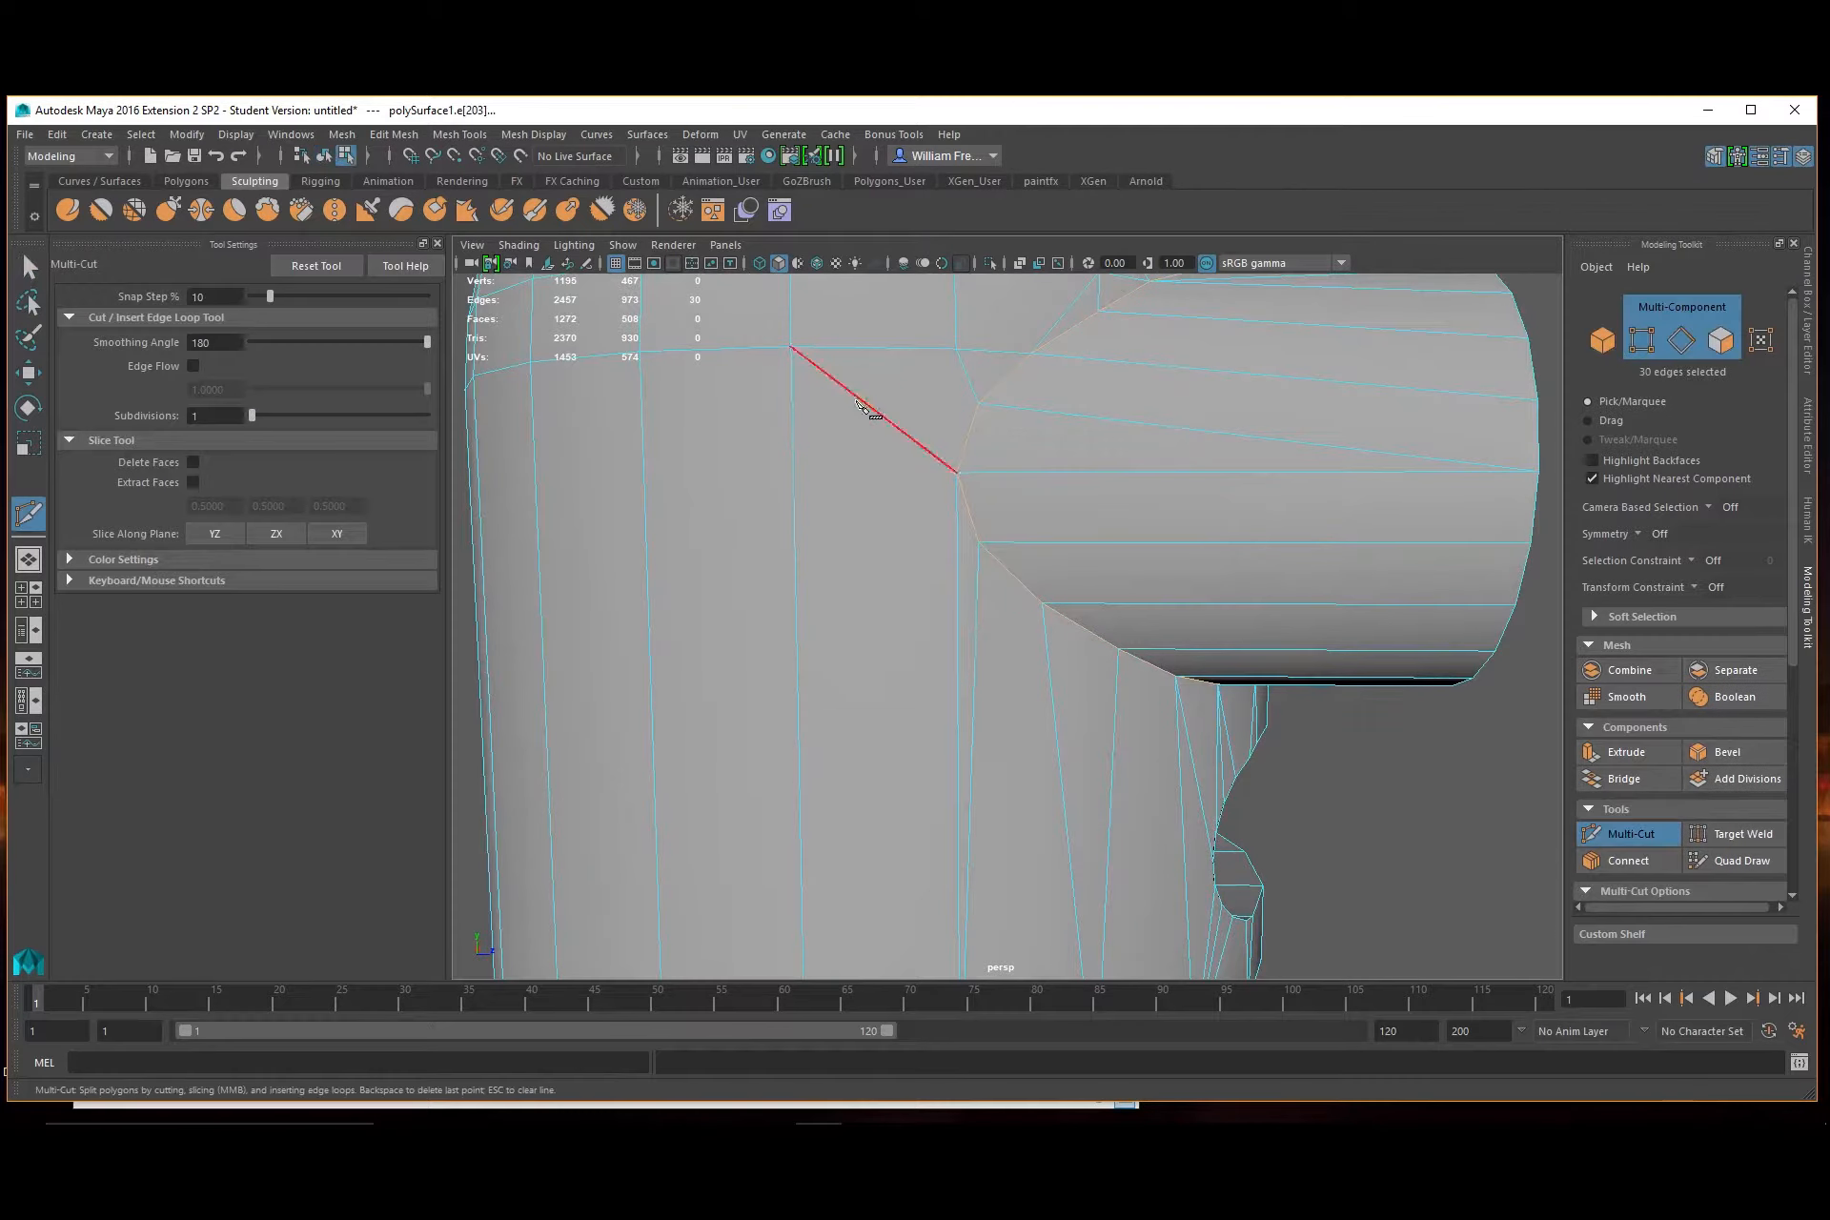
pyautogui.click(957, 474)
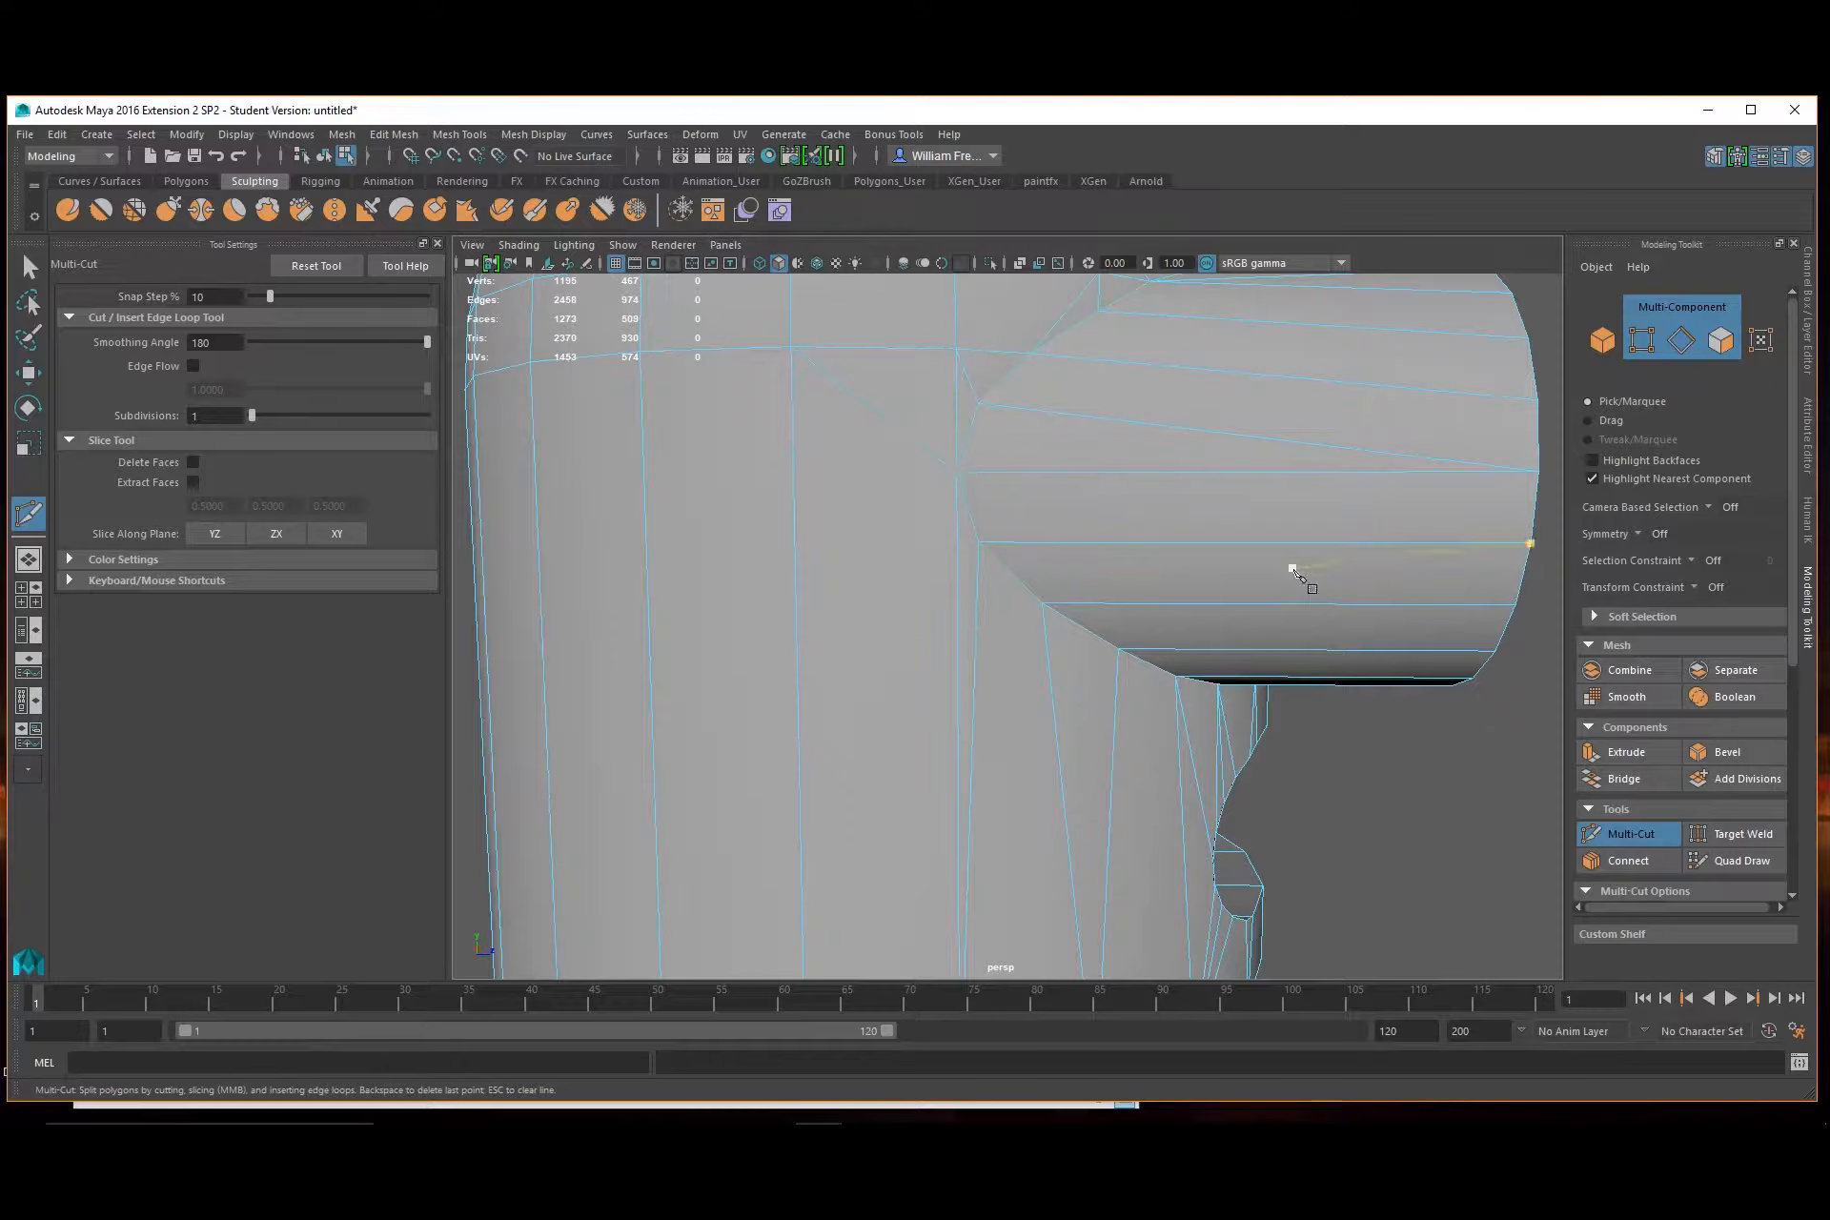
pyautogui.scroll(-5, 1292, 569)
pyautogui.keyDown('alt'); pyautogui.moveTo(1292, 569); pyautogui.dragTo(988, 625); pyautogui.keyUp('alt')
pyautogui.press('Escape')
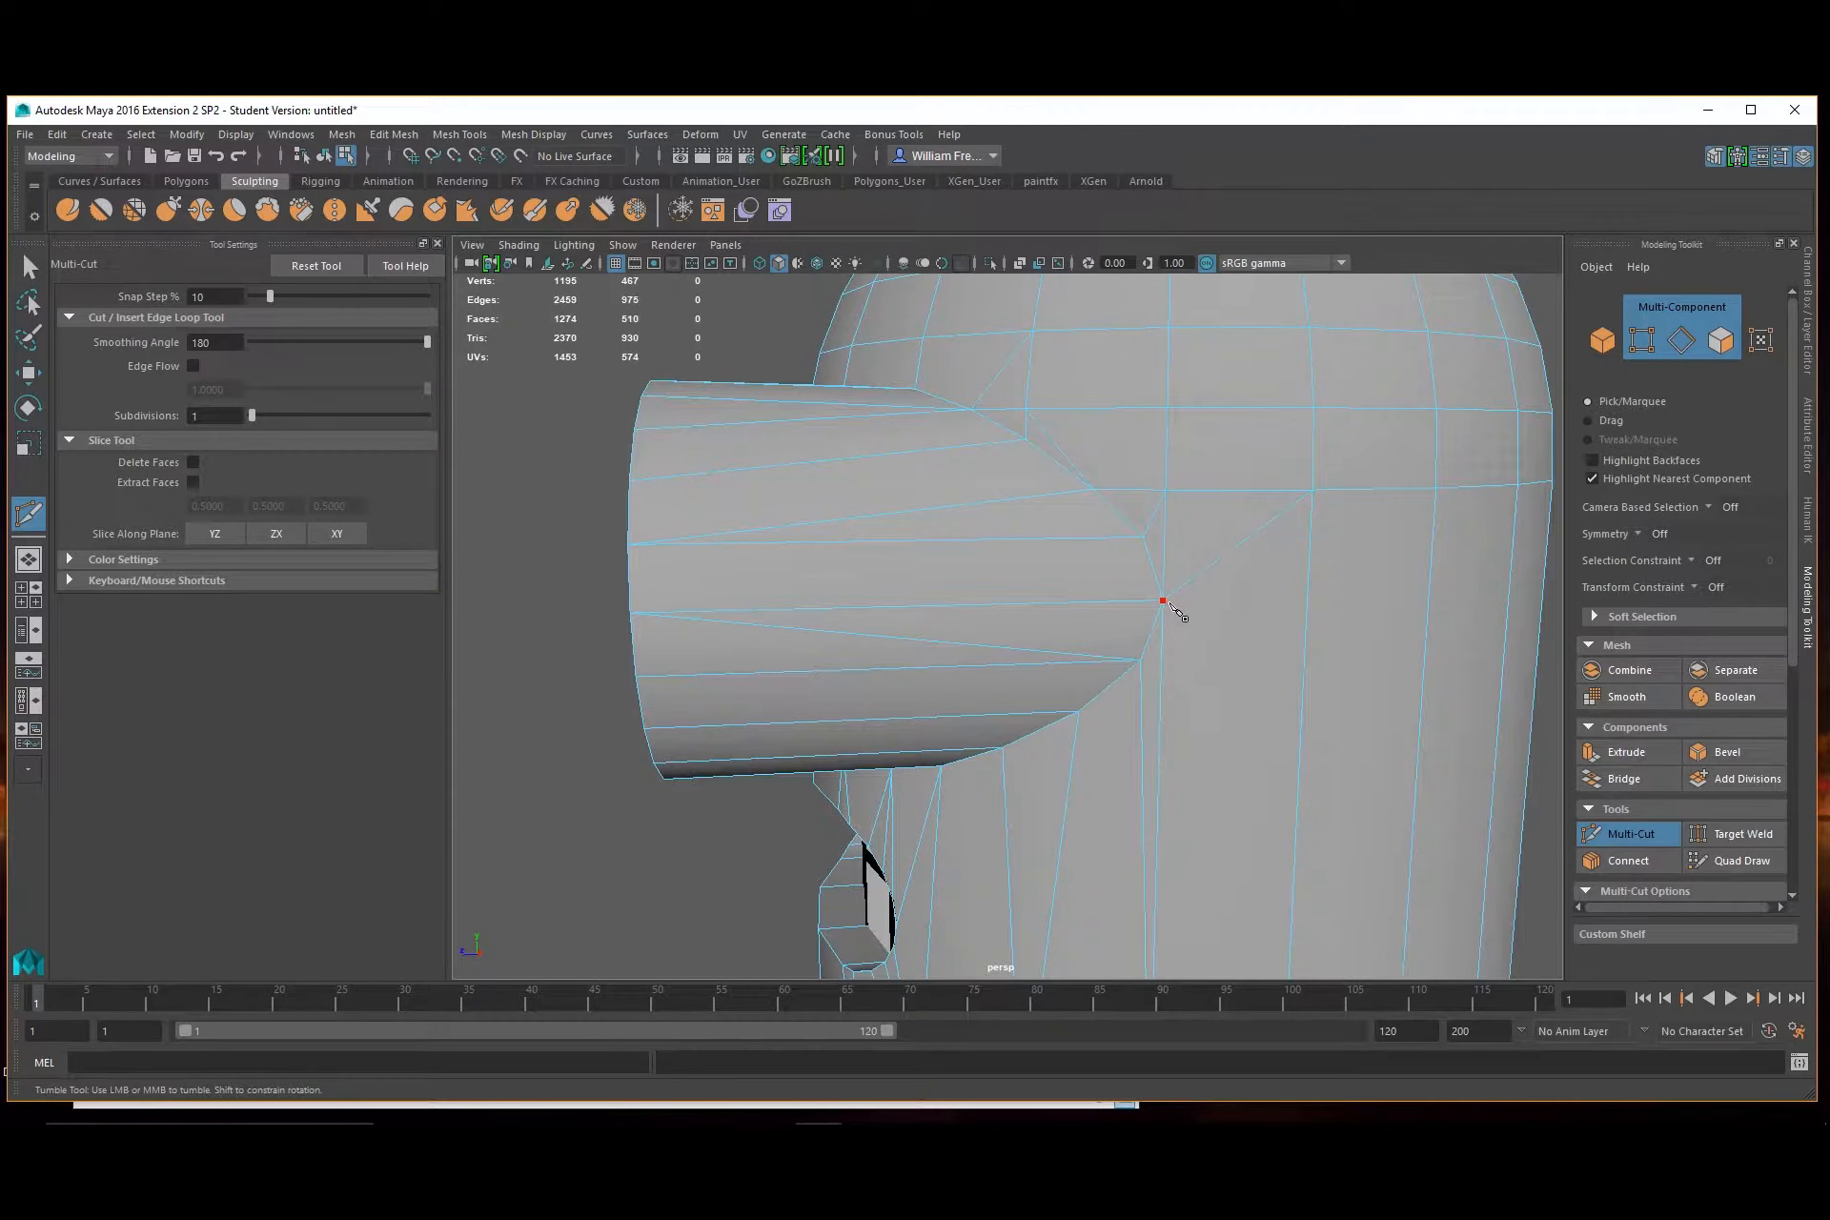
pyautogui.scroll(-5, 1202, 645)
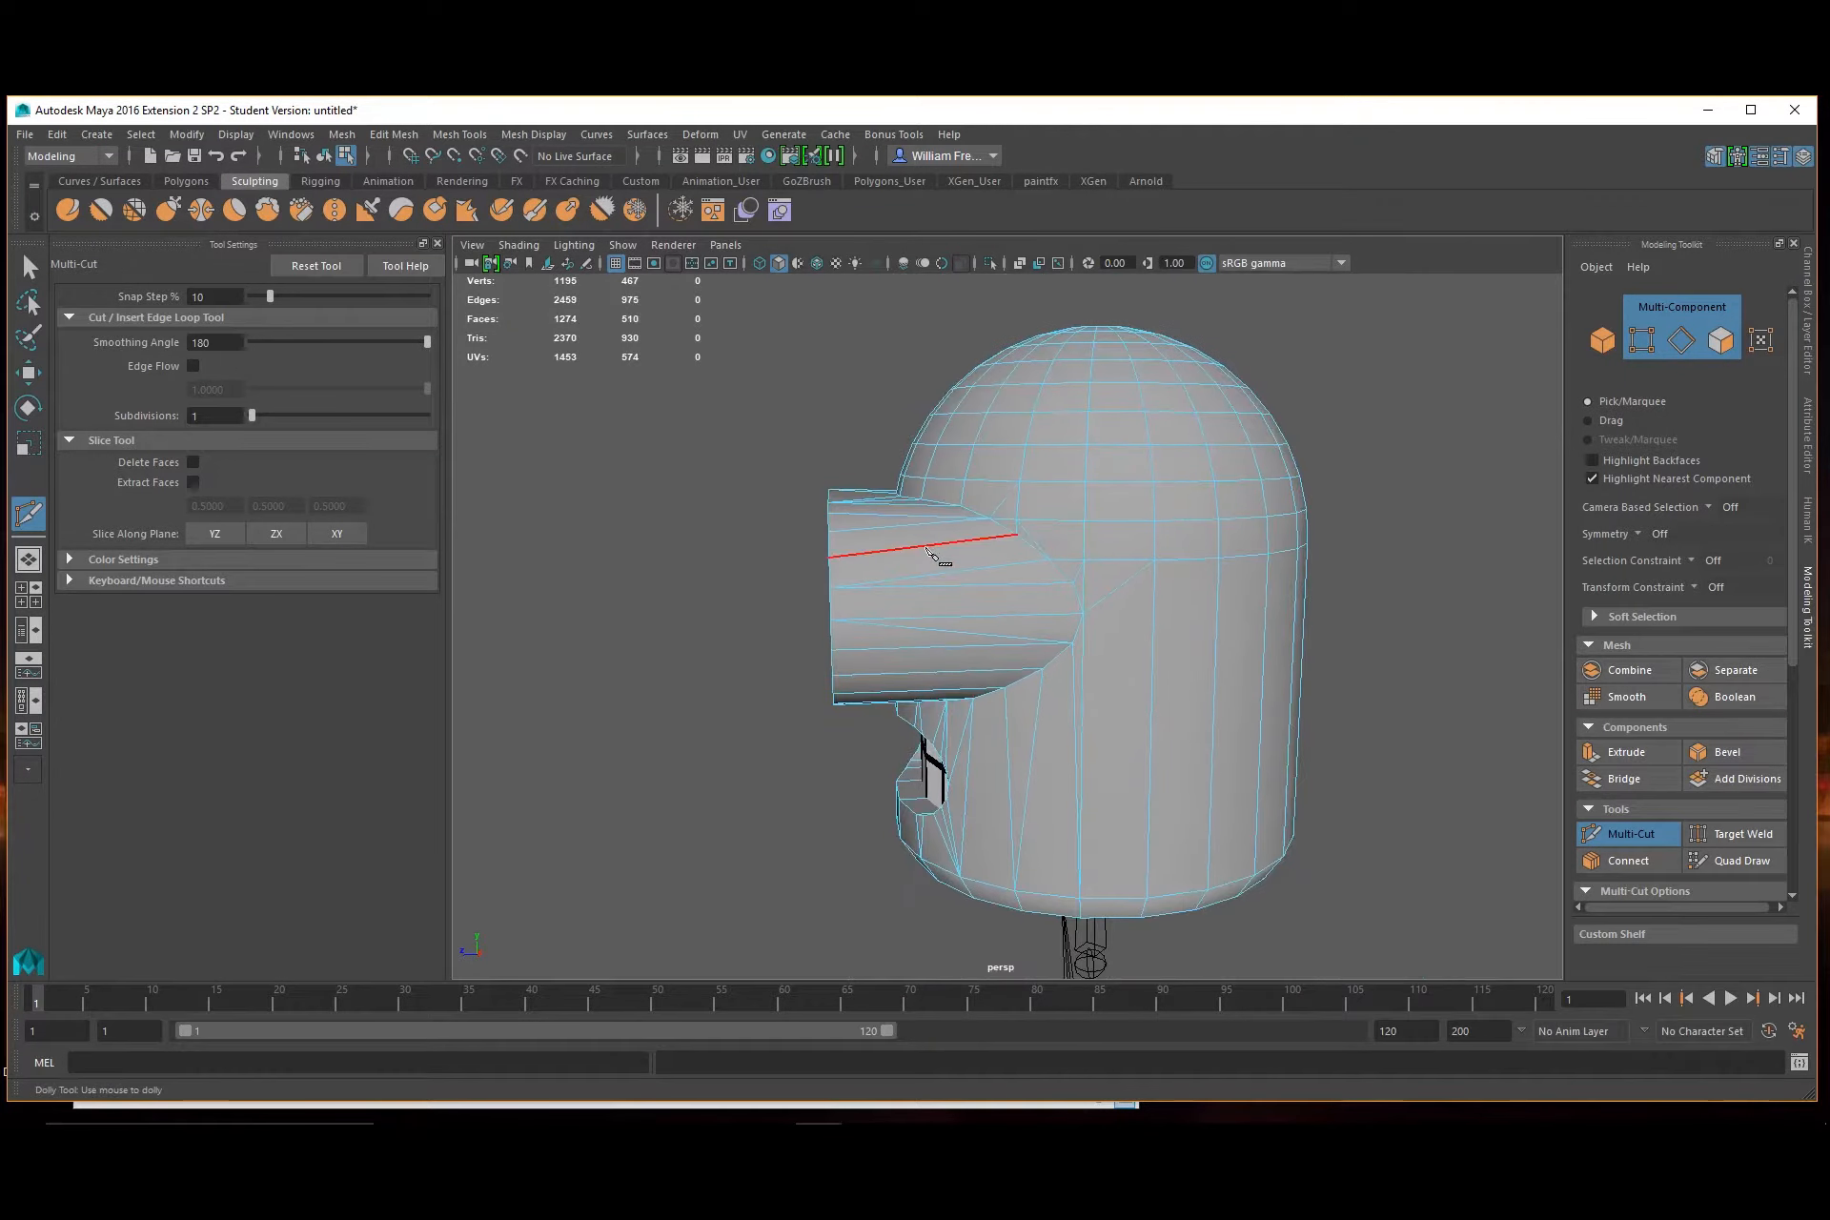
pyautogui.click(29, 269)
pyautogui.moveTo(940, 572); pyautogui.dragTo(1048, 526, button='right')
pyautogui.click(1369, 707)
# Examine the head and visor mesh from underneath, from the side and from the front
pyautogui.keyDown('alt'); pyautogui.moveTo(1033, 763); pyautogui.dragTo(1393, 752); pyautogui.keyUp('alt')
pyautogui.keyDown('alt'); pyautogui.moveTo(867, 665); pyautogui.dragTo(967, 555); pyautogui.keyUp('alt')
pyautogui.click(964, 512)
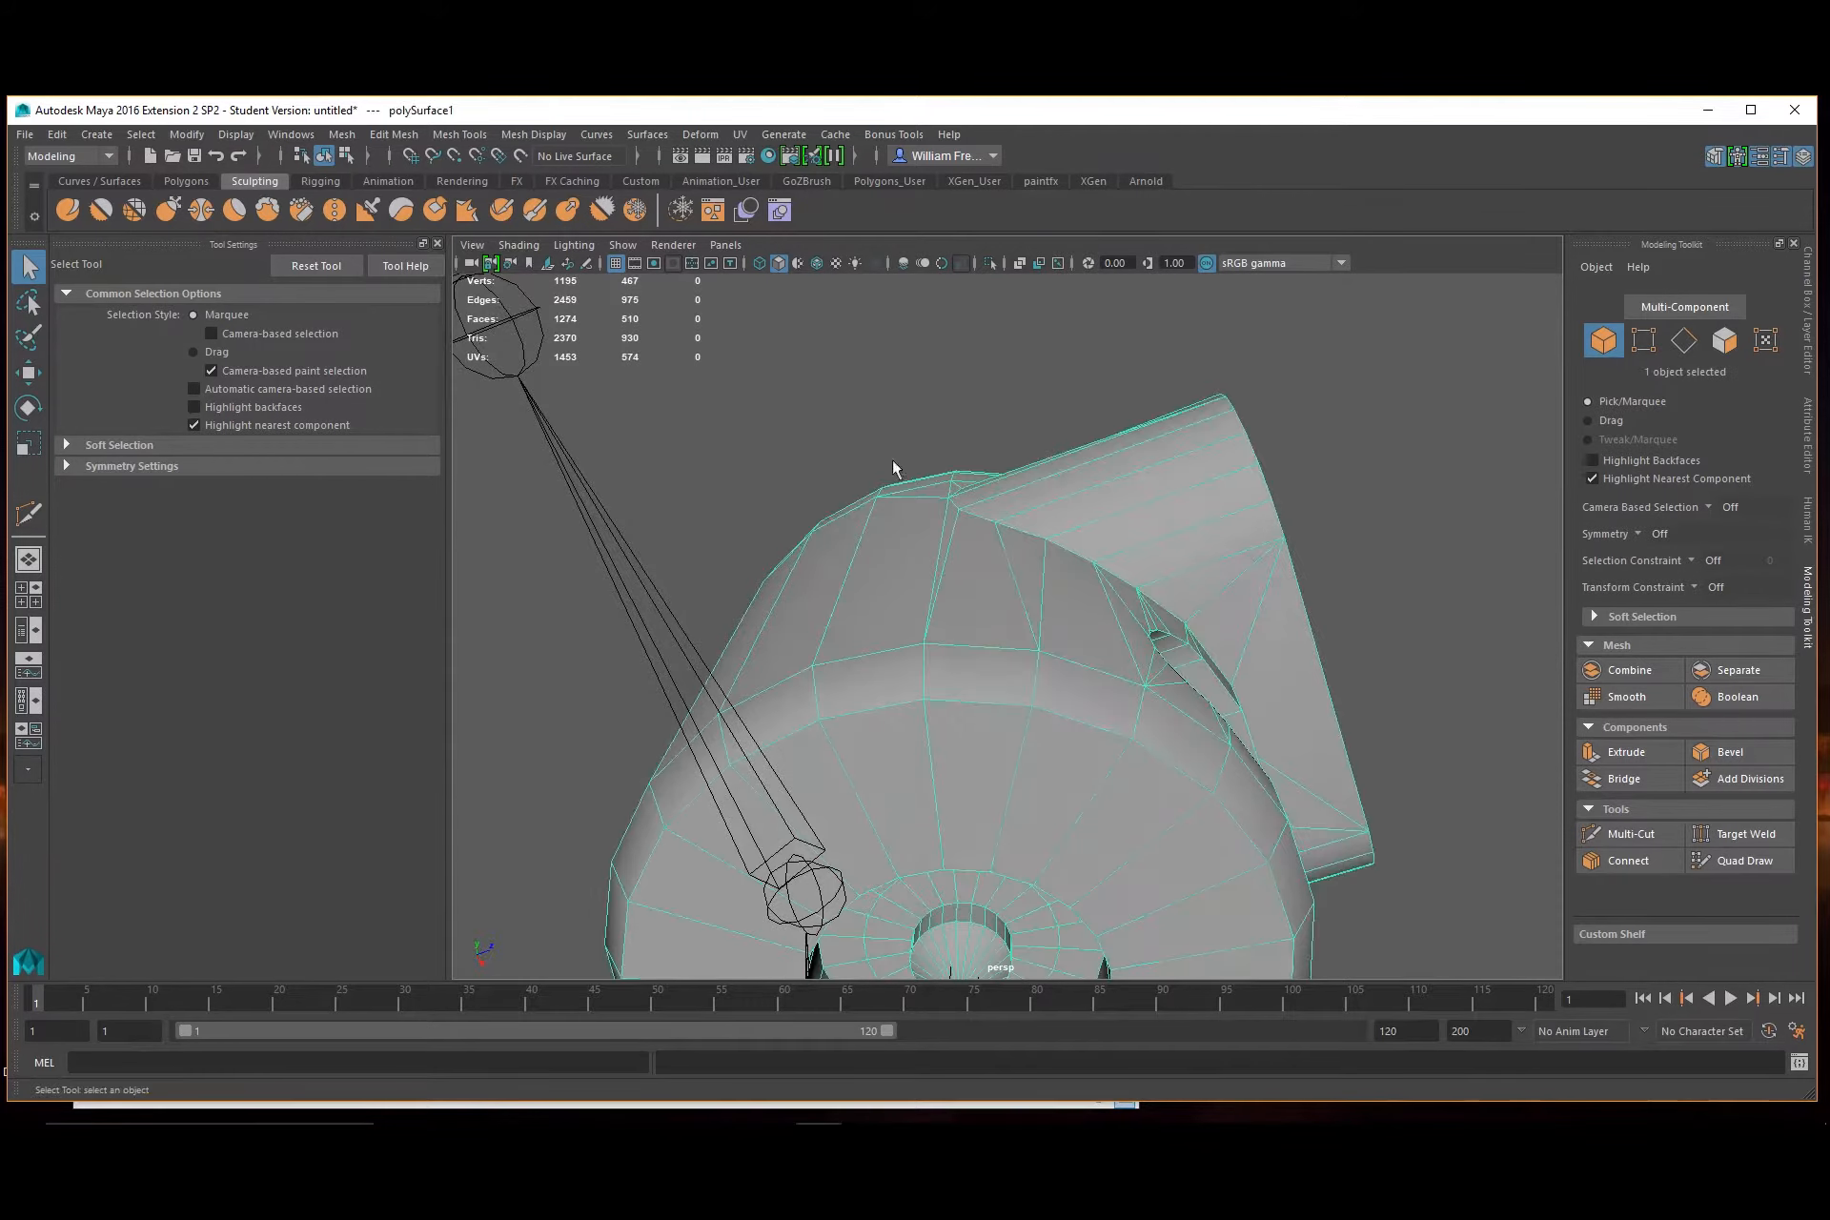
pyautogui.keyDown('alt'); pyautogui.moveTo(899, 470); pyautogui.dragTo(1015, 602); pyautogui.keyUp('alt')
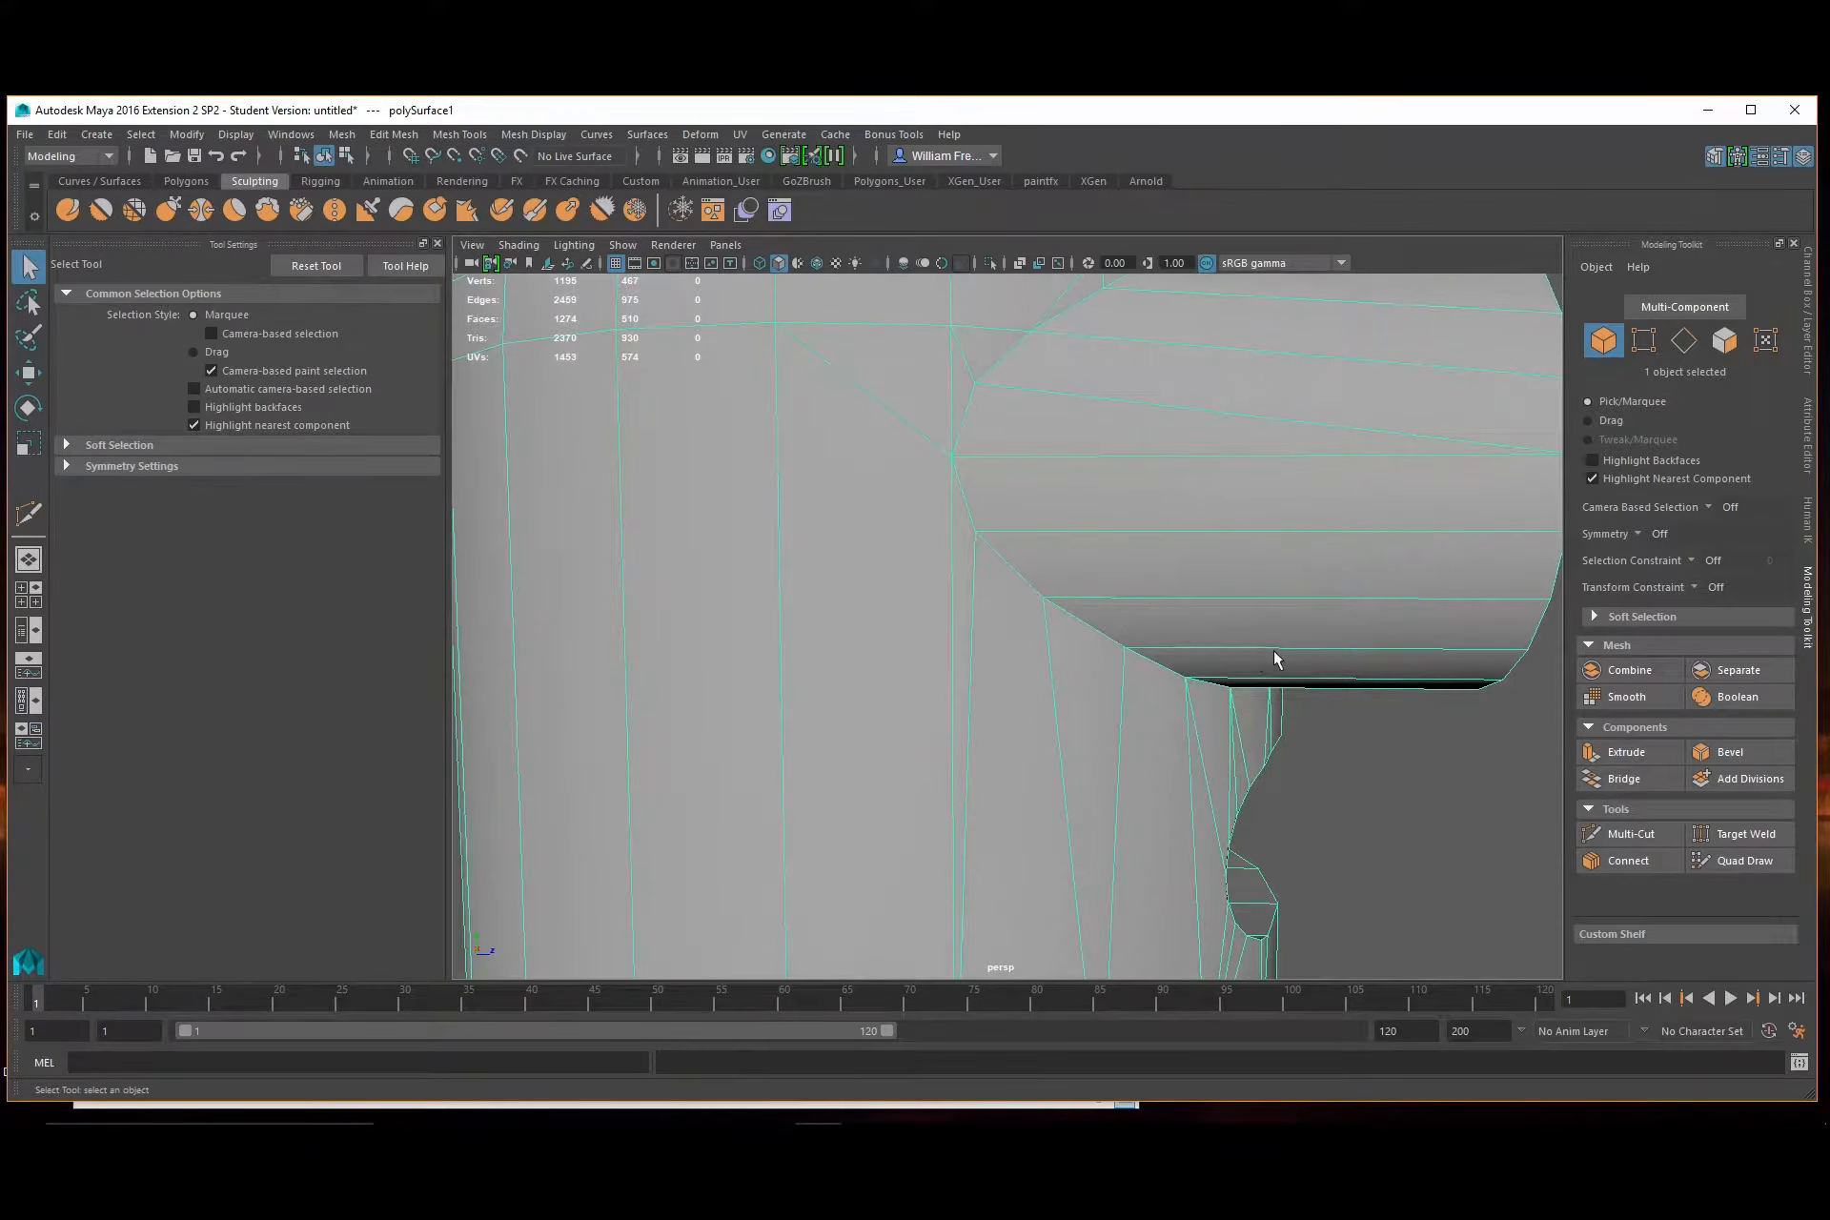
pyautogui.keyDown('alt'); pyautogui.moveTo(1275, 652); pyautogui.dragTo(992, 623, button='right'); pyautogui.keyUp('alt')
pyautogui.keyDown('alt'); pyautogui.moveTo(1209, 654); pyautogui.dragTo(1022, 666); pyautogui.keyUp('alt')
pyautogui.keyDown('alt'); pyautogui.moveTo(1197, 588); pyautogui.dragTo(1285, 584); pyautogui.keyUp('alt')
pyautogui.keyDown('alt'); pyautogui.moveTo(1306, 597); pyautogui.dragTo(1122, 631, button='middle'); pyautogui.keyUp('alt')
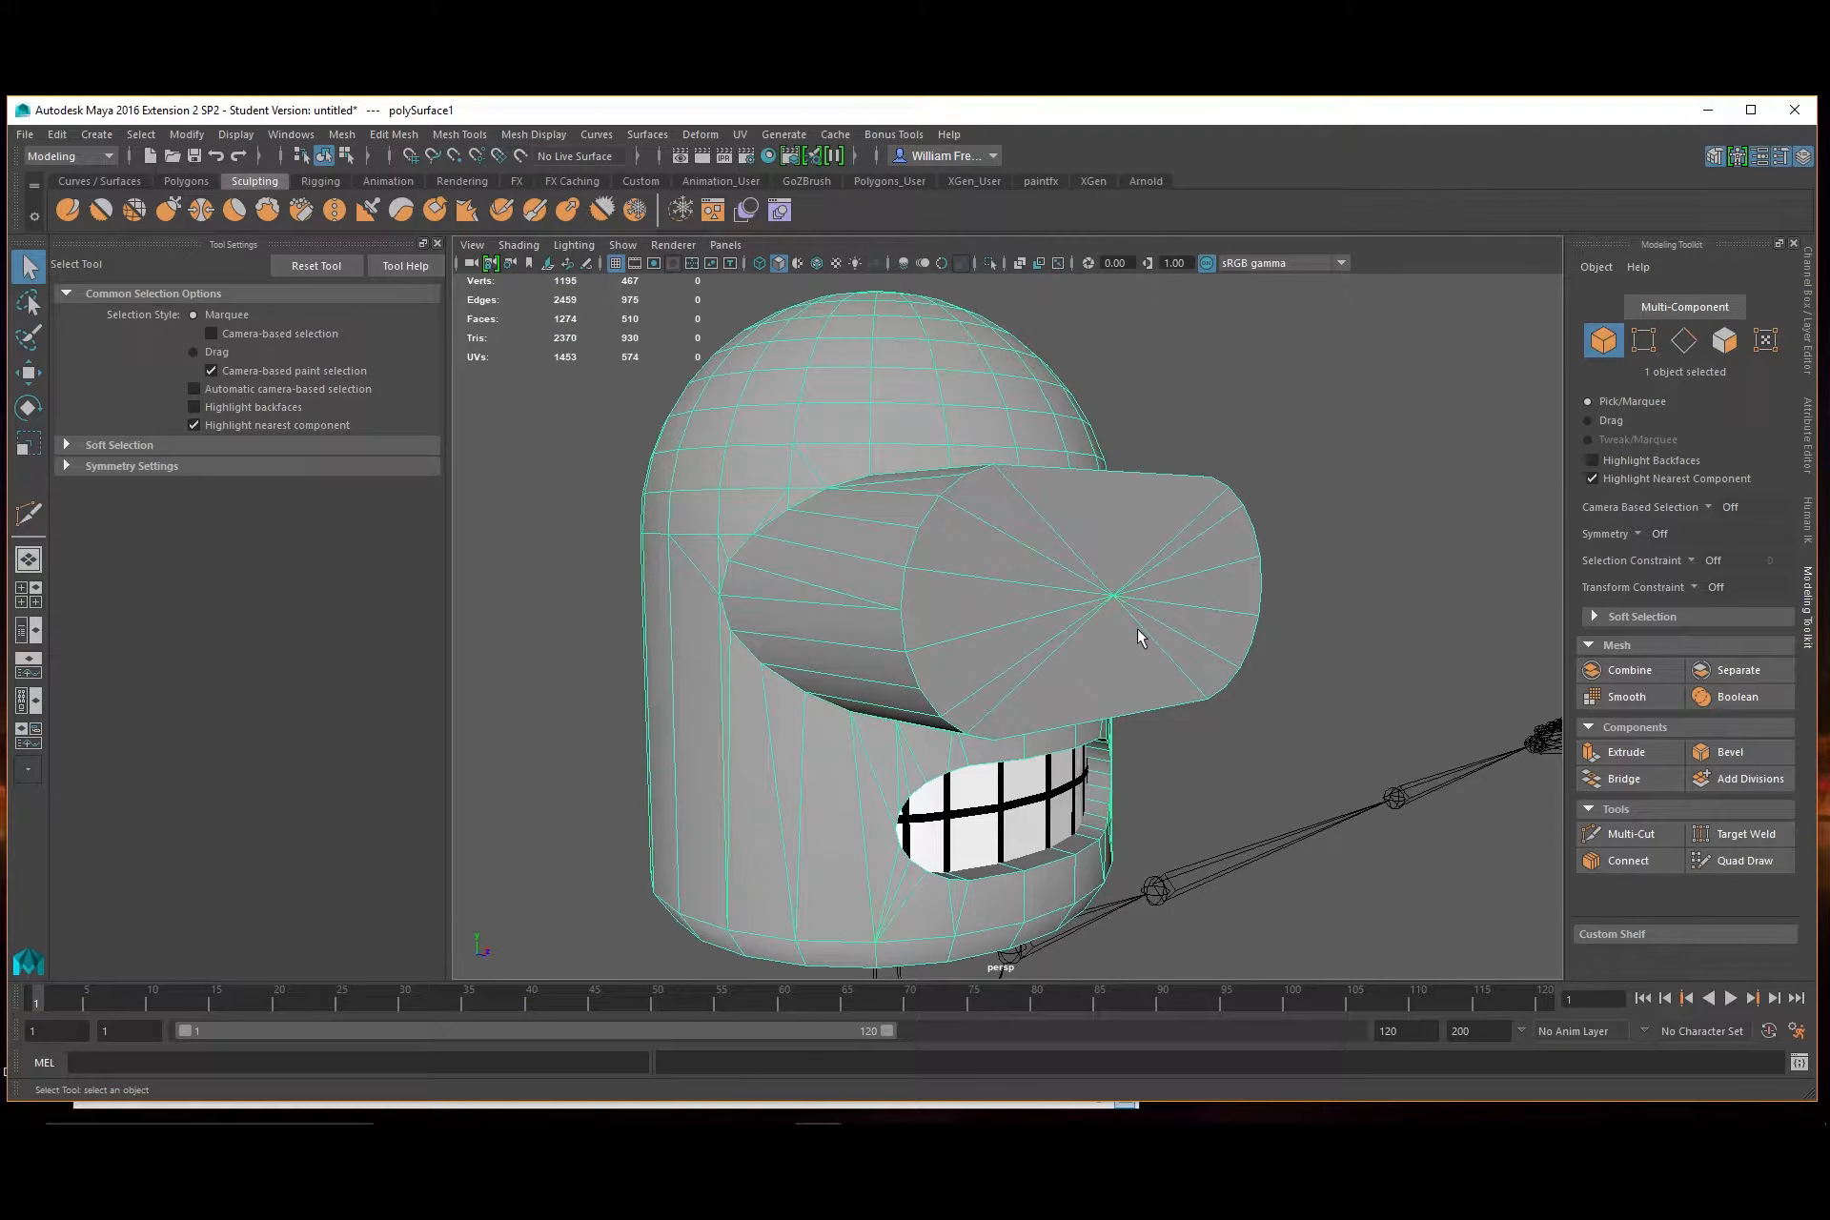
# Select all 12 triangular faces that make up the visor's flat front
pyautogui.moveTo(1137, 627); pyautogui.dragTo(1152, 602, button='right')
pyautogui.click(1068, 647)
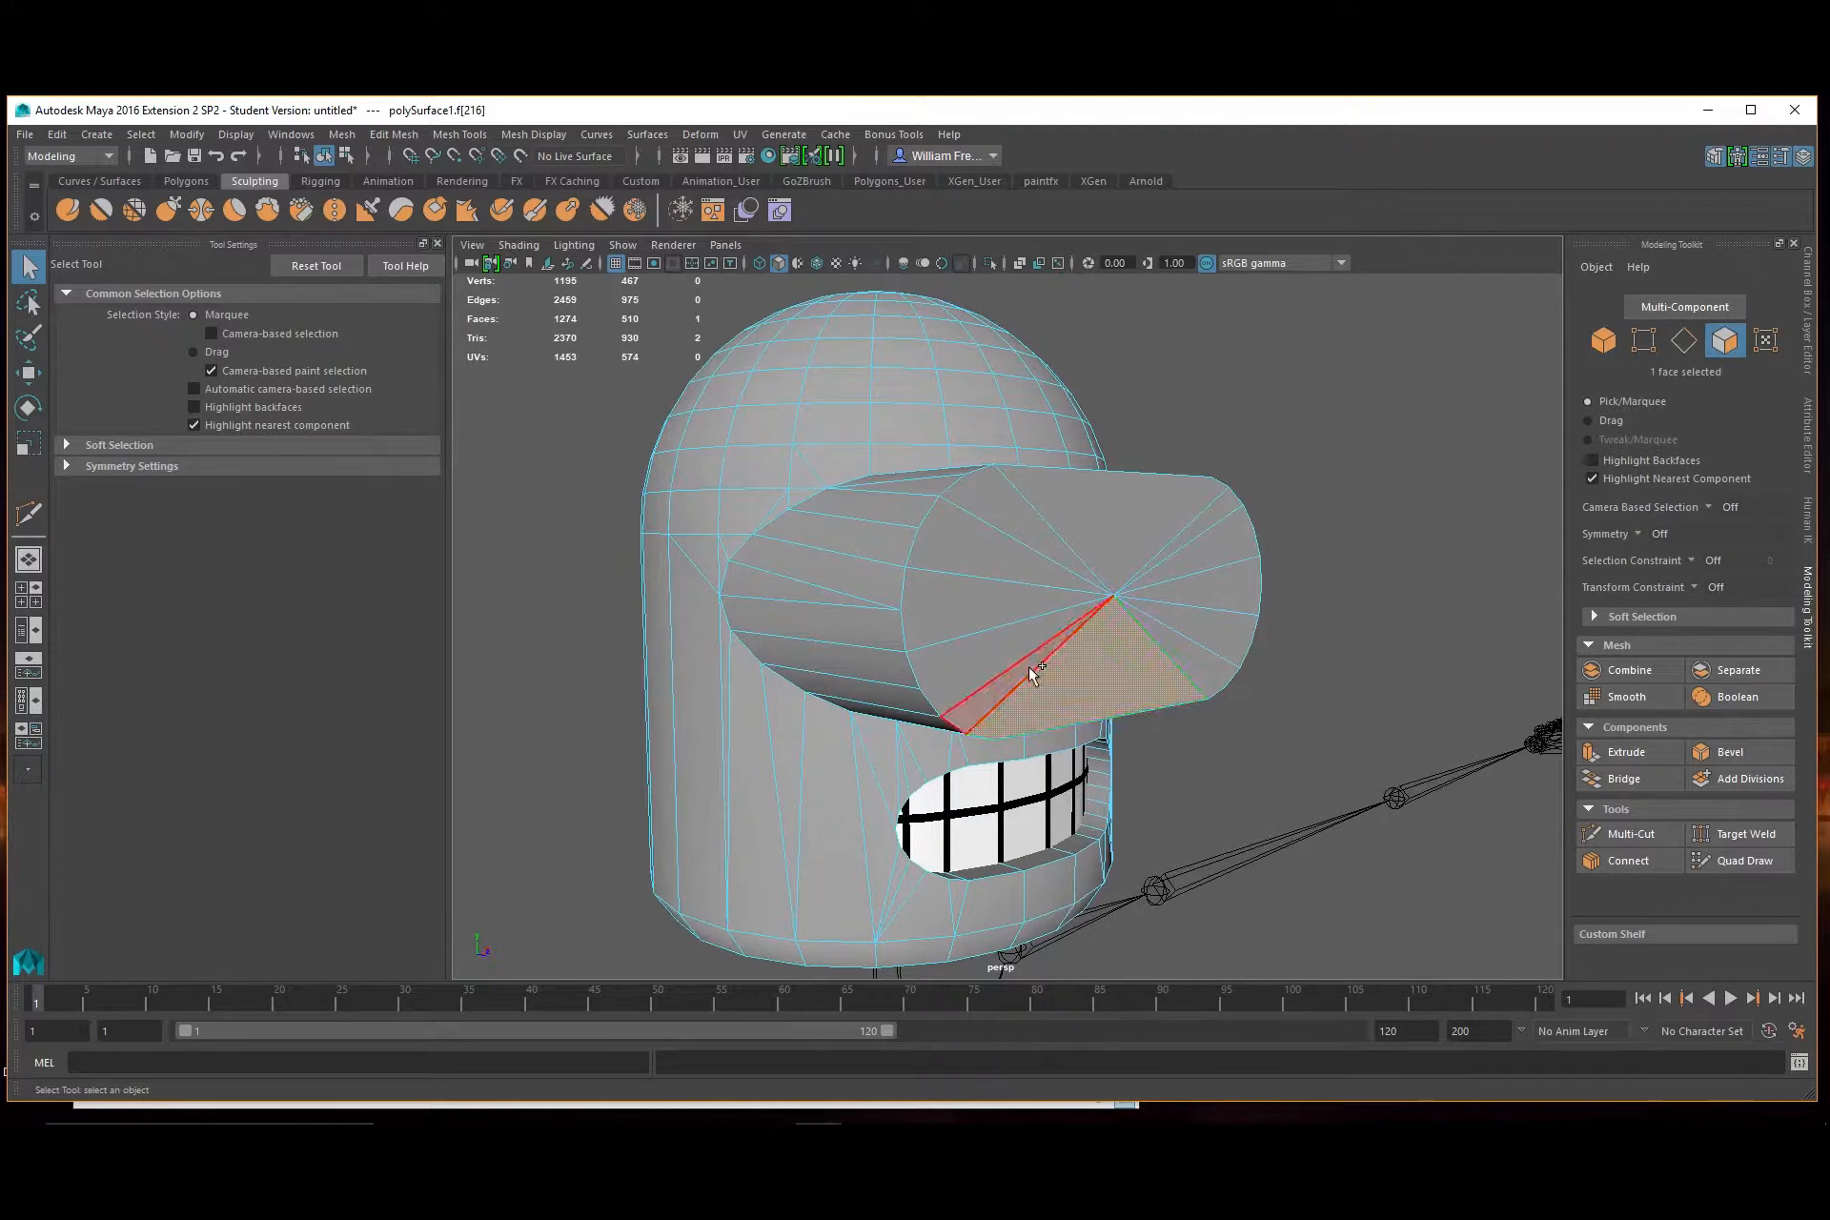
pyautogui.keyDown('shift'); pyautogui.click(1028, 667); pyautogui.keyUp('shift')
pyautogui.keyDown('shift'); pyautogui.click(971, 654); pyautogui.keyUp('shift')
pyautogui.keyDown('shift'); pyautogui.click(977, 606); pyautogui.keyUp('shift')
pyautogui.keyDown('shift'); pyautogui.click(999, 549); pyautogui.keyUp('shift')
pyautogui.keyDown('shift'); pyautogui.click(1021, 518); pyautogui.keyUp('shift')
pyautogui.keyDown('shift'); pyautogui.click(1095, 507); pyautogui.keyUp('shift')
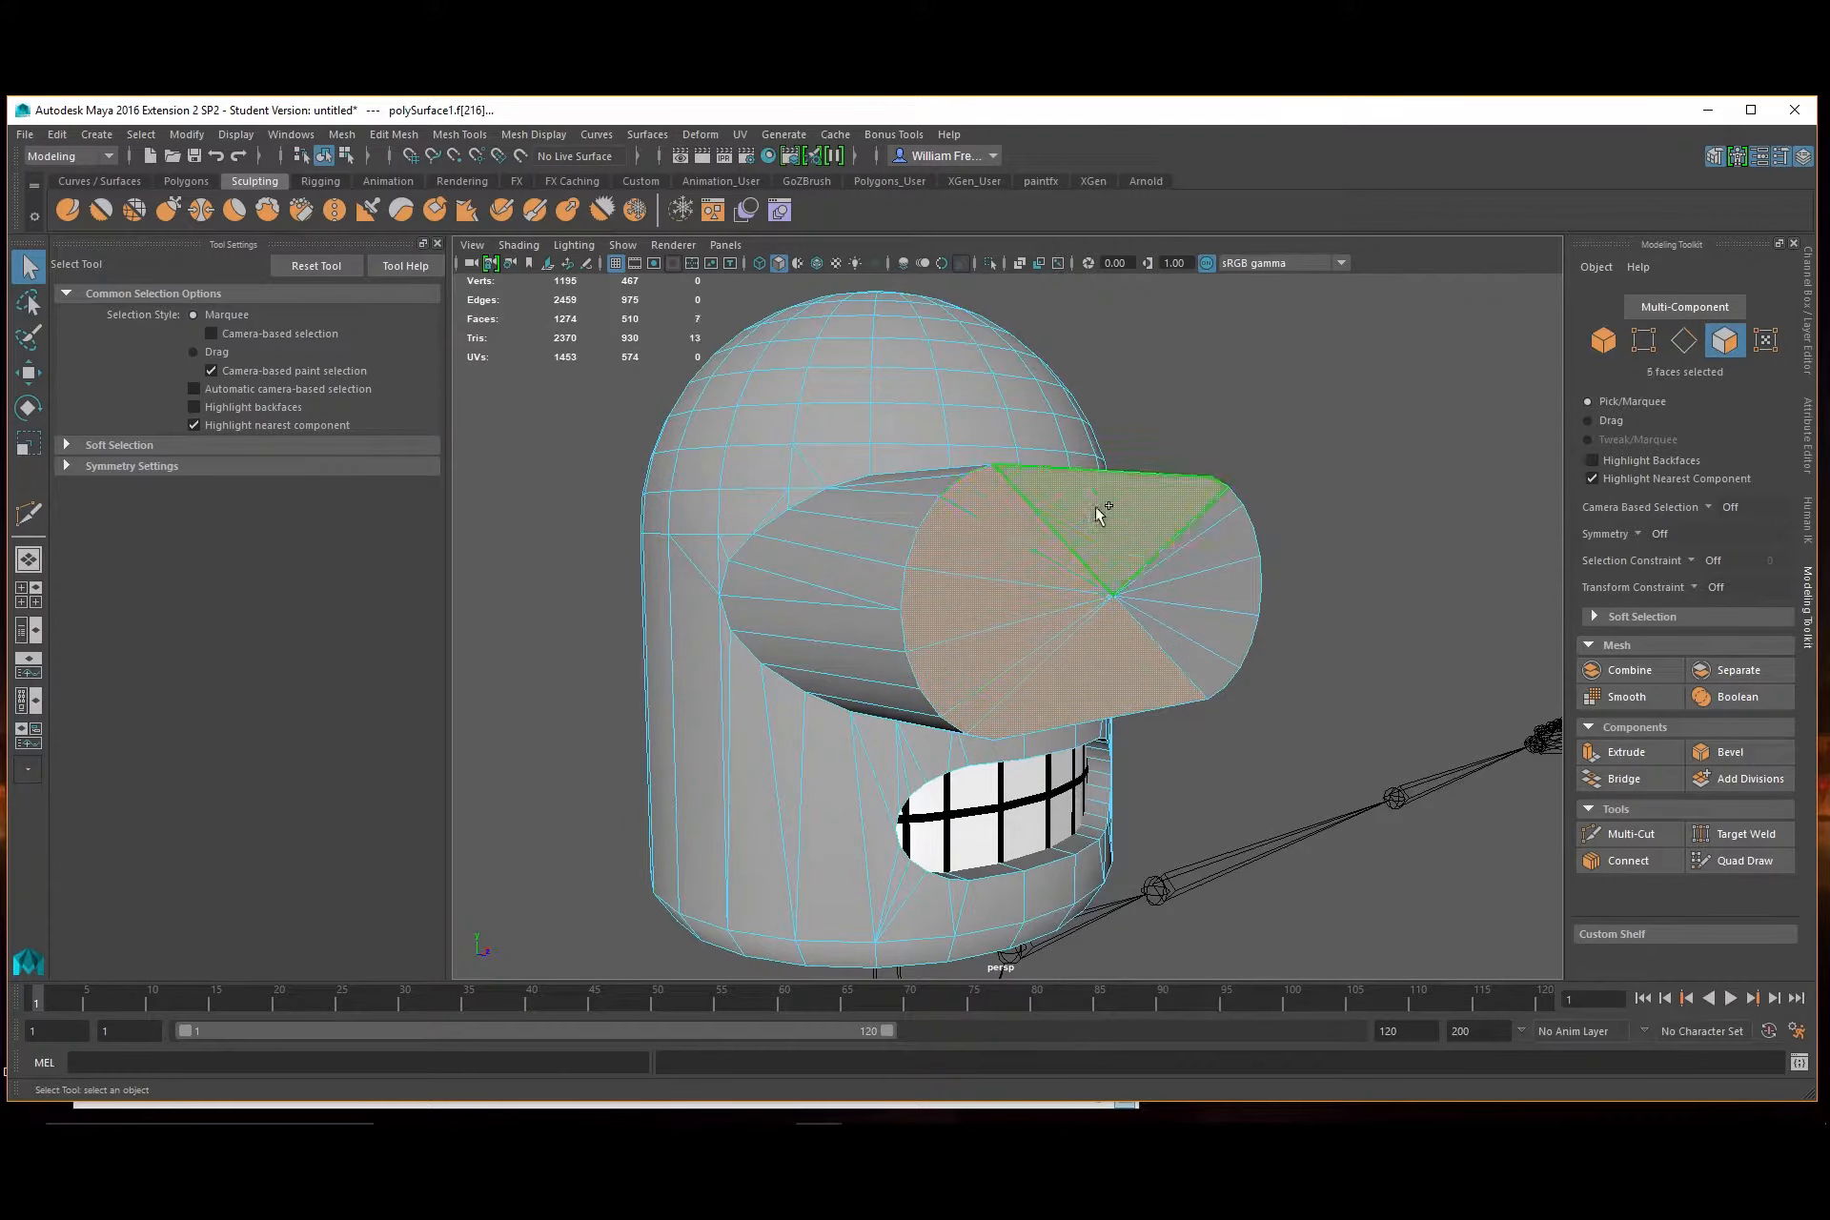
pyautogui.keyDown('shift'); pyautogui.click(1187, 536); pyautogui.keyUp('shift')
pyautogui.keyDown('shift'); pyautogui.click(1201, 553); pyautogui.keyUp('shift')
pyautogui.keyDown('shift'); pyautogui.click(1204, 599); pyautogui.keyUp('shift')
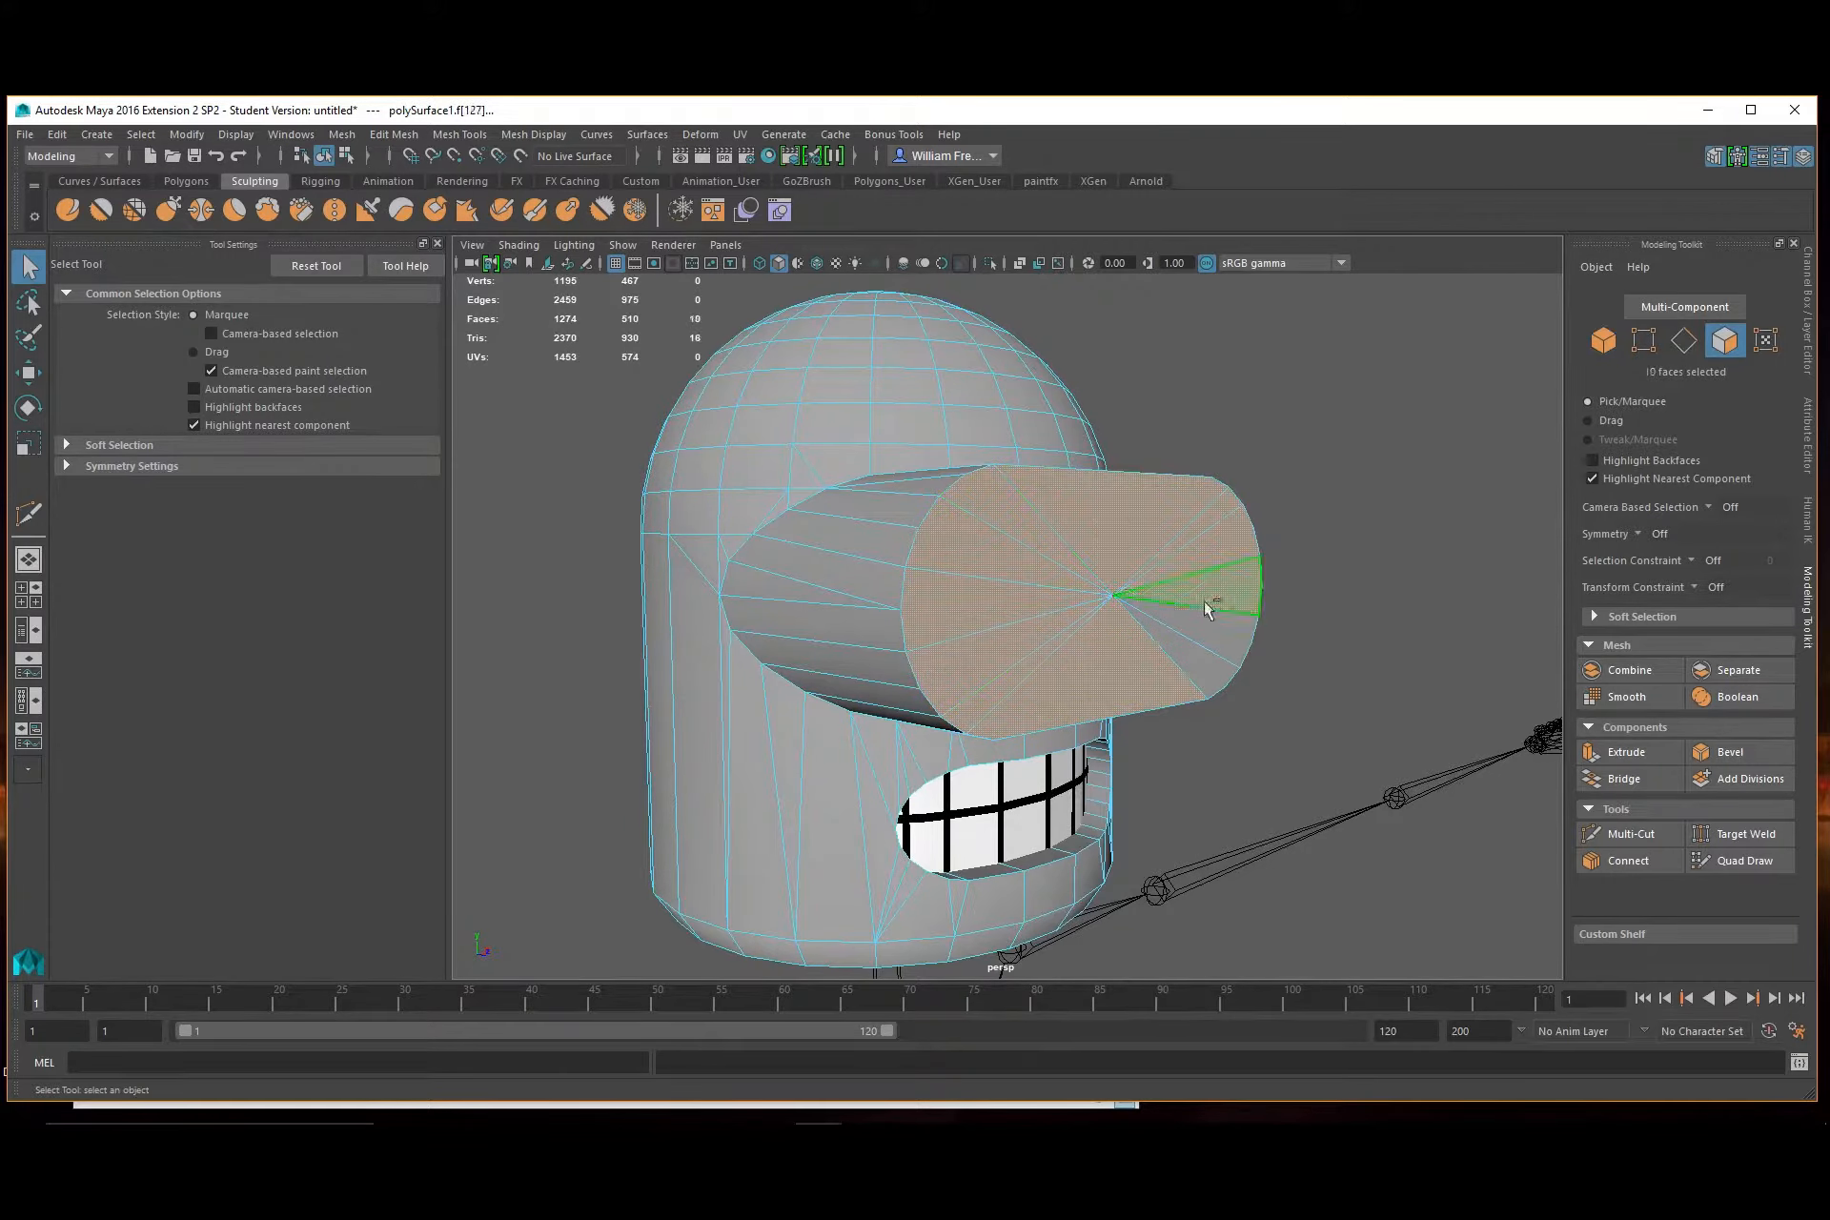
pyautogui.keyDown('shift'); pyautogui.click(1200, 627); pyautogui.keyUp('shift')
pyautogui.keyDown('alt'); pyautogui.moveTo(1179, 655); pyautogui.dragTo(1277, 658); pyautogui.keyUp('alt')
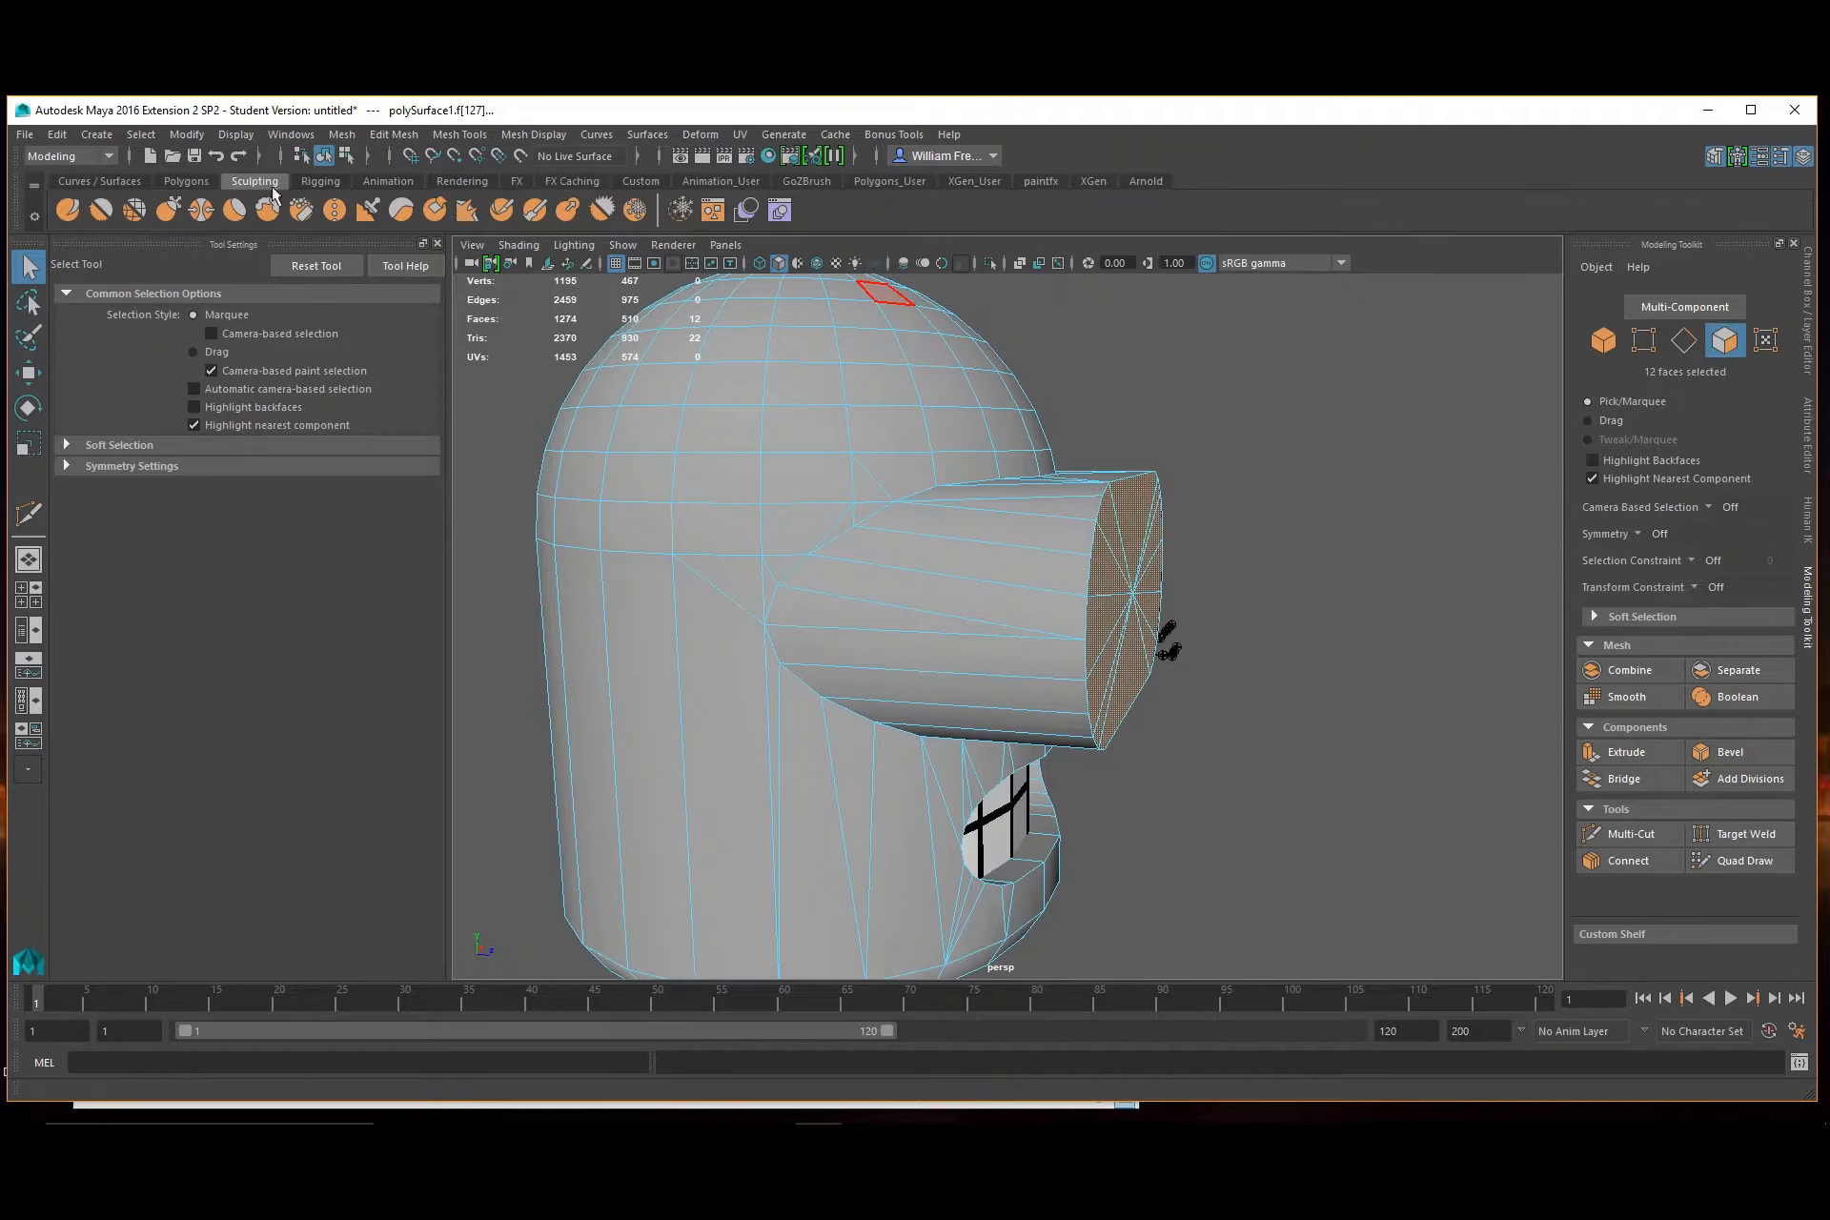
# Extrude the visor's front faces and scale them inward to leave a narrow, even rim around the outline
pyautogui.click(1622, 753)
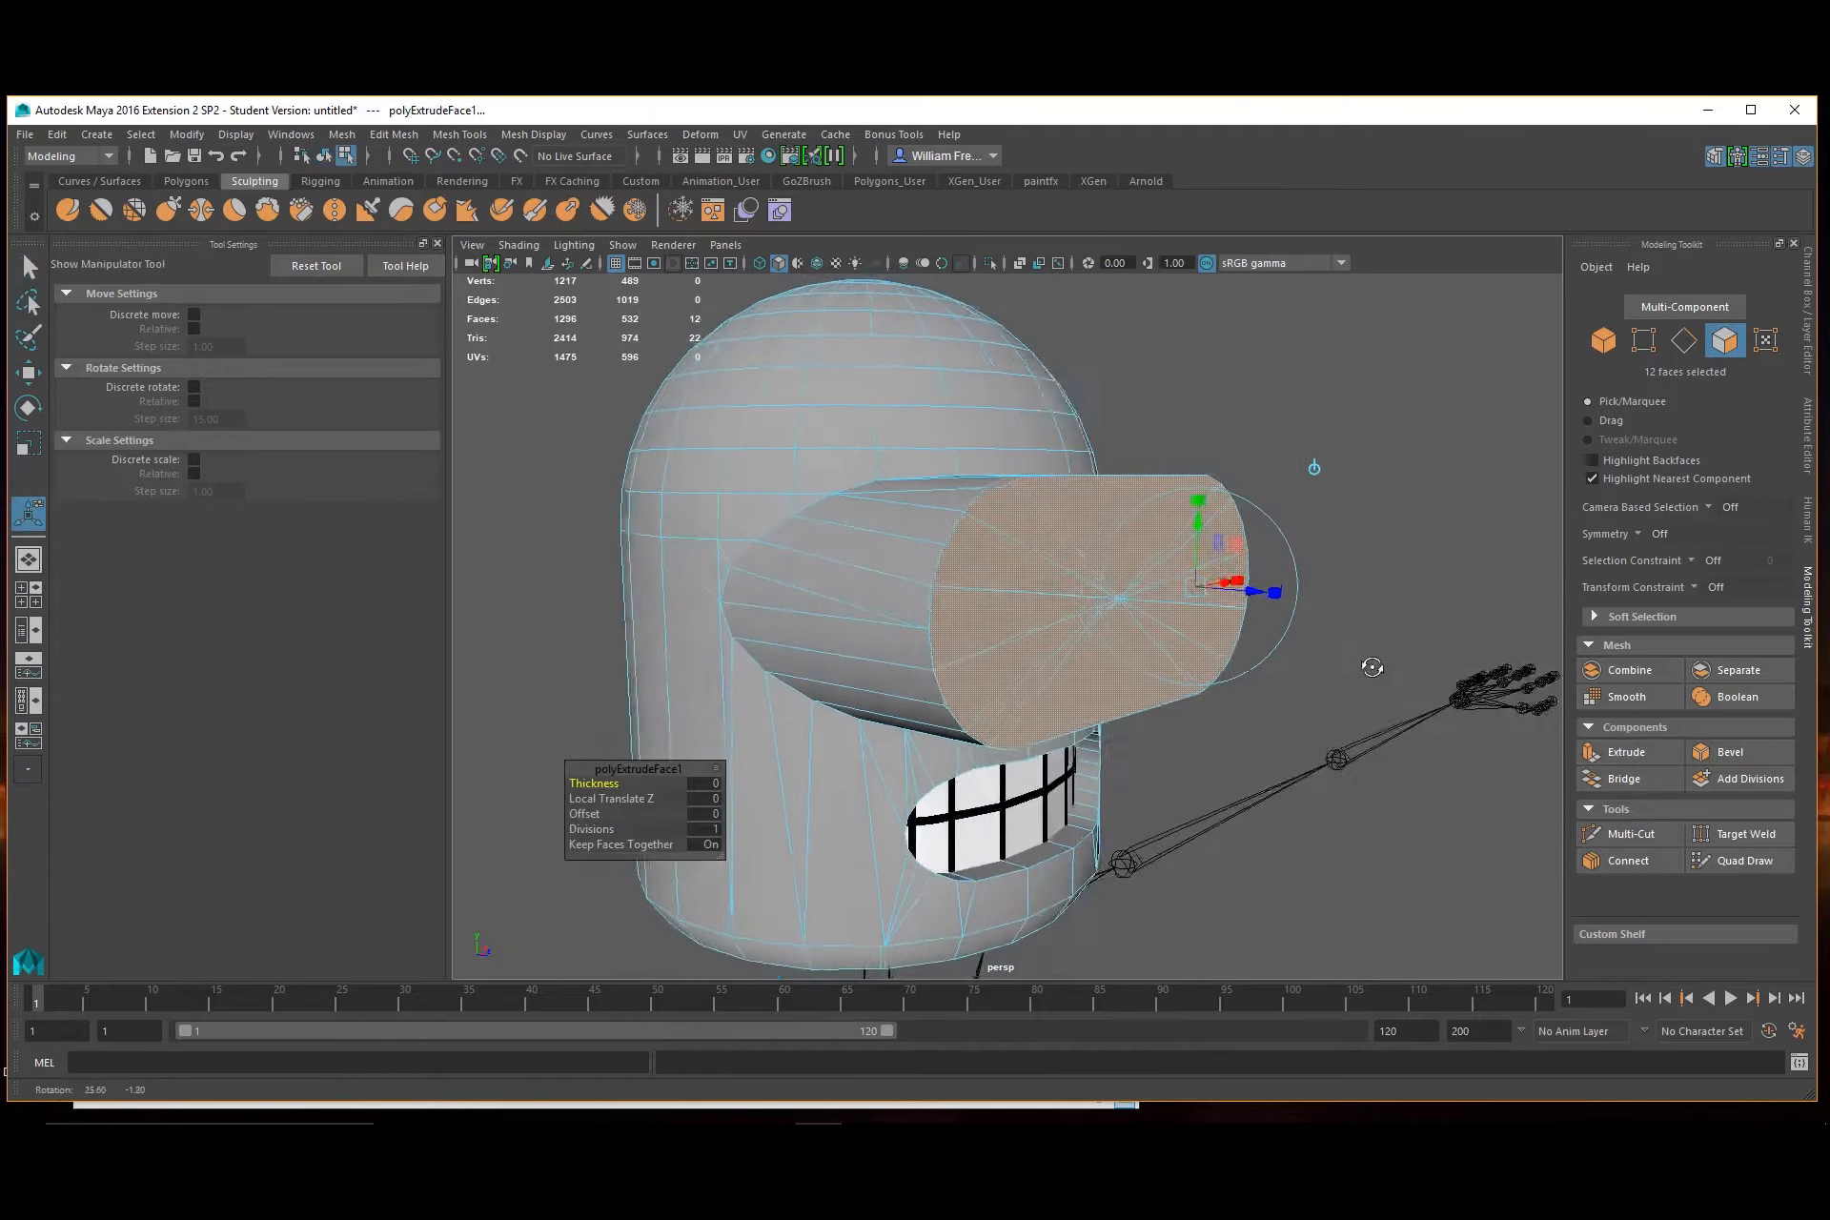
pyautogui.press('r')
pyautogui.moveTo(1120, 600); pyautogui.dragTo(962, 592)
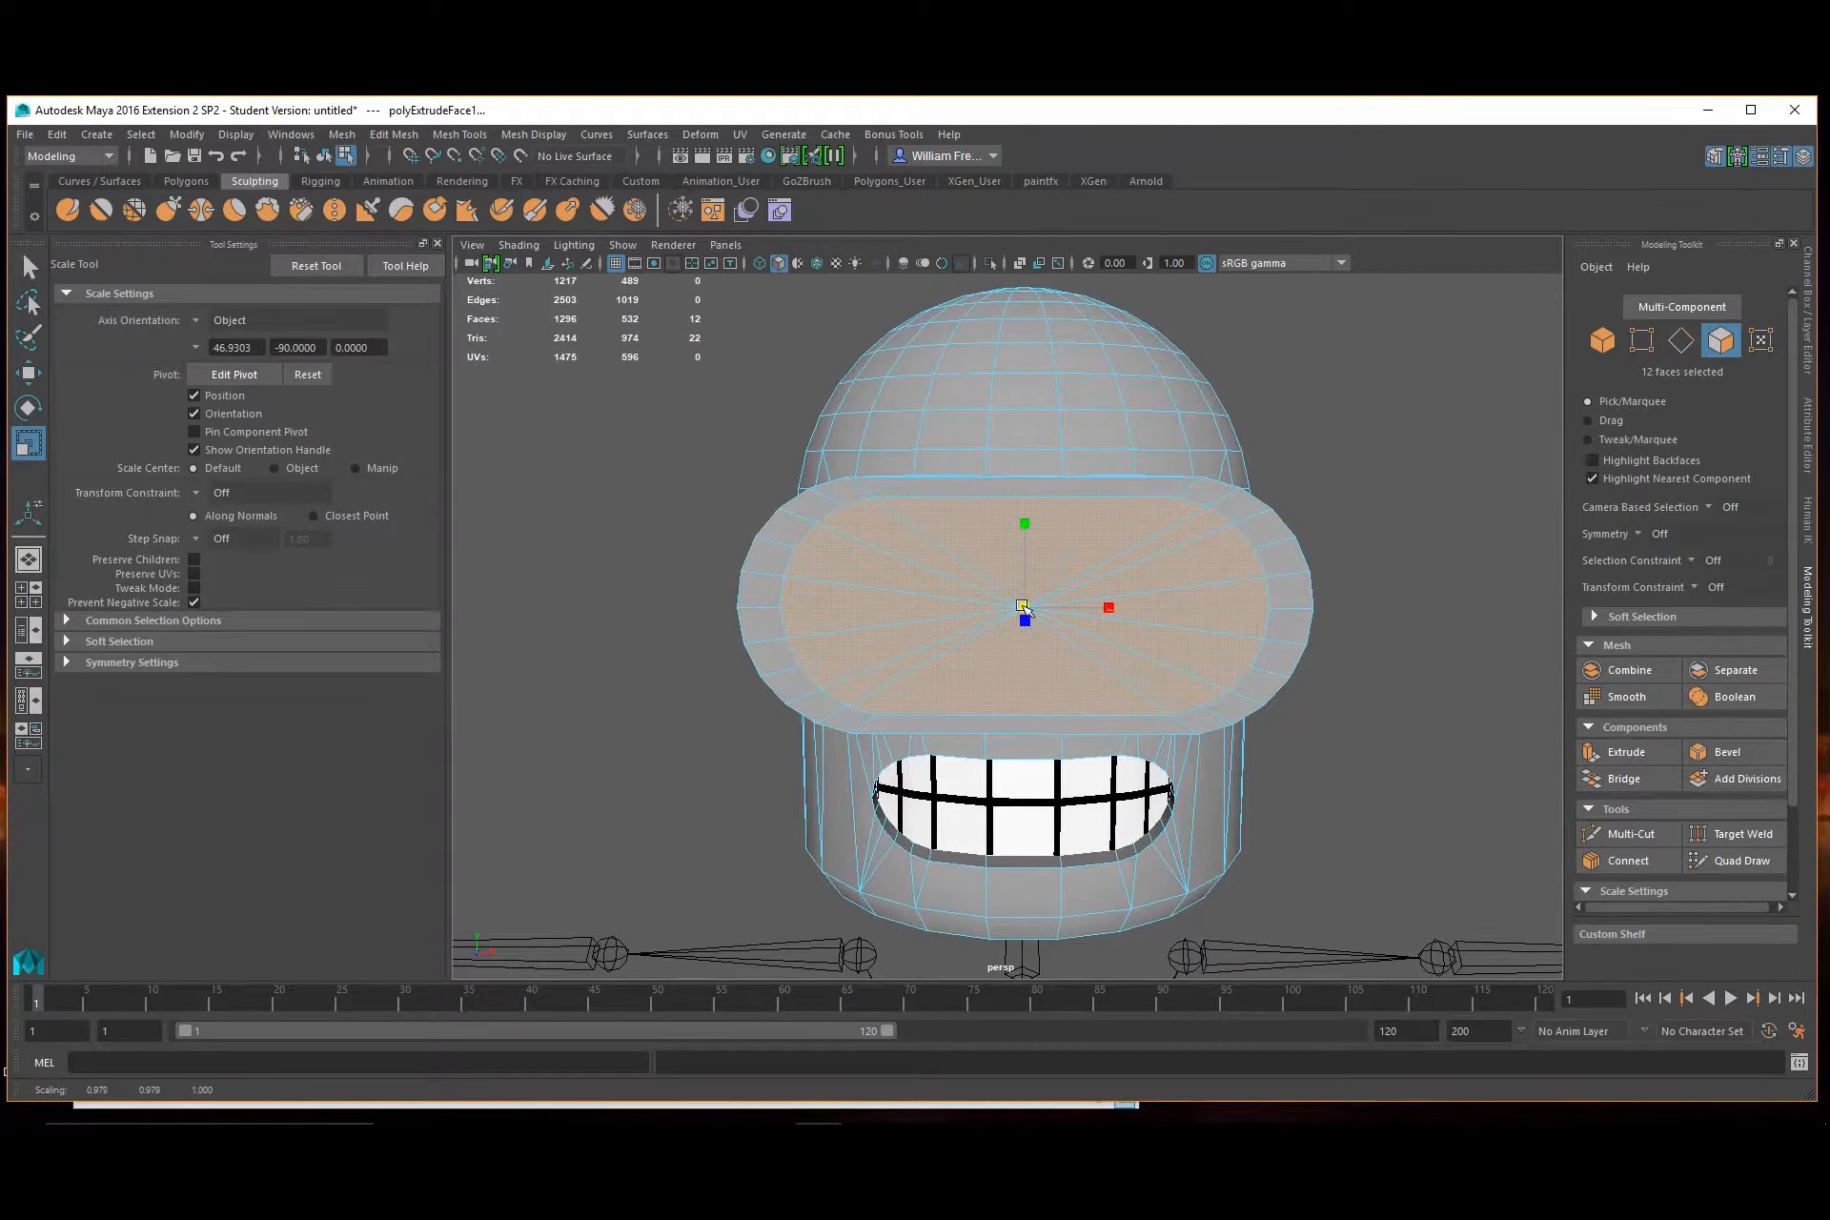
pyautogui.moveTo(1111, 608); pyautogui.dragTo(1125, 610)
pyautogui.keyDown('alt'); pyautogui.moveTo(972, 531); pyautogui.dragTo(931, 531); pyautogui.keyUp('alt')
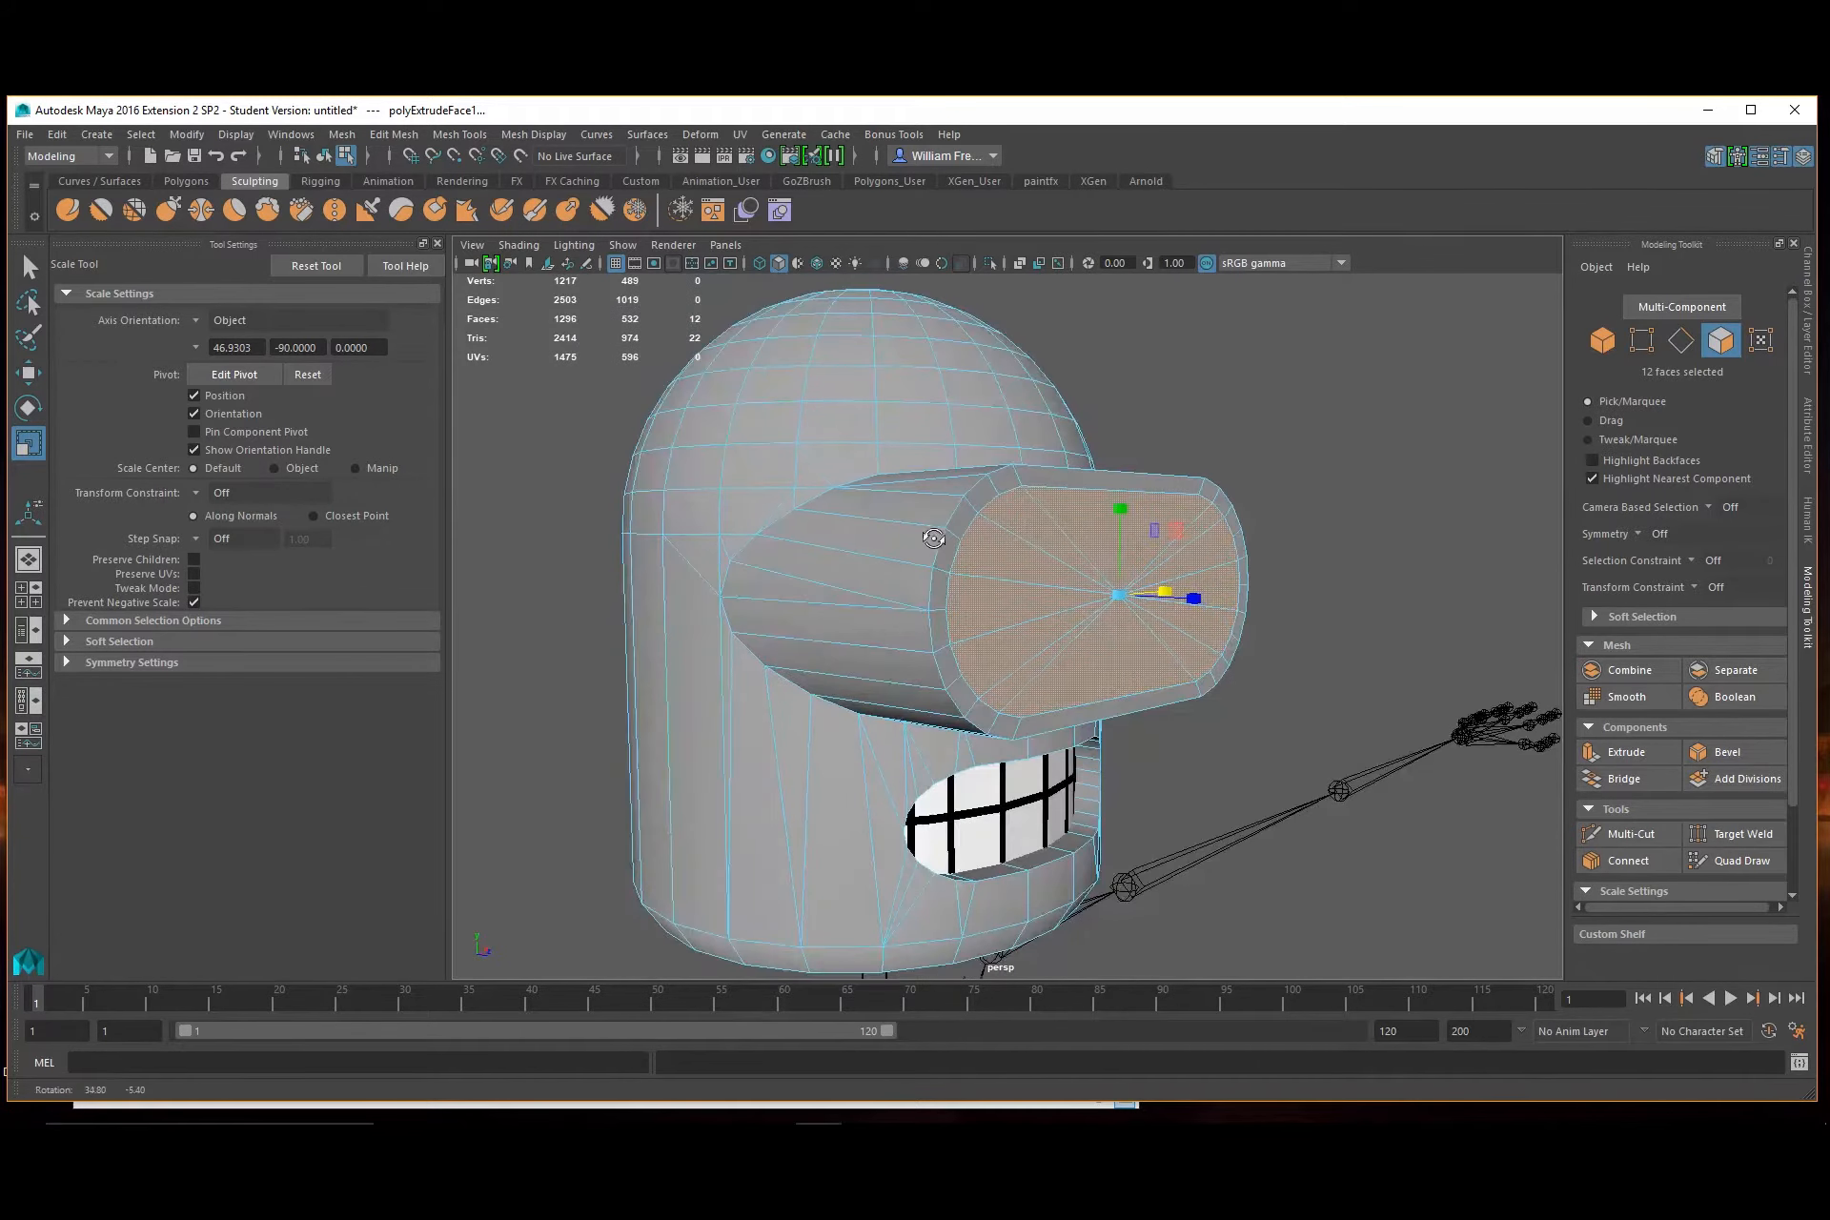
# Extrude the inset front faces again and move them back into the visor to hollow it out
pyautogui.click(1628, 763)
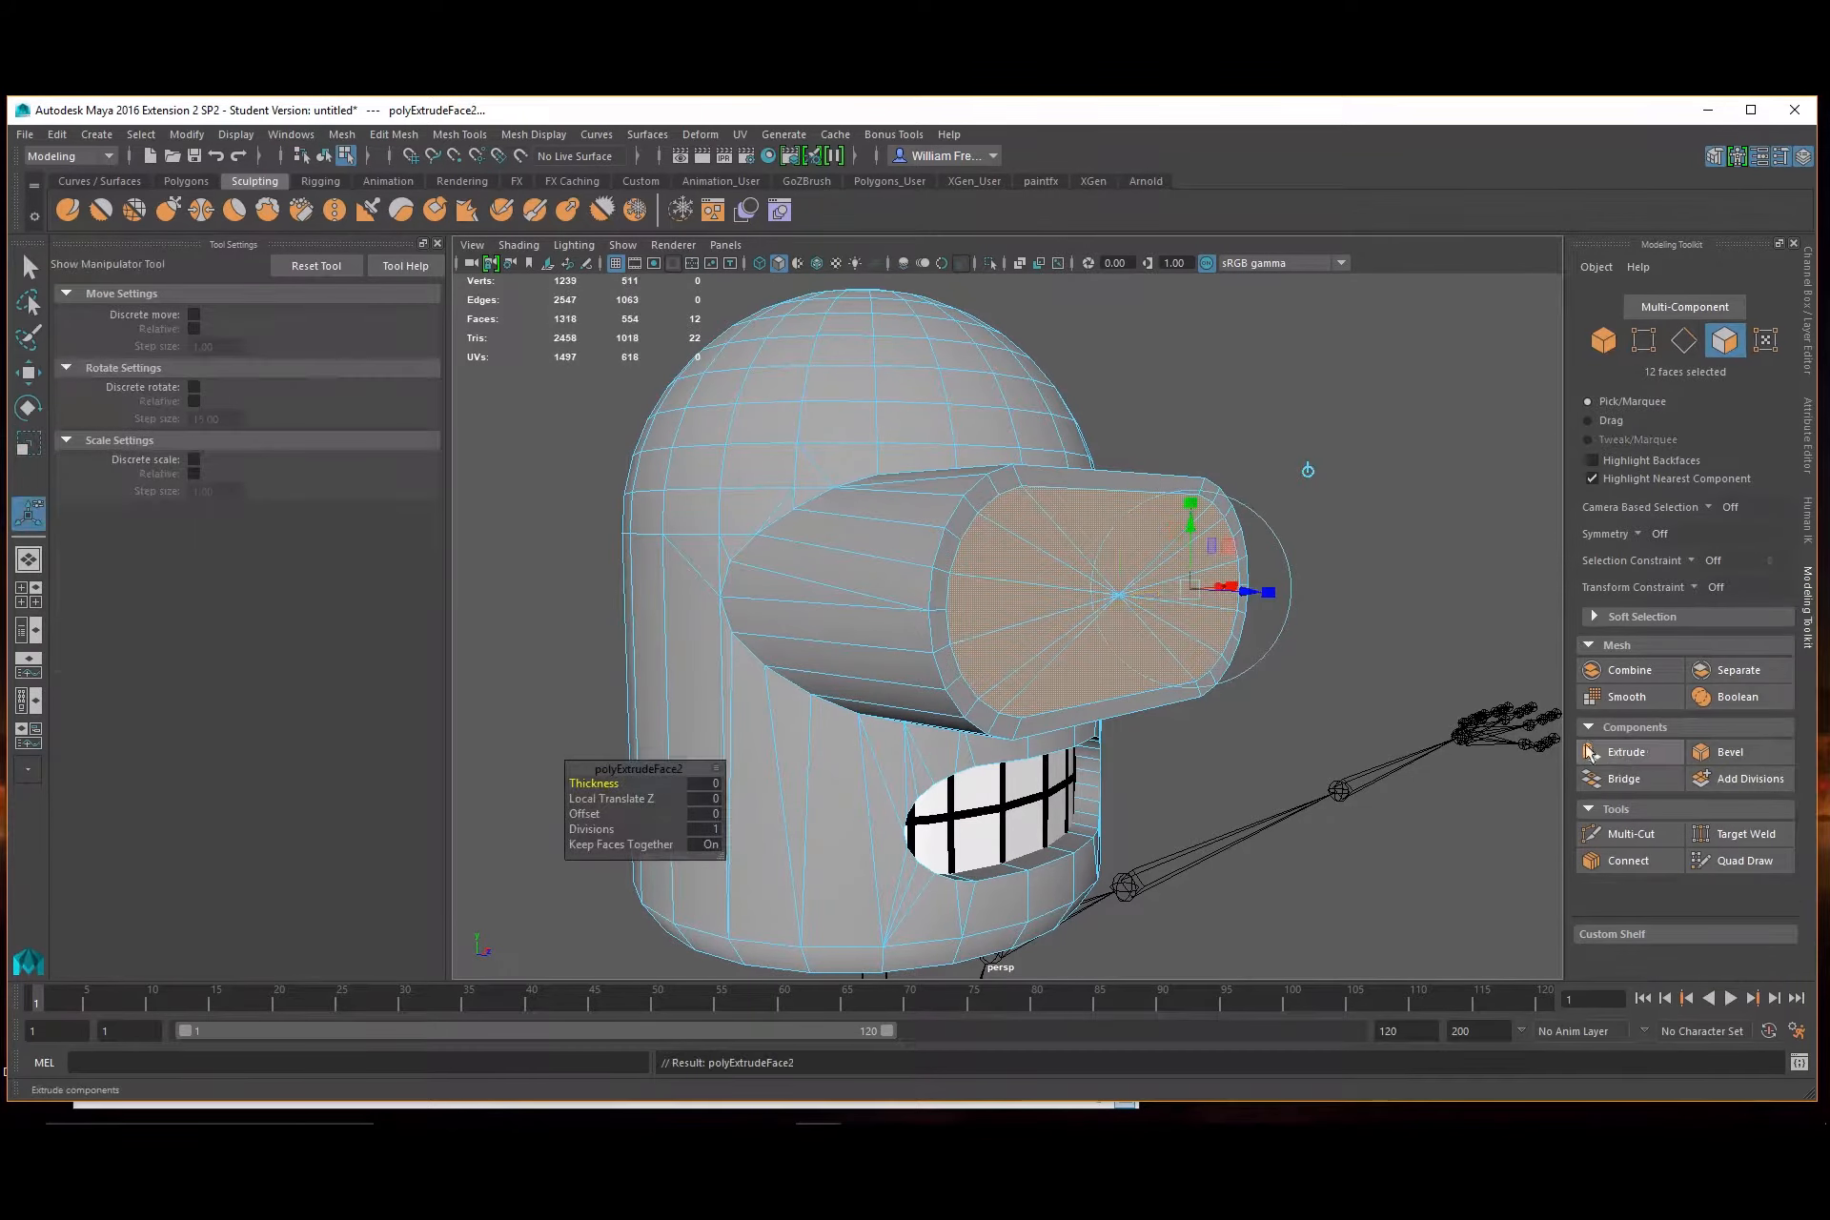
pyautogui.press('w')
pyautogui.keyDown('alt'); pyautogui.moveTo(1183, 640); pyautogui.dragTo(1014, 390); pyautogui.keyUp('alt')
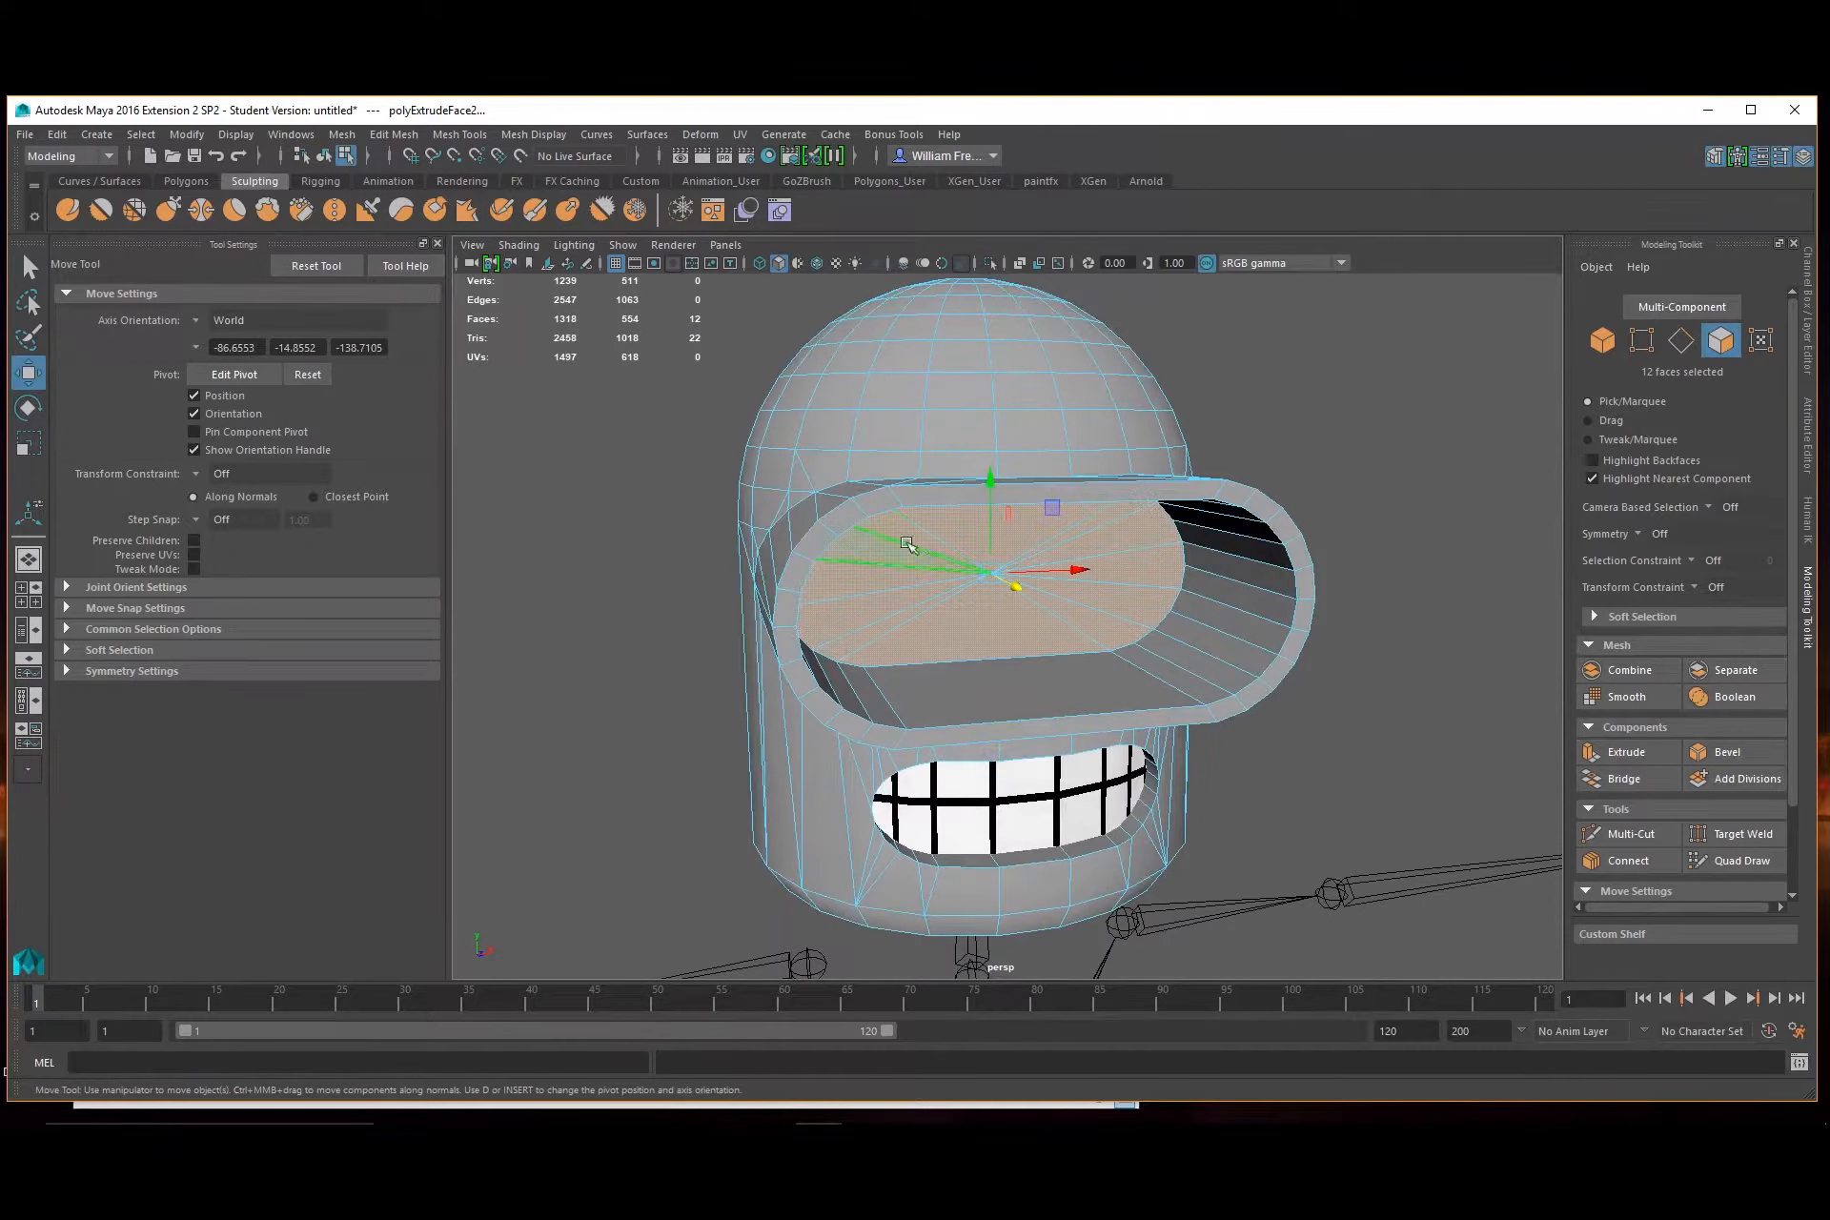
pyautogui.keyDown('alt'); pyautogui.moveTo(906, 543); pyautogui.dragTo(1021, 597); pyautogui.keyUp('alt')
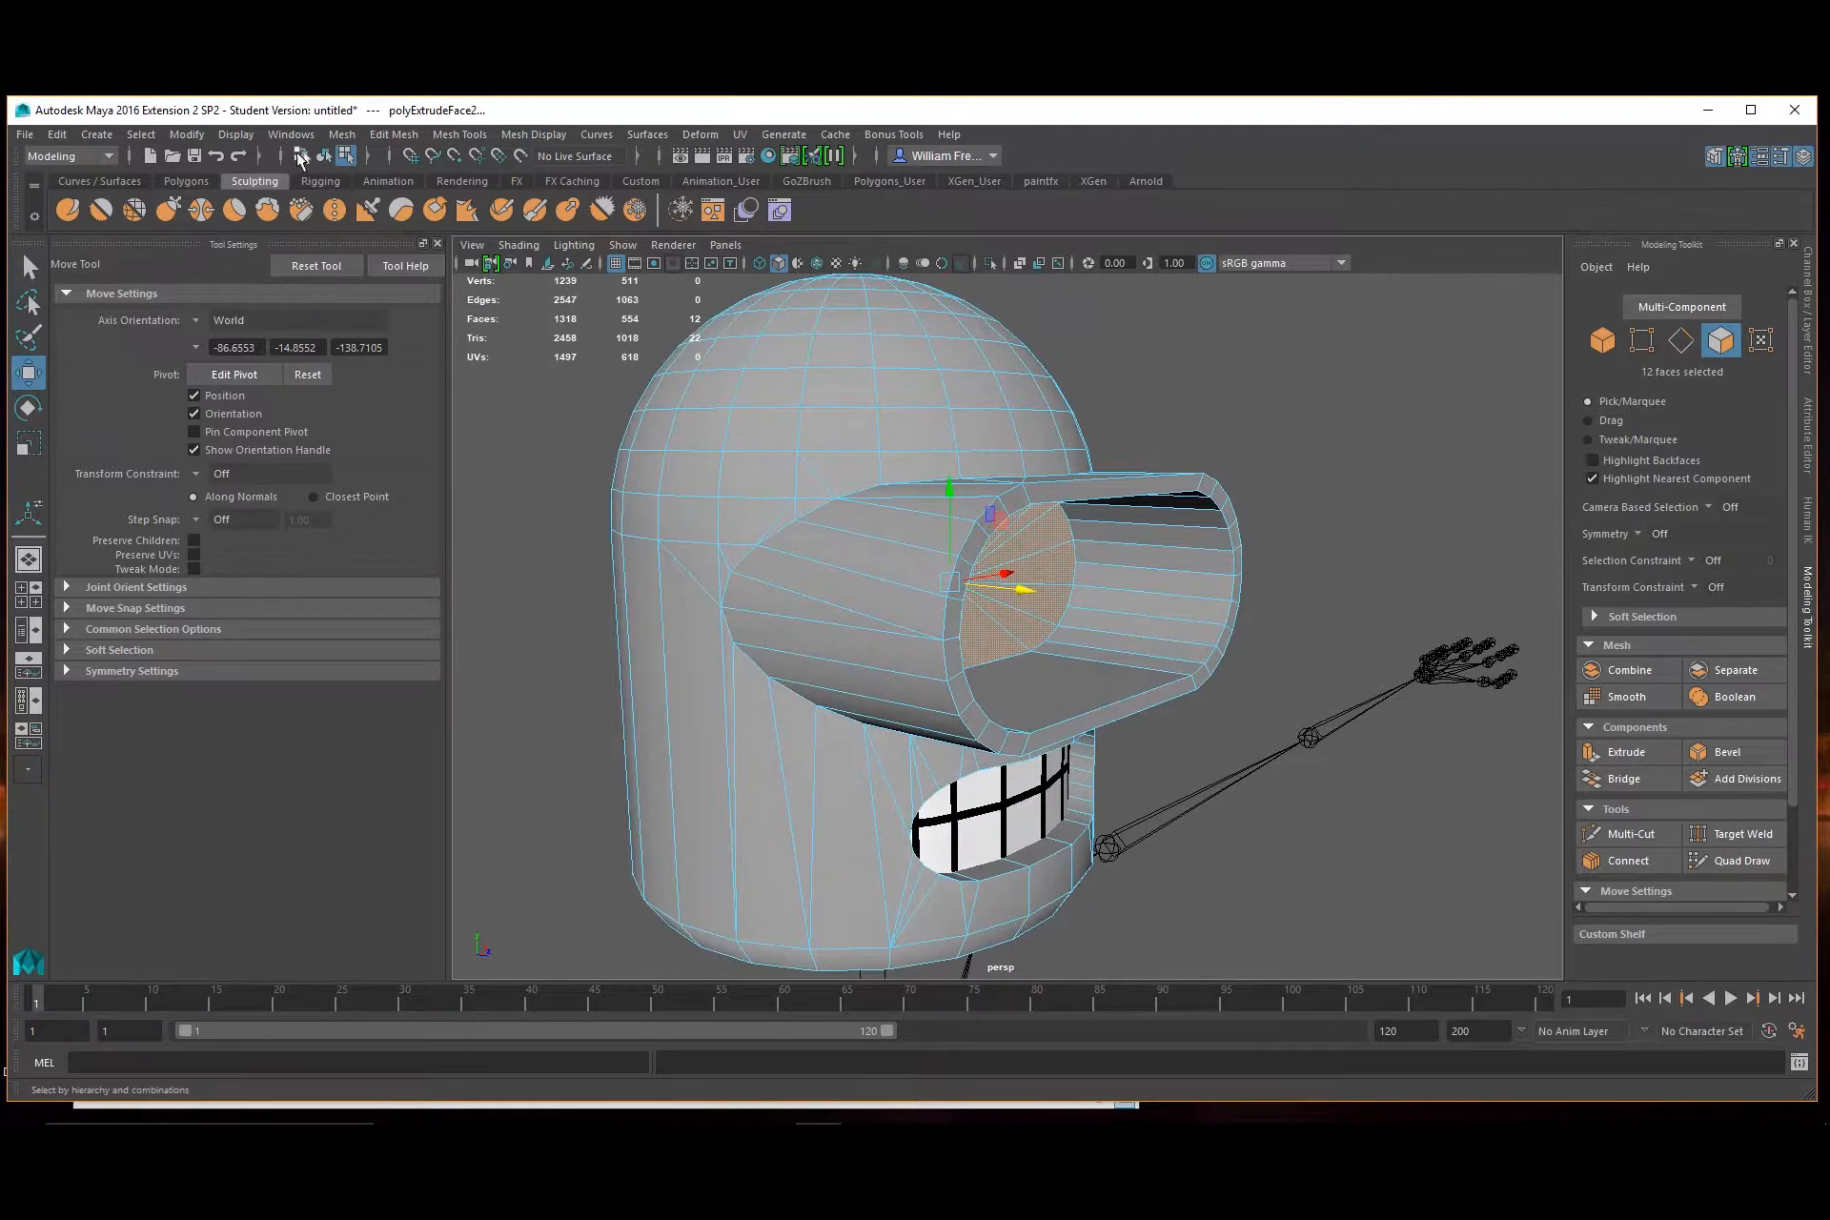
# Duplicate the faces at the back of the visor recess as a separate object and select it in object mode
pyautogui.click(394, 134)
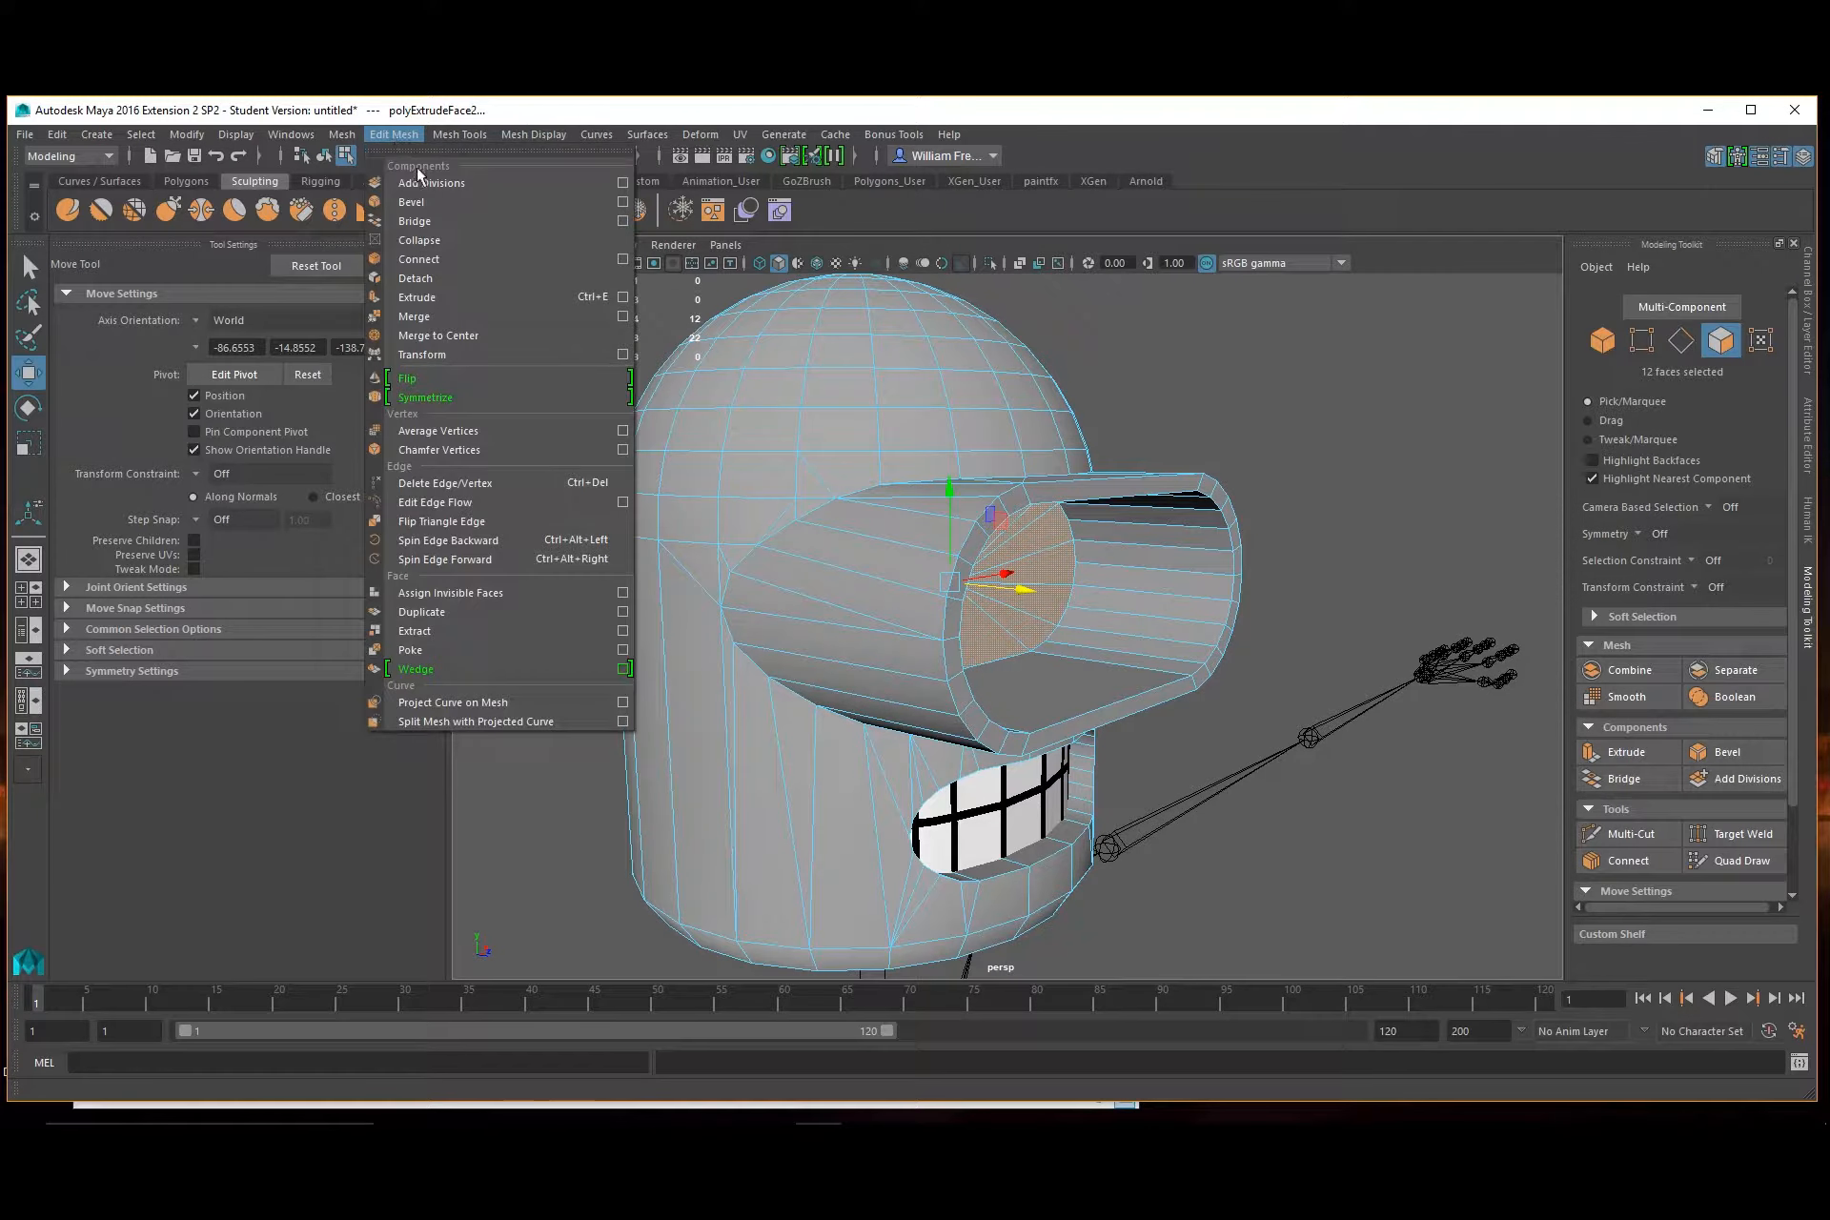
pyautogui.click(461, 614)
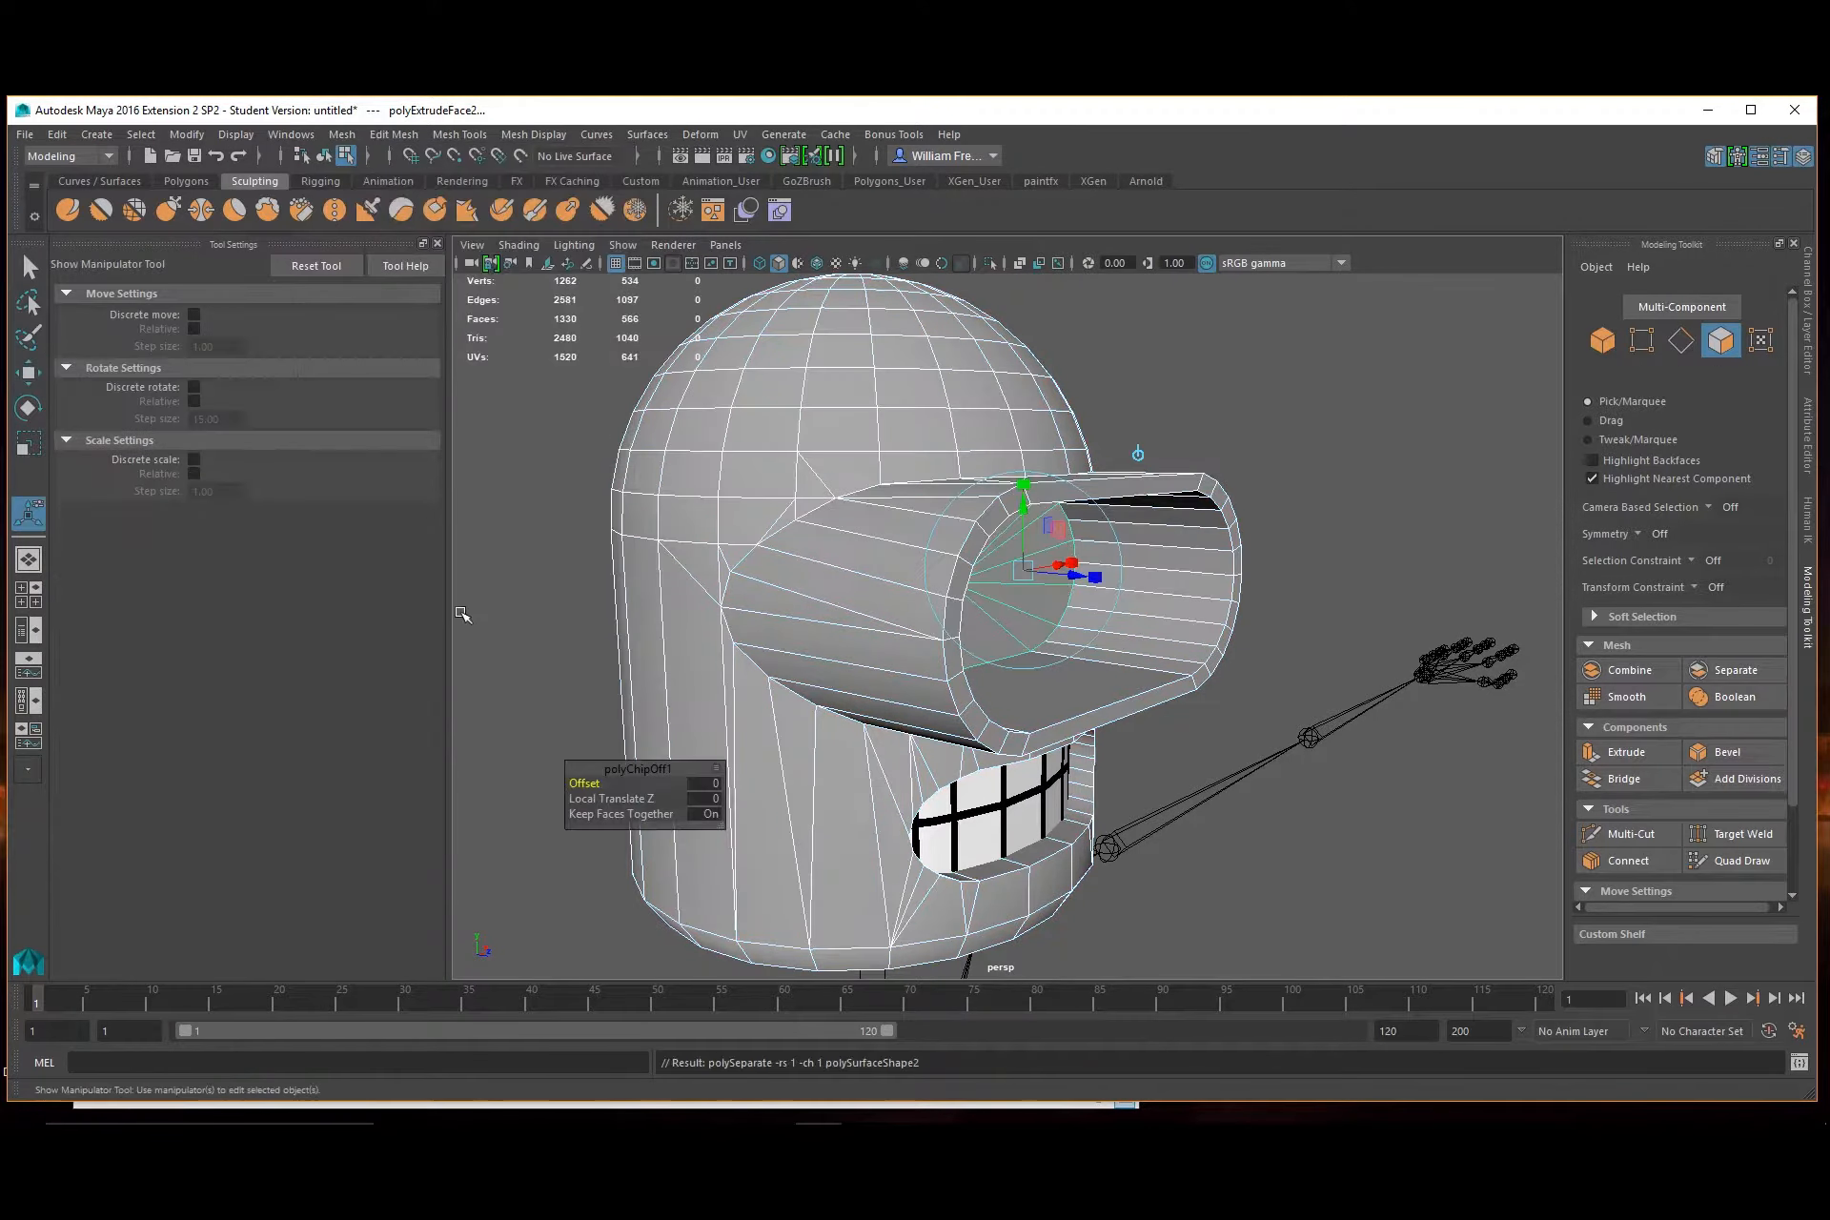
pyautogui.moveTo(1193, 585); pyautogui.dragTo(1331, 512, button='right')
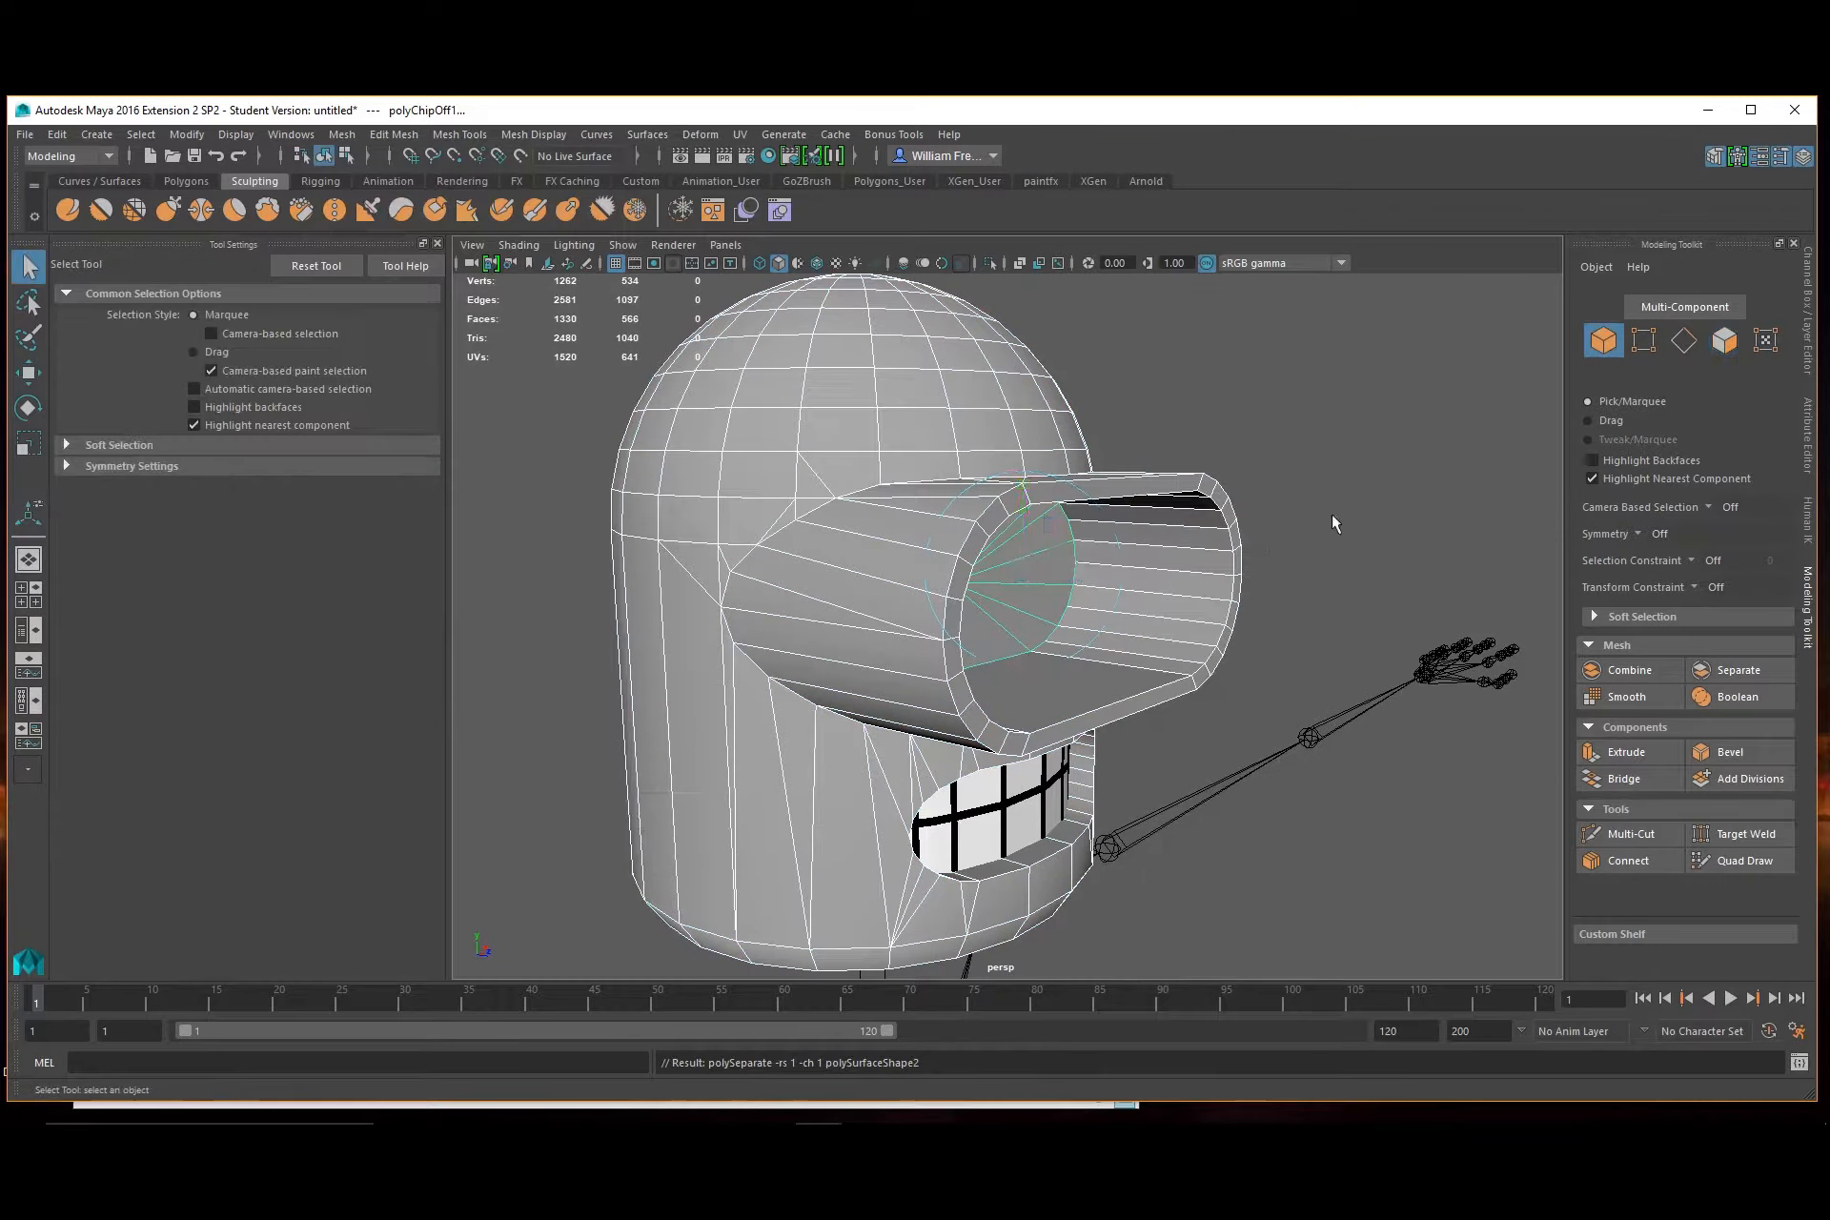
pyautogui.click(1016, 591)
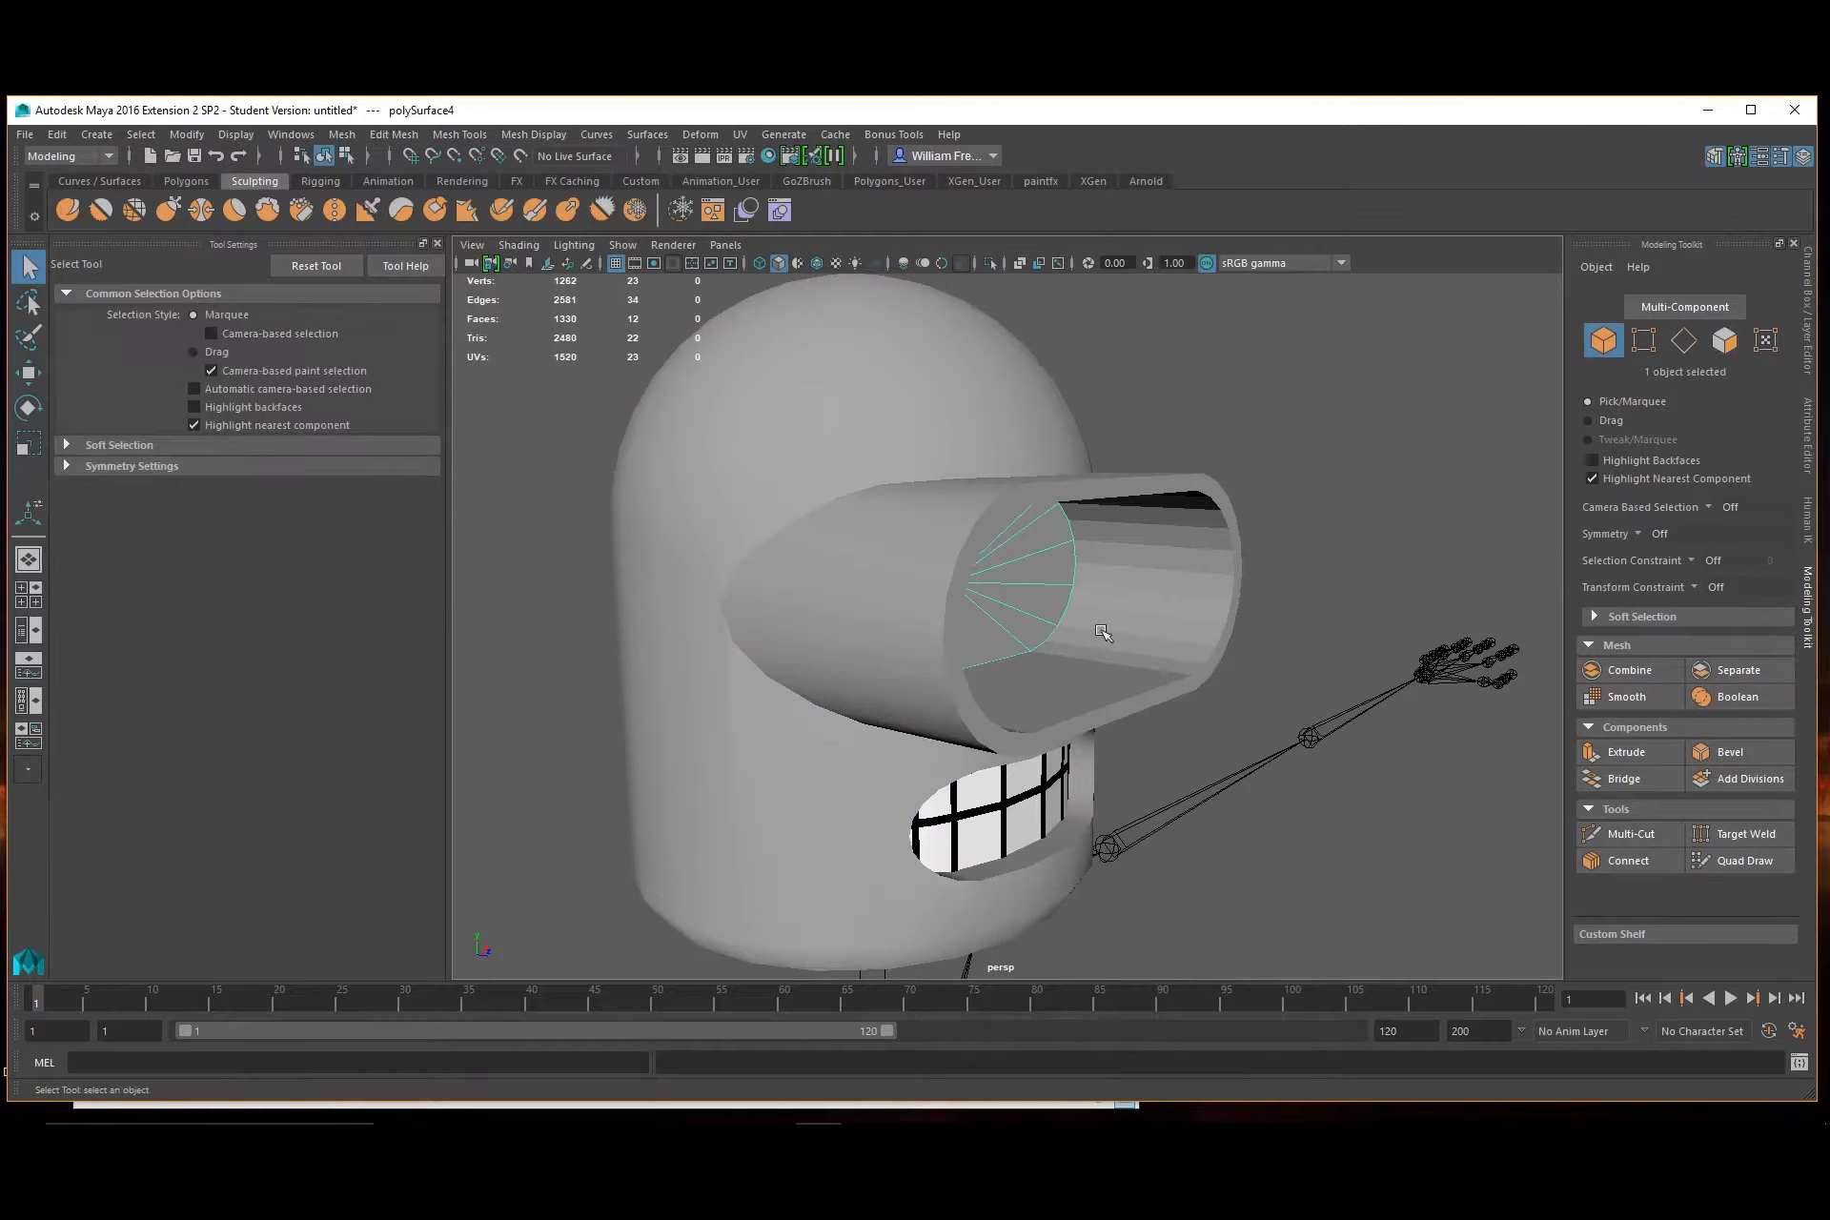
# Center the pivot of the duplicated panel and move the panel forward, out in front of the visor opening
pyautogui.press('w')
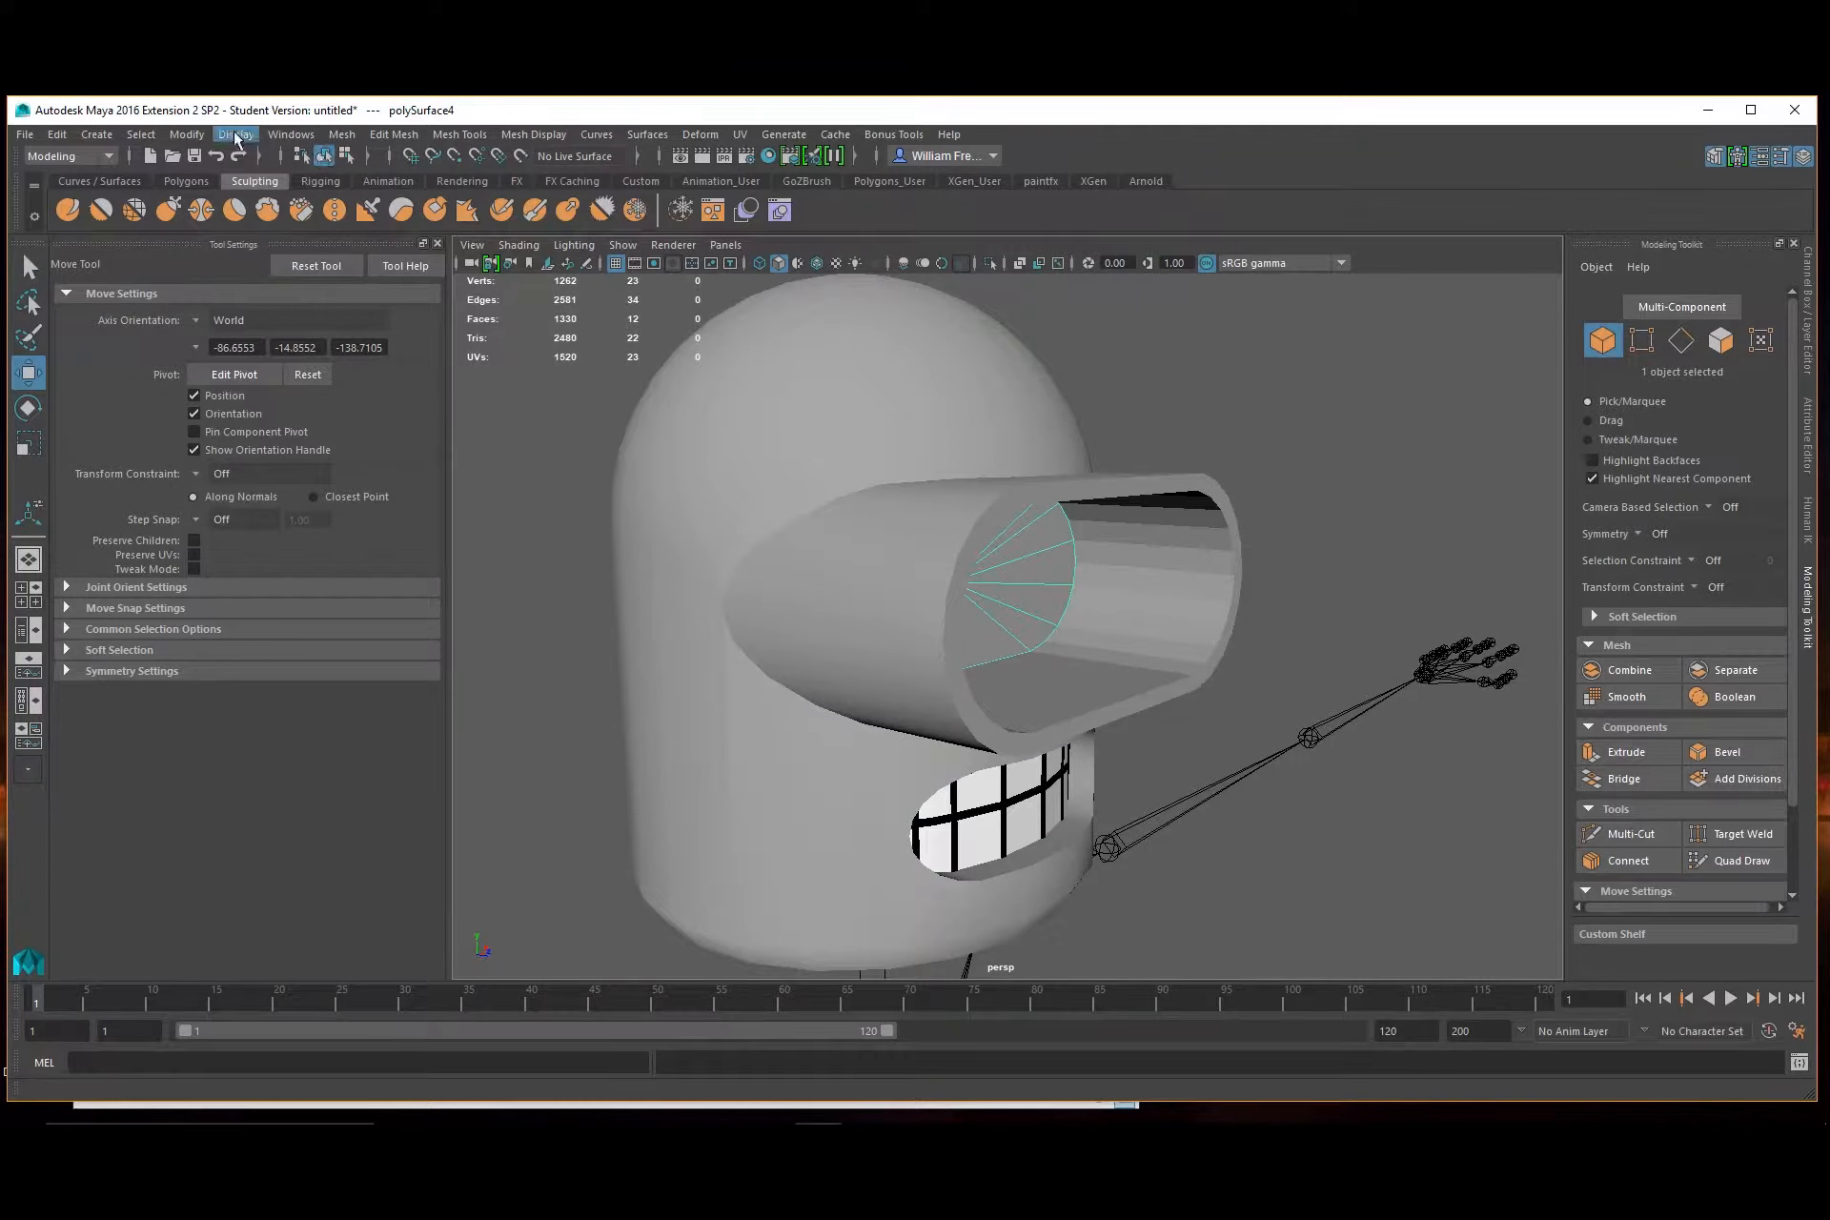
pyautogui.click(186, 134)
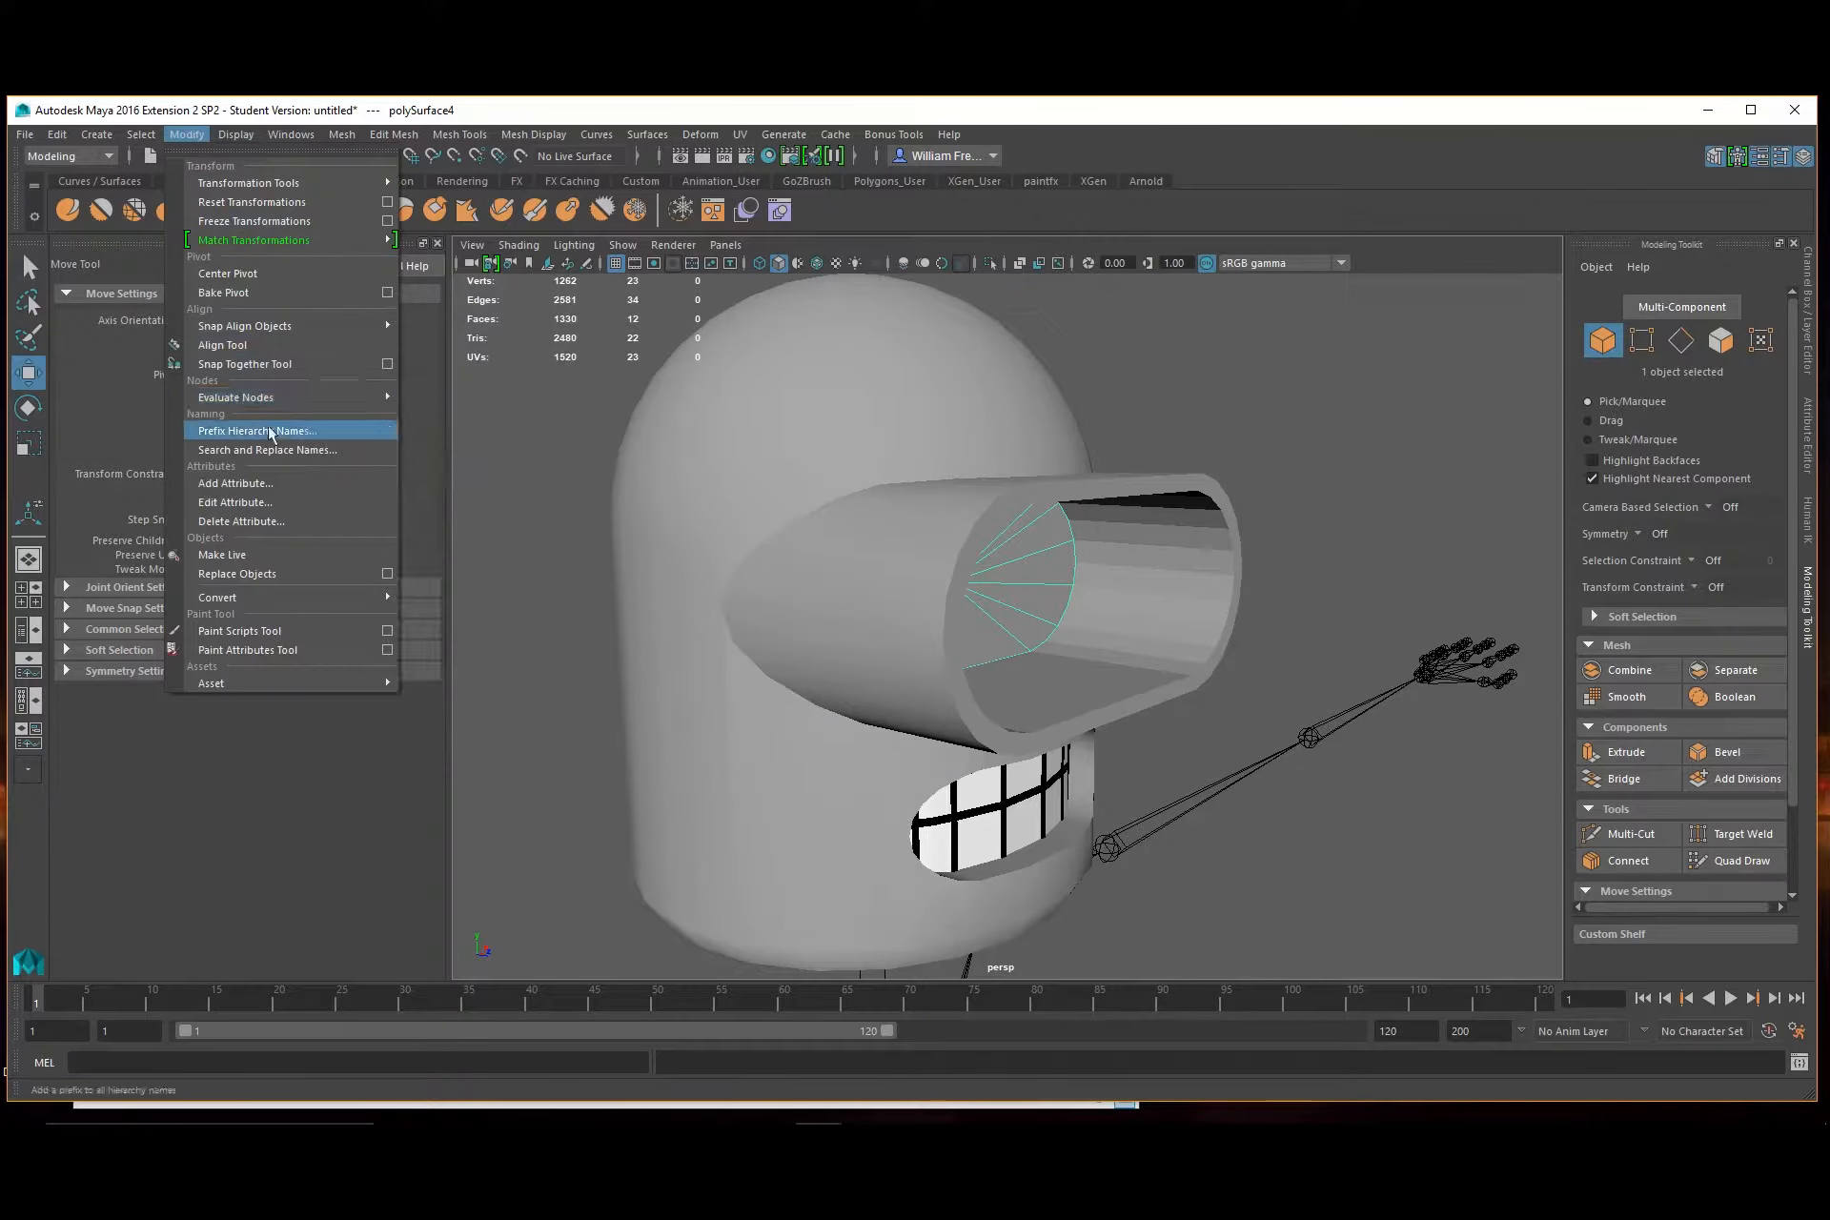
pyautogui.click(233, 275)
pyautogui.moveTo(1003, 588); pyautogui.dragTo(1350, 591)
# Extrude the panel's faces slightly forward to give it a thin solid thickness, and return to object mode
pyautogui.keyDown('alt'); pyautogui.moveTo(1414, 715); pyautogui.dragTo(1201, 740); pyautogui.keyUp('alt')
pyautogui.click(1639, 752)
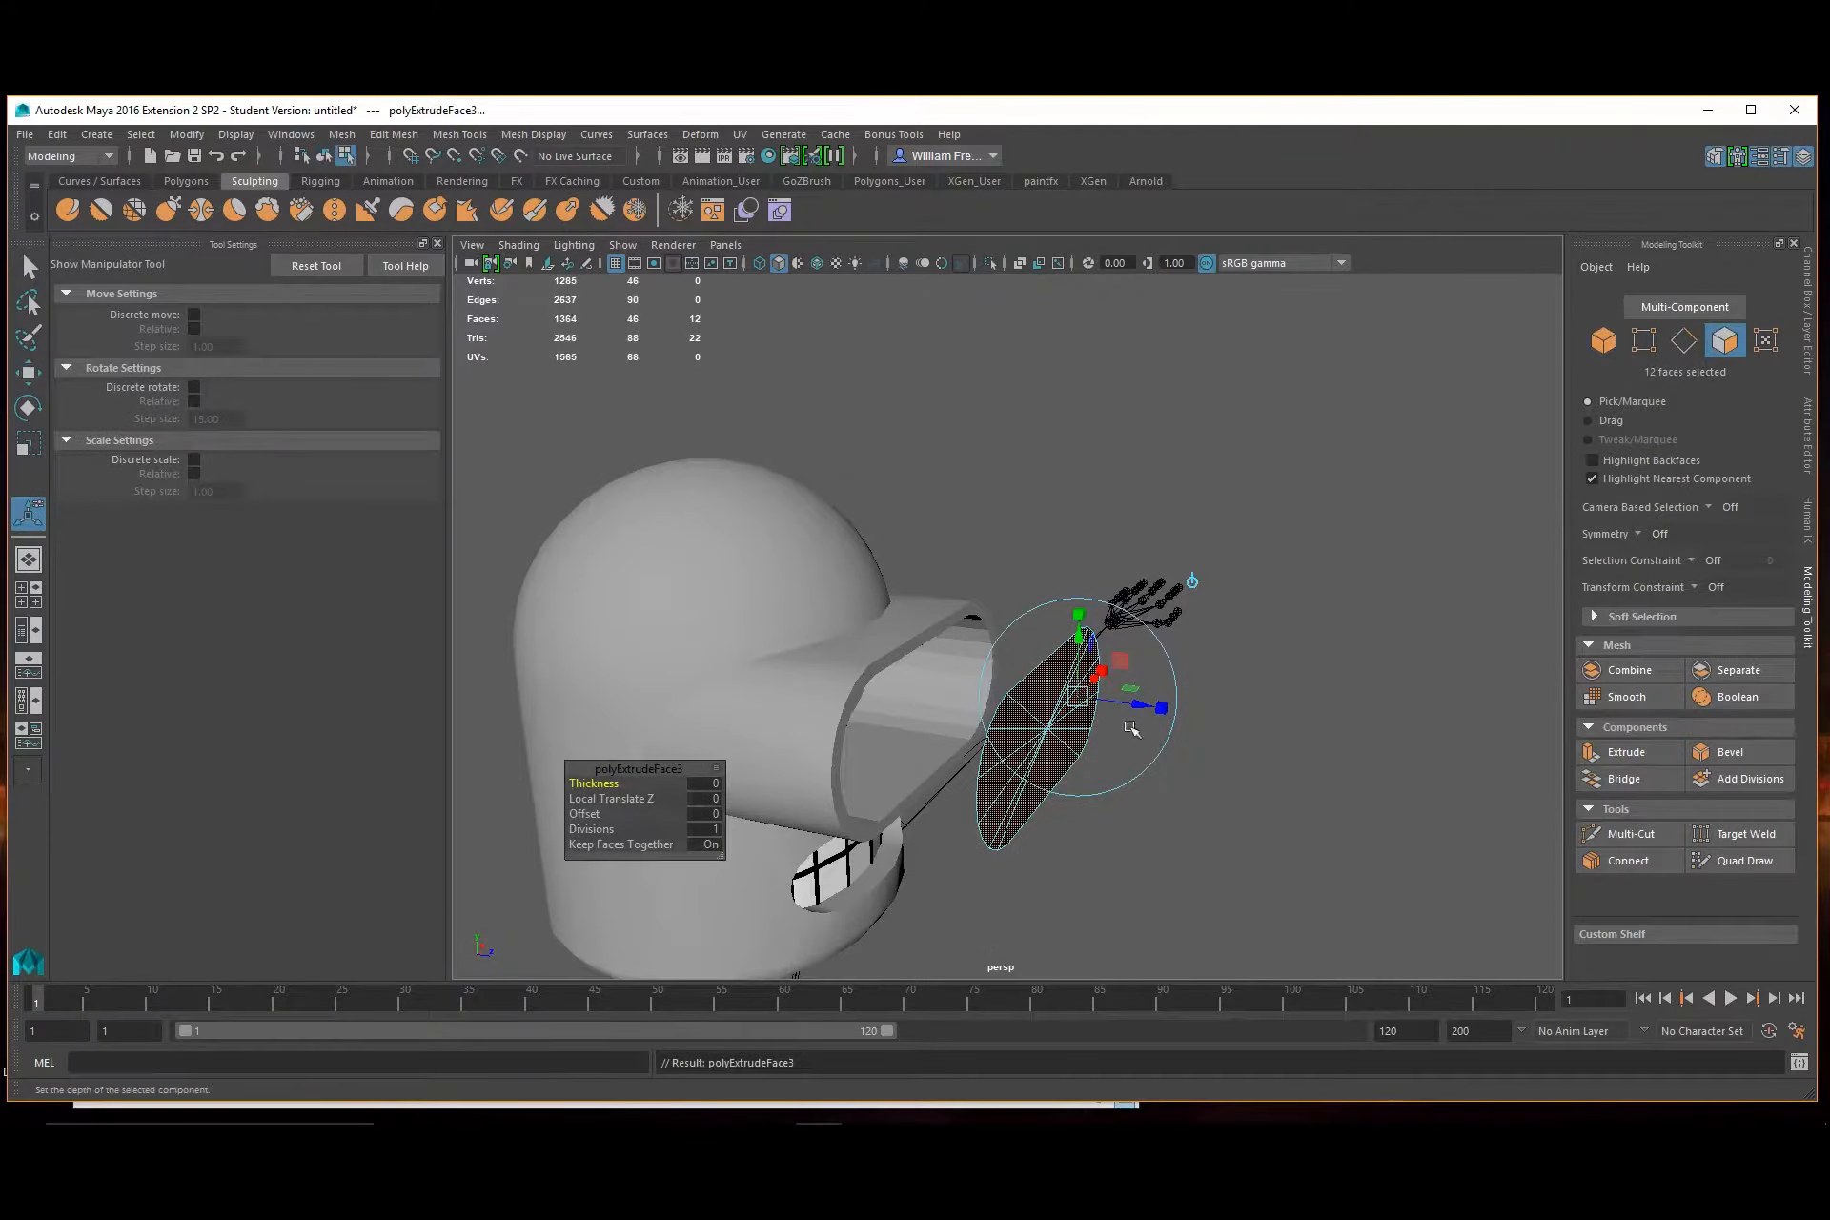
pyautogui.press('w')
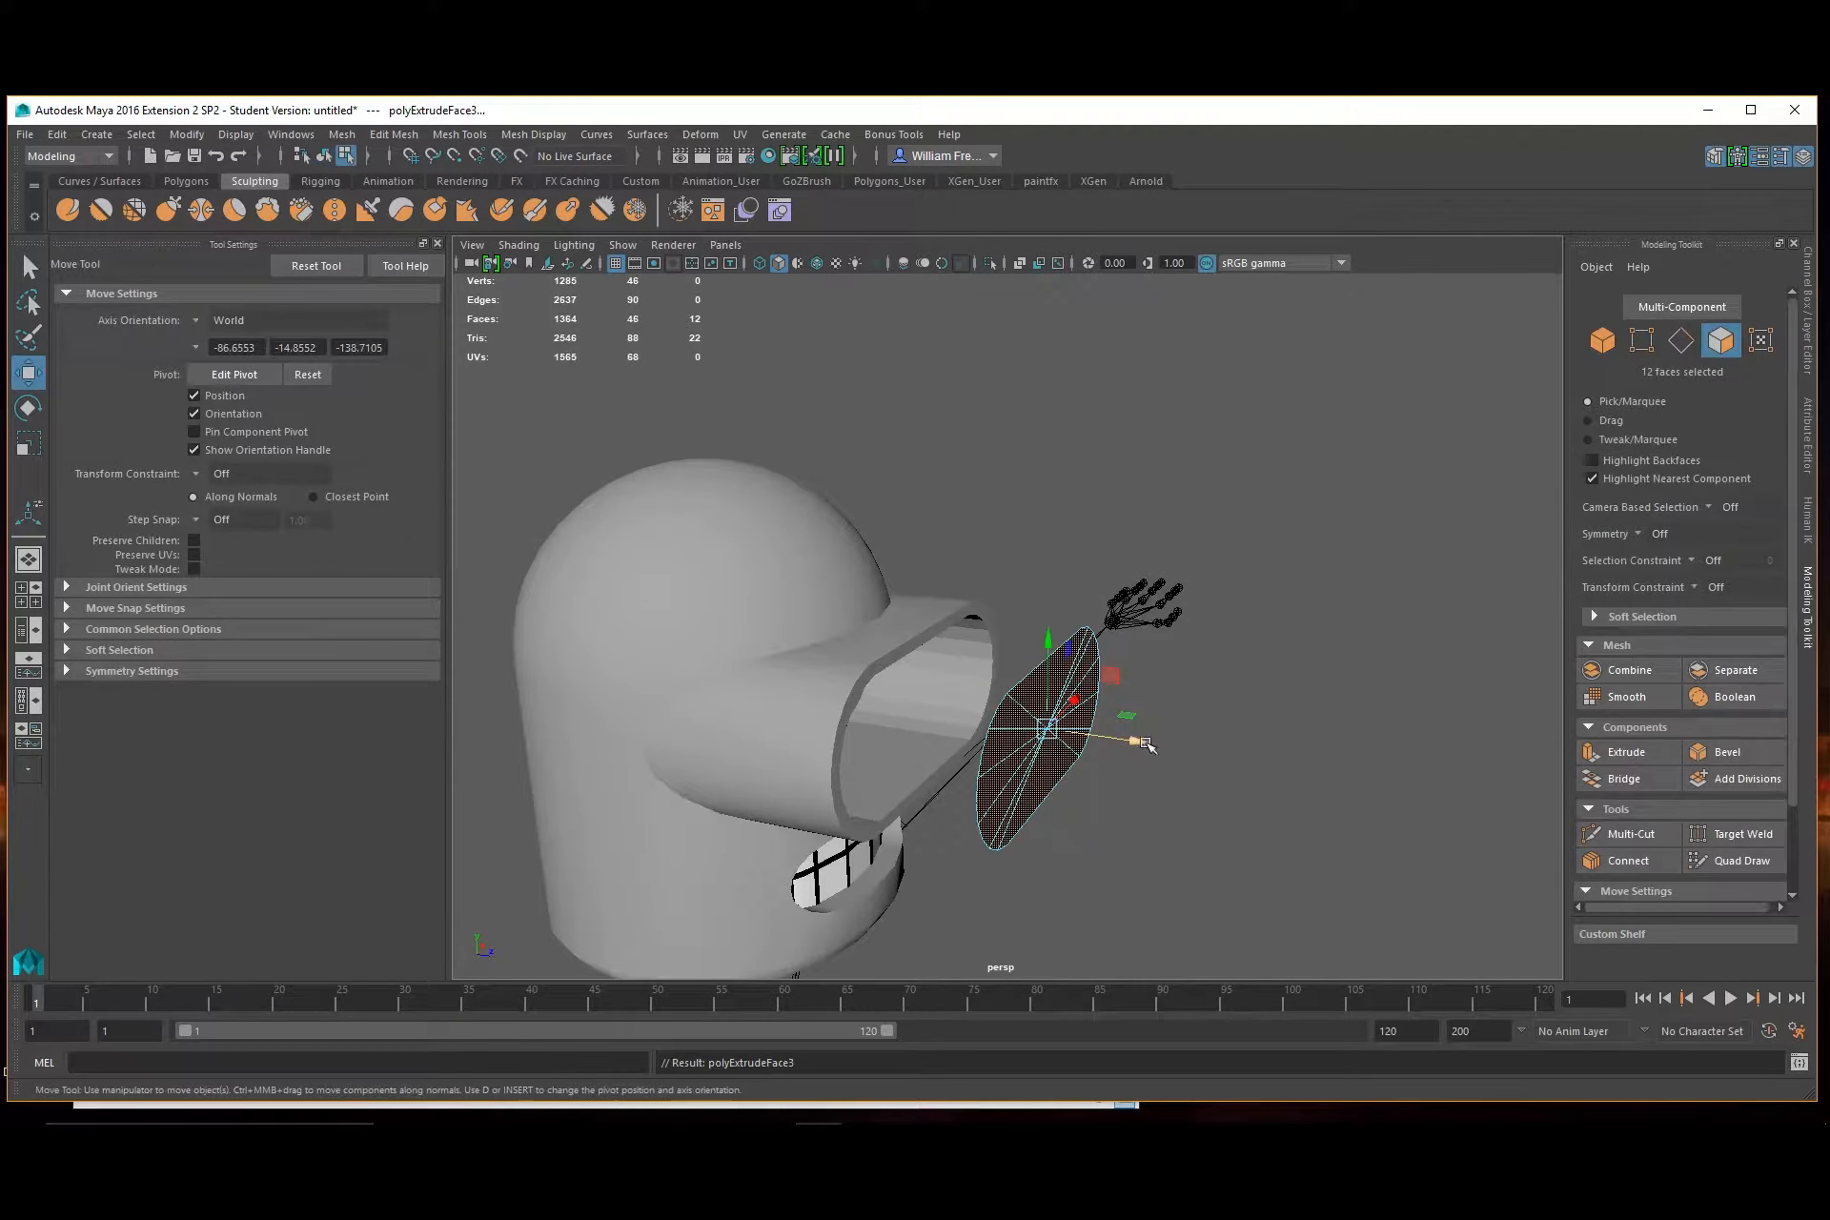
pyautogui.moveTo(1147, 744); pyautogui.dragTo(1160, 749)
pyautogui.moveTo(1040, 782); pyautogui.dragTo(1124, 527, button='right')
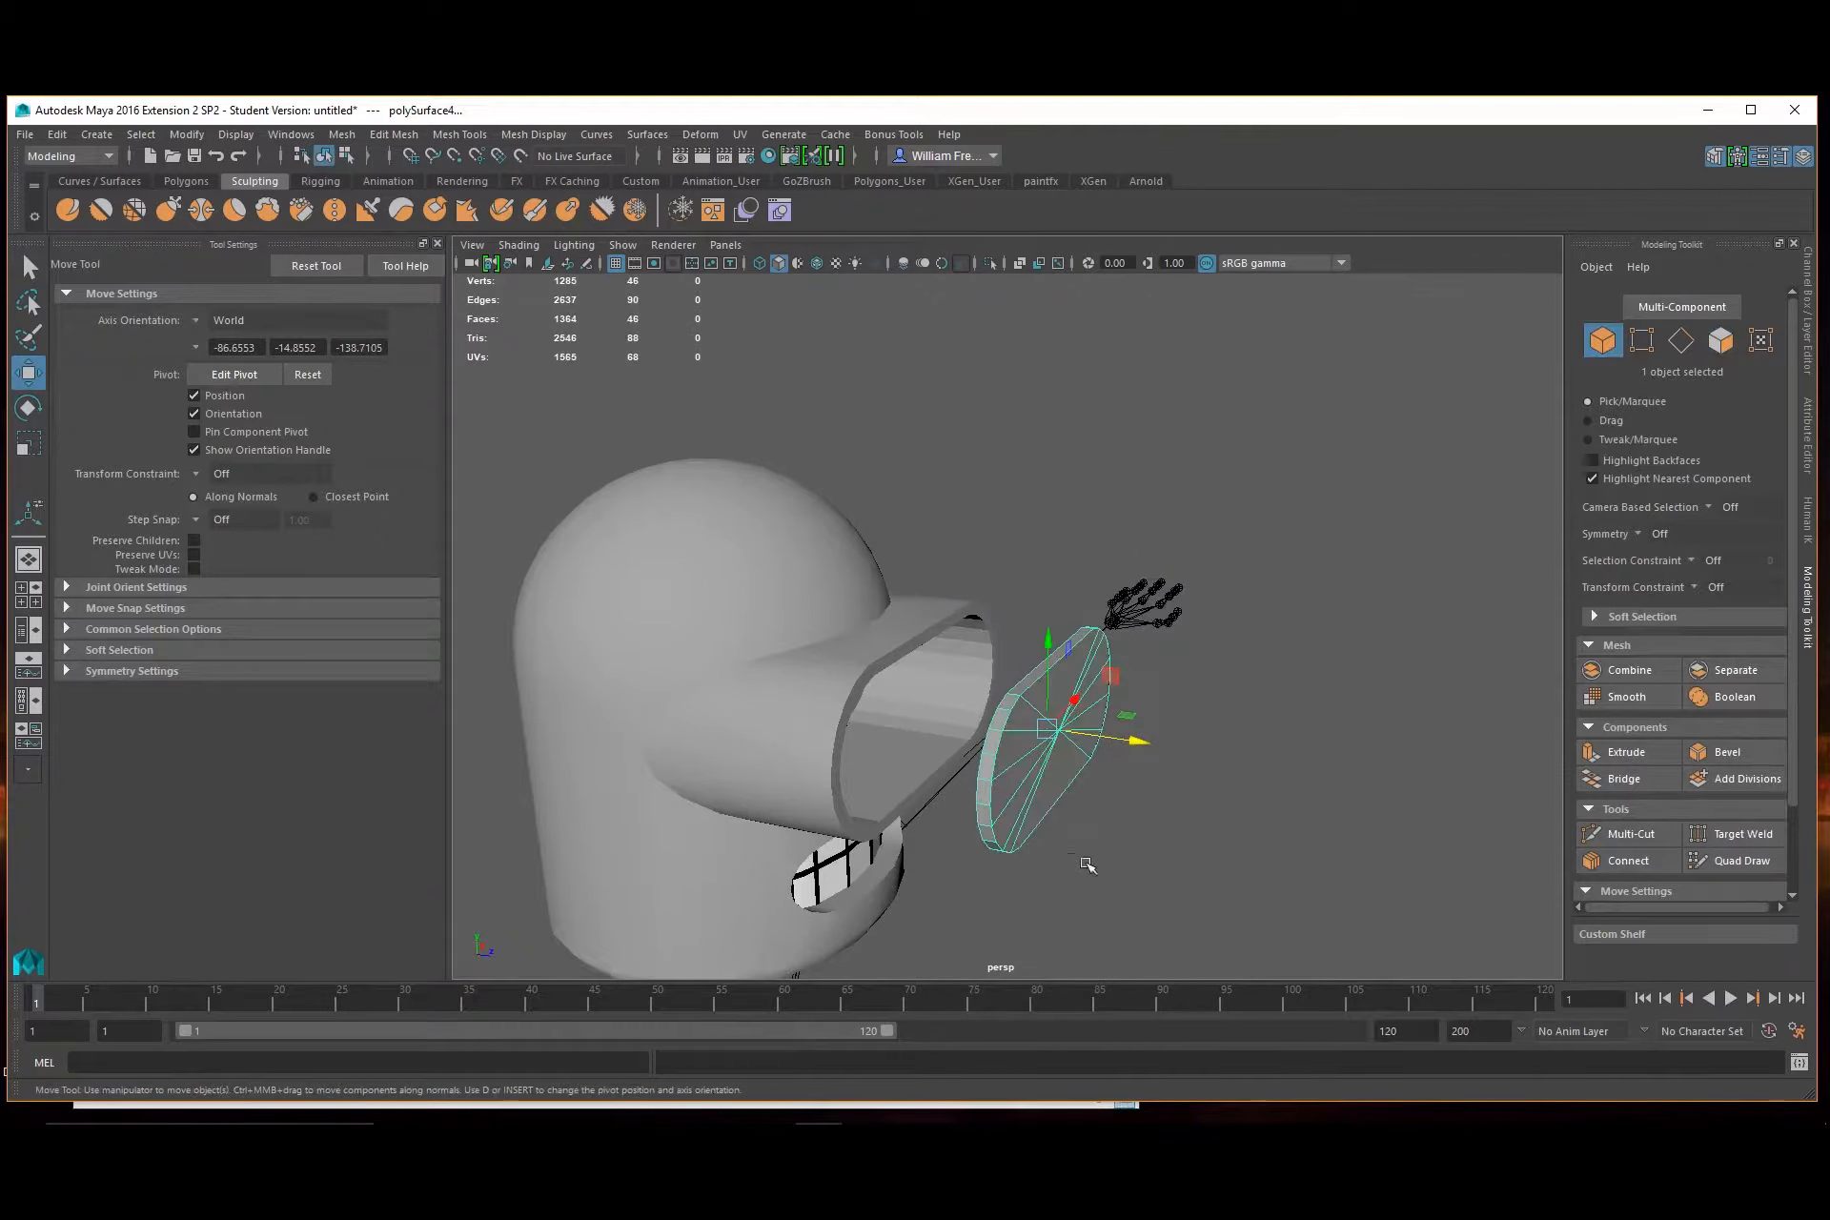
# Duplicate the thickened panel, move the copy further forward, and reselect the original panel
pyautogui.click(1044, 765)
pyautogui.hotkey('ctrl', 'd')
pyautogui.moveTo(1137, 742); pyautogui.dragTo(1208, 752)
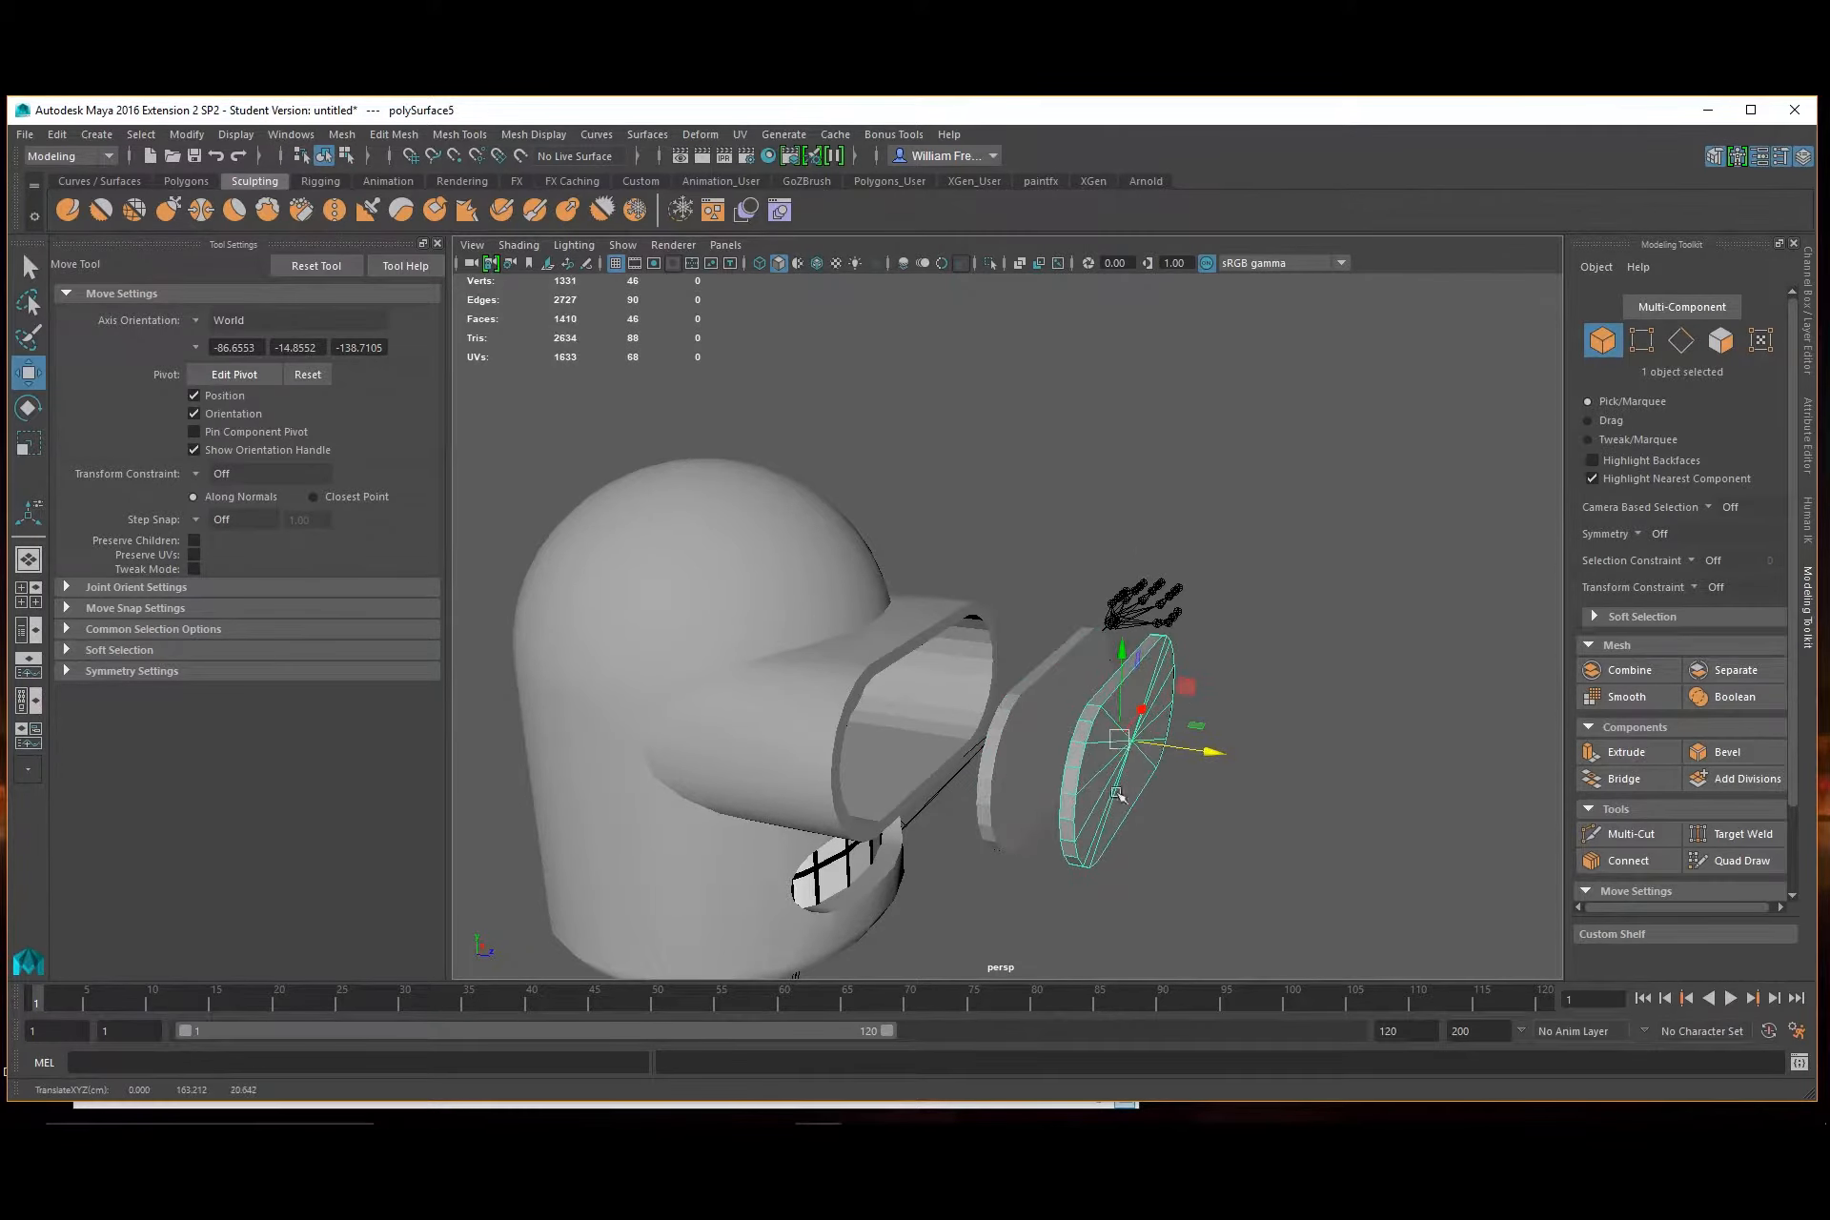
pyautogui.click(1030, 739)
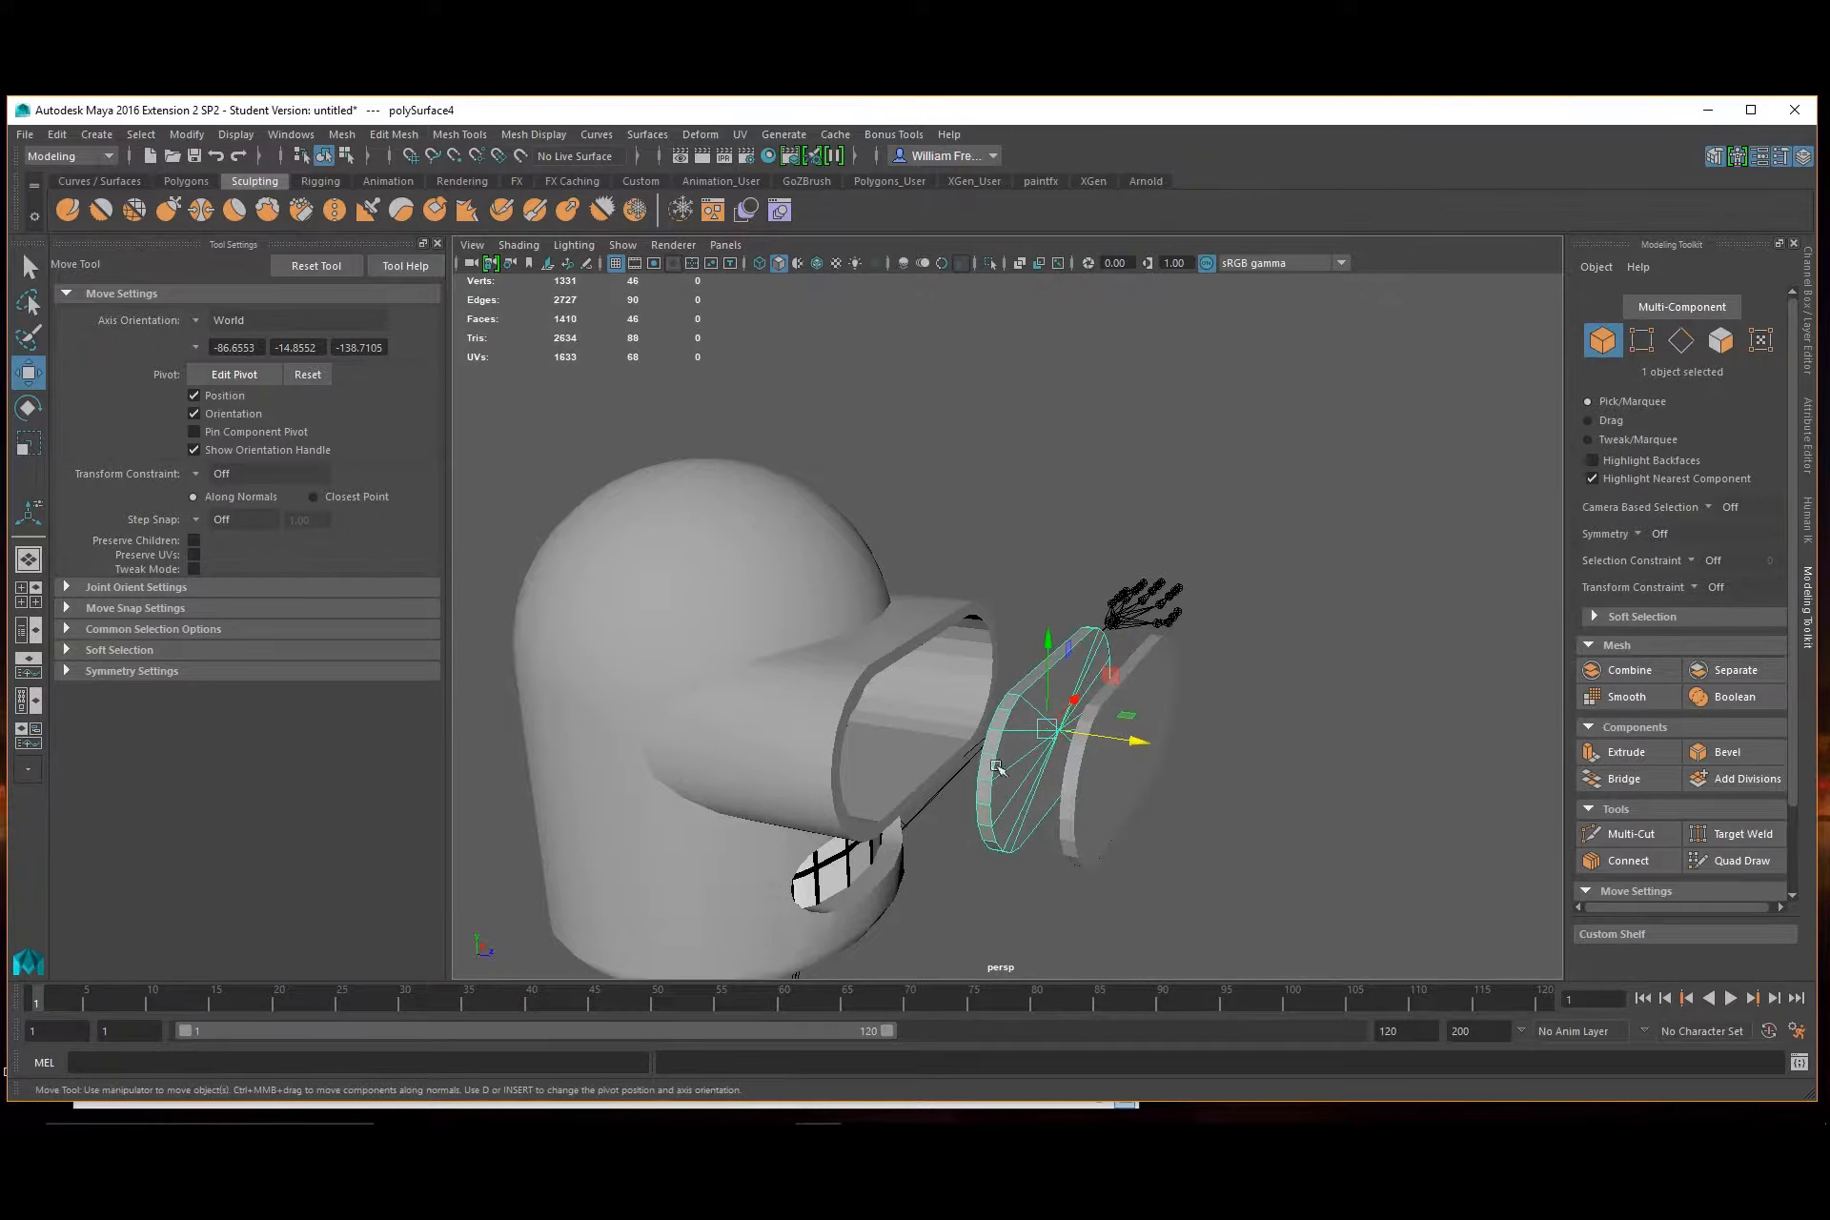
# Assign the existing black Lambert material to the original panel and move the panel back into the visor recess
pyautogui.rightClick(1025, 783)
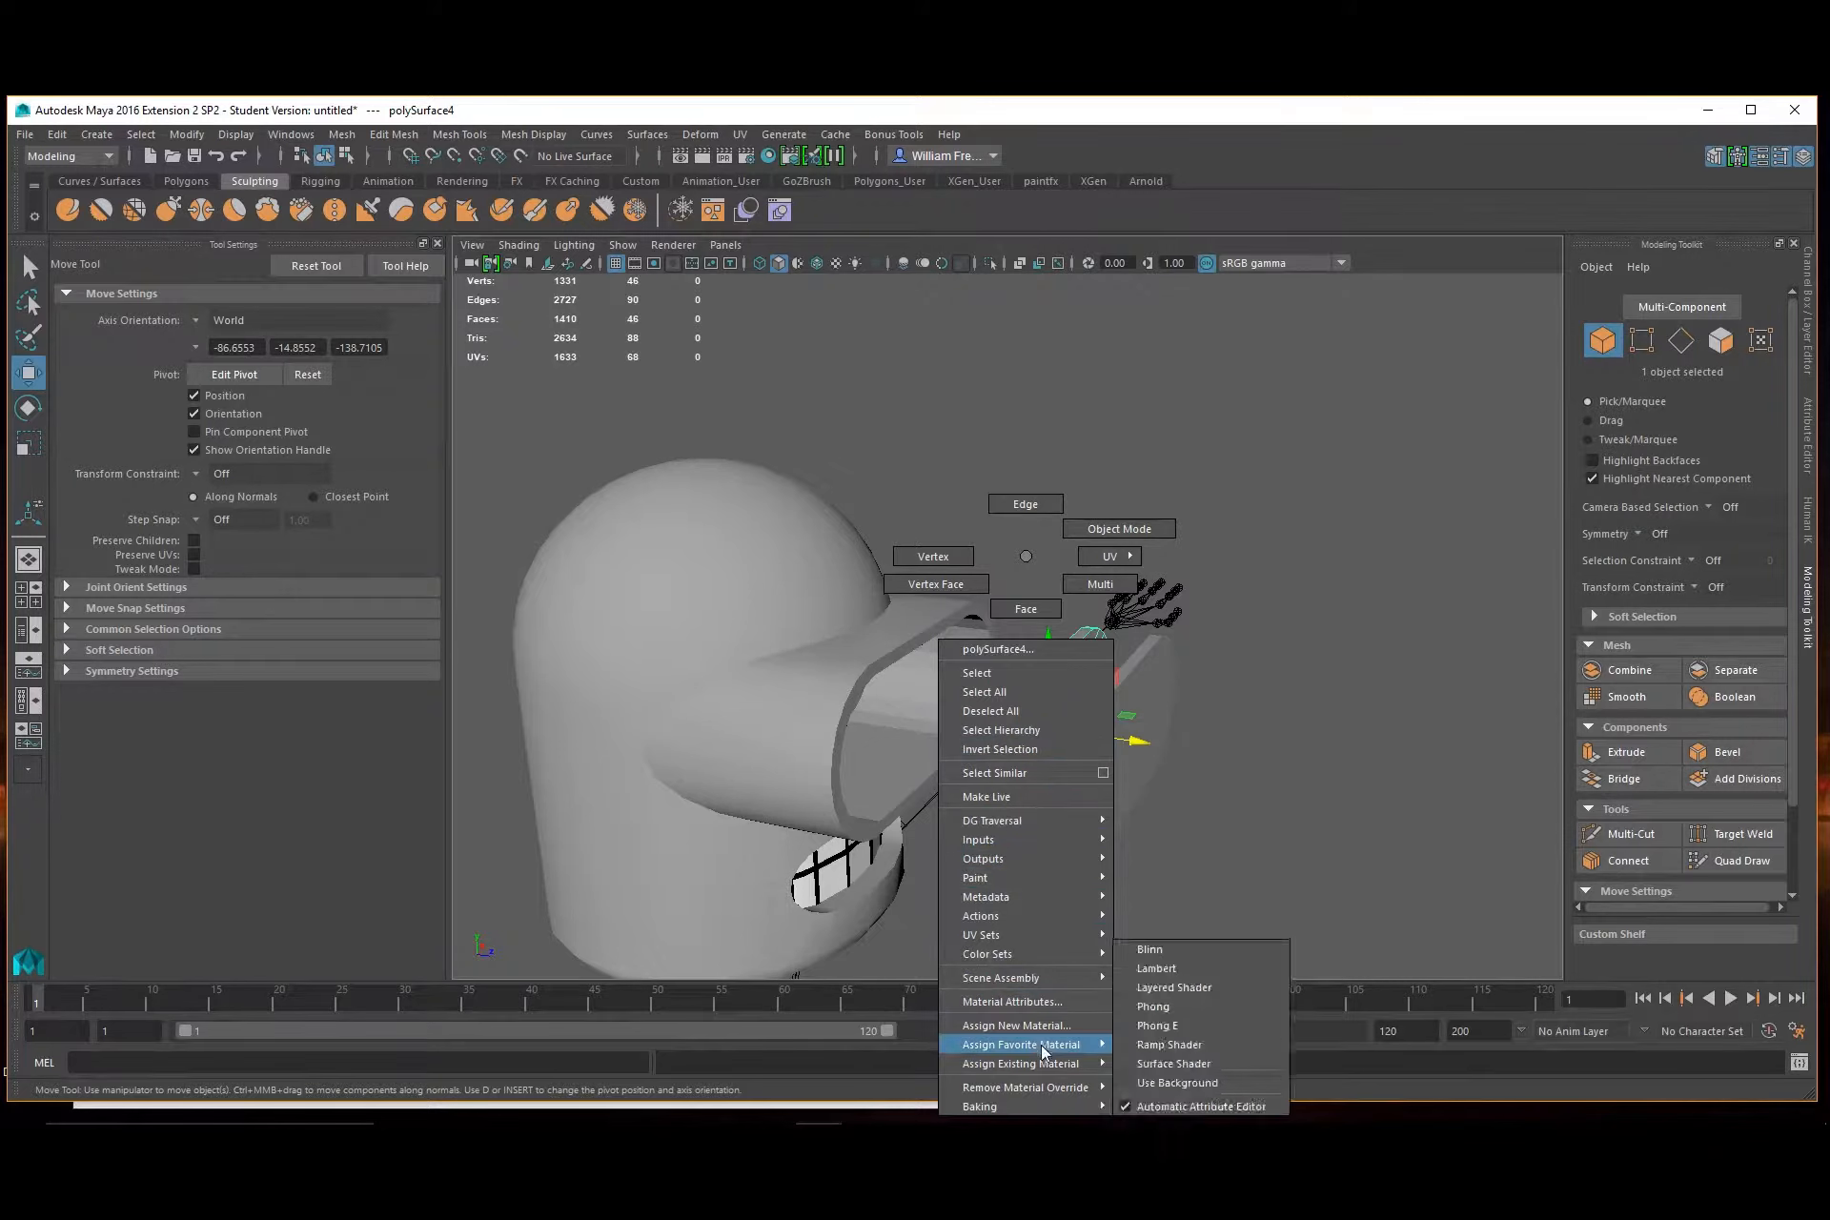
pyautogui.moveTo(1043, 1062)
pyautogui.click(1177, 1083)
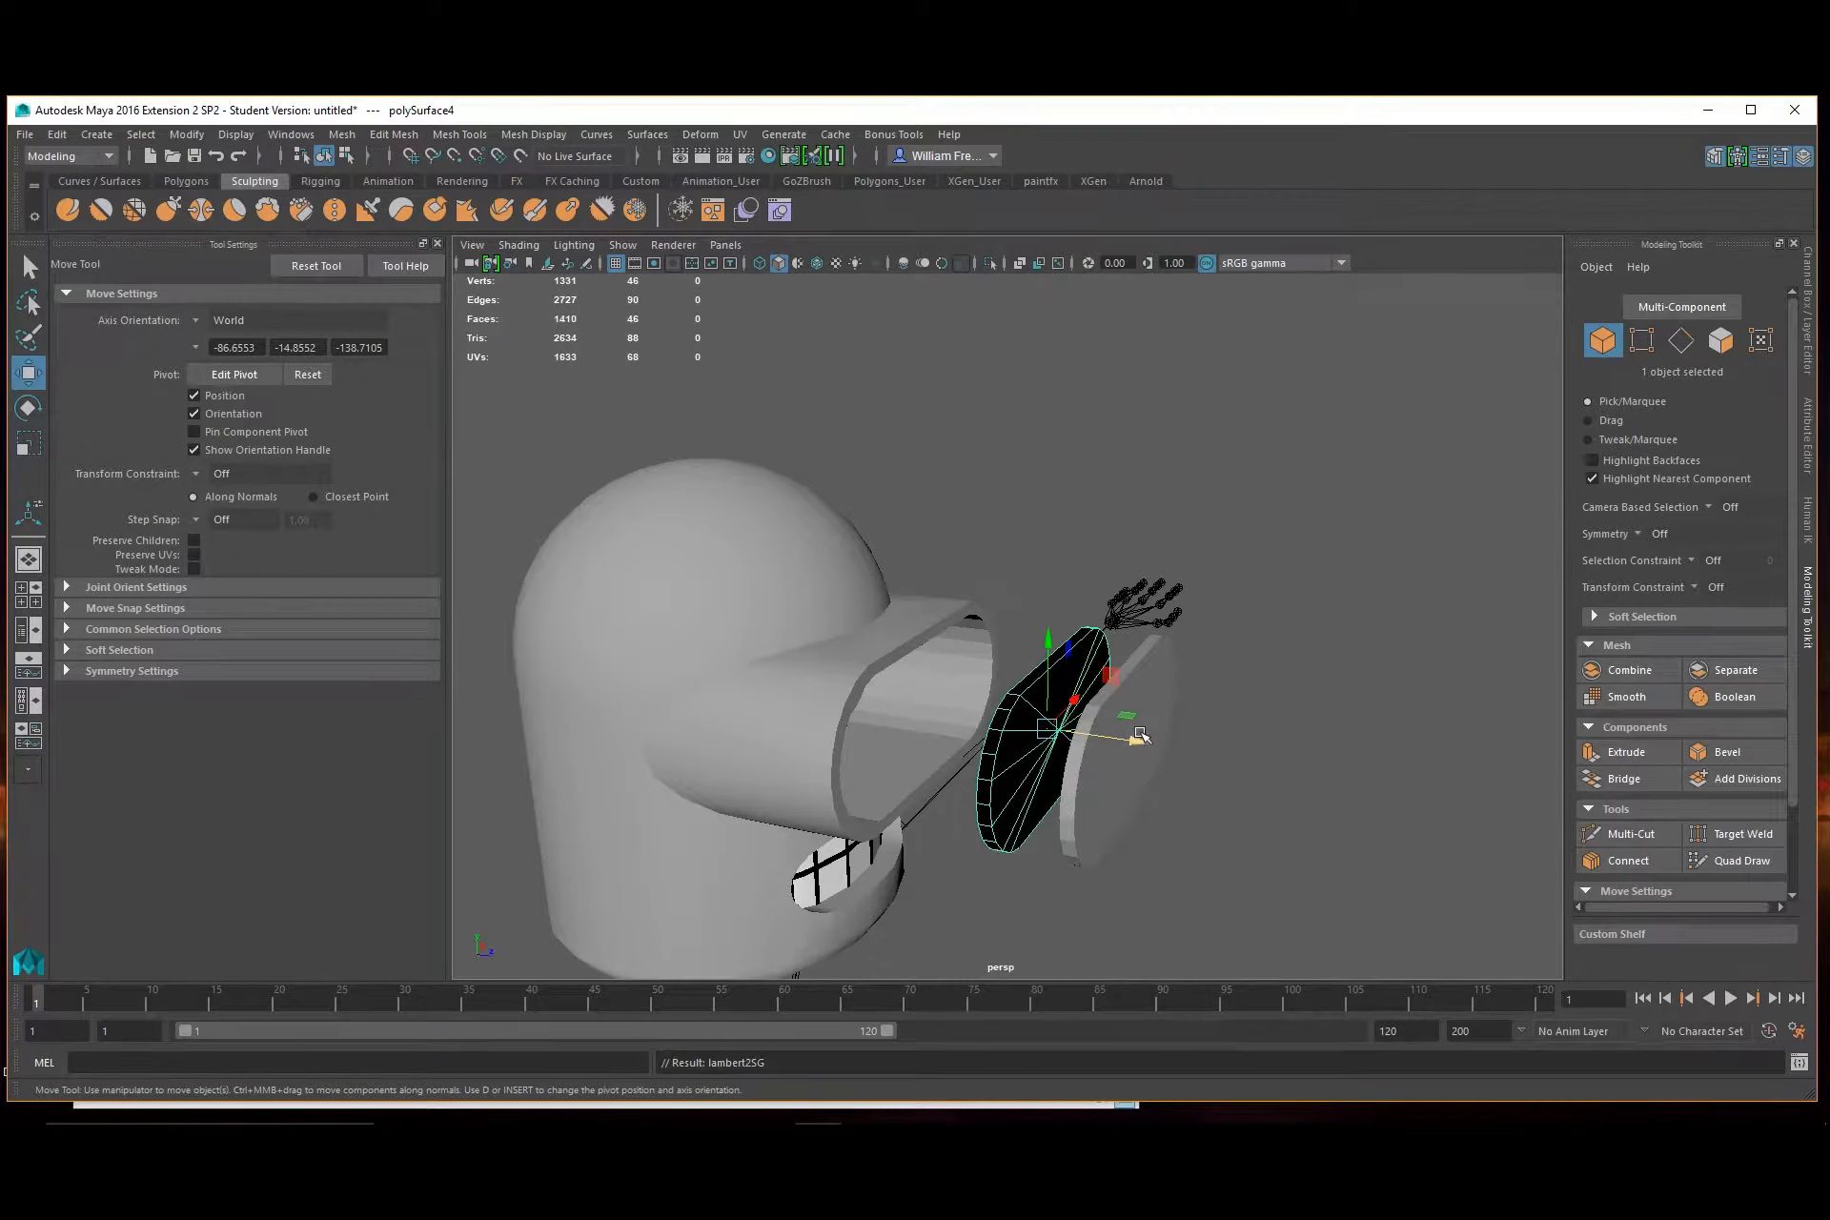
pyautogui.moveTo(1140, 745); pyautogui.dragTo(875, 706)
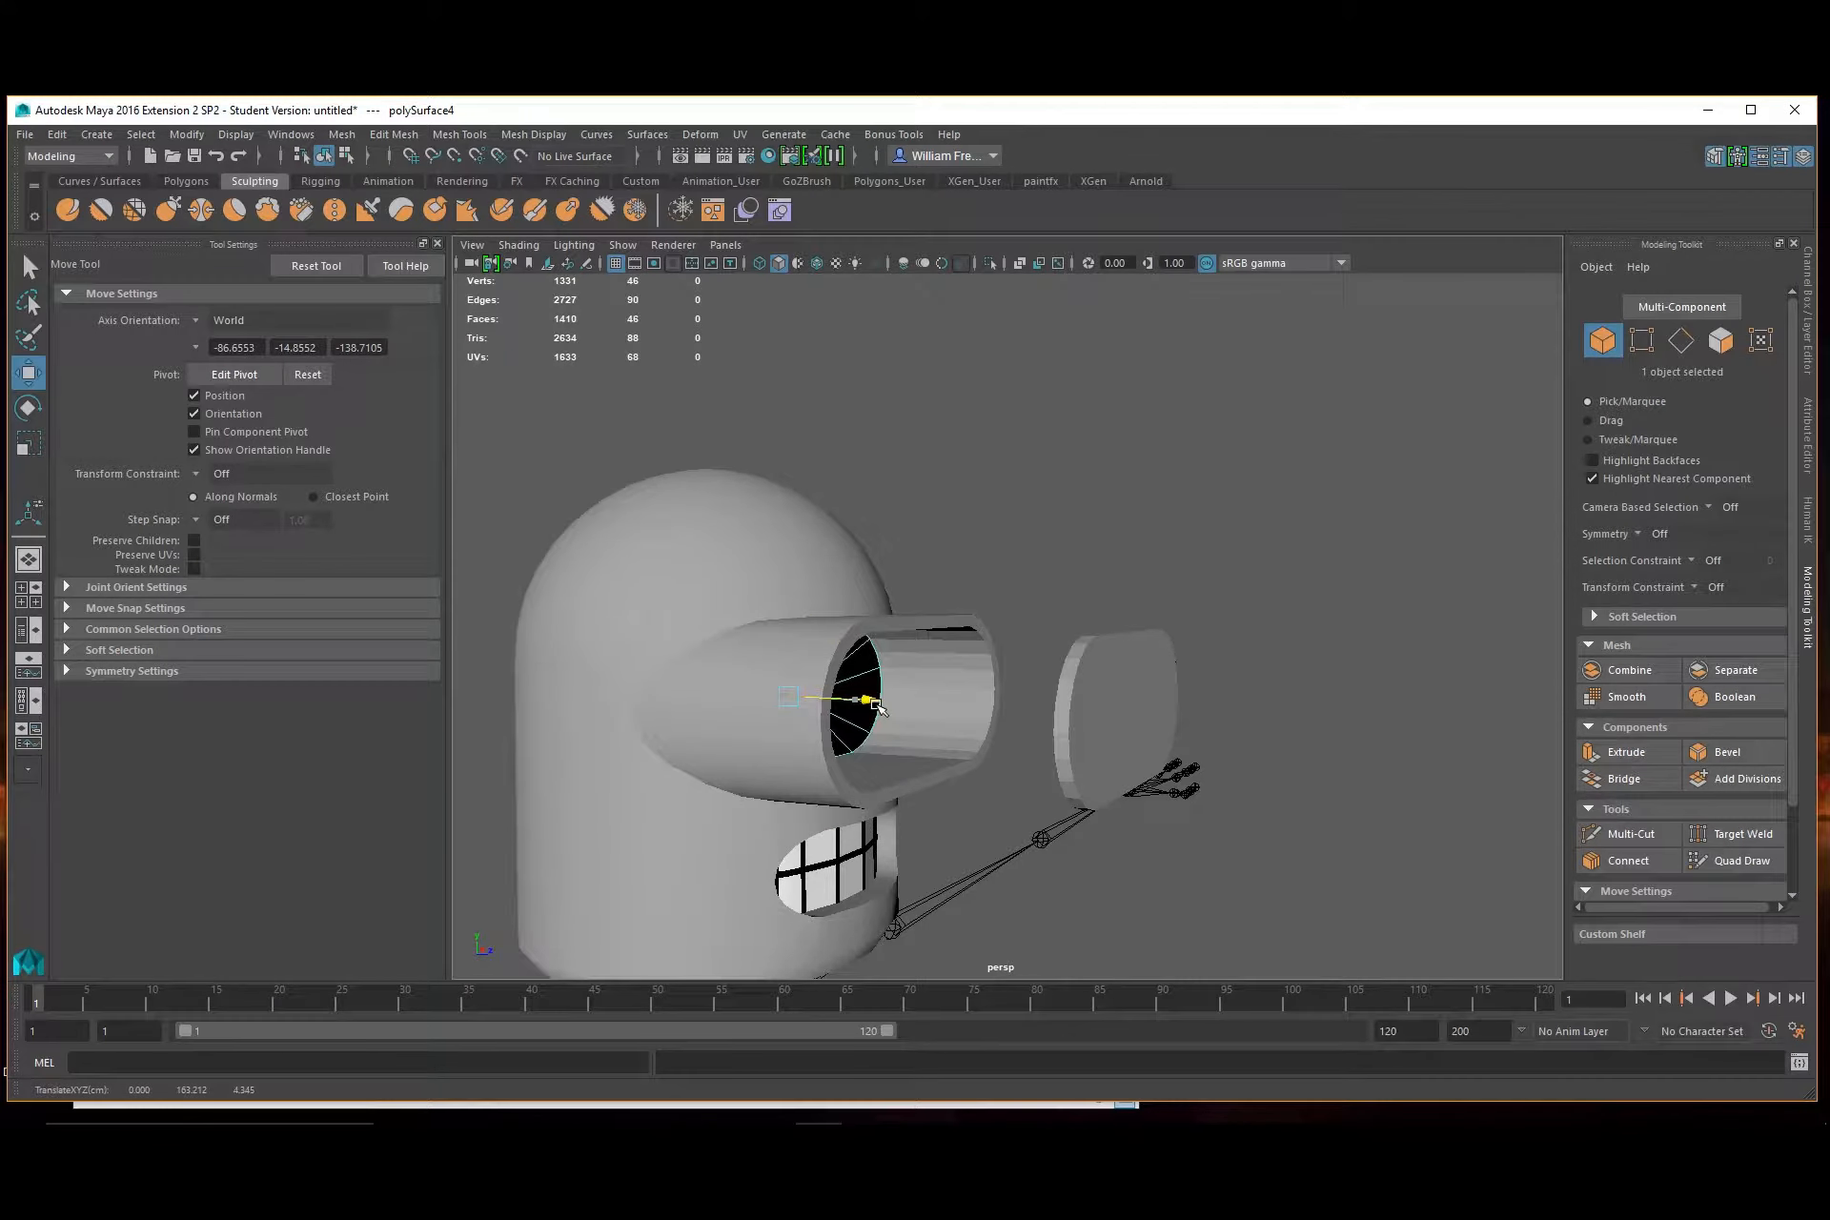
# Assign a new Blinn material to the duplicate front panel and make it cyan and mostly transparent
pyautogui.click(1111, 715)
pyautogui.rightClick(1113, 736)
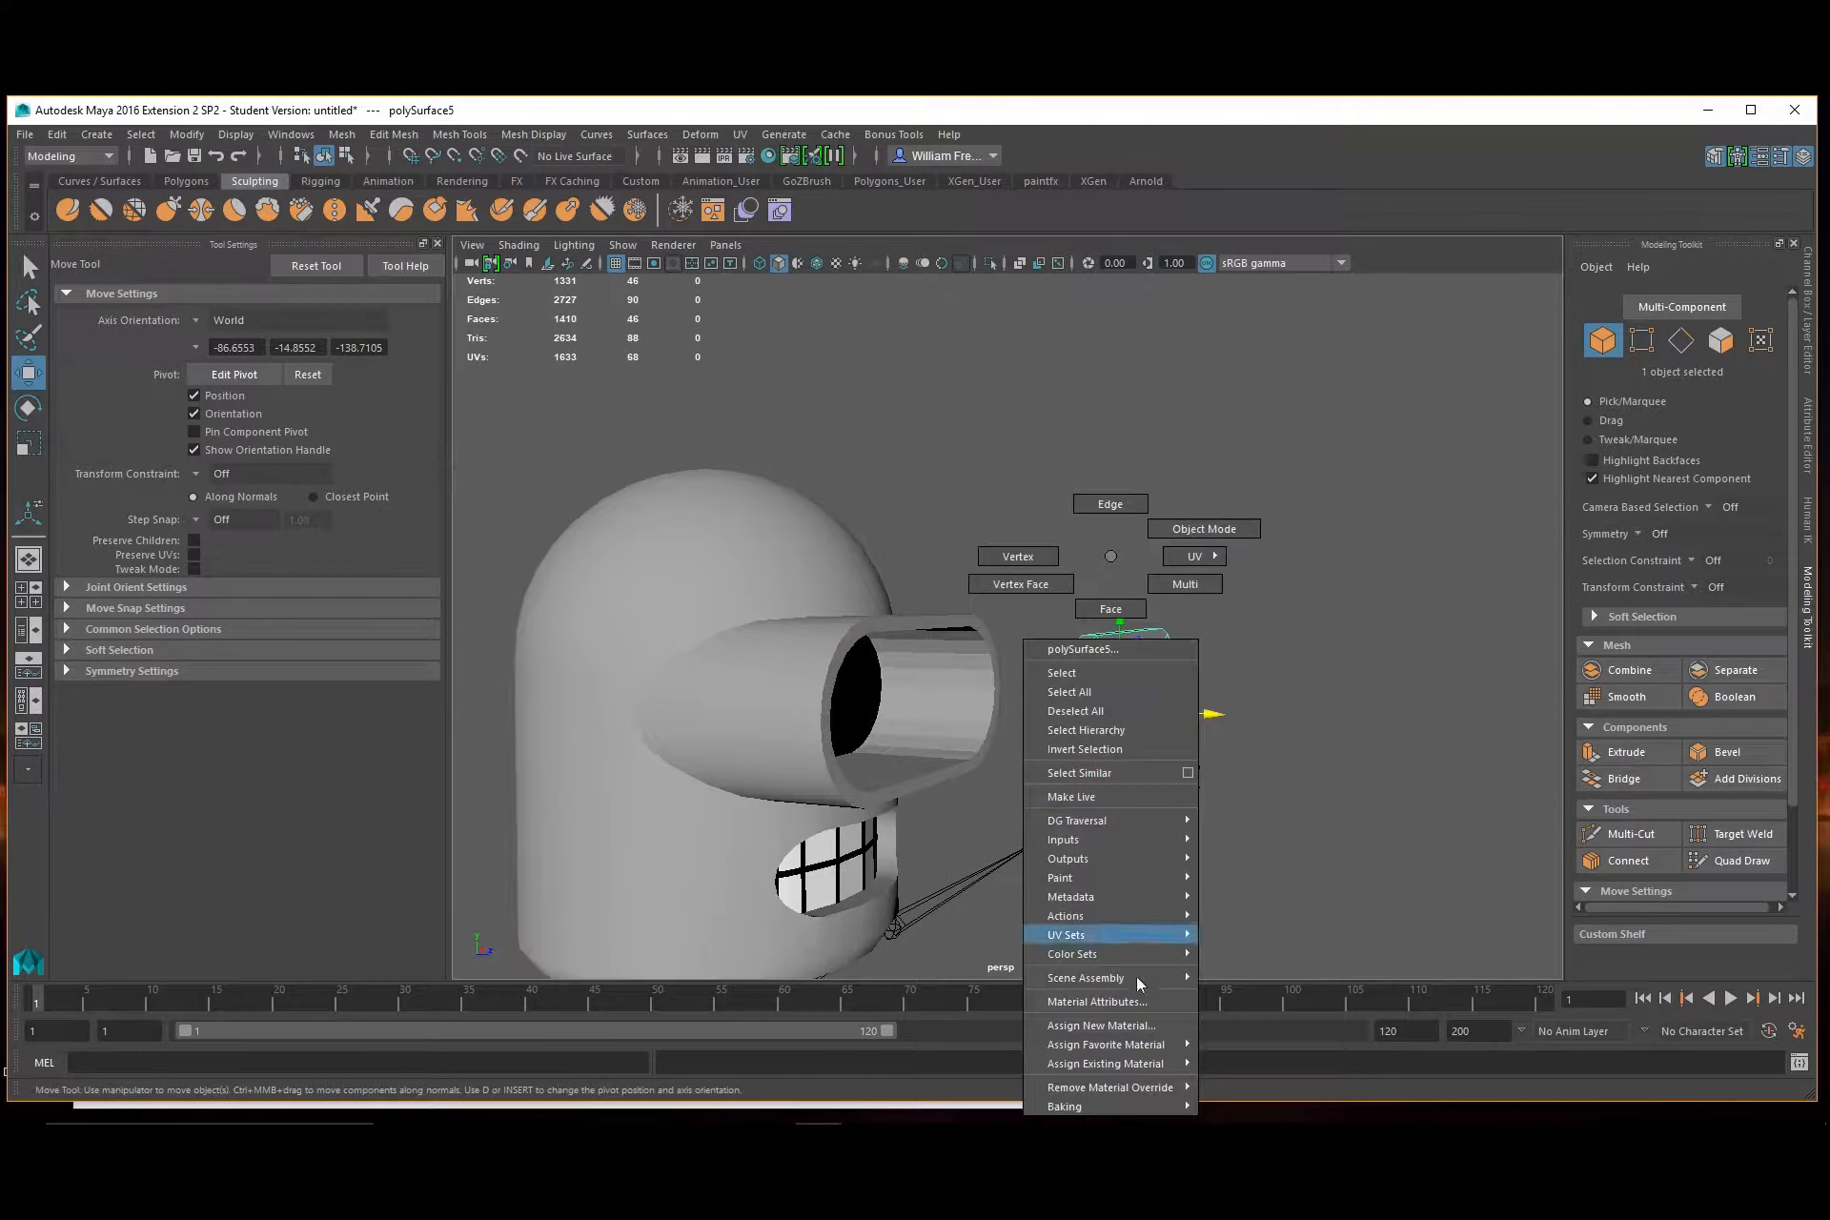
pyautogui.click(1137, 1026)
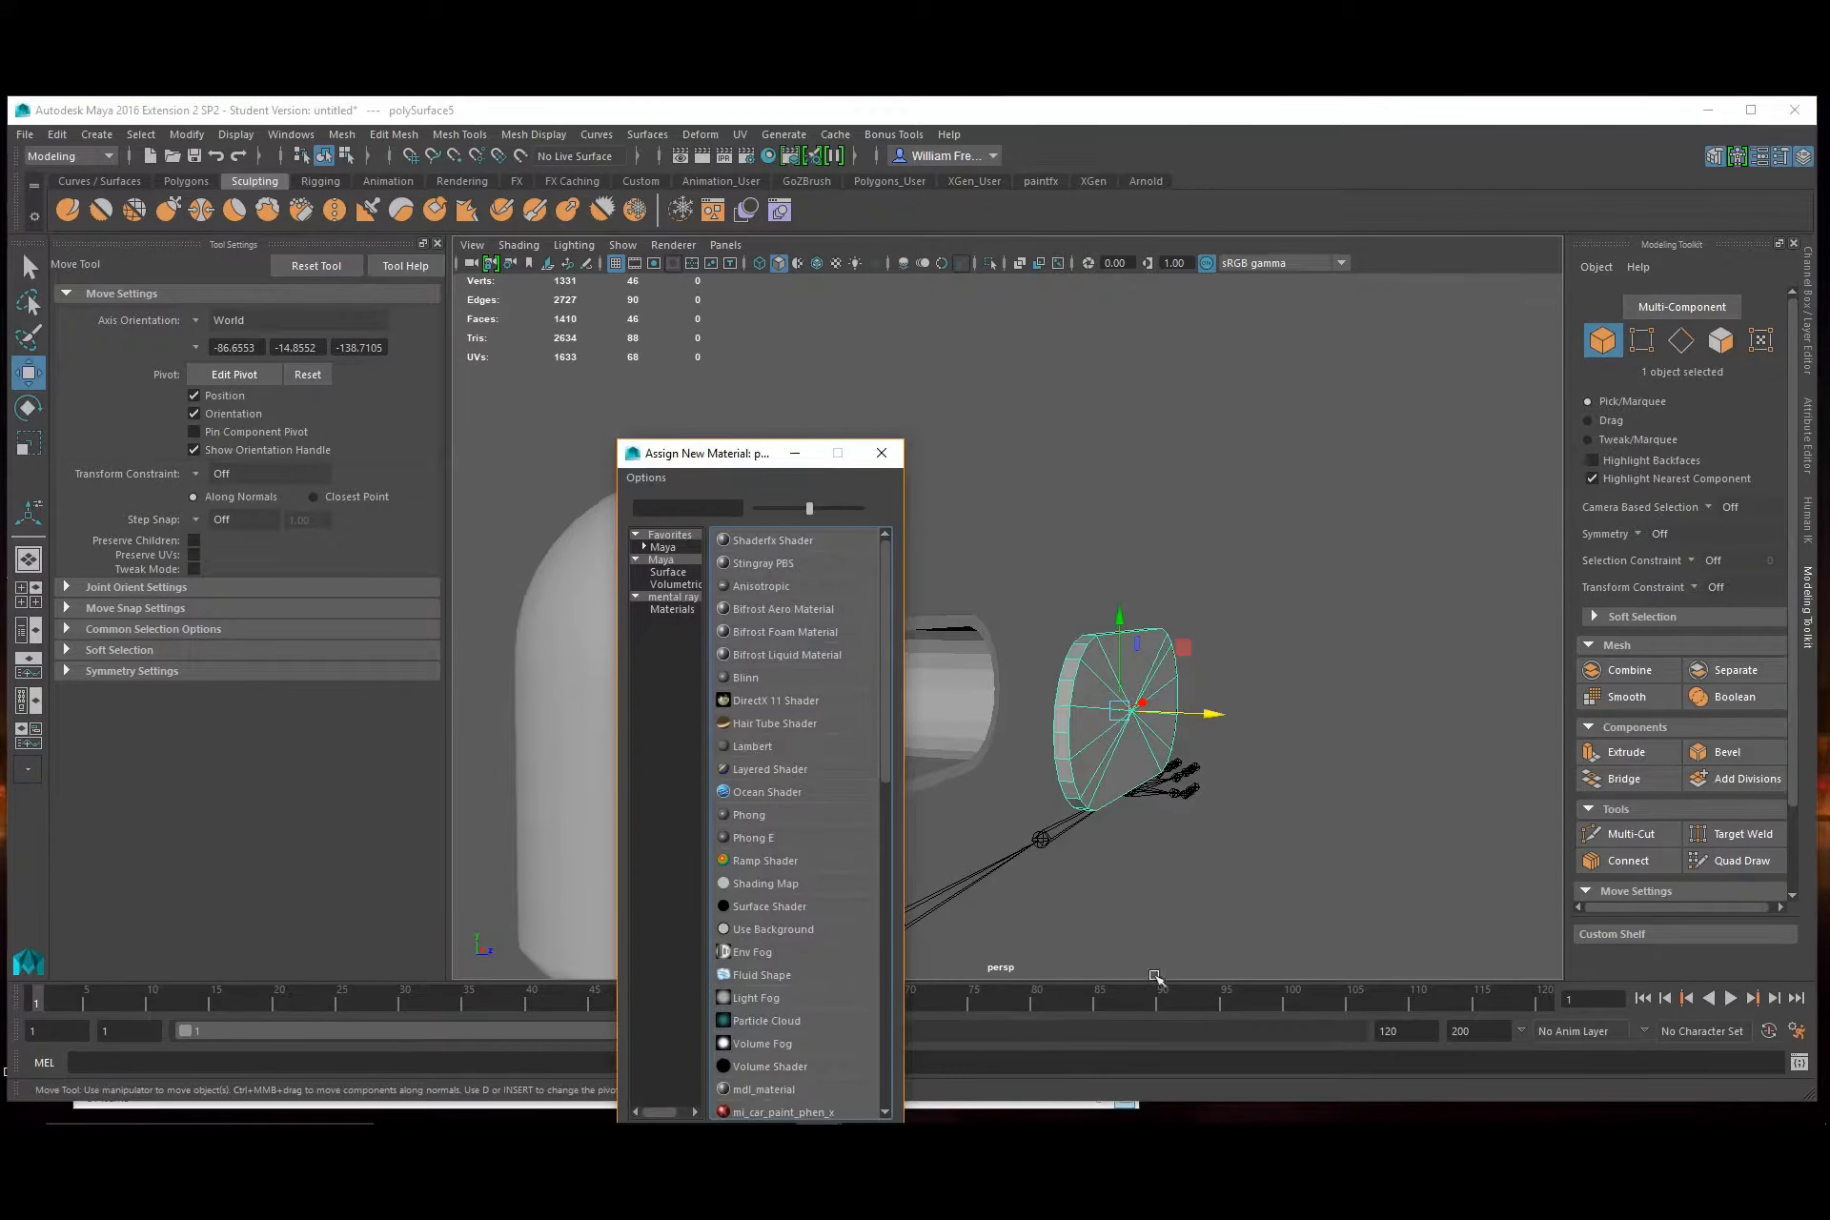
pyautogui.click(746, 678)
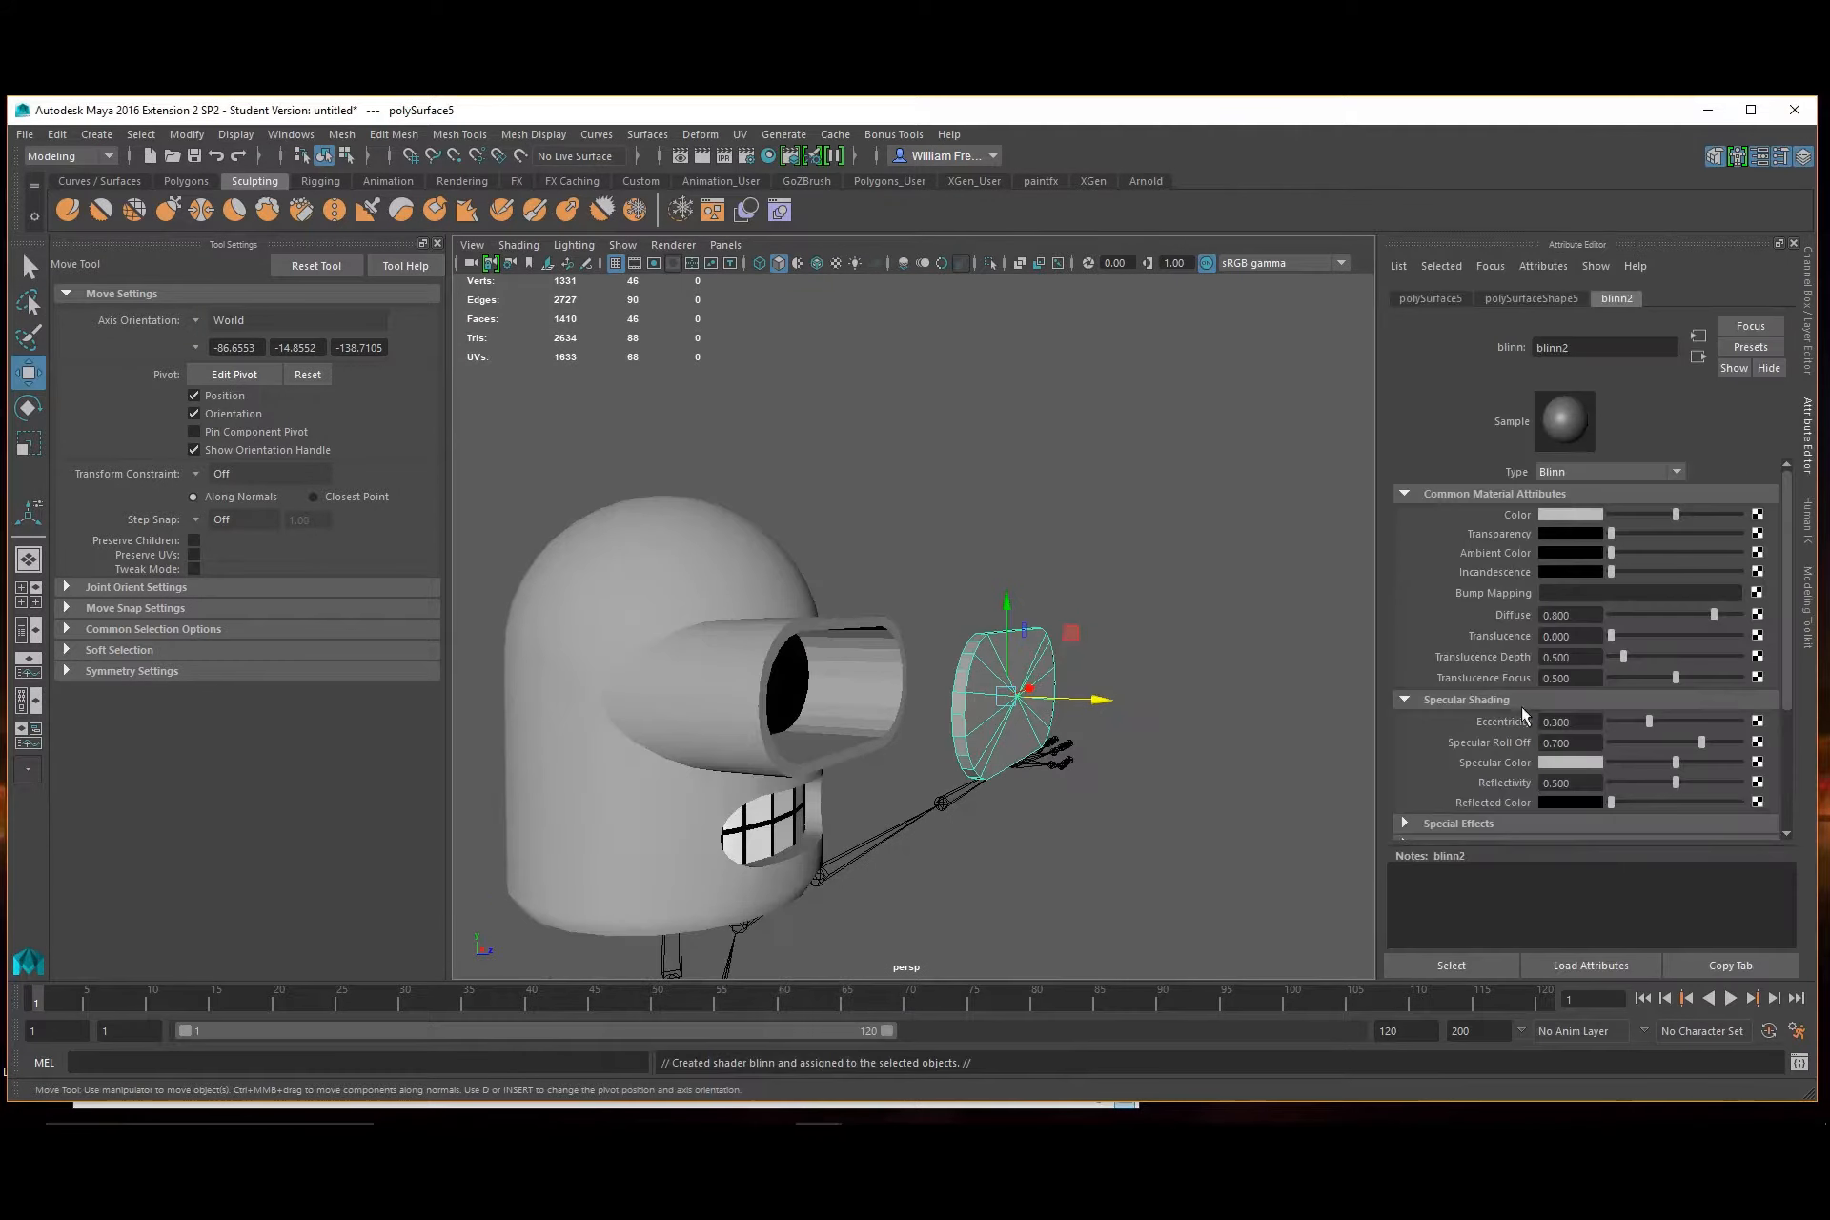
pyautogui.click(1572, 516)
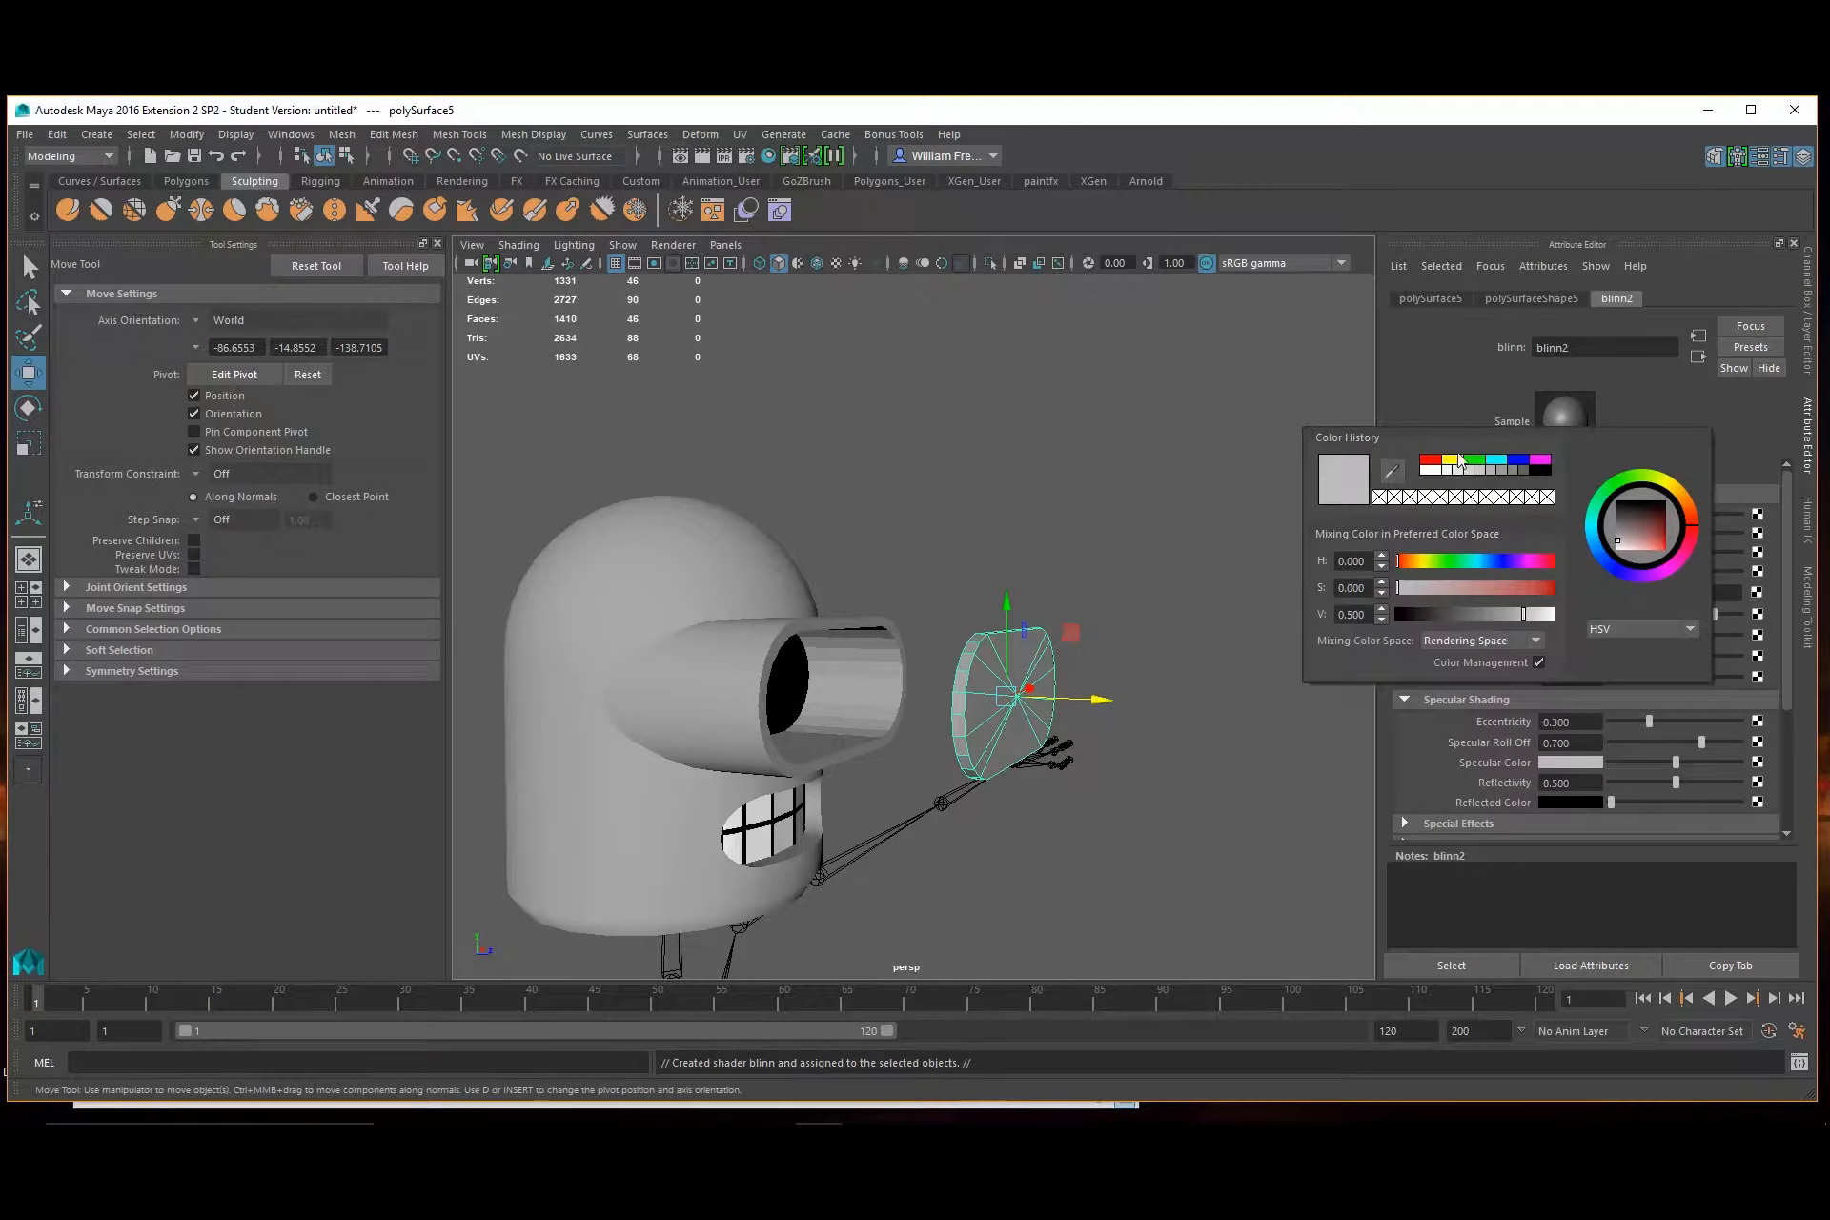
pyautogui.click(1500, 462)
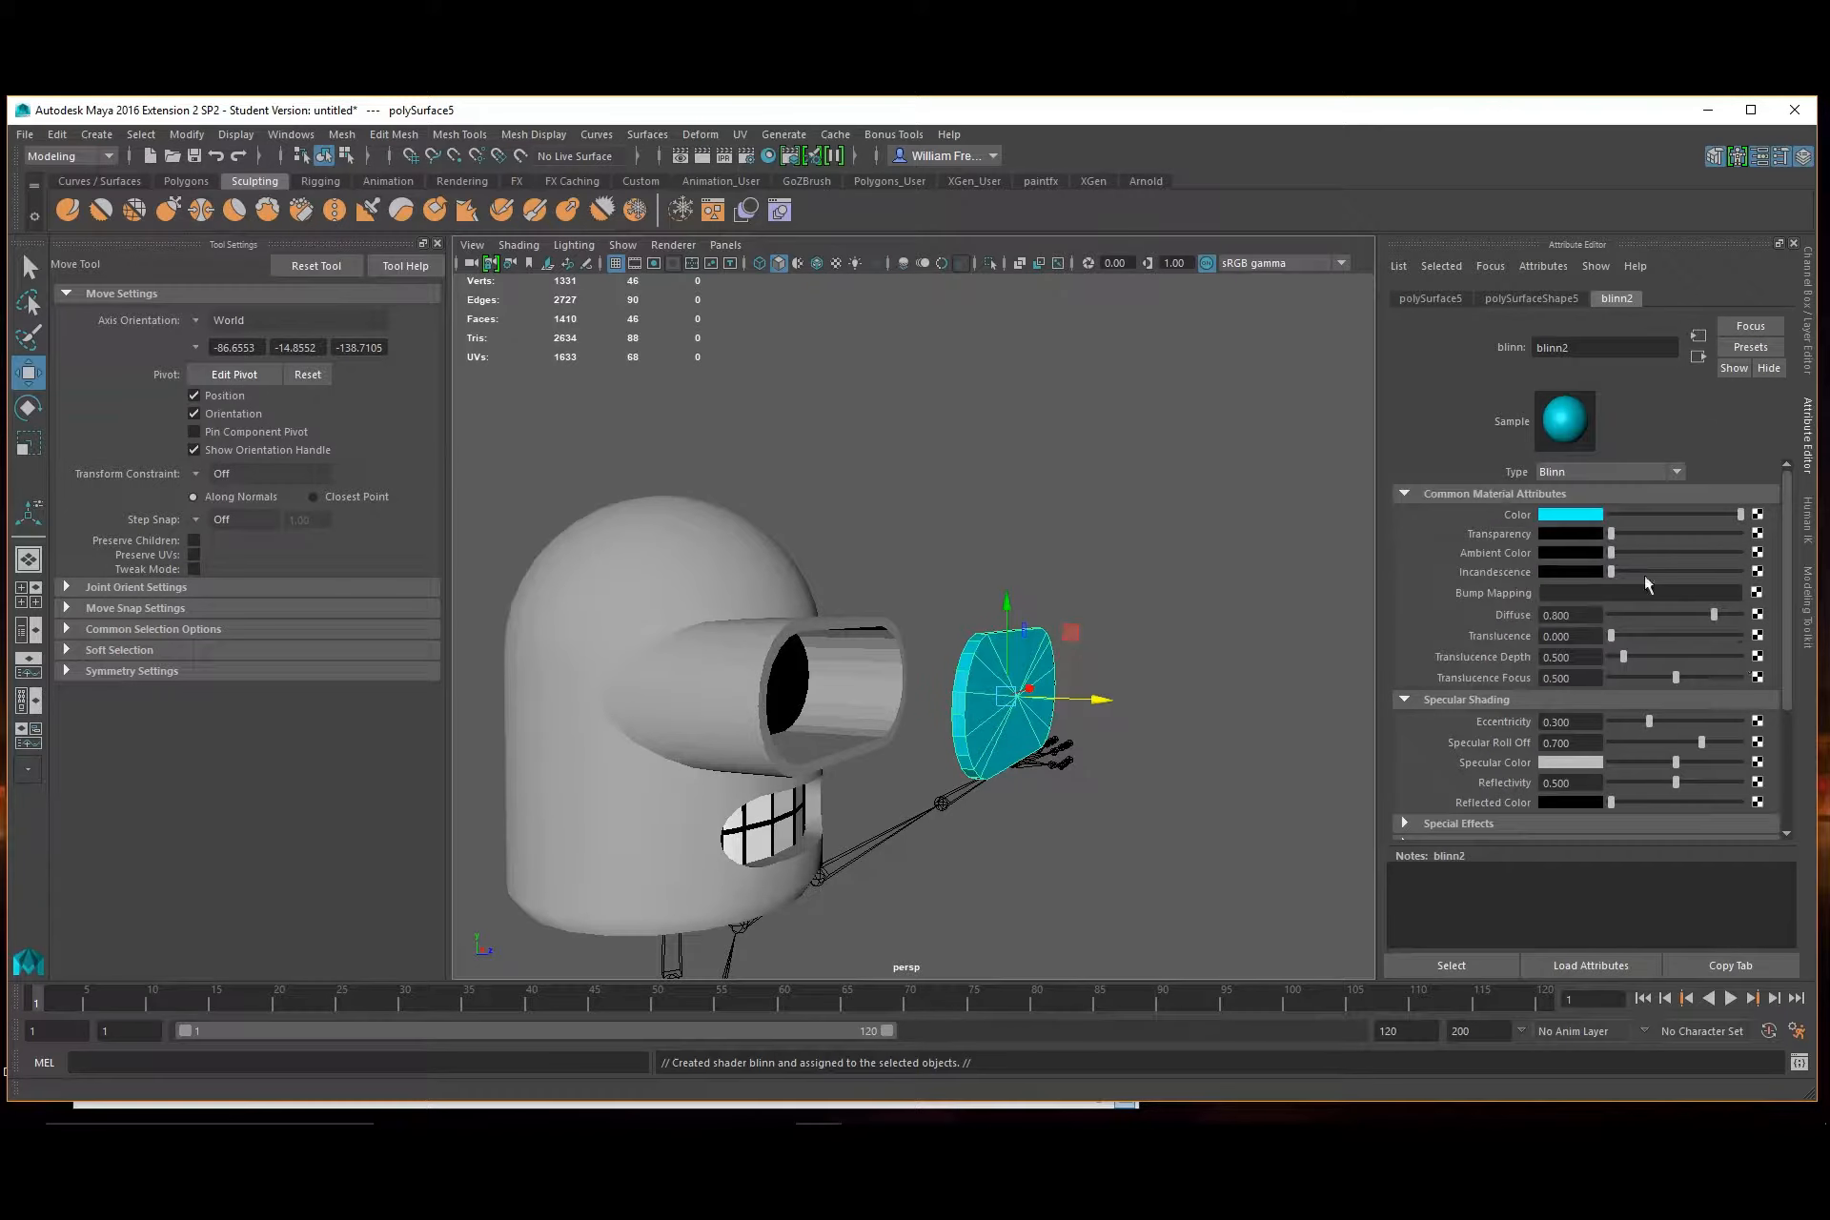
pyautogui.moveTo(1635, 535); pyautogui.dragTo(1707, 534)
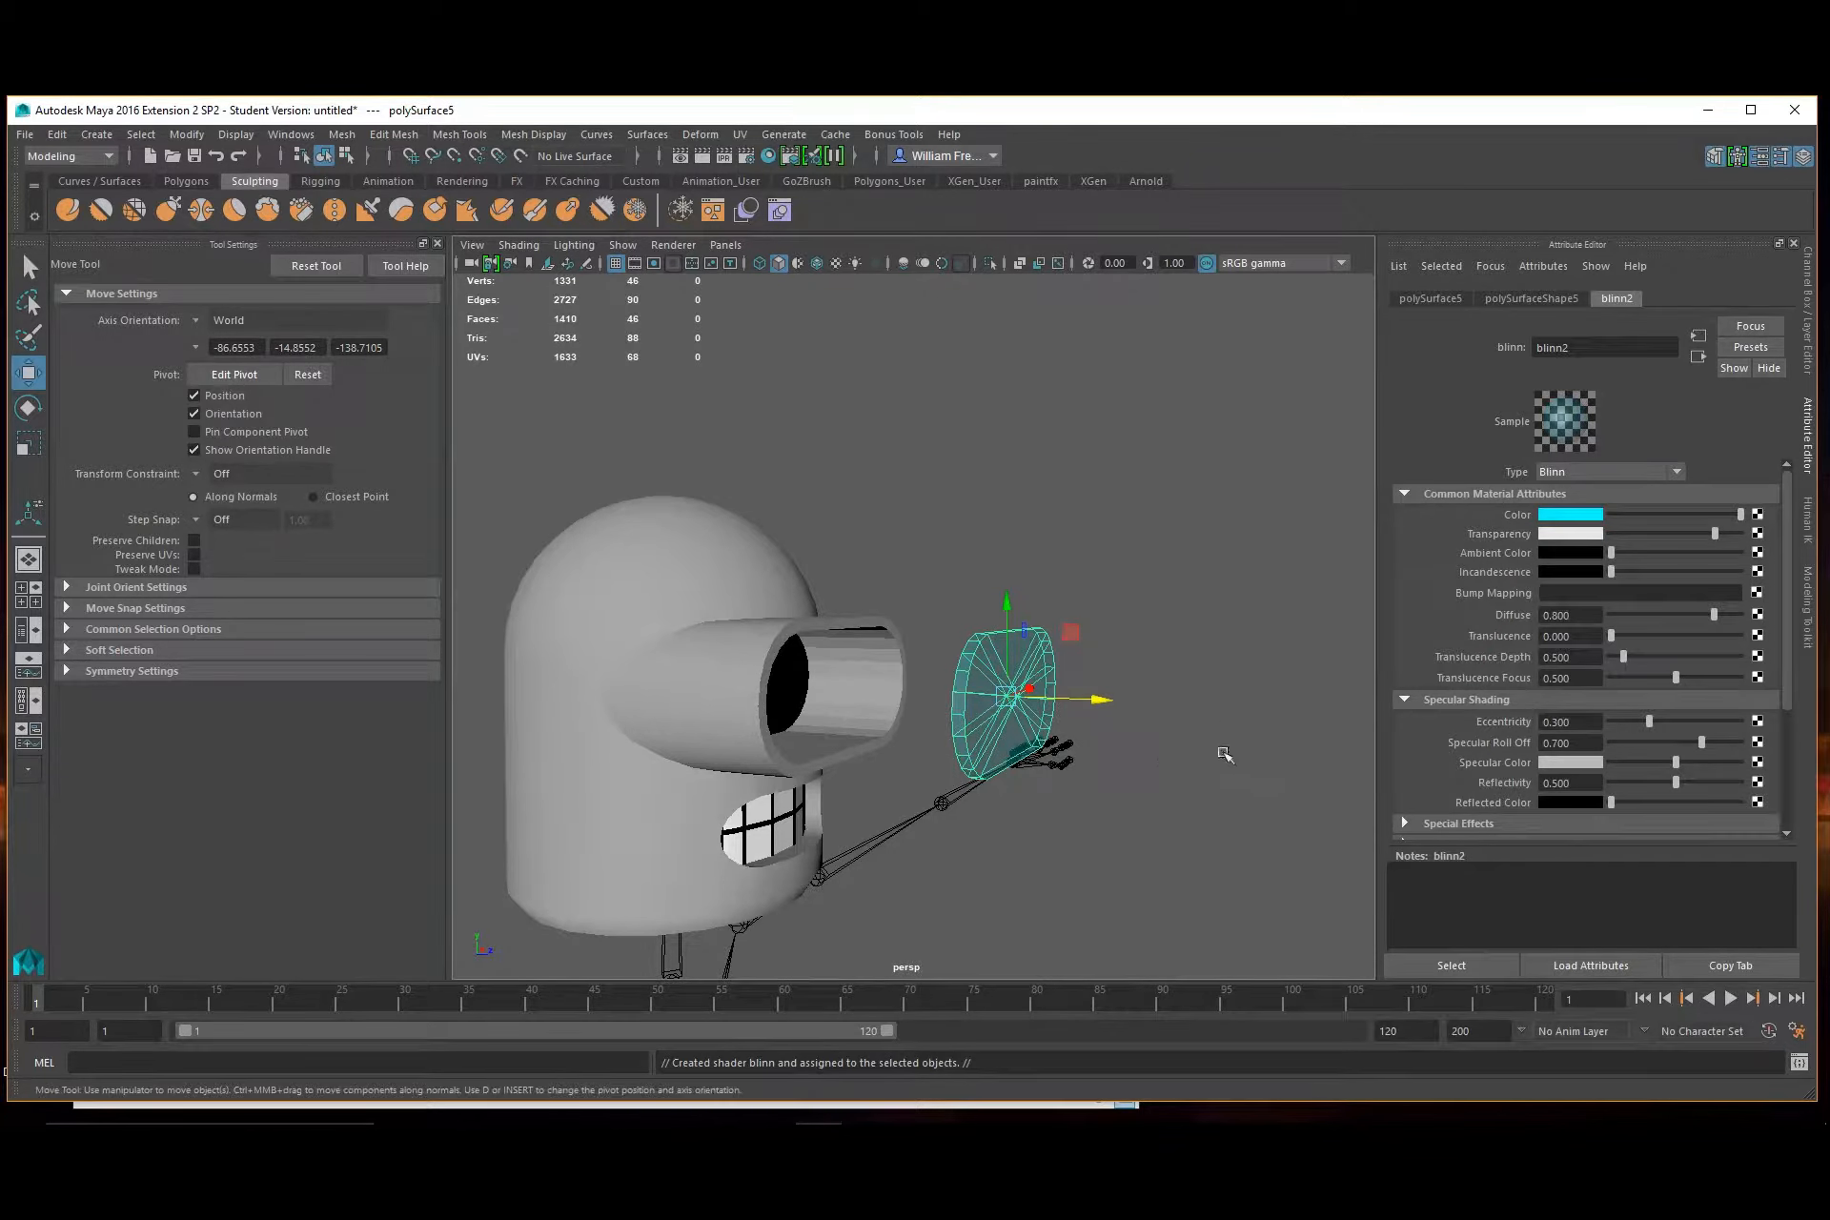
# Select the black panel inside the visor and move it forward, out in front of the visor opening
pyautogui.keyDown('alt'); pyautogui.moveTo(1105, 700); pyautogui.dragTo(1050, 618); pyautogui.keyUp('alt')
pyautogui.keyDown('alt'); pyautogui.moveTo(1027, 583); pyautogui.dragTo(1247, 699, button='right'); pyautogui.keyUp('alt')
pyautogui.keyDown('alt'); pyautogui.moveTo(1247, 699); pyautogui.dragTo(1151, 673); pyautogui.keyUp('alt')
pyautogui.keyDown('alt'); pyautogui.moveTo(1143, 666); pyautogui.dragTo(1037, 624, button='middle'); pyautogui.keyUp('alt')
pyautogui.click(1106, 687)
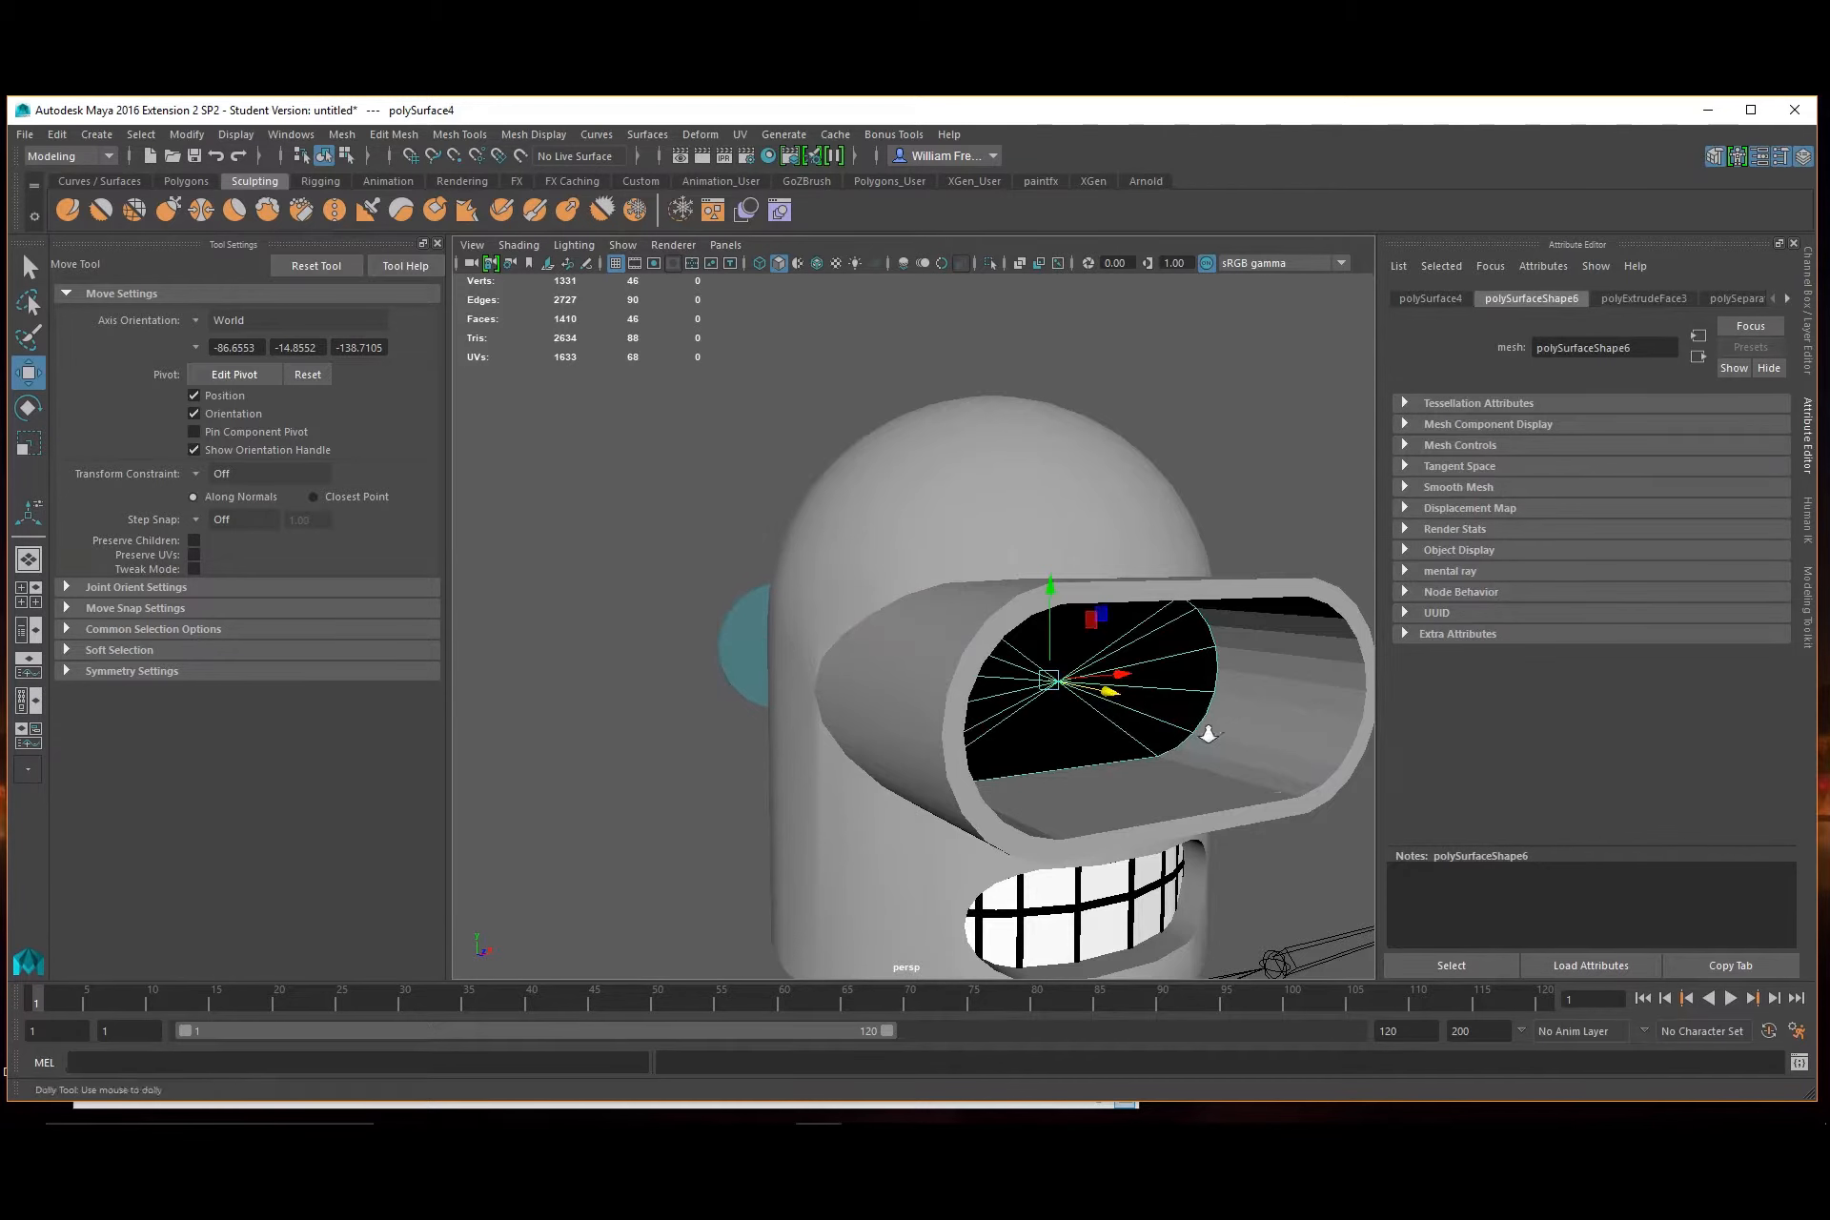
pyautogui.keyDown('alt'); pyautogui.moveTo(1206, 735); pyautogui.dragTo(1048, 672, button='right'); pyautogui.keyUp('alt')
pyautogui.keyDown('alt'); pyautogui.moveTo(1044, 671); pyautogui.dragTo(1110, 698); pyautogui.keyUp('alt')
pyautogui.moveTo(1005, 664); pyautogui.dragTo(1246, 726)
pyautogui.keyDown('alt'); pyautogui.moveTo(1111, 661); pyautogui.dragTo(1213, 750, button='right'); pyautogui.keyUp('alt')
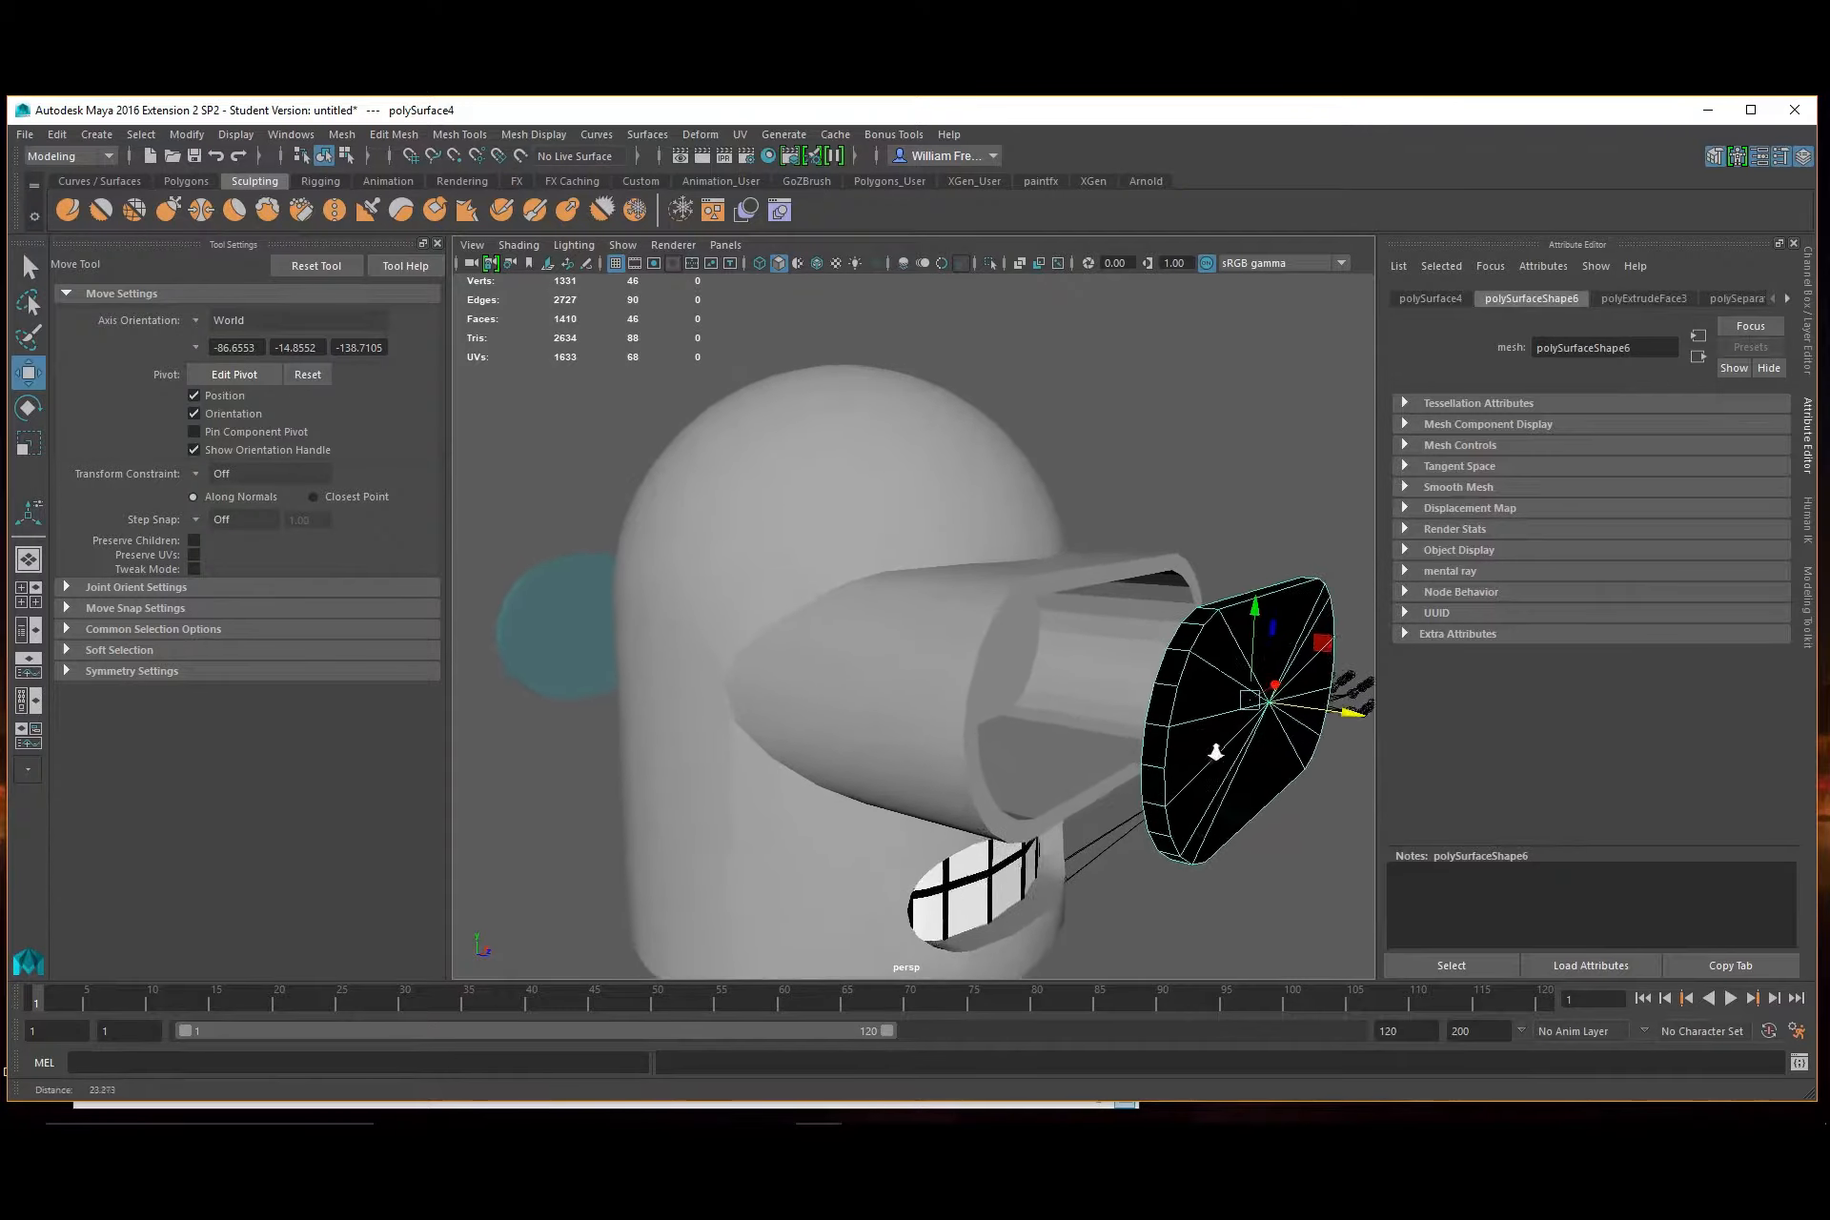
pyautogui.keyDown('alt'); pyautogui.moveTo(1213, 750); pyautogui.dragTo(1015, 698); pyautogui.keyUp('alt')
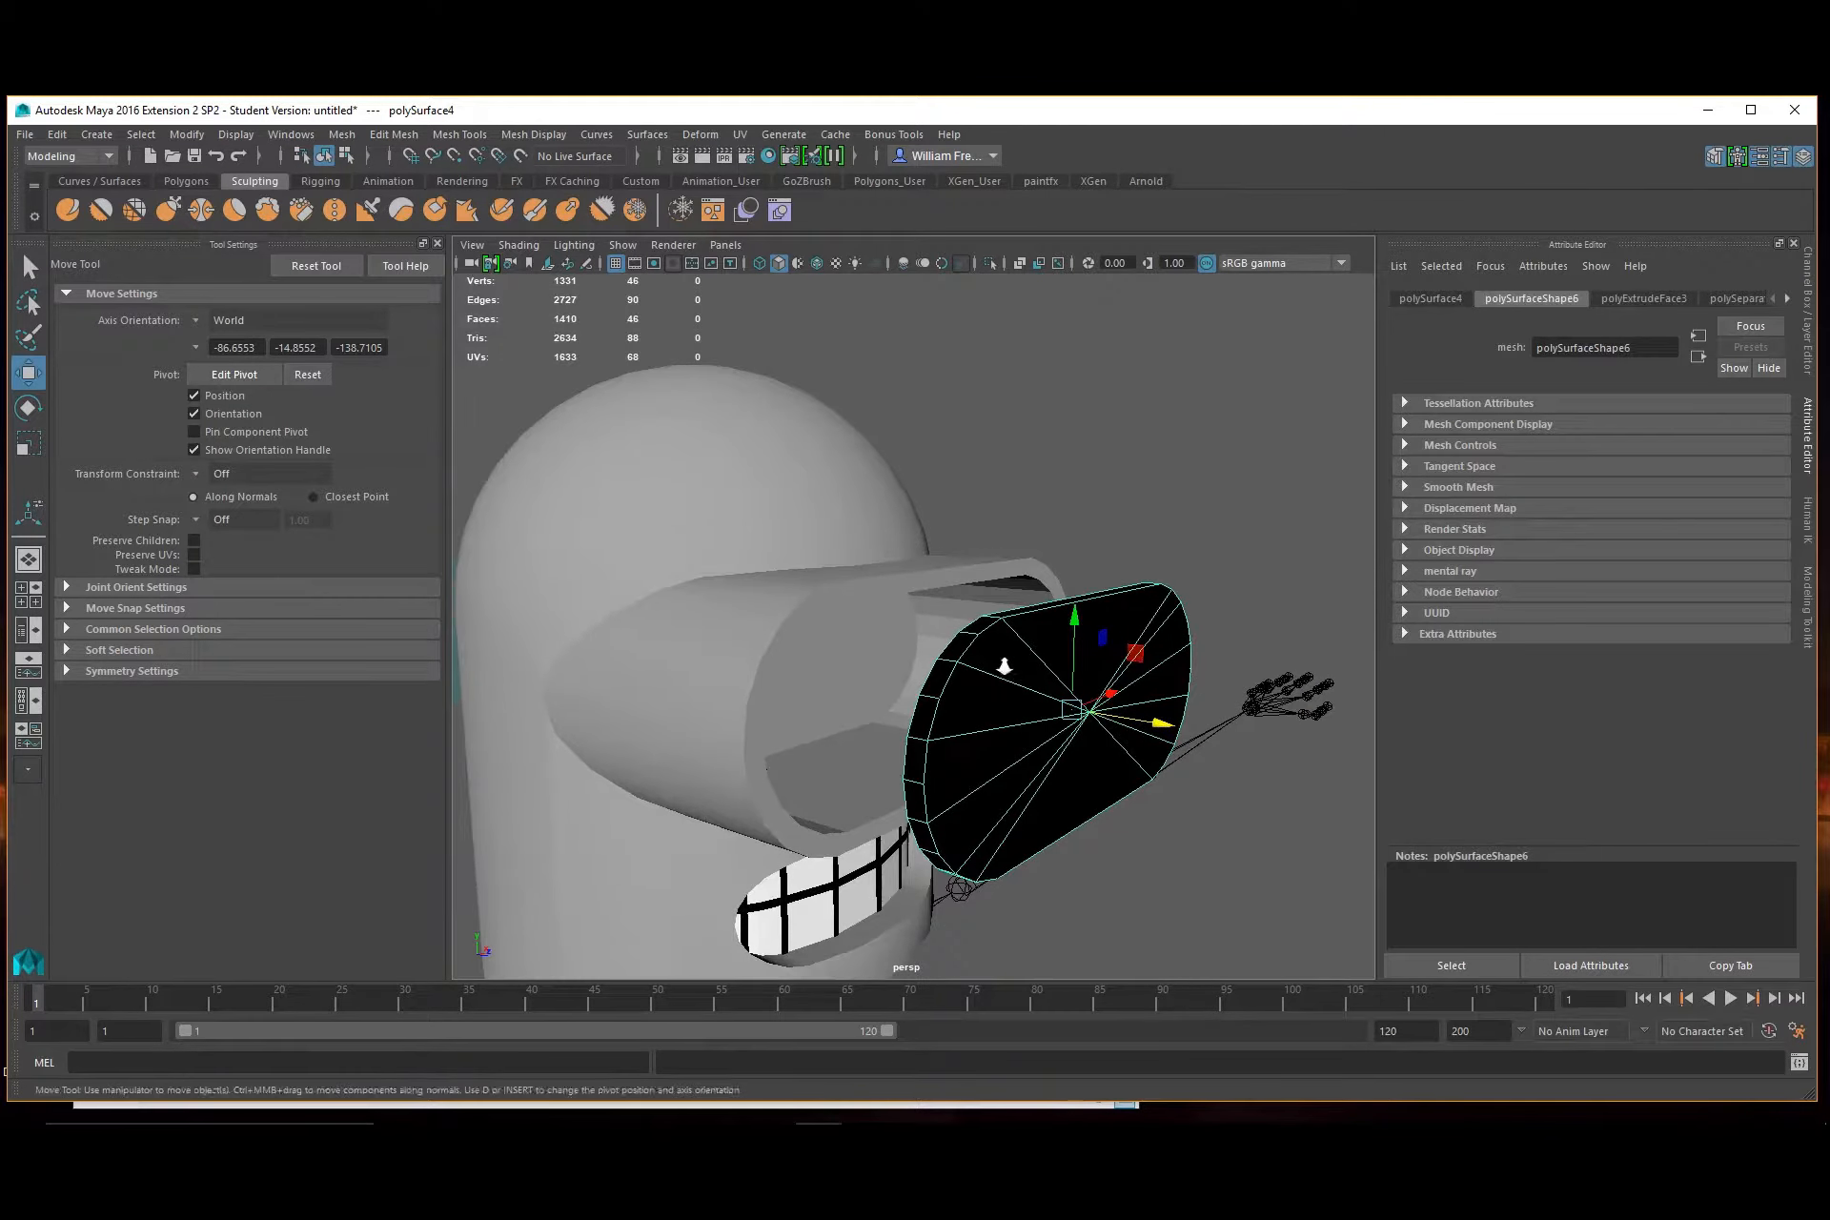
pyautogui.keyDown('alt'); pyautogui.moveTo(1015, 686); pyautogui.dragTo(1046, 651, button='right'); pyautogui.keyUp('alt')
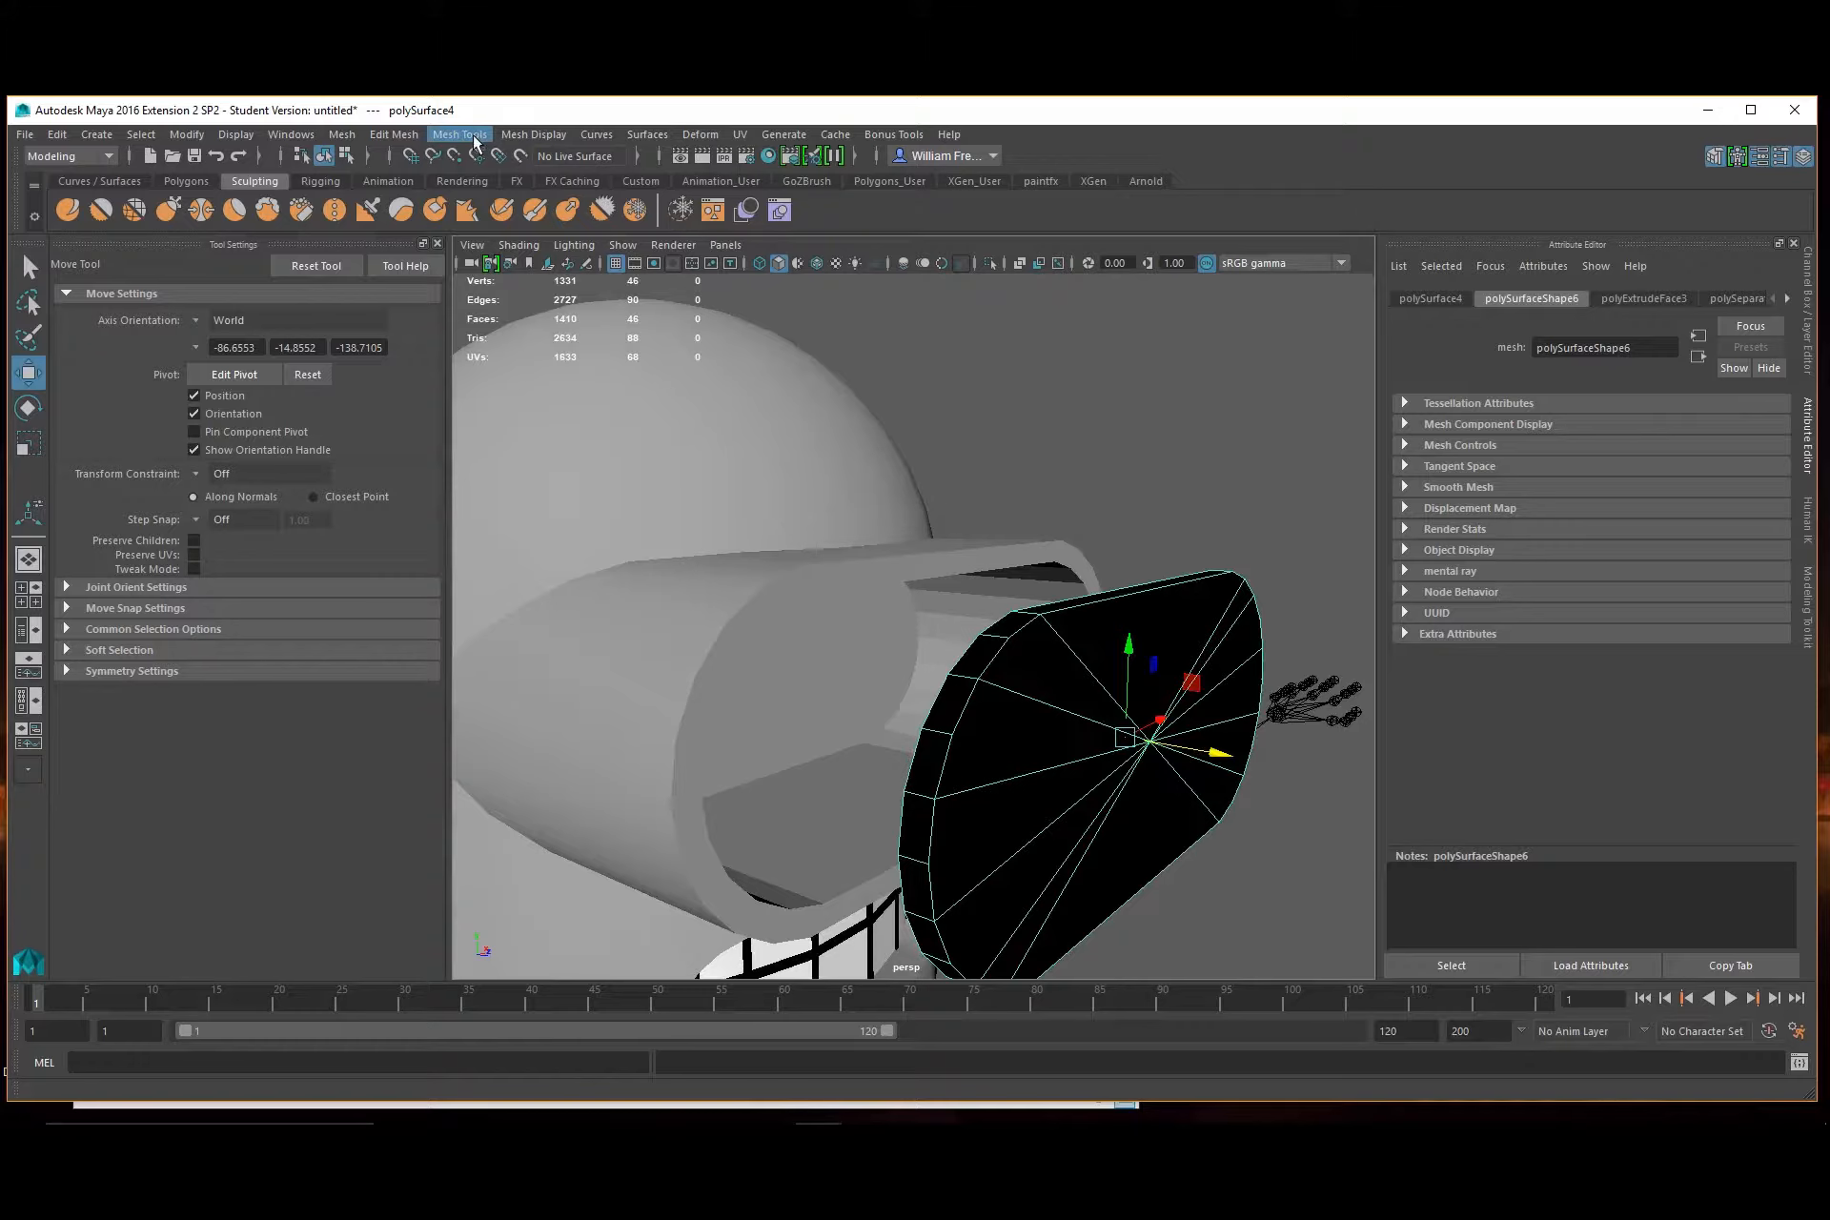
# Look through the mesh editing tools for one to use on the black panel
pyautogui.click(391, 134)
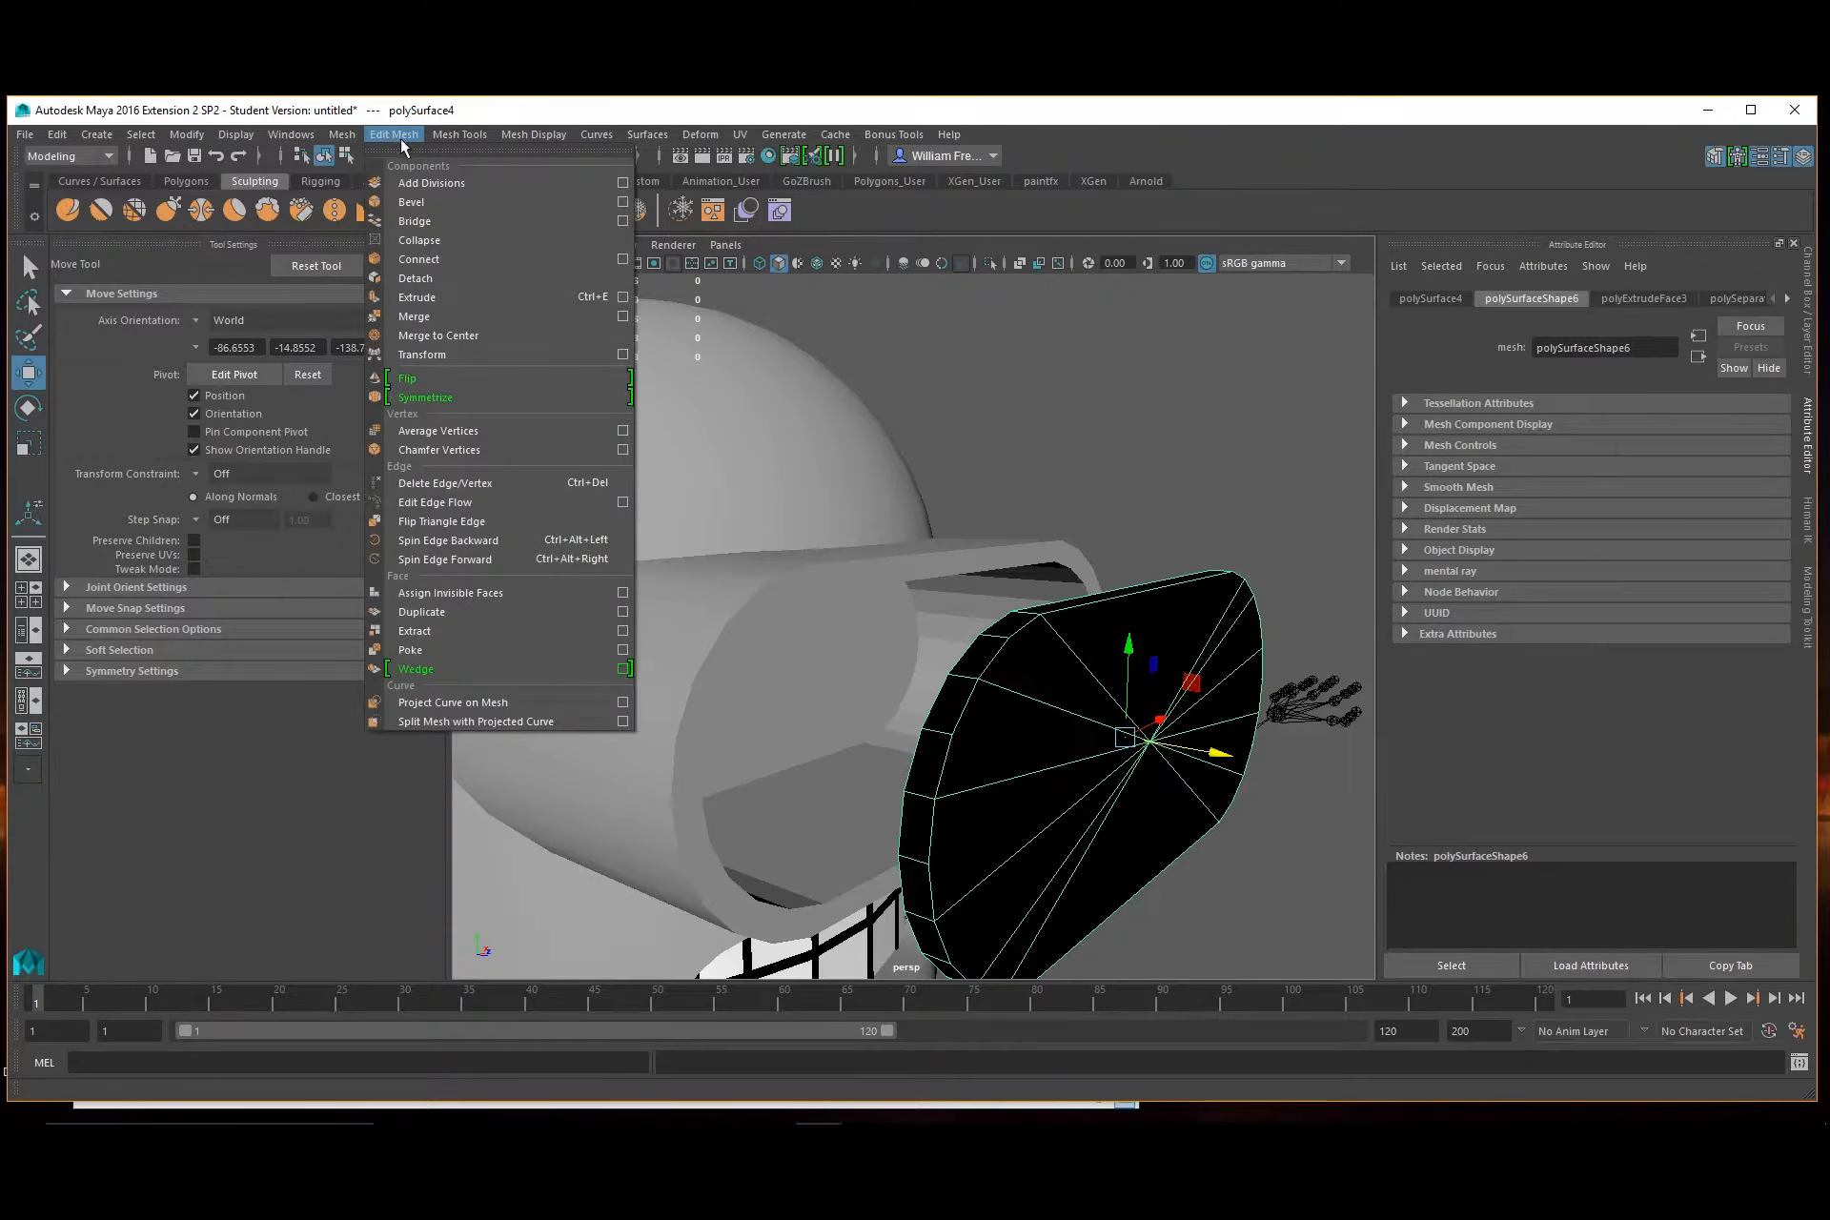
pyautogui.moveTo(523, 135)
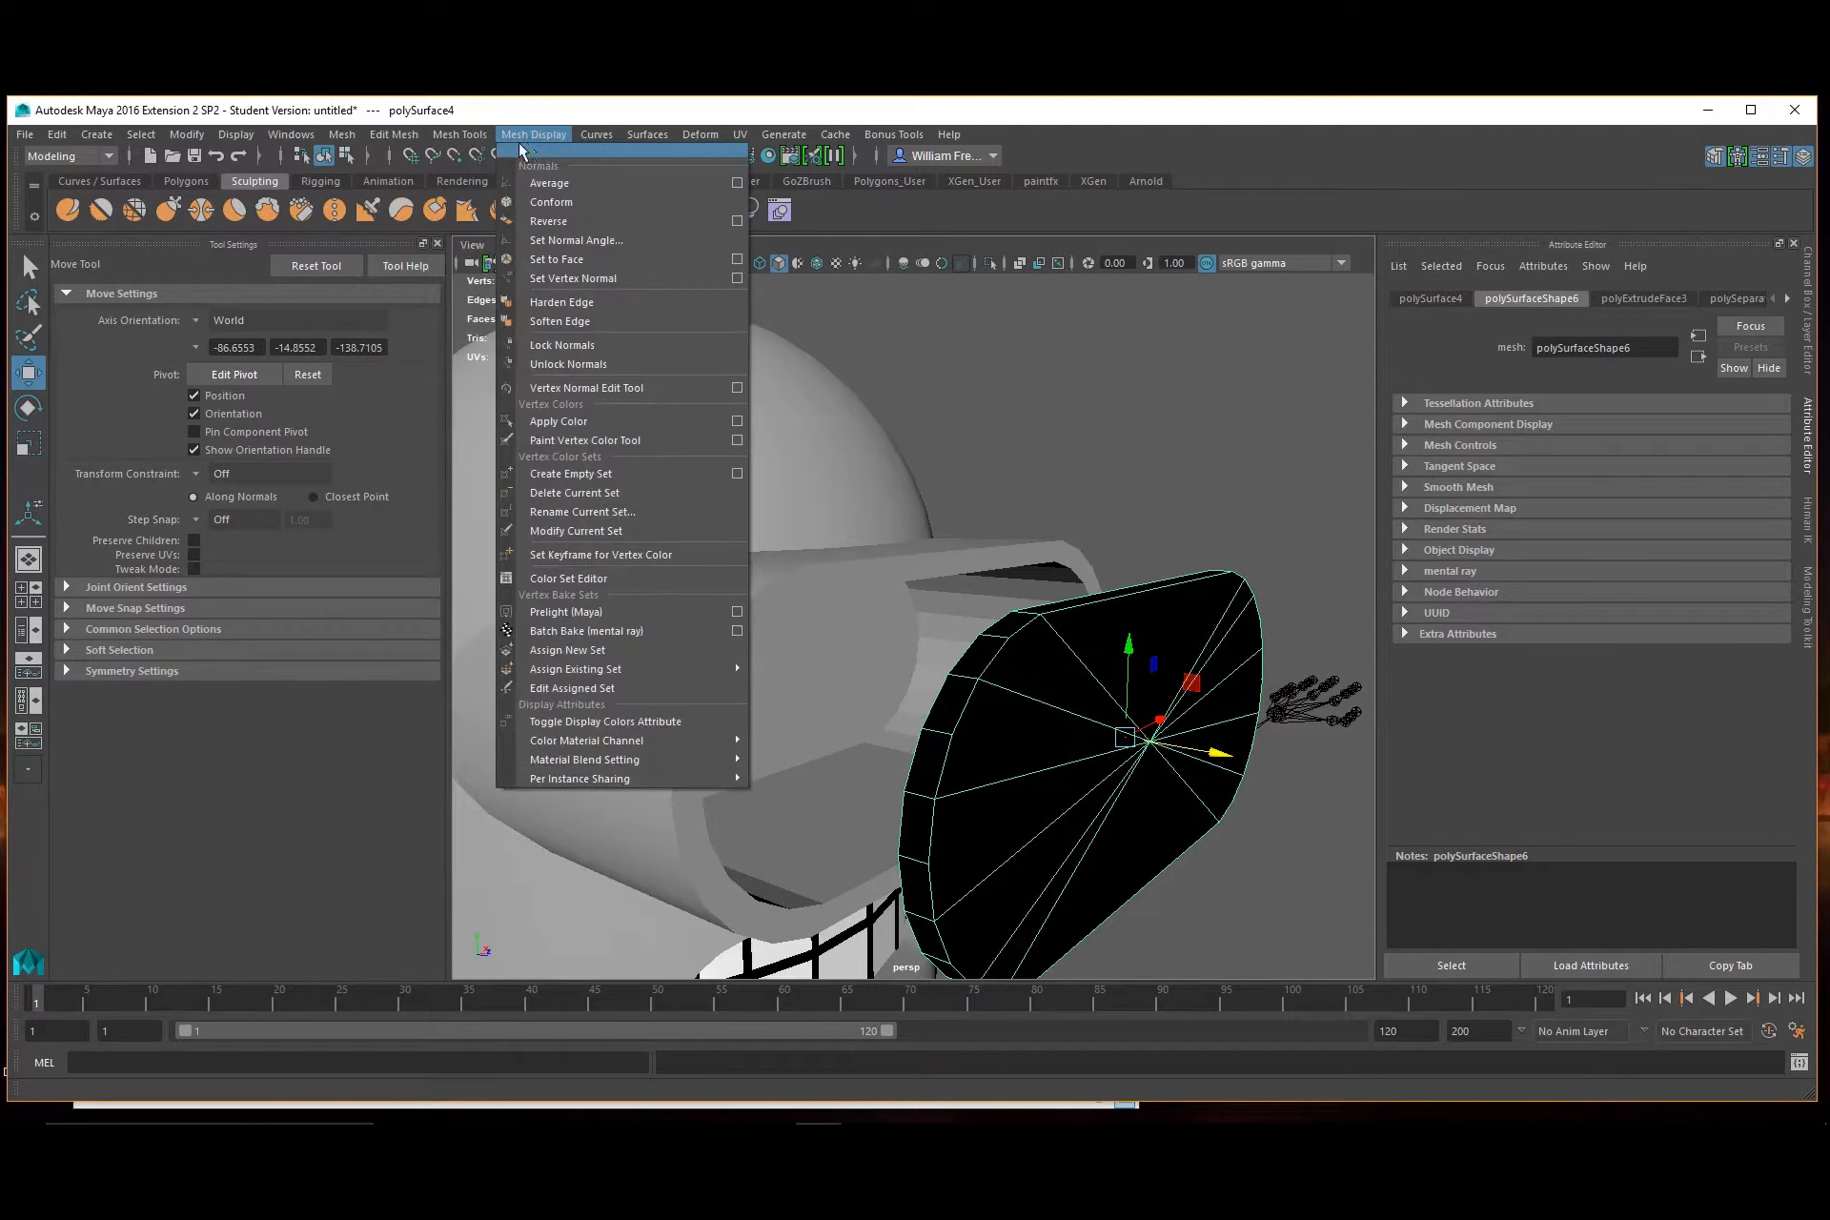
pyautogui.moveTo(463, 136)
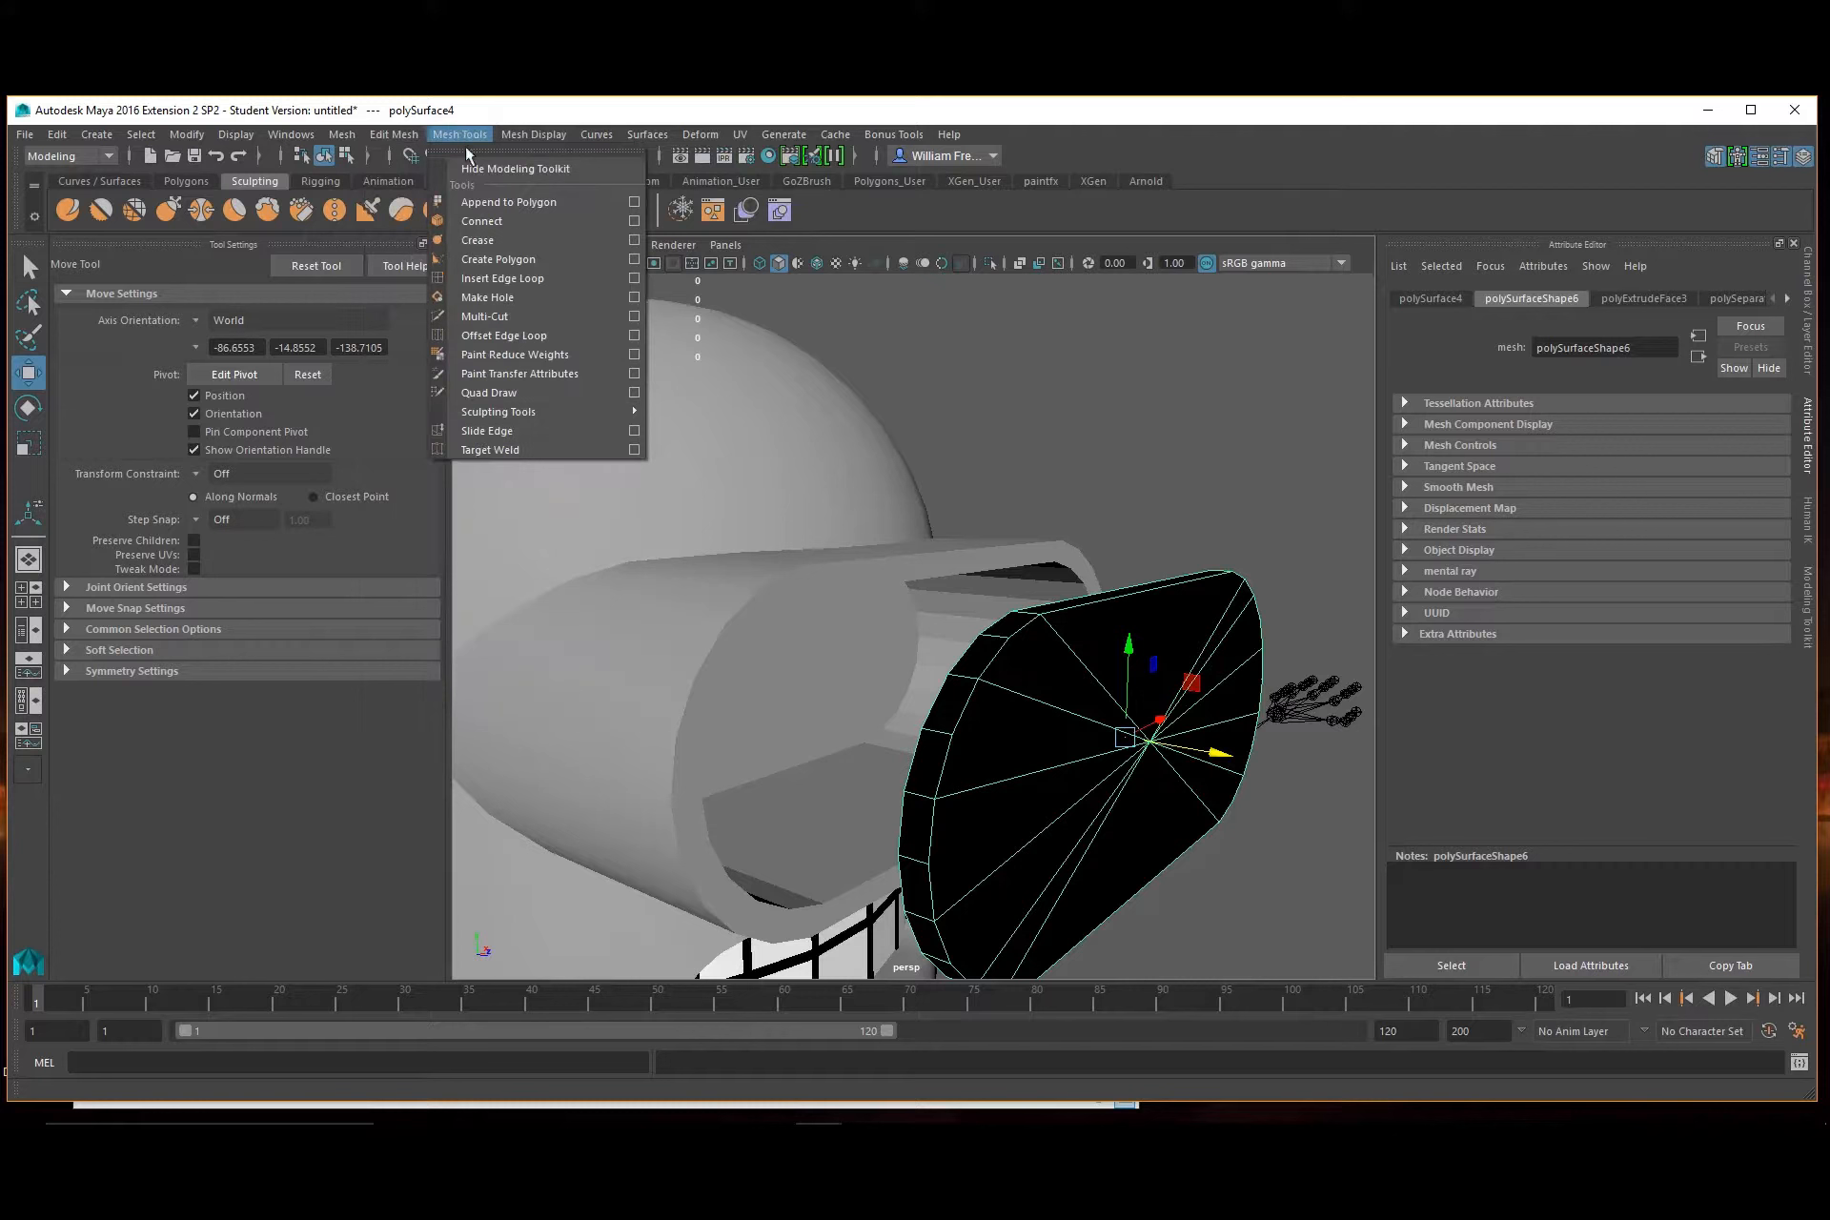
pyautogui.click(503, 277)
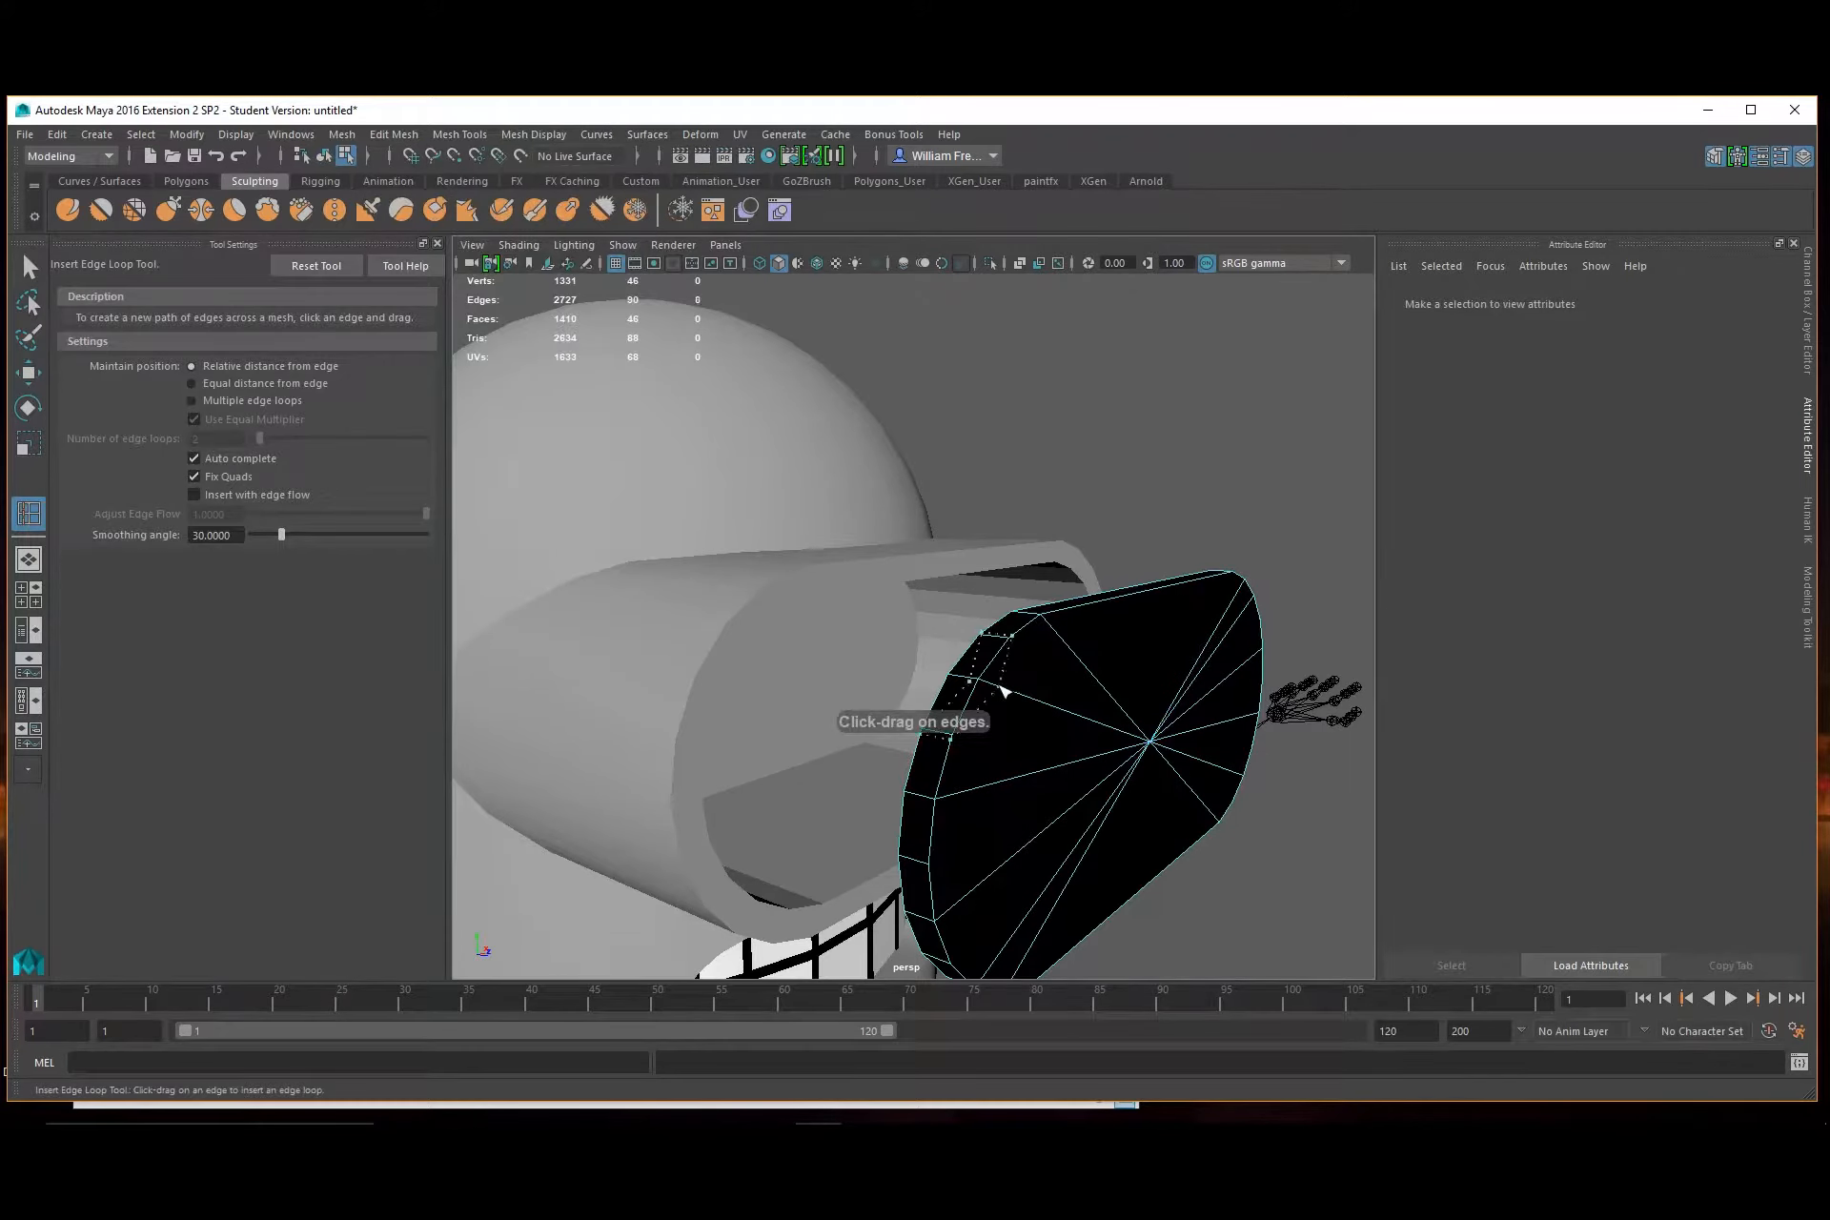
pyautogui.moveTo(1005, 691); pyautogui.dragTo(1037, 705)
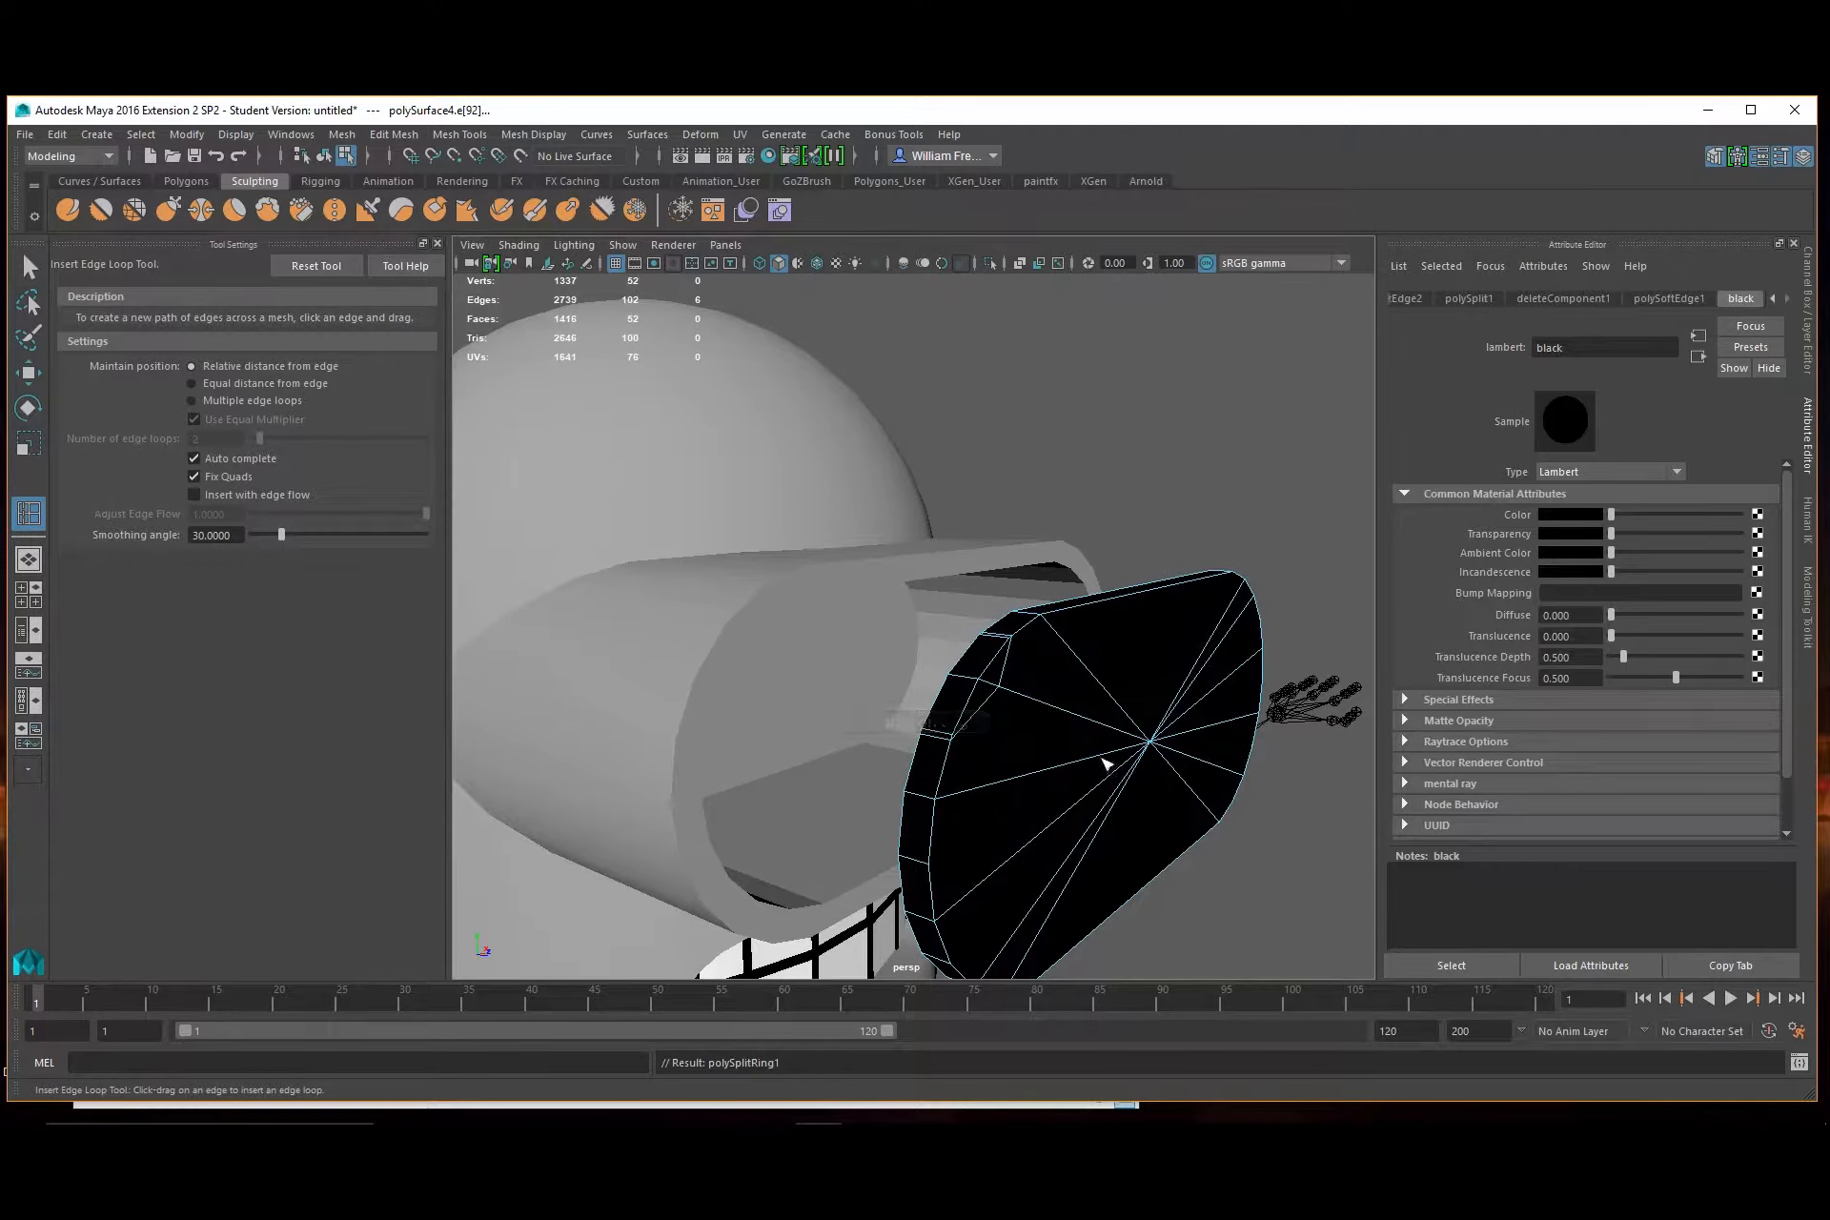
pyautogui.hotkey('ctrl', 'z')
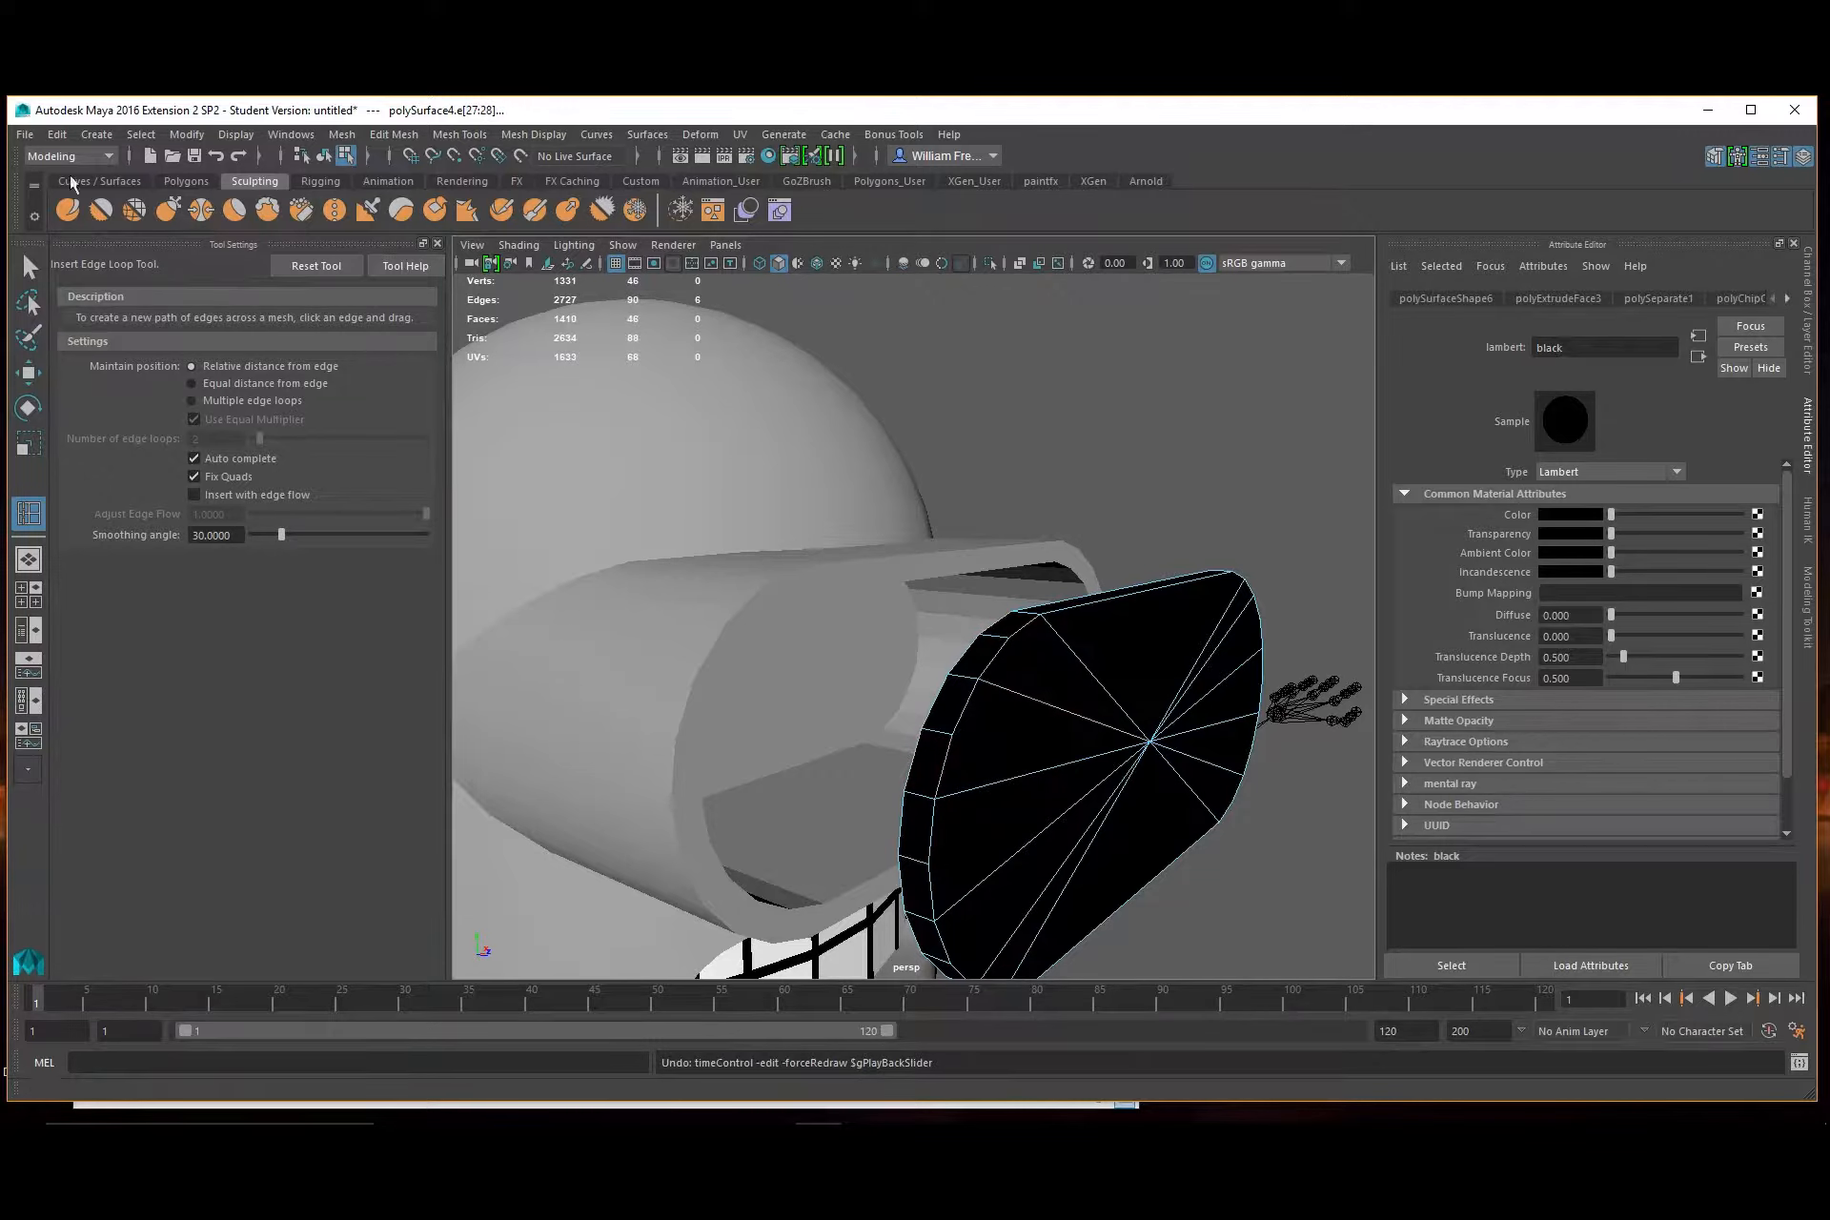
# Select all twelve faces that make up the front cap of the black visor plate
pyautogui.press('q')
pyautogui.moveTo(1052, 572); pyautogui.dragTo(1049, 610, button='right')
pyautogui.click(1061, 691)
pyautogui.keyDown('shift'); pyautogui.click(1062, 690); pyautogui.keyUp('shift')
pyautogui.keyDown('shift'); pyautogui.click(1146, 672); pyautogui.keyUp('shift')
pyautogui.keyDown('shift'); pyautogui.click(1214, 641); pyautogui.keyUp('shift')
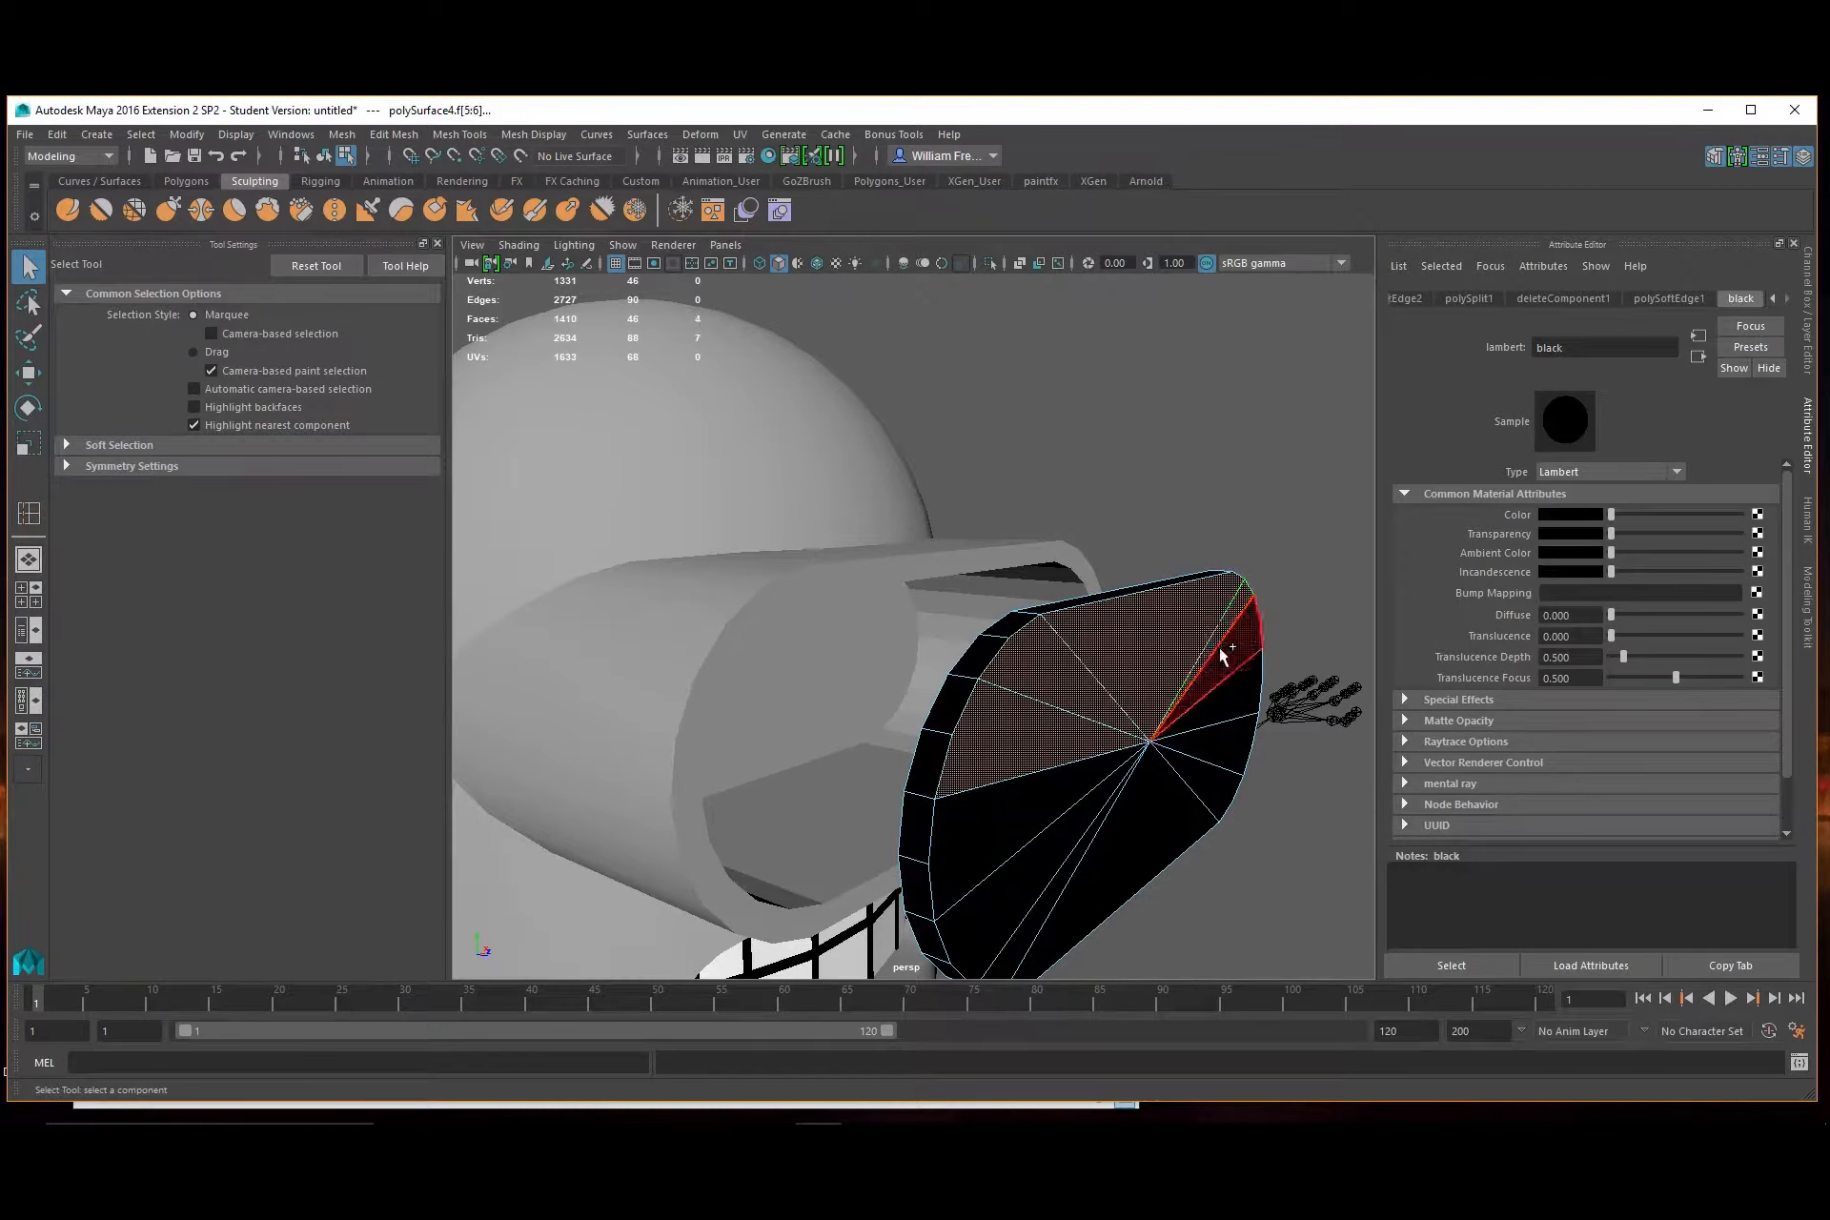
pyautogui.keyDown('shift'); pyautogui.click(1221, 654); pyautogui.keyUp('shift')
pyautogui.keyDown('shift'); pyautogui.click(1228, 691); pyautogui.keyUp('shift')
pyautogui.keyDown('shift'); pyautogui.click(1212, 743); pyautogui.keyUp('shift')
pyautogui.keyDown('shift'); pyautogui.click(1194, 773); pyautogui.keyUp('shift')
pyautogui.keyDown('shift'); pyautogui.click(1137, 801); pyautogui.keyUp('shift')
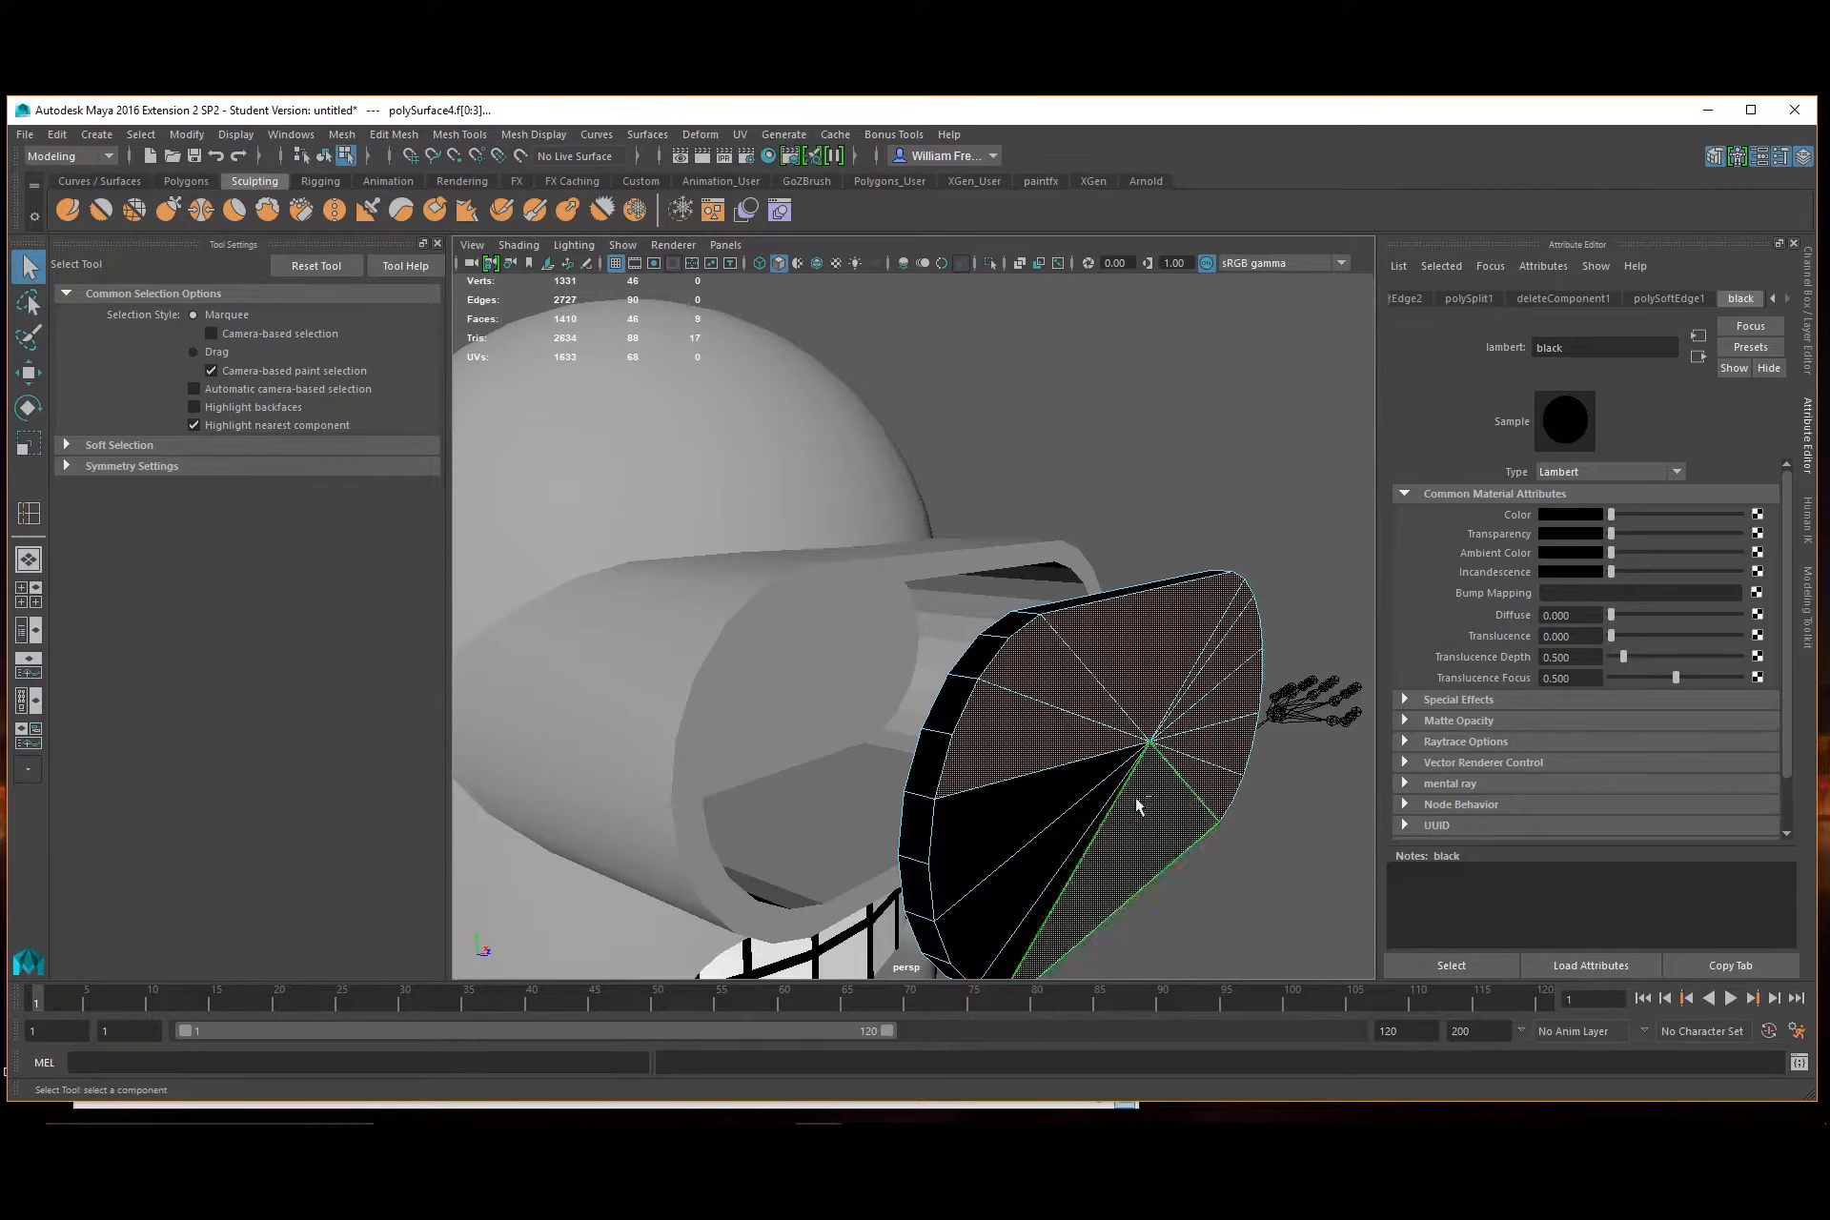
pyautogui.keyDown('shift'); pyautogui.click(1072, 858); pyautogui.keyUp('shift')
pyautogui.keyDown('shift'); pyautogui.click(1042, 862); pyautogui.keyUp('shift')
pyautogui.keyDown('shift'); pyautogui.click(1039, 834); pyautogui.keyUp('shift')
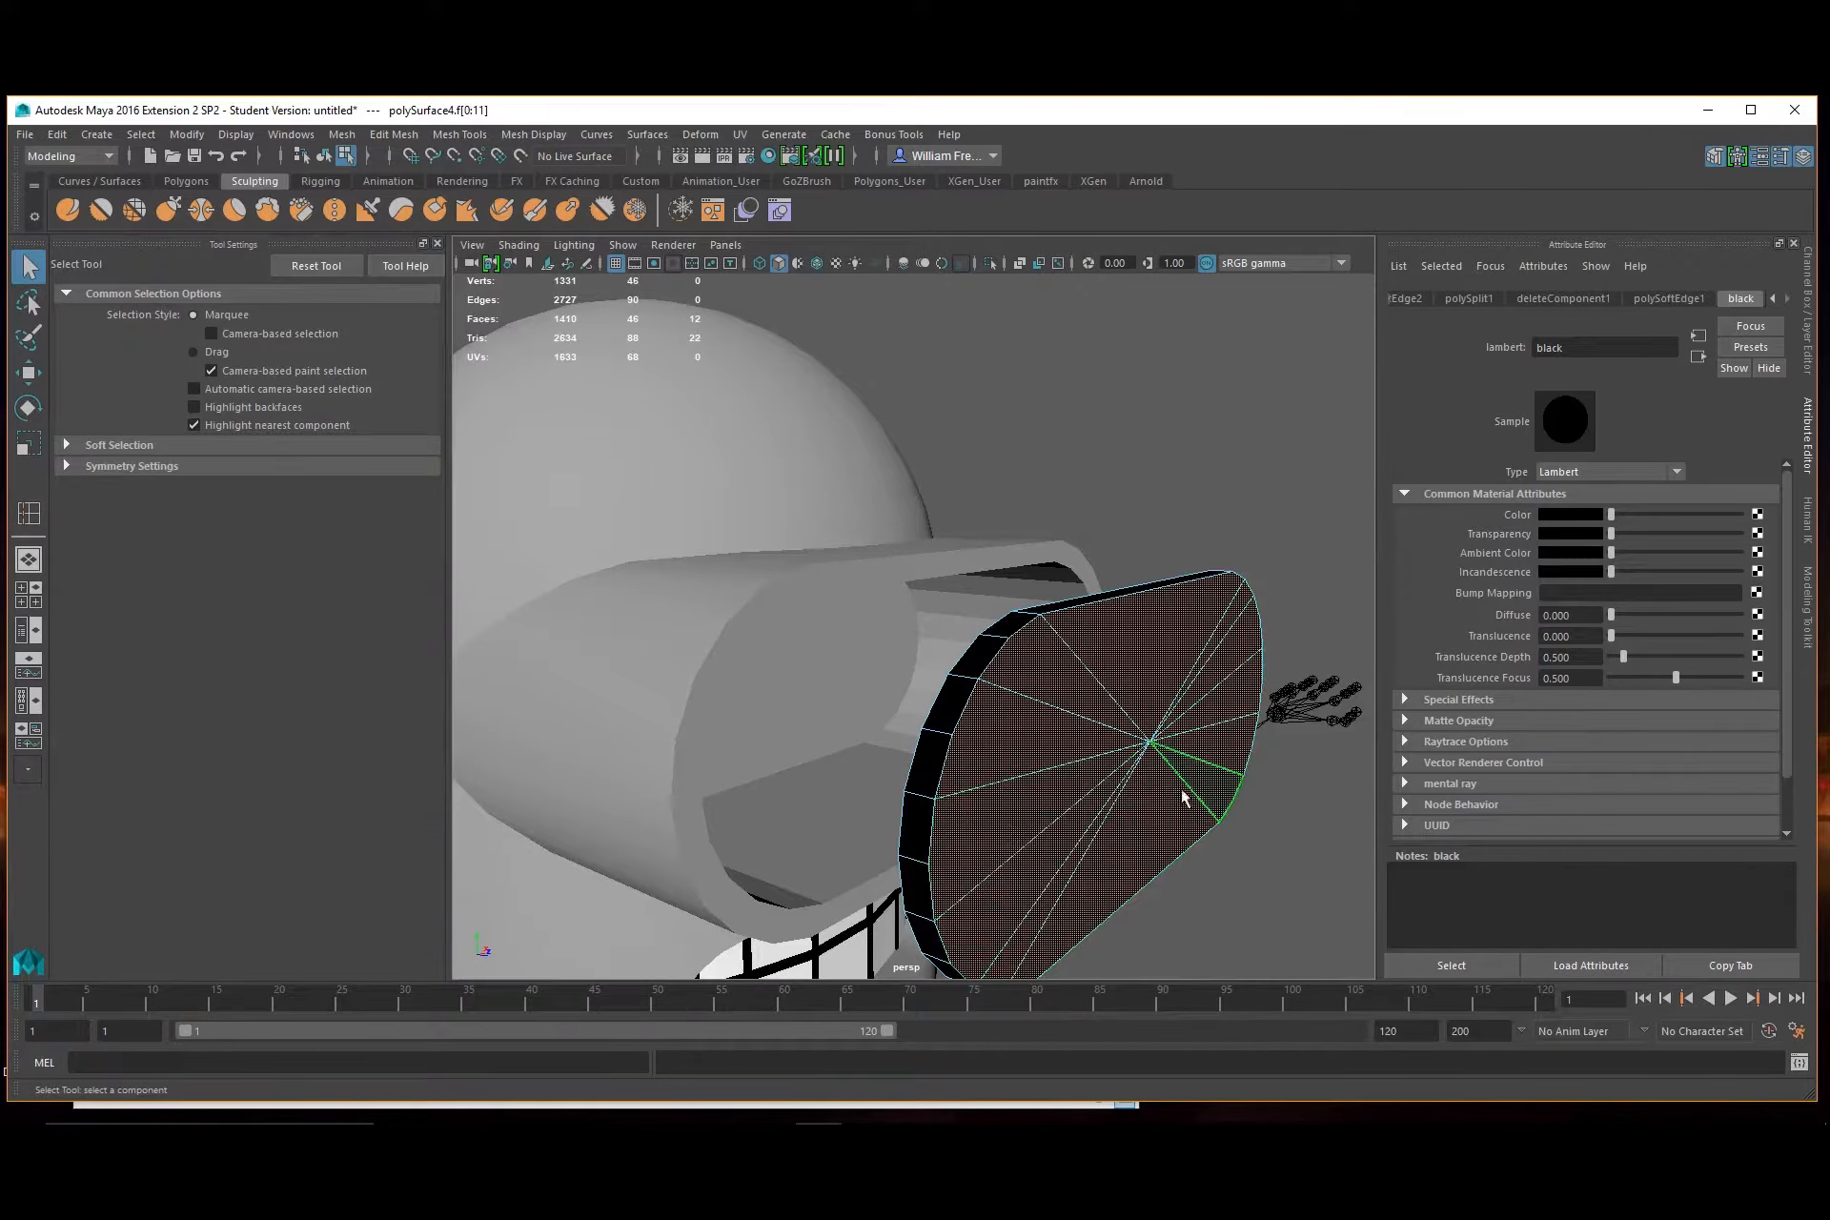
# Extrude the selected front cap faces and scale them slightly inward to form a thin border around the plate
pyautogui.keyDown('alt'); pyautogui.moveTo(1182, 799); pyautogui.dragTo(1136, 683); pyautogui.keyUp('alt')
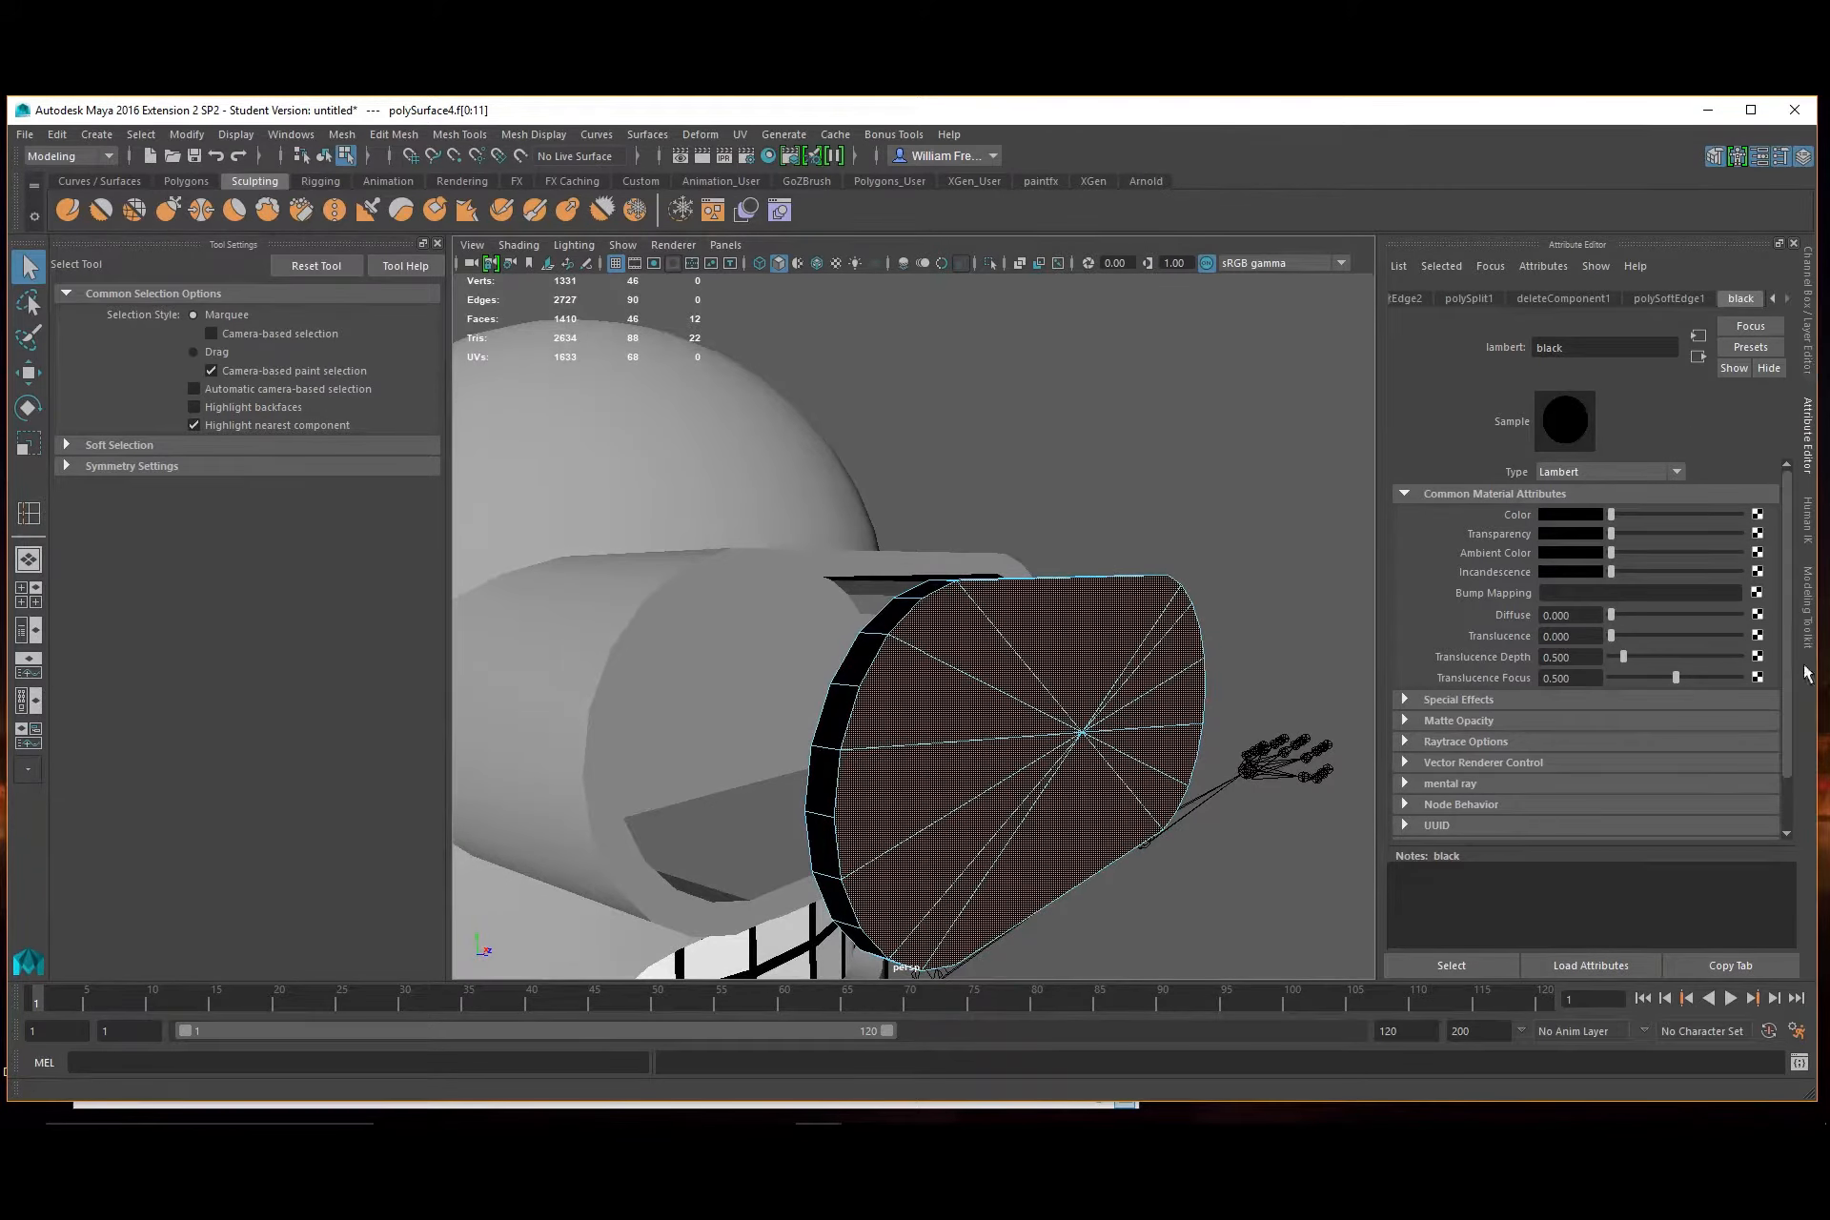
pyautogui.click(1808, 615)
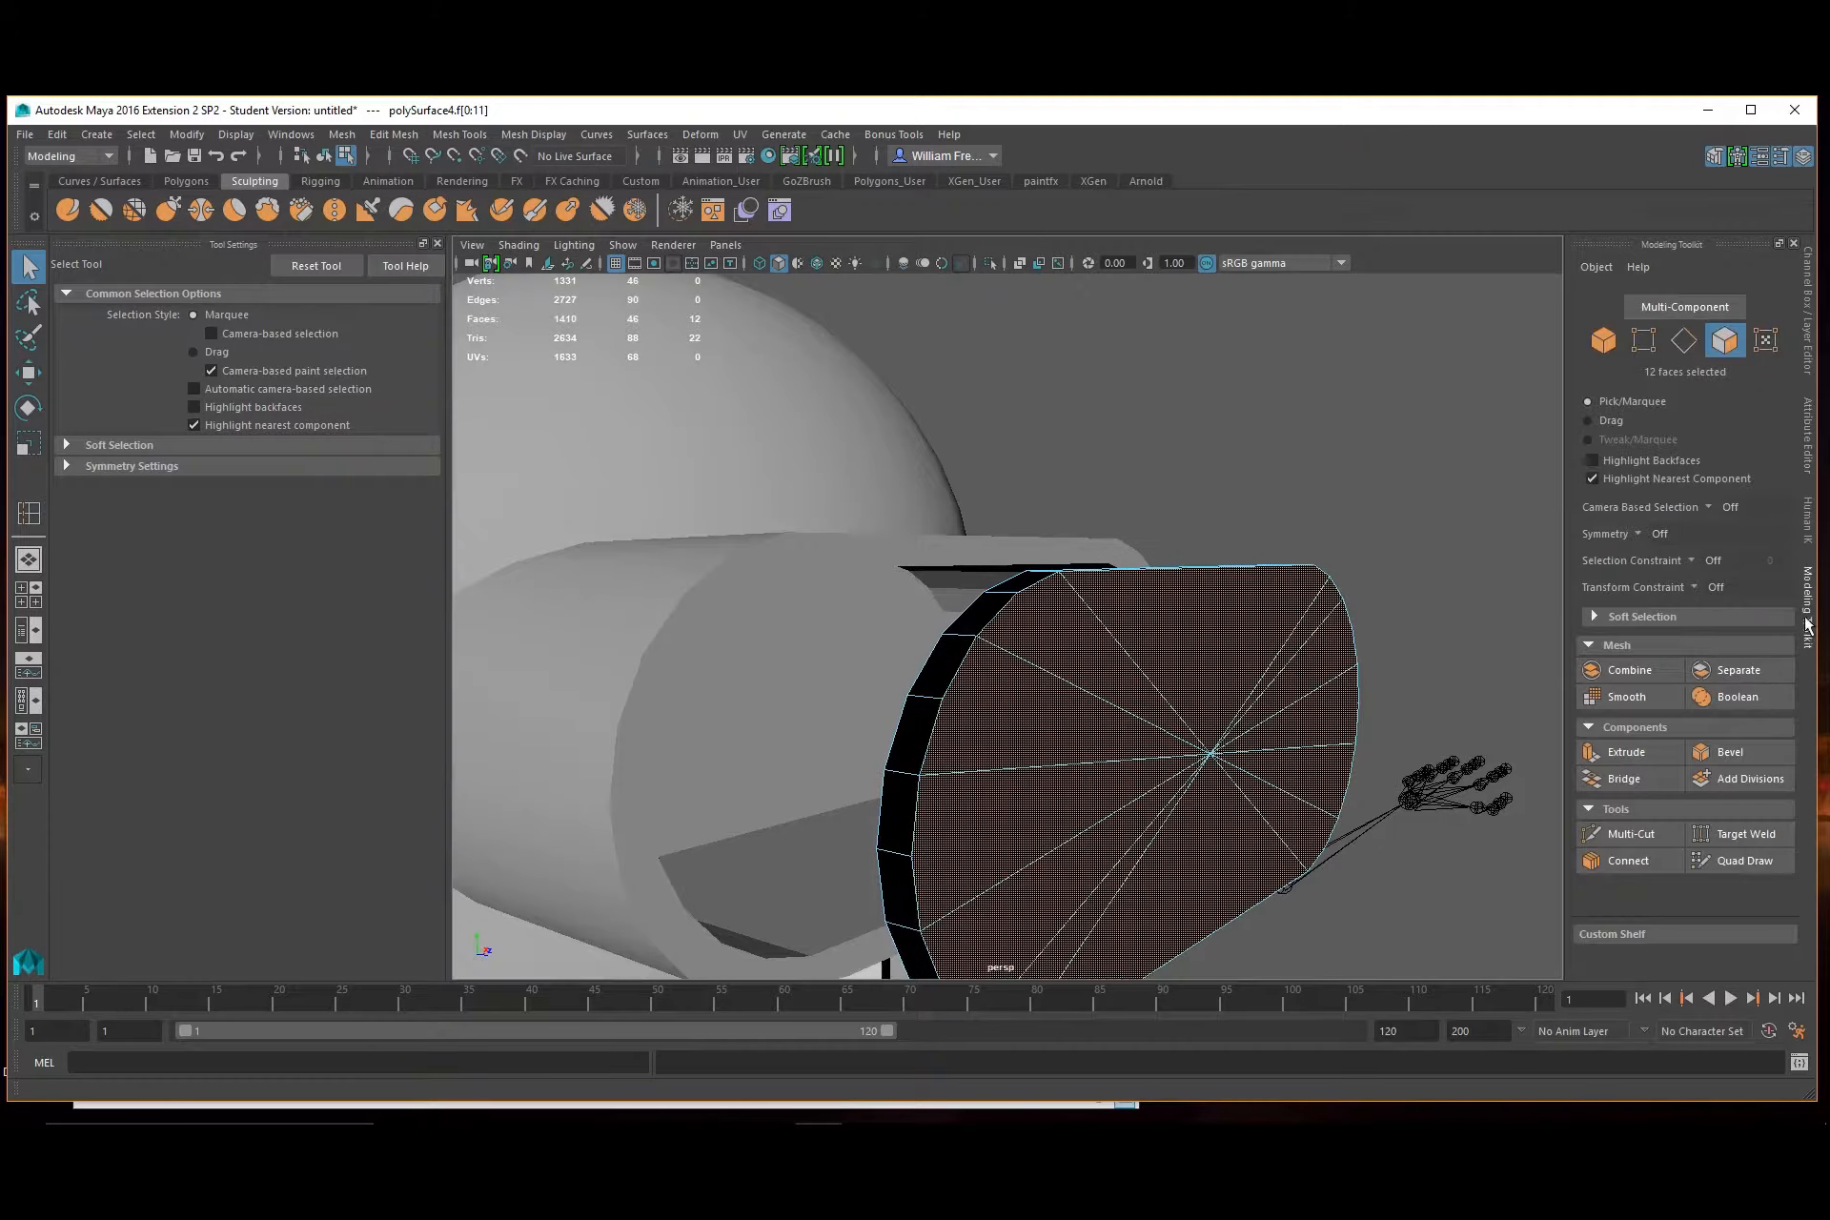
pyautogui.click(1632, 743)
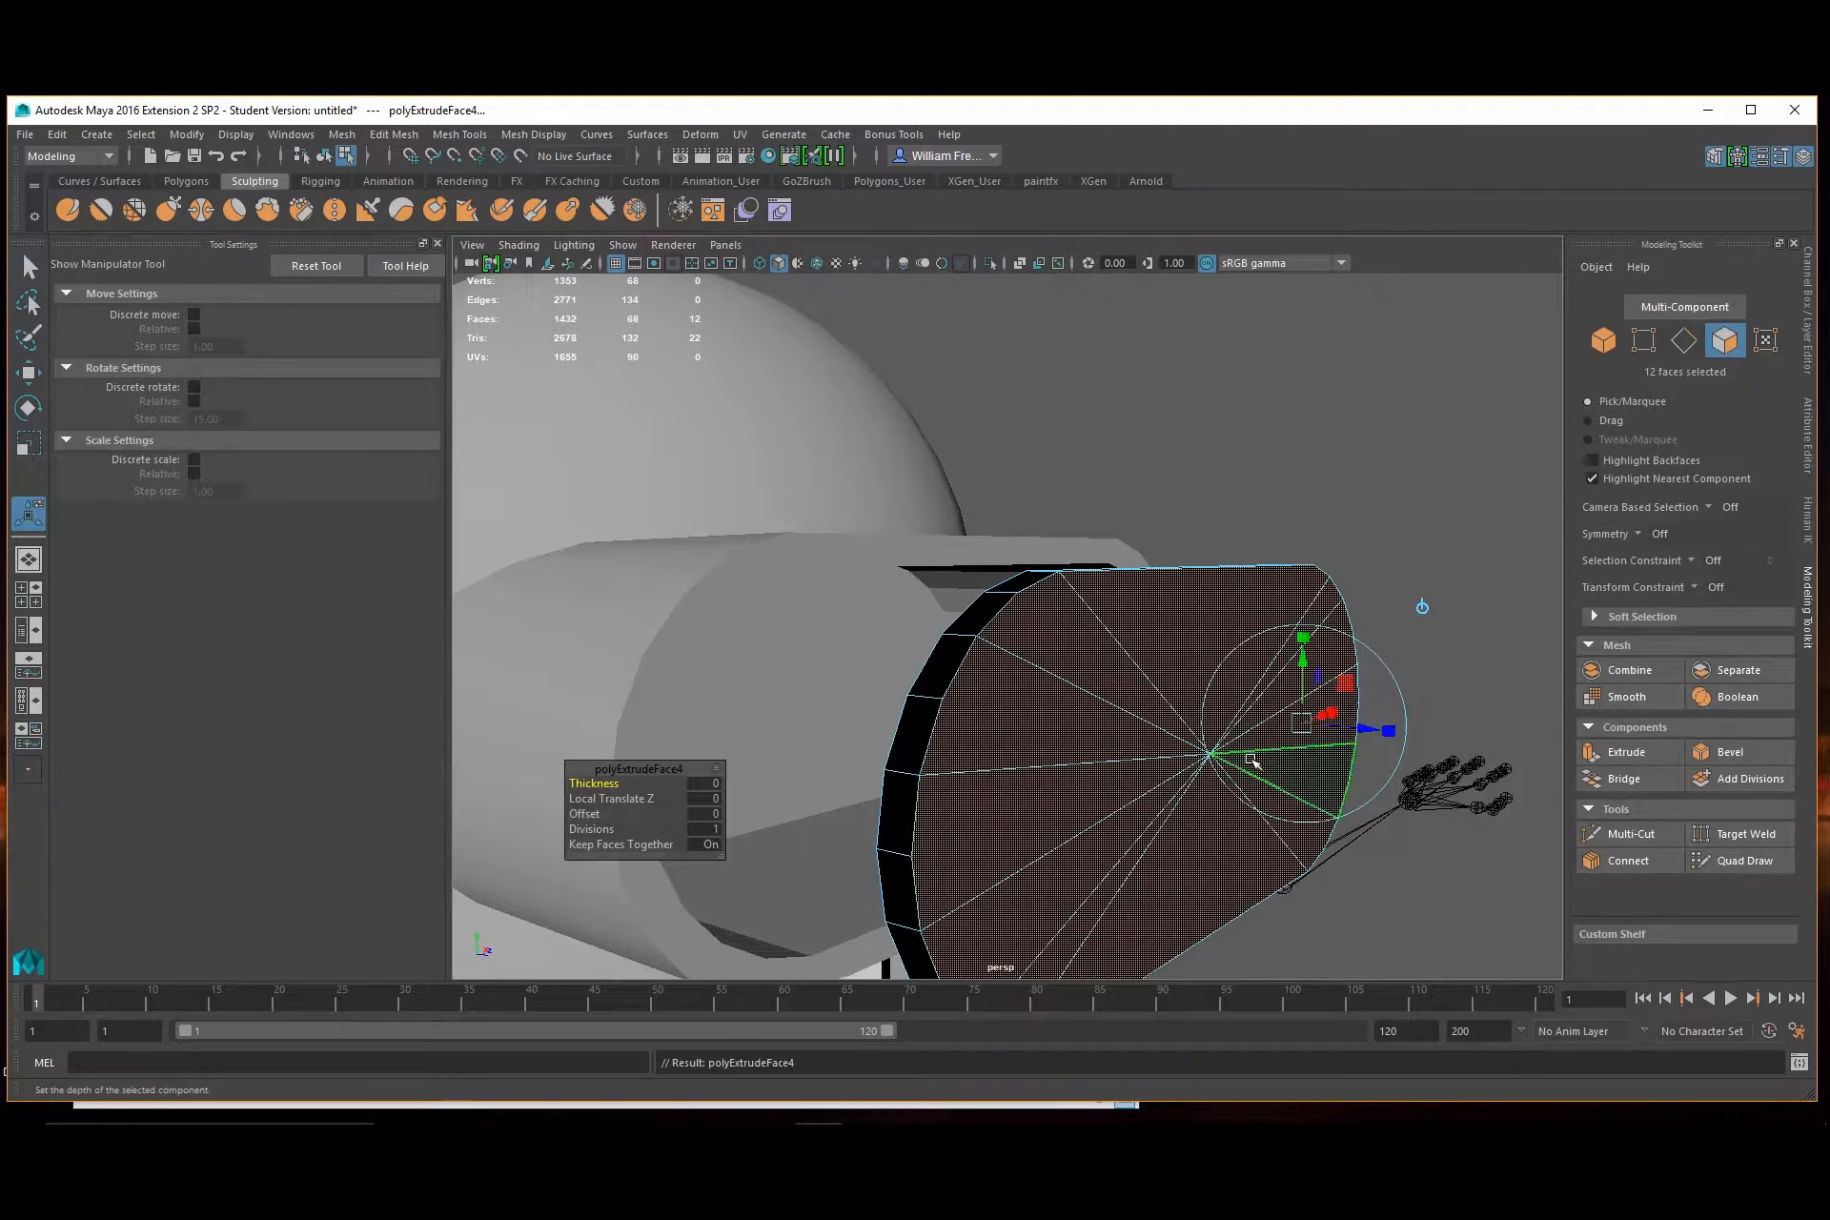
pyautogui.press('r')
pyautogui.moveTo(1221, 756); pyautogui.dragTo(1184, 767)
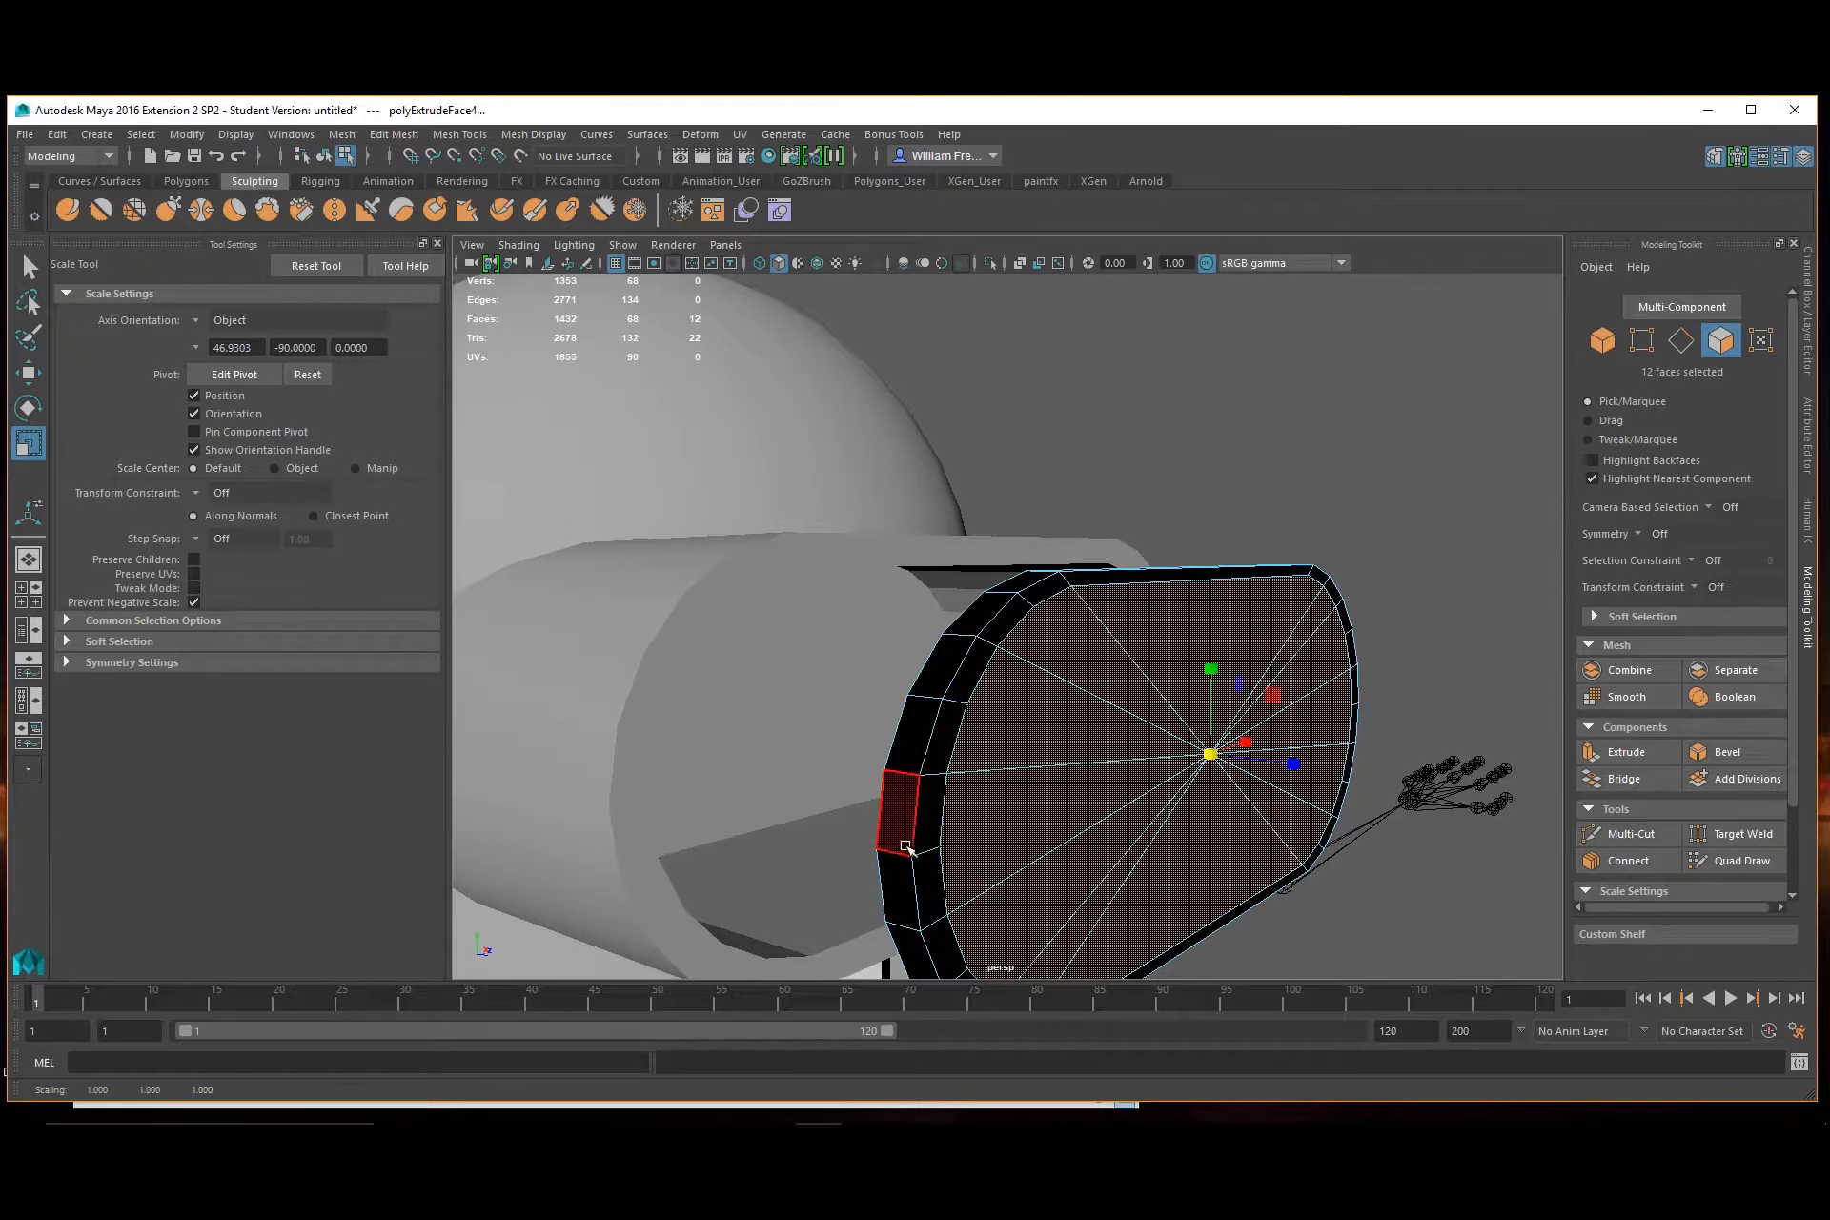
# Select the whole border face loop and extrude it forward to turn the black plate into a hollow shell
pyautogui.click(927, 812)
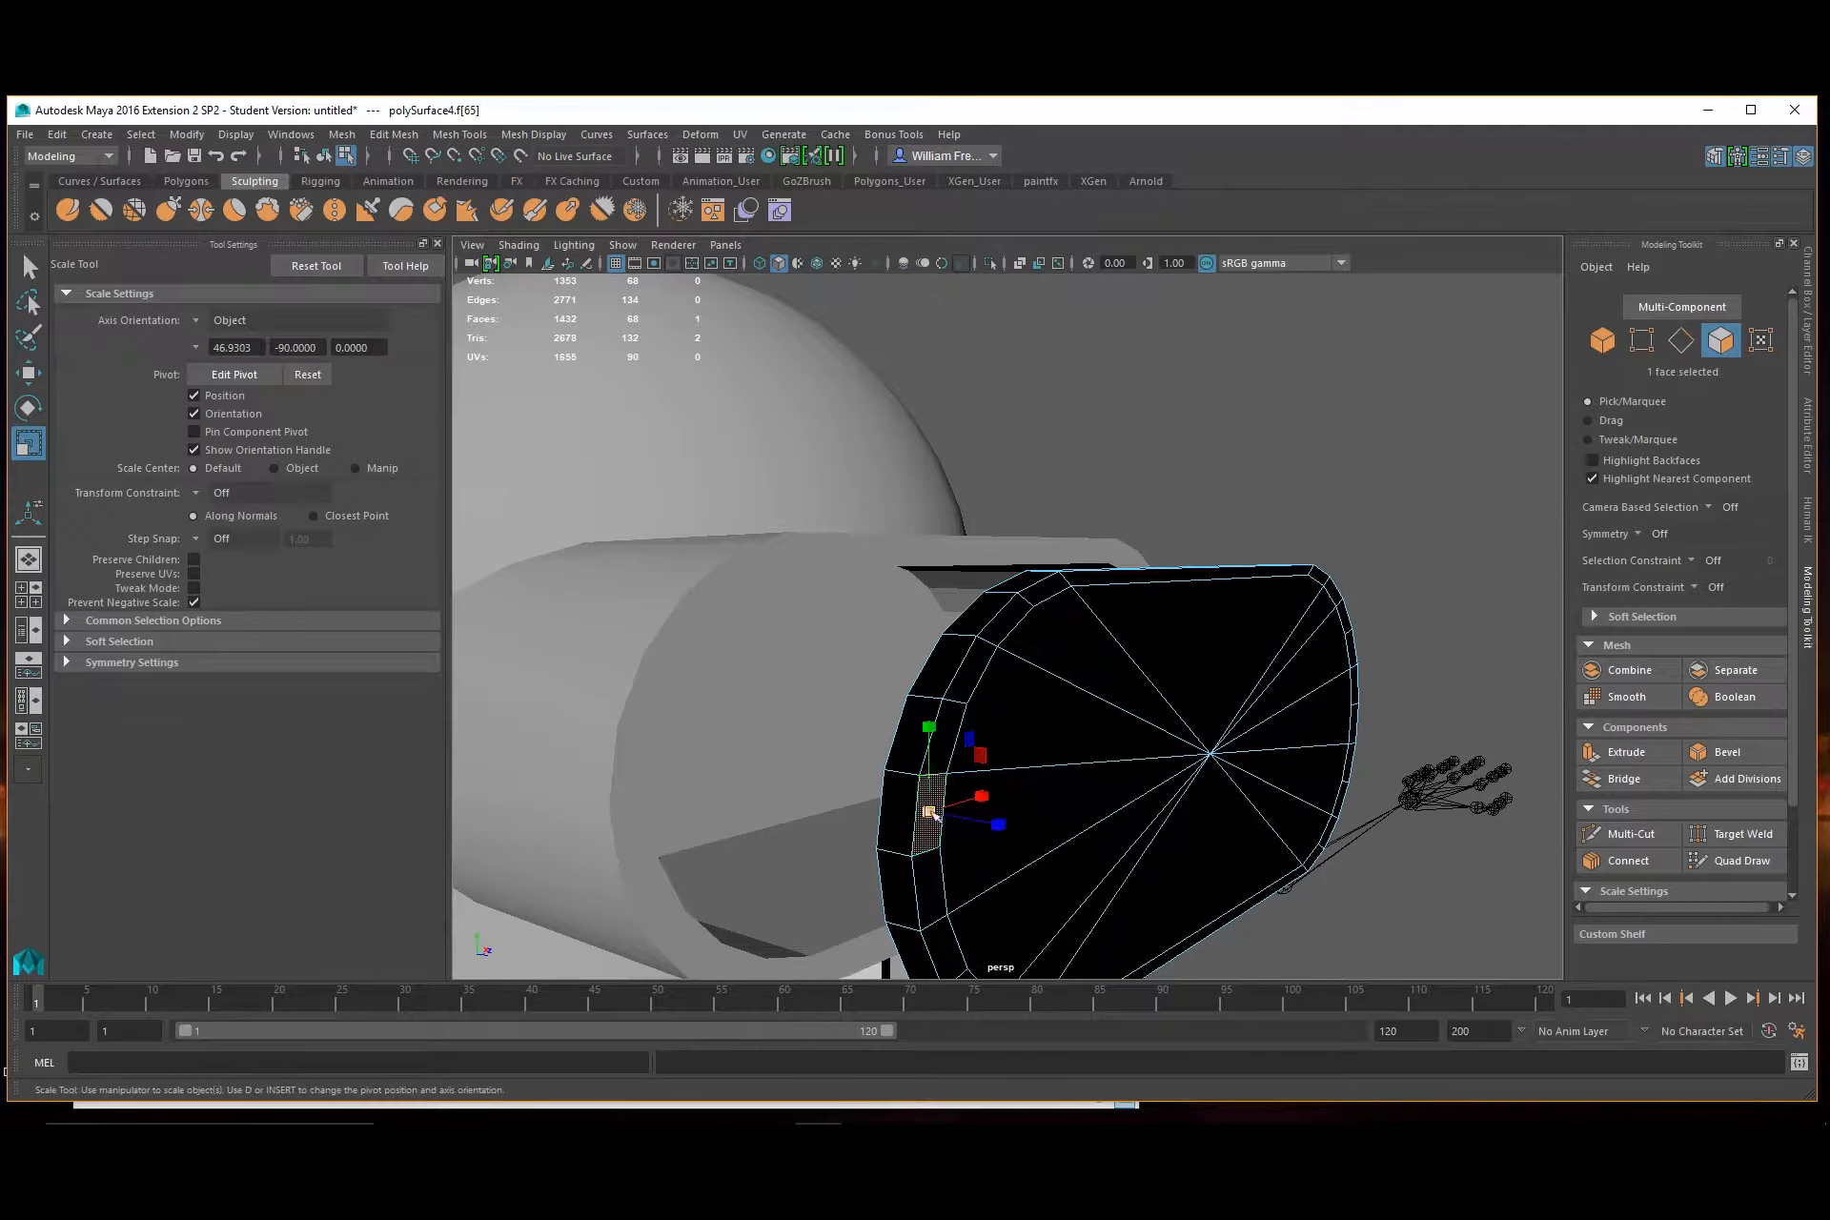
pyautogui.doubleClick(1013, 619)
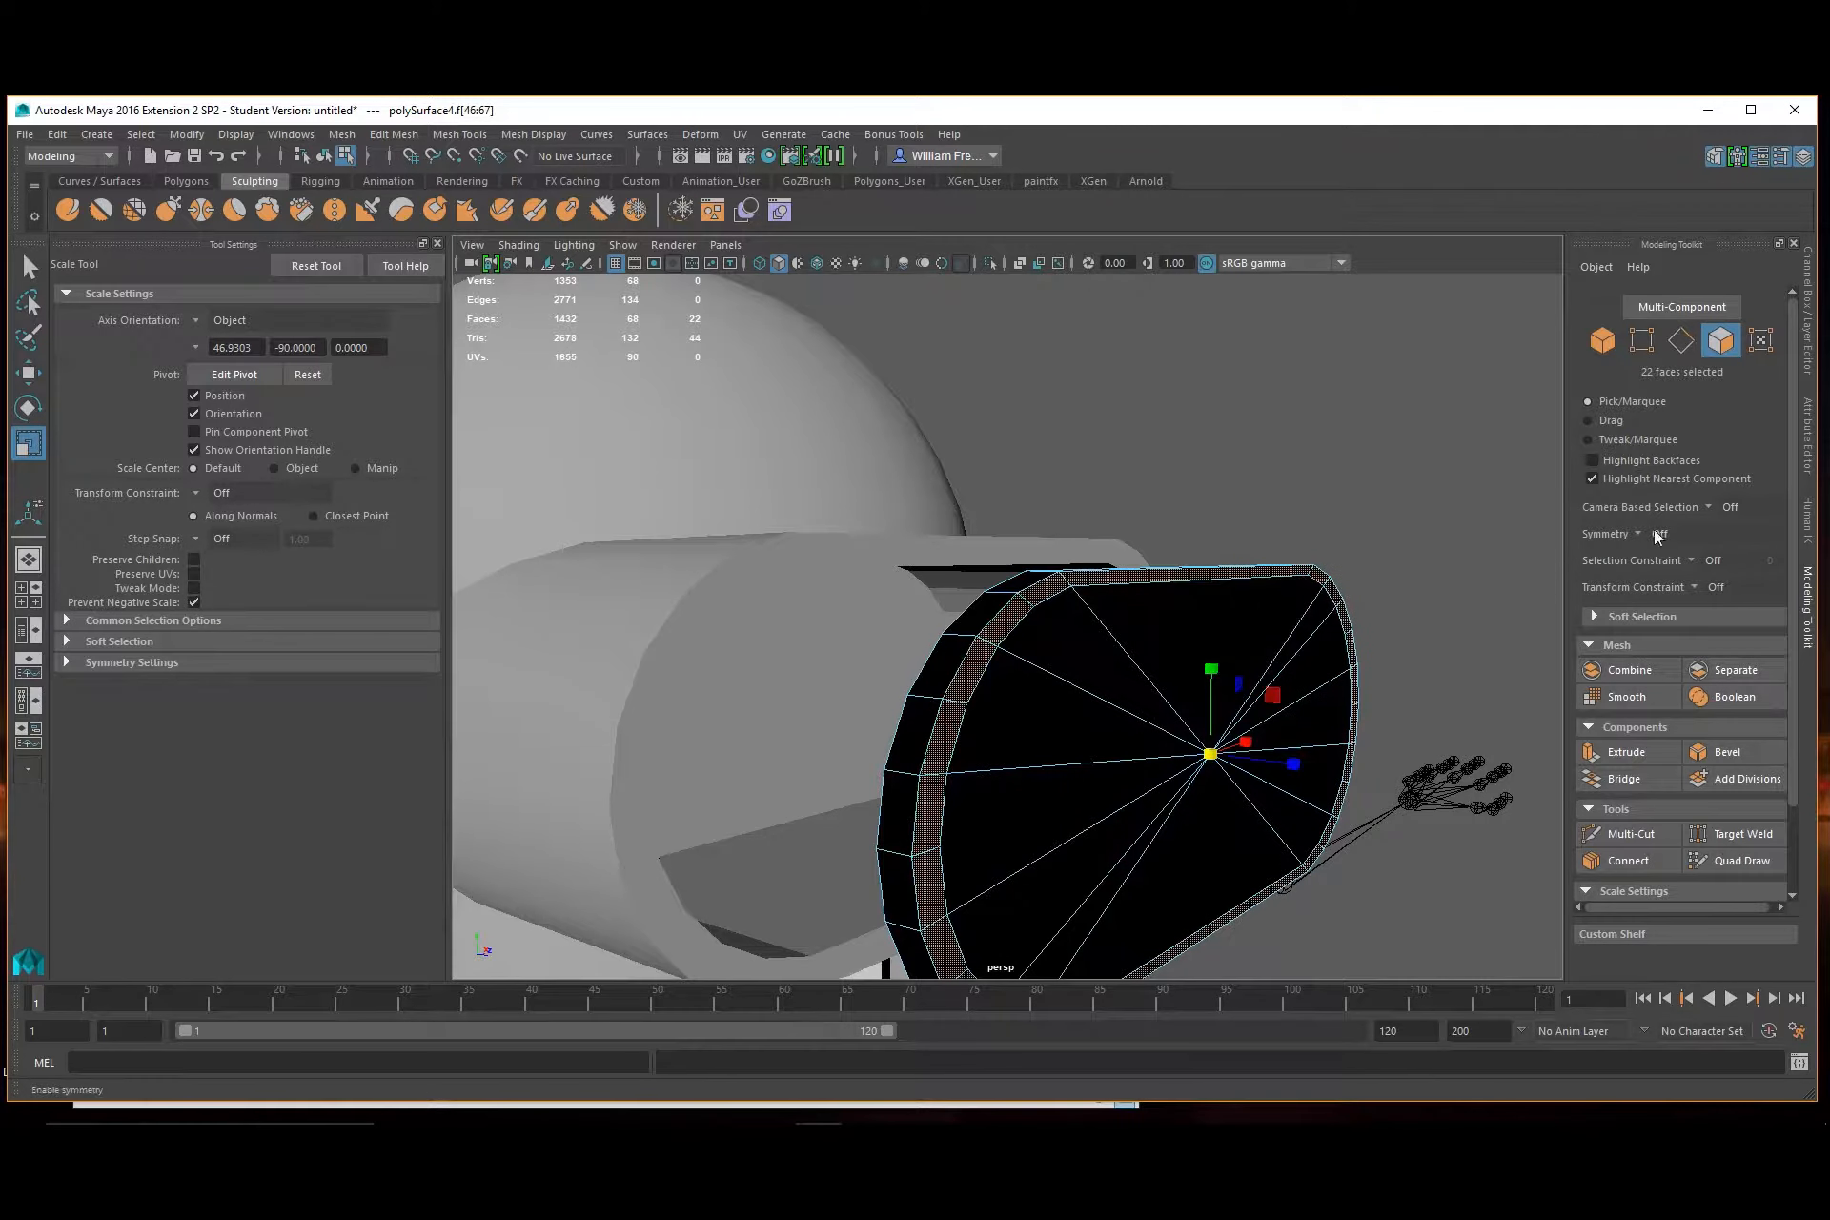
pyautogui.click(1626, 752)
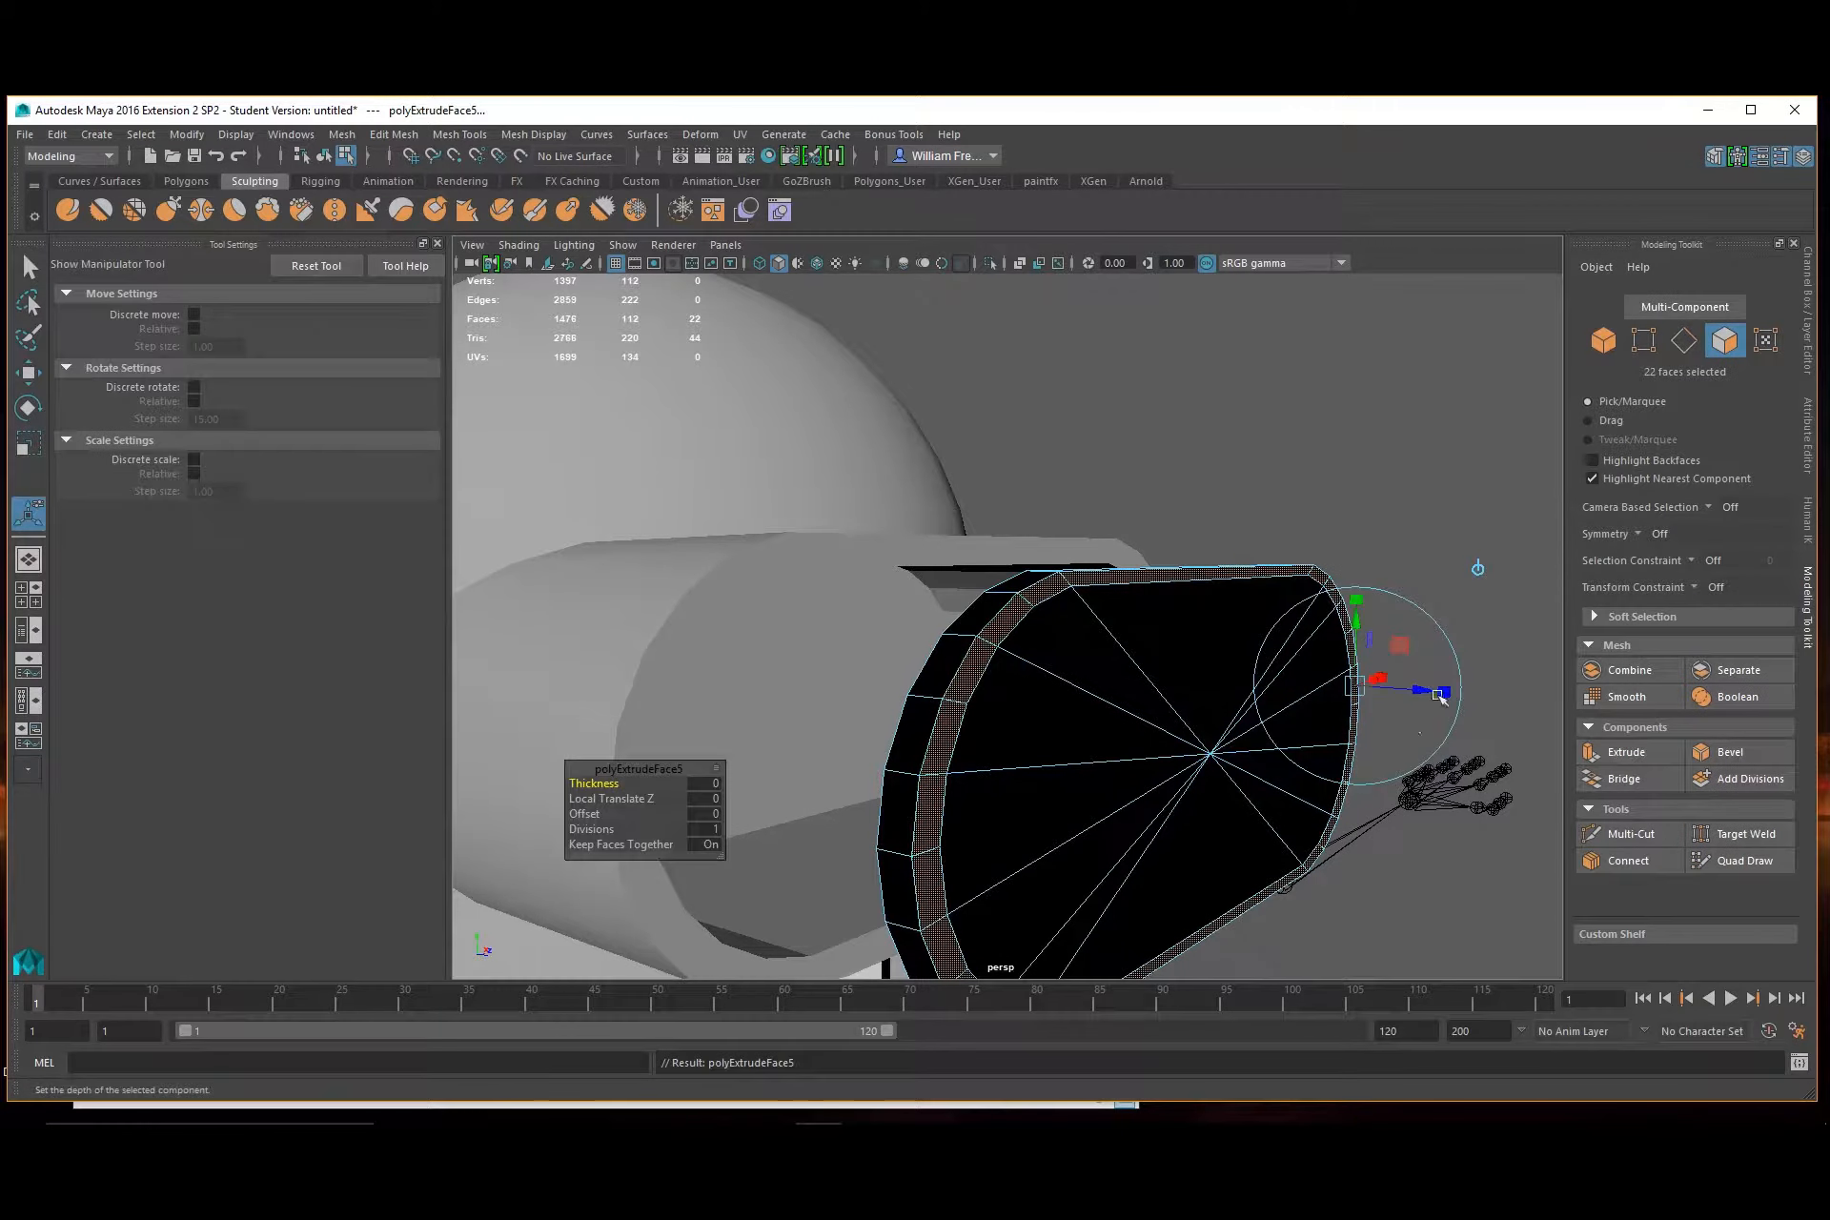
pyautogui.press('w')
pyautogui.moveTo(1301, 759); pyautogui.dragTo(1487, 803)
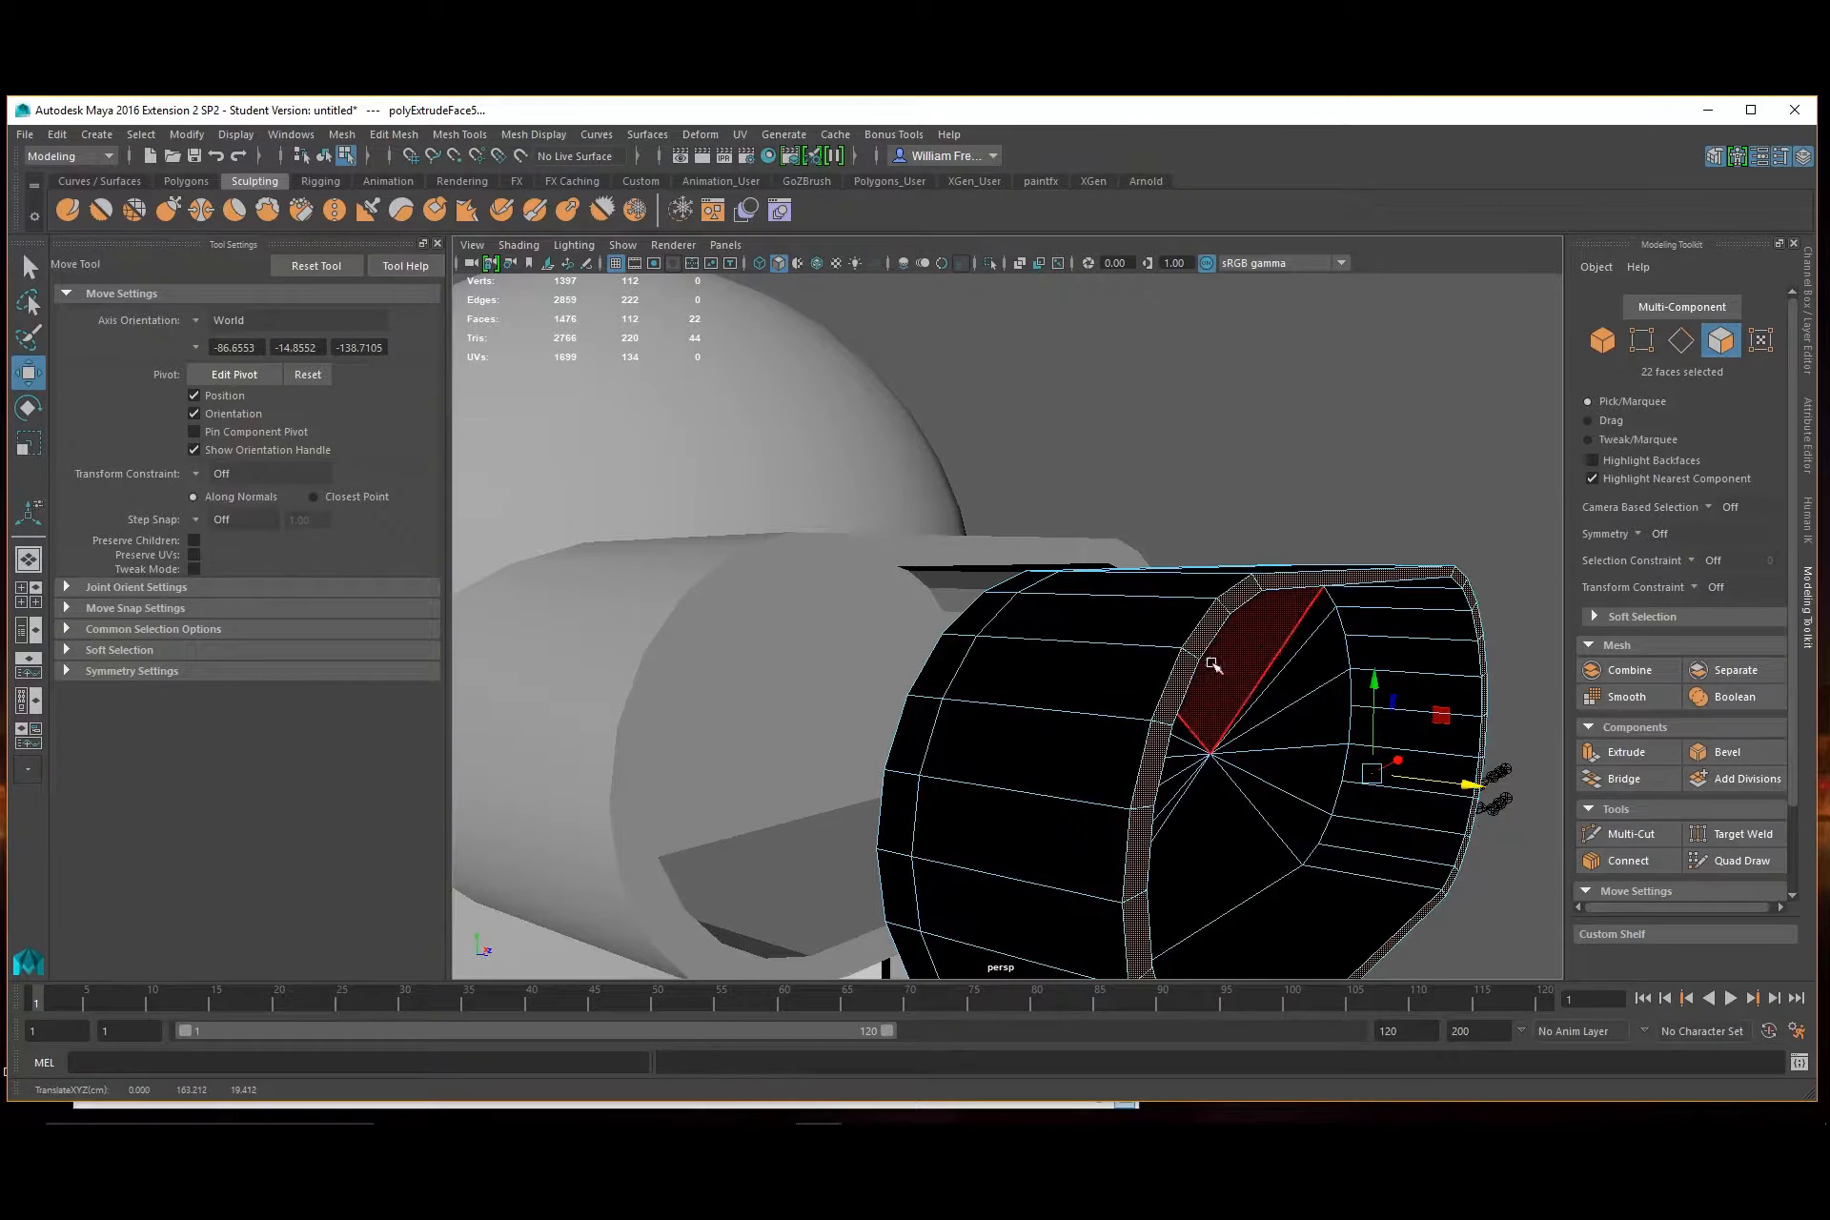
# Return the black shell to object mode and move it back inside the visor opening
pyautogui.moveTo(1269, 757); pyautogui.dragTo(1339, 529, button='right')
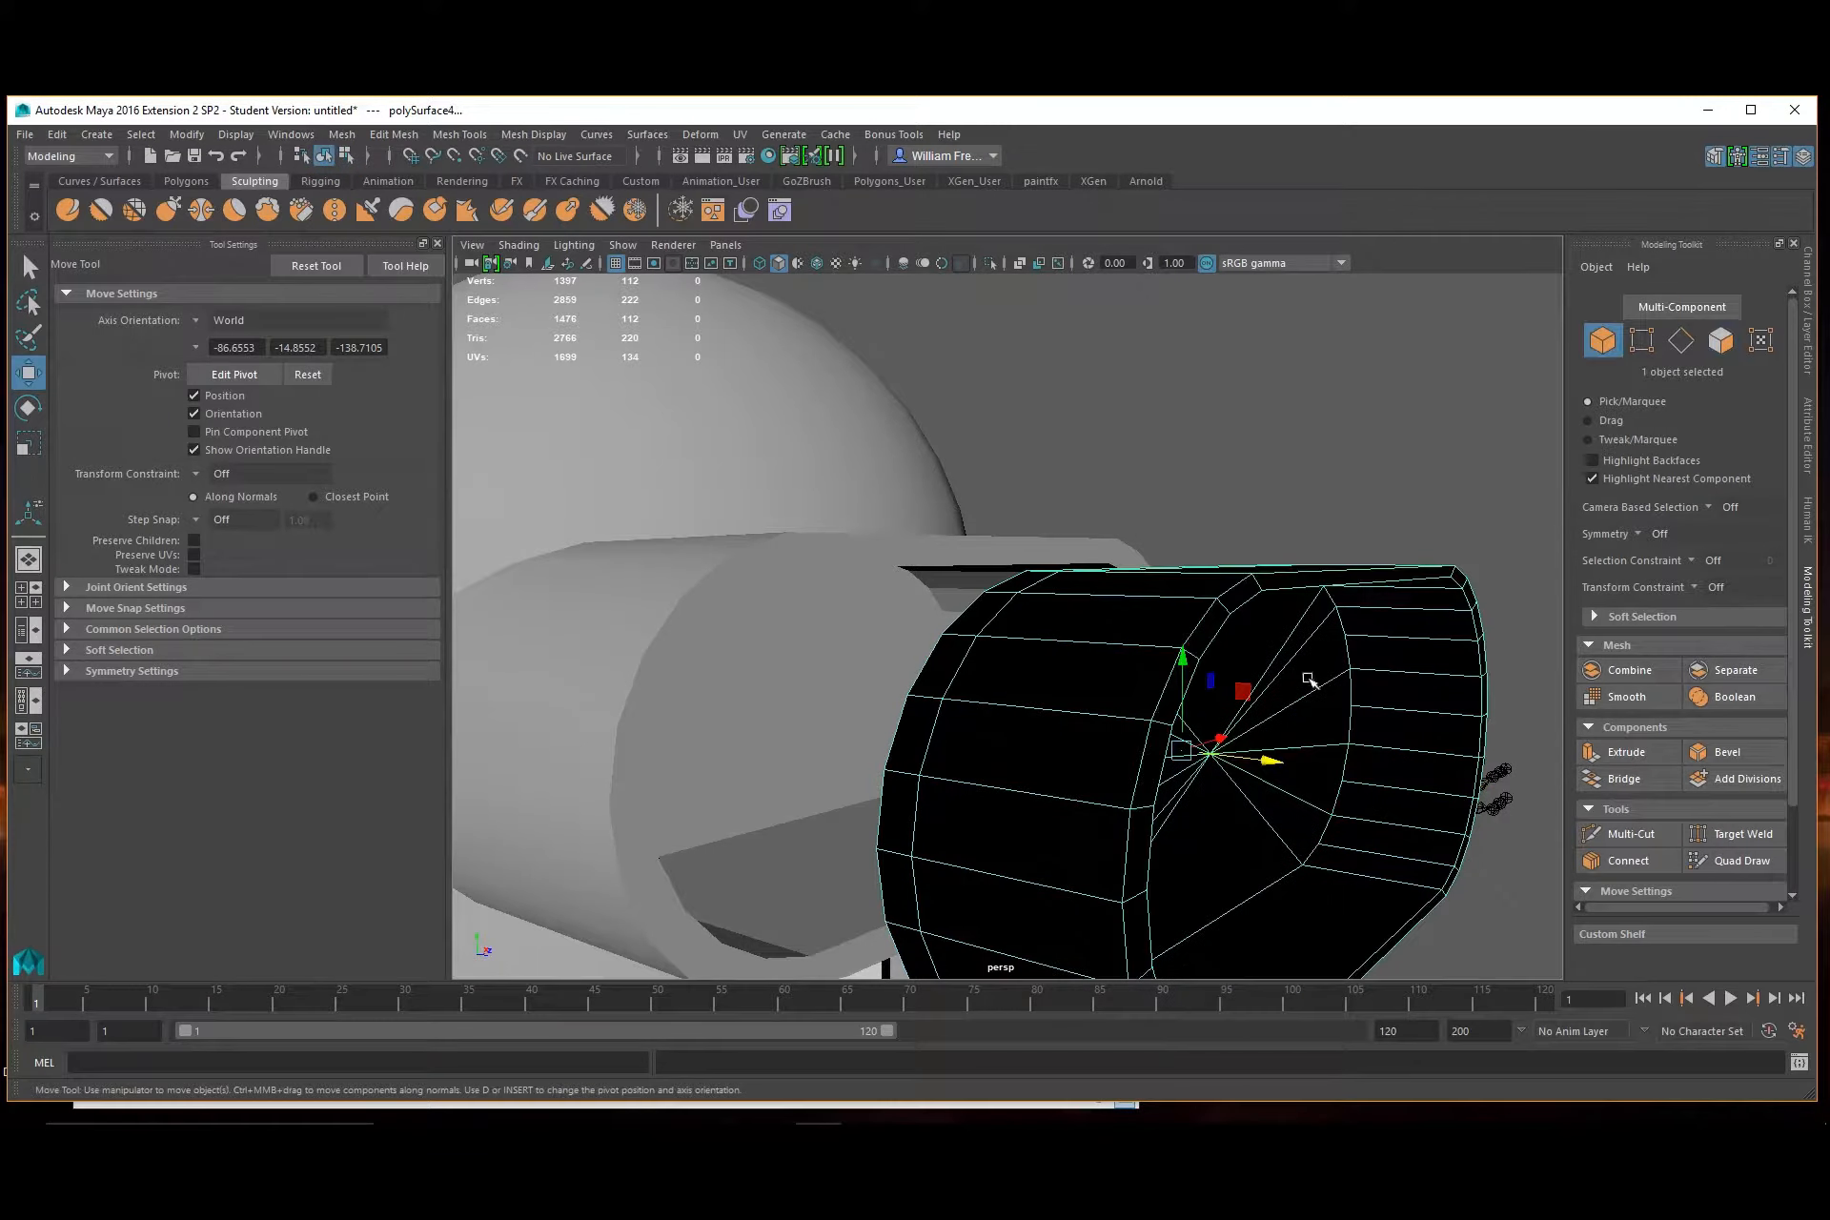
pyautogui.keyDown('alt'); pyautogui.moveTo(1263, 801); pyautogui.dragTo(816, 751); pyautogui.keyUp('alt')
pyautogui.keyDown('alt'); pyautogui.moveTo(1182, 751); pyautogui.dragTo(973, 756); pyautogui.keyUp('alt')
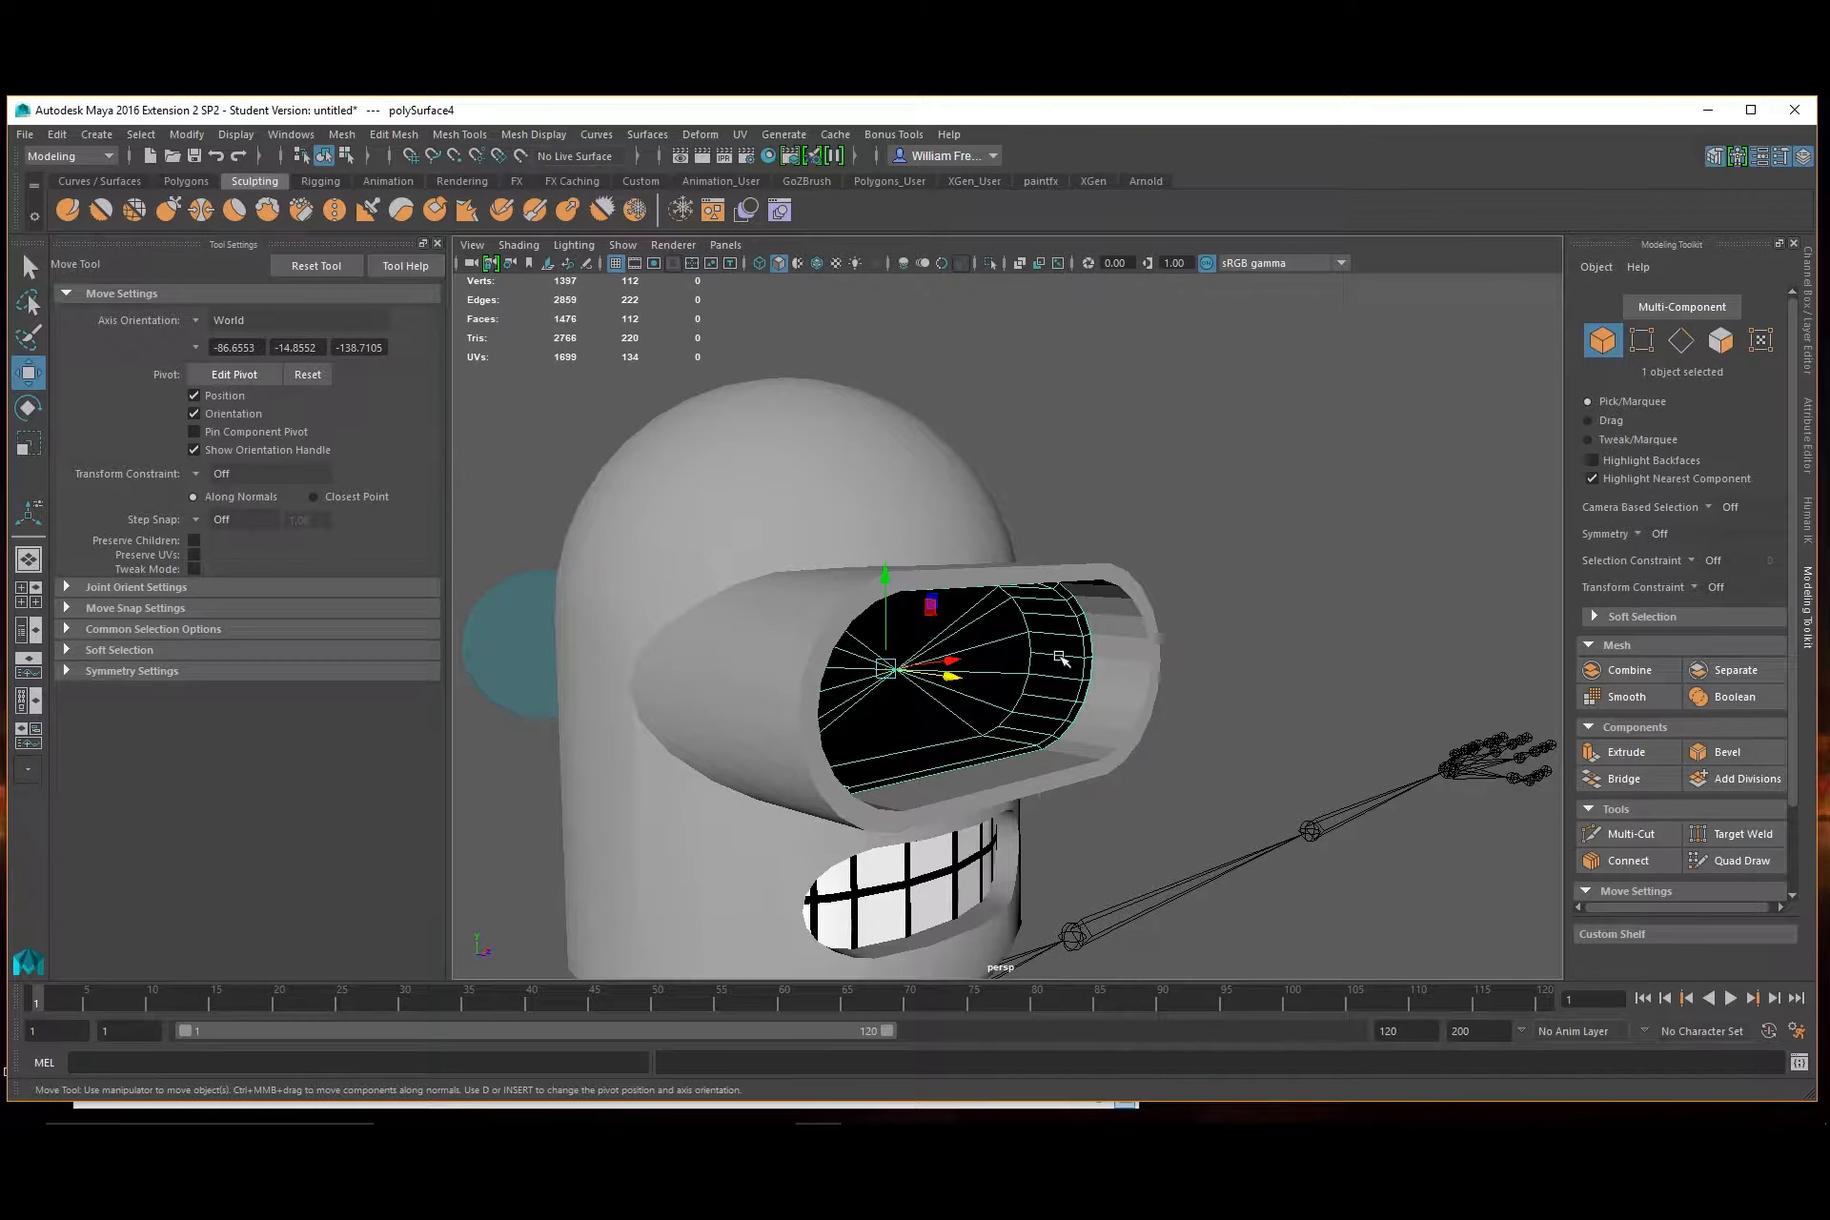
# Duplicate the large sphere beside the skeleton and move the copy to the body's centre line beneath the head
pyautogui.keyDown('alt'); pyautogui.moveTo(1367, 674); pyautogui.dragTo(1168, 672, button='right'); pyautogui.keyUp('alt')
pyautogui.keyDown('alt'); pyautogui.moveTo(1154, 672); pyautogui.dragTo(1111, 763); pyautogui.keyUp('alt')
pyautogui.keyDown('alt'); pyautogui.moveTo(1111, 763); pyautogui.dragTo(1082, 768, button='right'); pyautogui.keyUp('alt')
pyautogui.keyDown('alt'); pyautogui.moveTo(1083, 769); pyautogui.dragTo(1073, 725); pyautogui.keyUp('alt')
pyautogui.click(856, 865)
pyautogui.hotkey('ctrl', 'd')
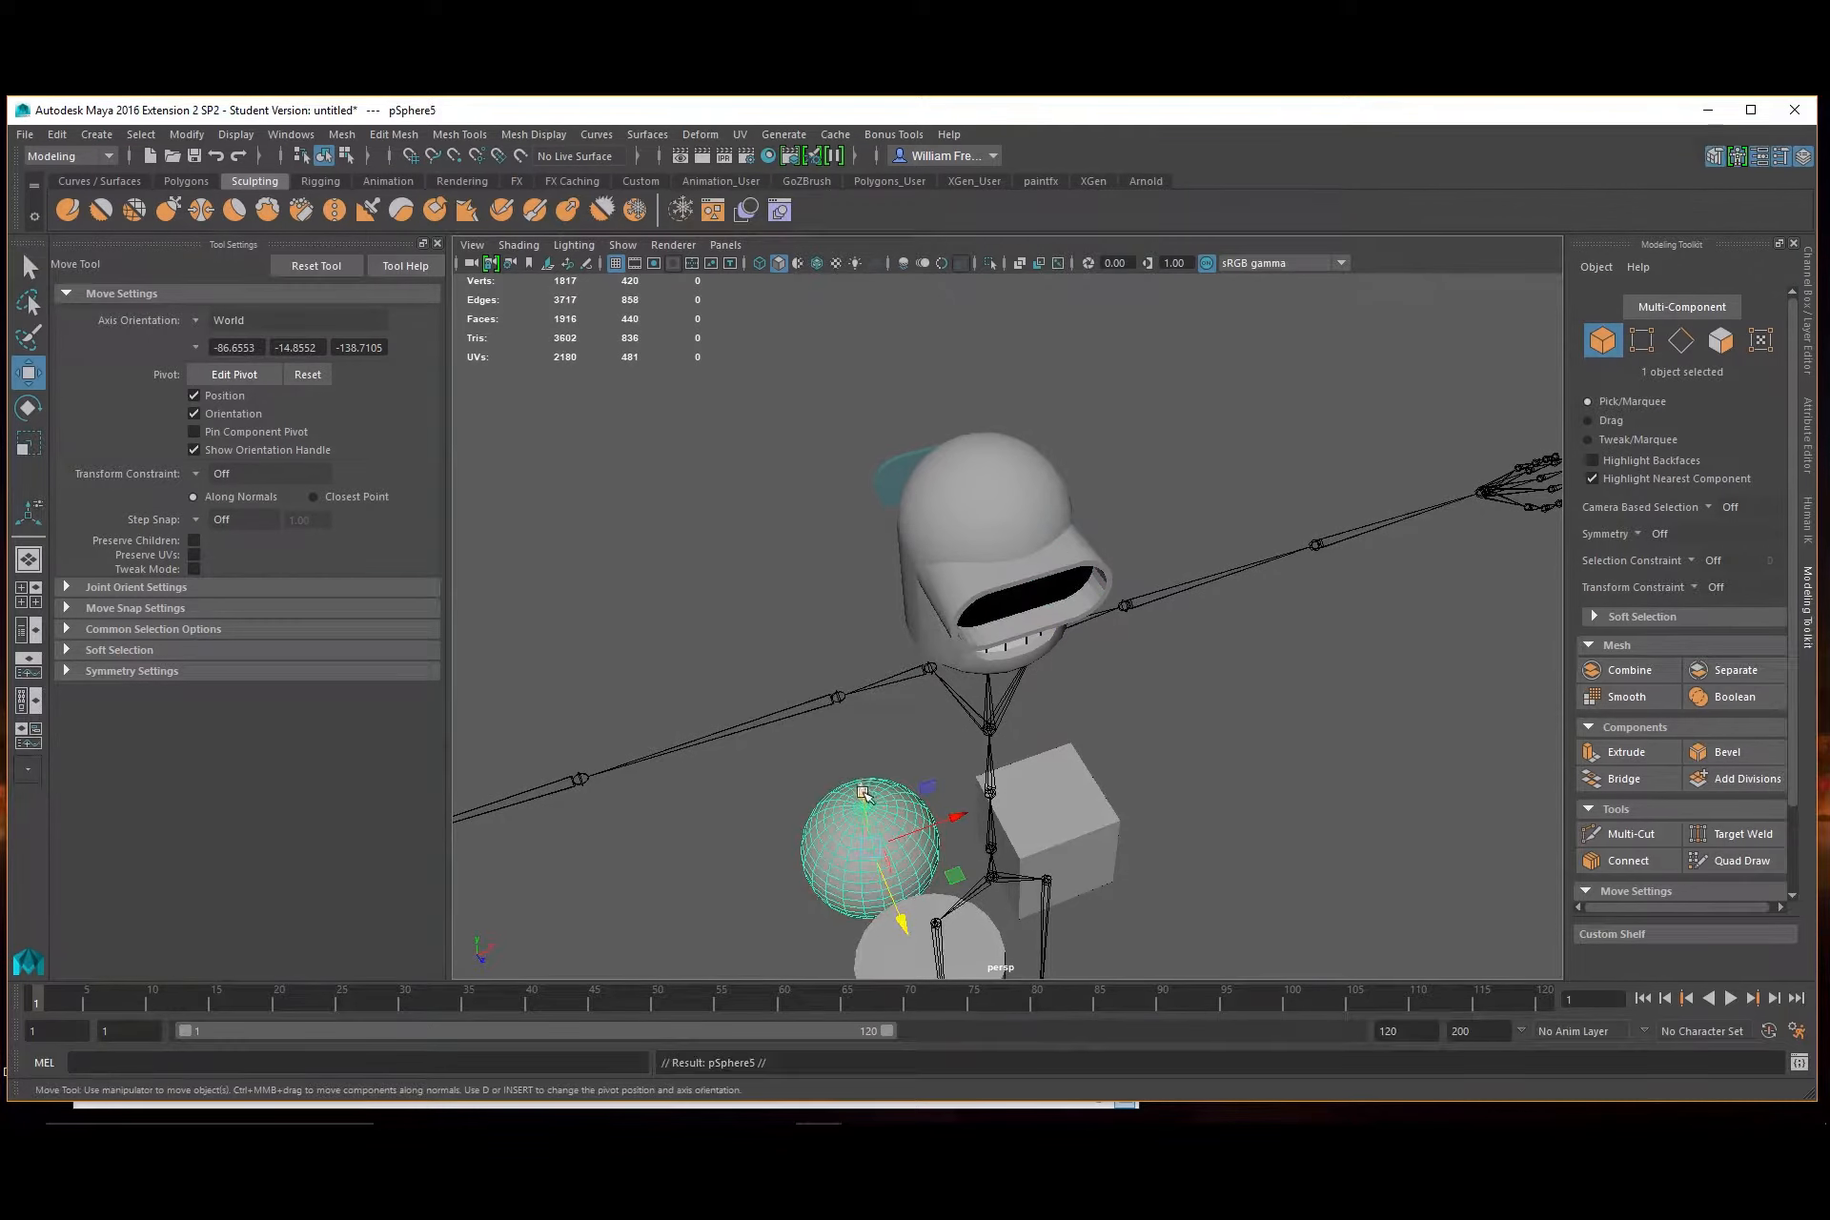
pyautogui.moveTo(863, 791); pyautogui.dragTo(740, 531)
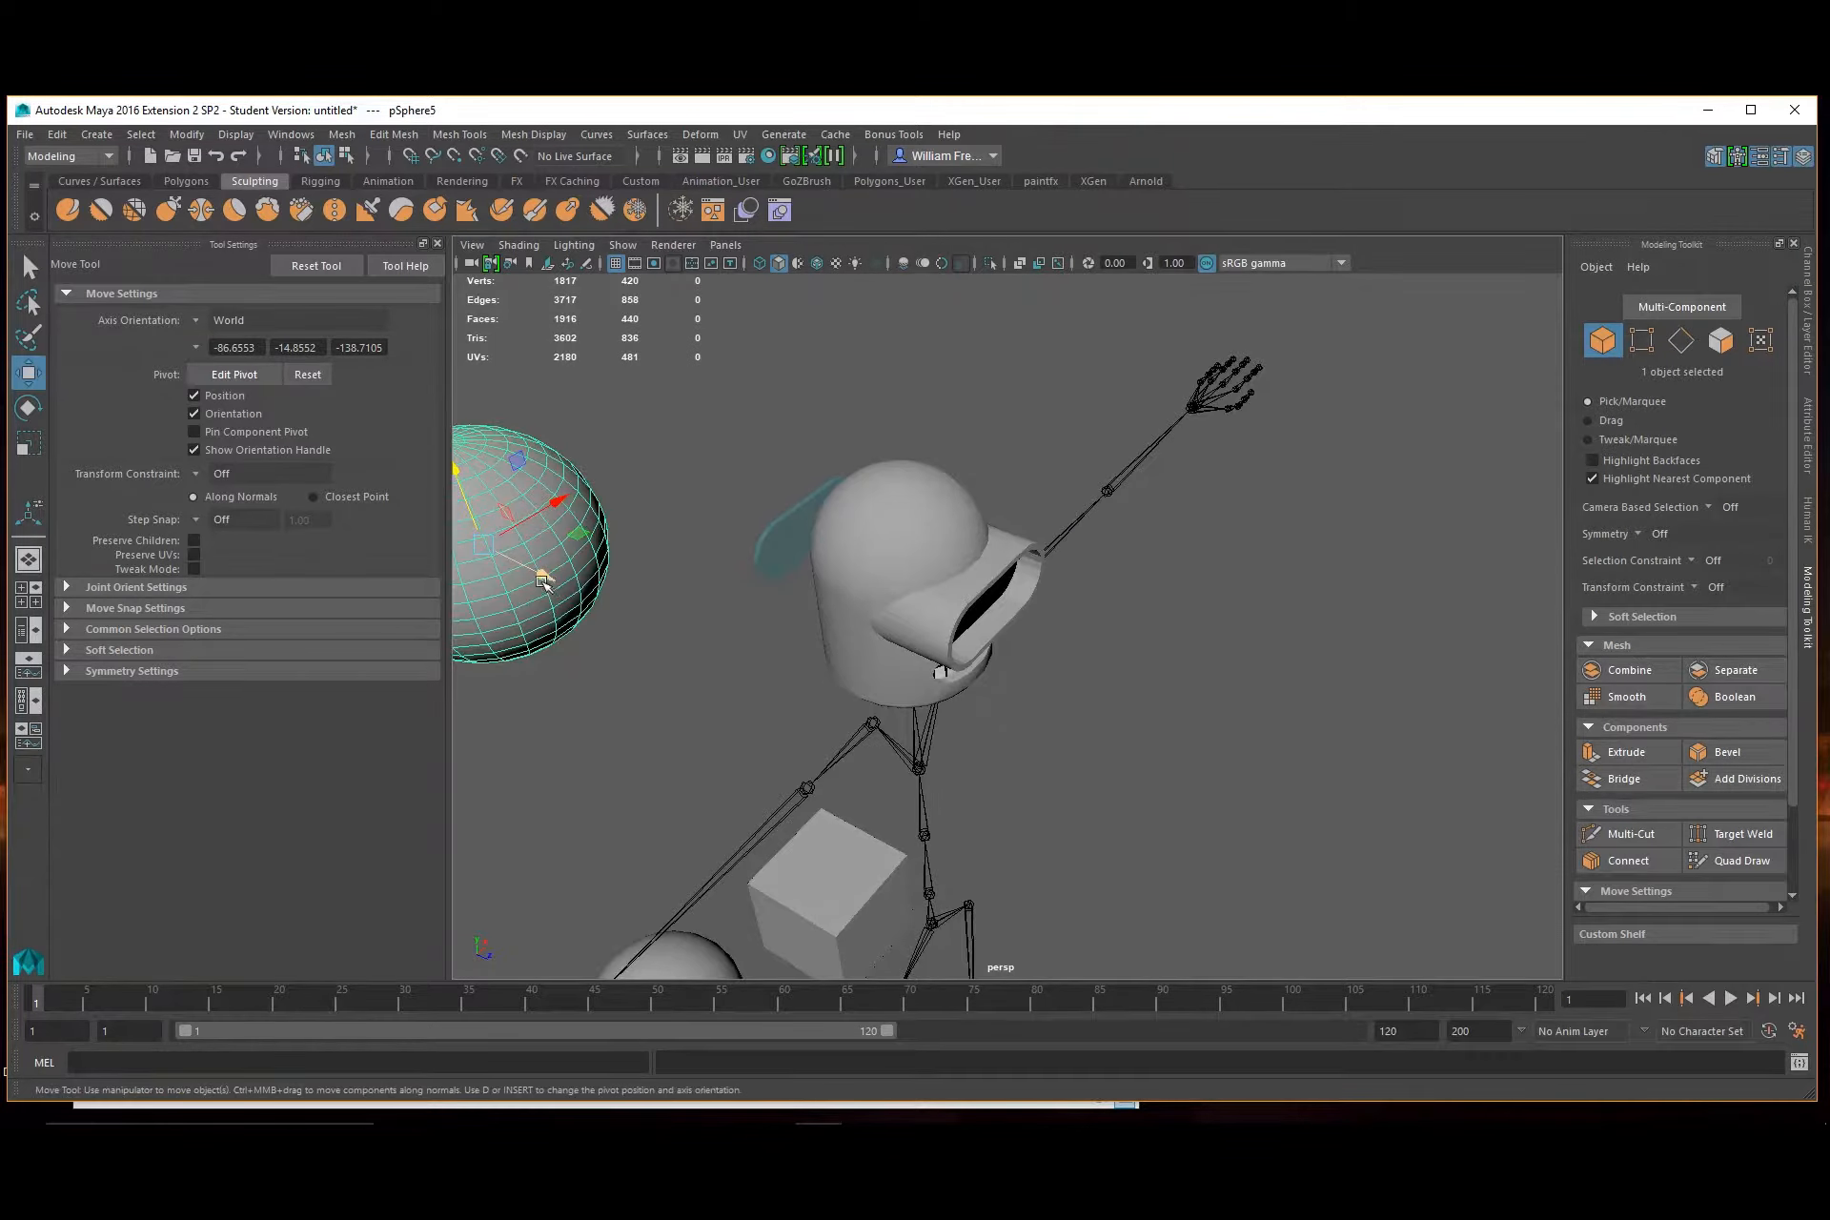
pyautogui.moveTo(543, 581); pyautogui.dragTo(1047, 825)
# Rotate the duplicated sphere so its pole faces forward, with Rotate X set to exactly 90
pyautogui.press('e')
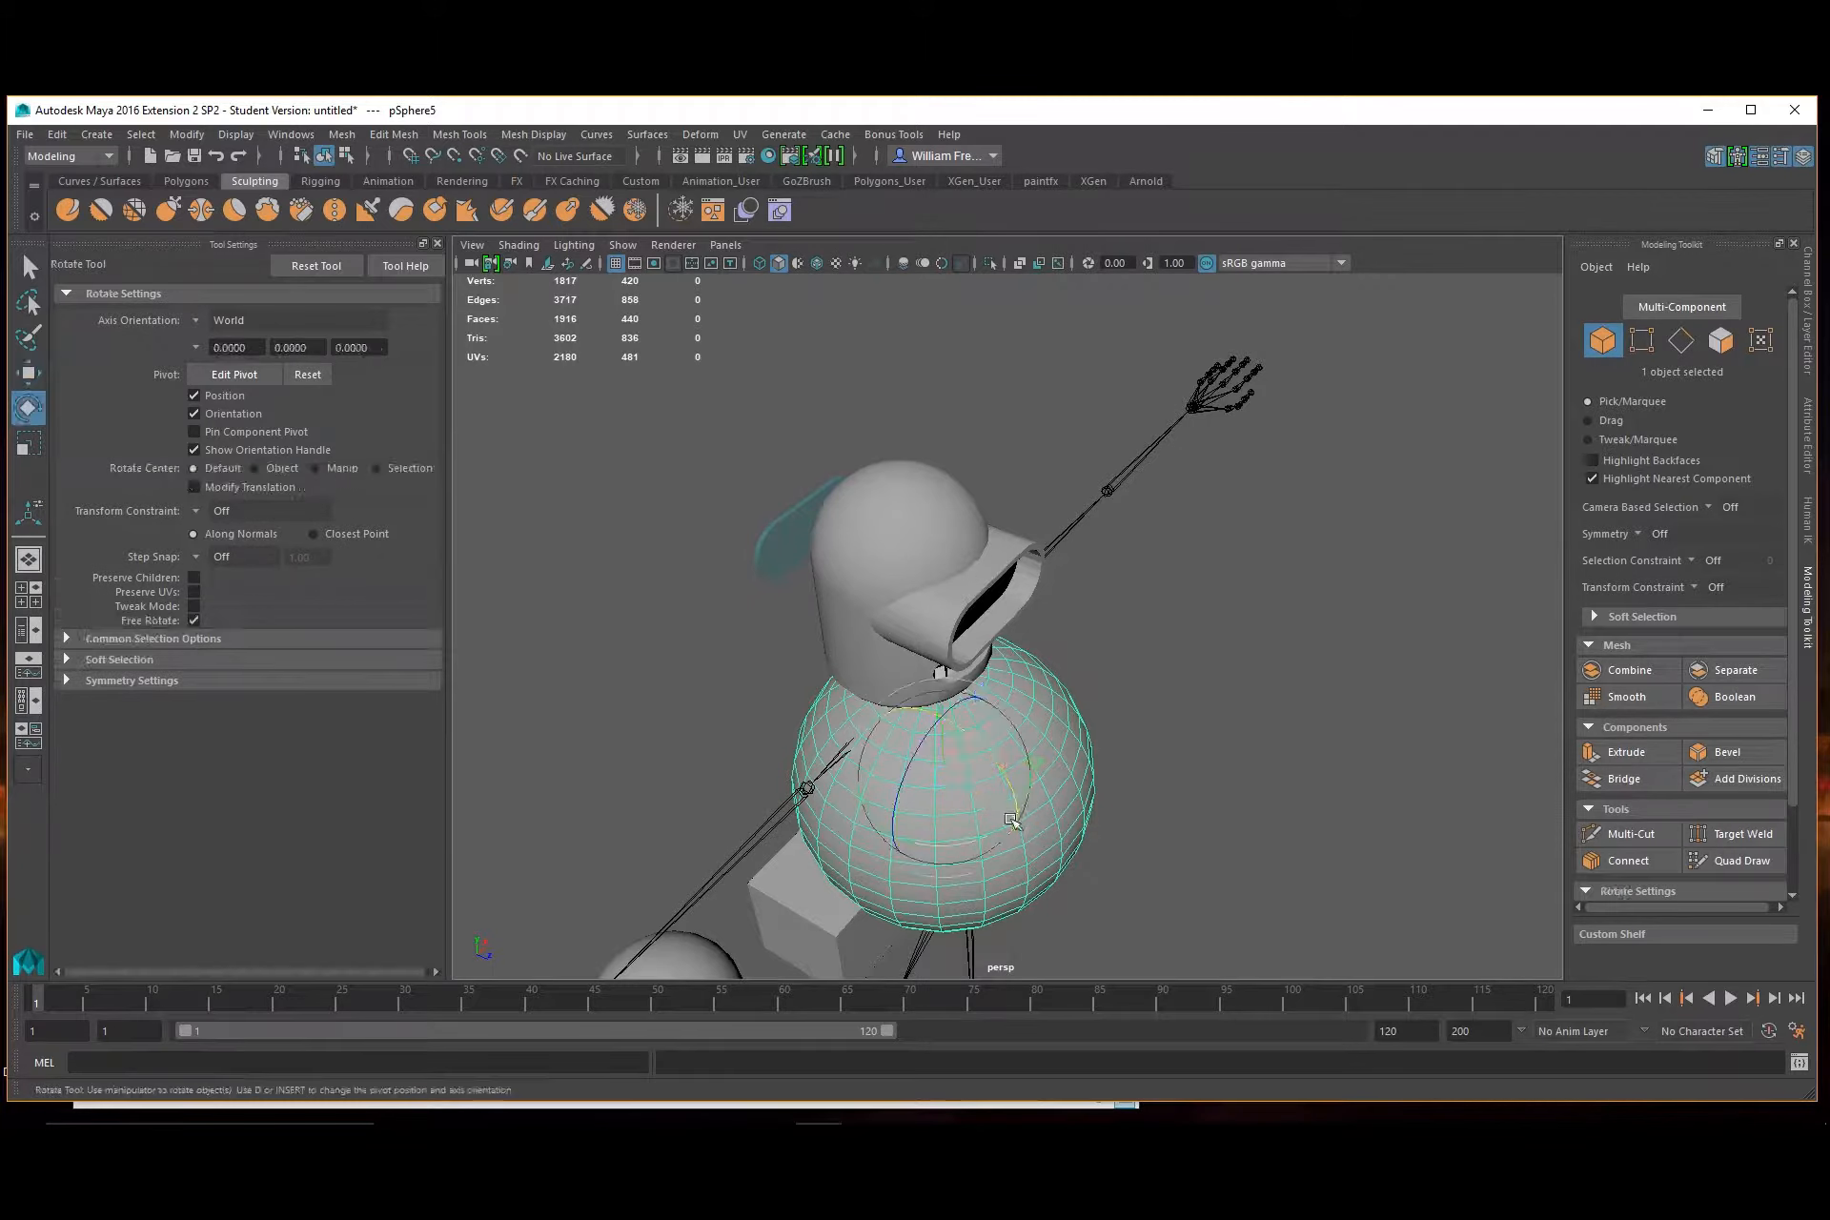
pyautogui.moveTo(980, 740); pyautogui.dragTo(1035, 868)
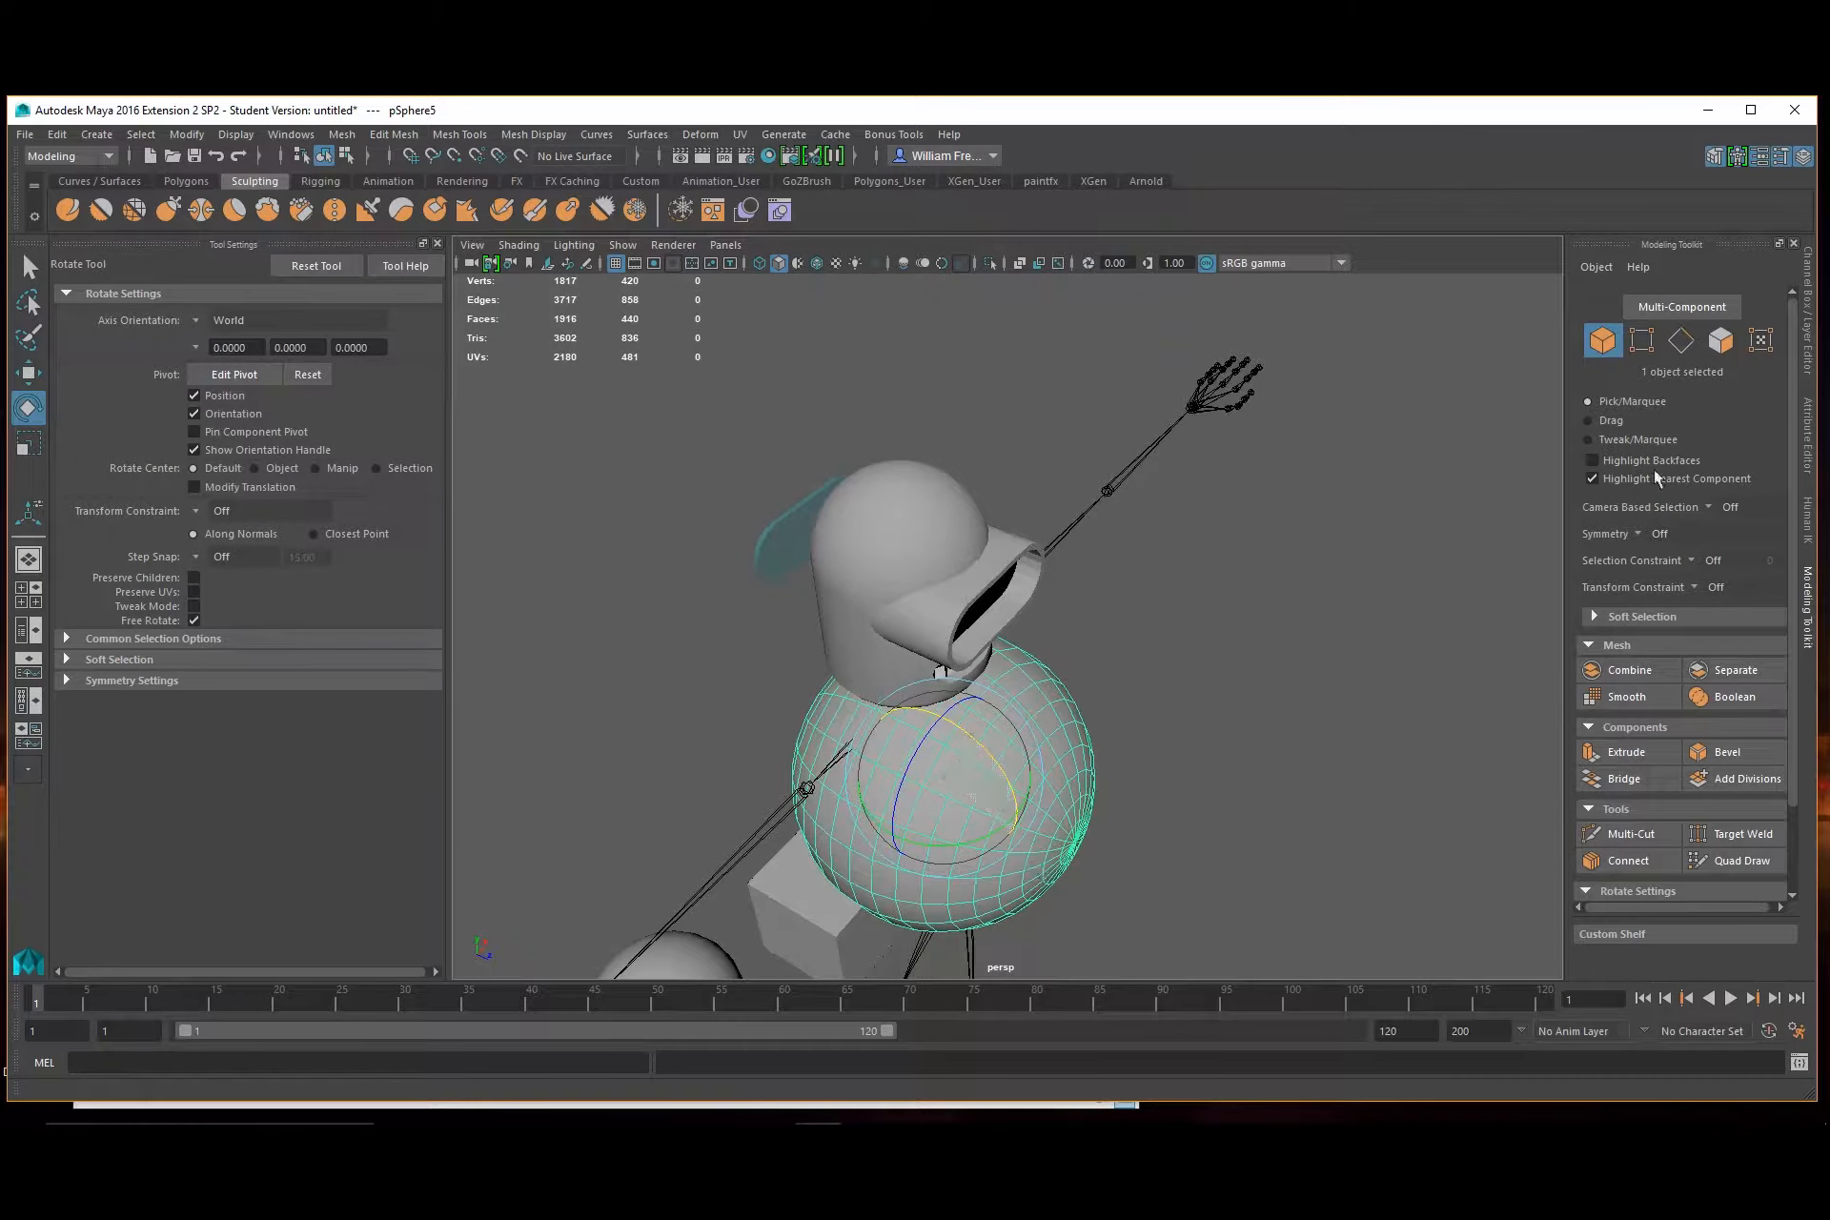
pyautogui.click(1808, 305)
pyautogui.click(1782, 344)
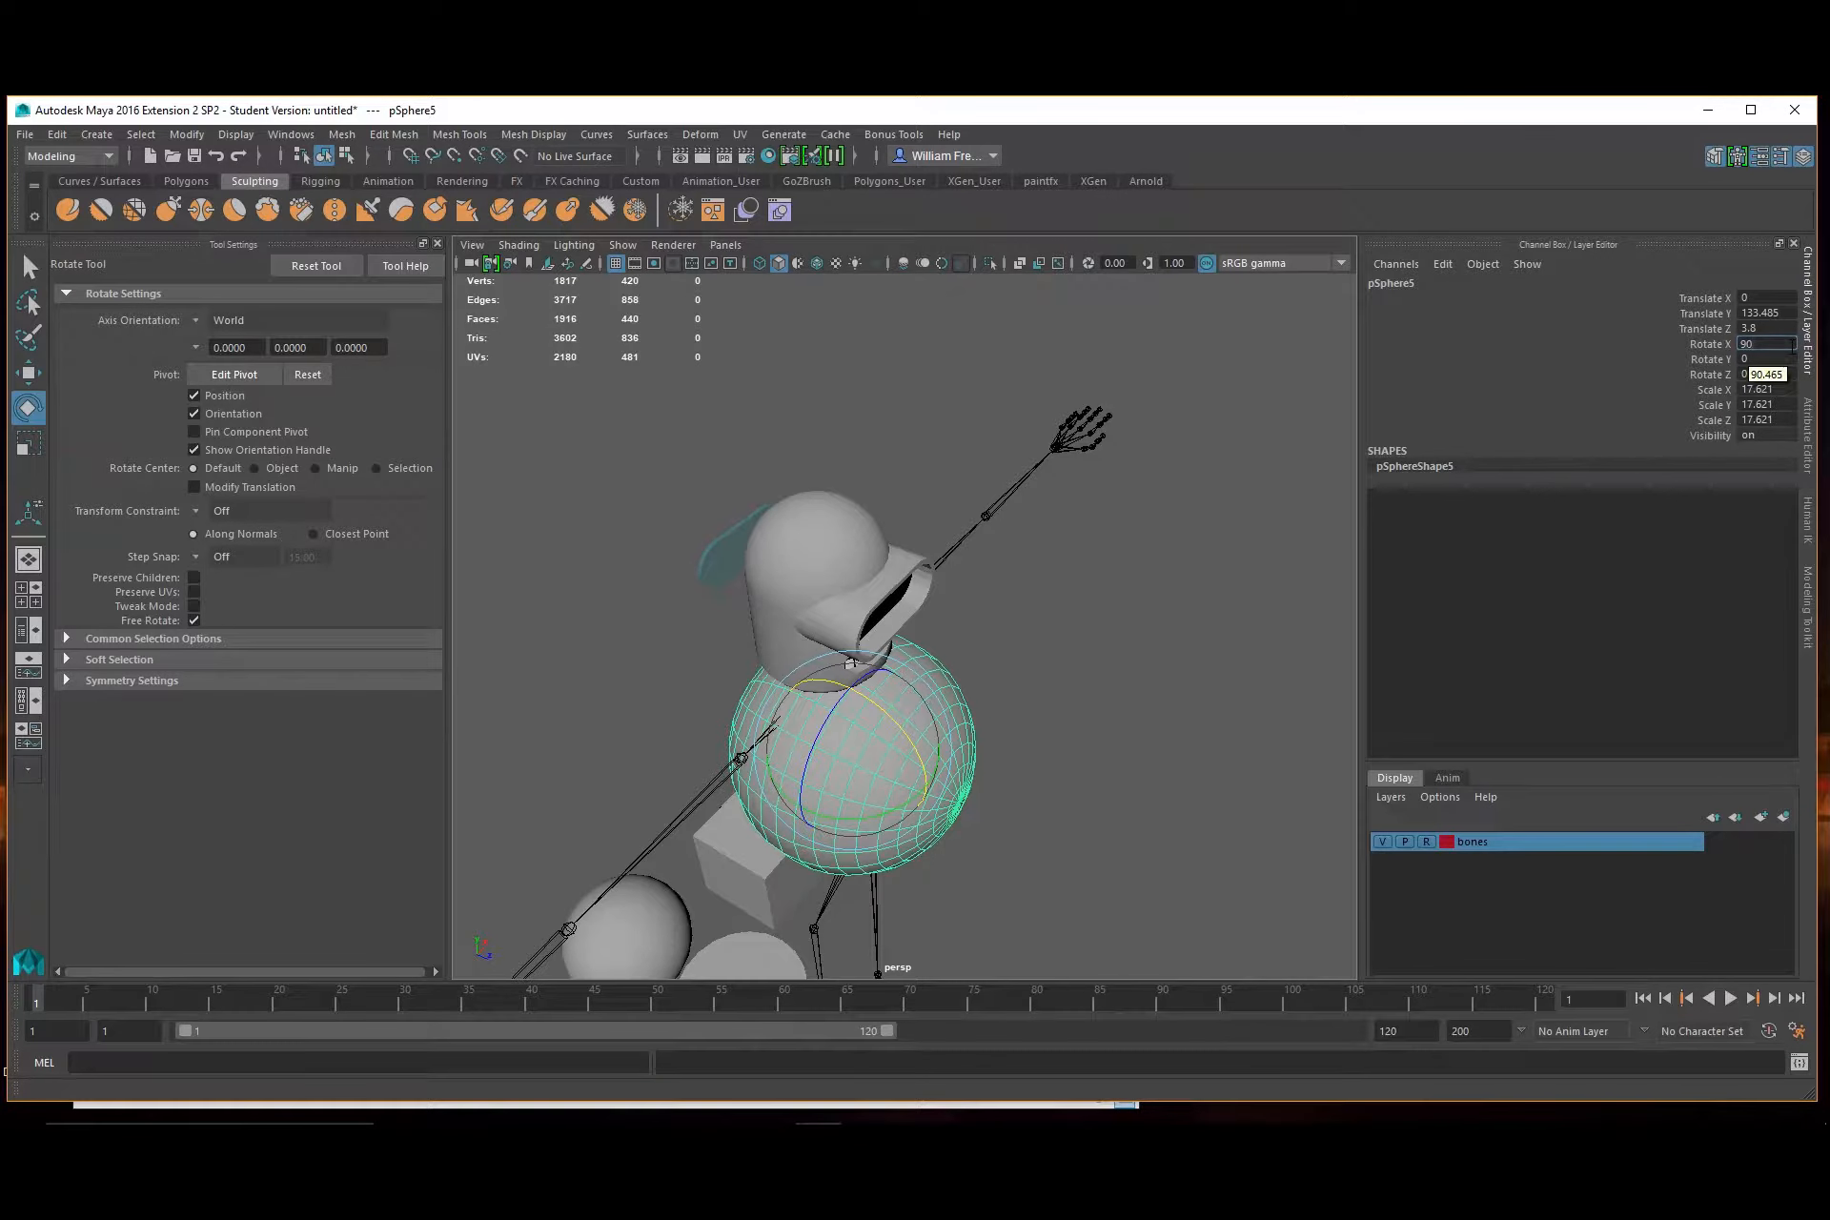
pyautogui.write('90')
pyautogui.press('Return')
# Scale the duplicated sphere down uniformly to about 3.52 for use as an eyeball
pyautogui.click(1157, 829)
pyautogui.click(920, 772)
pyautogui.press('r')
pyautogui.moveTo(853, 753); pyautogui.dragTo(672, 737)
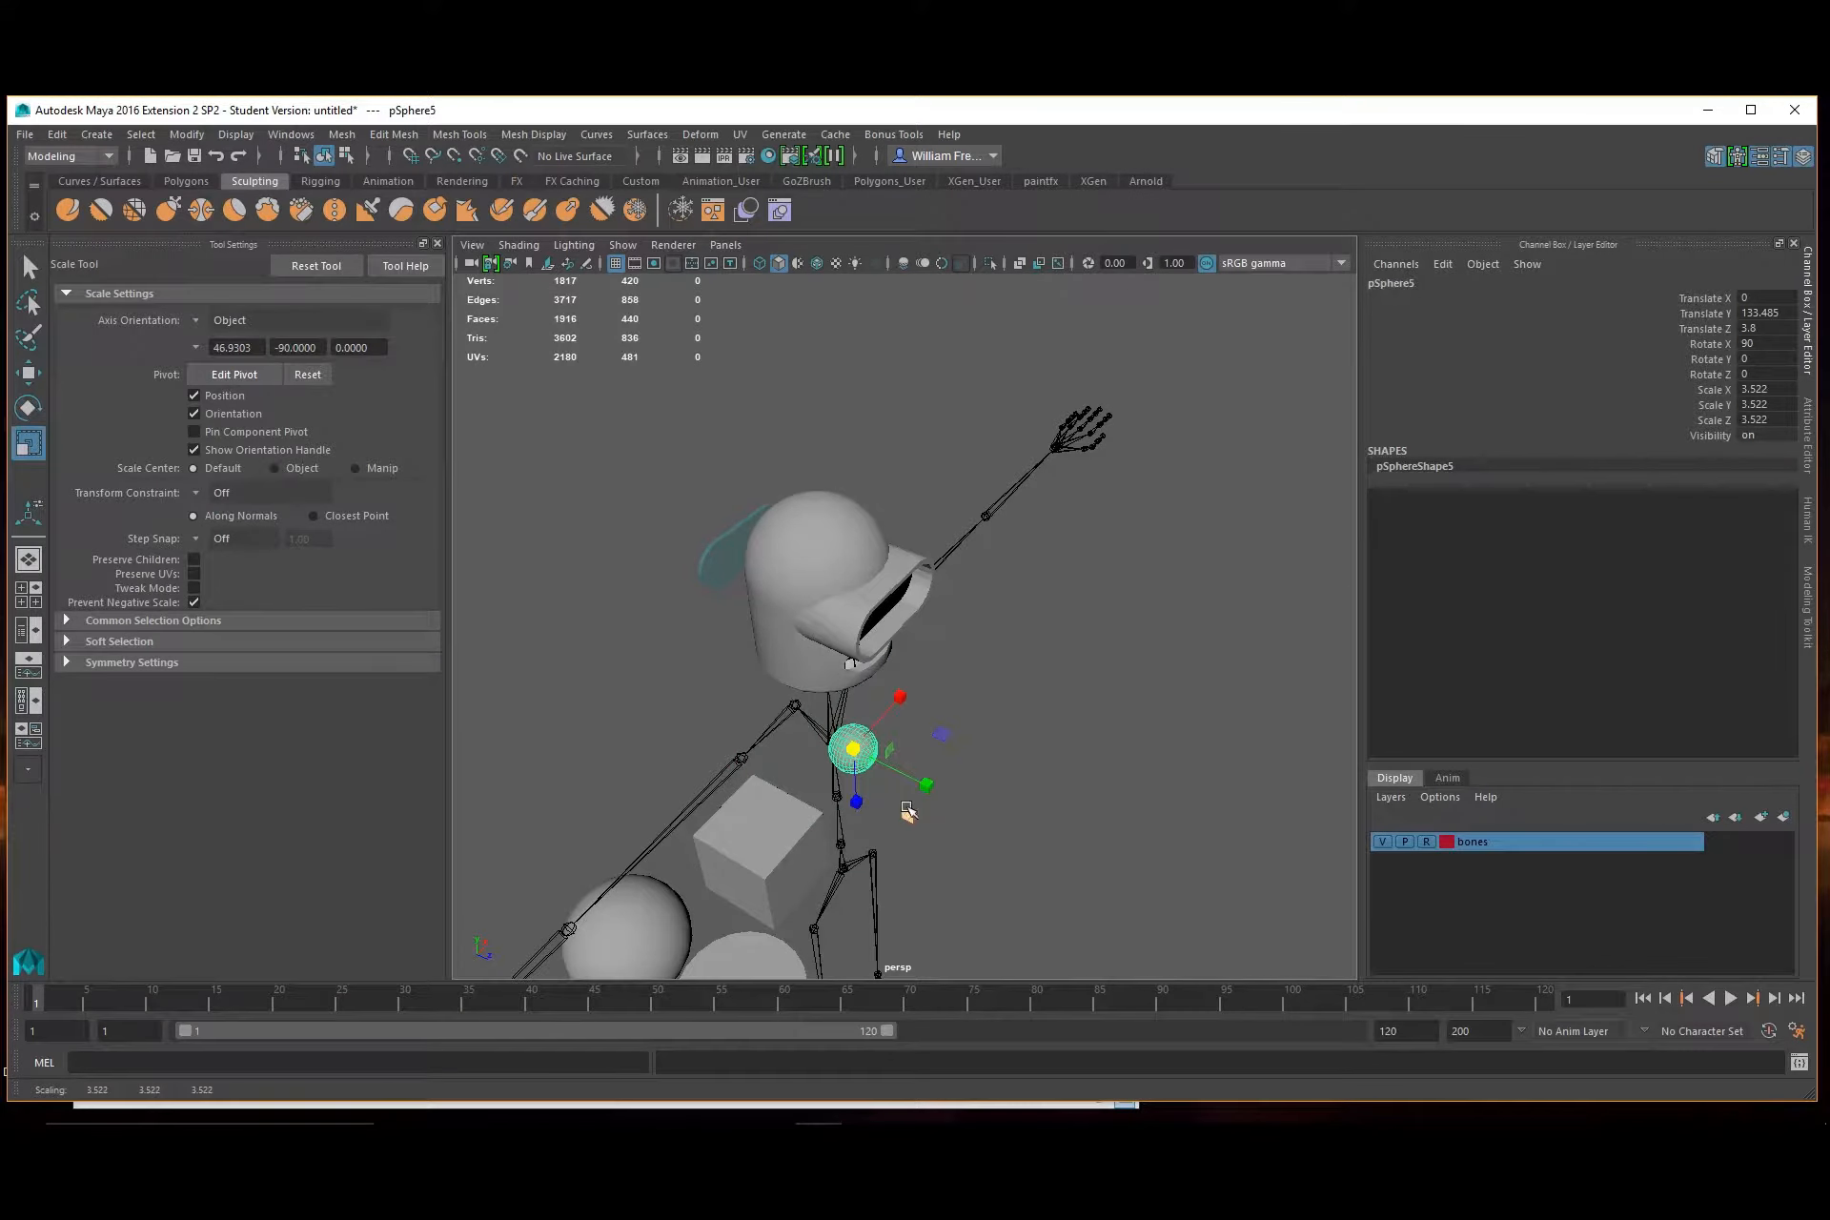
# Move the small sphere up and forward into the visor opening, to about 162.66 in Y and 6.27 in Z
pyautogui.press('w')
pyautogui.moveTo(853, 678); pyautogui.dragTo(795, 504)
pyautogui.moveTo(906, 617); pyautogui.dragTo(964, 638)
pyautogui.keyDown('alt'); pyautogui.moveTo(935, 638); pyautogui.dragTo(762, 558); pyautogui.keyUp('alt')
pyautogui.keyDown('alt'); pyautogui.moveTo(838, 610); pyautogui.dragTo(1134, 762, button='right'); pyautogui.keyUp('alt')
pyautogui.moveTo(910, 699); pyautogui.dragTo(883, 710)
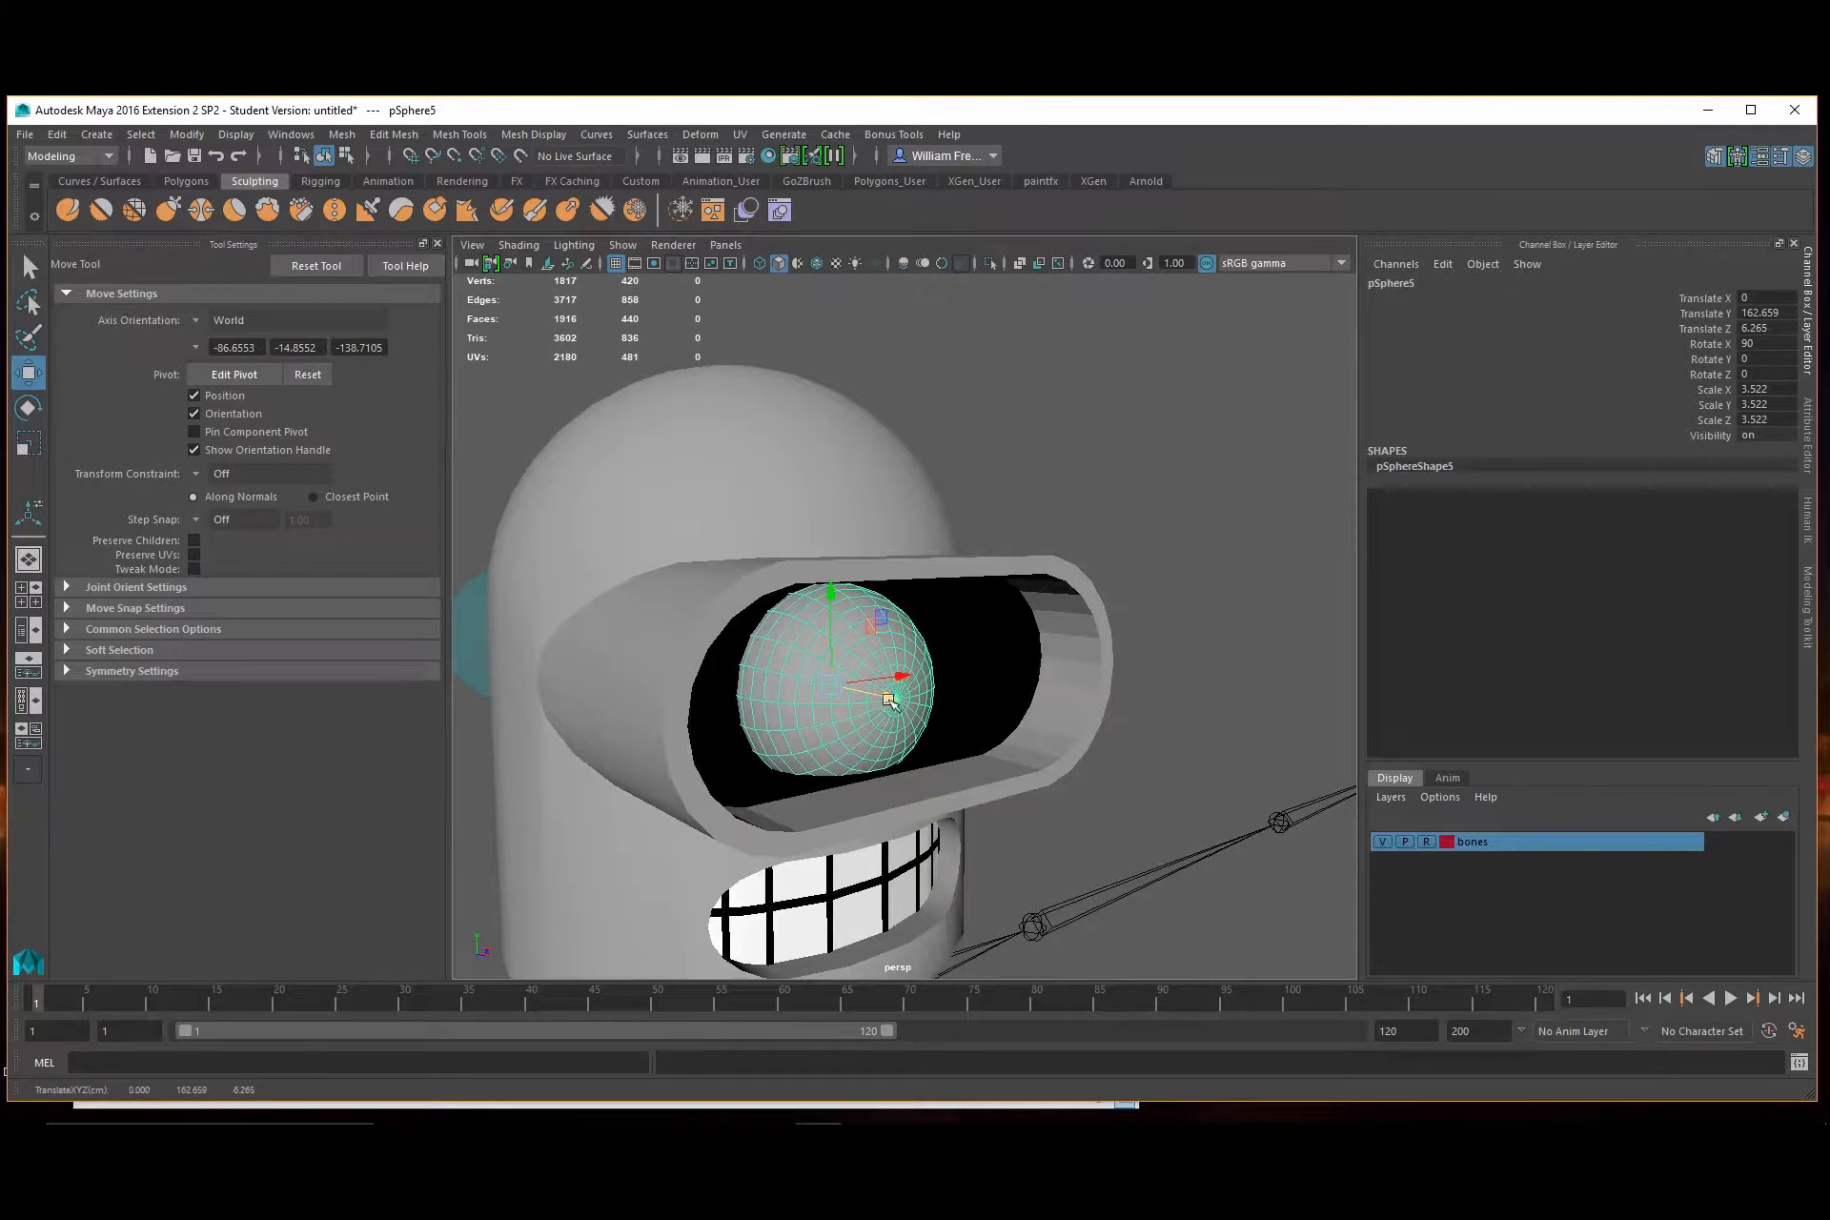
# Shift the eyeball to one side of the visor at about X -3.57, Y 163.4, and scale it uniformly to 3.32
pyautogui.moveTo(829, 603); pyautogui.dragTo(791, 610)
pyautogui.moveTo(1120, 701); pyautogui.dragTo(1031, 705)
pyautogui.moveTo(929, 673); pyautogui.dragTo(982, 715)
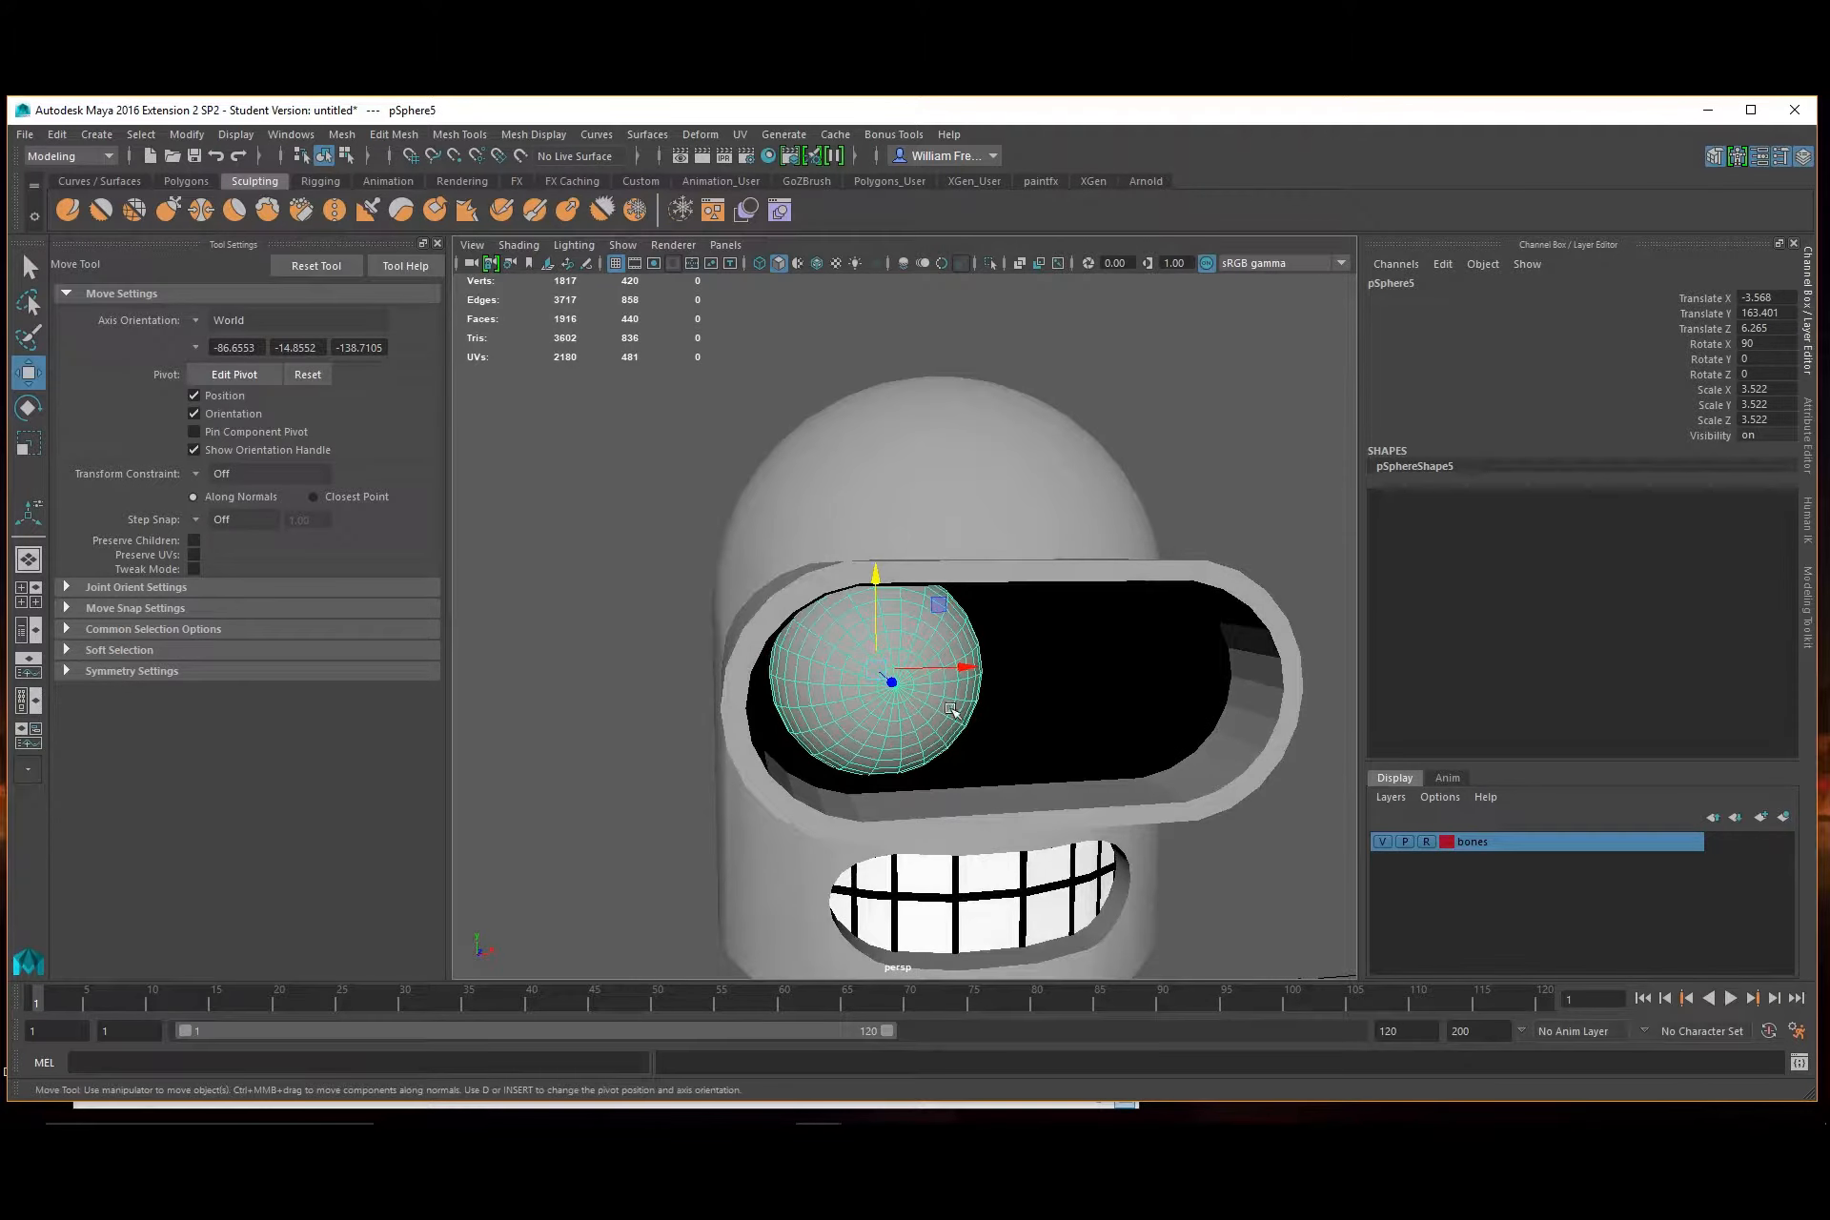
pyautogui.press('r')
pyautogui.moveTo(879, 671); pyautogui.dragTo(901, 687)
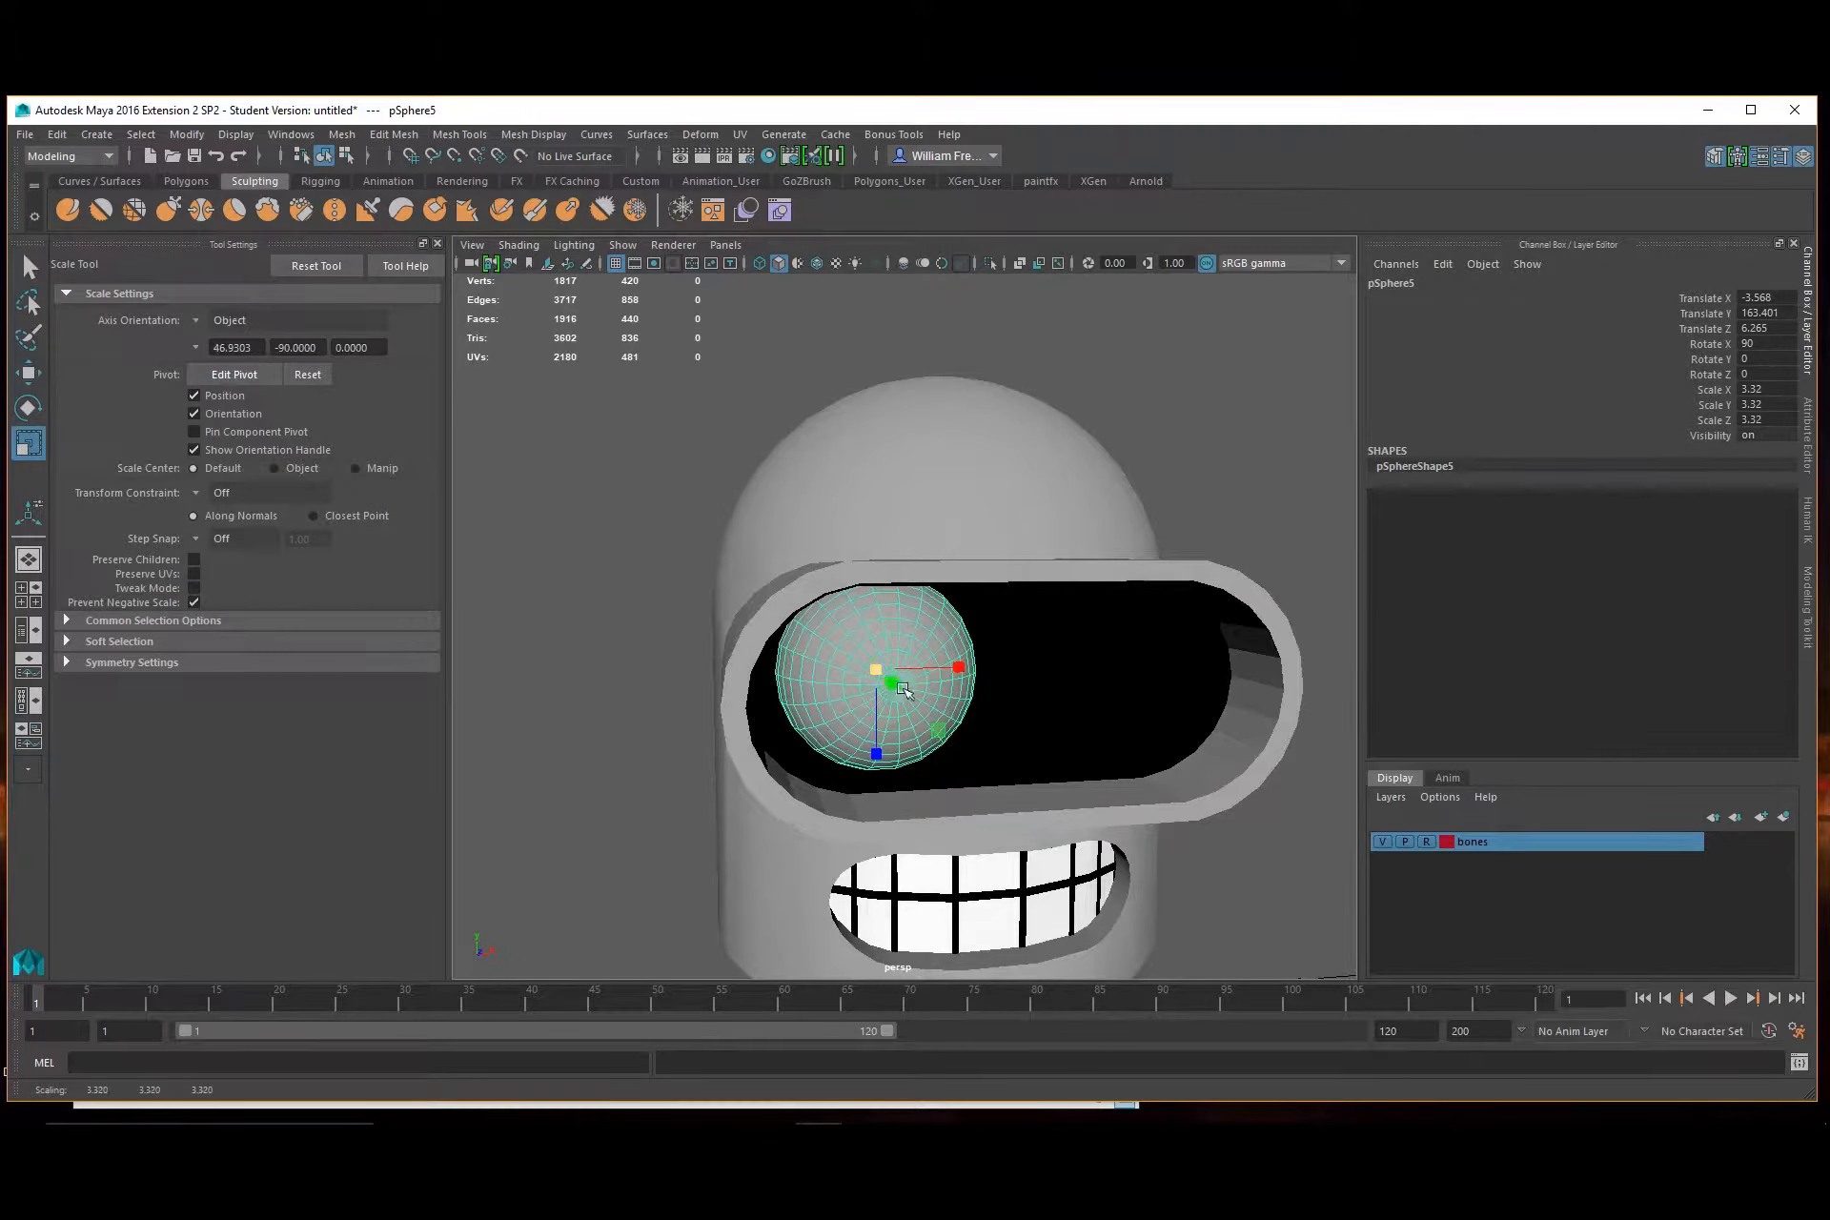
# Assign the existing lambert1 material to the eyeball sphere
pyautogui.moveTo(1066, 727)
pyautogui.keyDown('alt'); pyautogui.mouseDown()
pyautogui.moveTo(1009, 714)
pyautogui.moveTo(1042, 714)
pyautogui.mouseUp(); pyautogui.keyUp('alt')
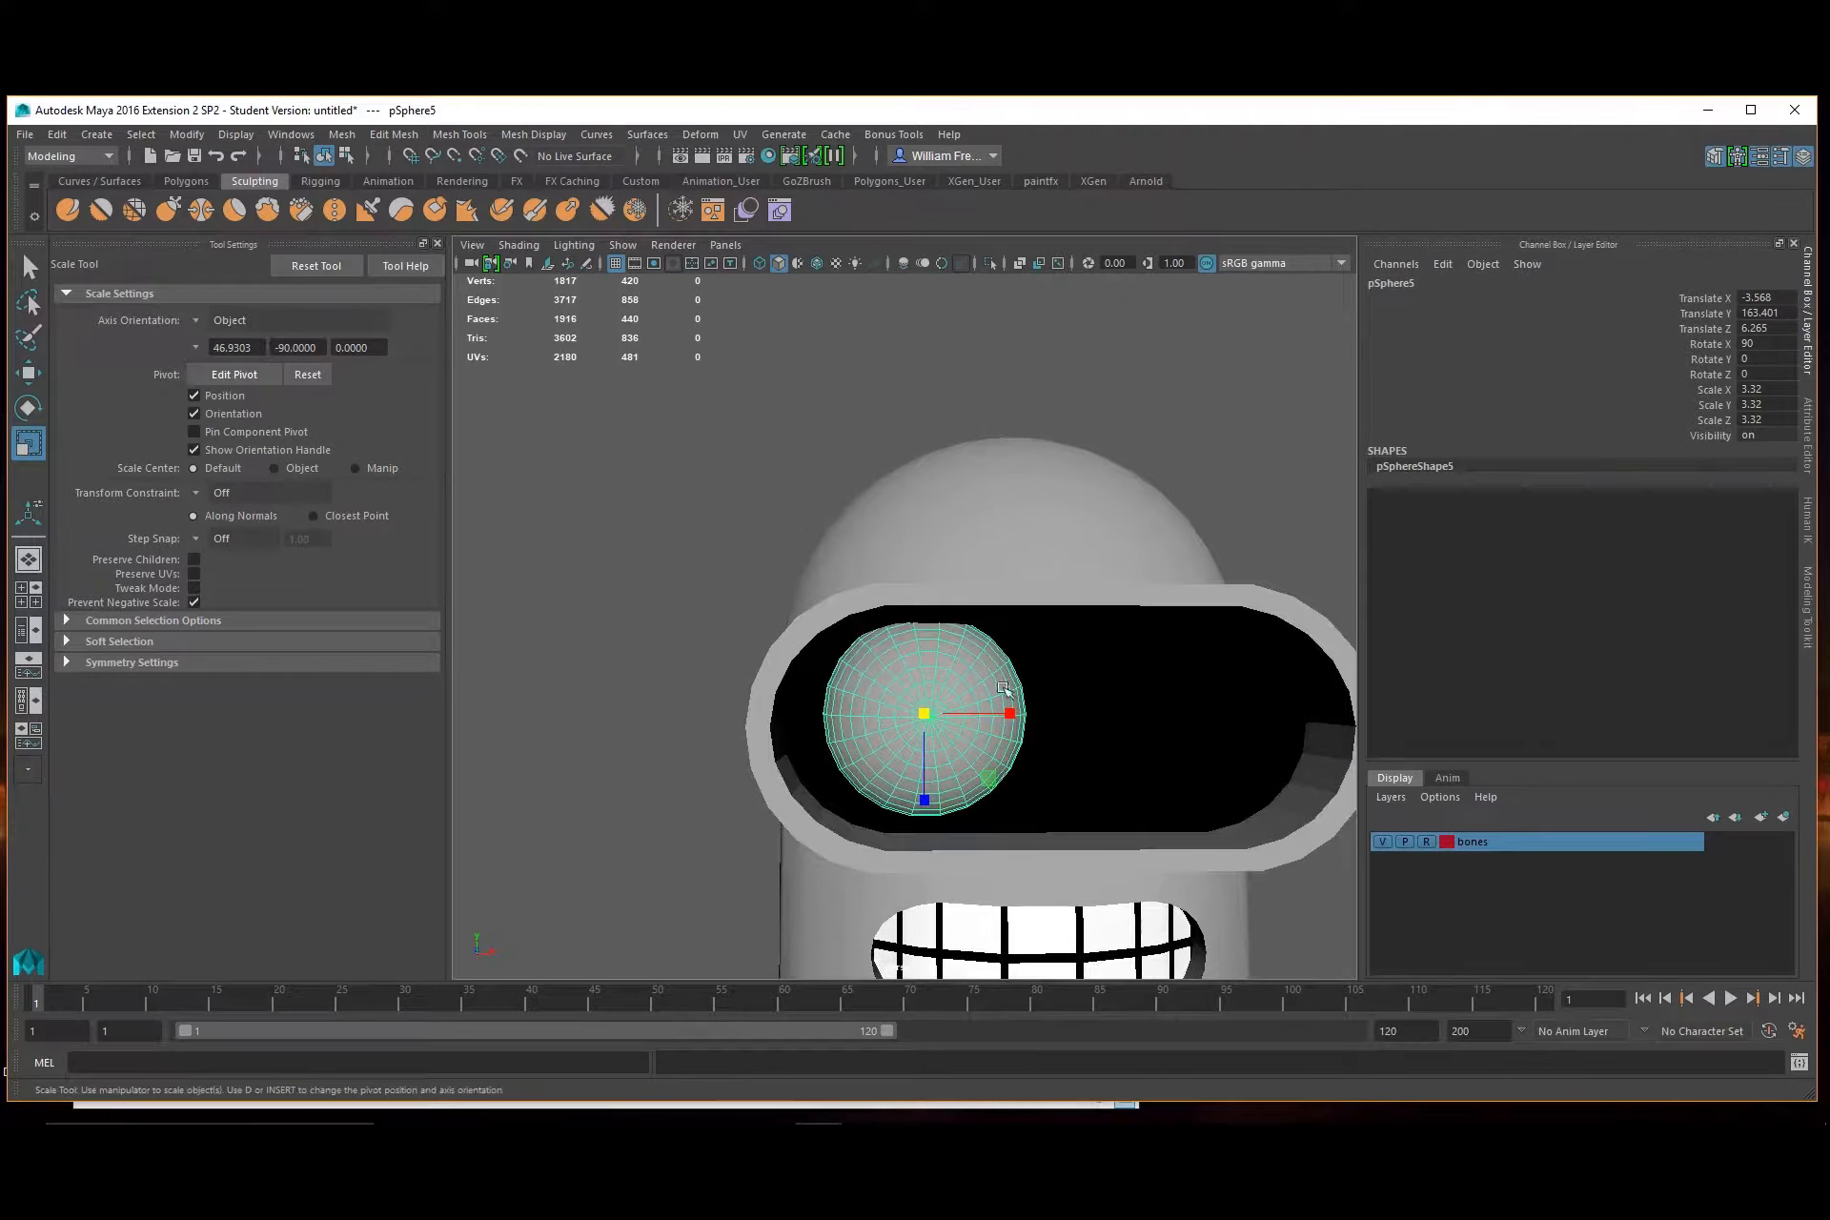
pyautogui.rightClick(974, 664)
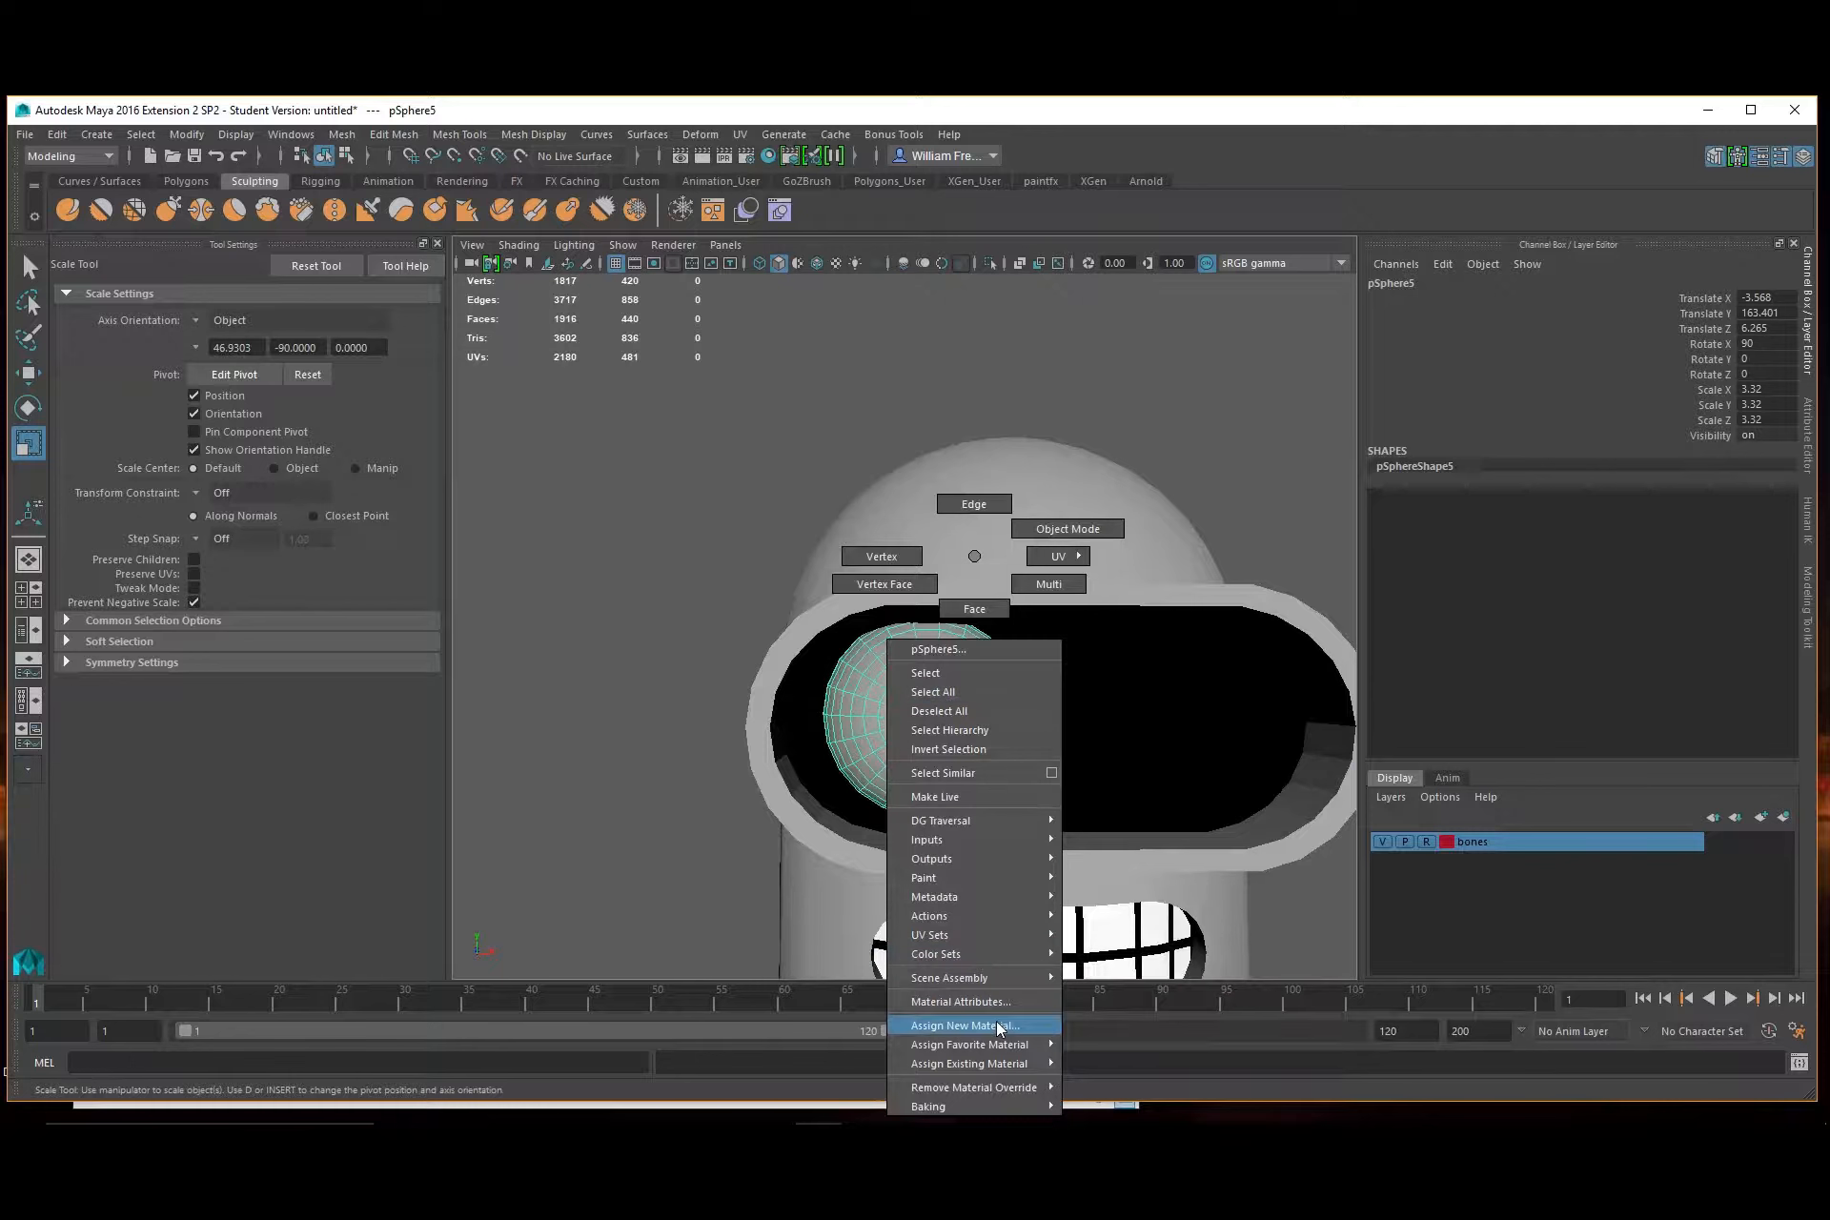
pyautogui.moveTo(1010, 1064)
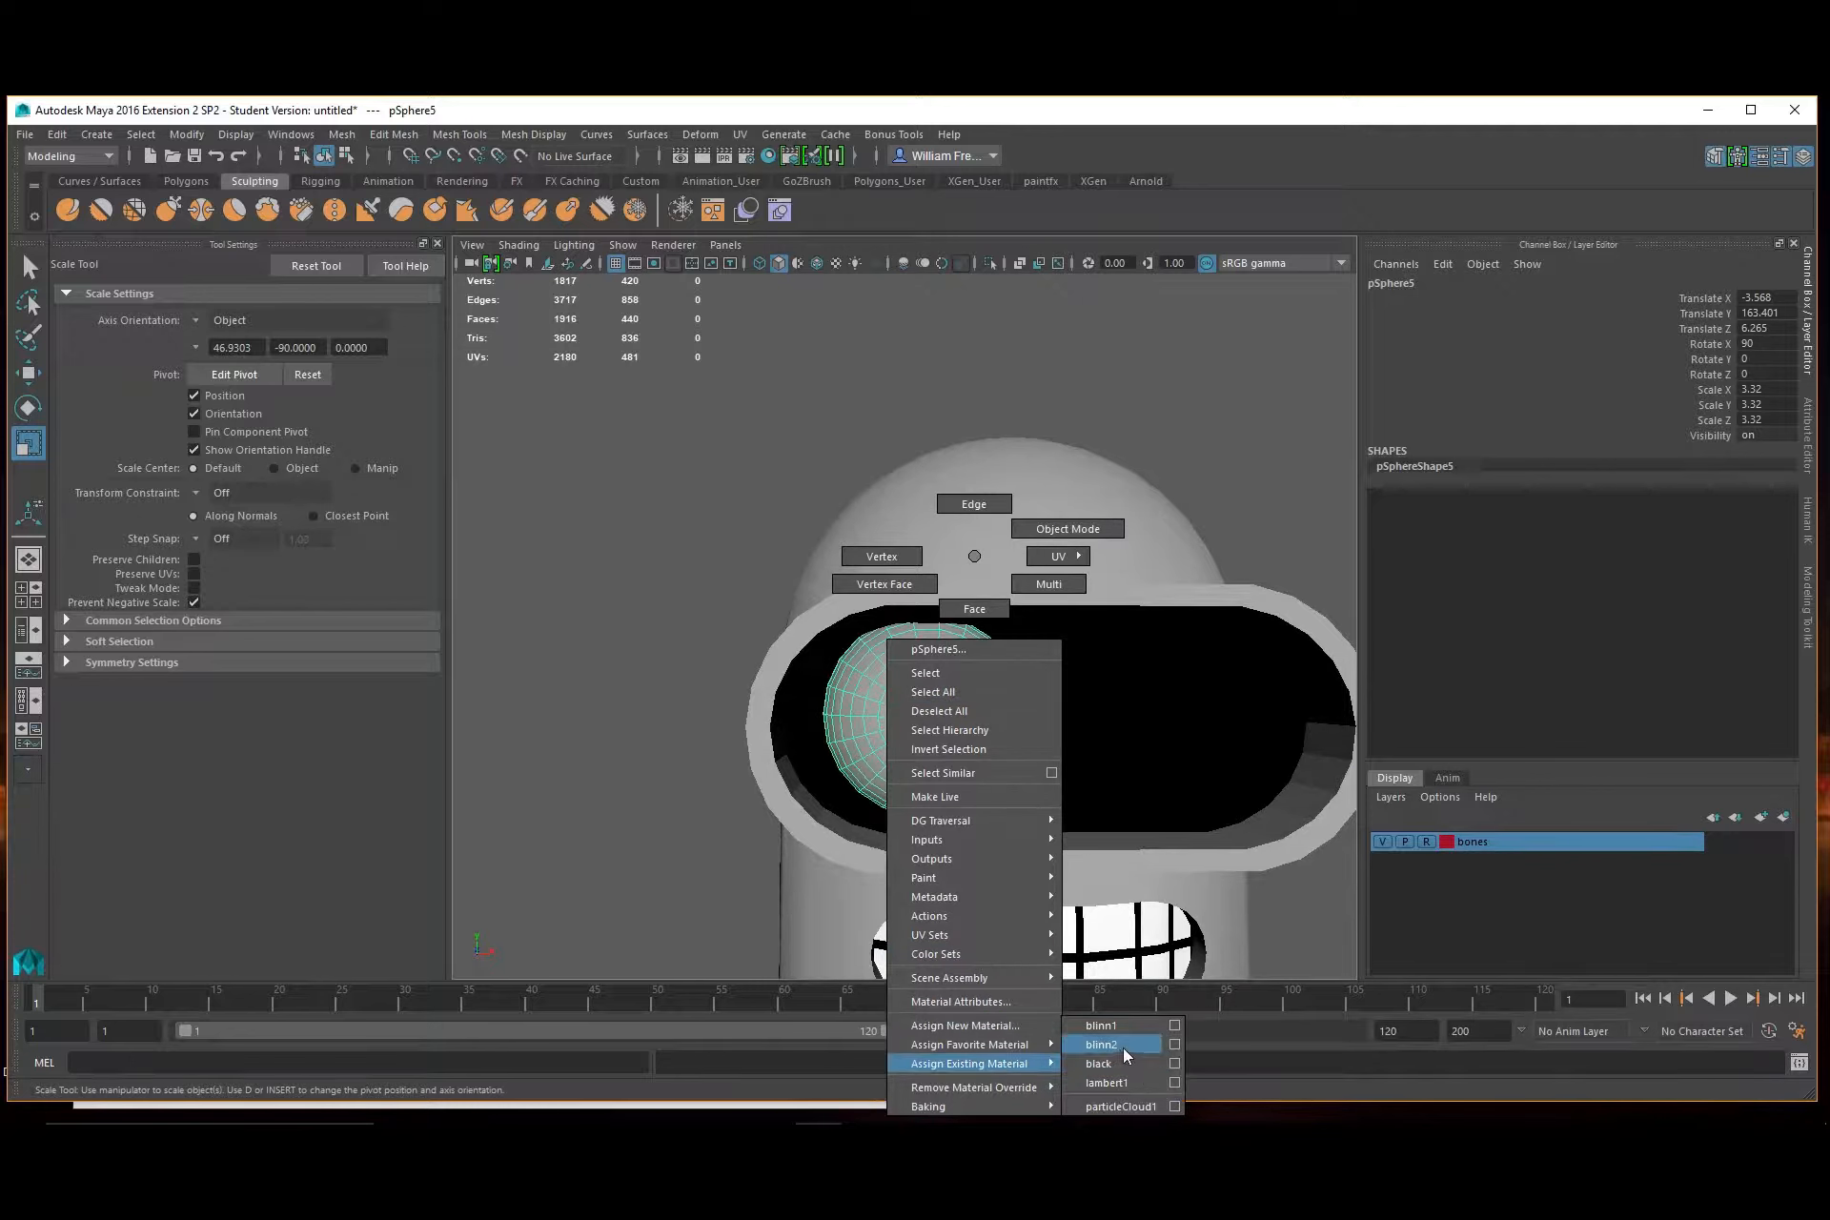
pyautogui.click(1128, 1082)
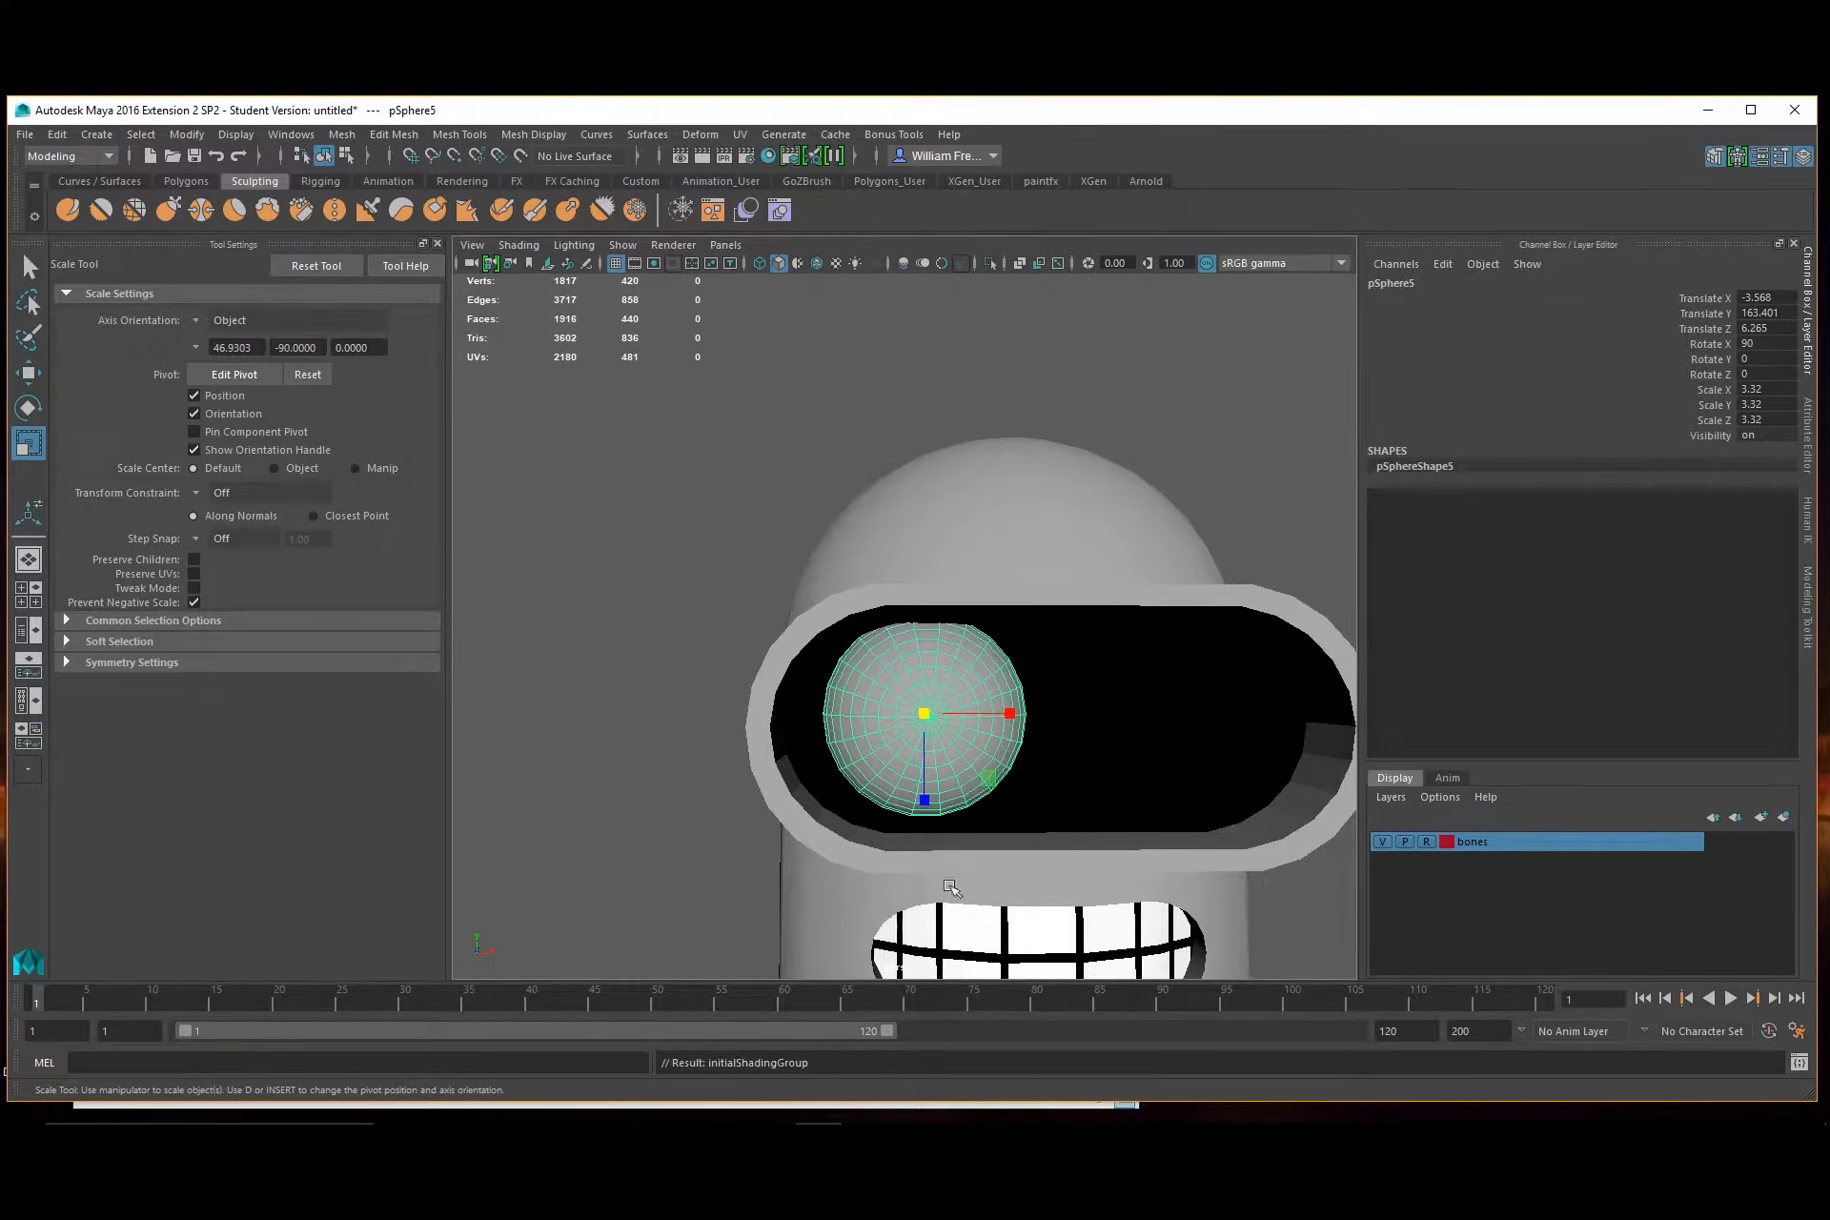
# Assign a new Lambert material to the eyeball, with a pure white color and a diffuse of 1
pyautogui.moveTo(881, 678); pyautogui.dragTo(940, 1021, button='right')
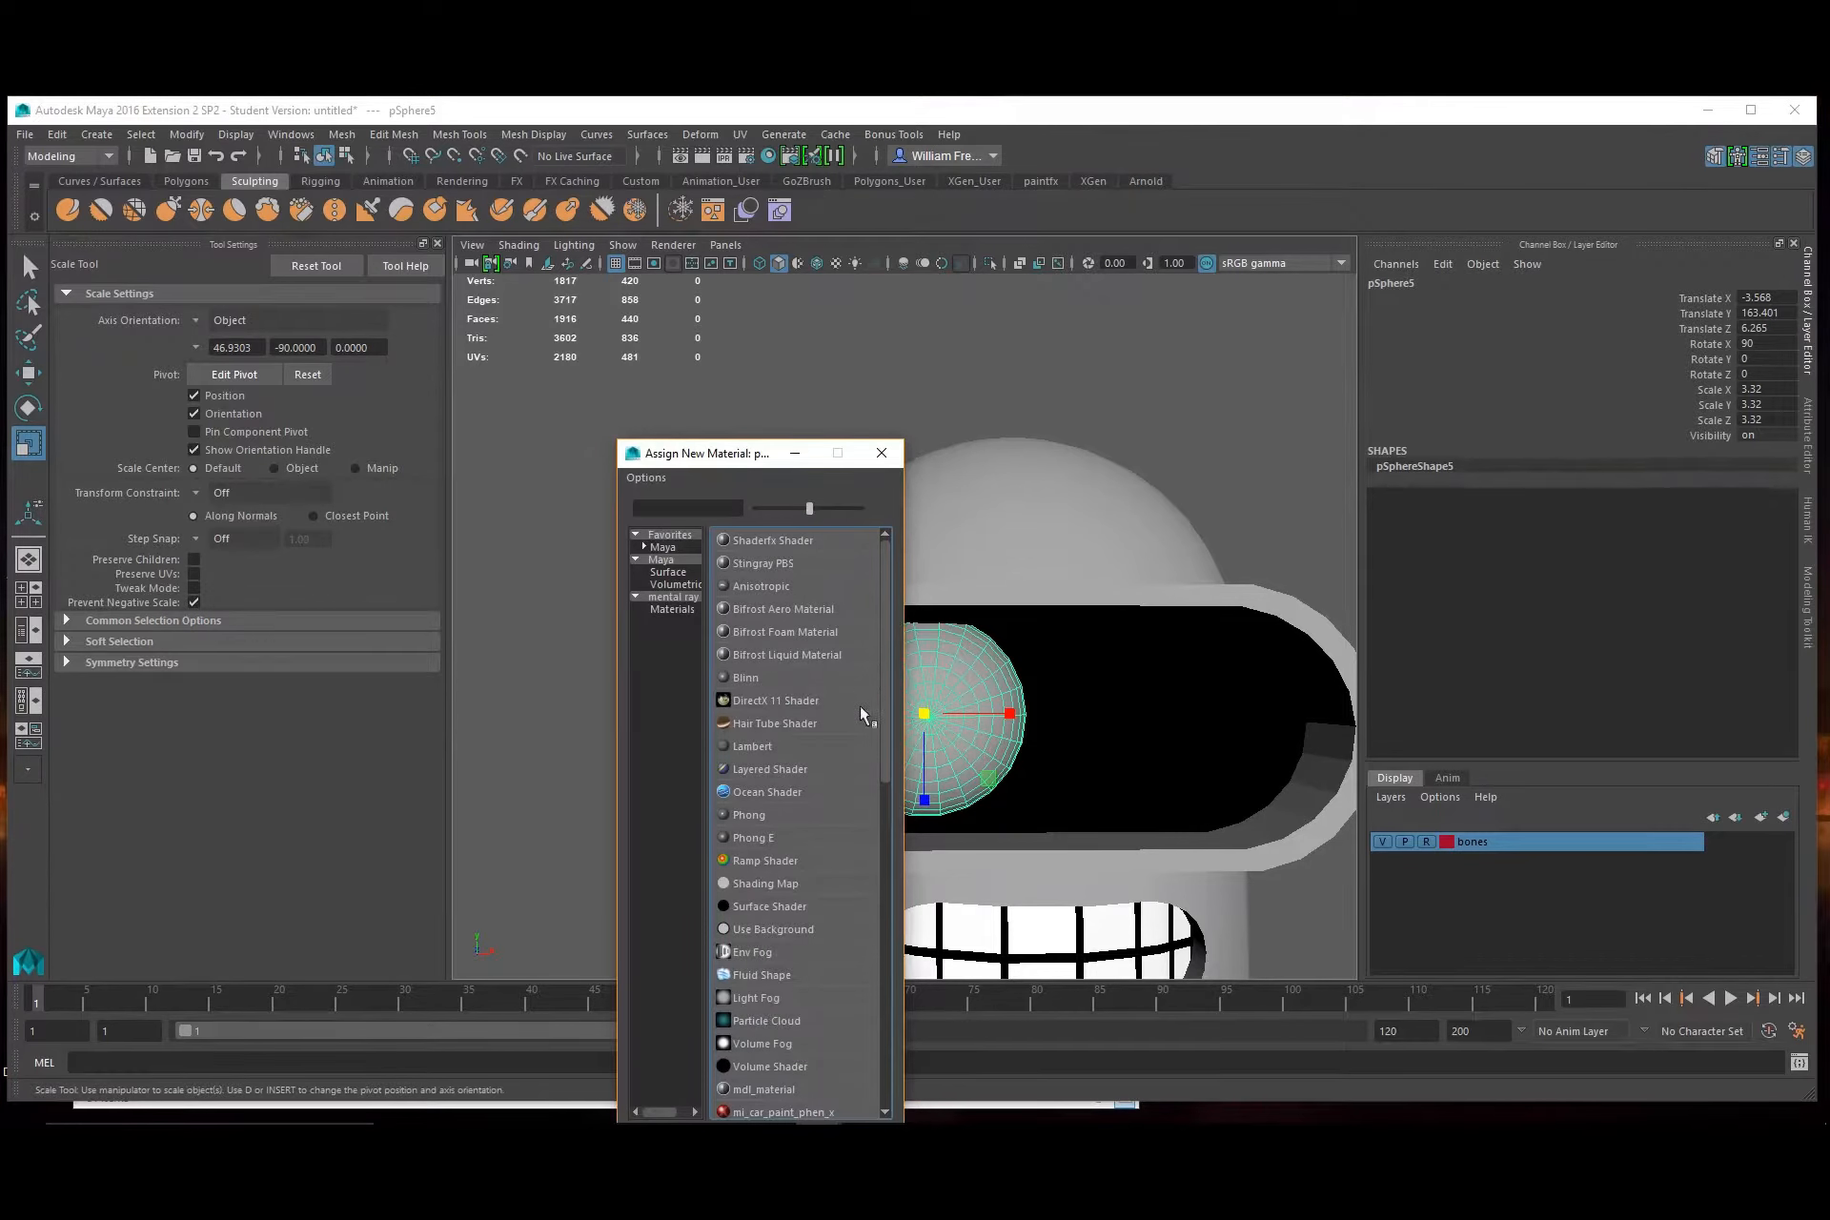
pyautogui.click(752, 746)
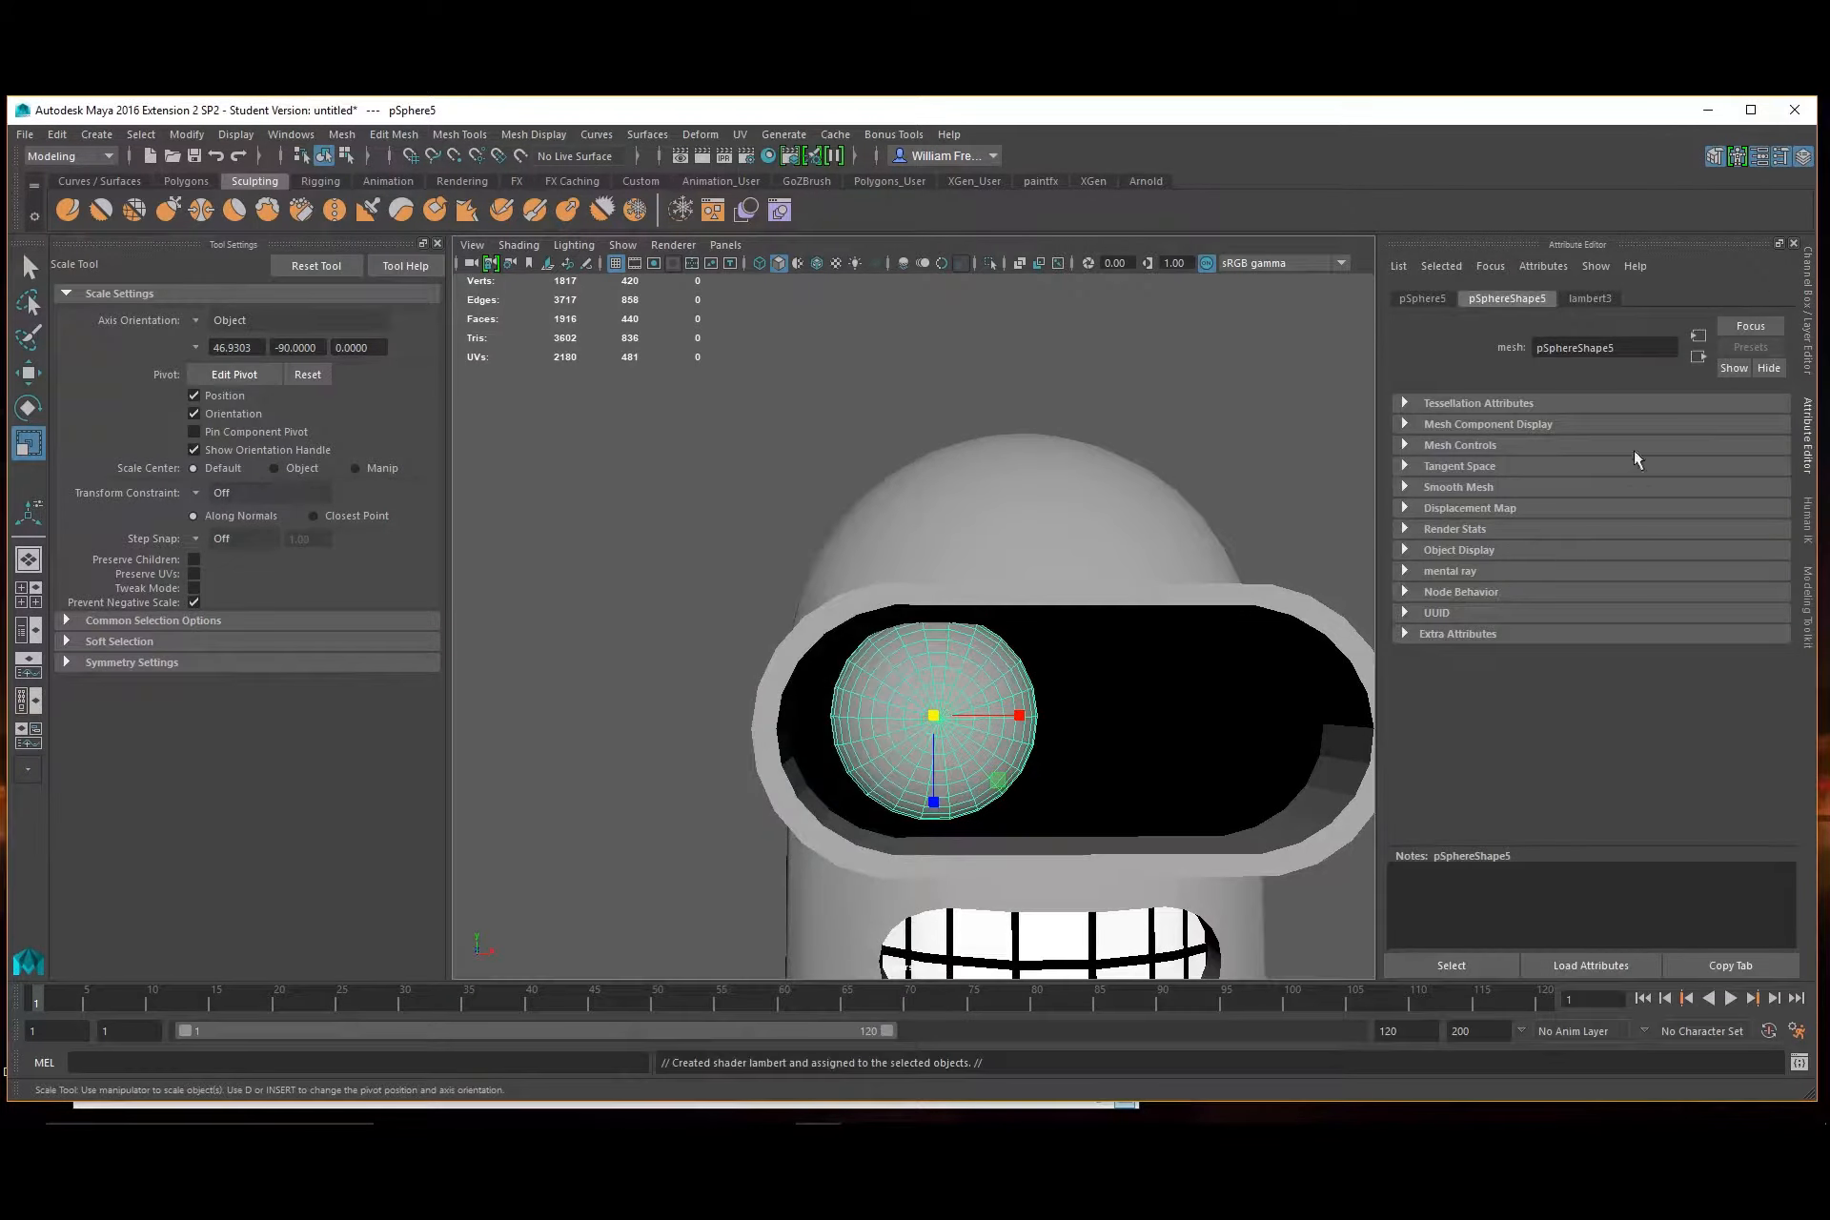
pyautogui.click(1575, 300)
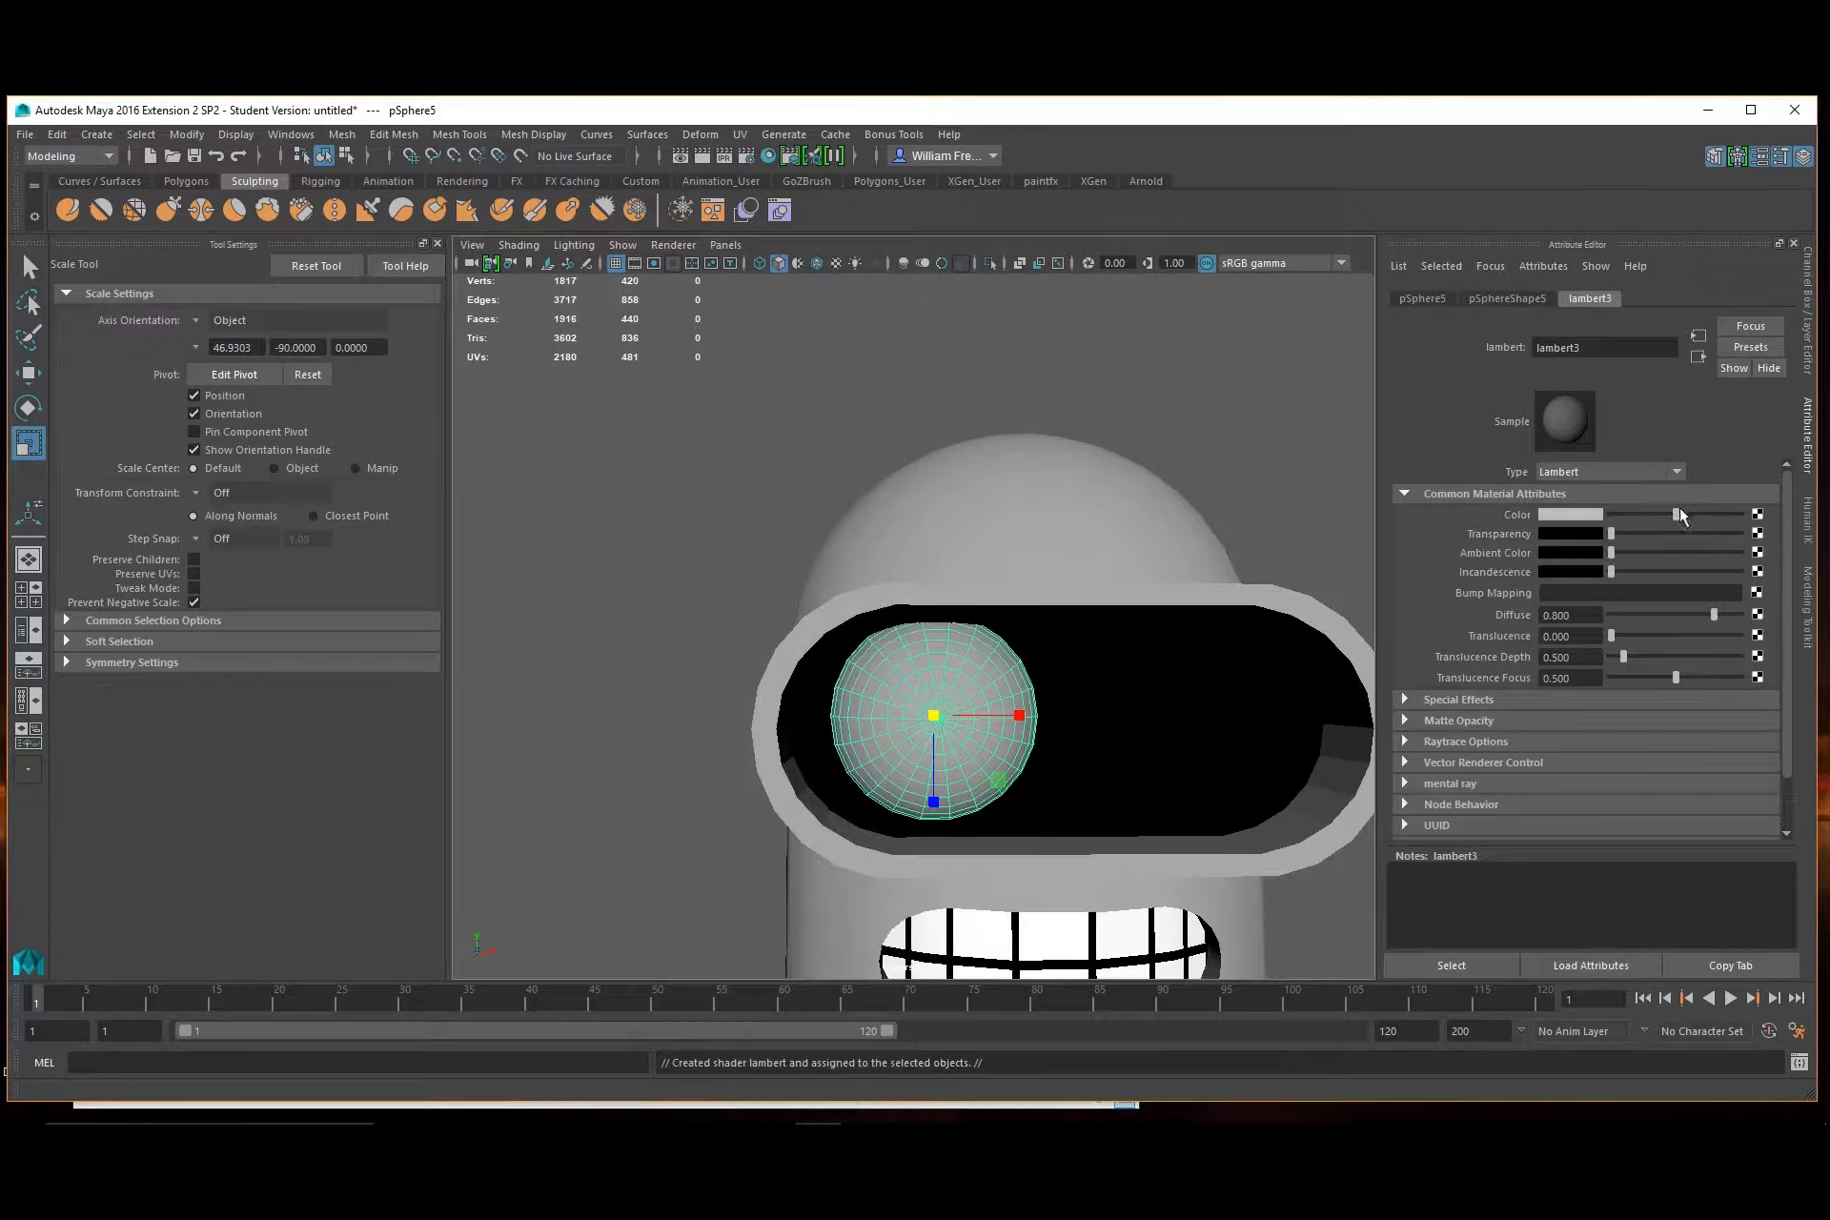
pyautogui.moveTo(1677, 515); pyautogui.dragTo(1809, 515)
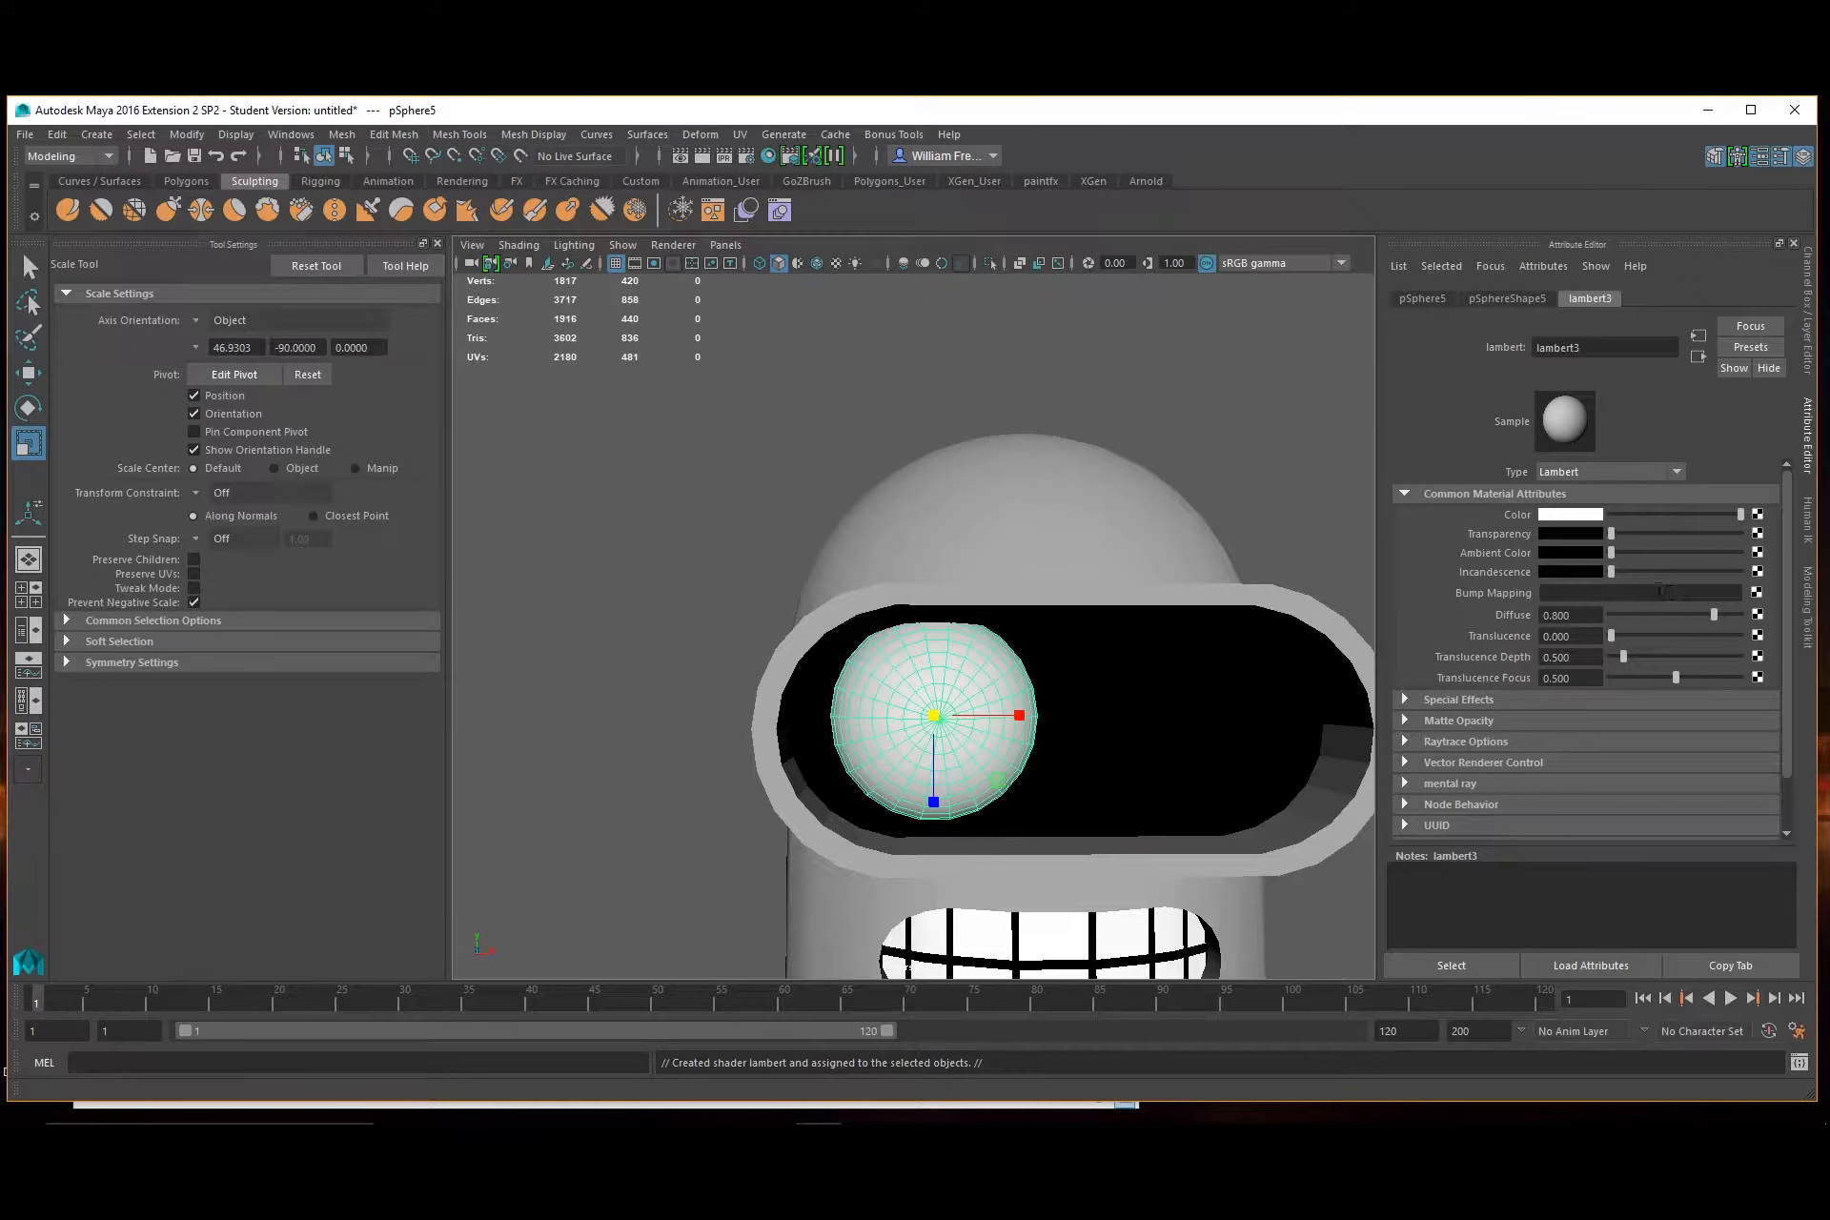
pyautogui.moveTo(1716, 619); pyautogui.dragTo(1792, 627)
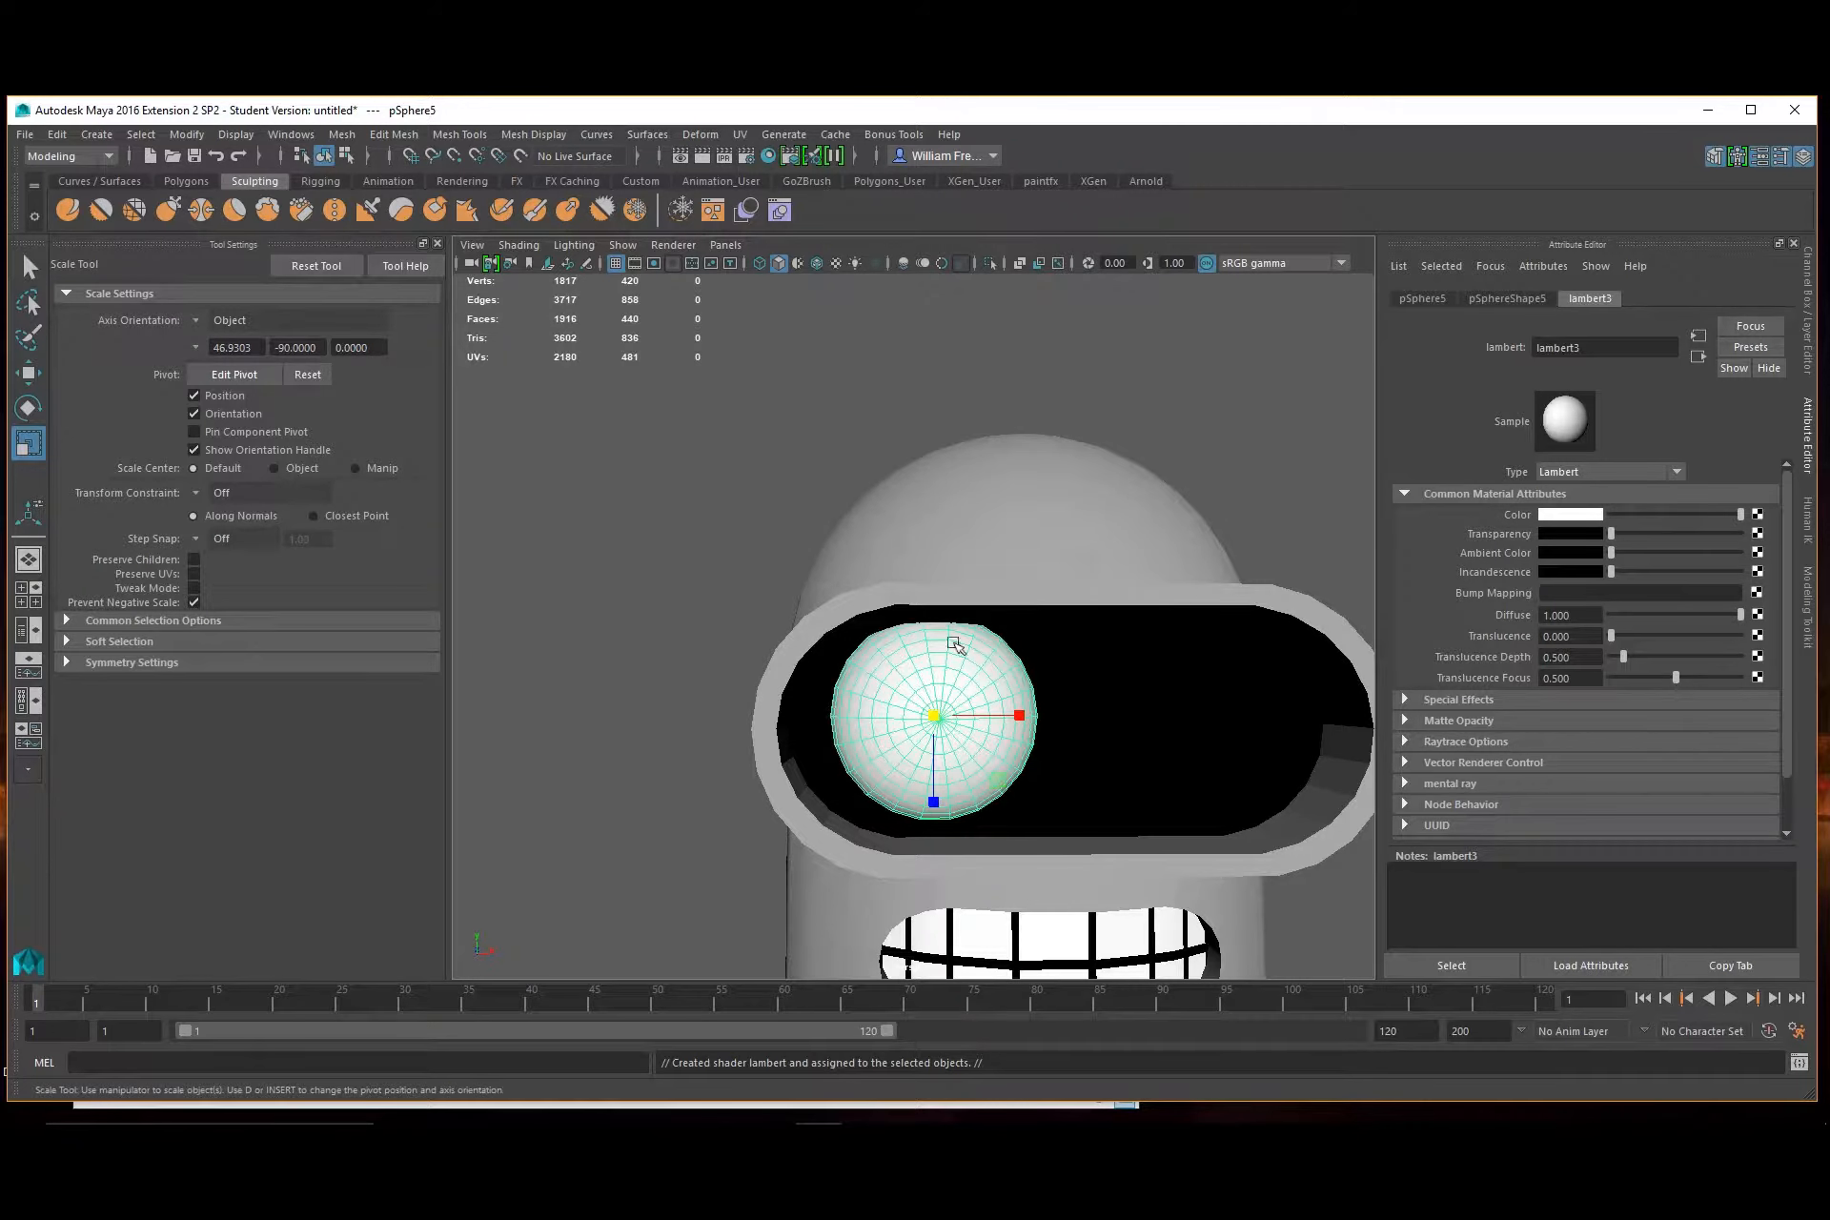
# Rename the eyeball's Lambert material to eyewhite
pyautogui.doubleClick(1615, 345)
pyautogui.write('eyewhite')
pyautogui.press('Return')
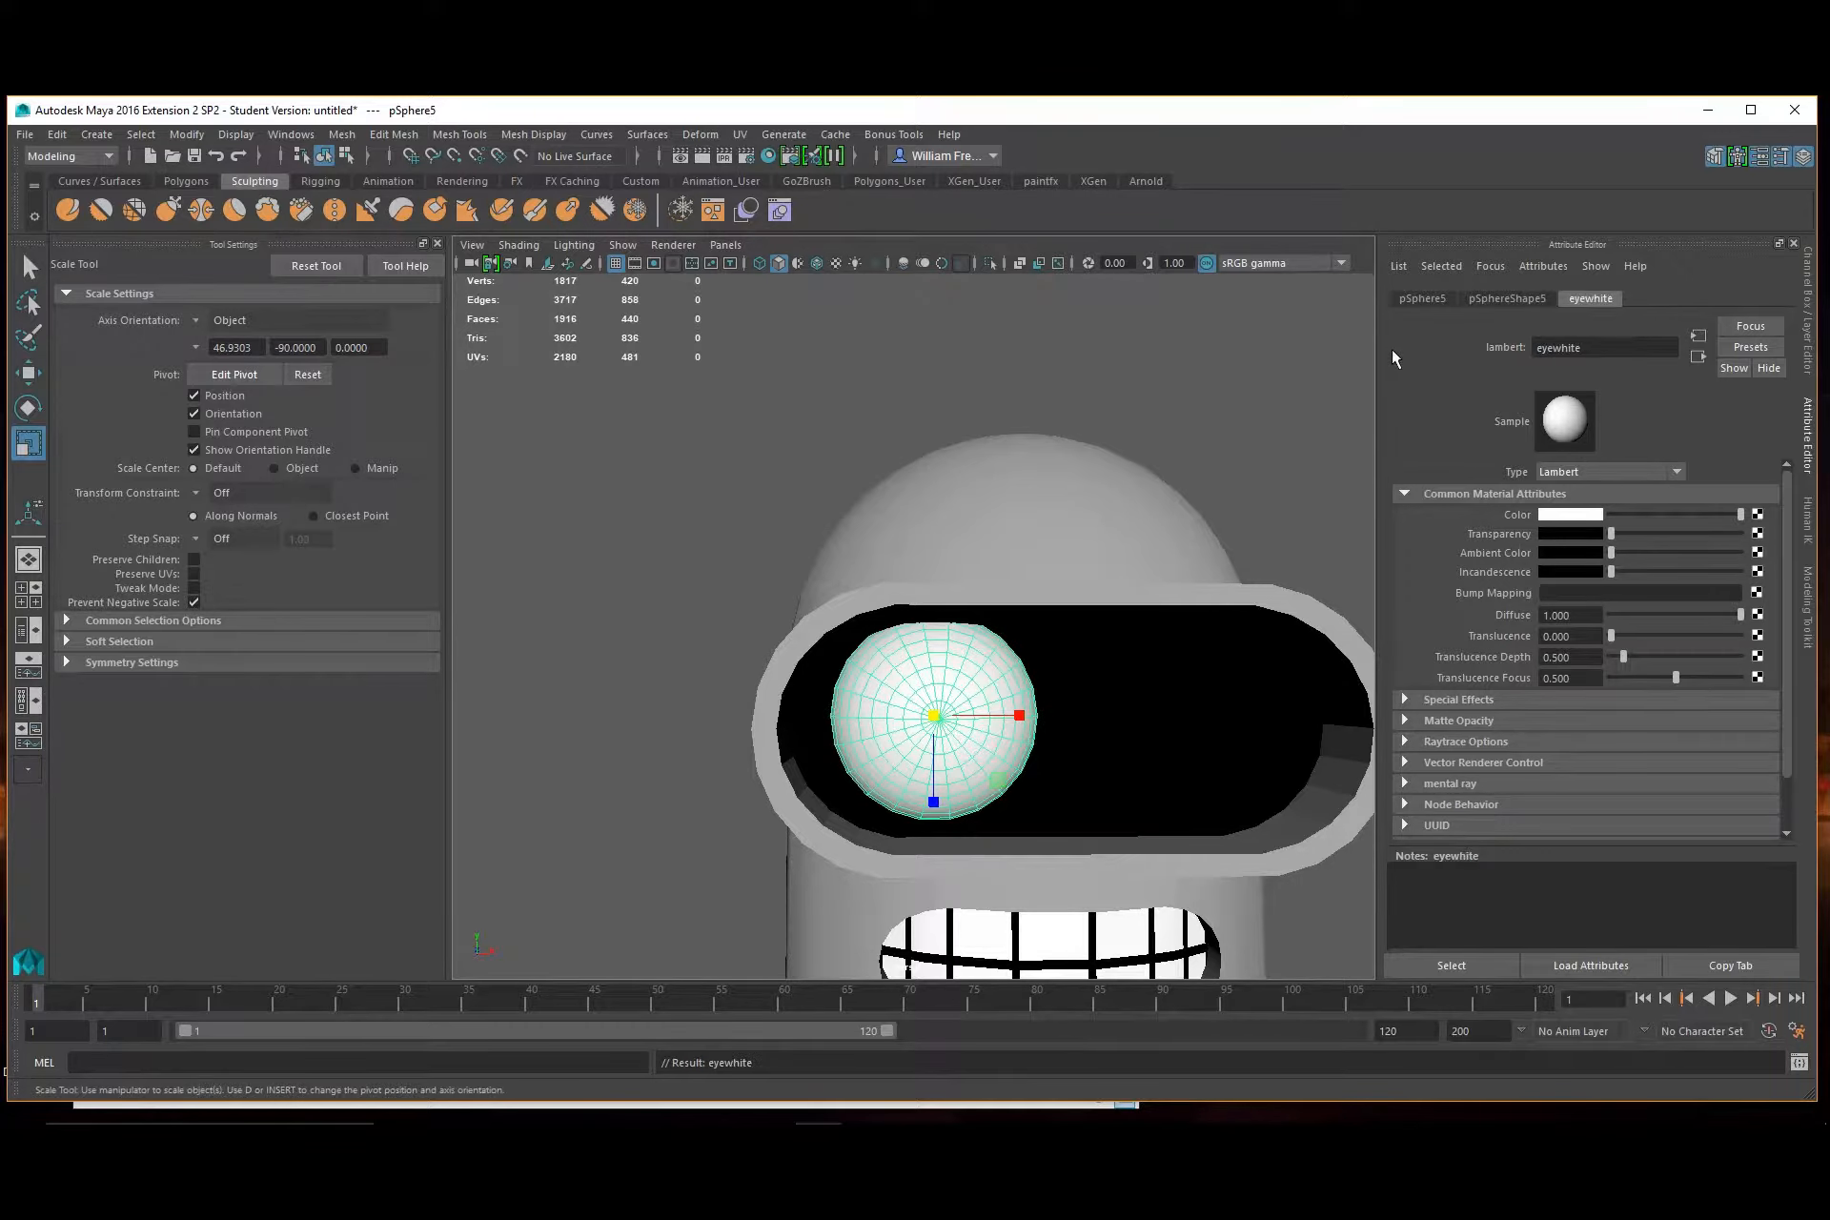
# Duplicate the reference cube standing at the base of the skeleton
pyautogui.keyDown('alt'); pyautogui.moveTo(642, 517); pyautogui.dragTo(656, 530); pyautogui.keyUp('alt')
pyautogui.click(747, 442)
pyautogui.click(1008, 693)
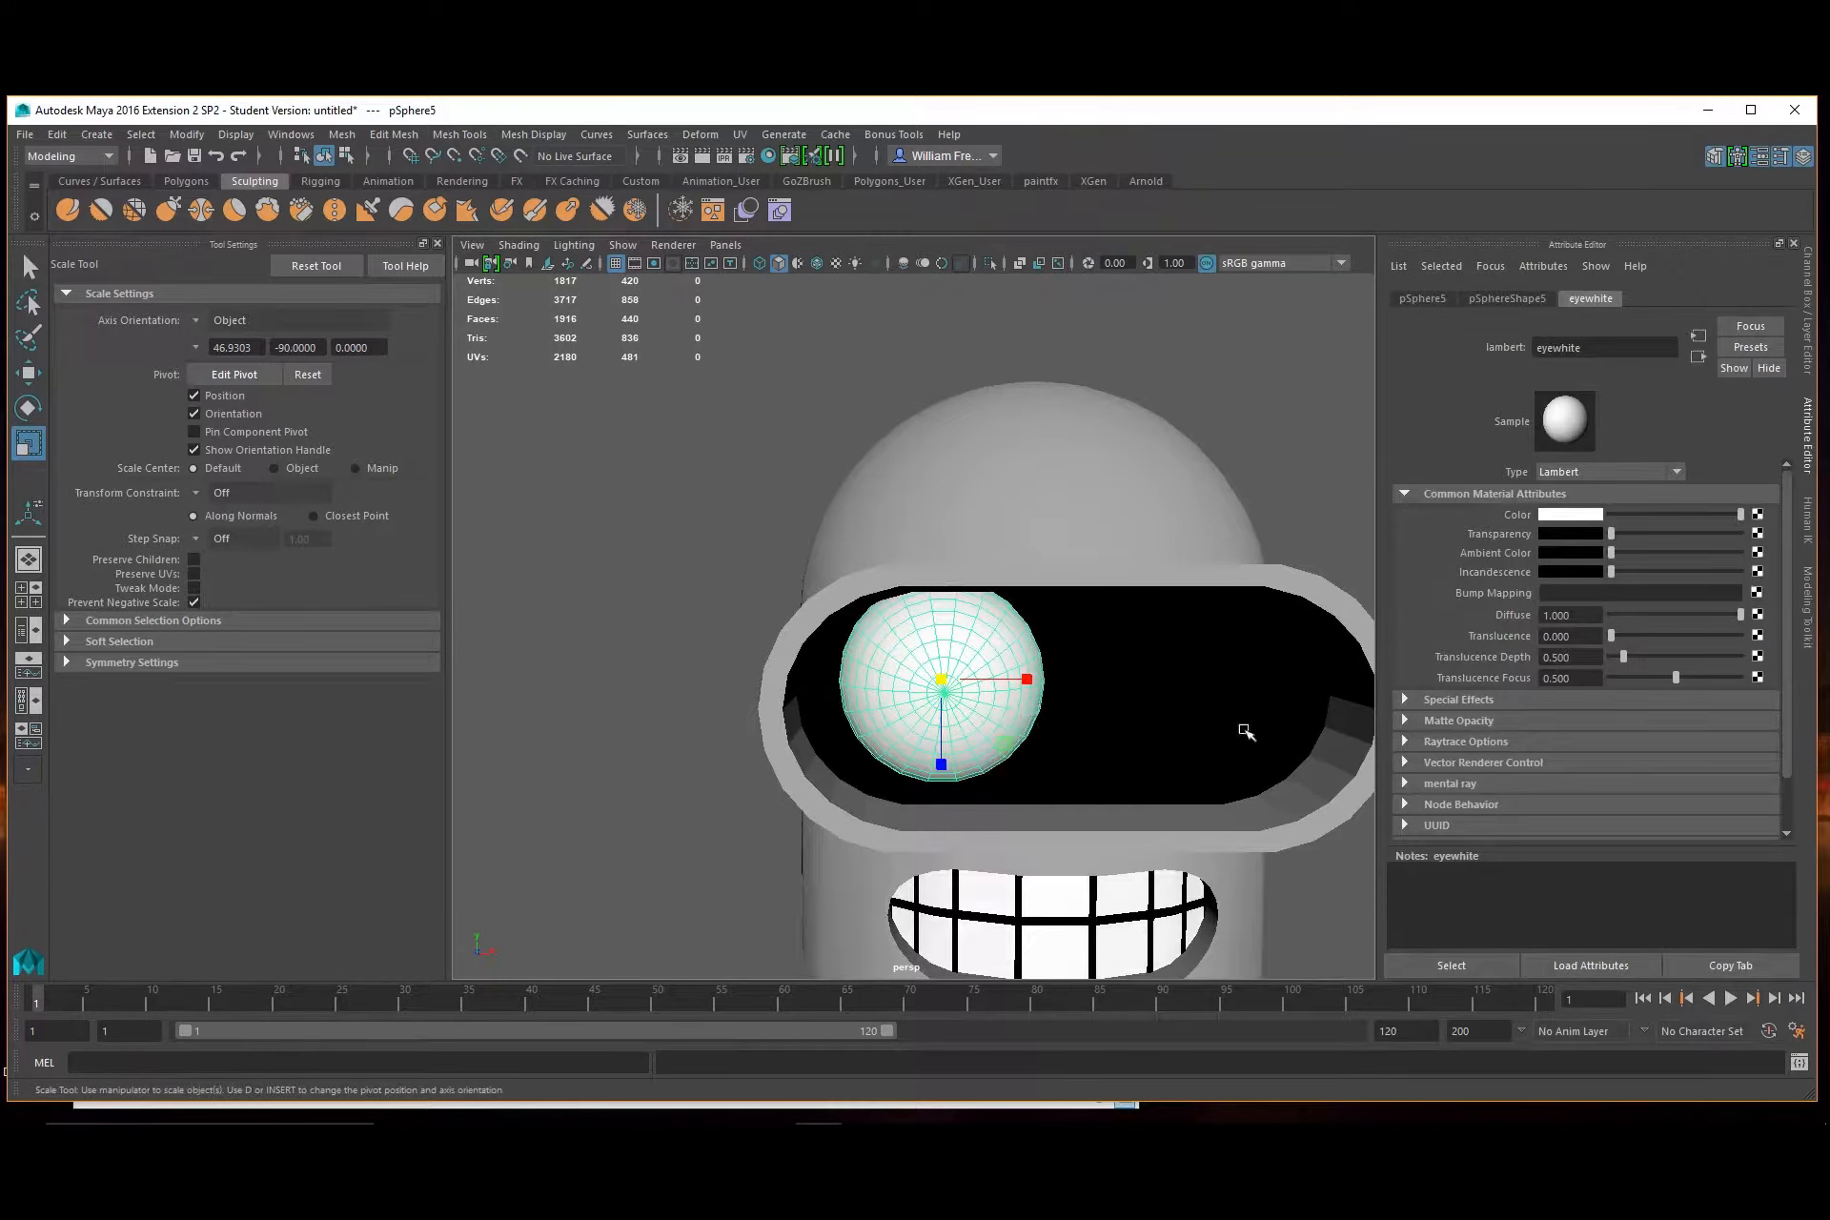
pyautogui.keyDown('alt'); pyautogui.moveTo(1241, 737); pyautogui.dragTo(953, 736, button='right'); pyautogui.keyUp('alt')
pyautogui.keyDown('alt'); pyautogui.moveTo(1182, 722); pyautogui.dragTo(1297, 768); pyautogui.keyUp('alt')
pyautogui.keyDown('alt'); pyautogui.moveTo(1296, 768); pyautogui.dragTo(1025, 768, button='right'); pyautogui.keyUp('alt')
pyautogui.keyDown('alt'); pyautogui.moveTo(1025, 769); pyautogui.dragTo(1068, 548, button='middle'); pyautogui.keyUp('alt')
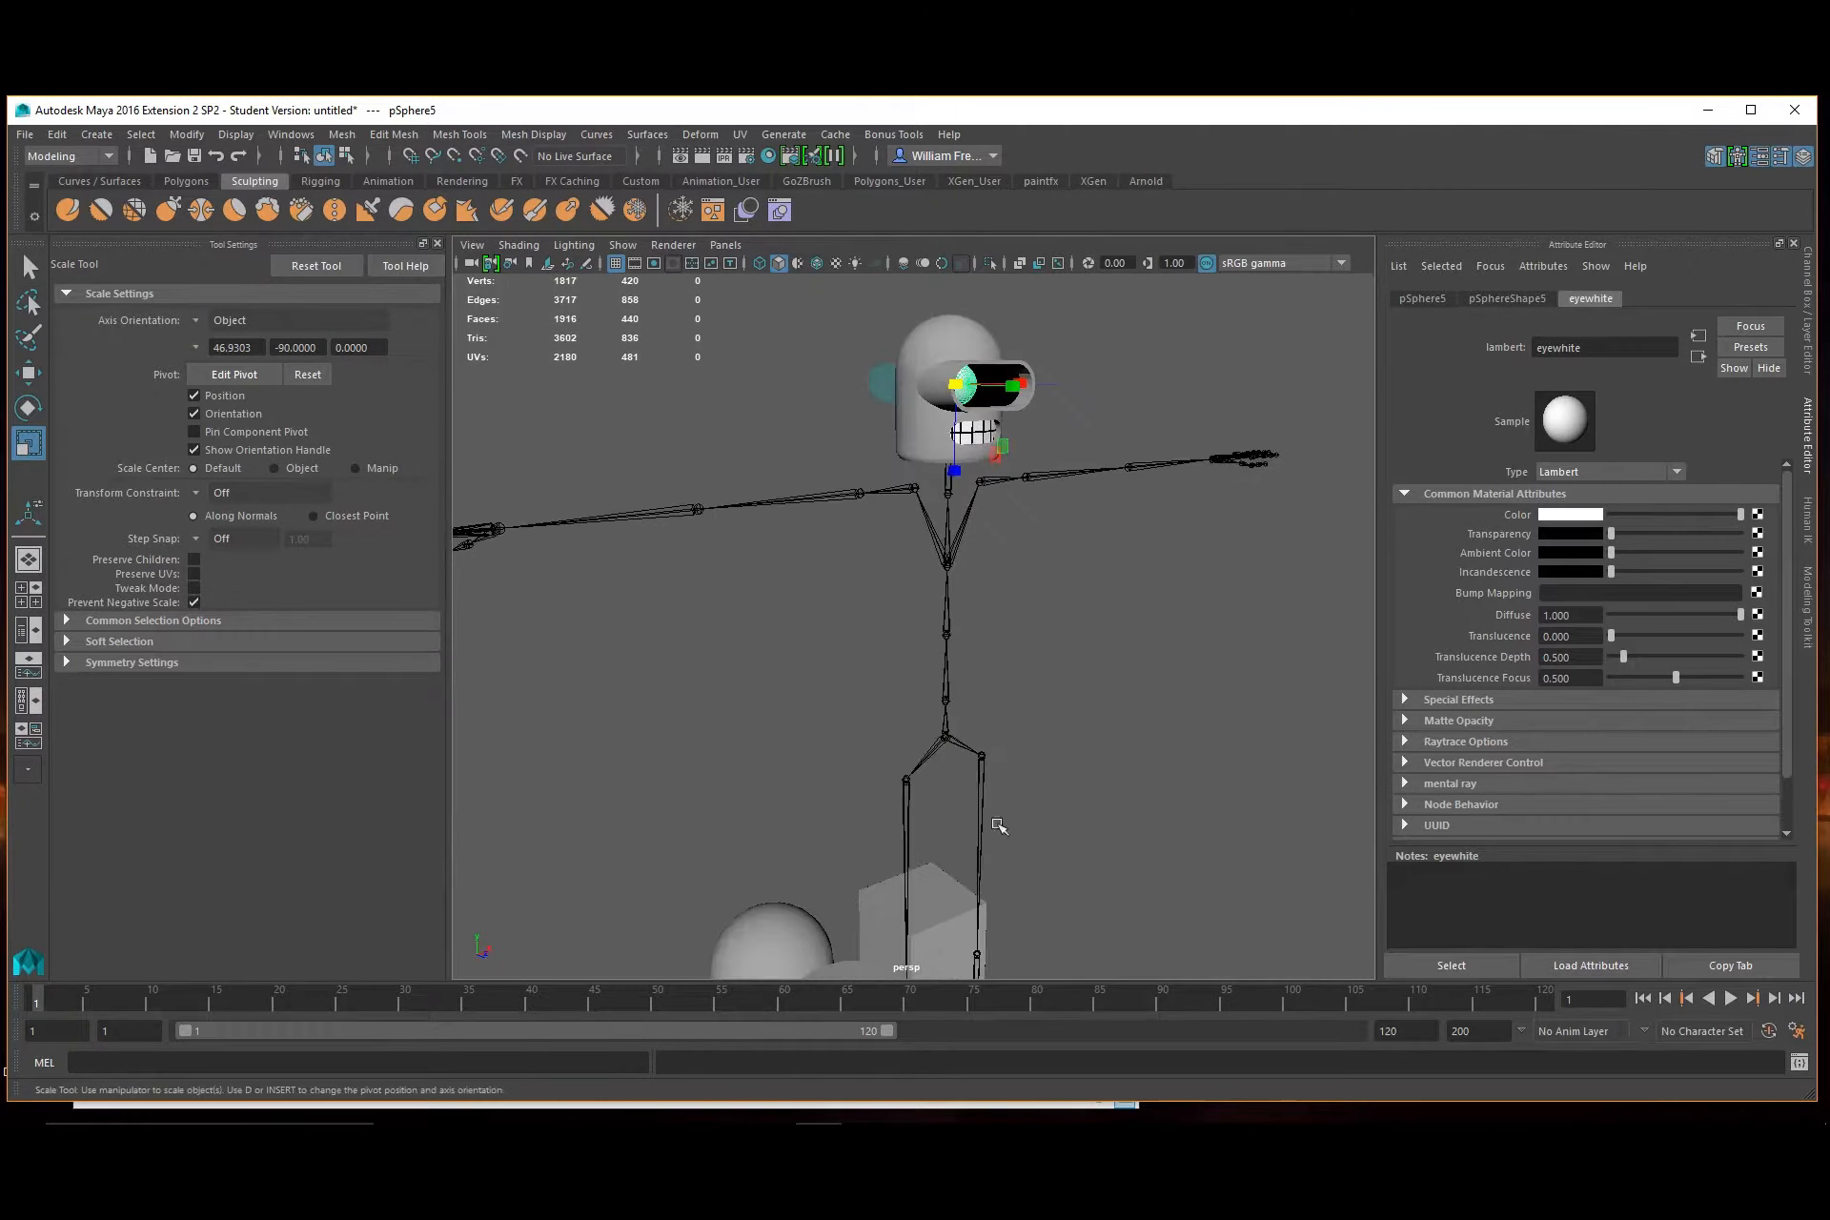
pyautogui.click(940, 896)
pyautogui.hotkey('ctrl', 'd')
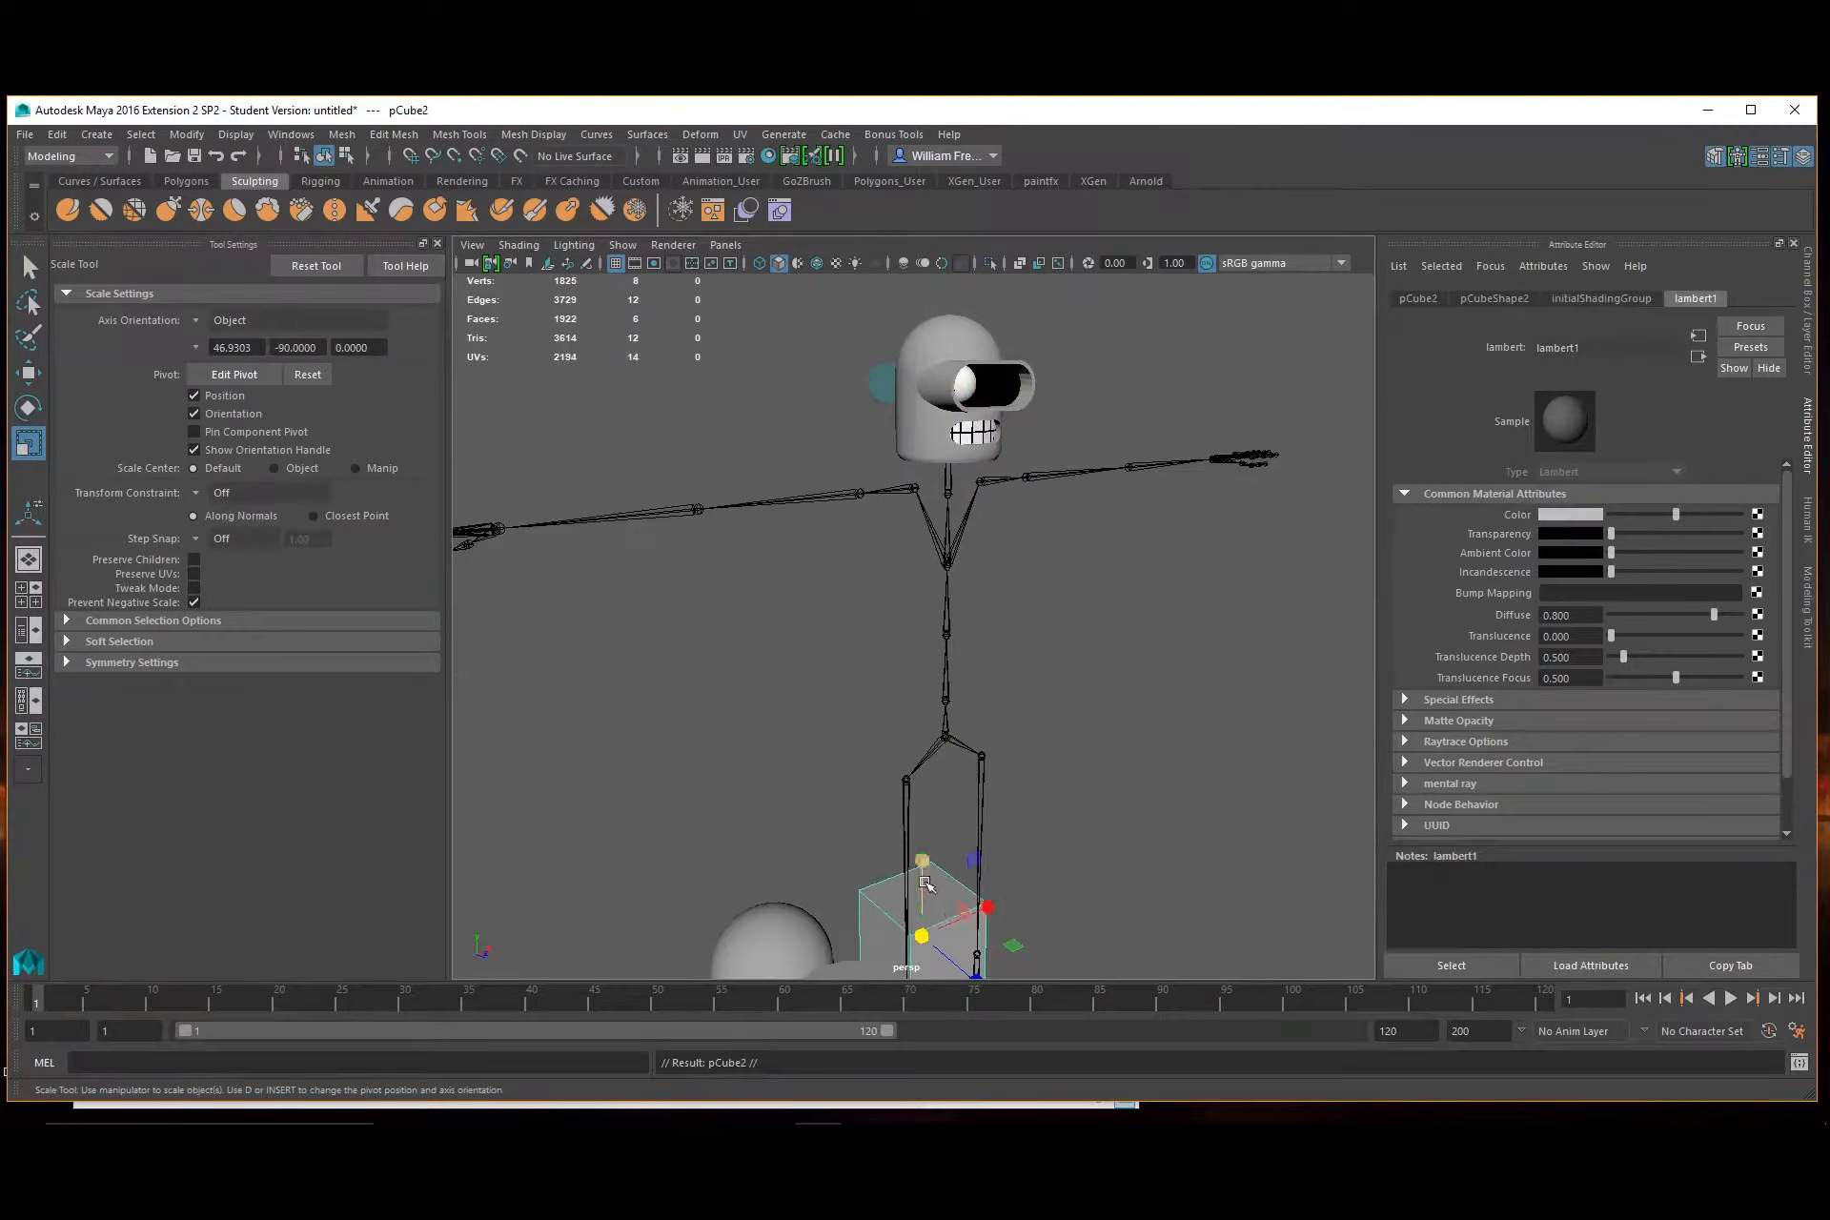
# Move the duplicated cube up to head height in front of the visor, to about X 3.4, Y 164.5, Z 18.3
pyautogui.press('w')
pyautogui.moveTo(912, 855); pyautogui.dragTo(912, 320)
pyautogui.keyDown('alt'); pyautogui.moveTo(991, 376); pyautogui.dragTo(991, 686); pyautogui.keyUp('alt')
pyautogui.moveTo(784, 378); pyautogui.dragTo(1027, 917)
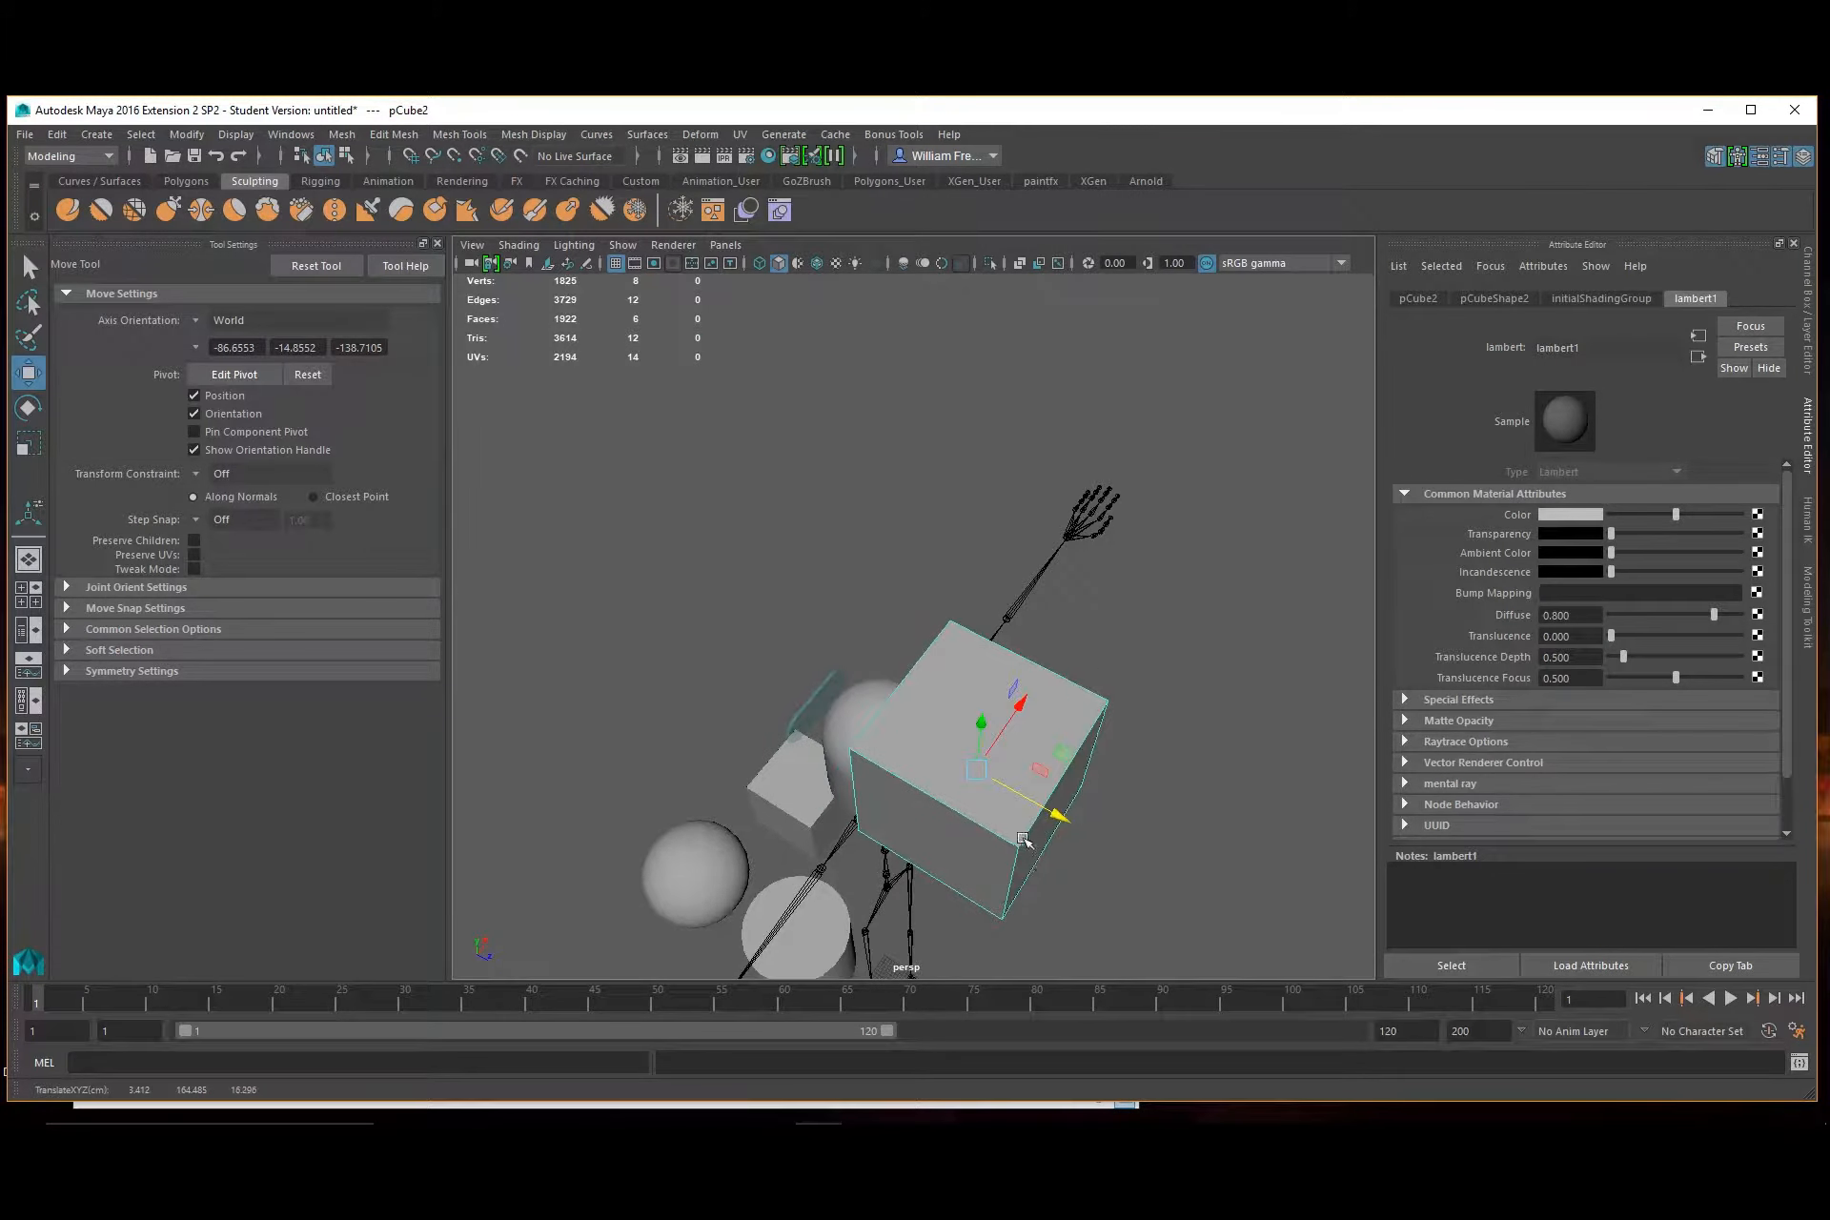
# Scale the duplicated cube down uniformly to pupil size and assign the existing black material to it
pyautogui.press('r')
pyautogui.moveTo(975, 768); pyautogui.dragTo(735, 666)
pyautogui.keyDown('alt'); pyautogui.moveTo(735, 665); pyautogui.dragTo(763, 547, button='middle'); pyautogui.keyUp('alt')
pyautogui.keyDown('alt'); pyautogui.moveTo(763, 547); pyautogui.dragTo(1020, 673, button='right'); pyautogui.keyUp('alt')
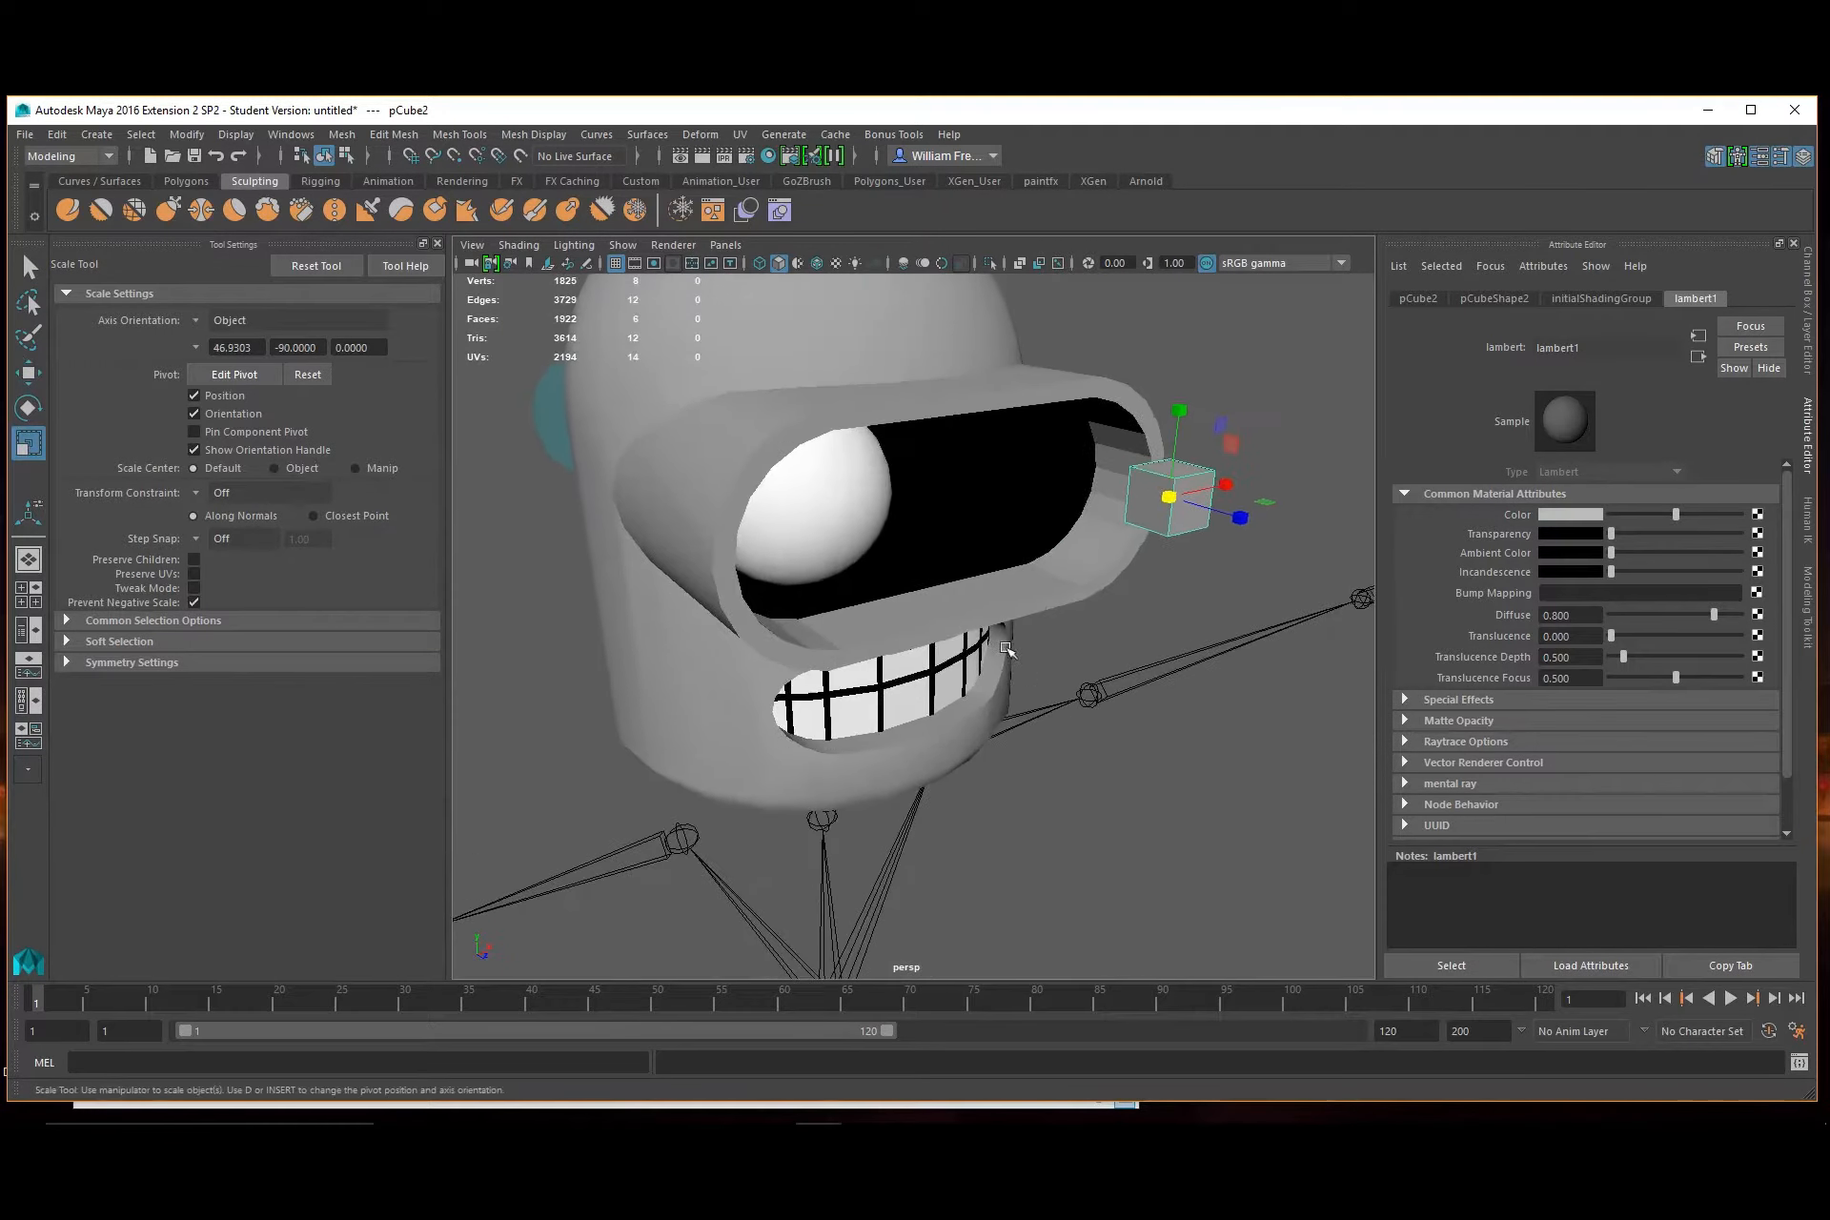
pyautogui.keyDown('alt'); pyautogui.moveTo(1020, 673); pyautogui.dragTo(1021, 741); pyautogui.keyUp('alt')
pyautogui.moveTo(1180, 730); pyautogui.dragTo(1304, 1045, button='right')
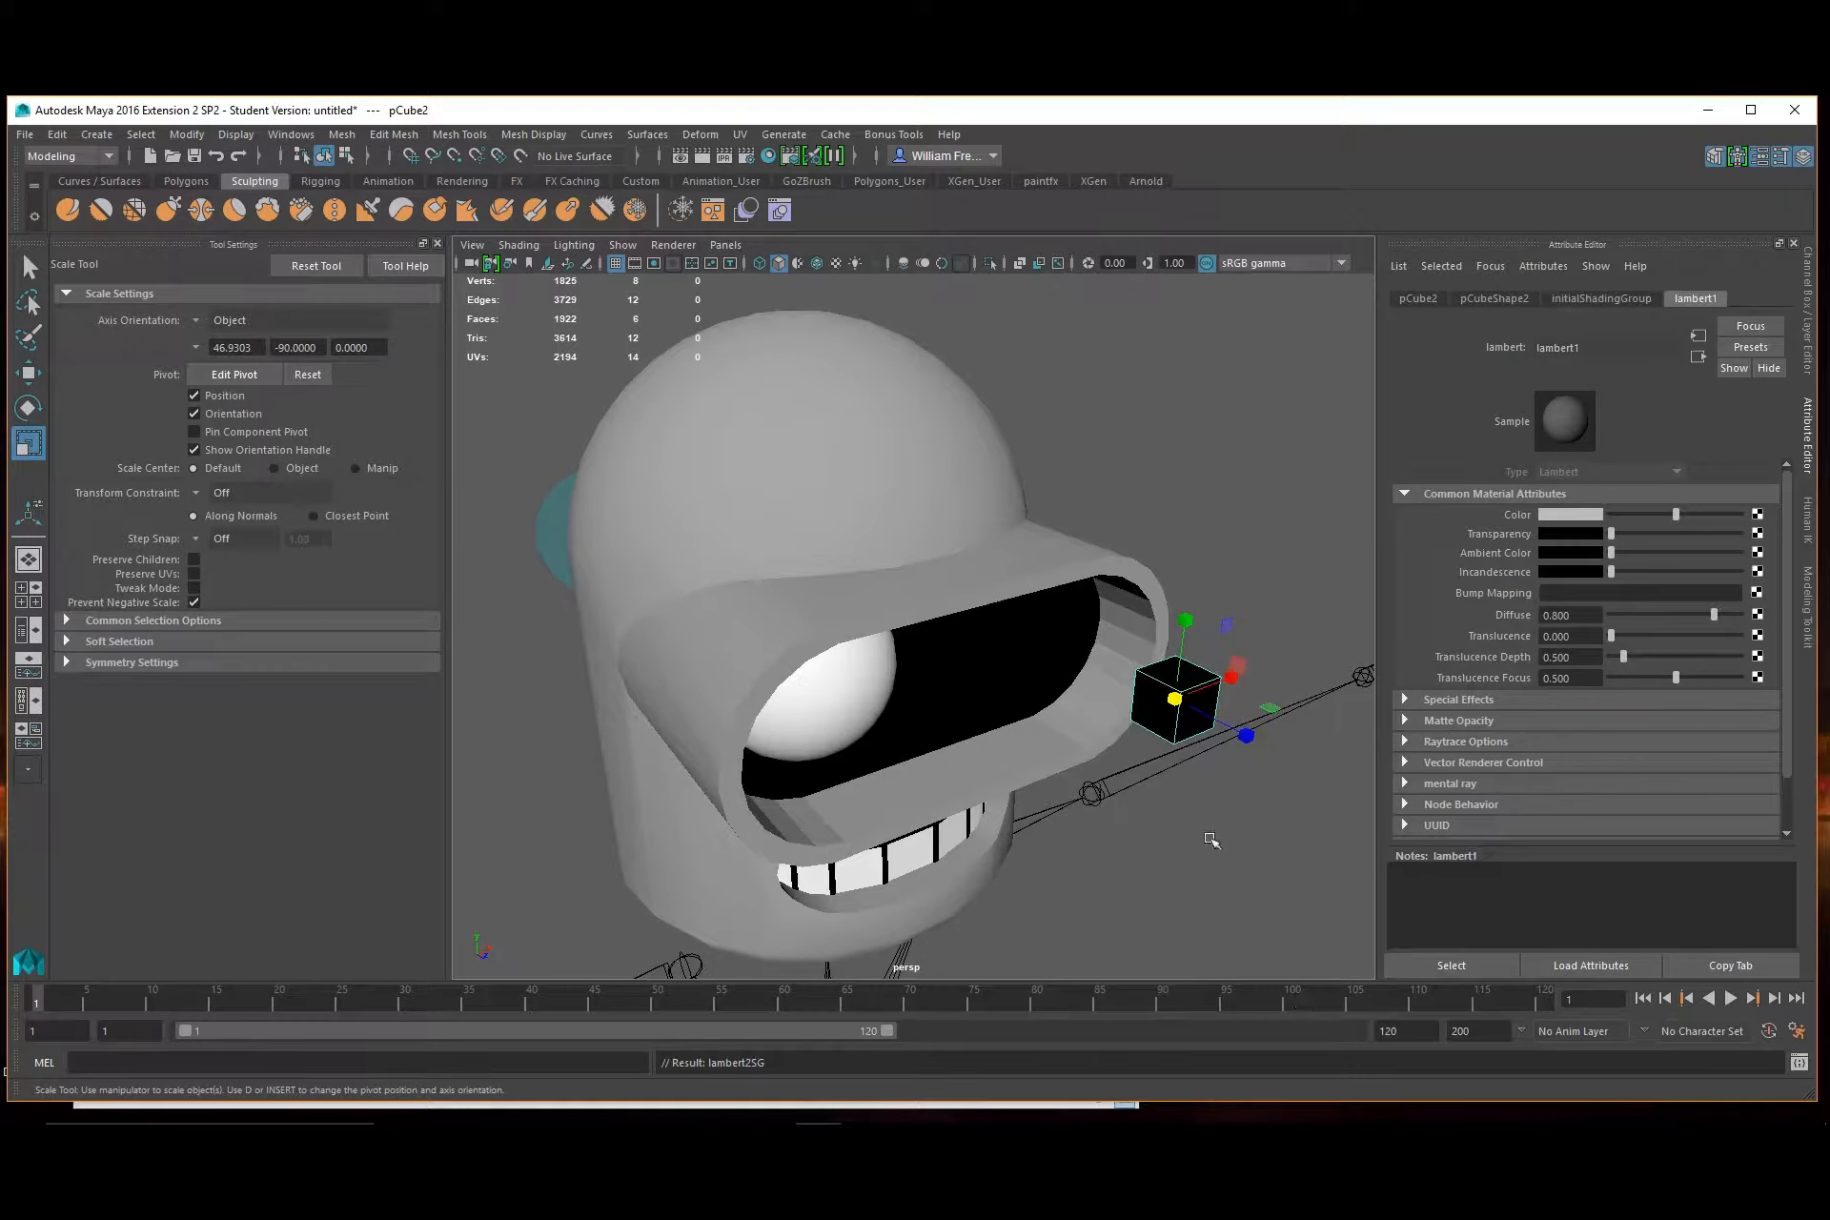
# Move the small black cube into the visor opening, onto the front surface of the eyeball
pyautogui.press('w')
pyautogui.moveTo(1256, 747); pyautogui.dragTo(816, 634)
pyautogui.keyDown('alt'); pyautogui.moveTo(796, 633); pyautogui.dragTo(867, 758, button='middle'); pyautogui.keyUp('alt')
pyautogui.keyDown('alt'); pyautogui.moveTo(868, 758); pyautogui.dragTo(919, 804, button='right'); pyautogui.keyUp('alt')
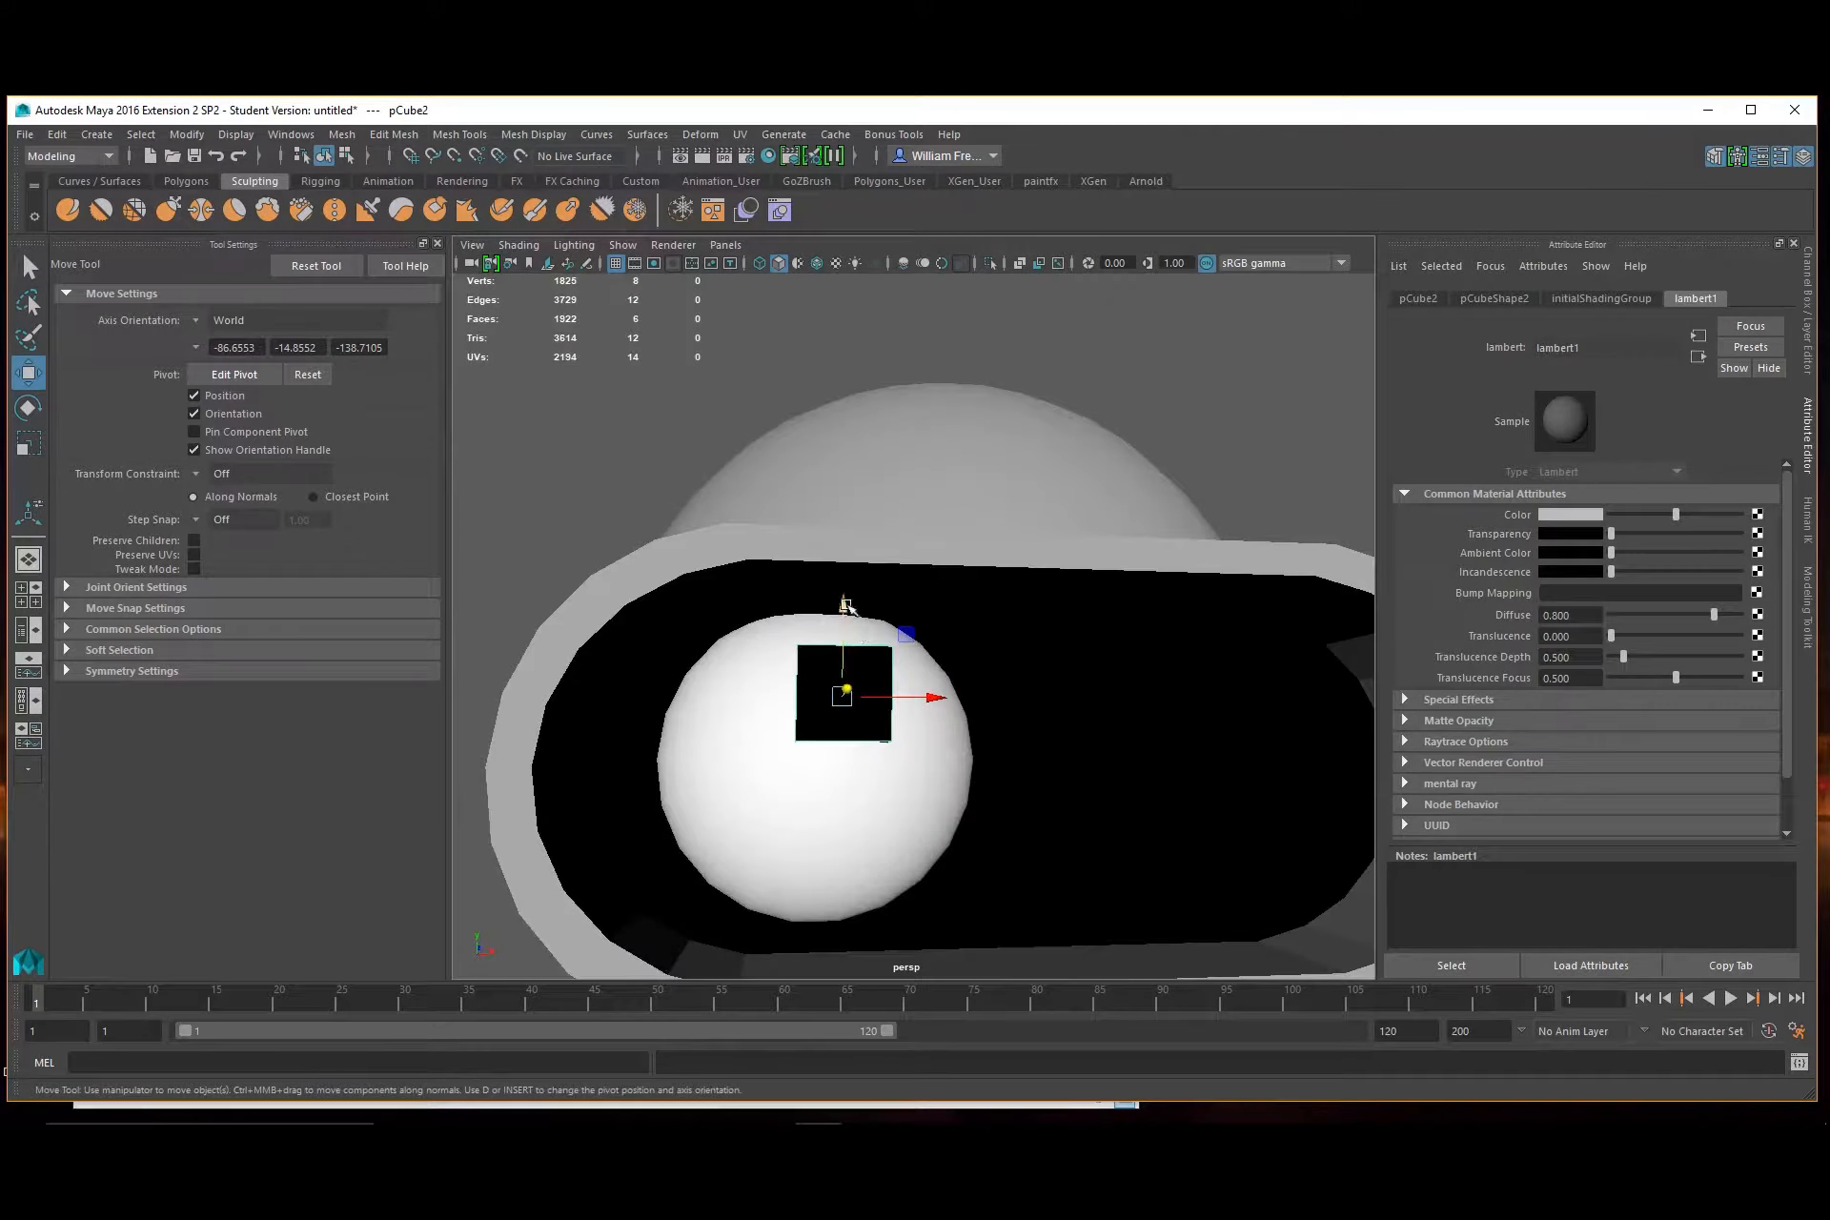
pyautogui.moveTo(845, 604); pyautogui.dragTo(845, 772)
# Centre the black pupil cube on the eyeball in the front view, at about X -3.59, Y 163.3
pyautogui.press('space')
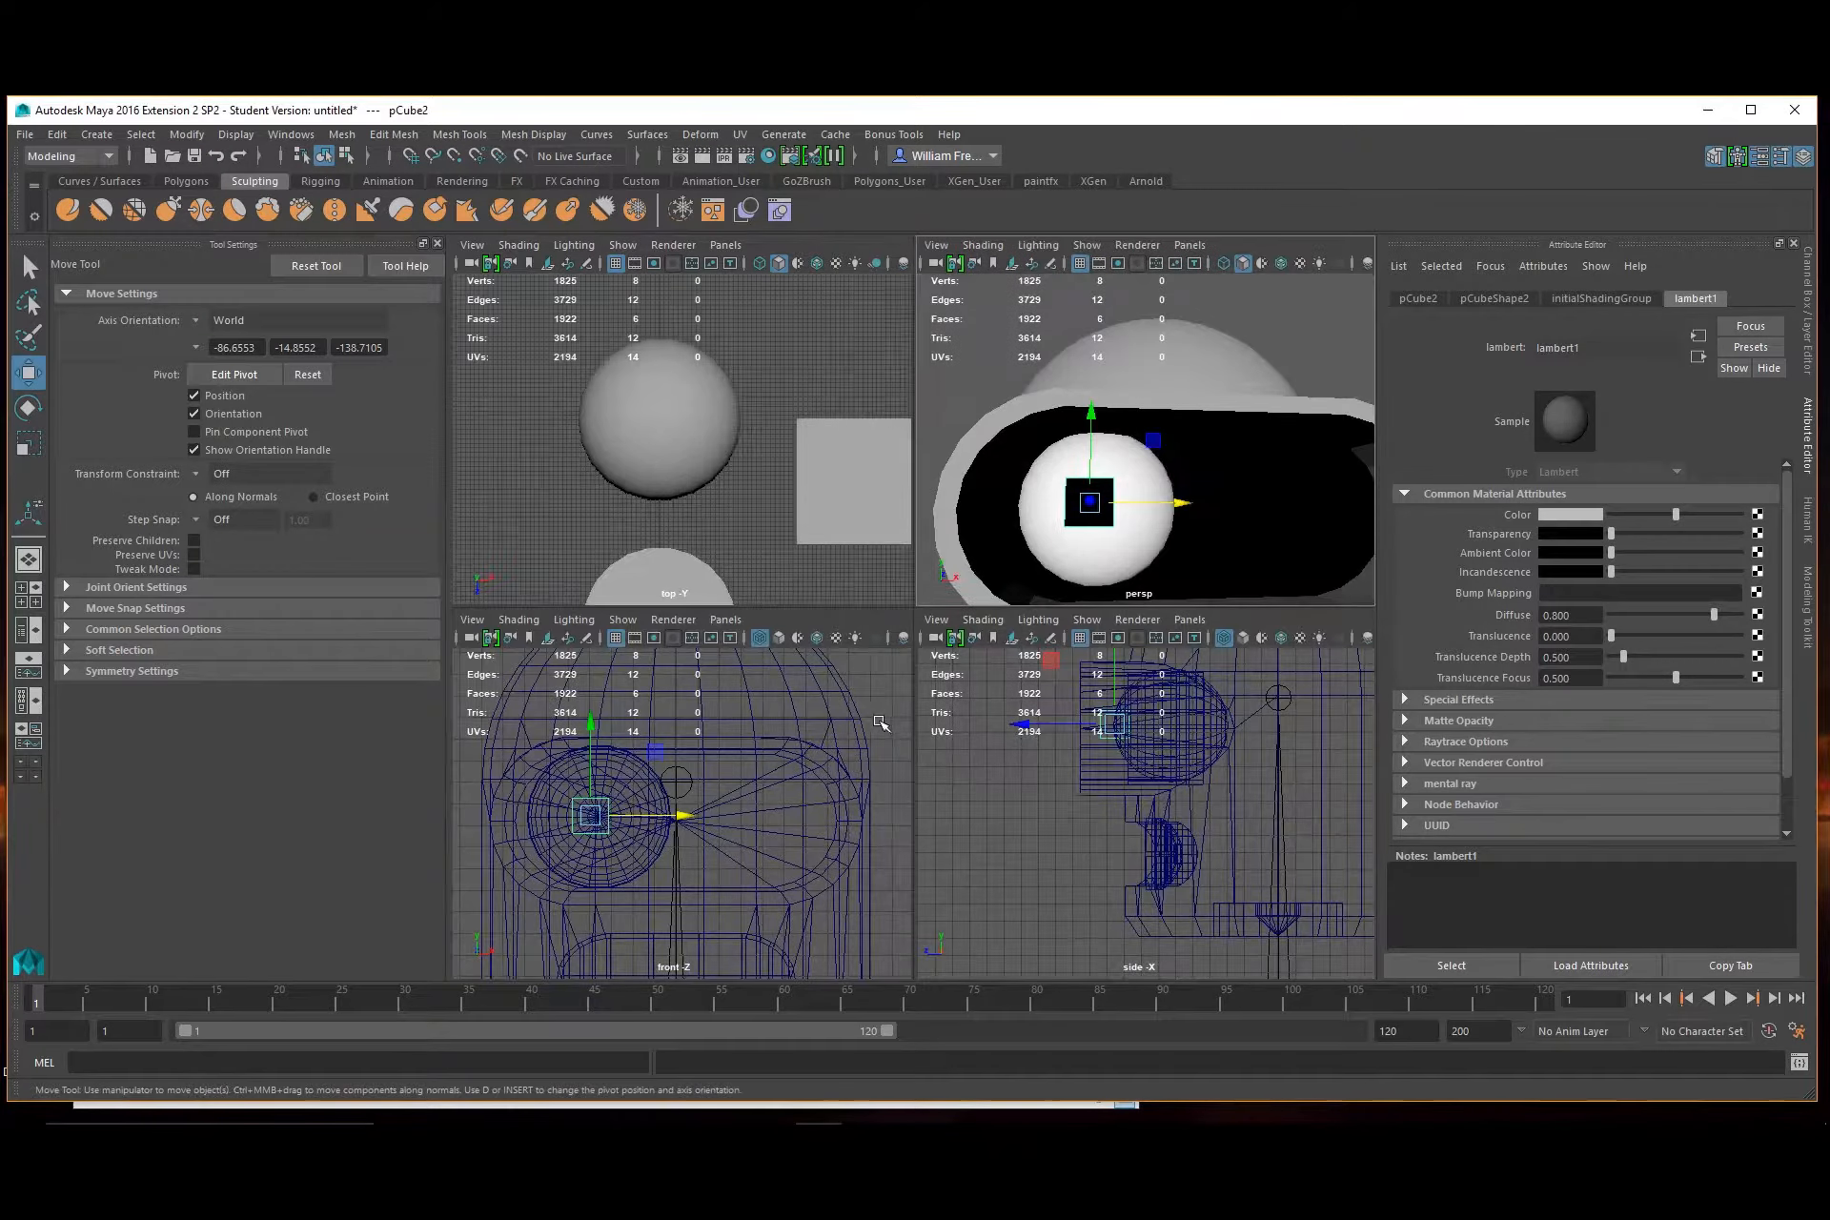
pyautogui.press('space')
pyautogui.keyDown('alt'); pyautogui.moveTo(604, 703); pyautogui.dragTo(1306, 789, button='right'); pyautogui.keyUp('alt')
pyautogui.moveTo(958, 660); pyautogui.dragTo(1012, 660)
pyautogui.moveTo(910, 564); pyautogui.dragTo(926, 584)
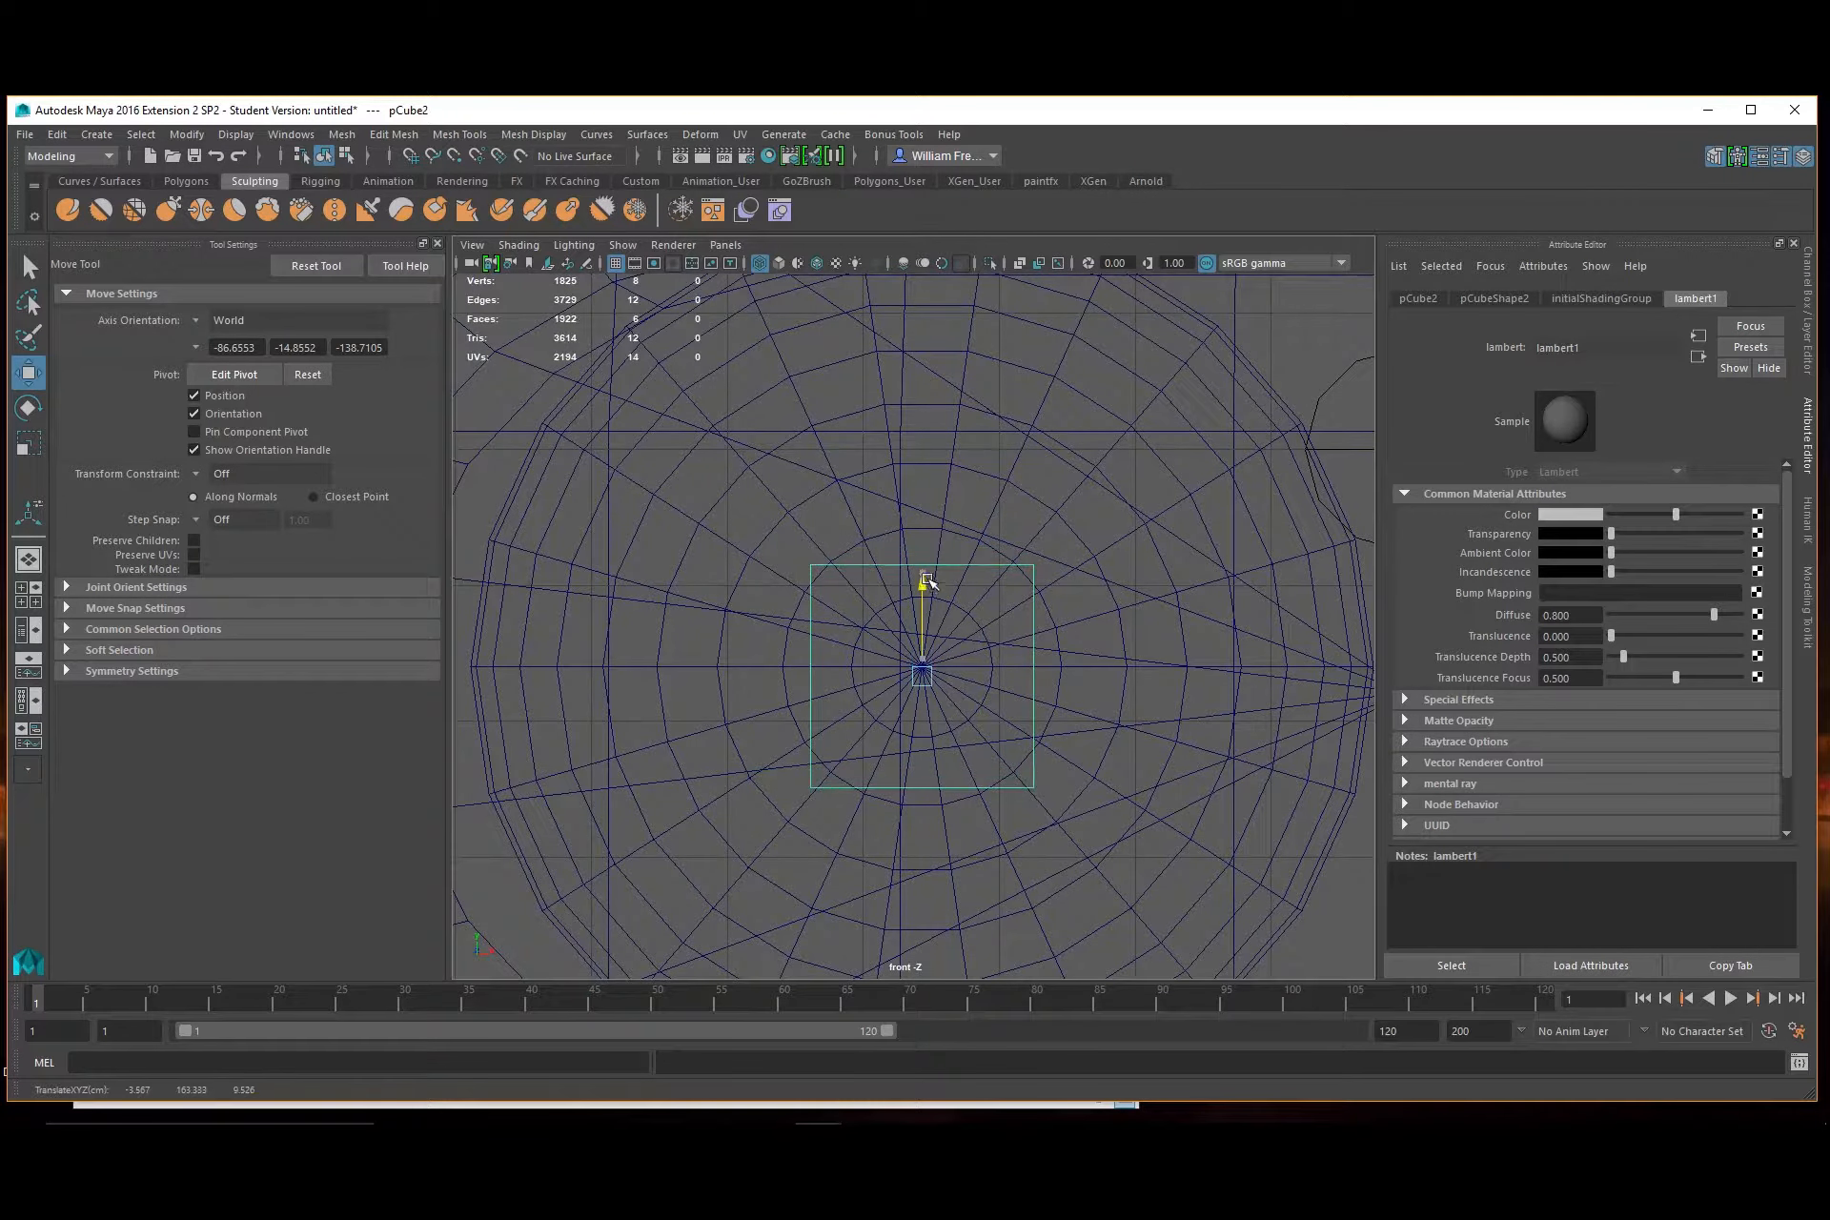
# Scale the black pupil cube down uniformly to roughly half its size on the eyeball
pyautogui.press('space')
pyautogui.press('space')
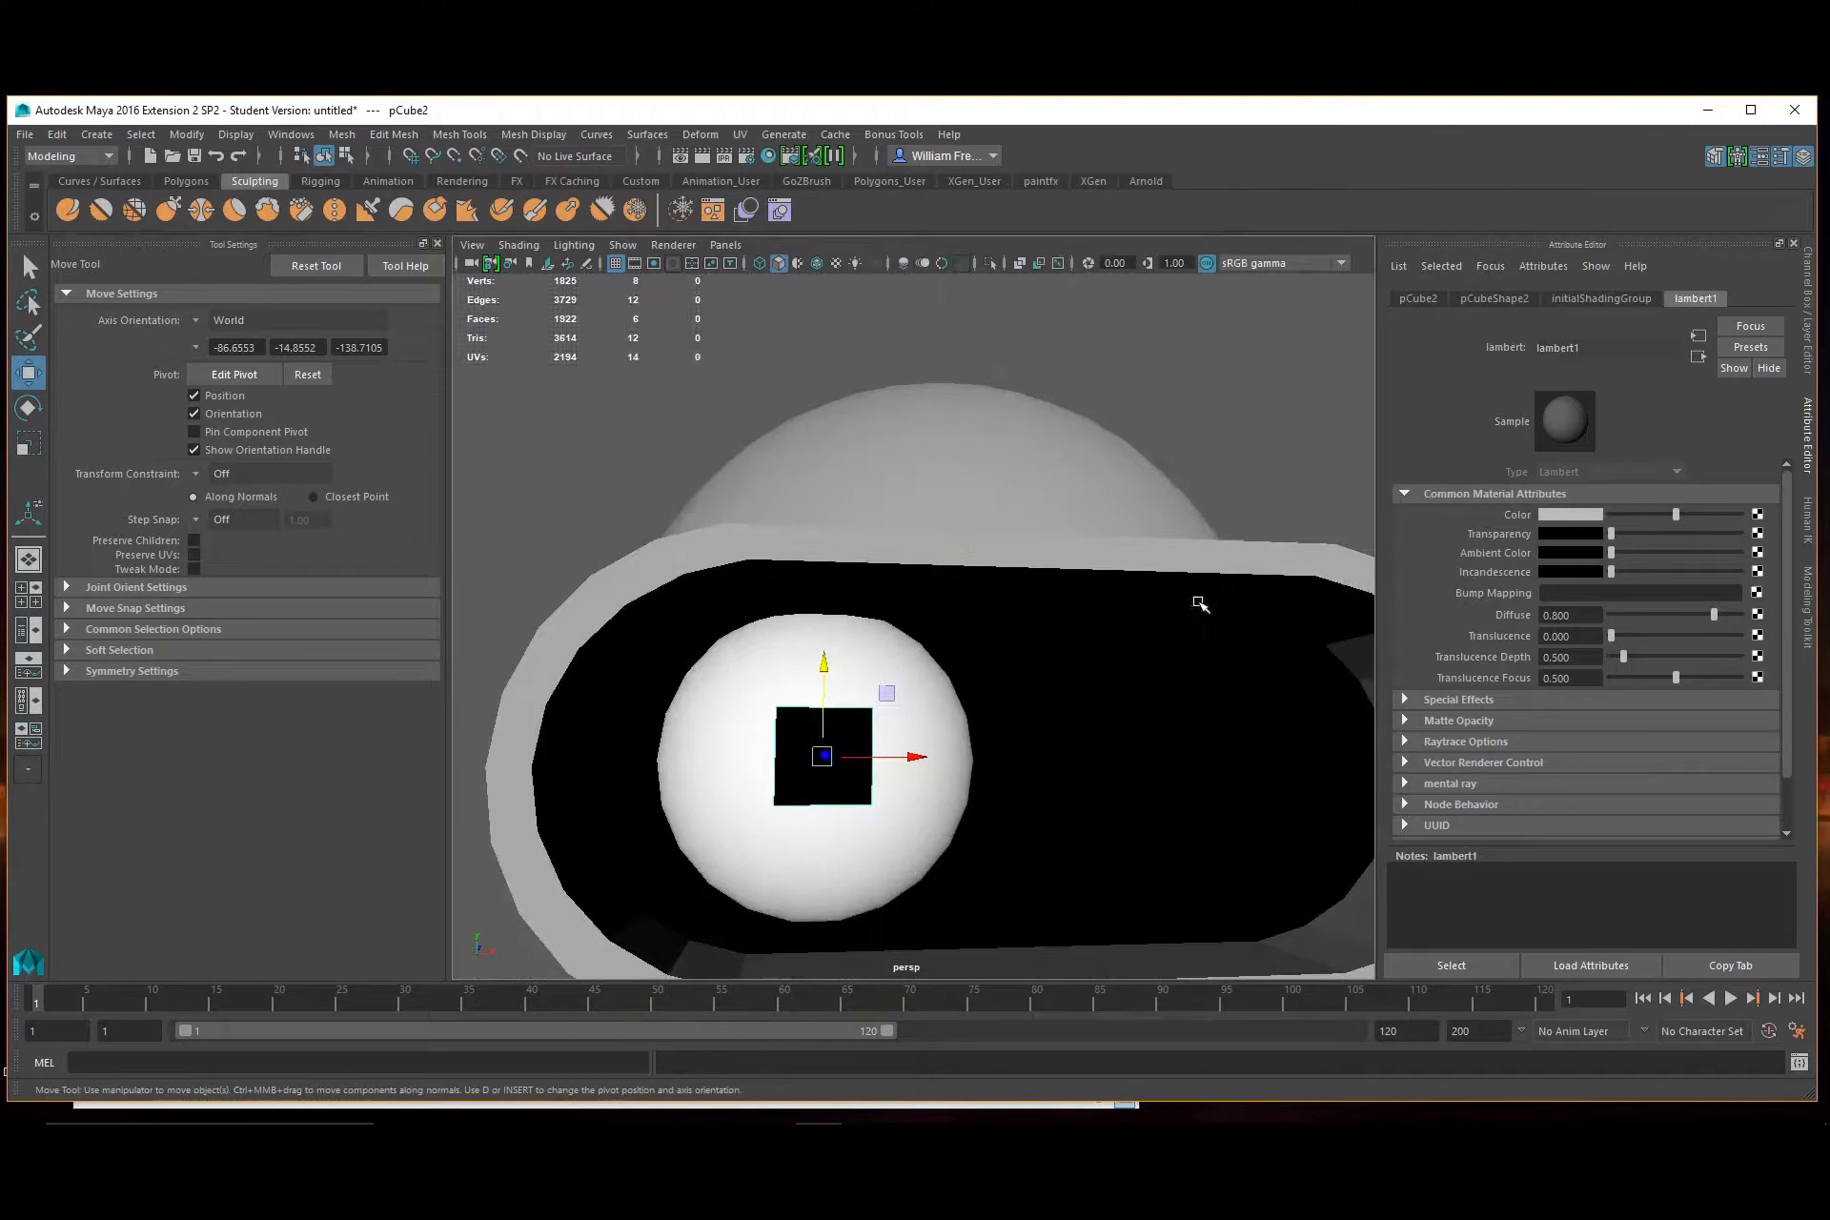
pyautogui.keyDown('alt'); pyautogui.moveTo(1200, 630); pyautogui.dragTo(832, 640, button='right'); pyautogui.keyUp('alt')
pyautogui.moveTo(895, 713)
pyautogui.keyDown('alt'); pyautogui.mouseDown()
pyautogui.moveTo(865, 726)
pyautogui.moveTo(908, 721)
pyautogui.mouseUp(); pyautogui.keyUp('alt')
pyautogui.keyDown('alt'); pyautogui.moveTo(907, 721); pyautogui.dragTo(1048, 819, button='right'); pyautogui.keyUp('alt')
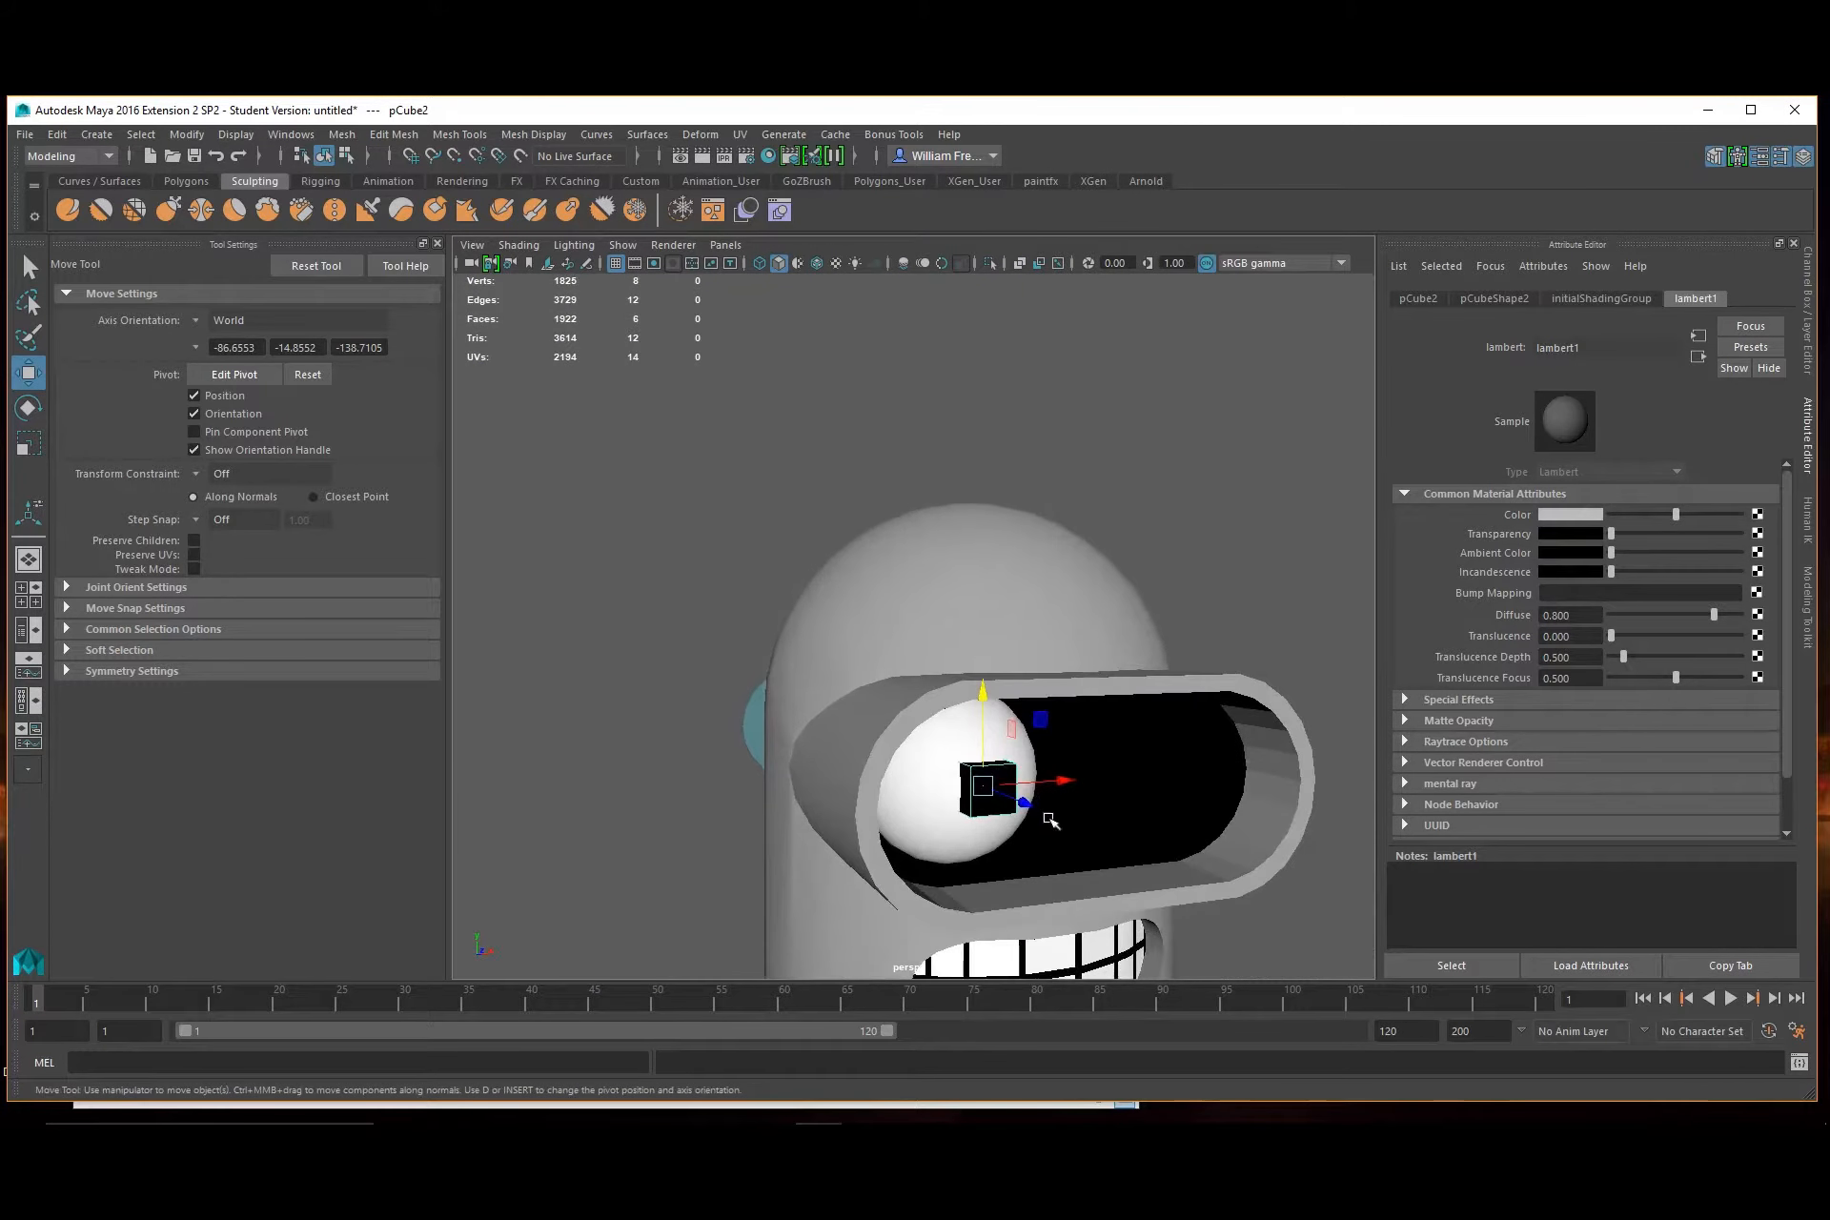
pyautogui.press('r')
pyautogui.moveTo(983, 786)
pyautogui.mouseDown()
pyautogui.moveTo(965, 784)
pyautogui.moveTo(973, 759)
pyautogui.mouseUp()
pyautogui.keyDown('alt'); pyautogui.moveTo(899, 732); pyautogui.dragTo(992, 771, button='right'); pyautogui.keyUp('alt')
pyautogui.keyDown('alt'); pyautogui.moveTo(1138, 836); pyautogui.dragTo(1131, 661, button='middle'); pyautogui.keyUp('alt')
pyautogui.keyDown('alt'); pyautogui.moveTo(1131, 662); pyautogui.dragTo(1075, 691, button='right'); pyautogui.keyUp('alt')
pyautogui.moveTo(1075, 691)
pyautogui.keyDown('alt'); pyautogui.mouseDown()
pyautogui.moveTo(1144, 719)
pyautogui.moveTo(1042, 703)
pyautogui.mouseUp(); pyautogui.keyUp('alt')
pyautogui.keyDown('alt'); pyautogui.moveTo(856, 648); pyautogui.dragTo(959, 696, button='right'); pyautogui.keyUp('alt')
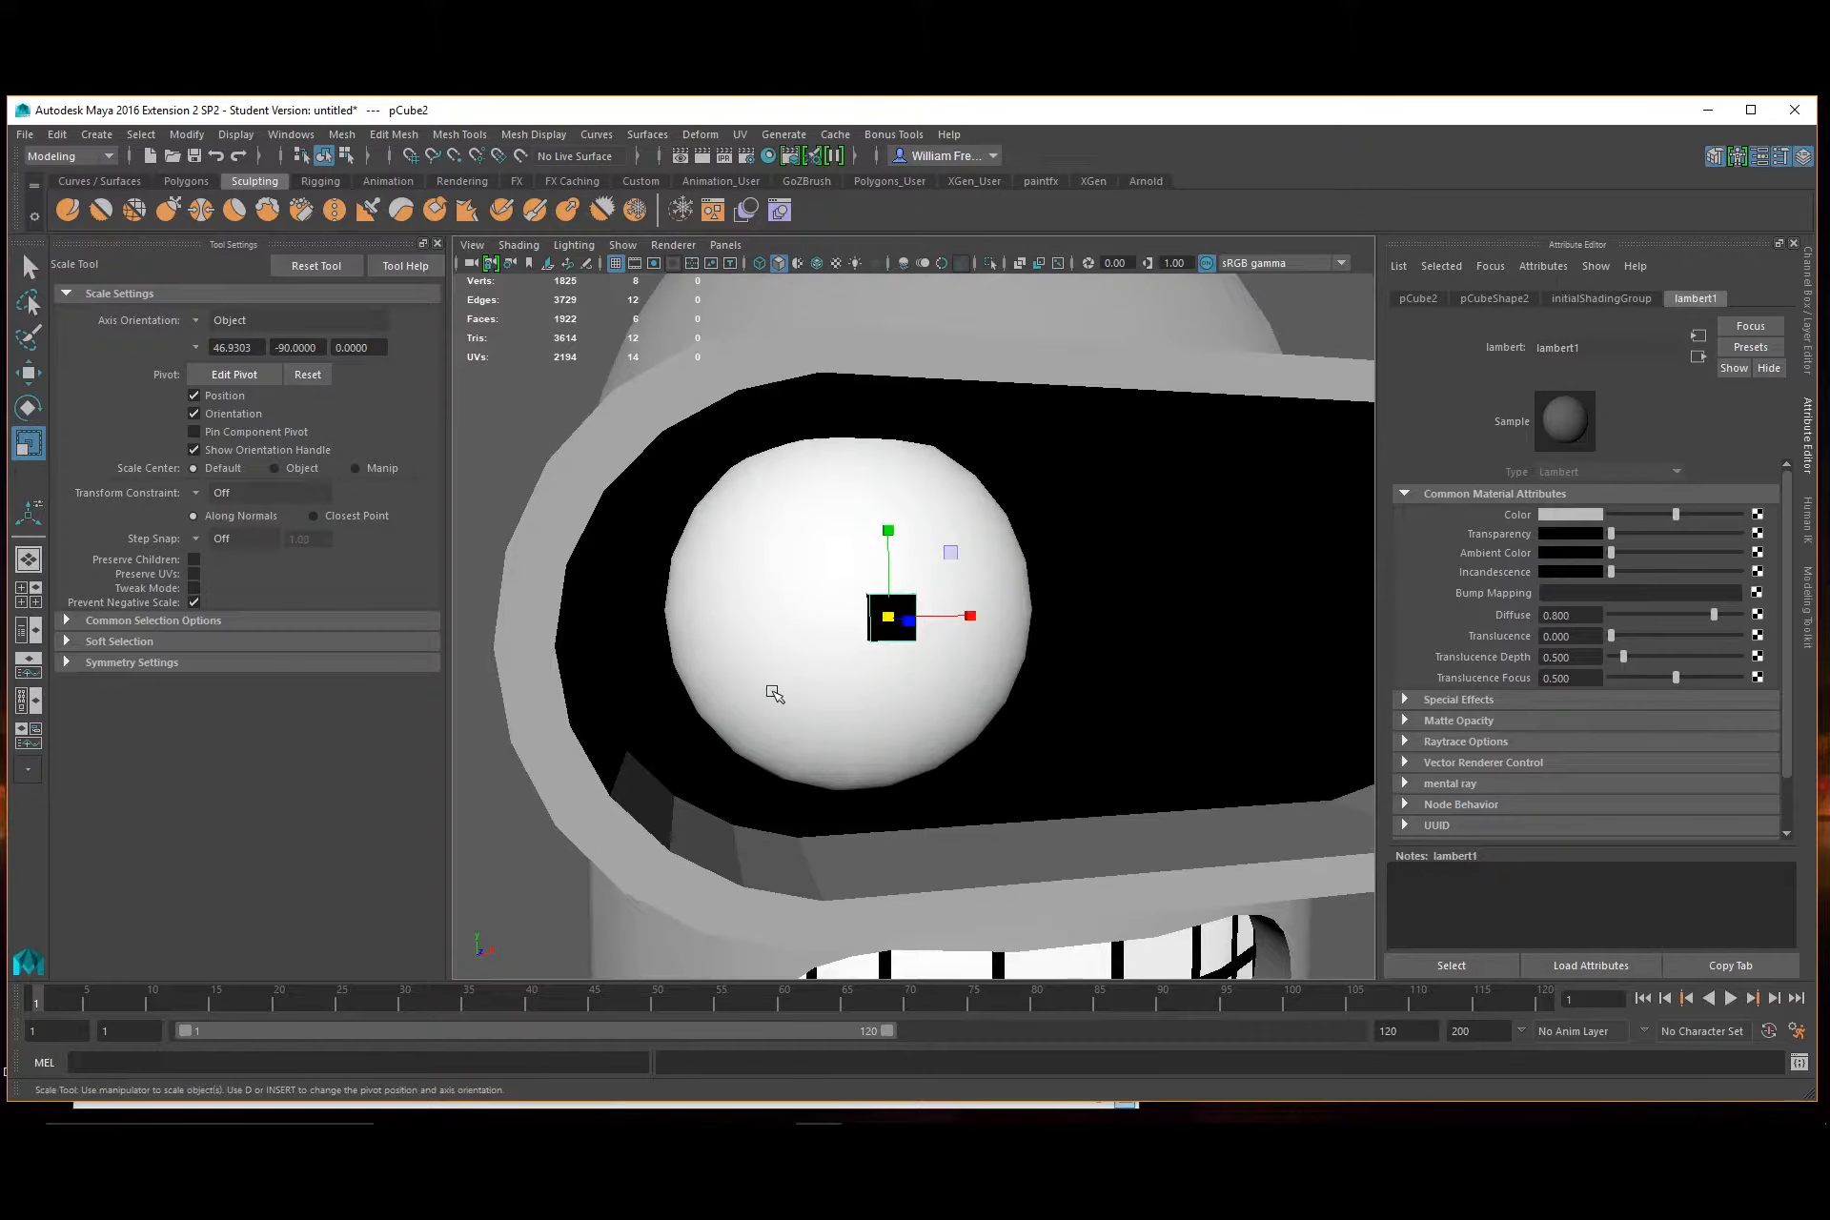
# Combine the white eyeball and the black pupil cube into a single mesh
pyautogui.click(772, 697)
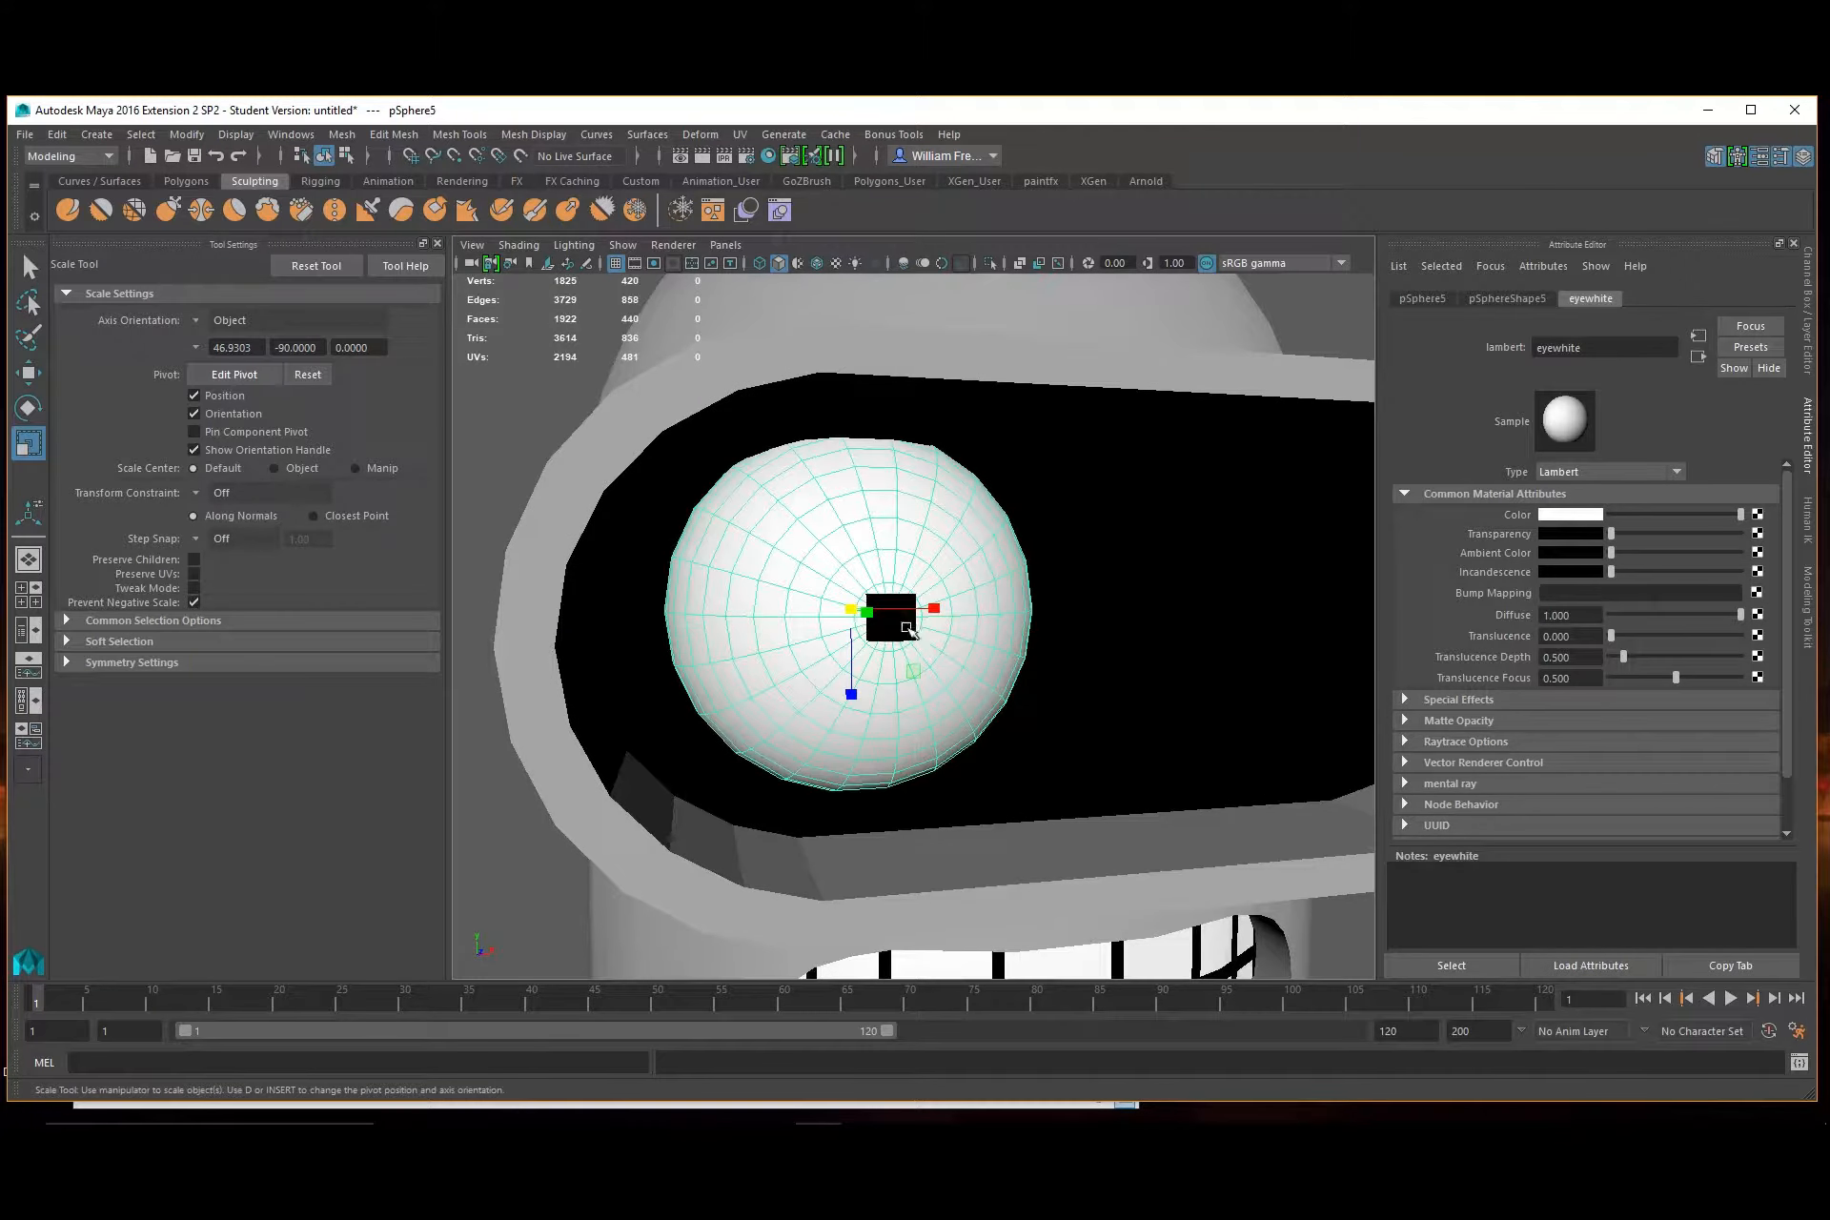
pyautogui.click(898, 630)
pyautogui.keyDown('alt'); pyautogui.moveTo(1160, 719); pyautogui.dragTo(1039, 694, button='right'); pyautogui.keyUp('alt')
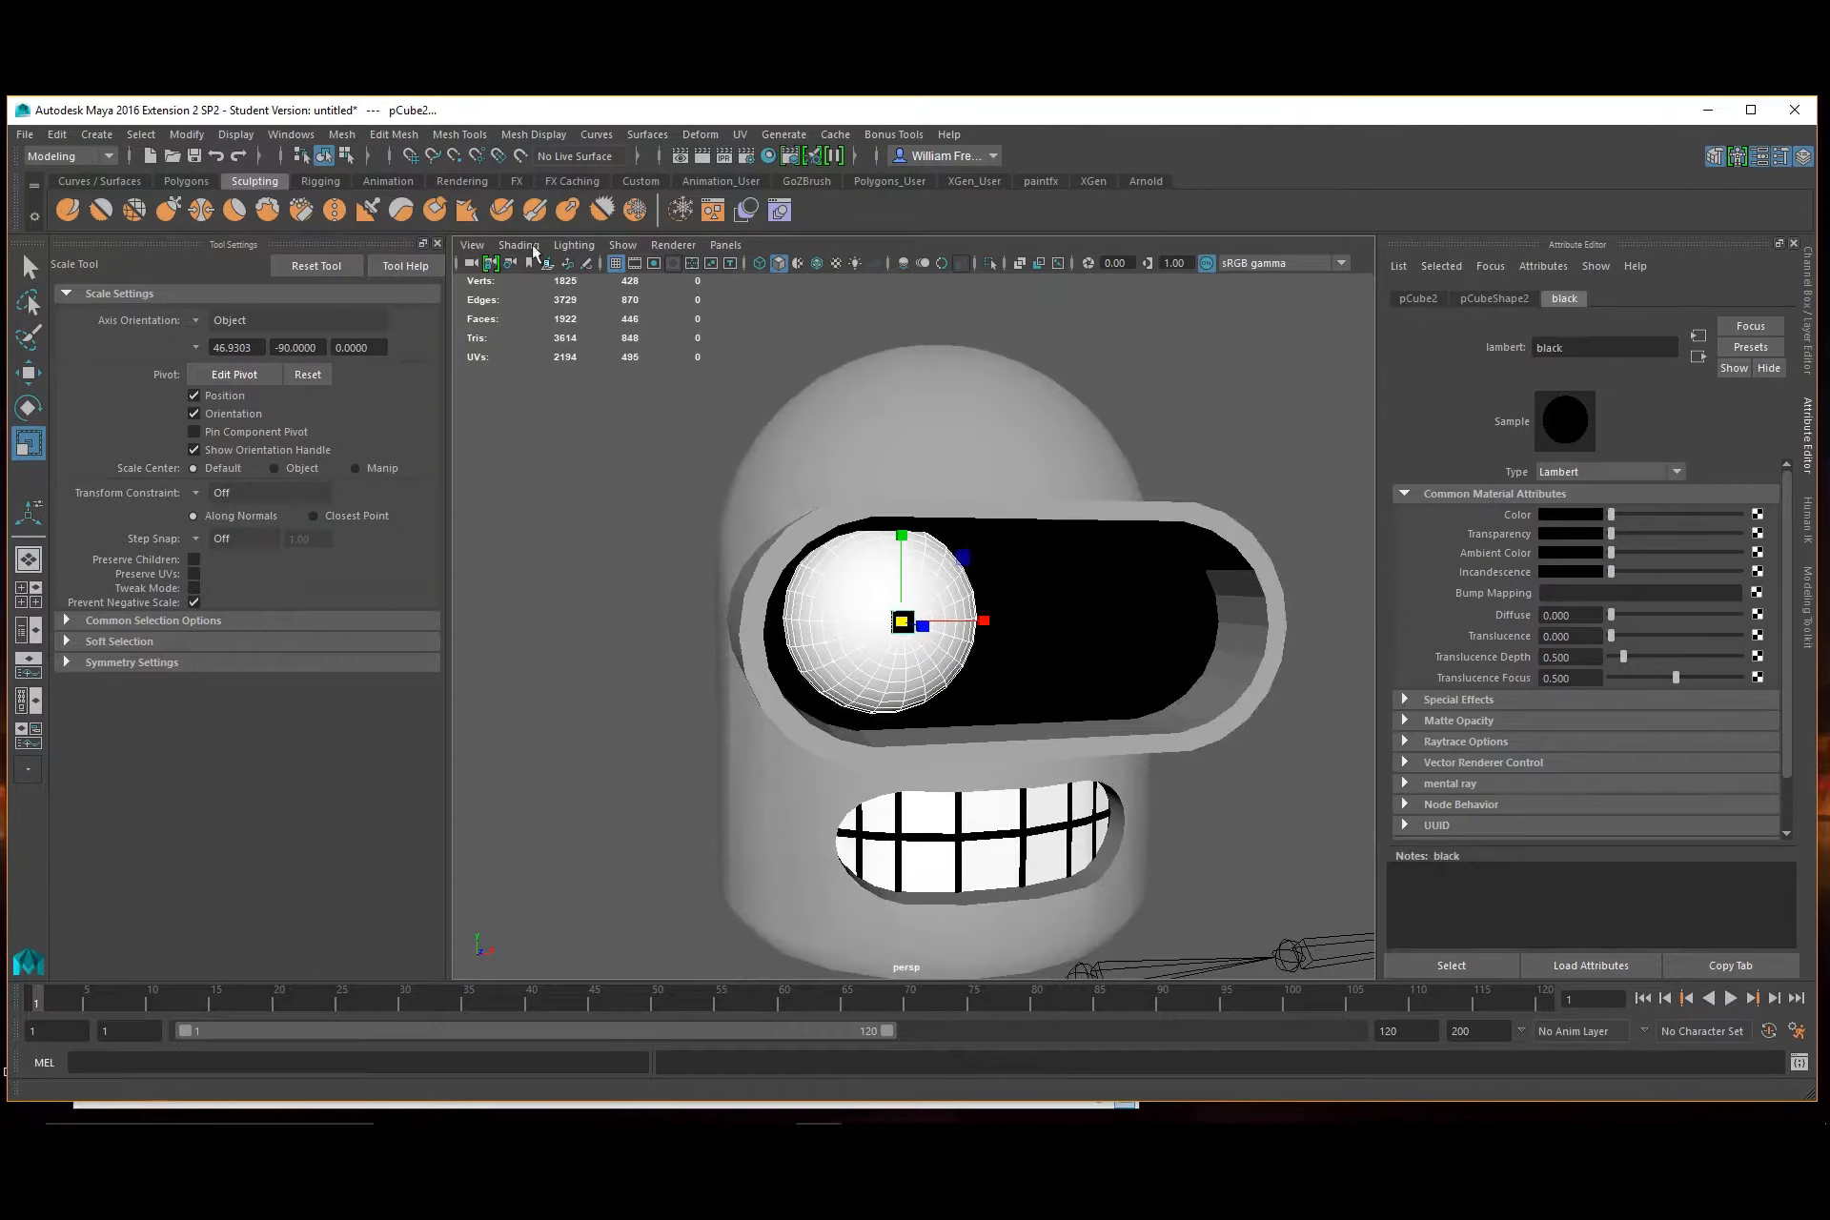
pyautogui.click(341, 134)
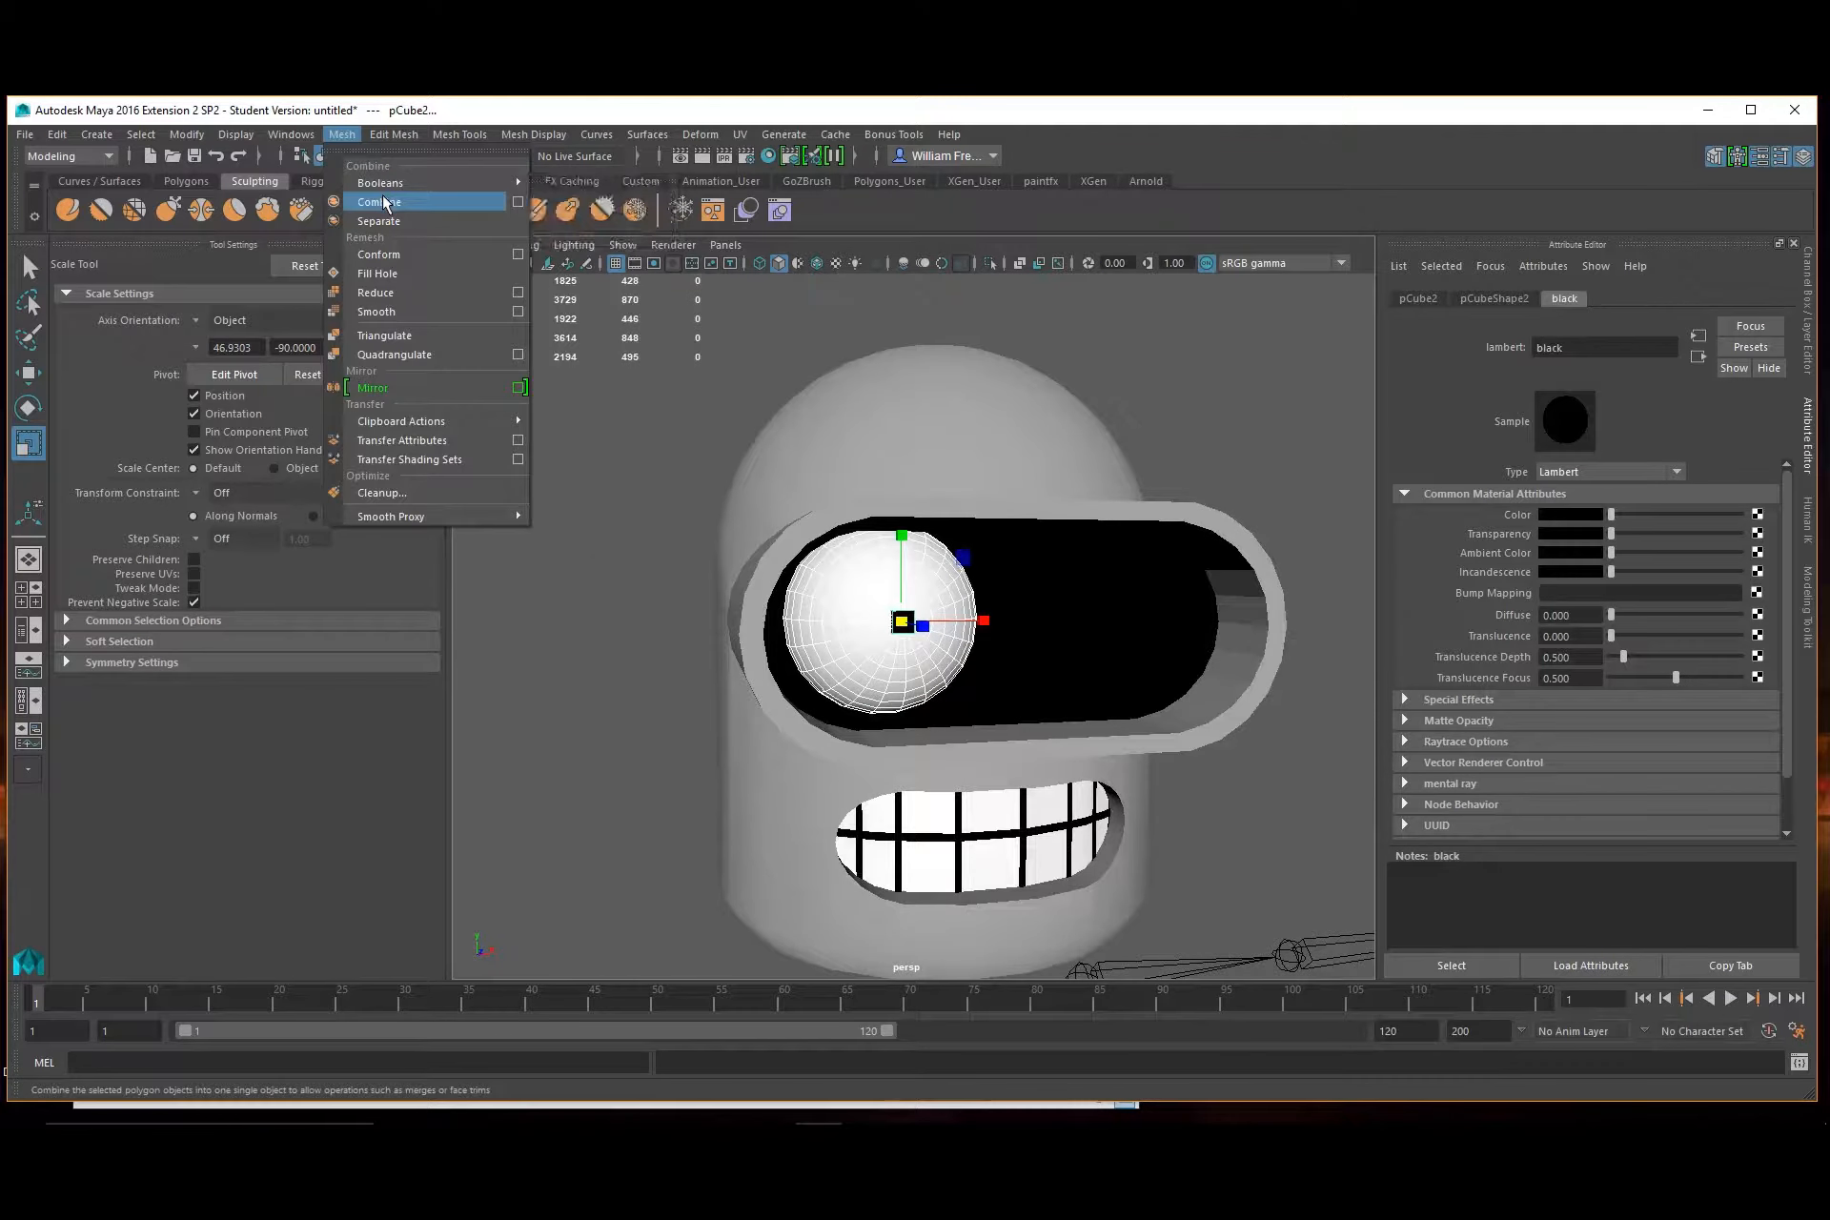
pyautogui.click(385, 203)
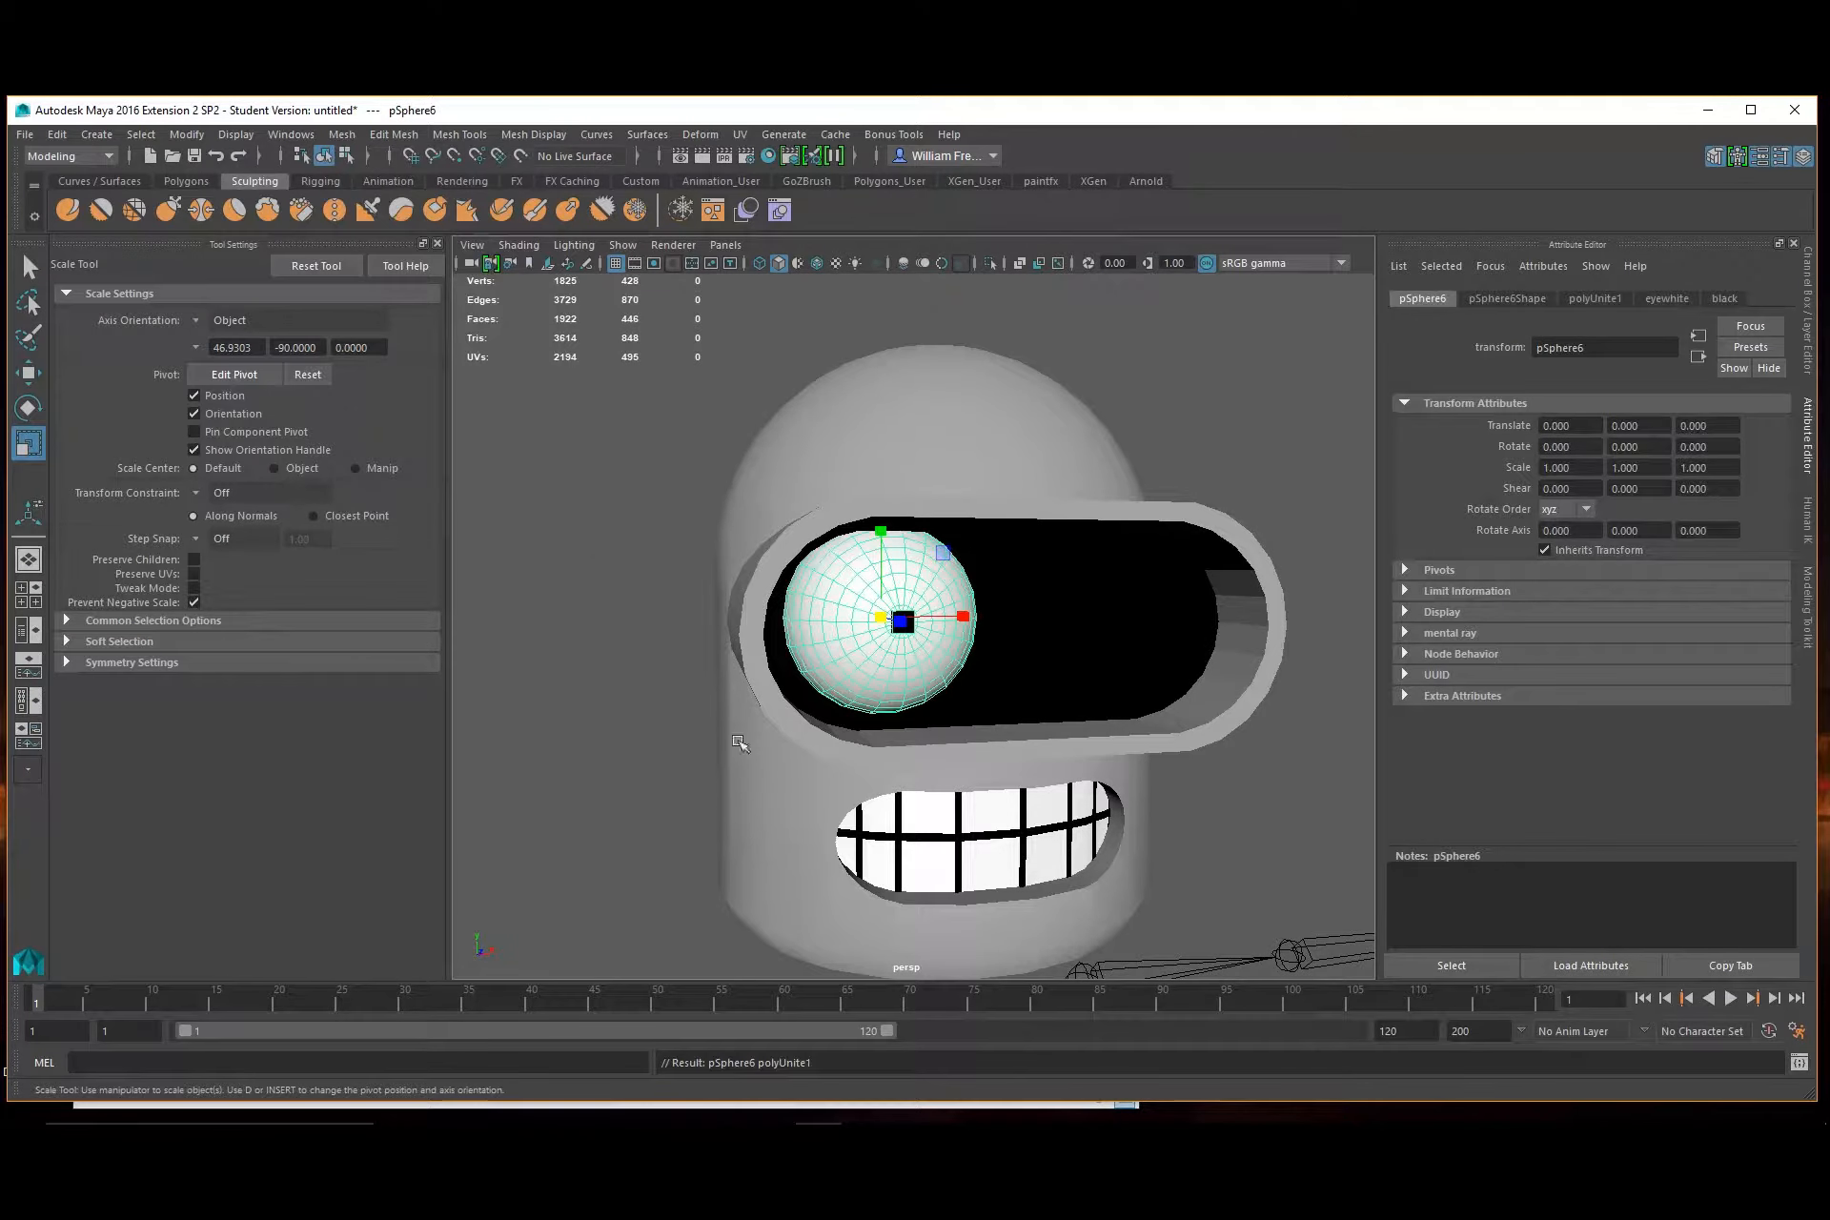
# Delete the construction history of all objects in the scene
pyautogui.click(812, 697)
pyautogui.click(867, 615)
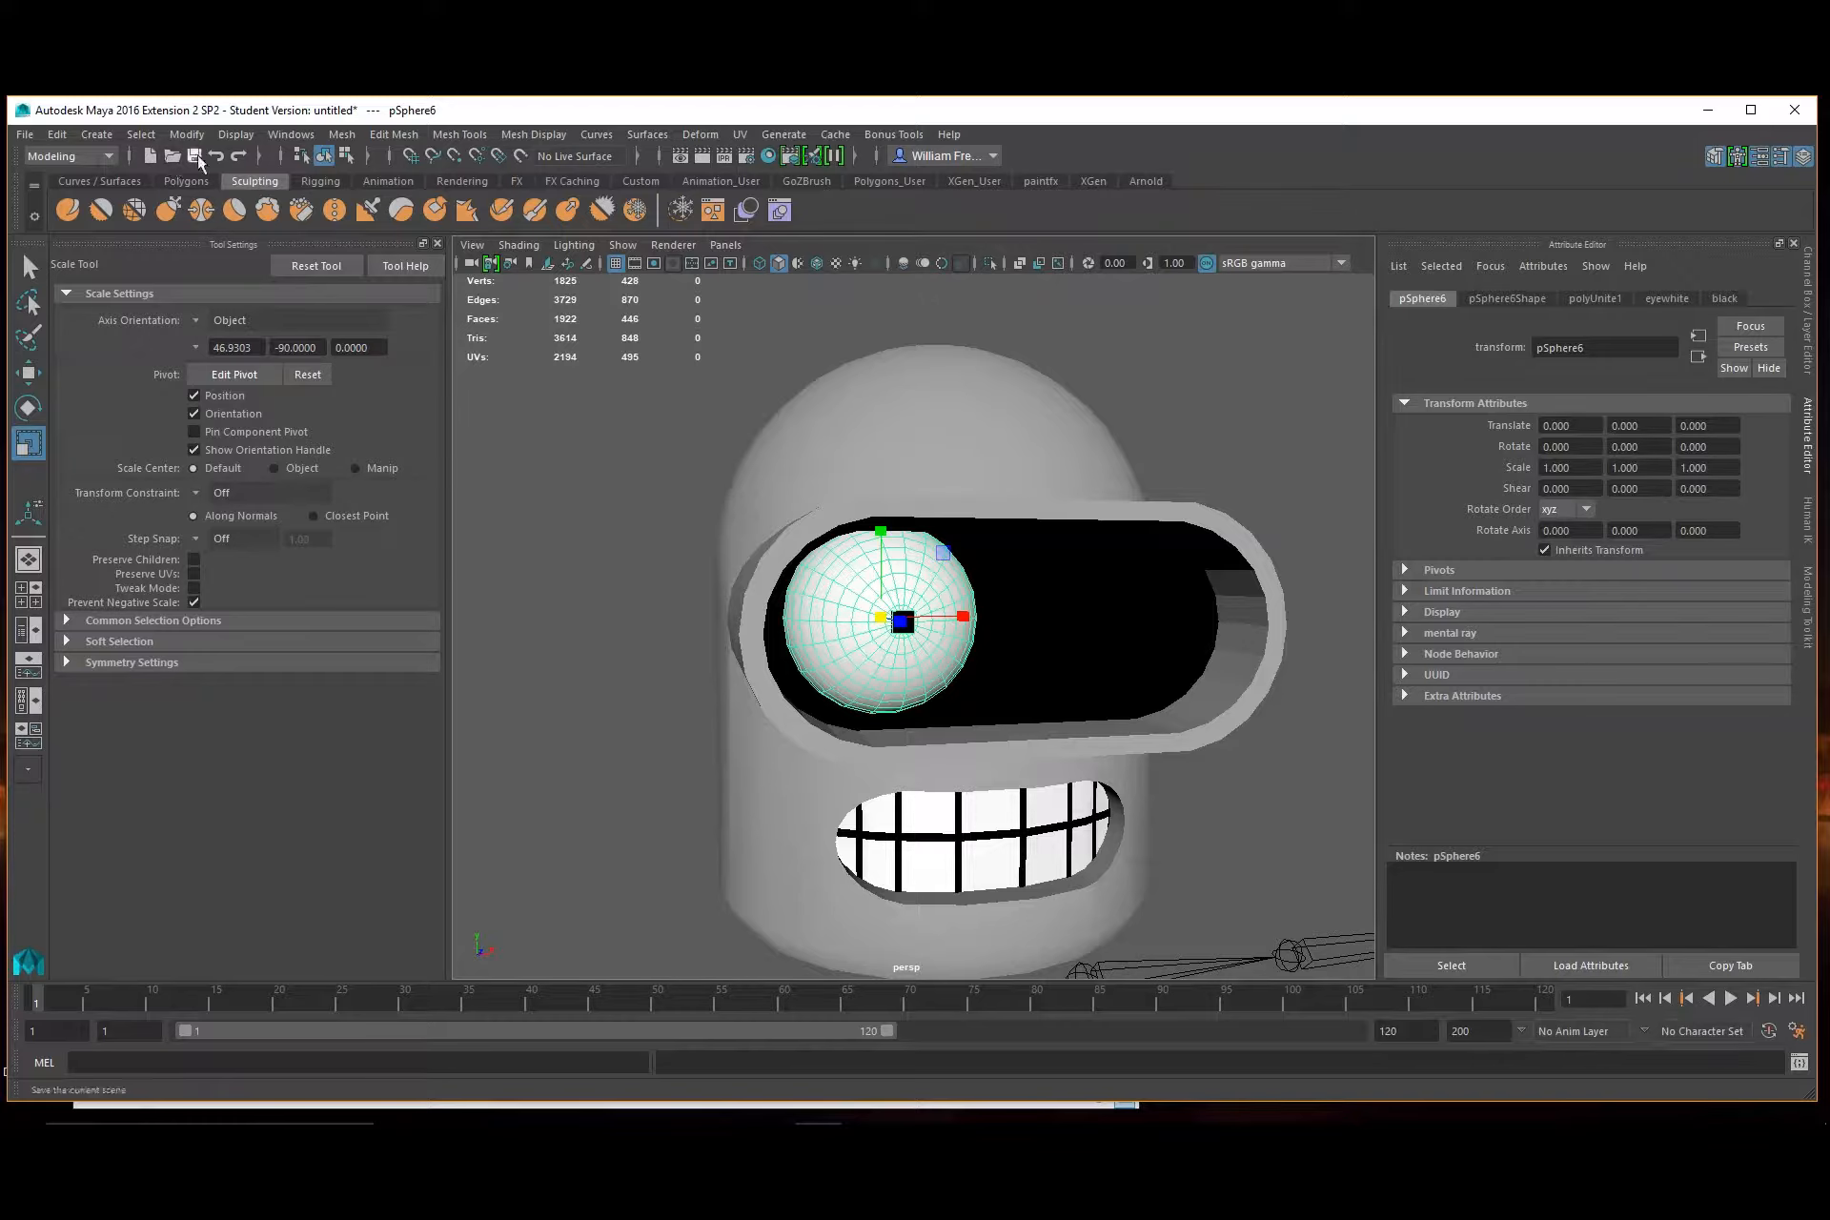
pyautogui.click(63, 138)
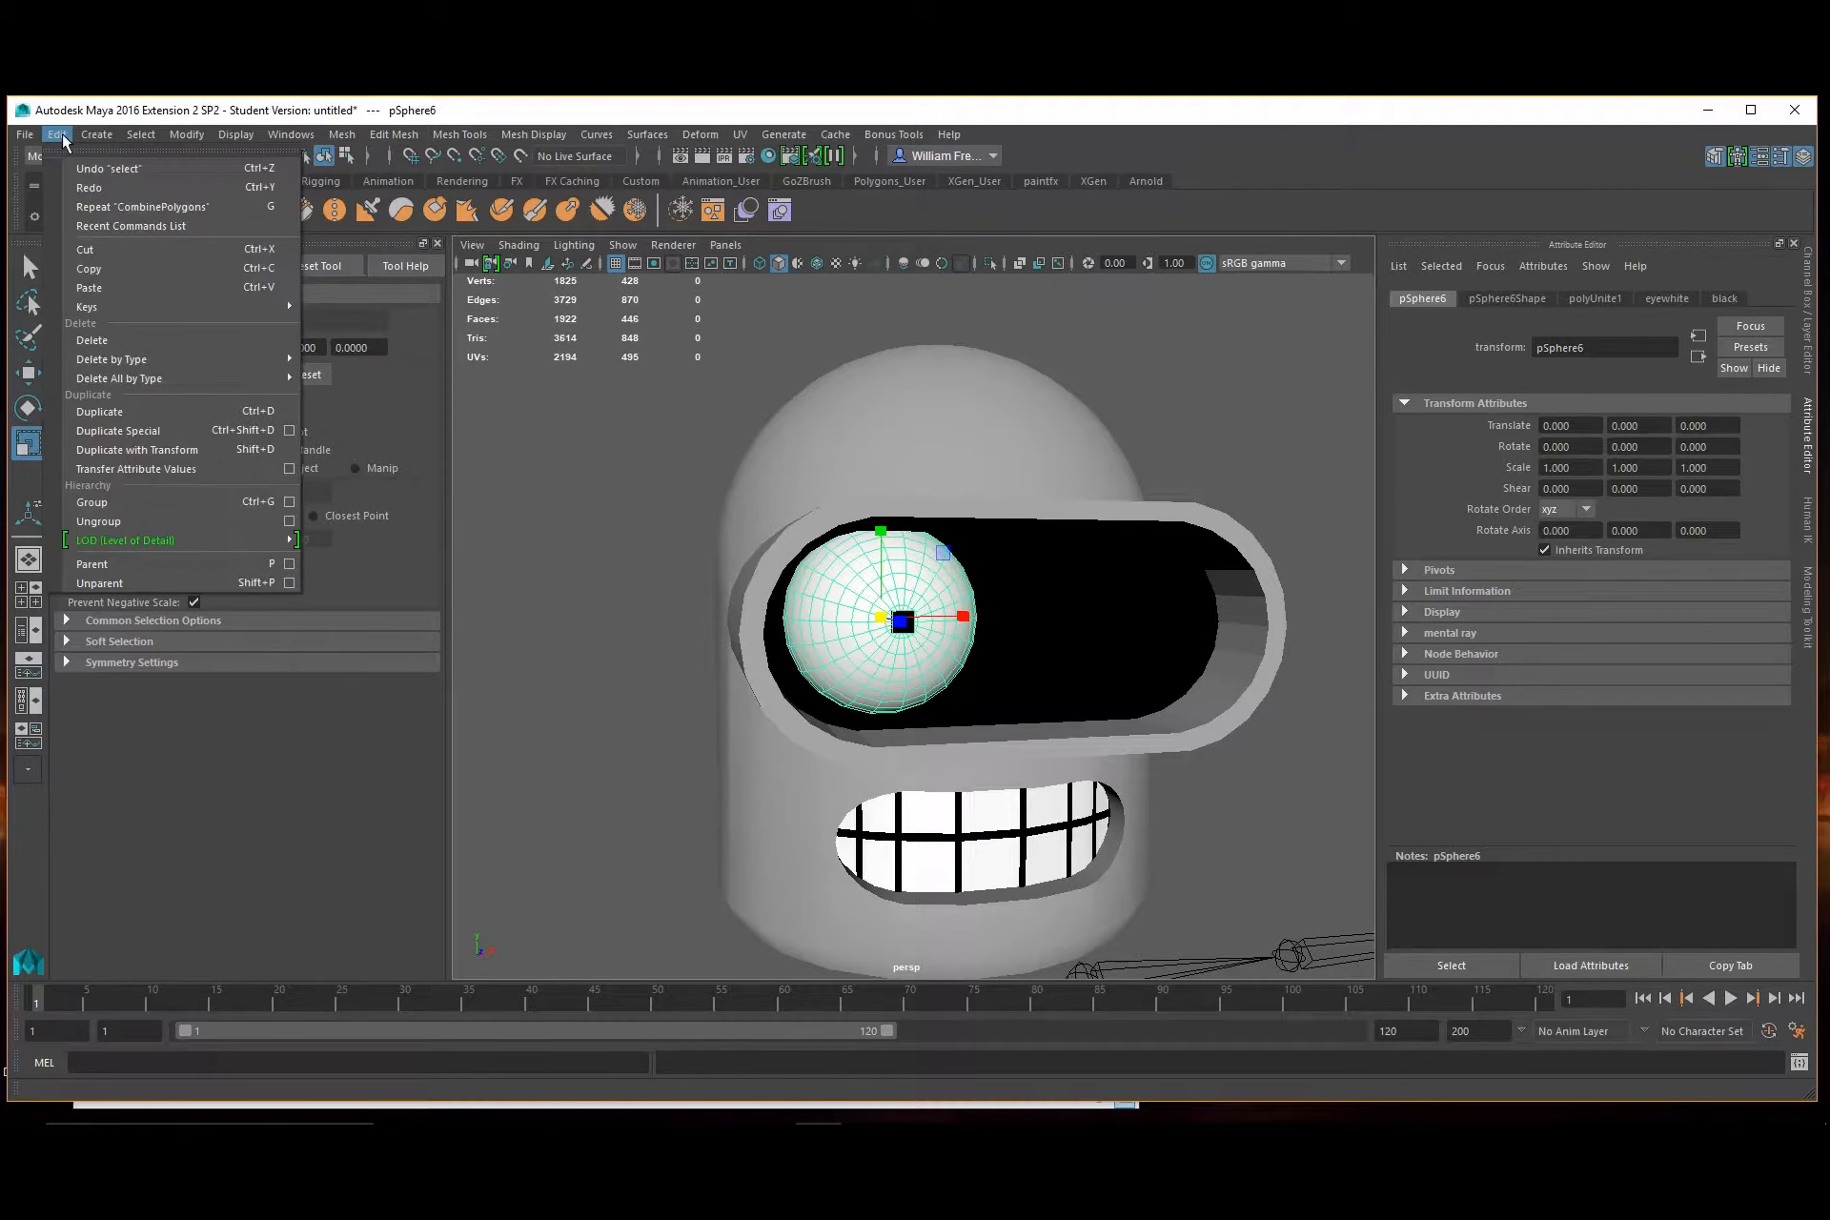
pyautogui.moveTo(114, 376)
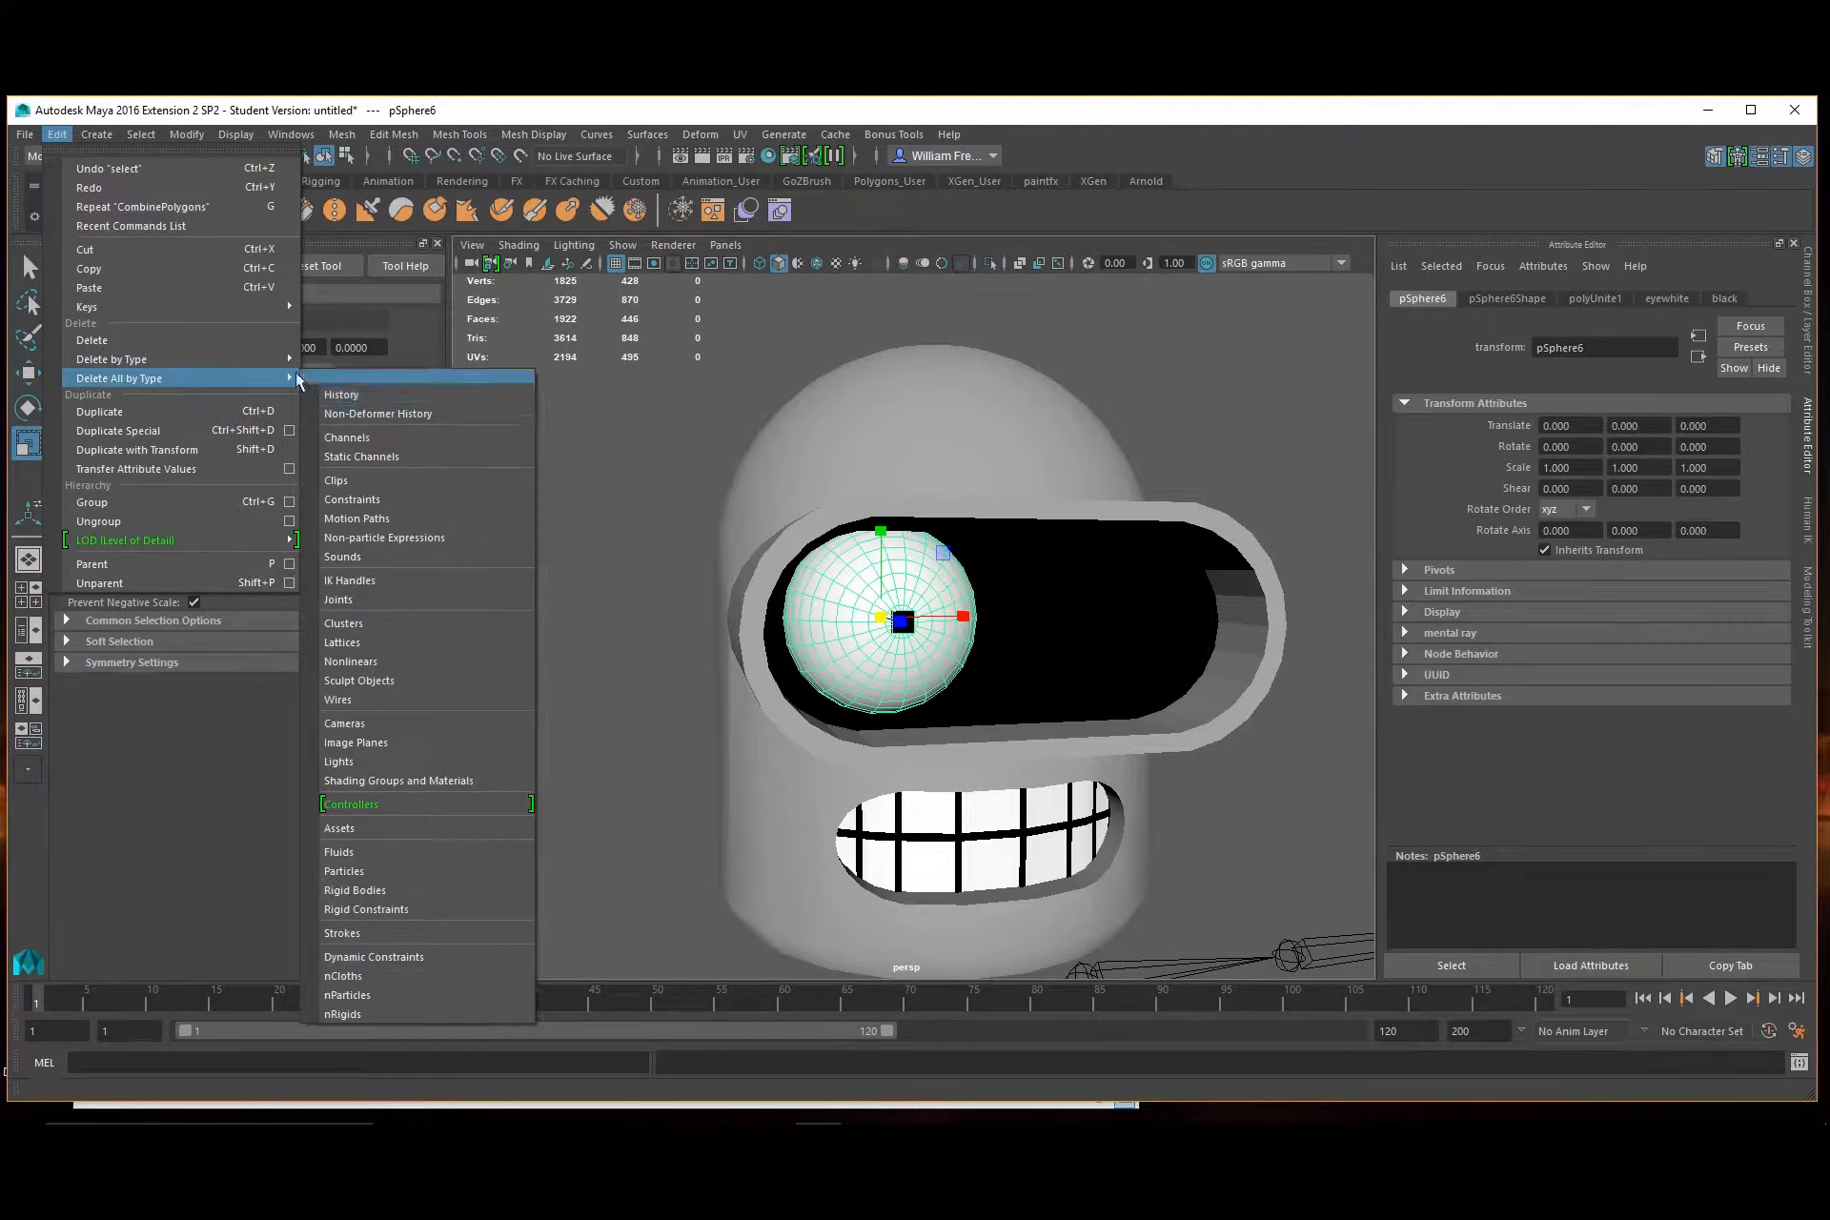
pyautogui.moveTo(180, 360)
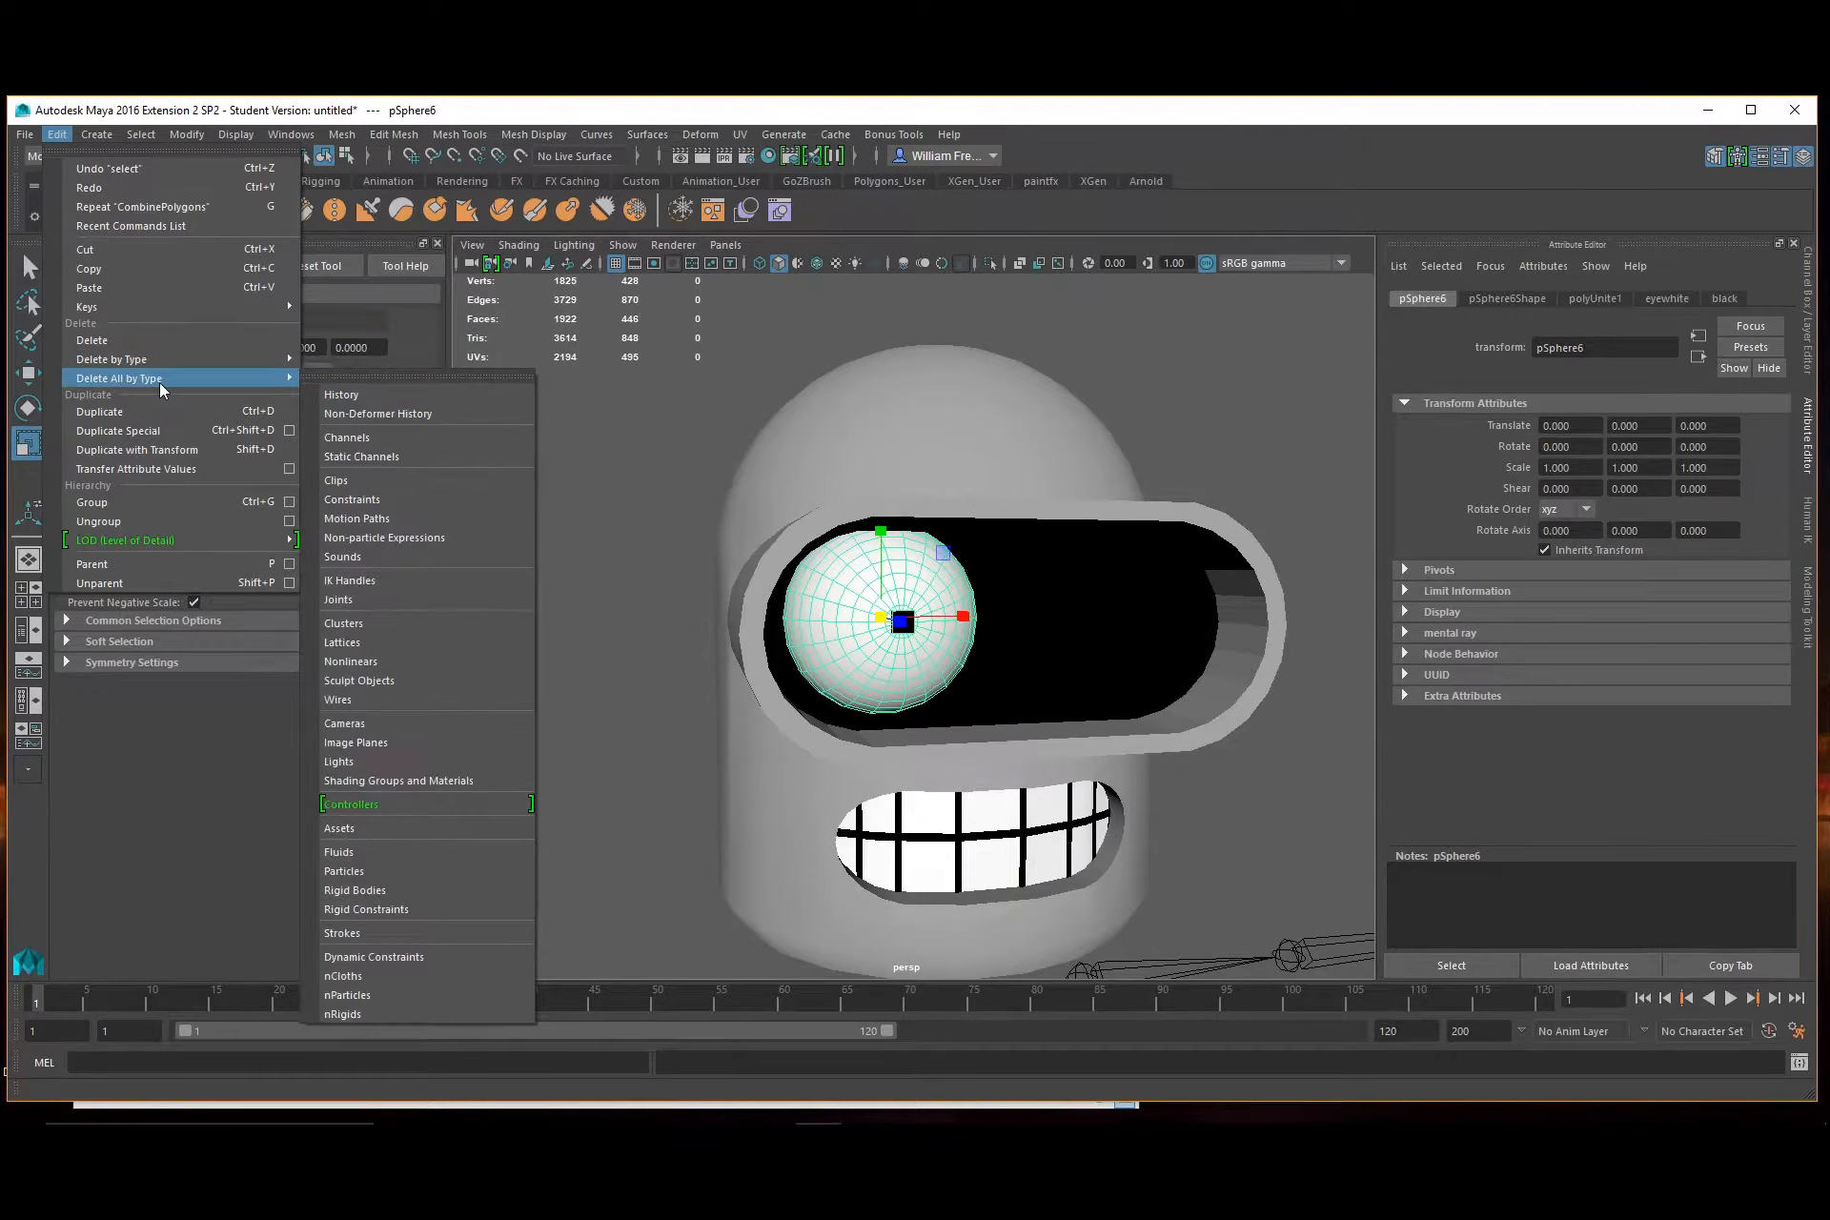
pyautogui.click(355, 398)
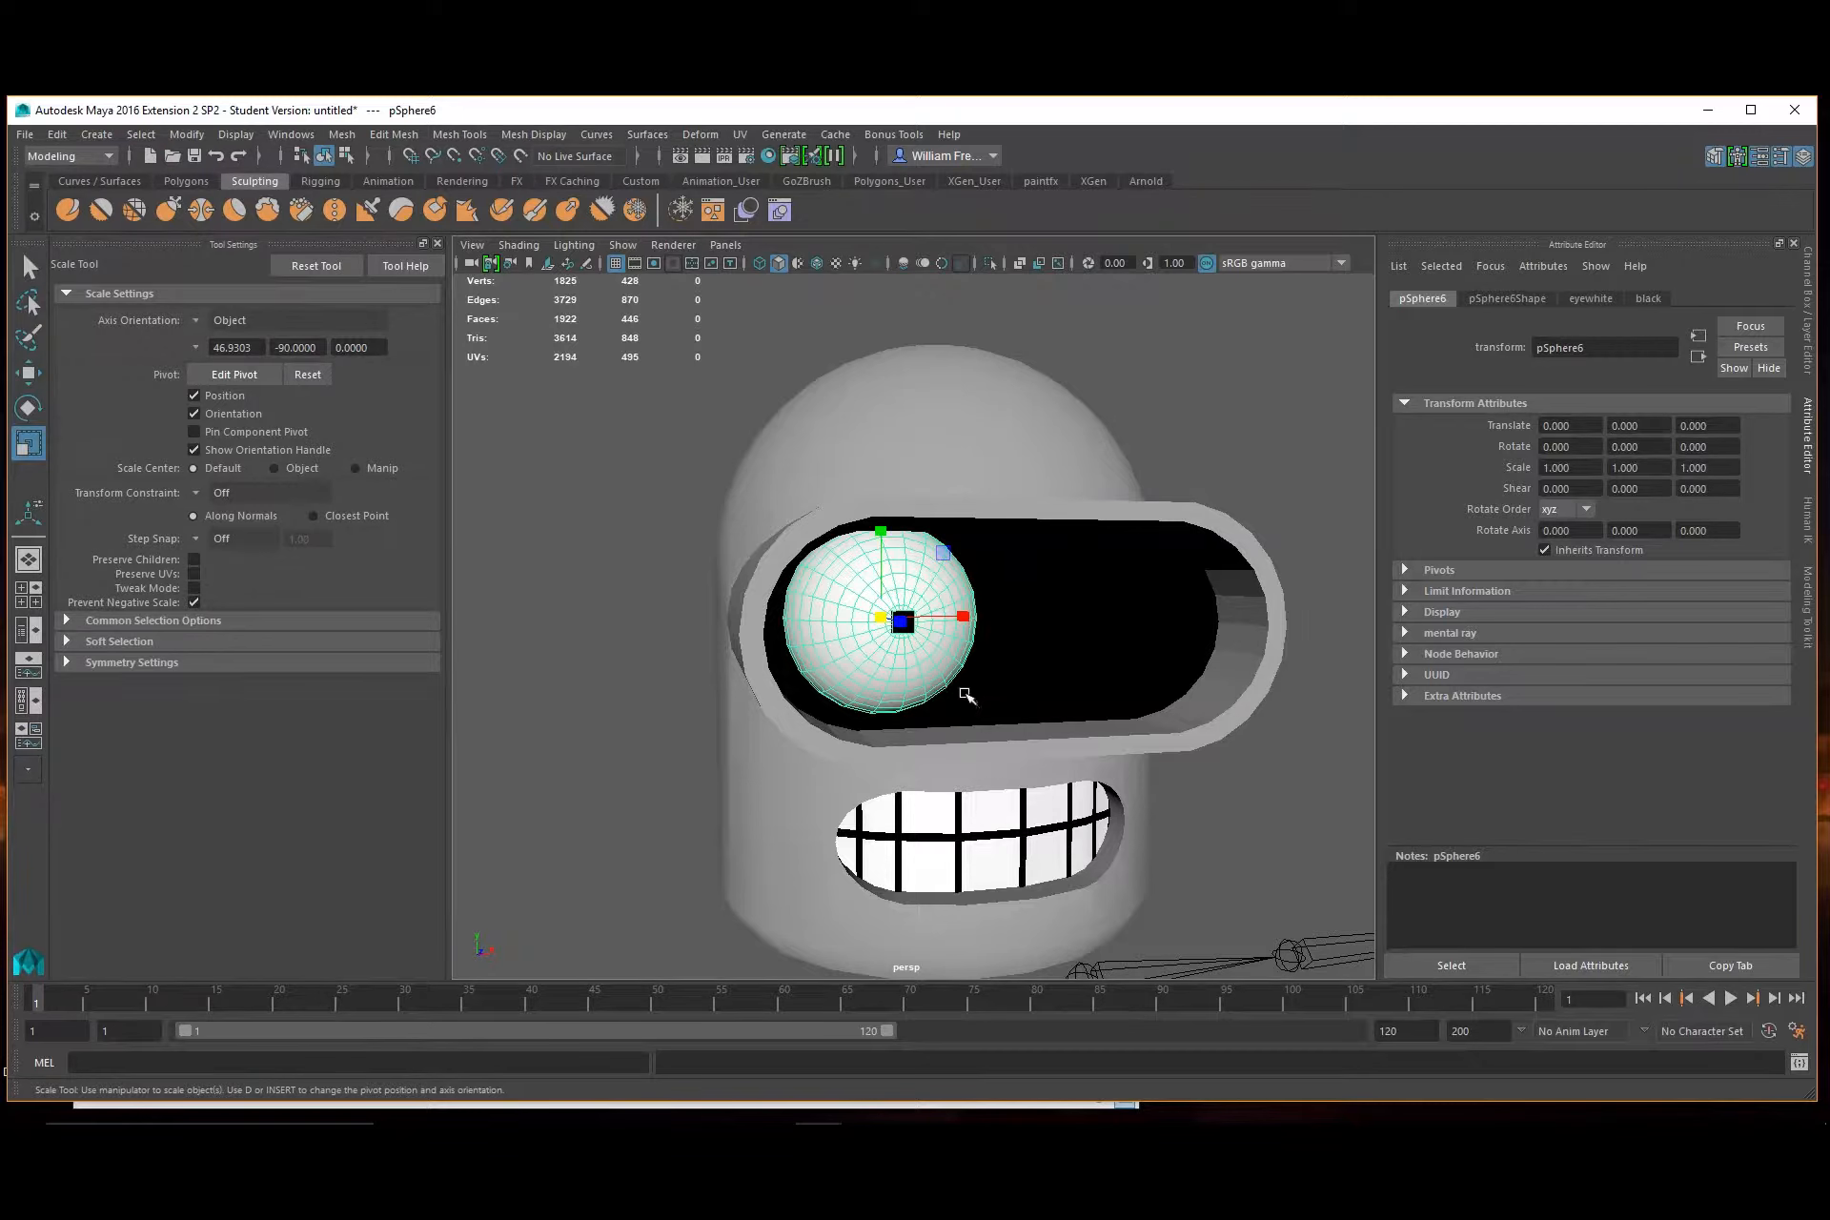
# Duplicate the combined eye and move the copy 7.277 along X to the other side of the visor
pyautogui.press('w')
pyautogui.keyDown('alt'); pyautogui.moveTo(1030, 681); pyautogui.dragTo(1017, 678); pyautogui.keyUp('alt')
pyautogui.hotkey('ctrl', 'd')
pyautogui.moveTo(908, 591); pyautogui.dragTo(1118, 596)
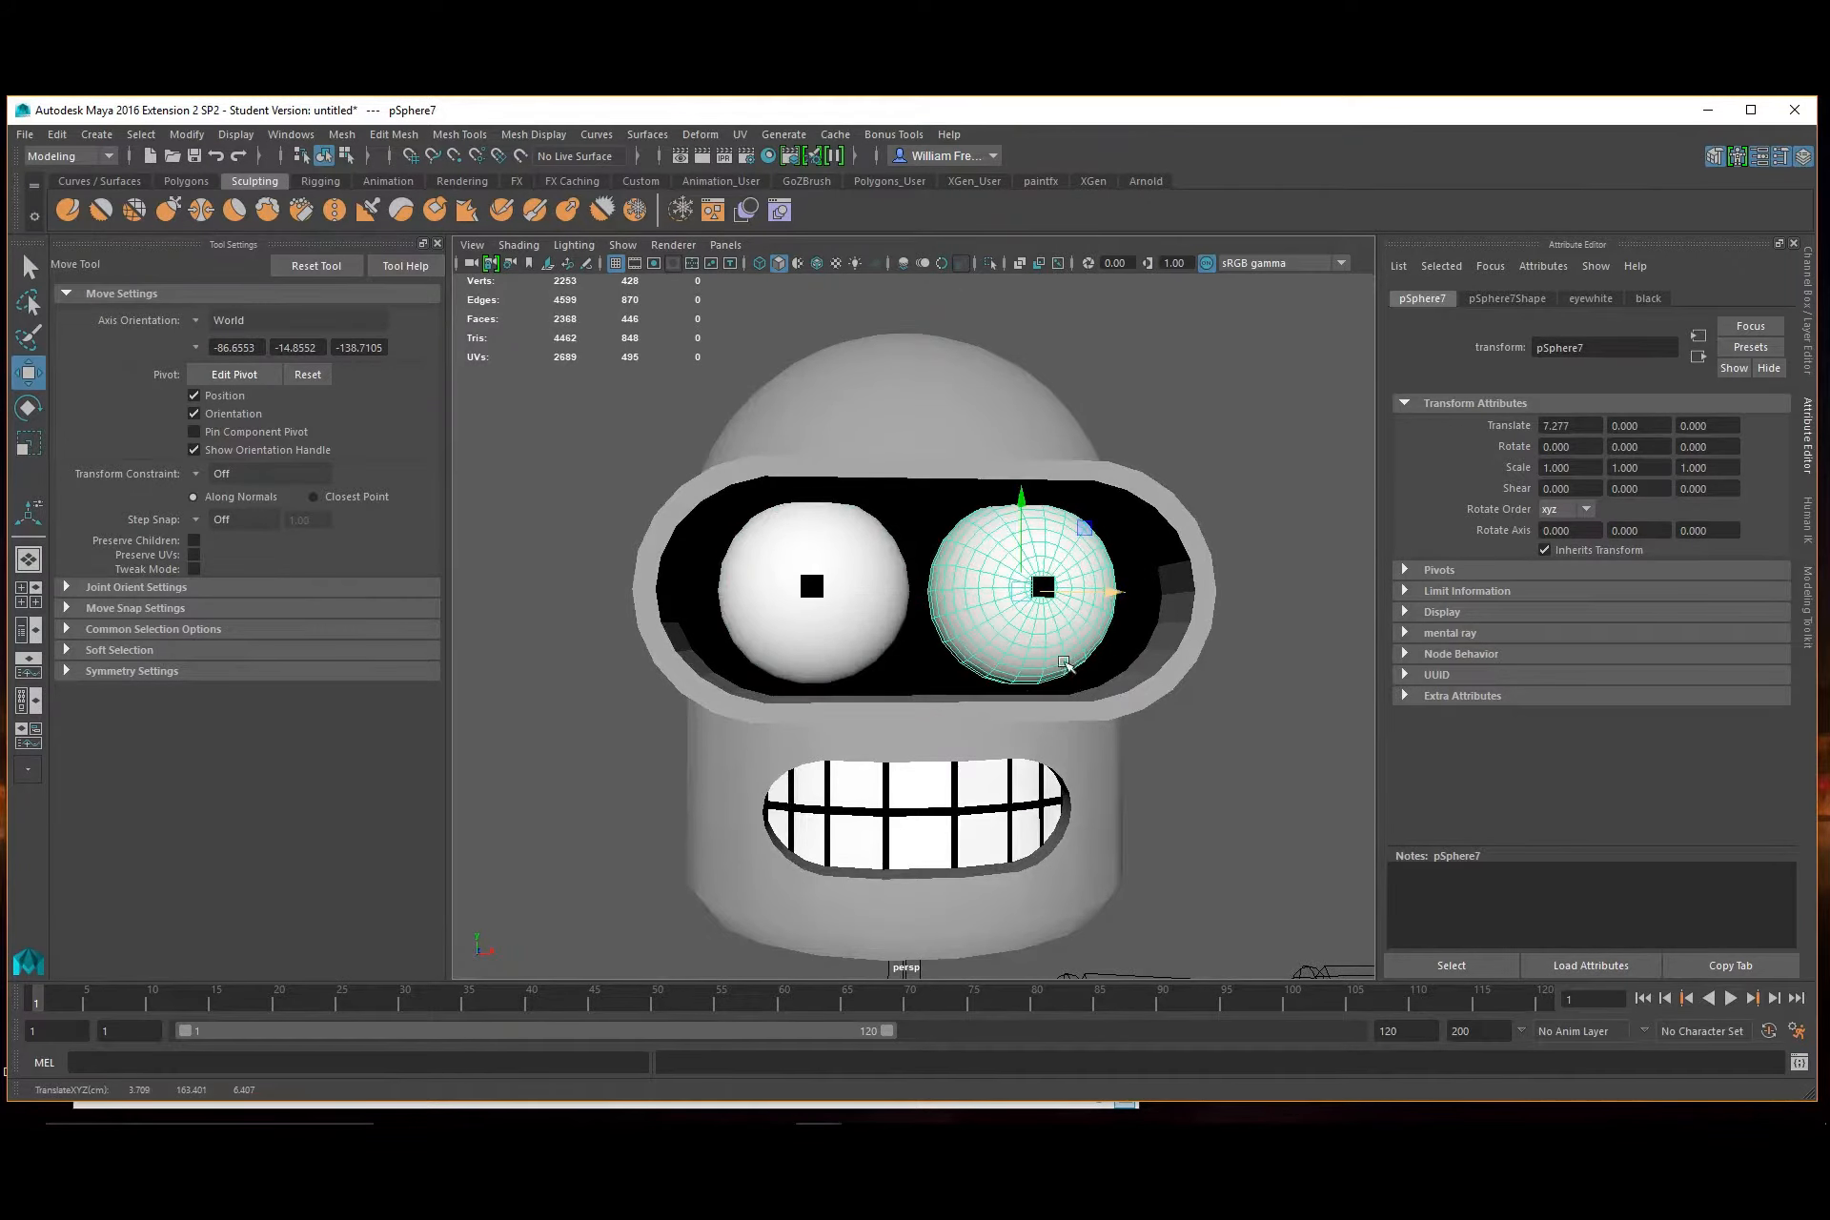
# Pull the transparent teal visor glass forward out of the visor, to a Translate Z of 11.432
pyautogui.keyDown('alt'); pyautogui.moveTo(1065, 665); pyautogui.dragTo(956, 664, button='right'); pyautogui.keyUp('alt')
pyautogui.keyDown('alt'); pyautogui.moveTo(956, 663); pyautogui.dragTo(997, 665); pyautogui.keyUp('alt')
pyautogui.keyDown('alt'); pyautogui.moveTo(1012, 603); pyautogui.dragTo(939, 592, button='middle'); pyautogui.keyUp('alt')
pyautogui.click(761, 604)
pyautogui.keyDown('alt'); pyautogui.moveTo(842, 604); pyautogui.dragTo(1032, 670); pyautogui.keyUp('alt')
pyautogui.press('space')
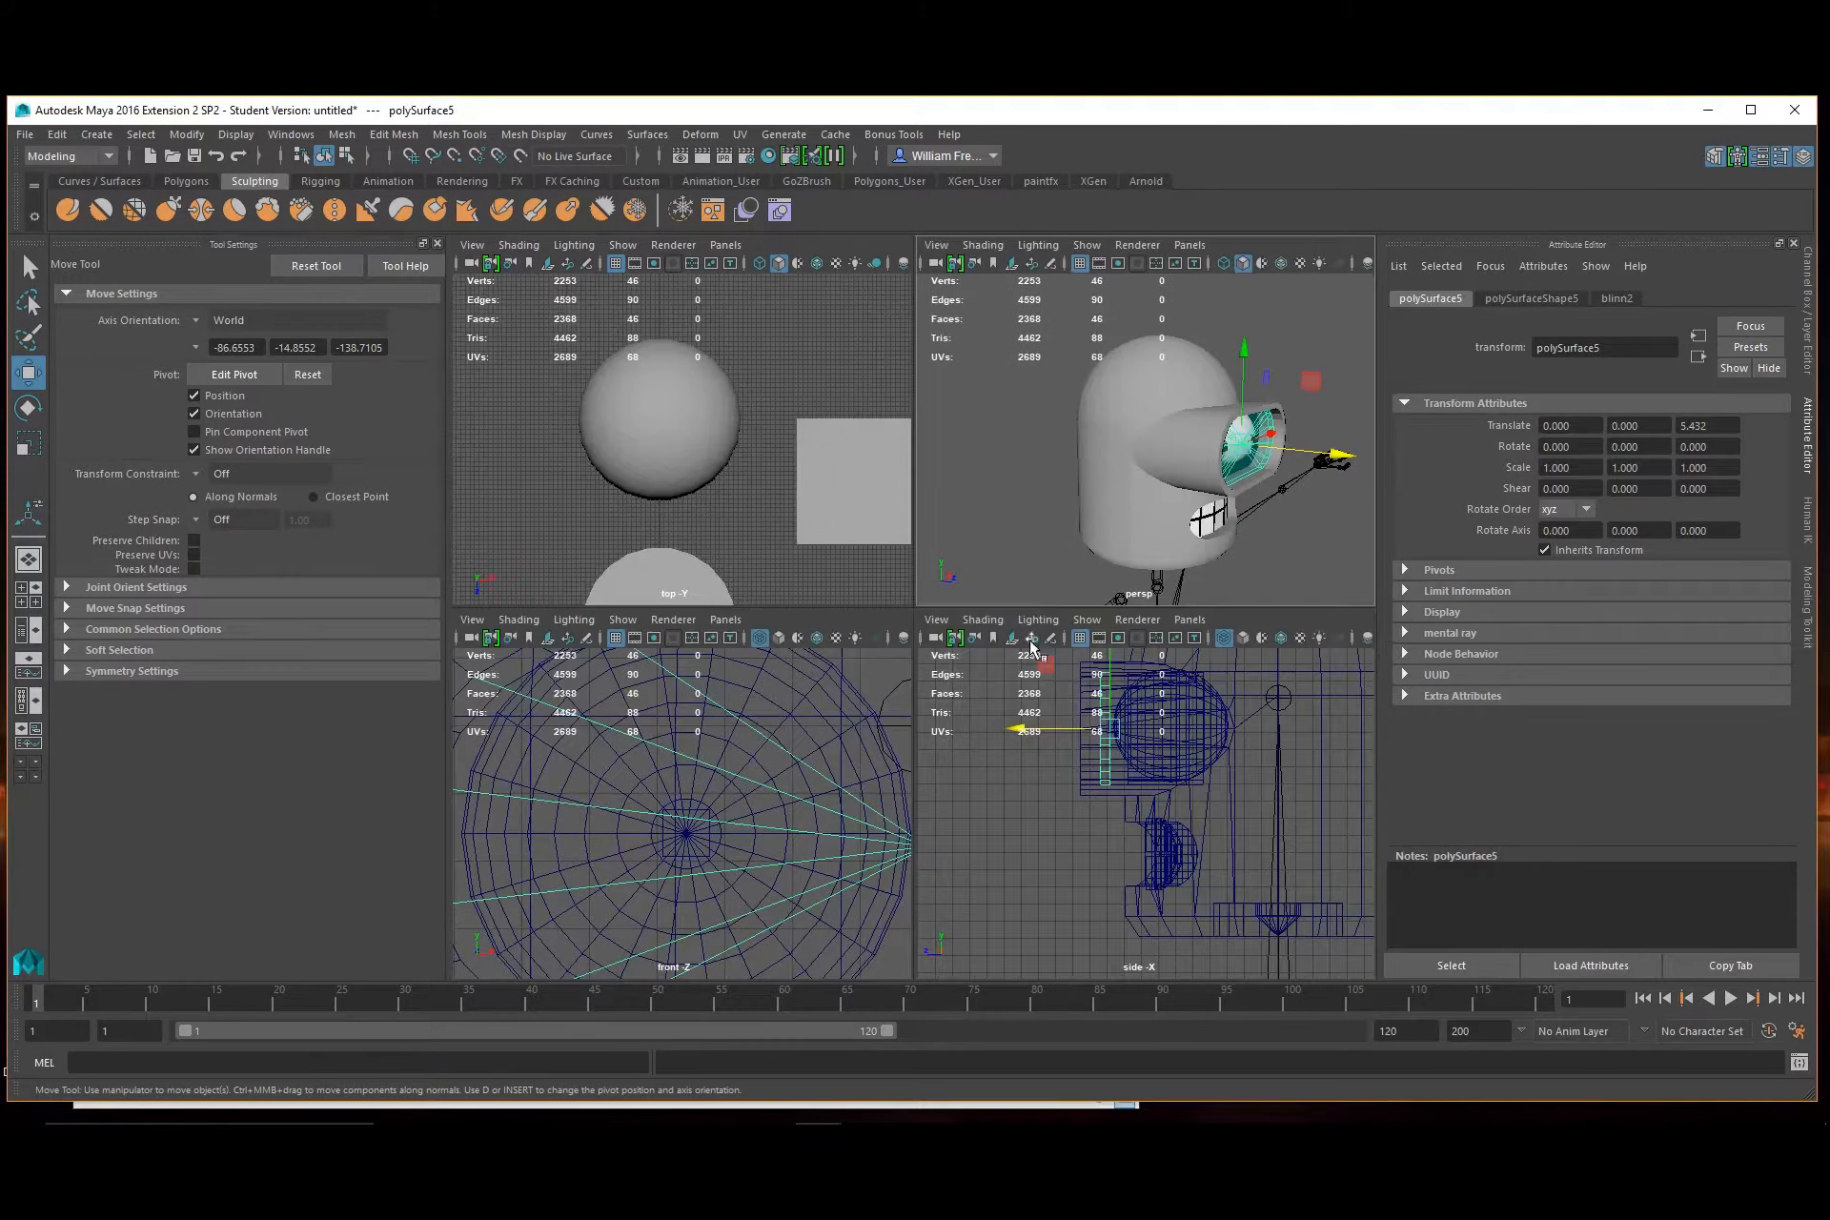
pyautogui.press('f')
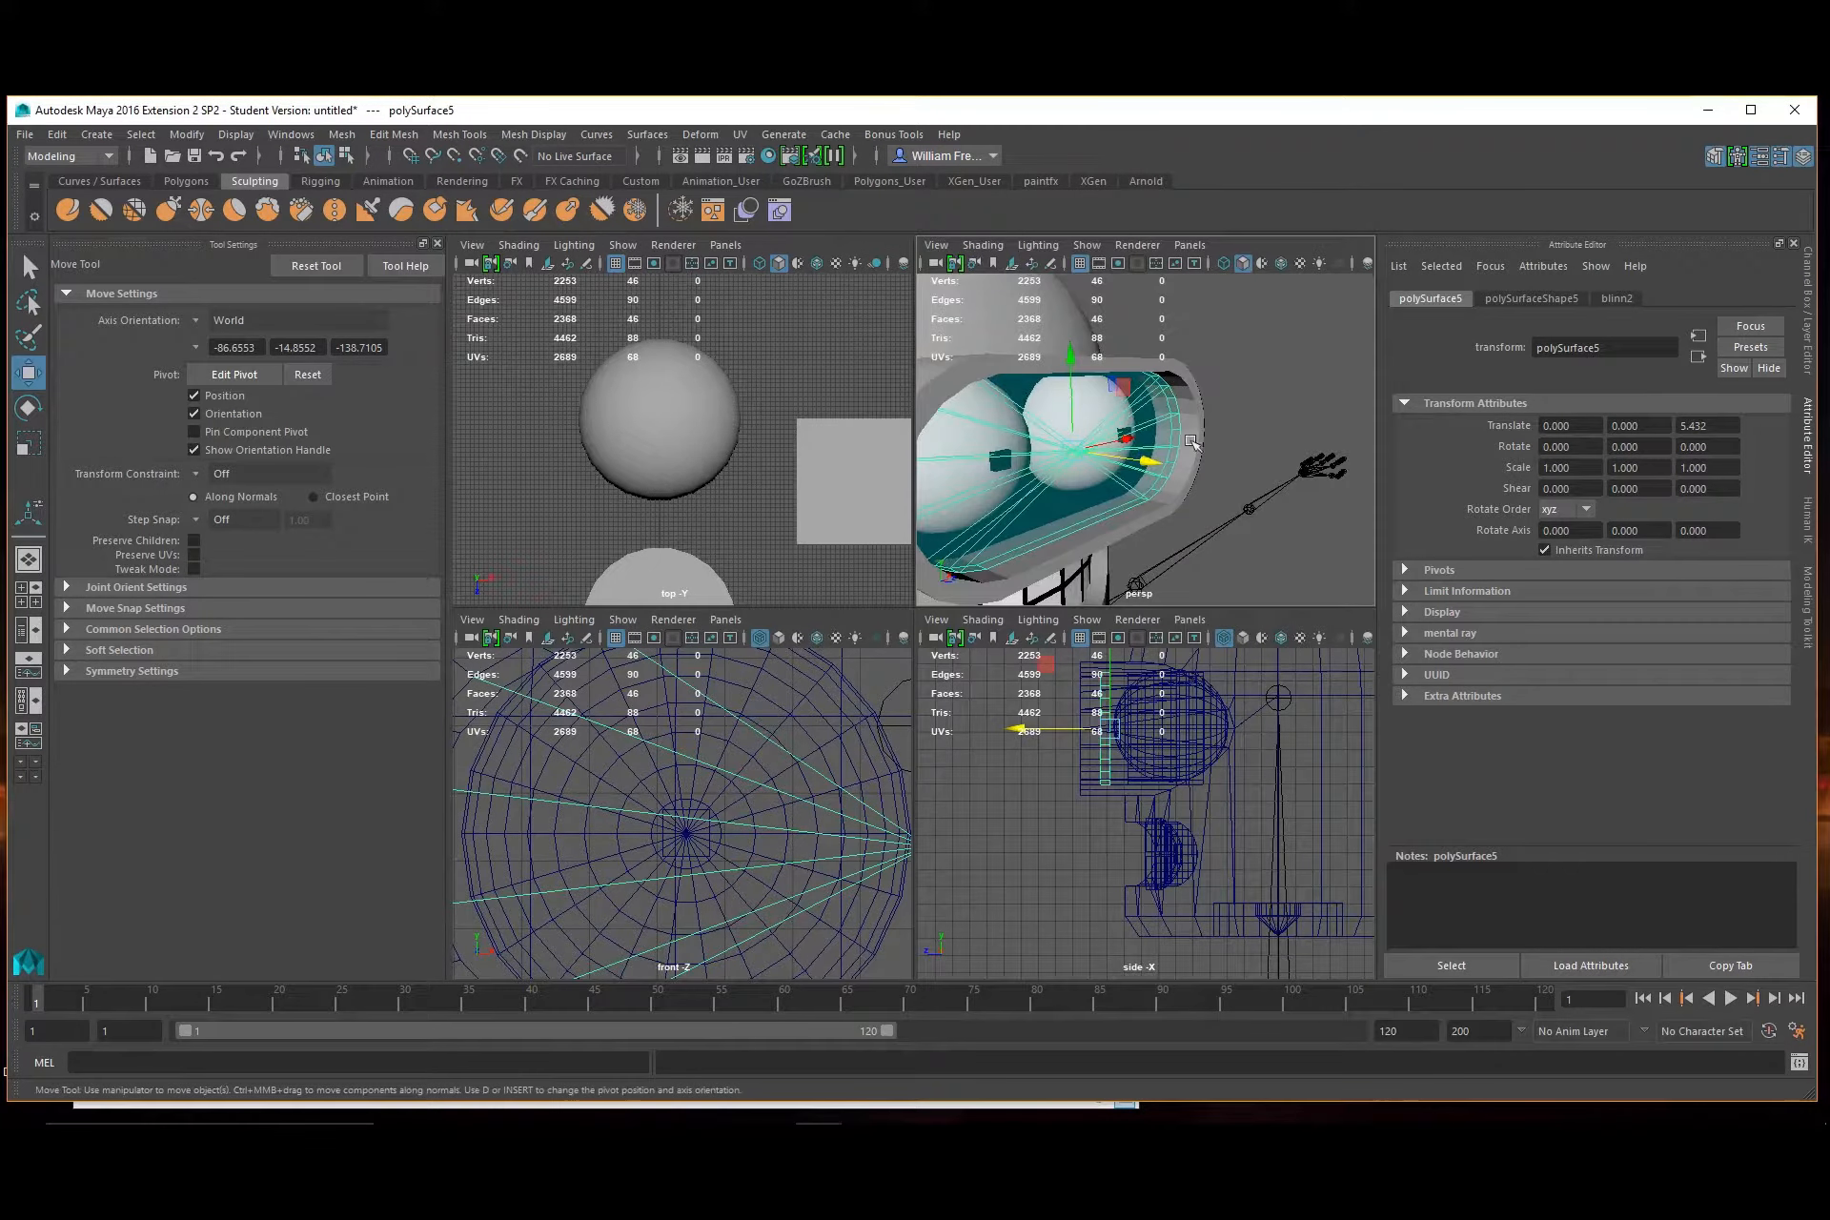
pyautogui.moveTo(1146, 460); pyautogui.dragTo(1298, 496)
# Select the front-edge vertices of the black visor interior and move them forward to about Z 10.1
pyautogui.click(981, 540)
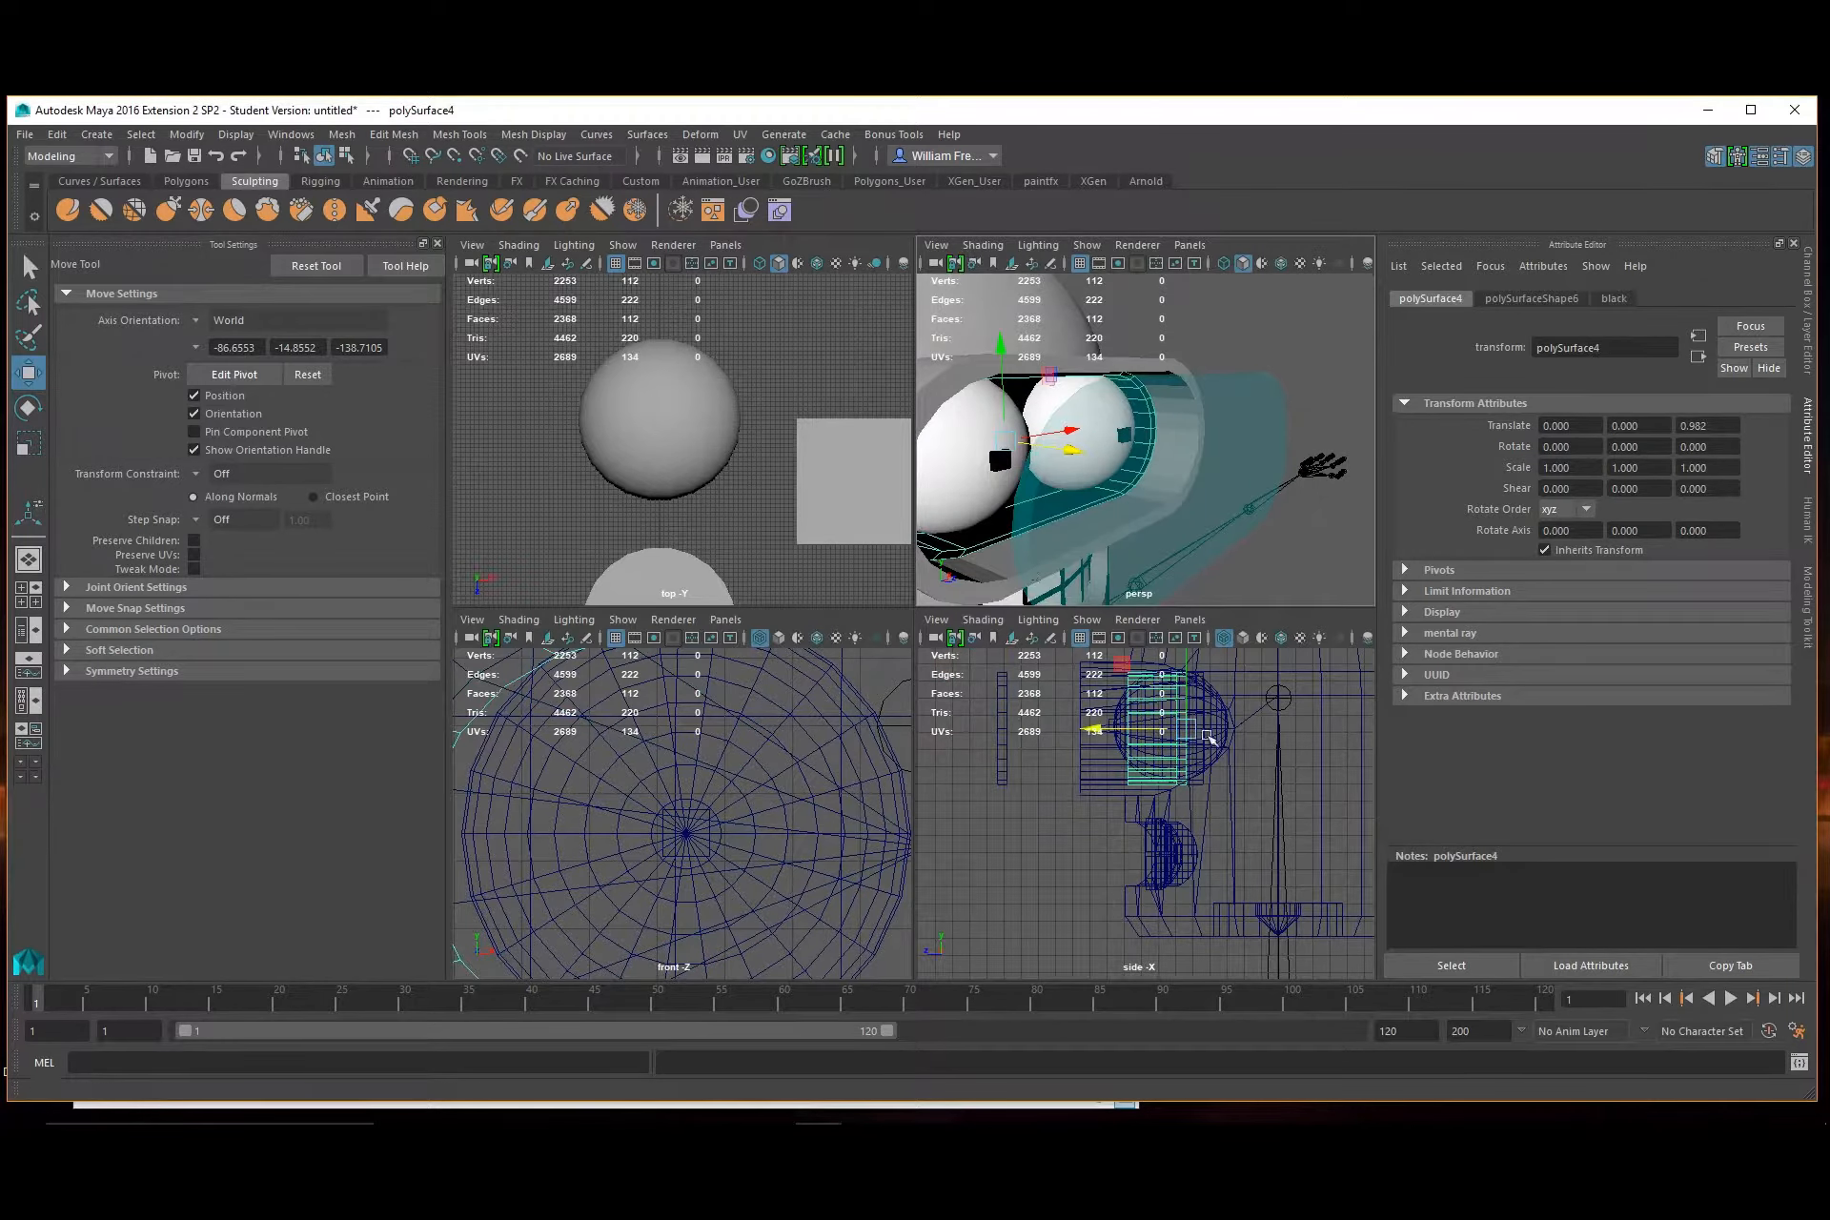
pyautogui.rightClick(1141, 760)
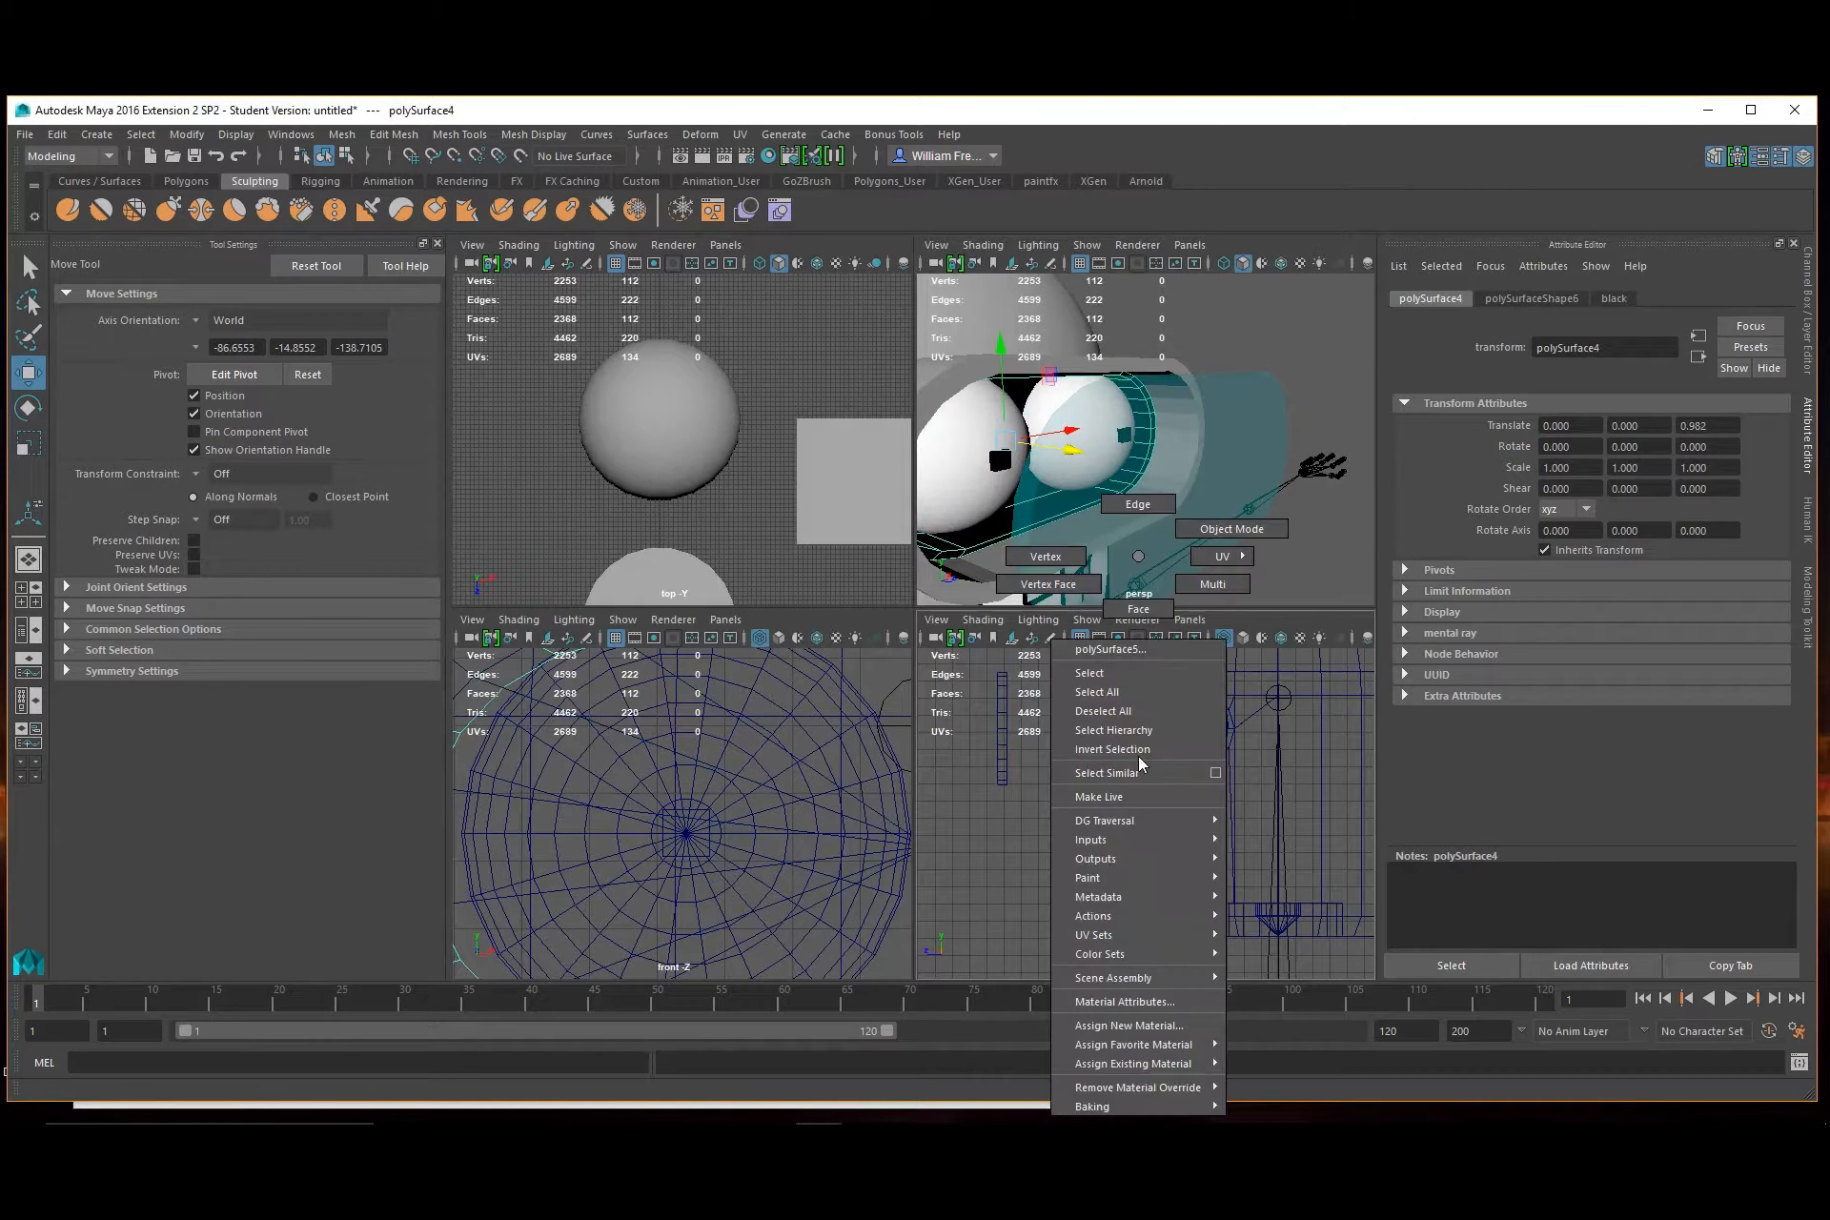
pyautogui.click(1144, 563)
pyautogui.moveTo(982, 535); pyautogui.dragTo(896, 532, button='right')
pyautogui.moveTo(1092, 652); pyautogui.dragTo(1144, 892)
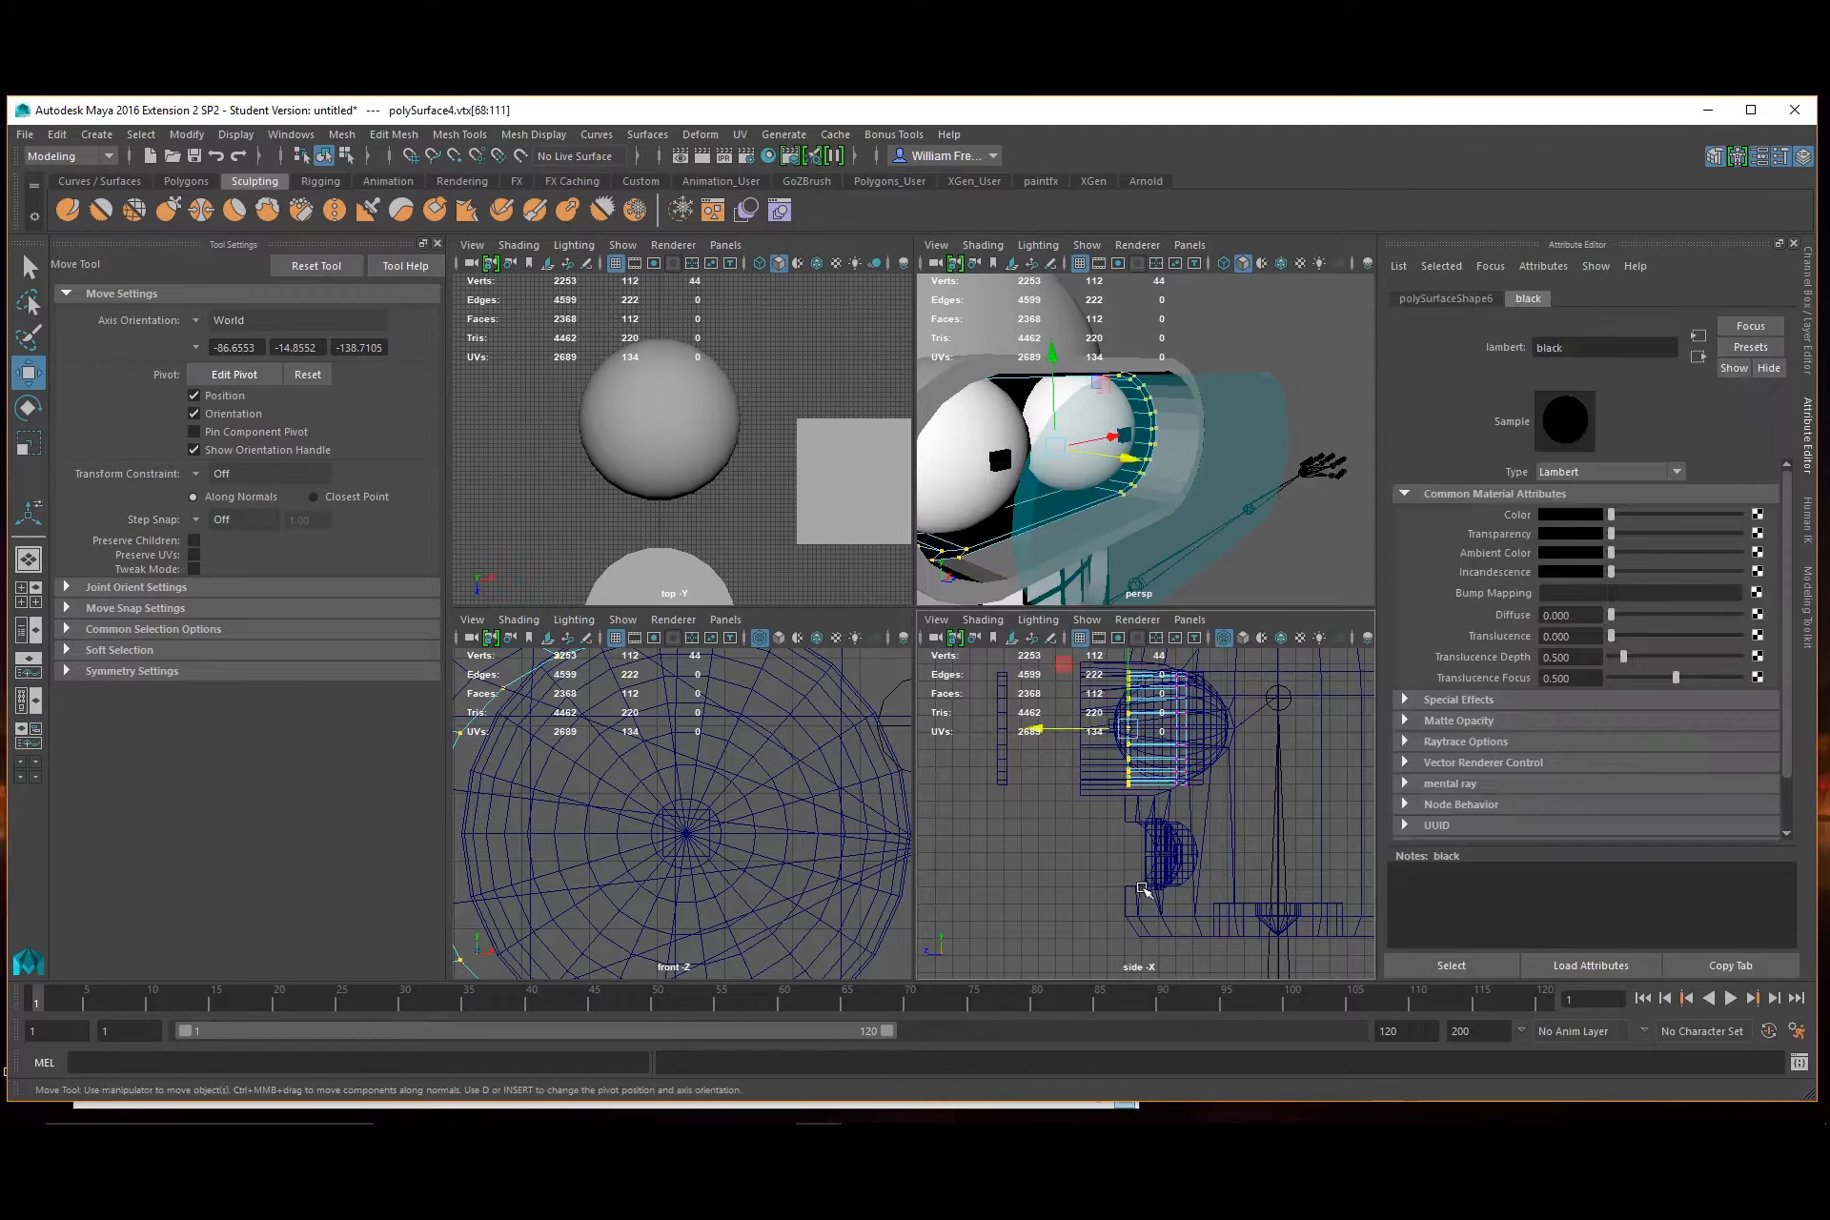
pyautogui.moveTo(1047, 726); pyautogui.dragTo(1033, 729)
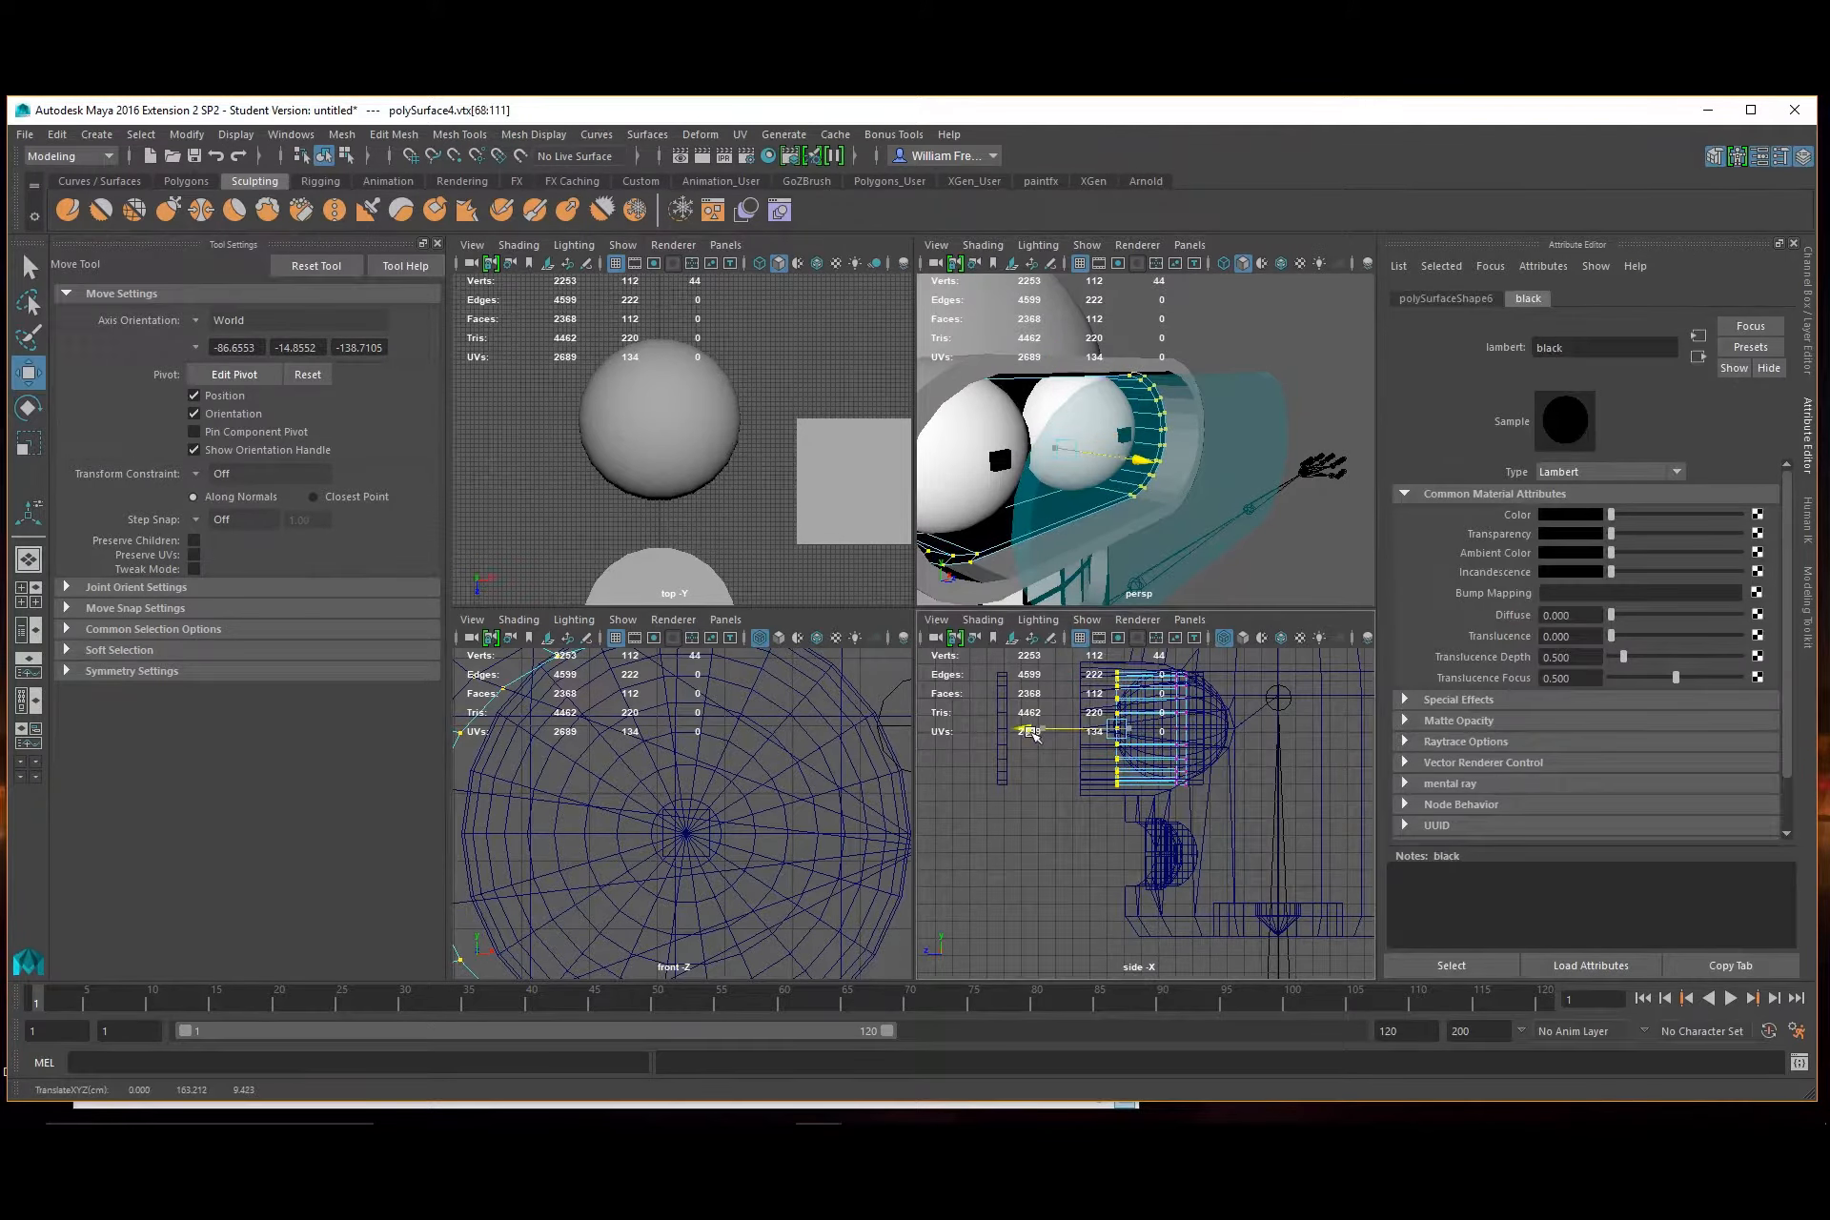
pyautogui.keyDown('alt'); pyautogui.moveTo(1035, 730); pyautogui.dragTo(1179, 715, button='right'); pyautogui.keyUp('alt')
pyautogui.keyDown('alt'); pyautogui.moveTo(1179, 715); pyautogui.dragTo(1350, 1077, button='middle'); pyautogui.keyUp('alt')
pyautogui.keyDown('alt'); pyautogui.moveTo(1140, 761); pyautogui.dragTo(1205, 903, button='middle'); pyautogui.keyUp('alt')
pyautogui.keyDown('alt'); pyautogui.moveTo(1205, 903); pyautogui.dragTo(1099, 809, button='right'); pyautogui.keyUp('alt')
pyautogui.moveTo(1059, 813); pyautogui.dragTo(1020, 815)
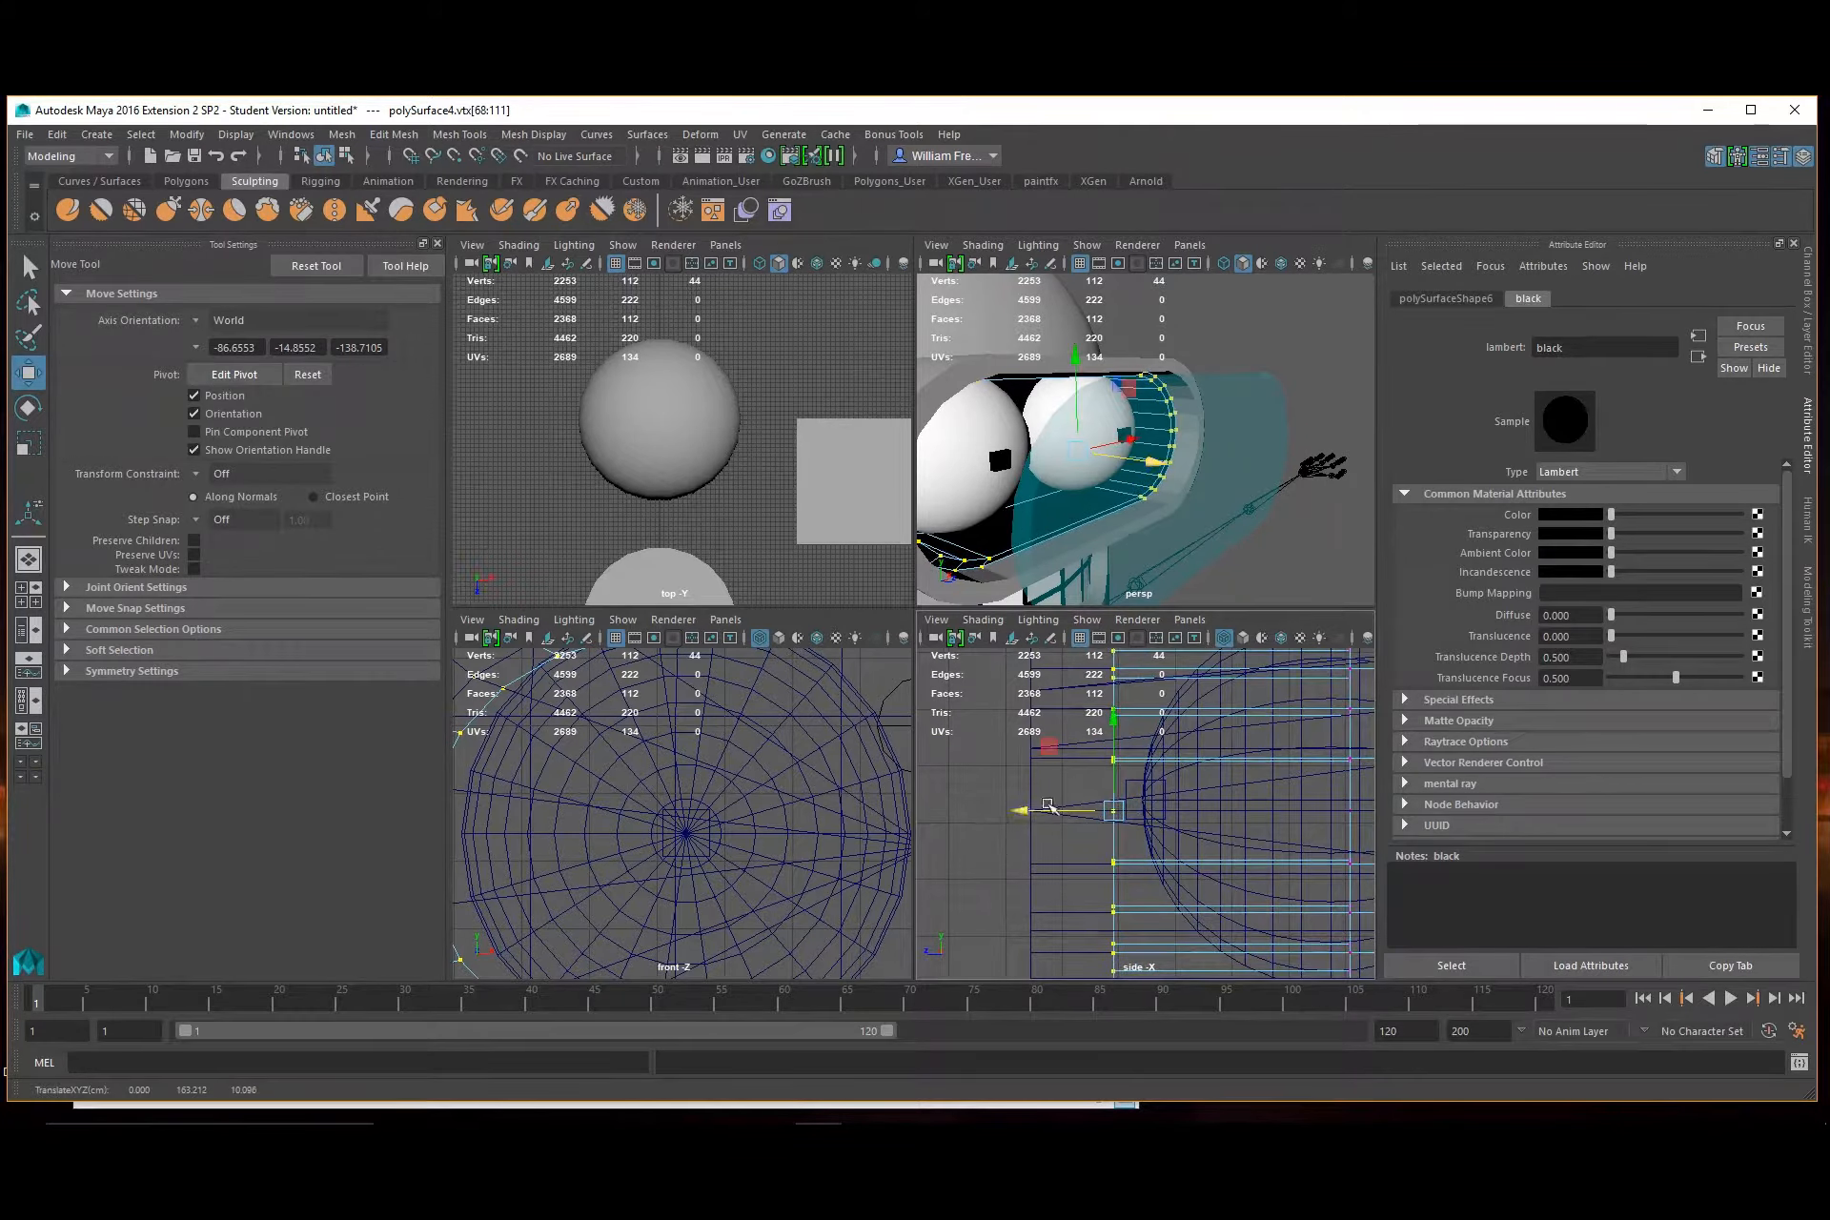
# Return the visor interior to object mode and move the teal glass back into the visor, to a Translate Z of 5.703
pyautogui.click(1250, 455)
pyautogui.moveTo(1250, 455); pyautogui.dragTo(1308, 432, button='right')
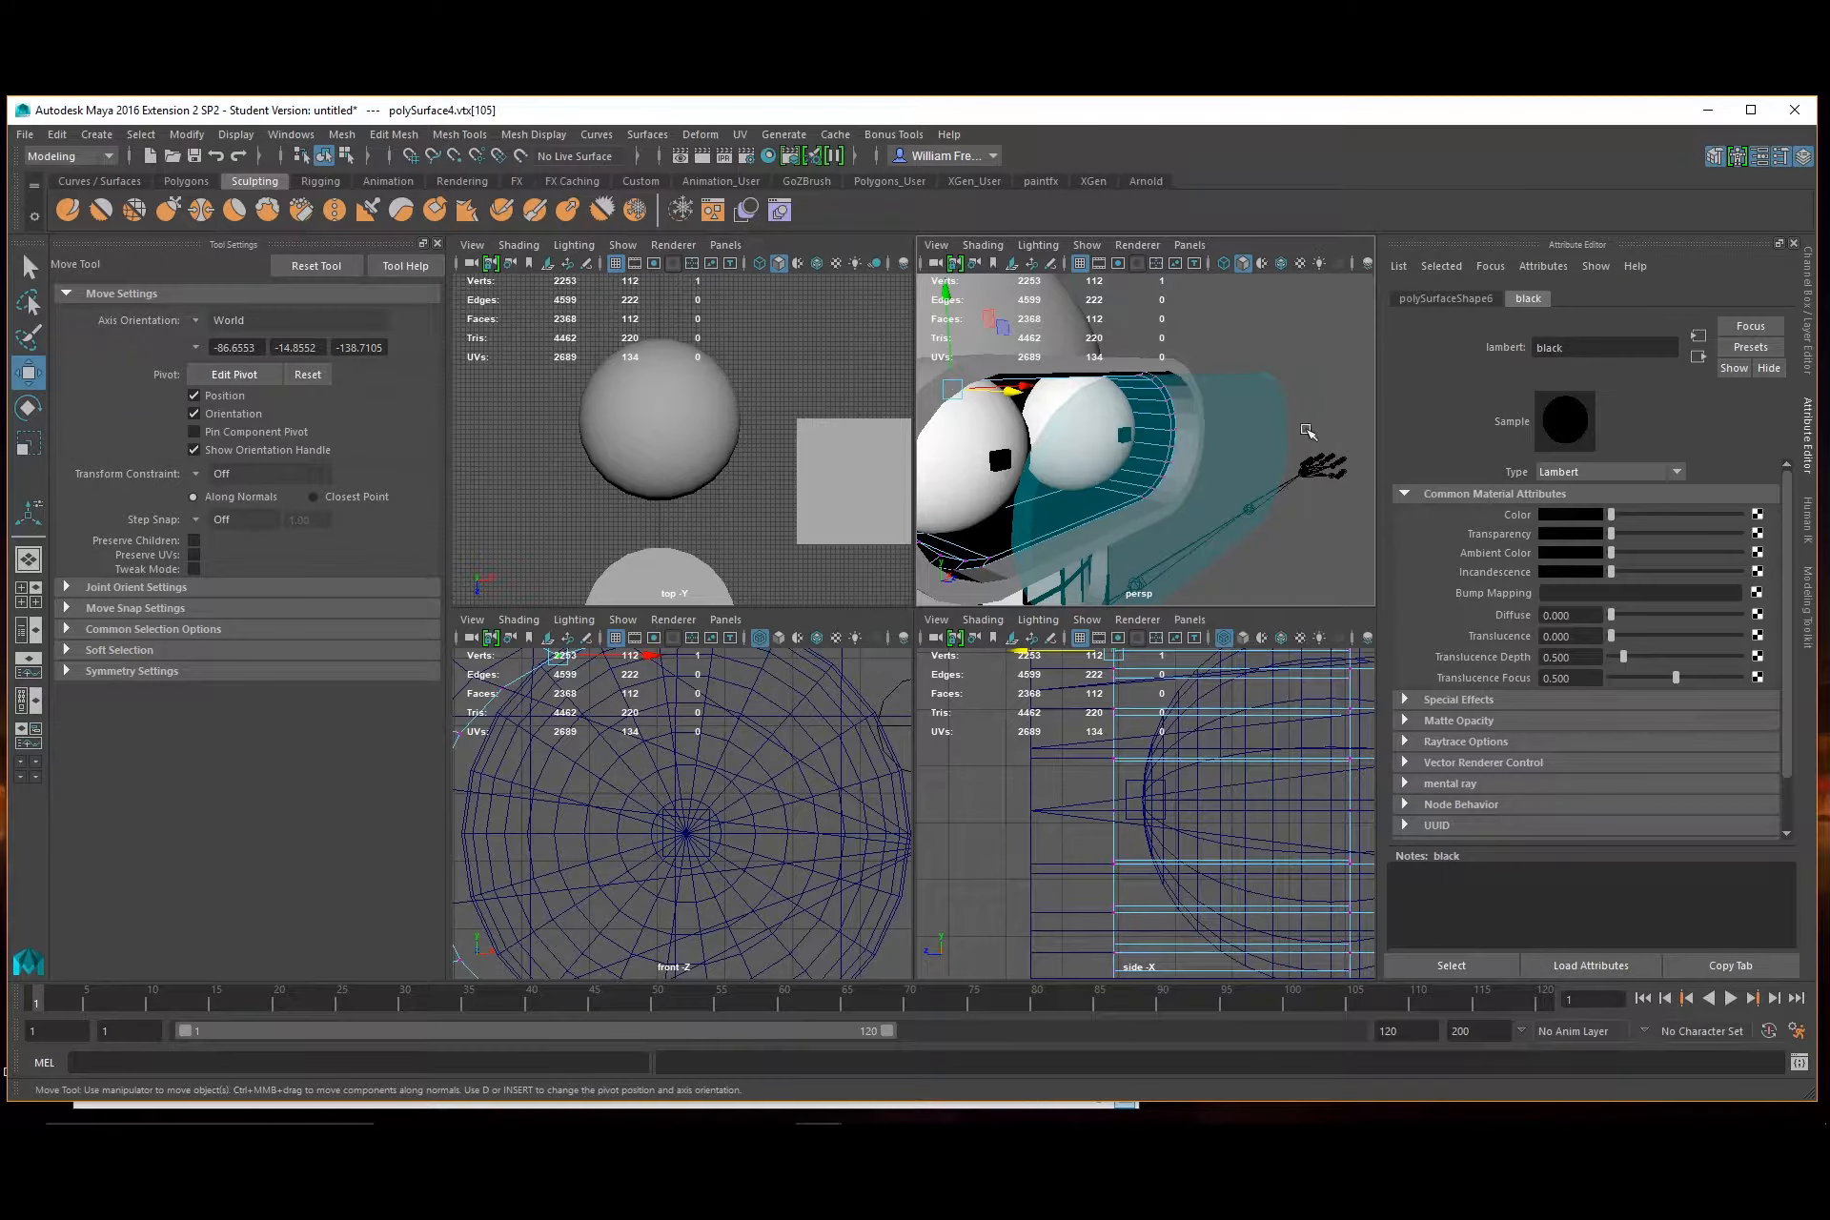
pyautogui.moveTo(996, 540); pyautogui.dragTo(965, 547, button='right')
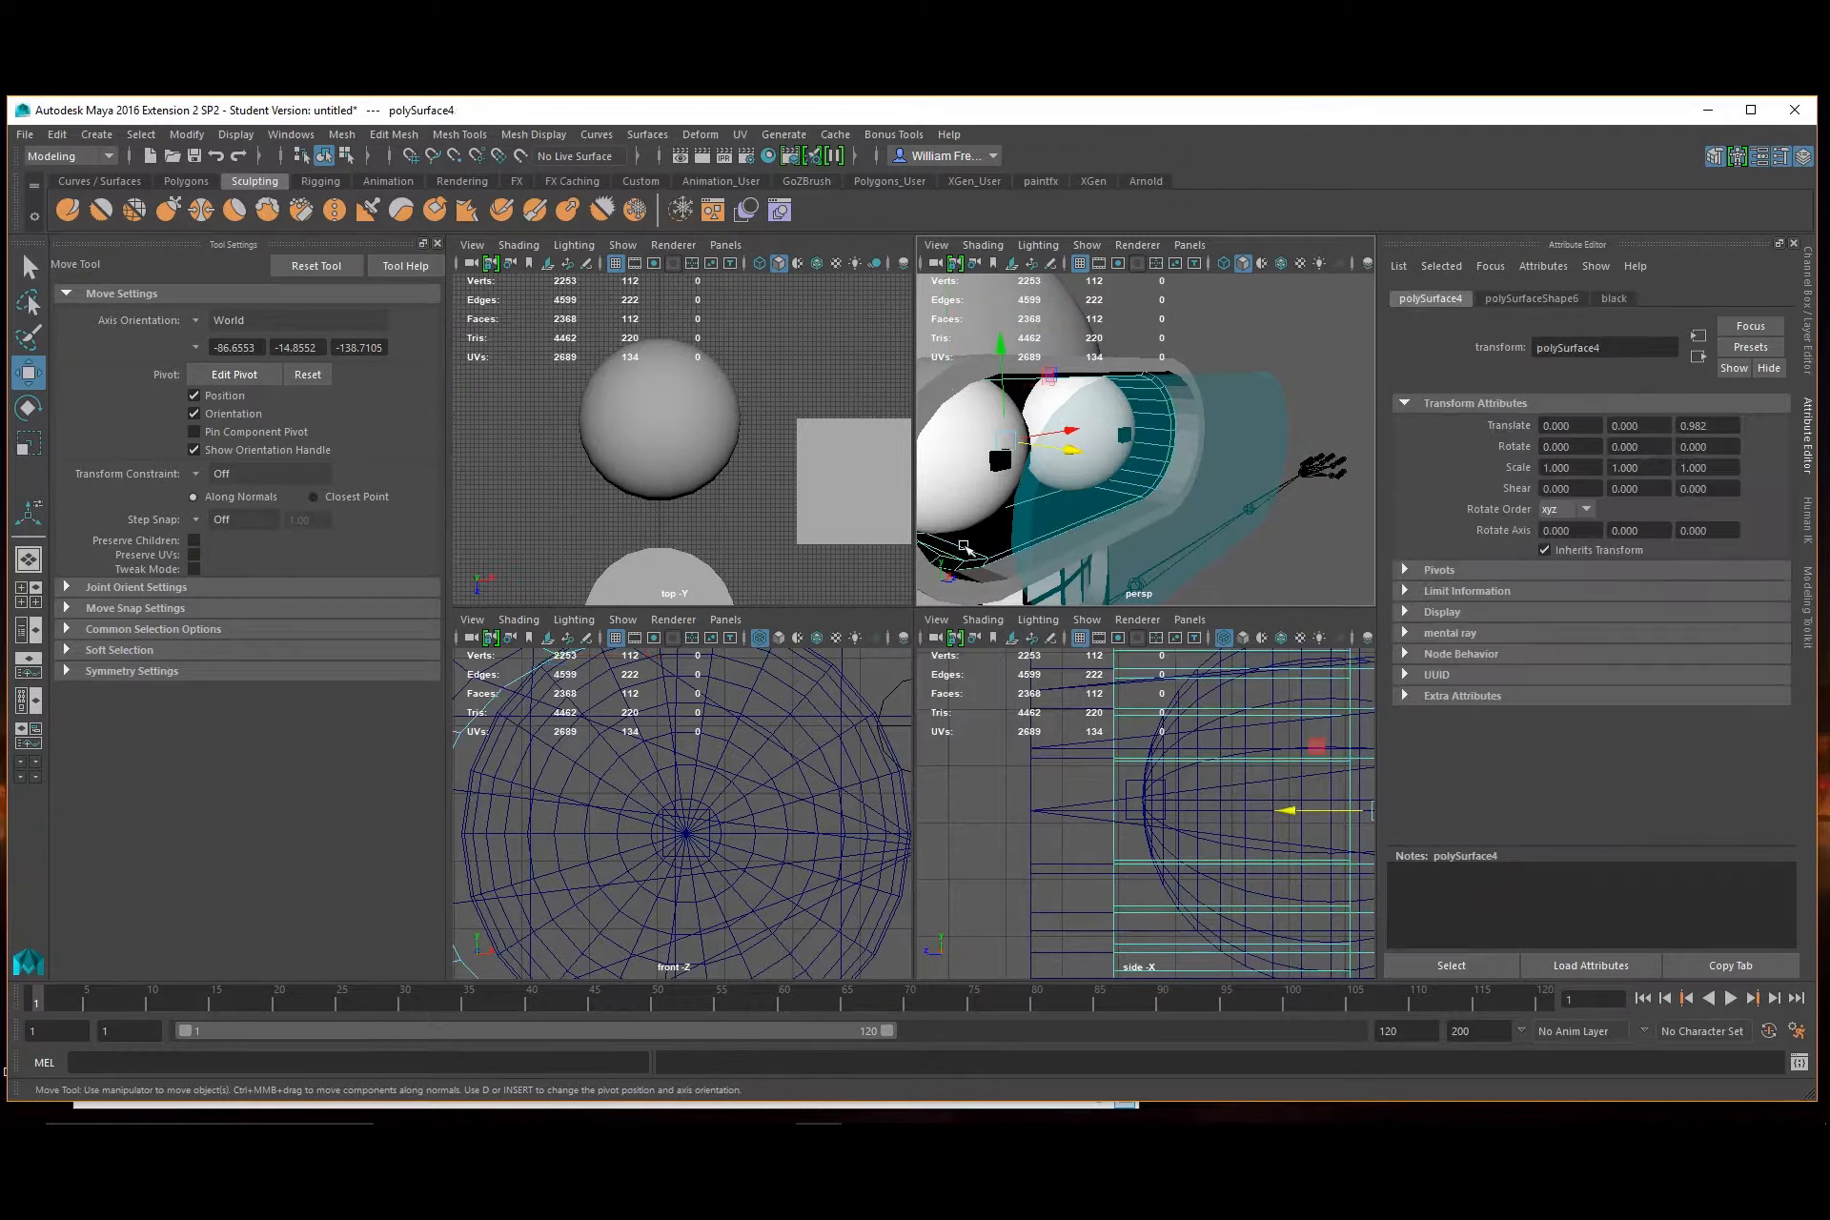
pyautogui.click(1248, 423)
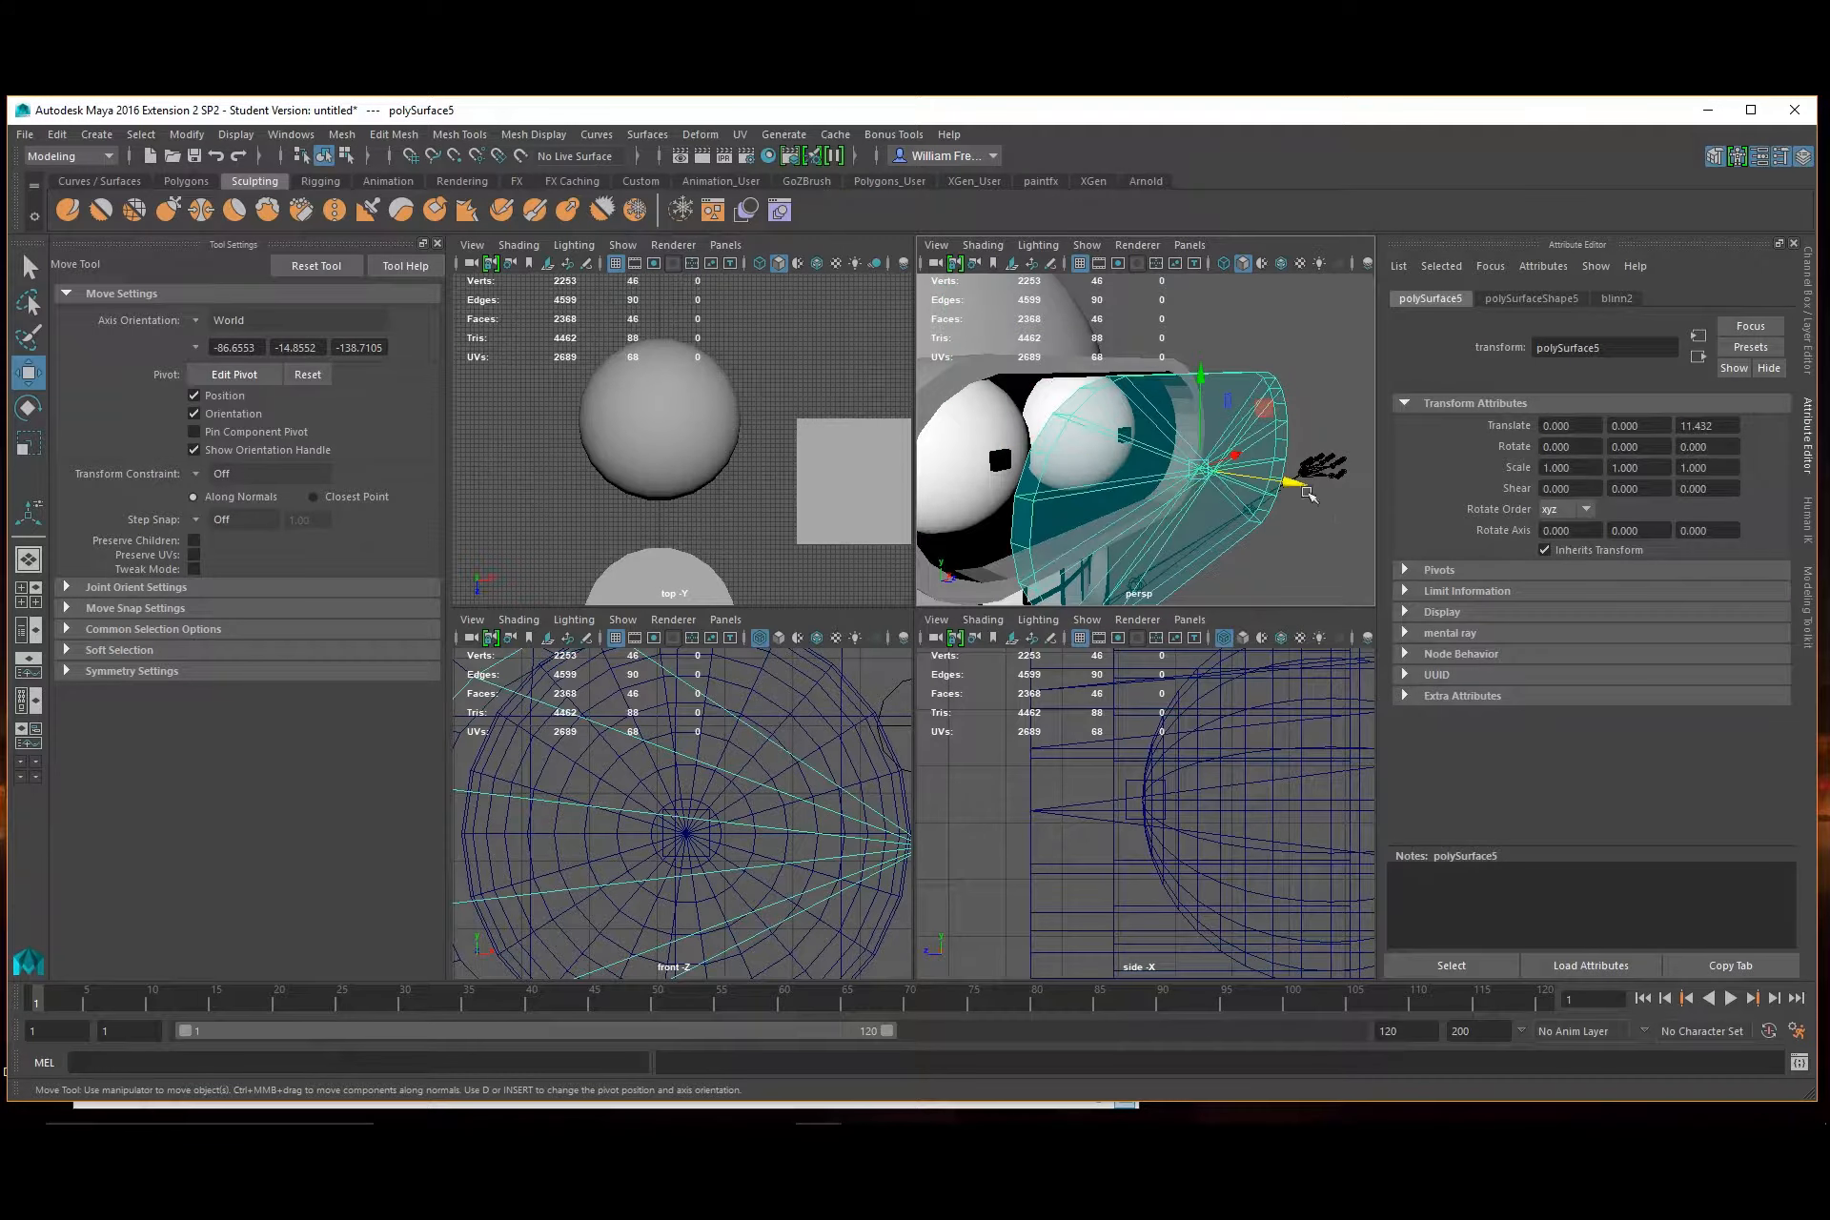
pyautogui.moveTo(1306, 491); pyautogui.dragTo(1138, 487)
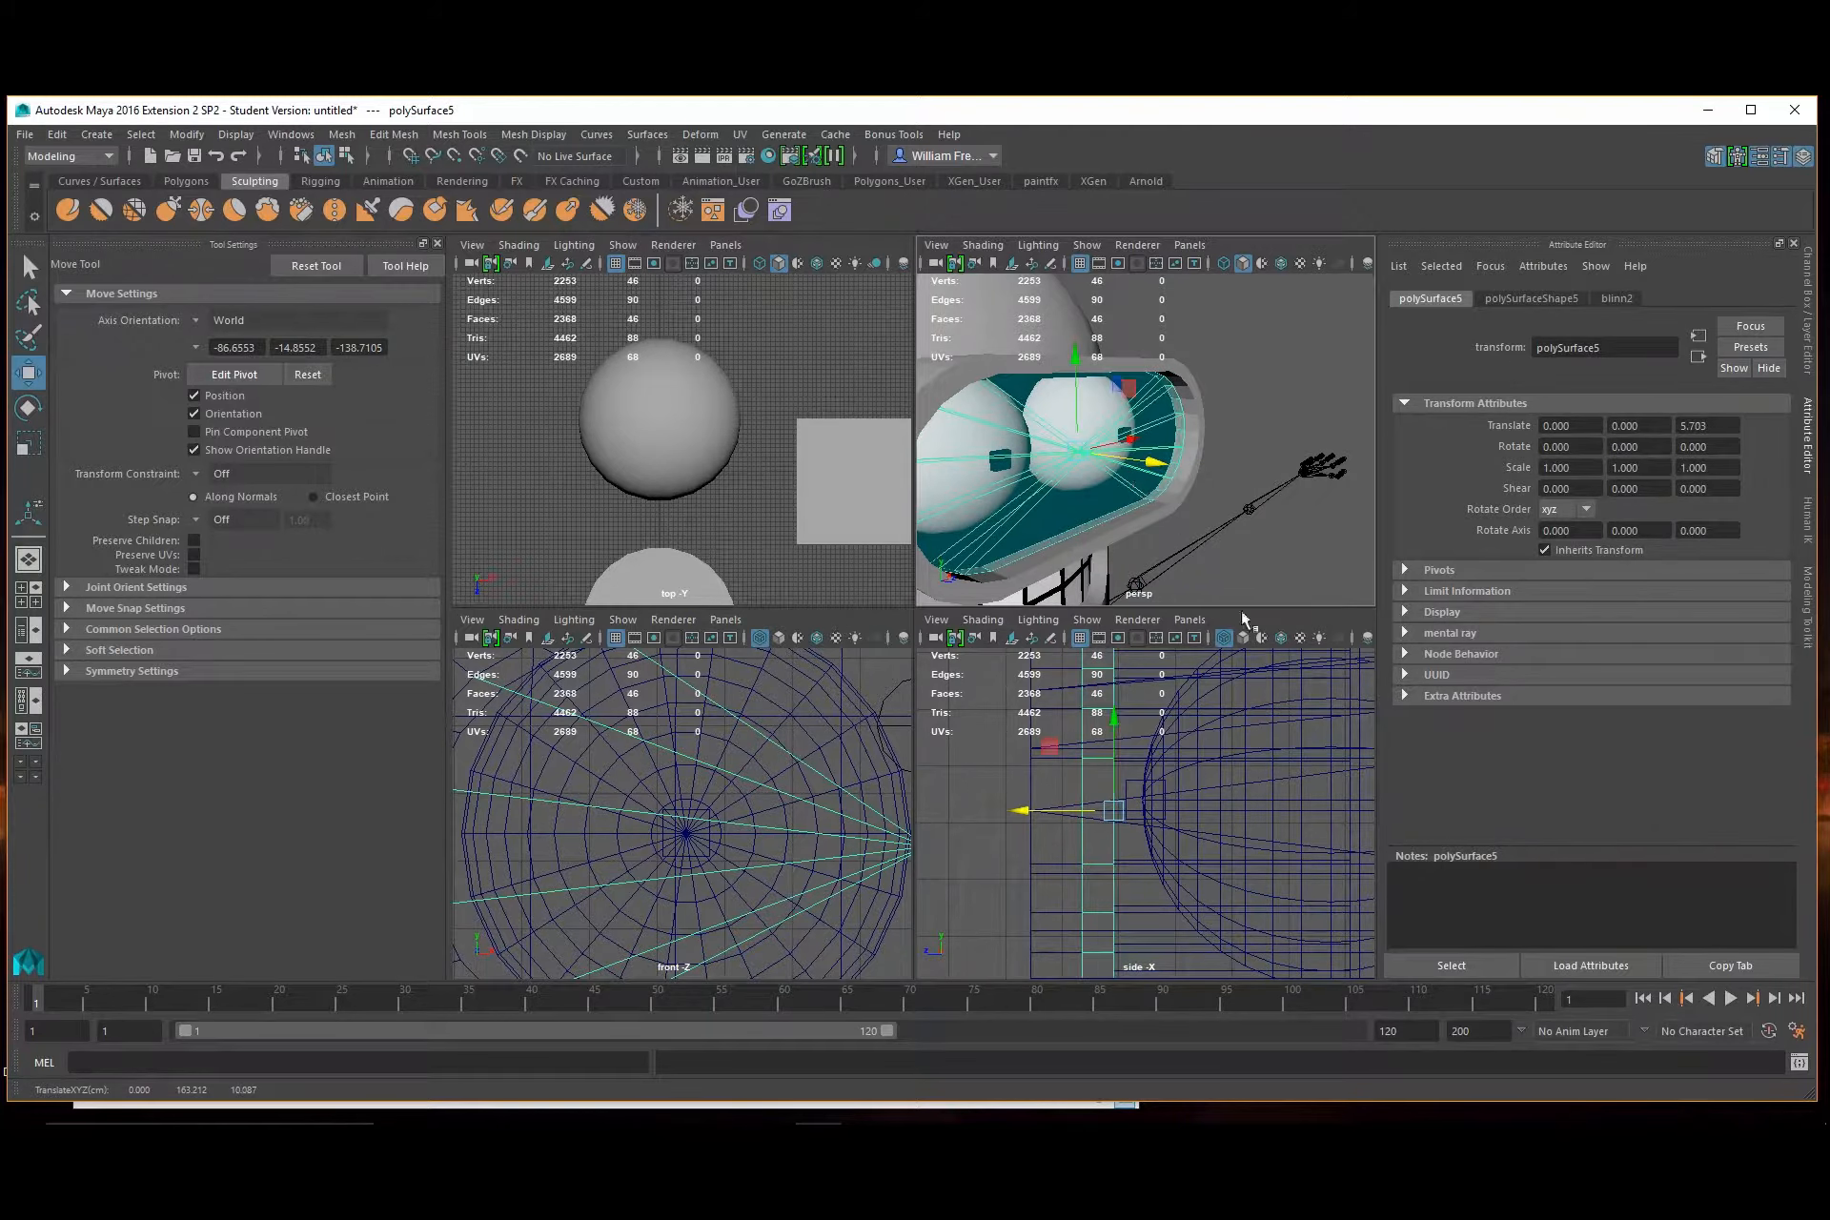
# Deselect the visor glass and examine the head together with the full skeleton from a distance
pyautogui.keyDown('alt'); pyautogui.moveTo(1233, 484); pyautogui.dragTo(1149, 471, button='right'); pyautogui.keyUp('alt')
pyautogui.click(1304, 385)
pyautogui.keyDown('alt'); pyautogui.moveTo(1302, 486); pyautogui.dragTo(1174, 486, button='right'); pyautogui.keyUp('alt')
pyautogui.moveTo(1182, 479)
pyautogui.keyDown('alt'); pyautogui.mouseDown()
pyautogui.moveTo(1050, 472)
pyautogui.moveTo(1208, 494)
pyautogui.mouseUp(); pyautogui.keyUp('alt')
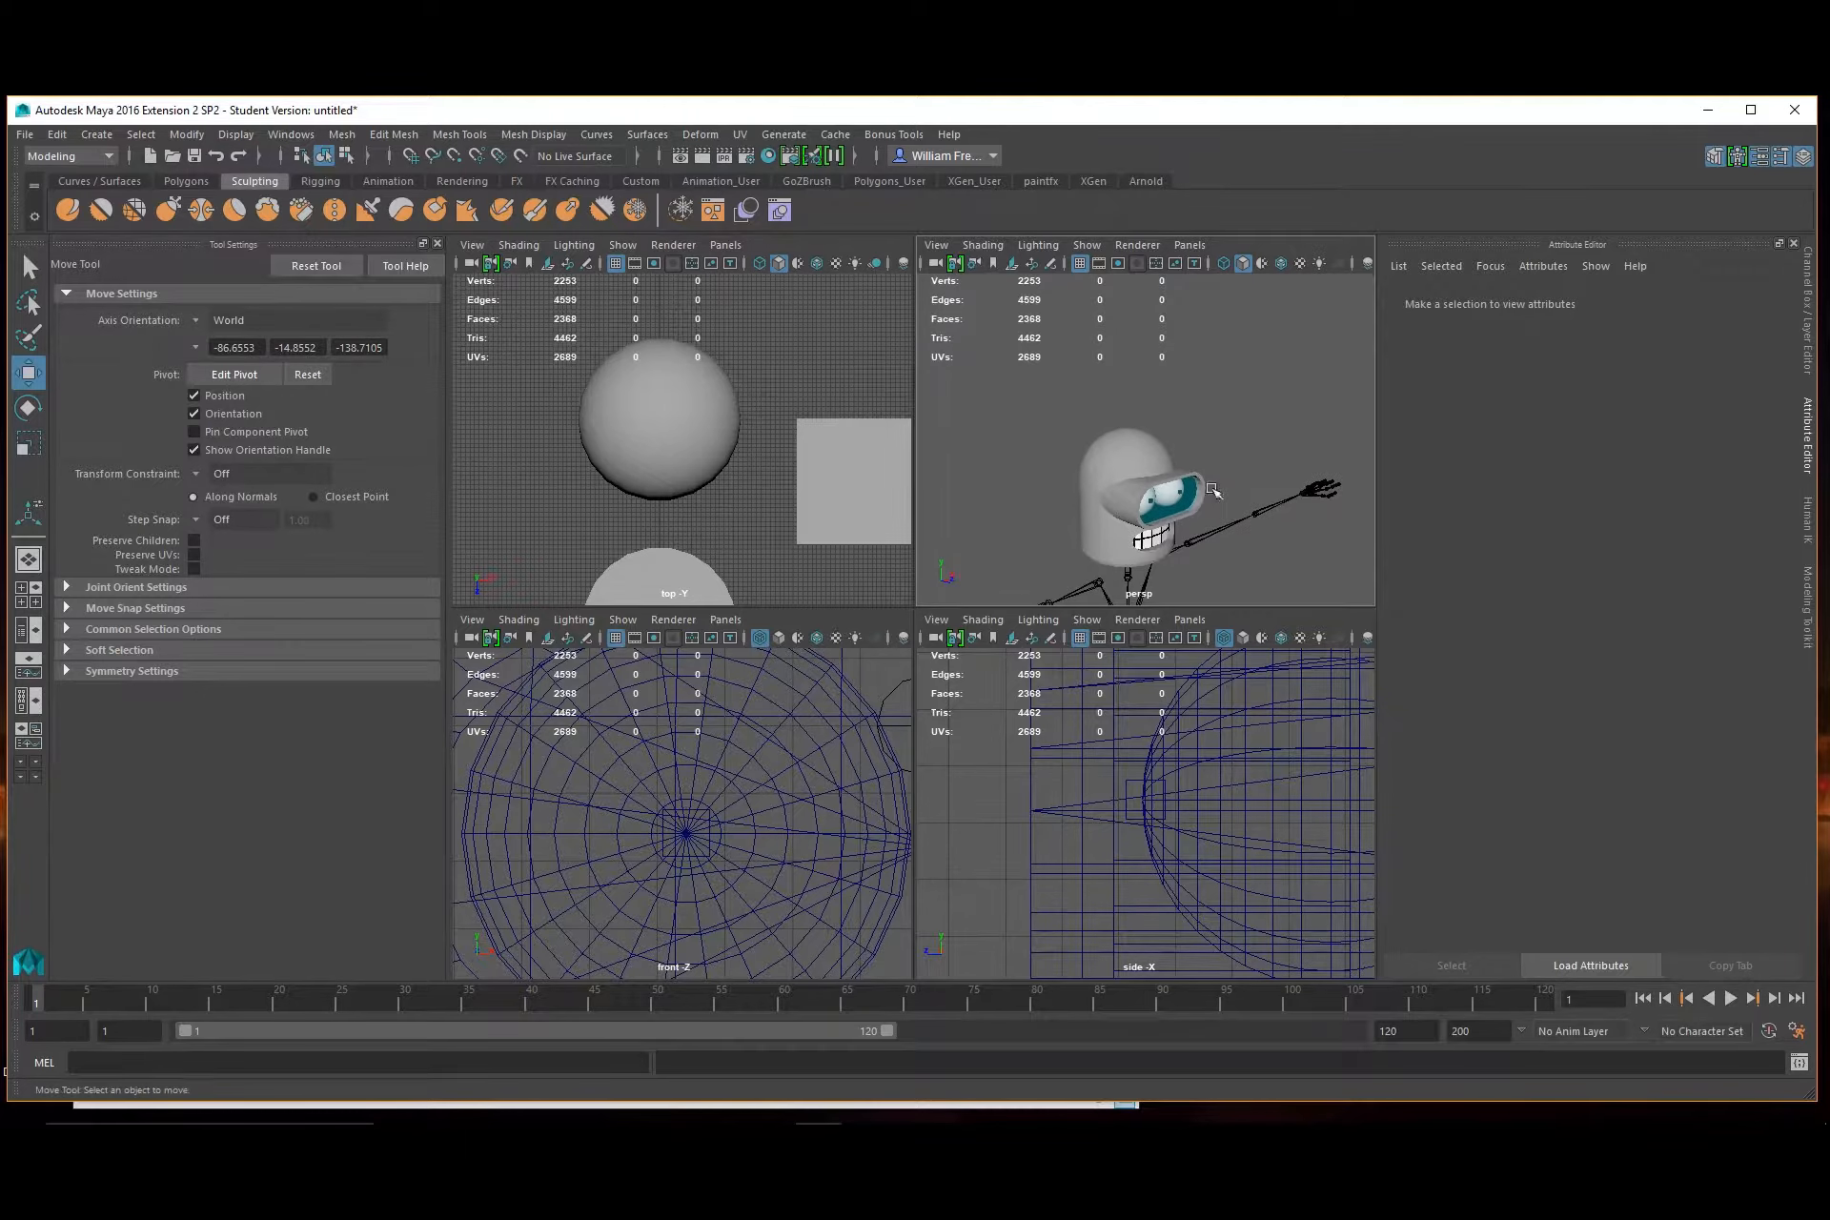
pyautogui.press('space')
pyautogui.keyDown('alt'); pyautogui.moveTo(1205, 522); pyautogui.dragTo(915, 648, button='right'); pyautogui.keyUp('alt')
pyautogui.keyDown('alt'); pyautogui.moveTo(915, 649); pyautogui.dragTo(868, 826); pyautogui.keyUp('alt')
pyautogui.keyDown('alt'); pyautogui.moveTo(868, 826); pyautogui.dragTo(939, 677, button='right'); pyautogui.keyUp('alt')
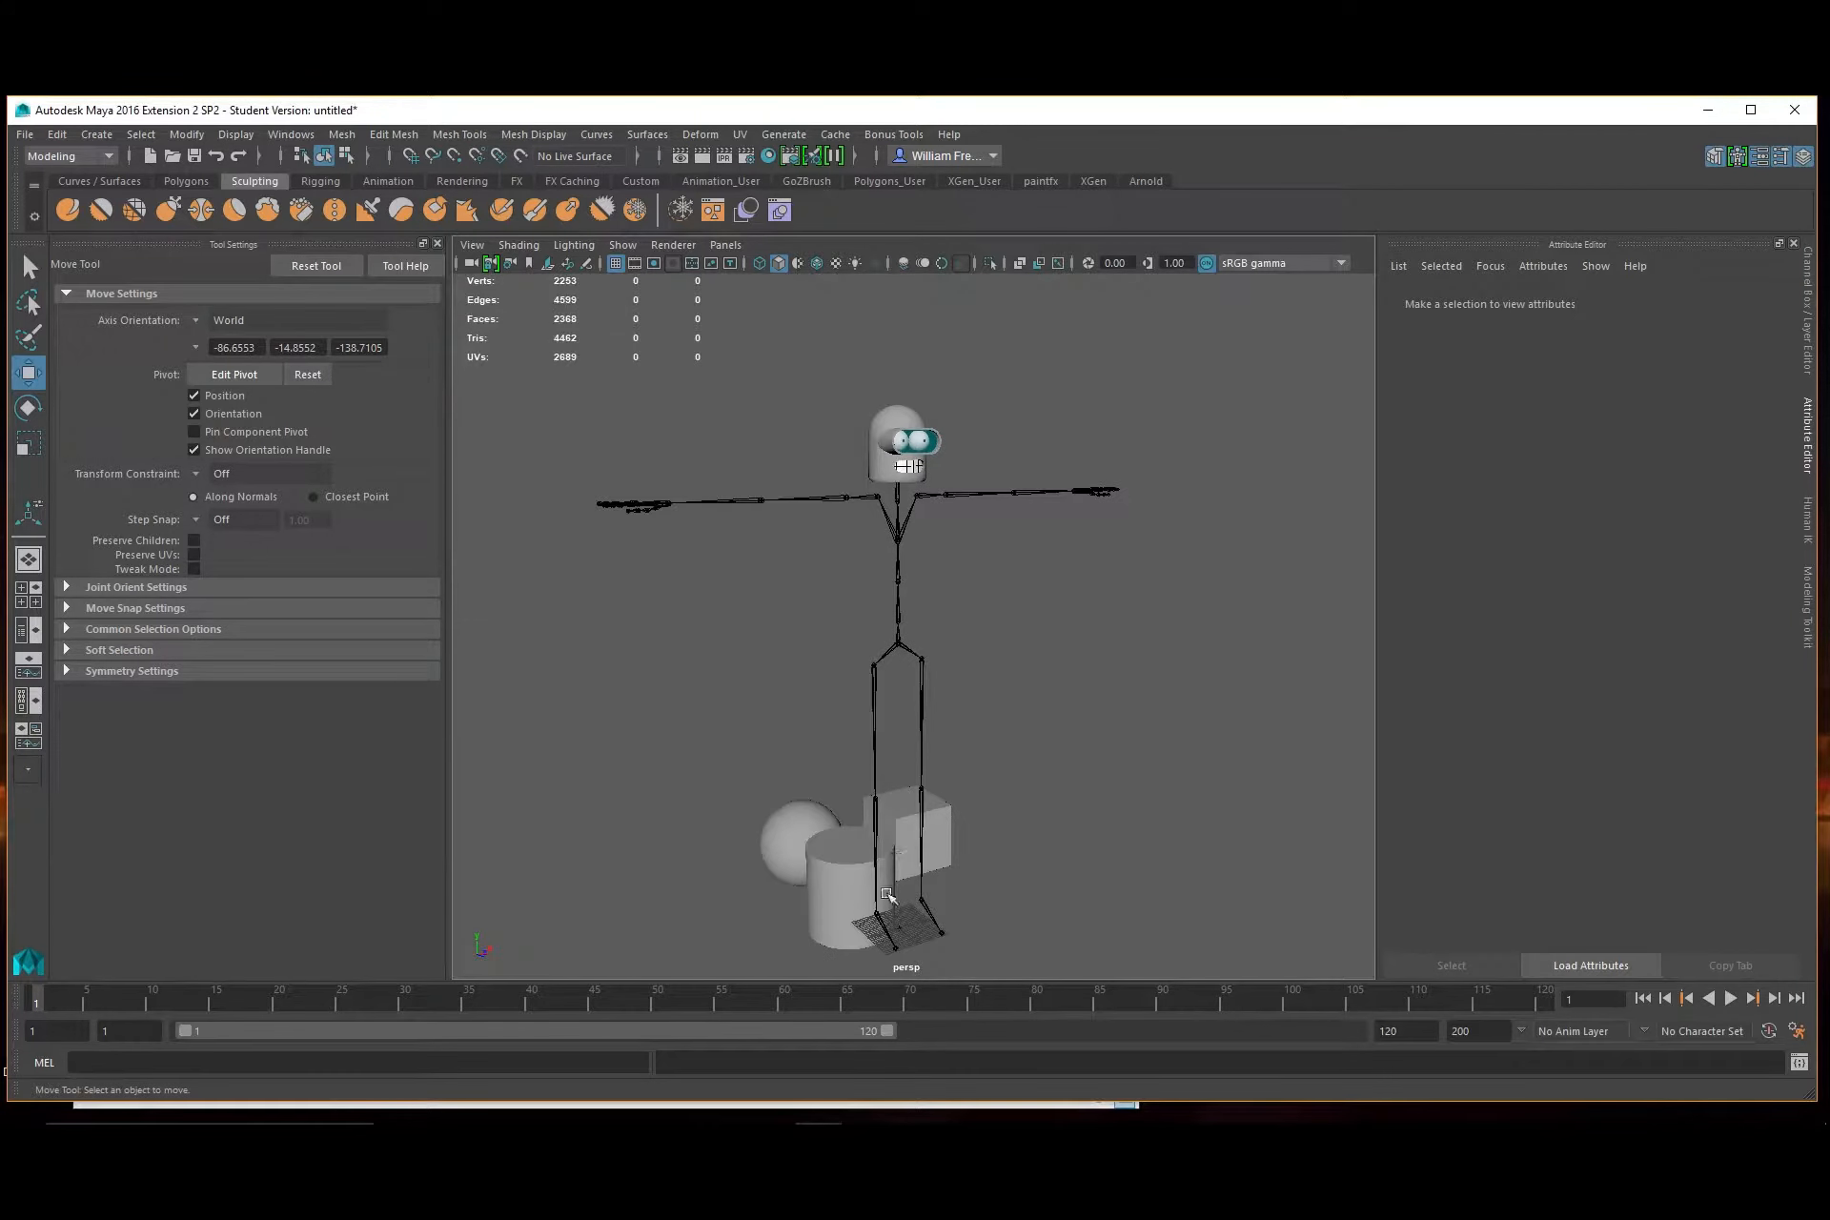
# Duplicate the spare cylinder on the floor and place the copy at the skeleton's chest, at Translate Y 131.5 and Z 0.561
pyautogui.click(825, 870)
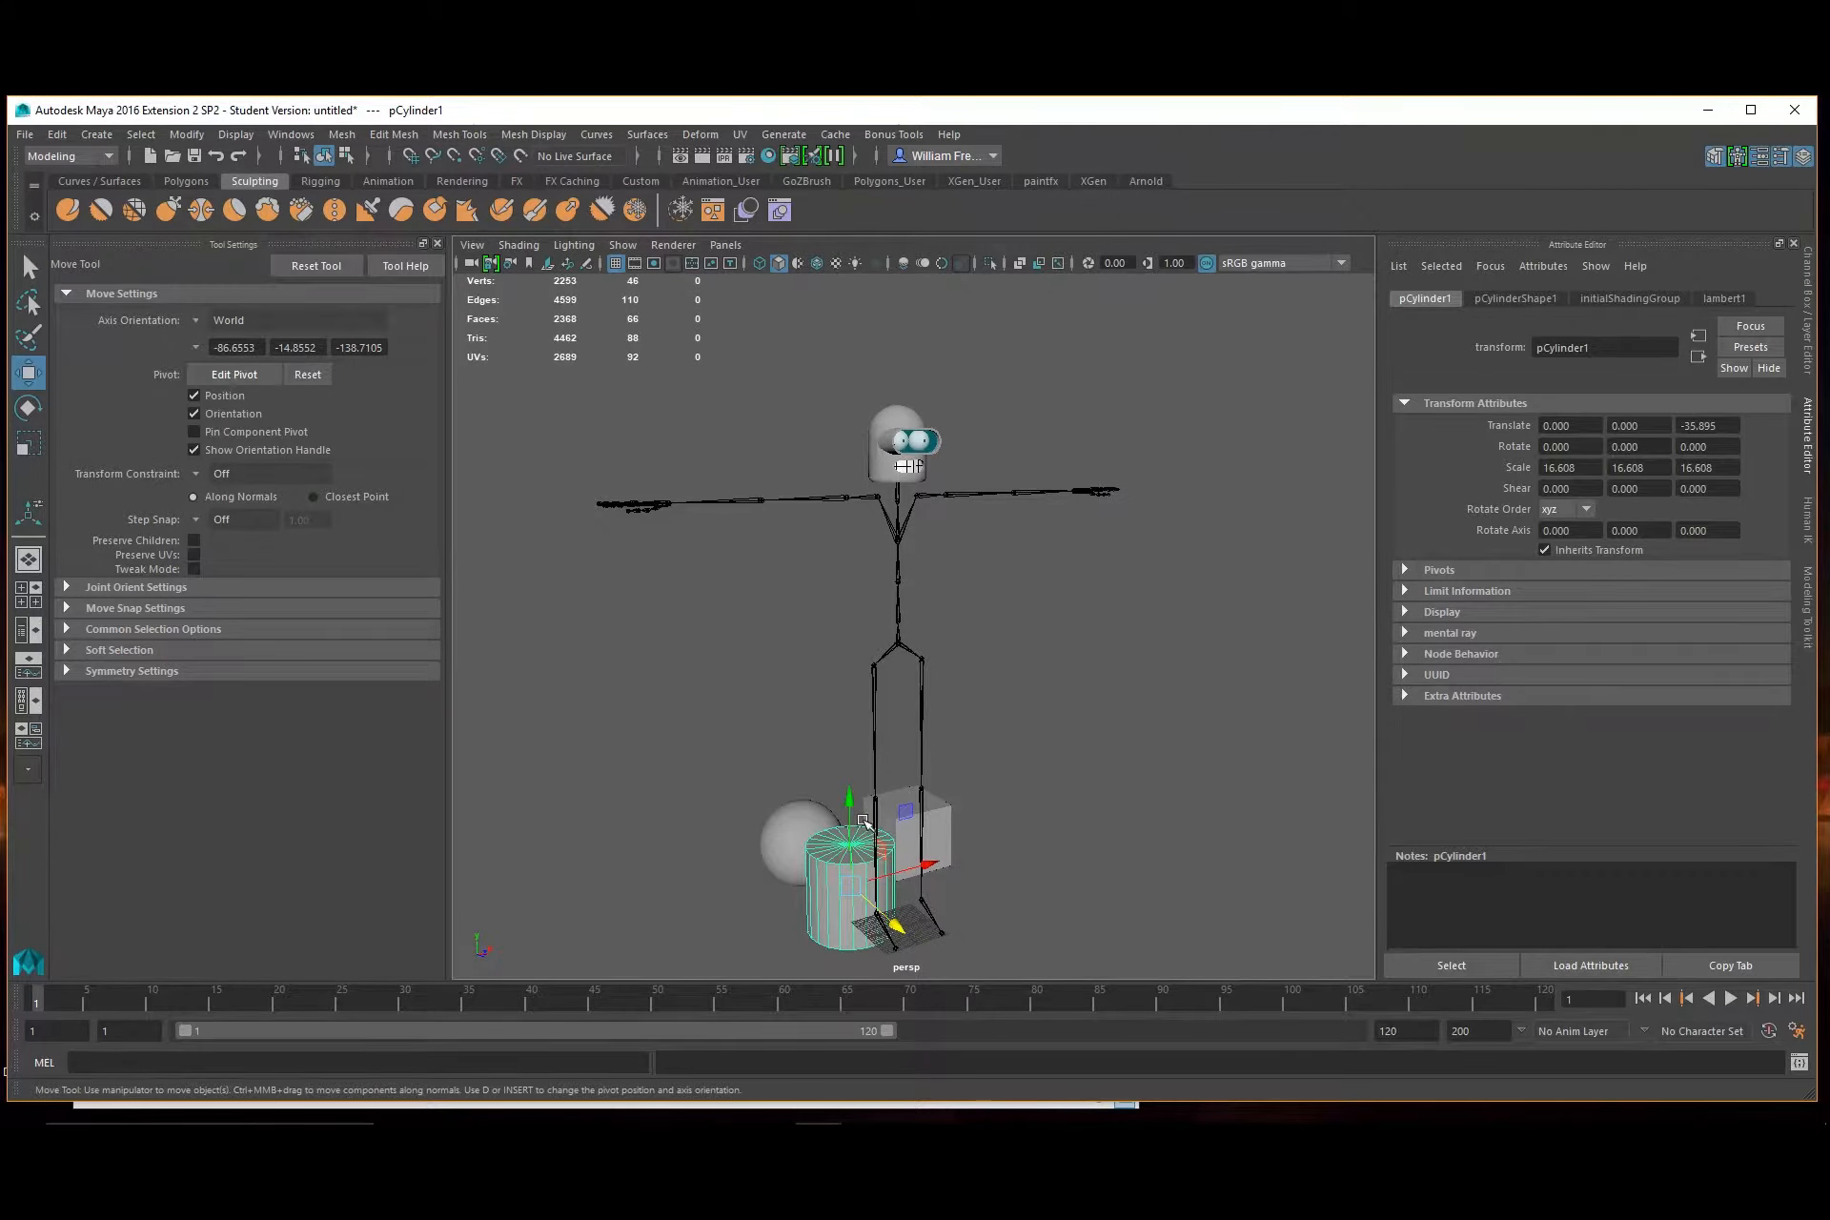
pyautogui.keyDown('alt'); pyautogui.moveTo(826, 647); pyautogui.dragTo(831, 452); pyautogui.keyUp('alt')
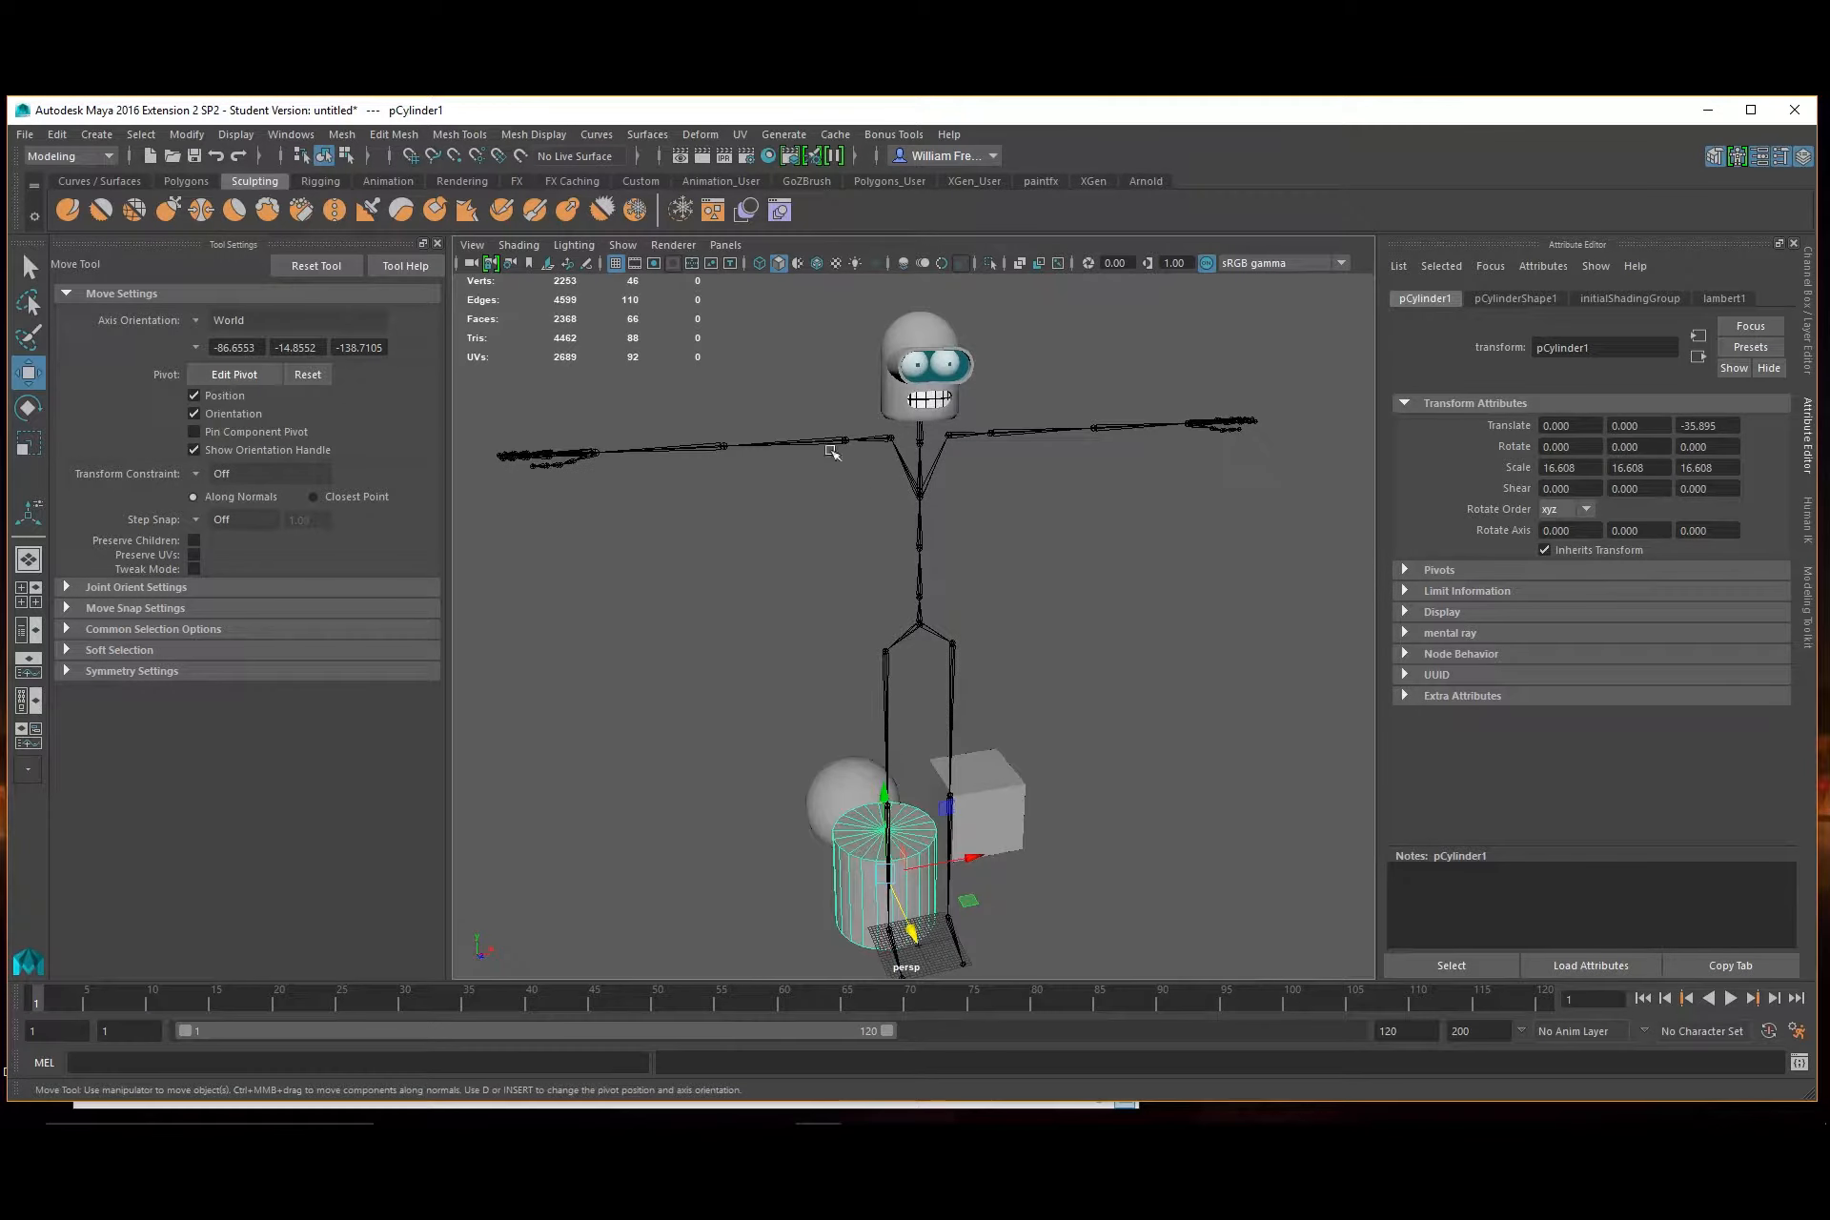
pyautogui.keyDown('alt'); pyautogui.moveTo(853, 772); pyautogui.dragTo(858, 793); pyautogui.keyUp('alt')
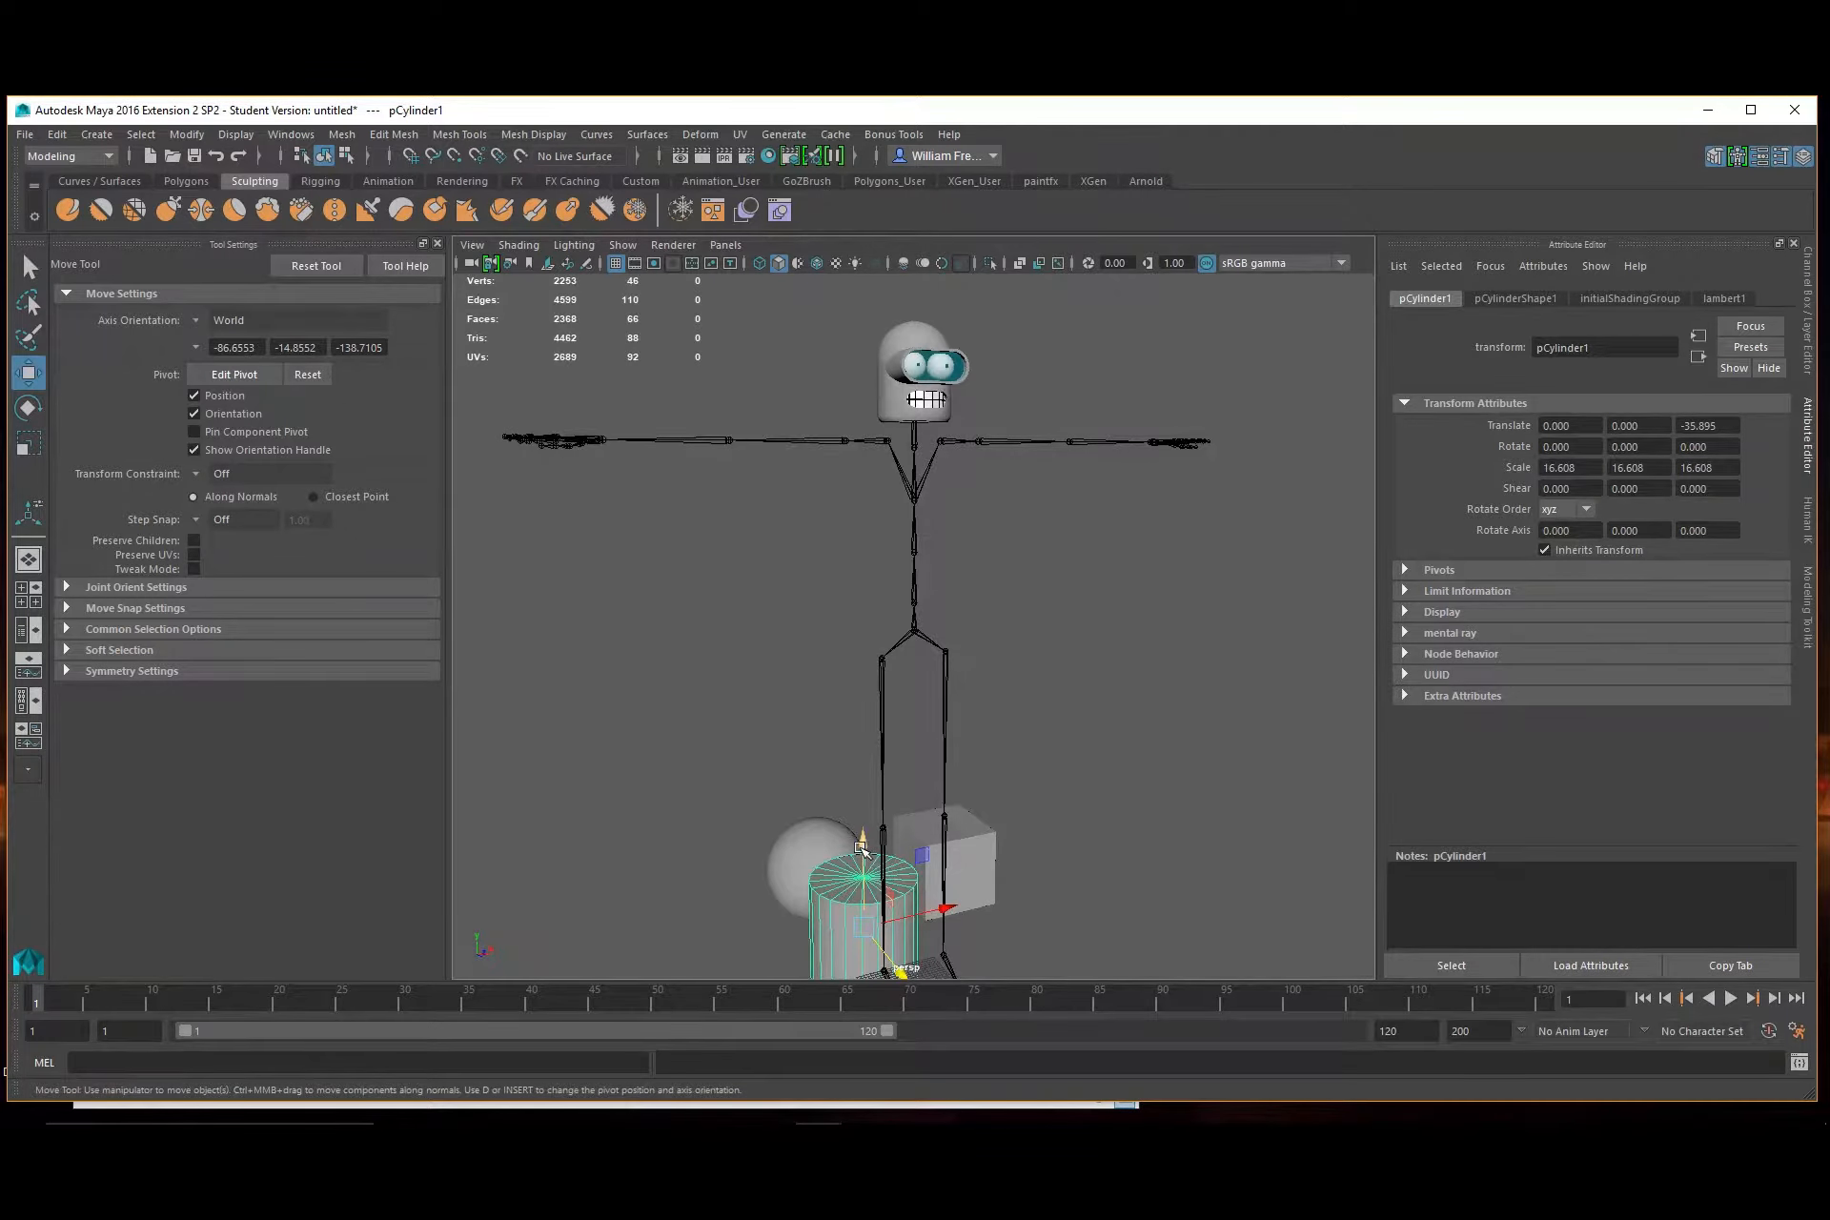
pyautogui.hotkey('ctrl', 'd')
pyautogui.moveTo(861, 846); pyautogui.dragTo(980, 518)
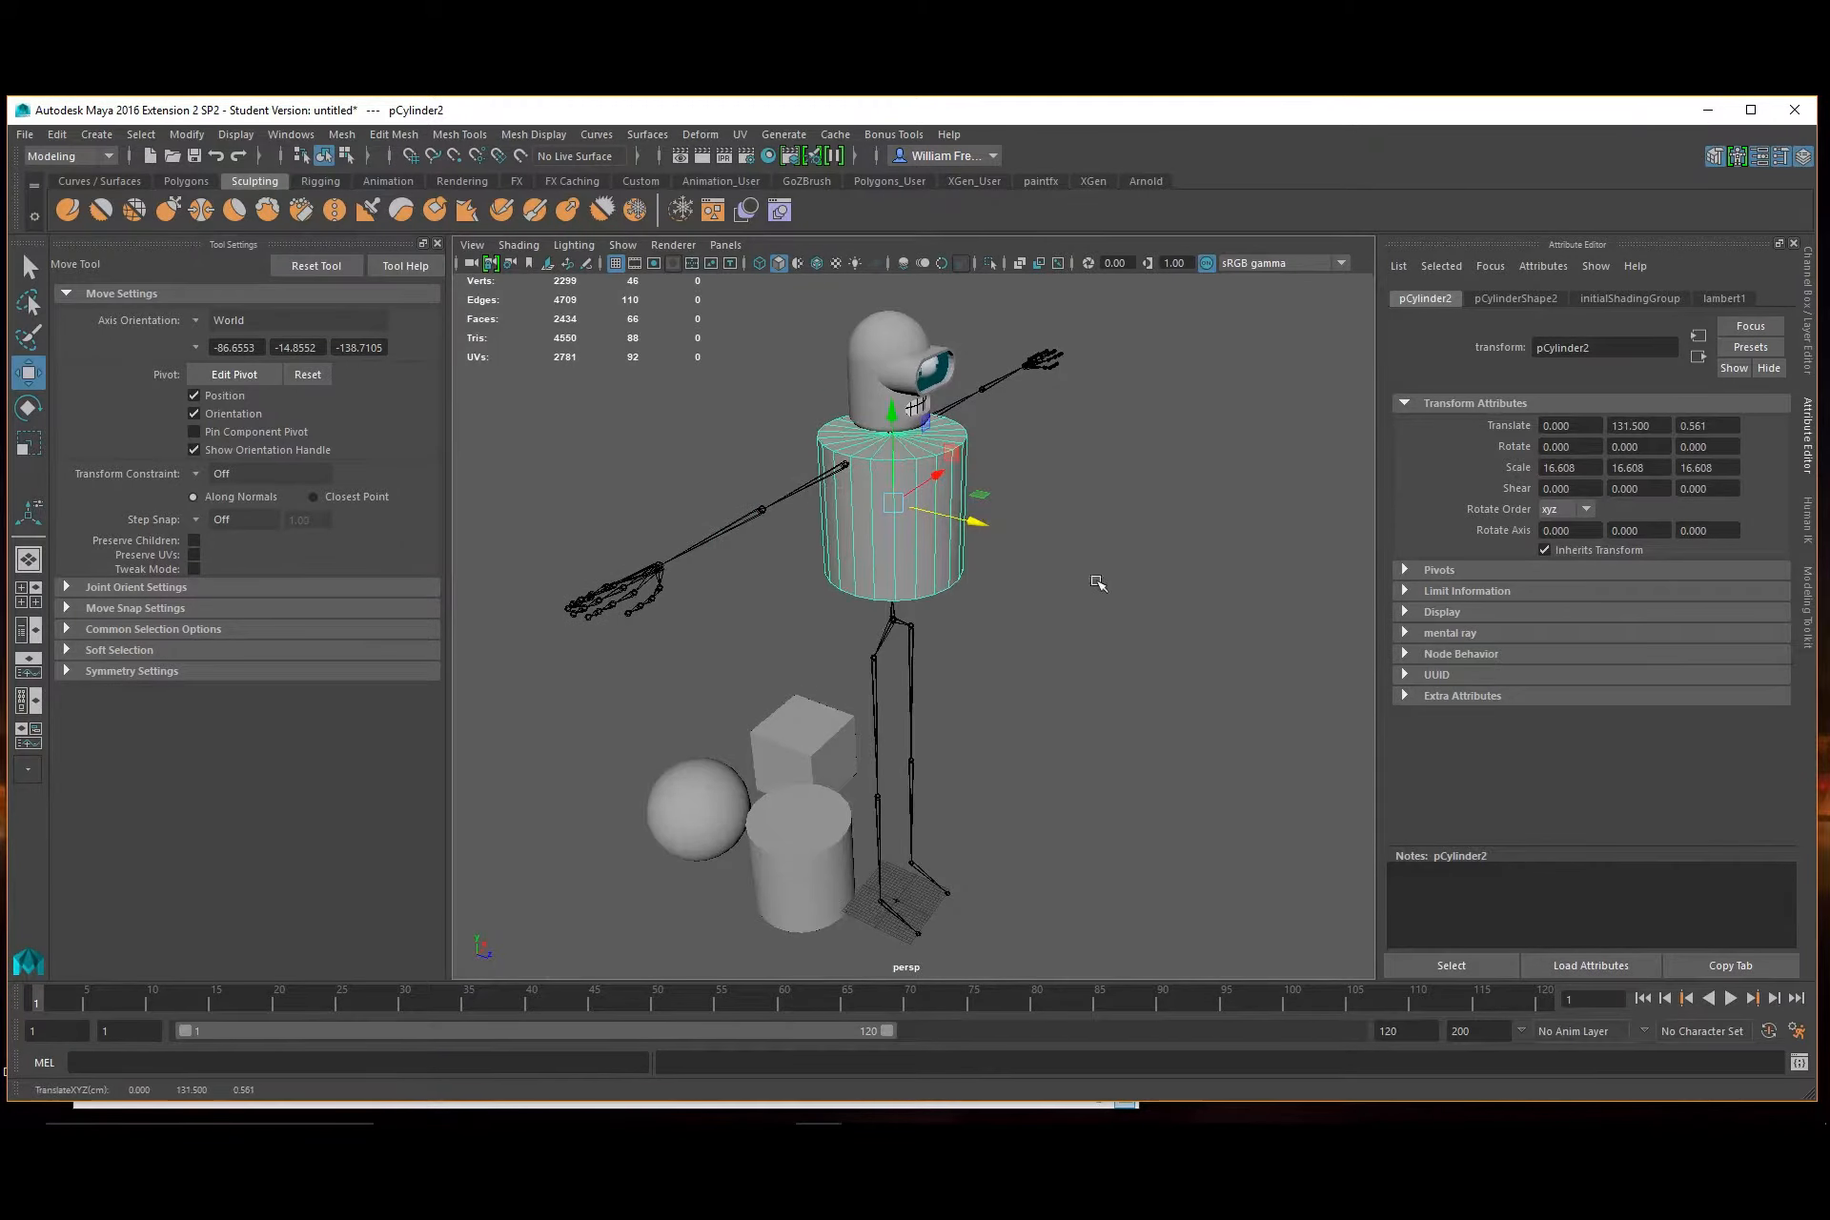
# Scale the torso cylinder down uniformly to 13.989 and raise it to a Translate Y of 133.650
pyautogui.keyDown('alt'); pyautogui.moveTo(1095, 583); pyautogui.dragTo(950, 554); pyautogui.keyUp('alt')
pyautogui.keyDown('alt'); pyautogui.moveTo(950, 555); pyautogui.dragTo(1026, 563, button='right'); pyautogui.keyUp('alt')
pyautogui.keyDown('alt'); pyautogui.moveTo(1026, 564); pyautogui.dragTo(1039, 696, button='middle'); pyautogui.keyUp('alt')
pyautogui.keyDown('alt'); pyautogui.moveTo(1087, 652); pyautogui.dragTo(1106, 630); pyautogui.keyUp('alt')
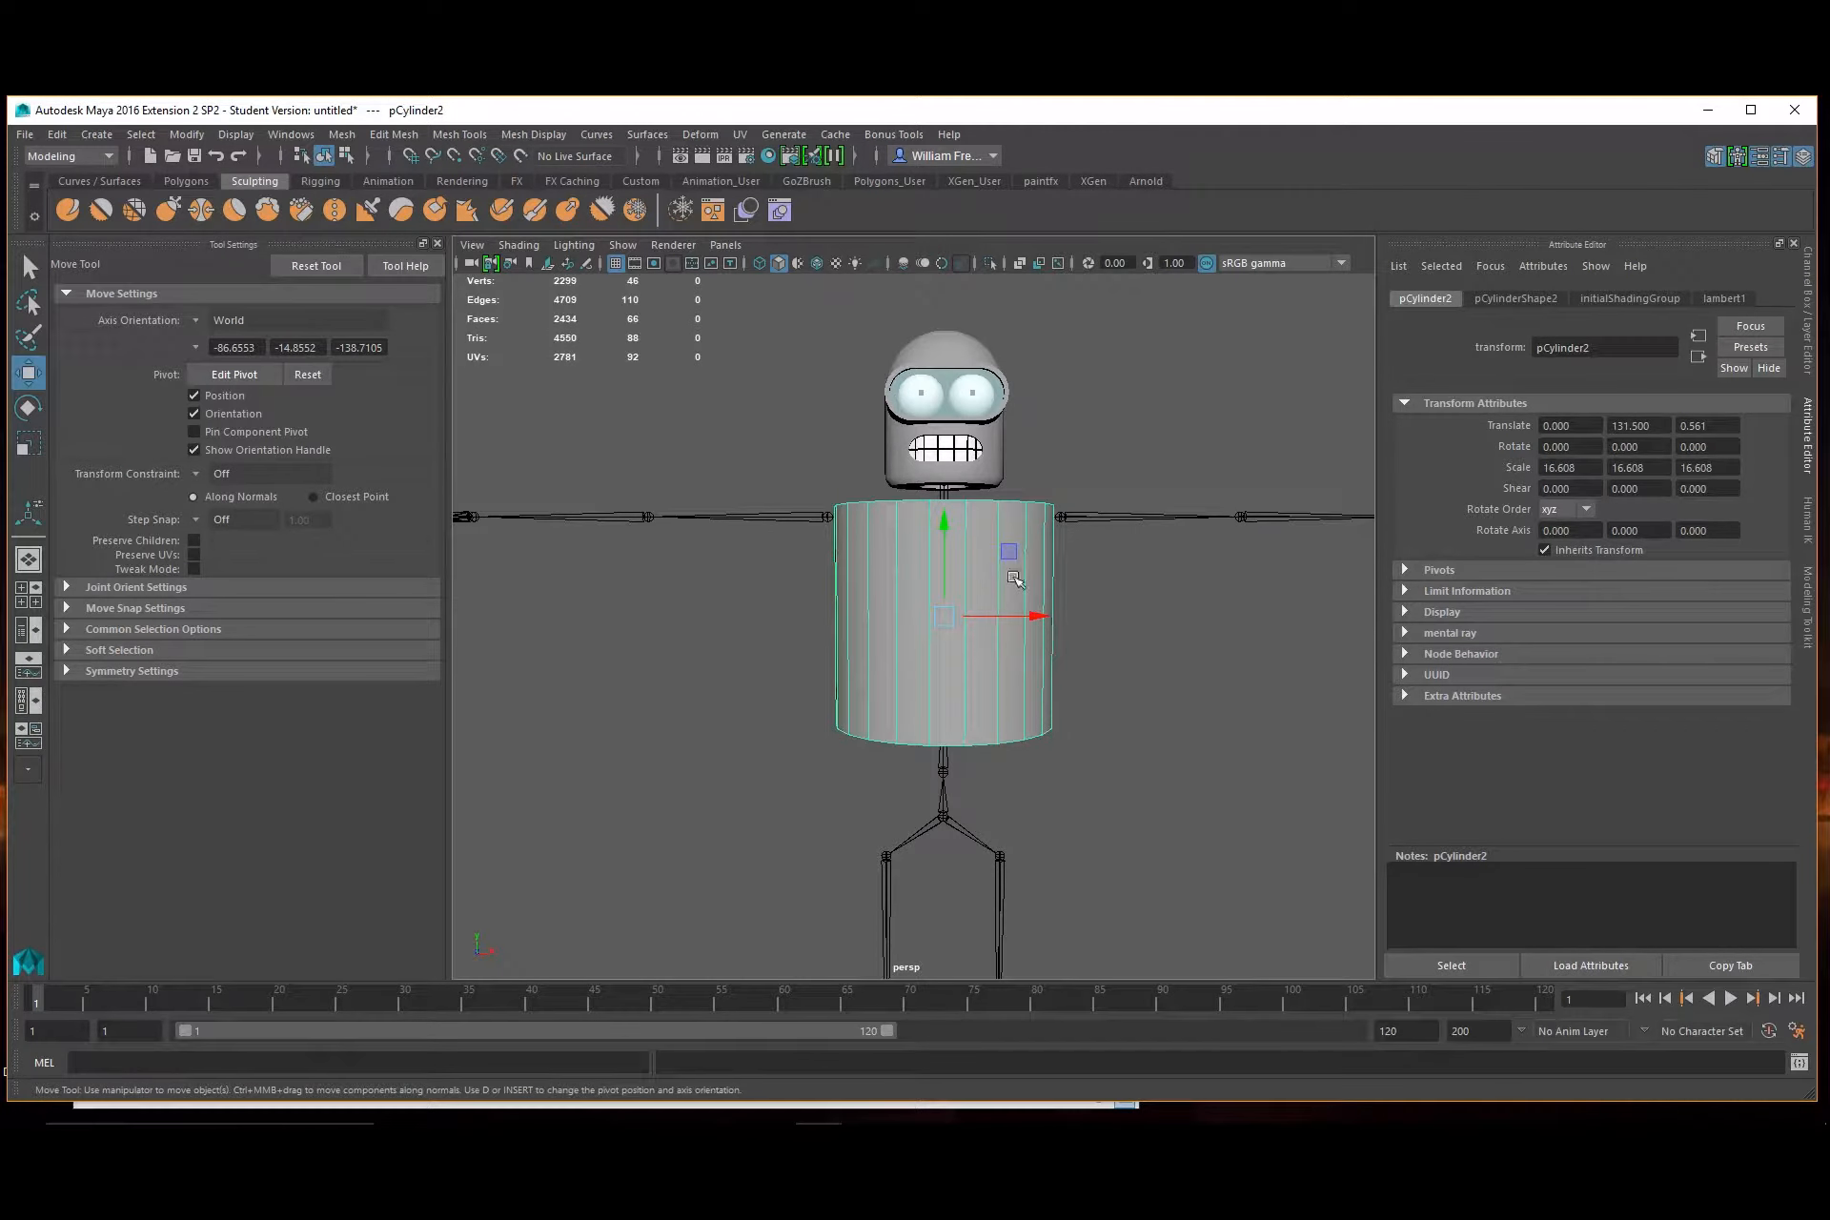
pyautogui.press('r')
pyautogui.moveTo(956, 617); pyautogui.dragTo(930, 618)
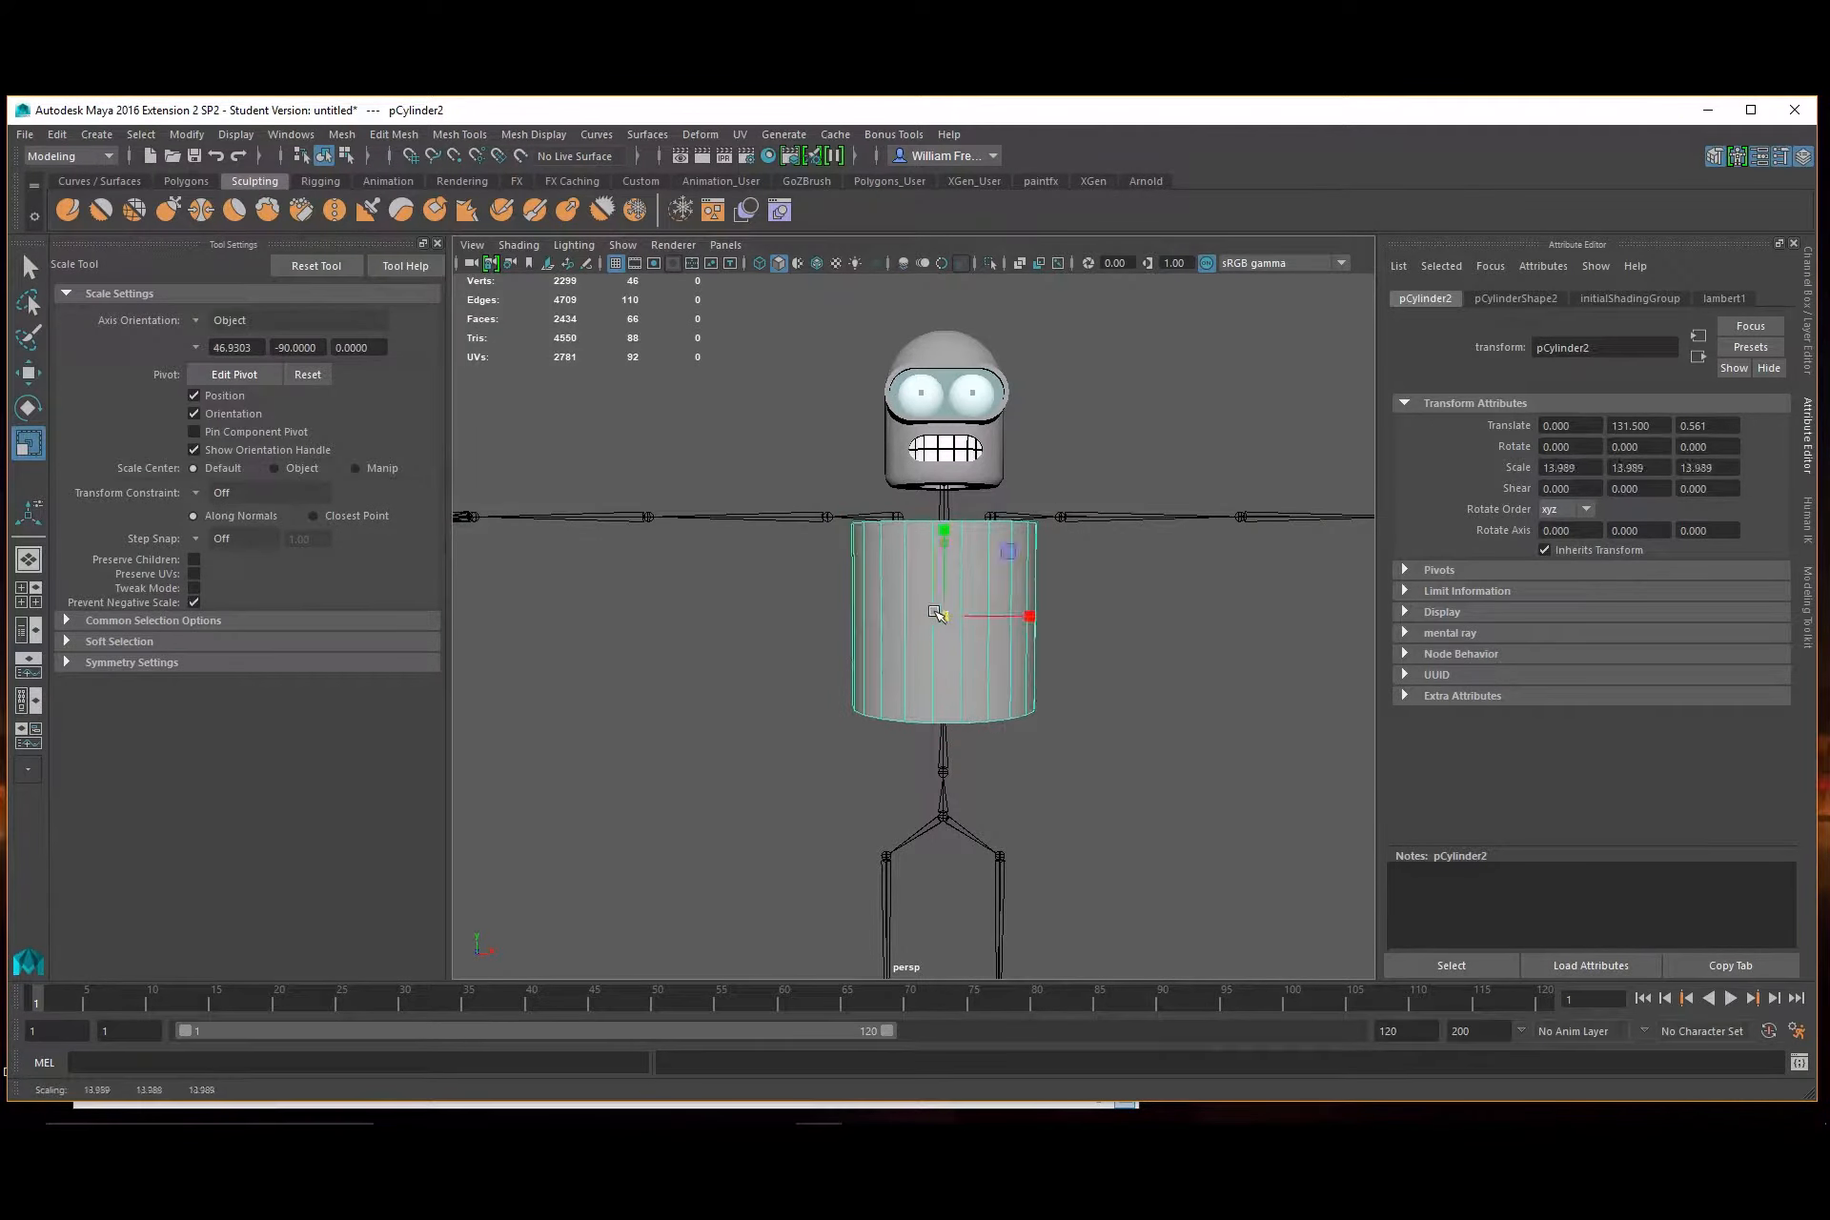
pyautogui.press('w')
pyautogui.moveTo(957, 529); pyautogui.dragTo(958, 513)
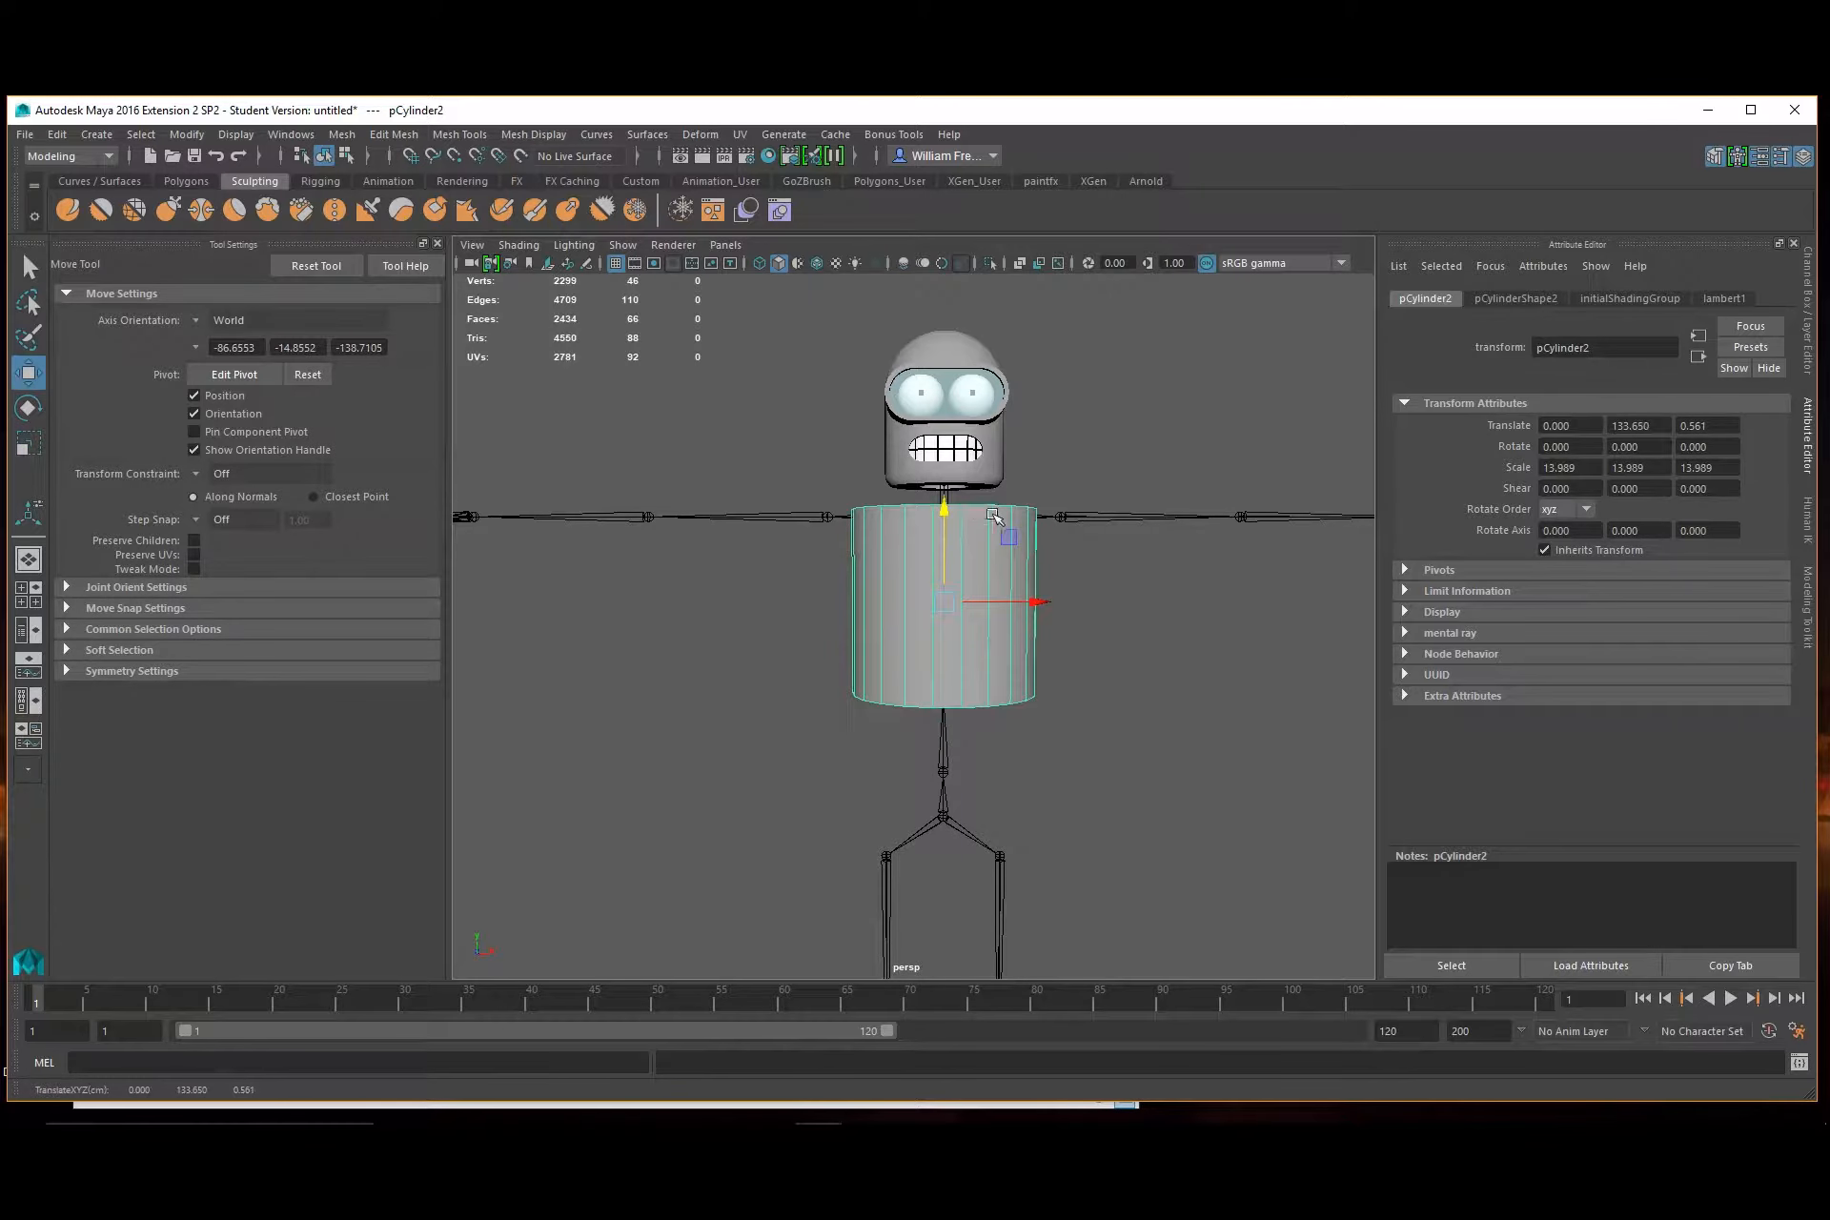
# In the front view, duplicate the torso cylinder, scale the copy to 10.384 and lower it over the waist to Translate Y 114.861
pyautogui.press('space')
pyautogui.press('space')
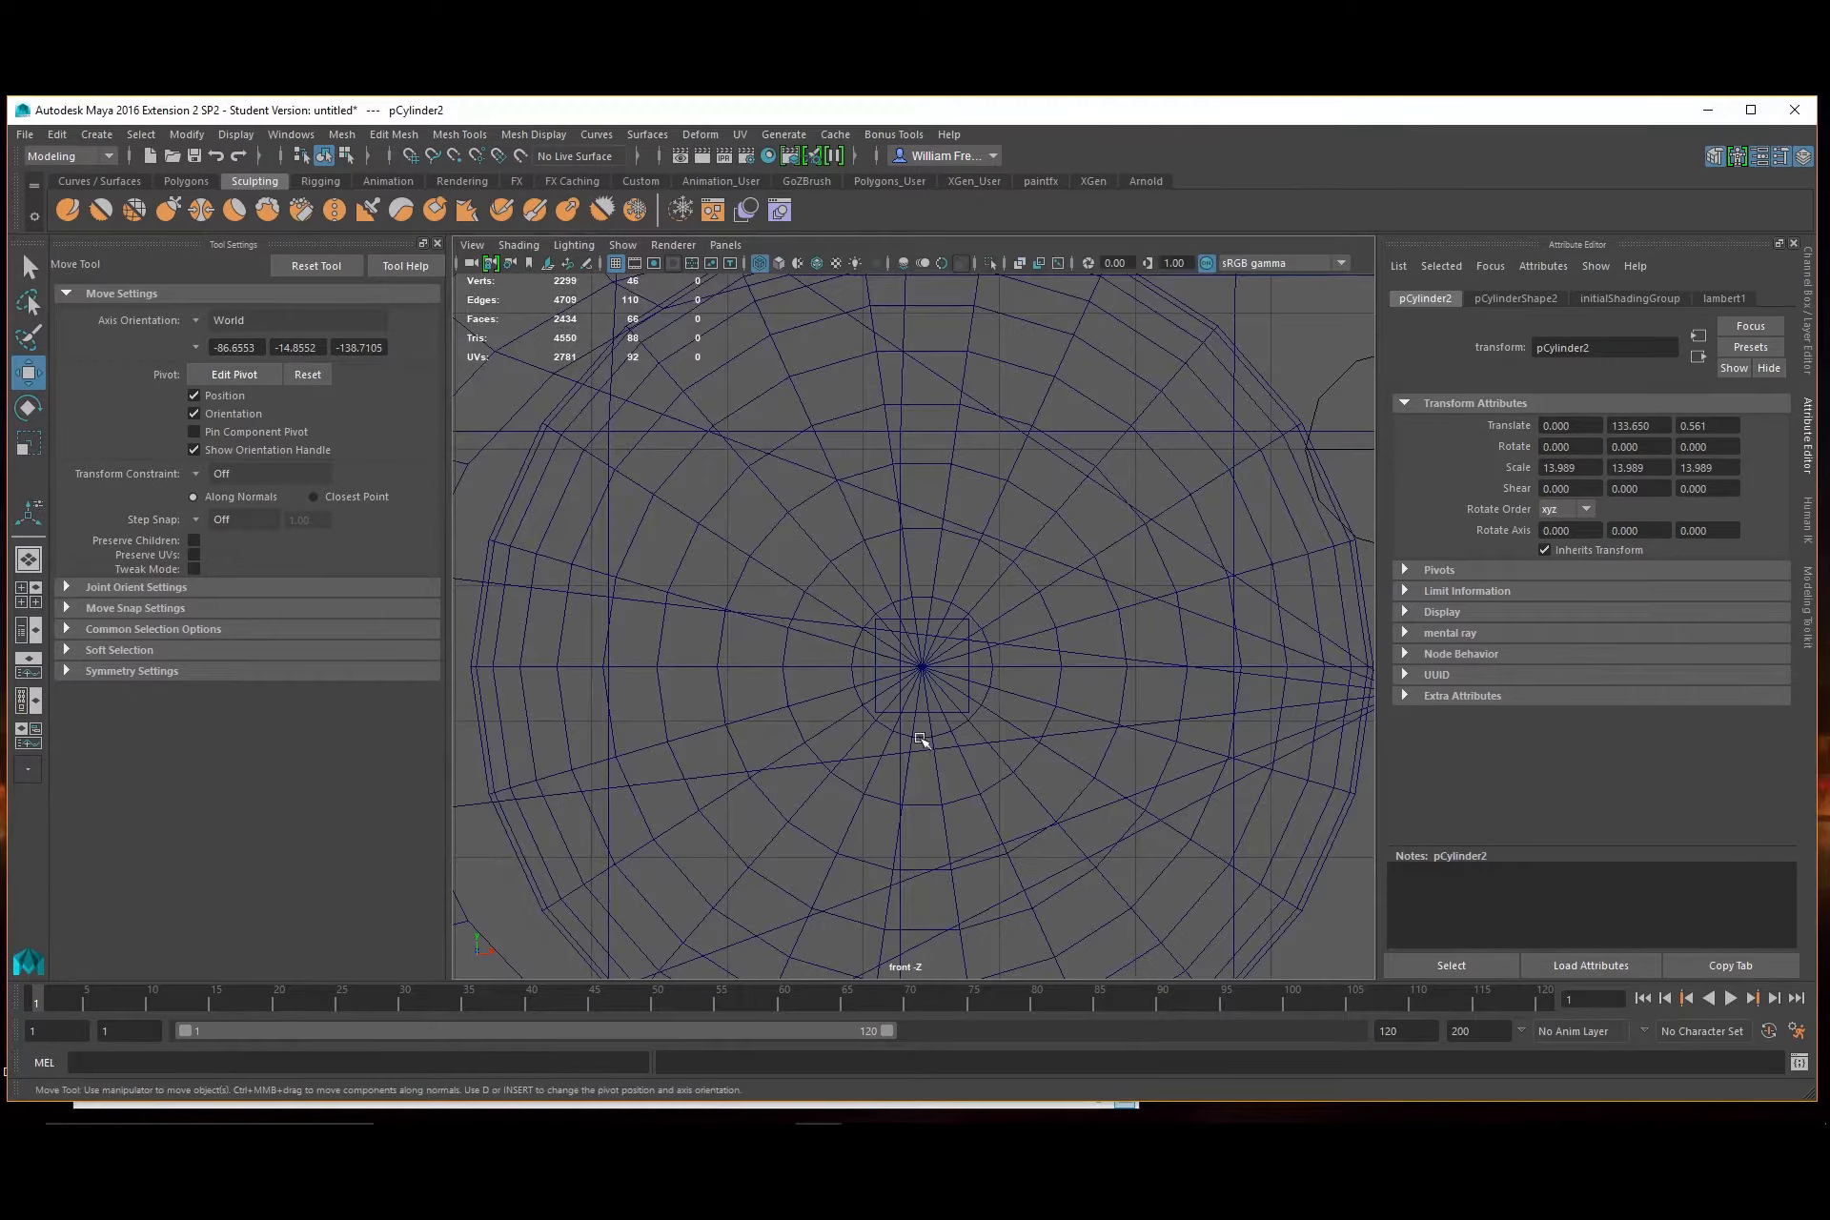
pyautogui.keyDown('alt'); pyautogui.moveTo(1158, 673); pyautogui.dragTo(486, 626, button='right'); pyautogui.keyUp('alt')
pyautogui.keyDown('alt'); pyautogui.moveTo(877, 702); pyautogui.dragTo(687, 705, button='right'); pyautogui.keyUp('alt')
pyautogui.keyDown('alt'); pyautogui.moveTo(1113, 944); pyautogui.dragTo(974, 598, button='middle'); pyautogui.keyUp('alt')
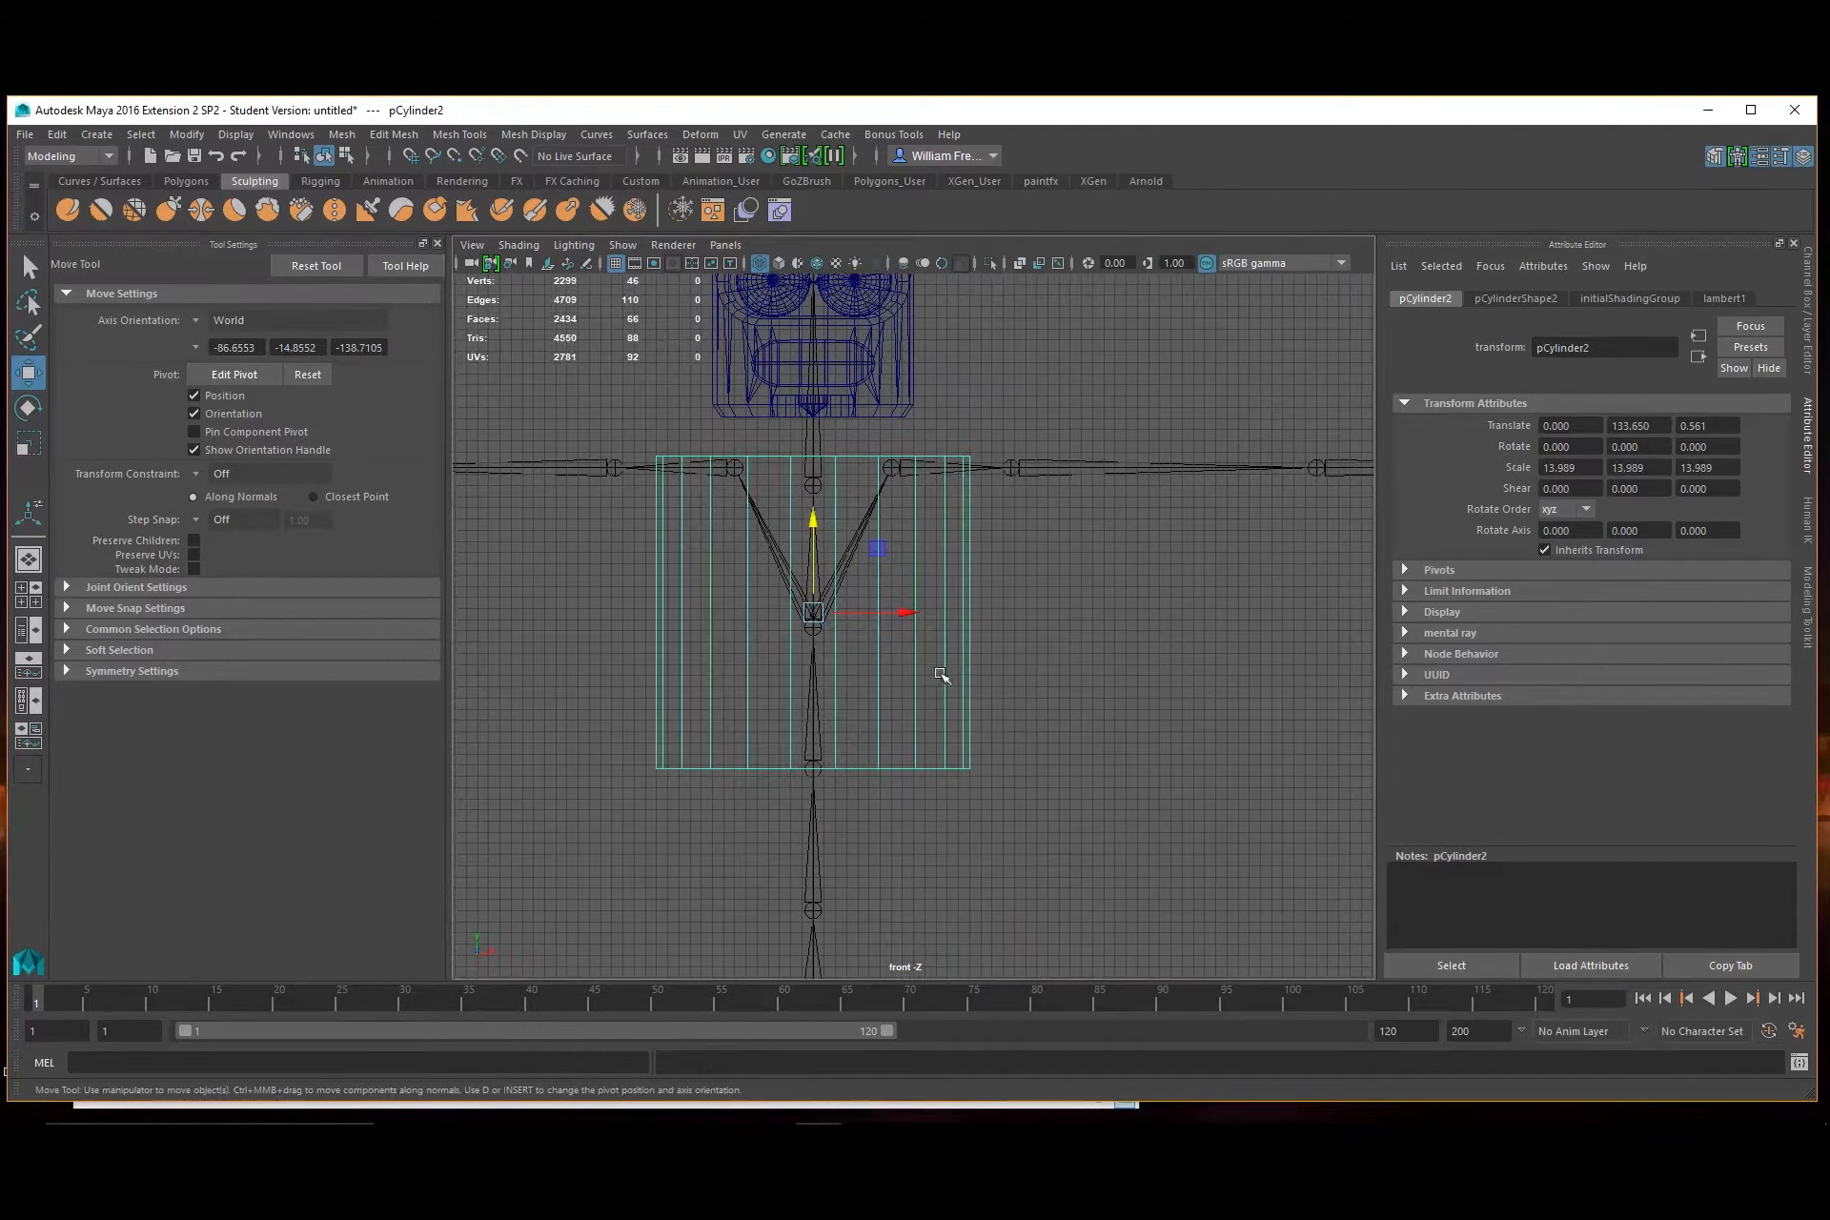
pyautogui.keyDown('alt'); pyautogui.moveTo(939, 678); pyautogui.dragTo(872, 648, button='right'); pyautogui.keyUp('alt')
pyautogui.keyDown('alt'); pyautogui.moveTo(901, 604); pyautogui.dragTo(1043, 660, button='middle'); pyautogui.keyUp('alt')
pyautogui.keyDown('alt'); pyautogui.moveTo(1043, 660); pyautogui.dragTo(911, 715, button='right'); pyautogui.keyUp('alt')
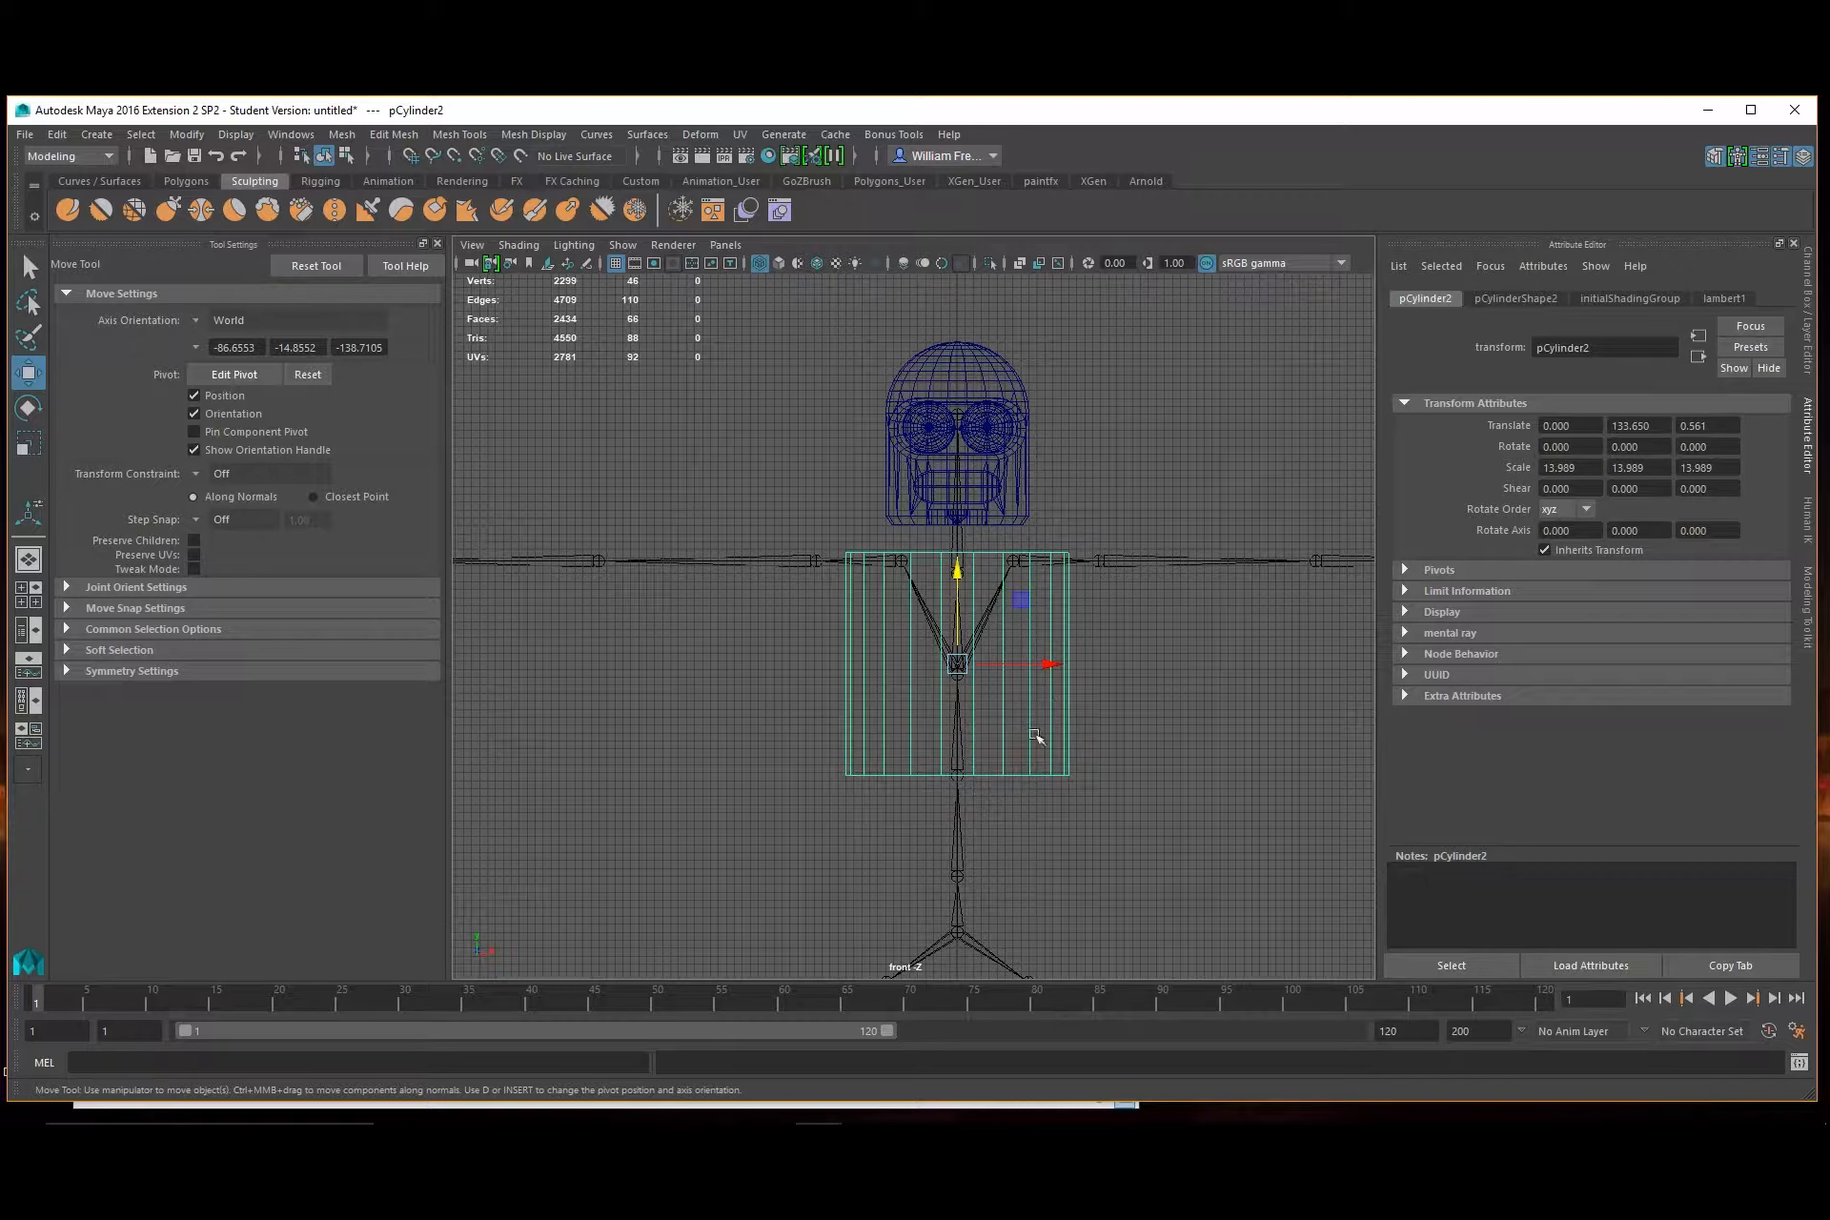
pyautogui.hotkey('ctrl', 'd')
pyautogui.press('r')
pyautogui.moveTo(957, 664); pyautogui.dragTo(912, 668)
pyautogui.press('w')
pyautogui.moveTo(957, 575); pyautogui.dragTo(1002, 722)
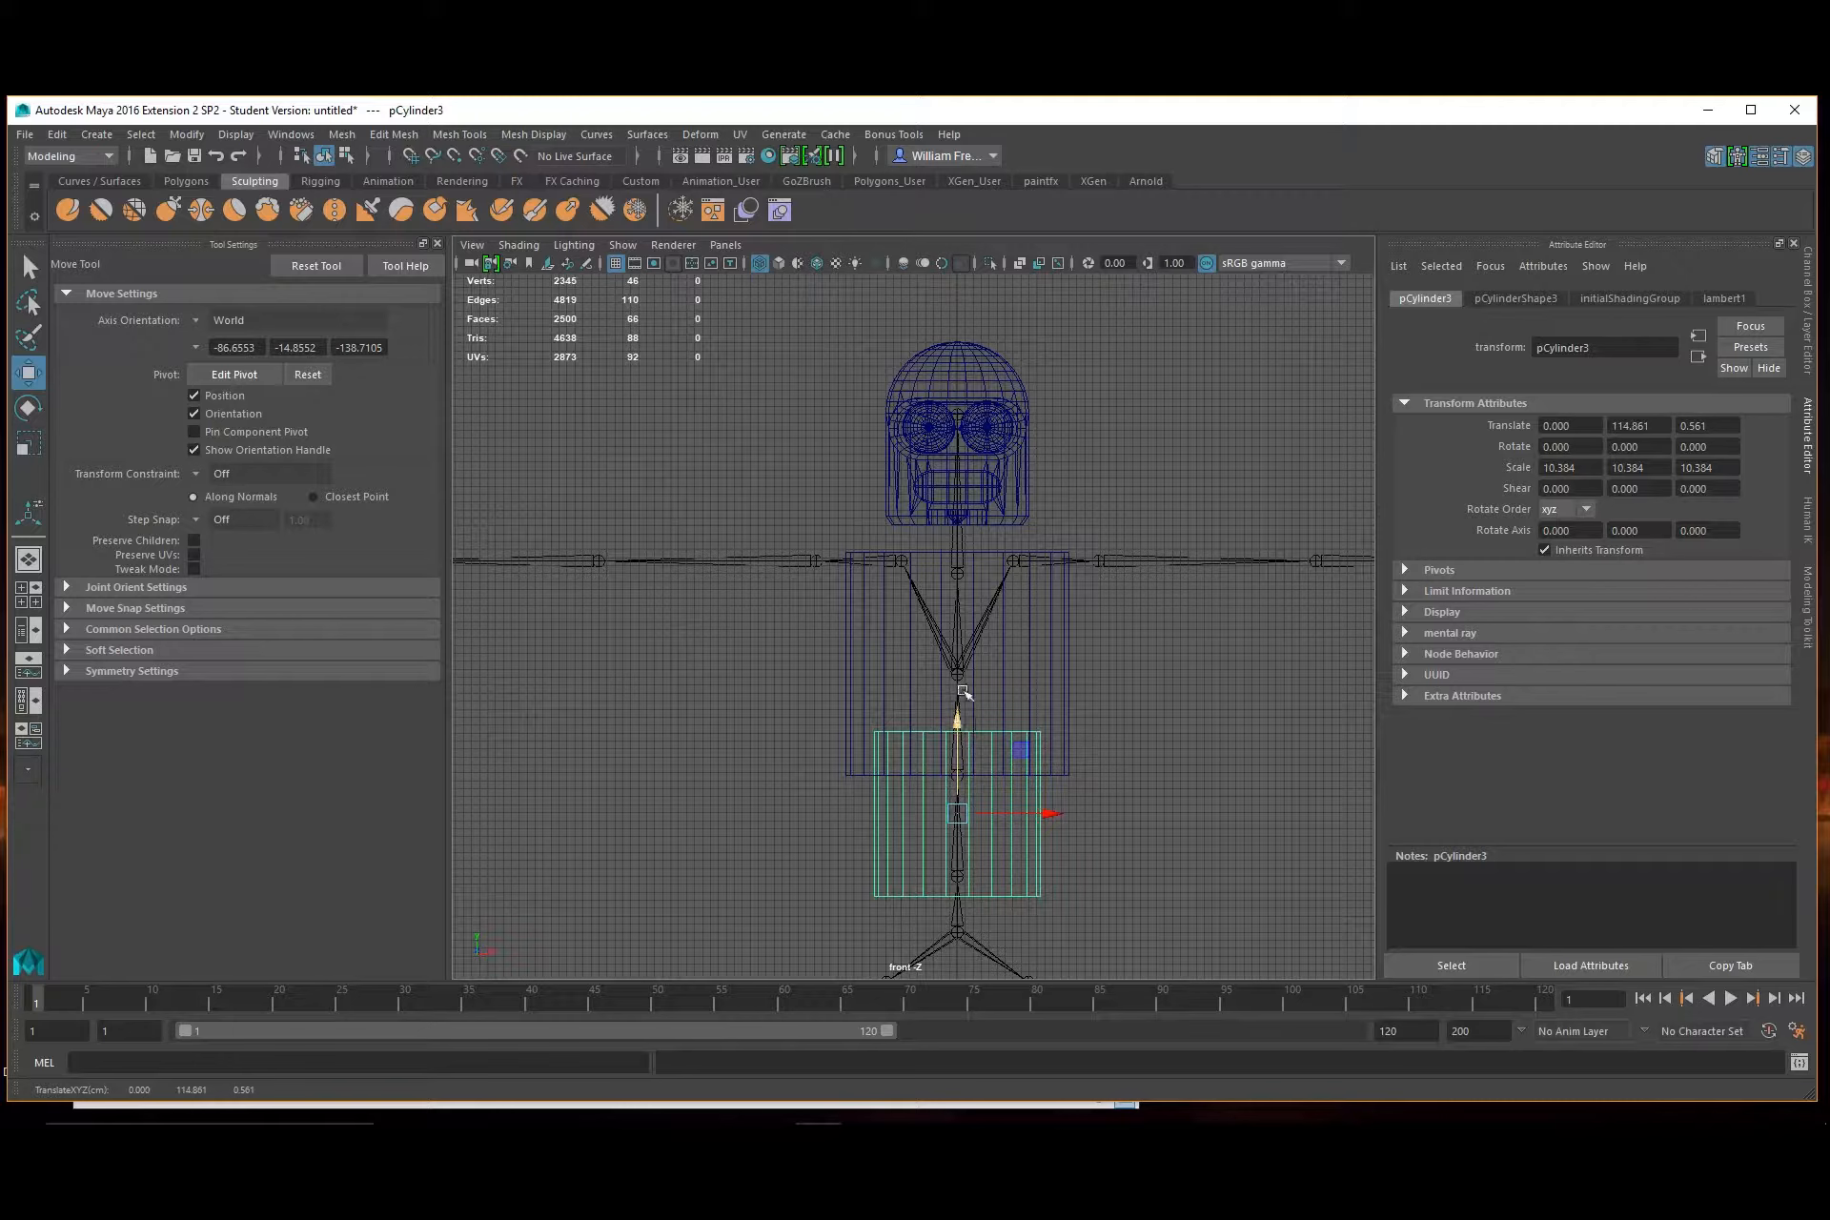
# Stretch the lower torso cylinder vertically and shrink it slightly overall, to a scale of 9.864, 11.728, 9.864
pyautogui.press('r')
pyautogui.moveTo(958, 730); pyautogui.dragTo(967, 713)
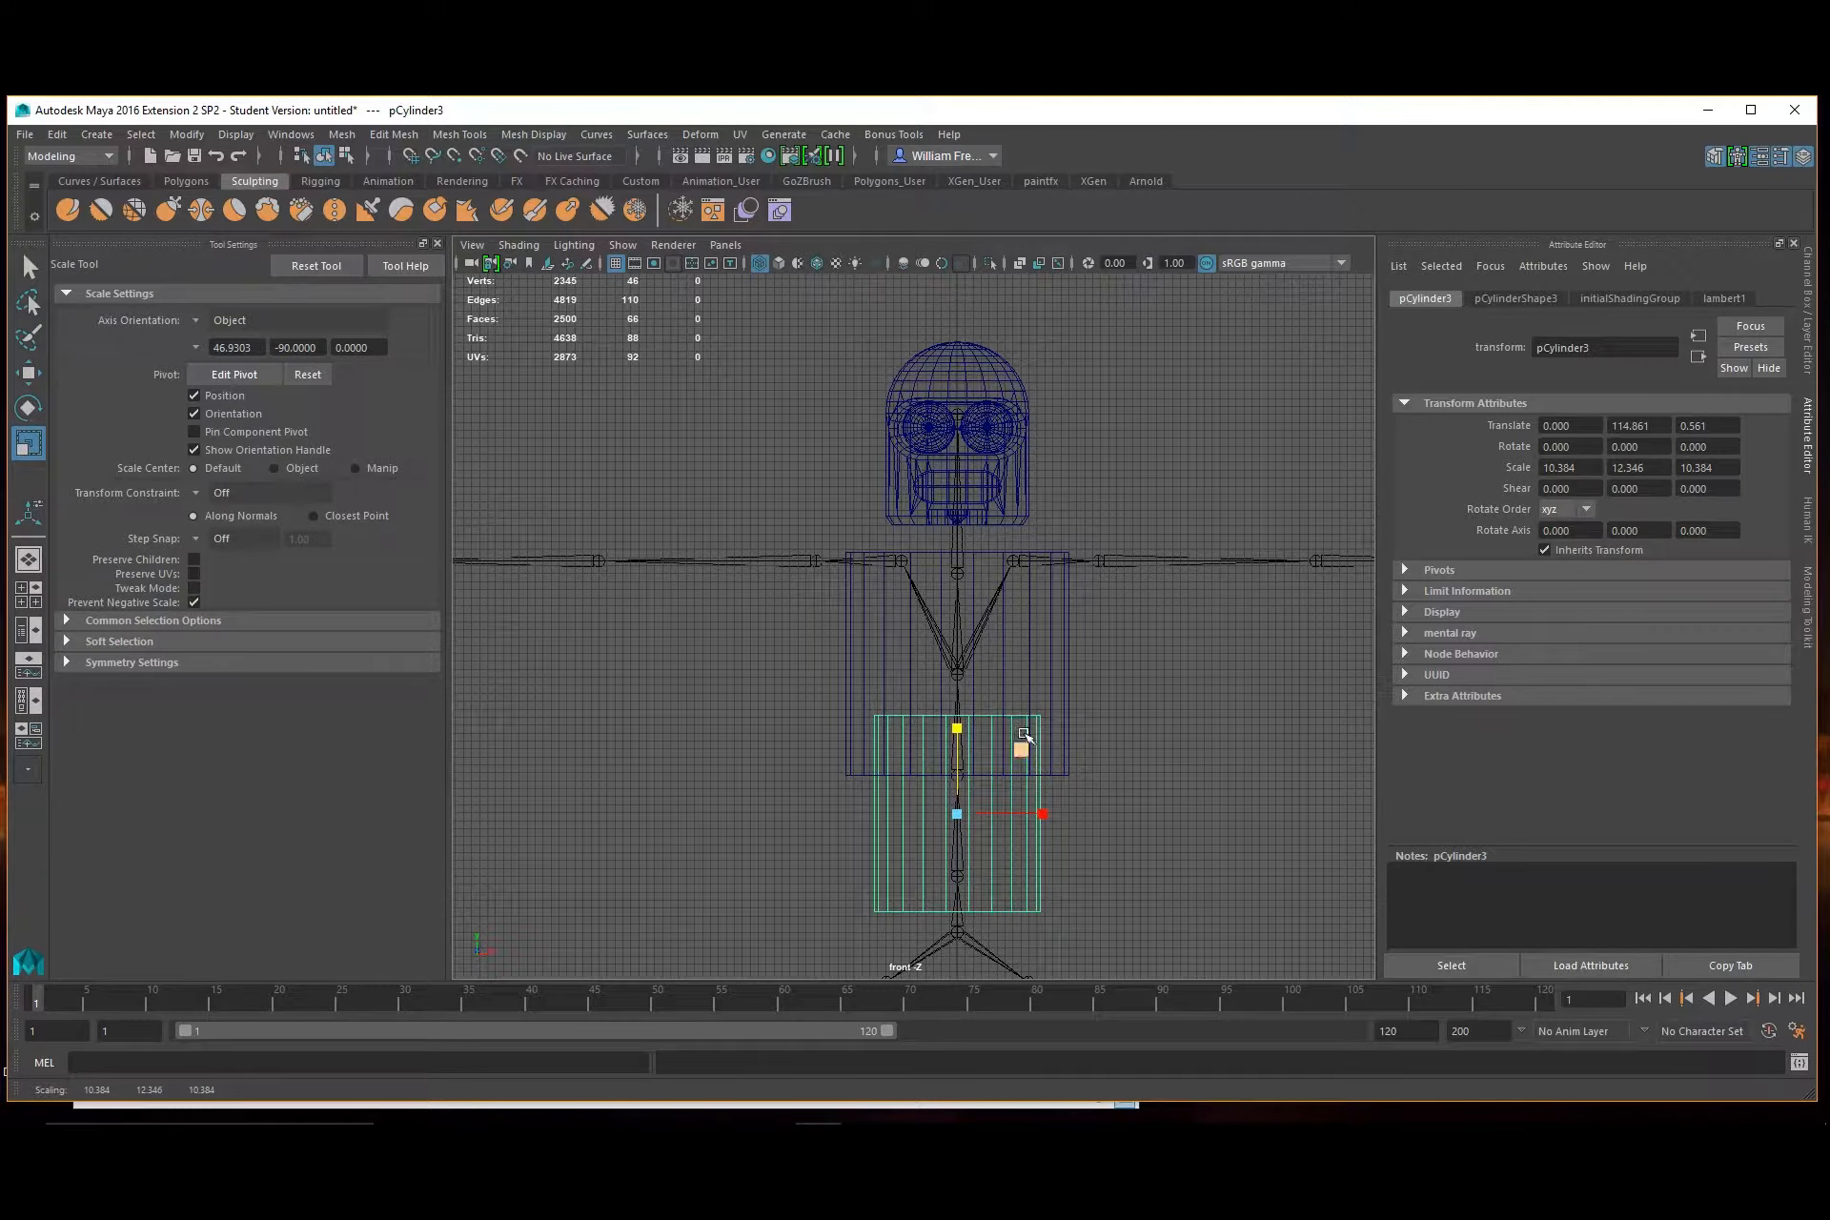
pyautogui.moveTo(958, 815); pyautogui.dragTo(947, 816)
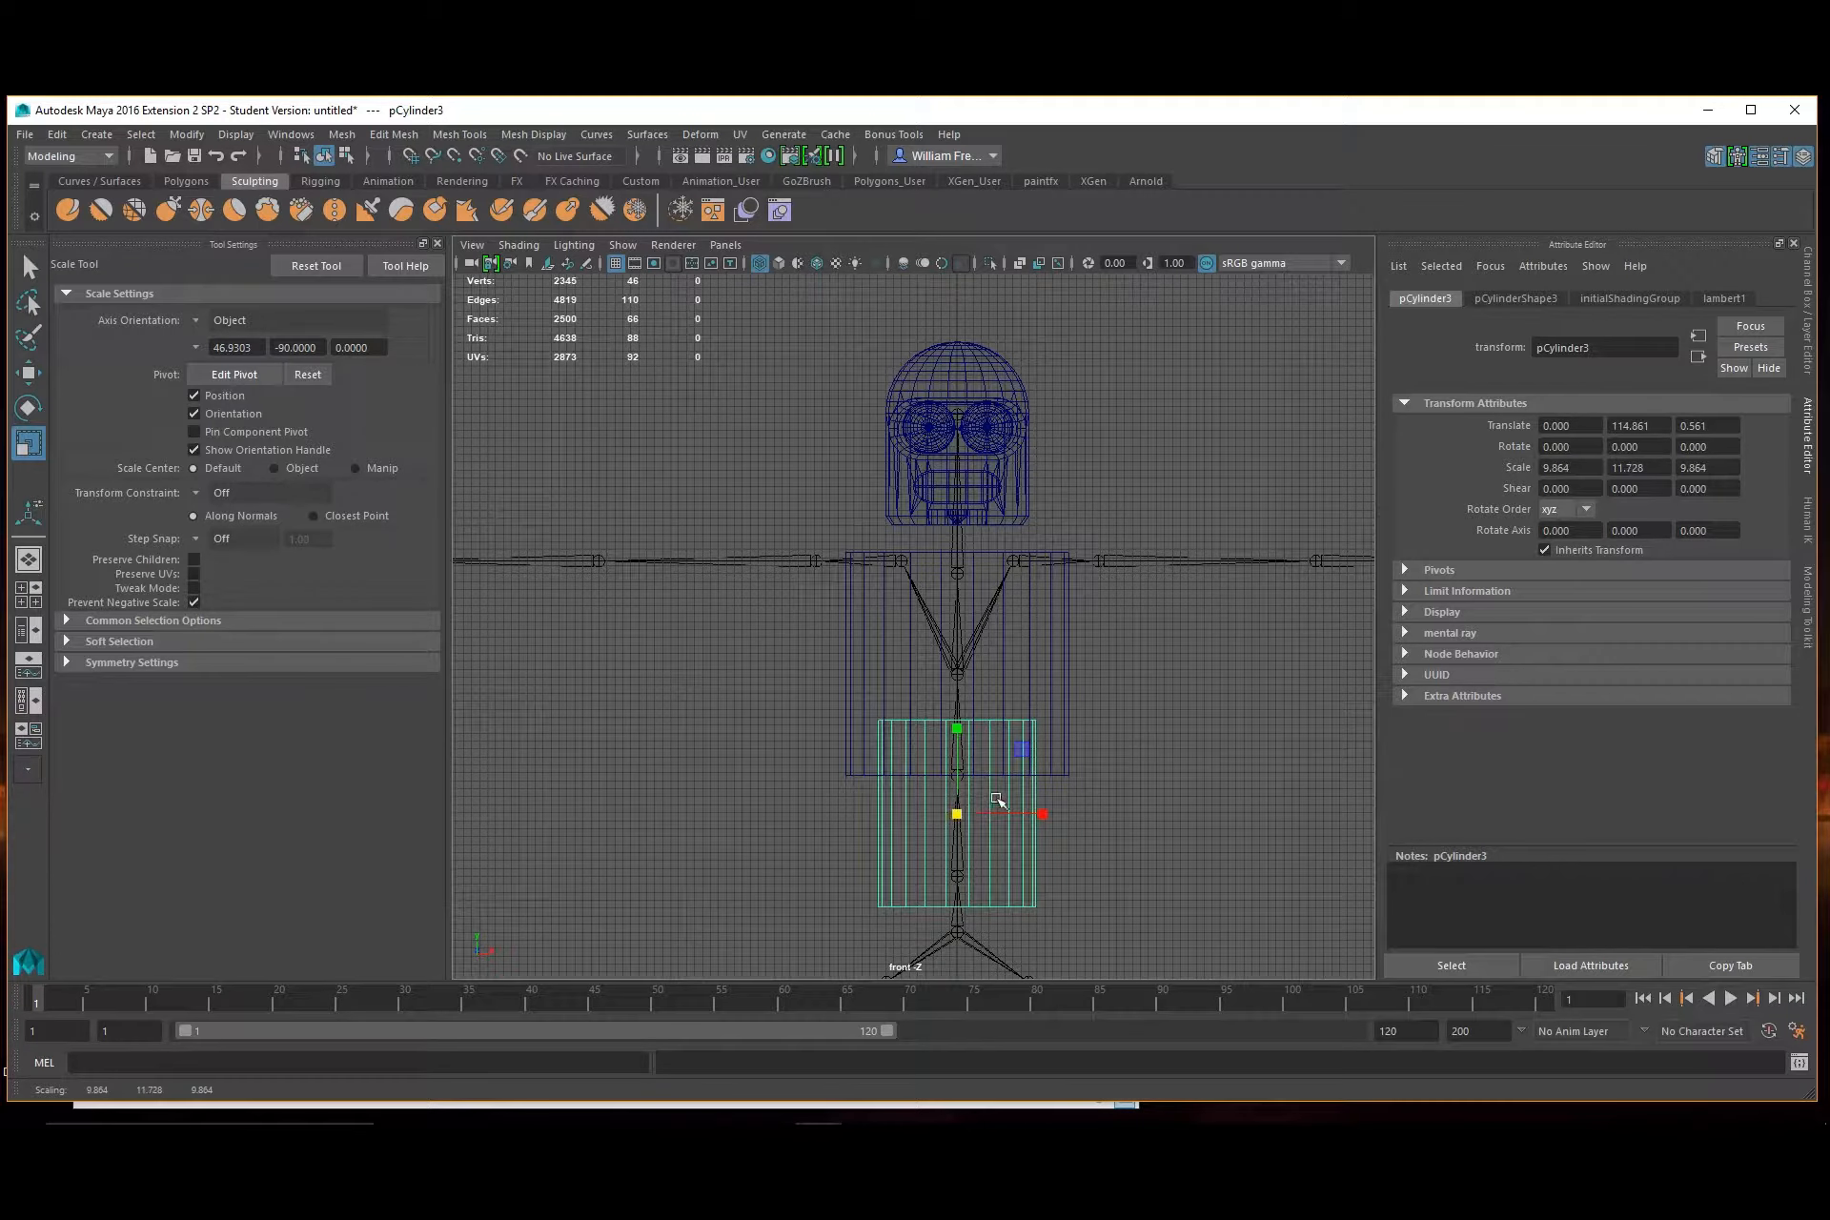
# Duplicate the lower torso cylinder as a neck, scaled to 4.342, 5.162, 4.342 and raised to Translate Y 150.165
pyautogui.hotkey('ctrl', 'd')
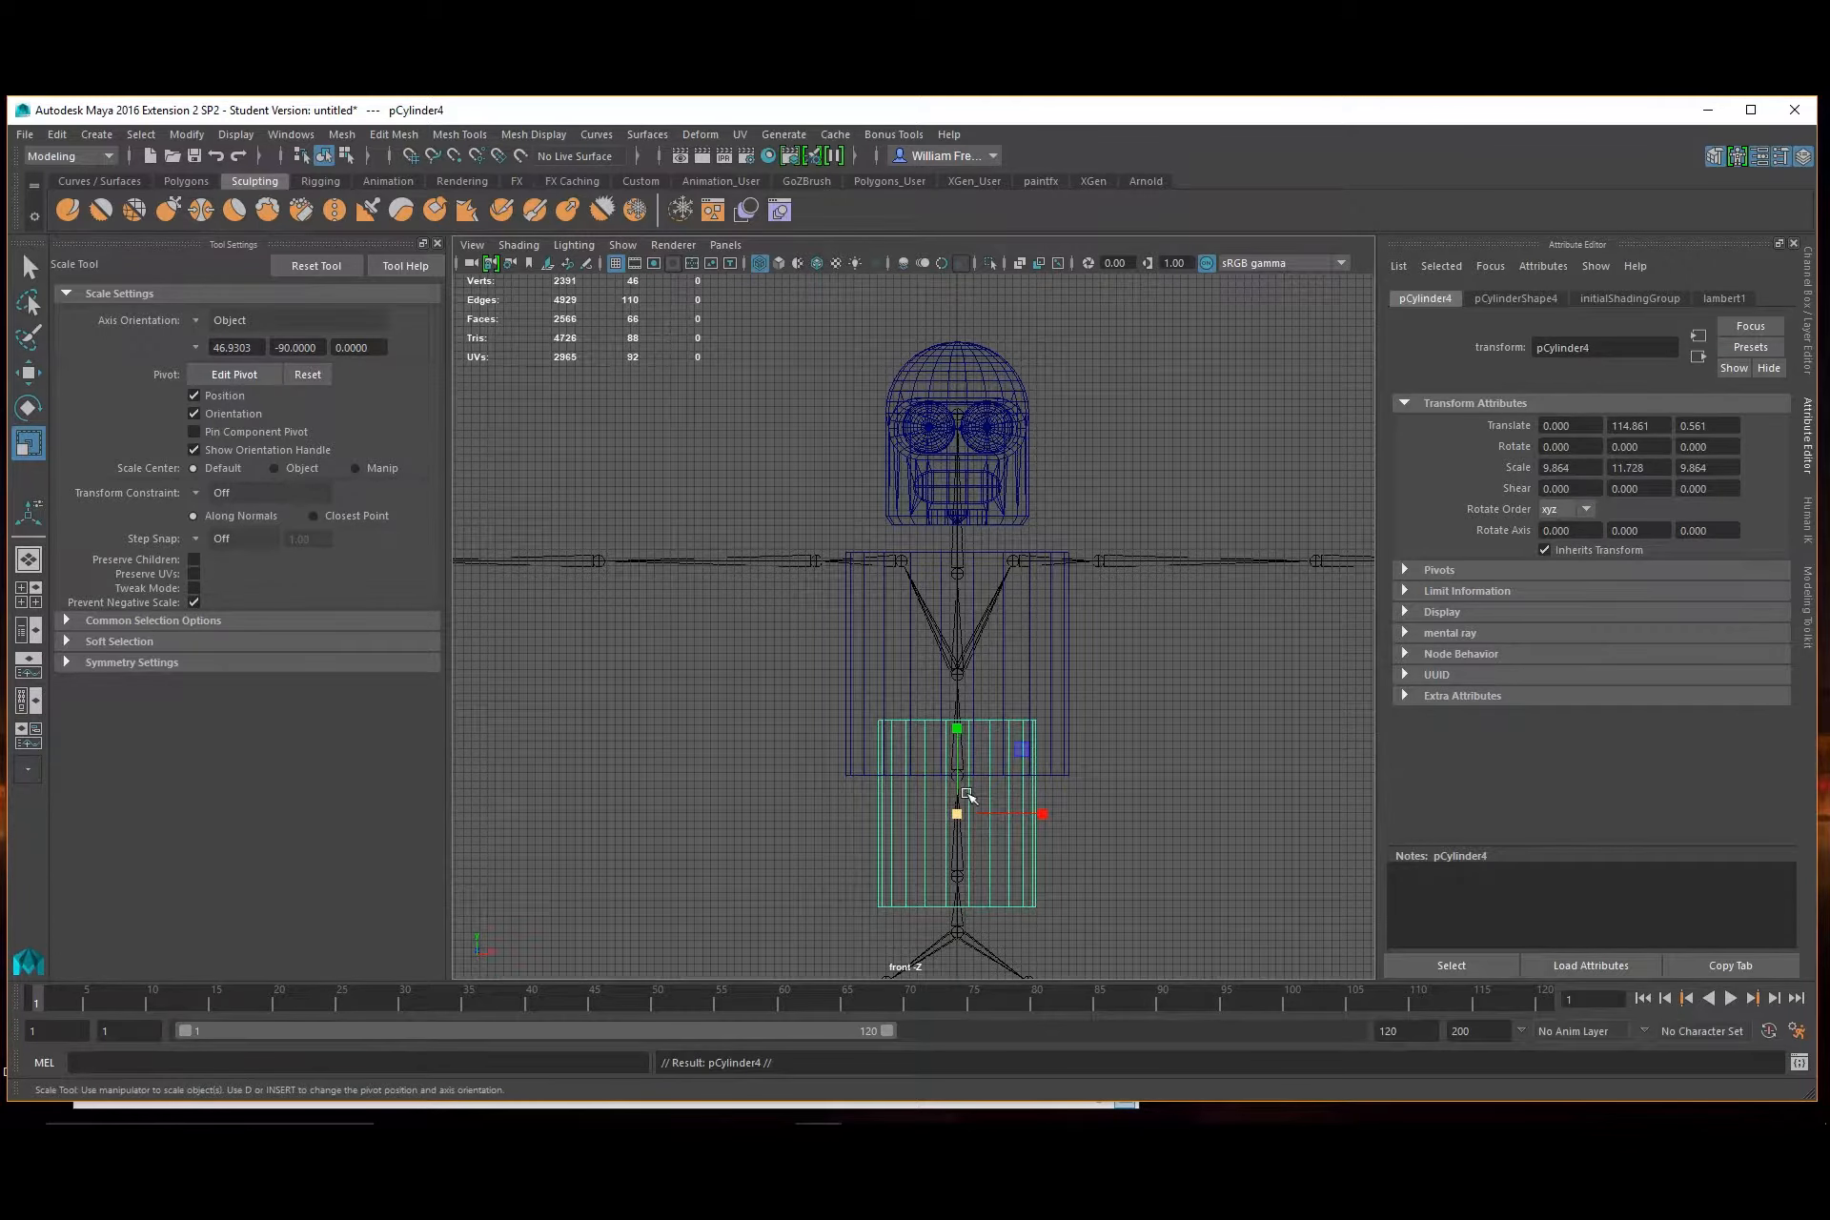
pyautogui.press('w')
pyautogui.moveTo(960, 748); pyautogui.dragTo(968, 460)
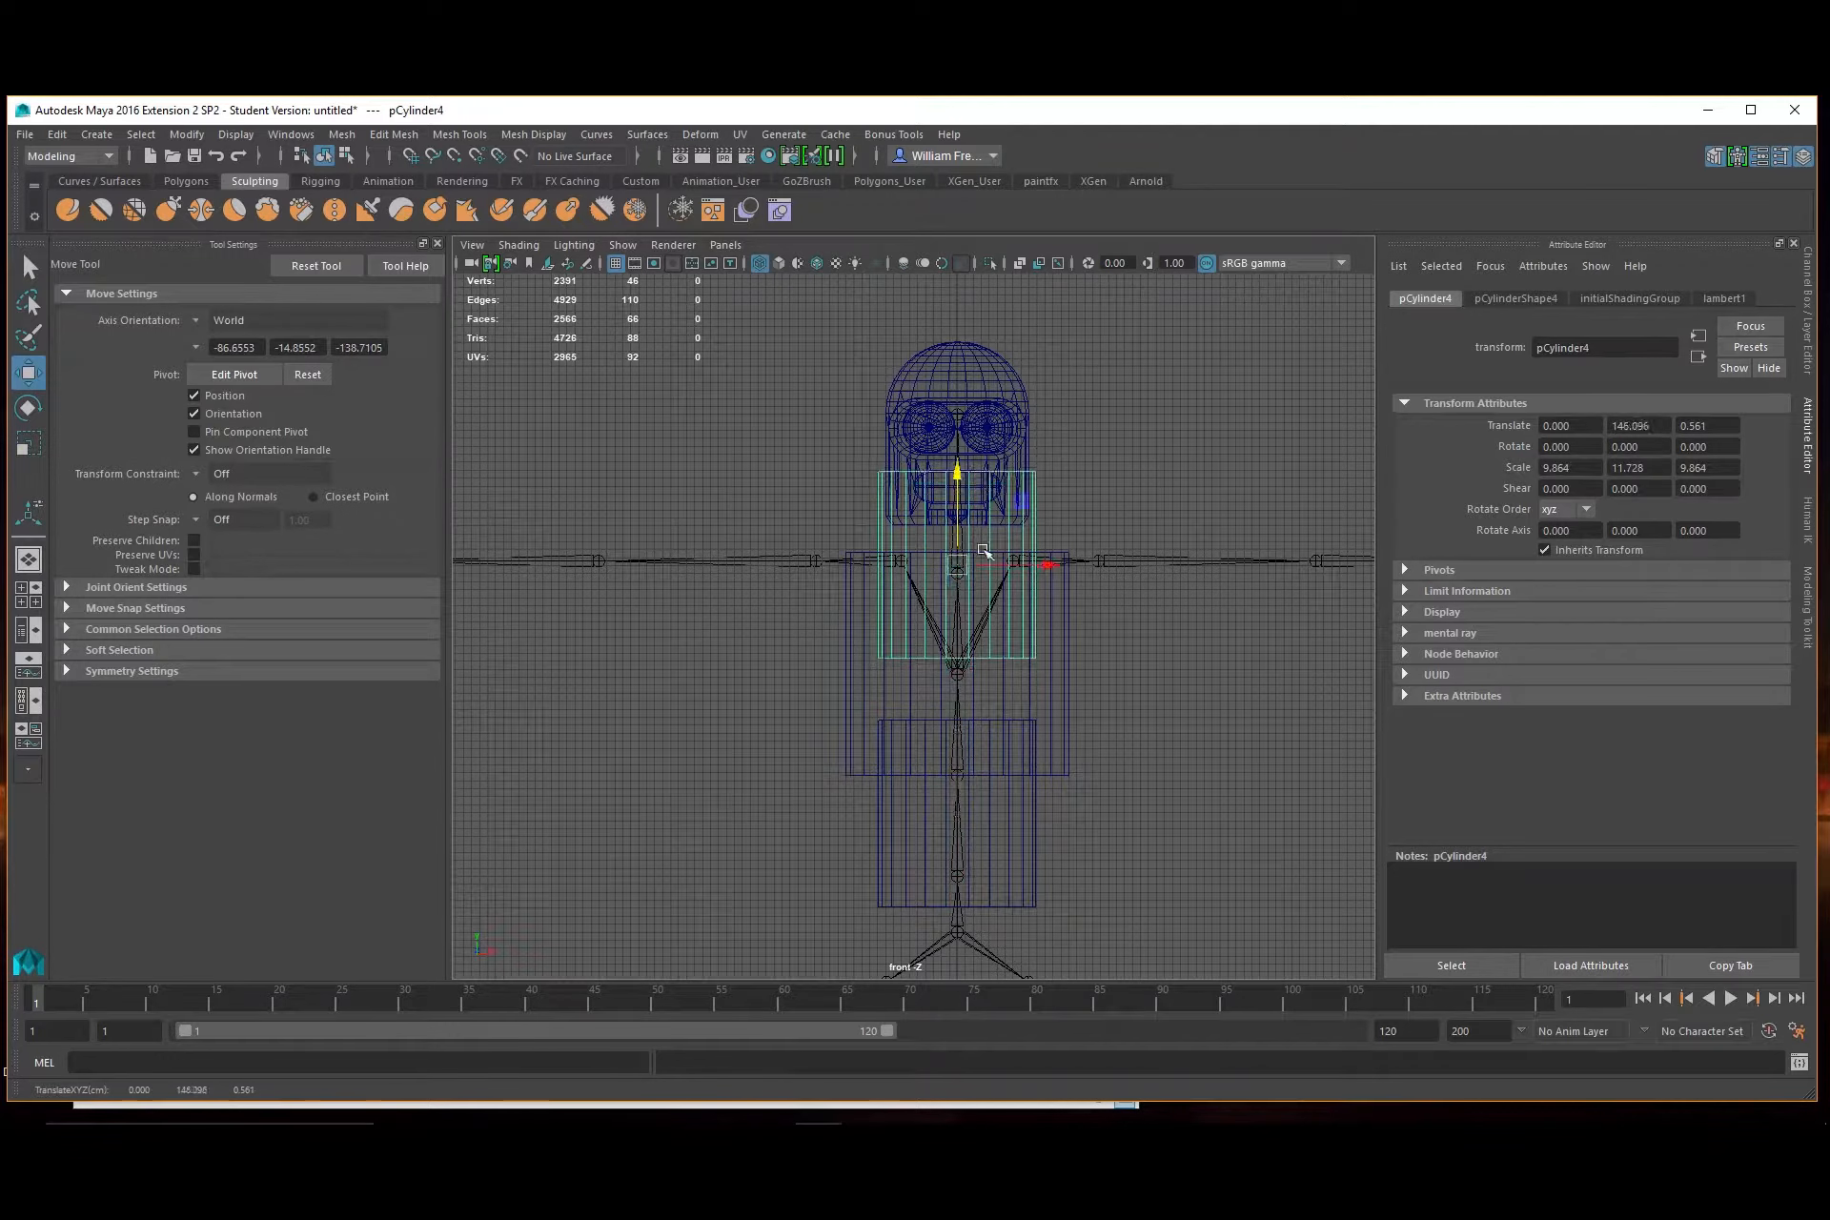
pyautogui.press('r')
pyautogui.moveTo(956, 563); pyautogui.dragTo(878, 572)
pyautogui.press('w')
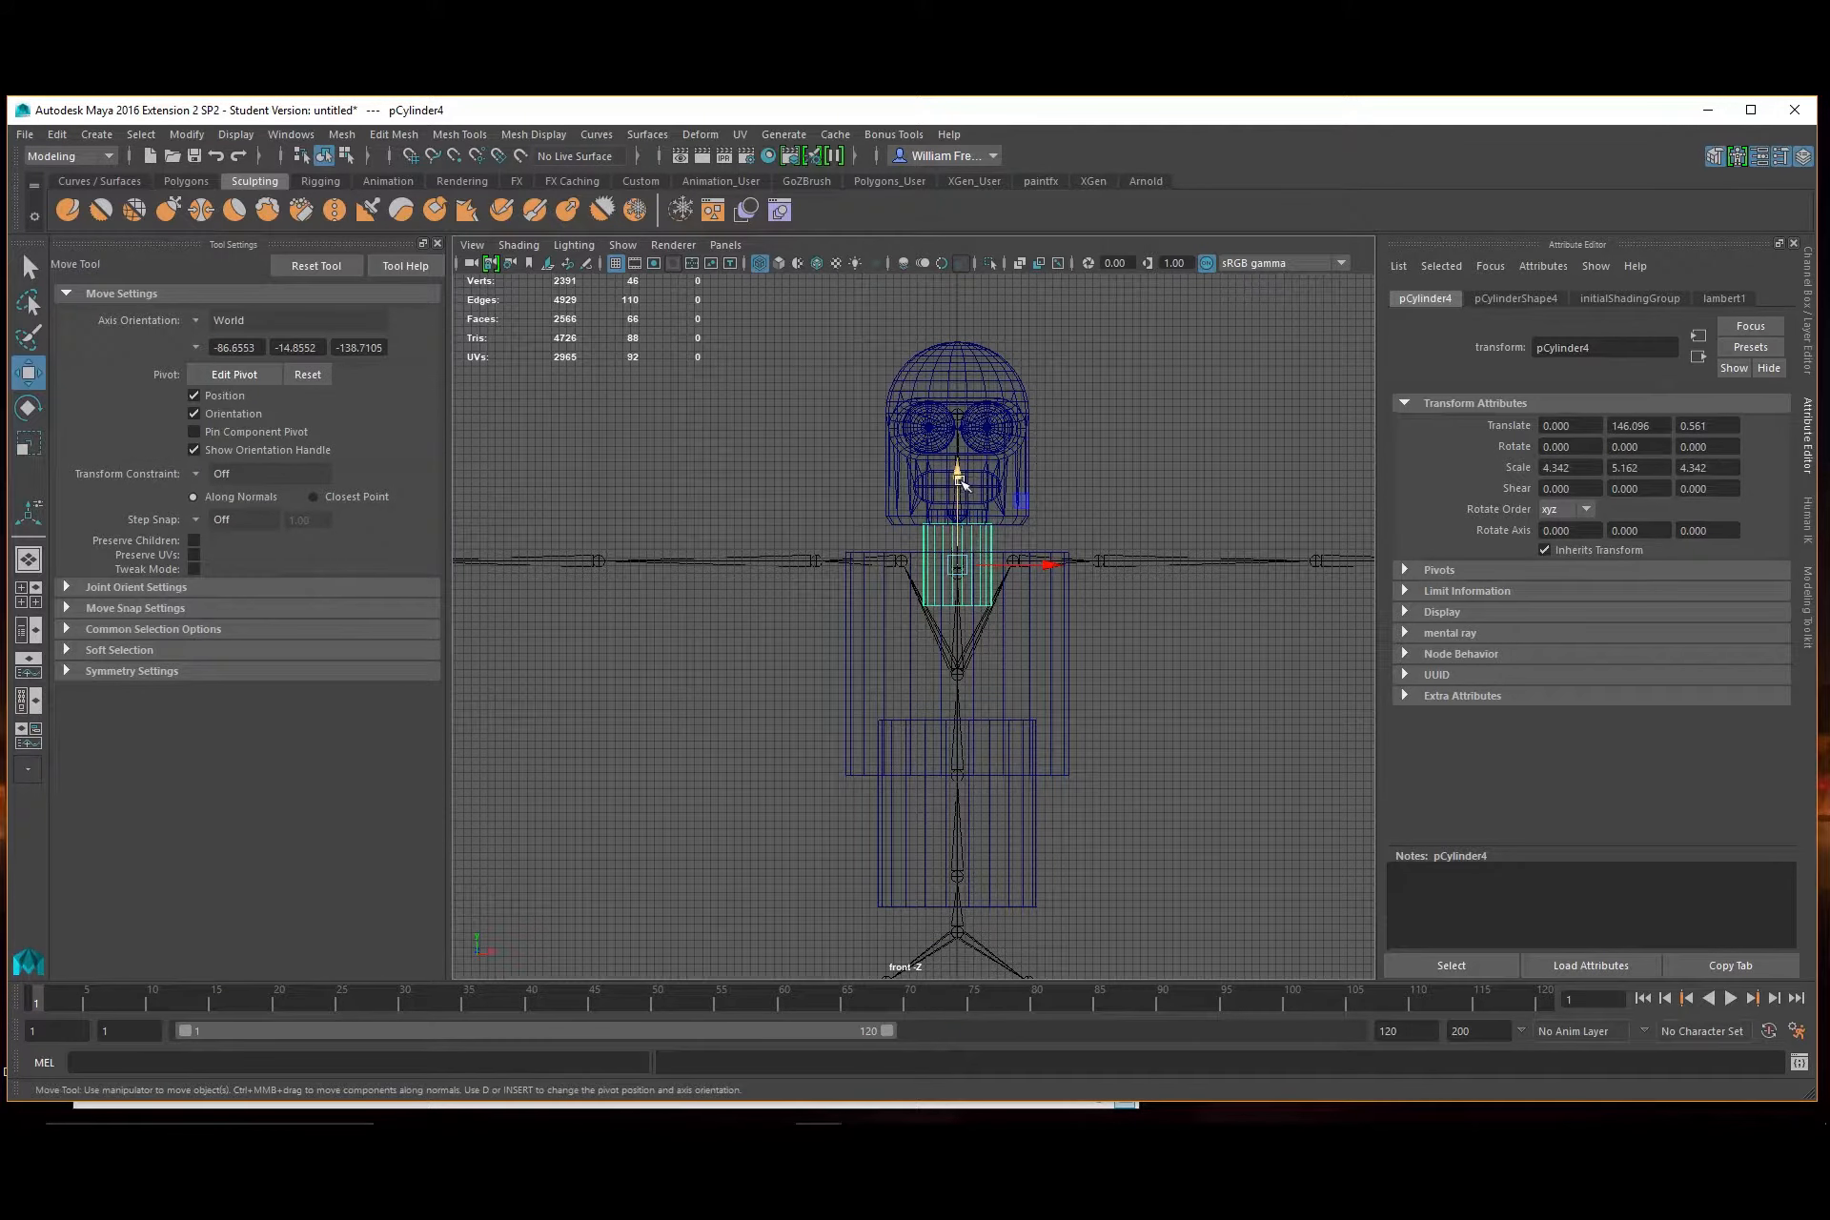
pyautogui.moveTo(964, 481); pyautogui.dragTo(979, 450)
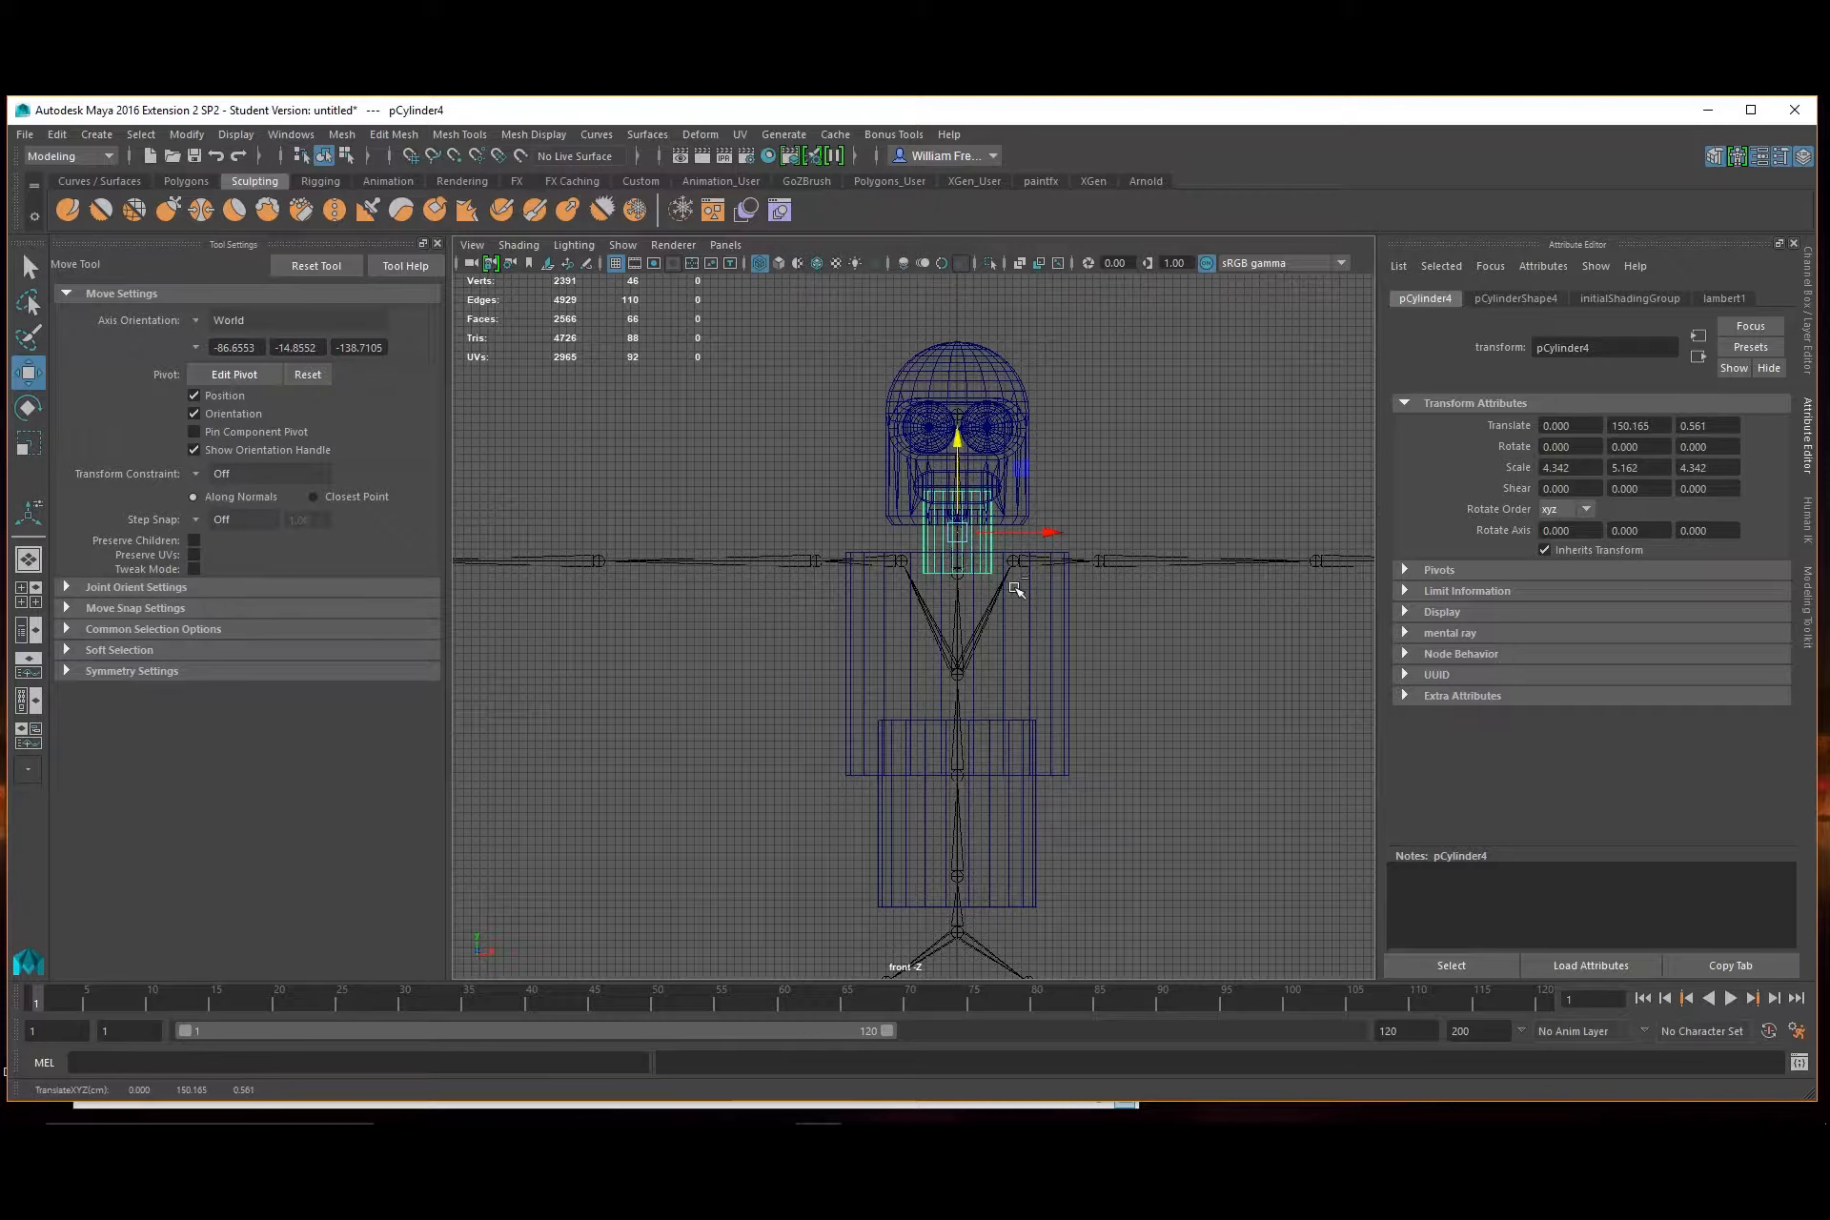
# Duplicate the neck cylinder, move the copy beside the shoulder to Translate X 22.738 and set its Rotate Z to -90
pyautogui.hotkey('ctrl', 'd')
pyautogui.moveTo(1041, 534); pyautogui.dragTo(1221, 536)
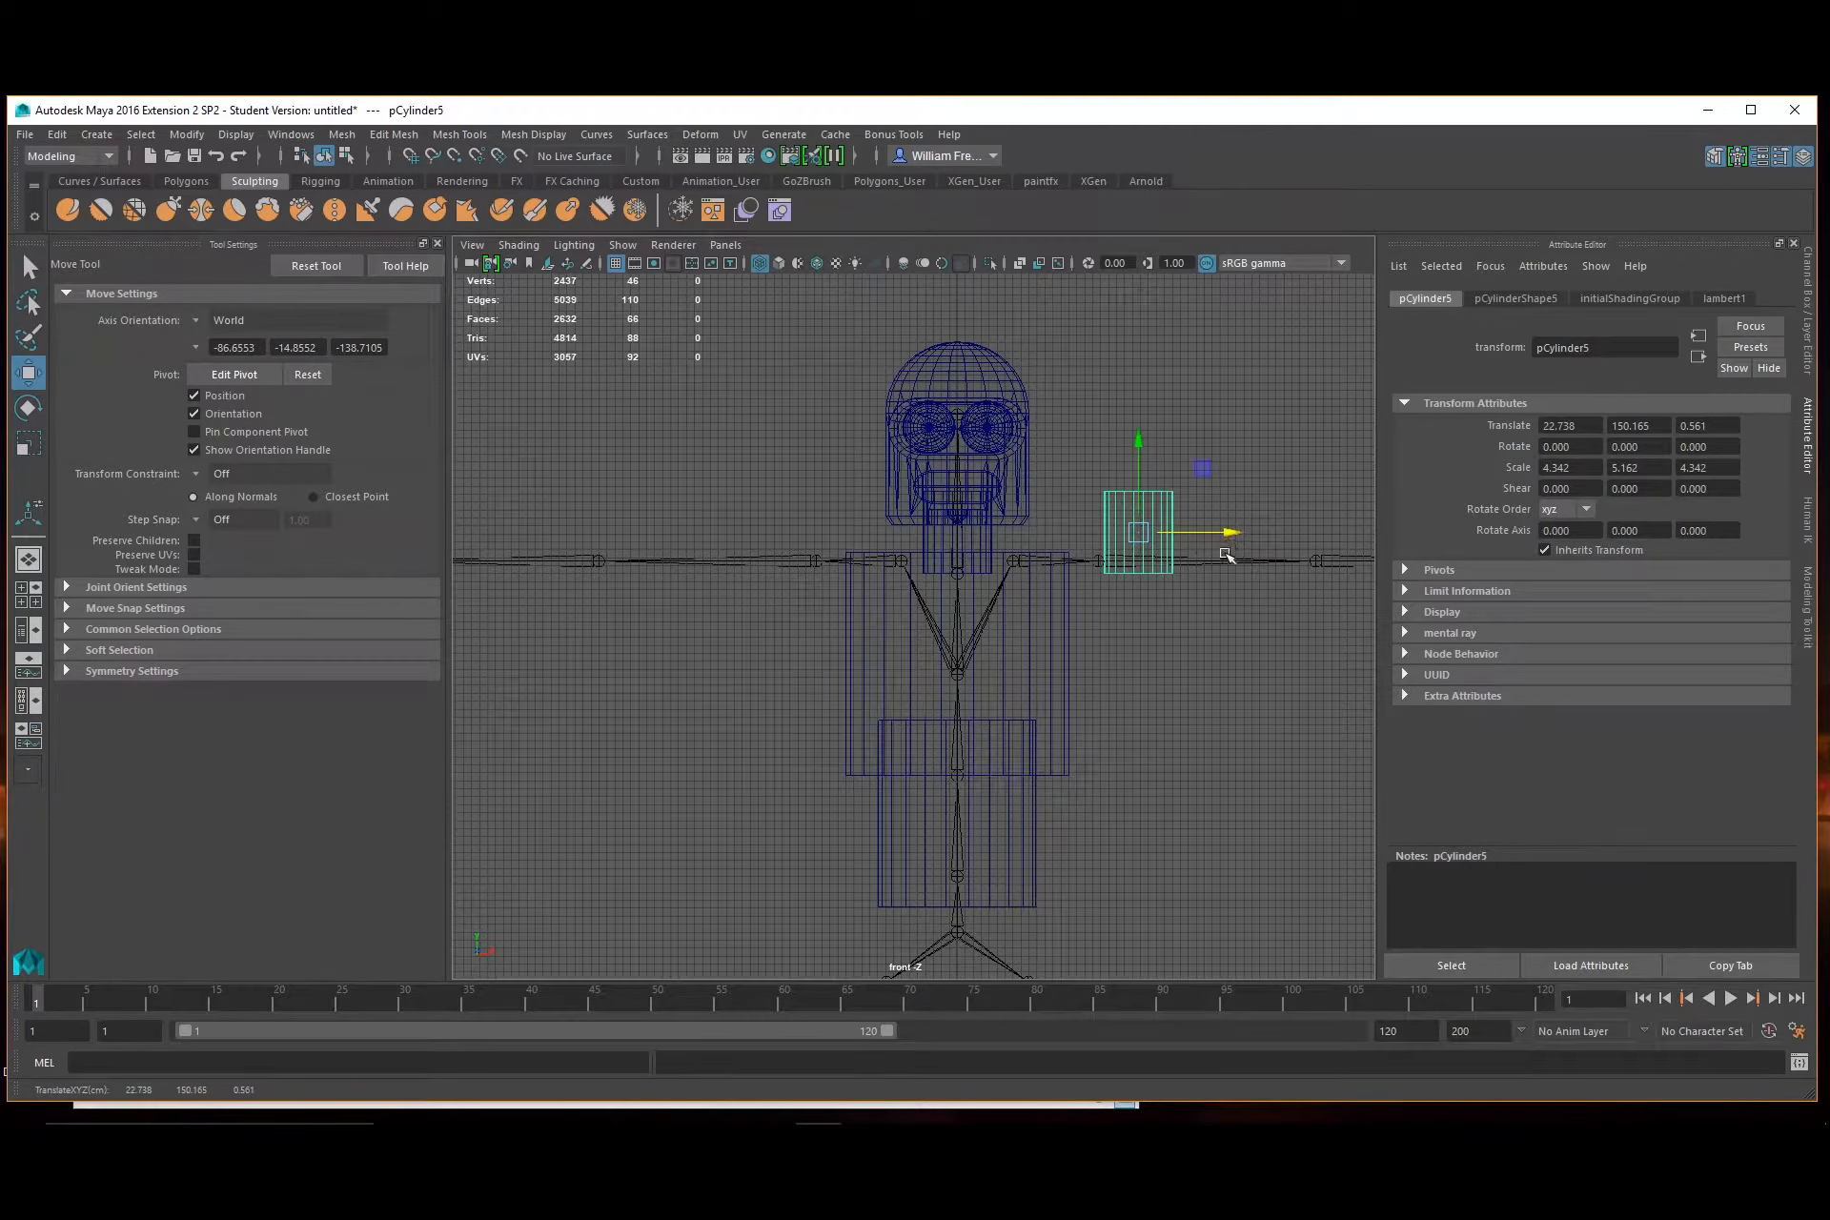
pyautogui.press('e')
pyautogui.moveTo(1082, 473); pyautogui.dragTo(1220, 463)
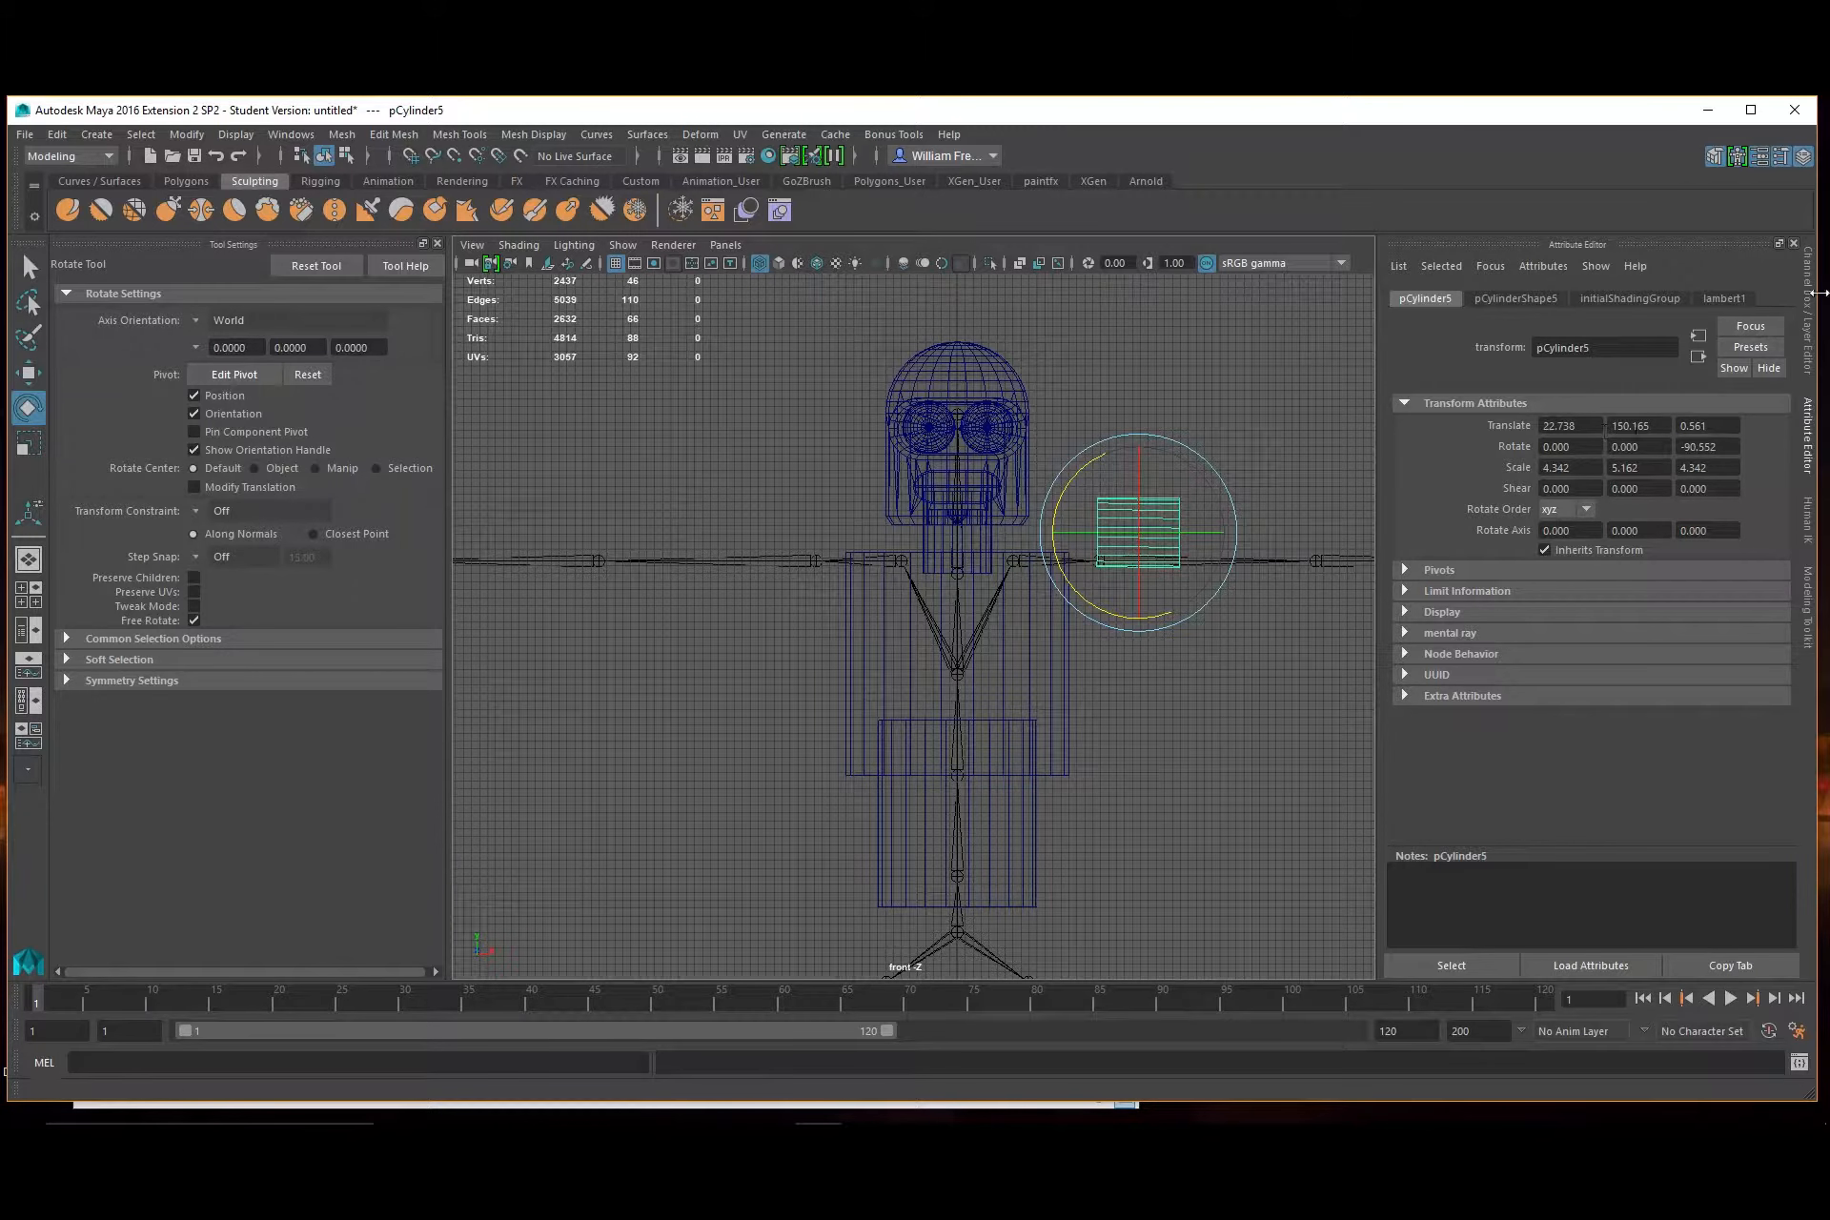
pyautogui.click(1808, 318)
pyautogui.click(1781, 373)
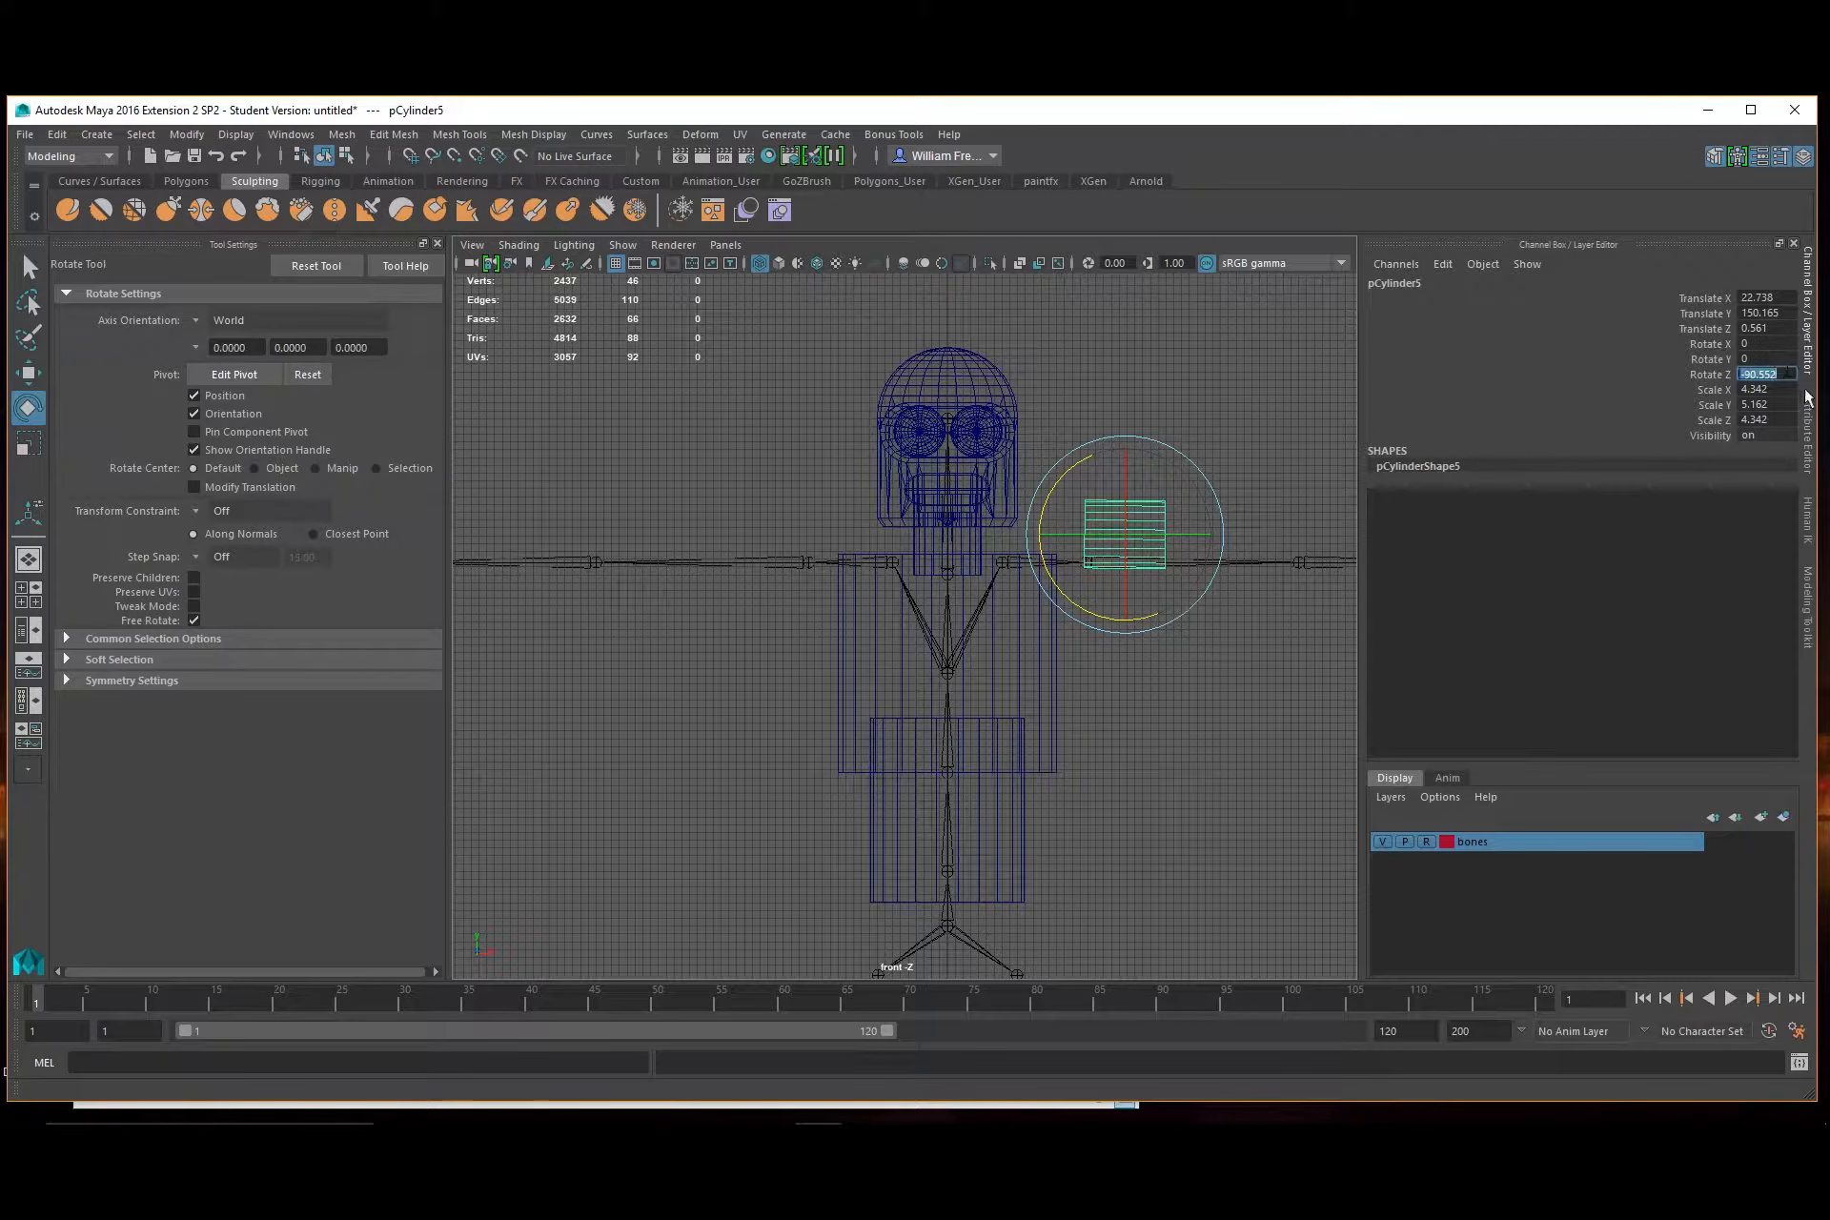
pyautogui.write('-90')
pyautogui.press('Return')
pyautogui.click(1328, 796)
pyautogui.click(1154, 530)
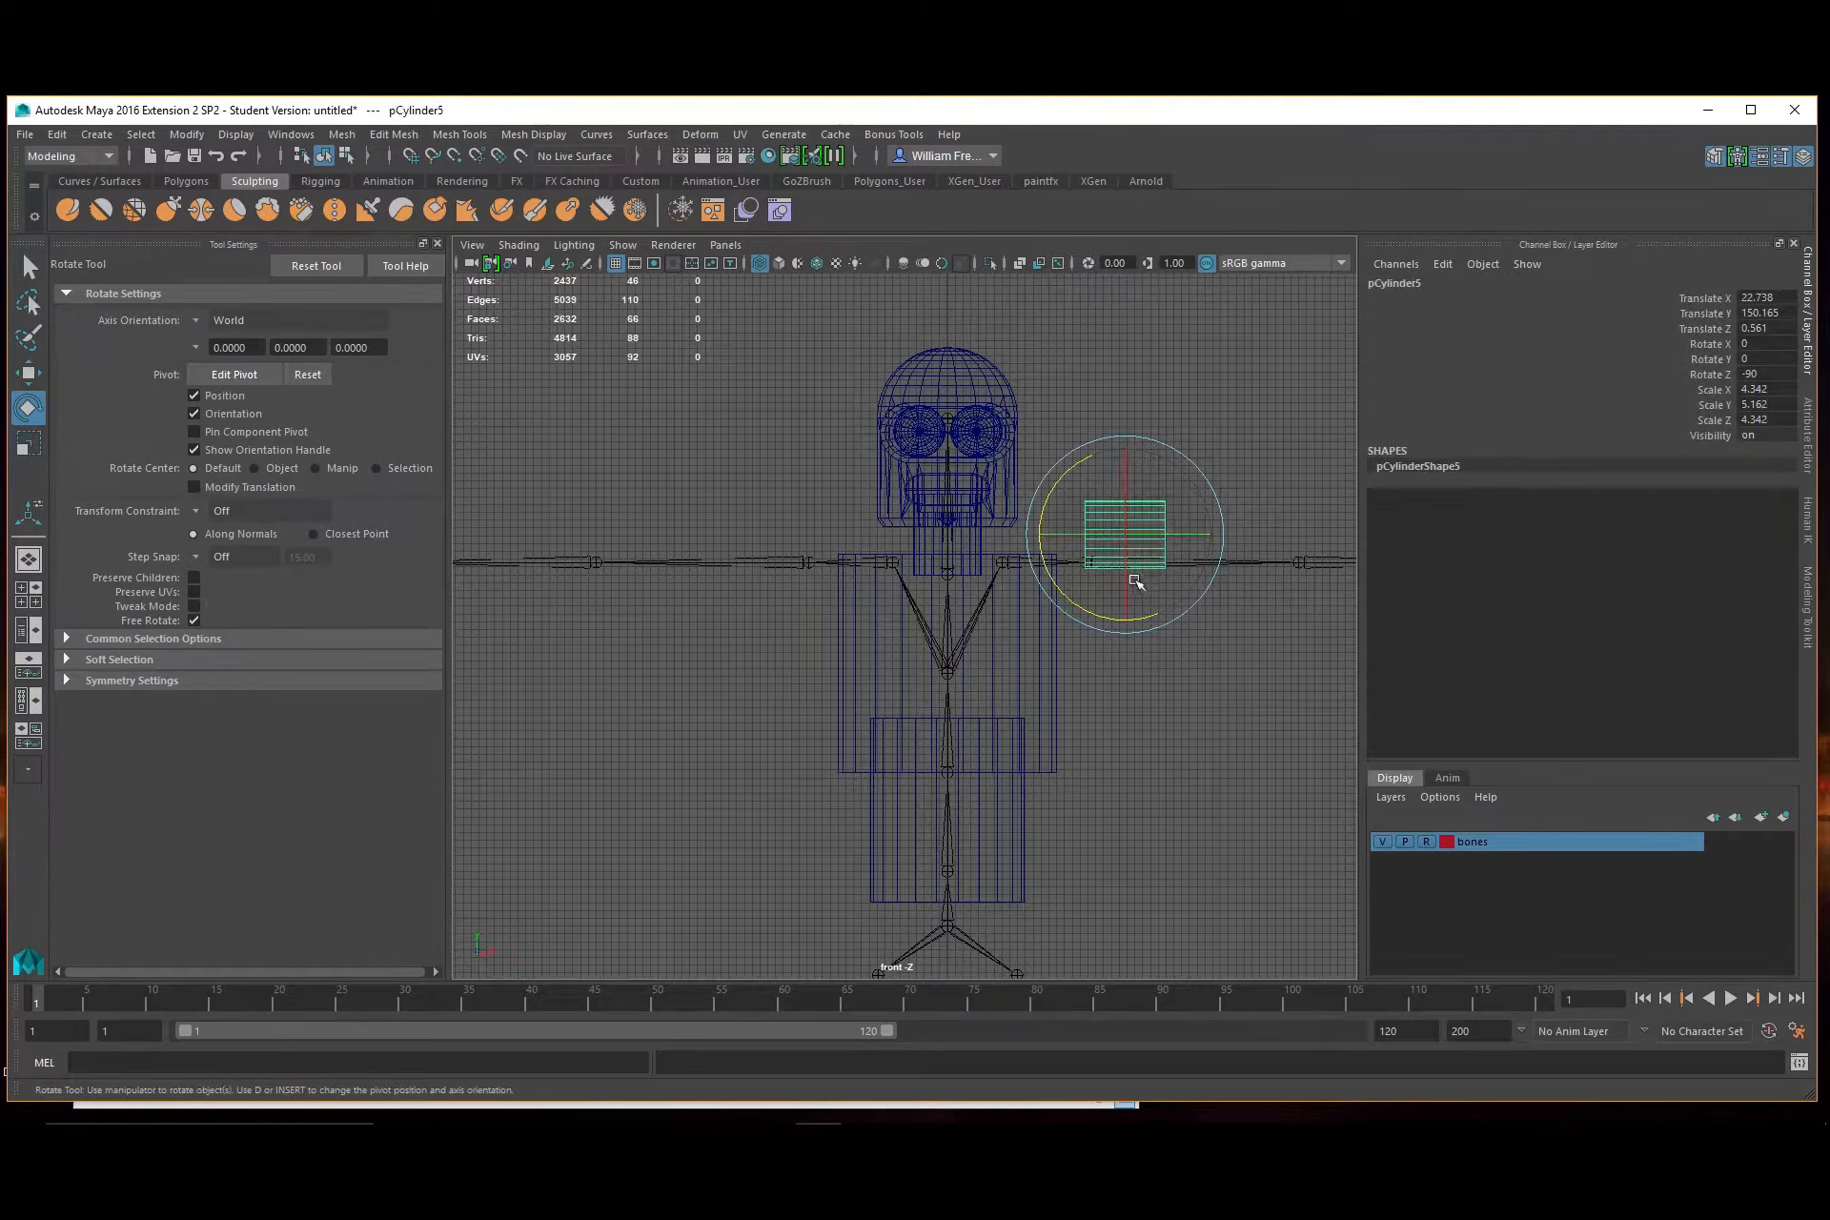
# Fit the rotated cylinder over the upper arm bone, with scale 3.216, 14.907, 3.216 at Translate X 30.062 and Y 146.258
pyautogui.press('r')
pyautogui.moveTo(1125, 535); pyautogui.dragTo(1110, 539)
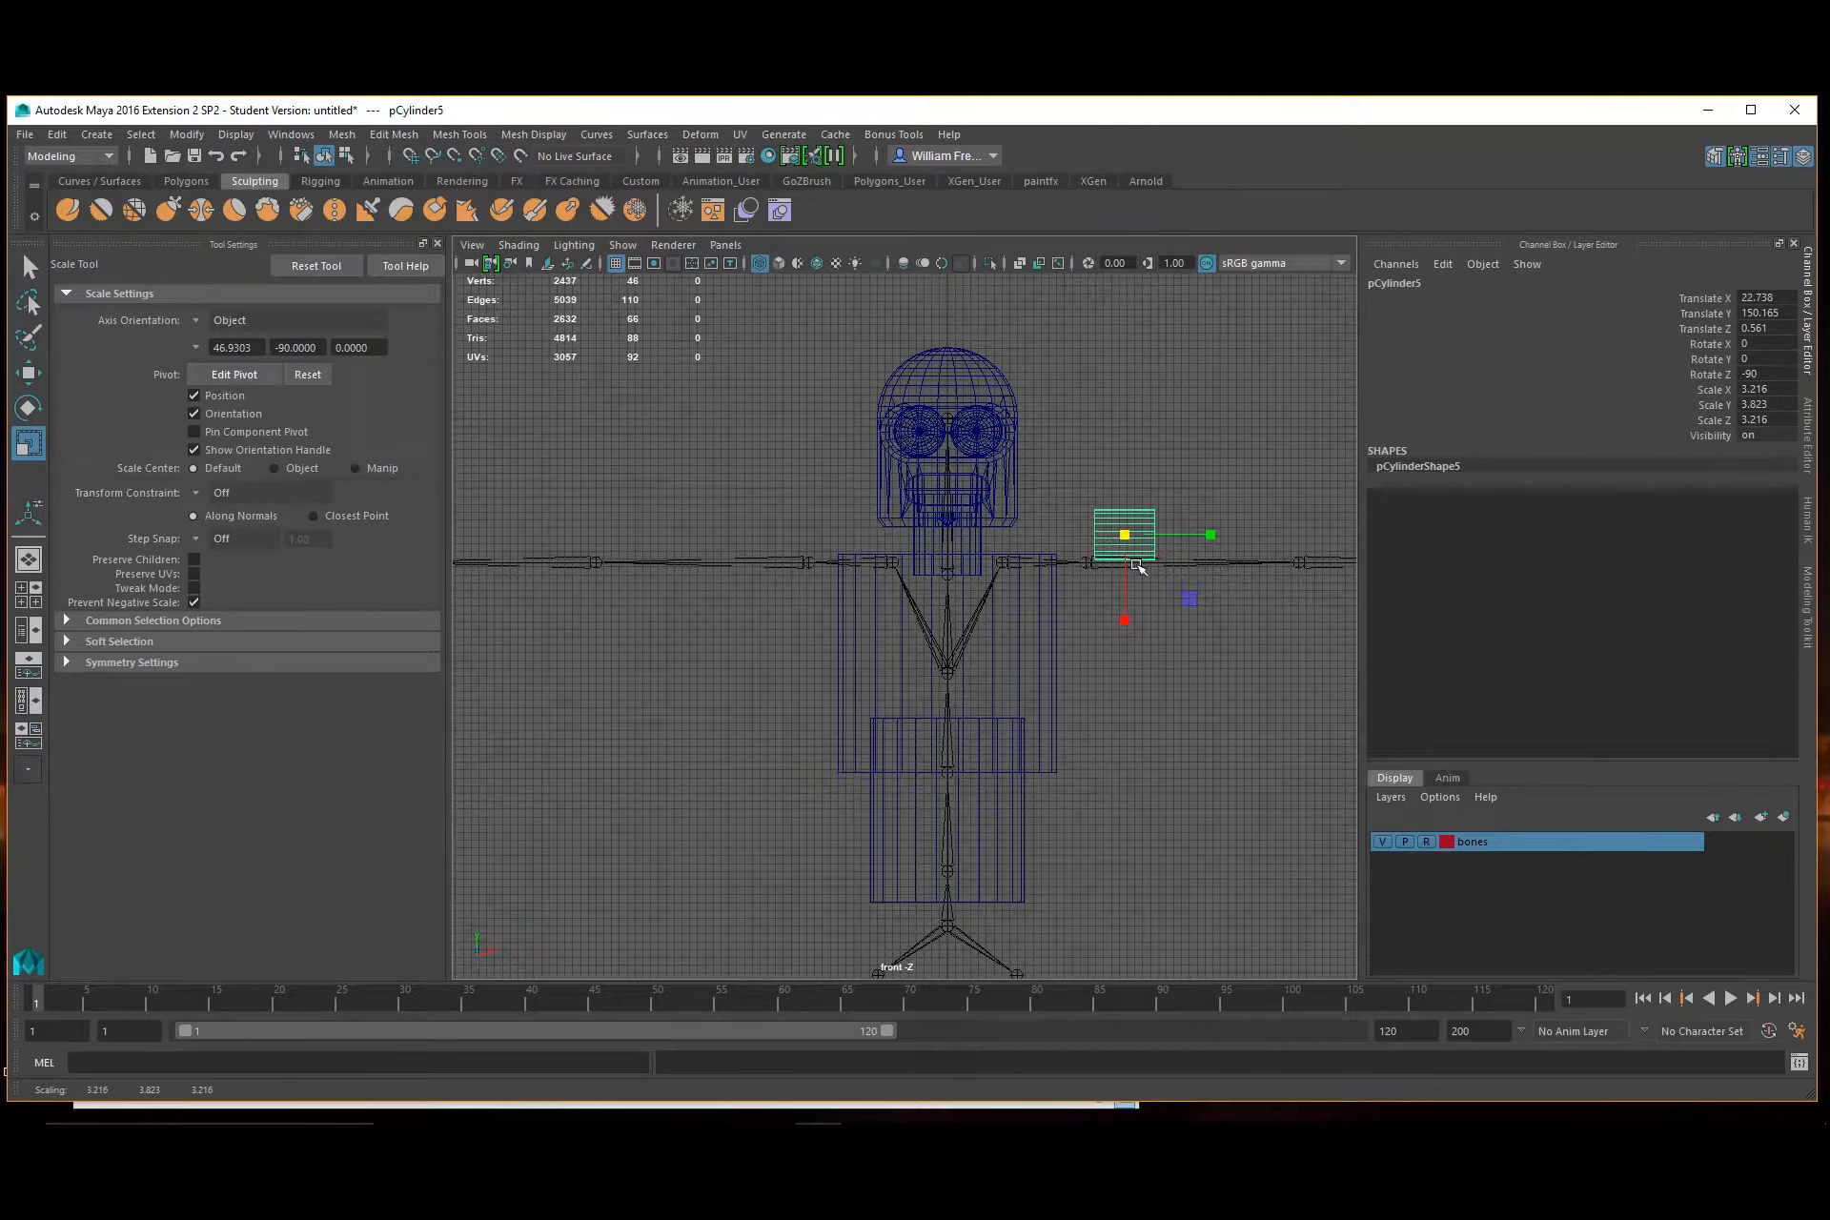
pyautogui.press('w')
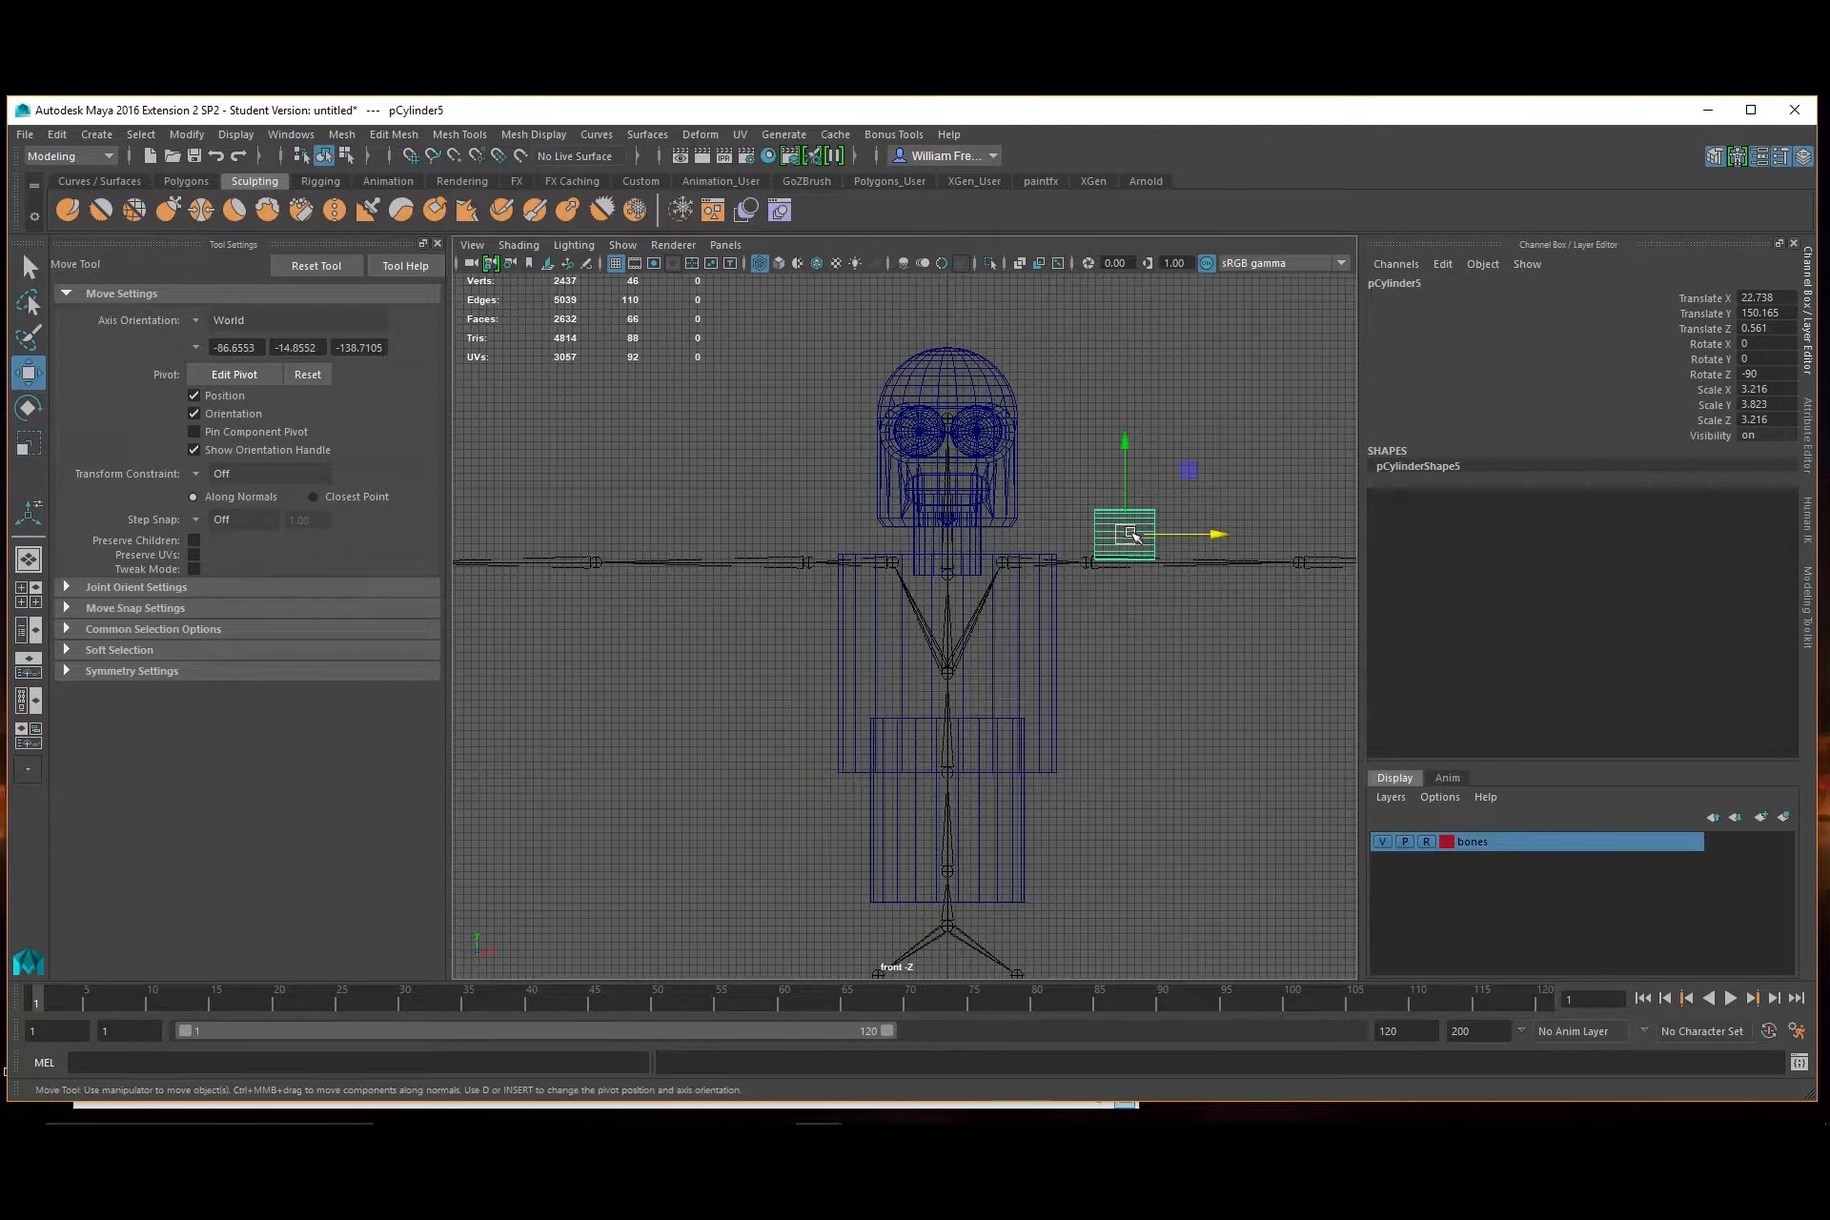
pyautogui.moveTo(1134, 537); pyautogui.dragTo(1511, 592)
pyautogui.press('r')
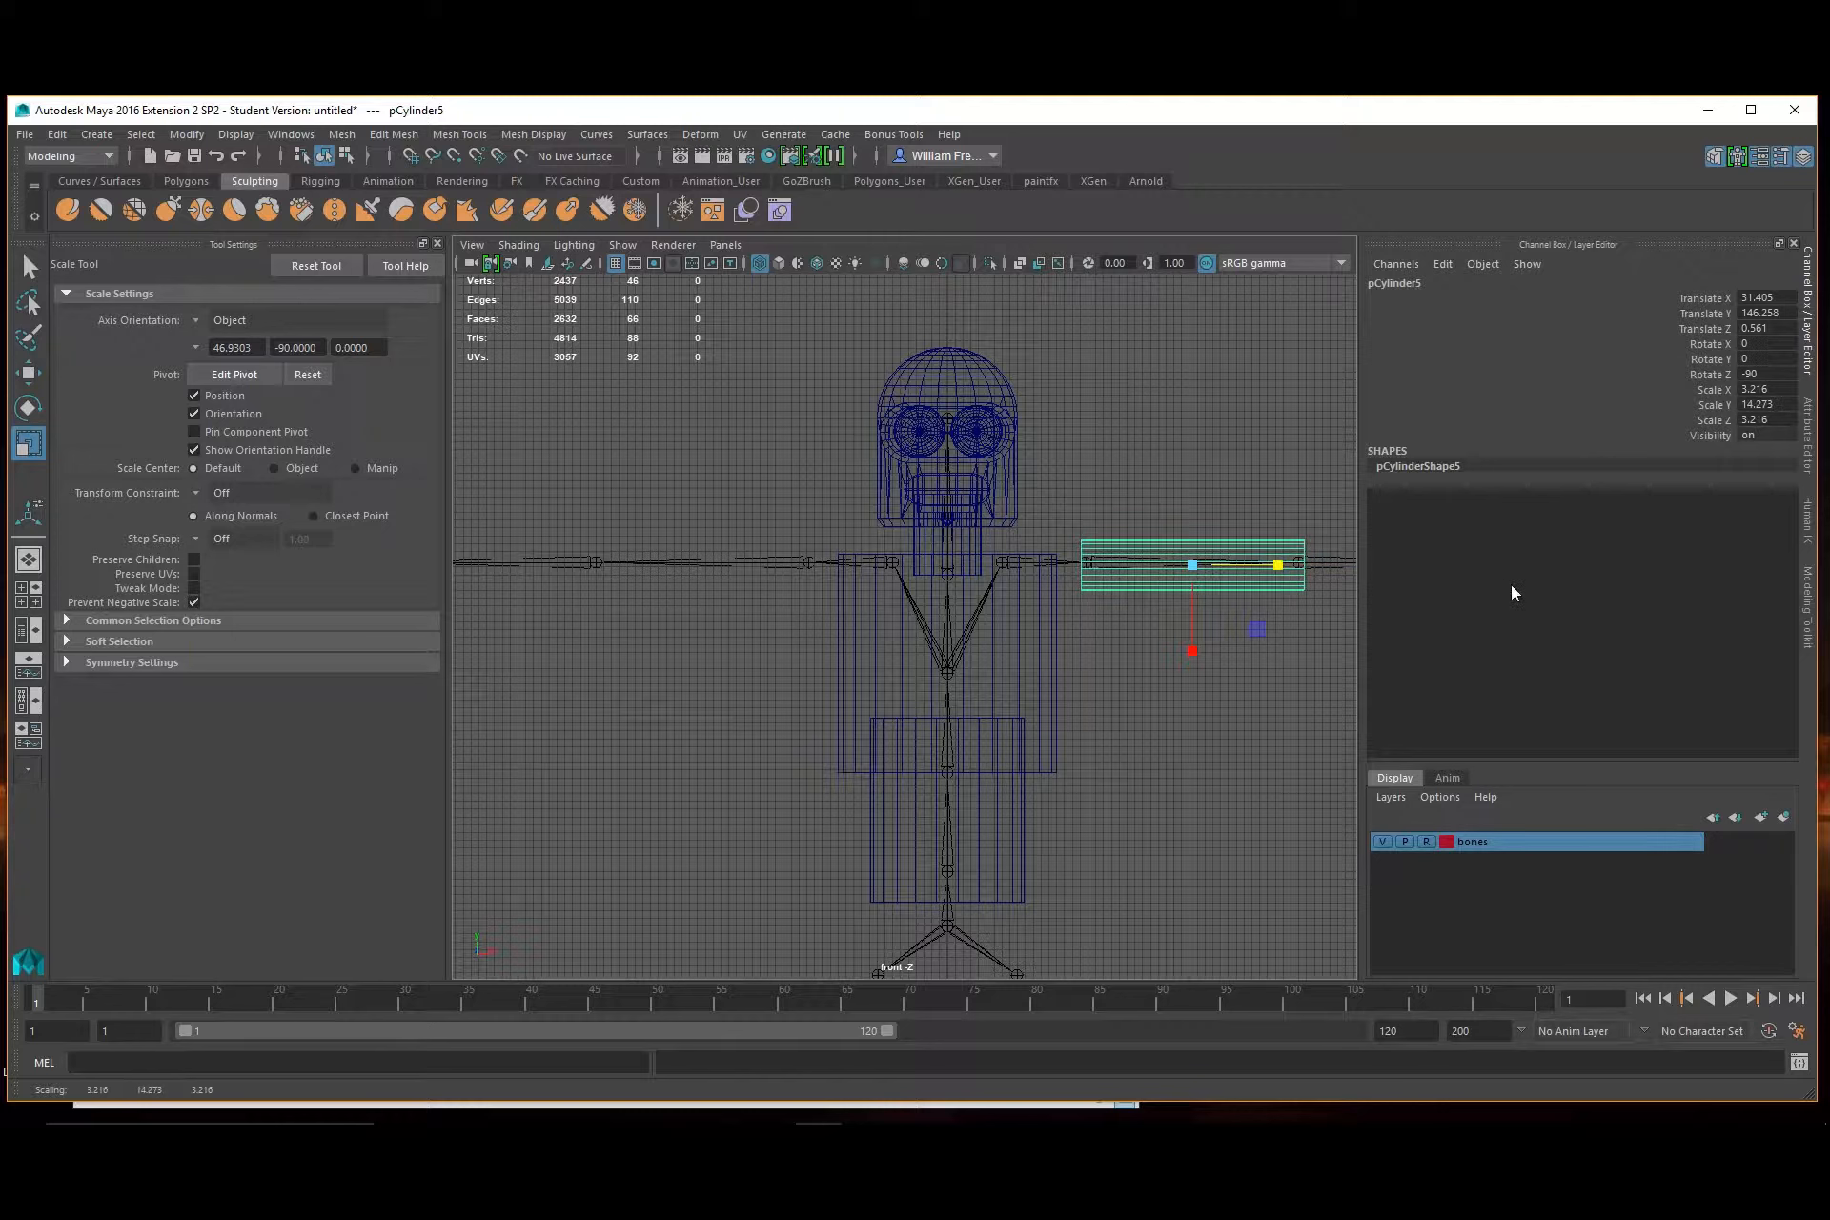
pyautogui.press('w')
pyautogui.moveTo(1289, 565); pyautogui.dragTo(1280, 569)
pyautogui.press('r')
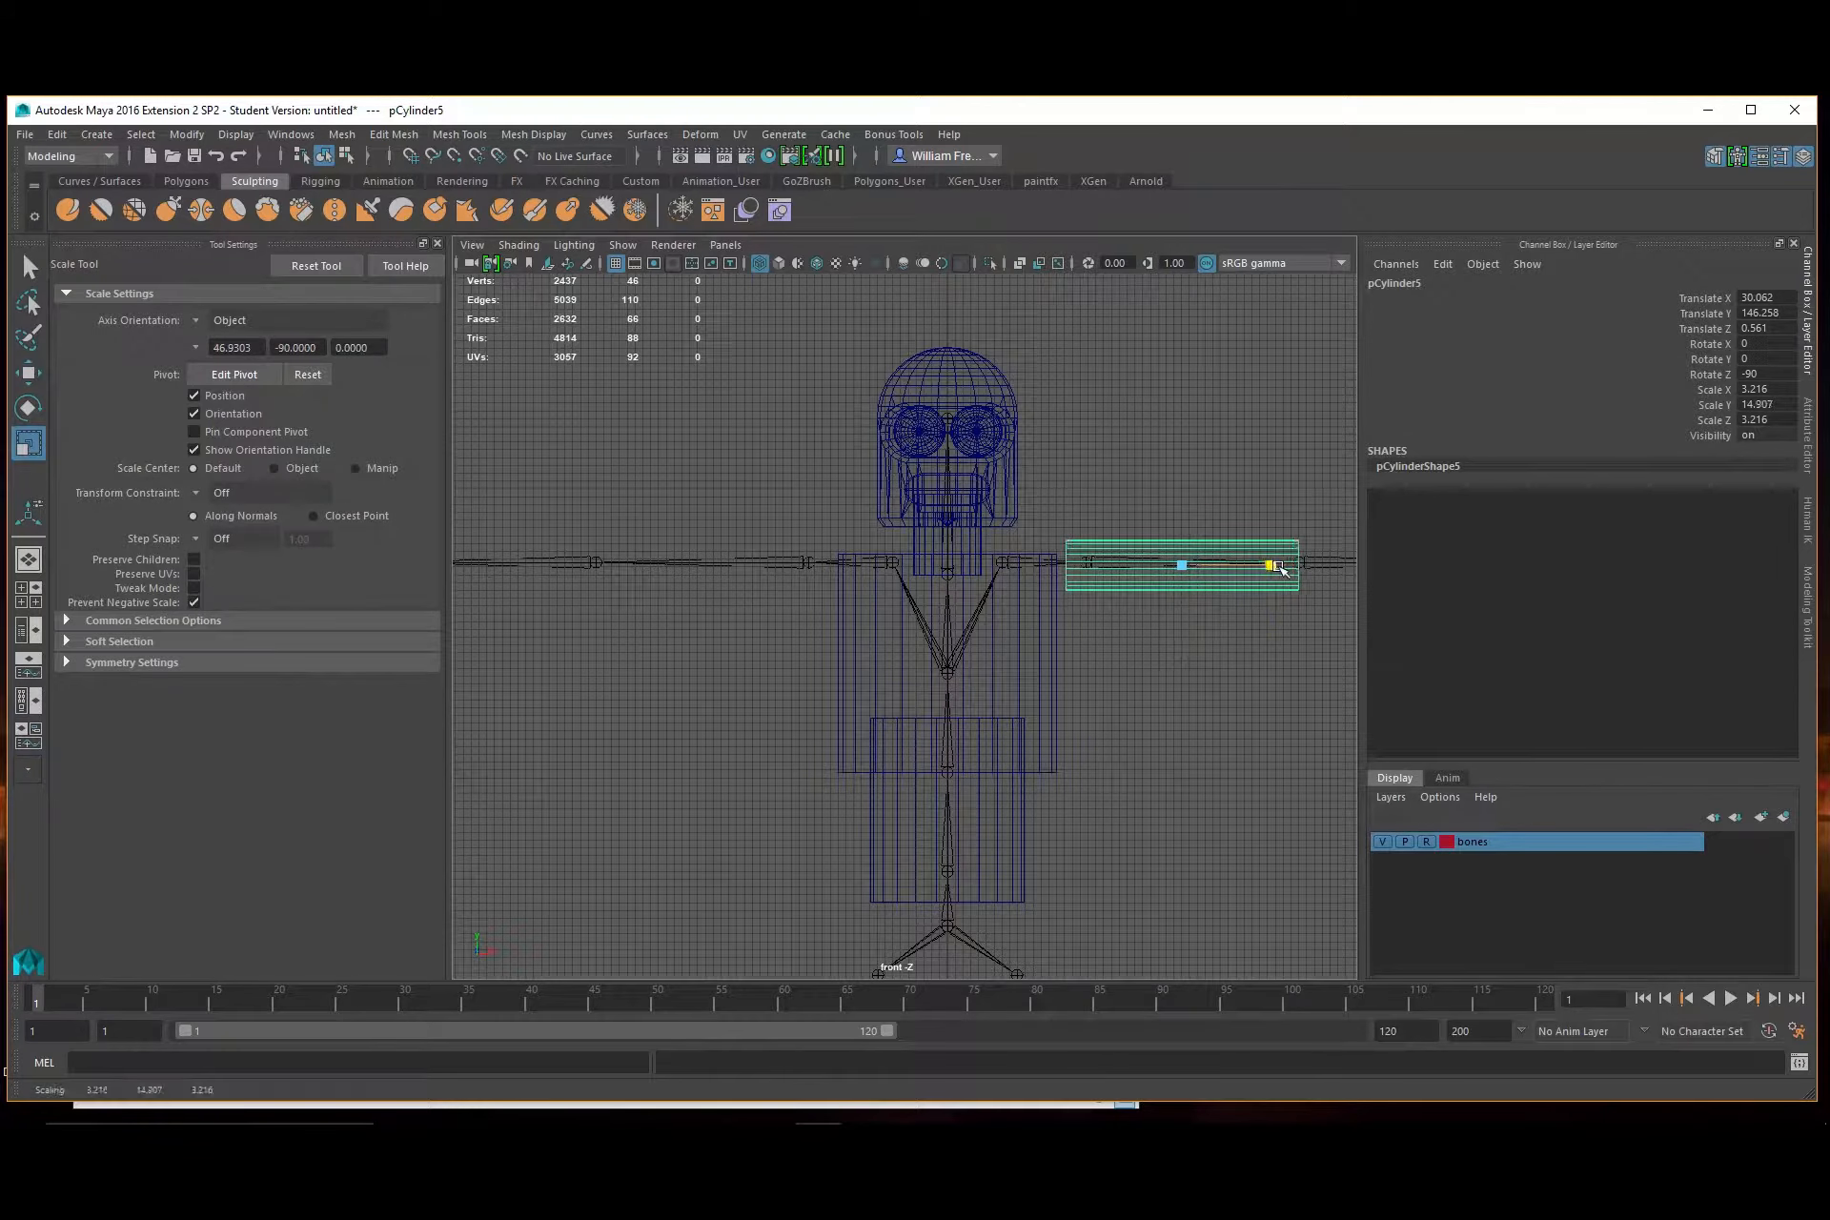
# Duplicate the upper arm cylinder, move the copy outward over the forearm bone and shorten it to a Scale Y of 13.376
pyautogui.keyDown('alt'); pyautogui.moveTo(1294, 576); pyautogui.dragTo(988, 620, button='middle'); pyautogui.keyUp('alt')
pyautogui.hotkey('ctrl', 'd')
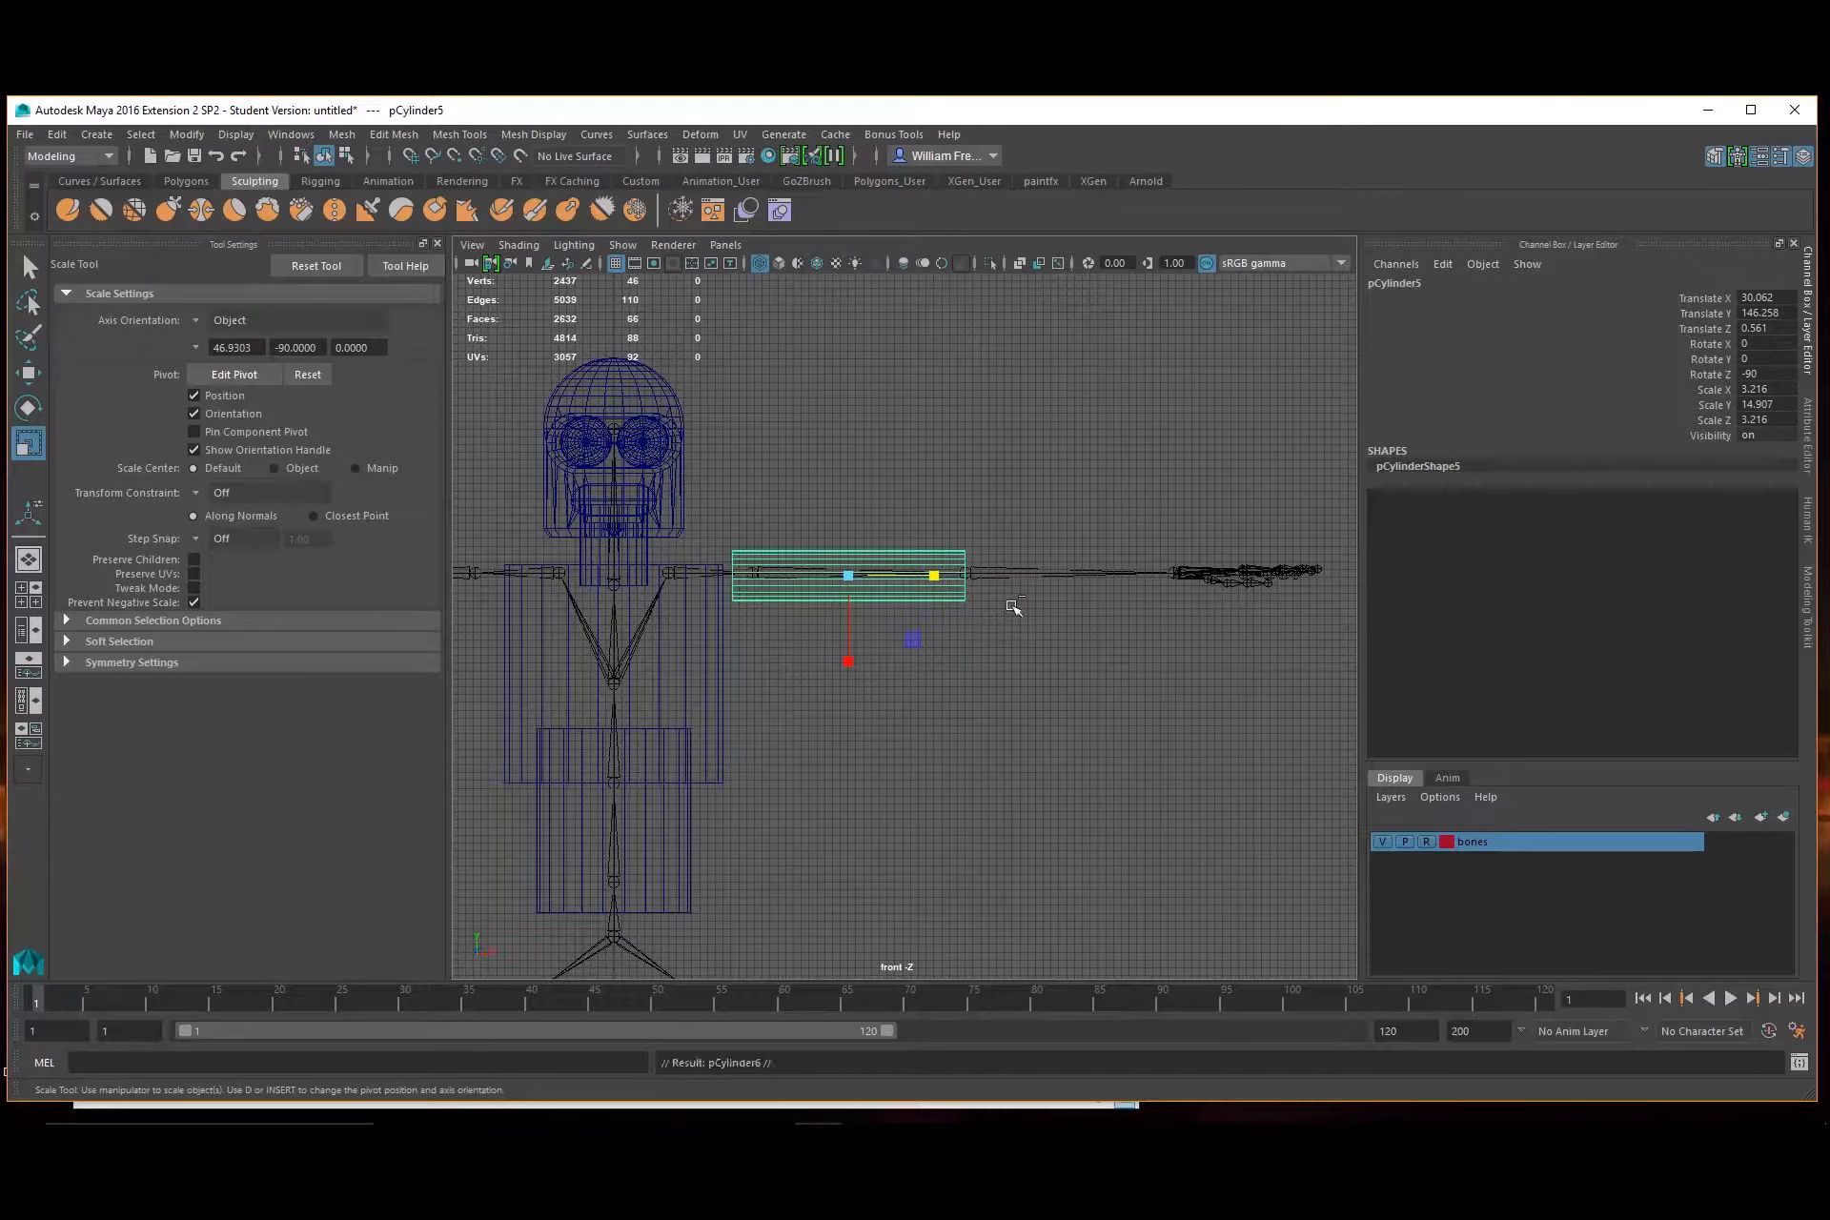
pyautogui.press('w')
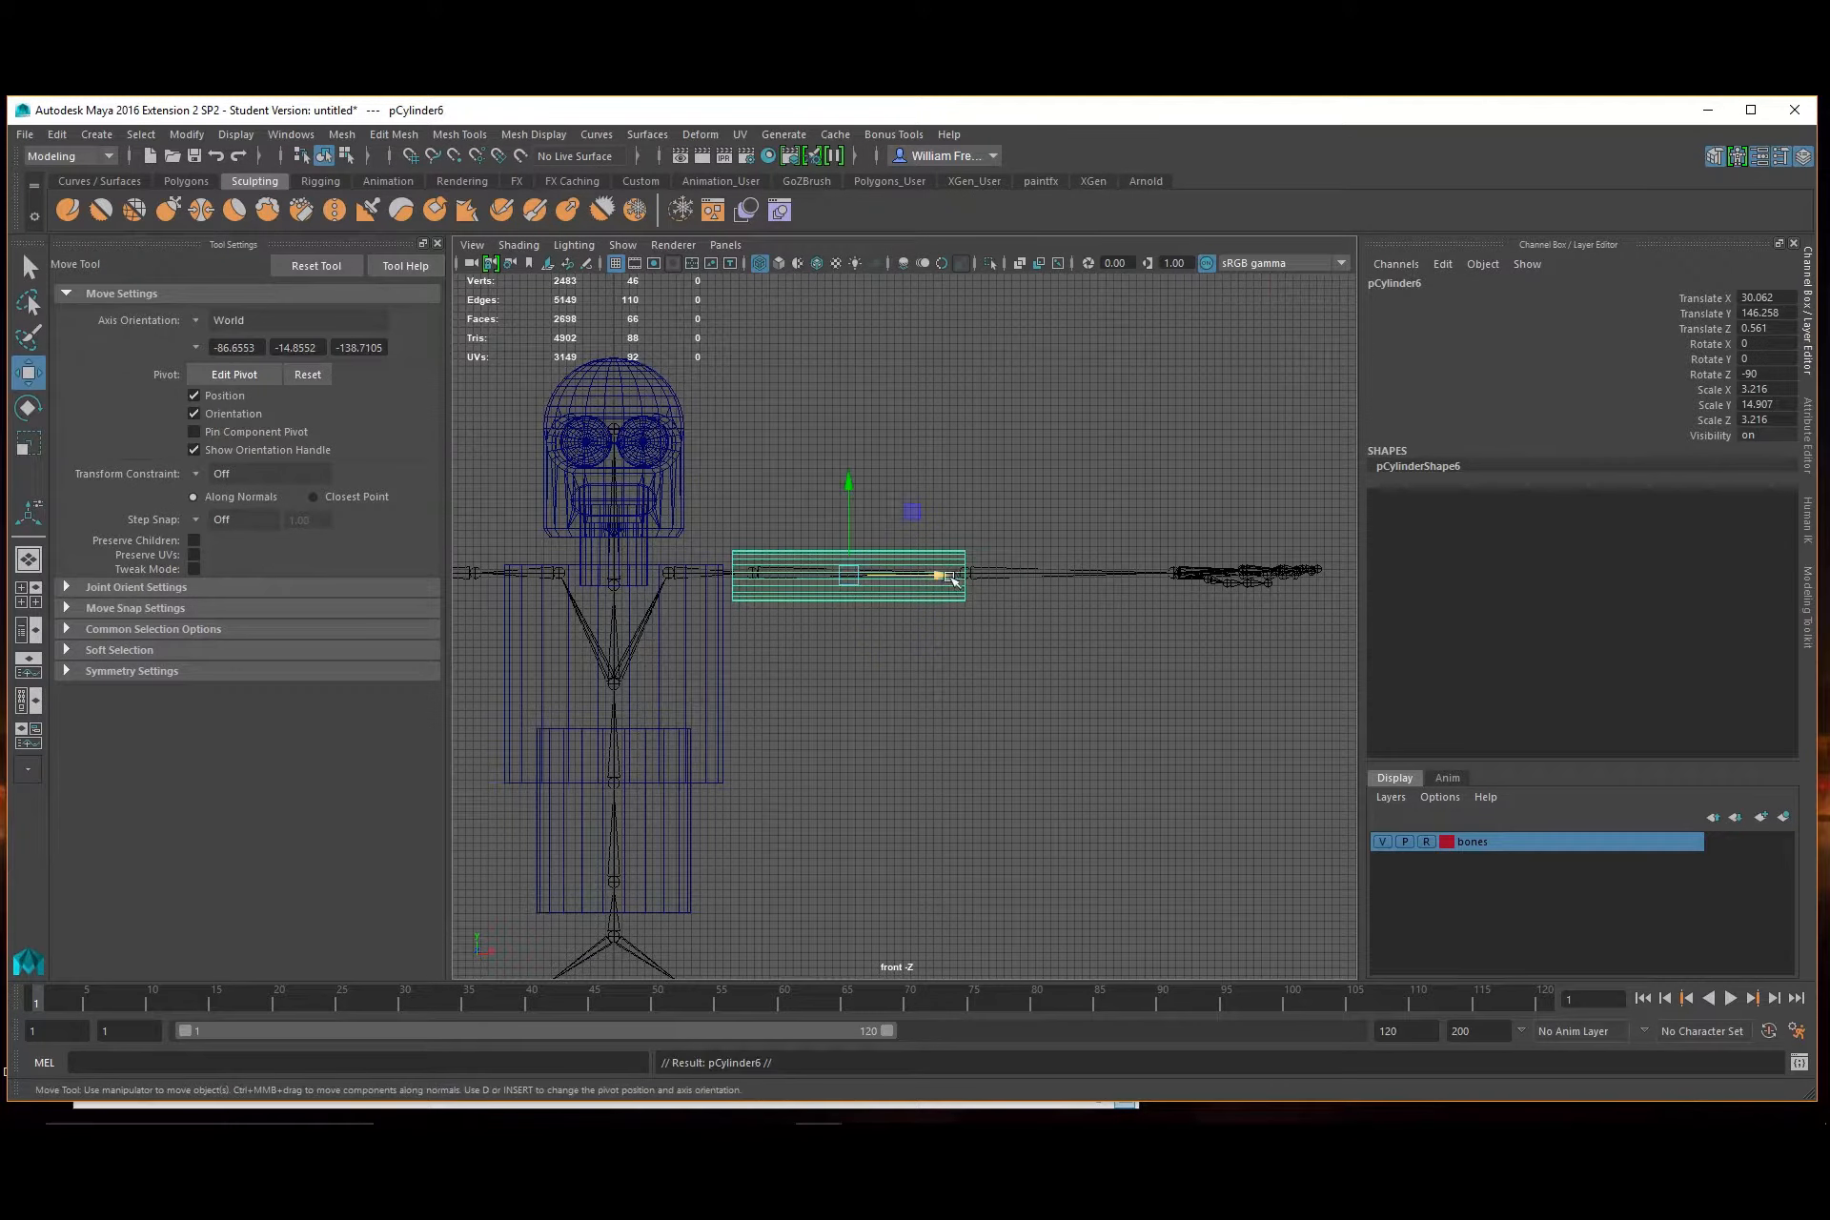
pyautogui.moveTo(950, 578); pyautogui.dragTo(1159, 579)
pyautogui.press('r')
pyautogui.press('w')
pyautogui.press('r')
pyautogui.press('w')
# Duplicate the upper arm and forearm cylinders together and move the copies across to the opposite arm
pyautogui.keyDown('shift'); pyautogui.click(906, 563); pyautogui.keyUp('shift')
pyautogui.keyDown('alt'); pyautogui.moveTo(948, 572); pyautogui.dragTo(1143, 600, button='middle'); pyautogui.keyUp('alt')
pyautogui.hotkey('ctrl', 'd')
pyautogui.moveTo(1132, 578); pyautogui.dragTo(439, 582)
pyautogui.keyDown('alt'); pyautogui.moveTo(542, 575); pyautogui.dragTo(890, 573, button='middle'); pyautogui.keyUp('alt')
# Move the copied forearm outside the copied upper arm, and shift both inward until the upper arm is at Translate X -30.241
pyautogui.click(909, 666)
pyautogui.click(908, 589)
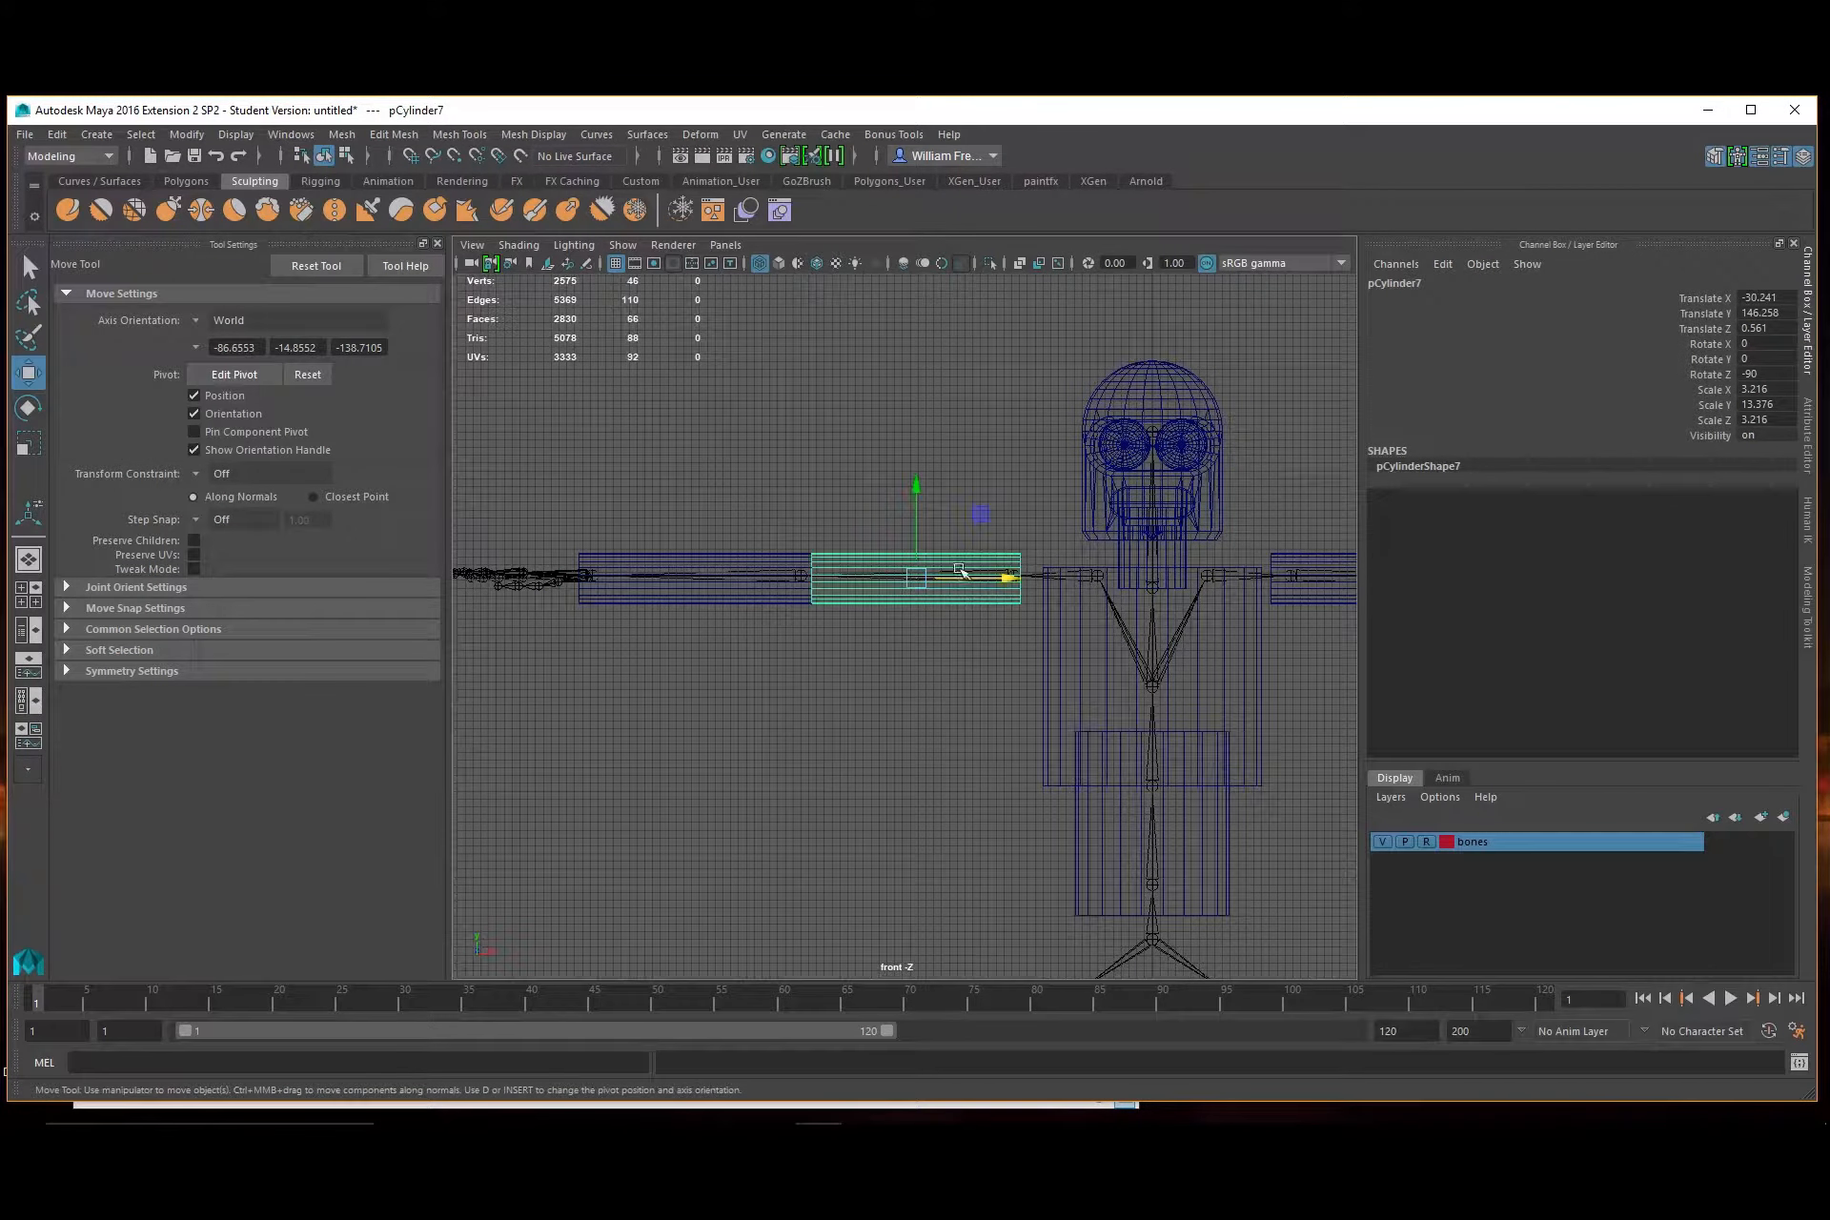
pyautogui.moveTo(959, 570); pyautogui.dragTo(610, 573)
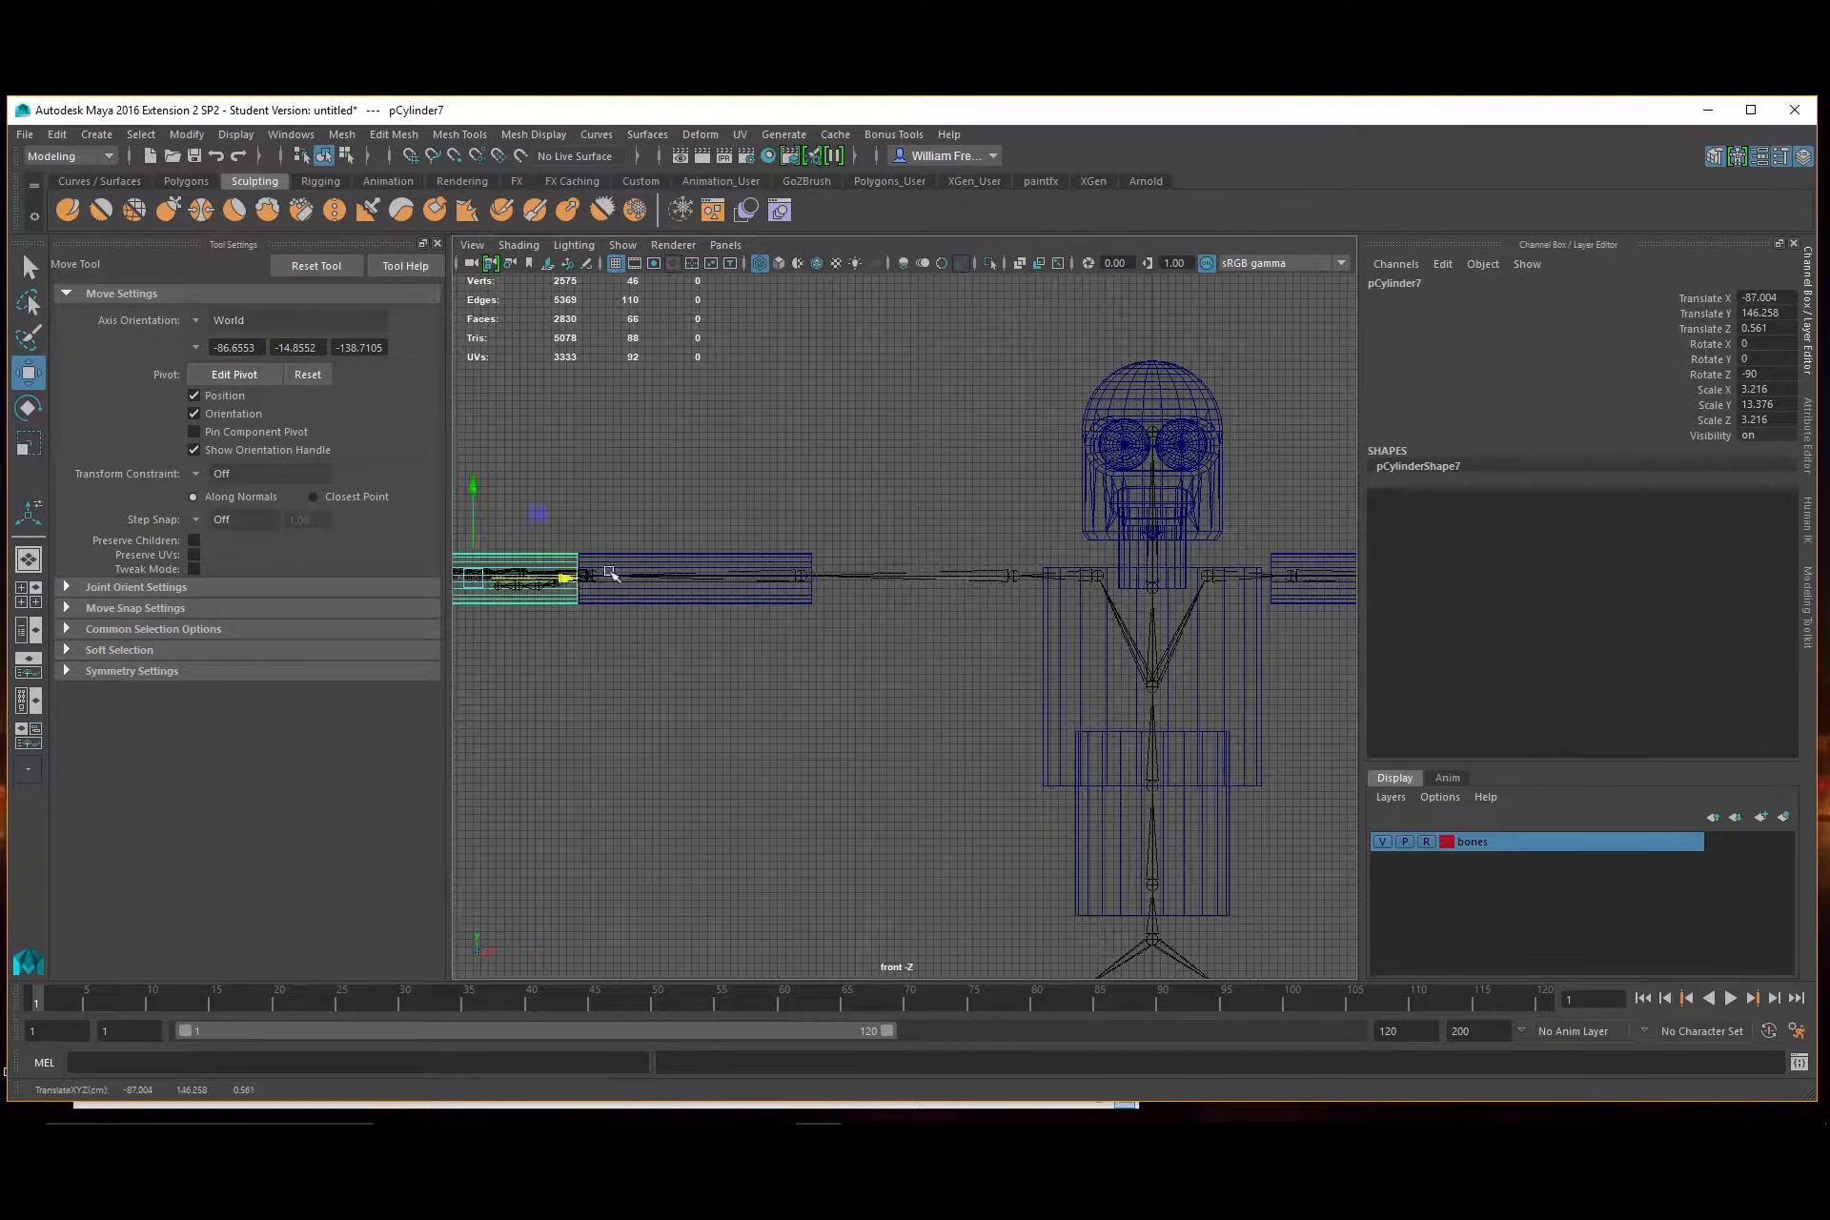
pyautogui.keyDown('shift'); pyautogui.click(652, 567); pyautogui.keyUp('shift')
pyautogui.moveTo(786, 583); pyautogui.dragTo(1014, 584)
pyautogui.scroll(-6, 976, 693)
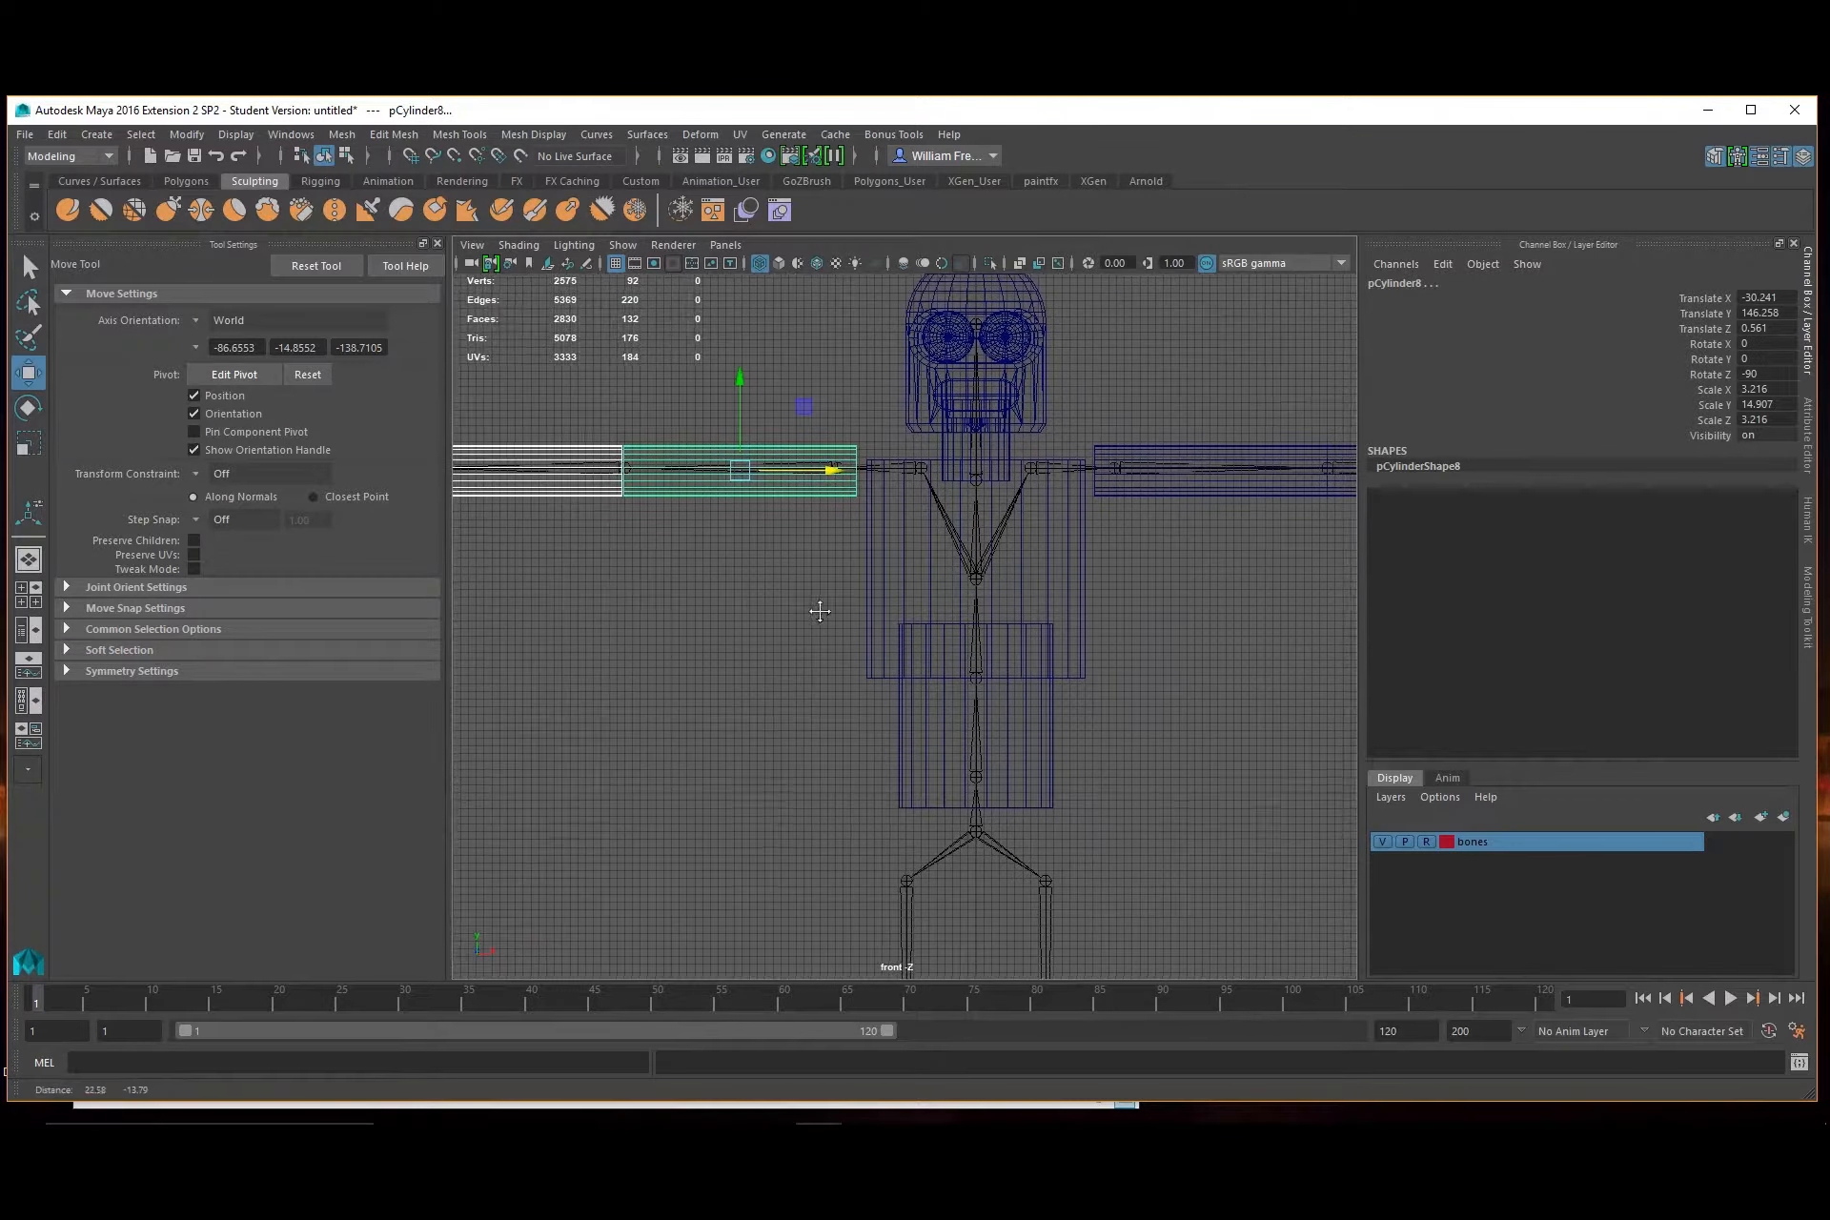
# Duplicate the spare sphere and move the copy up and forward to the pelvis, at Translate Y 91.688 and Z -7.071
pyautogui.press('space')
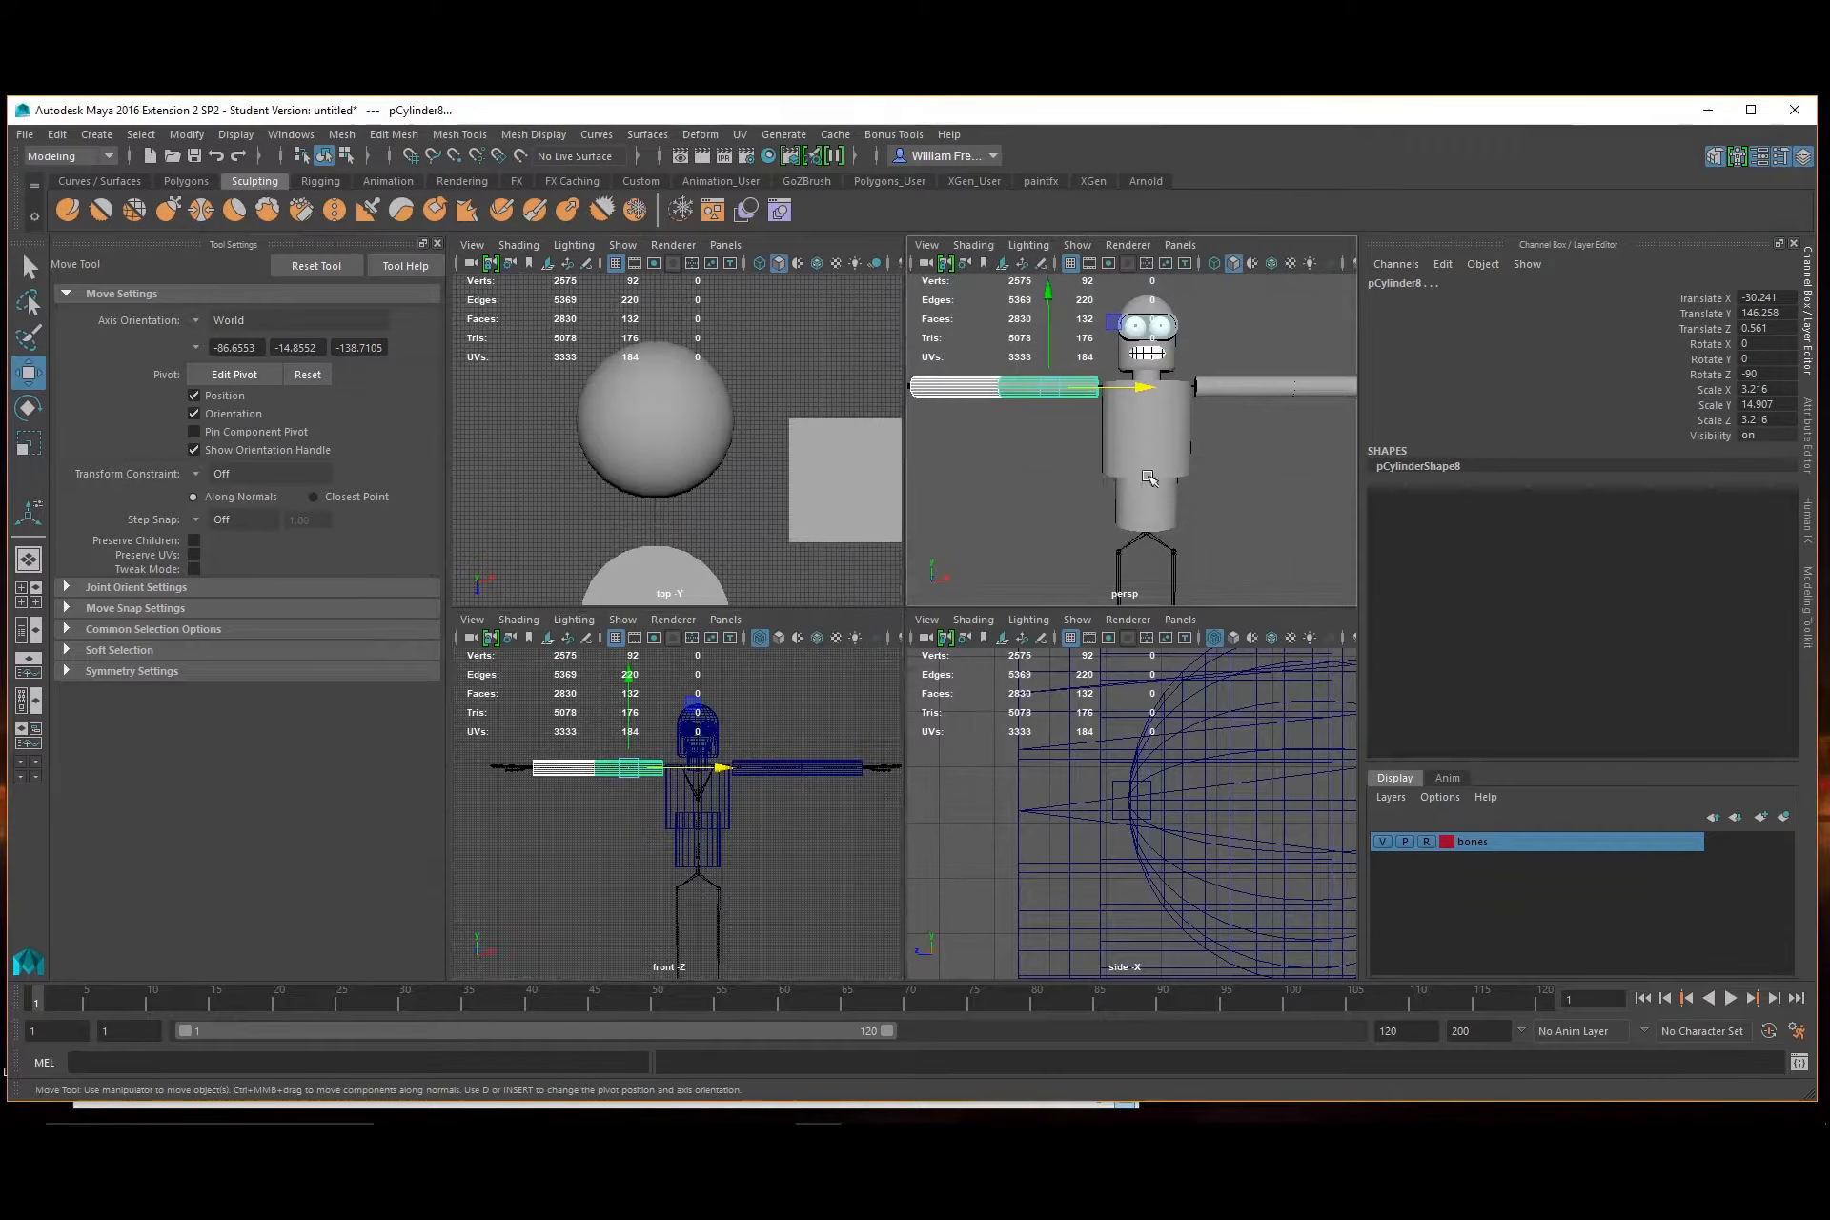
pyautogui.press('space')
pyautogui.moveTo(1163, 539)
pyautogui.keyDown('alt'); pyautogui.mouseDown()
pyautogui.moveTo(1266, 572)
pyautogui.moveTo(1121, 576)
pyautogui.mouseUp(); pyautogui.keyUp('alt')
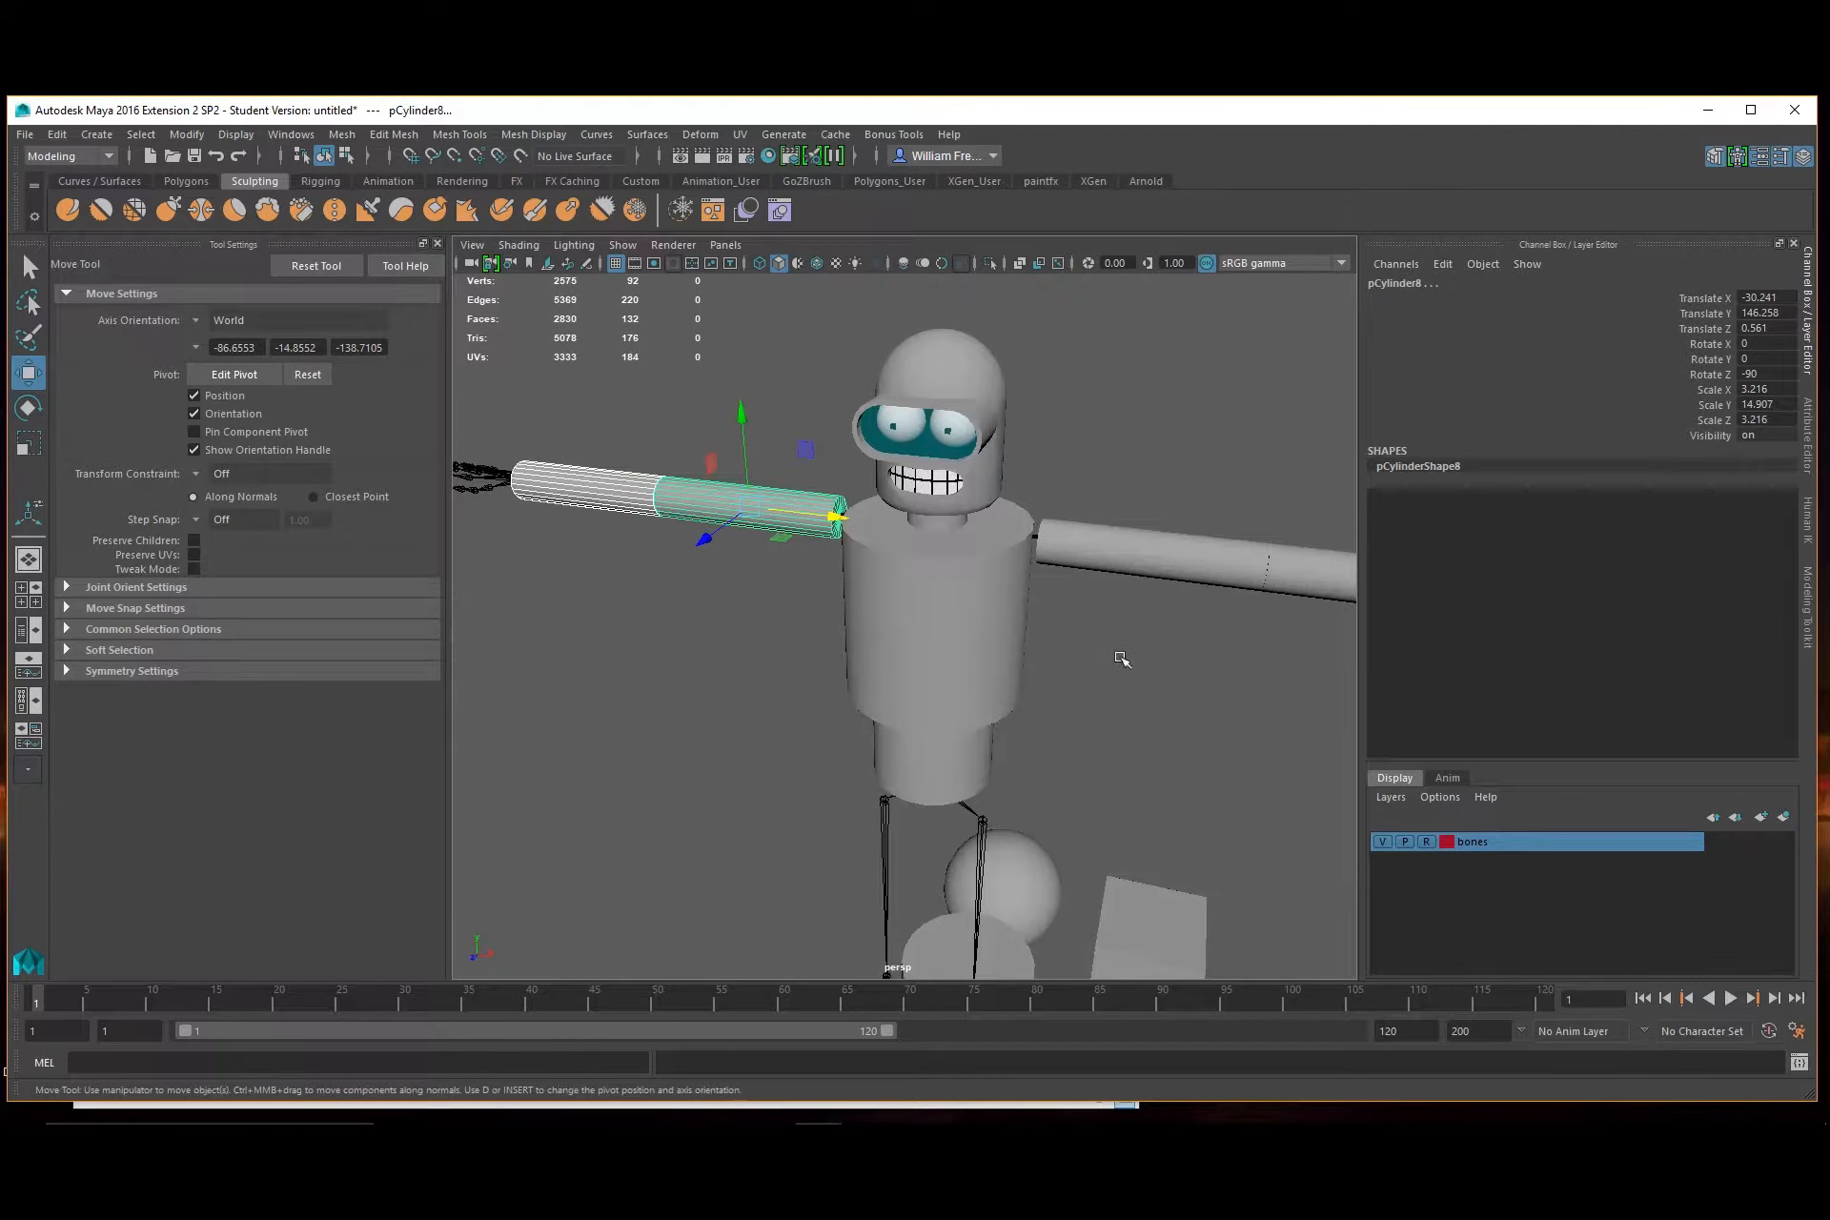
pyautogui.press('space')
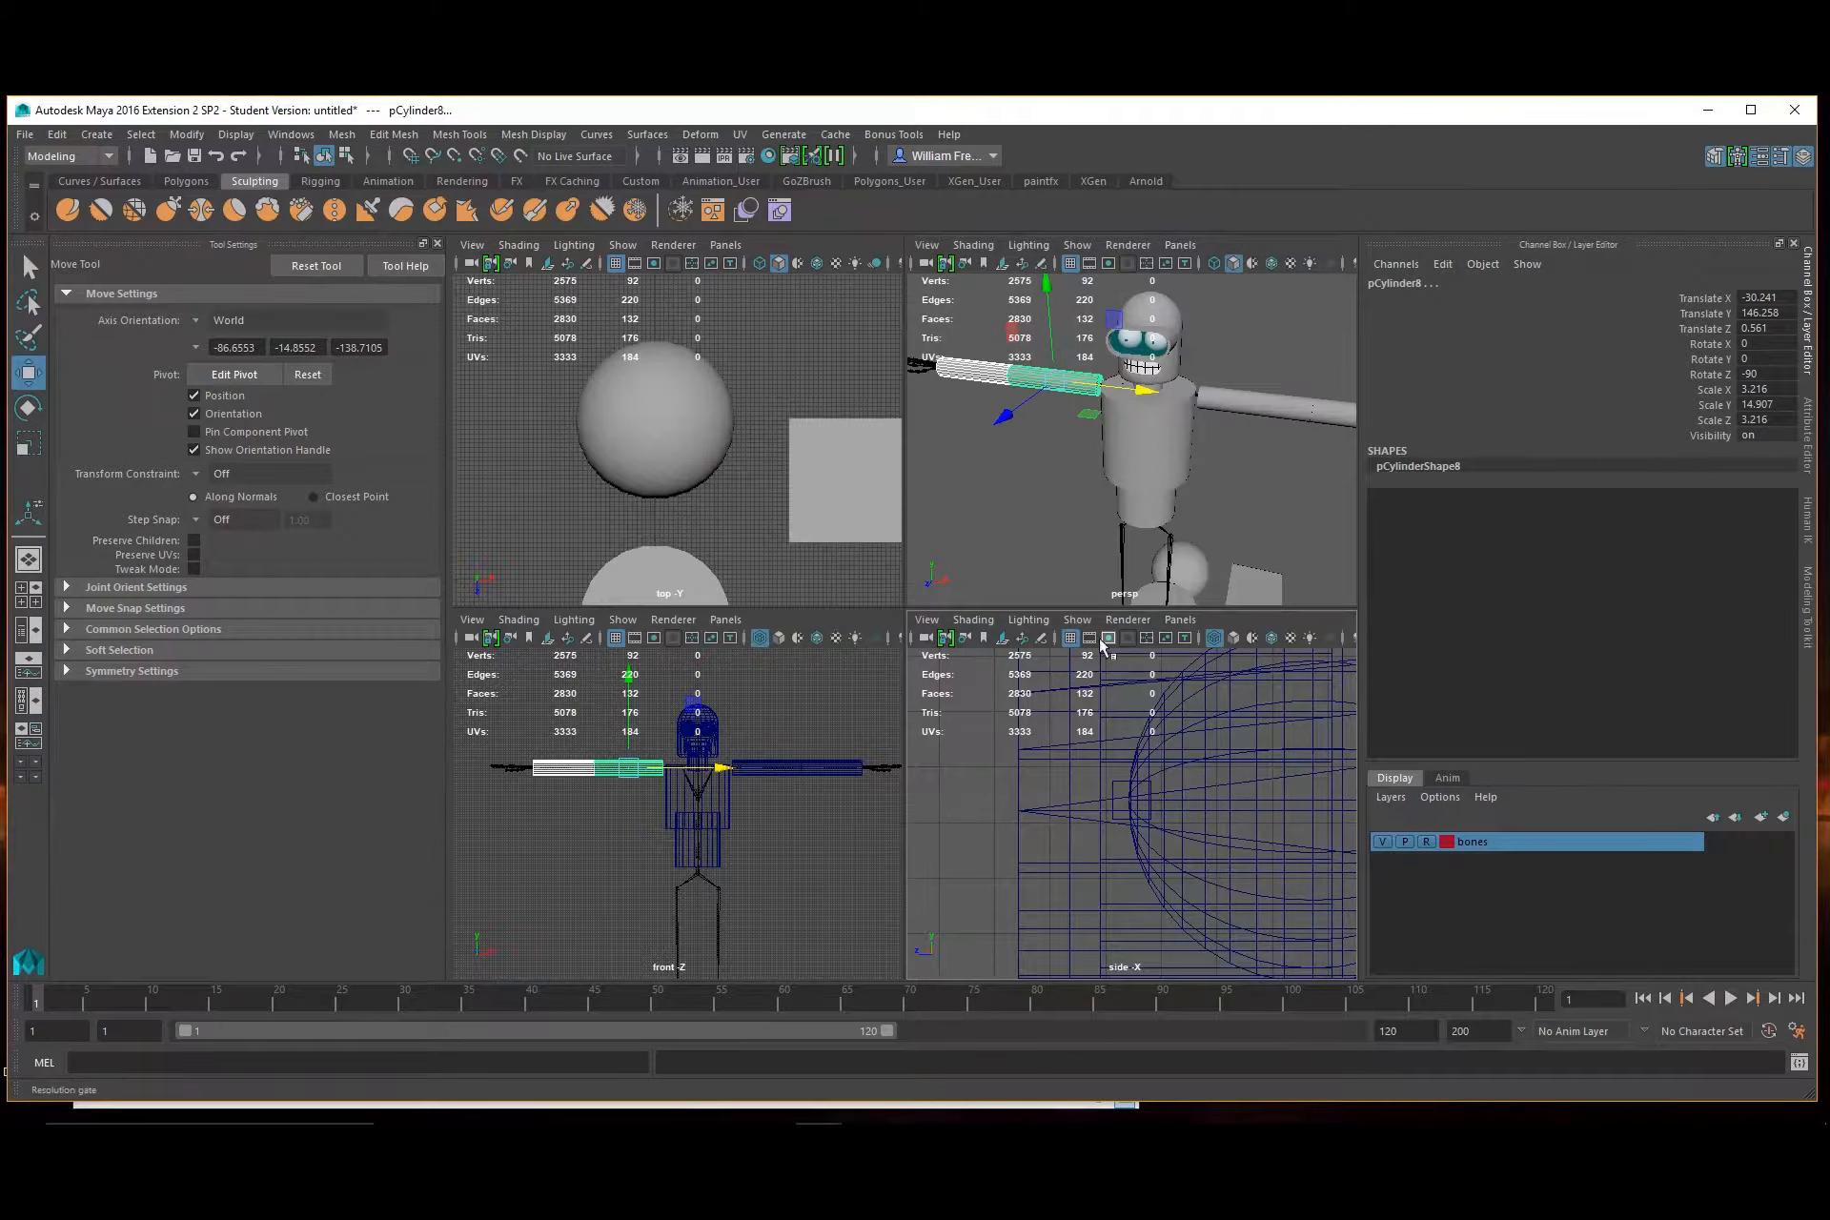
pyautogui.click(1208, 563)
pyautogui.hotkey('ctrl', 'd')
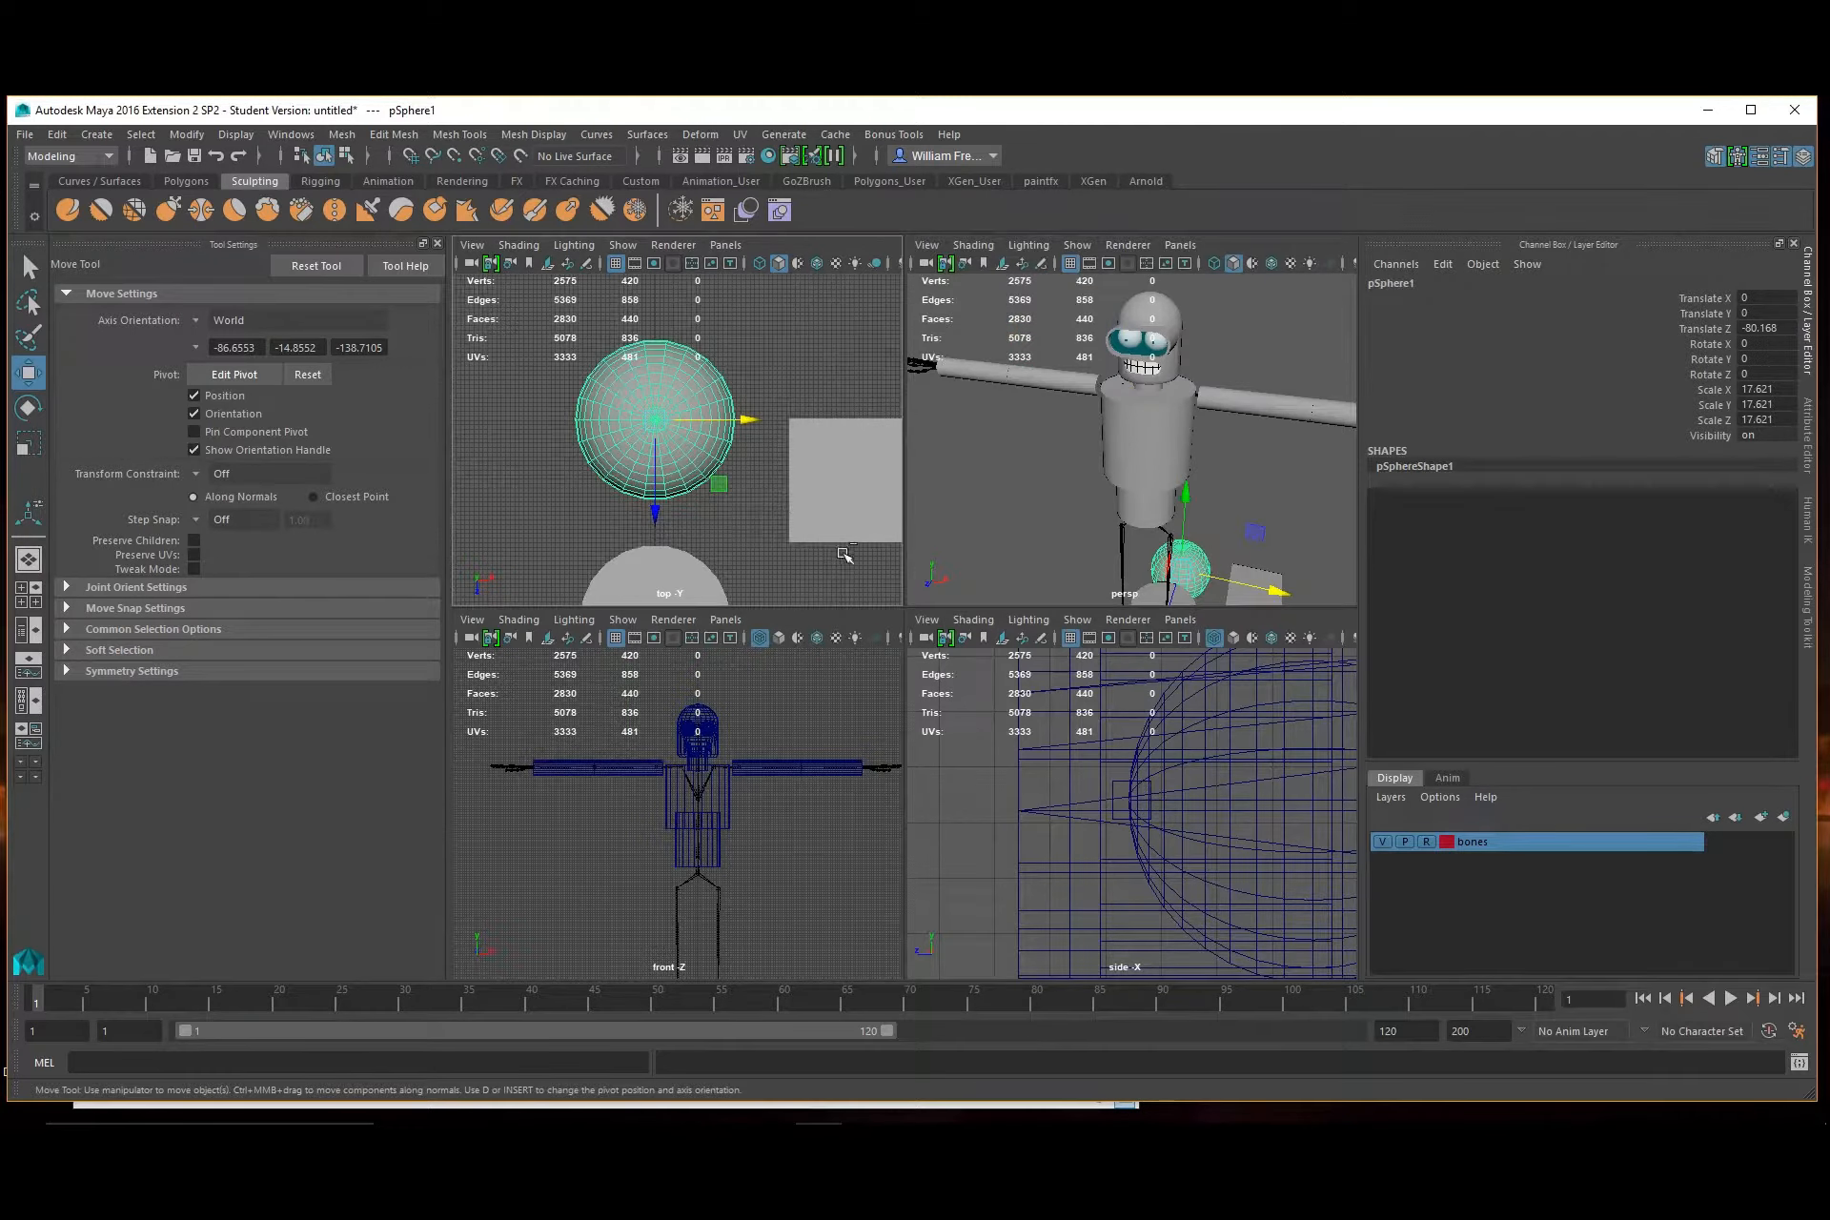
pyautogui.moveTo(1185, 499); pyautogui.dragTo(1192, 386)
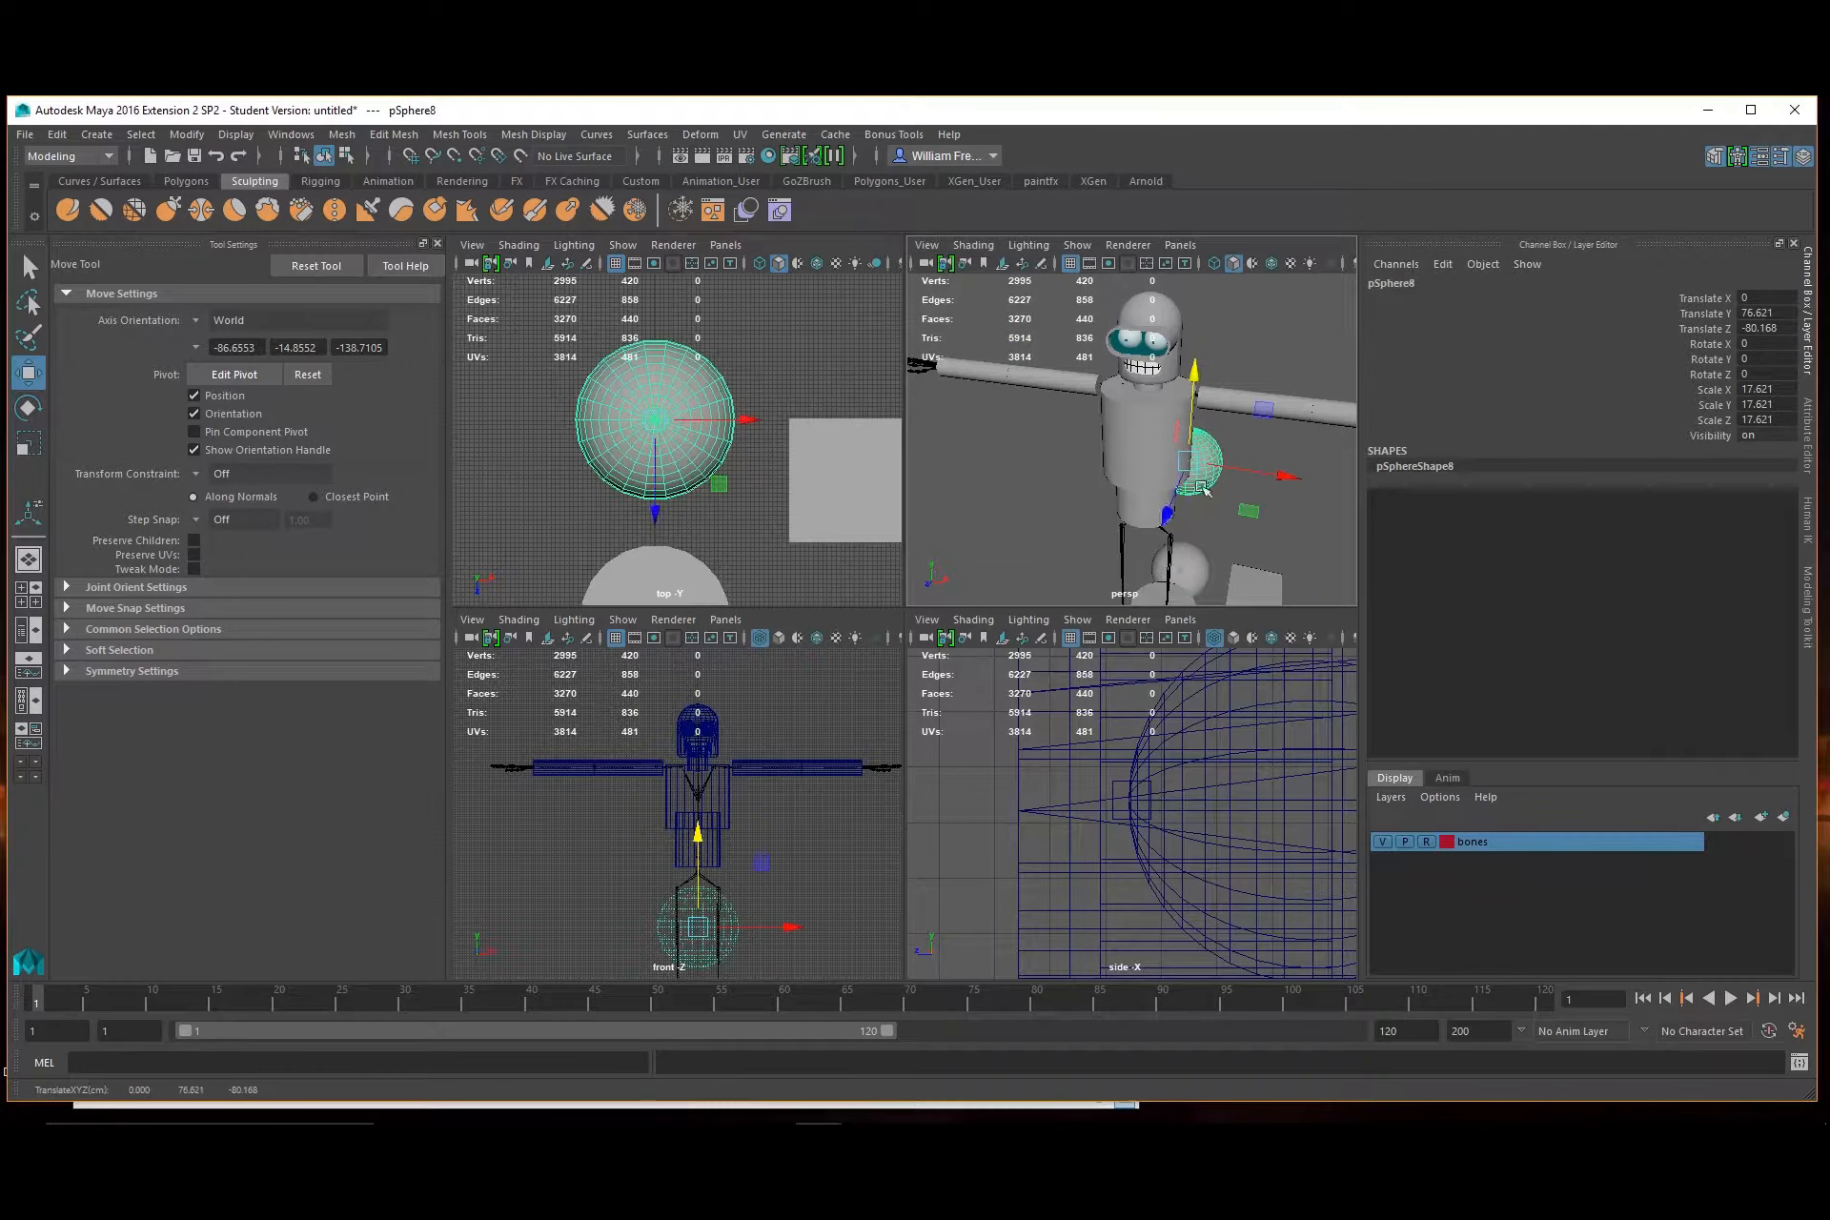
pyautogui.moveTo(1160, 521); pyautogui.dragTo(1064, 629)
pyautogui.moveTo(1157, 473); pyautogui.dragTo(1157, 433)
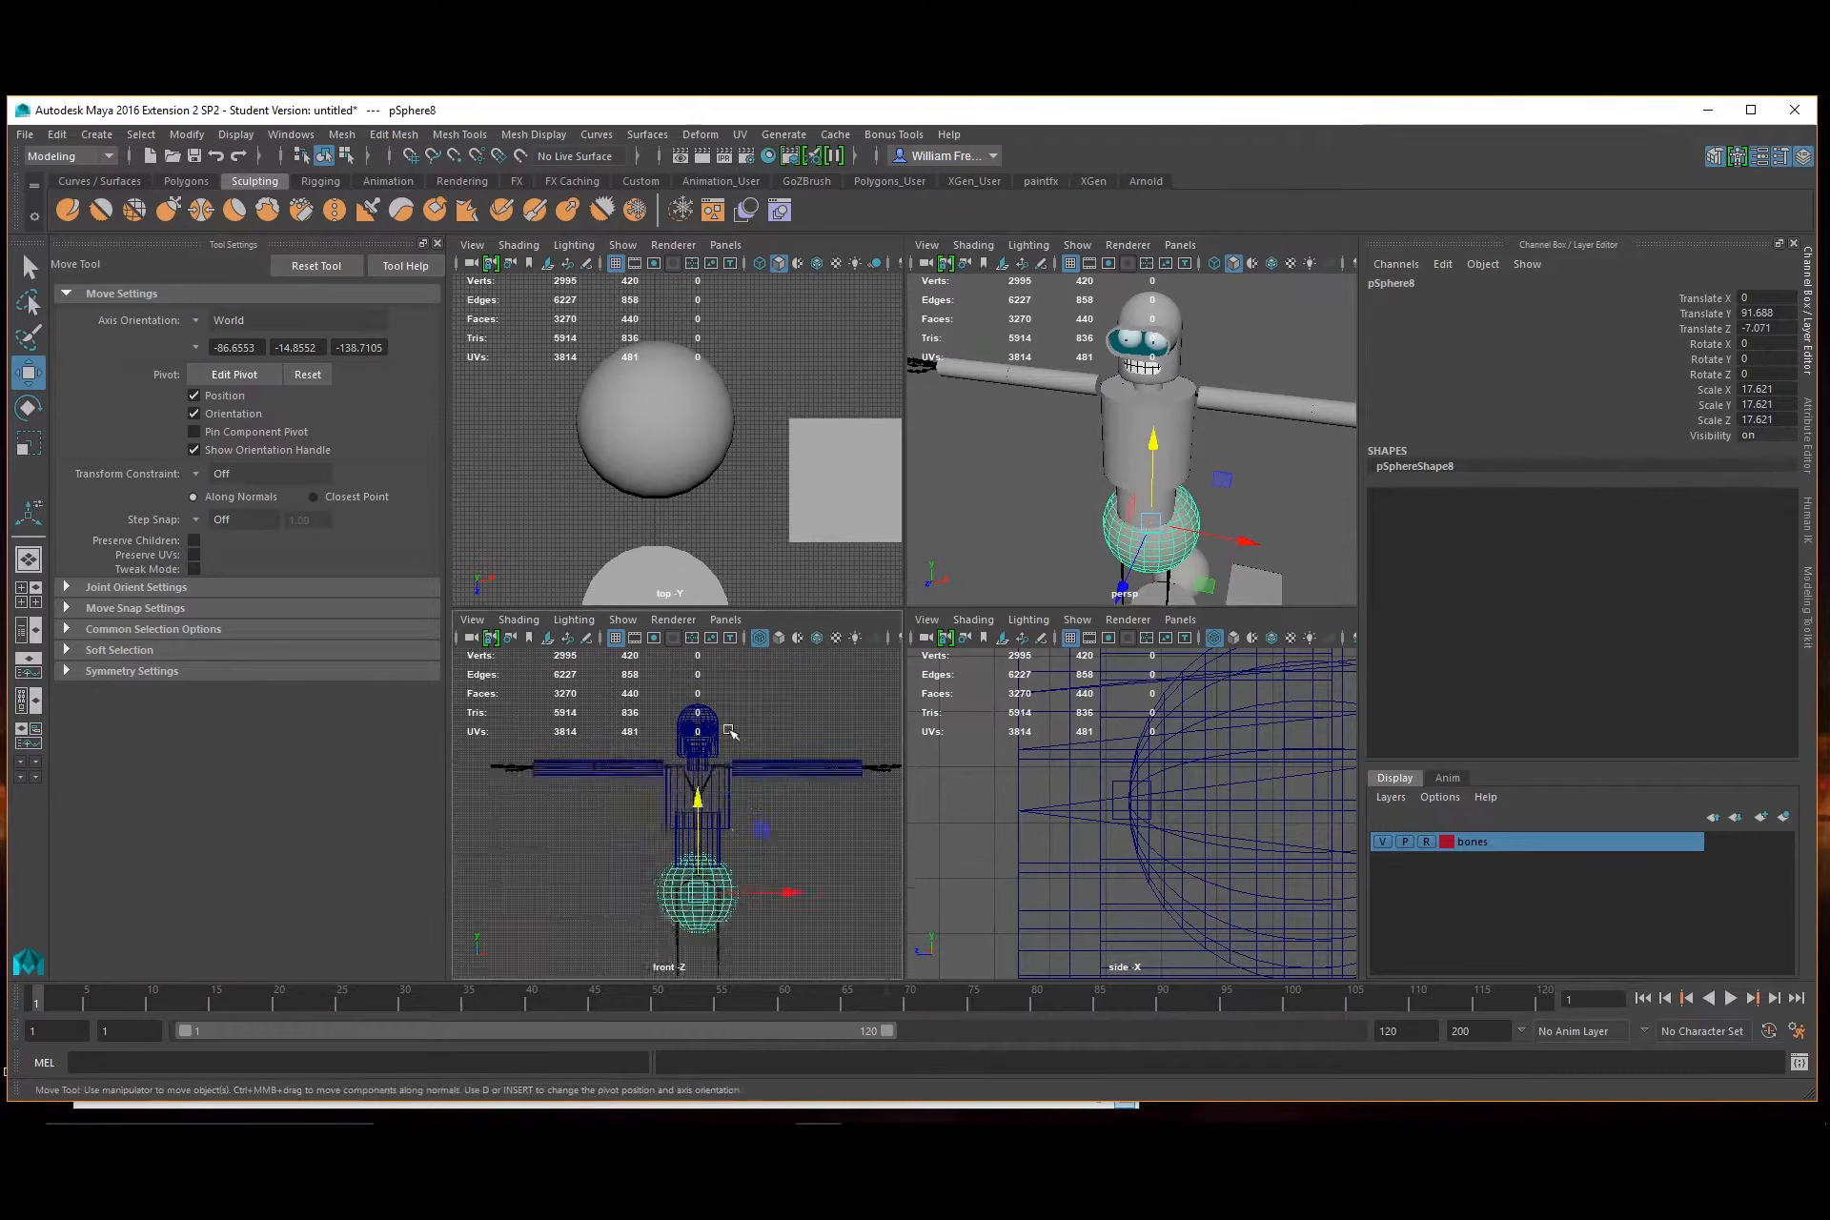
# Raise the pelvis sphere onto the hip root joint at Translate Y 100.154 and scale it uniformly to 12.265
pyautogui.press('space')
pyautogui.scroll(5, 1024, 704)
pyautogui.keyDown('alt'); pyautogui.moveTo(1025, 703); pyautogui.dragTo(982, 455, button='middle'); pyautogui.keyUp('alt')
pyautogui.moveTo(956, 607); pyautogui.dragTo(956, 534)
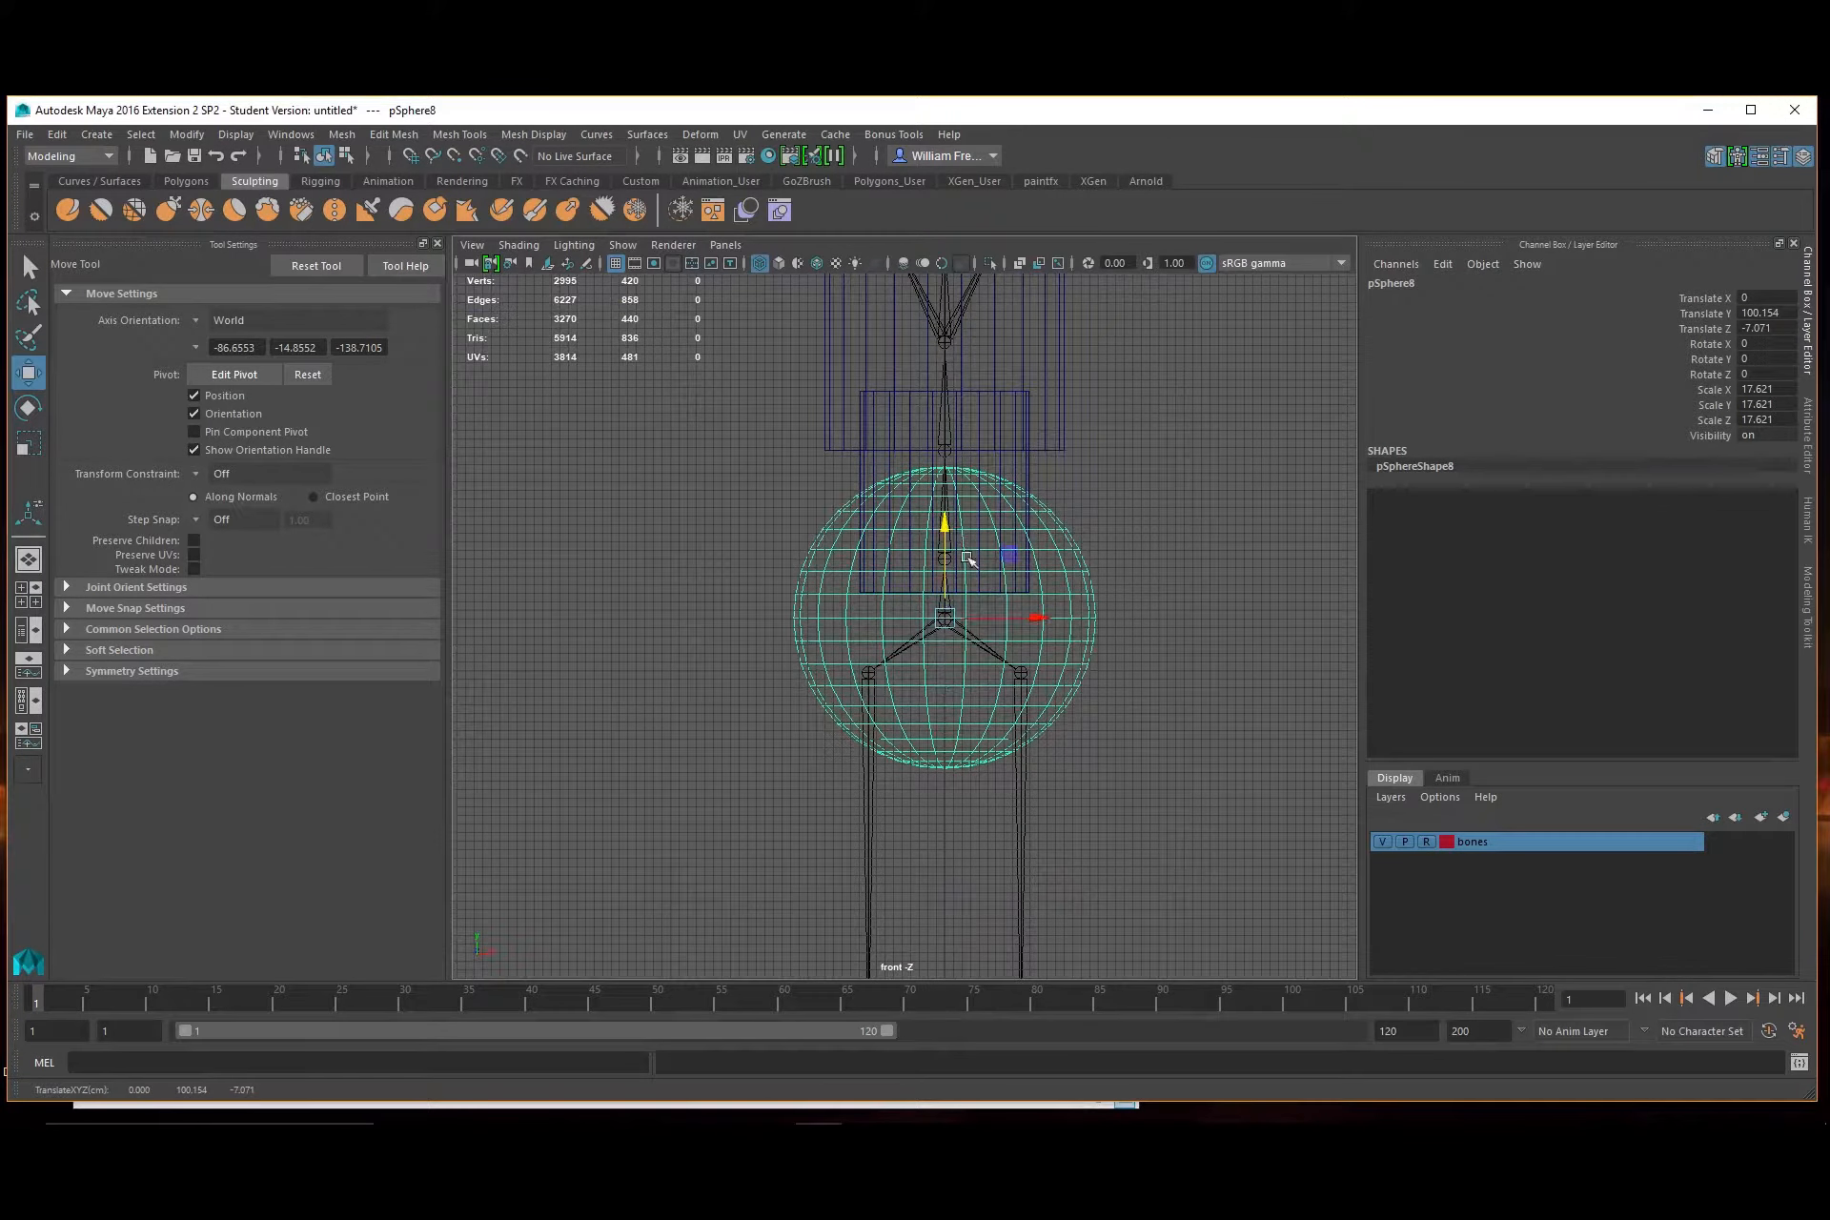
pyautogui.press('r')
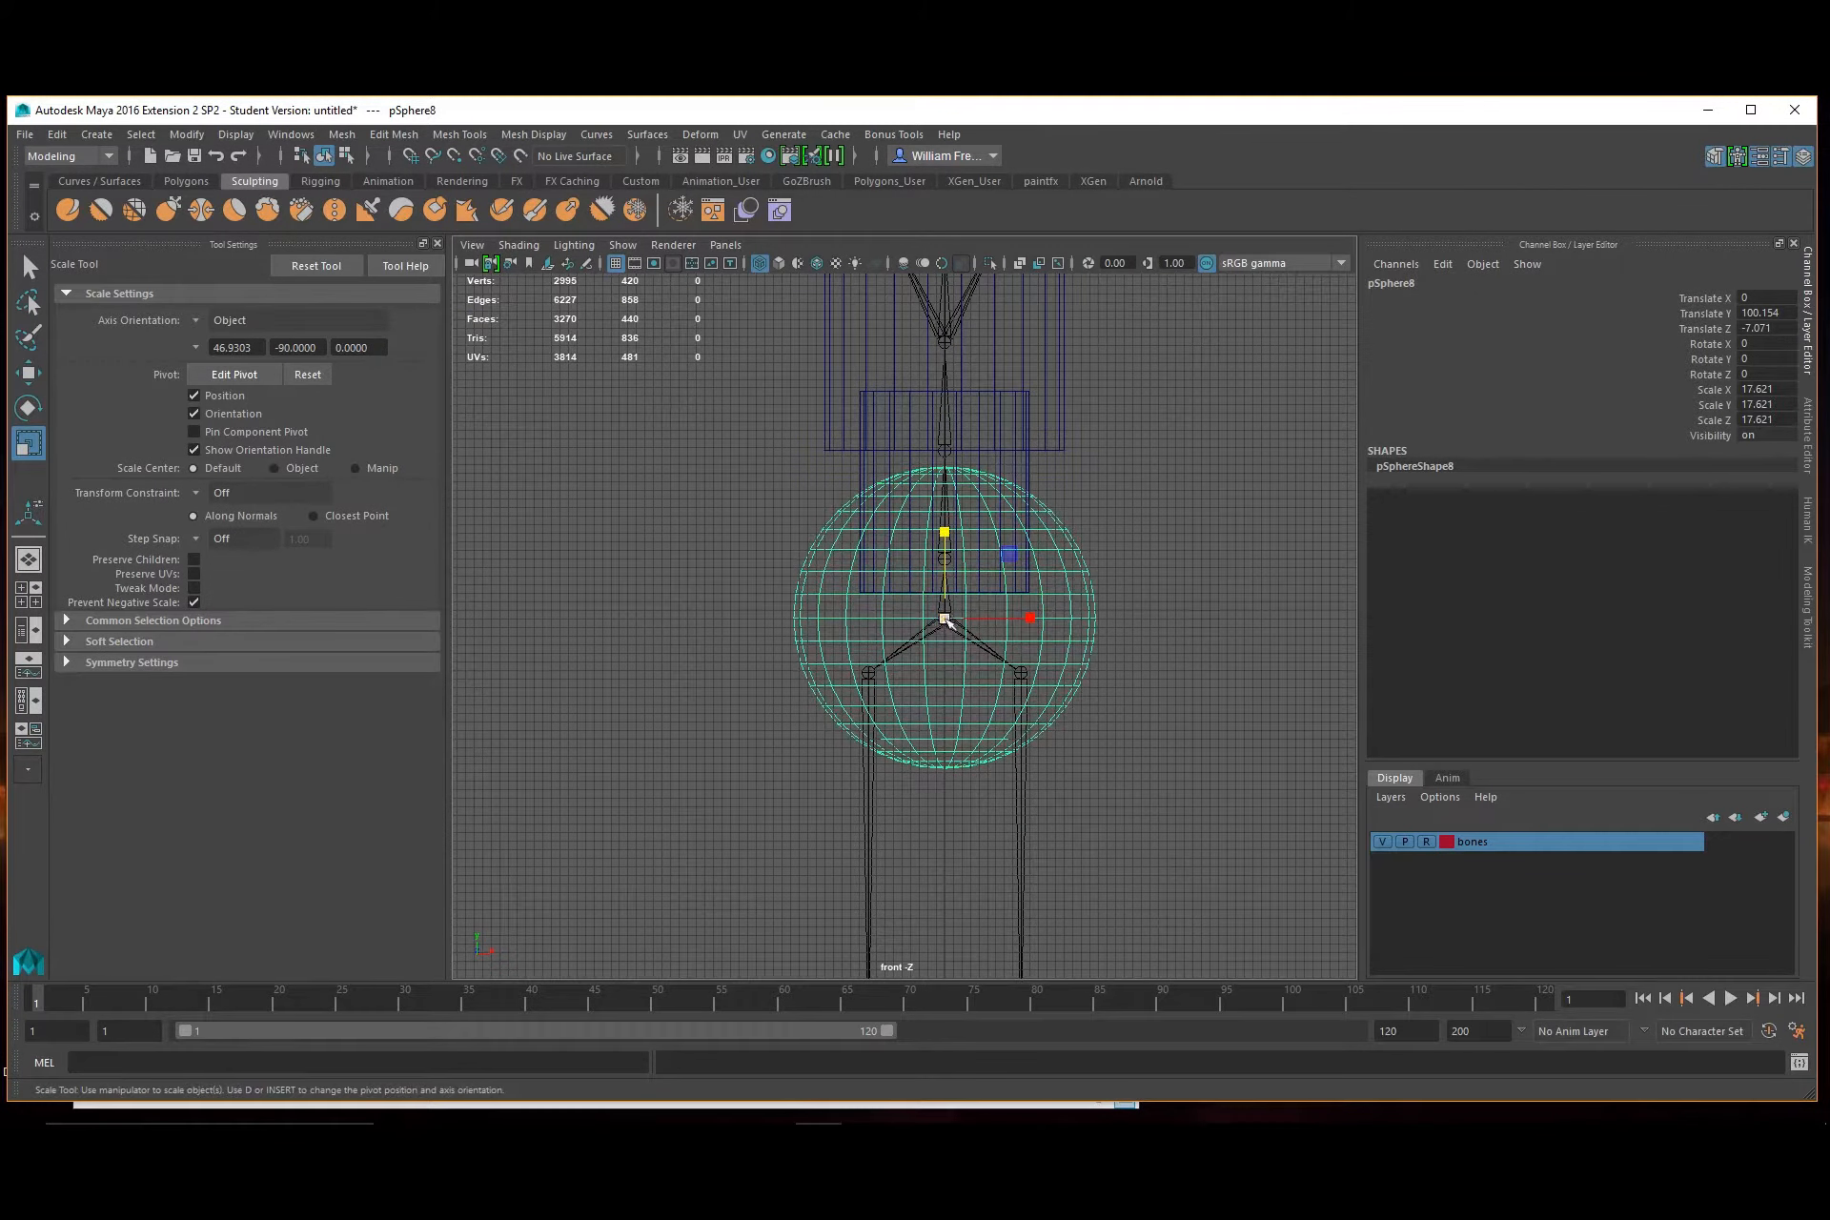
pyautogui.moveTo(947, 622); pyautogui.dragTo(870, 616)
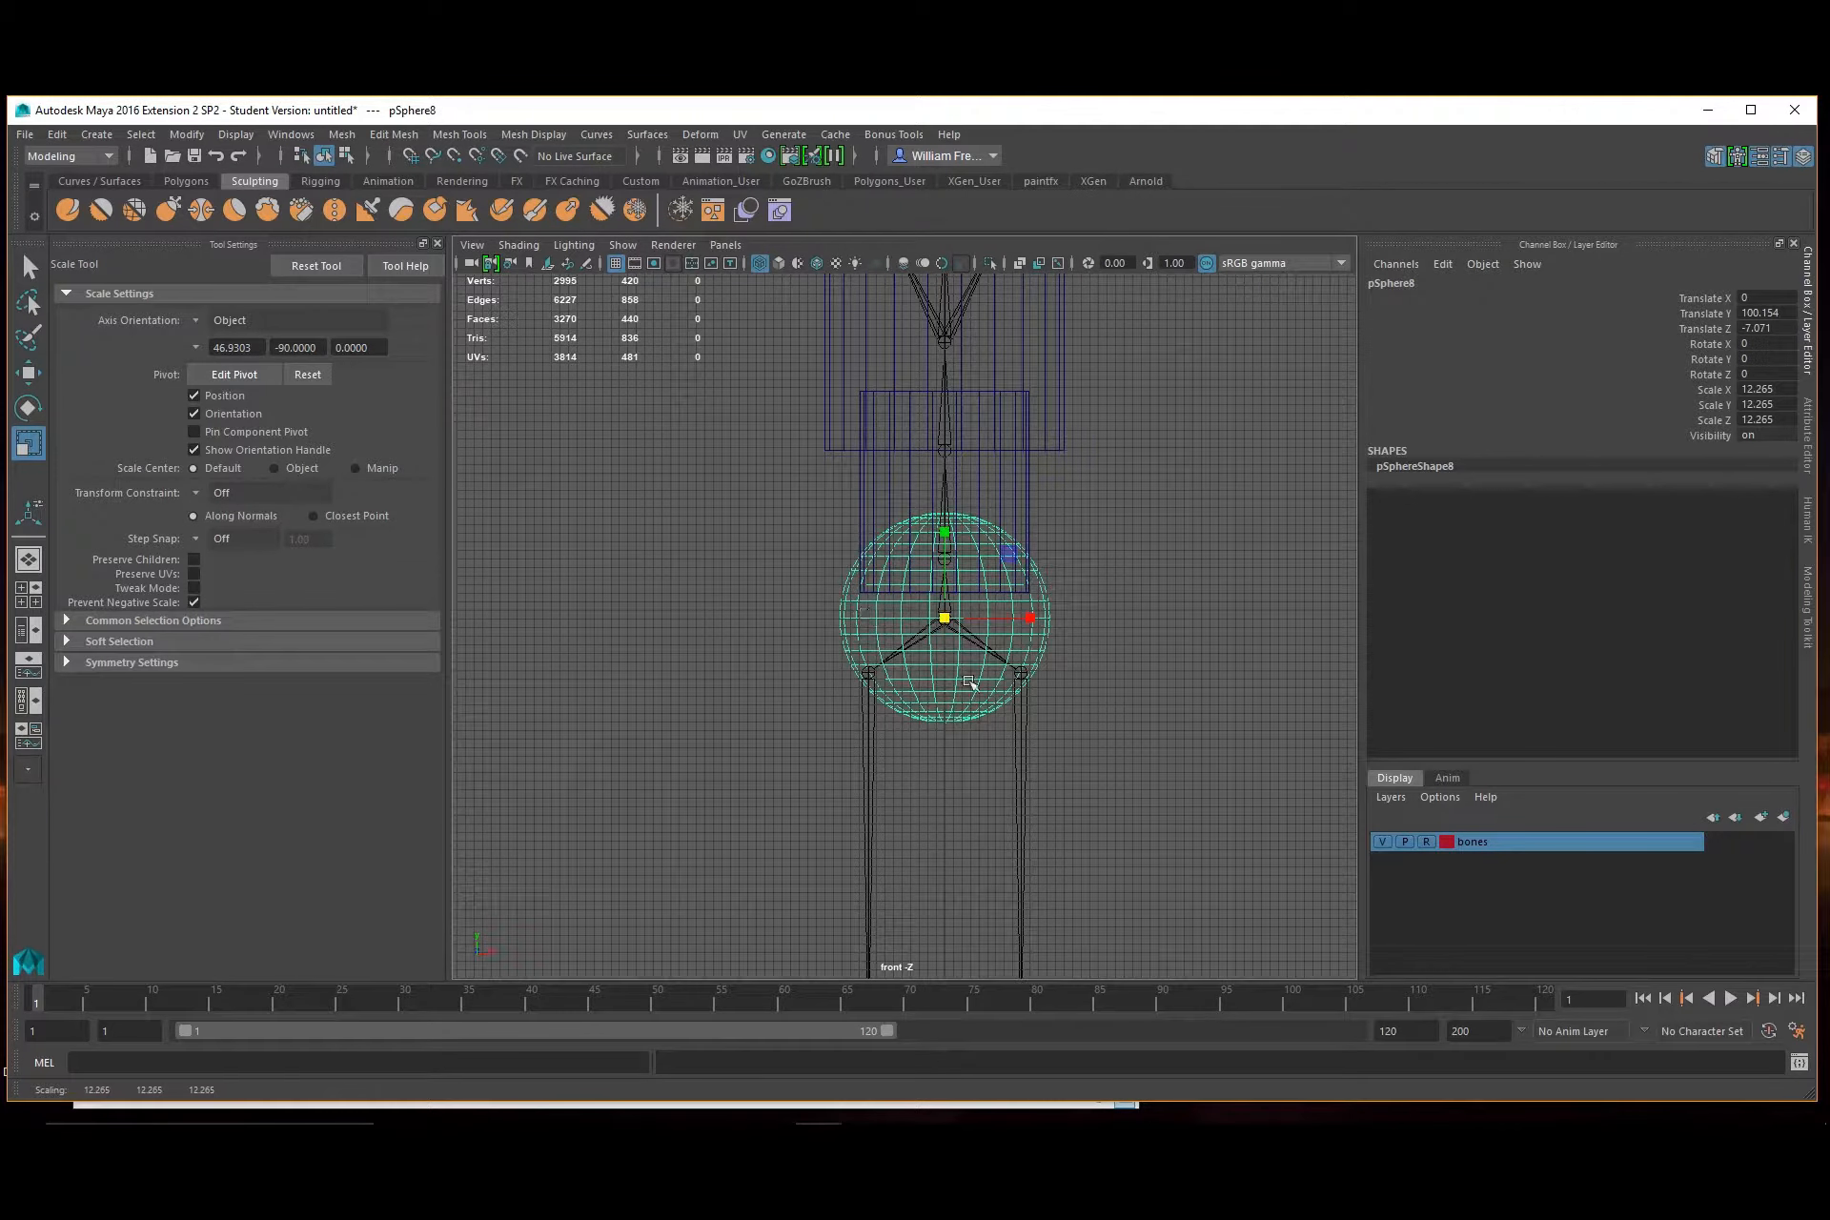
# Center the pelvis sphere in depth under the torso at Translate Z 0.57 and check its alignment from the side and front
pyautogui.press('space')
pyautogui.press('space')
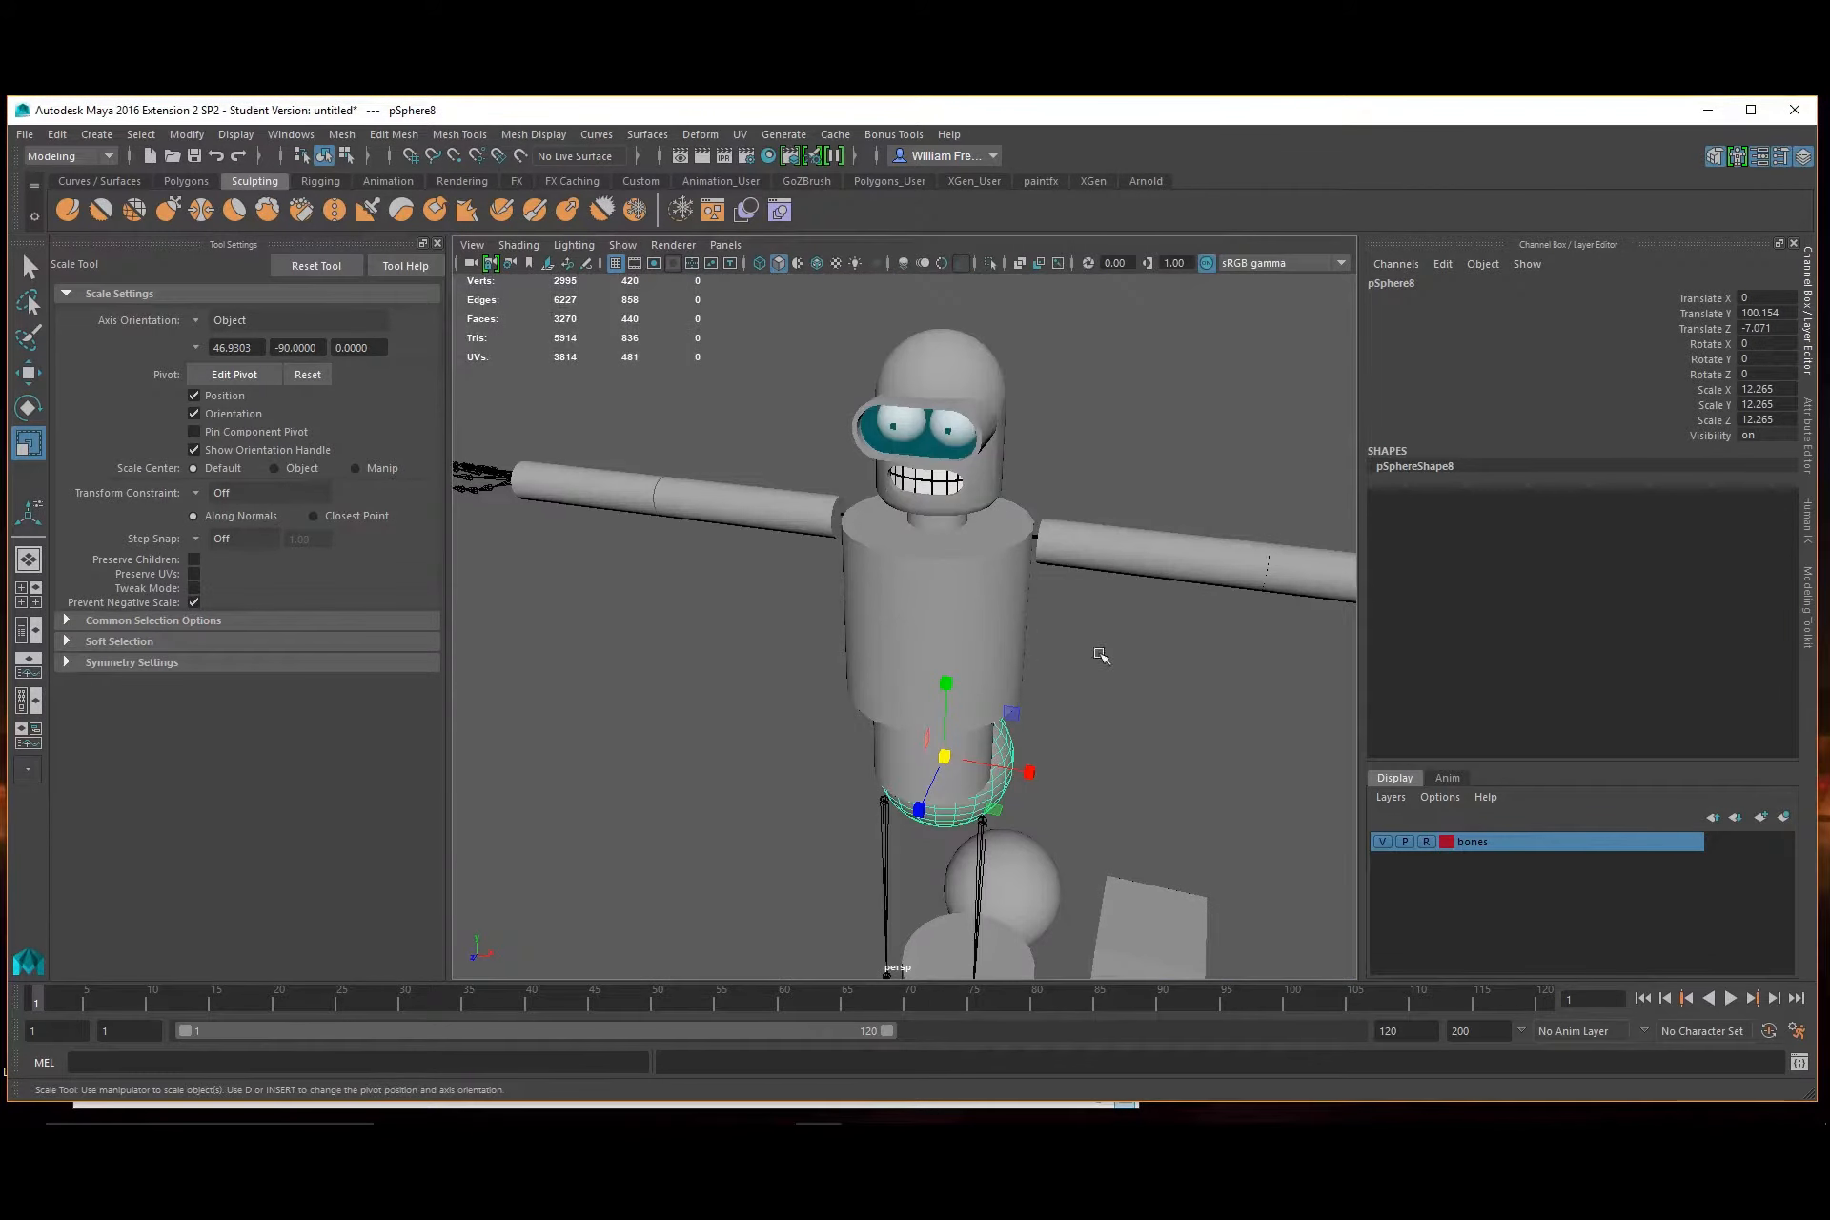
pyautogui.keyDown('alt'); pyautogui.moveTo(1100, 656); pyautogui.dragTo(828, 837); pyautogui.keyUp('alt')
pyautogui.press('w')
pyautogui.press('space')
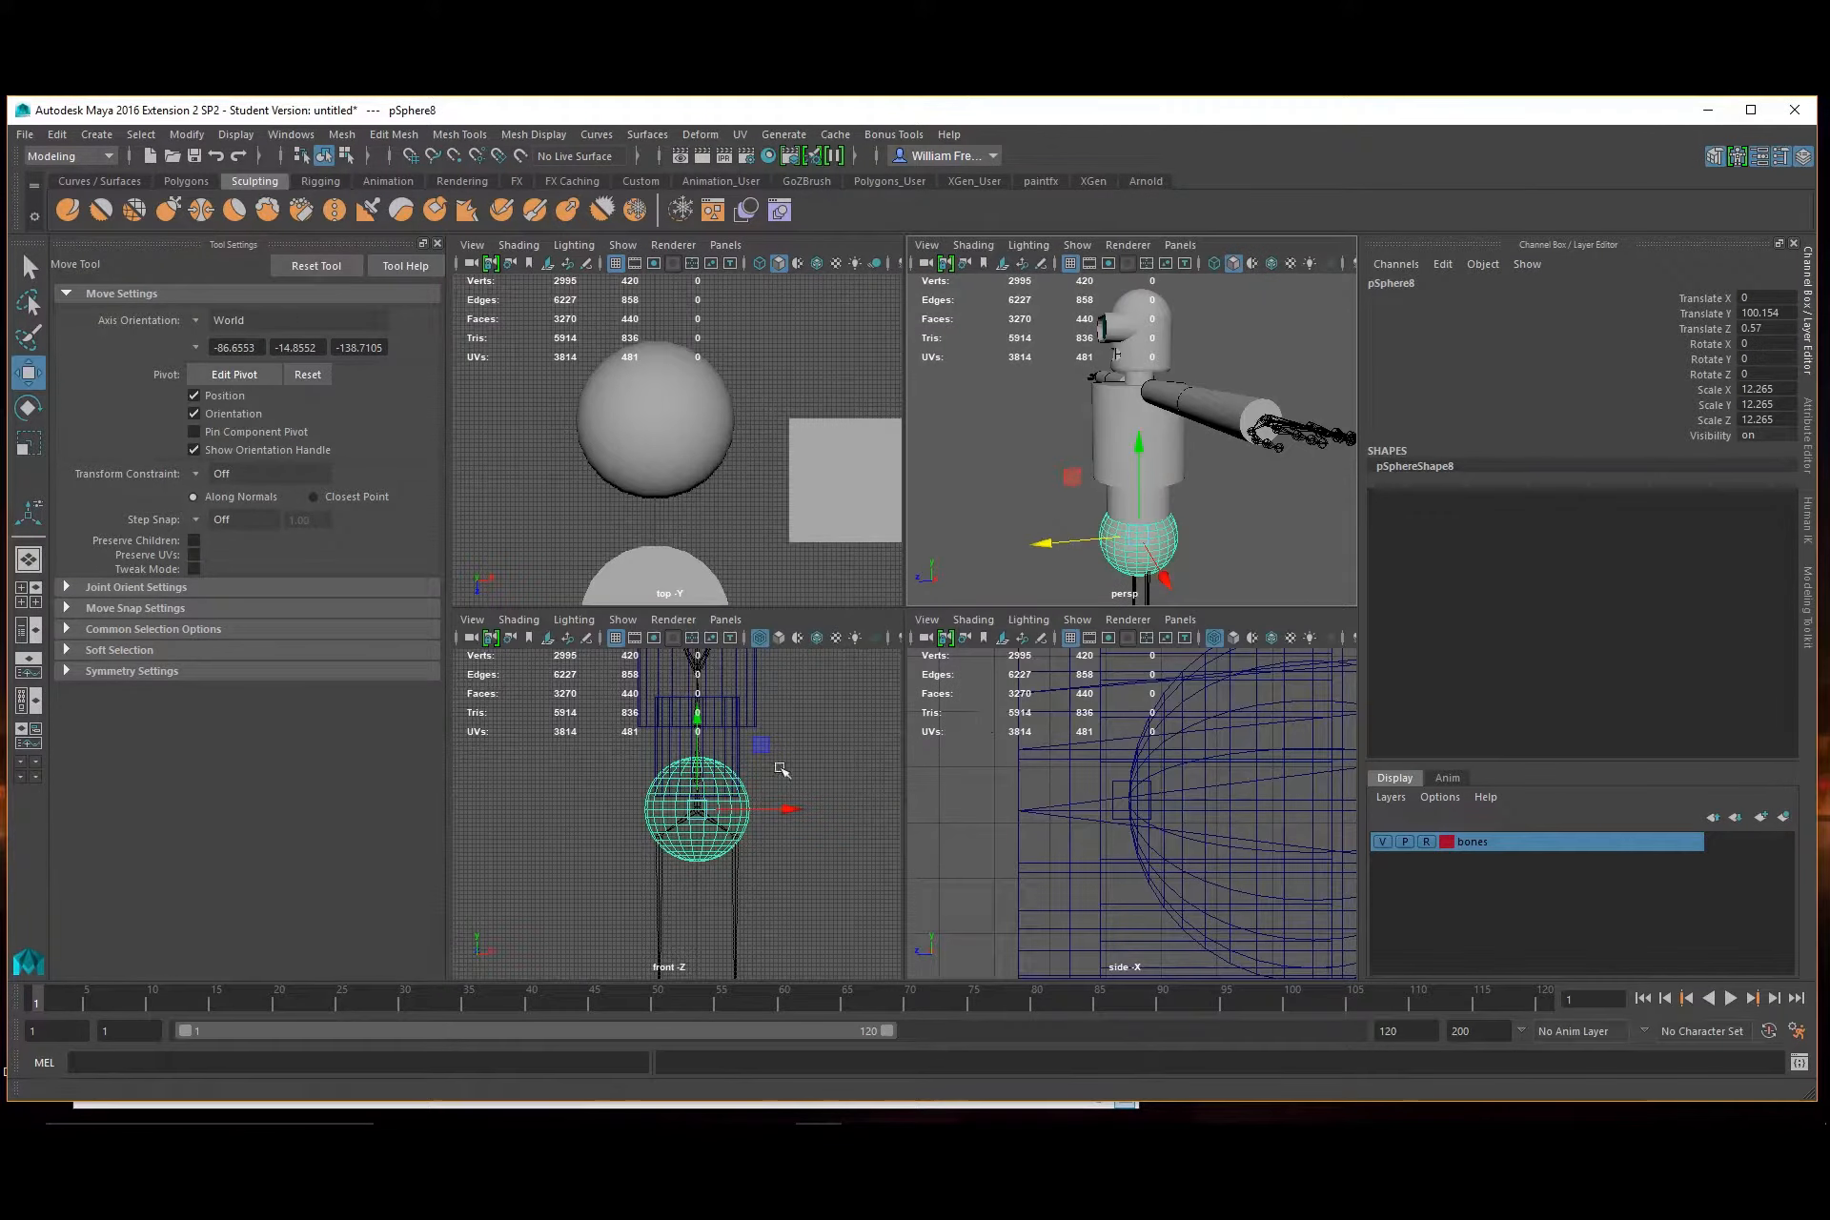
pyautogui.press('space')
pyautogui.scroll(-8, 1286, 792)
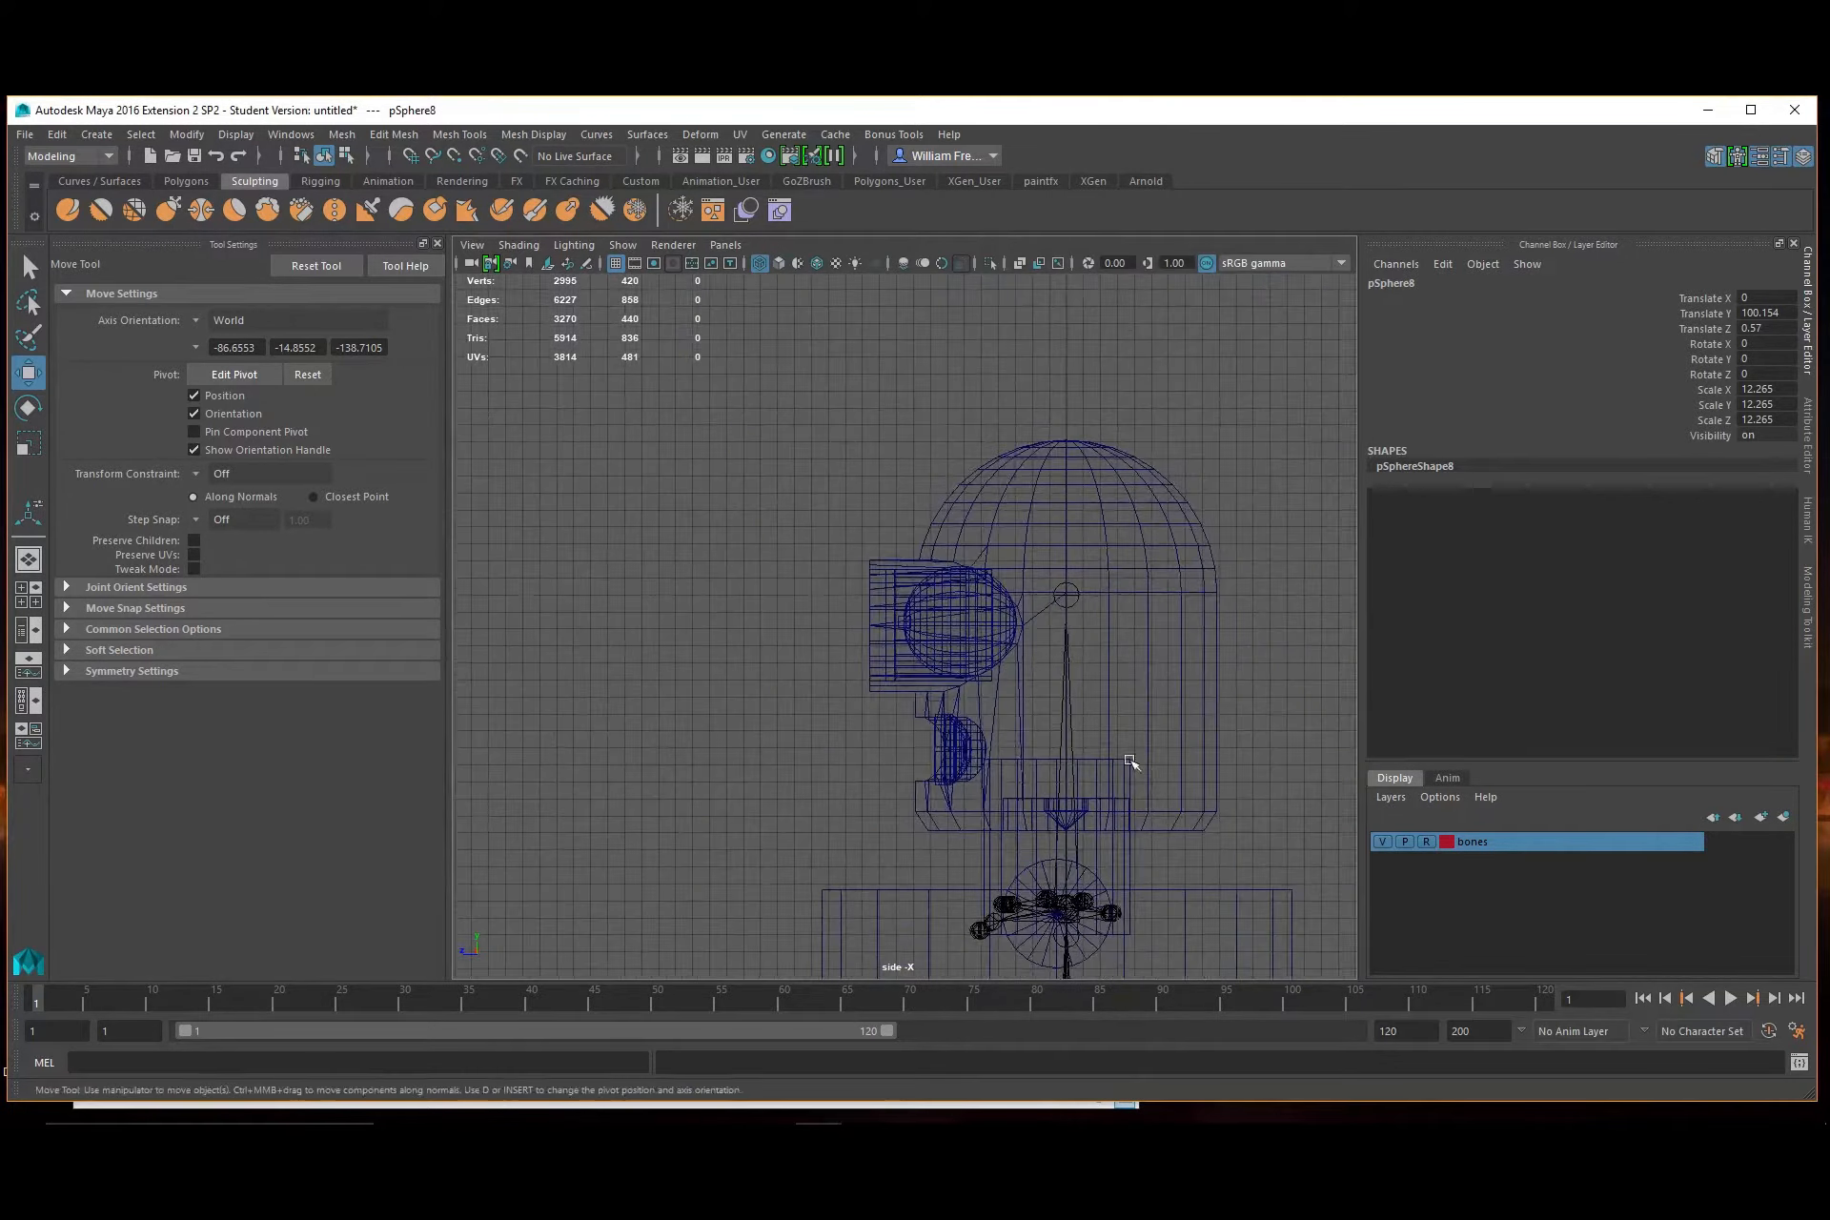
pyautogui.scroll(-3, 1107, 662)
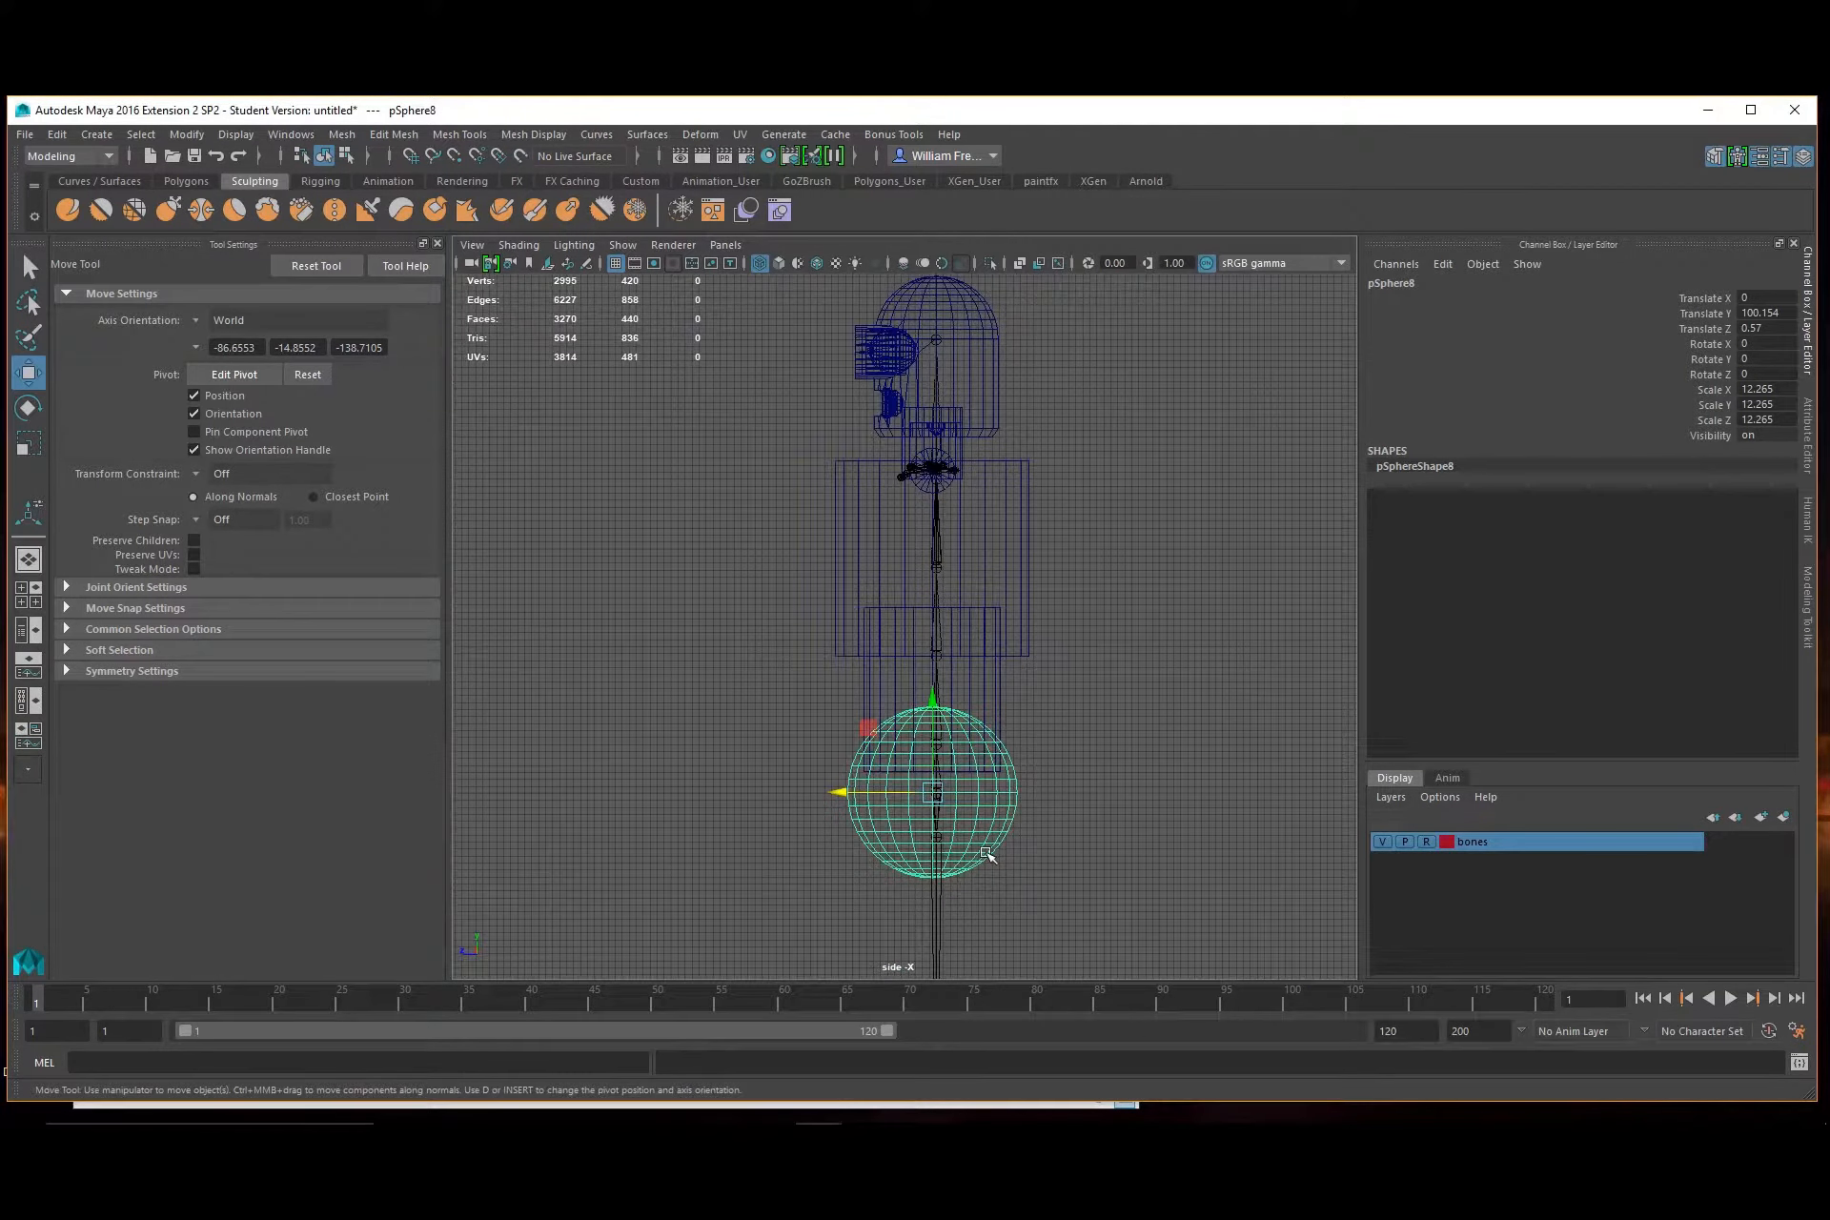
pyautogui.press('space')
pyautogui.press('space')
pyautogui.moveTo(1172, 591)
pyautogui.keyDown('alt'); pyautogui.mouseDown()
pyautogui.moveTo(1060, 589)
pyautogui.moveTo(1061, 478)
pyautogui.moveTo(1114, 617)
pyautogui.moveTo(1095, 604)
pyautogui.moveTo(1042, 653)
pyautogui.moveTo(1086, 661)
pyautogui.moveTo(1080, 675)
pyautogui.mouseUp(); pyautogui.keyUp('alt')
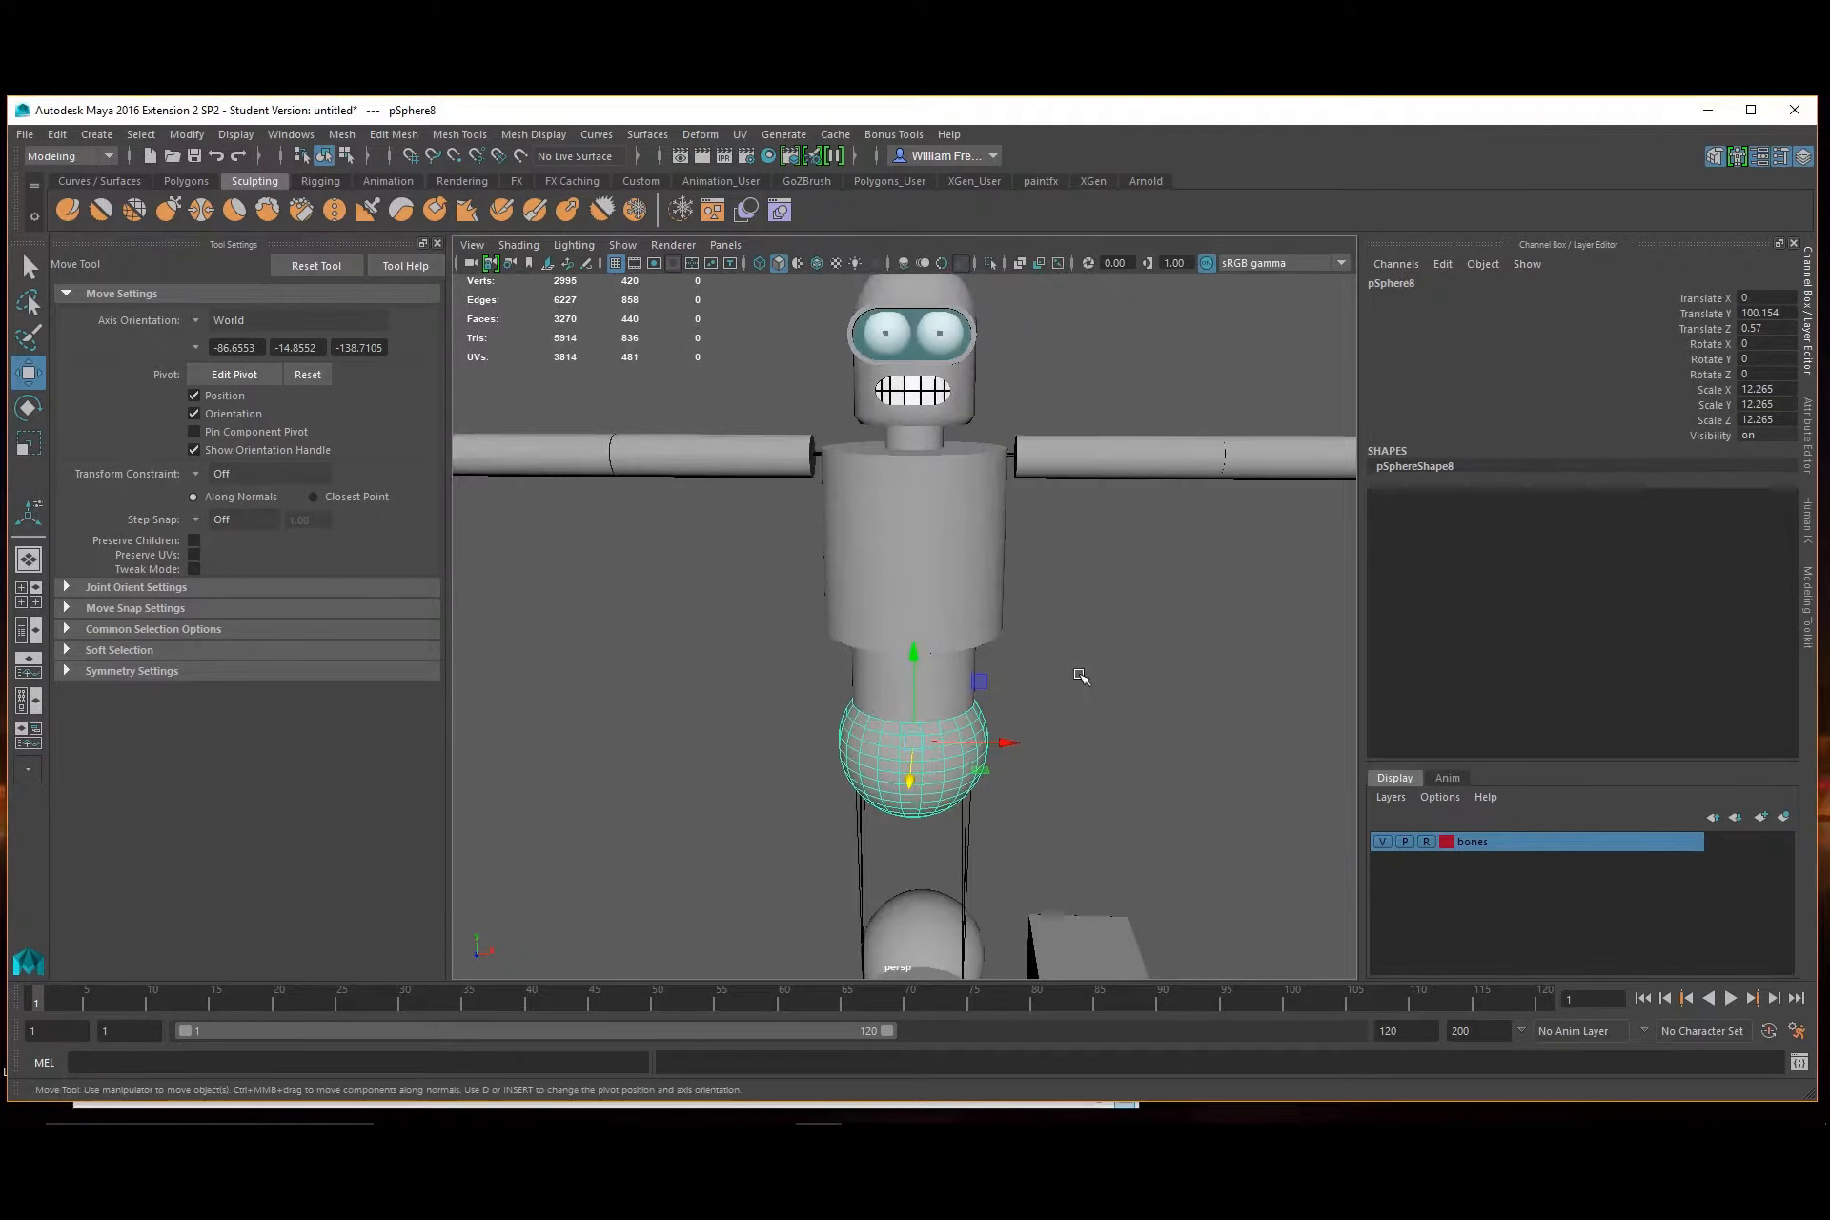
# Duplicate the pelvis sphere, move the copy to the shoulder at Translate X 14.315, Y 146.474, and shrink it uniformly to 5.299
pyautogui.hotkey('ctrl', 'd')
pyautogui.moveTo(914, 653); pyautogui.dragTo(963, 383)
pyautogui.moveTo(999, 473); pyautogui.dragTo(1094, 477)
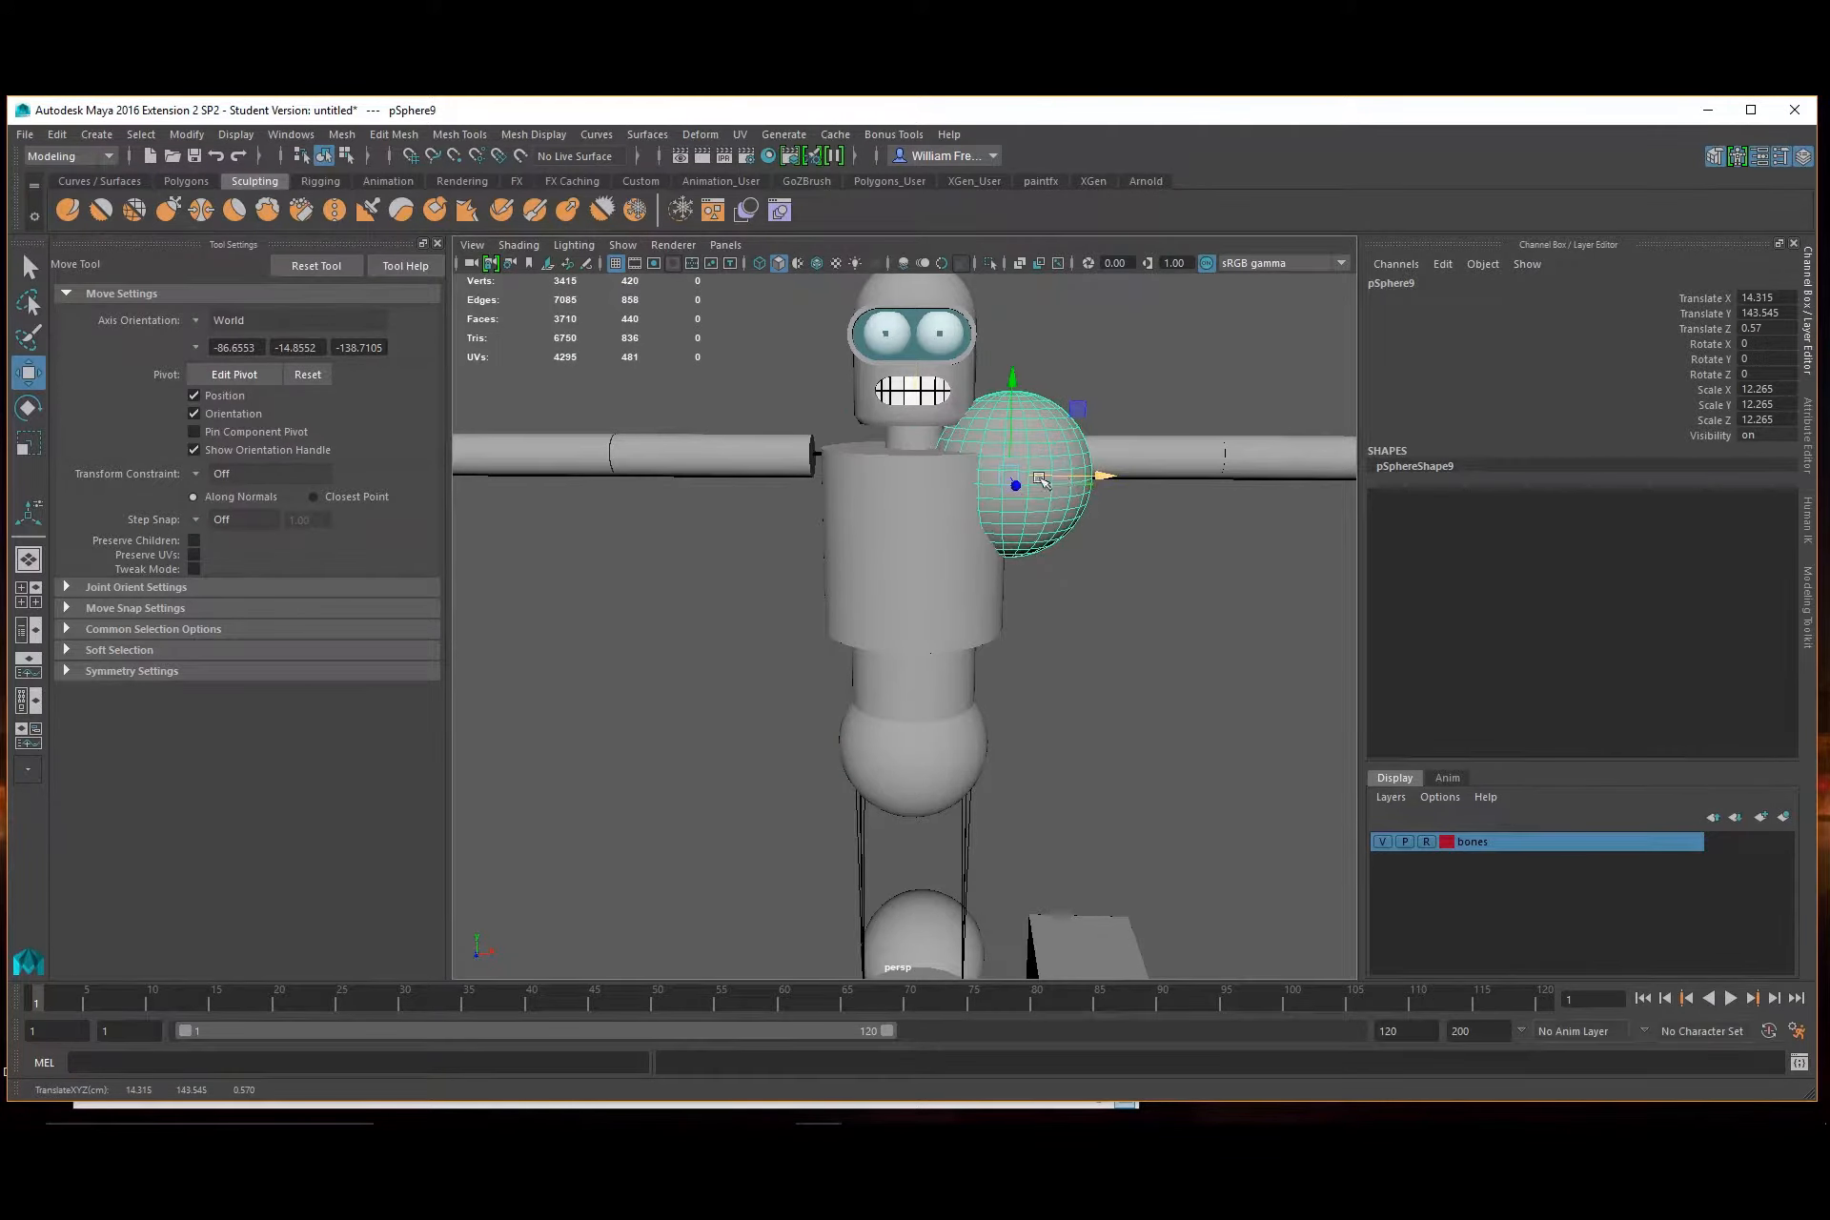
pyautogui.press('r')
pyautogui.moveTo(1016, 469); pyautogui.dragTo(938, 459)
pyautogui.press('w')
pyautogui.moveTo(1012, 386)
pyautogui.mouseDown()
pyautogui.moveTo(1013, 350)
pyautogui.moveTo(1013, 367)
pyautogui.mouseUp()
# Align the shoulder sphere with the arm cylinder's axis in the side view, at Translate Y 146.238
pyautogui.press('space')
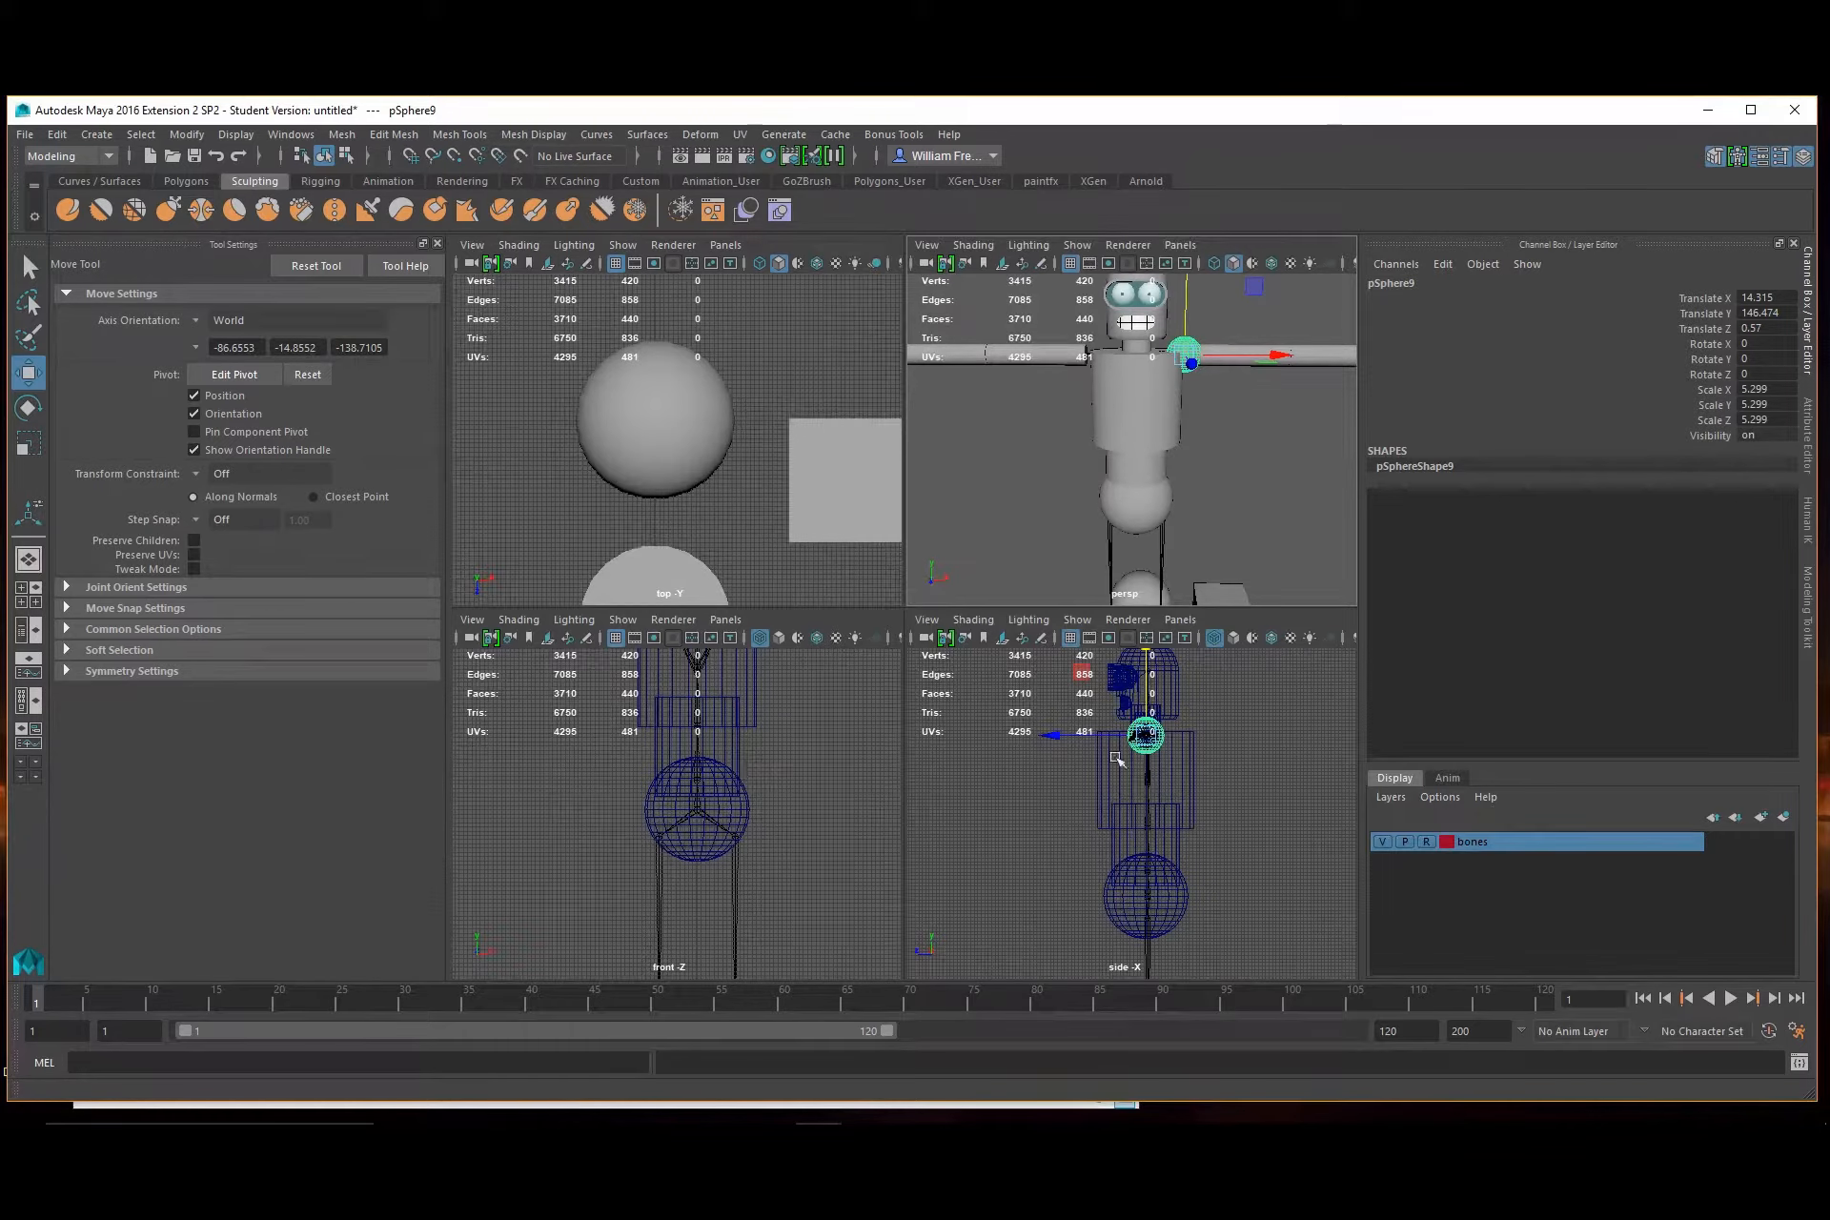
pyautogui.press('space')
pyautogui.scroll(-3, 1063, 654)
pyautogui.scroll(10, 1070, 658)
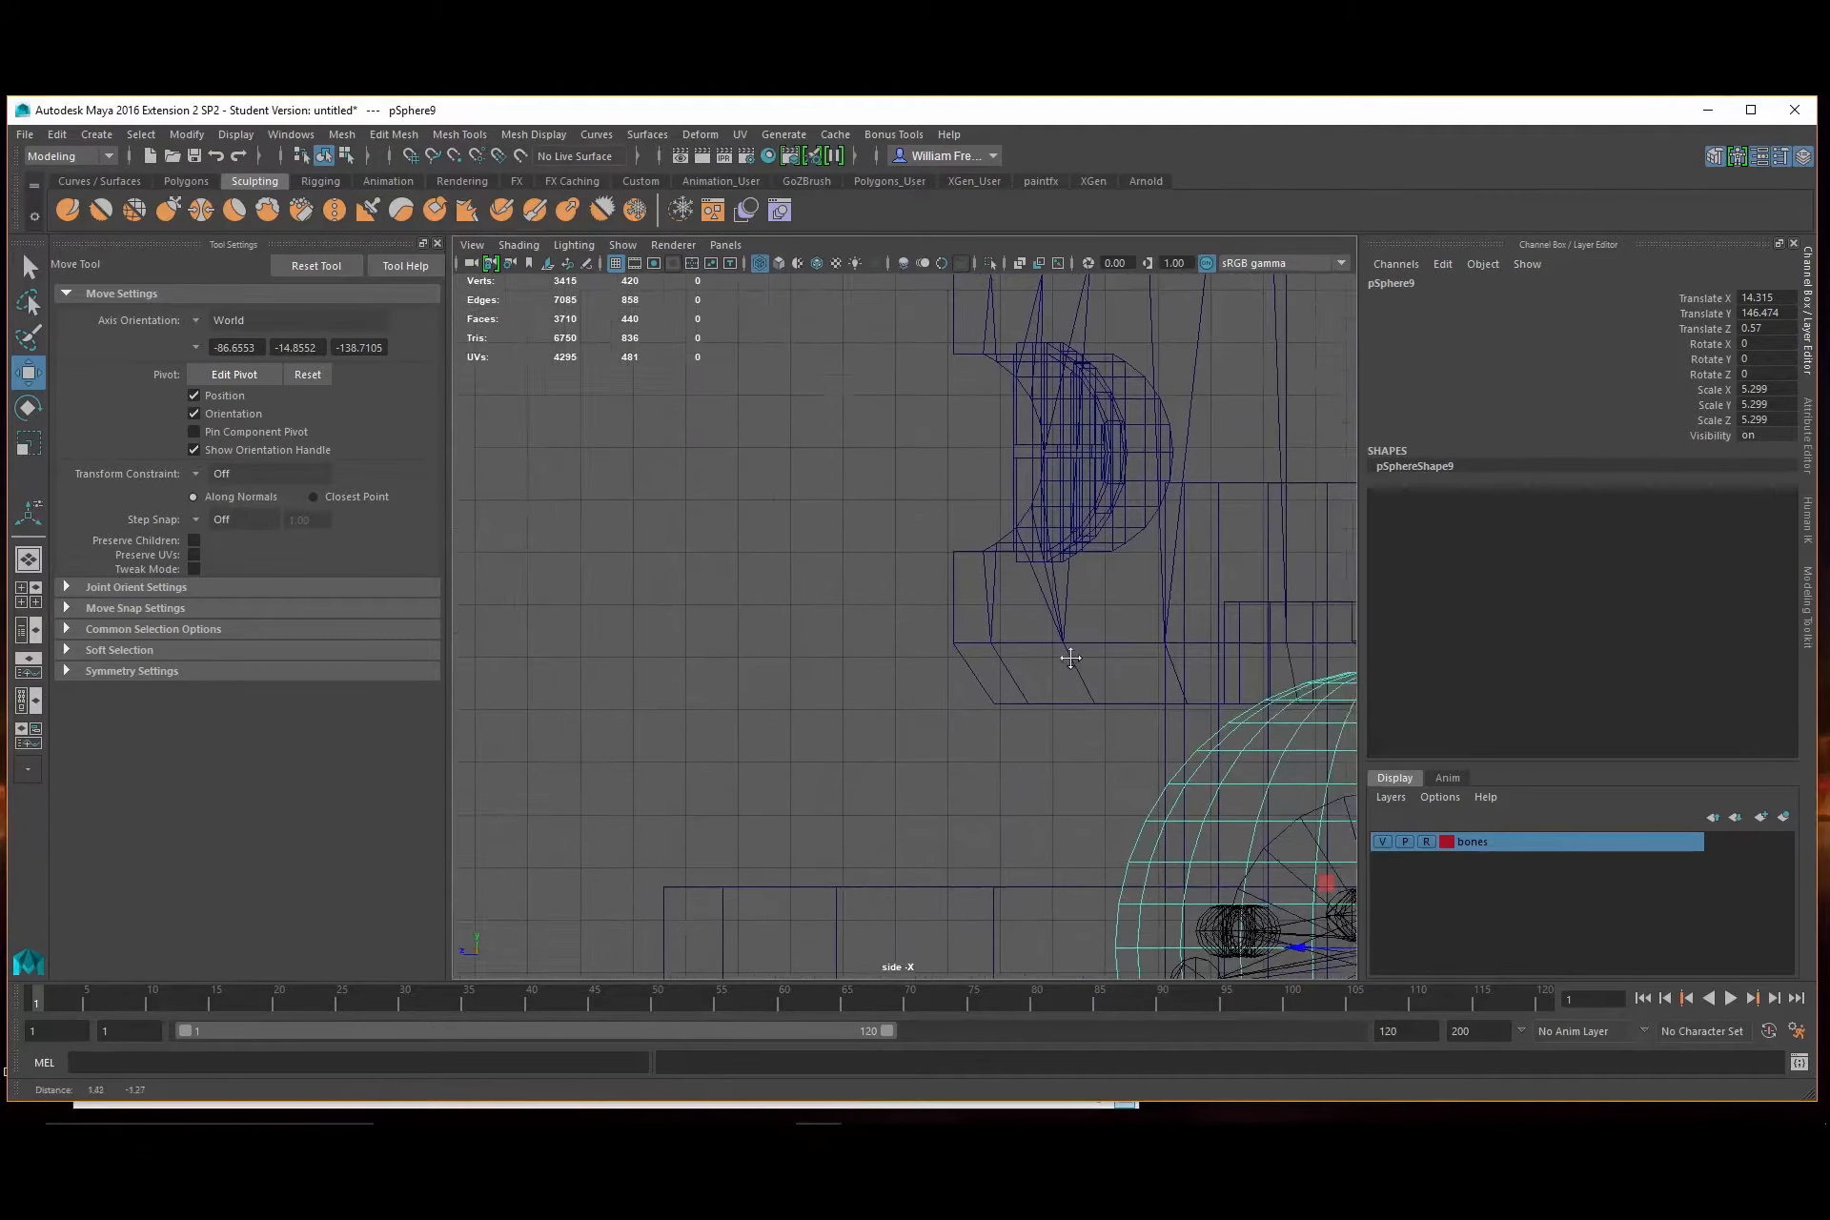
pyautogui.press('f')
pyautogui.moveTo(951, 570); pyautogui.dragTo(948, 582)
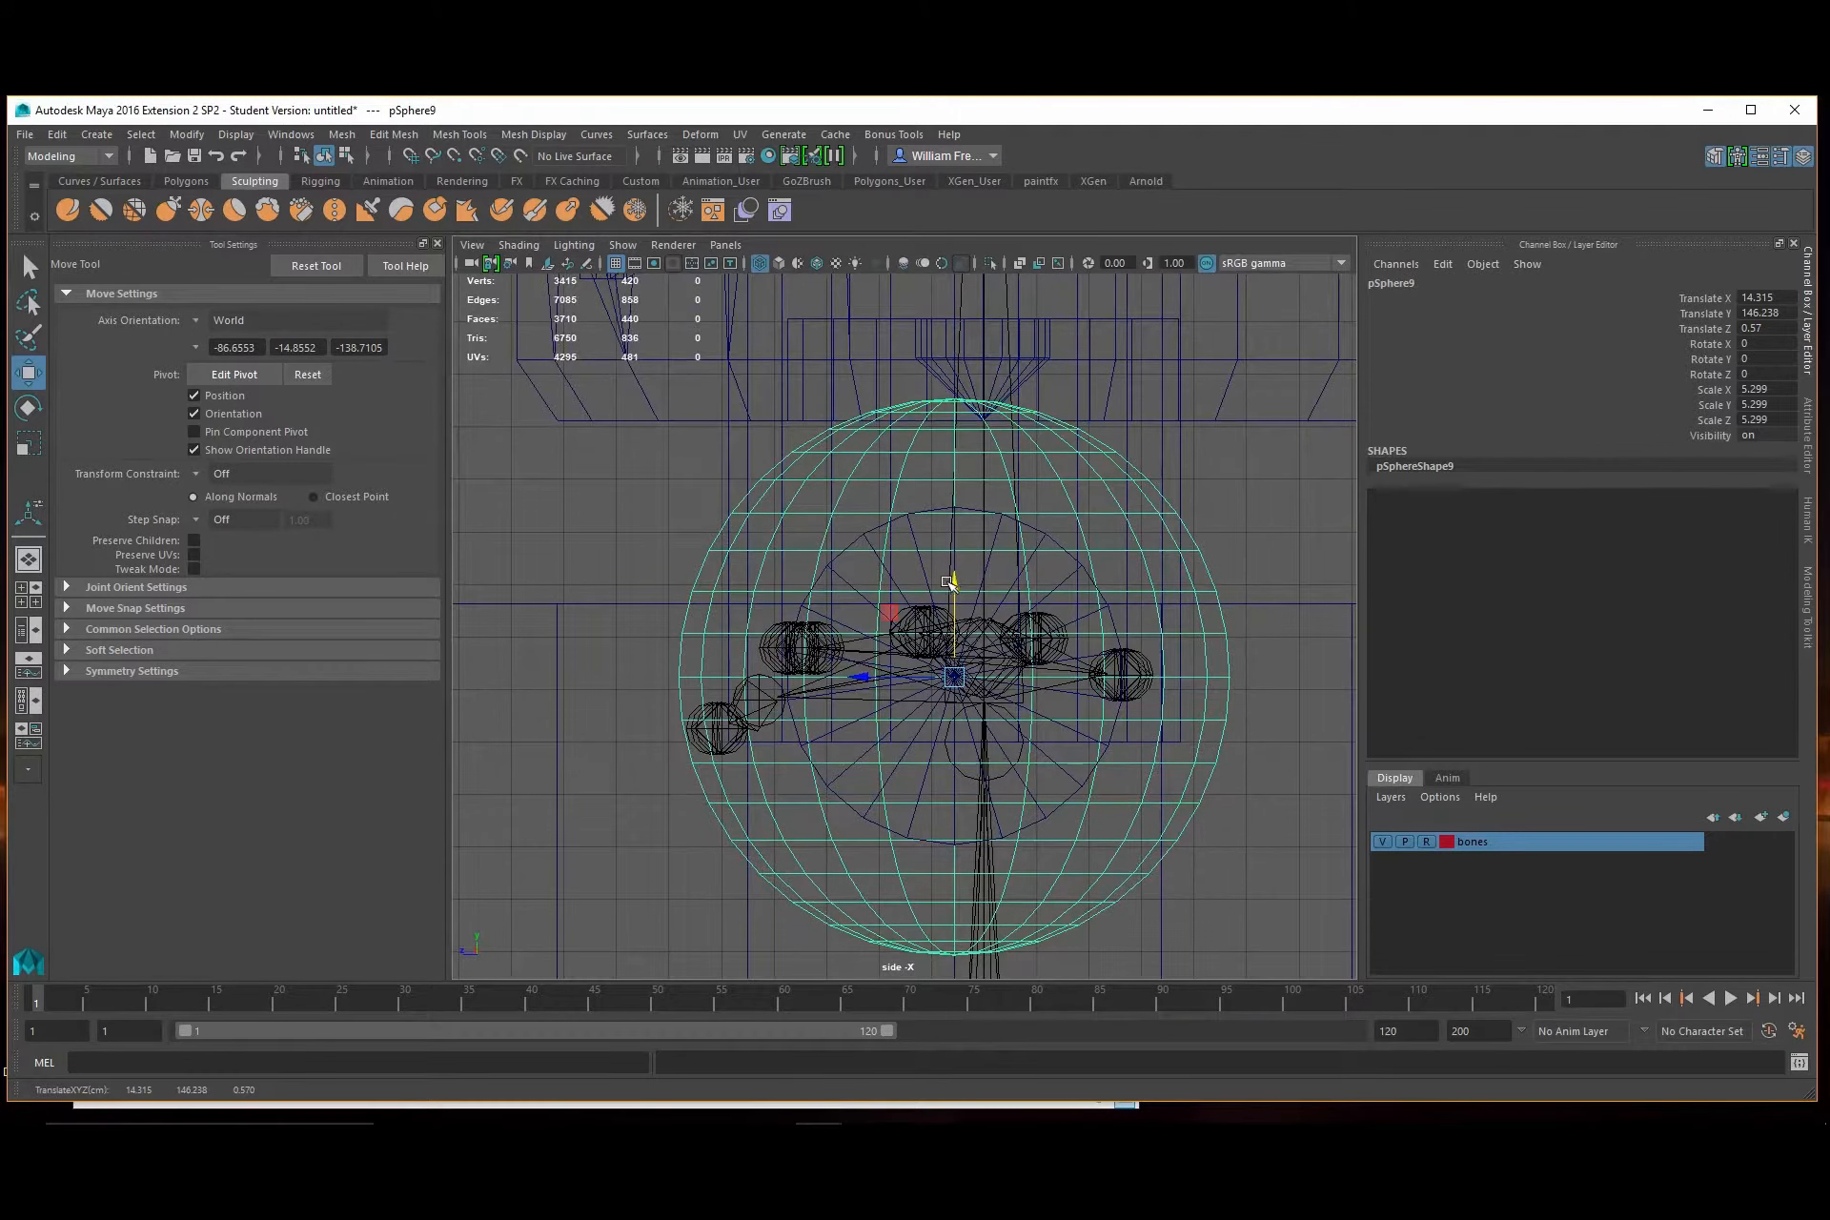
# Duplicate the shoulder sphere and move the copy outward along the arm to the elbow, at Translate X 44.669
pyautogui.press('space')
pyautogui.press('space')
pyautogui.keyDown('alt'); pyautogui.moveTo(1130, 452); pyautogui.dragTo(1076, 531, button='middle'); pyautogui.keyUp('alt')
pyautogui.hotkey('ctrl', 'd')
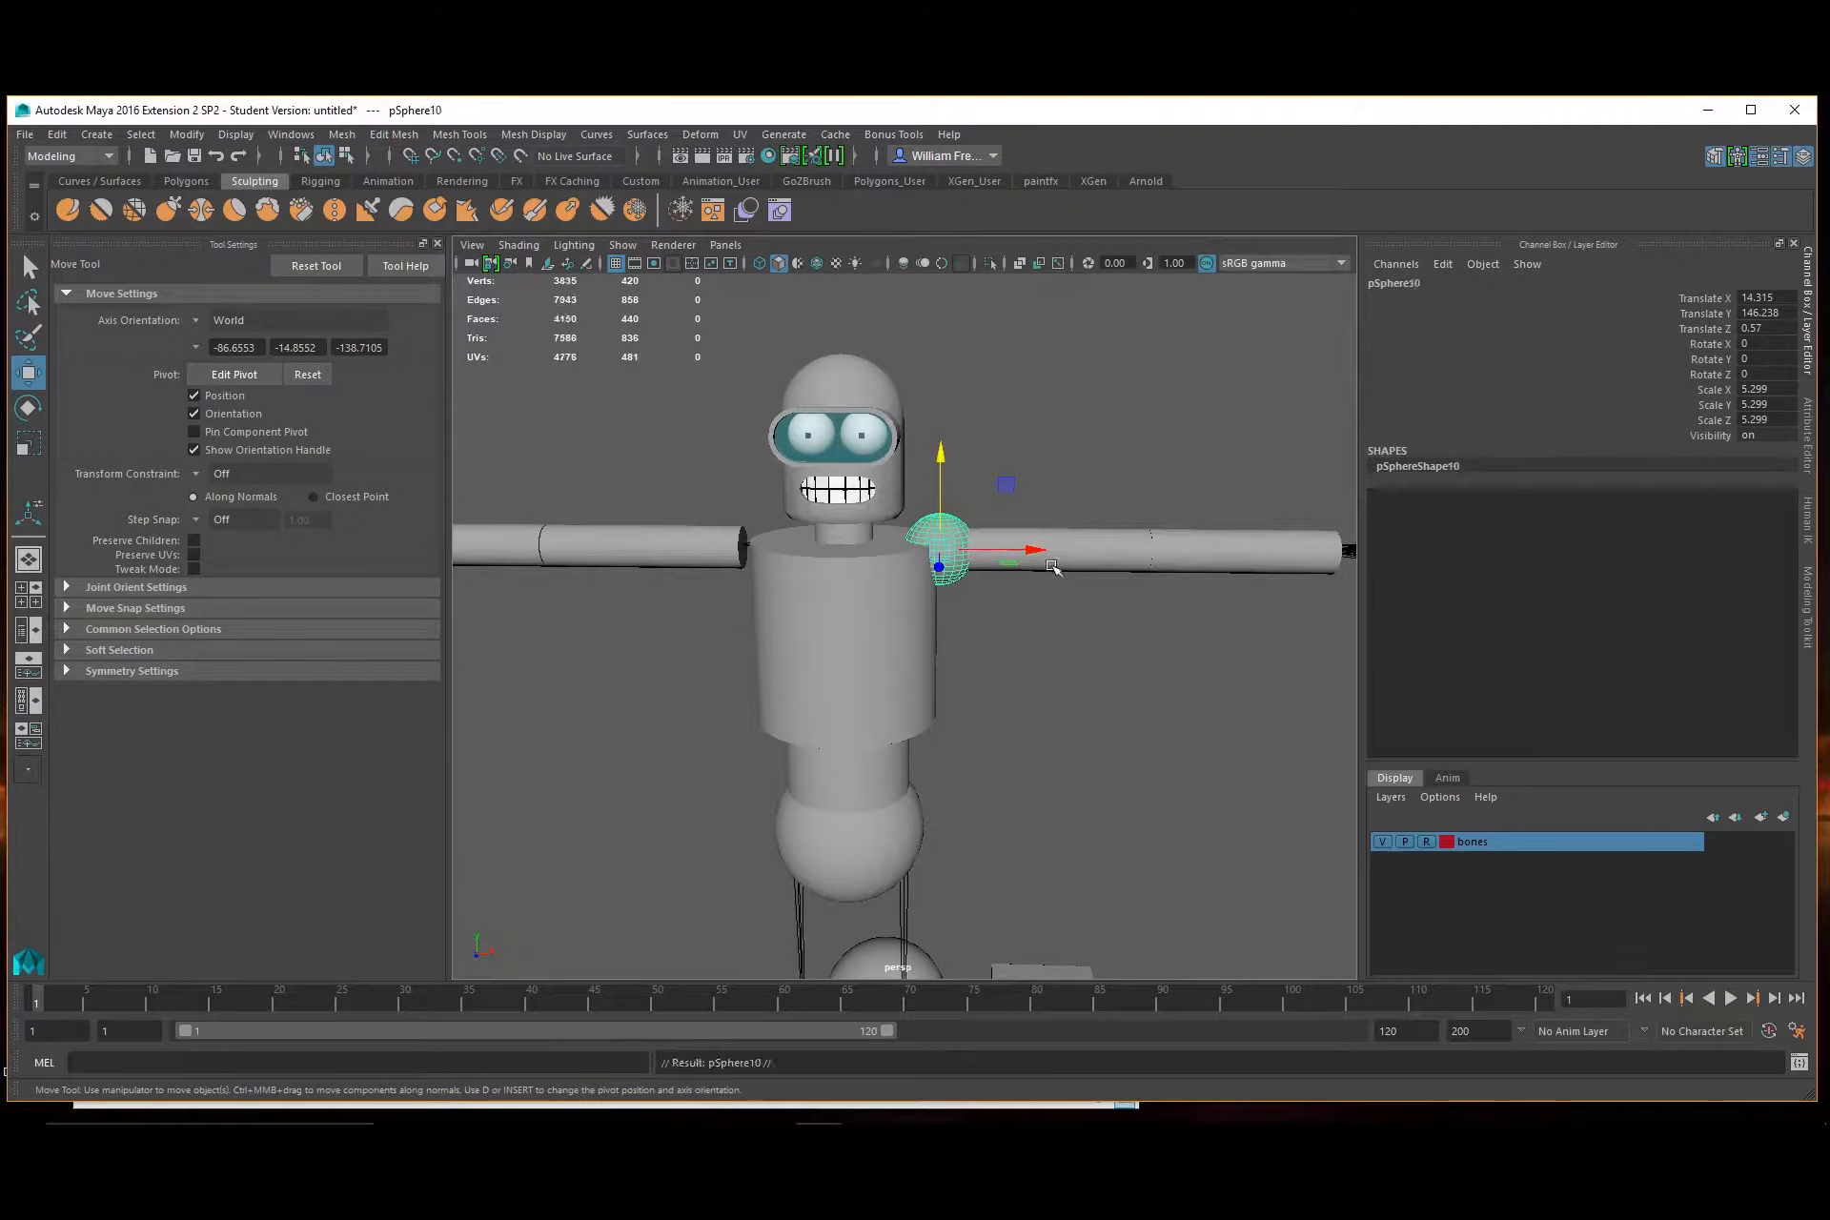
pyautogui.moveTo(1036, 558); pyautogui.dragTo(1239, 562)
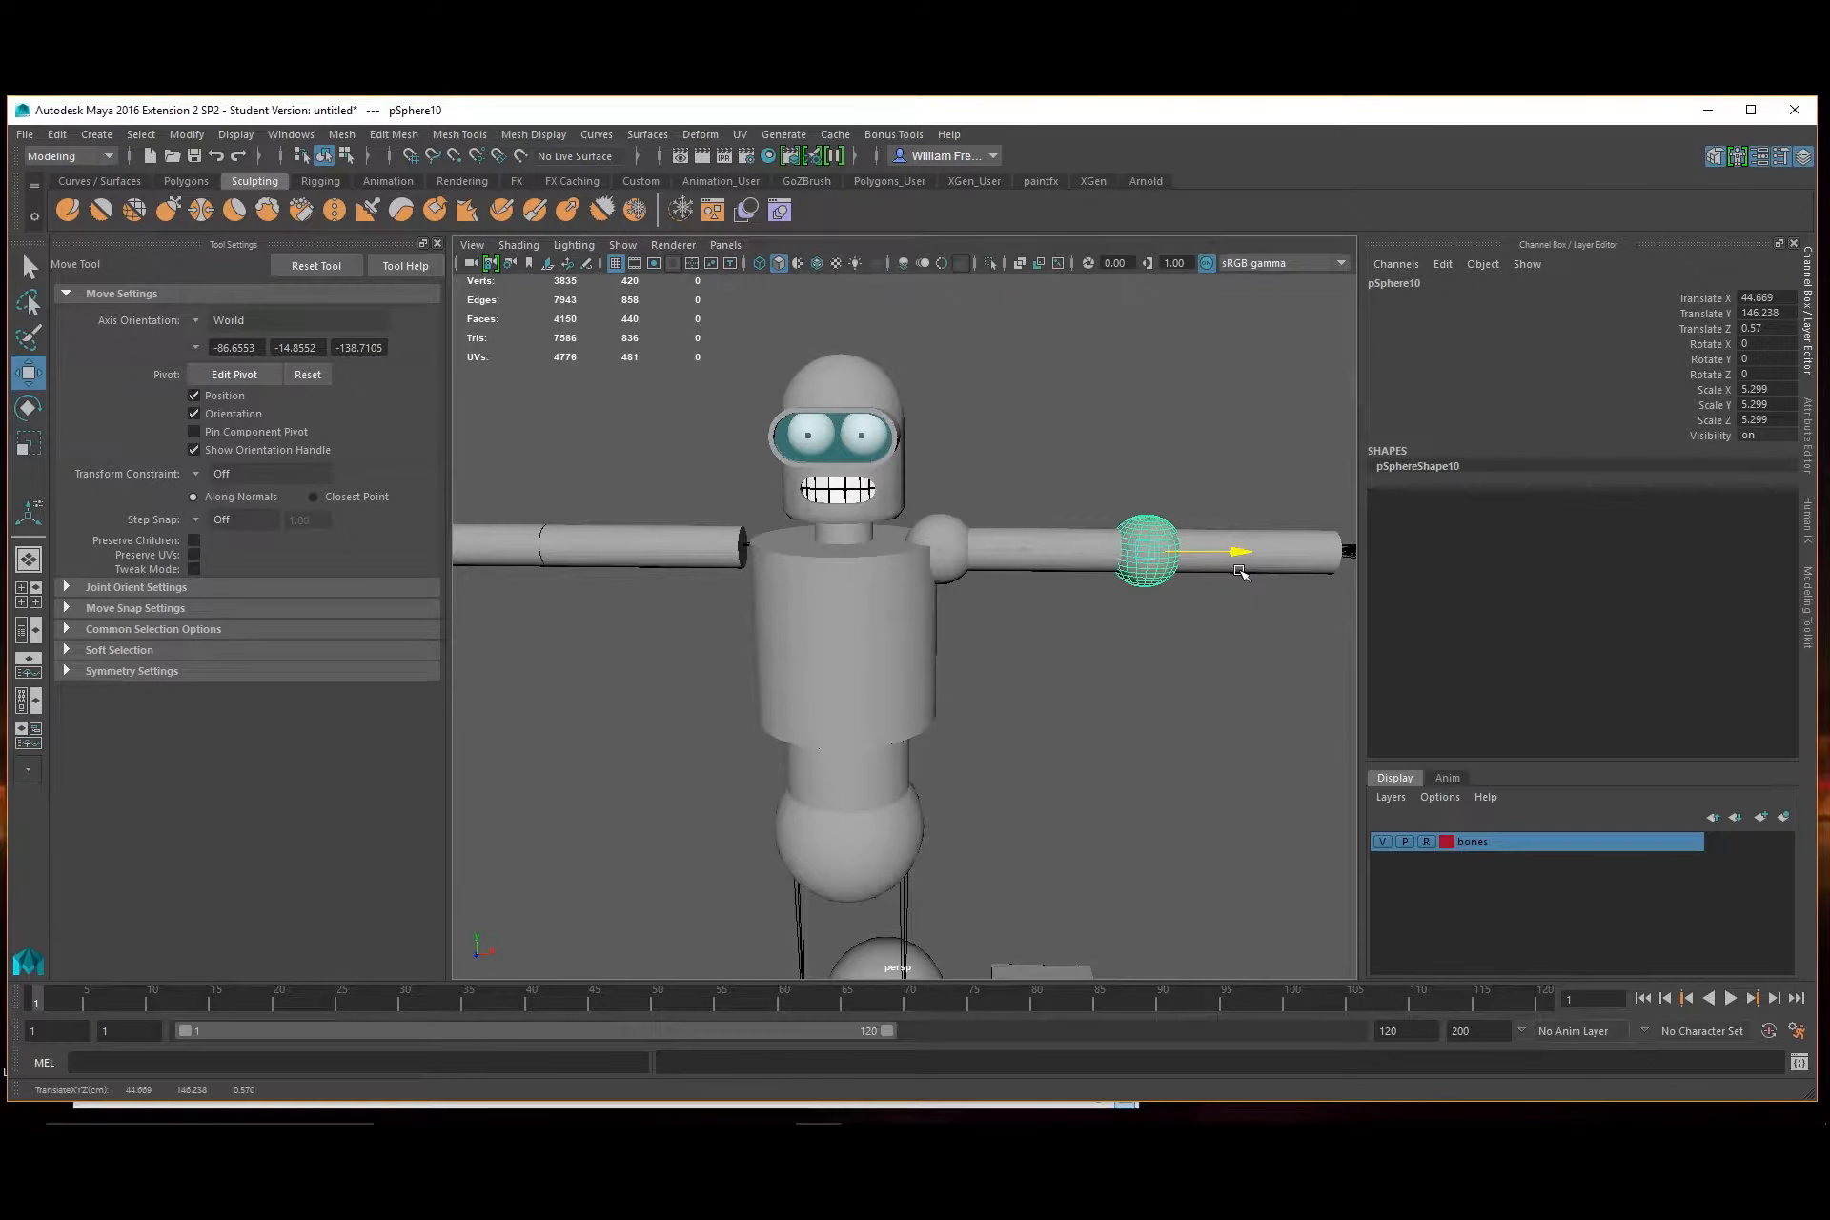
pyautogui.keyDown('alt'); pyautogui.moveTo(1218, 549); pyautogui.dragTo(1131, 560, button='middle'); pyautogui.keyUp('alt')
# Fine-tune the elbow sphere in the front view so it centers on the elbow joint, at Translate X 44.992
pyautogui.press('space')
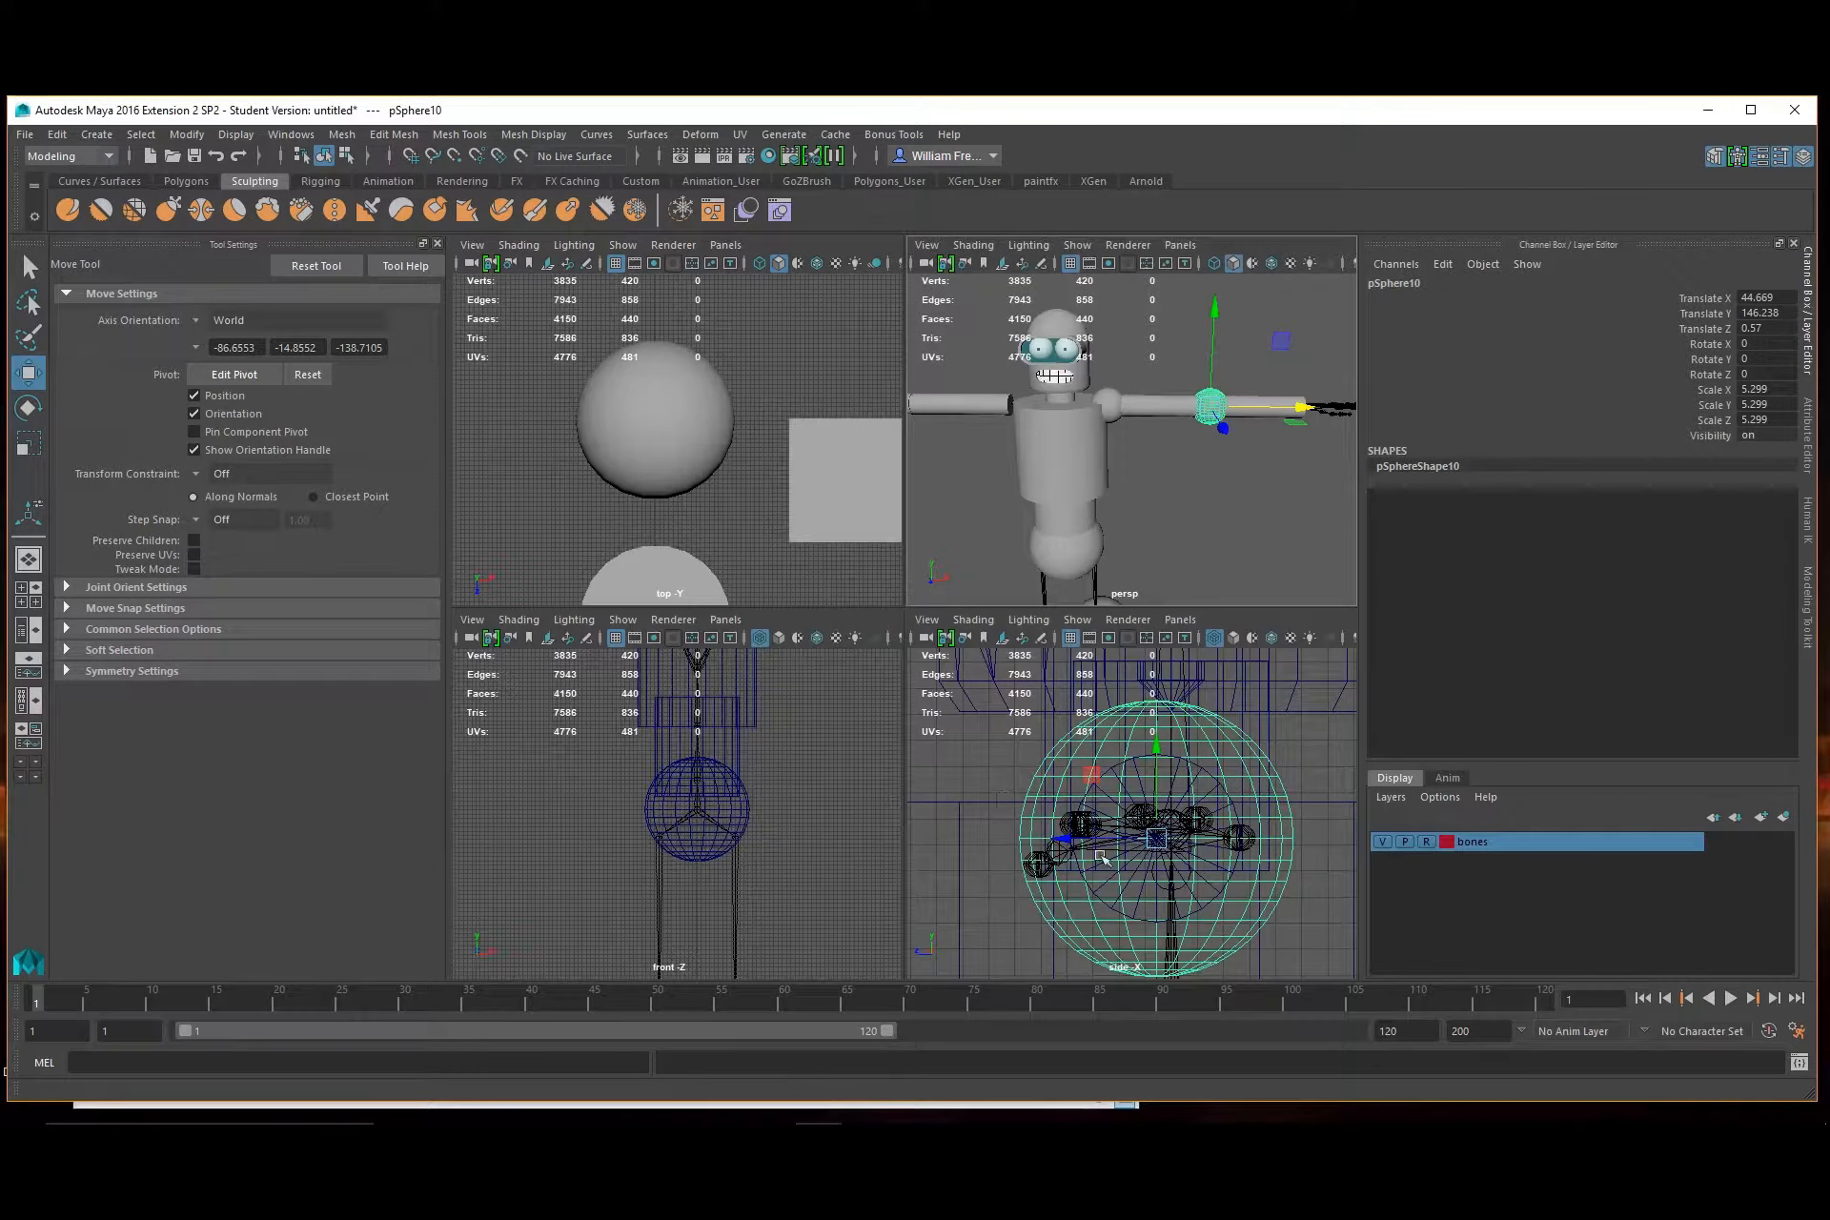
pyautogui.press('space')
pyautogui.keyDown('alt'); pyautogui.moveTo(786, 746); pyautogui.dragTo(588, 576, button='right'); pyautogui.keyUp('alt')
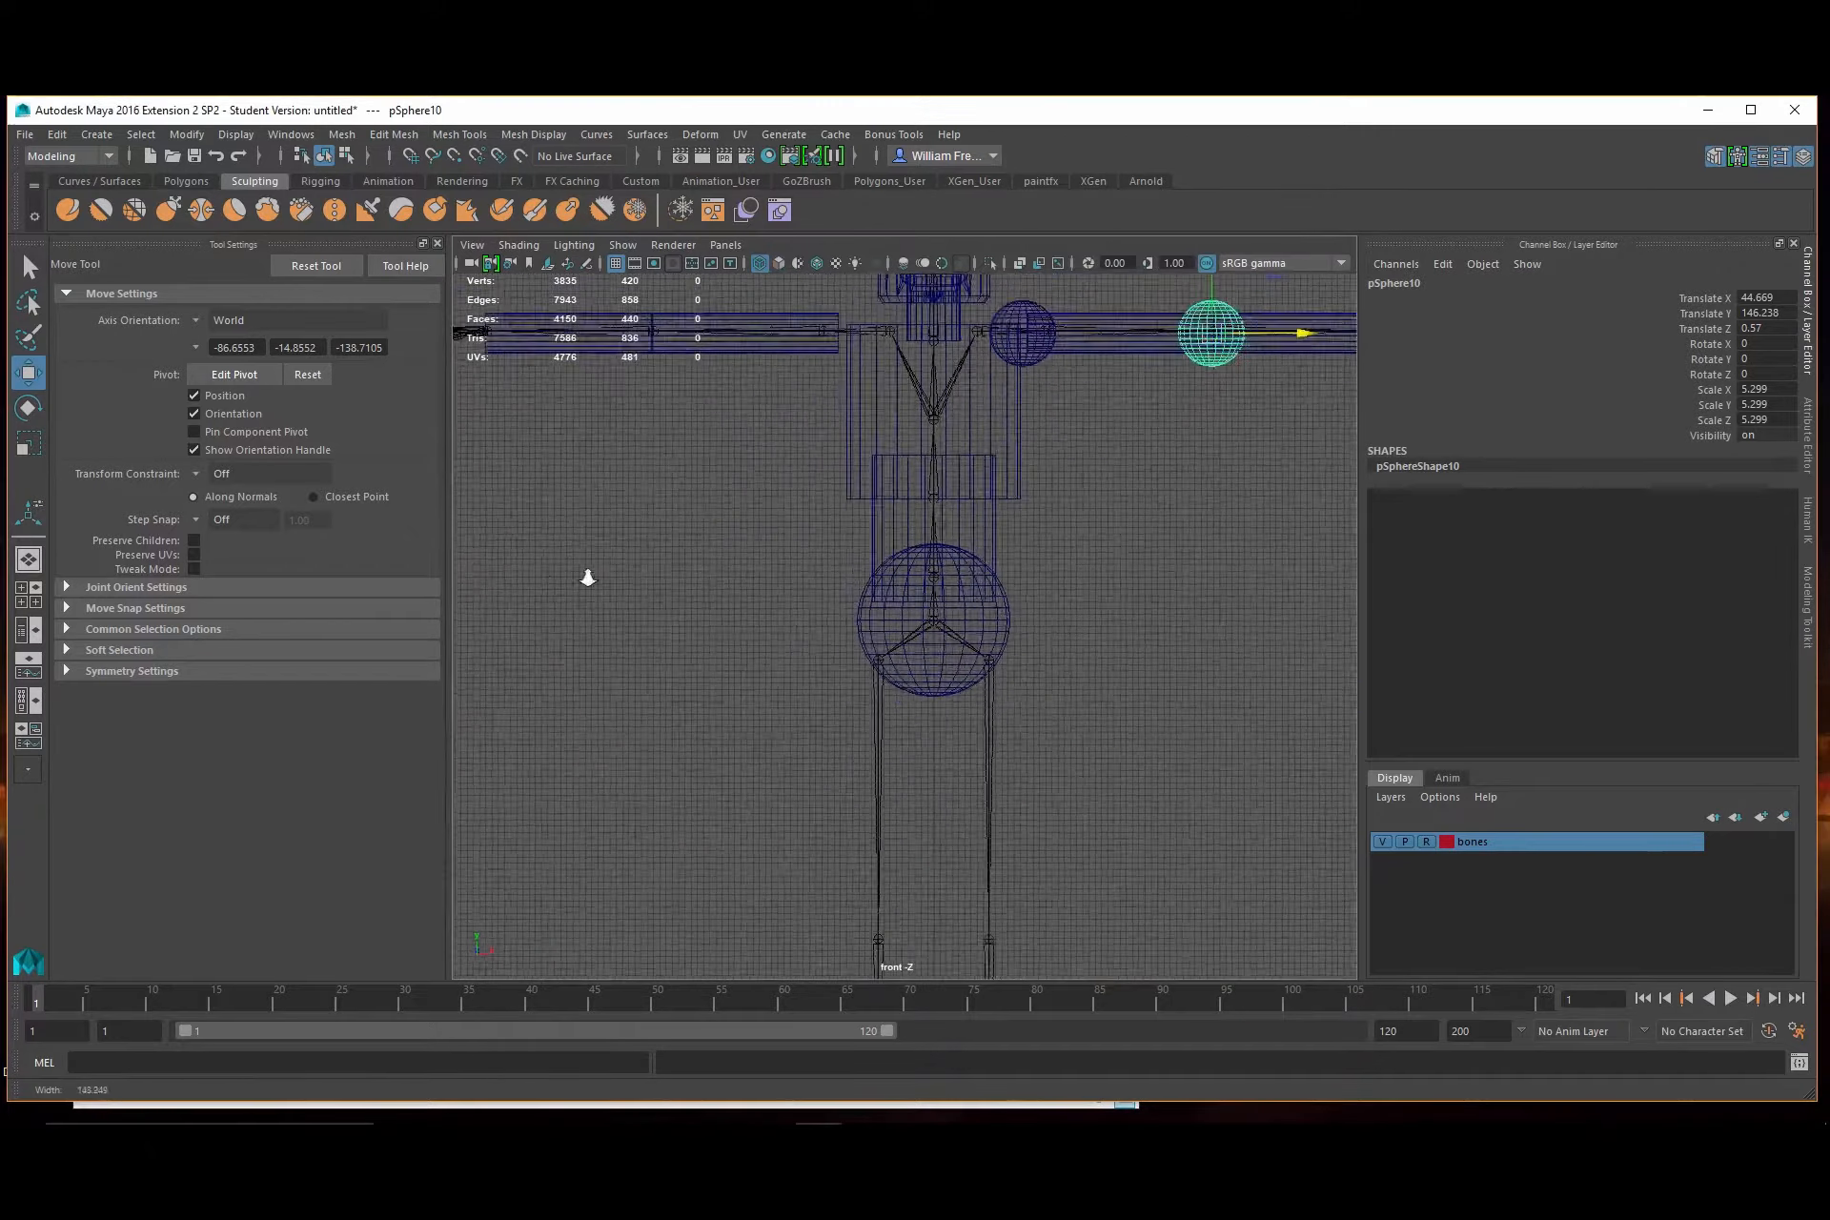
pyautogui.keyDown('alt'); pyautogui.moveTo(919, 450); pyautogui.dragTo(629, 740, button='middle'); pyautogui.keyUp('alt')
pyautogui.keyDown('alt'); pyautogui.moveTo(629, 740); pyautogui.dragTo(1213, 755, button='right'); pyautogui.keyUp('alt')
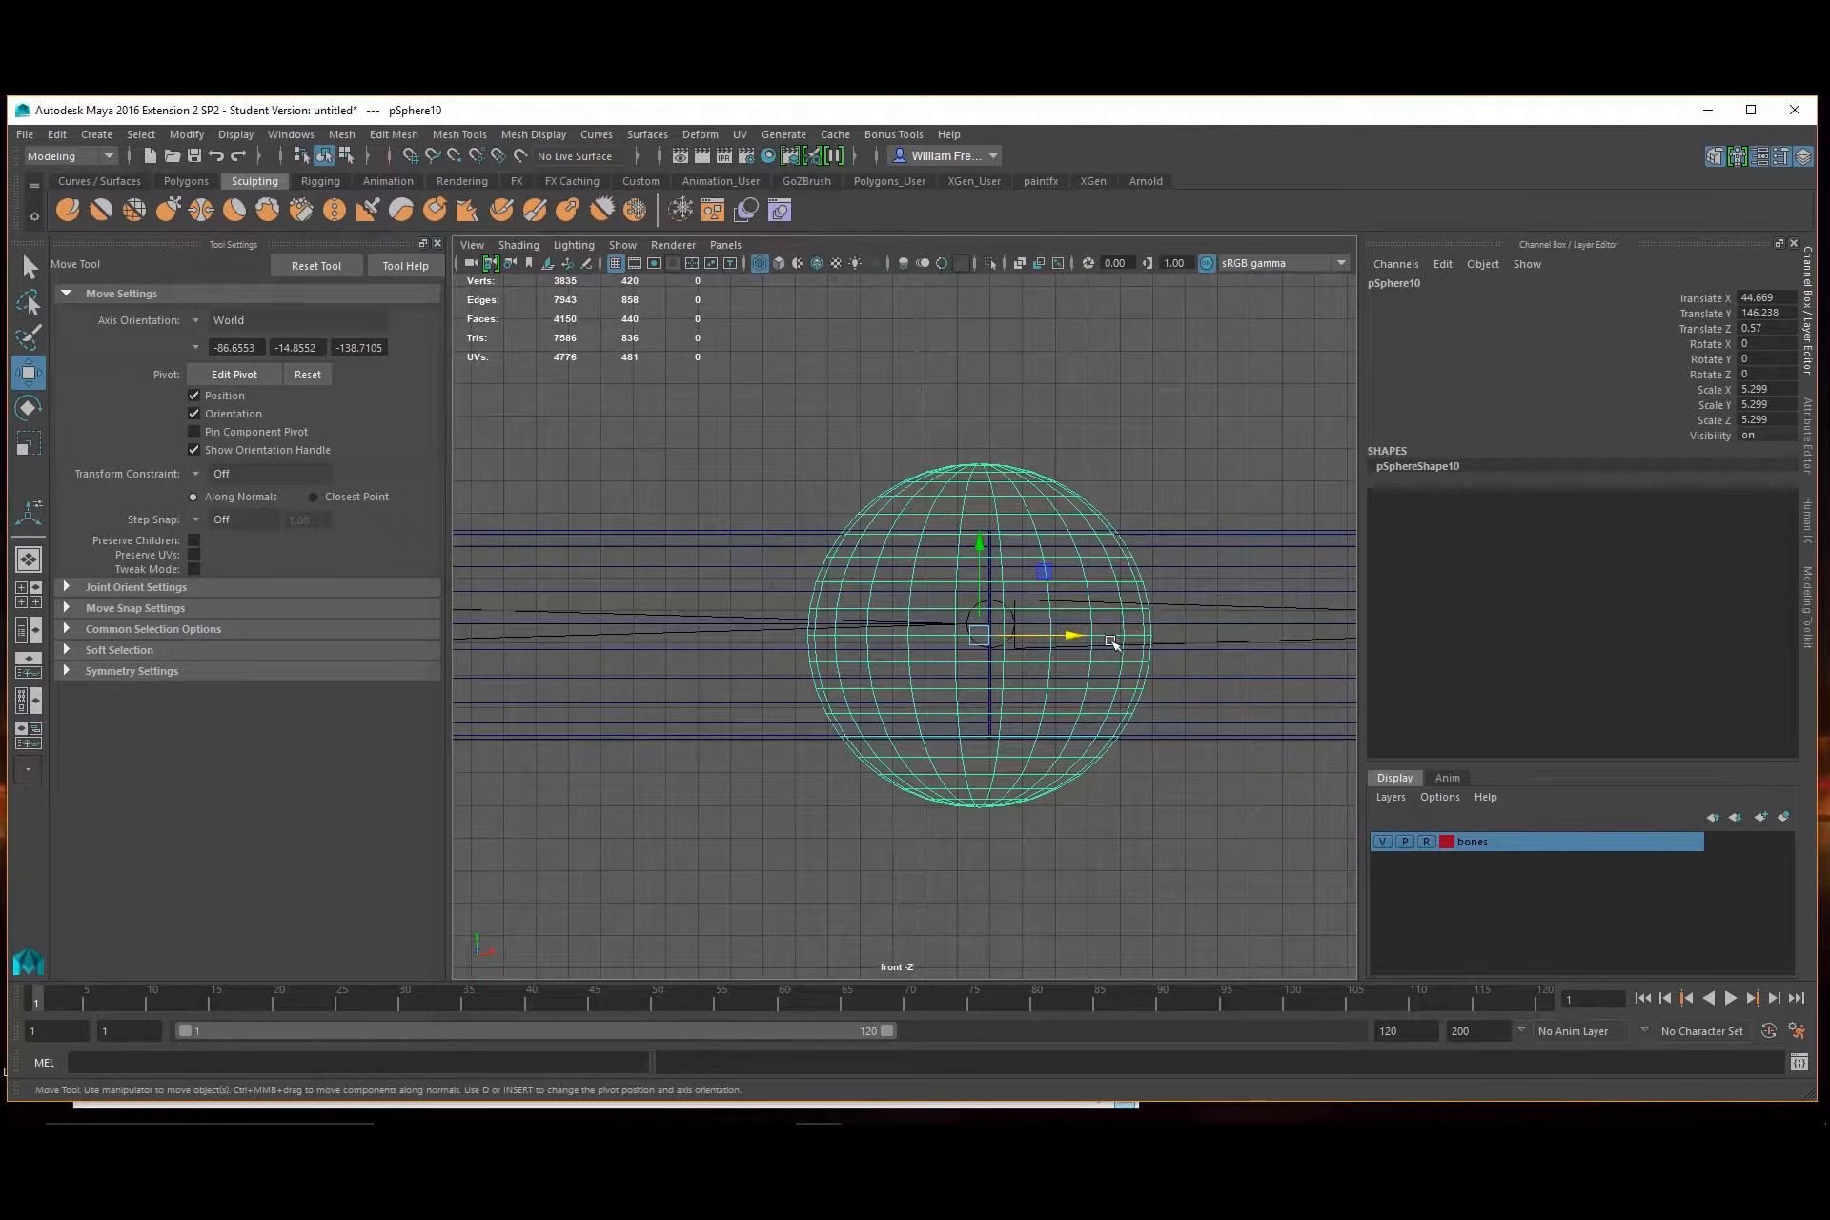
pyautogui.moveTo(1072, 637); pyautogui.dragTo(1086, 636)
# Duplicate the elbow sphere and move the copy outward to the wrist end of the forearm, at Translate X 71.767
pyautogui.keyDown('alt'); pyautogui.moveTo(1157, 698); pyautogui.dragTo(633, 633, button='right'); pyautogui.keyUp('alt')
pyautogui.keyDown('alt'); pyautogui.moveTo(633, 632); pyautogui.dragTo(937, 599, button='middle'); pyautogui.keyUp('alt')
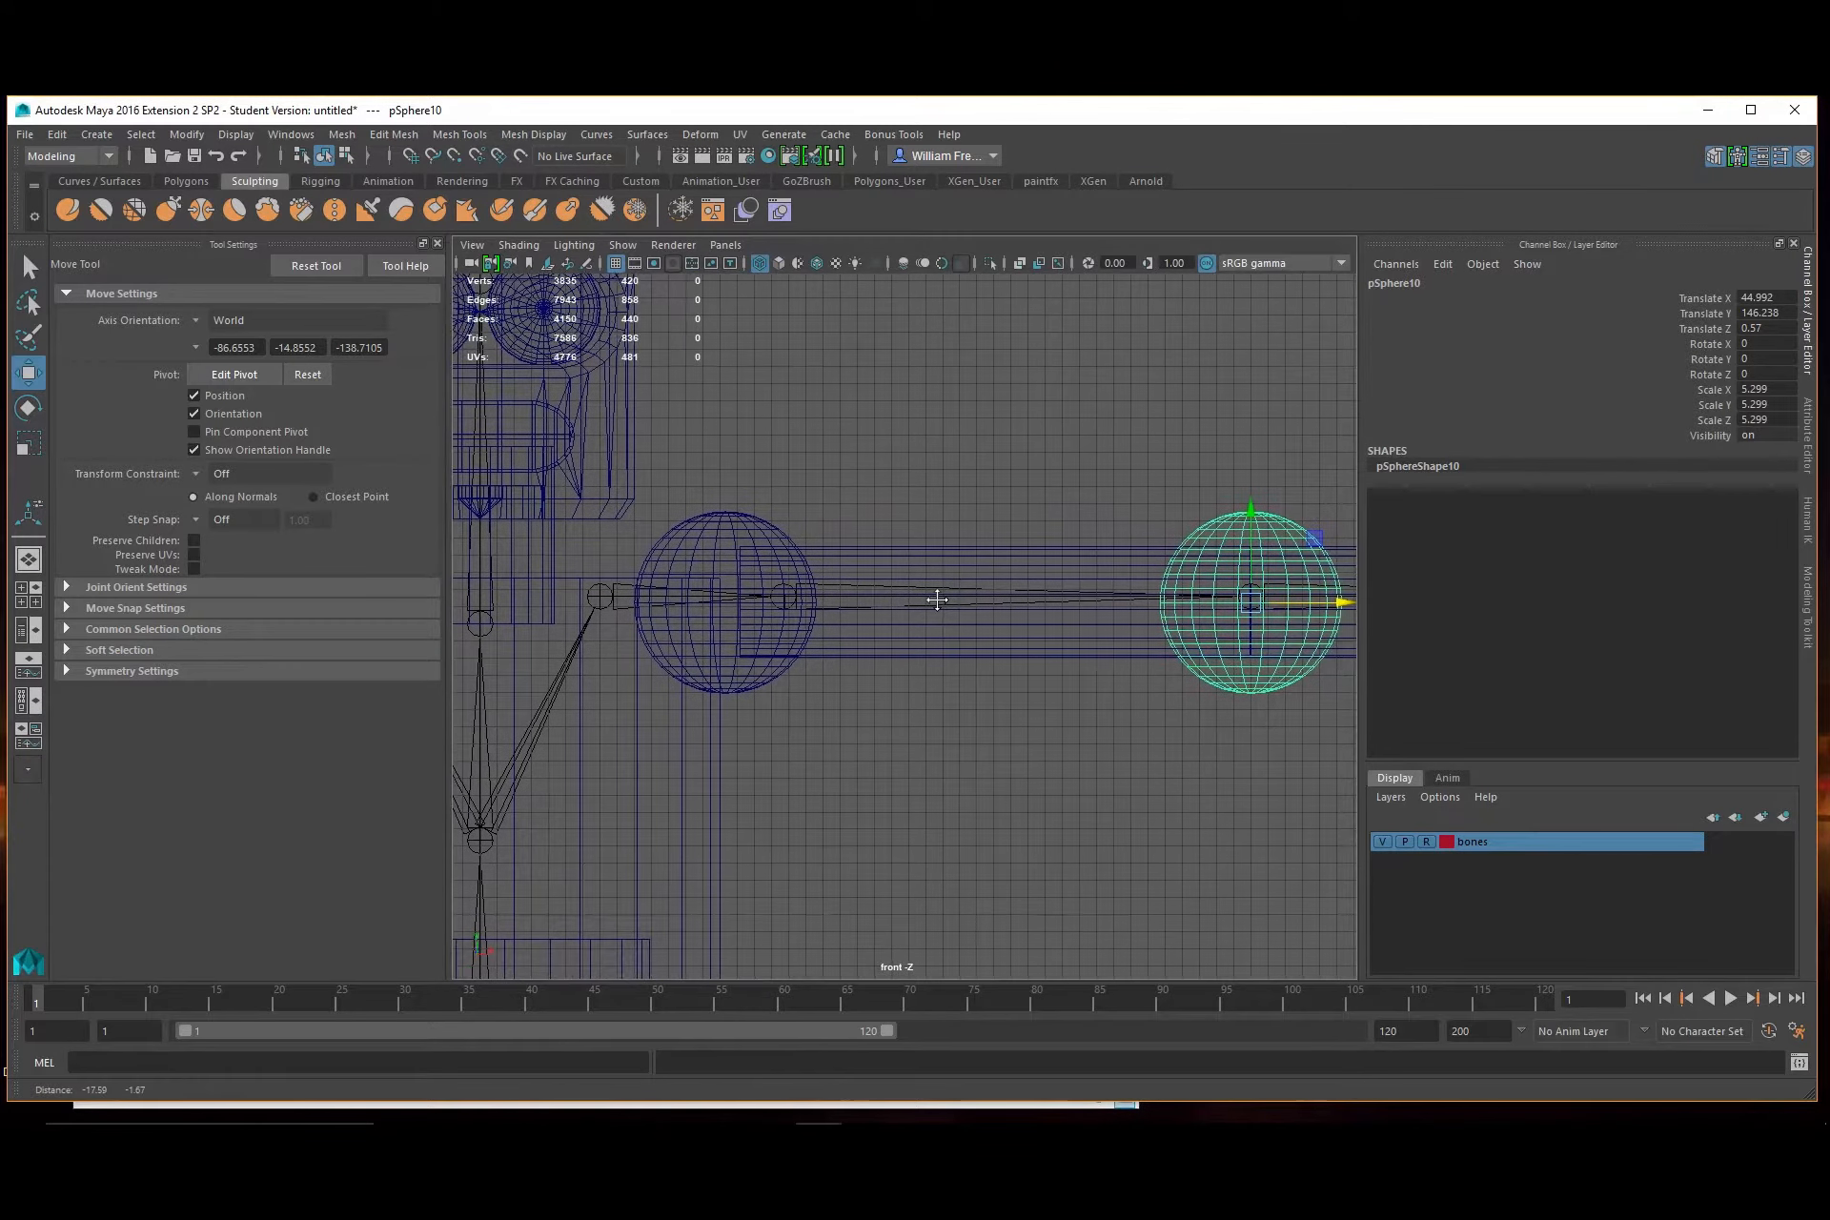
pyautogui.keyDown('alt'); pyautogui.moveTo(937, 599); pyautogui.dragTo(1001, 707, button='right'); pyautogui.keyUp('alt')
pyautogui.keyDown('alt'); pyautogui.moveTo(1001, 707); pyautogui.dragTo(656, 720, button='middle'); pyautogui.keyUp('alt')
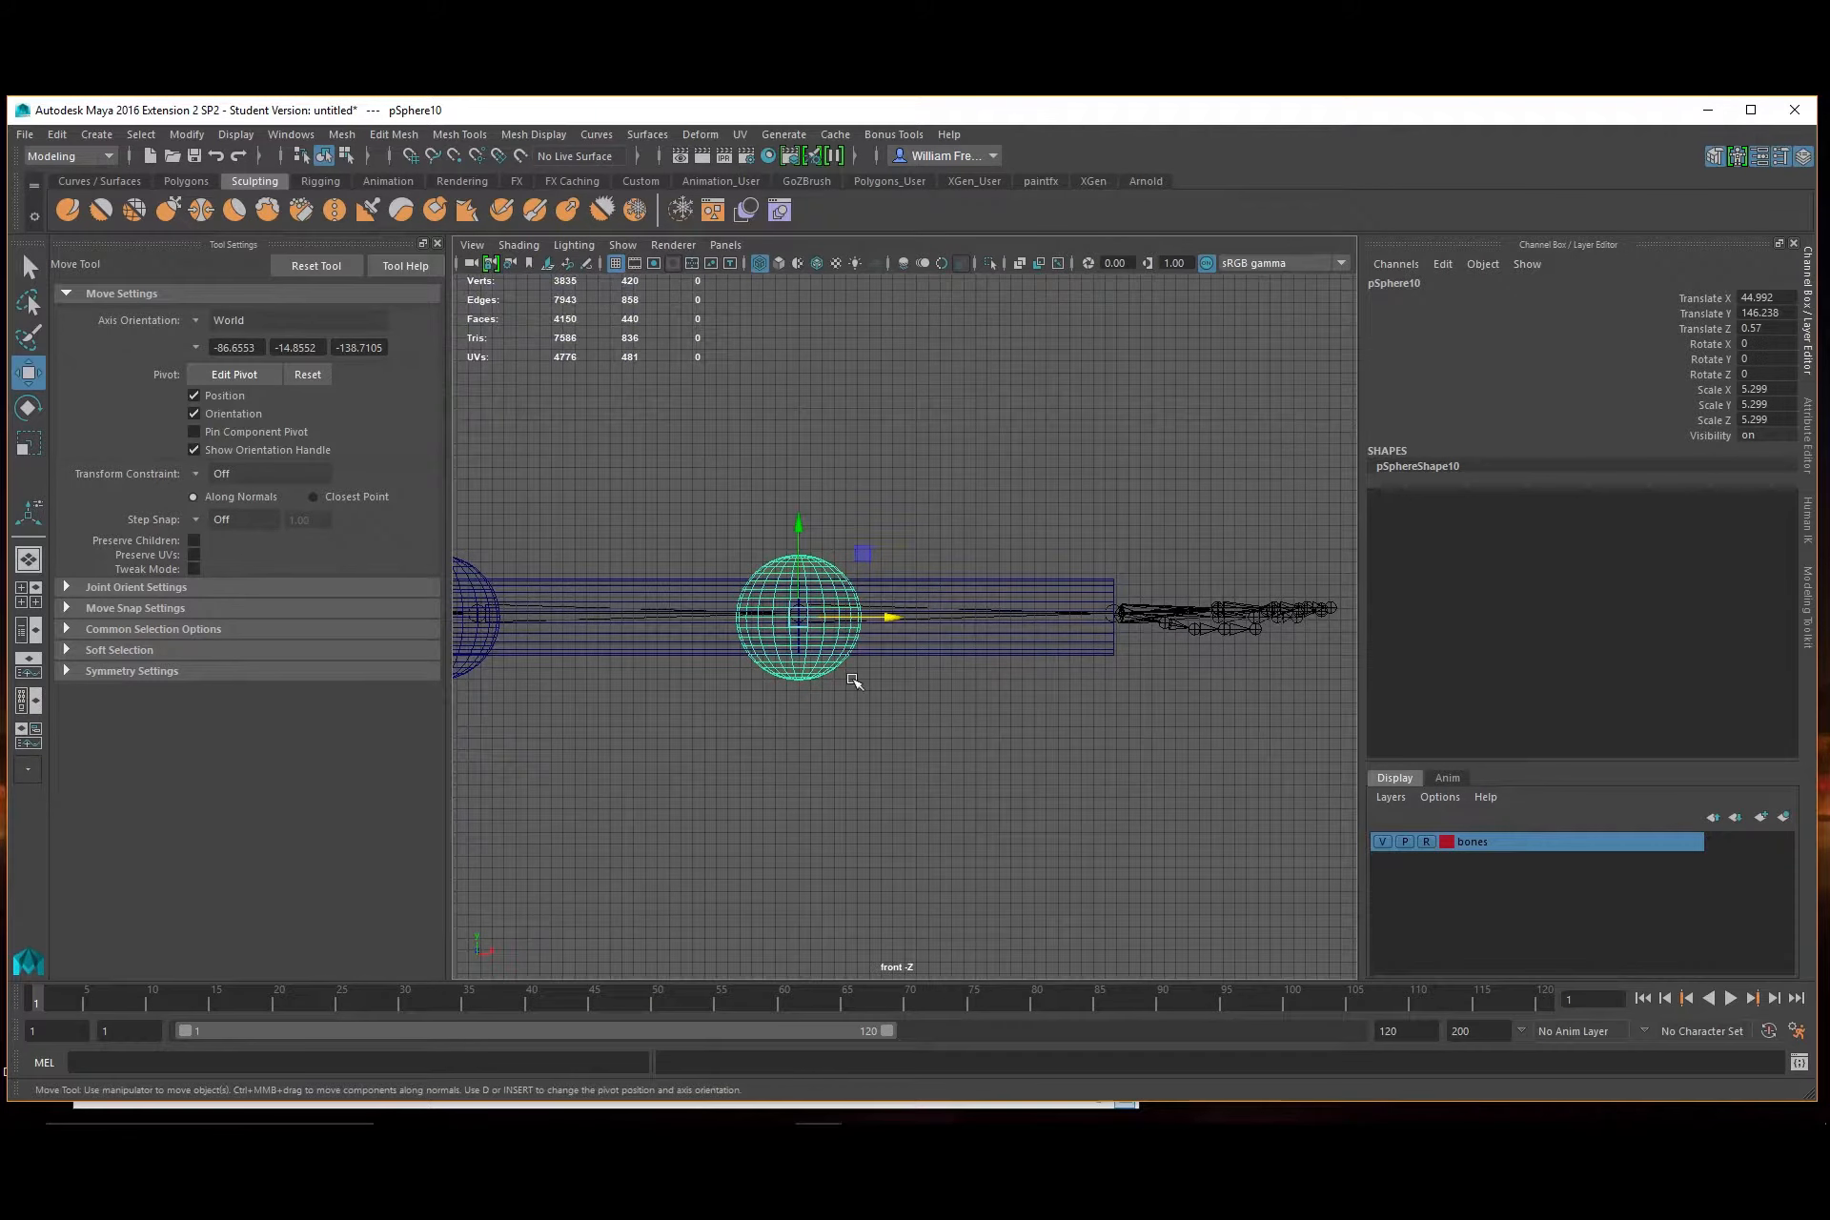
pyautogui.hotkey('ctrl', 'd')
pyautogui.moveTo(894, 617); pyautogui.dragTo(1211, 622)
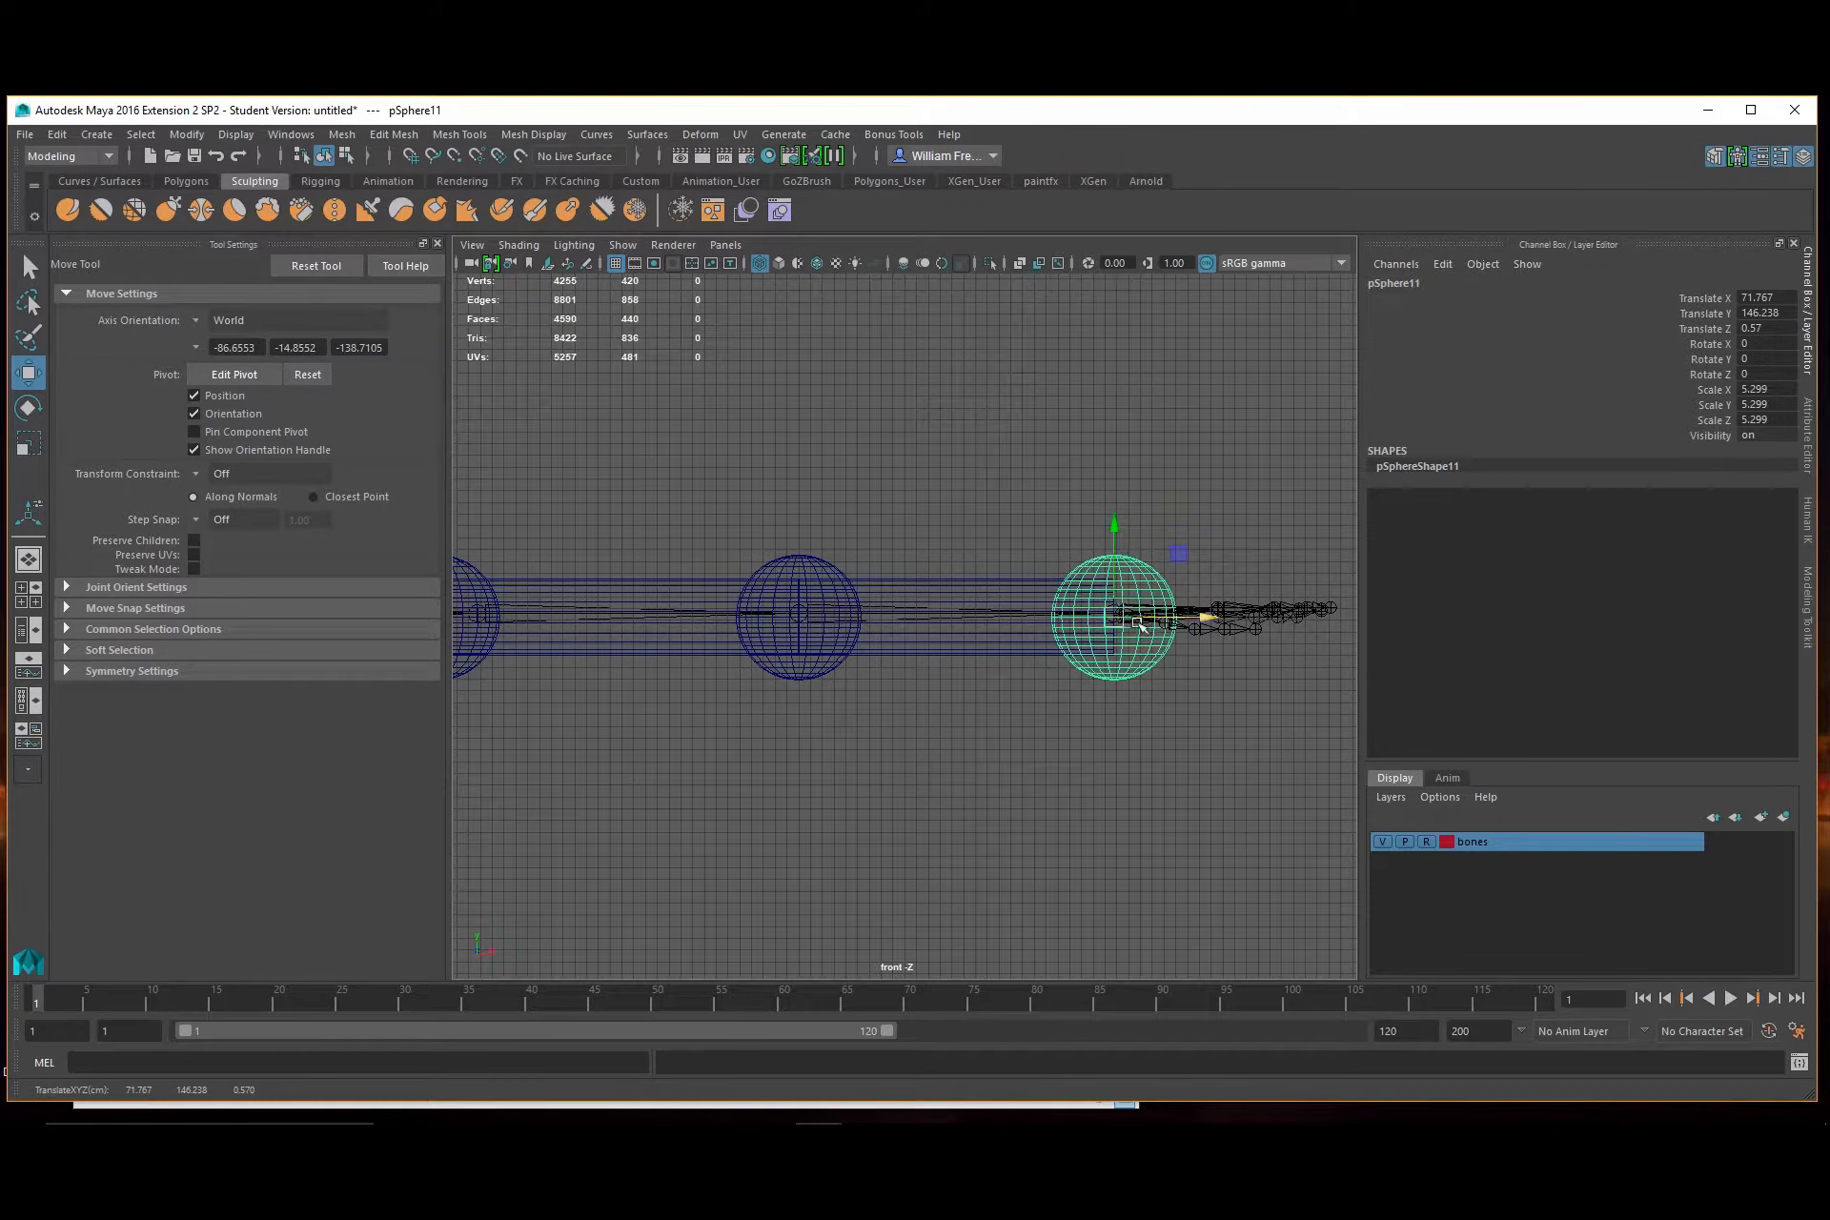
pyautogui.press('space')
pyautogui.press('space')
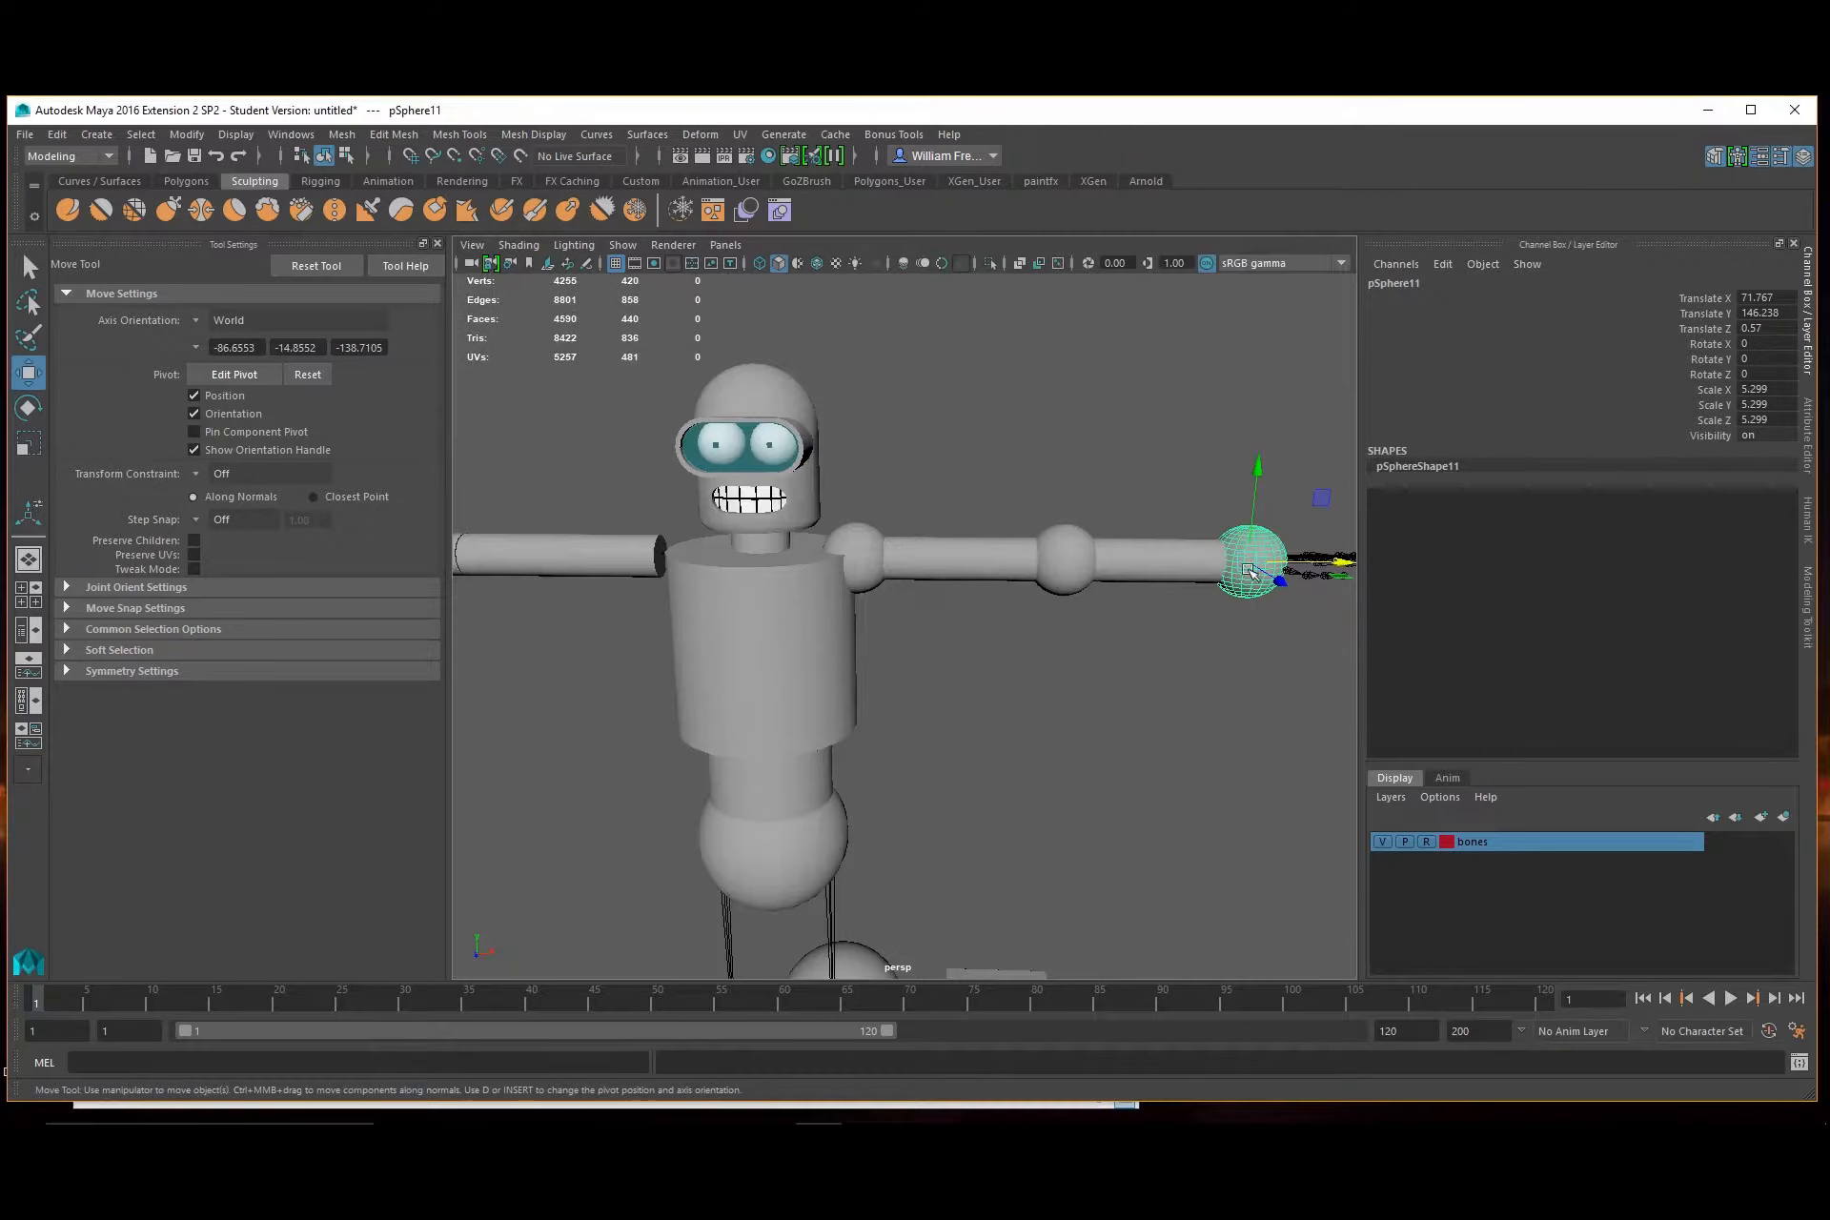
# Duplicate the shoulder sphere and move the copy across the torso onto the inner end of the opposite upper arm
pyautogui.scroll(-3, 1016, 562)
pyautogui.keyDown('alt'); pyautogui.moveTo(1010, 669); pyautogui.dragTo(1014, 666); pyautogui.keyUp('alt')
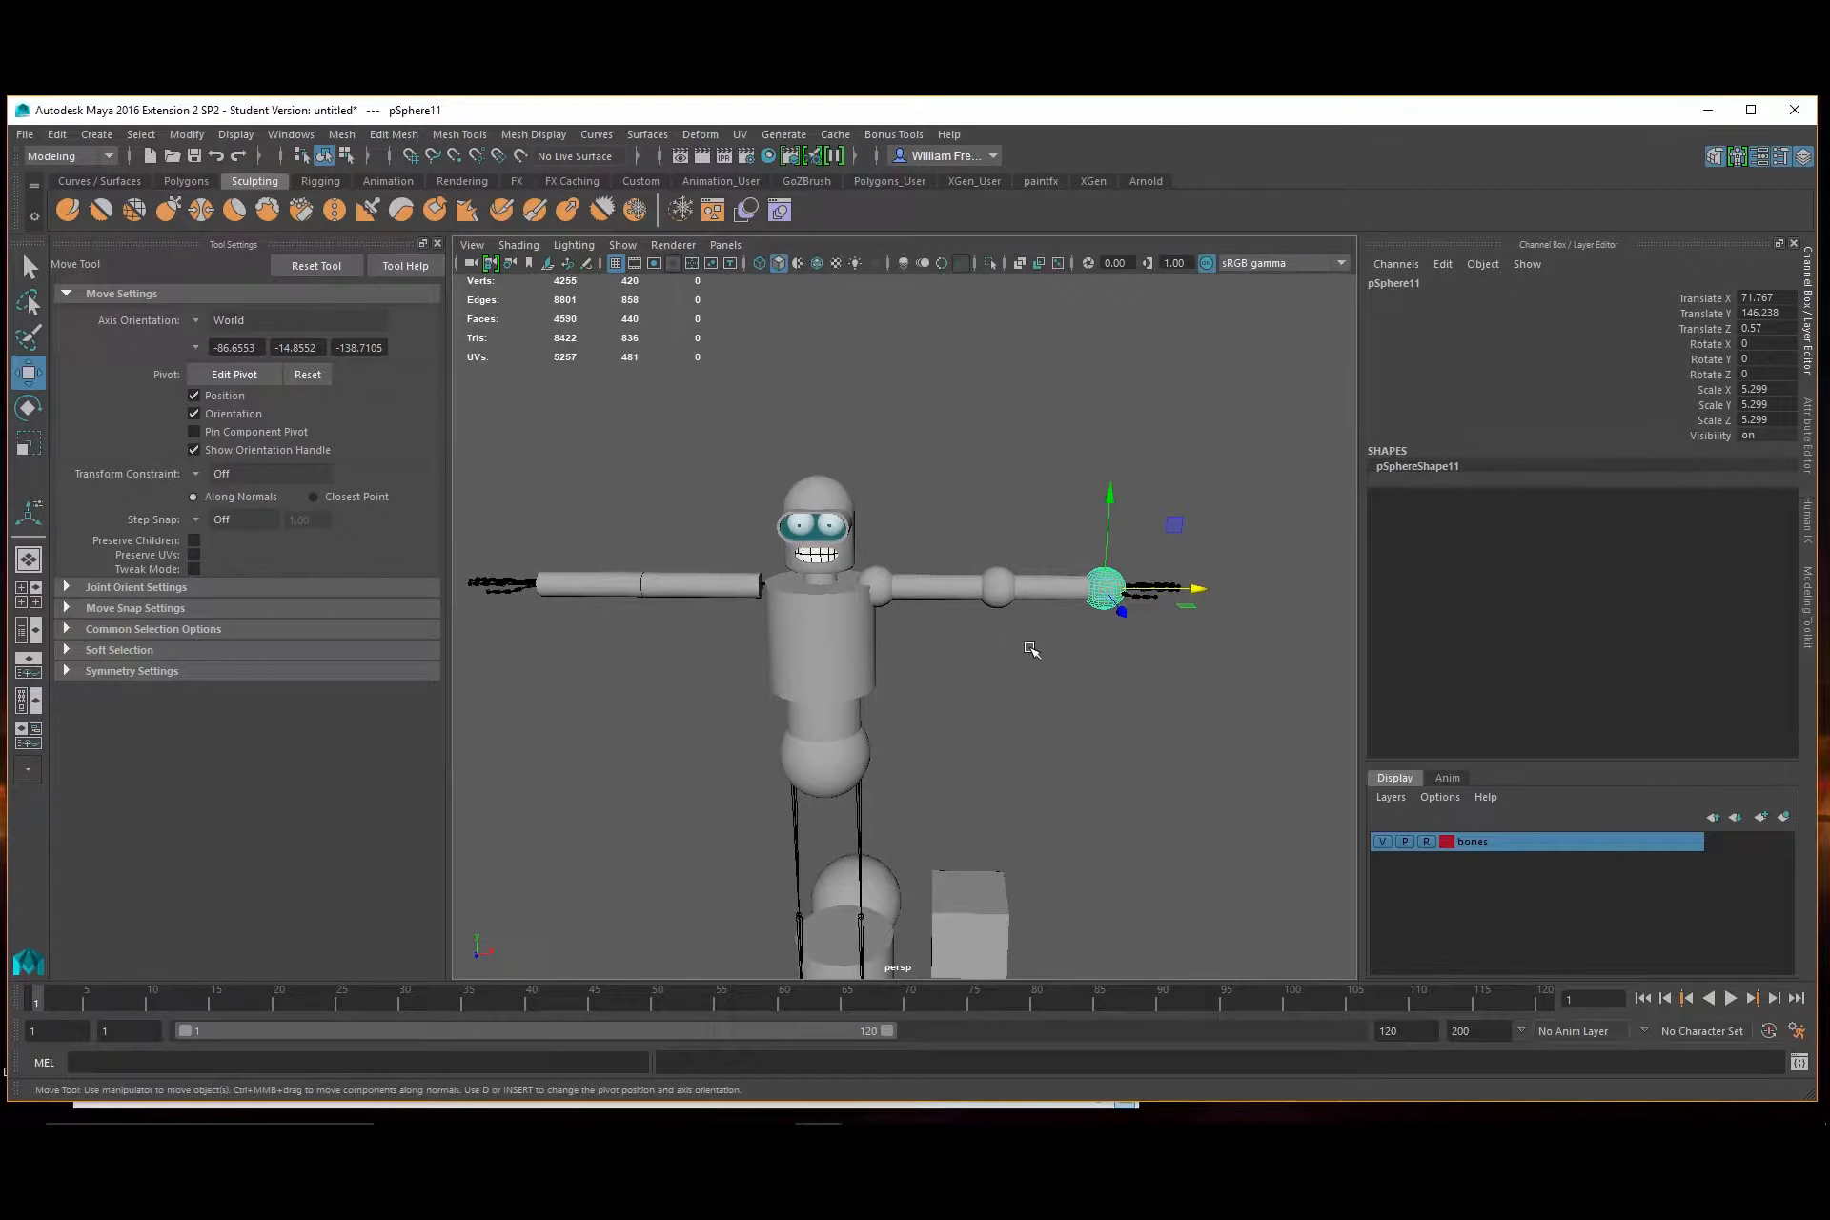
pyautogui.scroll(5, 911, 621)
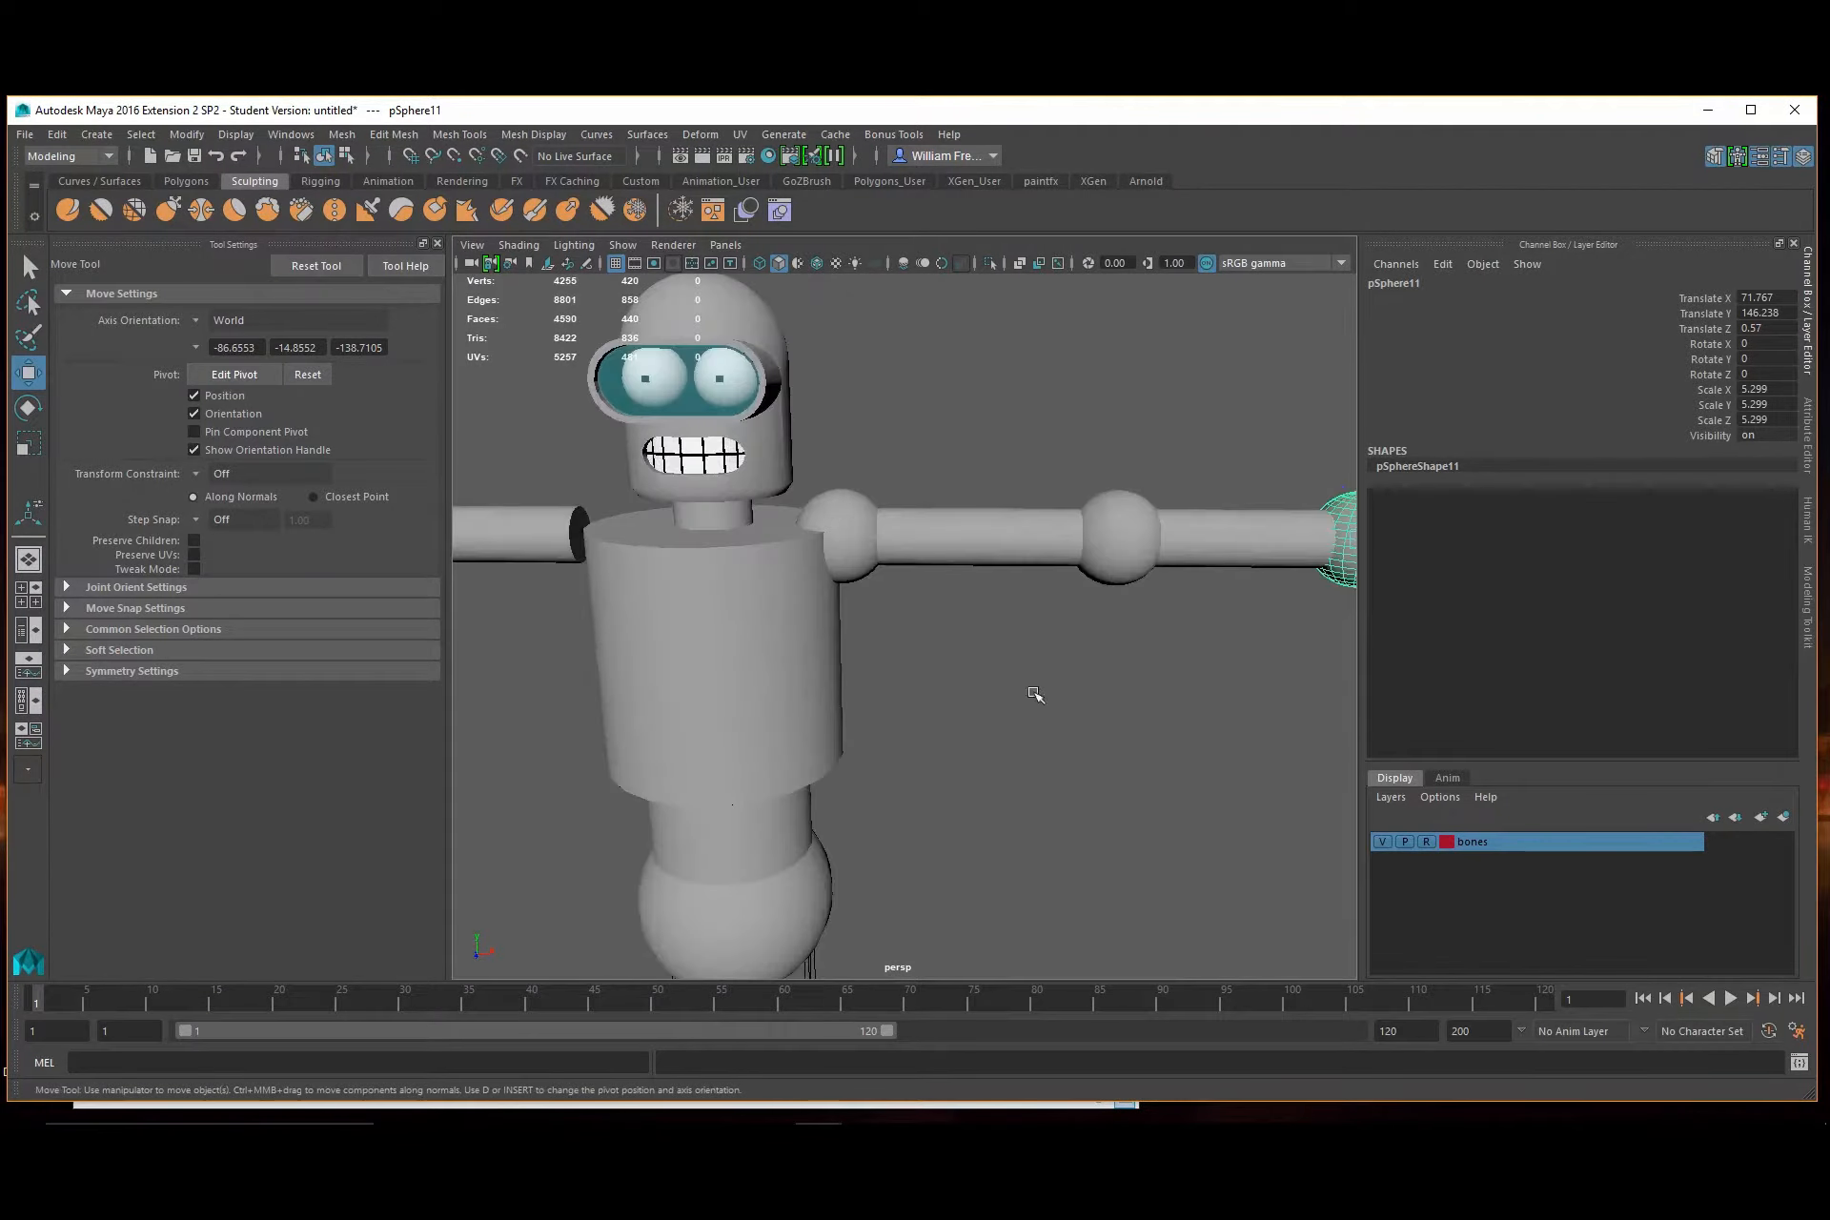
pyautogui.click(843, 504)
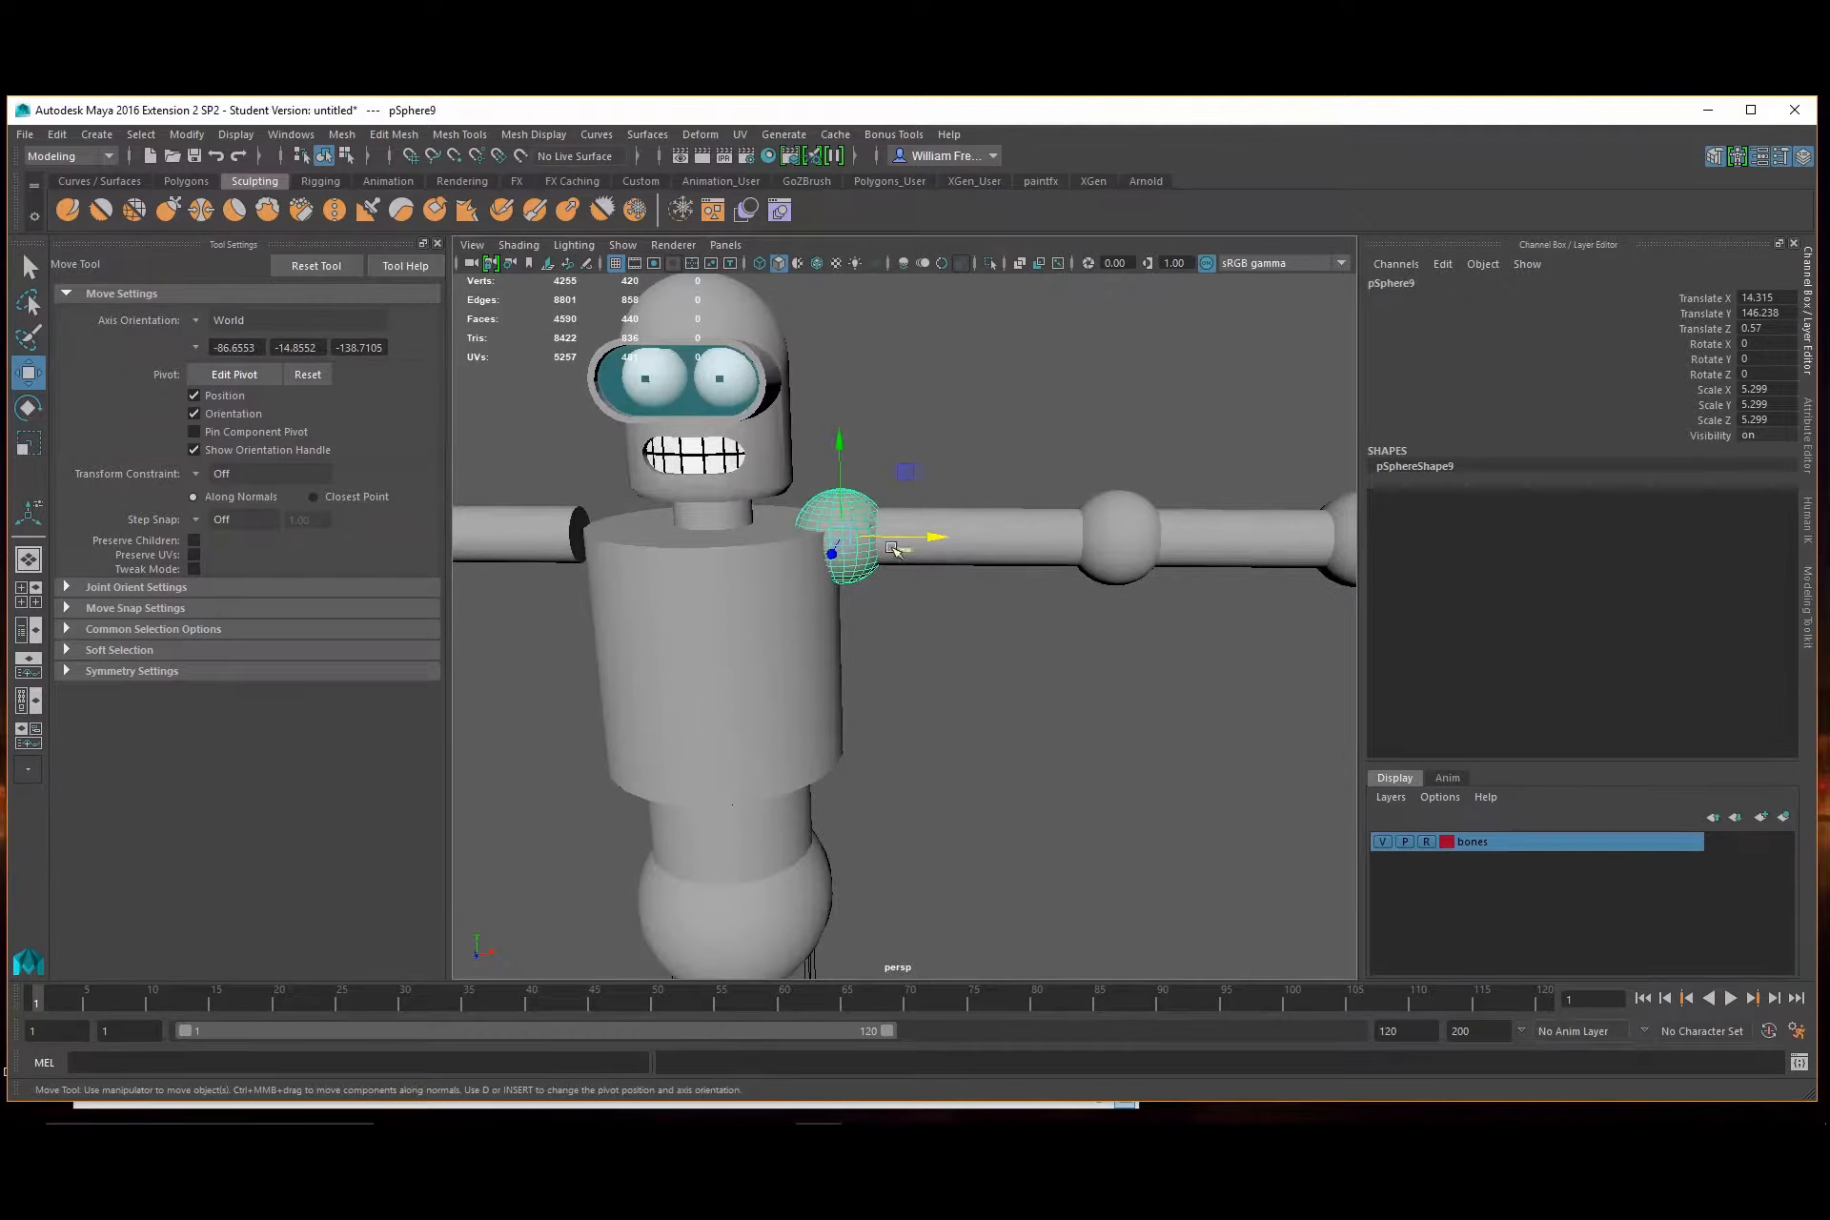
pyautogui.hotkey('ctrl', 'd')
pyautogui.moveTo(934, 537); pyautogui.dragTo(686, 546)
pyautogui.press('space')
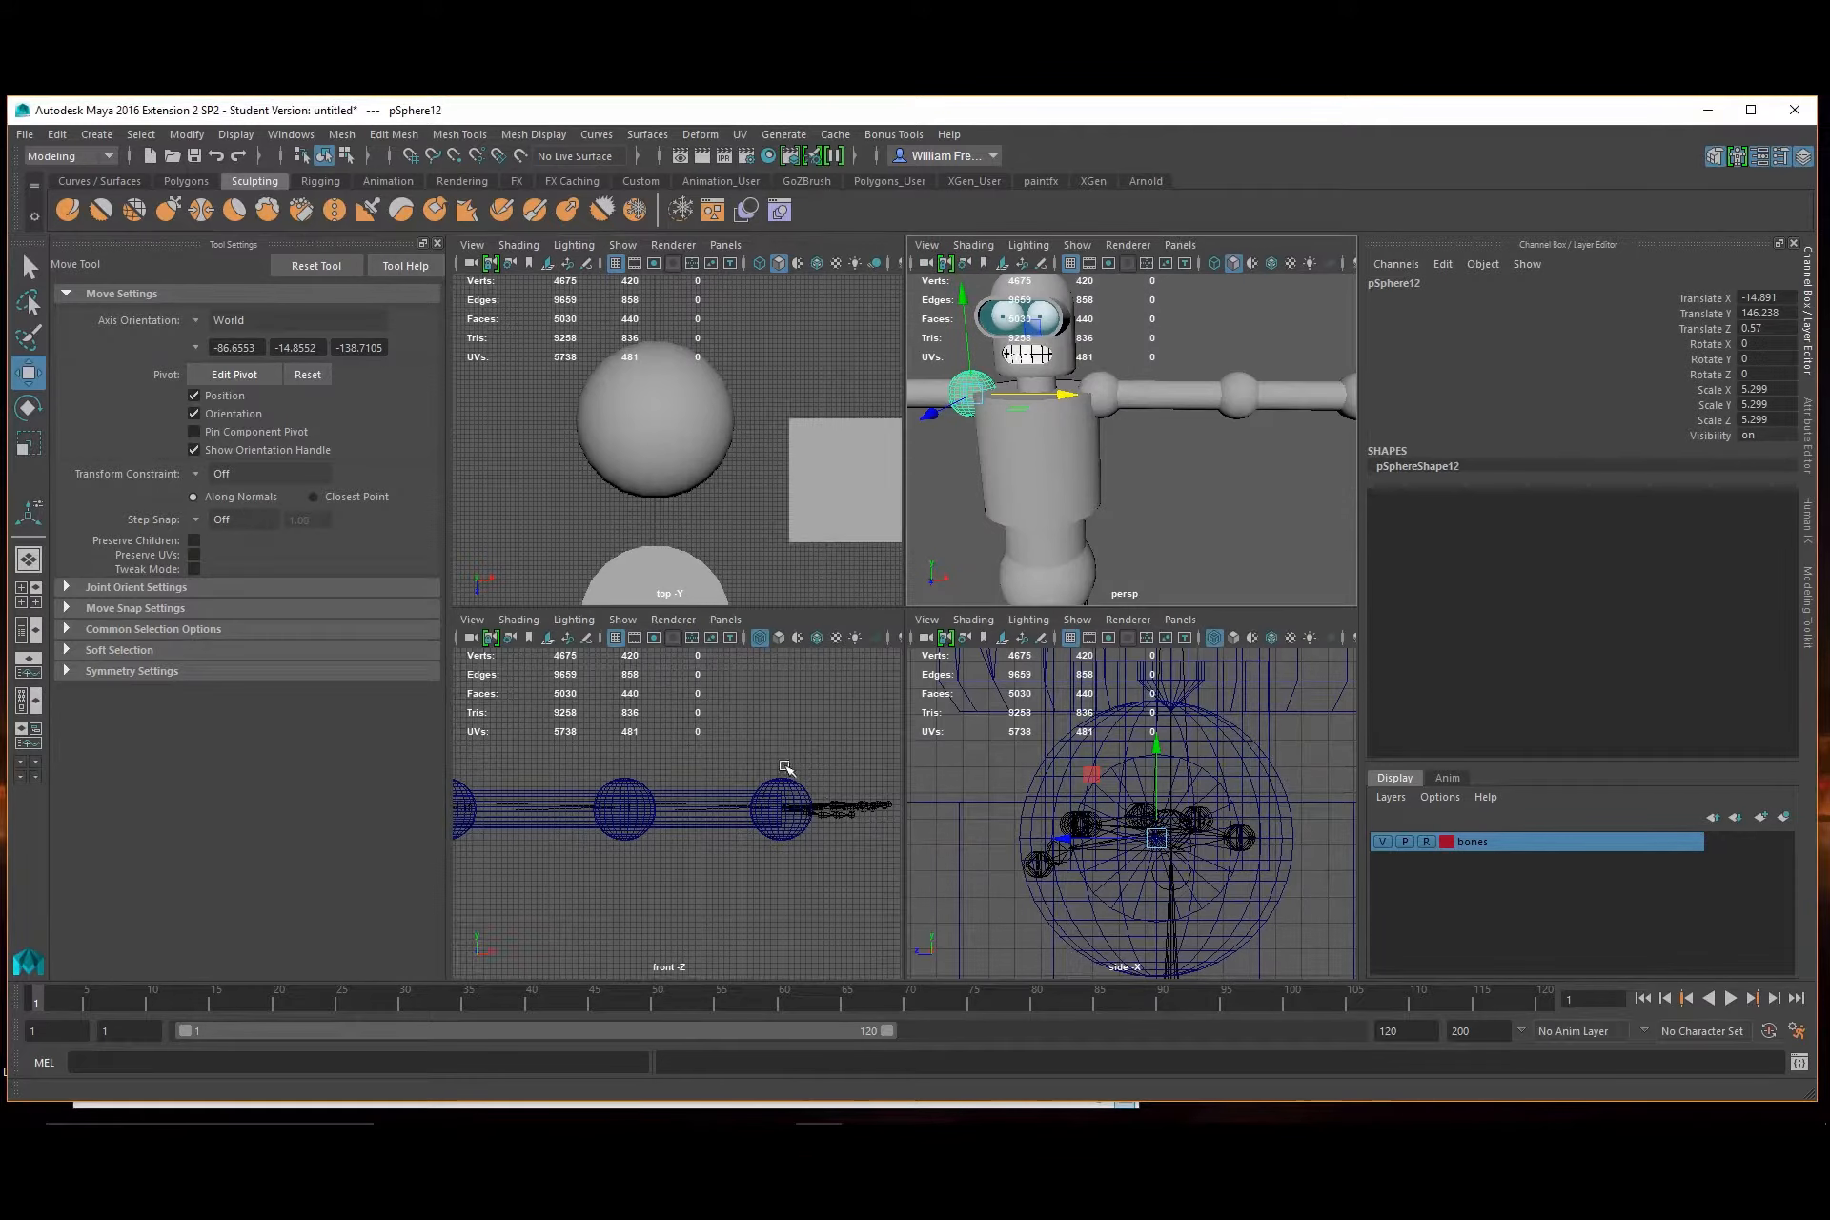
pyautogui.press('space')
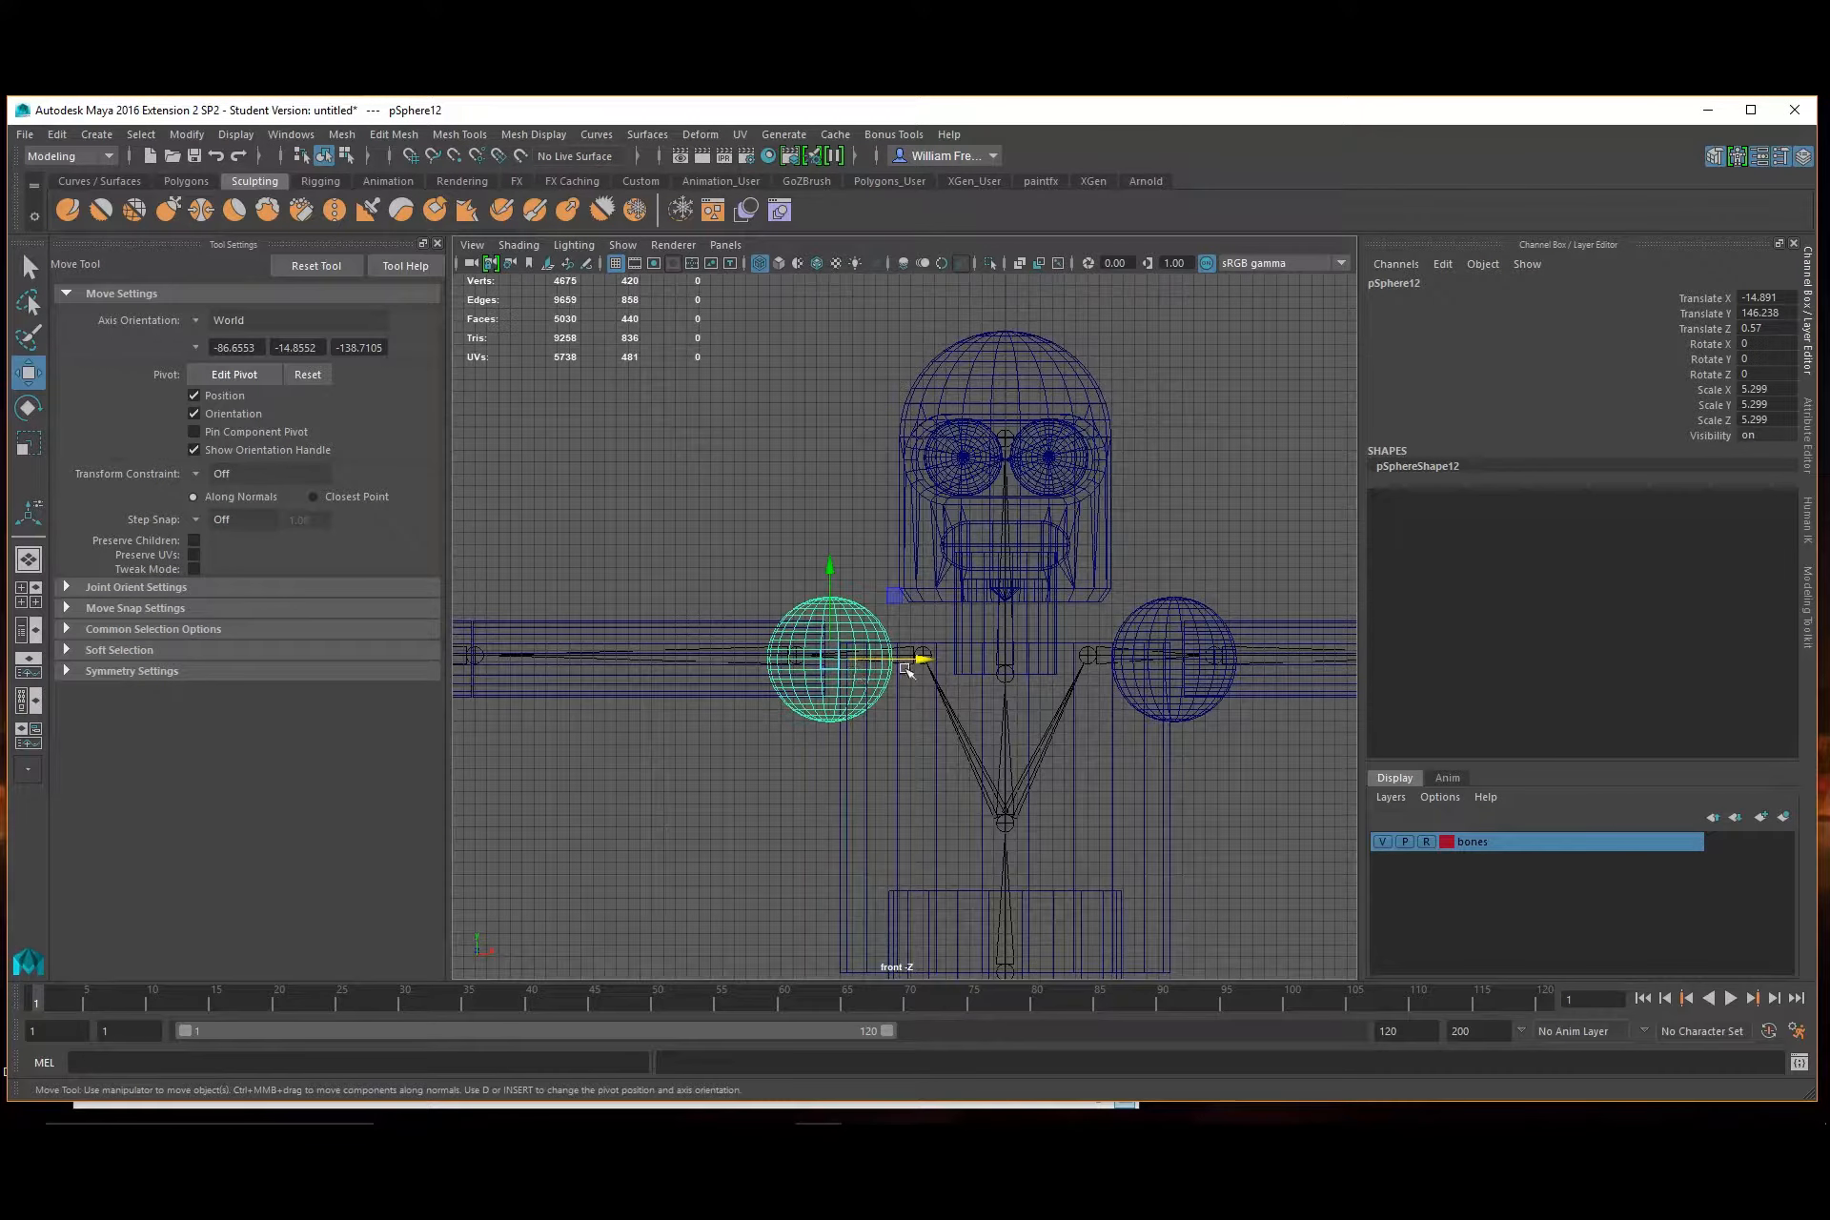
pyautogui.moveTo(915, 661); pyautogui.dragTo(929, 664)
# Duplicate the opposite shoulder sphere and move the copy outward onto that arm's elbow joint, at Translate X -45.144
pyautogui.keyDown('alt'); pyautogui.moveTo(970, 710); pyautogui.dragTo(1143, 650, button='middle'); pyautogui.keyUp('alt')
pyautogui.hotkey('ctrl', 'd')
pyautogui.moveTo(1134, 671); pyautogui.dragTo(776, 669)
pyautogui.keyDown('alt'); pyautogui.moveTo(783, 611); pyautogui.dragTo(963, 646, button='middle'); pyautogui.keyUp('alt')
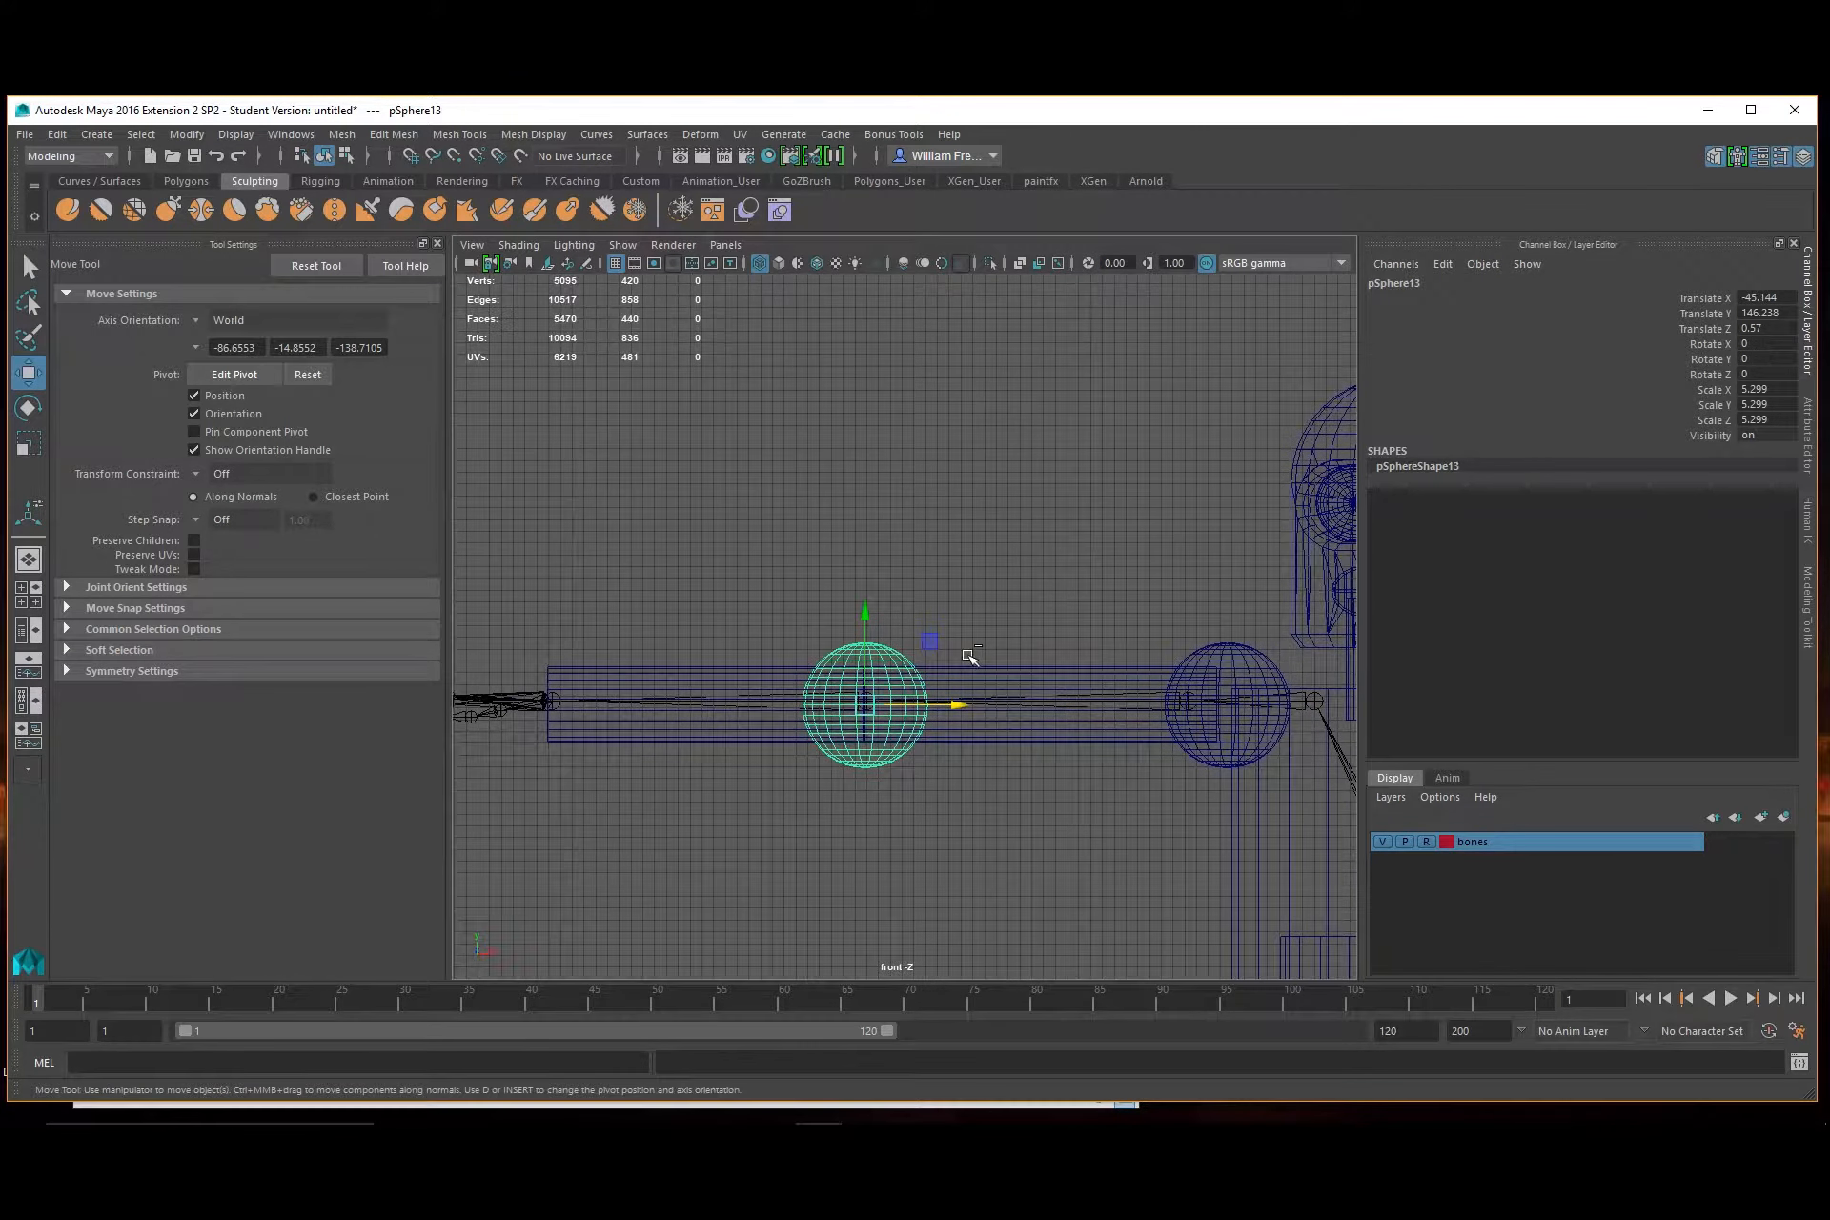
# Duplicate the opposite elbow sphere, move the copy to that arm's wrist at Translate X -72, and check both arms in perspective
pyautogui.hotkey('ctrl', 'd')
pyautogui.moveTo(950, 703); pyautogui.dragTo(642, 706)
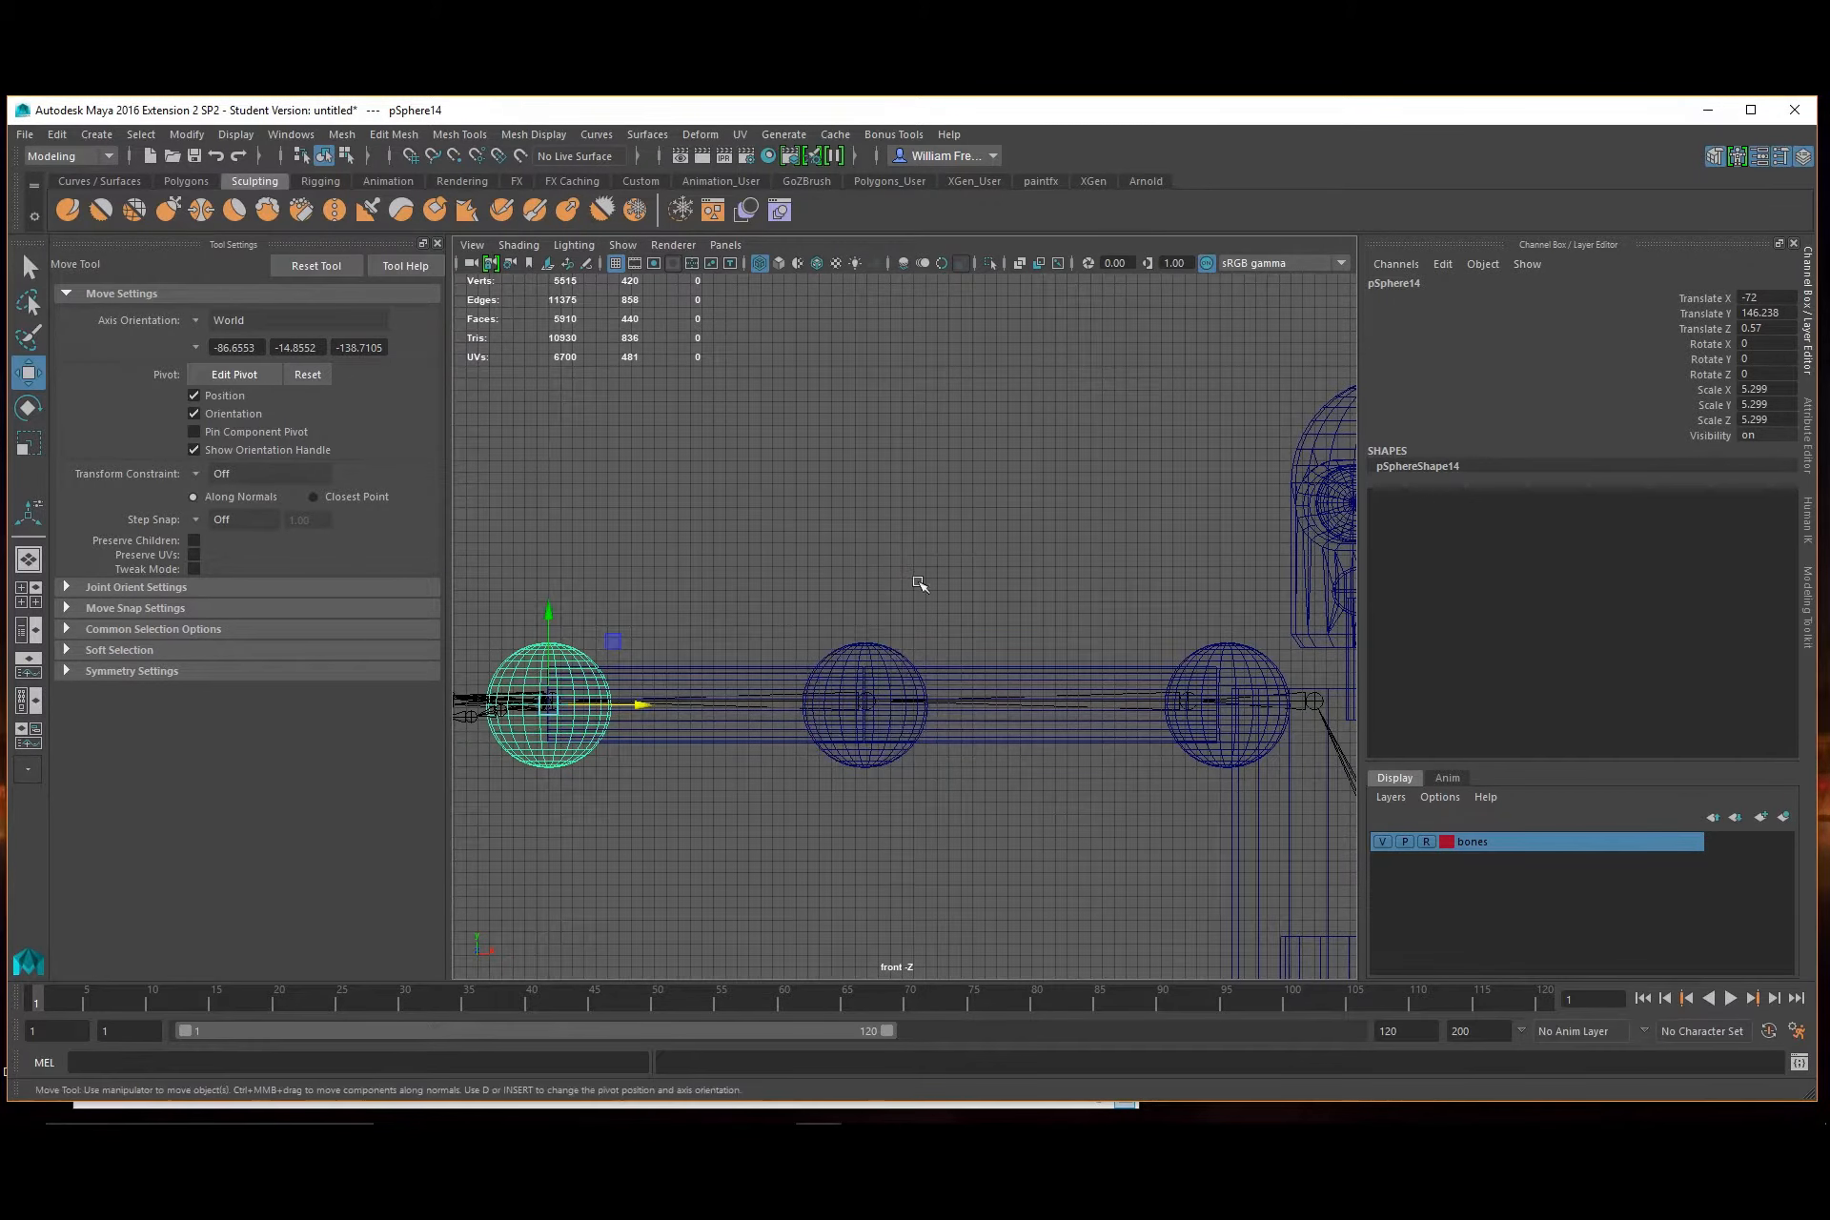
pyautogui.press('space')
pyautogui.press('space')
pyautogui.keyDown('alt'); pyautogui.moveTo(1101, 606); pyautogui.dragTo(717, 608, button='right'); pyautogui.keyUp('alt')
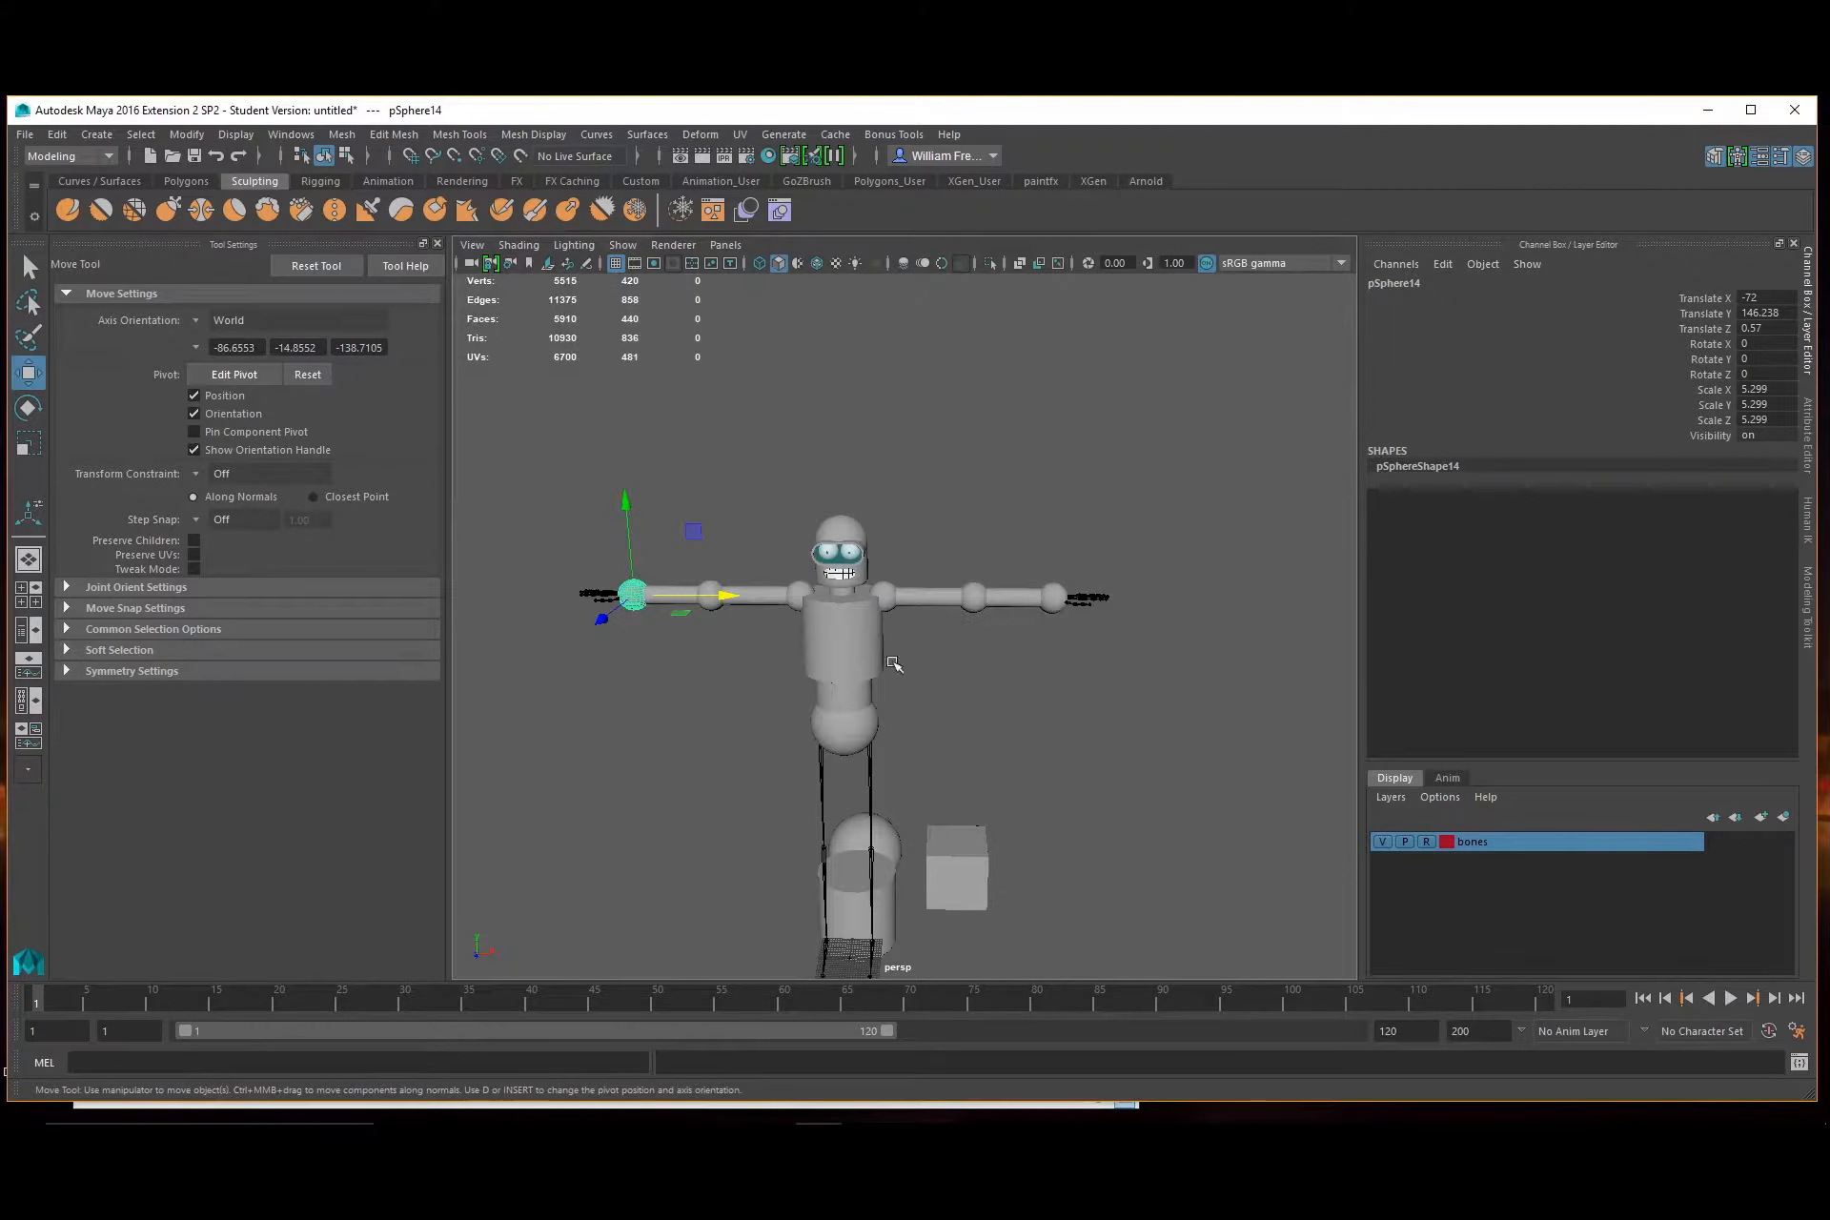
# Duplicate the neck cylinder and move the copy straight down below the pelvis sphere, to Translate Y 74.639
pyautogui.keyDown('alt'); pyautogui.moveTo(892, 661); pyautogui.dragTo(972, 621); pyautogui.keyUp('alt')
pyautogui.keyDown('alt'); pyautogui.moveTo(972, 622); pyautogui.dragTo(967, 530, button='middle'); pyautogui.keyUp('alt')
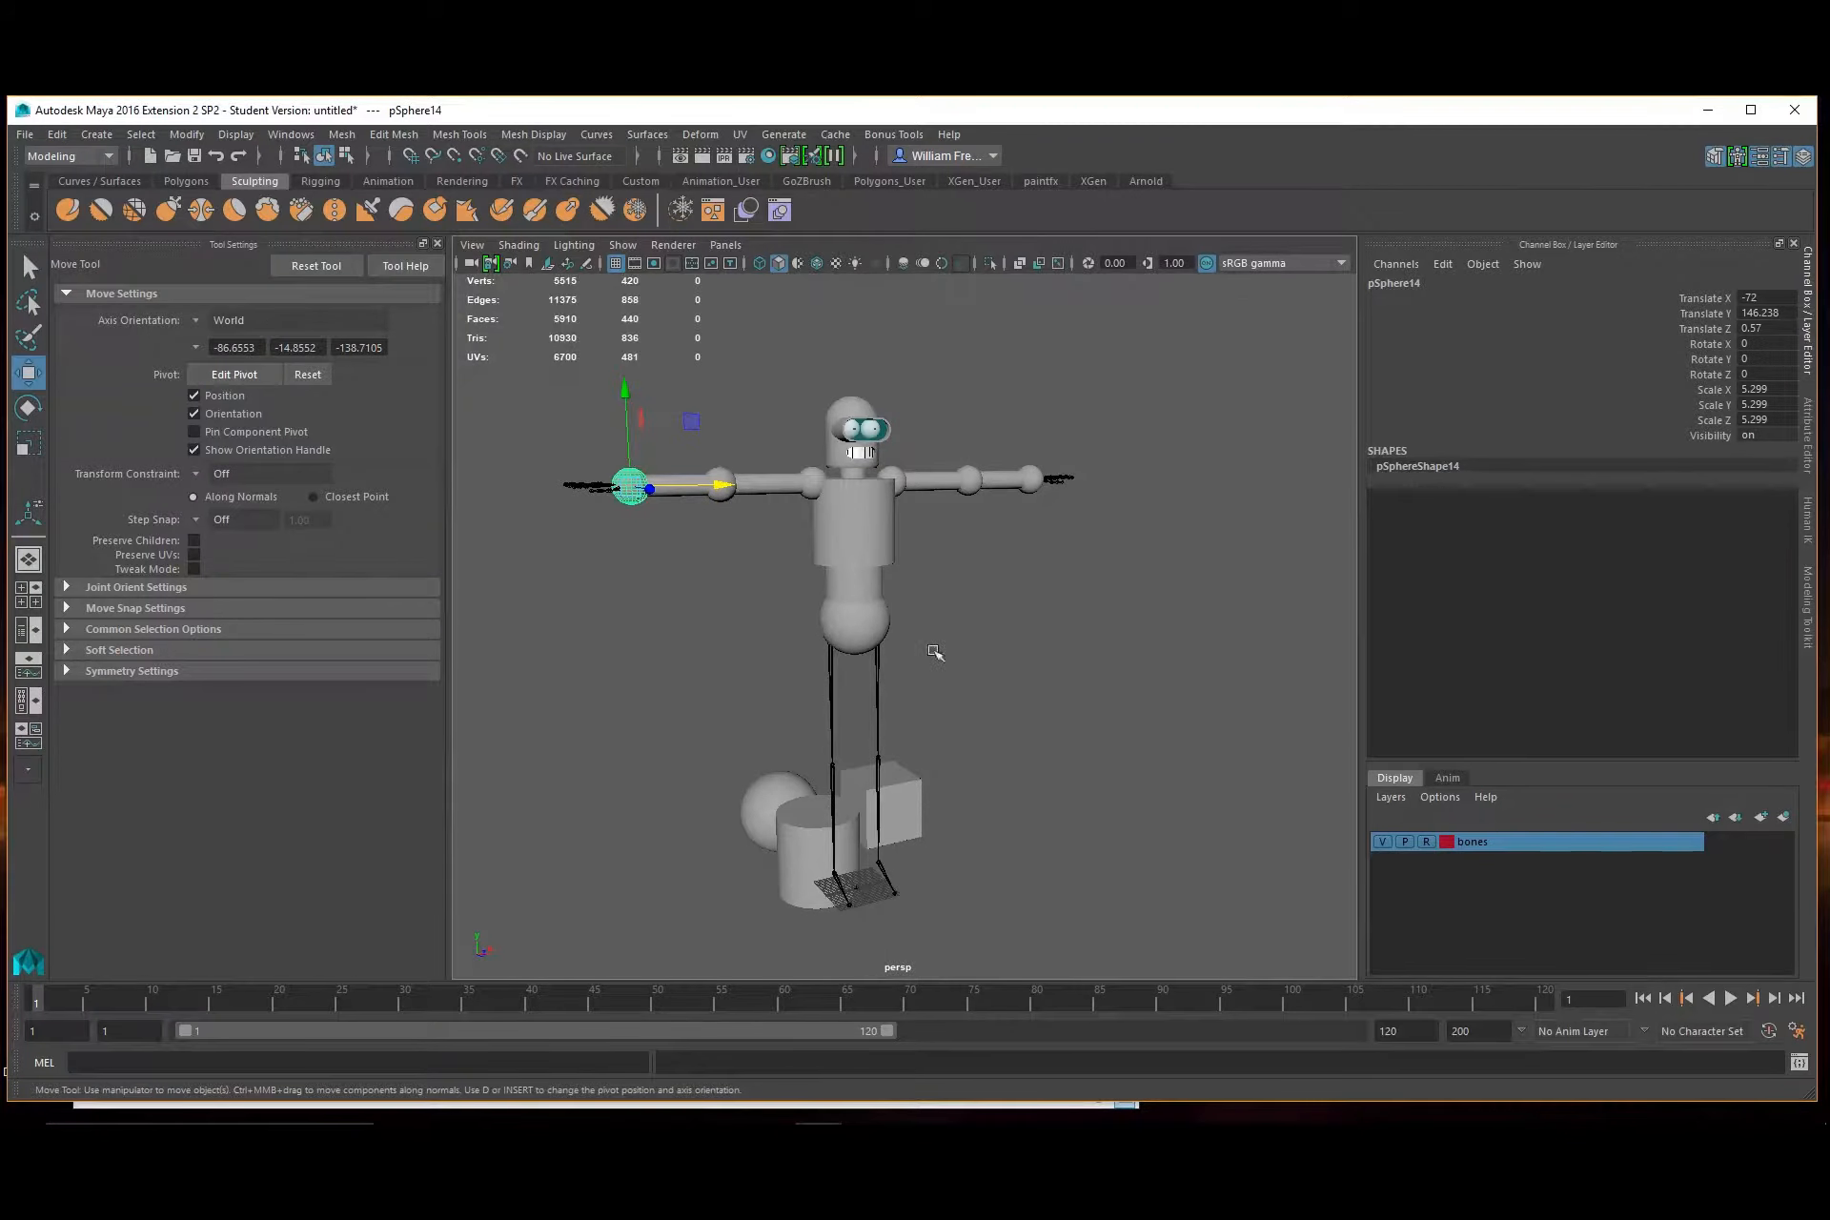
pyautogui.keyDown('alt'); pyautogui.moveTo(941, 702); pyautogui.dragTo(956, 657); pyautogui.keyUp('alt')
pyautogui.keyDown('alt'); pyautogui.moveTo(853, 645); pyautogui.dragTo(965, 585, button='right'); pyautogui.keyUp('alt')
pyautogui.keyDown('alt'); pyautogui.moveTo(820, 324); pyautogui.dragTo(1026, 610, button='middle'); pyautogui.keyUp('alt')
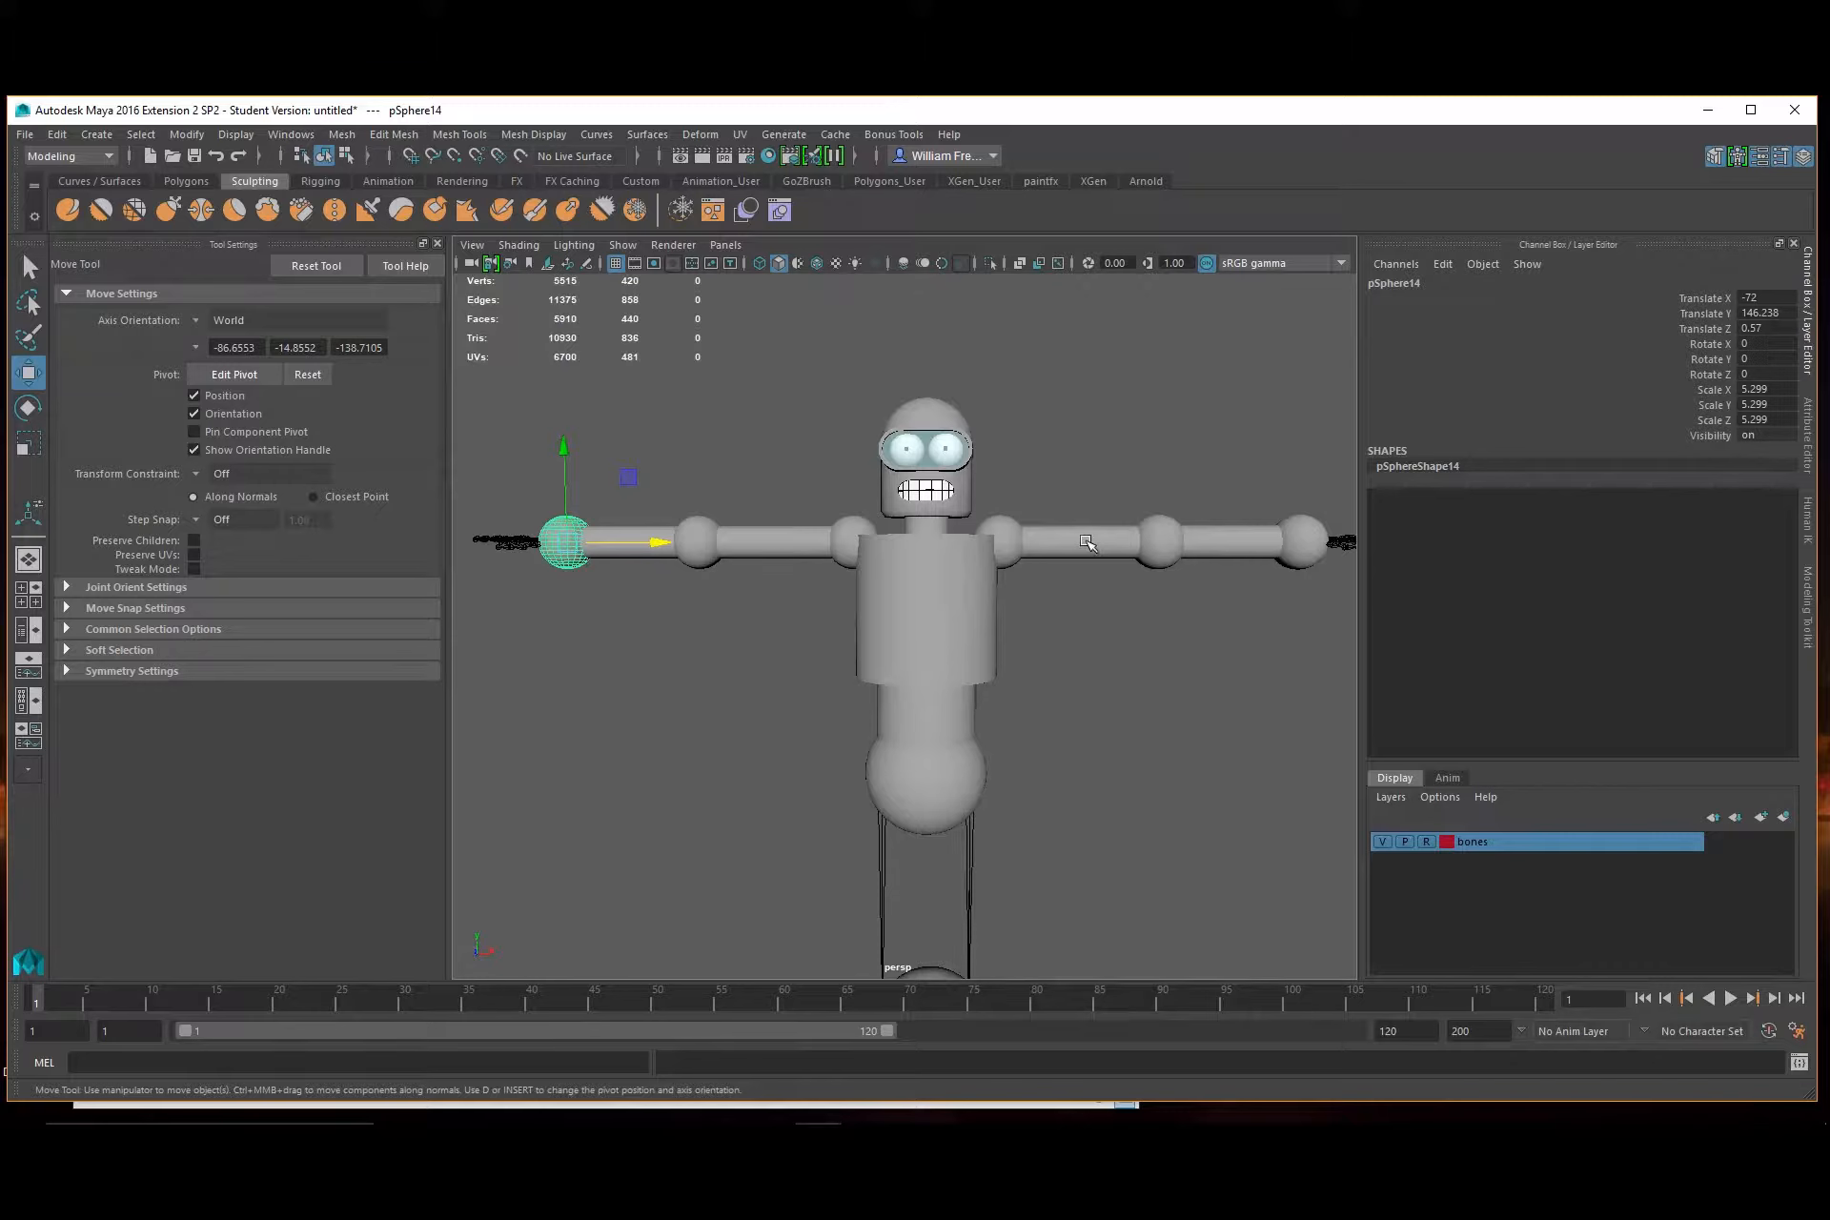
pyautogui.click(1045, 546)
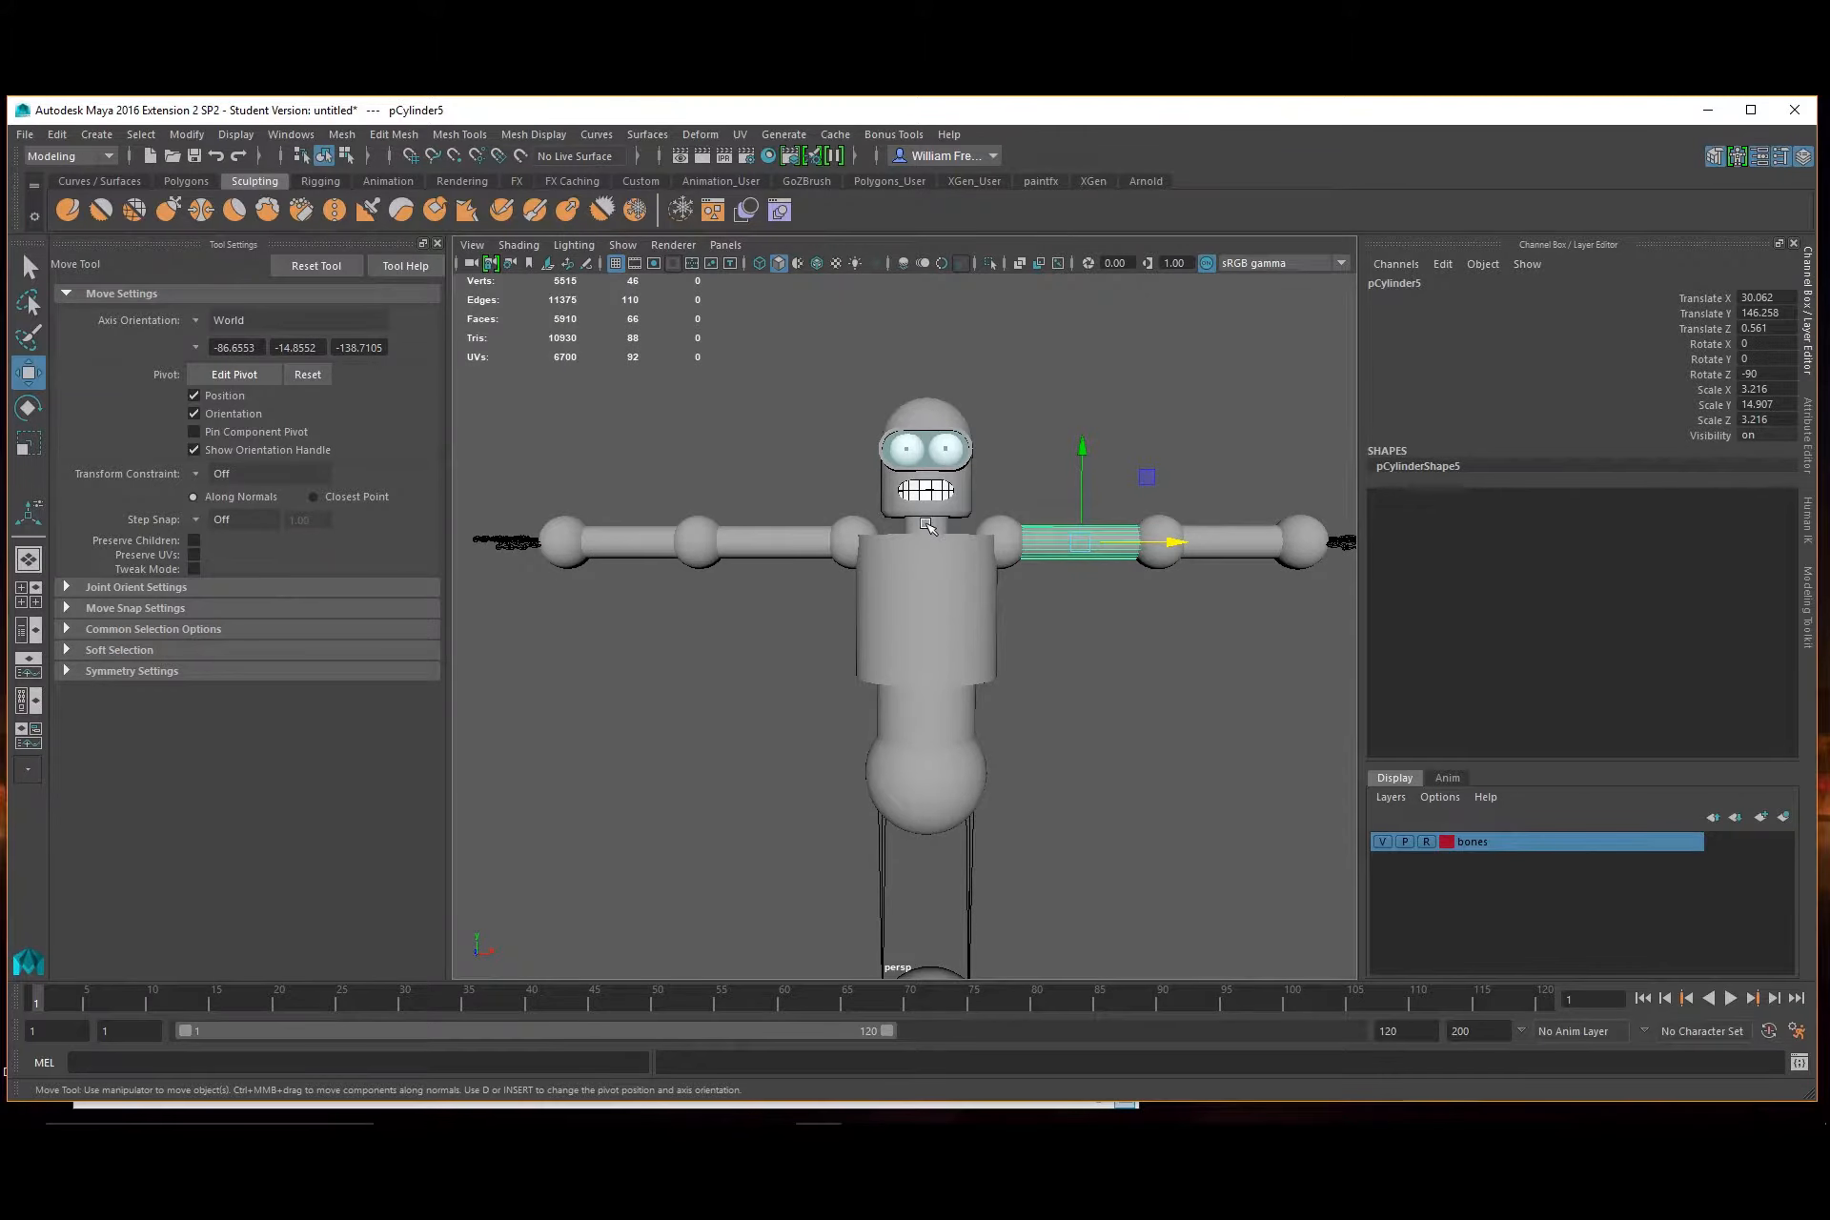
pyautogui.click(934, 531)
pyautogui.hotkey('ctrl', 'd')
pyautogui.moveTo(925, 441); pyautogui.dragTo(915, 815)
pyautogui.keyDown('alt'); pyautogui.moveTo(915, 815); pyautogui.dragTo(943, 677, button='middle'); pyautogui.keyUp('alt')
# Move the duplicated cylinder sideways onto one leg's thigh bone in the front view, at Translate X -9.039
pyautogui.press('space')
pyautogui.press('space')
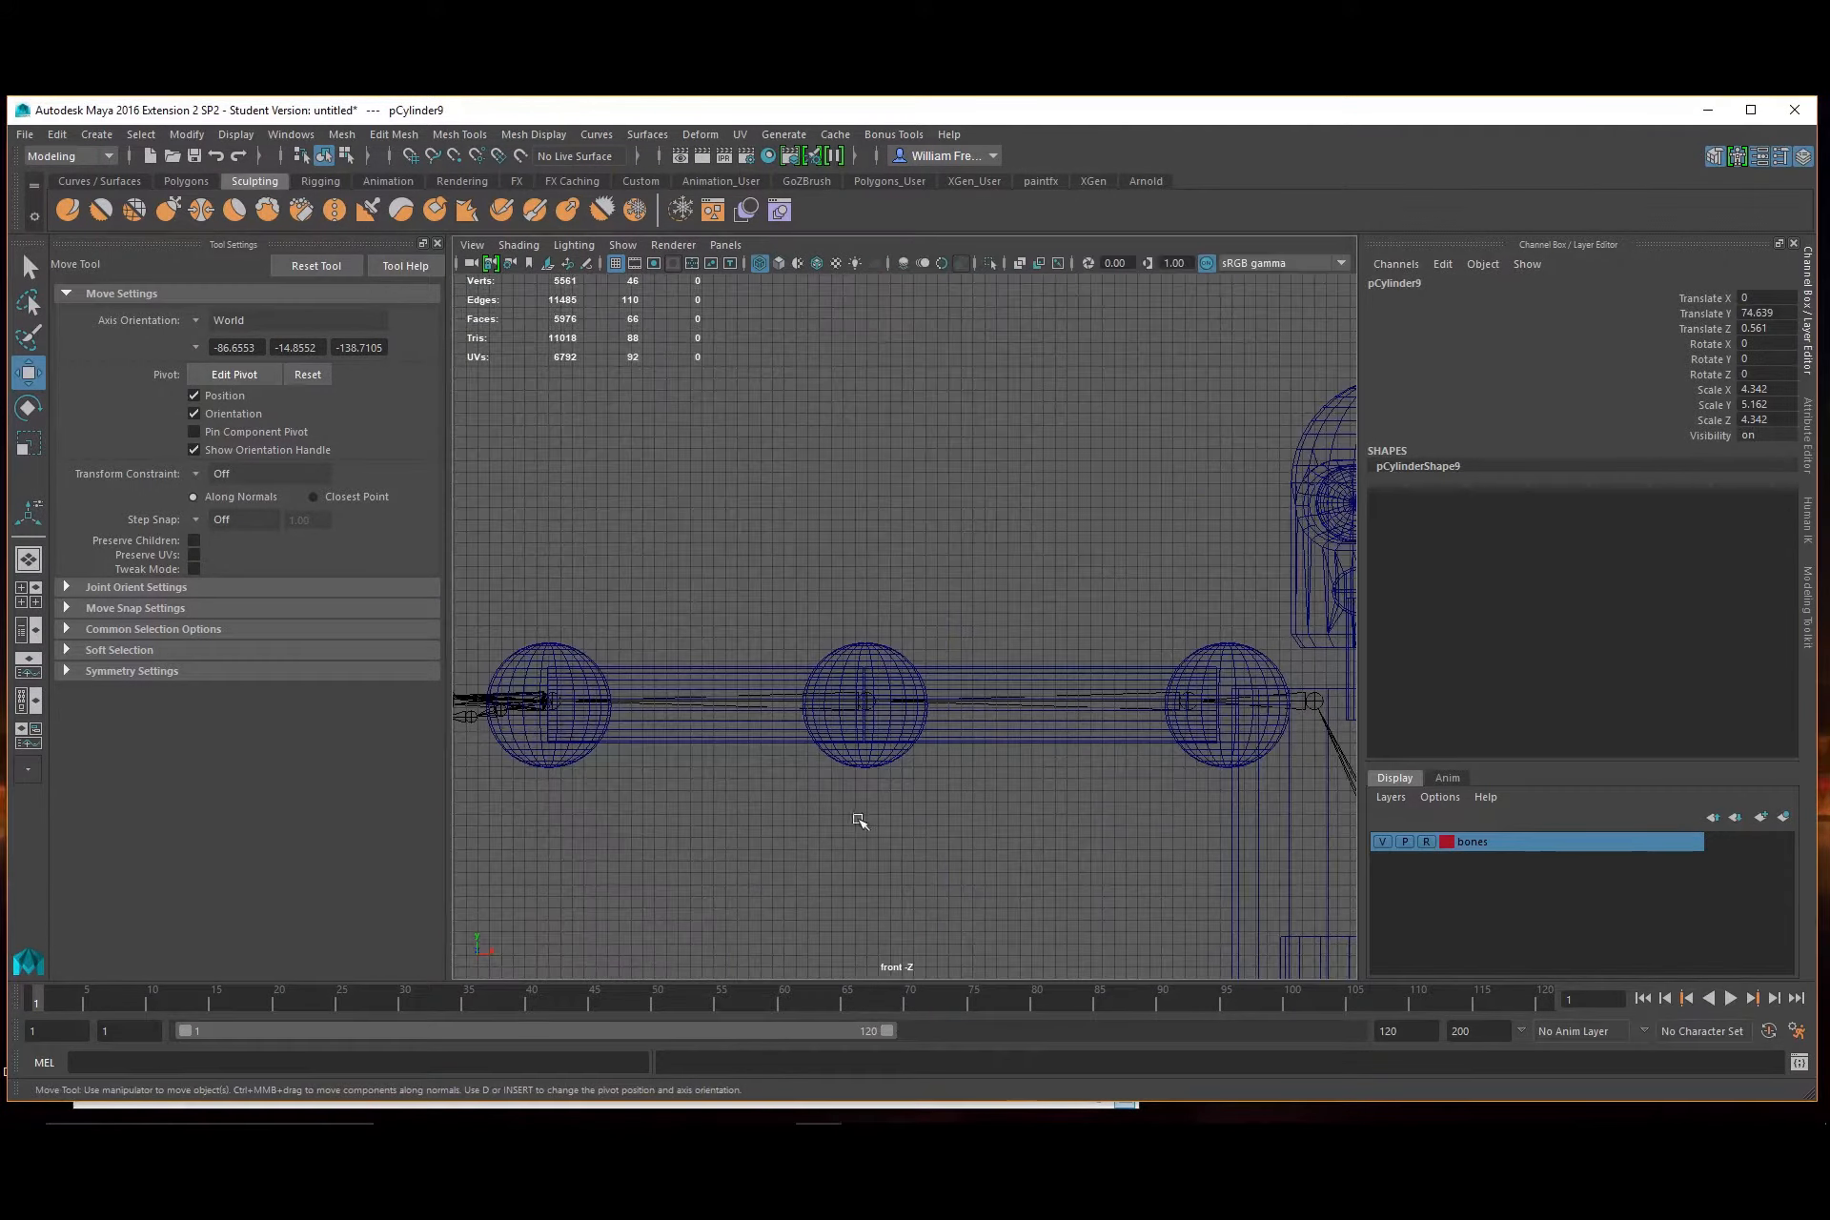
pyautogui.keyDown('alt'); pyautogui.moveTo(1026, 799); pyautogui.dragTo(648, 372, button='middle'); pyautogui.keyUp('alt')
pyautogui.keyDown('alt'); pyautogui.moveTo(1007, 757); pyautogui.dragTo(514, 723, button='right'); pyautogui.keyUp('alt')
pyautogui.keyDown('alt'); pyautogui.moveTo(871, 663); pyautogui.dragTo(876, 396, button='middle'); pyautogui.keyUp('alt')
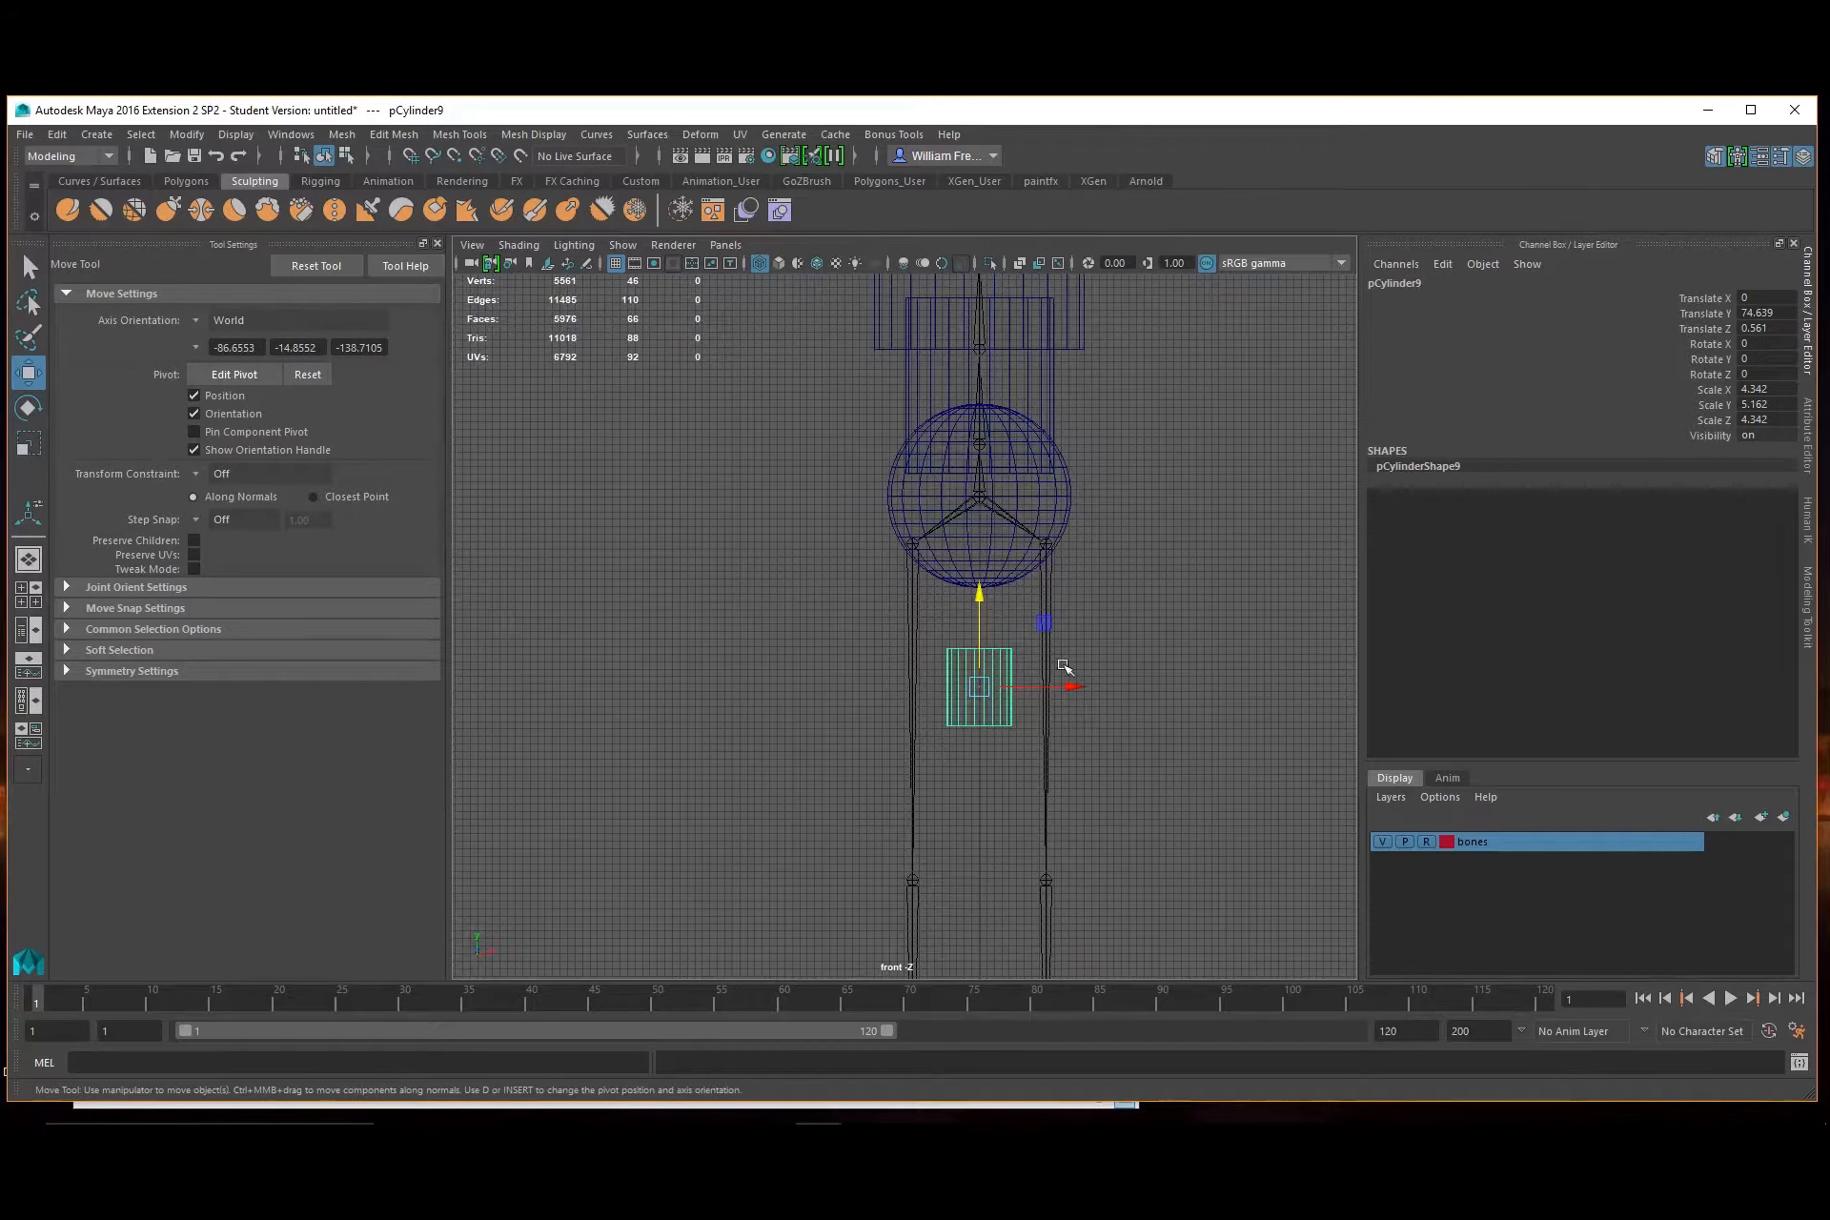
pyautogui.moveTo(1071, 686); pyautogui.dragTo(1003, 682)
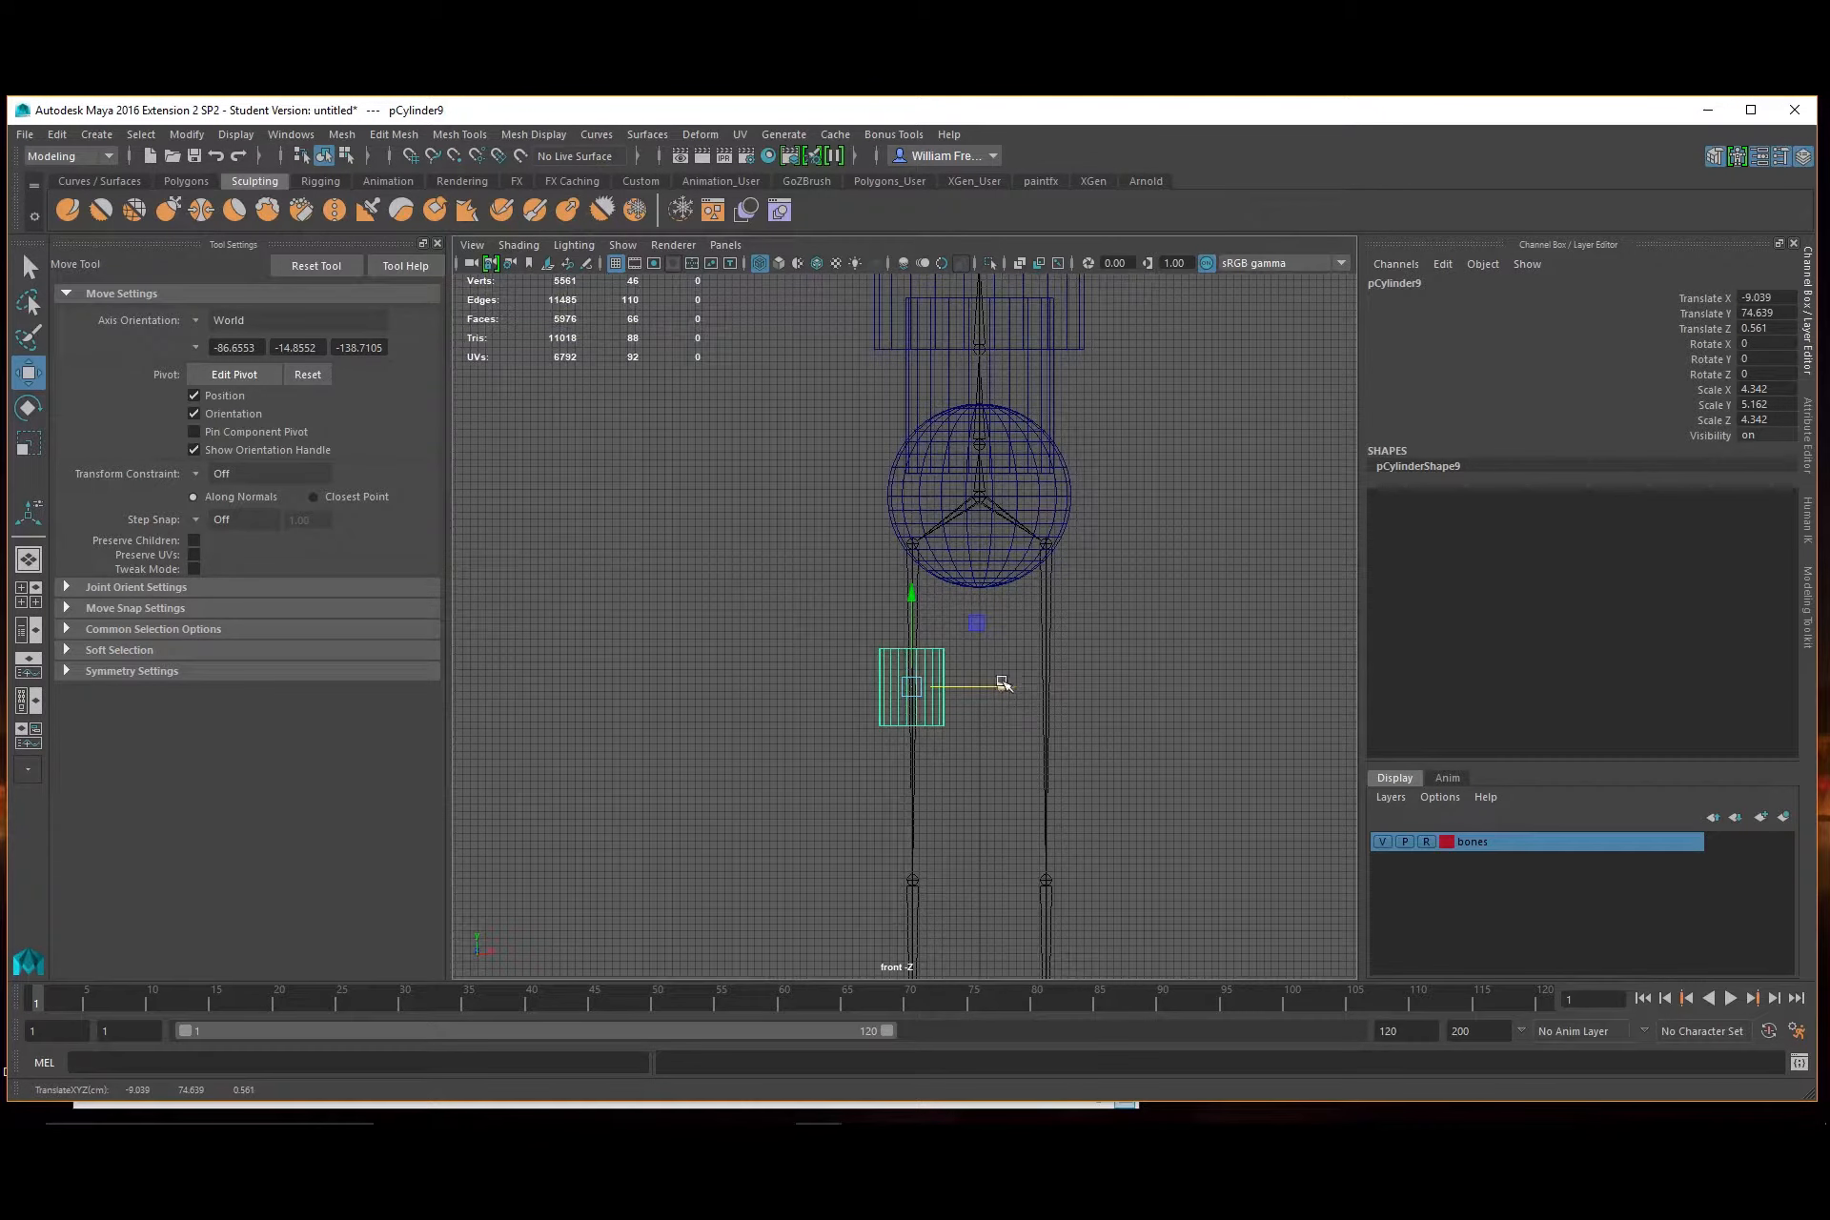
# Stretch the cylinder from hip to knee with Scale Y 22.3 and Scale X and Z 4.22, centring it at Translate Y 71.329
pyautogui.press('r')
pyautogui.moveTo(910, 604); pyautogui.dragTo(949, 327)
pyautogui.press('w')
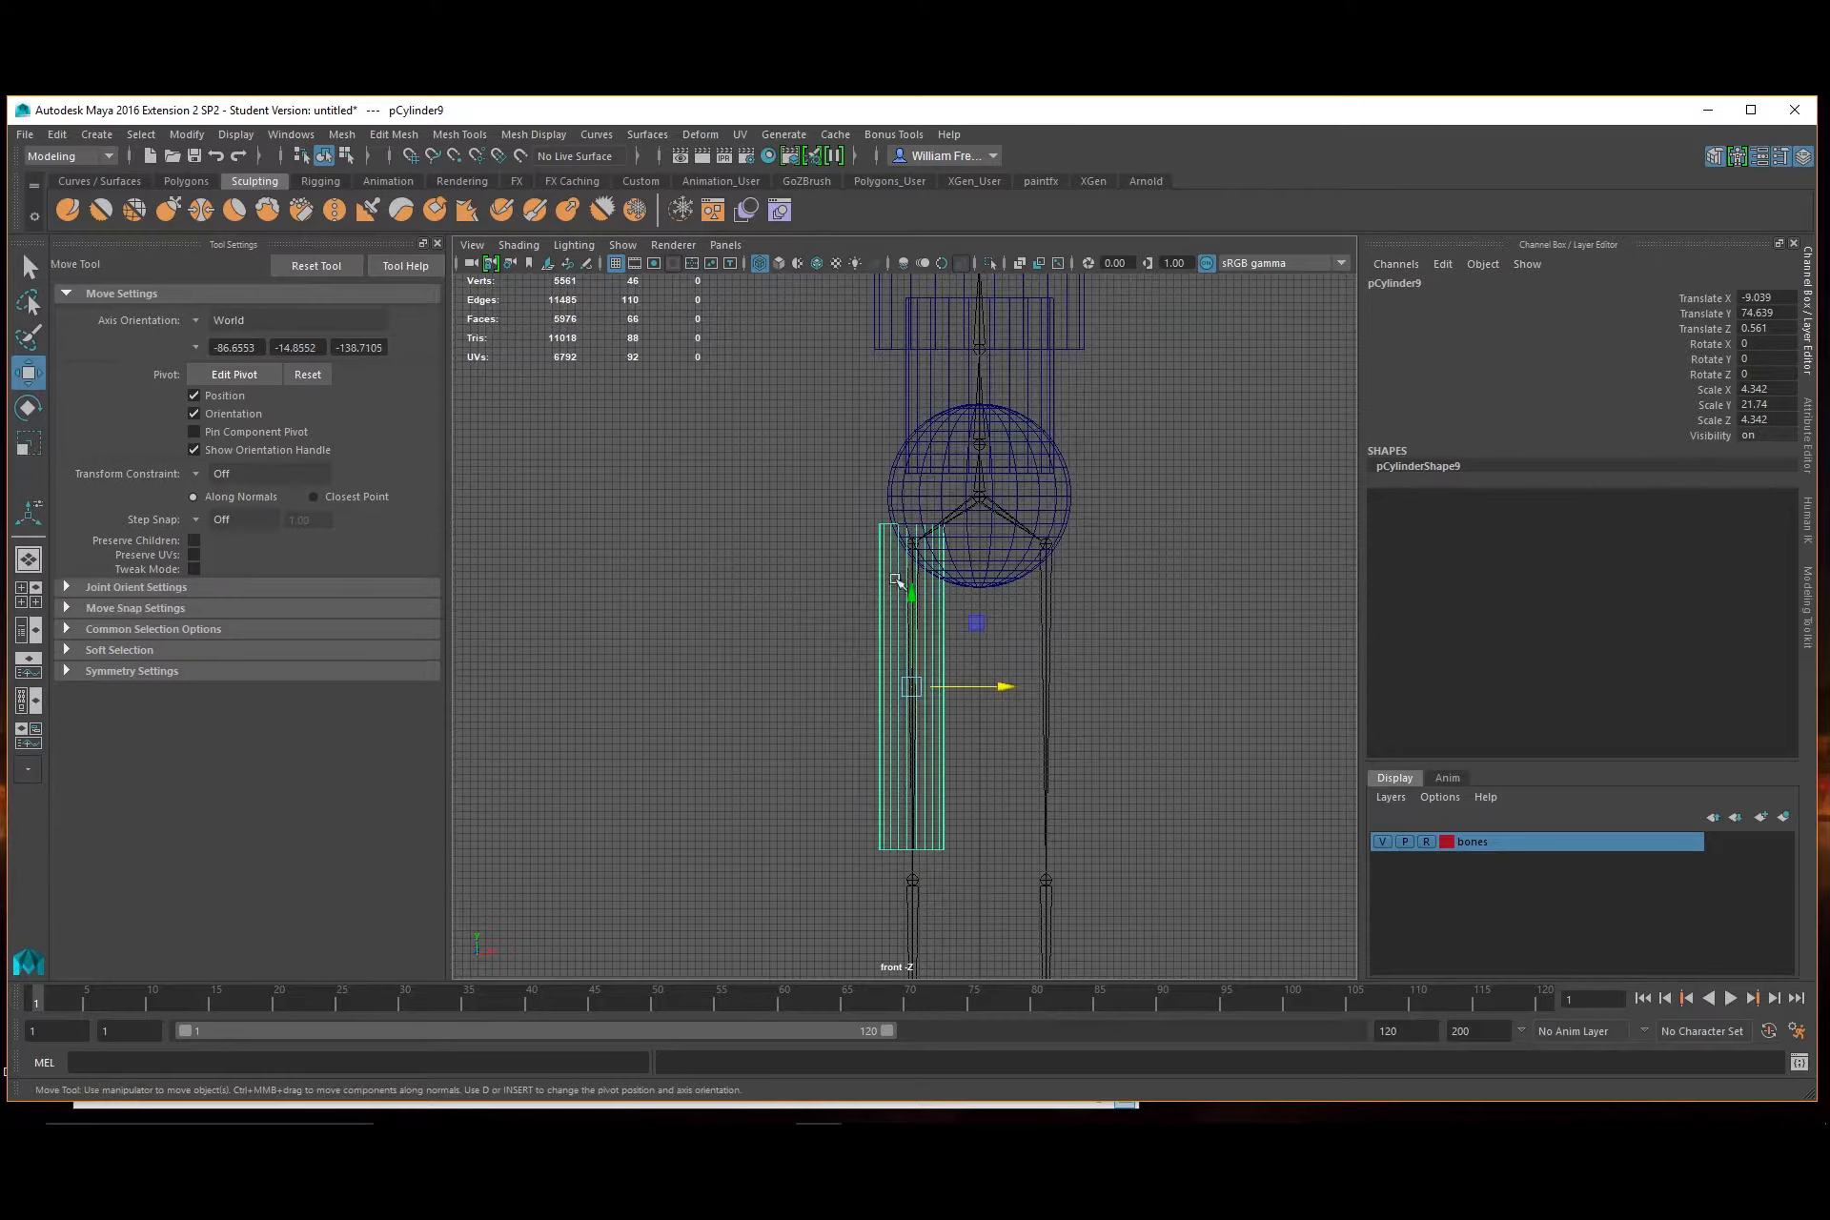
pyautogui.moveTo(910, 591); pyautogui.dragTo(910, 618)
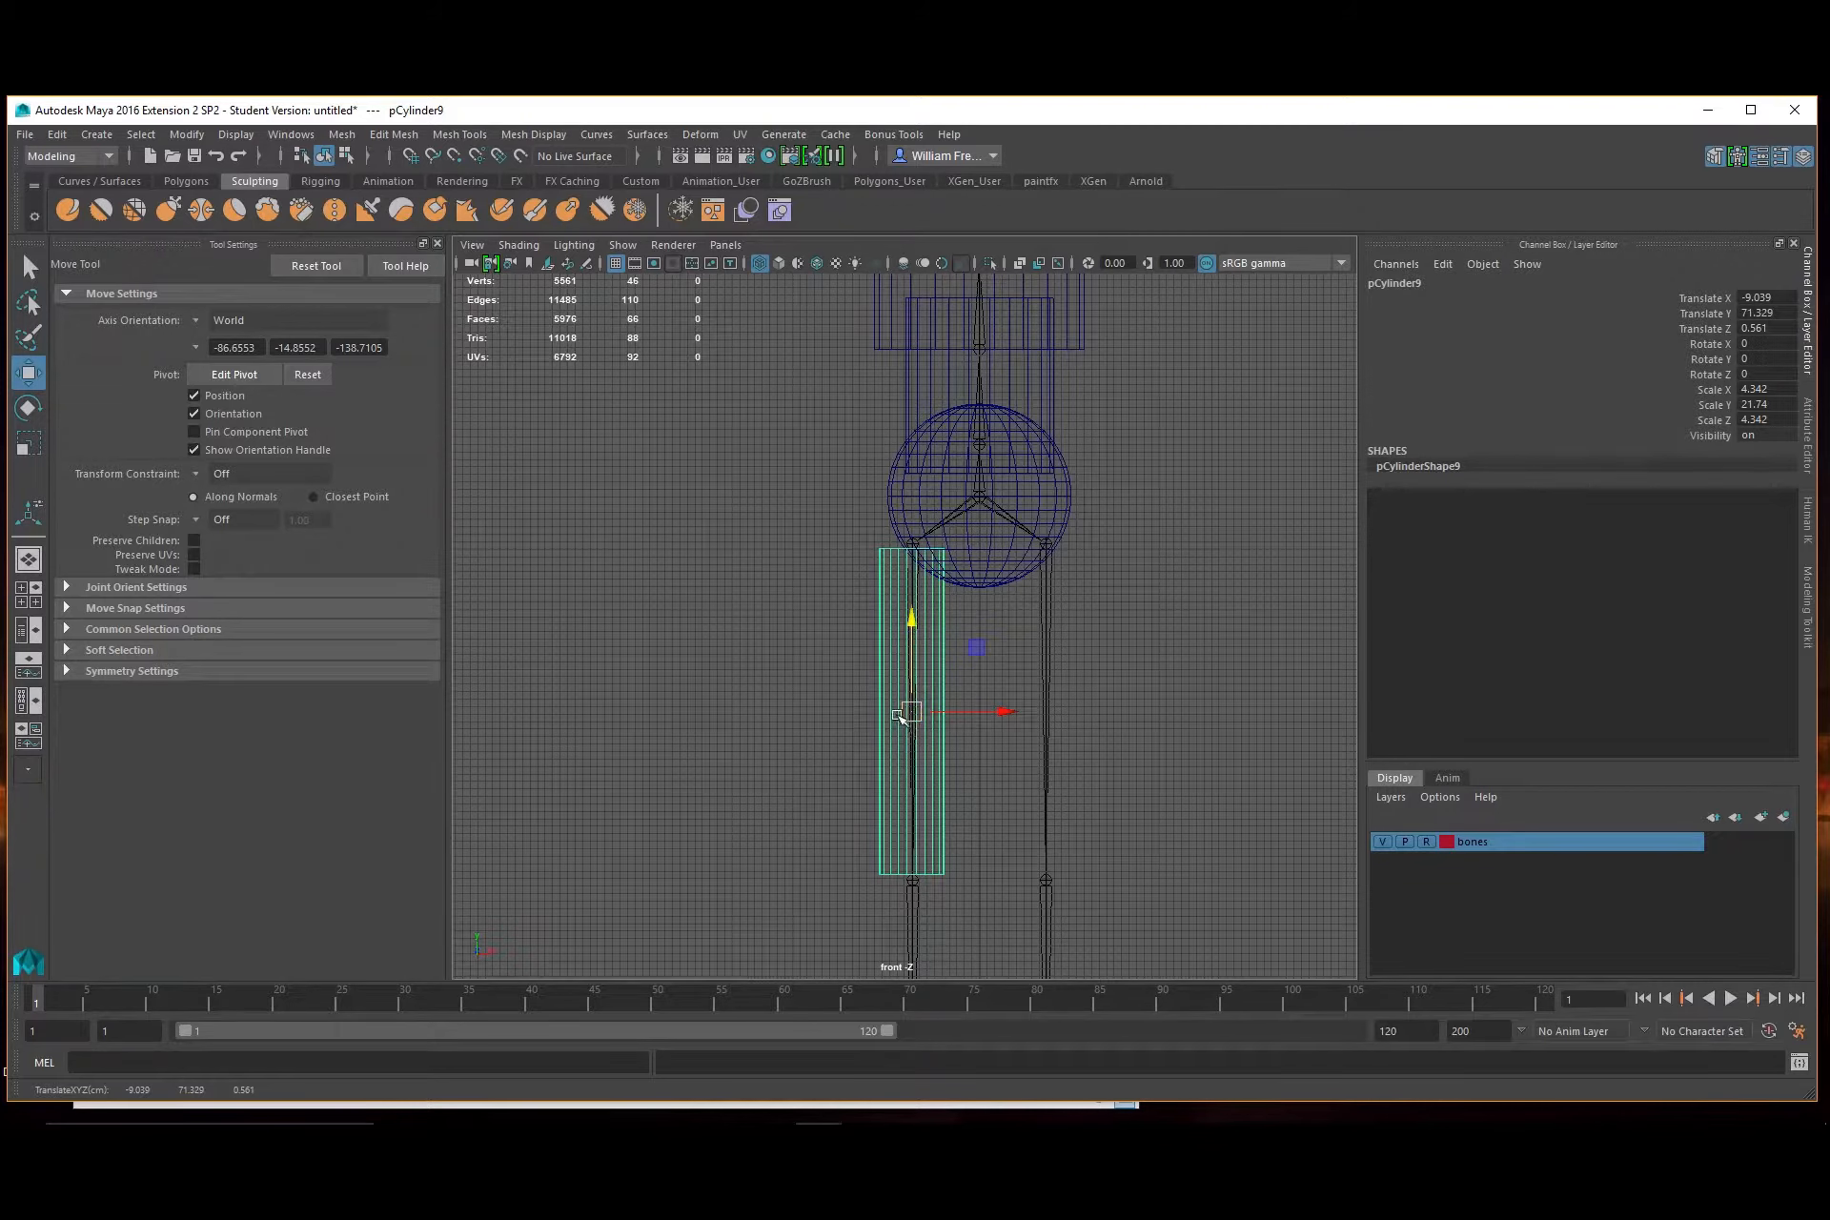
pyautogui.press('r')
pyautogui.moveTo(910, 713); pyautogui.dragTo(912, 716)
pyautogui.moveTo(913, 629); pyautogui.dragTo(921, 624)
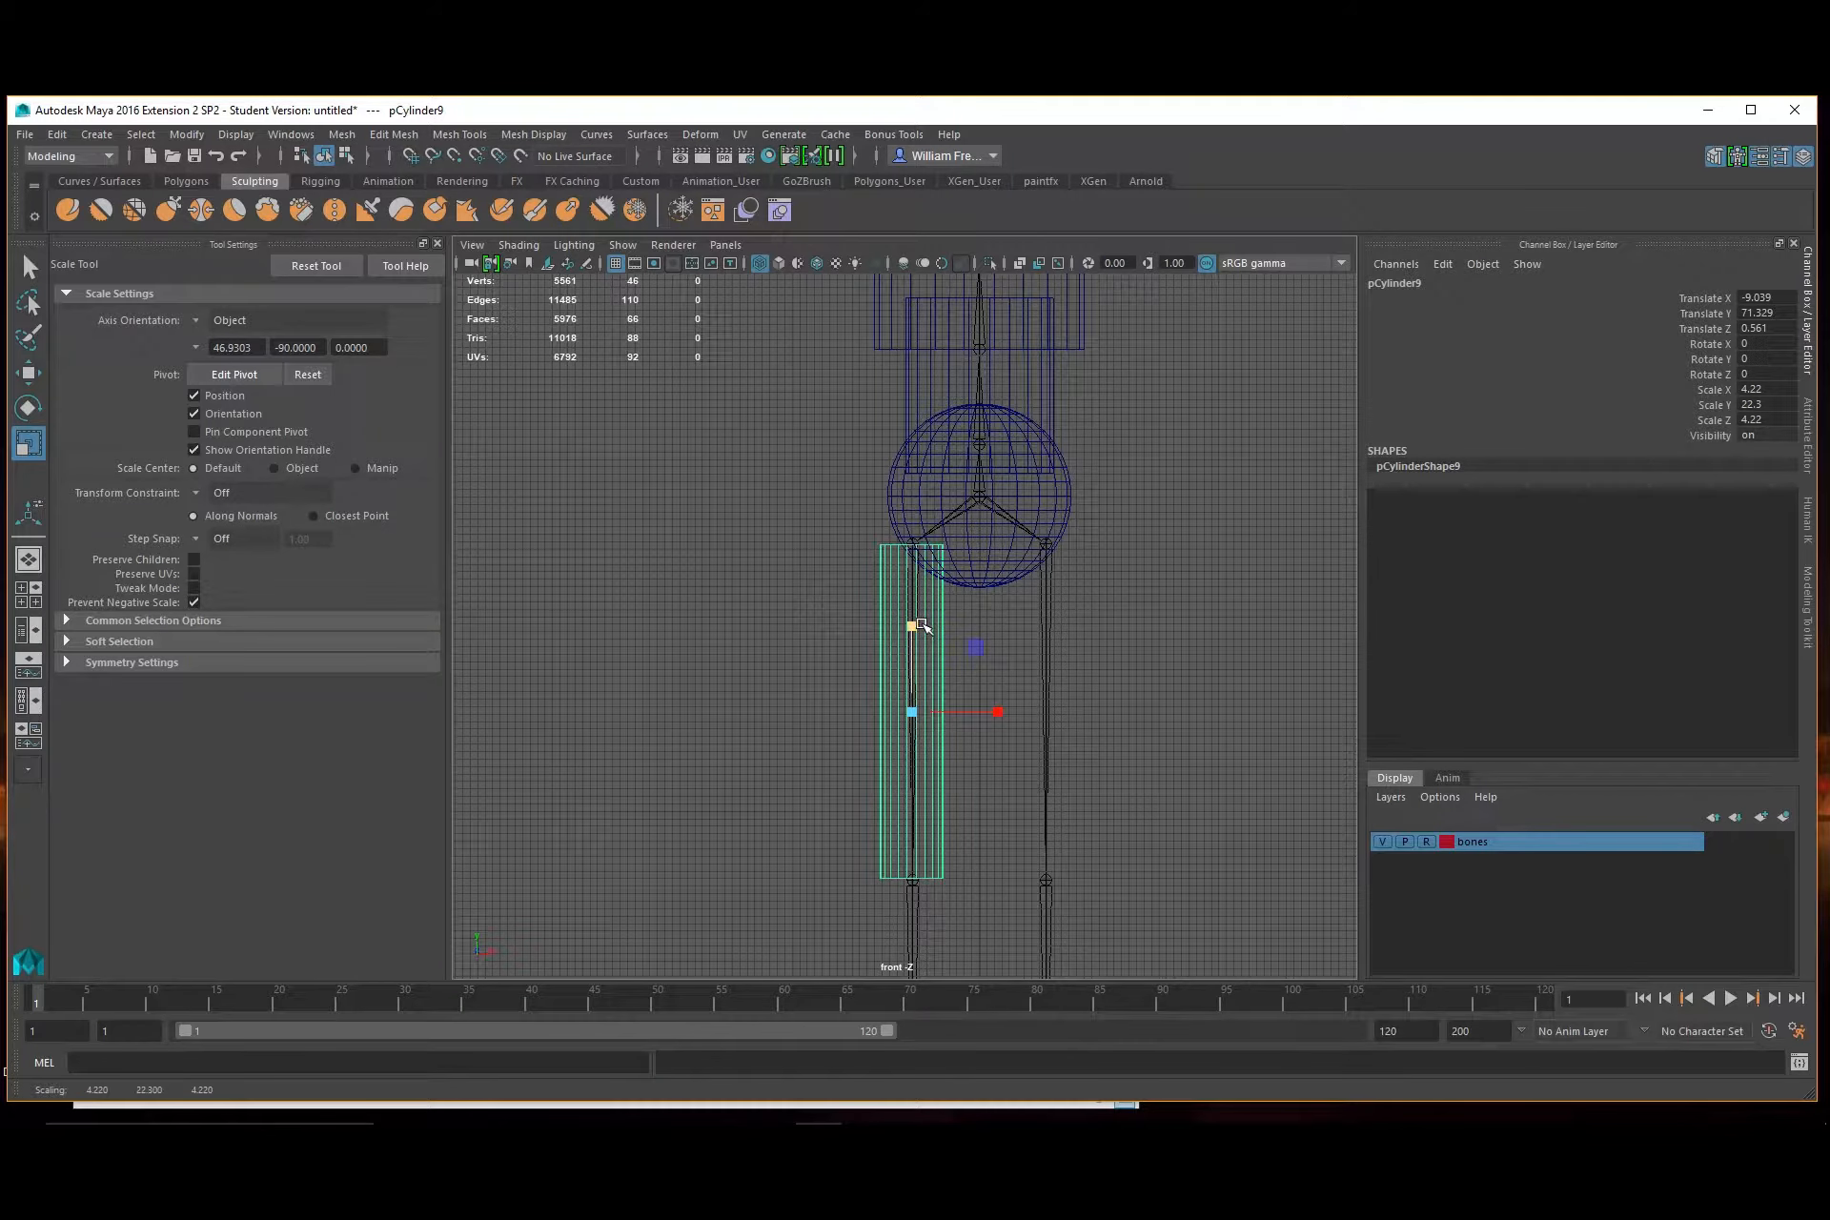
# Duplicate the thigh cylinder and move the copy down along the shin bone below the knee joint, at Translate Y 26.383
pyautogui.hotkey('ctrl', 'd')
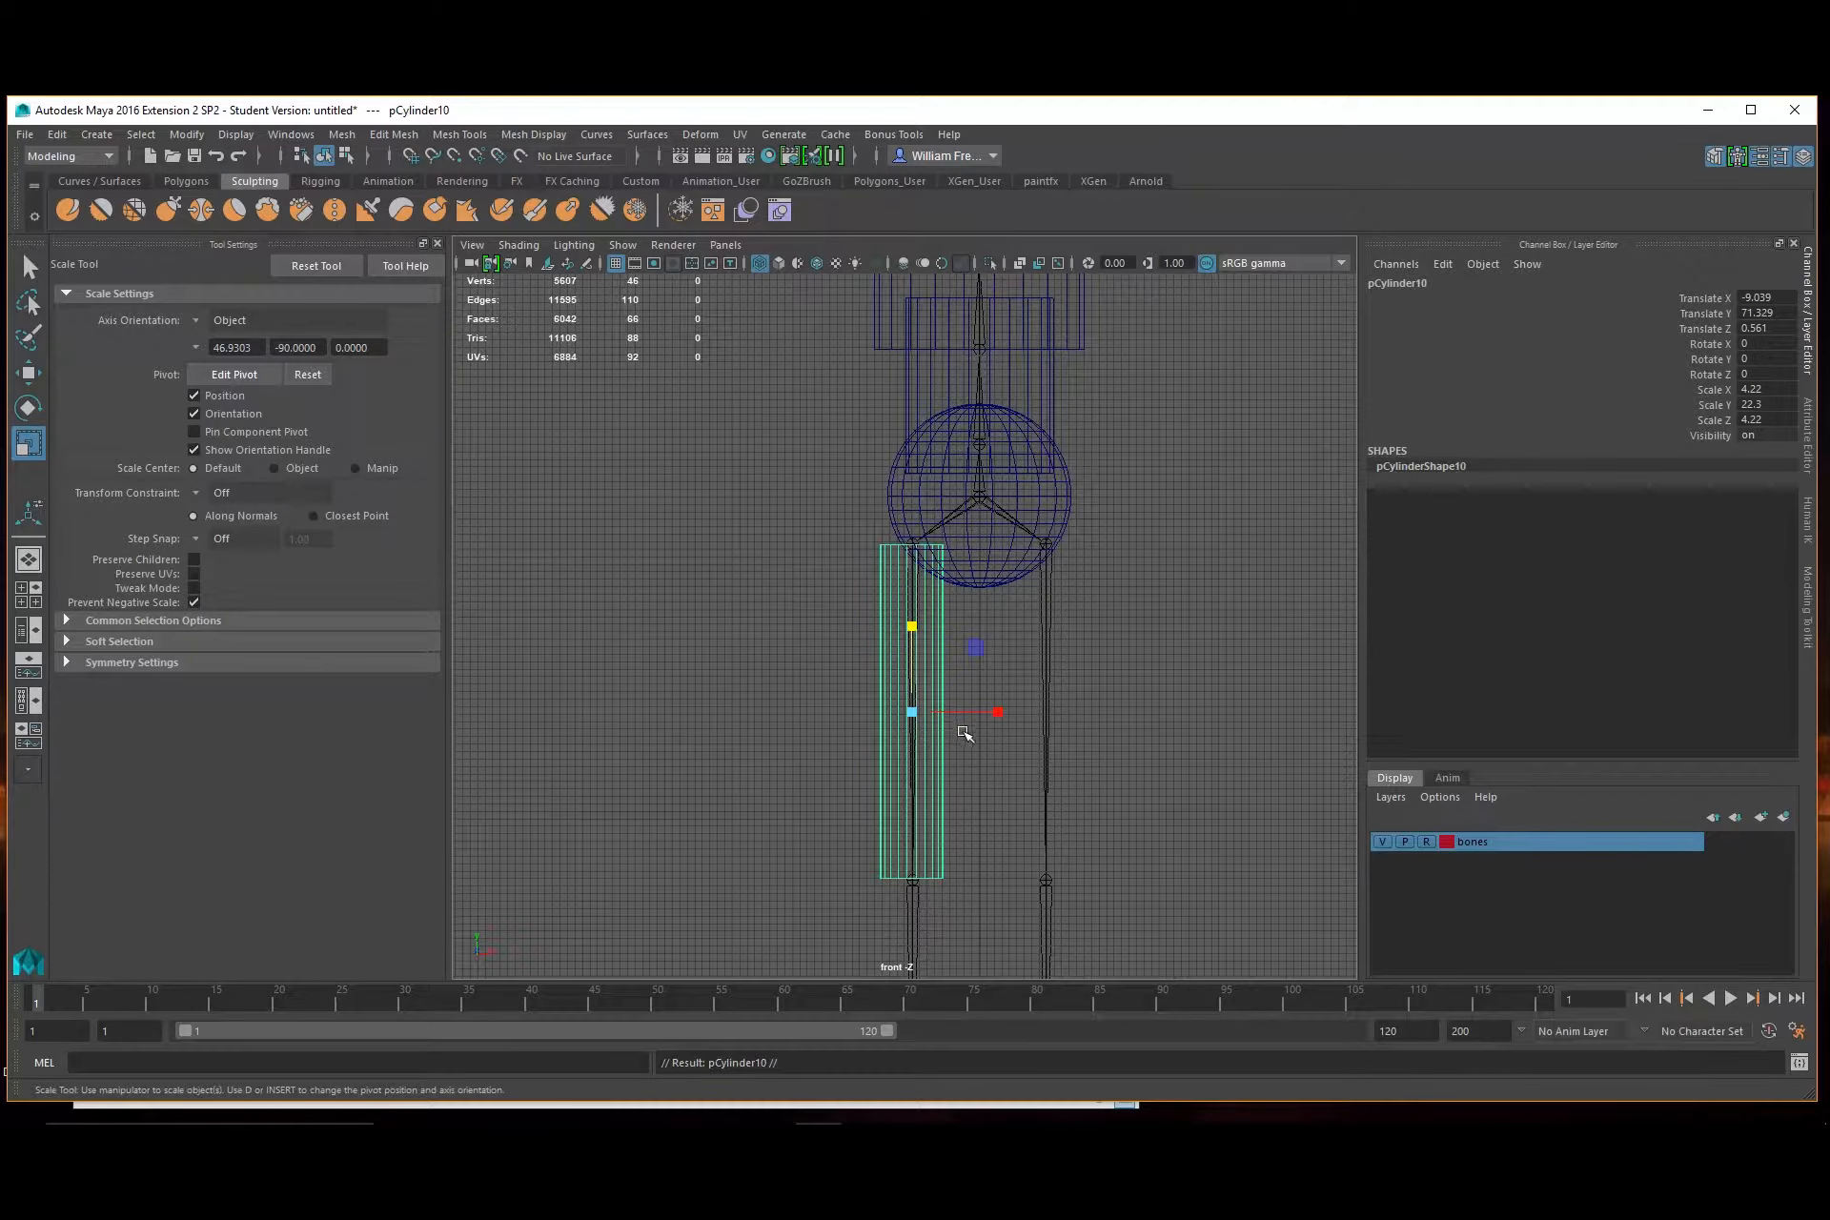
pyautogui.keyDown('alt'); pyautogui.moveTo(1146, 800); pyautogui.dragTo(785, 731, button='right'); pyautogui.keyUp('alt')
pyautogui.keyDown('alt'); pyautogui.moveTo(920, 708); pyautogui.dragTo(933, 573, button='middle'); pyautogui.keyUp('alt')
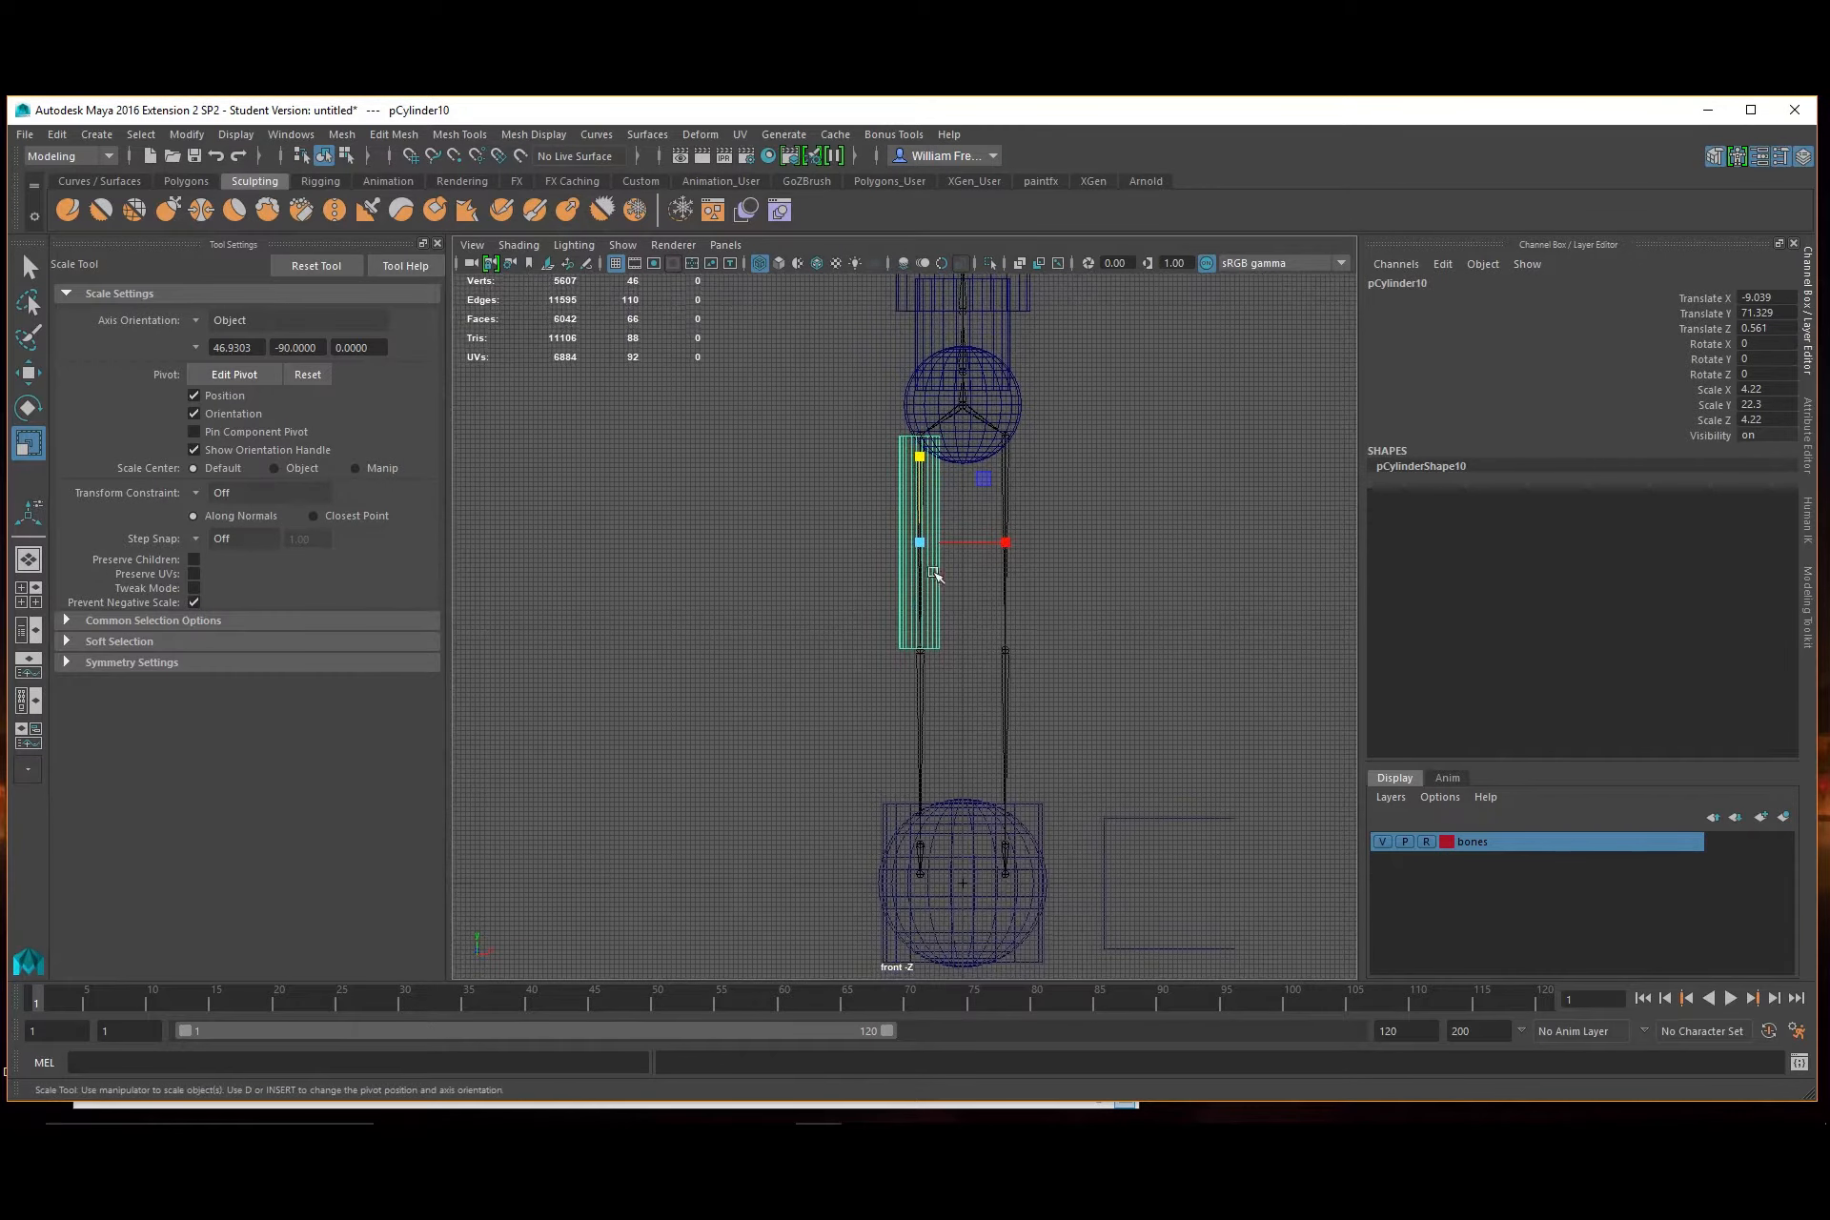
pyautogui.press('w')
pyautogui.moveTo(930, 453); pyautogui.dragTo(920, 663)
pyautogui.keyDown('alt'); pyautogui.moveTo(921, 663); pyautogui.dragTo(1111, 588, button='right'); pyautogui.keyUp('alt')
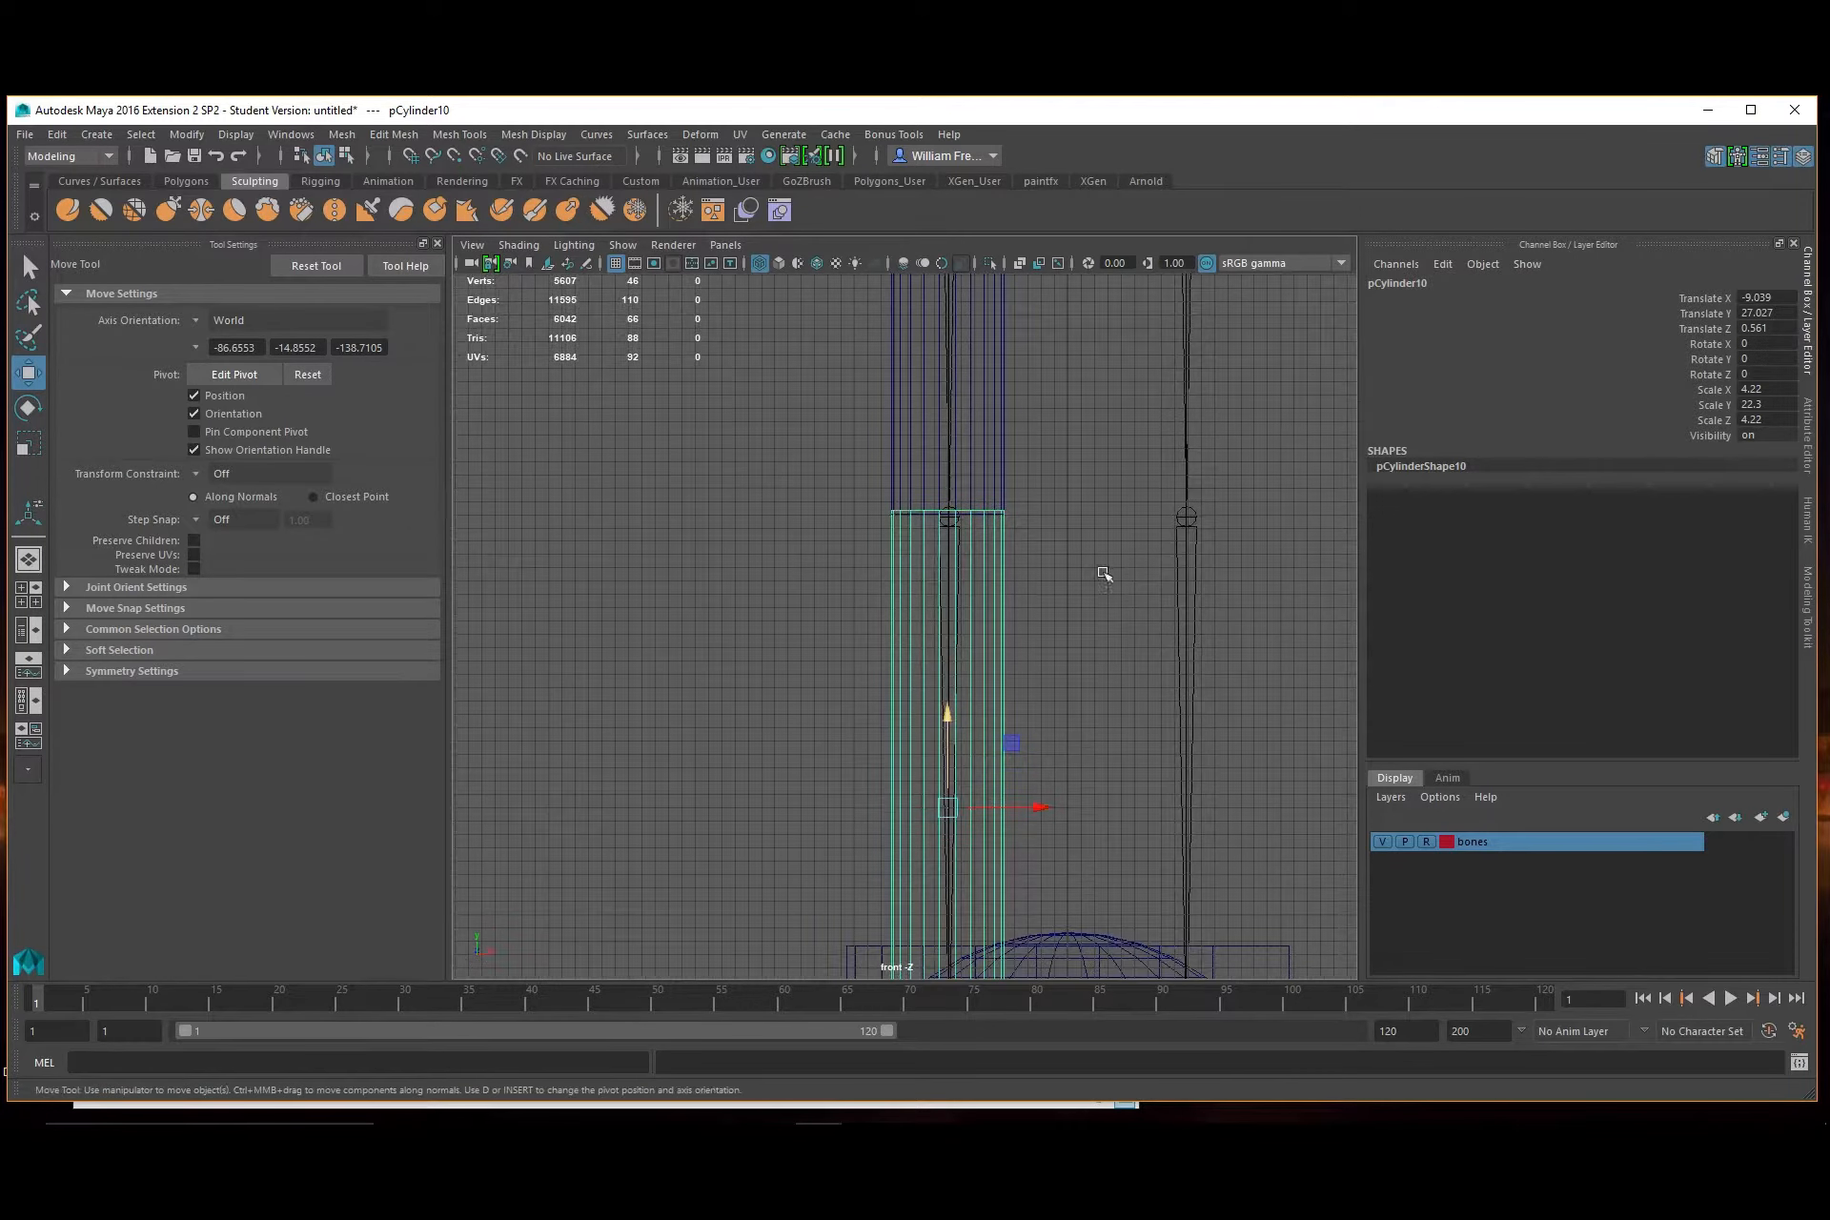
pyautogui.moveTo(947, 715); pyautogui.dragTo(941, 723)
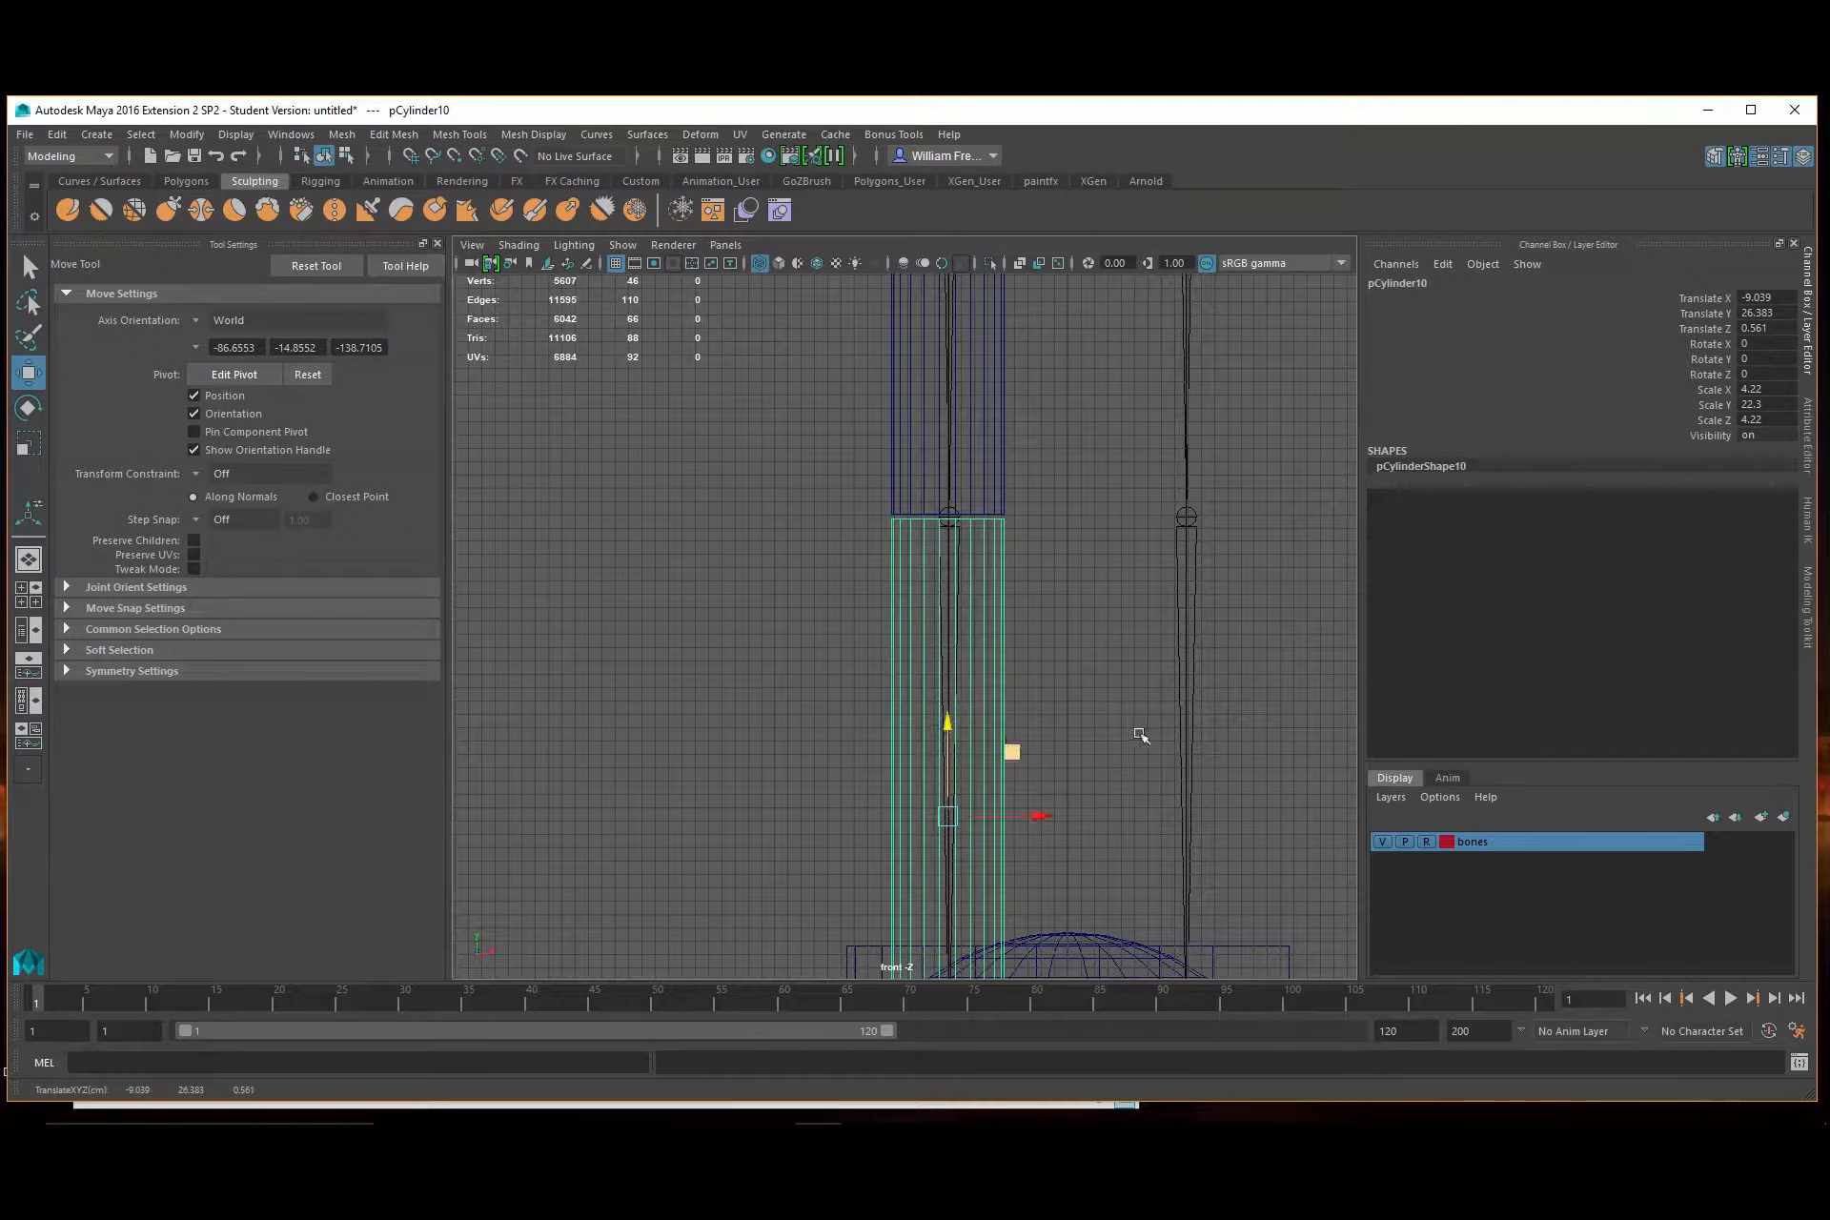
# Fit the shin cylinder between knee and ankle joints in the side view, with Scale Y 20.566 and Translate Y 28.173
pyautogui.keyDown('alt'); pyautogui.moveTo(1139, 740); pyautogui.dragTo(698, 625, button='right'); pyautogui.keyUp('alt')
pyautogui.press('space')
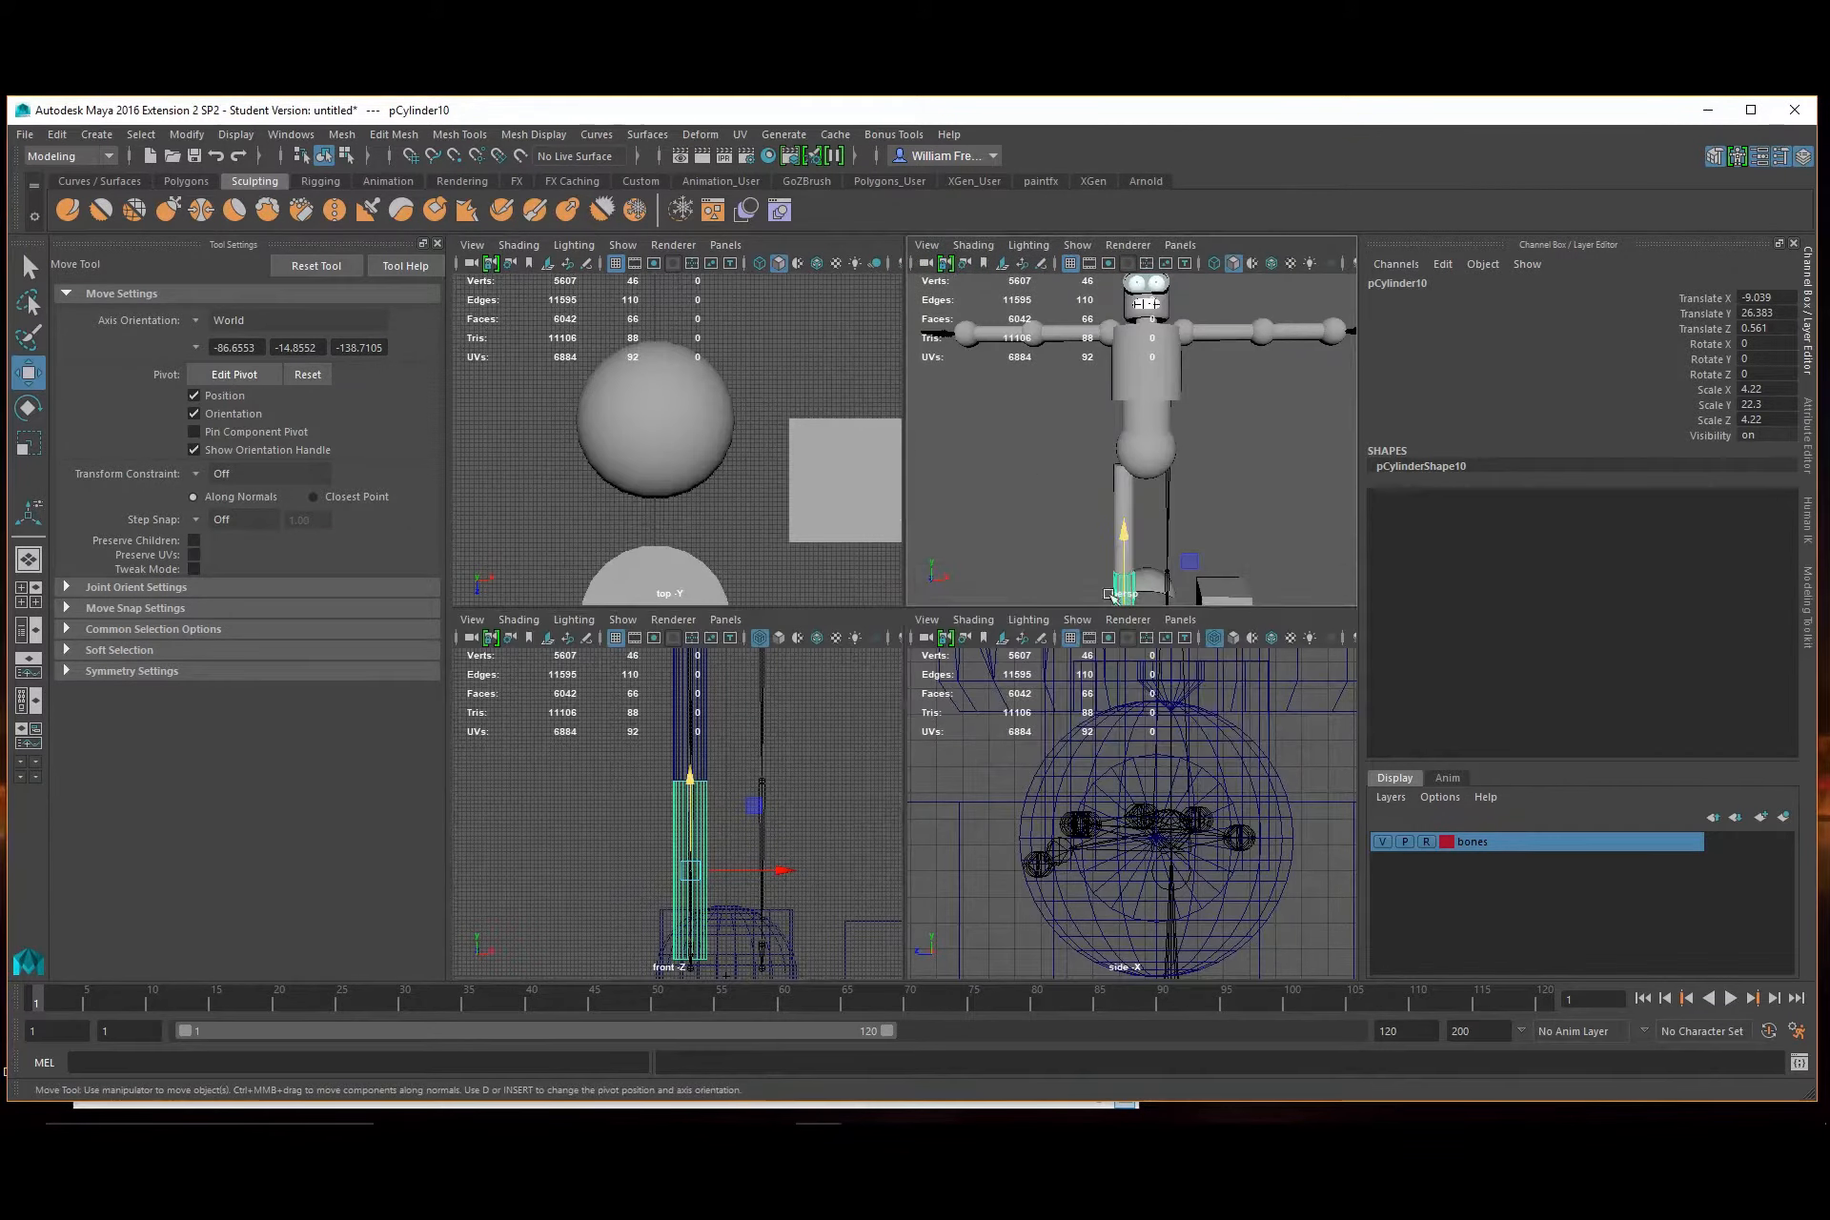
pyautogui.press('space')
pyautogui.press('space')
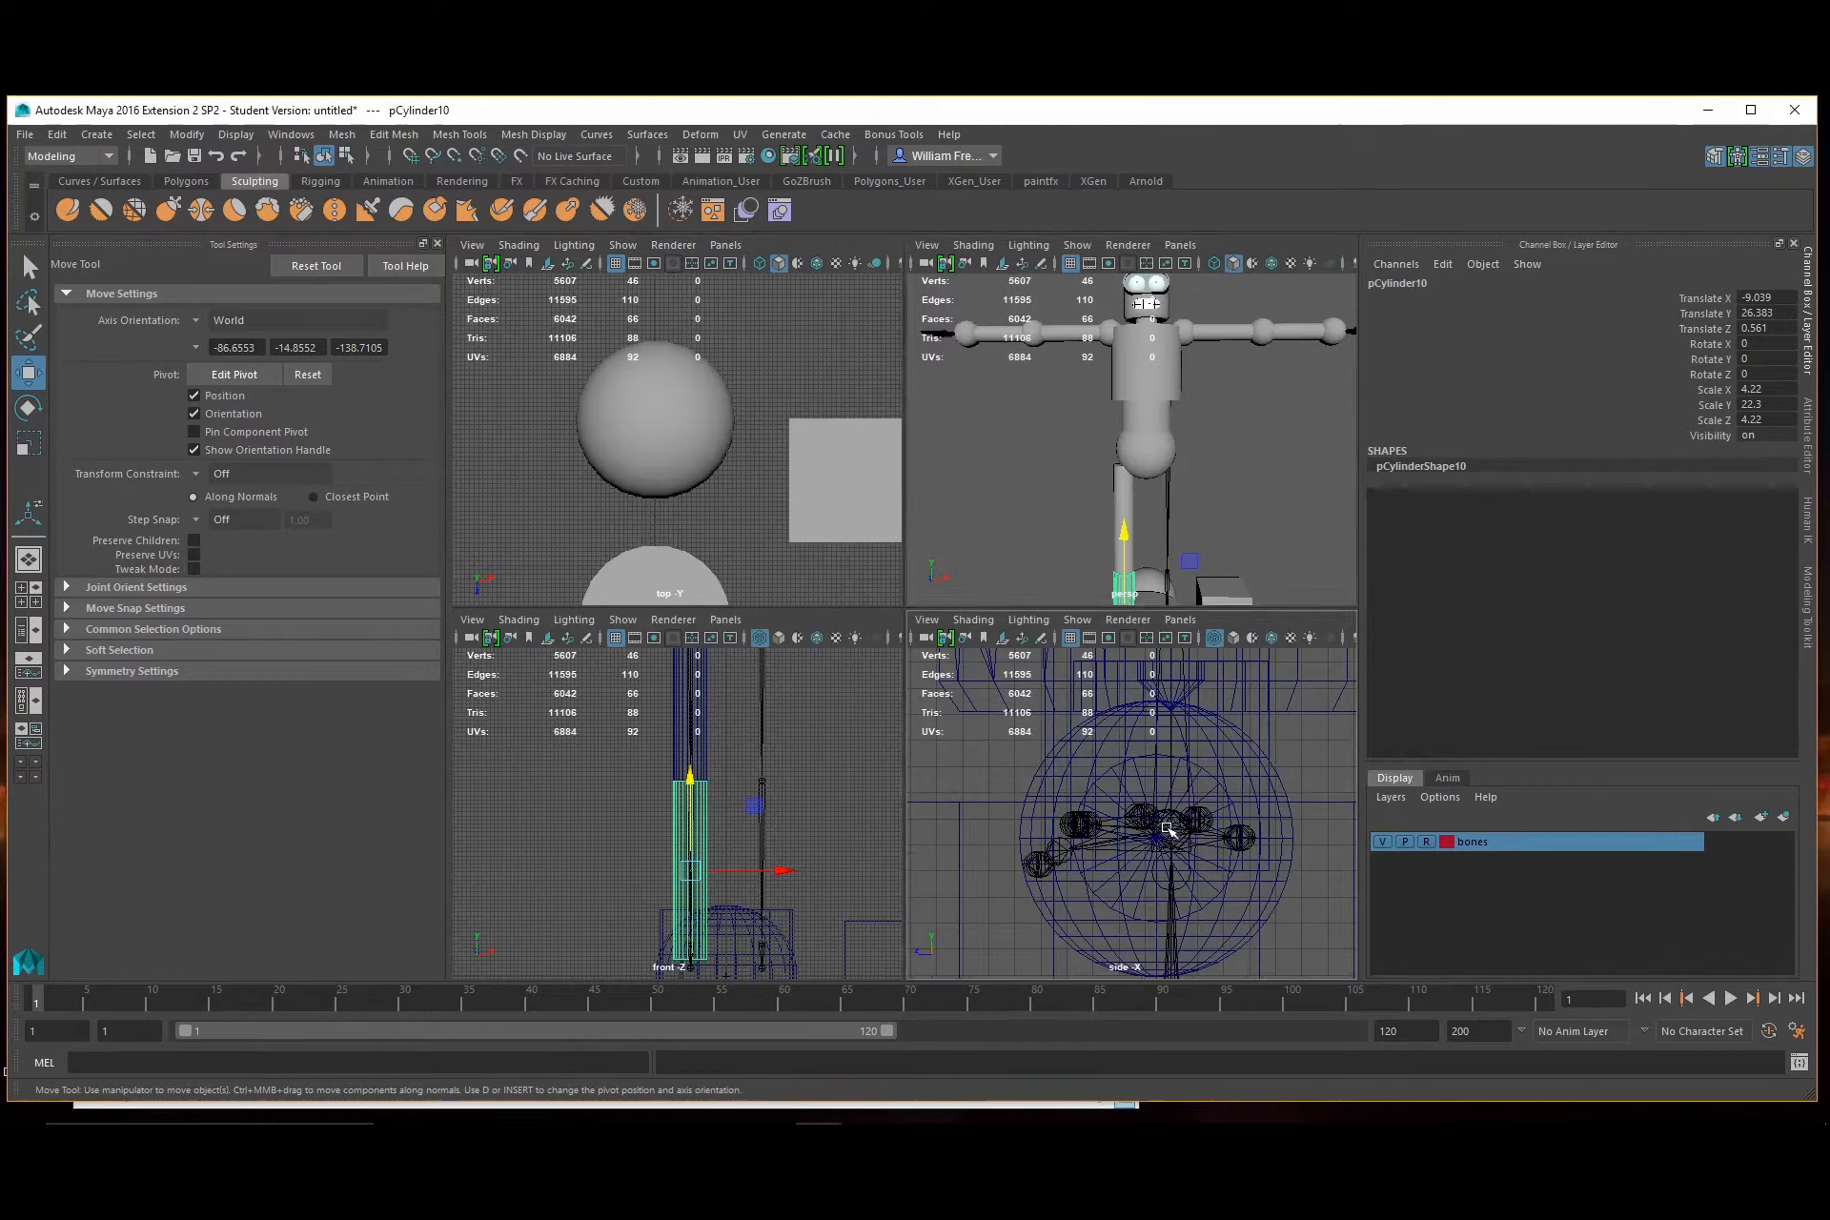
pyautogui.press('space')
pyautogui.keyDown('alt'); pyautogui.moveTo(858, 810); pyautogui.dragTo(543, 756, button='right'); pyautogui.keyUp('alt')
pyautogui.keyDown('alt'); pyautogui.moveTo(724, 805); pyautogui.dragTo(410, 700, button='right'); pyautogui.keyUp('alt')
pyautogui.keyDown('alt'); pyautogui.moveTo(1009, 732); pyautogui.dragTo(1013, 369, button='middle'); pyautogui.keyUp('alt')
pyautogui.keyDown('alt'); pyautogui.moveTo(956, 776); pyautogui.dragTo(959, 603, button='middle'); pyautogui.keyUp('alt')
pyautogui.keyDown('alt'); pyautogui.moveTo(723, 566); pyautogui.dragTo(1149, 702, button='right'); pyautogui.keyUp('alt')
pyautogui.keyDown('alt'); pyautogui.moveTo(1164, 713); pyautogui.dragTo(1124, 739, button='middle'); pyautogui.keyUp('alt')
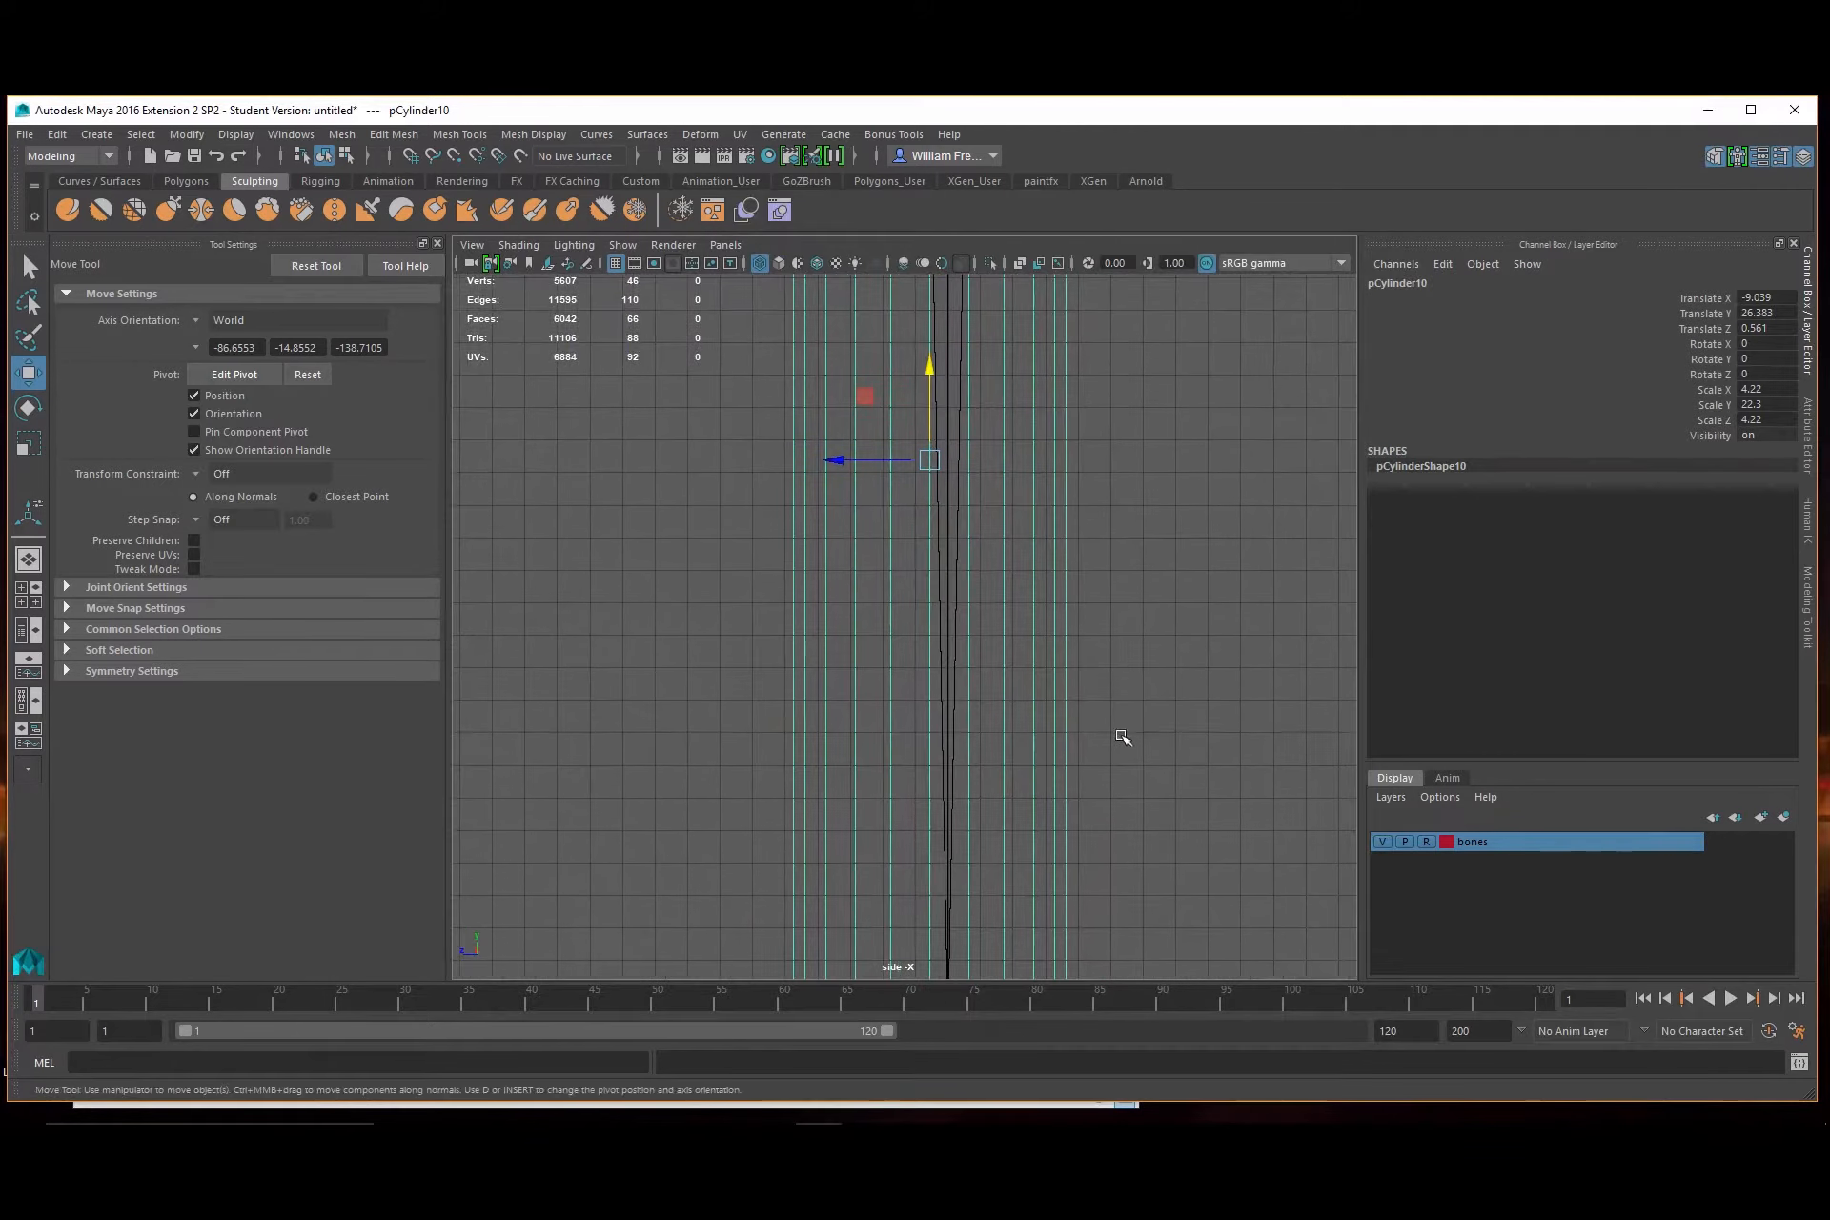
pyautogui.keyDown('alt'); pyautogui.moveTo(1124, 740); pyautogui.dragTo(129, 598, button='right'); pyautogui.keyUp('alt')
pyautogui.keyDown('alt'); pyautogui.moveTo(906, 656); pyautogui.dragTo(918, 751, button='middle'); pyautogui.keyUp('alt')
pyautogui.keyDown('alt'); pyautogui.moveTo(1074, 760); pyautogui.dragTo(965, 735, button='right'); pyautogui.keyUp('alt')
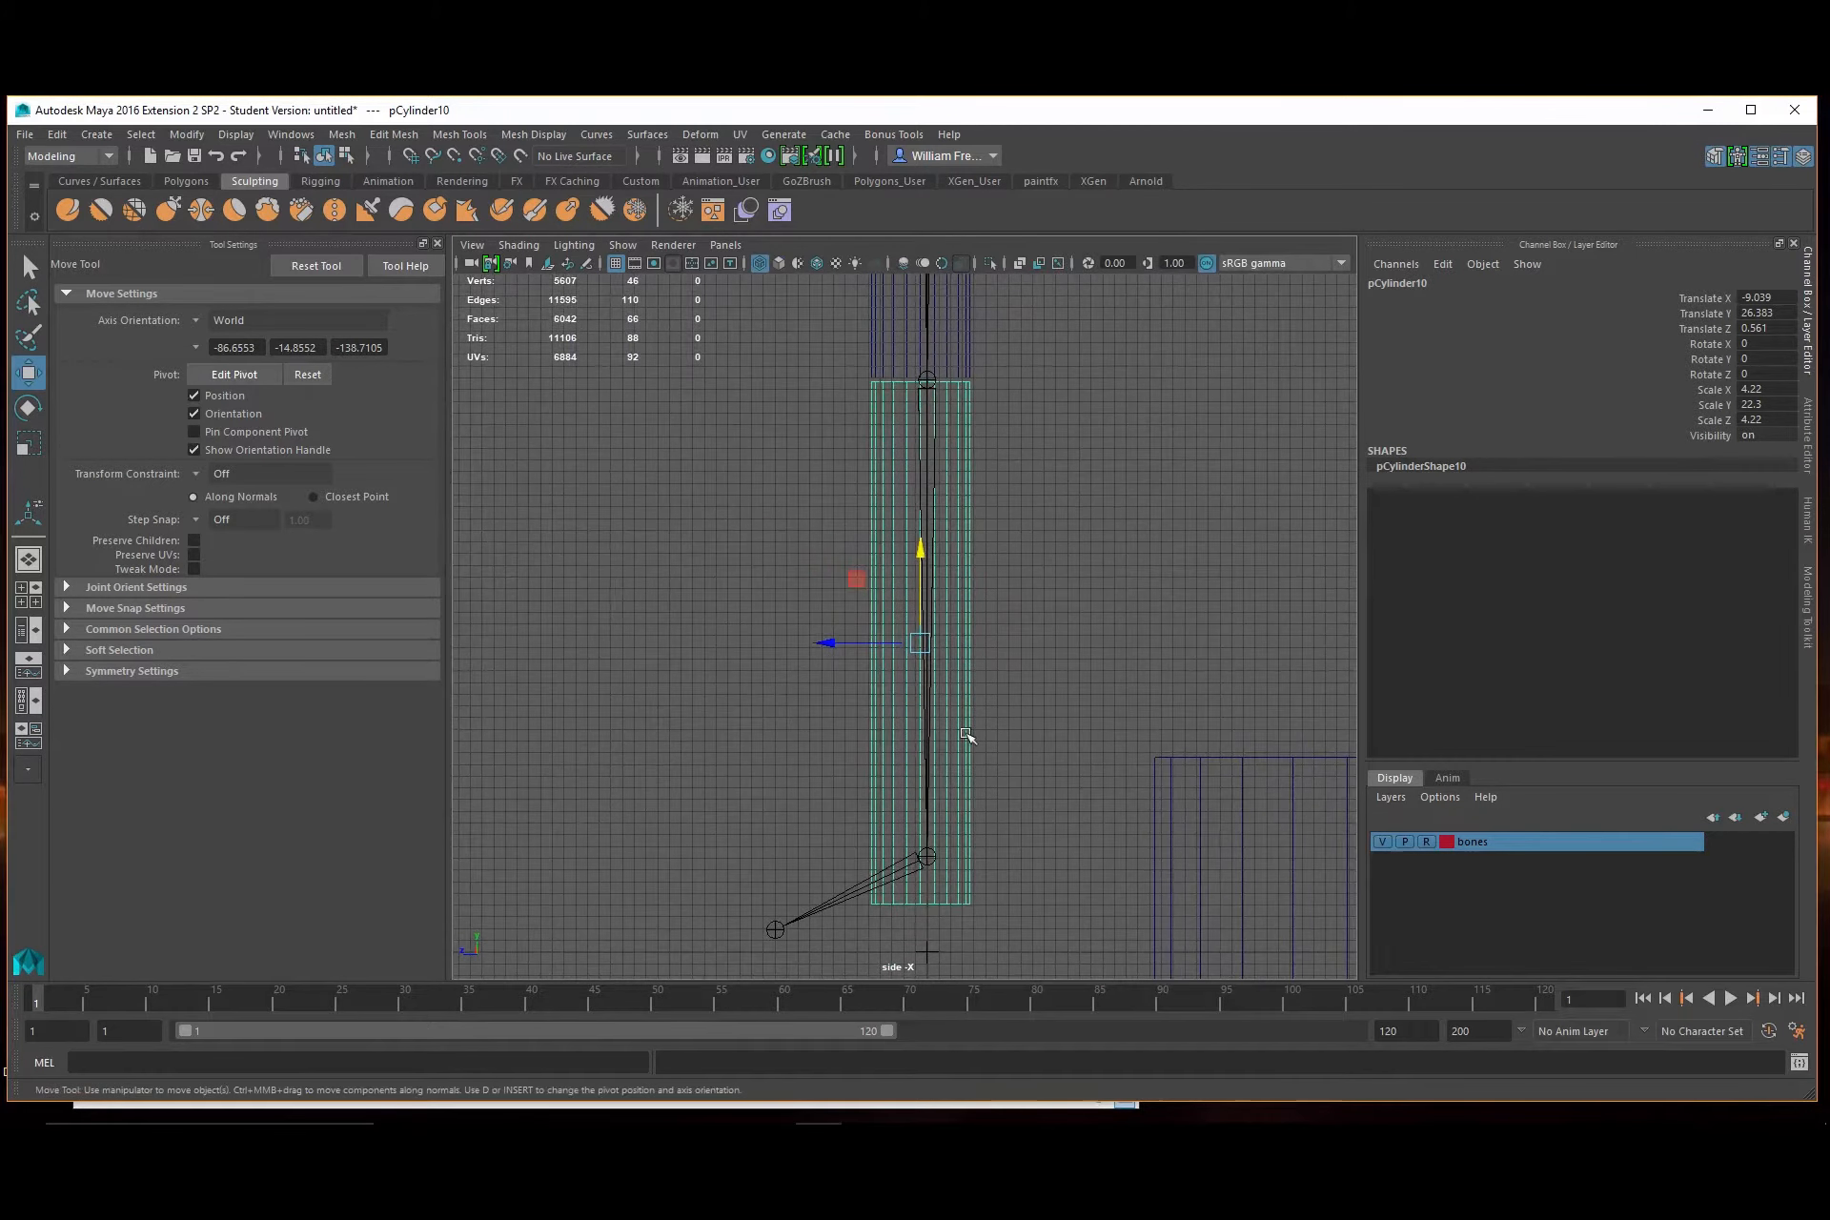
pyautogui.press('r')
pyautogui.moveTo(922, 558); pyautogui.dragTo(933, 530)
pyautogui.press('w')
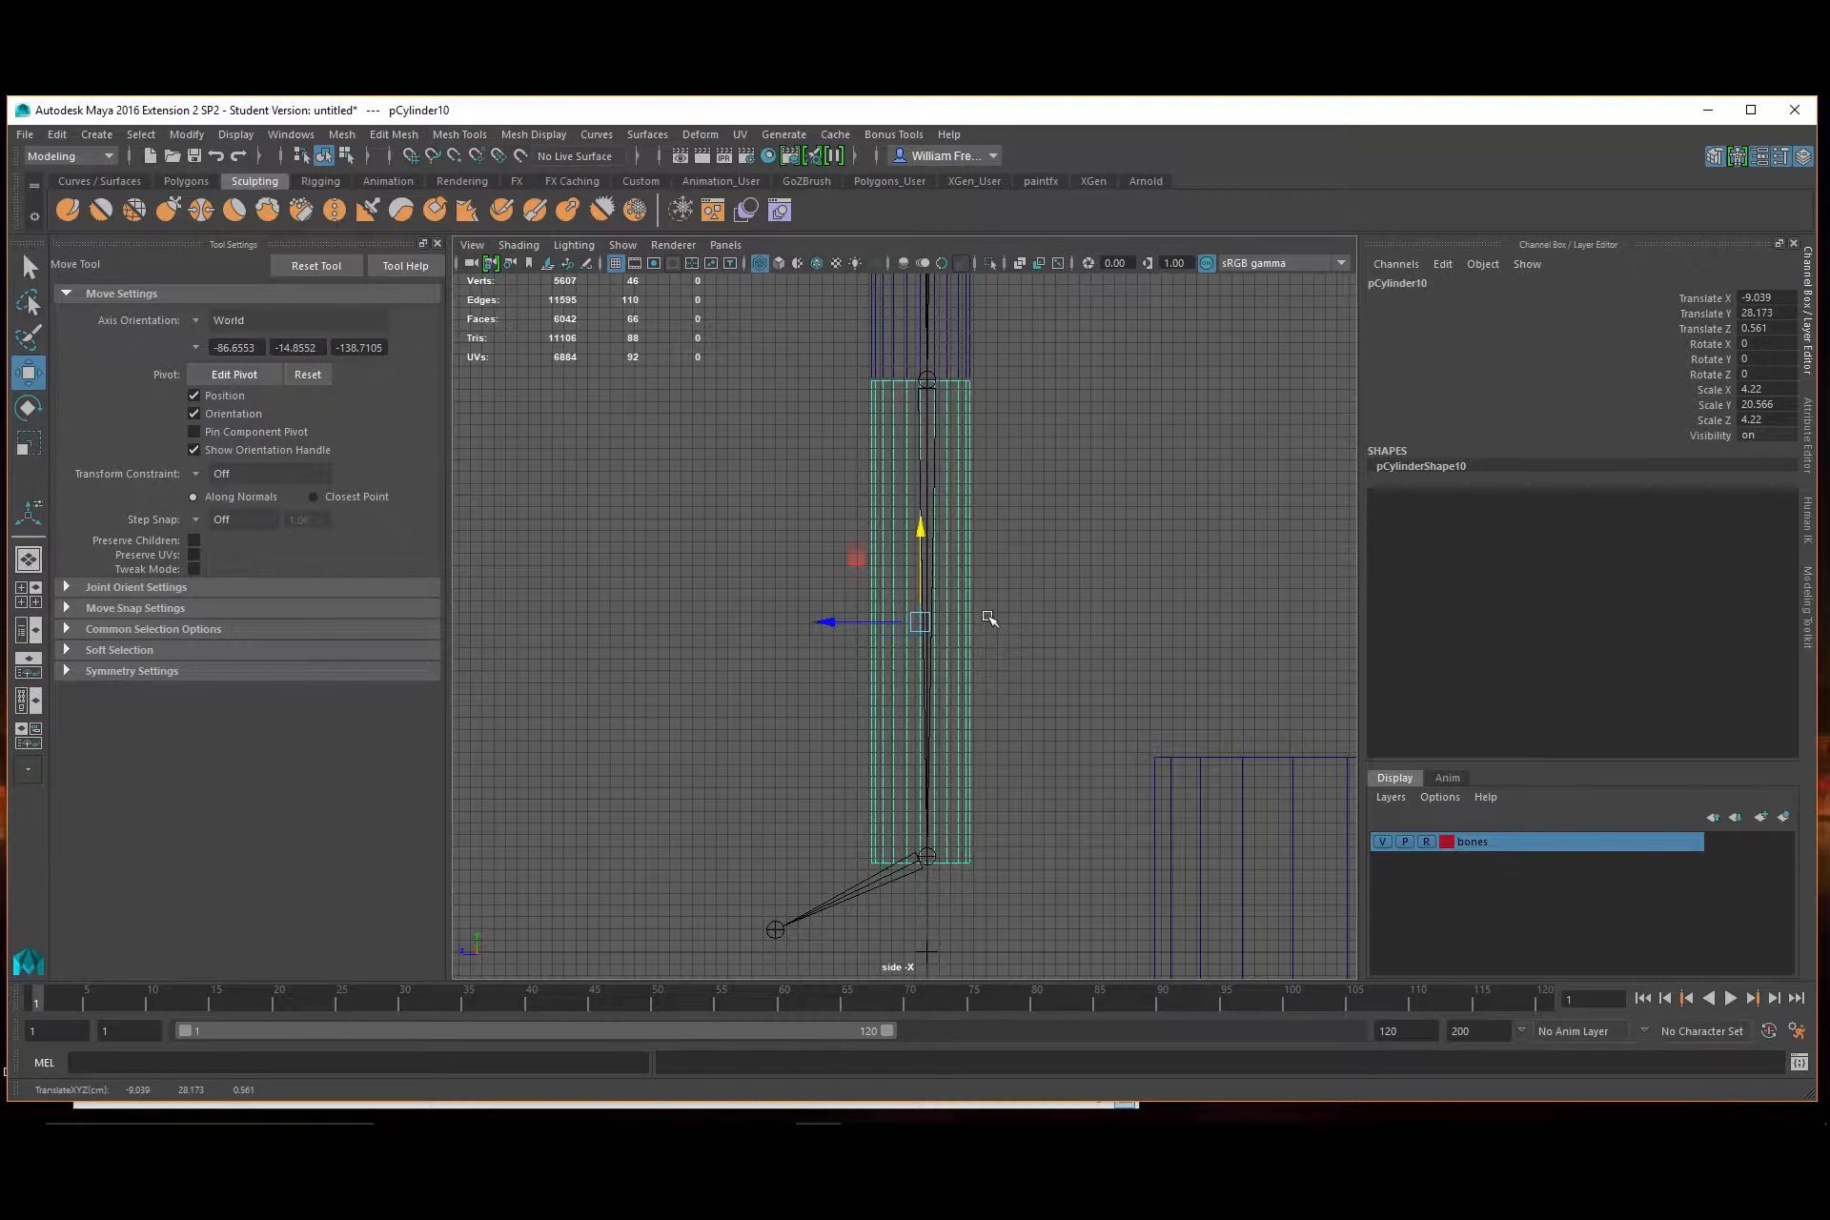
# Duplicate the shoulder sphere above the finished leg and move the copy to the hip, at Translate X -8.261 and Y 95.045
pyautogui.keyDown('alt'); pyautogui.moveTo(1074, 713); pyautogui.dragTo(847, 702, button='right'); pyautogui.keyUp('alt')
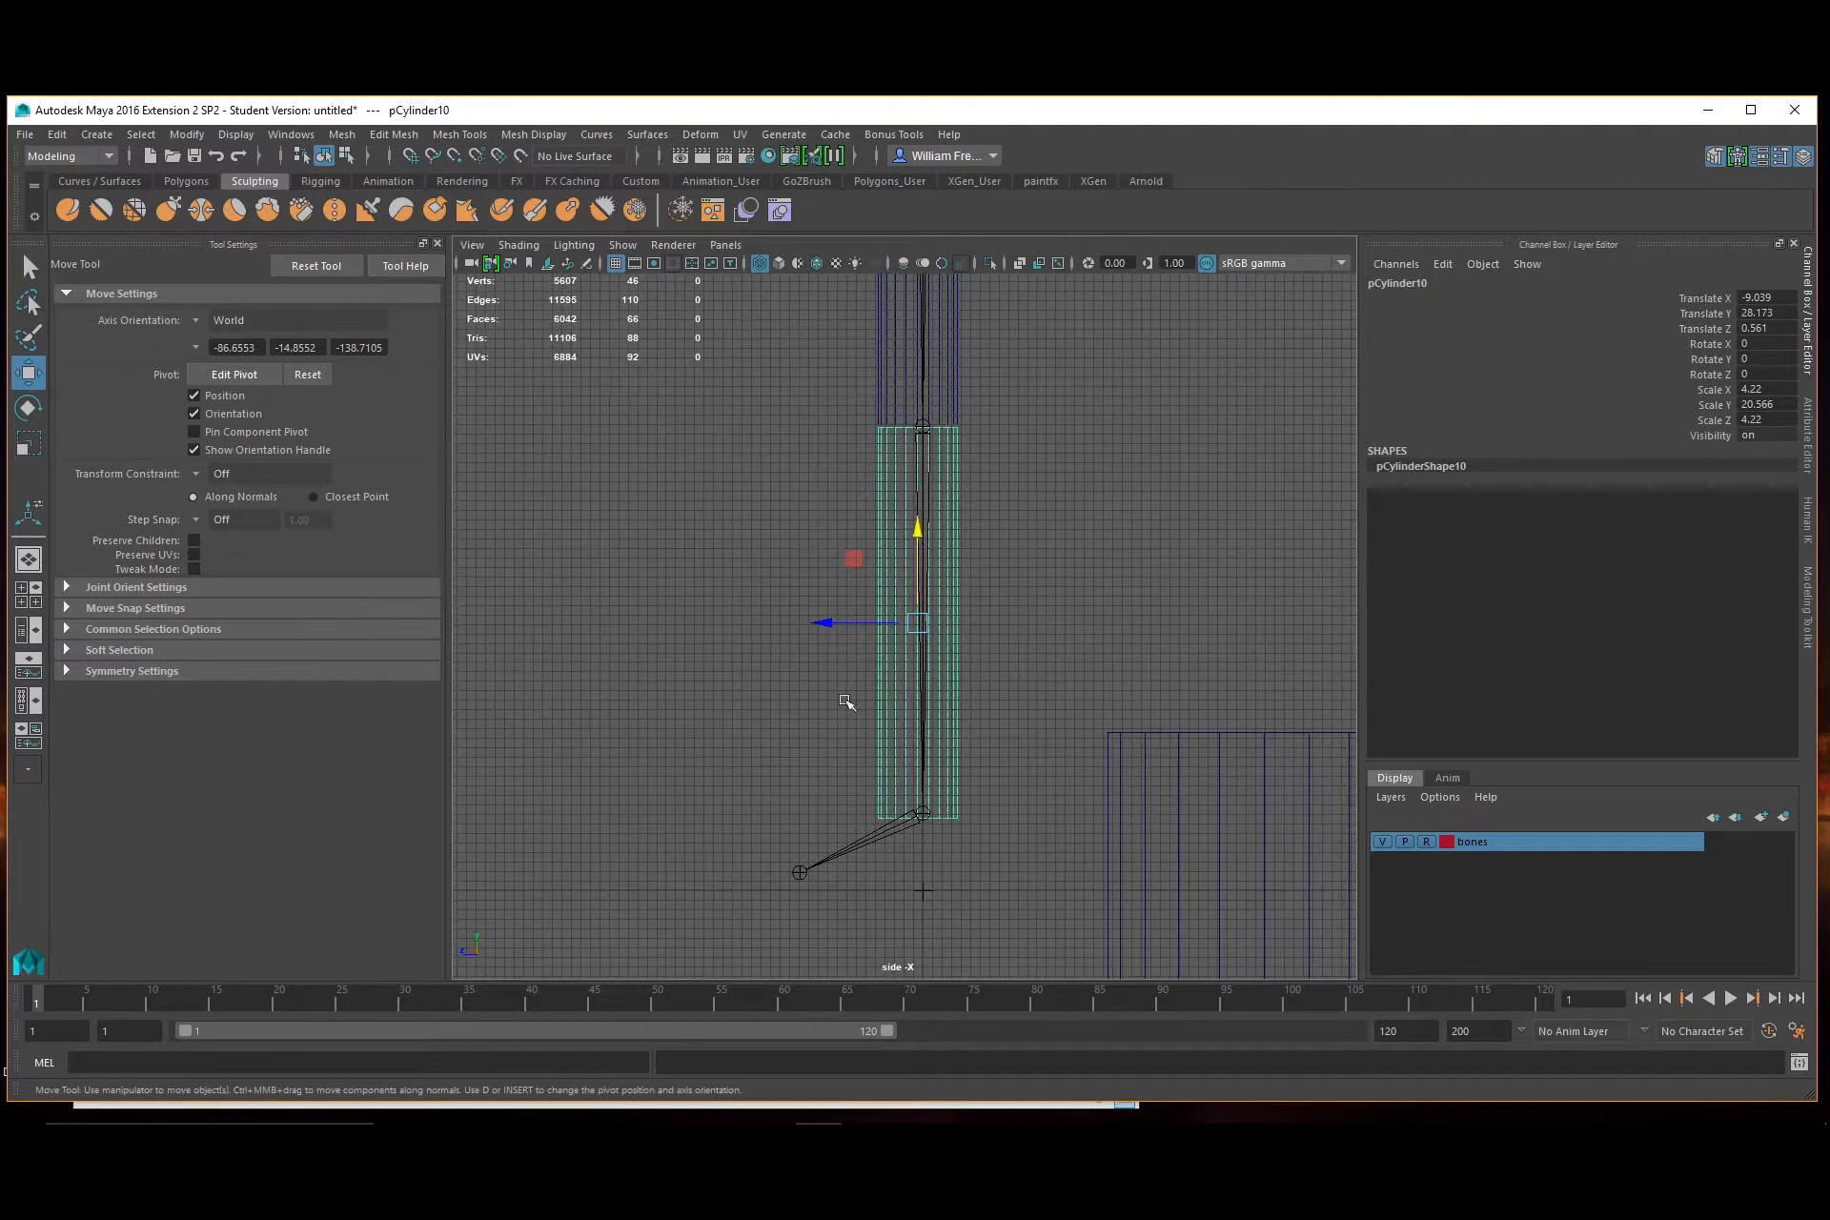
pyautogui.keyDown('alt'); pyautogui.moveTo(1086, 548); pyautogui.dragTo(1088, 715, button='middle'); pyautogui.keyUp('alt')
pyautogui.press('space')
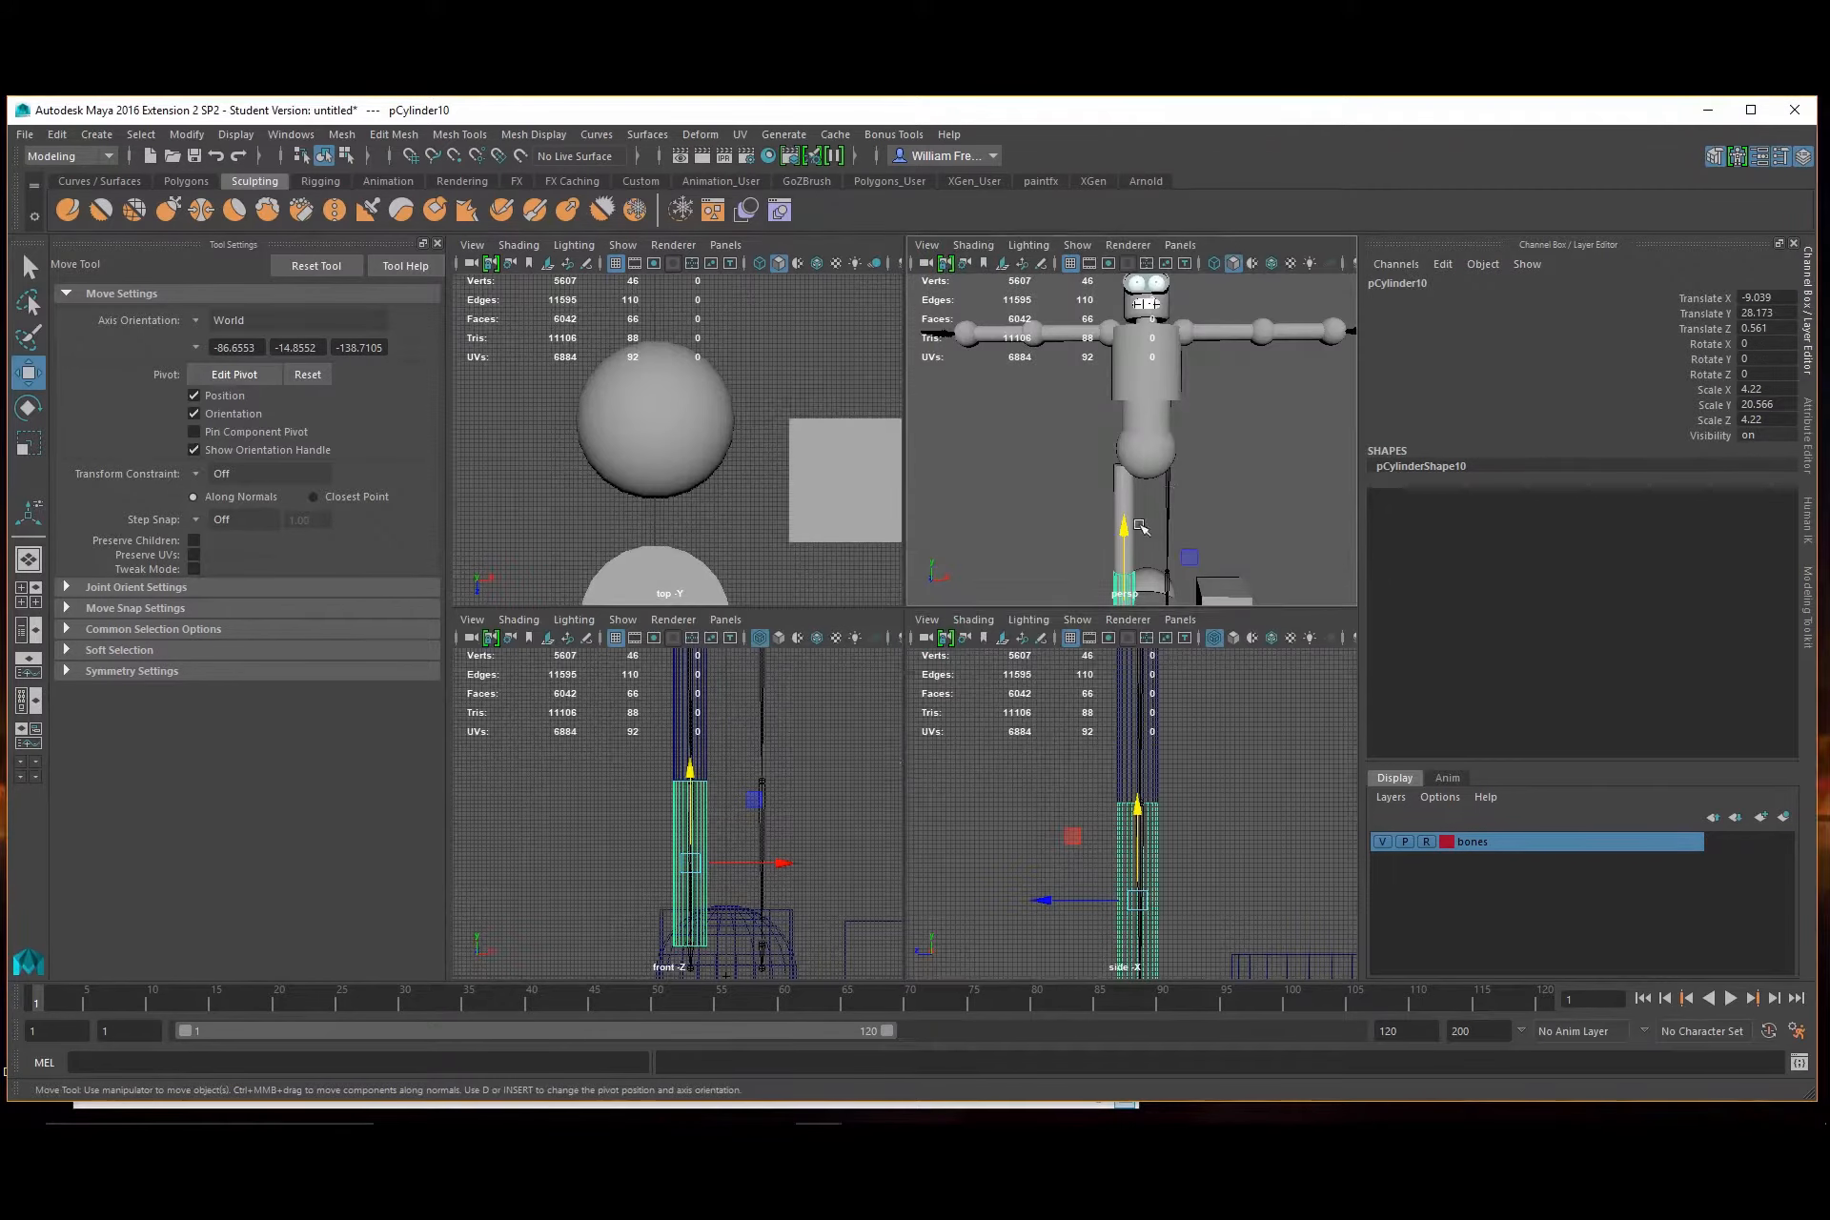
pyautogui.press('space')
pyautogui.keyDown('alt'); pyautogui.moveTo(1143, 522); pyautogui.dragTo(1092, 585); pyautogui.keyUp('alt')
pyautogui.keyDown('alt'); pyautogui.moveTo(1092, 585); pyautogui.dragTo(1123, 589, button='right'); pyautogui.keyUp('alt')
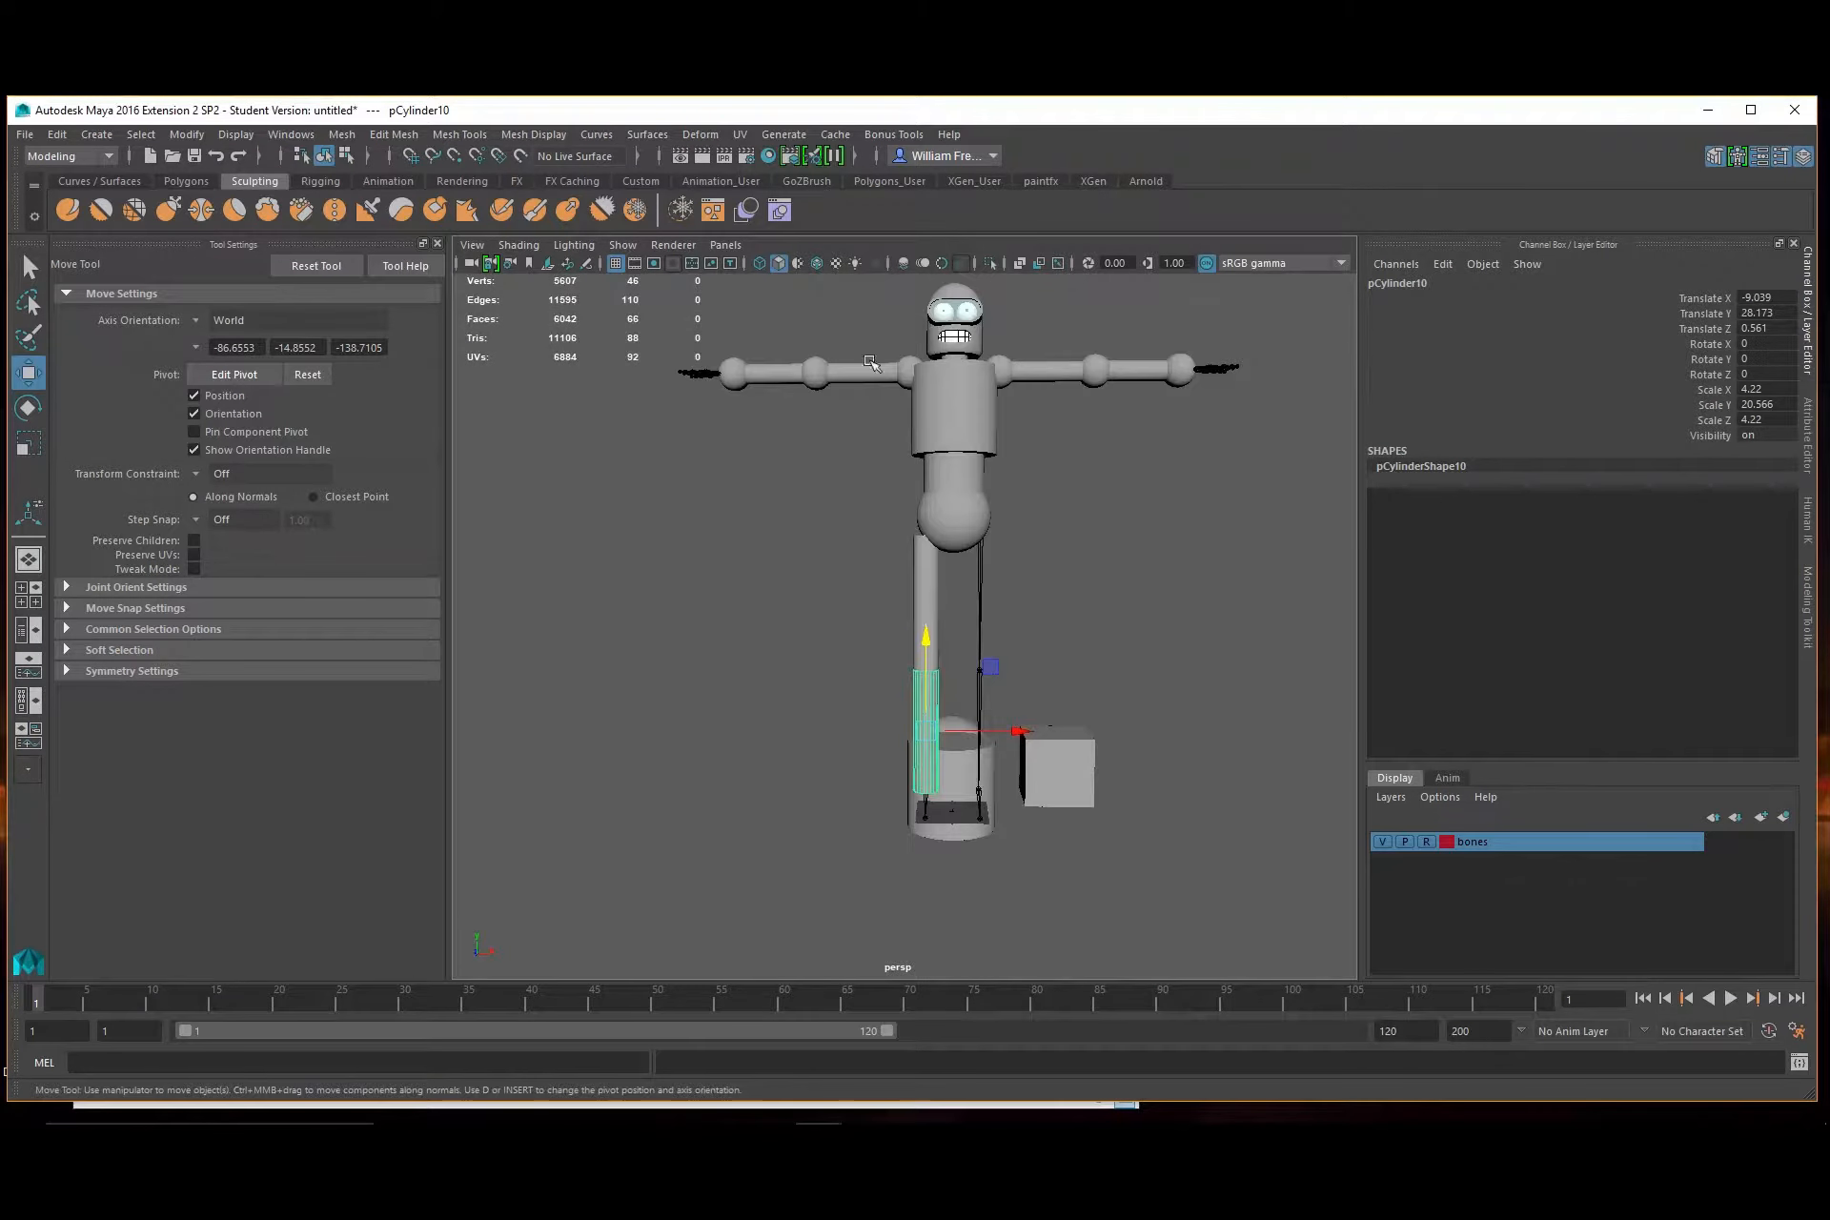
pyautogui.click(902, 372)
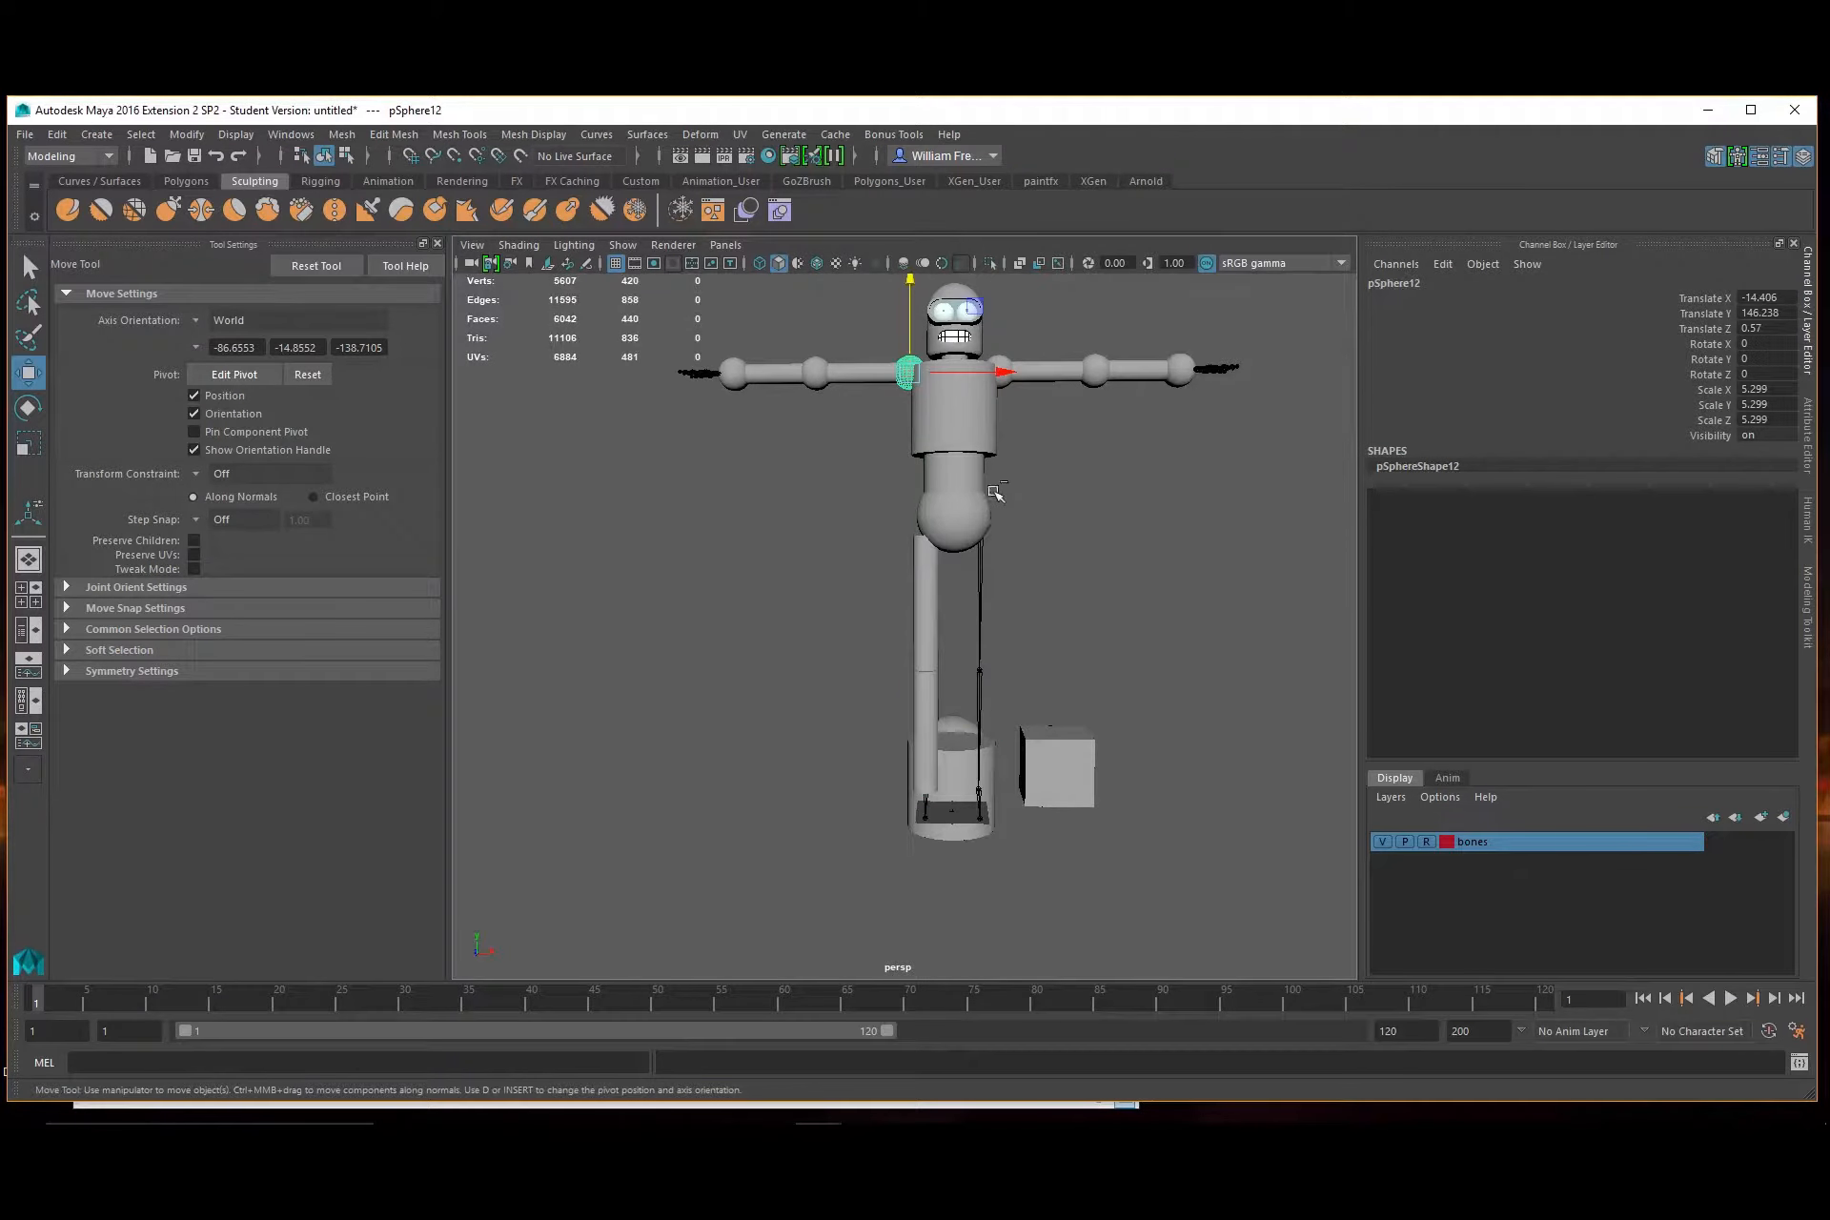
pyautogui.hotkey('ctrl', 'd')
pyautogui.moveTo(915, 274); pyautogui.dragTo(915, 434)
pyautogui.keyDown('alt'); pyautogui.moveTo(915, 434); pyautogui.dragTo(1120, 535, button='right'); pyautogui.keyUp('alt')
pyautogui.keyDown('alt'); pyautogui.moveTo(1120, 536); pyautogui.dragTo(1021, 767, button='middle'); pyautogui.keyUp('alt')
pyautogui.moveTo(910, 613); pyautogui.dragTo(971, 616)
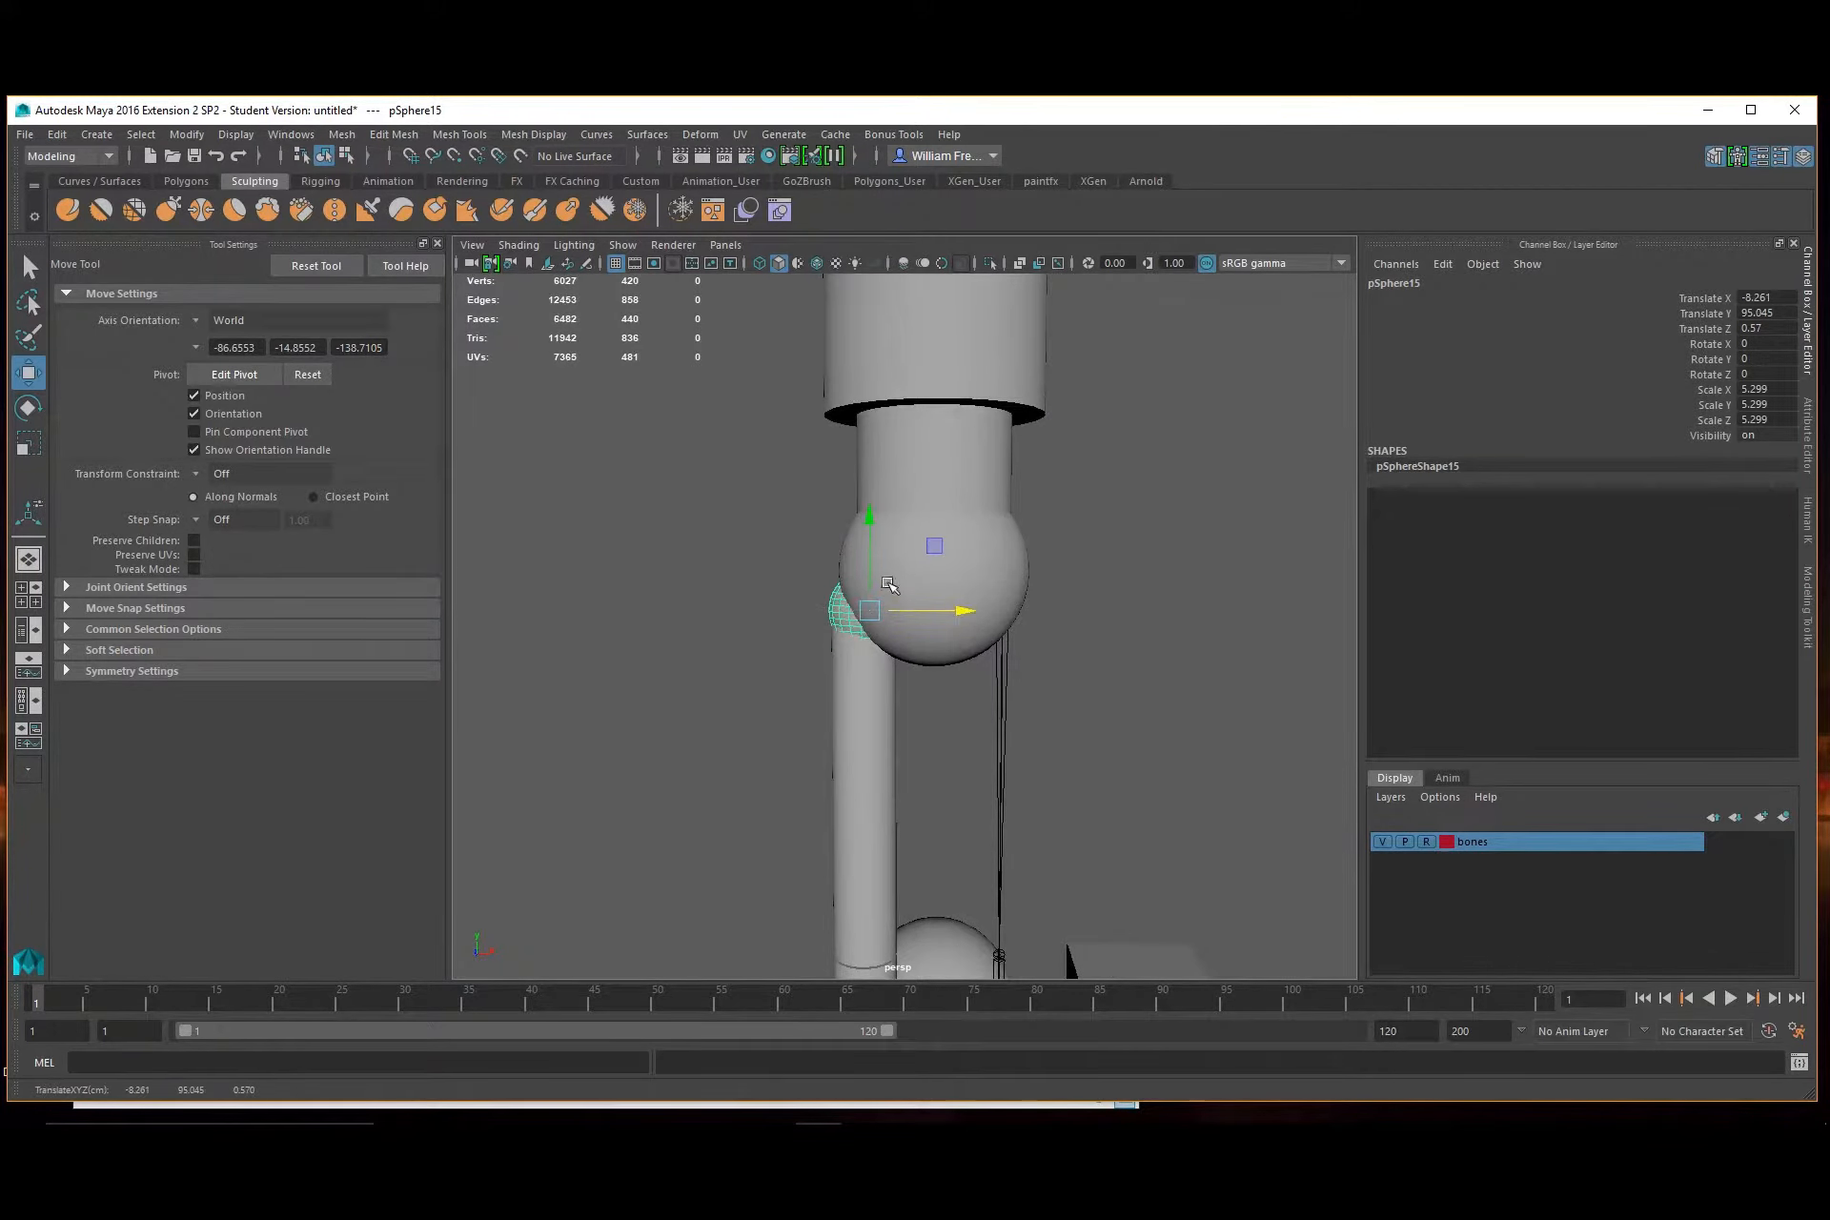
# Scale the hip sphere up to 5.734 and centre it on the hip joint at Translate X -8.911 and Y 93.643
pyautogui.press('space')
pyautogui.press('space')
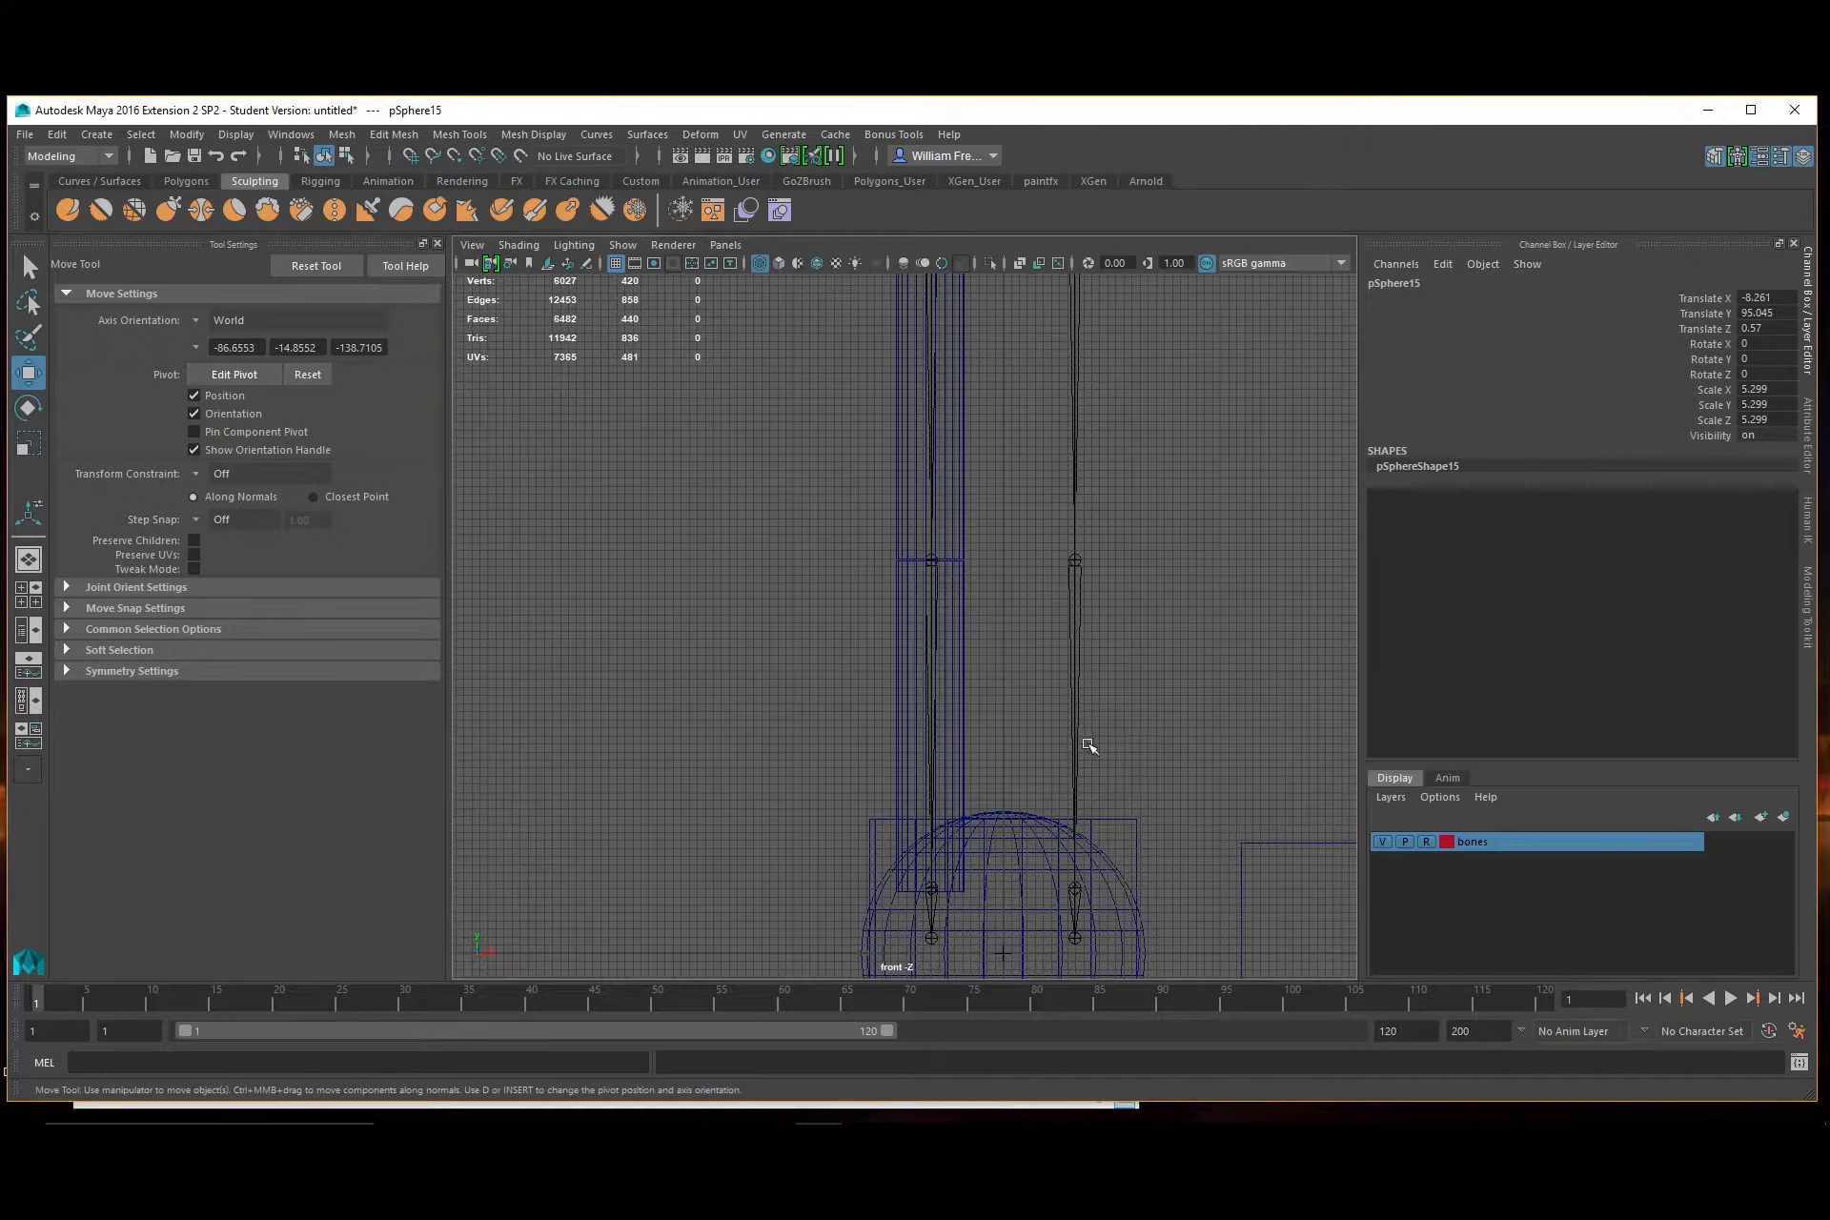
pyautogui.keyDown('alt'); pyautogui.moveTo(1088, 746); pyautogui.dragTo(820, 486, button='right'); pyautogui.keyUp('alt')
pyautogui.keyDown('alt'); pyautogui.moveTo(792, 335); pyautogui.dragTo(775, 572, button='middle'); pyautogui.keyUp('alt')
pyautogui.keyDown('alt'); pyautogui.moveTo(776, 572); pyautogui.dragTo(1140, 661, button='right'); pyautogui.keyUp('alt')
pyautogui.keyDown('alt'); pyautogui.moveTo(931, 520); pyautogui.dragTo(938, 621, button='middle'); pyautogui.keyUp('alt')
pyautogui.press('r')
pyautogui.moveTo(923, 590); pyautogui.dragTo(992, 595)
pyautogui.press('w')
pyautogui.moveTo(908, 509); pyautogui.dragTo(912, 536)
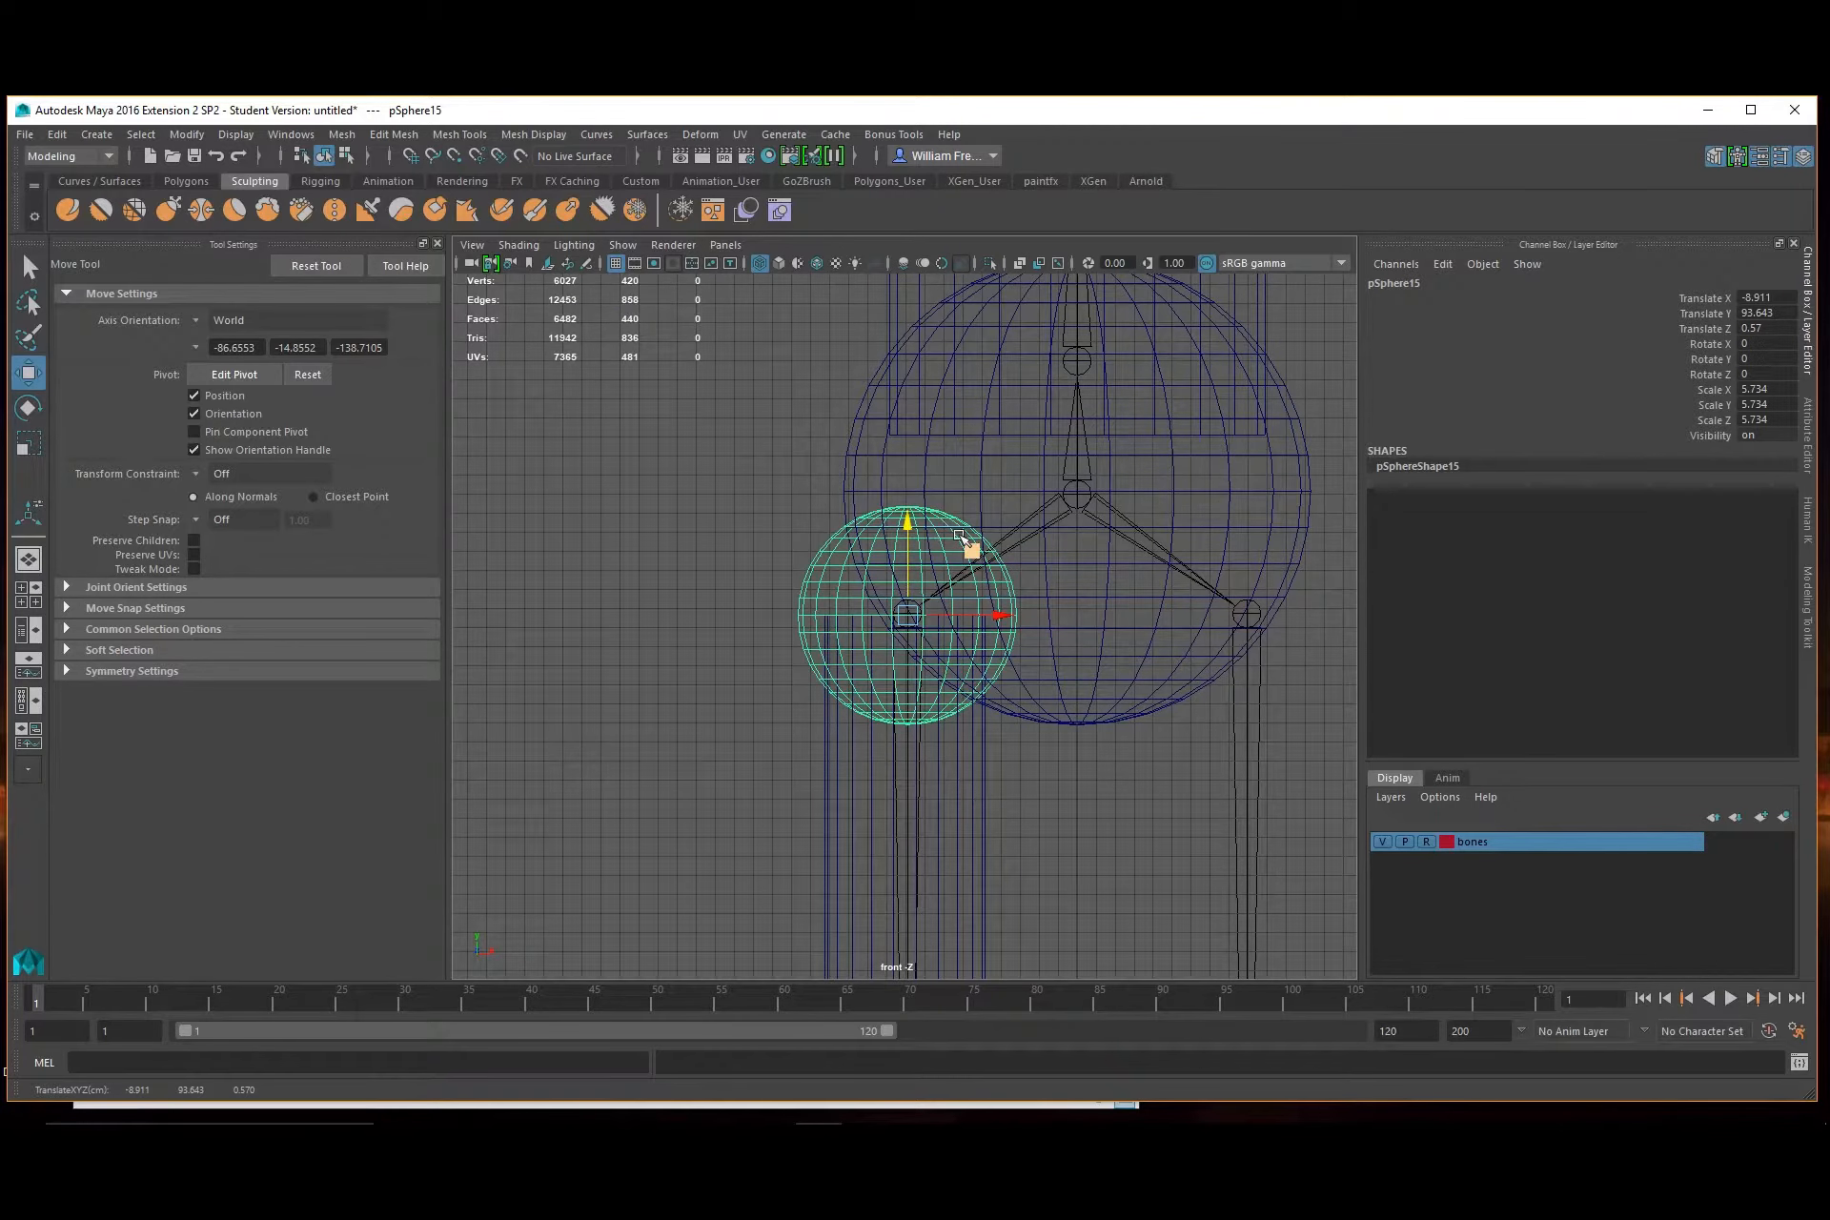
# Duplicate the hip sphere onto the opposite hip joint, and duplicate both hip spheres down to the knees at Translate Y 49.834
pyautogui.hotkey('ctrl', 'd')
pyautogui.moveTo(994, 615); pyautogui.dragTo(1332, 617)
pyautogui.keyDown('shift'); pyautogui.click(809, 574); pyautogui.keyUp('shift')
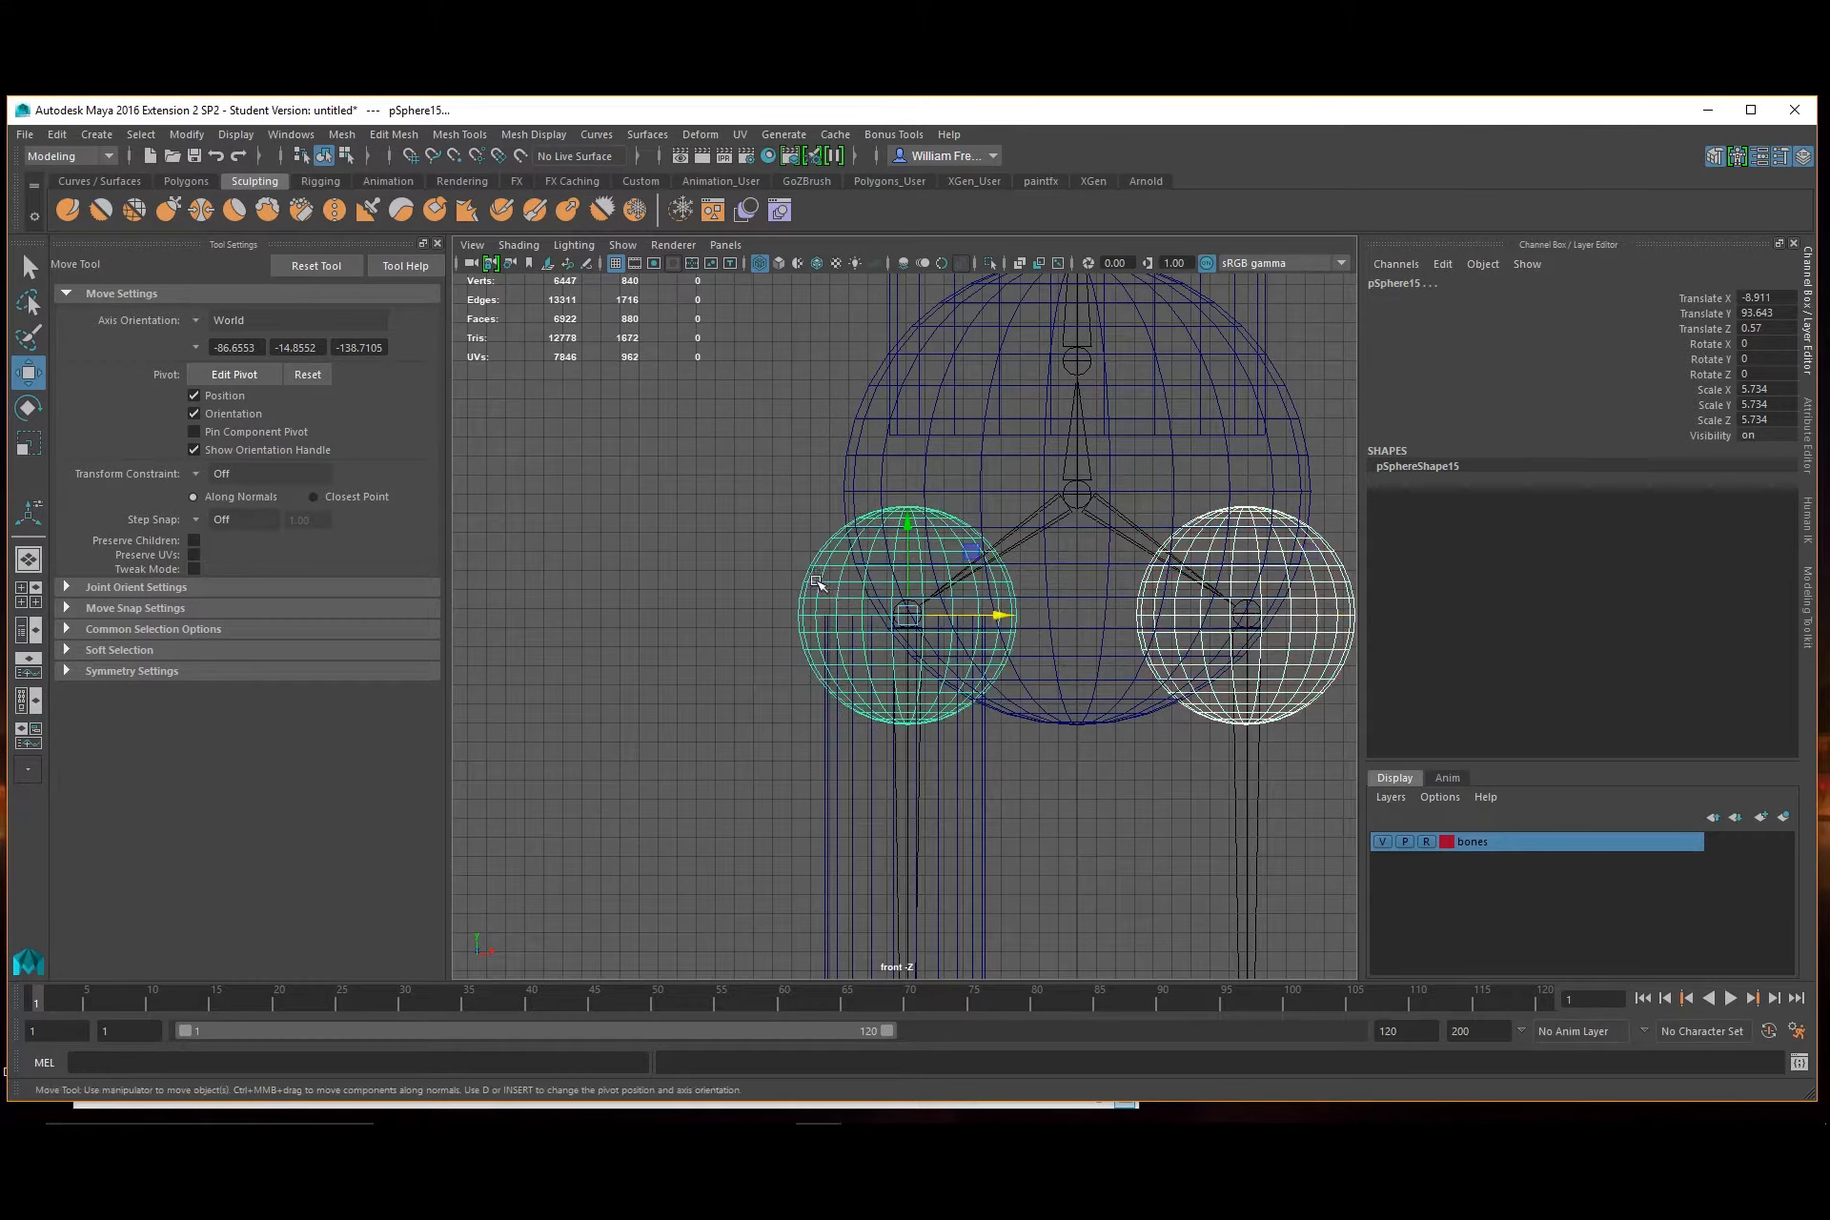
pyautogui.scroll(-5, 694, 600)
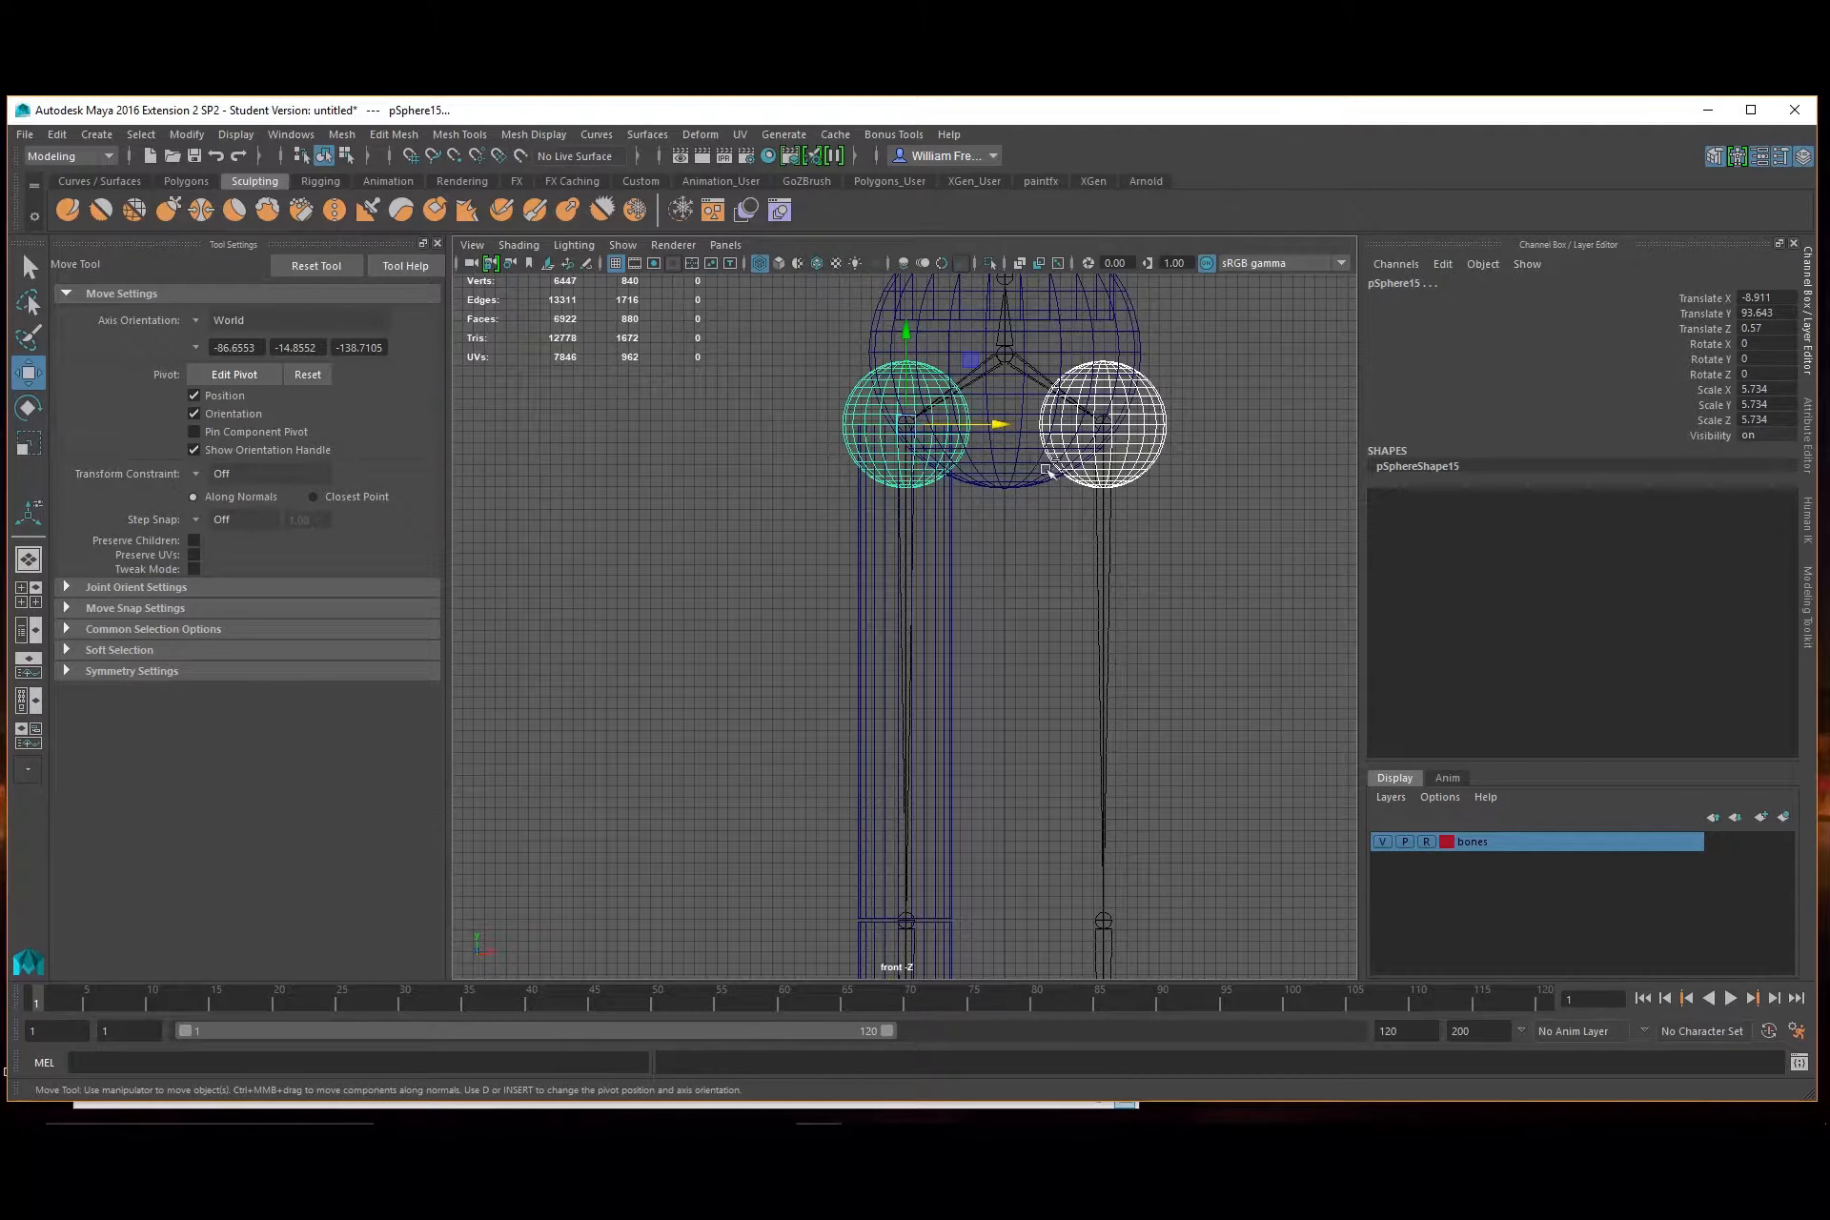
pyautogui.hotkey('ctrl', 'd')
pyautogui.moveTo(905, 338); pyautogui.dragTo(855, 818)
# Duplicate both knee spheres and move the copies down onto the ankle joints, at Translate Y 8.13
pyautogui.press('space')
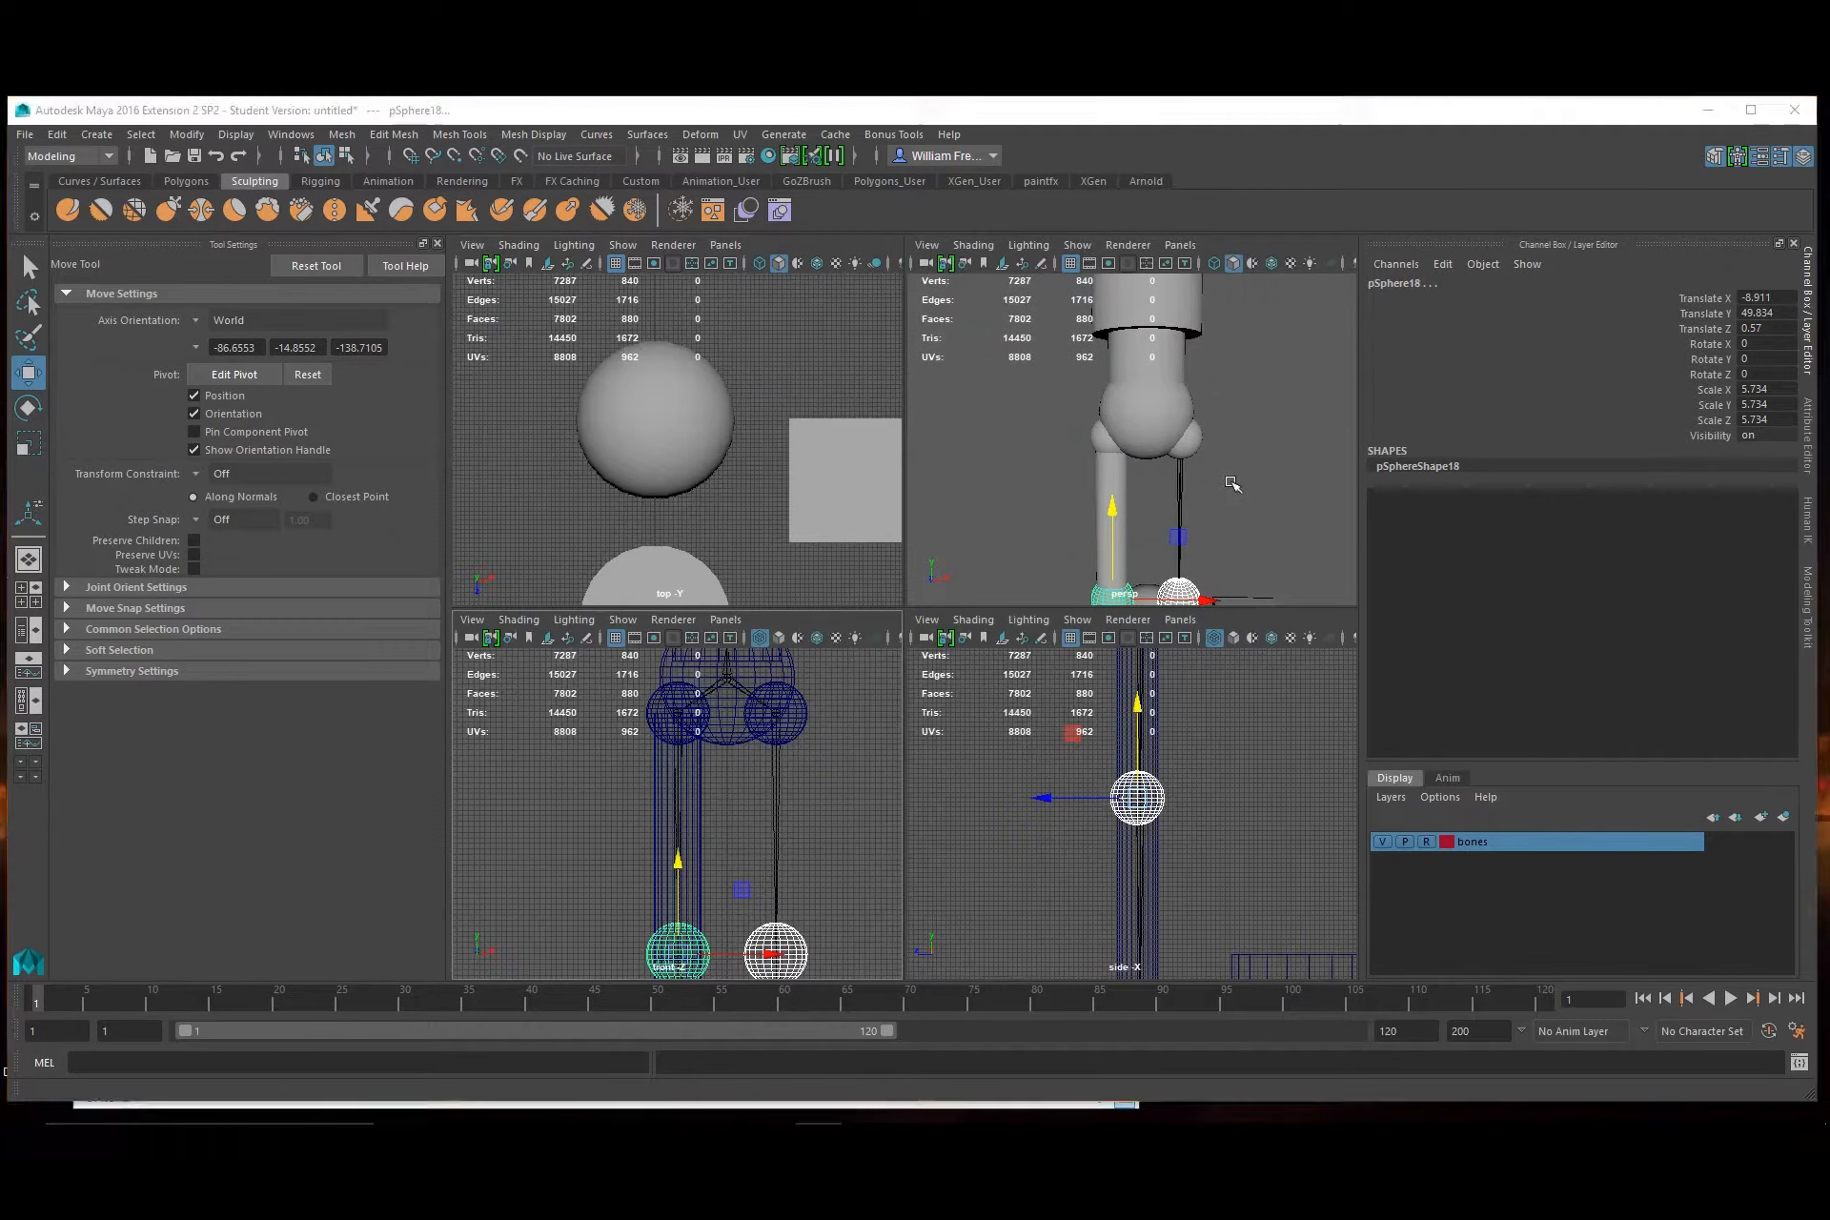
pyautogui.press('space')
pyautogui.keyDown('alt'); pyautogui.moveTo(1205, 694); pyautogui.dragTo(1187, 431, button='middle'); pyautogui.keyUp('alt')
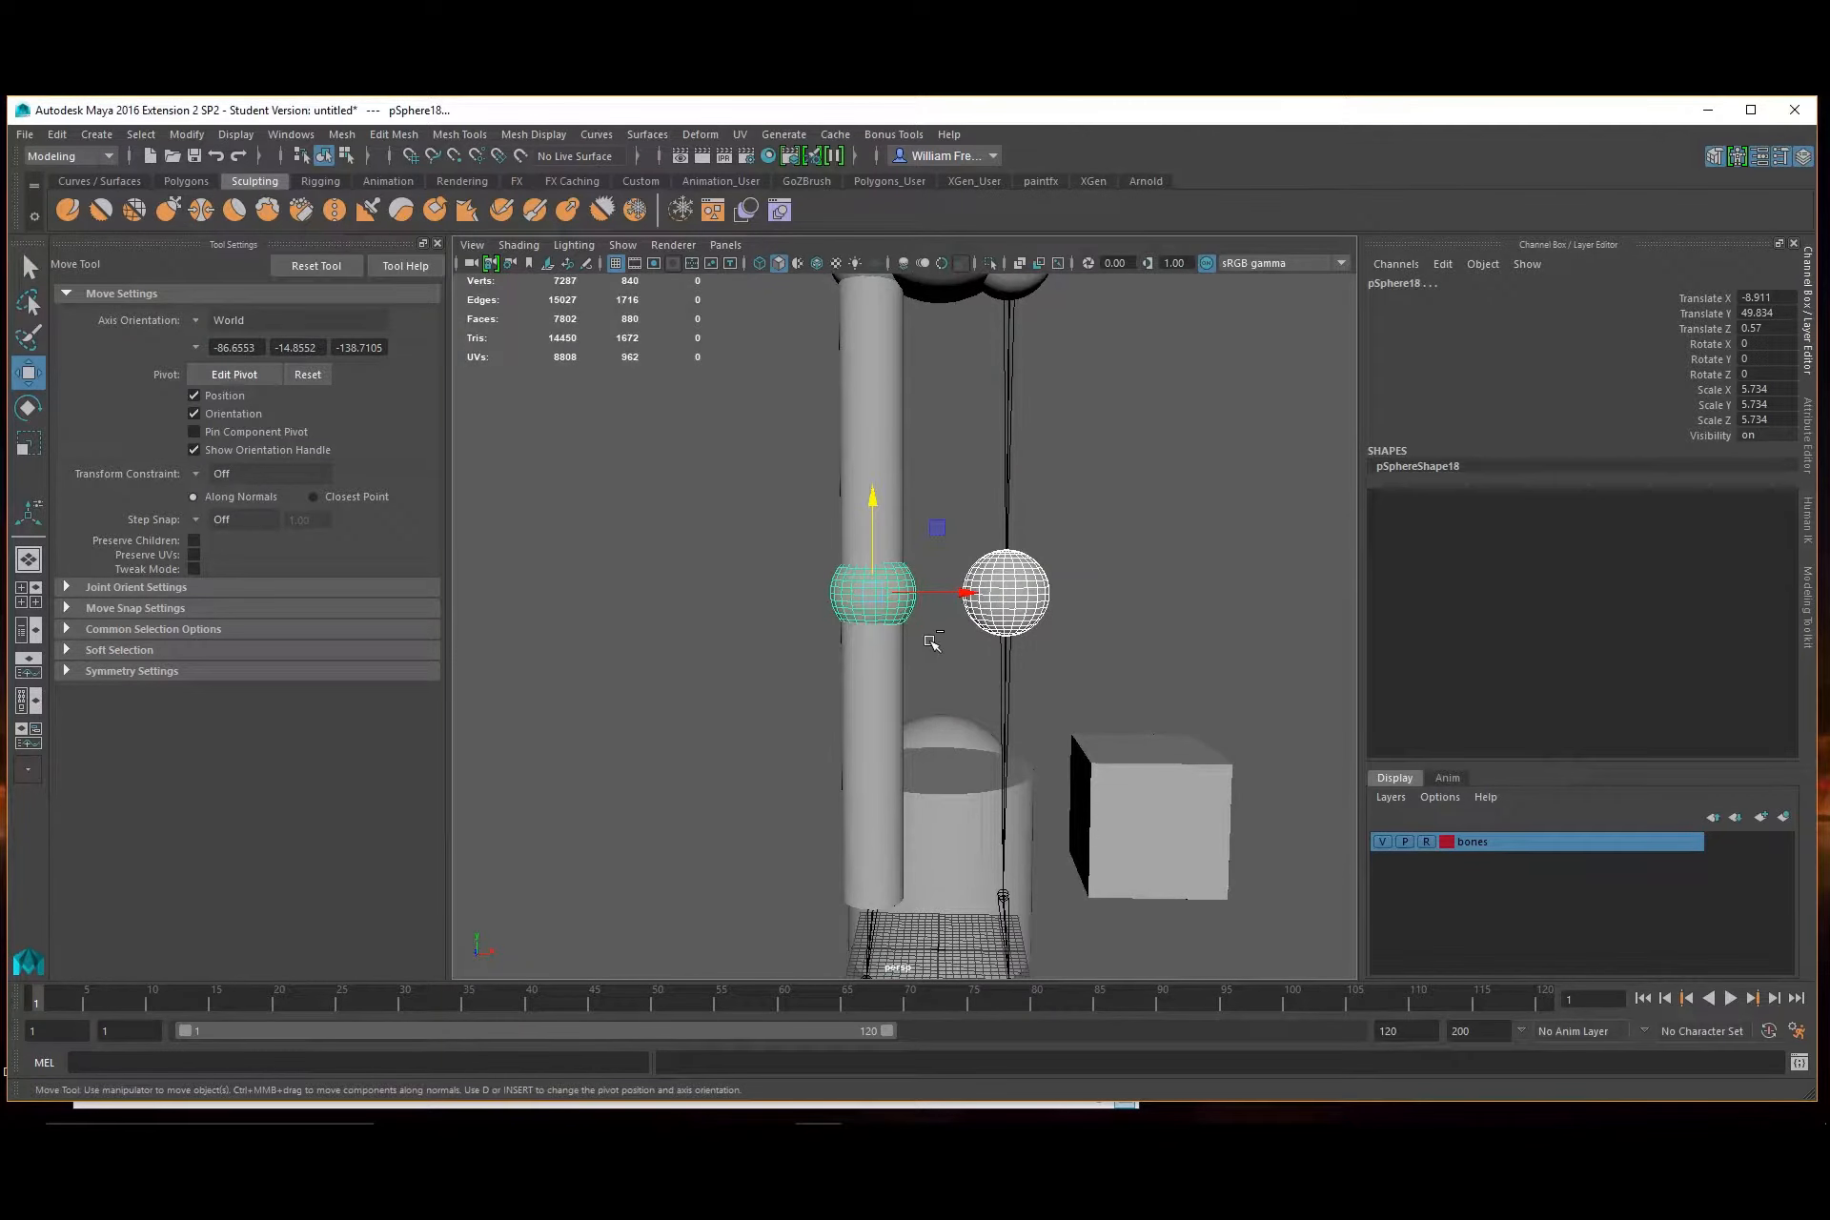
pyautogui.hotkey('ctrl', 'd')
pyautogui.moveTo(876, 489); pyautogui.dragTo(871, 828)
pyautogui.press('space')
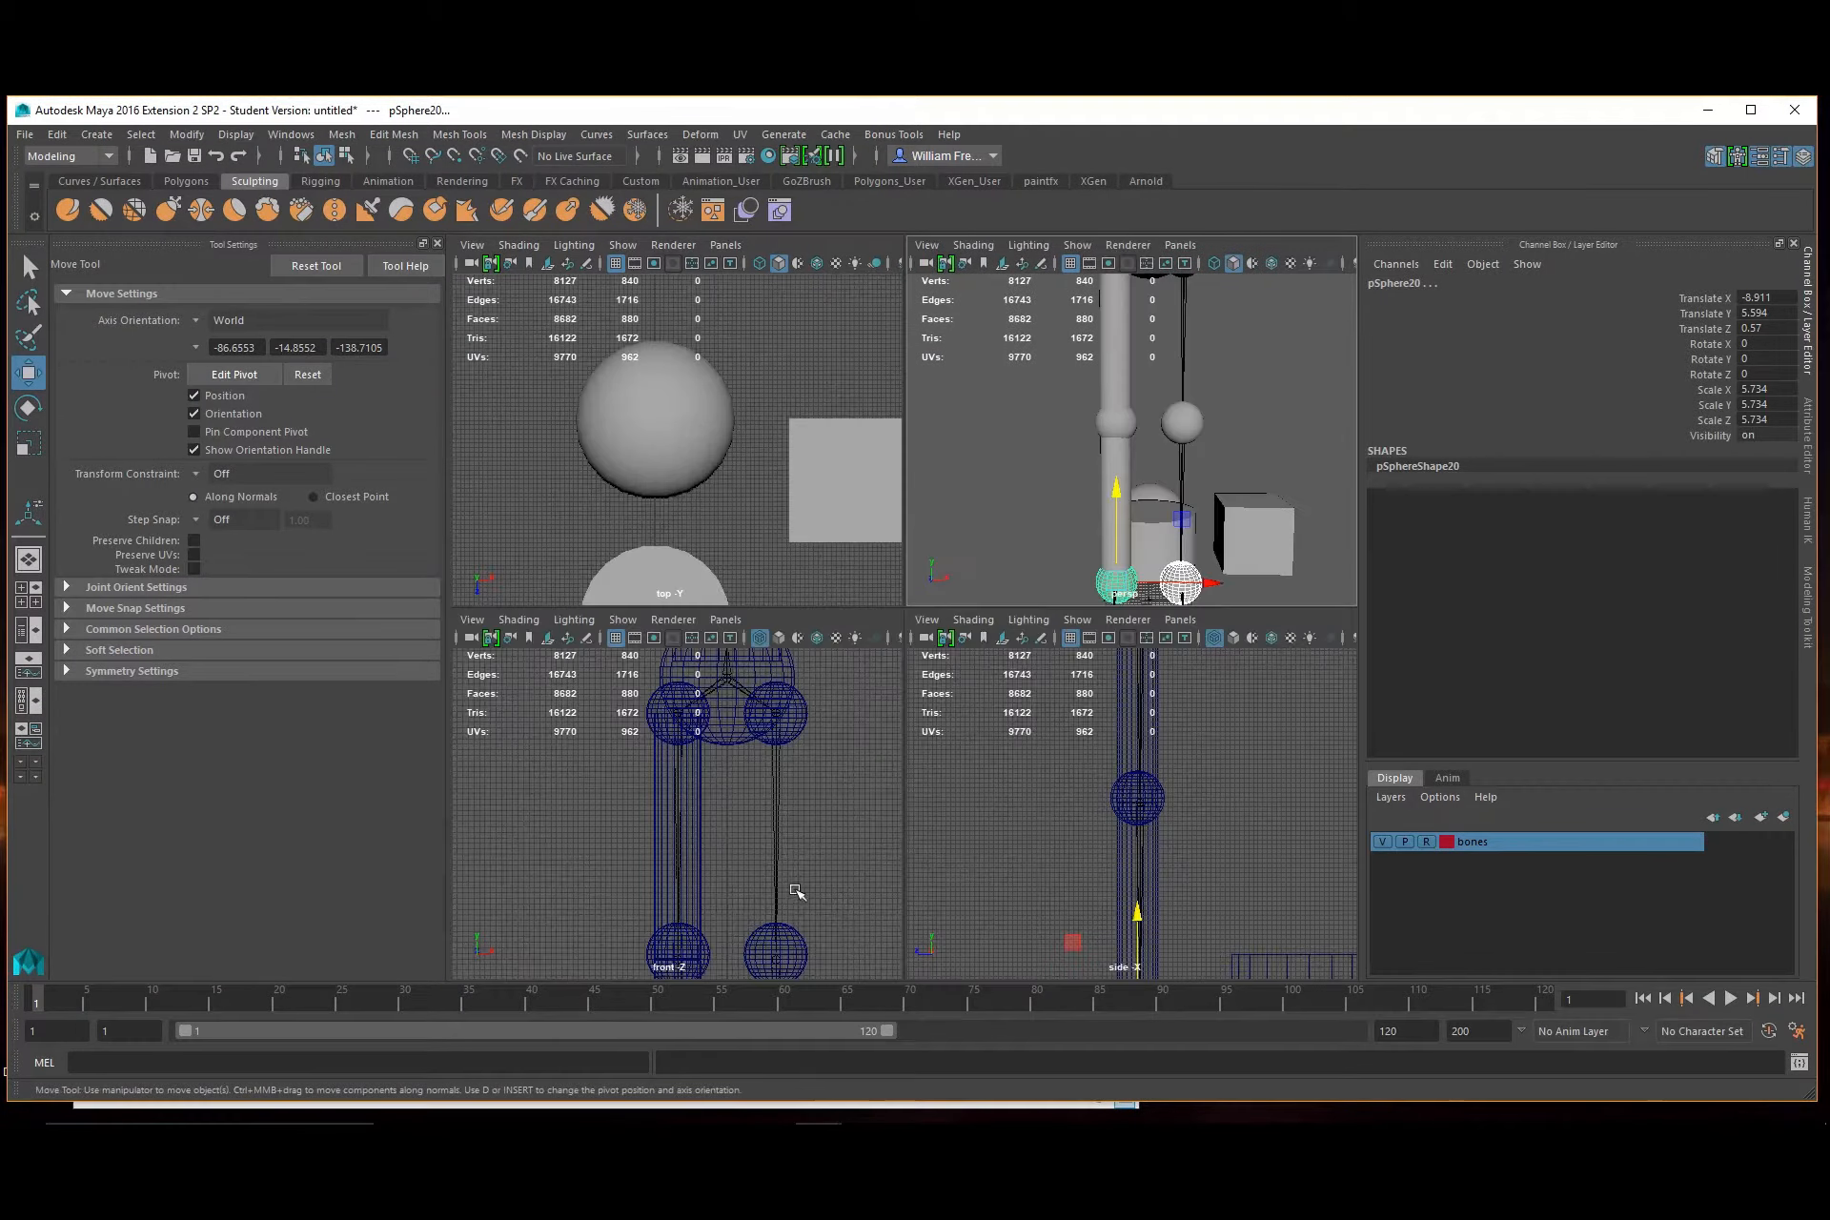
pyautogui.keyDown('alt'); pyautogui.moveTo(830, 875); pyautogui.dragTo(952, 563, button='middle'); pyautogui.keyUp('alt')
pyautogui.press('space')
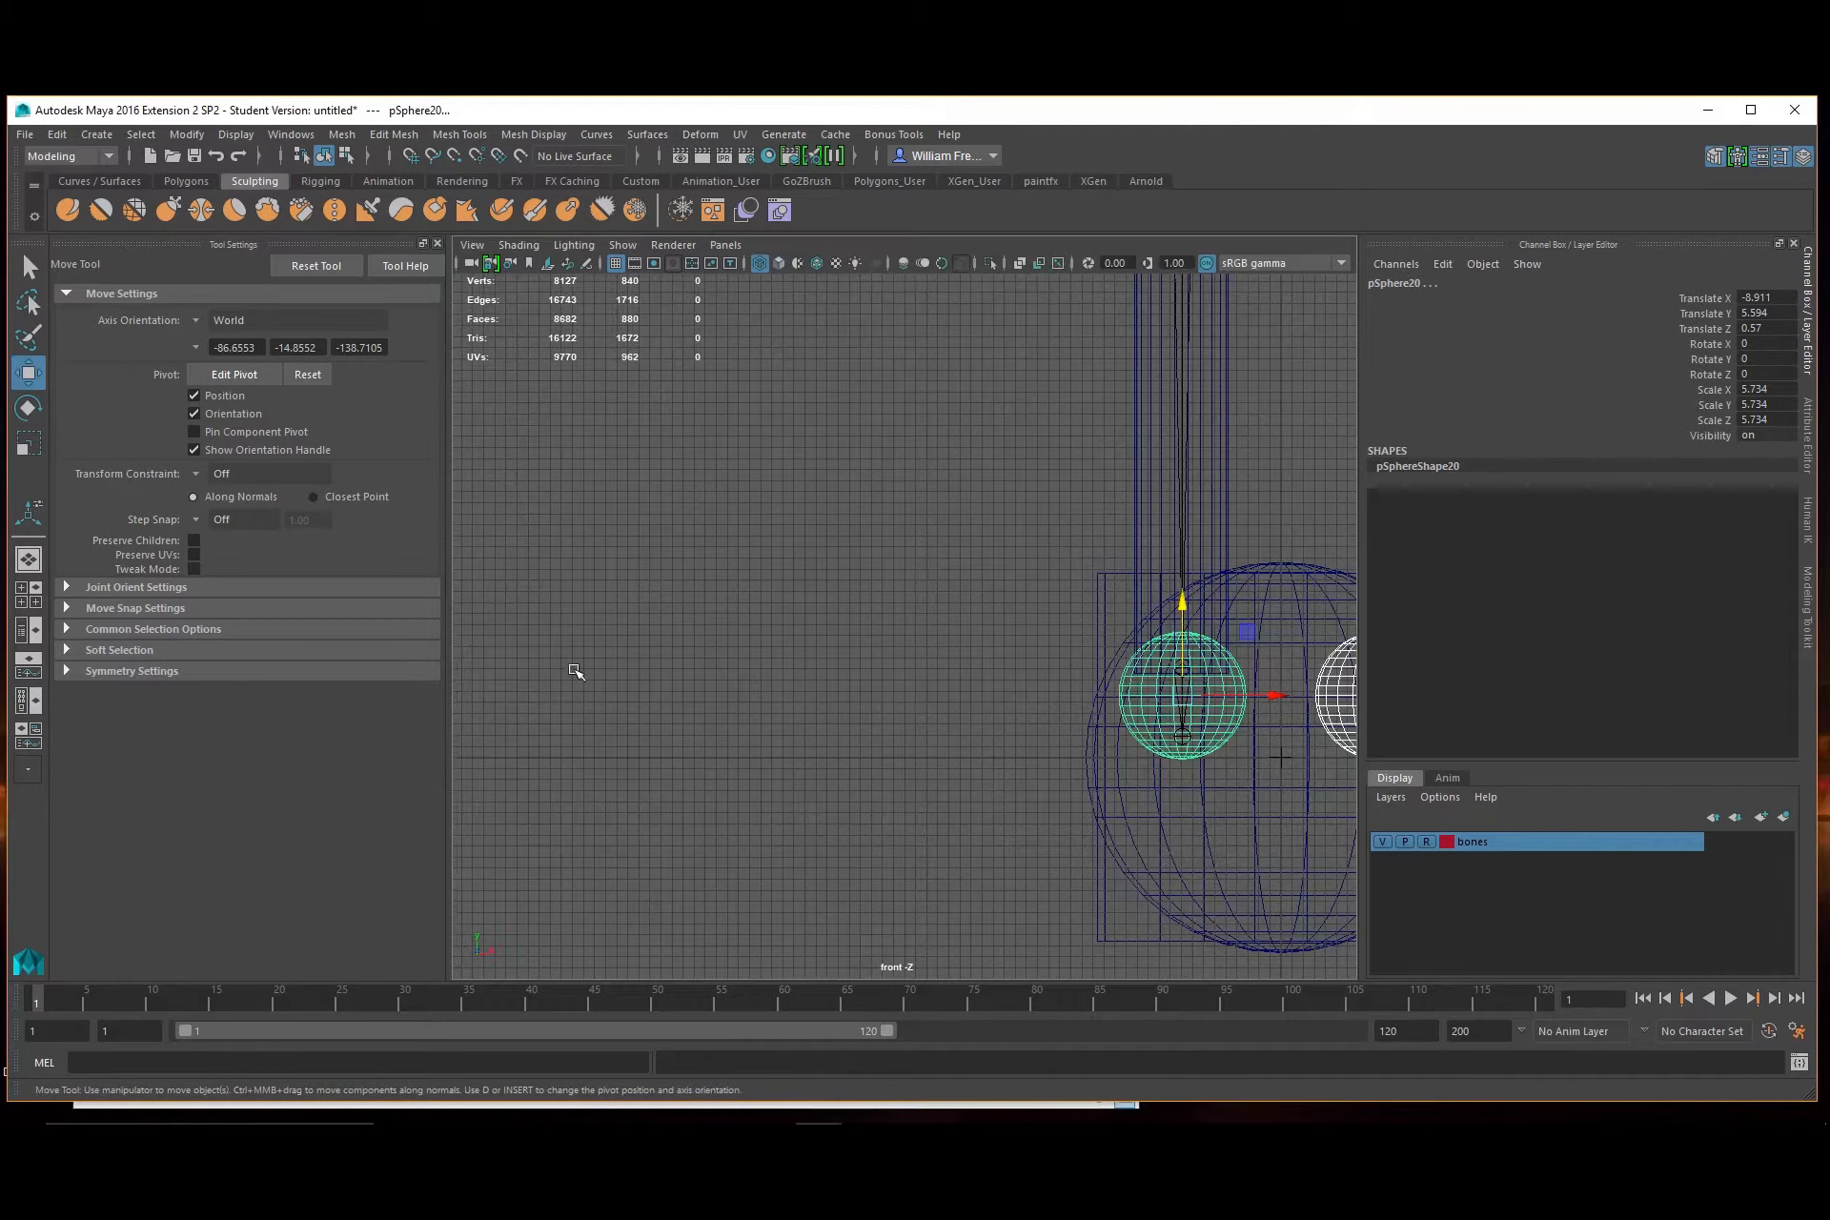
pyautogui.keyDown('alt'); pyautogui.moveTo(576, 674); pyautogui.dragTo(1036, 770, button='right'); pyautogui.keyUp('alt')
pyautogui.keyDown('alt'); pyautogui.moveTo(1037, 772); pyautogui.dragTo(534, 708, button='middle'); pyautogui.keyUp('alt')
pyautogui.moveTo(845, 646); pyautogui.dragTo(845, 591)
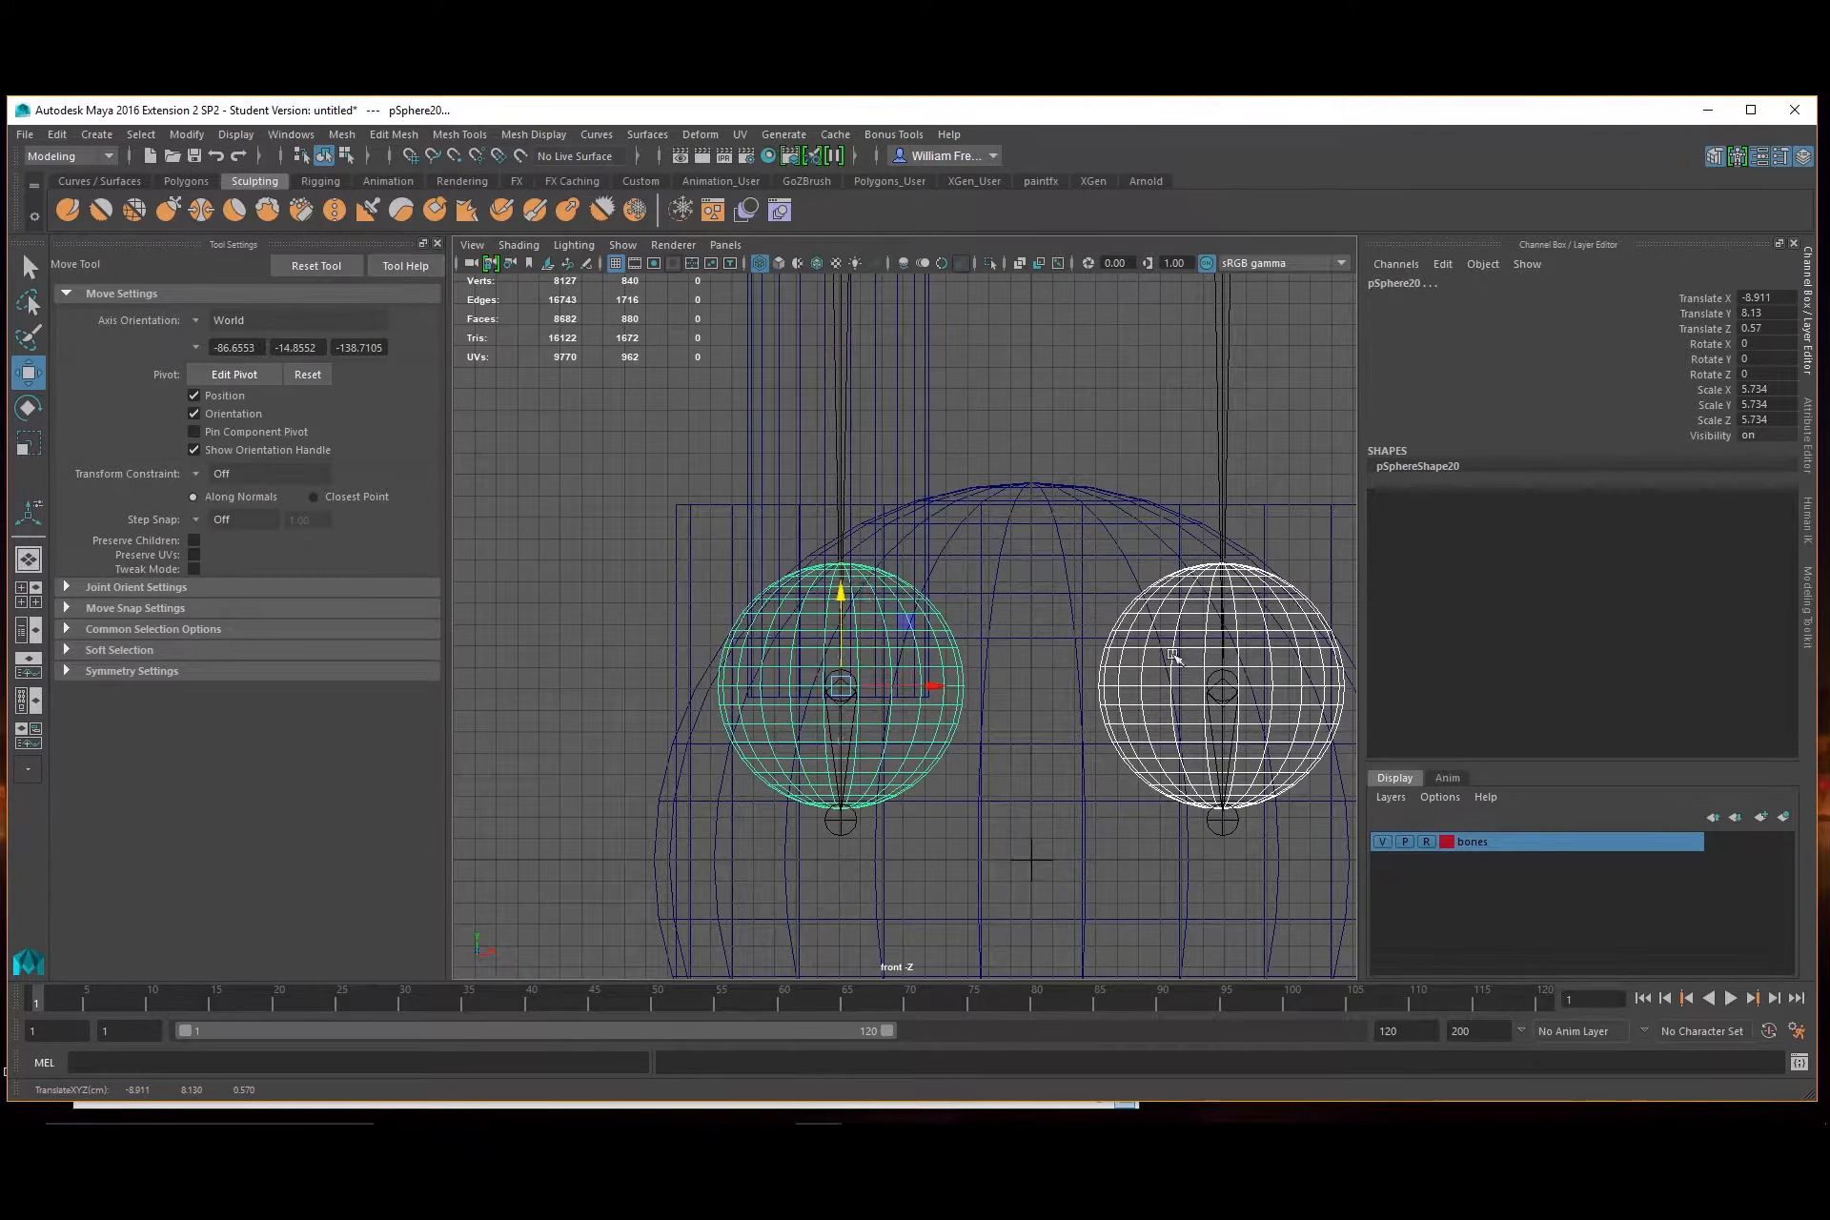
# Duplicate the thigh and shin cylinders together and move the copies across to the opposite leg, at Translate X 8.508
pyautogui.press('space')
pyautogui.keyDown('alt'); pyautogui.moveTo(1143, 524); pyautogui.dragTo(1022, 415, button='right'); pyautogui.keyUp('alt')
pyautogui.keyDown('alt'); pyautogui.moveTo(1192, 469); pyautogui.dragTo(1135, 553, button='middle'); pyautogui.keyUp('alt')
pyautogui.keyDown('alt'); pyautogui.moveTo(1134, 552); pyautogui.dragTo(1270, 506, button='right'); pyautogui.keyUp('alt')
pyautogui.keyDown('alt'); pyautogui.moveTo(1048, 524); pyautogui.dragTo(1185, 420, button='middle'); pyautogui.keyUp('alt')
pyautogui.press('space')
pyautogui.keyDown('alt'); pyautogui.moveTo(1230, 523); pyautogui.dragTo(1077, 542, button='right'); pyautogui.keyUp('alt')
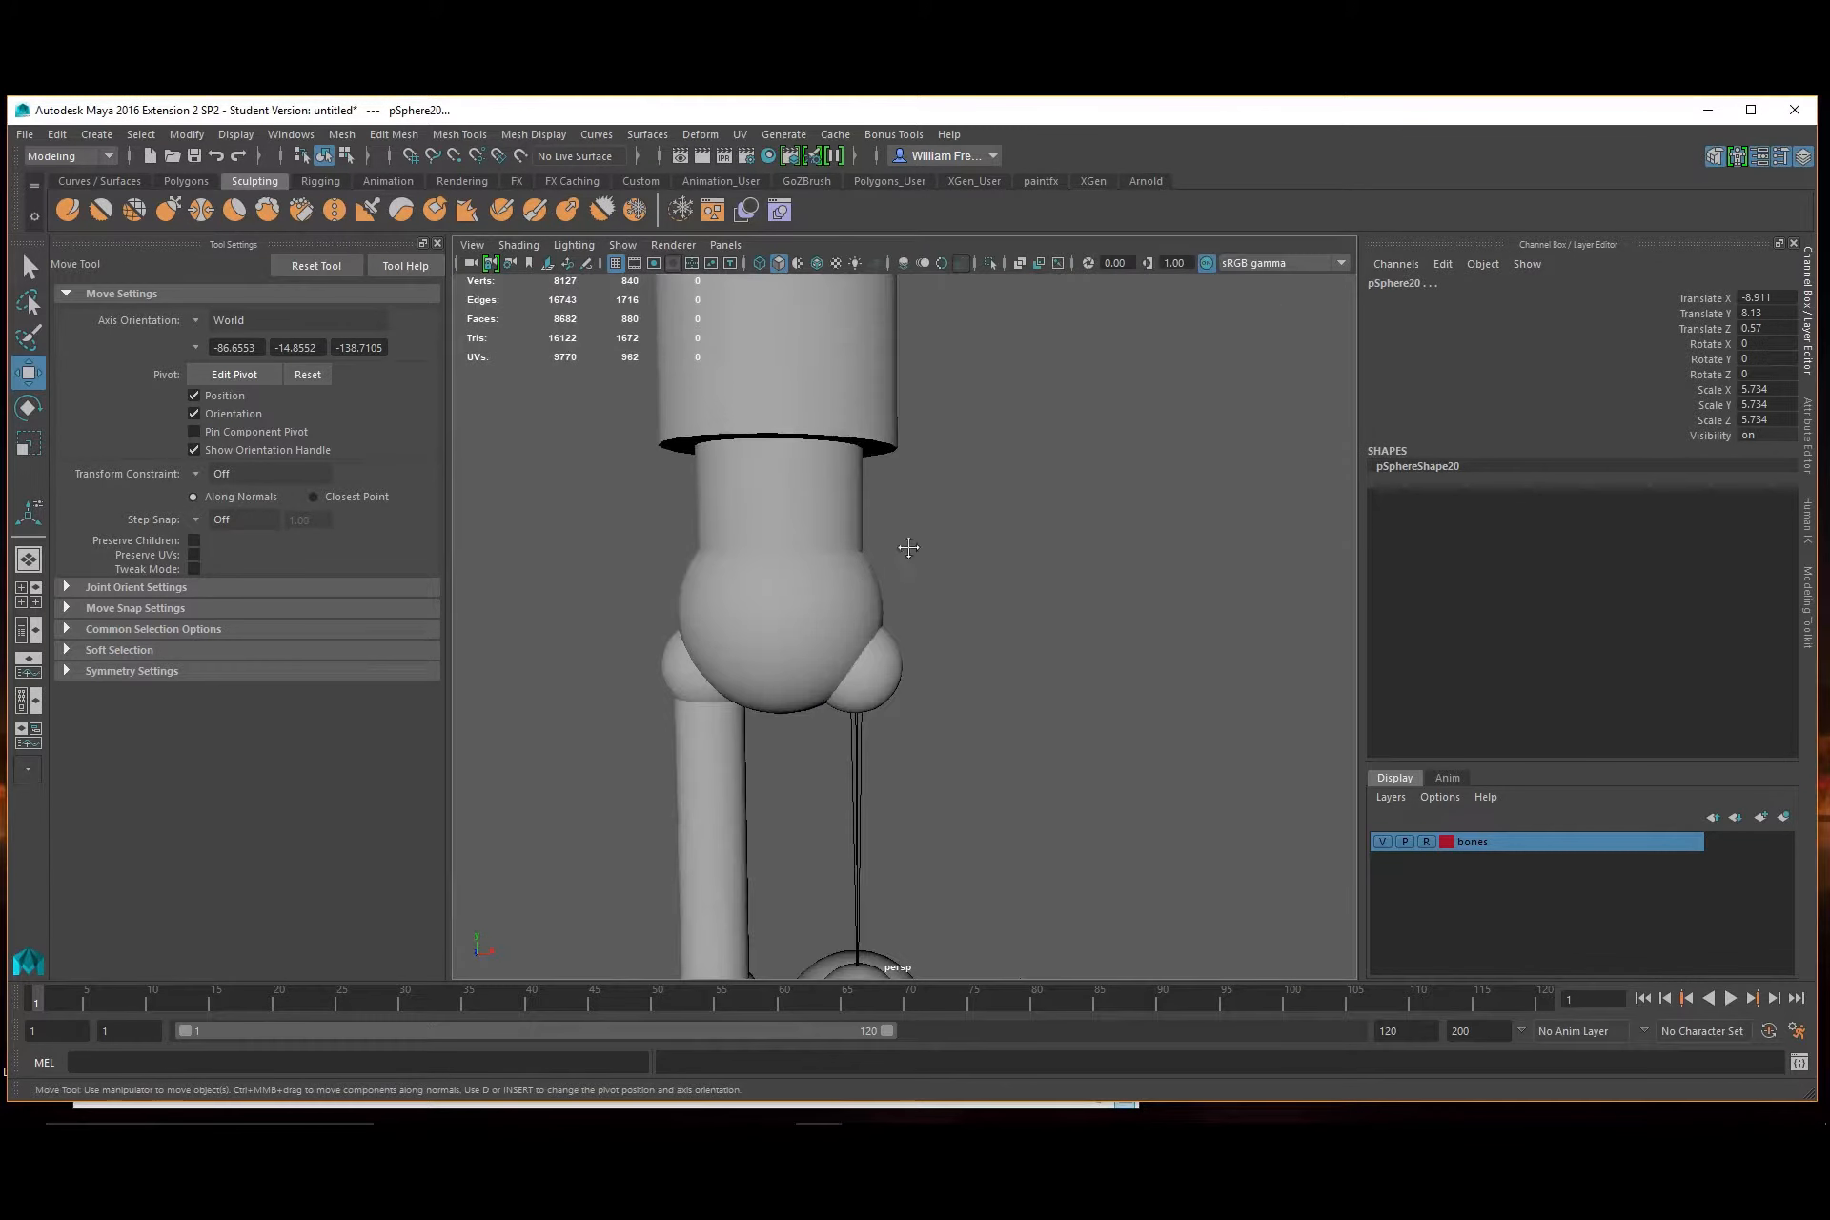
pyautogui.keyDown('alt'); pyautogui.moveTo(908, 547); pyautogui.dragTo(961, 663, button='middle'); pyautogui.keyUp('alt')
pyautogui.click(935, 690)
pyautogui.keyDown('shift'); pyautogui.click(935, 900); pyautogui.keyUp('shift')
pyautogui.keyDown('alt'); pyautogui.moveTo(1073, 777); pyautogui.dragTo(1070, 586, button='middle'); pyautogui.keyUp('alt')
pyautogui.hotkey('ctrl', 'd')
pyautogui.moveTo(1027, 796); pyautogui.dragTo(1168, 791)
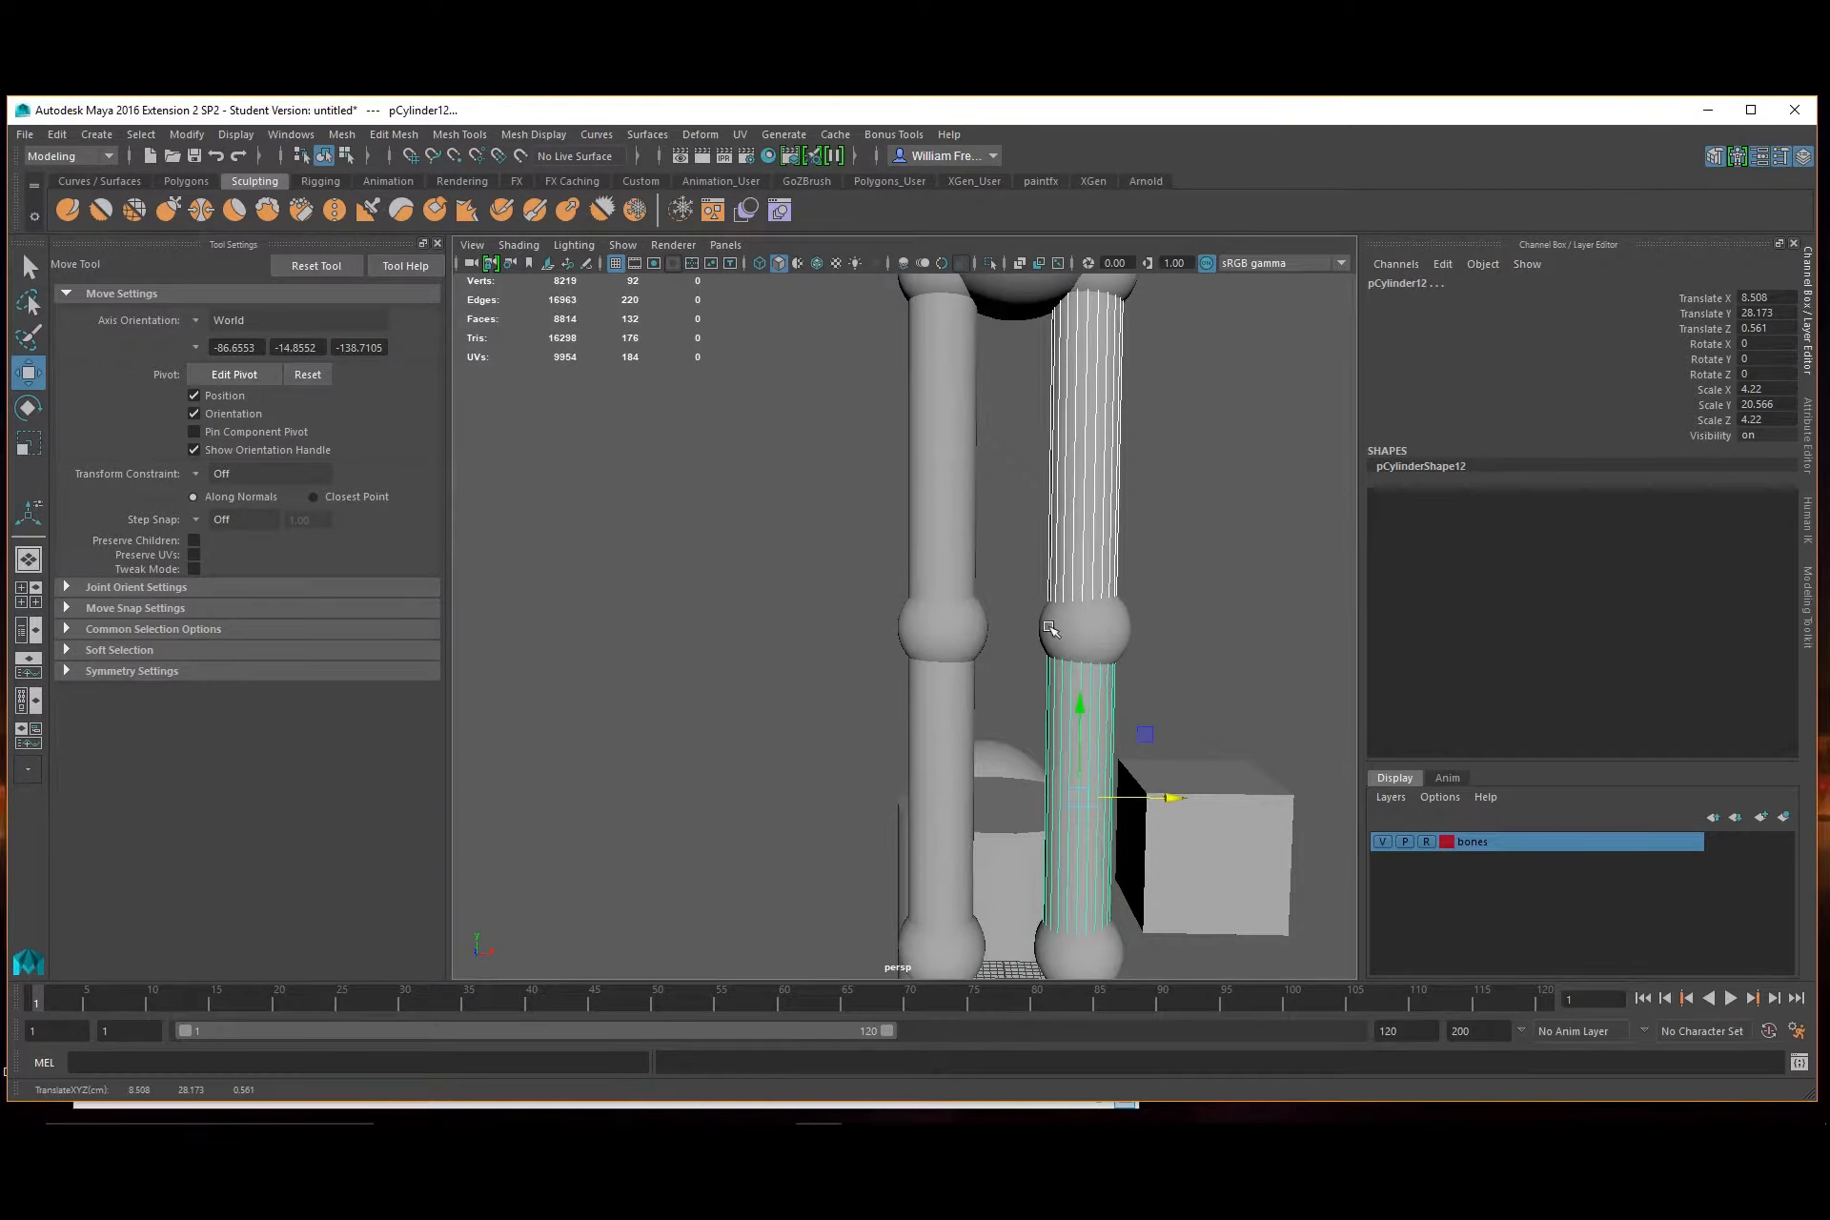
# Centre the duplicated thigh and shin cylinders on the leg joints at Translate X 8.98
pyautogui.press('space')
pyautogui.press('space')
pyautogui.keyDown('alt'); pyautogui.moveTo(906, 600); pyautogui.dragTo(646, 860, button='middle'); pyautogui.keyUp('alt')
pyautogui.keyDown('alt'); pyautogui.moveTo(905, 858); pyautogui.dragTo(858, 531, button='right'); pyautogui.keyUp('alt')
pyautogui.keyDown('alt'); pyautogui.moveTo(864, 529); pyautogui.dragTo(858, 721, button='middle'); pyautogui.keyUp('alt')
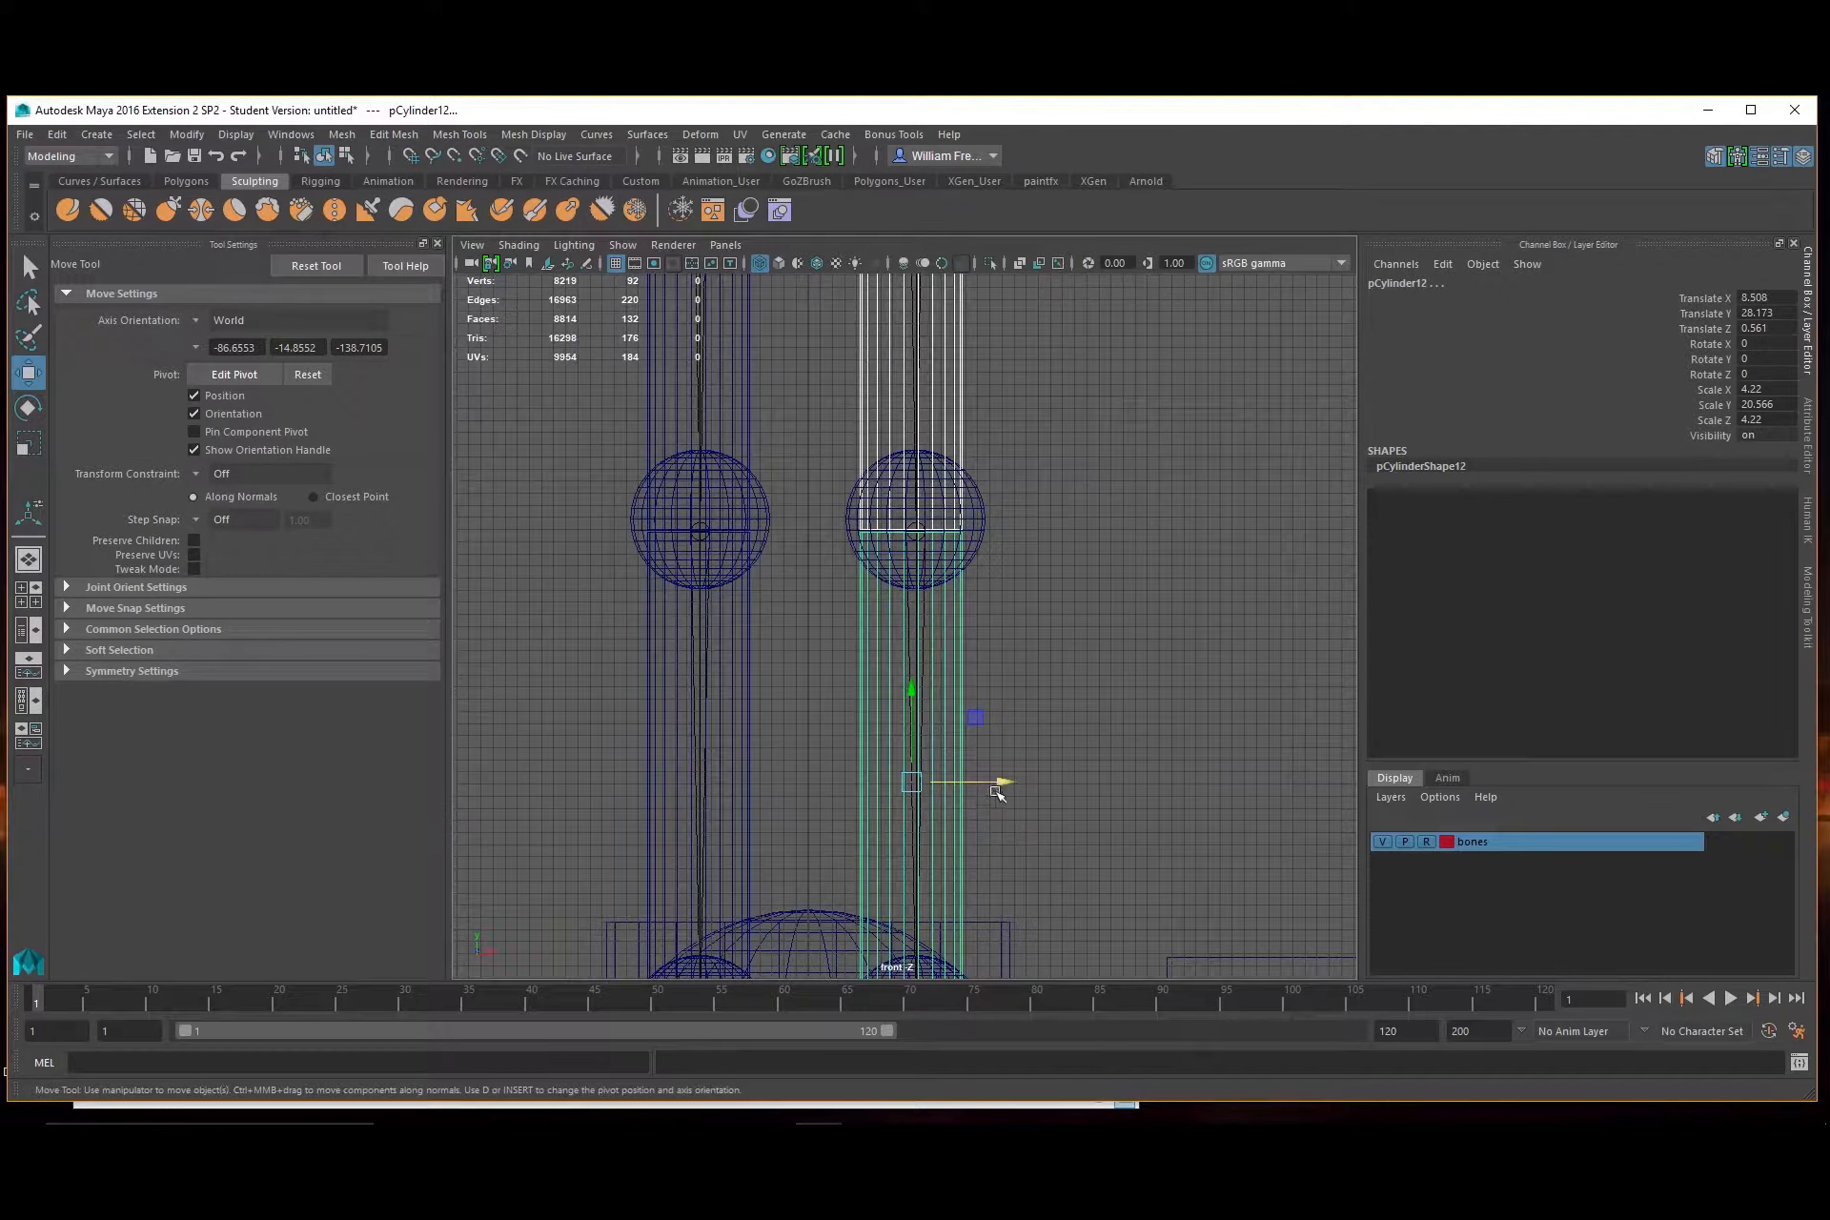
pyautogui.moveTo(998, 793); pyautogui.dragTo(1023, 785)
pyautogui.press('space')
pyautogui.press('space')
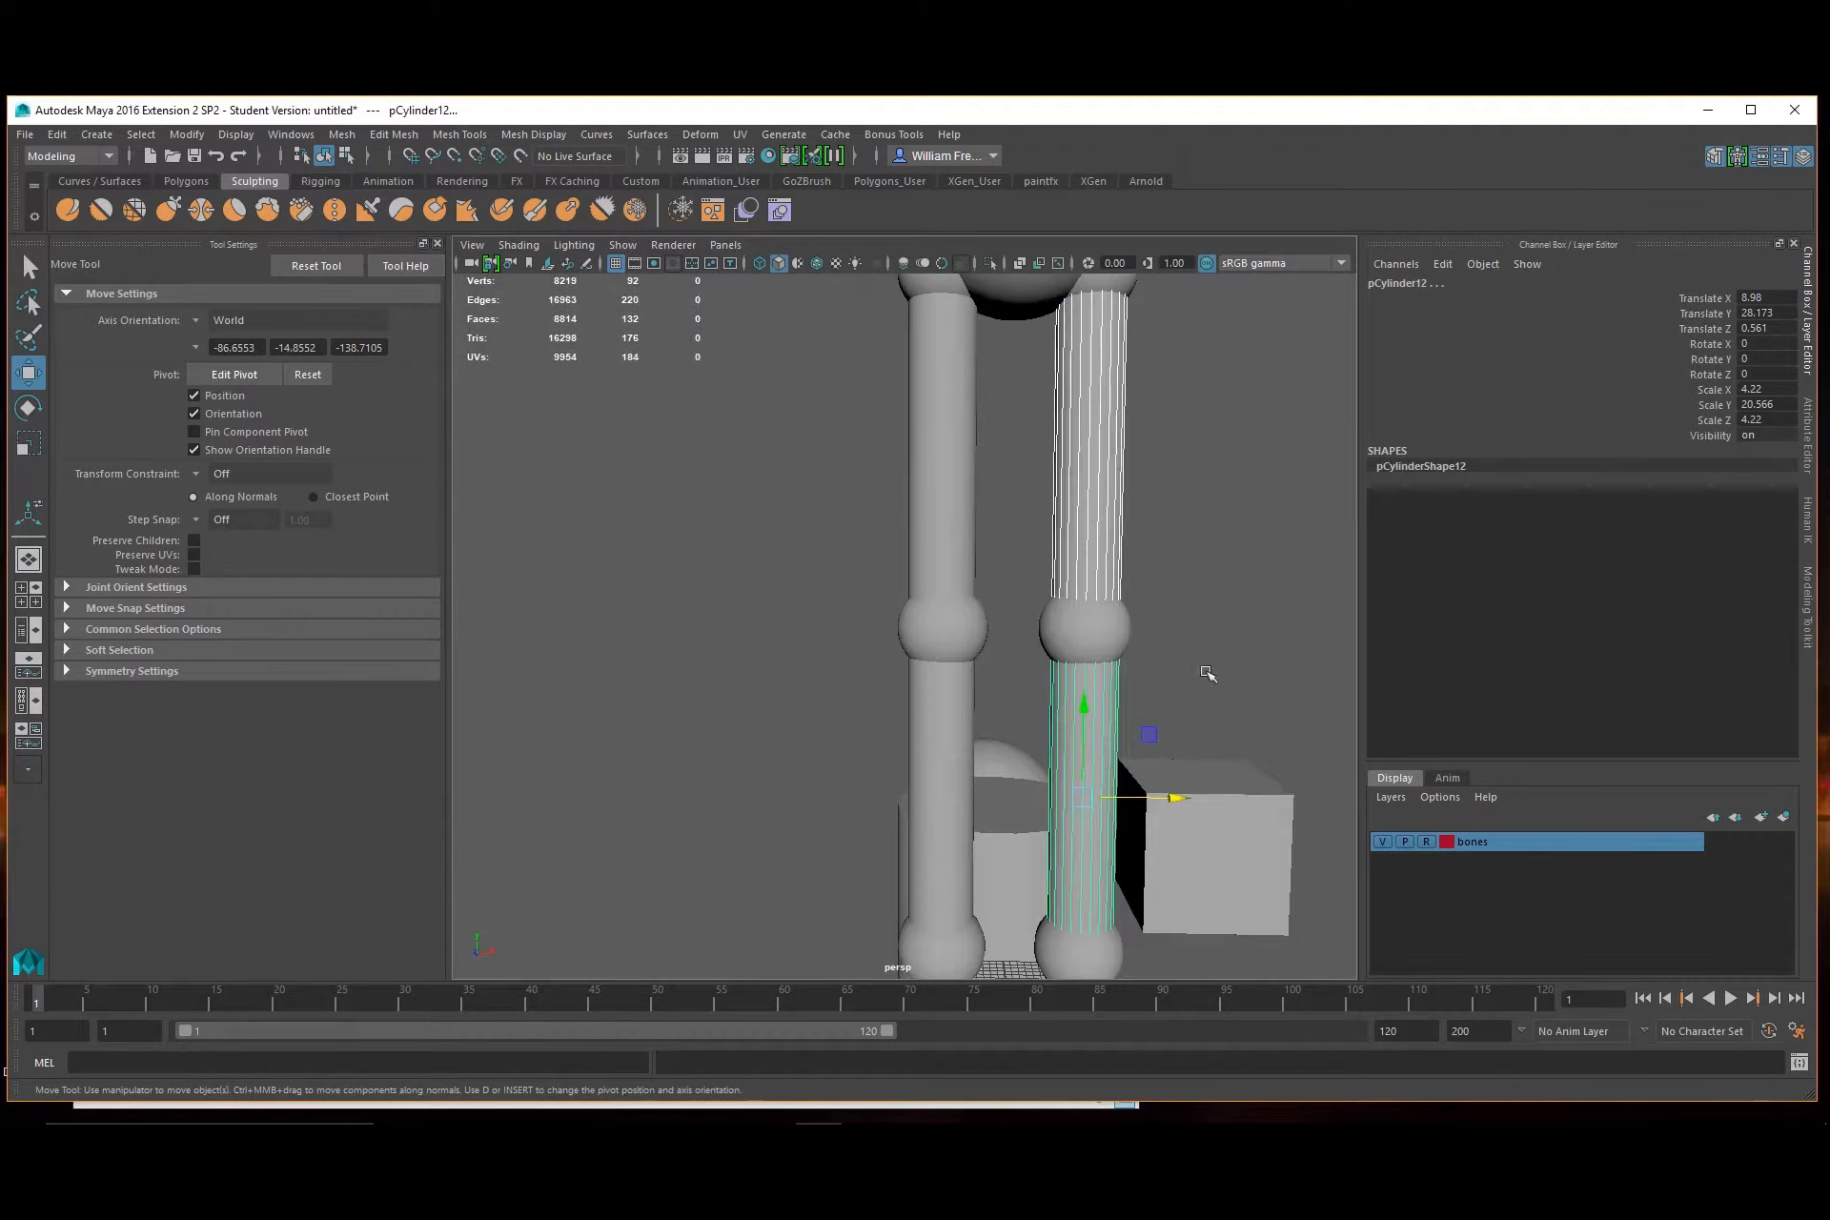
# Duplicate the spare cube, move the copy forward to Translate Z 3.511 and scale it to 8.043 by 8.043 by 16.771
pyautogui.keyDown('alt'); pyautogui.moveTo(1204, 673); pyautogui.dragTo(837, 654, button='right'); pyautogui.keyUp('alt')
pyautogui.keyDown('alt'); pyautogui.moveTo(838, 654); pyautogui.dragTo(810, 881); pyautogui.keyUp('alt')
pyautogui.click(826, 844)
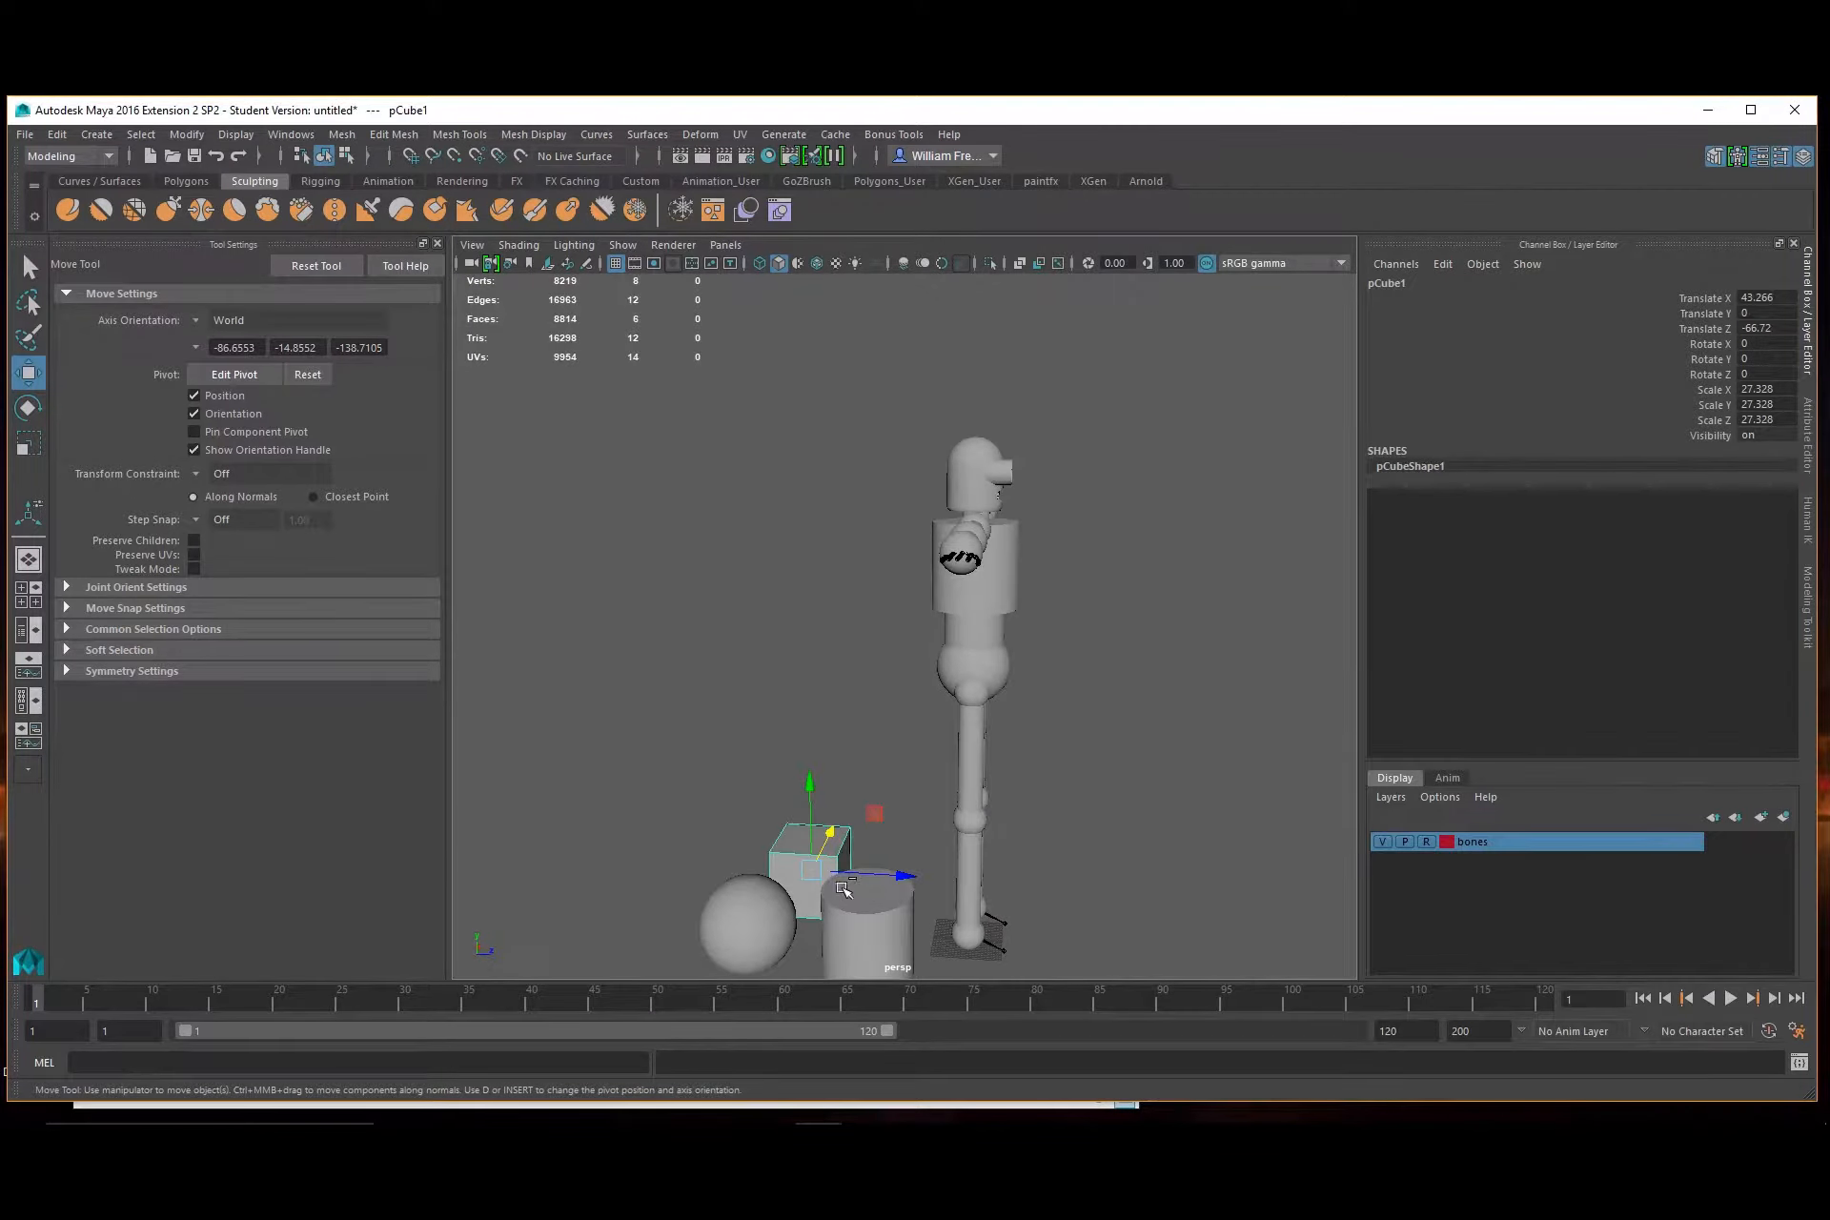
pyautogui.moveTo(922, 872); pyautogui.dragTo(981, 839)
pyautogui.keyDown('alt'); pyautogui.moveTo(982, 839); pyautogui.dragTo(1157, 797, button='right'); pyautogui.keyUp('alt')
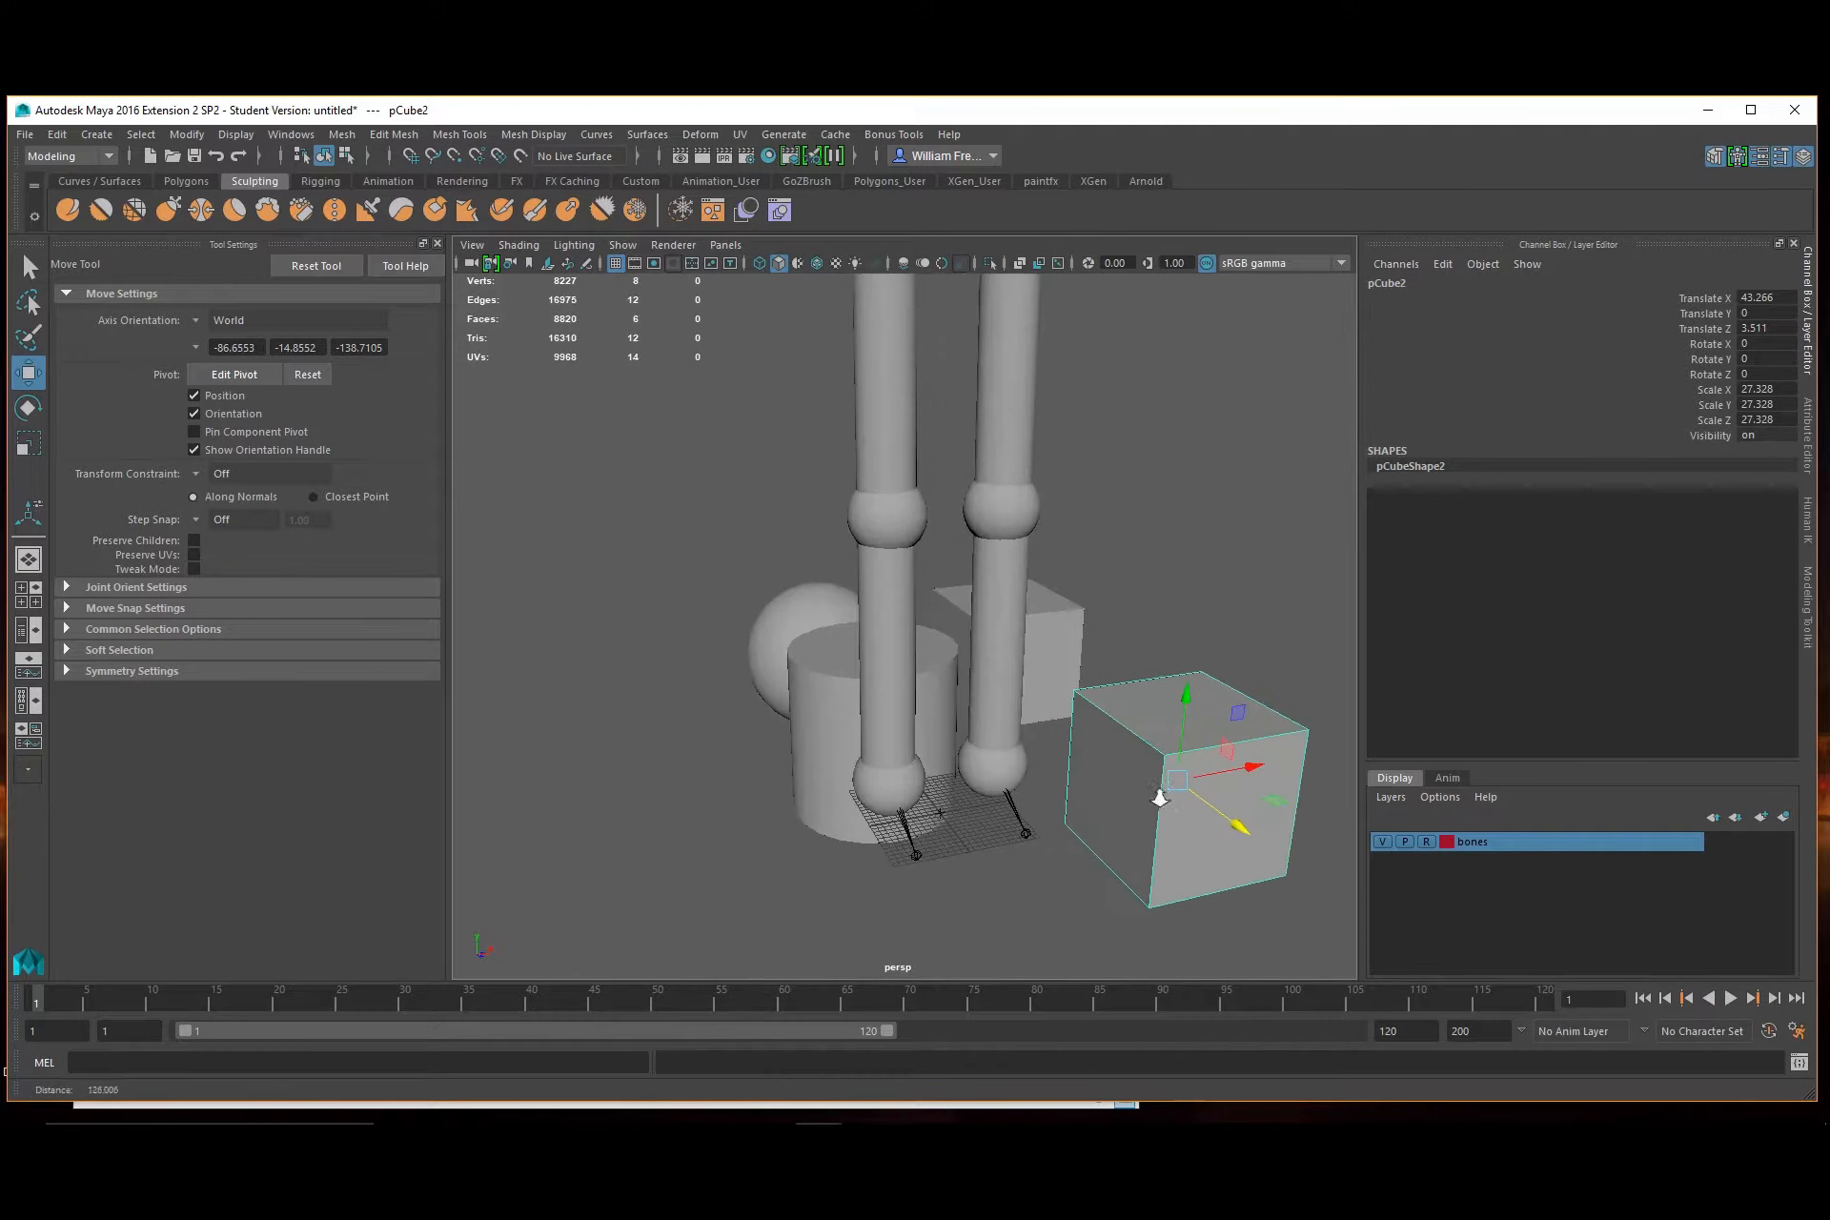
pyautogui.press('r')
pyautogui.moveTo(1160, 808); pyautogui.dragTo(1332, 890)
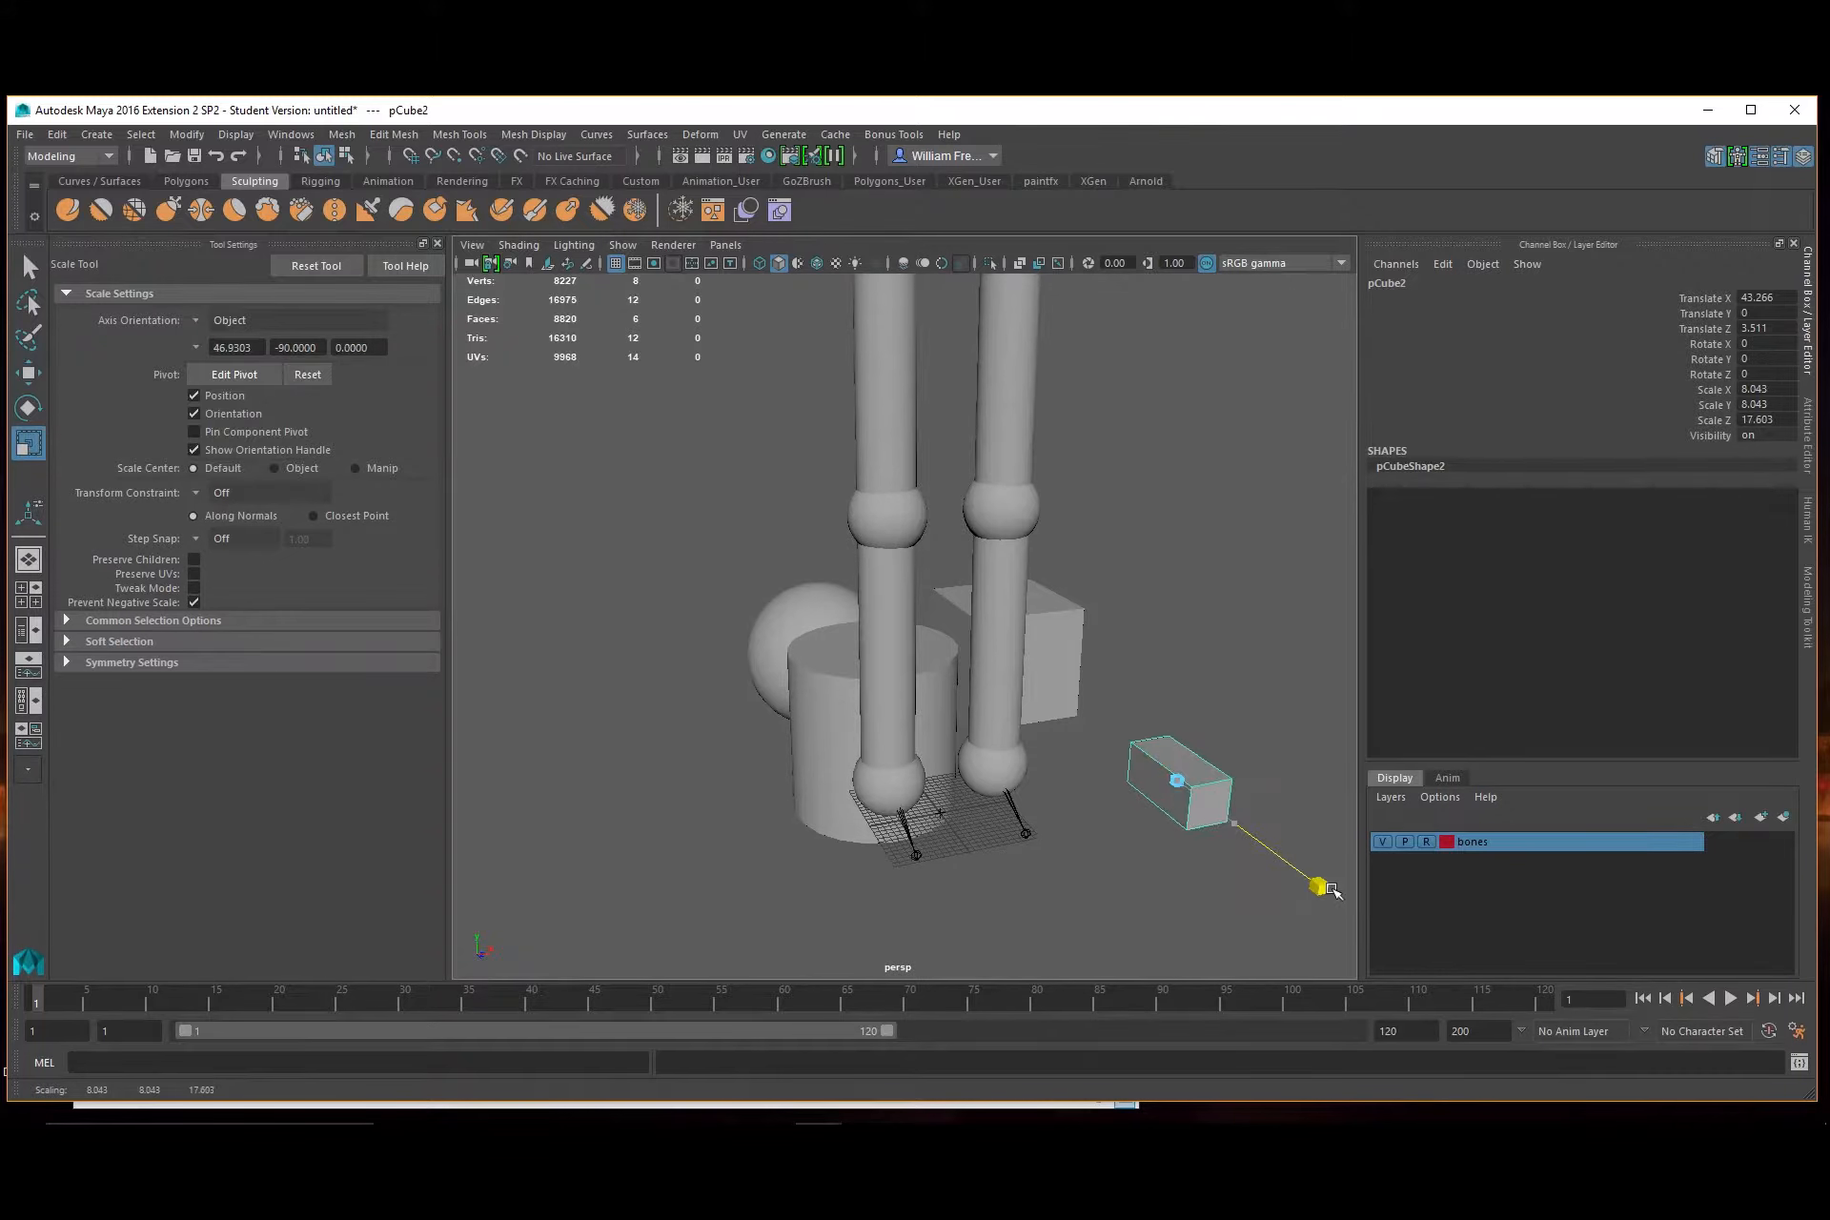
# Place the foot block under the ankle at Translate X 9.012 and Y 4.06, and widen it to Scale X 9.294
pyautogui.press('w')
pyautogui.moveTo(1237, 765); pyautogui.dragTo(1091, 807)
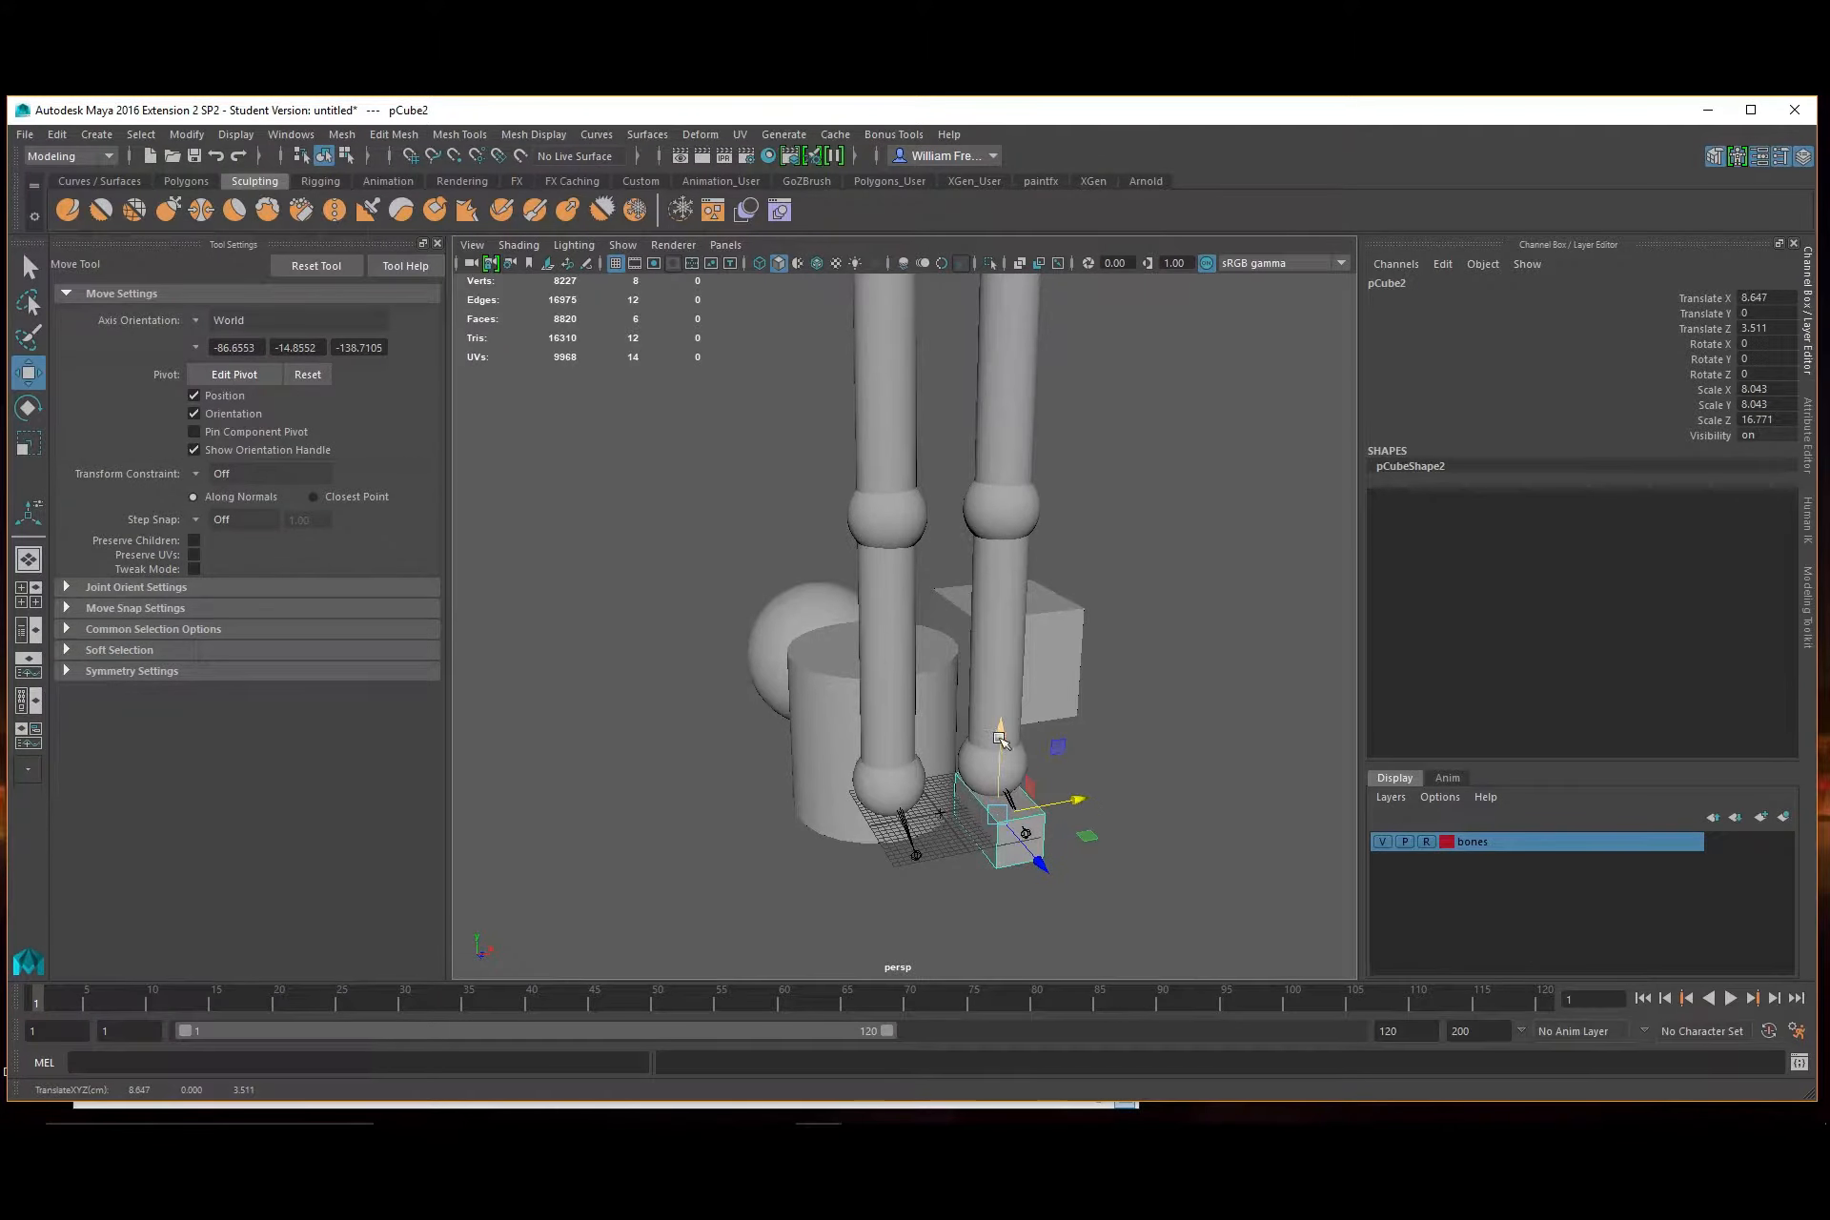
pyautogui.moveTo(1000, 738); pyautogui.dragTo(1007, 710)
pyautogui.press('space')
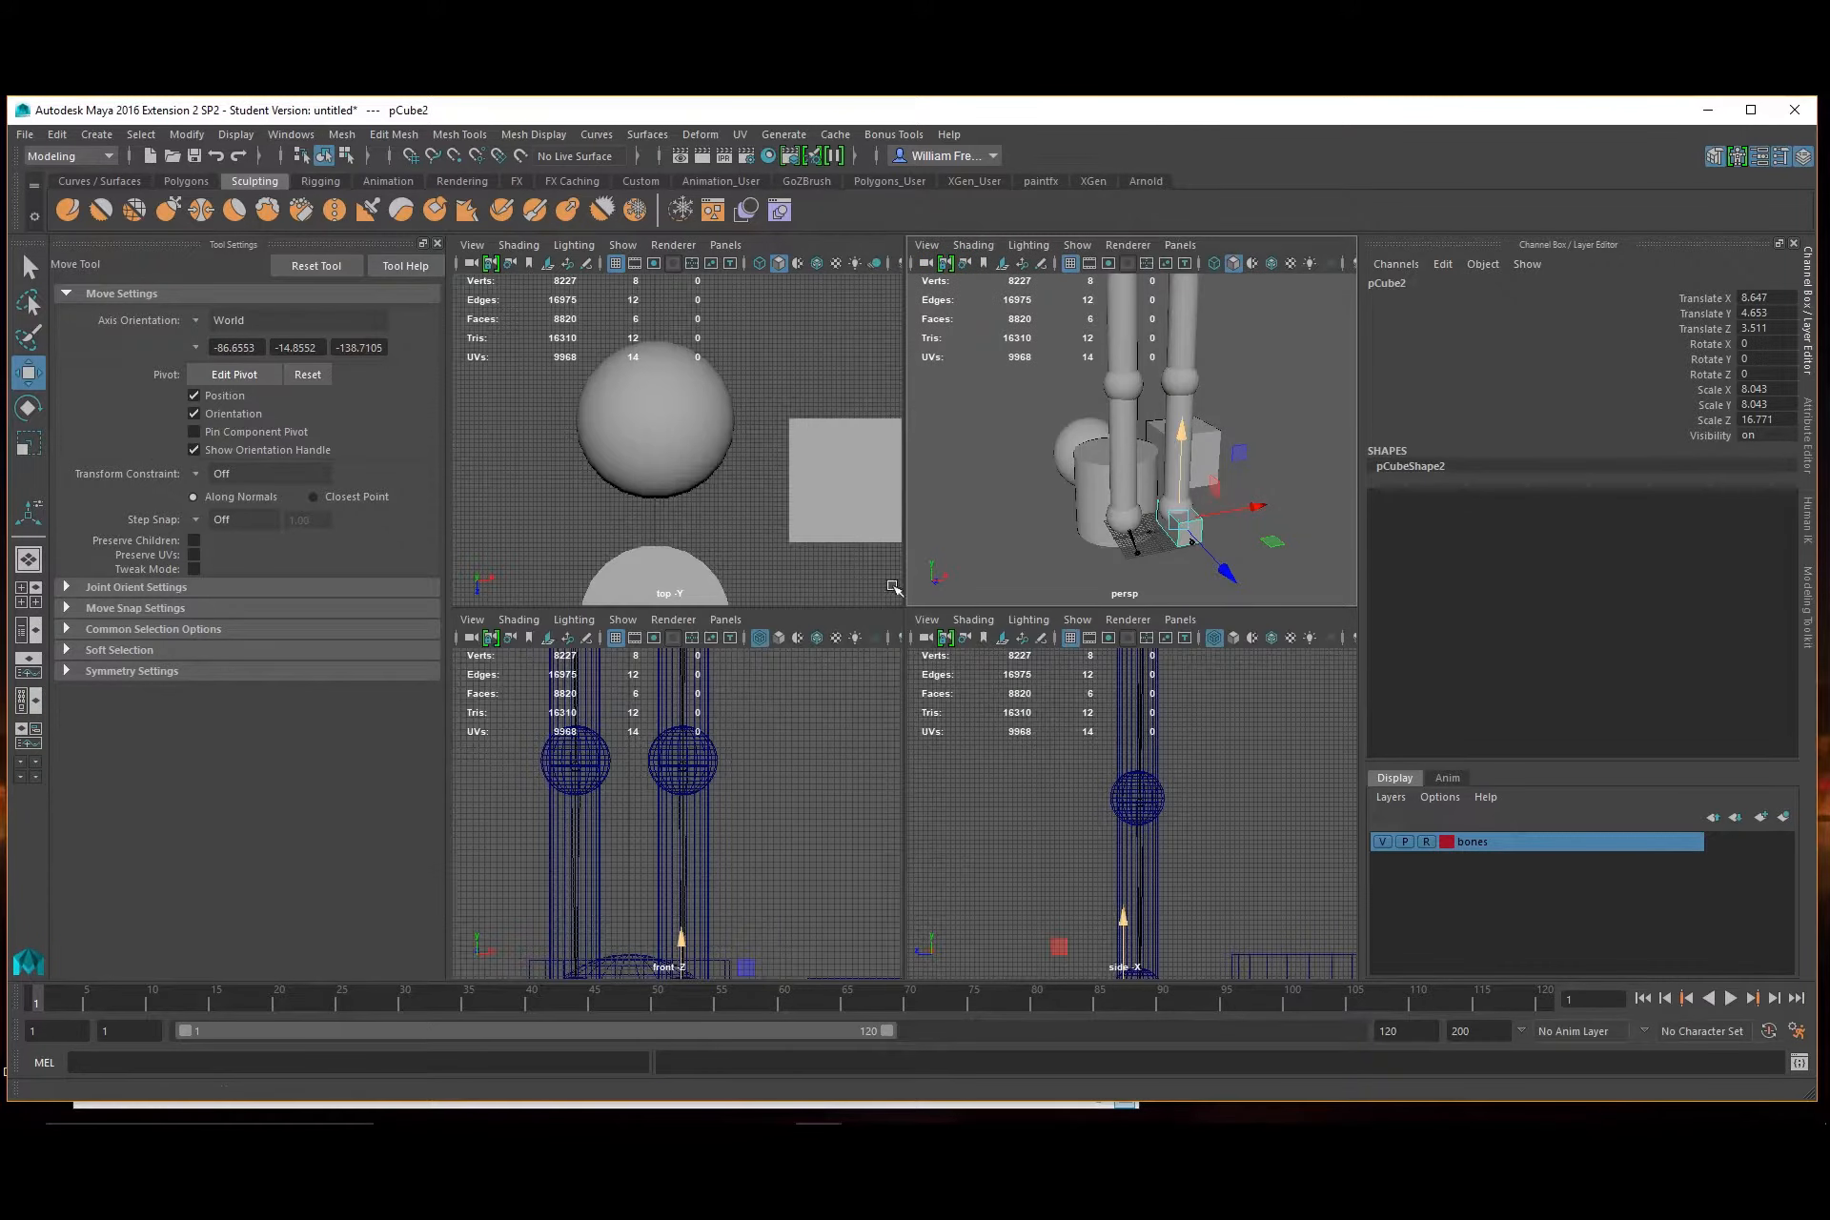
pyautogui.press('space')
pyautogui.press('f')
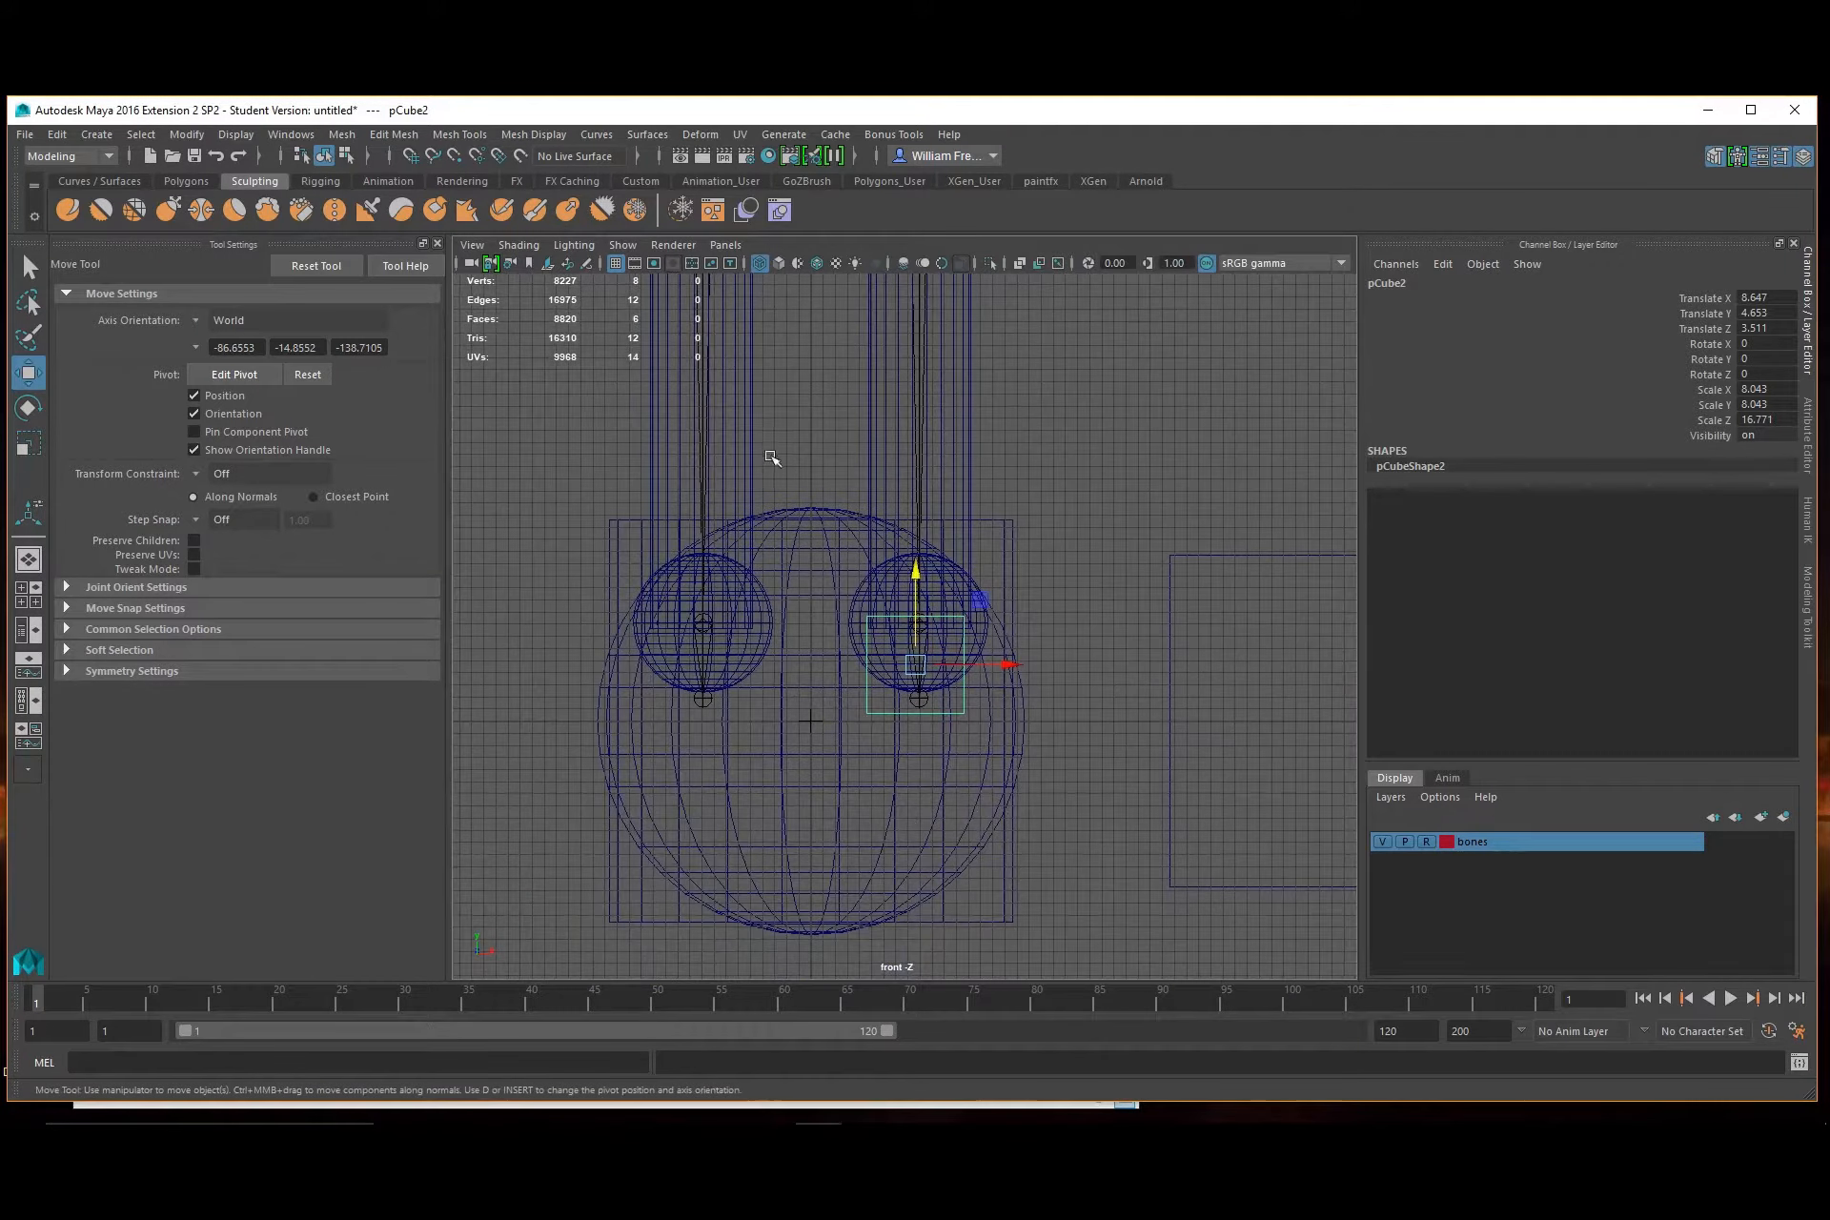
pyautogui.moveTo(913, 602); pyautogui.dragTo(915, 615)
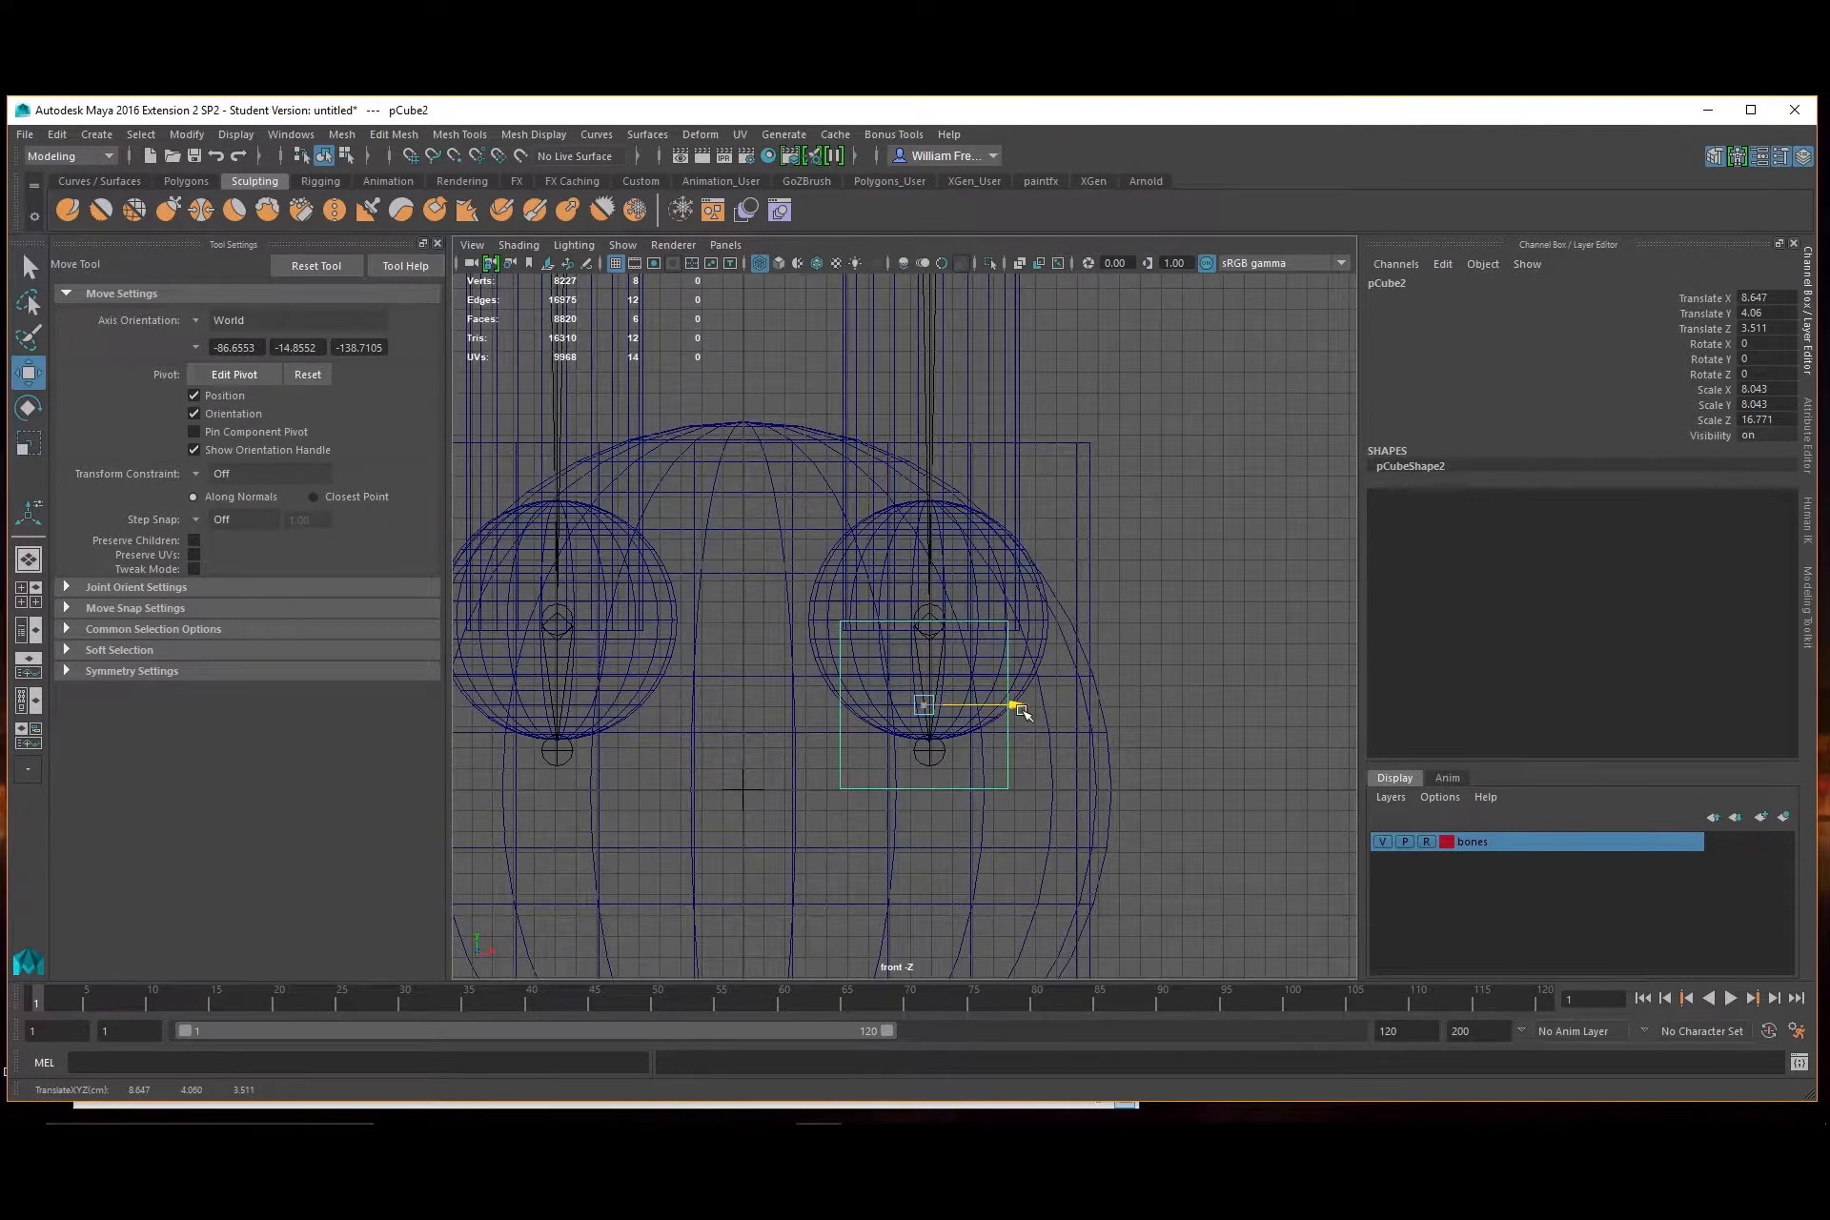
pyautogui.moveTo(1019, 706); pyautogui.dragTo(1028, 710)
pyautogui.press('r')
pyautogui.press('w')
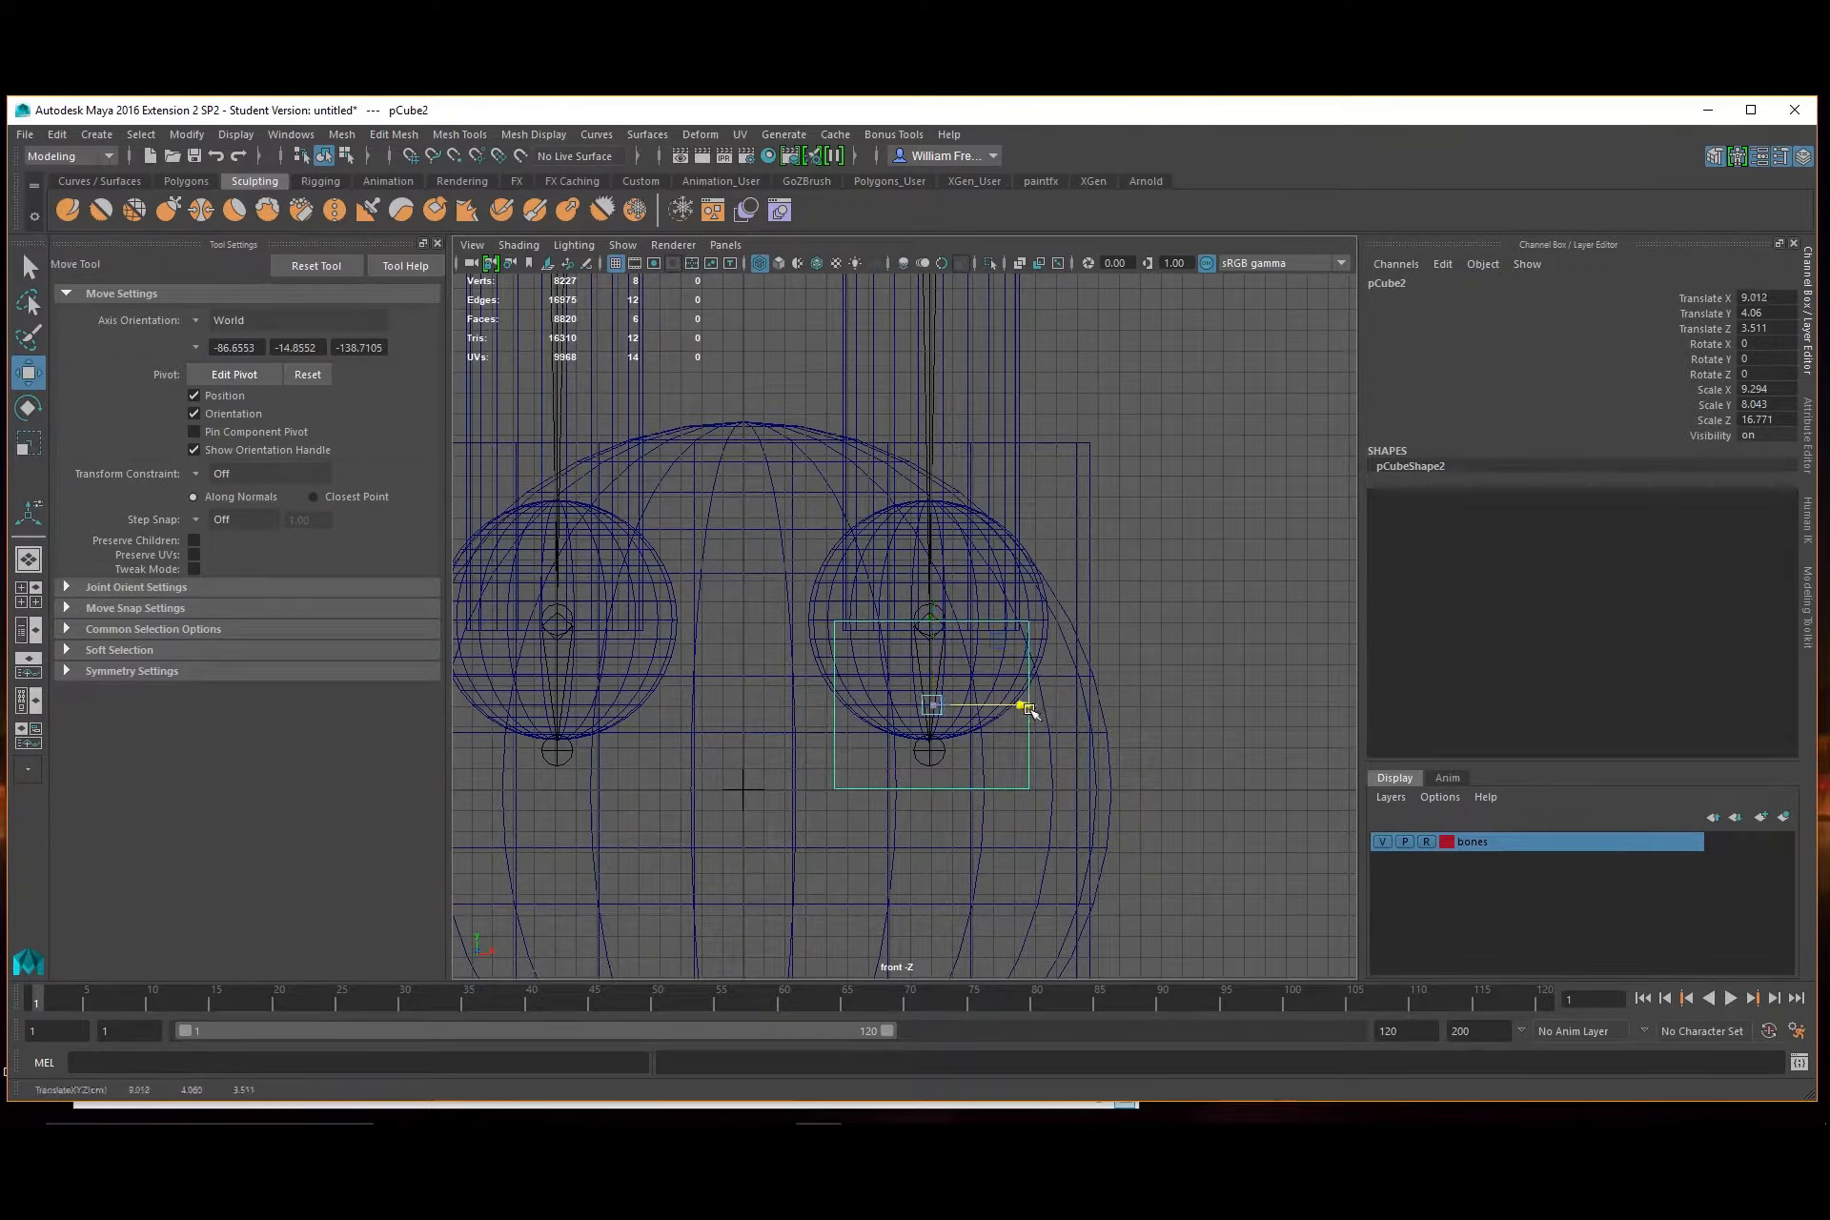
pyautogui.press('space')
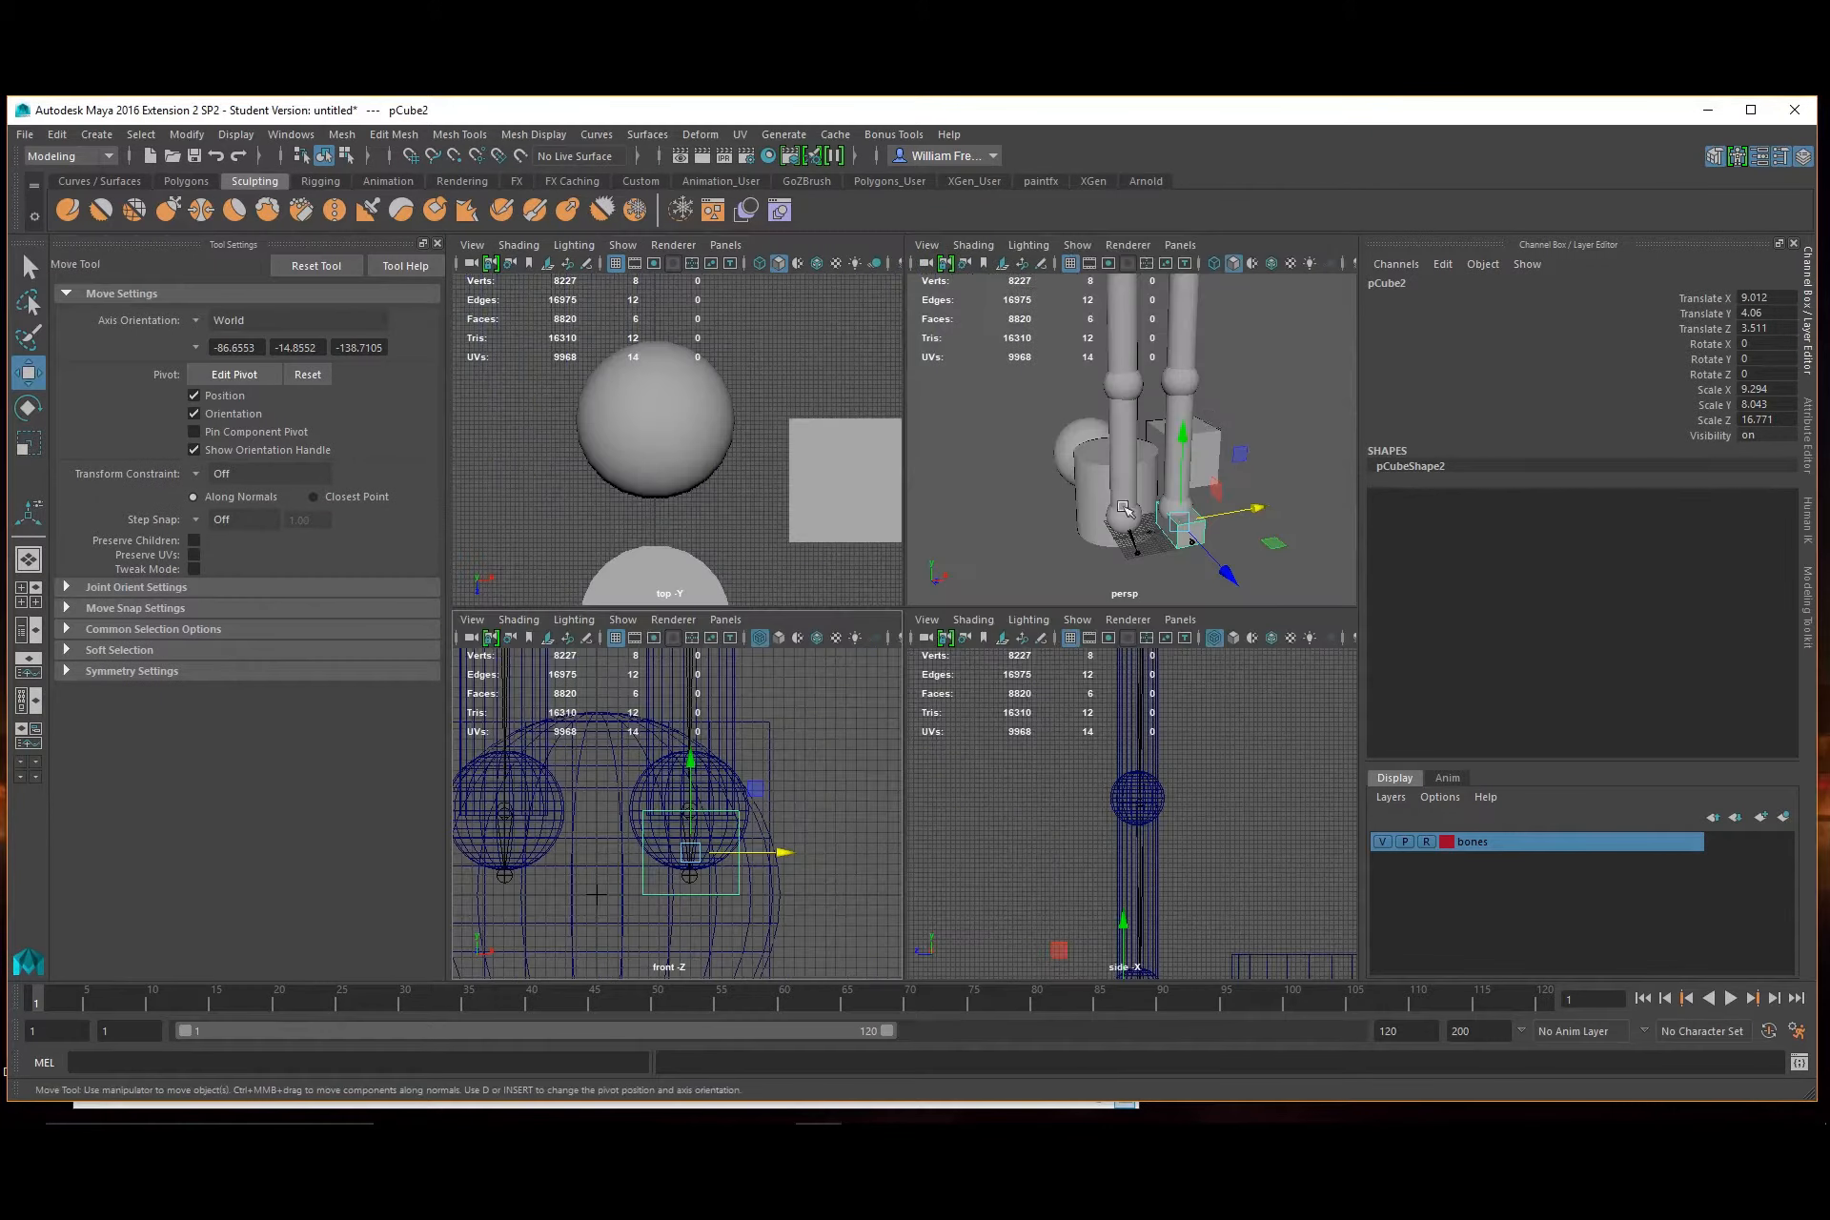
# Move the foot block's four front vertices slightly forward to reach the toe joint
pyautogui.keyDown('alt'); pyautogui.moveTo(1177, 493); pyautogui.dragTo(827, 458); pyautogui.keyUp('alt')
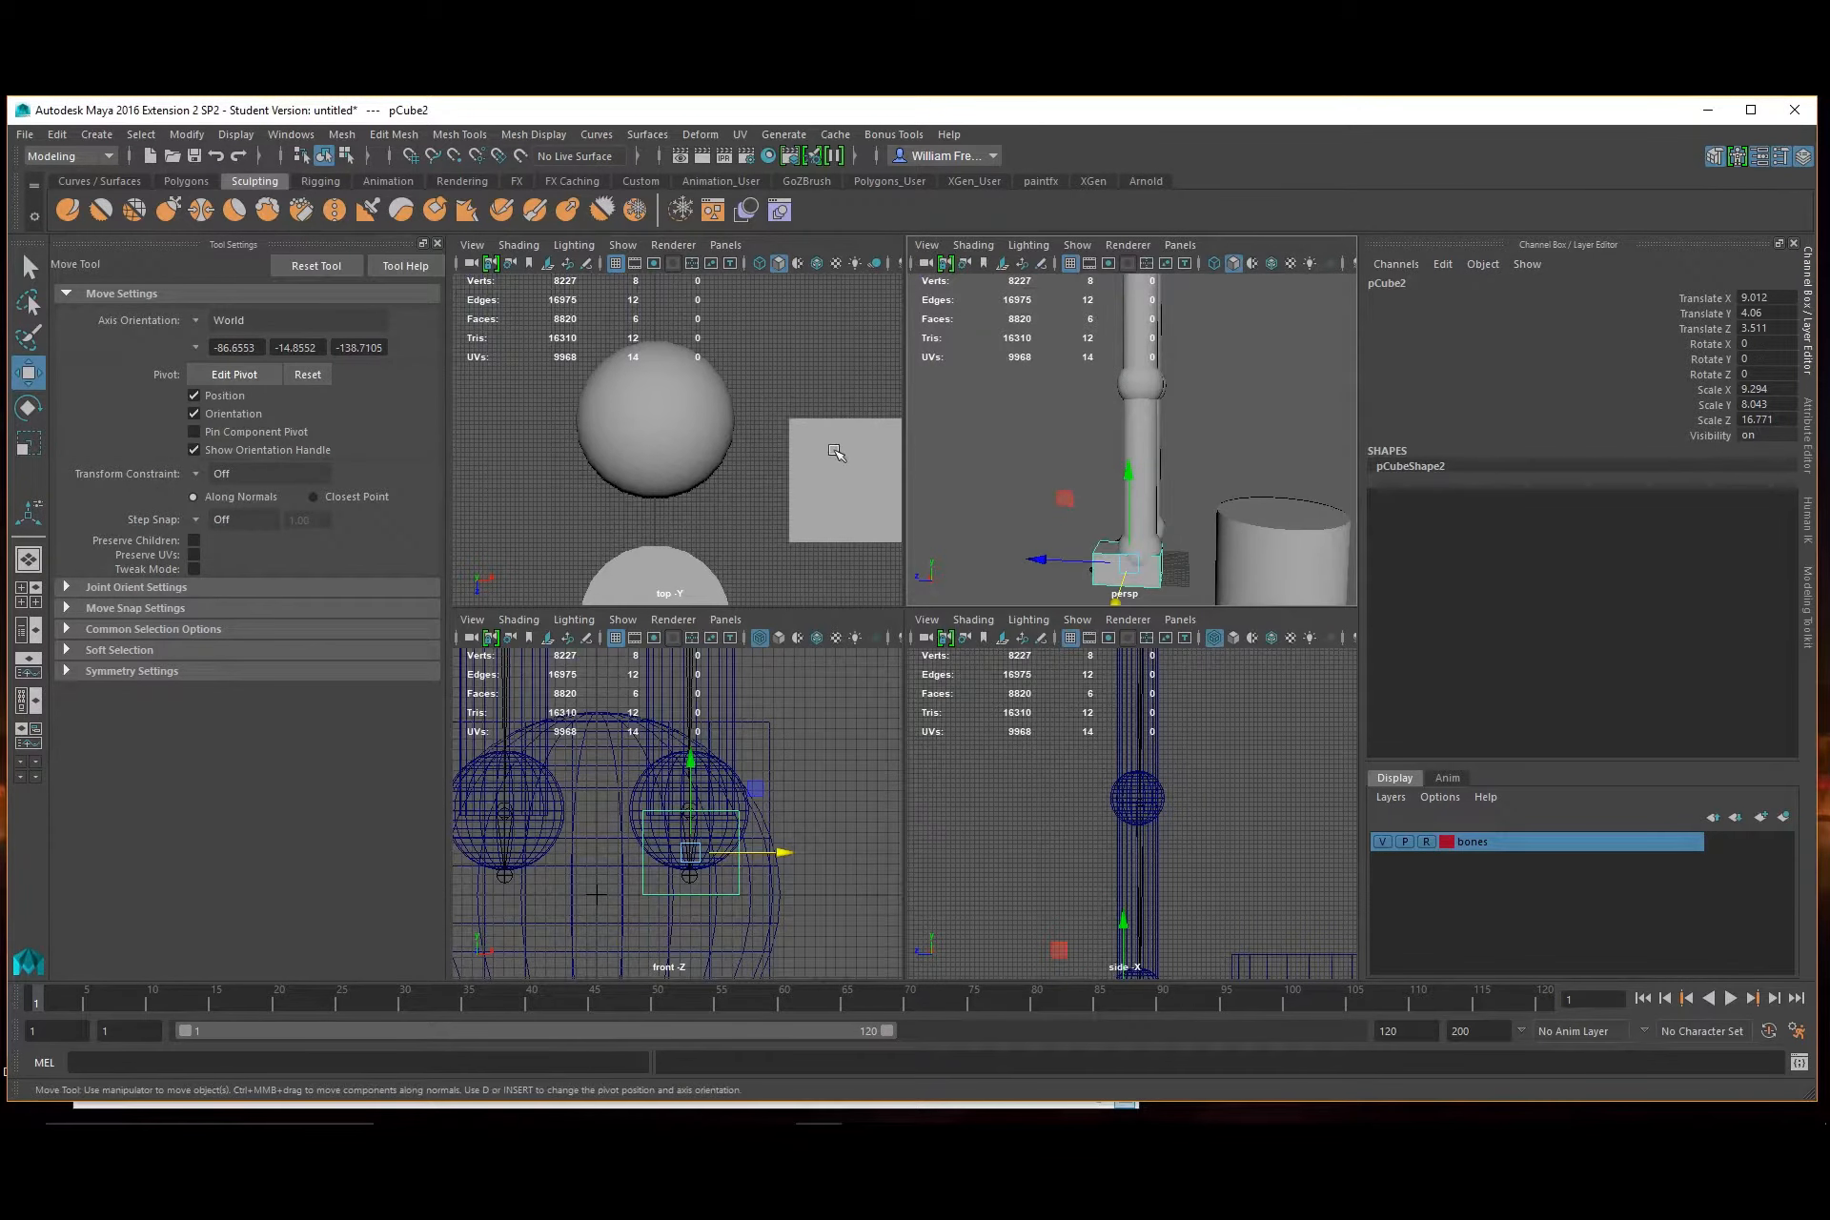
pyautogui.keyDown('alt'); pyautogui.moveTo(888, 416); pyautogui.dragTo(886, 314, button='middle'); pyautogui.keyUp('alt')
pyautogui.press('space')
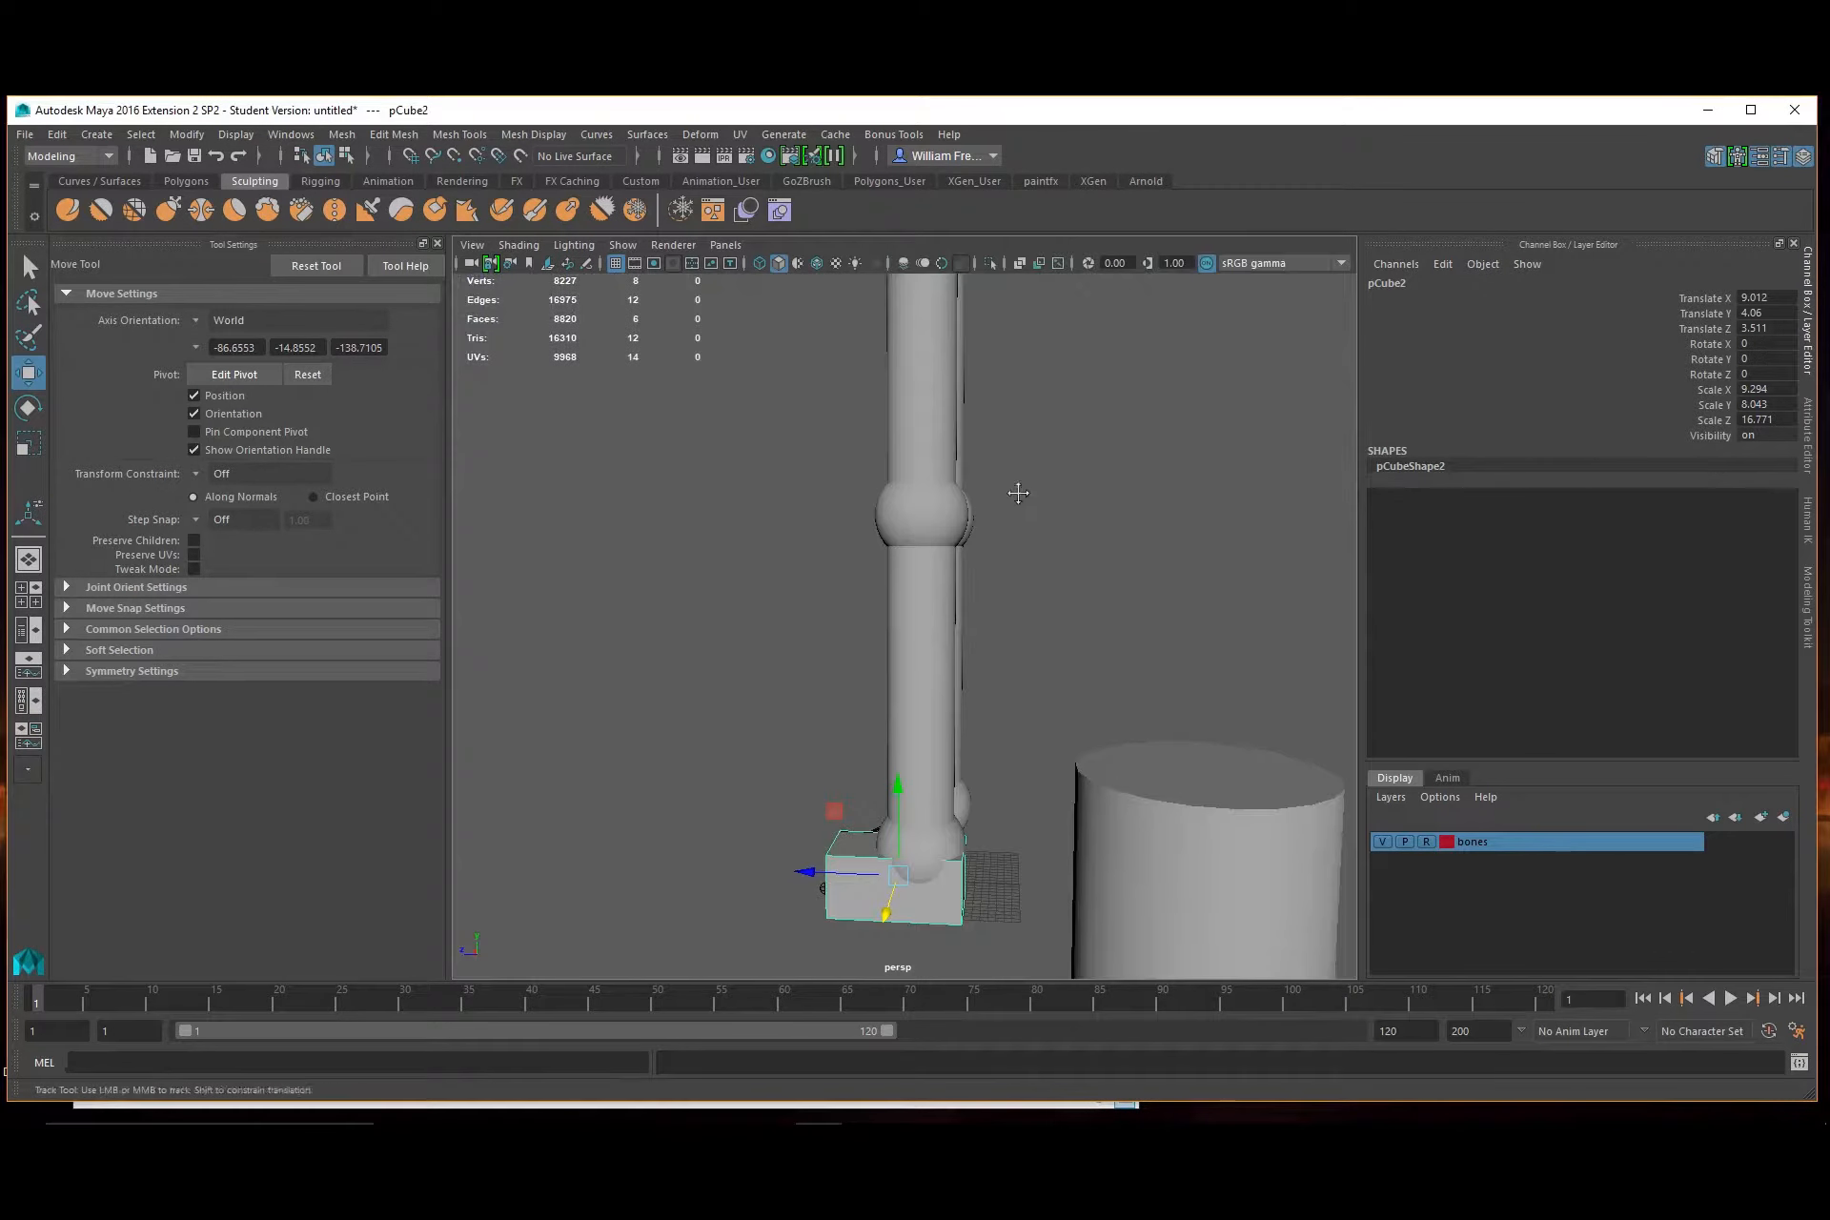
pyautogui.keyDown('alt'); pyautogui.moveTo(1013, 502); pyautogui.dragTo(1084, 255, button='middle'); pyautogui.keyUp('alt')
pyautogui.keyDown('alt'); pyautogui.moveTo(804, 425); pyautogui.dragTo(983, 577, button='right'); pyautogui.keyUp('alt')
pyautogui.keyDown('alt'); pyautogui.moveTo(982, 576); pyautogui.dragTo(1401, 610); pyautogui.keyUp('alt')
pyautogui.keyDown('alt'); pyautogui.moveTo(950, 567); pyautogui.dragTo(1135, 691, button='right'); pyautogui.keyUp('alt')
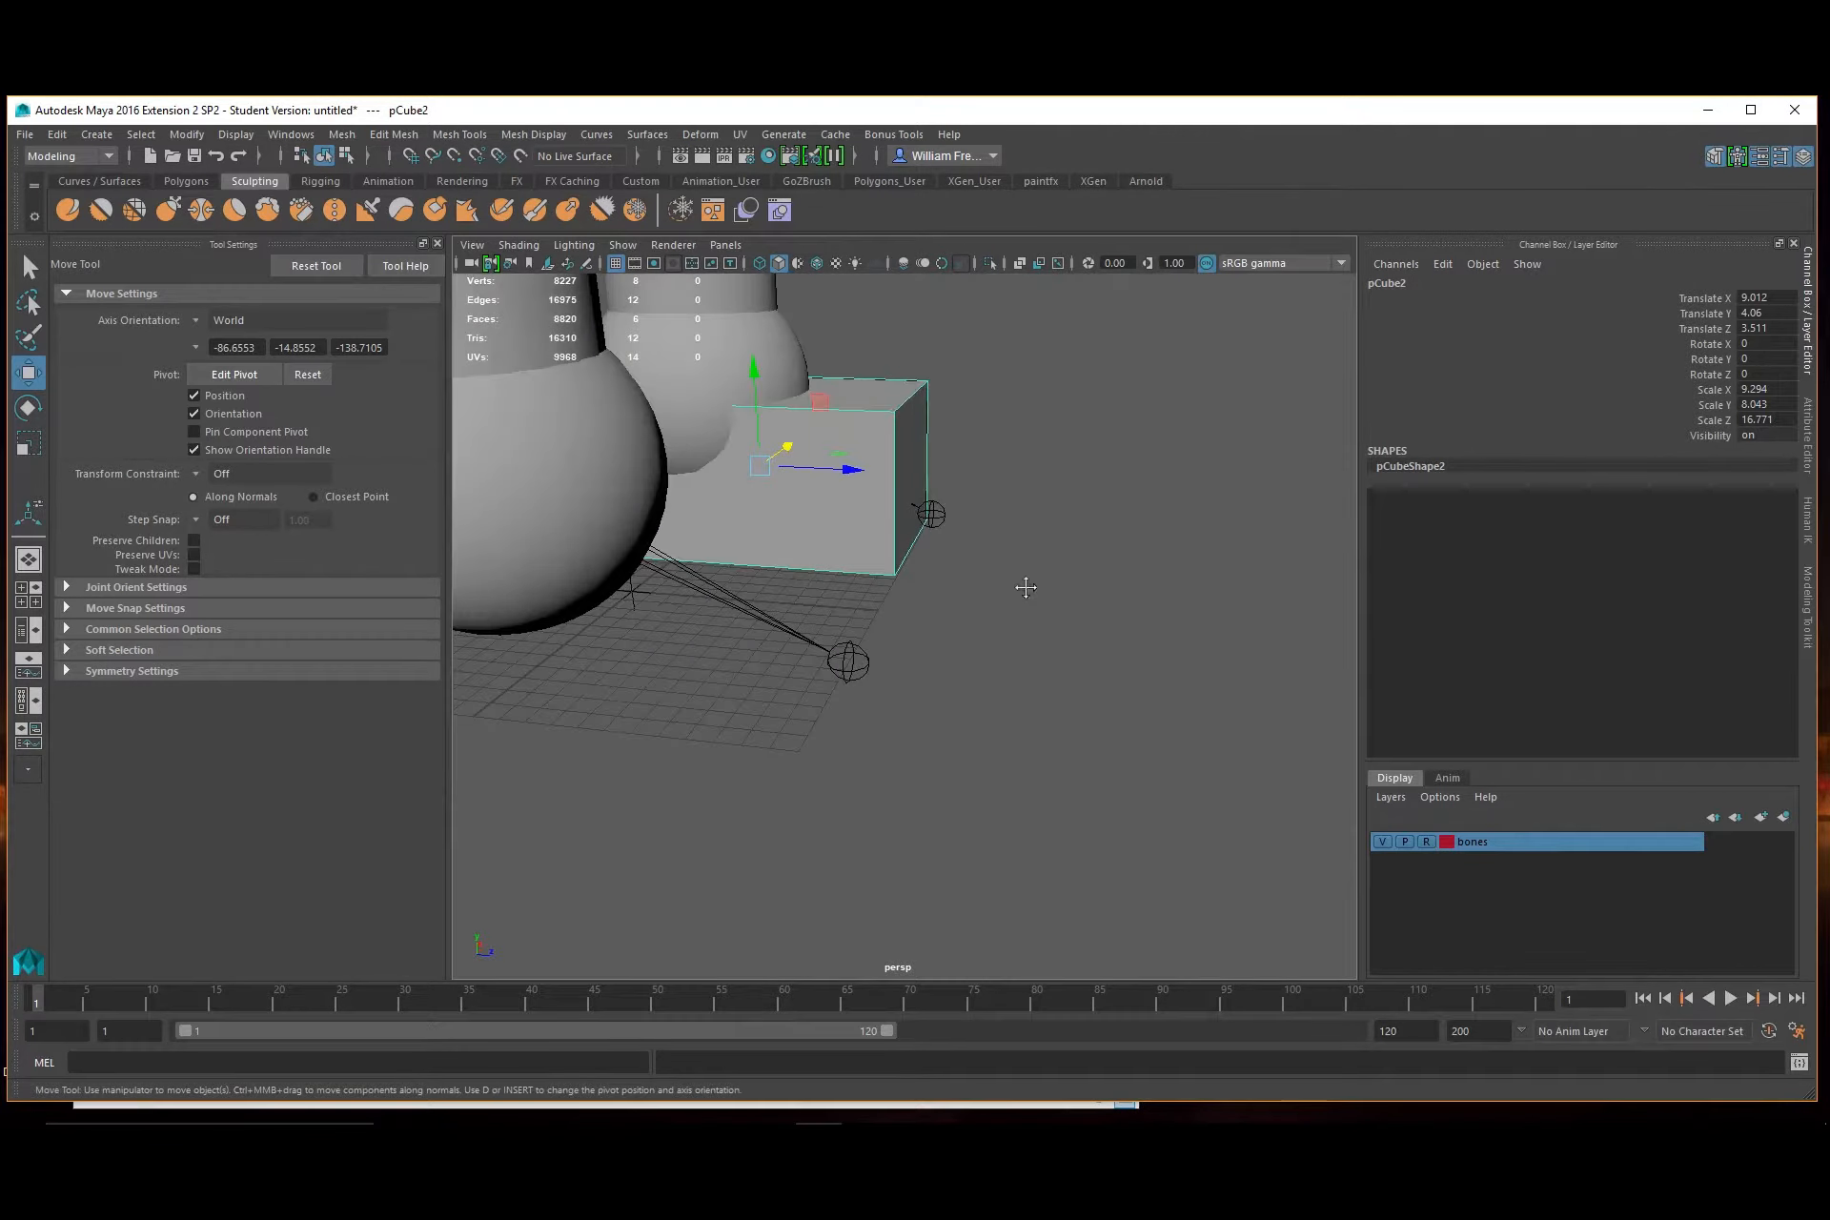
pyautogui.keyDown('alt'); pyautogui.moveTo(1026, 588); pyautogui.dragTo(1051, 724, button='middle'); pyautogui.keyUp('alt')
pyautogui.moveTo(928, 555); pyautogui.dragTo(836, 556, button='right')
pyautogui.moveTo(1086, 472); pyautogui.dragTo(866, 757)
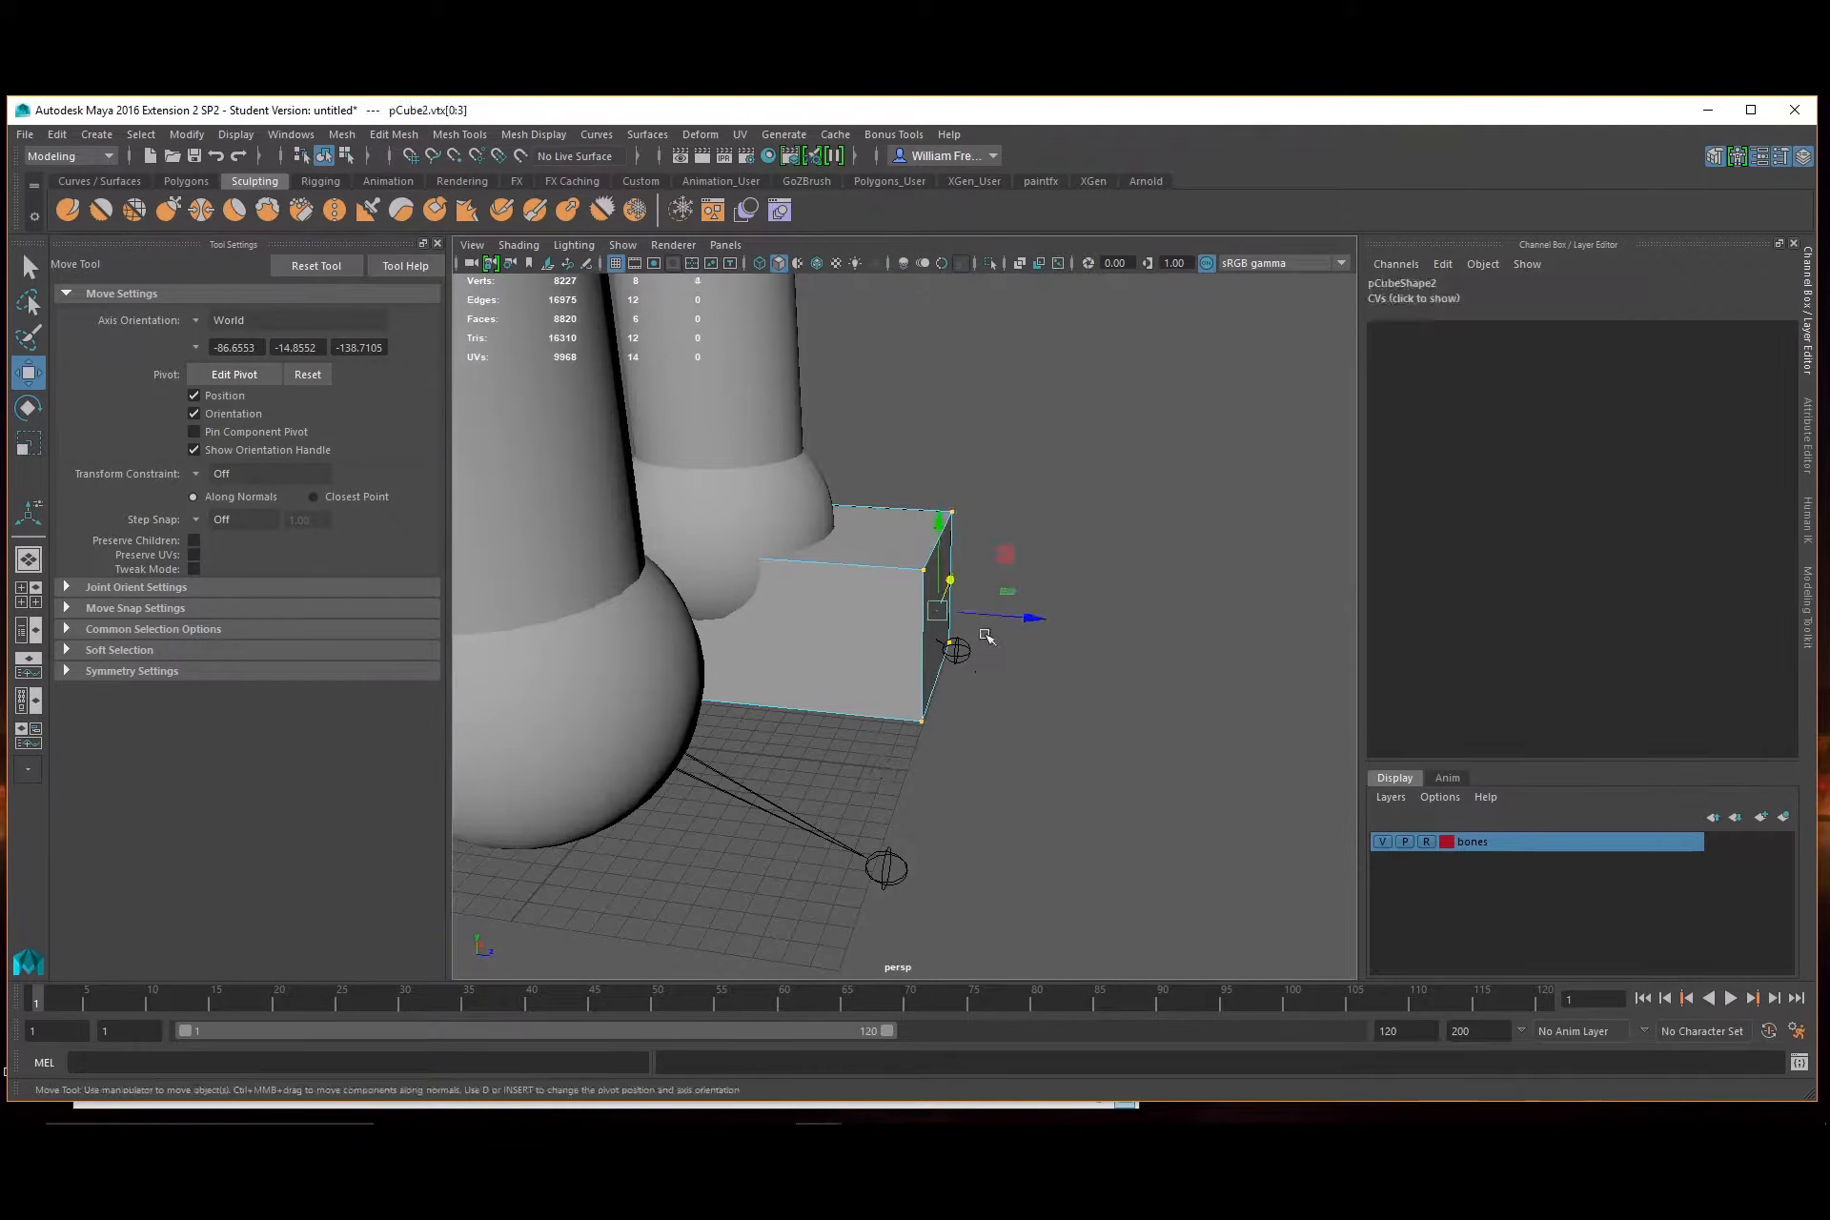
pyautogui.moveTo(1016, 620); pyautogui.dragTo(1041, 621)
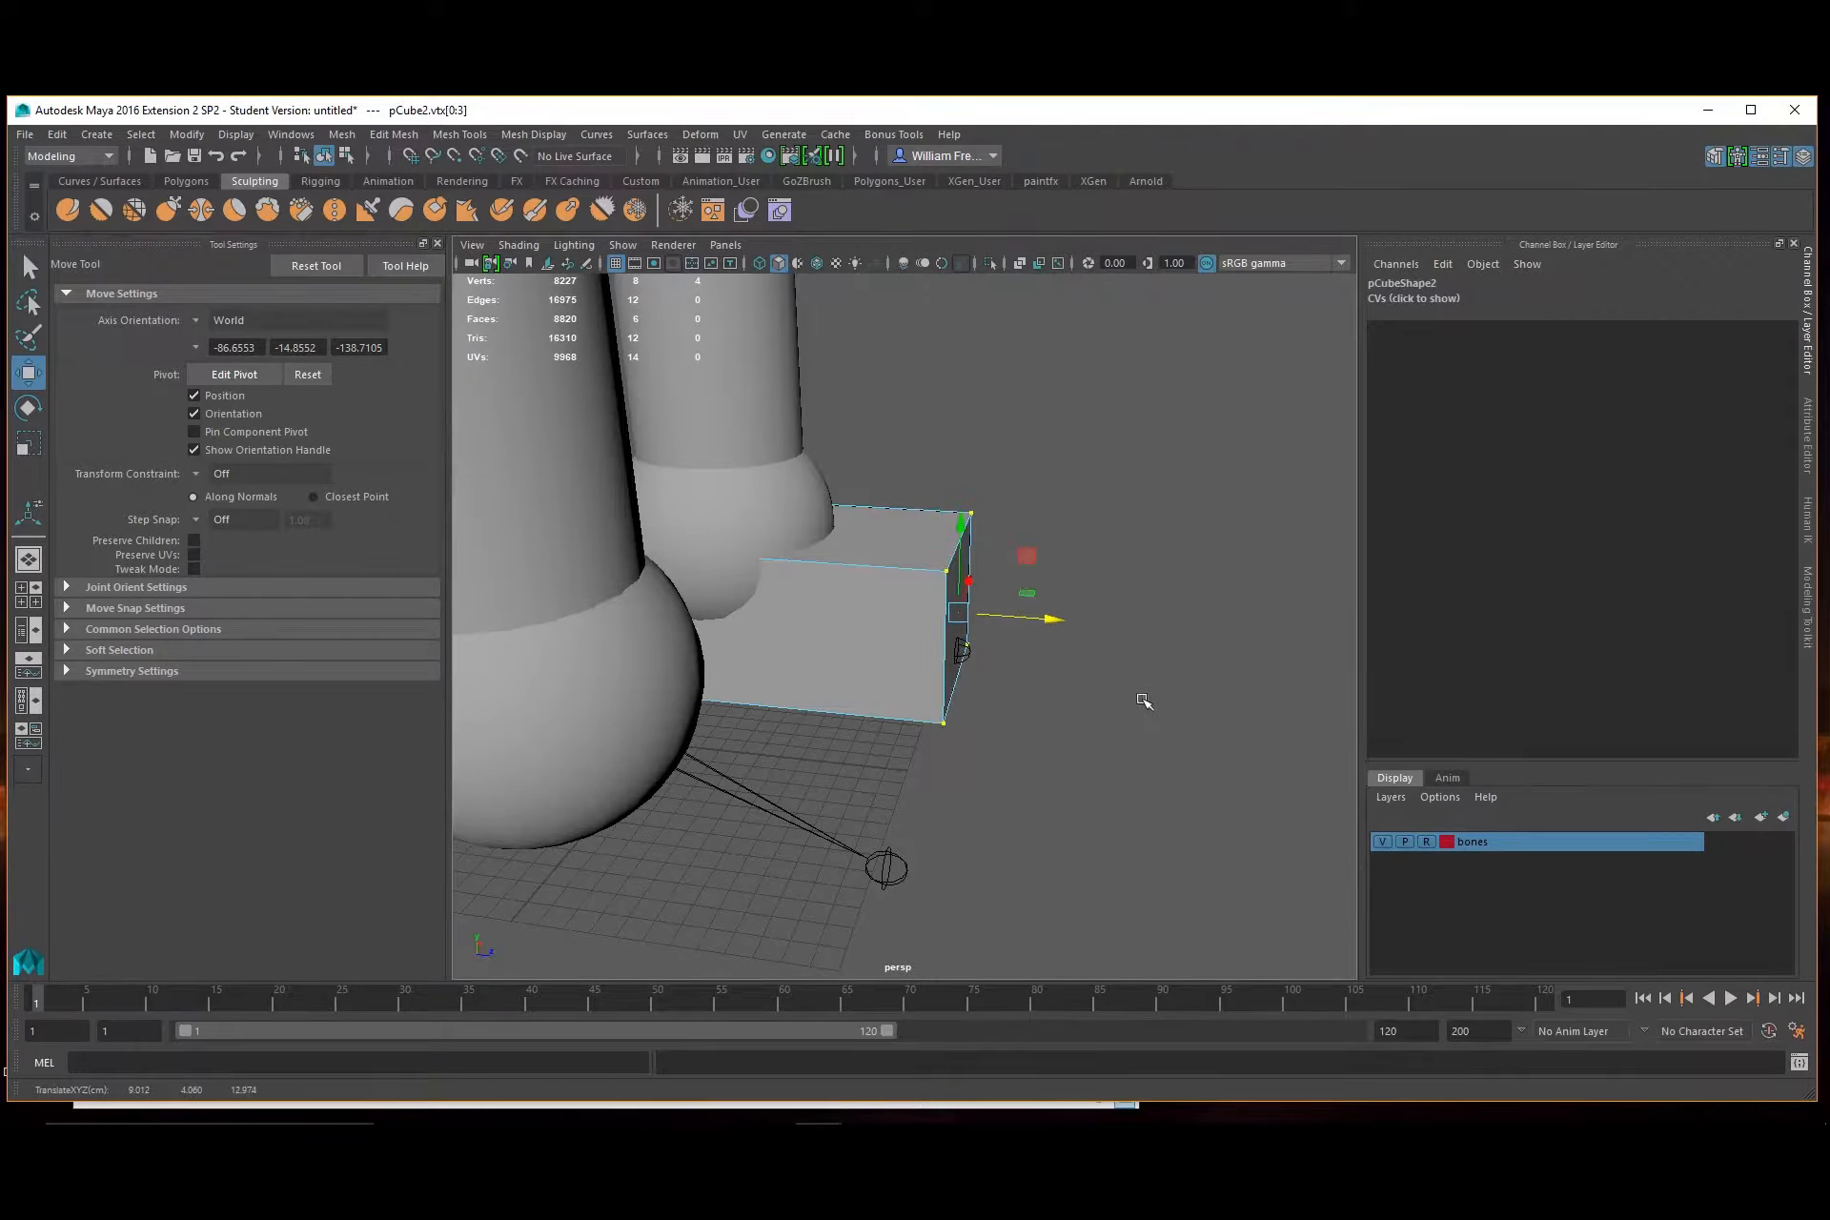
pyautogui.scroll(-3, 937, 658)
pyautogui.moveTo(864, 610); pyautogui.dragTo(935, 553, button='right')
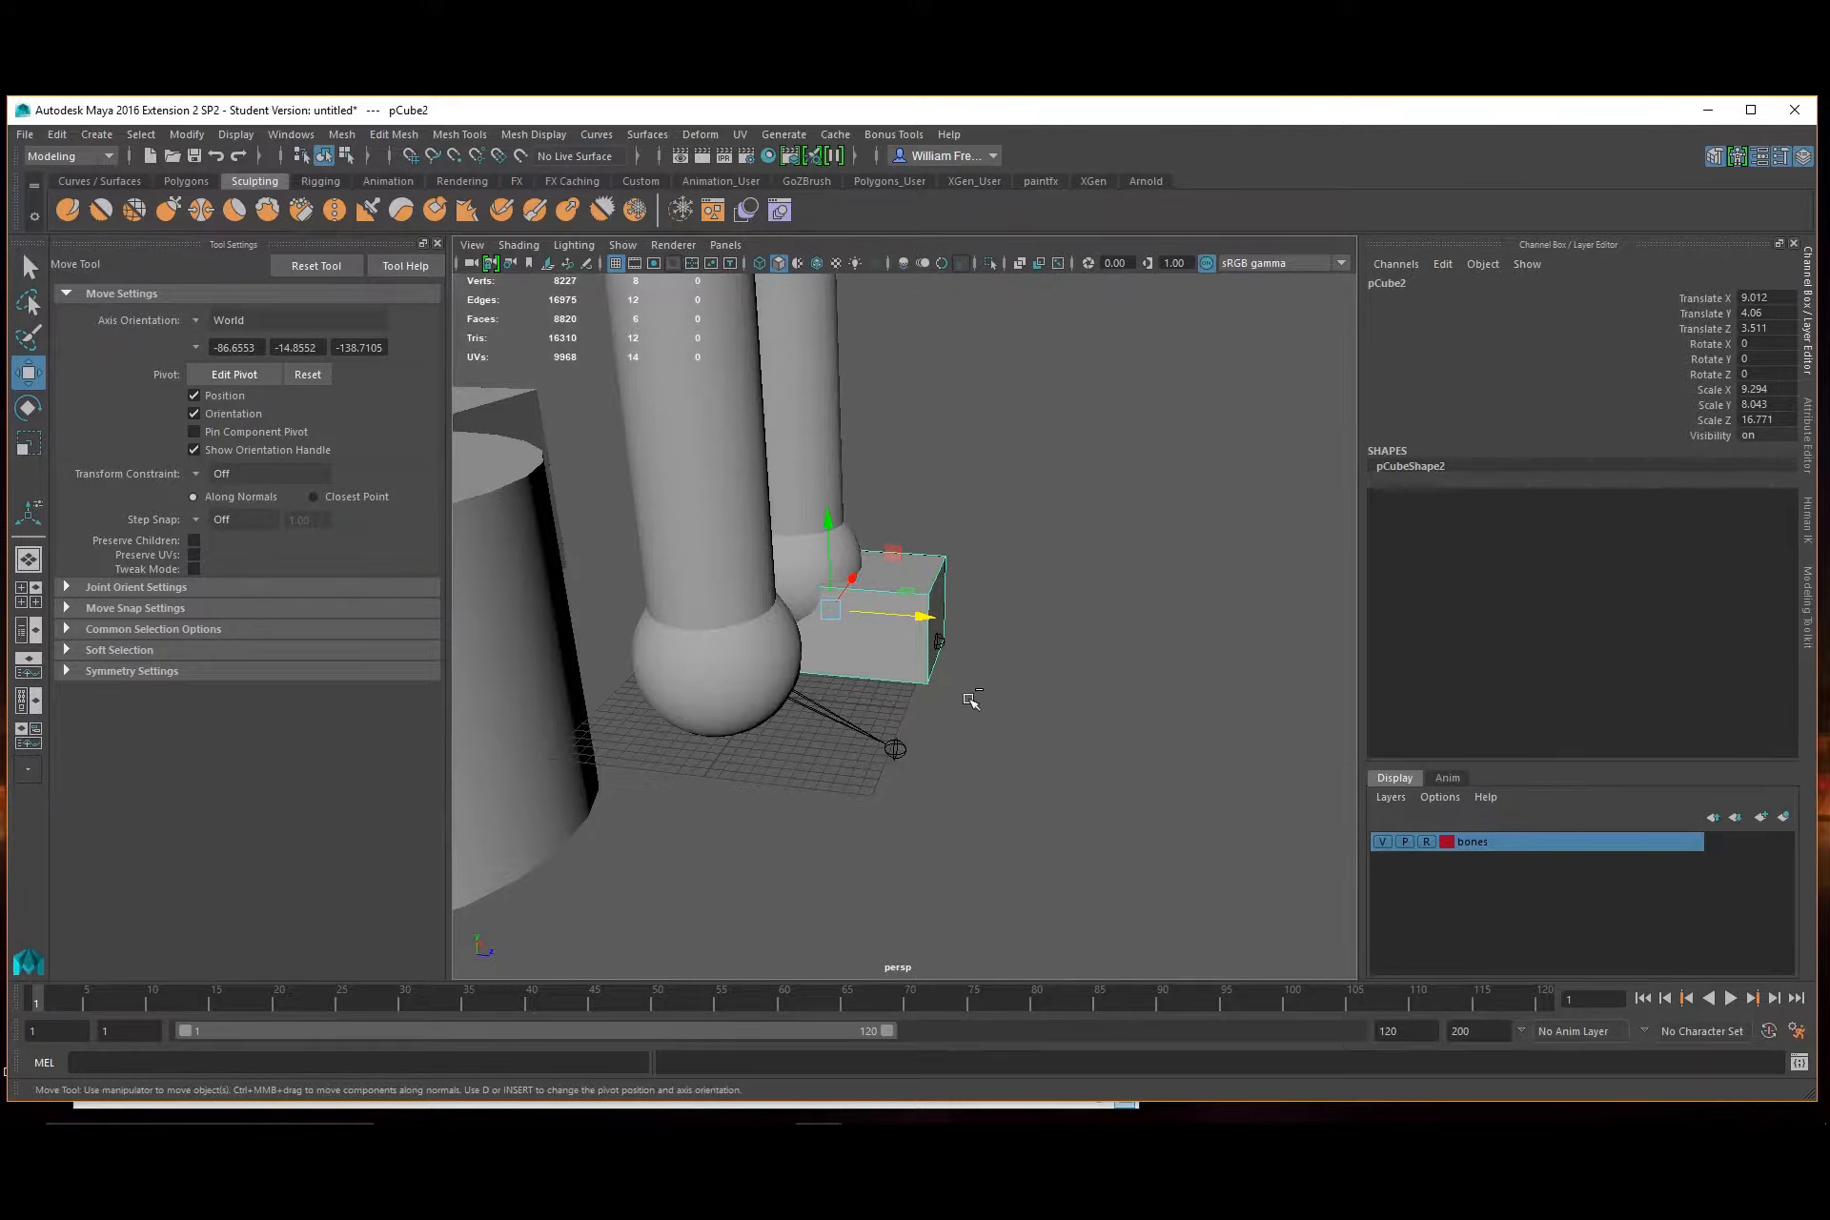
# Duplicate the foot block as a toe block in front of it, at Translate Z 18.273 and Scale Z 10.438
pyautogui.moveTo(942, 637); pyautogui.dragTo(1094, 633)
pyautogui.press('r')
pyautogui.press('w')
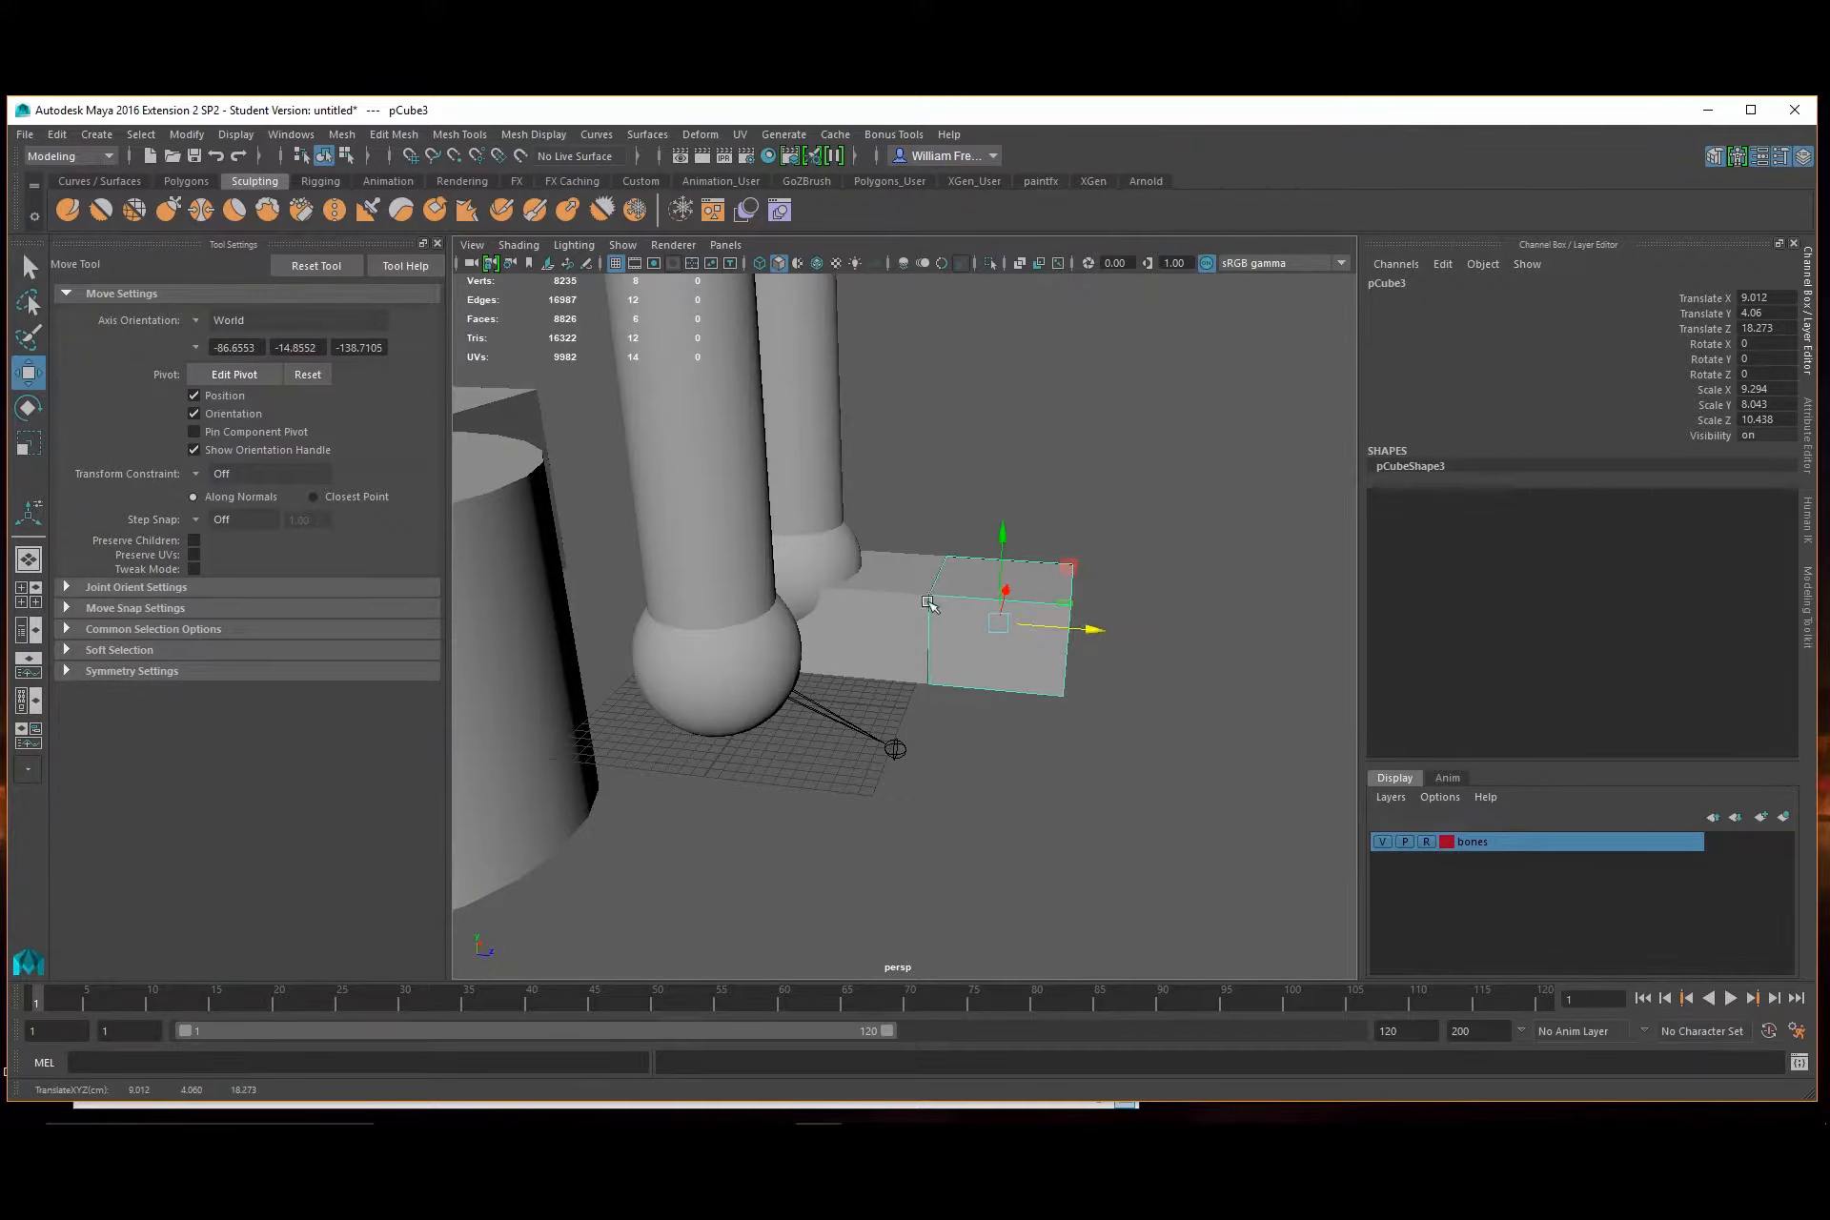
# Lower the toe block's top face, and lower the foot block's front top vertices to meet it
pyautogui.keyDown('alt'); pyautogui.moveTo(929, 605); pyautogui.dragTo(946, 581); pyautogui.keyUp('alt')
pyautogui.moveTo(946, 582); pyautogui.dragTo(947, 615, button='right')
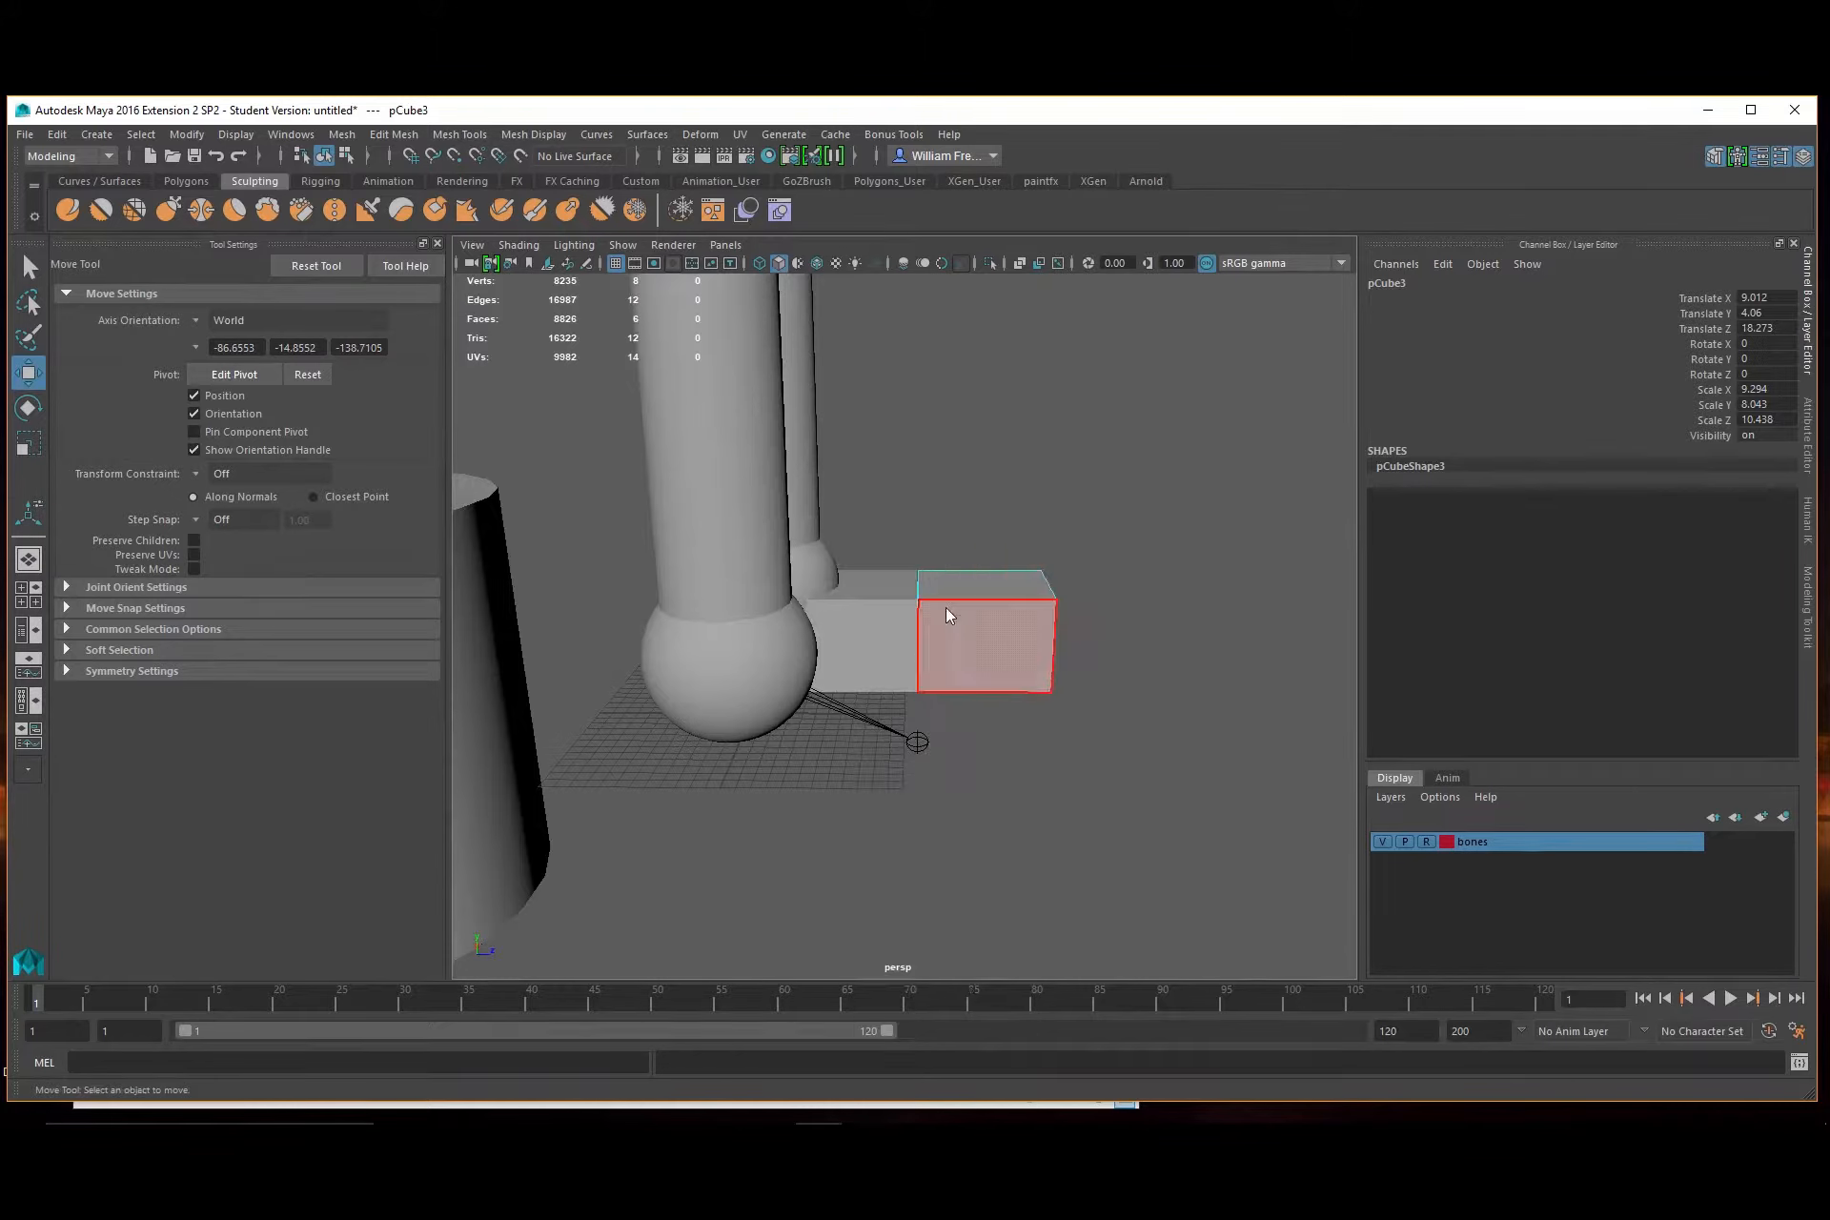
pyautogui.click(974, 585)
pyautogui.moveTo(986, 501); pyautogui.dragTo(981, 529)
pyautogui.moveTo(896, 583); pyautogui.dragTo(857, 572, button='right')
pyautogui.keyDown('alt'); pyautogui.moveTo(877, 583); pyautogui.dragTo(905, 570); pyautogui.keyUp('alt')
pyautogui.moveTo(951, 557); pyautogui.dragTo(908, 621)
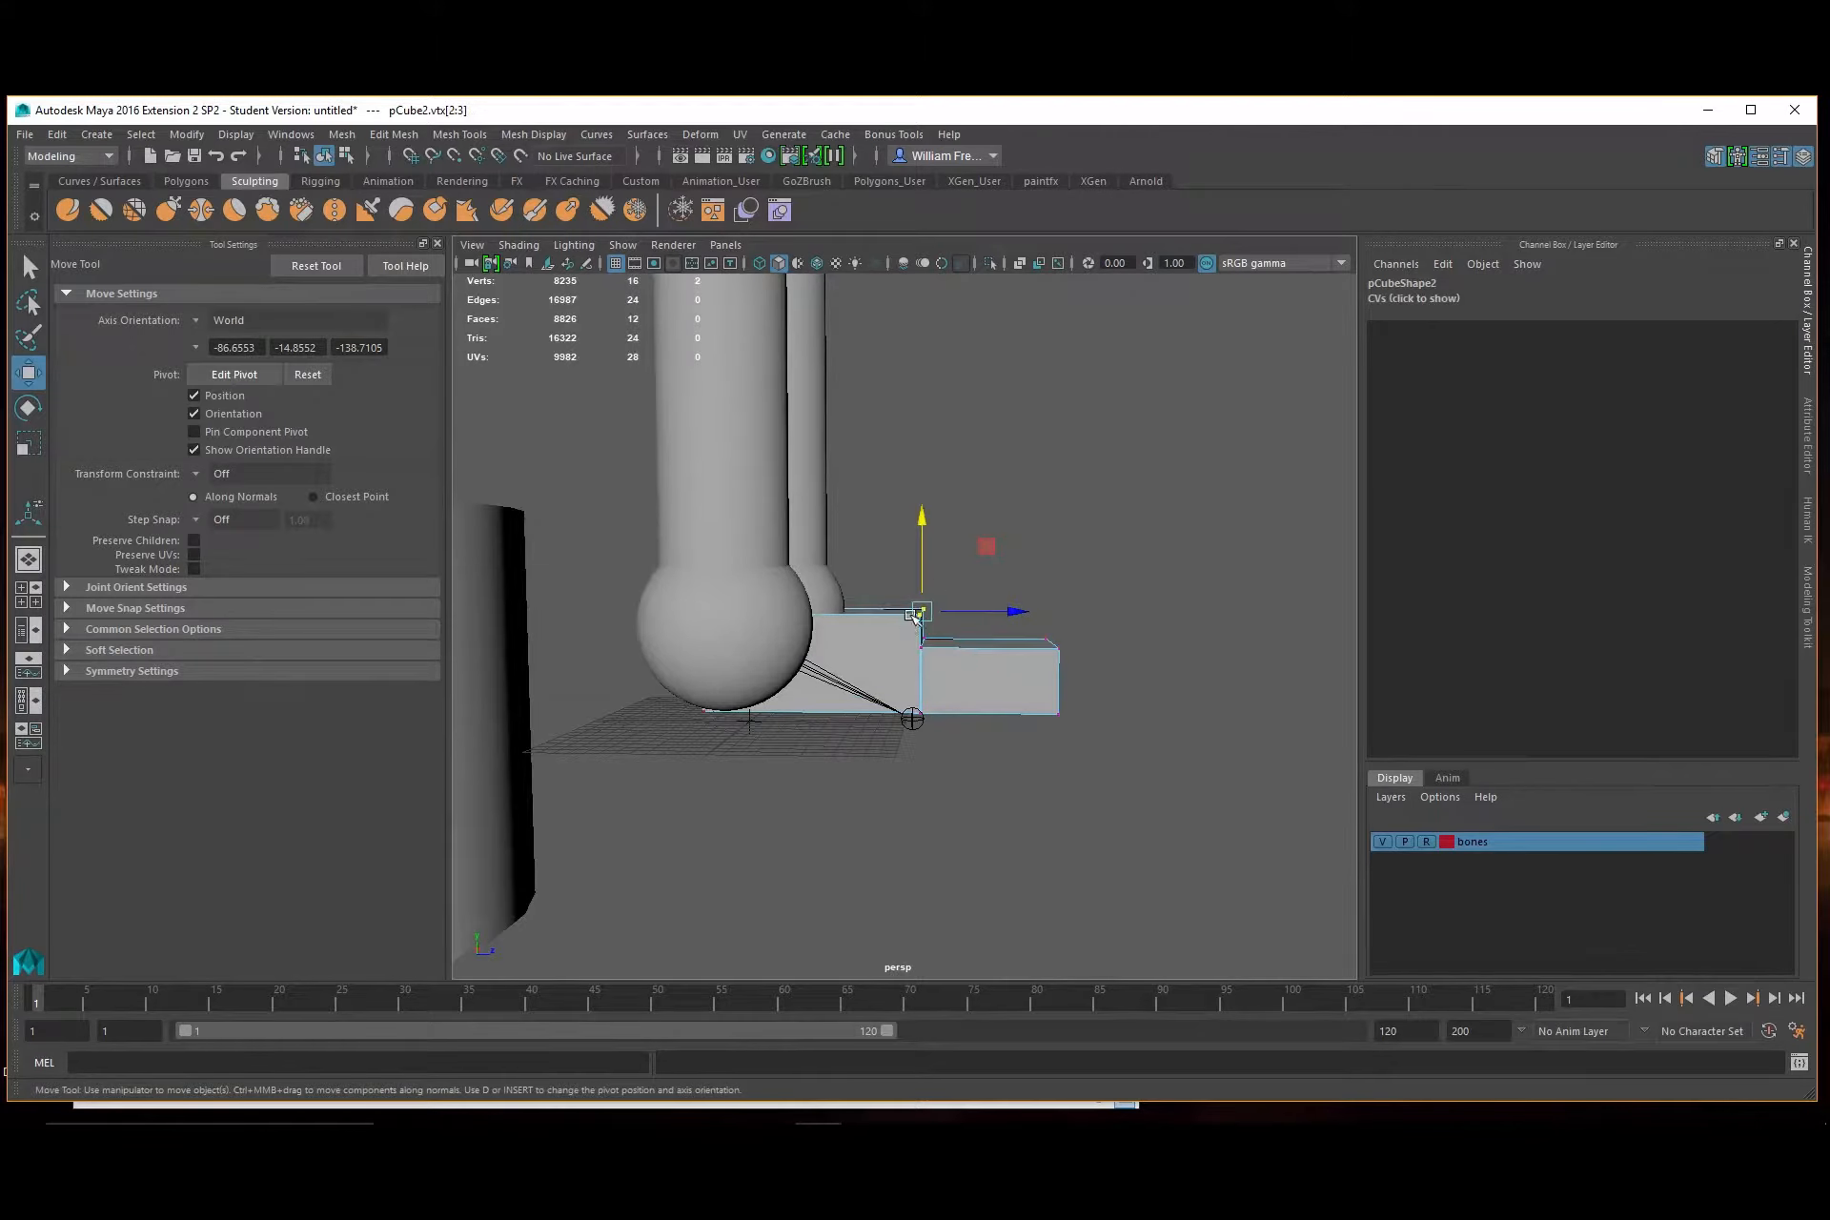
pyautogui.moveTo(921, 516); pyautogui.dragTo(921, 550)
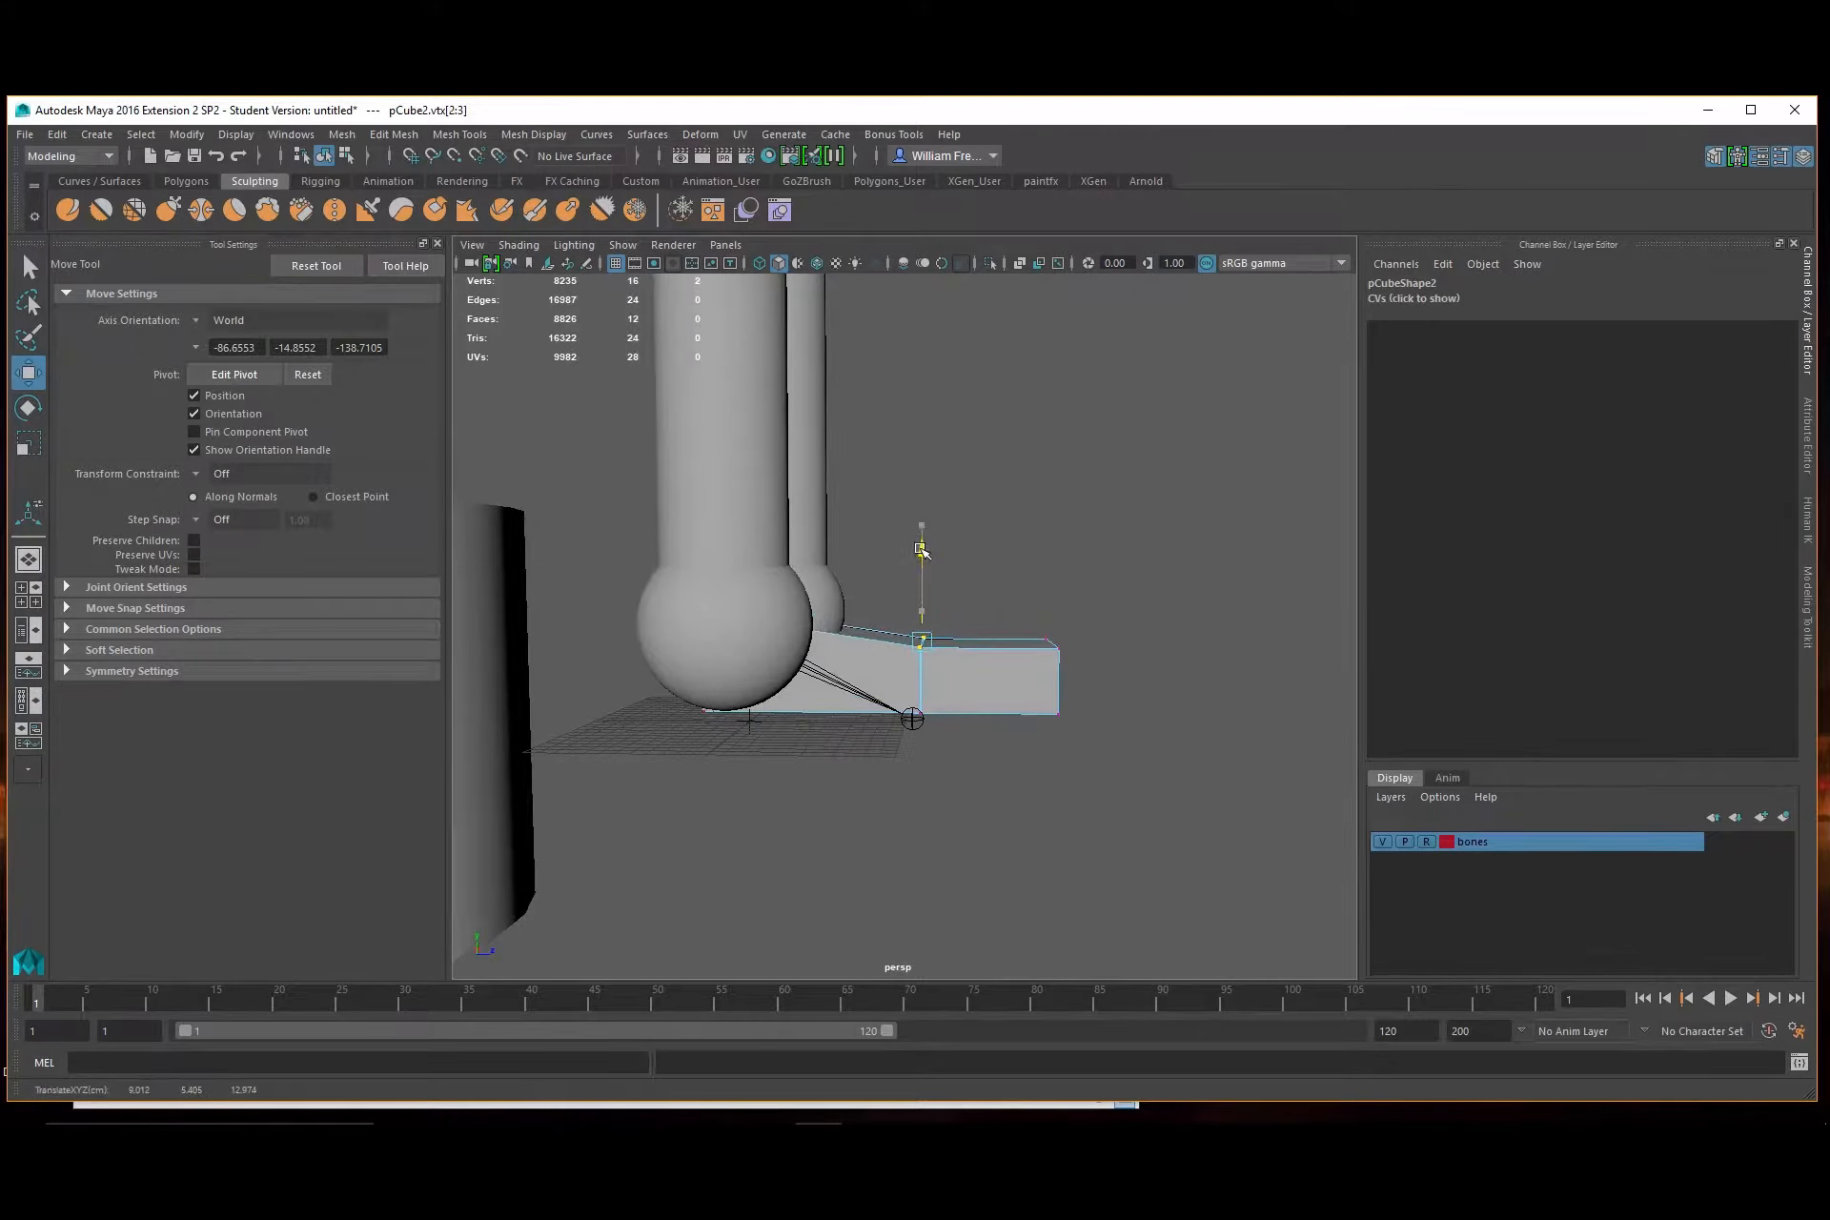
# Reshape the foot block's back vertices into a heel that slopes outward toward the ground
pyautogui.keyDown('alt'); pyautogui.moveTo(1032, 637); pyautogui.dragTo(568, 641); pyautogui.keyUp('alt')
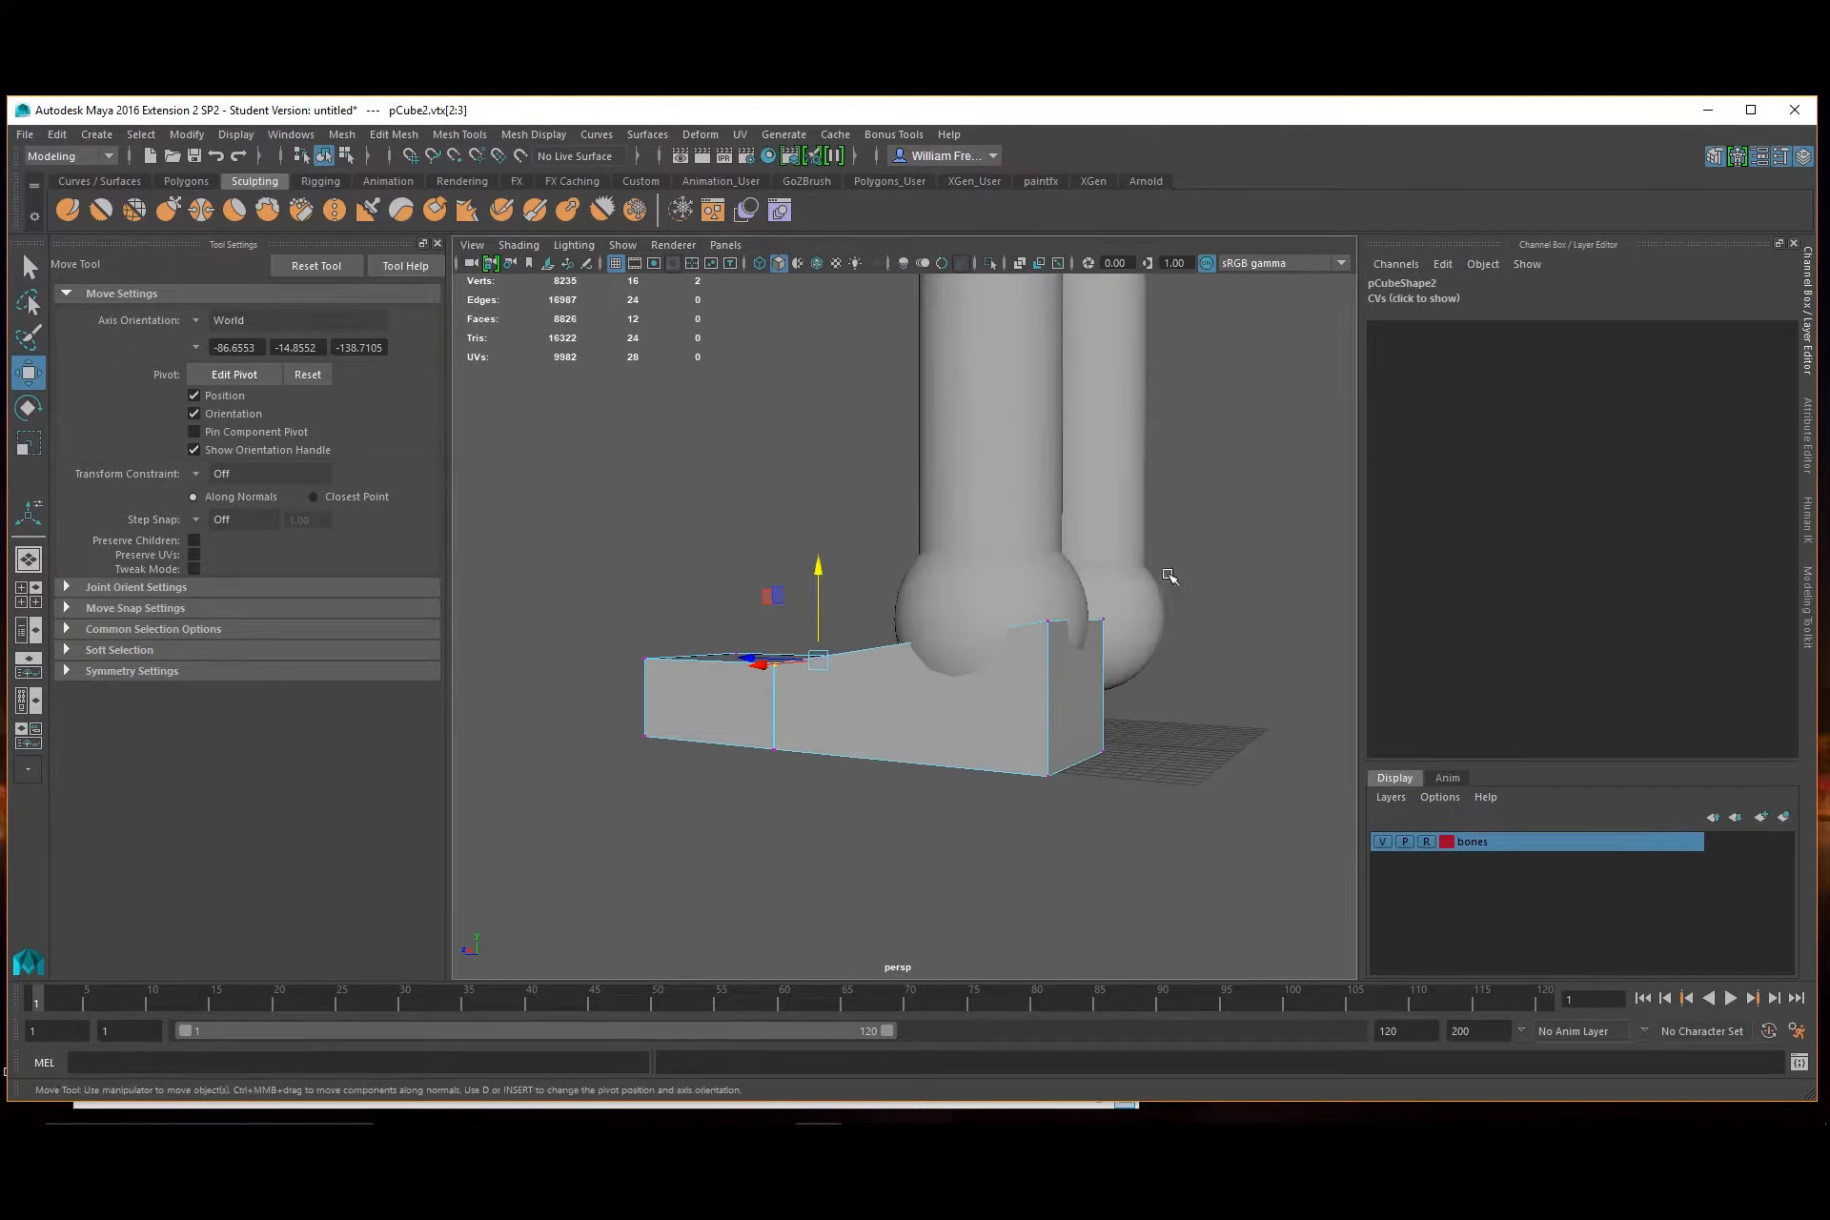
pyautogui.moveTo(1168, 574); pyautogui.dragTo(1105, 543)
pyautogui.keyDown('alt'); pyautogui.moveTo(1182, 721); pyautogui.dragTo(1118, 829); pyautogui.keyUp('alt')
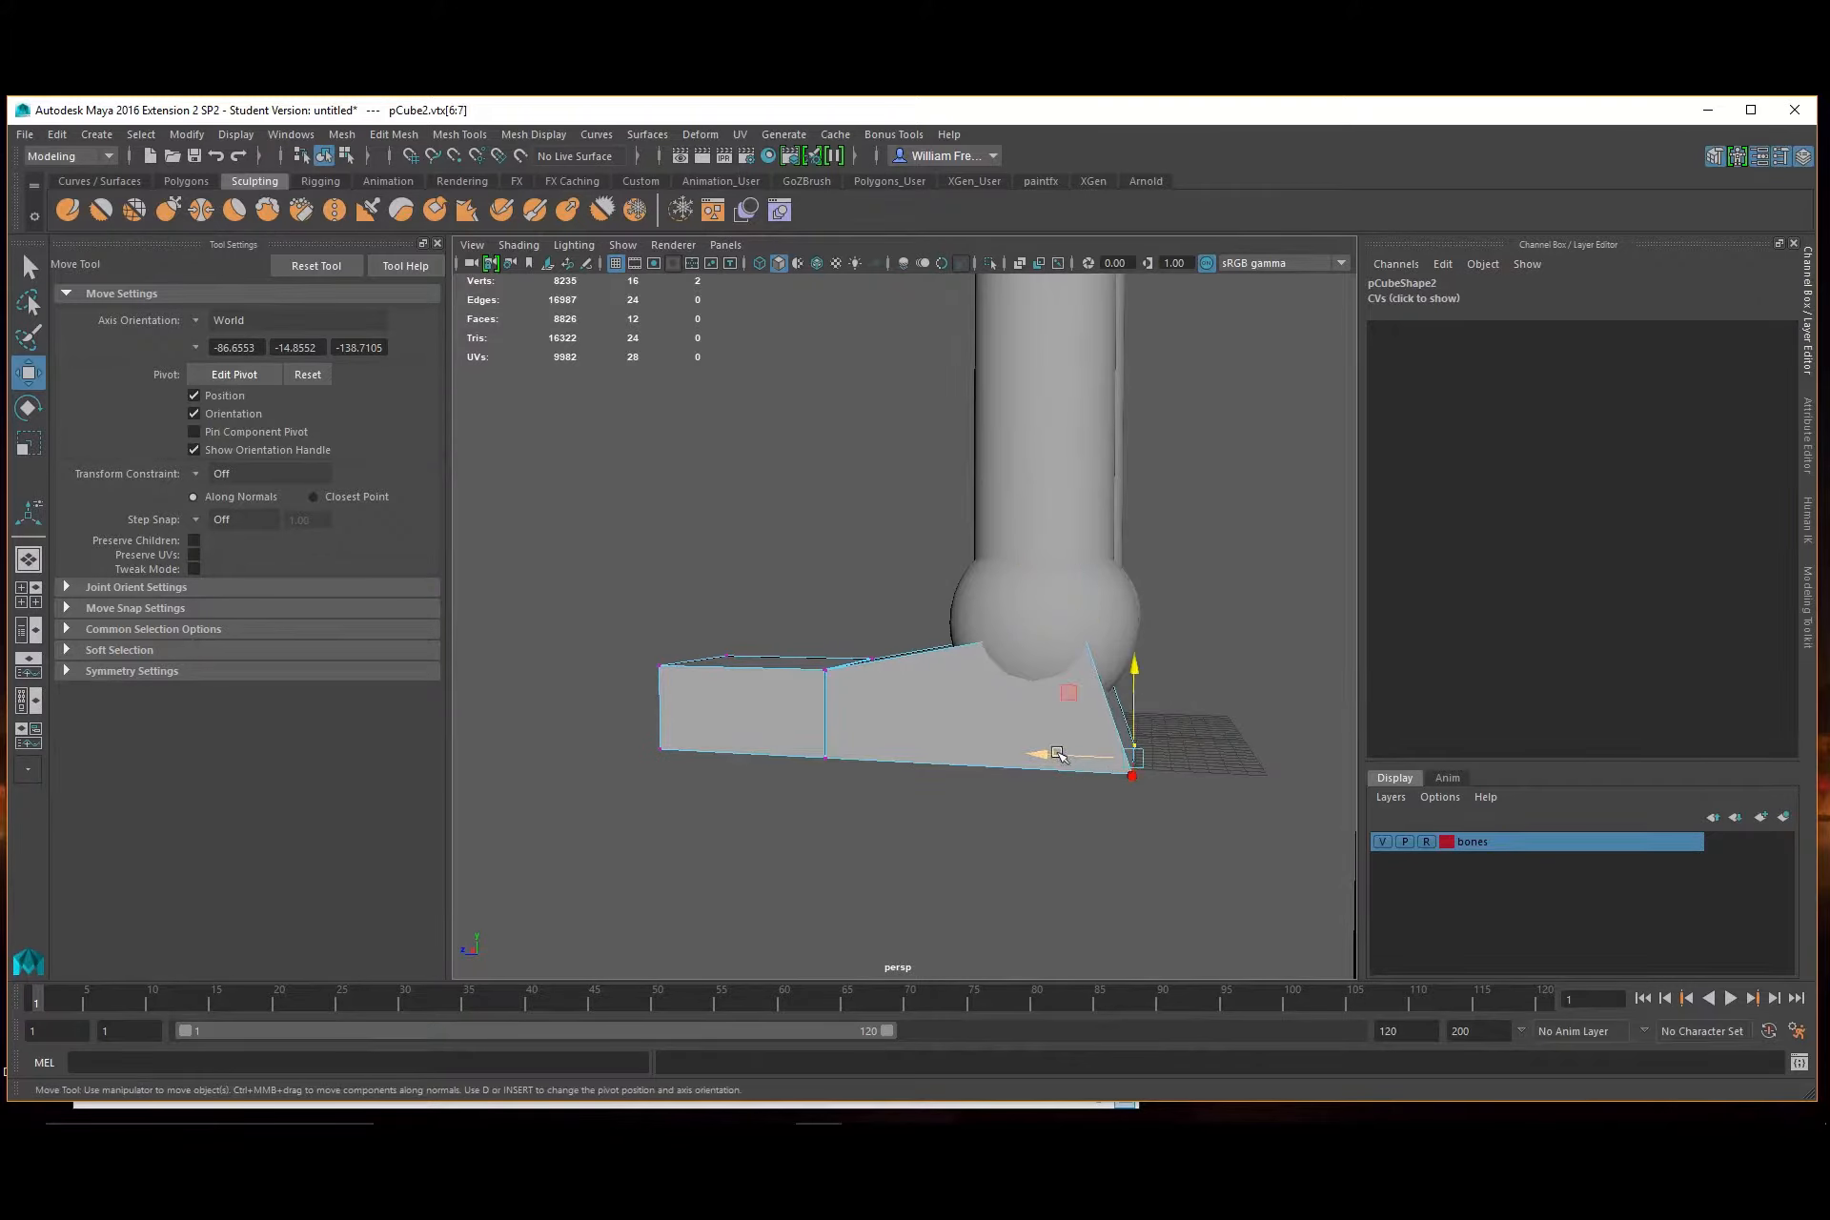
pyautogui.keyDown('alt'); pyautogui.moveTo(1062, 756); pyautogui.dragTo(1296, 774); pyautogui.keyUp('alt')
pyautogui.moveTo(1042, 555); pyautogui.dragTo(1113, 534, button='right')
pyautogui.keyDown('alt'); pyautogui.moveTo(1135, 699); pyautogui.dragTo(1074, 706); pyautogui.keyUp('alt')
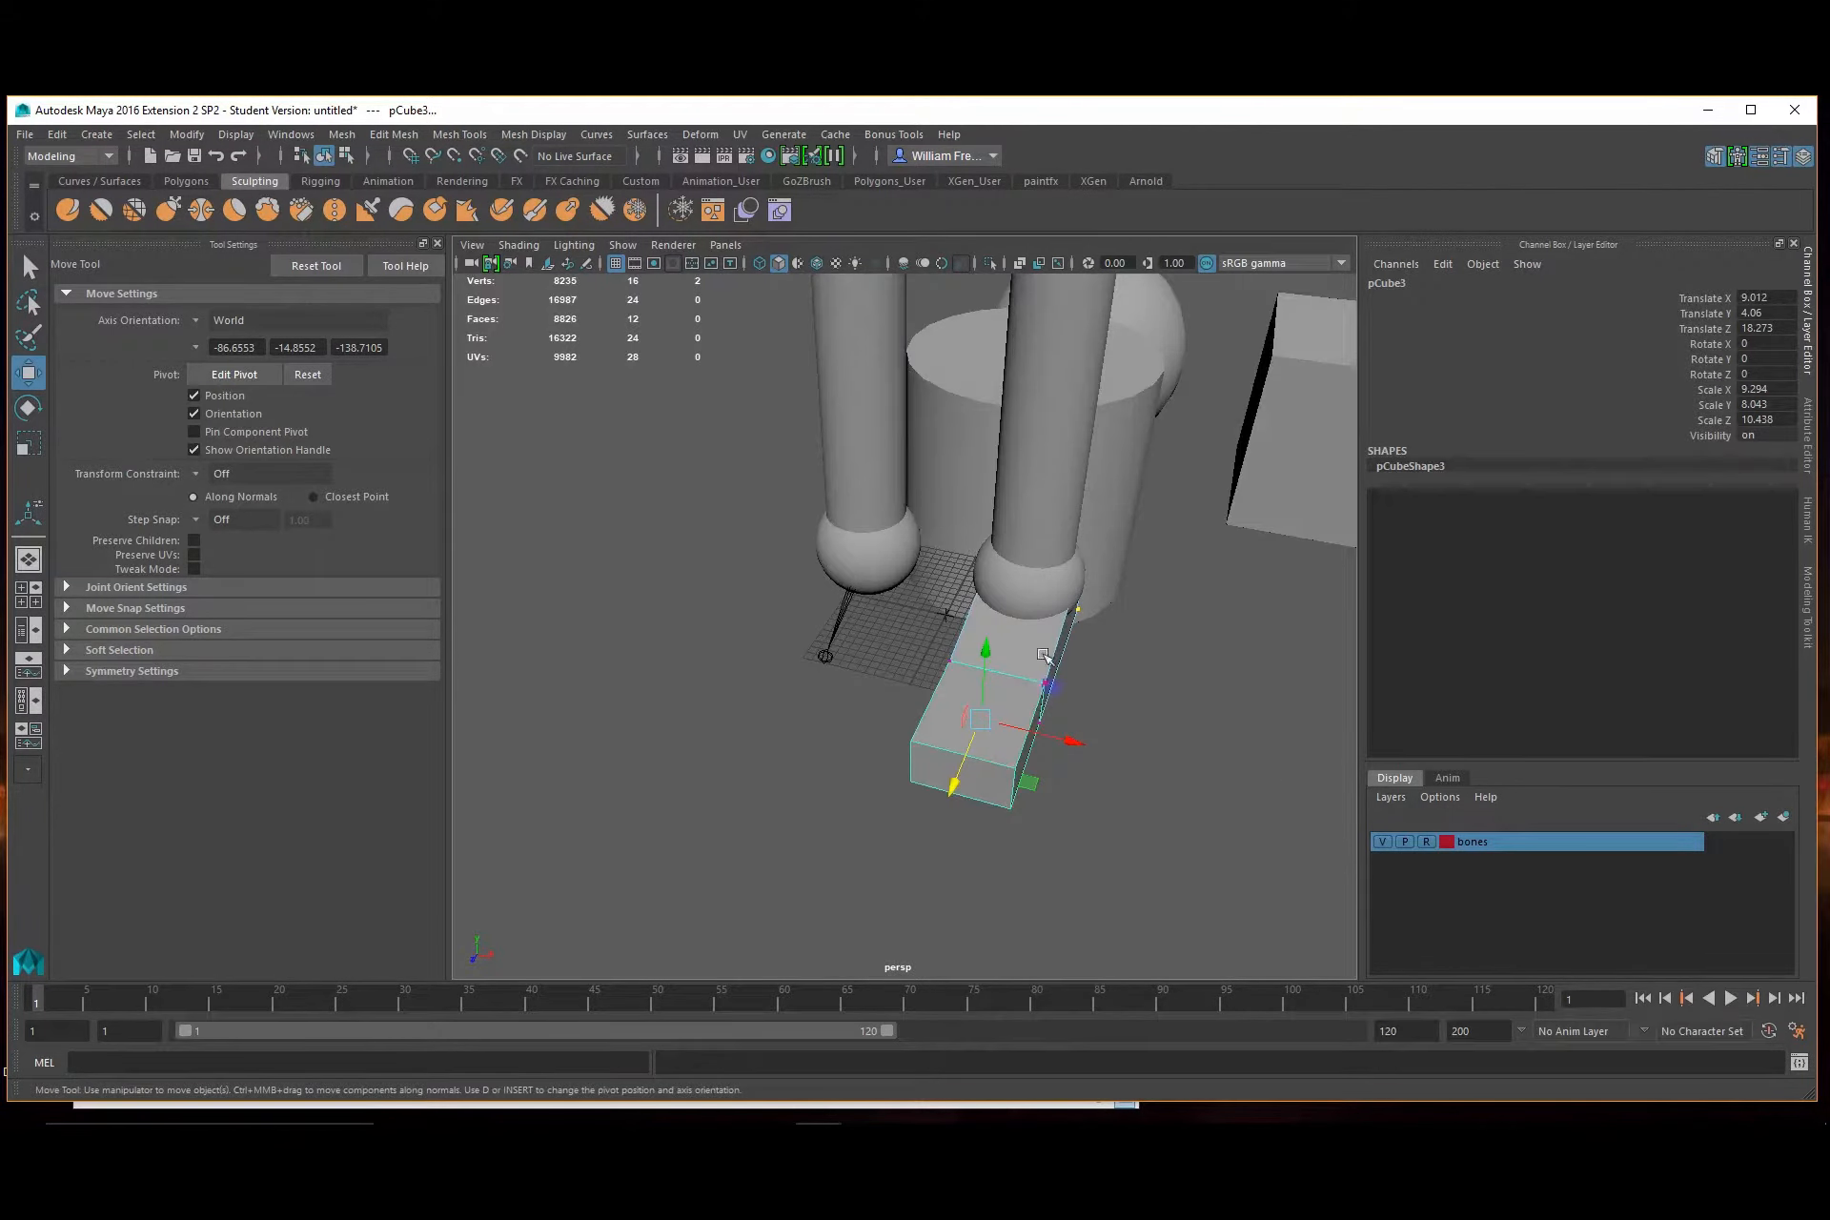
# Duplicate the foot and toe blocks together and place the copies under the opposite ankle
pyautogui.click(1047, 652)
pyautogui.moveTo(967, 586); pyautogui.dragTo(1045, 529, button='right')
pyautogui.keyDown('shift'); pyautogui.click(953, 732); pyautogui.keyUp('shift')
pyautogui.keyDown('alt'); pyautogui.moveTo(954, 732); pyautogui.dragTo(916, 694); pyautogui.keyUp('alt')
pyautogui.hotkey('ctrl', 'd')
# Delete the spare cylinder, sphere and cube standing behind the robot
pyautogui.keyDown('alt'); pyautogui.moveTo(1194, 732); pyautogui.dragTo(858, 681, button='right'); pyautogui.keyUp('alt')
pyautogui.keyDown('alt'); pyautogui.moveTo(858, 681); pyautogui.dragTo(1058, 667); pyautogui.keyUp('alt')
pyautogui.keyDown('alt'); pyautogui.moveTo(1058, 667); pyautogui.dragTo(710, 674, button='right'); pyautogui.keyUp('alt')
pyautogui.keyDown('alt'); pyautogui.moveTo(710, 673); pyautogui.dragTo(510, 682); pyautogui.keyUp('alt')
pyautogui.keyDown('alt'); pyautogui.moveTo(977, 472); pyautogui.dragTo(991, 694, button='middle'); pyautogui.keyUp('alt')
pyautogui.keyDown('alt'); pyautogui.moveTo(857, 694); pyautogui.dragTo(1082, 710, button='right'); pyautogui.keyUp('alt')
pyautogui.moveTo(1081, 724)
pyautogui.keyDown('alt'); pyautogui.mouseDown()
pyautogui.moveTo(863, 747)
pyautogui.moveTo(1026, 707)
pyautogui.moveTo(1189, 747)
pyautogui.moveTo(1124, 646)
pyautogui.moveTo(976, 658)
pyautogui.moveTo(1204, 613)
pyautogui.moveTo(1373, 641)
pyautogui.moveTo(1061, 655)
pyautogui.moveTo(1060, 721)
pyautogui.mouseUp(); pyautogui.keyUp('alt')
pyautogui.moveTo(1010, 650); pyautogui.dragTo(1150, 913)
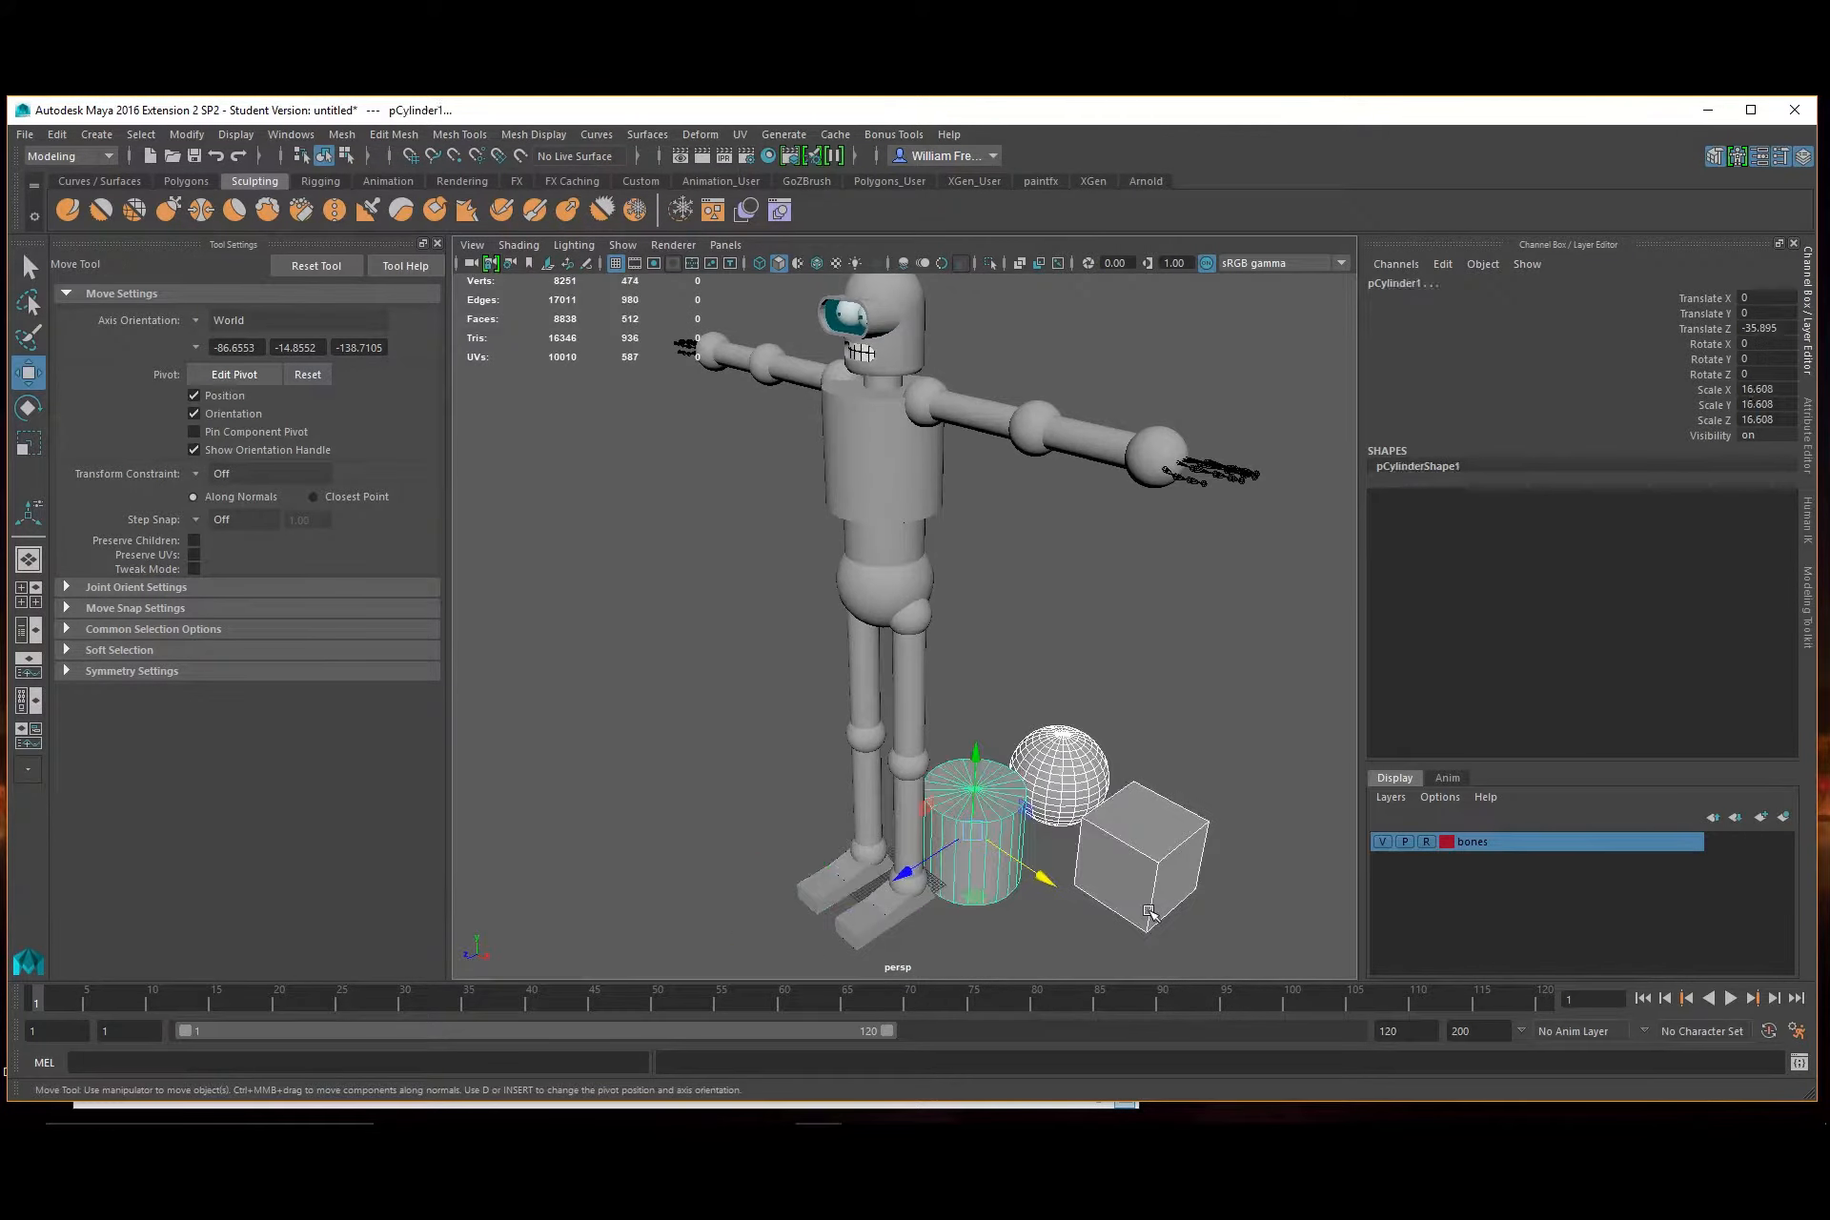
pyautogui.press('Delete')
# Examine the blocked-out robot's proportions from several angles, from full body to upper body
pyautogui.keyDown('alt'); pyautogui.moveTo(1169, 792); pyautogui.dragTo(1080, 724); pyautogui.keyUp('alt')
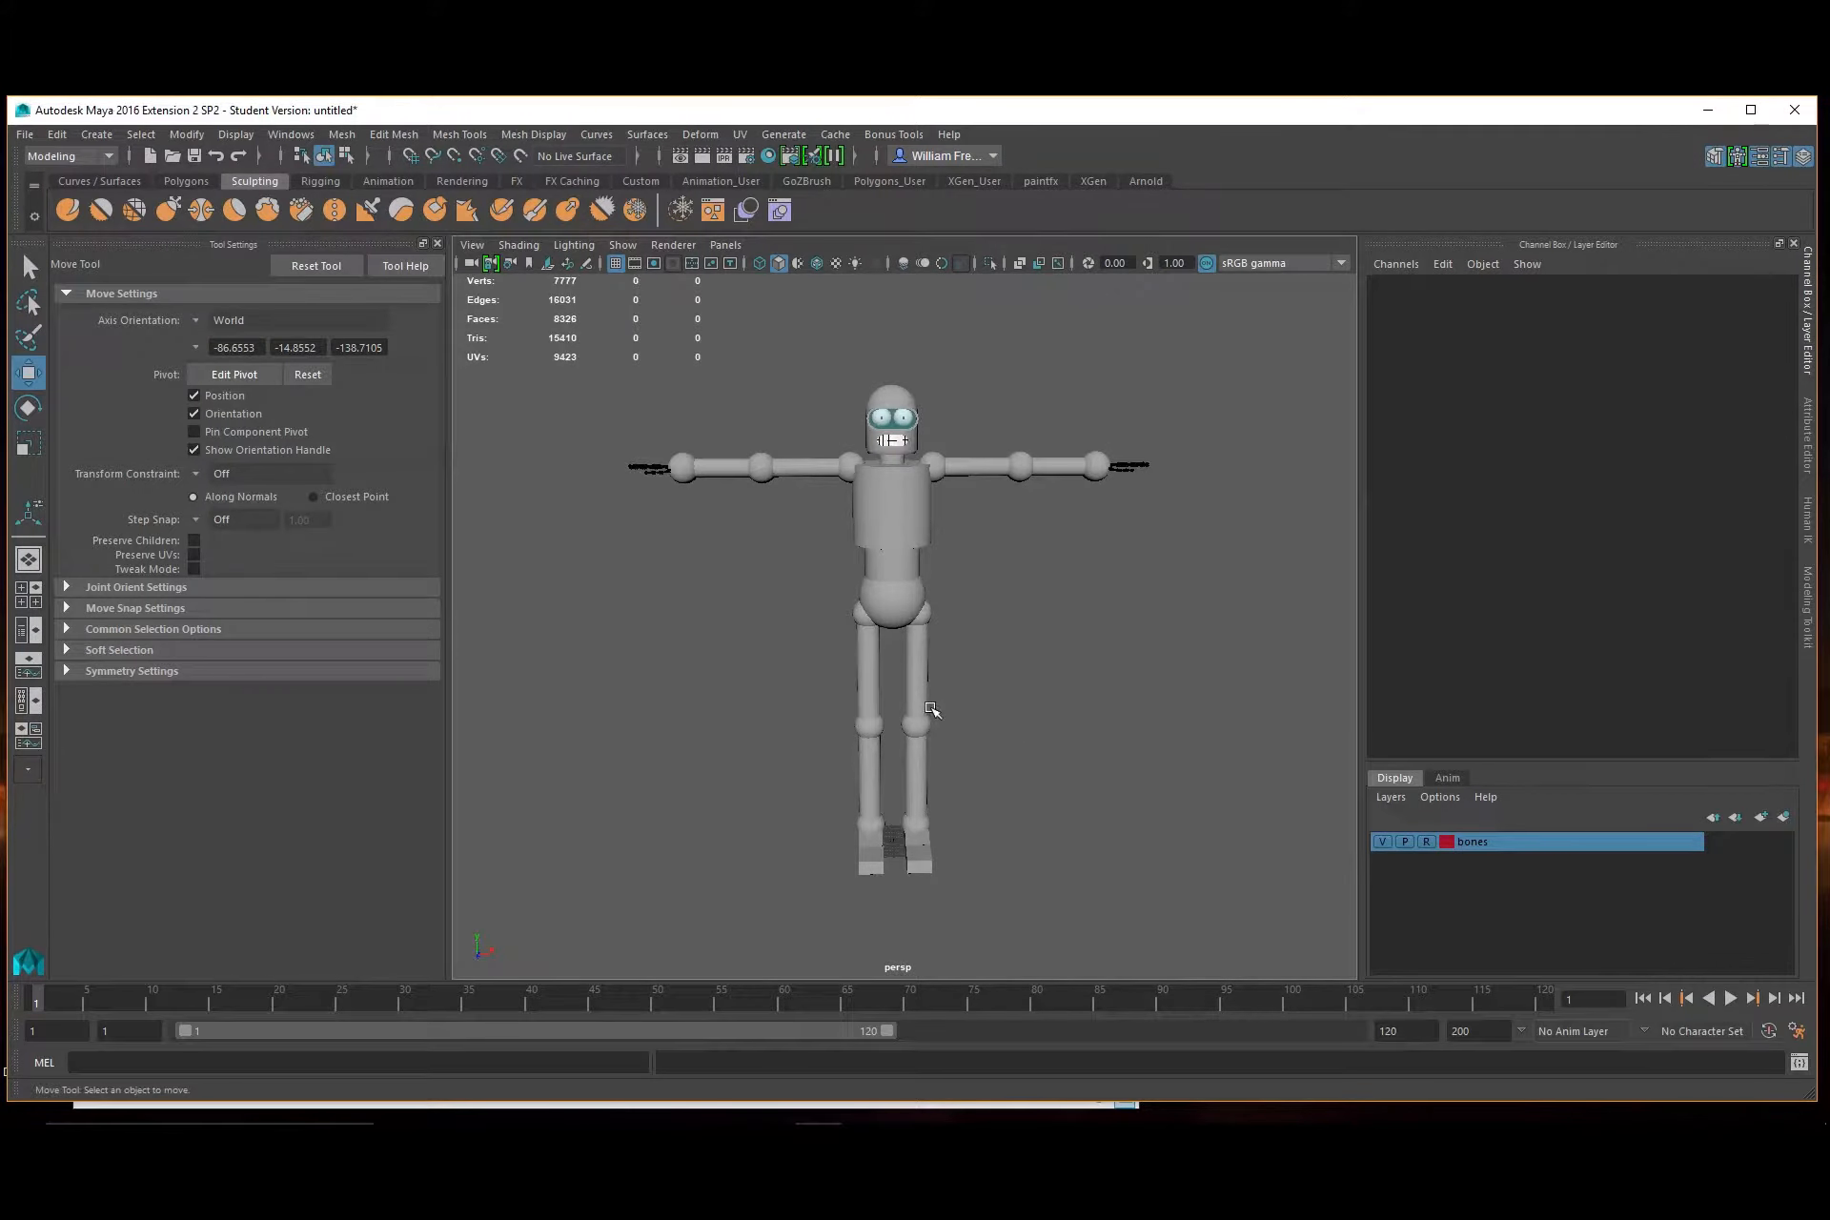
pyautogui.keyDown('alt'); pyautogui.moveTo(1010, 644); pyautogui.dragTo(893, 464); pyautogui.keyUp('alt')
pyautogui.keyDown('alt'); pyautogui.moveTo(892, 464); pyautogui.dragTo(968, 621, button='right'); pyautogui.keyUp('alt')
pyautogui.keyDown('alt'); pyautogui.moveTo(981, 625); pyautogui.dragTo(1096, 633); pyautogui.keyUp('alt')
pyautogui.keyDown('alt'); pyautogui.moveTo(1095, 633); pyautogui.dragTo(1011, 692, button='right'); pyautogui.keyUp('alt')
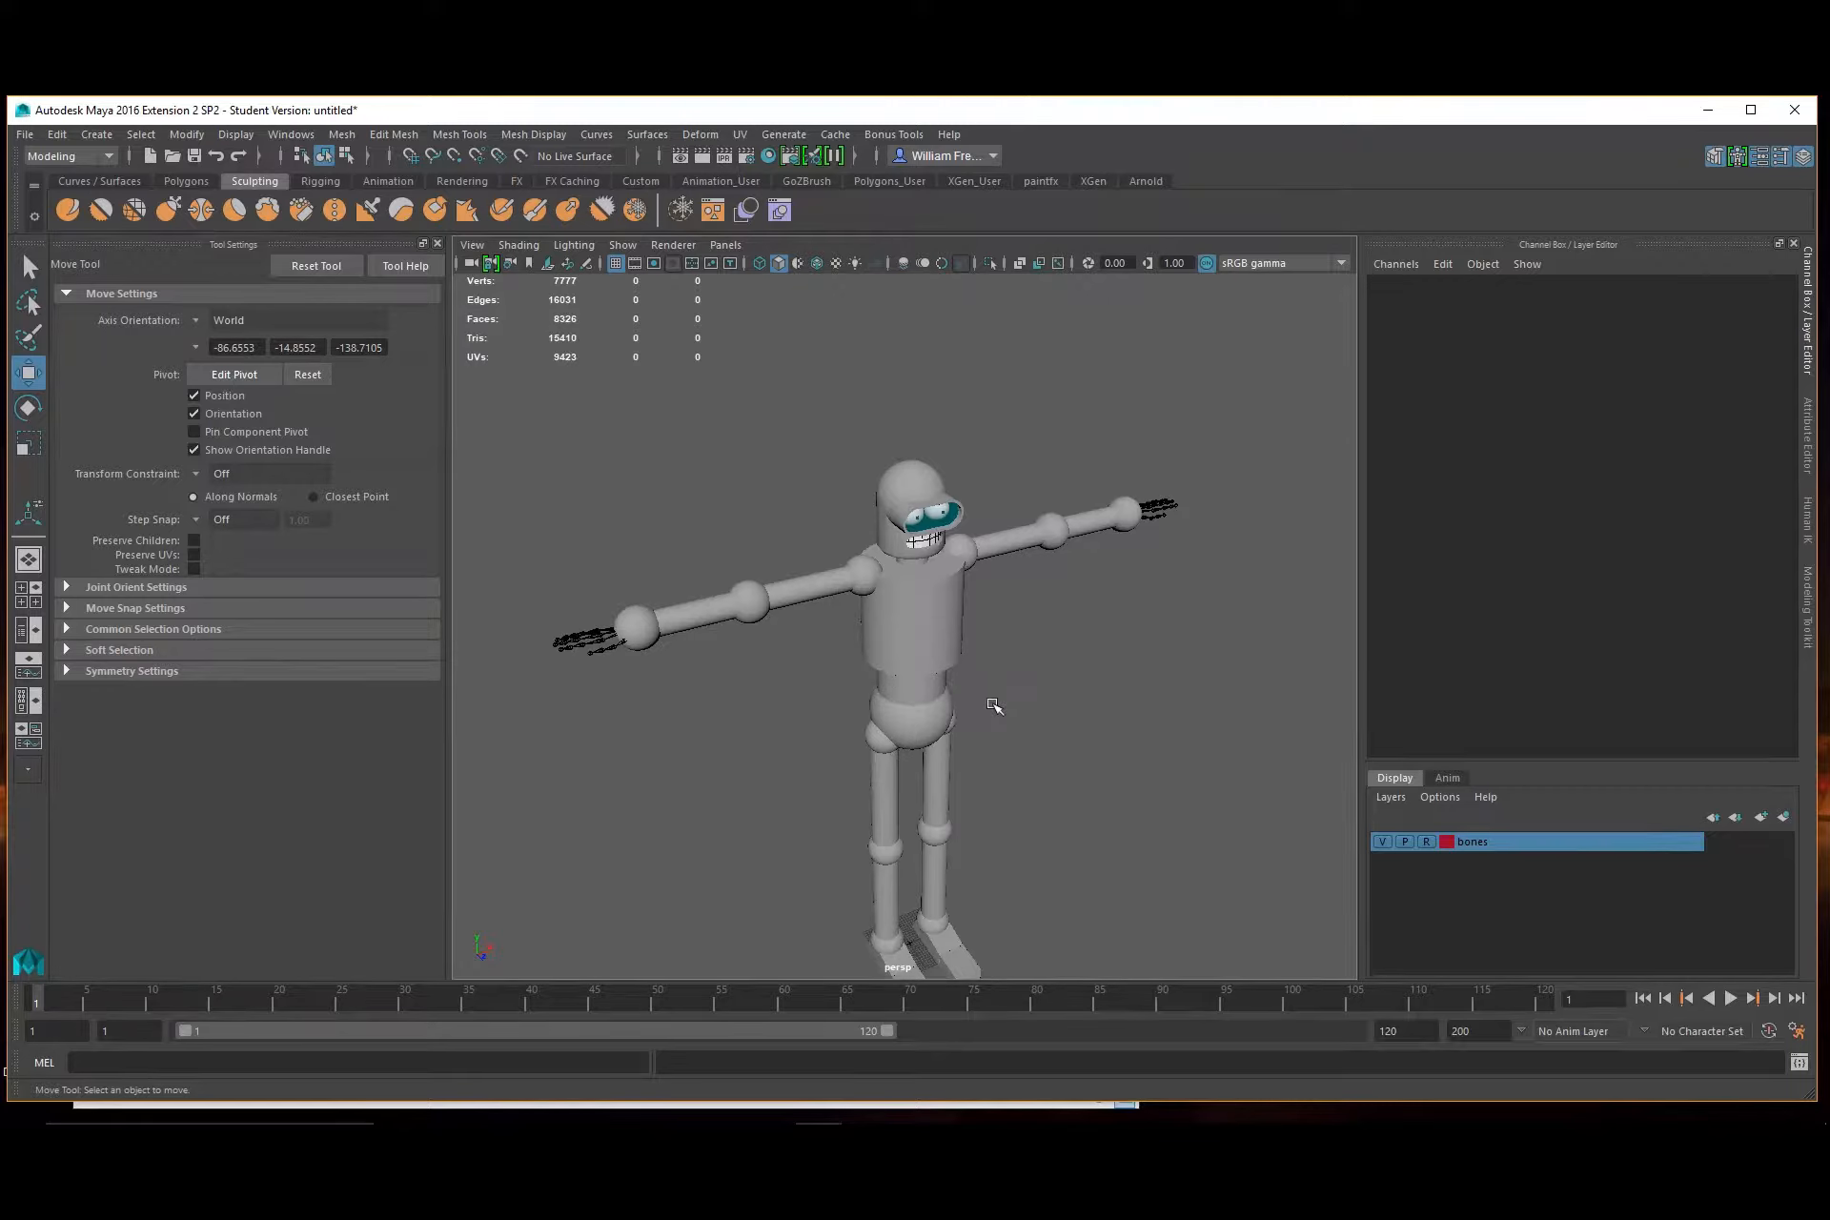
pyautogui.moveTo(994, 705)
pyautogui.keyDown('alt'); pyautogui.mouseDown()
pyautogui.moveTo(1004, 718)
pyautogui.moveTo(972, 718)
pyautogui.moveTo(997, 699)
pyautogui.mouseUp(); pyautogui.keyUp('alt')
pyautogui.keyDown('alt'); pyautogui.moveTo(997, 699); pyautogui.dragTo(820, 648, button='right'); pyautogui.keyUp('alt')
pyautogui.keyDown('alt'); pyautogui.moveTo(820, 648); pyautogui.dragTo(871, 637); pyautogui.keyUp('alt')
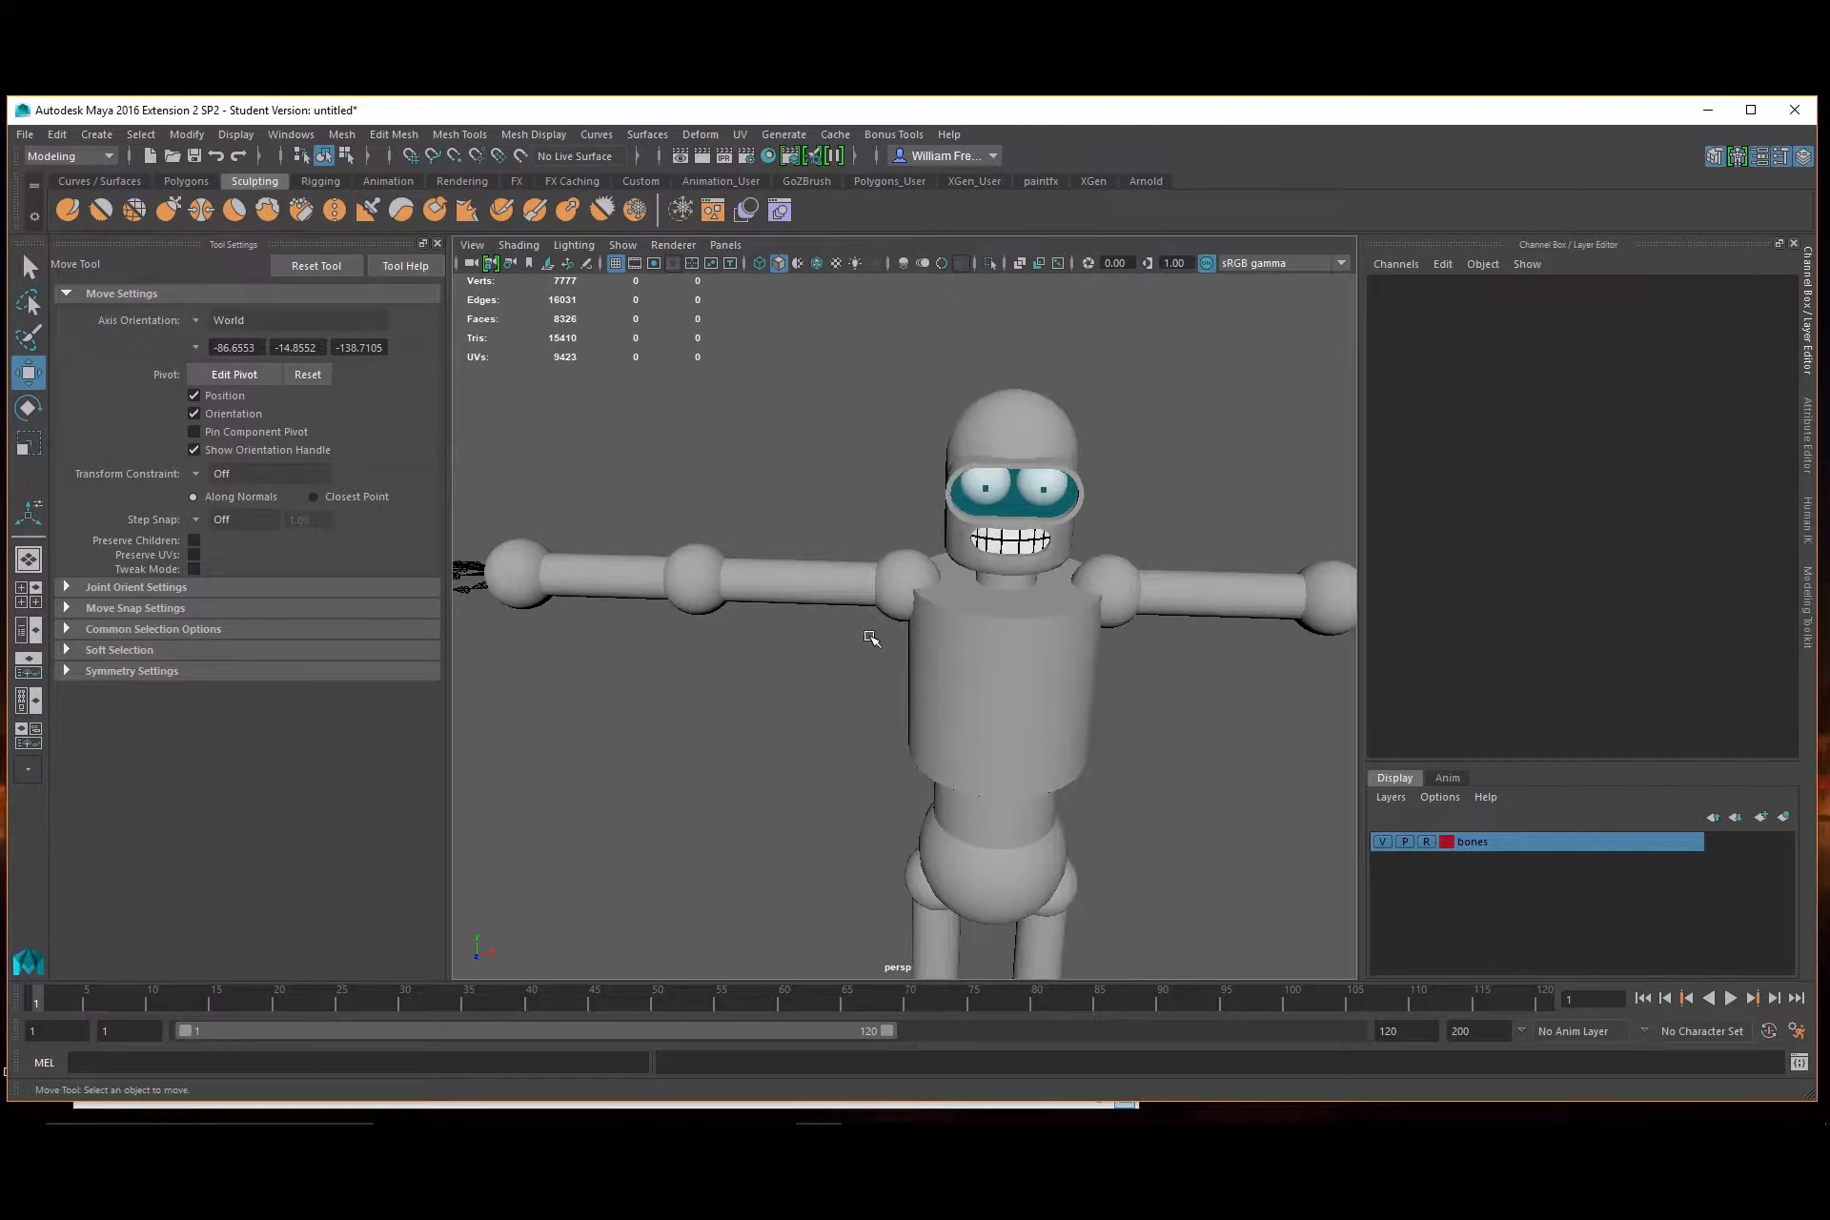
# Combine the elbow sphere and forearm cylinder of the arm on the negative X side into one mesh
pyautogui.click(909, 578)
pyautogui.click(793, 585)
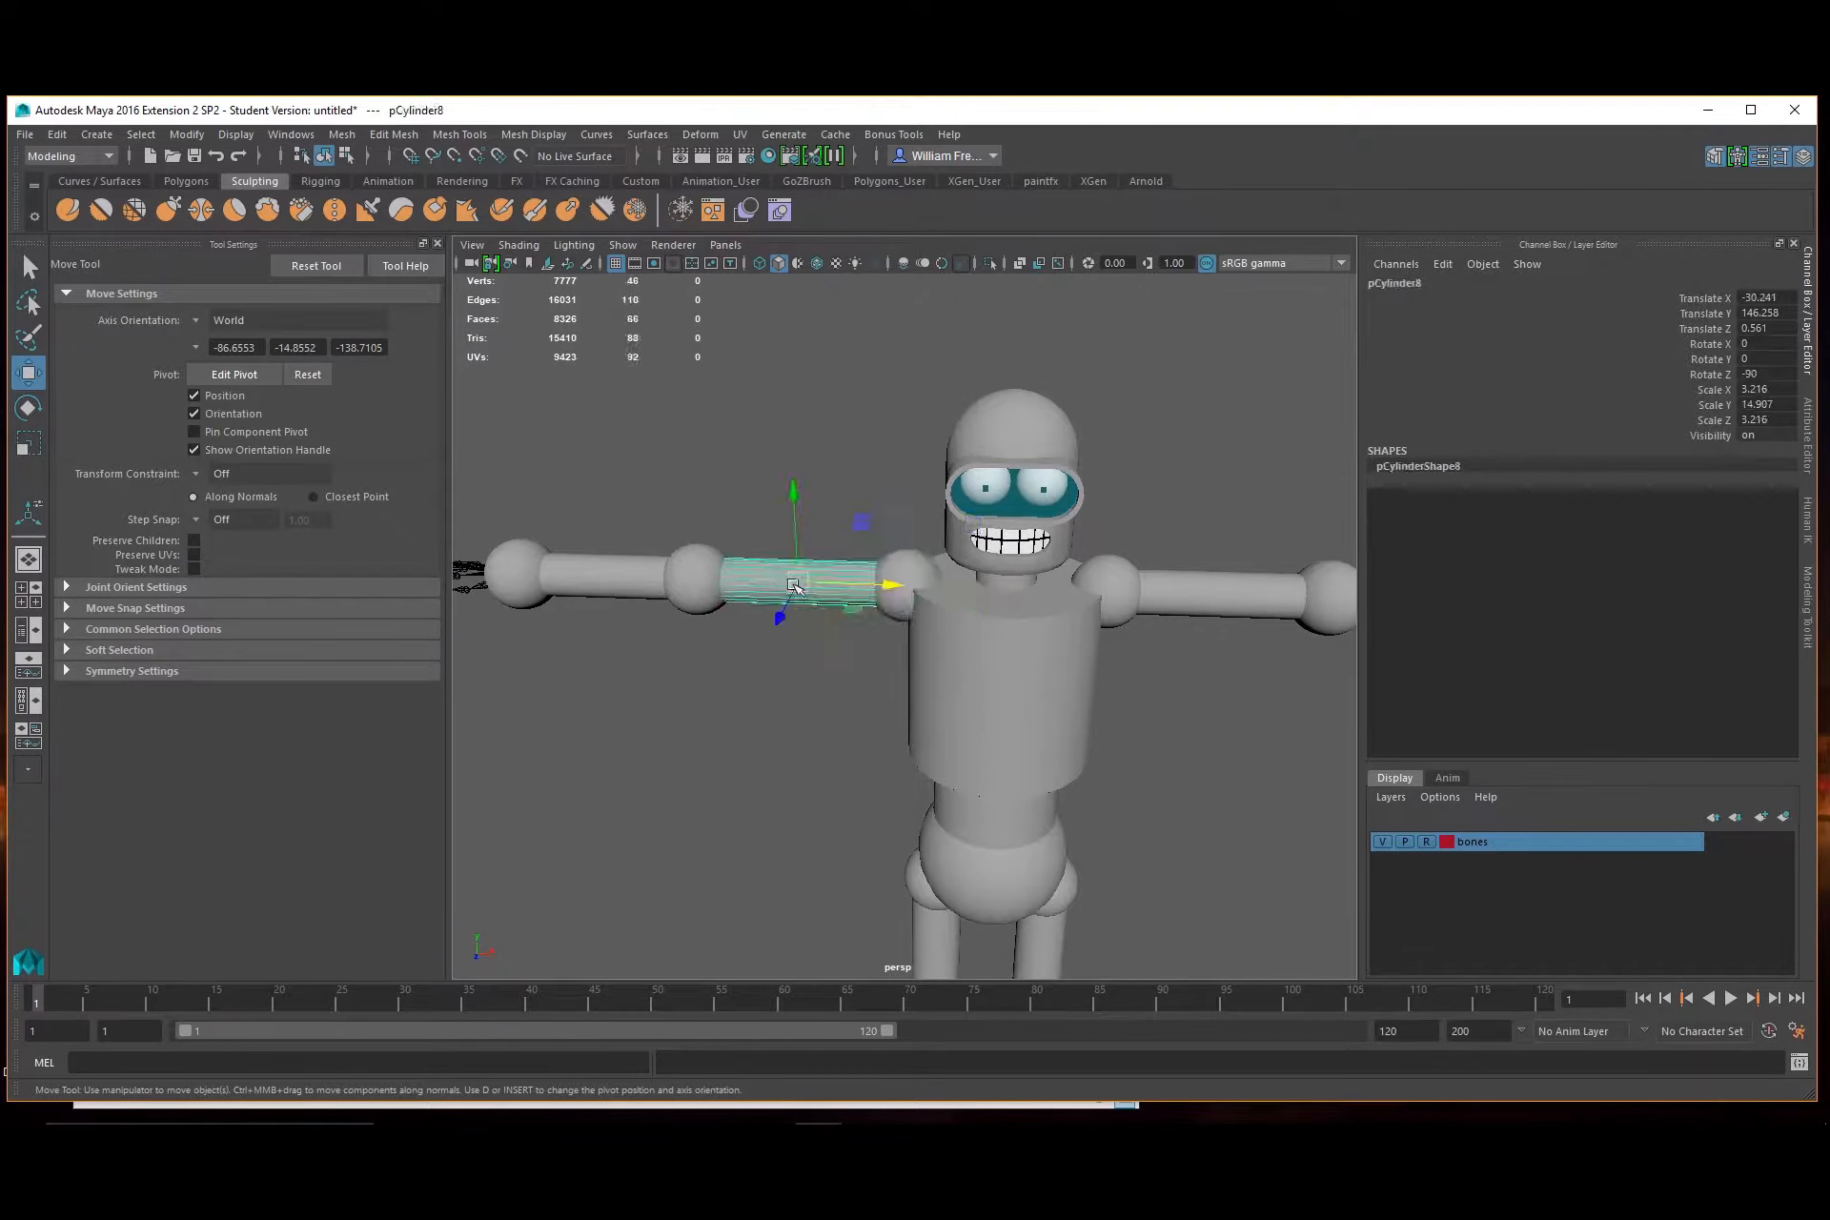
pyautogui.click(697, 589)
pyautogui.keyDown('shift'); pyautogui.click(598, 575); pyautogui.keyUp('shift')
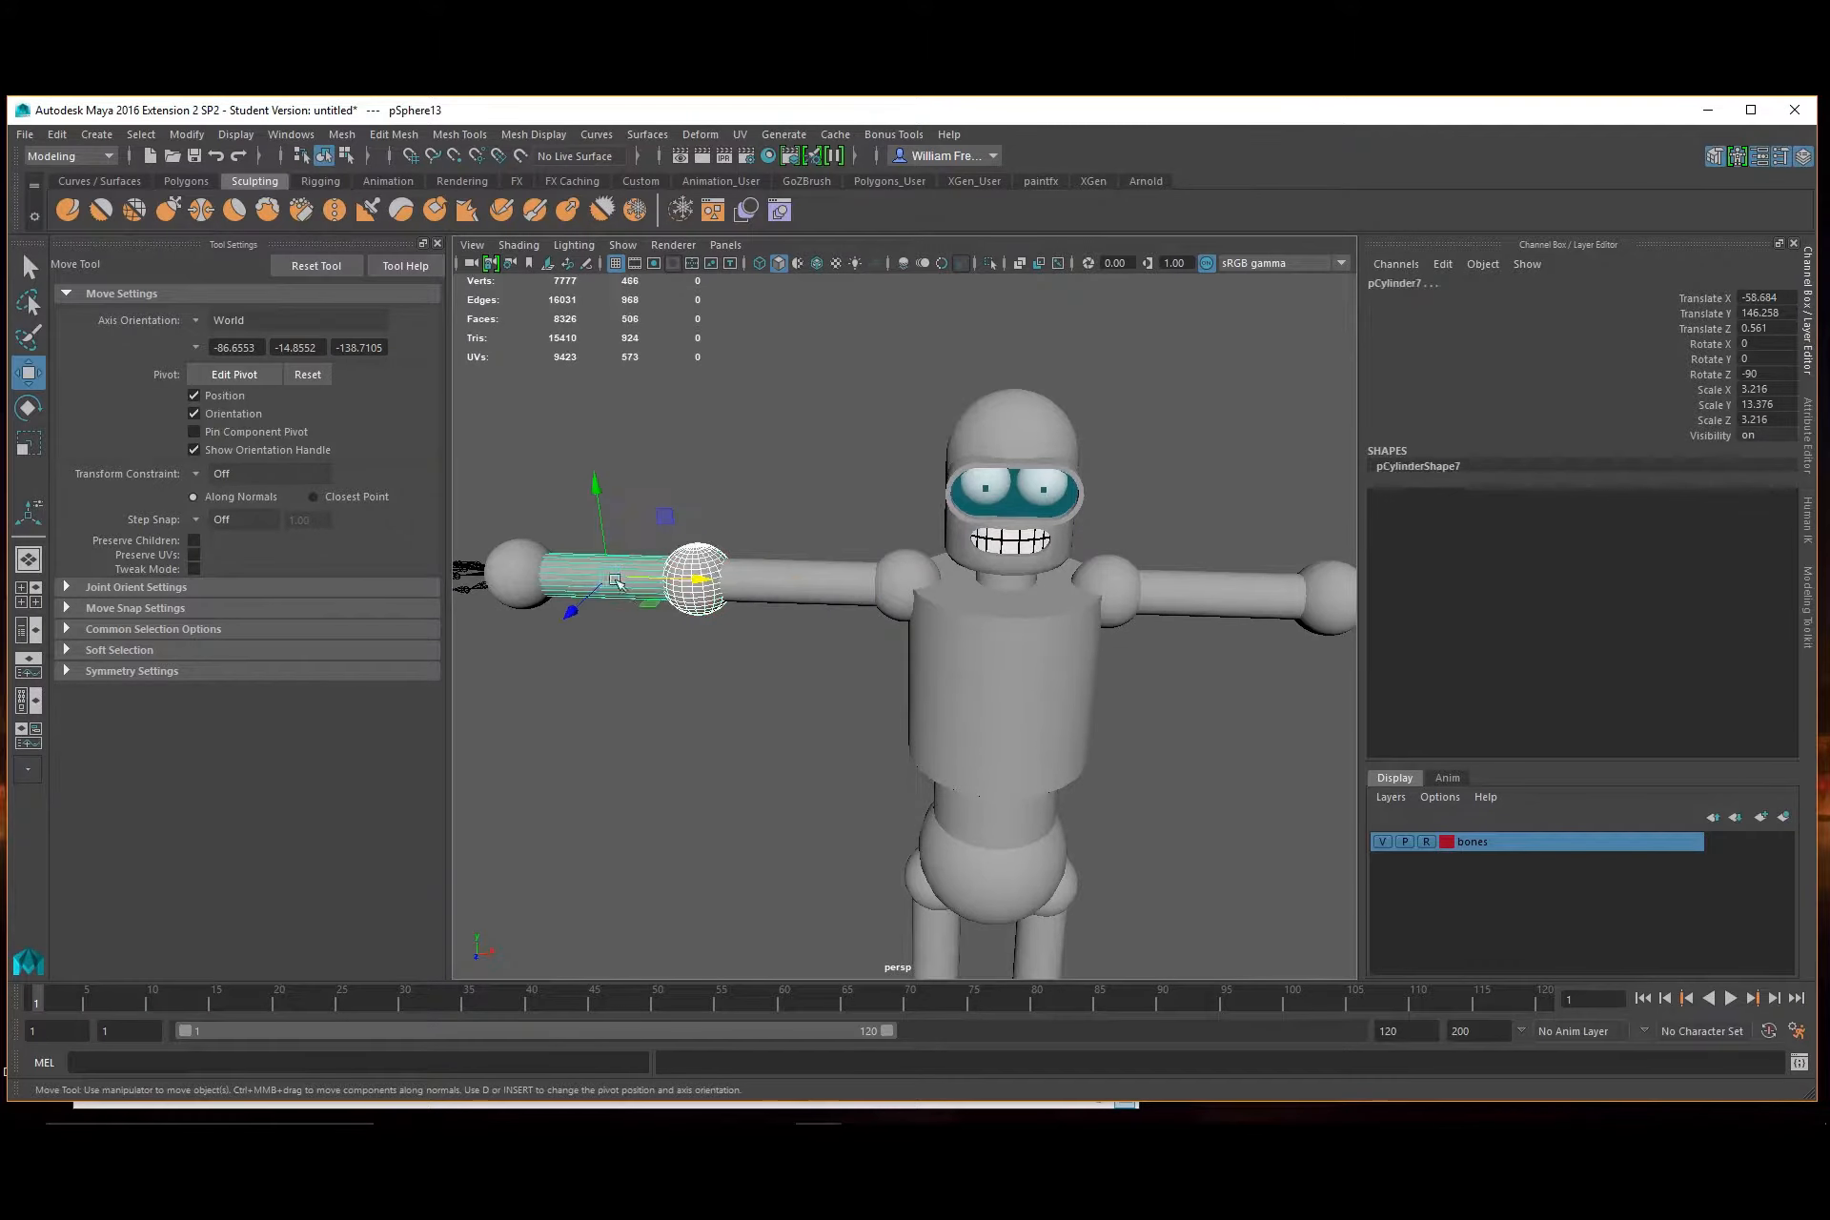
pyautogui.keyDown('alt'); pyautogui.moveTo(631, 582); pyautogui.dragTo(847, 659, button='middle'); pyautogui.keyUp('alt')
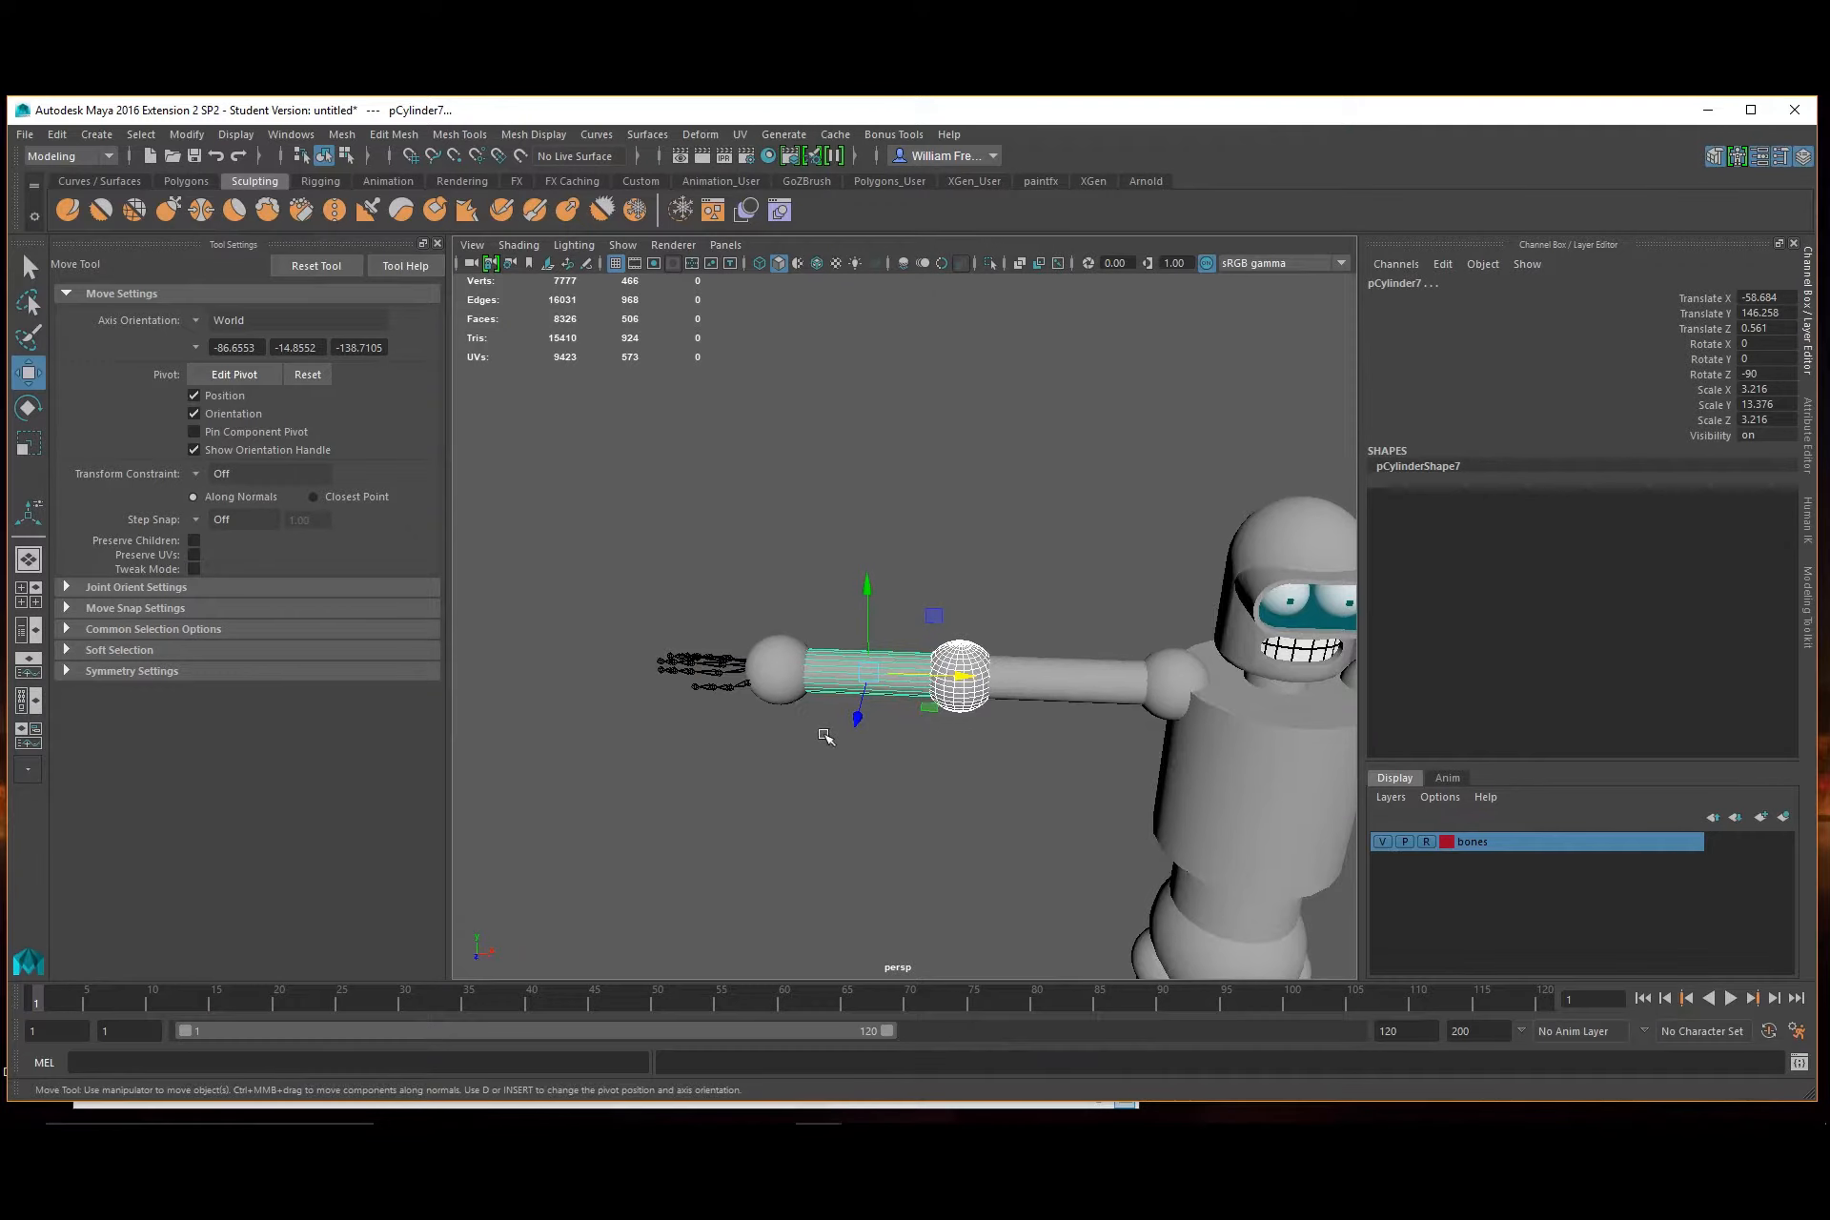
pyautogui.keyDown('alt'); pyautogui.moveTo(825, 737); pyautogui.dragTo(829, 702, button='middle'); pyautogui.keyUp('alt')
pyautogui.click(342, 134)
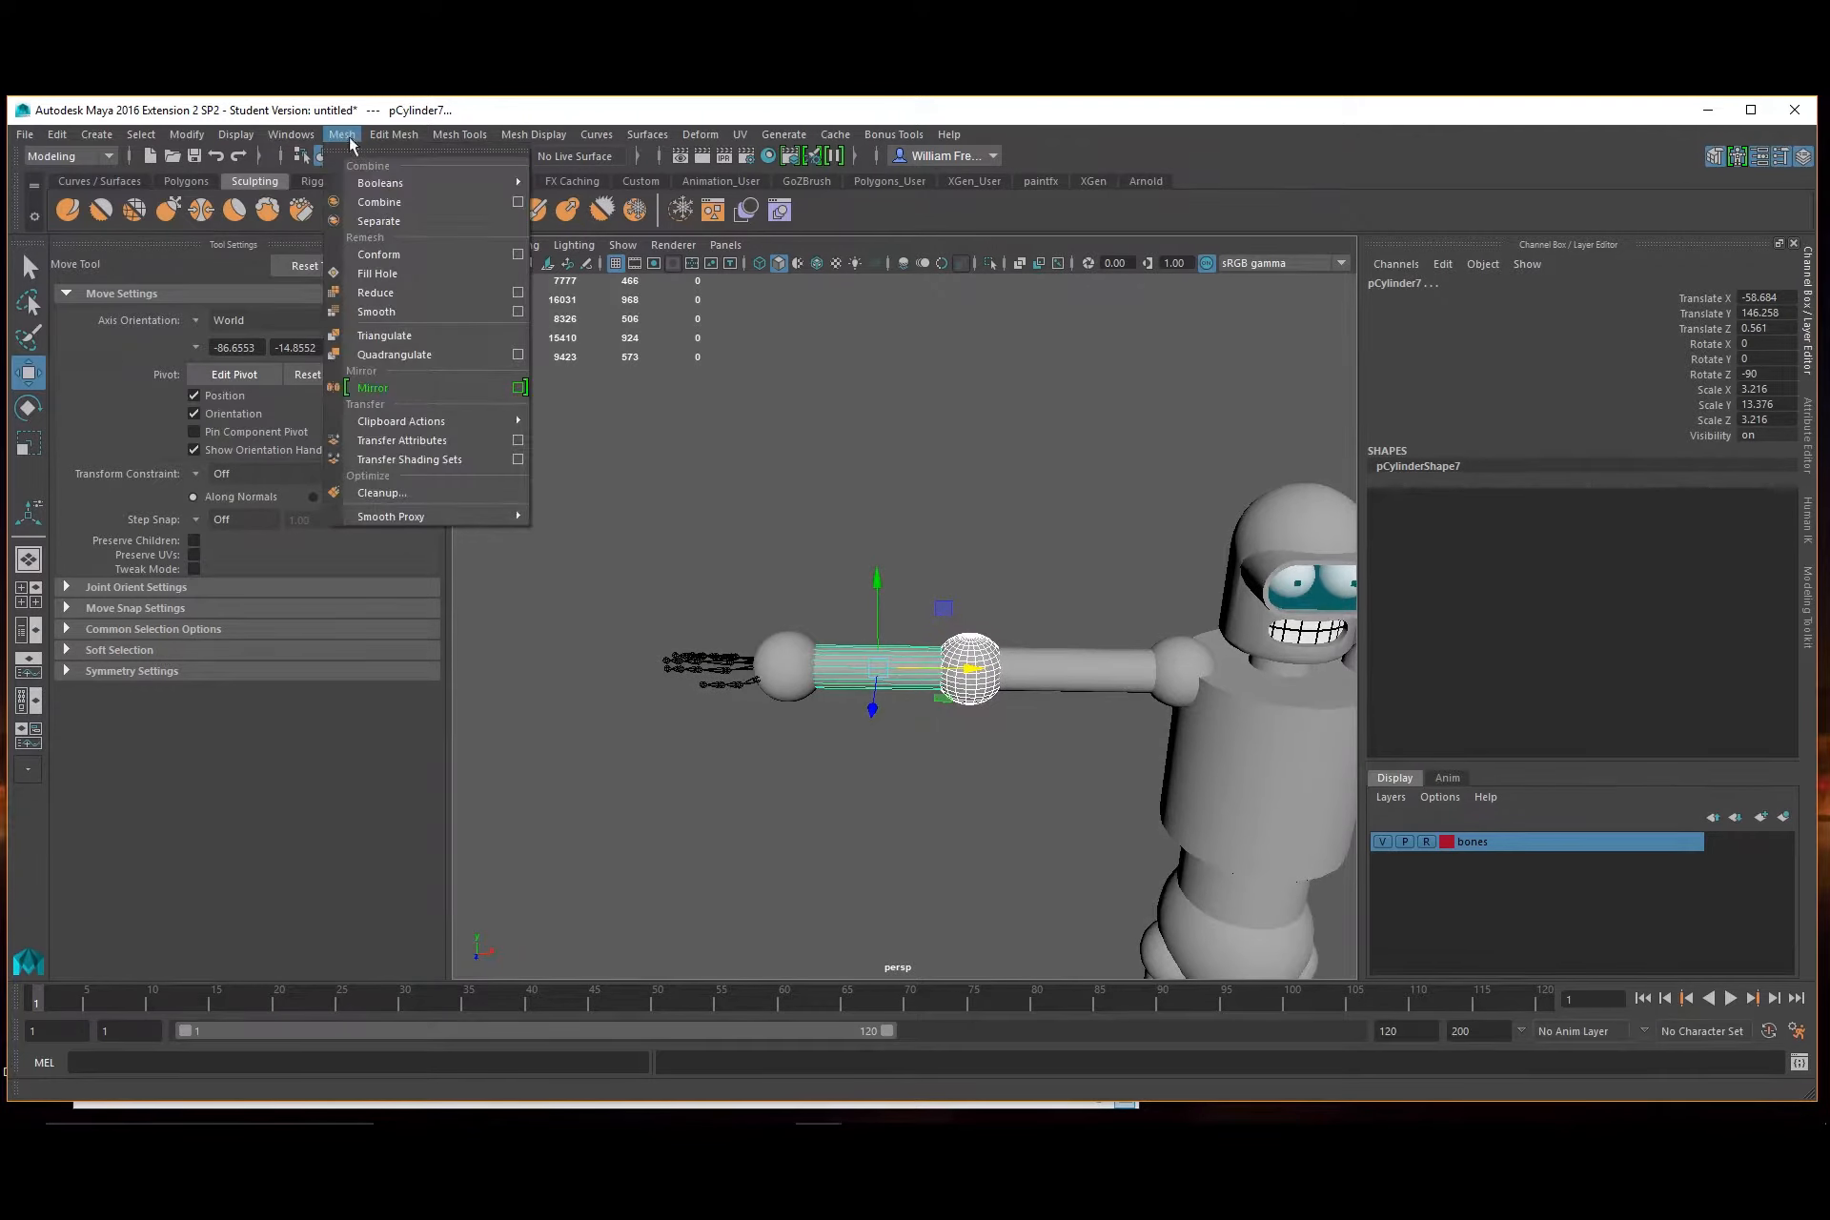
pyautogui.click(380, 201)
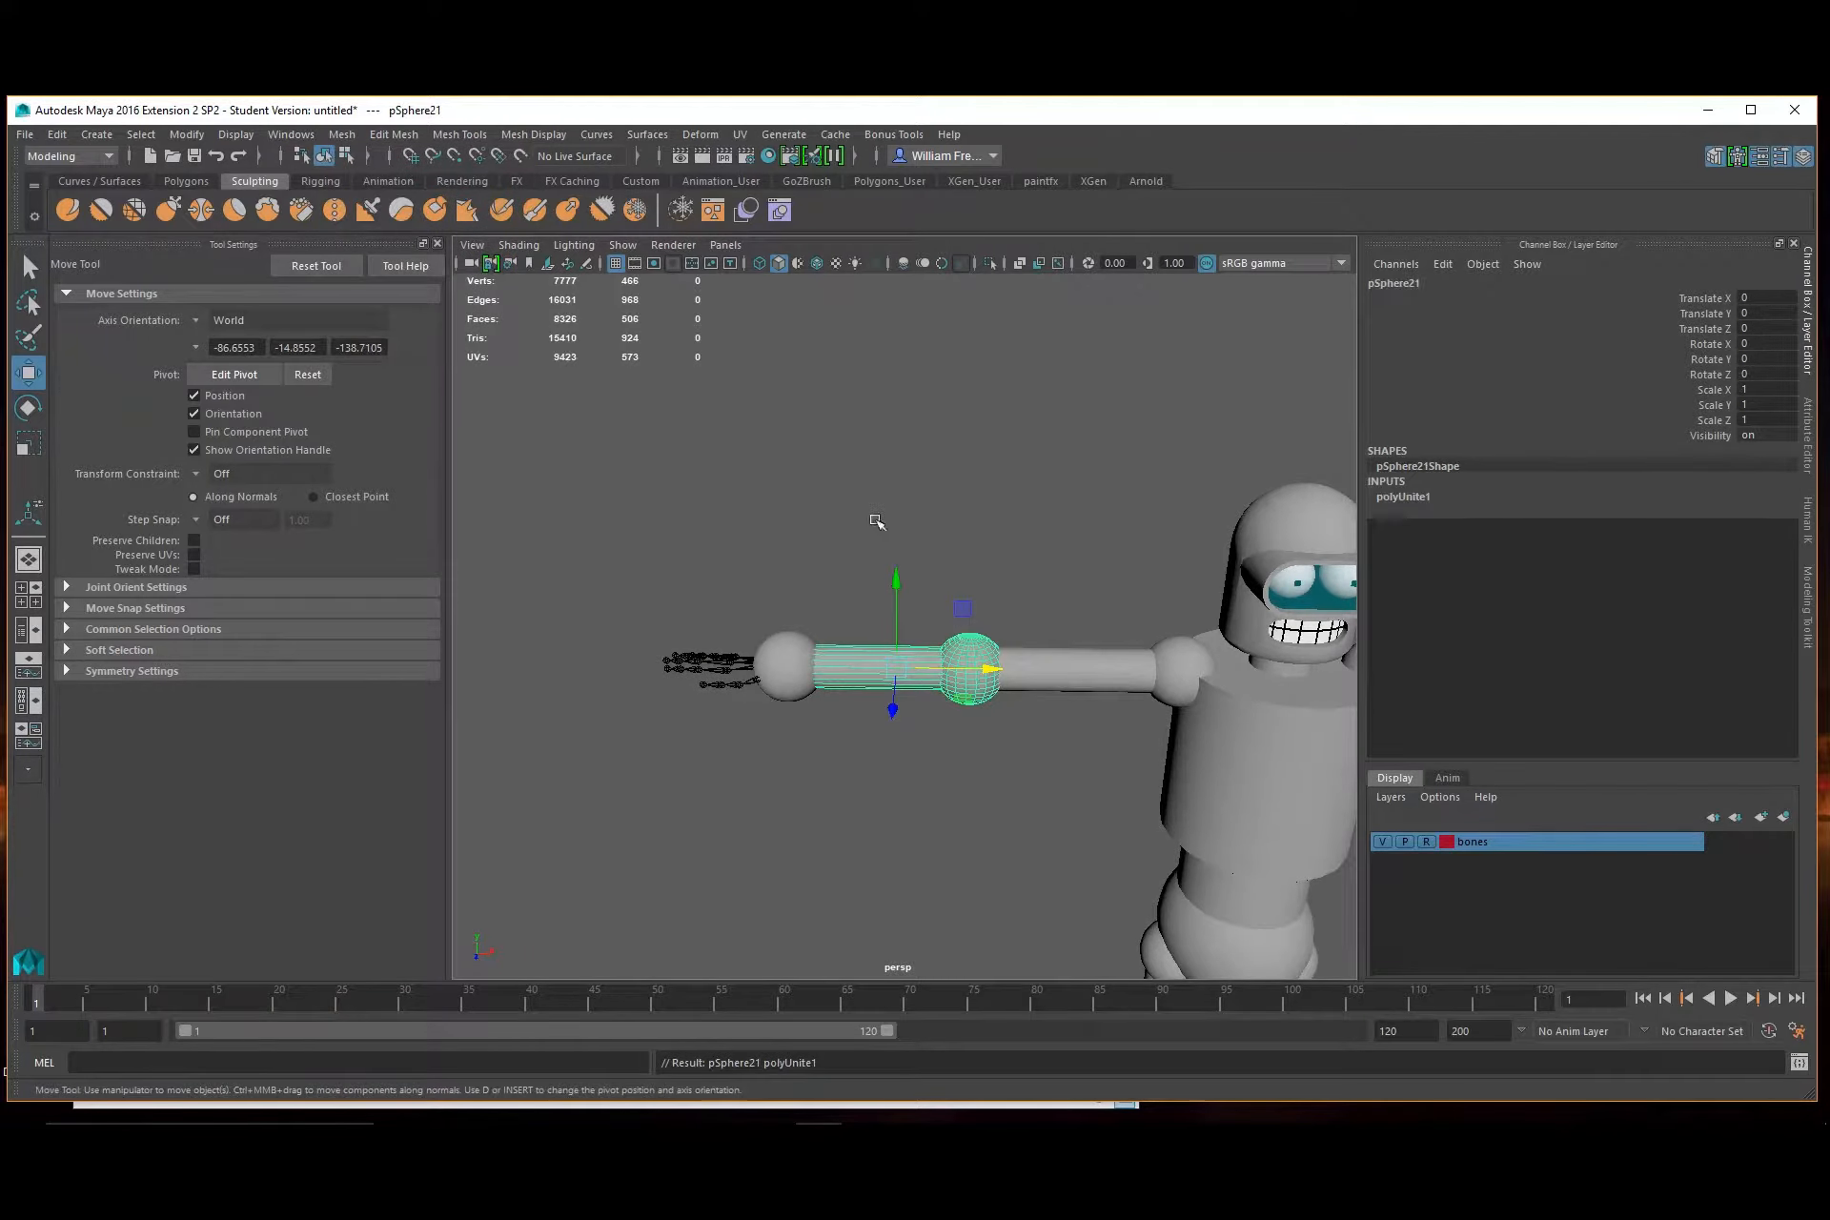
# Combine the upper-arm cylinder and elbow sphere of the arm on the positive X side into one mesh
pyautogui.keyDown('alt'); pyautogui.moveTo(953, 530); pyautogui.dragTo(411, 493, button='middle'); pyautogui.keyUp('alt')
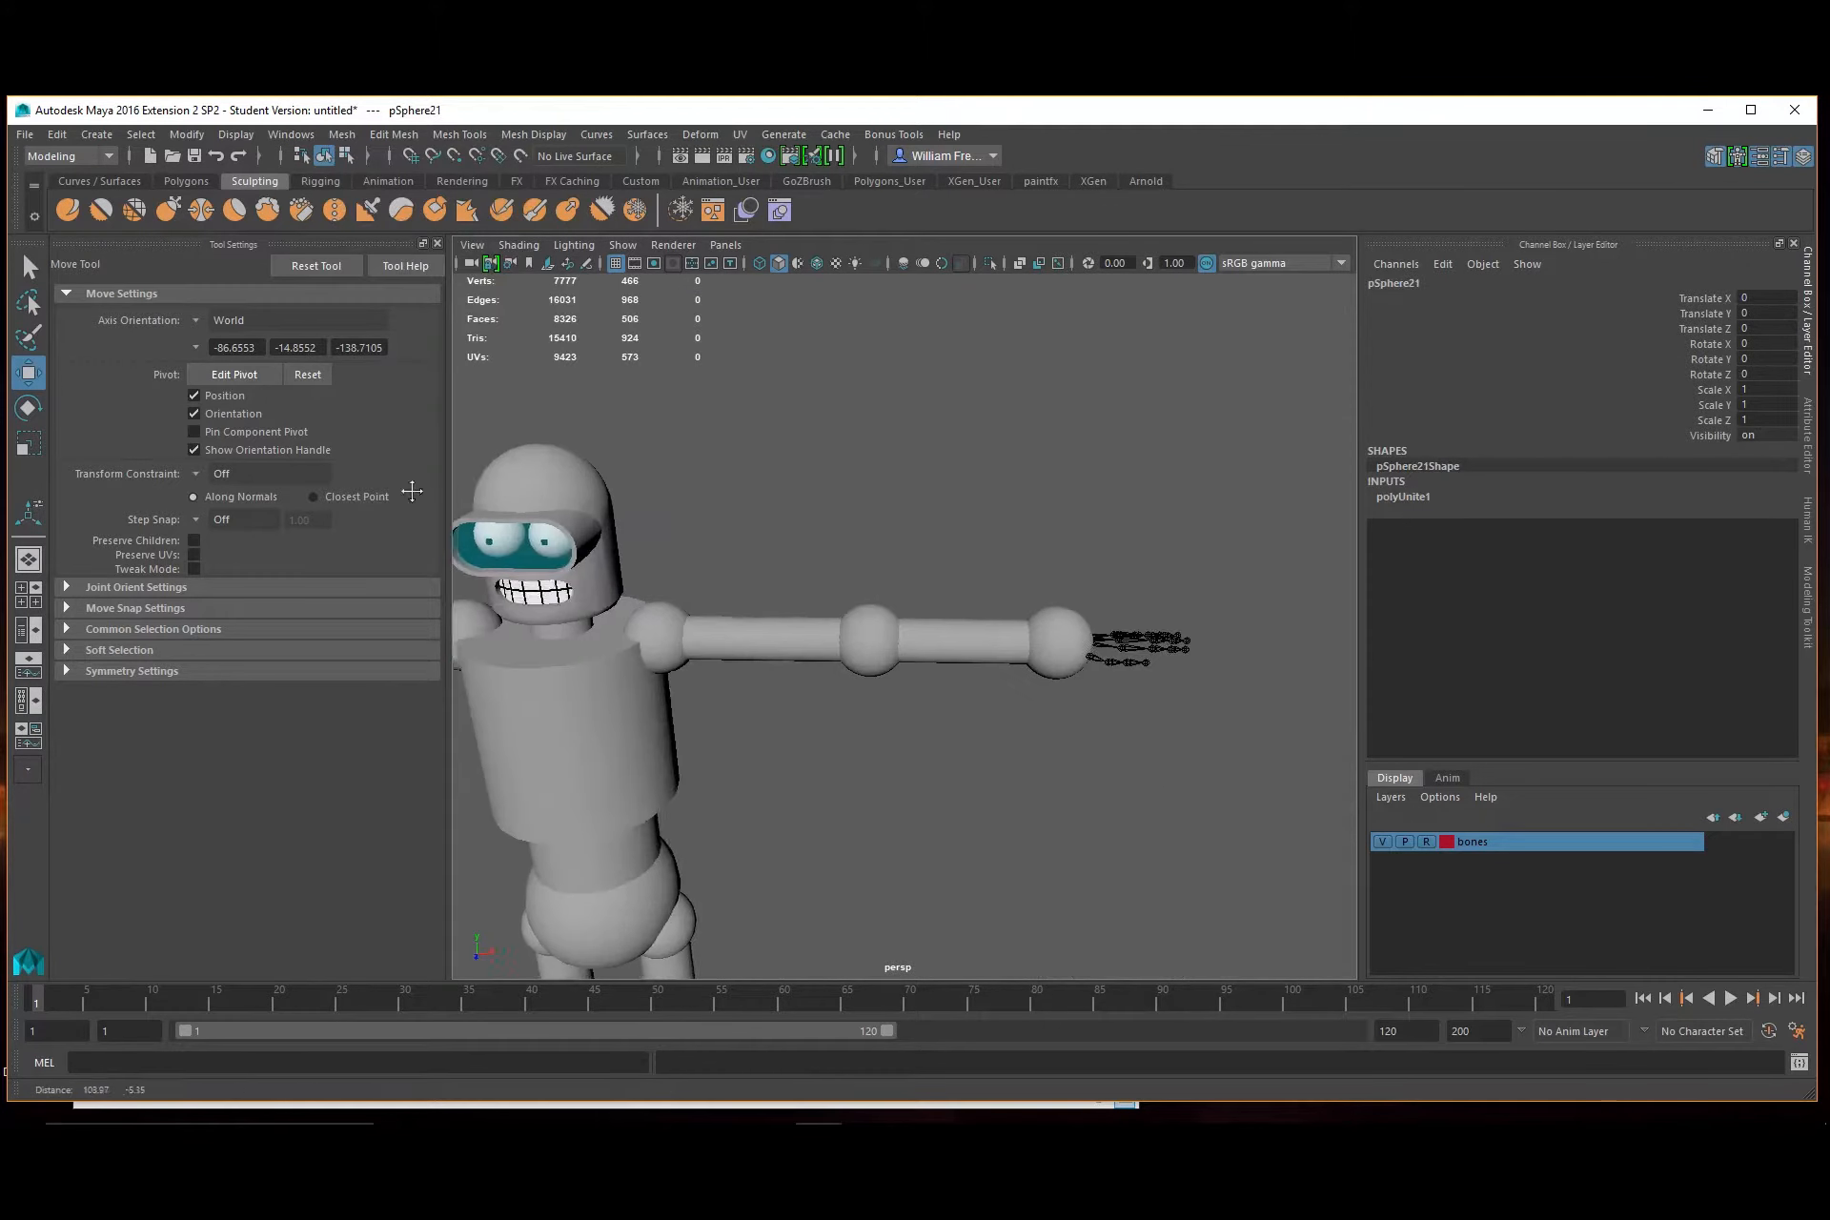
pyautogui.click(769, 652)
pyautogui.keyDown('shift'); pyautogui.click(864, 627); pyautogui.keyUp('shift')
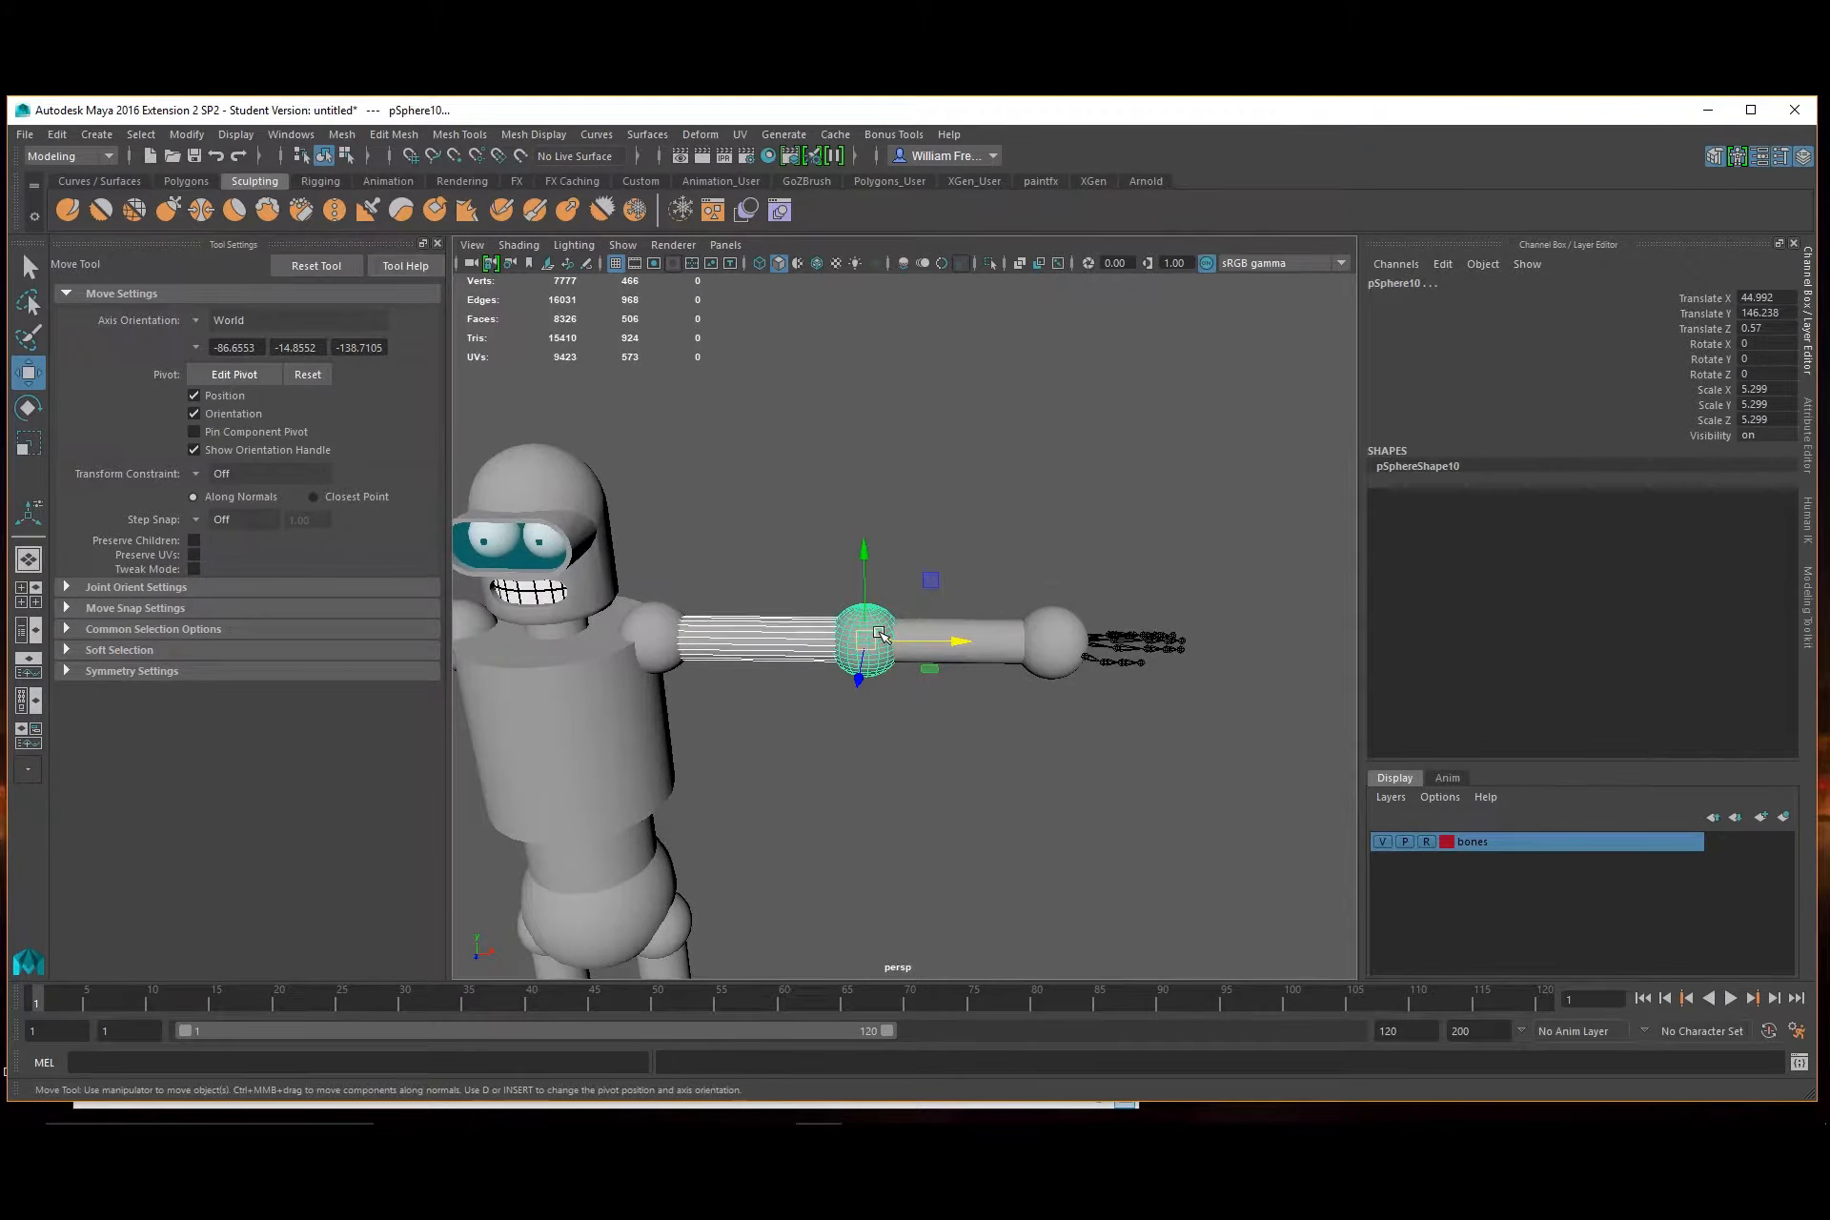
pyautogui.press('g')
# Inspect the forearm, chest and waist cylinders from several angles to identify the pieces that are separate meshes
pyautogui.keyDown('alt'); pyautogui.moveTo(1070, 710); pyautogui.dragTo(961, 675); pyautogui.keyUp('alt')
pyautogui.click(985, 622)
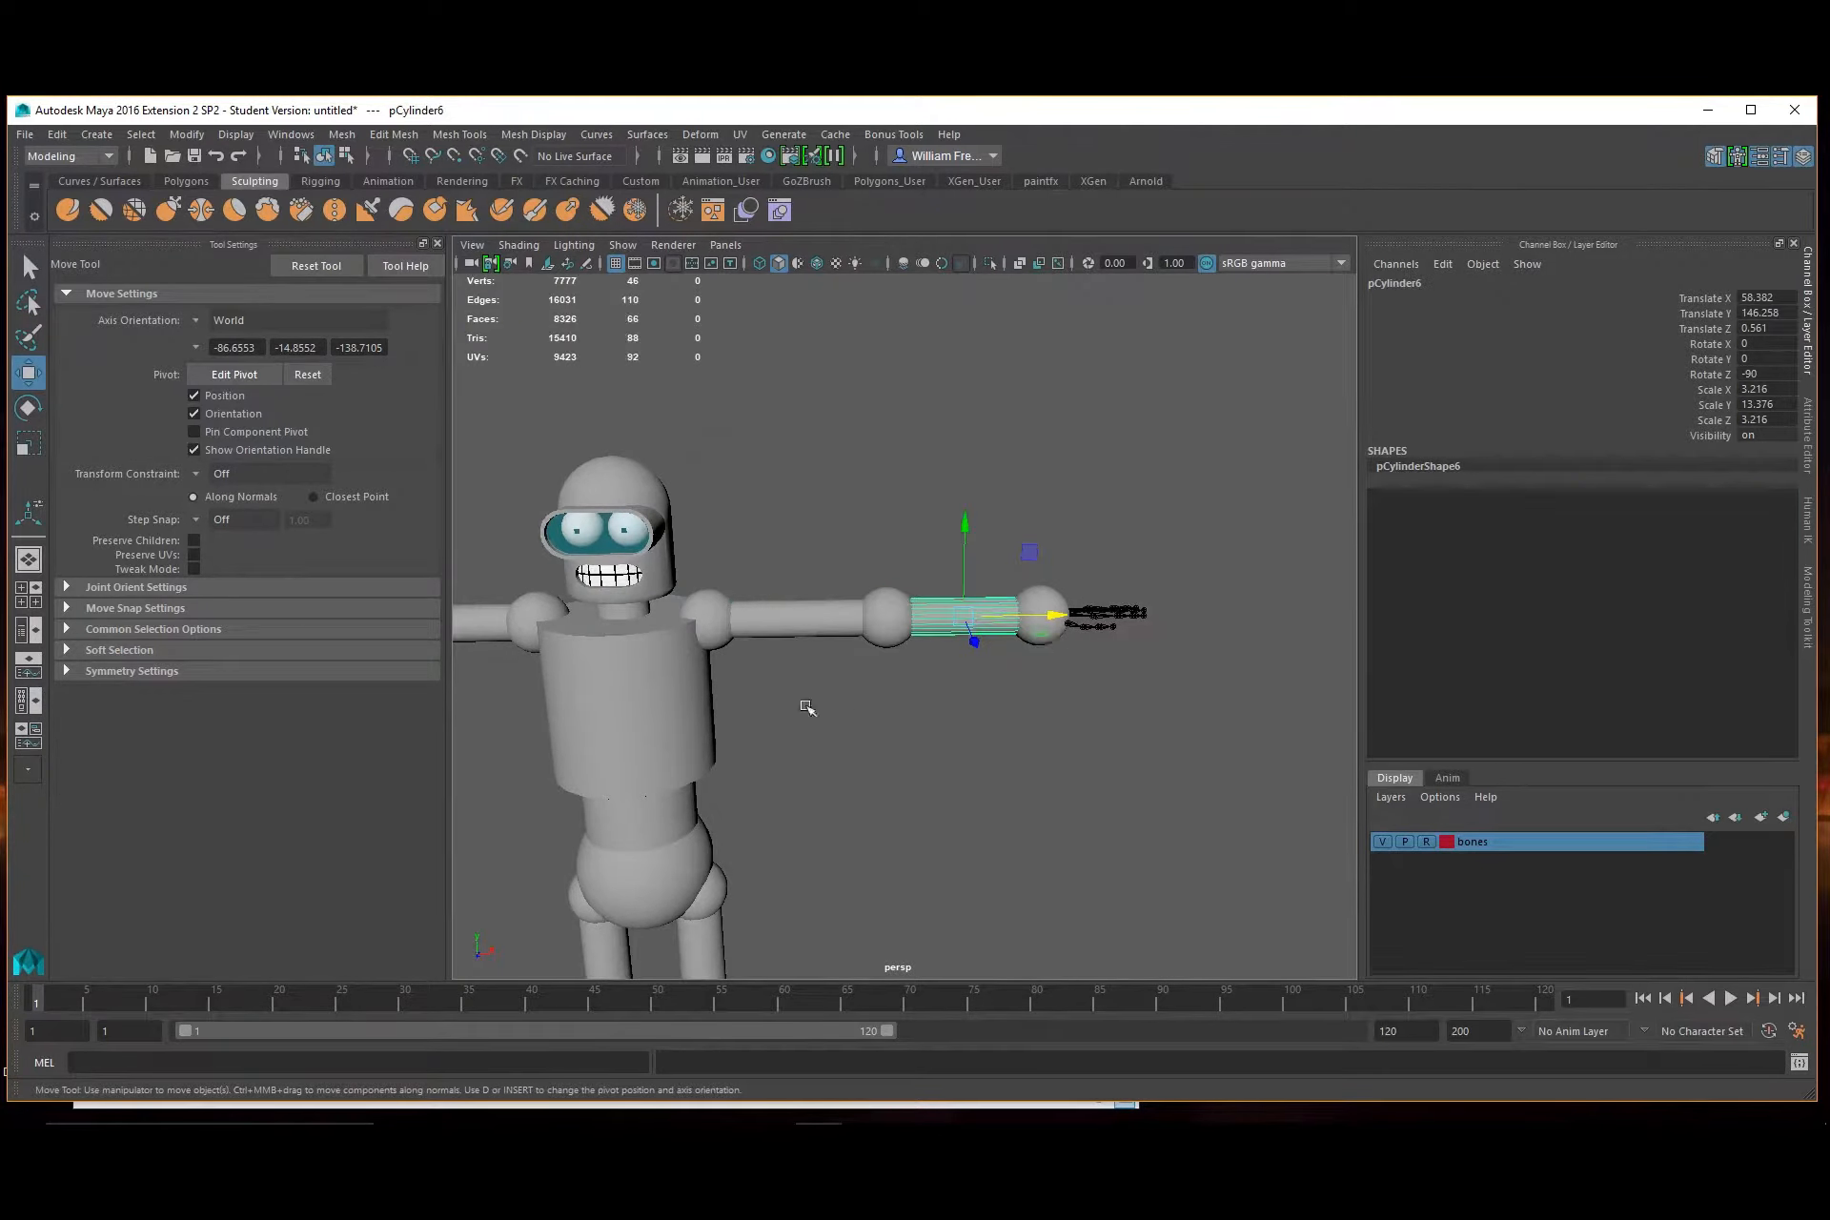
pyautogui.keyDown('alt'); pyautogui.moveTo(783, 658); pyautogui.dragTo(867, 677, button='middle'); pyautogui.keyUp('alt')
pyautogui.keyDown('alt'); pyautogui.moveTo(1106, 713); pyautogui.dragTo(1067, 727); pyautogui.keyUp('alt')
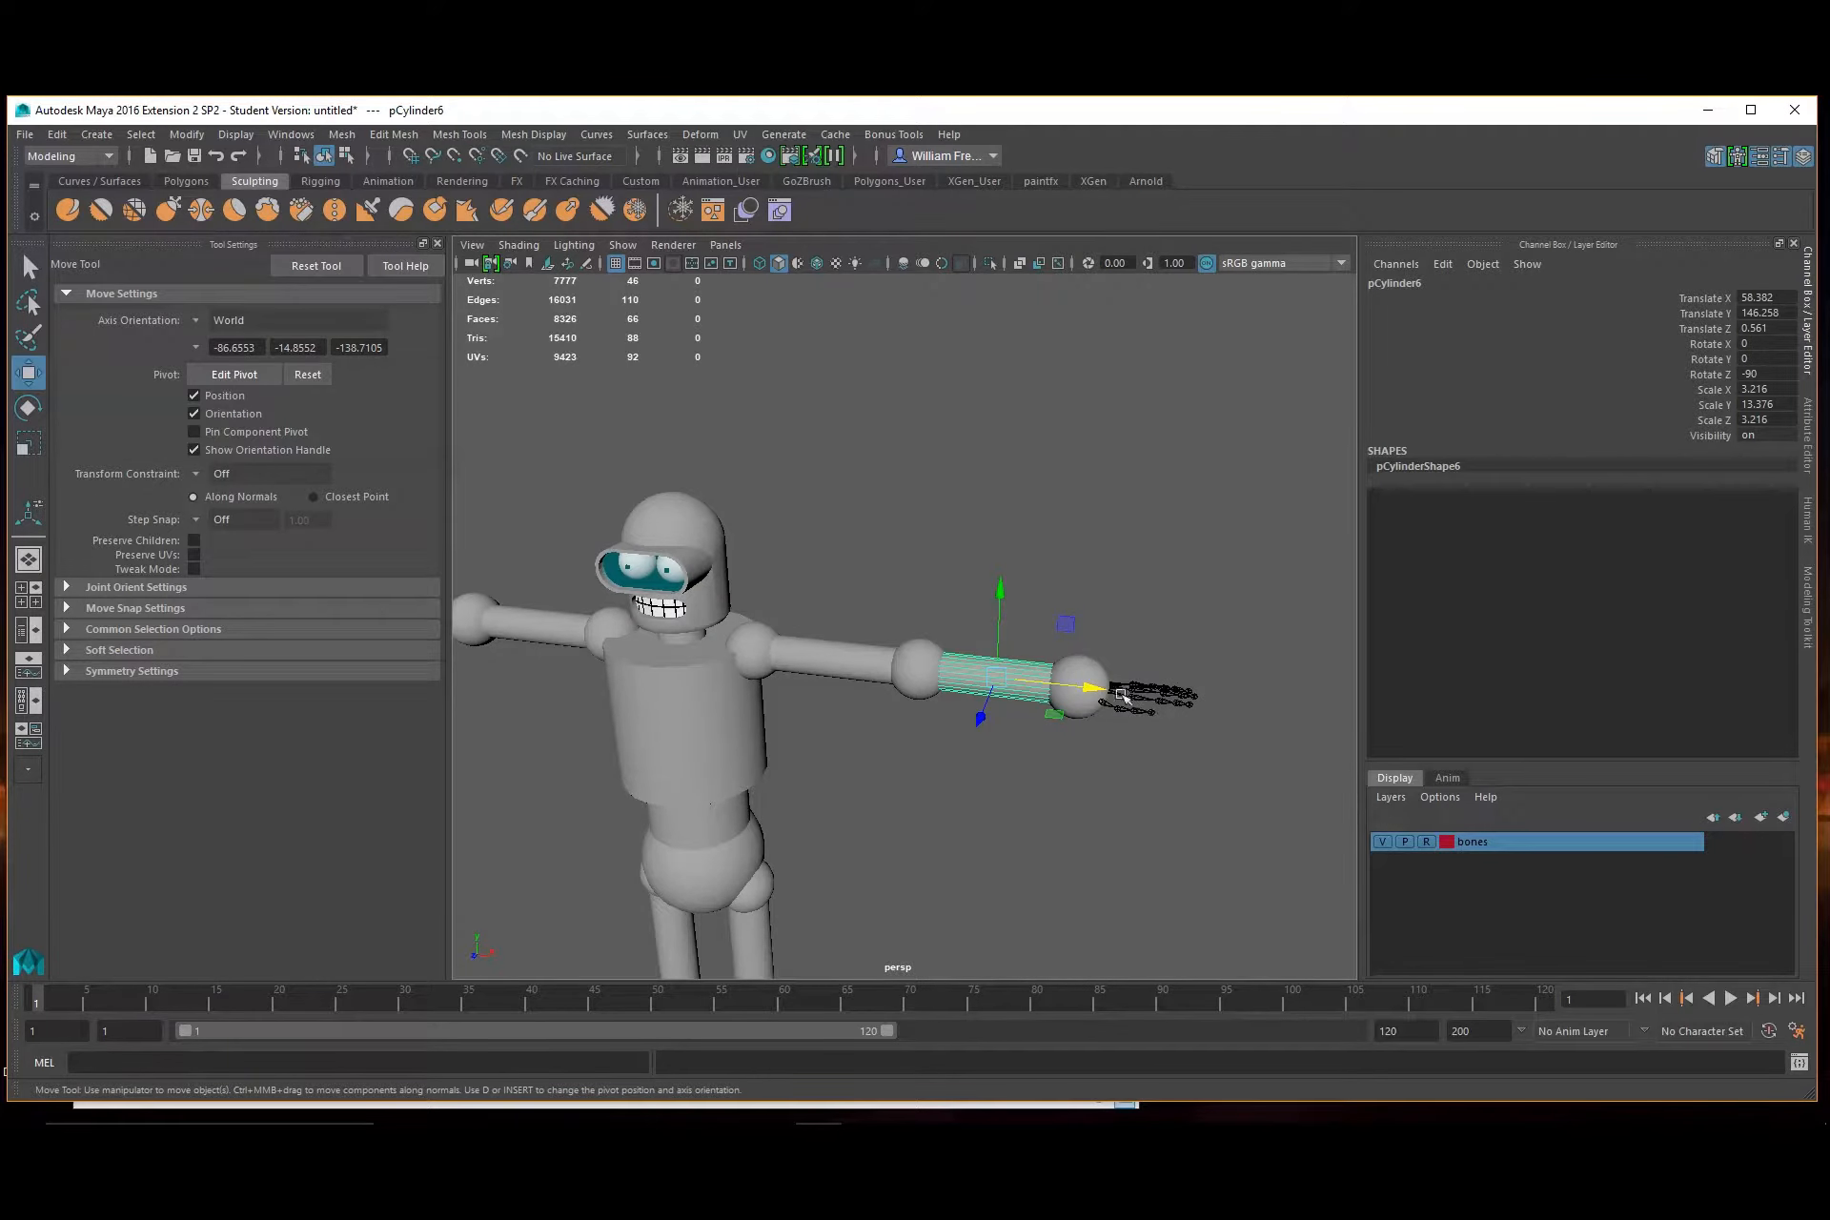
pyautogui.keyDown('alt'); pyautogui.moveTo(906, 692); pyautogui.dragTo(976, 632); pyautogui.keyUp('alt')
pyautogui.keyDown('alt'); pyautogui.moveTo(964, 656); pyautogui.dragTo(956, 521, button='middle'); pyautogui.keyUp('alt')
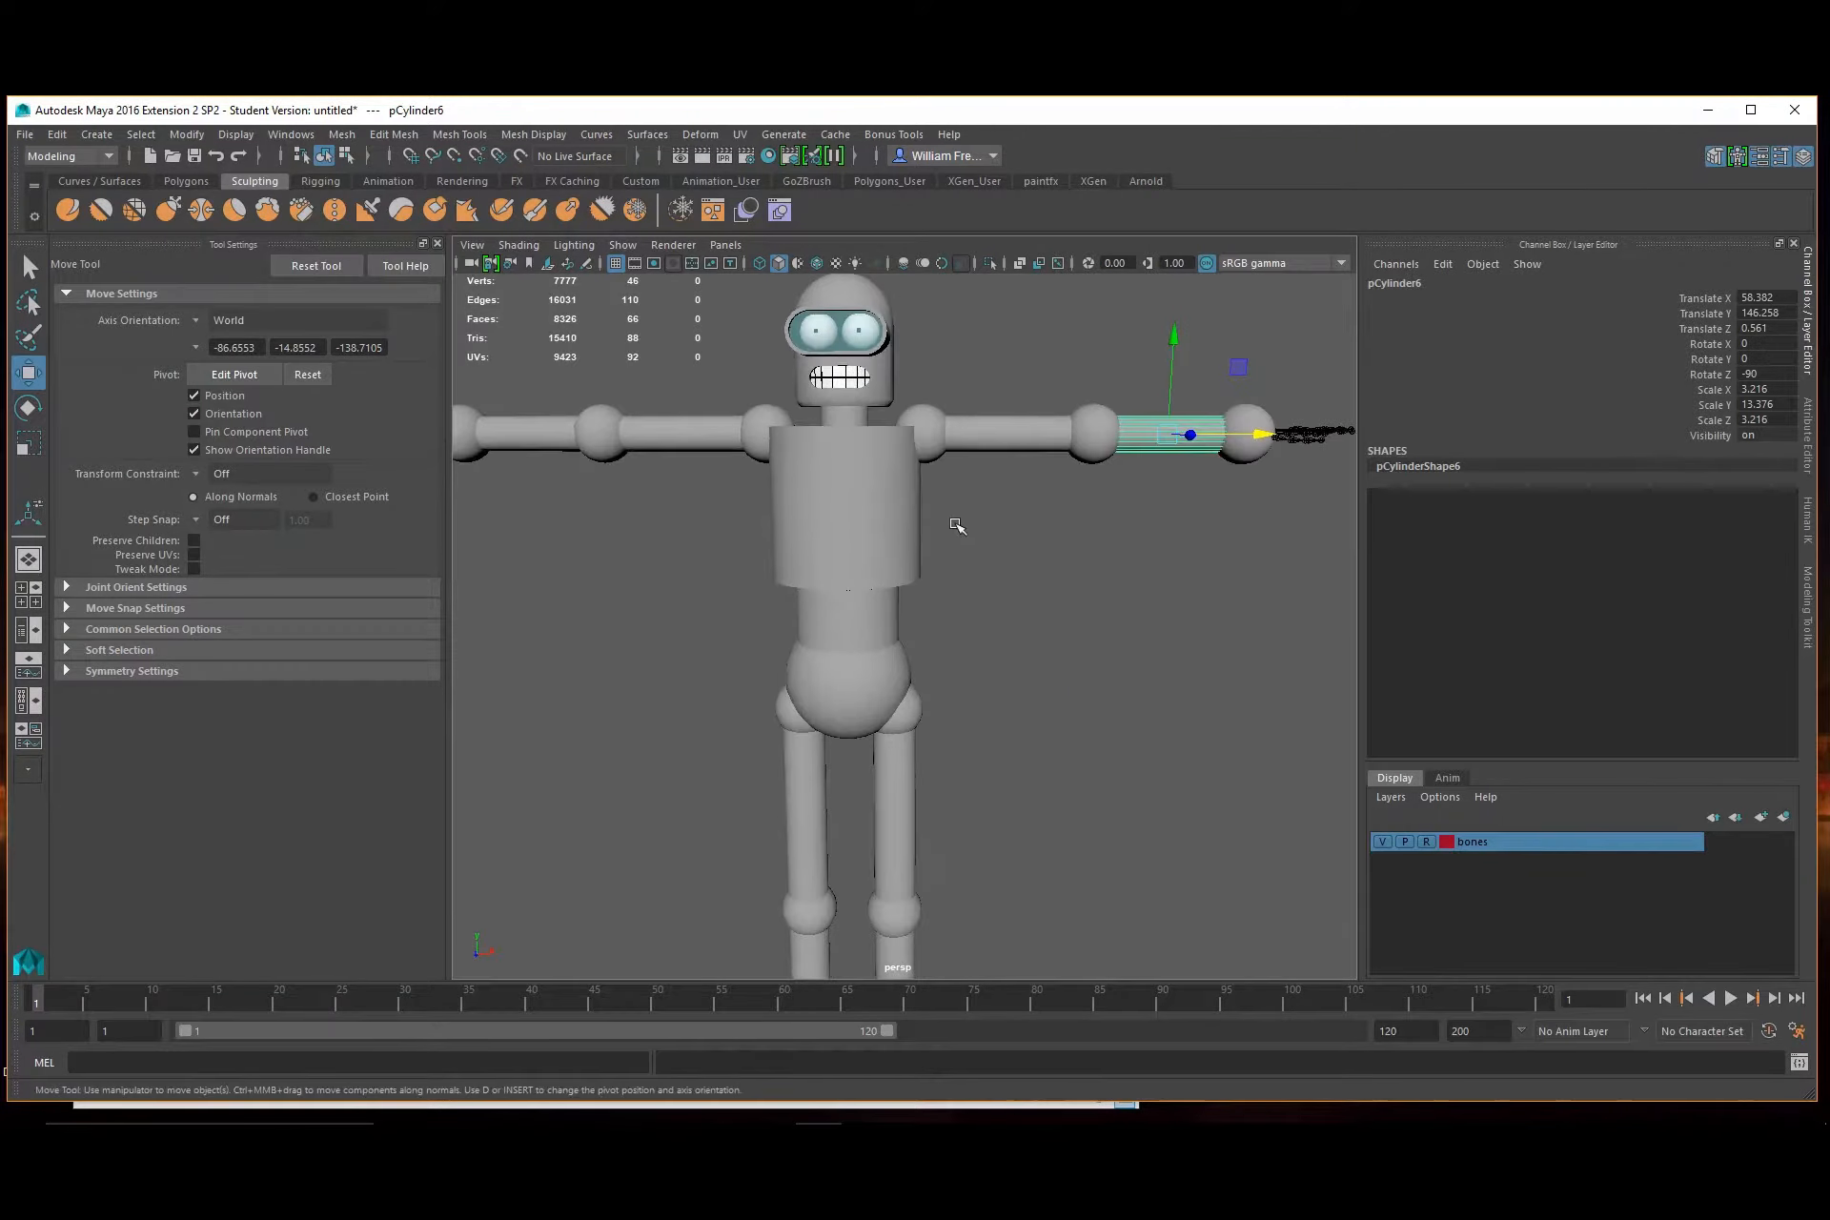
pyautogui.click(837, 499)
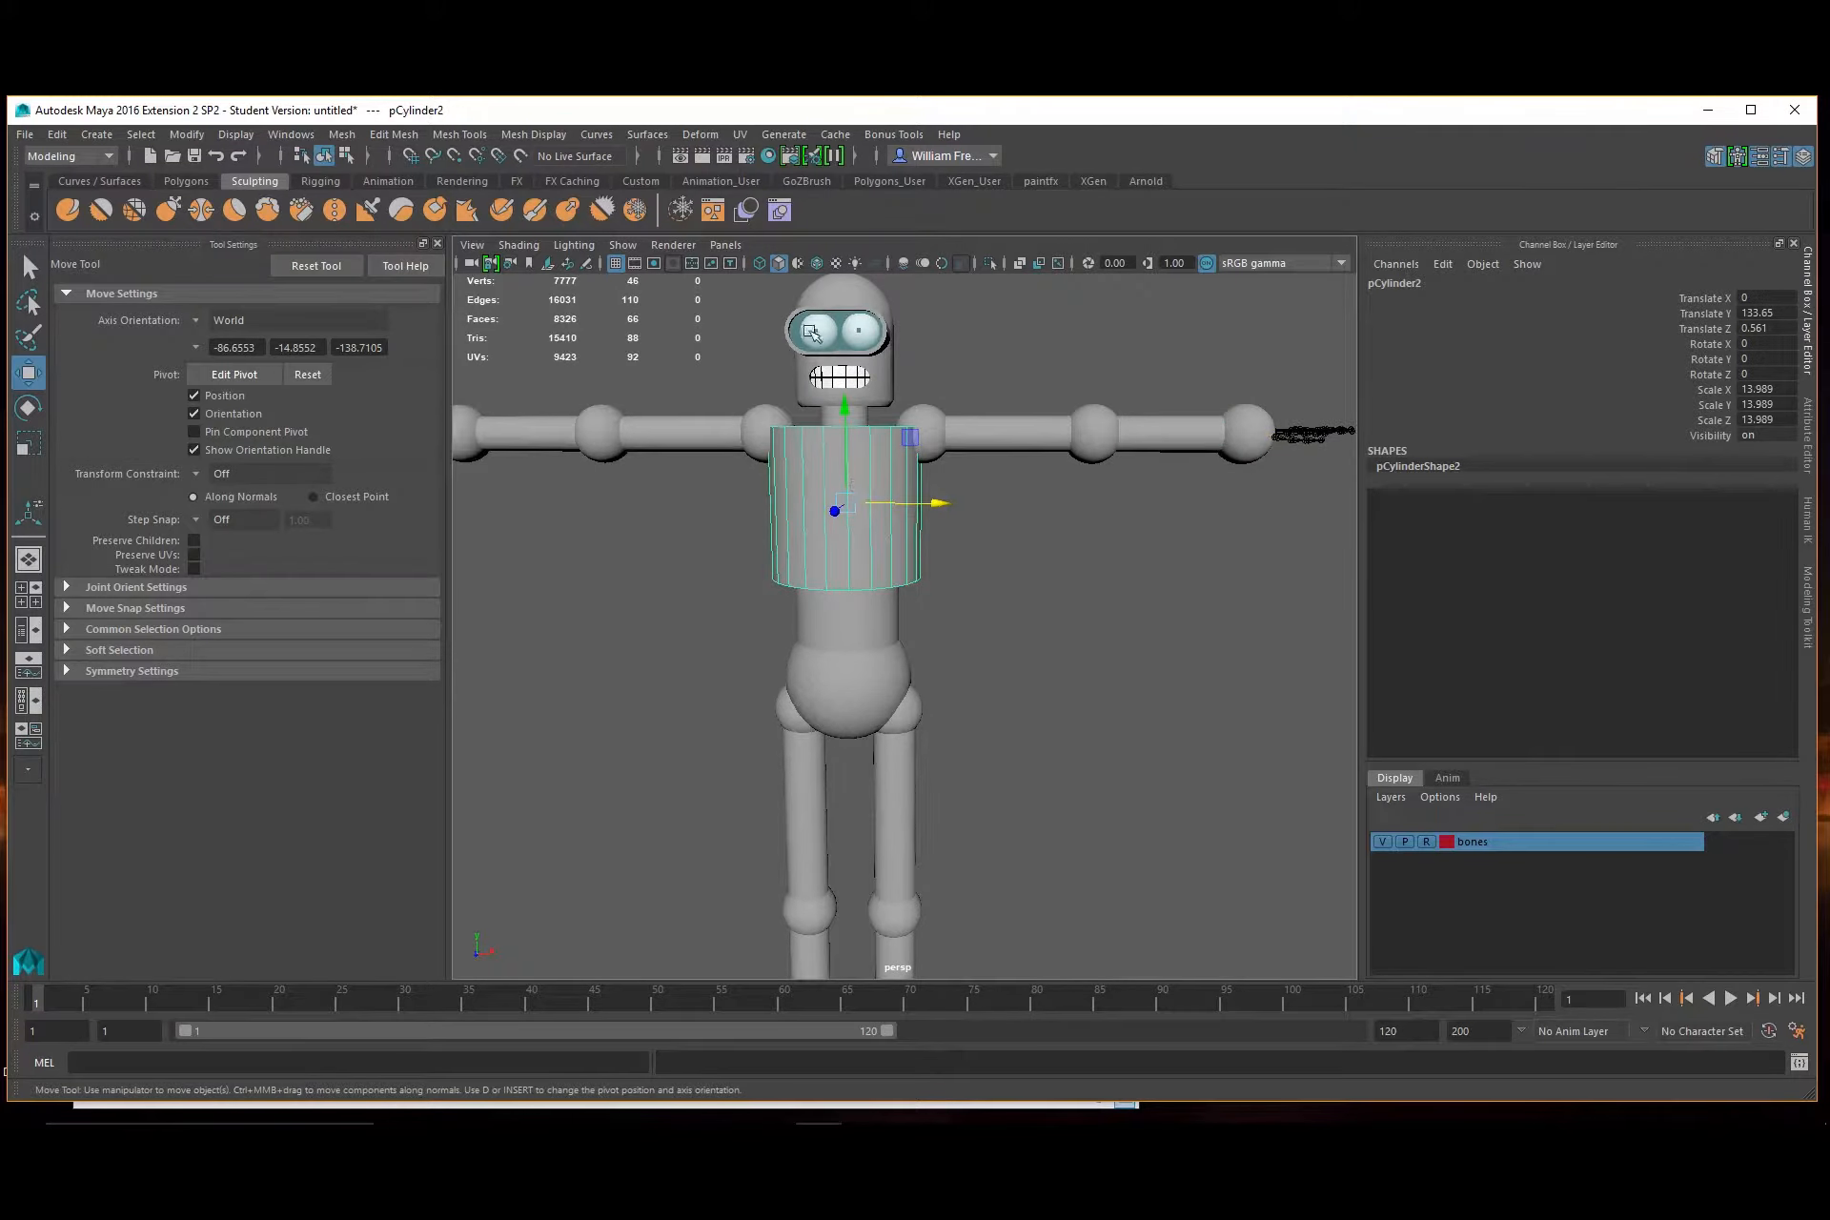
pyautogui.click(841, 612)
# Combine each hip sphere with the thigh cylinder below it into one mesh, starting with the positive X leg
pyautogui.scroll(3, 839, 606)
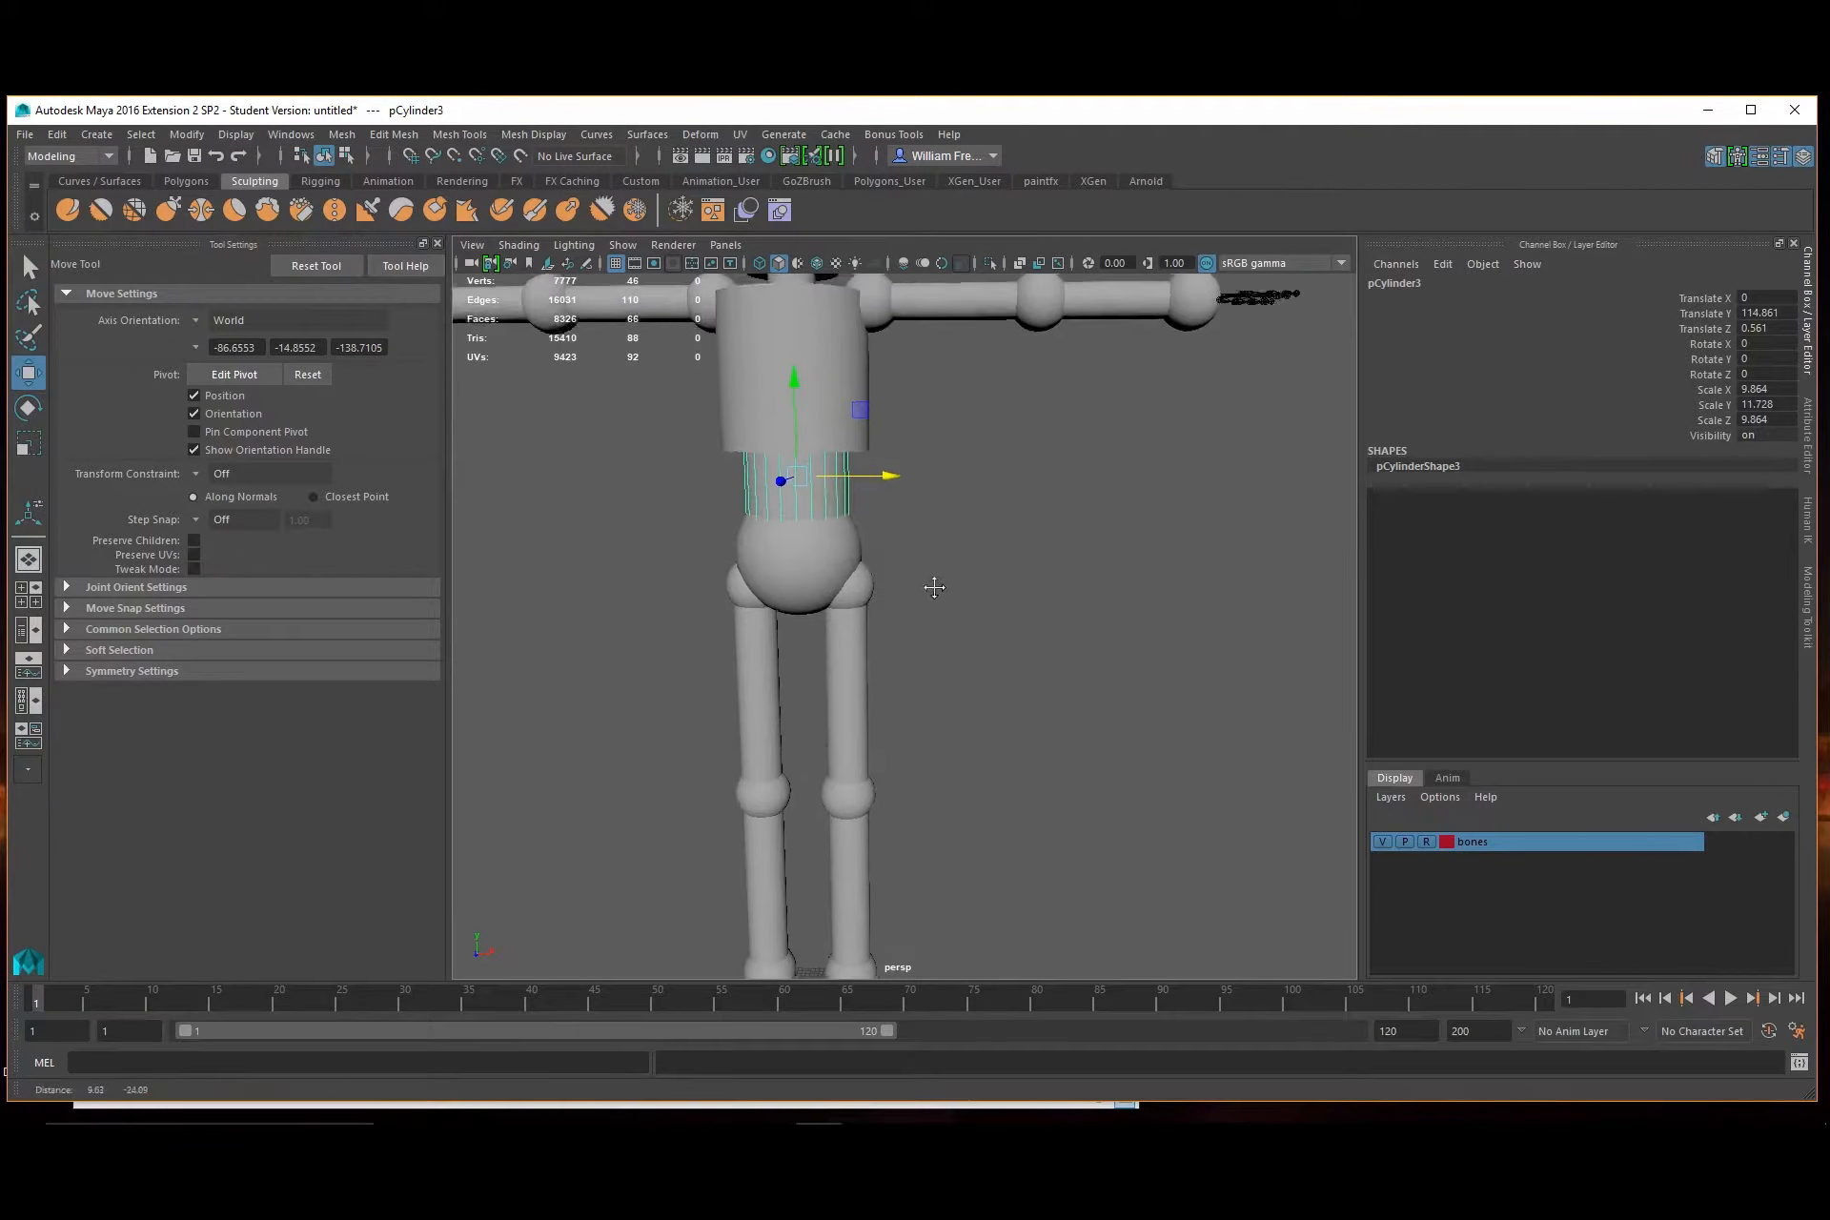
pyautogui.scroll(3, 814, 577)
pyautogui.click(823, 577)
pyautogui.keyDown('shift'); pyautogui.click(810, 704); pyautogui.keyUp('shift')
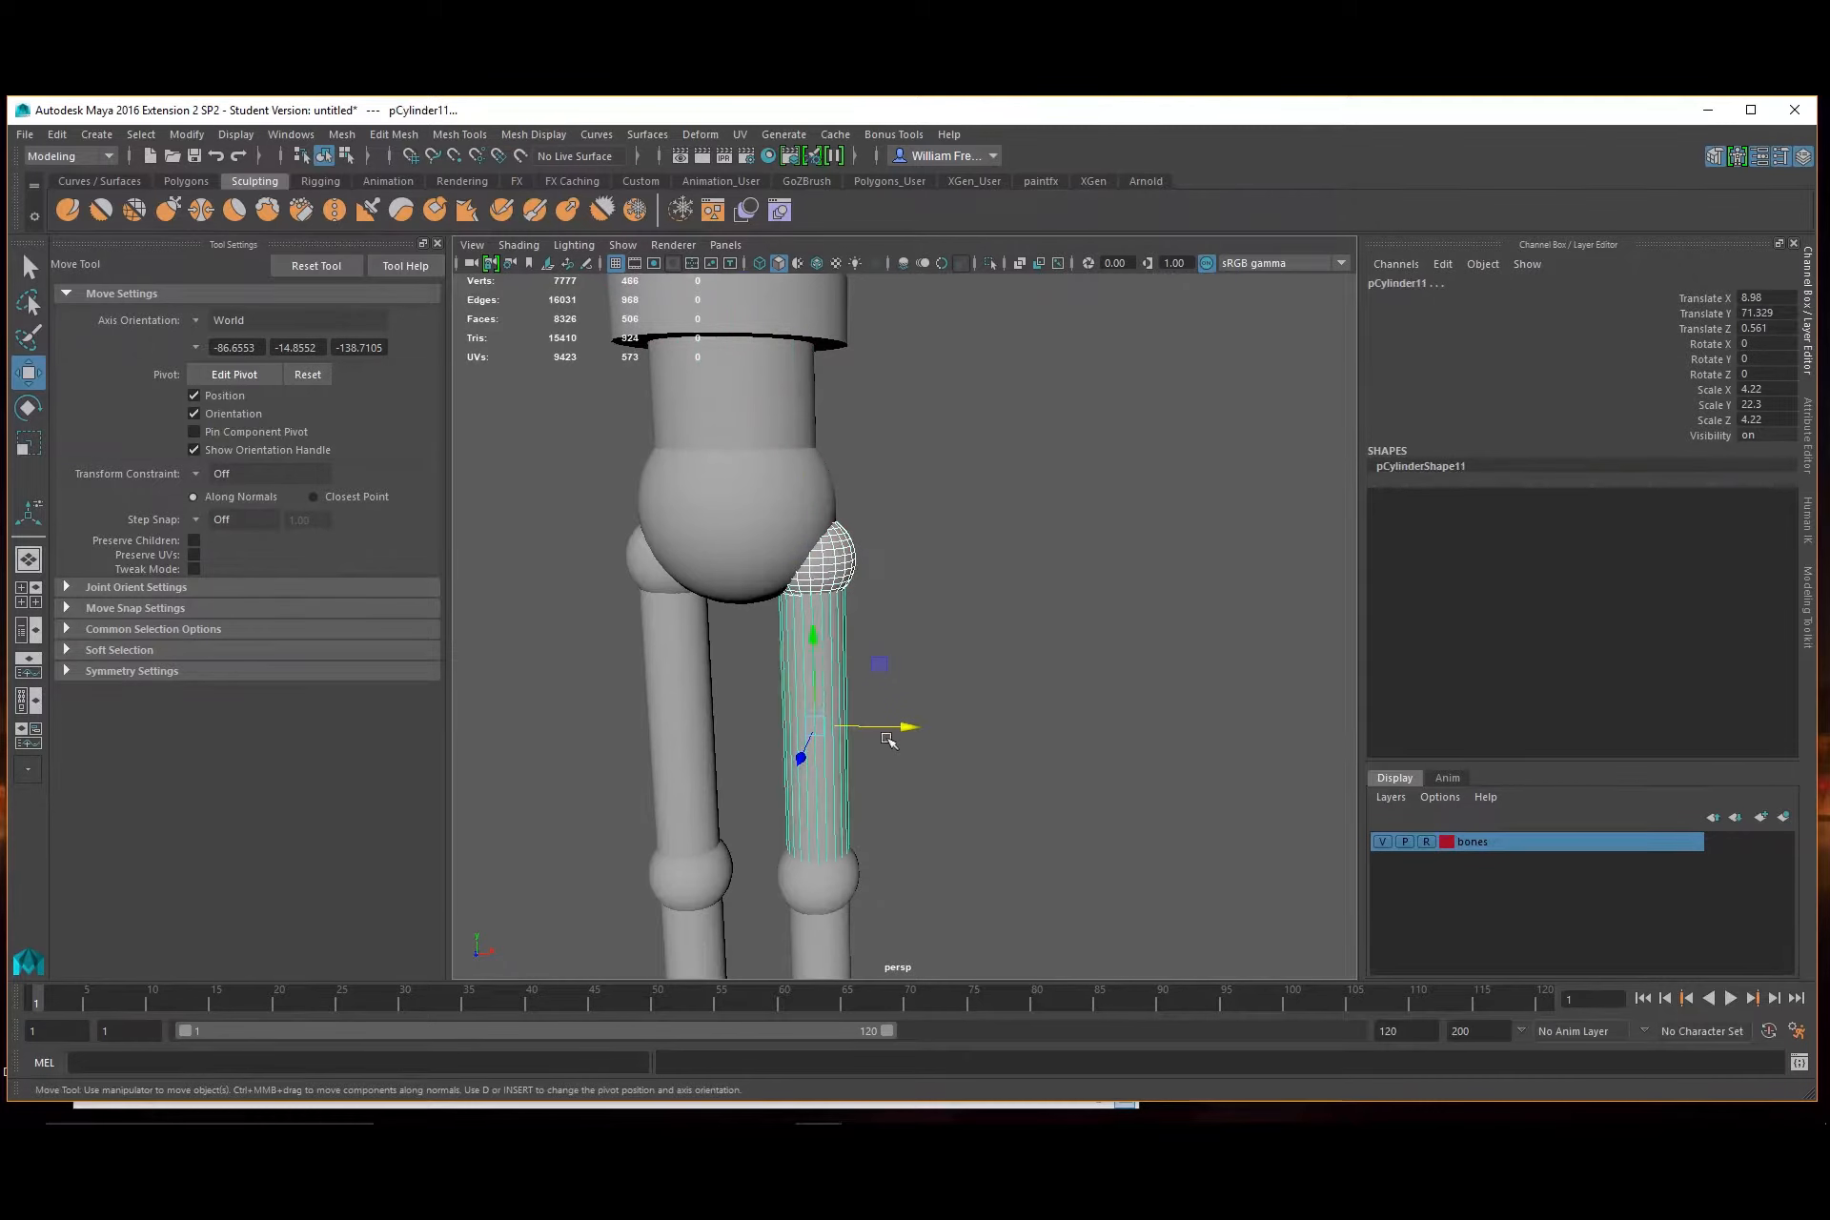
pyautogui.keyDown('alt'); pyautogui.moveTo(936, 730); pyautogui.dragTo(964, 724); pyautogui.keyUp('alt')
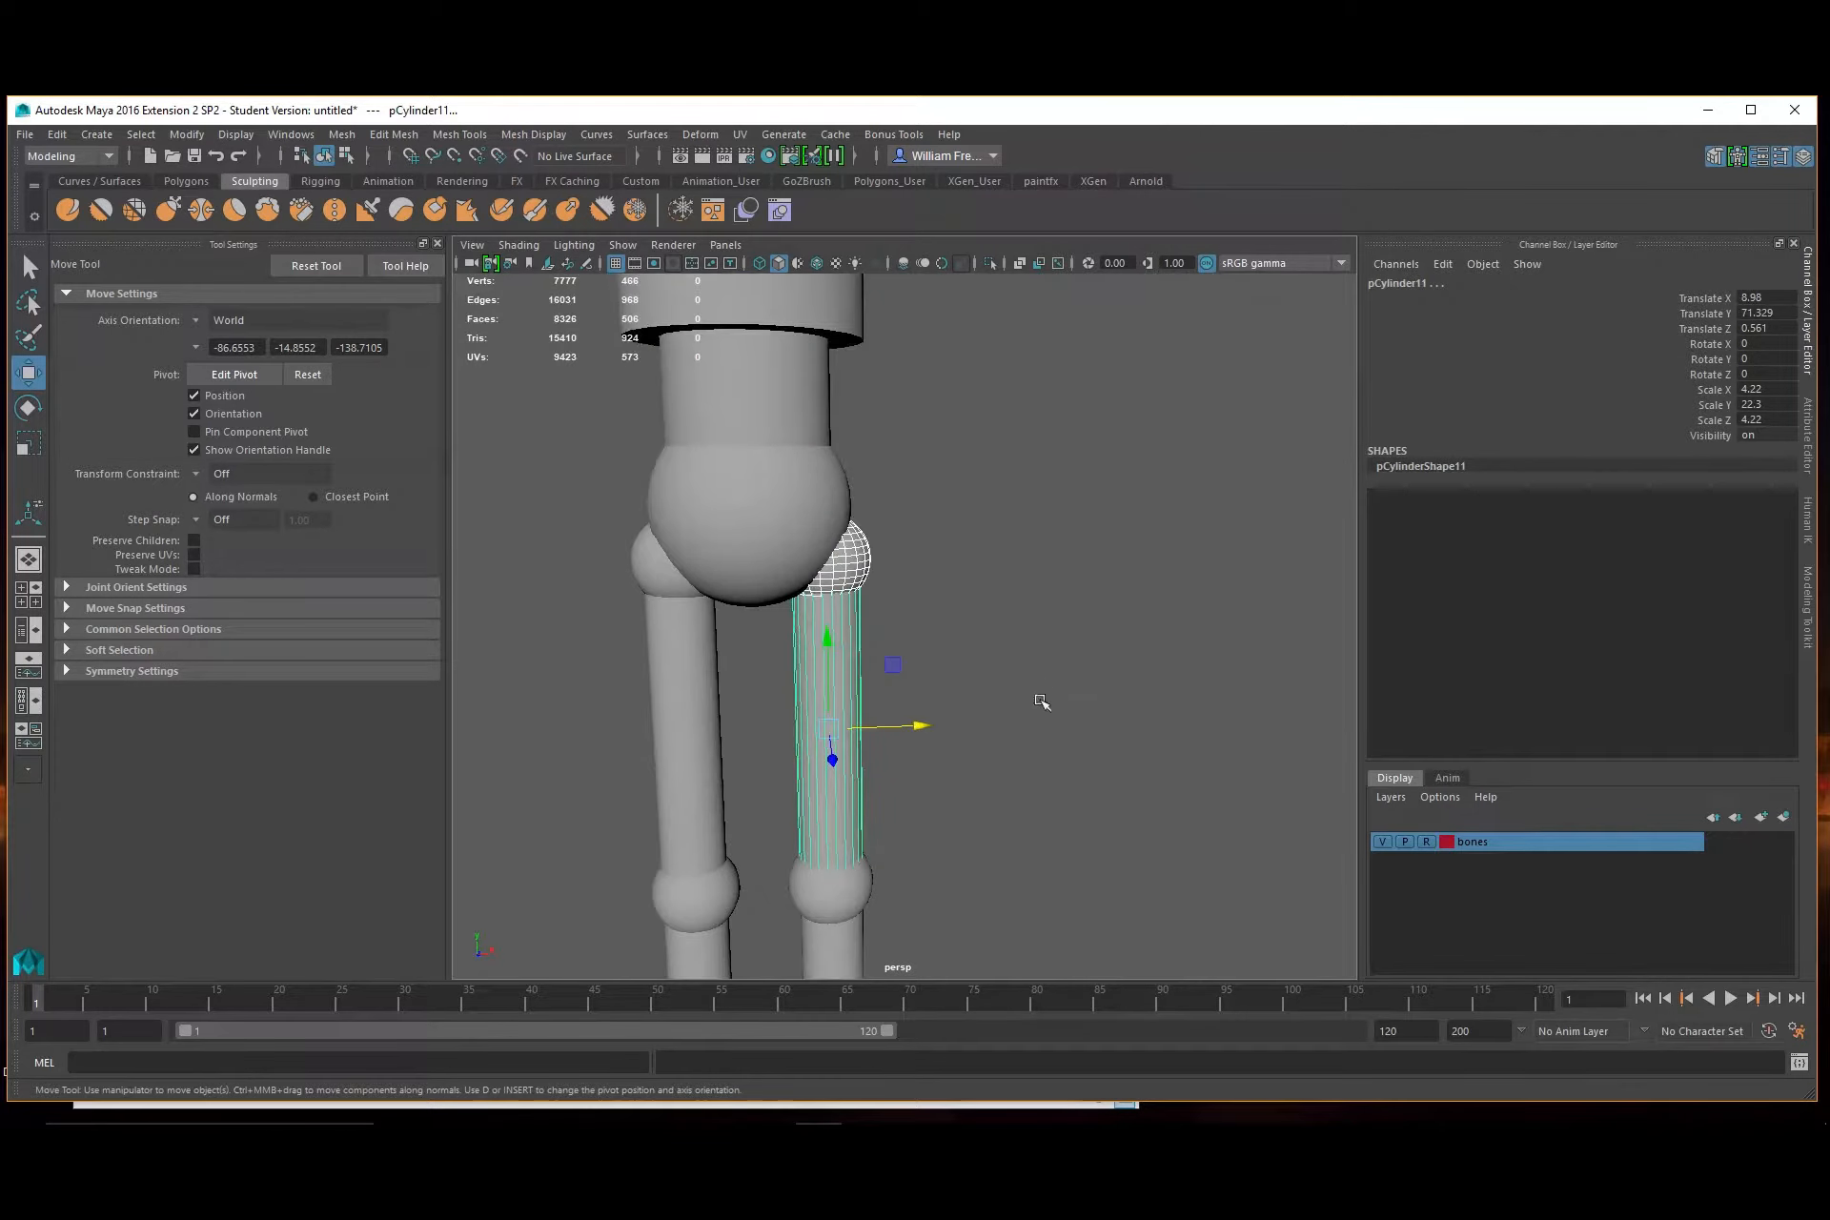
pyautogui.click(342, 134)
pyautogui.click(361, 191)
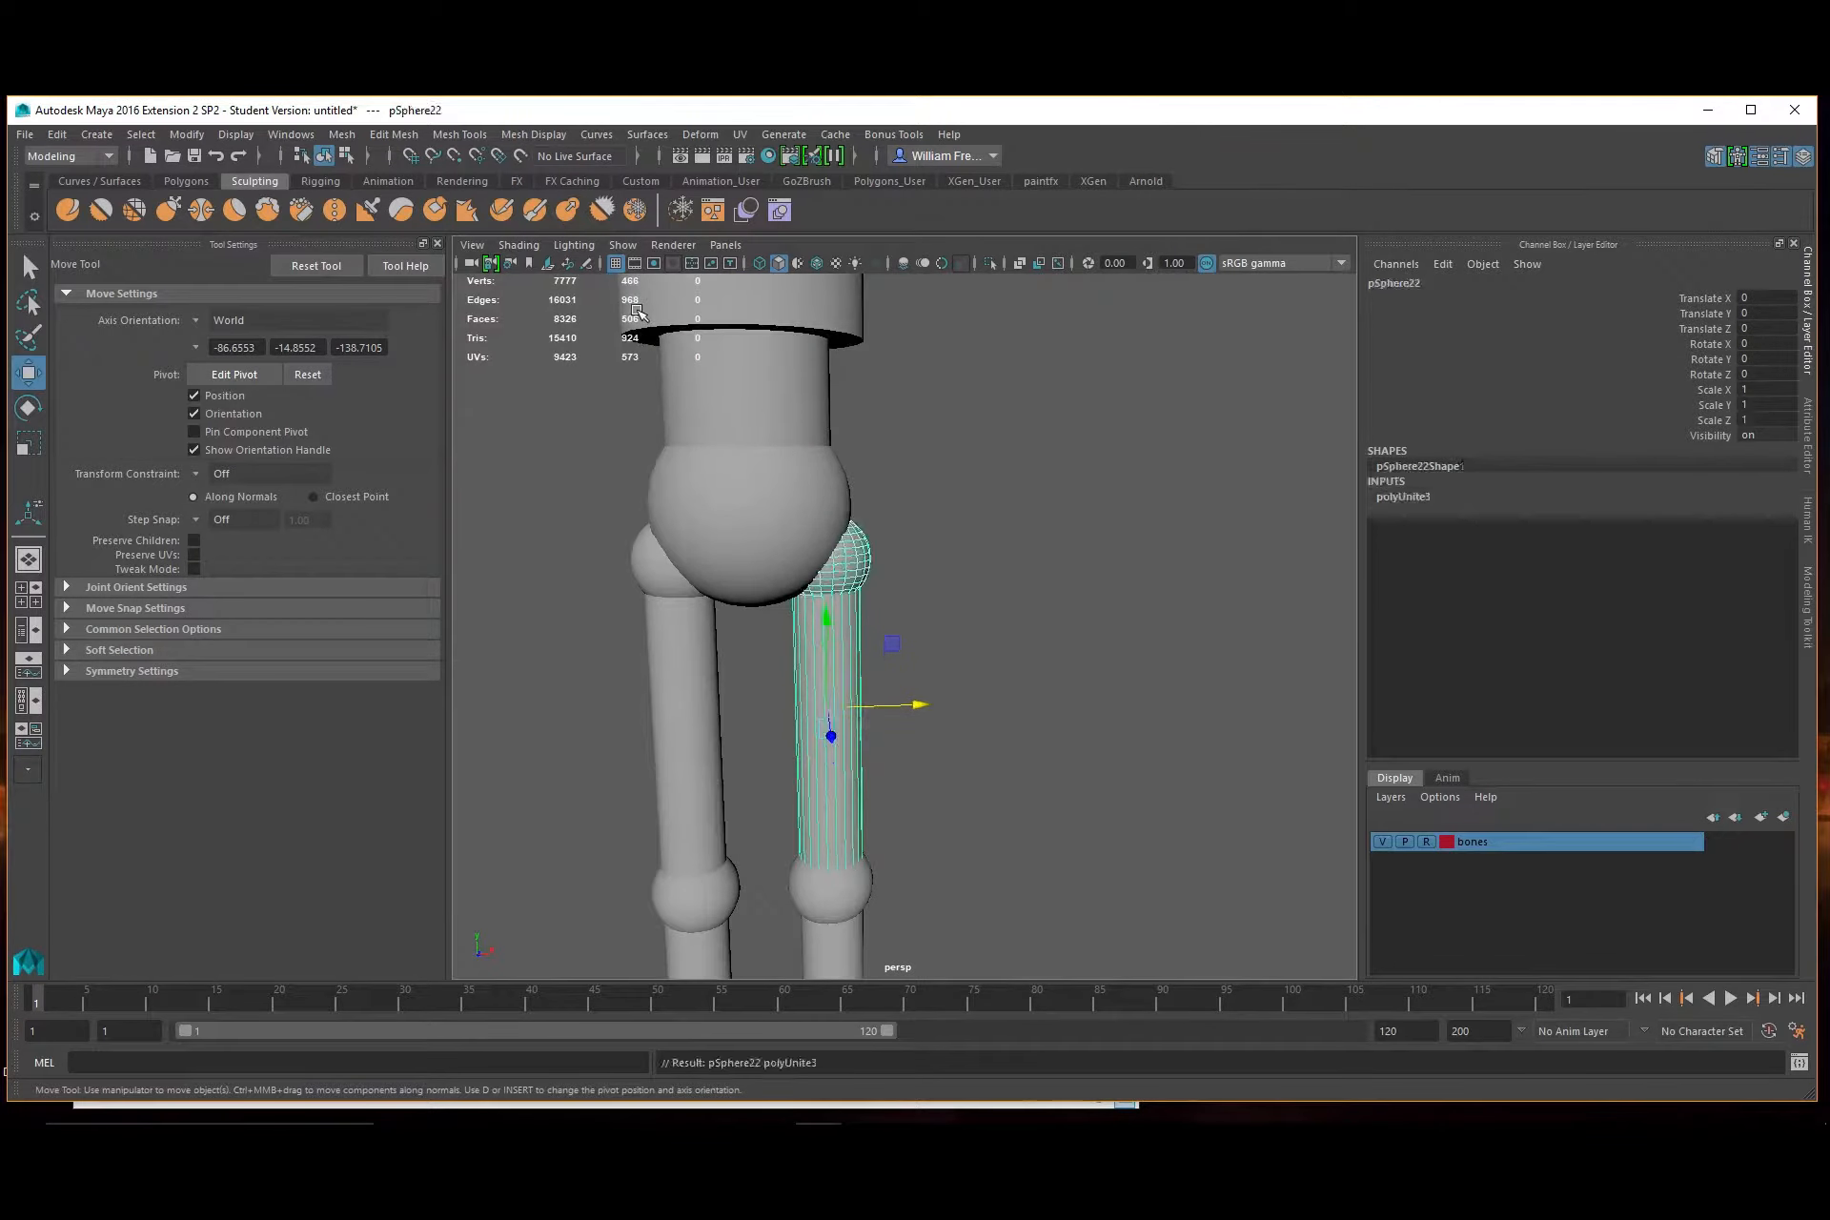
pyautogui.click(652, 581)
pyautogui.keyDown('shift'); pyautogui.click(685, 690); pyautogui.keyUp('shift')
pyautogui.press('g')
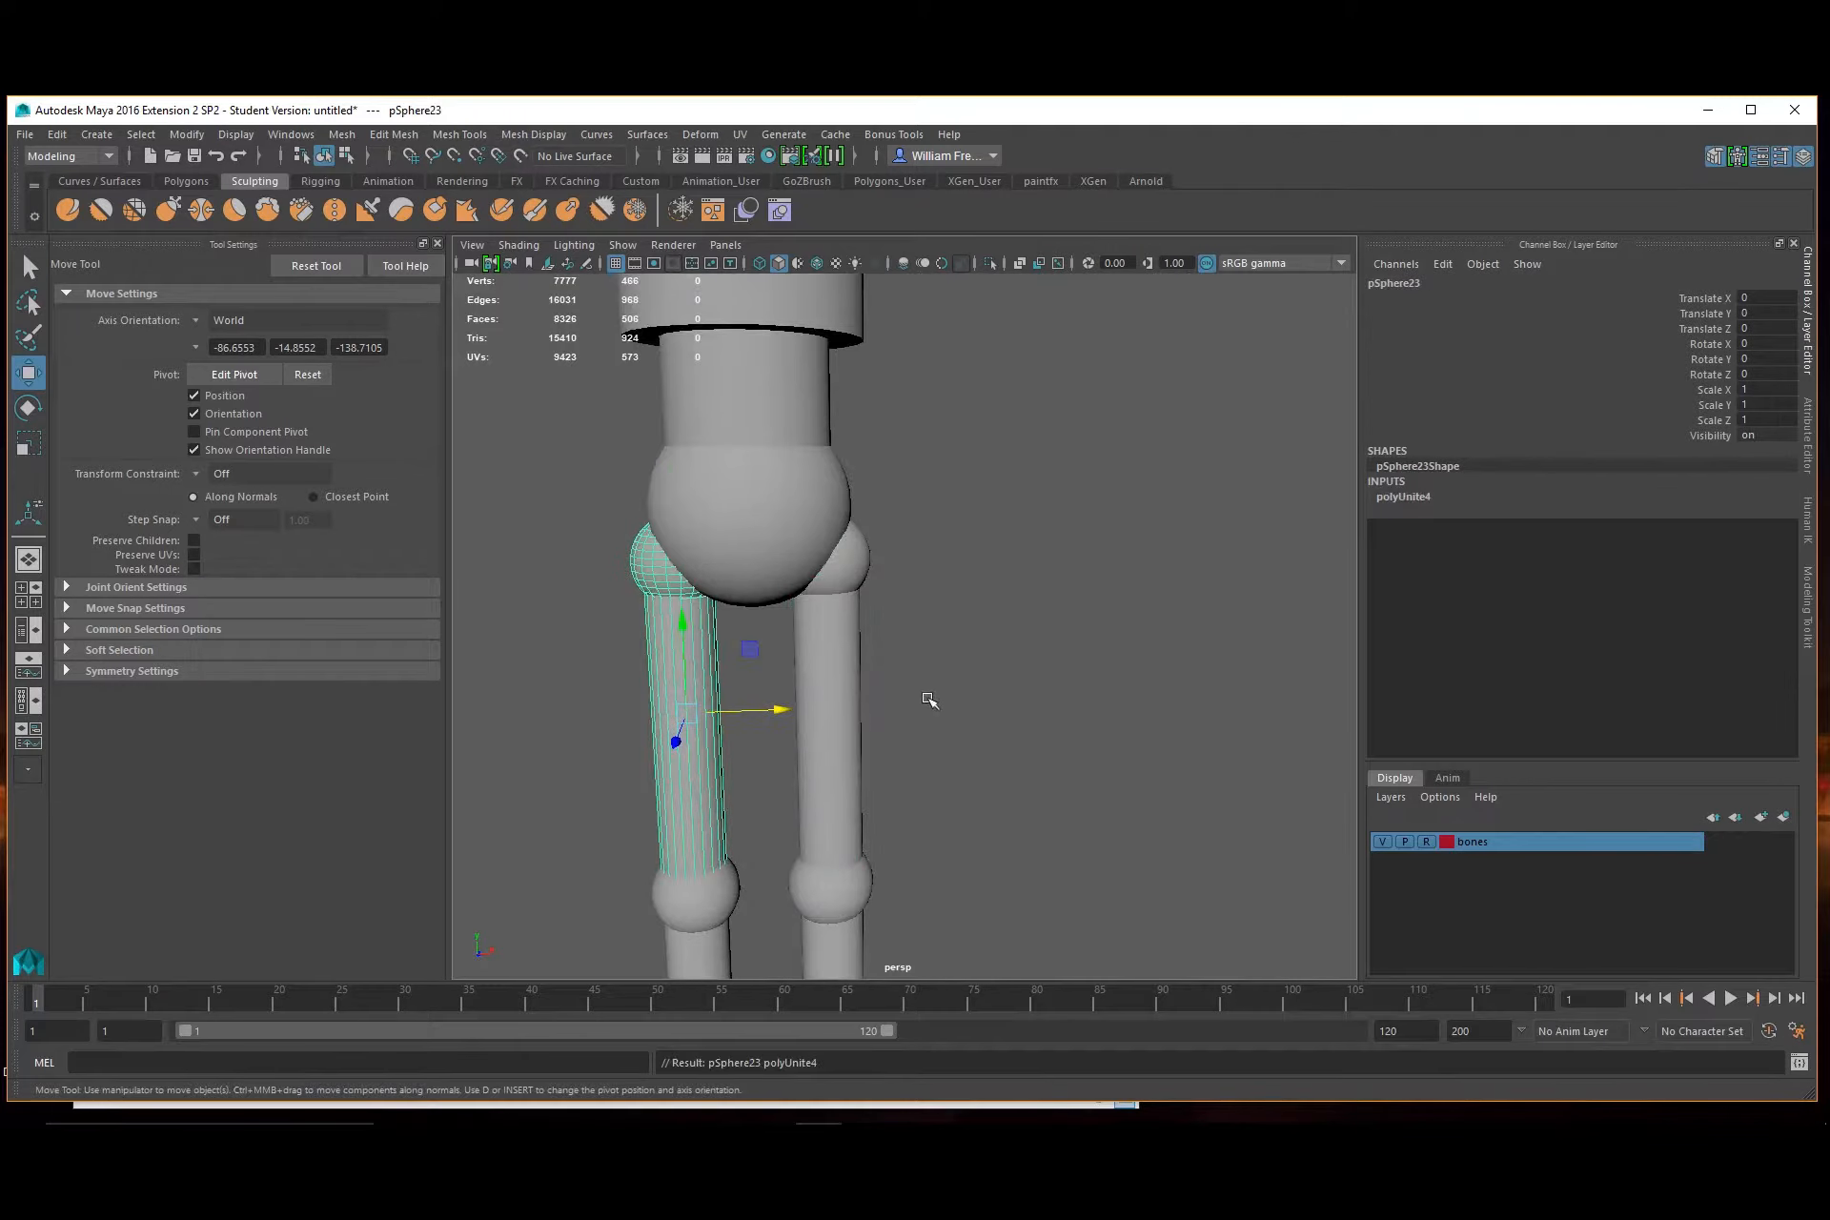
# Combine each knee sphere with the shin cylinder below it into one mesh, starting with the positive X leg
pyautogui.keyDown('alt'); pyautogui.moveTo(931, 701); pyautogui.dragTo(1015, 433, button='middle'); pyautogui.keyUp('alt')
pyautogui.click(937, 628)
pyautogui.keyDown('shift'); pyautogui.click(904, 757); pyautogui.keyUp('shift')
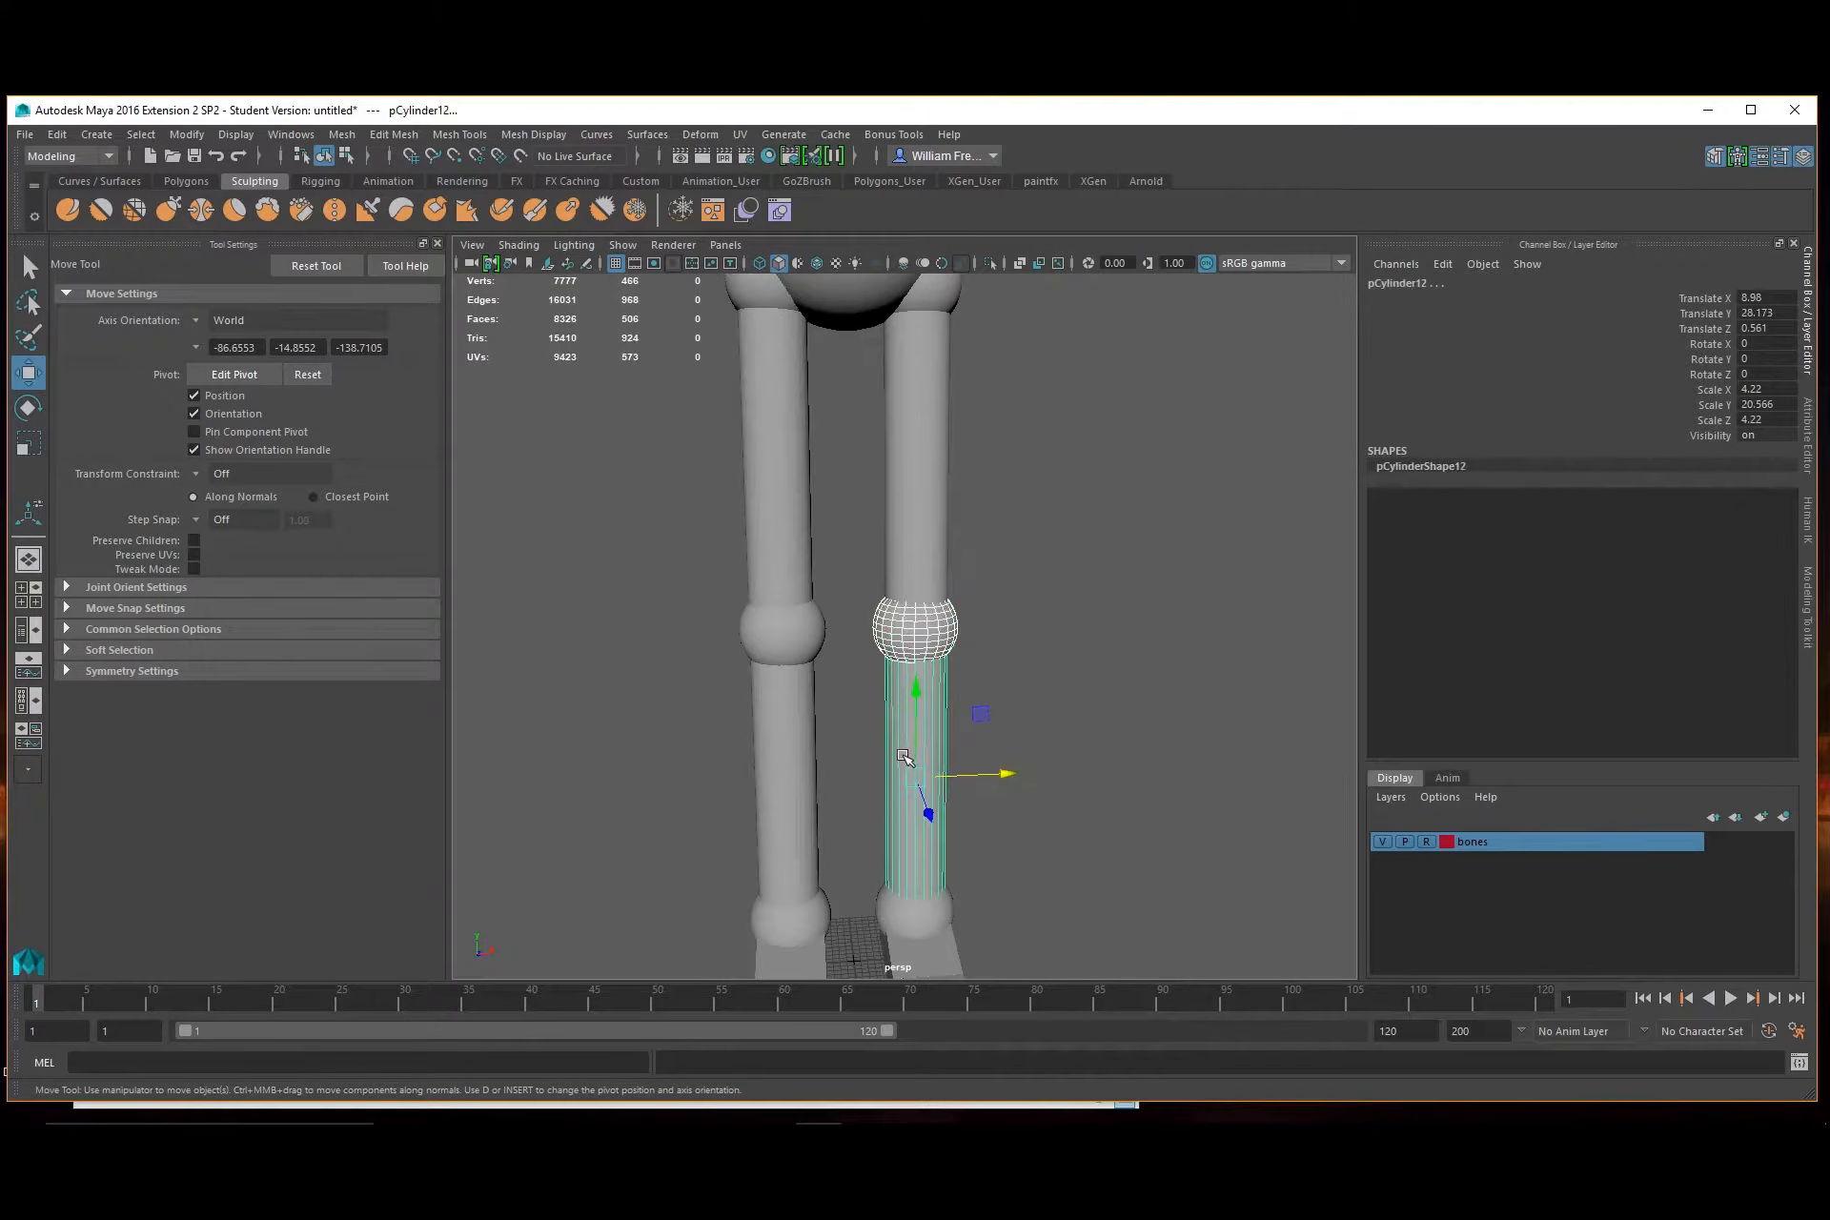
pyautogui.press('g')
pyautogui.click(778, 643)
pyautogui.keyDown('shift'); pyautogui.click(777, 750); pyautogui.keyUp('shift')
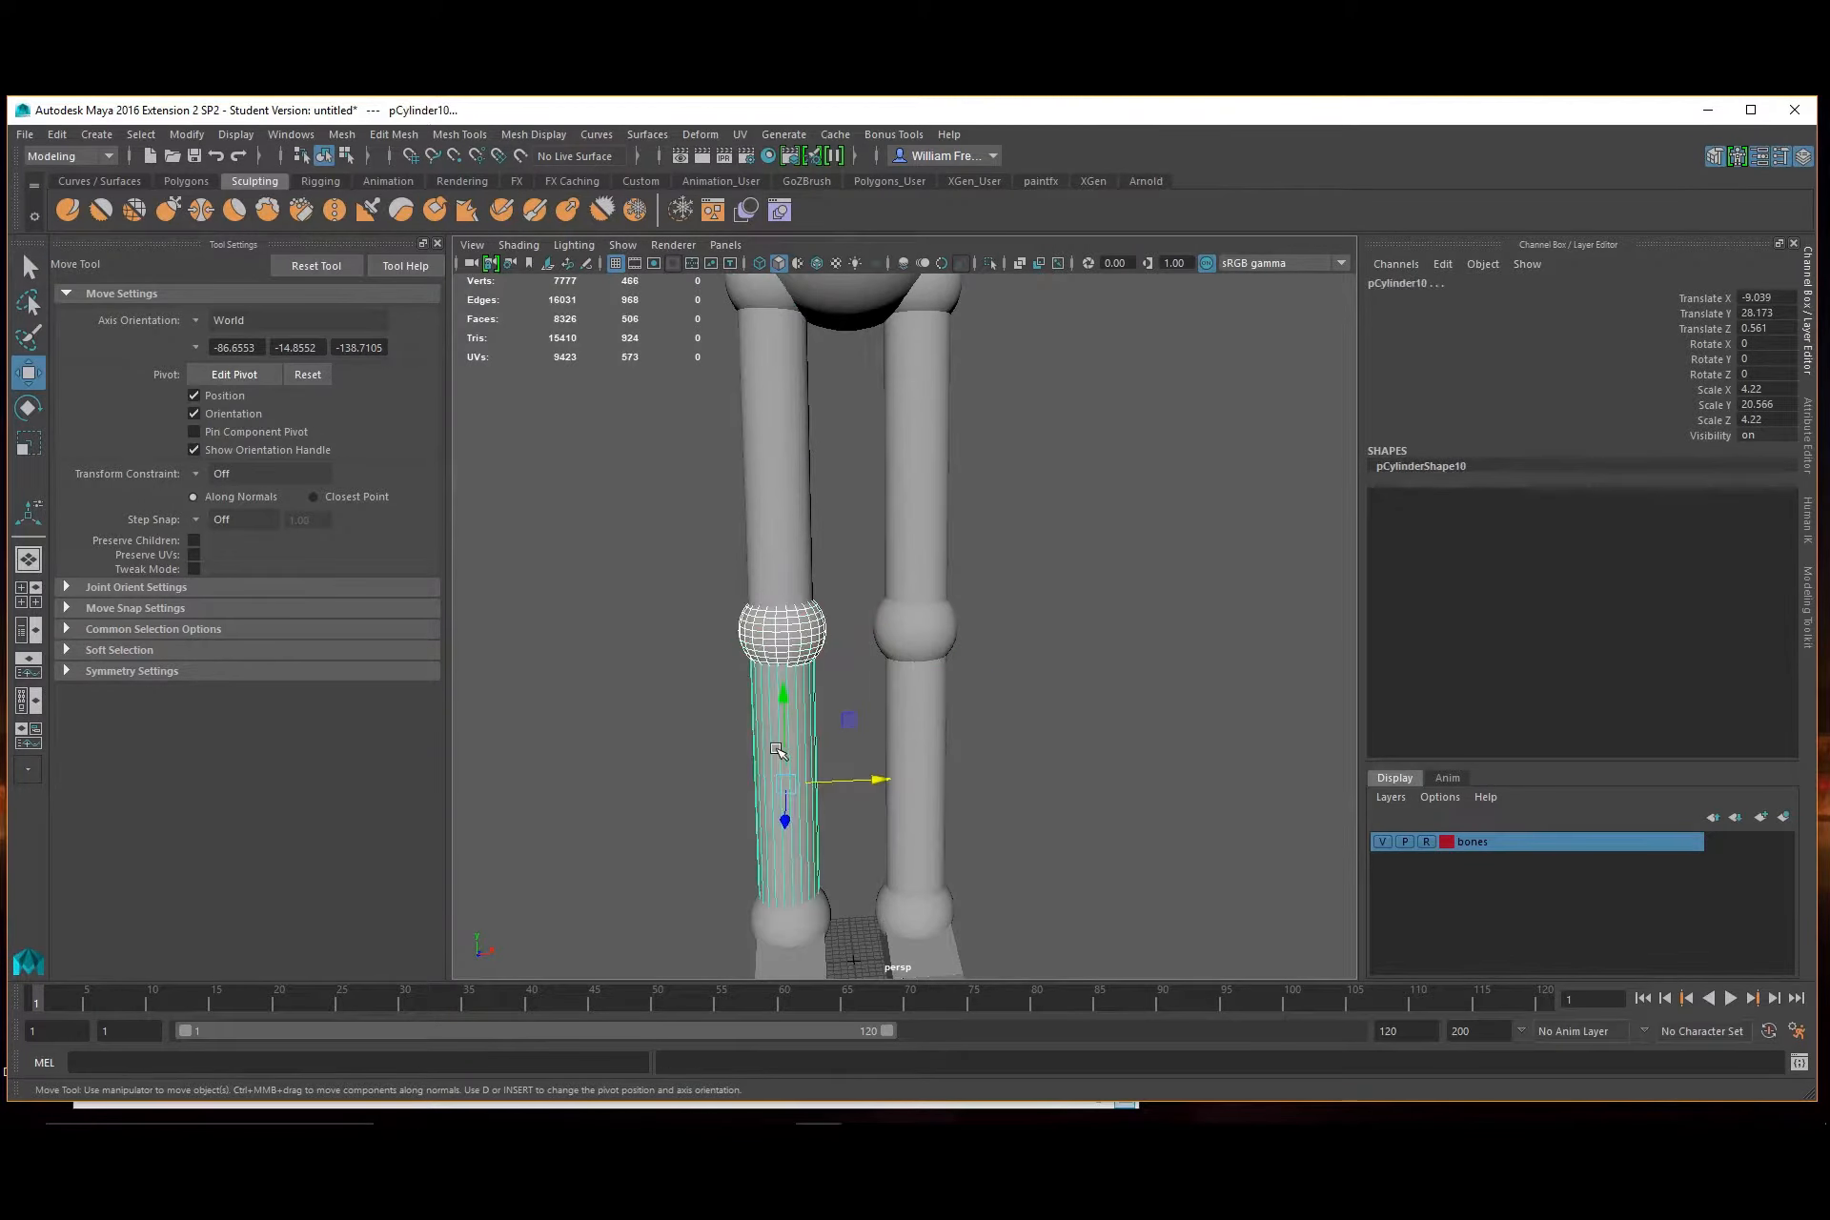
pyautogui.press('g')
# Combine each ankle sphere with its rear foot block into one mesh, leaving the toe blocks separate
pyautogui.keyDown('alt'); pyautogui.moveTo(1036, 719); pyautogui.dragTo(1087, 556, button='middle'); pyautogui.keyUp('alt')
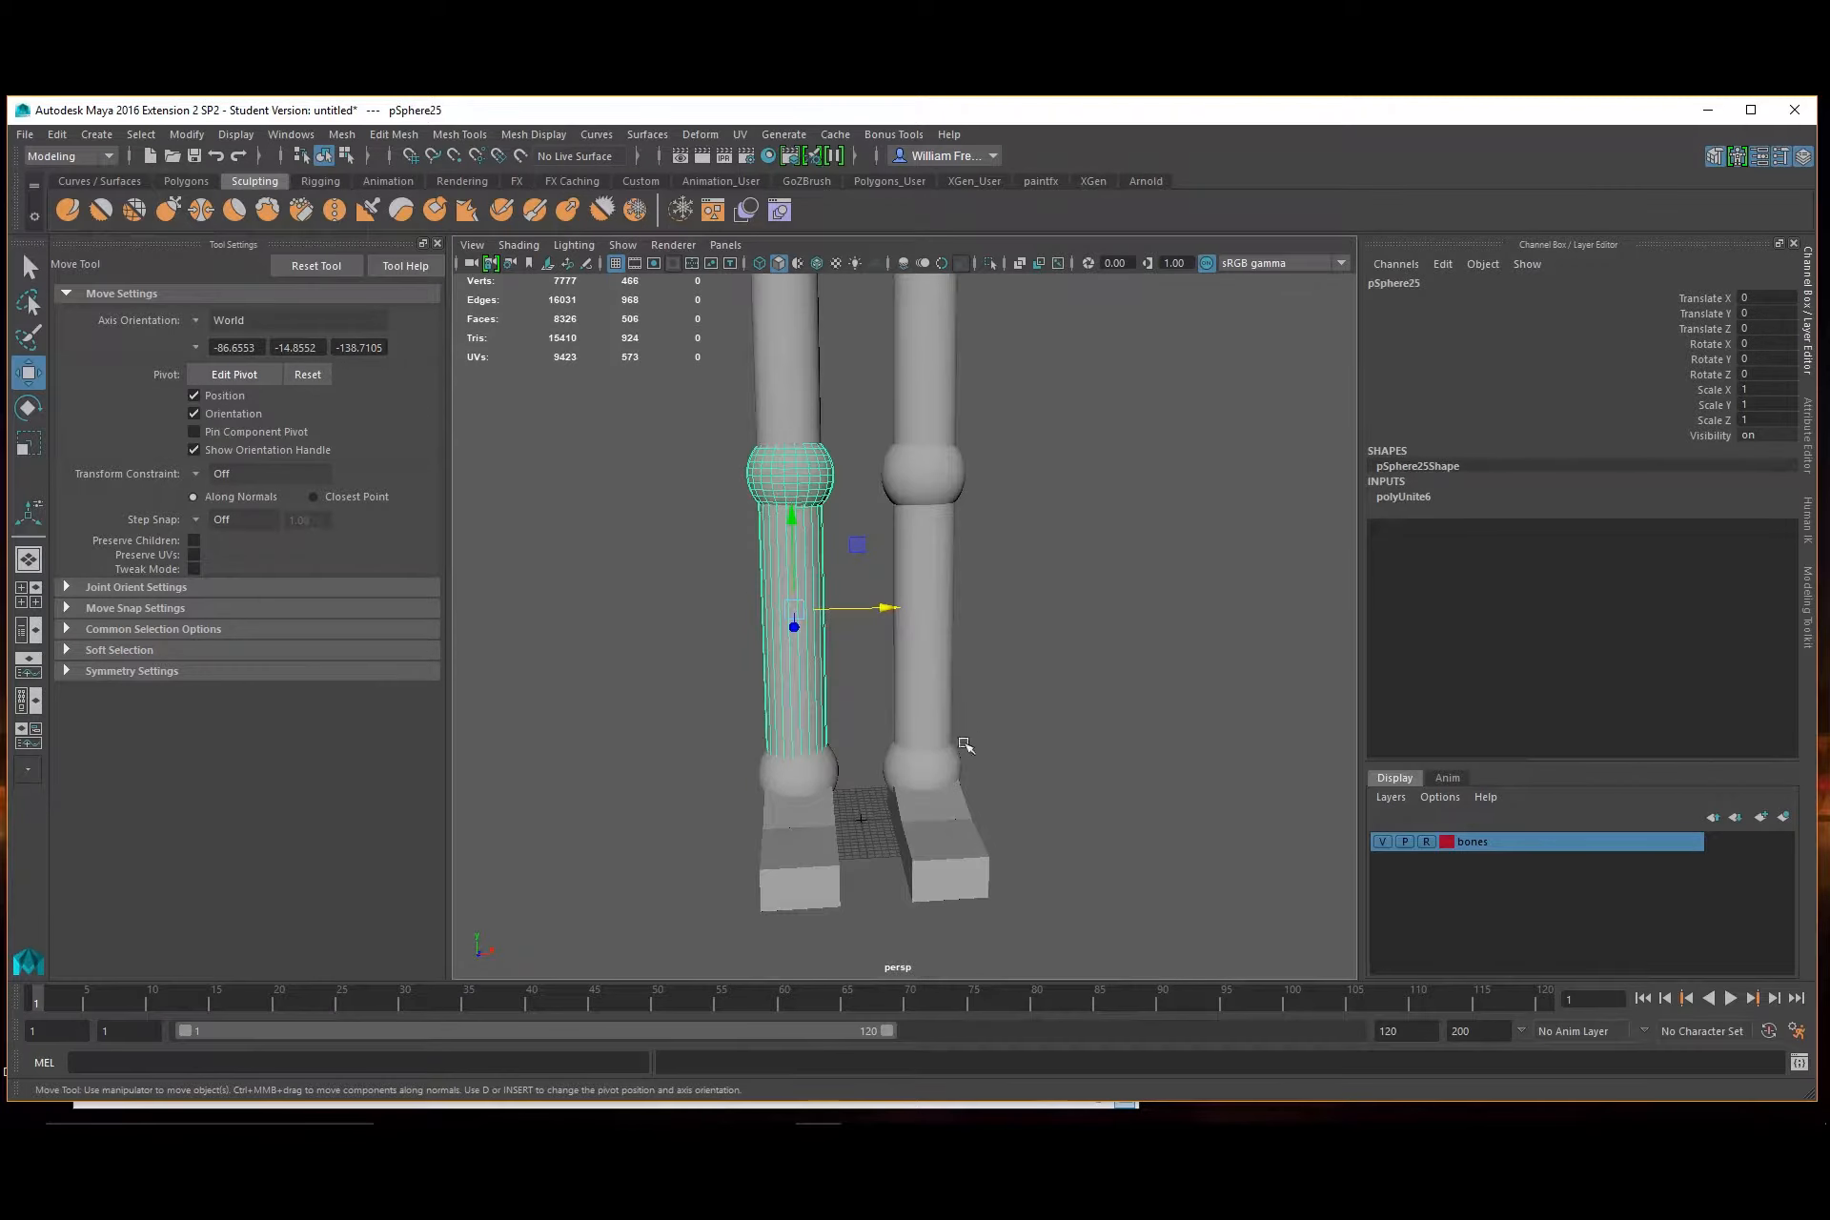
pyautogui.click(927, 777)
pyautogui.keyDown('alt'); pyautogui.moveTo(928, 777); pyautogui.dragTo(960, 815); pyautogui.keyUp('alt')
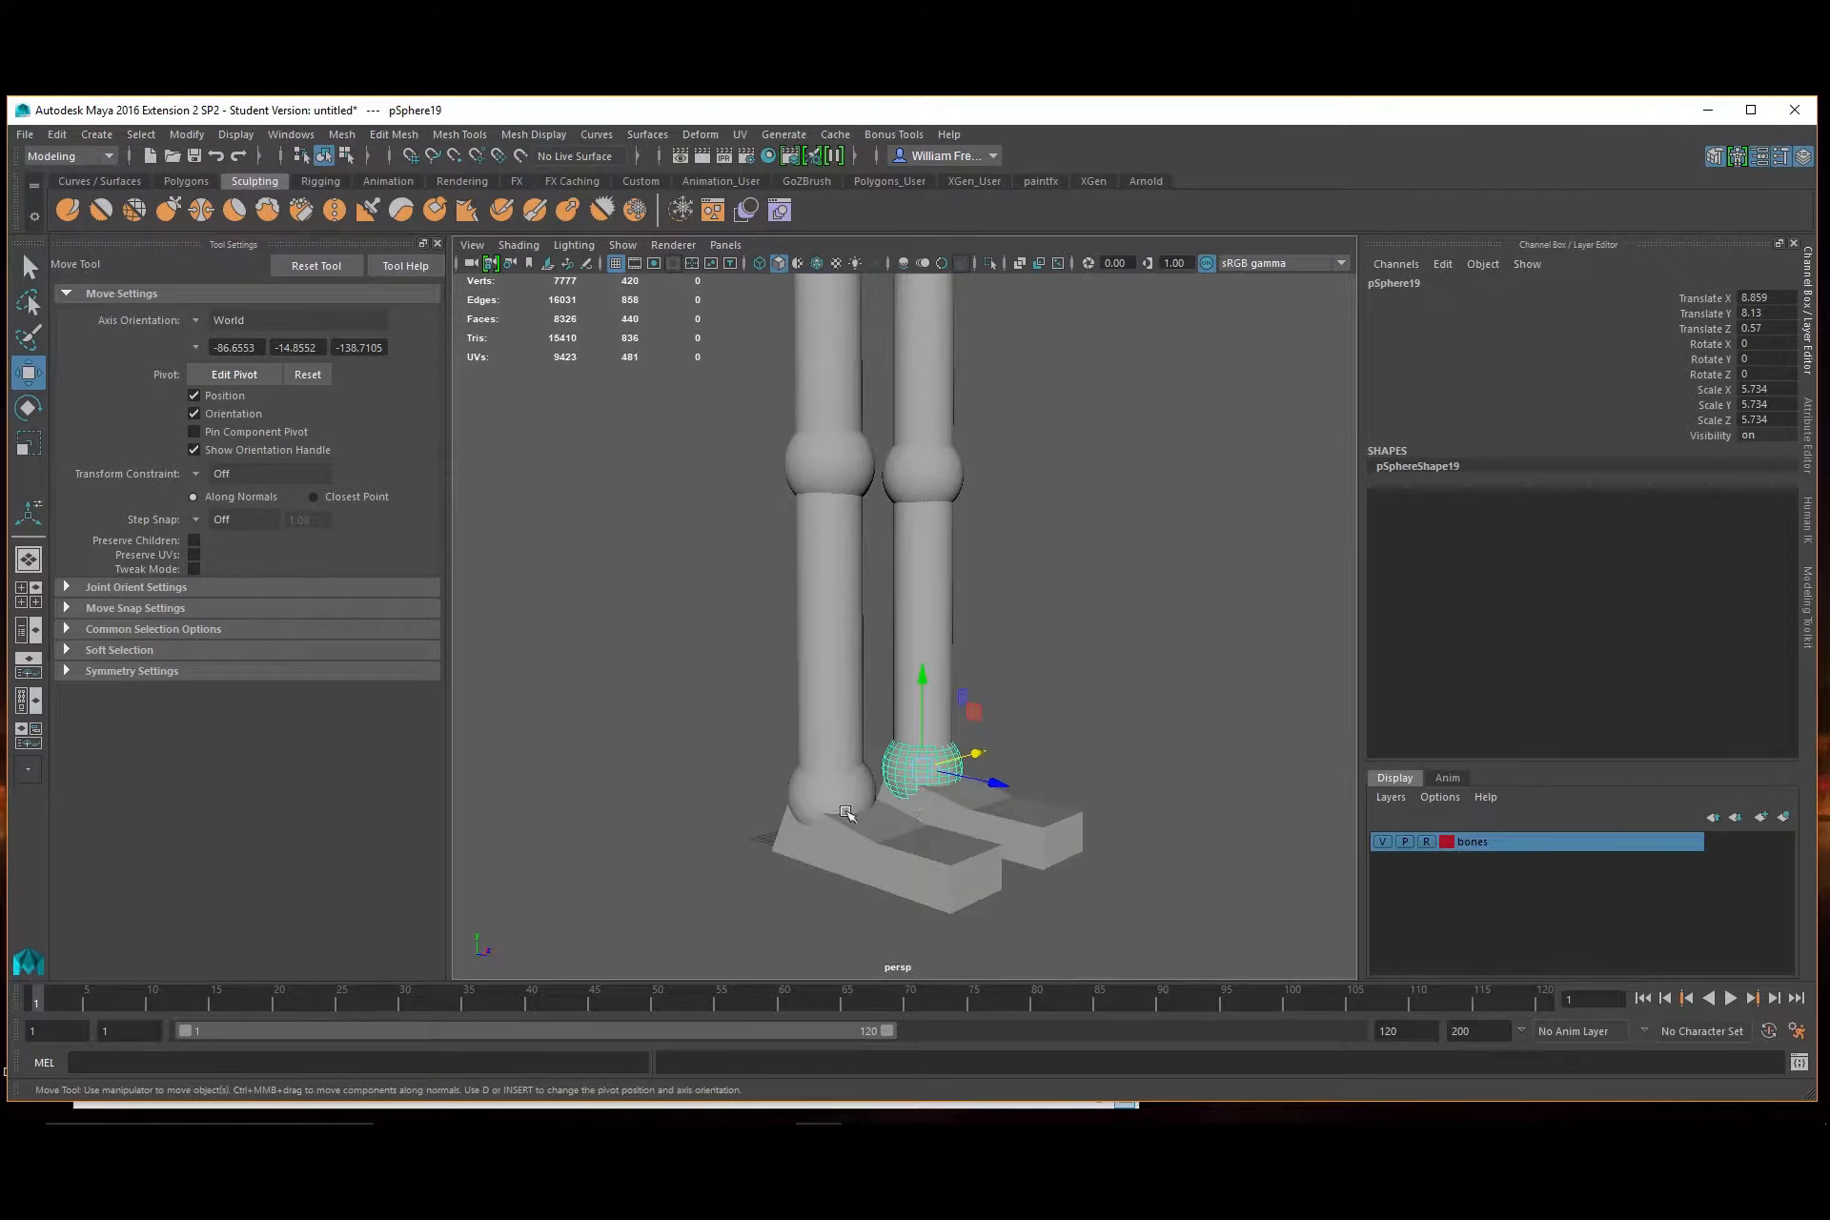
pyautogui.keyDown('shift'); pyautogui.click(953, 805); pyautogui.keyUp('shift')
pyautogui.keyDown('alt'); pyautogui.moveTo(1077, 782); pyautogui.dragTo(809, 807); pyautogui.keyUp('alt')
pyautogui.hotkey('ctrl', 'd')
pyautogui.press('g')
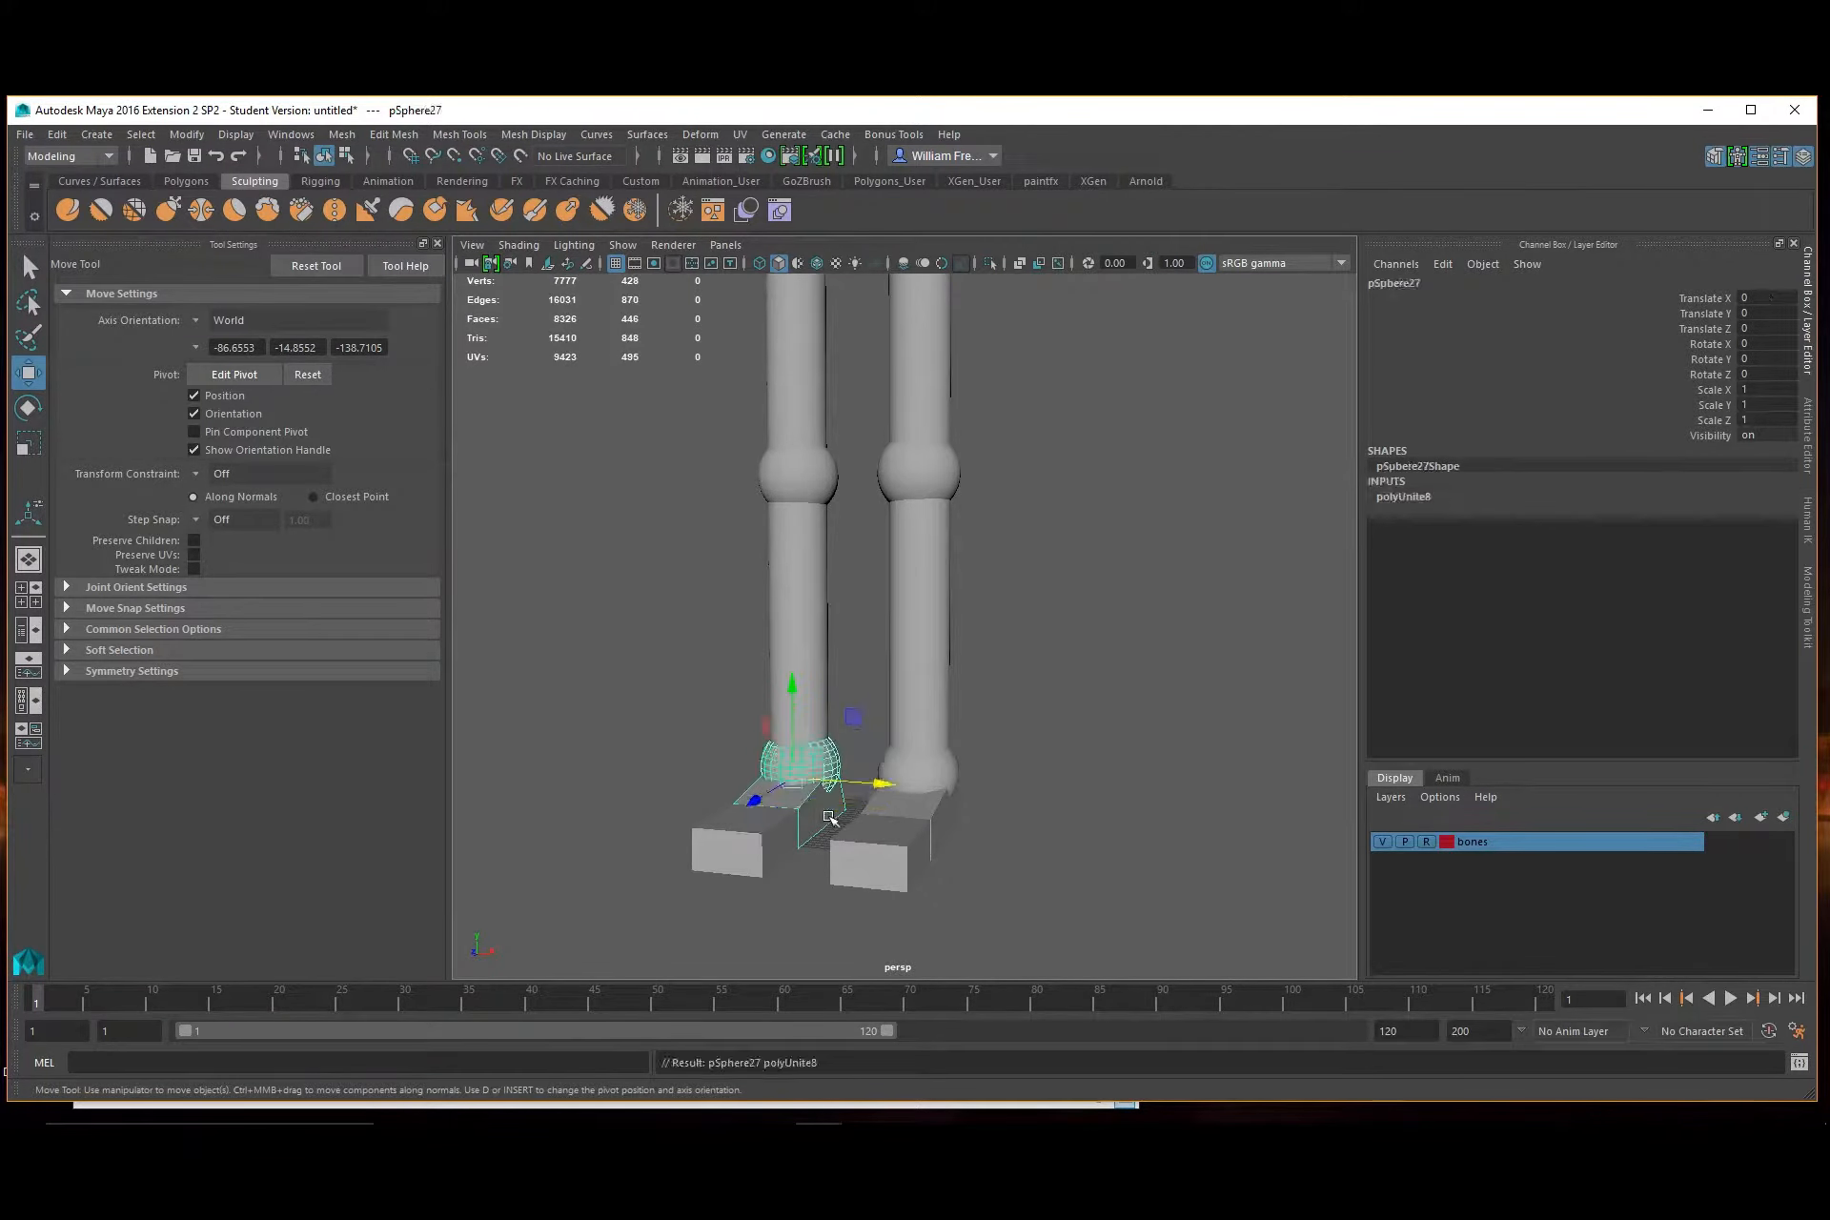
# Check the combined shin and thigh meshes by selecting them individually and viewing the whole robot
pyautogui.keyDown('alt'); pyautogui.moveTo(727, 813); pyautogui.dragTo(896, 820); pyautogui.keyUp('alt')
pyautogui.click(861, 639)
pyautogui.keyDown('alt'); pyautogui.moveTo(1059, 642); pyautogui.dragTo(924, 581); pyautogui.keyUp('alt')
pyautogui.click(923, 579)
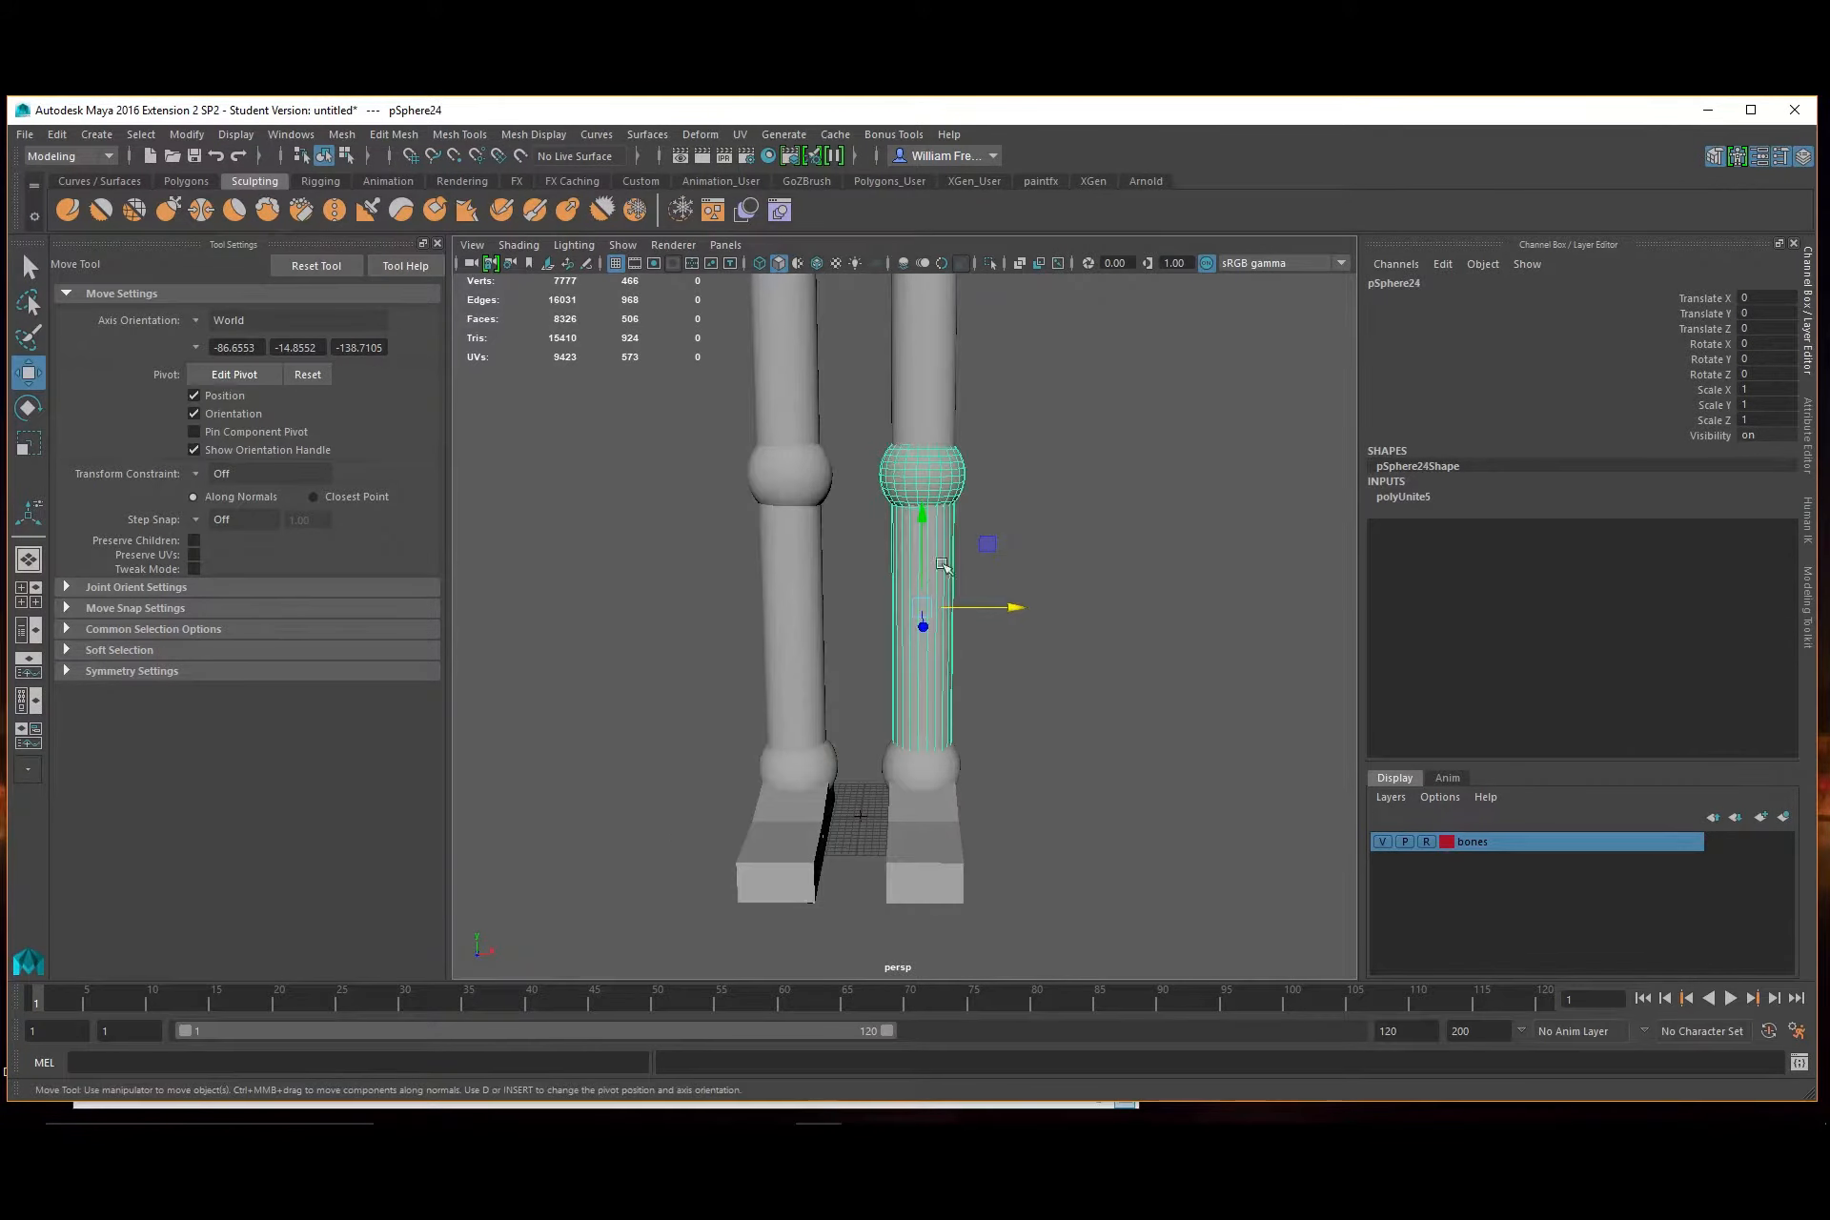
pyautogui.click(932, 359)
pyautogui.click(777, 377)
pyautogui.scroll(-3, 901, 384)
pyautogui.click(982, 650)
pyautogui.scroll(-4, 986, 658)
pyautogui.moveTo(762, 649)
pyautogui.keyDown('alt'); pyautogui.mouseDown()
pyautogui.moveTo(862, 633)
pyautogui.moveTo(784, 642)
pyautogui.mouseUp(); pyautogui.keyUp('alt')
pyautogui.keyDown('alt'); pyautogui.moveTo(748, 446); pyautogui.dragTo(759, 491); pyautogui.keyUp('alt')
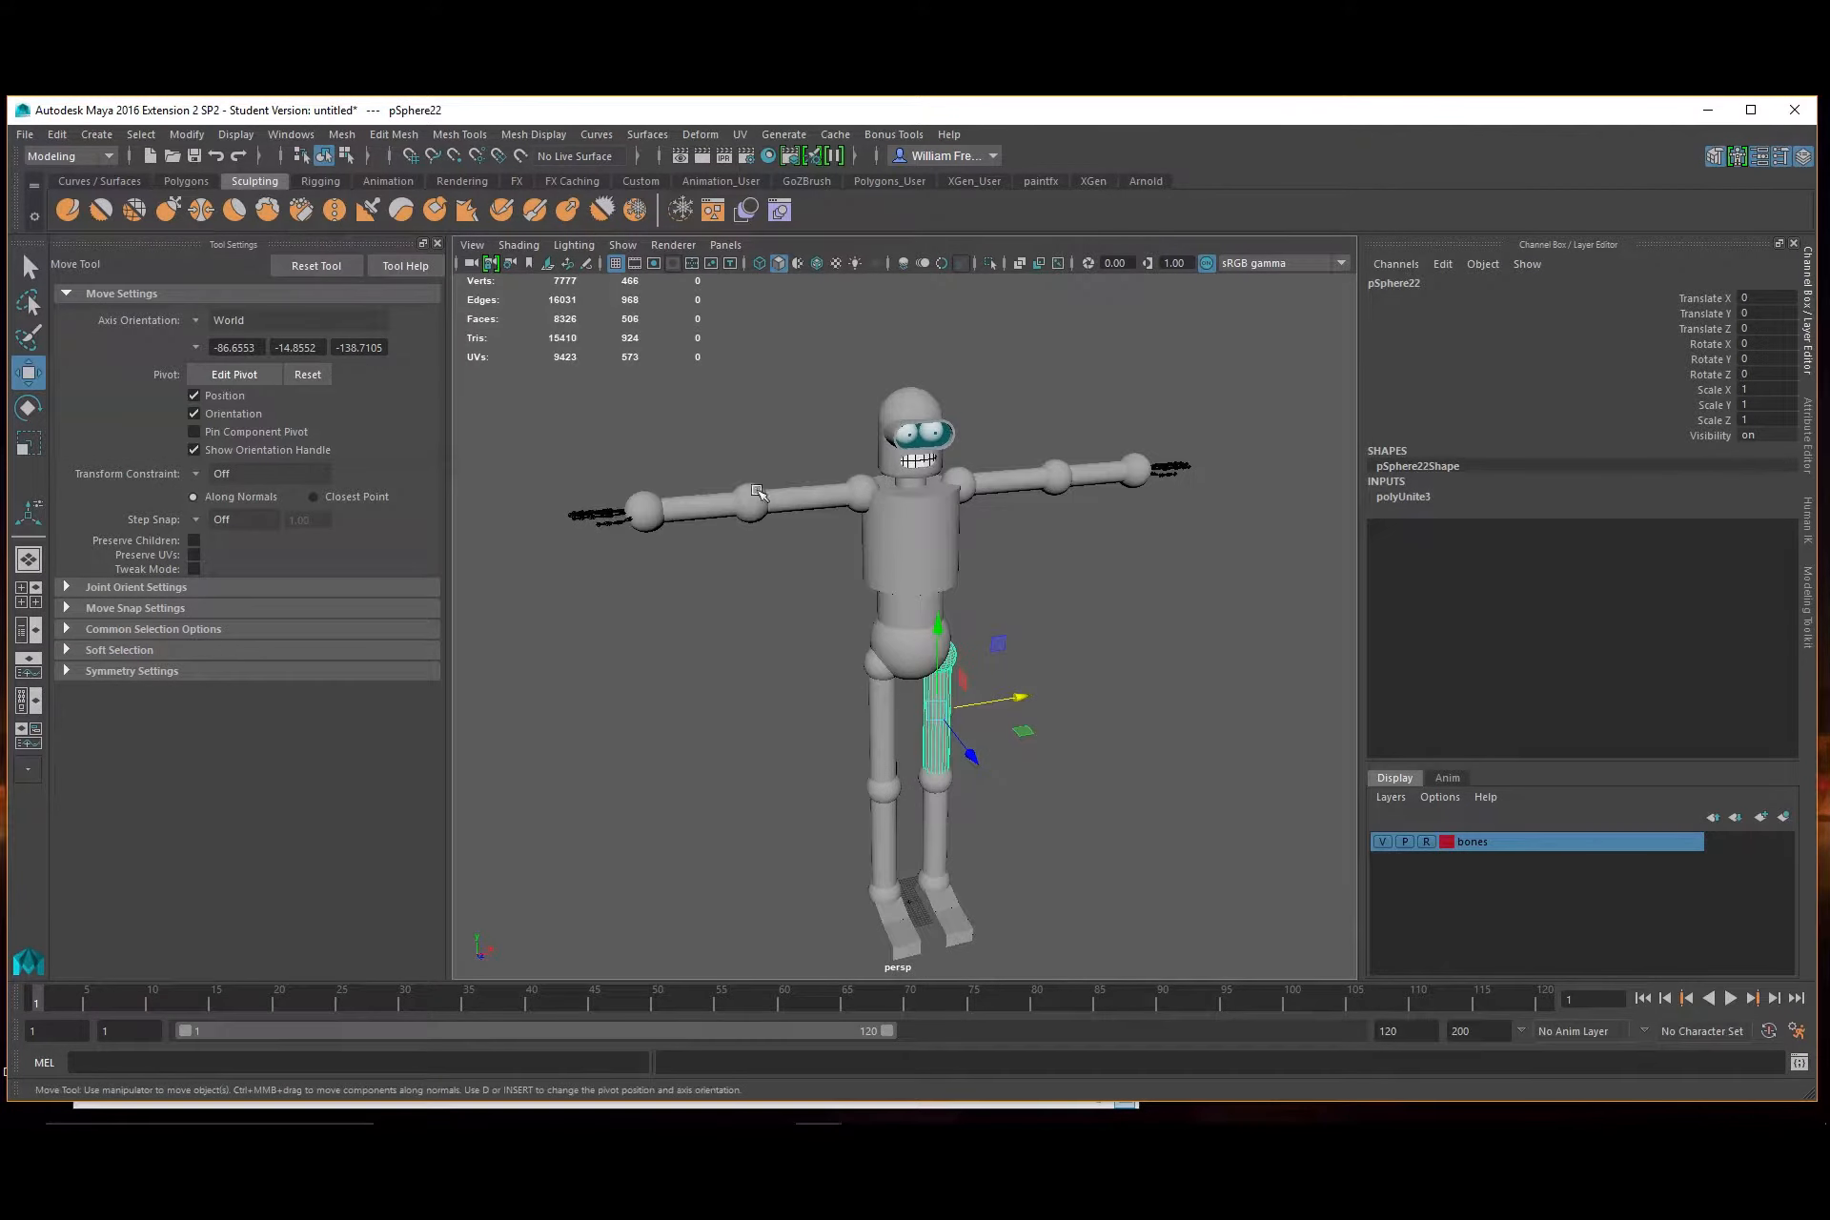
# Delete the construction history left over from combining the meshes
pyautogui.click(57, 134)
pyautogui.moveTo(150, 377)
pyautogui.click(360, 394)
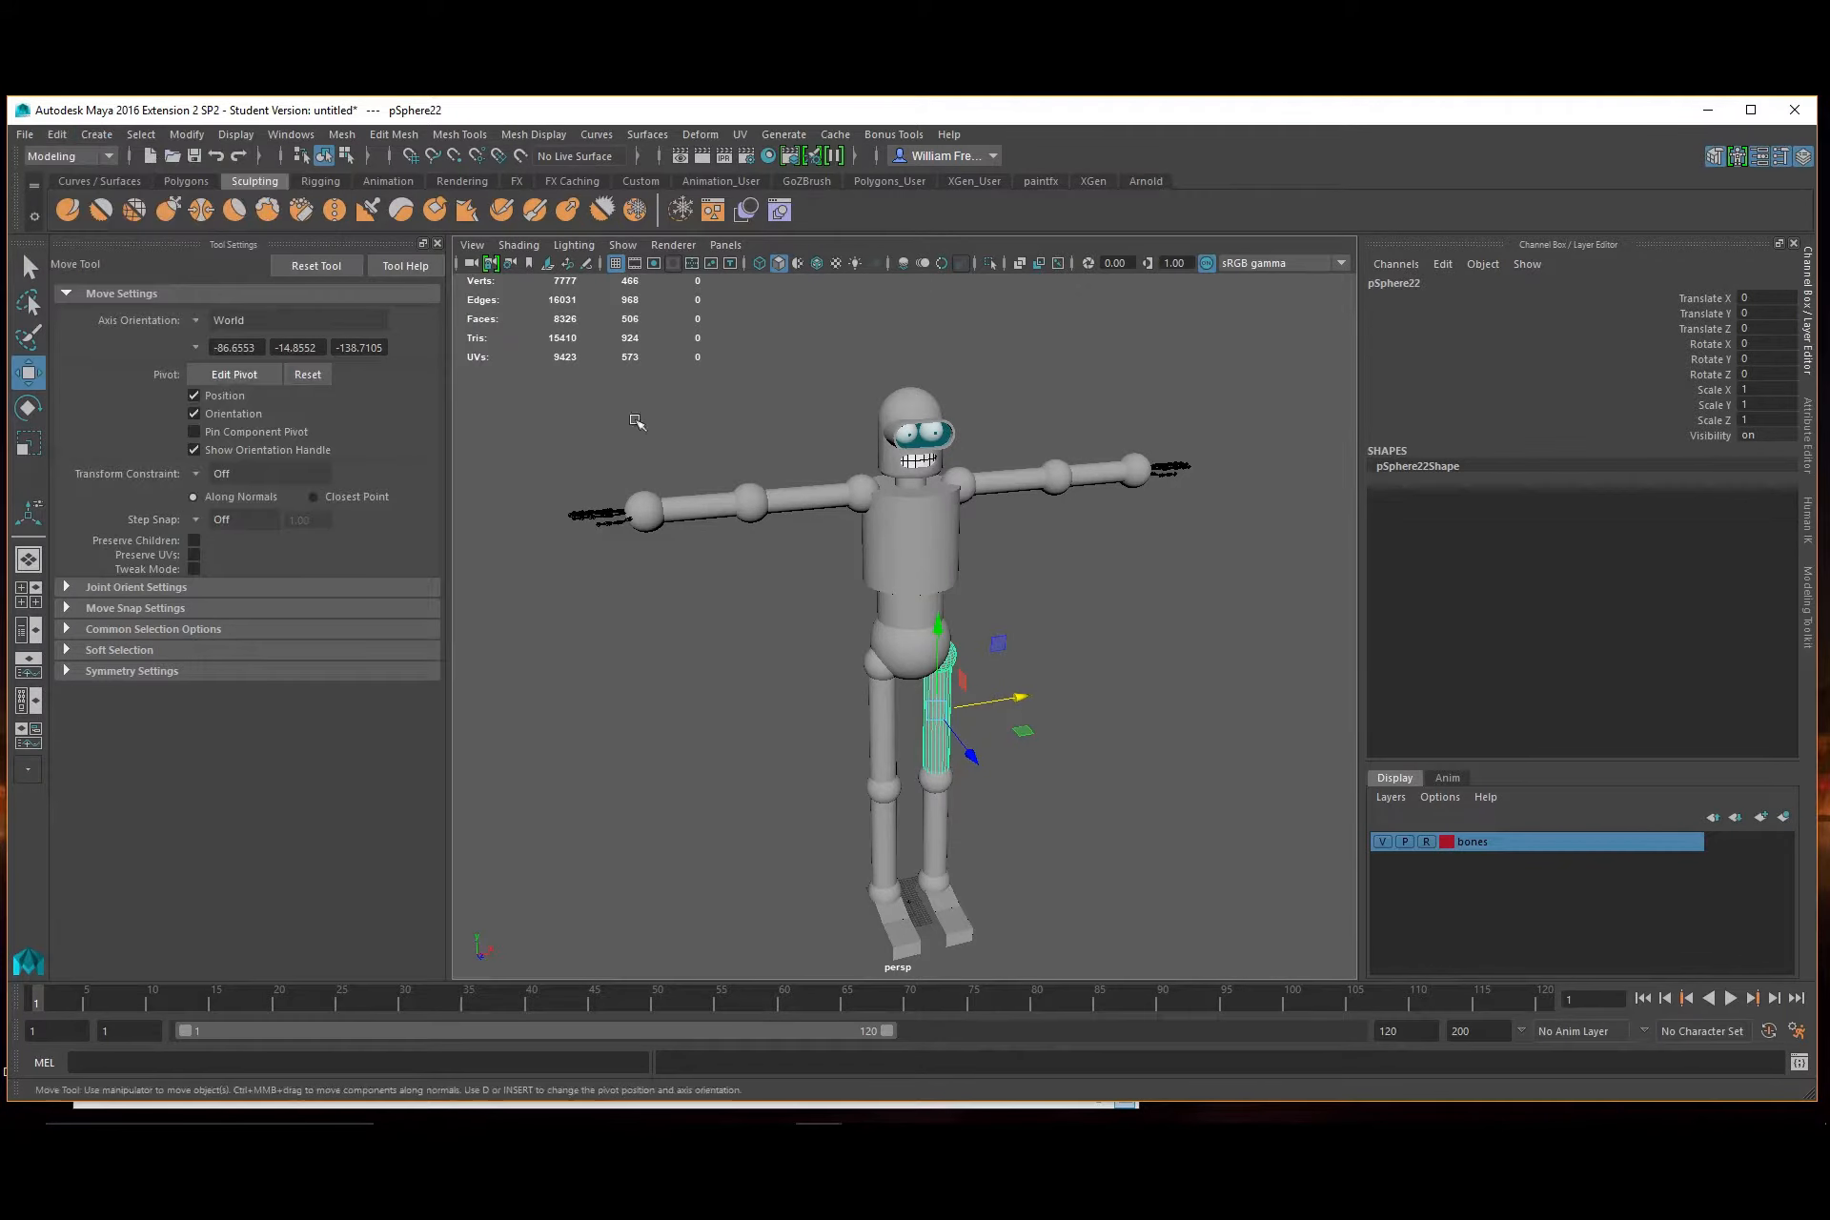
# Open the Hypergraph Hierarchy, place it beside the robot and bring the head's mesh nodes into view
pyautogui.click(314, 139)
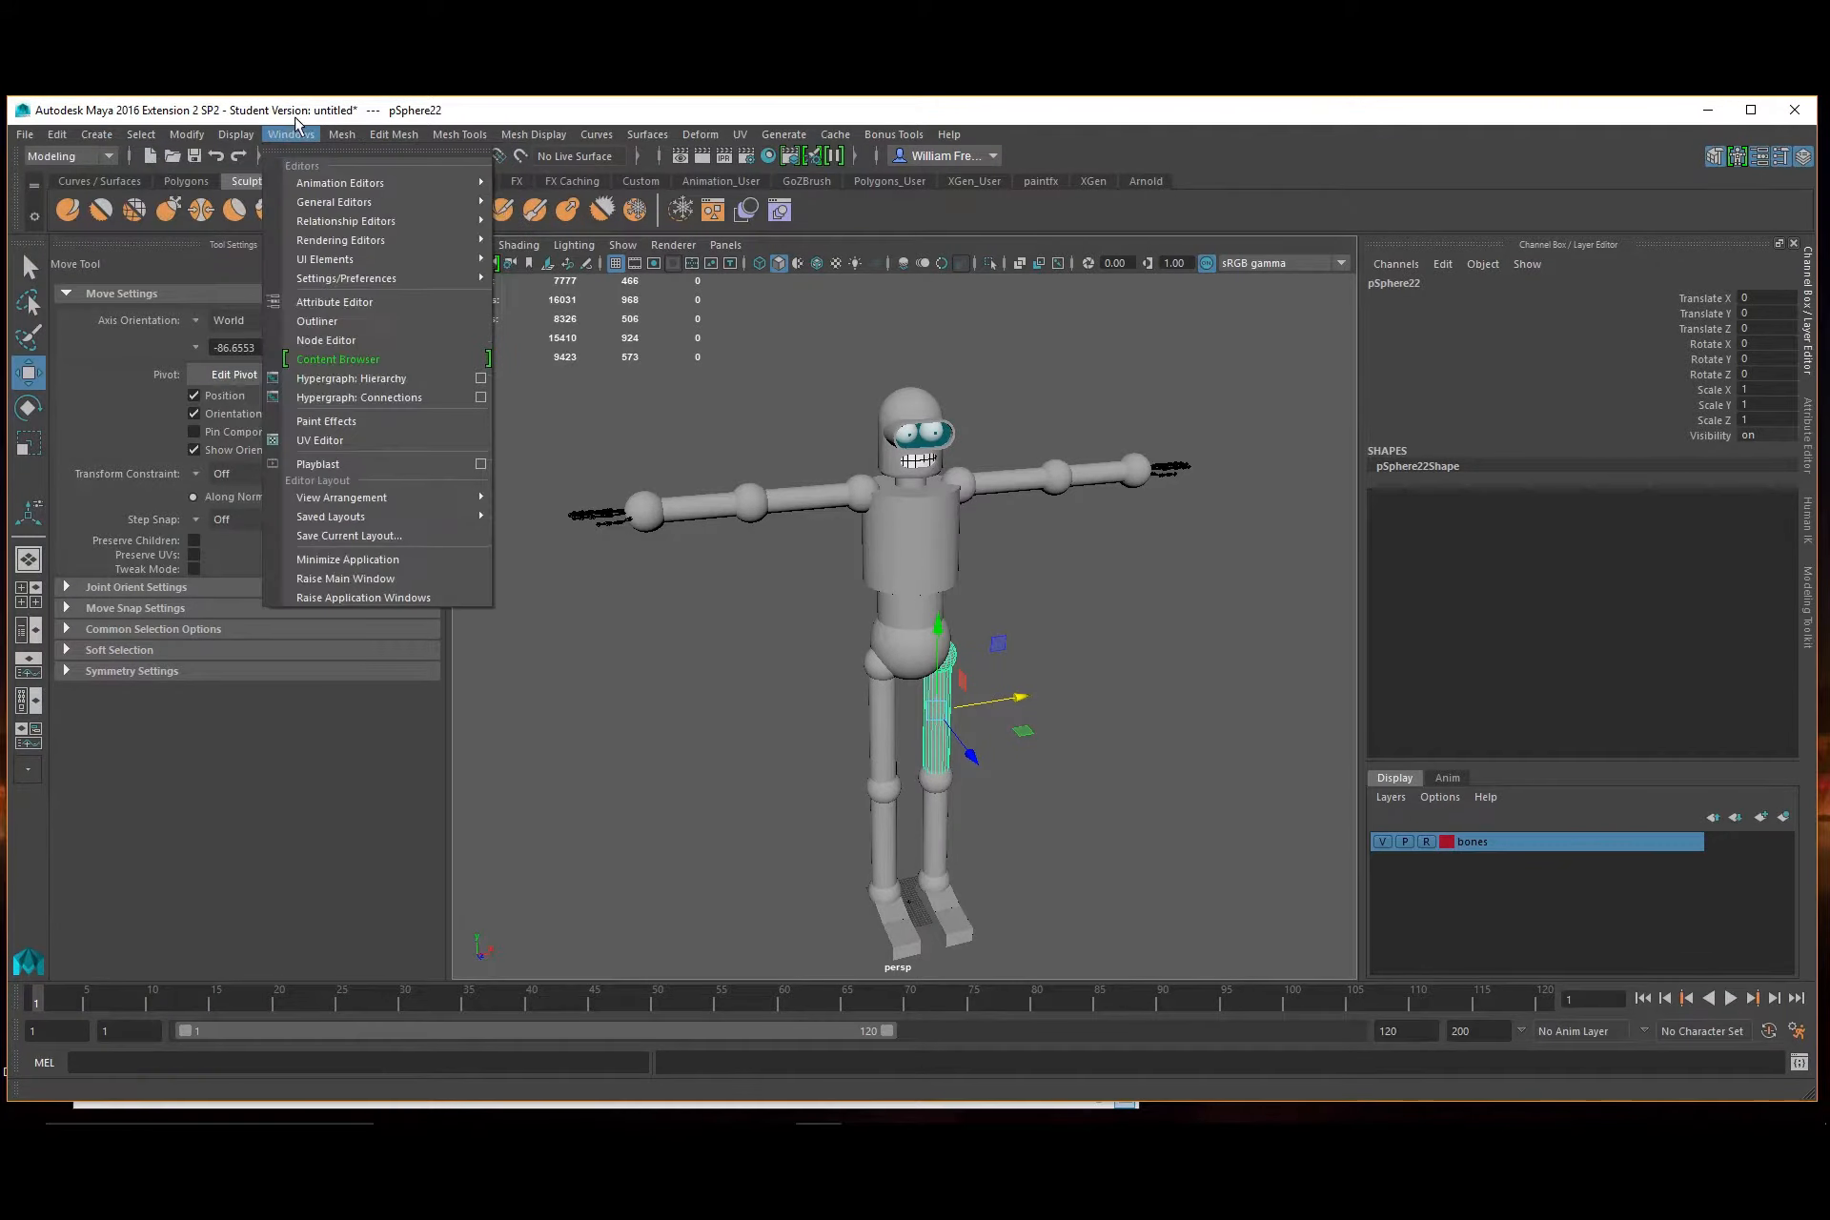
pyautogui.click(399, 382)
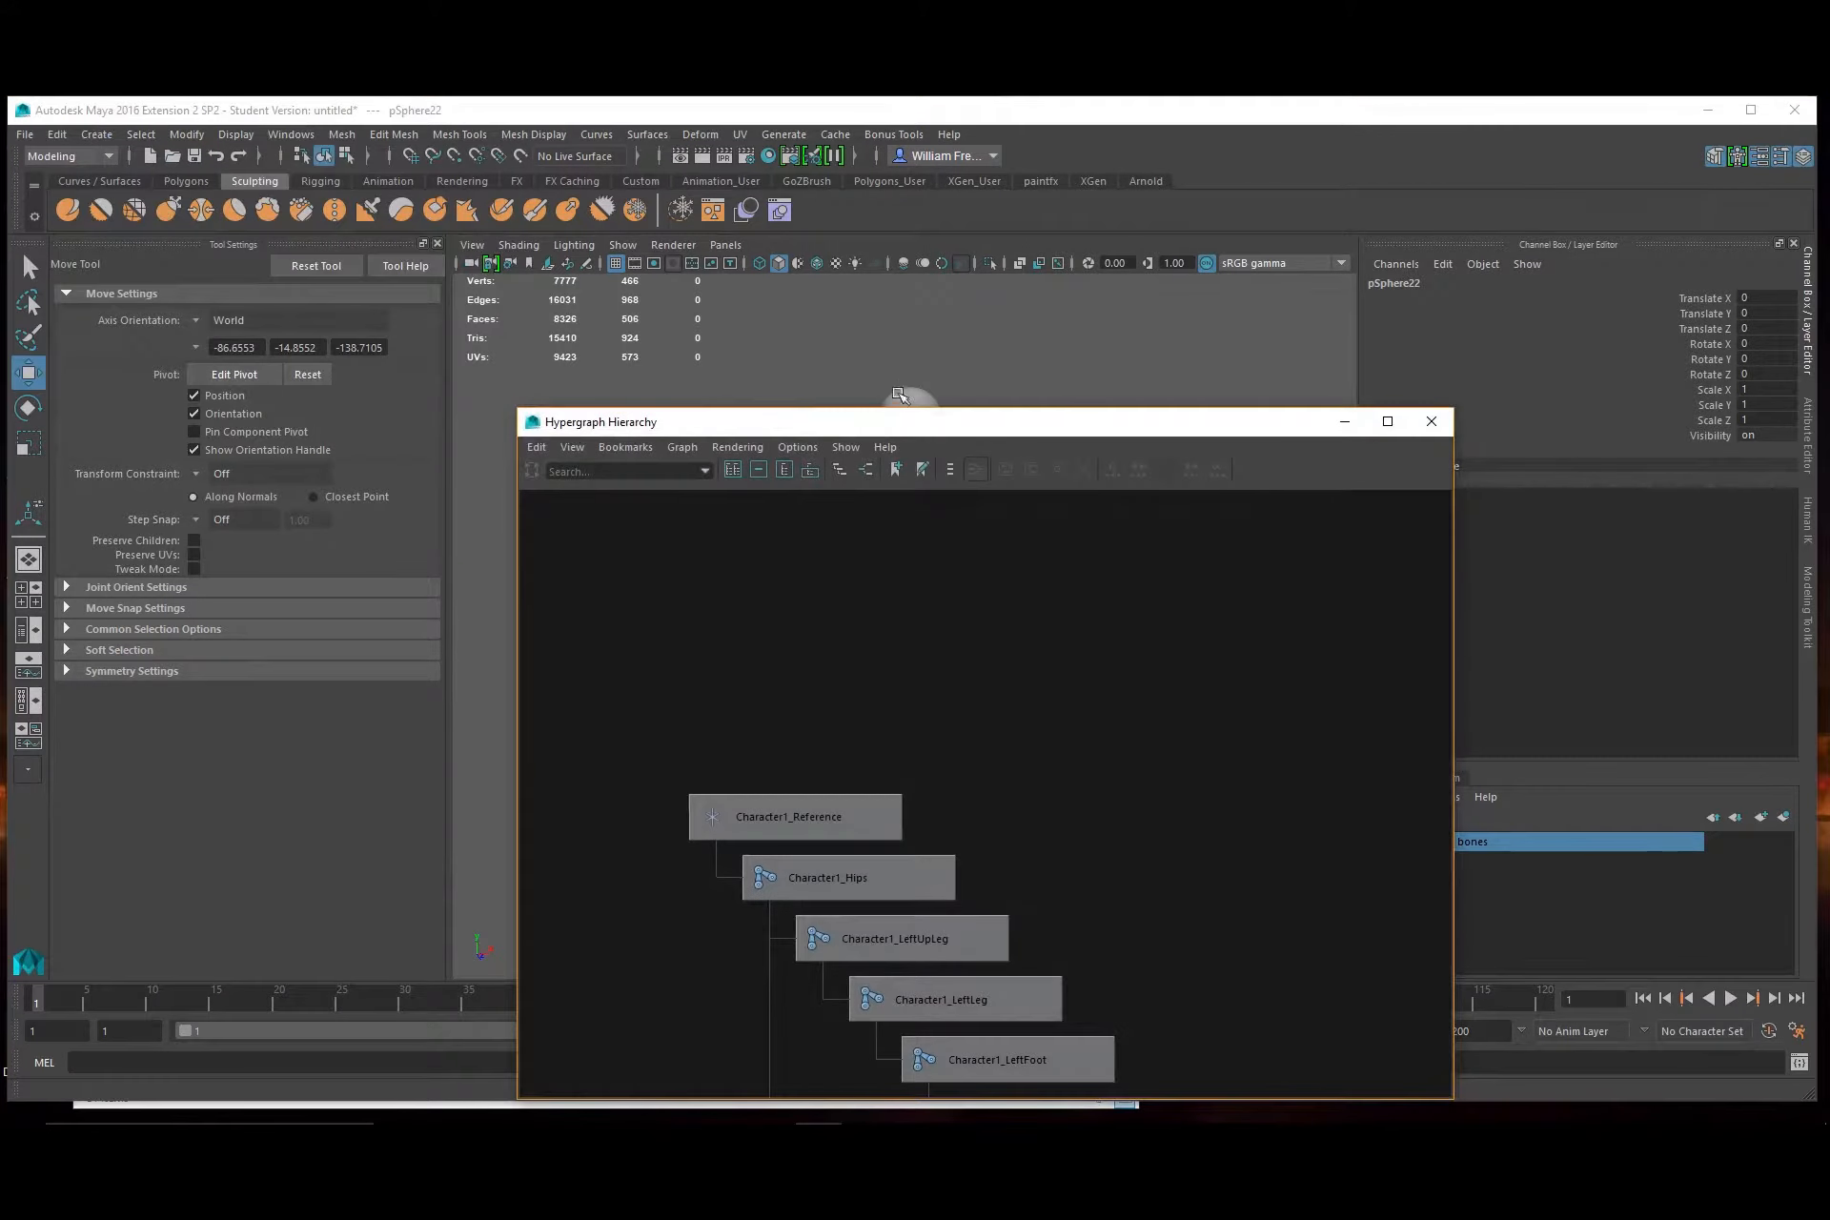
pyautogui.moveTo(892, 431); pyautogui.dragTo(1440, 220)
pyautogui.click(1411, 618)
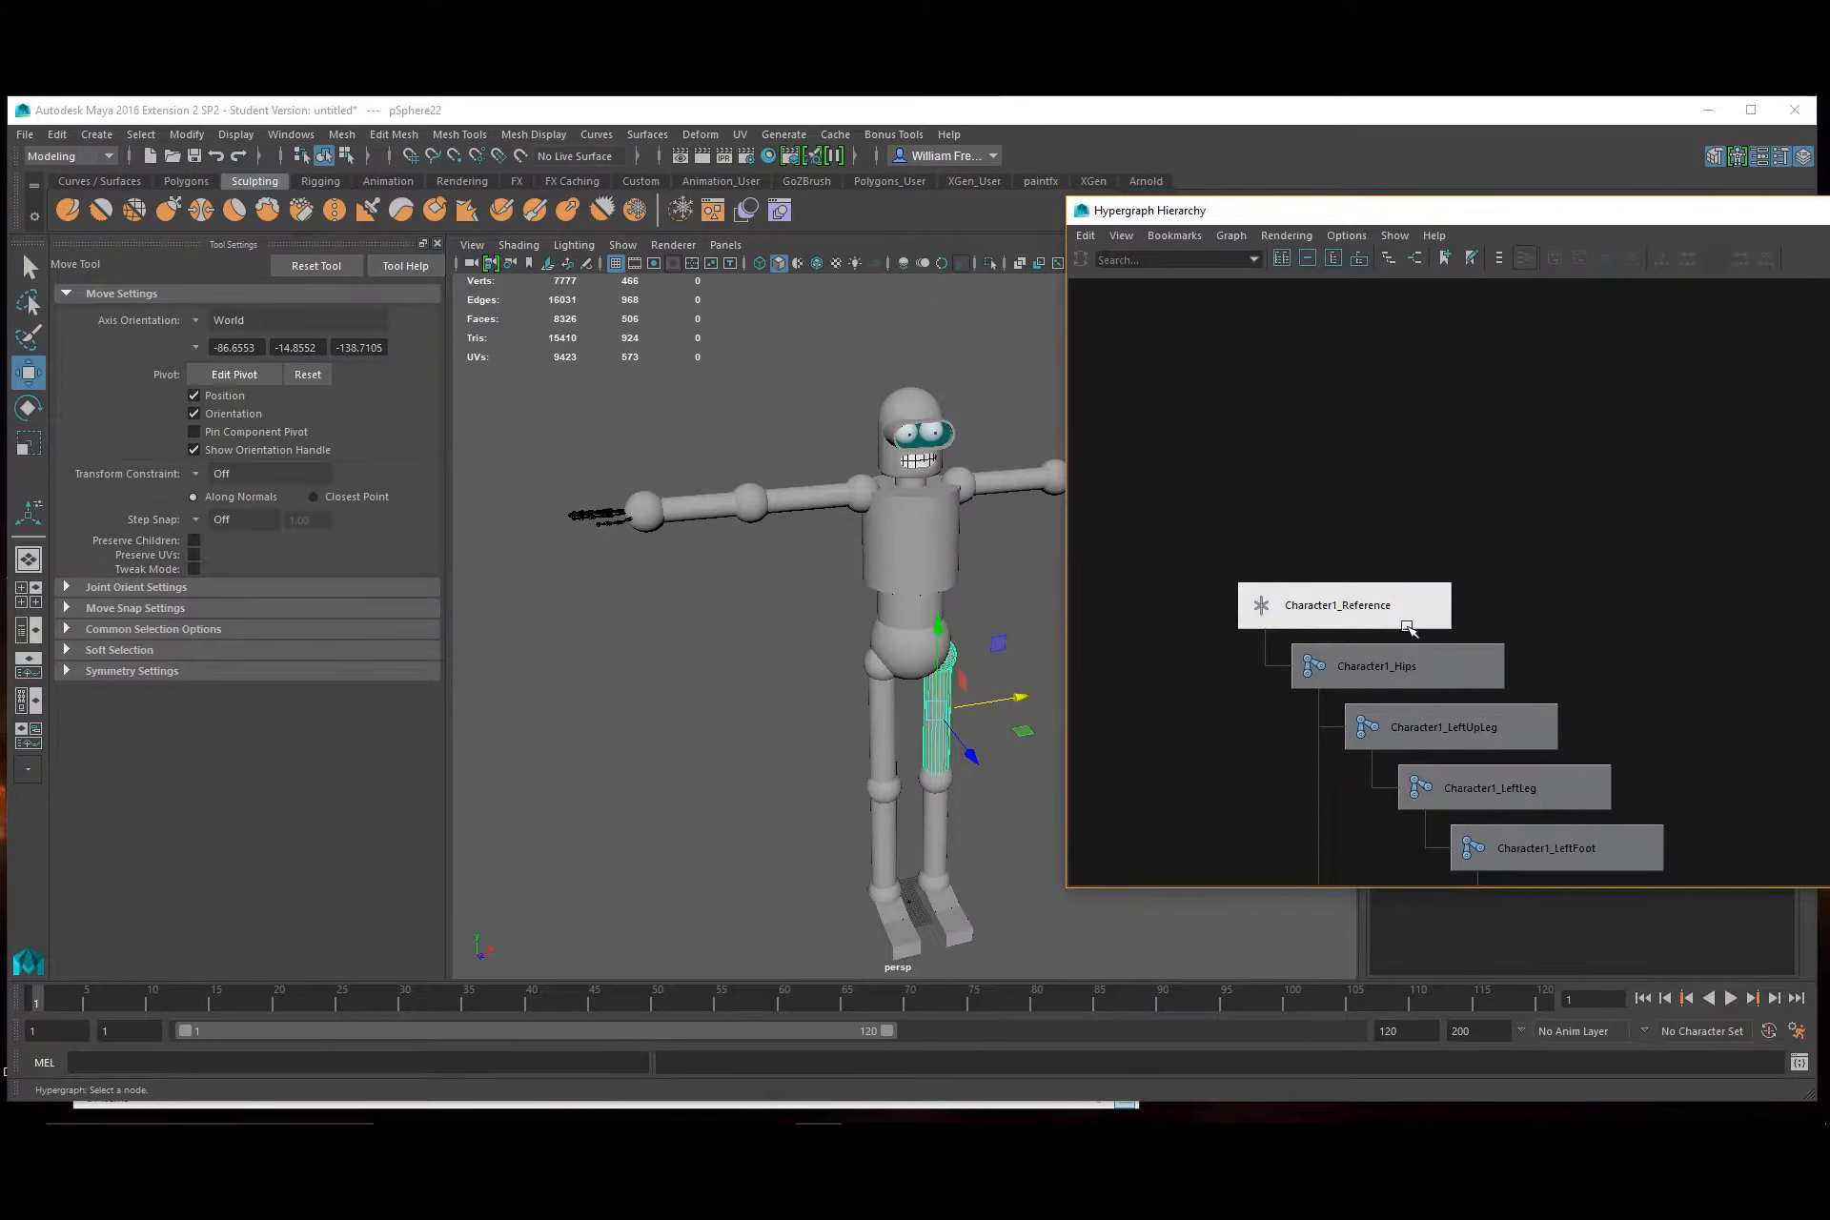
pyautogui.keyDown('alt'); pyautogui.moveTo(764, 581); pyautogui.dragTo(370, 586, button='middle'); pyautogui.keyUp('alt')
pyautogui.keyDown('alt'); pyautogui.moveTo(1420, 583); pyautogui.dragTo(1302, 588, button='right'); pyautogui.keyUp('alt')
pyautogui.keyDown('alt'); pyautogui.moveTo(1466, 576); pyautogui.dragTo(862, 544, button='middle'); pyautogui.keyUp('alt')
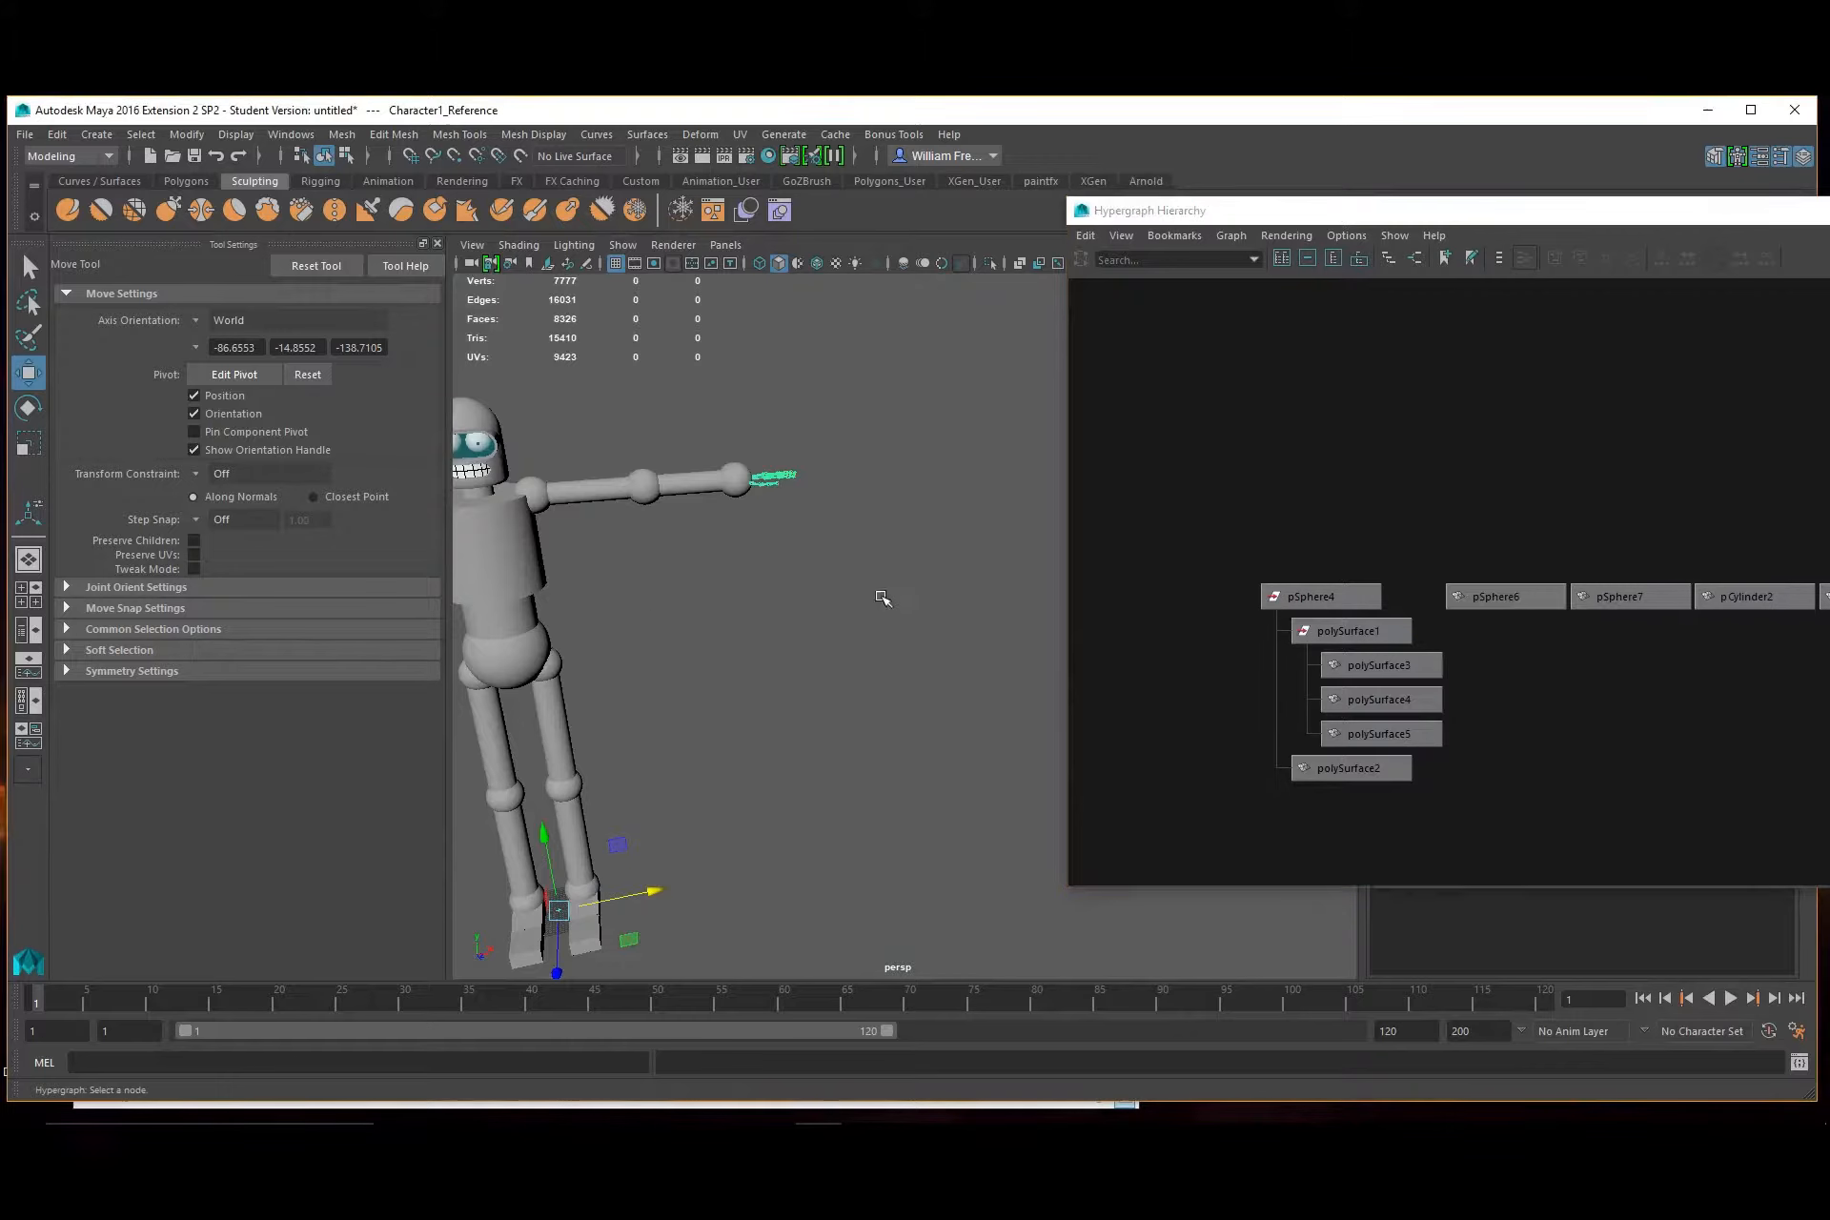
pyautogui.keyDown('alt'); pyautogui.moveTo(674, 576); pyautogui.dragTo(953, 586); pyautogui.keyUp('alt')
# Examine which head part each node under pSphere4 stands for by selecting the nodes one after another
pyautogui.click(1352, 602)
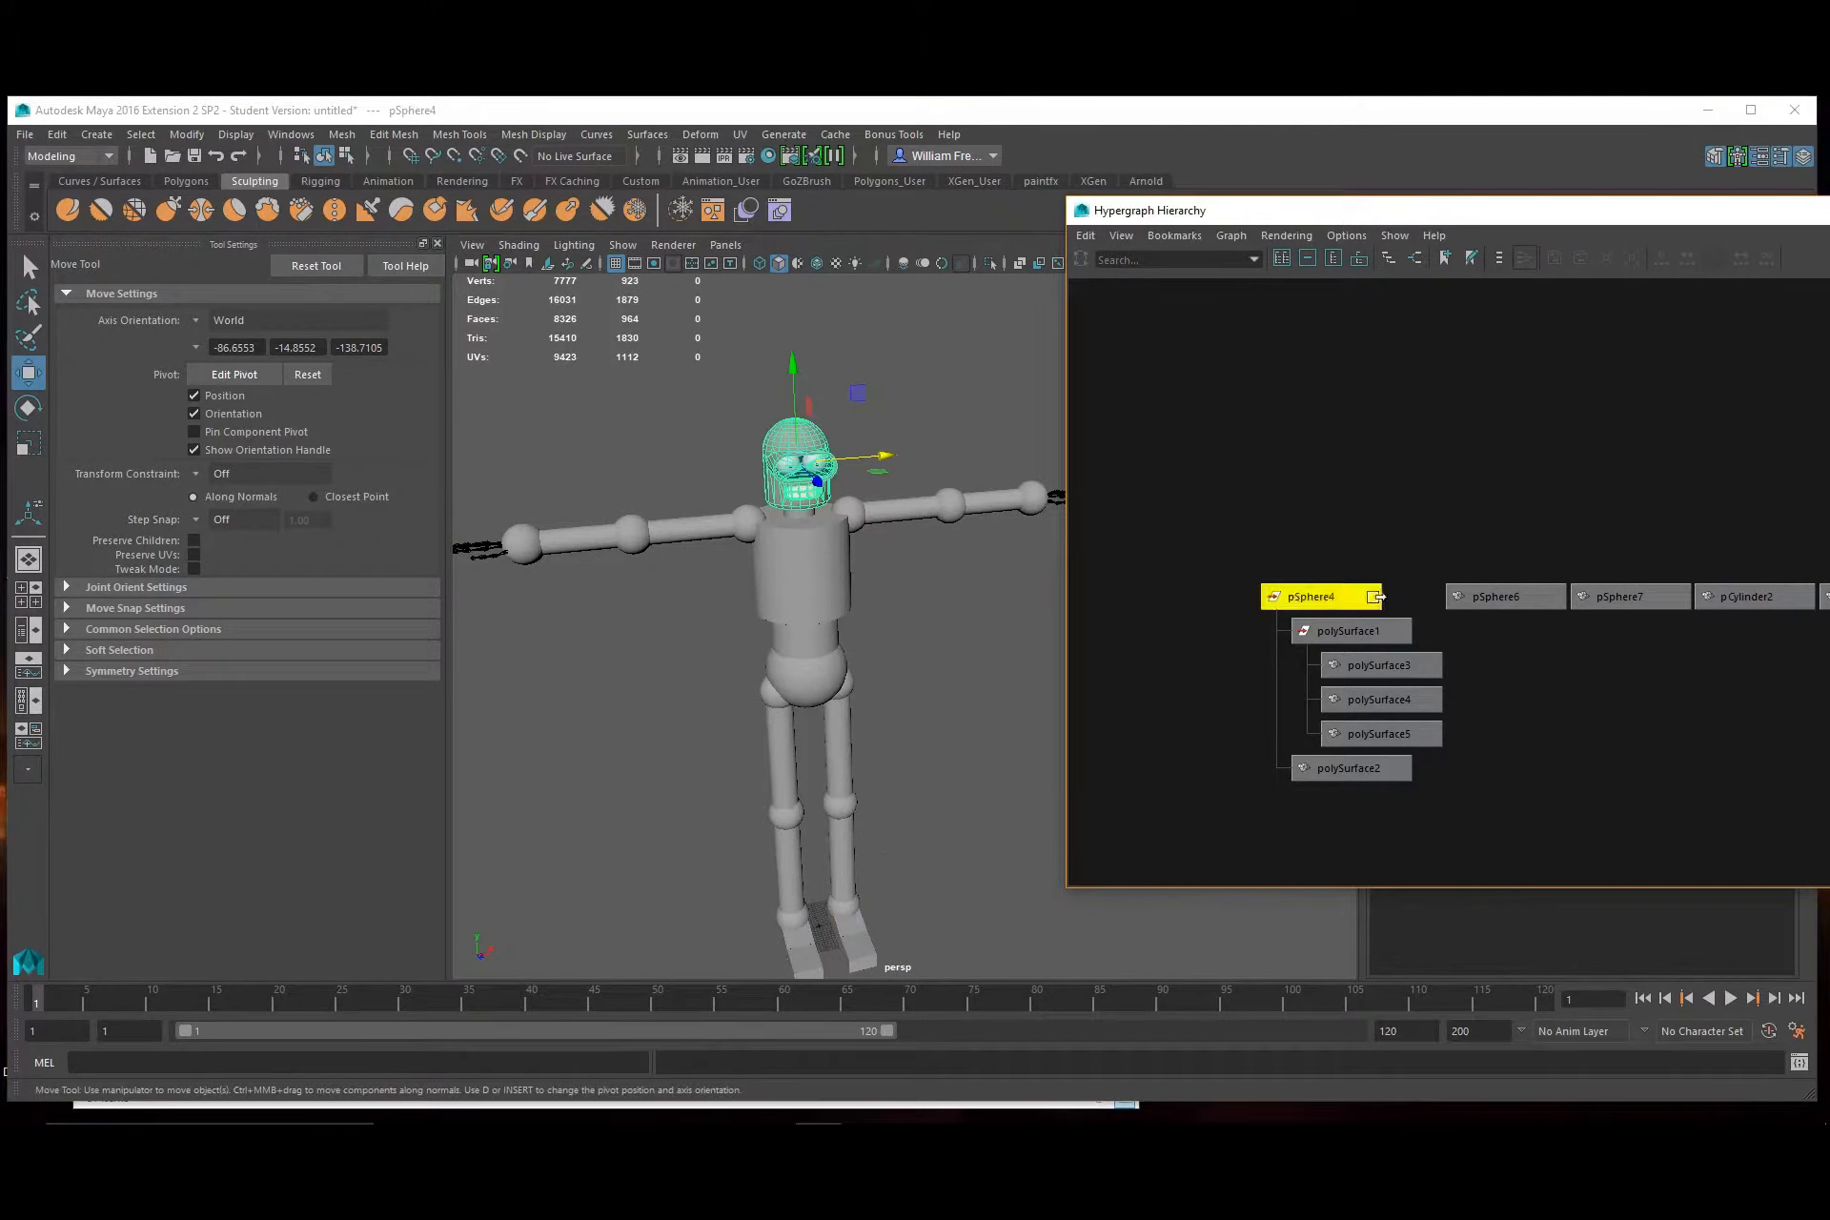
pyautogui.click(1349, 770)
pyautogui.click(1373, 736)
pyautogui.click(1373, 701)
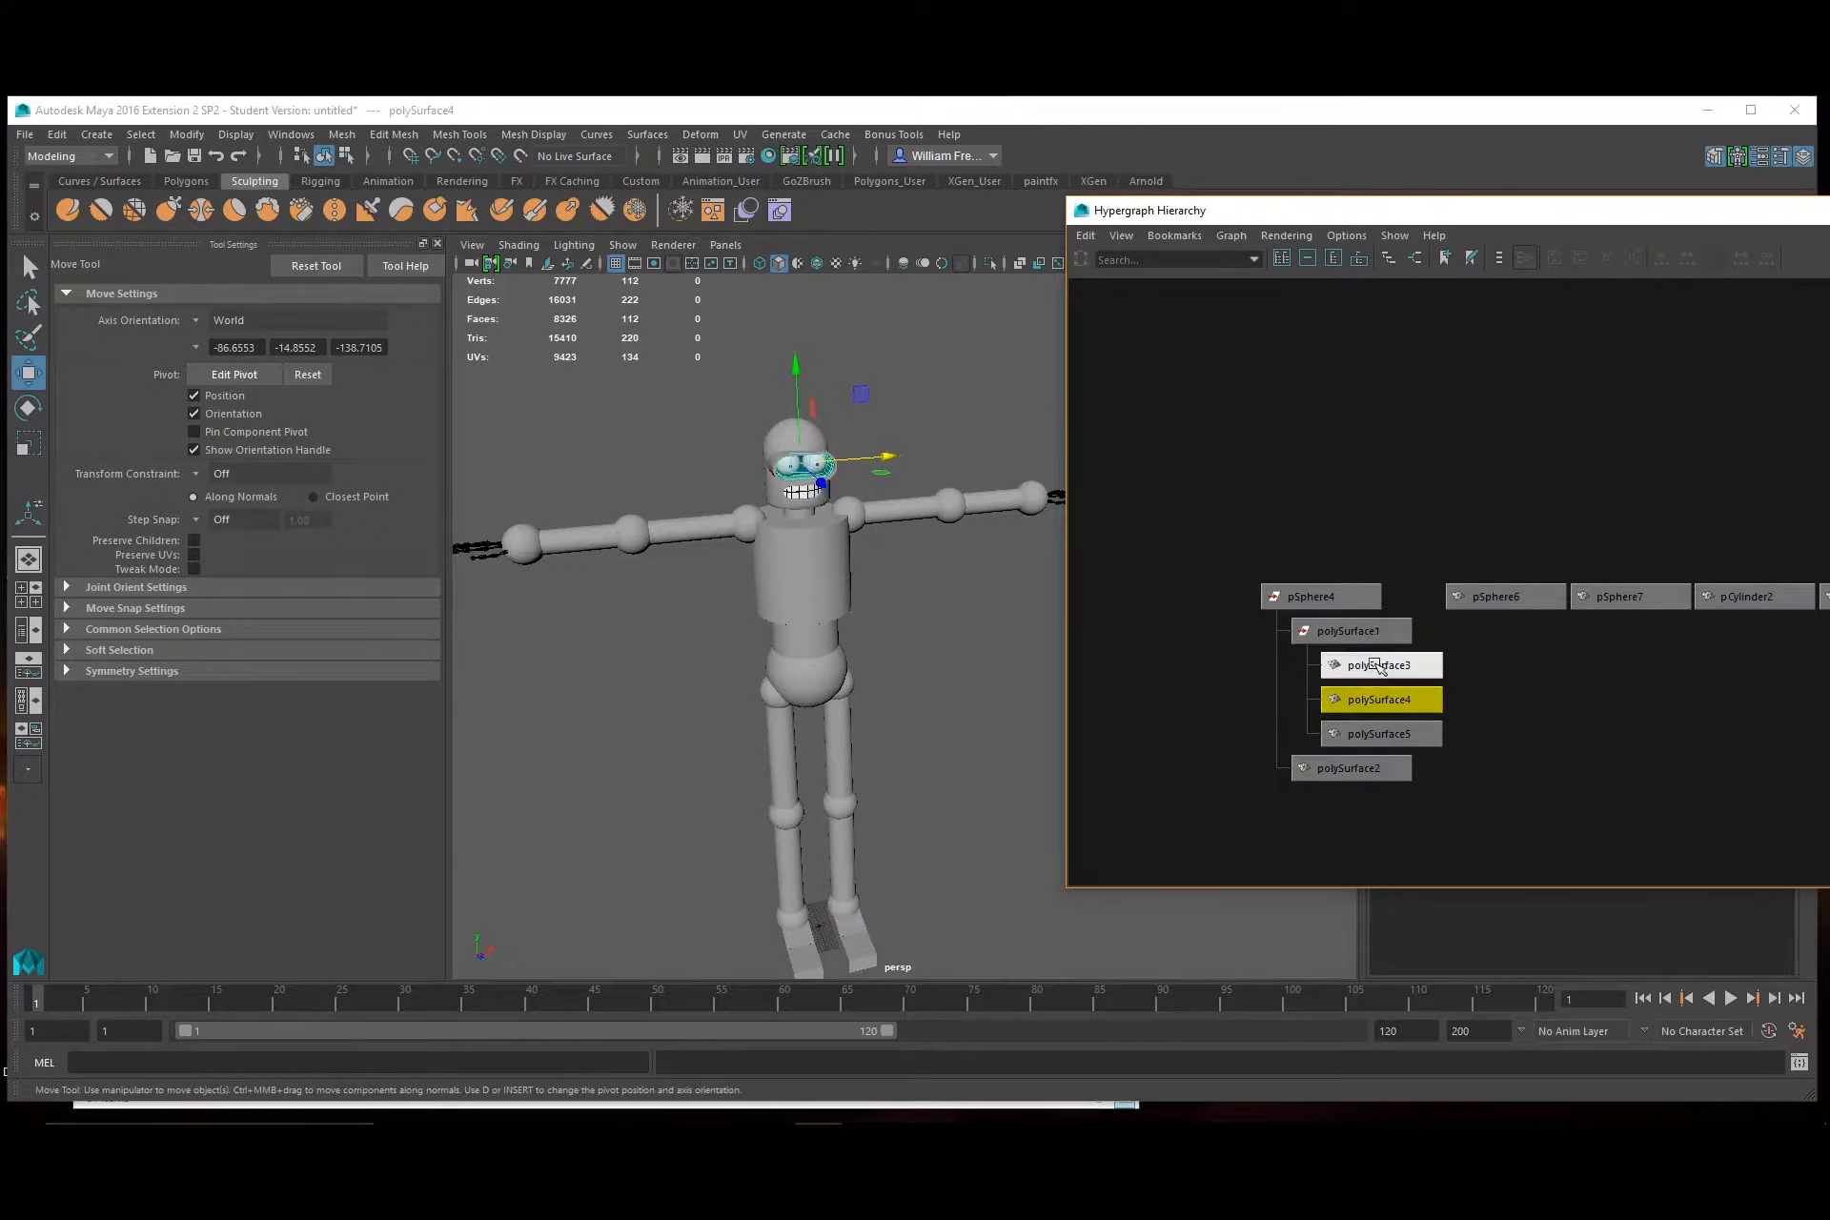
pyautogui.click(1377, 668)
pyautogui.click(1351, 633)
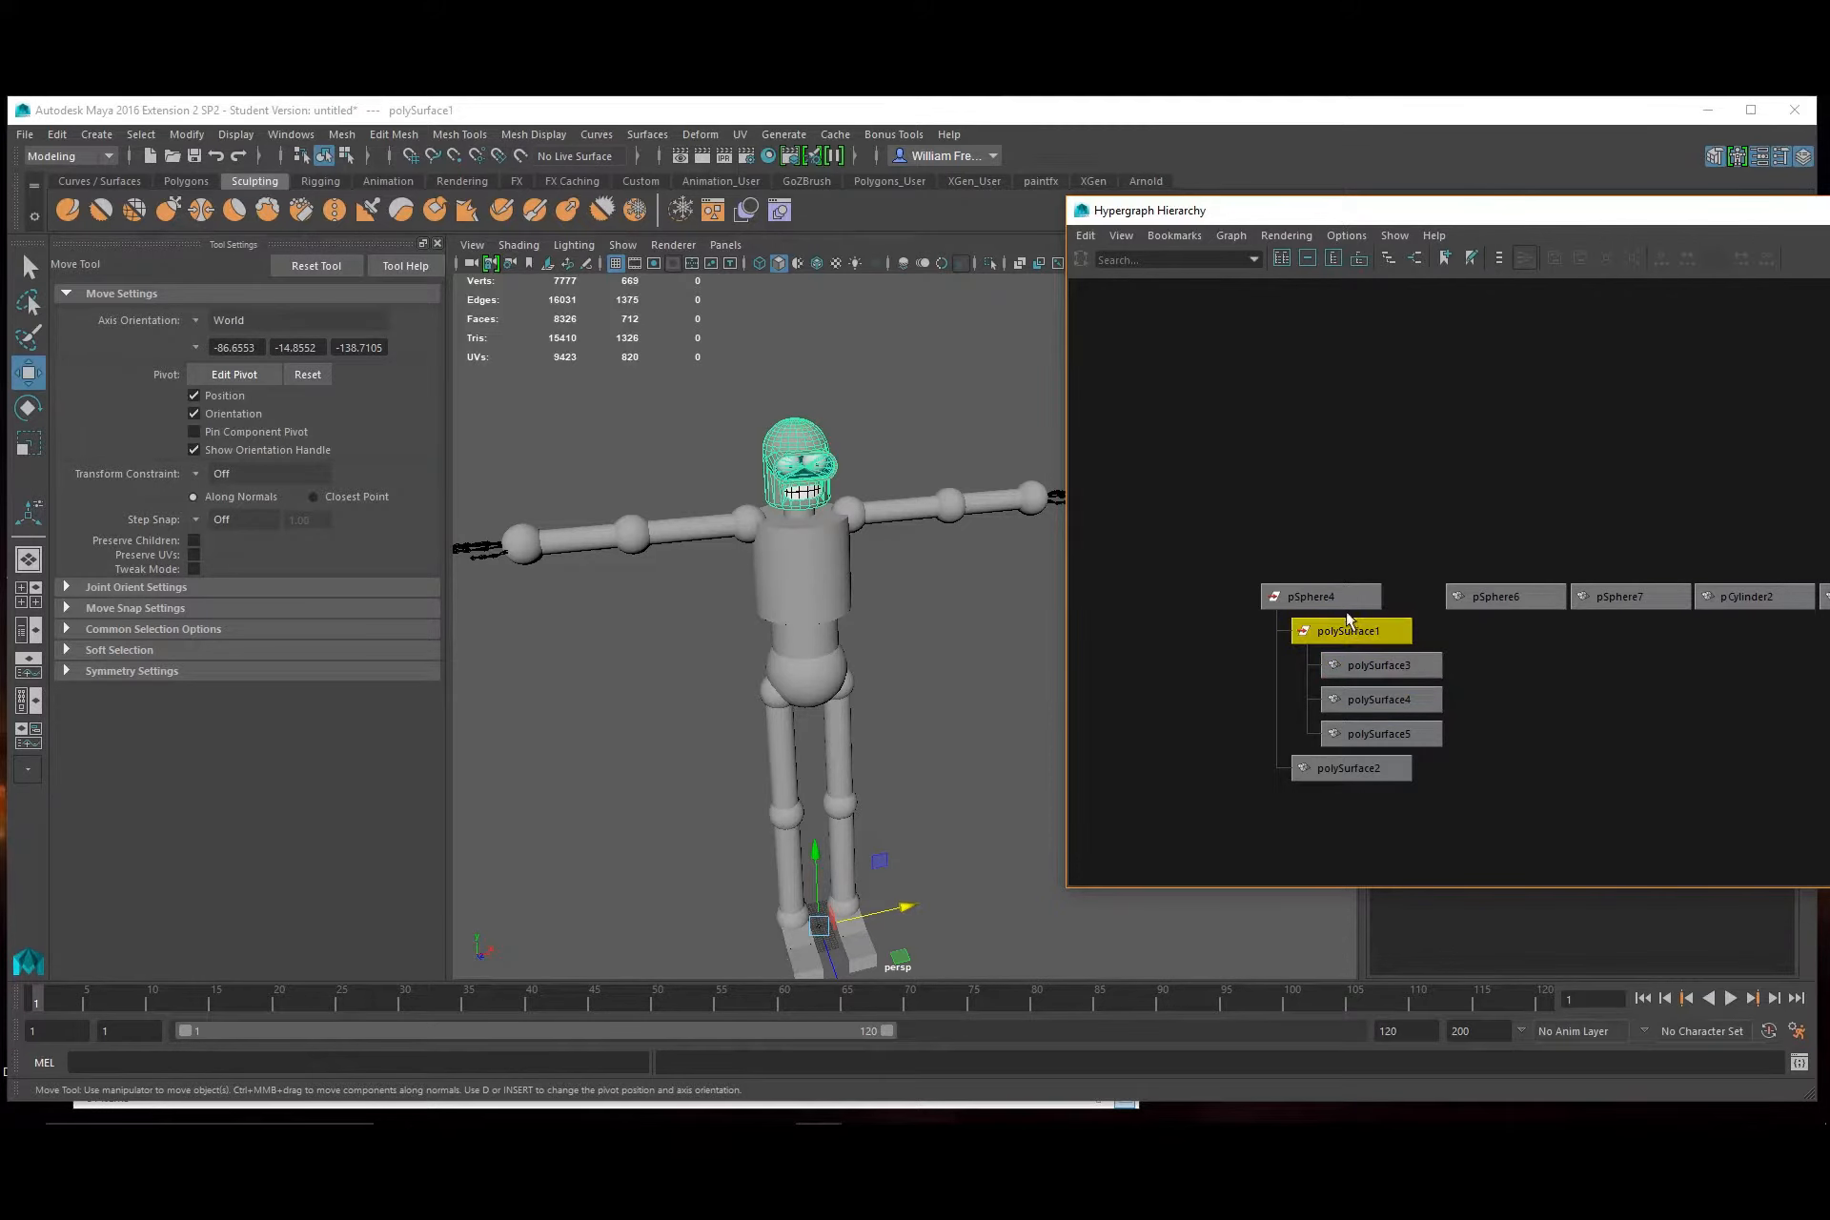
pyautogui.click(1347, 607)
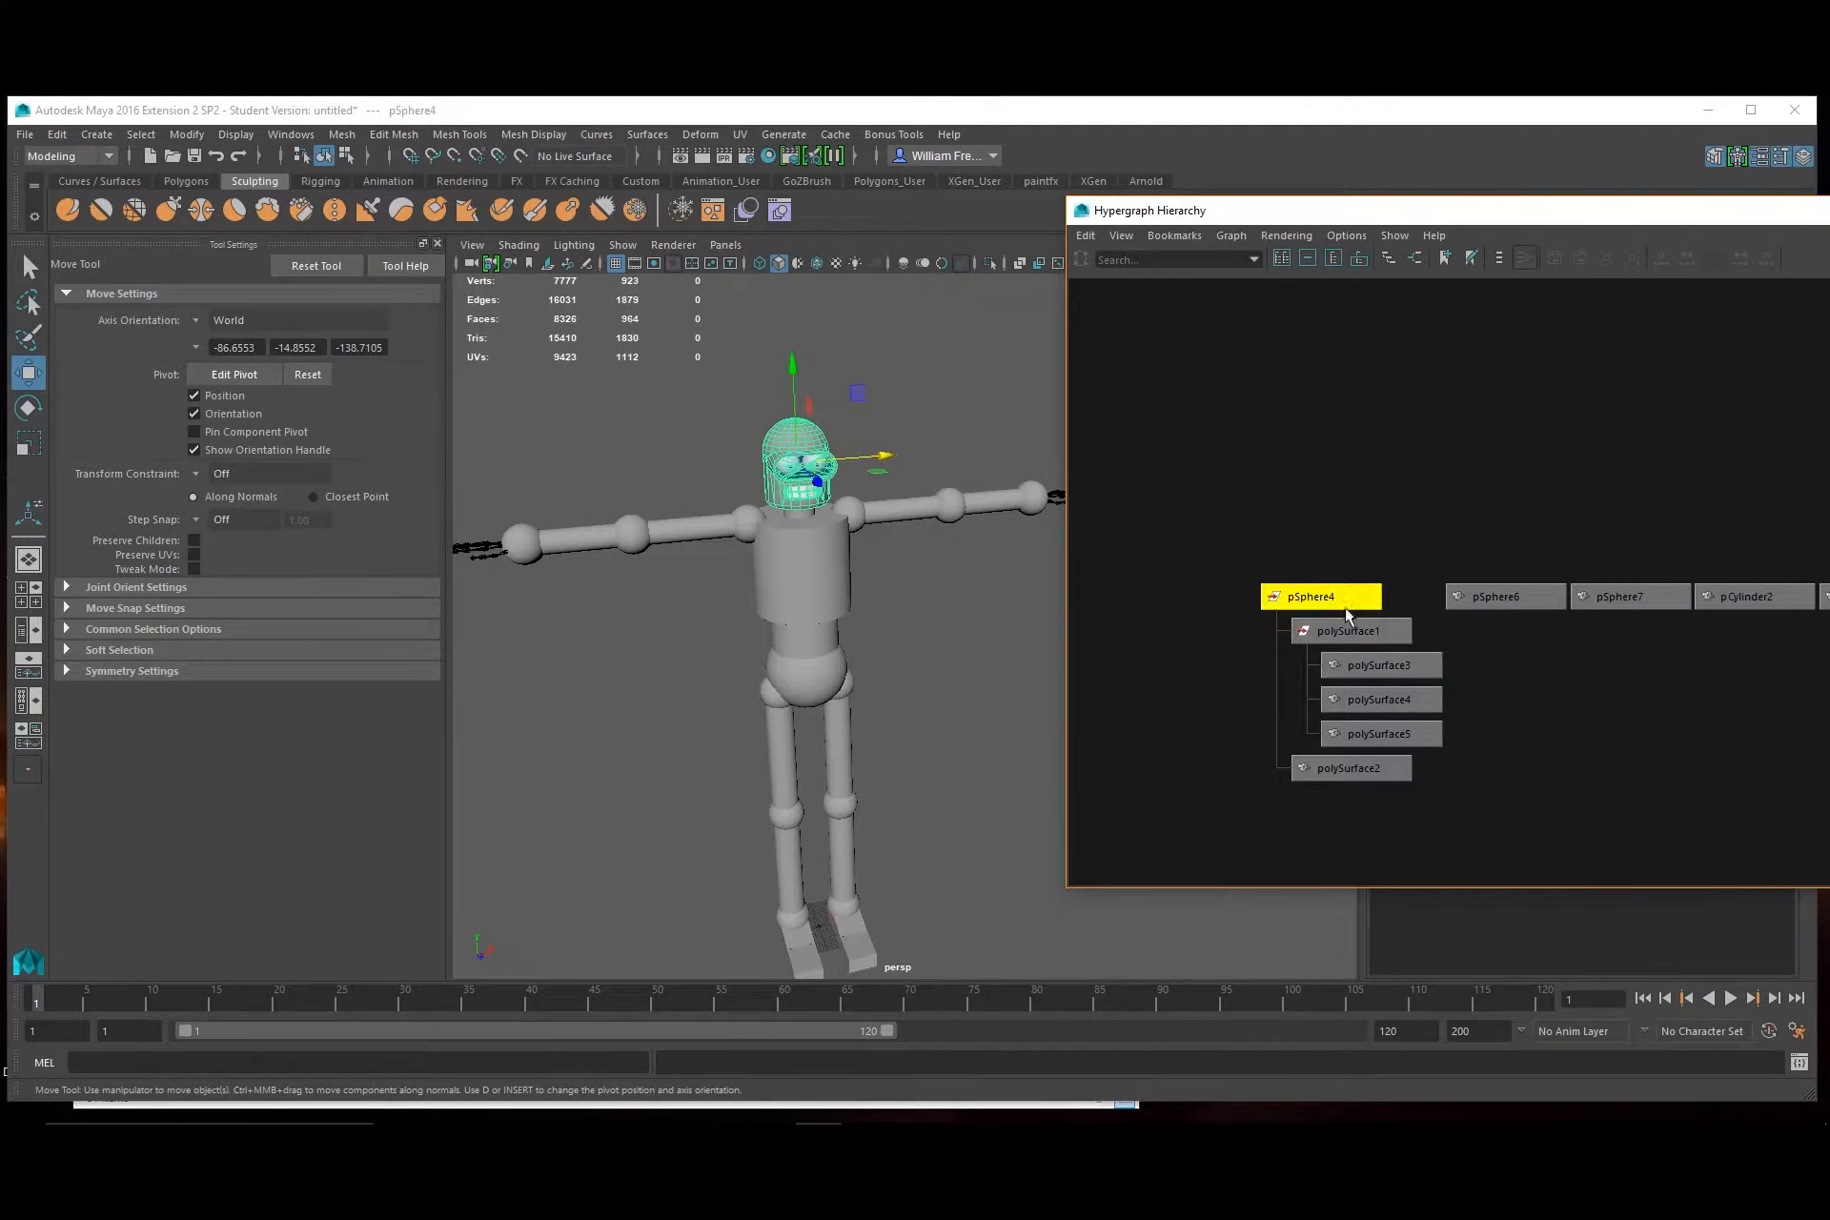
pyautogui.click(1350, 632)
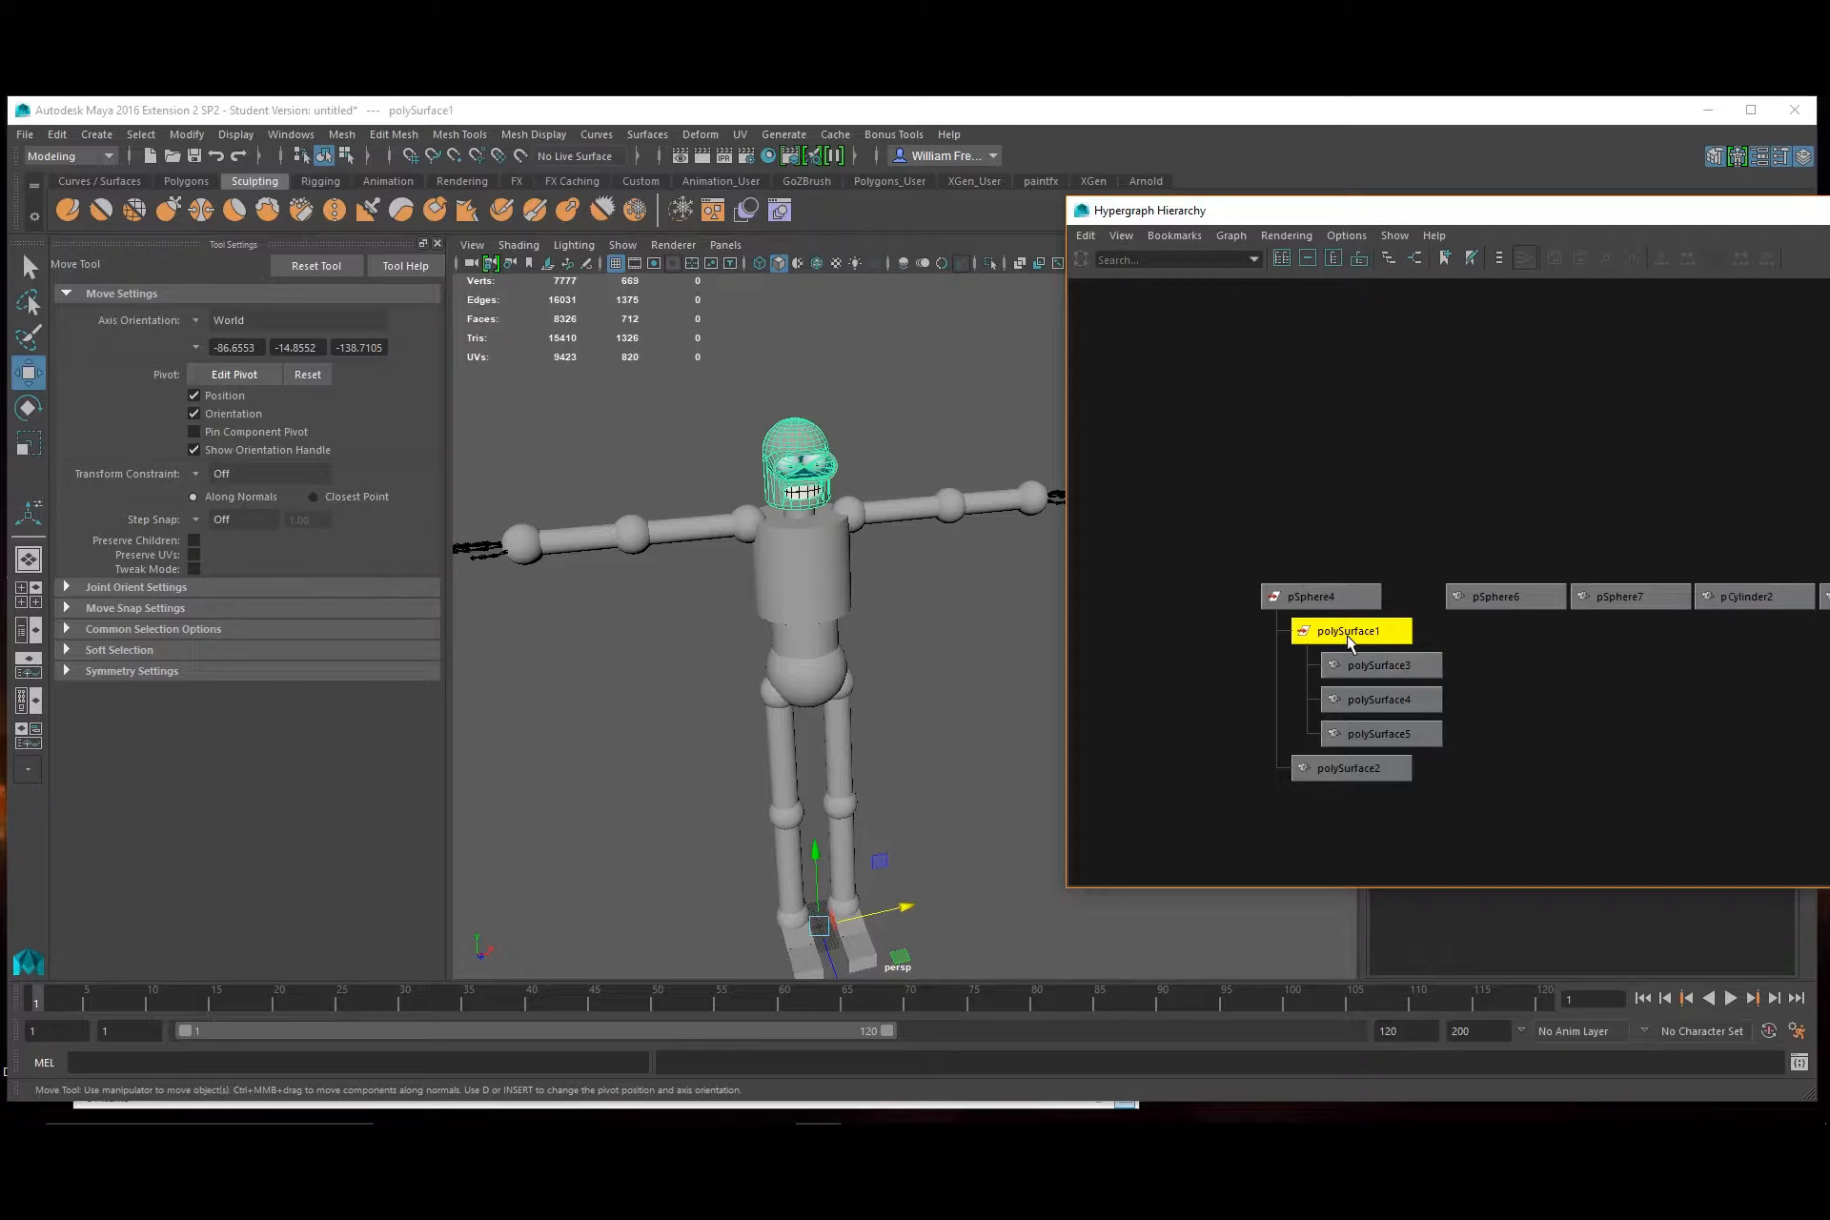
# Rename the head shell node polySurface3 as head
pyautogui.click(1411, 670)
pyautogui.rightClick(1408, 665)
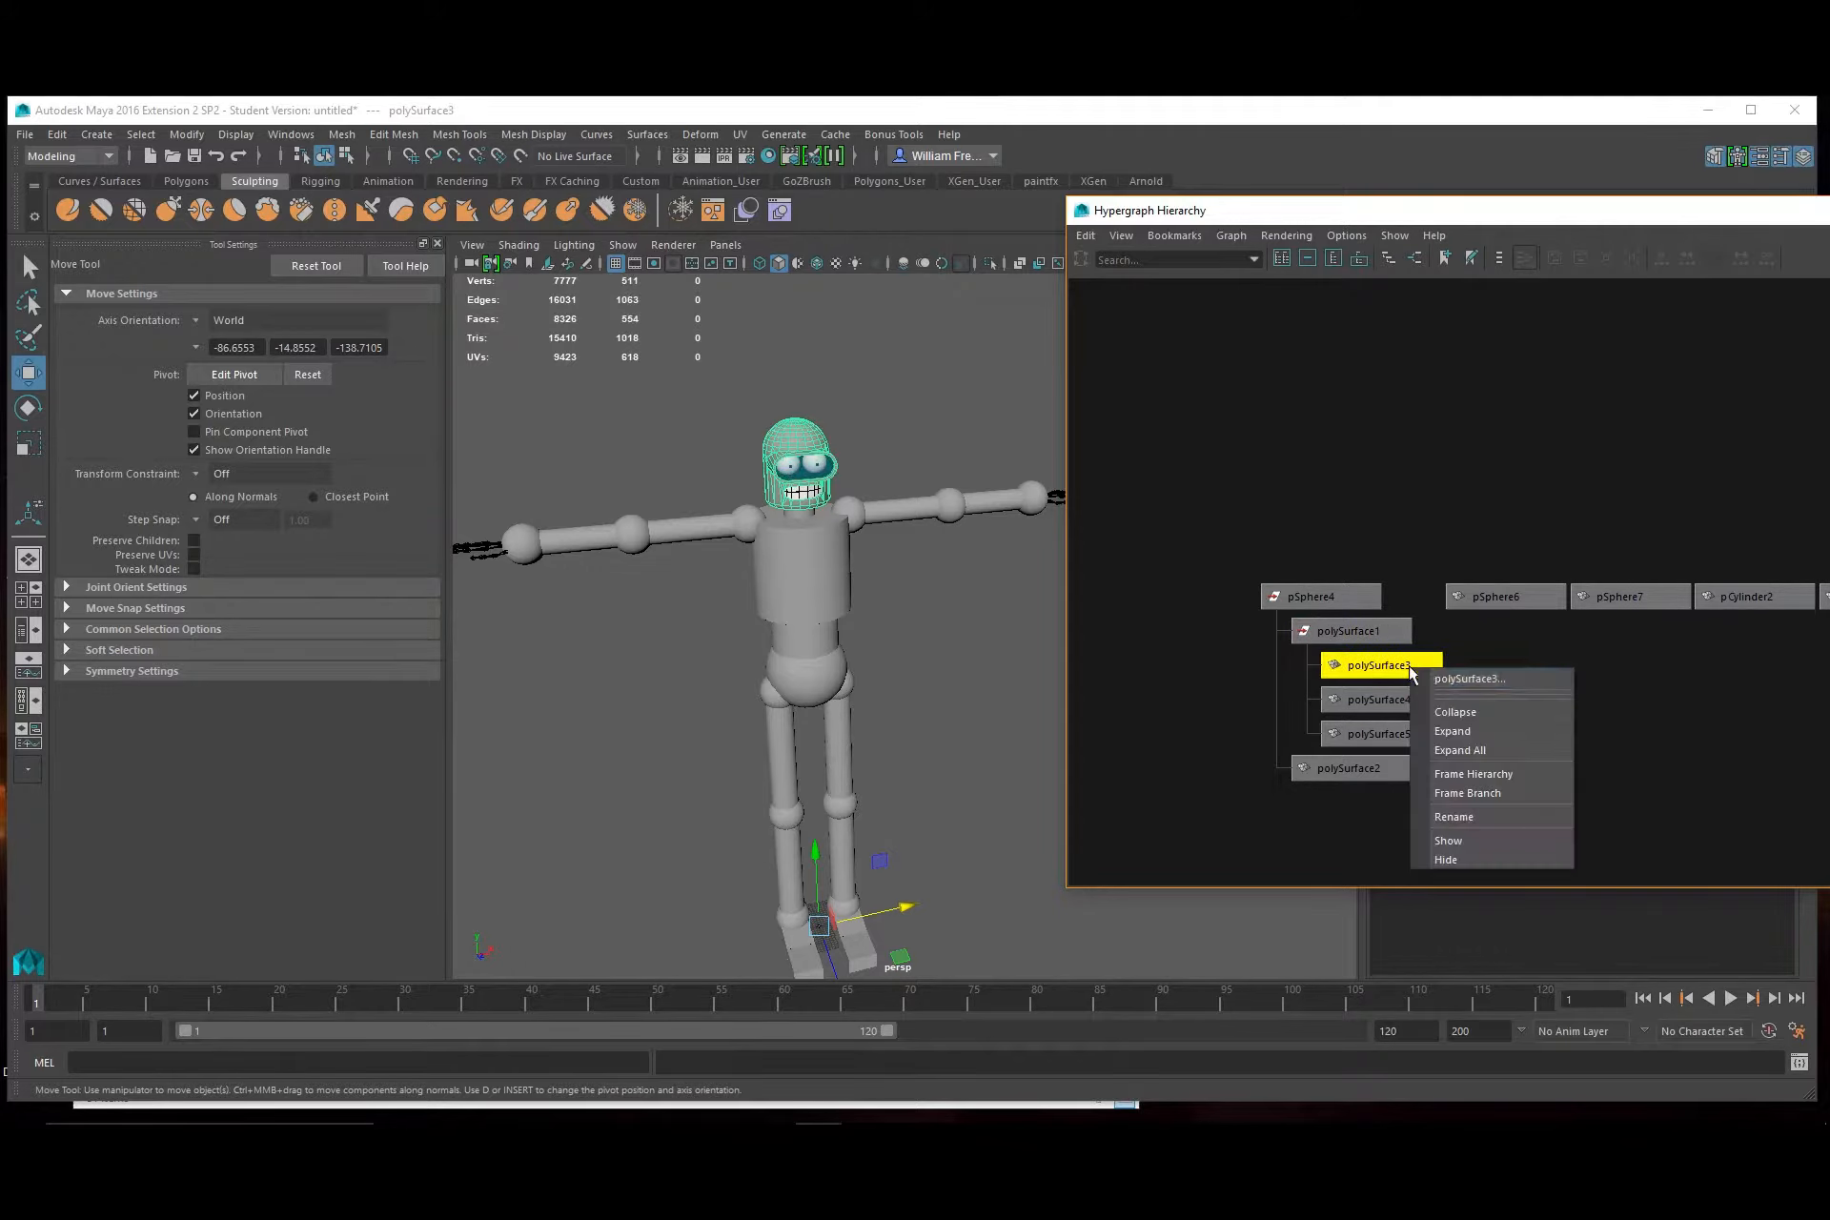
pyautogui.click(1471, 818)
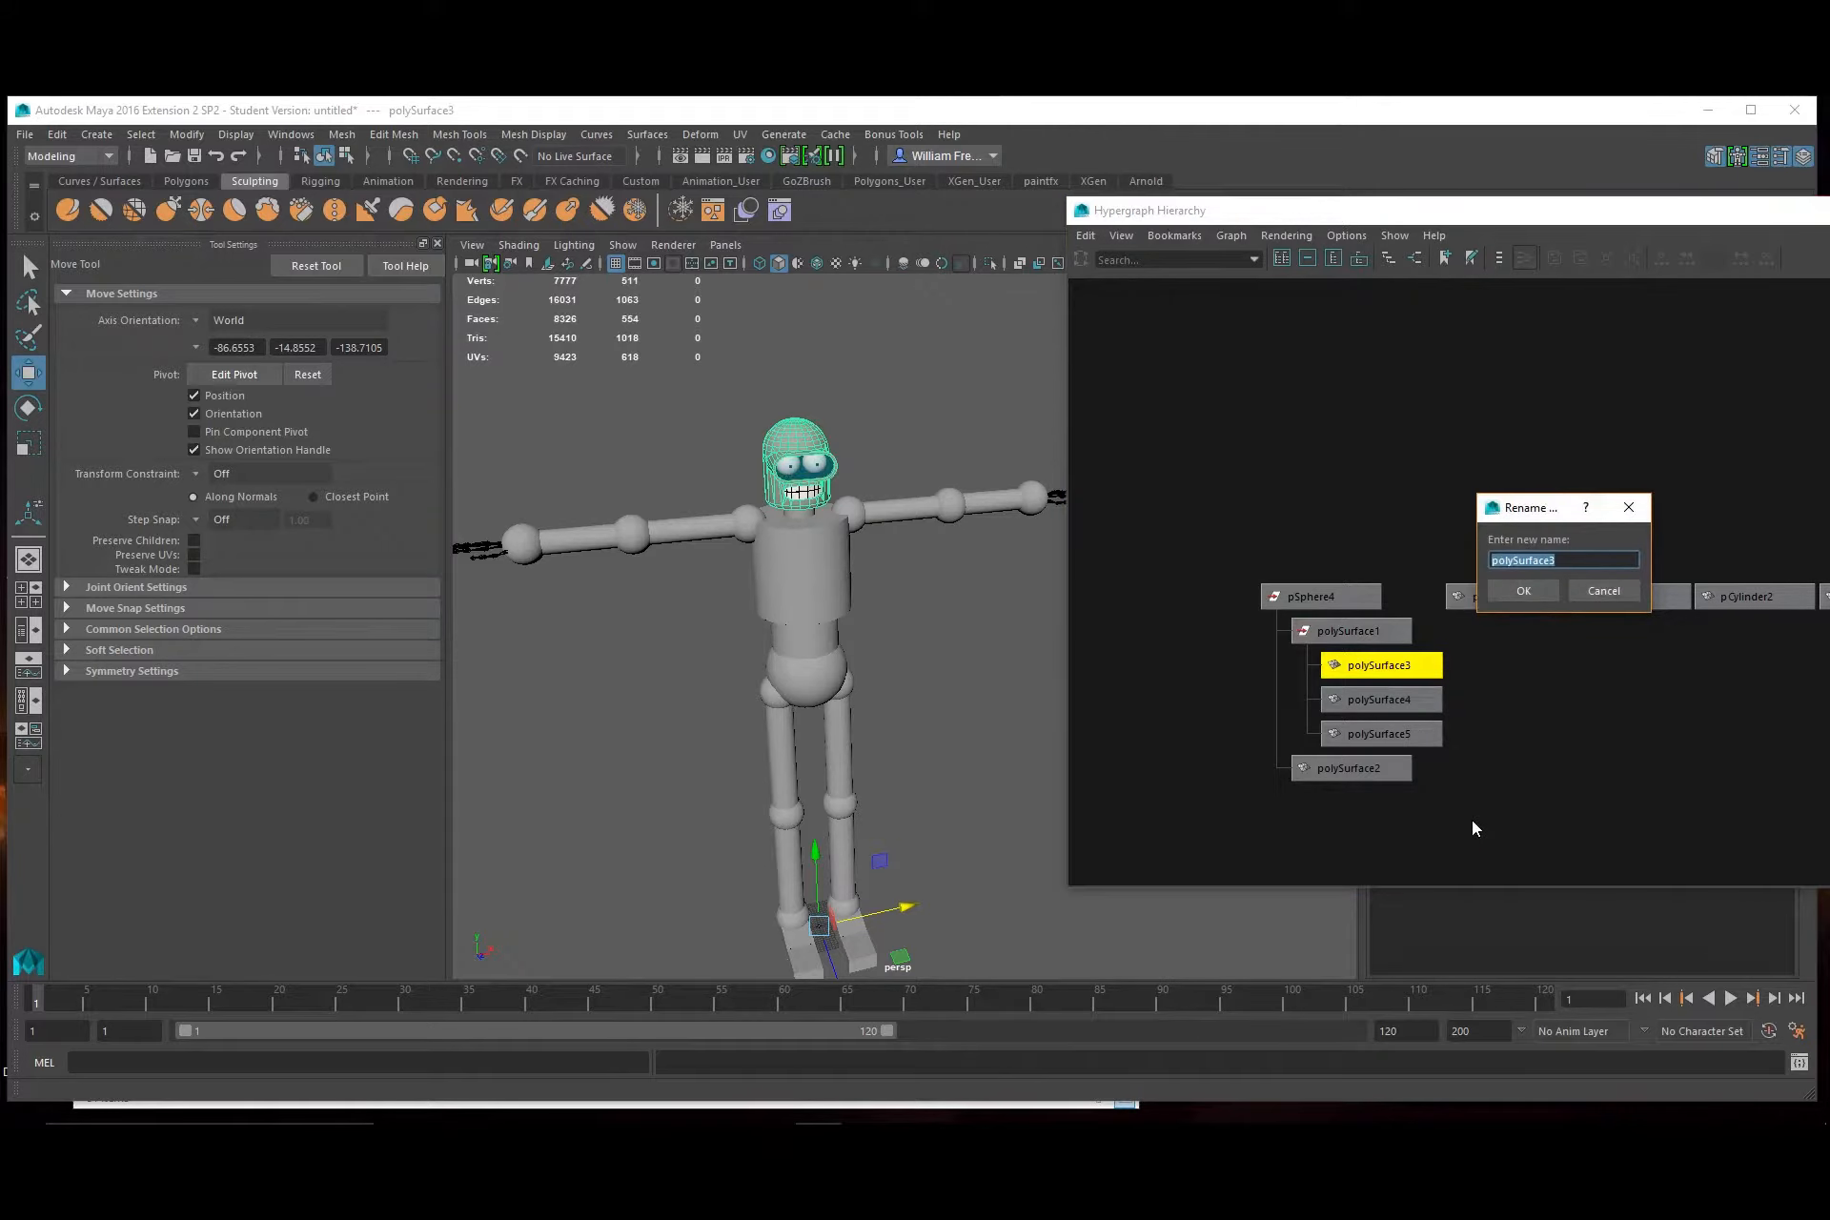
pyautogui.write('head')
pyautogui.press('Return')
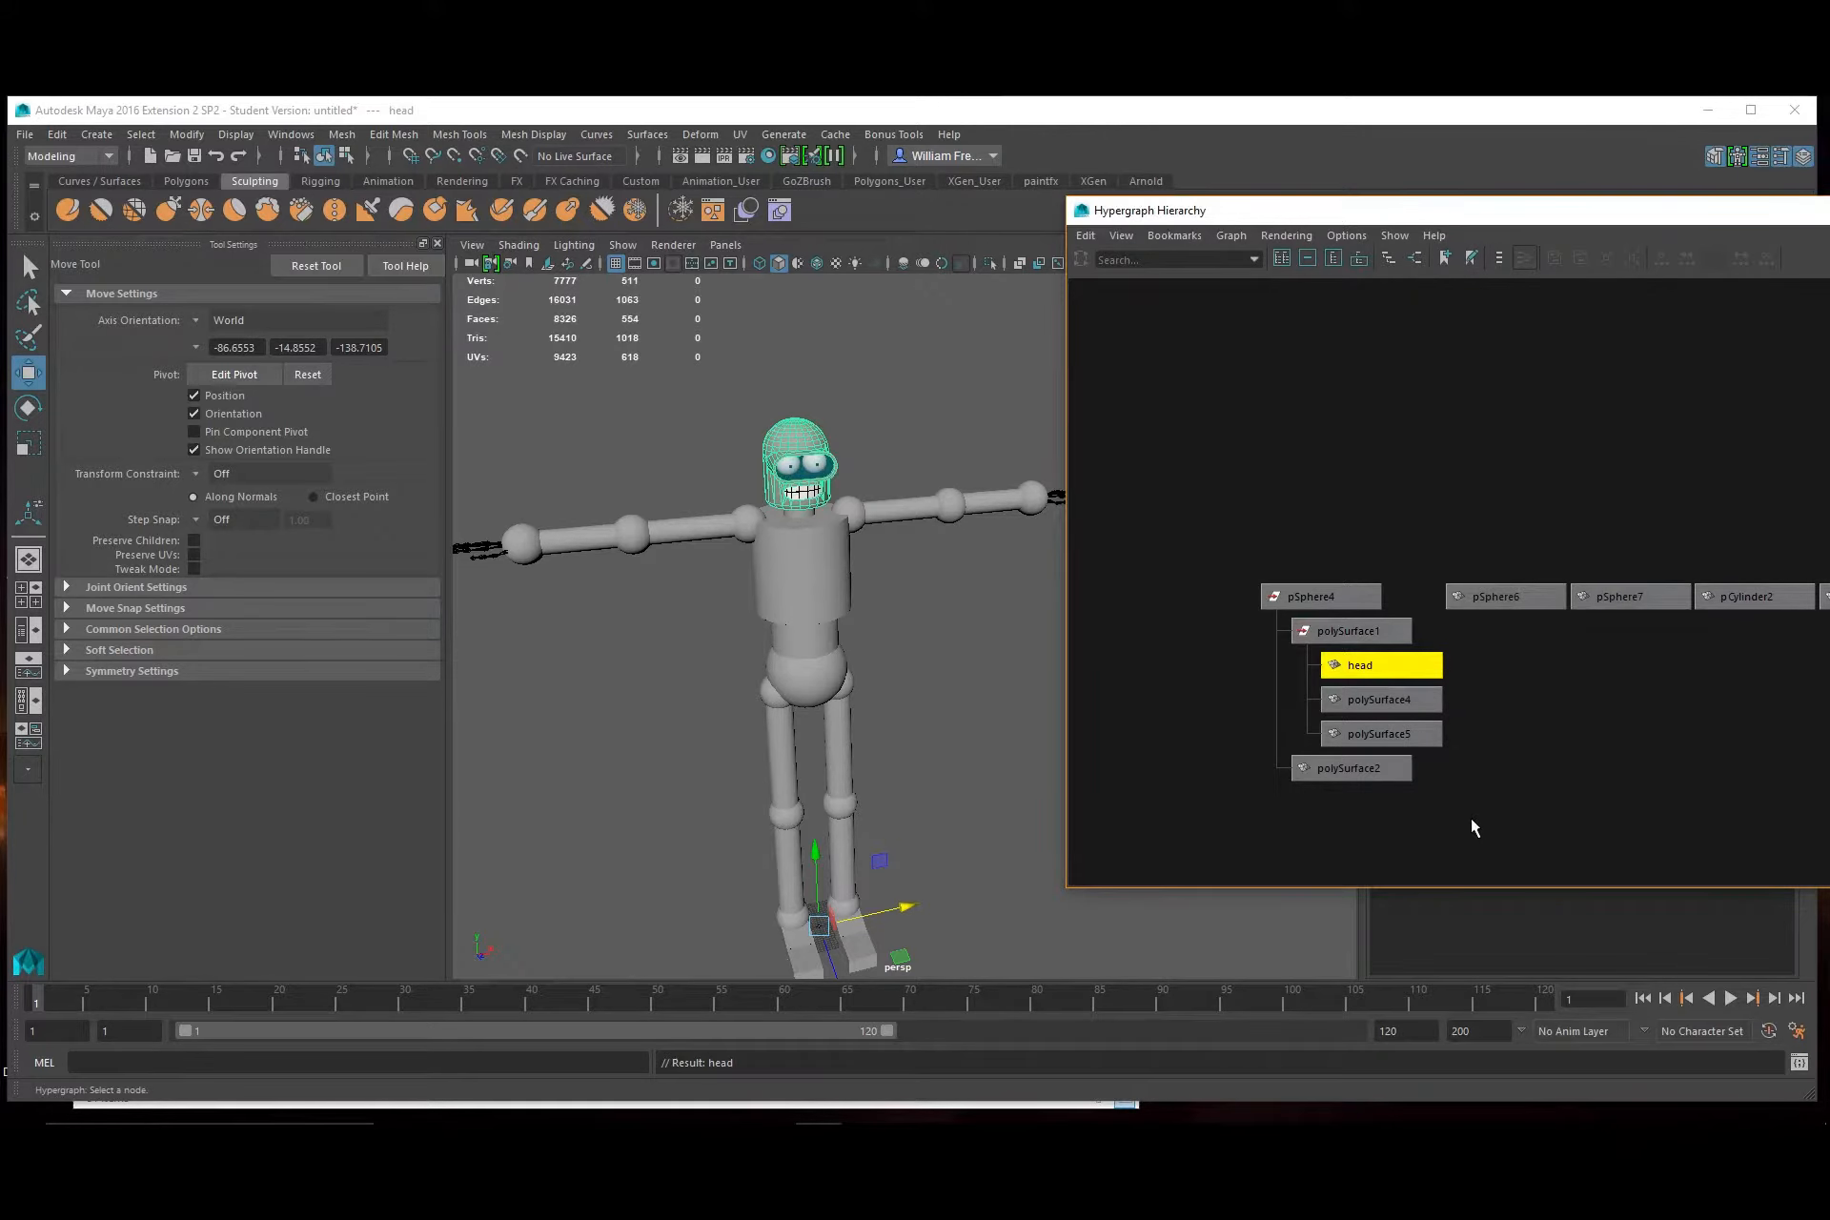
# Rename the node polySurface4, the recessed surface behind the eyes, as eyebackplane
pyautogui.click(1419, 702)
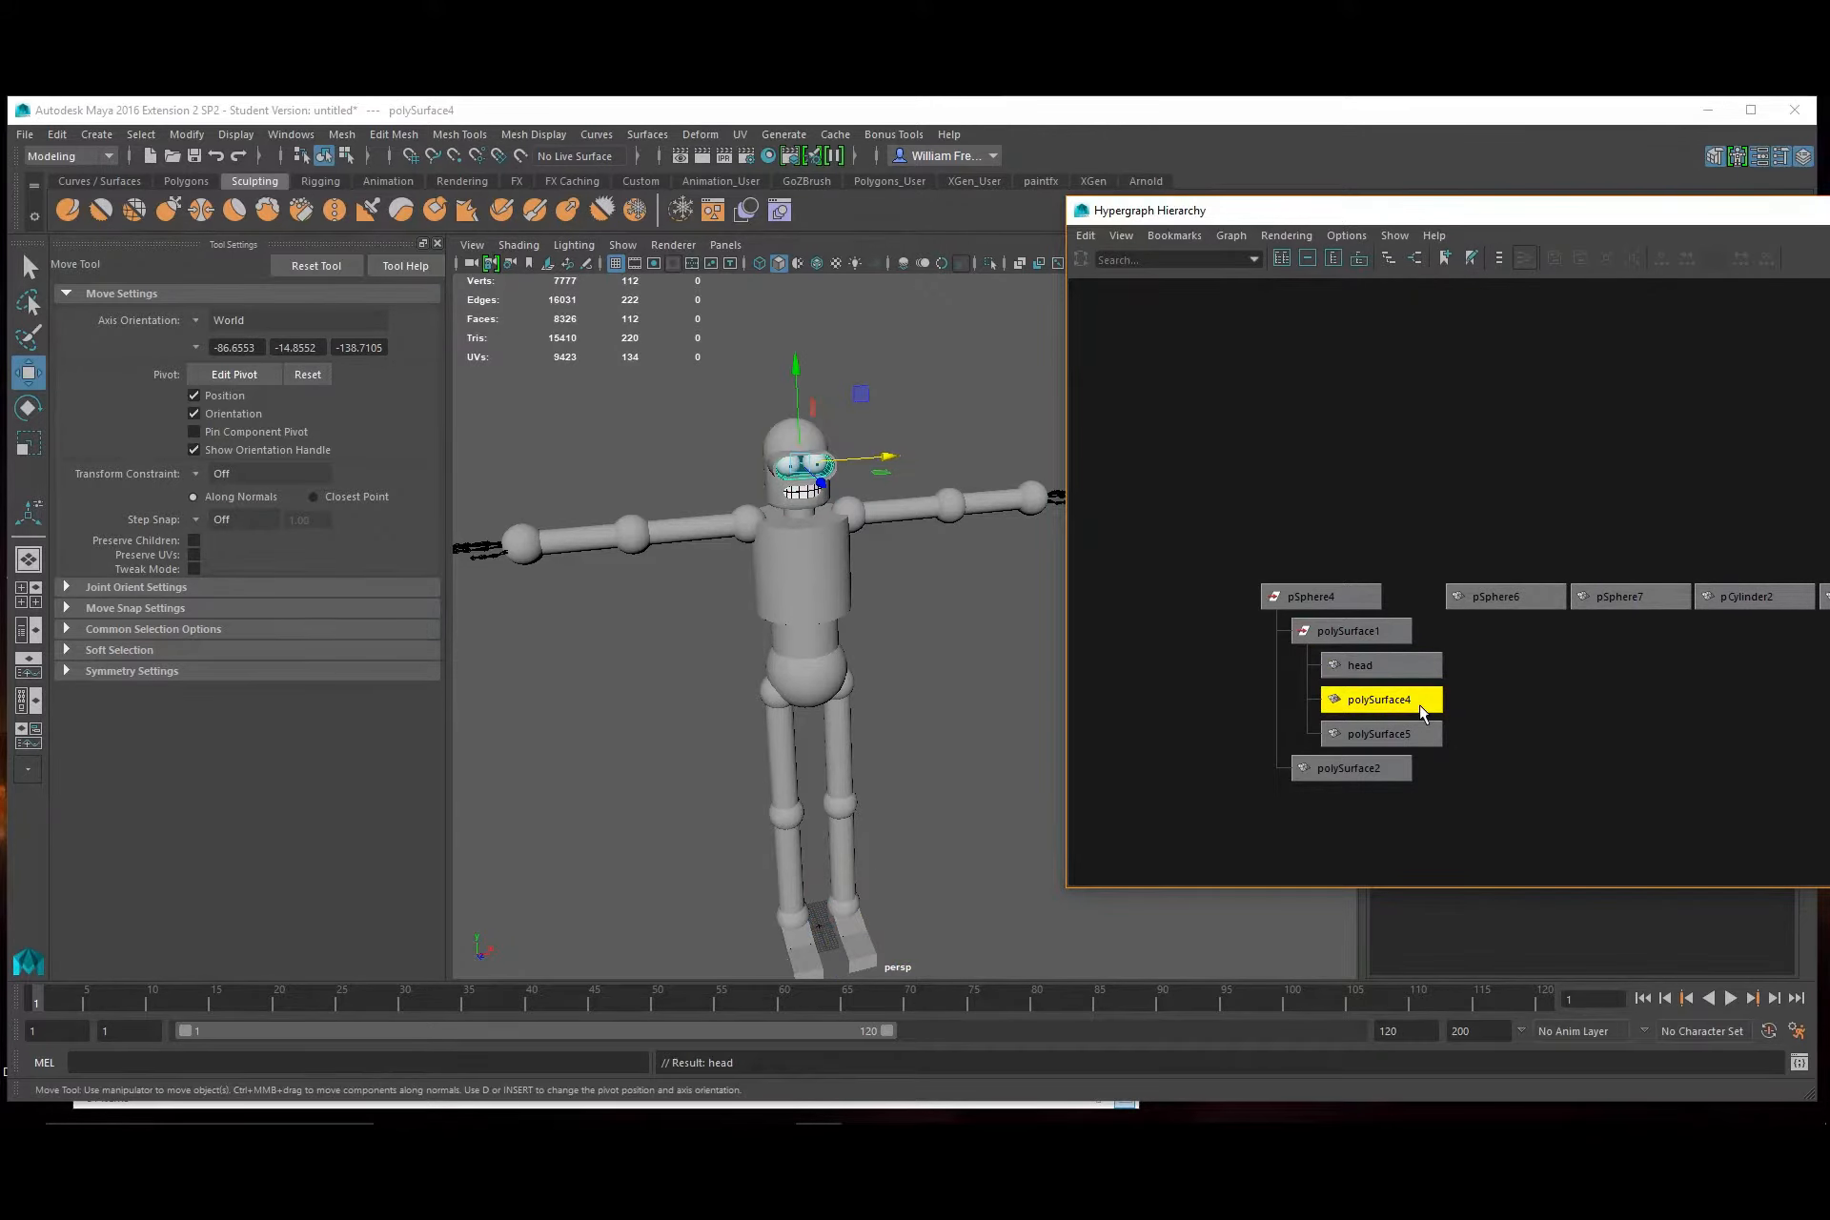
pyautogui.keyDown('alt'); pyautogui.moveTo(783, 385); pyautogui.dragTo(911, 477, button='right'); pyautogui.keyUp('alt')
pyautogui.keyDown('alt'); pyautogui.moveTo(911, 478); pyautogui.dragTo(1034, 701, button='middle'); pyautogui.keyUp('alt')
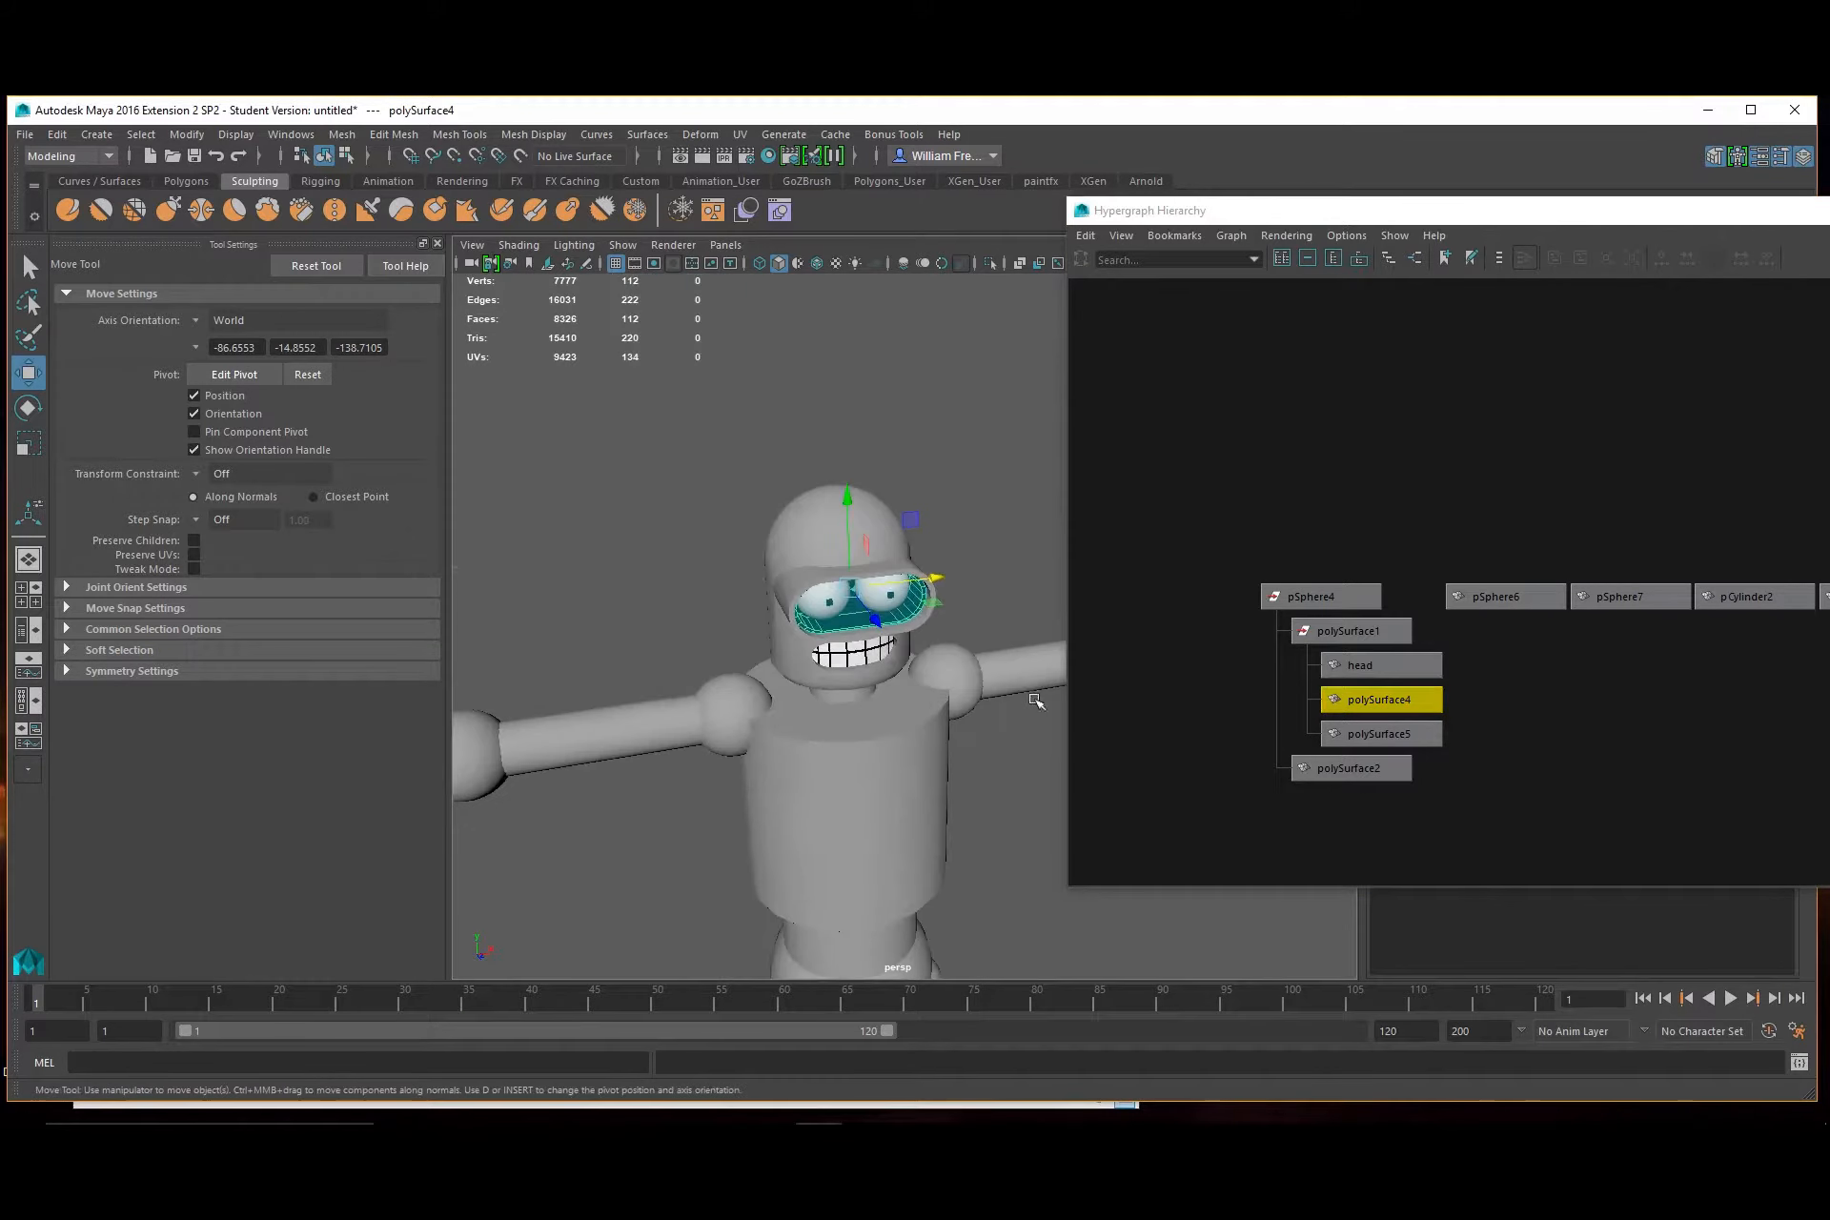
pyautogui.keyDown('alt'); pyautogui.moveTo(909, 576); pyautogui.dragTo(988, 632, button='right'); pyautogui.keyUp('alt')
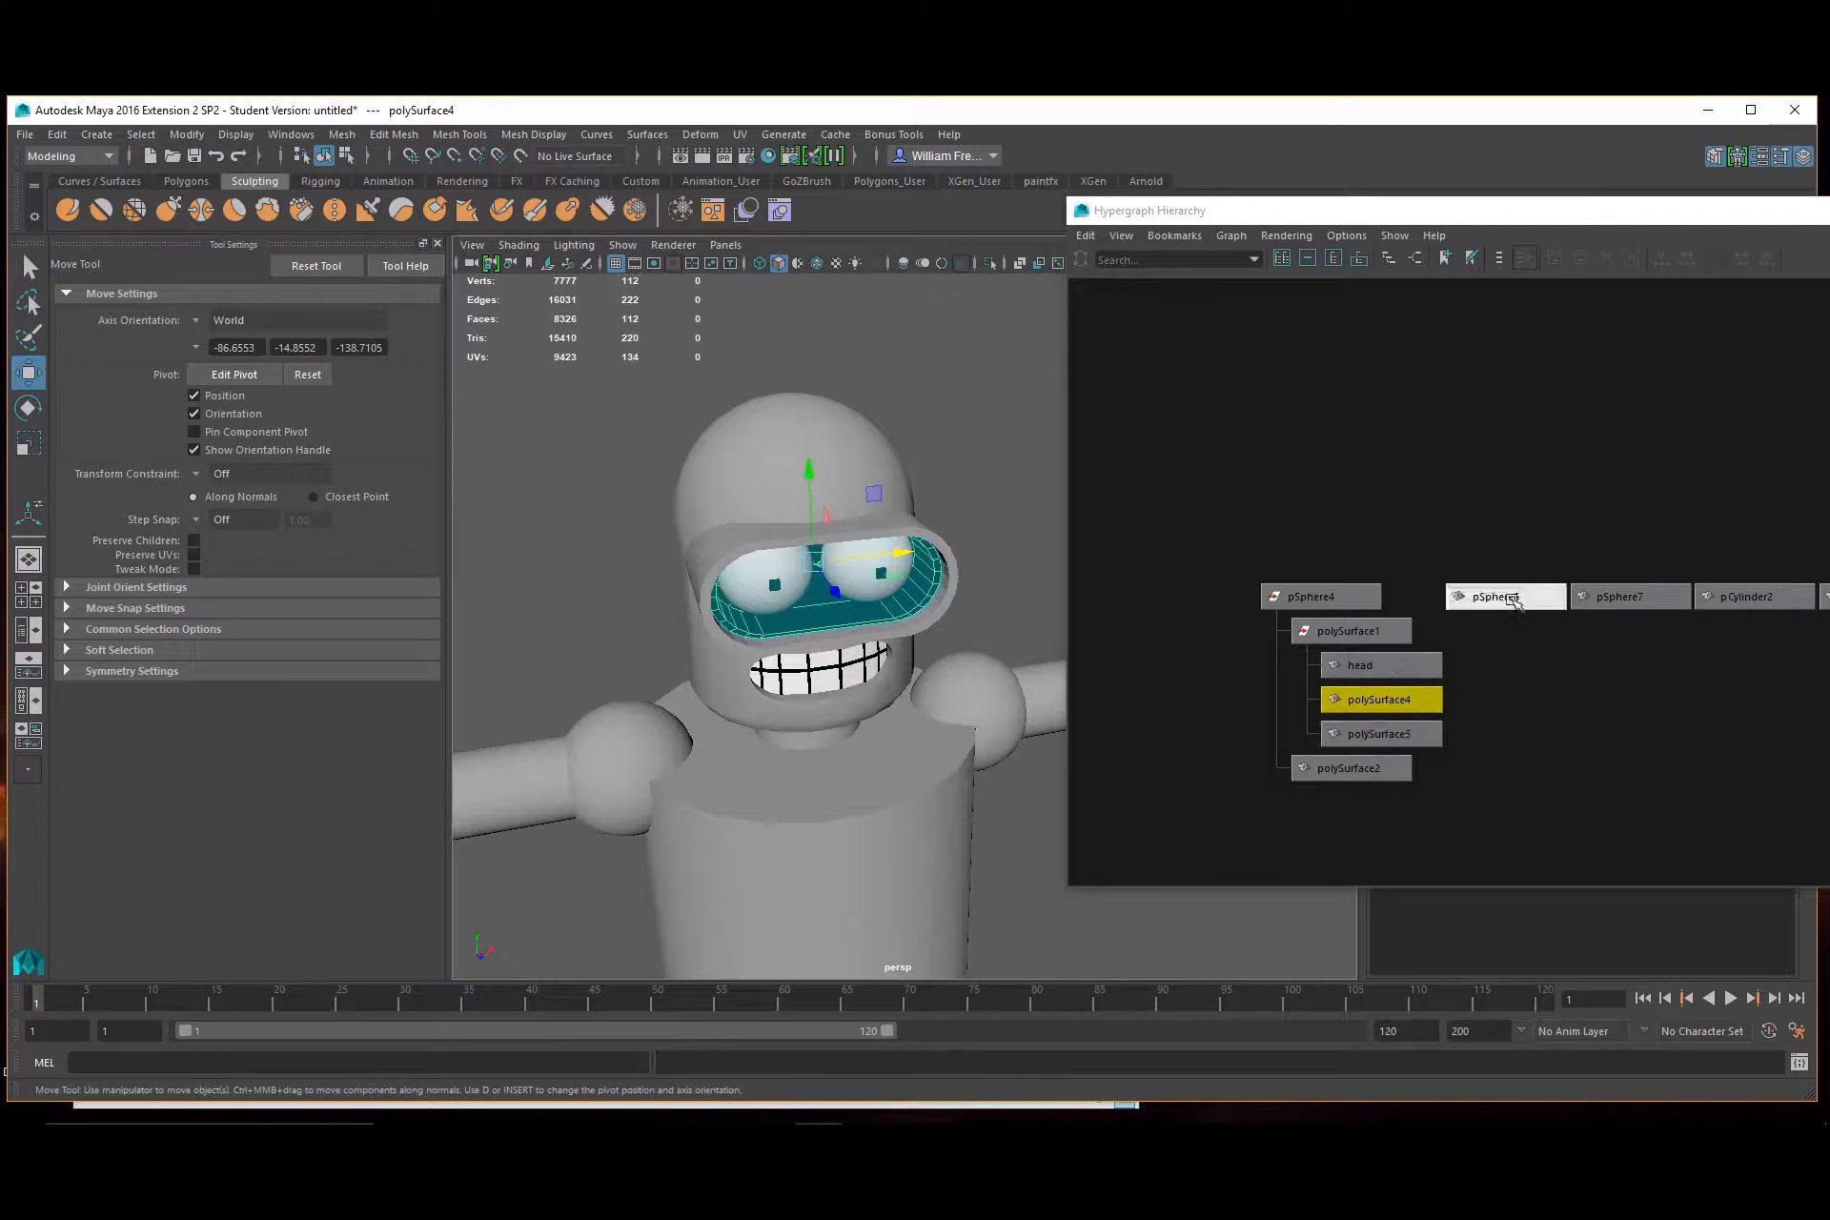
pyautogui.rightClick(1413, 702)
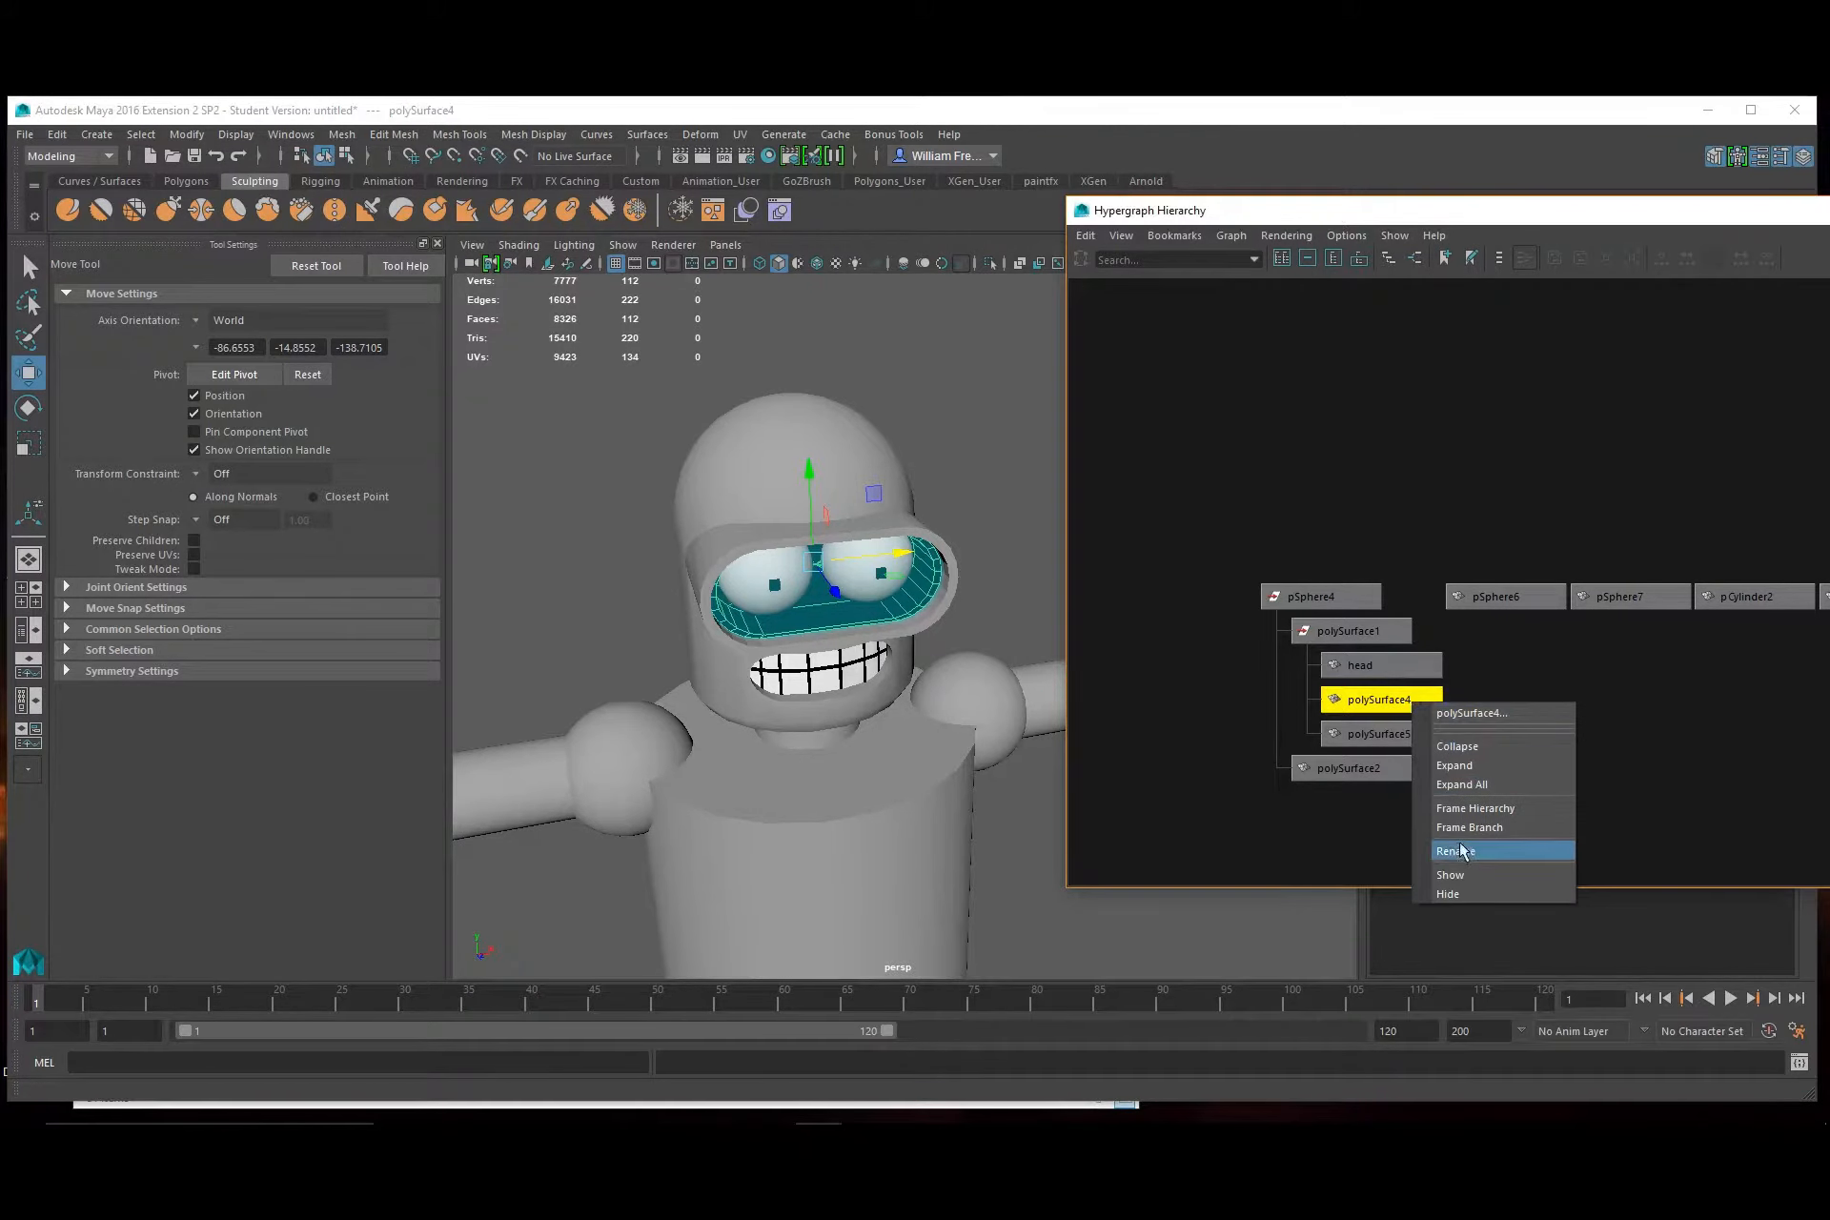
pyautogui.click(1515, 850)
pyautogui.write('eyeback')
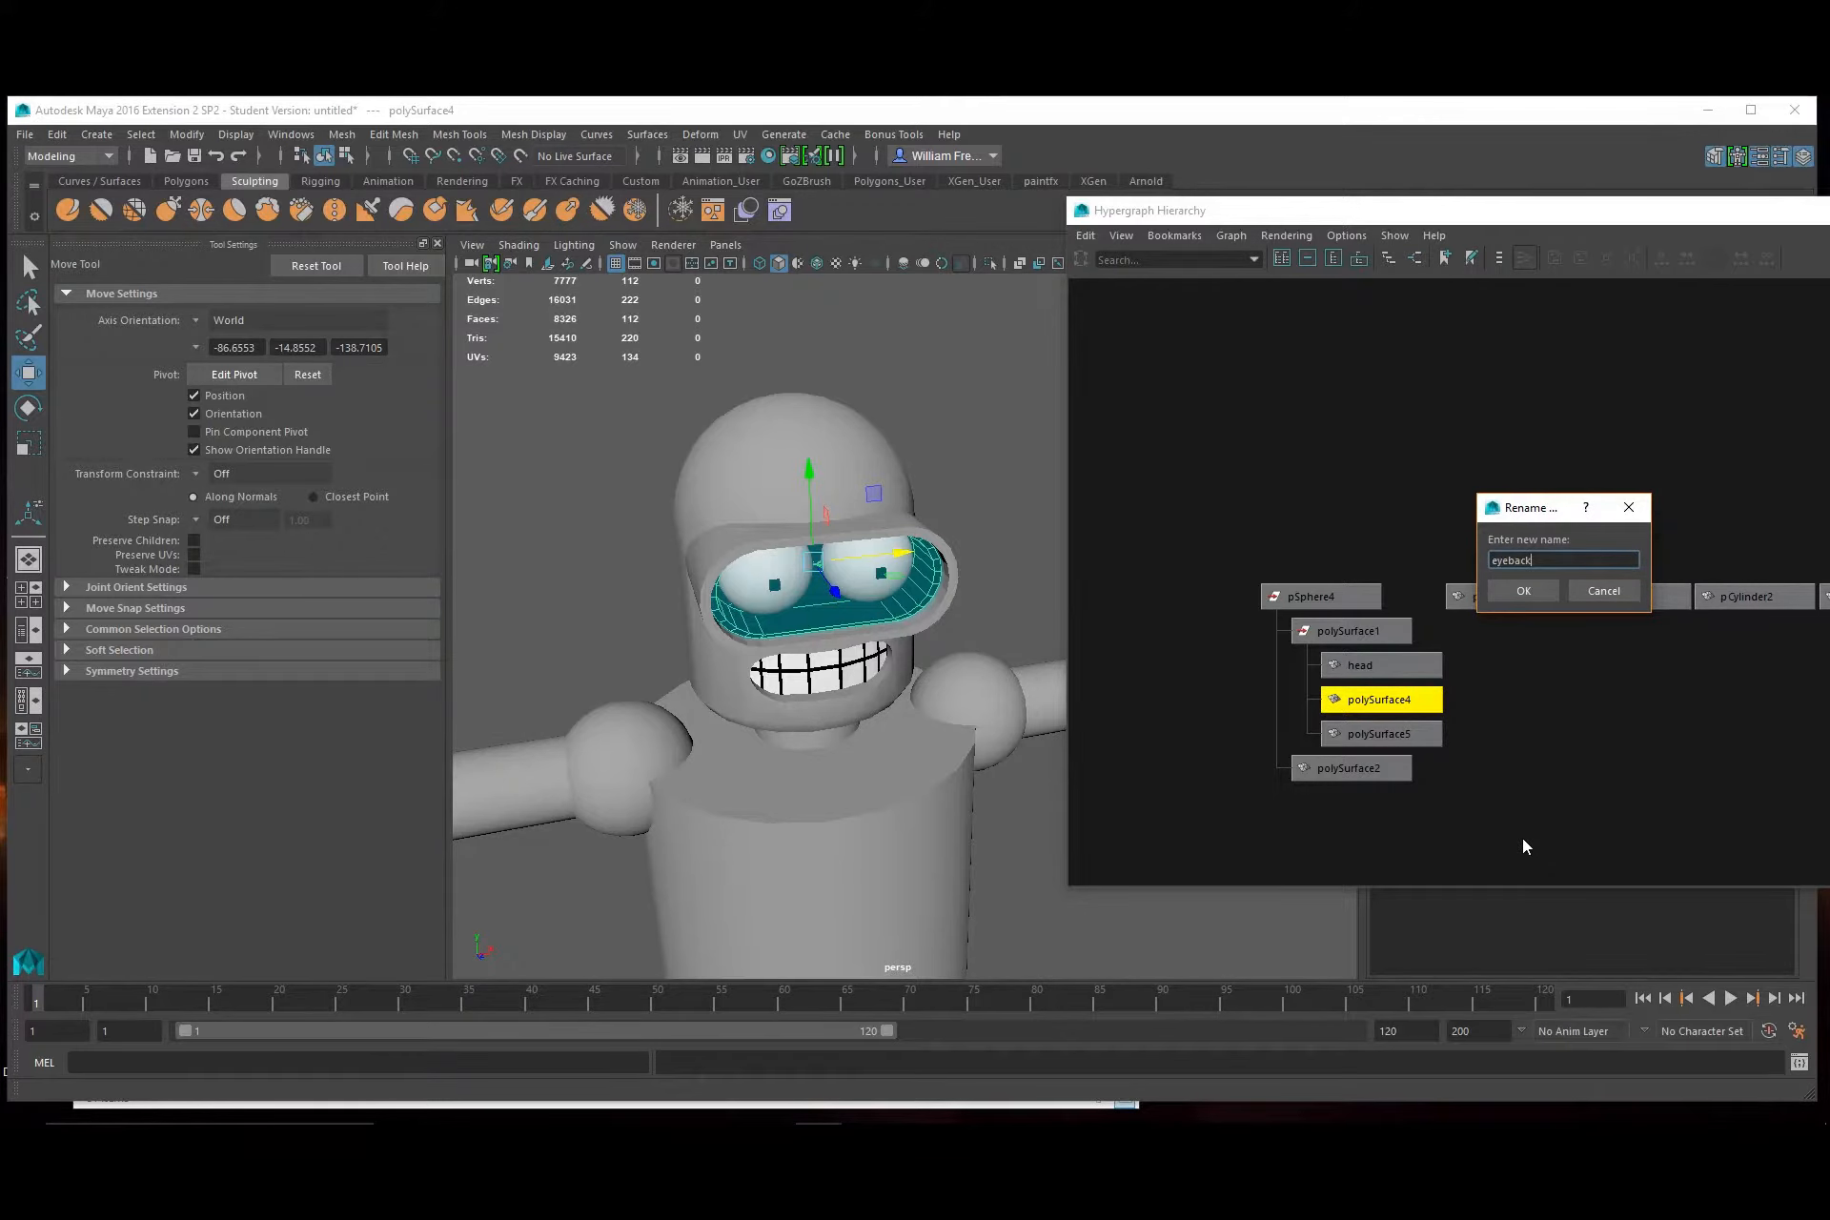
pyautogui.write('plane')
pyautogui.press('Return')
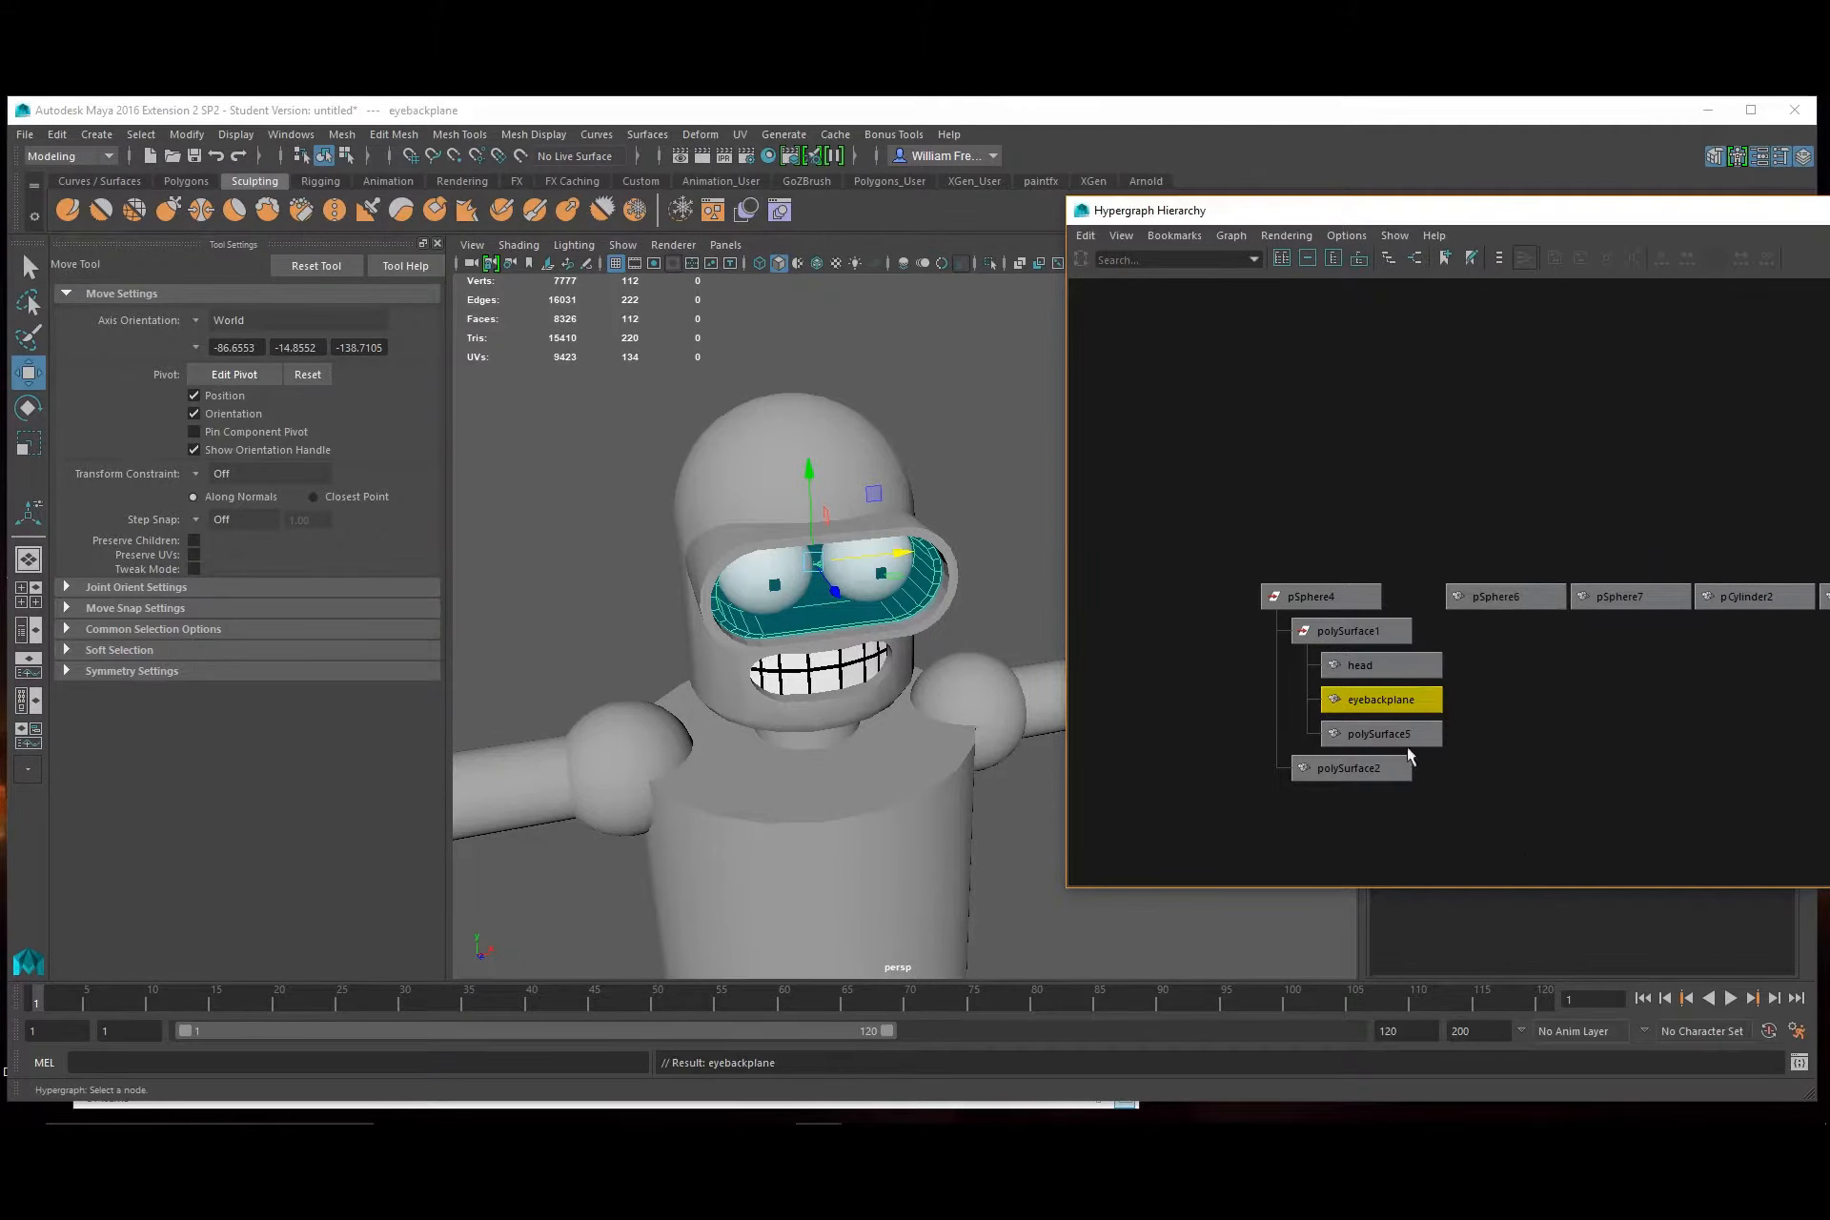
# Rename the visor surface node polySurface5 in front of the eyes as eyescreen
pyautogui.click(1391, 735)
pyautogui.rightClick(1387, 737)
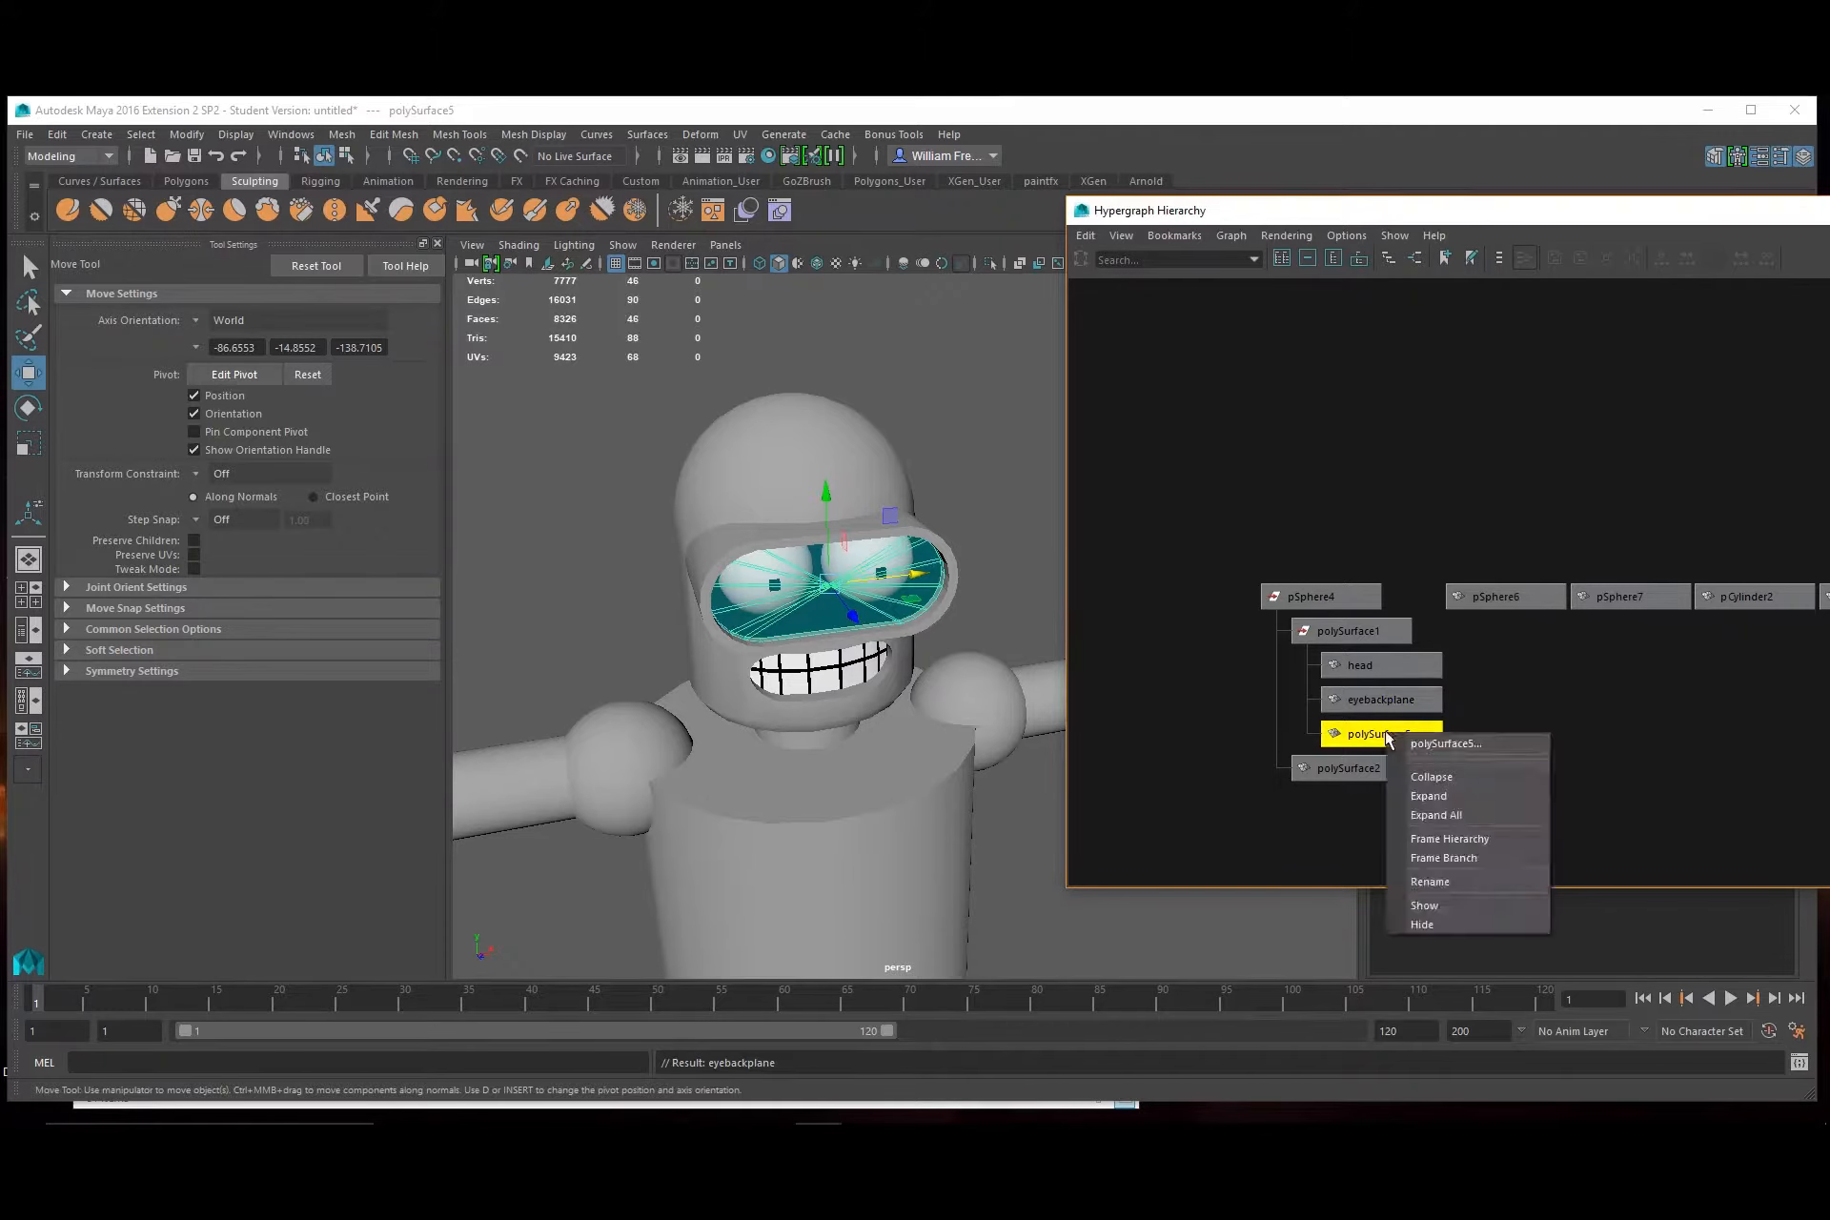
pyautogui.click(1449, 901)
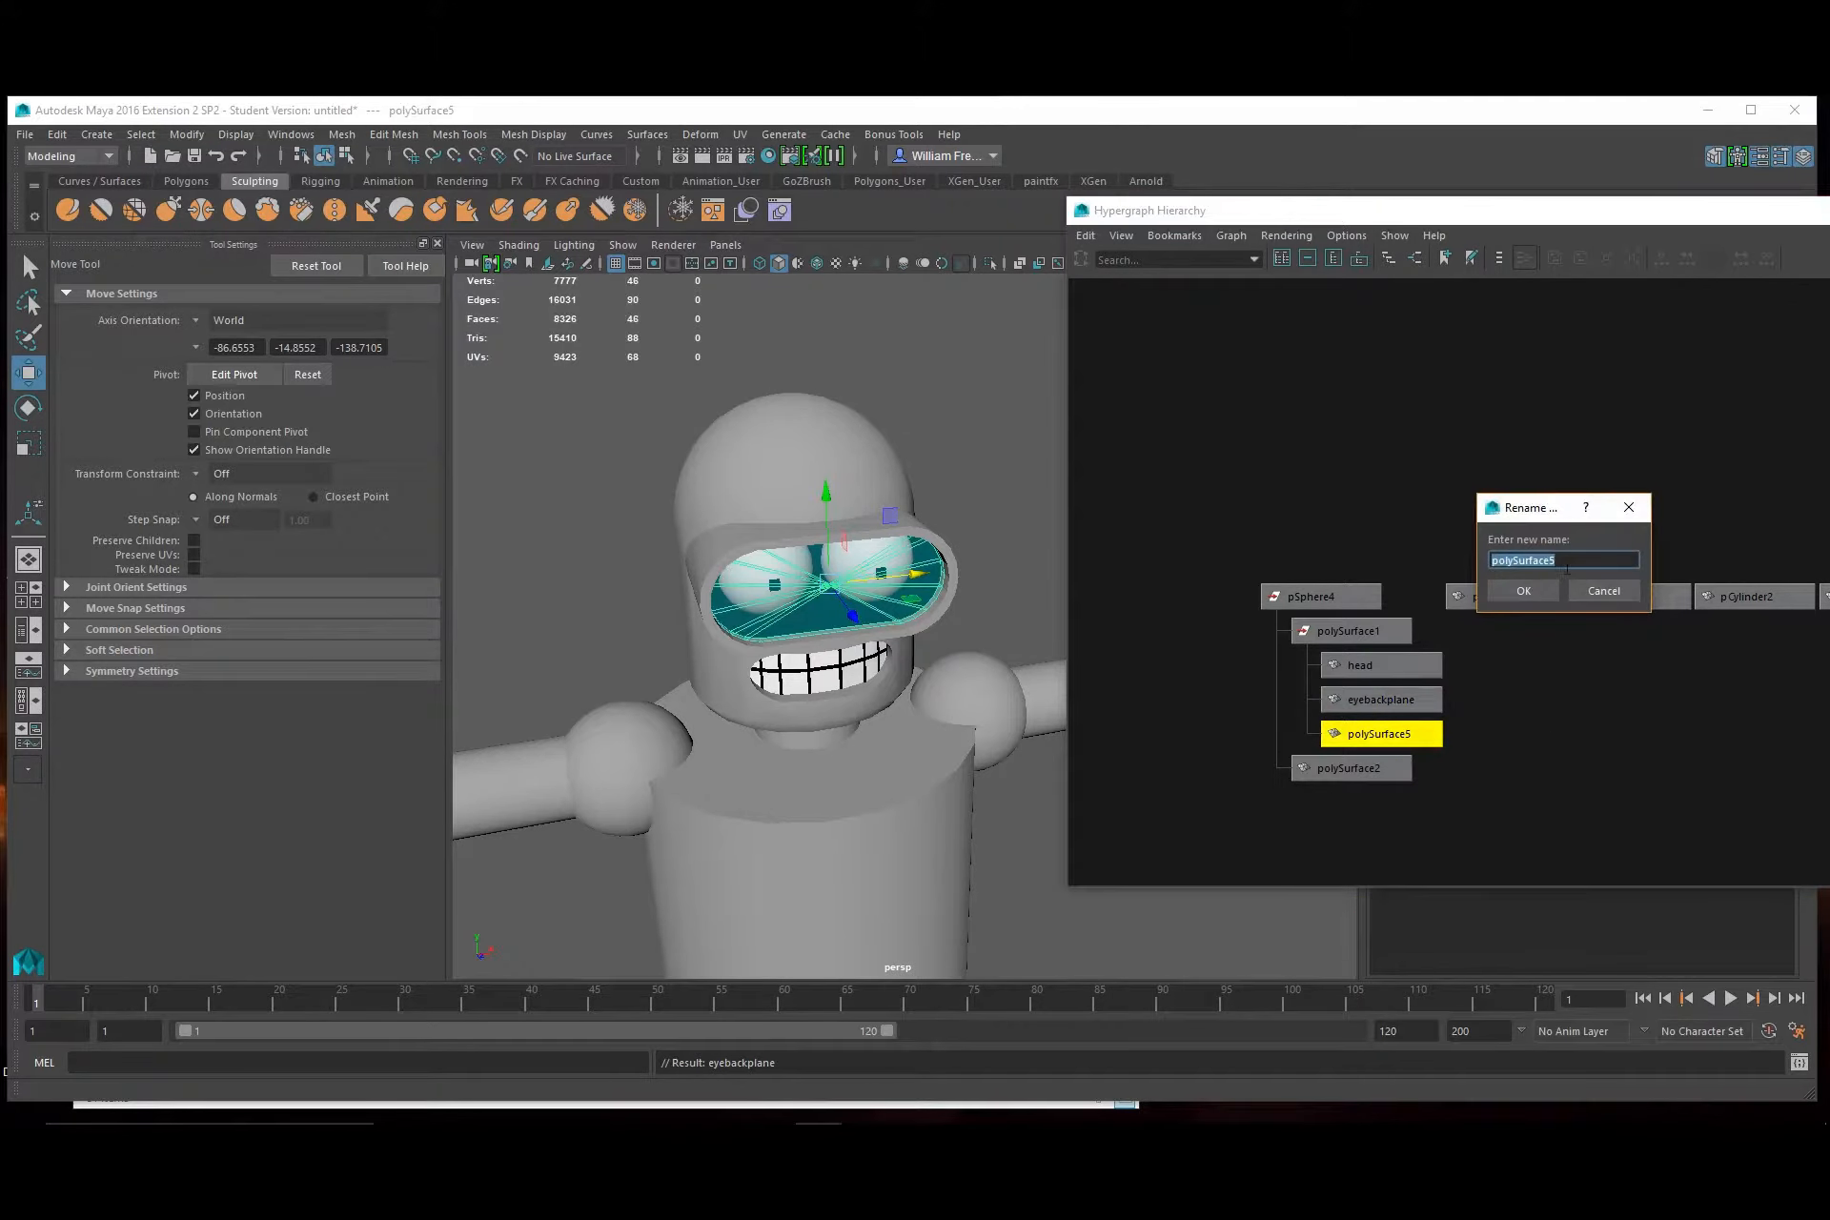
pyautogui.write('eyescreen')
pyautogui.press('Return')
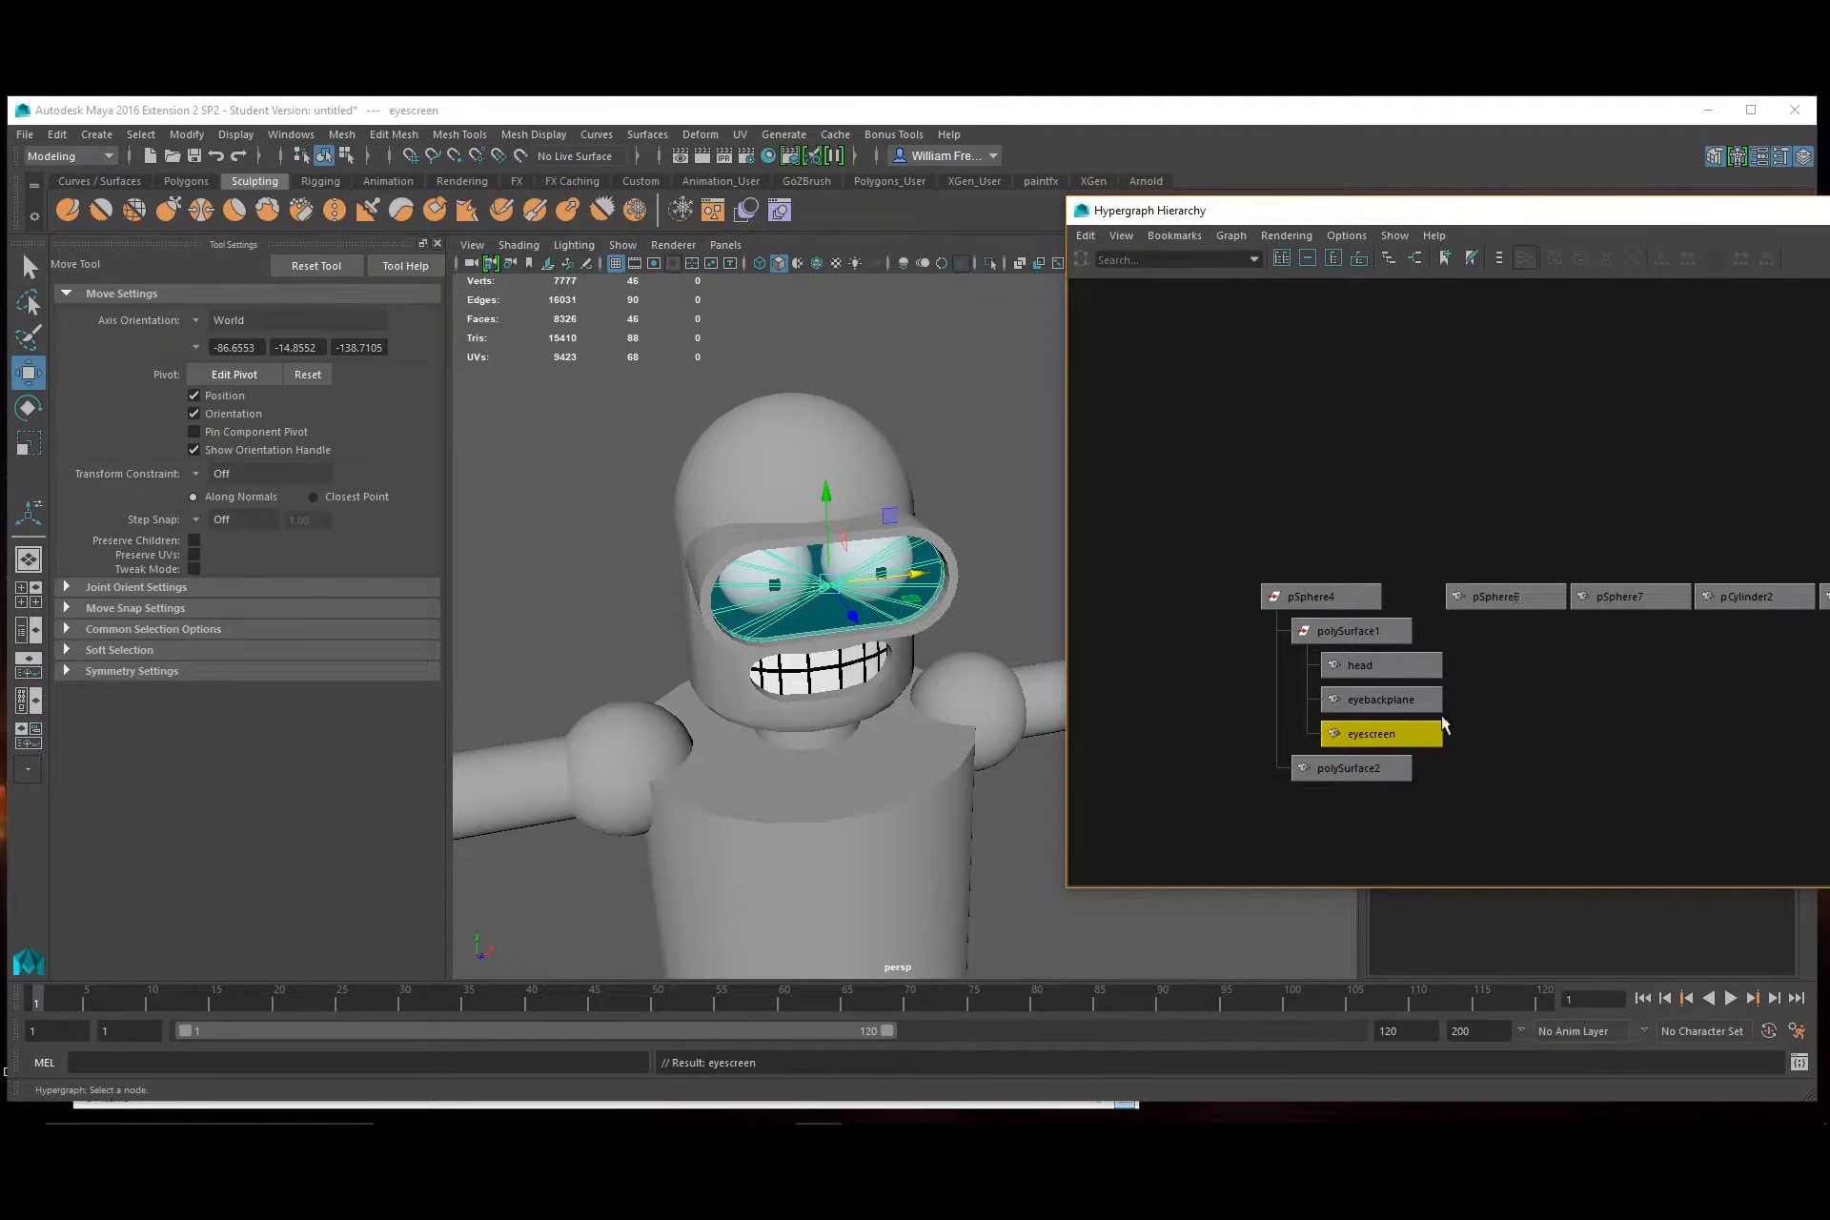
# Rename the mouth mesh node polySurface2 as teeth
pyautogui.click(1334, 770)
pyautogui.rightClick(1334, 769)
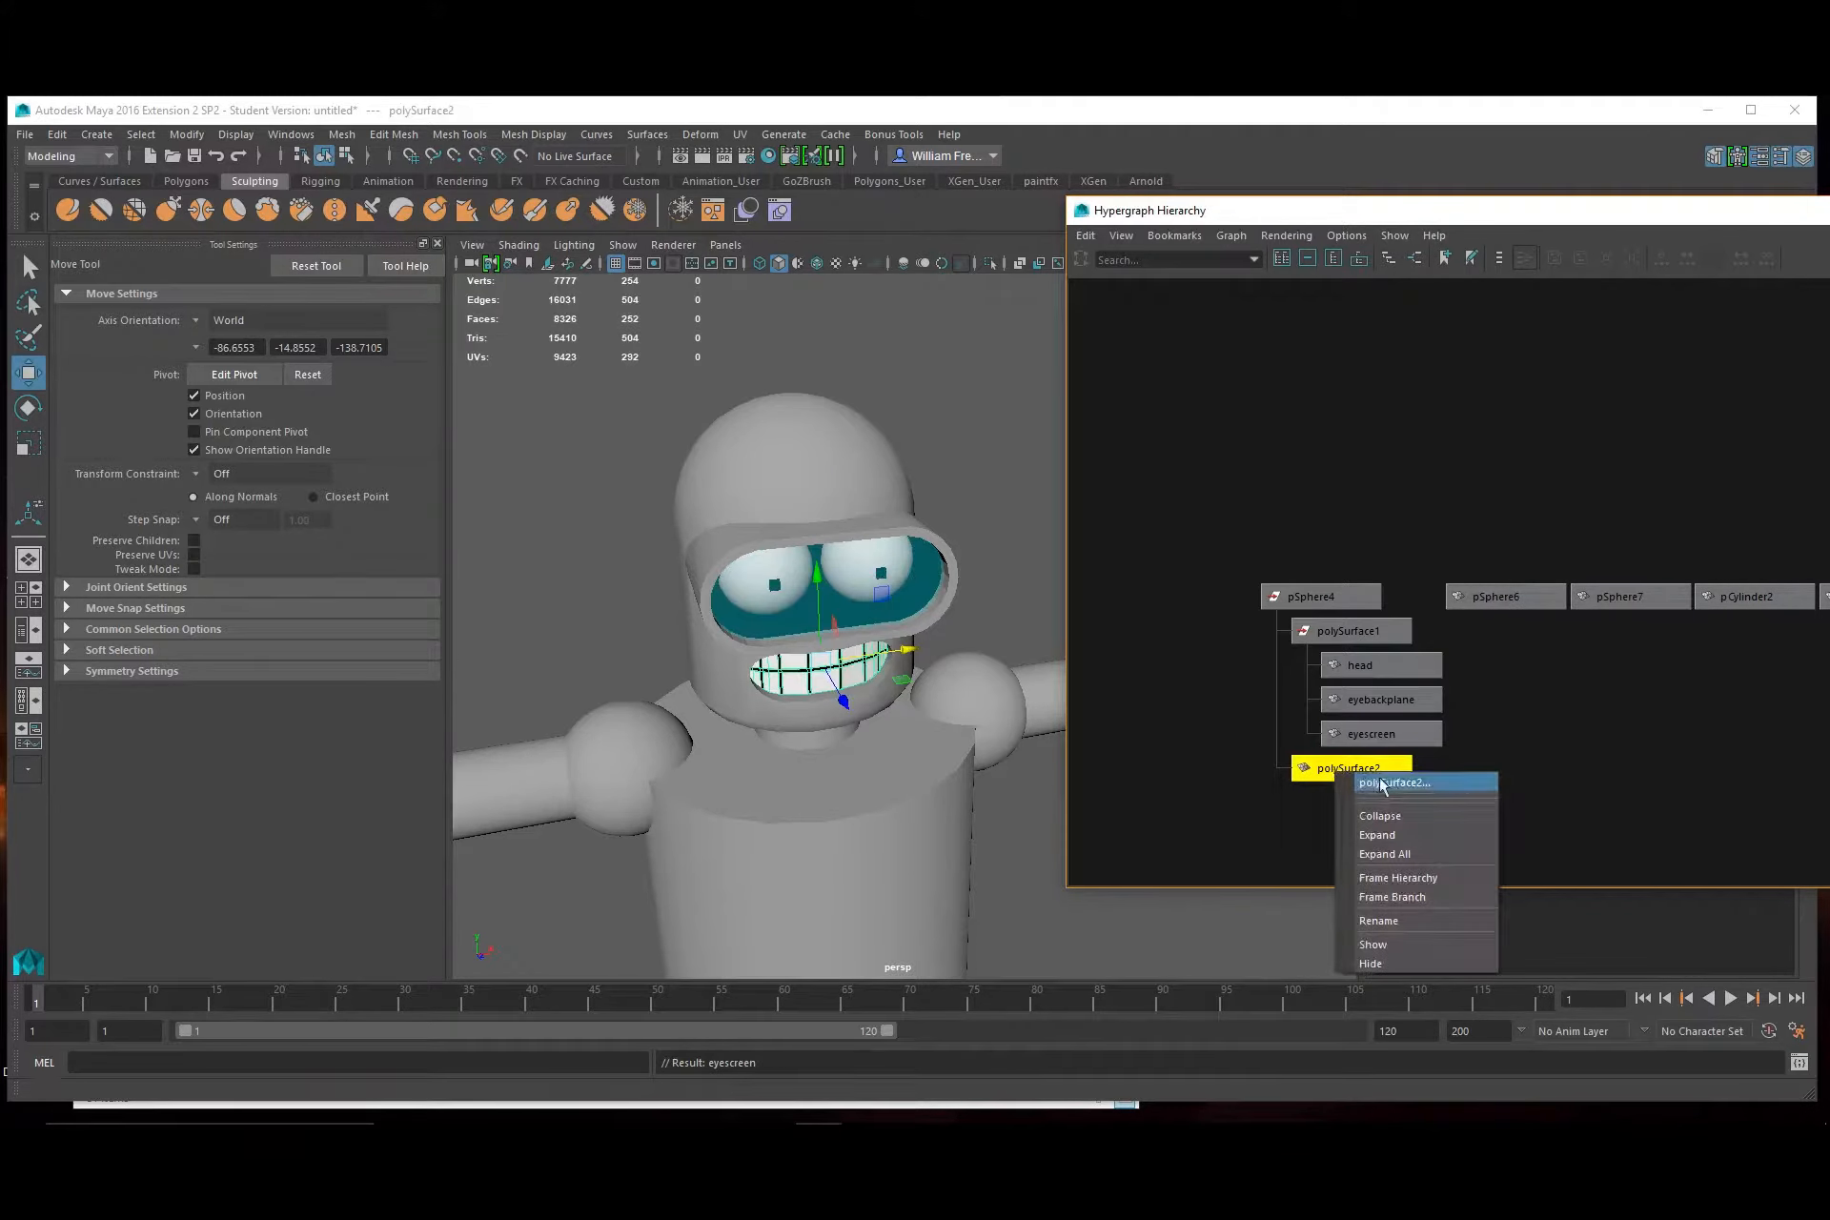
pyautogui.click(1379, 920)
pyautogui.write('teeth')
pyautogui.press('Return')
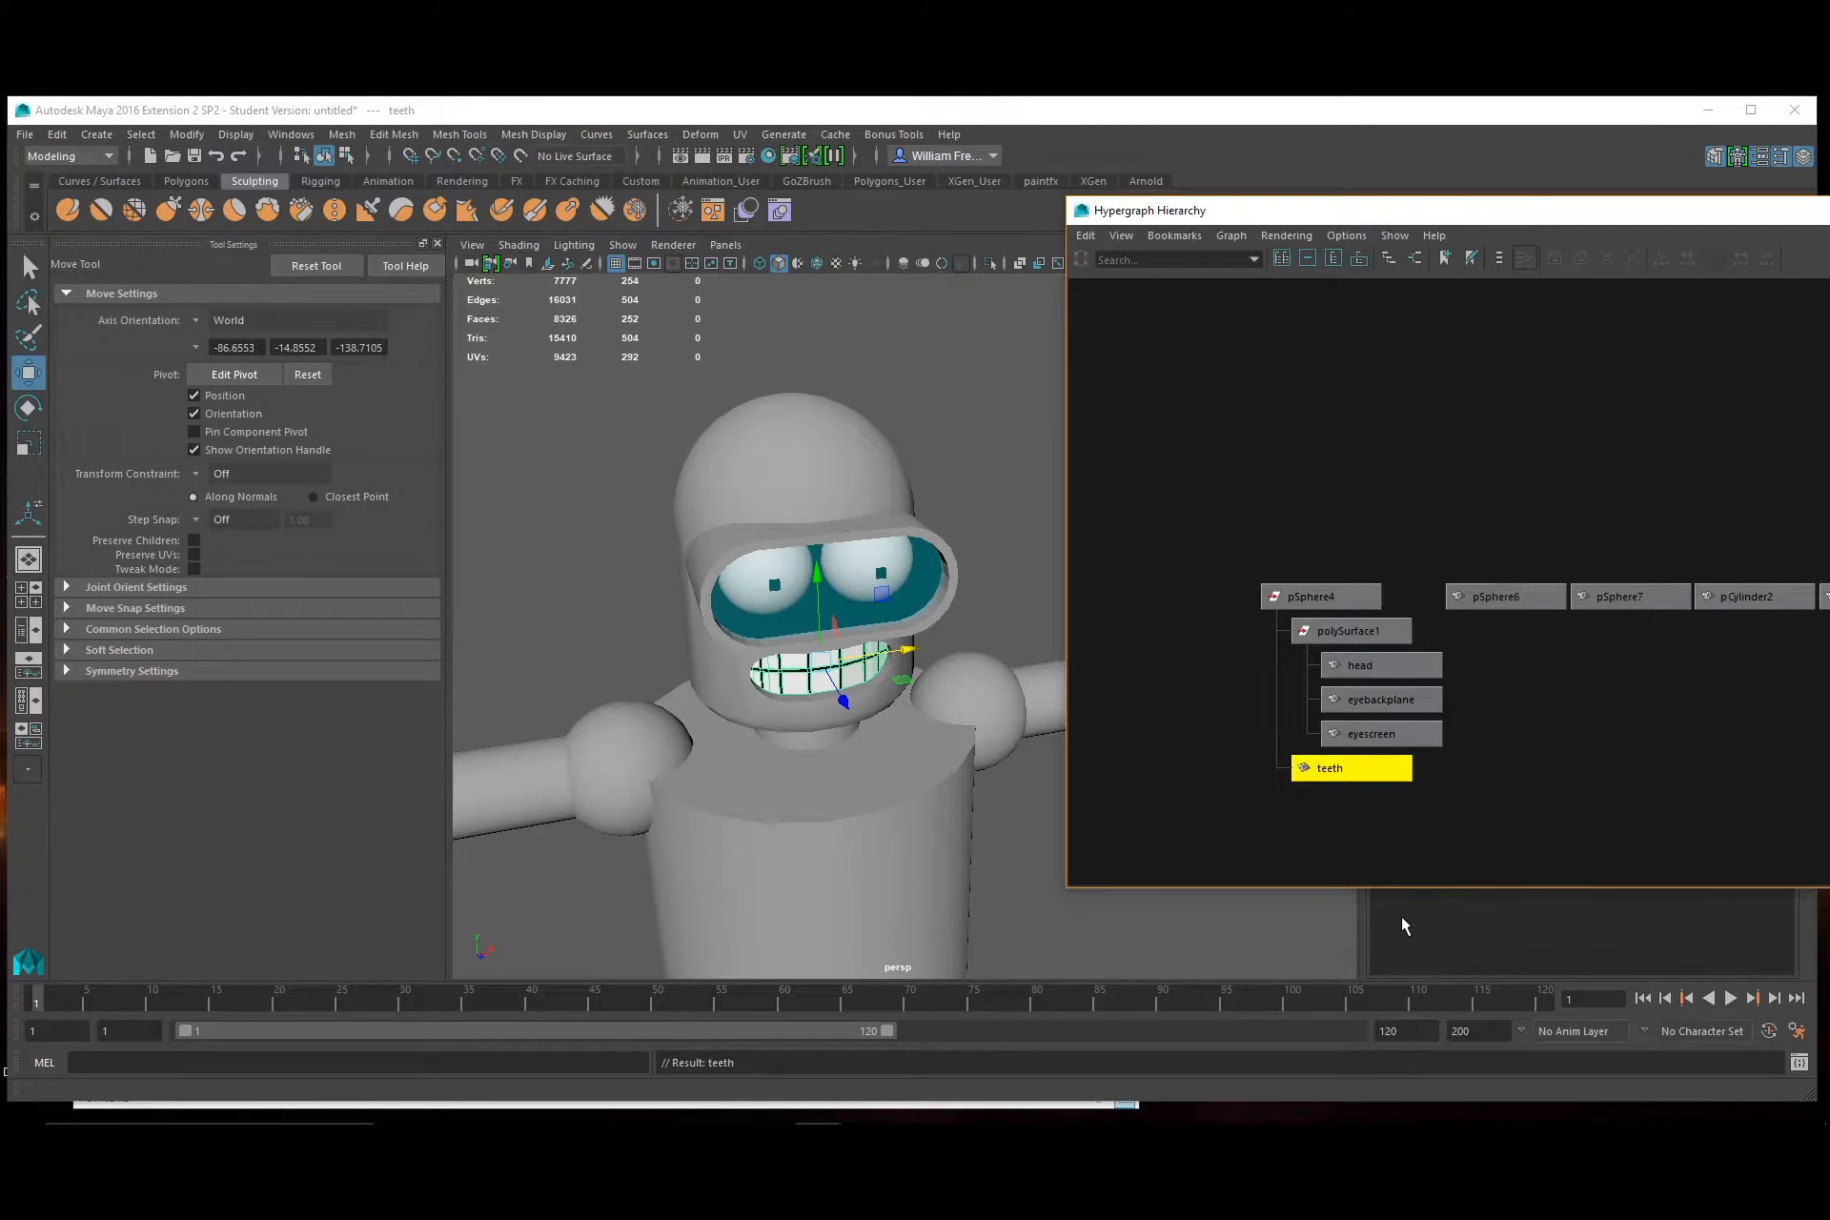
# Unparent head, eyebackplane, eyescreen and teeth to the top level, and delete the emptied parent nodes pSphere4 and polySurface1
pyautogui.moveTo(1477, 830); pyautogui.dragTo(1364, 672)
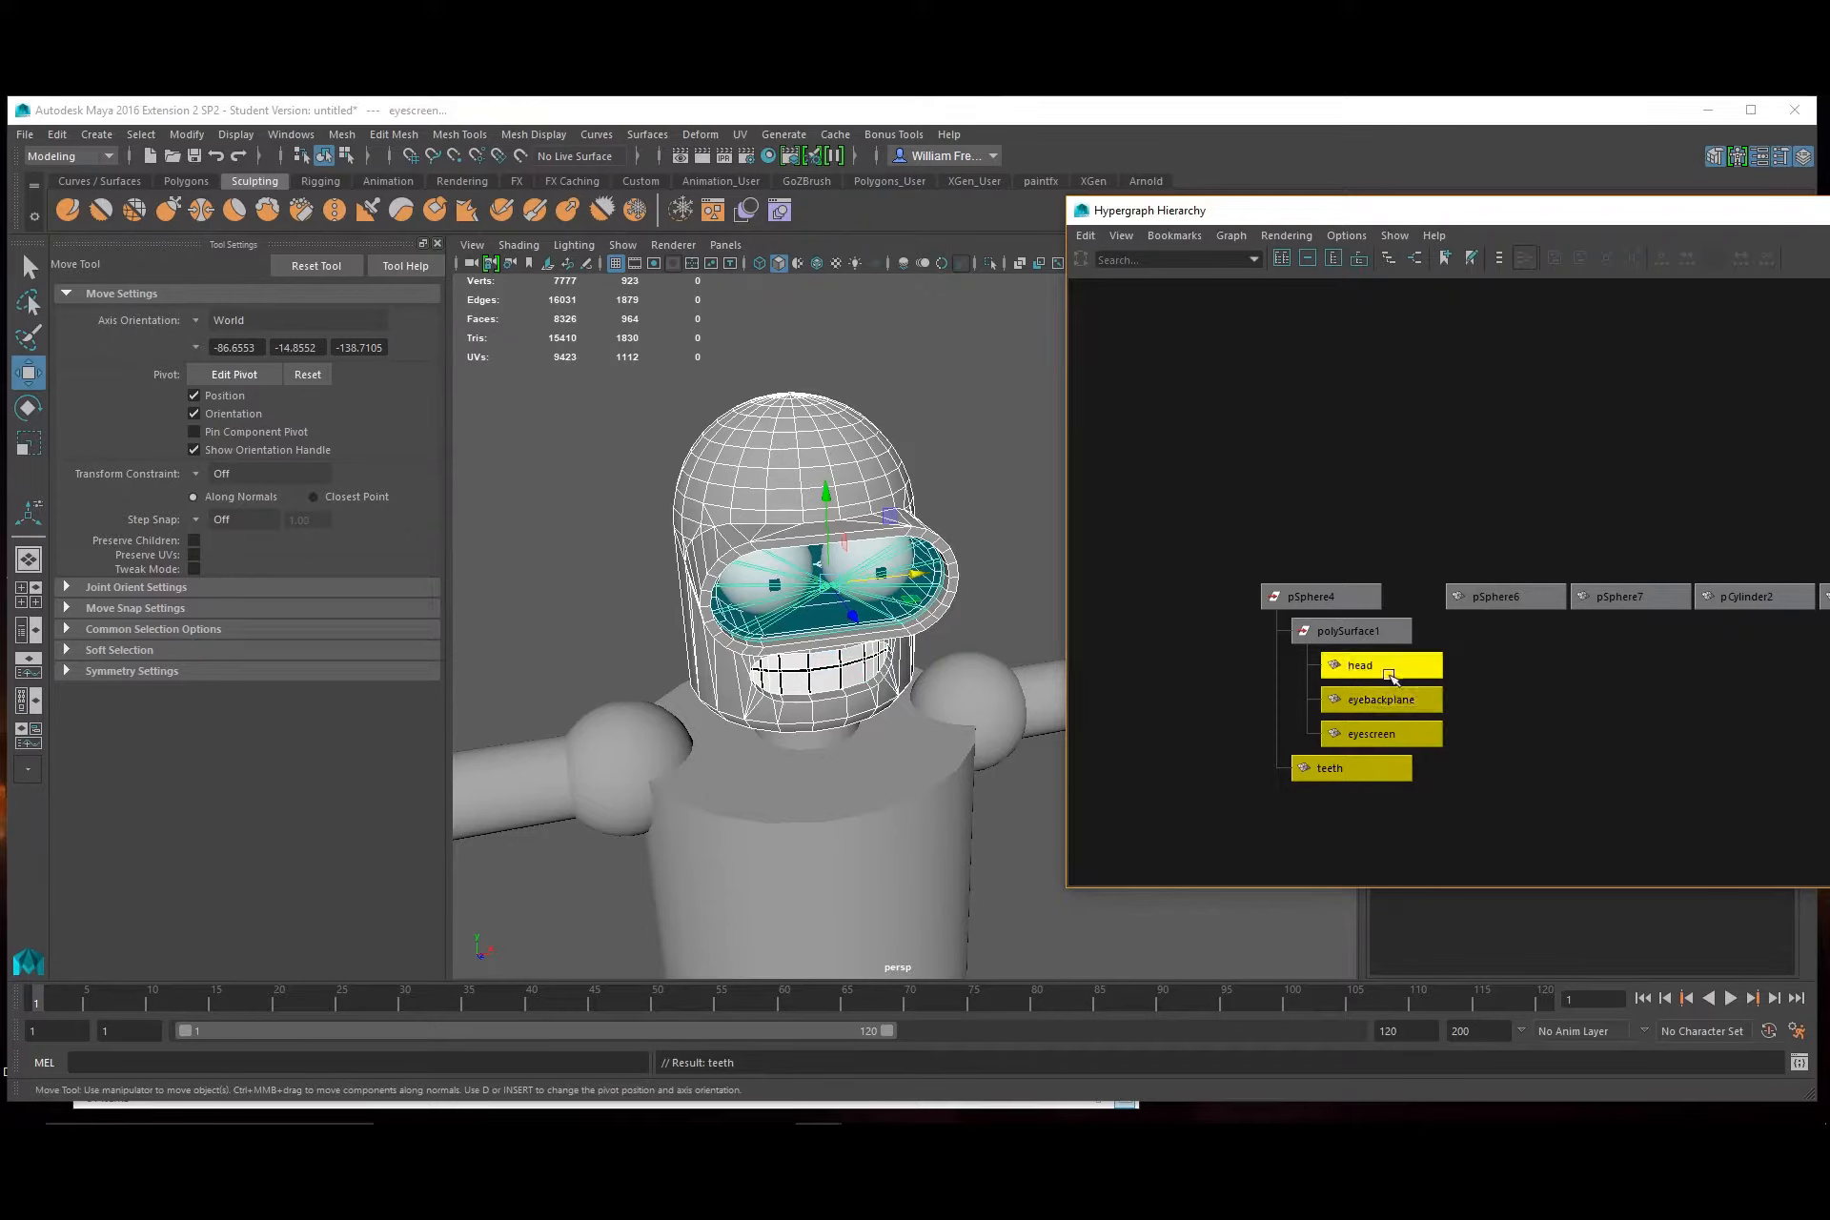
pyautogui.moveTo(1385, 670); pyautogui.dragTo(1586, 693, button='middle')
pyautogui.click(1324, 597)
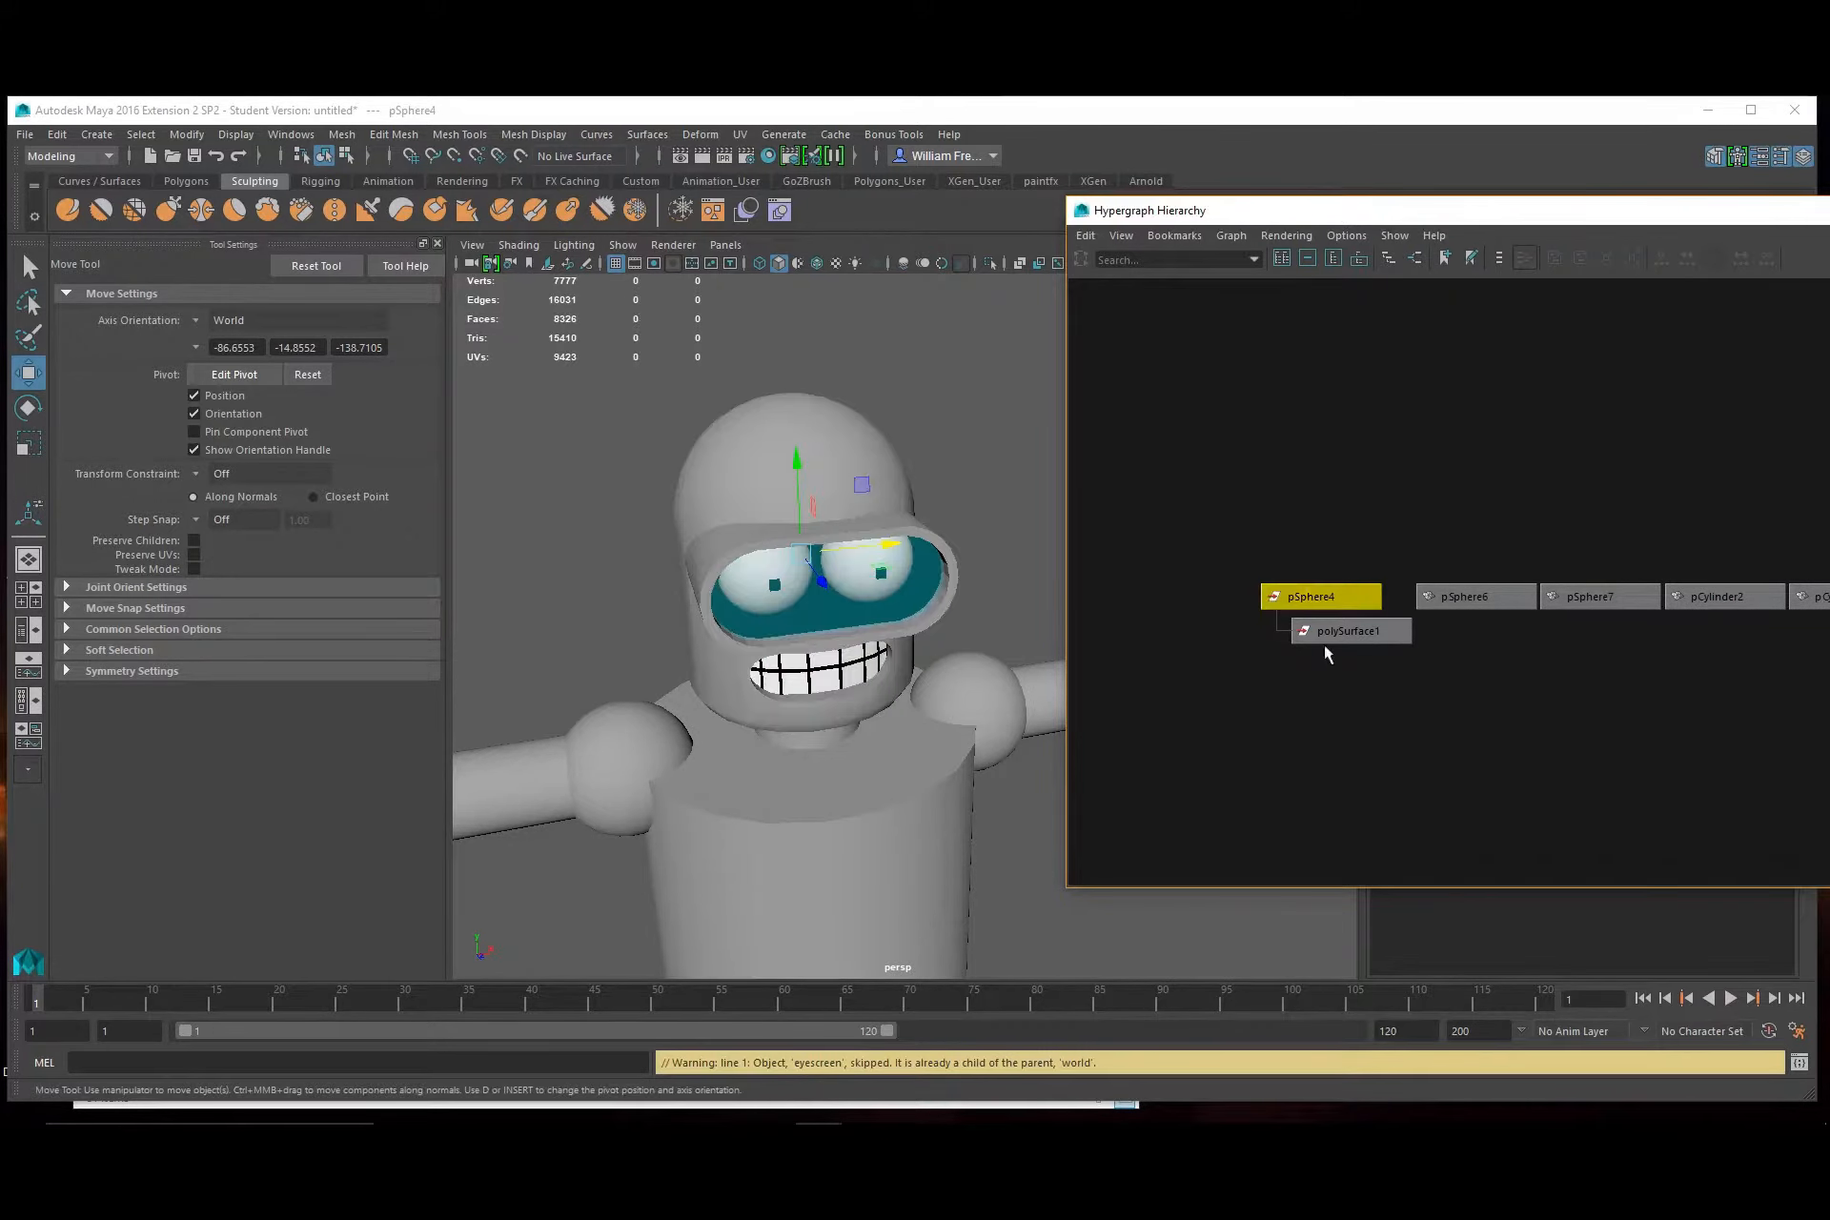
pyautogui.keyDown('shift'); pyautogui.click(1344, 631); pyautogui.keyUp('shift')
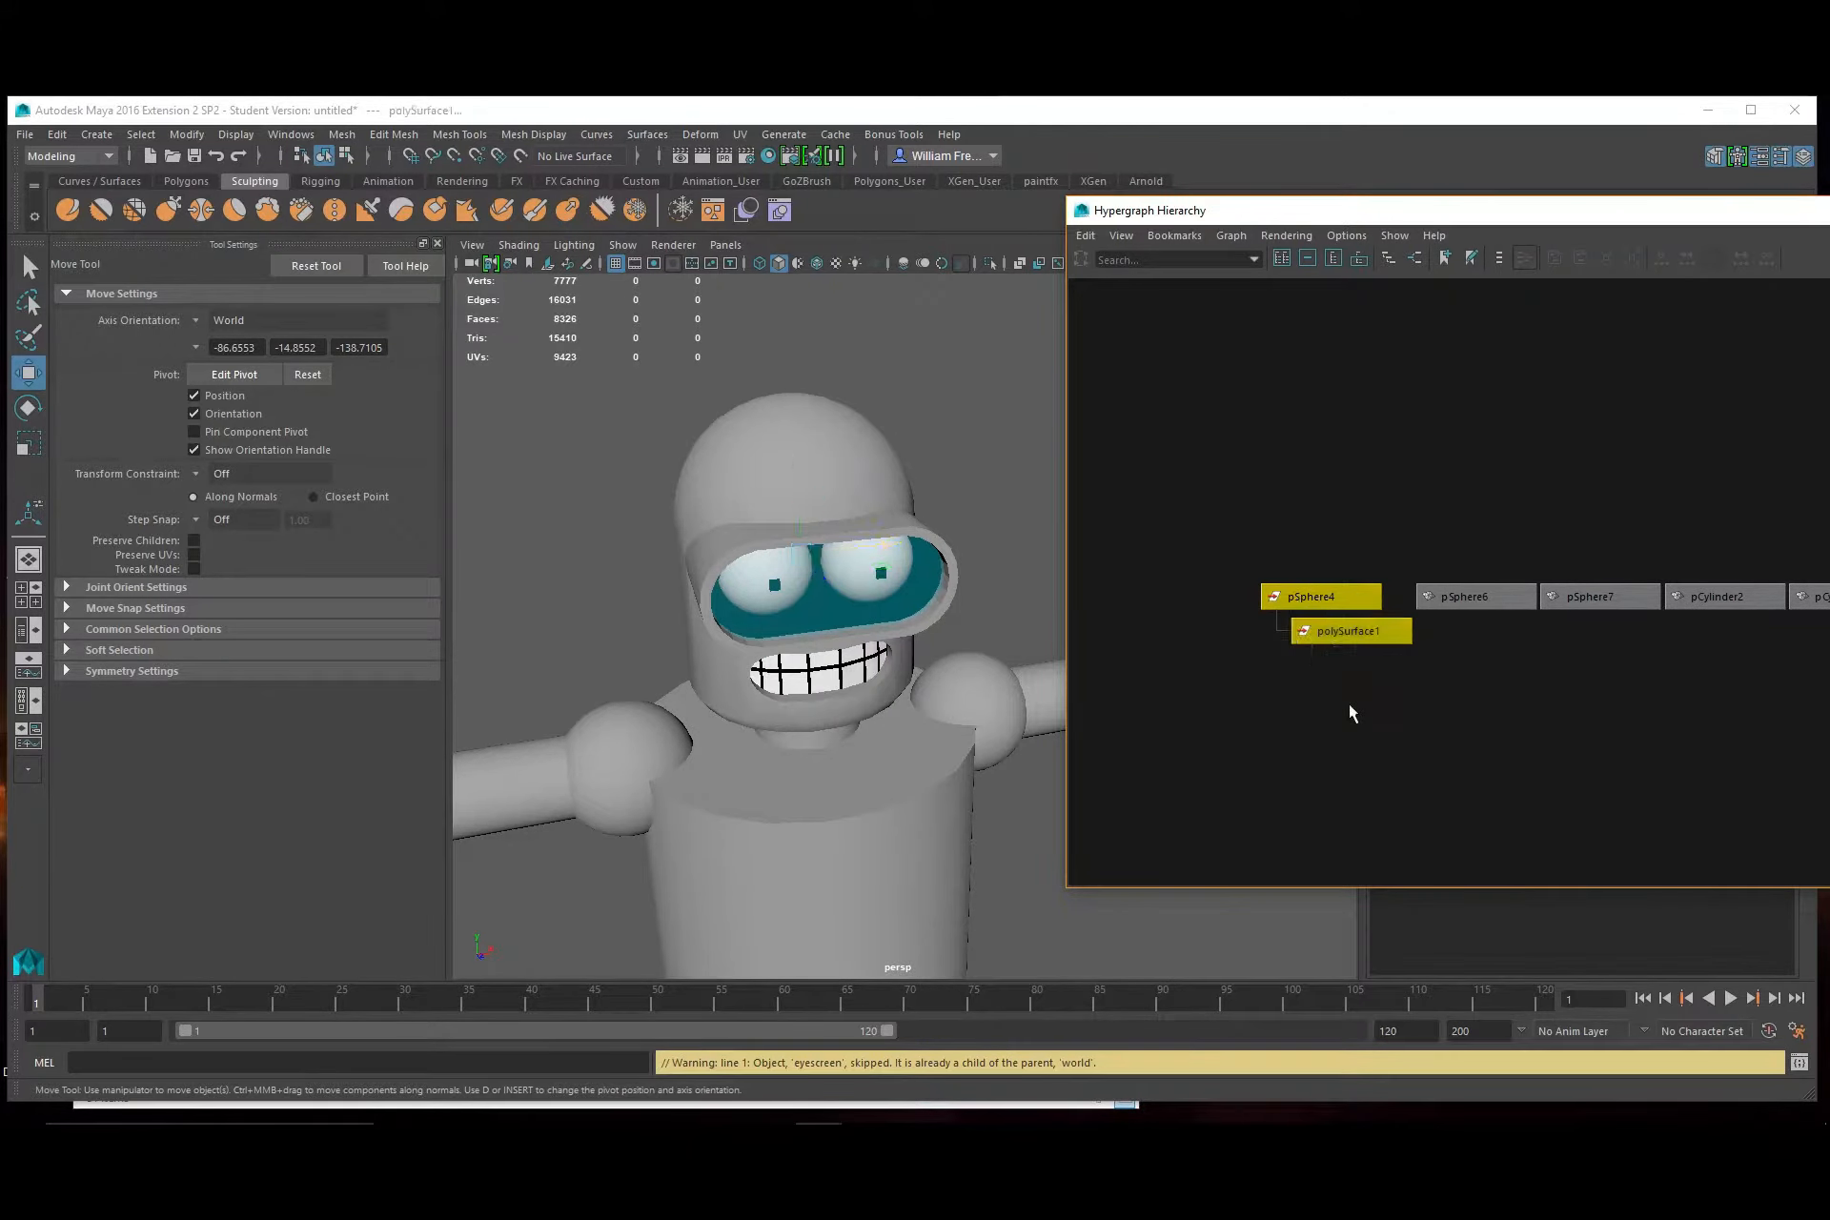
pyautogui.keyDown('alt'); pyautogui.moveTo(947, 612); pyautogui.dragTo(577, 654, button='right'); pyautogui.keyUp('alt')
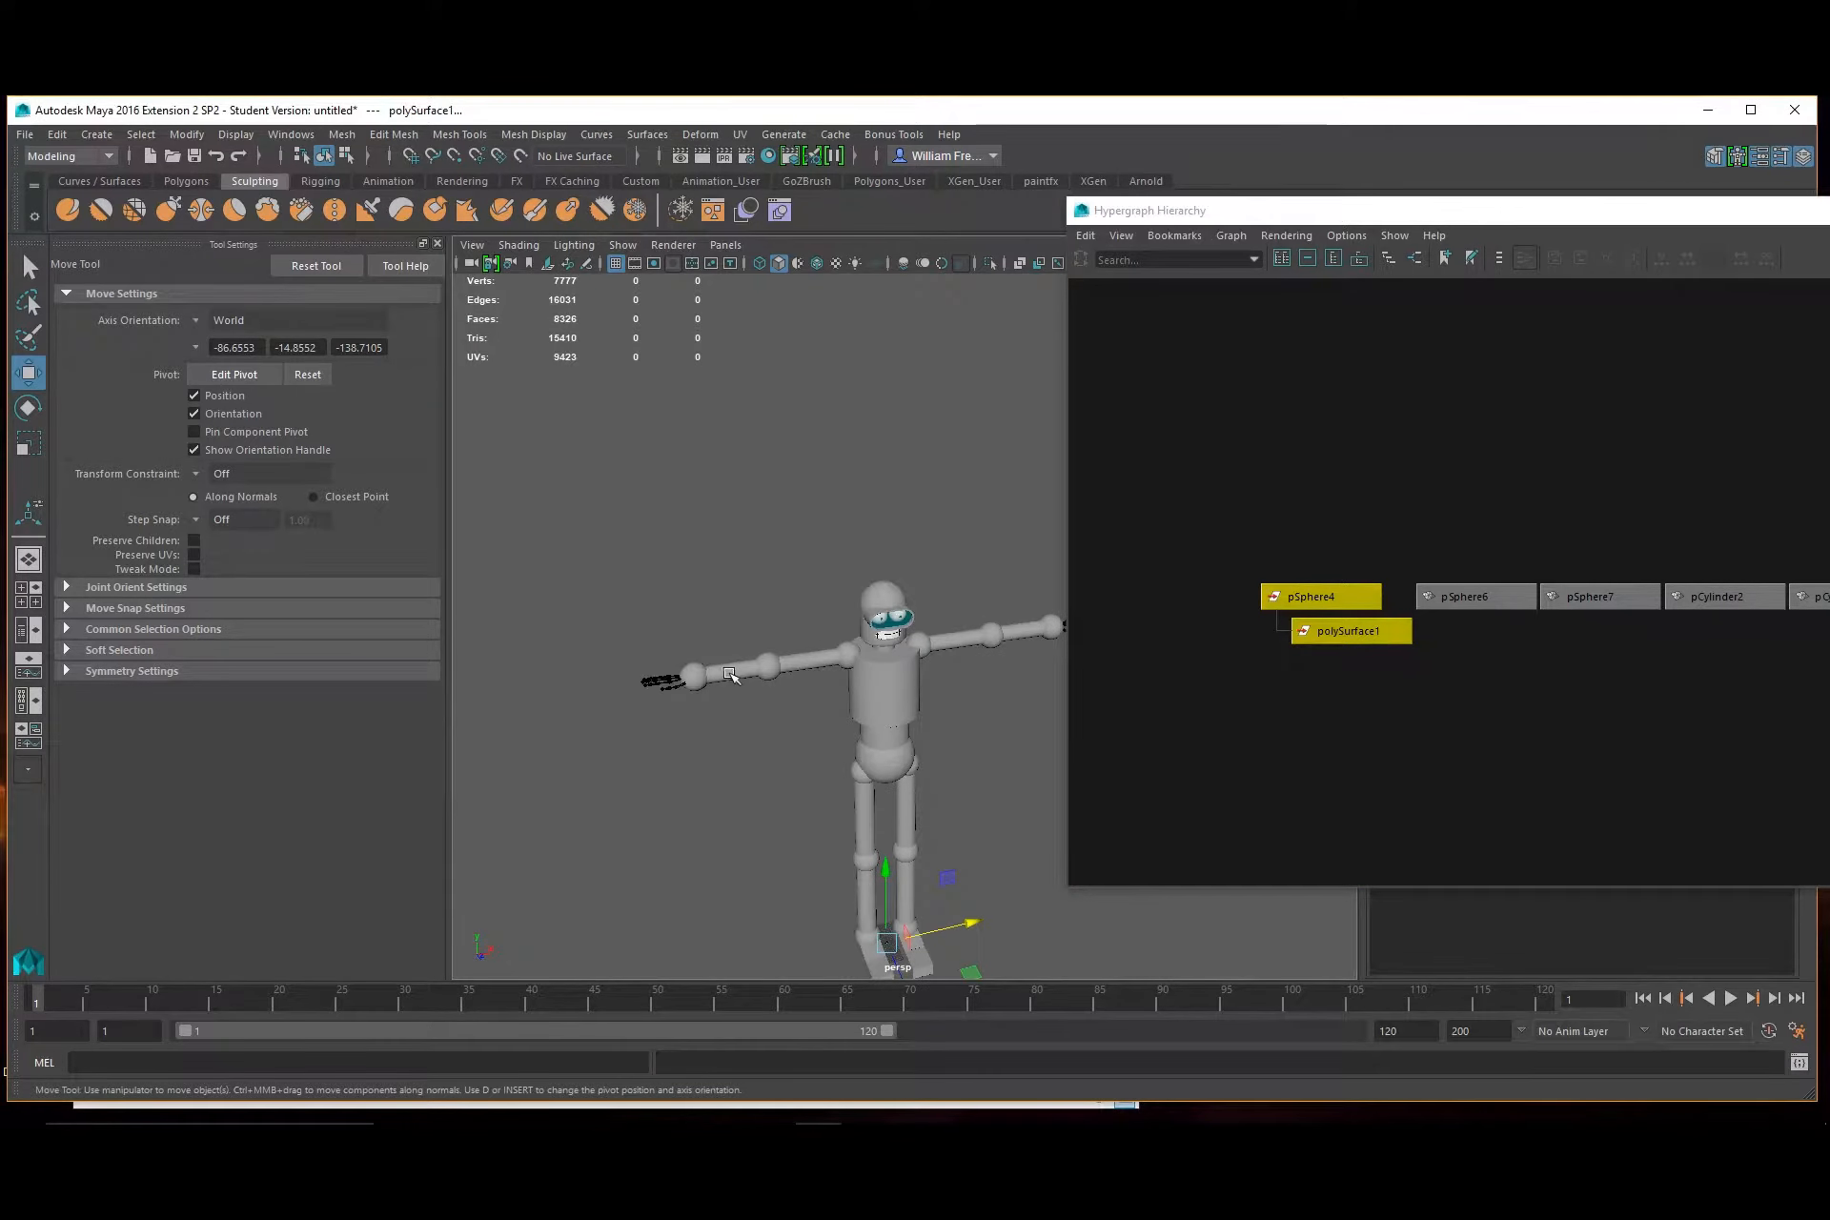
pyautogui.press('Delete')
# Rename the eyeball node pSphere6 as r_eye
pyautogui.click(1306, 597)
pyautogui.scroll(5, 1497, 694)
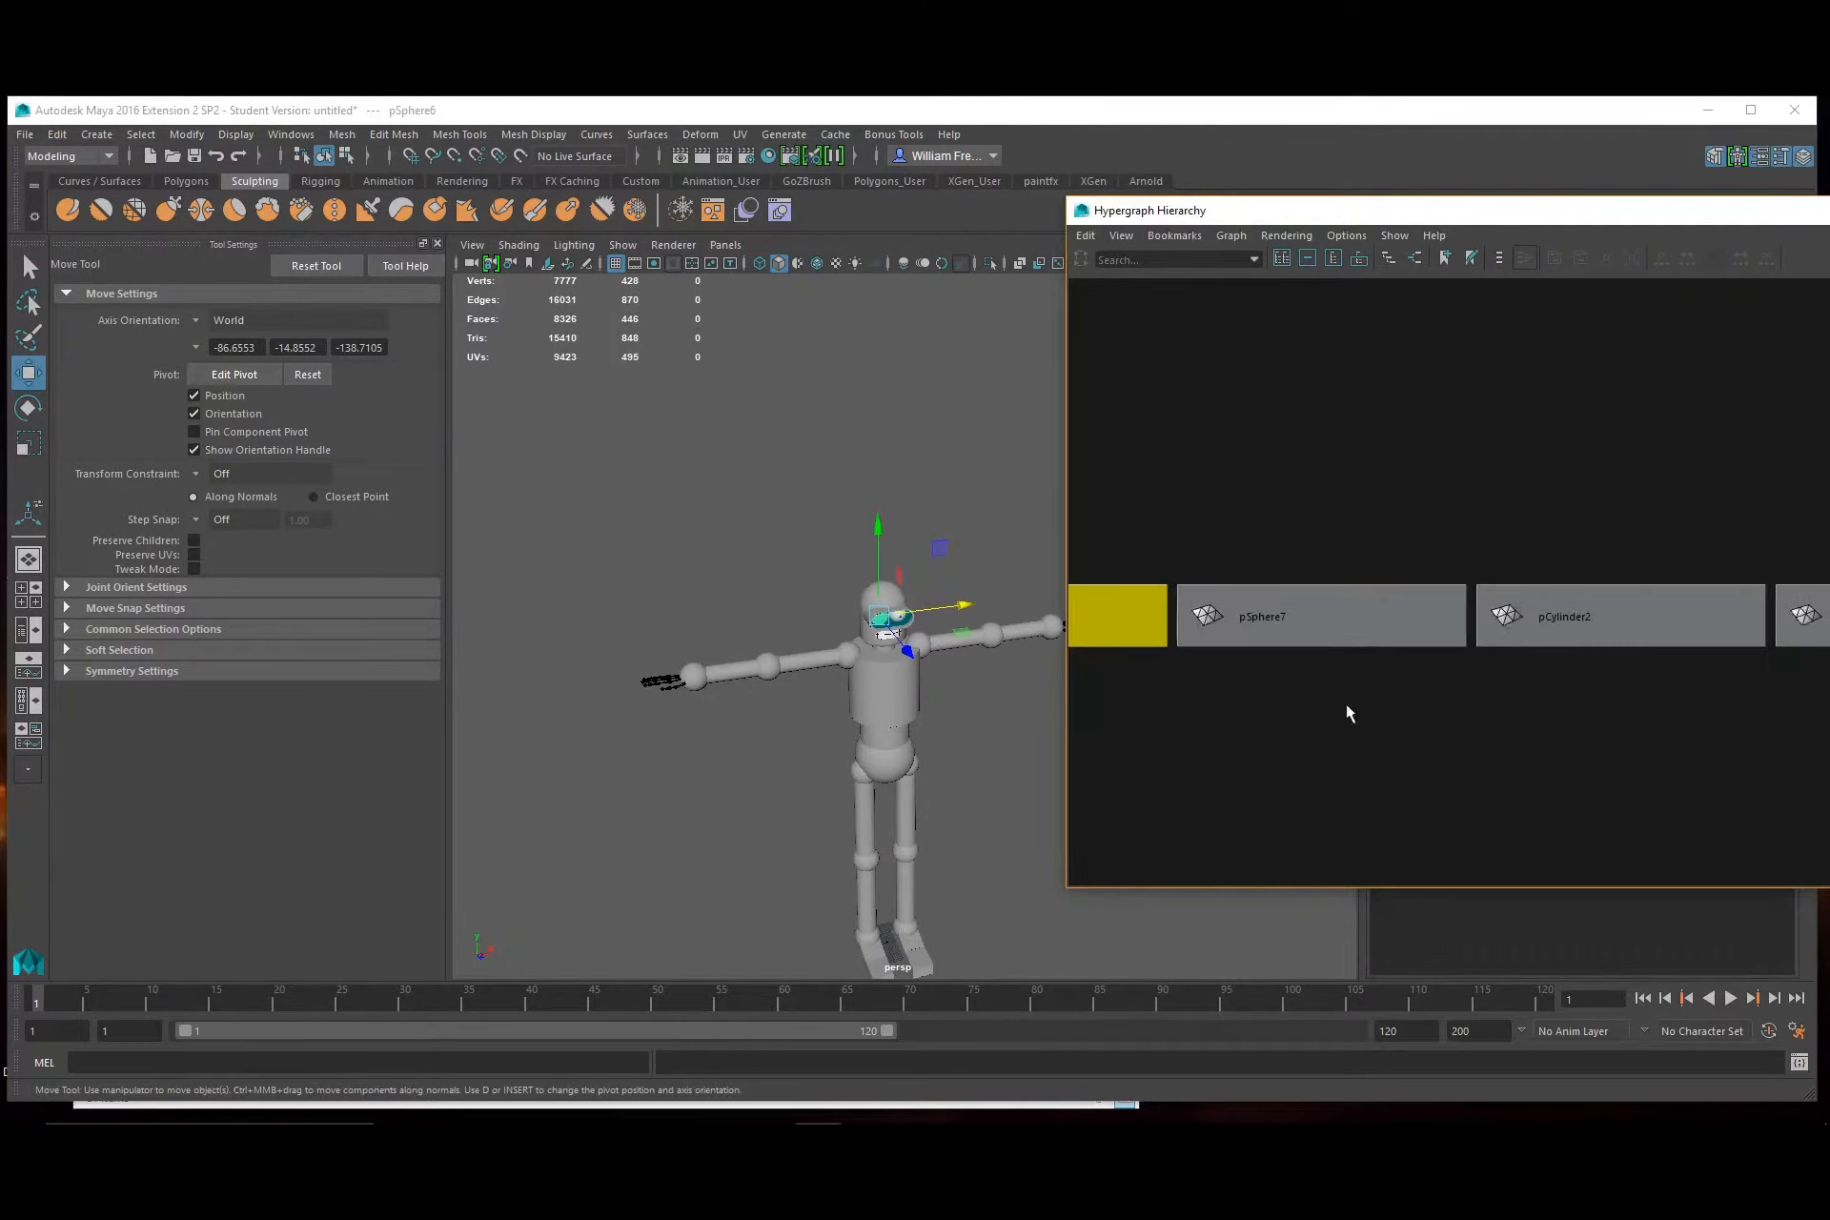
pyautogui.keyDown('alt'); pyautogui.moveTo(1344, 703); pyautogui.dragTo(1728, 706, button='middle'); pyautogui.keyUp('alt')
pyautogui.rightClick(1379, 610)
pyautogui.click(1444, 762)
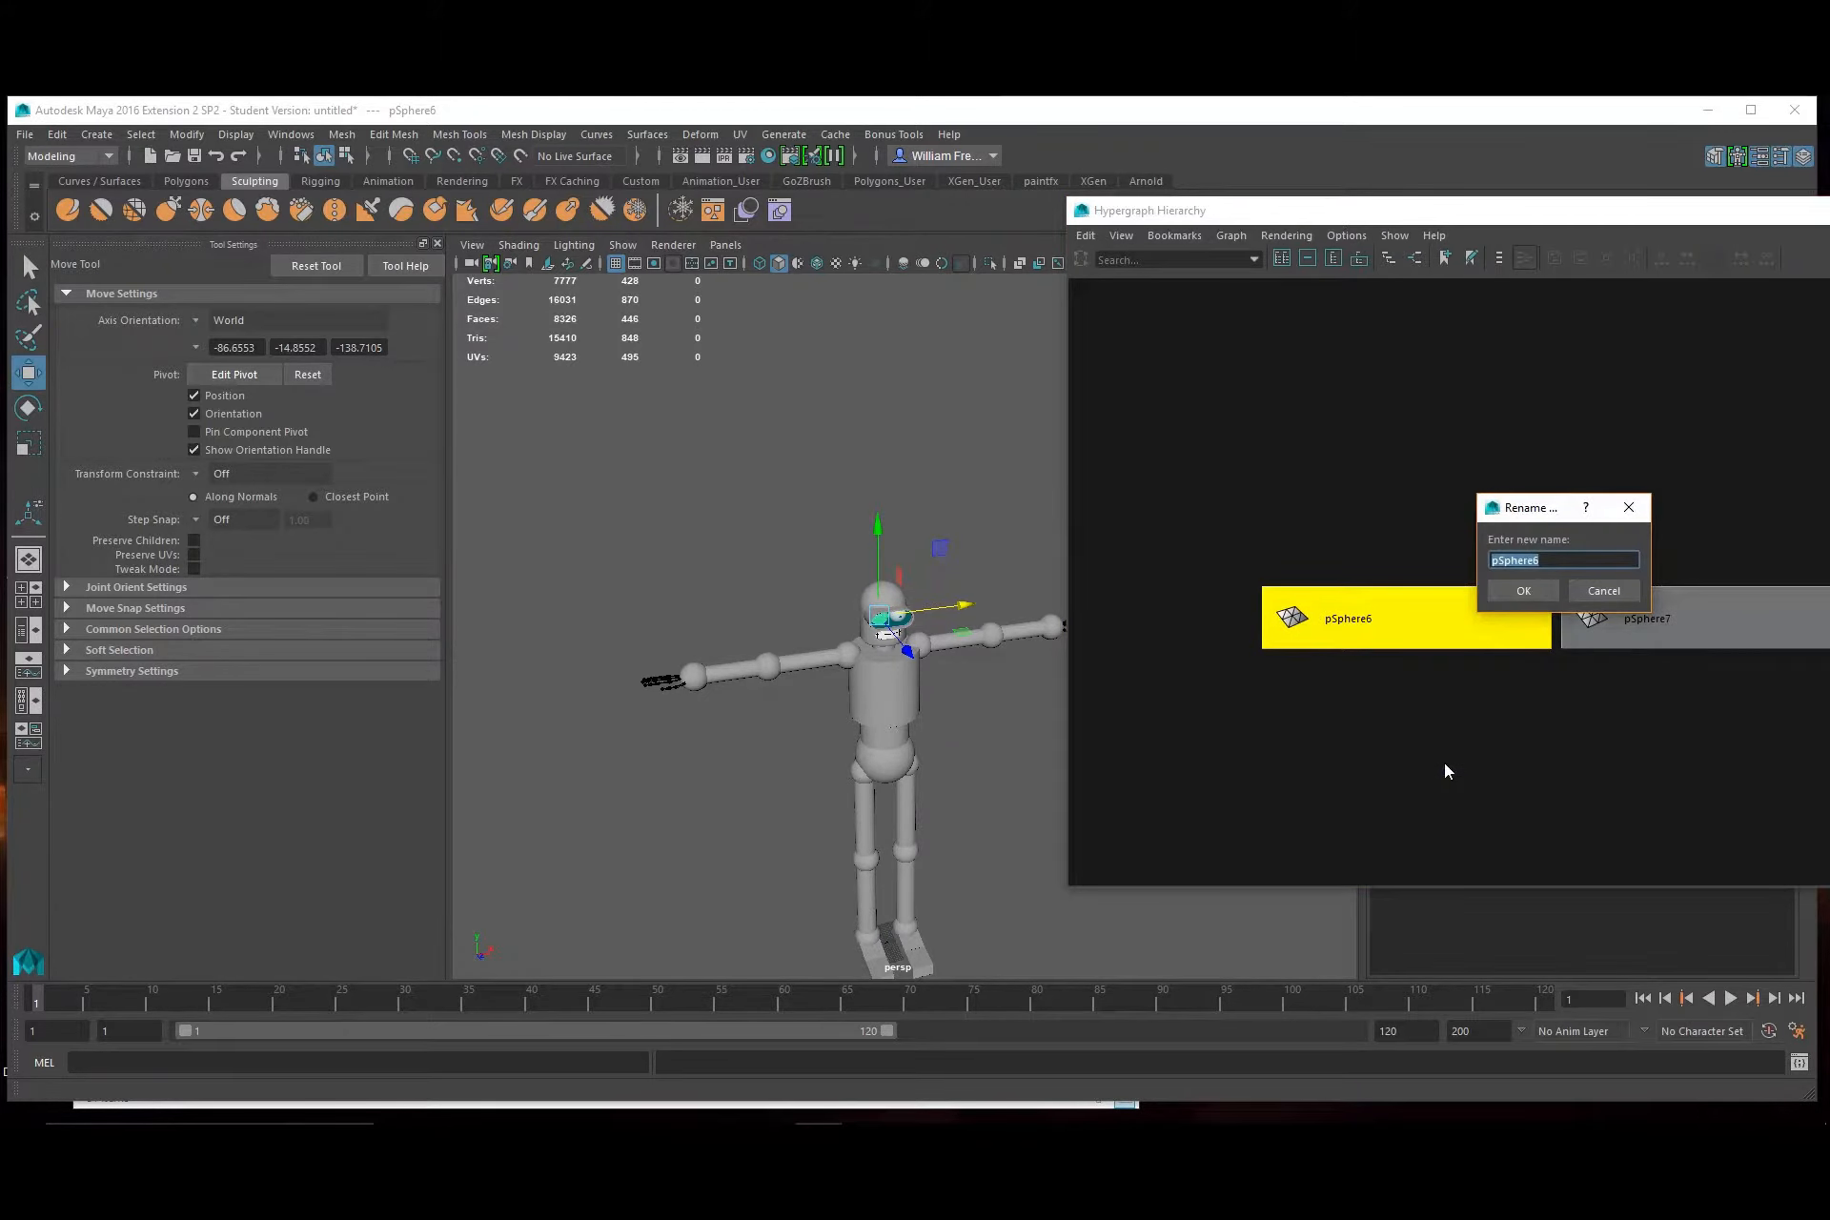
pyautogui.write('r_eye')
pyautogui.press('Return')
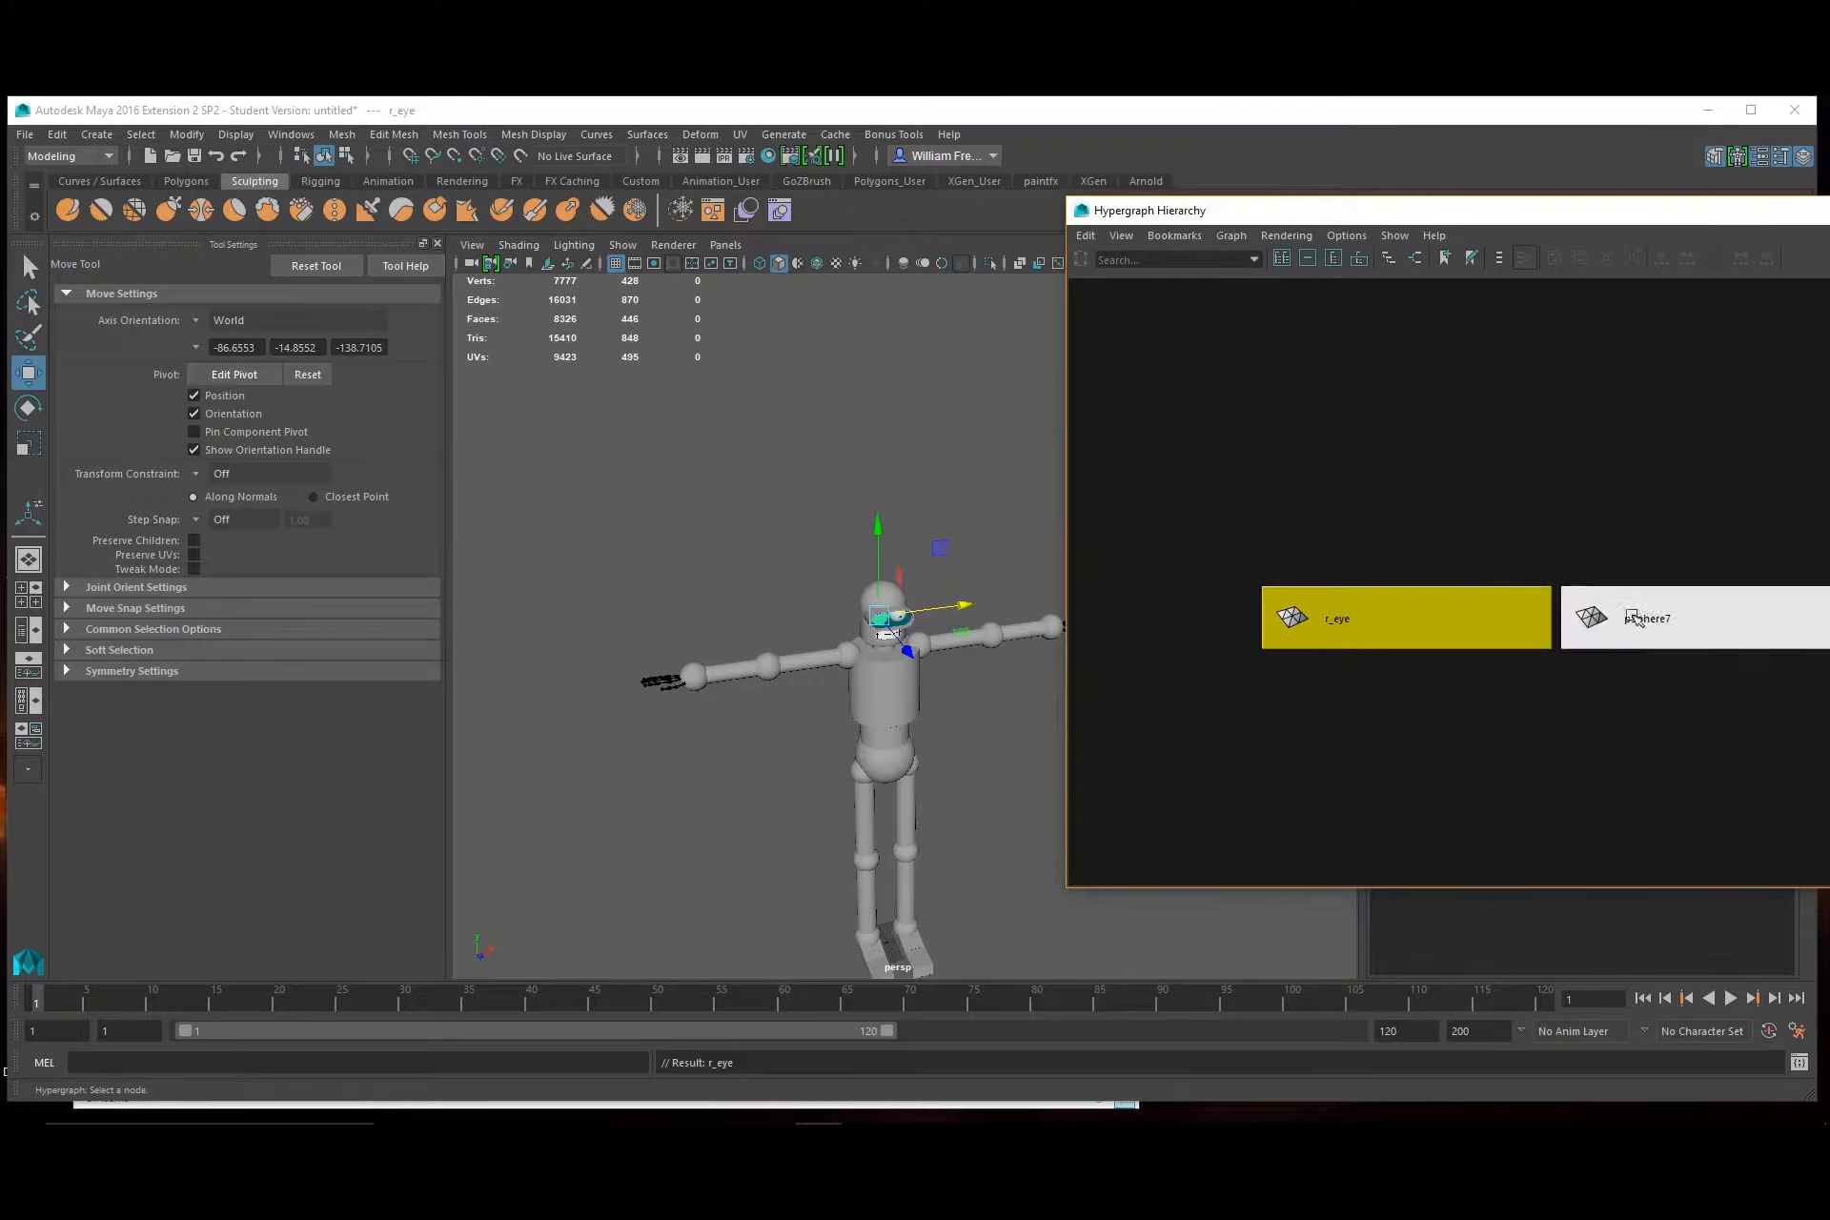
# Rename the other eyeball node pSphere7 as l_eye
pyautogui.click(1634, 617)
pyautogui.rightClick(1636, 617)
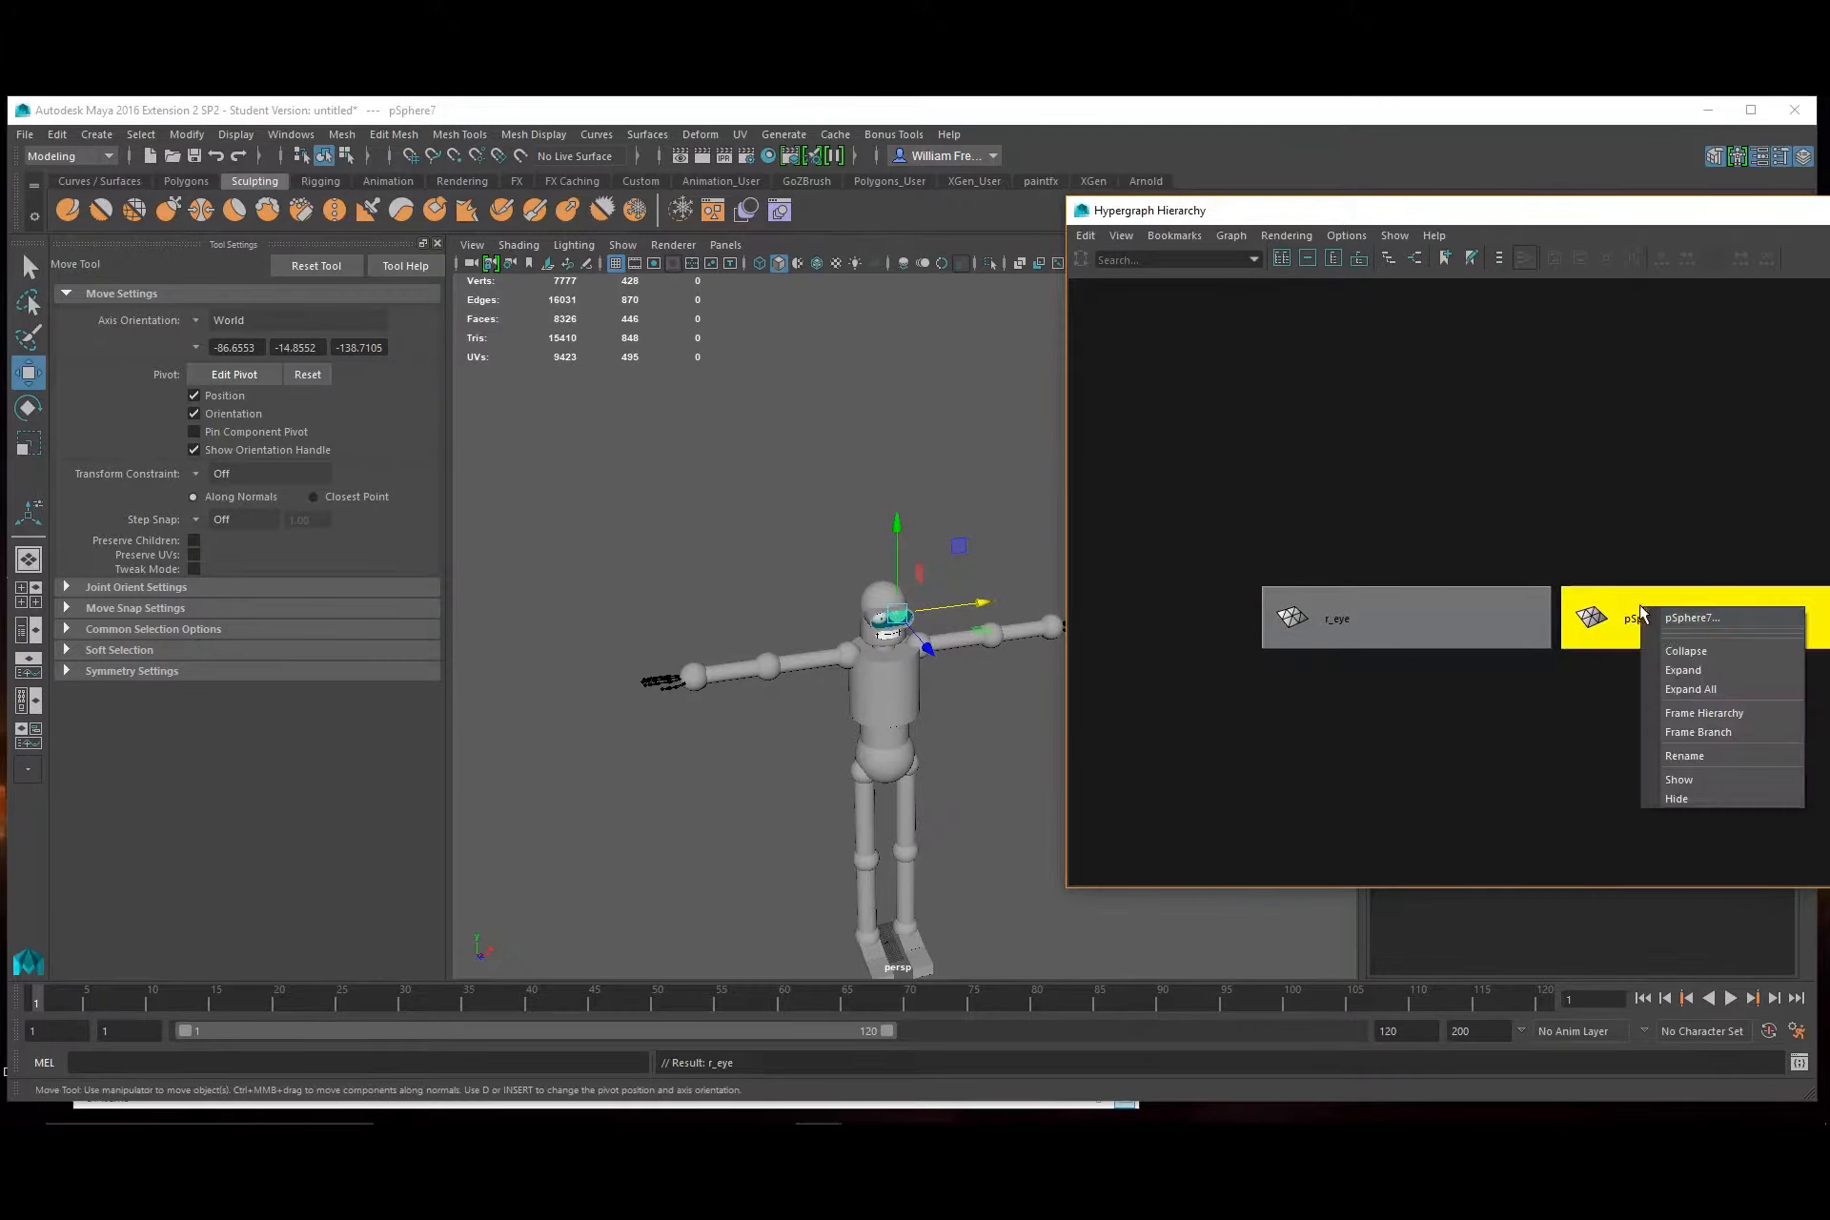
pyautogui.click(1683, 755)
pyautogui.write('l_eye')
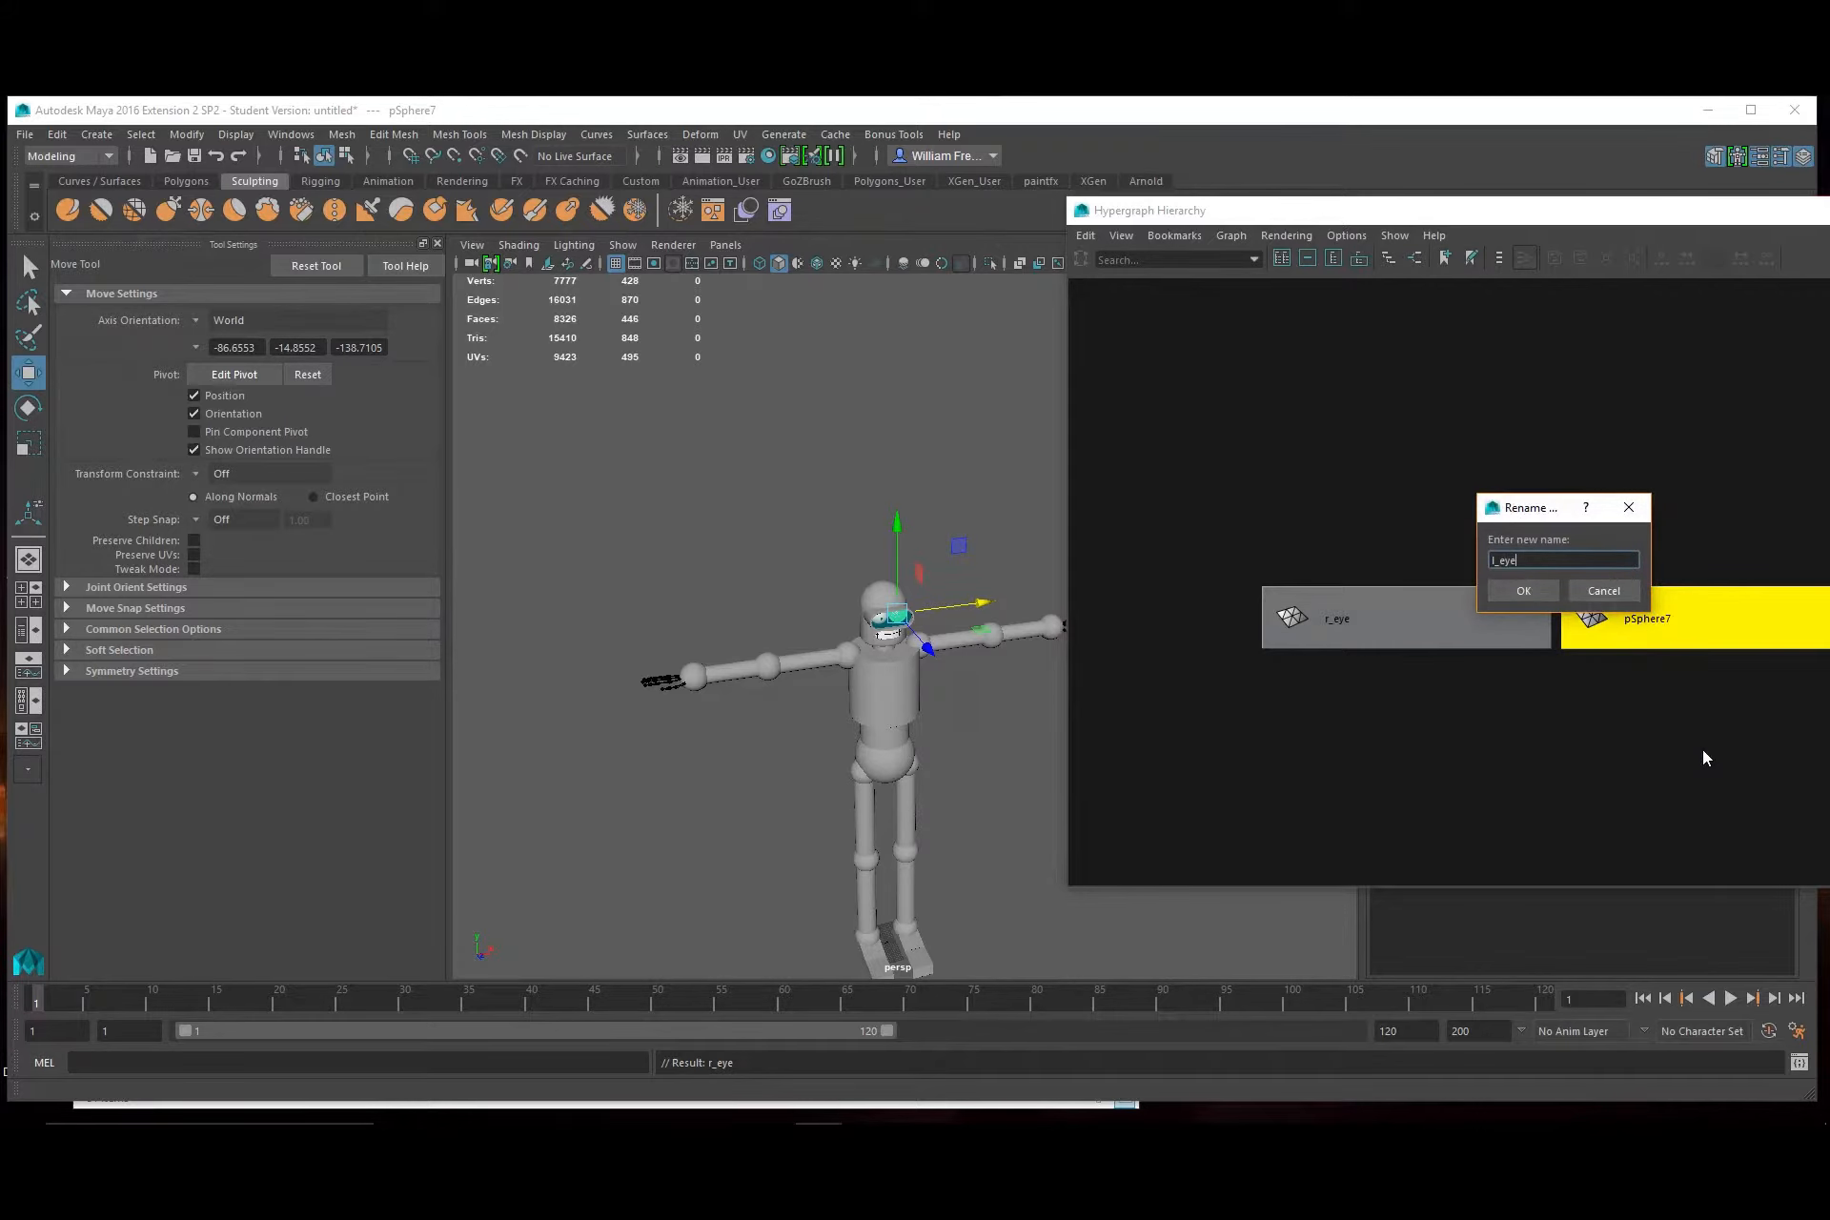
pyautogui.press('Return')
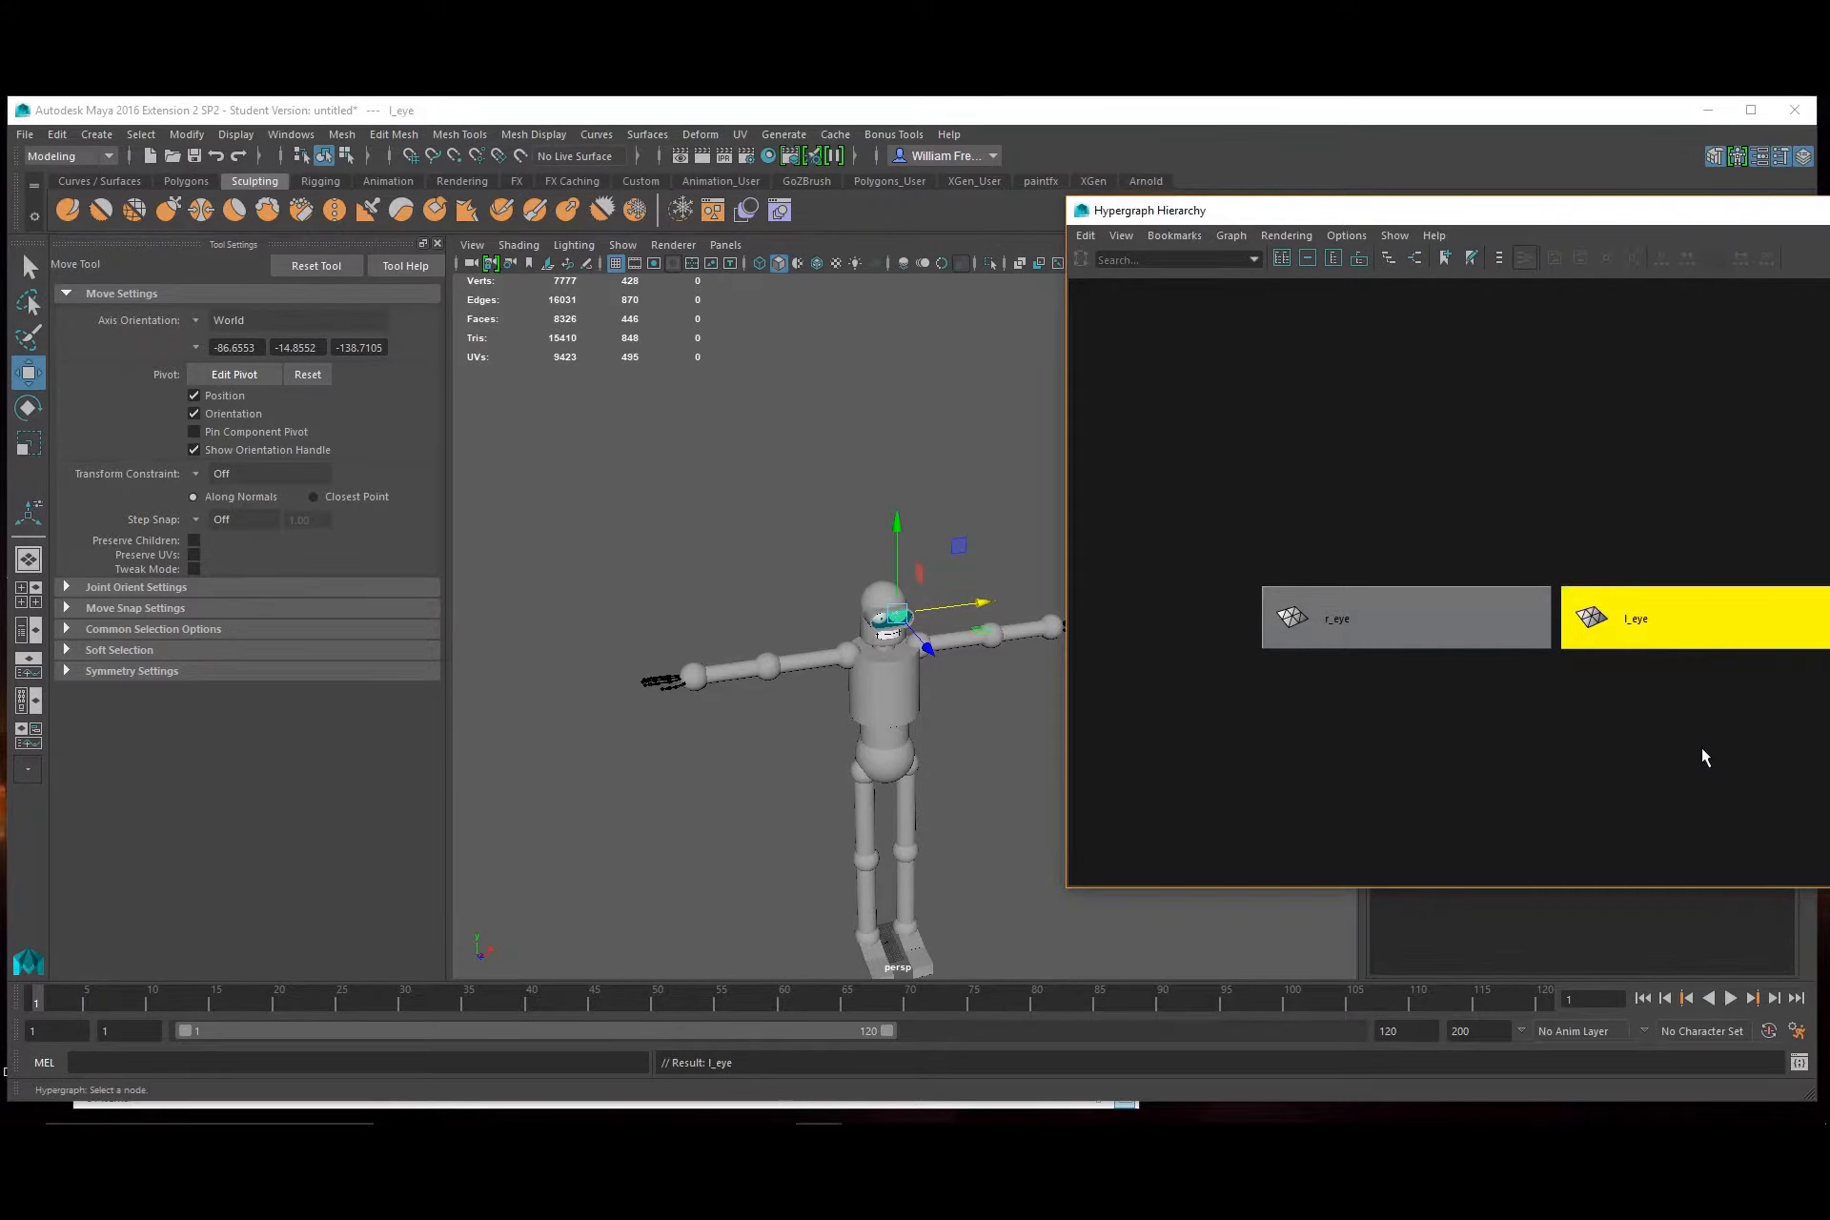
# Rename the large torso cylinder node pCylinder2 as upperchest, and select the waist cylinder node pCylinder3
pyautogui.scroll(3, 955, 652)
pyautogui.keyDown('alt'); pyautogui.moveTo(955, 652); pyautogui.dragTo(1009, 654, button='right'); pyautogui.keyUp('alt')
pyautogui.keyDown('alt'); pyautogui.moveTo(1009, 654); pyautogui.dragTo(802, 638, button='middle'); pyautogui.keyUp('alt')
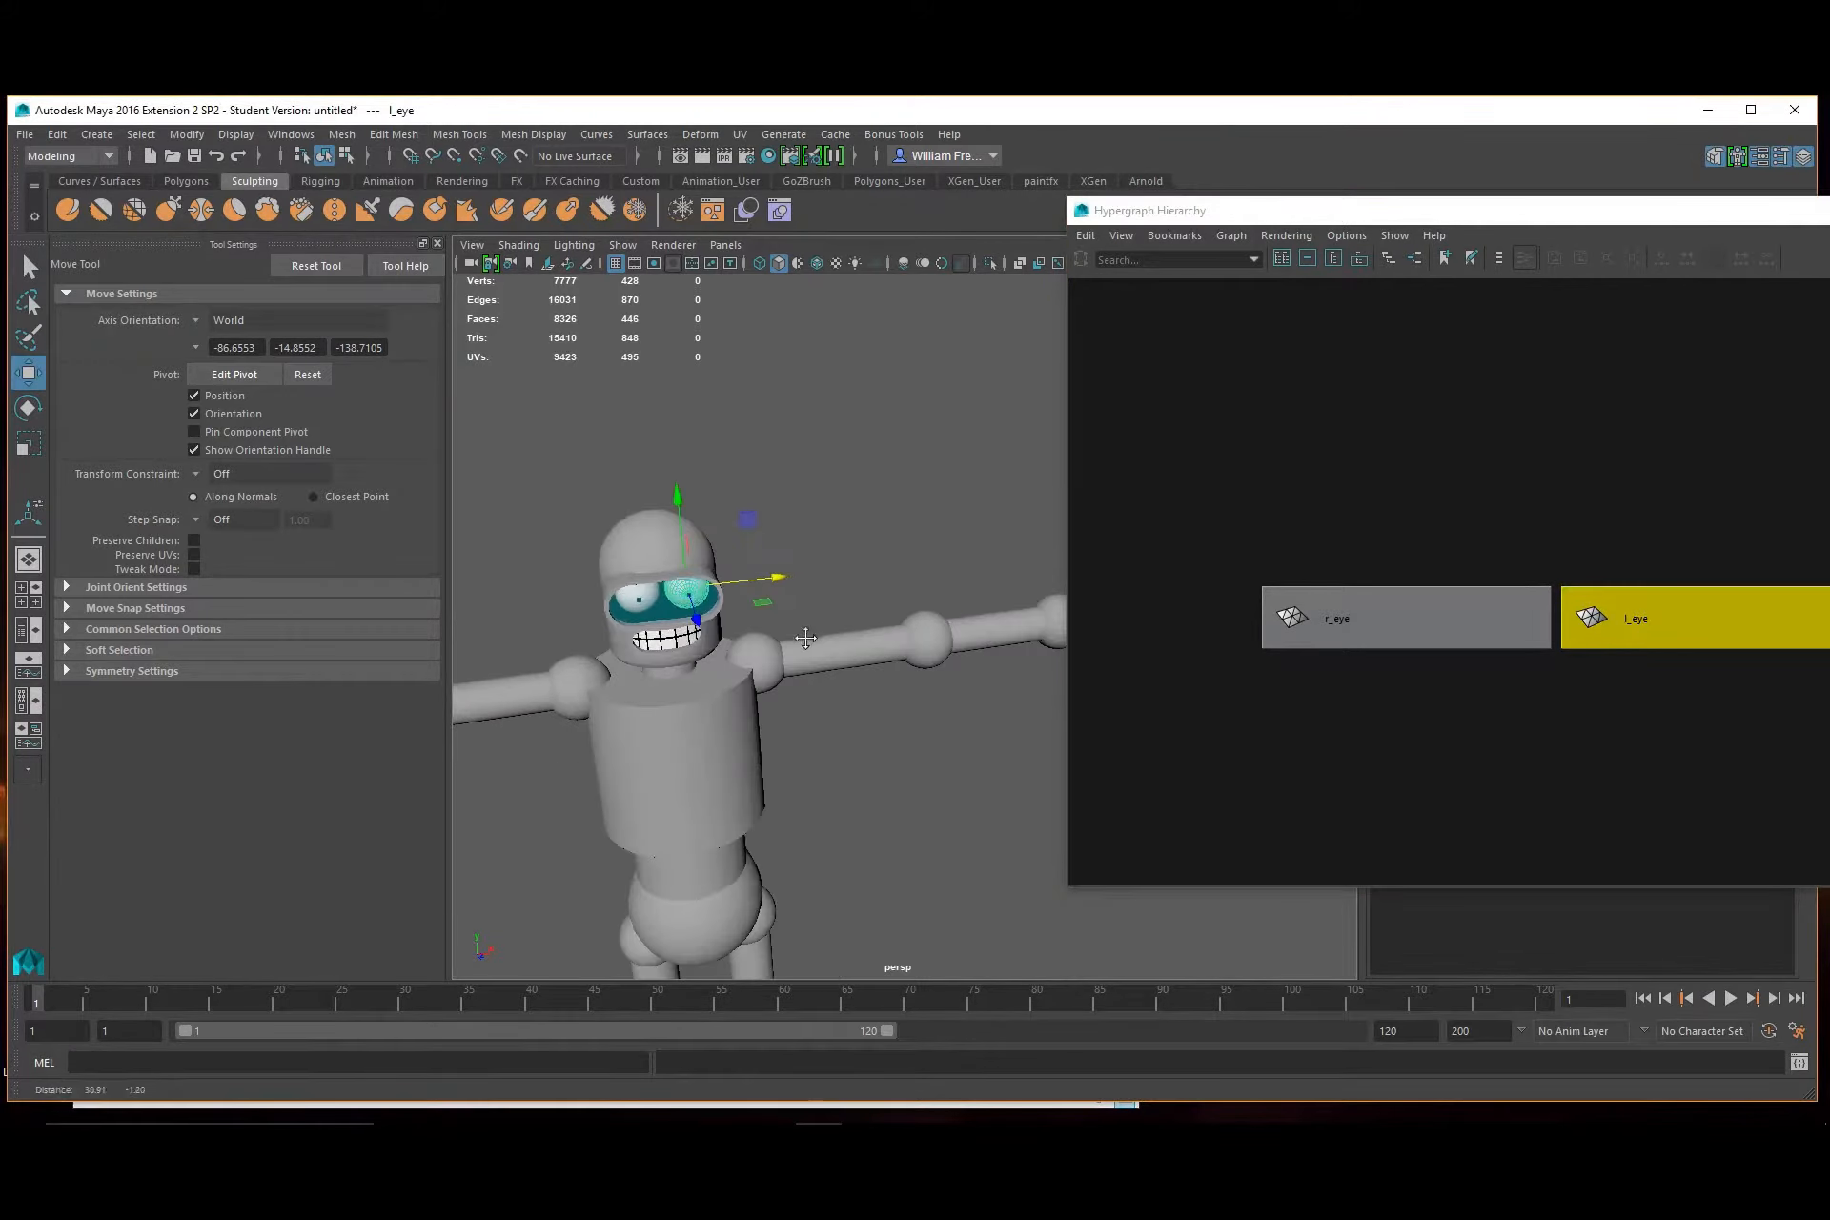
pyautogui.keyDown('alt'); pyautogui.moveTo(1753, 674); pyautogui.dragTo(1491, 631, button='middle'); pyautogui.keyUp('alt')
pyautogui.click(1491, 633)
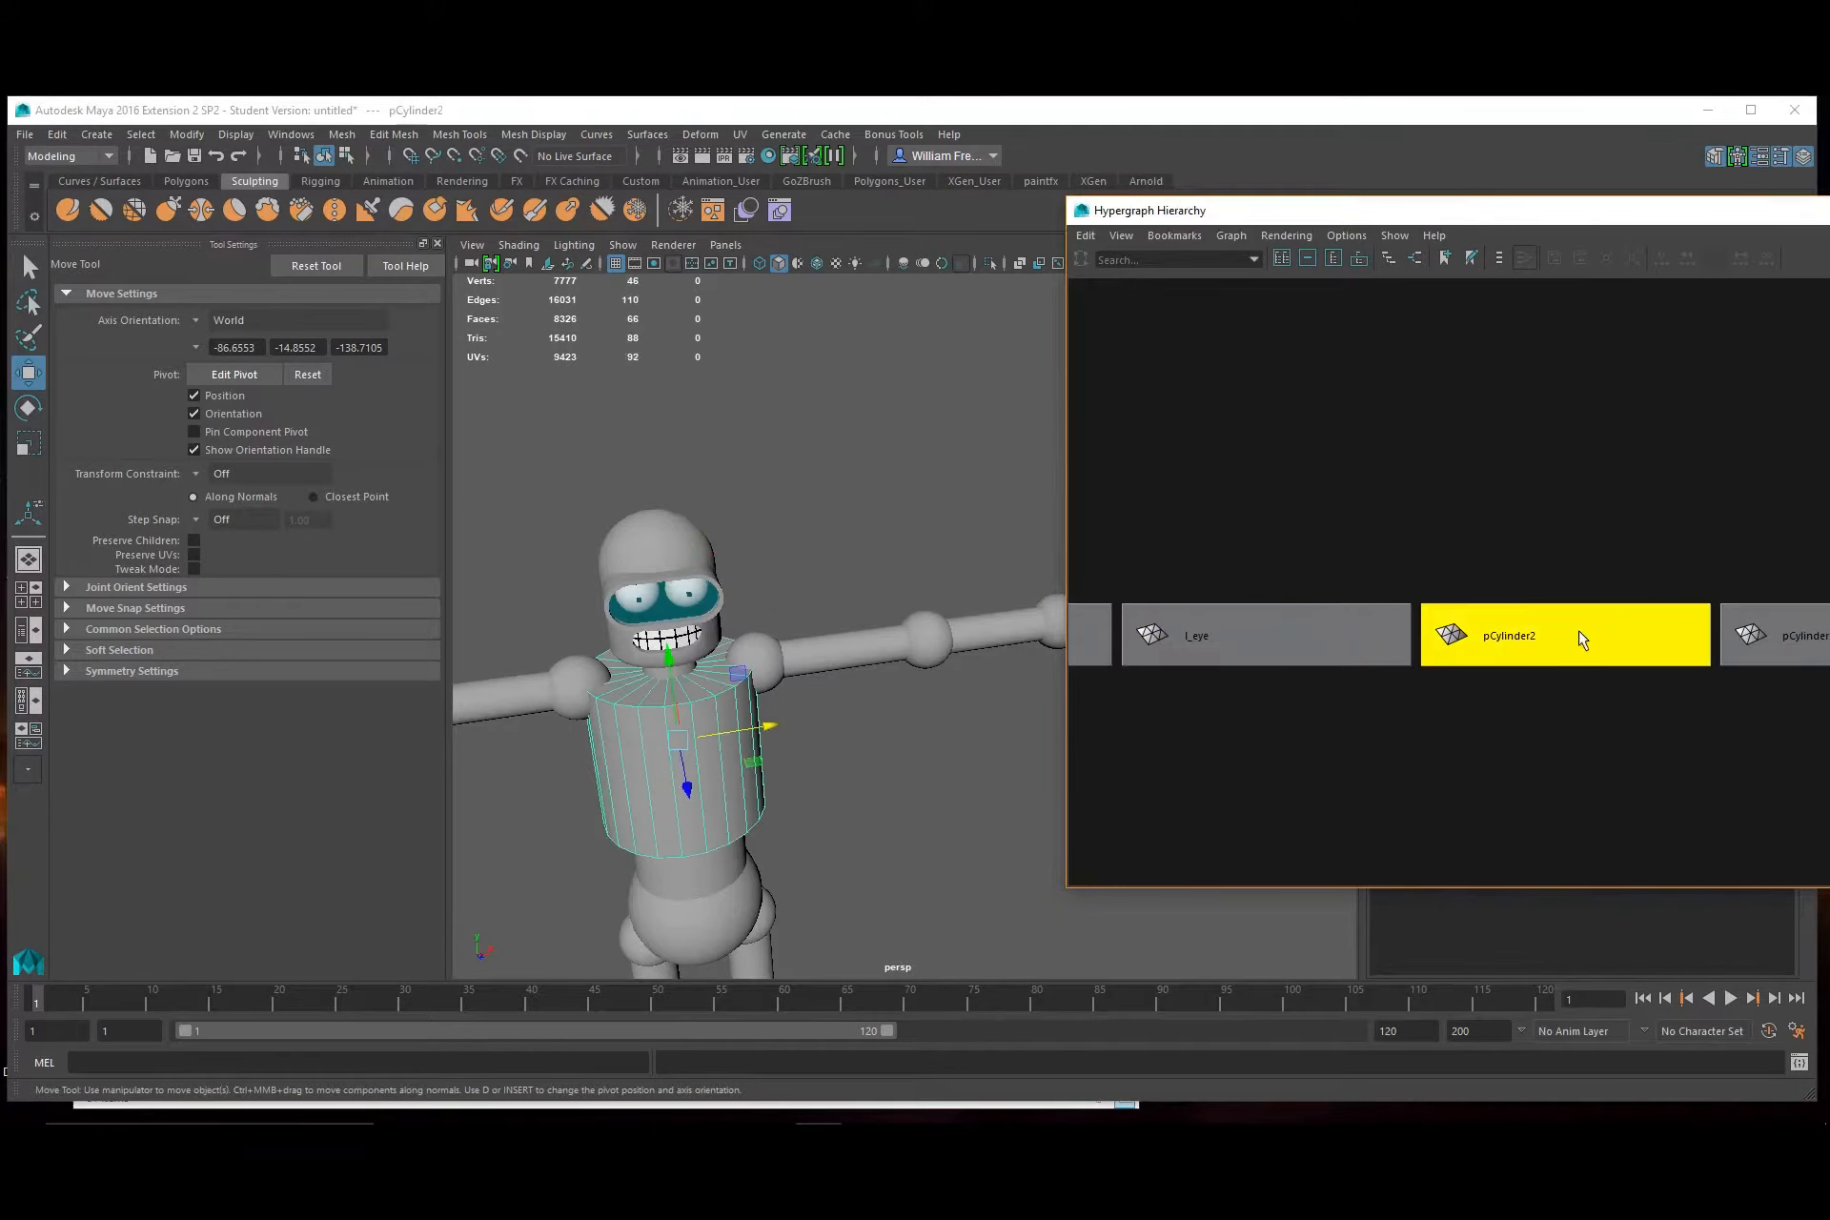
pyautogui.rightClick(1580, 638)
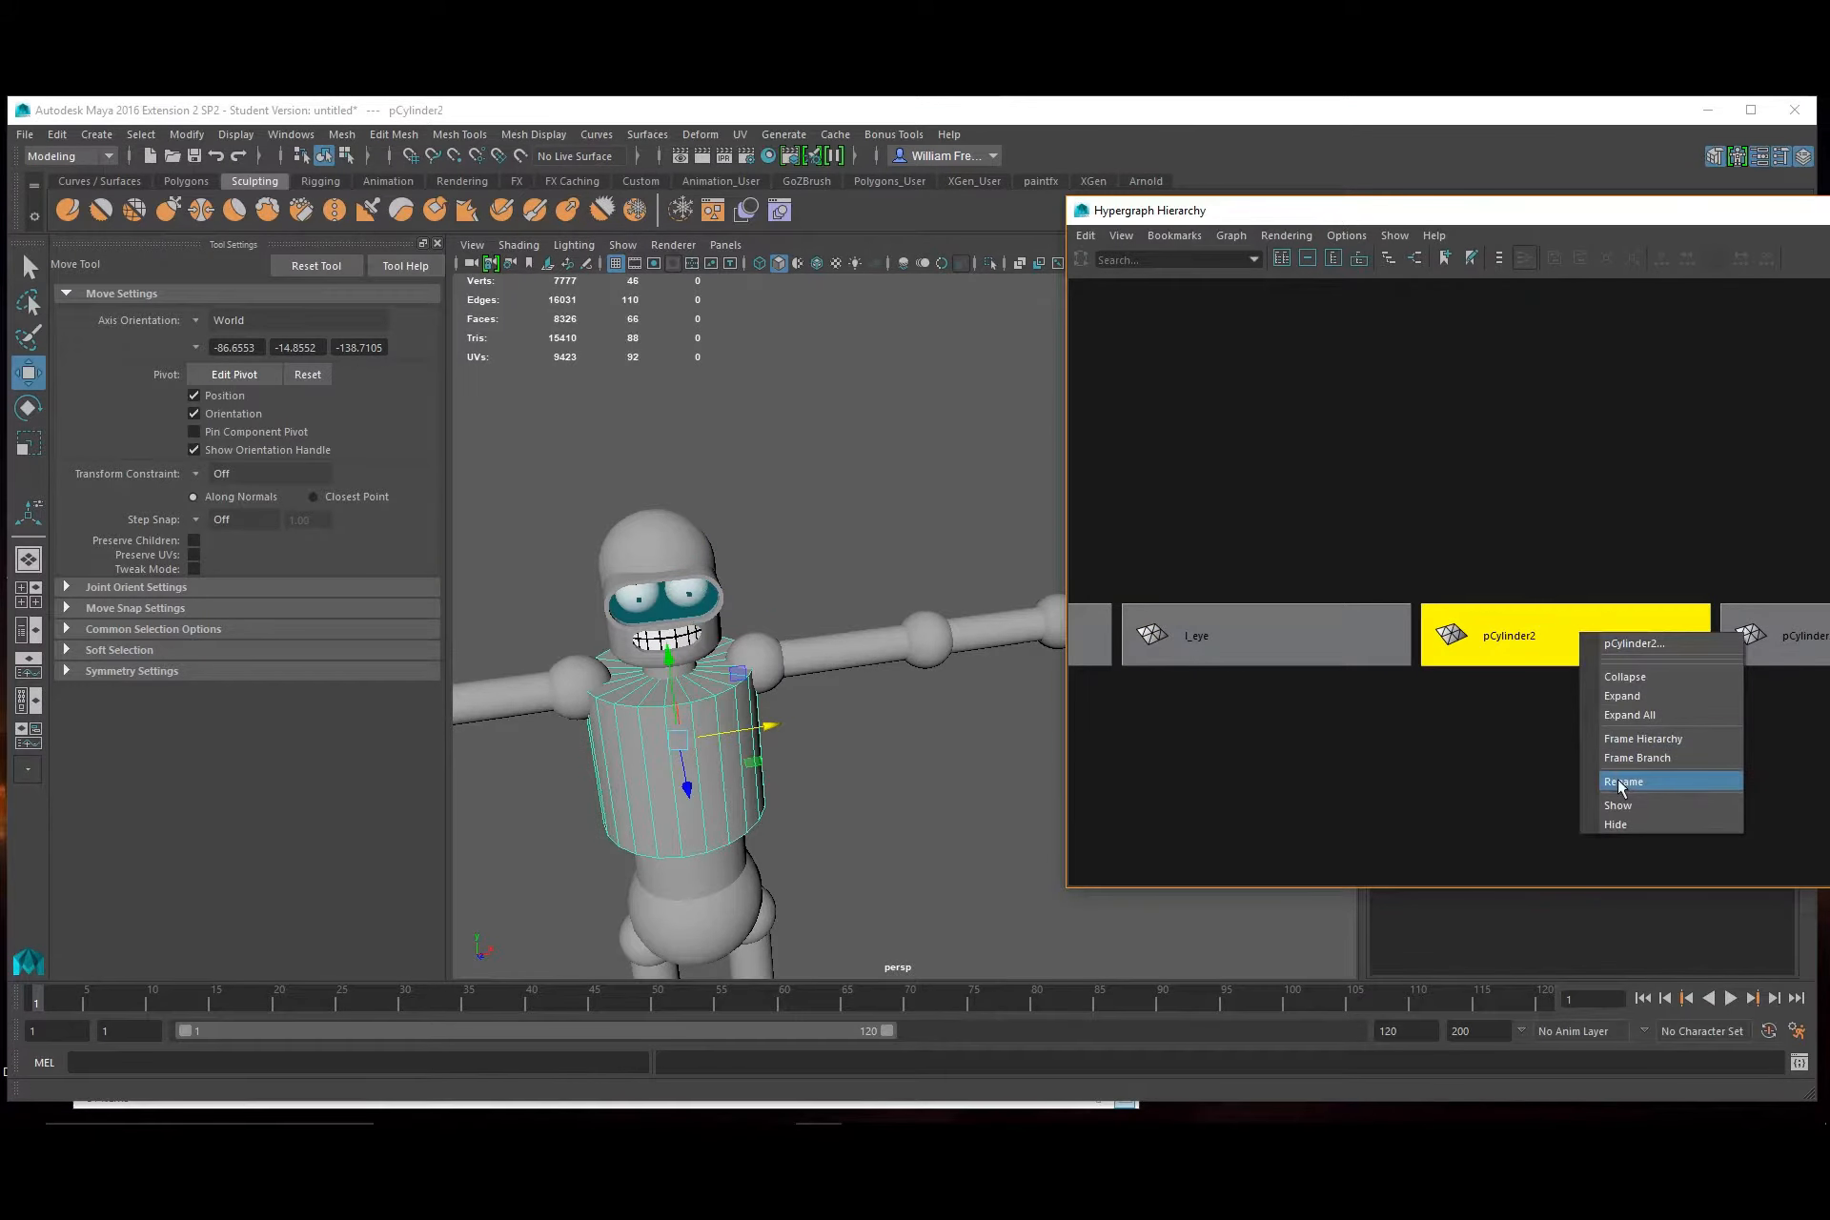
pyautogui.click(1616, 779)
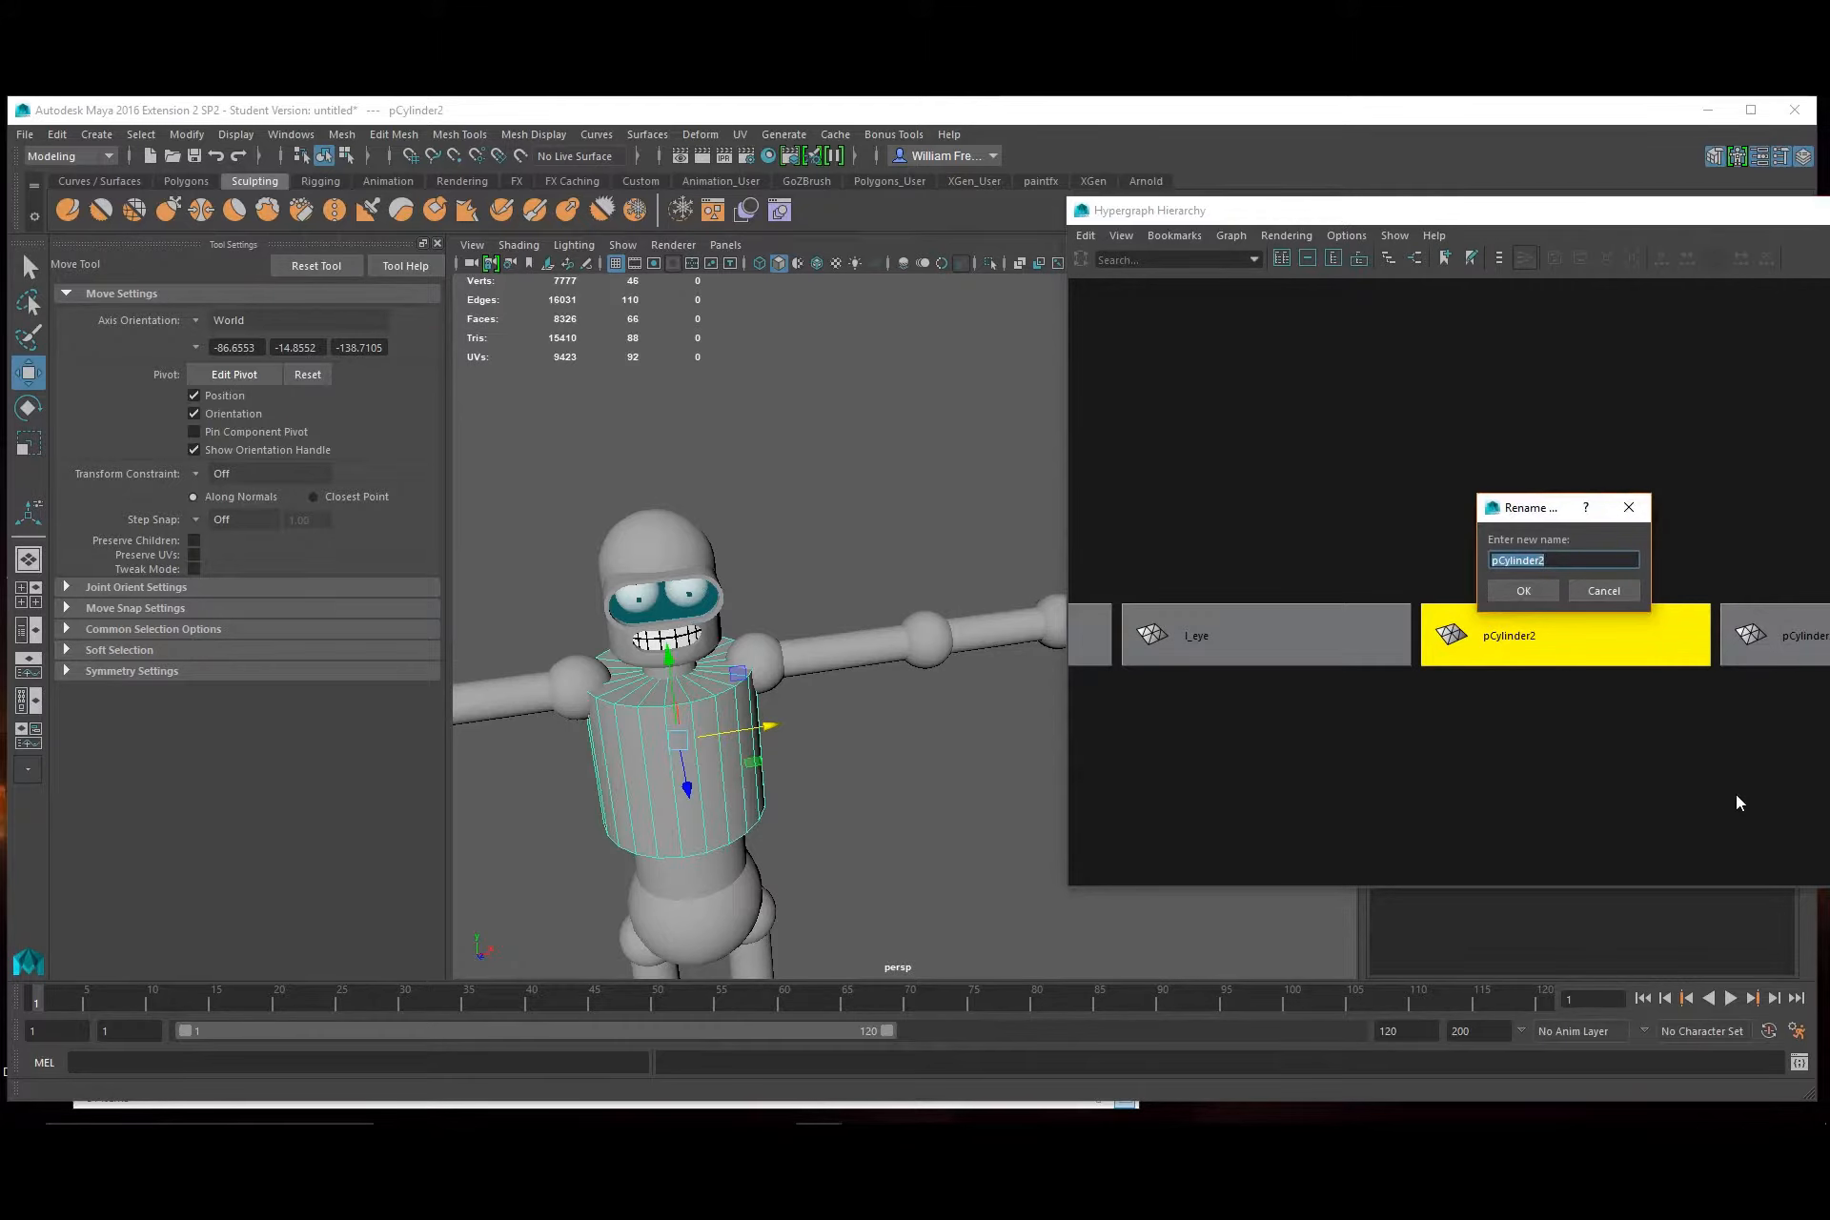
pyautogui.write('upperchest')
pyautogui.press('Return')
pyautogui.click(1792, 636)
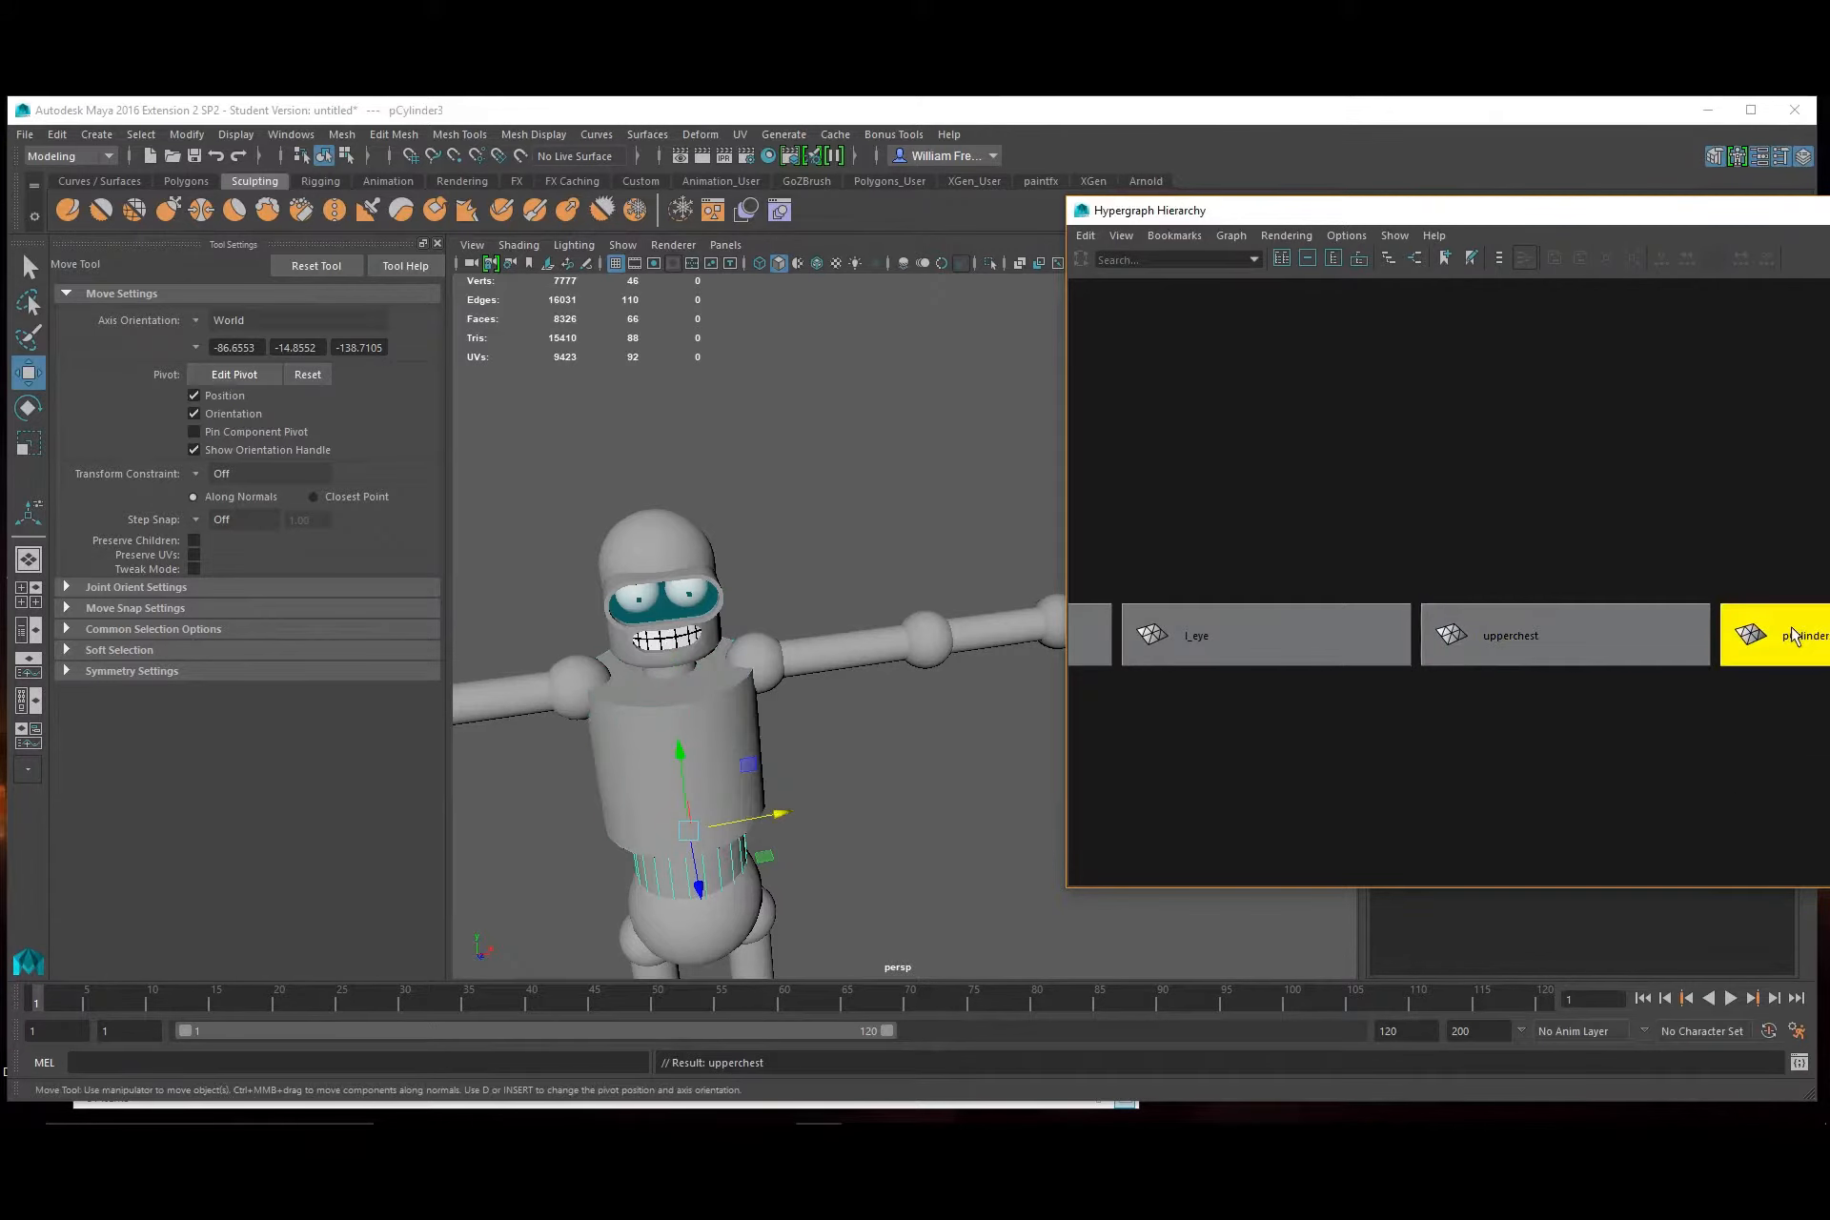
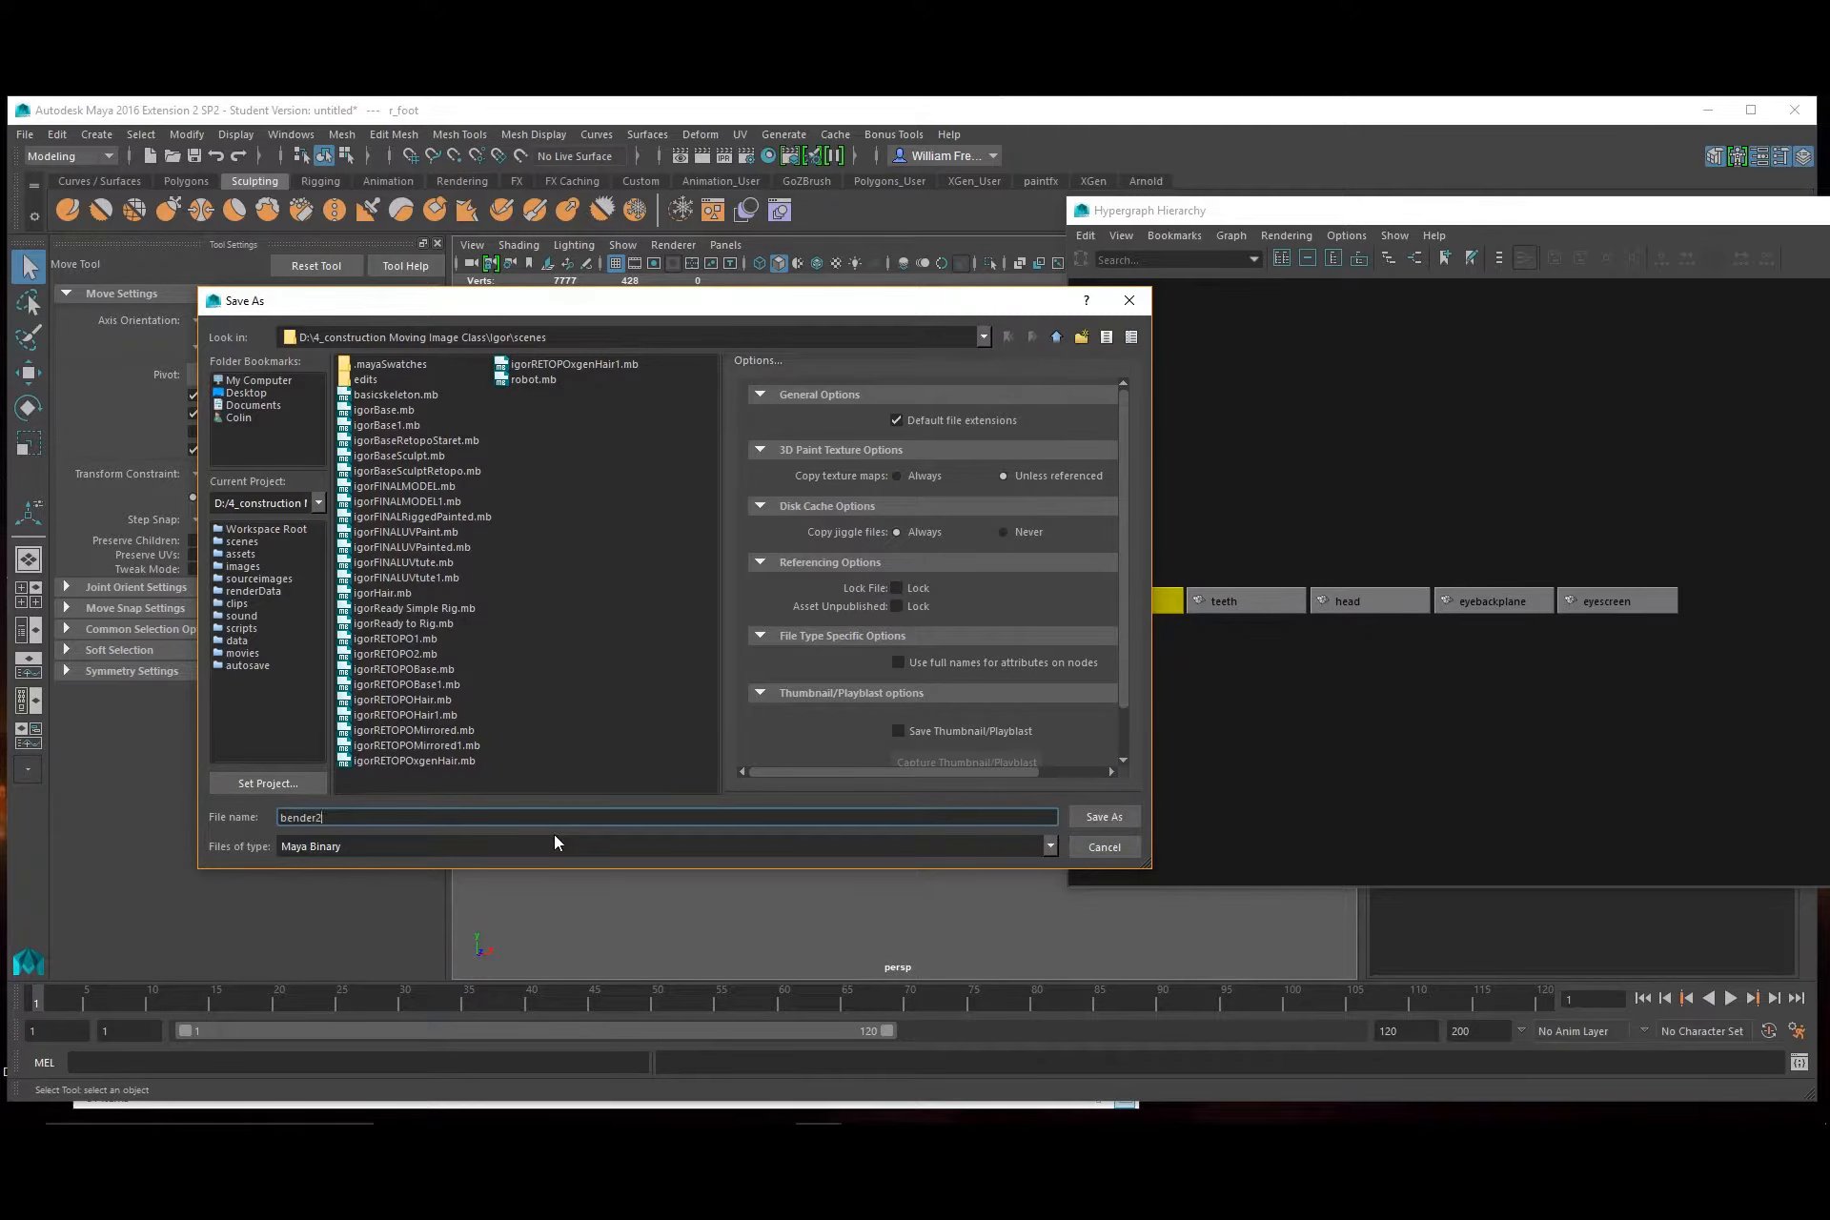
# Save the scene as the Maya Binary file bender2 and delete all construction history in the scene
pyautogui.click(1117, 810)
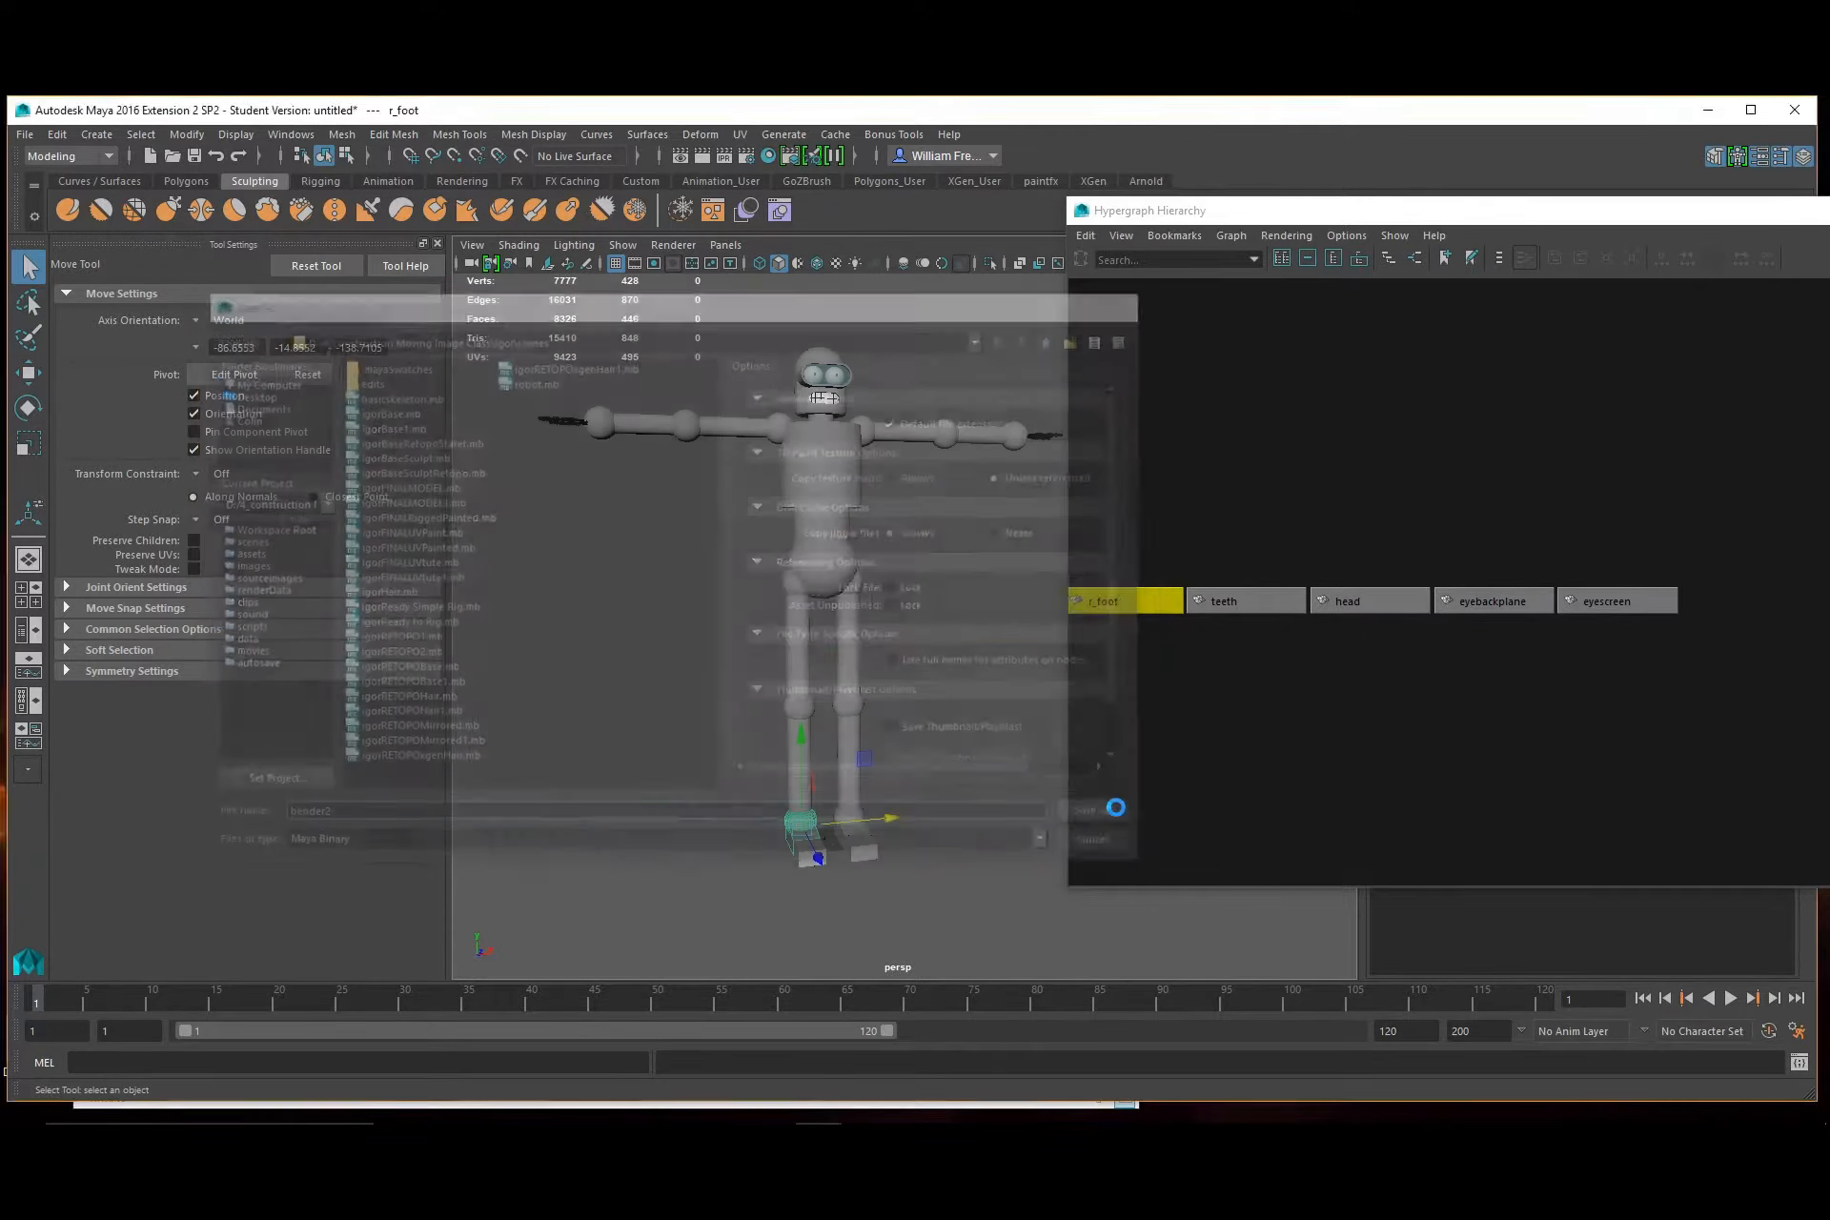
pyautogui.click(885, 636)
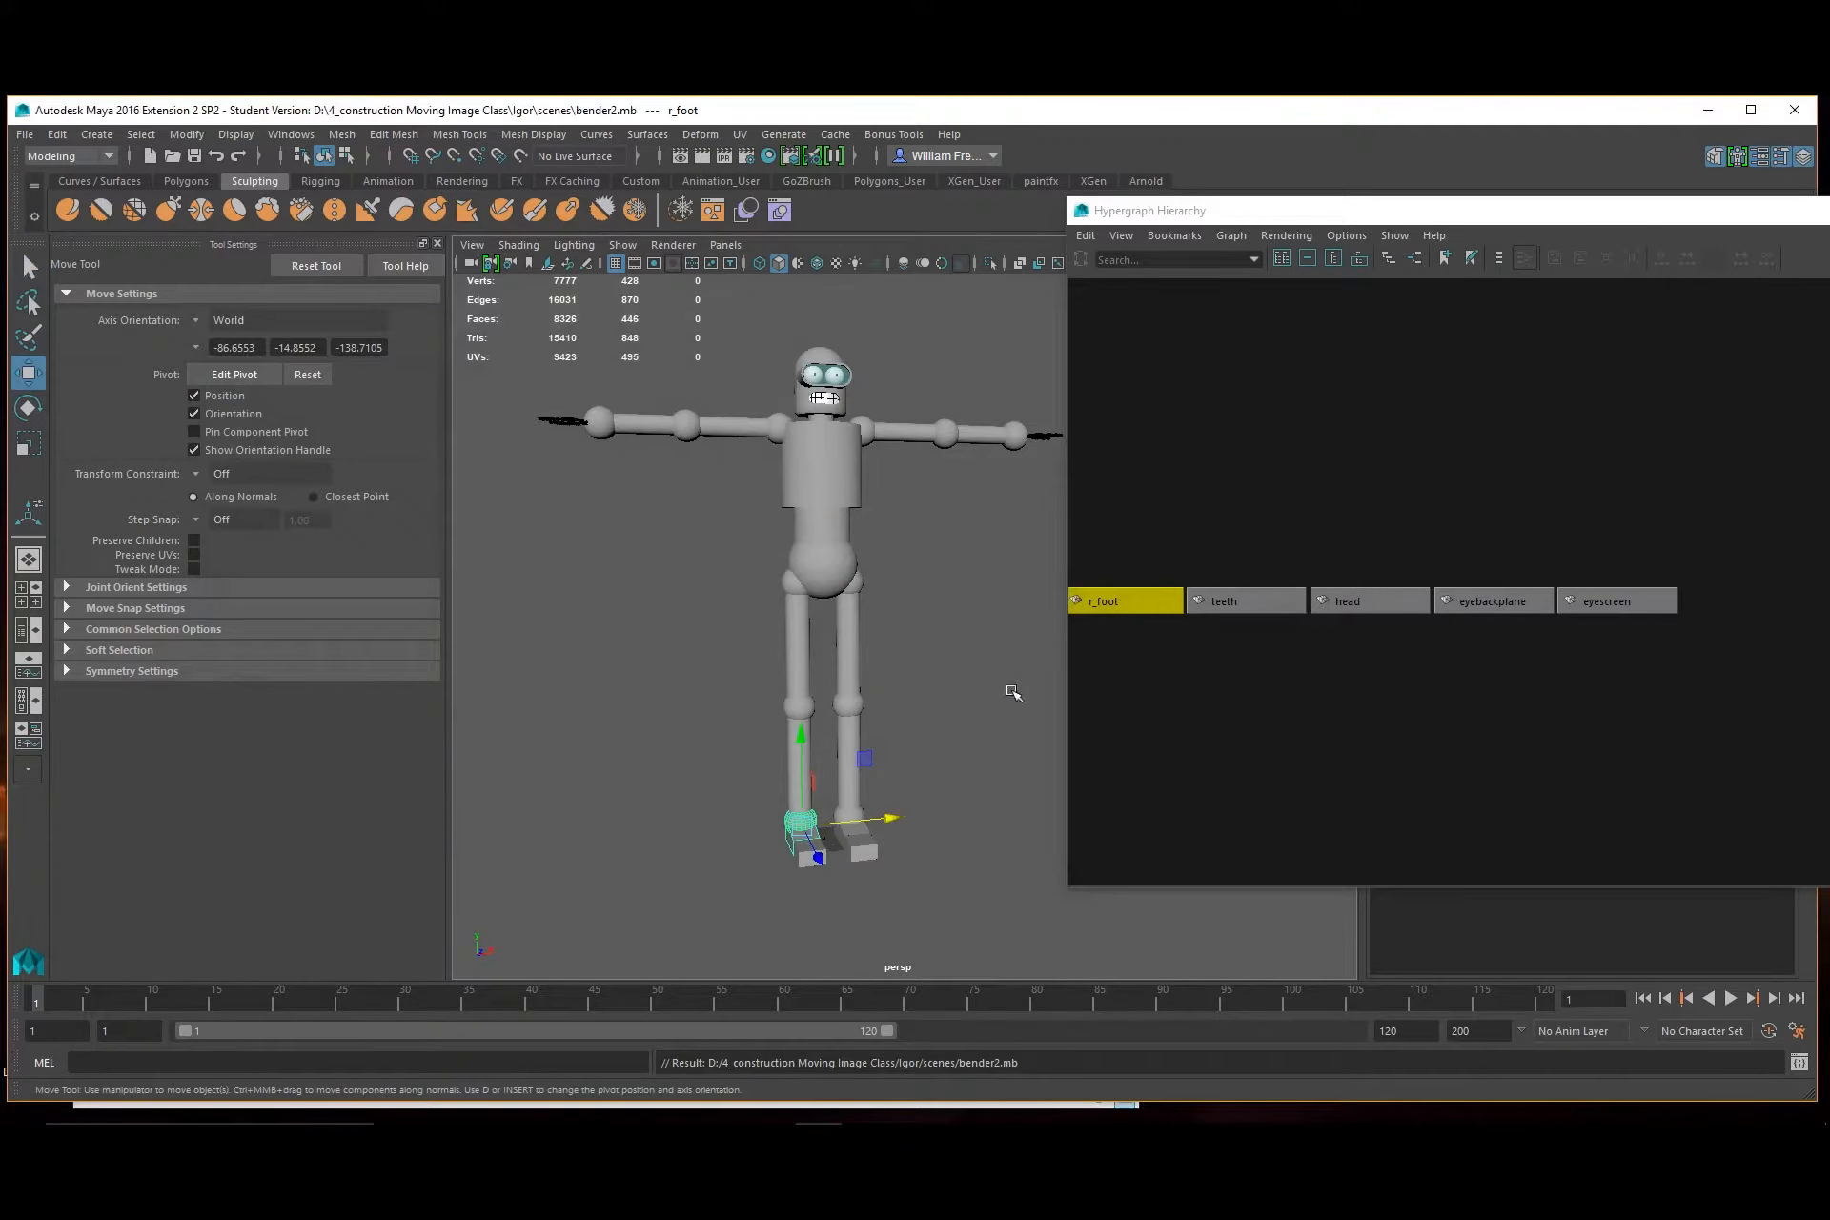
pyautogui.click(57, 134)
pyautogui.moveTo(115, 378)
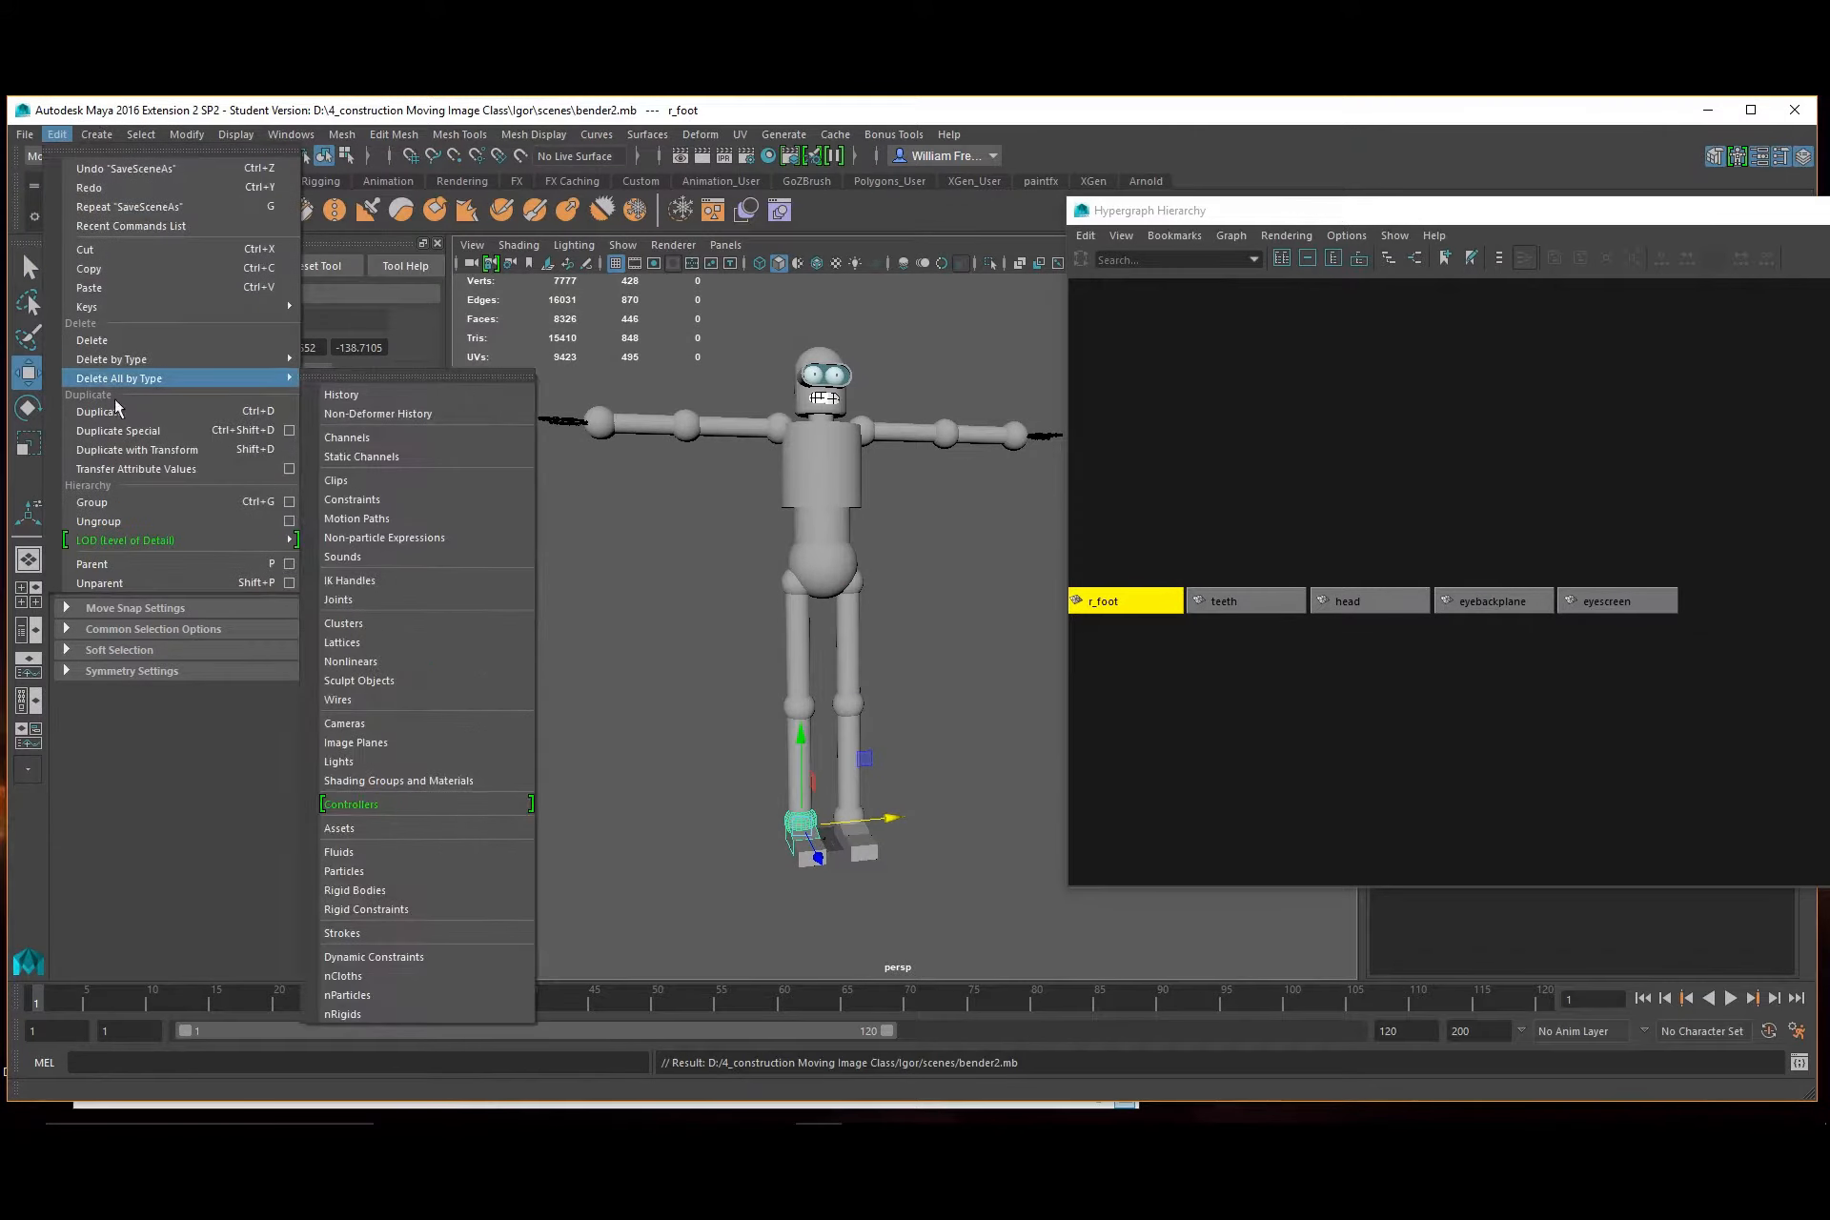
pyautogui.click(381, 394)
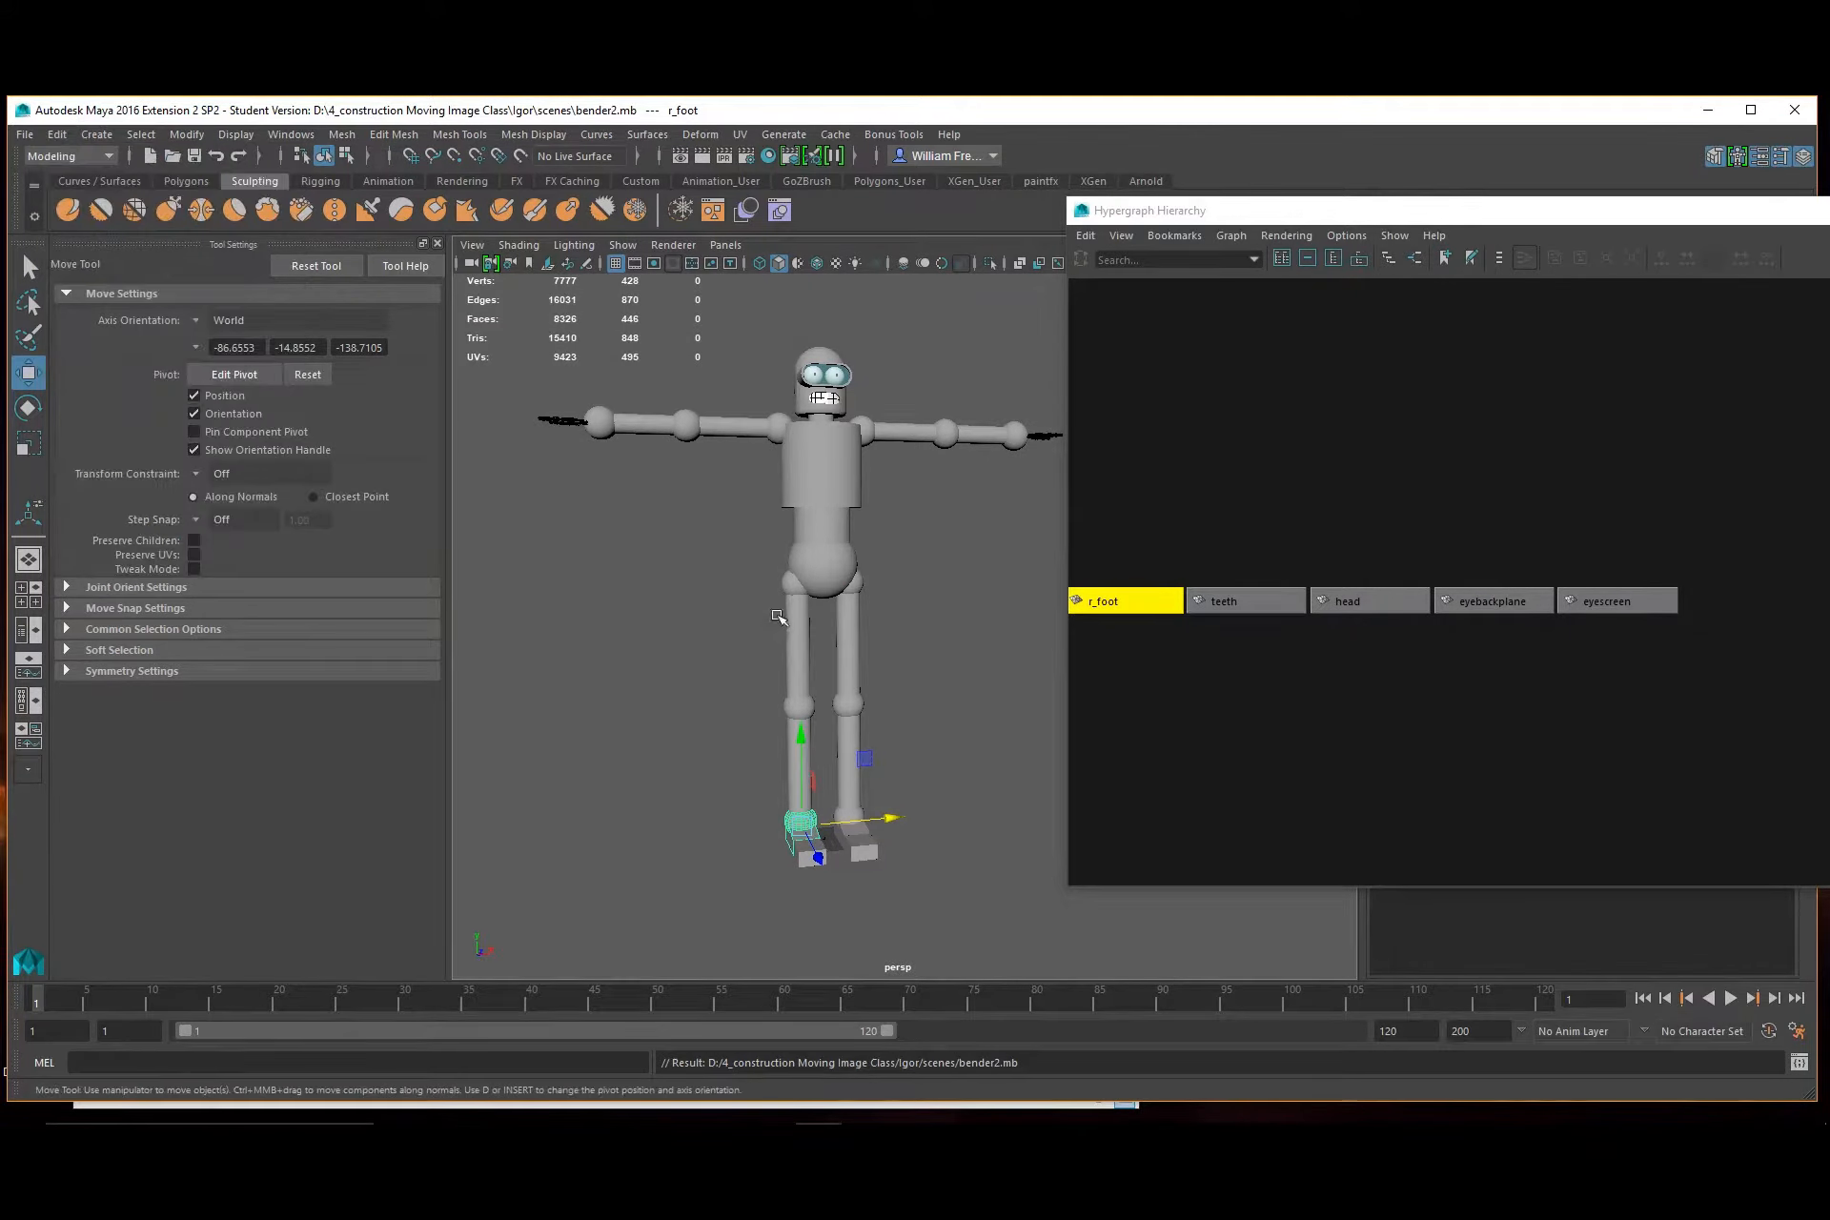
# Examine the node layout in the Hypergraph Hierarchy, from the Character1 skeleton joints to the renamed robot mesh nodes beside them
pyautogui.click(1403, 712)
pyautogui.keyDown('alt'); pyautogui.moveTo(1402, 712); pyautogui.dragTo(1175, 698, button='right'); pyautogui.keyUp('alt')
pyautogui.keyDown('alt'); pyautogui.moveTo(1241, 681); pyautogui.dragTo(1542, 698, button='middle'); pyautogui.keyUp('alt')
pyautogui.keyDown('alt'); pyautogui.moveTo(1542, 698); pyautogui.dragTo(1353, 679, button='right'); pyautogui.keyUp('alt')
pyautogui.keyDown('alt'); pyautogui.moveTo(1313, 664); pyautogui.dragTo(1455, 679, button='middle'); pyautogui.keyUp('alt')
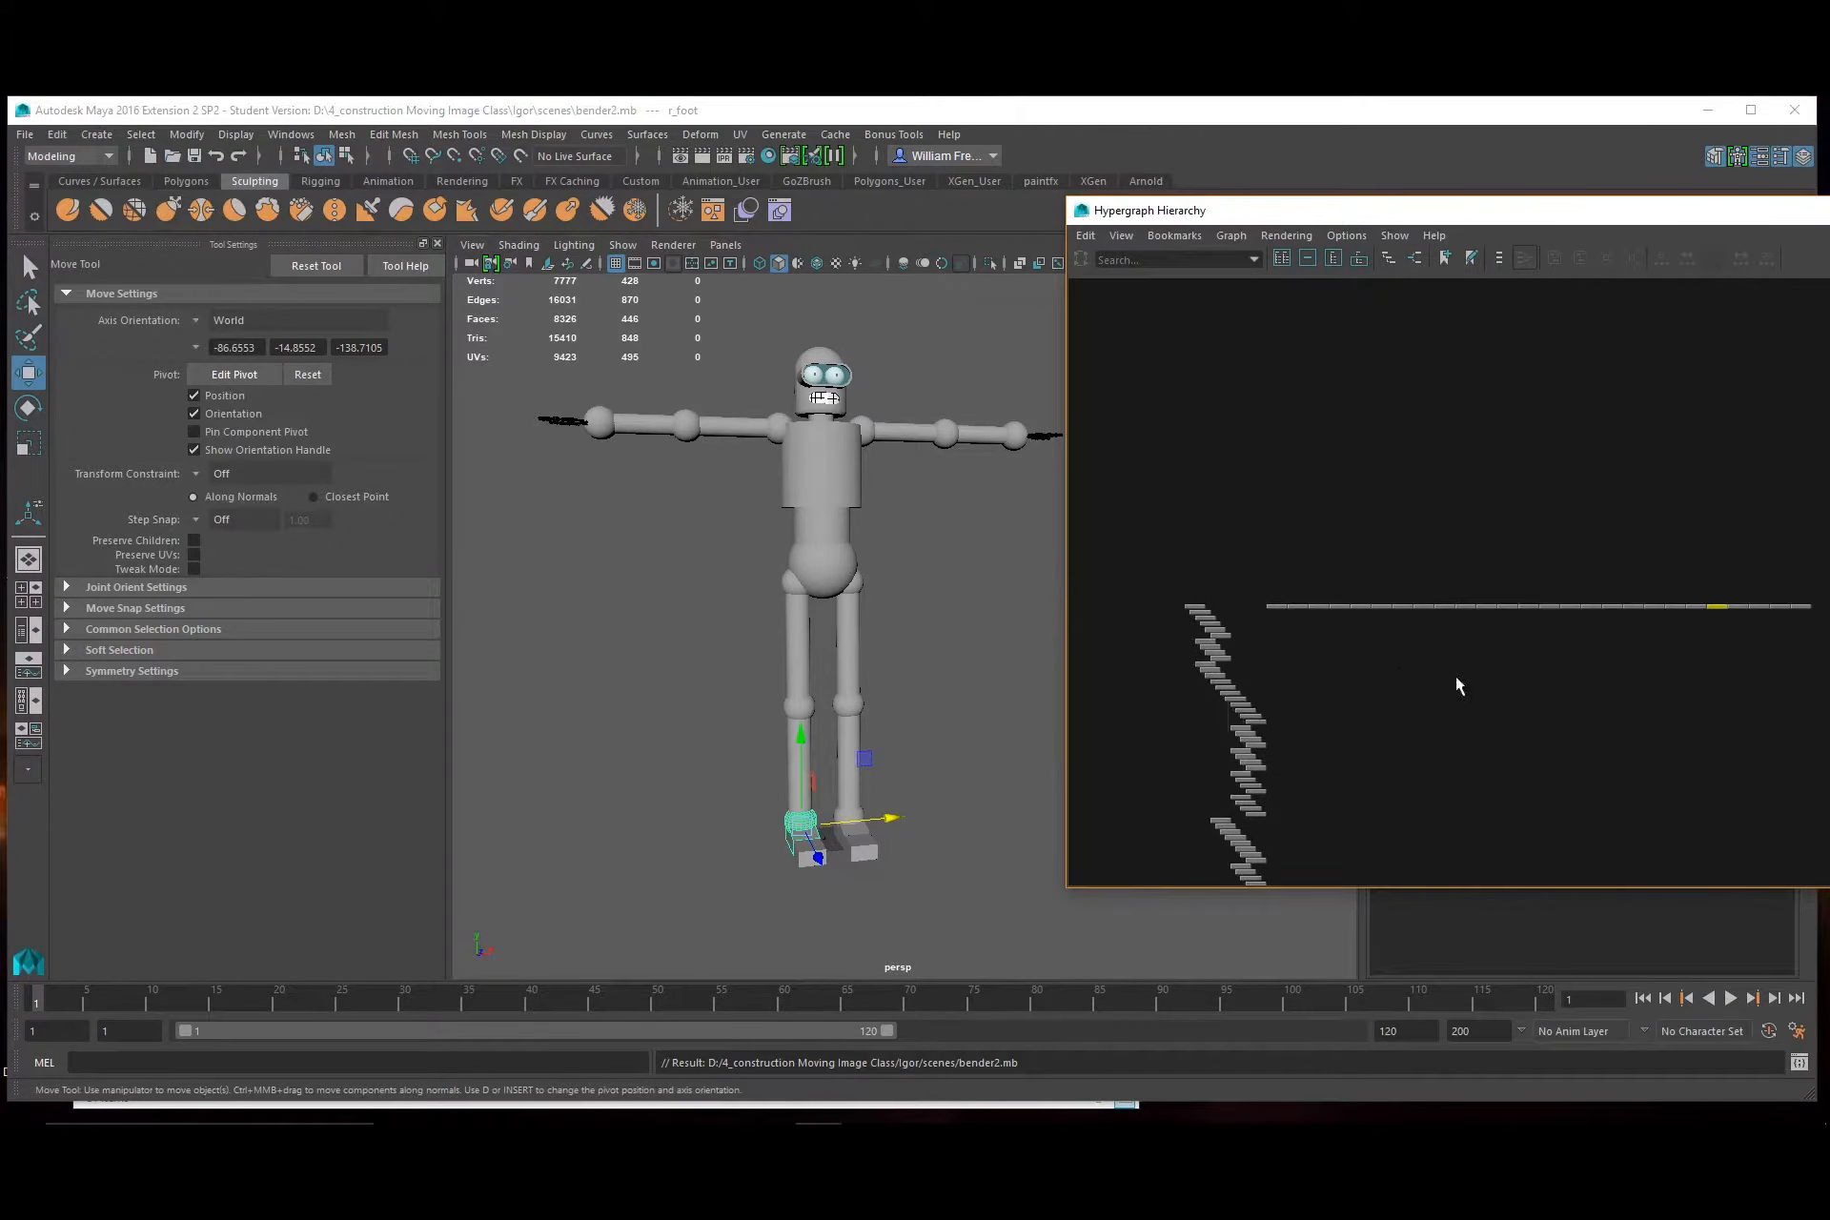
pyautogui.keyDown('alt'); pyautogui.moveTo(1218, 505); pyautogui.dragTo(1464, 614, button='right'); pyautogui.keyUp('alt')
pyautogui.keyDown('alt'); pyautogui.moveTo(1492, 690); pyautogui.dragTo(1750, 708, button='middle'); pyautogui.keyUp('alt')
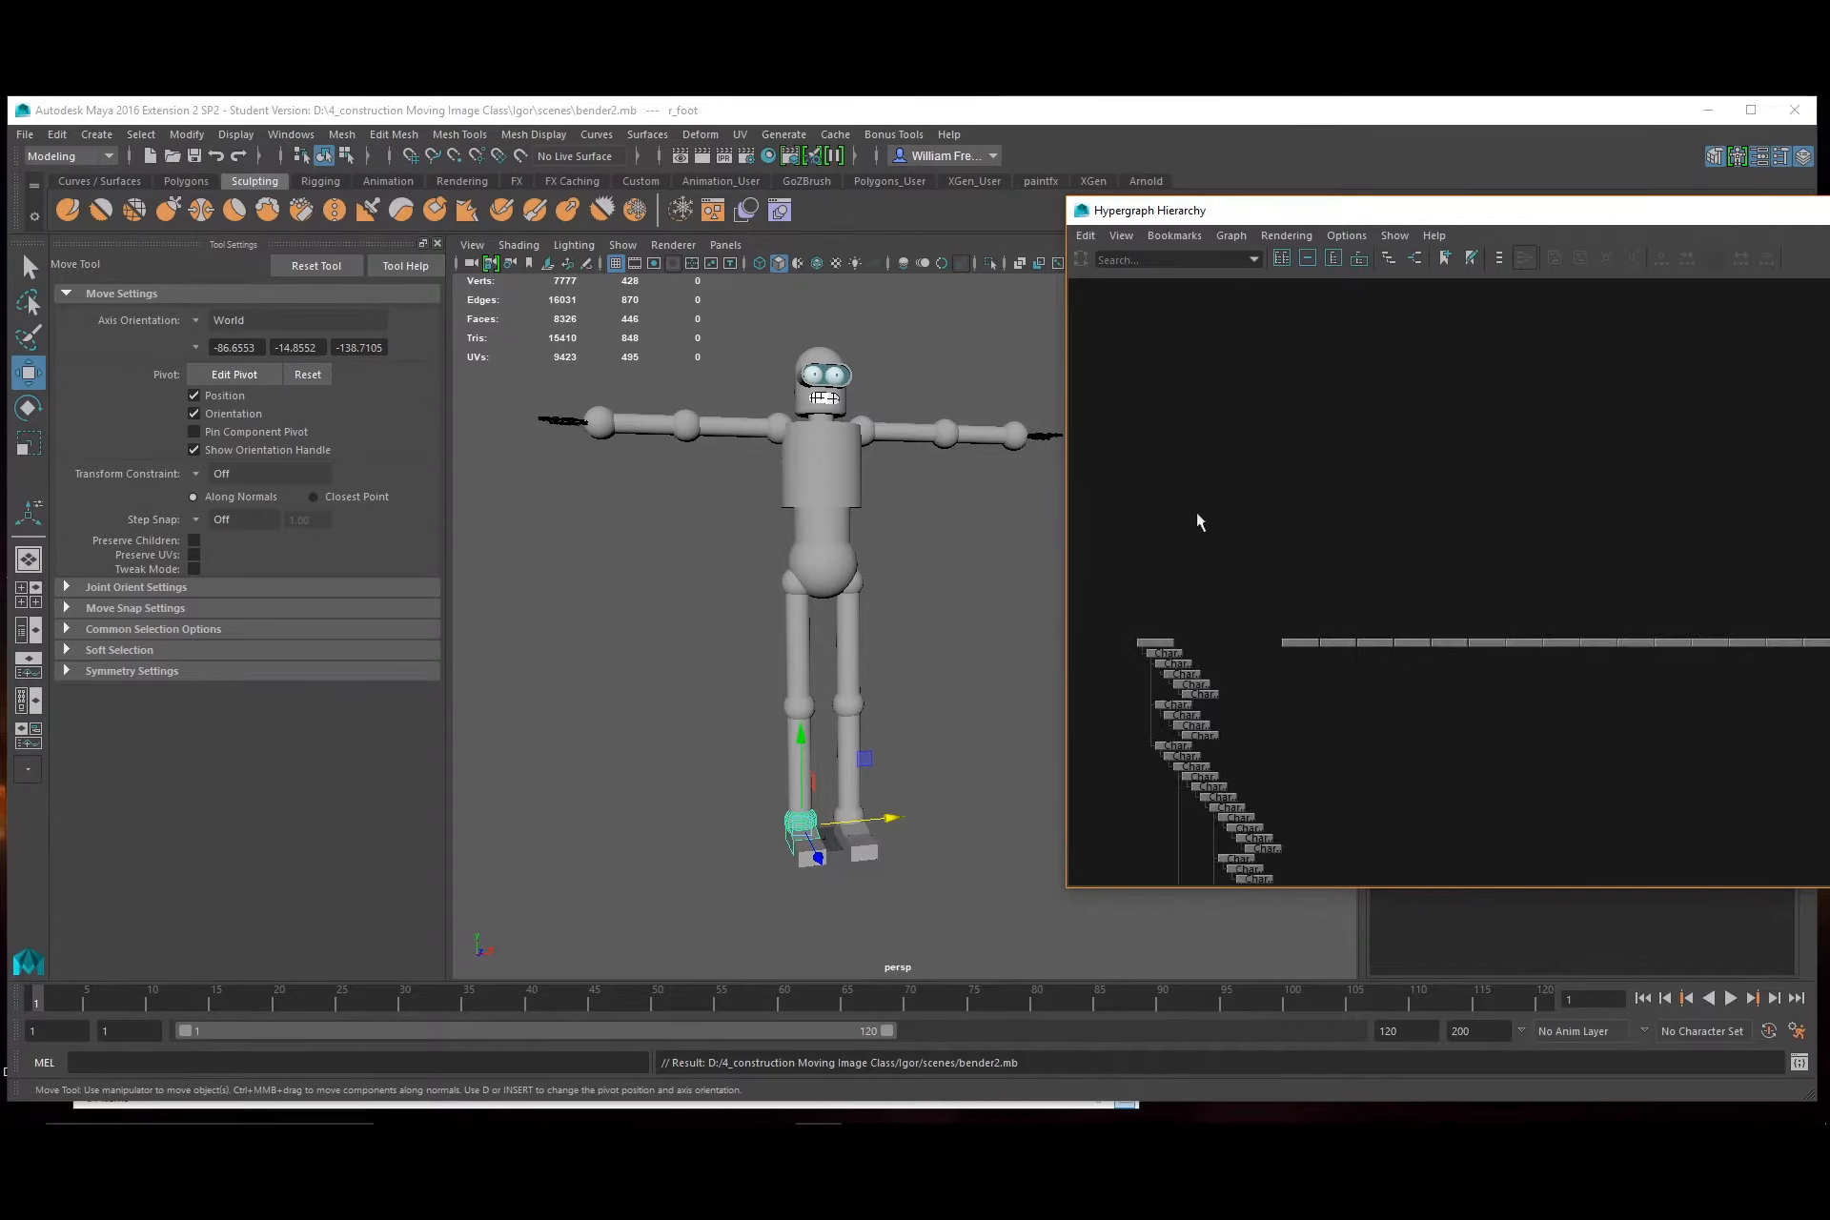
pyautogui.keyDown('alt'); pyautogui.moveTo(1197, 512); pyautogui.dragTo(1279, 612, button='right'); pyautogui.keyUp('alt')
pyautogui.keyDown('alt'); pyautogui.moveTo(1072, 720); pyautogui.dragTo(1511, 677, button='middle'); pyautogui.keyUp('alt')
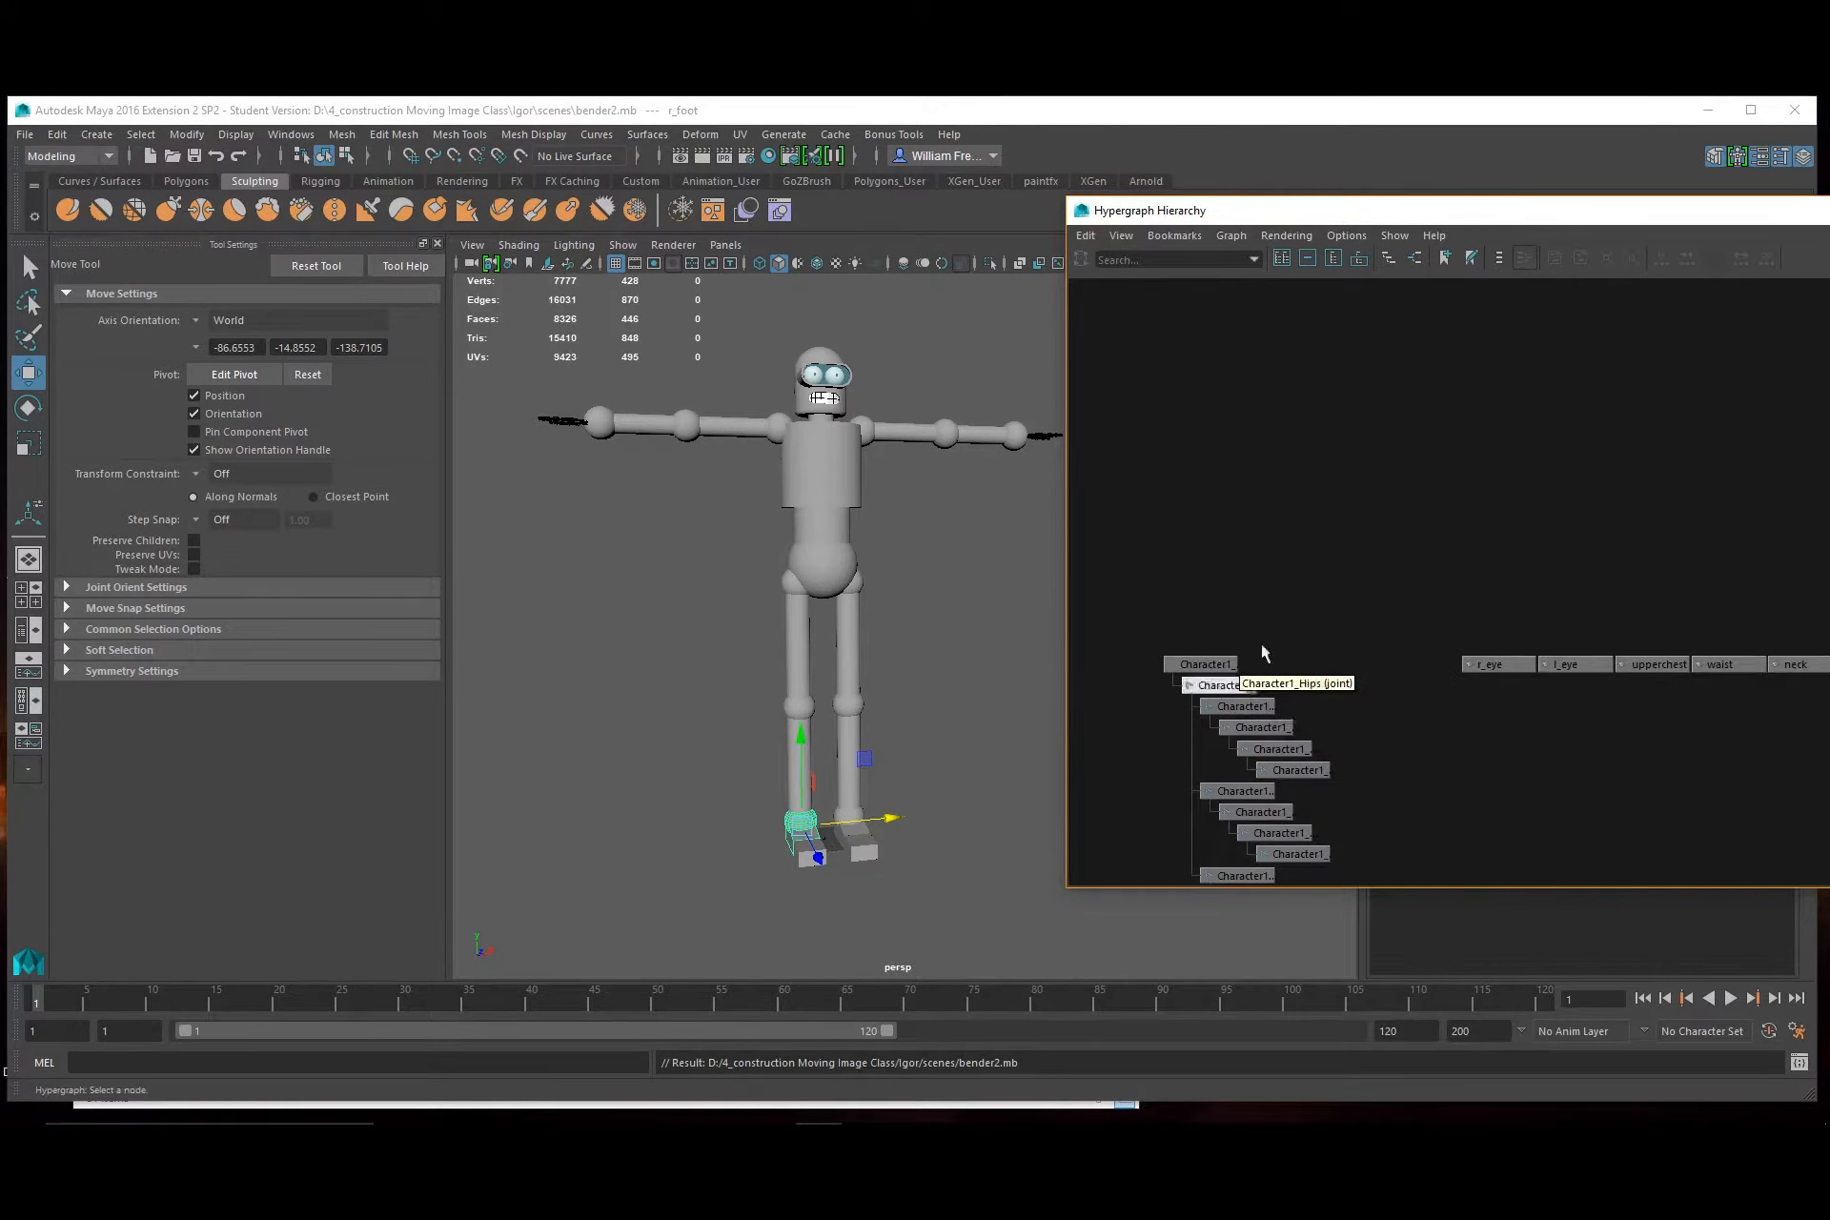
pyautogui.keyDown('alt'); pyautogui.moveTo(1485, 753); pyautogui.dragTo(1330, 604, button='middle'); pyautogui.keyUp('alt')
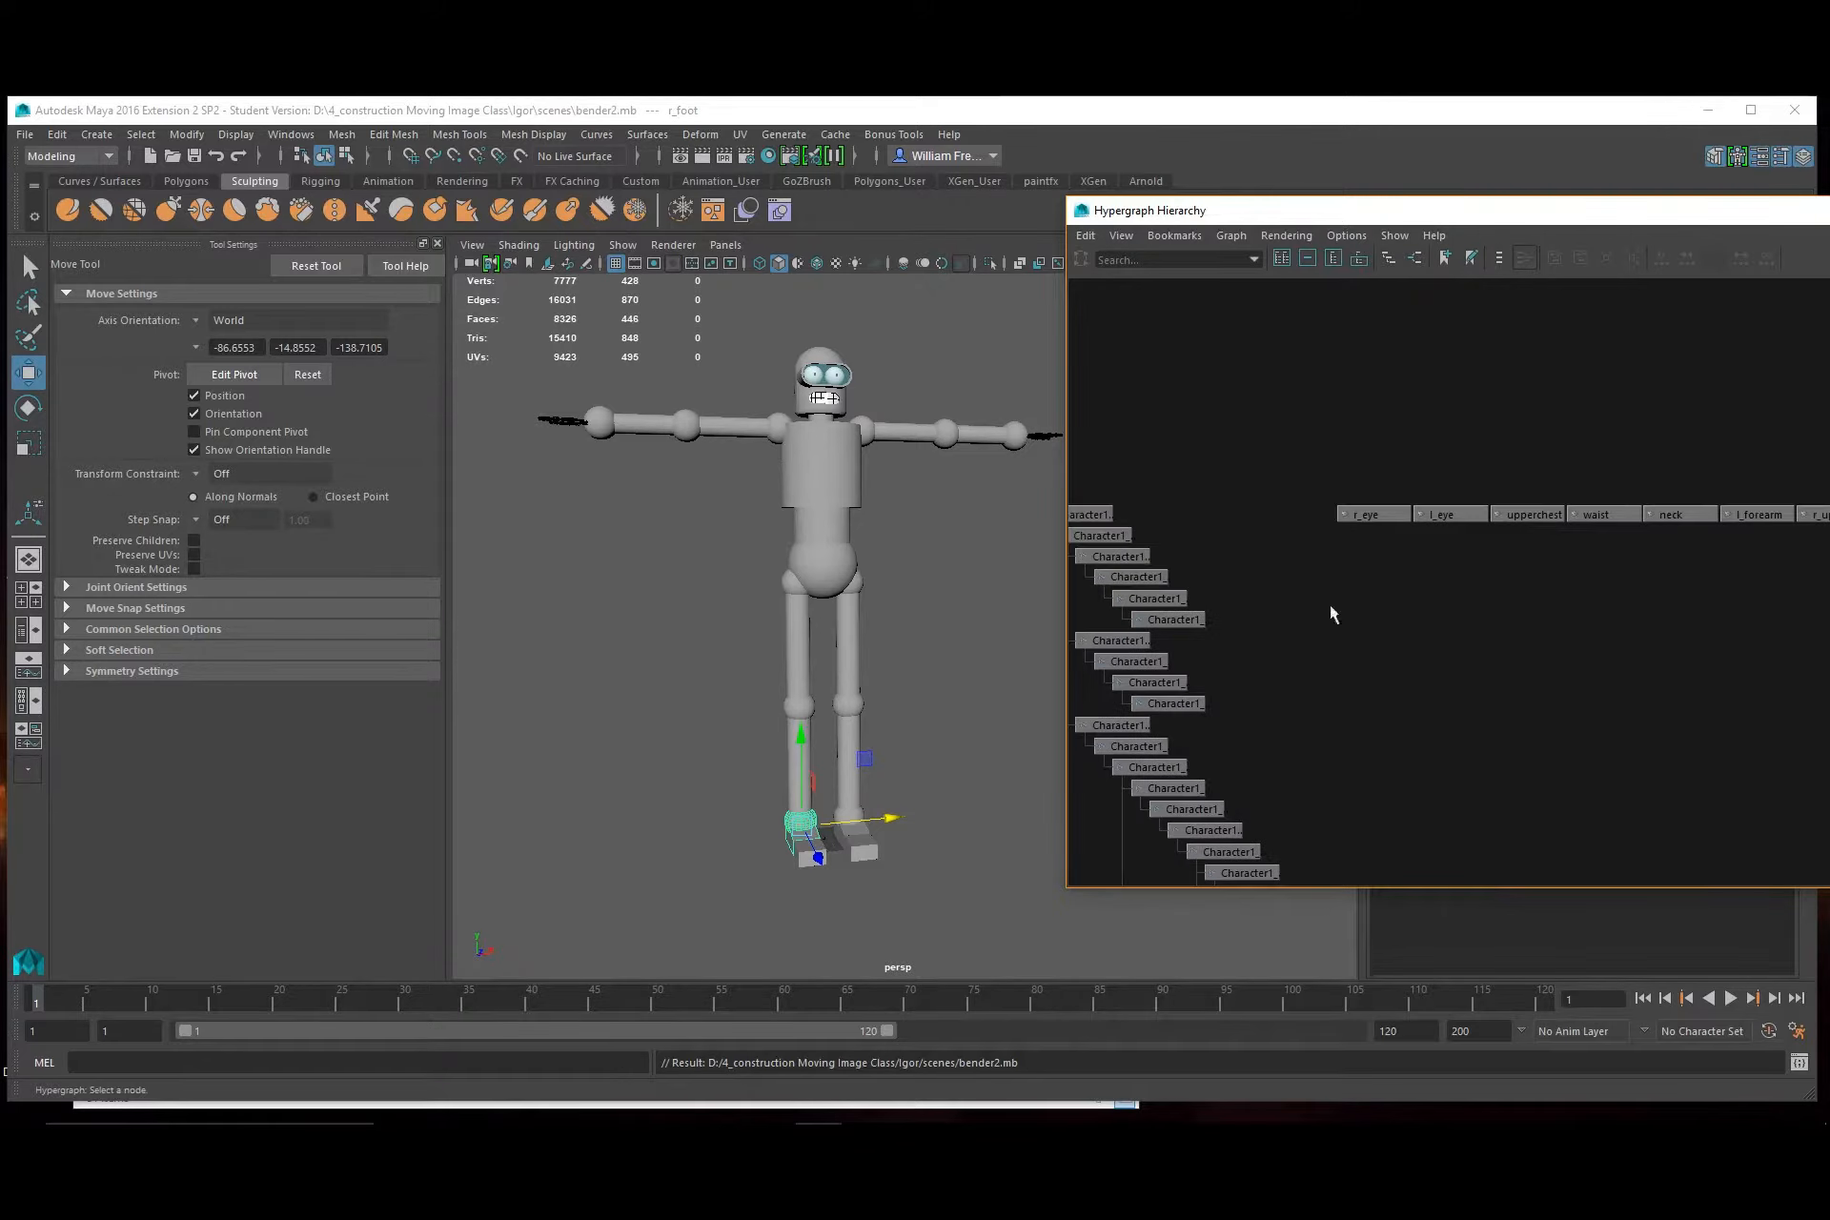
# Select the Character1_Hips joint together with the whole row of robot mesh nodes in the Hypergraph Hierarchy
pyautogui.click(1100, 537)
pyautogui.keyDown('alt'); pyautogui.moveTo(1655, 786); pyautogui.dragTo(1458, 688, button='right'); pyautogui.keyUp('alt')
pyautogui.keyDown('alt'); pyautogui.moveTo(1534, 648); pyautogui.dragTo(1313, 718, button='middle'); pyautogui.keyUp('alt')
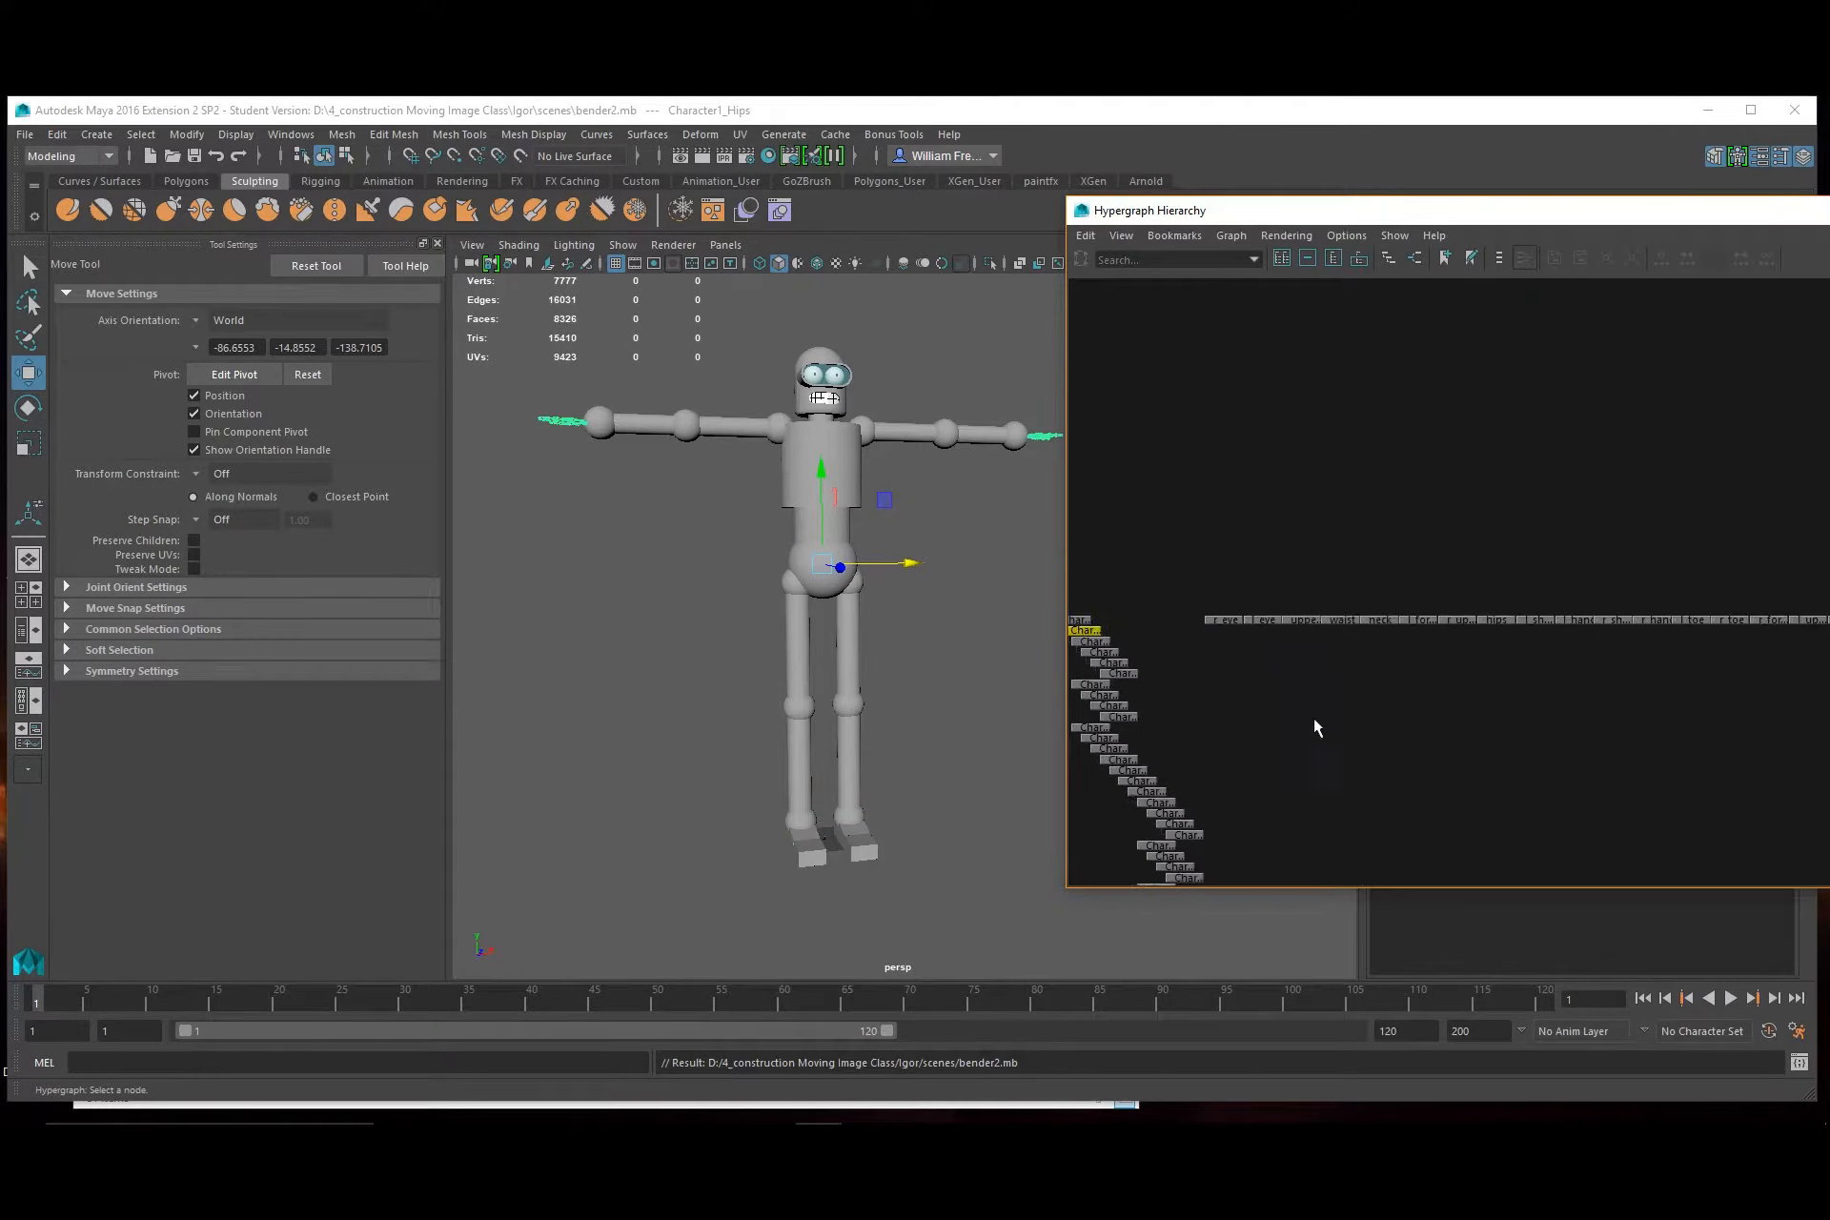
pyautogui.keyDown('alt'); pyautogui.moveTo(1563, 772); pyautogui.dragTo(1419, 744, button='right'); pyautogui.keyUp('alt')
pyautogui.keyDown('alt'); pyautogui.moveTo(1547, 688); pyautogui.dragTo(1308, 677, button='middle'); pyautogui.keyUp('alt')
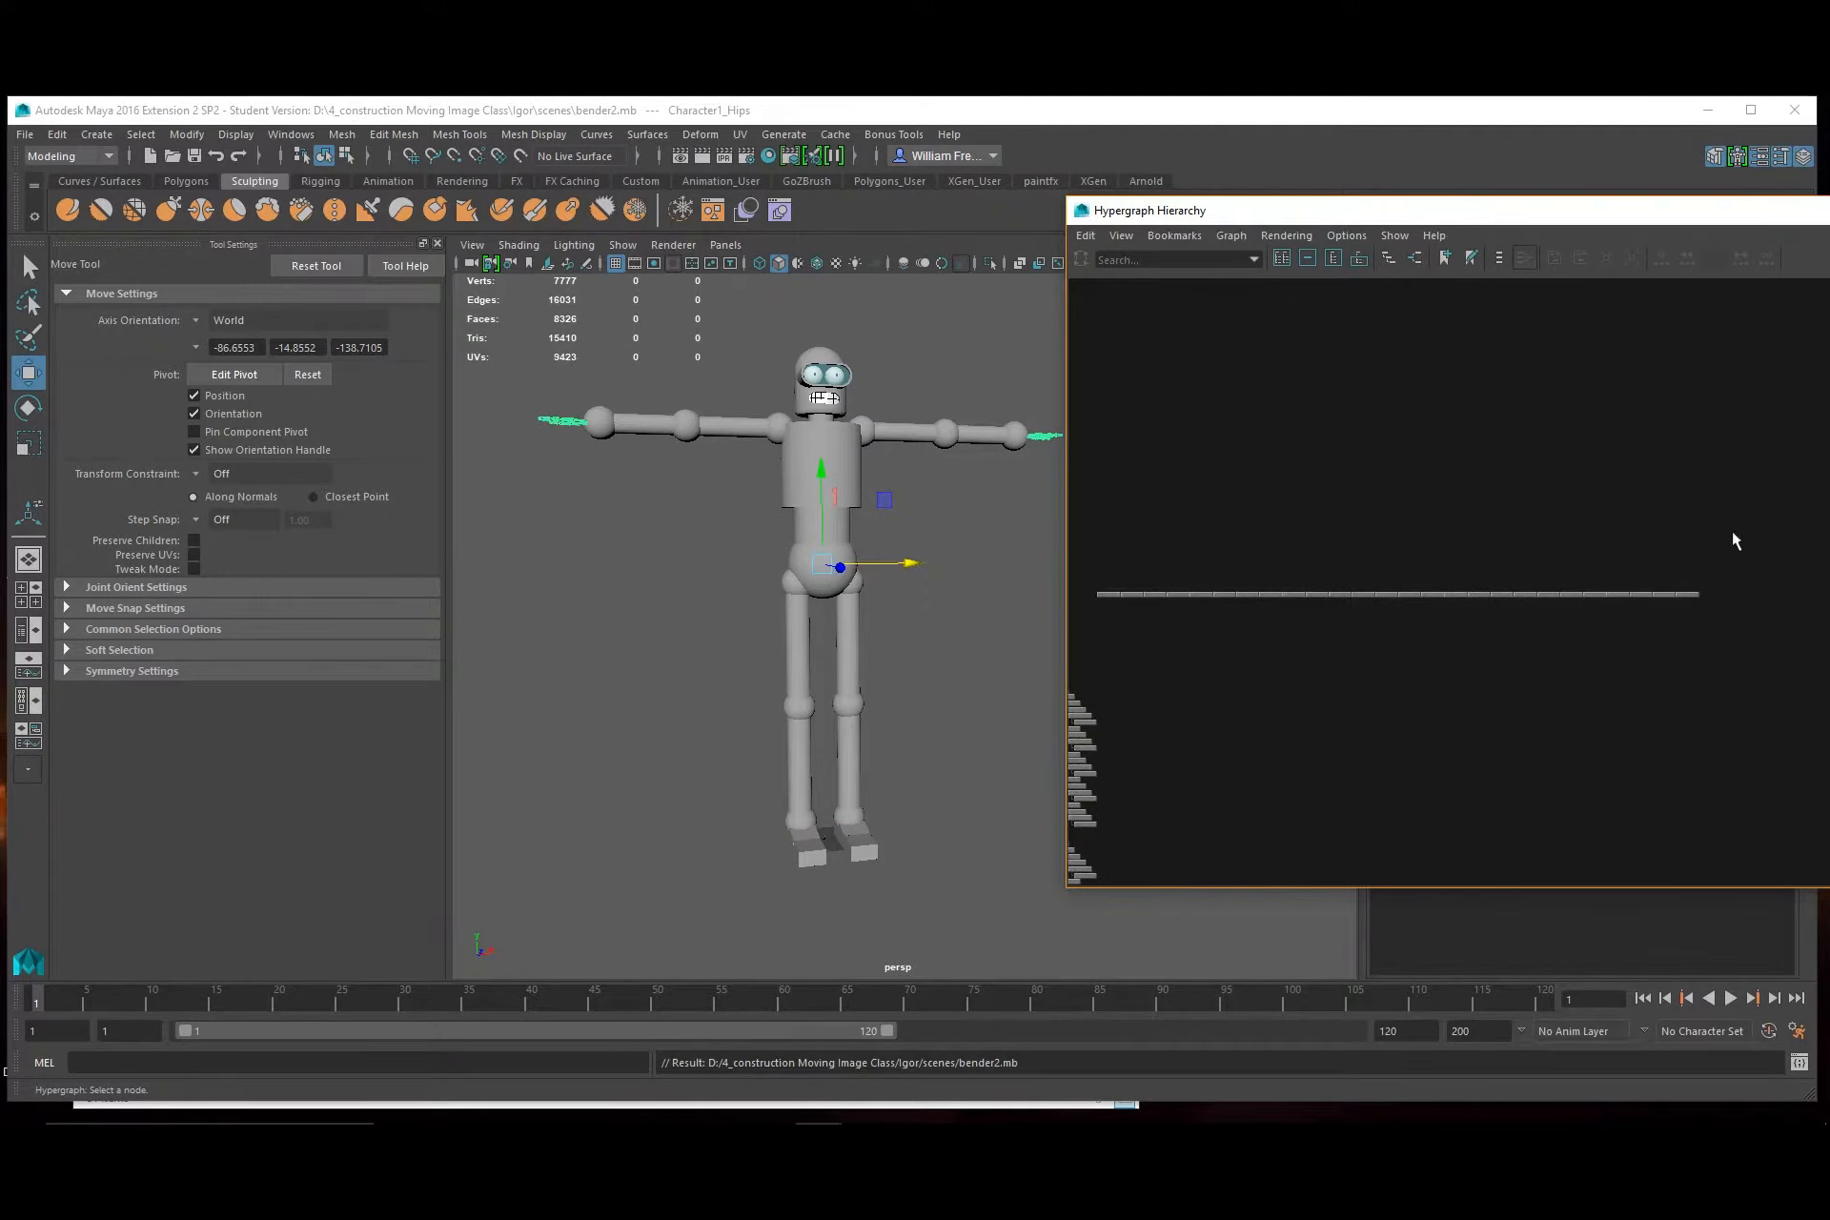
pyautogui.click(1095, 602)
pyautogui.keyDown('alt'); pyautogui.moveTo(1140, 632); pyautogui.dragTo(1369, 654, button='middle'); pyautogui.keyUp('alt')
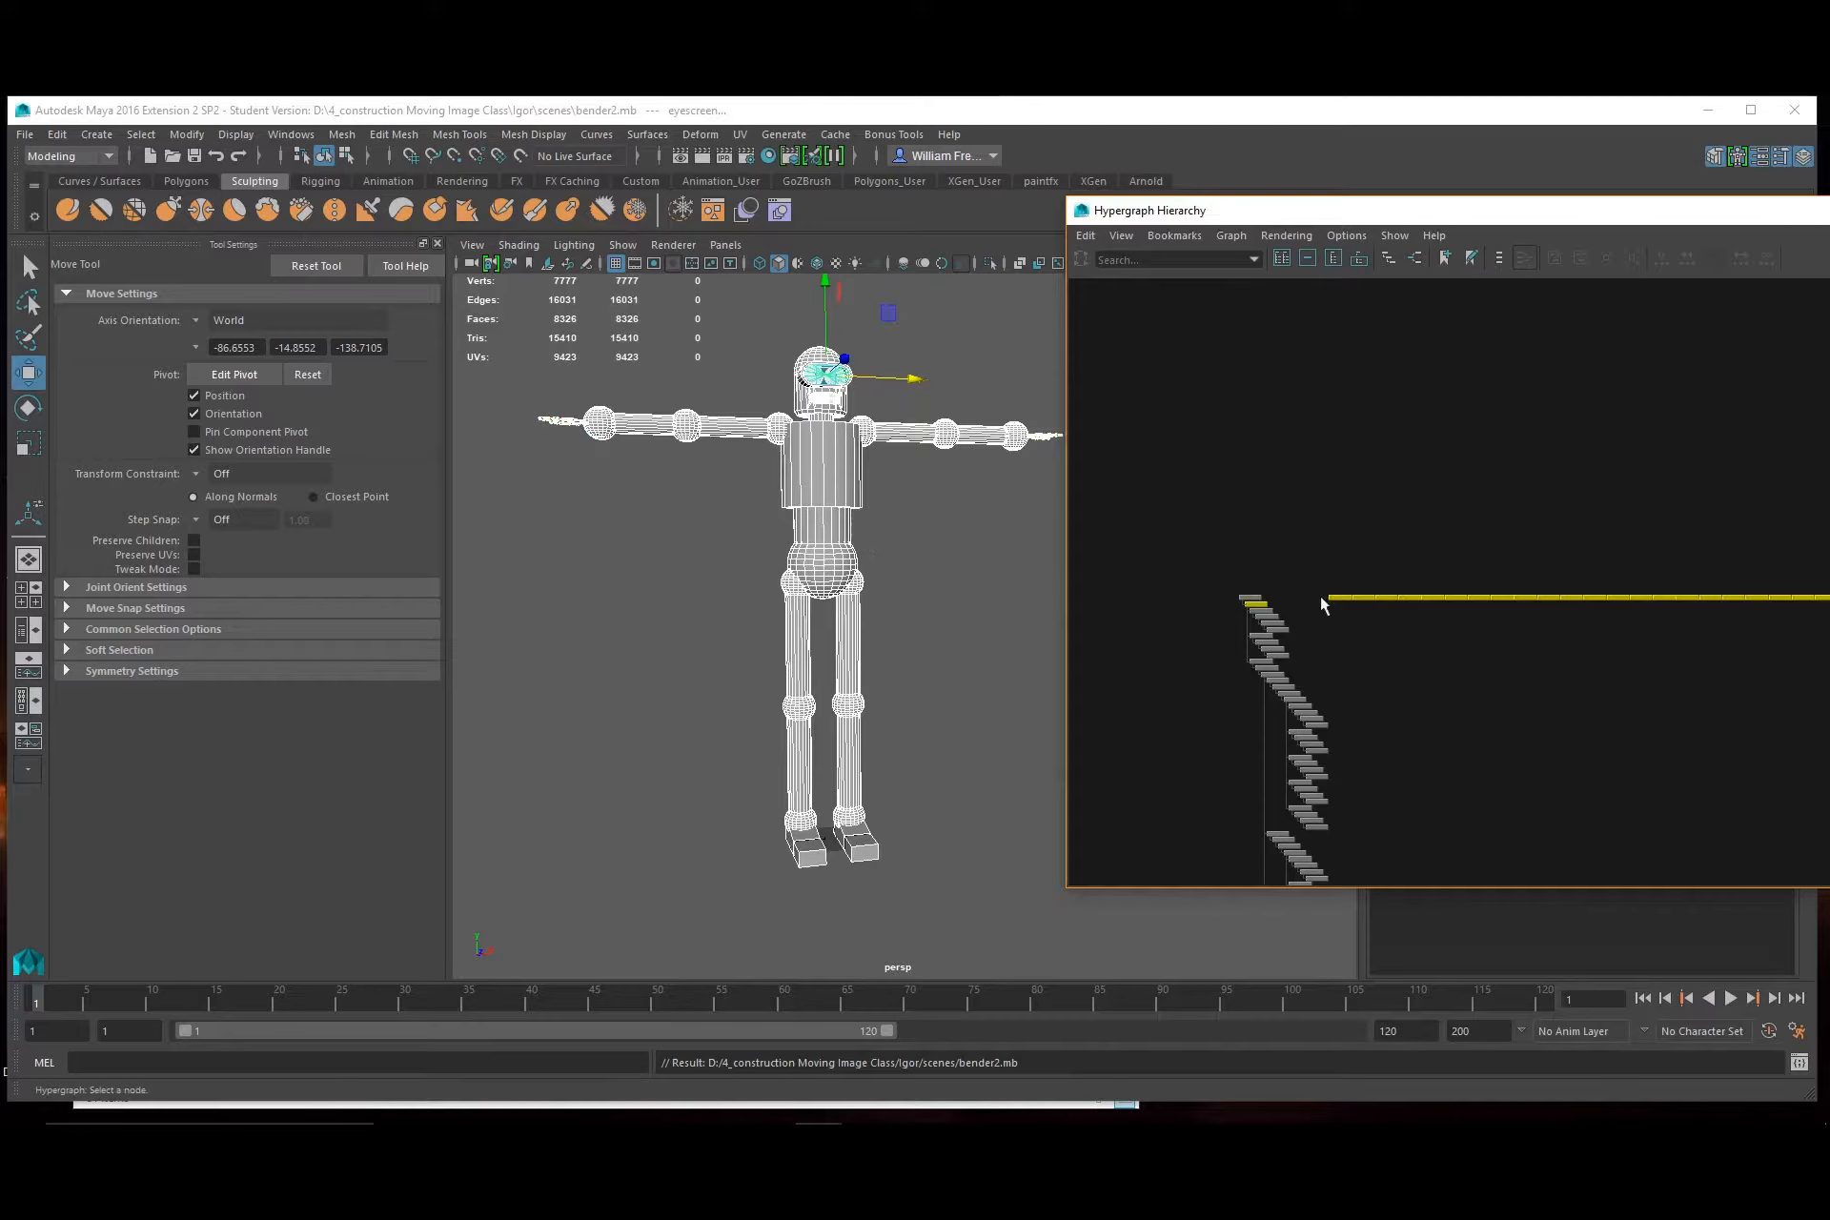
pyautogui.keyDown('alt'); pyautogui.moveTo(1273, 614); pyautogui.dragTo(1252, 674, button='right'); pyautogui.keyUp('alt')
pyautogui.keyDown('alt'); pyautogui.moveTo(1252, 674); pyautogui.dragTo(1433, 666, button='middle'); pyautogui.keyUp('alt')
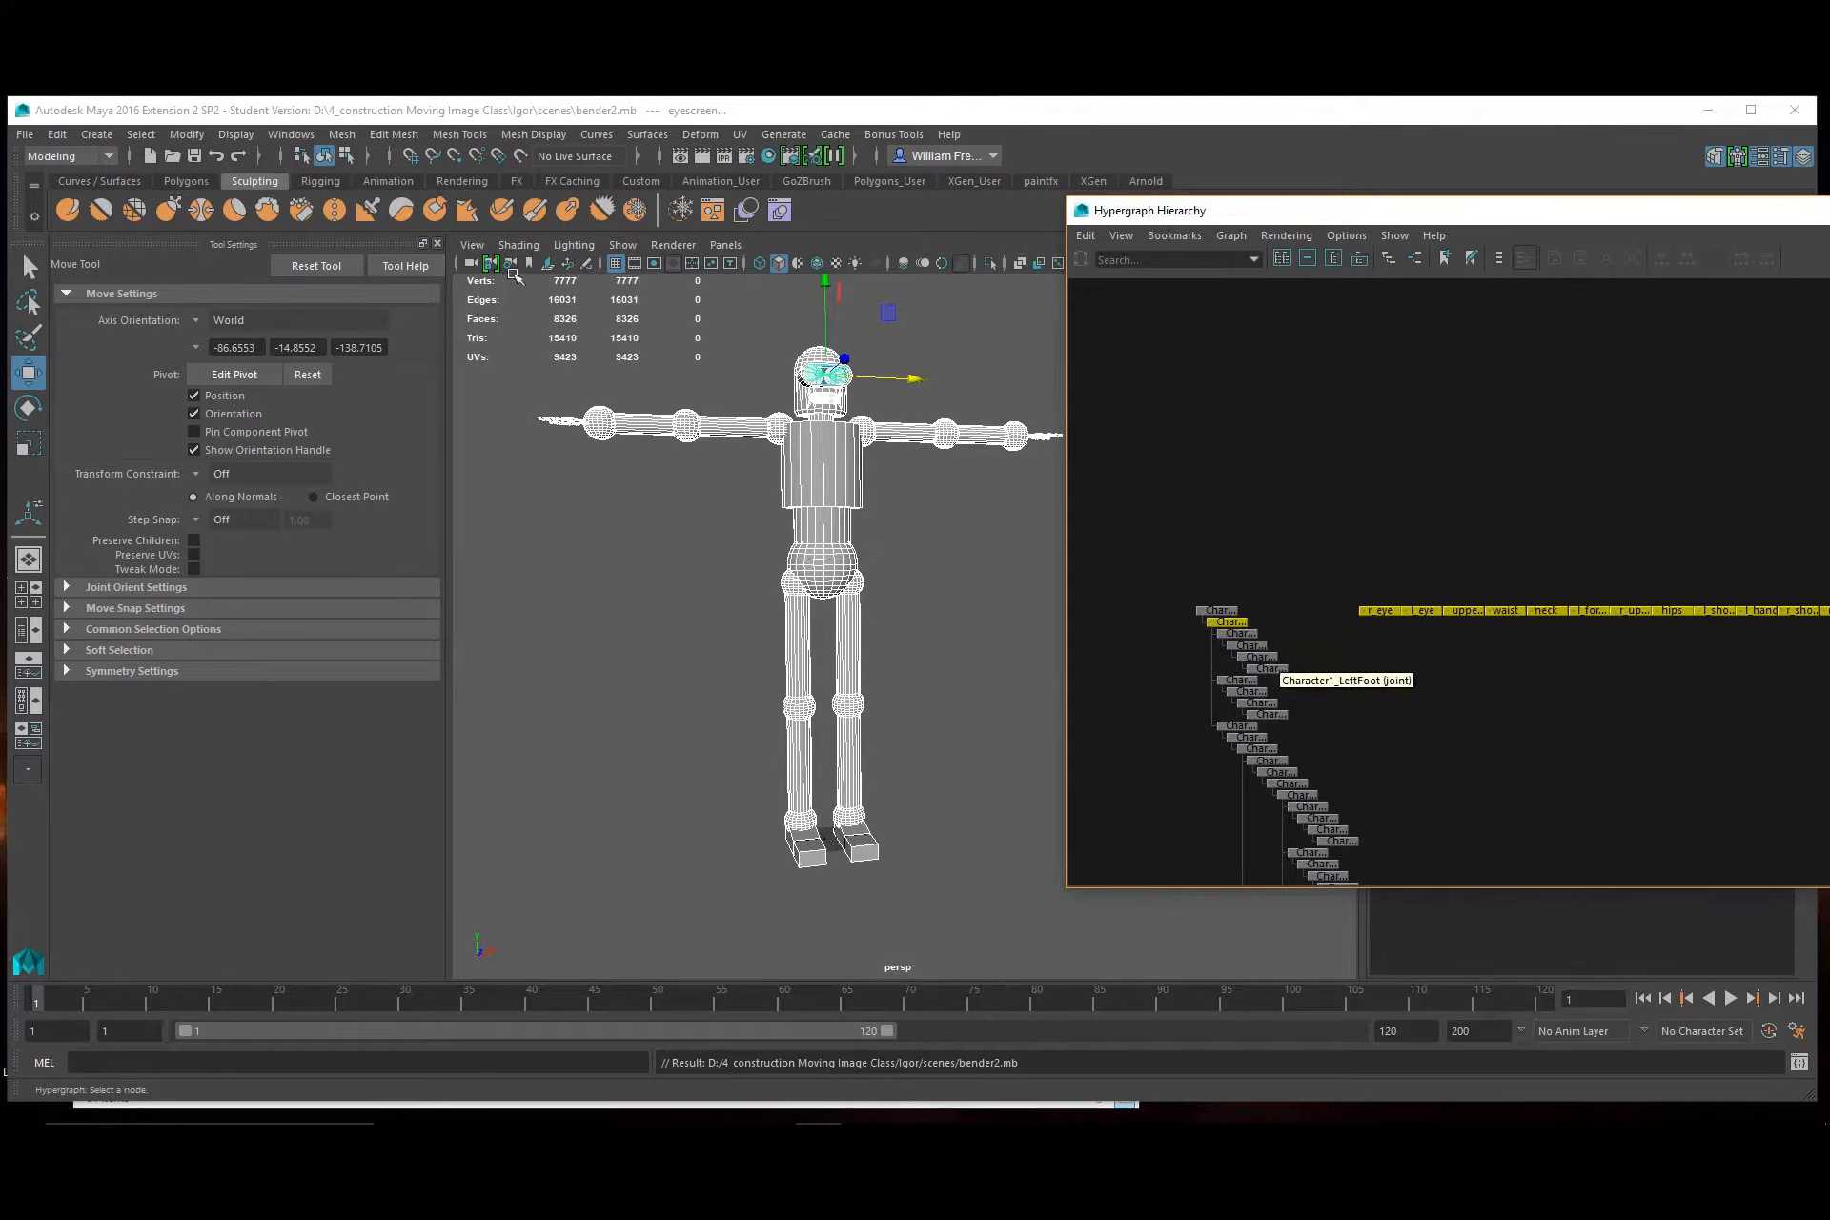
# Switch to the Rigging menu set and bind the selected robot meshes to the skeleton with Bind Skin
pyautogui.click(87, 156)
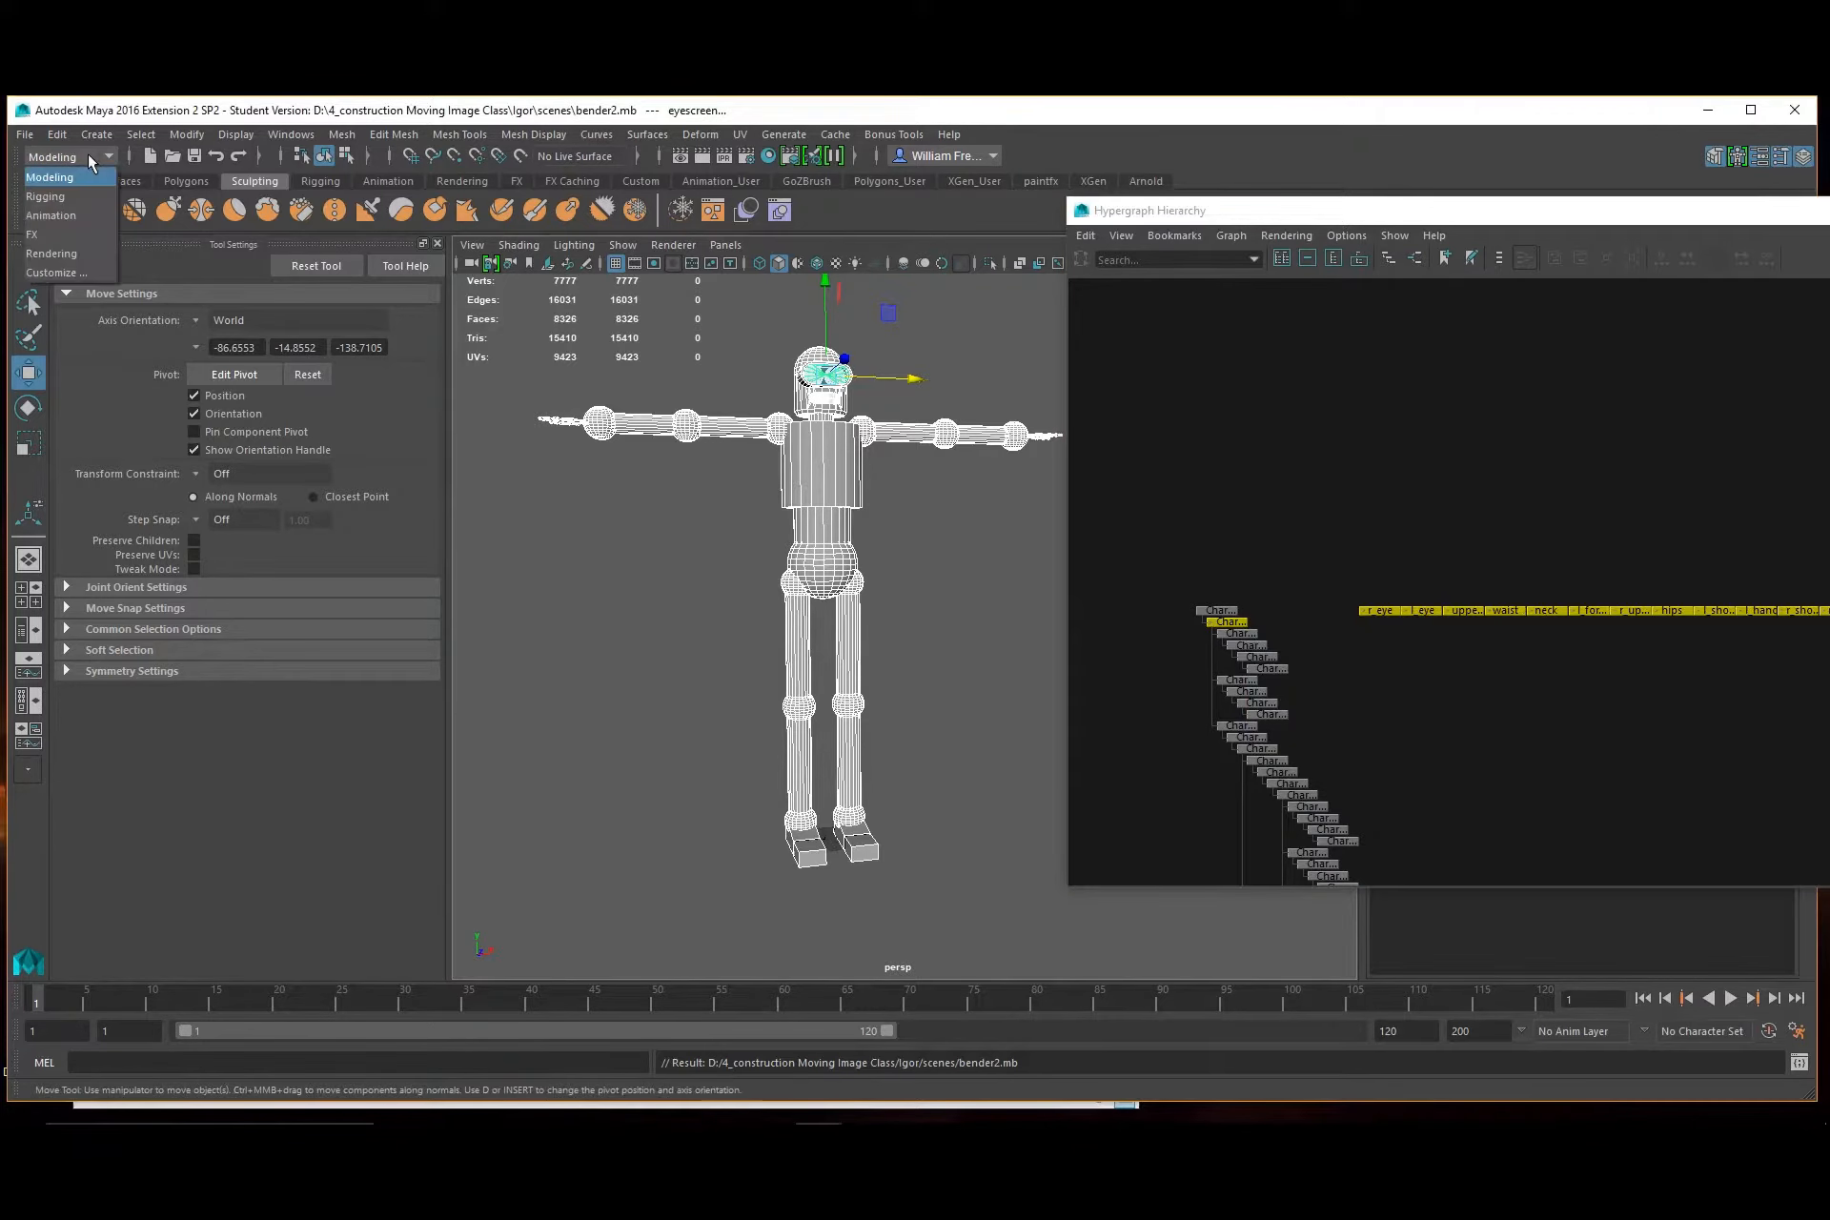
pyautogui.click(50, 196)
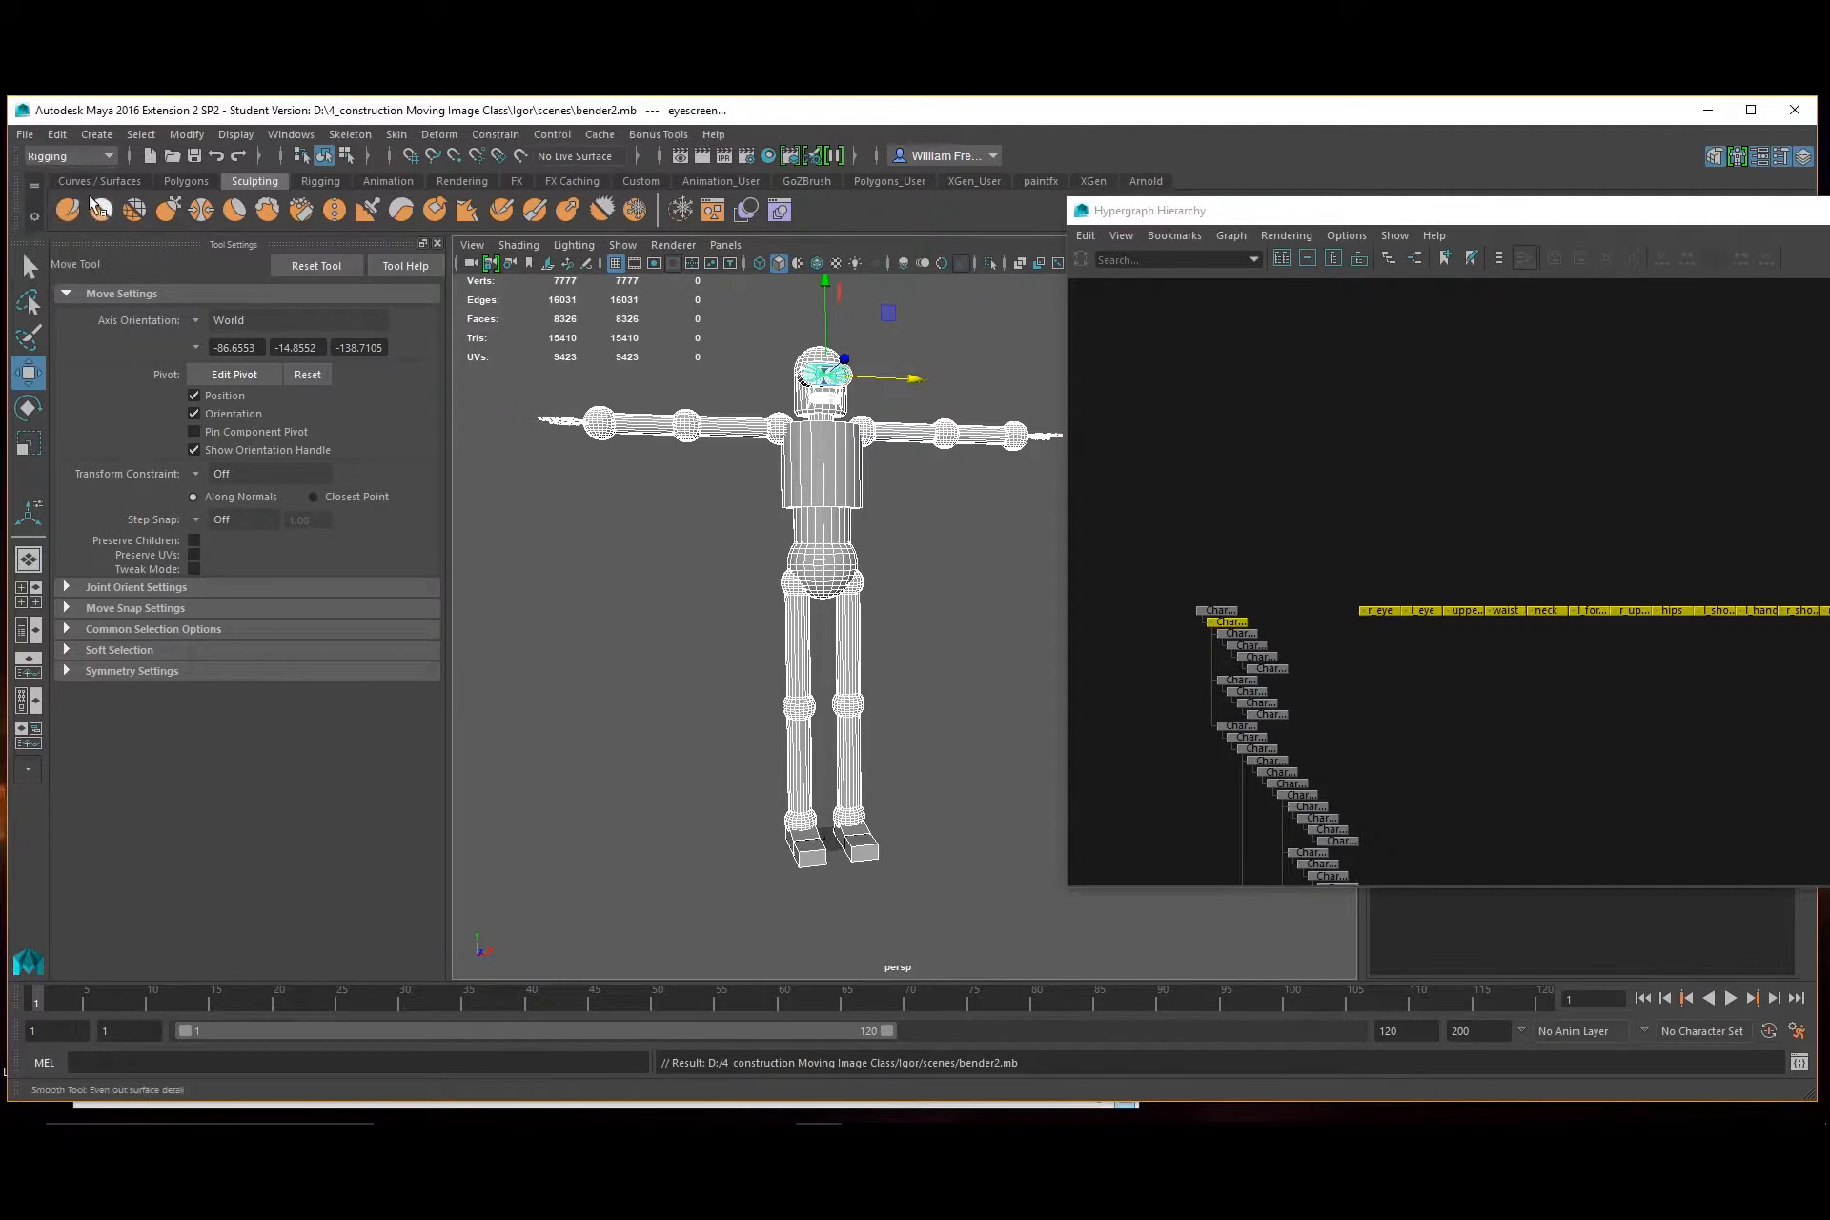
pyautogui.click(397, 136)
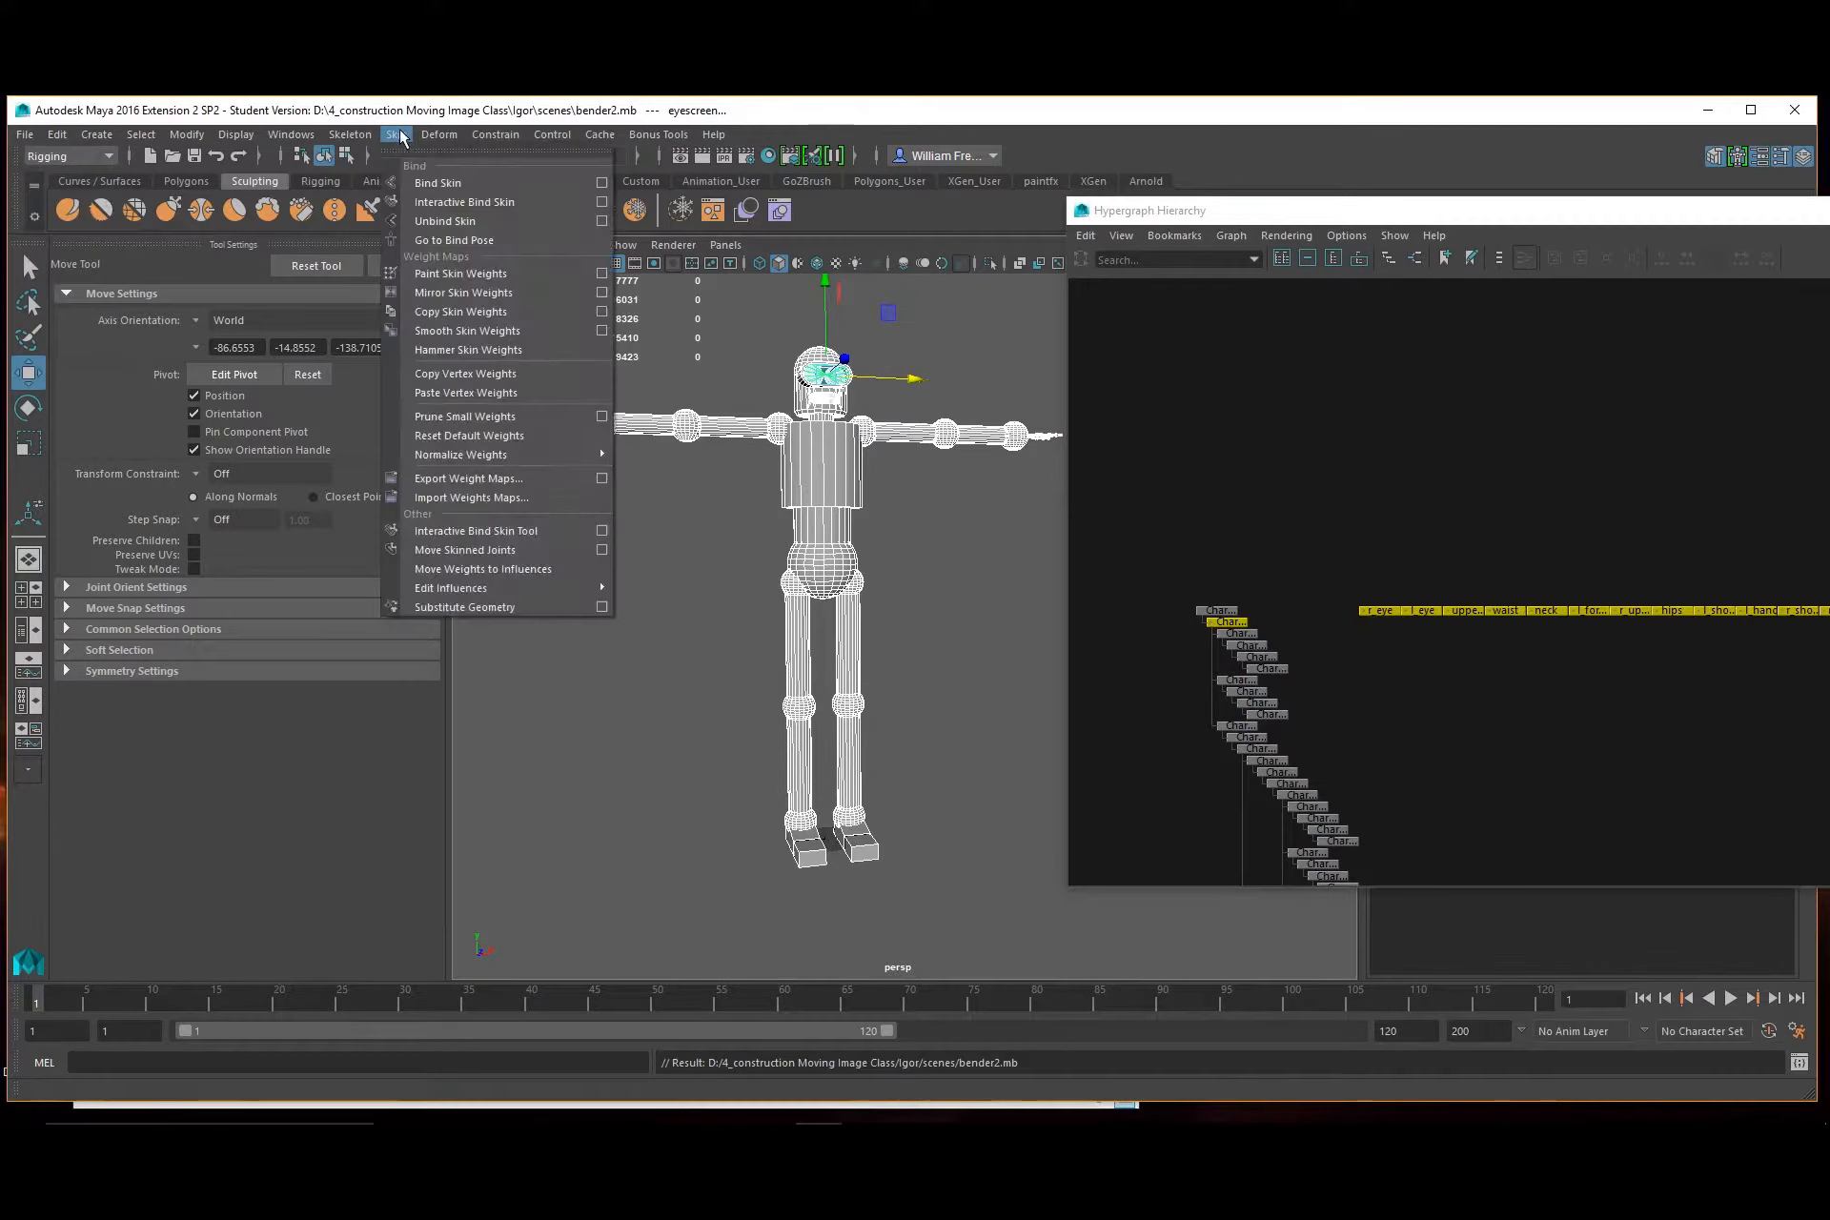
pyautogui.click(470, 176)
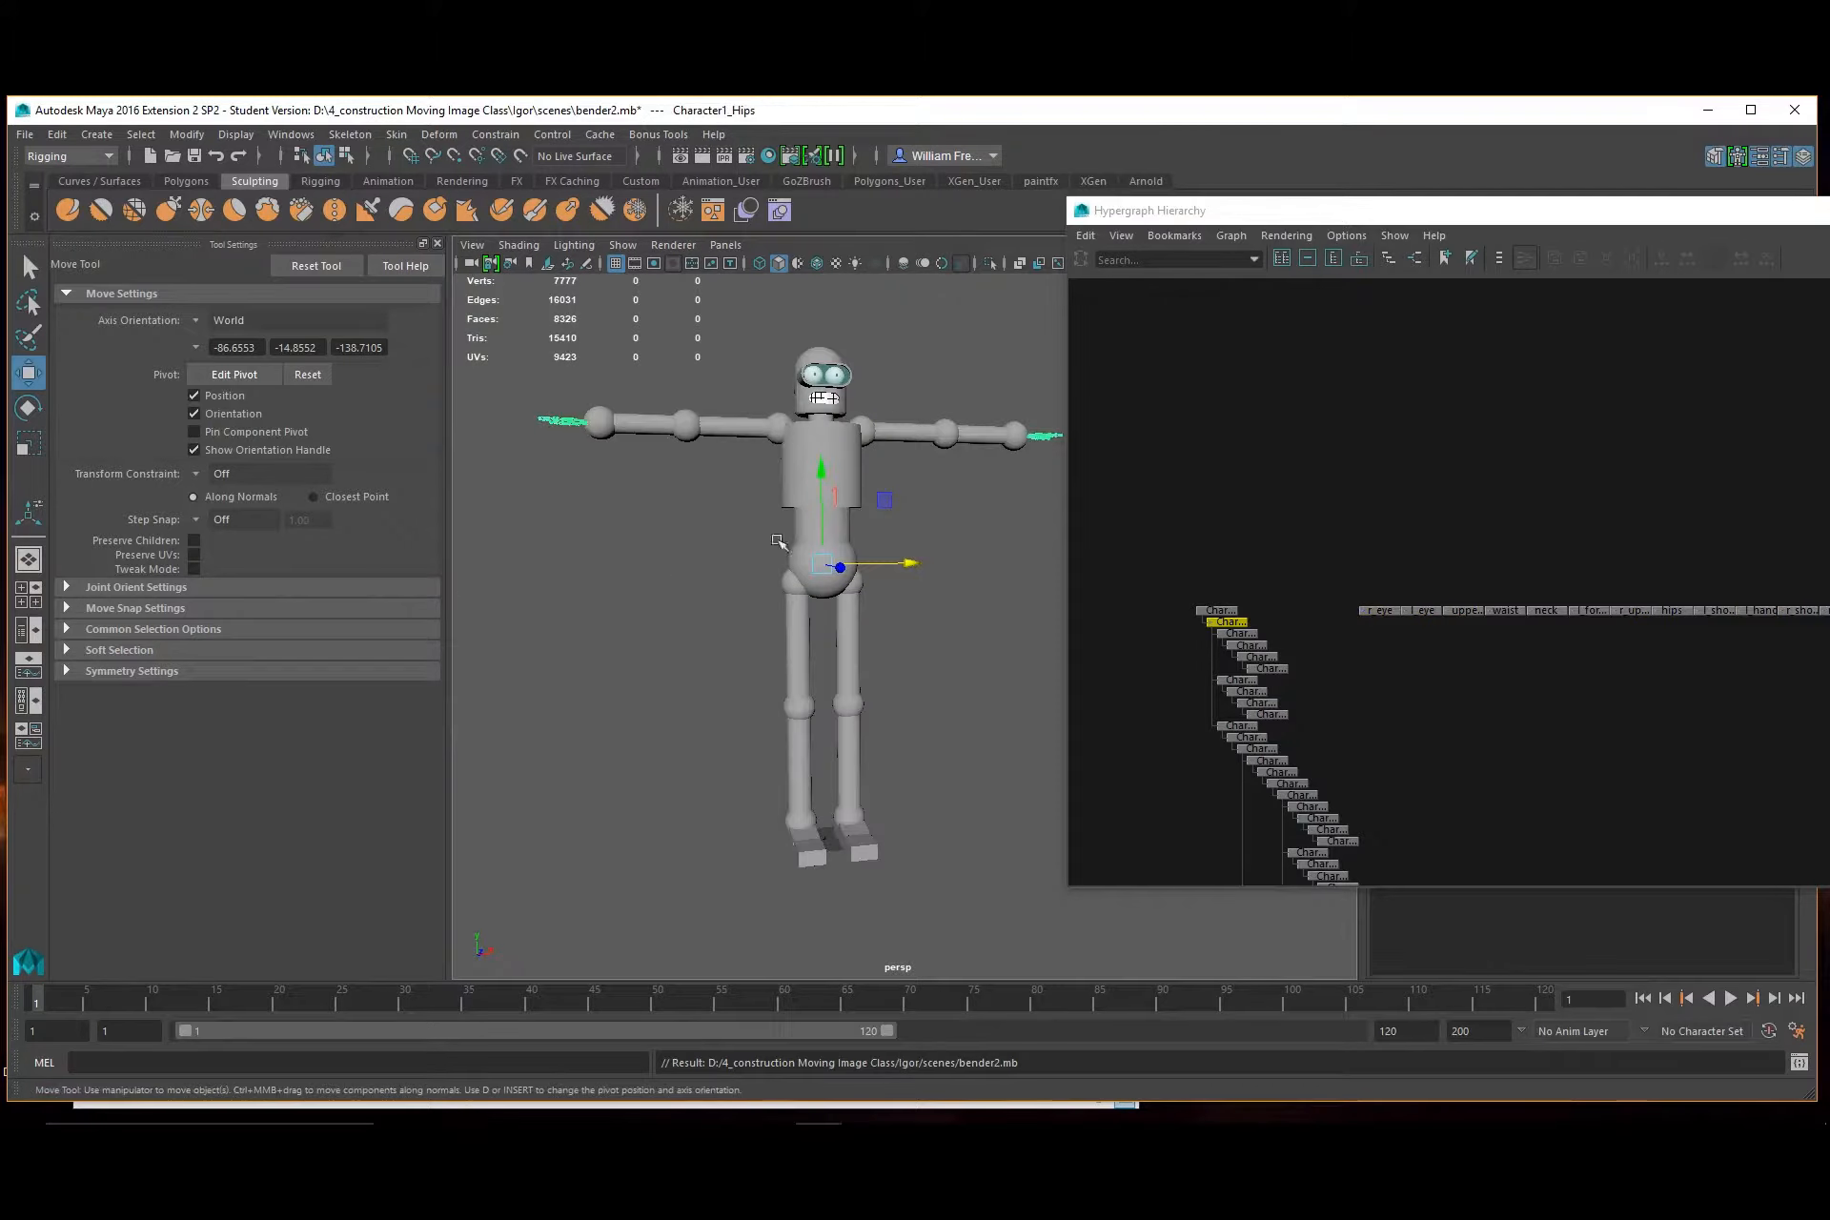
# Take the bones display layer out of reference mode and move the Hypergraph Hierarchy window clear of the robot's torso
pyautogui.keyDown('alt'); pyautogui.moveTo(730, 412); pyautogui.dragTo(867, 629, button='right'); pyautogui.keyUp('alt')
pyautogui.keyDown('alt'); pyautogui.moveTo(870, 473); pyautogui.dragTo(945, 764, button='middle'); pyautogui.keyUp('alt')
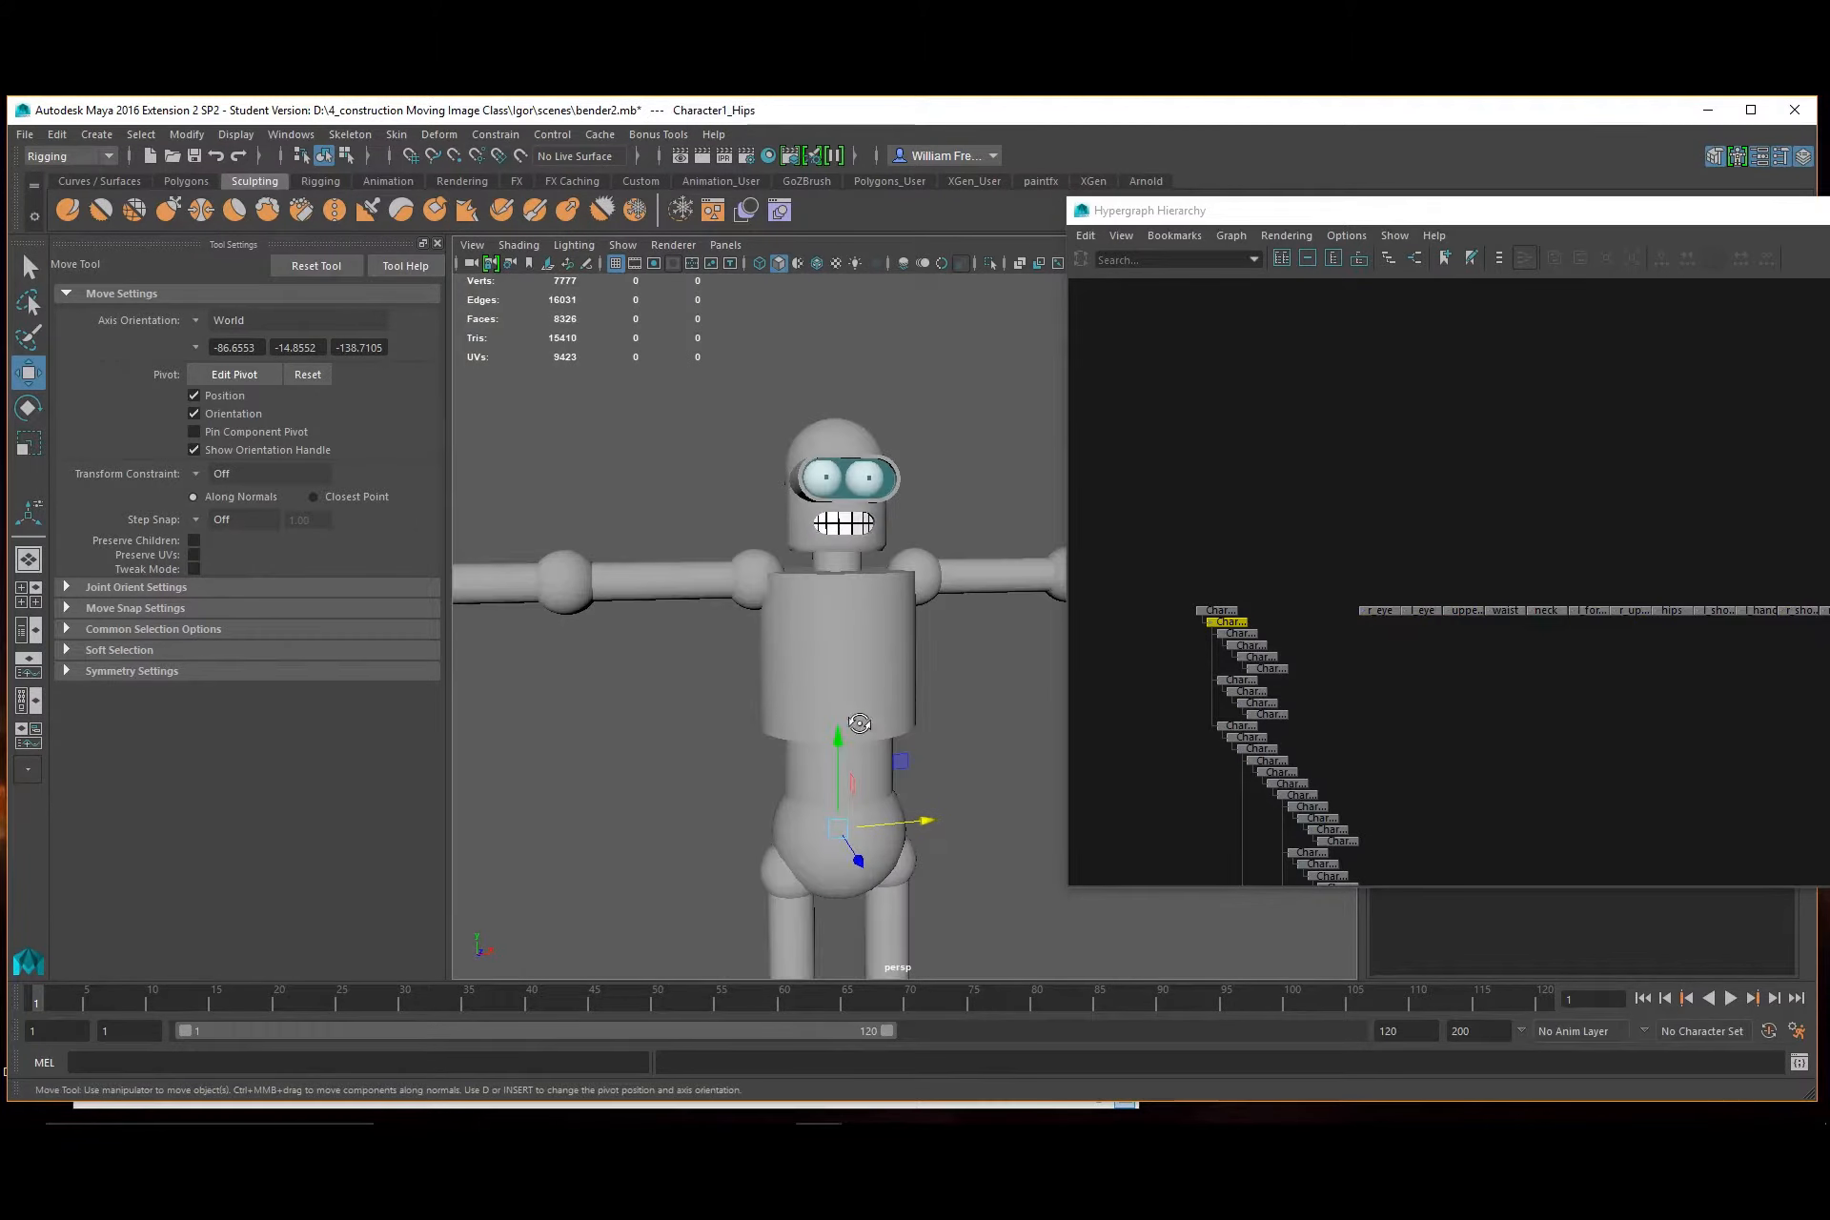
pyautogui.keyDown('alt'); pyautogui.moveTo(857, 727); pyautogui.dragTo(808, 742); pyautogui.keyUp('alt')
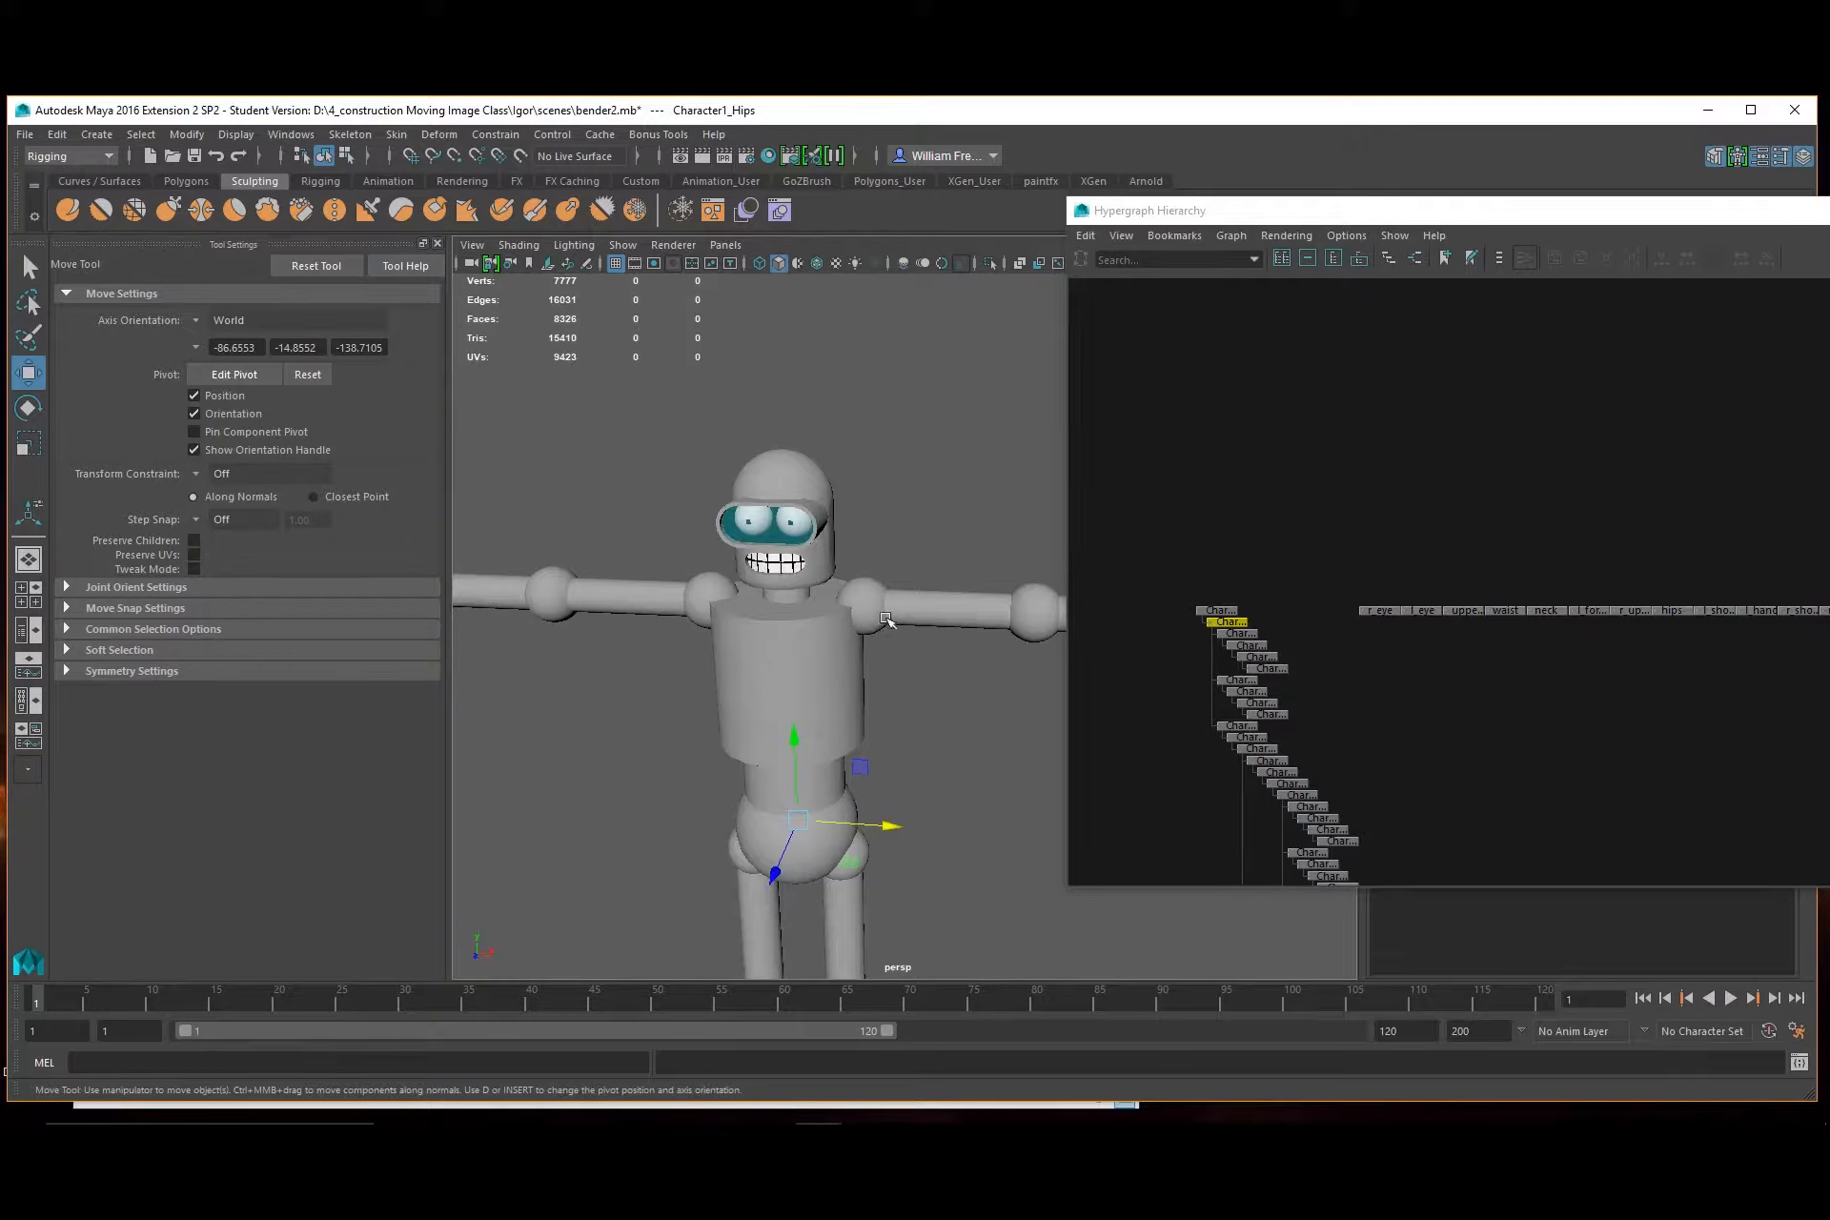
pyautogui.keyDown('alt'); pyautogui.moveTo(887, 620); pyautogui.dragTo(974, 729, button='right'); pyautogui.keyUp('alt')
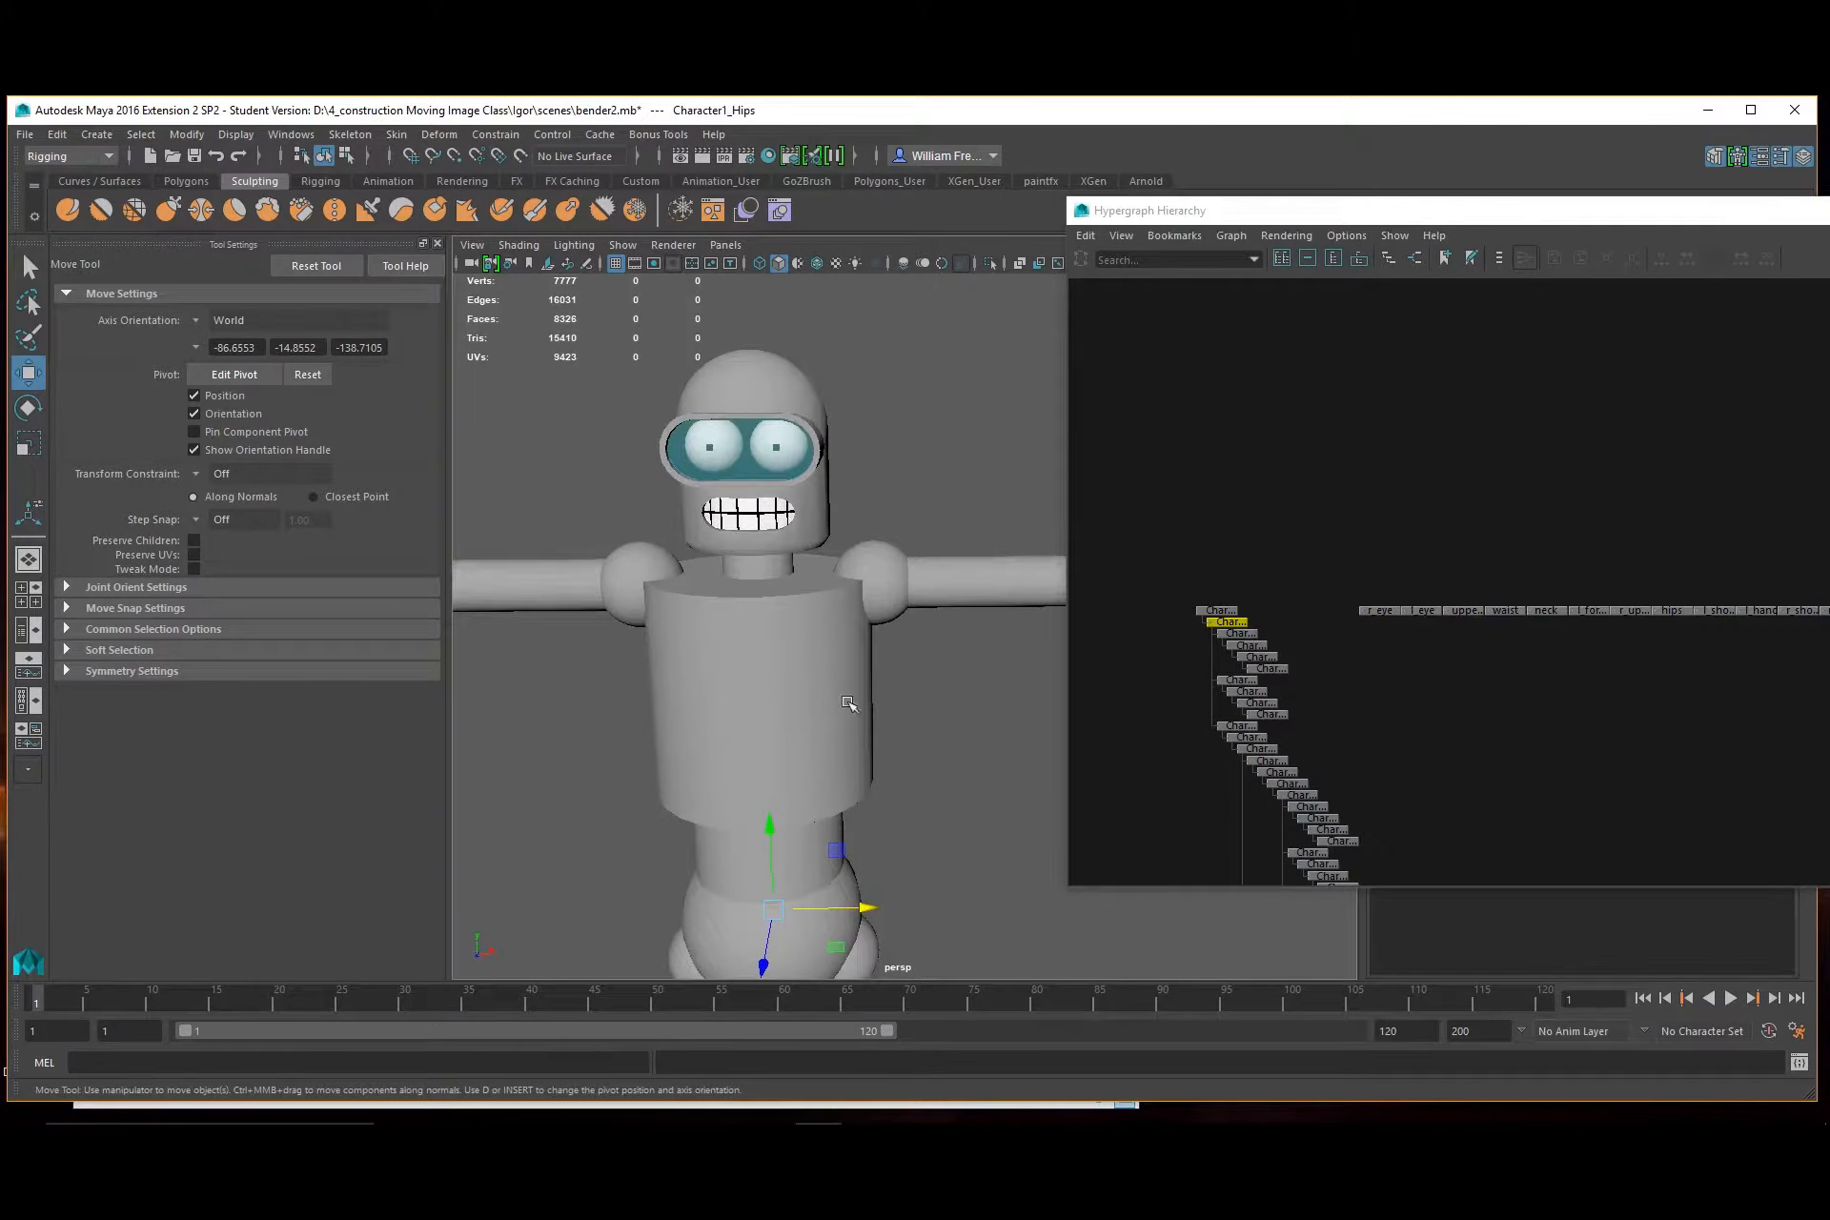
pyautogui.keyDown('alt'); pyautogui.moveTo(848, 704); pyautogui.dragTo(963, 731, button='right'); pyautogui.keyUp('alt')
pyautogui.keyDown('alt'); pyautogui.moveTo(943, 703); pyautogui.dragTo(996, 688); pyautogui.keyUp('alt')
pyautogui.moveTo(1631, 219); pyautogui.dragTo(960, 526)
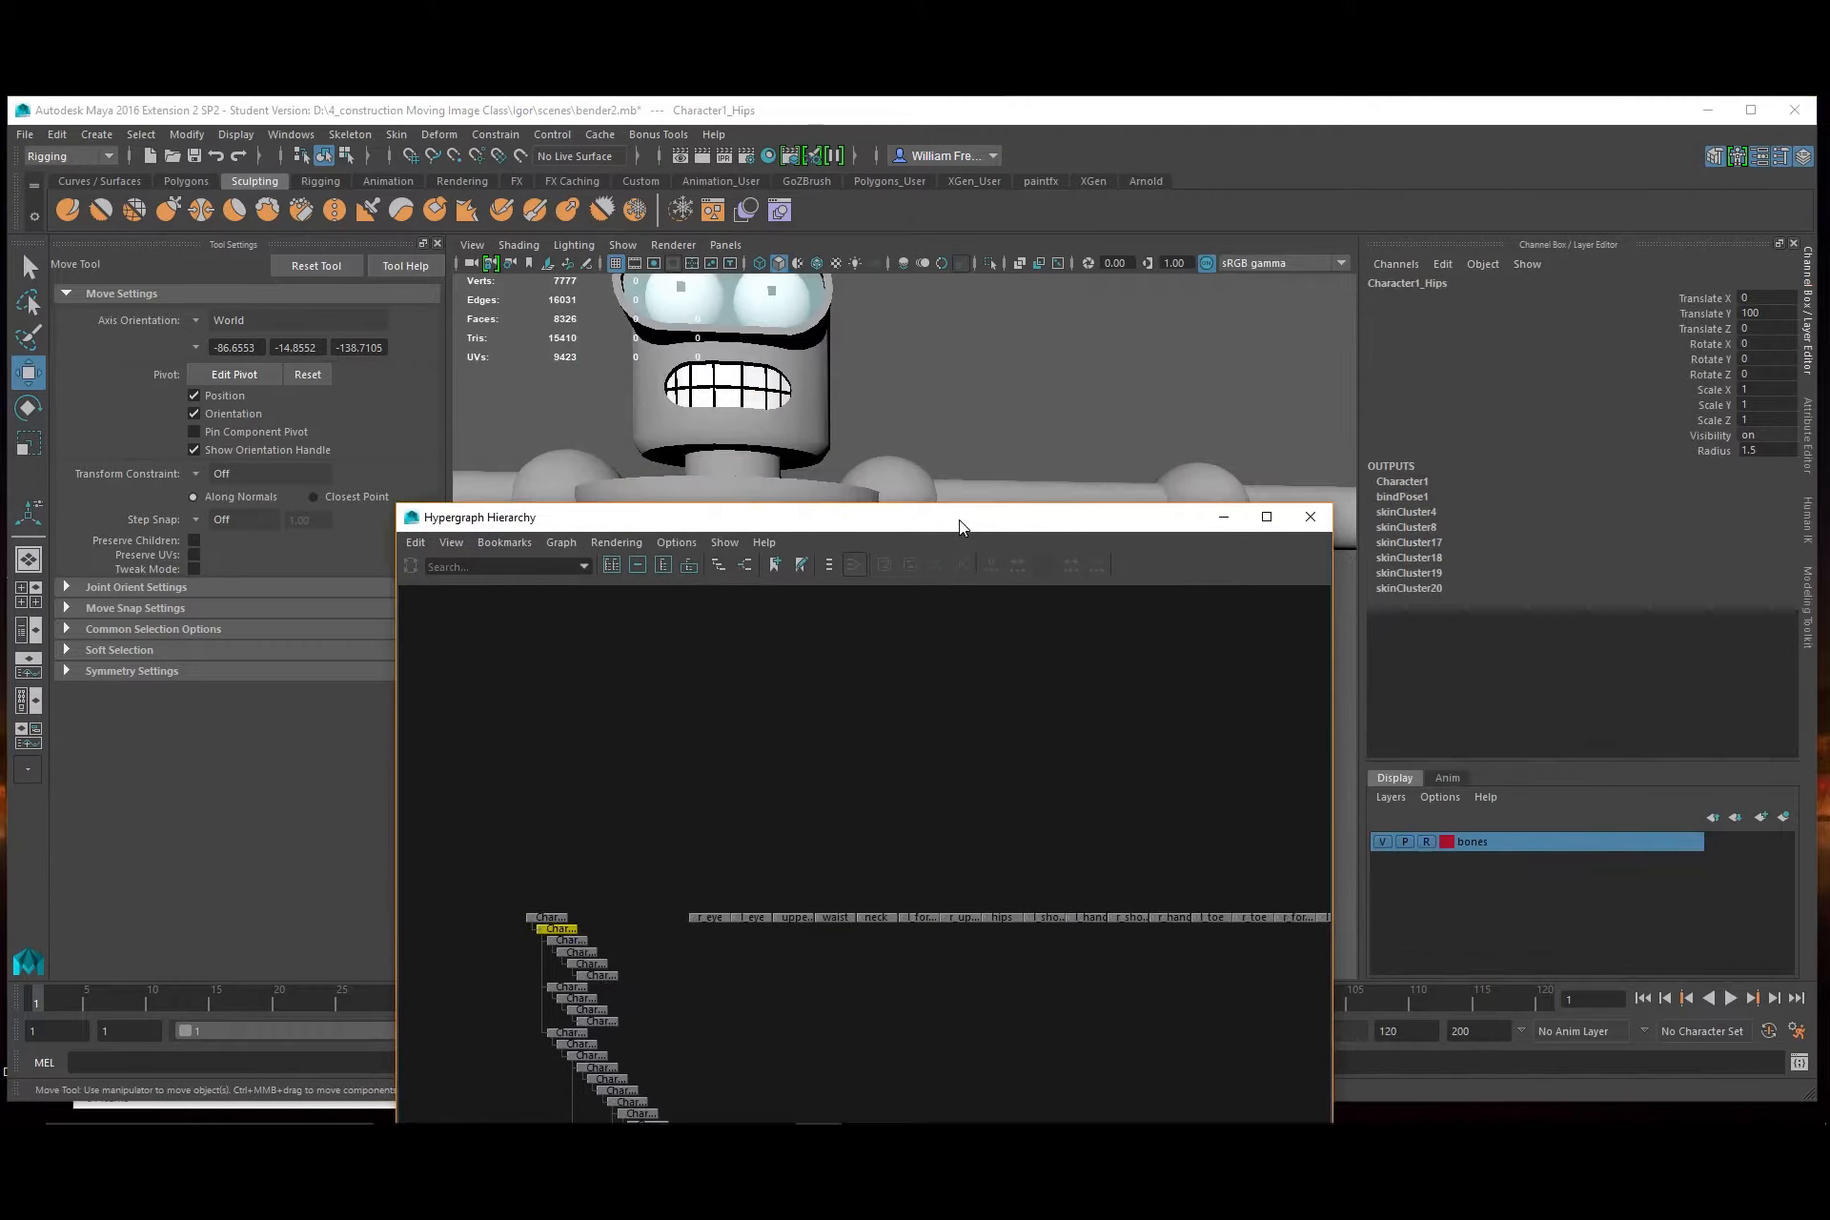
pyautogui.click(1811, 356)
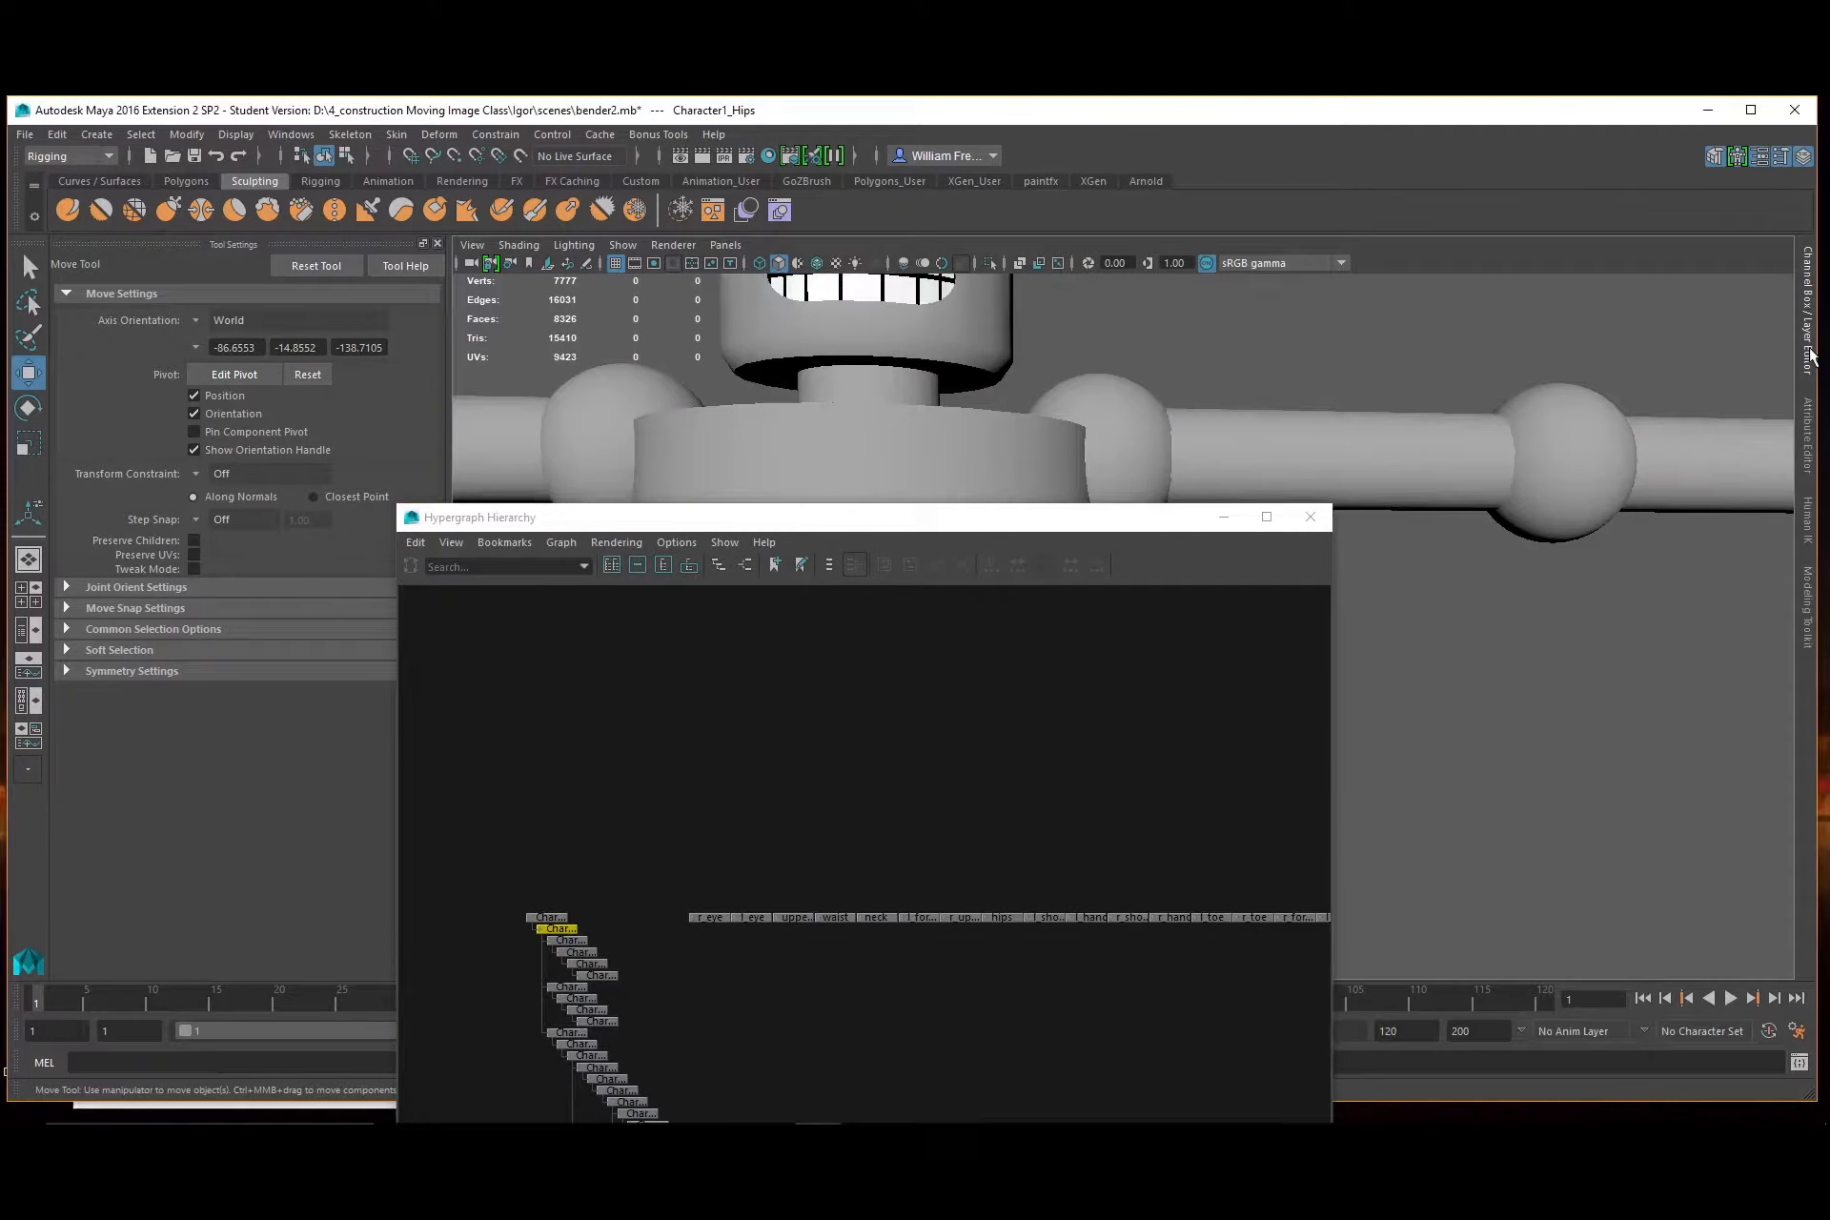
pyautogui.click(1809, 360)
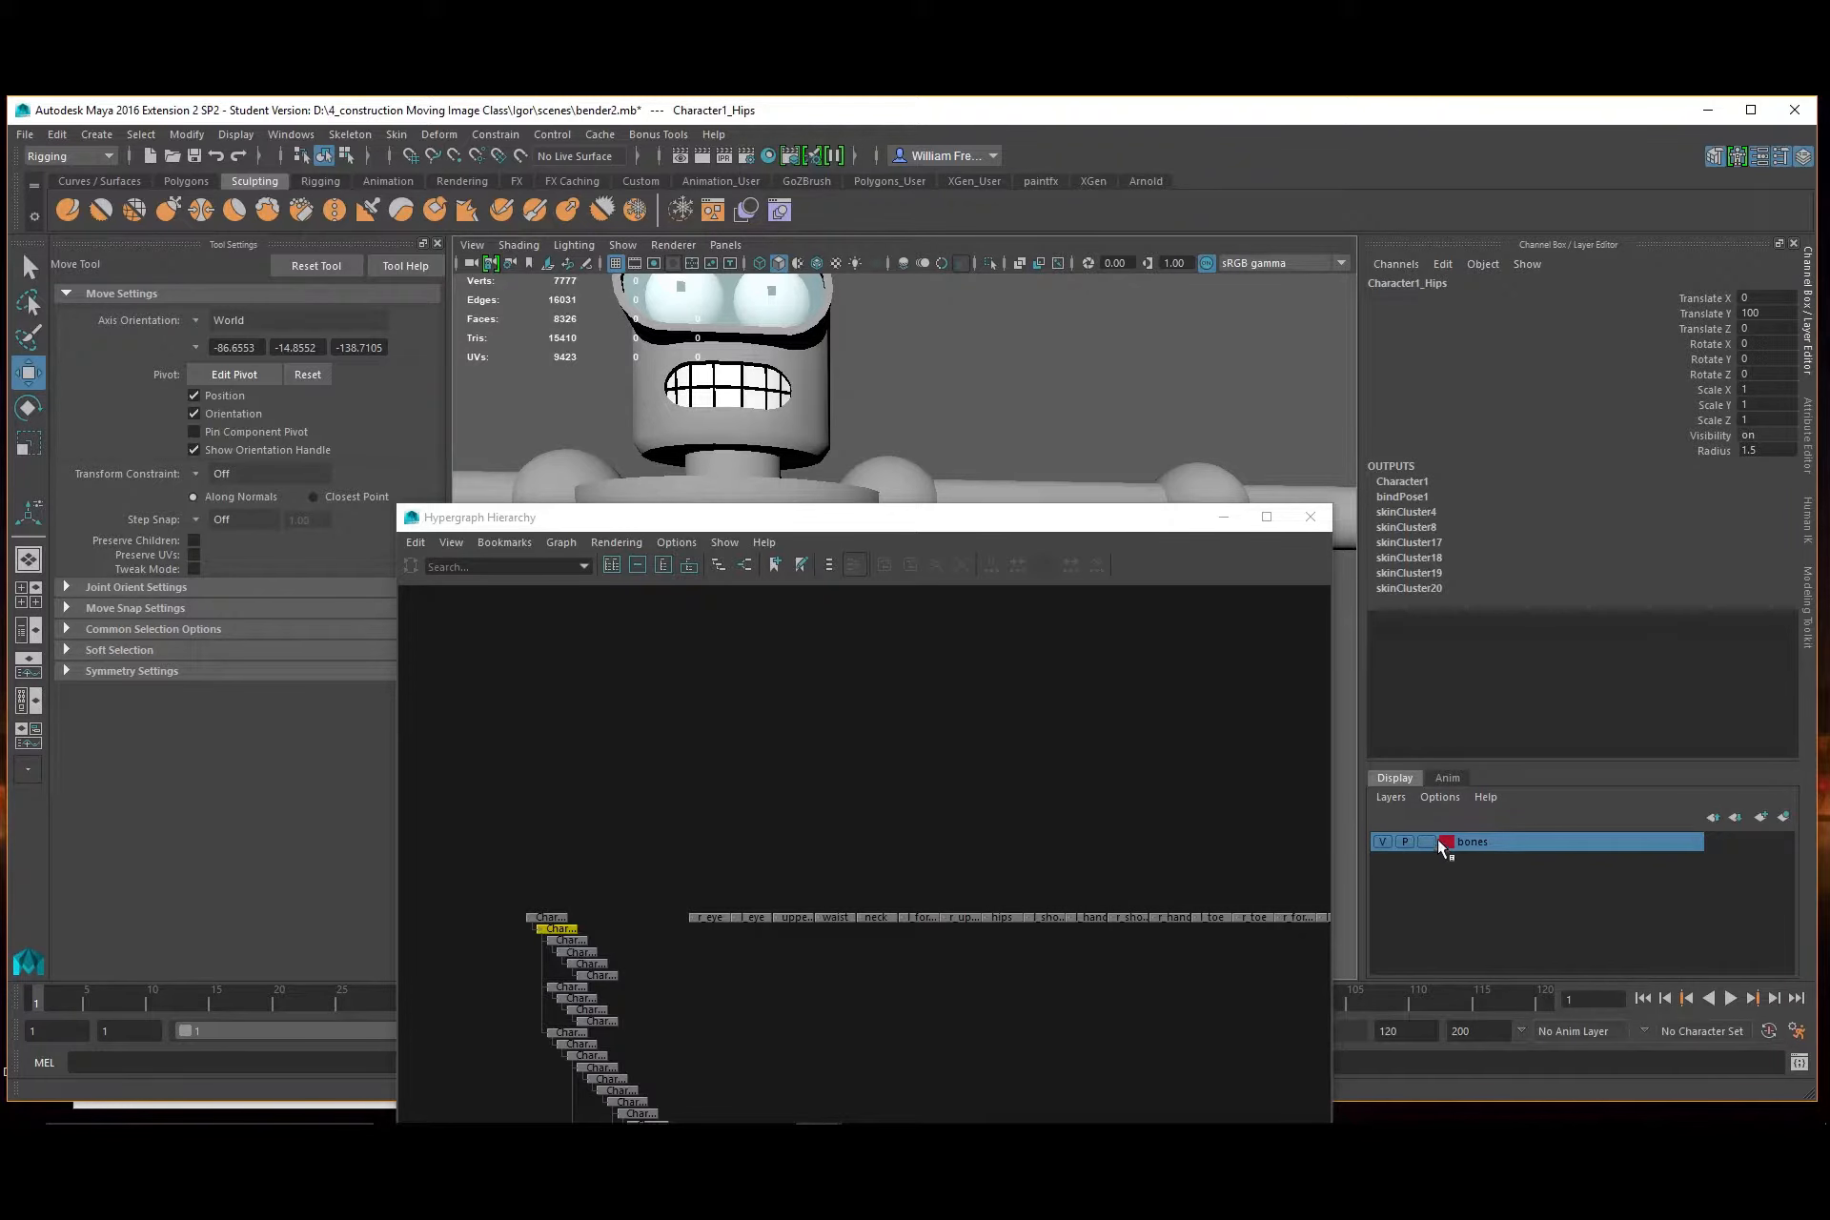
pyautogui.moveTo(961, 526); pyautogui.dragTo(1764, 478)
# Test the binding by rotating the Character1_LeftArm joint about -41 degrees around Z, and undo the rotation
pyautogui.click(953, 535)
pyautogui.click(975, 507)
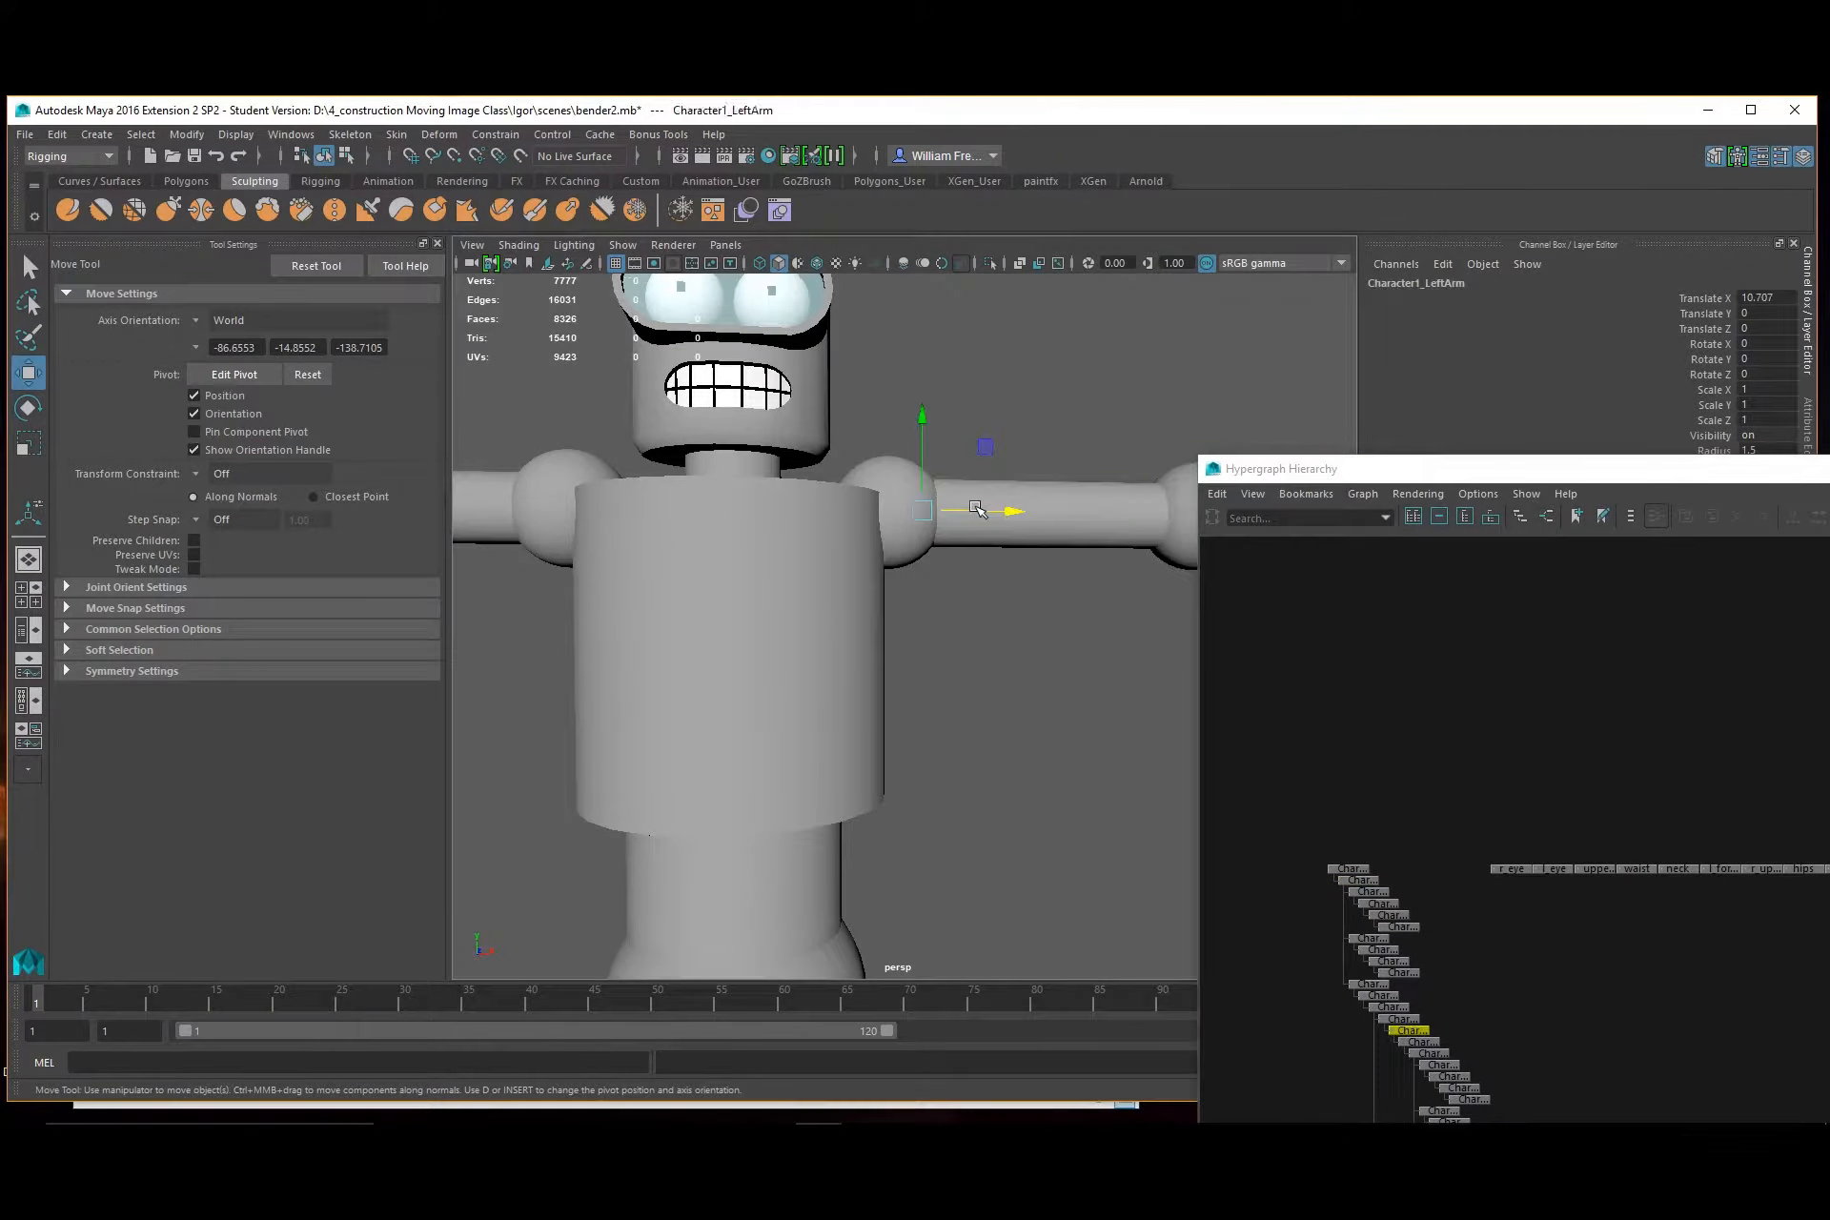
pyautogui.keyDown('alt'); pyautogui.moveTo(974, 524); pyautogui.dragTo(967, 540); pyautogui.keyUp('alt')
pyautogui.press('e')
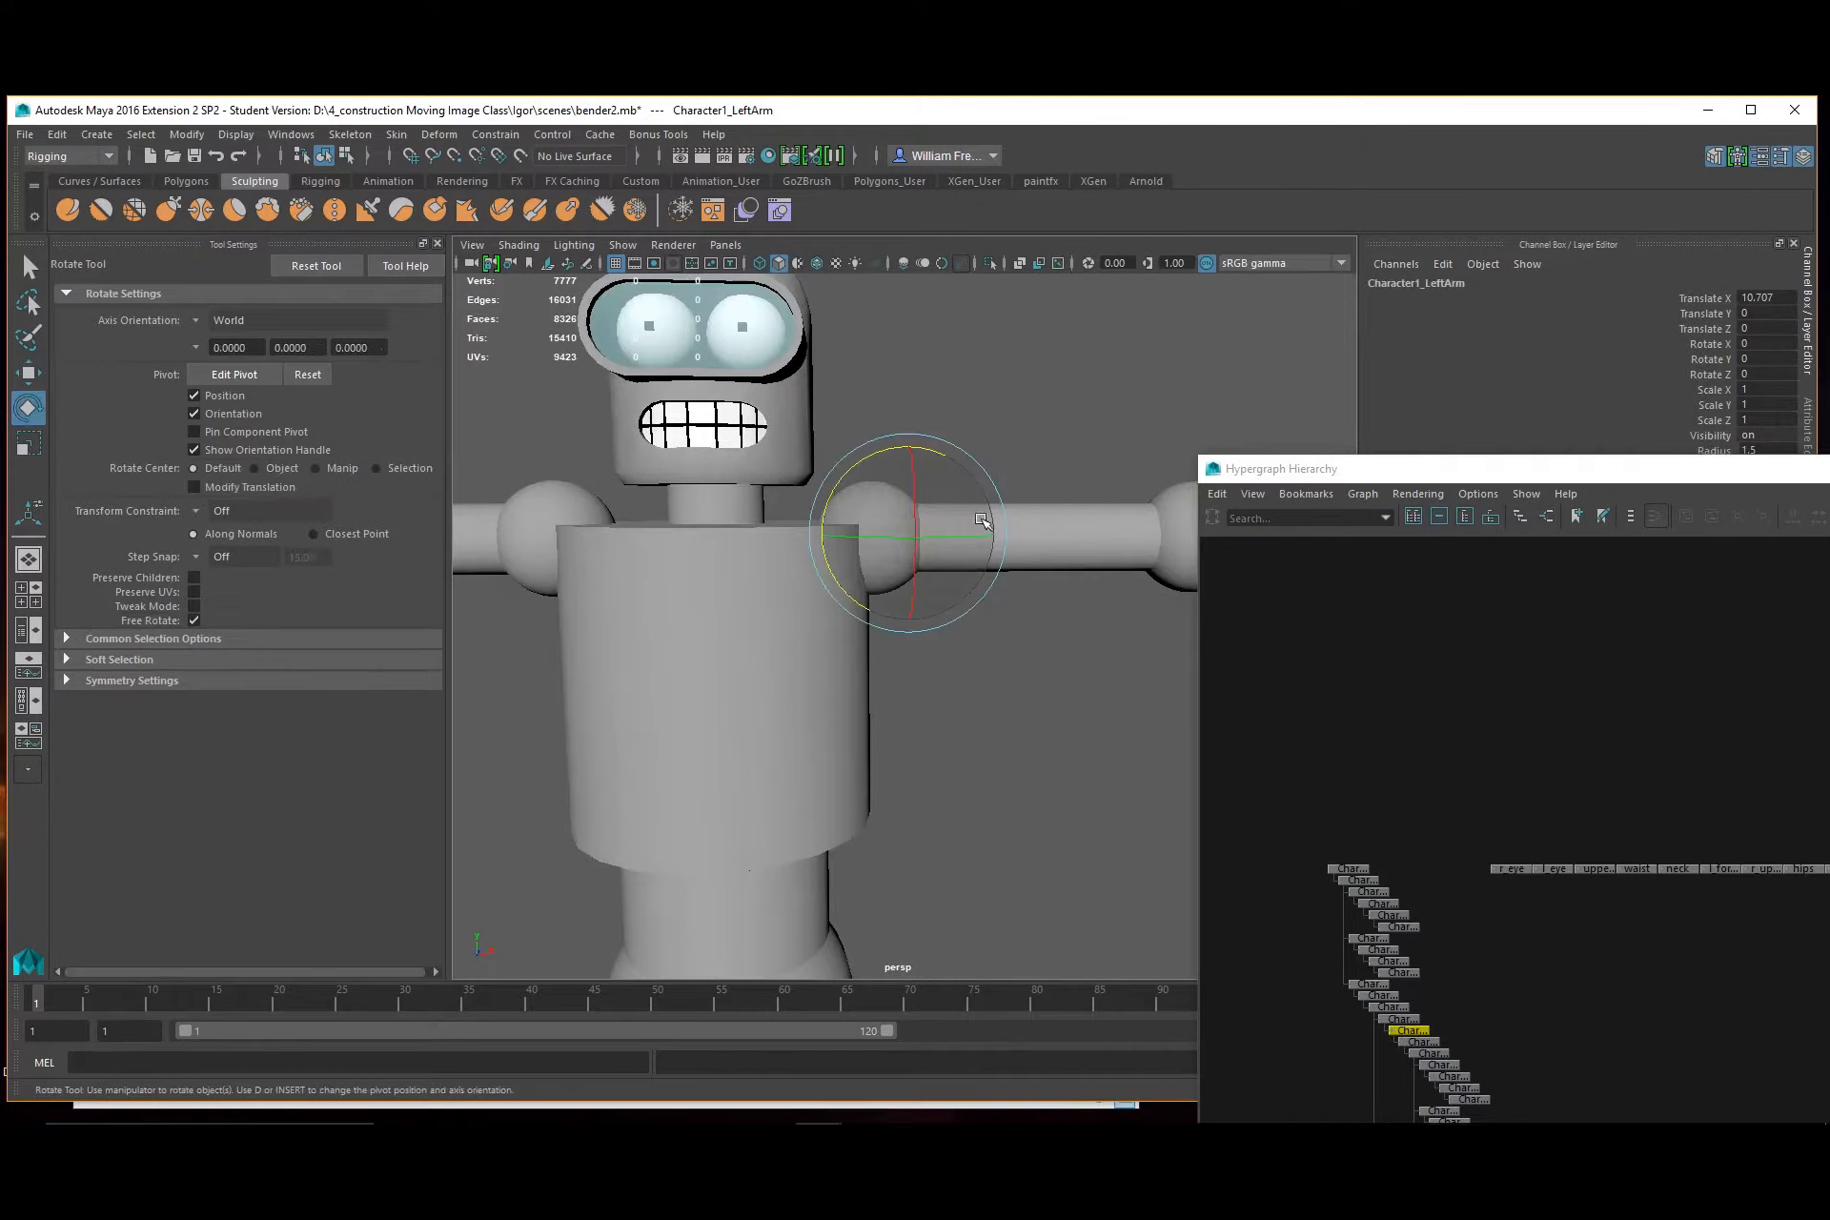
pyautogui.moveTo(869, 462); pyautogui.dragTo(920, 520)
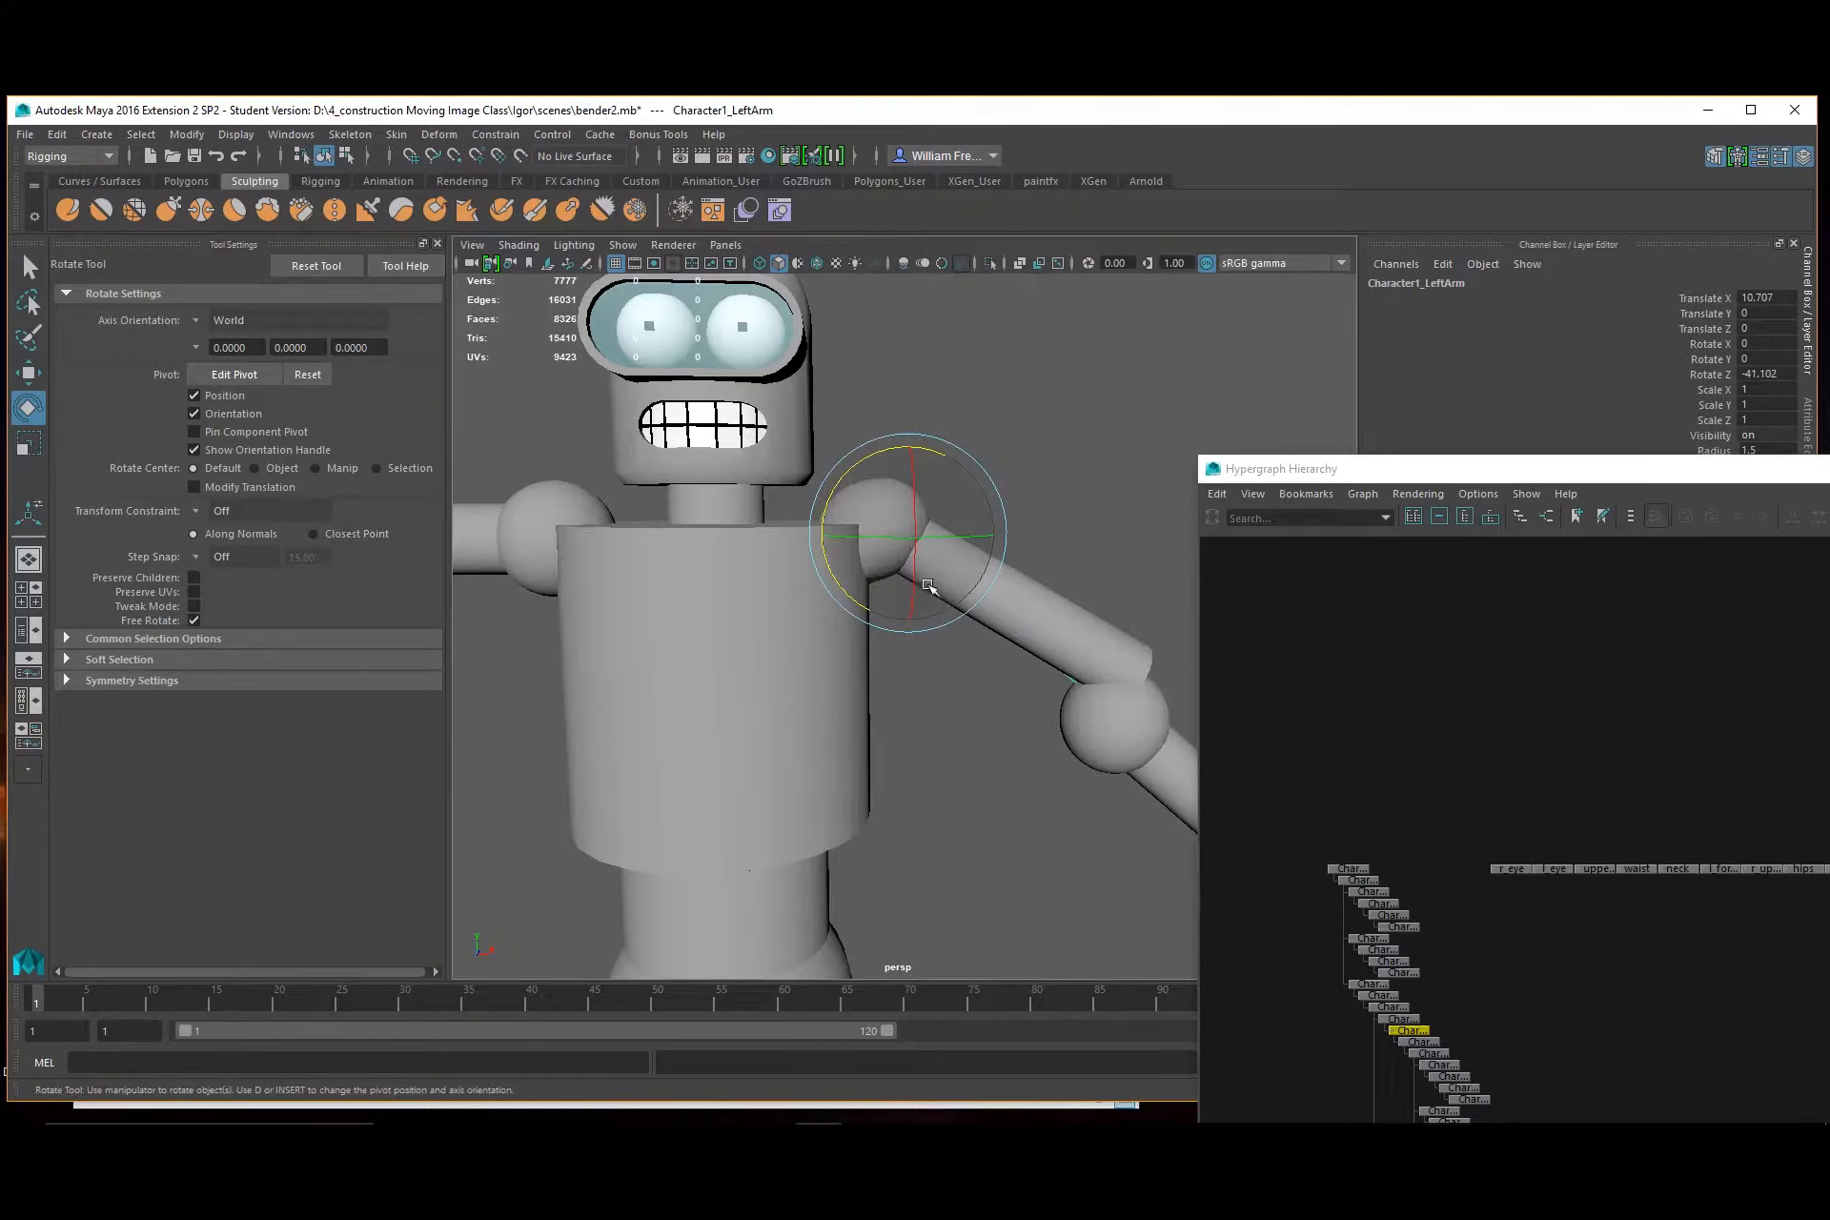
pyautogui.hotkey('ctrl', 'z')
# Select the upperchest mesh and start the Paint Skin Weights tool on it
pyautogui.keyDown('alt'); pyautogui.moveTo(1442, 768); pyautogui.dragTo(1317, 659, button='middle'); pyautogui.keyUp('alt')
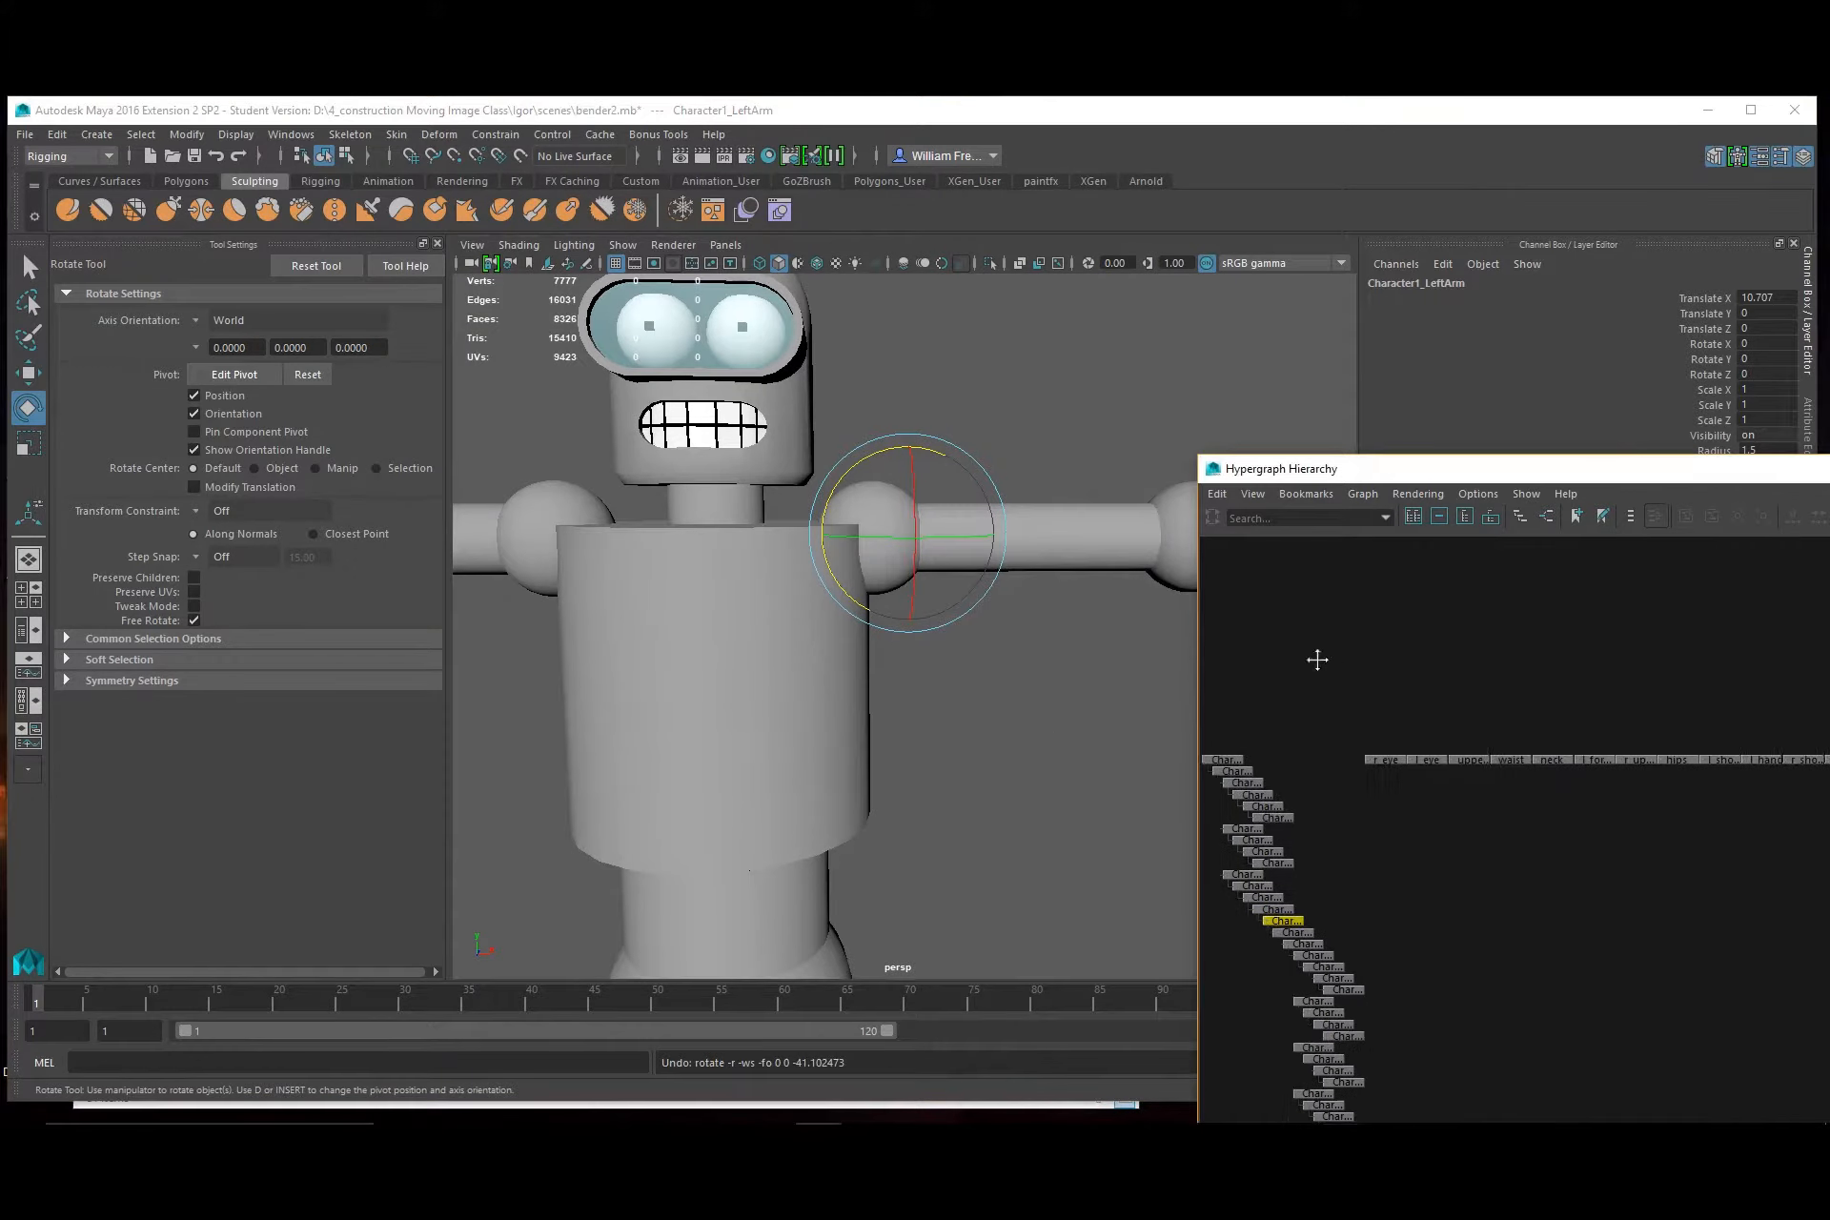
pyautogui.keyDown('alt'); pyautogui.moveTo(1317, 660); pyautogui.dragTo(1534, 801, button='right'); pyautogui.keyUp('alt')
pyautogui.keyDown('alt'); pyautogui.moveTo(1333, 702); pyautogui.dragTo(1528, 812, button='middle'); pyautogui.keyUp('alt')
pyautogui.click(935, 716)
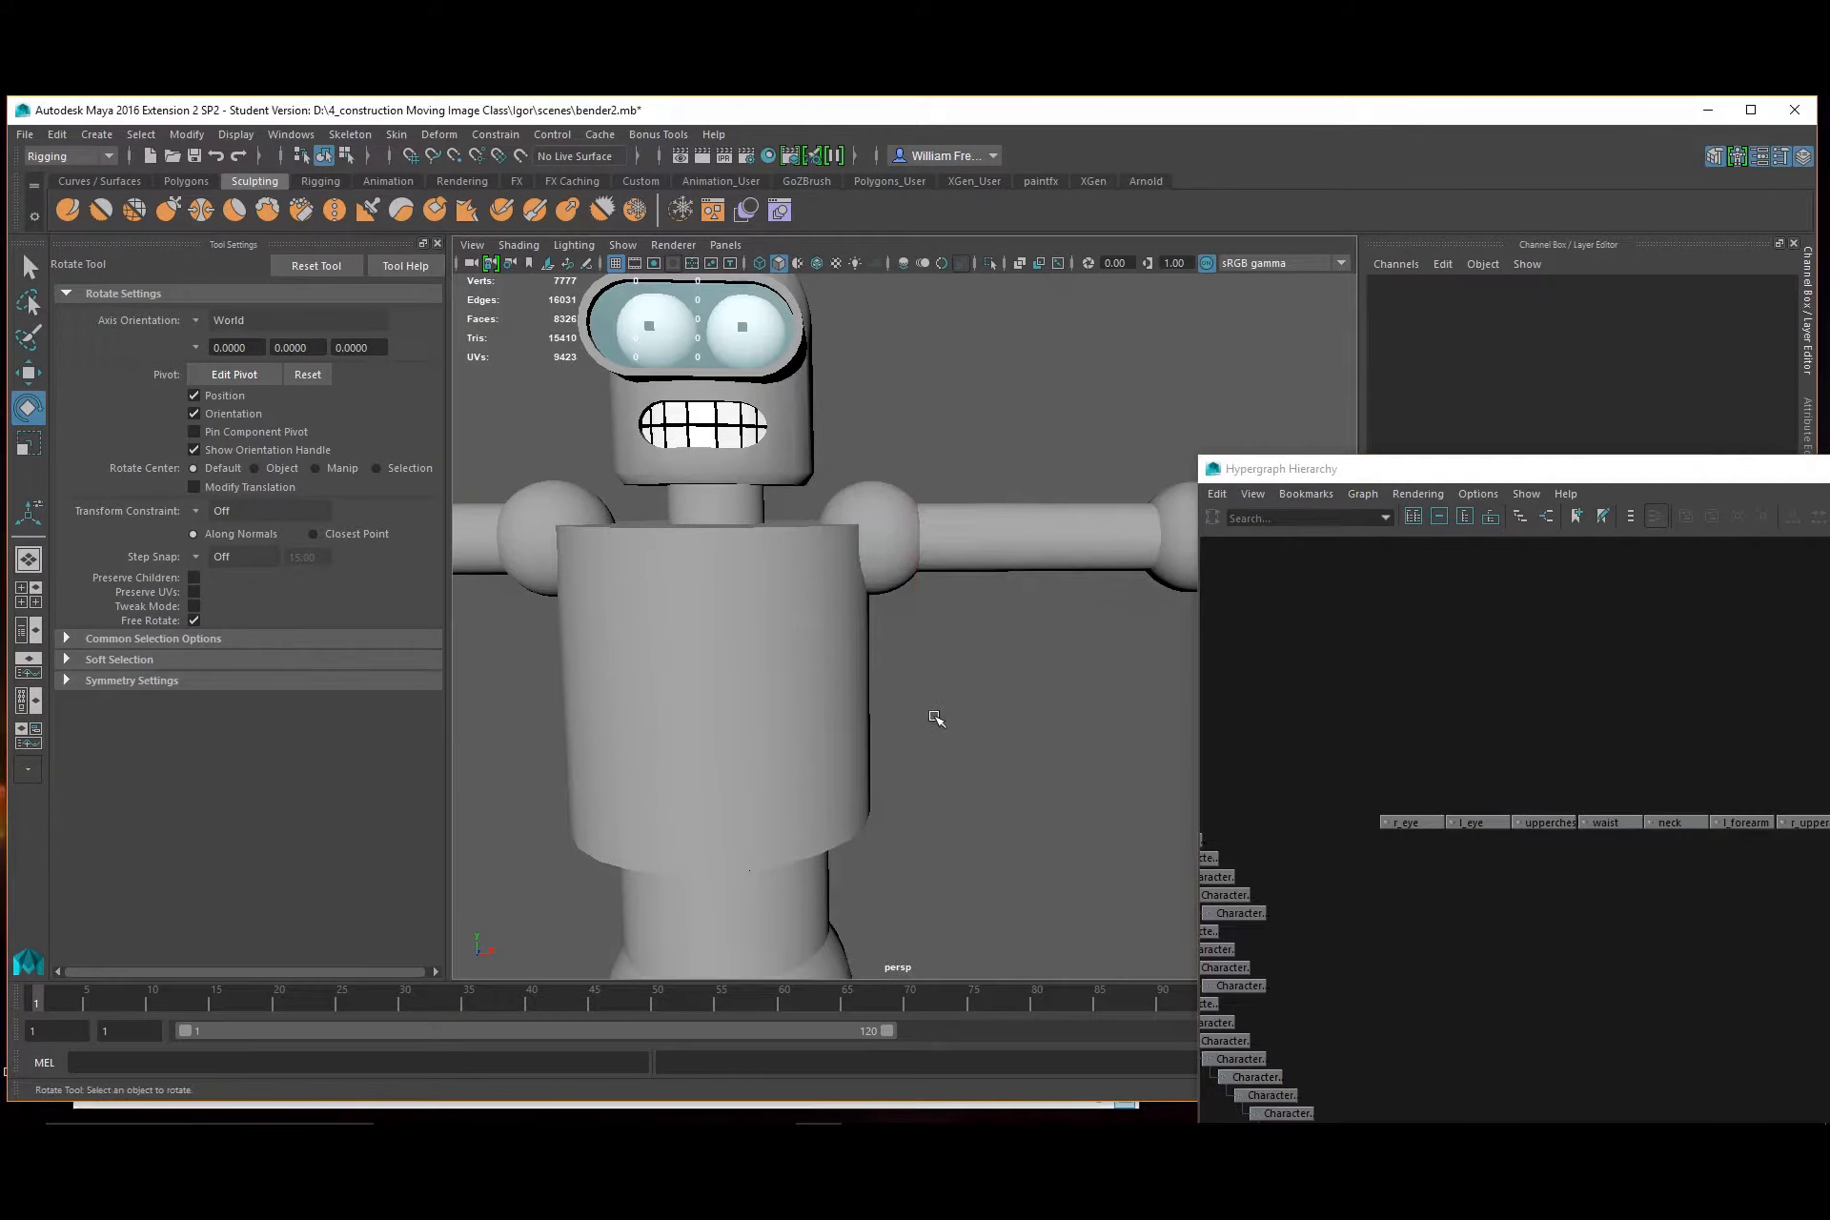
pyautogui.click(816, 606)
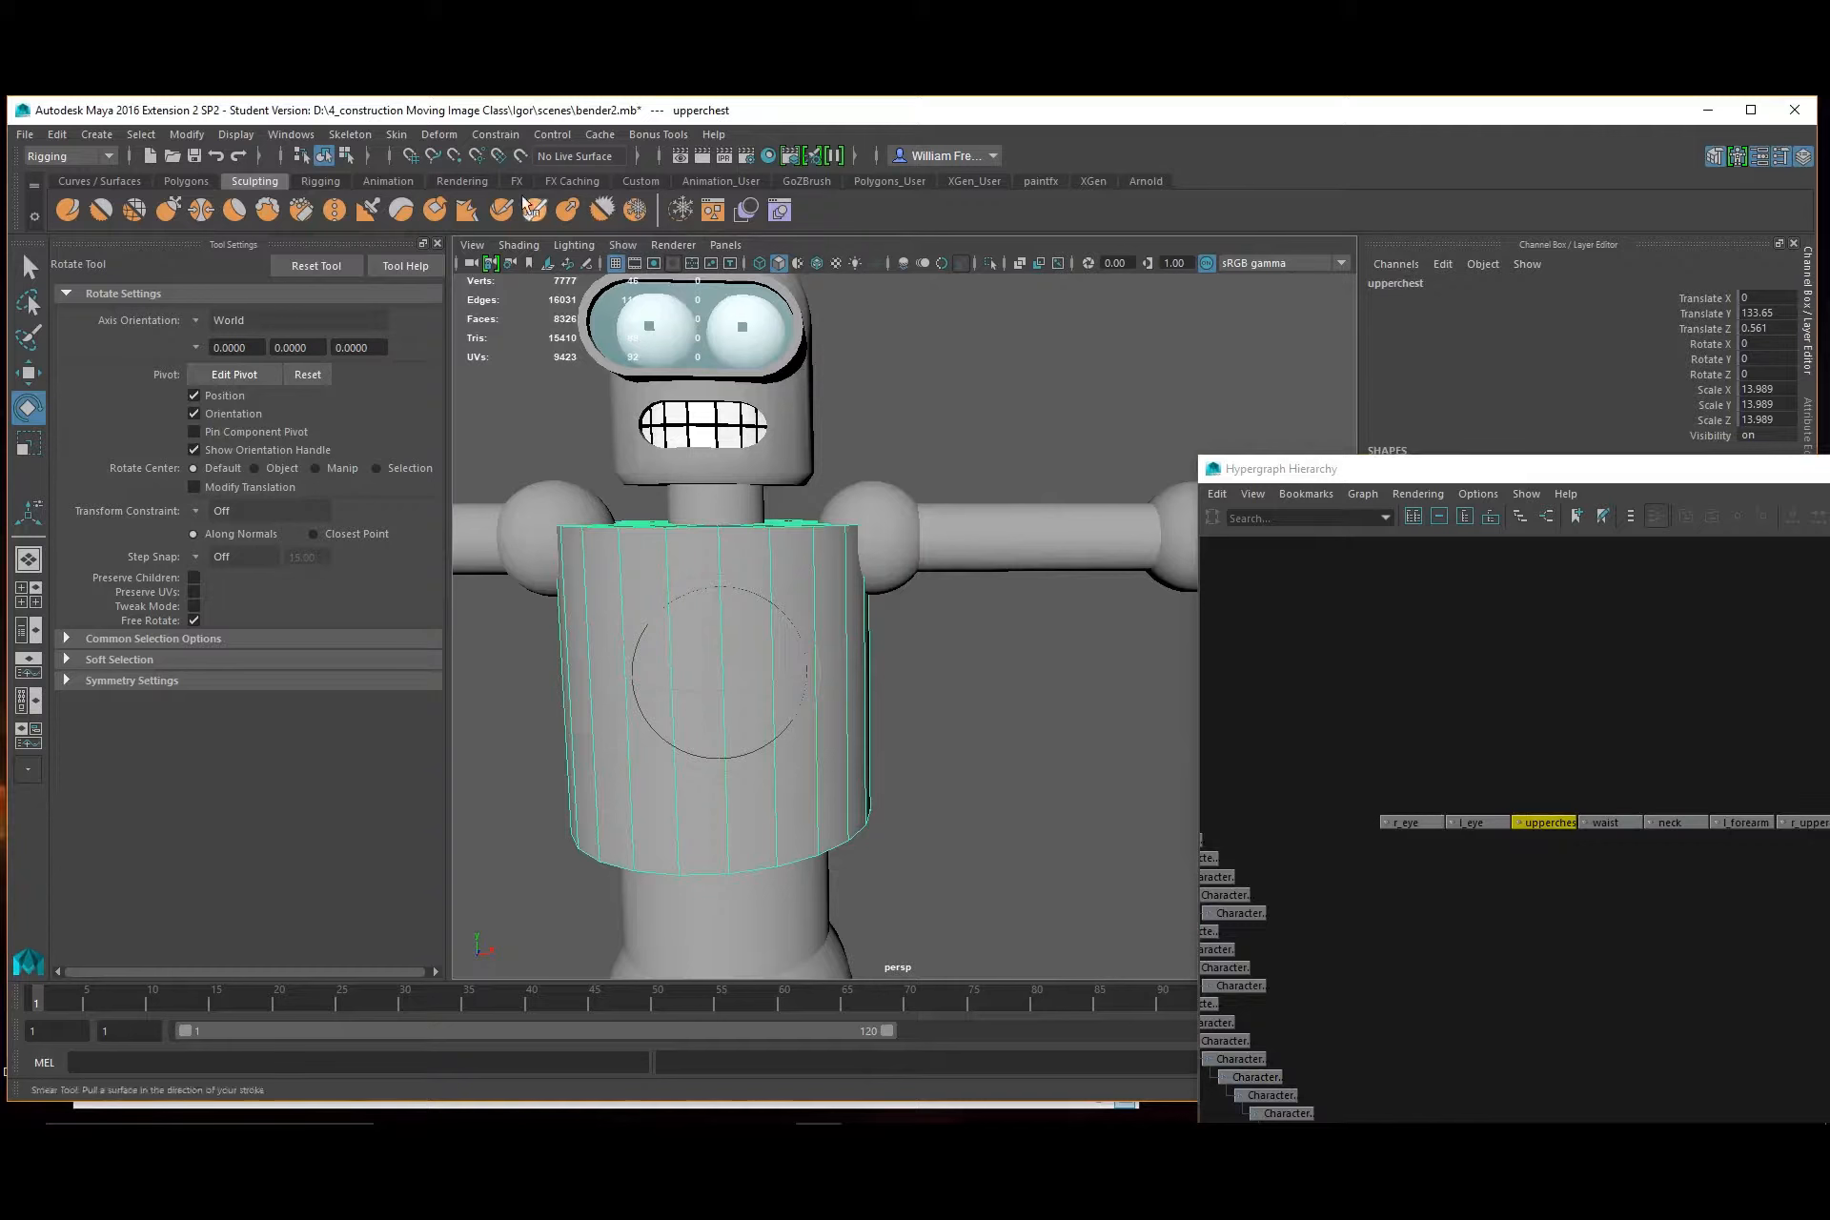
pyautogui.click(397, 134)
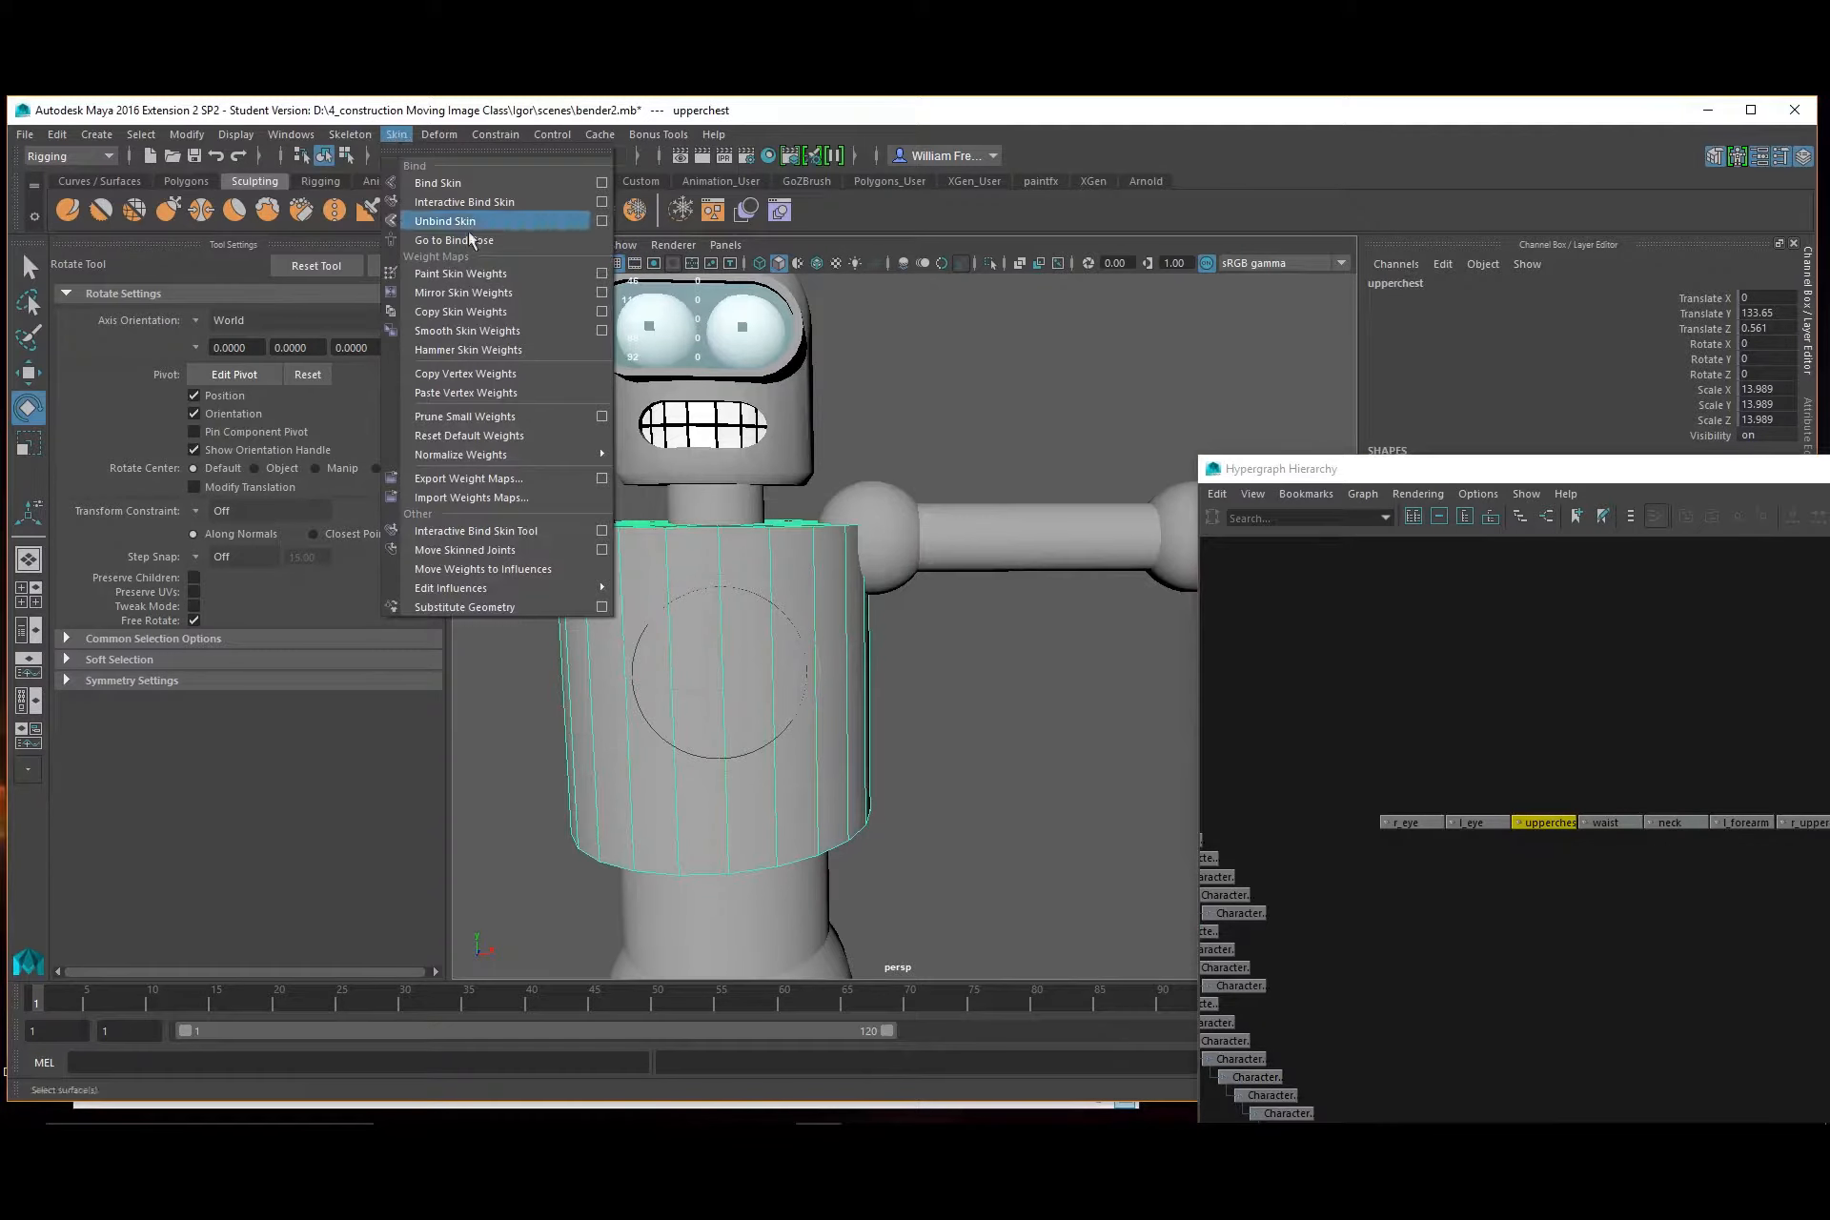
pyautogui.click(460, 273)
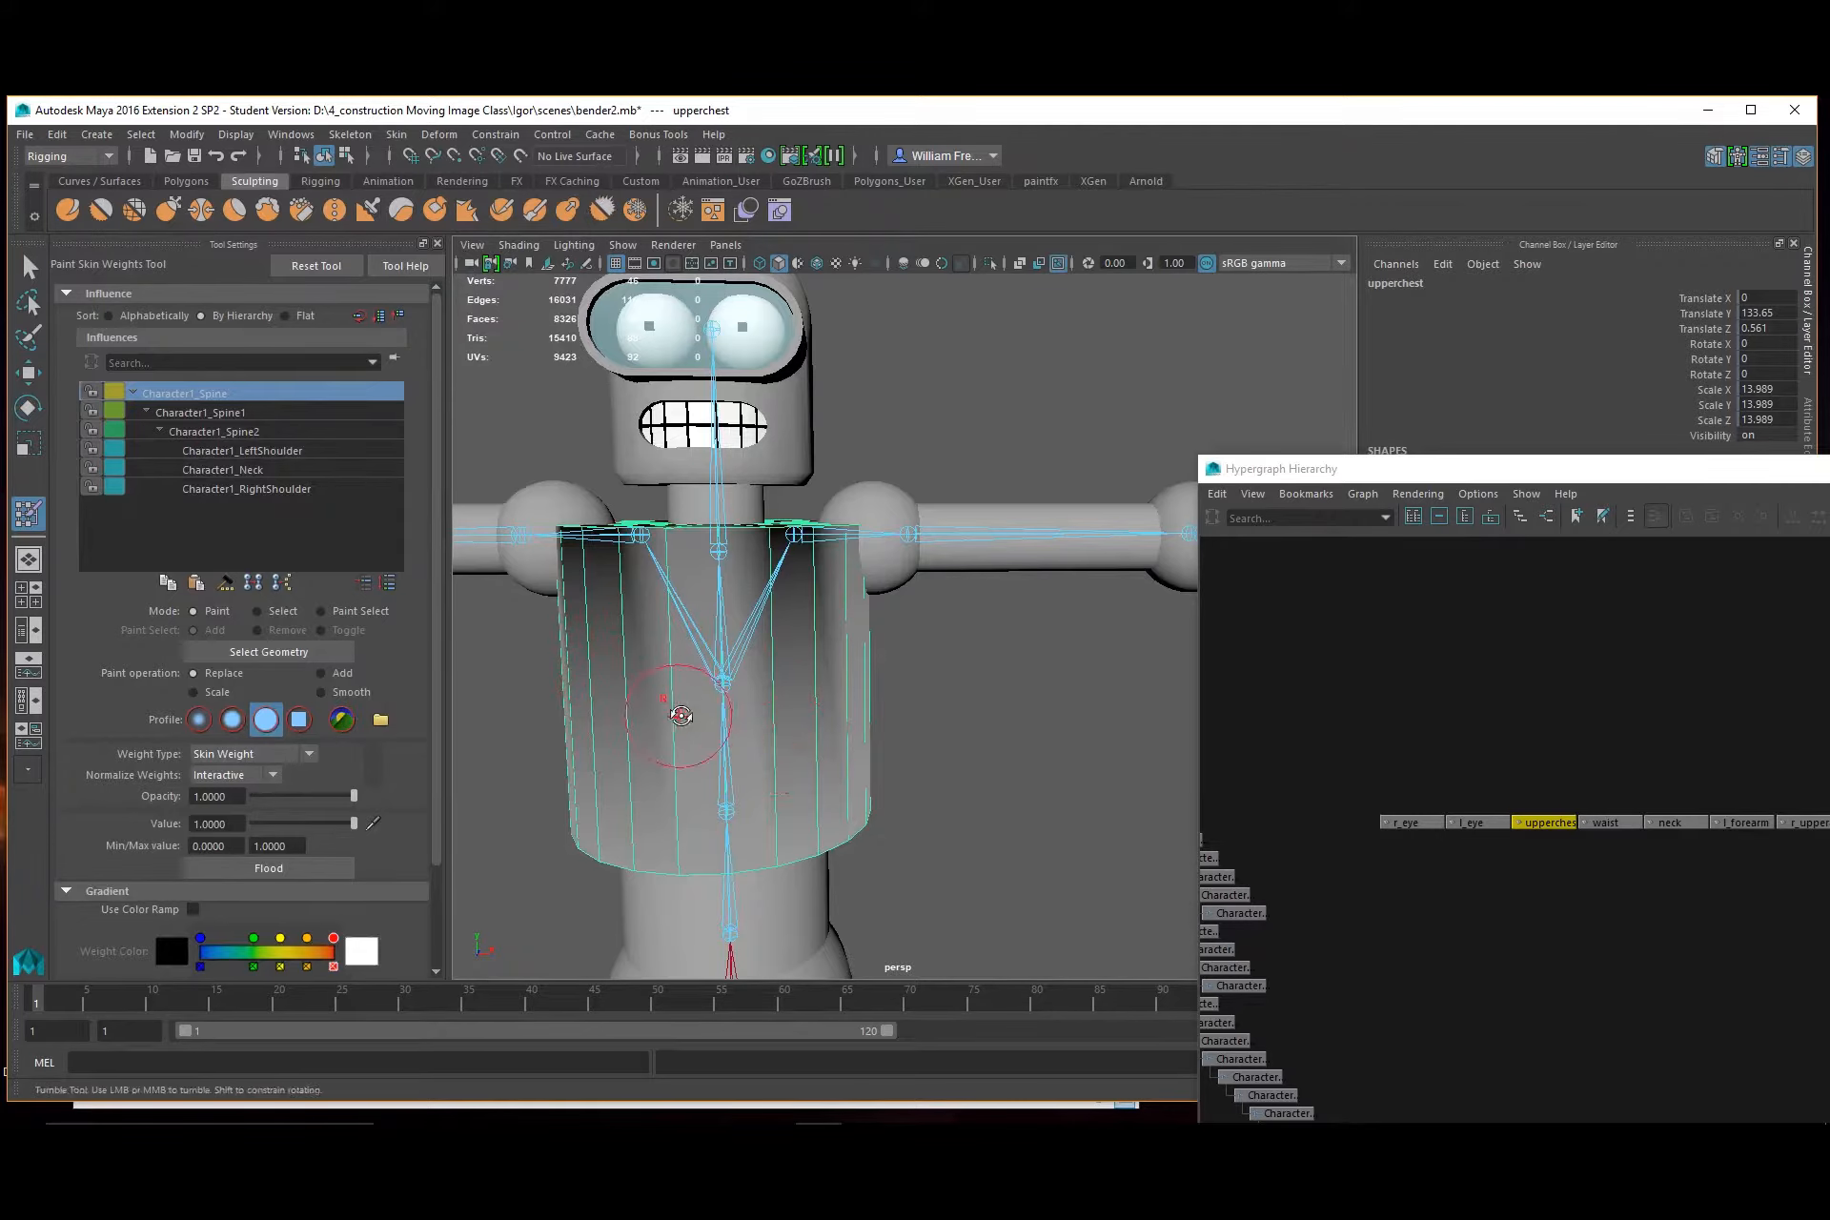
# Flood the upperchest mesh with a skin weight value of 1 for the Character1_Spine1 joint
pyautogui.moveTo(687, 706)
pyautogui.keyDown('alt'); pyautogui.mouseDown()
pyautogui.moveTo(746, 709)
pyautogui.moveTo(710, 726)
pyautogui.mouseUp(); pyautogui.keyUp('alt')
pyautogui.keyDown('alt'); pyautogui.moveTo(972, 774); pyautogui.dragTo(873, 705, button='right'); pyautogui.keyUp('alt')
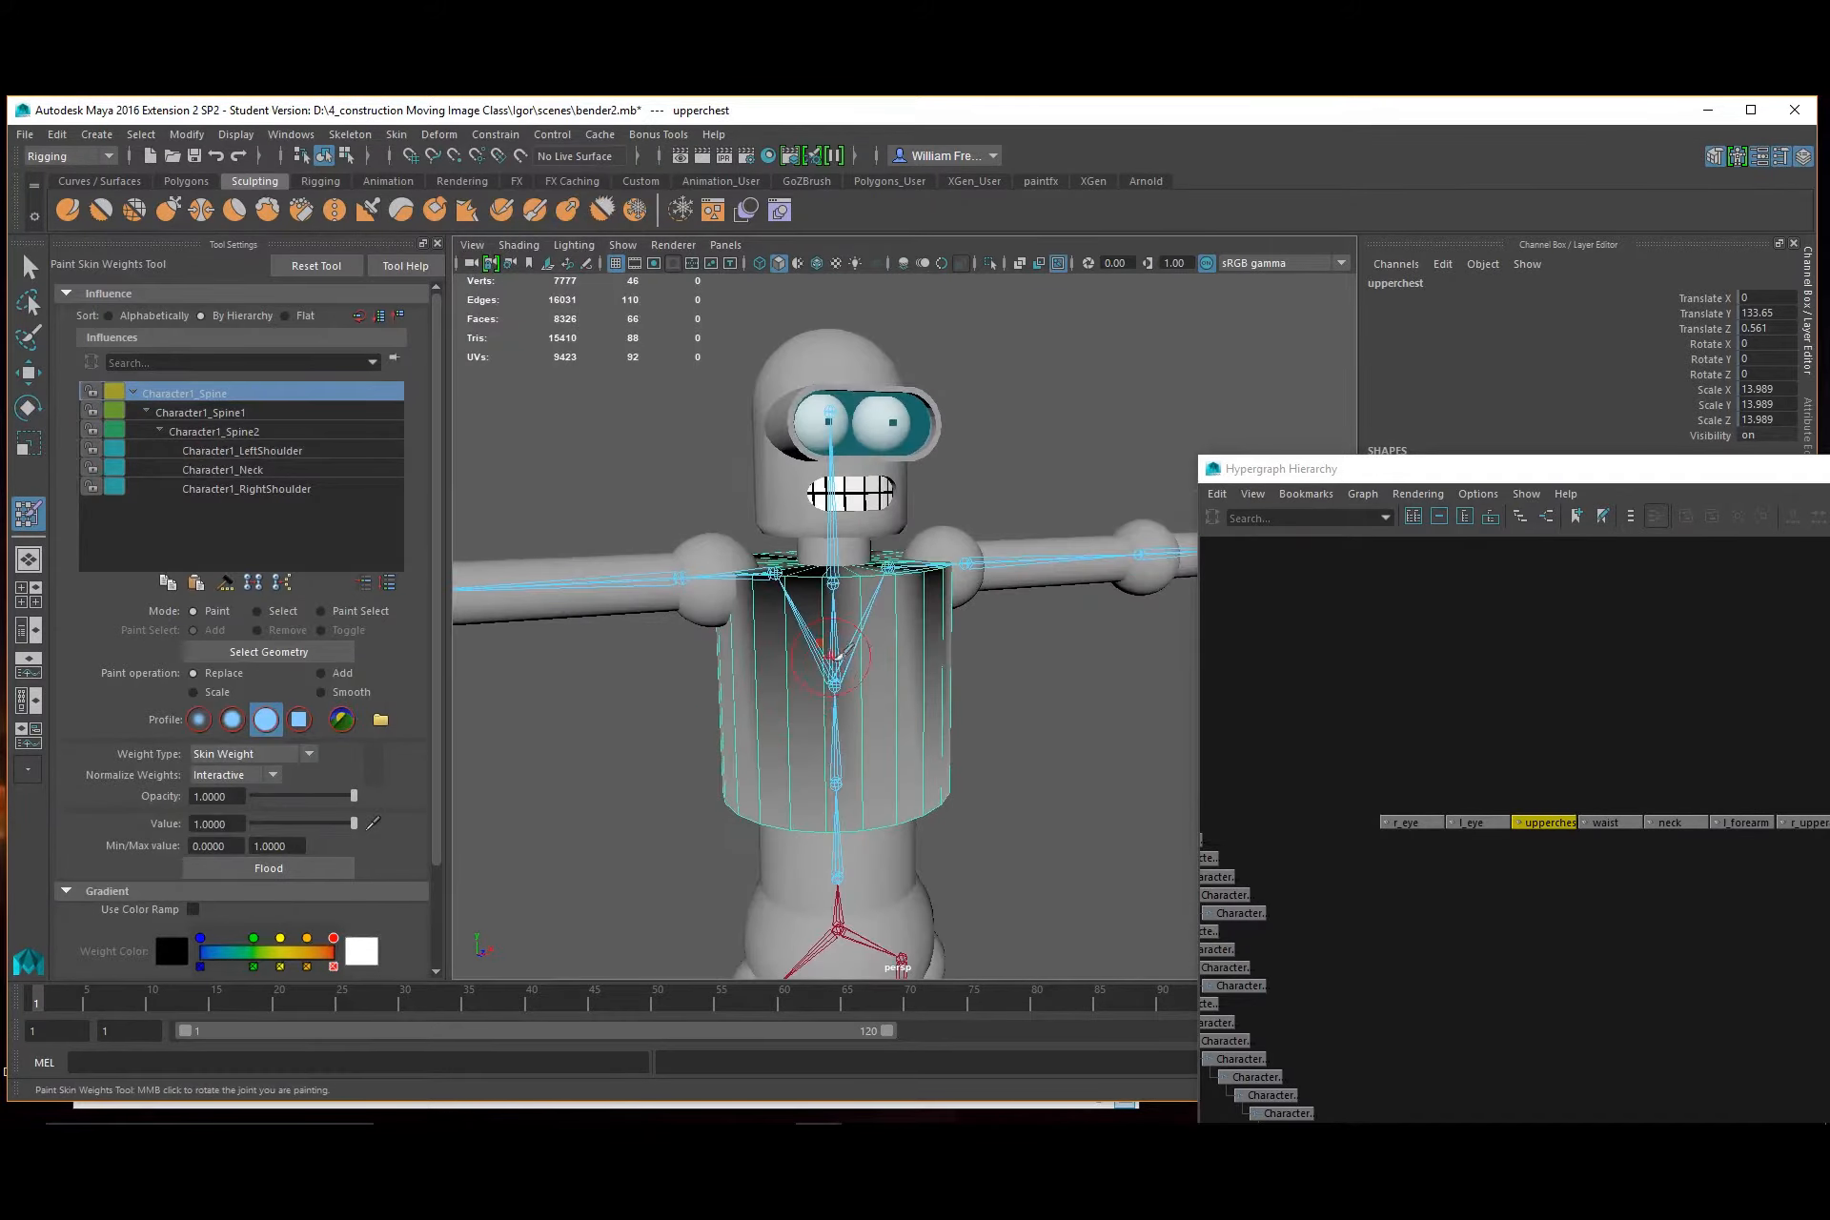
pyautogui.moveTo(858, 682)
pyautogui.keyDown('alt'); pyautogui.mouseDown()
pyautogui.moveTo(747, 705)
pyautogui.moveTo(758, 615)
pyautogui.moveTo(846, 700)
pyautogui.mouseUp(); pyautogui.keyUp('alt')
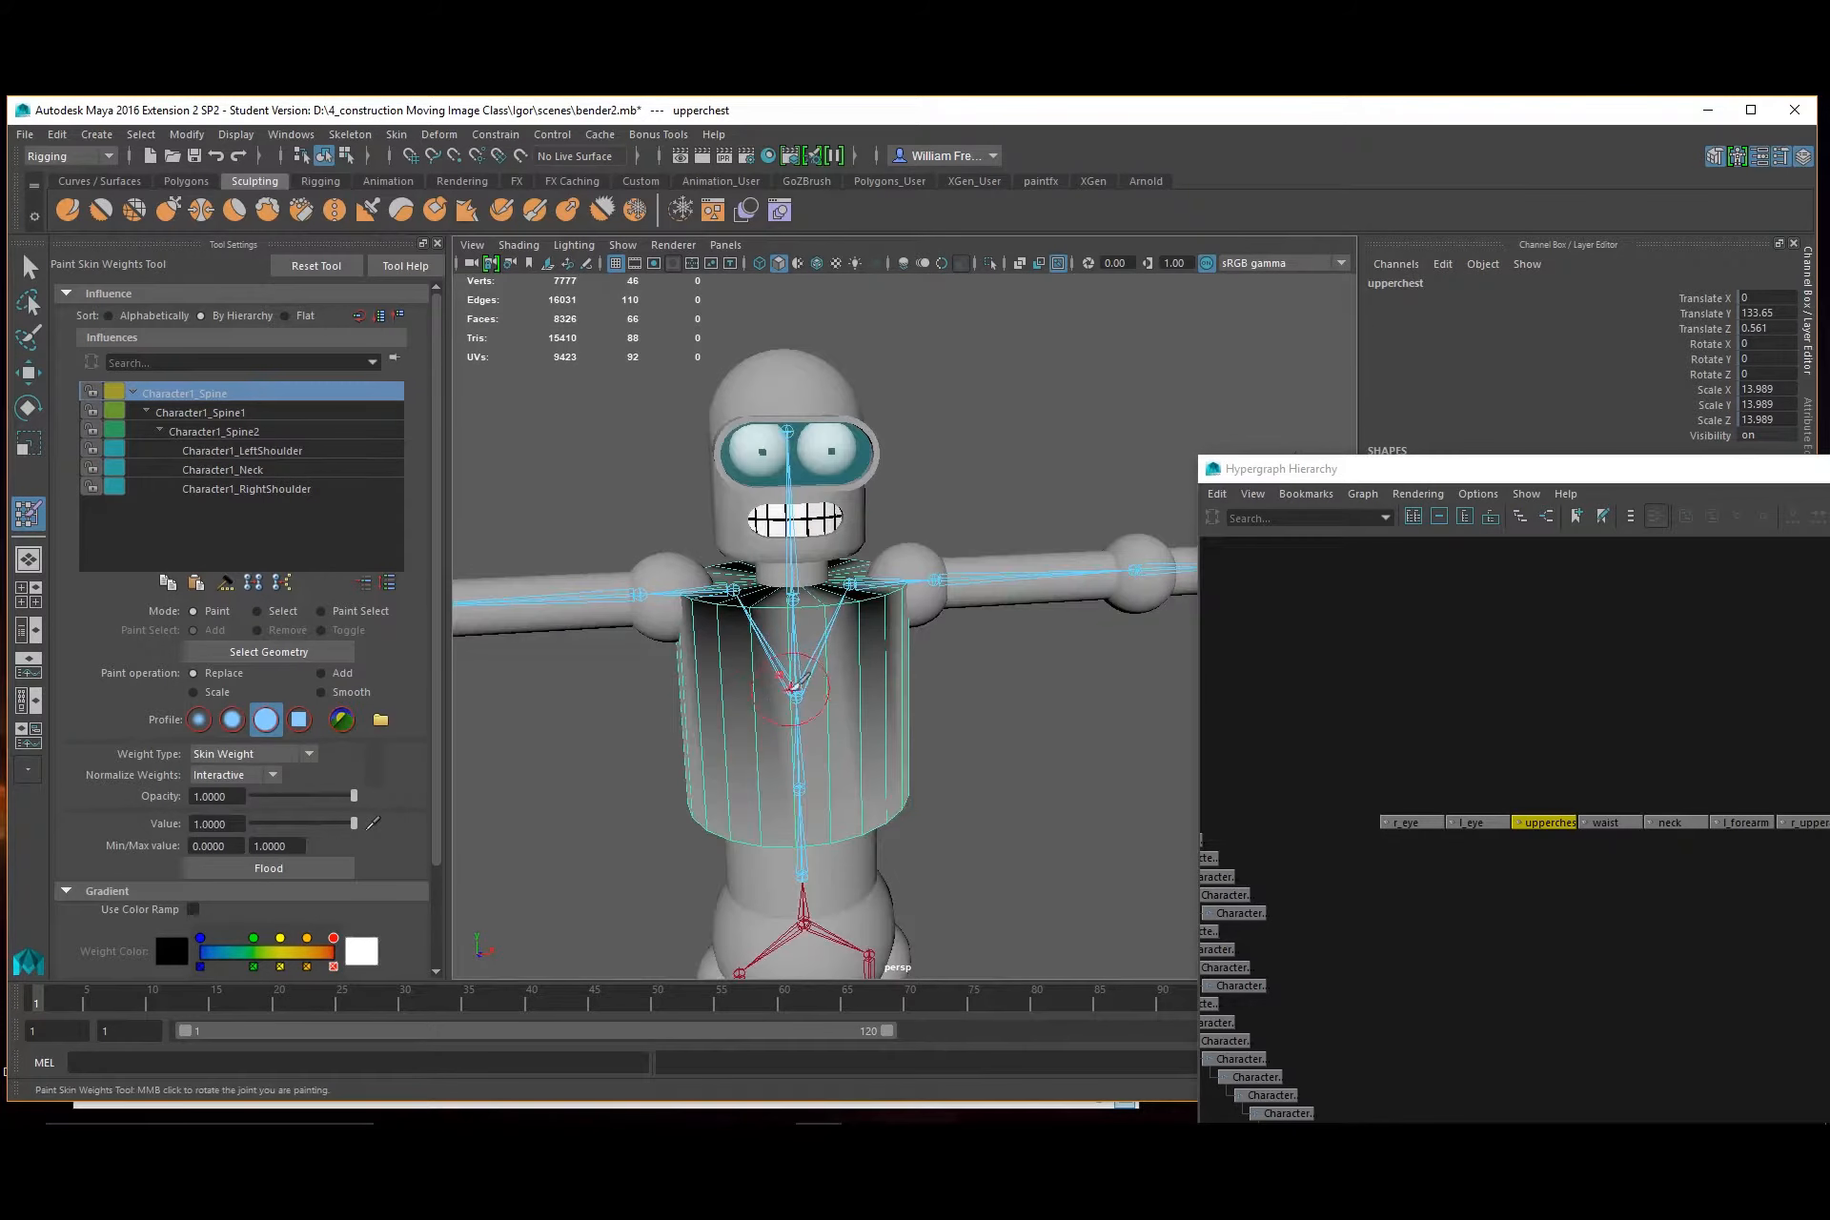
pyautogui.keyDown('alt'); pyautogui.moveTo(729, 631); pyautogui.dragTo(813, 677, button='right'); pyautogui.keyUp('alt')
pyautogui.keyDown('alt'); pyautogui.moveTo(801, 658); pyautogui.dragTo(953, 560, button='middle'); pyautogui.keyUp('alt')
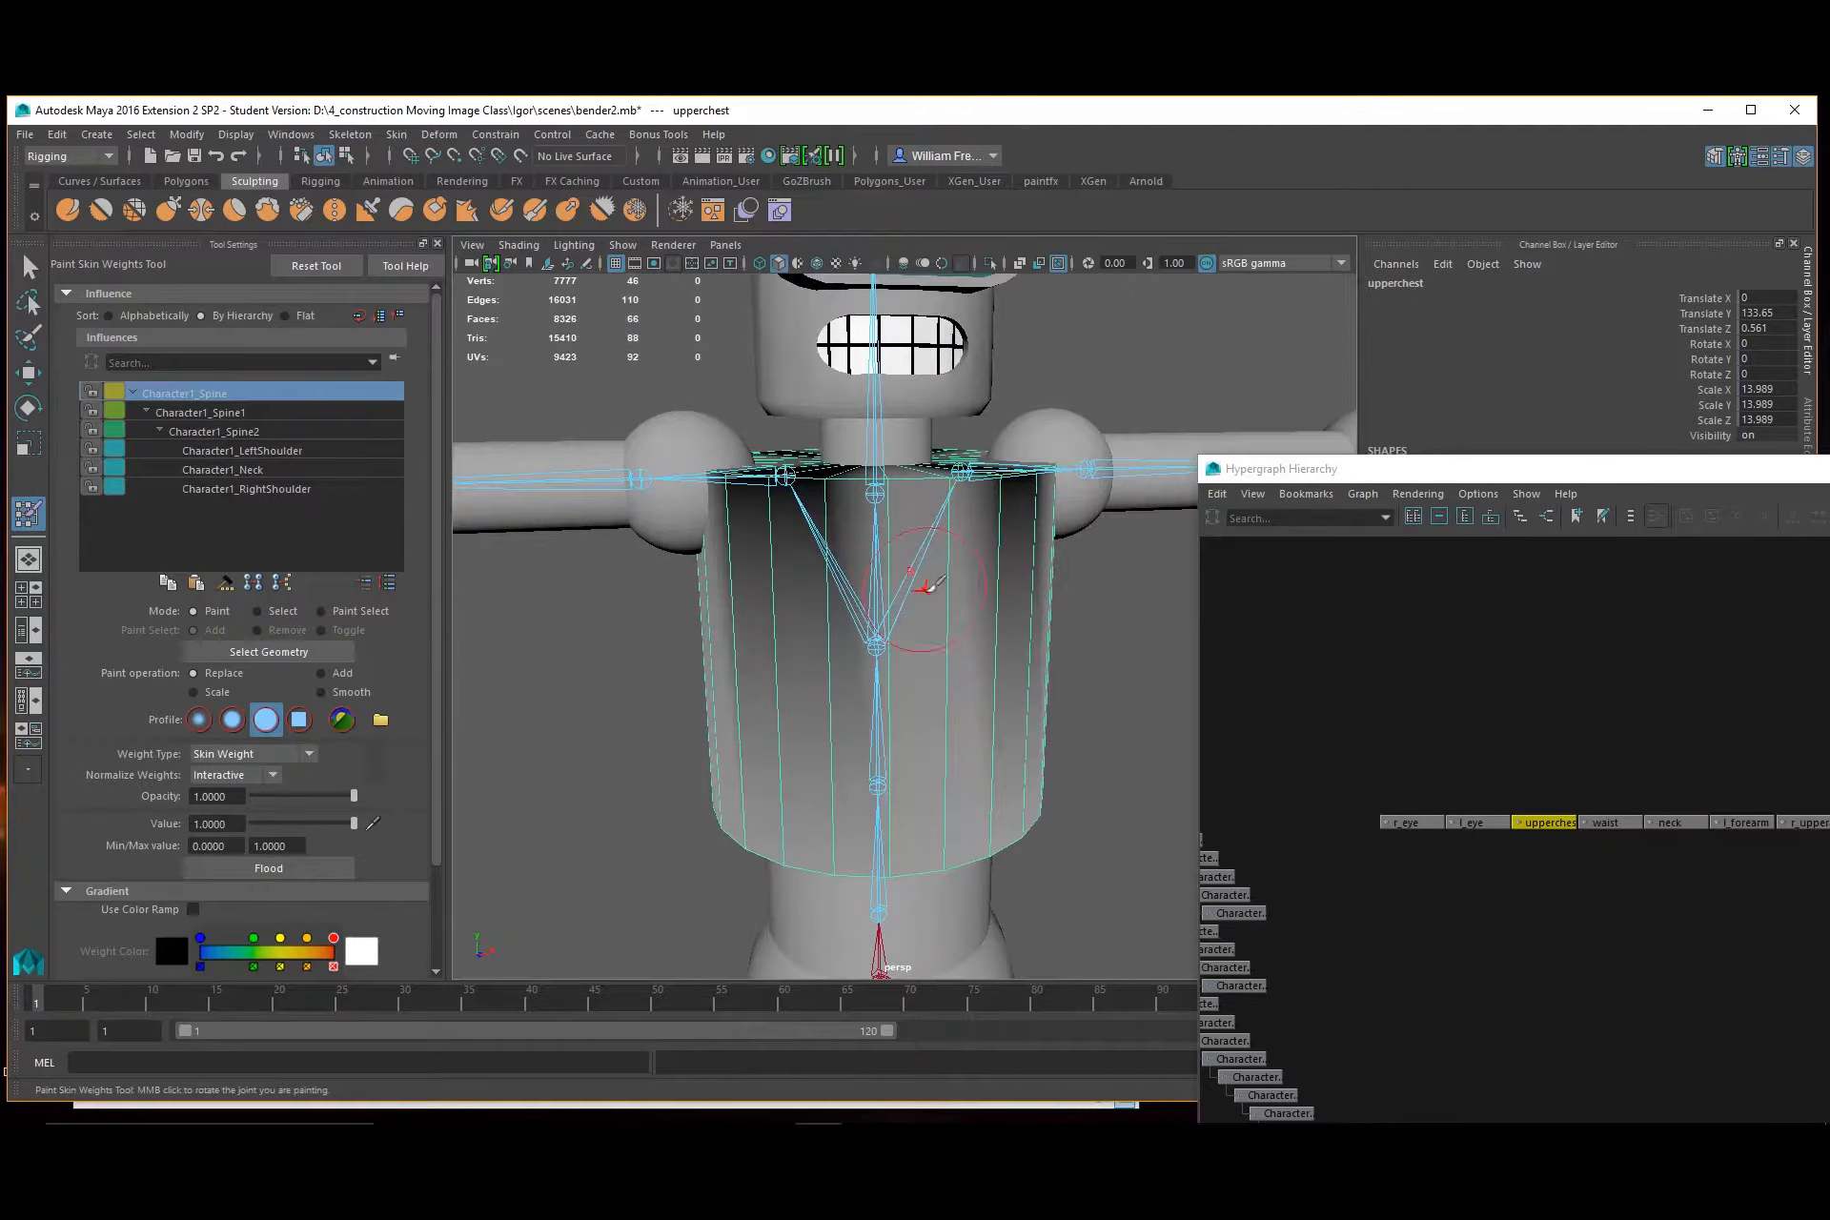
pyautogui.keyDown('alt'); pyautogui.moveTo(1031, 621); pyautogui.dragTo(942, 630, button='right'); pyautogui.keyUp('alt')
pyautogui.keyDown('alt'); pyautogui.moveTo(953, 600); pyautogui.dragTo(907, 652, button='middle'); pyautogui.keyUp('alt')
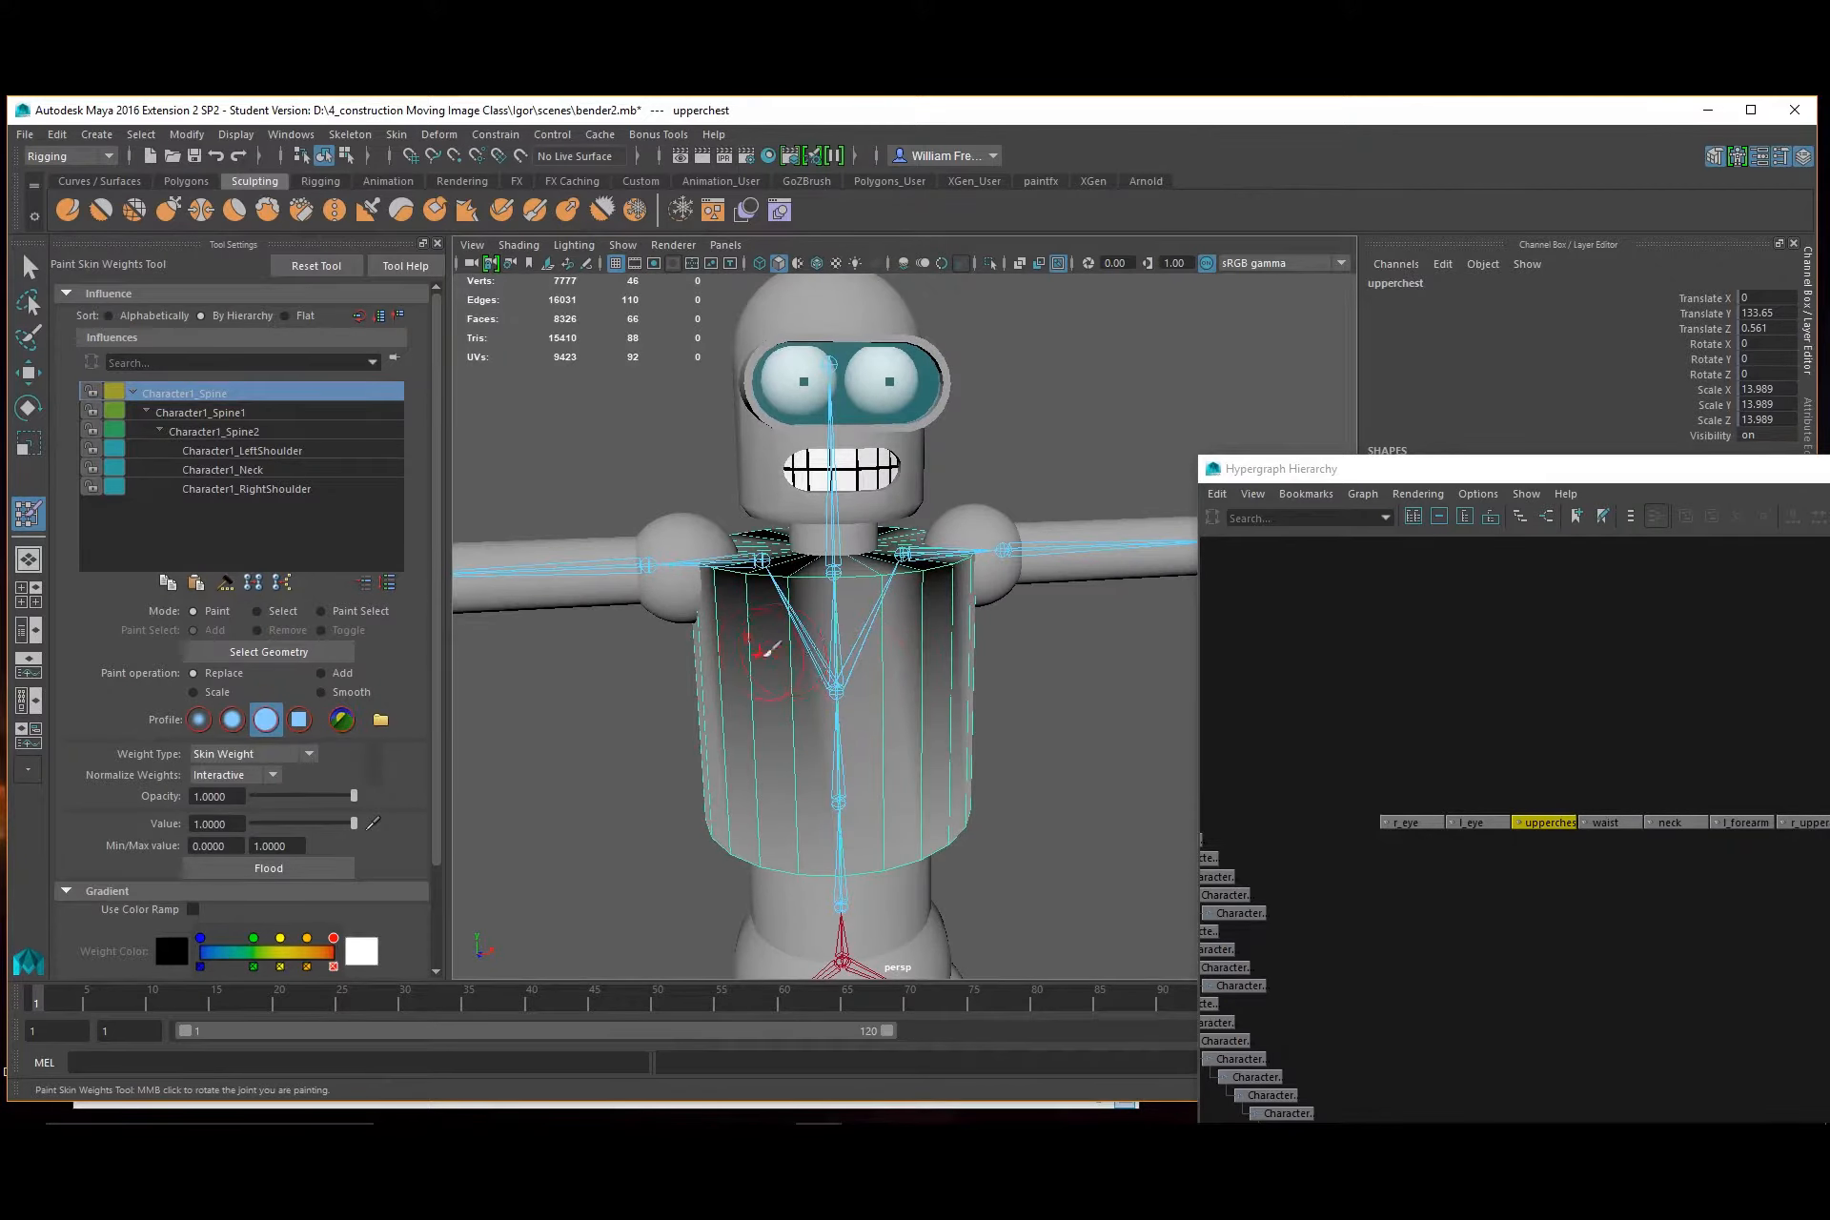
pyautogui.click(225, 412)
pyautogui.moveTo(642, 688)
pyautogui.keyDown('alt'); pyautogui.mouseDown()
pyautogui.moveTo(625, 645)
pyautogui.moveTo(641, 661)
pyautogui.mouseUp(); pyautogui.keyUp('alt')
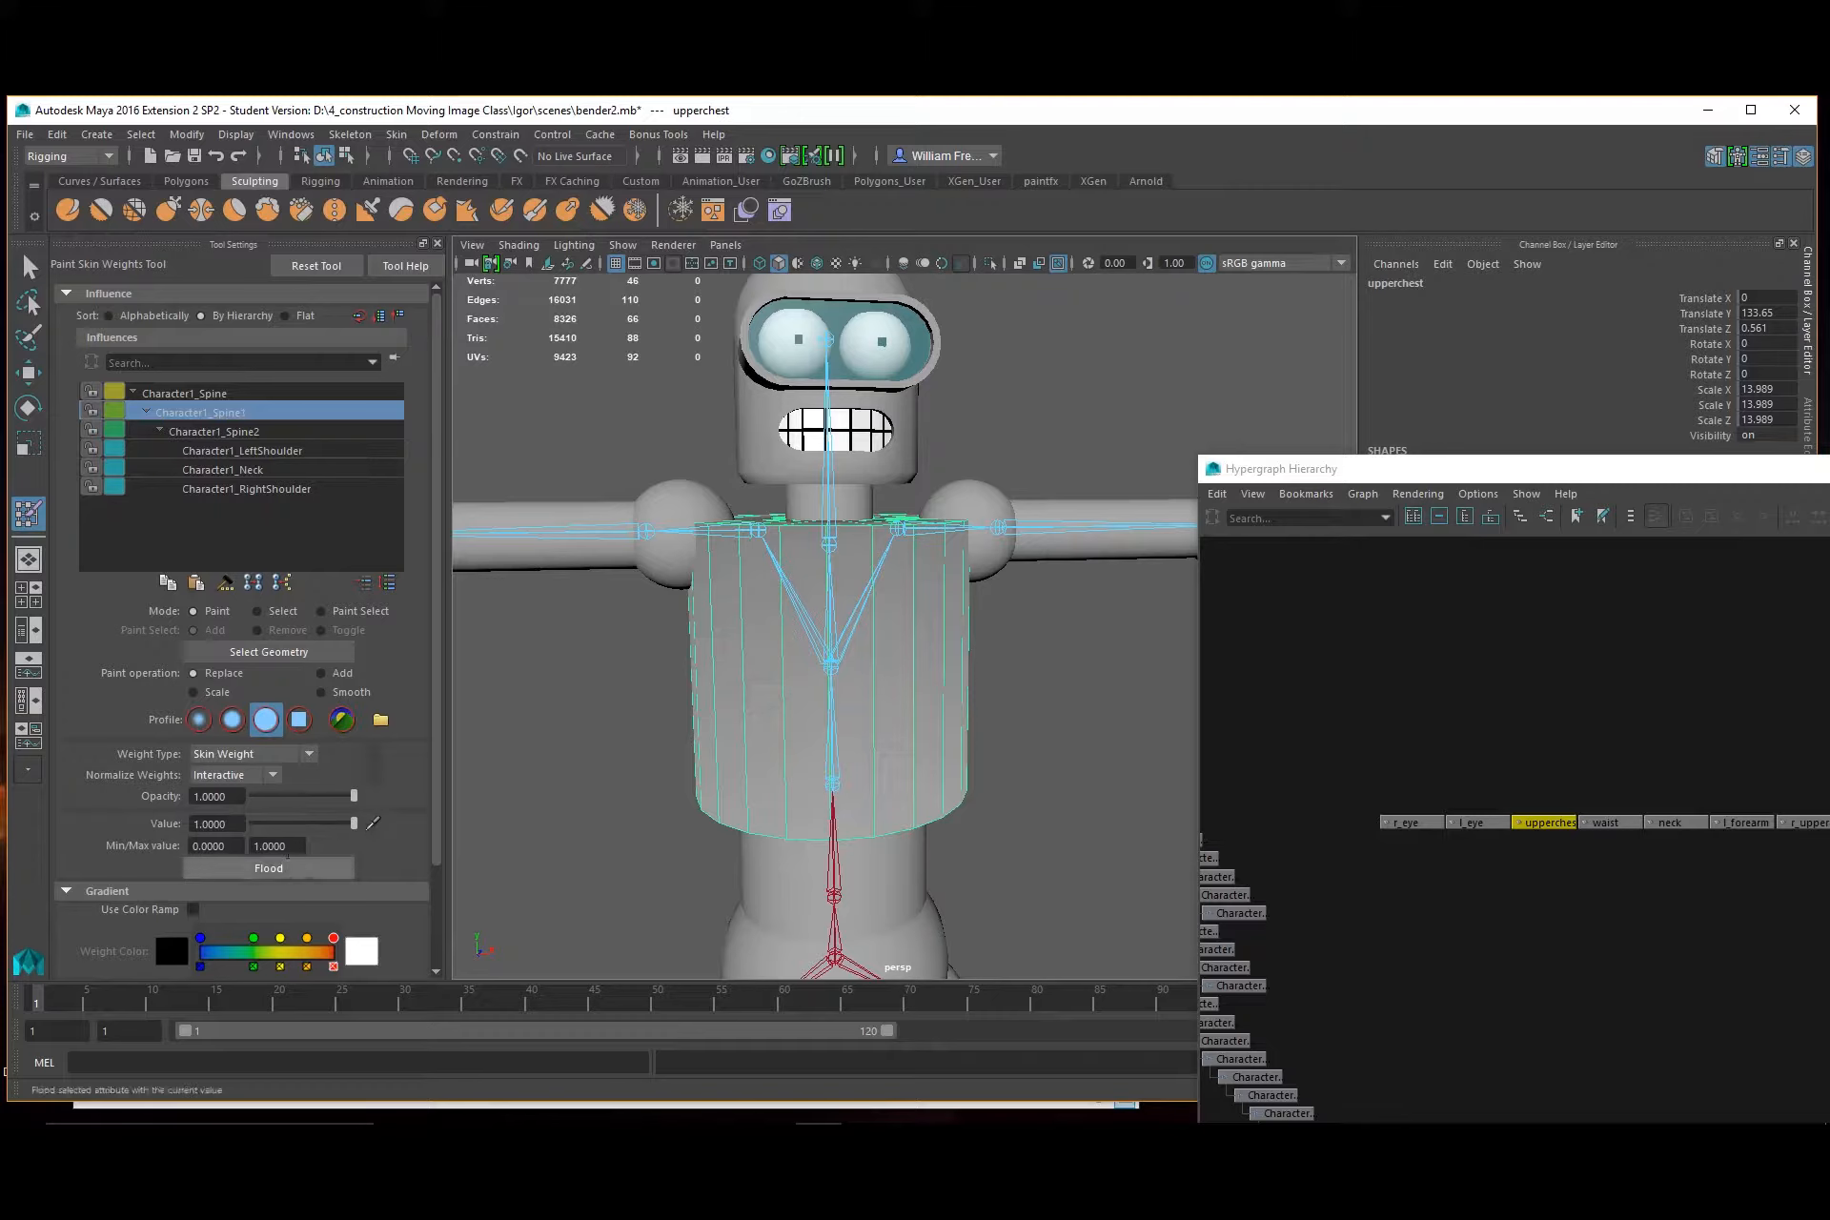
pyautogui.click(315, 869)
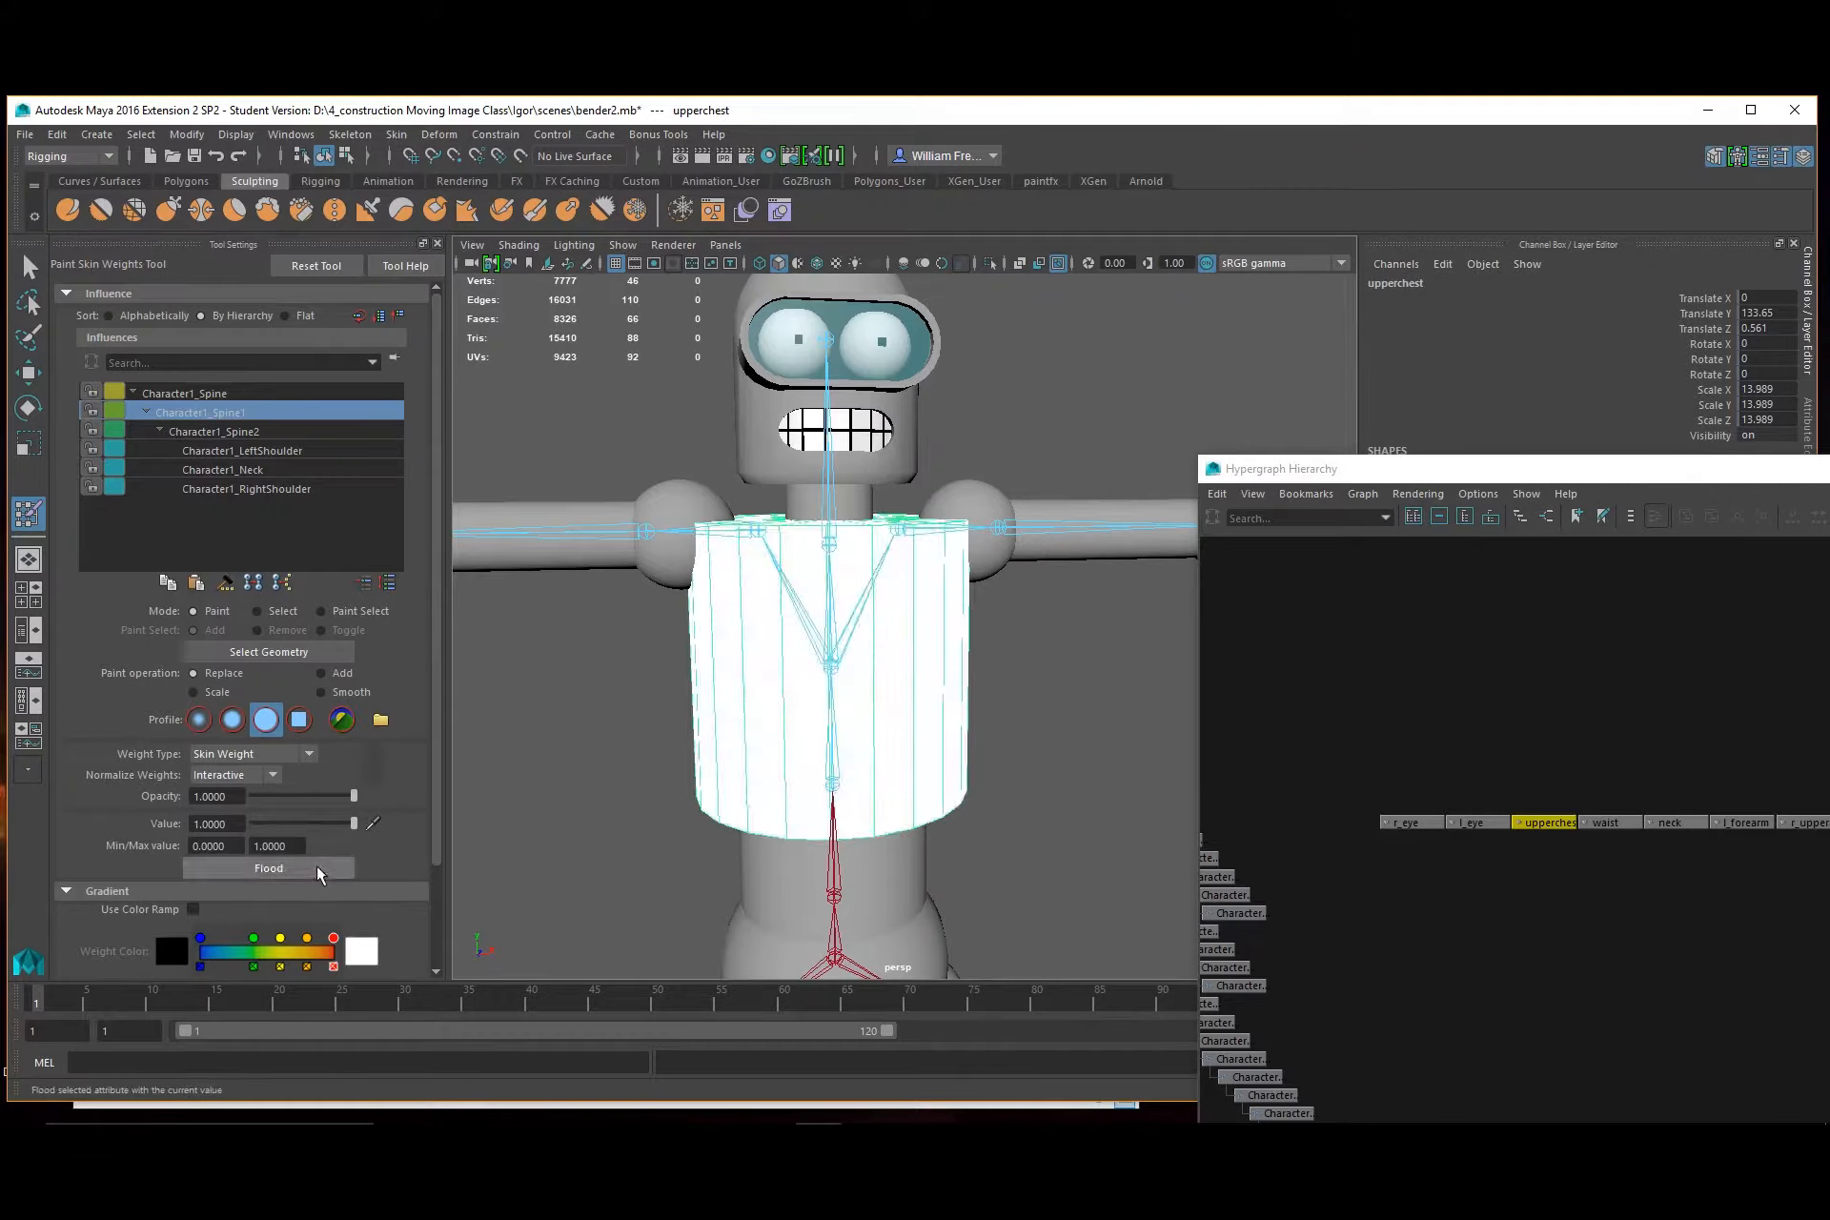
# Flood the r_eye mesh and the l_eye mesh with a skin weight value of 1 for the Character1_Head joint
pyautogui.keyDown('alt'); pyautogui.moveTo(1381, 803); pyautogui.dragTo(1563, 913, button='right'); pyautogui.keyUp('alt')
pyautogui.keyDown('alt'); pyautogui.moveTo(1311, 801); pyautogui.dragTo(1398, 802, button='middle'); pyautogui.keyUp('alt')
pyautogui.keyDown('alt'); pyautogui.moveTo(1312, 742); pyautogui.dragTo(1437, 866, button='right'); pyautogui.keyUp('alt')
pyautogui.keyDown('alt'); pyautogui.moveTo(1440, 874); pyautogui.dragTo(1516, 946, button='middle'); pyautogui.keyUp('alt')
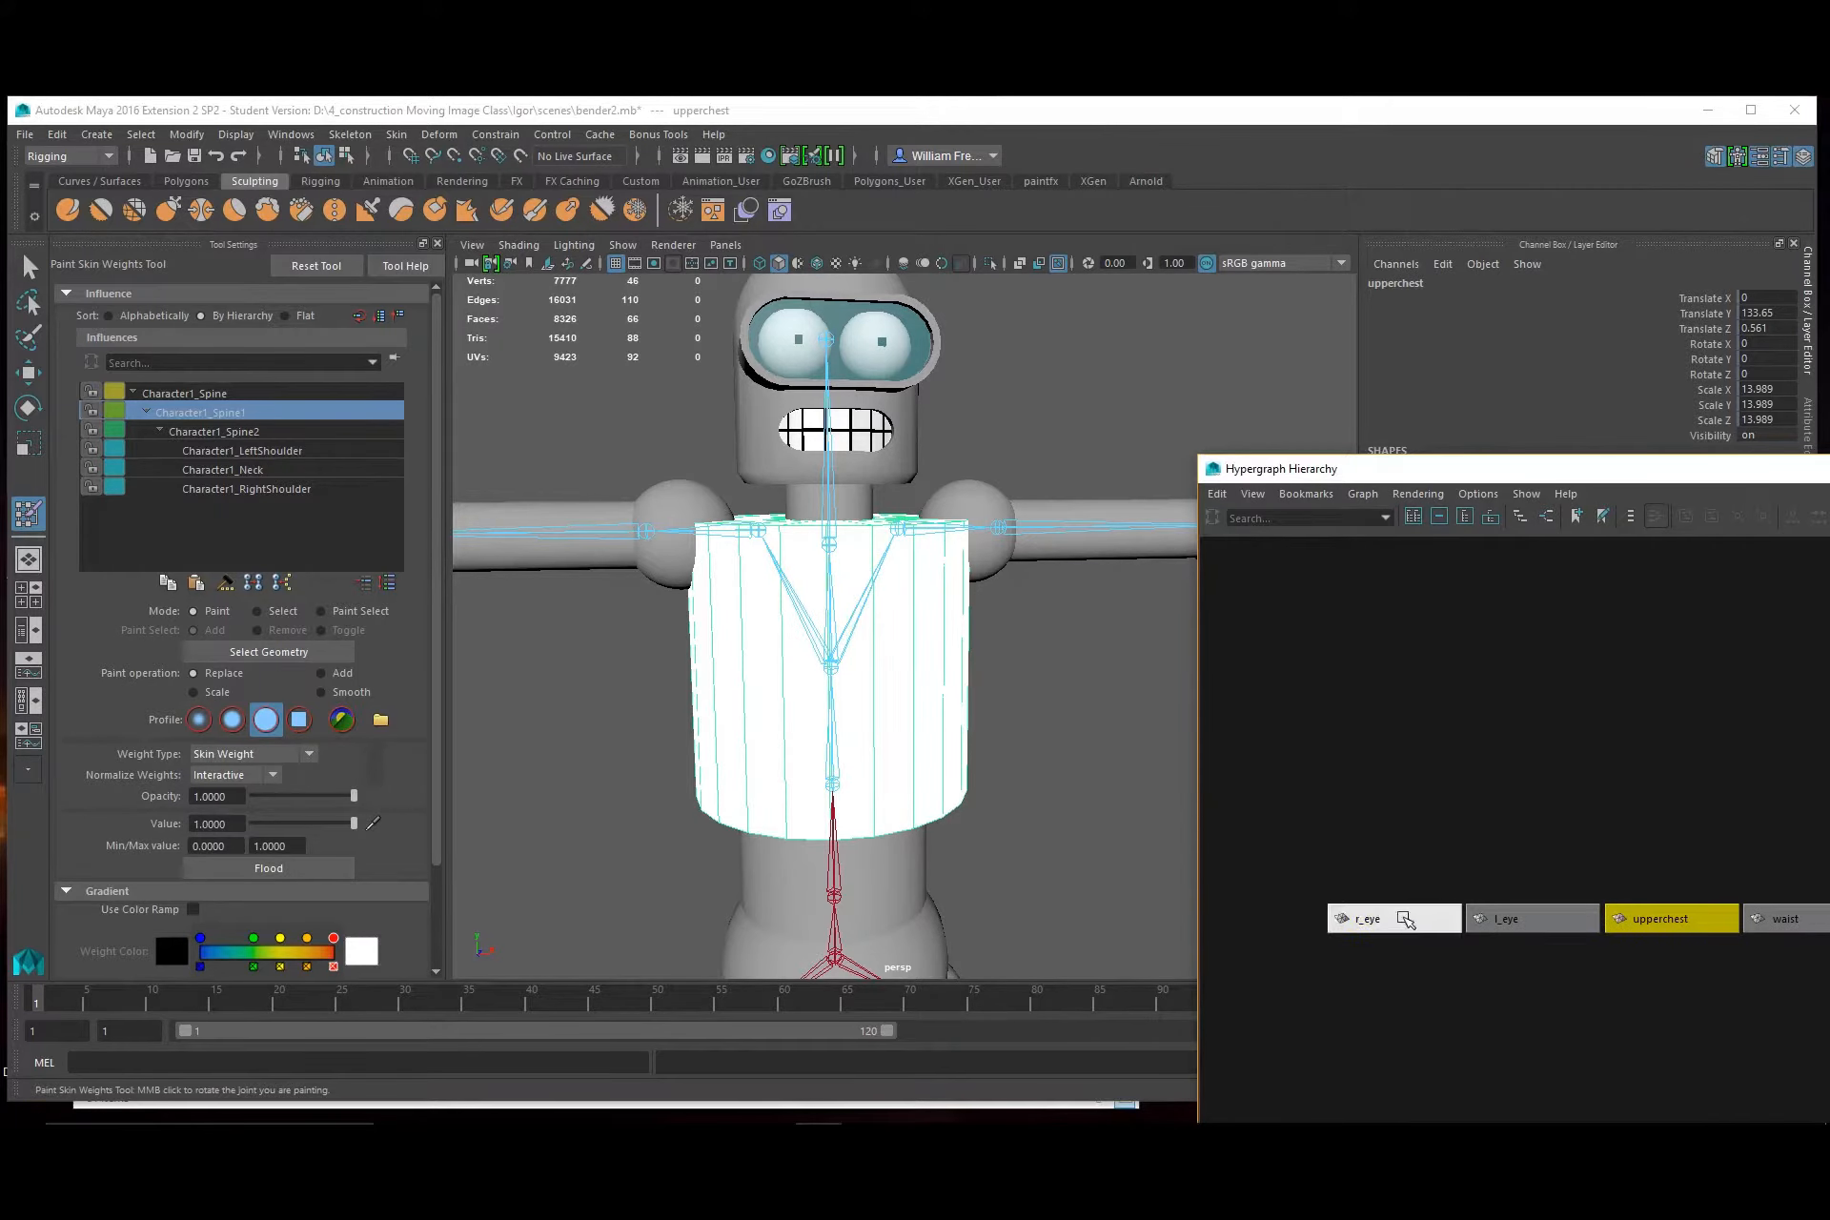
pyautogui.click(1400, 918)
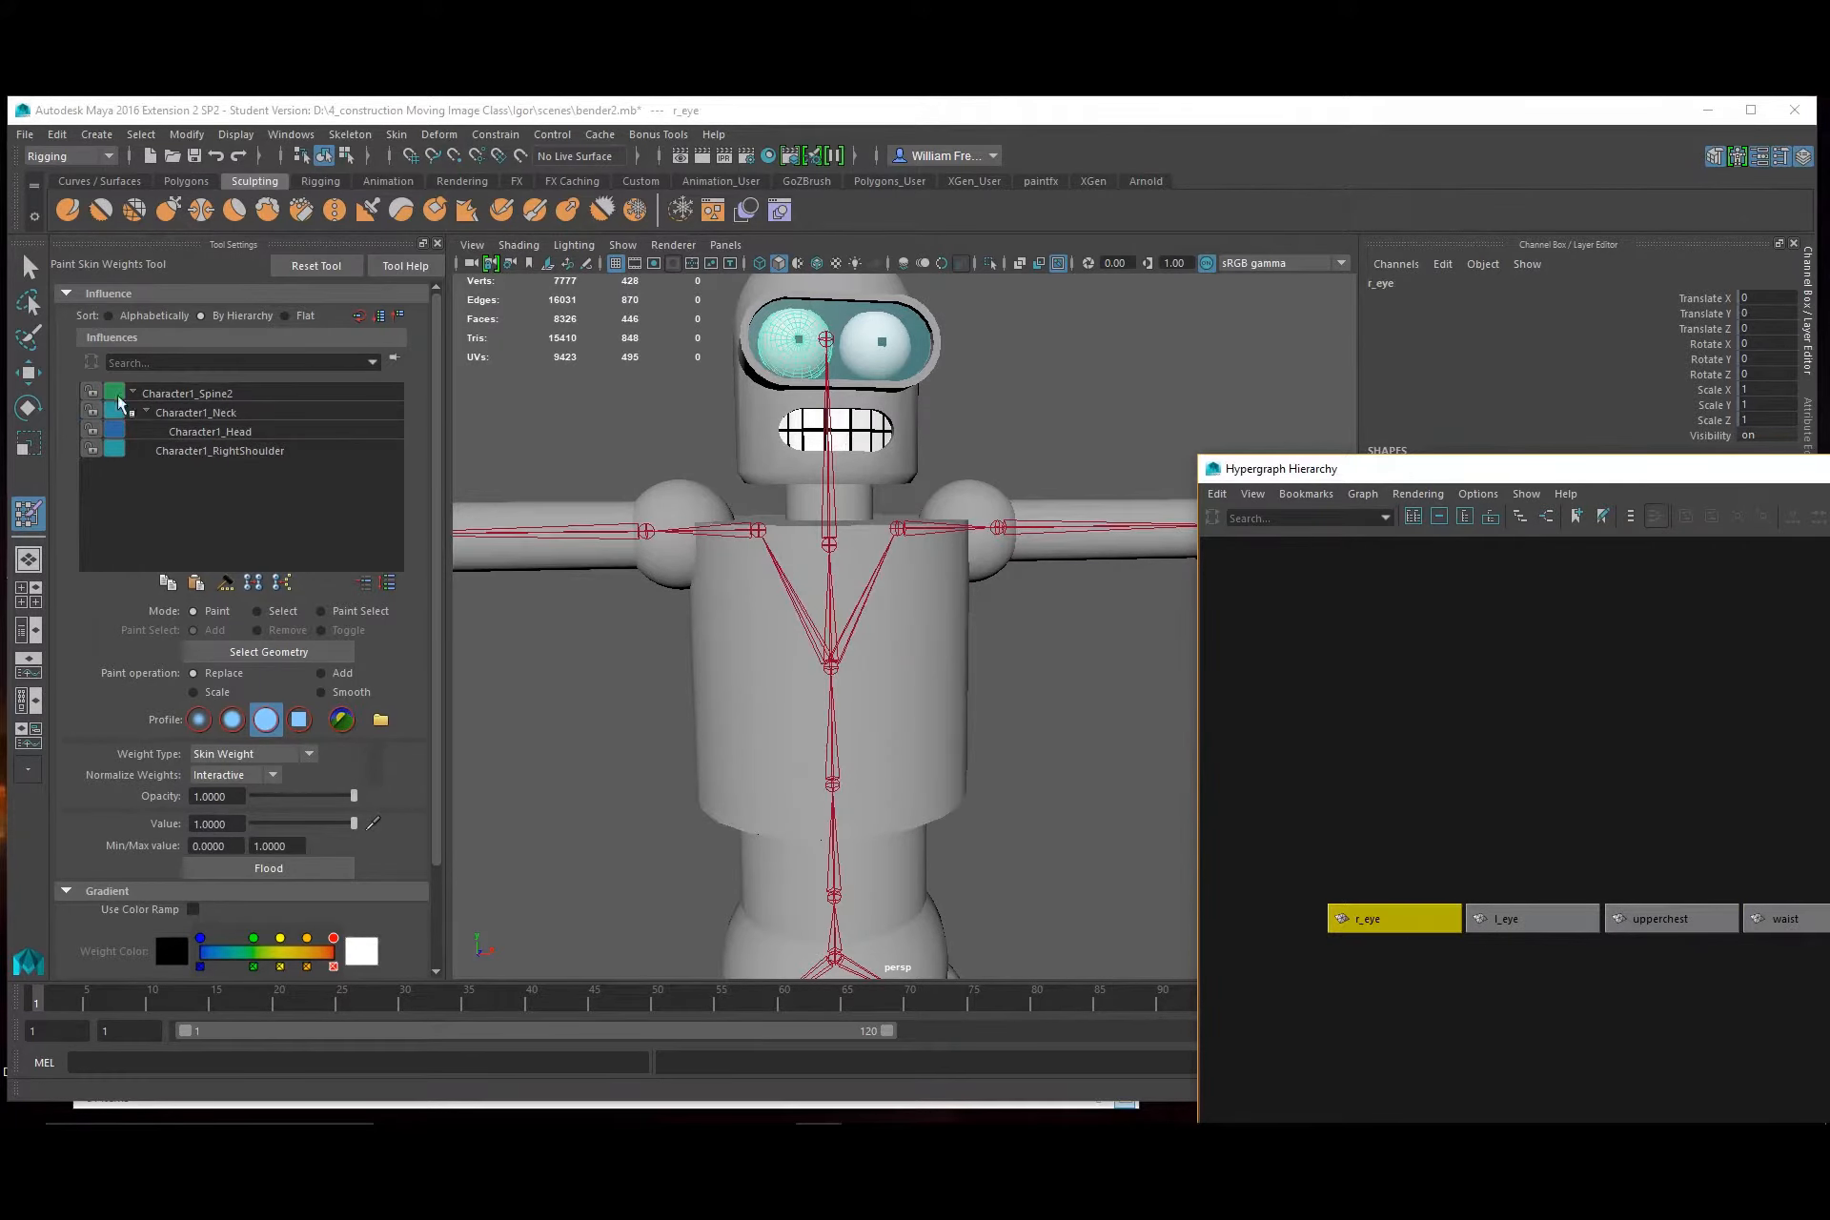
pyautogui.click(235, 431)
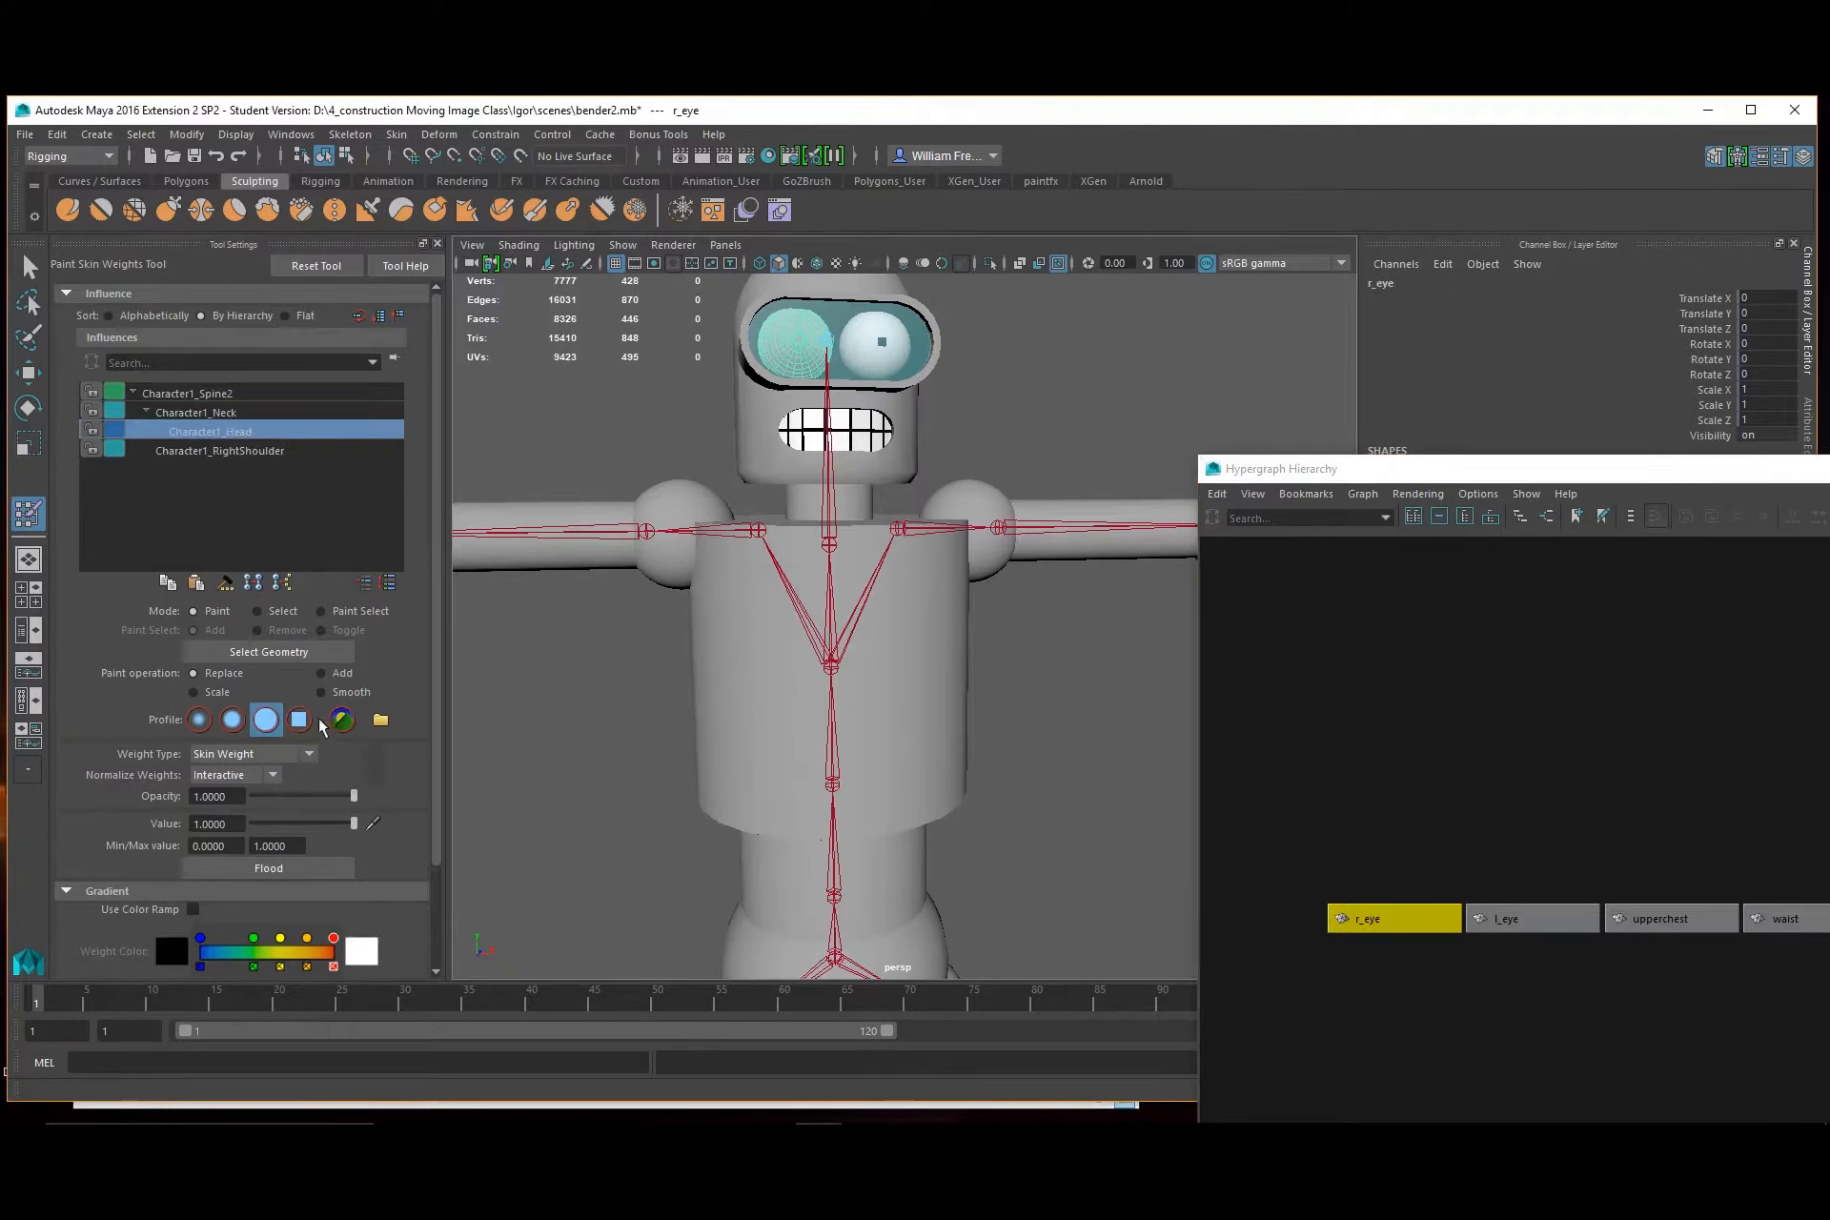
pyautogui.click(284, 870)
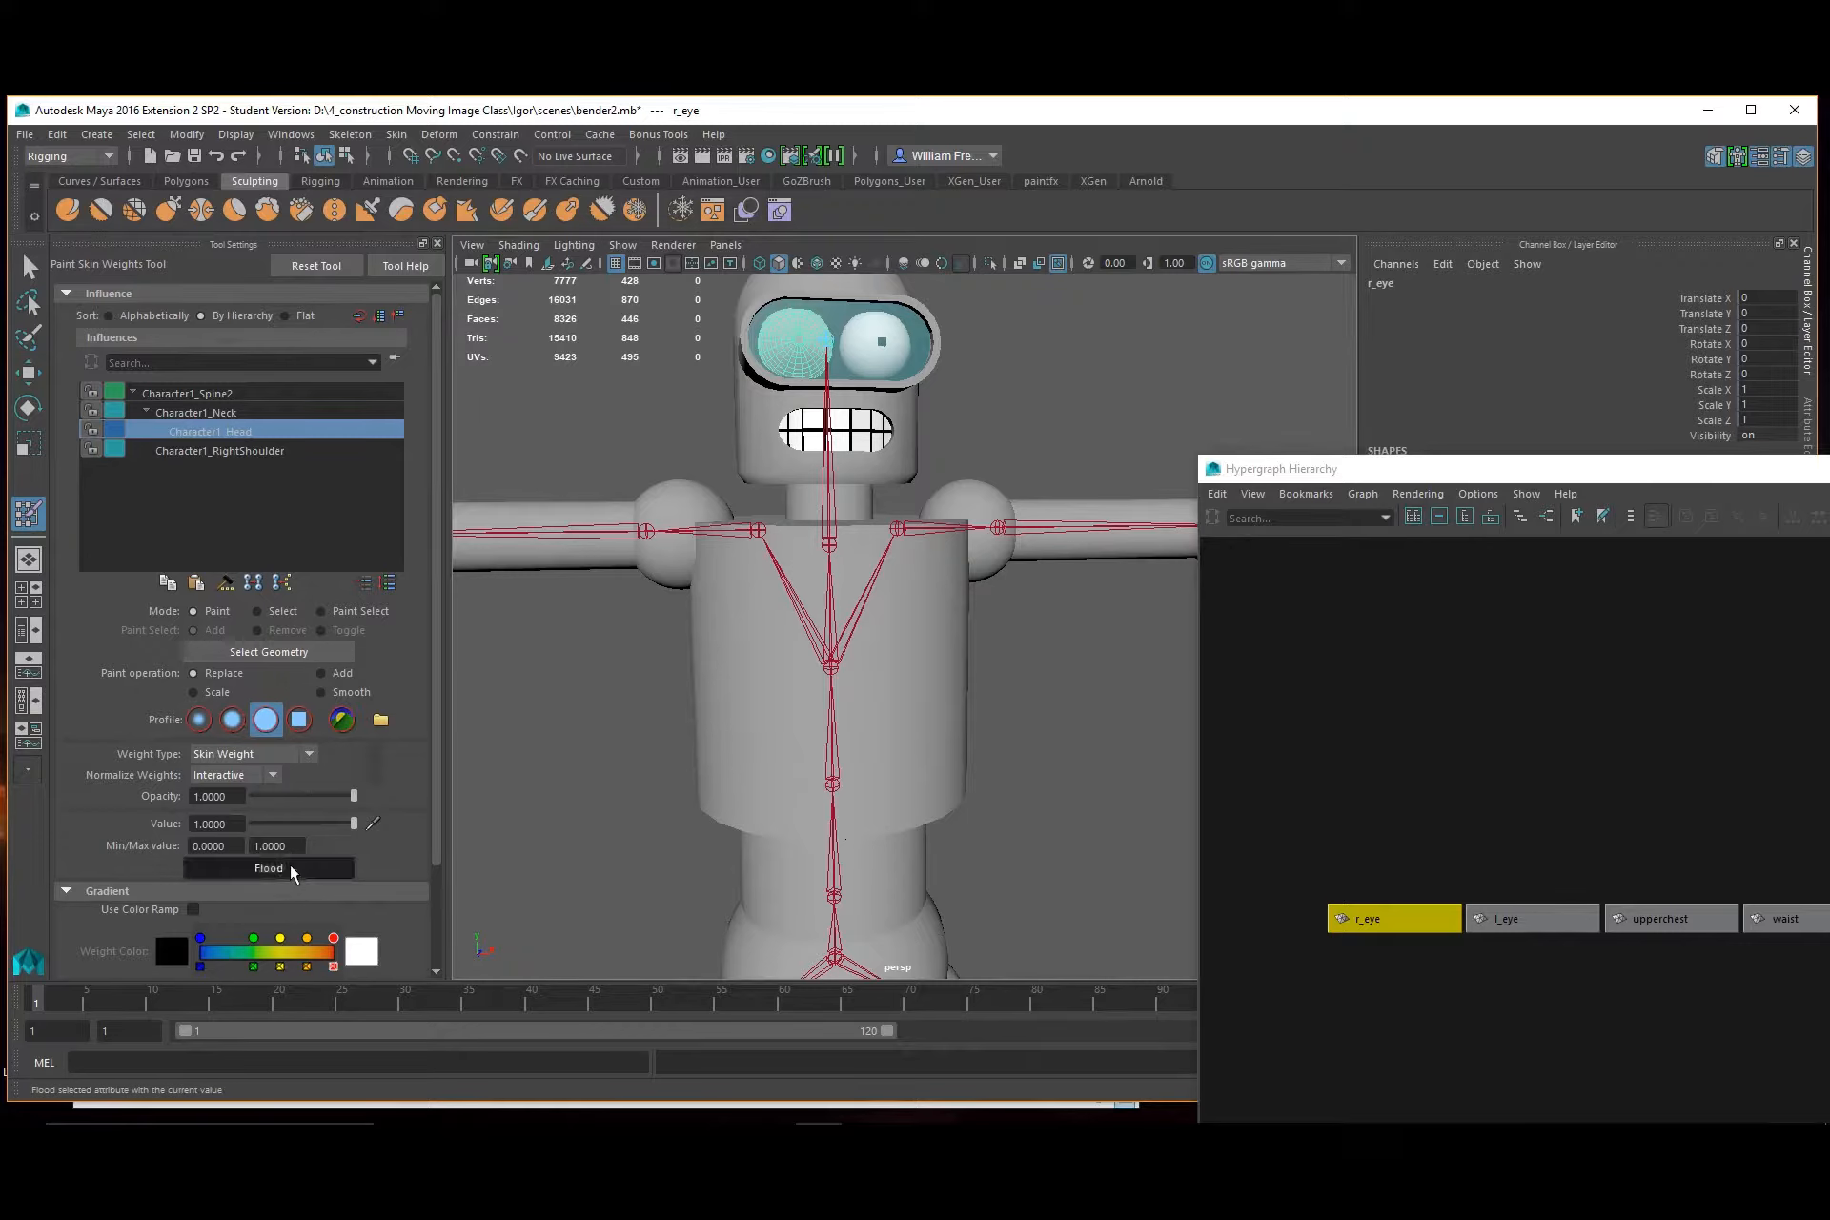
pyautogui.click(1544, 919)
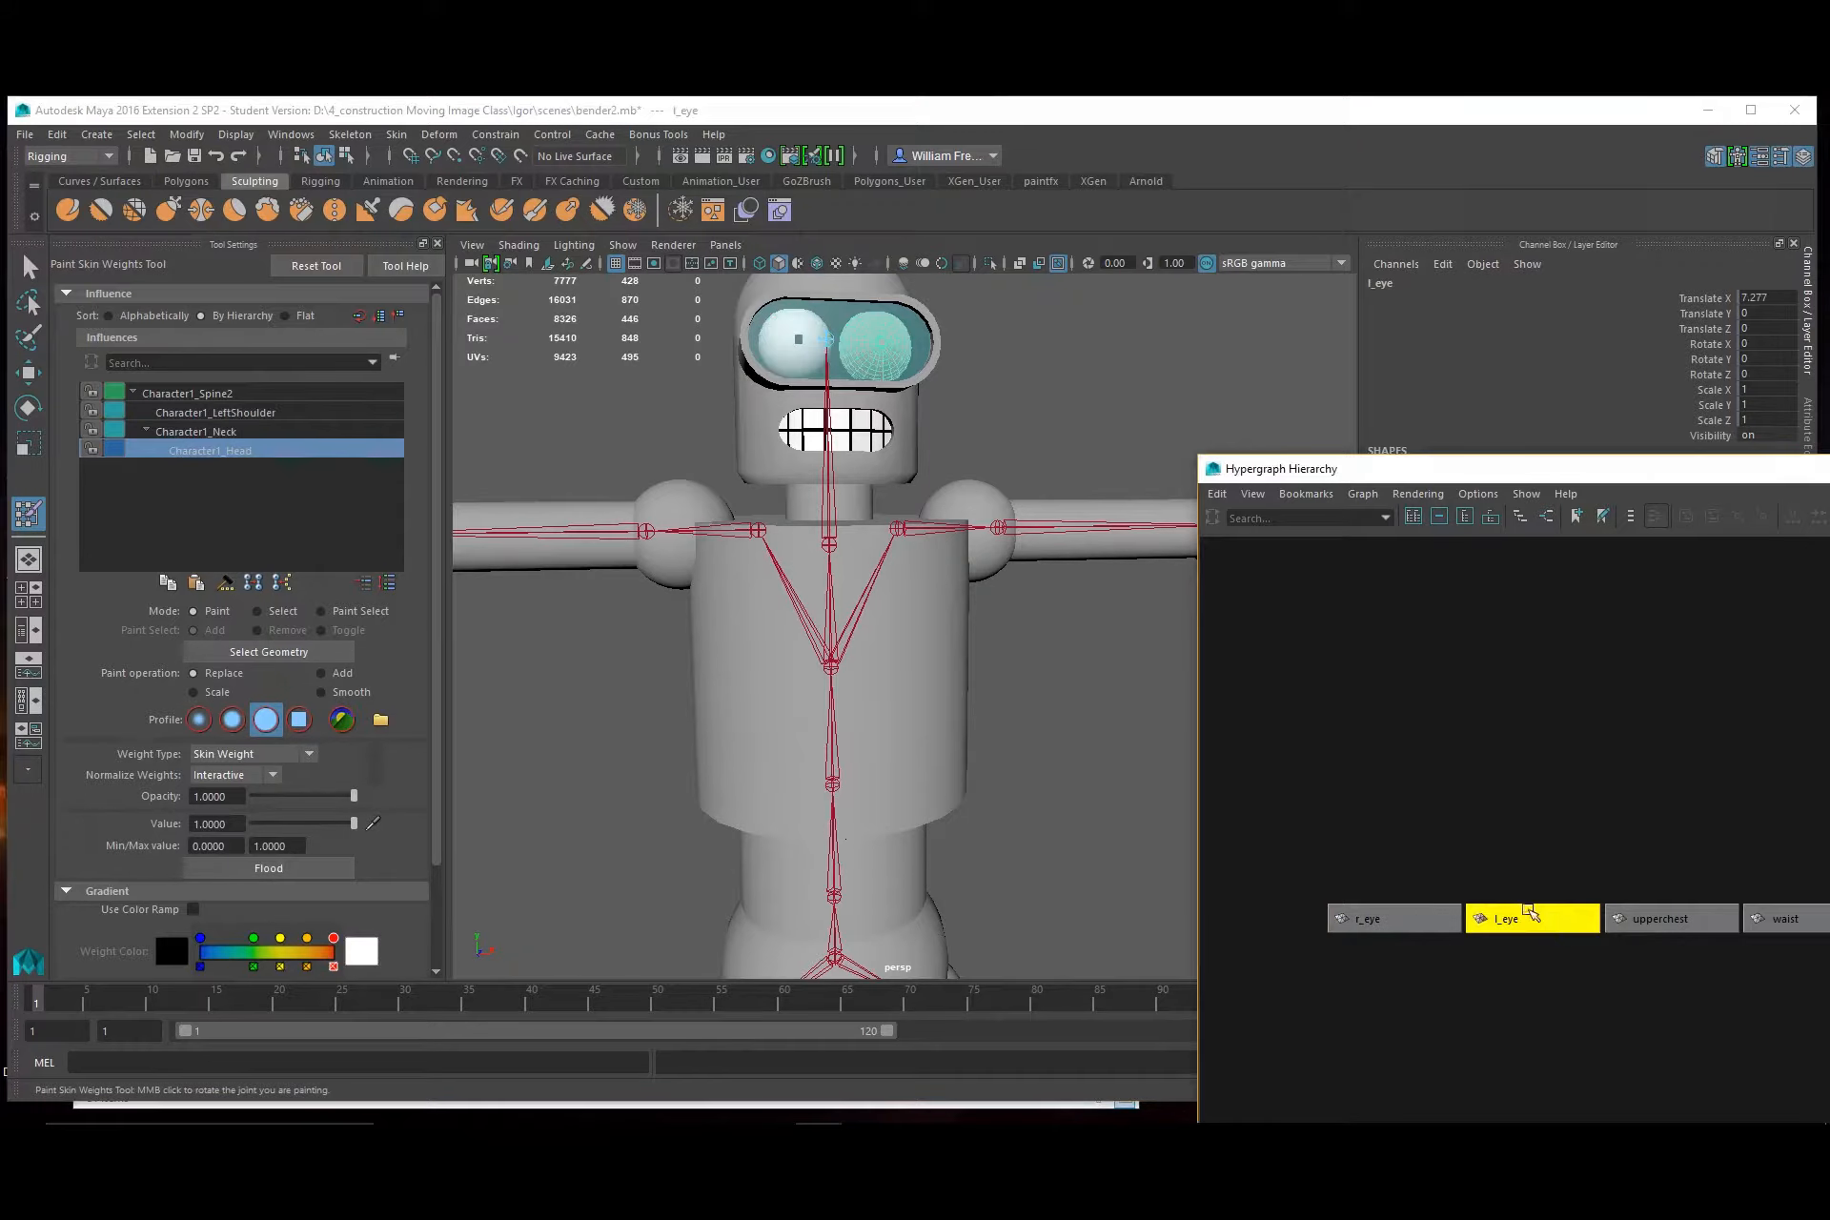
pyautogui.click(284, 864)
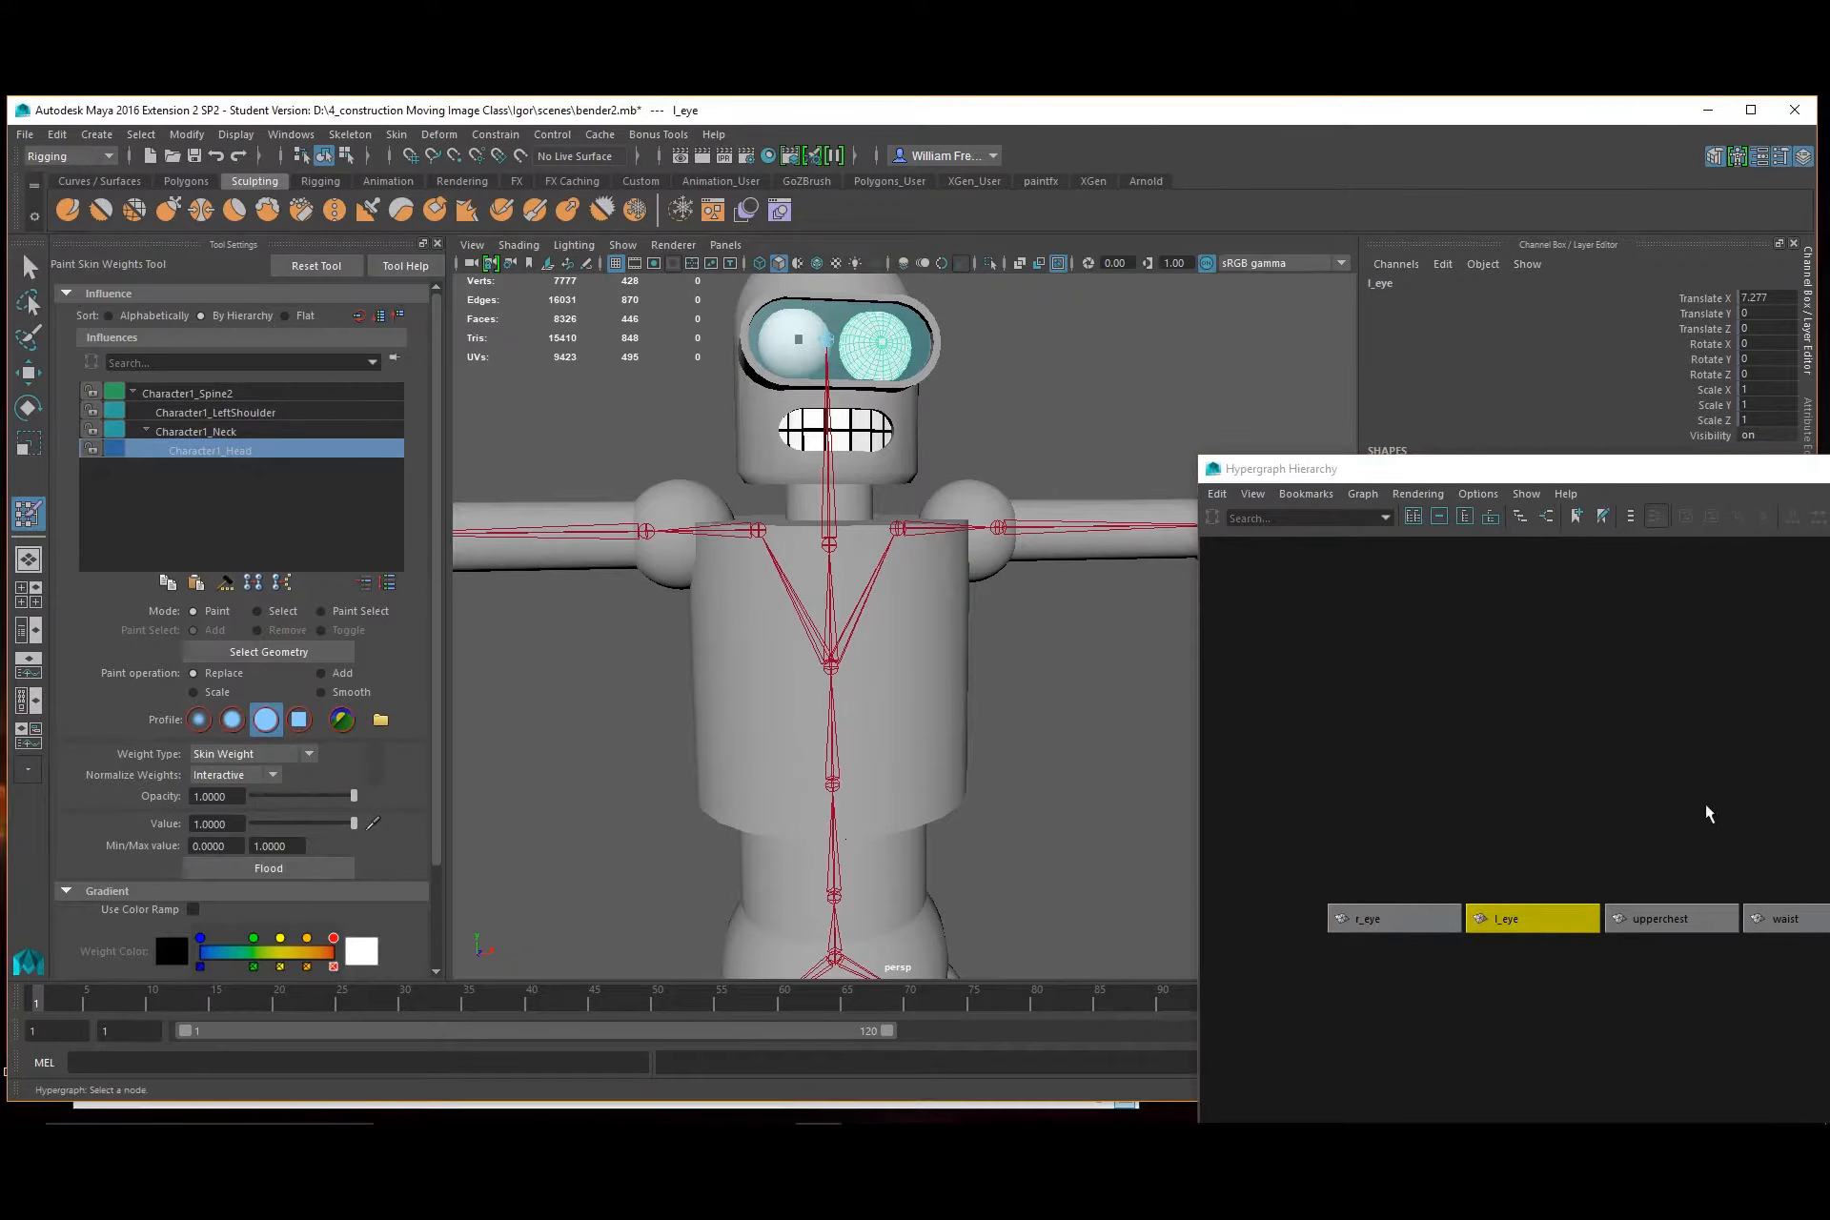
# Flood the waist mesh with a skin weight value of 1 for the Character1_Spine joint
pyautogui.keyDown('alt'); pyautogui.moveTo(1706, 808); pyautogui.dragTo(1340, 766, button='middle'); pyautogui.keyUp('alt')
pyautogui.click(1313, 874)
pyautogui.click(1439, 875)
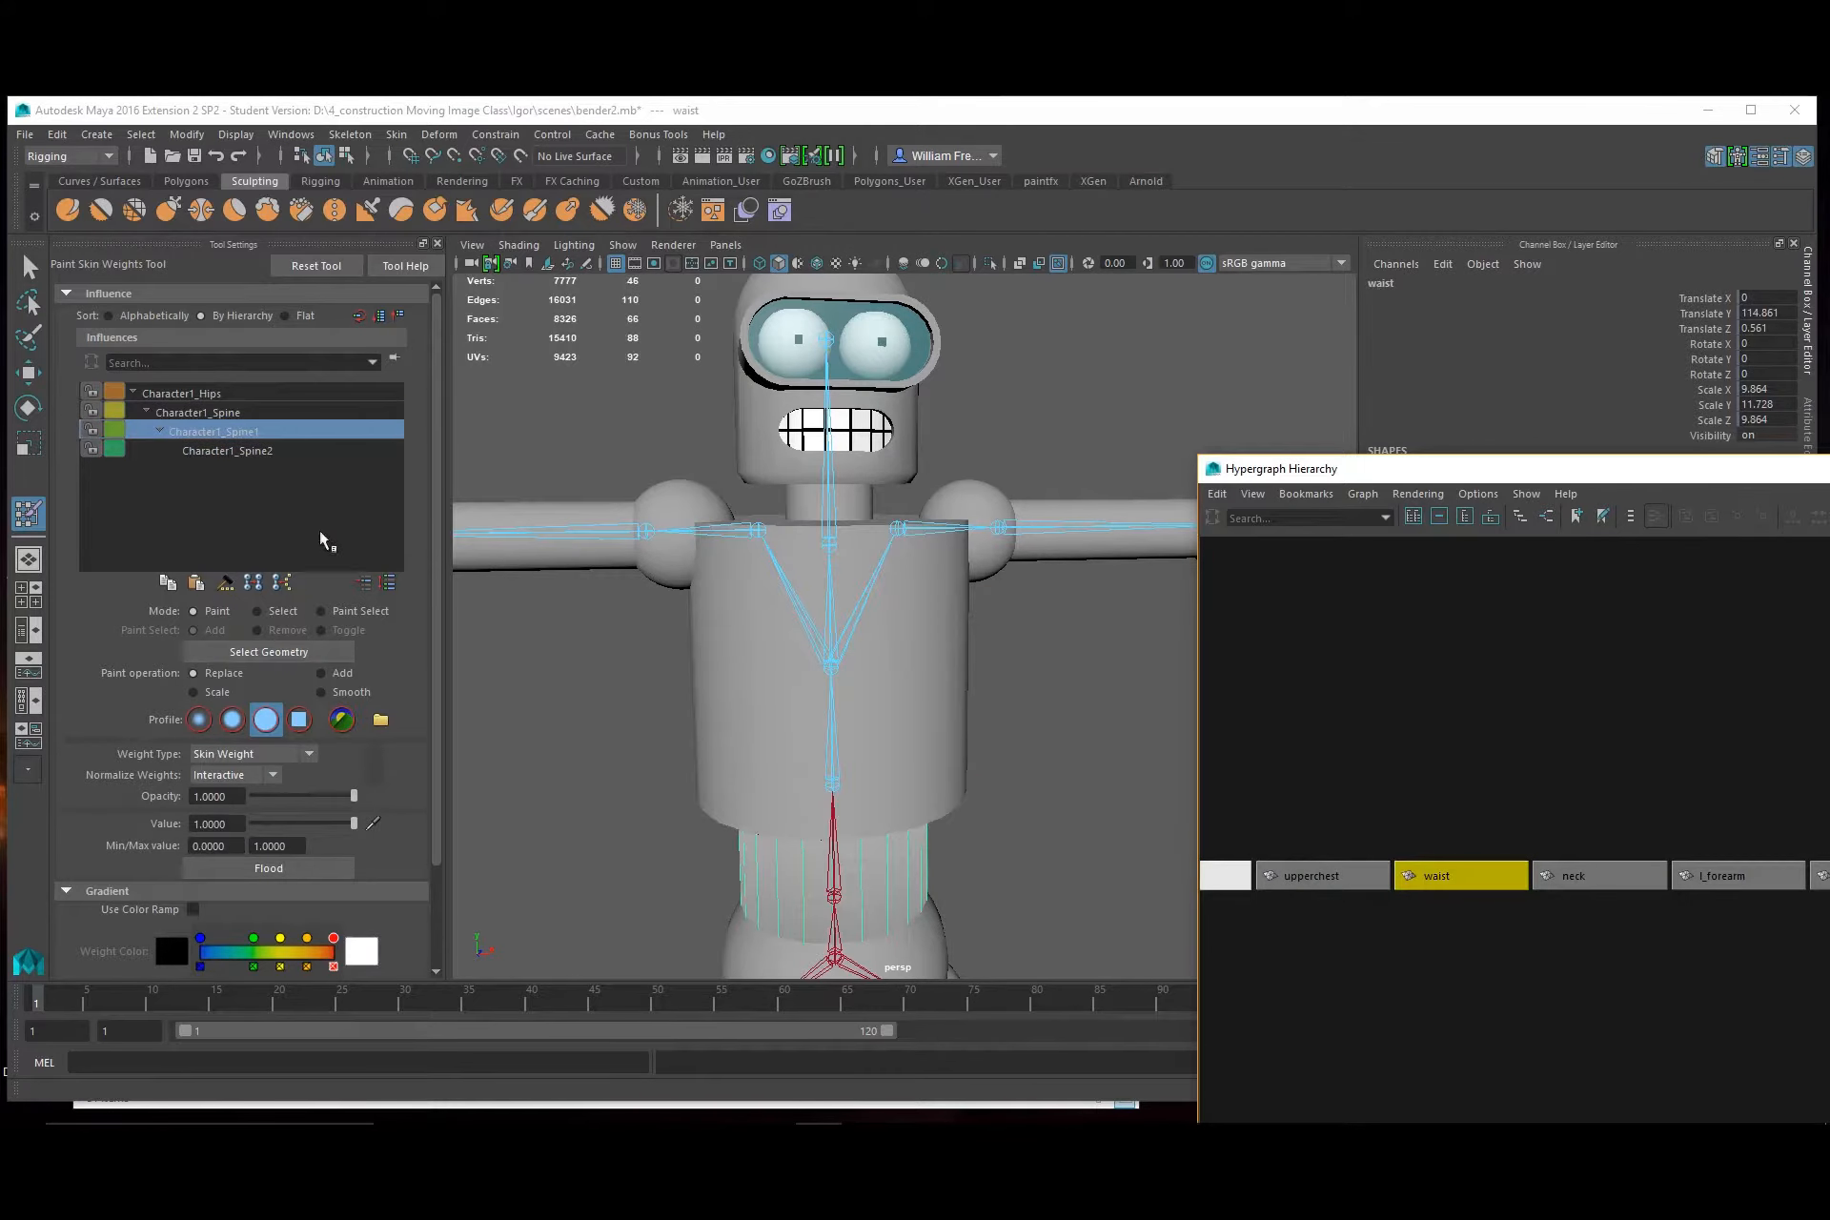
pyautogui.moveTo(629, 833)
pyautogui.keyDown('alt'); pyautogui.mouseDown()
pyautogui.moveTo(625, 798)
pyautogui.moveTo(627, 814)
pyautogui.mouseUp(); pyautogui.keyUp('alt')
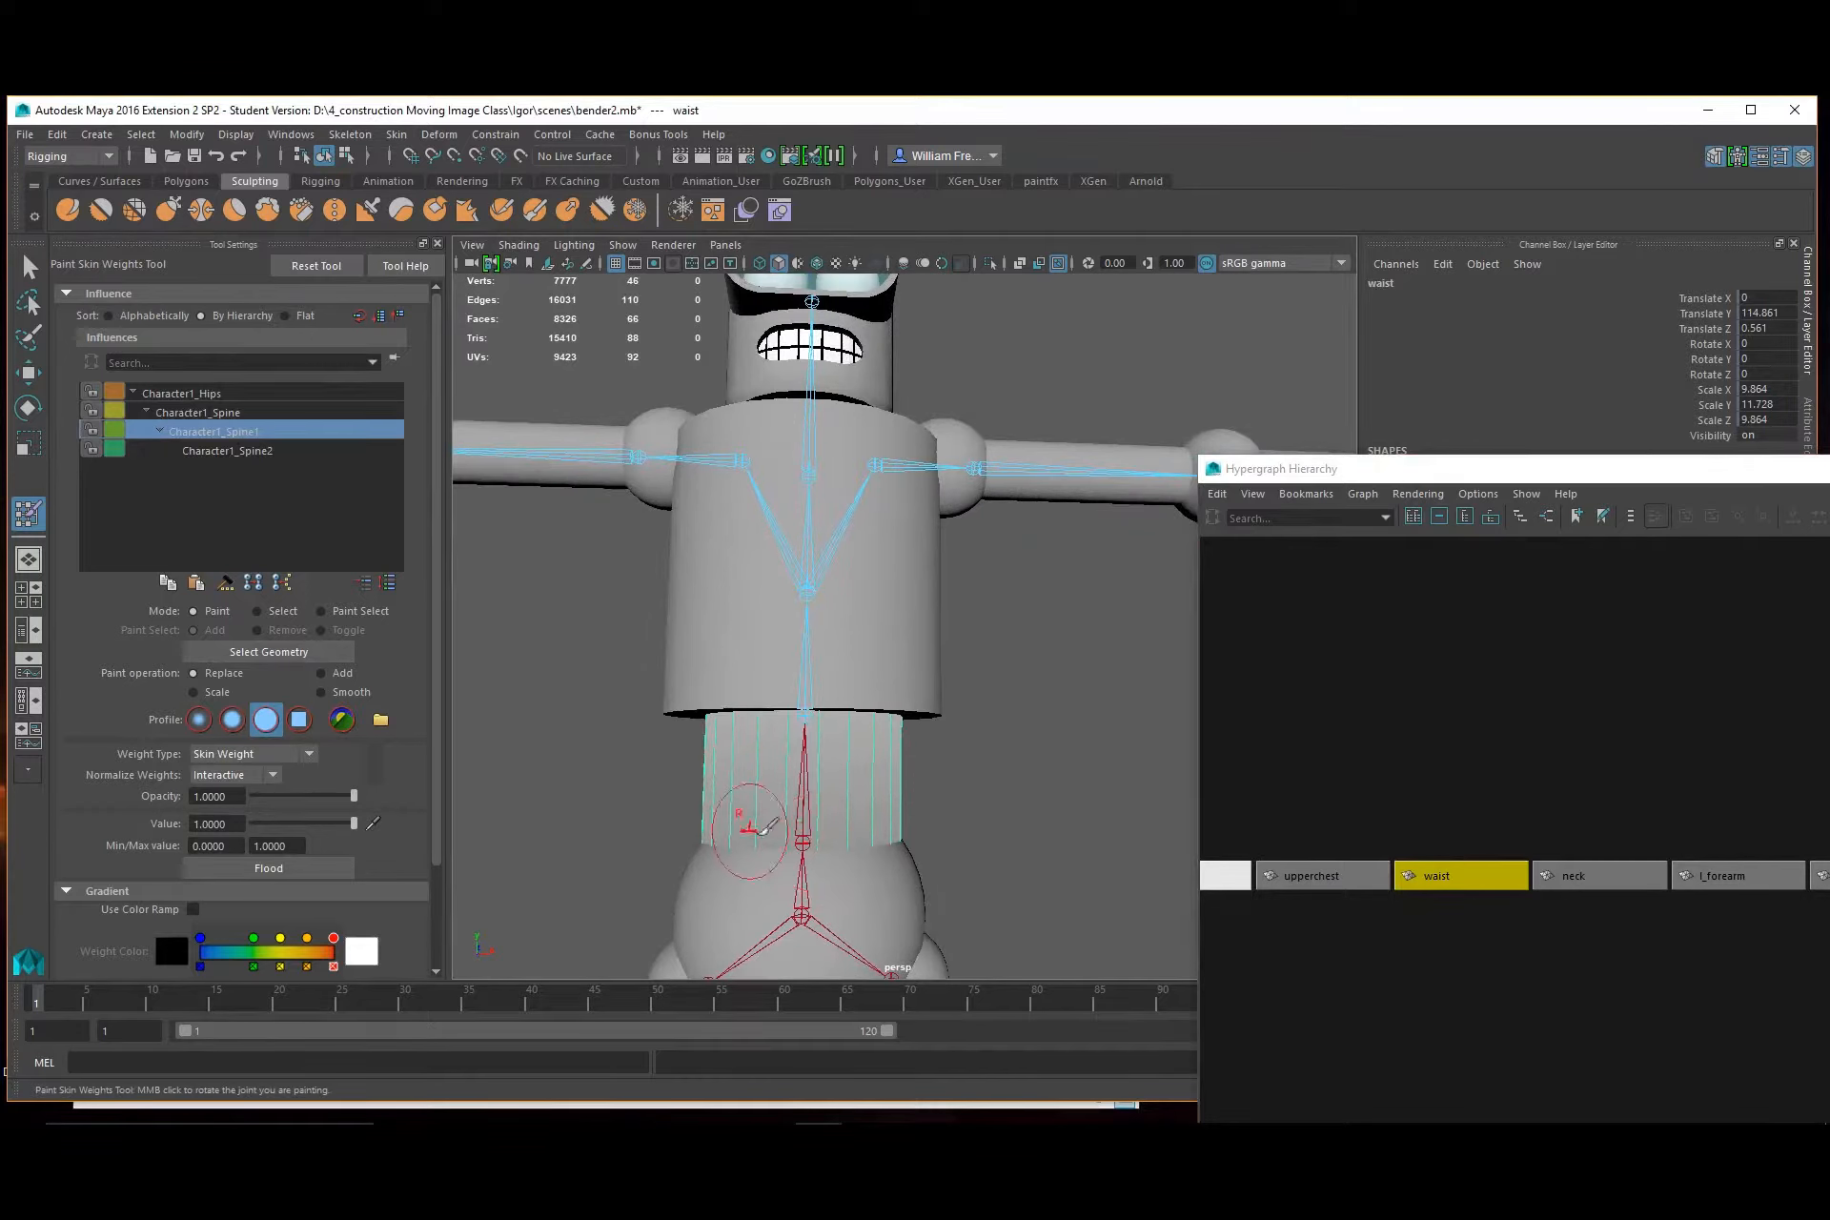
pyautogui.click(210, 413)
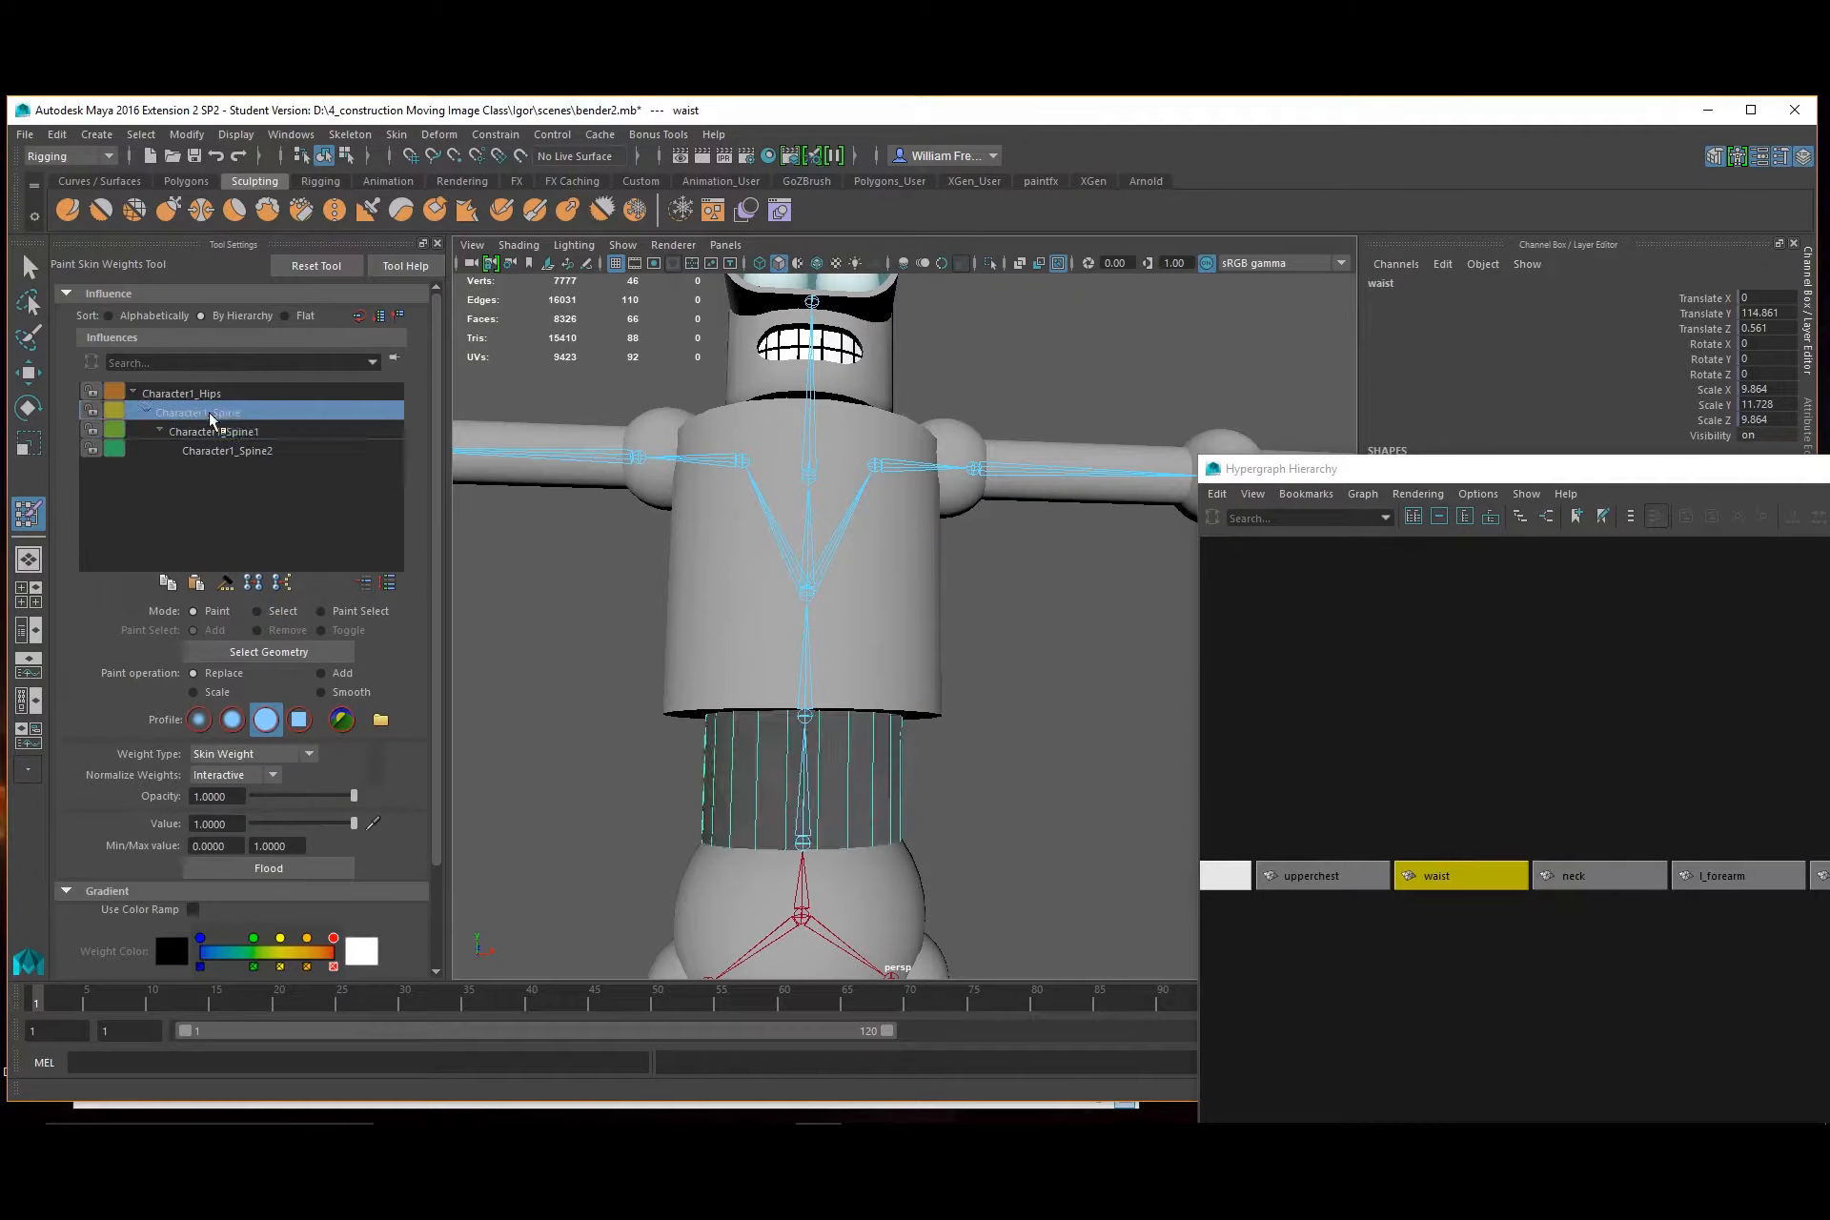
pyautogui.click(294, 871)
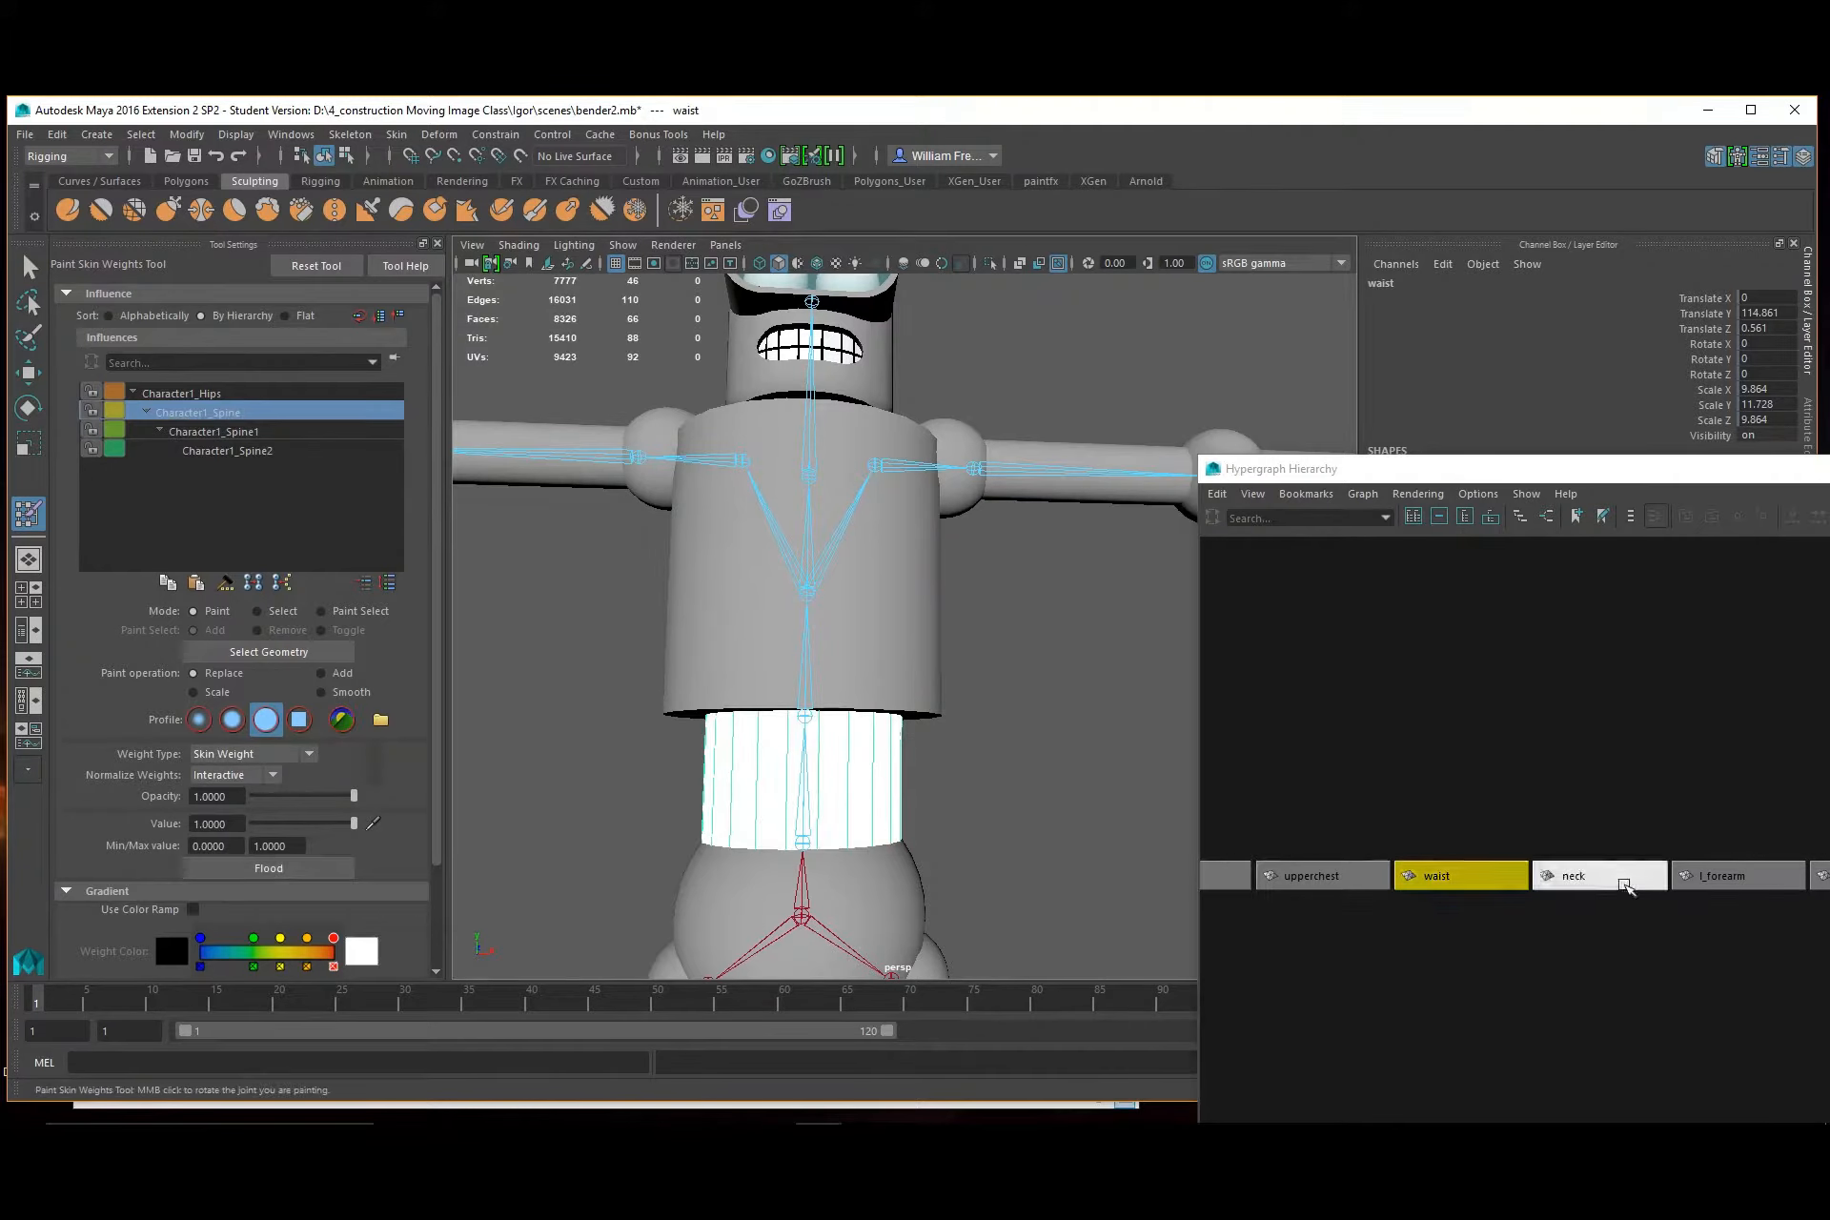
# Flood the neck mesh with a skin weight value of 1 for the Character1_Neck joint
pyautogui.click(1575, 877)
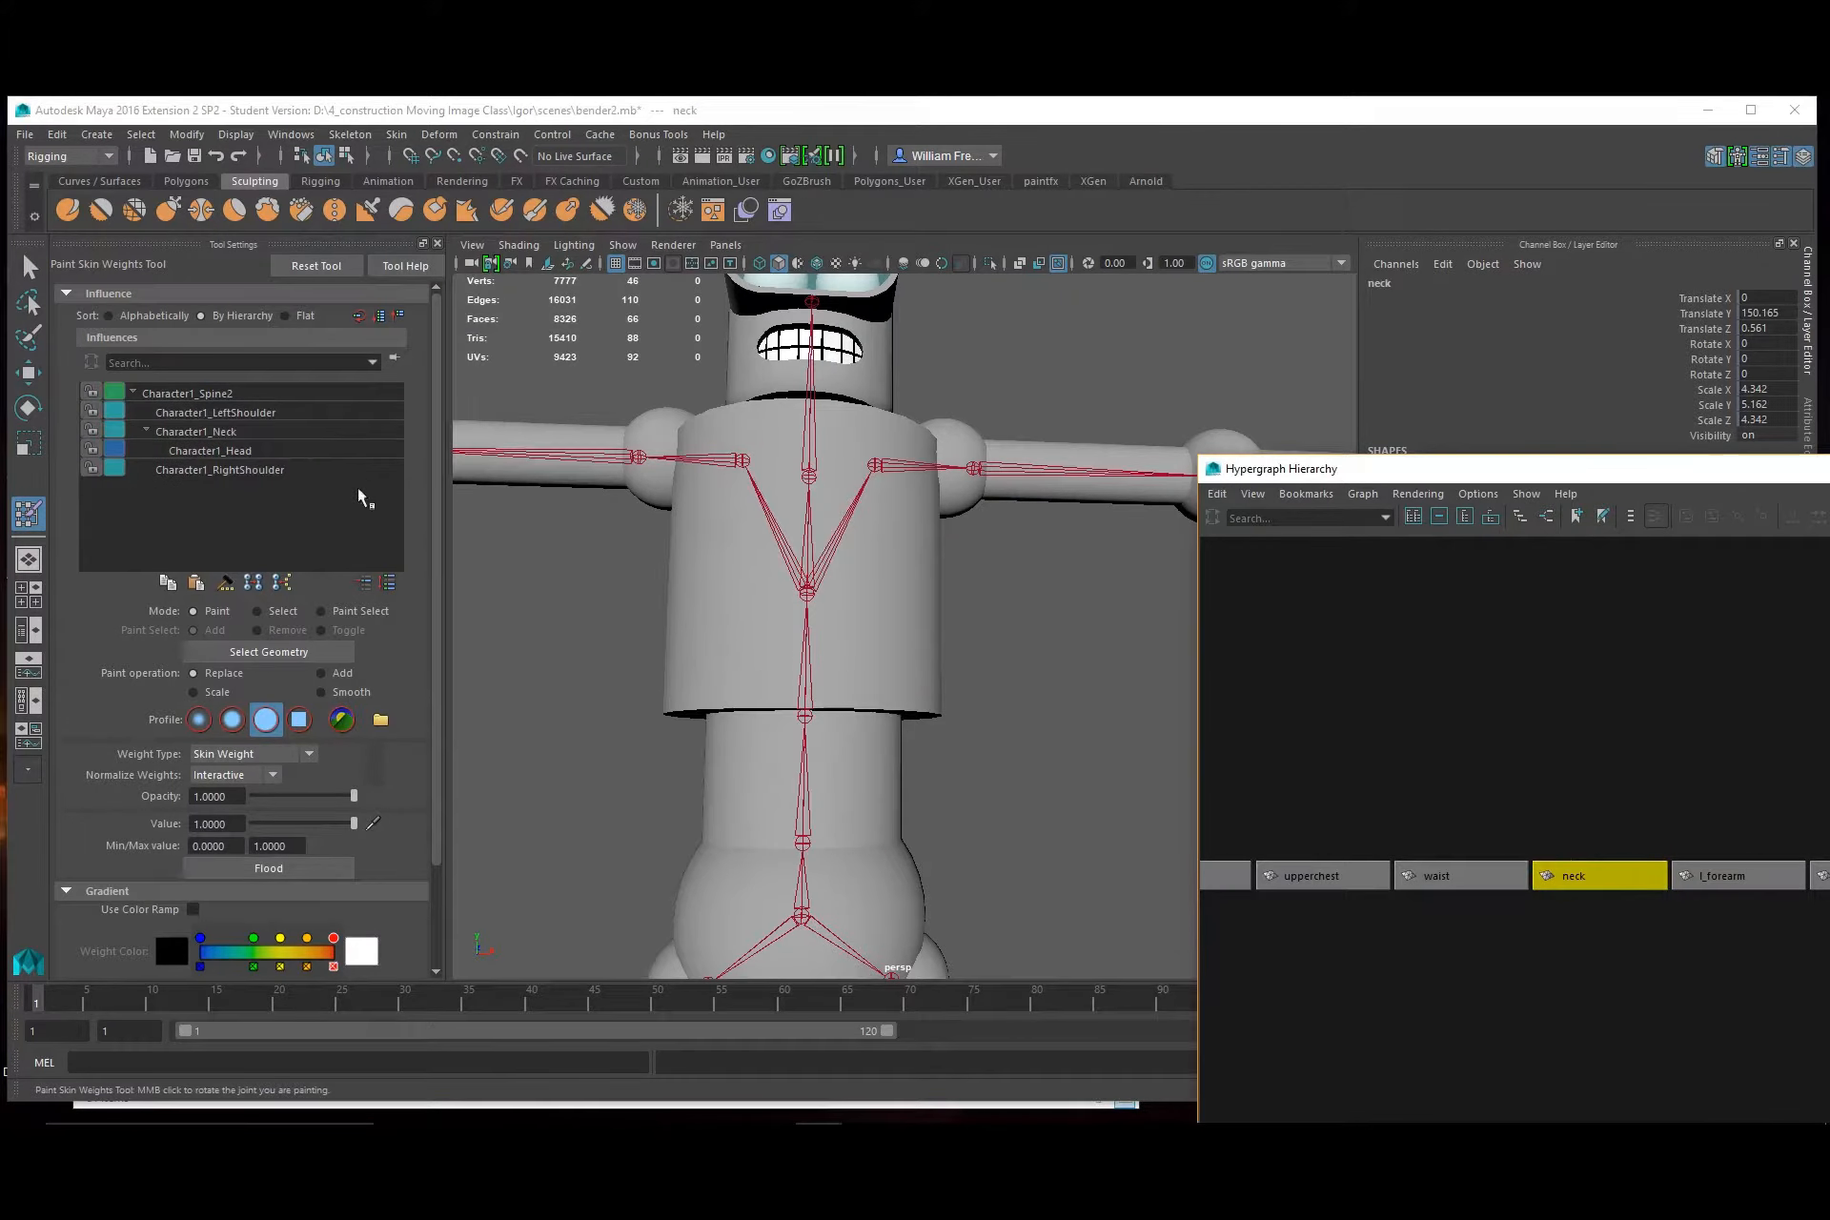
pyautogui.click(227, 434)
pyautogui.click(279, 871)
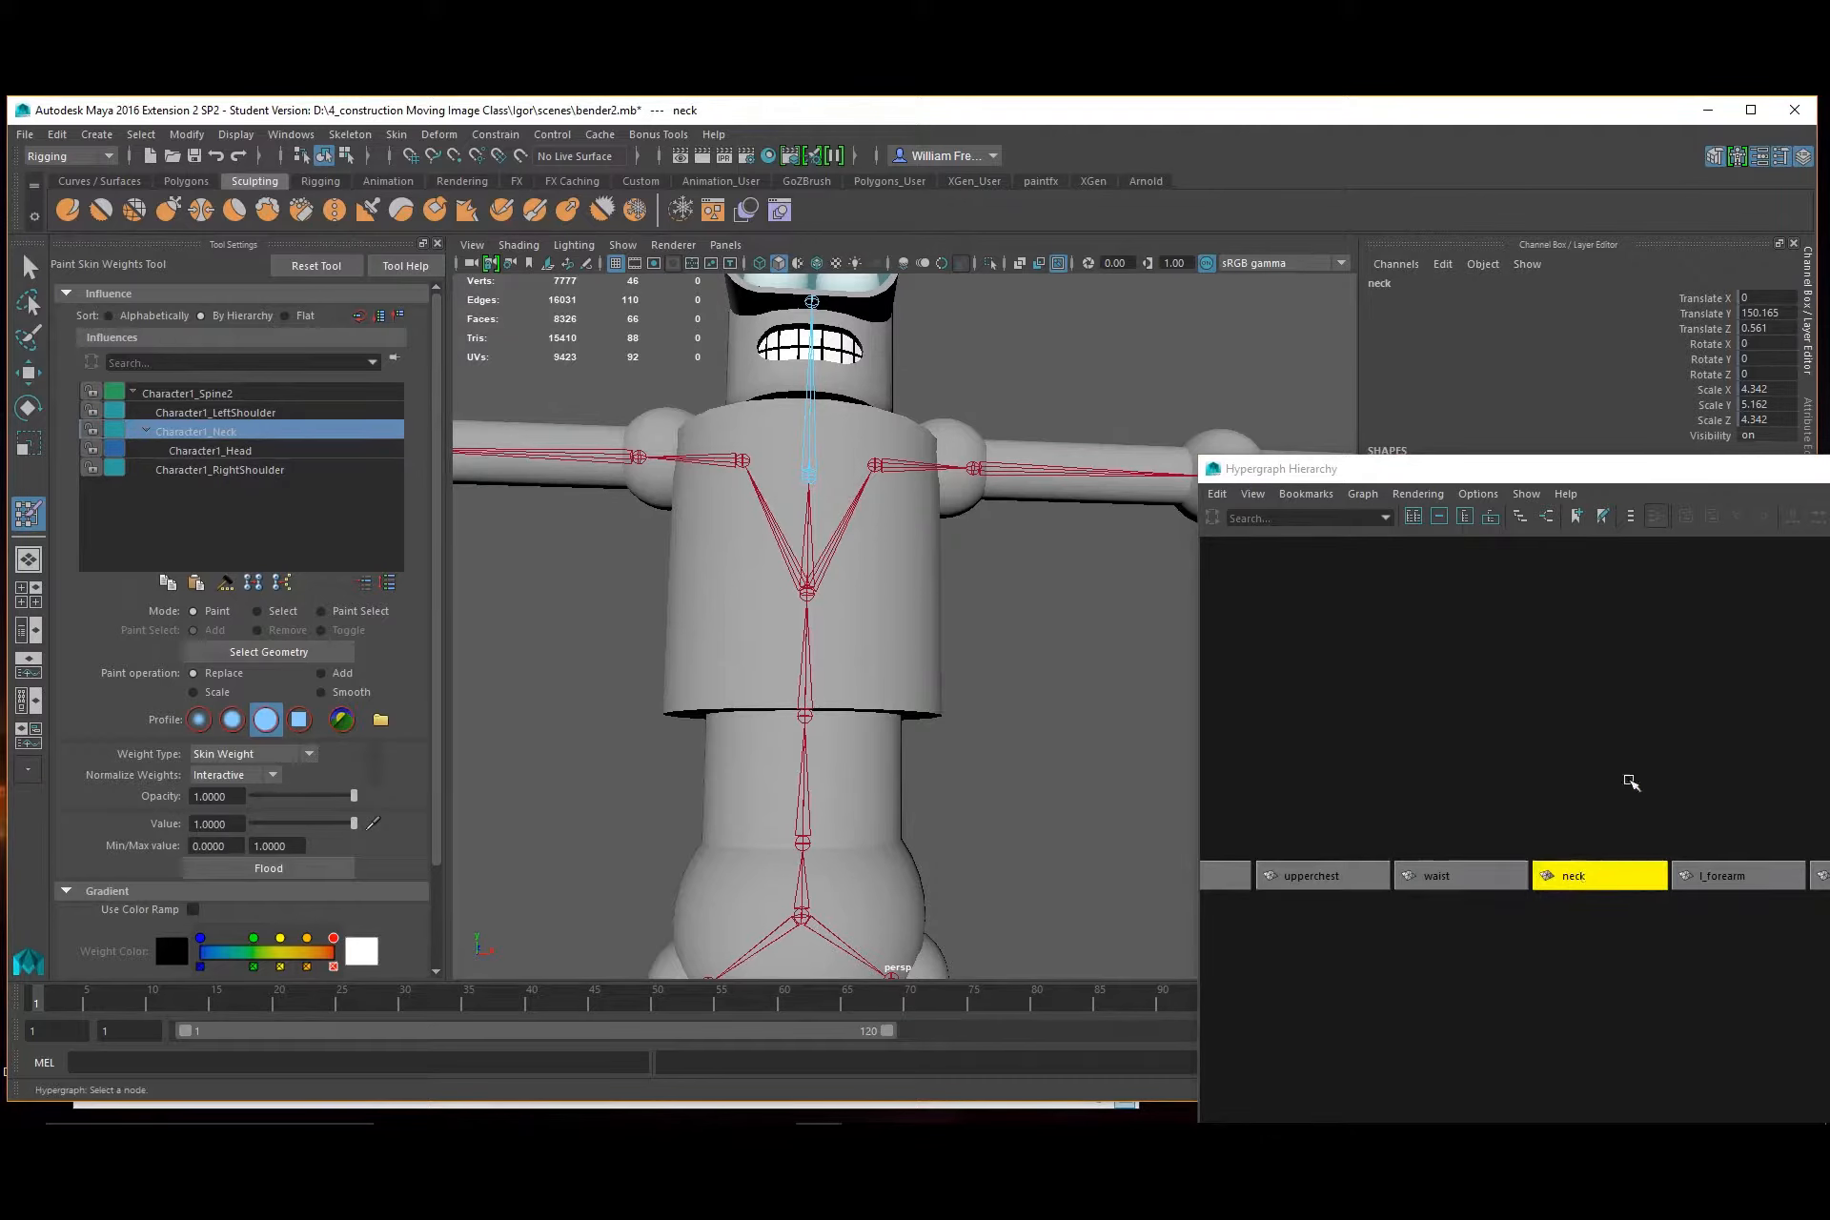
pyautogui.keyDown('alt'); pyautogui.moveTo(1630, 780); pyautogui.dragTo(1376, 772, button='middle'); pyautogui.keyUp('alt')
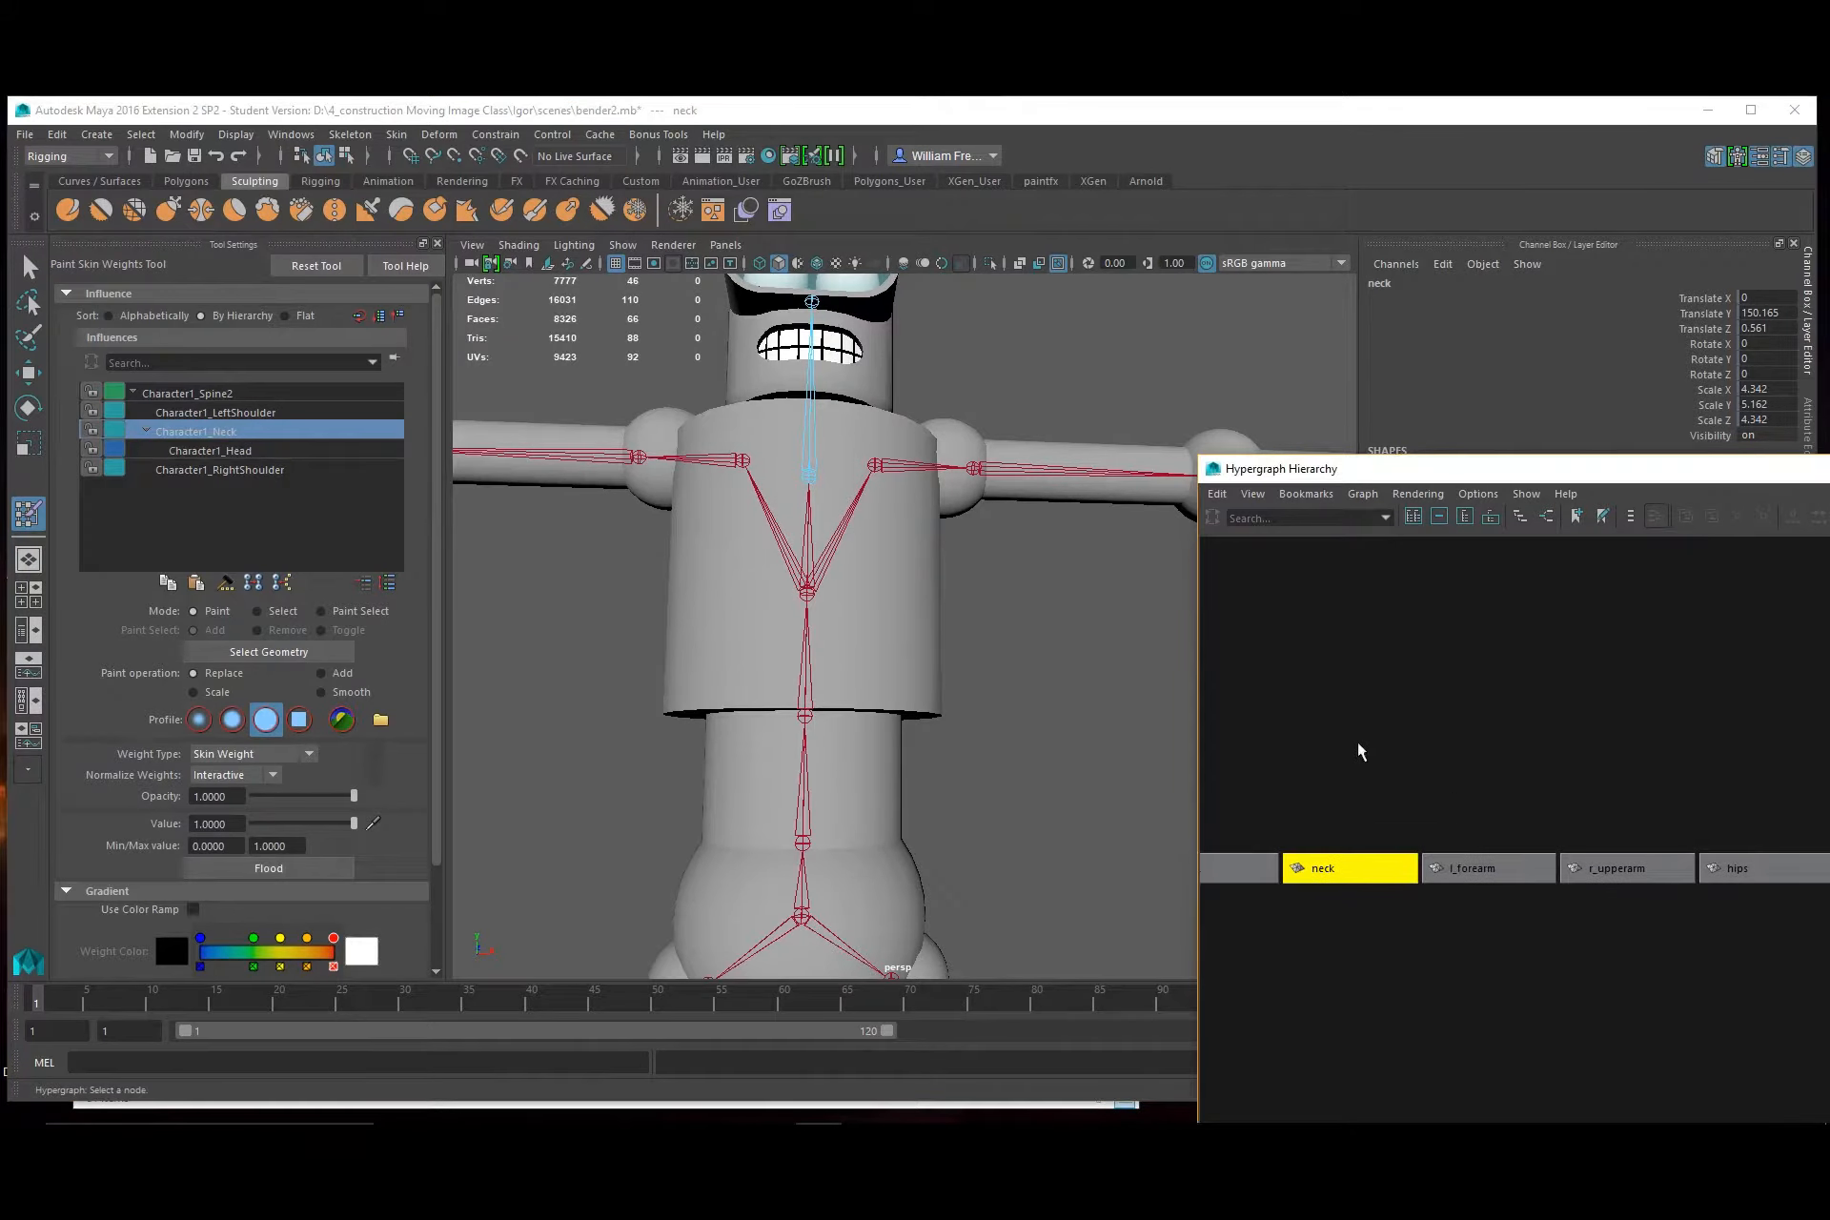
pyautogui.moveTo(1134, 691)
pyautogui.keyDown('alt'); pyautogui.mouseDown()
pyautogui.moveTo(1037, 698)
pyautogui.moveTo(1058, 728)
pyautogui.moveTo(1107, 719)
pyautogui.moveTo(1082, 722)
pyautogui.mouseUp(); pyautogui.keyUp('alt')
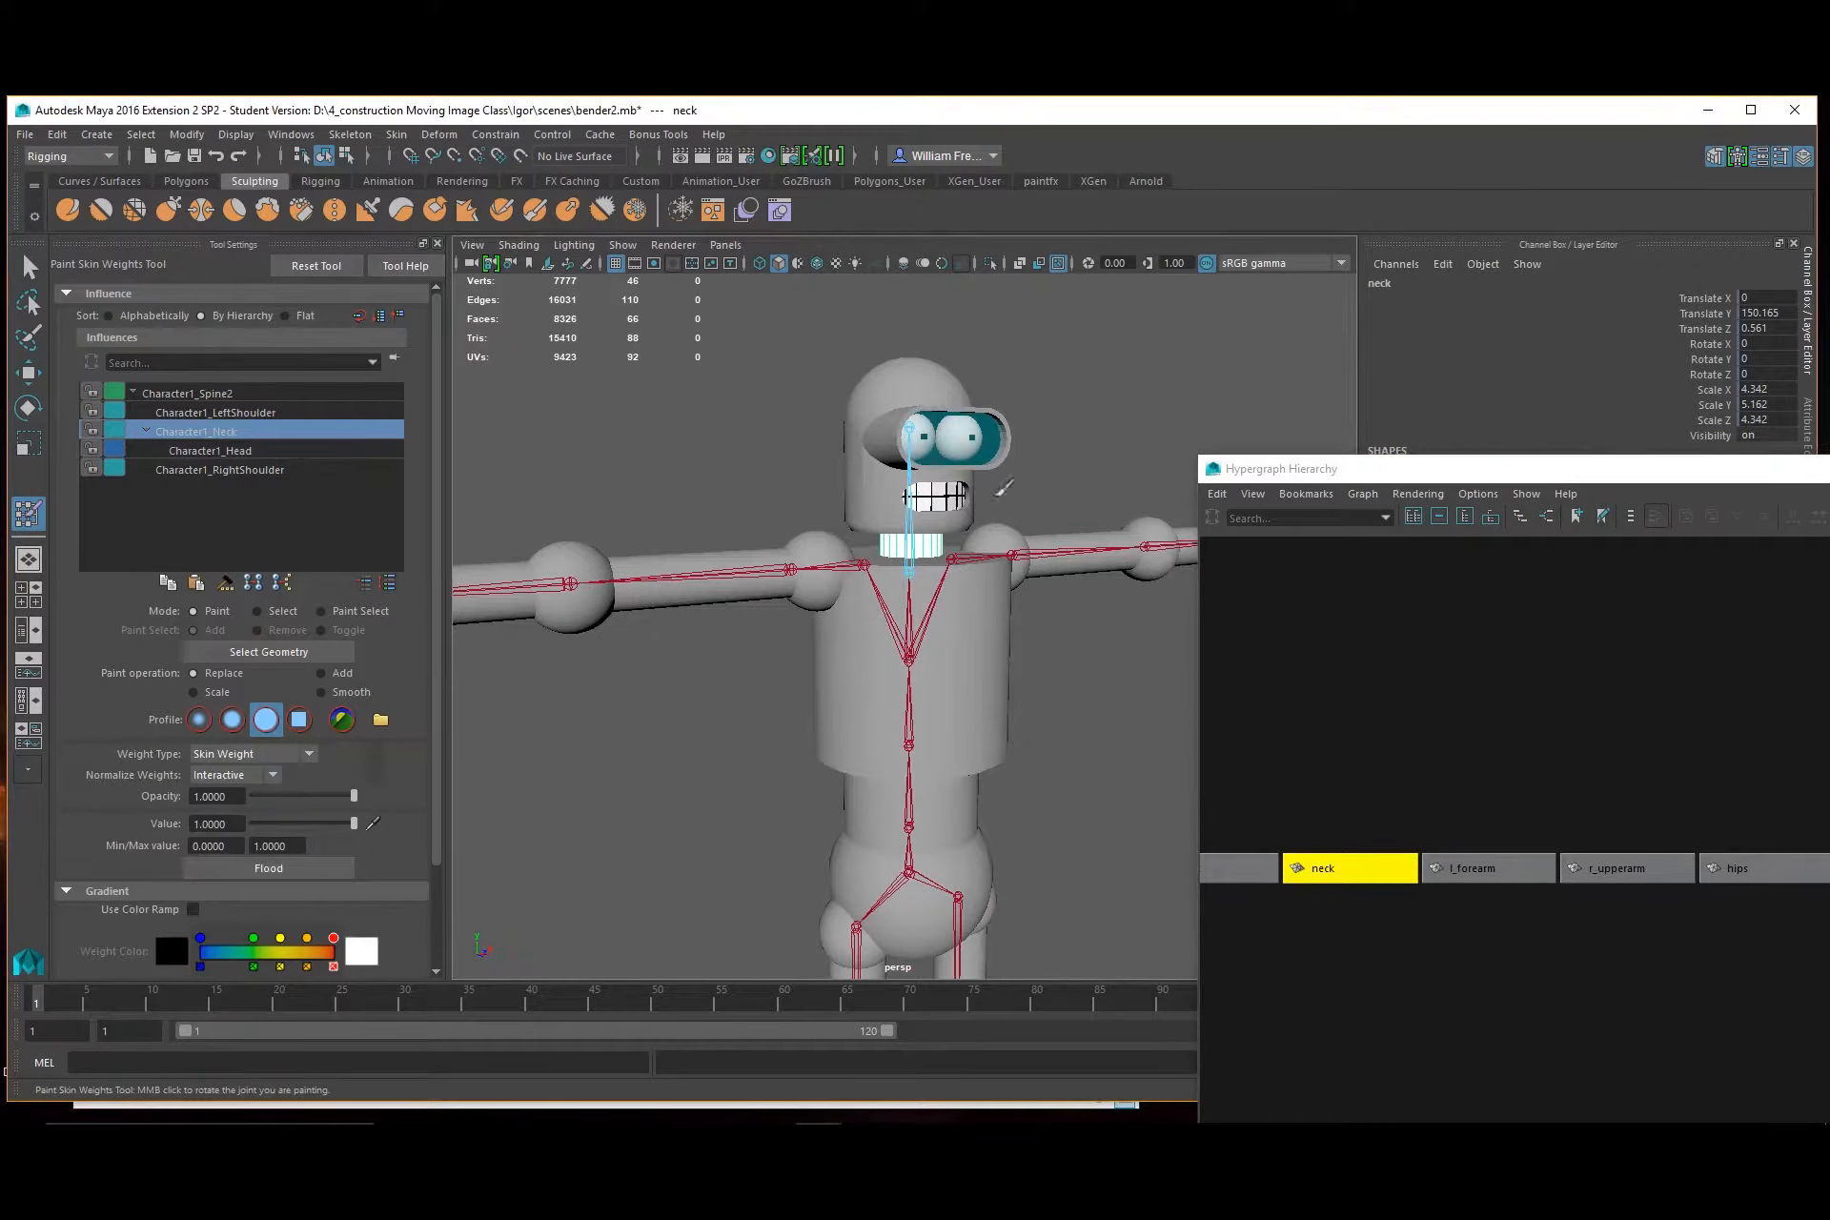
# Exit weight painting, select all the robot's mesh nodes in the Hypergraph and detach their skin from the skeleton
pyautogui.press('q')
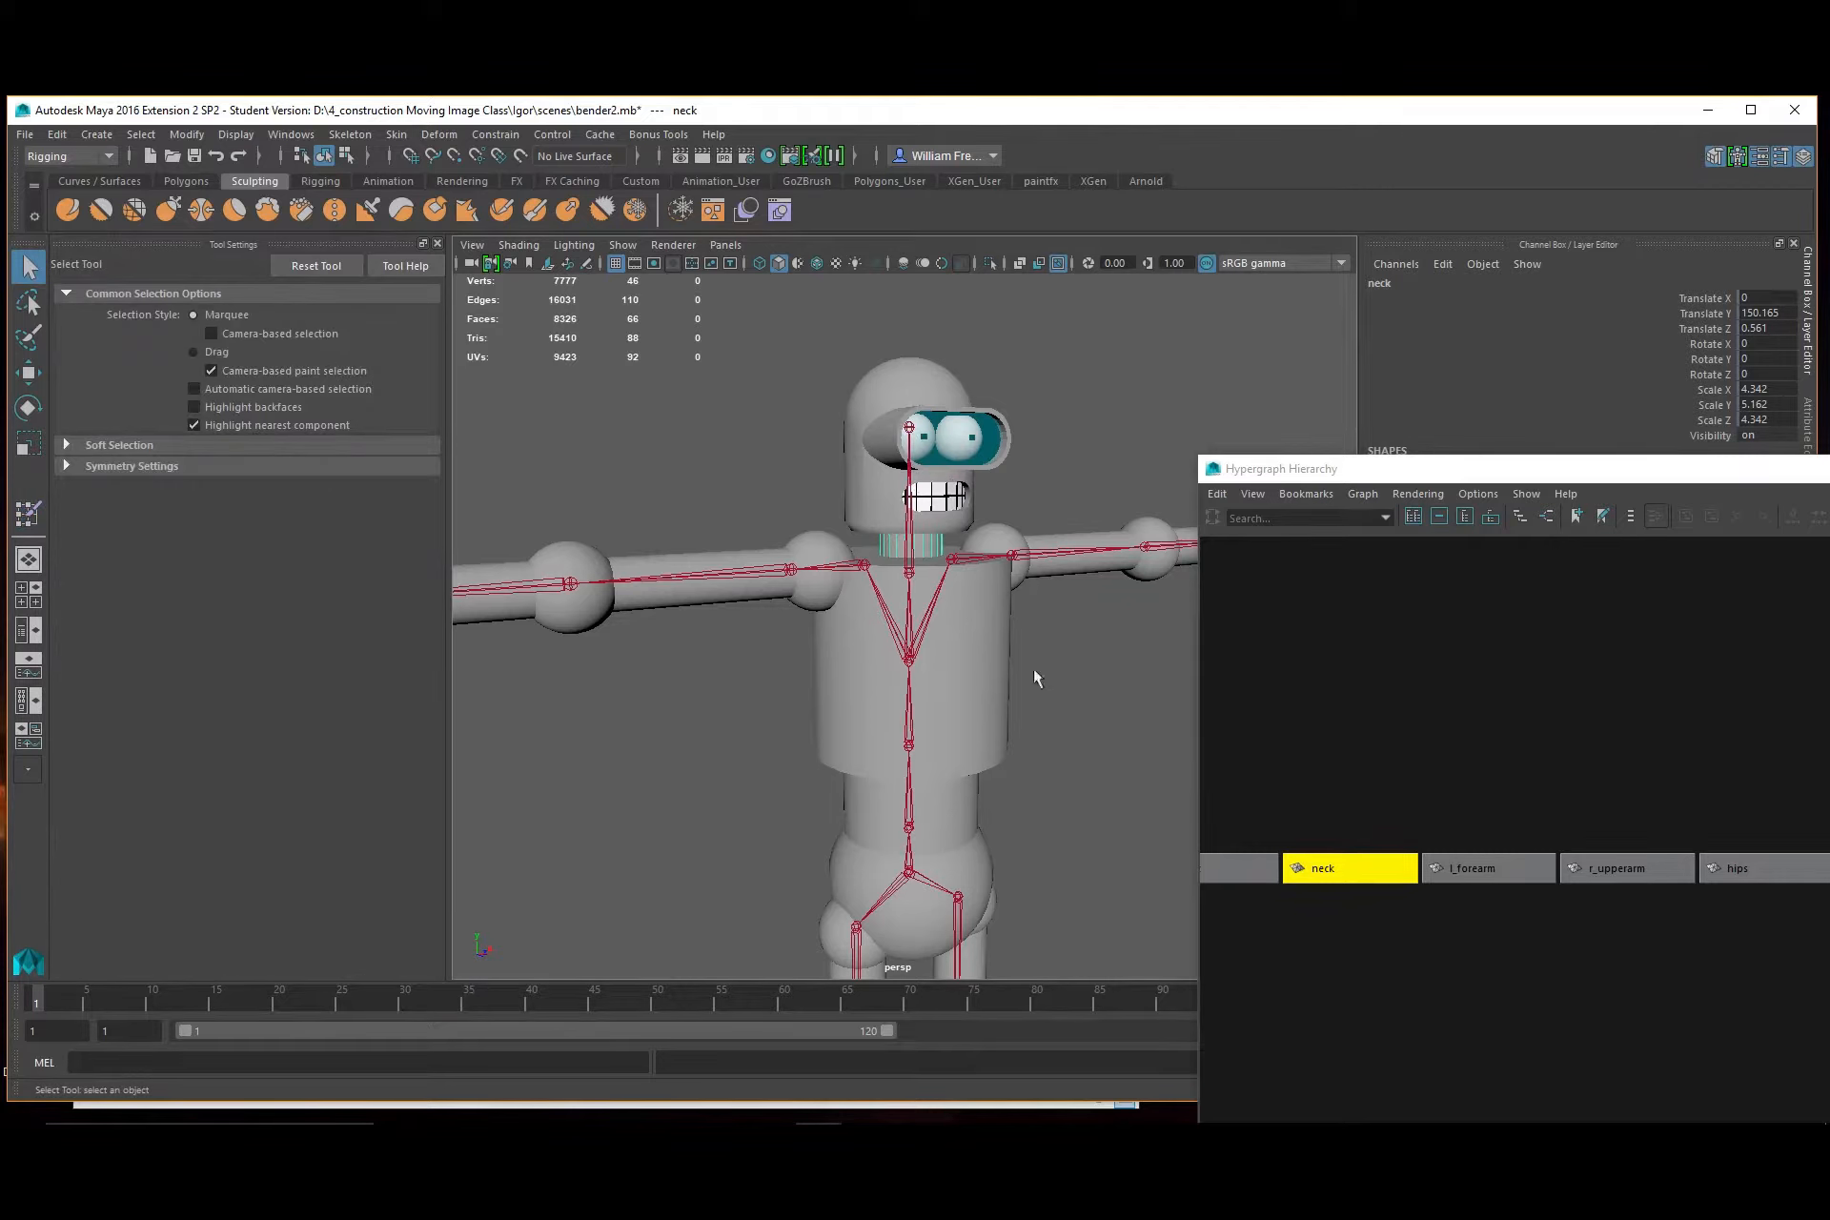
pyautogui.keyDown('alt'); pyautogui.moveTo(1589, 849); pyautogui.dragTo(853, 824, button='right'); pyautogui.keyUp('alt')
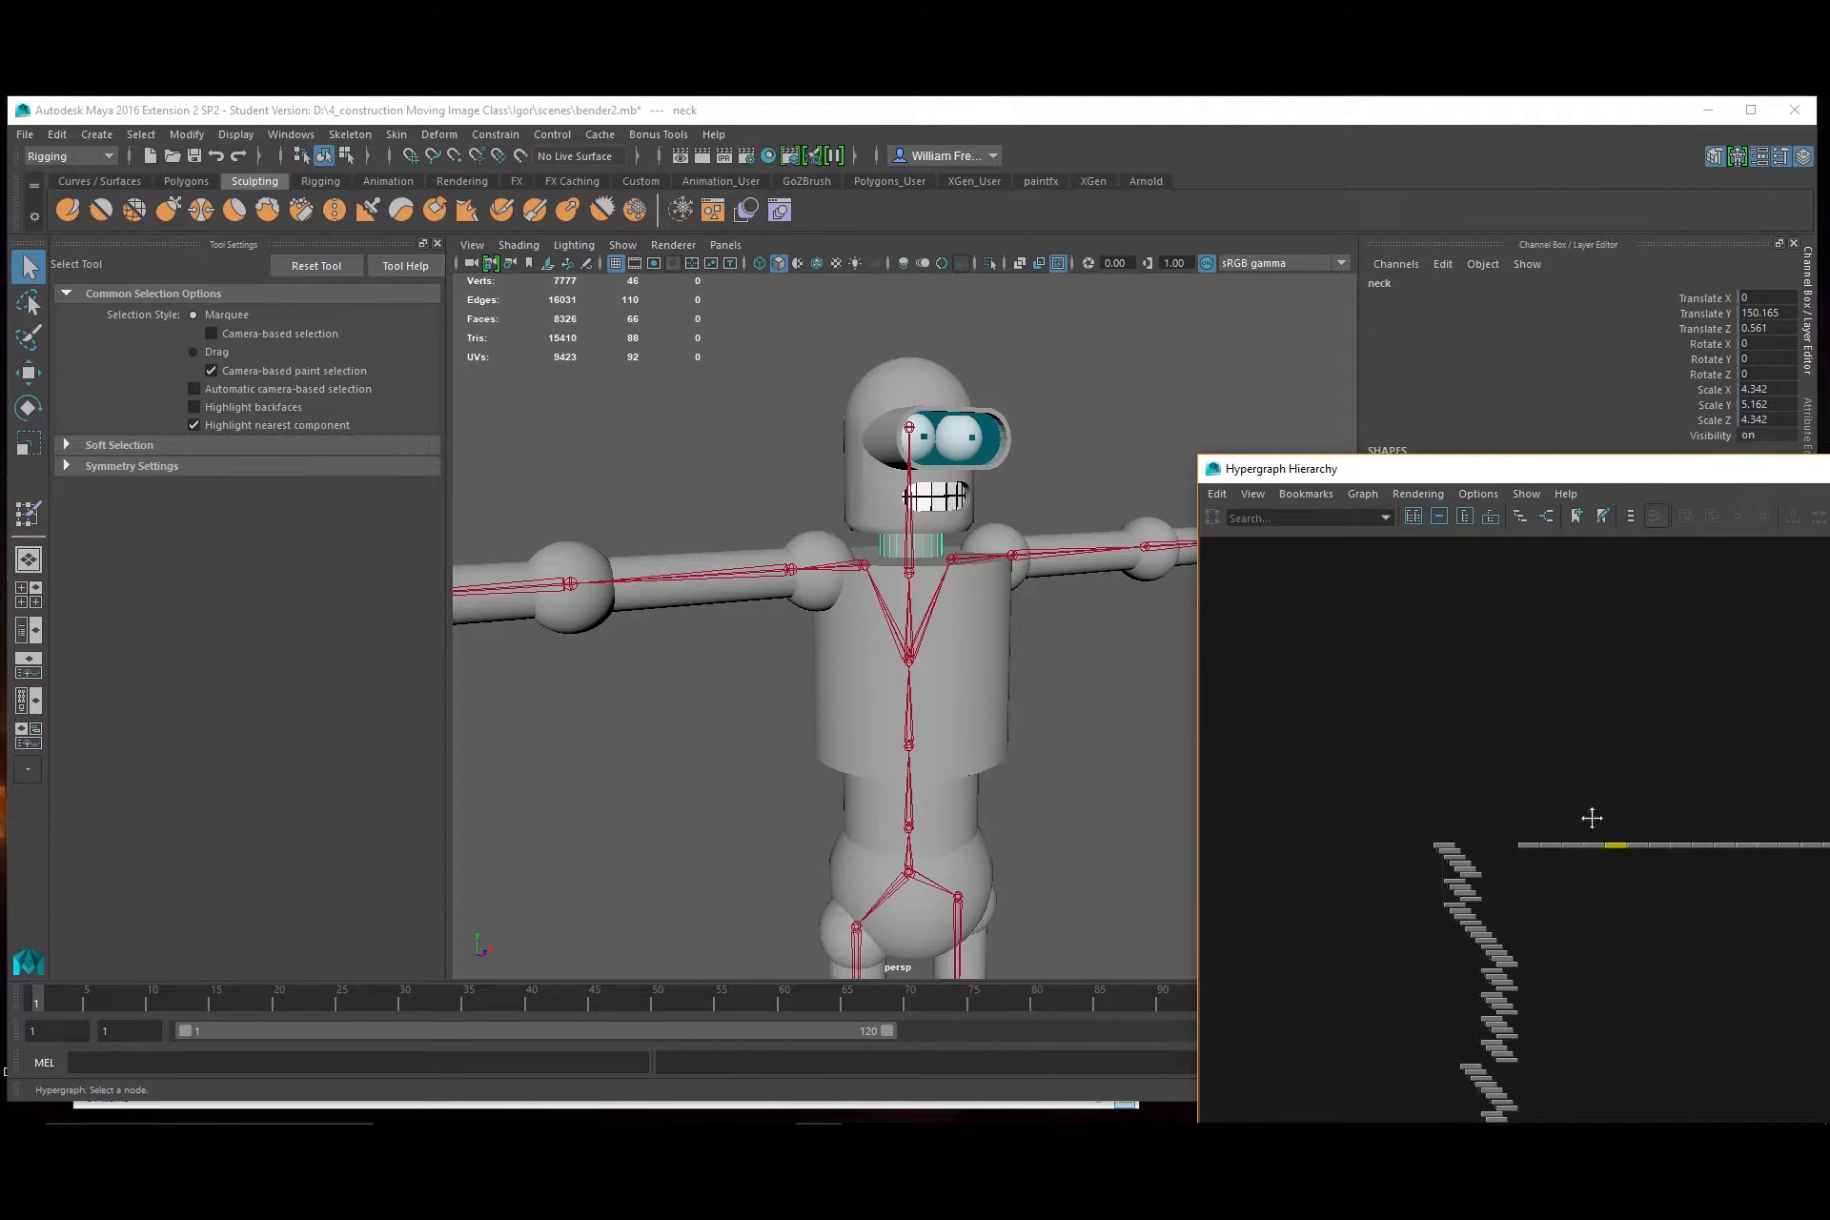
pyautogui.keyDown('alt'); pyautogui.moveTo(1592, 818); pyautogui.dragTo(1251, 748, button='middle'); pyautogui.keyUp('alt')
pyautogui.scroll(-3, 1659, 843)
pyautogui.moveTo(1743, 748); pyautogui.dragTo(1396, 815)
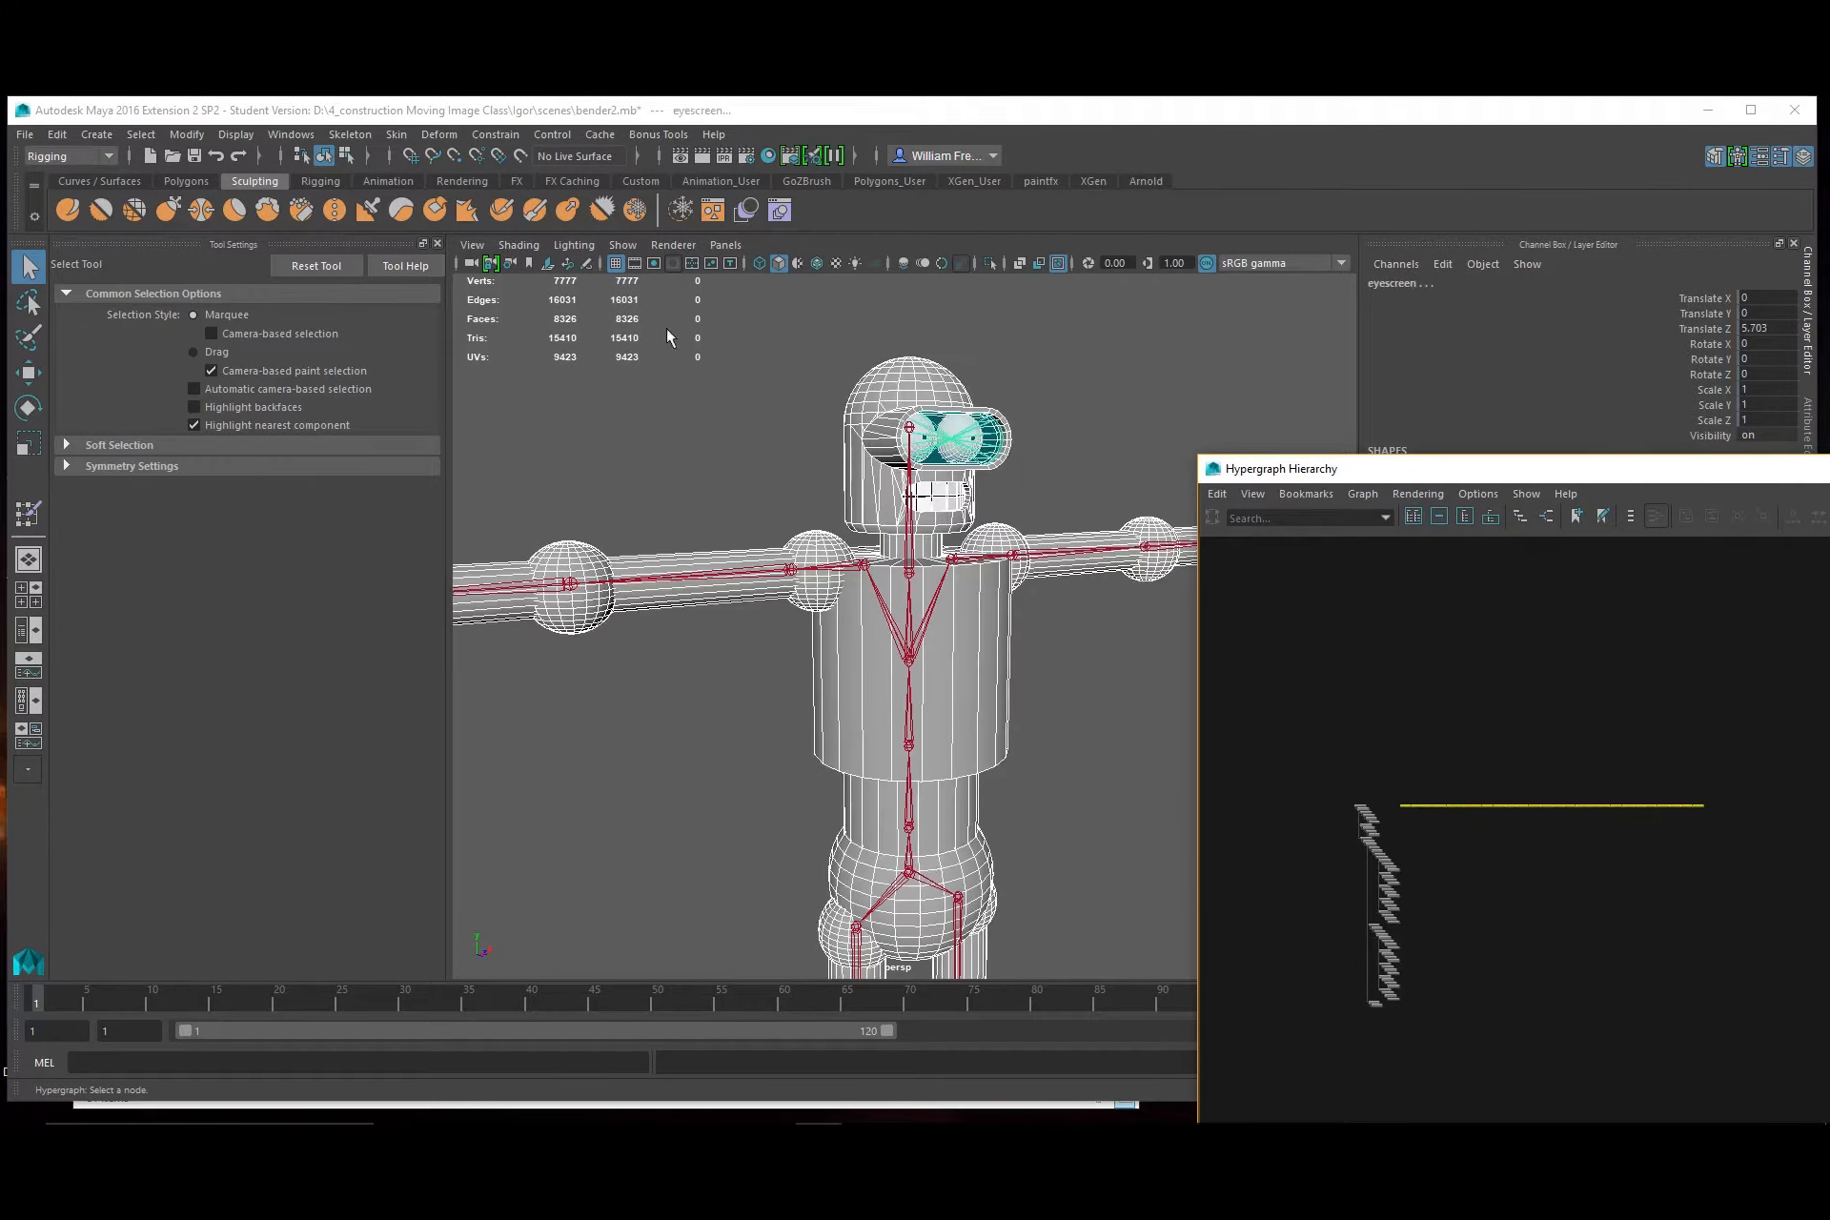
pyautogui.click(397, 134)
pyautogui.click(426, 221)
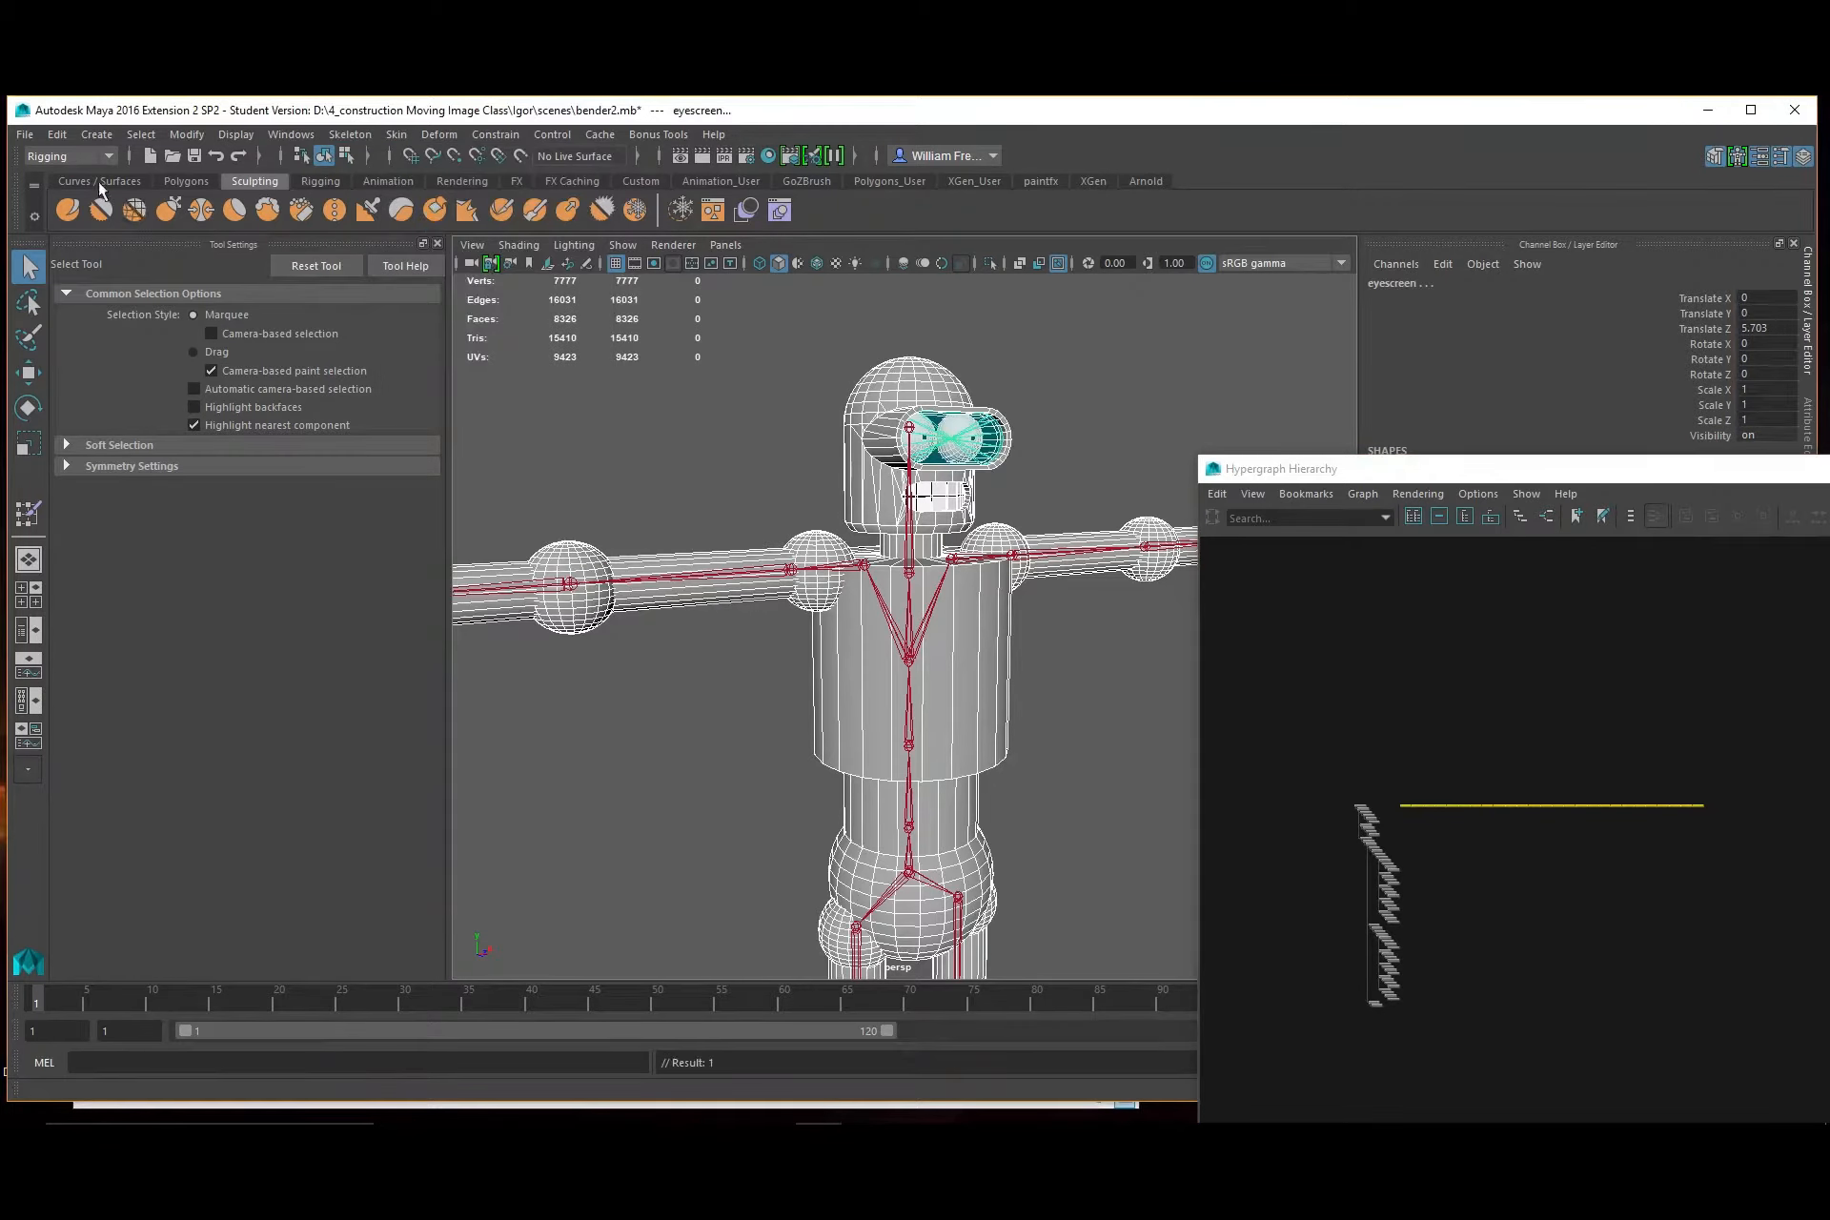
# Delete all construction history in the scene and clear the selection
pyautogui.click(58, 135)
pyautogui.moveTo(274, 379)
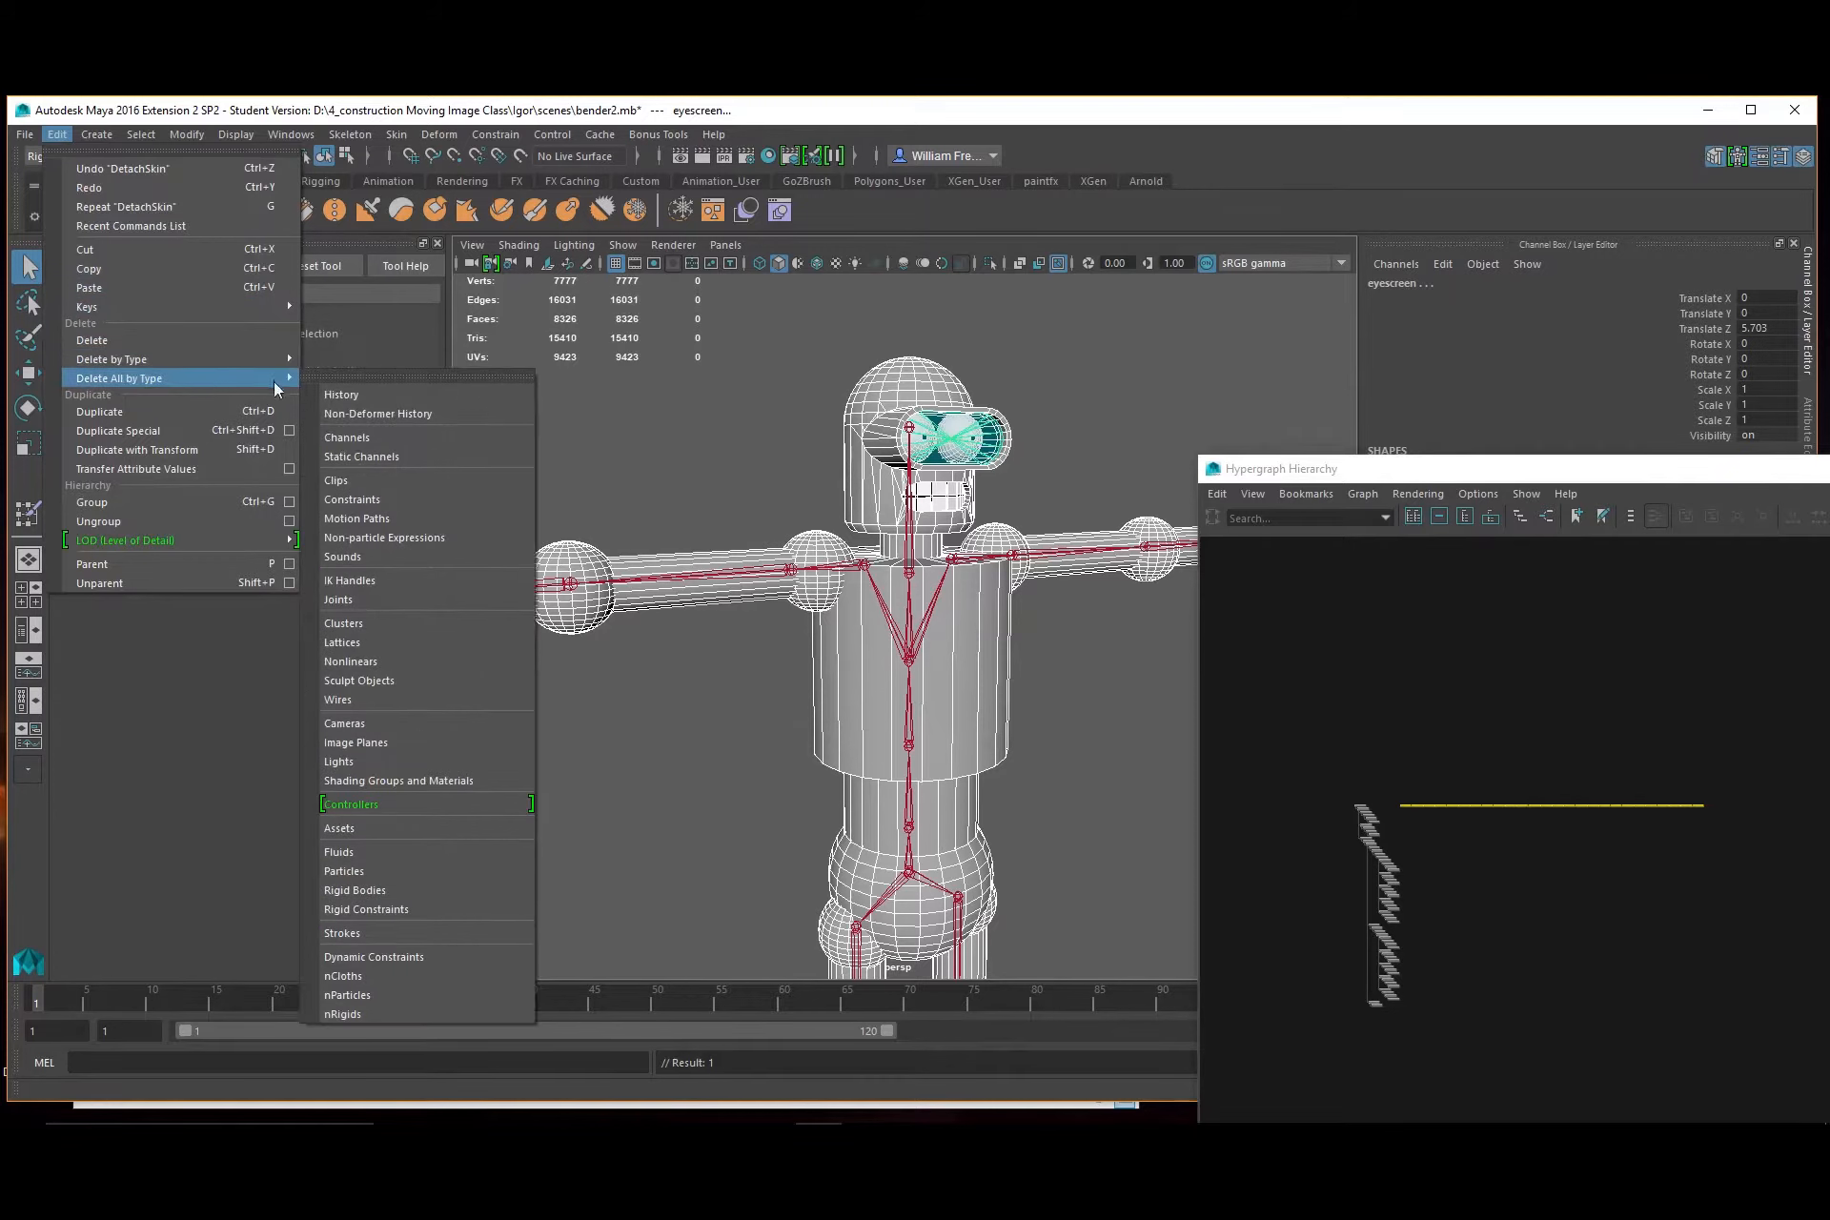
pyautogui.click(337, 393)
pyautogui.click(786, 446)
# Select the Character1_Neck joint and show it in a full-size front view
pyautogui.keyDown('alt'); pyautogui.moveTo(850, 581); pyautogui.dragTo(802, 595); pyautogui.keyUp('alt')
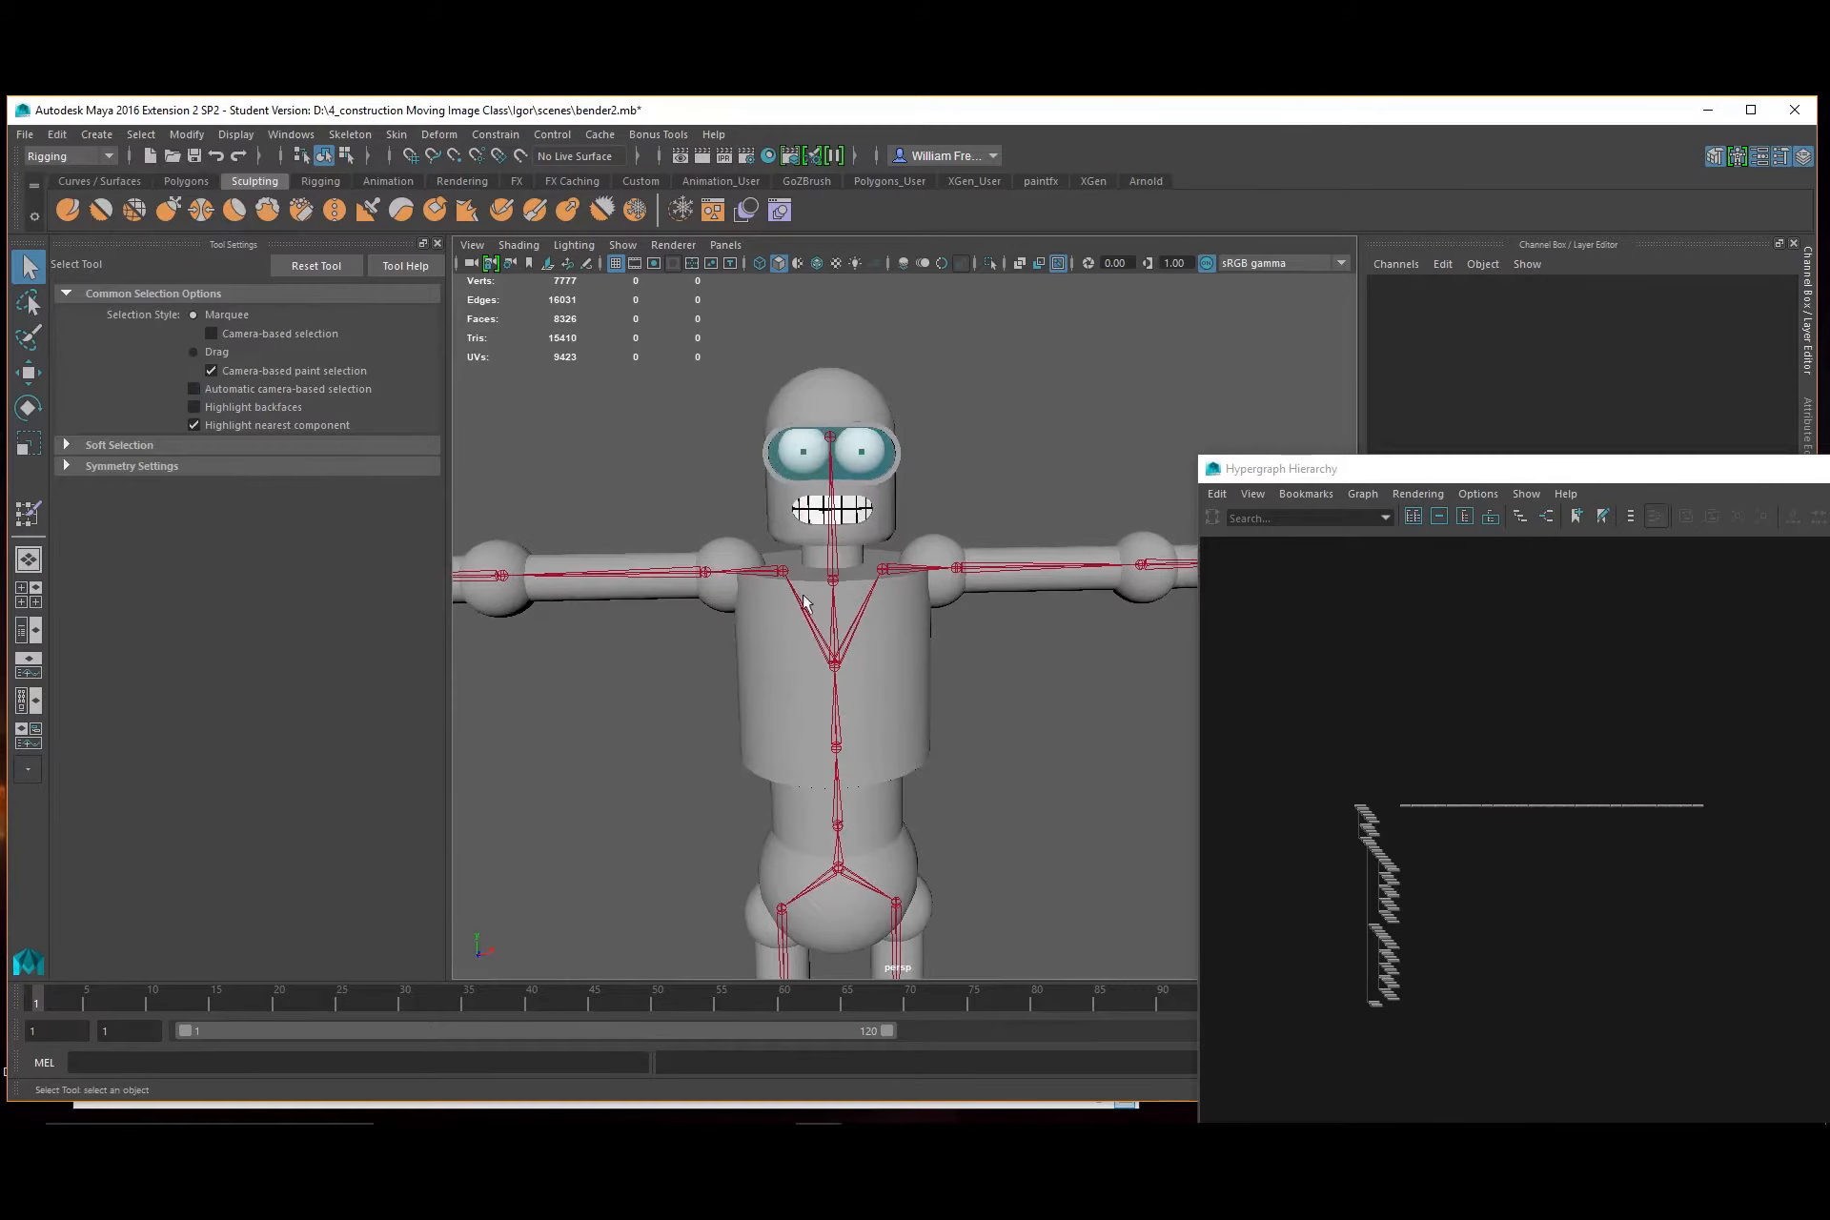
pyautogui.click(834, 569)
pyautogui.press('space')
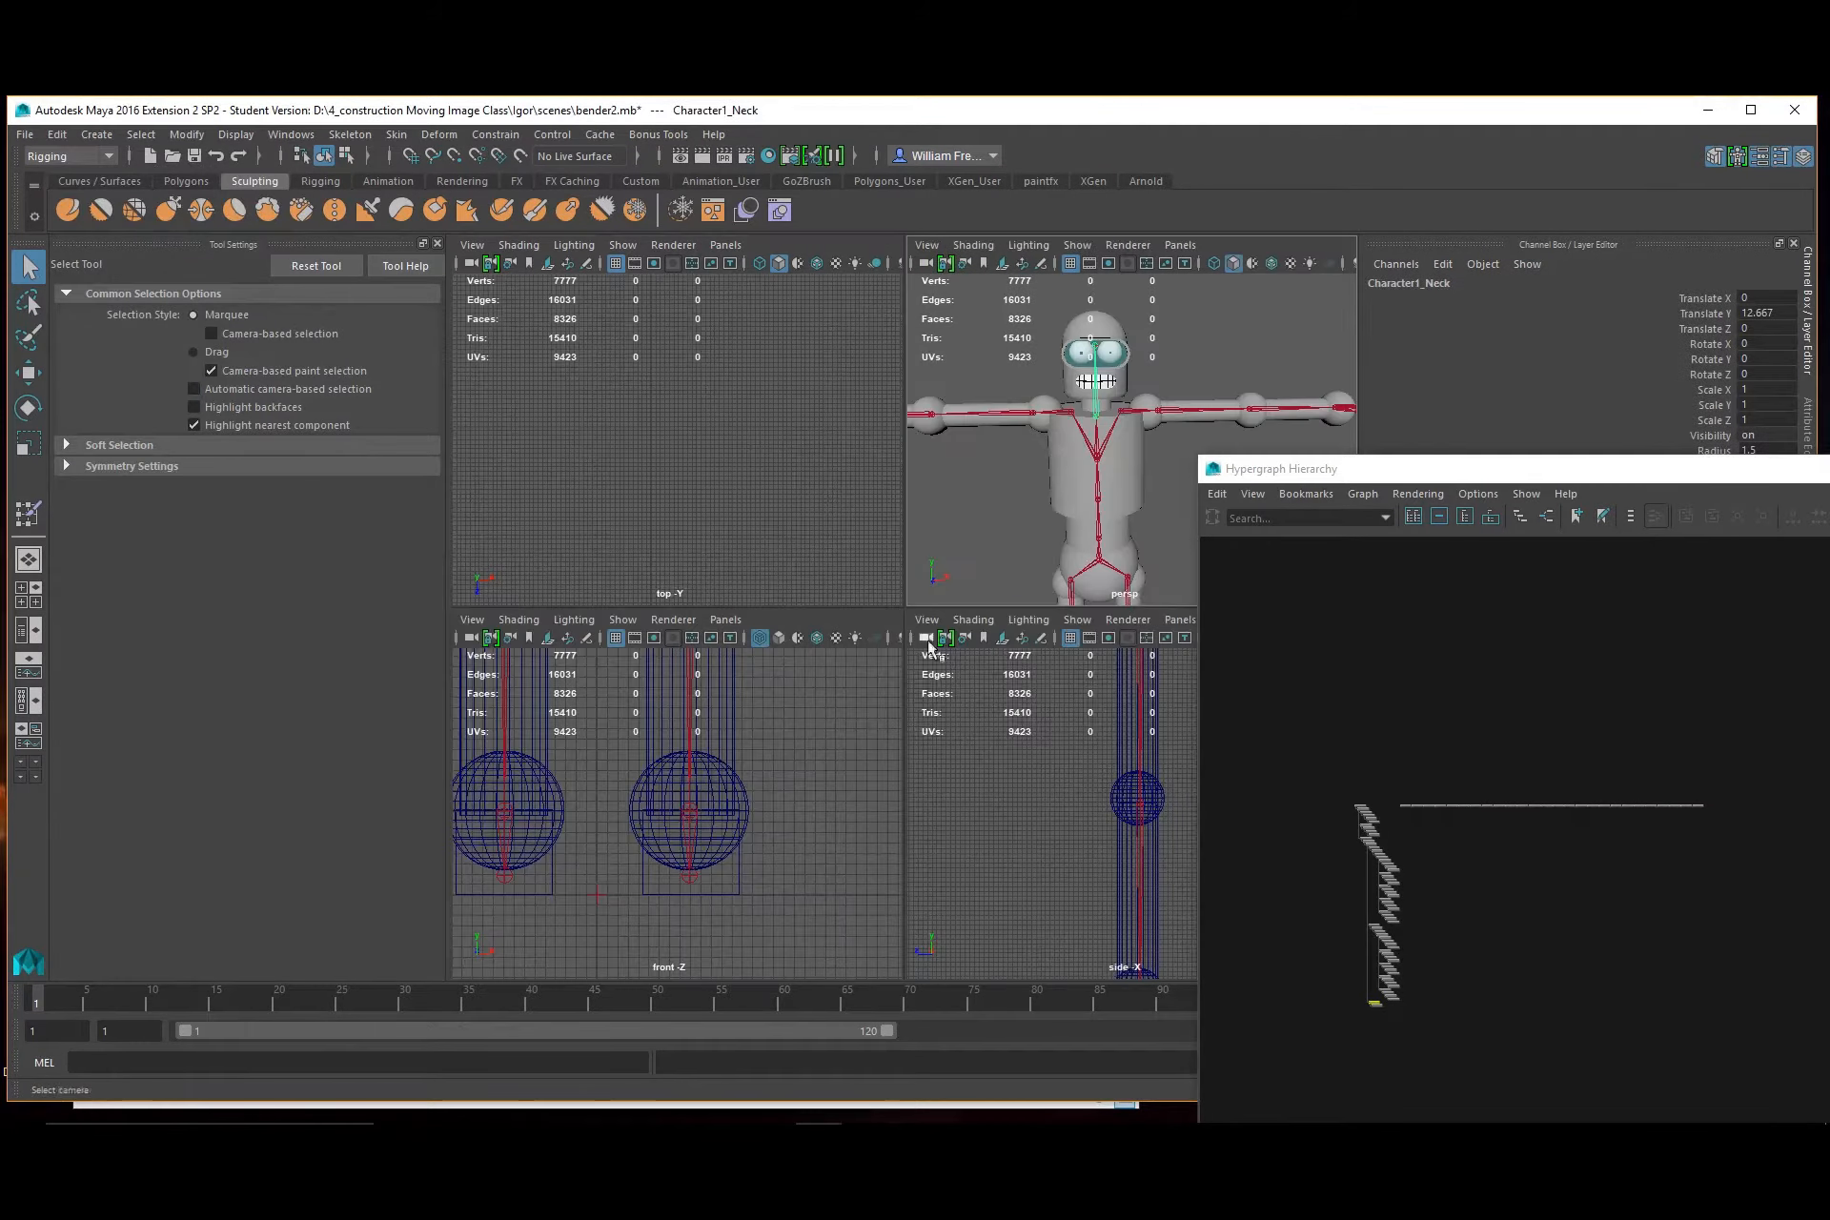
pyautogui.press('space')
pyautogui.scroll(-4, 884, 747)
pyautogui.keyDown('alt'); pyautogui.moveTo(877, 358); pyautogui.dragTo(889, 831, button='middle'); pyautogui.keyUp('alt')
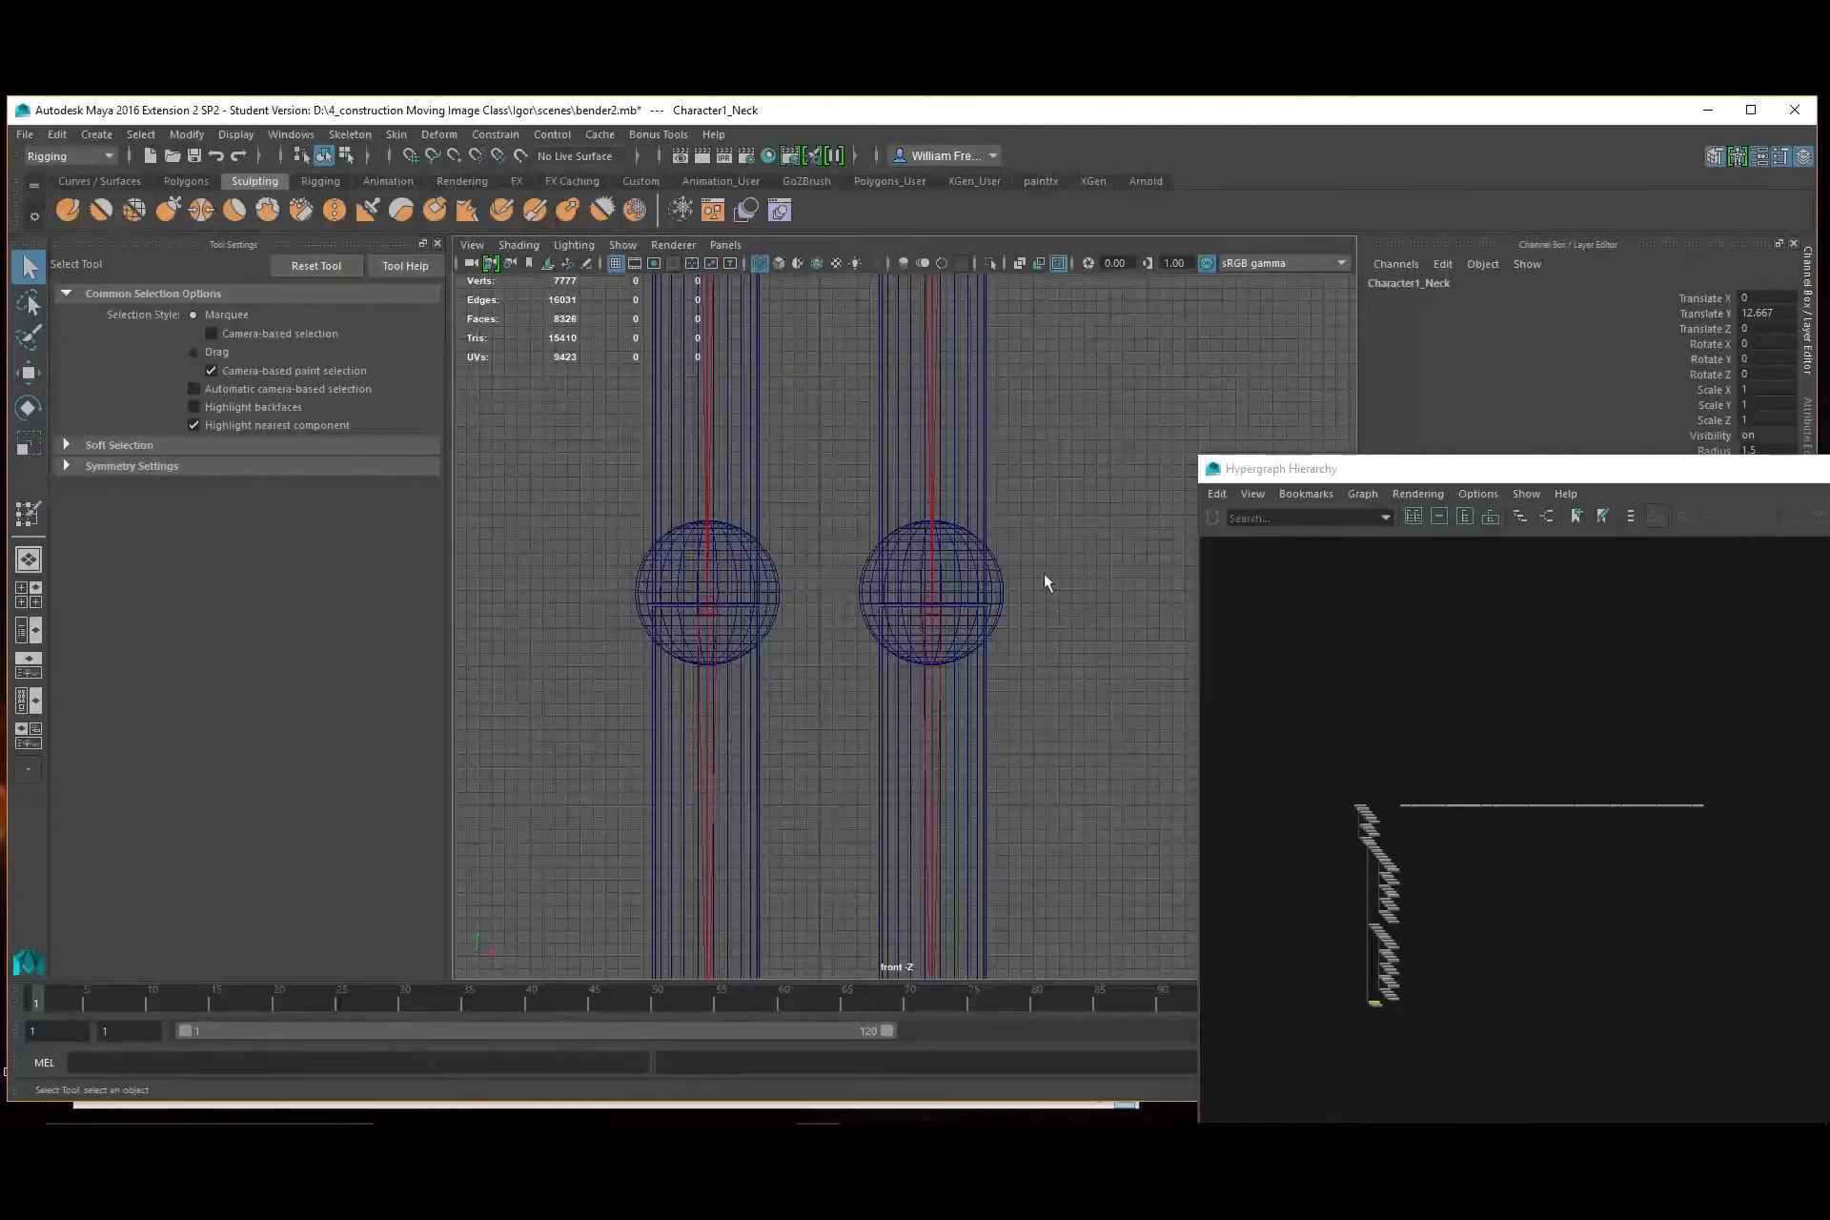
pyautogui.keyDown('alt'); pyautogui.moveTo(1125, 514); pyautogui.dragTo(991, 869, button='middle'); pyautogui.keyUp('alt')
pyautogui.keyDown('alt'); pyautogui.moveTo(850, 407); pyautogui.dragTo(1110, 947, button='middle'); pyautogui.keyUp('alt')
pyautogui.keyDown('alt'); pyautogui.moveTo(1001, 657); pyautogui.dragTo(932, 876, button='middle'); pyautogui.keyUp('alt')
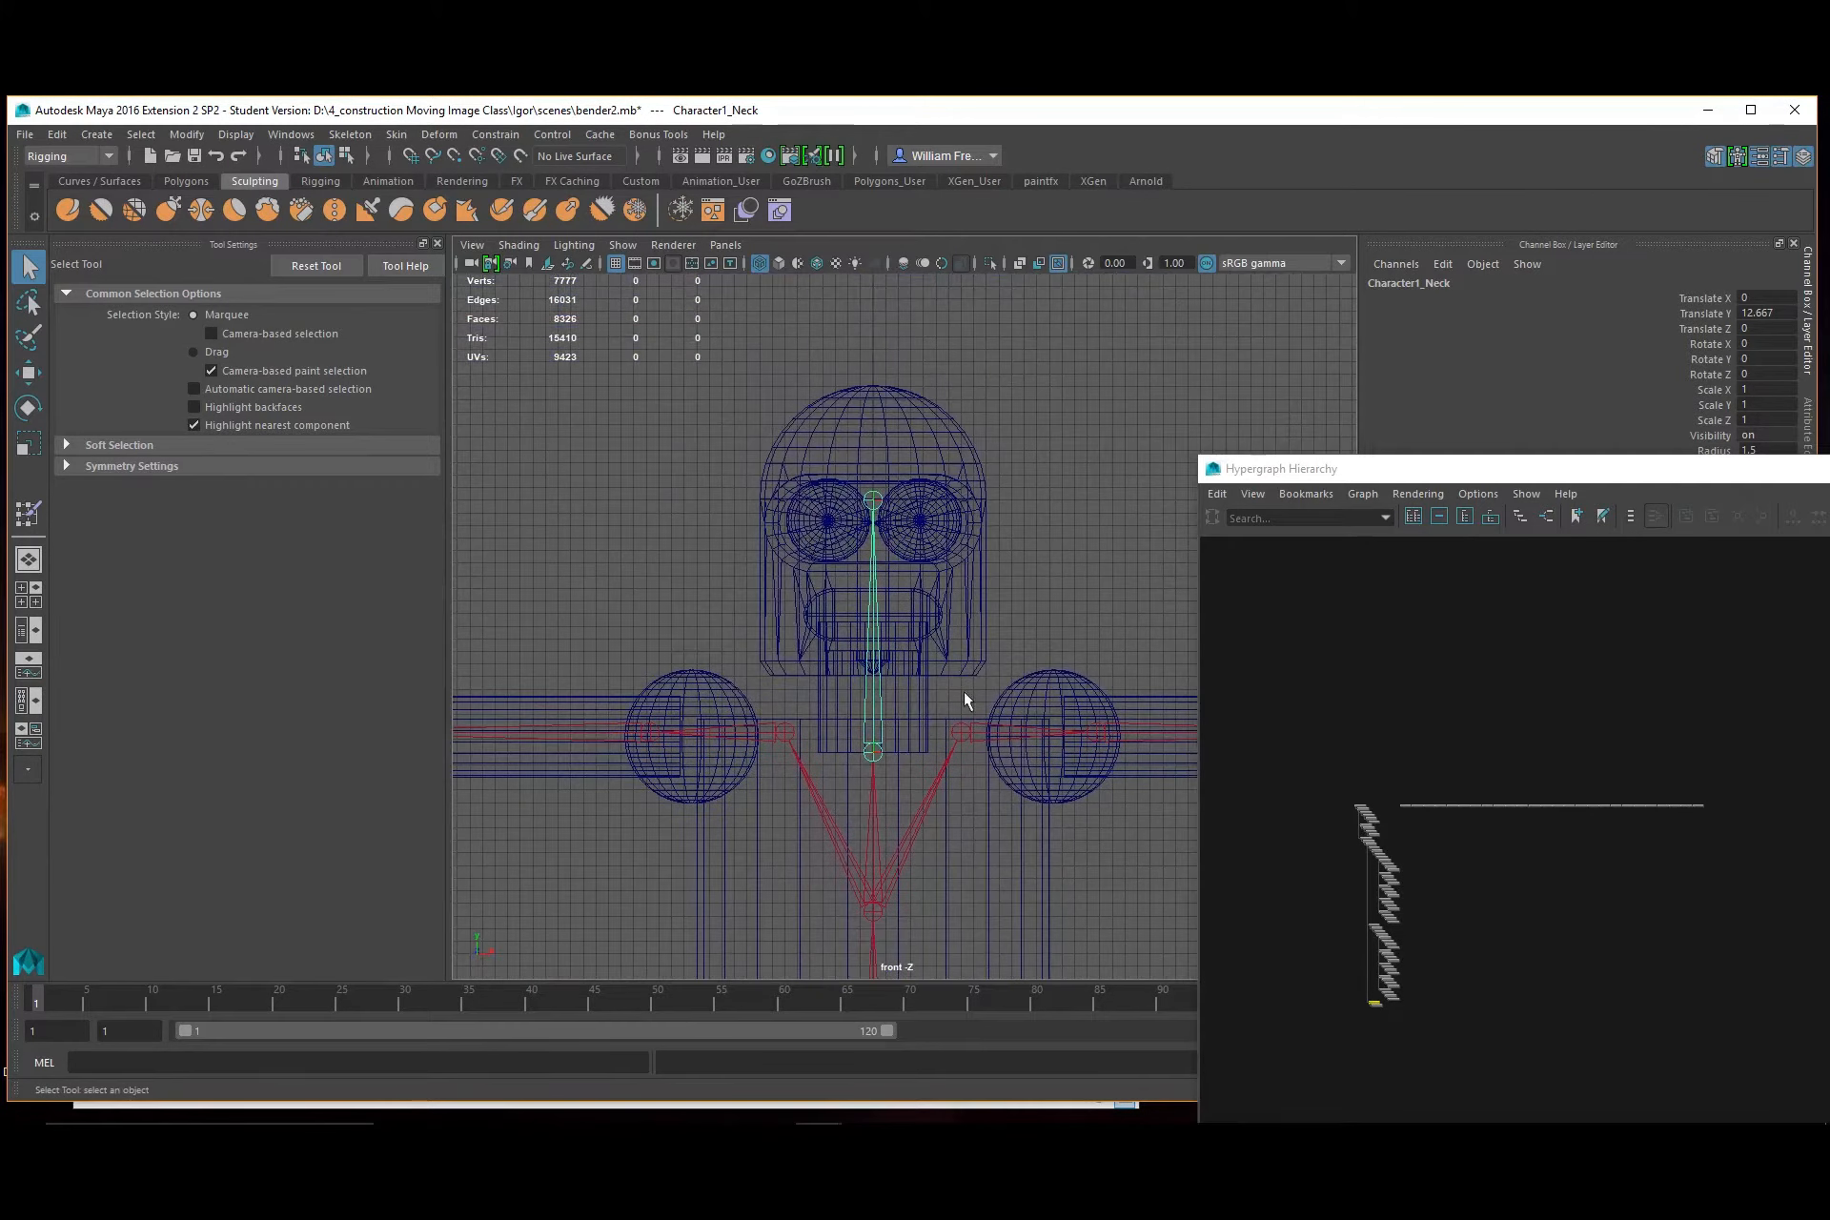
# Select the Character1_Head joint in the Hypergraph and move it down to the base of the head, at about Translate Y 7.742
pyautogui.click(1388, 838)
pyautogui.keyDown('alt'); pyautogui.moveTo(1350, 815); pyautogui.dragTo(1395, 556, button='middle'); pyautogui.keyUp('alt')
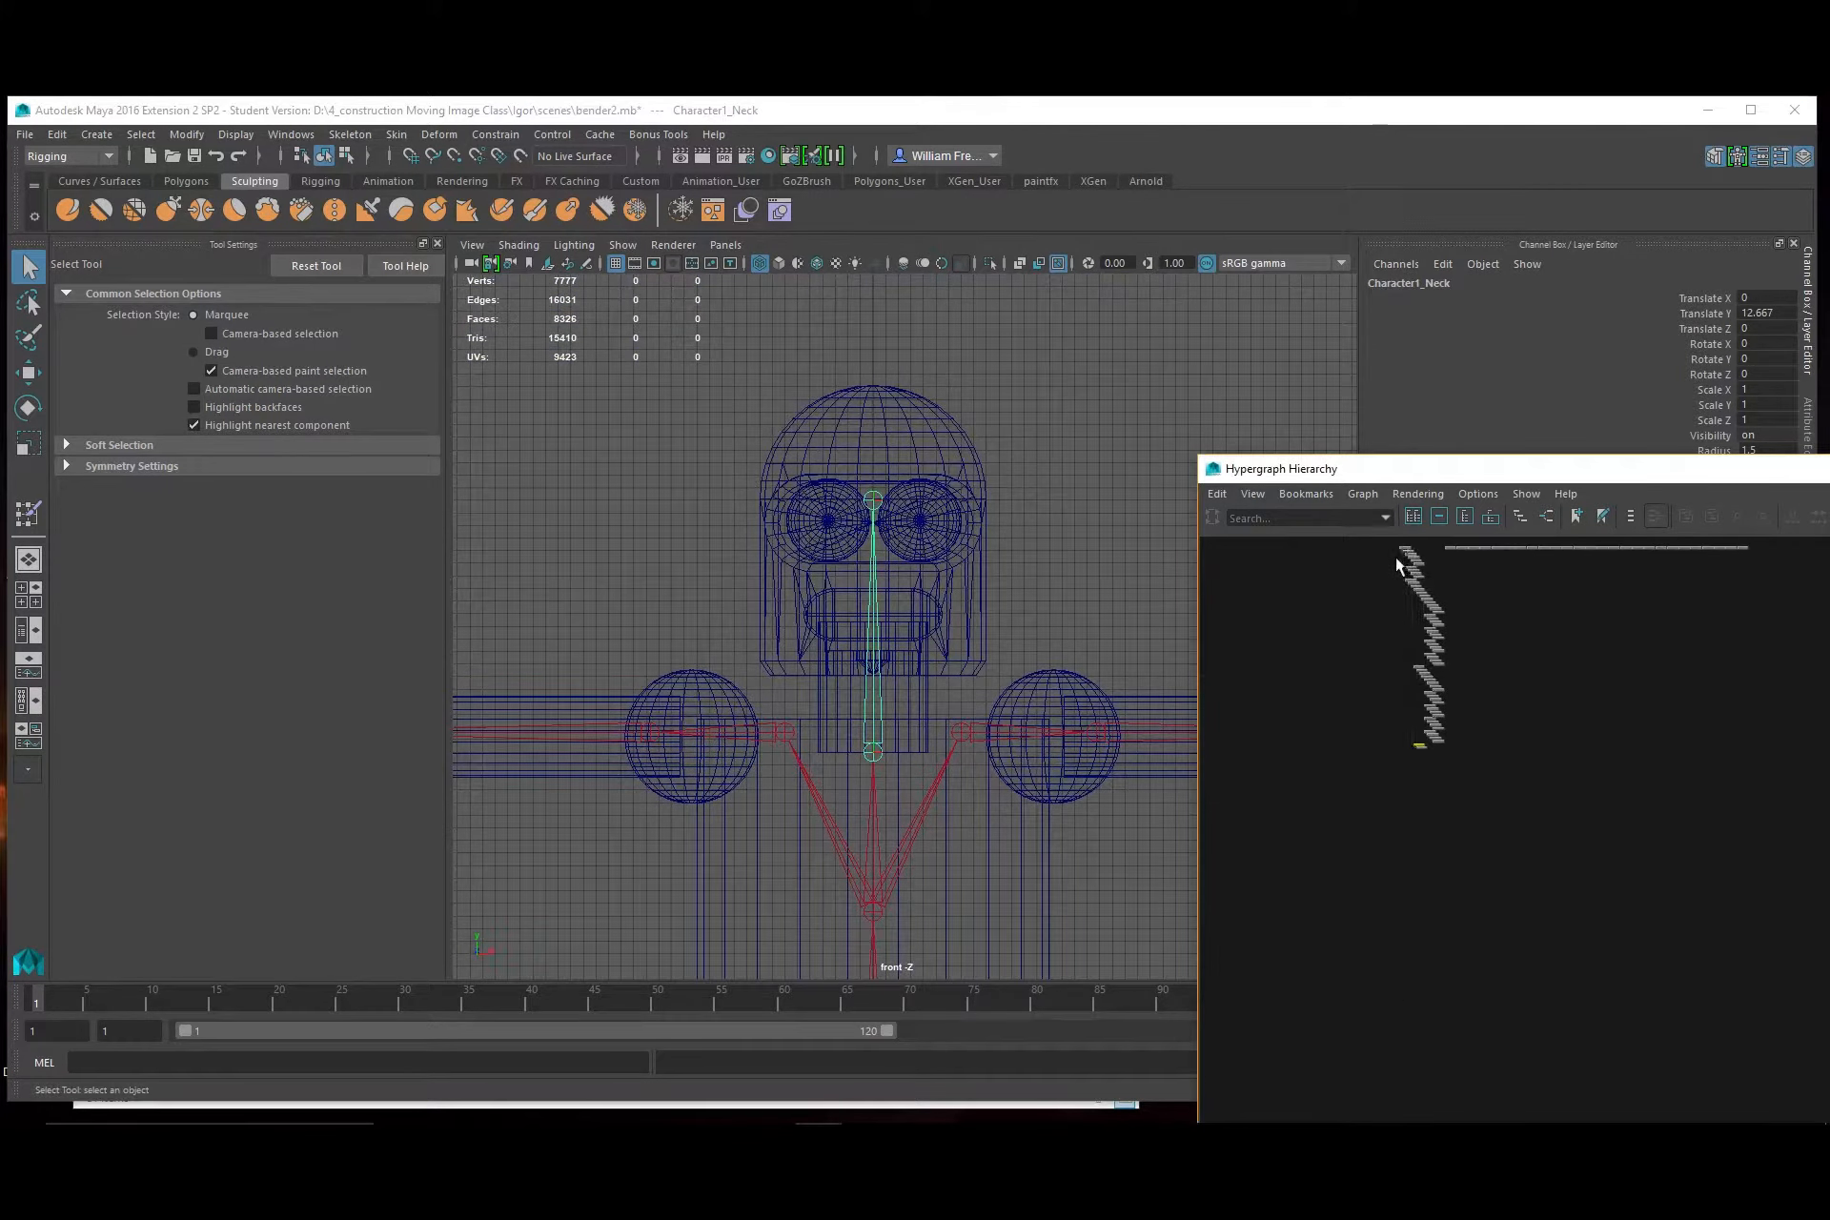
pyautogui.keyDown('alt'); pyautogui.moveTo(1335, 610); pyautogui.dragTo(1703, 890, button='right'); pyautogui.keyUp('alt')
pyautogui.keyDown('alt'); pyautogui.moveTo(1286, 701); pyautogui.dragTo(1758, 865, button='middle'); pyautogui.keyUp('alt')
pyautogui.keyDown('alt'); pyautogui.moveTo(1341, 703); pyautogui.dragTo(1614, 841, button='right'); pyautogui.keyUp('alt')
pyautogui.keyDown('alt'); pyautogui.moveTo(1613, 840); pyautogui.dragTo(1344, 758, button='middle'); pyautogui.keyUp('alt')
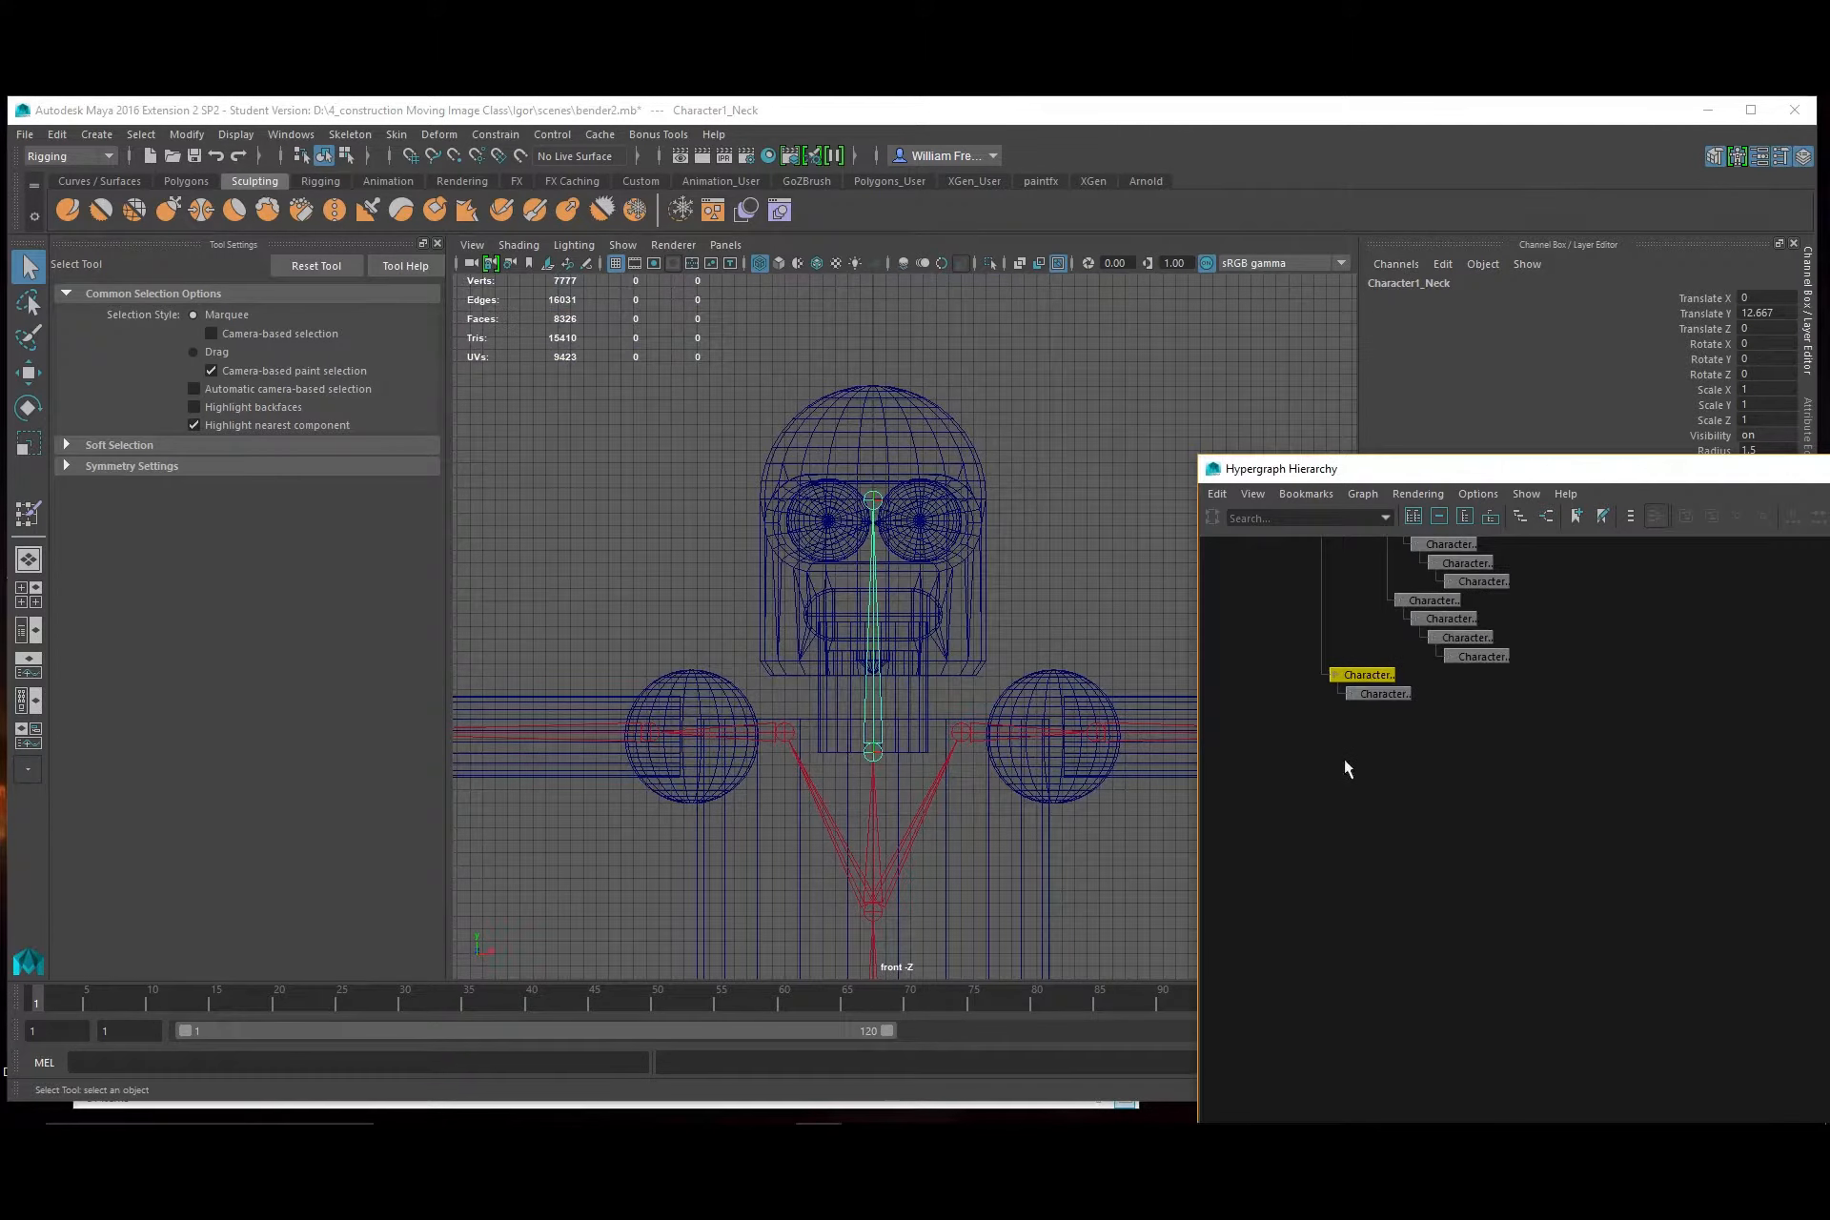
pyautogui.keyDown('alt'); pyautogui.moveTo(1343, 759); pyautogui.dragTo(1475, 809, button='right'); pyautogui.keyUp('alt')
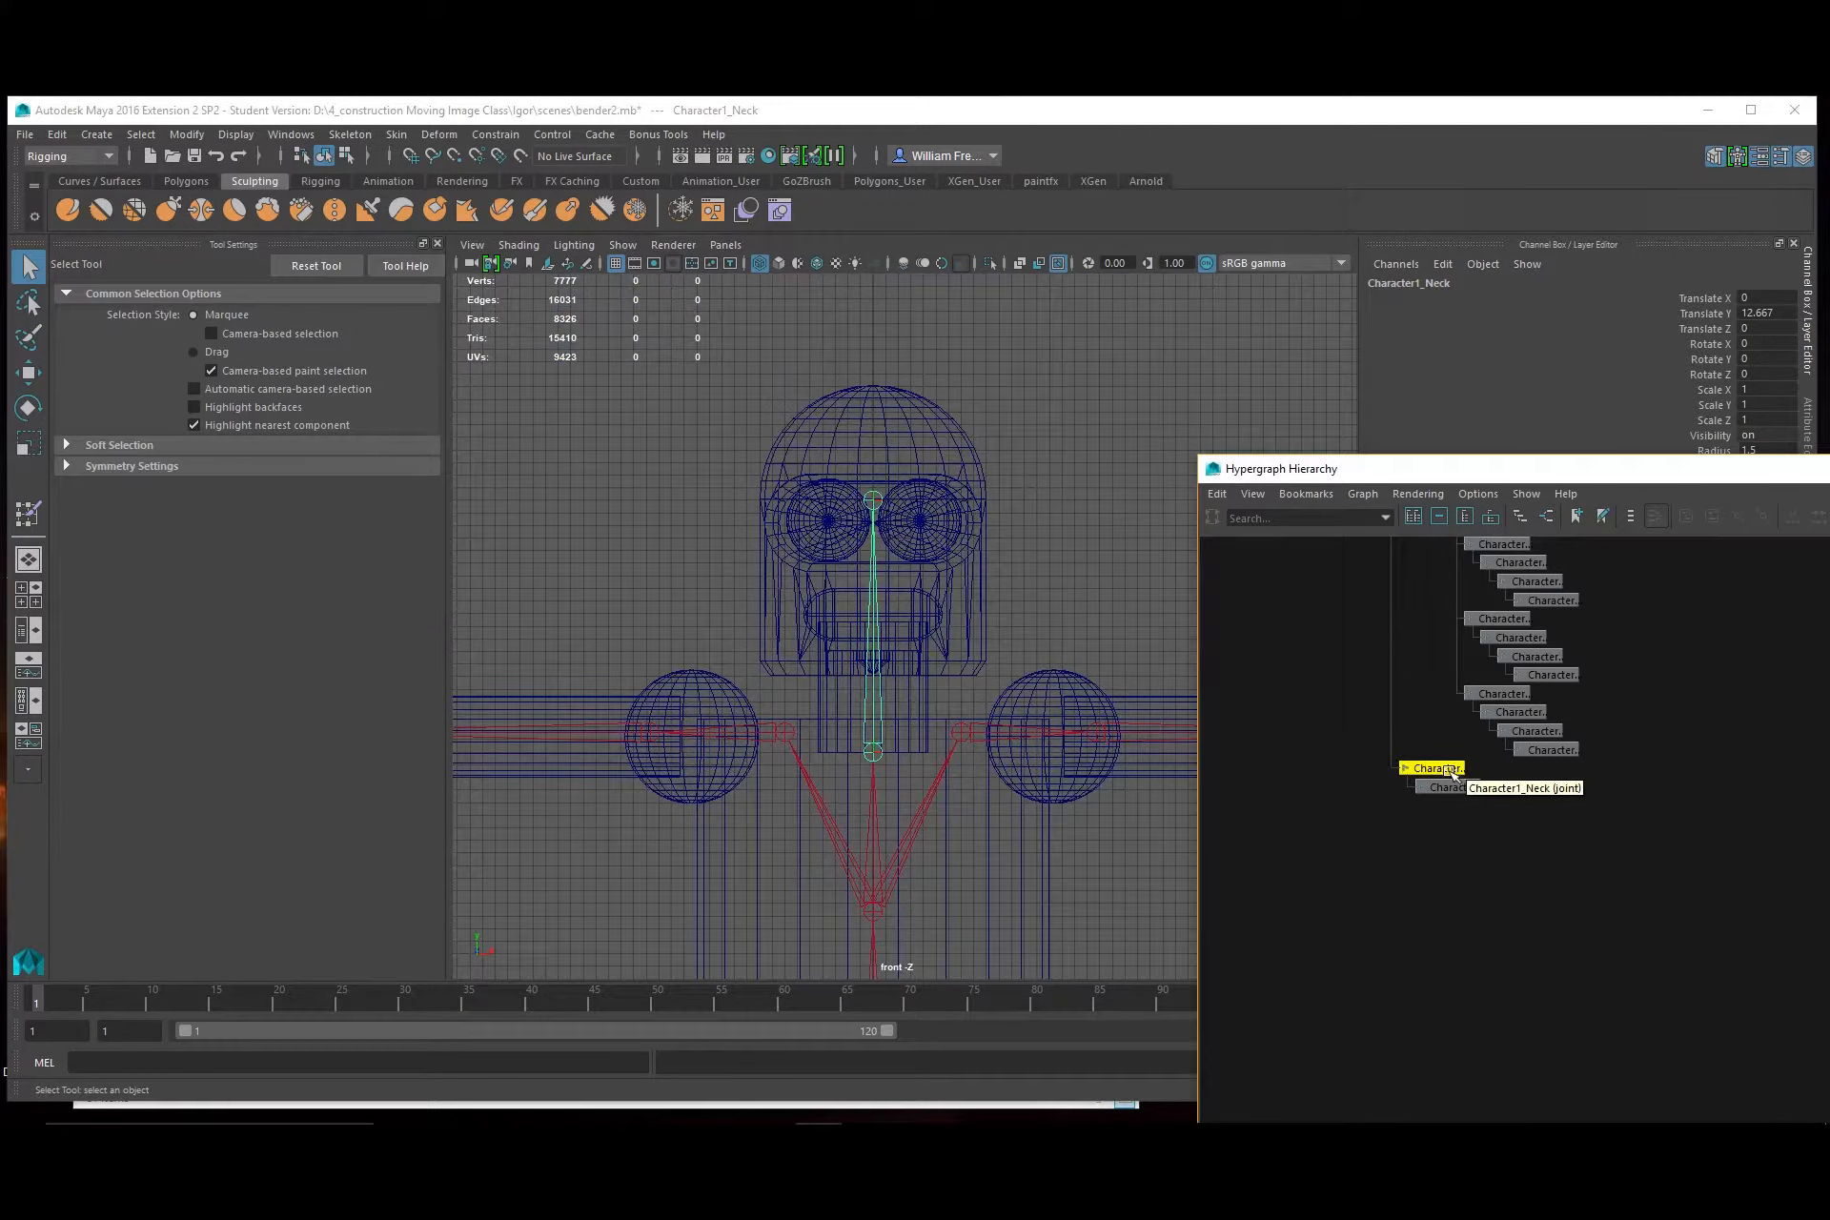
pyautogui.click(1462, 788)
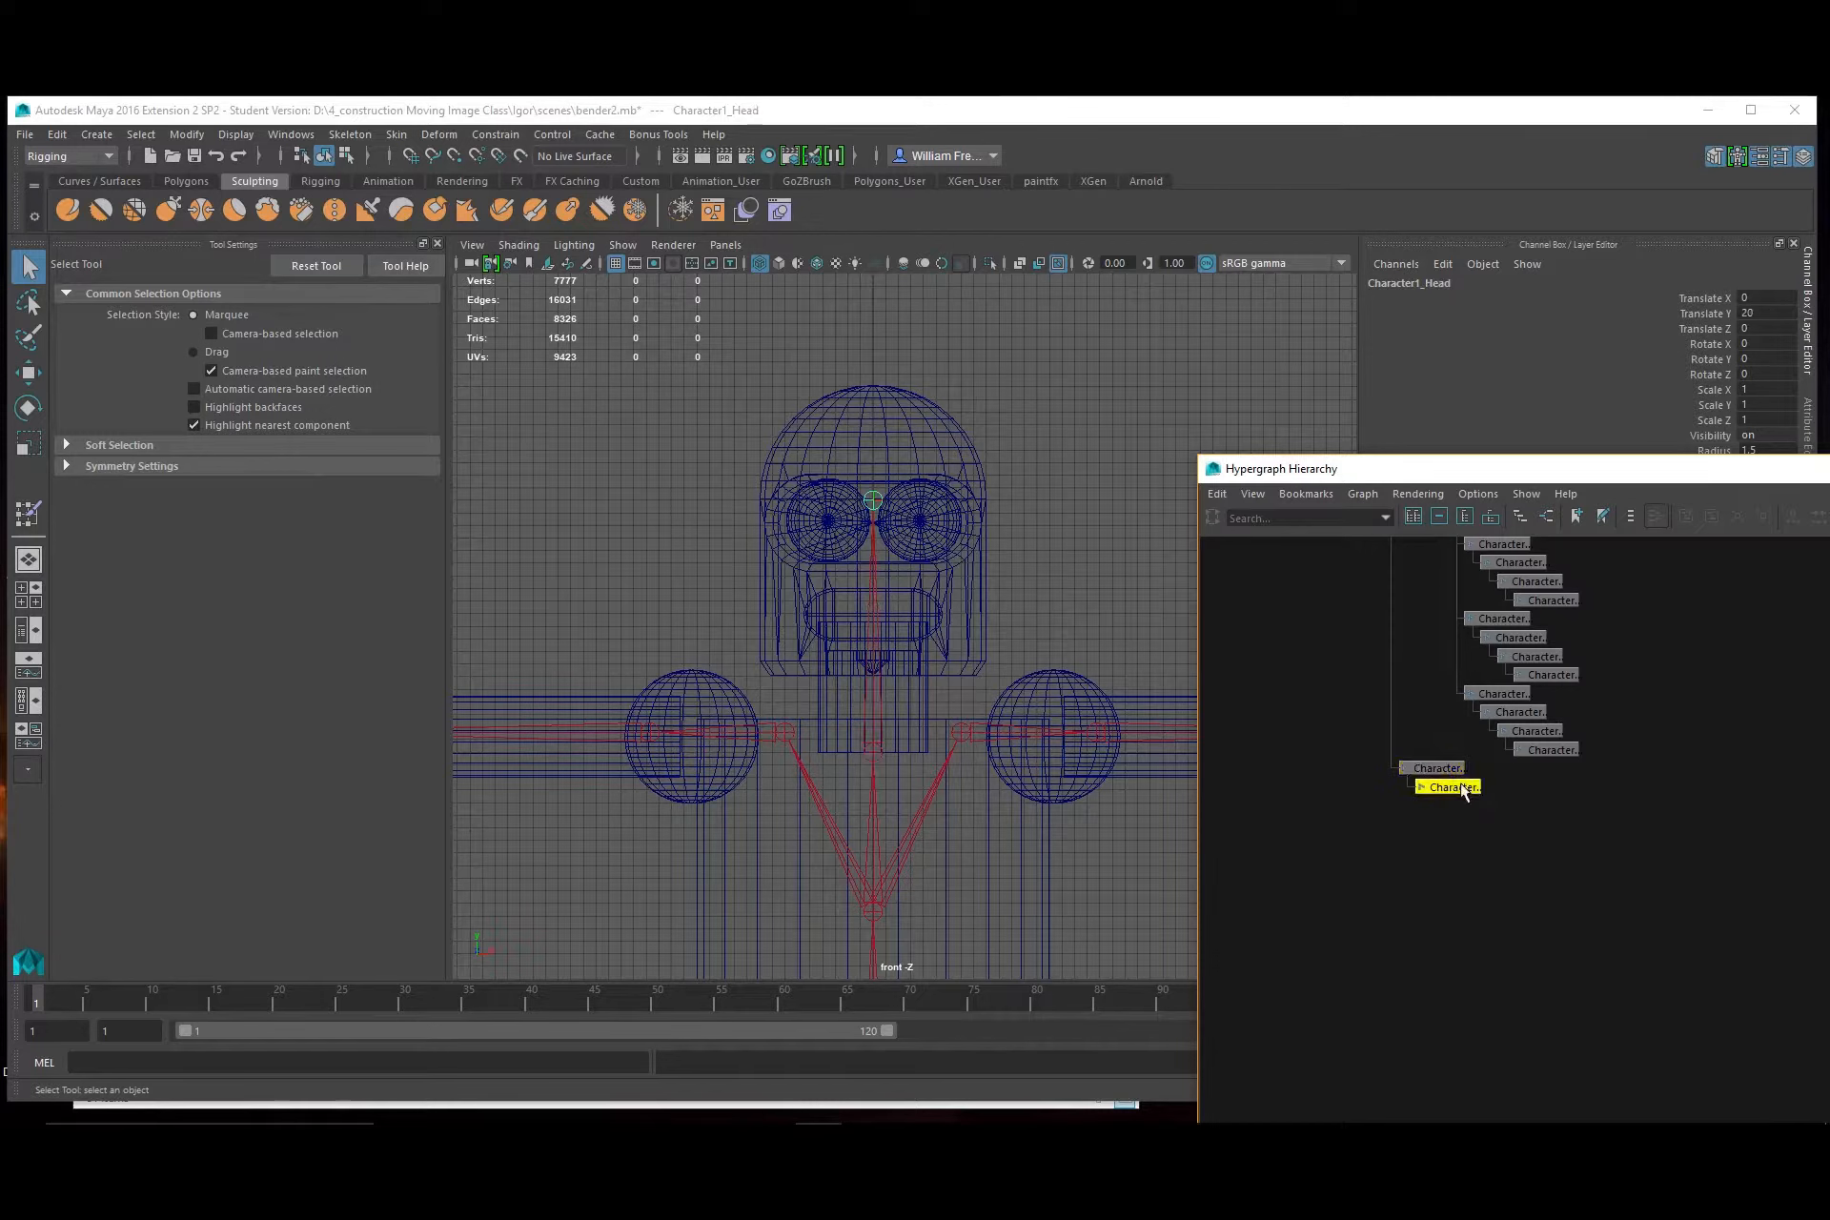
pyautogui.press('w')
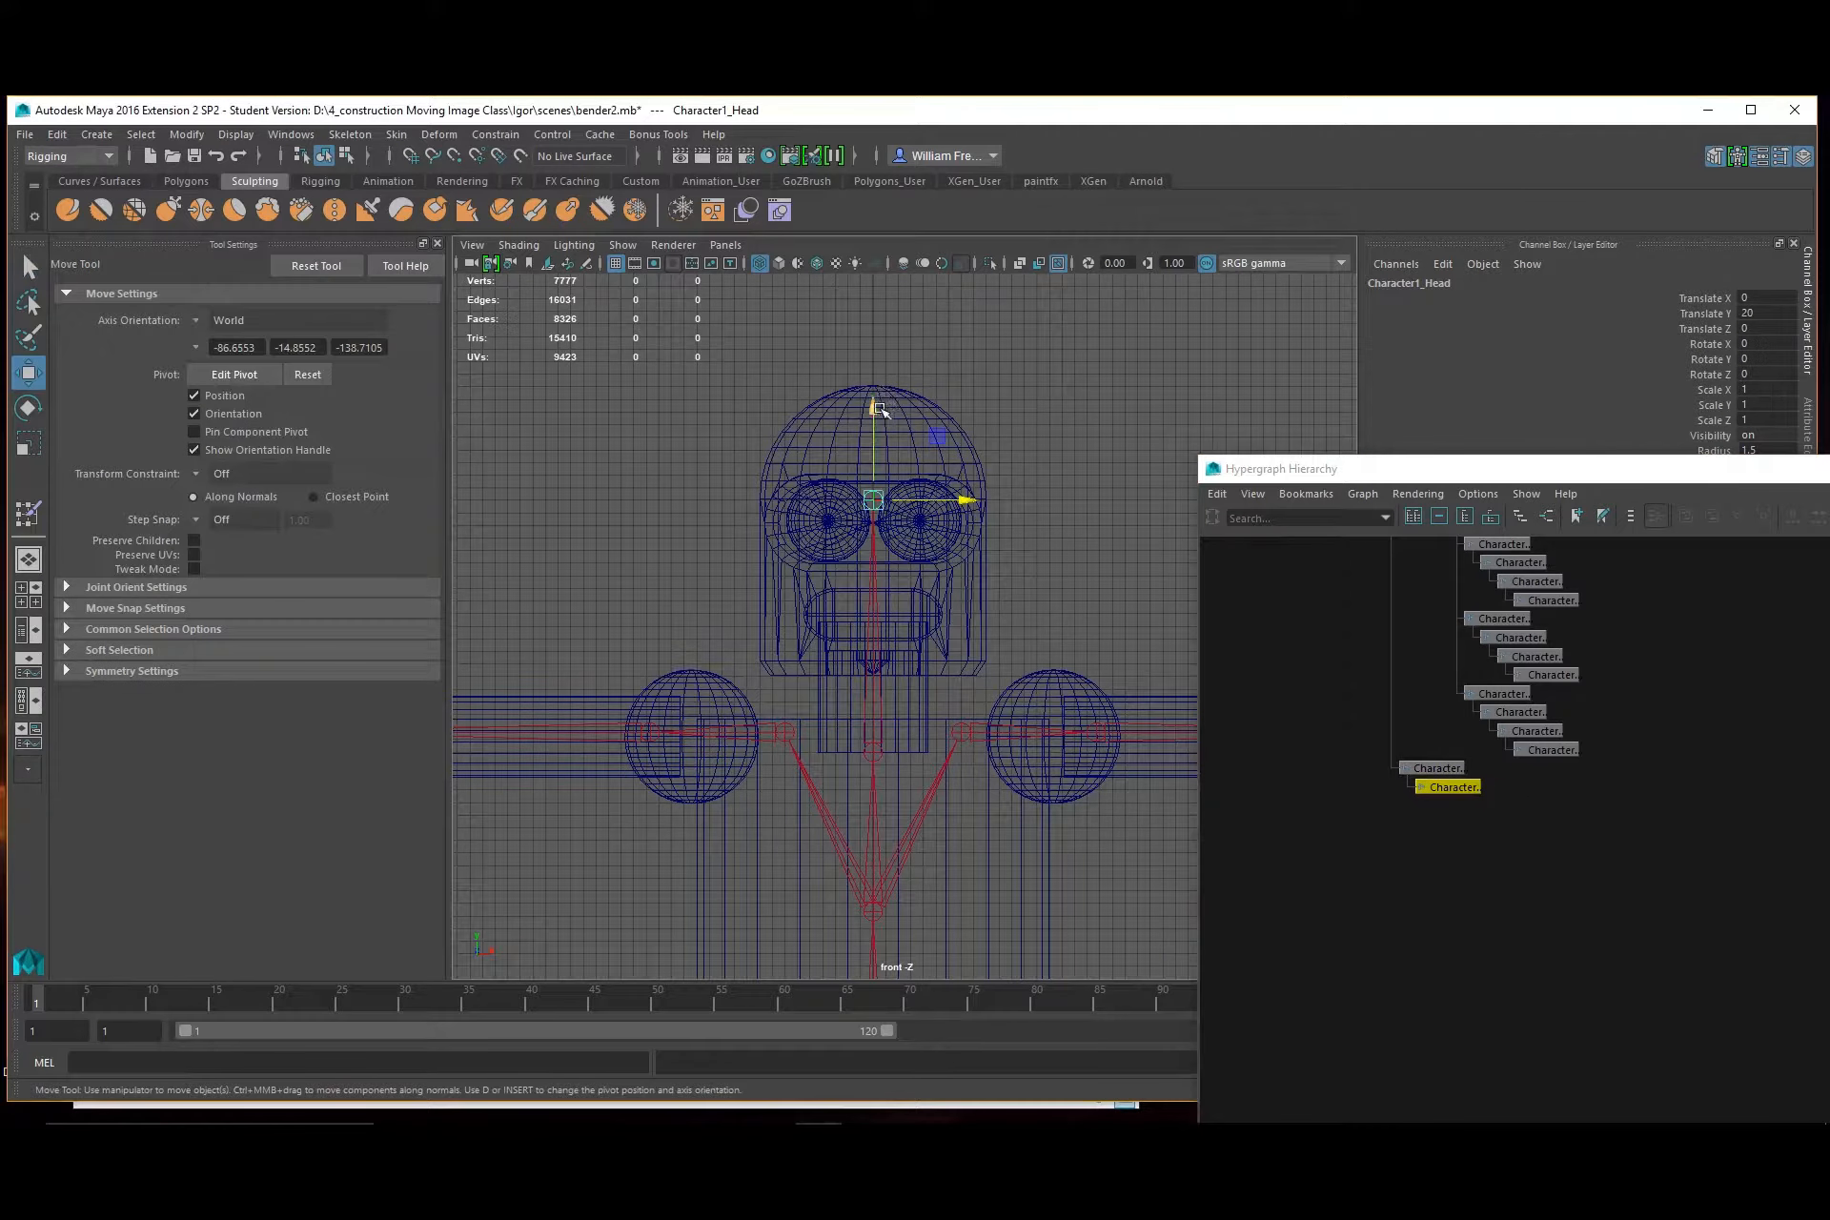
pyautogui.moveTo(878, 410); pyautogui.dragTo(884, 566)
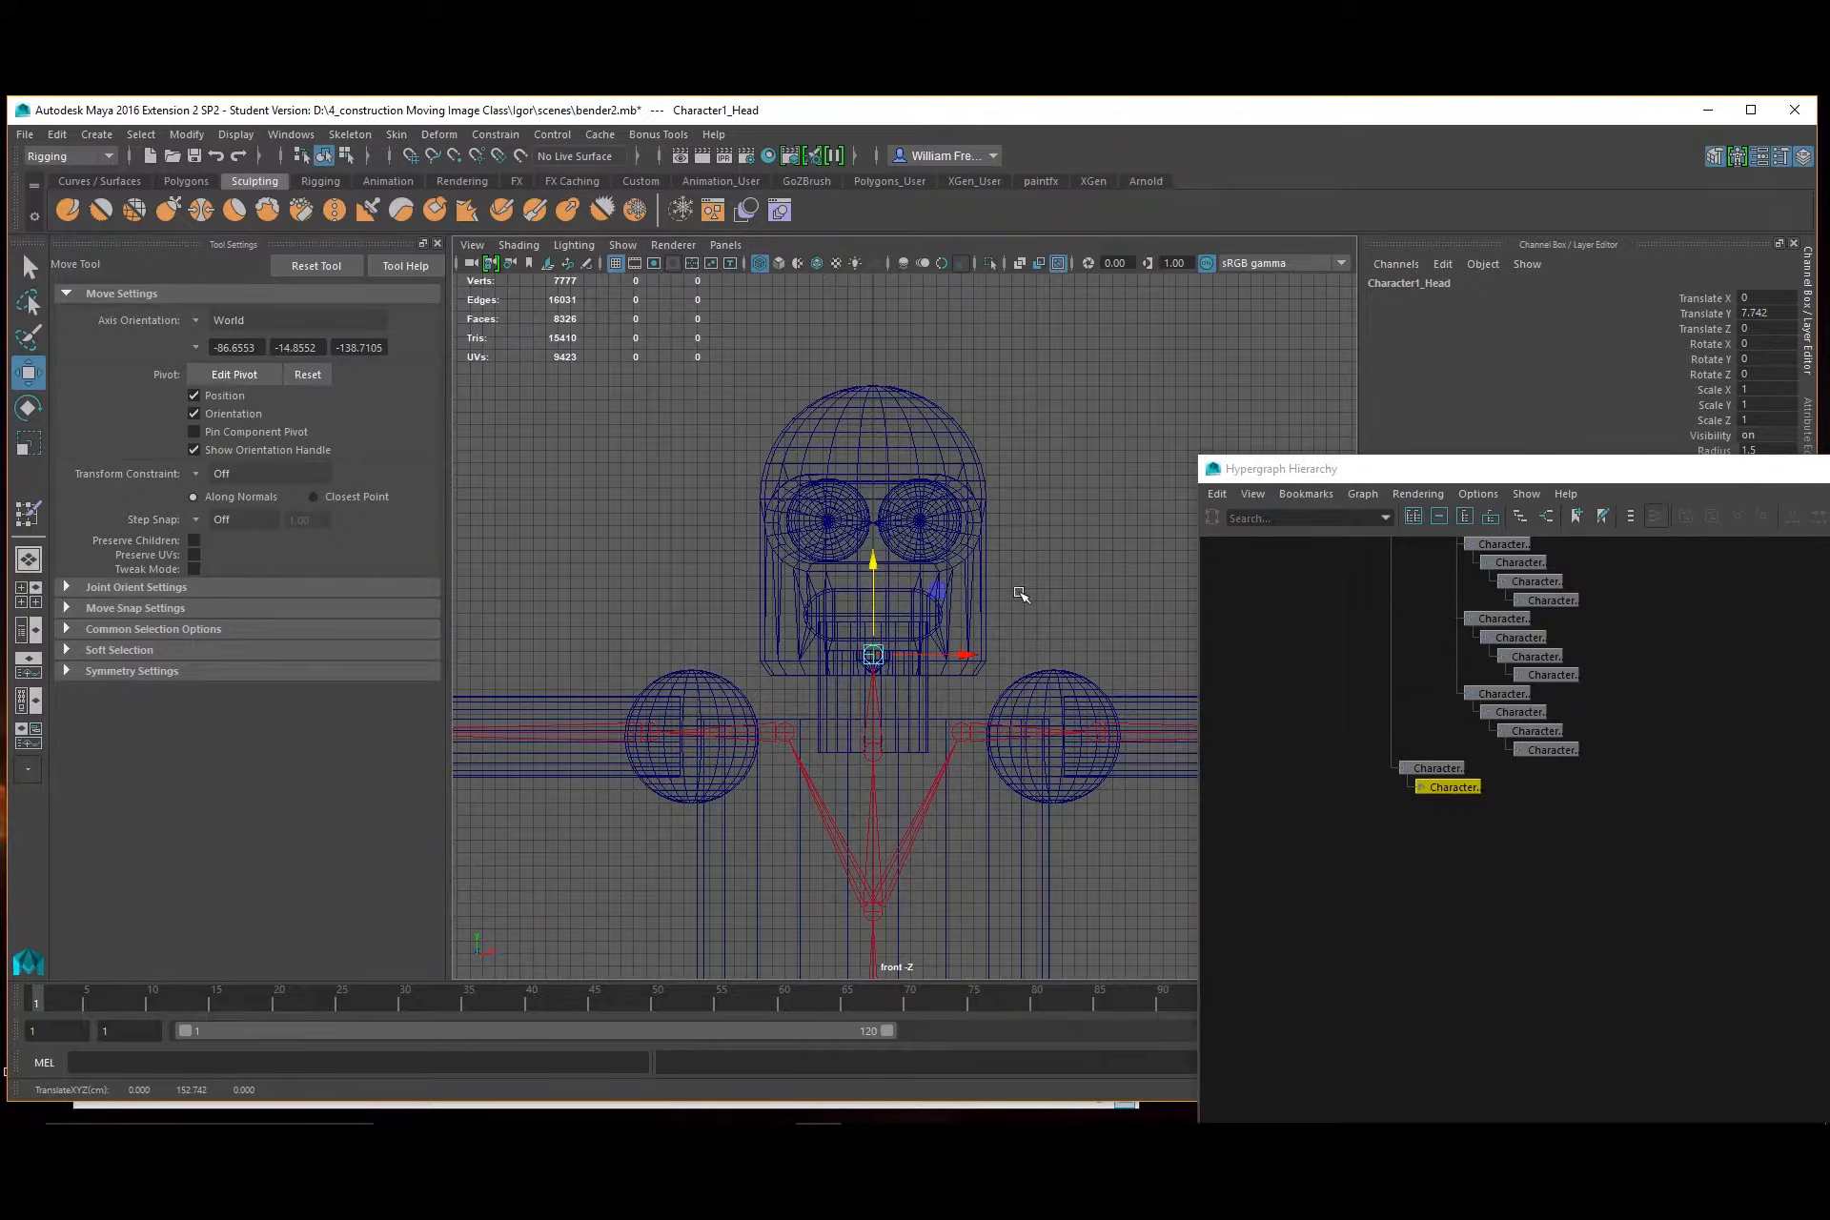
pyautogui.keyDown('alt'); pyautogui.moveTo(1067, 651); pyautogui.dragTo(1030, 669, button='middle'); pyautogui.keyUp('alt')
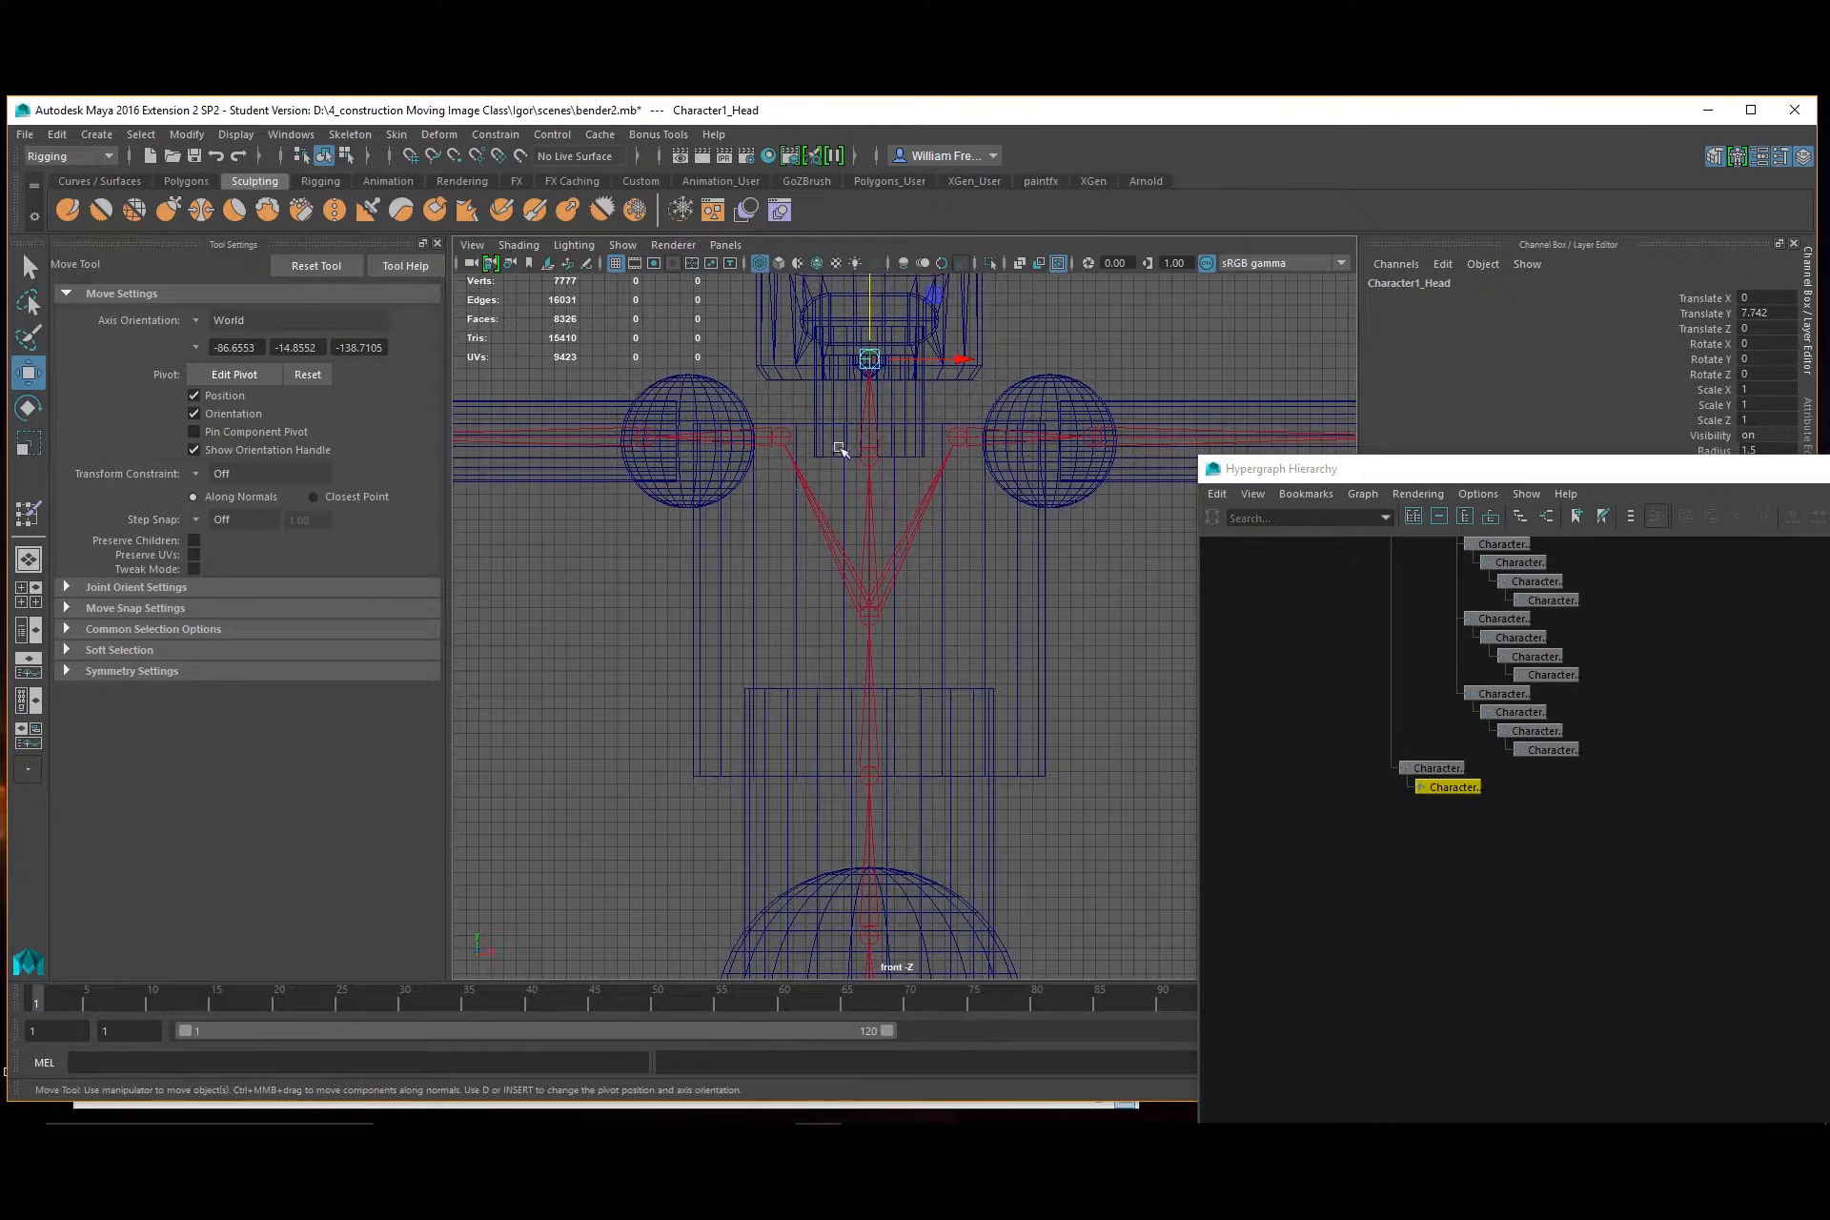
pyautogui.keyDown('alt'); pyautogui.moveTo(995, 765); pyautogui.dragTo(943, 407, button='middle'); pyautogui.keyUp('alt')
pyautogui.keyDown('alt'); pyautogui.moveTo(1070, 791); pyautogui.dragTo(617, 727, button='right'); pyautogui.keyUp('alt')
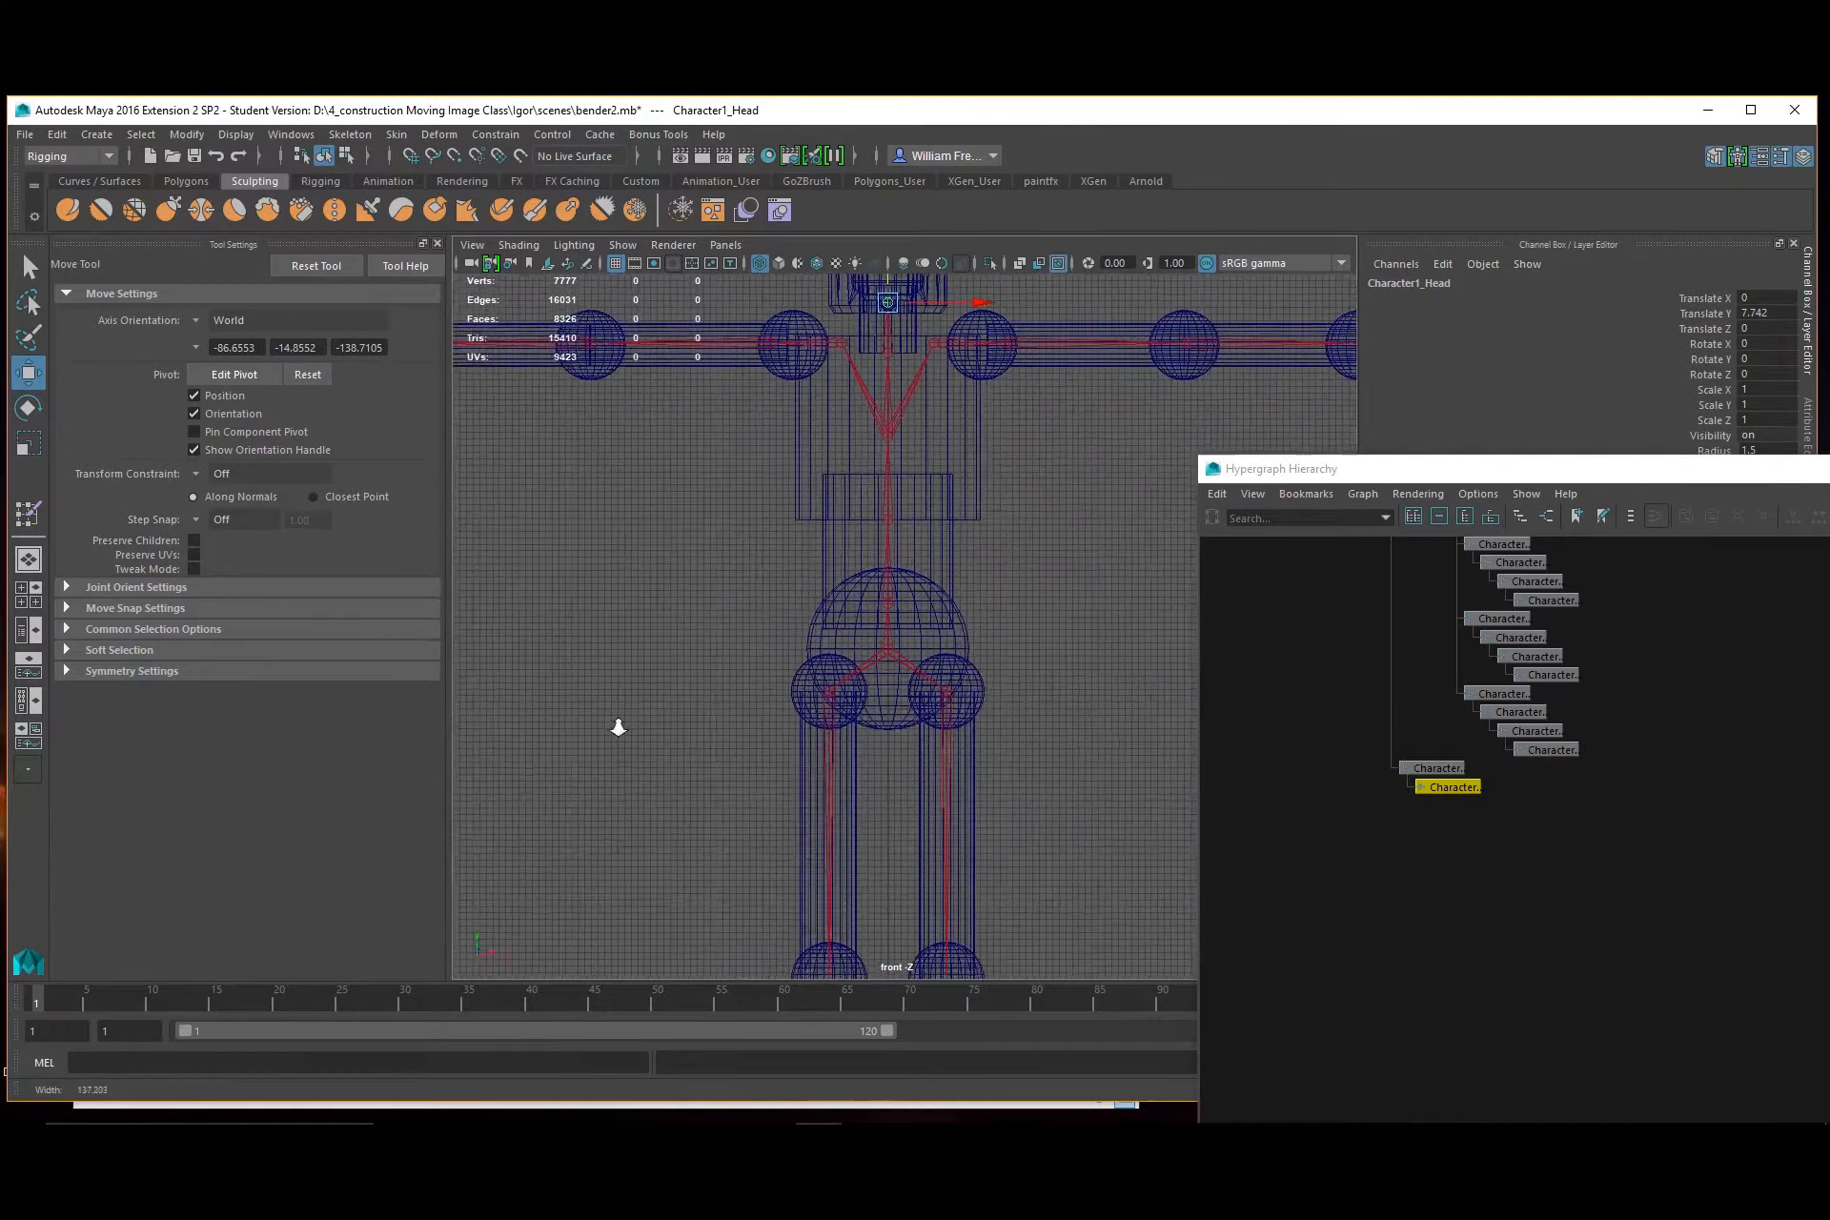
pyautogui.keyDown('alt'); pyautogui.moveTo(953, 763); pyautogui.dragTo(610, 745, button='right'); pyautogui.keyUp('alt')
pyautogui.keyDown('alt'); pyautogui.moveTo(839, 714); pyautogui.dragTo(838, 861, button='middle'); pyautogui.keyUp('alt')
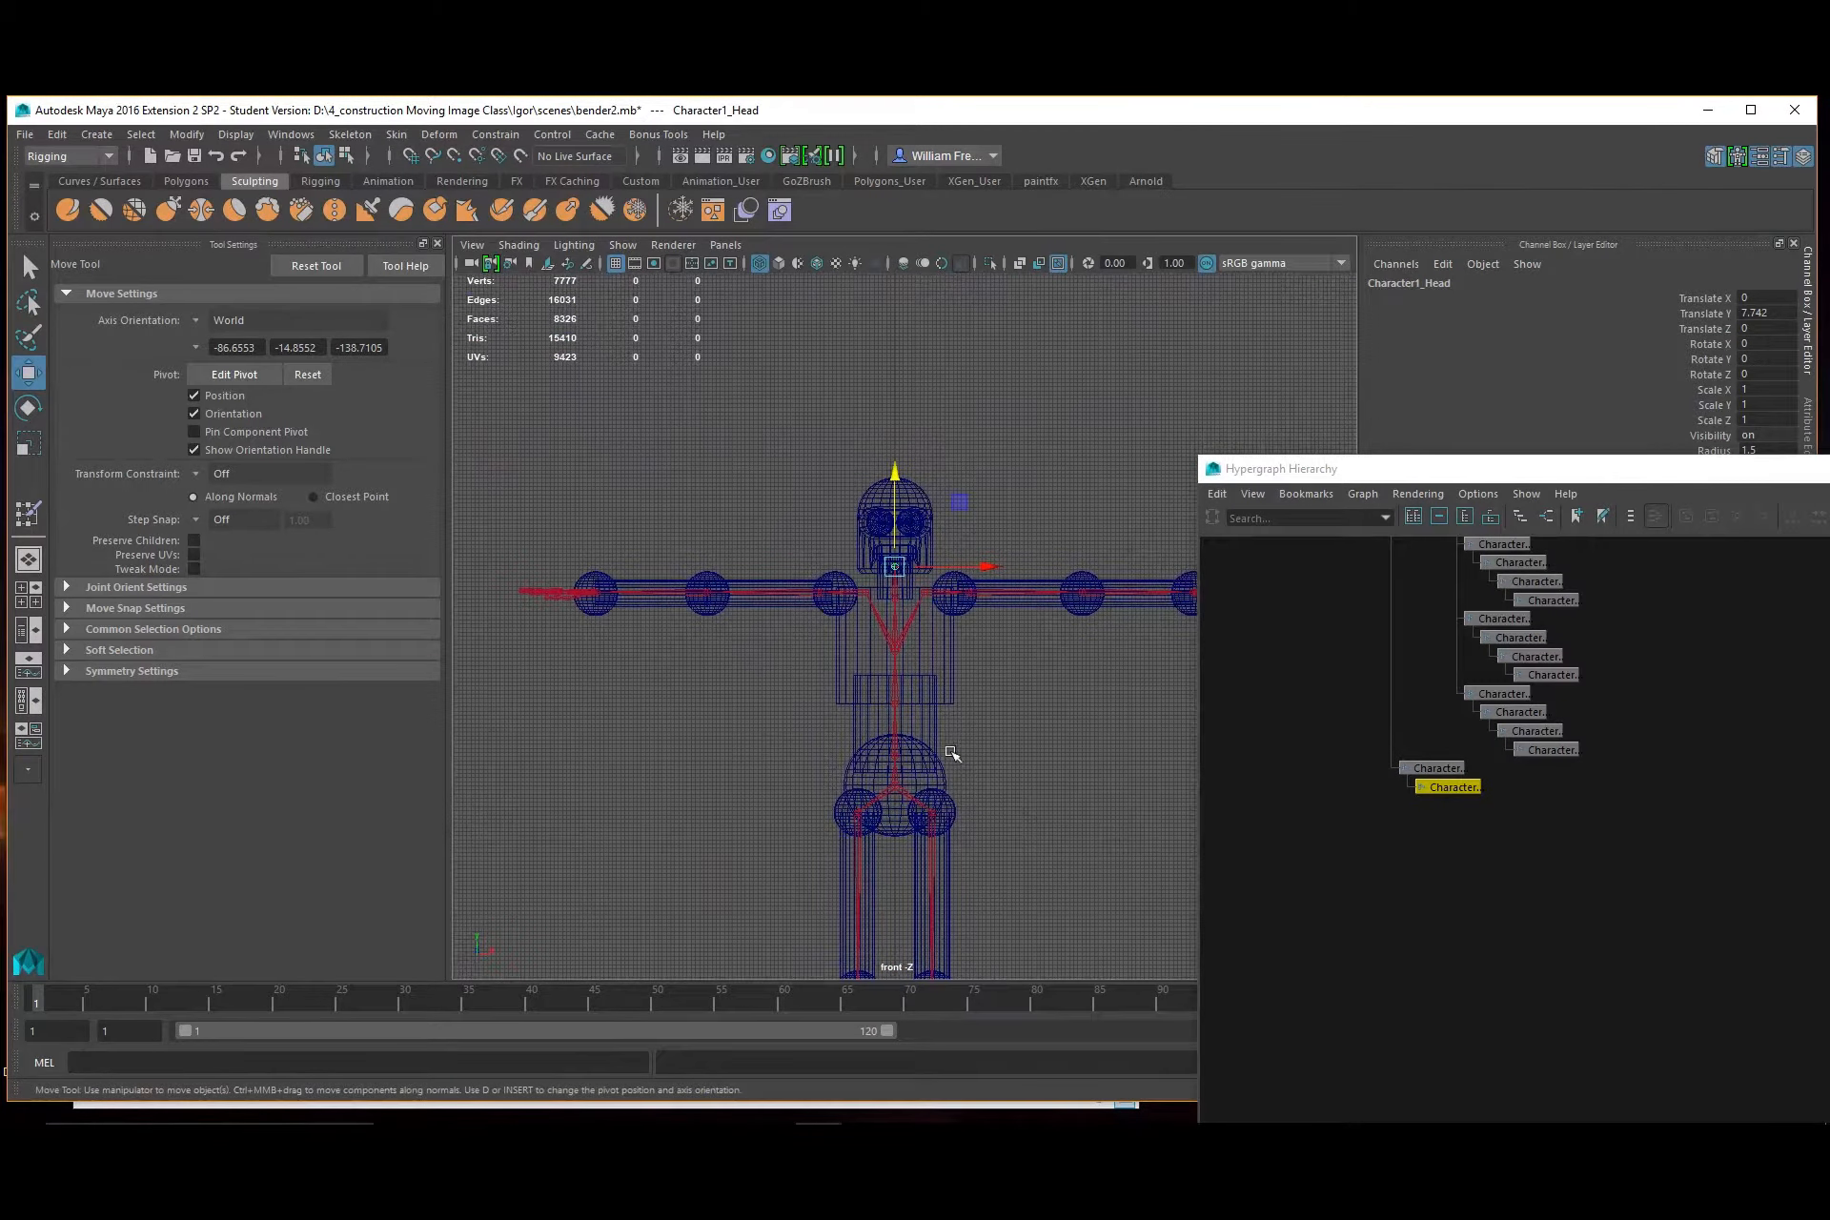
# Show the complete node hierarchy and view the whole robot with its skeleton in perspective
pyautogui.keyDown('alt'); pyautogui.moveTo(729, 440); pyautogui.dragTo(1083, 686, button='right'); pyautogui.keyUp('alt')
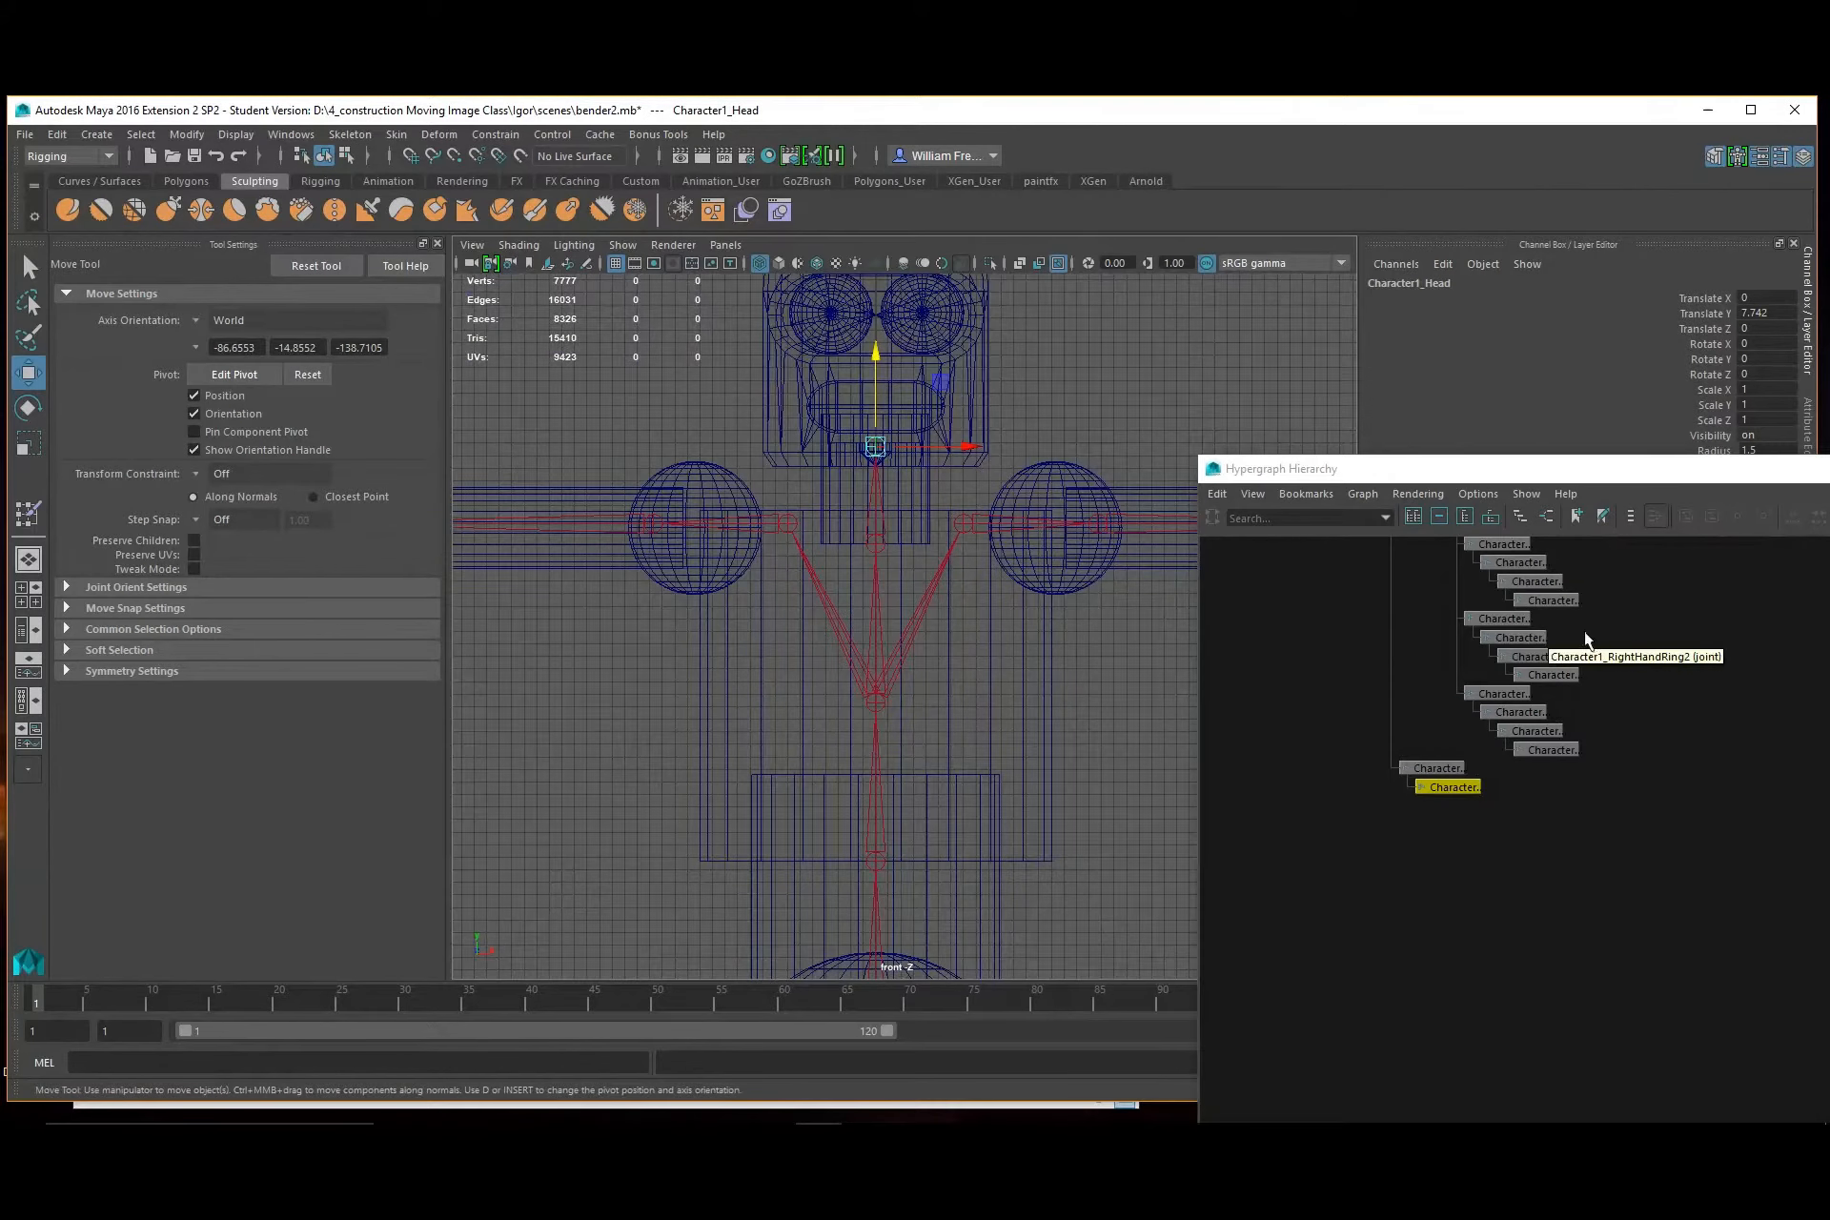
pyautogui.keyDown('alt'); pyautogui.moveTo(1573, 654); pyautogui.dragTo(1572, 1036, button='middle'); pyautogui.keyUp('alt')
pyautogui.keyDown('alt'); pyautogui.moveTo(1475, 628); pyautogui.dragTo(1420, 1071, button='middle'); pyautogui.keyUp('alt')
pyautogui.keyDown('alt'); pyautogui.moveTo(1666, 680); pyautogui.dragTo(1429, 1020, button='middle'); pyautogui.keyUp('alt')
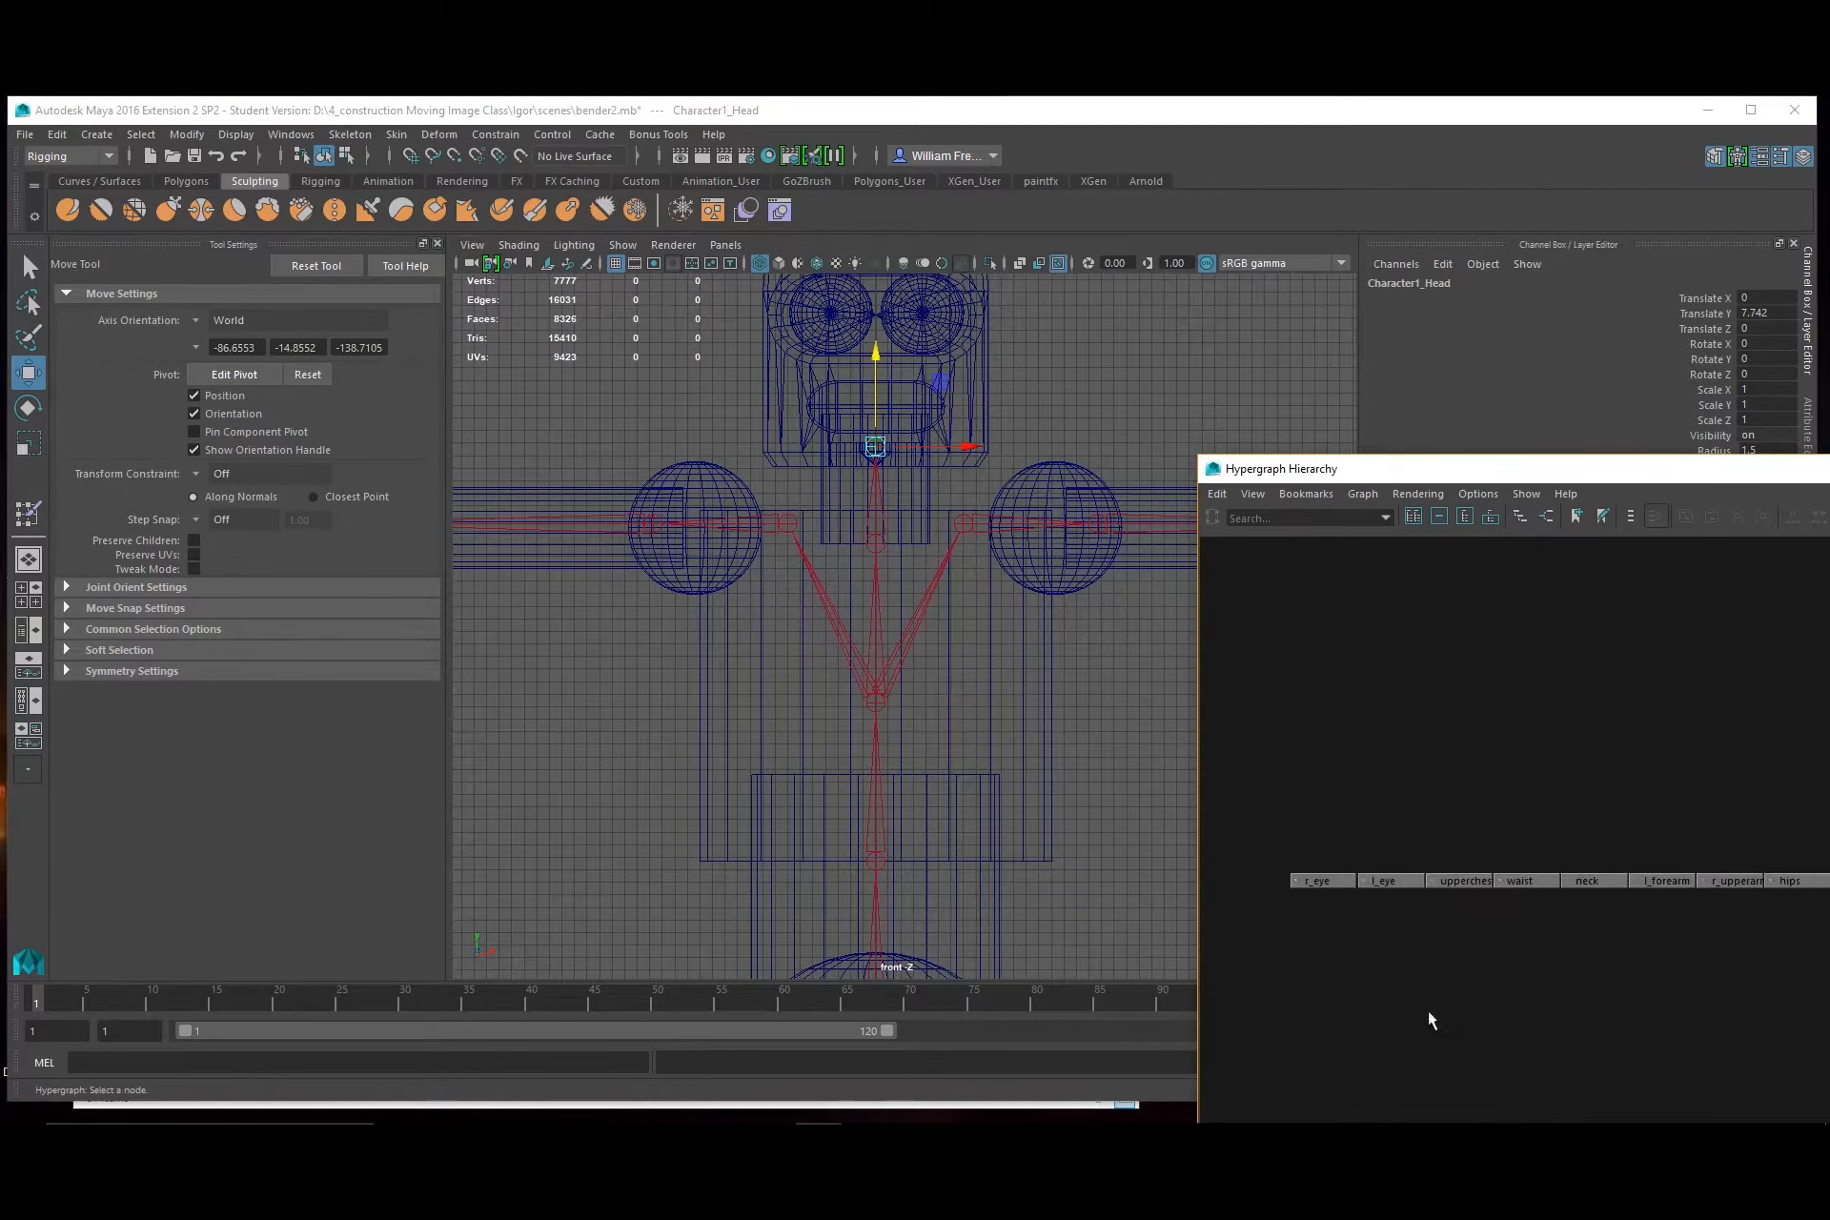
pyautogui.keyDown('alt'); pyautogui.moveTo(1553, 950); pyautogui.dragTo(982, 805, button='right'); pyautogui.keyUp('alt')
pyautogui.moveTo(1596, 744)
pyautogui.keyDown('alt'); pyautogui.mouseDown(button='middle')
pyautogui.moveTo(1376, 650)
pyautogui.moveTo(1347, 661)
pyautogui.mouseUp(button='middle'); pyautogui.keyUp('alt')
pyautogui.press('space')
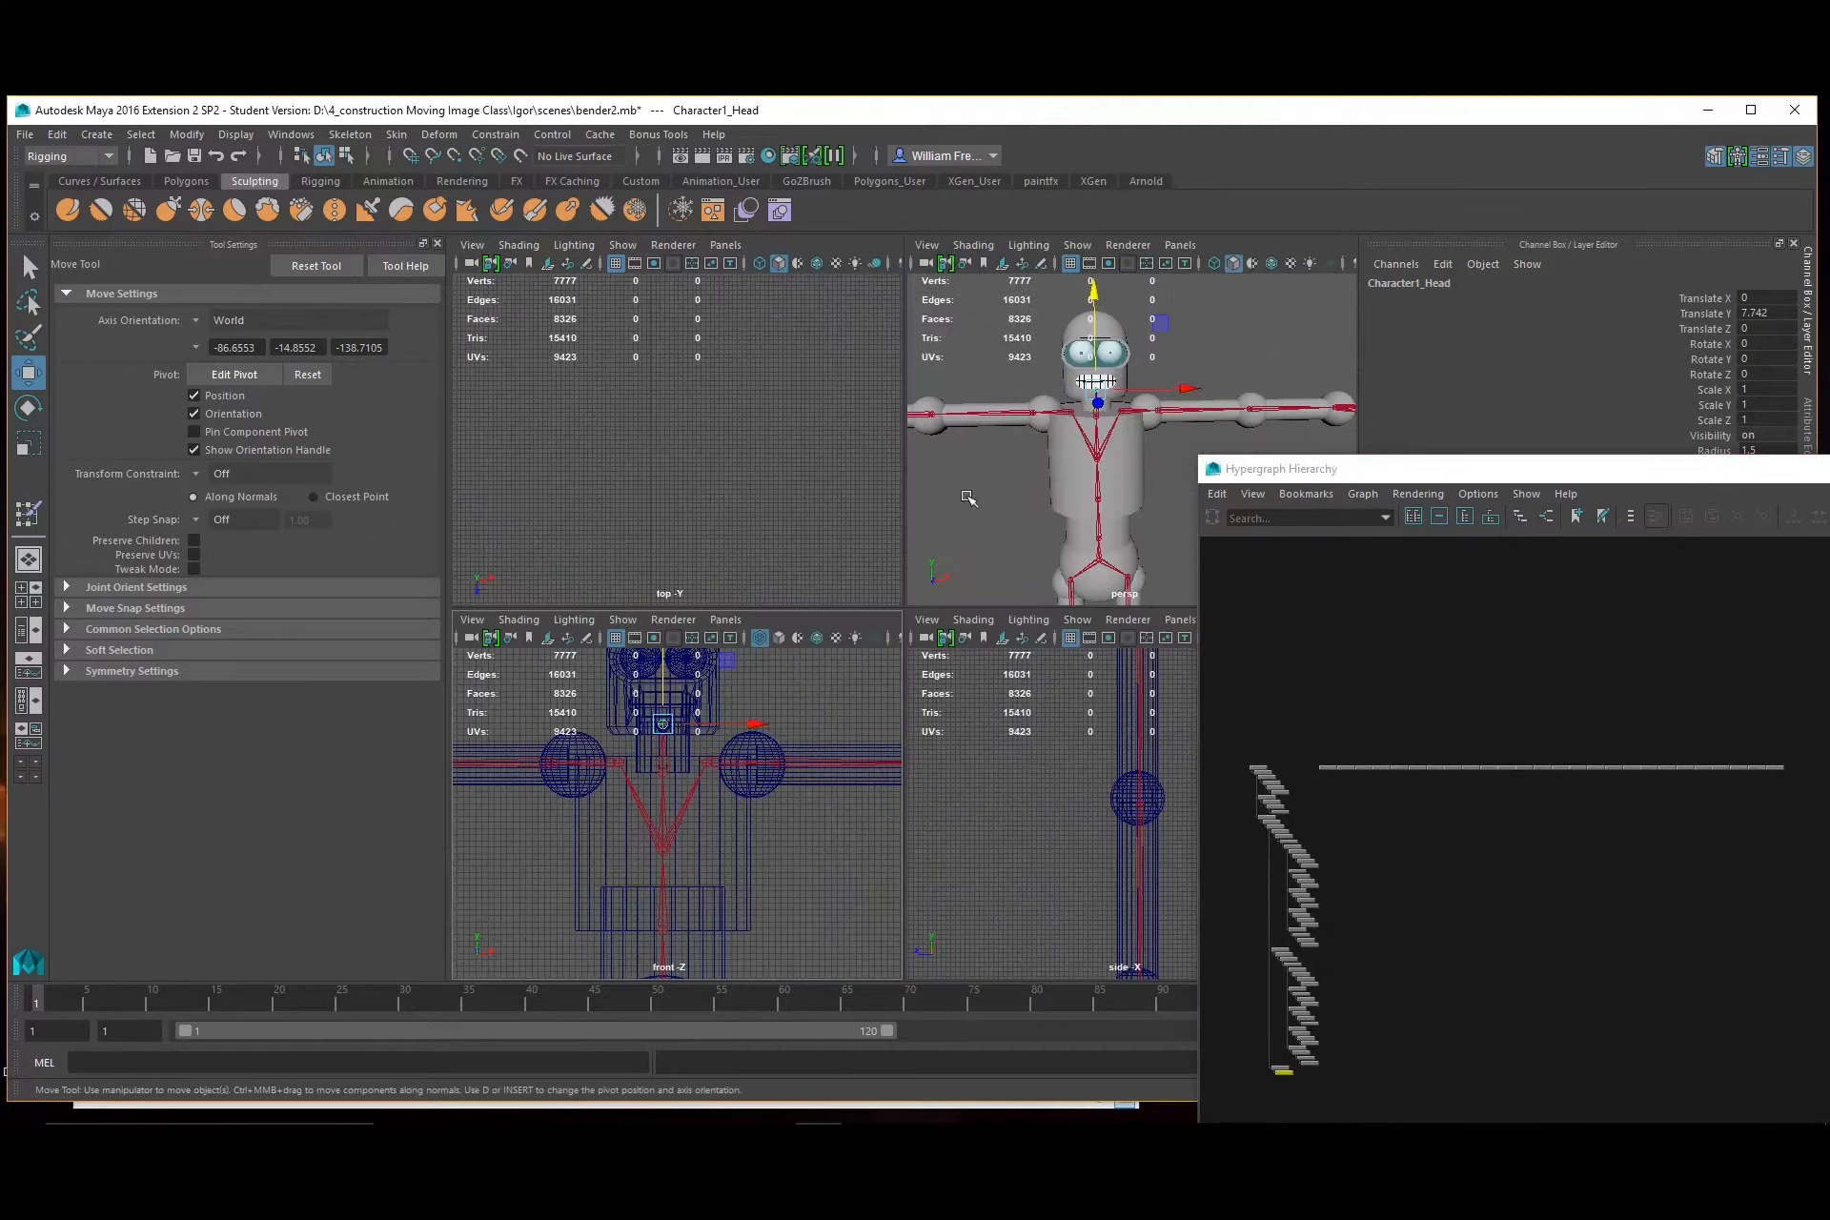
pyautogui.press('space')
pyautogui.keyDown('alt'); pyautogui.moveTo(1110, 531); pyautogui.dragTo(893, 589, button='right'); pyautogui.keyUp('alt')
pyautogui.keyDown('alt'); pyautogui.moveTo(974, 615); pyautogui.dragTo(891, 479, button='middle'); pyautogui.keyUp('alt')
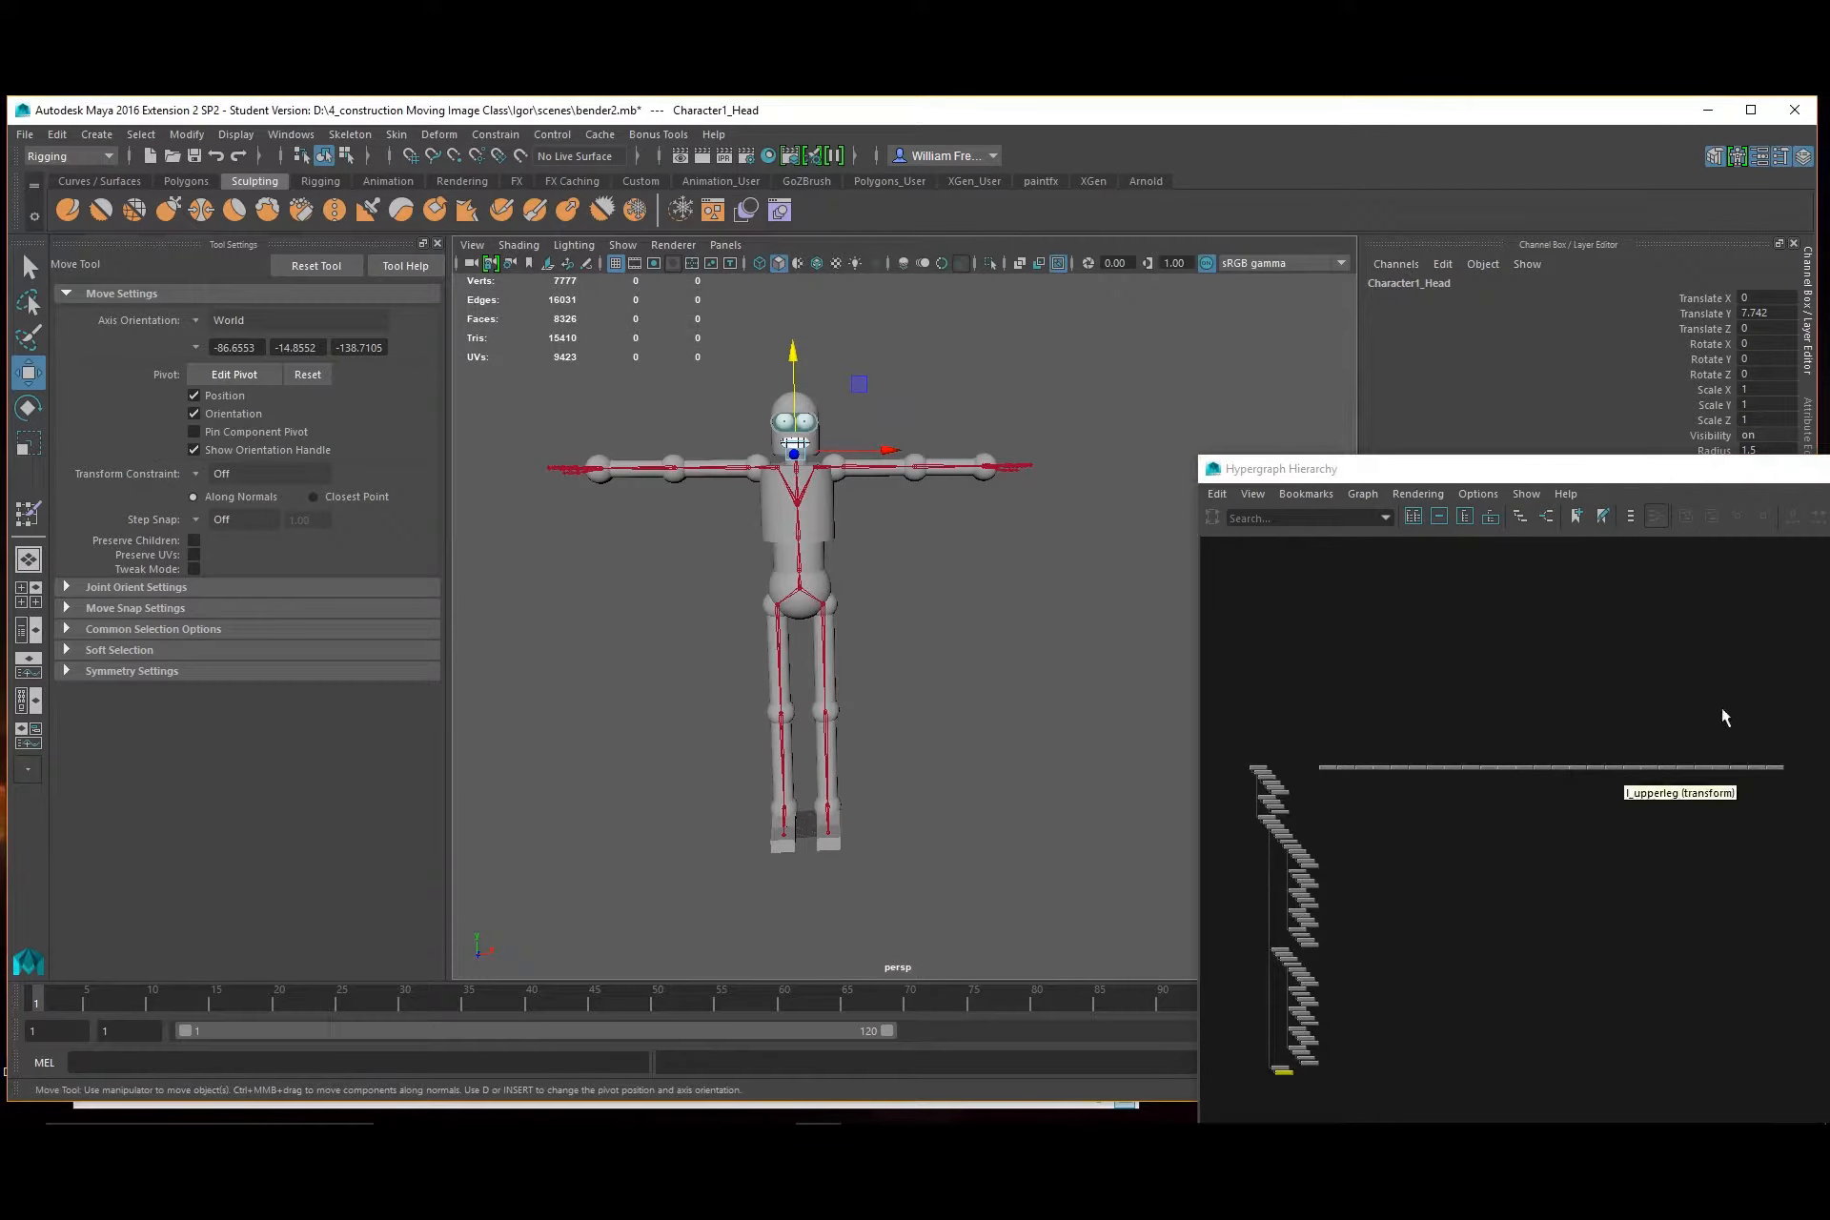
# Select all the robot's geometry nodes together with the Character1_Hips joint and bind the skin to the skeleton
pyautogui.moveTo(1790, 711); pyautogui.dragTo(1317, 792)
pyautogui.keyDown('alt'); pyautogui.moveTo(1221, 621); pyautogui.dragTo(1503, 629, button='middle'); pyautogui.keyUp('alt')
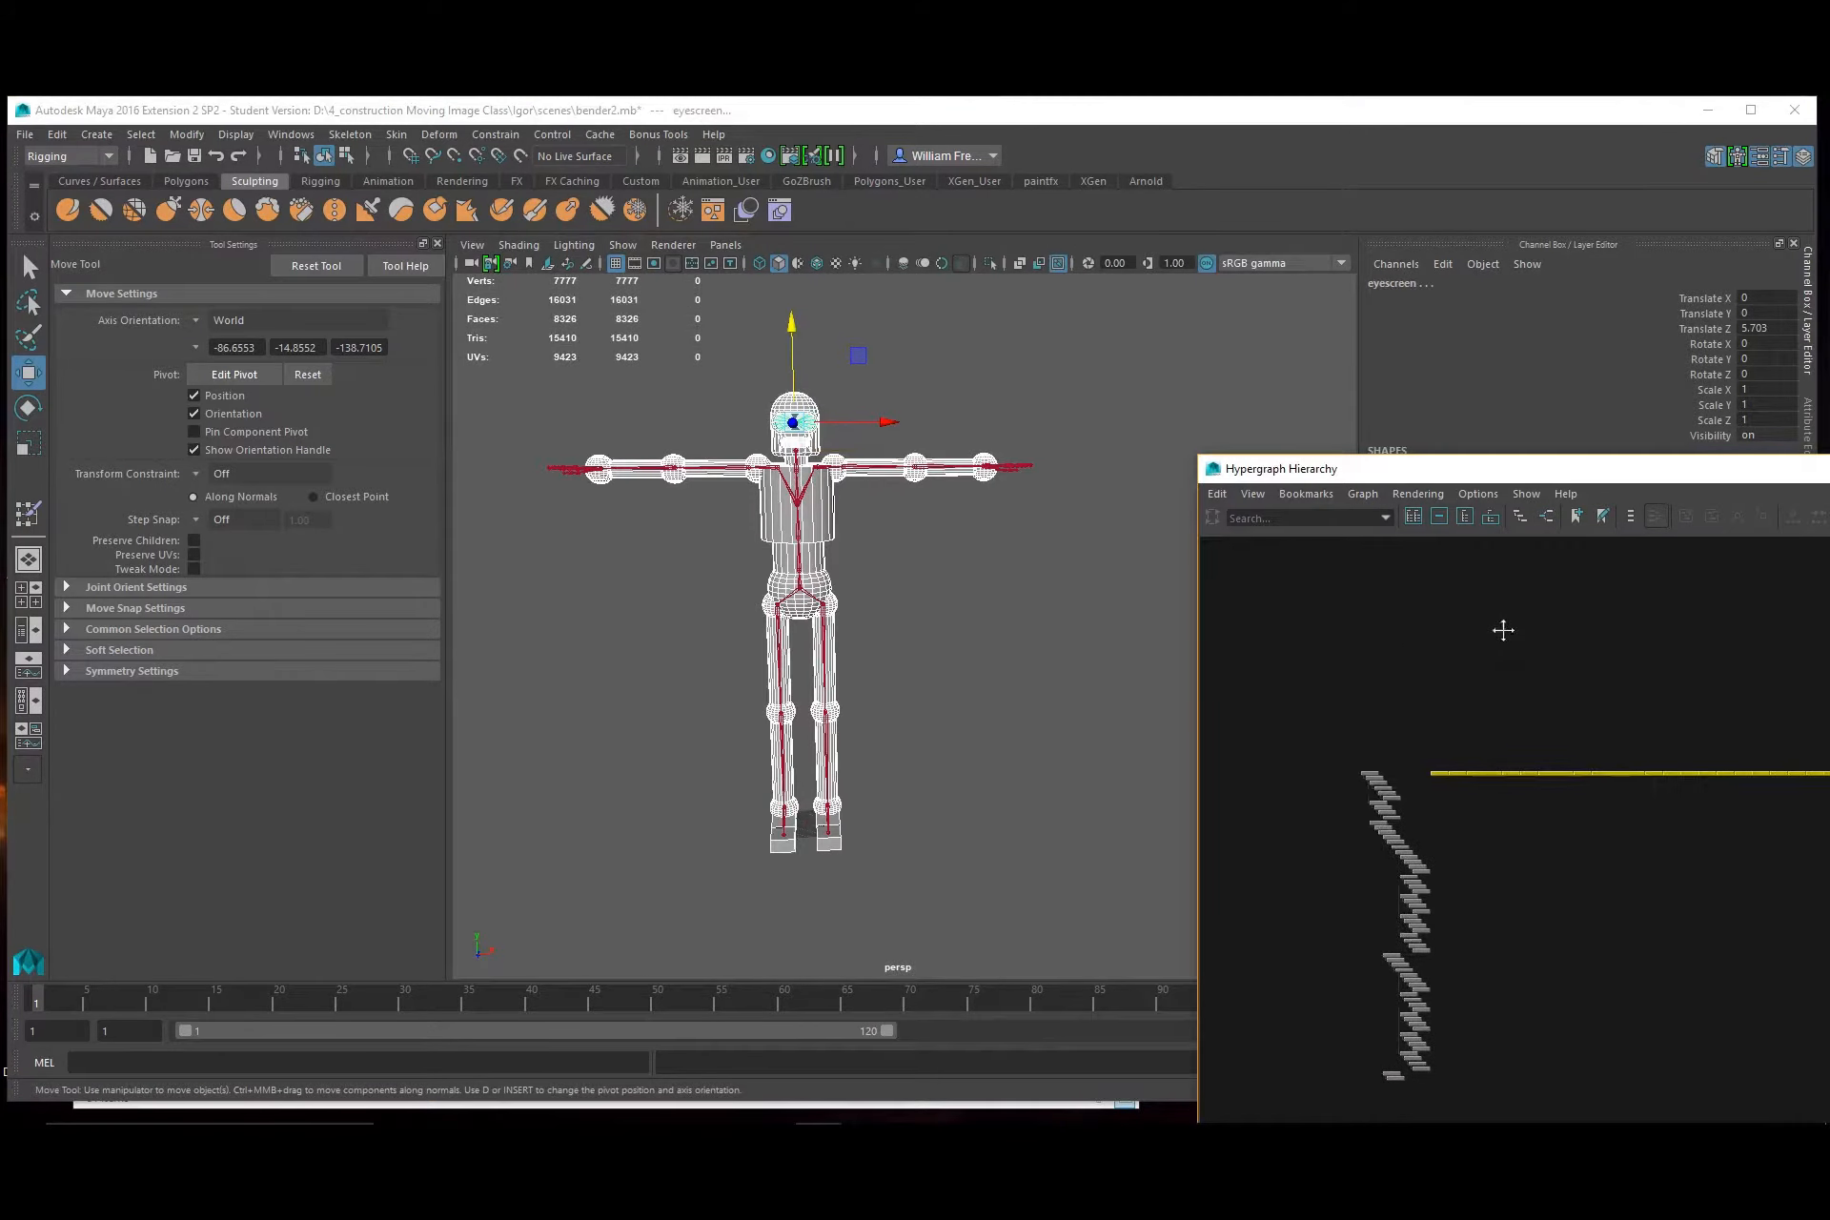
pyautogui.keyDown('alt'); pyautogui.moveTo(1503, 629); pyautogui.dragTo(1727, 781, button='right'); pyautogui.keyUp('alt')
pyautogui.keyDown('alt'); pyautogui.moveTo(1334, 744); pyautogui.dragTo(1711, 820, button='middle'); pyautogui.keyUp('alt')
pyautogui.keyDown('alt'); pyautogui.moveTo(1399, 677); pyautogui.dragTo(1495, 744, button='right'); pyautogui.keyUp('alt')
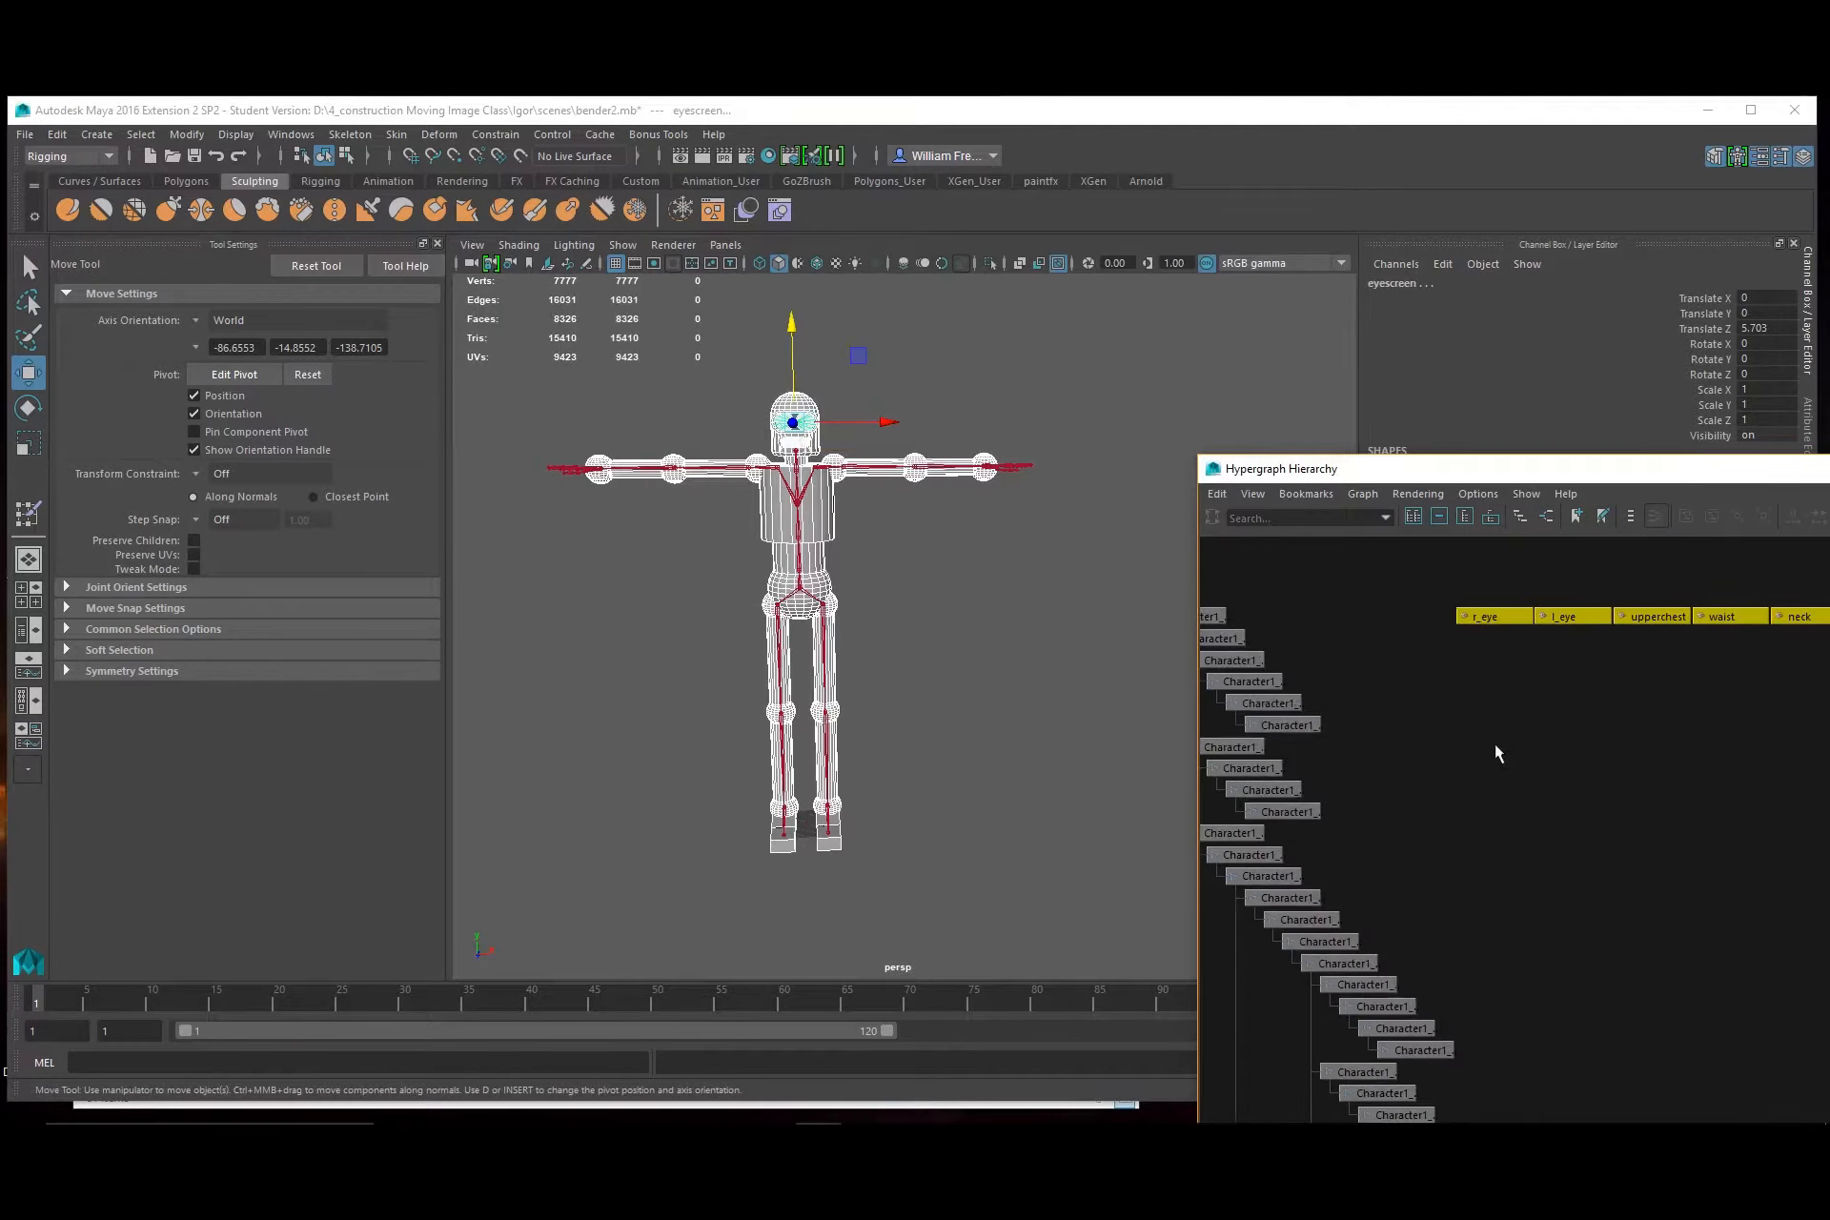
pyautogui.click(1244, 658)
pyautogui.press('f')
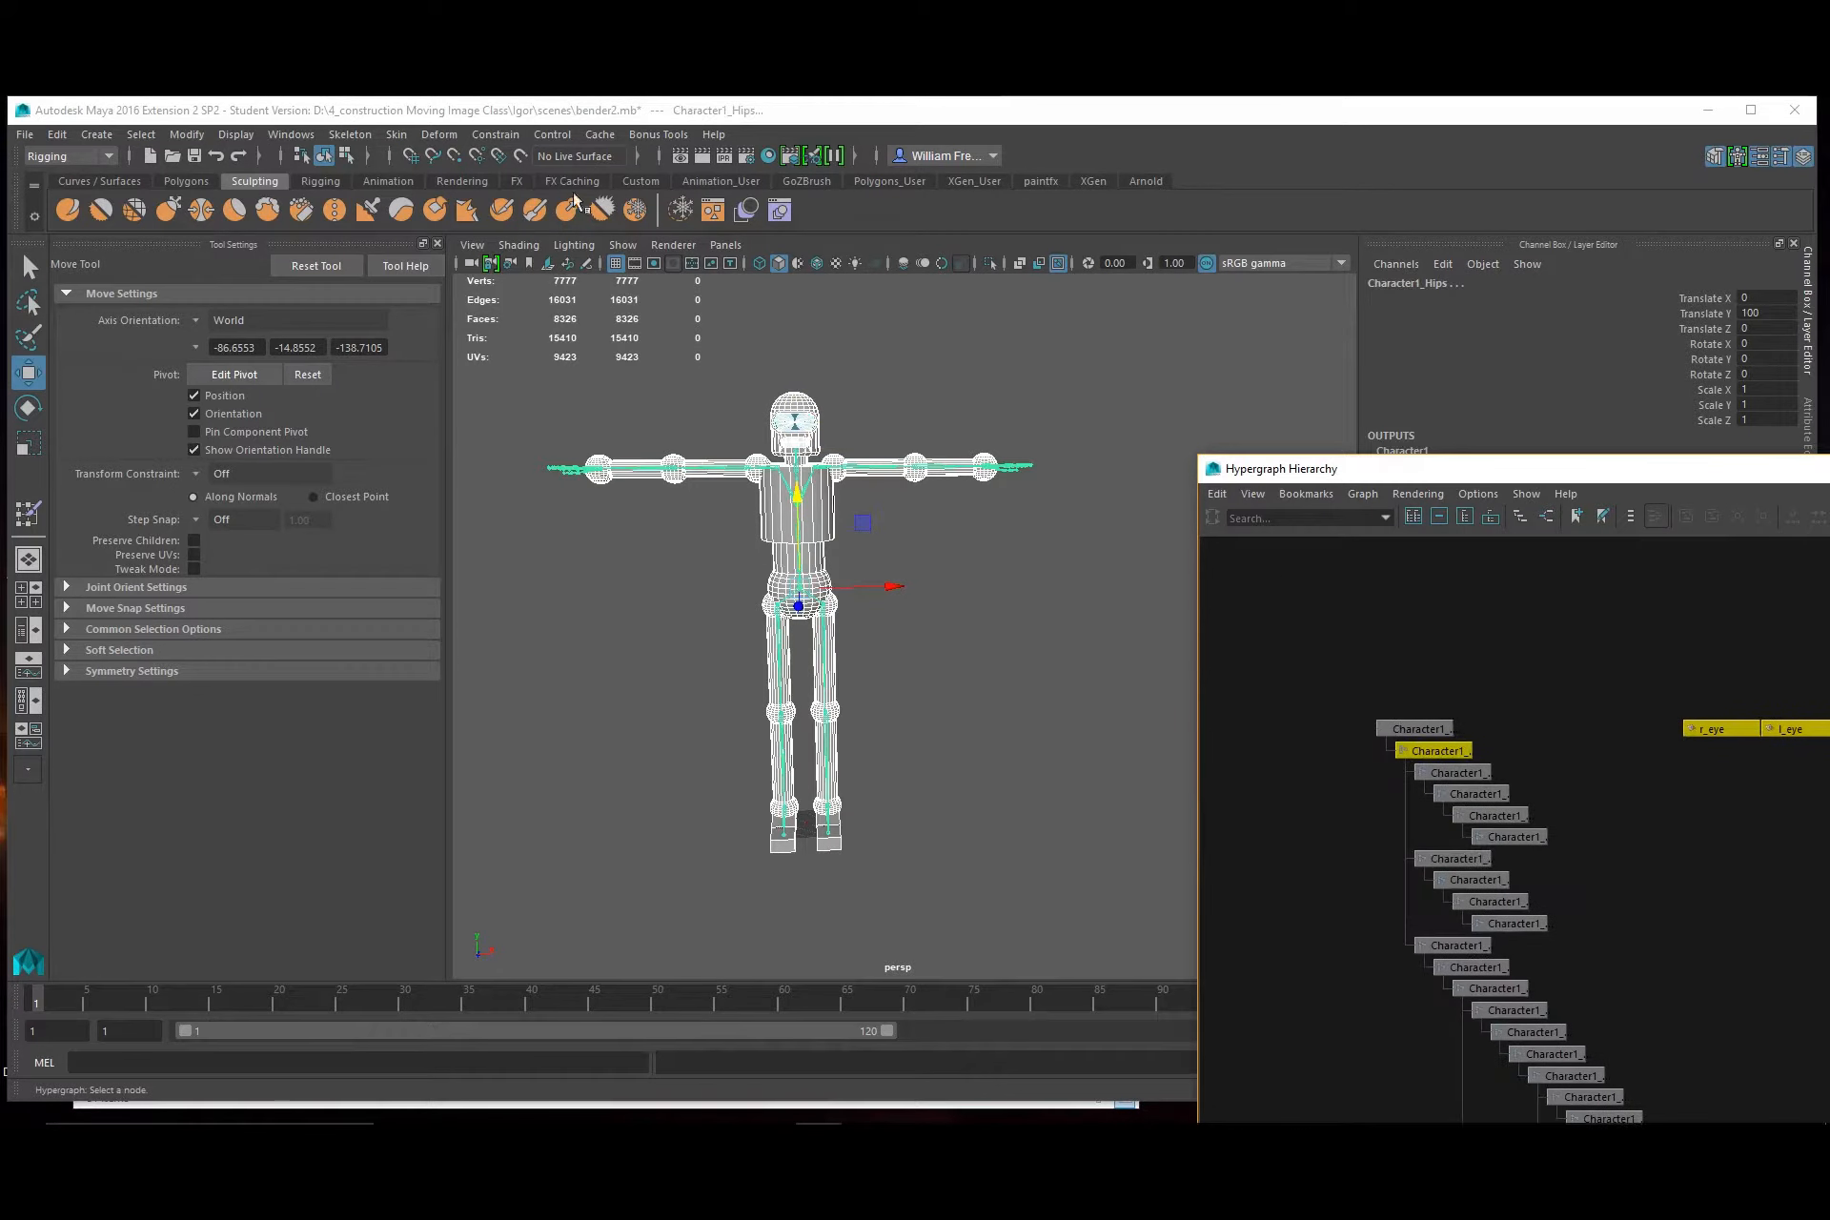
pyautogui.click(396, 134)
pyautogui.click(461, 181)
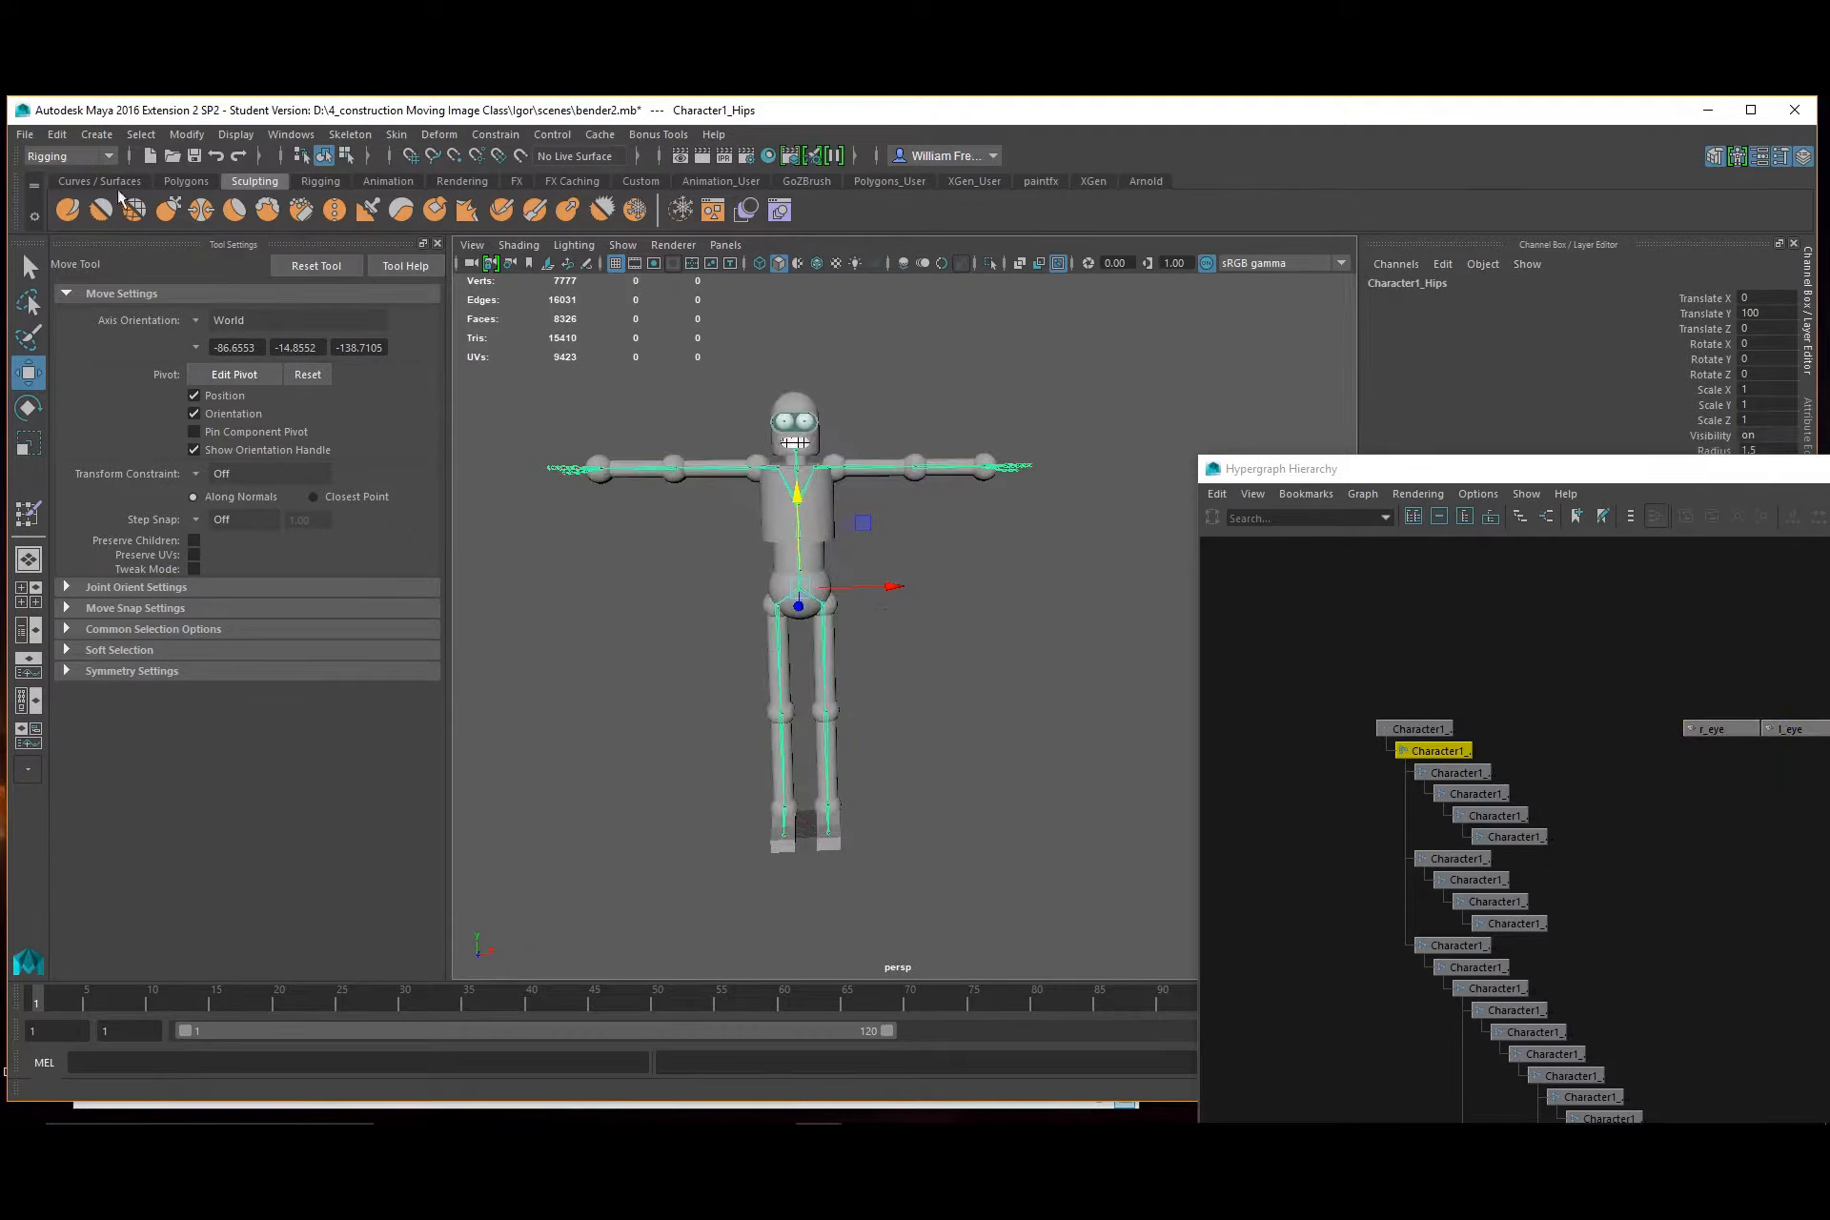
# Save the scene, accepting the student version notice
pyautogui.click(25, 134)
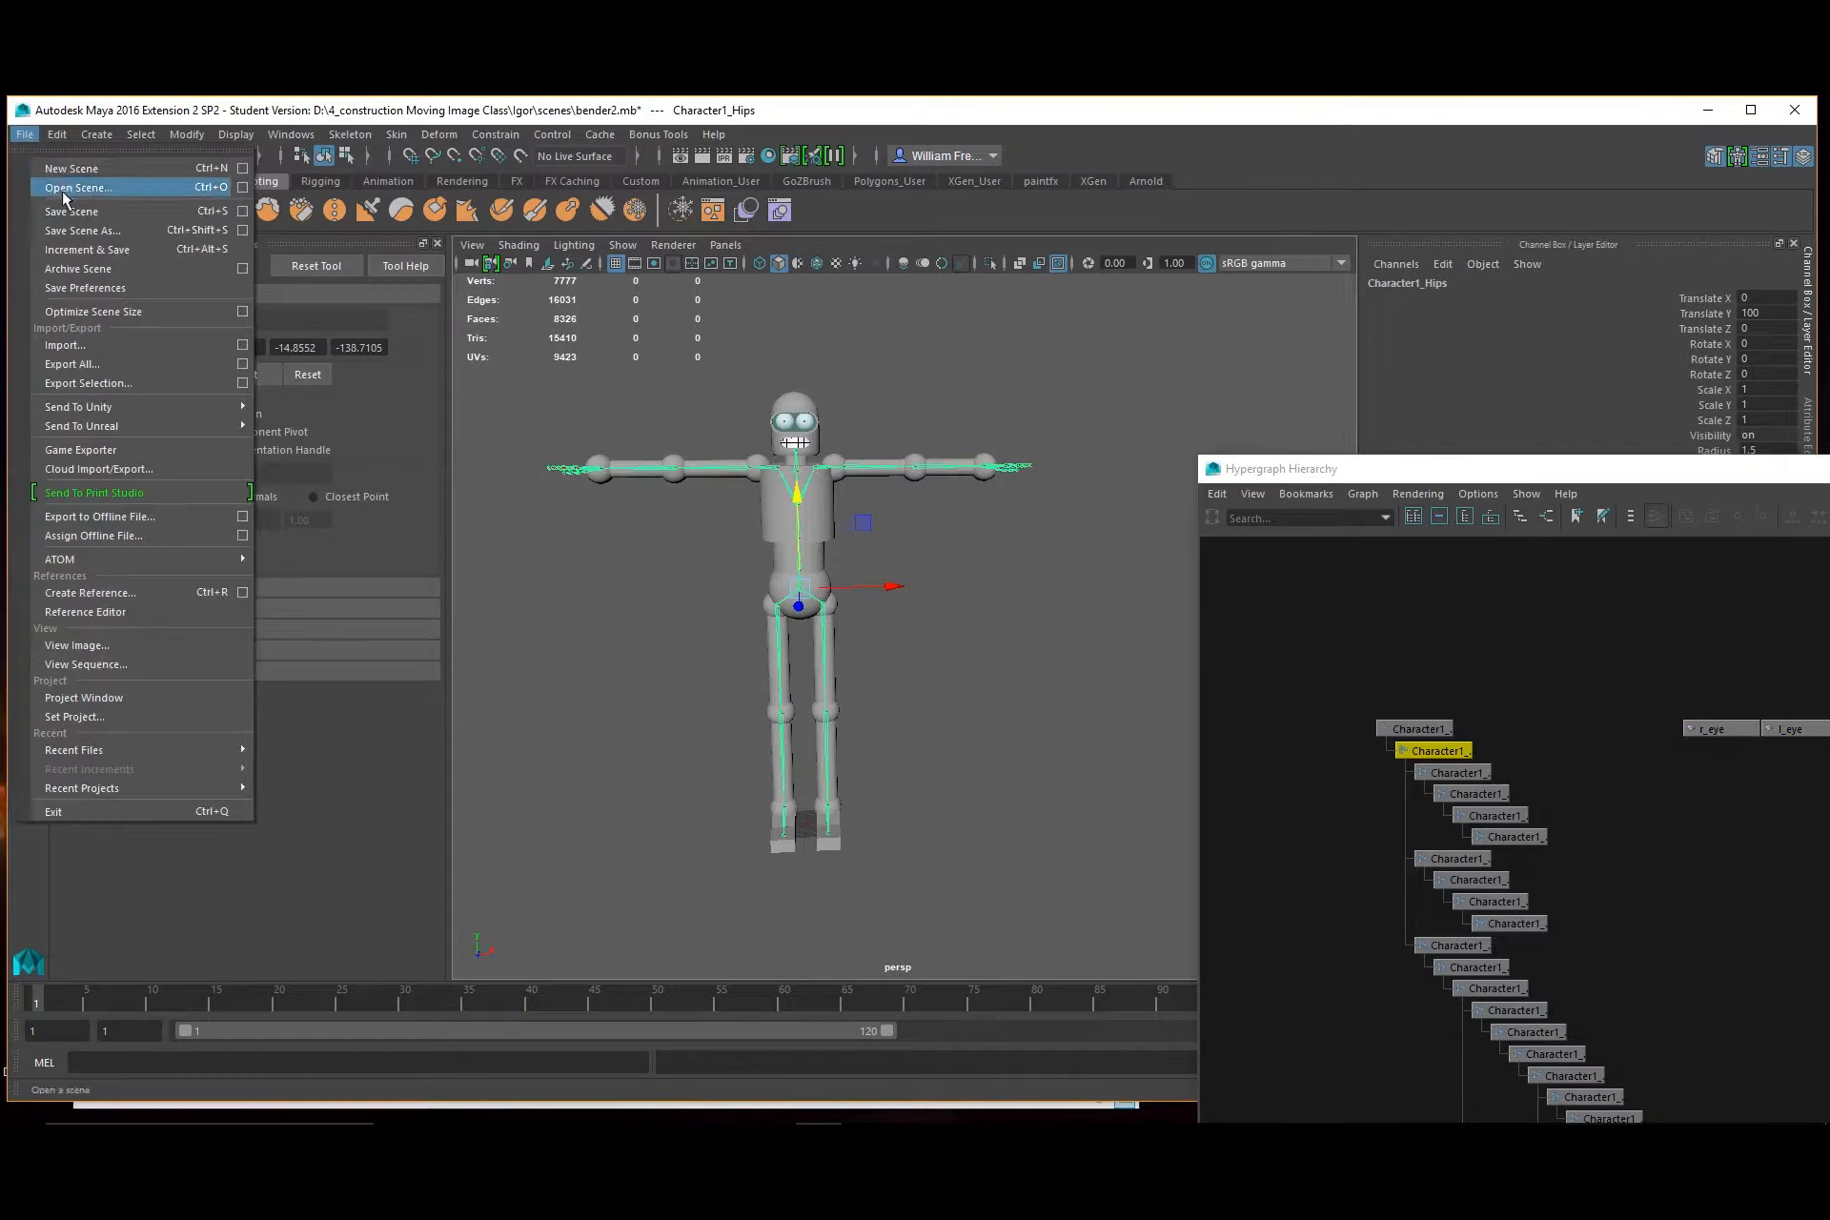
pyautogui.click(69, 211)
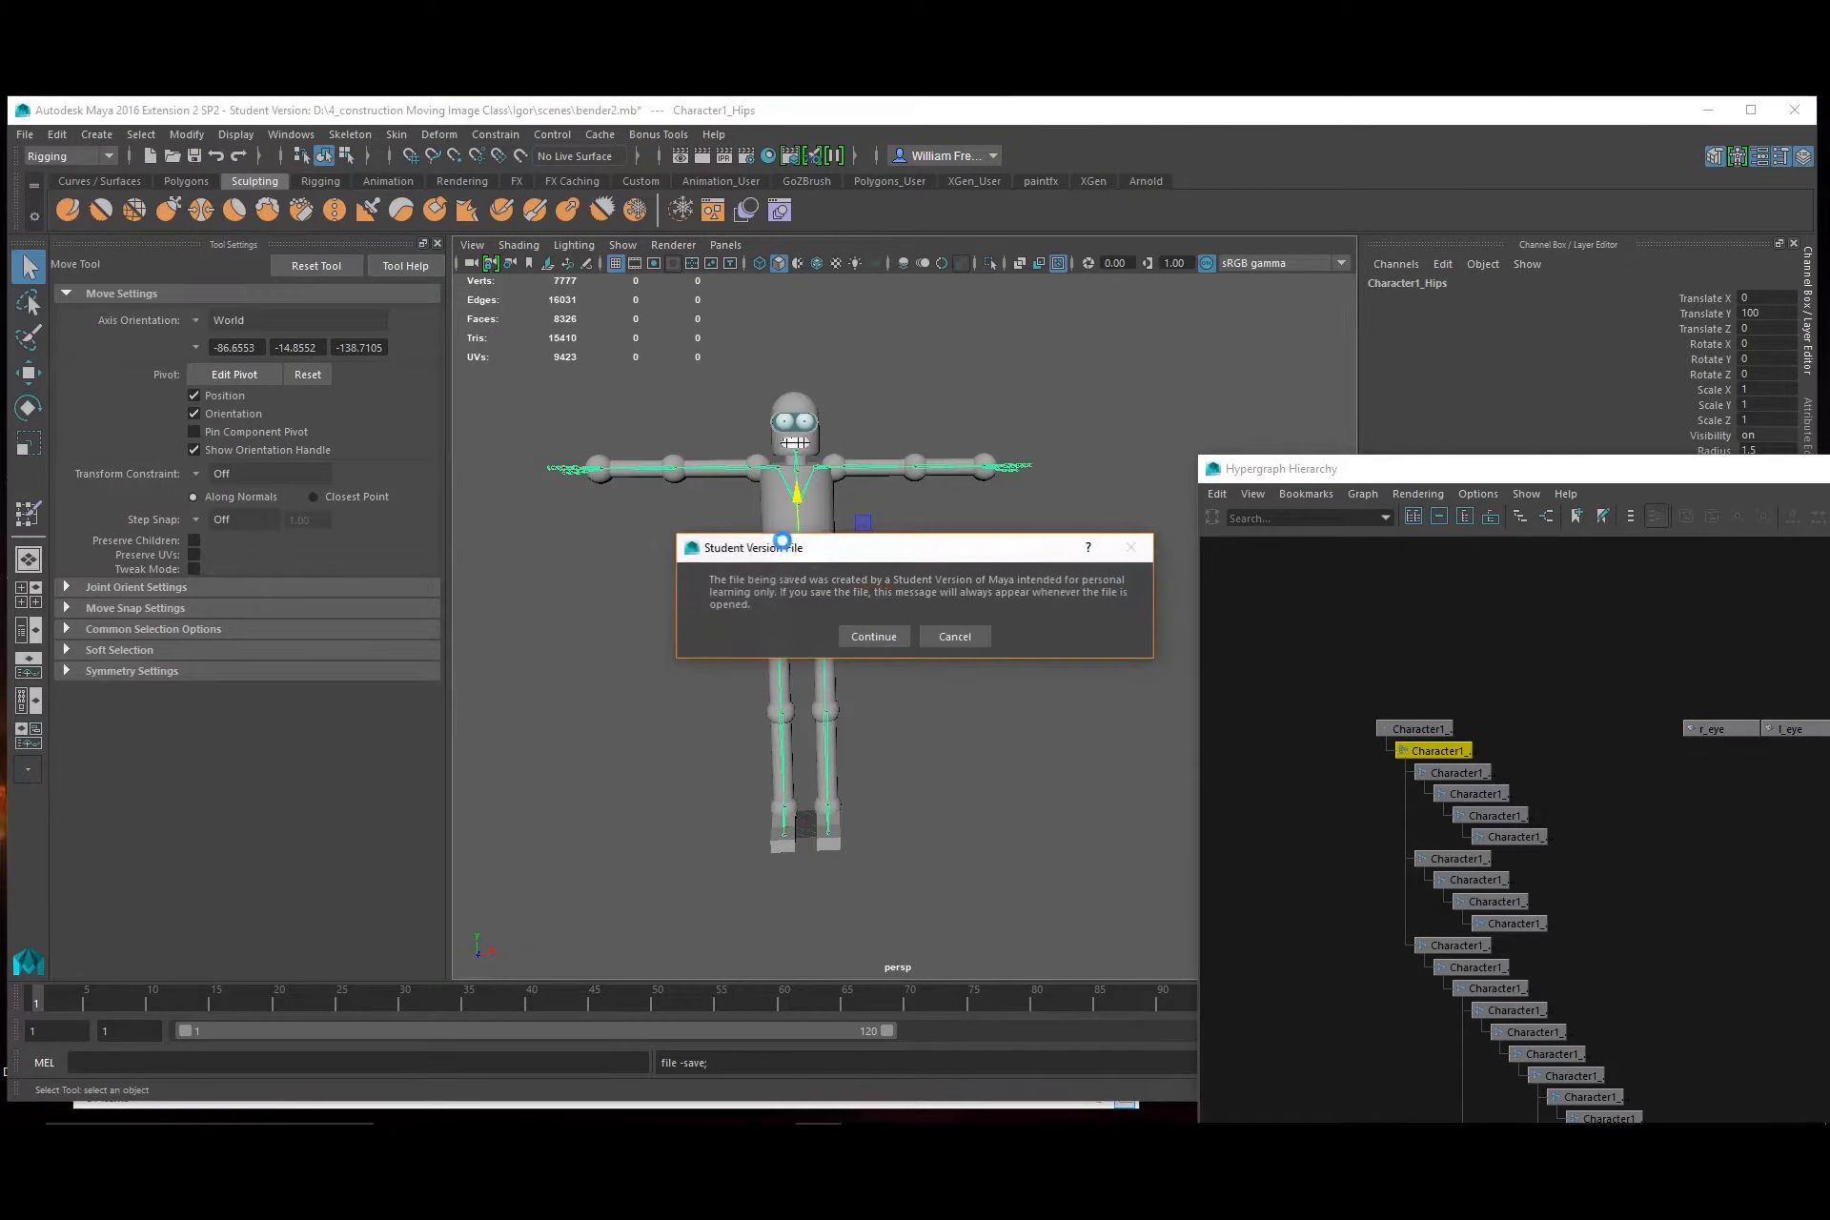
pyautogui.click(867, 634)
# Select the r_eye geometry and start the Paint Skin Weights tool on it
pyautogui.keyDown('alt'); pyautogui.moveTo(805, 569); pyautogui.dragTo(974, 597, button='right'); pyautogui.keyUp('alt')
pyautogui.keyDown('alt'); pyautogui.moveTo(974, 597); pyautogui.dragTo(1171, 733, button='middle'); pyautogui.keyUp('alt')
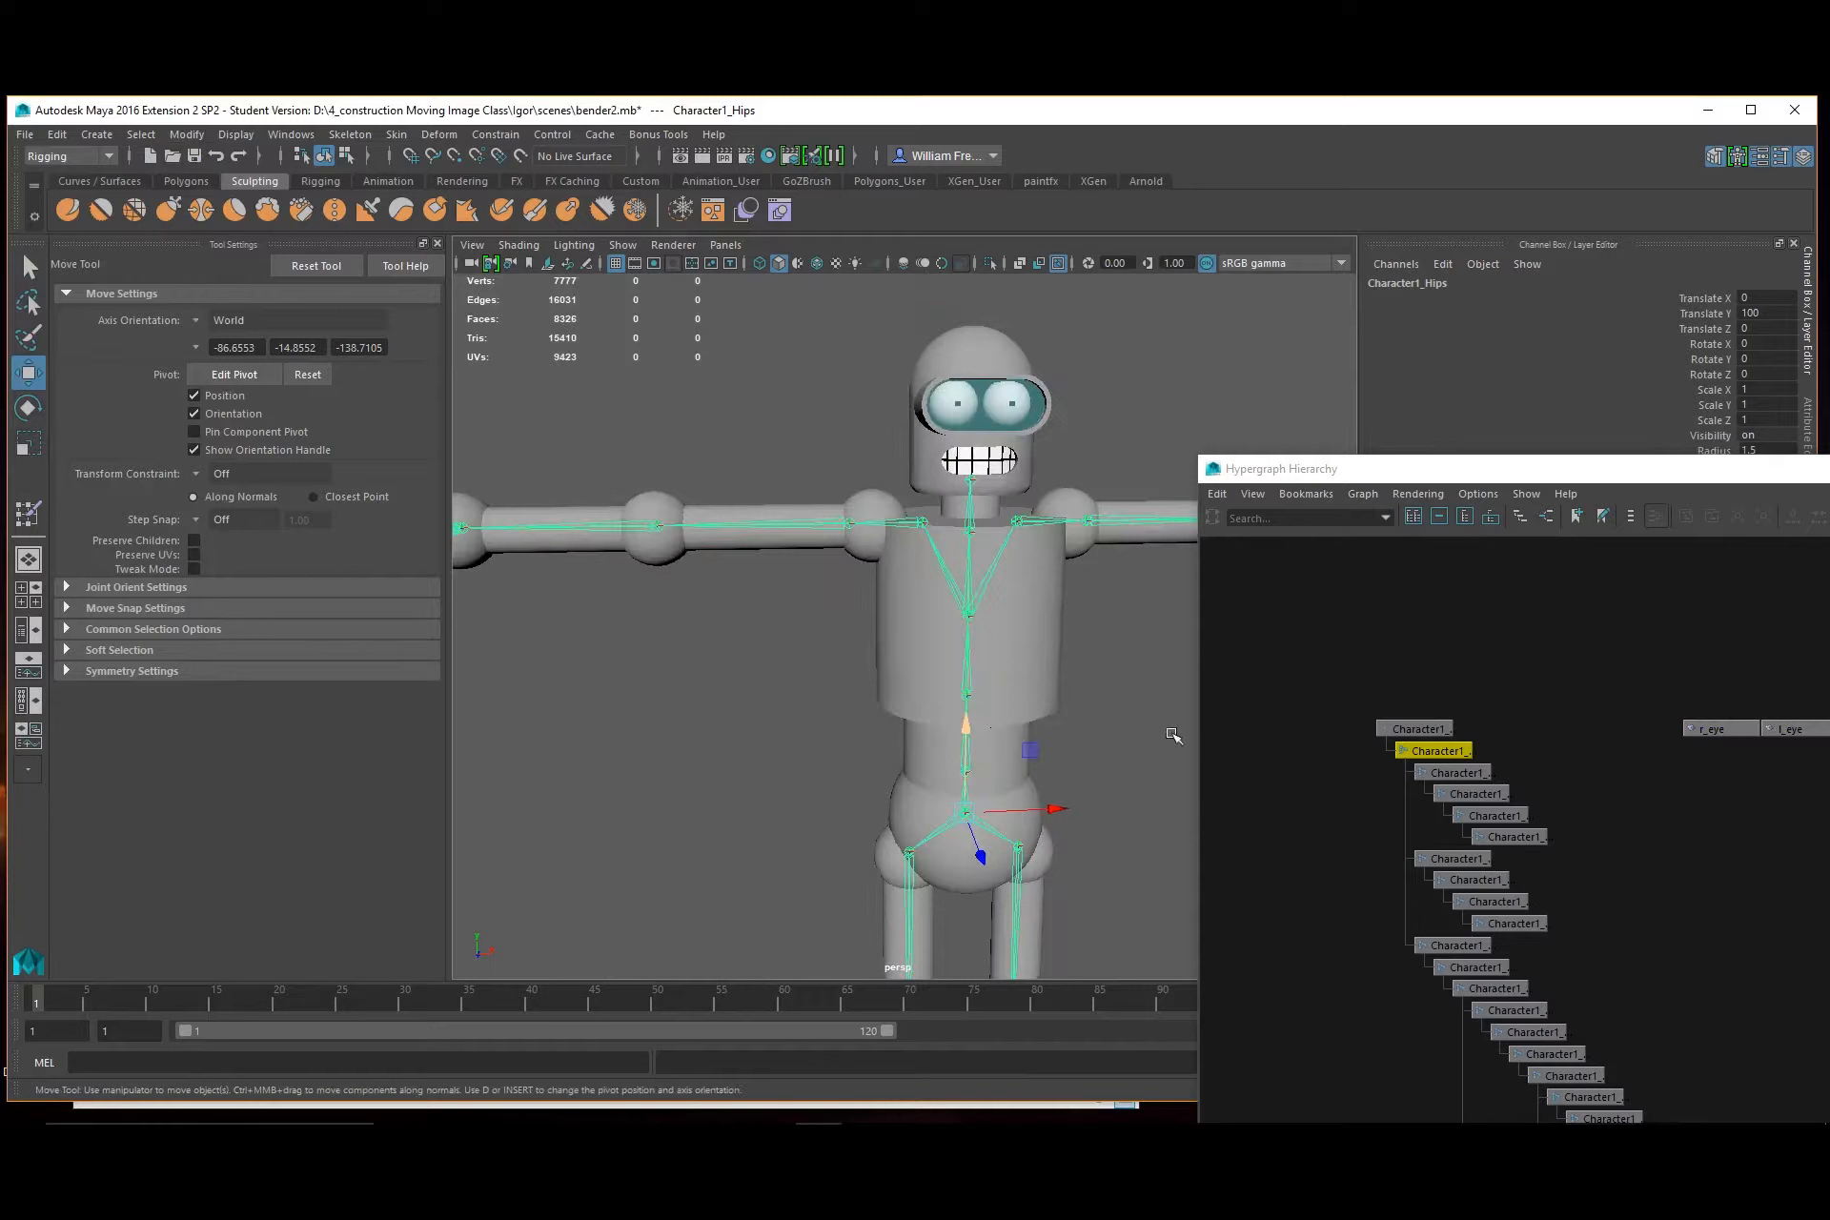
pyautogui.click(912, 634)
pyautogui.click(1713, 729)
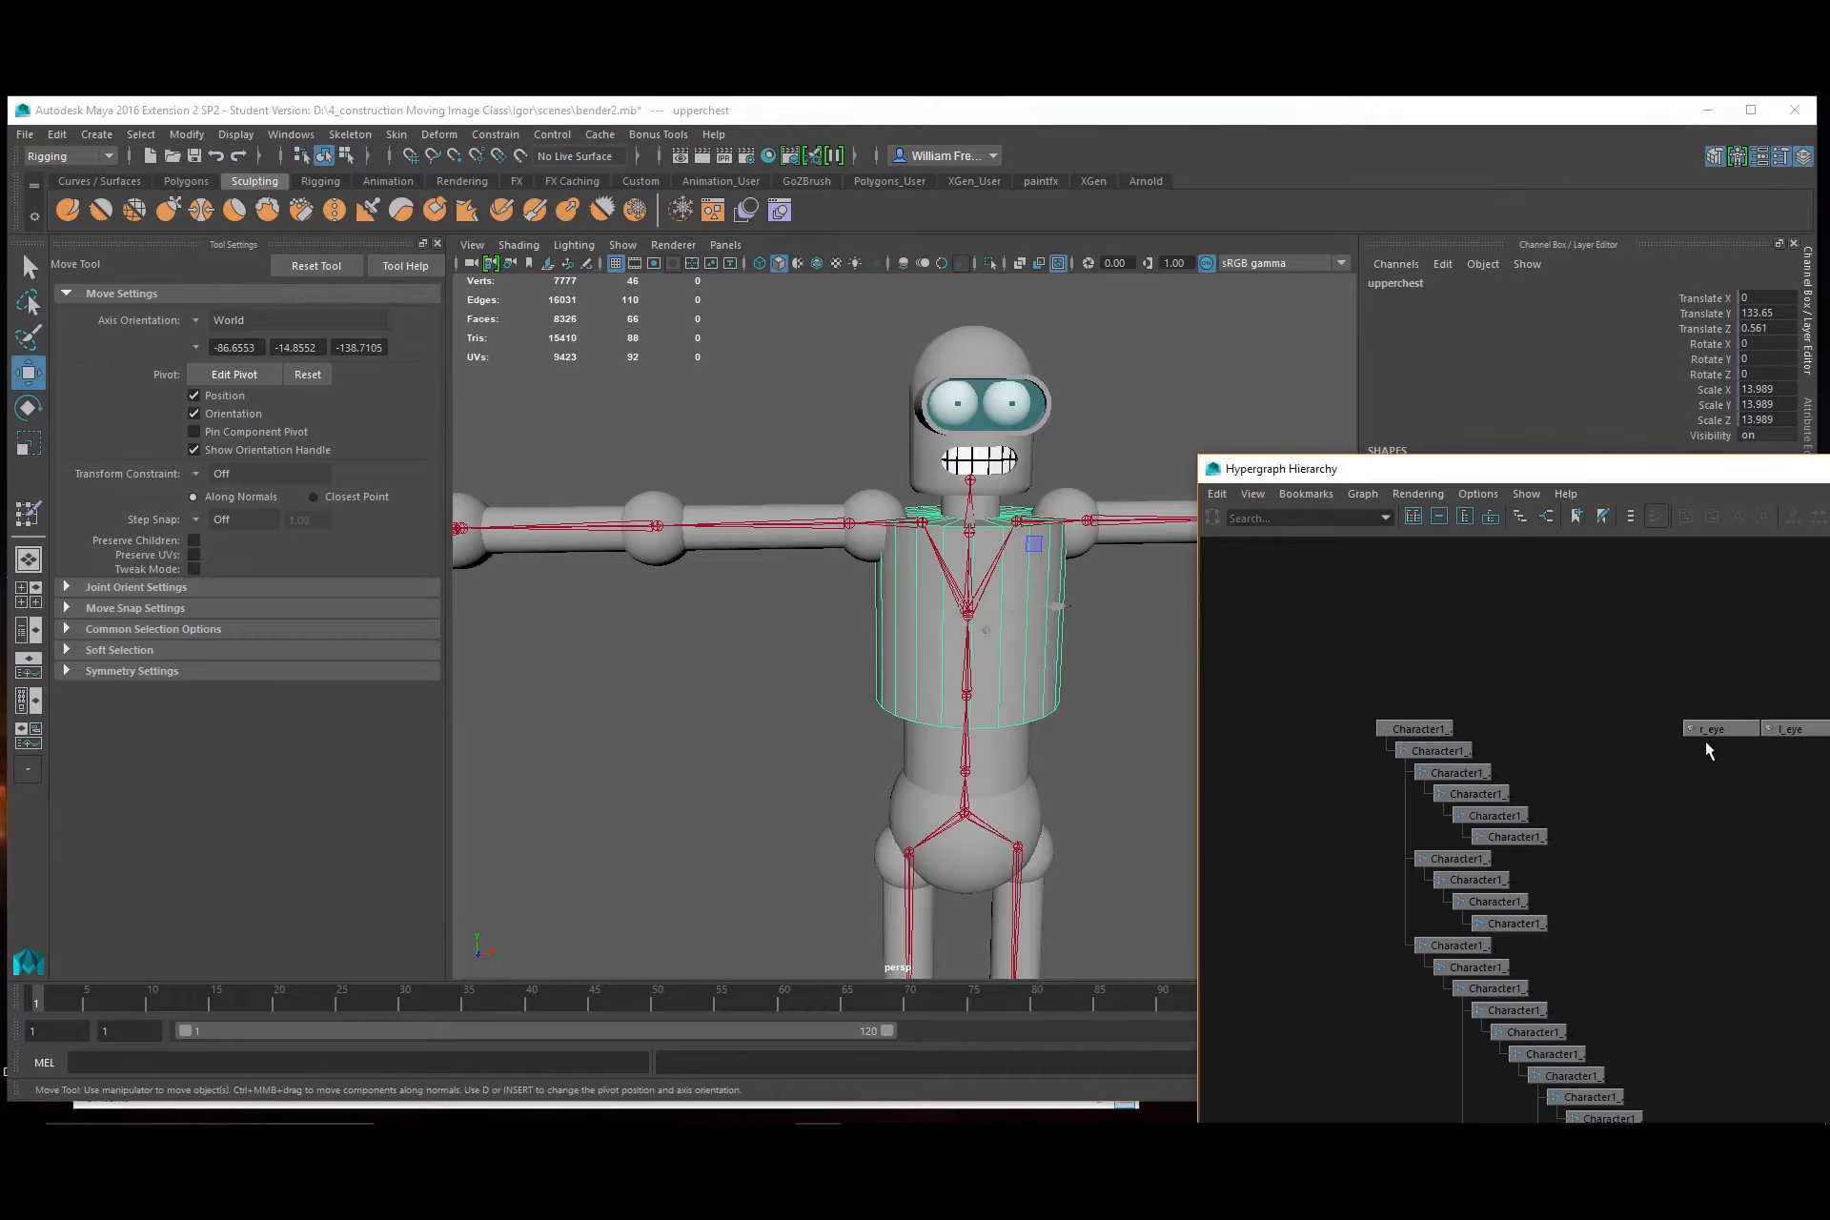
pyautogui.keyDown('alt'); pyautogui.moveTo(1592, 658); pyautogui.dragTo(1420, 751, button='middle'); pyautogui.keyUp('alt')
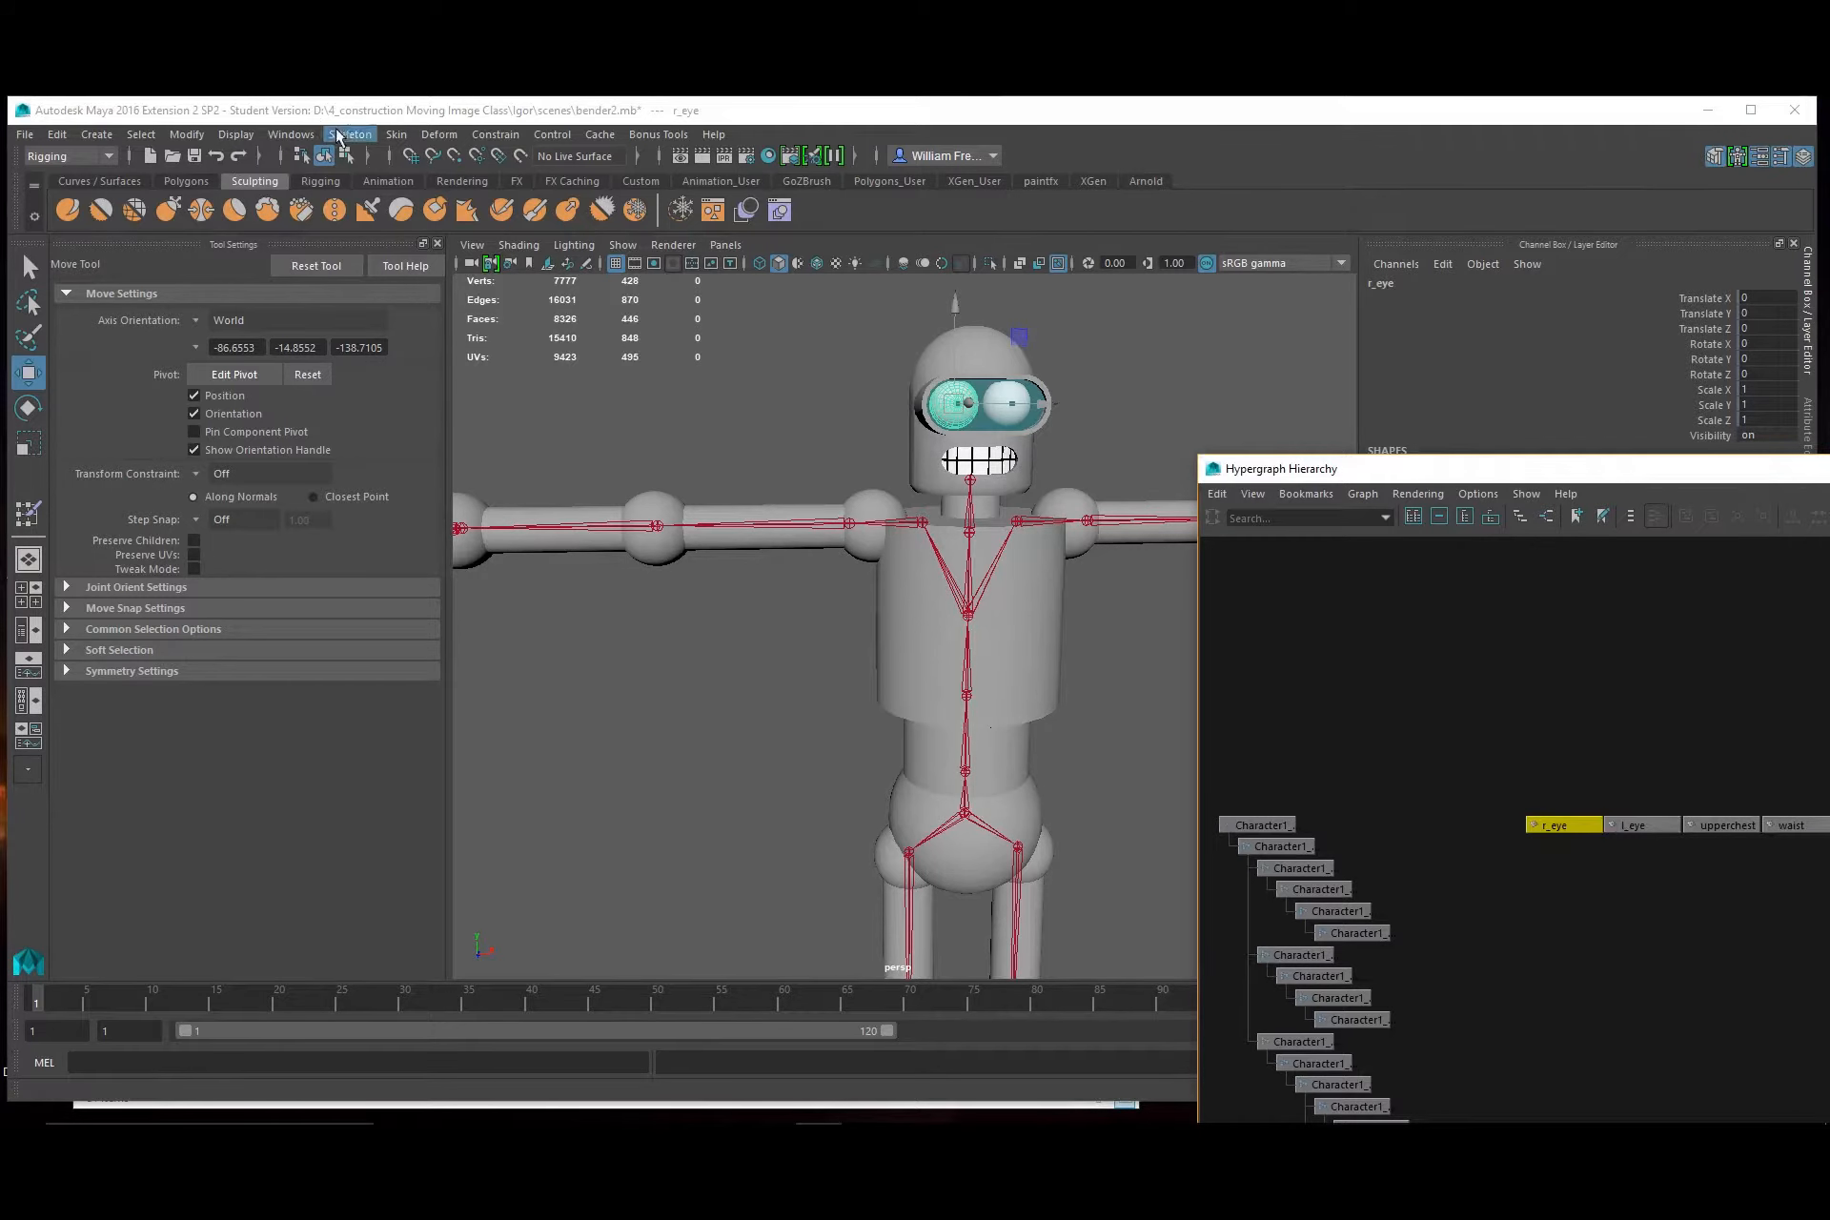
pyautogui.click(397, 134)
pyautogui.click(458, 273)
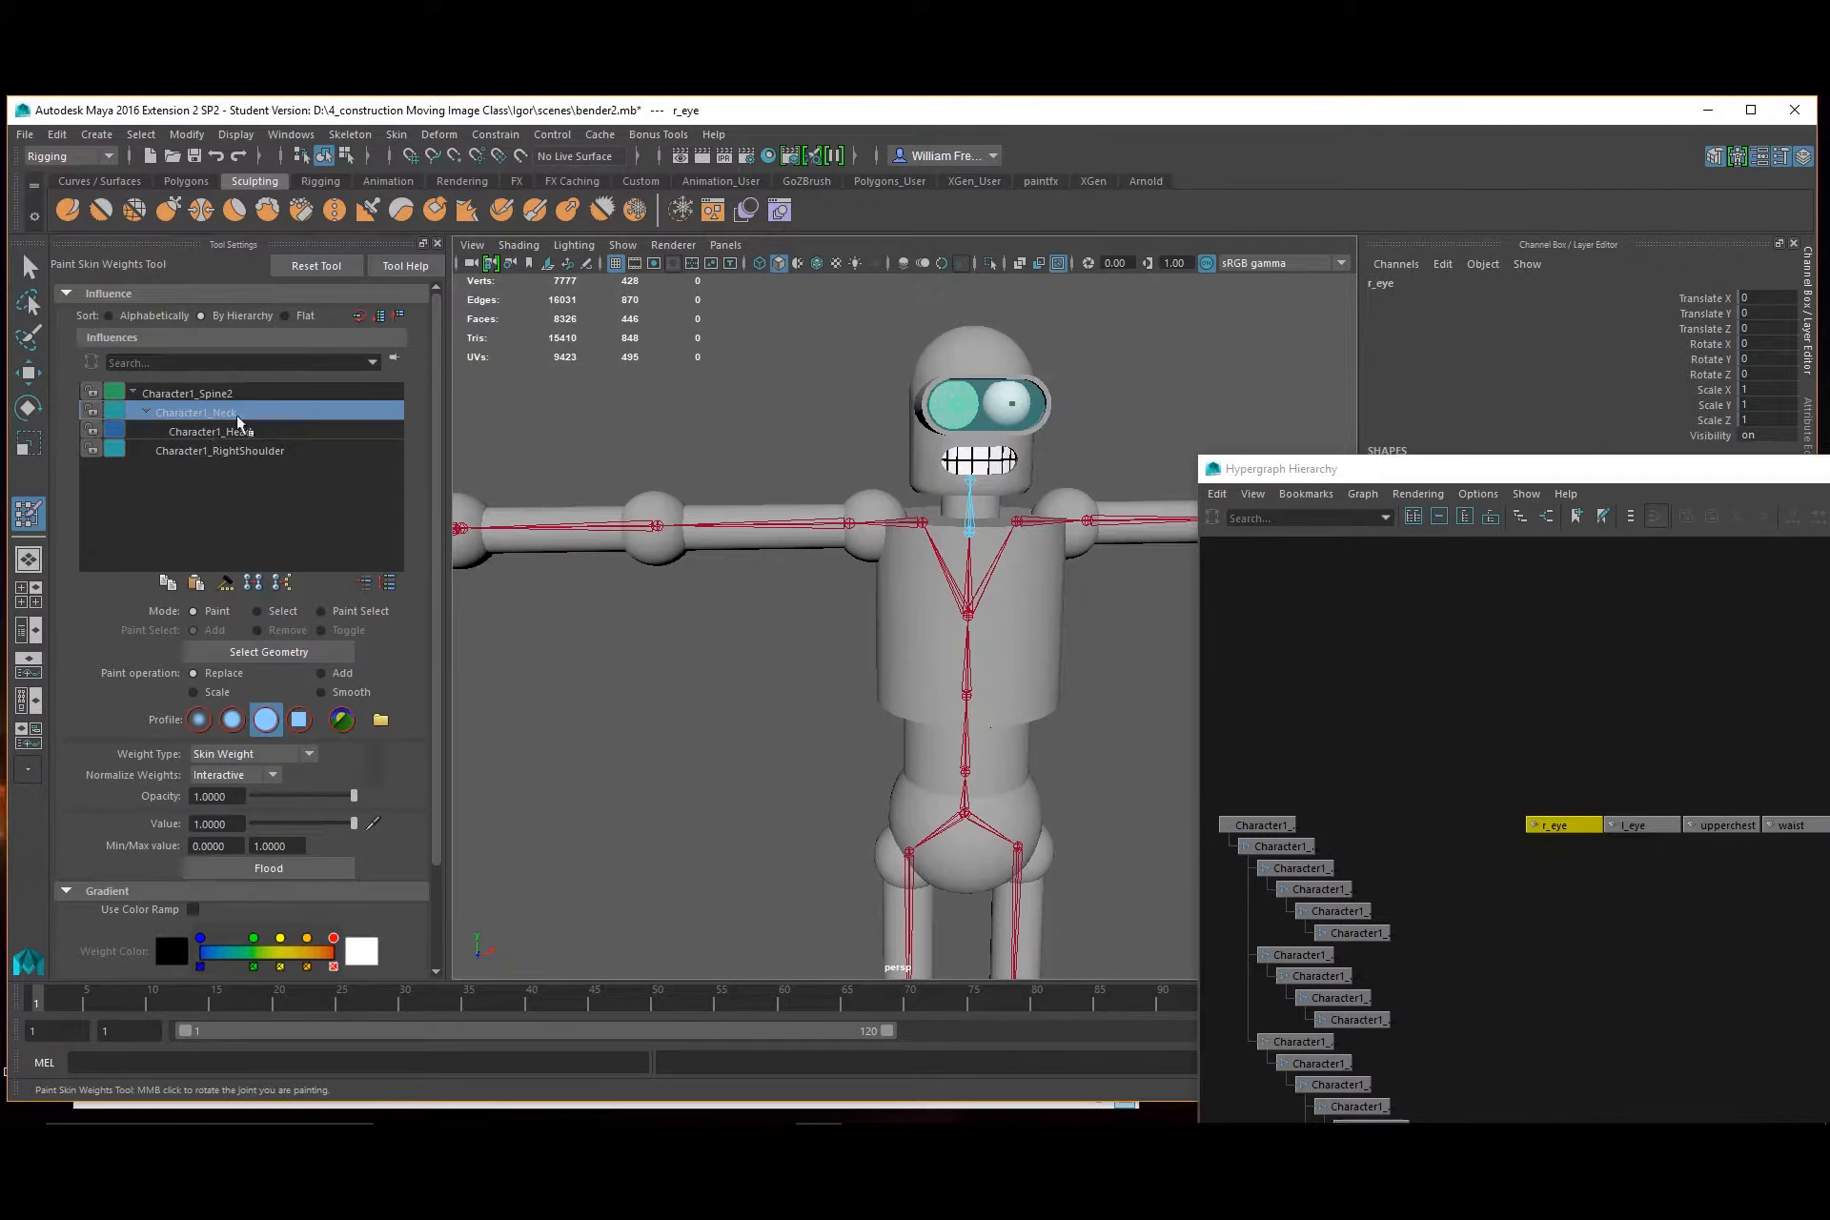
# Flood the skin weights of r_eye and l_eye to the Character1_Head joint
pyautogui.click(210, 431)
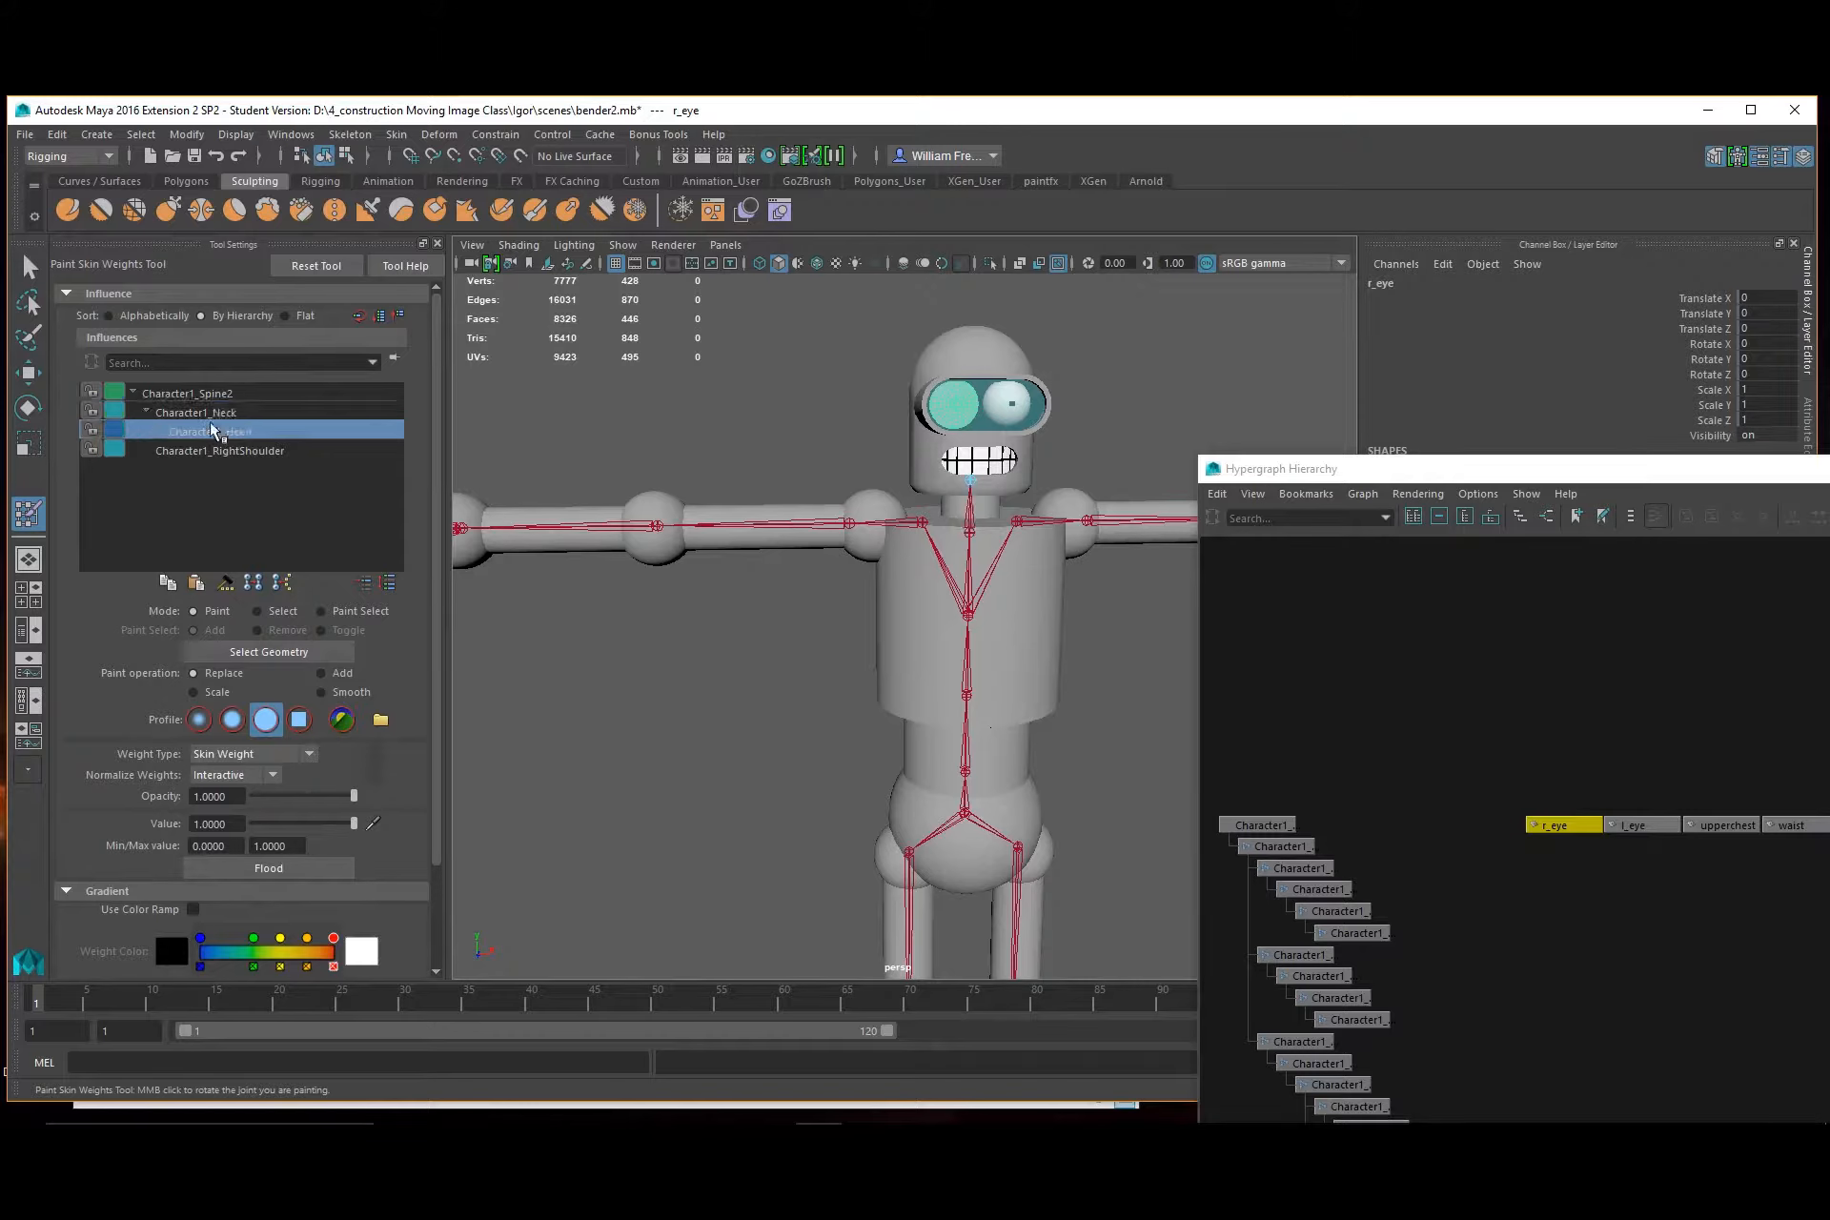
pyautogui.click(289, 875)
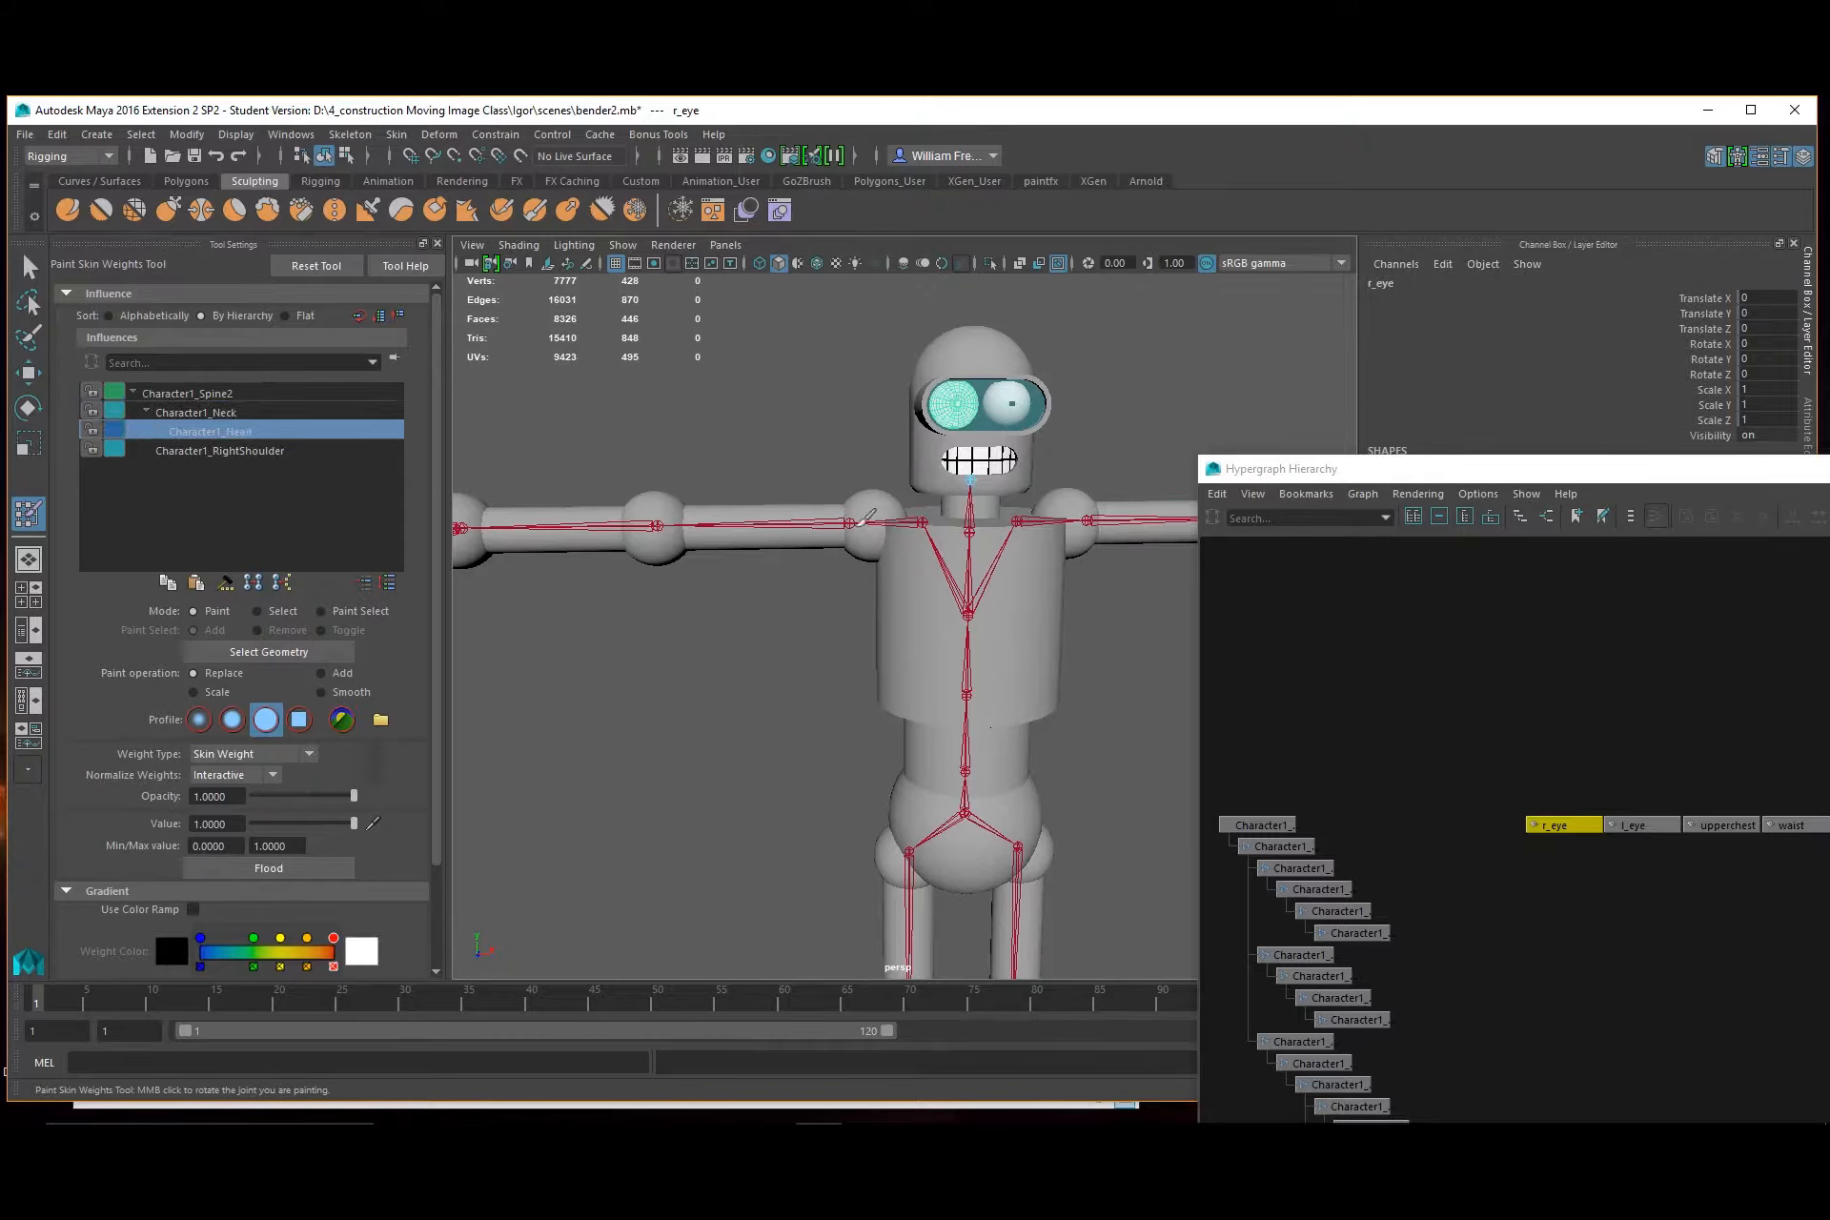
pyautogui.press('f')
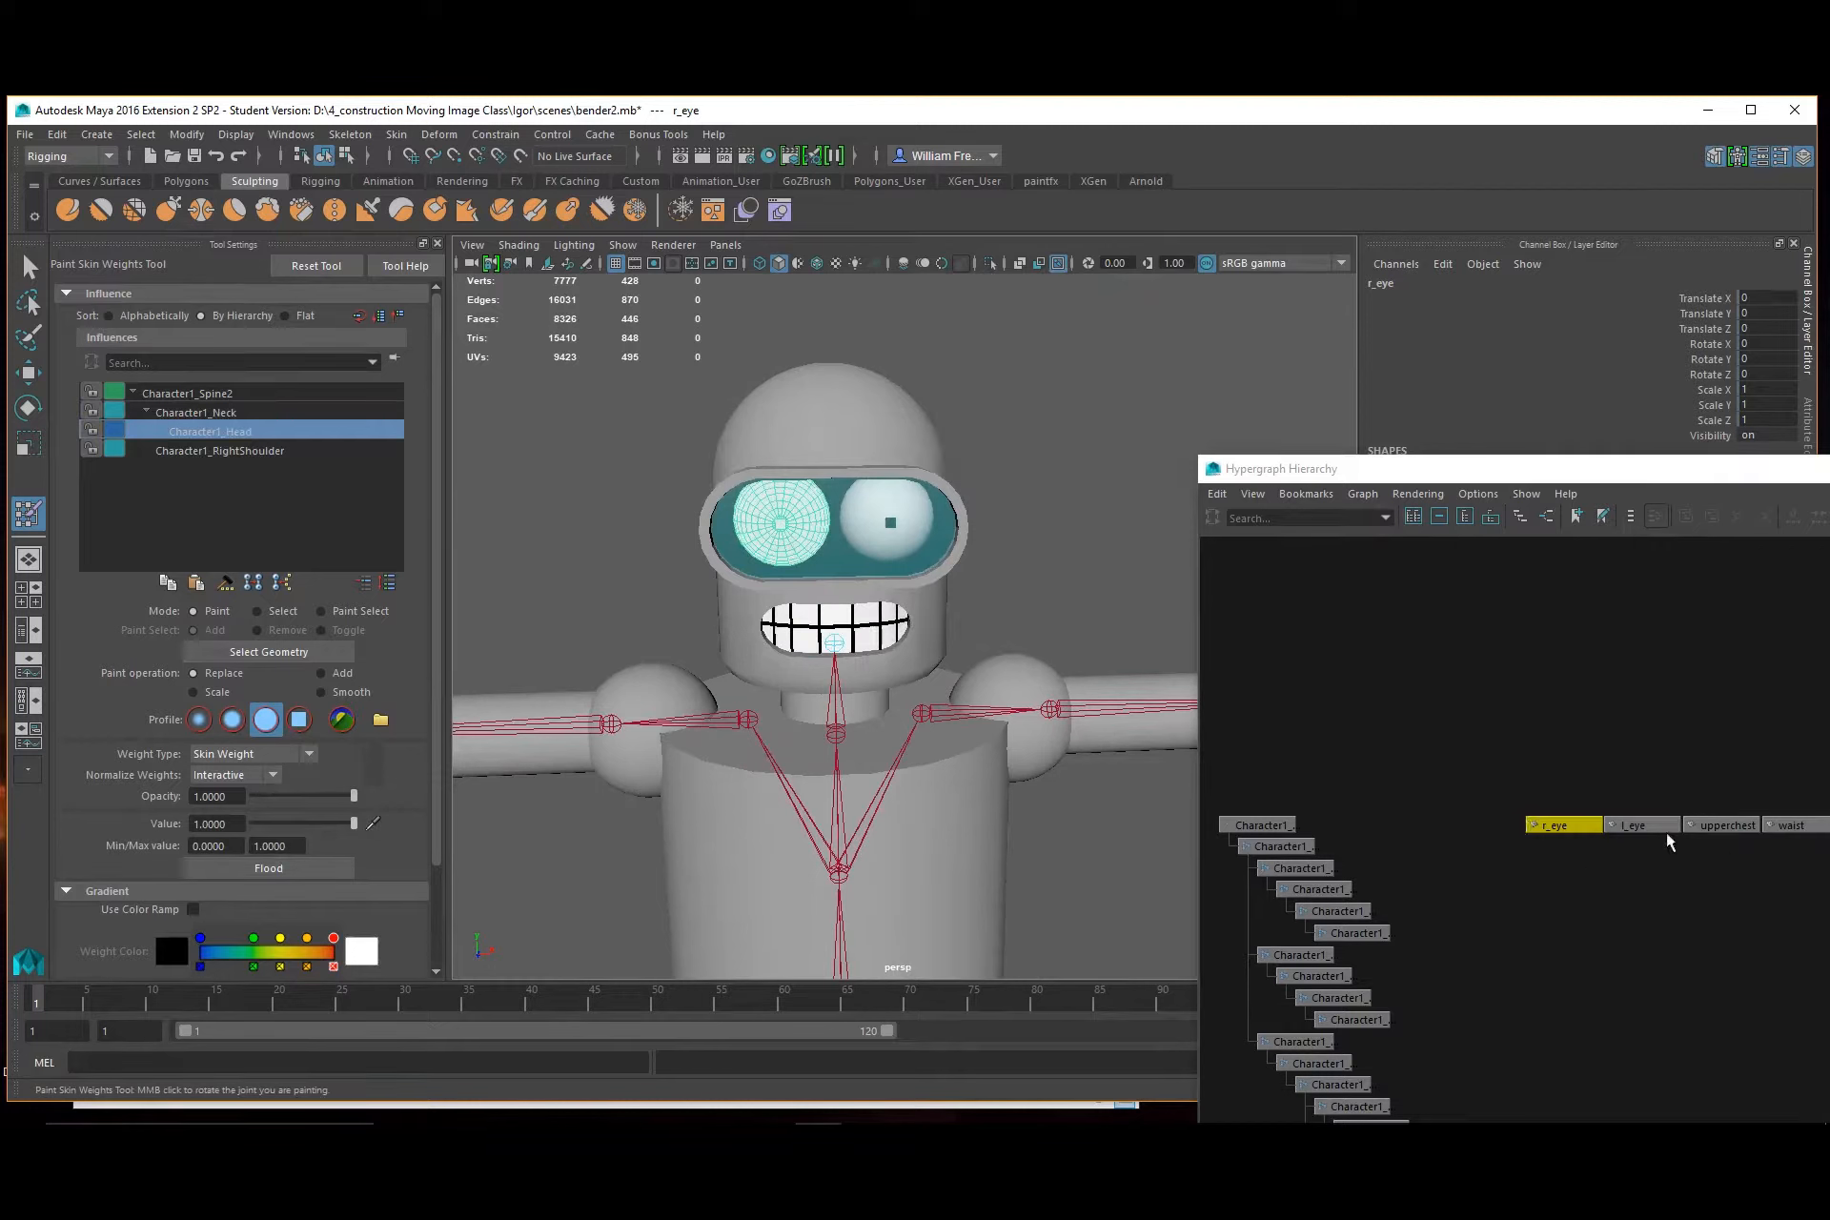
pyautogui.click(1657, 826)
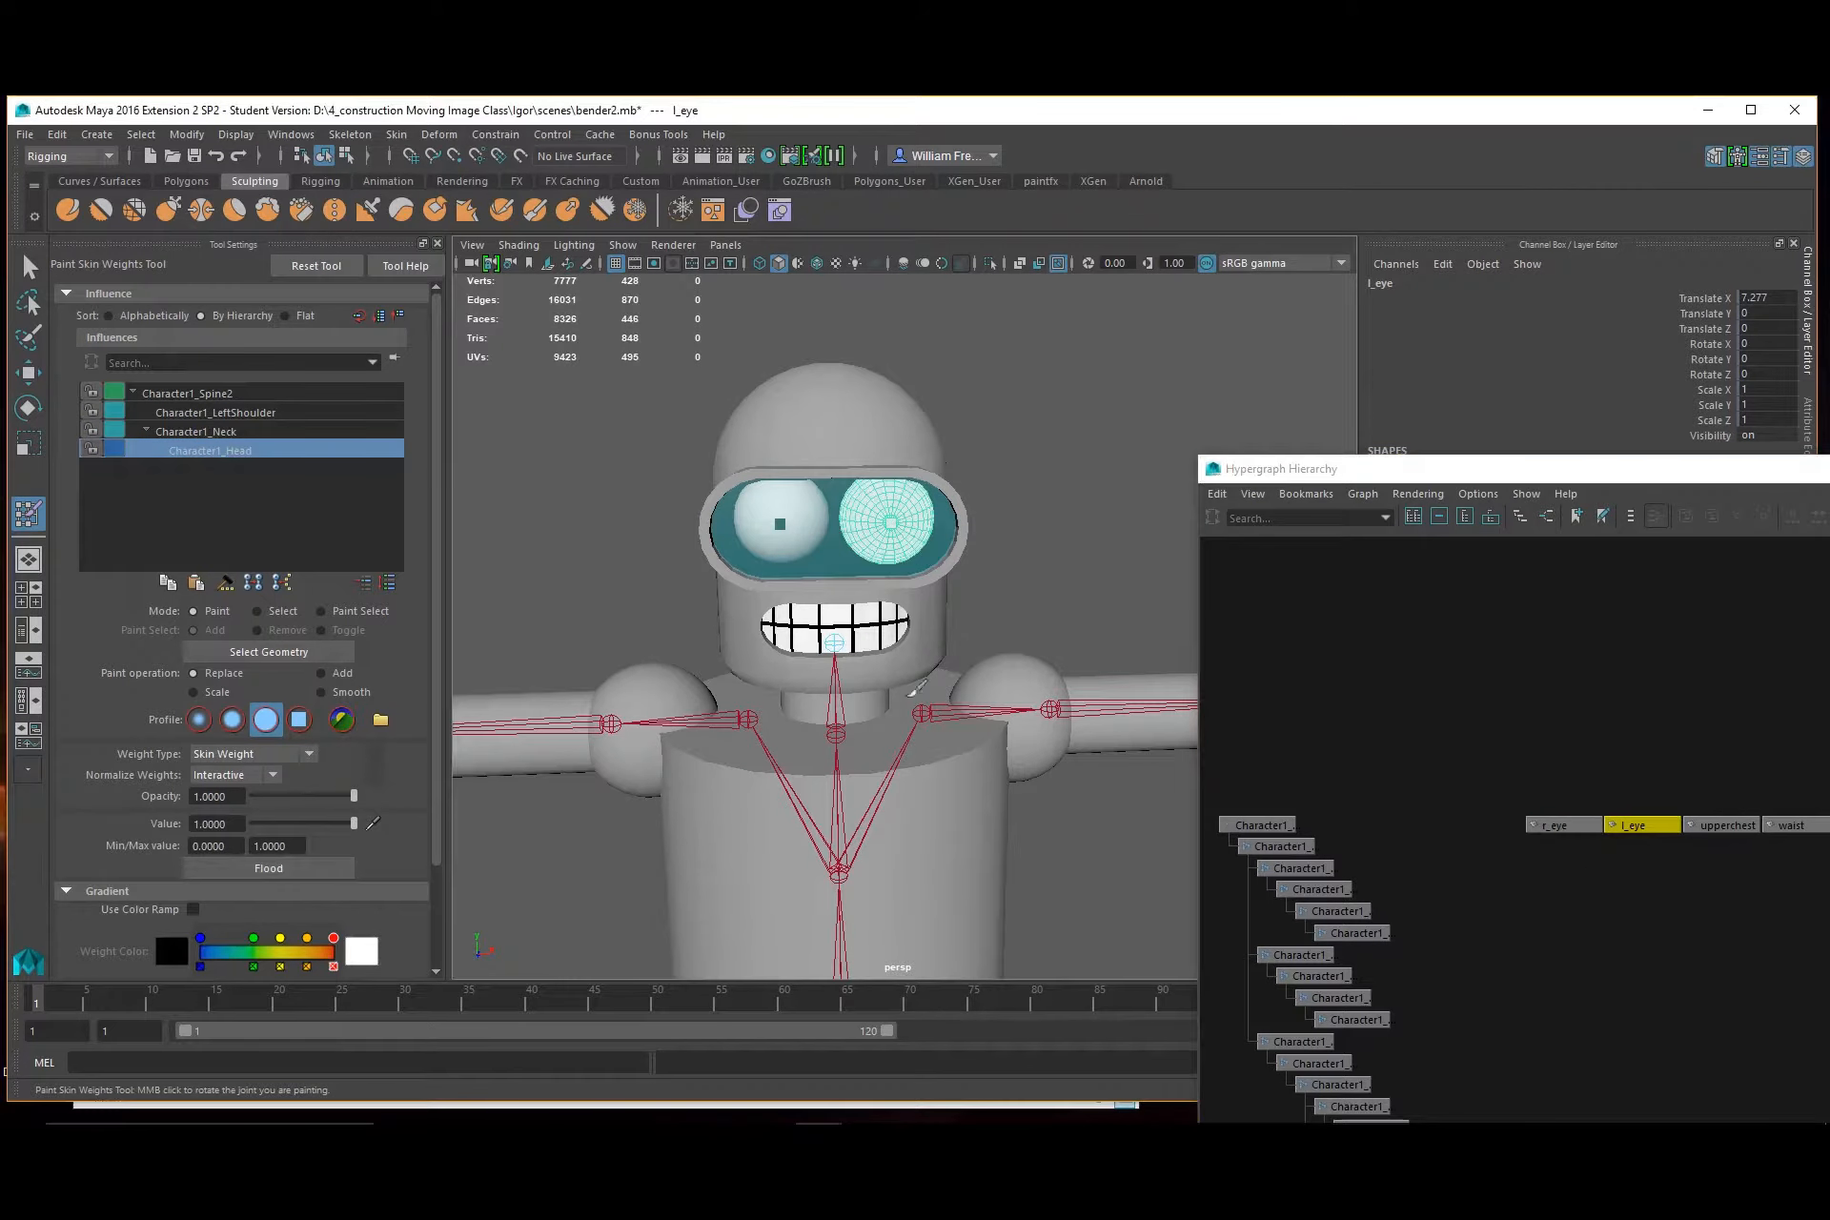
# Flood the upperchest geometry's skin weights to the Character1_Spine1 joint
pyautogui.click(1728, 826)
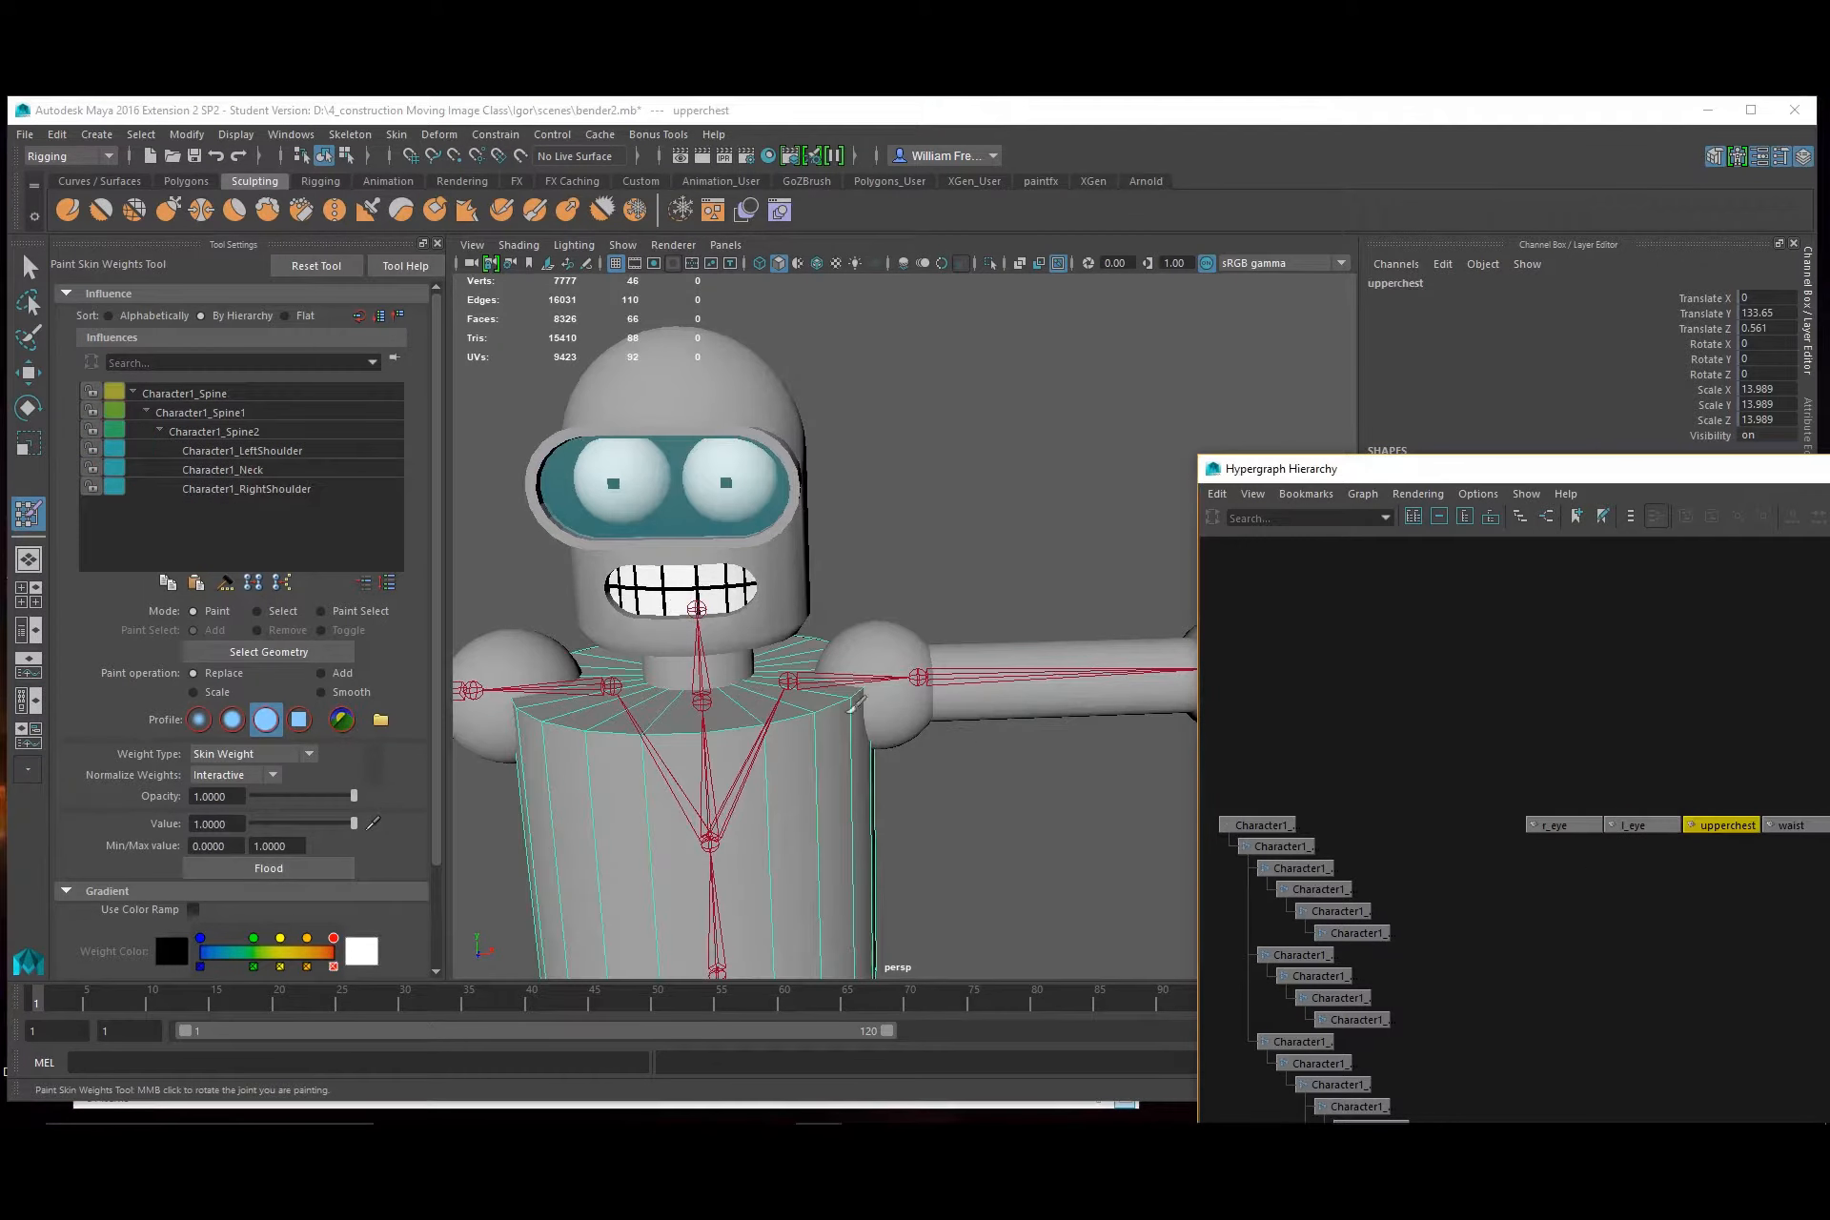
pyautogui.scroll(-3, 819, 711)
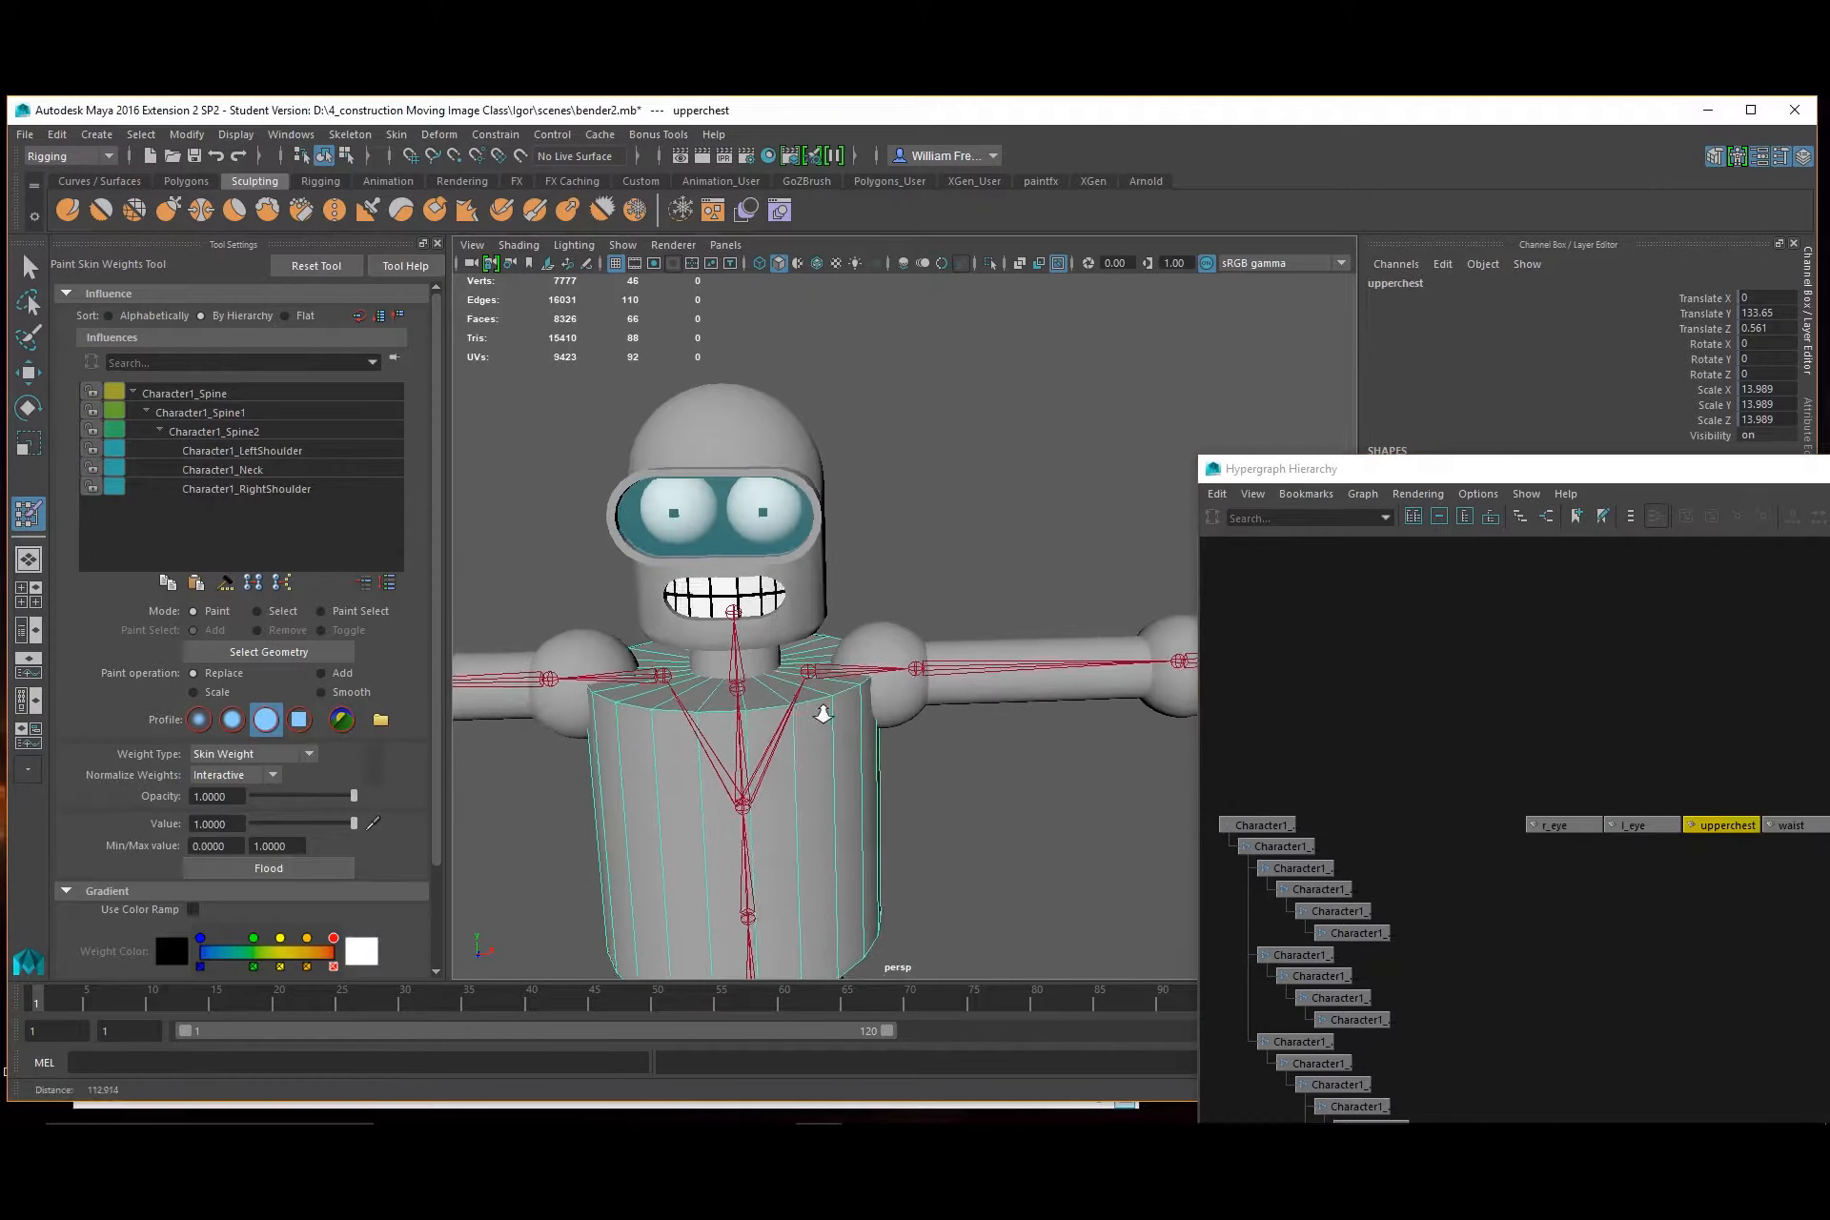
pyautogui.click(234, 434)
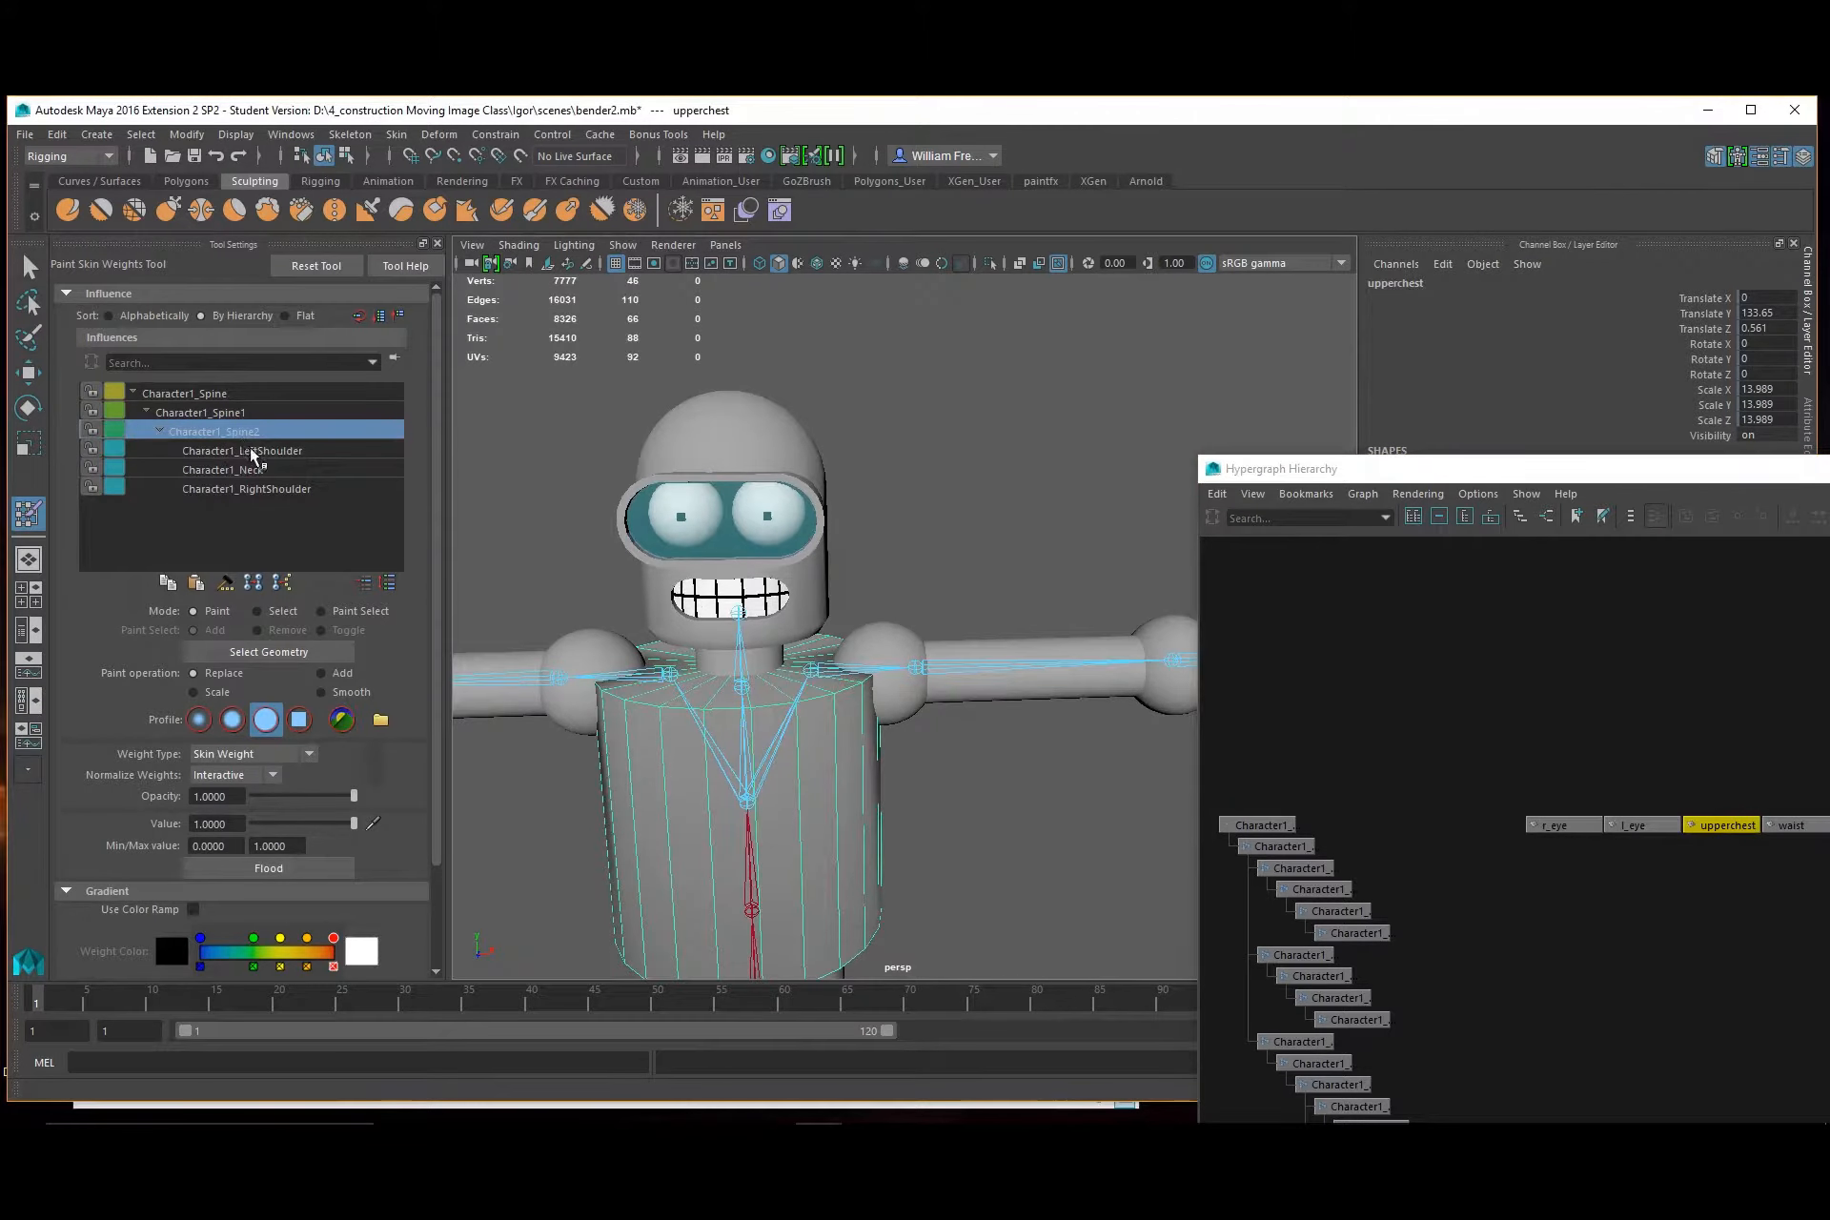
pyautogui.click(220, 411)
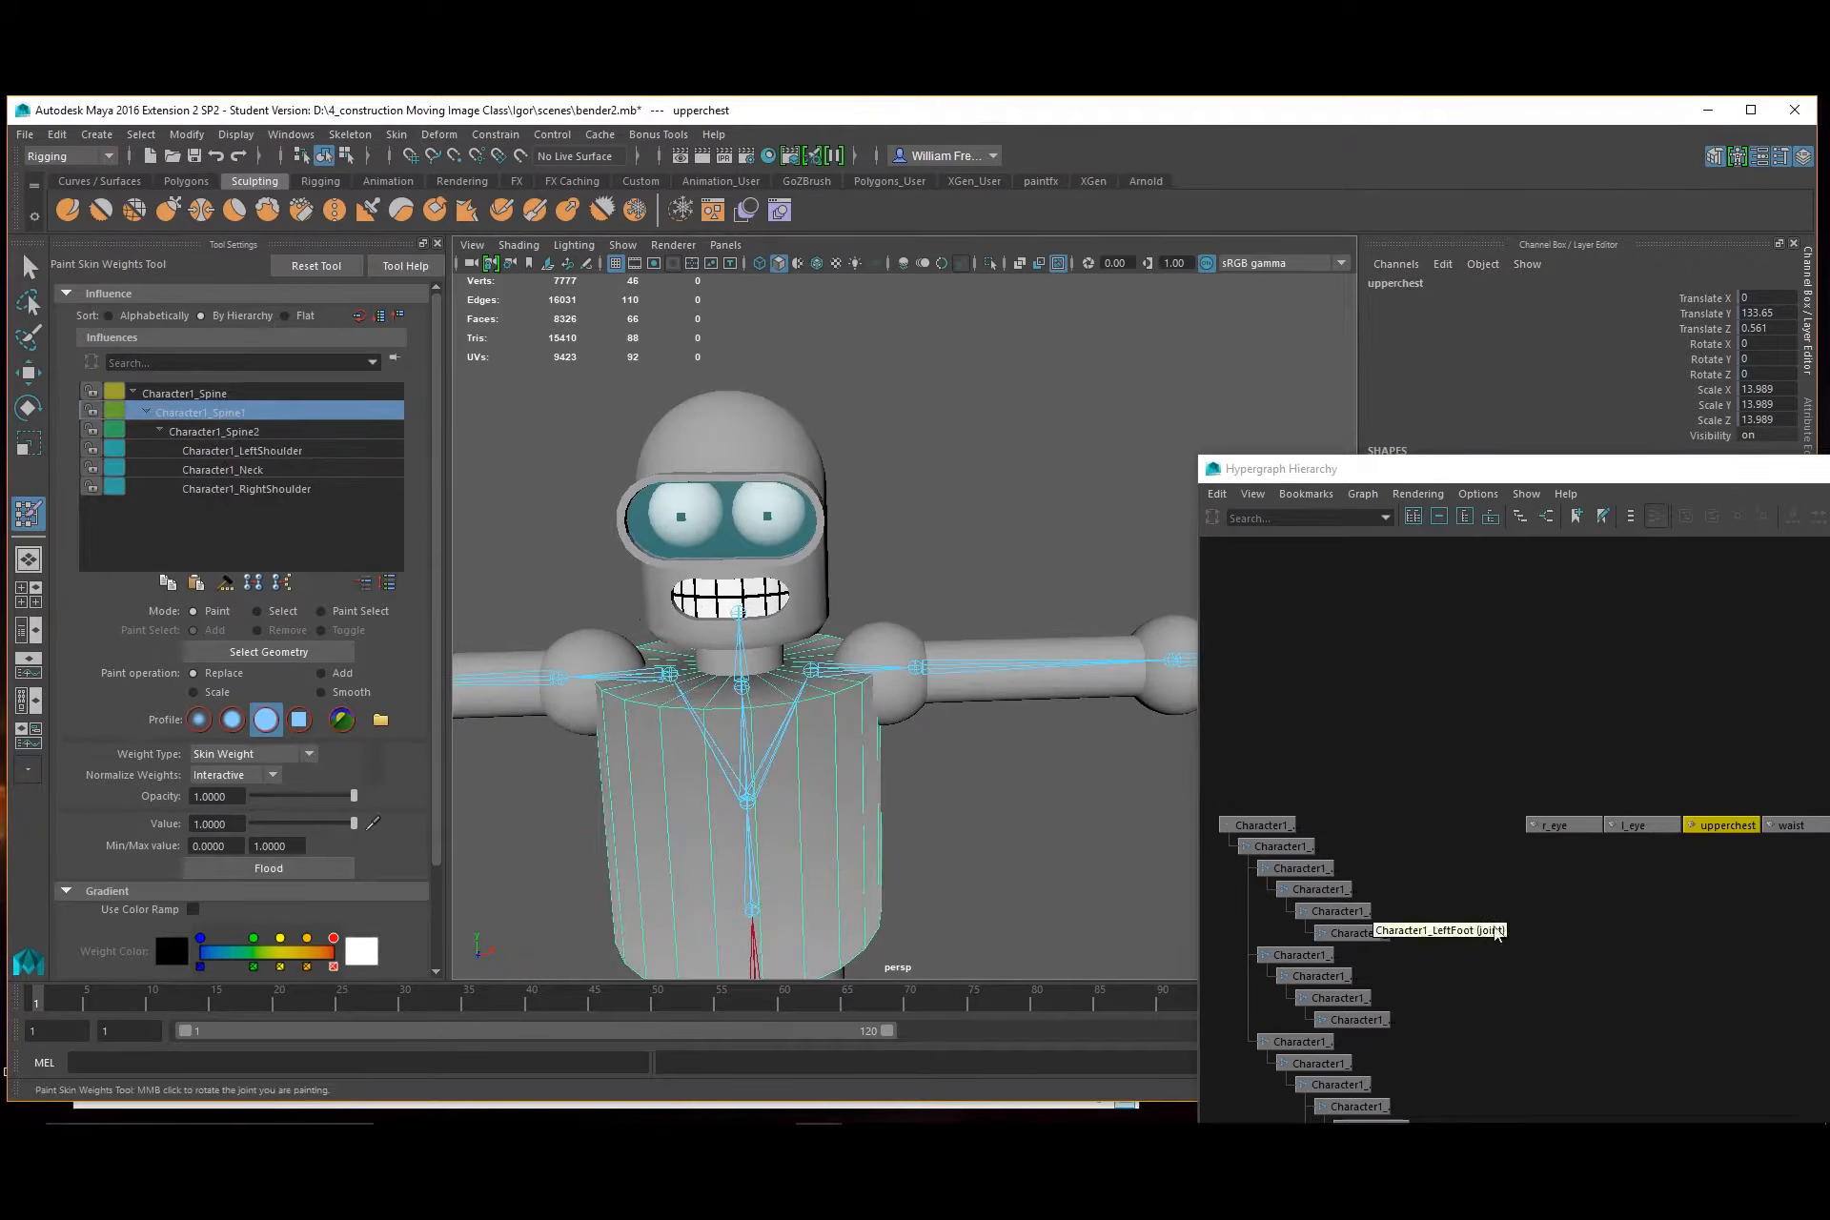
pyautogui.click(322, 869)
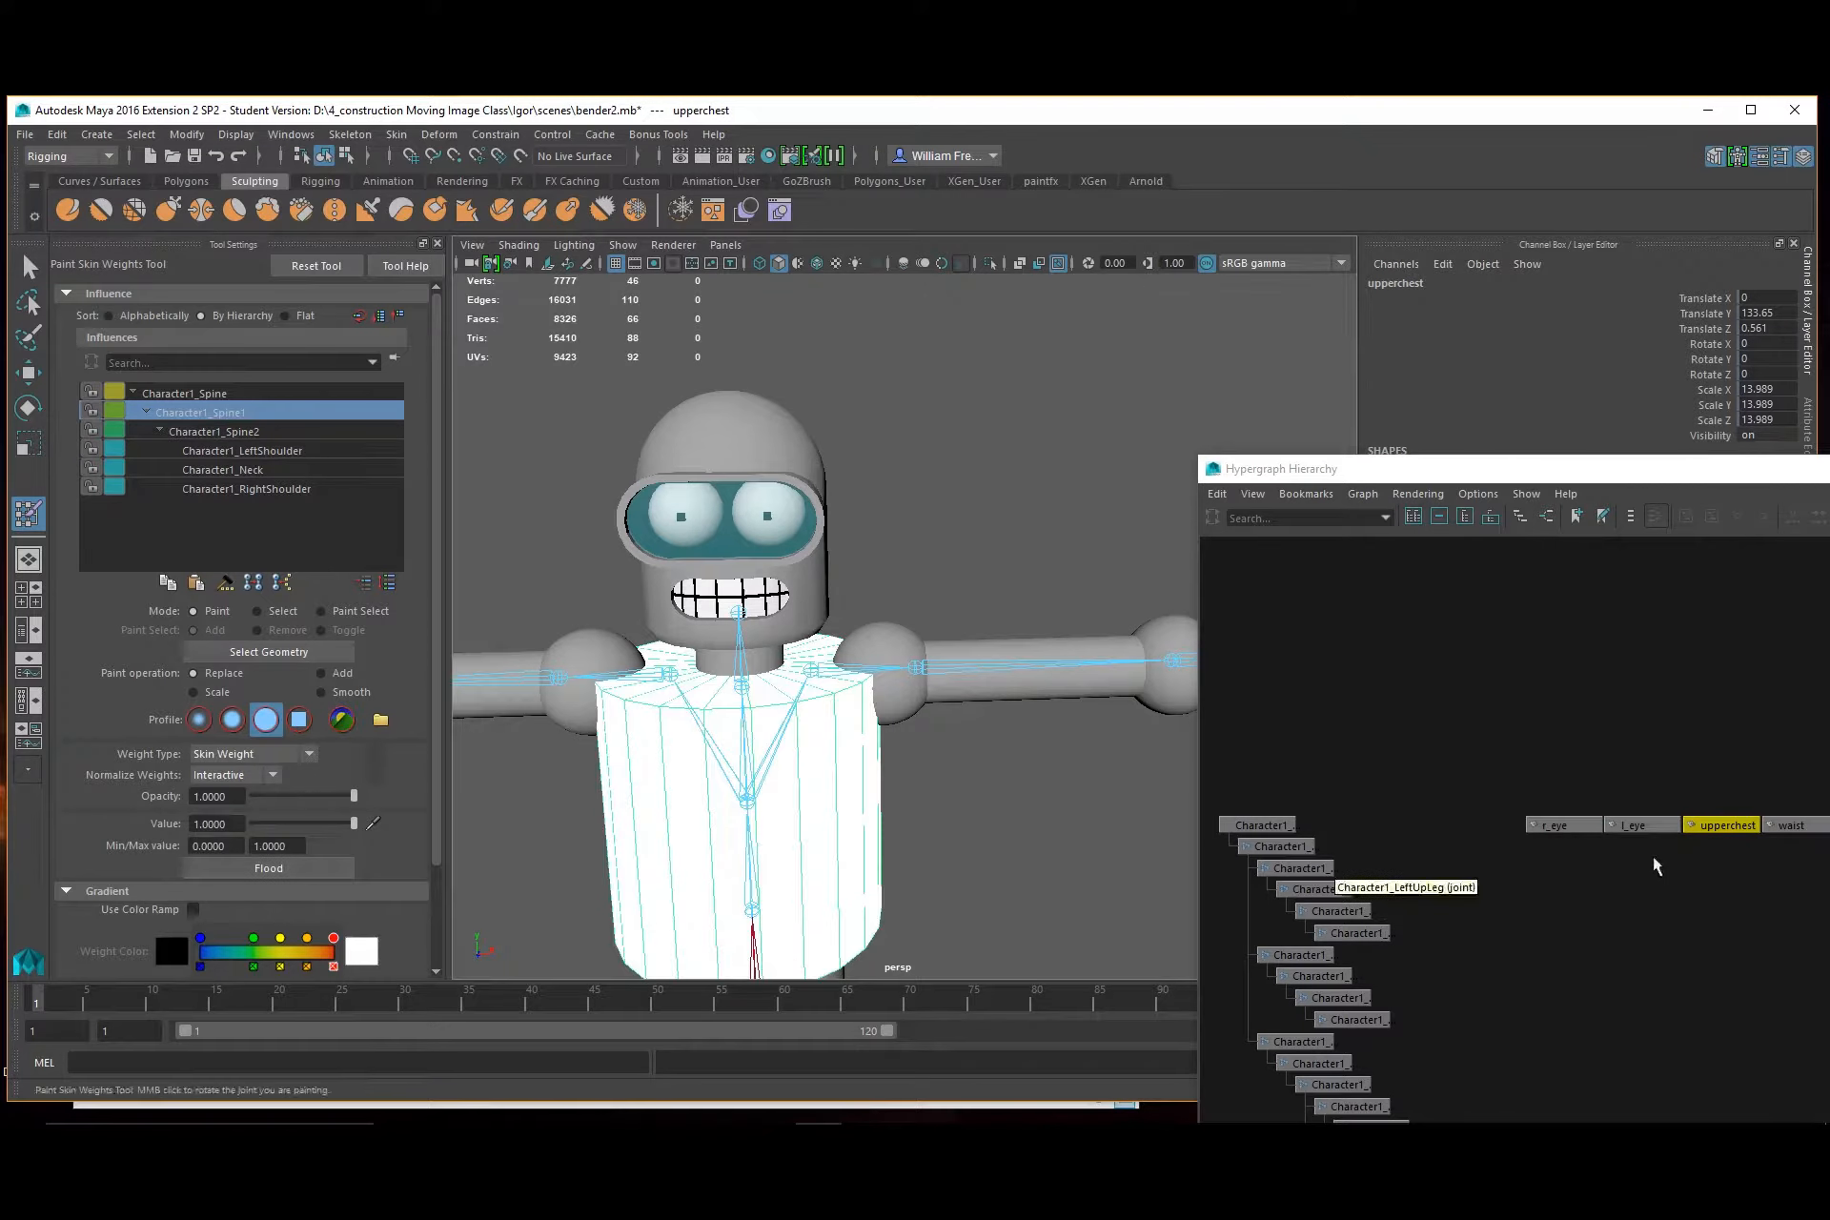
# Flood the waist geometry's skin weights to the Character1_Spine joint
pyautogui.click(1693, 939)
pyautogui.keyDown('alt'); pyautogui.moveTo(1692, 939); pyautogui.dragTo(1329, 940, button='middle'); pyautogui.keyUp('alt')
pyautogui.click(1392, 825)
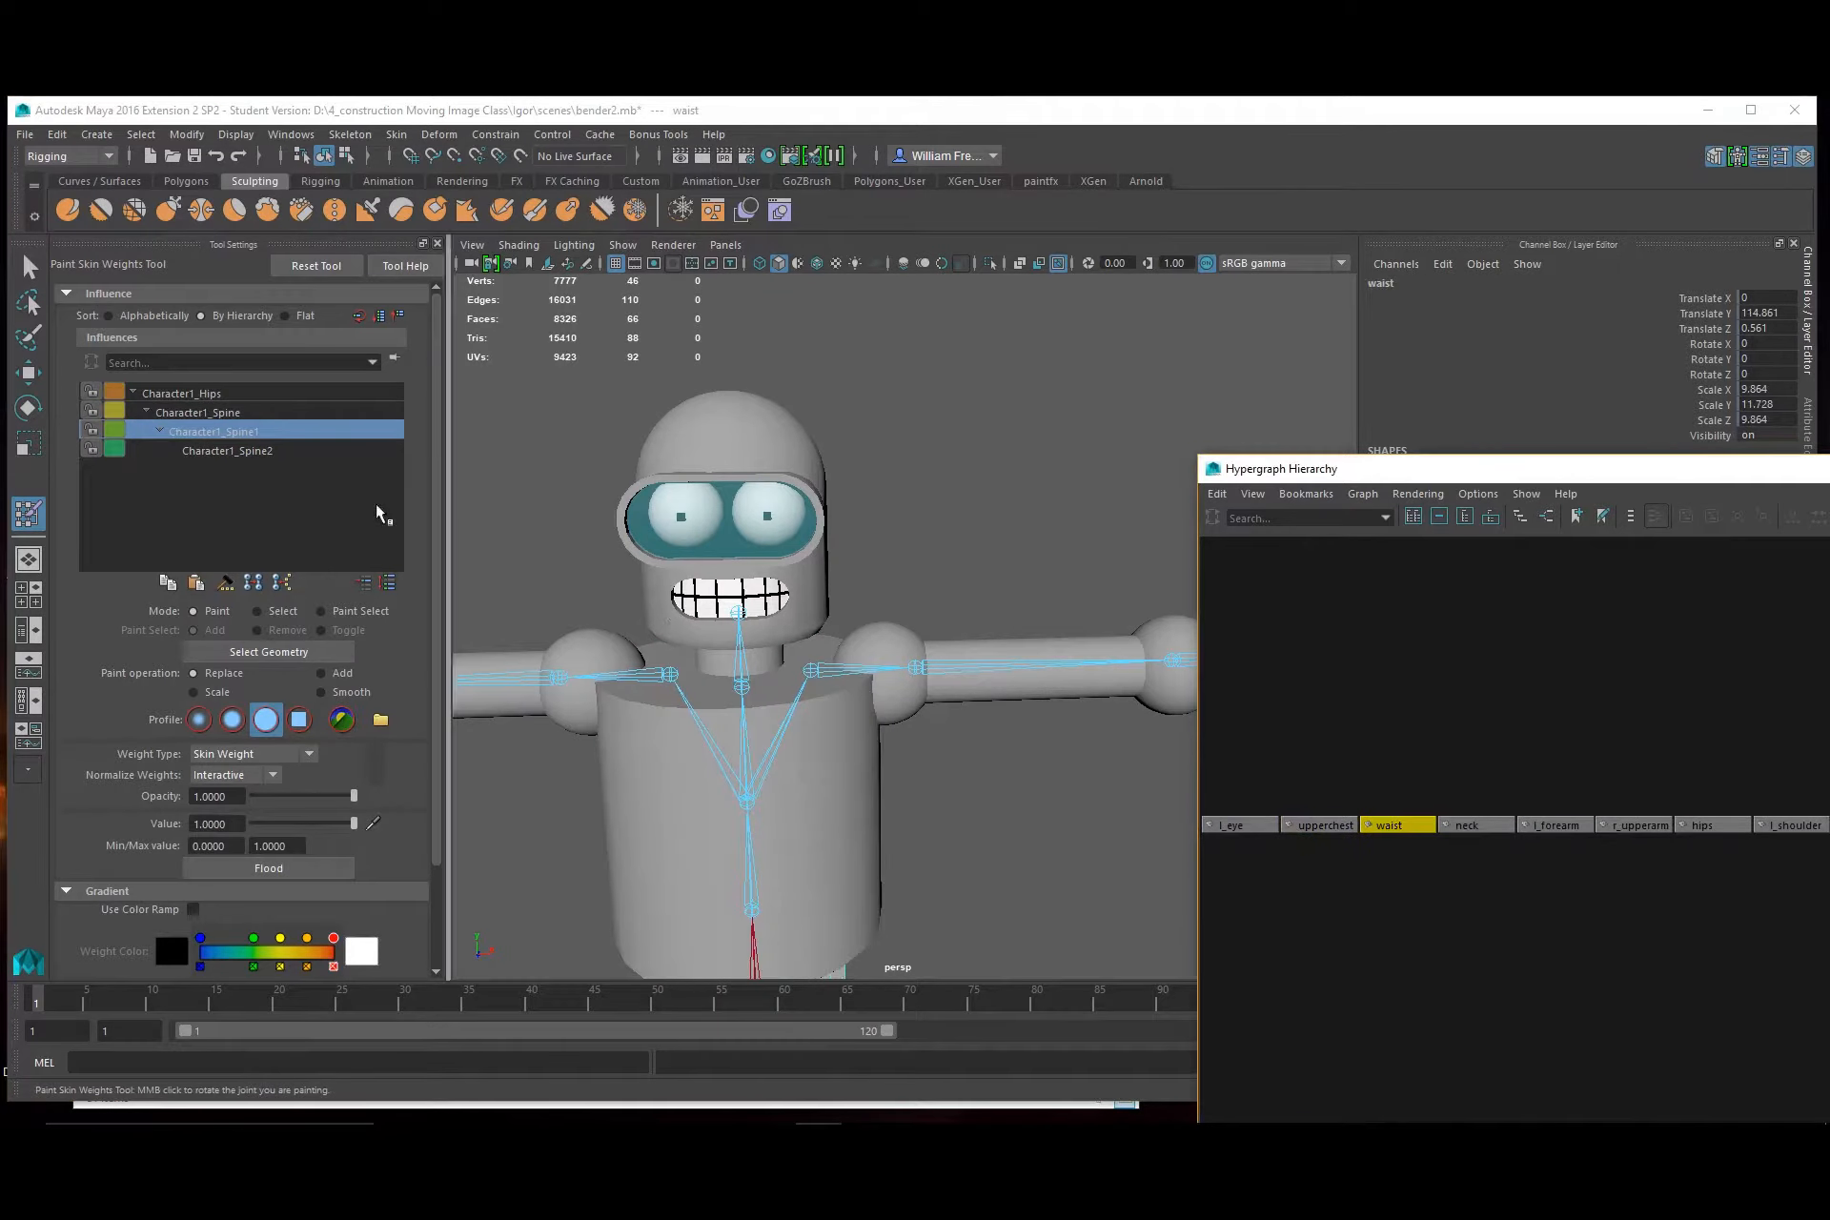
pyautogui.keyDown('alt'); pyautogui.moveTo(645, 748); pyautogui.dragTo(678, 707); pyautogui.keyUp('alt')
pyautogui.keyDown('alt'); pyautogui.moveTo(679, 708); pyautogui.dragTo(727, 469, button='middle'); pyautogui.keyUp('alt')
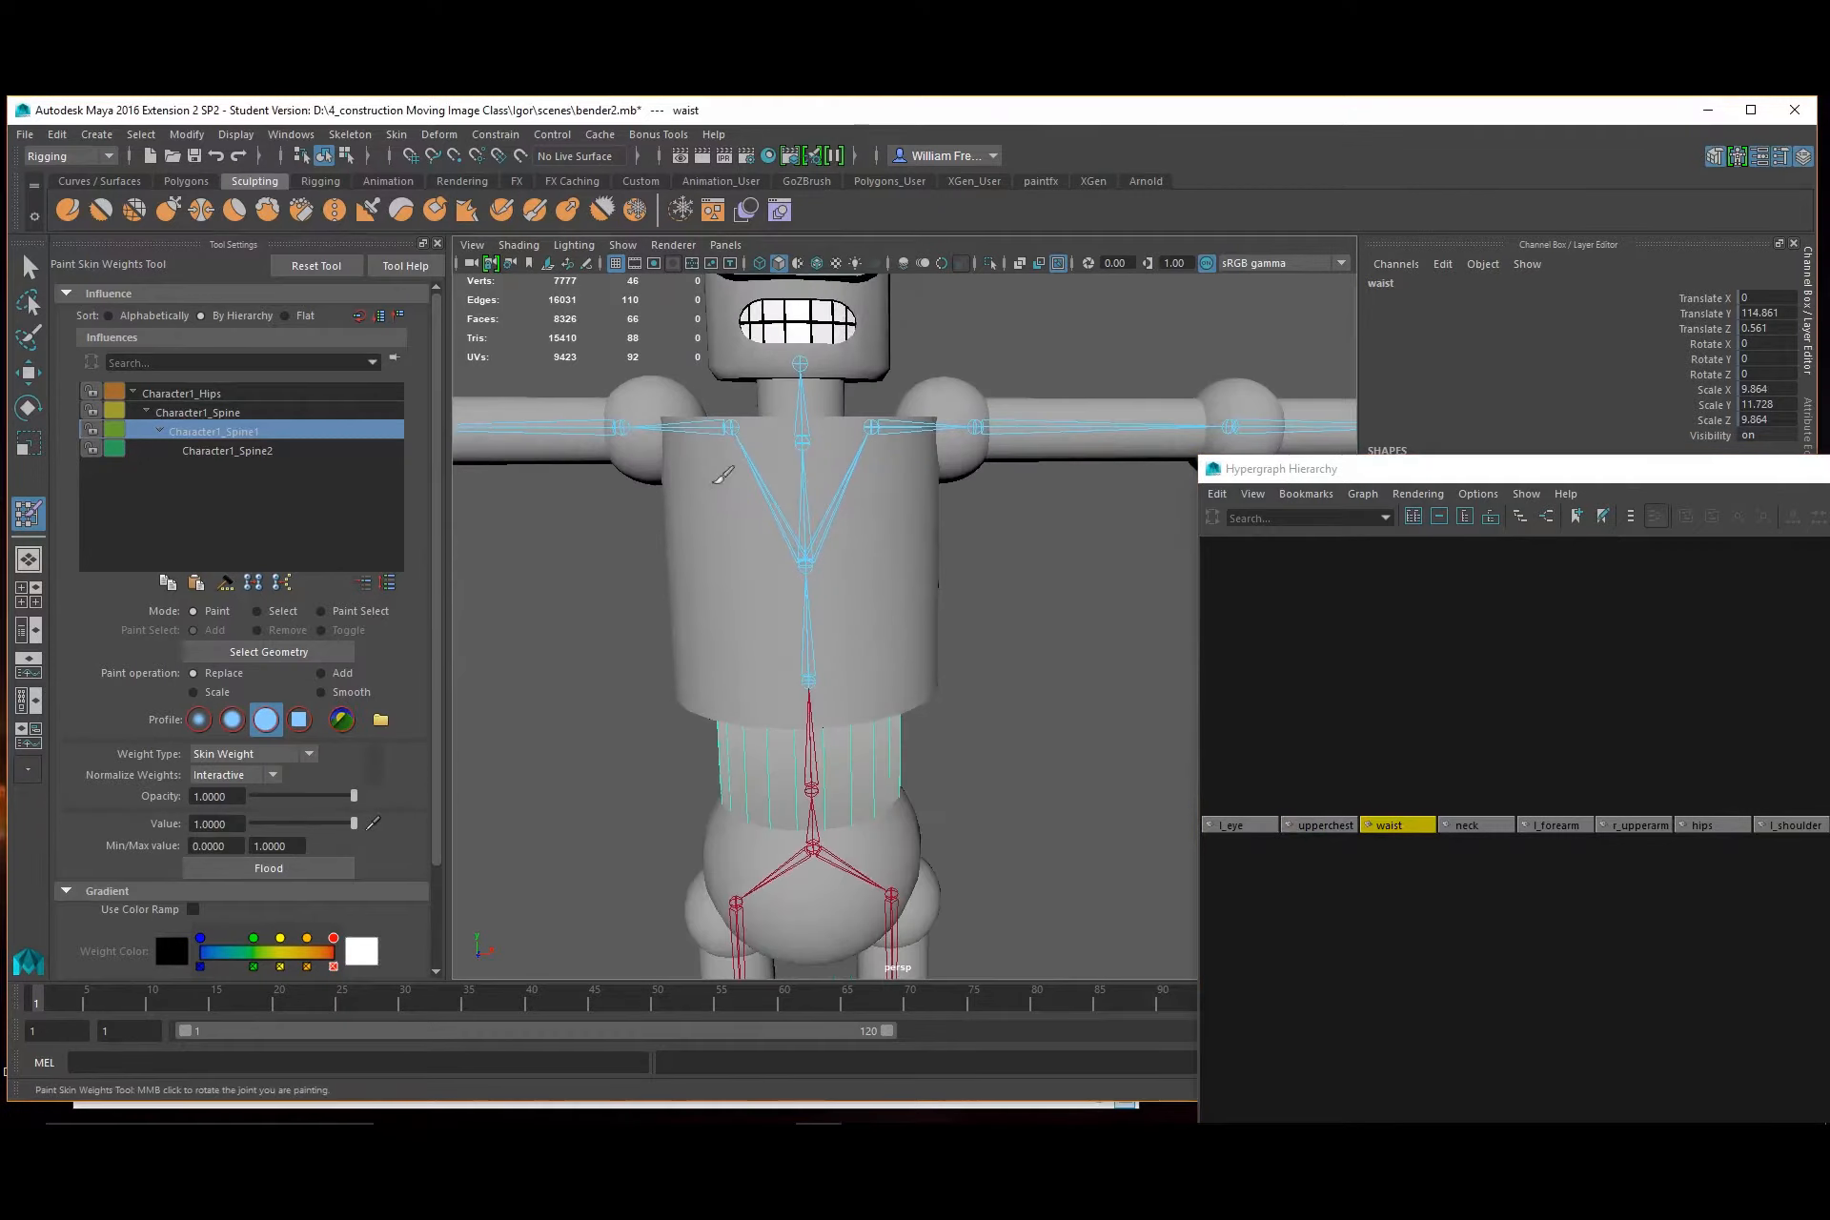
pyautogui.click(227, 414)
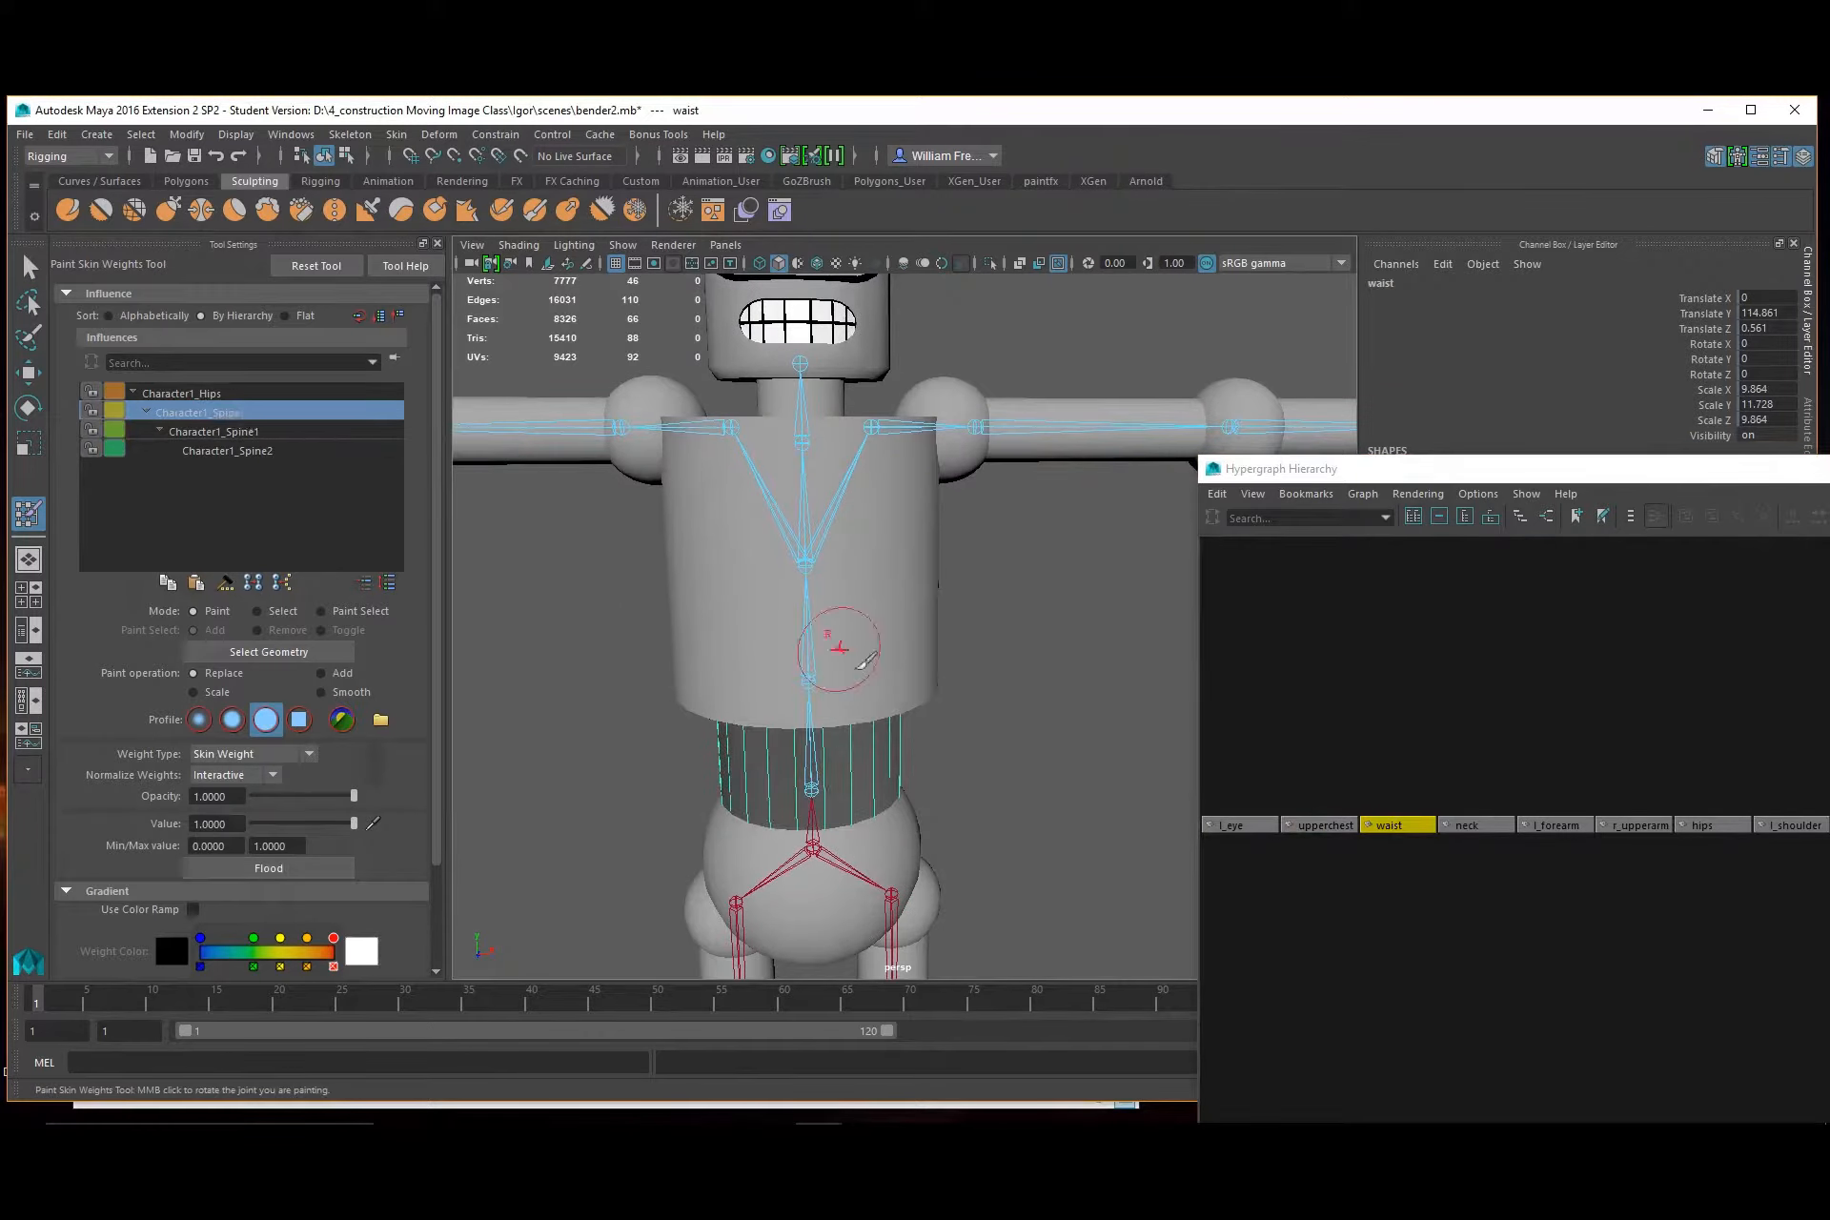
pyautogui.click(284, 869)
# Flood the neck's skin weights to the Character1_Neck joint and those of l_forearm to Character1_LeftForeArm
pyautogui.click(1473, 825)
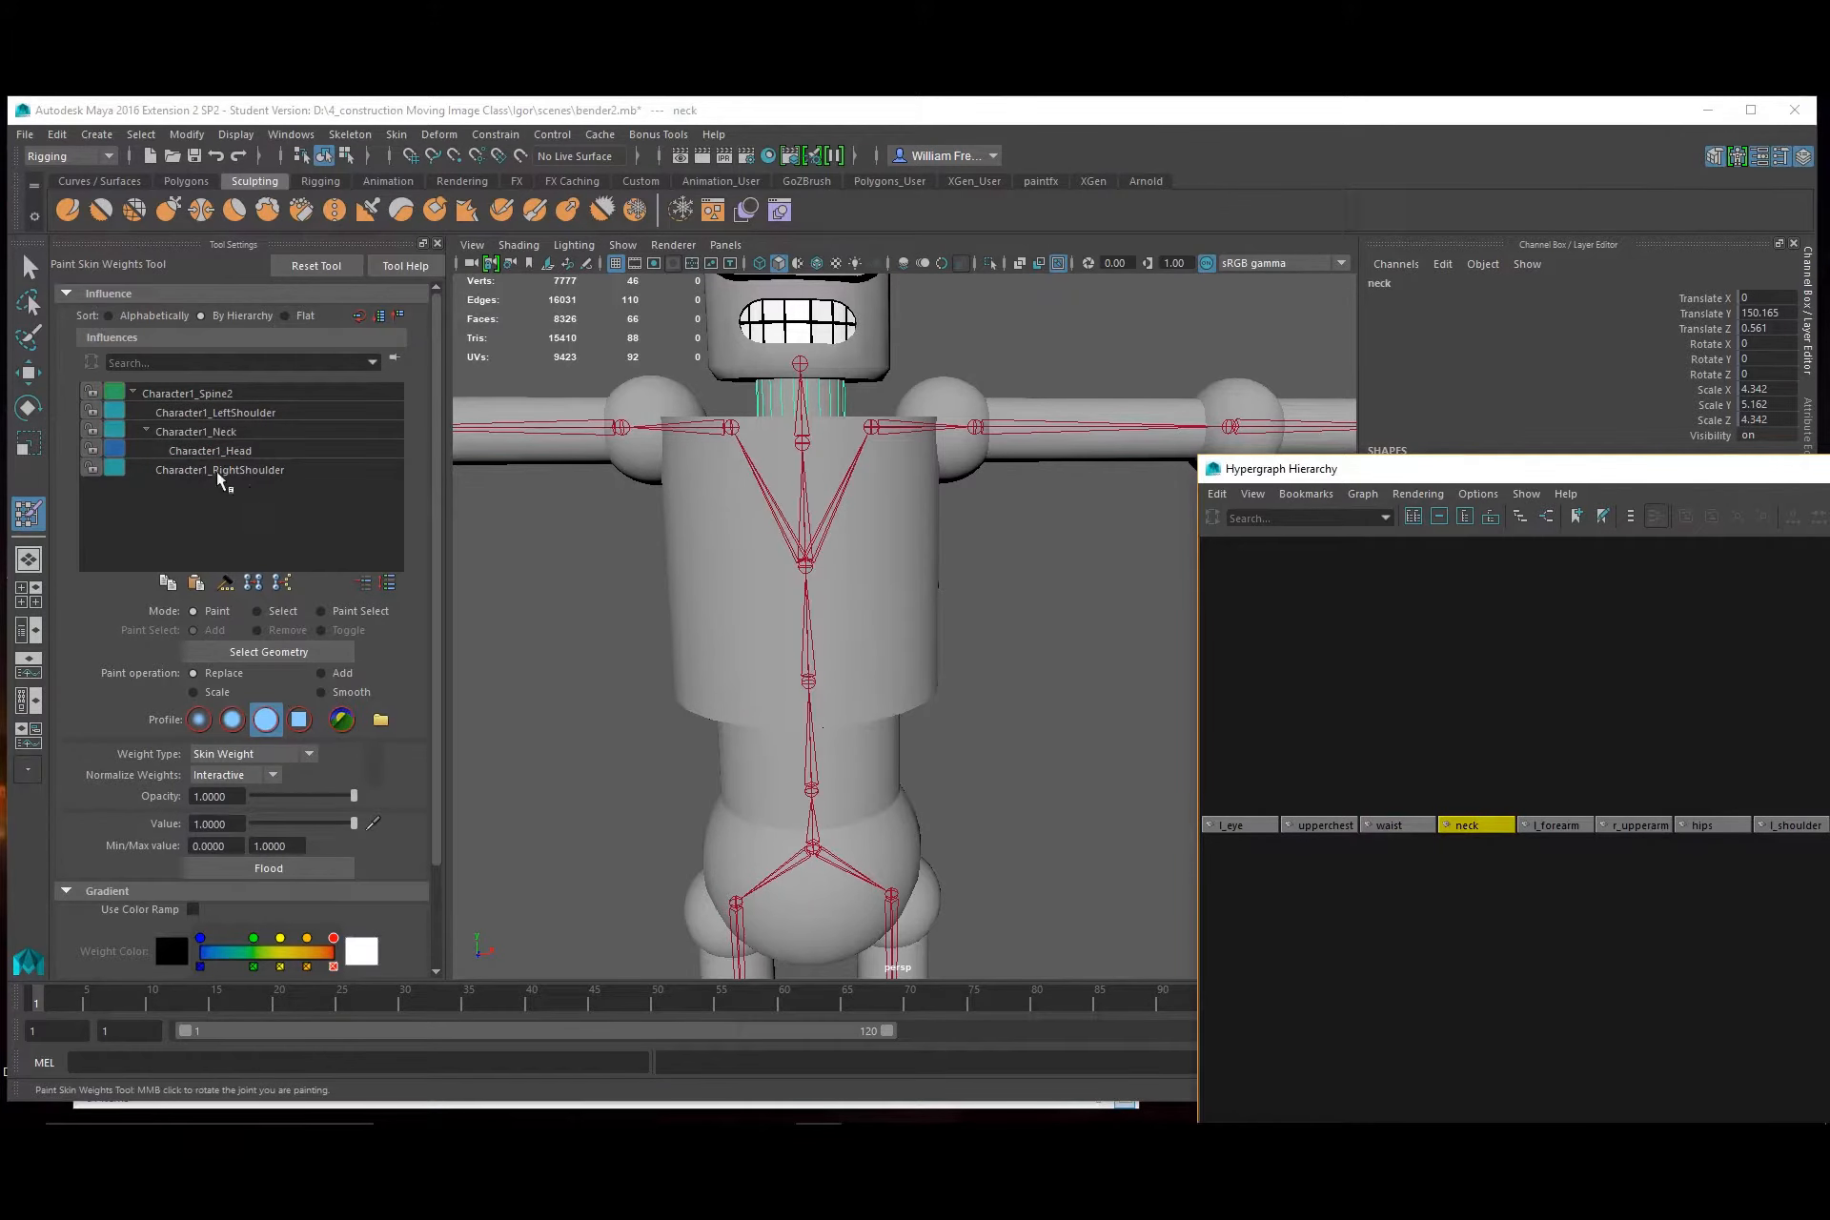
pyautogui.click(265, 872)
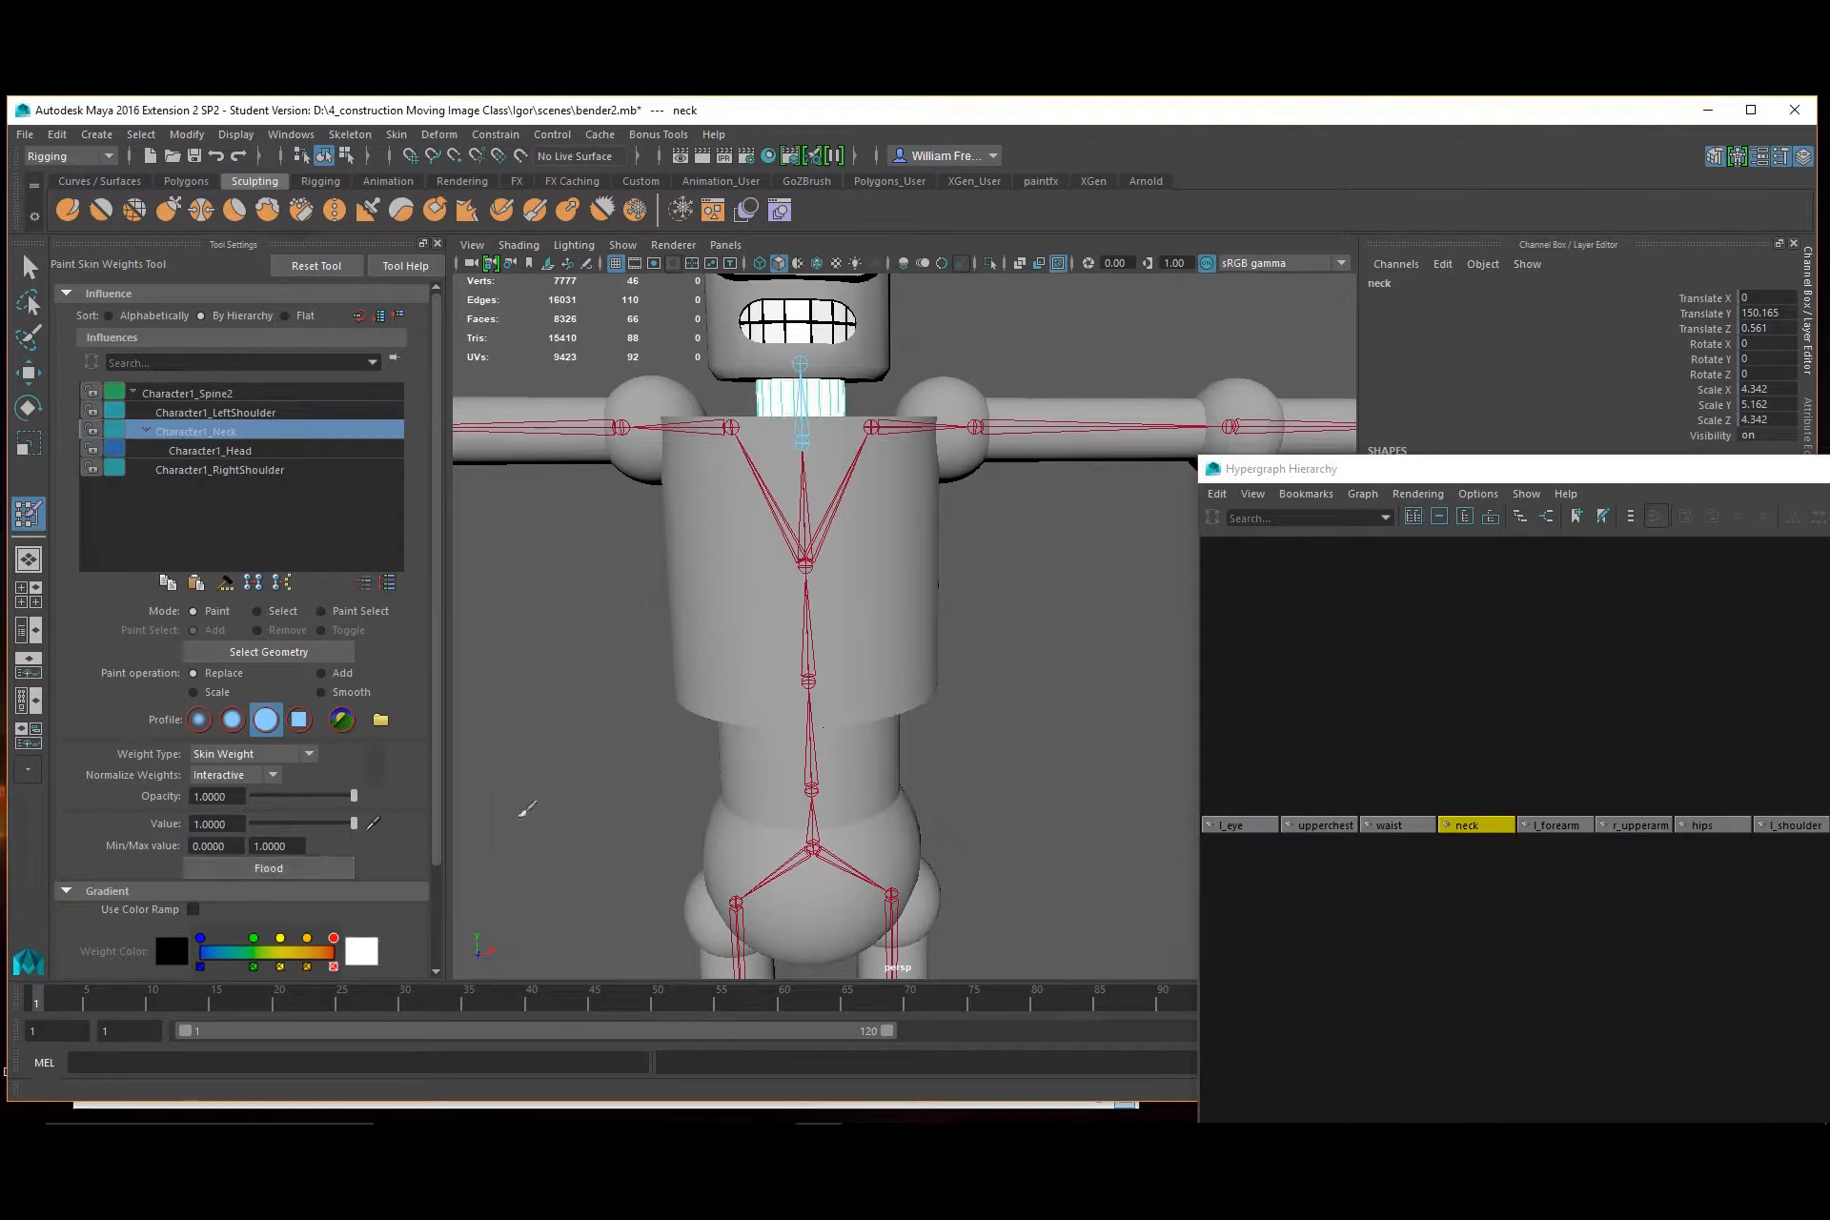
pyautogui.click(1555, 825)
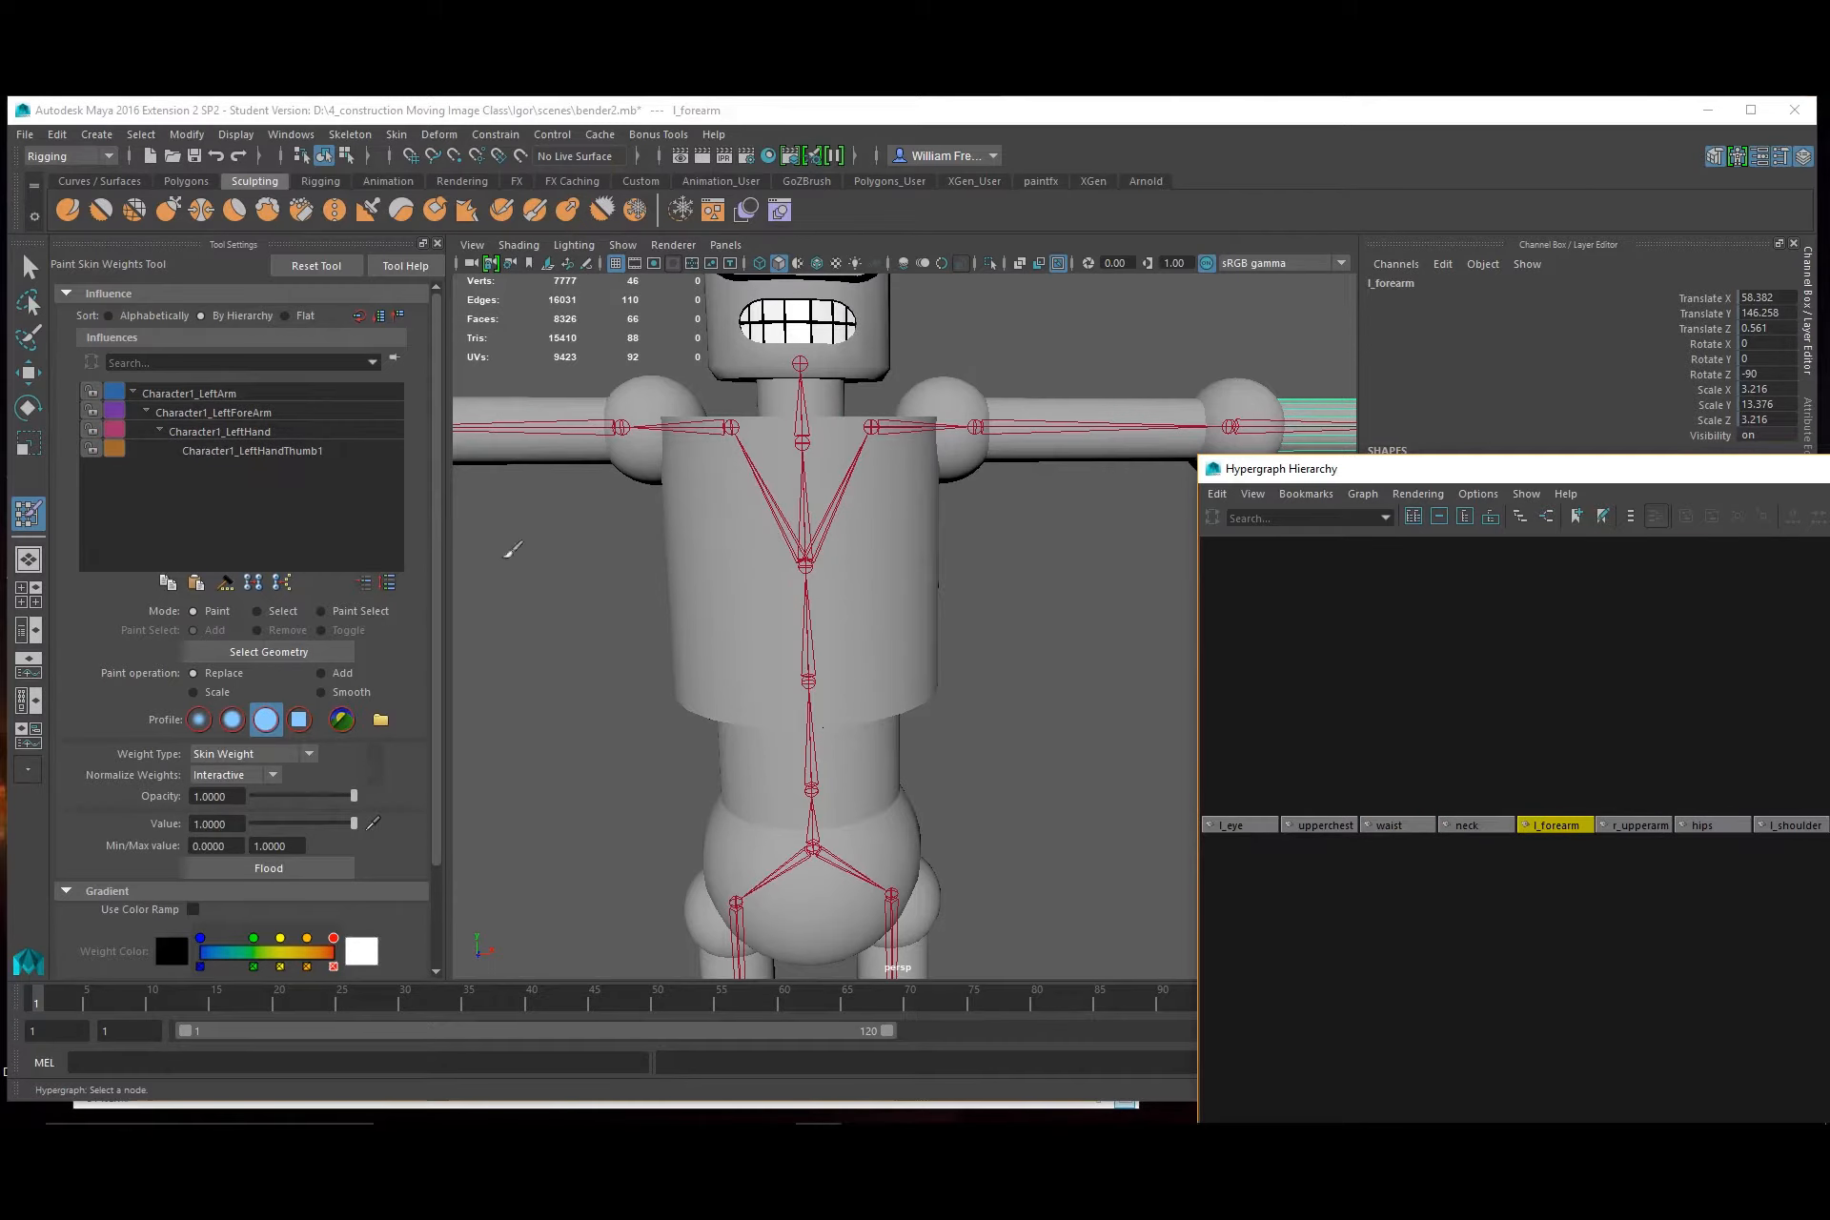
pyautogui.keyDown('alt'); pyautogui.moveTo(1001, 682); pyautogui.dragTo(901, 648, button='right'); pyautogui.keyUp('alt')
pyautogui.keyDown('alt'); pyautogui.moveTo(919, 633); pyautogui.dragTo(774, 688, button='middle'); pyautogui.keyUp('alt')
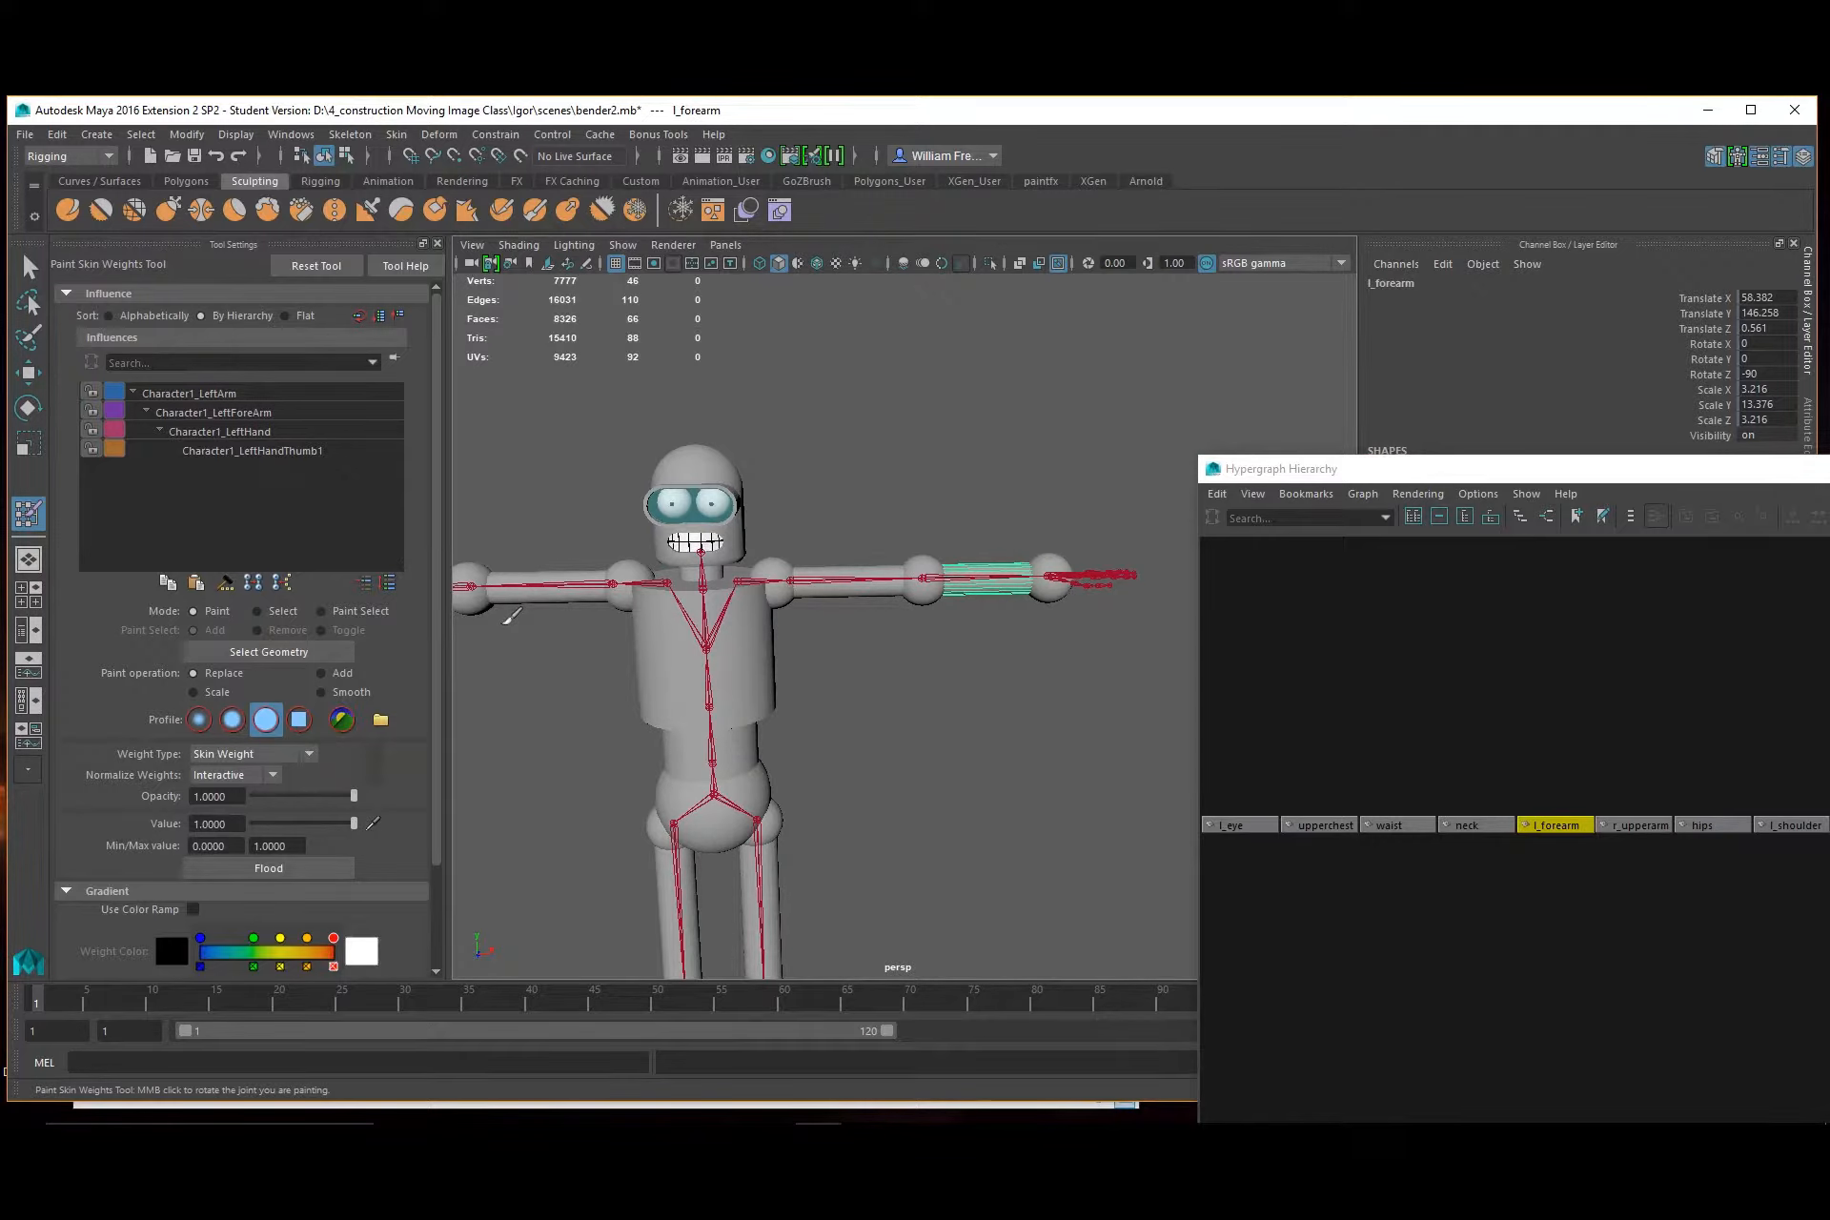
pyautogui.click(225, 420)
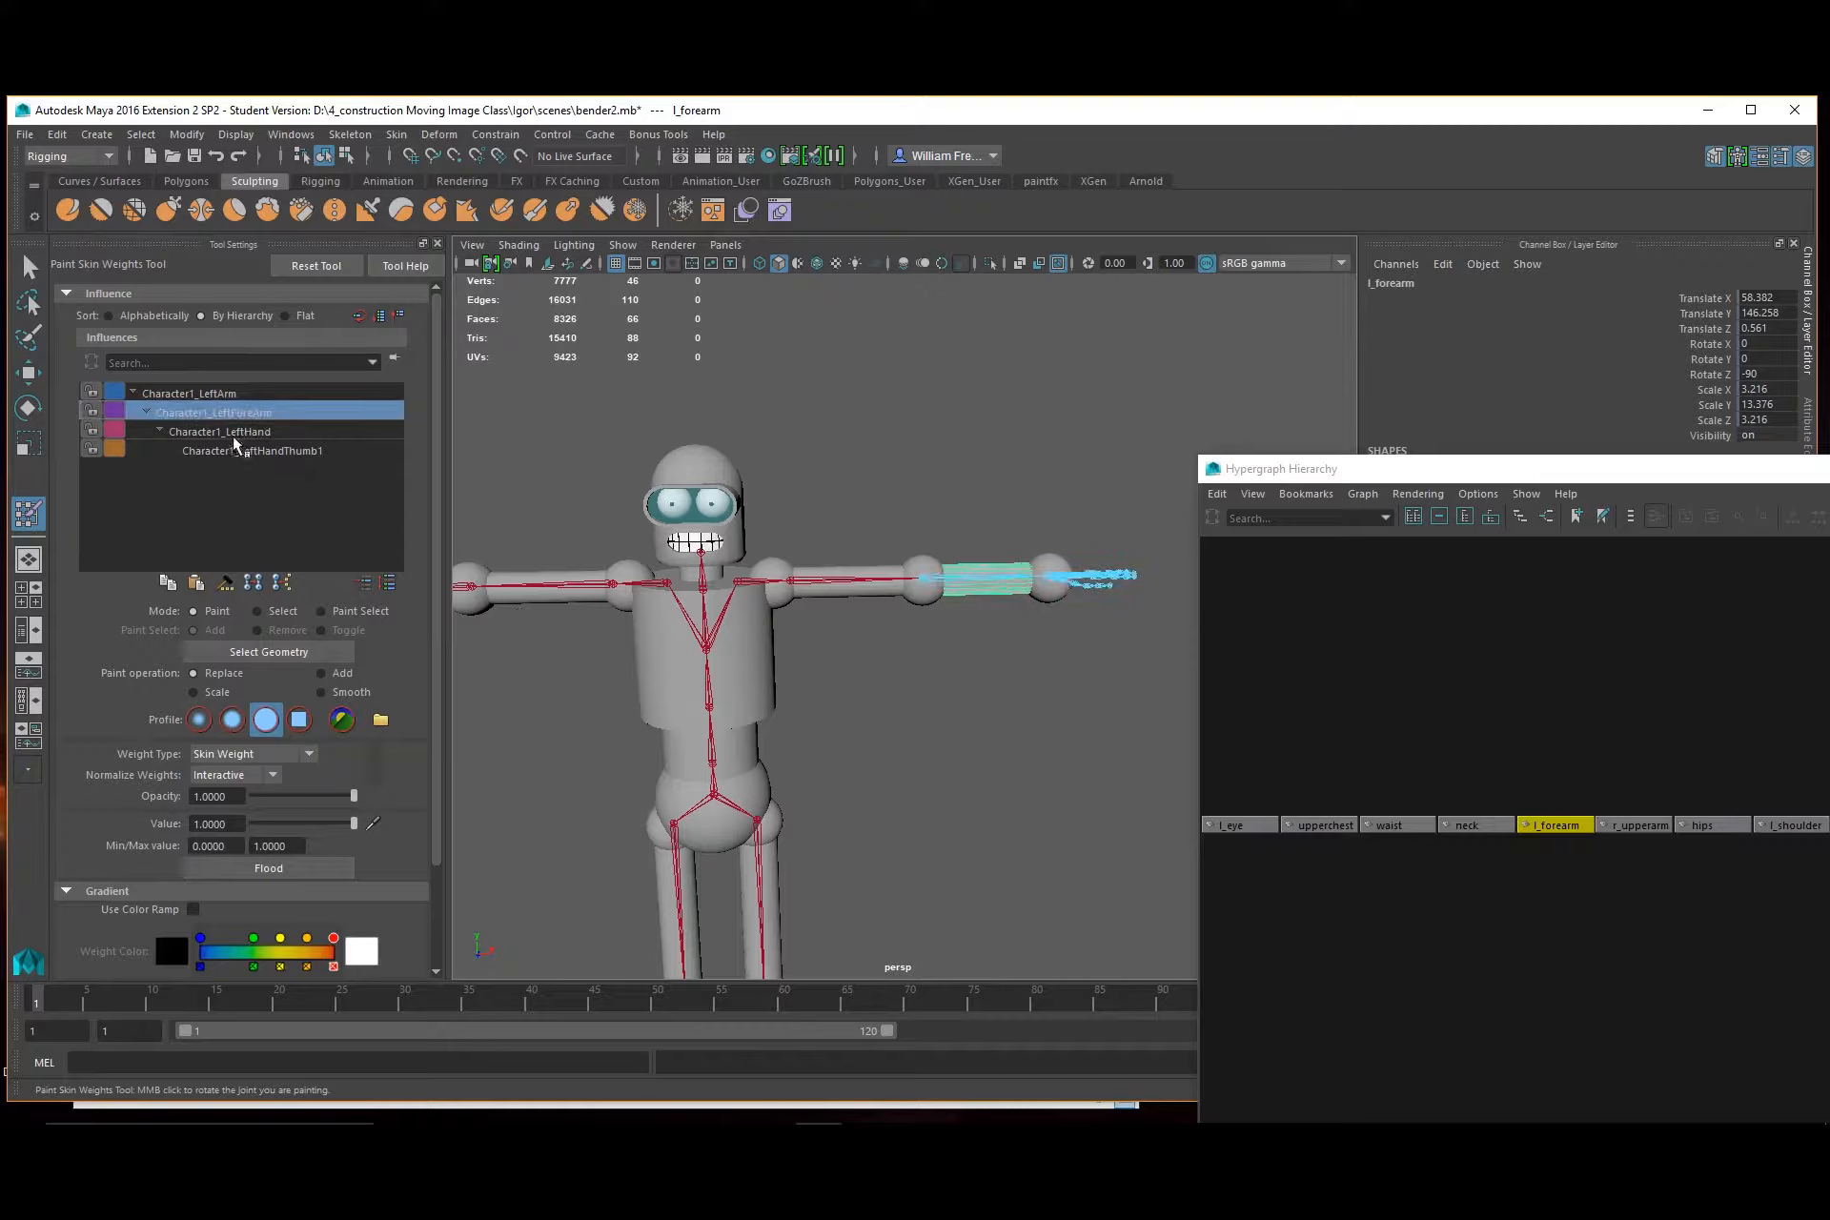
pyautogui.click(290, 869)
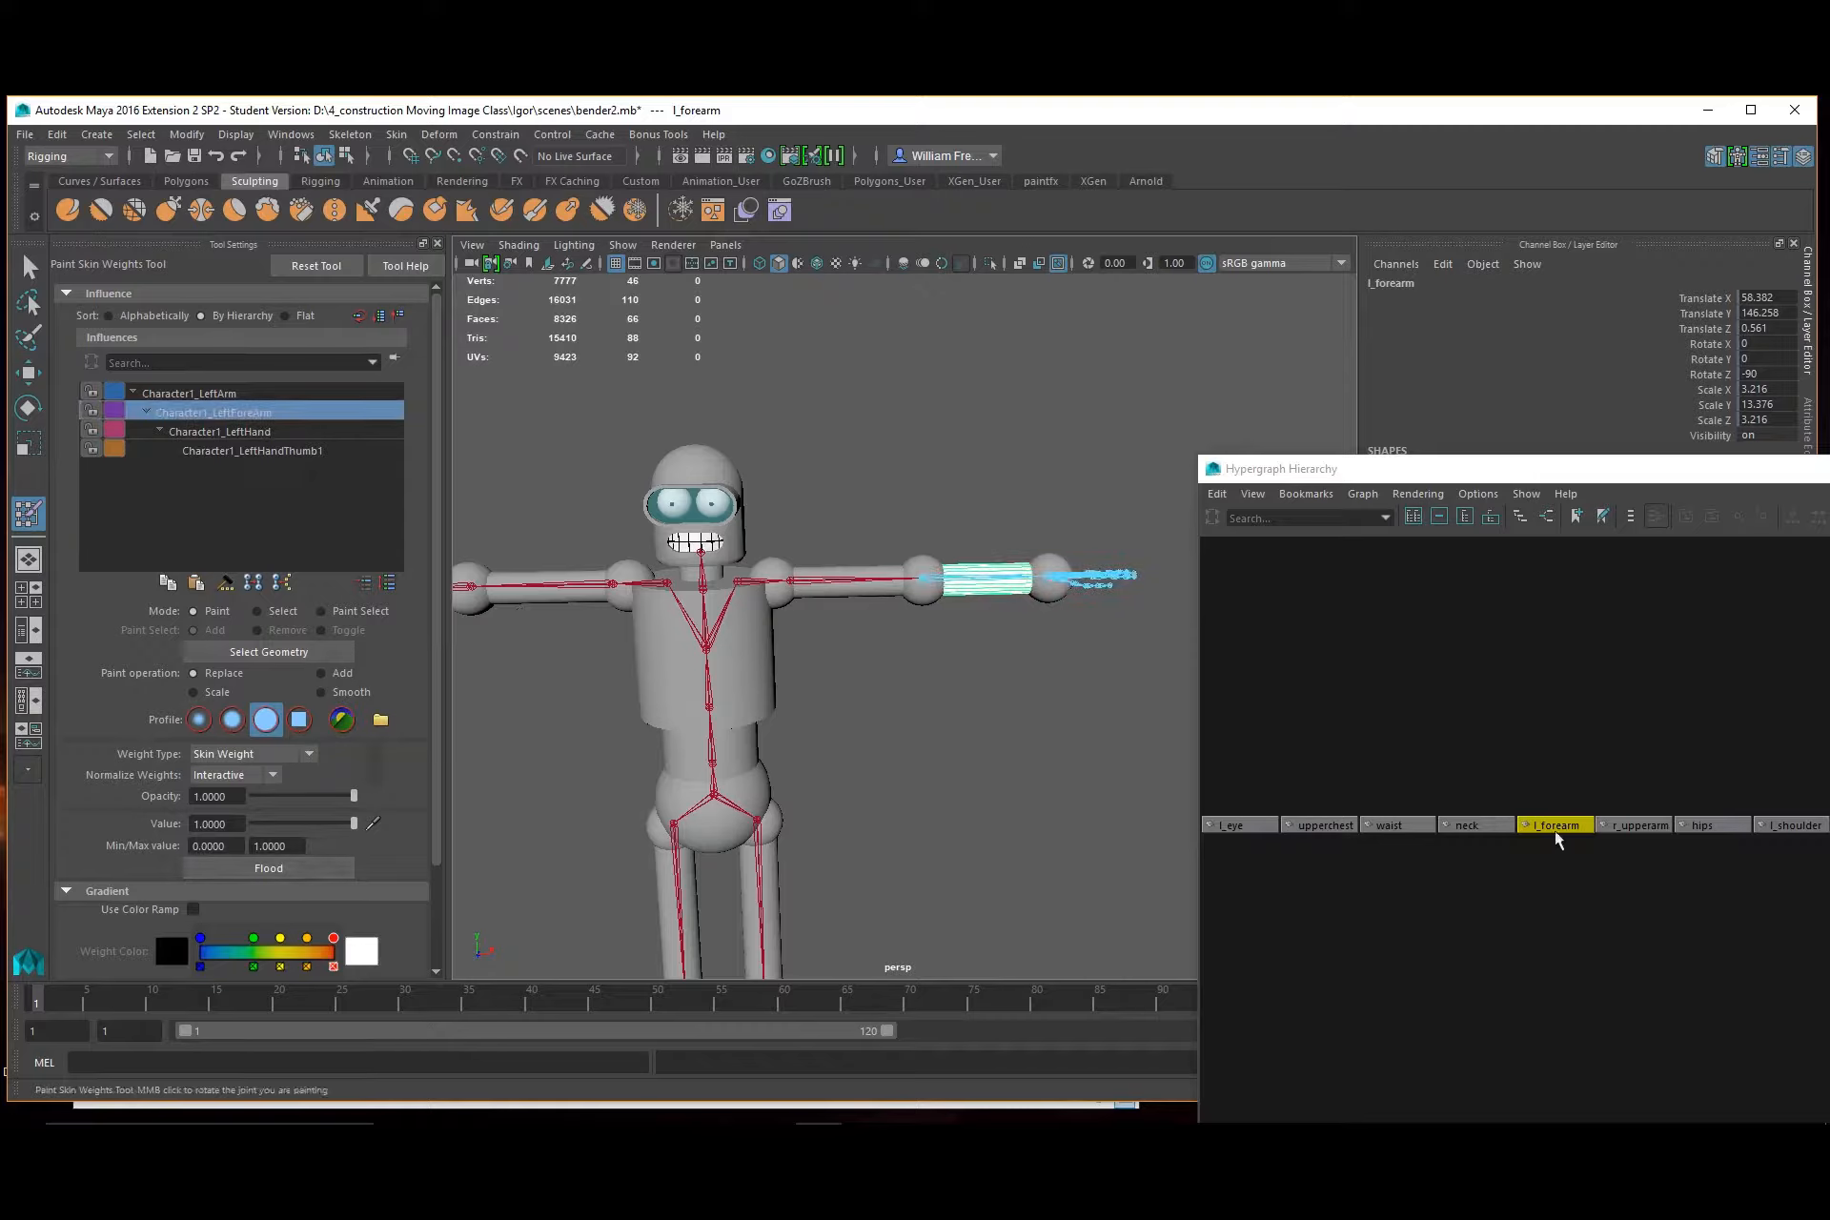
# Flood the r_upperarm geometry's skin weights to the Character1_RightArm joint
pyautogui.click(1633, 826)
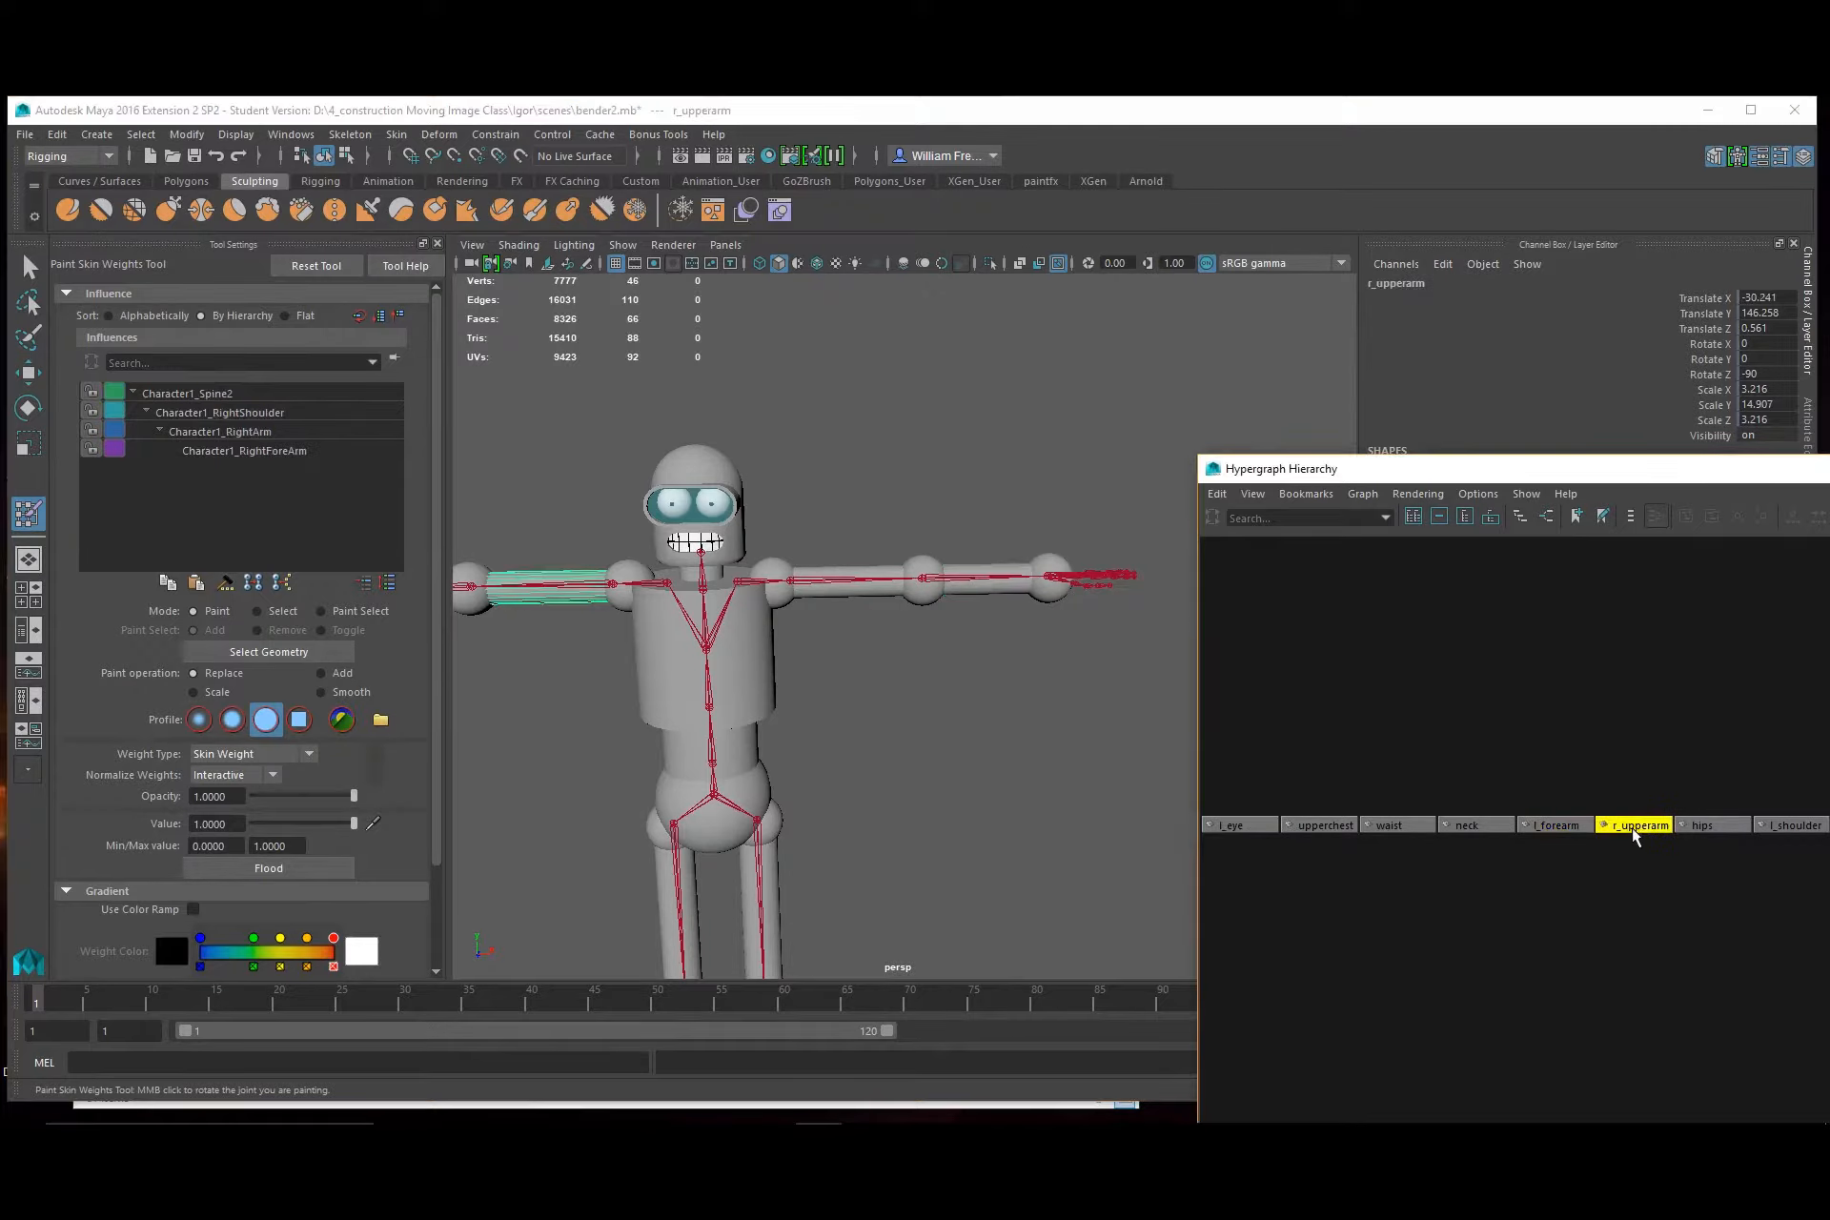
pyautogui.click(230, 433)
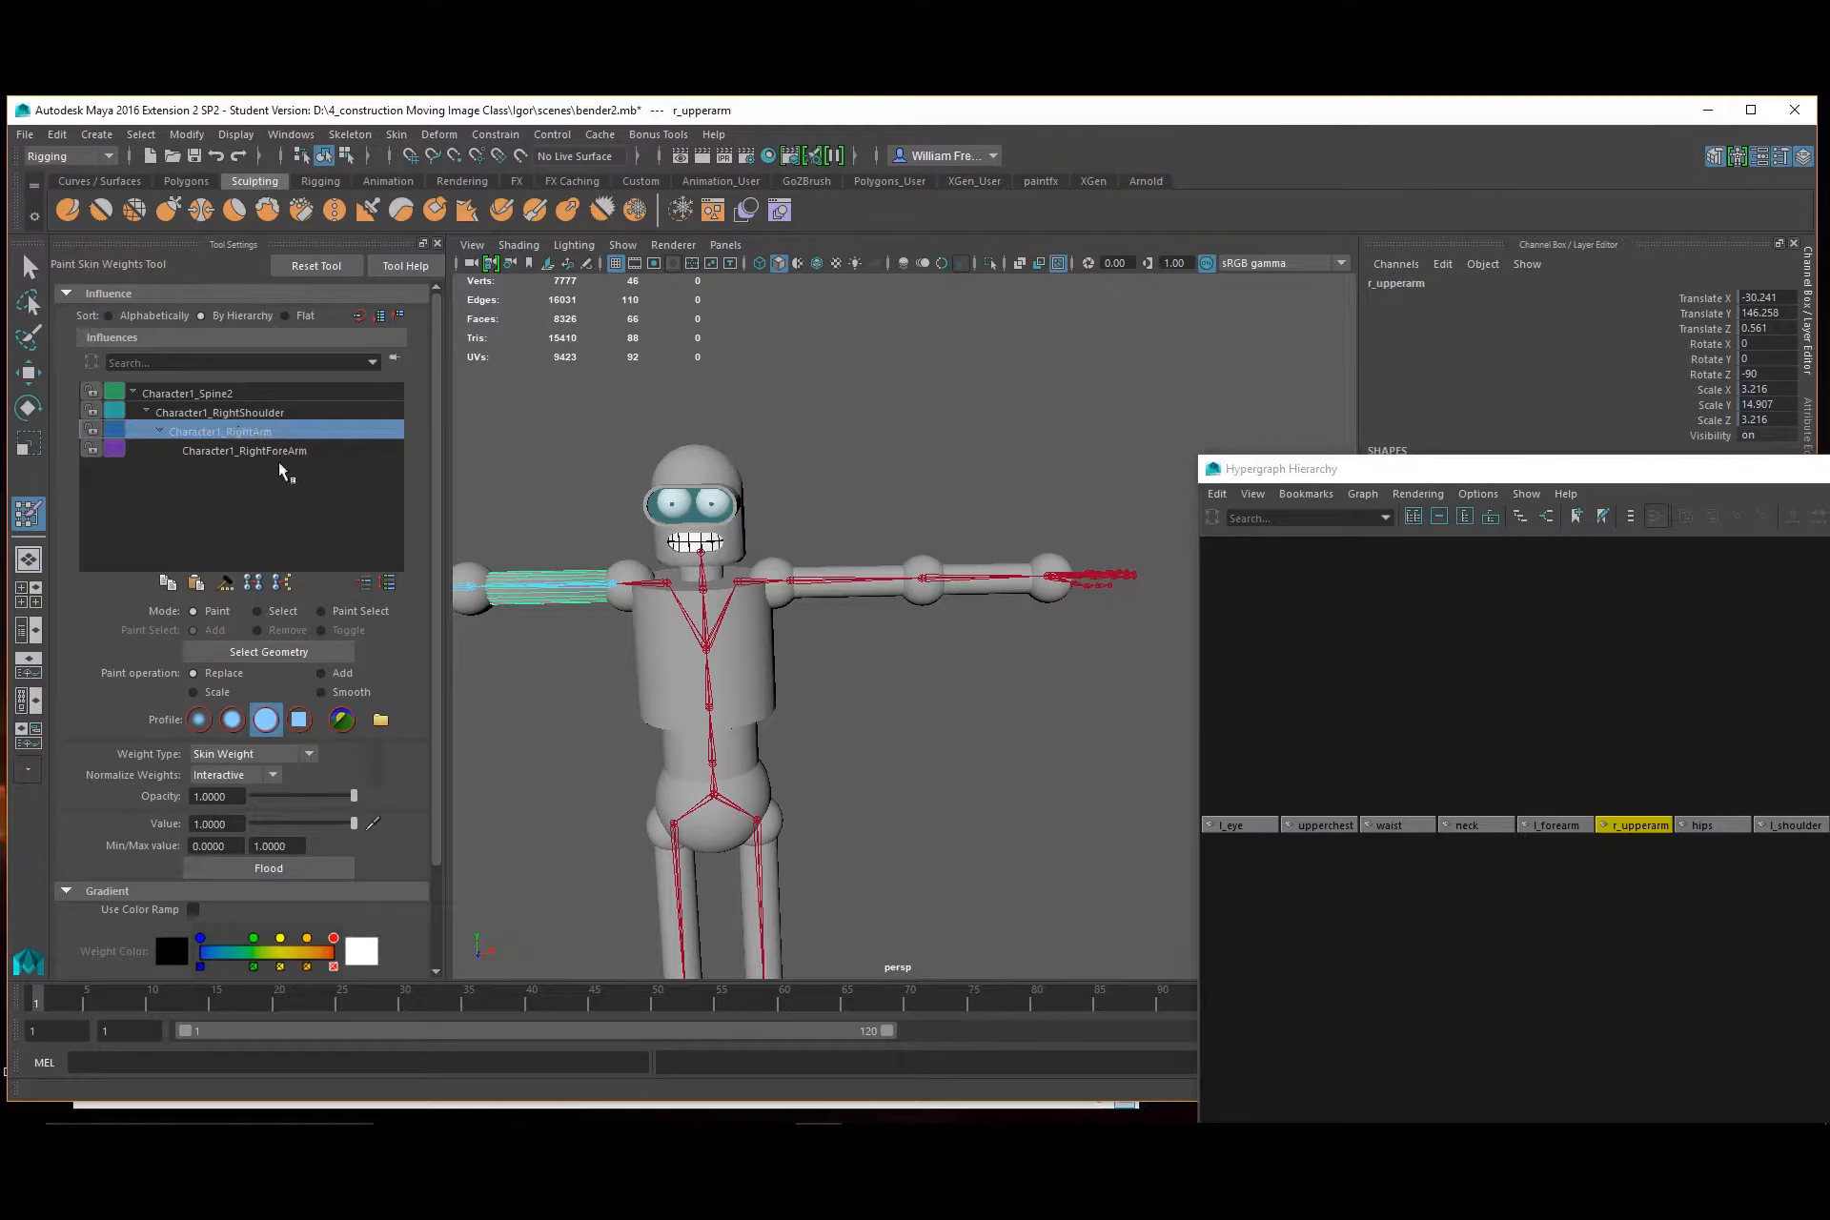
pyautogui.click(286, 869)
# Flood the hips geometry's skin weights to the Character1_Hips joint
pyautogui.click(1704, 825)
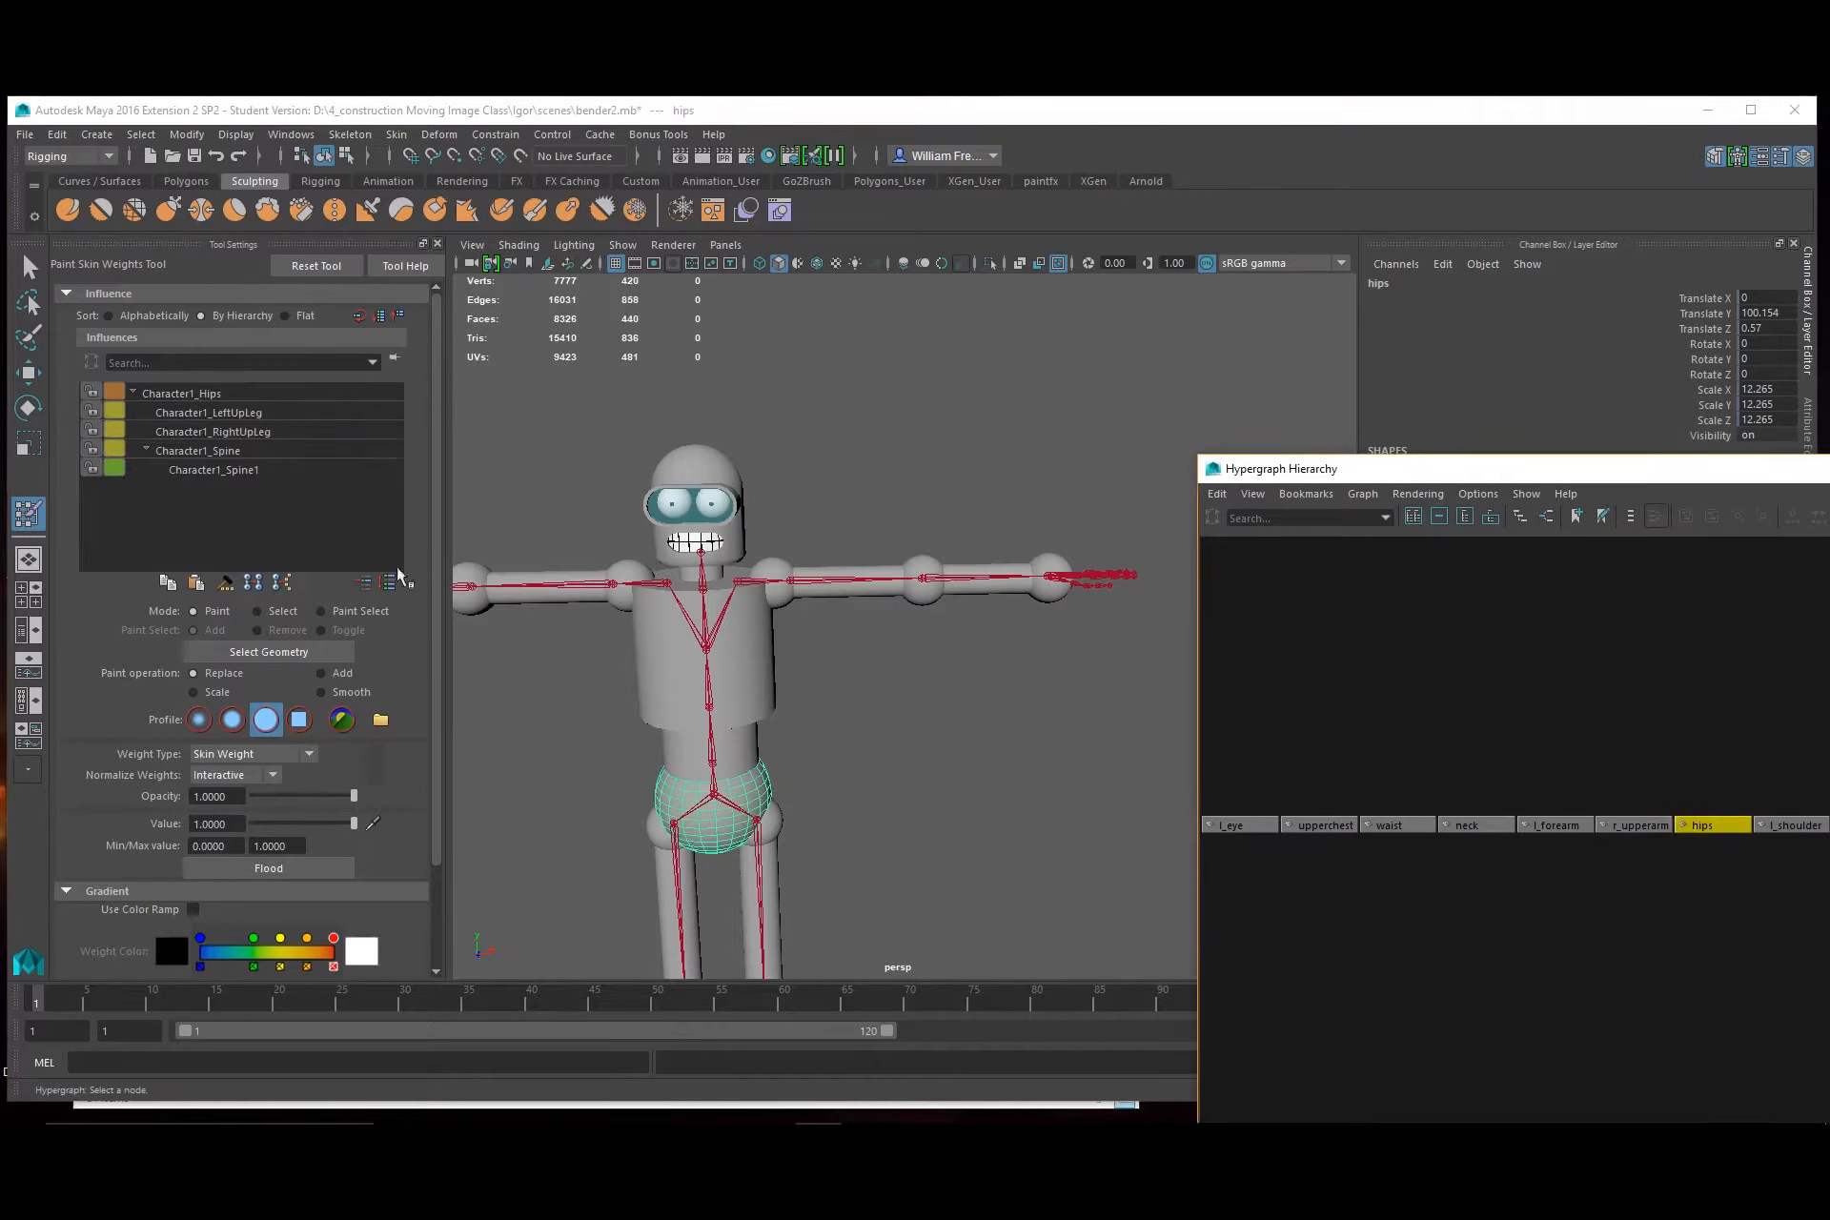
pyautogui.click(197, 394)
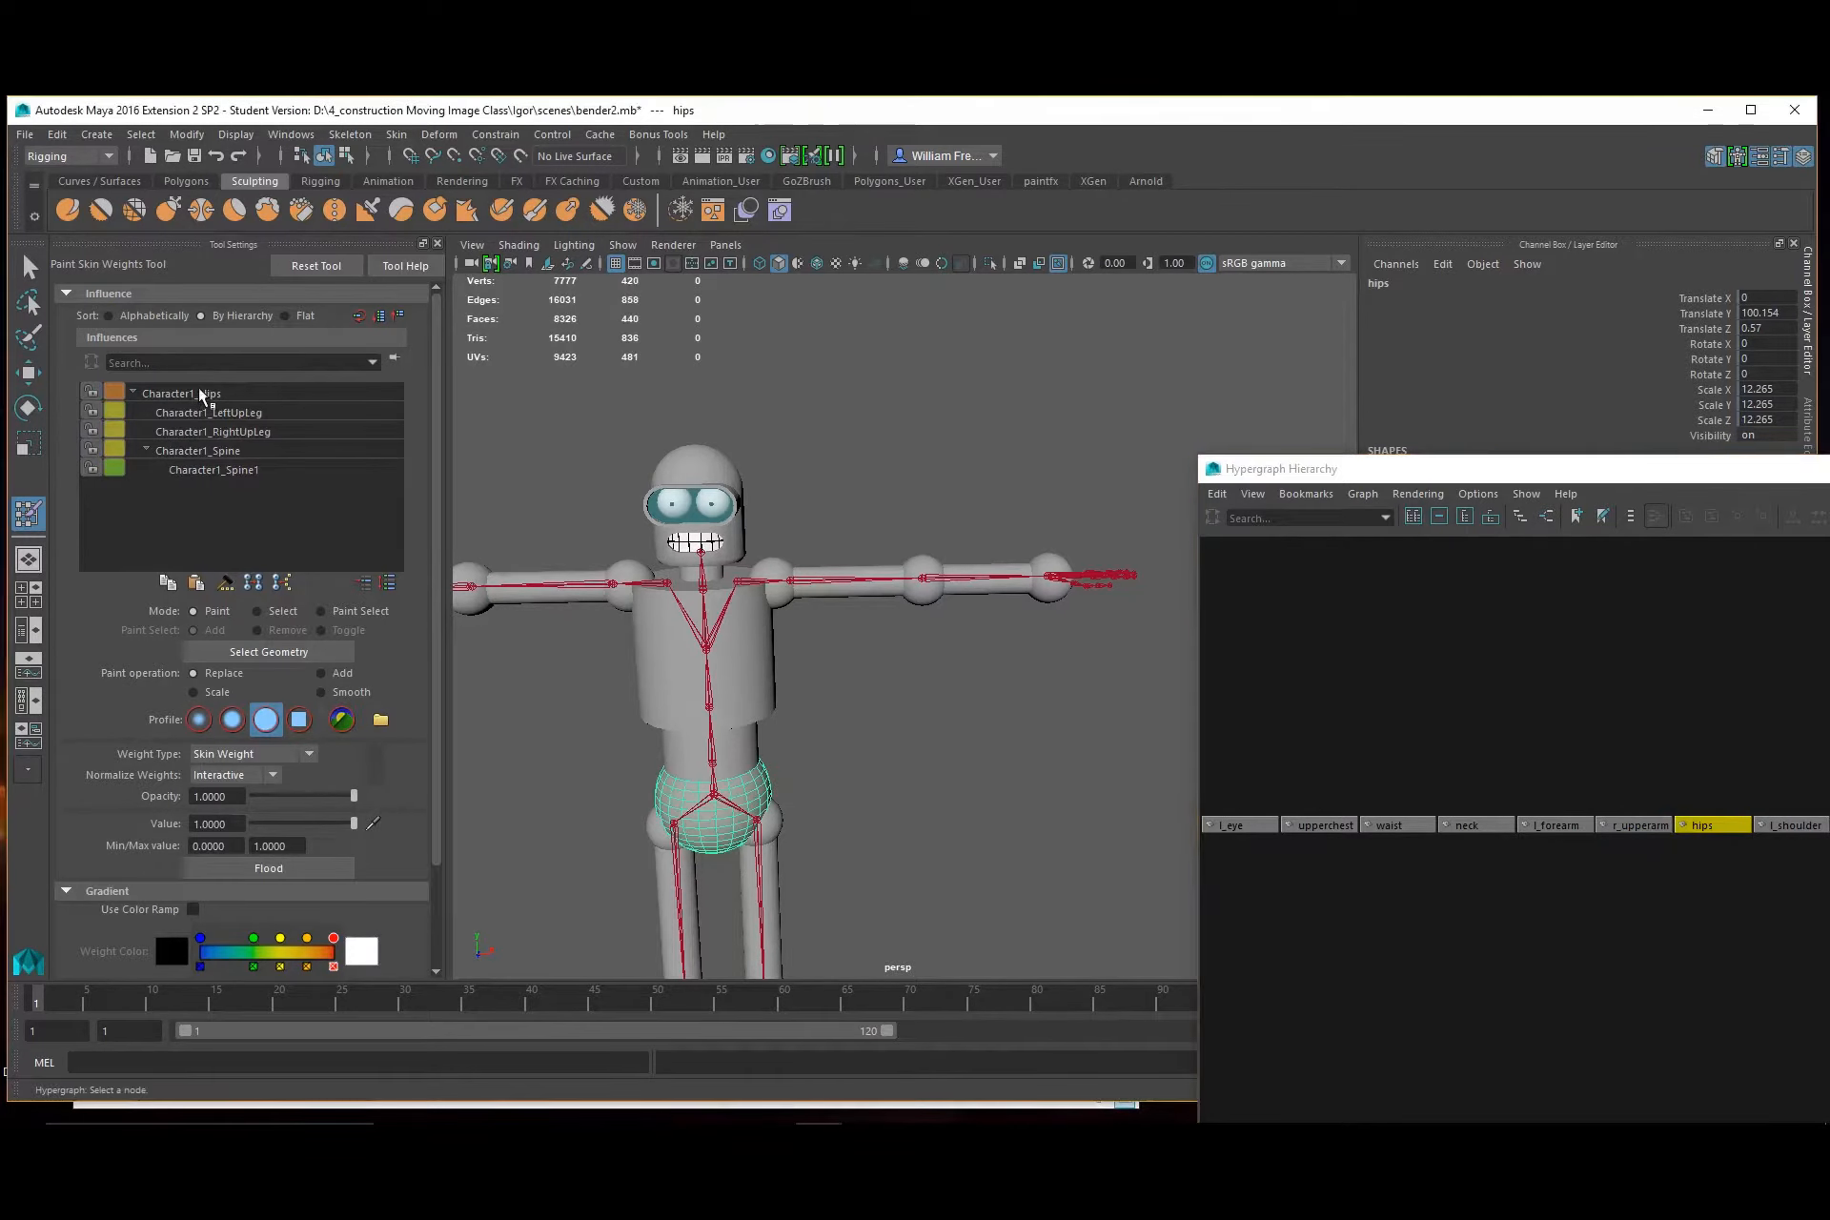
pyautogui.click(286, 868)
# Flood the l_shoulder geometry's skin weights to the Character1_LeftShoulder joint and those of l_hand to Character1_LeftHand
pyautogui.keyDown('alt'); pyautogui.moveTo(1707, 924); pyautogui.dragTo(1282, 938, button='middle'); pyautogui.keyUp('alt')
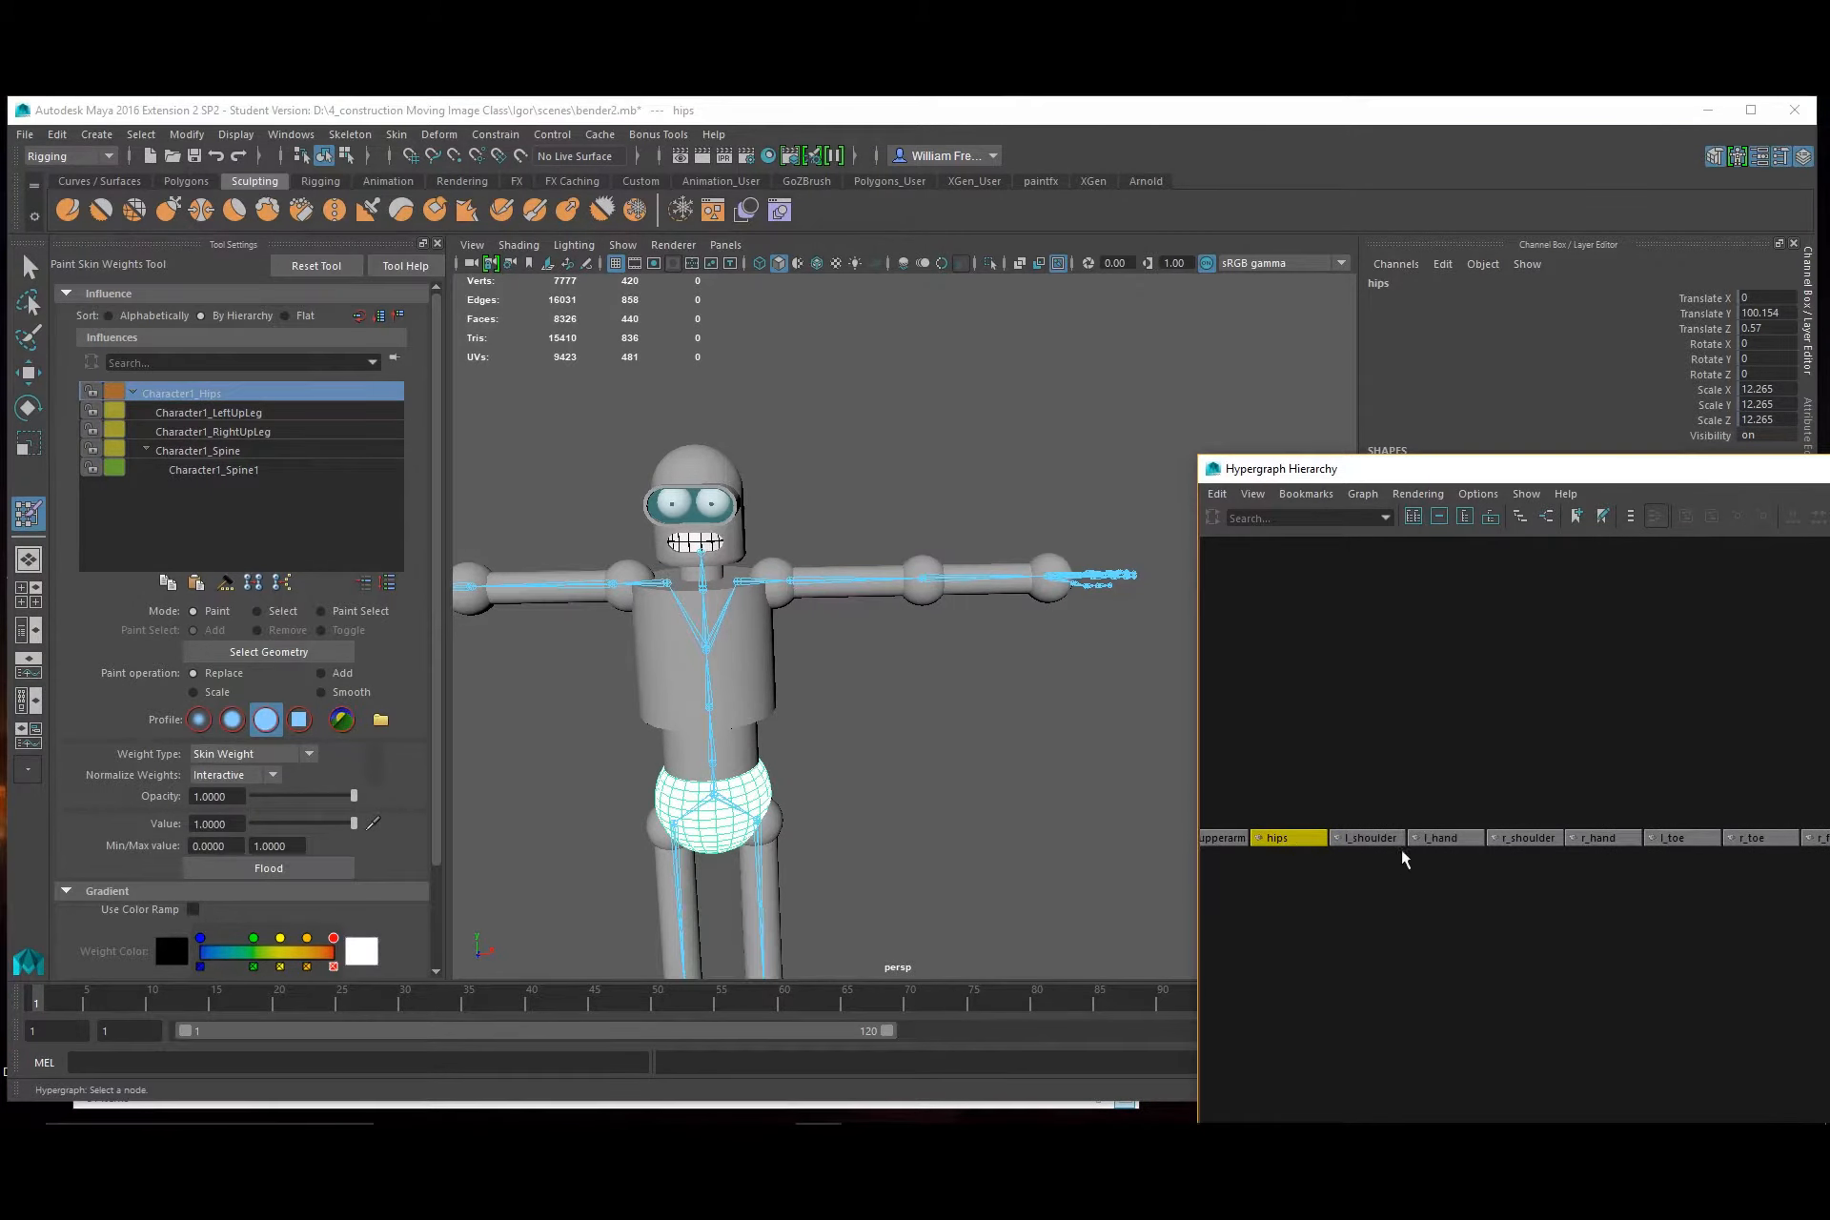
pyautogui.click(1389, 832)
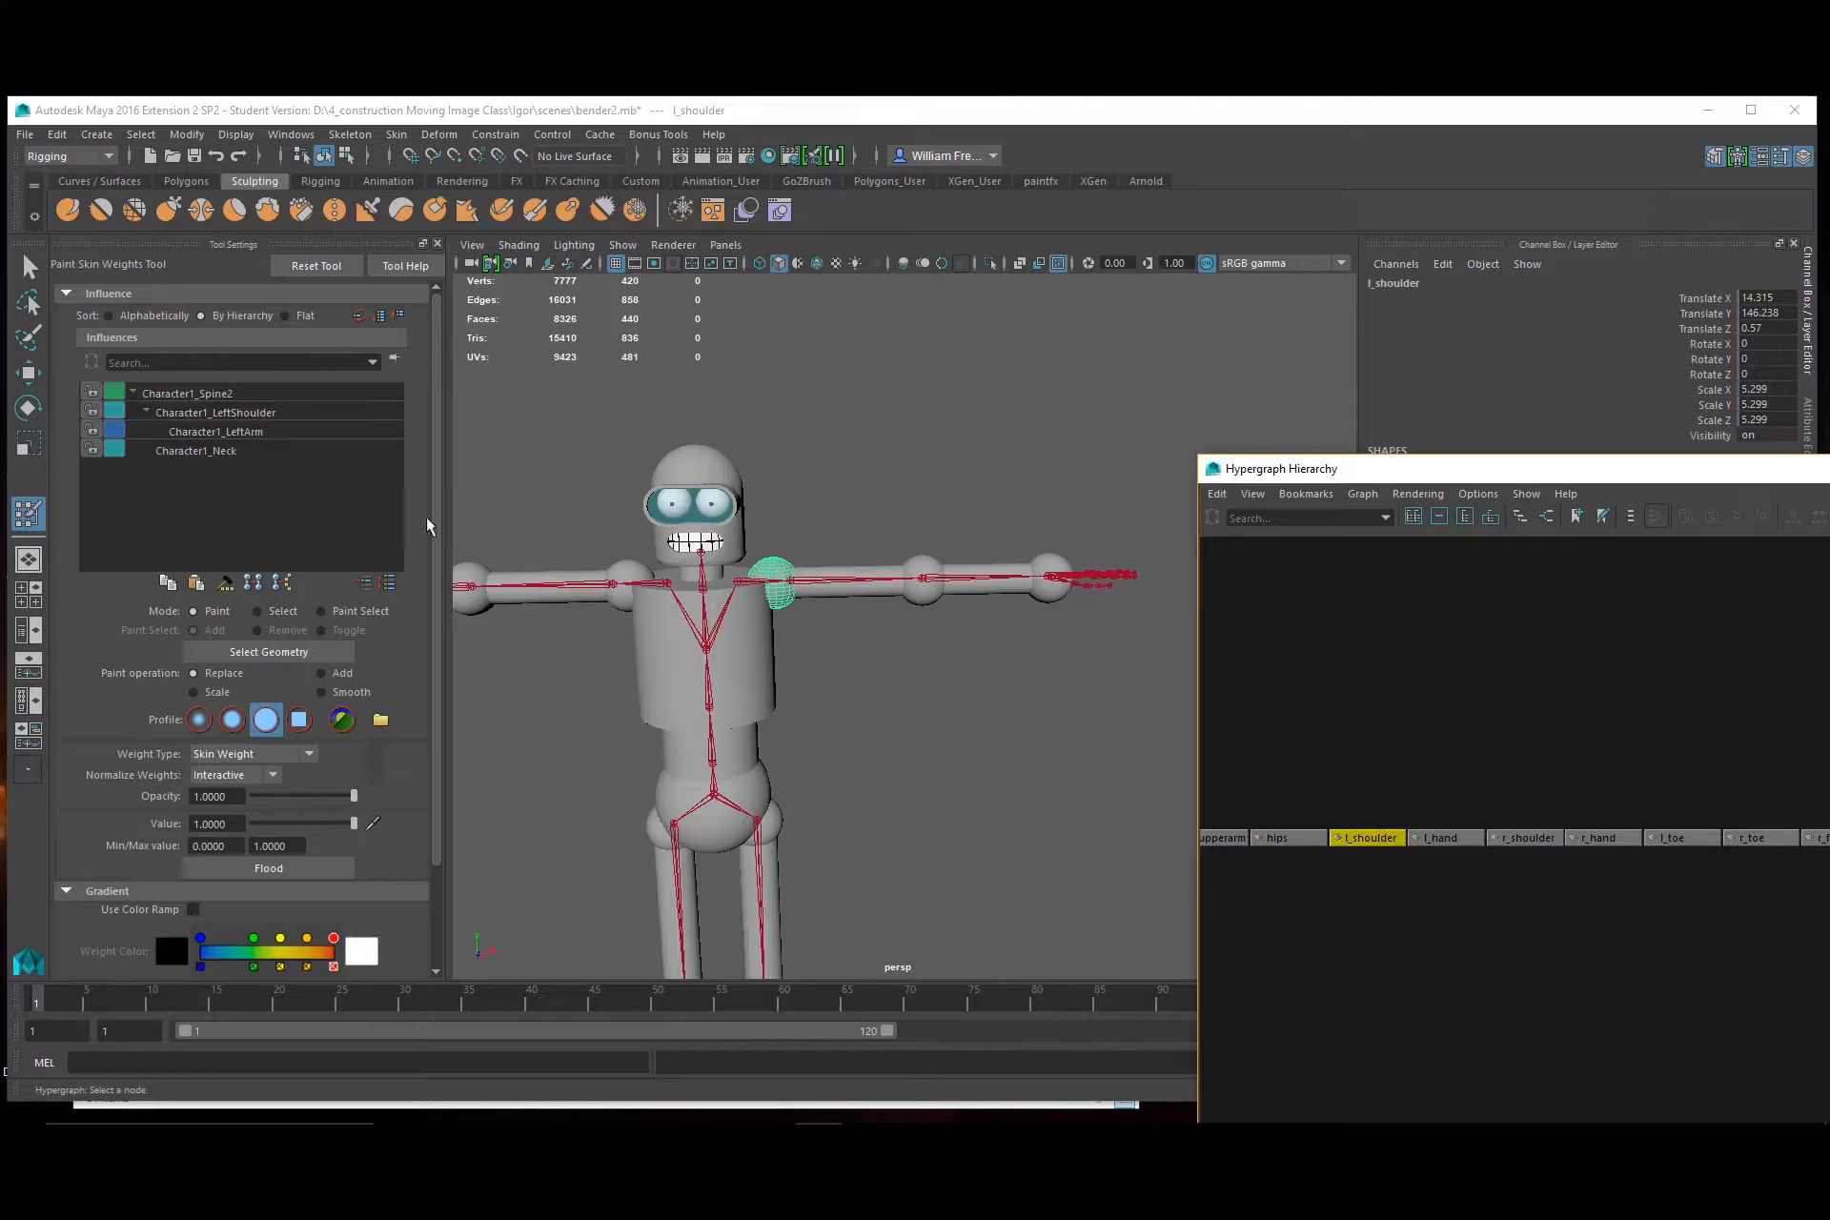
pyautogui.click(238, 413)
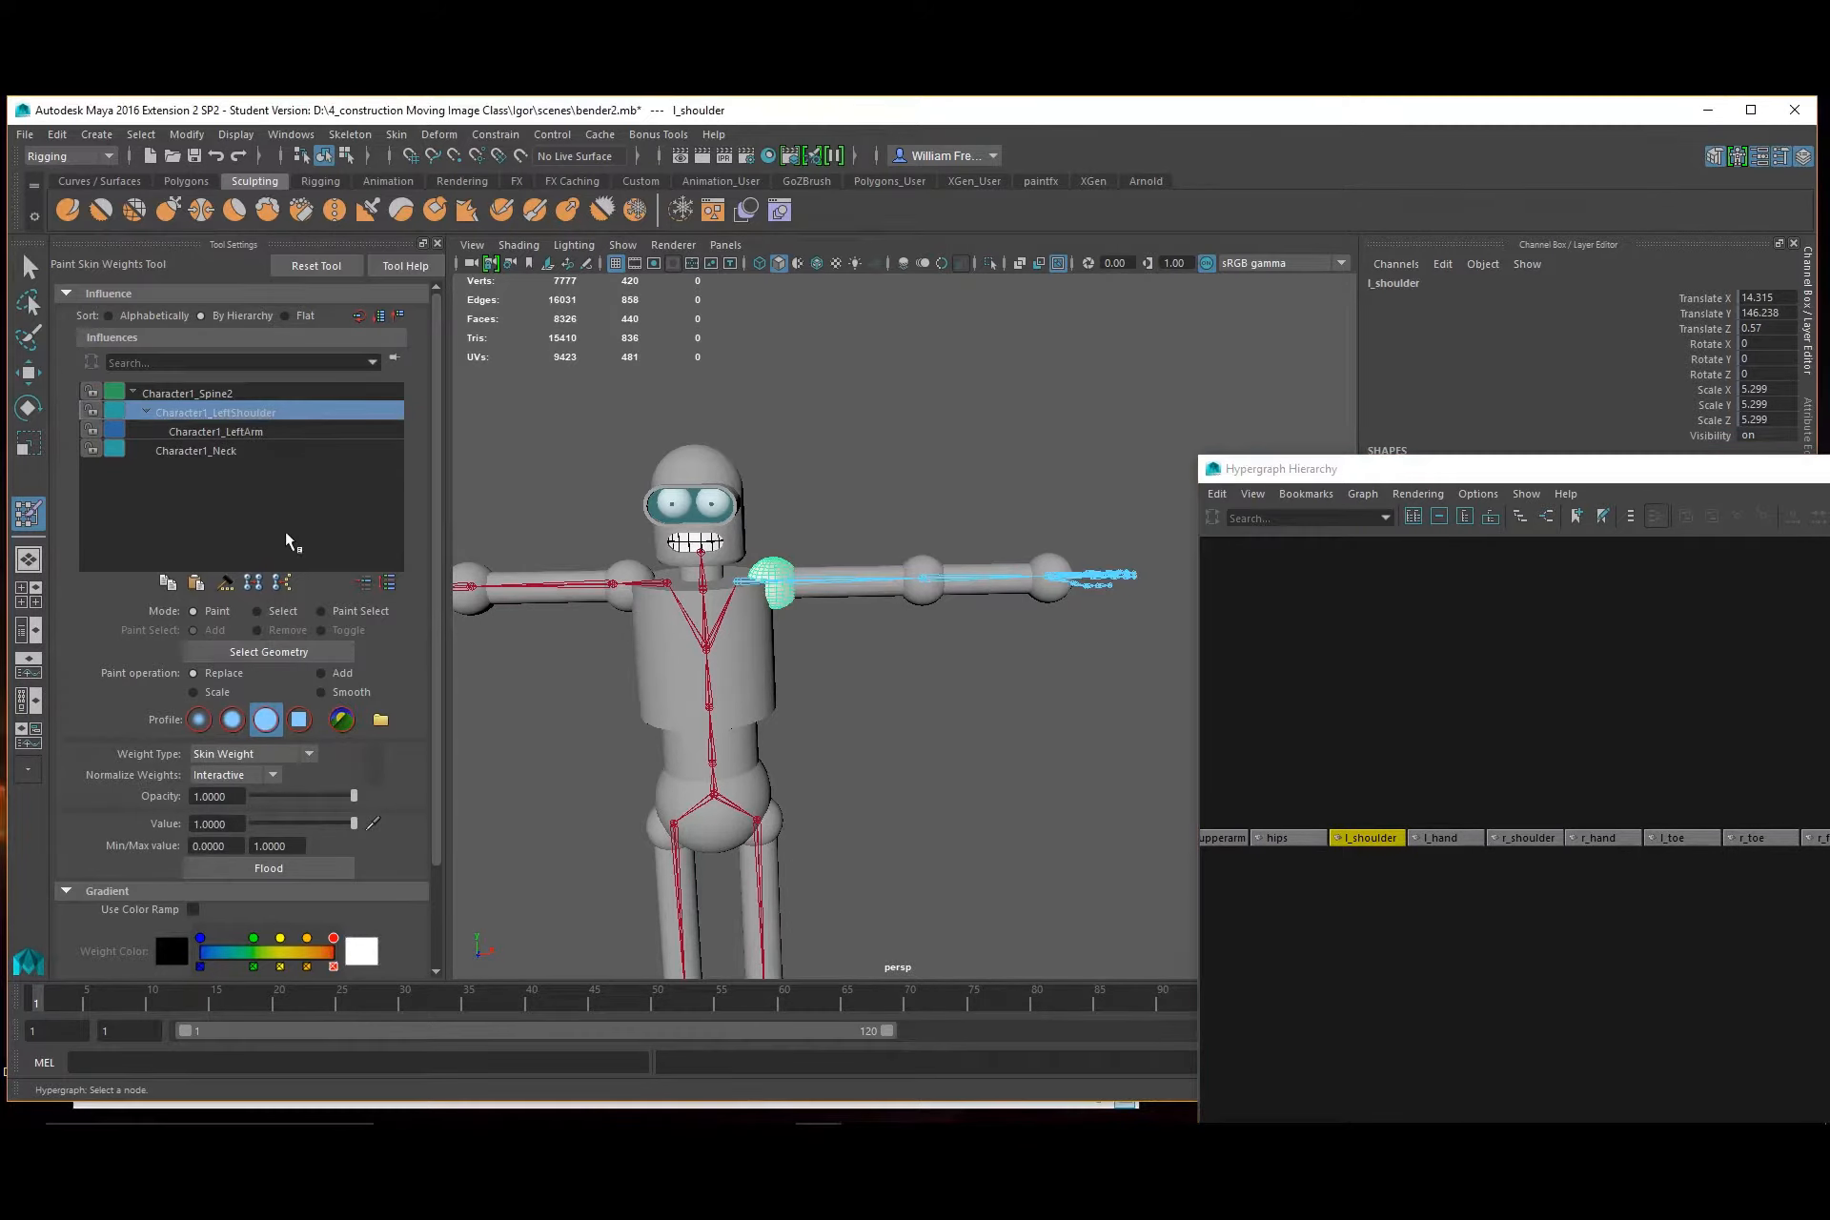
pyautogui.click(346, 867)
pyautogui.click(1461, 839)
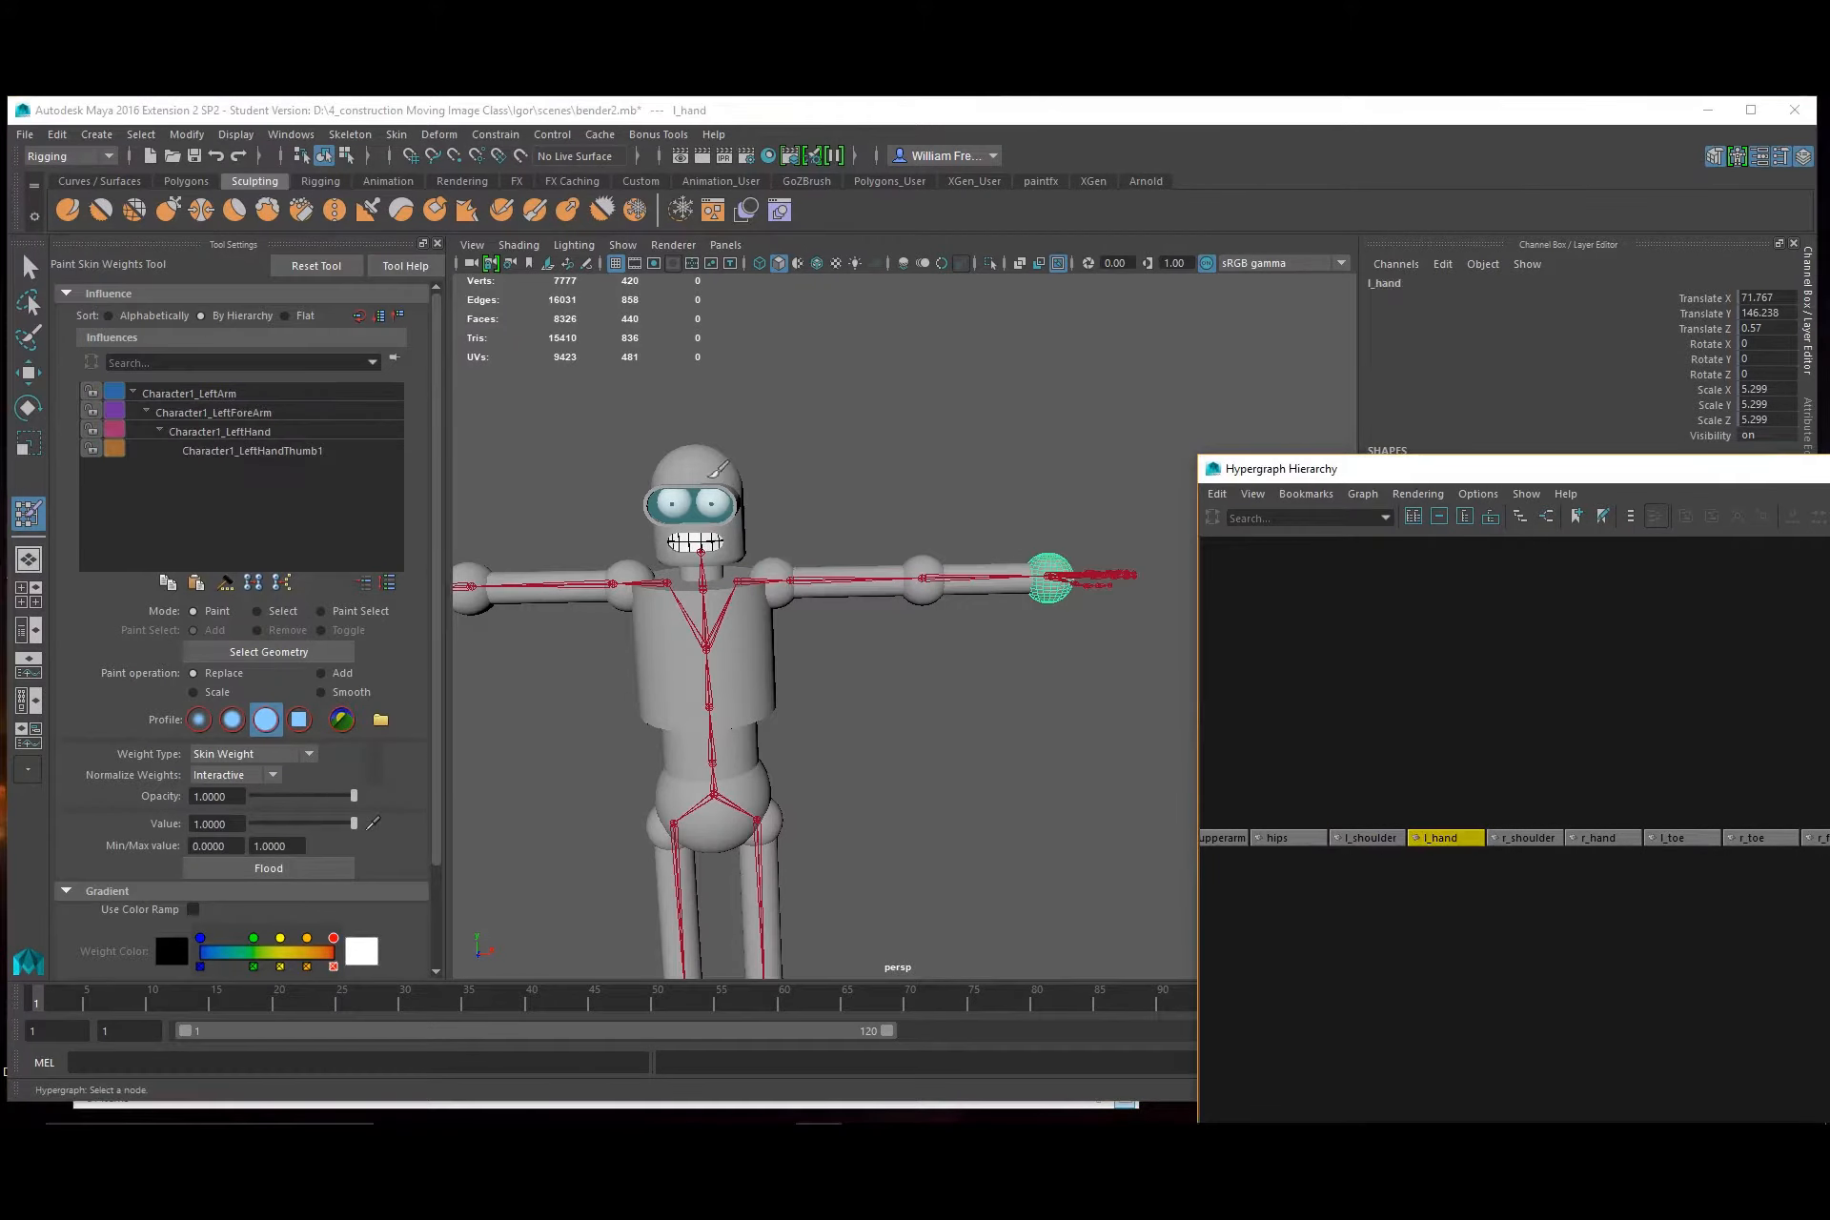
pyautogui.click(246, 431)
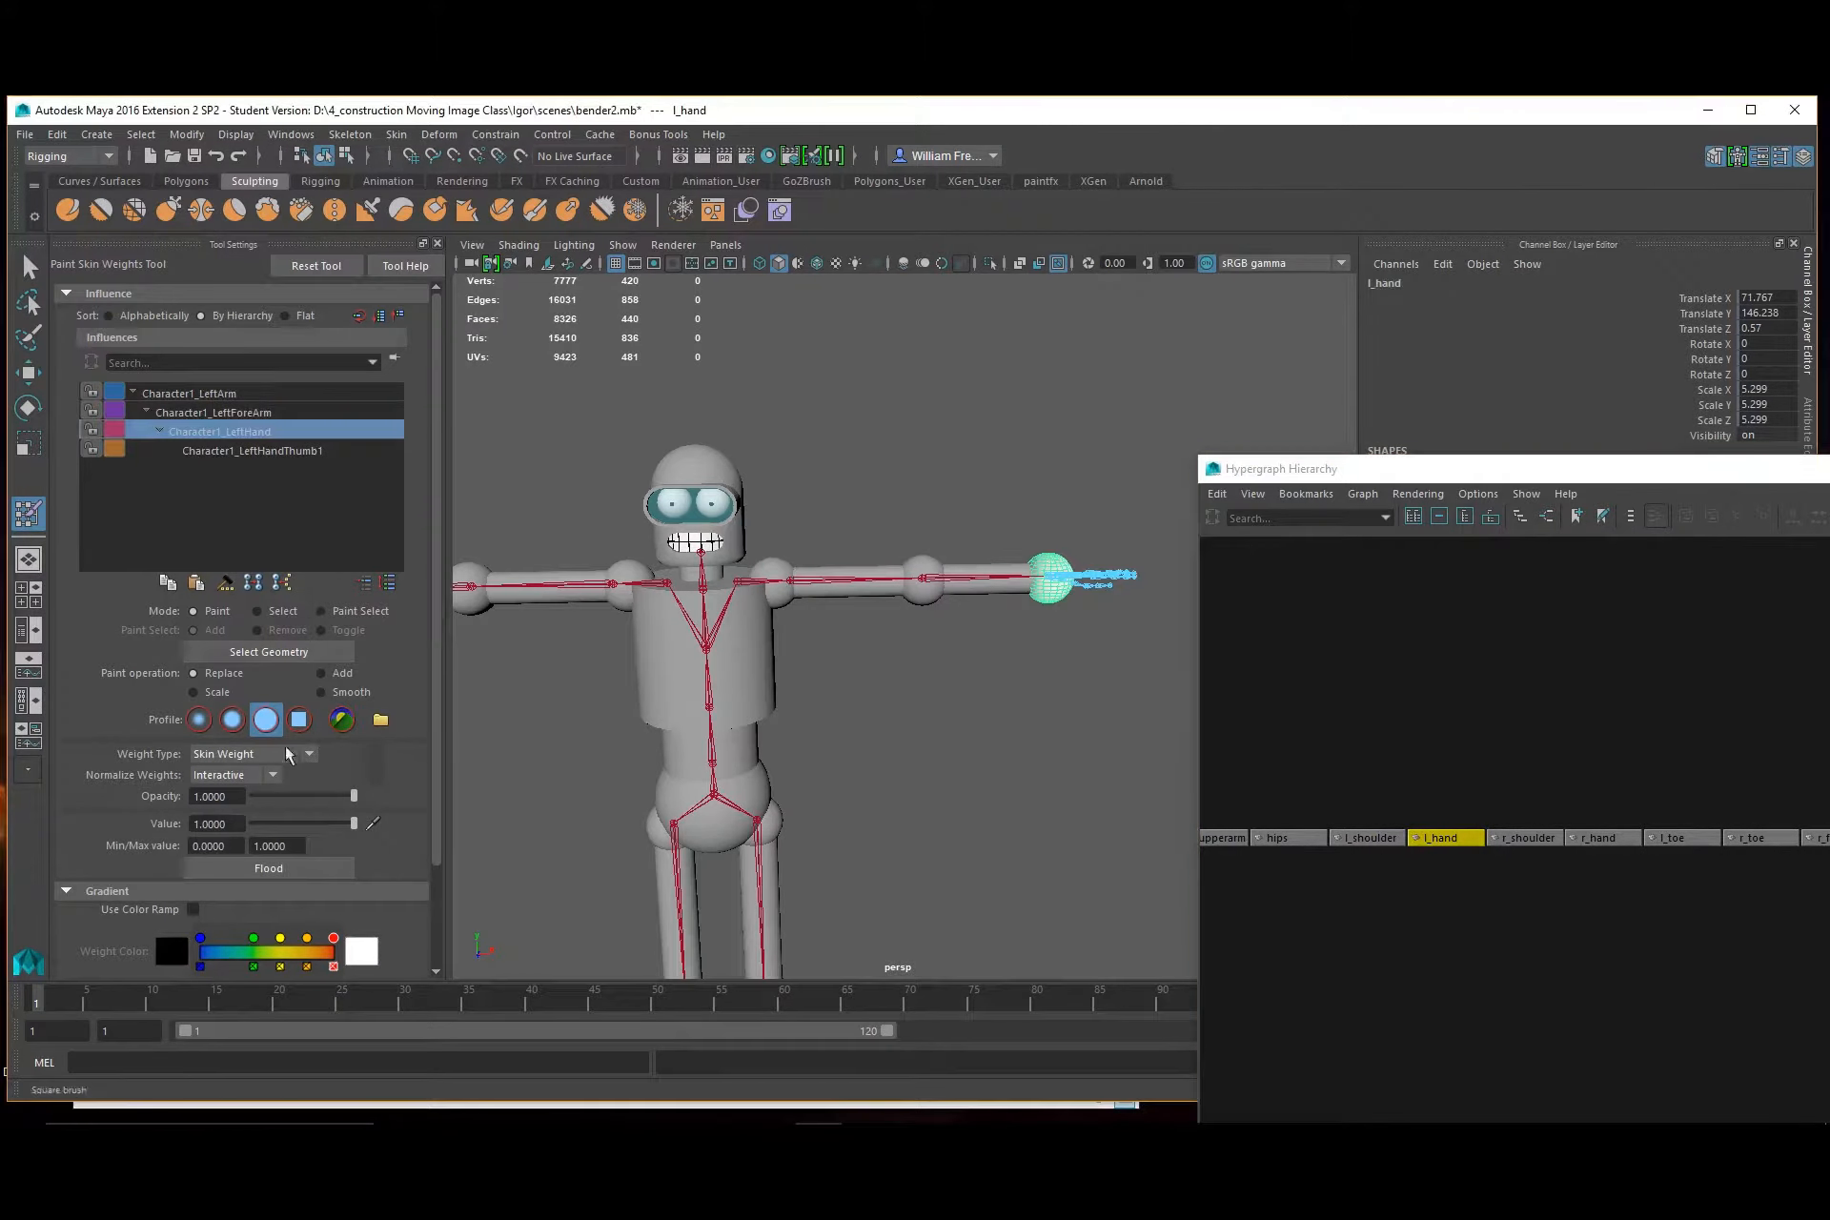
pyautogui.click(286, 869)
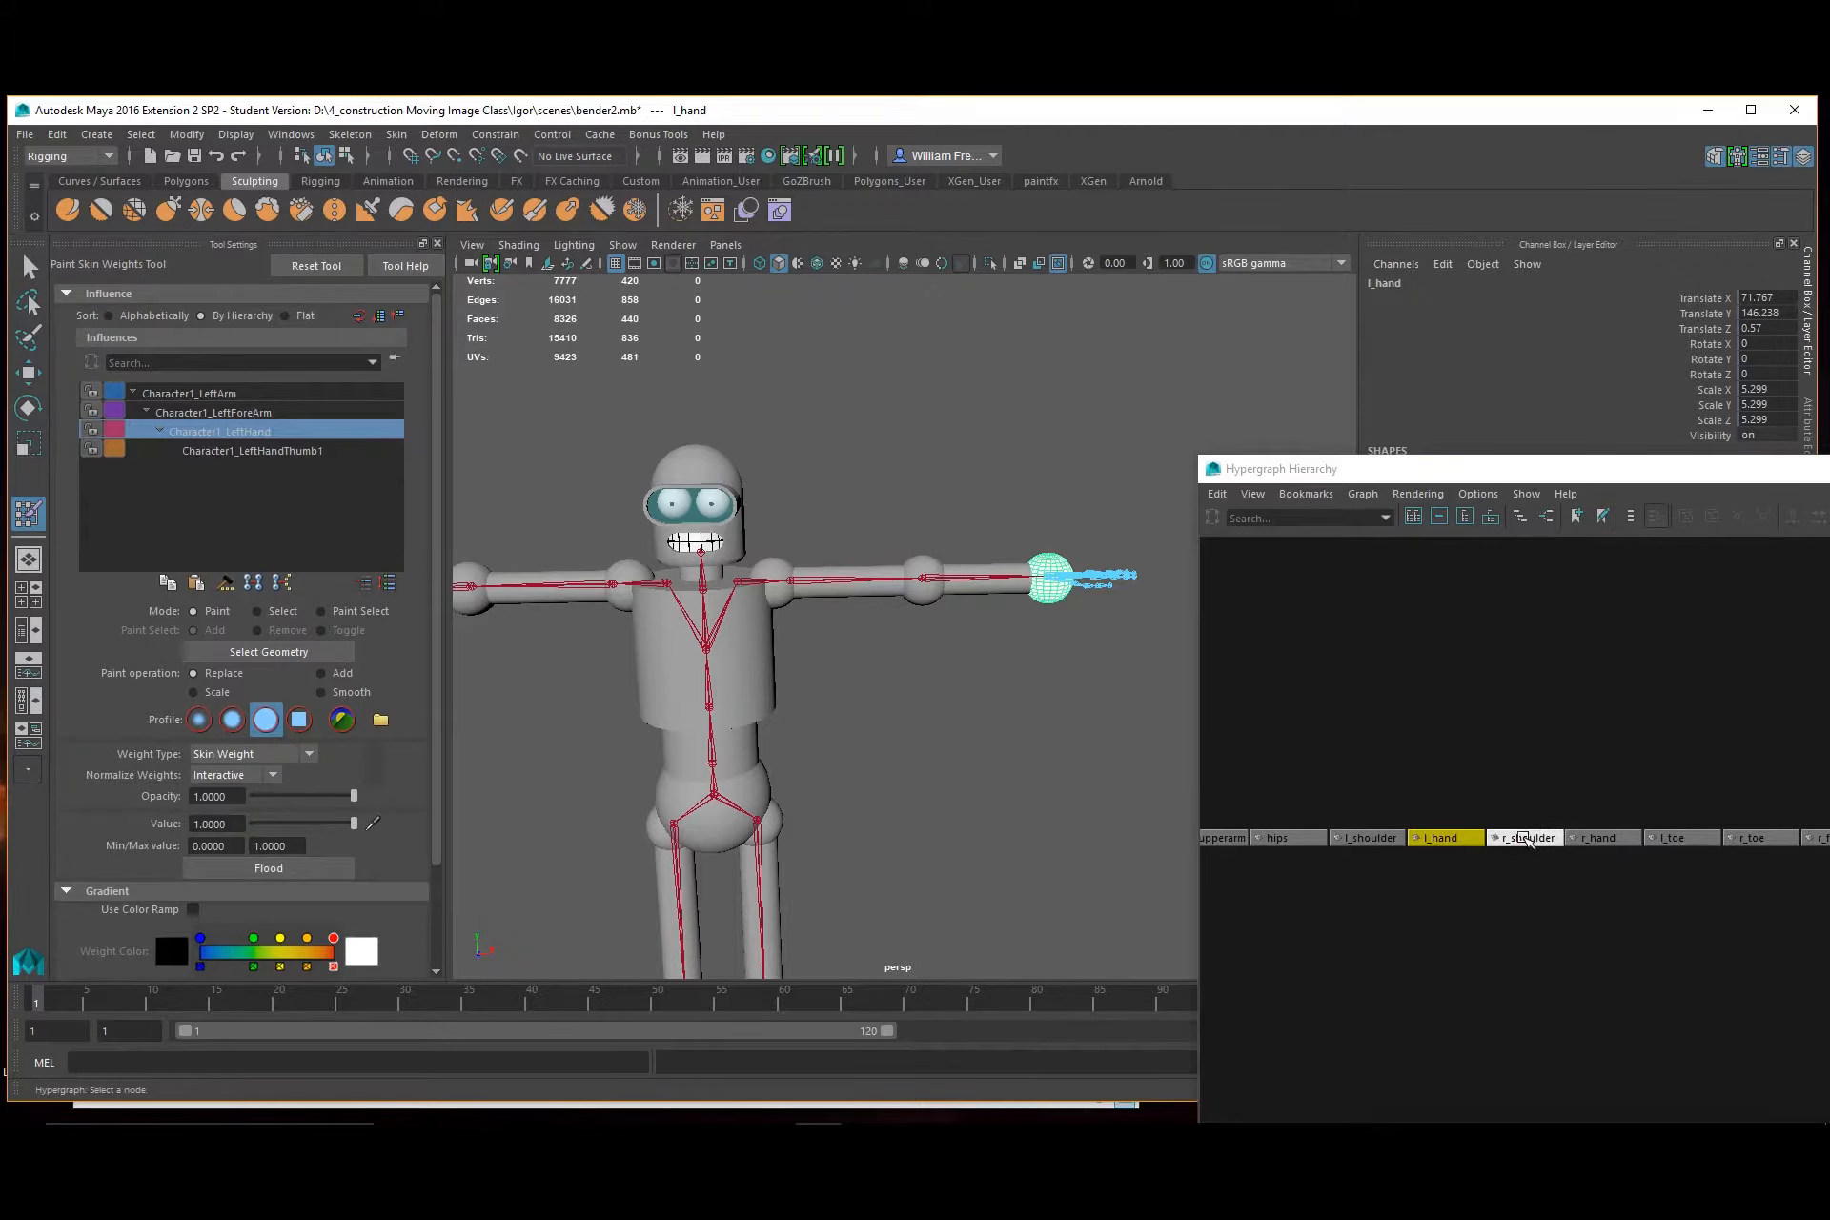
# Flood the r_shoulder geometry's skin weights to the Character1_RightShoulder joint and those of r_hand to Character1_RightHand
pyautogui.click(1524, 838)
pyautogui.click(226, 434)
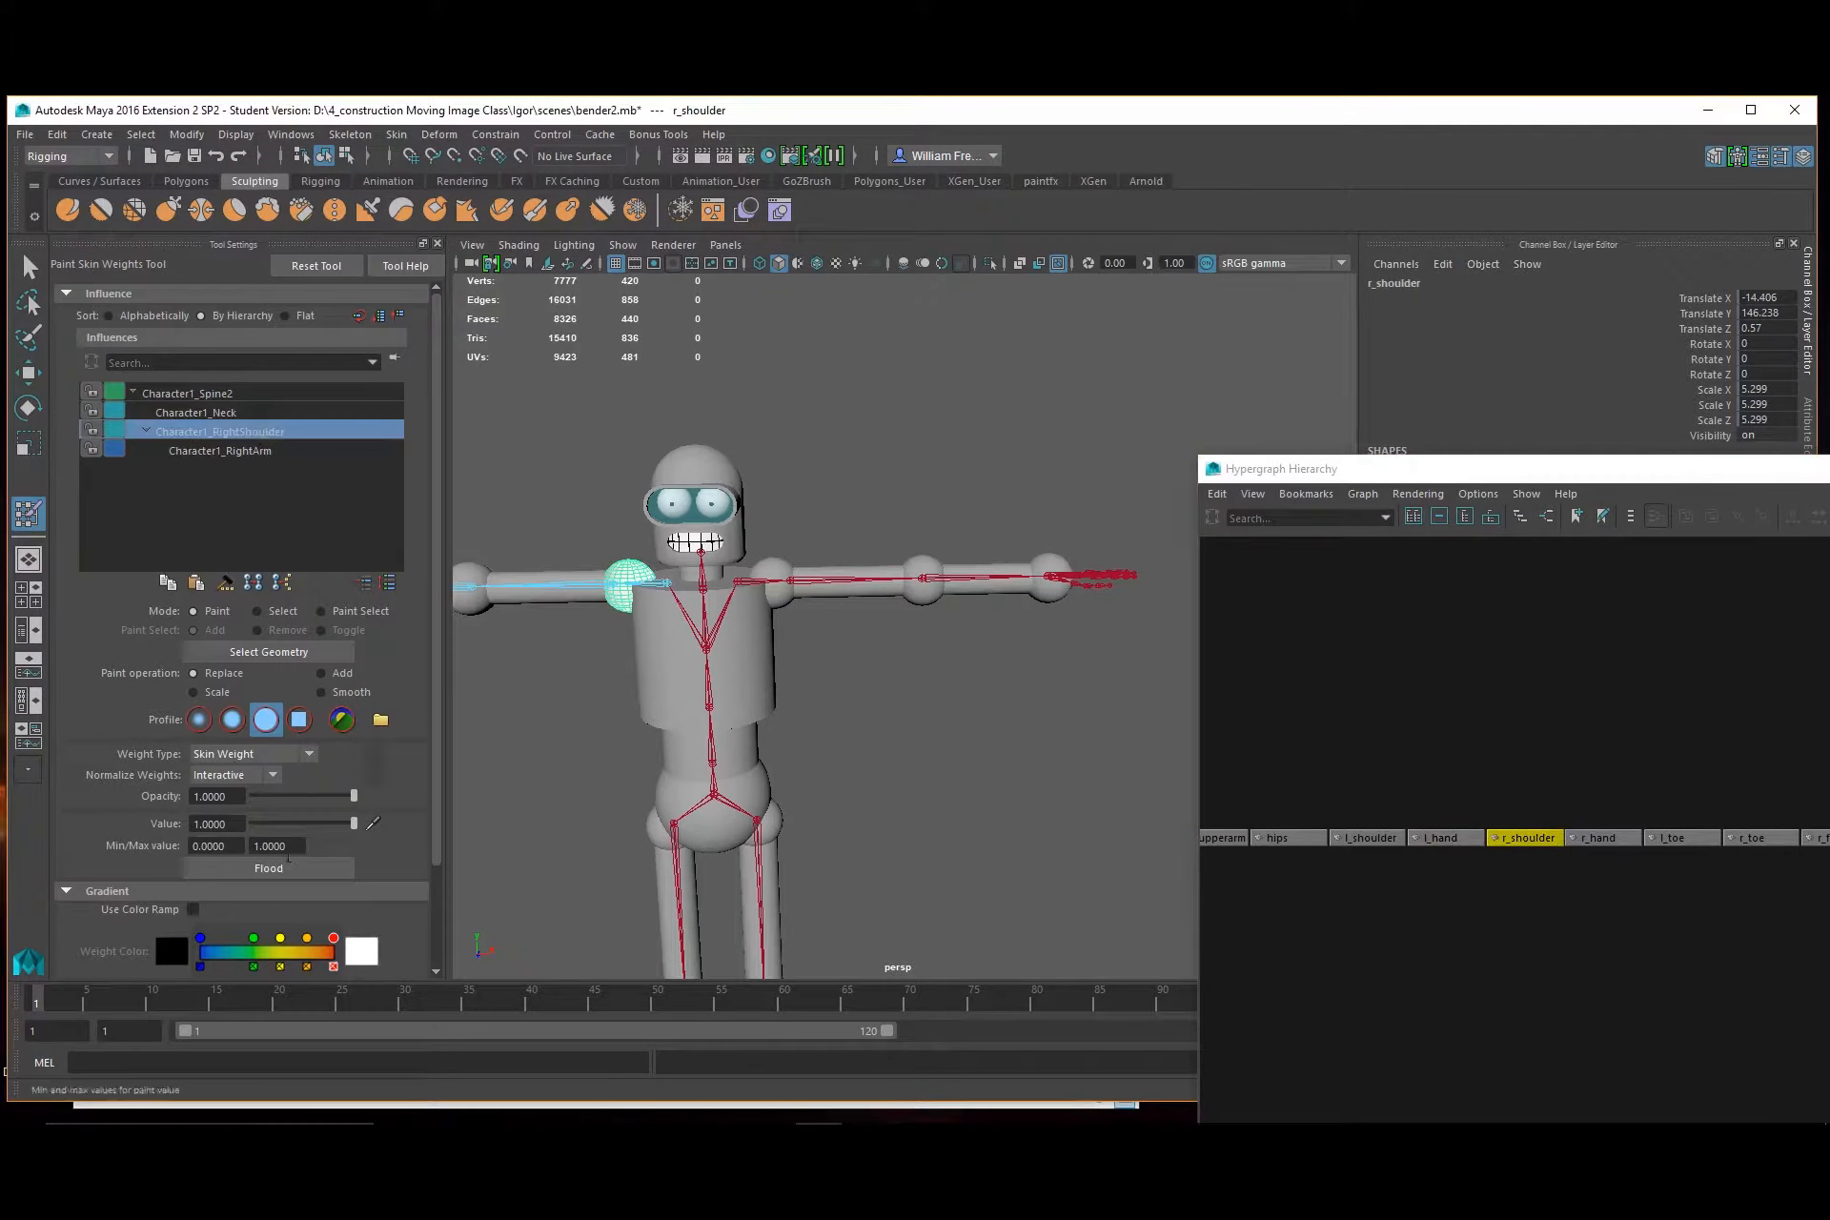
pyautogui.click(295, 869)
pyautogui.click(1603, 838)
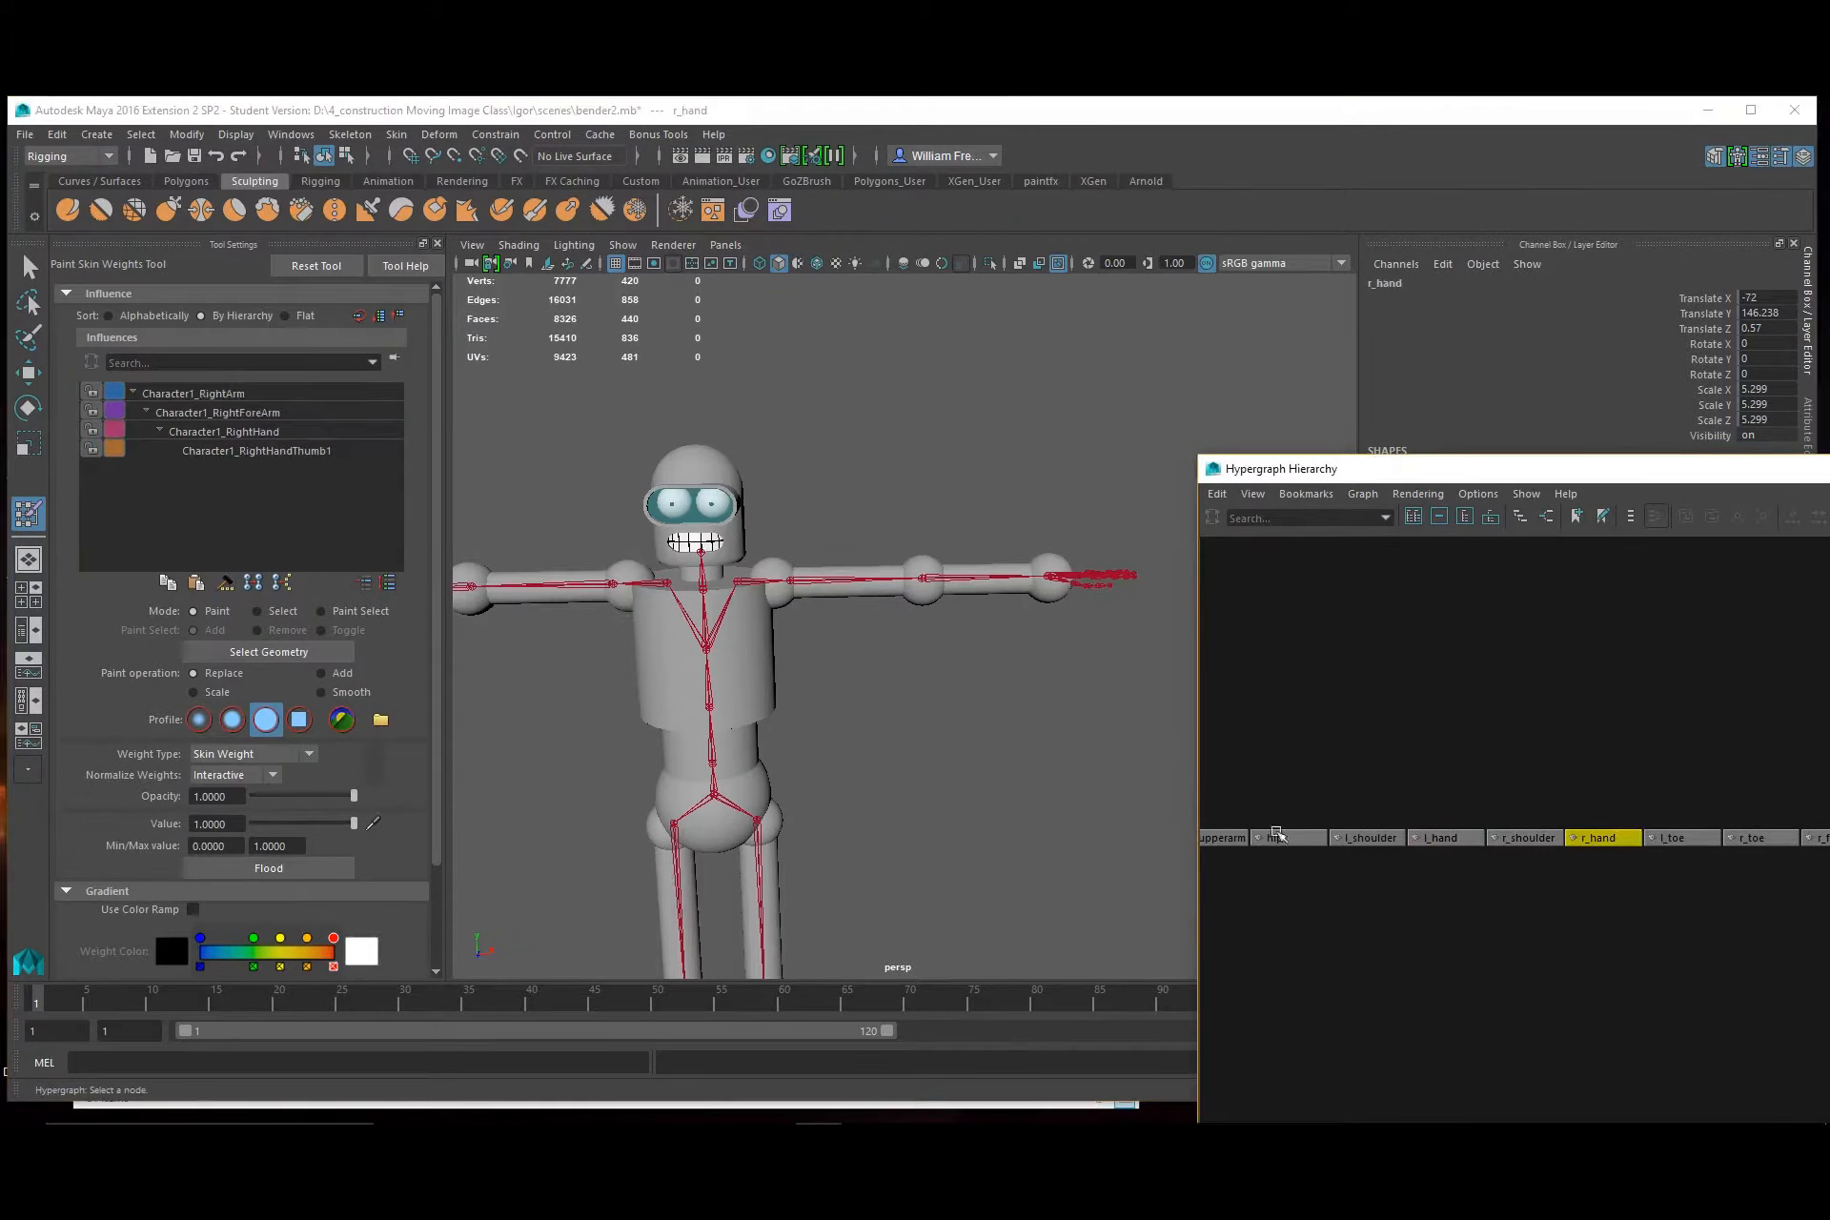
pyautogui.click(247, 433)
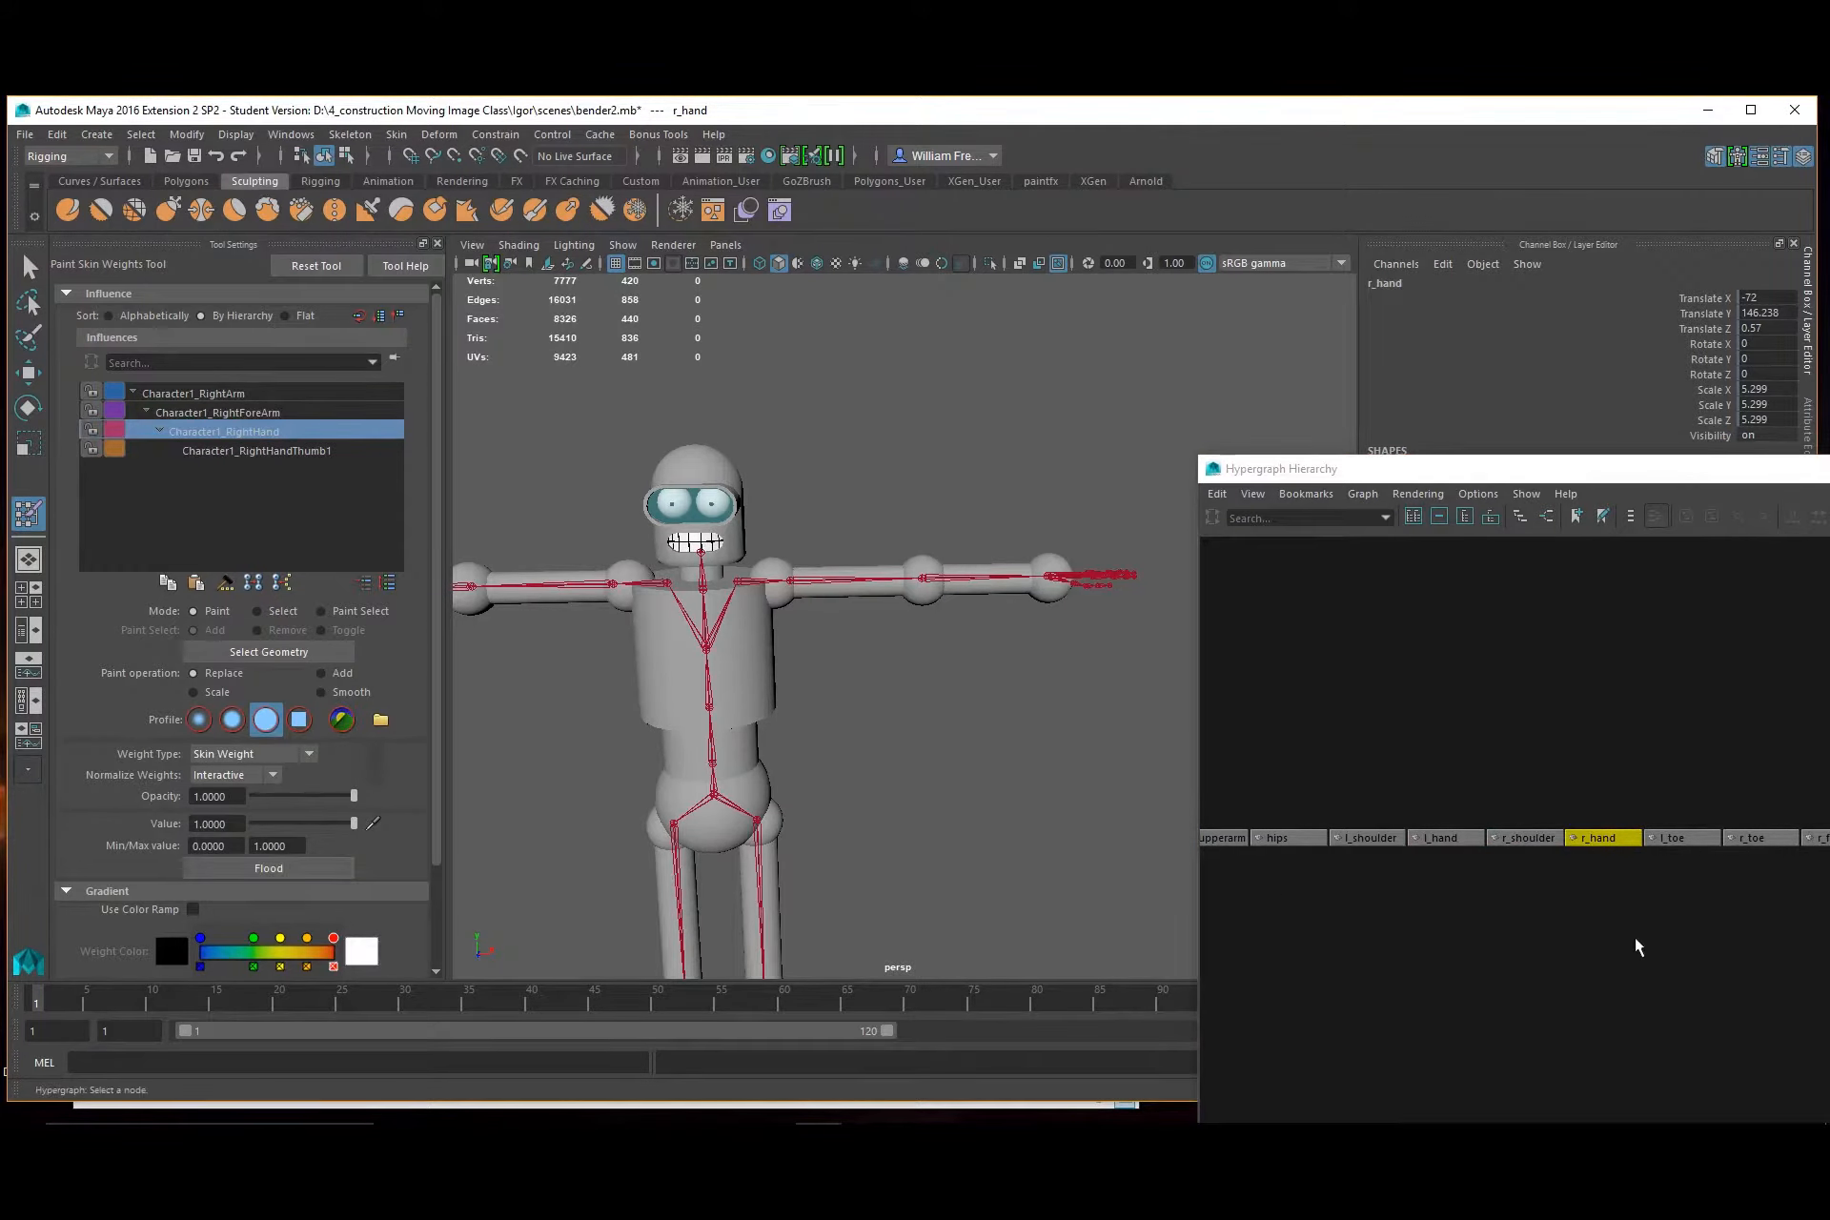
# Flood the l_toe geometry's skin weights to the Character1_LeftToeBase joint and those of r_toe to Character1_RightToeBase
pyautogui.click(1677, 838)
pyautogui.press('f')
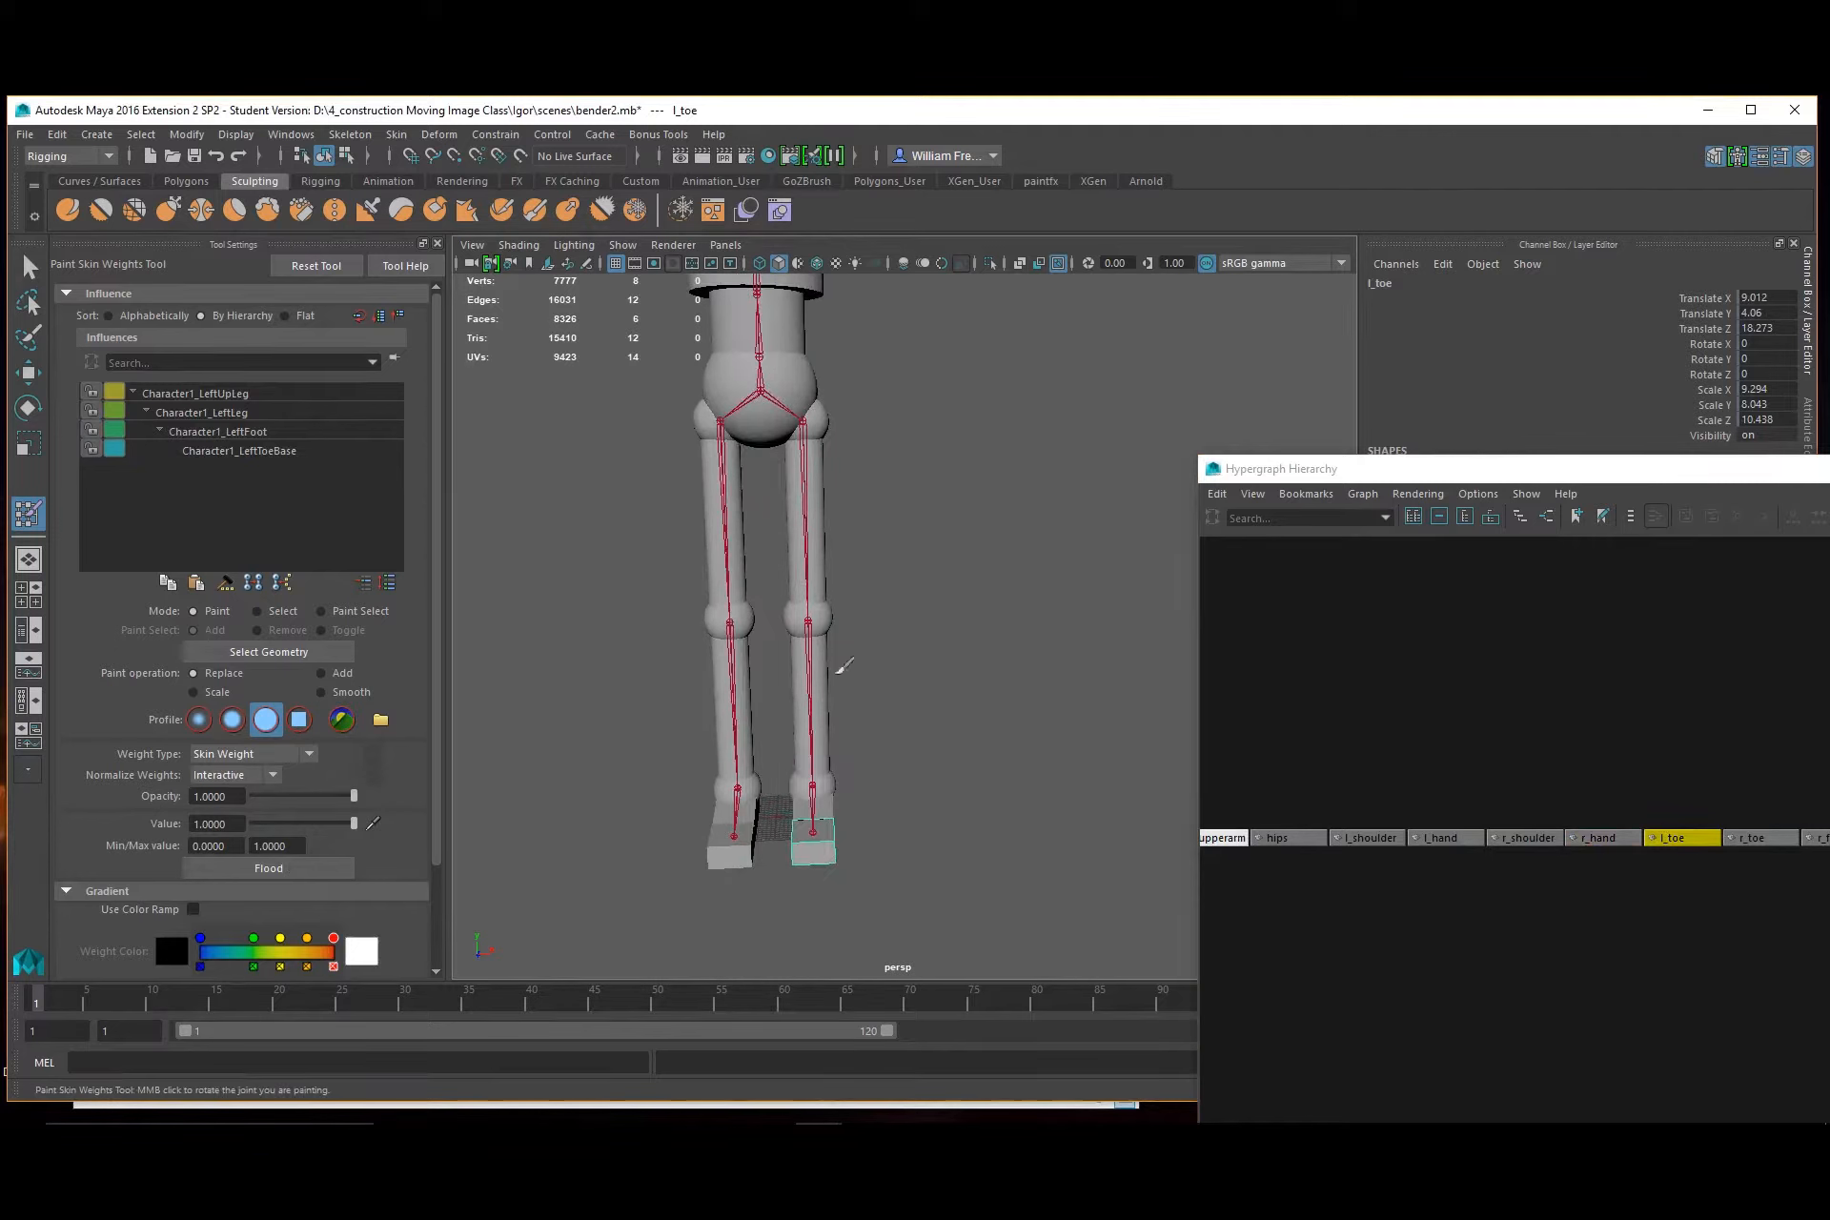
pyautogui.click(269, 451)
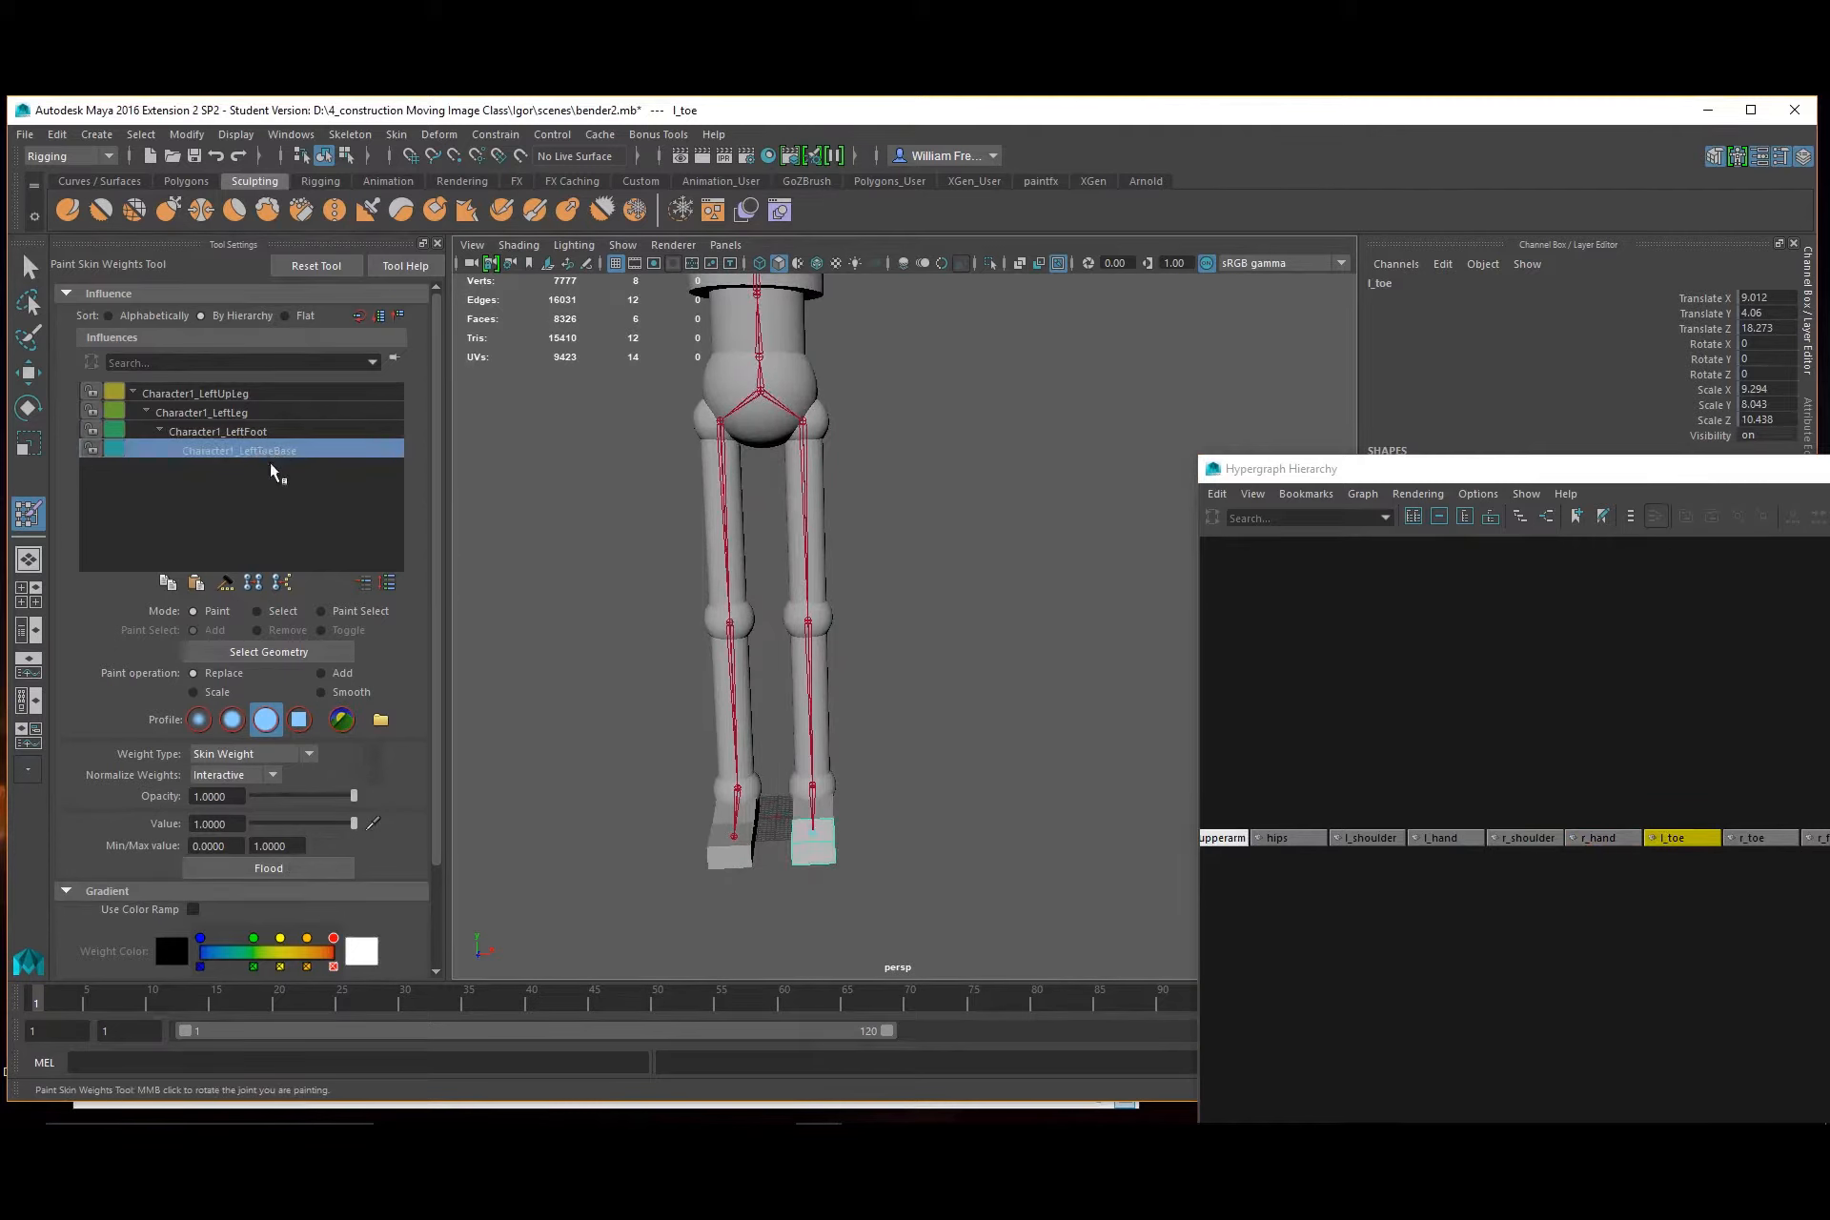
pyautogui.click(291, 869)
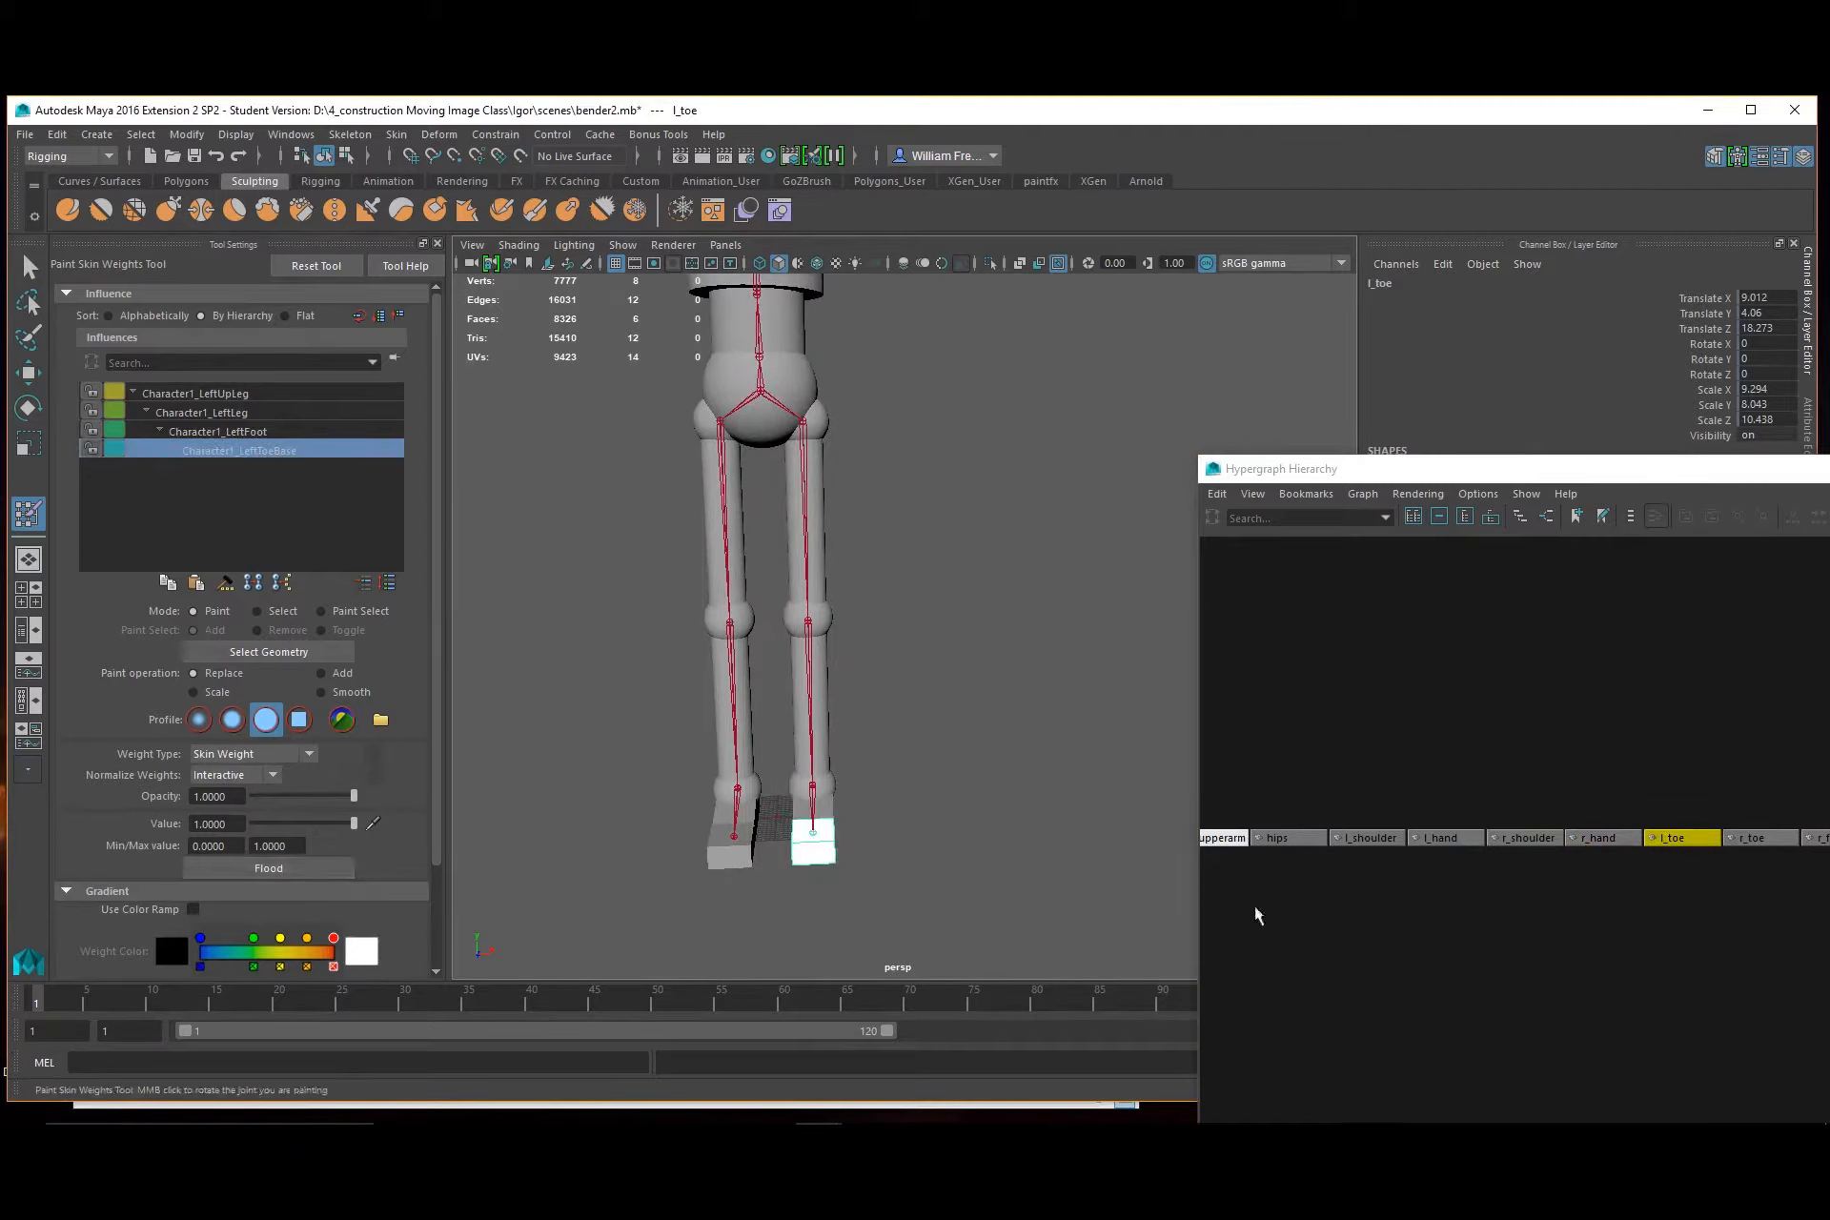
pyautogui.click(1754, 838)
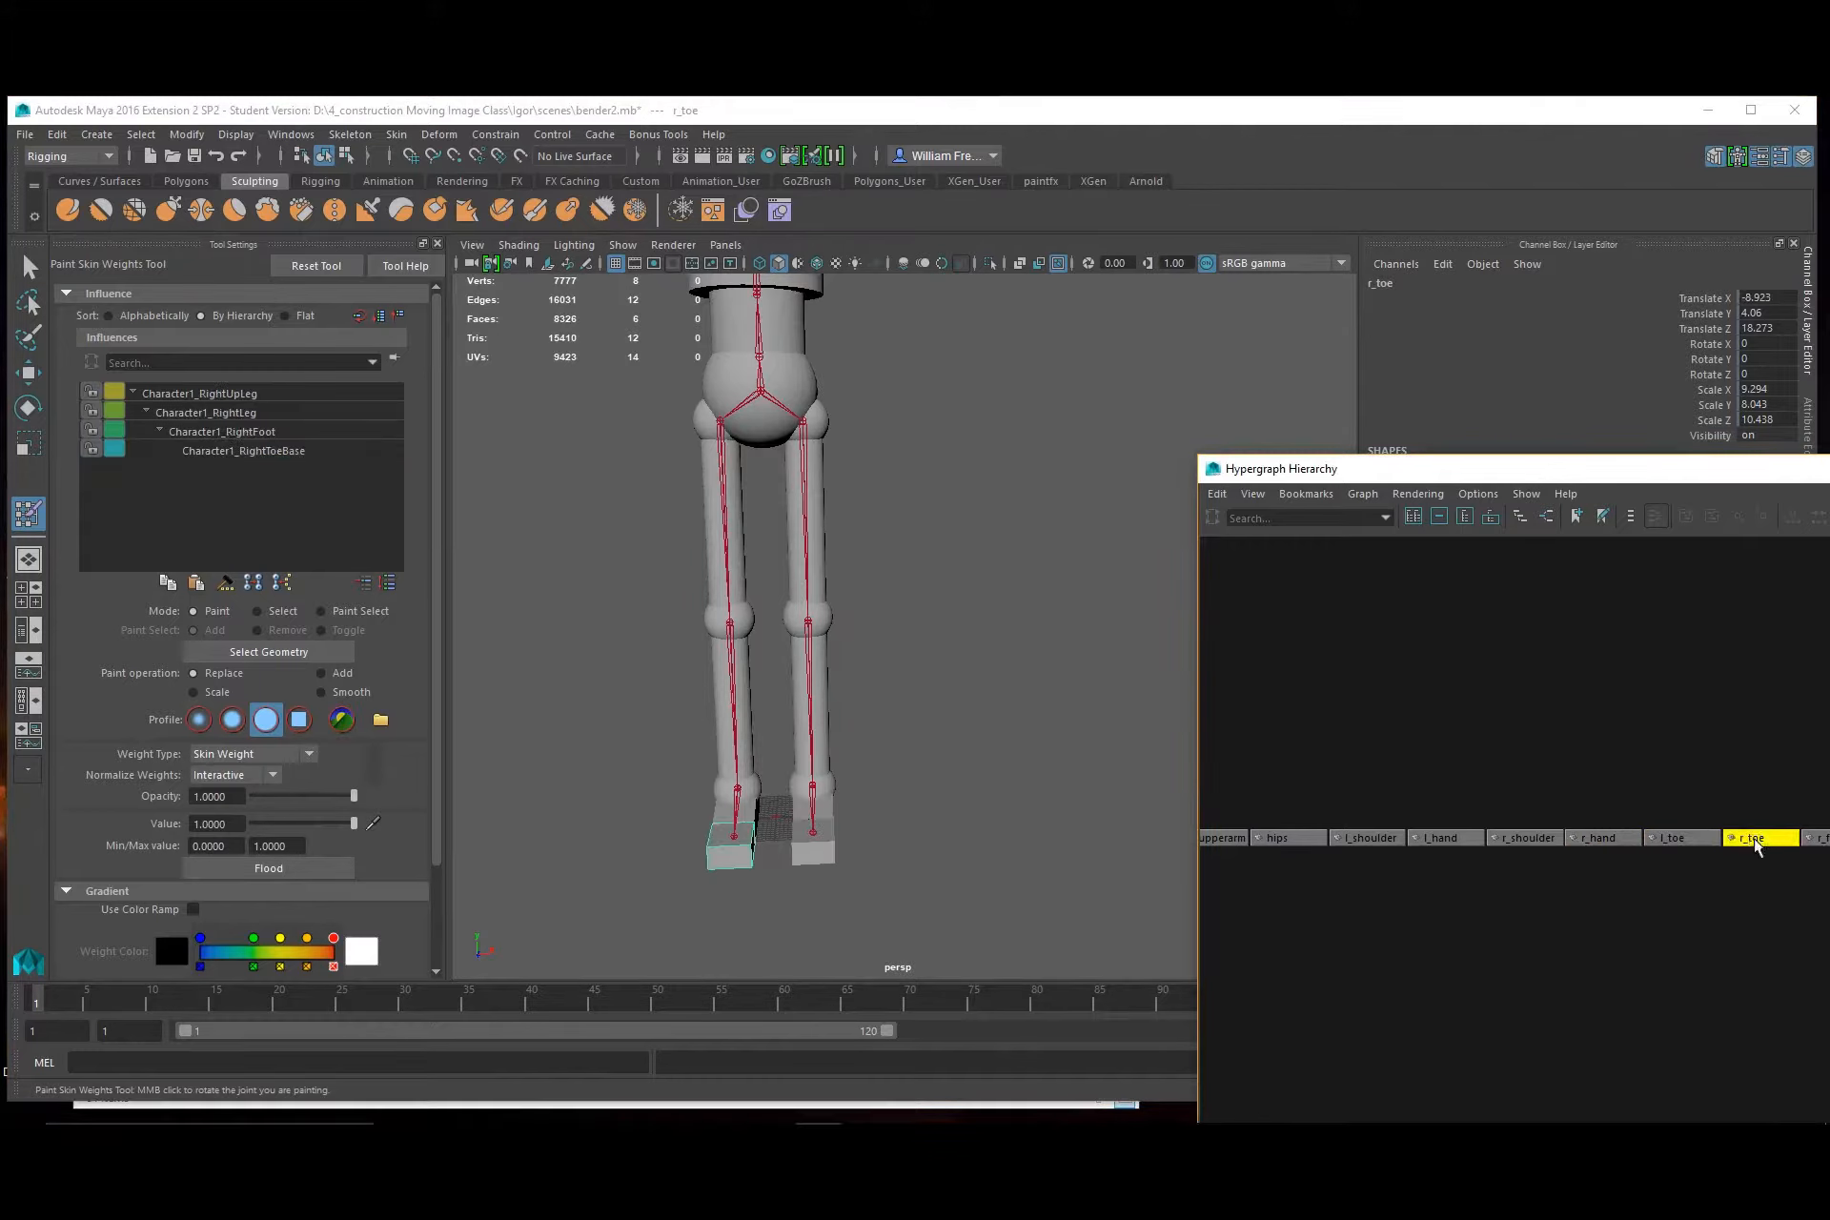
pyautogui.click(272, 454)
pyautogui.click(292, 870)
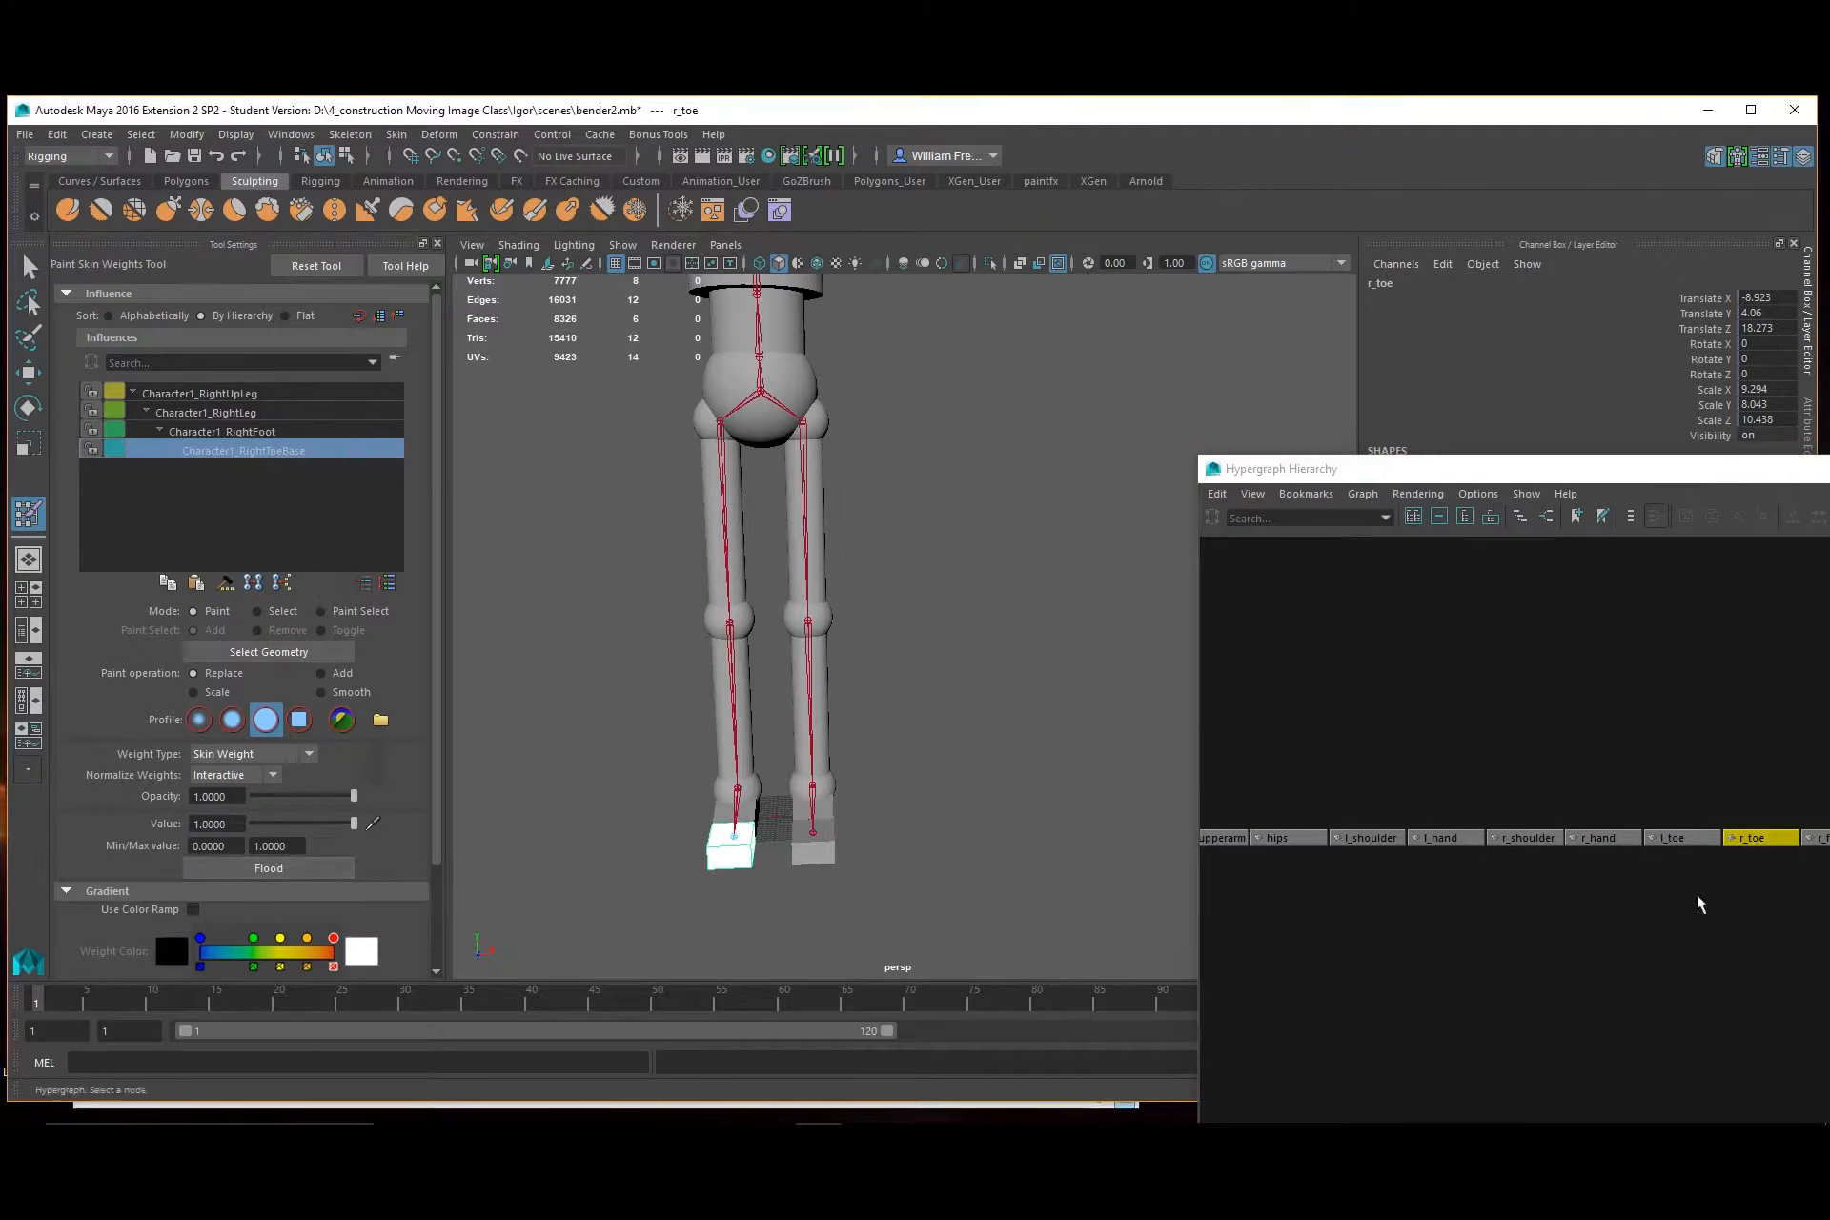
# Flood the r_forearm geometry's skin weights to the Character1_RightForeArm joint and those of l_upperarm to Character1_LeftArm
pyautogui.keyDown('alt'); pyautogui.moveTo(1727, 967); pyautogui.dragTo(1244, 980, button='middle'); pyautogui.keyUp('alt')
pyautogui.click(1363, 848)
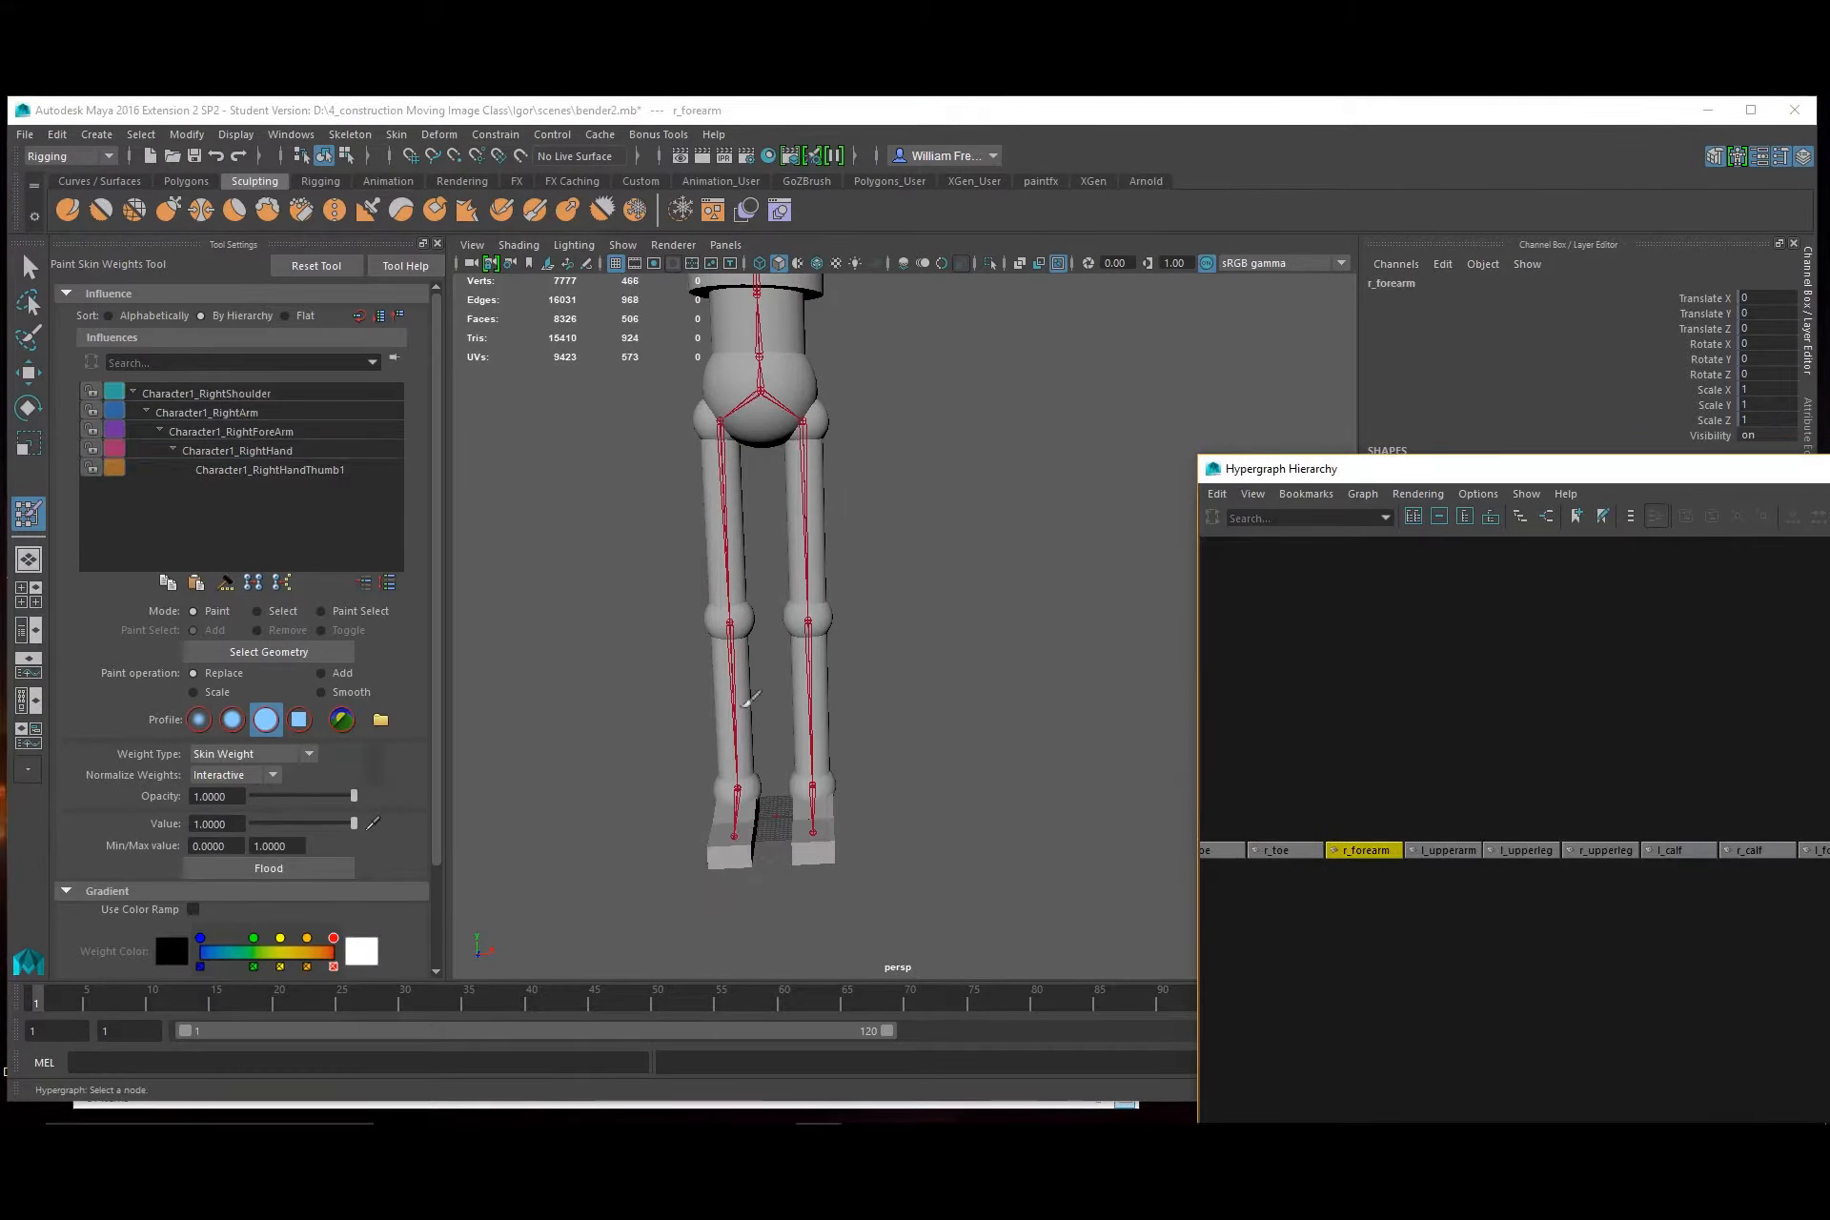
pyautogui.press('f')
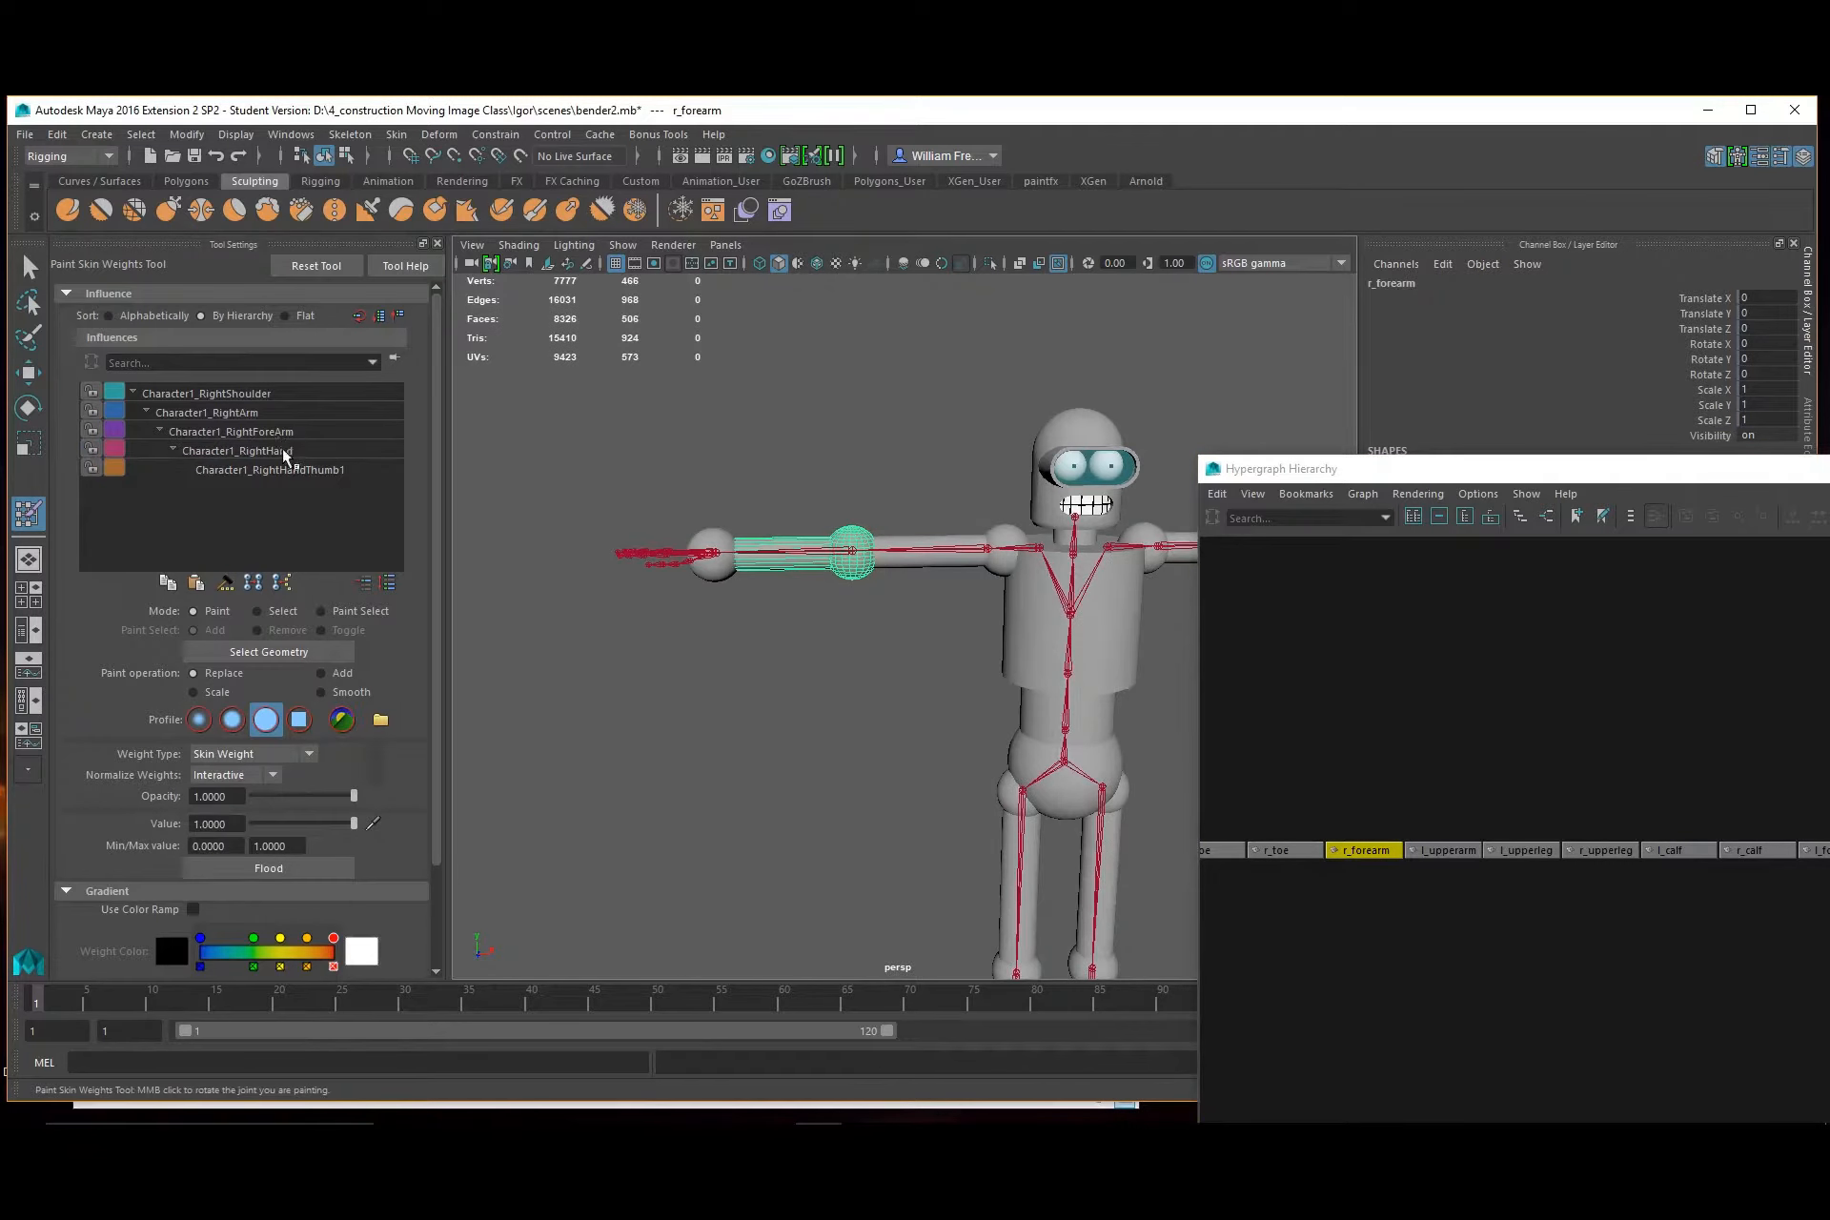
pyautogui.click(258, 432)
pyautogui.click(271, 868)
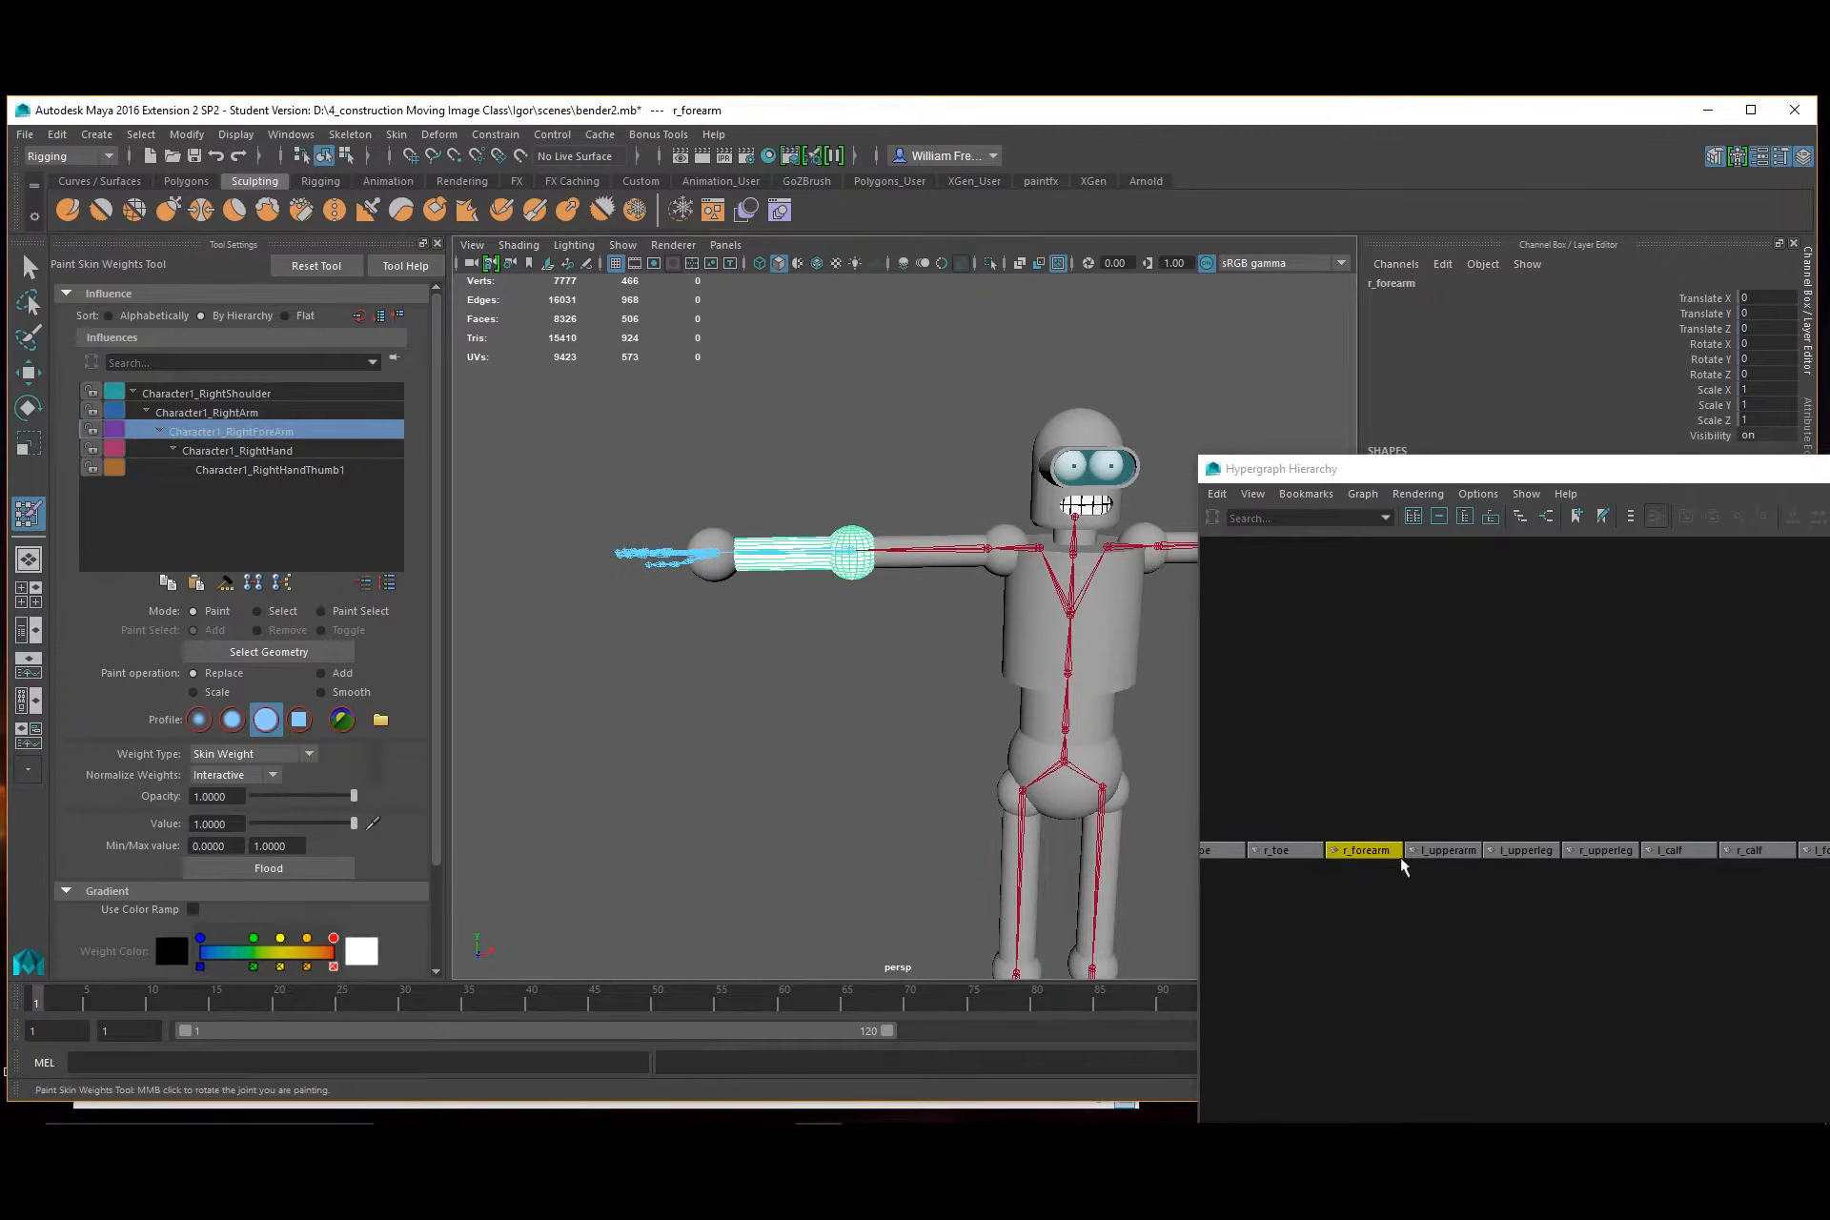
pyautogui.click(1441, 850)
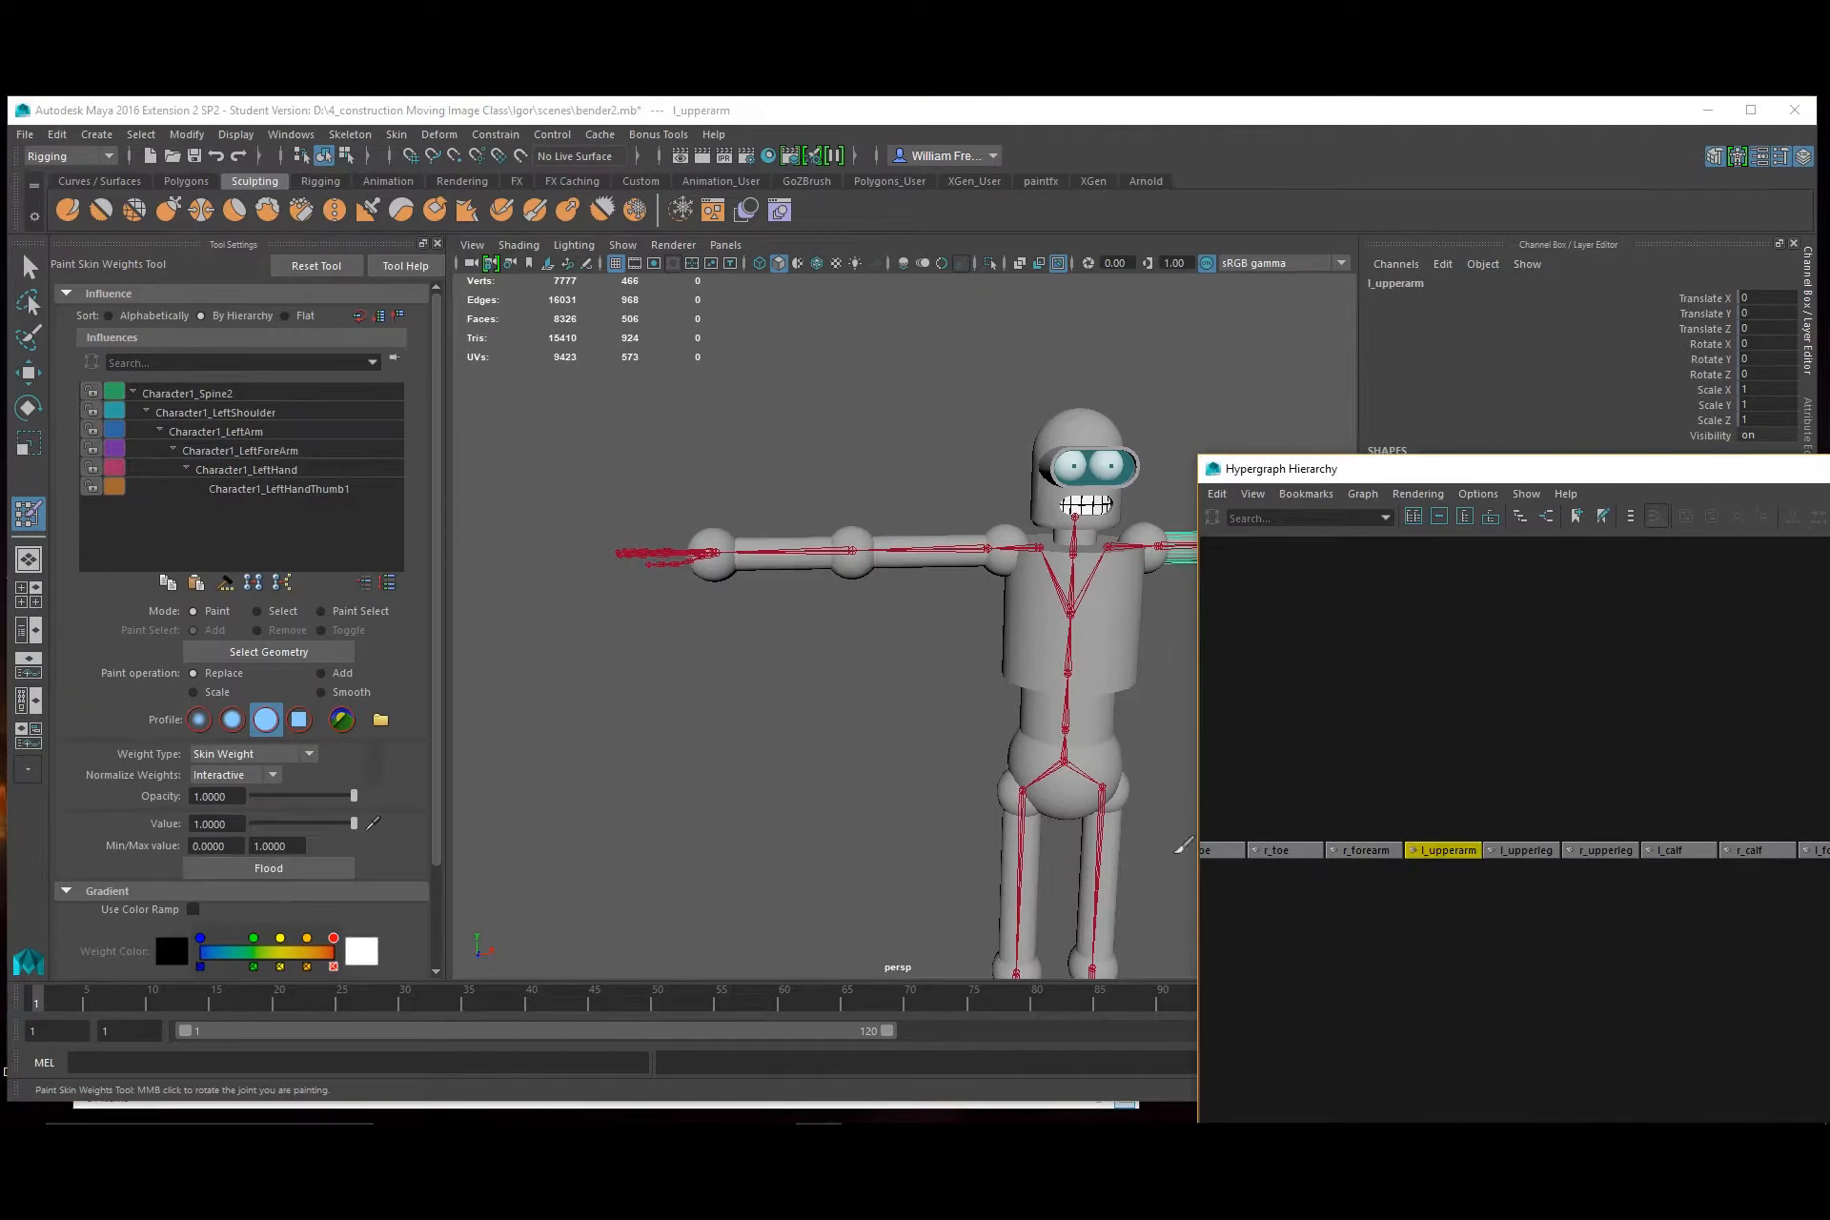
pyautogui.click(257, 437)
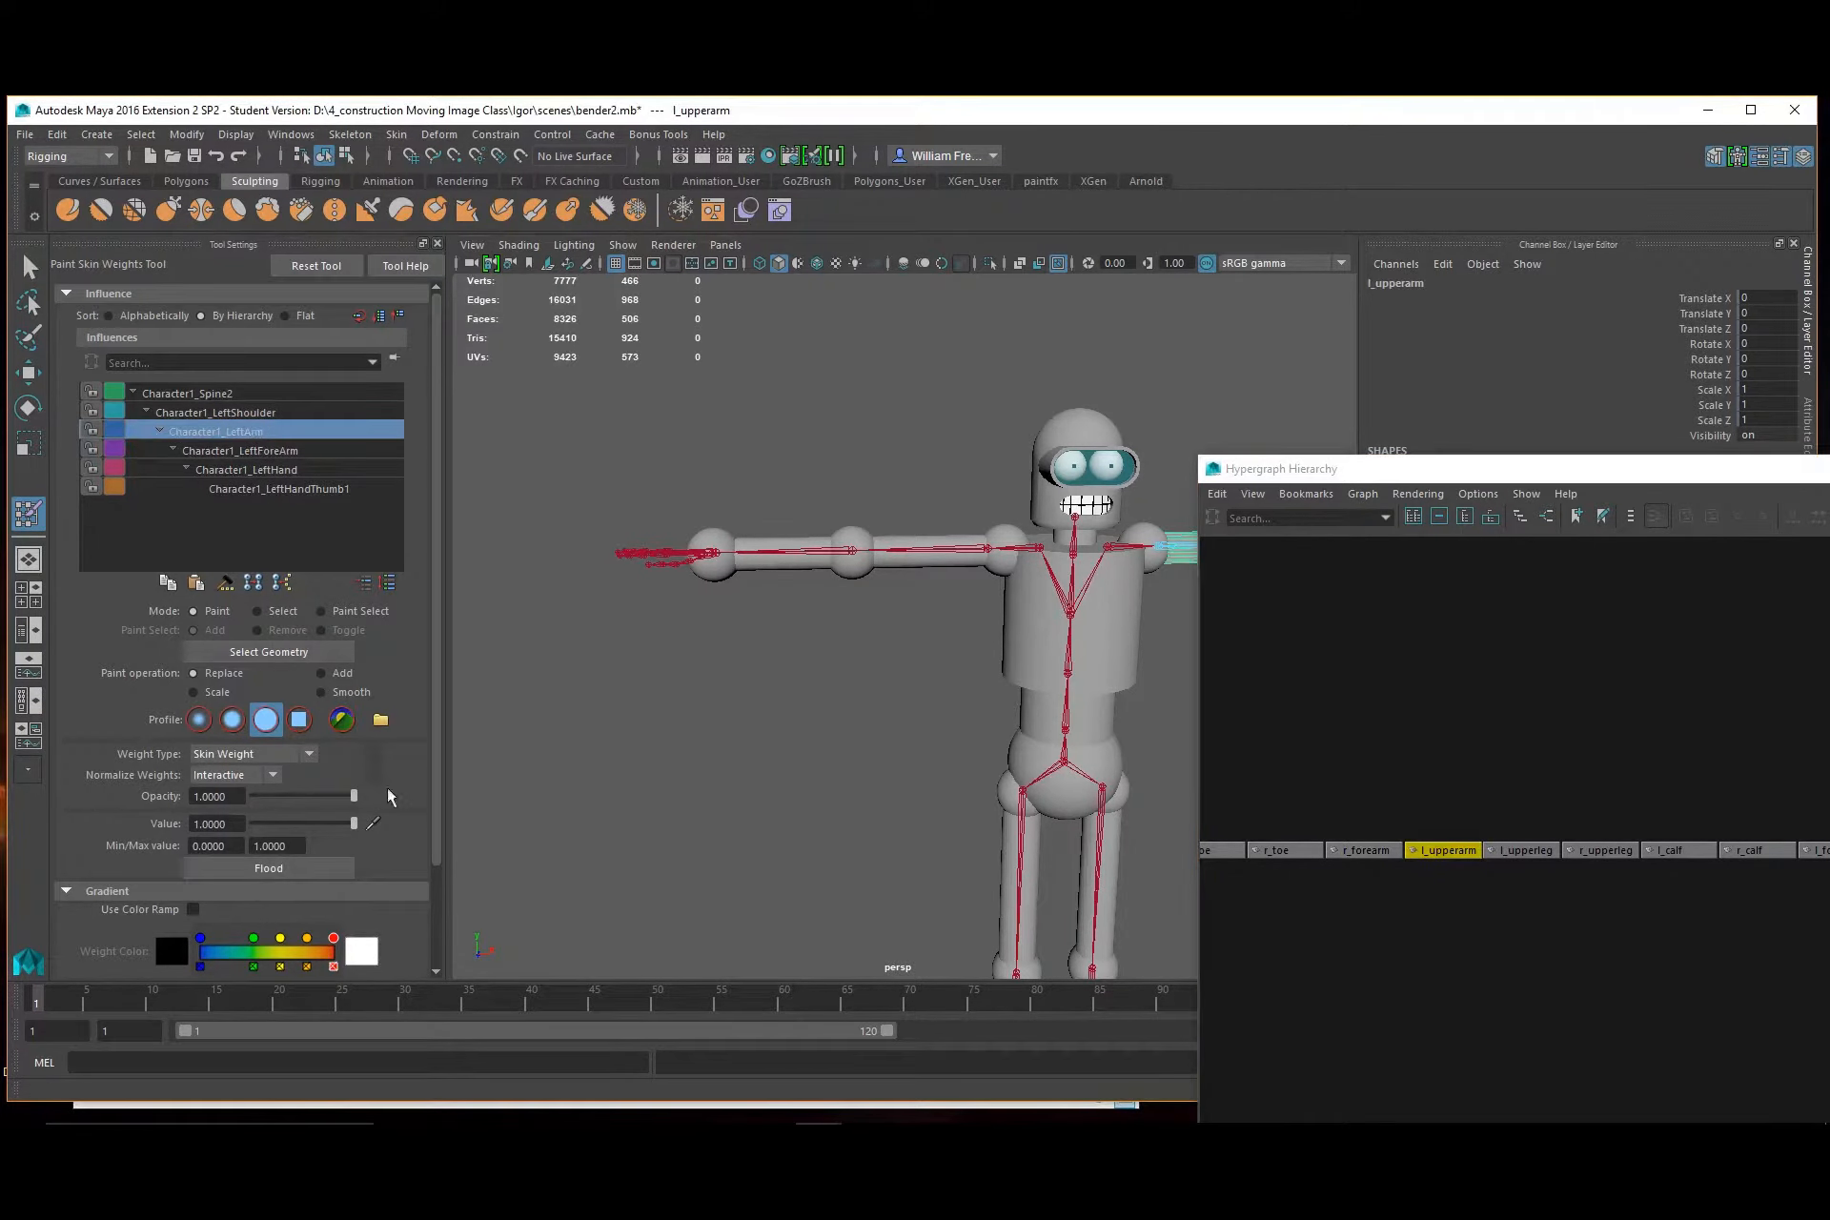
pyautogui.click(305, 872)
# Flood the l_upperleg geometry's skin weights to the Character1_LeftUpLeg joint and those of r_upperleg to Character1_RightUpLeg
pyautogui.click(1528, 851)
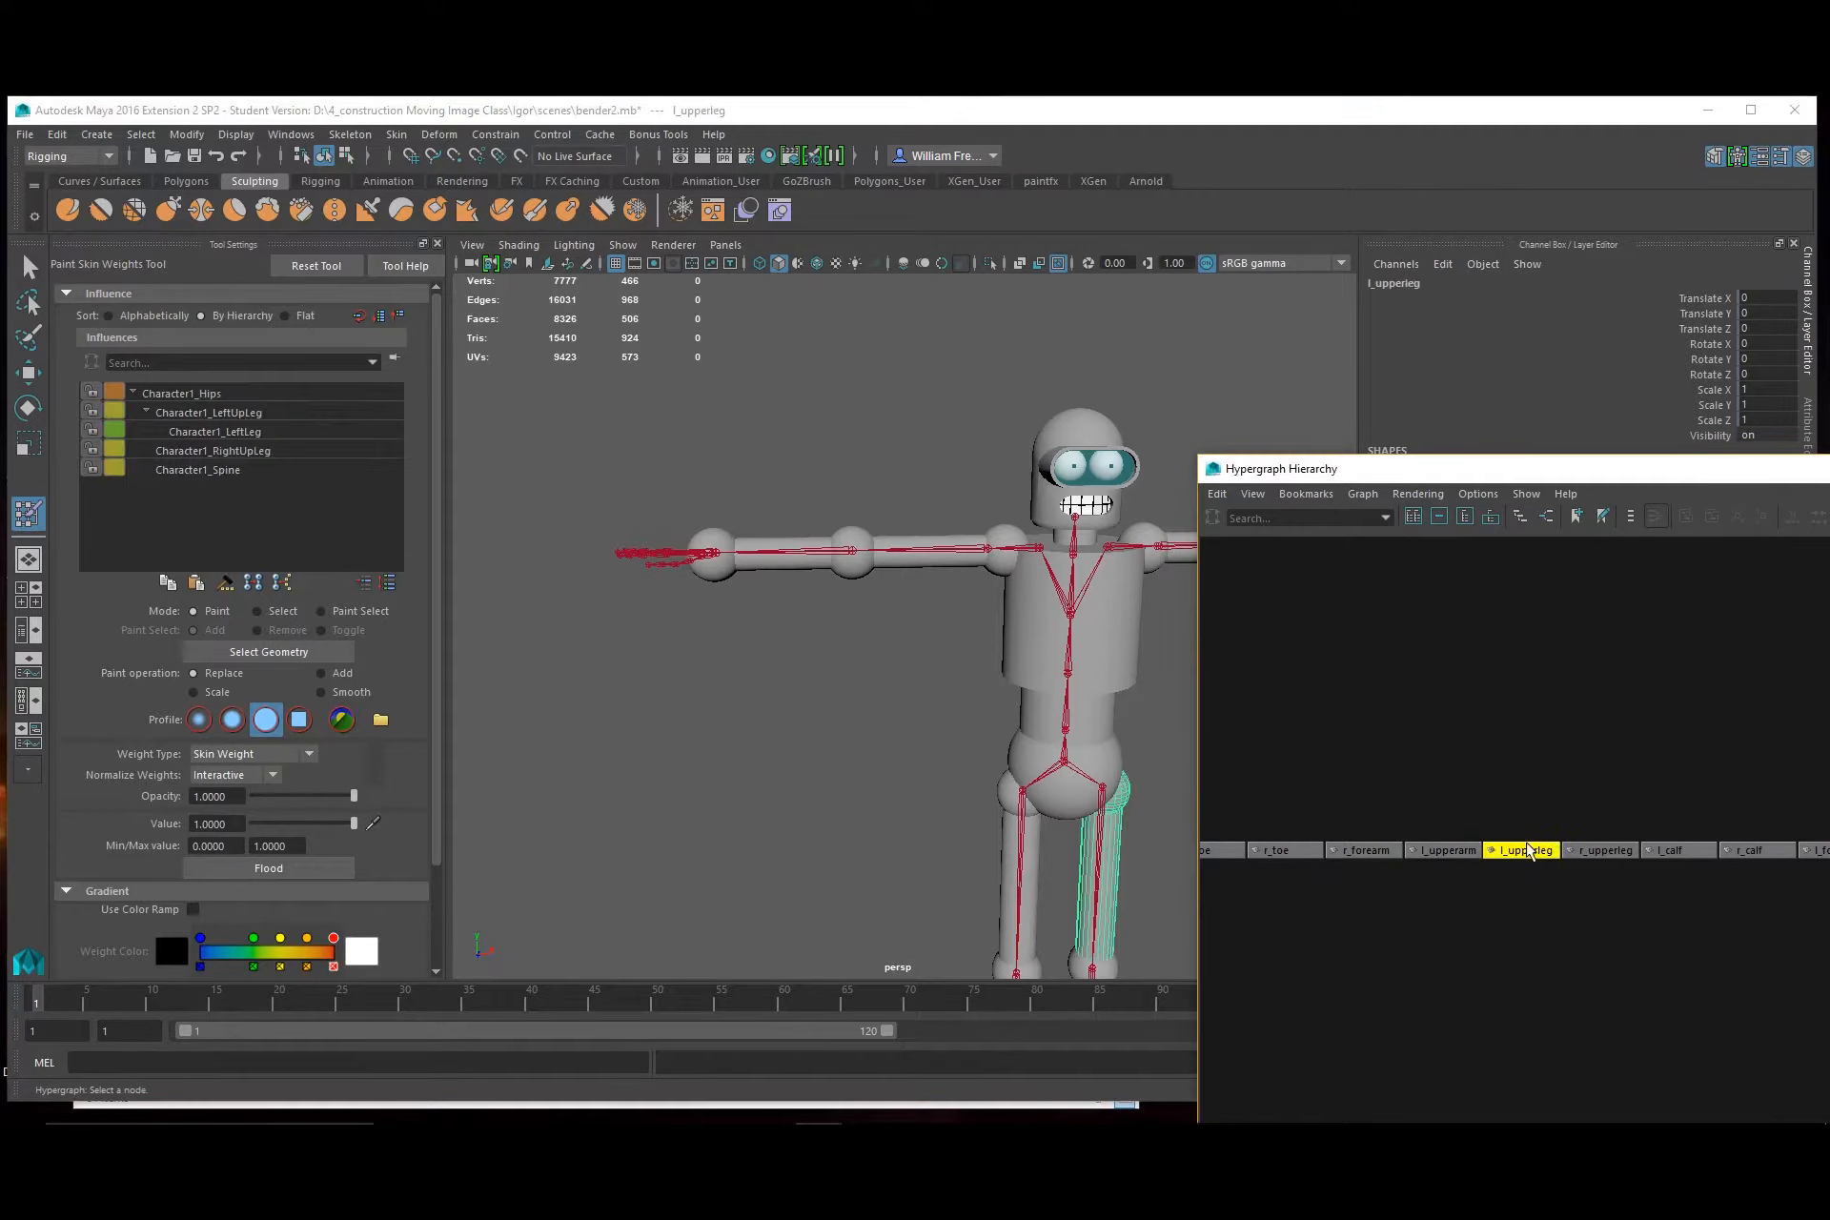
pyautogui.click(252, 416)
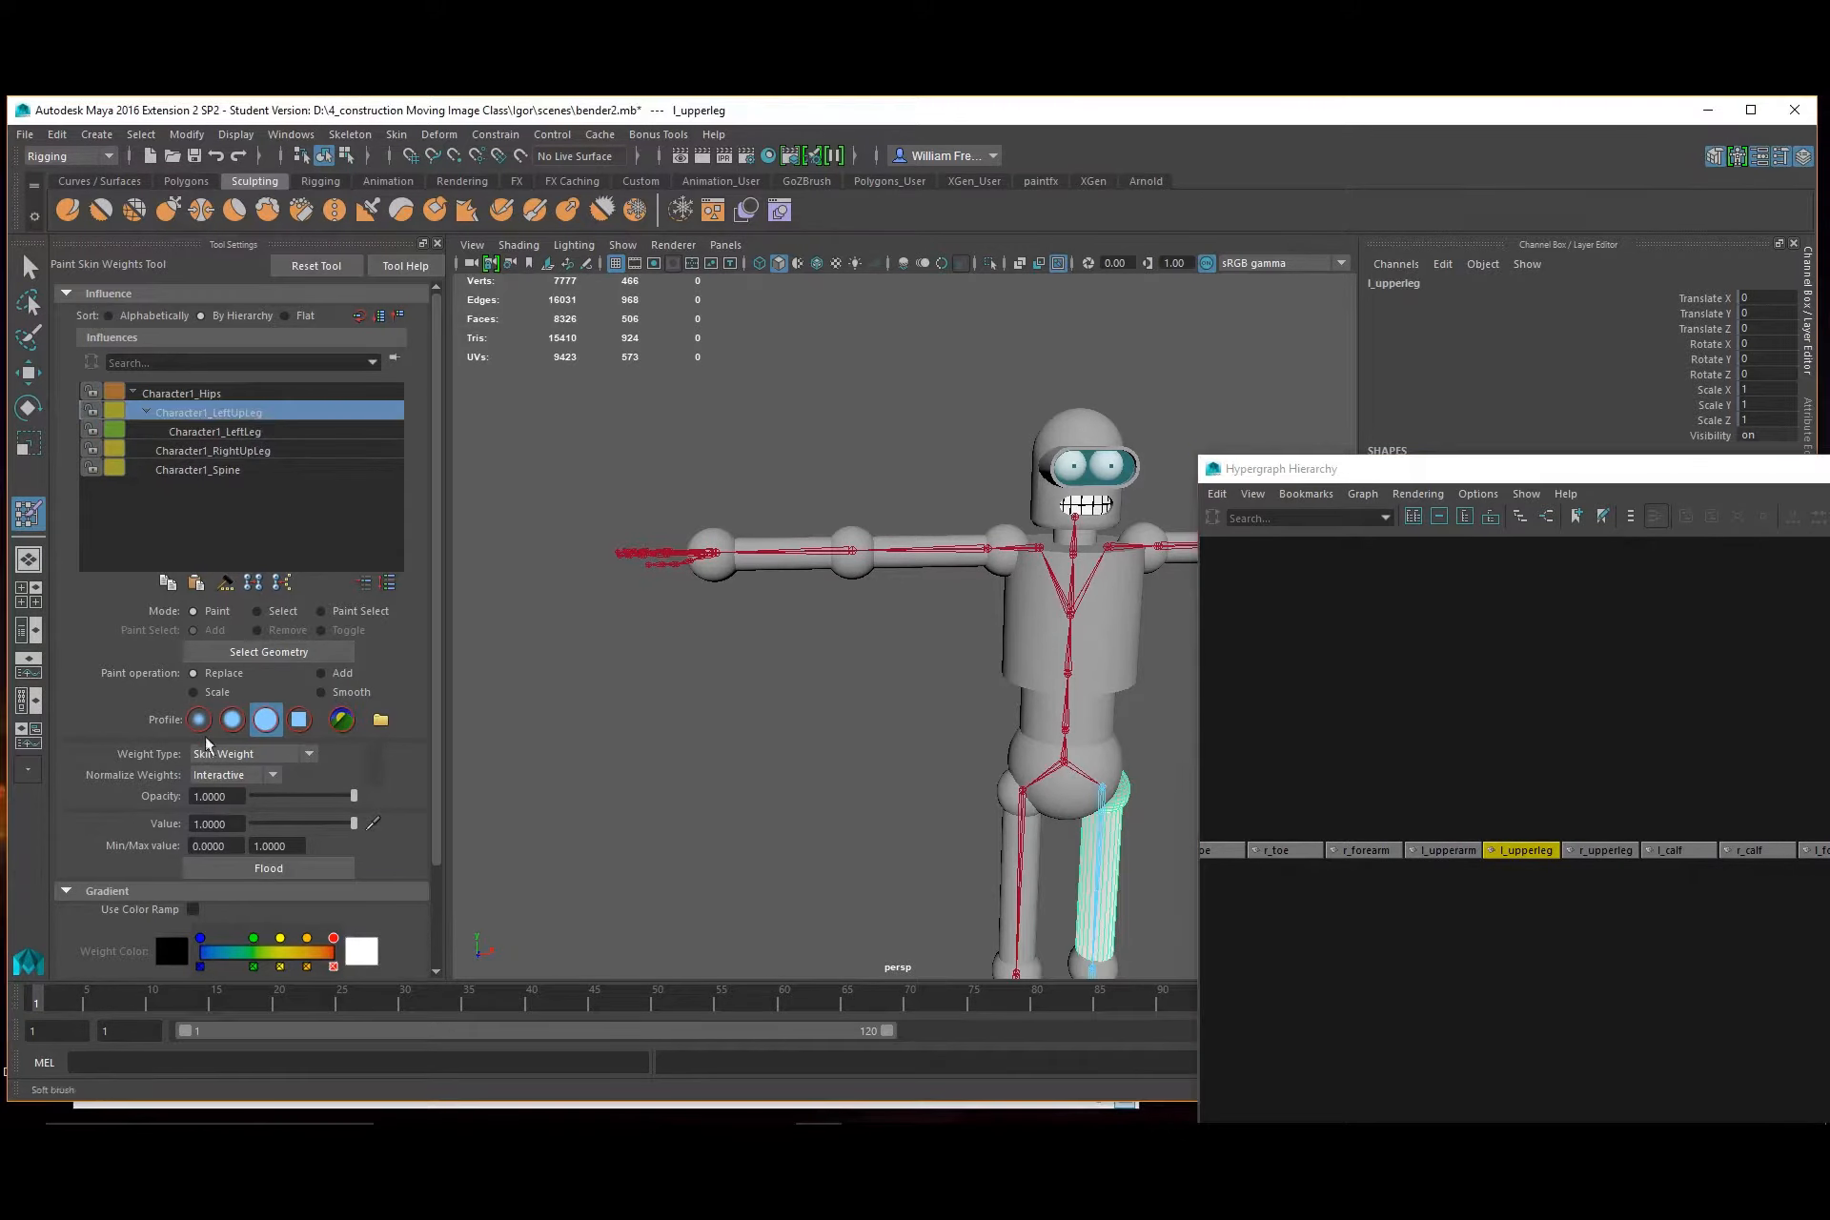
pyautogui.click(300, 870)
pyautogui.click(1601, 851)
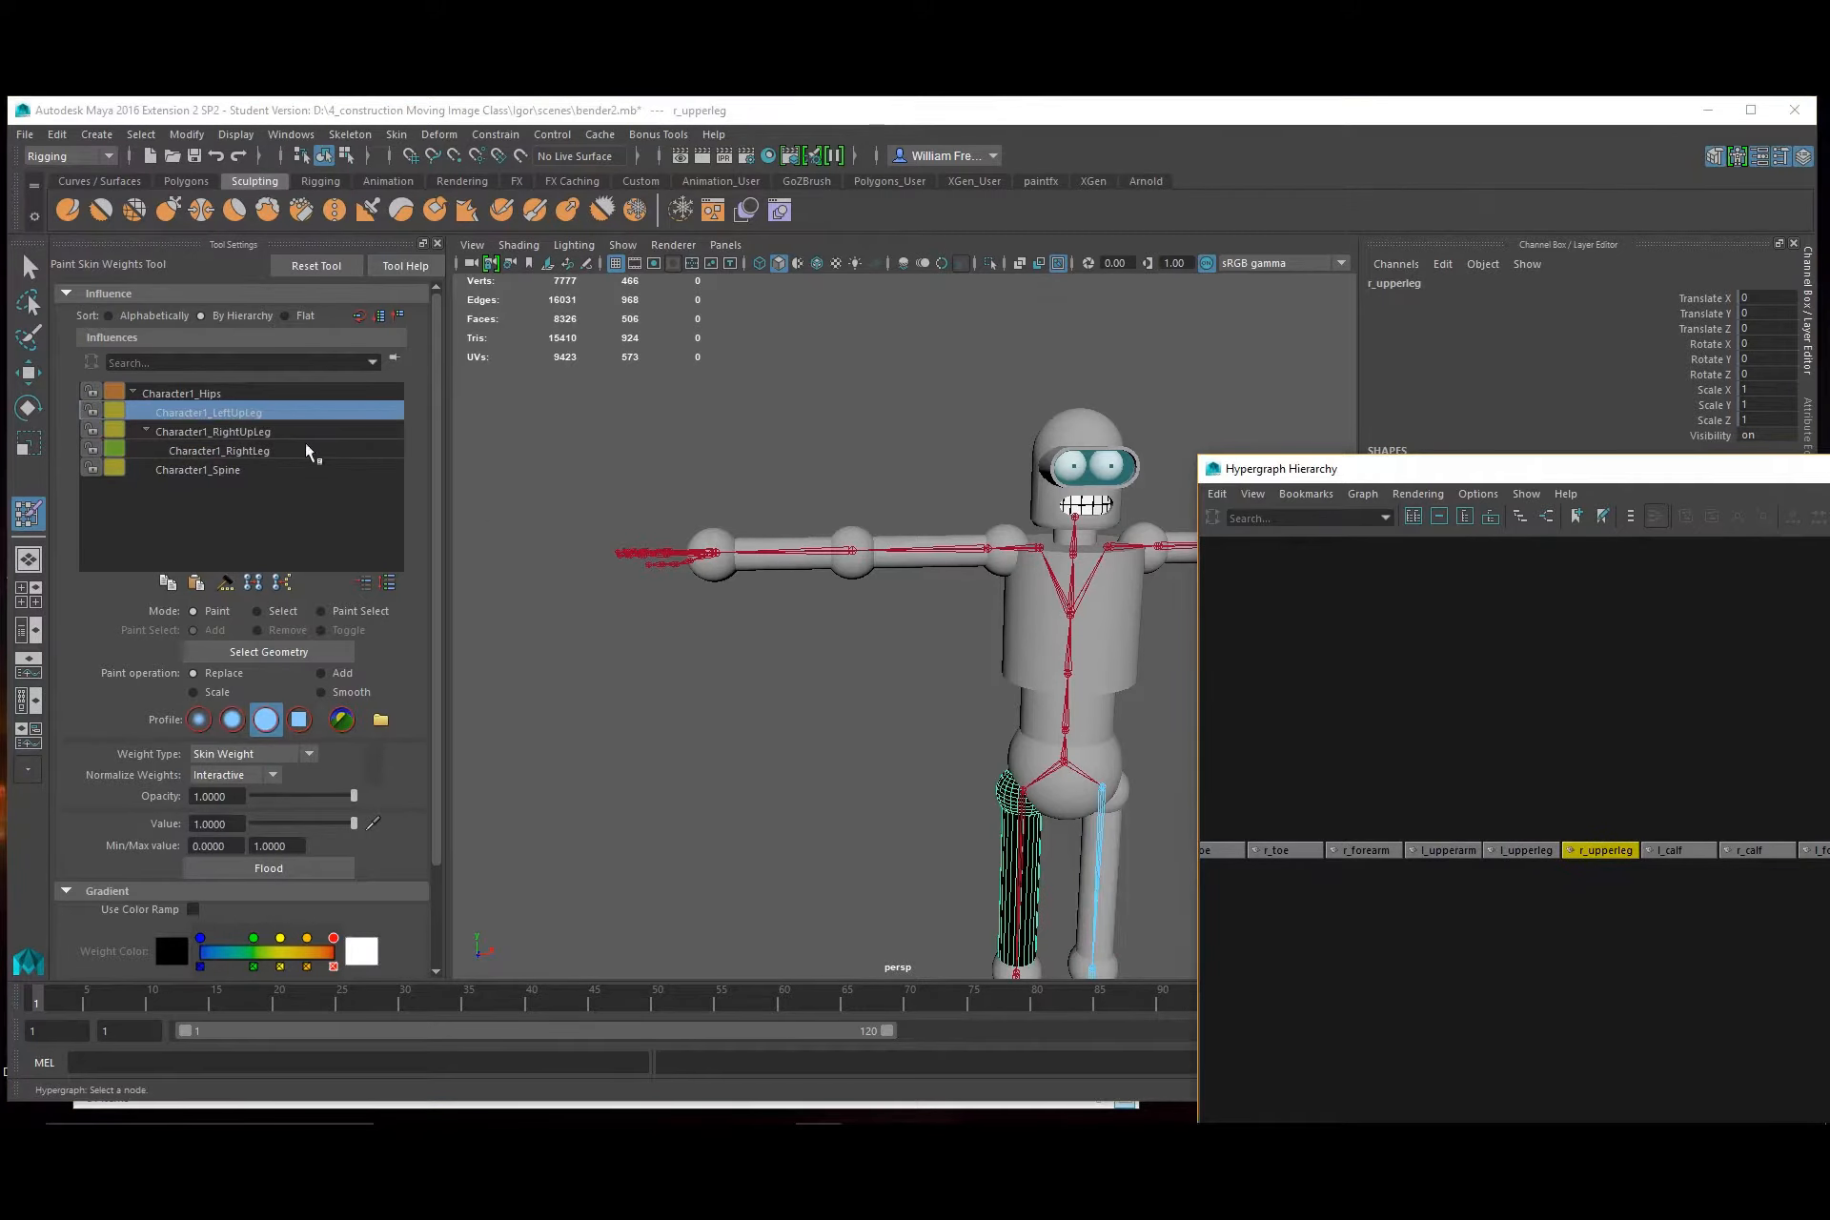
pyautogui.click(252, 431)
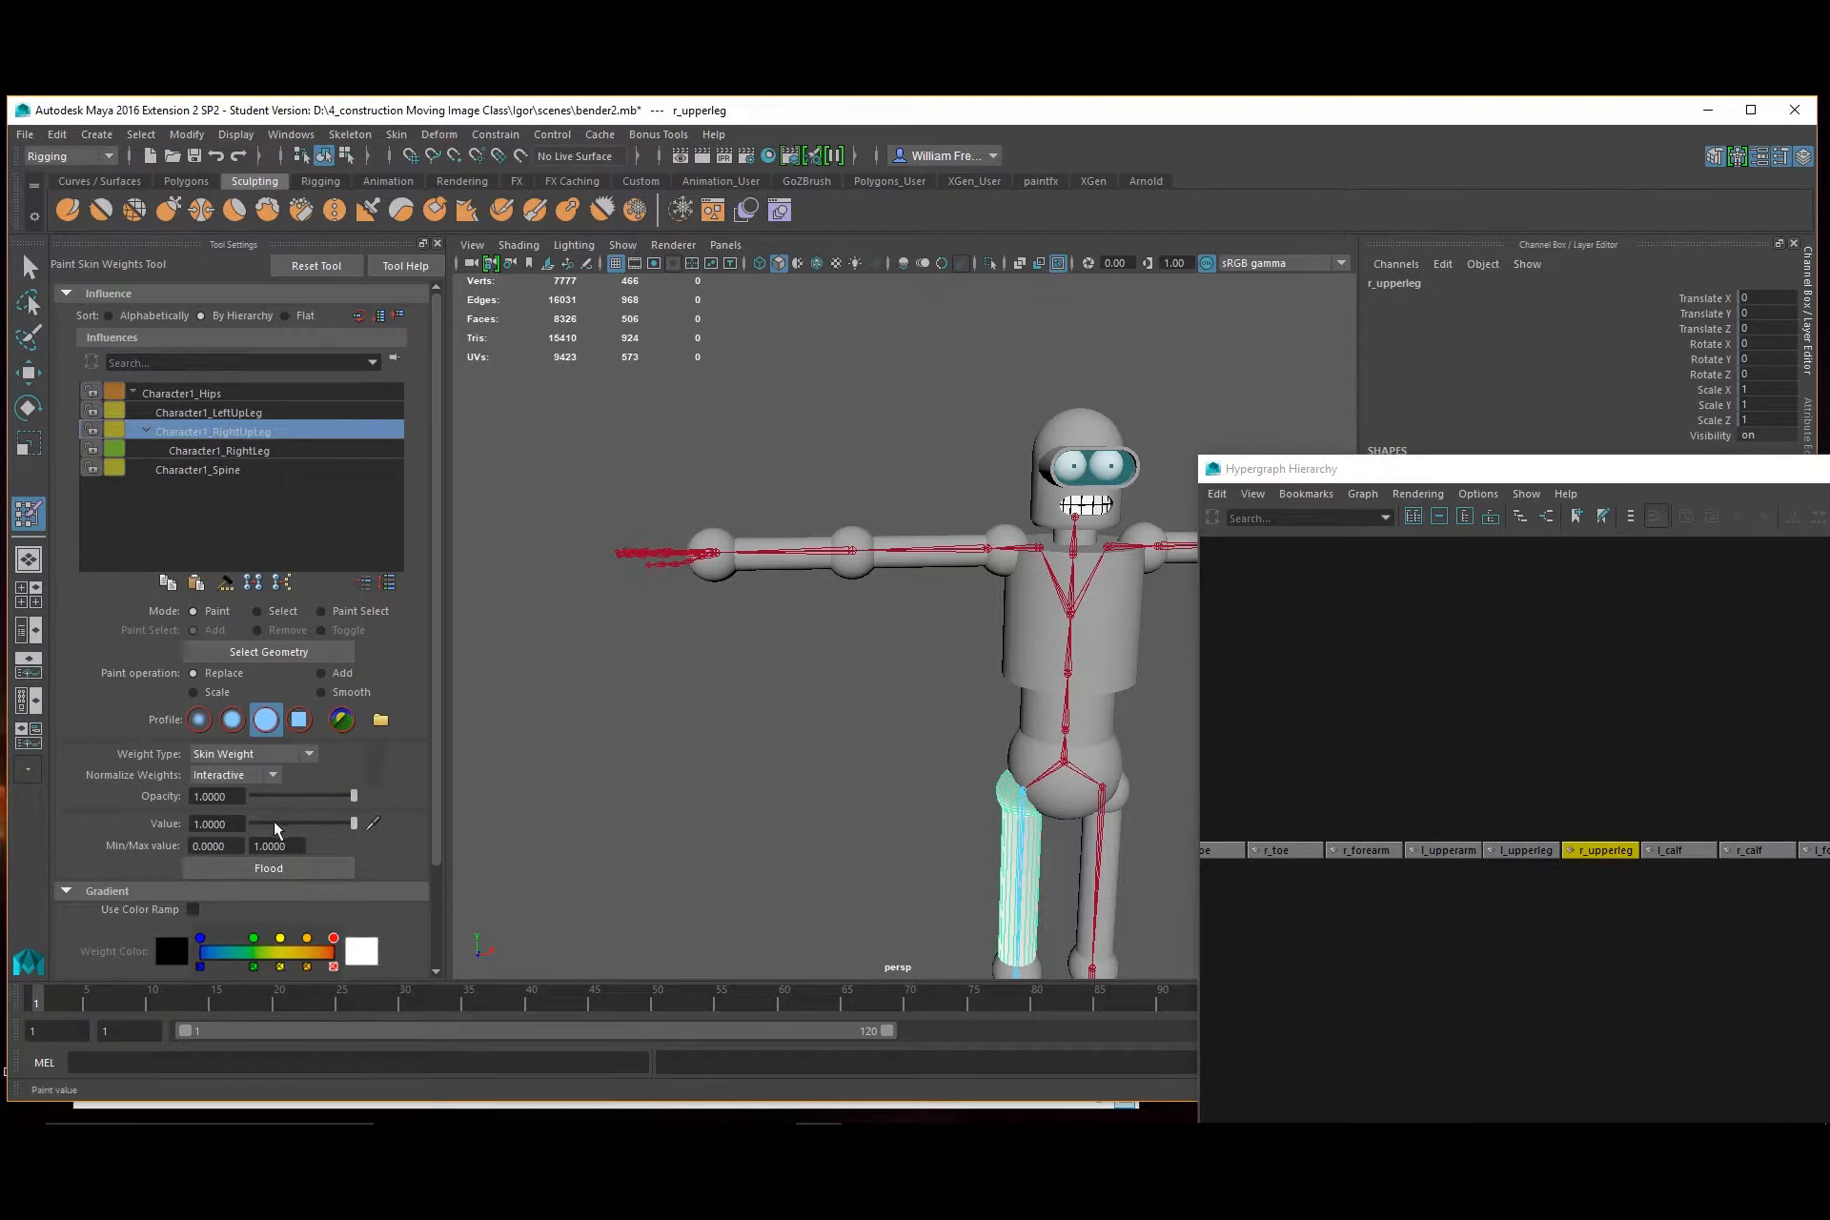
pyautogui.click(279, 870)
# Flood the l_calf geometry's skin weights to the Character1_LeftLeg joint and those of r_calf to Character1_RightLeg
pyautogui.click(1678, 850)
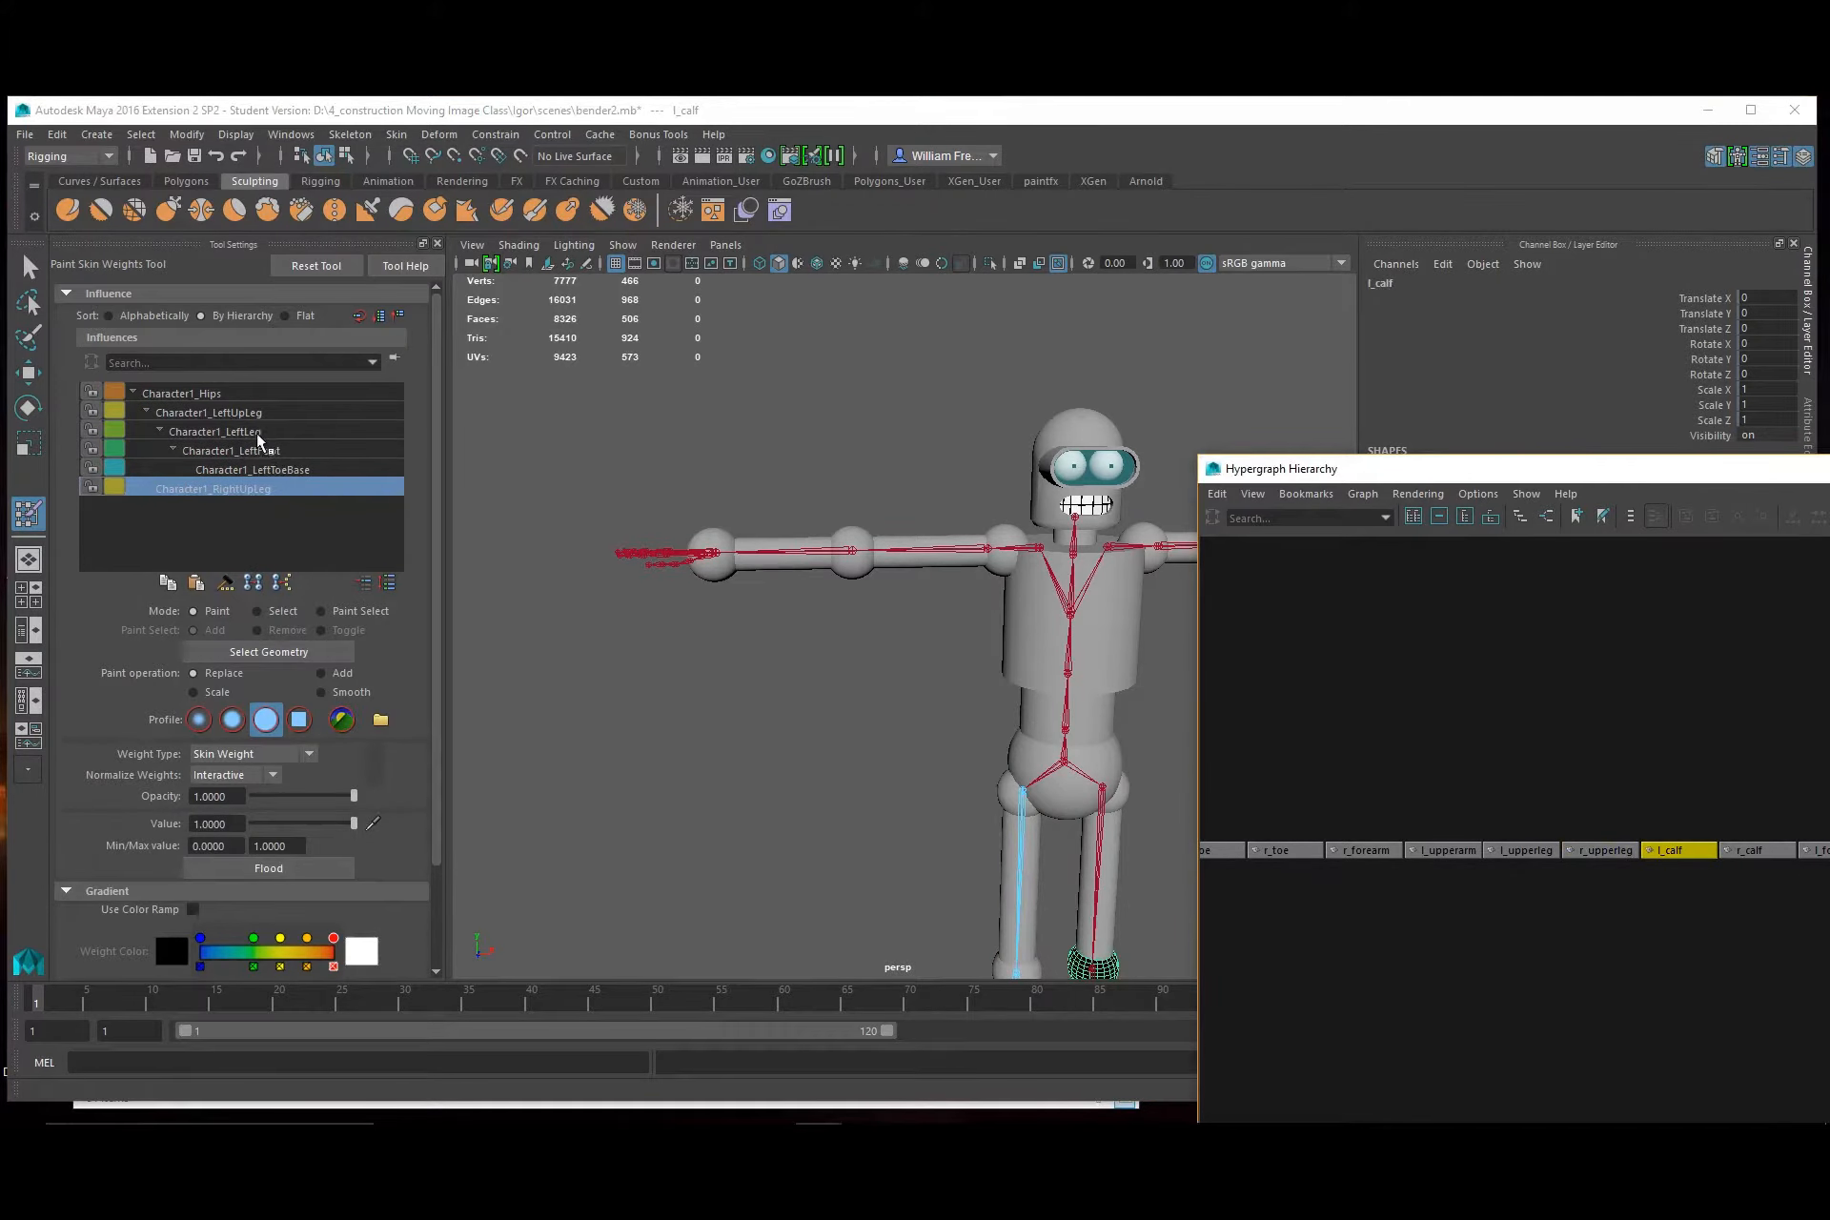
pyautogui.click(267, 432)
pyautogui.keyDown('alt'); pyautogui.moveTo(852, 781); pyautogui.dragTo(657, 477, button='middle'); pyautogui.keyUp('alt')
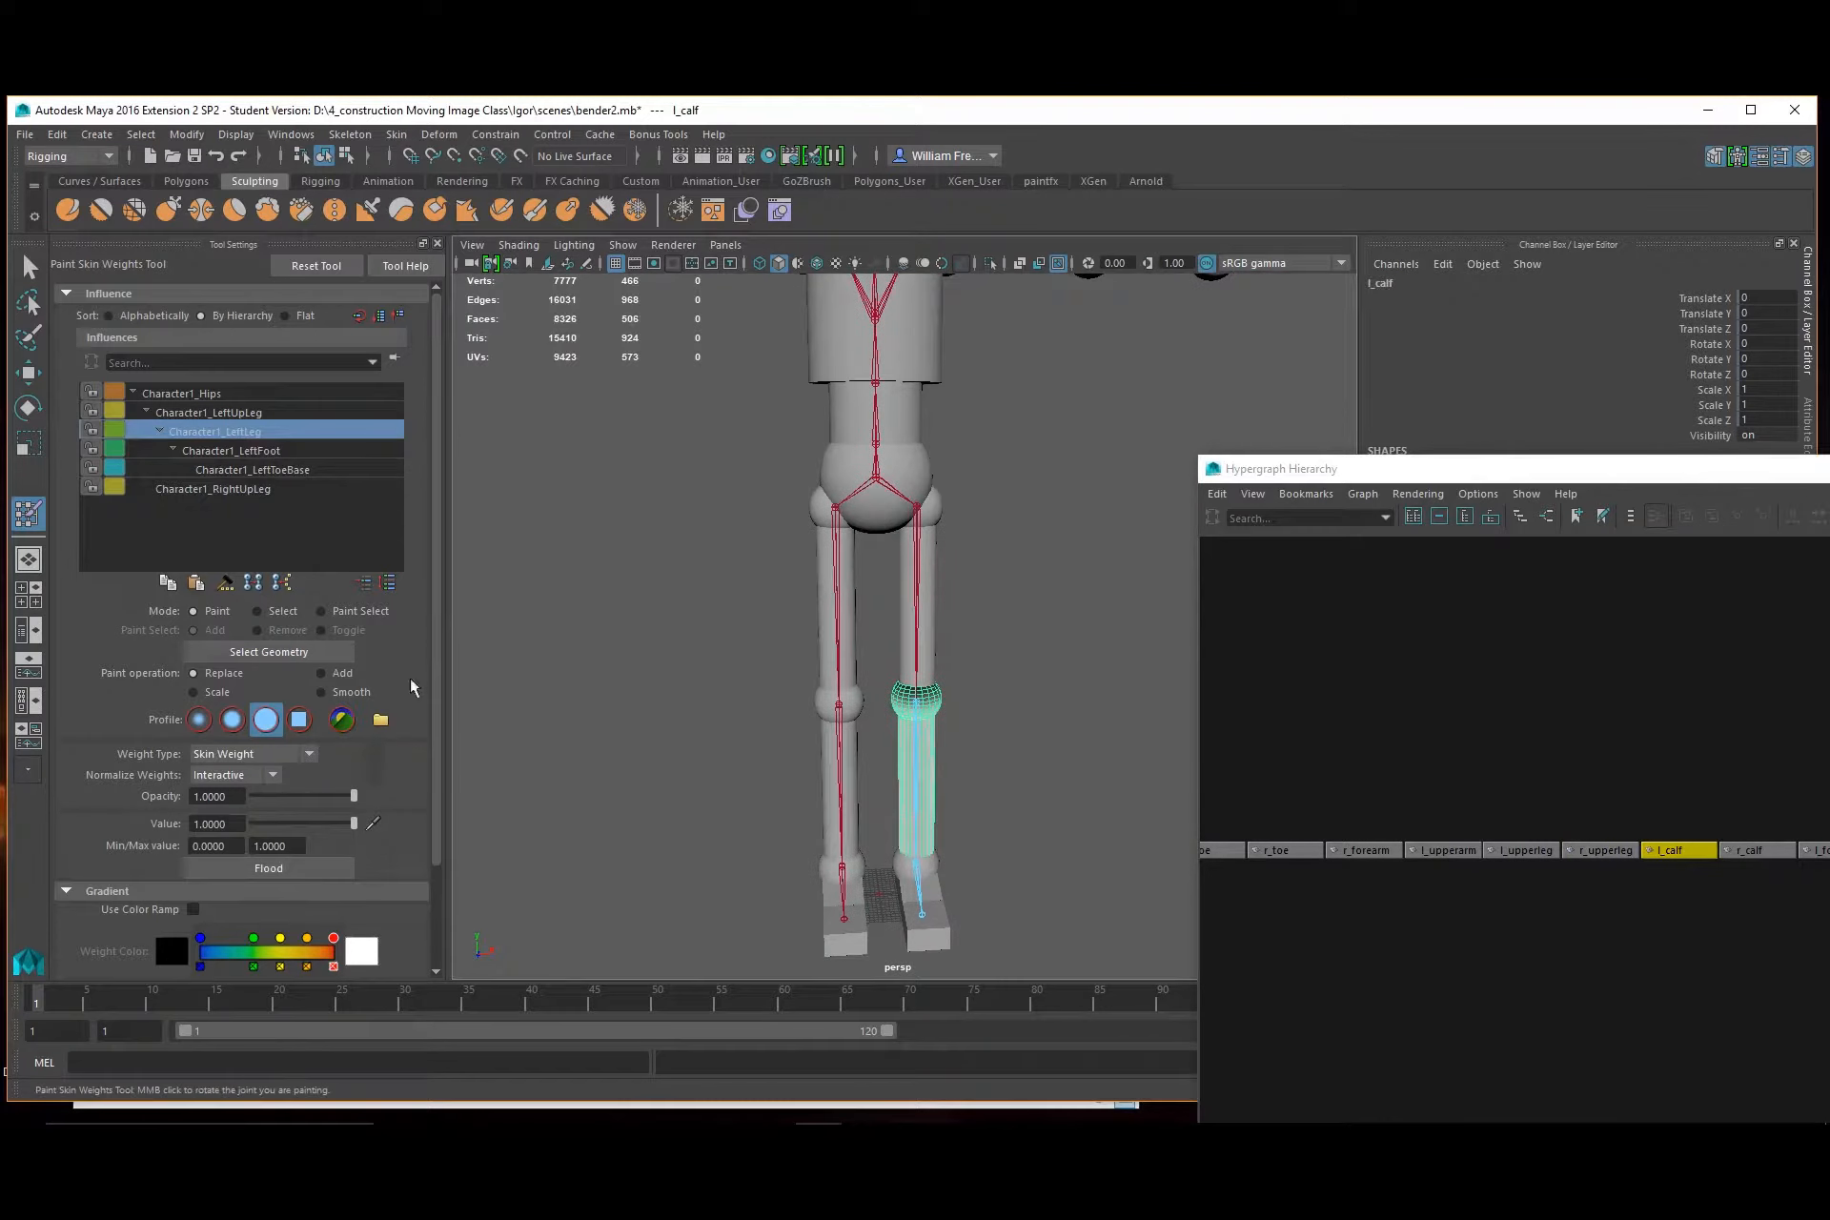
pyautogui.click(284, 872)
pyautogui.keyDown('alt'); pyautogui.moveTo(1622, 1041); pyautogui.dragTo(1264, 1065, button='middle'); pyautogui.keyUp('alt')
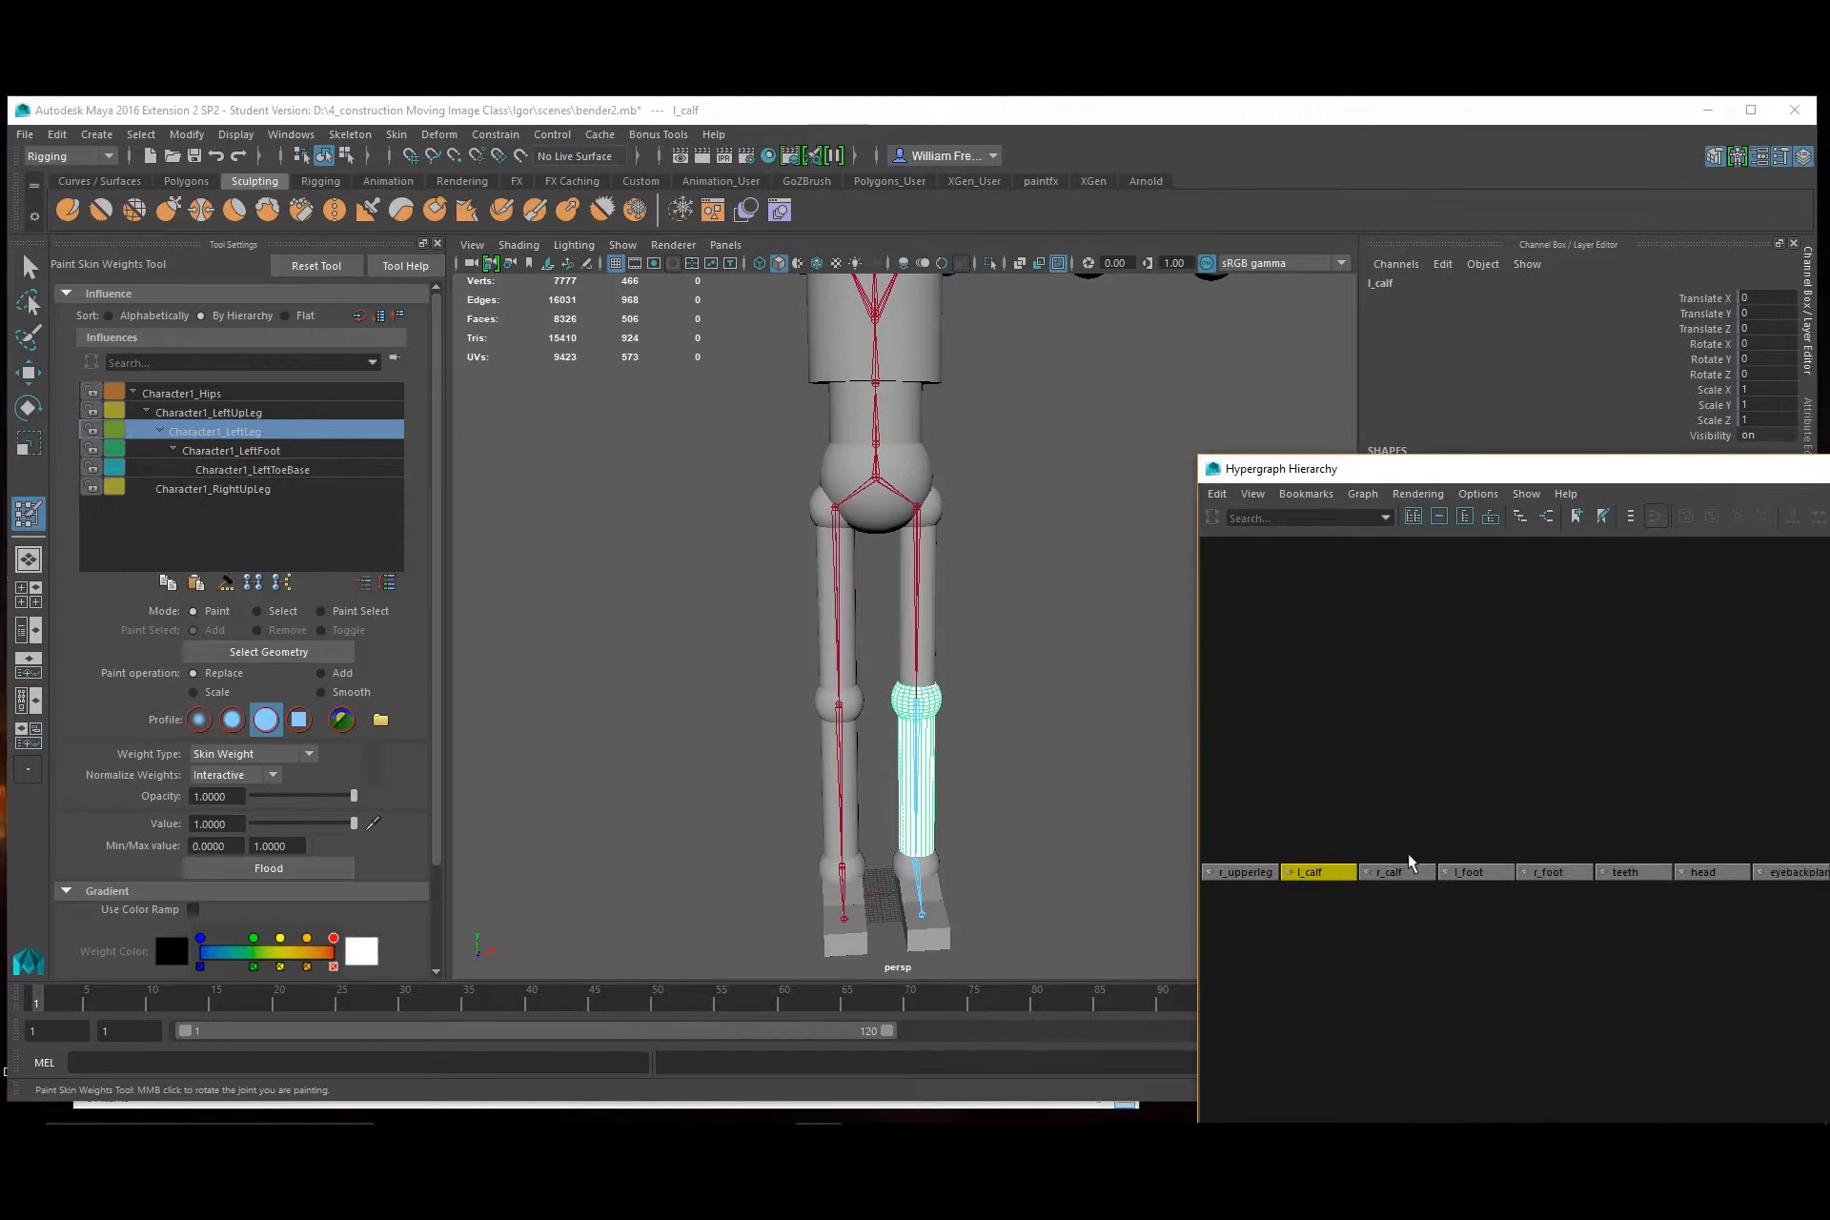
pyautogui.click(1411, 866)
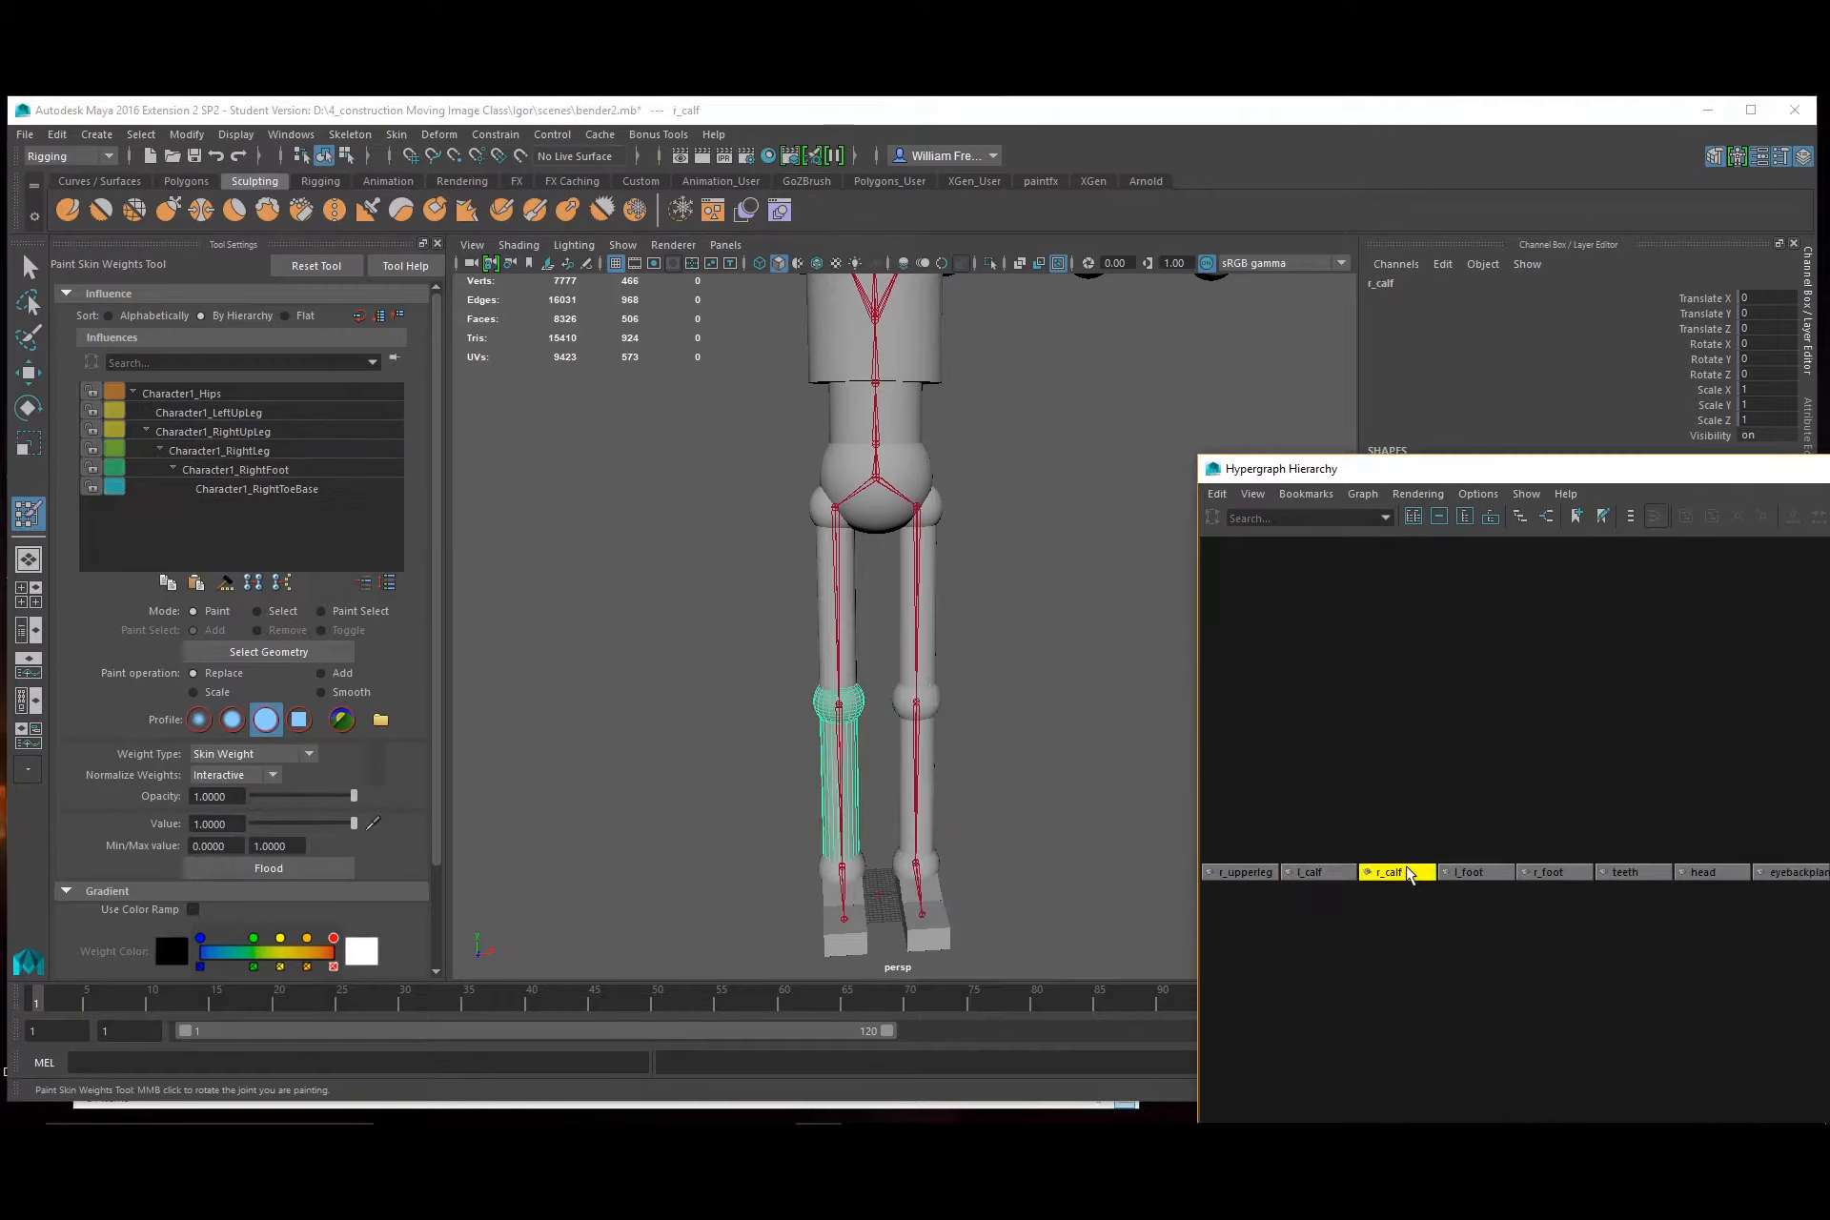
pyautogui.click(259, 451)
pyautogui.click(296, 867)
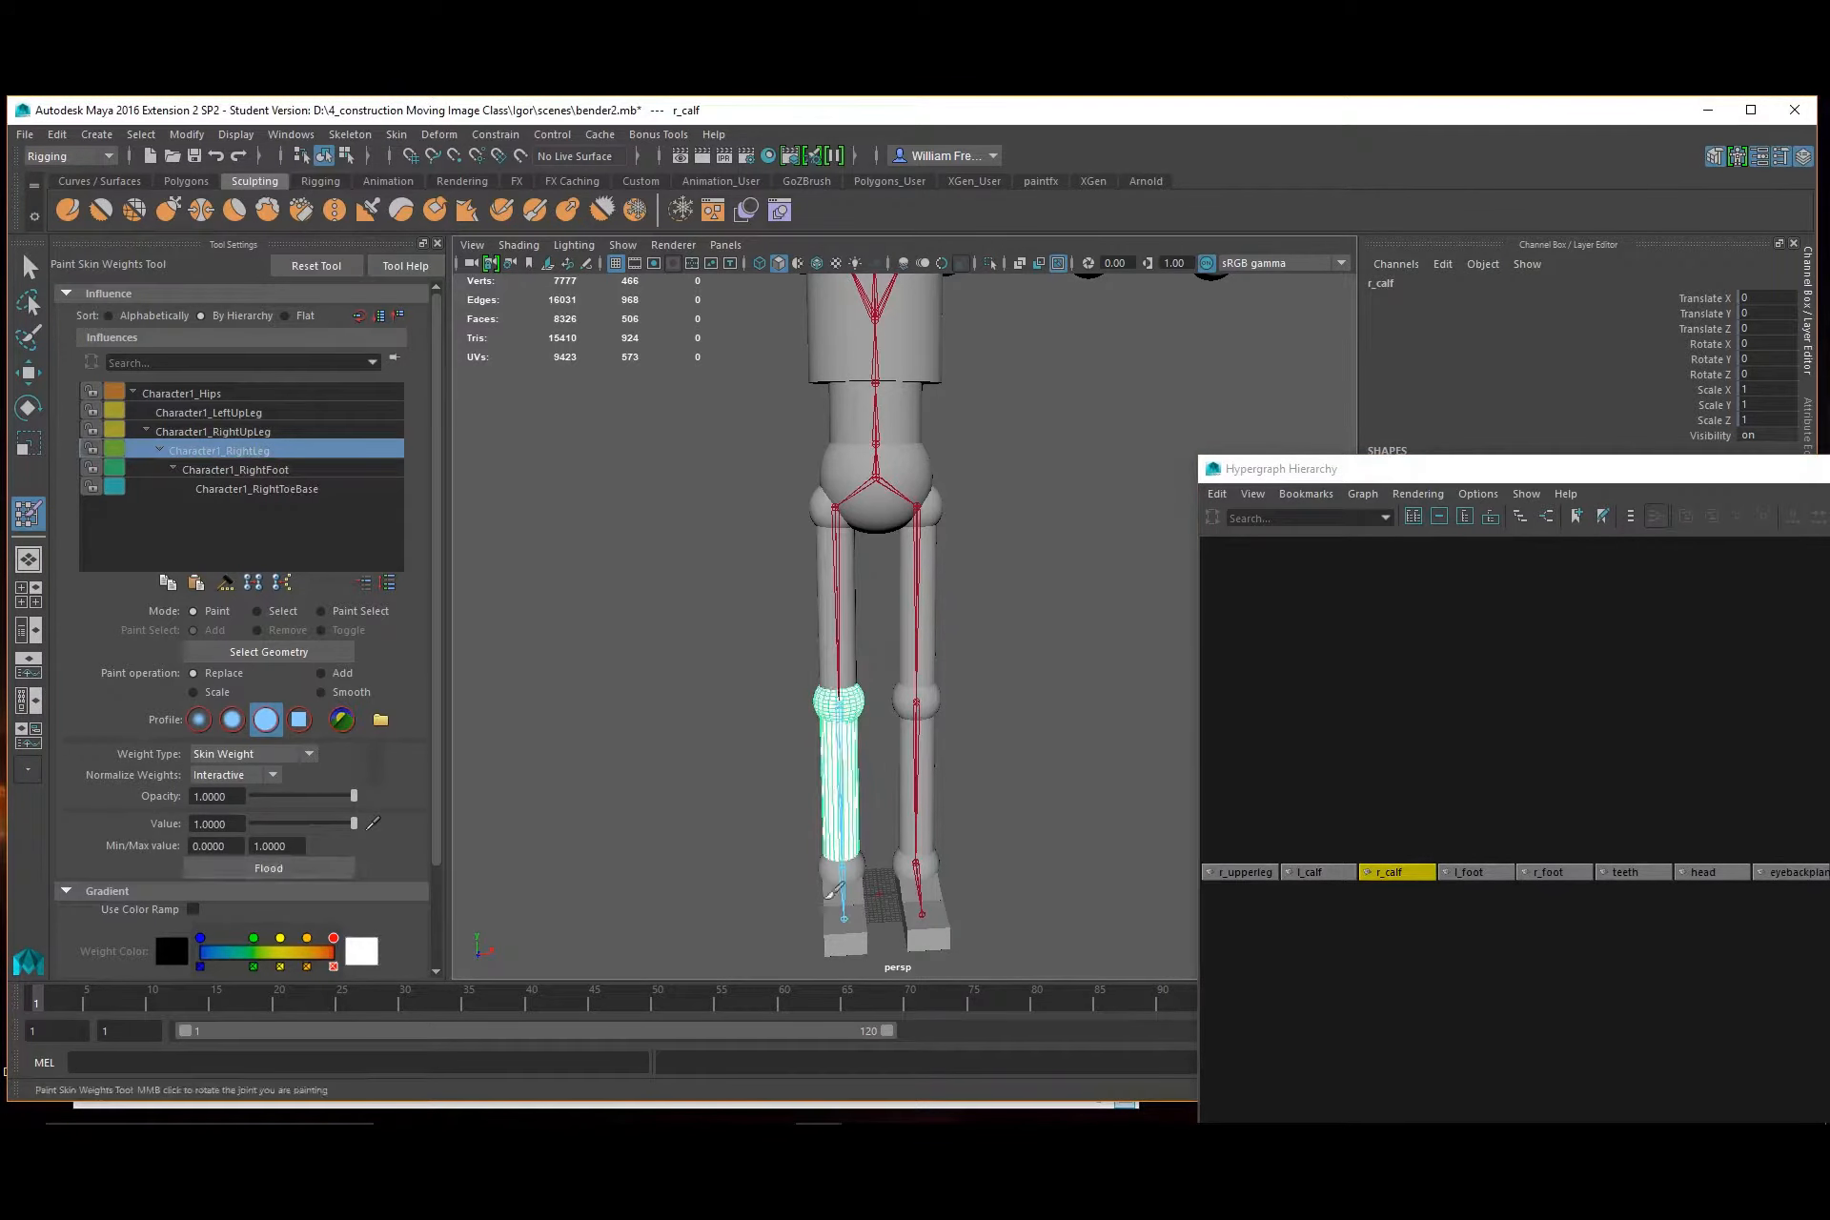
# Flood the l_foot geometry's skin weights to the Character1_LeftFoot joint and those of r_foot to Character1_RightFoot
pyautogui.click(1473, 872)
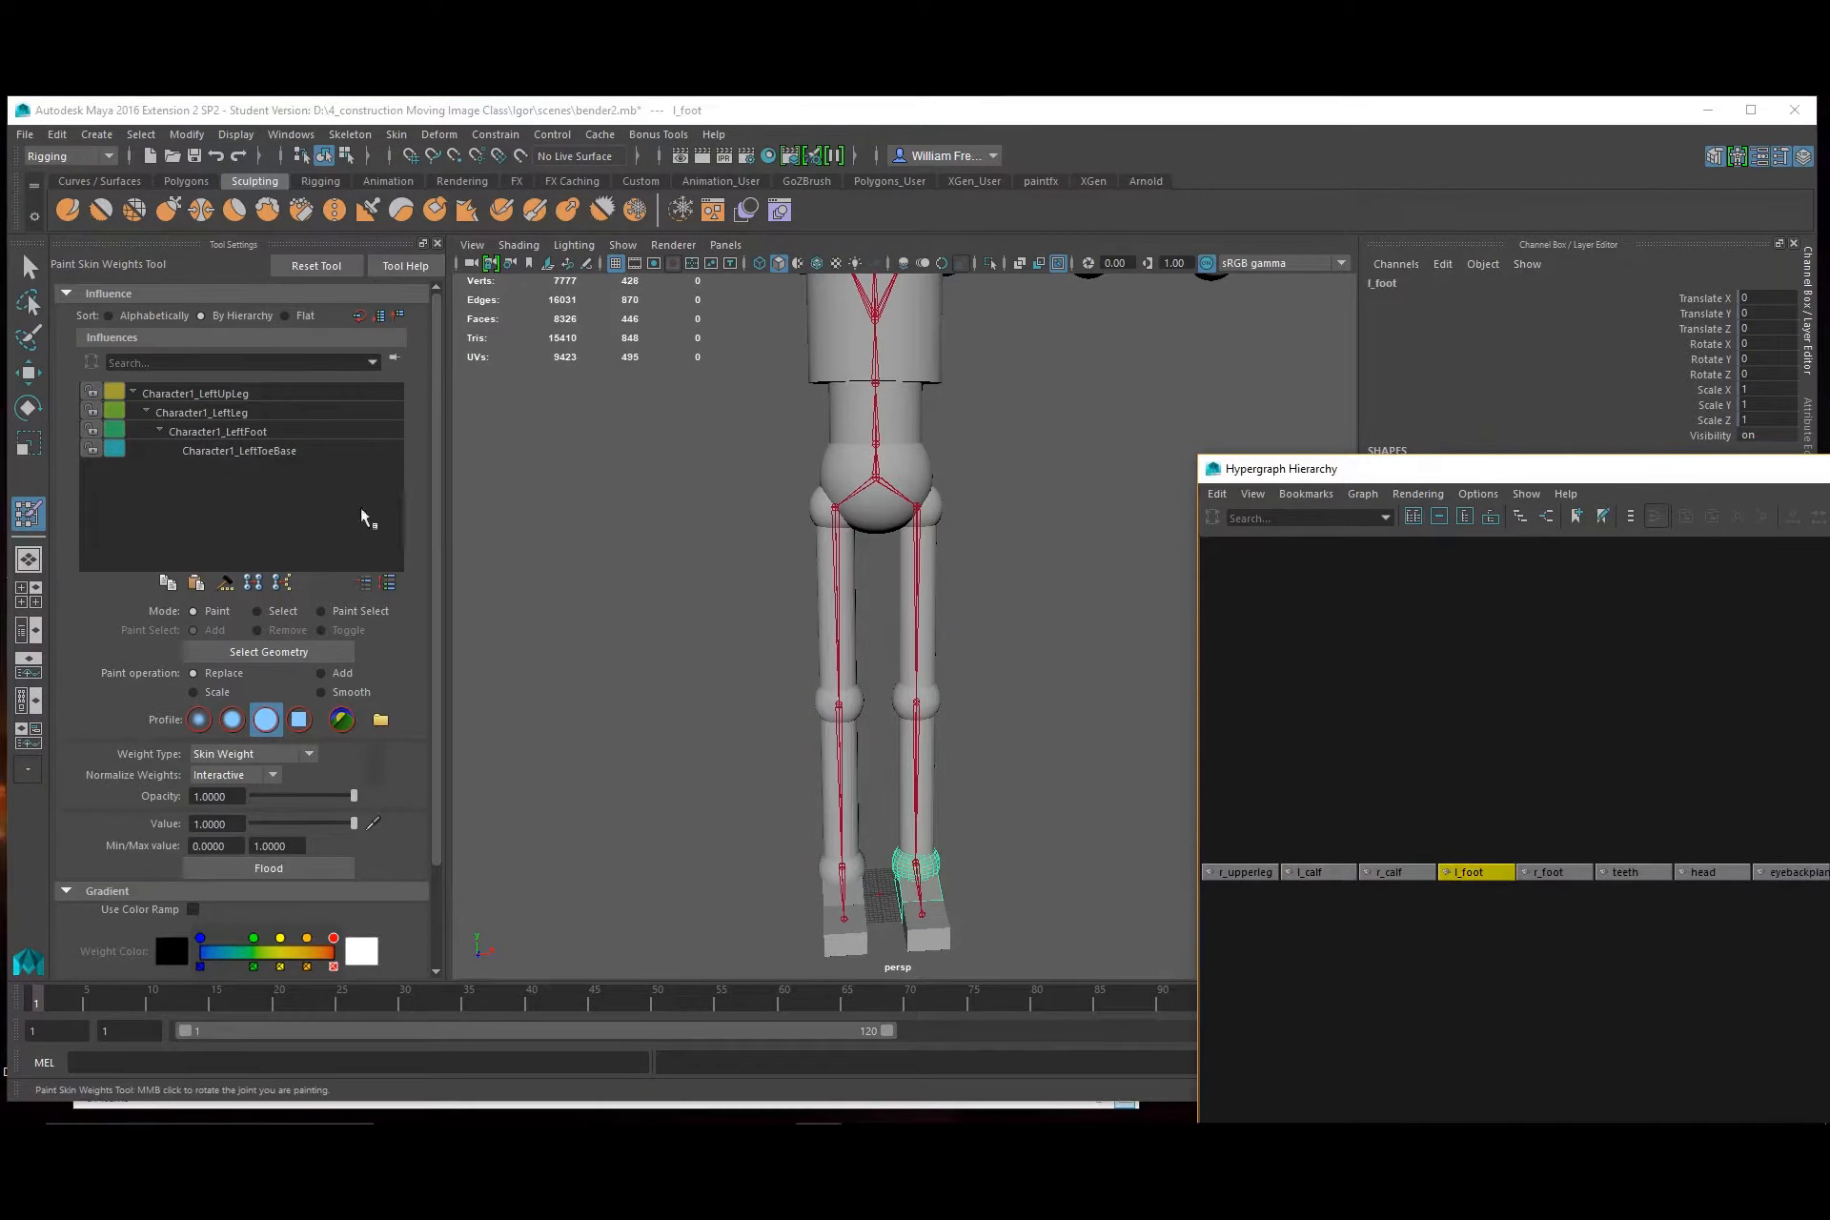
pyautogui.click(229, 433)
pyautogui.click(277, 869)
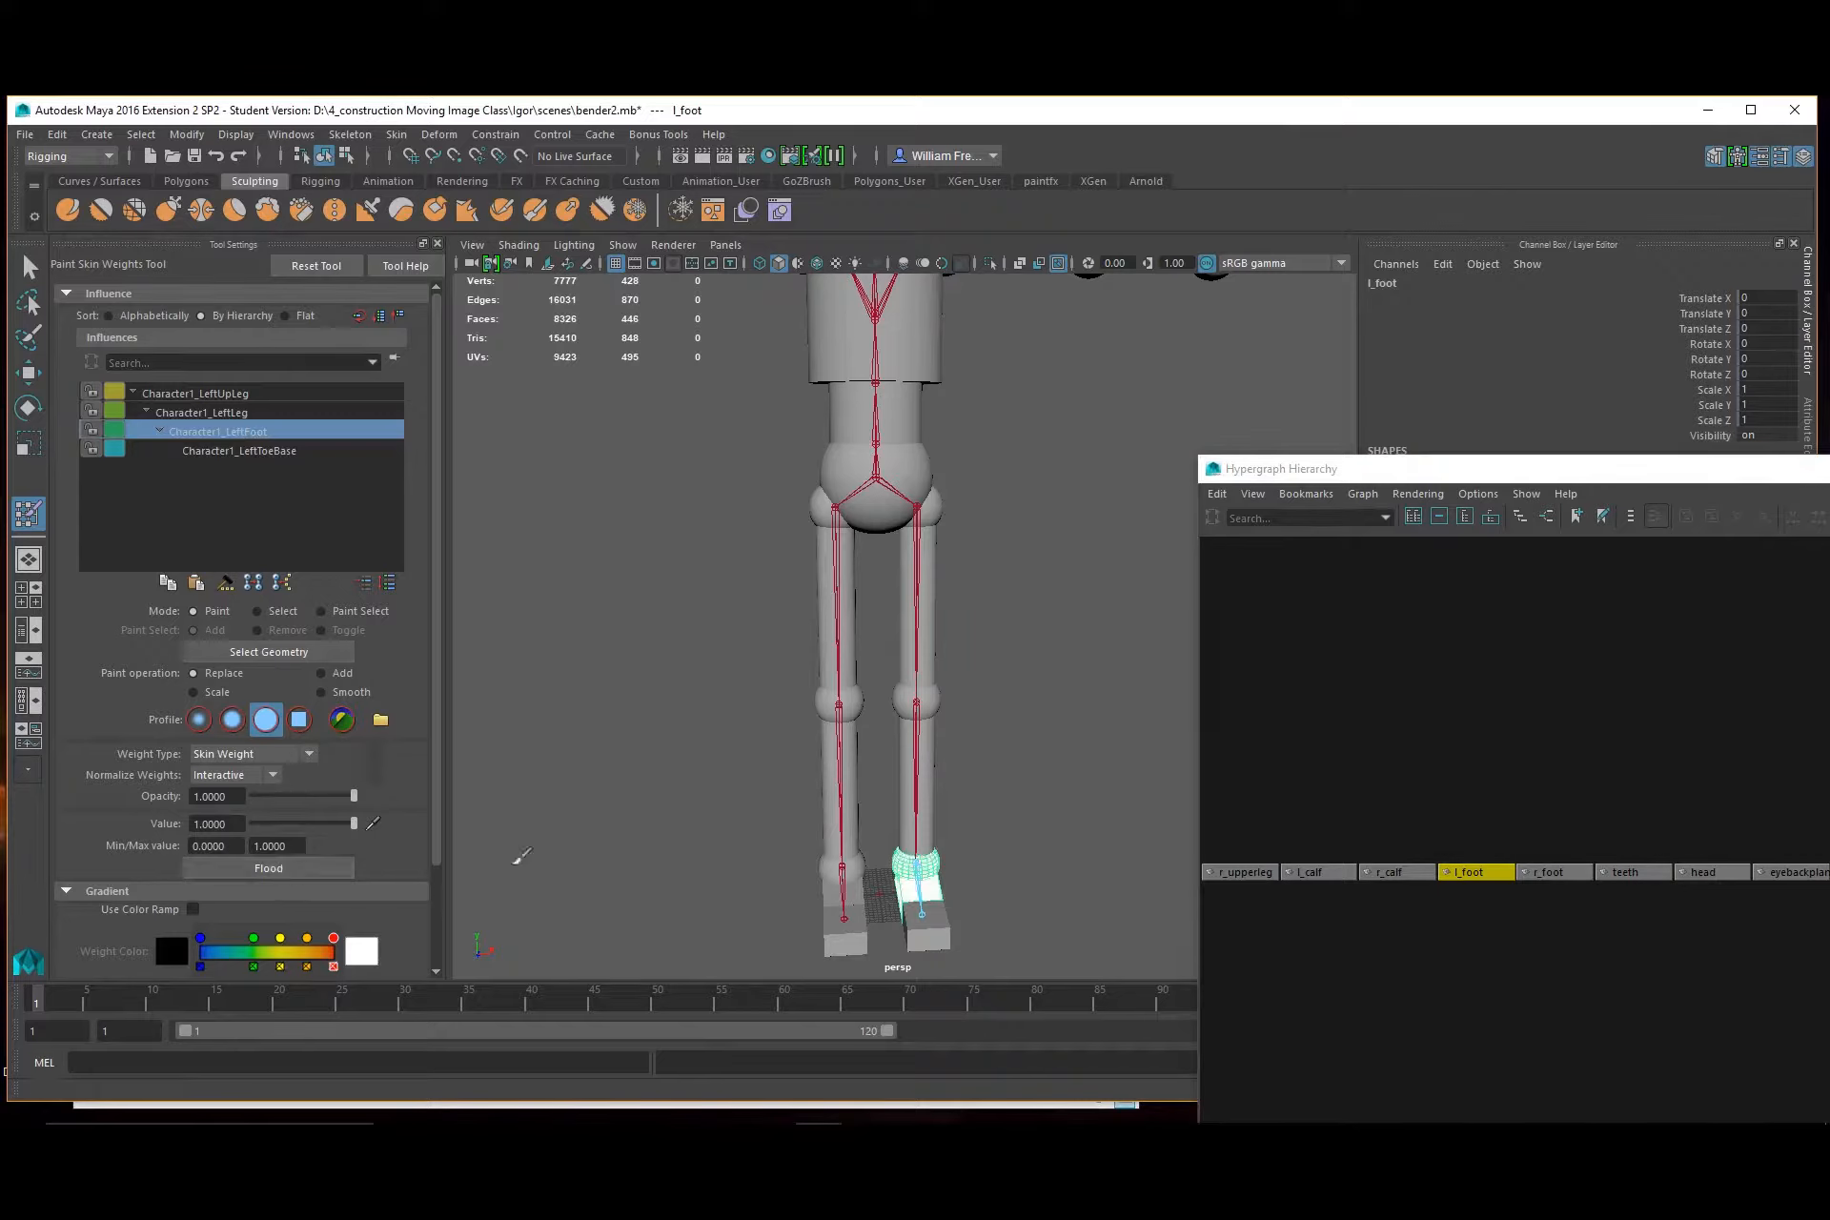
pyautogui.click(1553, 871)
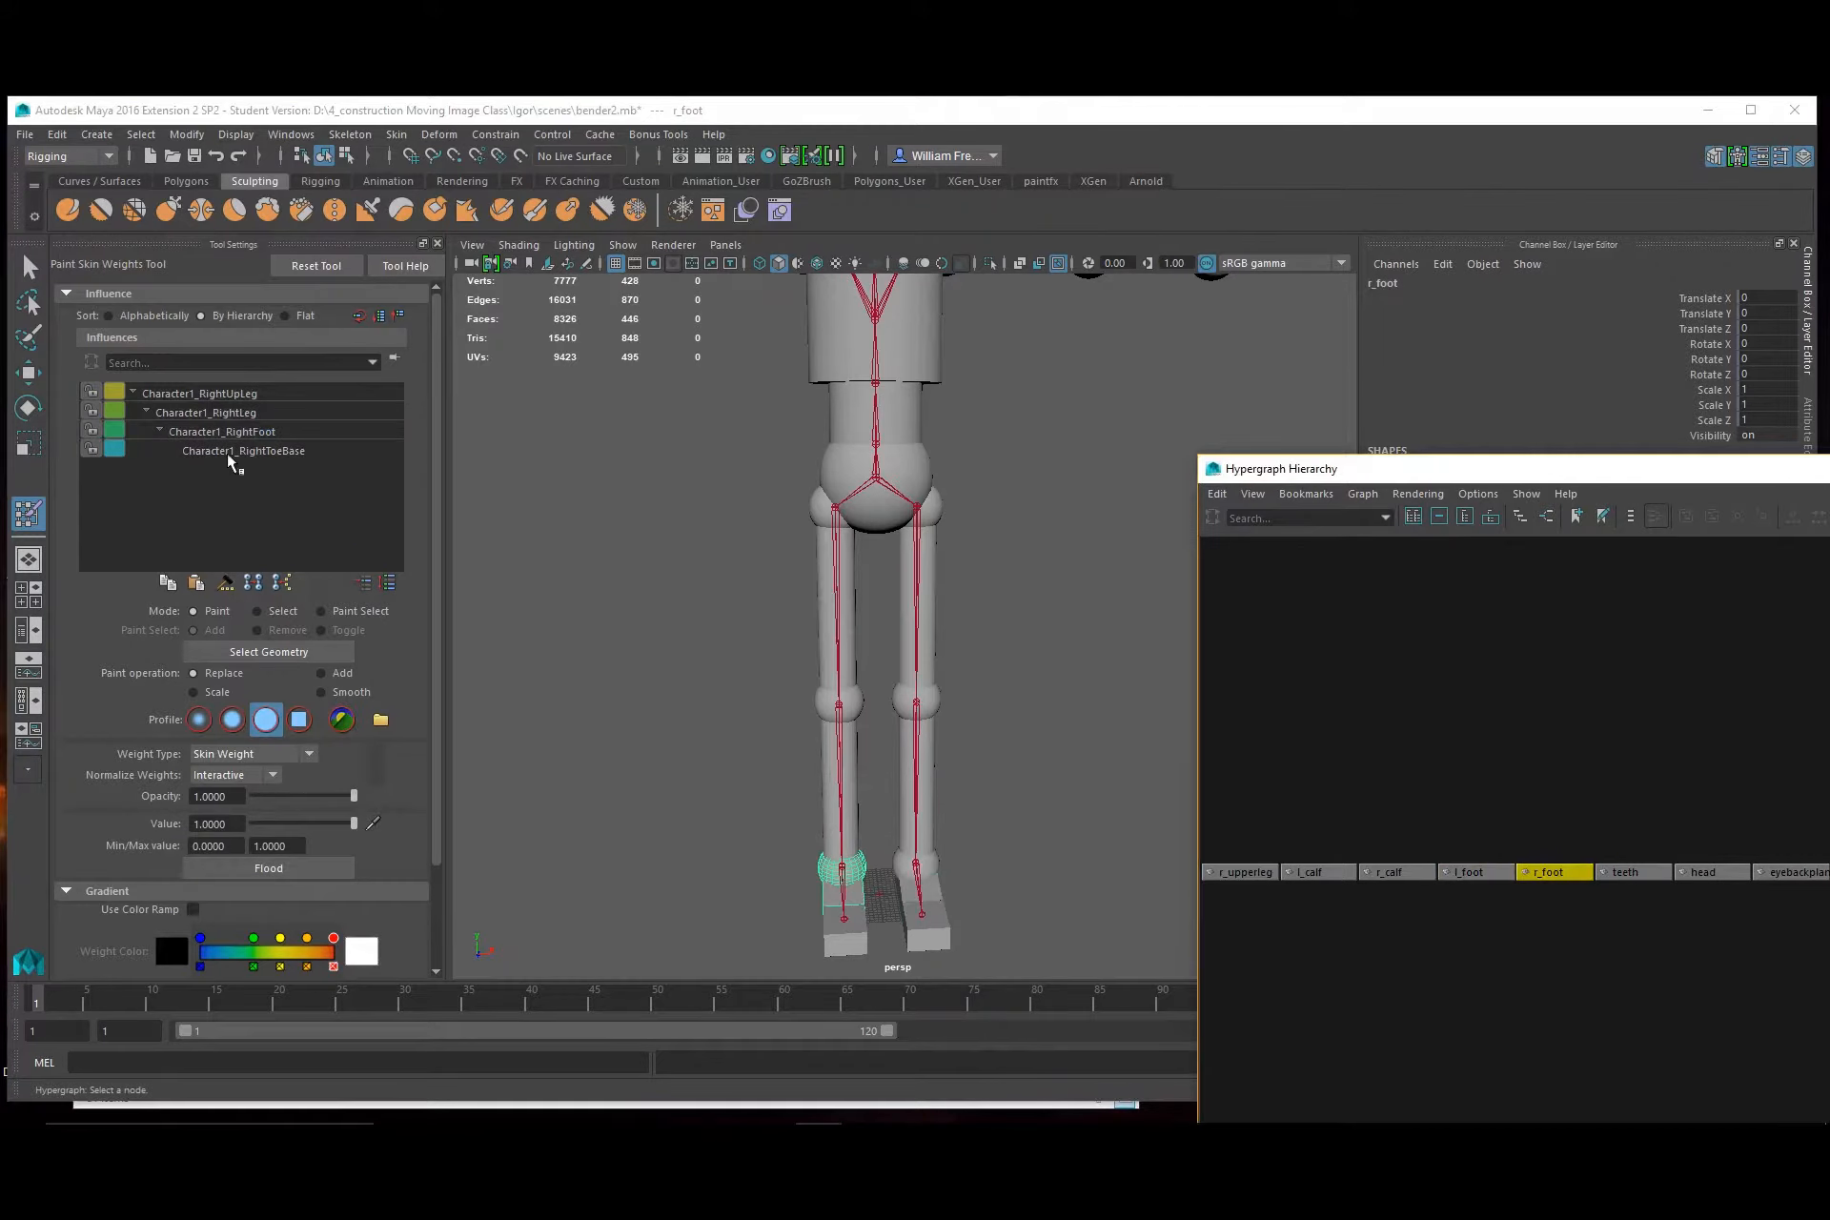
pyautogui.click(250, 431)
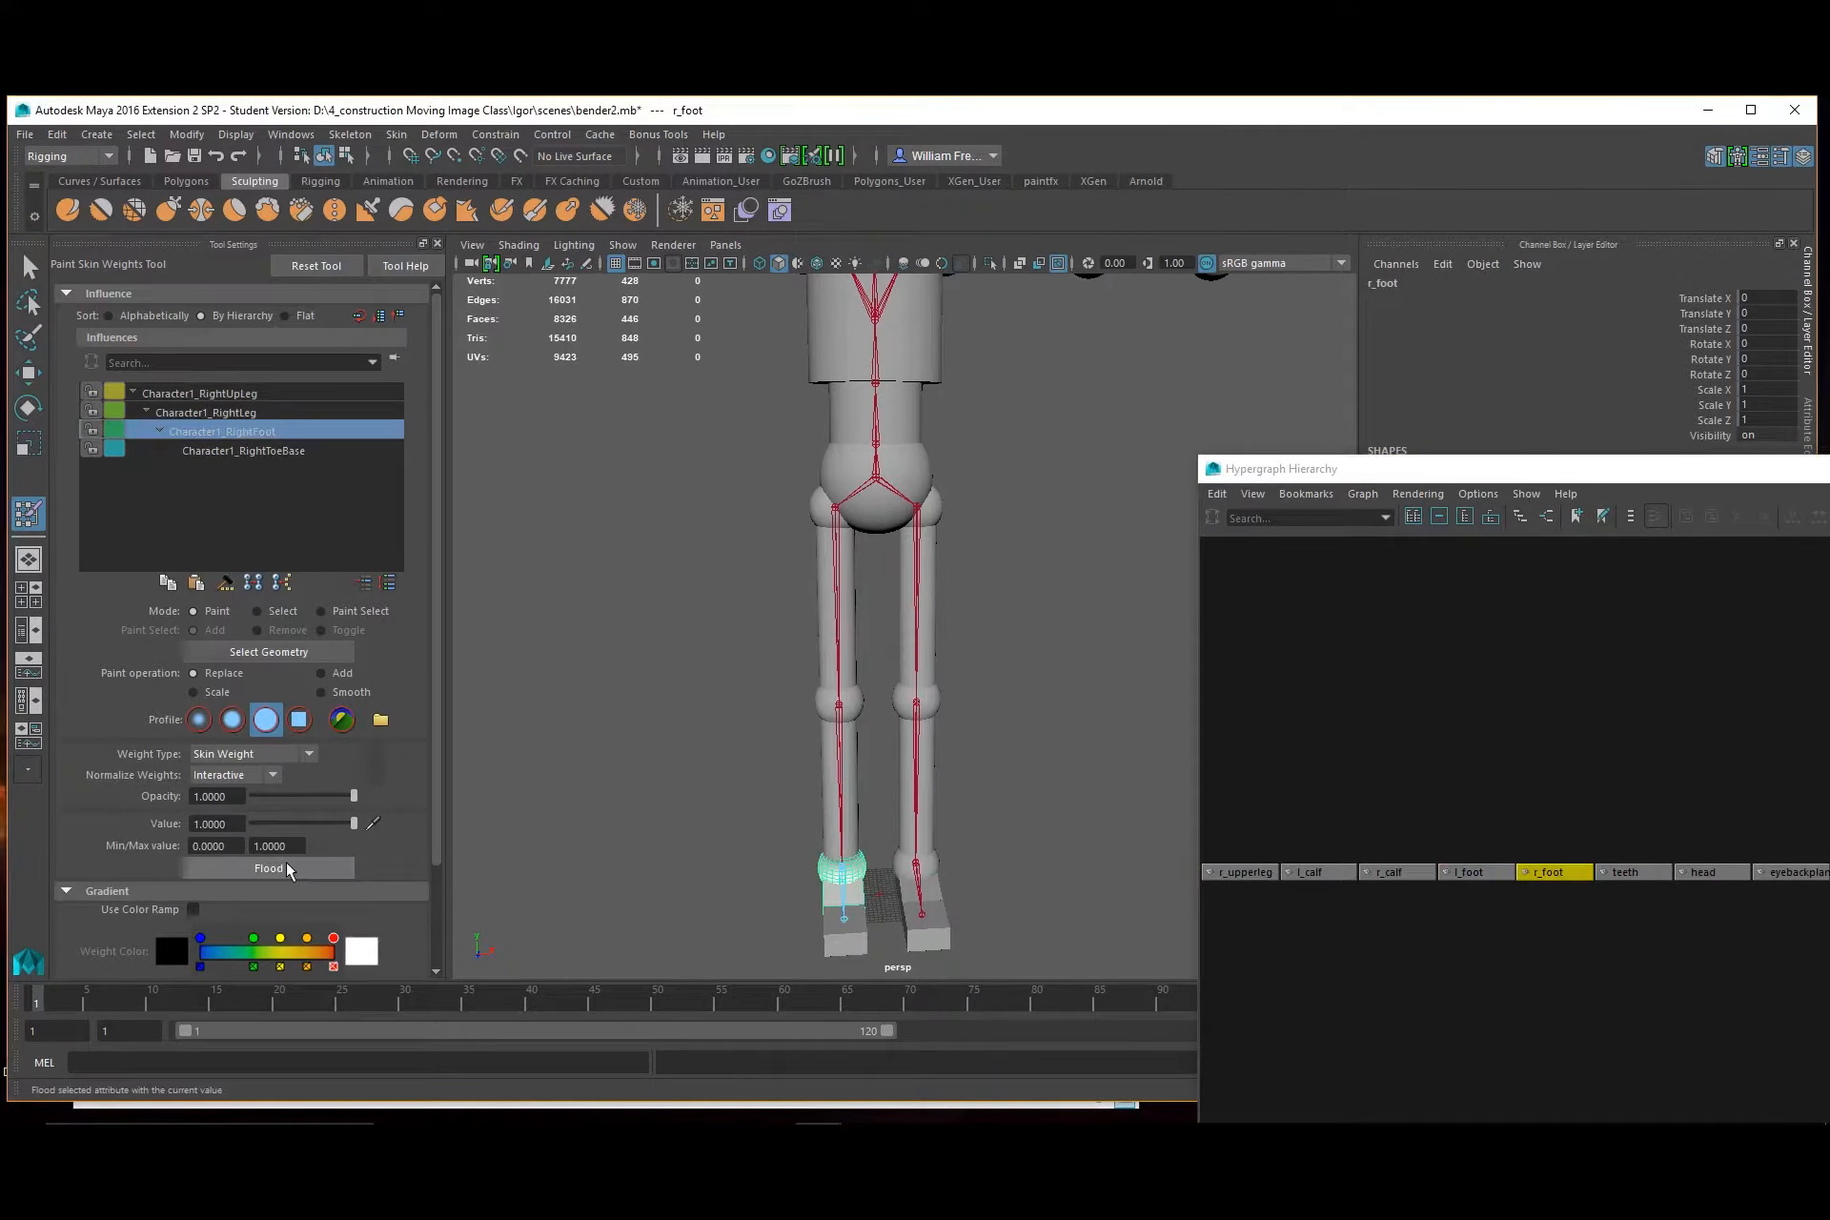
pyautogui.click(276, 868)
# Flood the teeth geometry's skin weights to the Character1_Head joint and do the same for the head geometry
pyautogui.click(1625, 872)
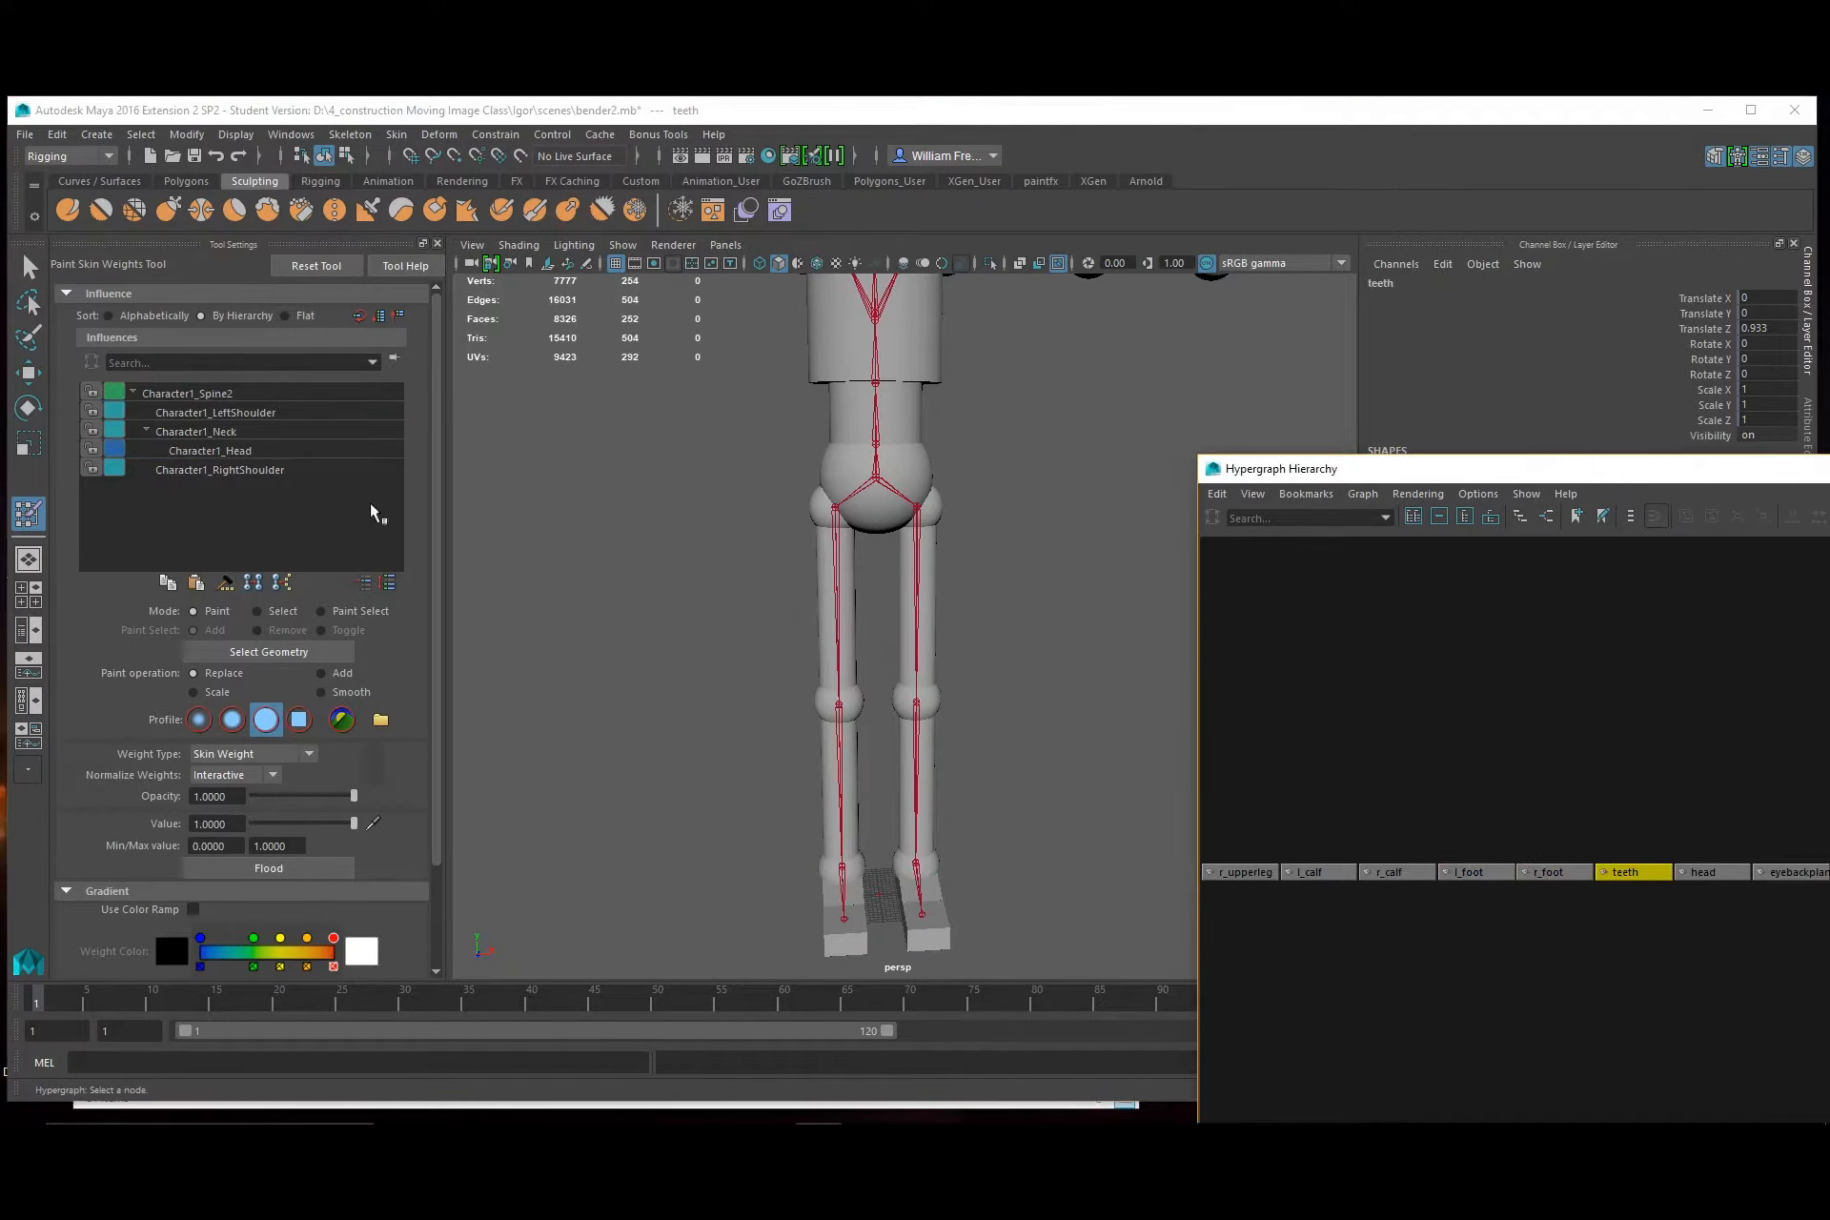
pyautogui.click(240, 451)
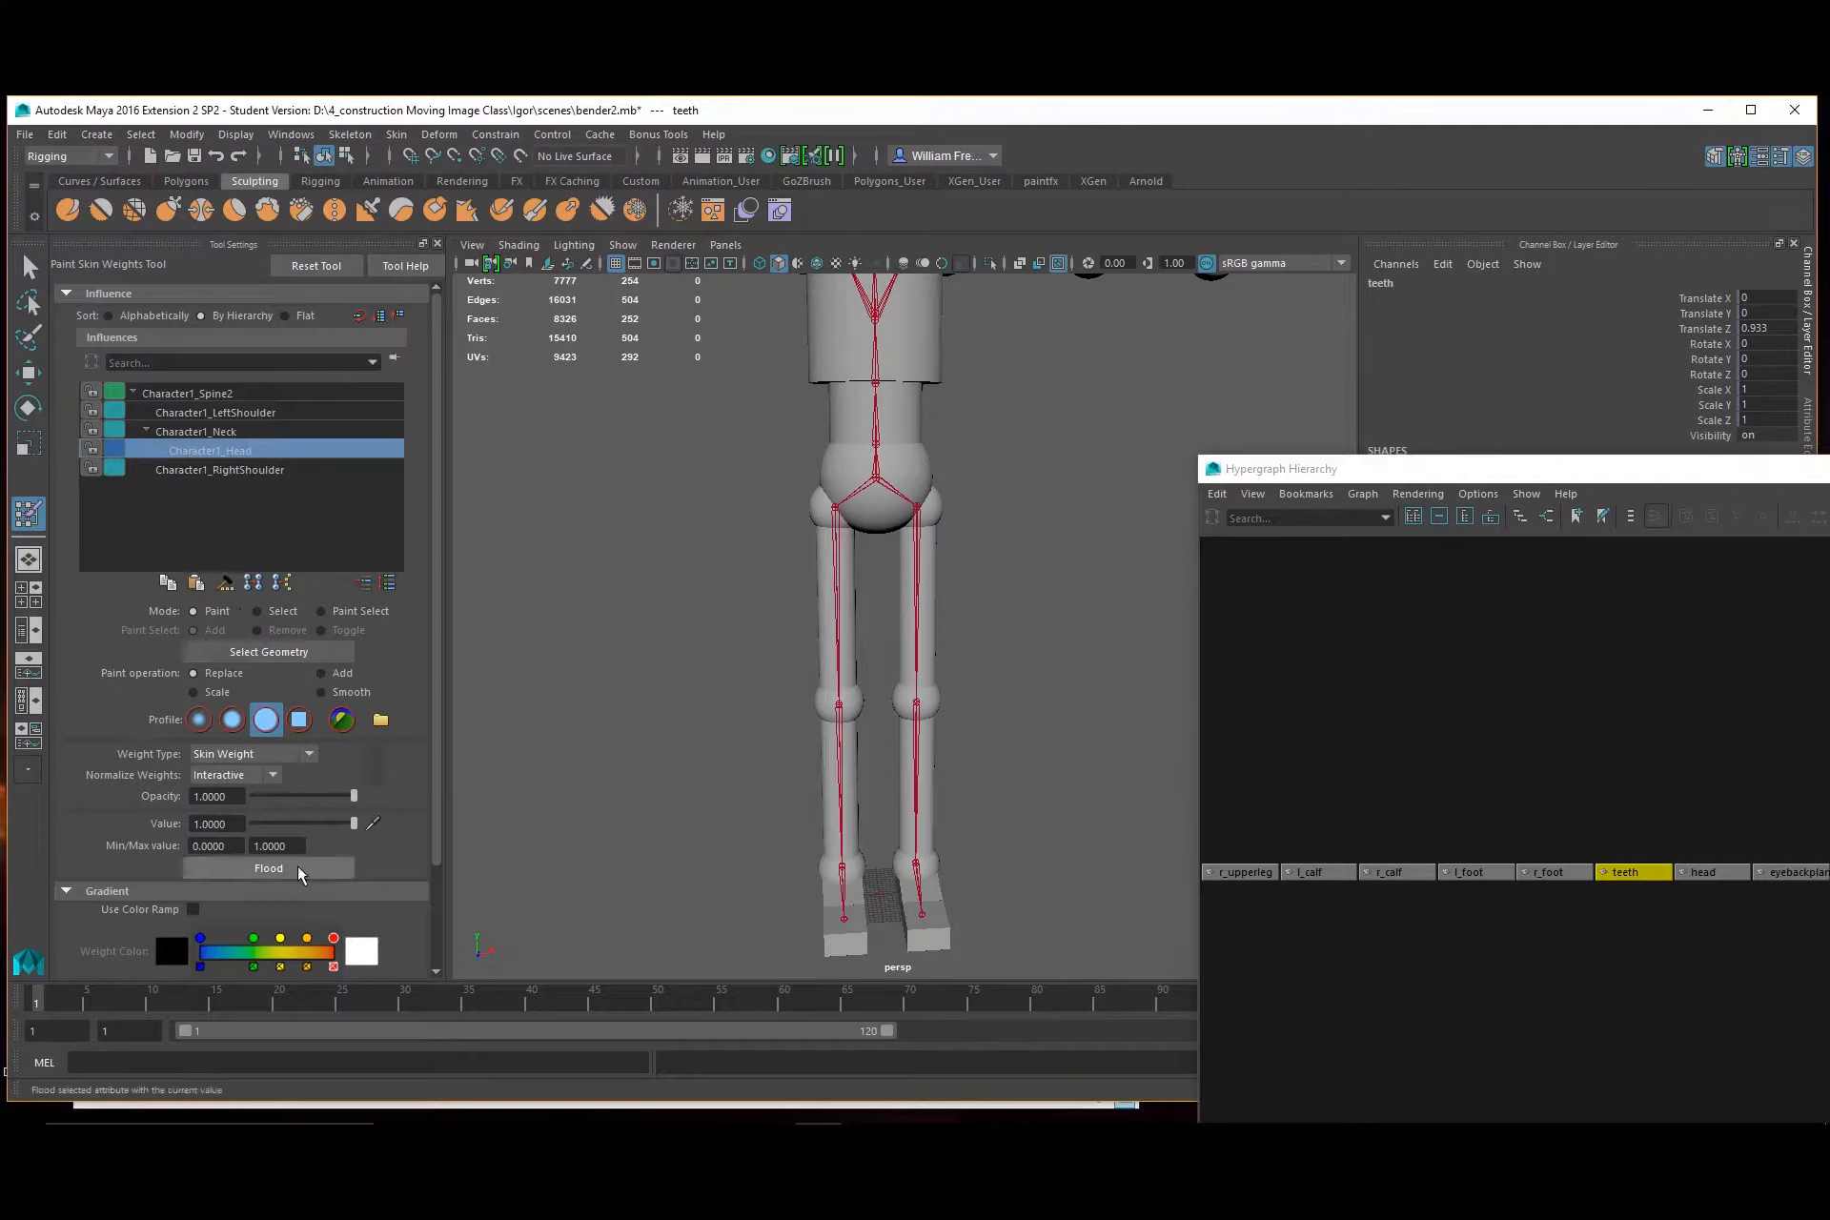
pyautogui.keyDown('alt'); pyautogui.moveTo(1662, 939); pyautogui.dragTo(1359, 949, button='middle'); pyautogui.keyUp('alt')
pyautogui.click(1406, 880)
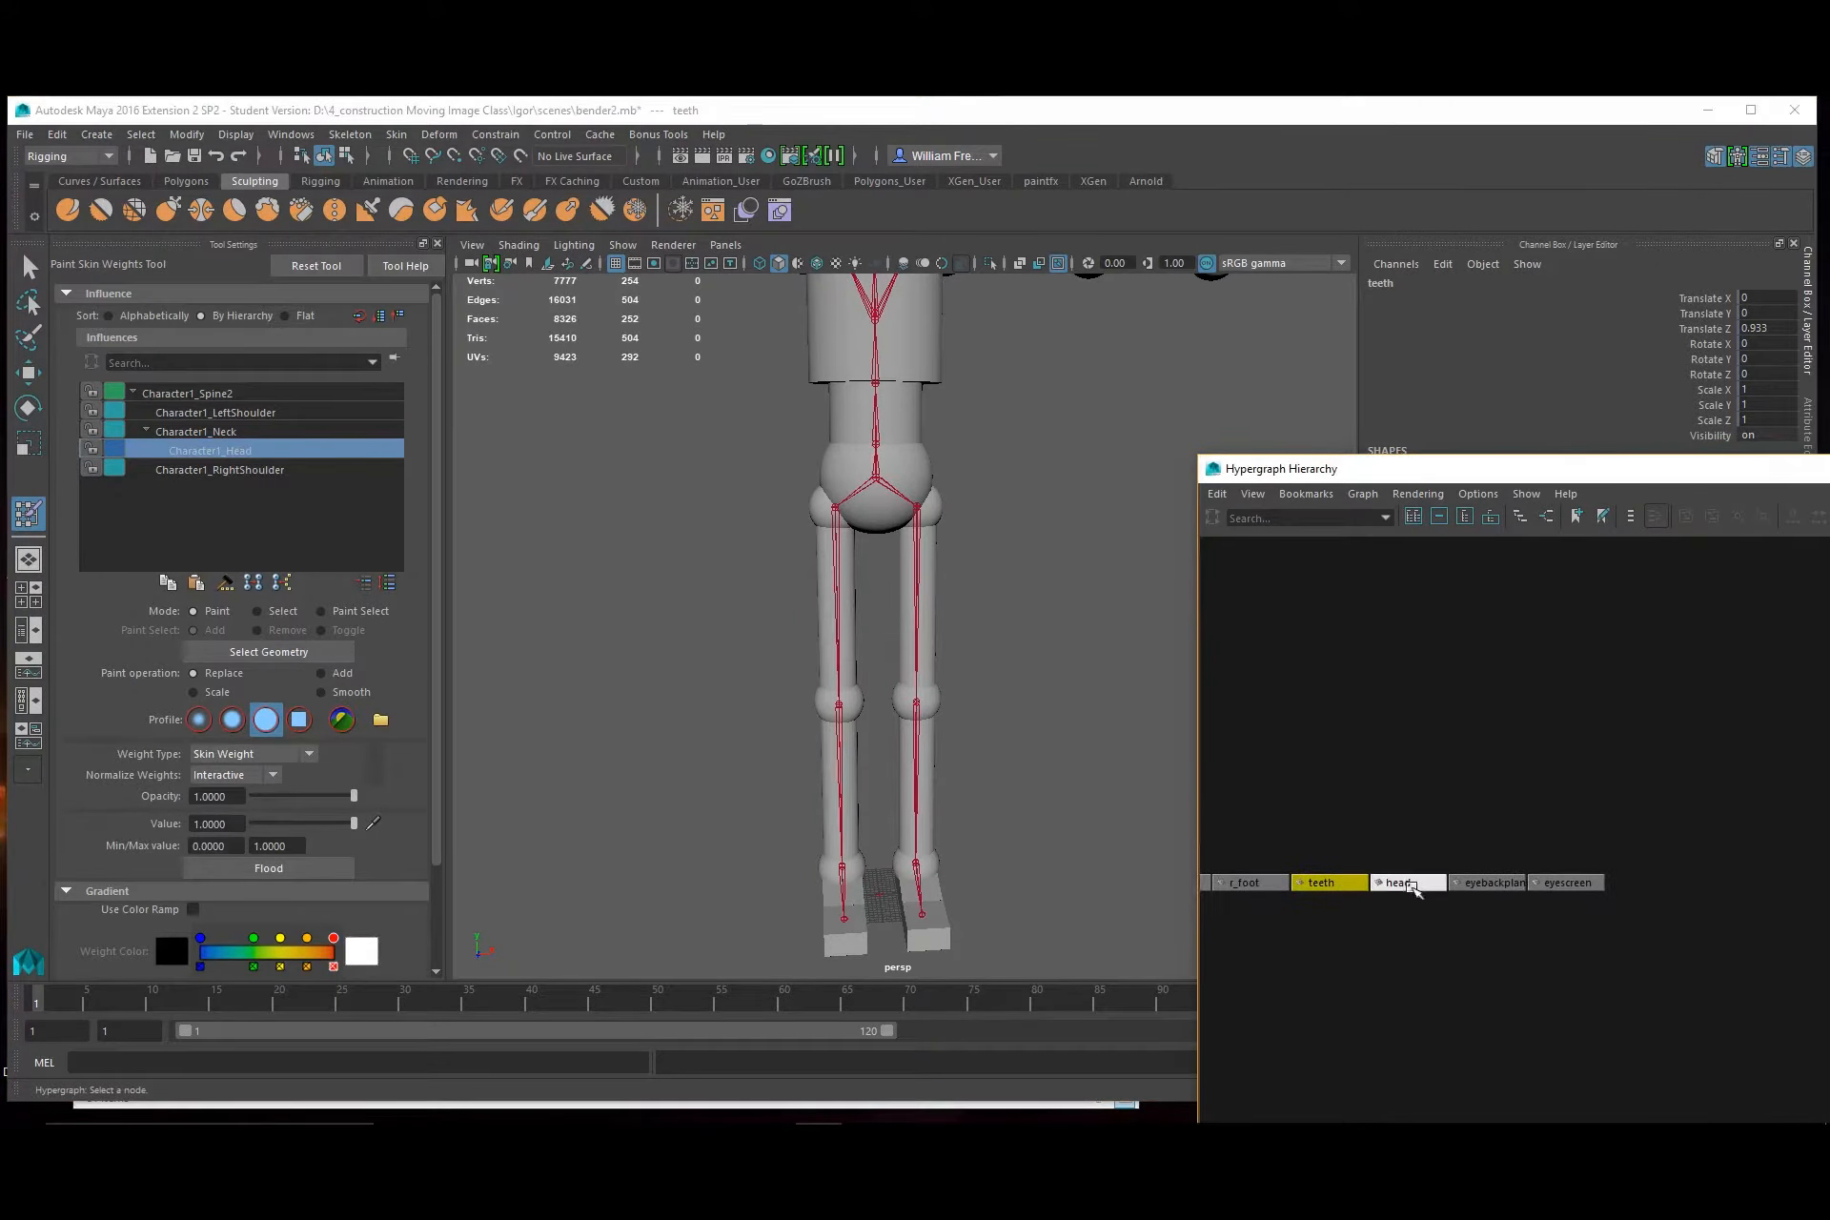
pyautogui.click(257, 451)
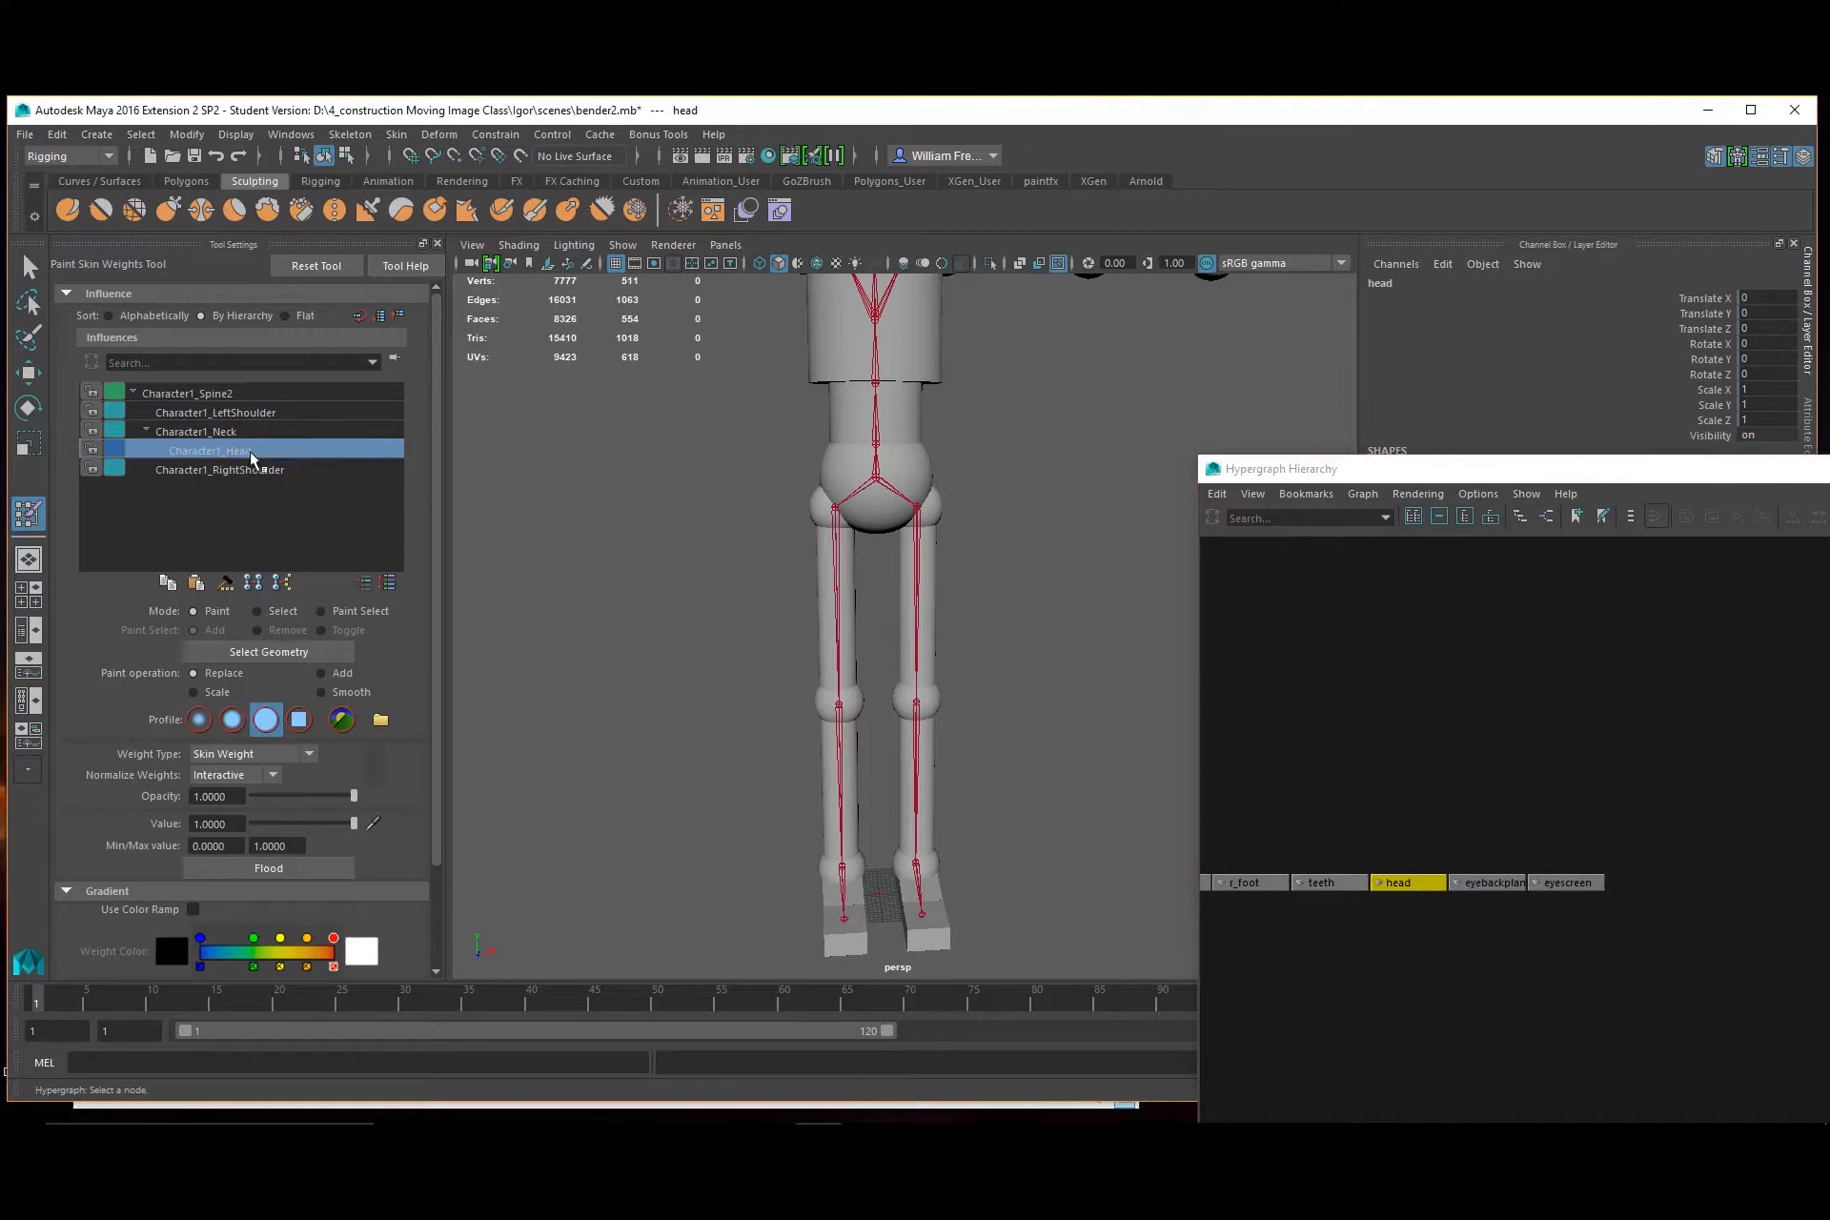
pyautogui.click(273, 866)
pyautogui.keyDown('alt'); pyautogui.moveTo(672, 408); pyautogui.dragTo(657, 753, button='middle'); pyautogui.keyUp('alt')
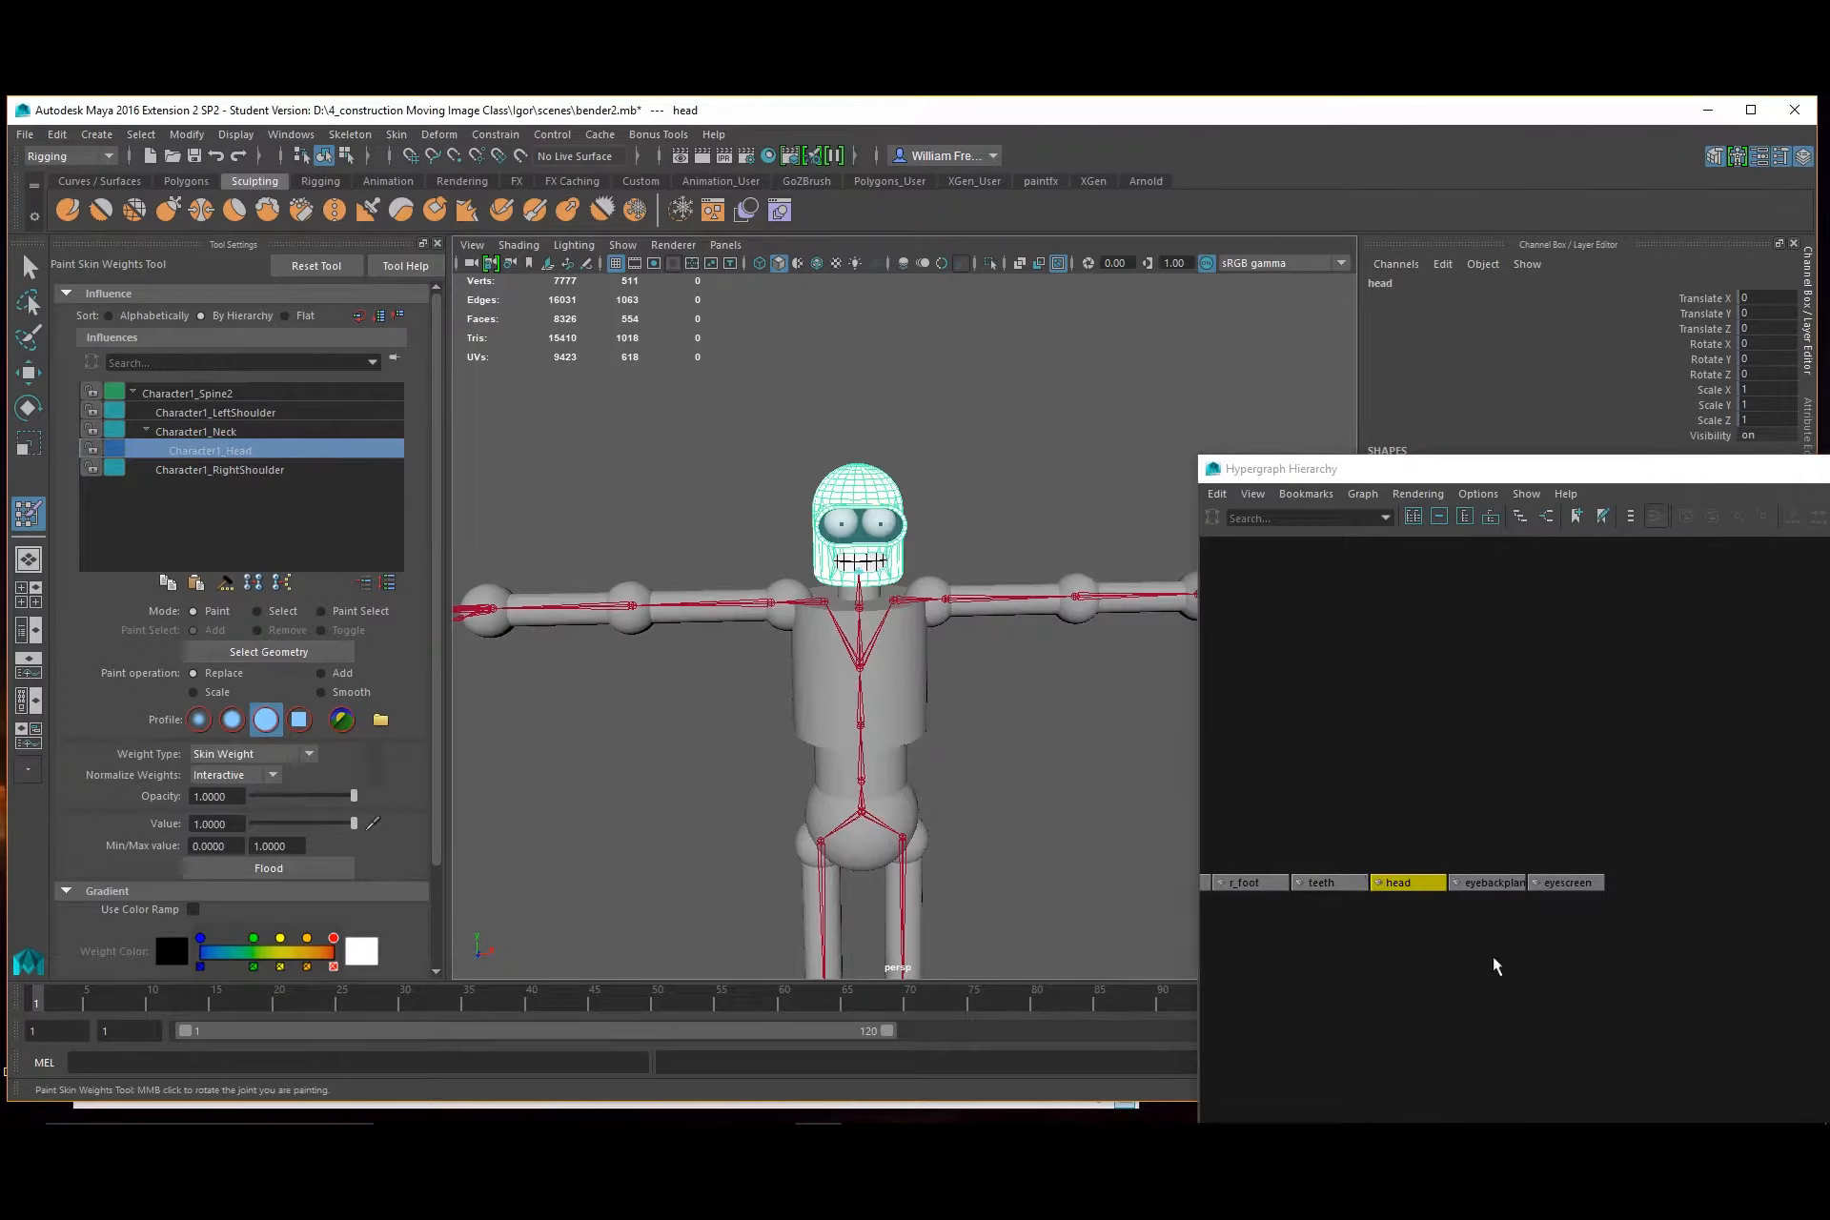
# Flood the skin weights of the eyebackplane and eyescreen geometry to the Character1_Head joint
pyautogui.click(1489, 881)
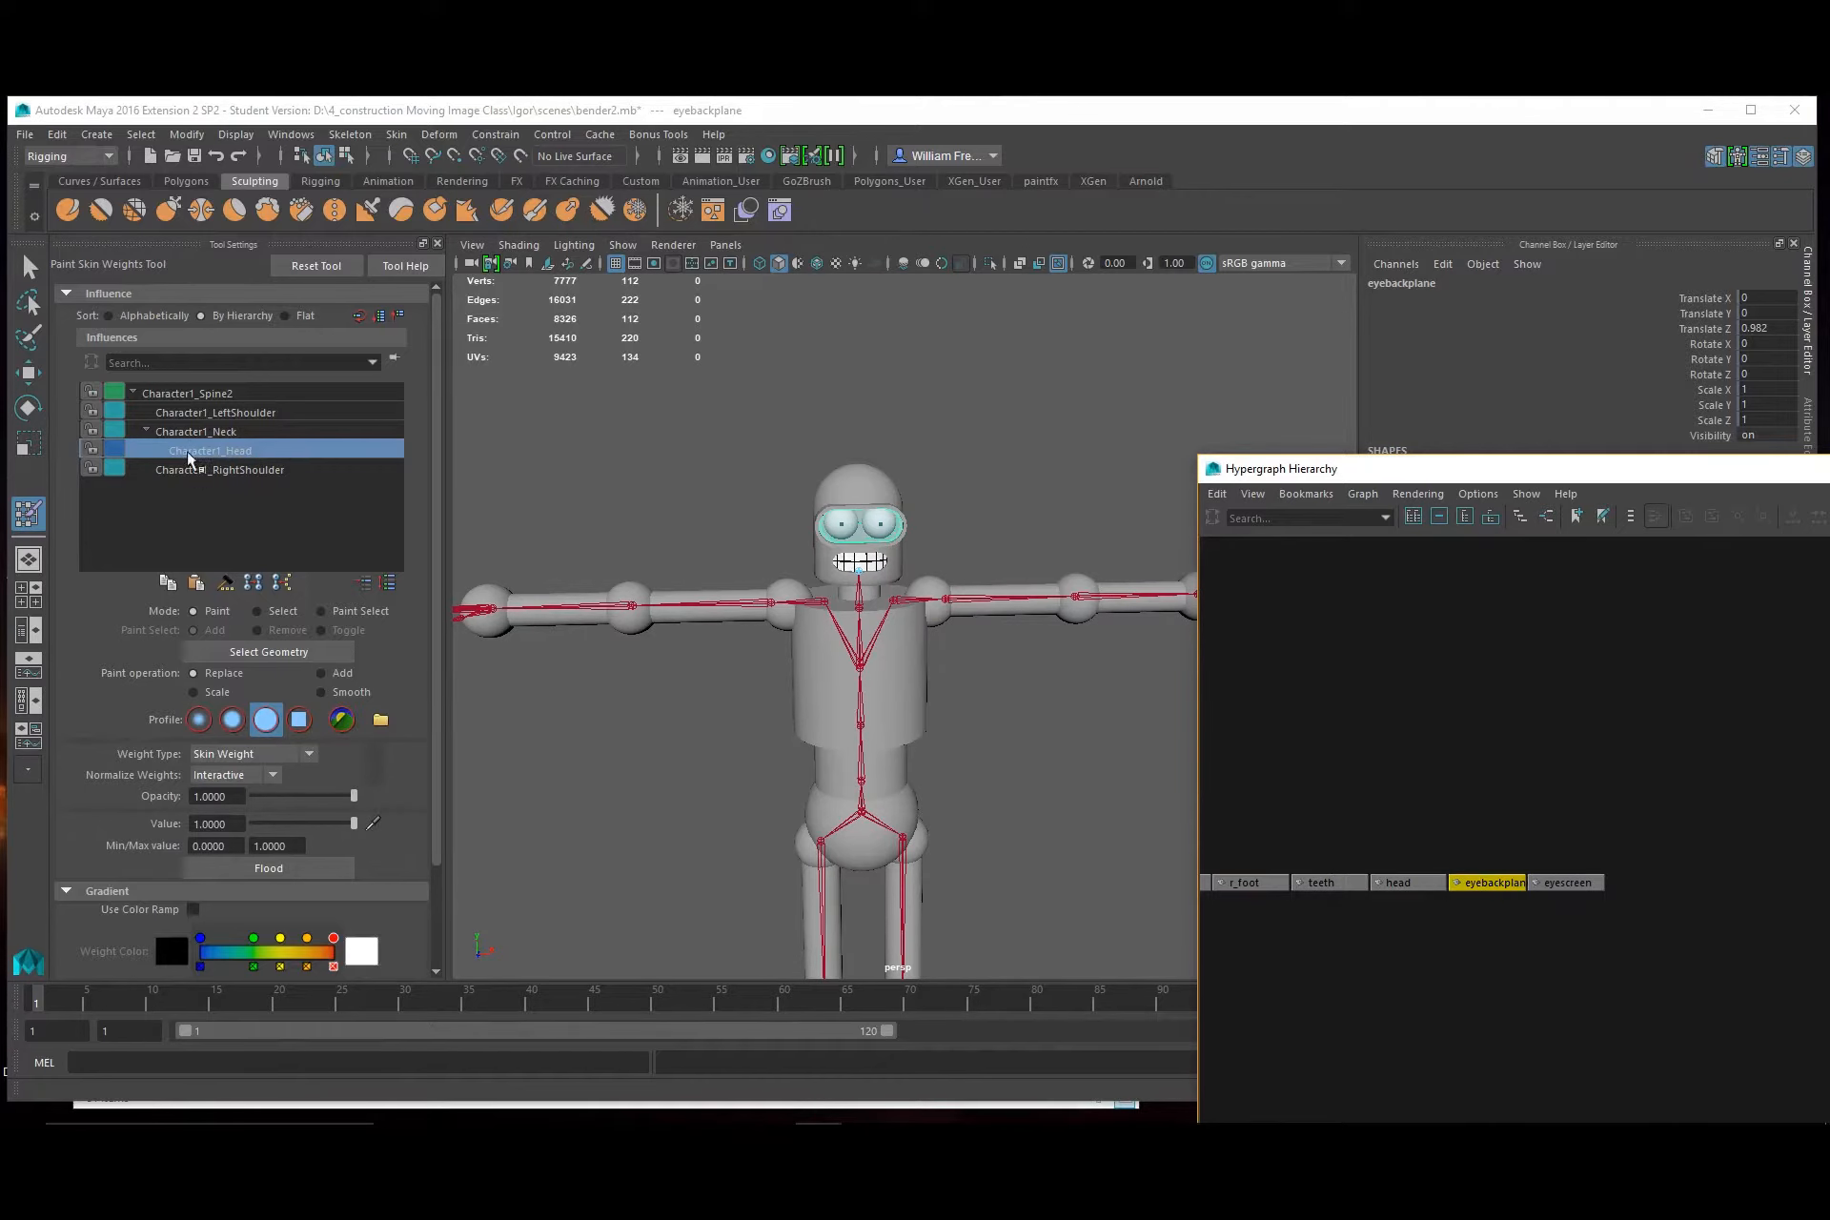
pyautogui.click(271, 867)
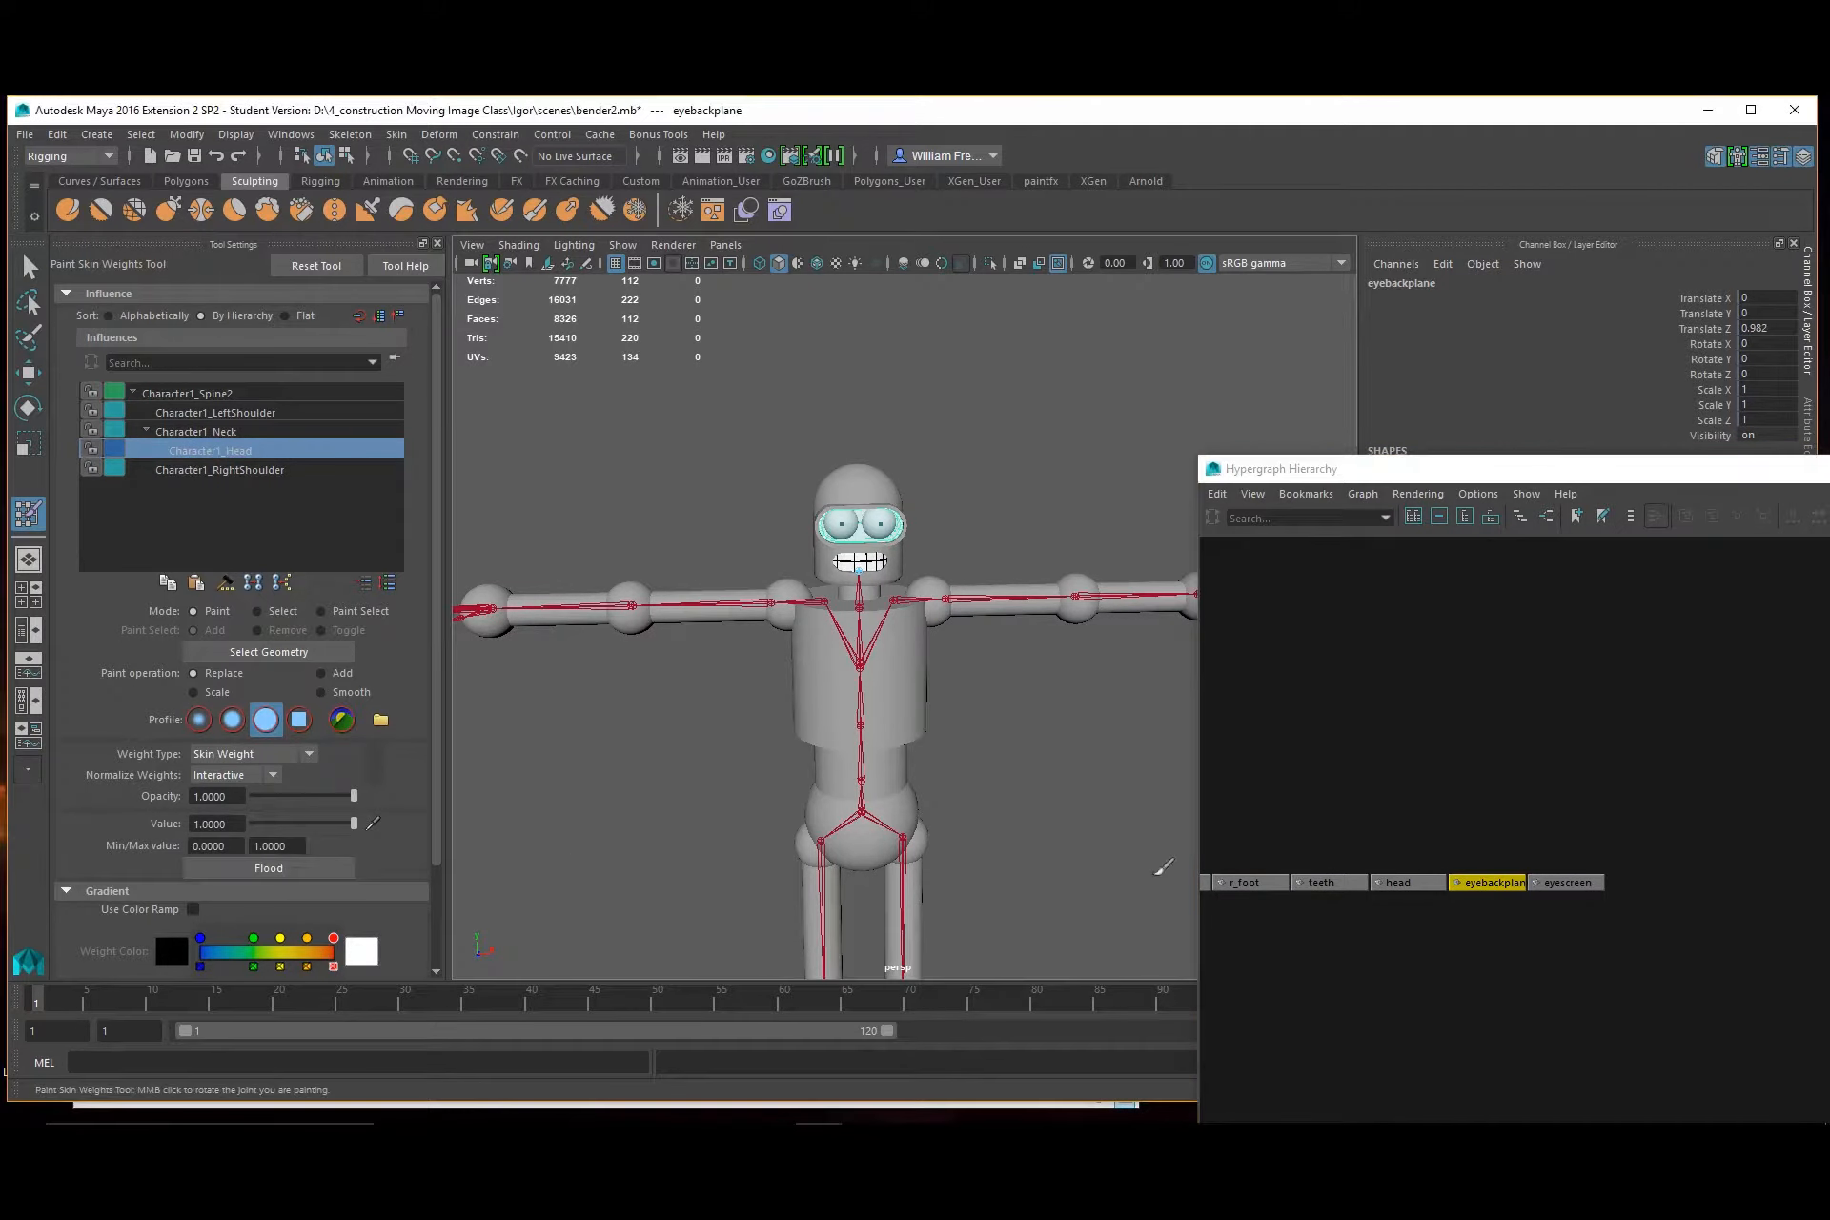
pyautogui.click(1568, 882)
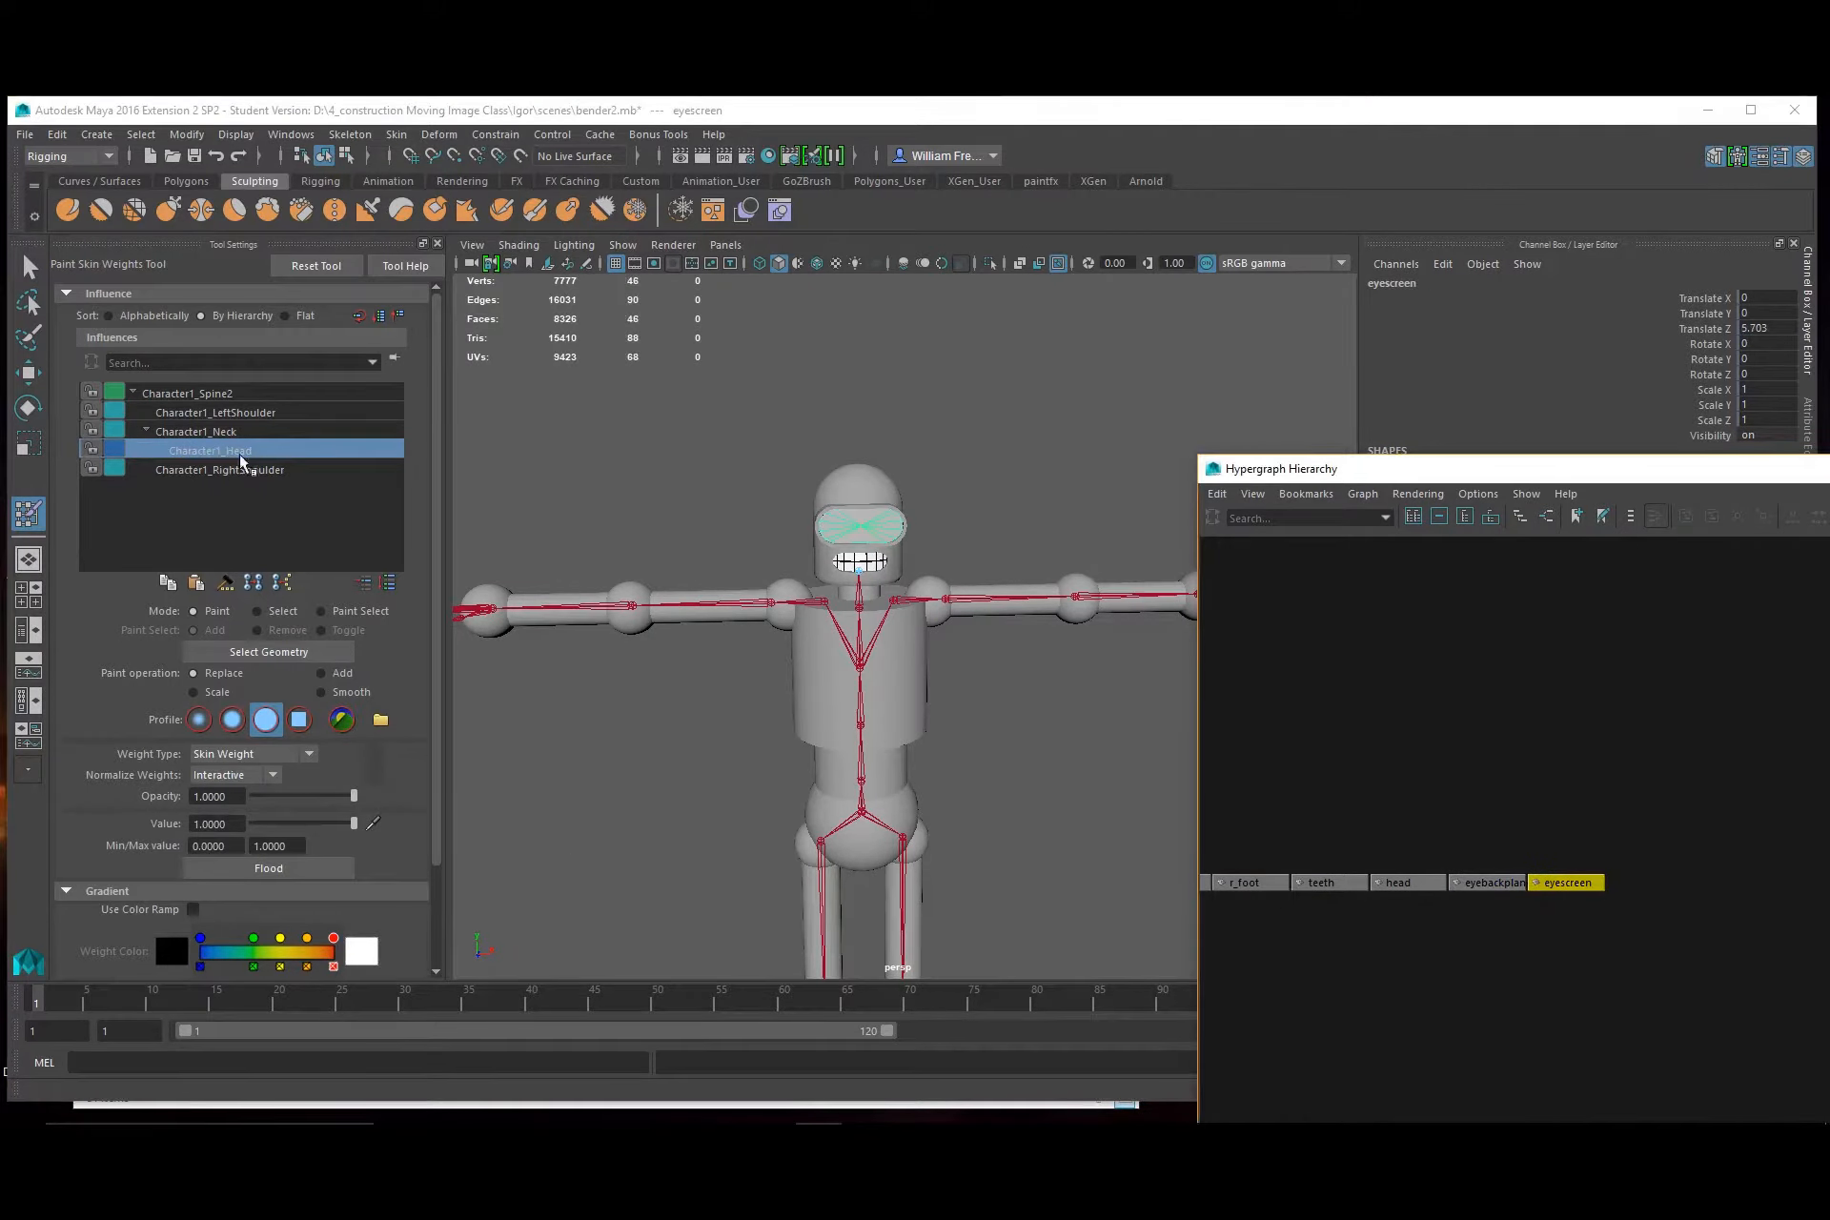
pyautogui.click(292, 869)
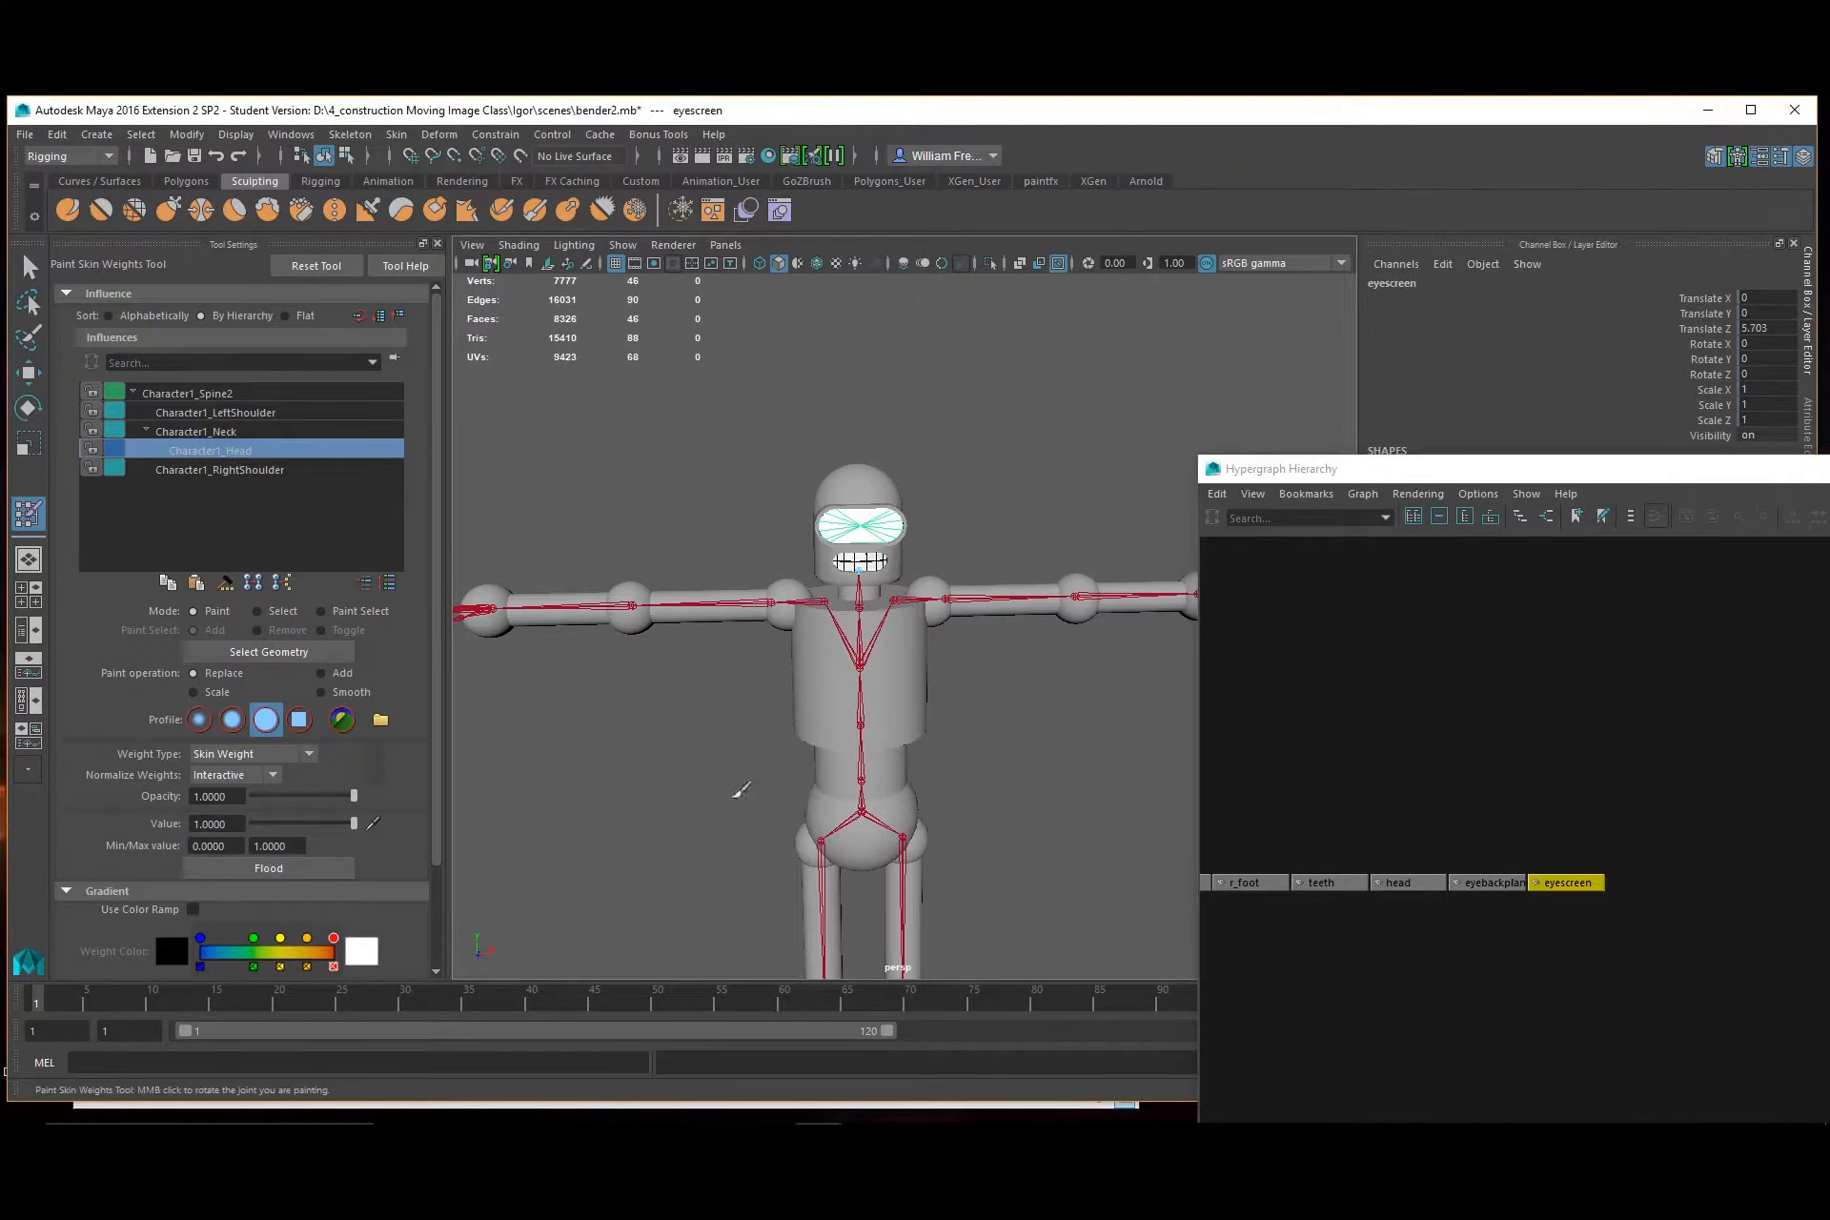
# Leave weight painting for the Select tool and save the scene, accepting the student version notice
pyautogui.press('q')
pyautogui.keyDown('alt'); pyautogui.moveTo(787, 434); pyautogui.dragTo(556, 436, button='right'); pyautogui.keyUp('alt')
pyautogui.keyDown('alt'); pyautogui.moveTo(555, 437); pyautogui.dragTo(624, 491); pyautogui.keyUp('alt')
pyautogui.keyDown('alt'); pyautogui.moveTo(624, 491); pyautogui.dragTo(886, 606, button='right'); pyautogui.keyUp('alt')
pyautogui.keyDown('alt'); pyautogui.moveTo(953, 658); pyautogui.dragTo(953, 582); pyautogui.keyUp('alt')
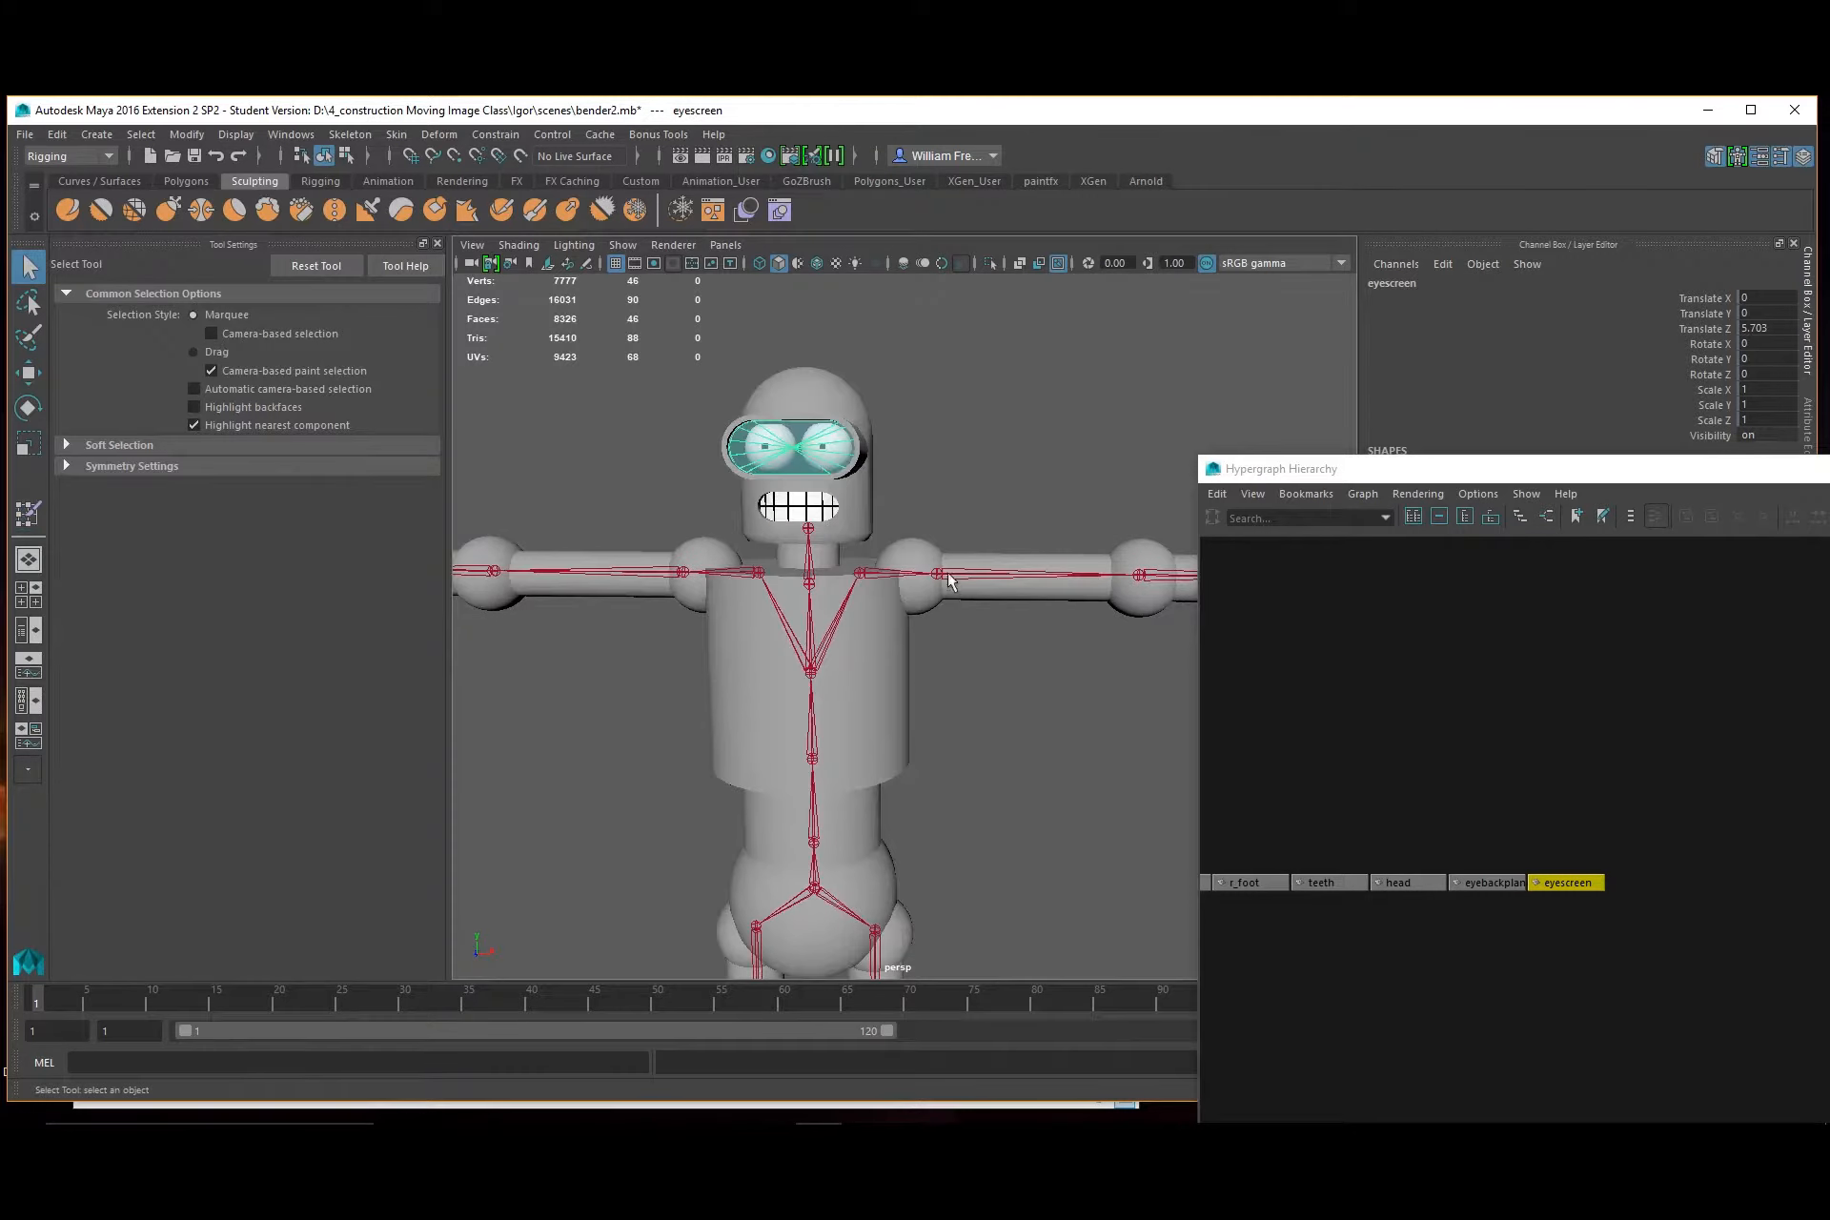
pyautogui.click(25, 135)
pyautogui.click(69, 210)
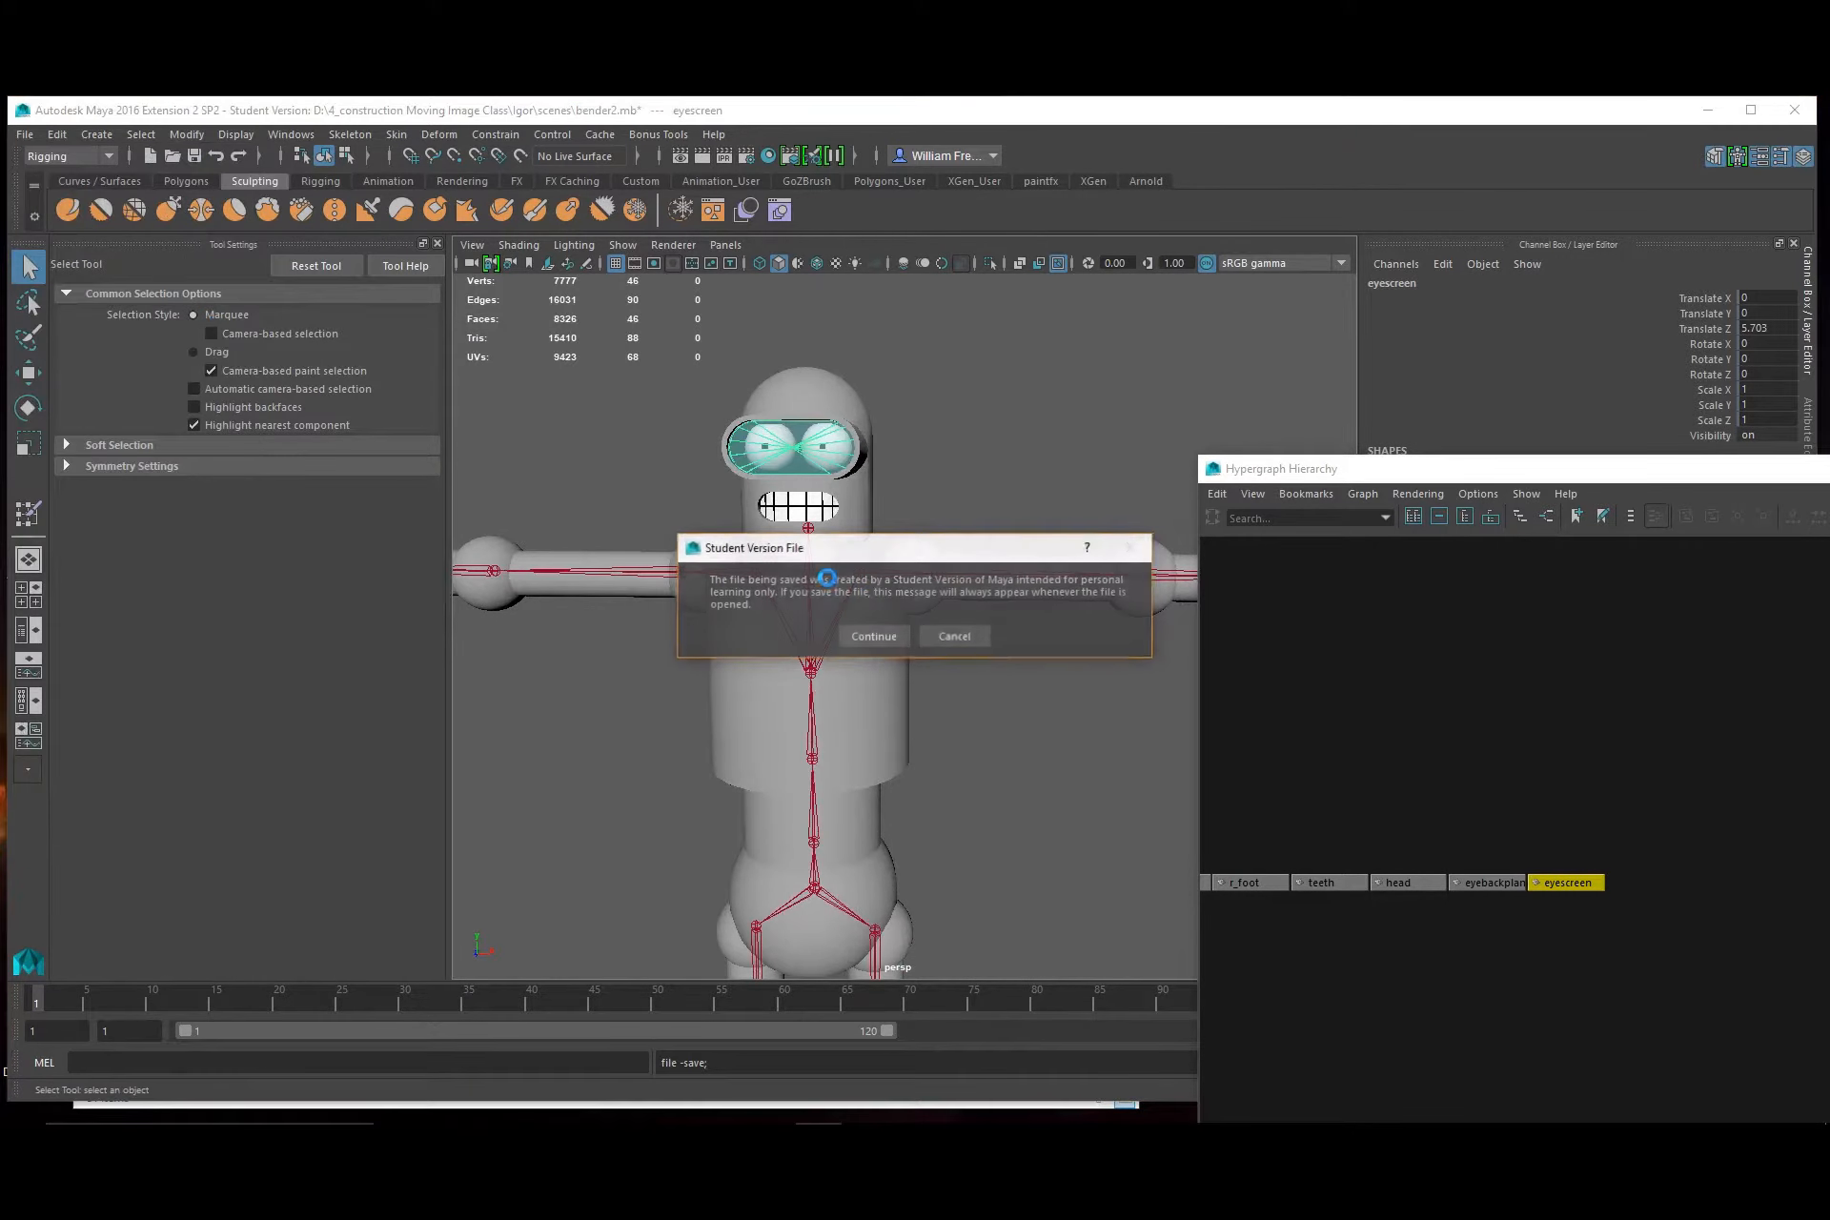
pyautogui.click(870, 632)
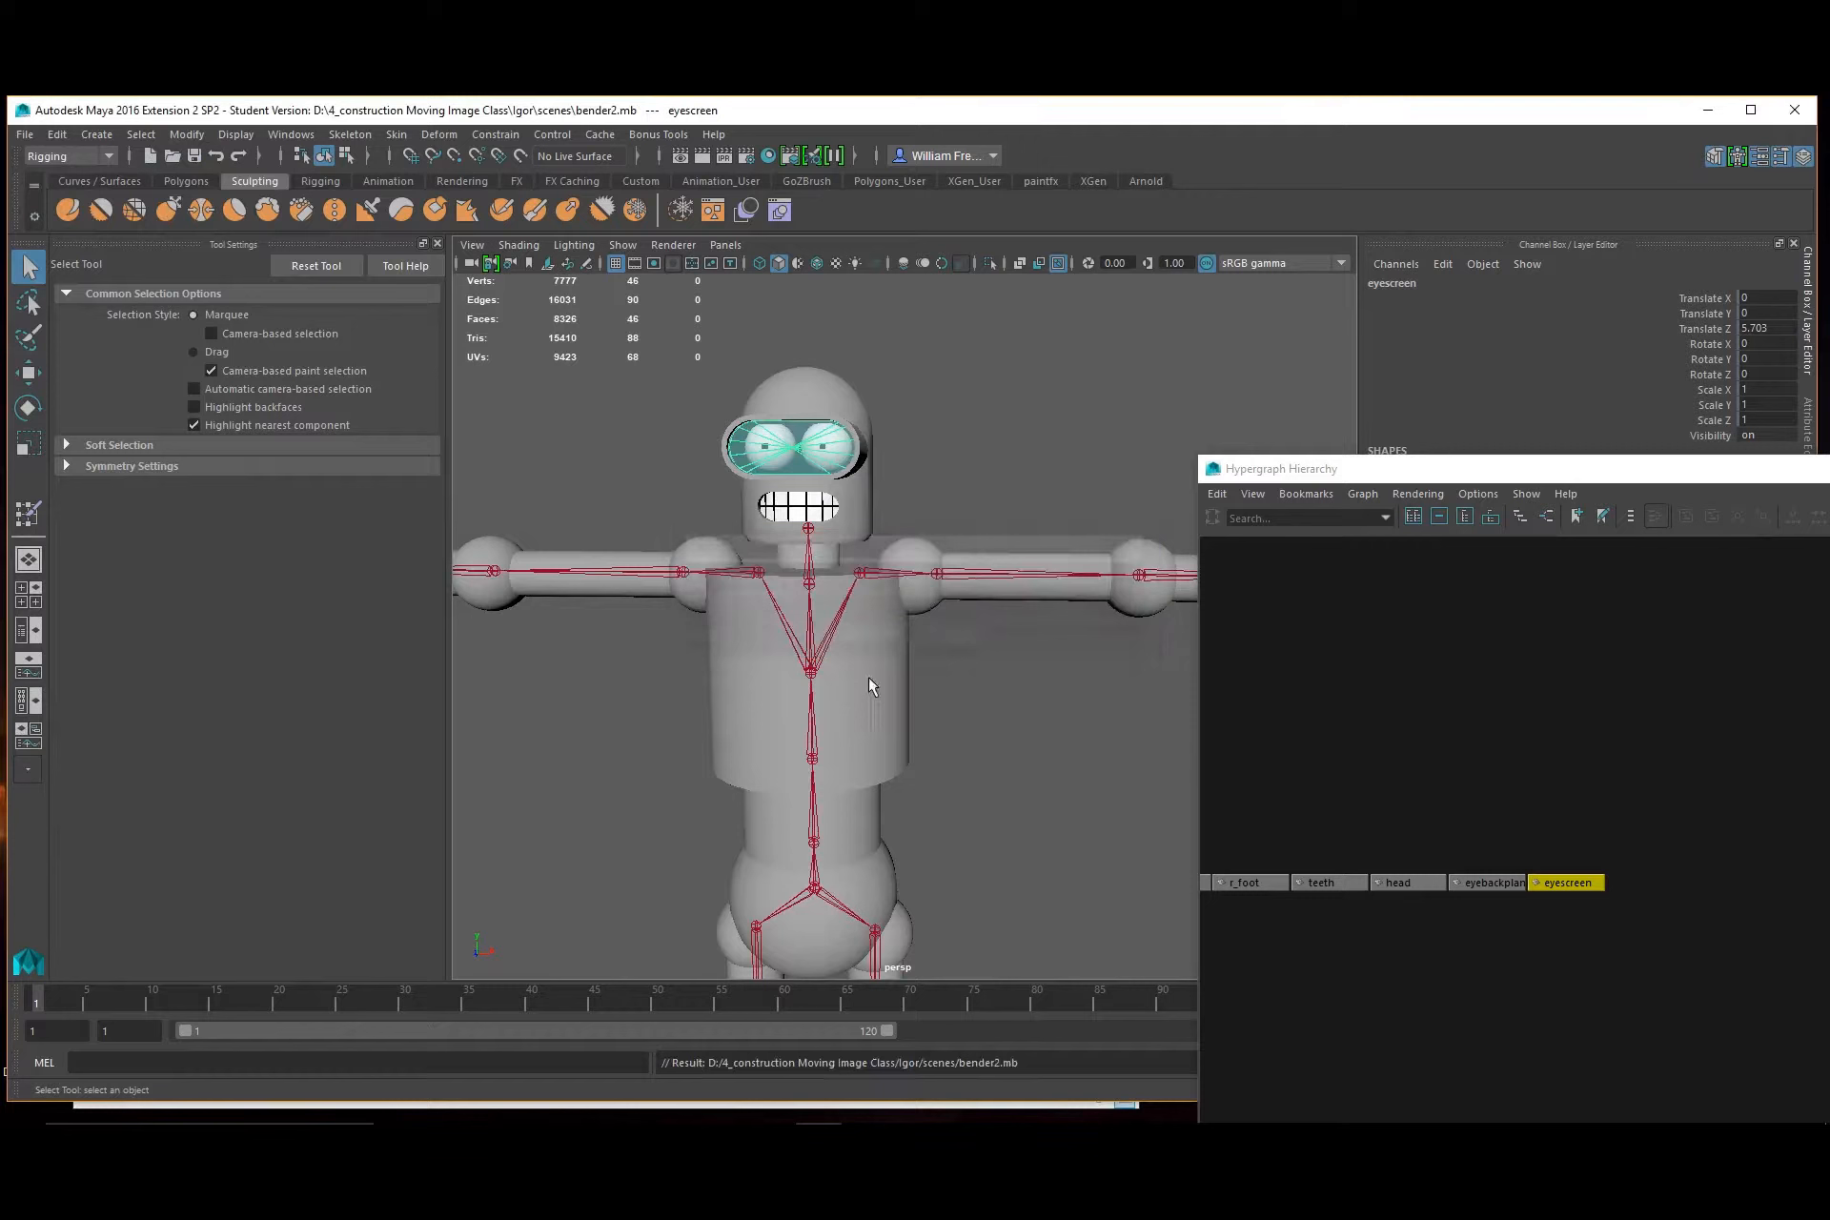
# Test the binding by rotating the Character1_LeftArm joint about -70.79 degrees around Z, and undo the rotation
pyautogui.click(978, 573)
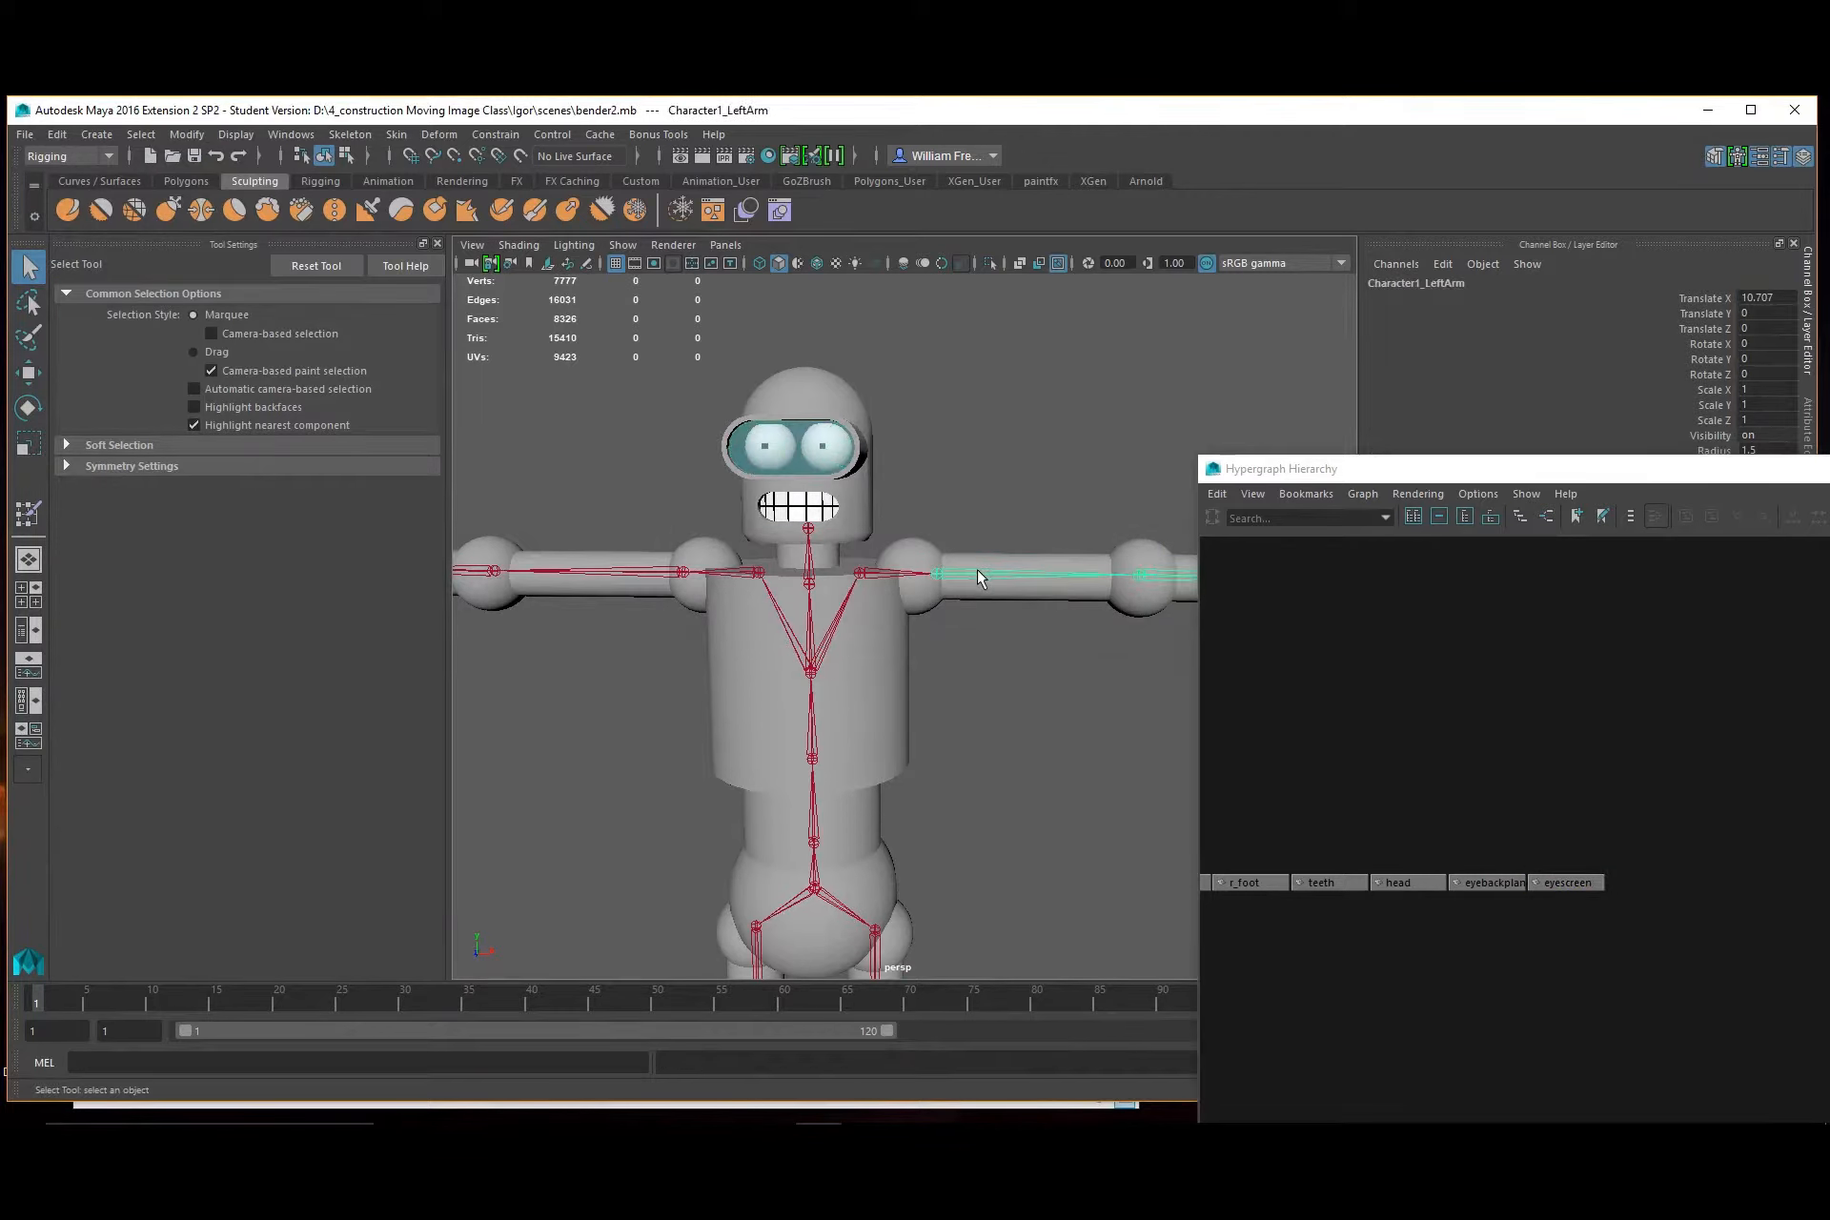
pyautogui.press('e')
pyautogui.moveTo(992, 508); pyautogui.dragTo(1036, 614)
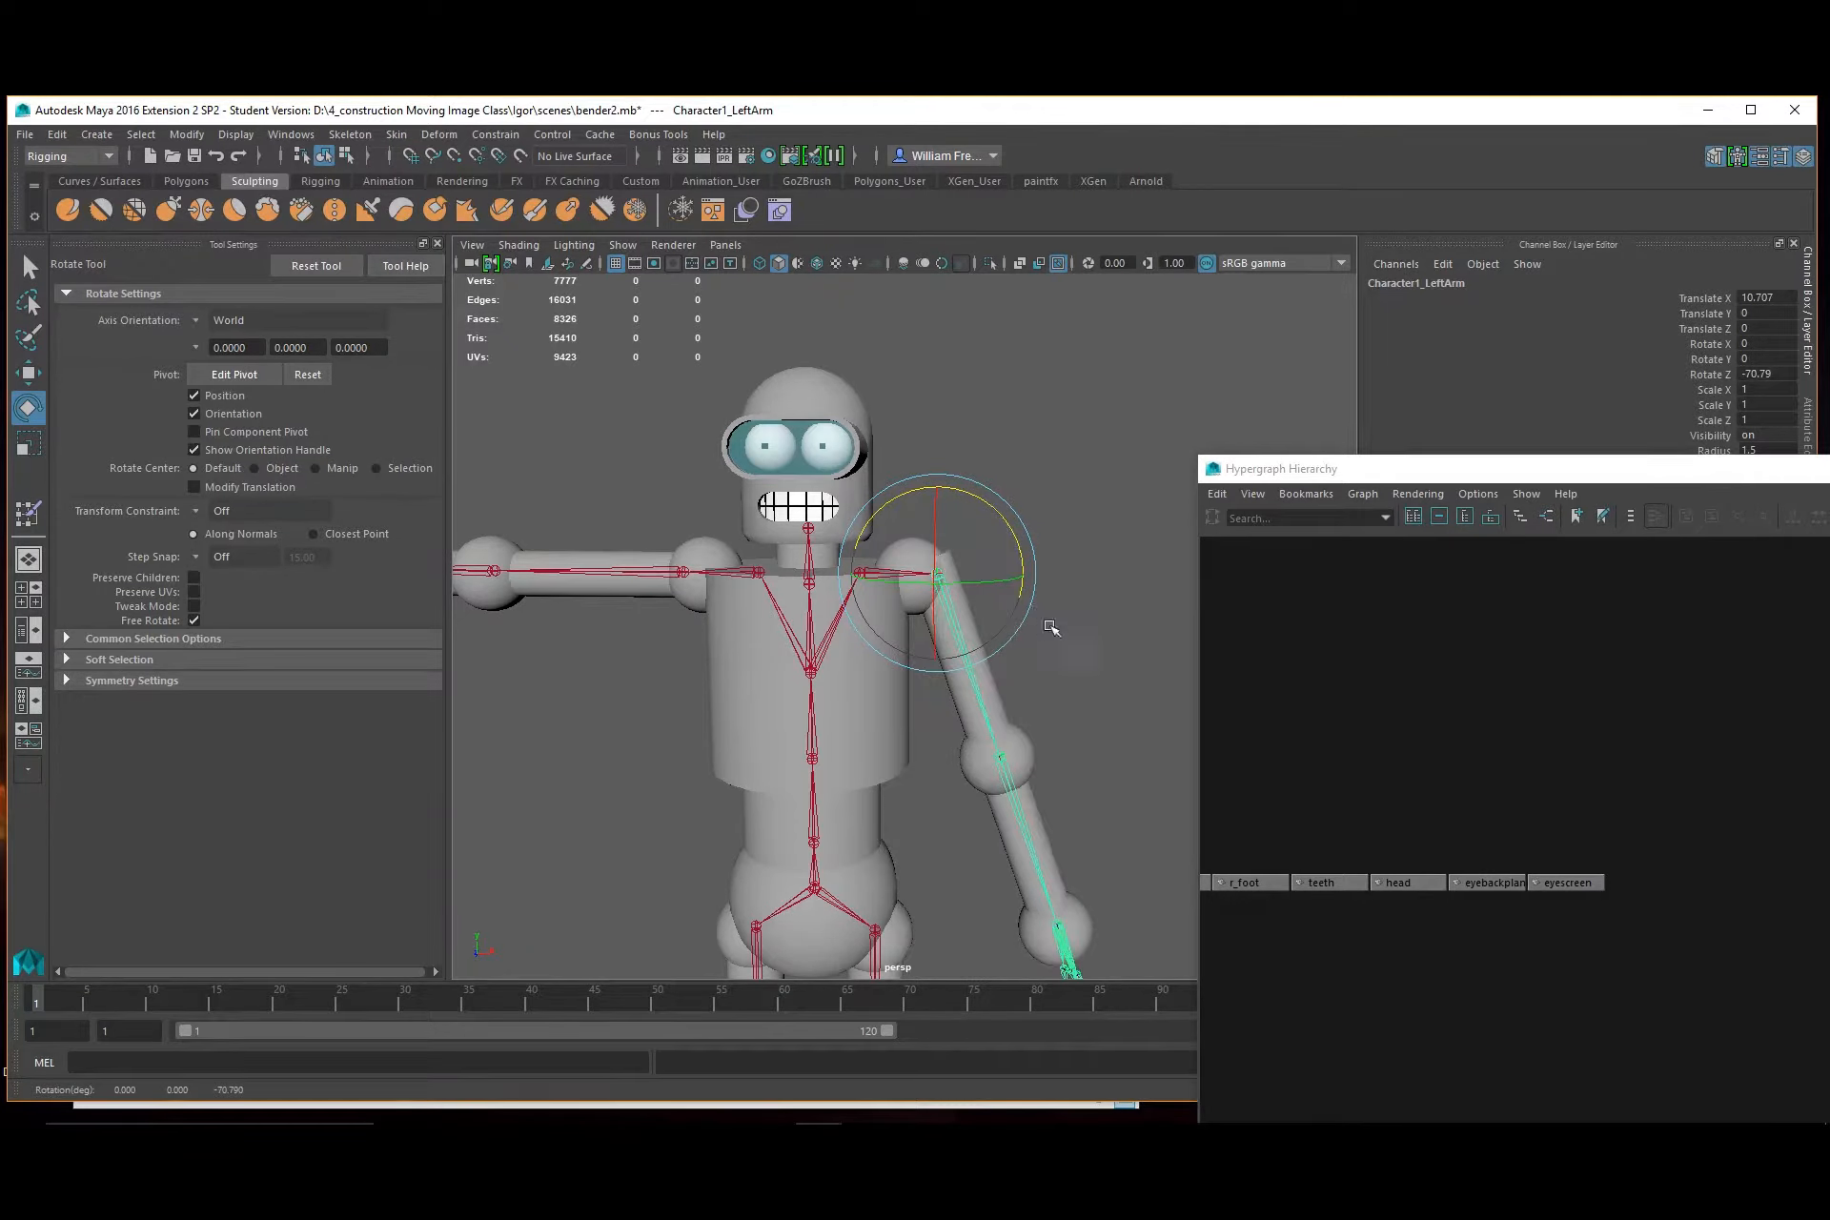
pyautogui.hotkey('ctrl', 'z')
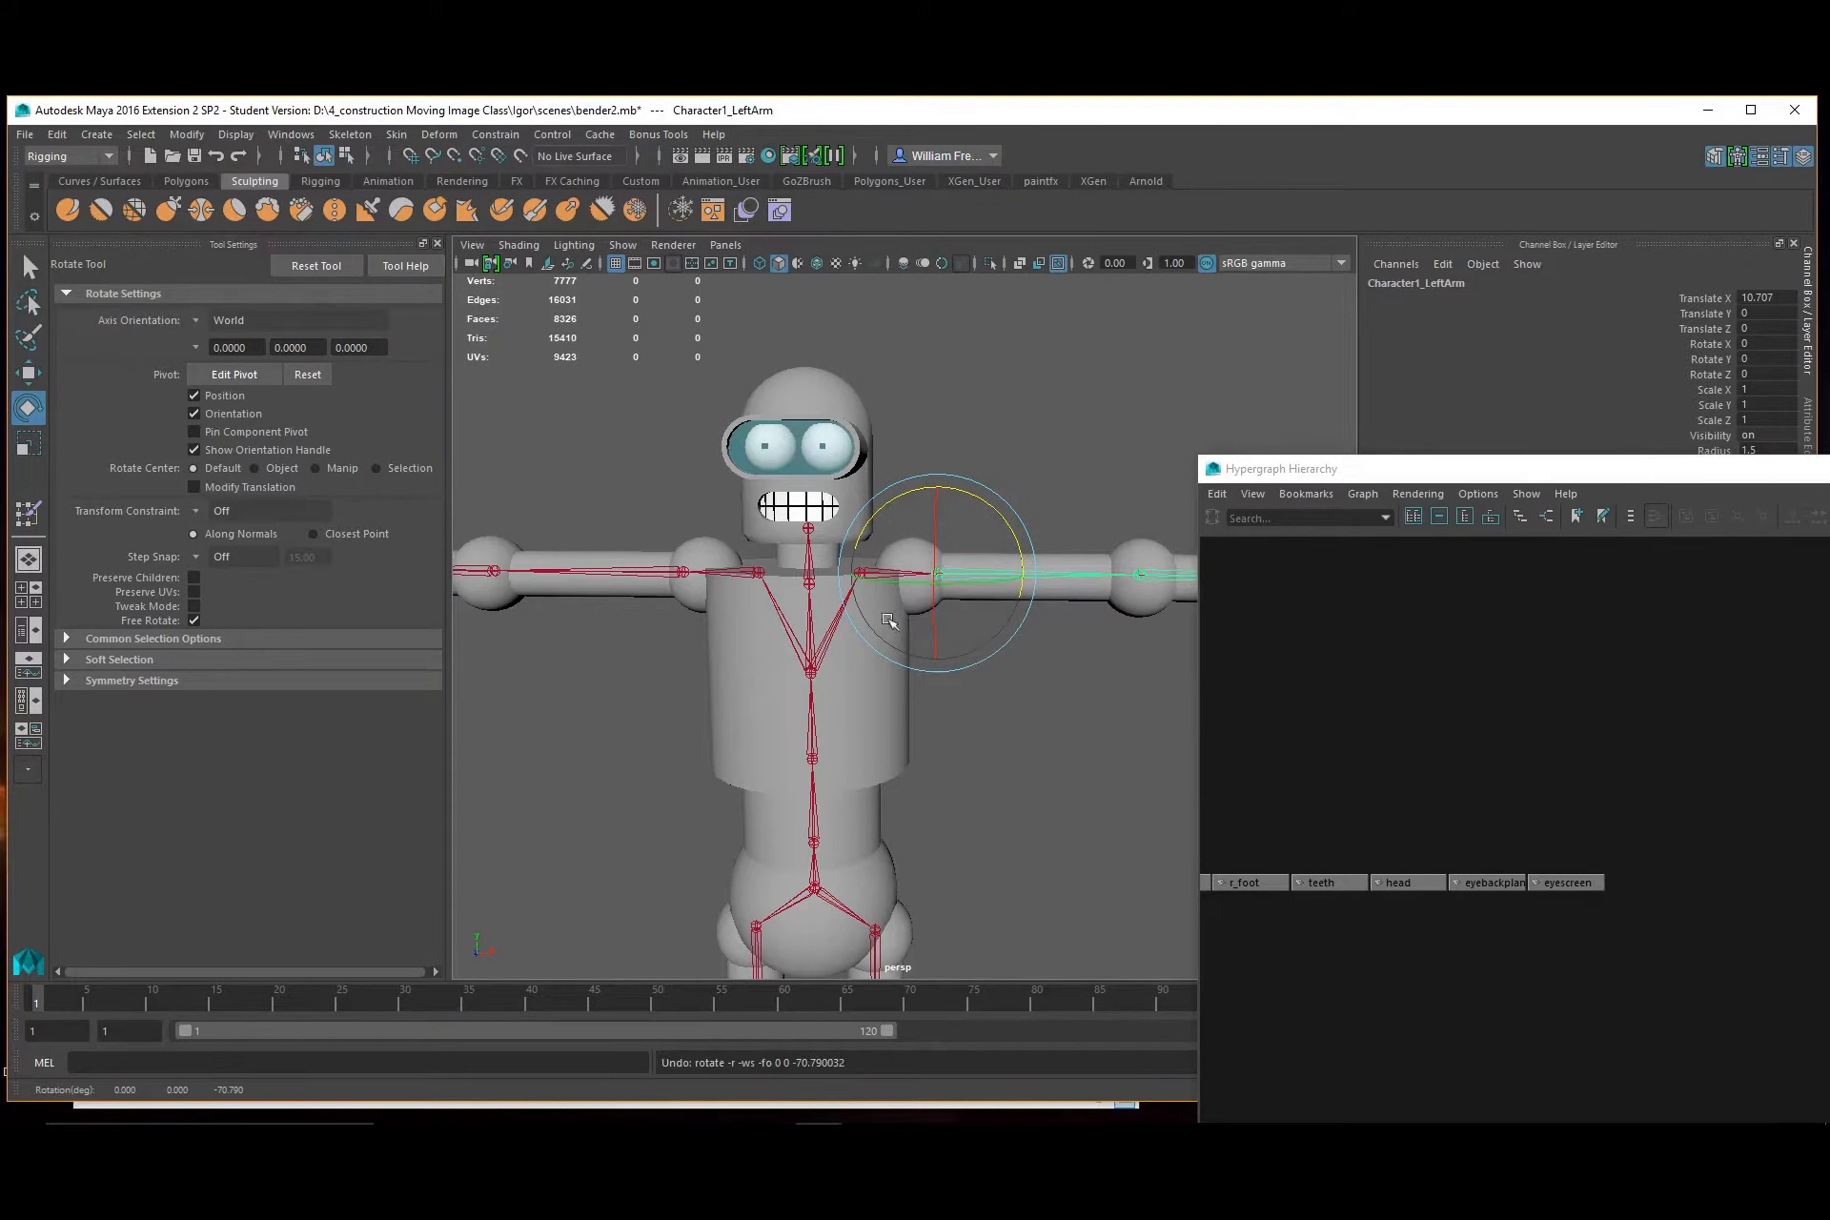
# Examine the robot's head, shoulders and torso against the skeleton up close, and the whole figure from farther away
pyautogui.keyDown('alt'); pyautogui.moveTo(819, 512); pyautogui.dragTo(968, 602, button='right'); pyautogui.keyUp('alt')
pyautogui.keyDown('alt'); pyautogui.moveTo(969, 601); pyautogui.dragTo(1046, 610); pyautogui.keyUp('alt')
pyautogui.keyDown('alt'); pyautogui.moveTo(1046, 610); pyautogui.dragTo(988, 599, button='right'); pyautogui.keyUp('alt')
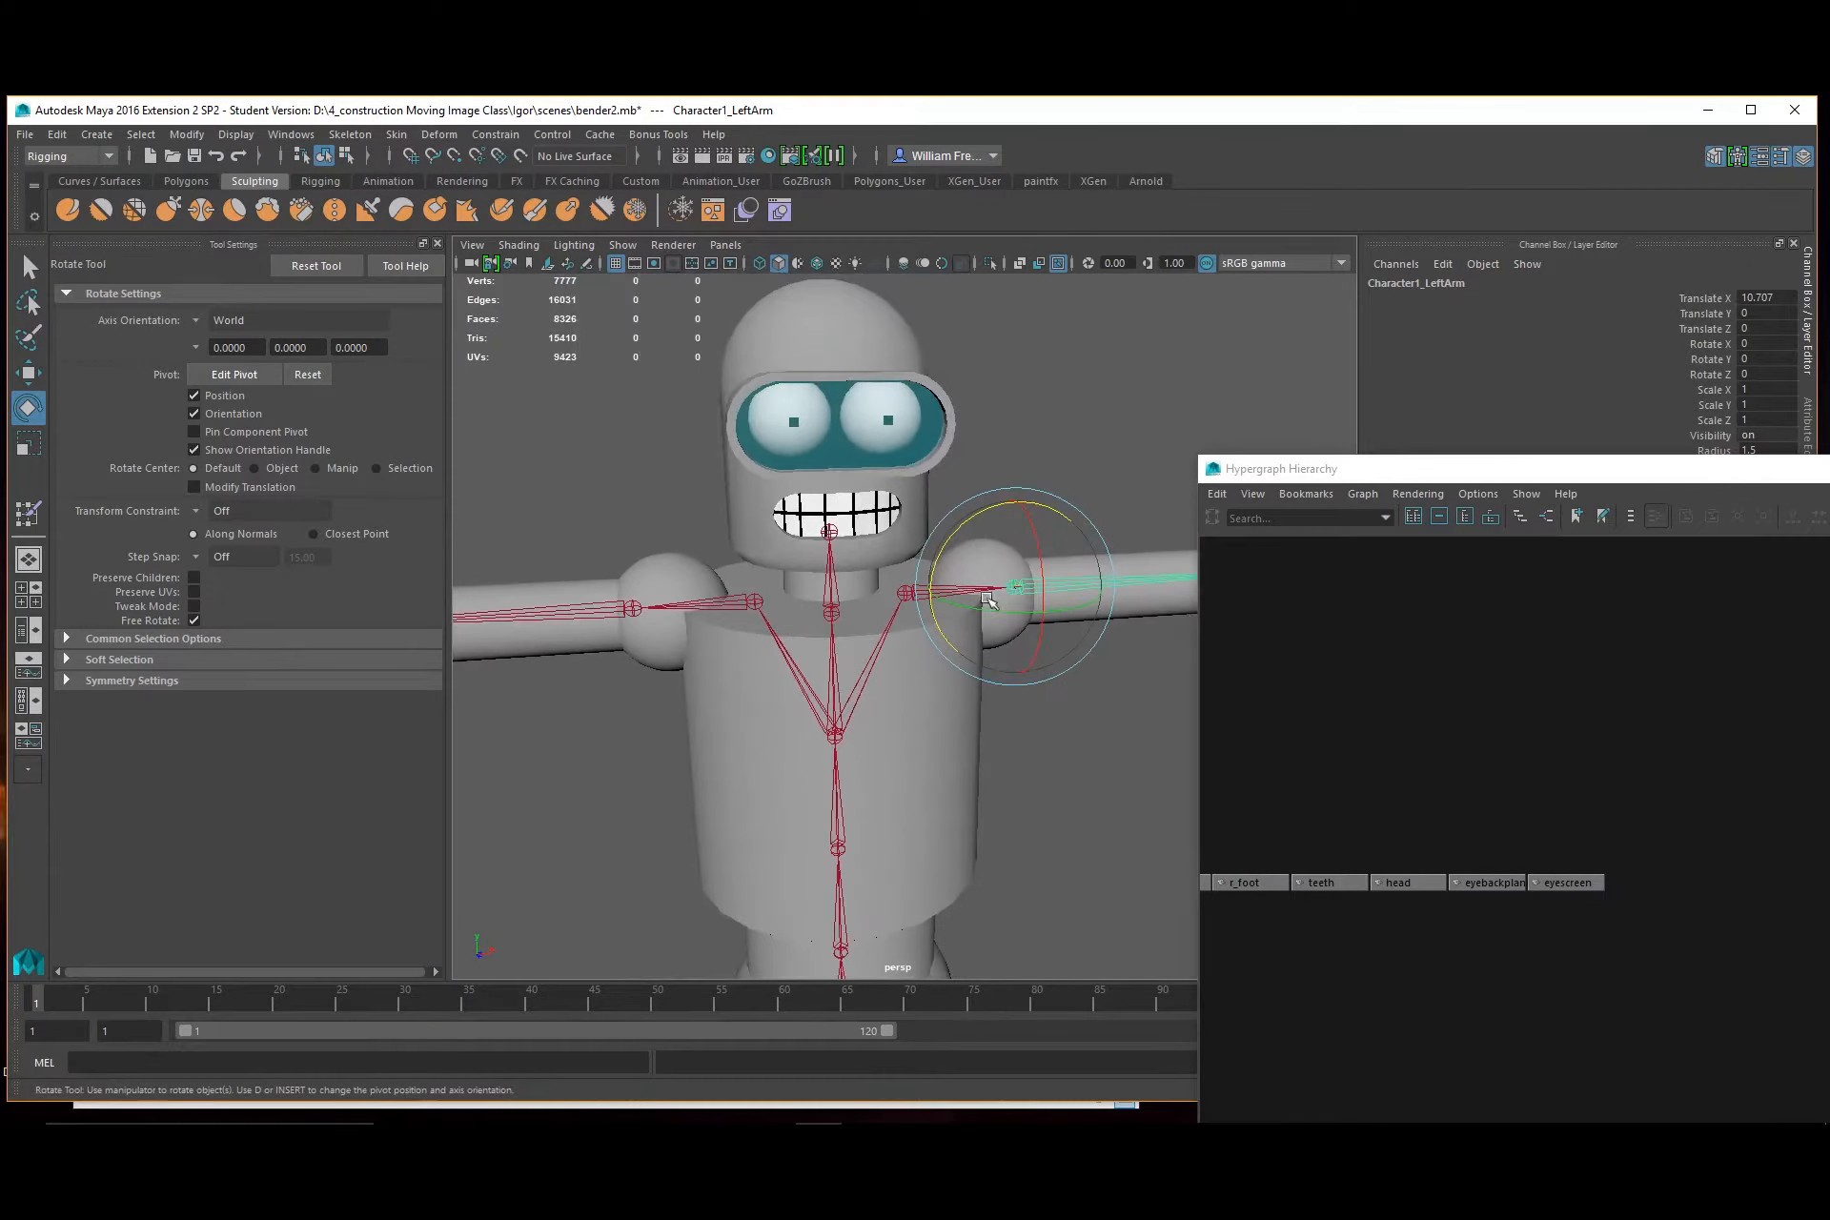
pyautogui.keyDown('alt'); pyautogui.moveTo(987, 598); pyautogui.dragTo(936, 566); pyautogui.keyUp('alt')
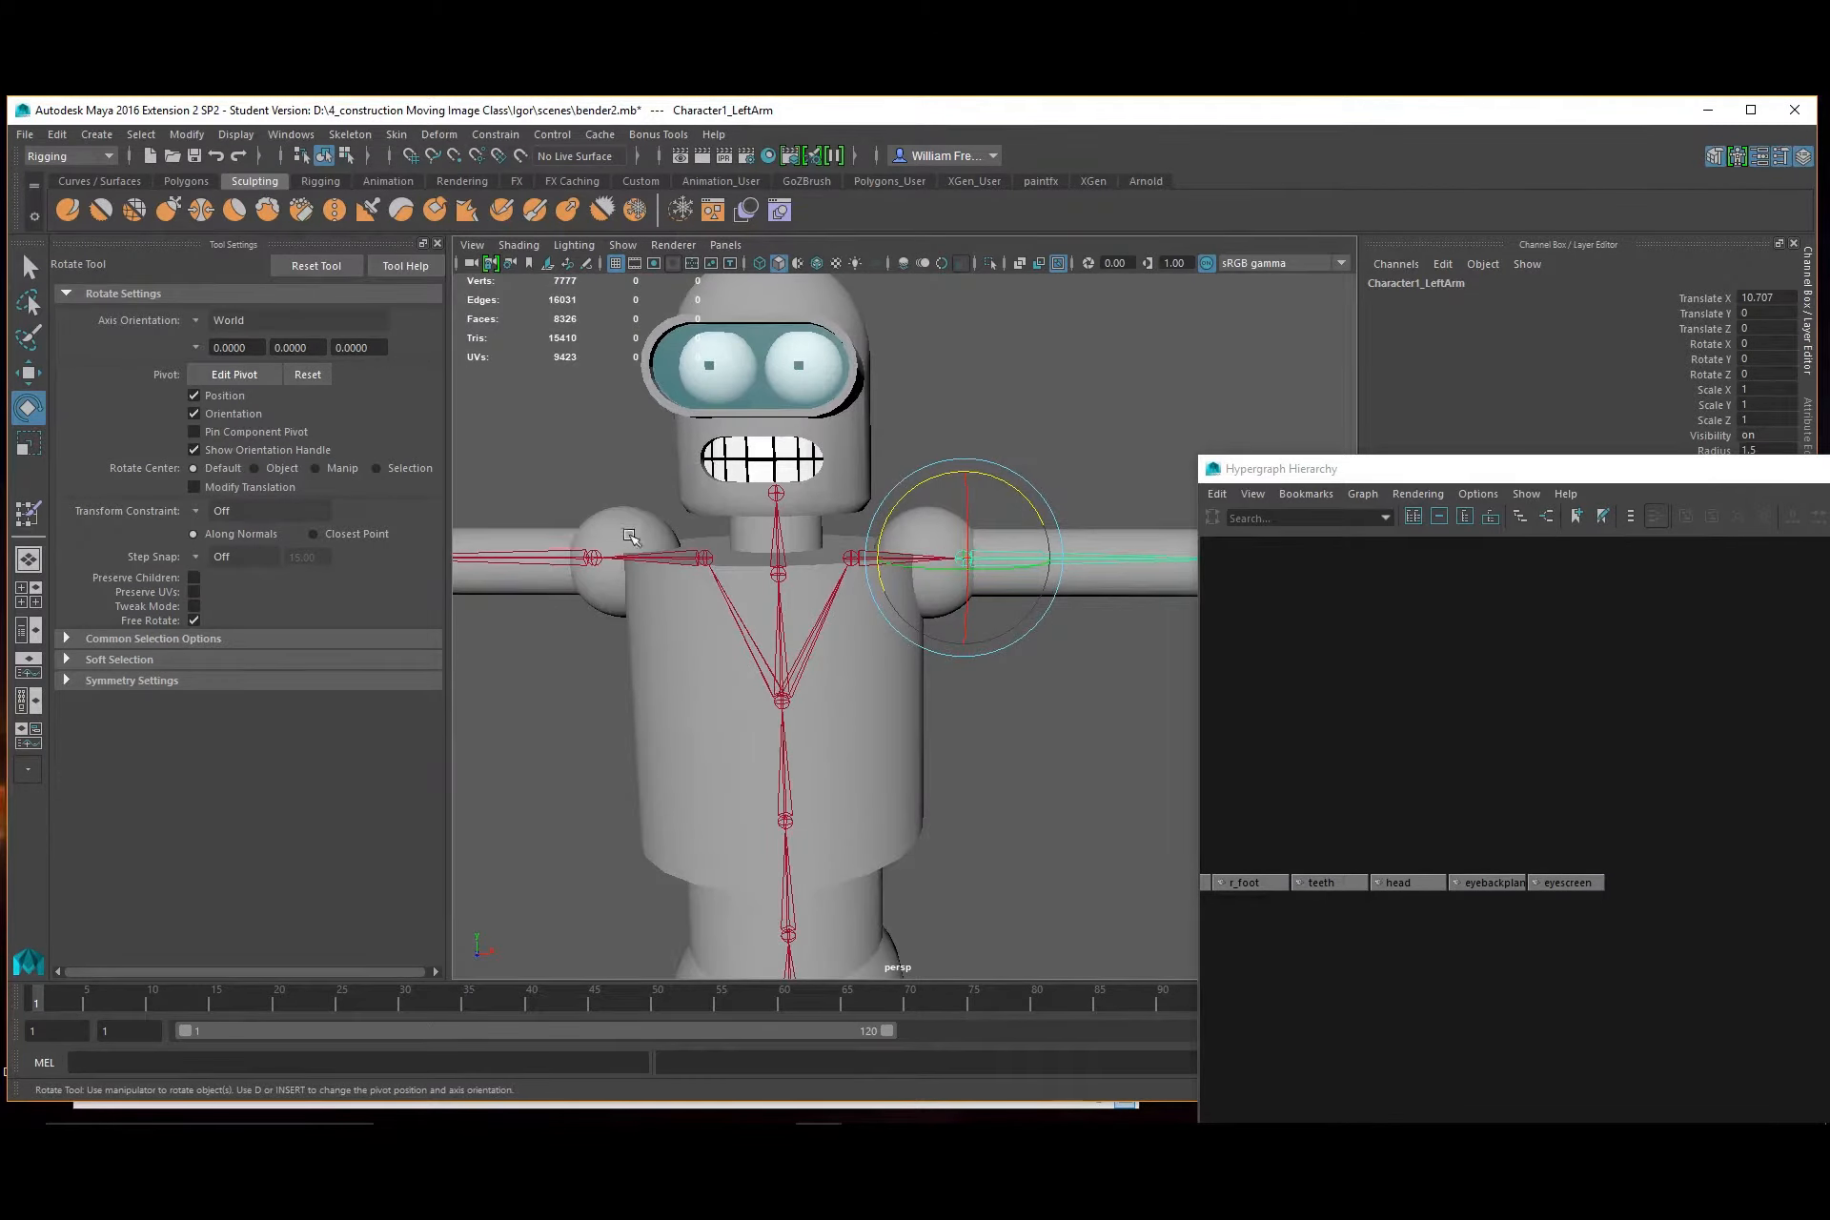
pyautogui.keyDown('alt'); pyautogui.moveTo(1087, 667); pyautogui.dragTo(995, 660, button='right'); pyautogui.keyUp('alt')
pyautogui.keyDown('alt'); pyautogui.moveTo(1025, 690); pyautogui.dragTo(1033, 693); pyautogui.keyUp('alt')
pyautogui.keyDown('alt'); pyautogui.moveTo(1033, 693); pyautogui.dragTo(926, 711, button='right'); pyautogui.keyUp('alt')
pyautogui.keyDown('alt'); pyautogui.moveTo(1047, 671); pyautogui.dragTo(1078, 724); pyautogui.keyUp('alt')
pyautogui.keyDown('alt'); pyautogui.moveTo(1078, 723); pyautogui.dragTo(956, 728, button='right'); pyautogui.keyUp('alt')
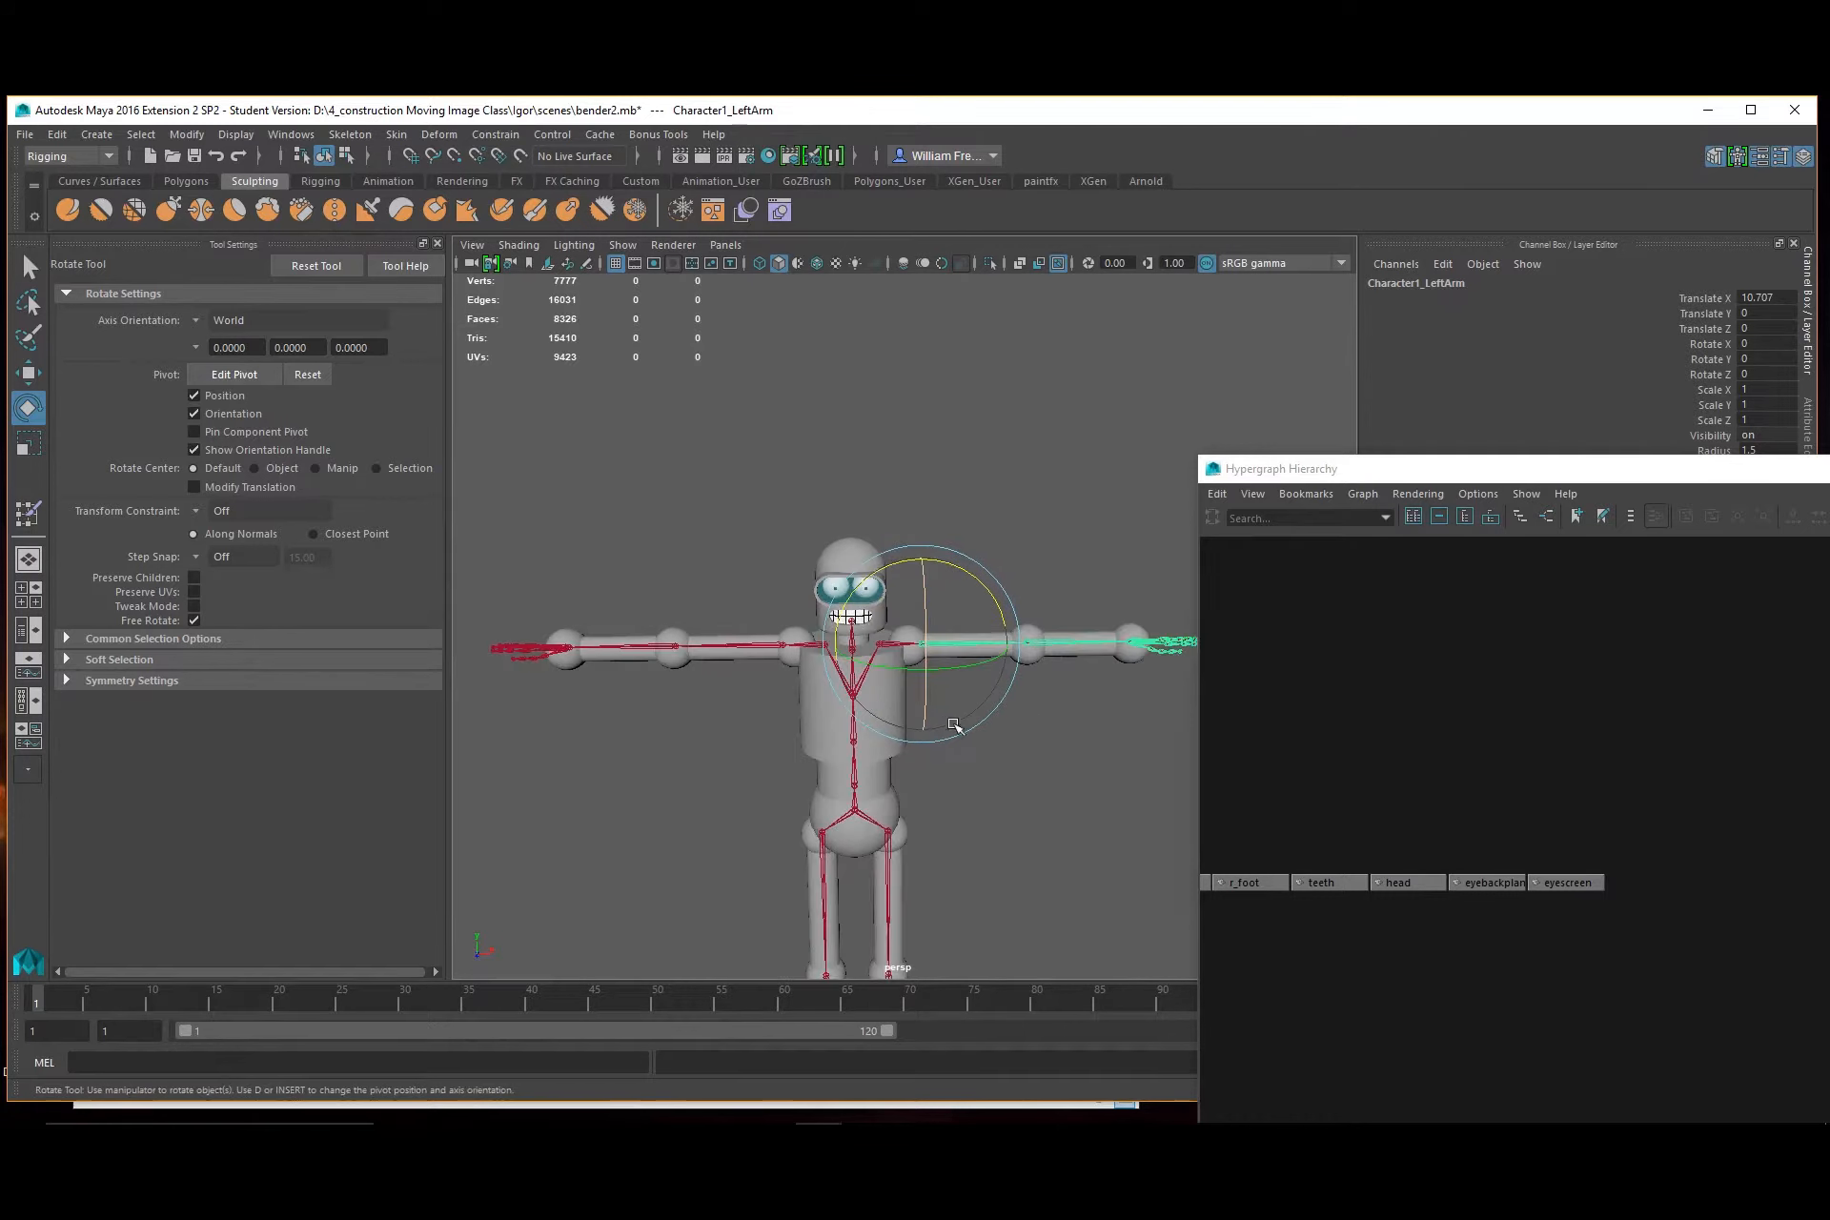
pyautogui.keyDown('alt'); pyautogui.moveTo(1057, 778); pyautogui.dragTo(1036, 603, button='middle'); pyautogui.keyUp('alt')
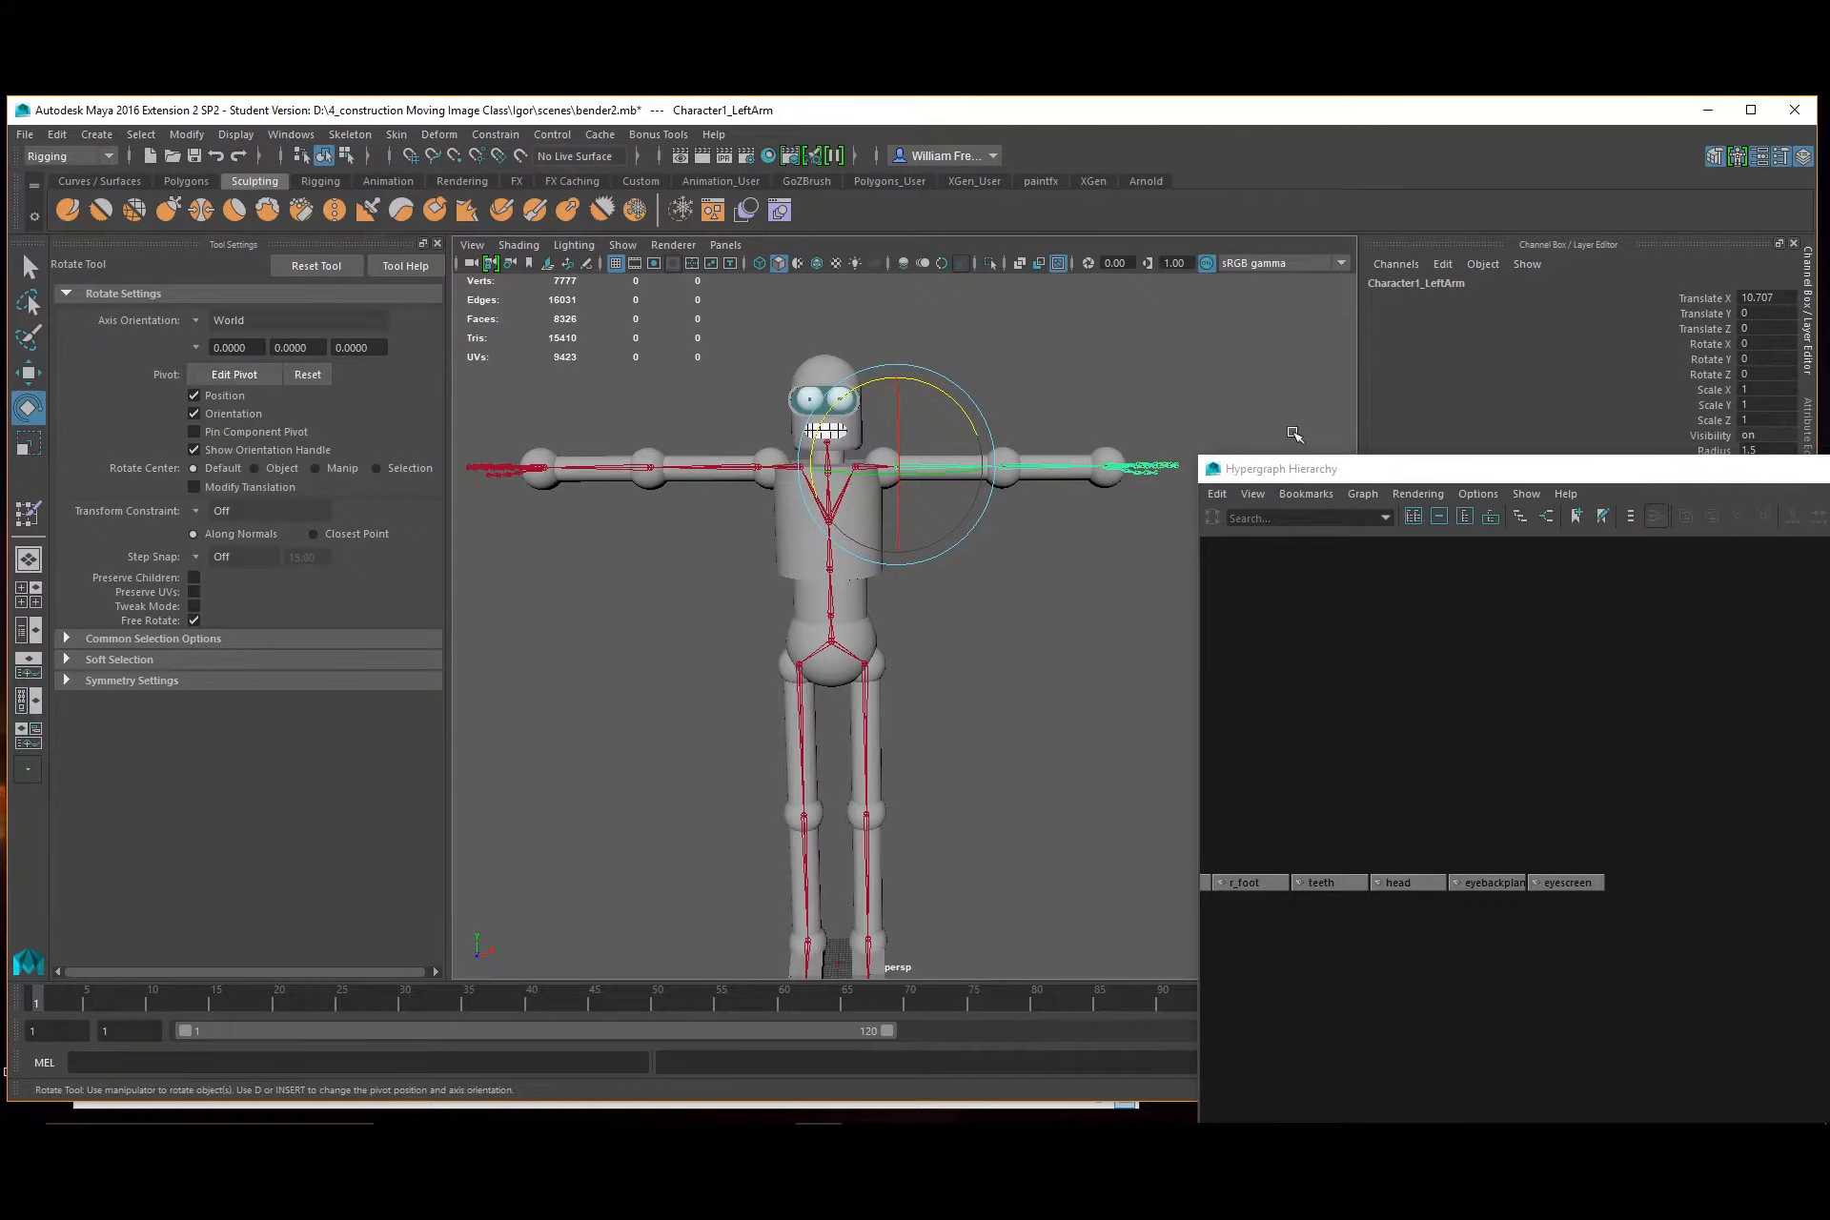
pyautogui.click(1432, 749)
pyautogui.keyDown('alt'); pyautogui.moveTo(1326, 692); pyautogui.dragTo(1537, 619, button='middle'); pyautogui.keyUp('alt')
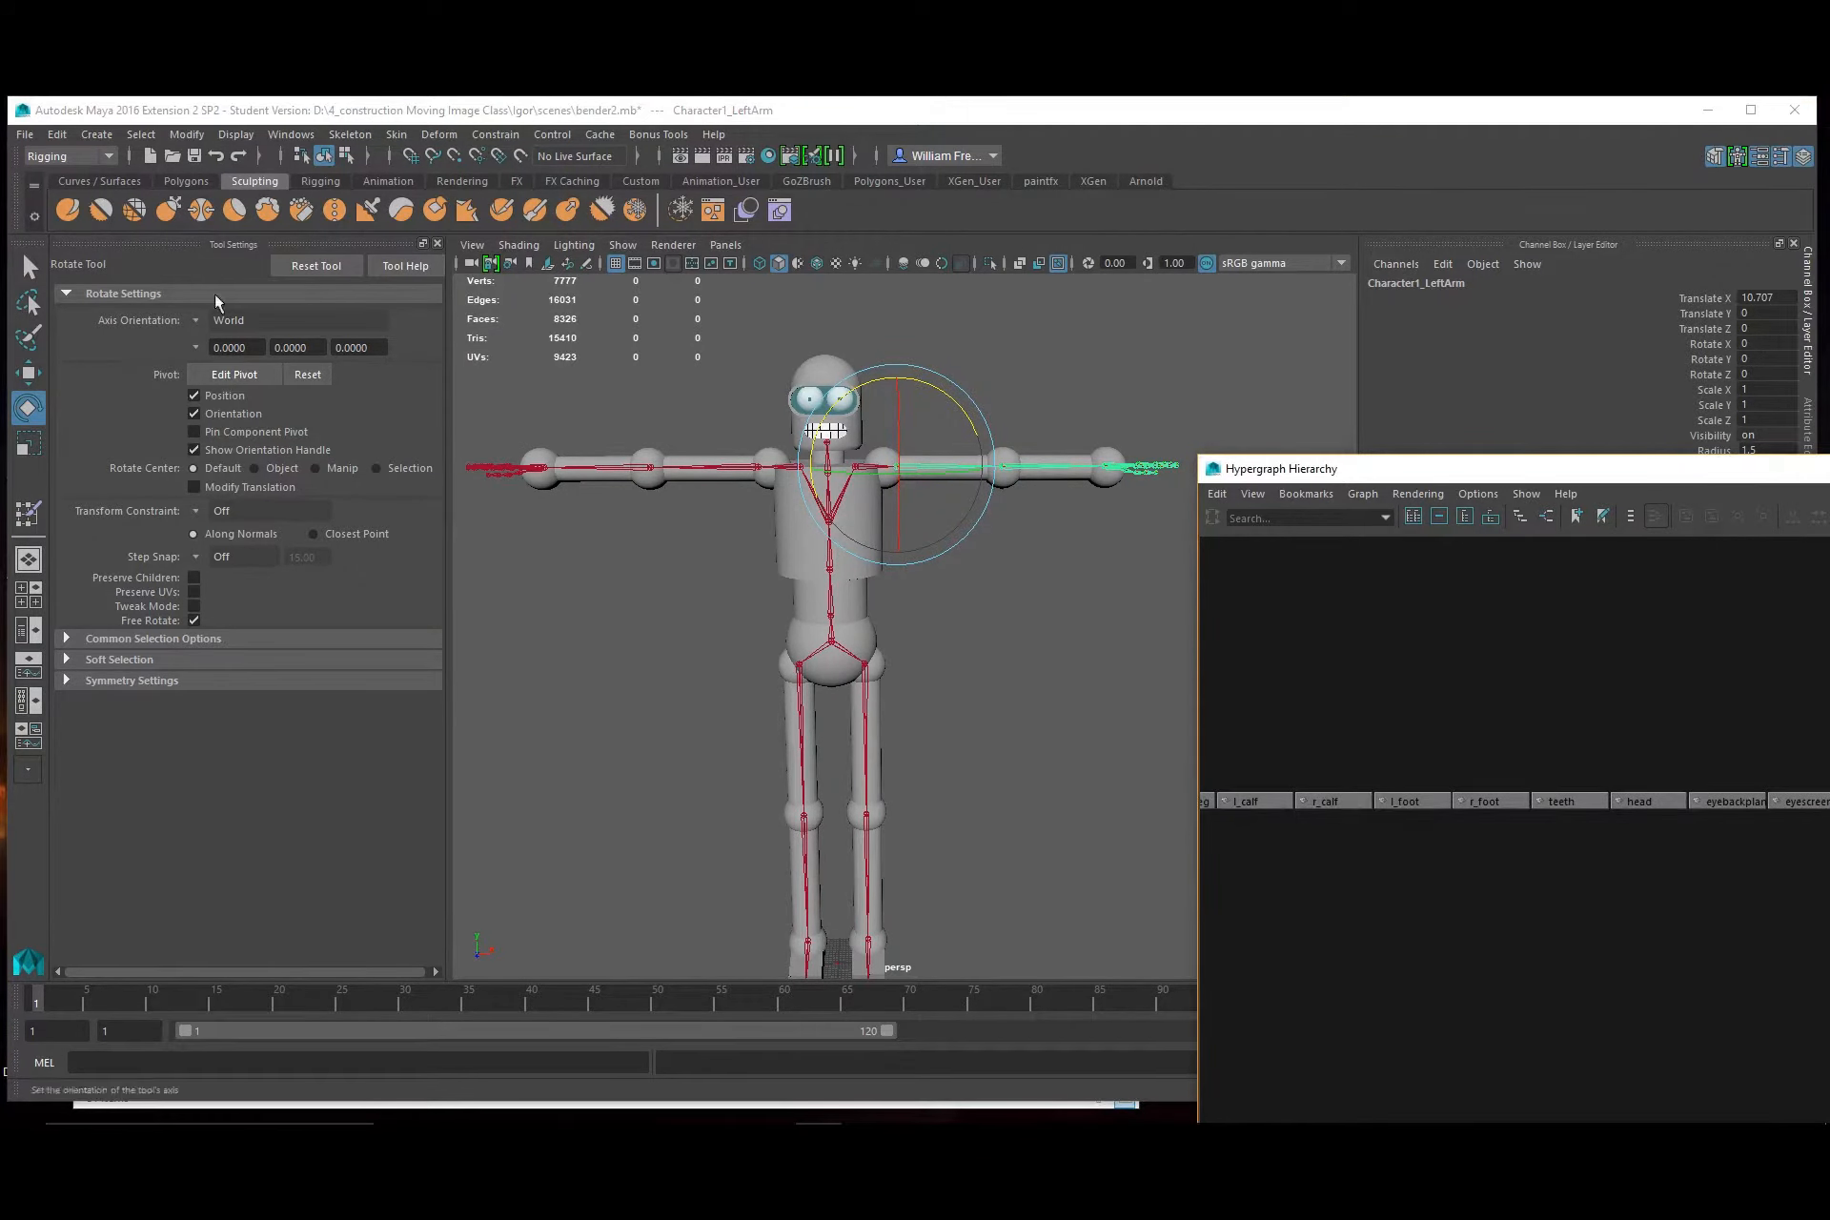
# Save the current scene again, accepting the student version notice
pyautogui.click(25, 133)
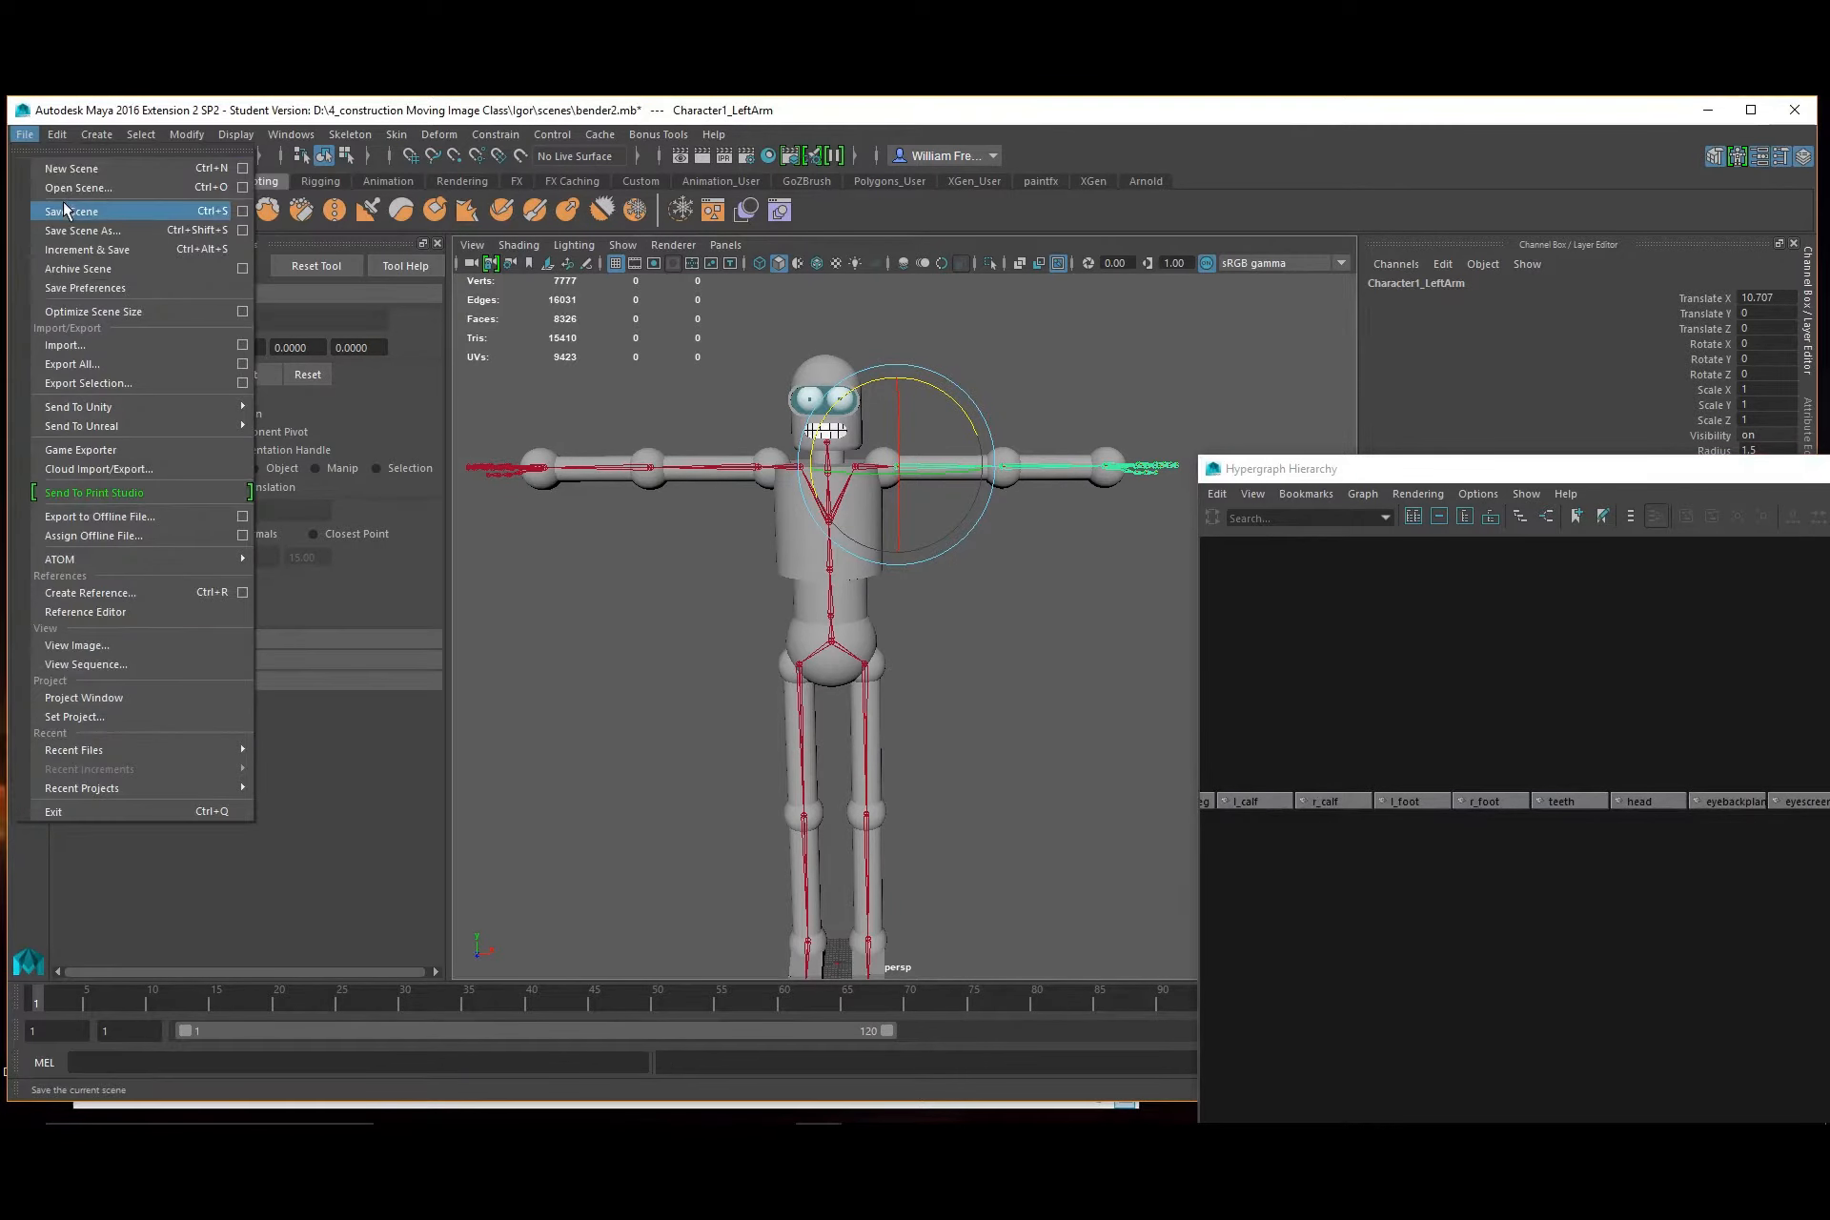
pyautogui.click(63, 202)
pyautogui.click(869, 635)
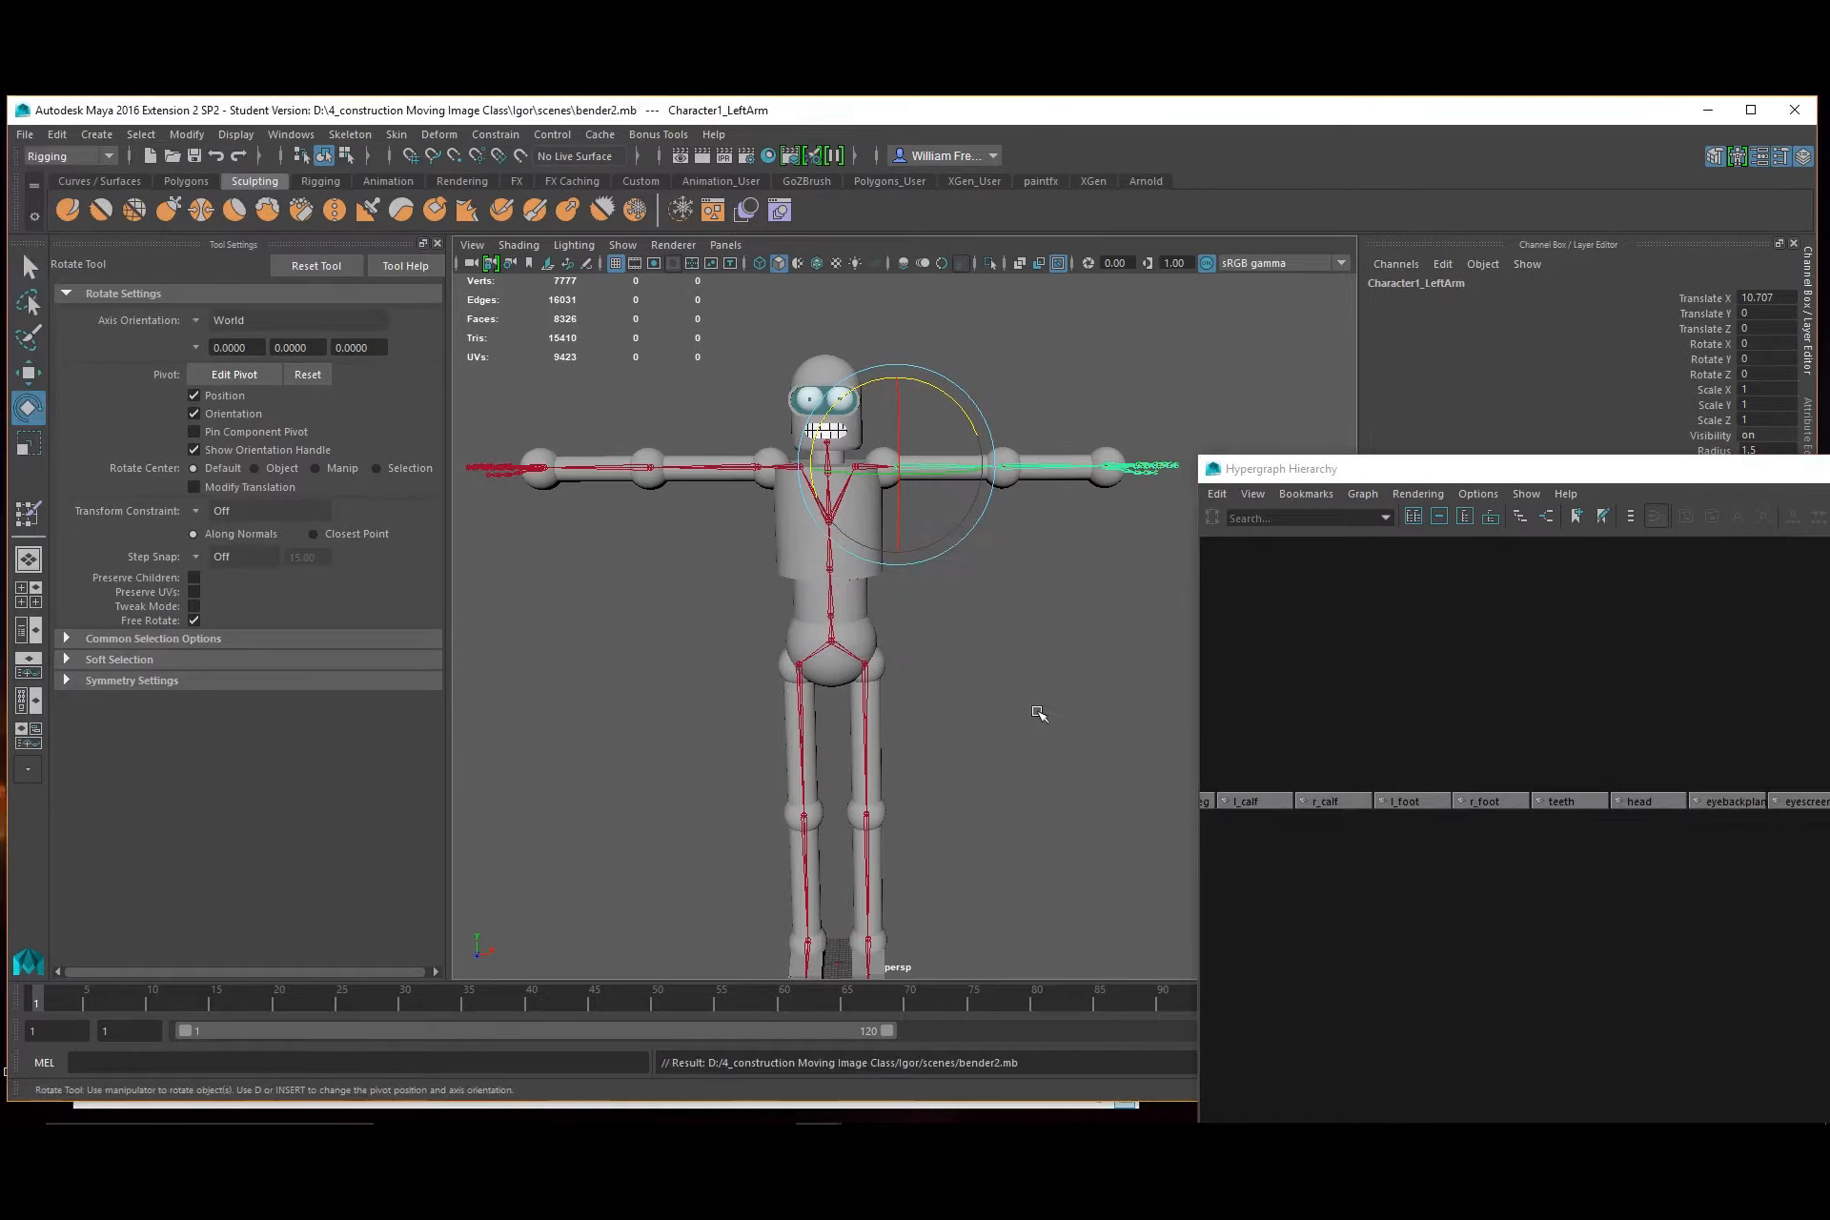
# Deselect the arm joint, move the Hypergraph window clear of the display layers, and remove the bones layer's override colour
pyautogui.press('e')
pyautogui.scroll(-2, 1254, 889)
pyautogui.scroll(-1, 1255, 889)
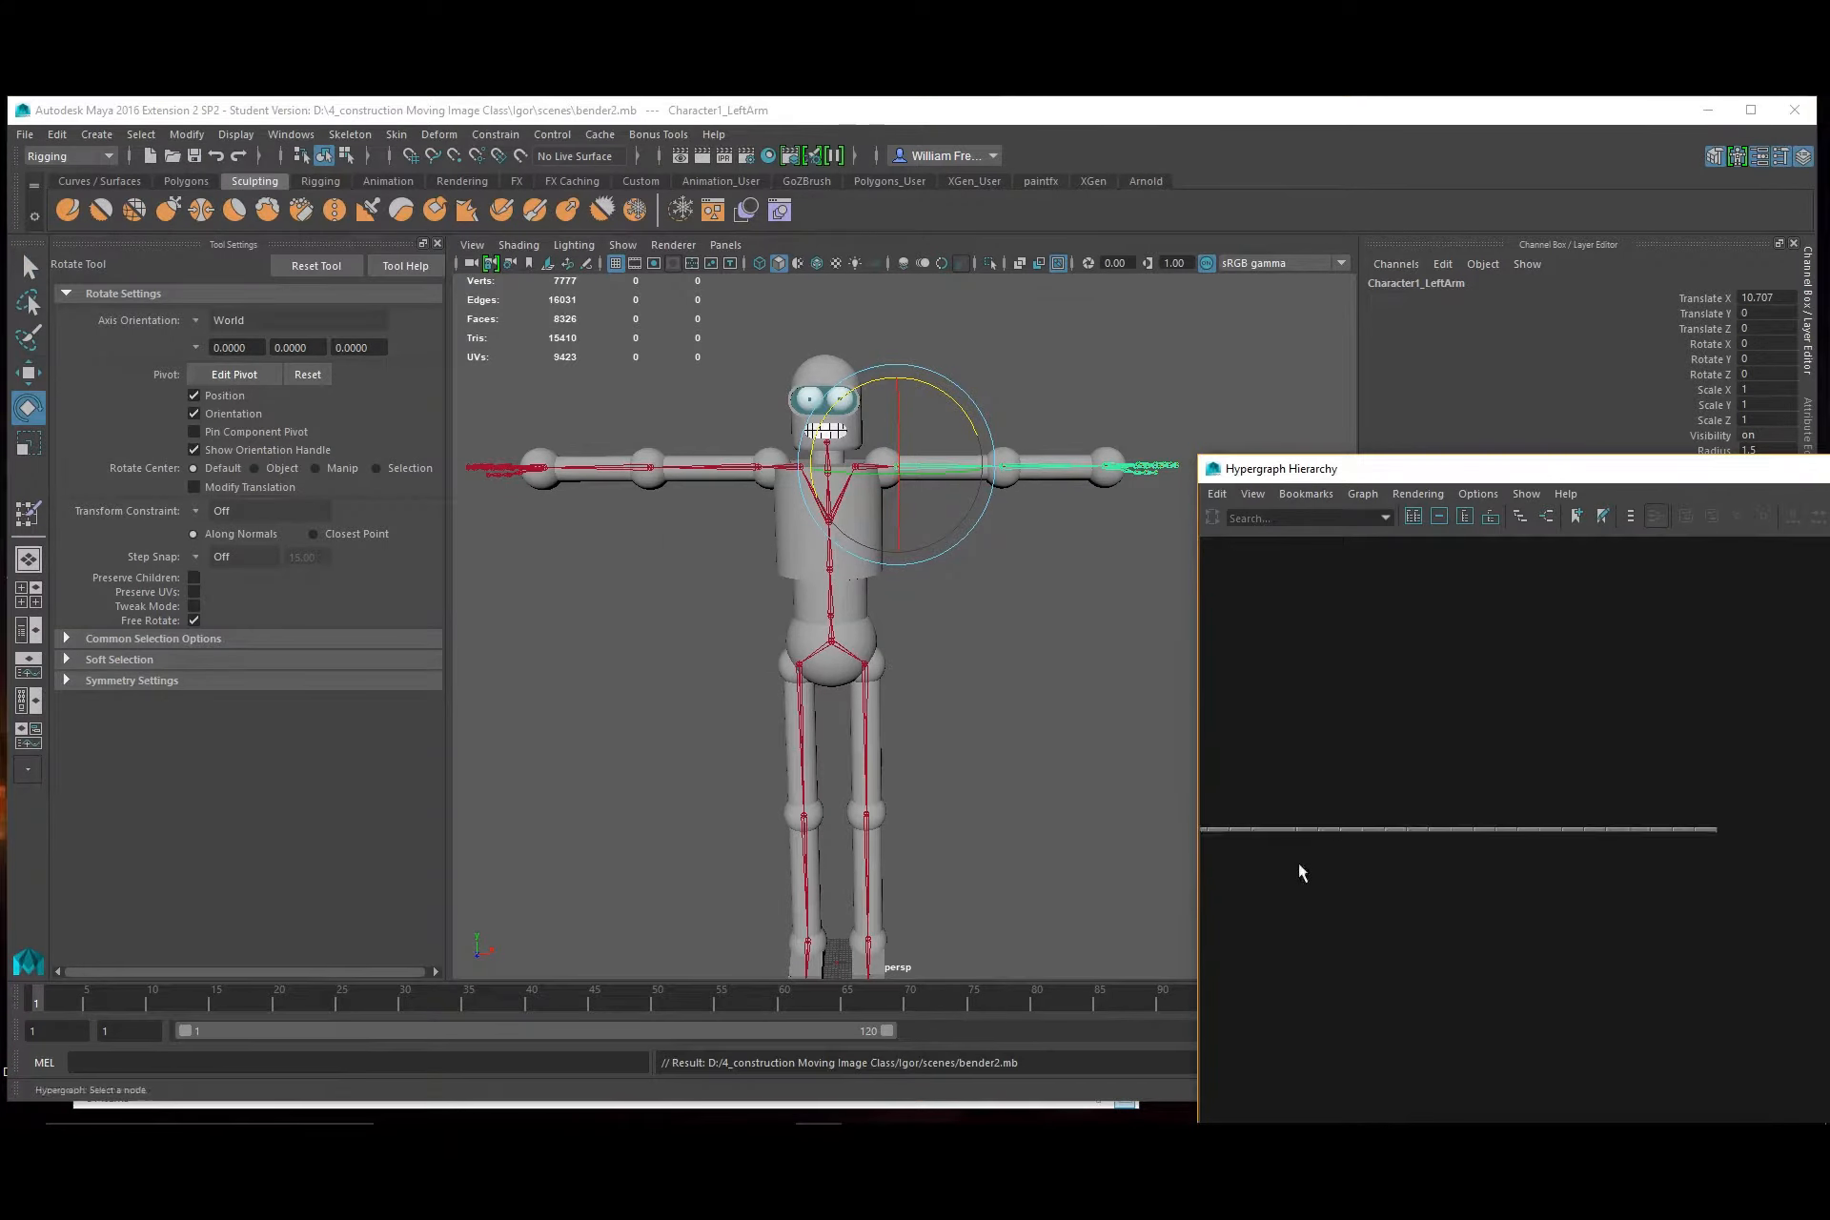
pyautogui.click(717, 651)
pyautogui.keyDown('alt'); pyautogui.moveTo(636, 609); pyautogui.dragTo(758, 618, button='middle'); pyautogui.keyUp('alt')
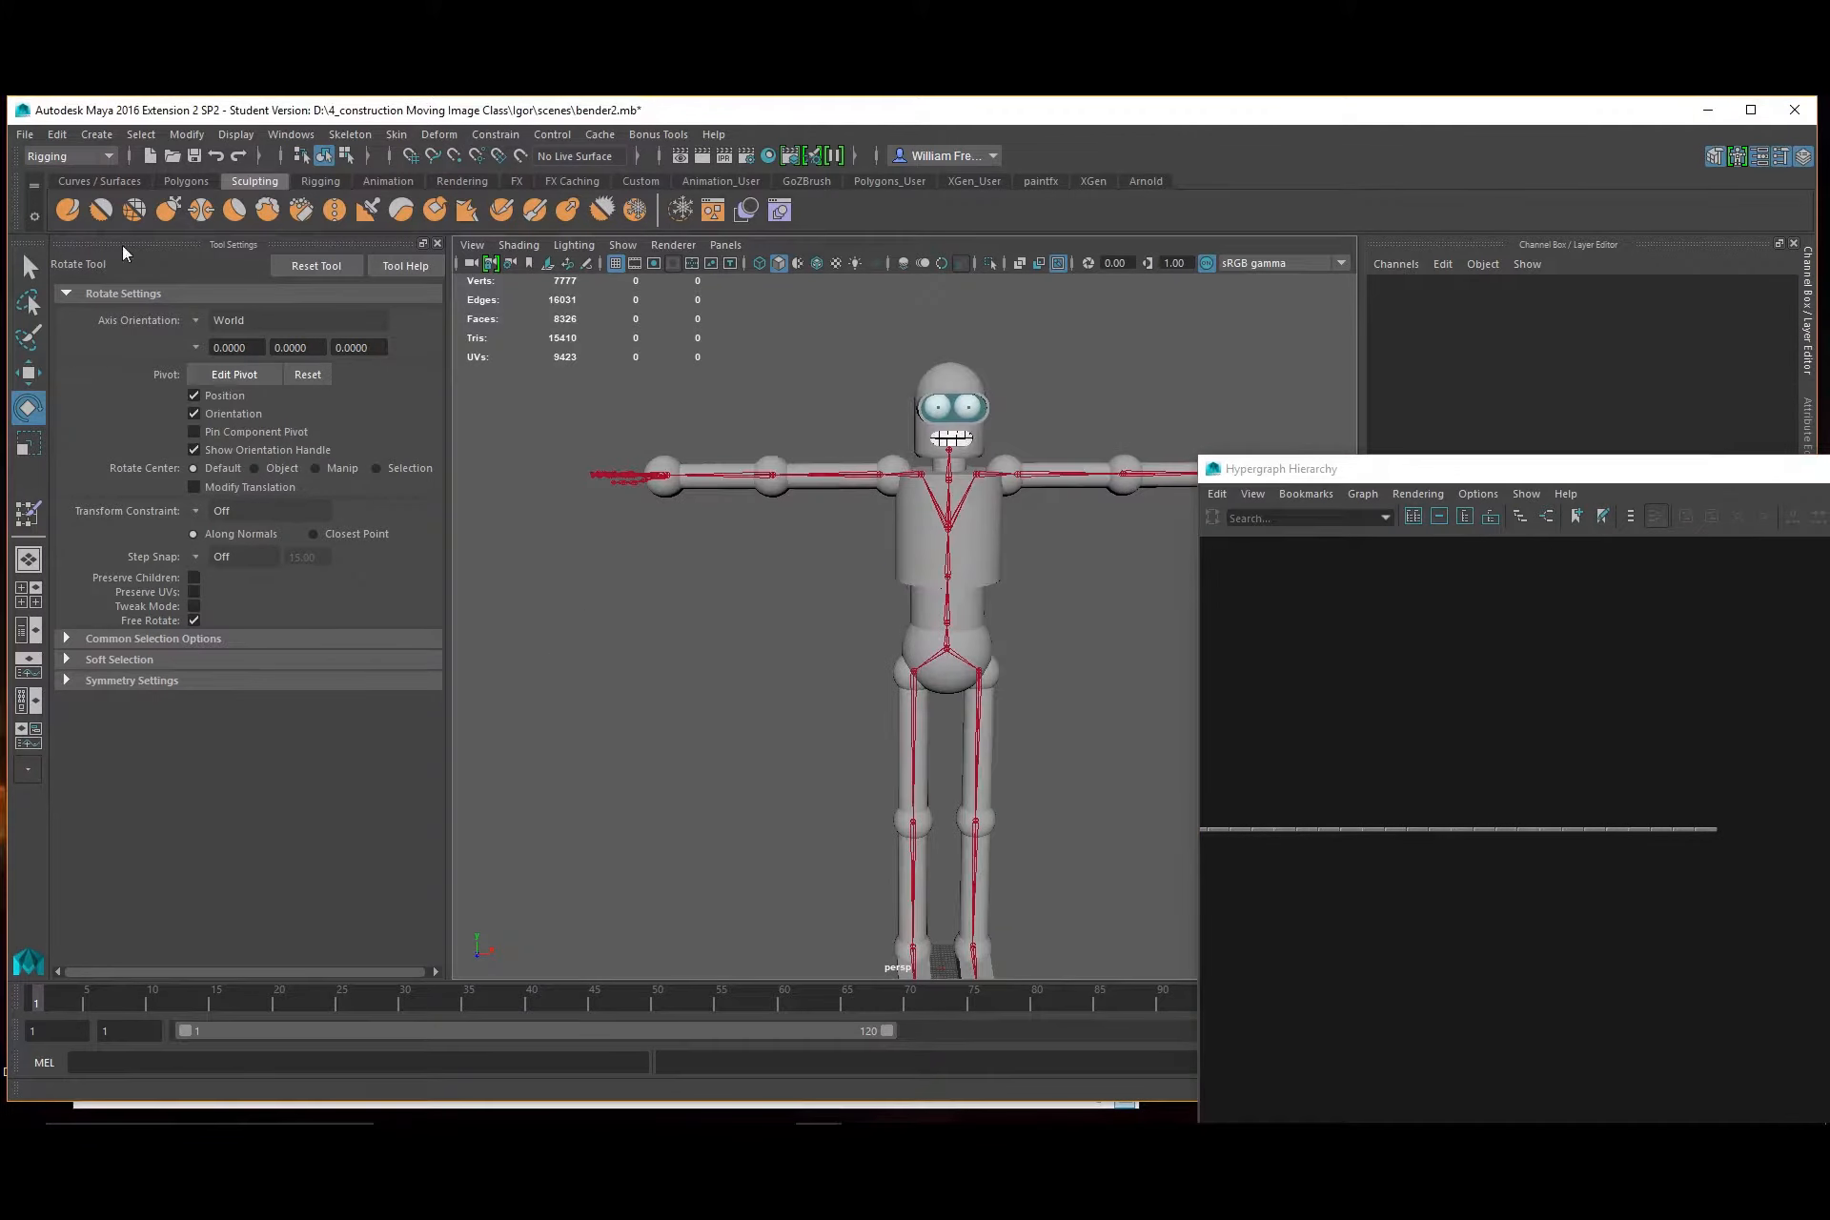
pyautogui.moveTo(1366, 467); pyautogui.dragTo(1329, 764)
pyautogui.moveTo(1452, 771); pyautogui.dragTo(275, 720)
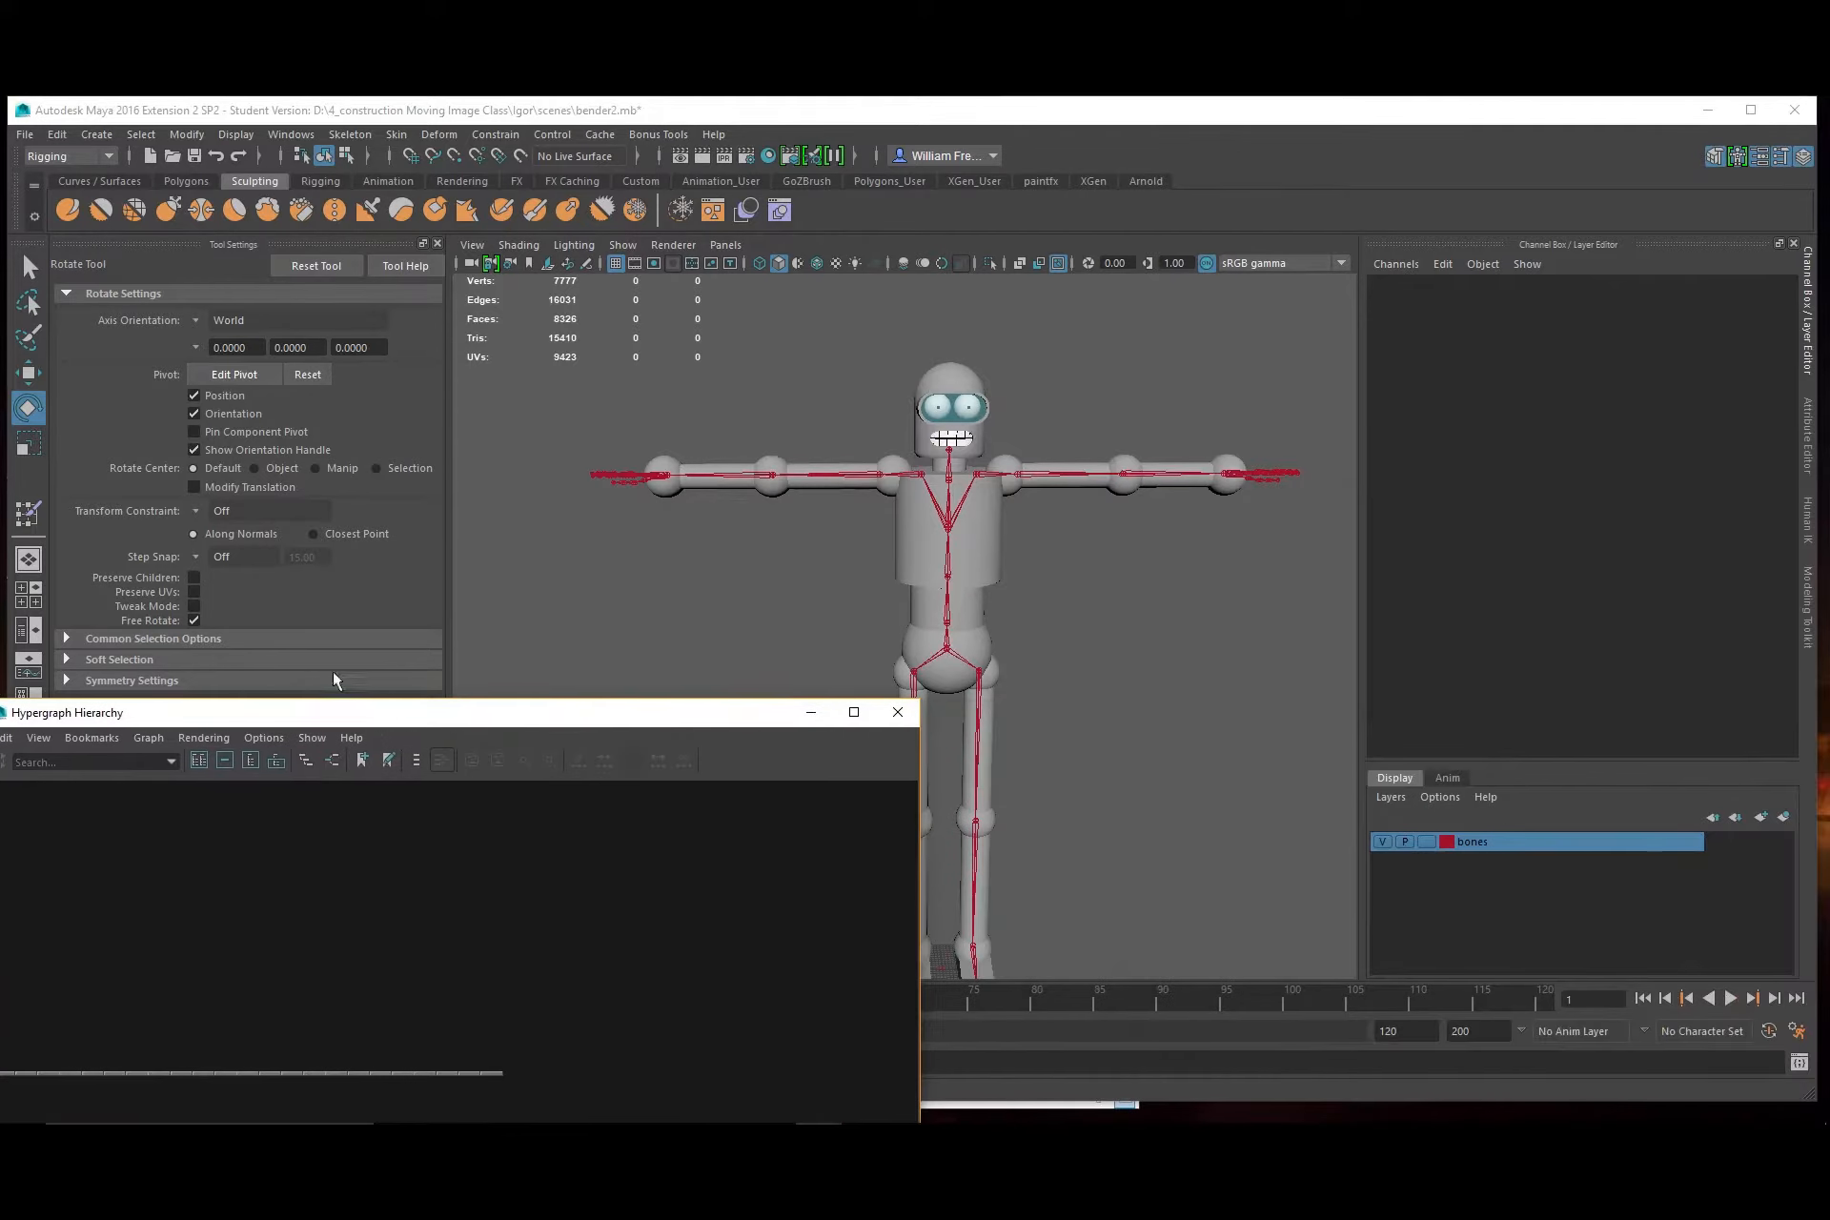
pyautogui.doubleClick(1451, 841)
pyautogui.click(698, 605)
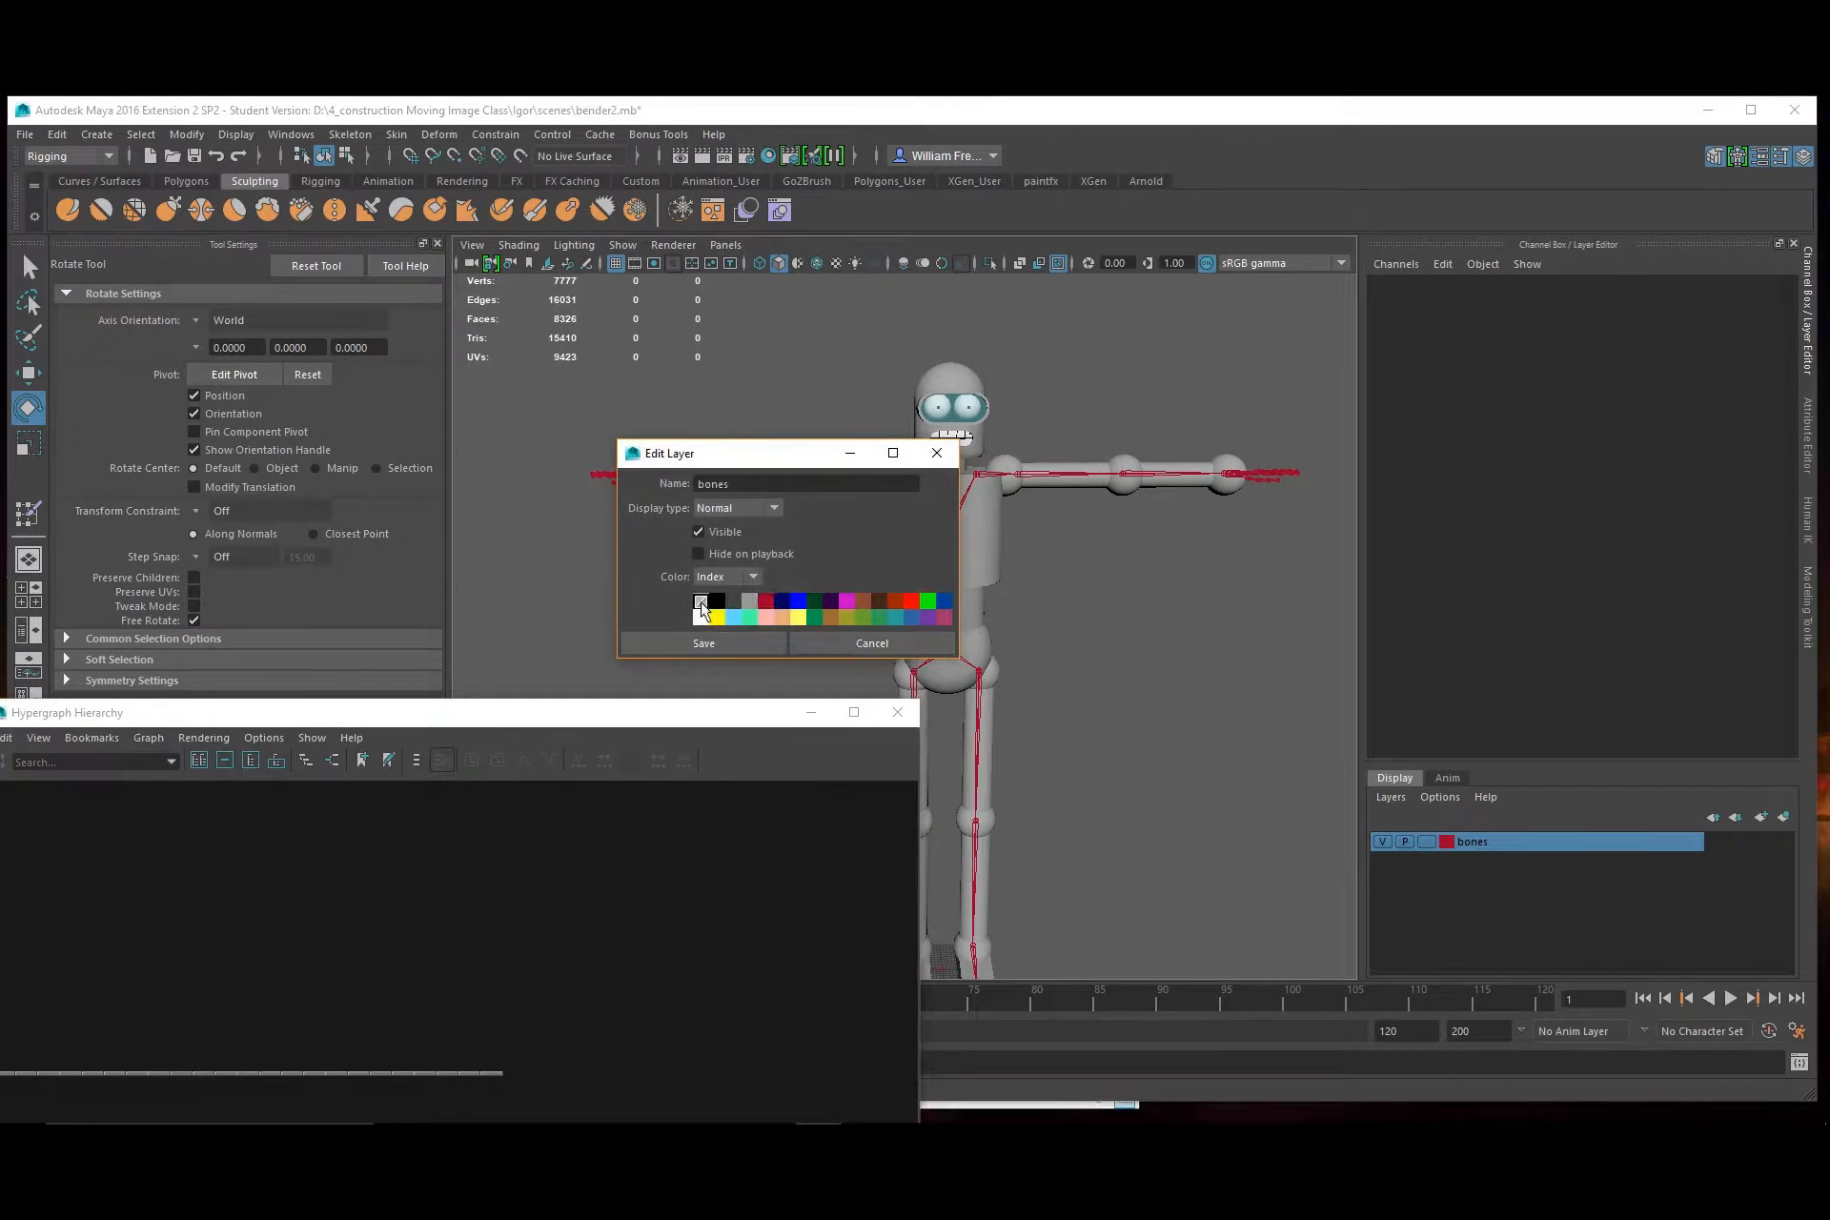
pyautogui.click(723, 640)
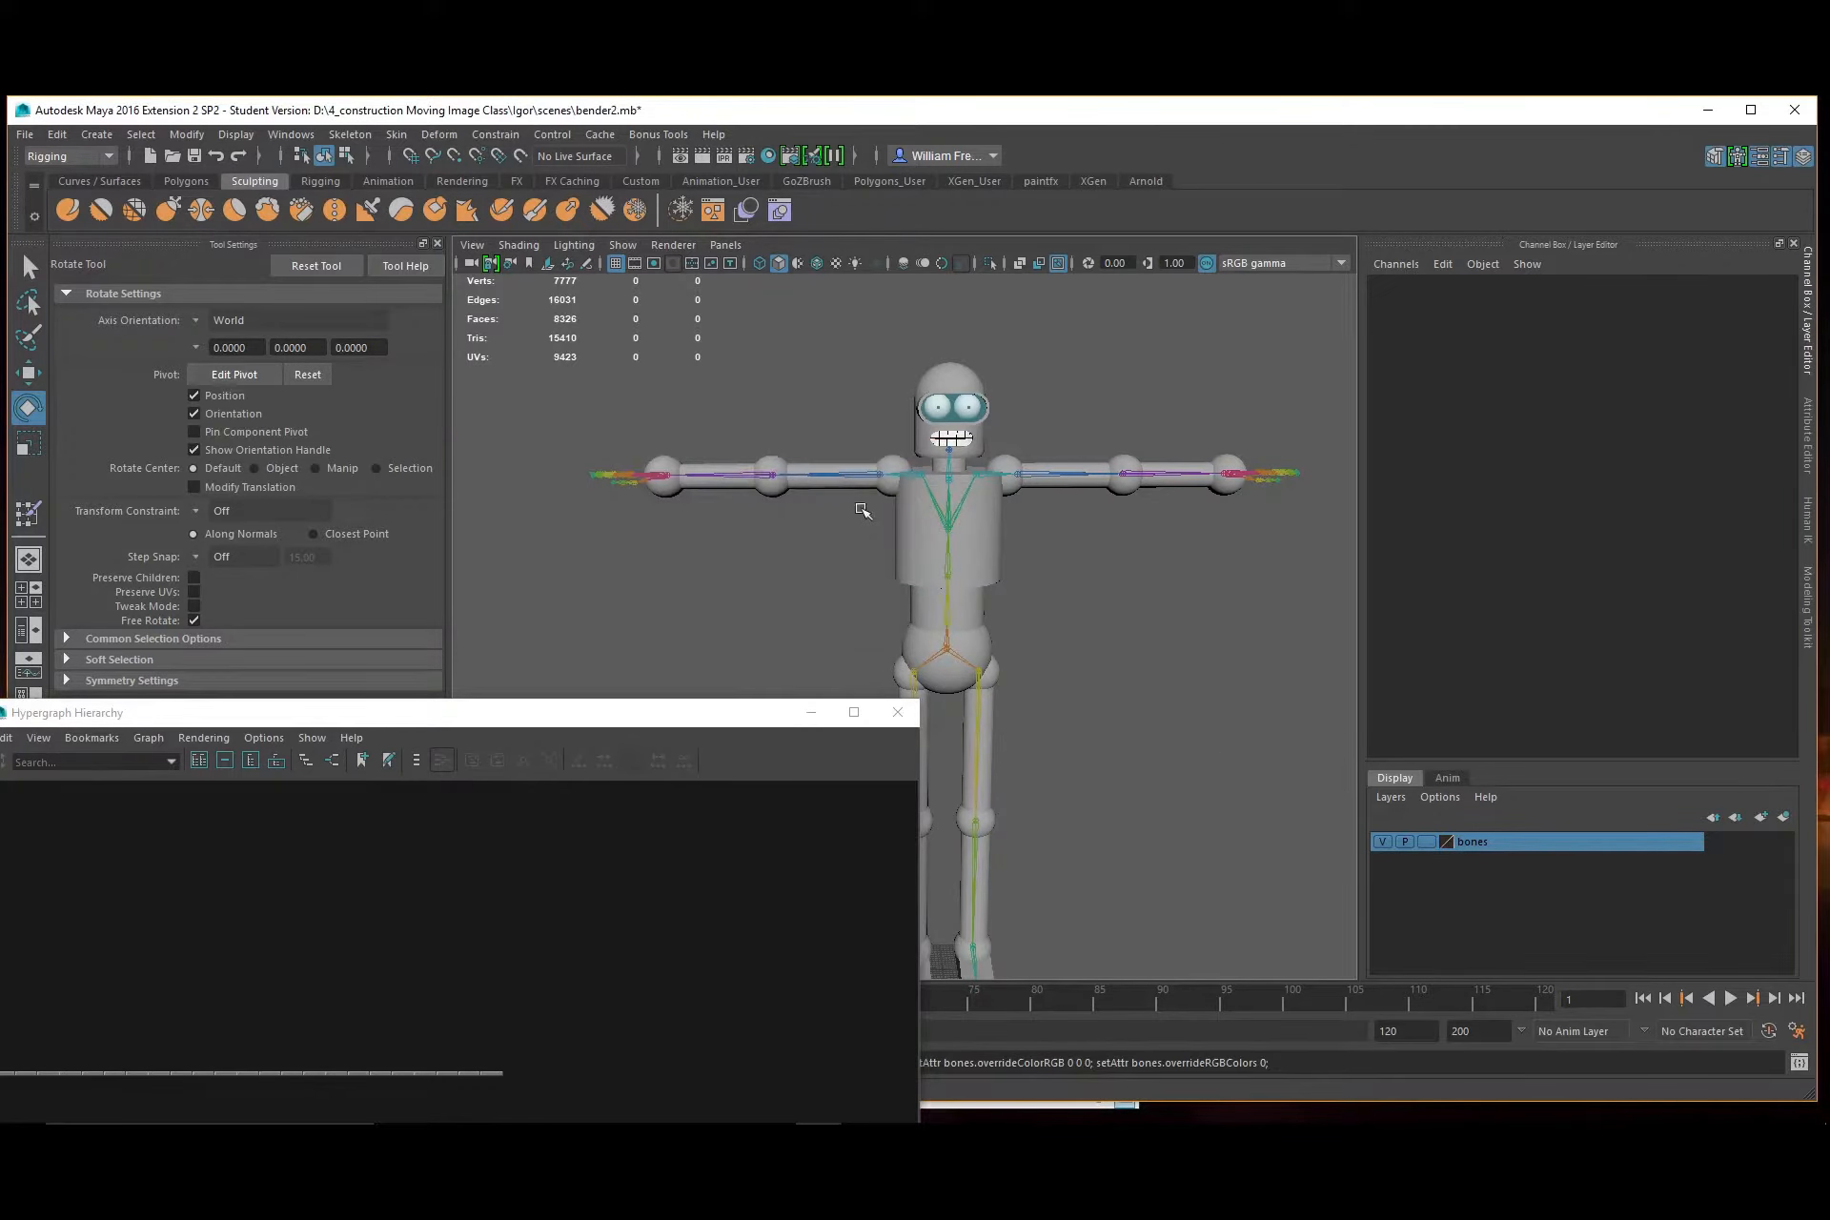
# Examine the robot's skeleton in its individual joint colours from close up and at an angle
pyautogui.scroll(6, 865, 500)
pyautogui.scroll(-4, 1033, 506)
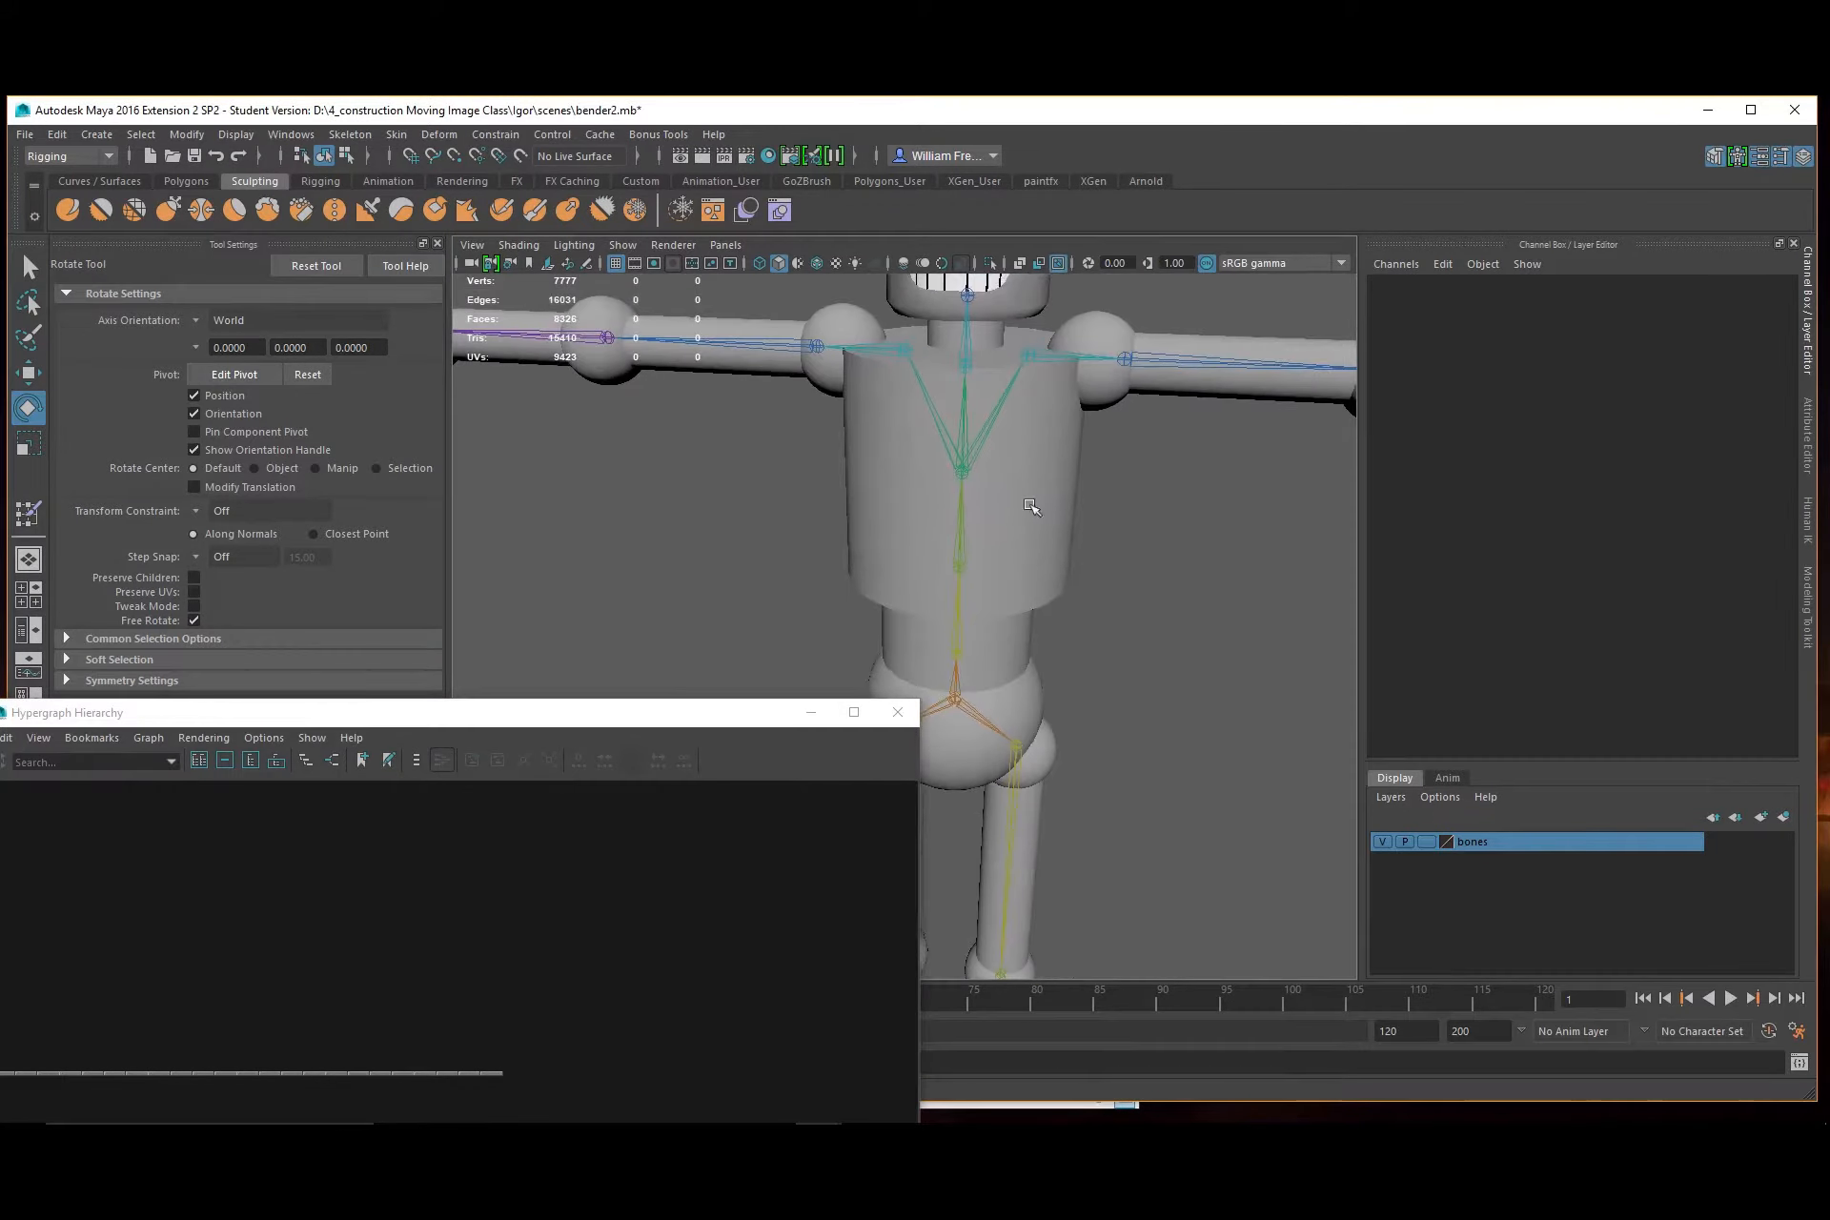
pyautogui.scroll(-2, 1048, 538)
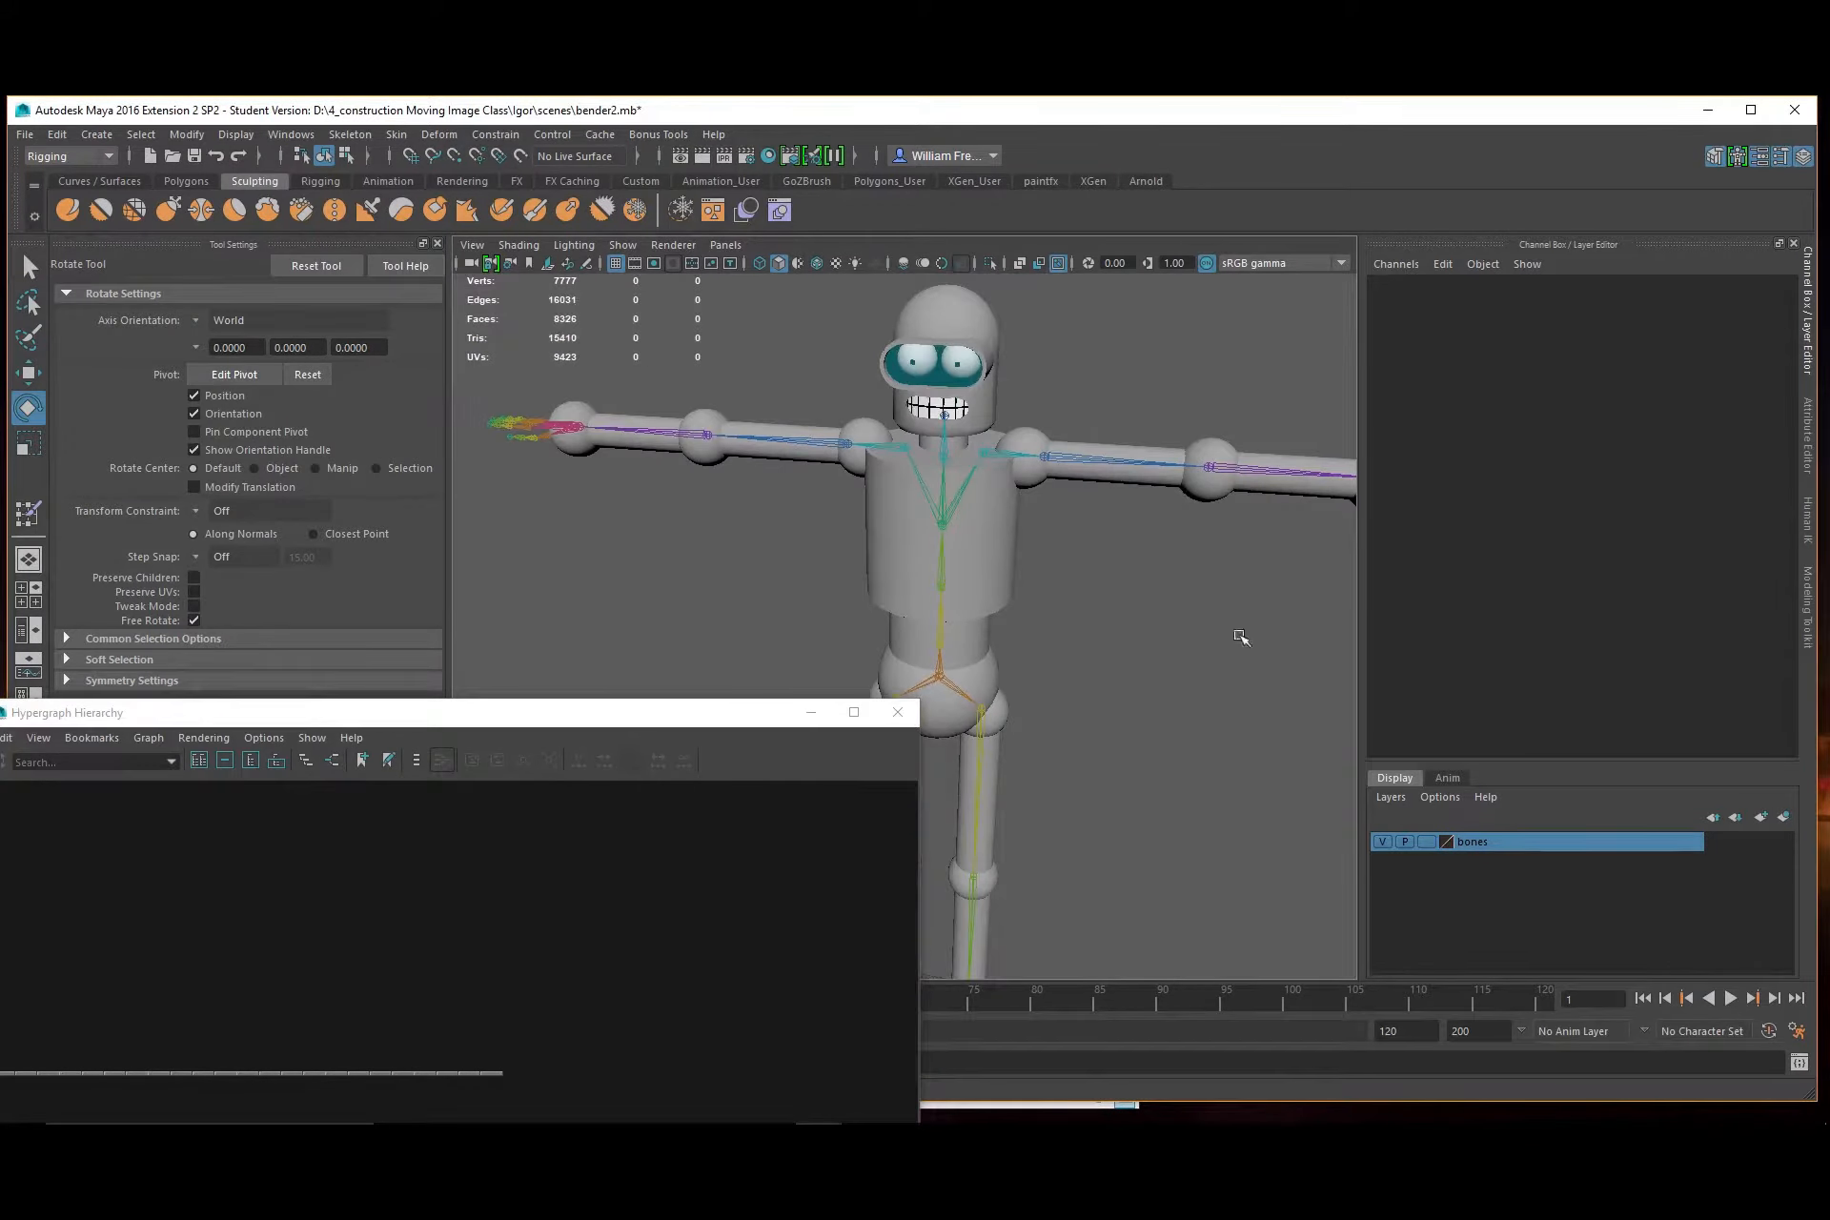
pyautogui.scroll(-2, 1241, 637)
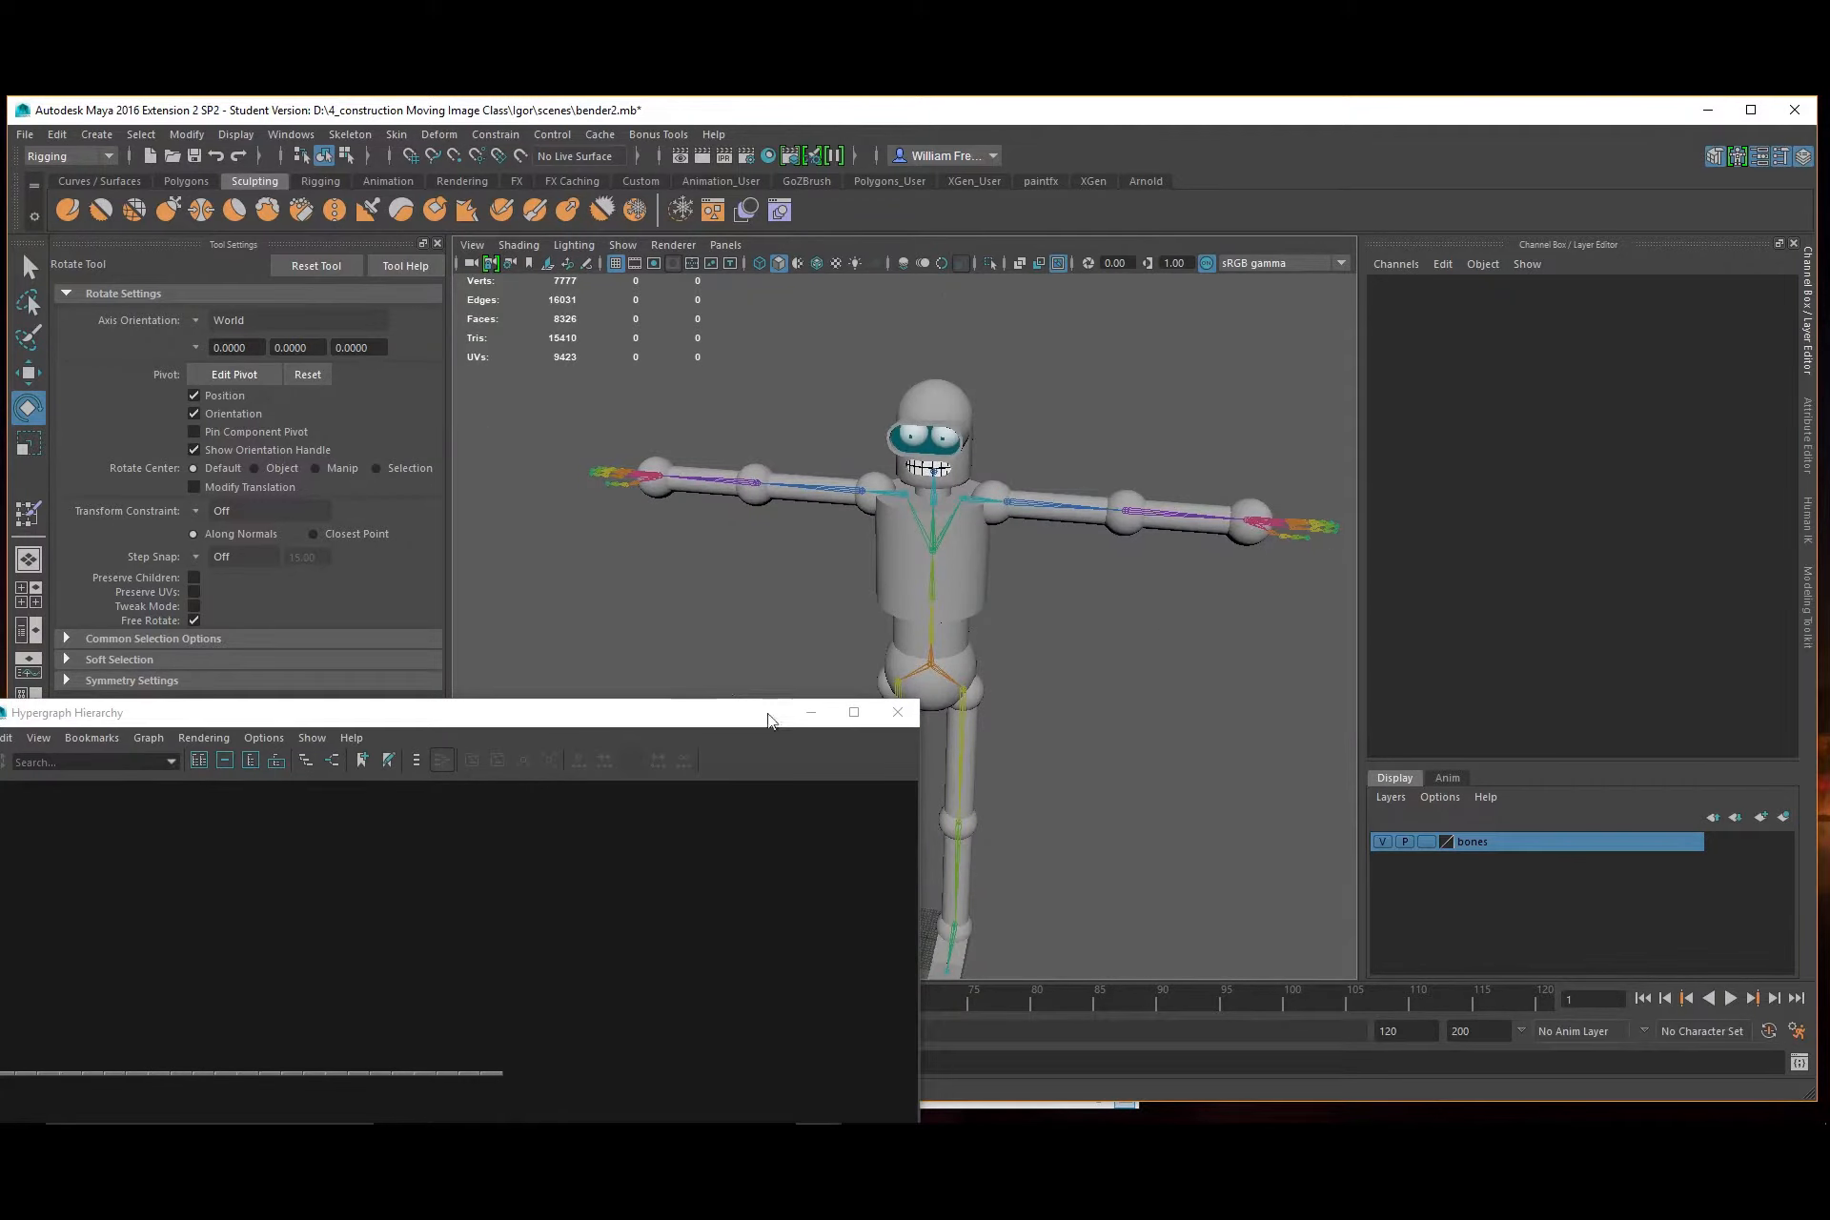
pyautogui.keyDown('alt'); pyautogui.moveTo(1115, 739); pyautogui.dragTo(1184, 740); pyautogui.keyUp('alt')
pyautogui.keyDown('alt'); pyautogui.moveTo(1125, 675); pyautogui.dragTo(1239, 725, button='right'); pyautogui.keyUp('alt')
pyautogui.keyDown('alt'); pyautogui.moveTo(1235, 674); pyautogui.dragTo(1094, 825, button='middle'); pyautogui.keyUp('alt')
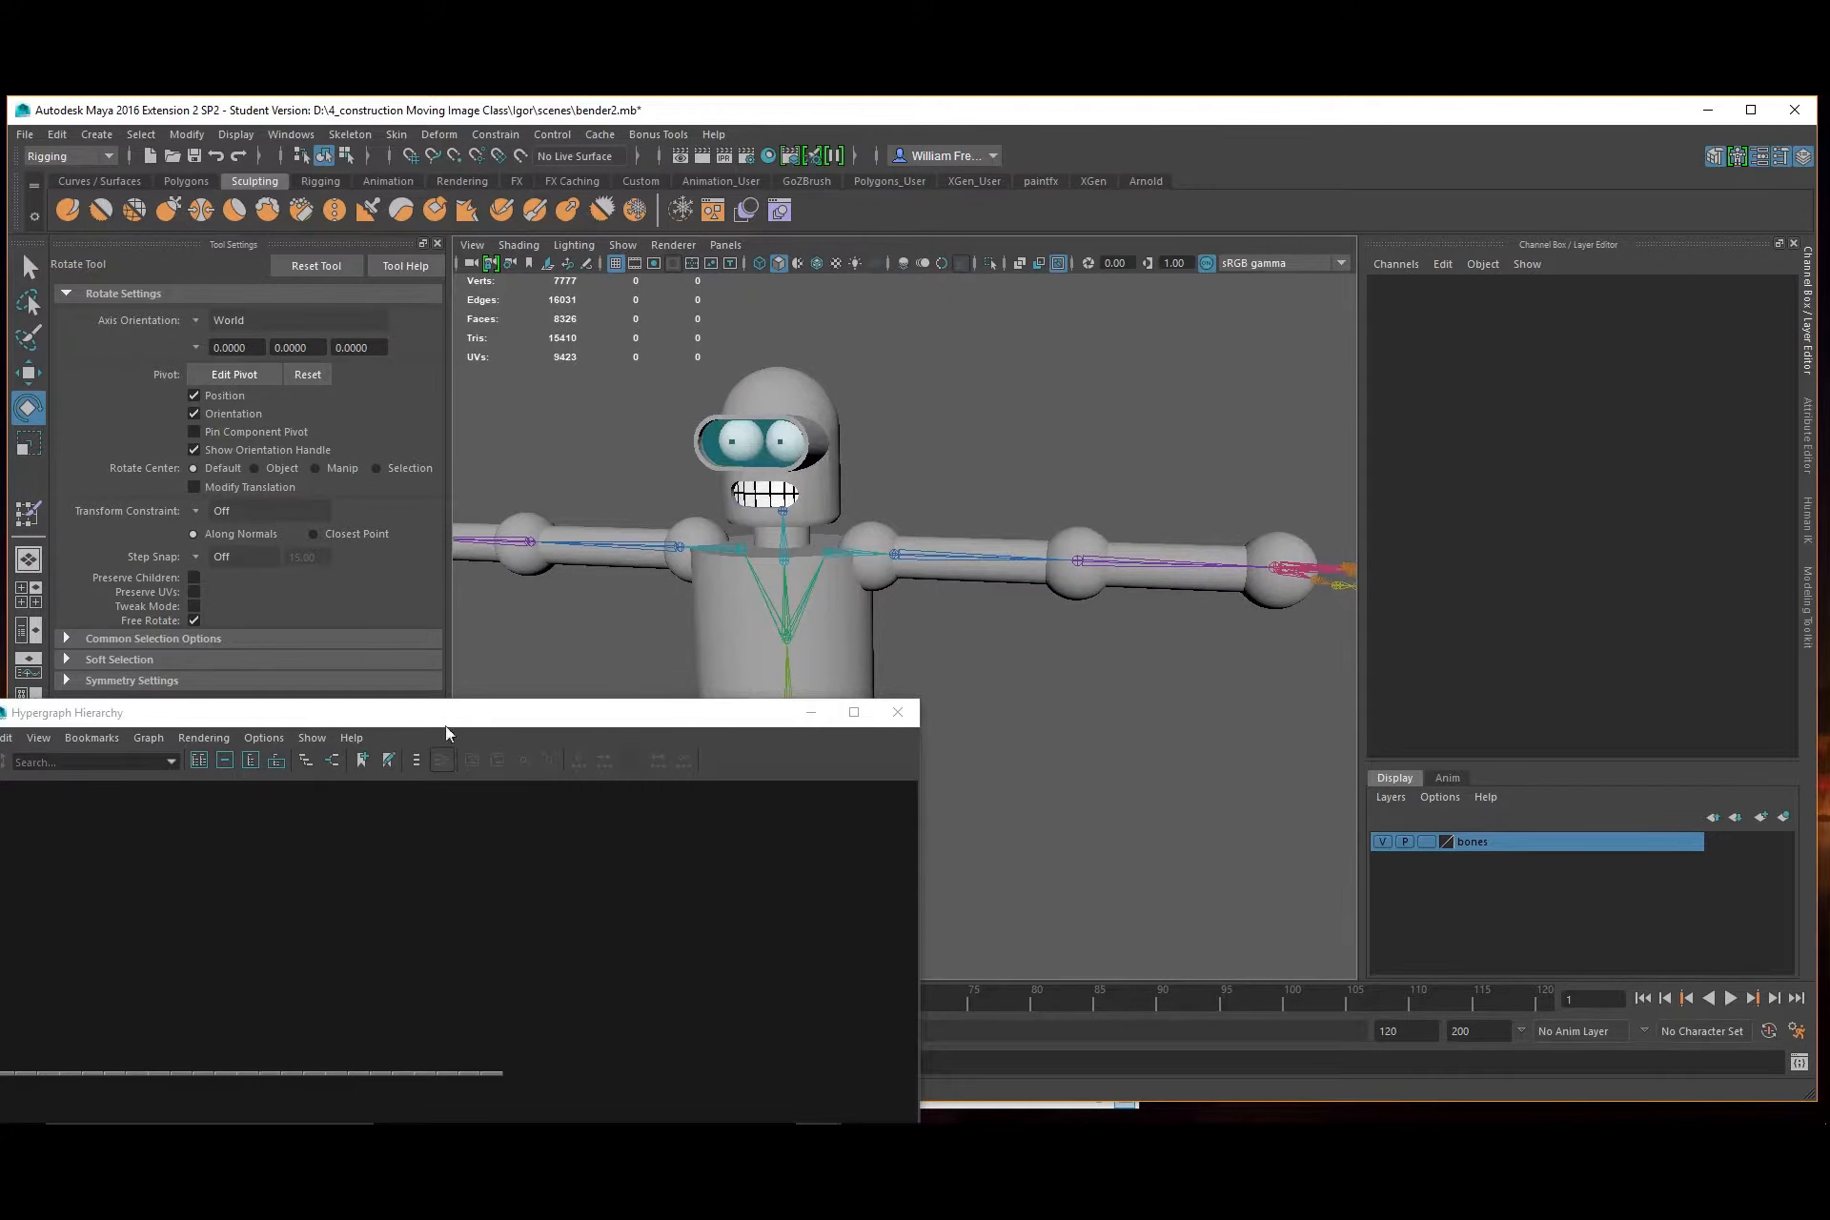
# Move the Hypergraph window clear of the robot's upper body and open the options for sending the scene to Unity
pyautogui.moveTo(452, 729); pyautogui.dragTo(1445, 574)
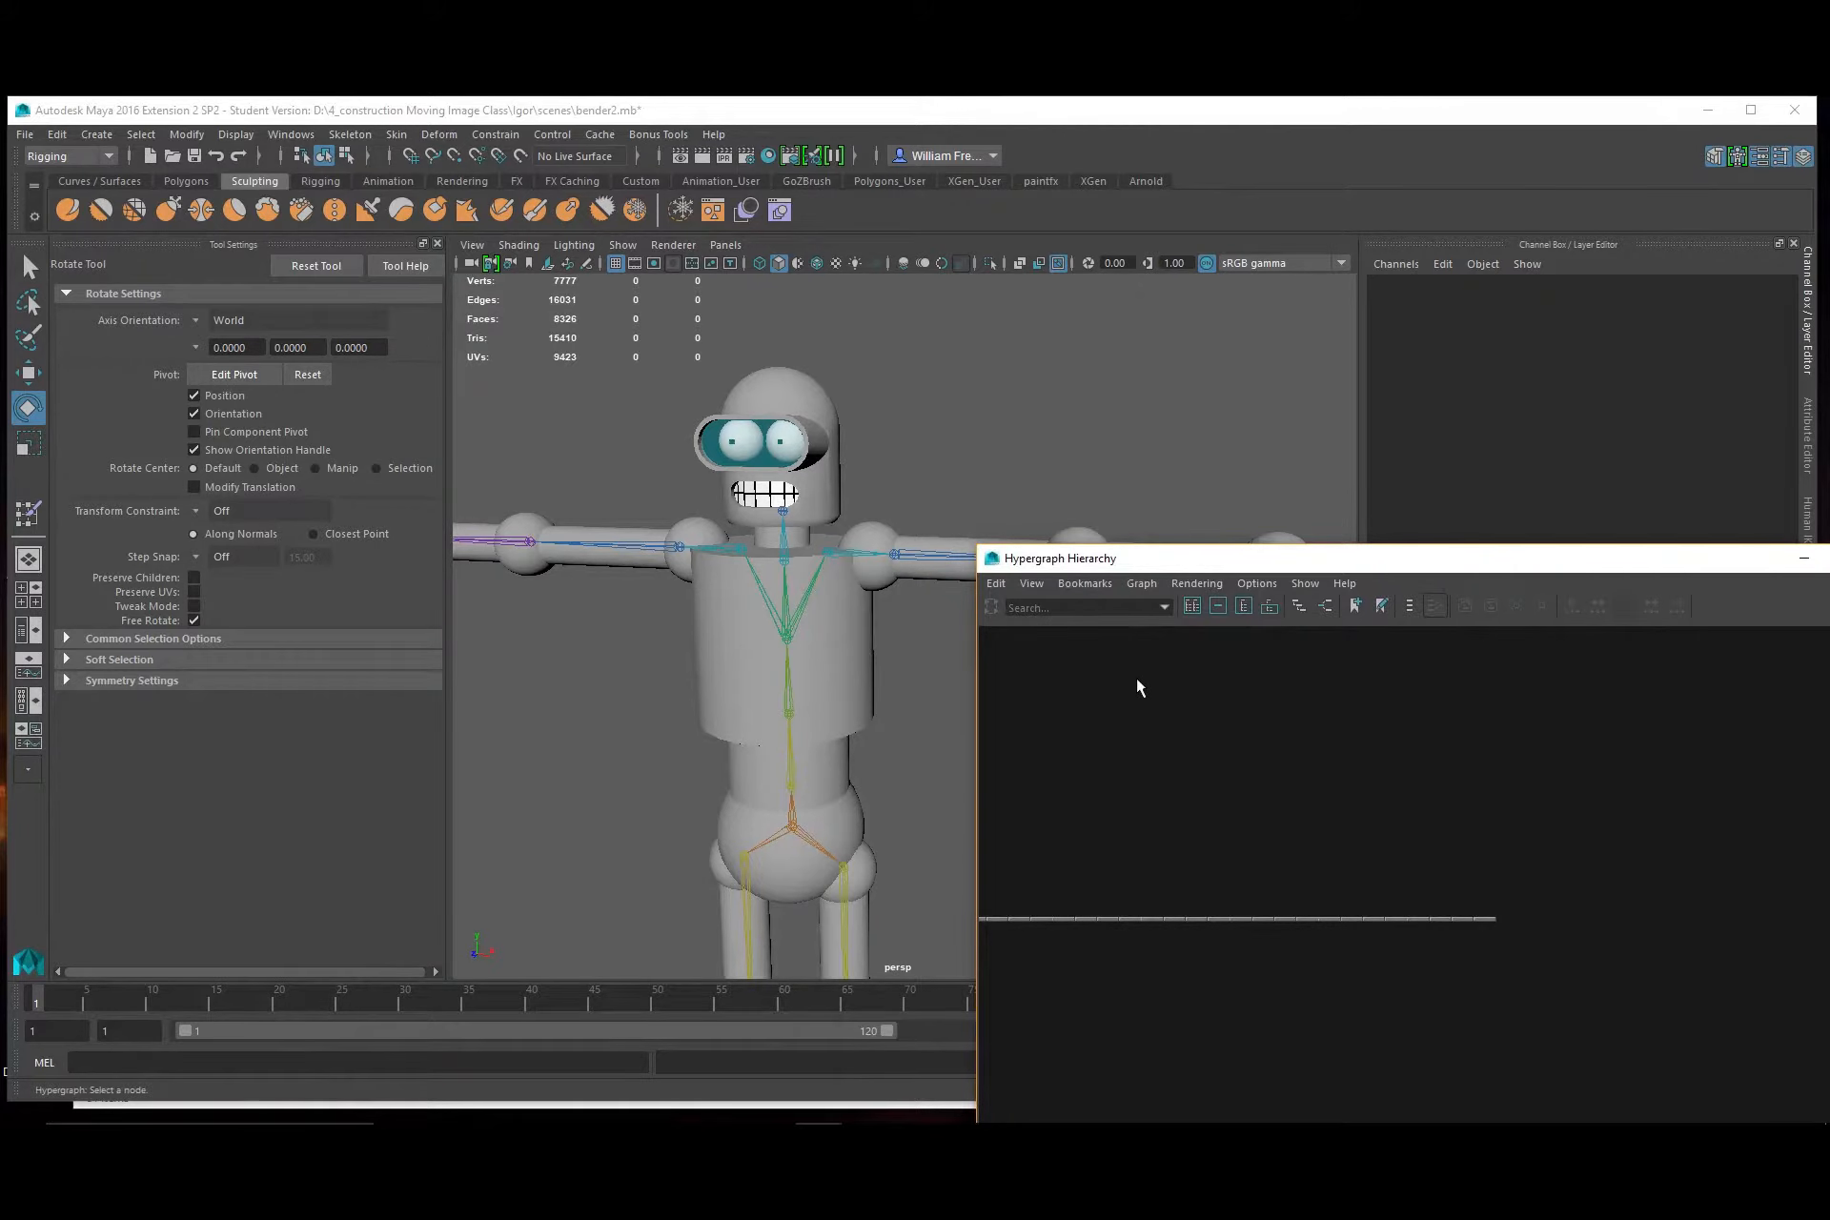
pyautogui.scroll(-1, 1266, 851)
pyautogui.click(552, 457)
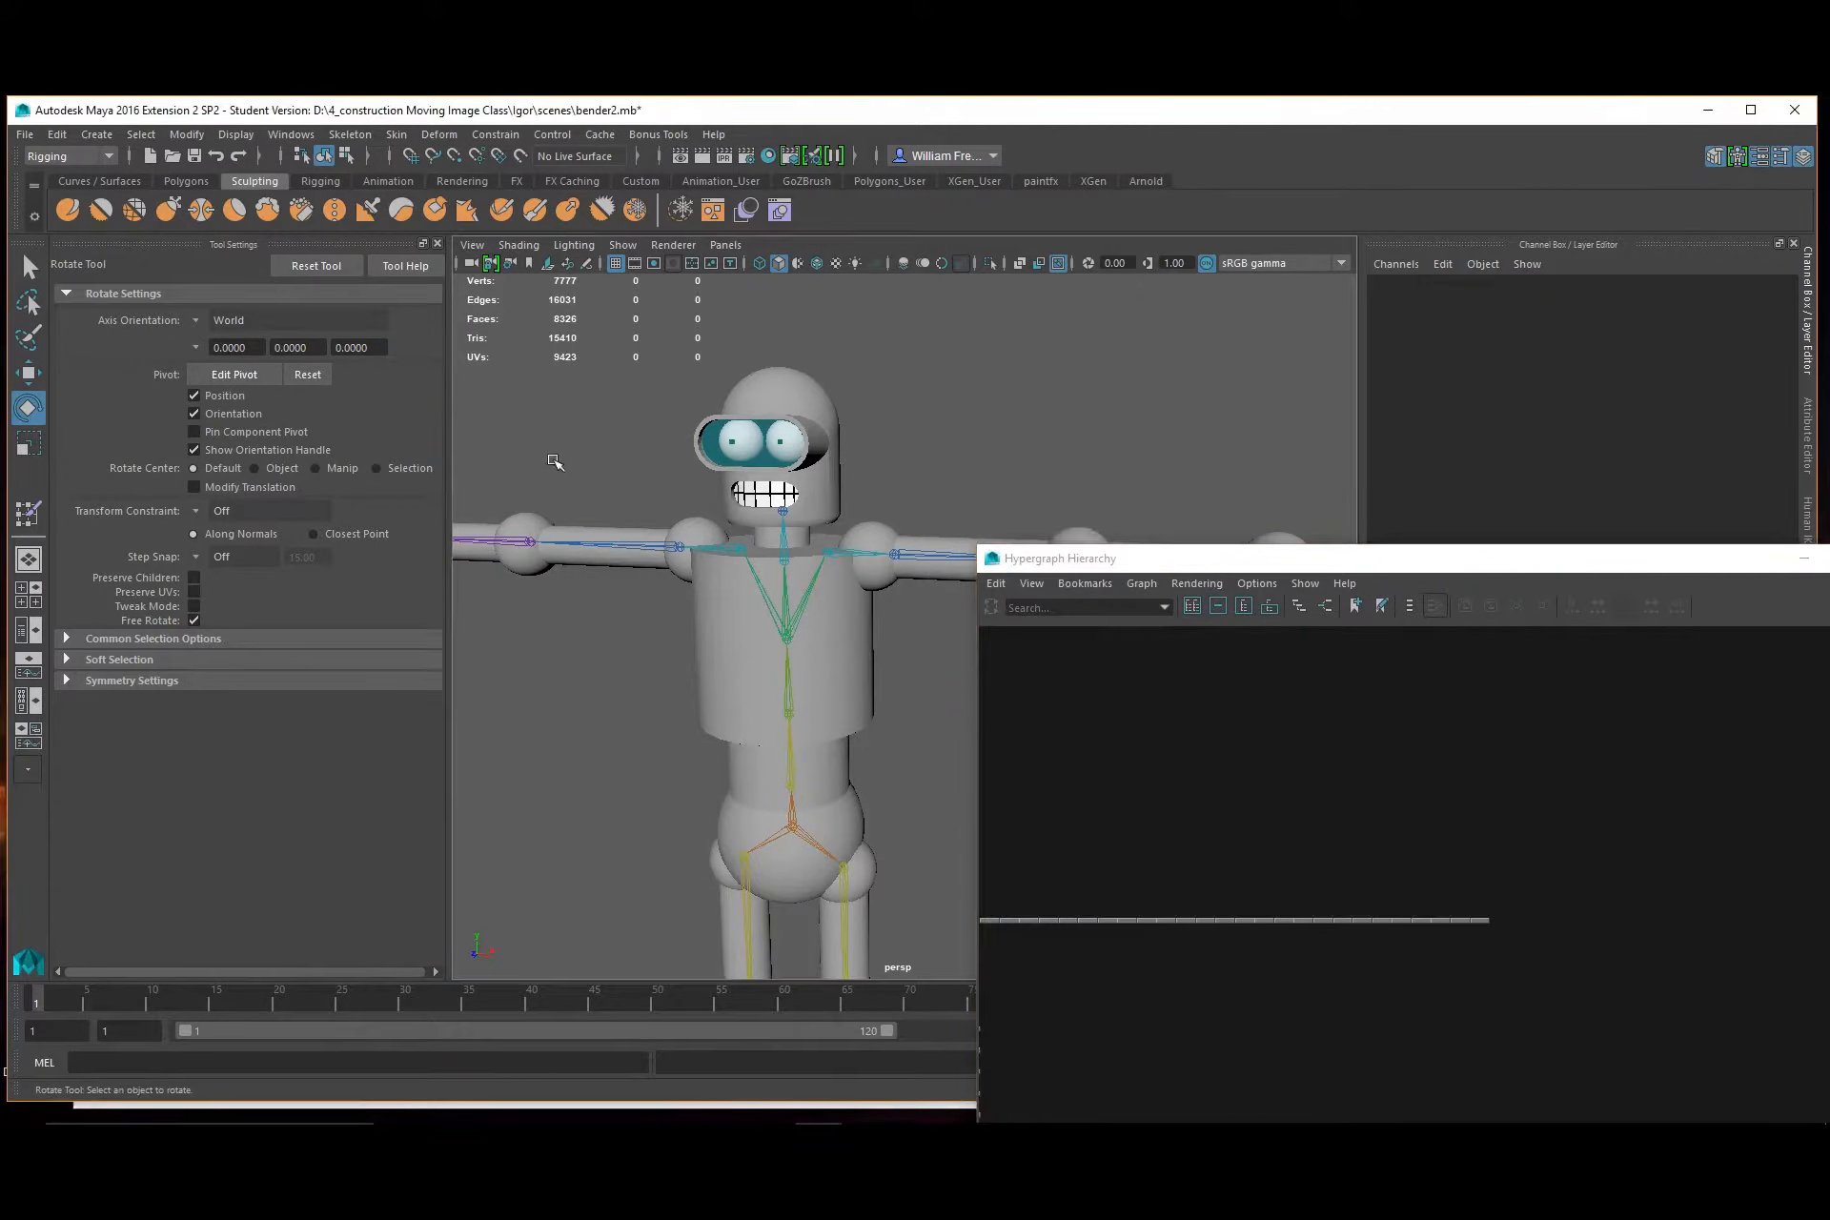
pyautogui.click(25, 133)
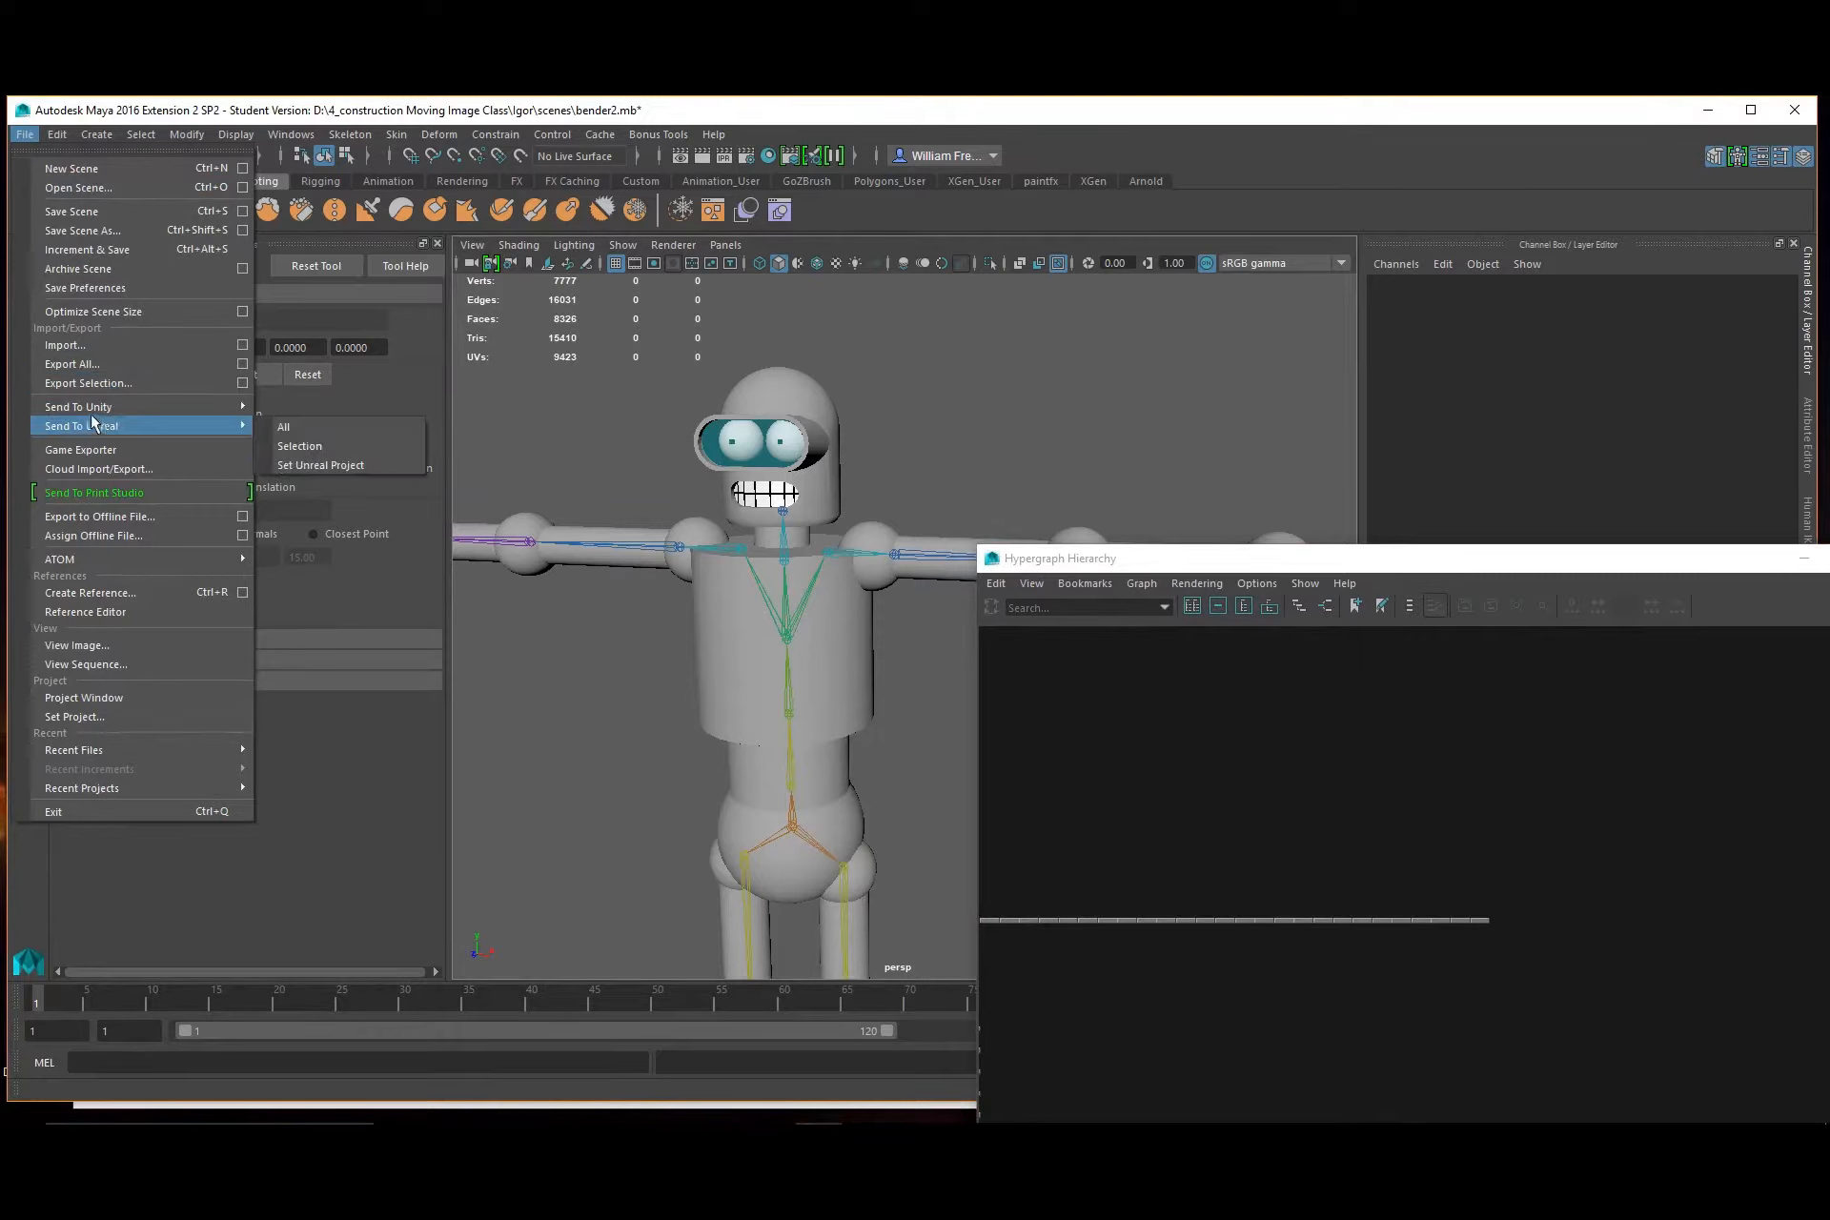
pyautogui.moveTo(88, 404)
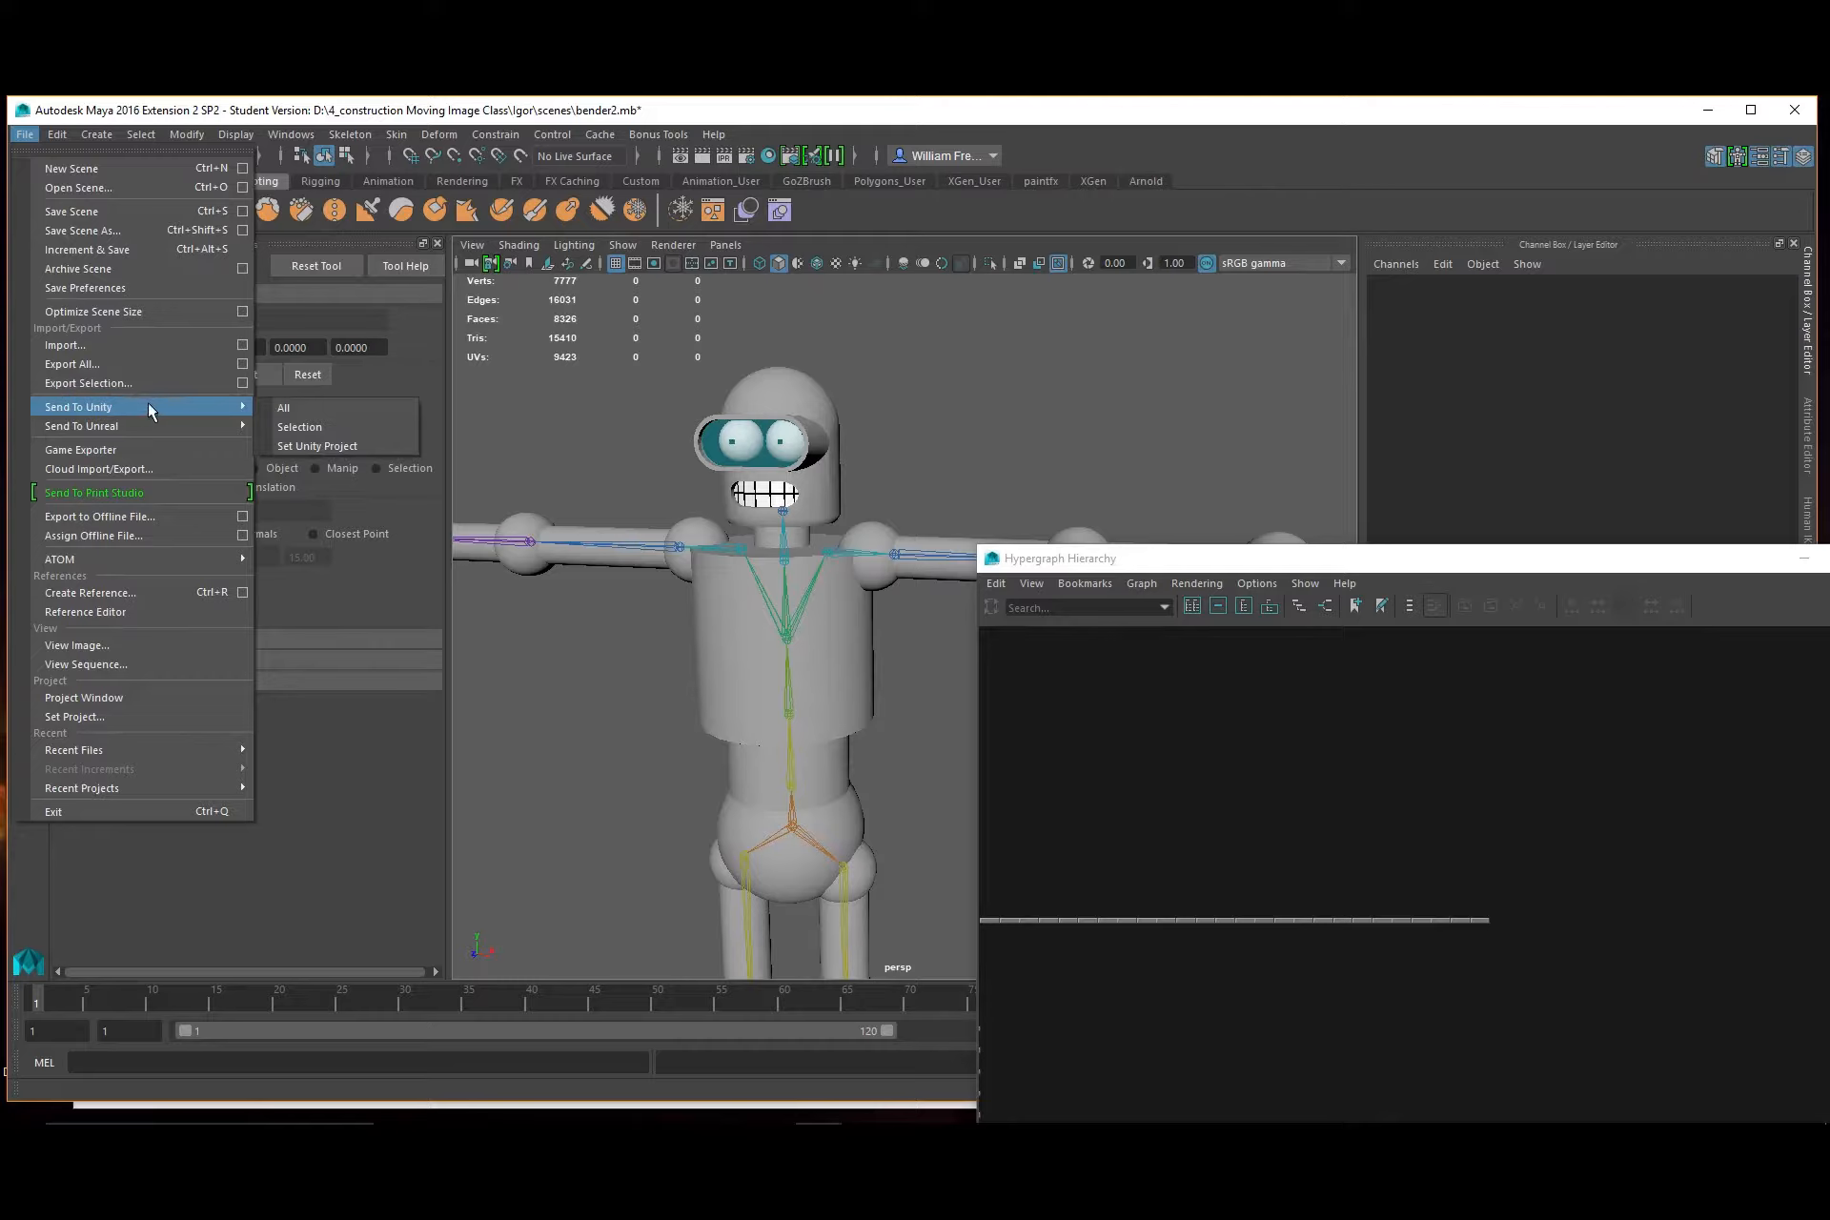
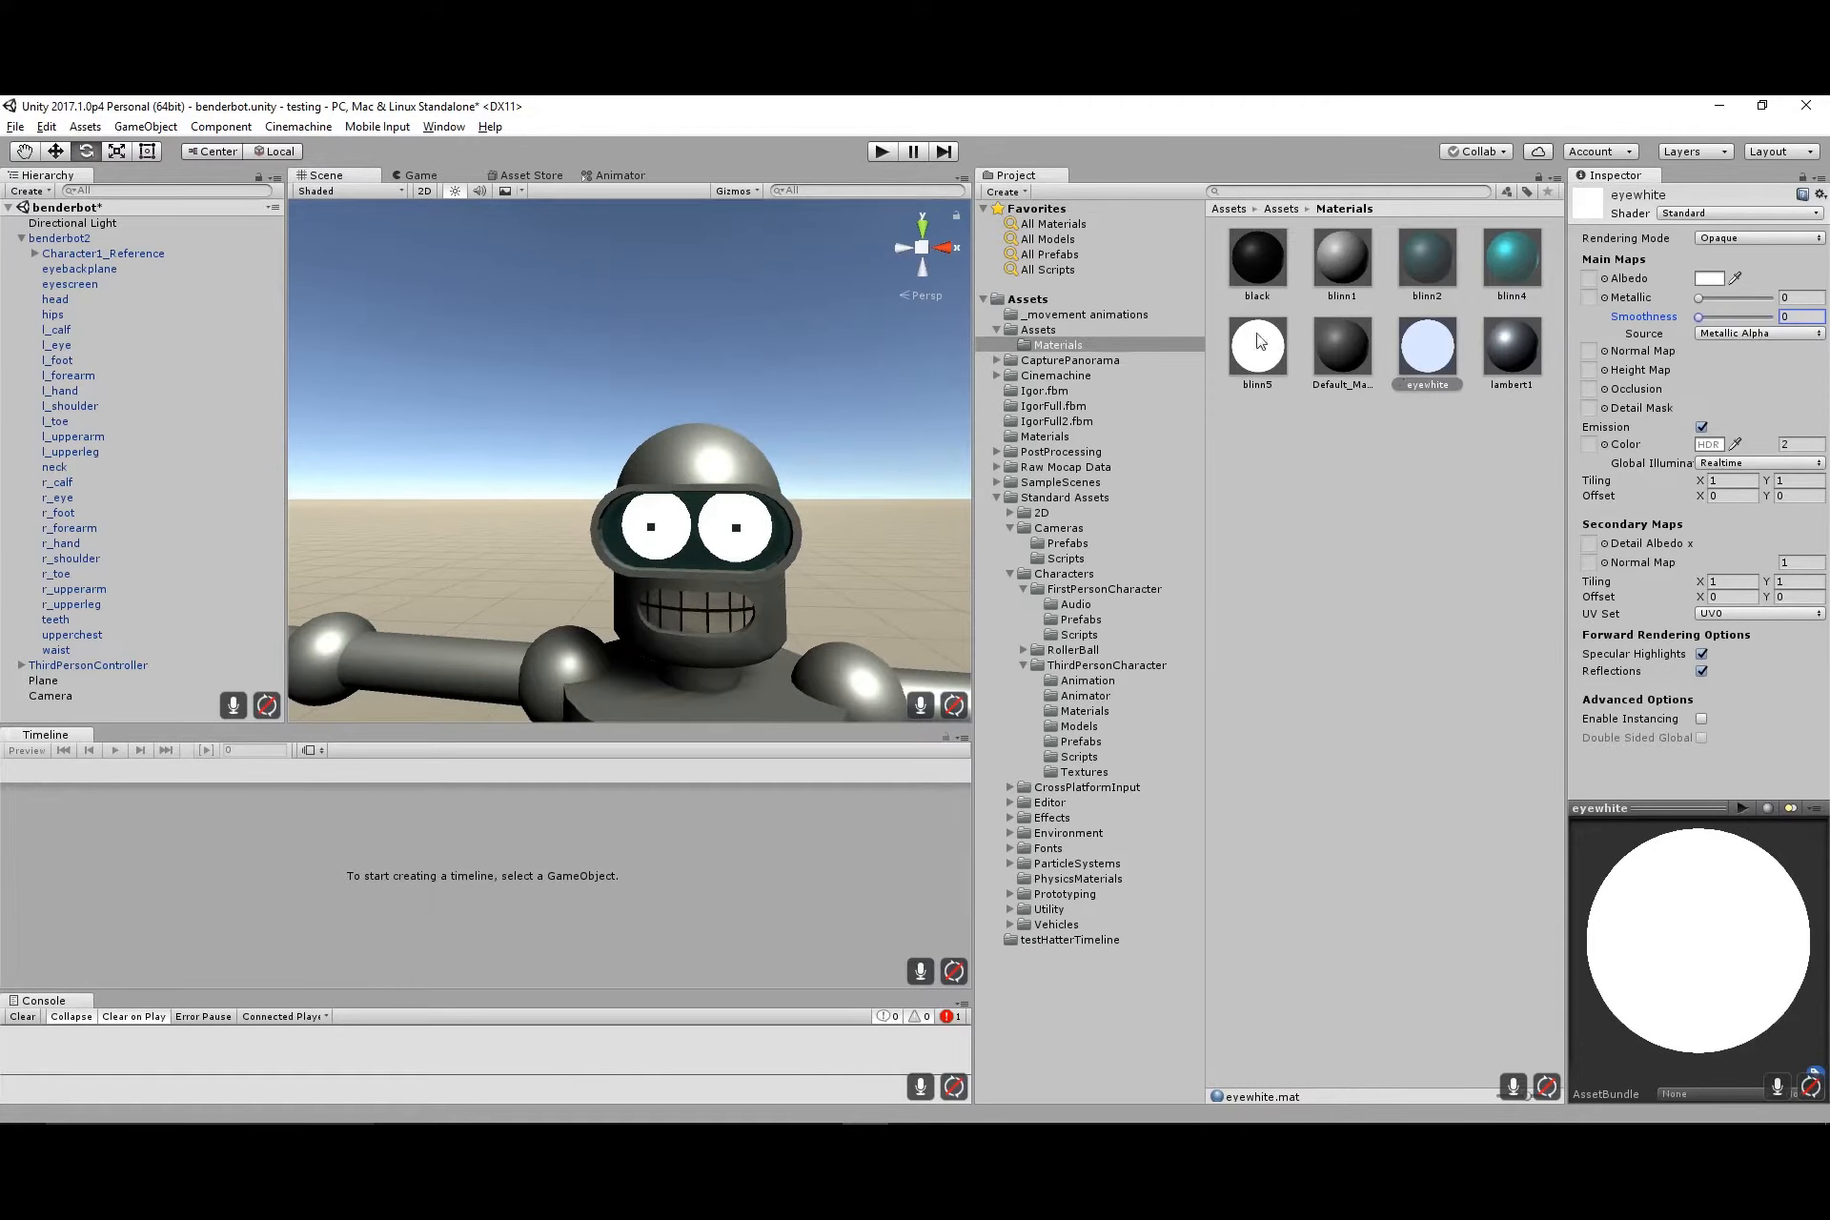
# In Unity, set the black material's Metallic to 1 and Smoothness to 0
pyautogui.click(1253, 272)
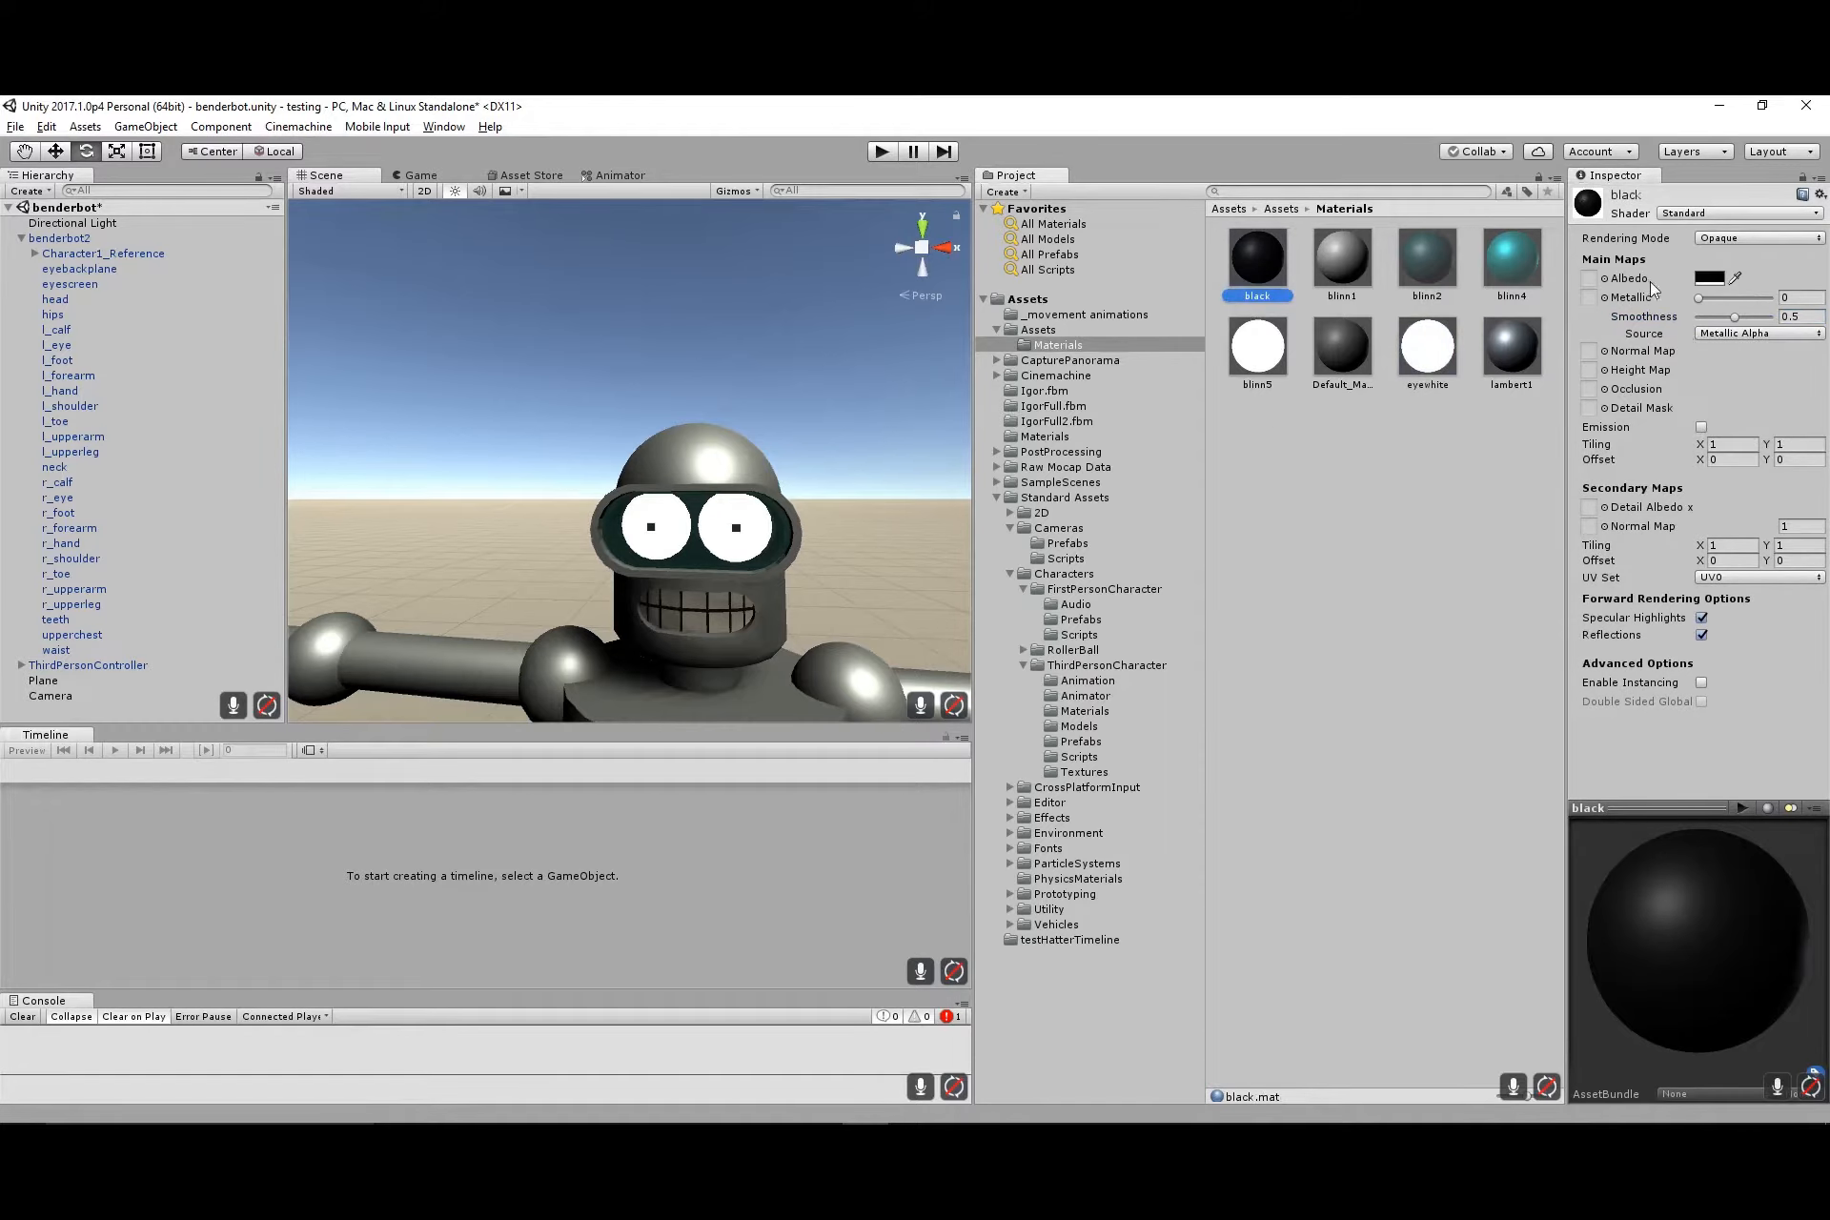
pyautogui.moveTo(1734, 324); pyautogui.dragTo(1788, 304)
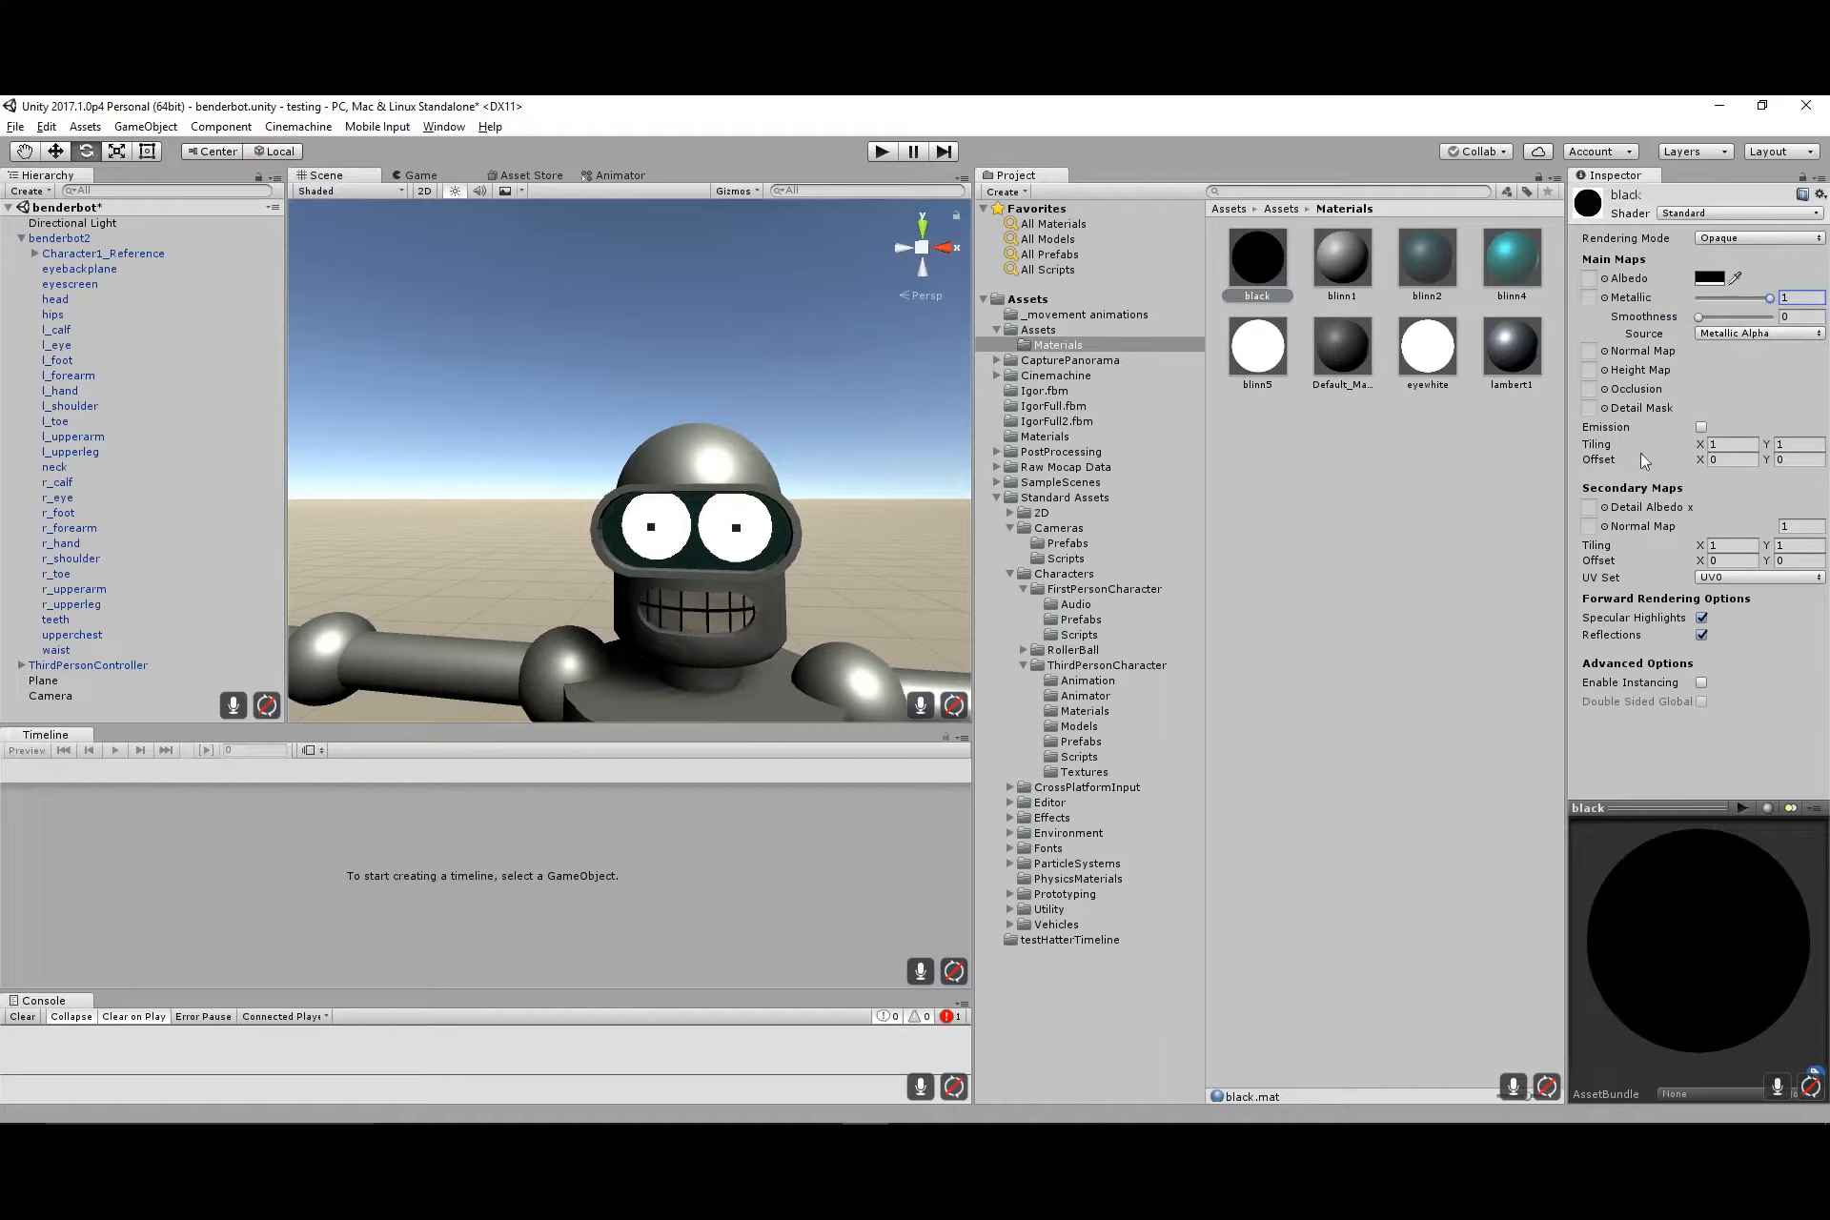
# Select the robot's eyescreen and set its blinn2 material to Metallic 0.42 and Smoothness 0.4
pyautogui.press('alt')
pyautogui.keyDown('alt'); pyautogui.moveTo(931, 602); pyautogui.dragTo(605, 564); pyautogui.keyUp('alt')
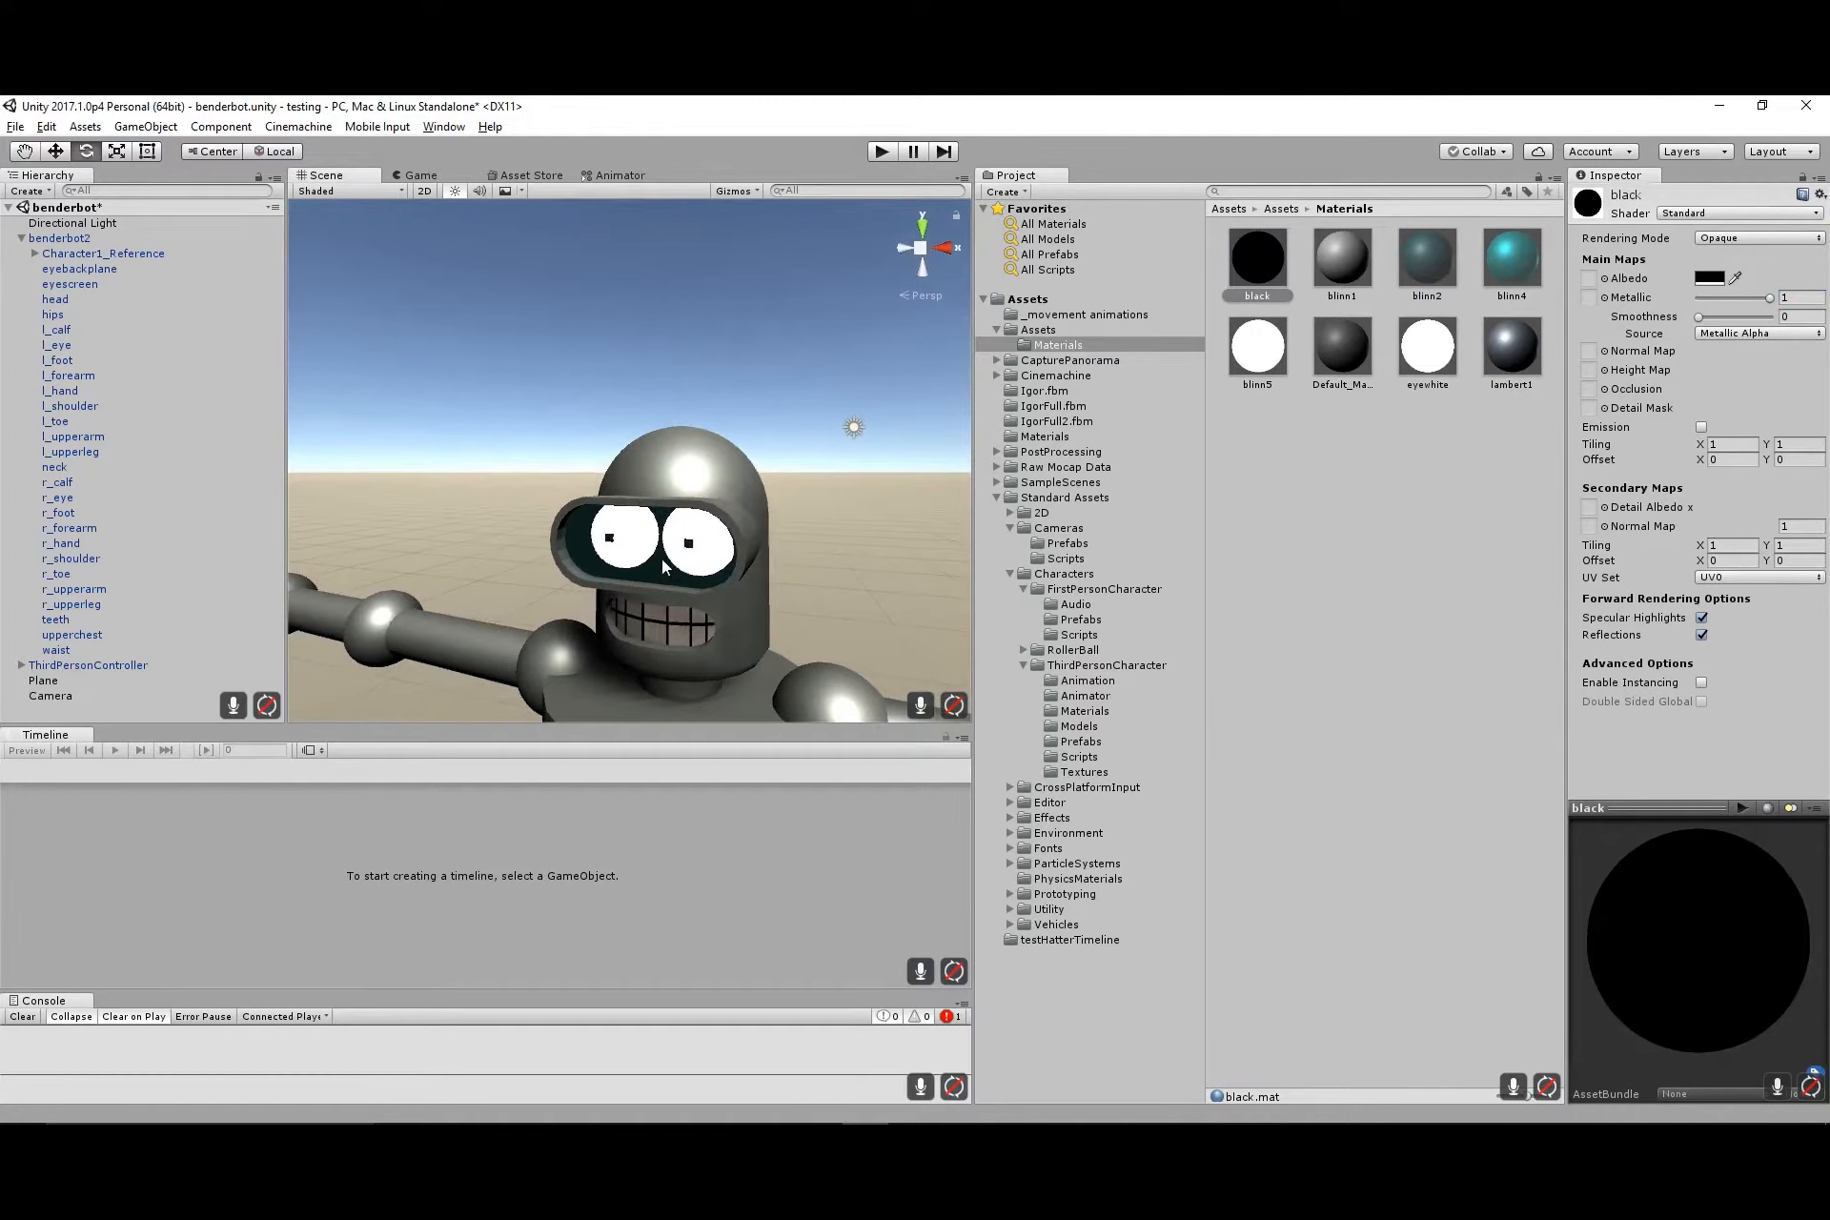
pyautogui.click(661, 562)
pyautogui.click(652, 562)
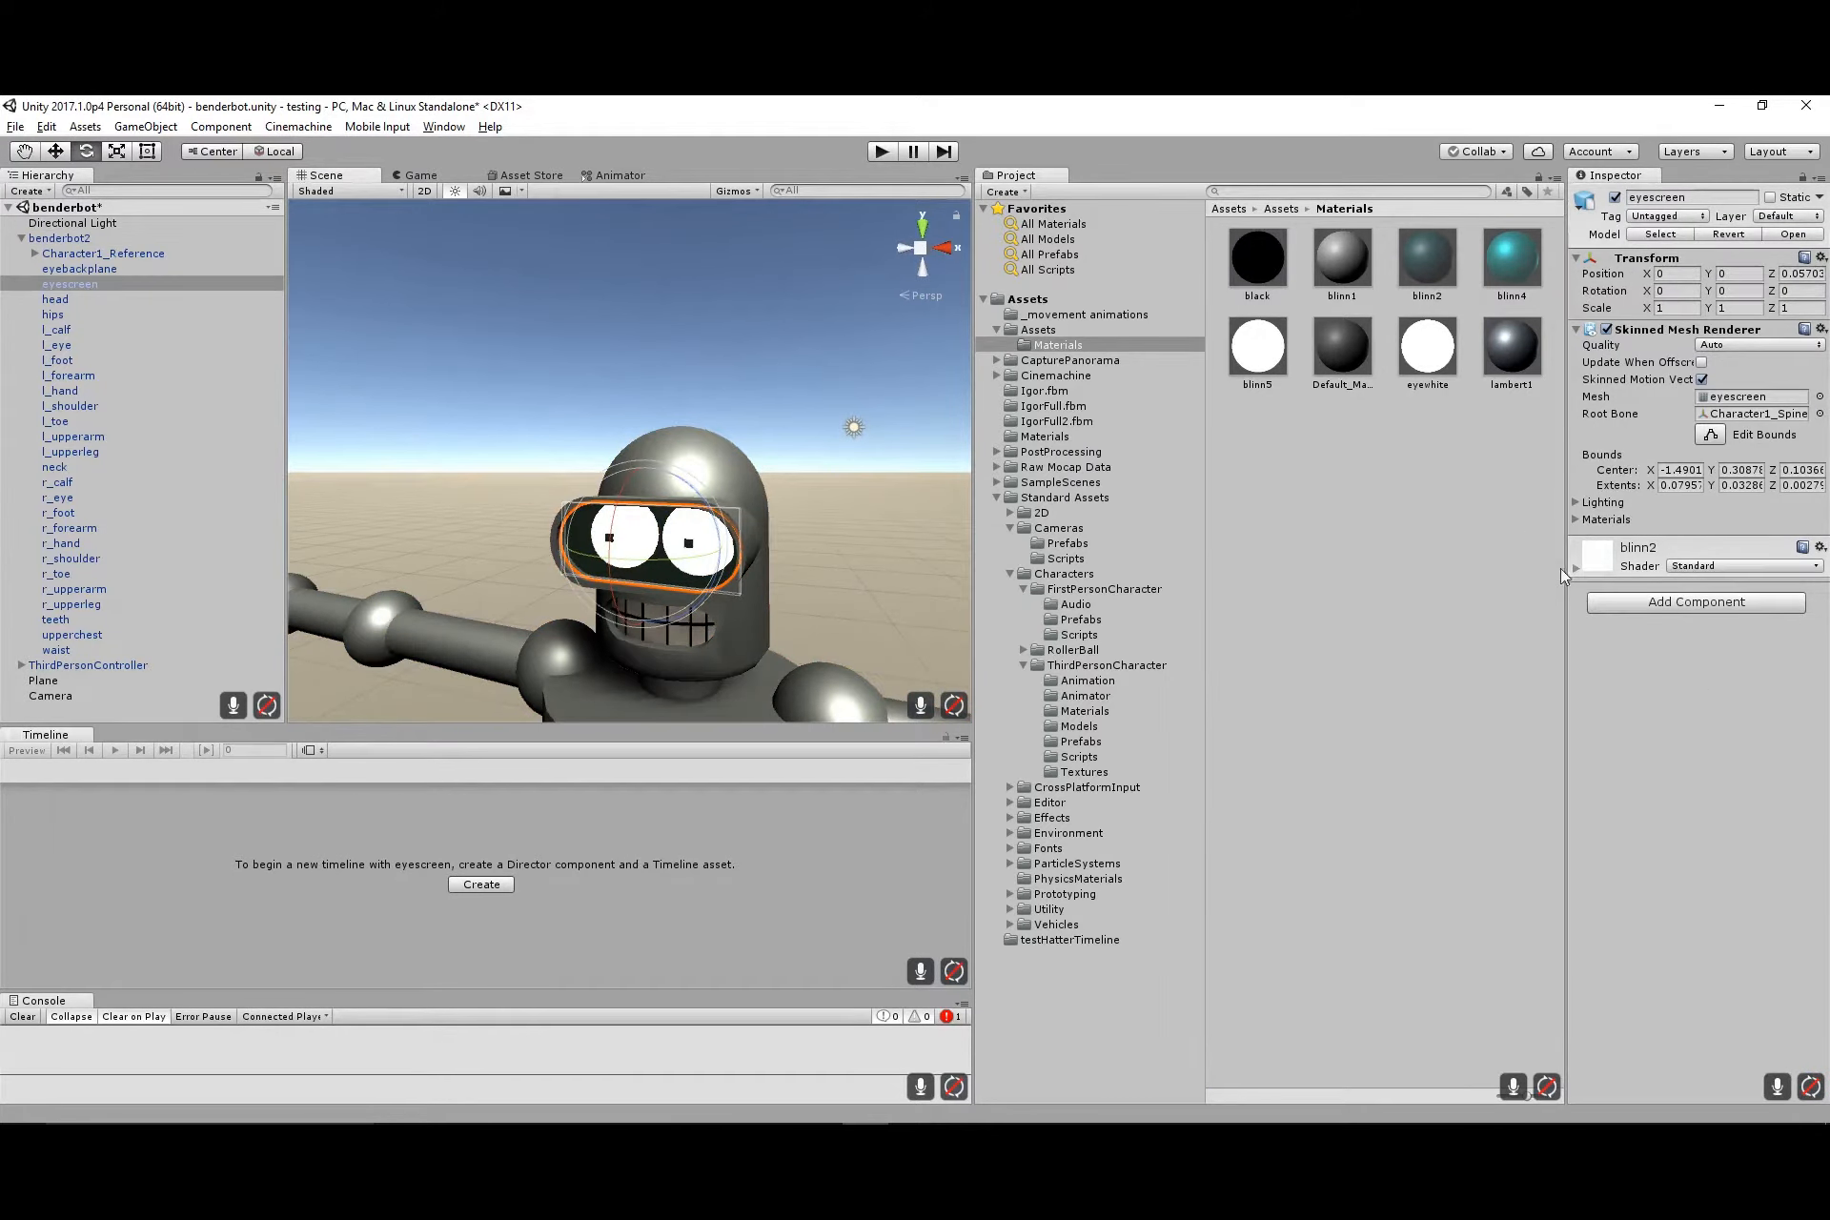
pyautogui.keyDown('alt'); pyautogui.moveTo(700, 557); pyautogui.dragTo(881, 562, button='right'); pyautogui.keyUp('alt')
pyautogui.keyDown('alt'); pyautogui.moveTo(862, 528); pyautogui.dragTo(809, 458, button='middle'); pyautogui.keyUp('alt')
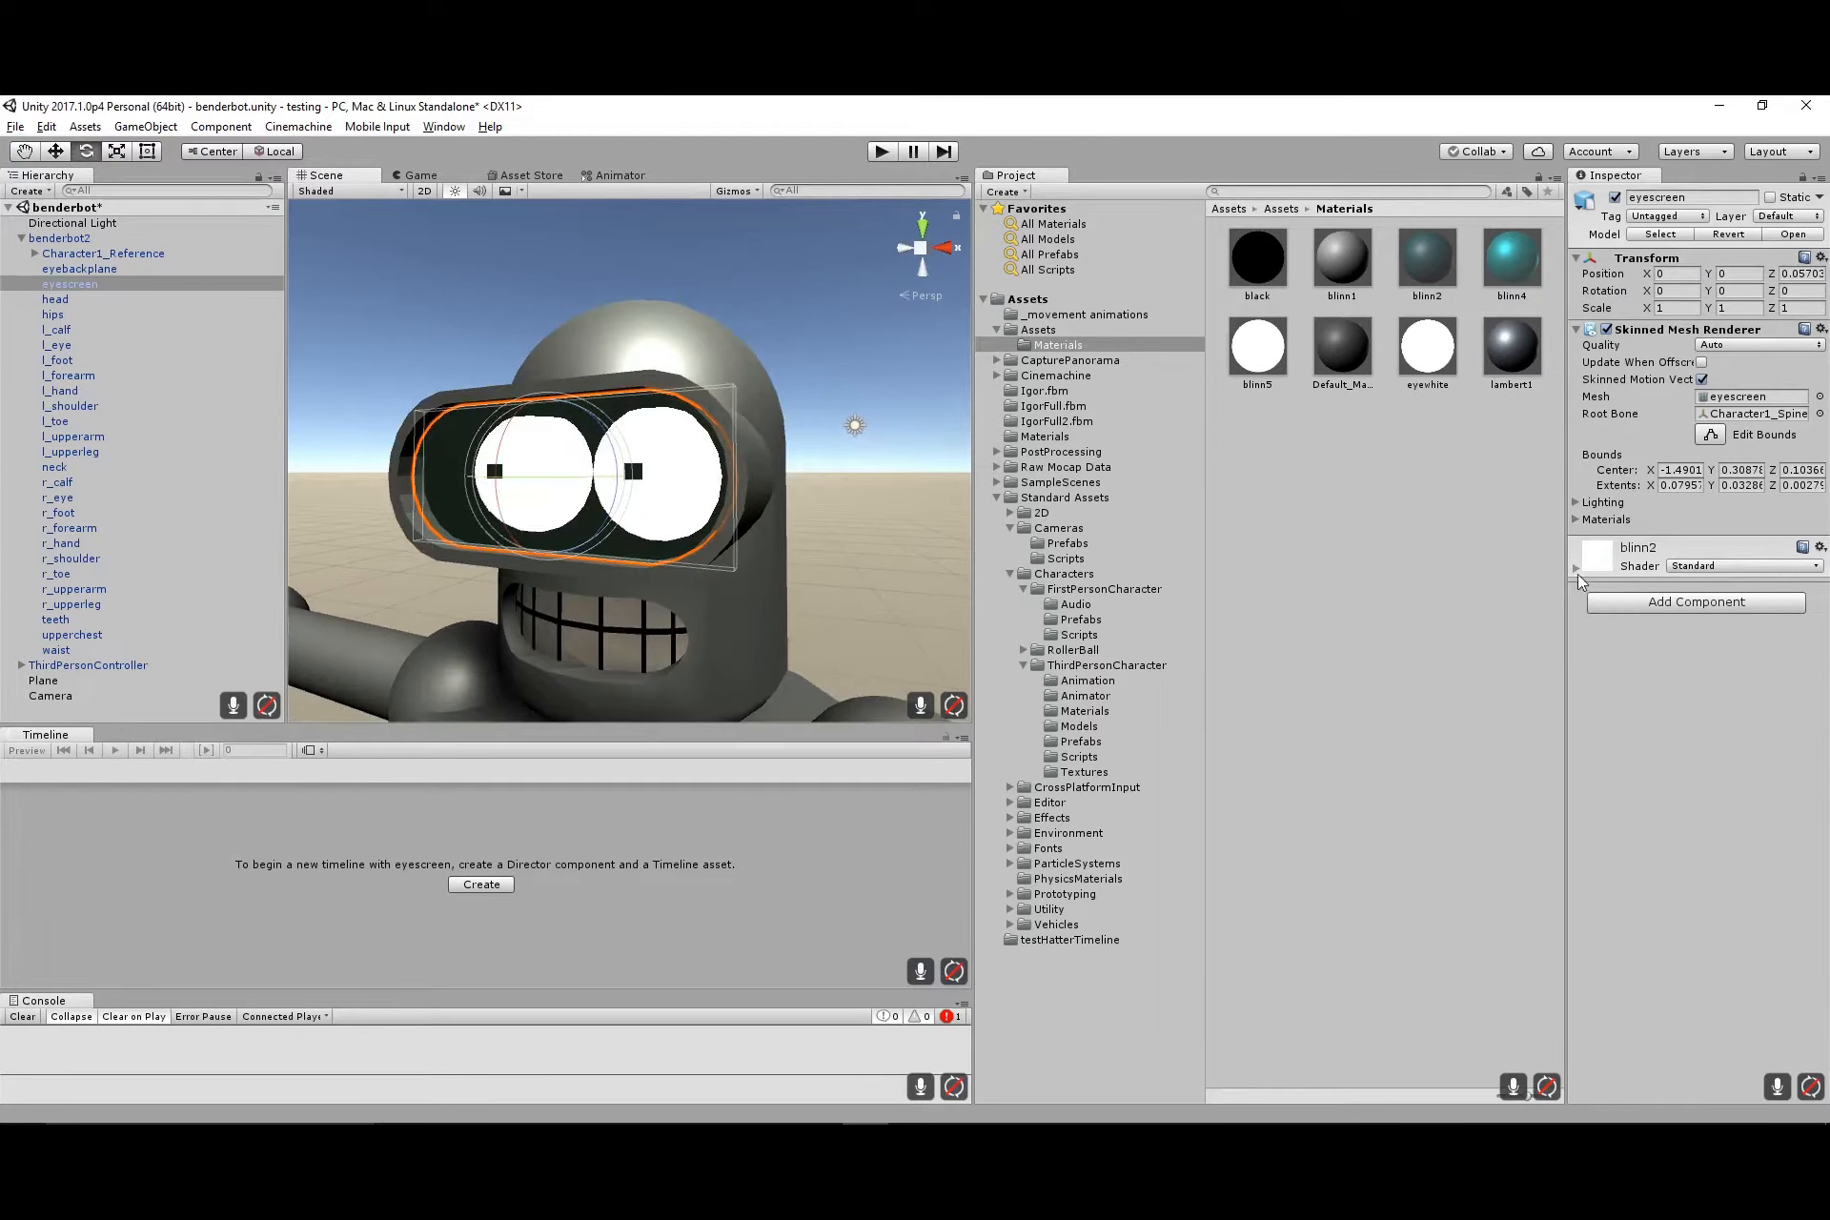
pyautogui.click(1577, 569)
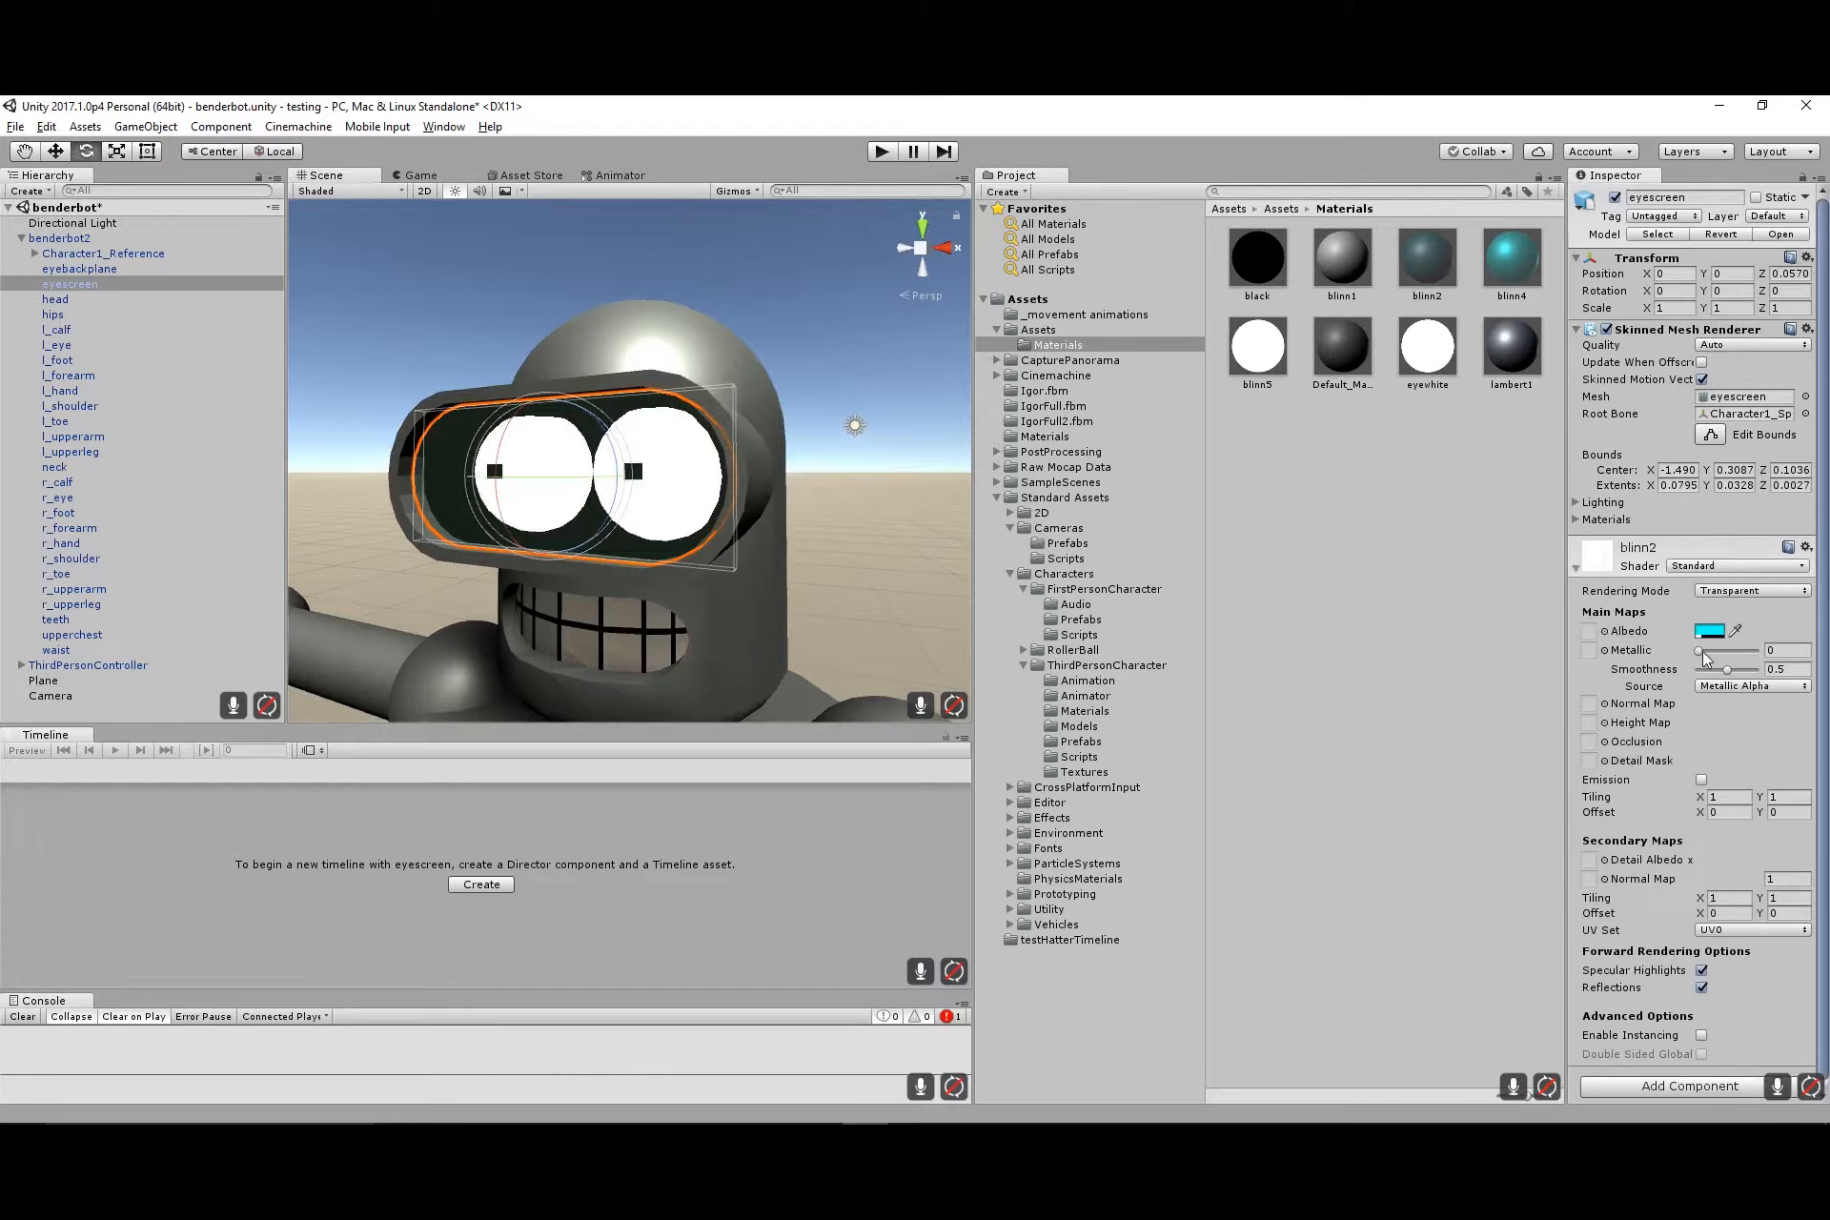
pyautogui.moveTo(1704, 657)
pyautogui.mouseDown()
pyautogui.moveTo(1754, 659)
pyautogui.moveTo(1706, 678)
pyautogui.moveTo(1808, 682)
pyautogui.moveTo(1696, 688)
pyautogui.moveTo(1779, 679)
pyautogui.moveTo(1704, 677)
pyautogui.moveTo(1725, 678)
pyautogui.mouseUp()
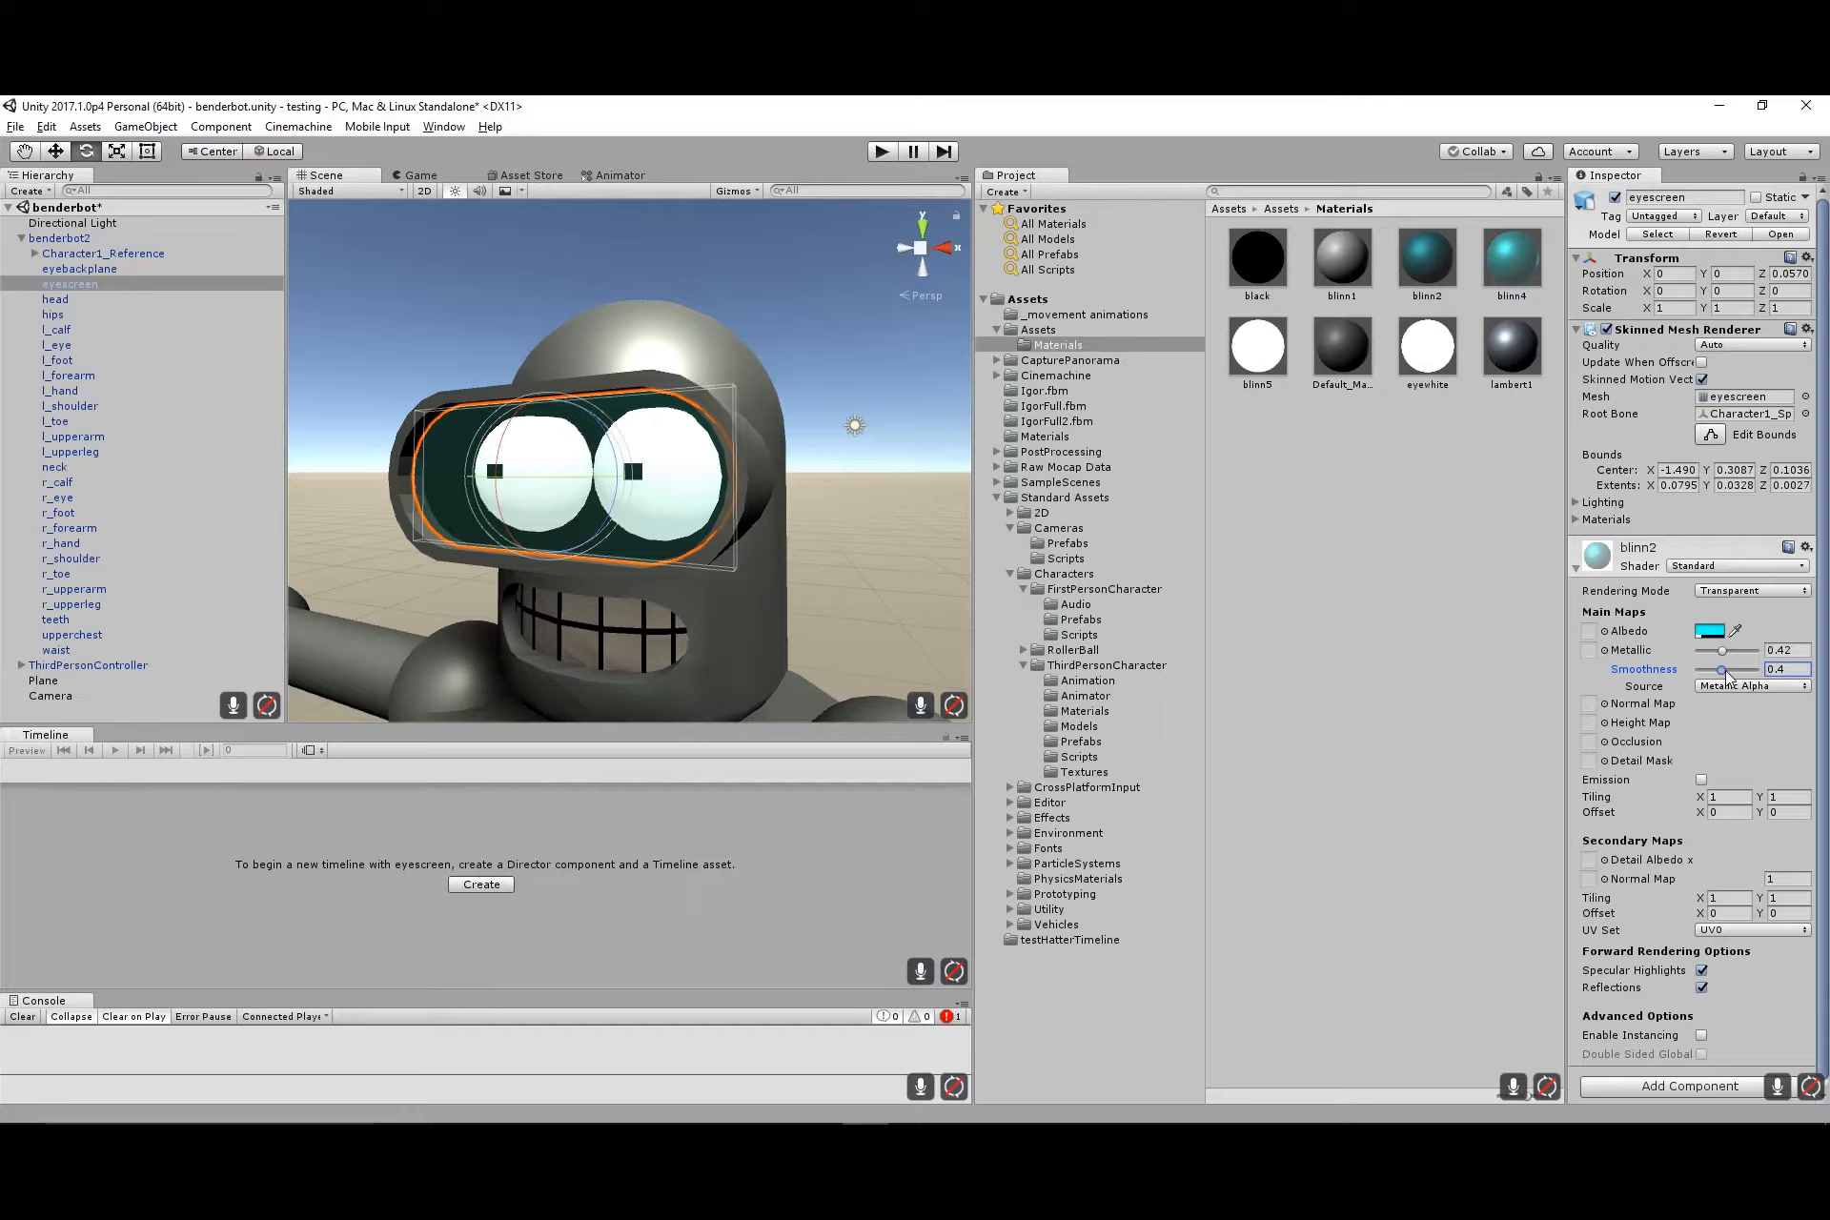
# Enable Emission on the eyescreen's blinn2 material and give it the dark teal emission colour 334242
pyautogui.keyDown('alt'); pyautogui.moveTo(474, 516); pyautogui.dragTo(524, 511); pyautogui.keyUp('alt')
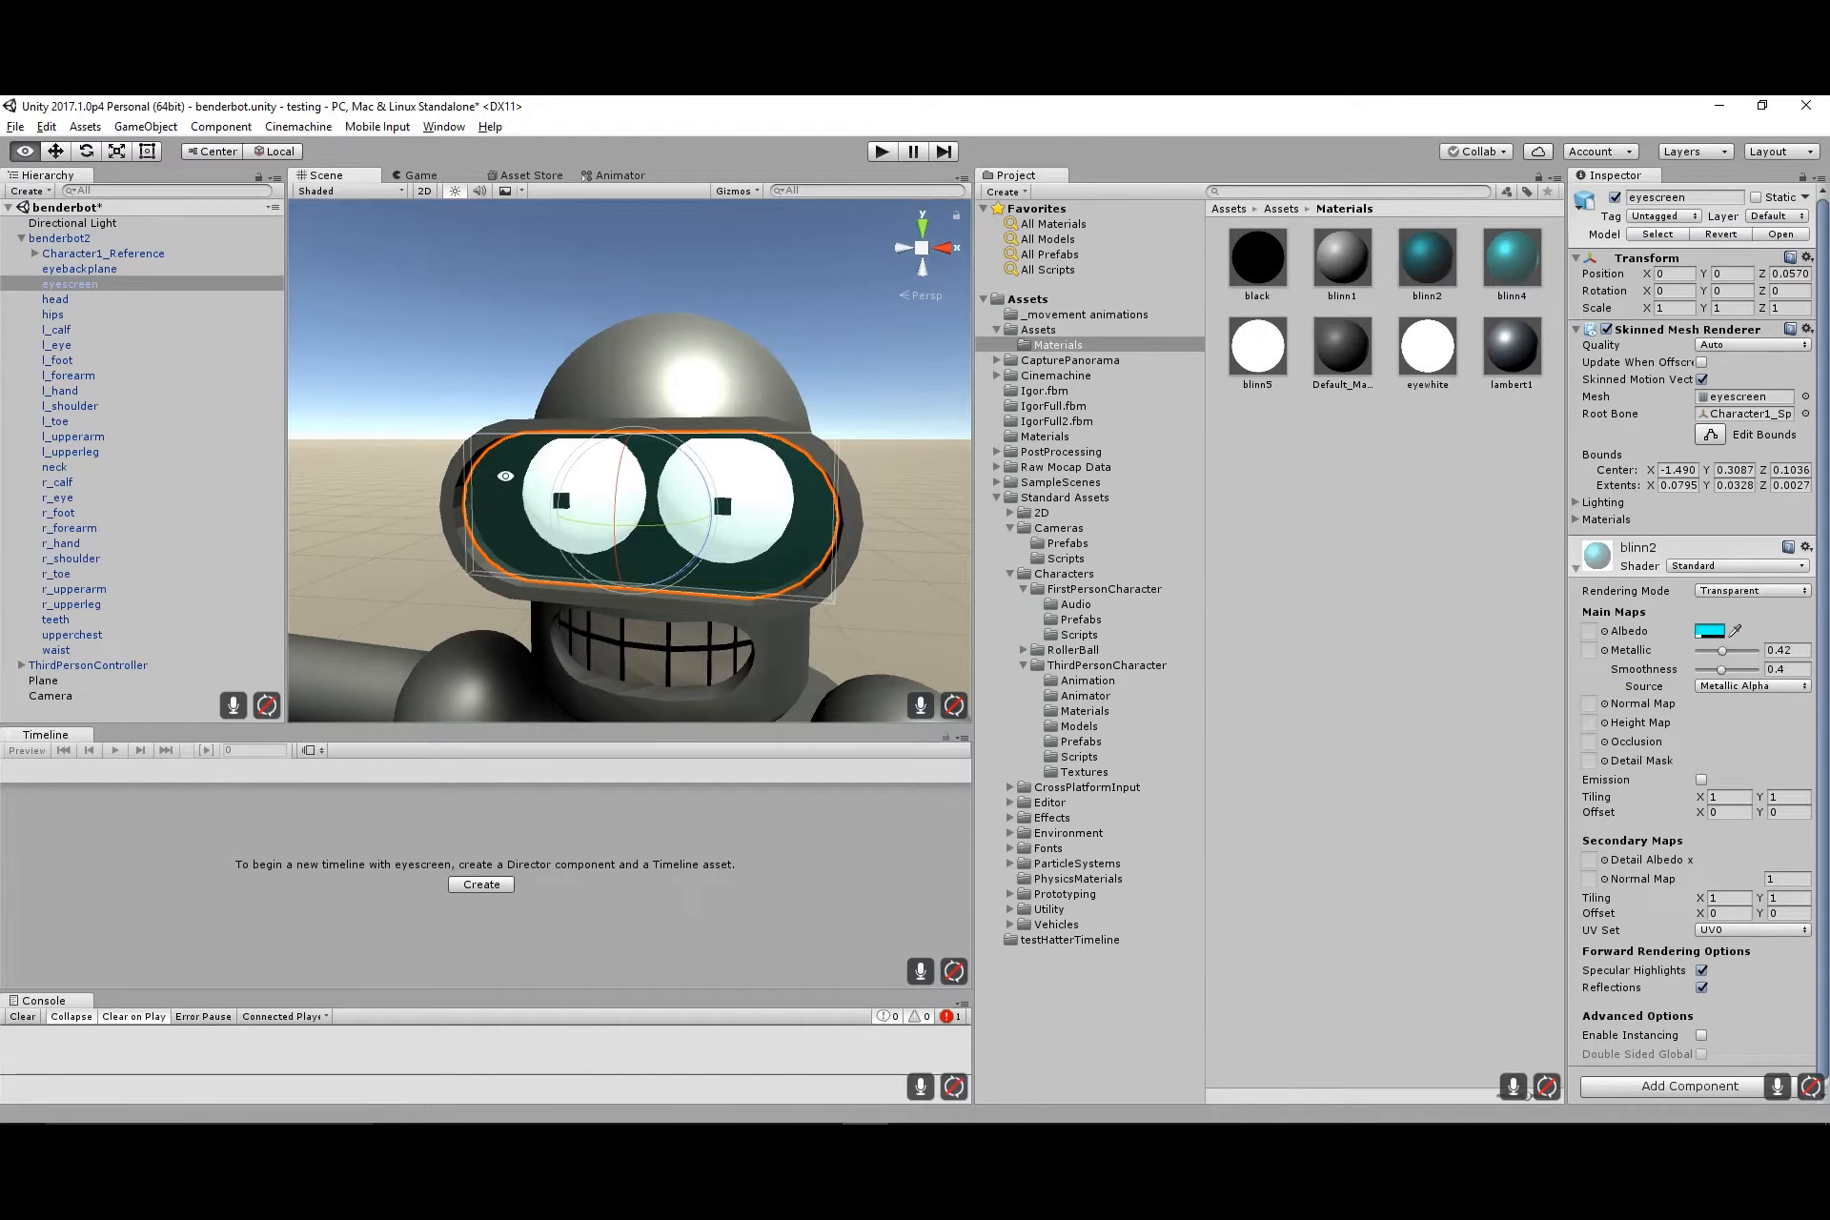
pyautogui.keyDown('alt'); pyautogui.scroll(2, 492, 484); pyautogui.keyUp('alt')
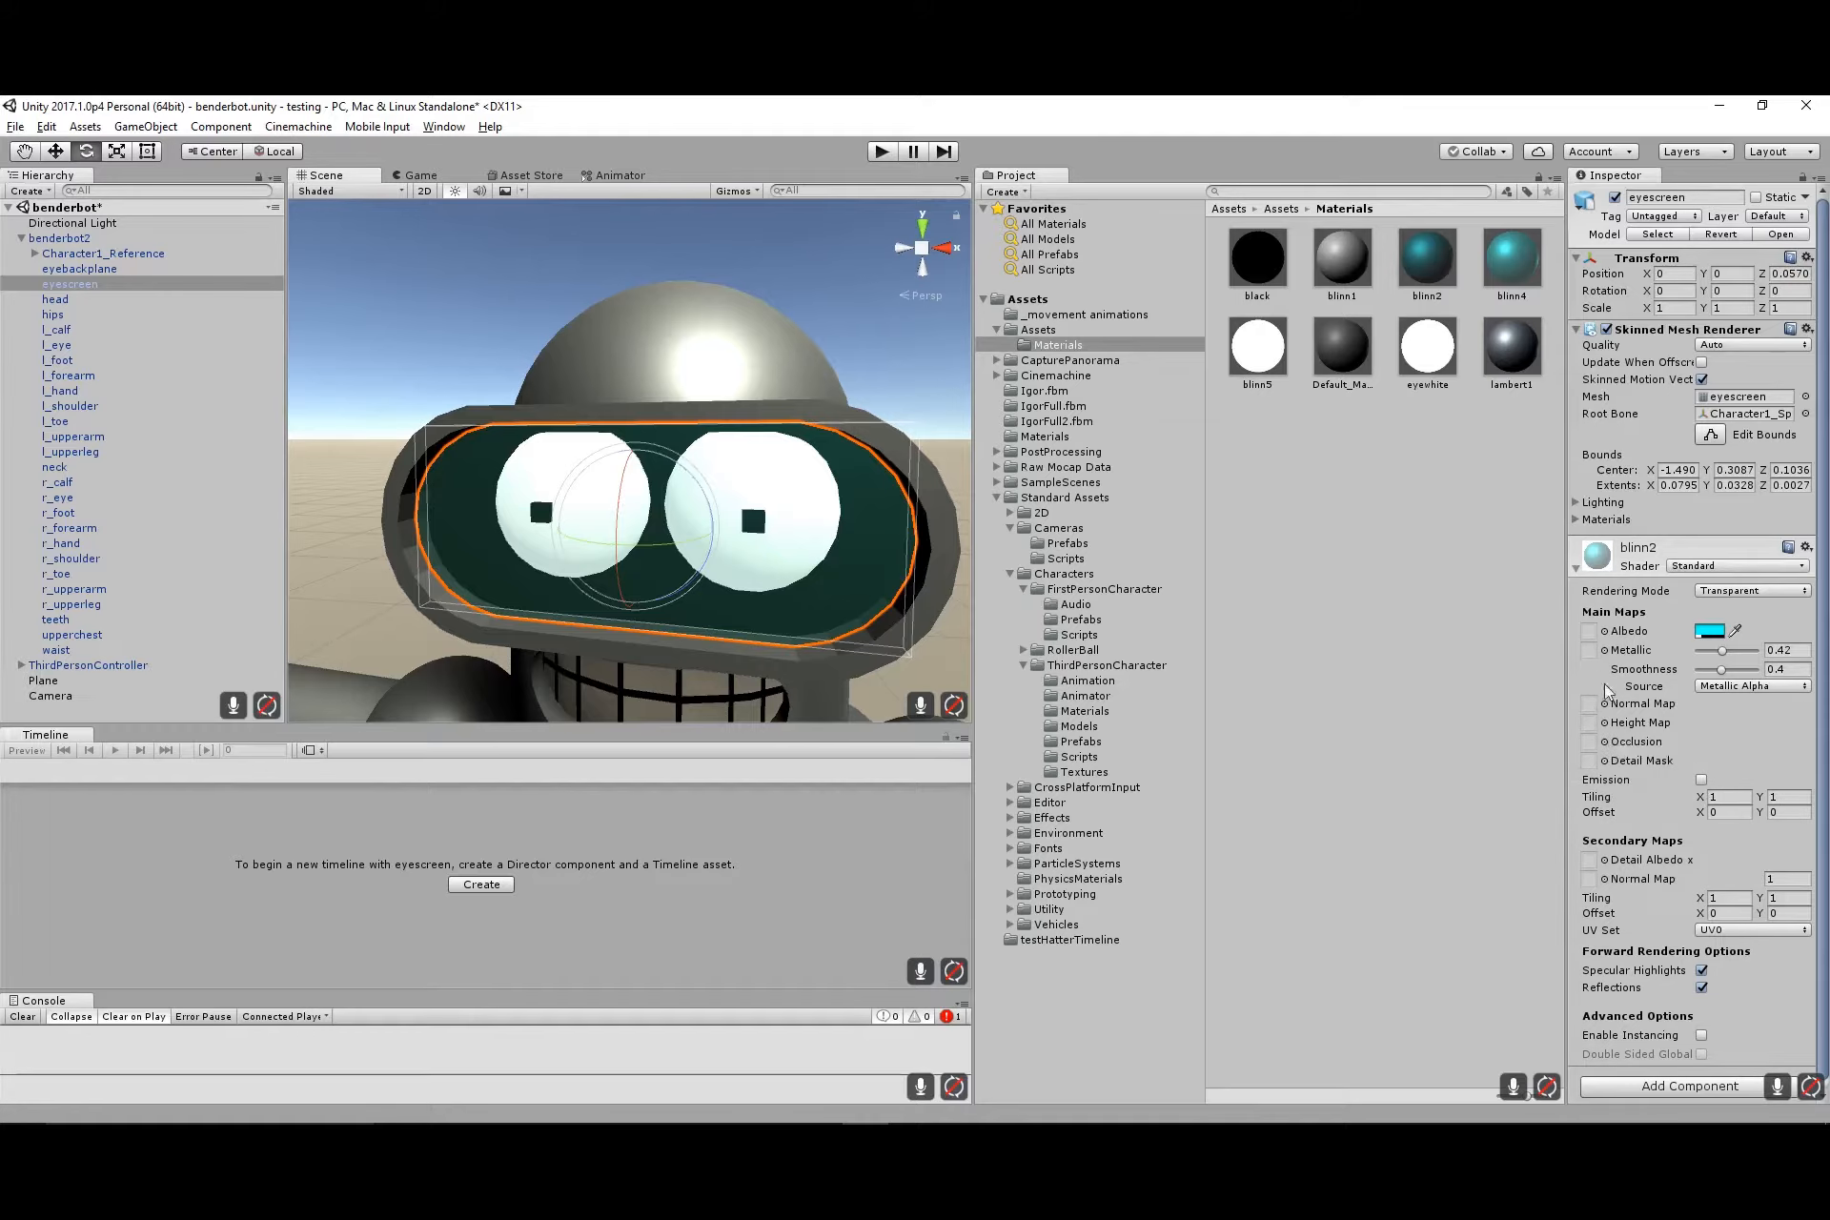
pyautogui.click(1702, 780)
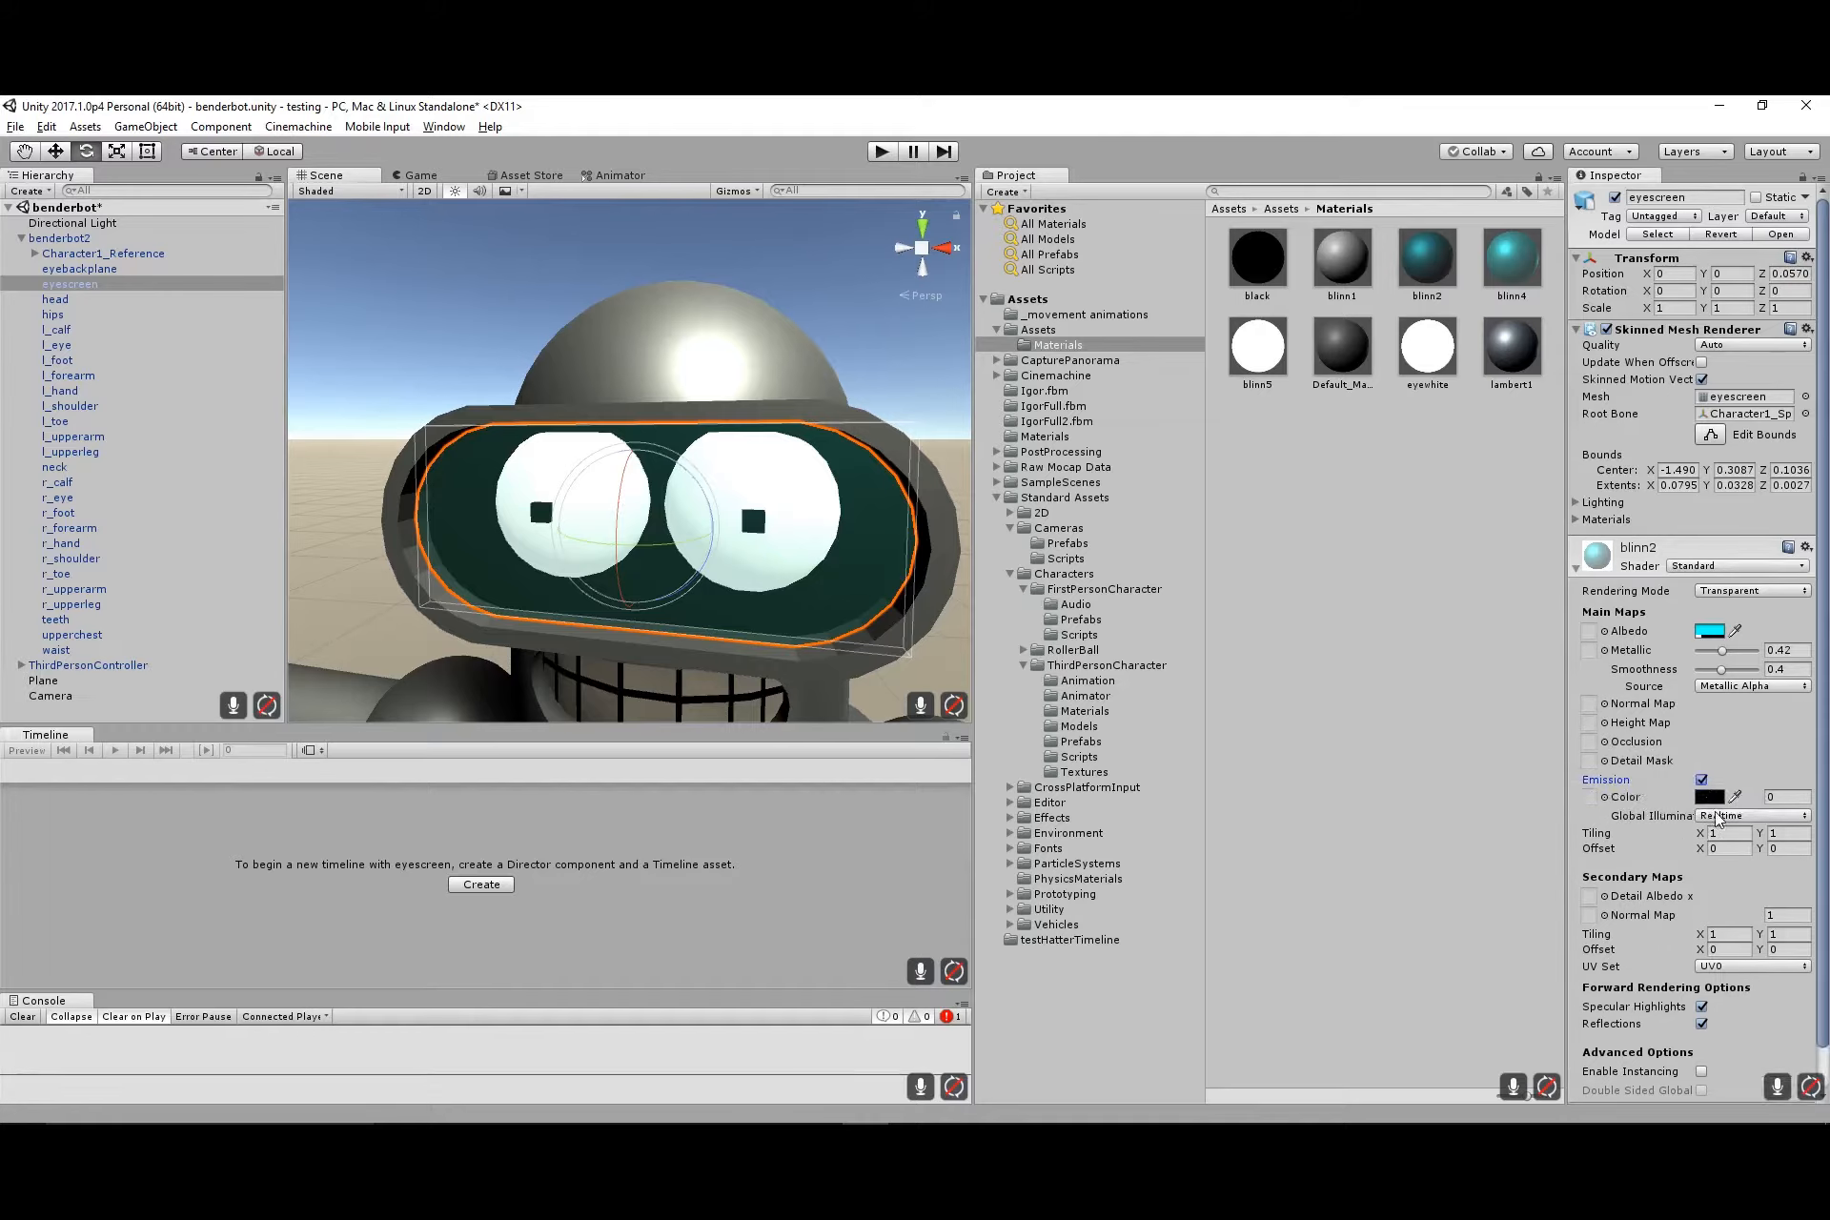
pyautogui.click(1711, 797)
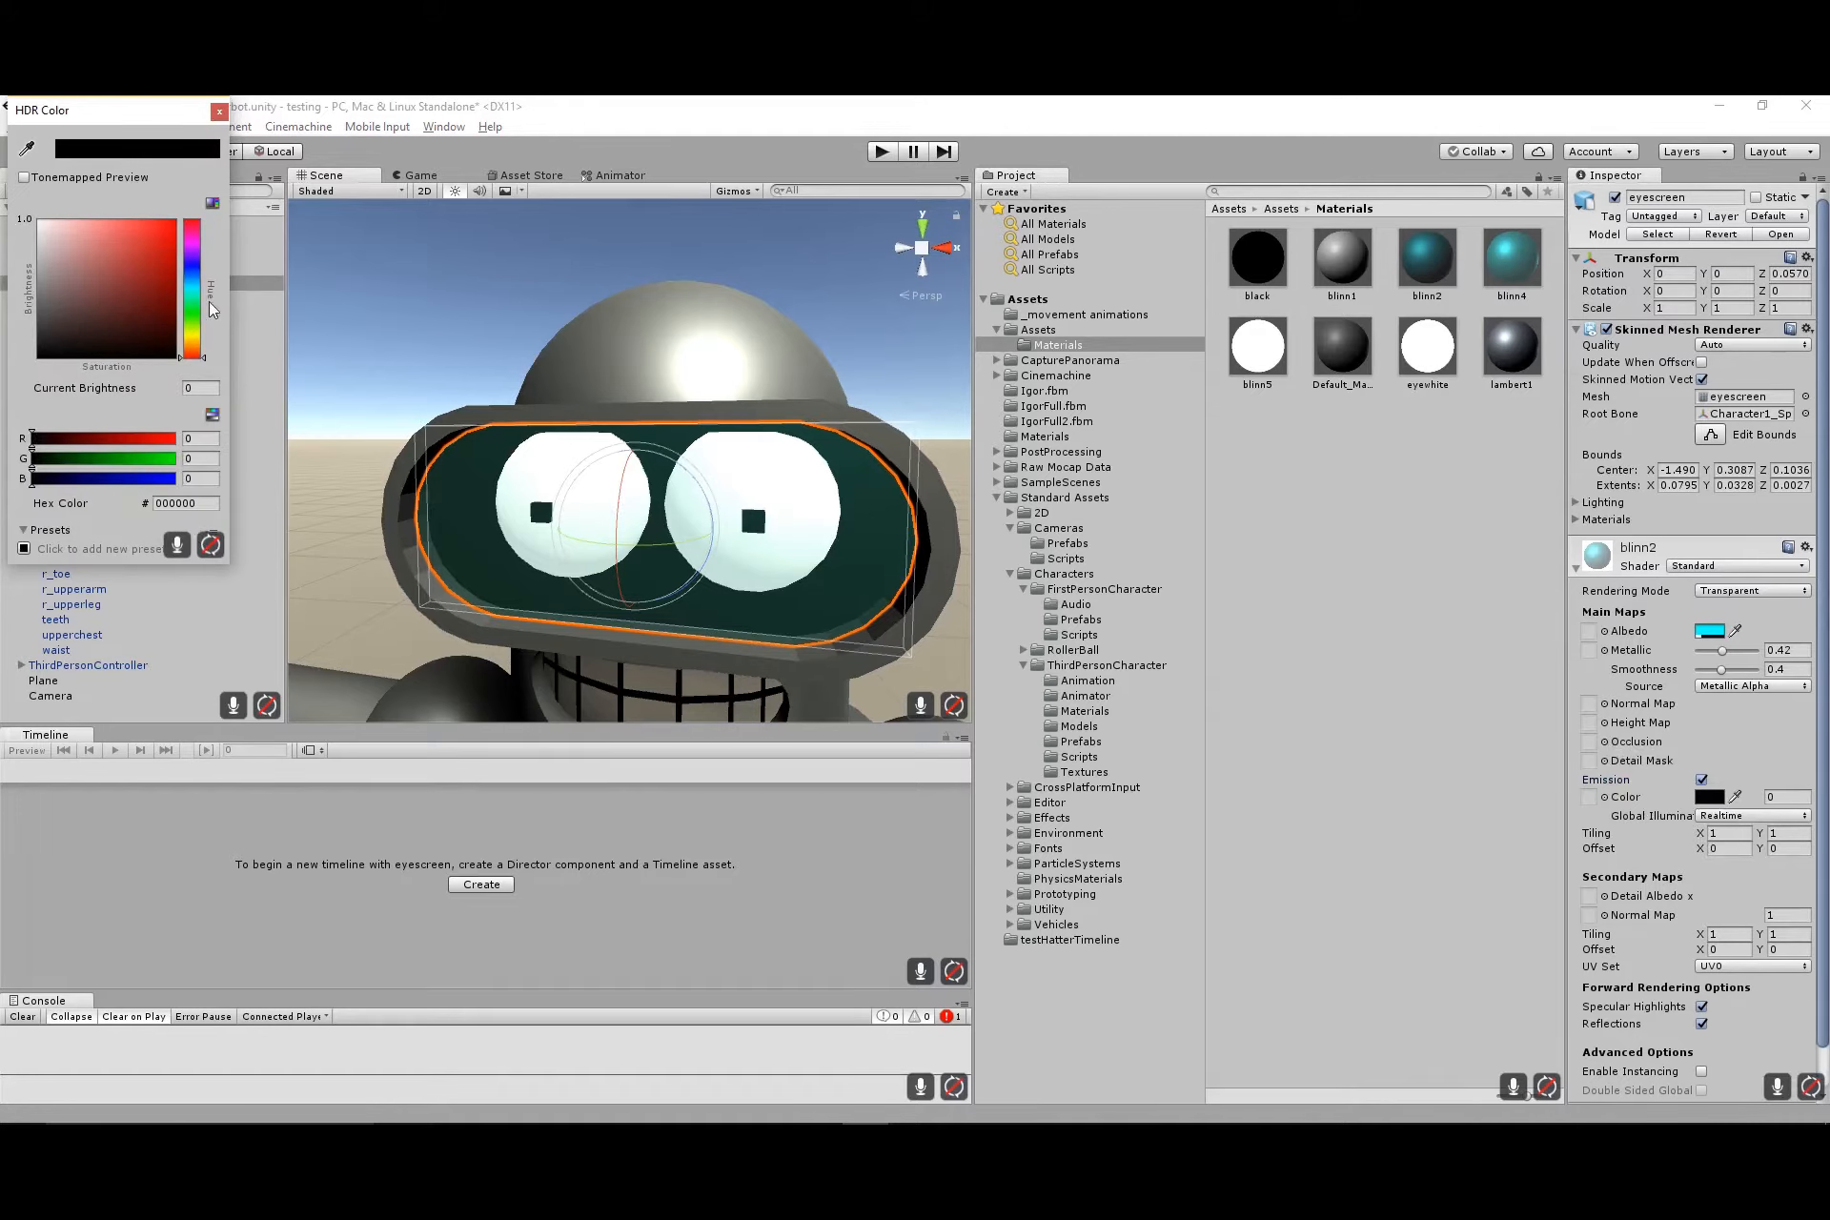
pyautogui.moveTo(195, 303)
pyautogui.mouseDown()
pyautogui.moveTo(195, 286)
pyautogui.moveTo(70, 228)
pyautogui.moveTo(71, 318)
pyautogui.mouseUp()
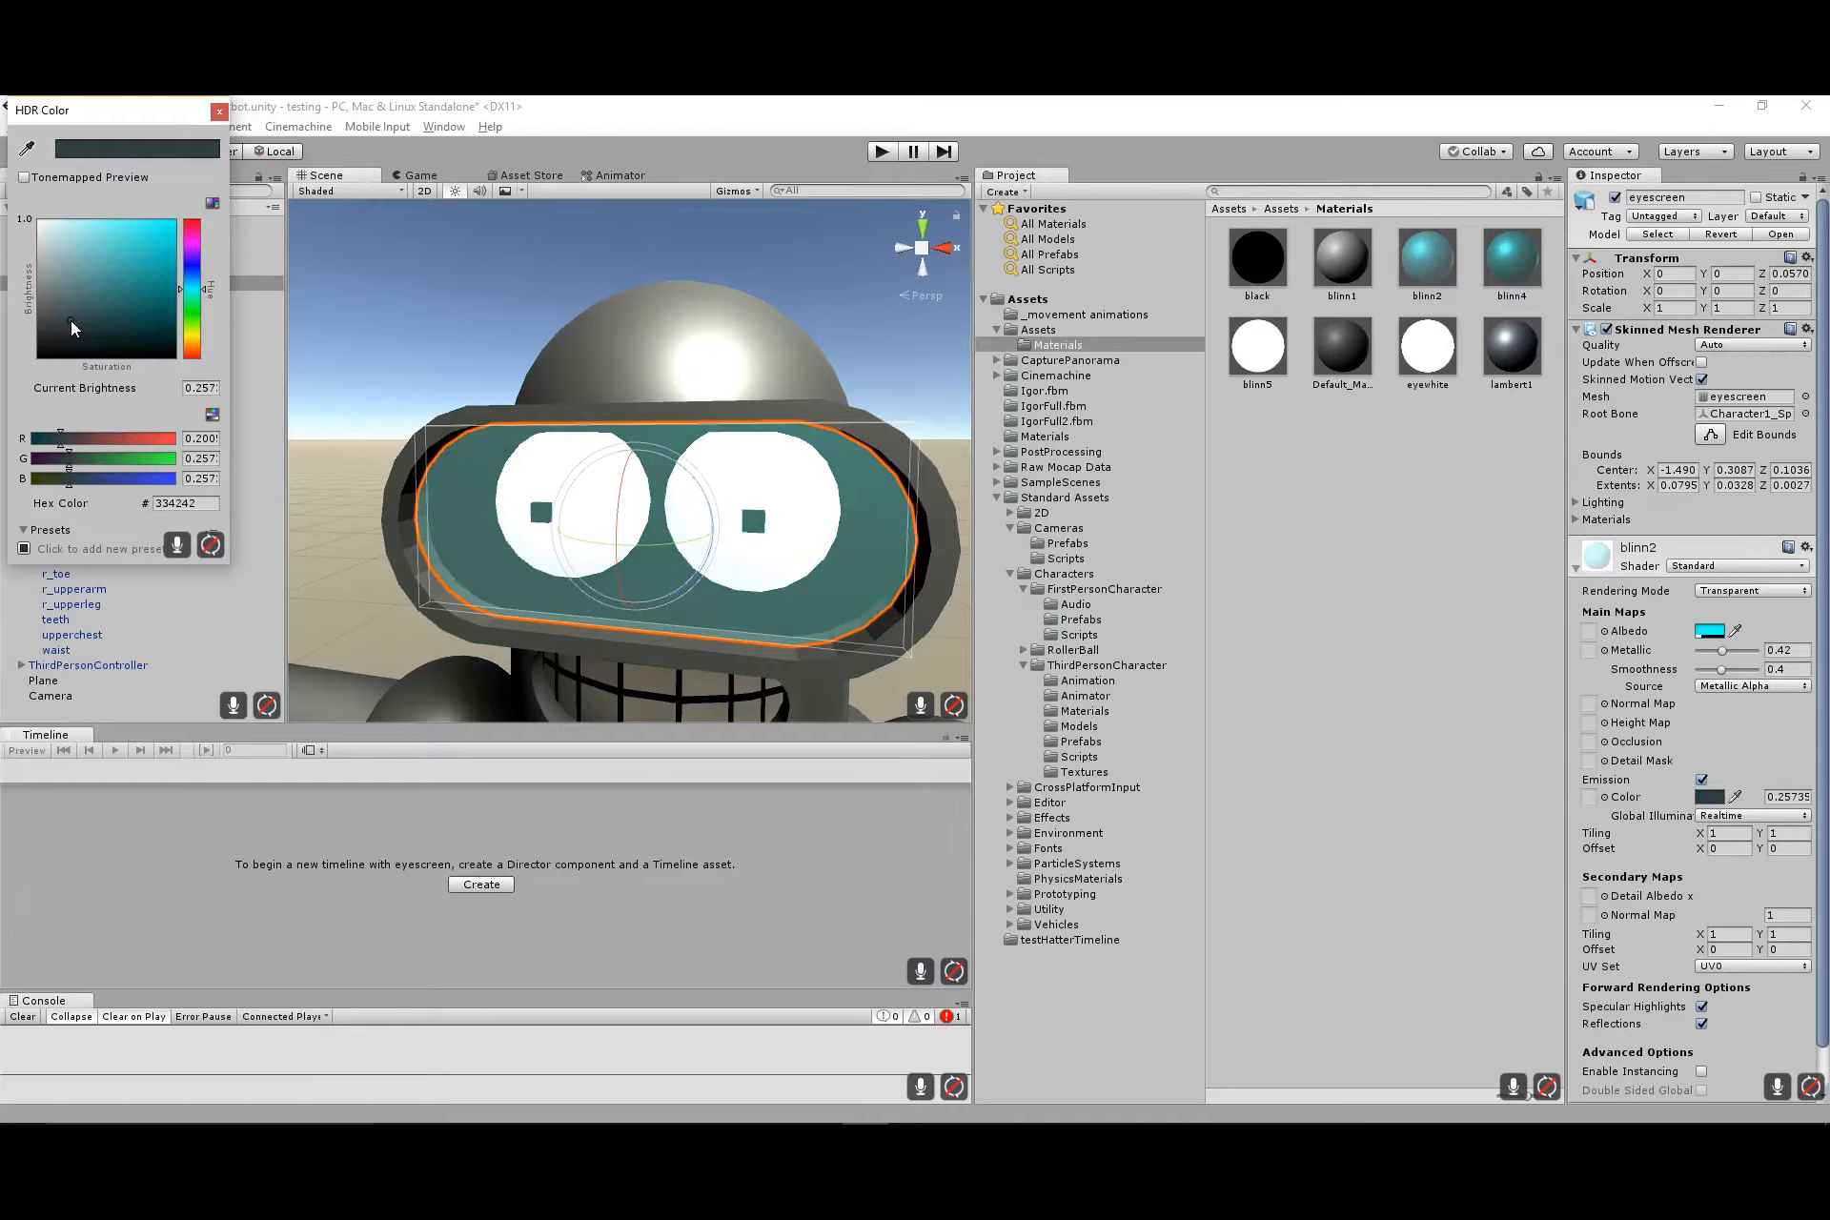
pyautogui.click(219, 112)
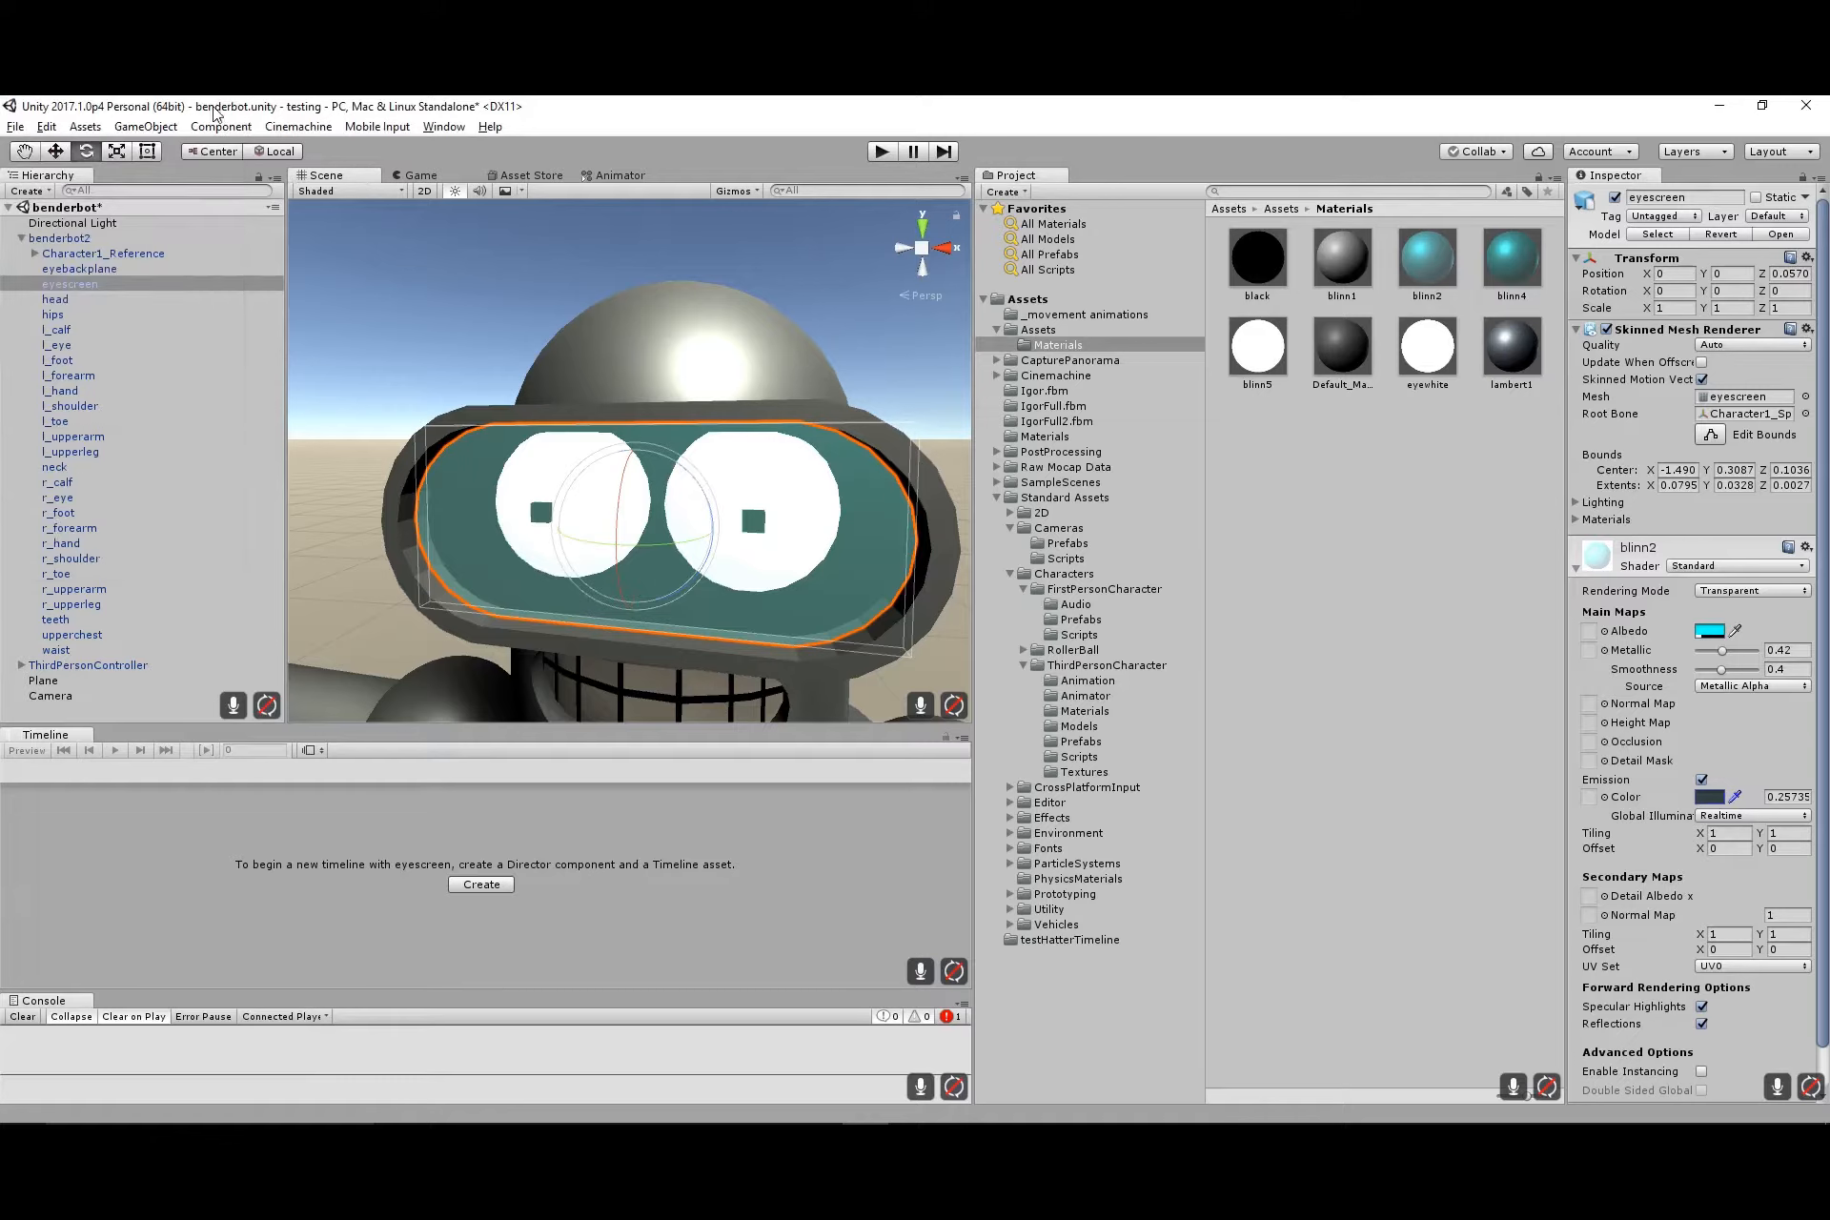
# Look through the textures available for the Detail Albedo map of the eyescreen's blinn2 material
pyautogui.keyDown('alt'); pyautogui.moveTo(821, 635); pyautogui.dragTo(688, 597); pyautogui.keyUp('alt')
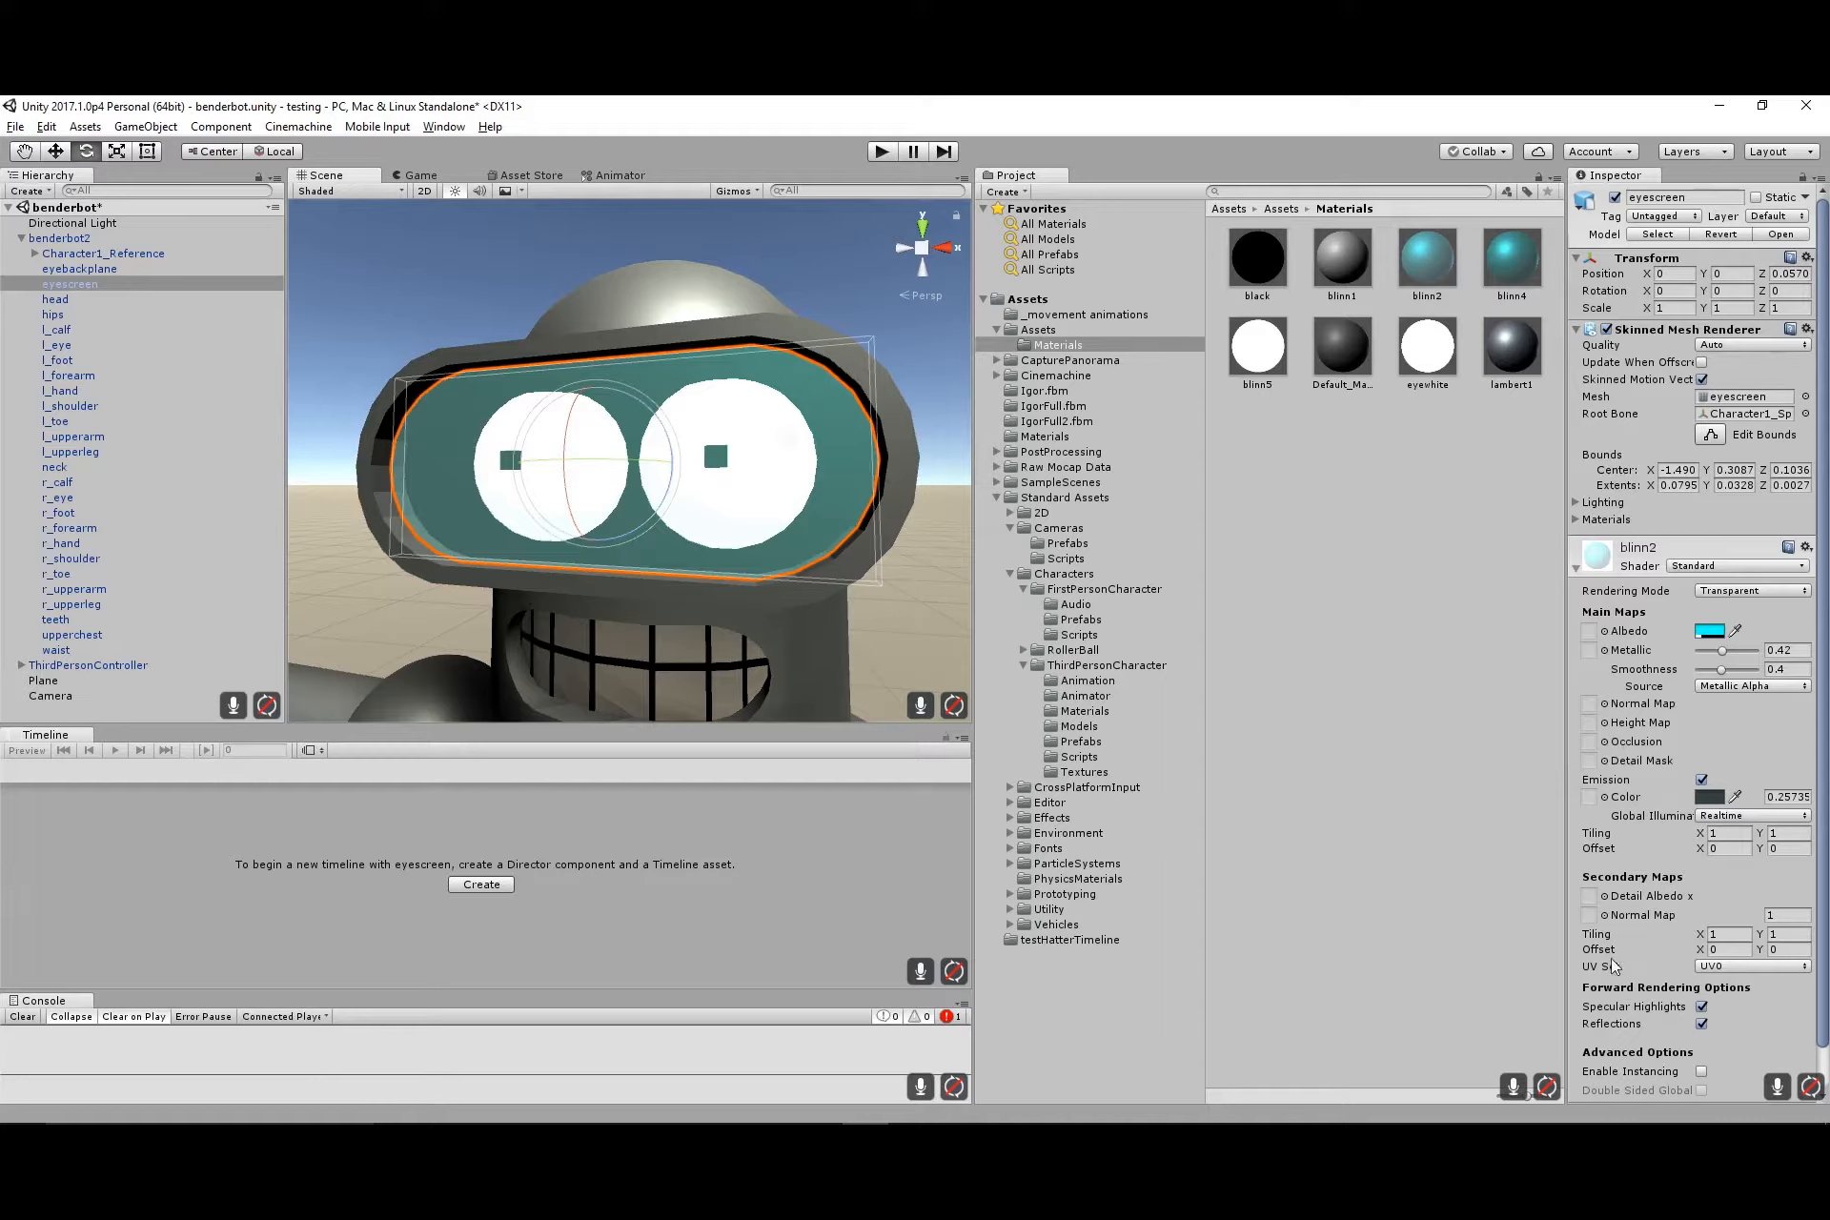
pyautogui.click(1588, 898)
pyautogui.click(1605, 898)
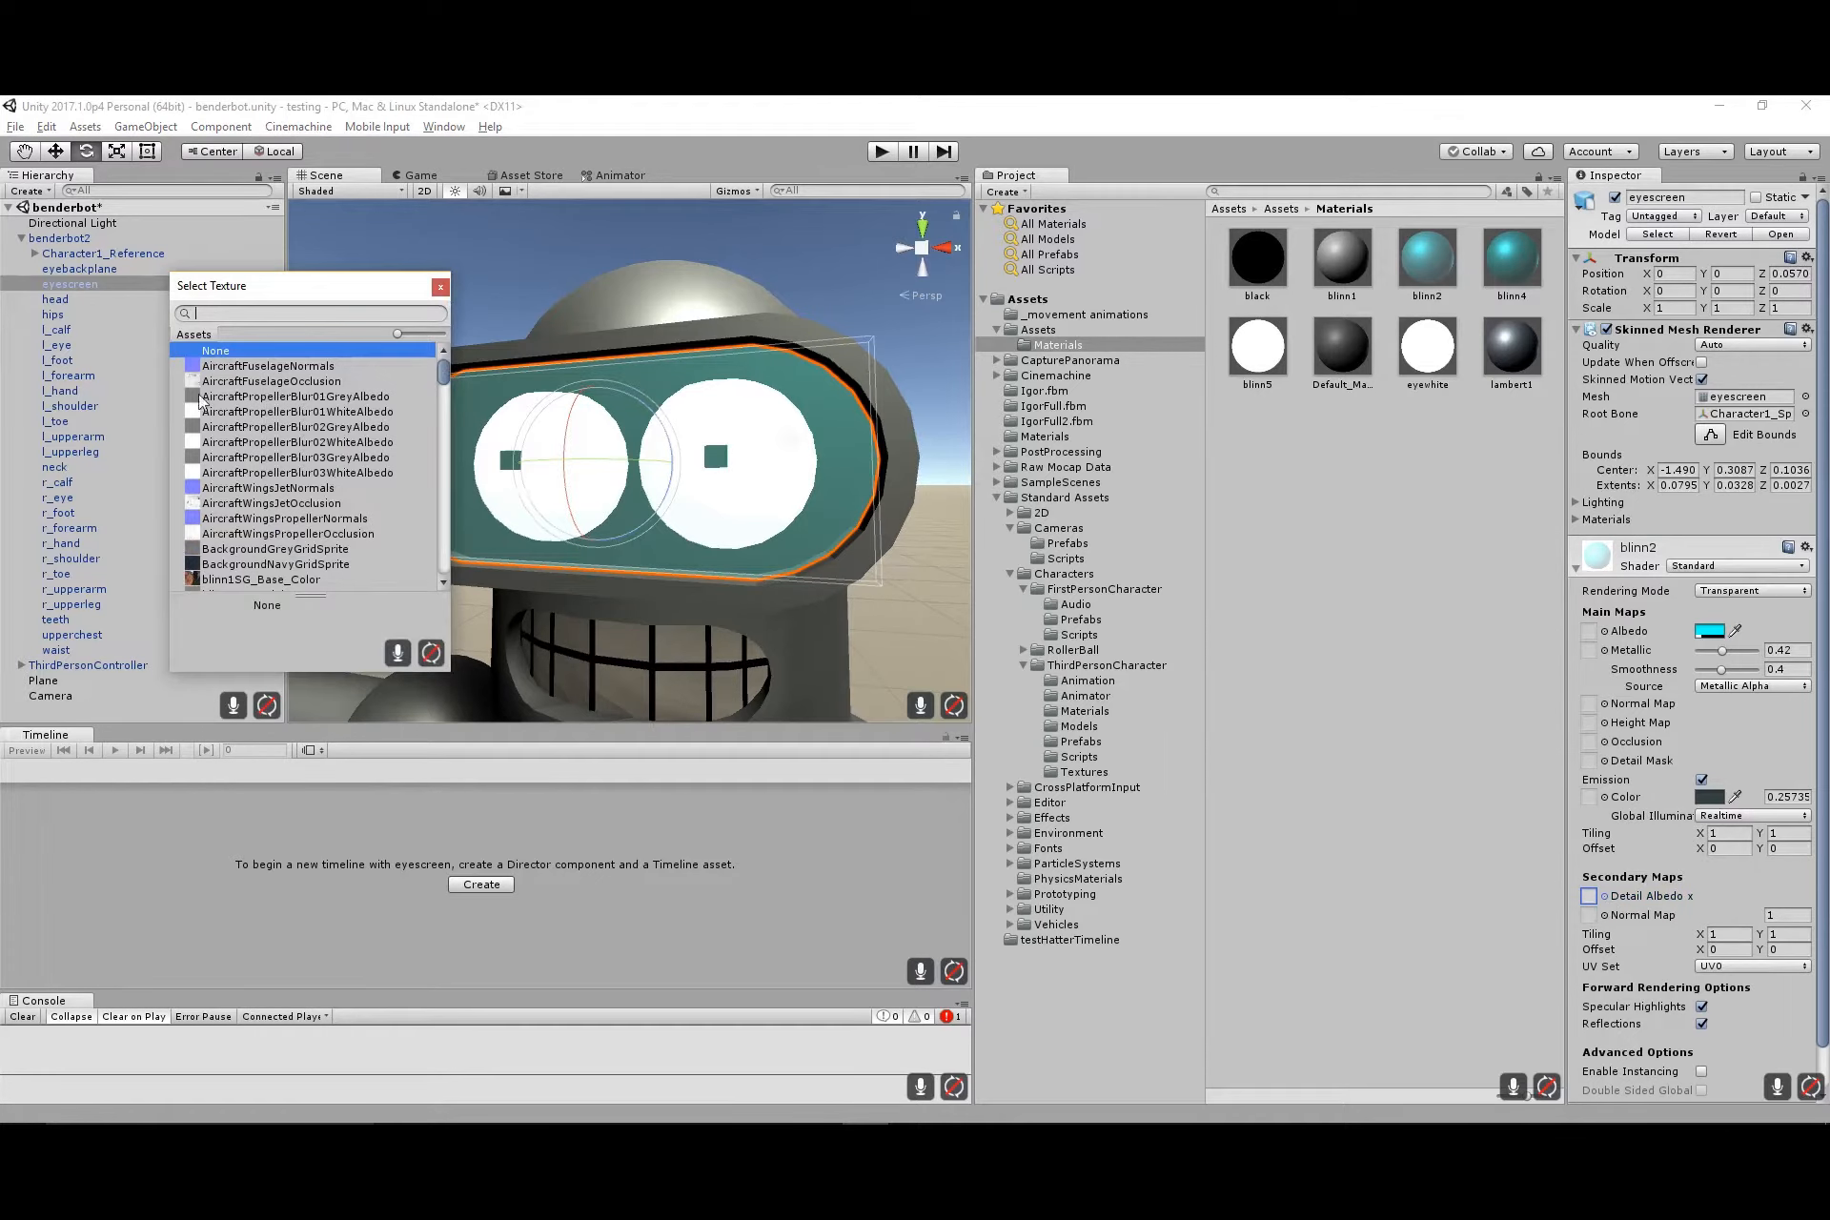
pyautogui.scroll(-5, 202, 404)
pyautogui.scroll(-3, 276, 532)
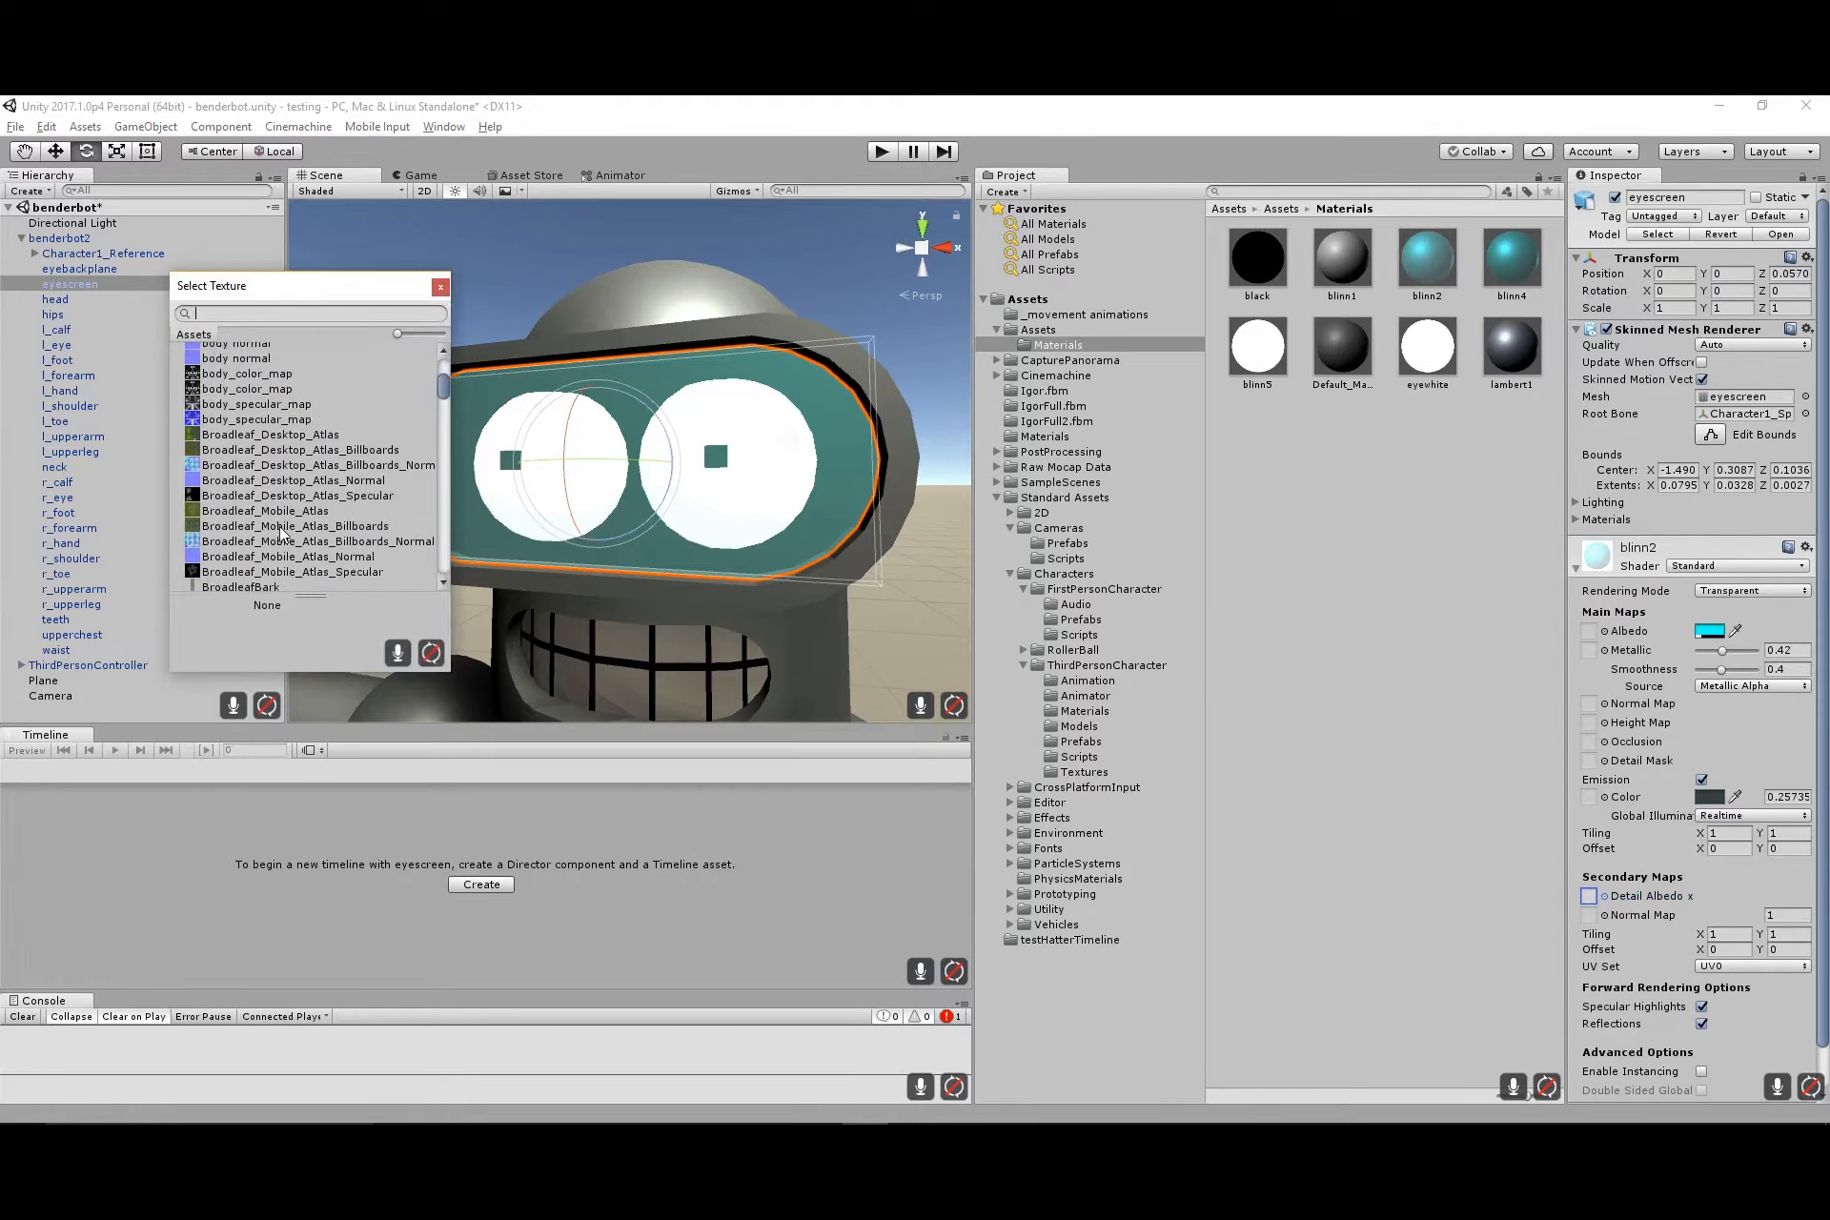
pyautogui.scroll(-6, 252, 560)
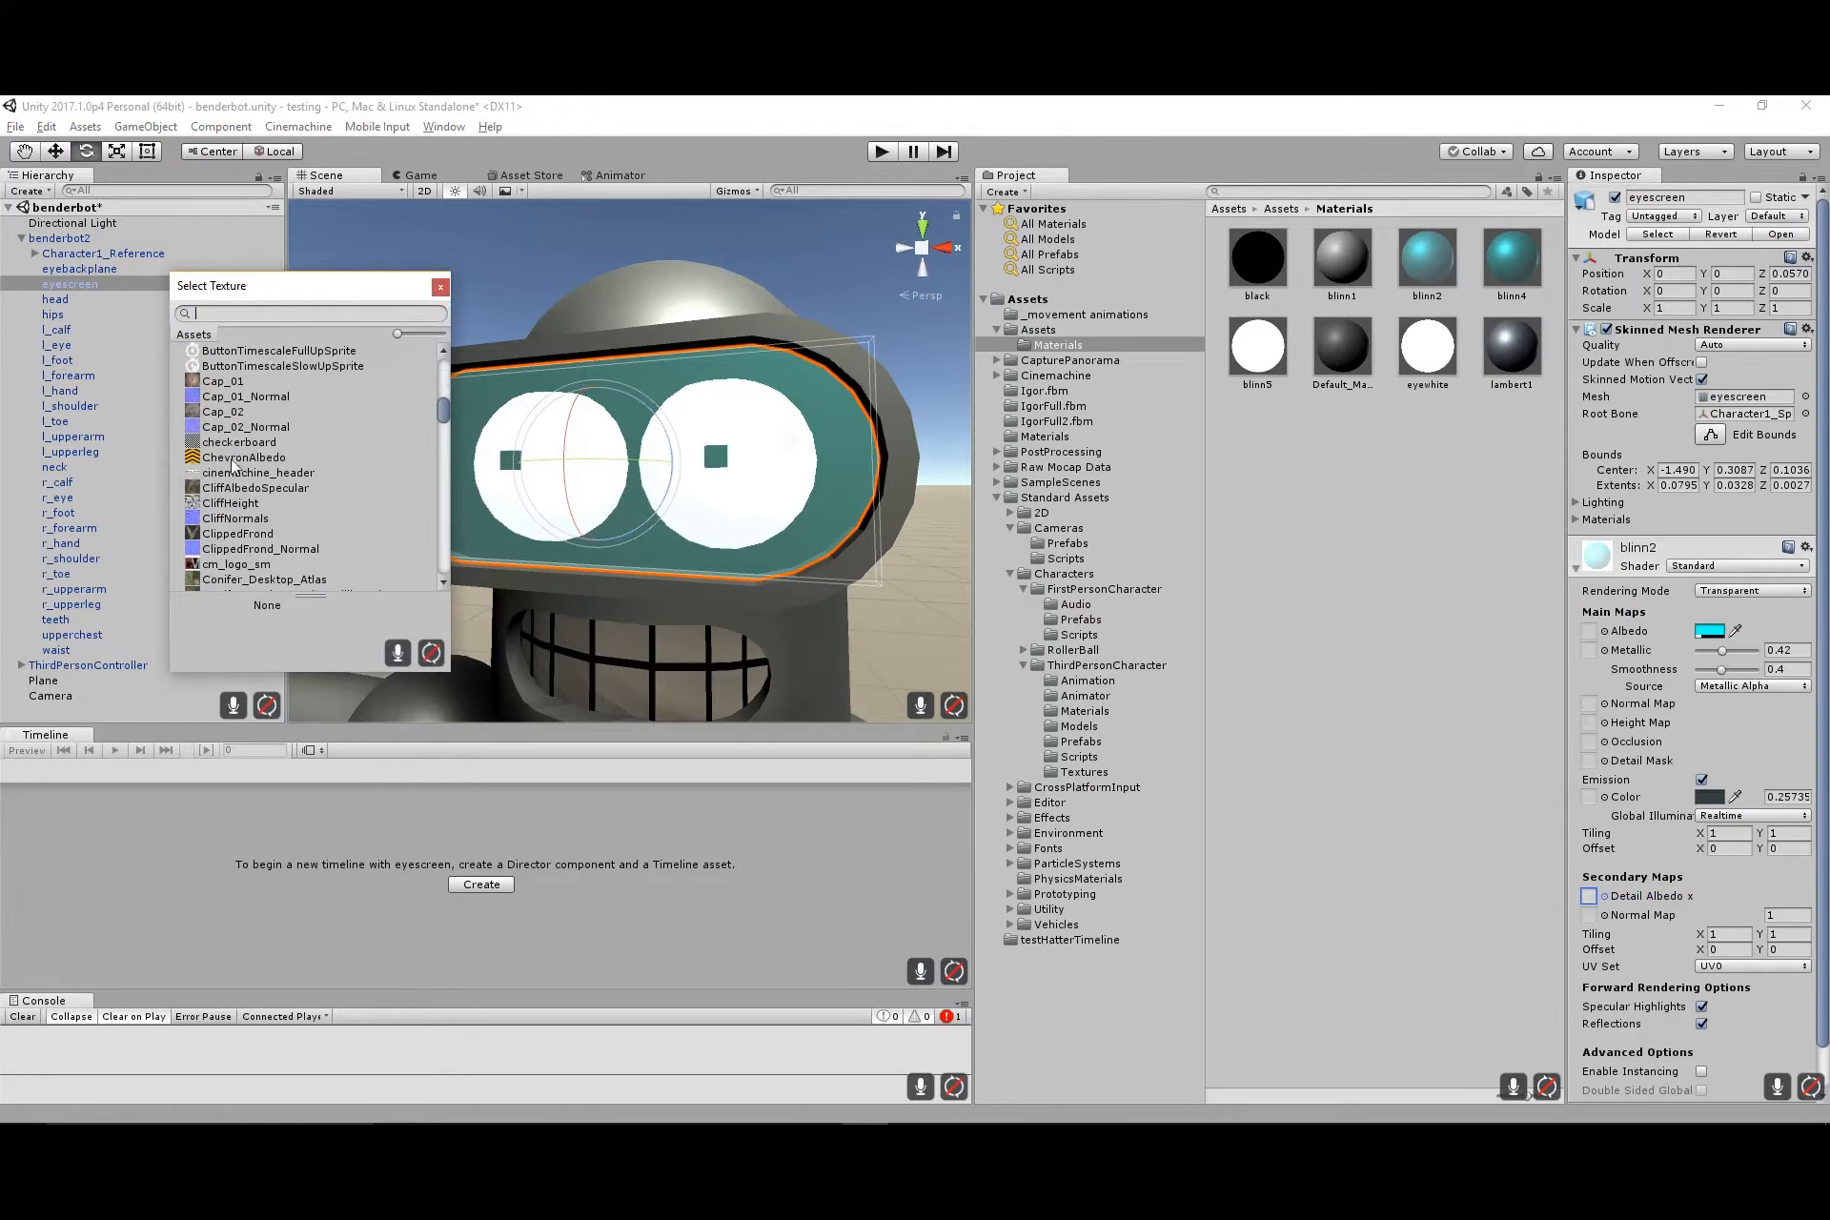
pyautogui.scroll(-4, 235, 508)
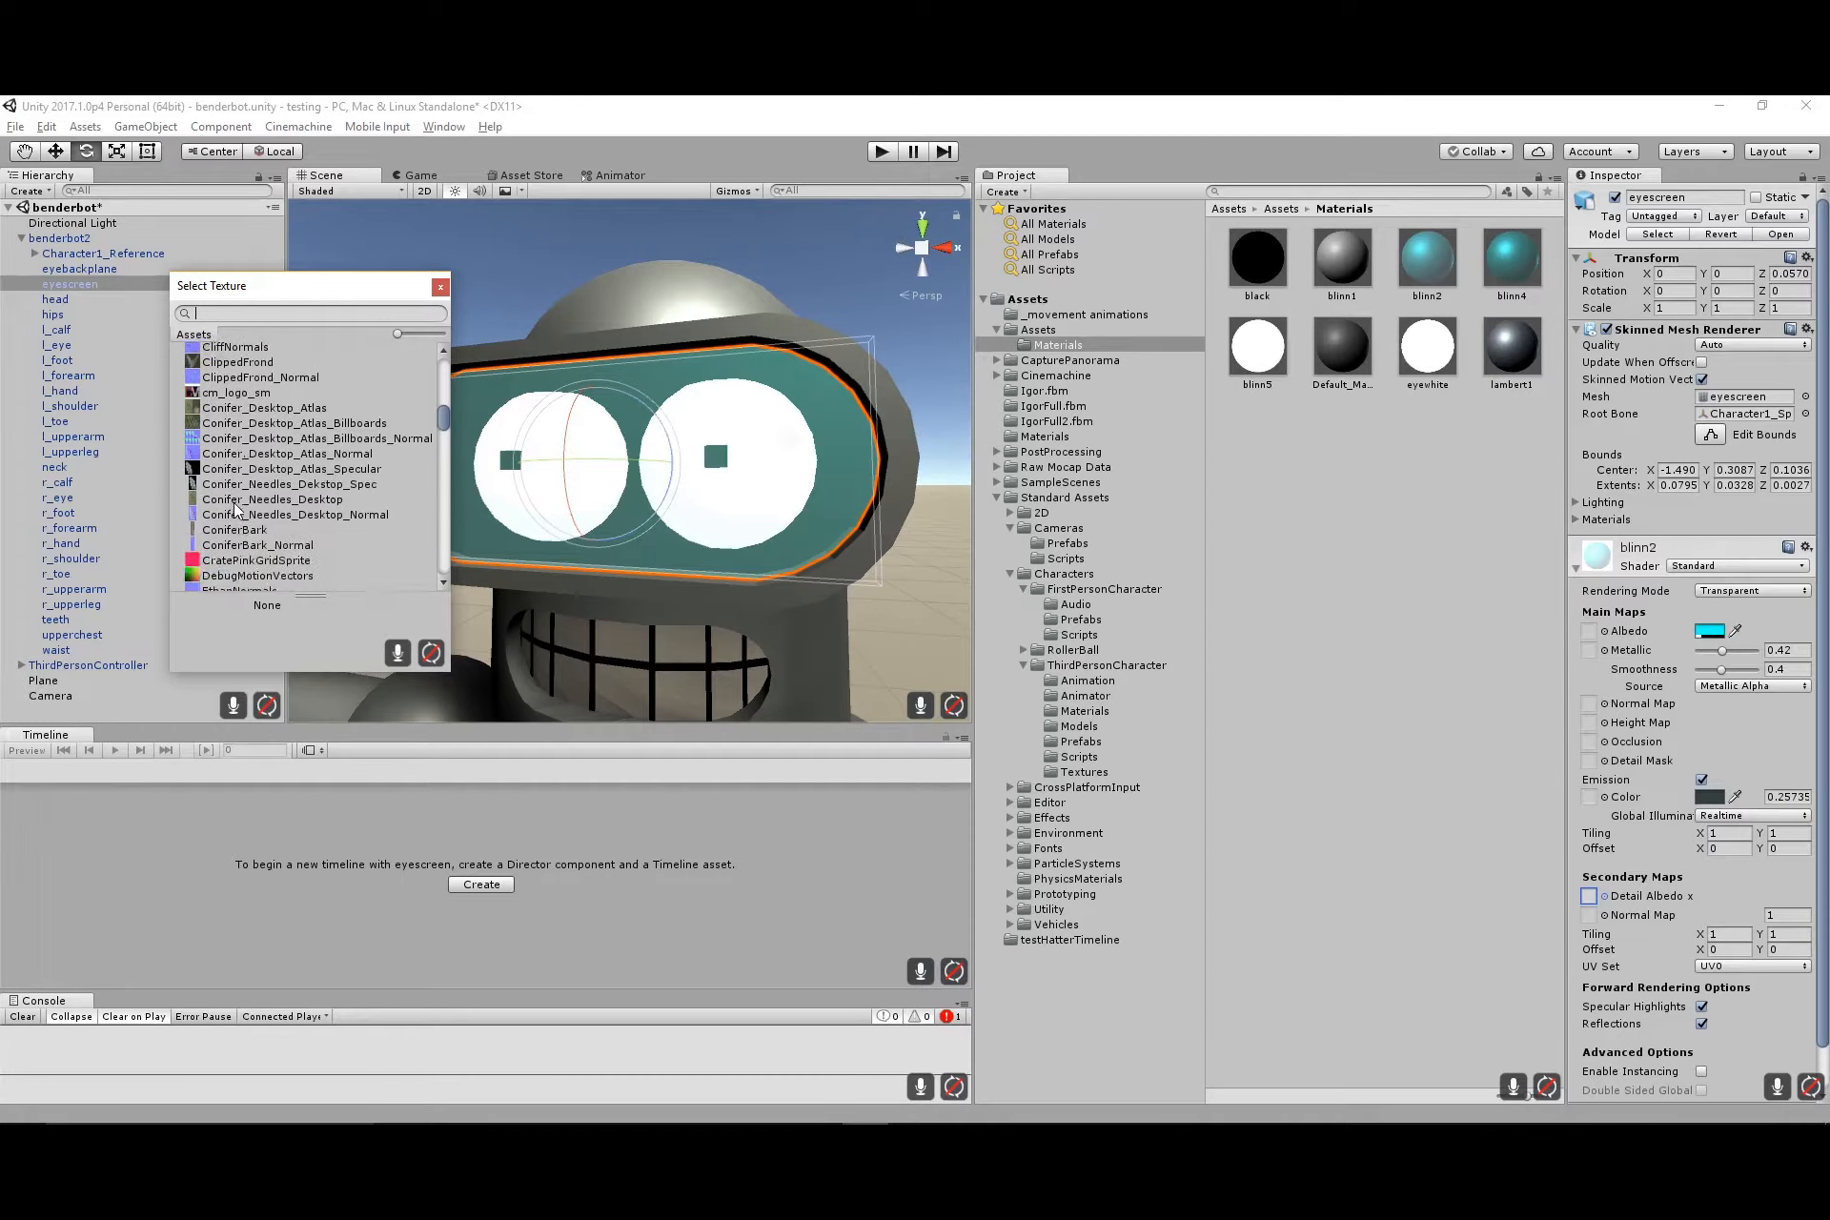
pyautogui.scroll(-1, 236, 509)
pyautogui.scroll(-5, 238, 510)
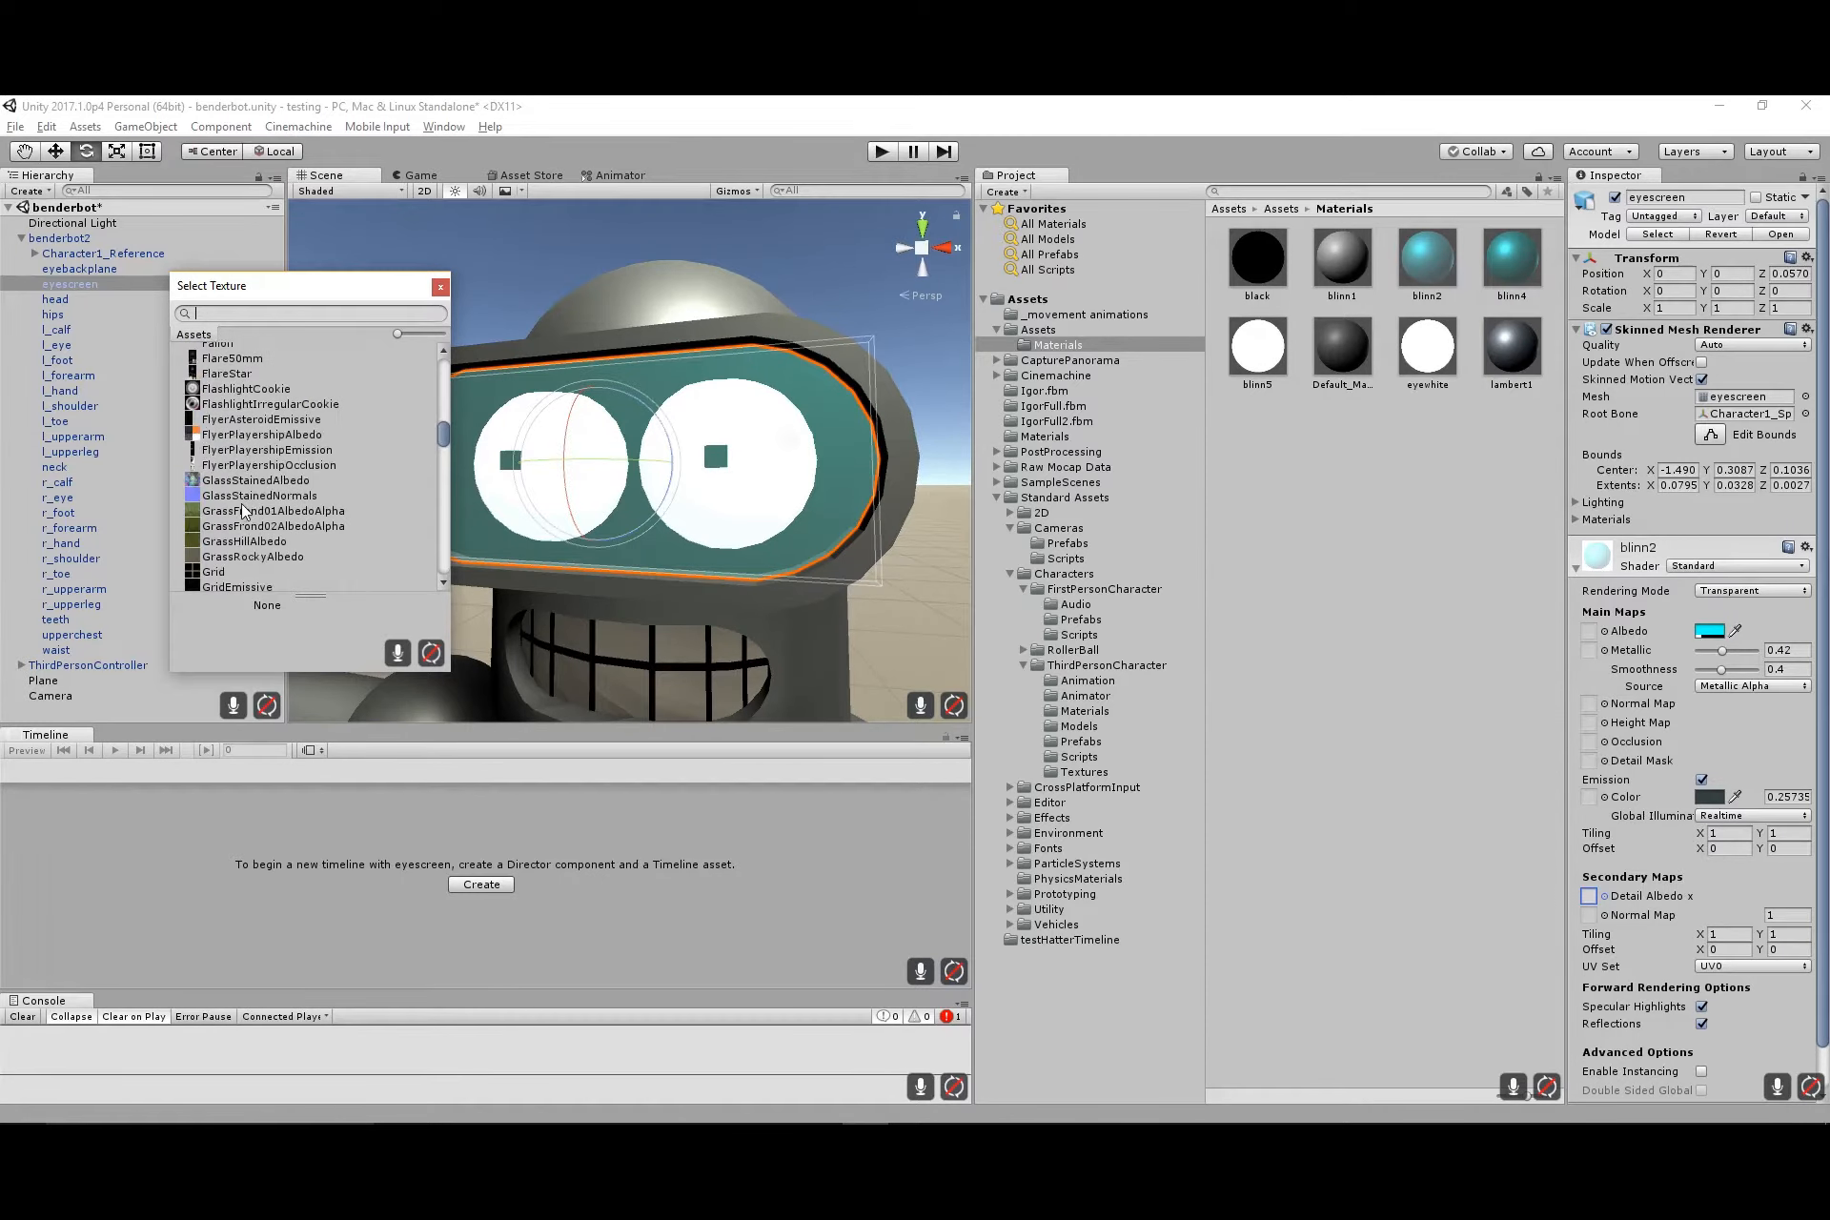
pyautogui.scroll(-4, 250, 512)
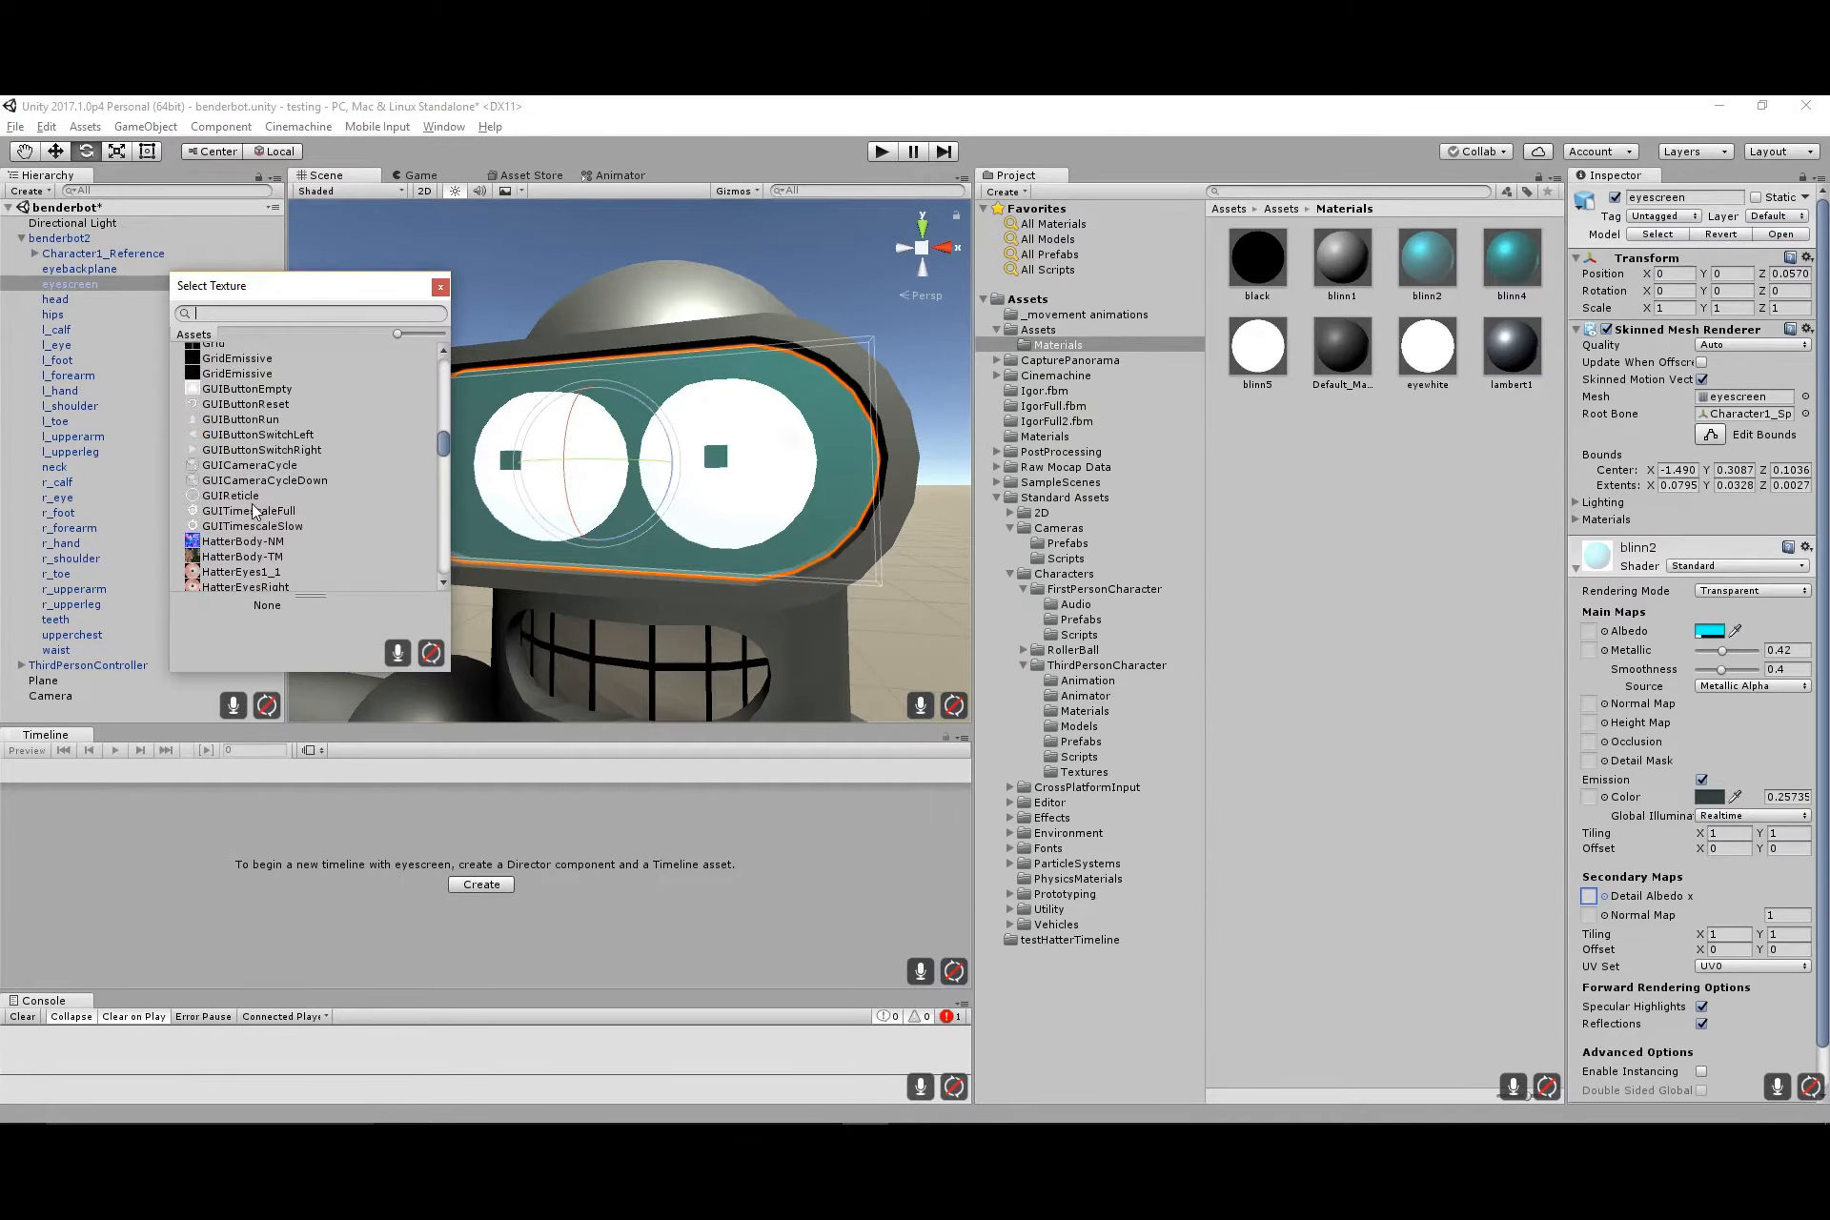
pyautogui.scroll(-3, 256, 512)
pyautogui.scroll(-2, 256, 512)
pyautogui.scroll(-20, 257, 511)
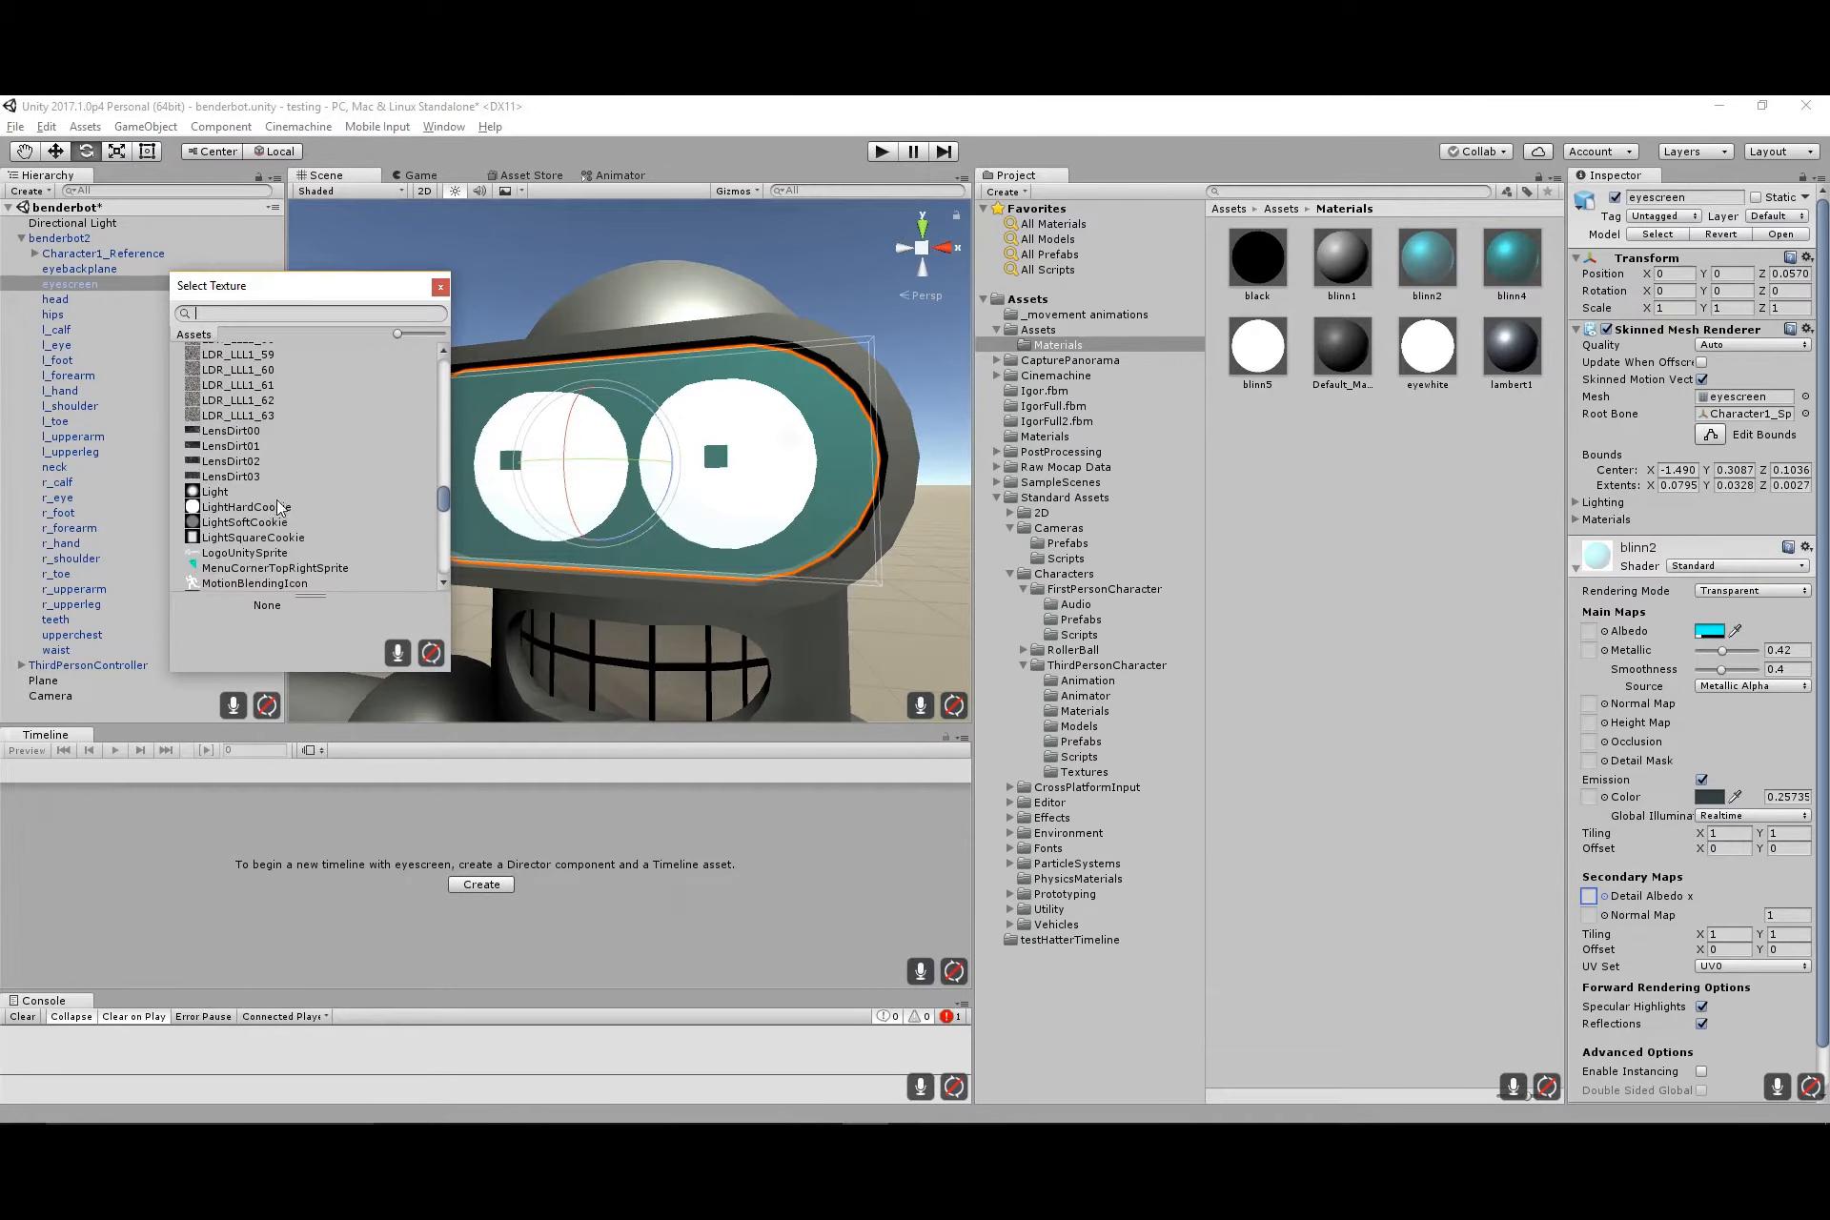
pyautogui.scroll(-4, 281, 509)
pyautogui.scroll(-4, 286, 512)
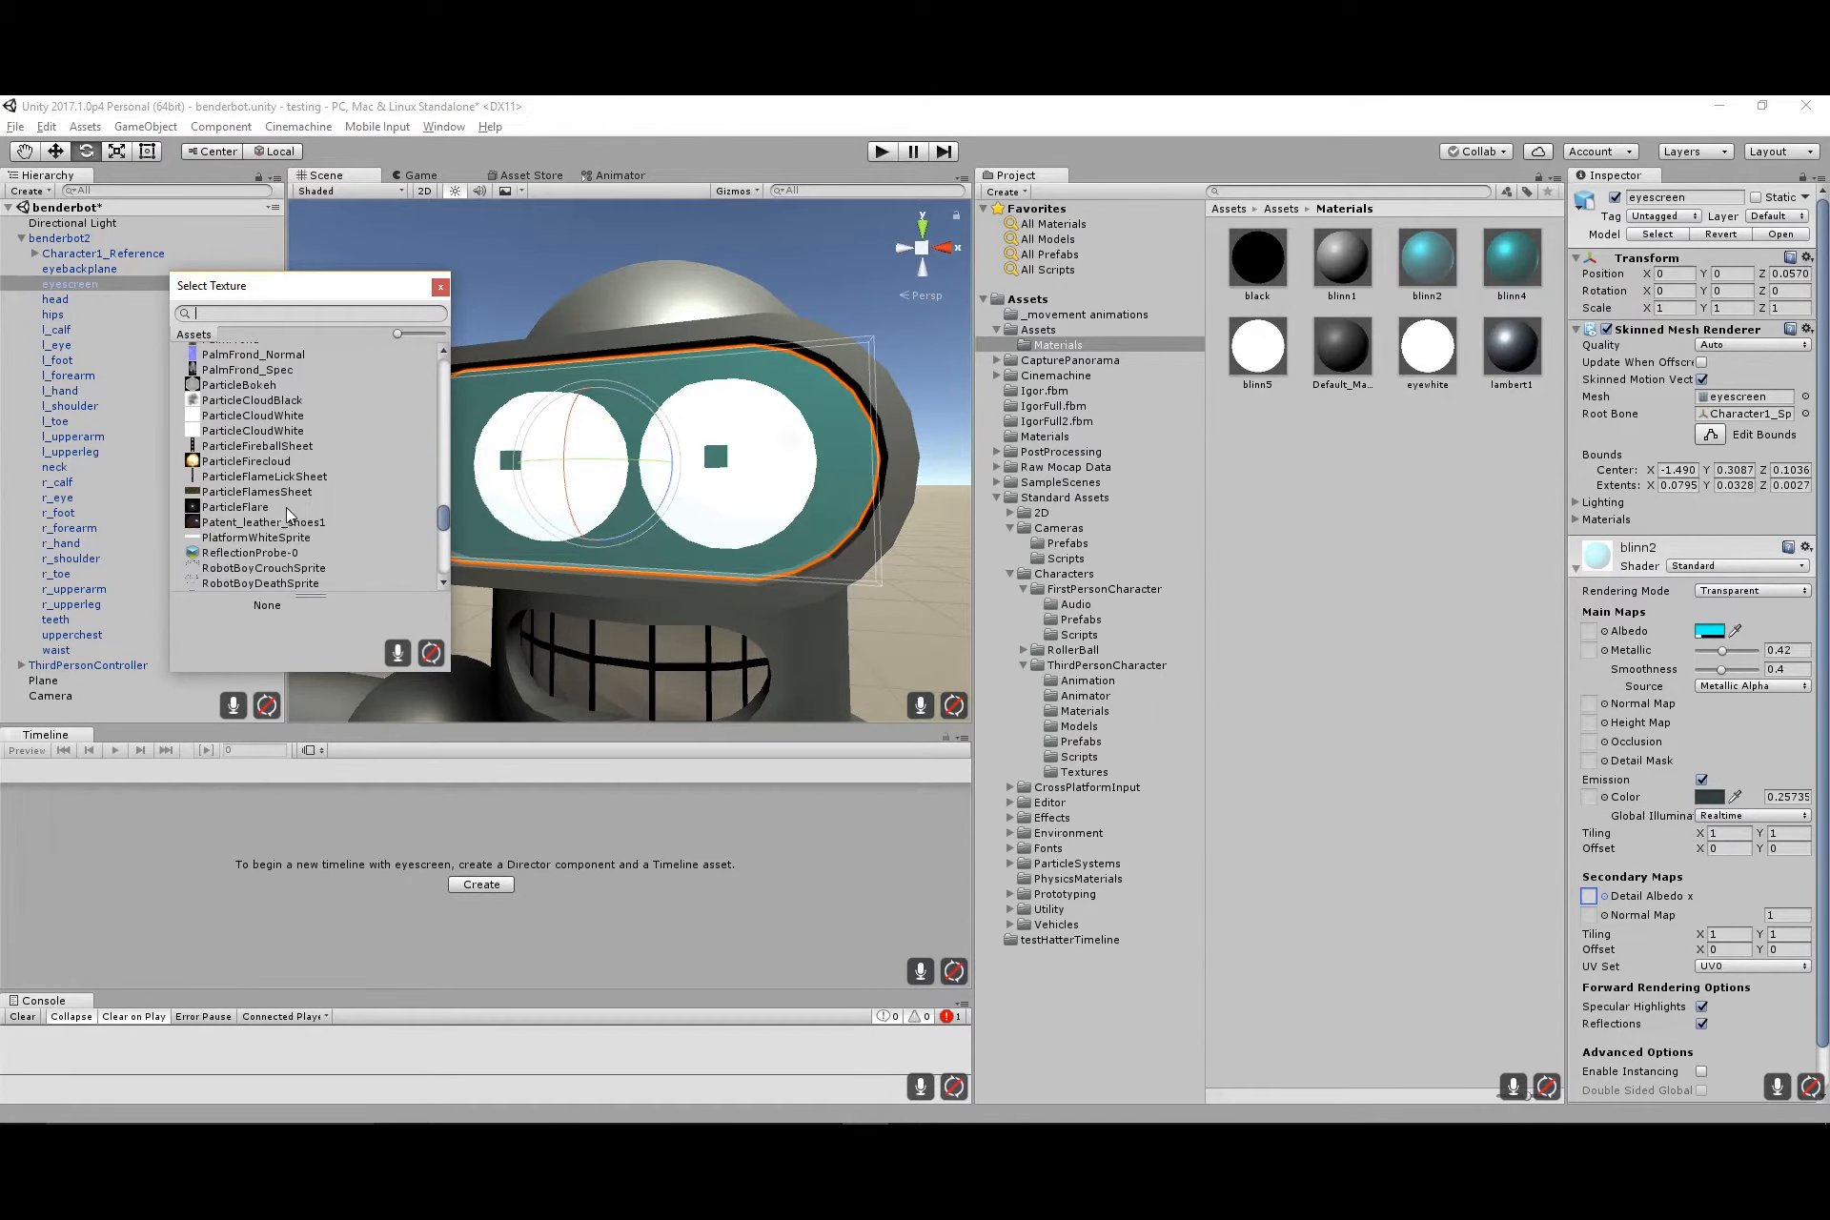
pyautogui.scroll(-4, 291, 516)
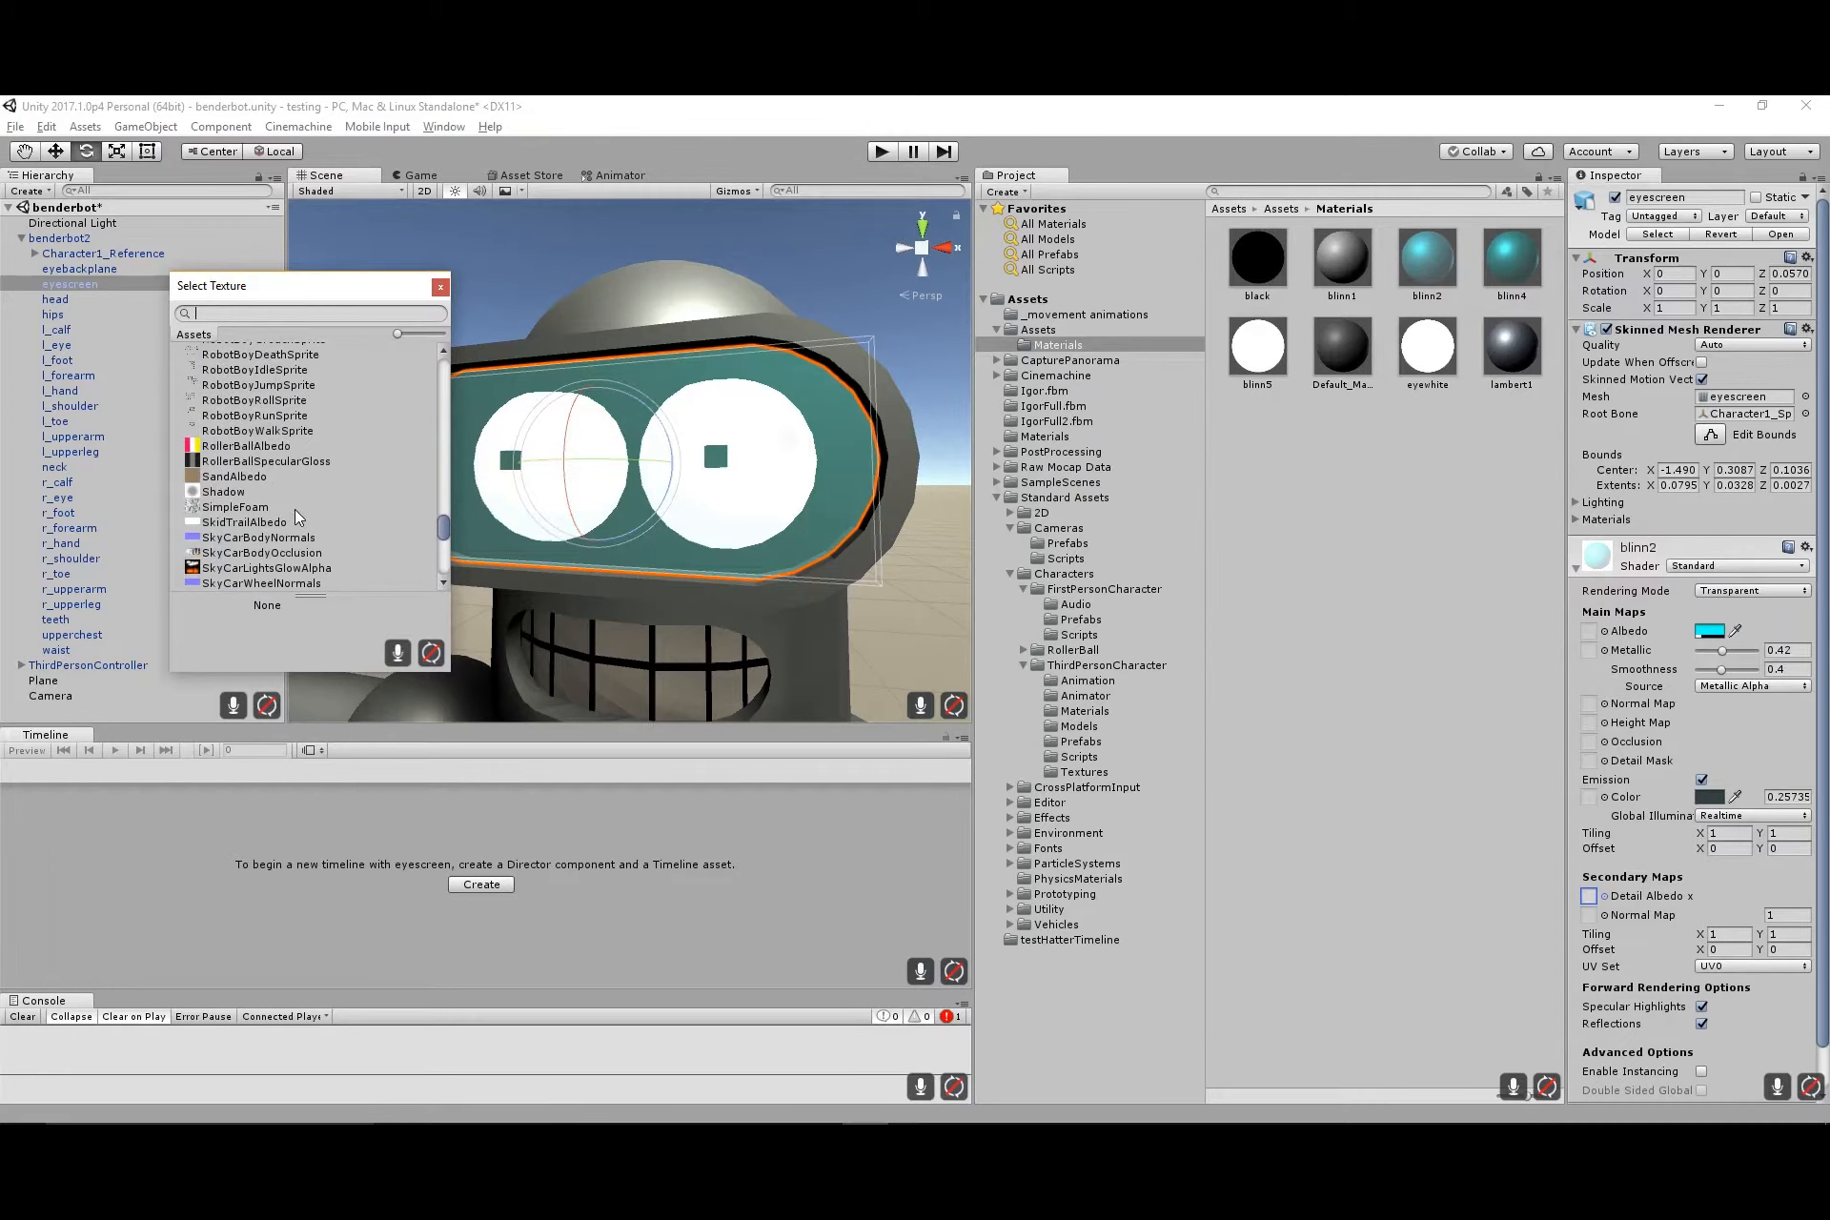
pyautogui.scroll(-2, 296, 515)
pyautogui.scroll(-3, 298, 515)
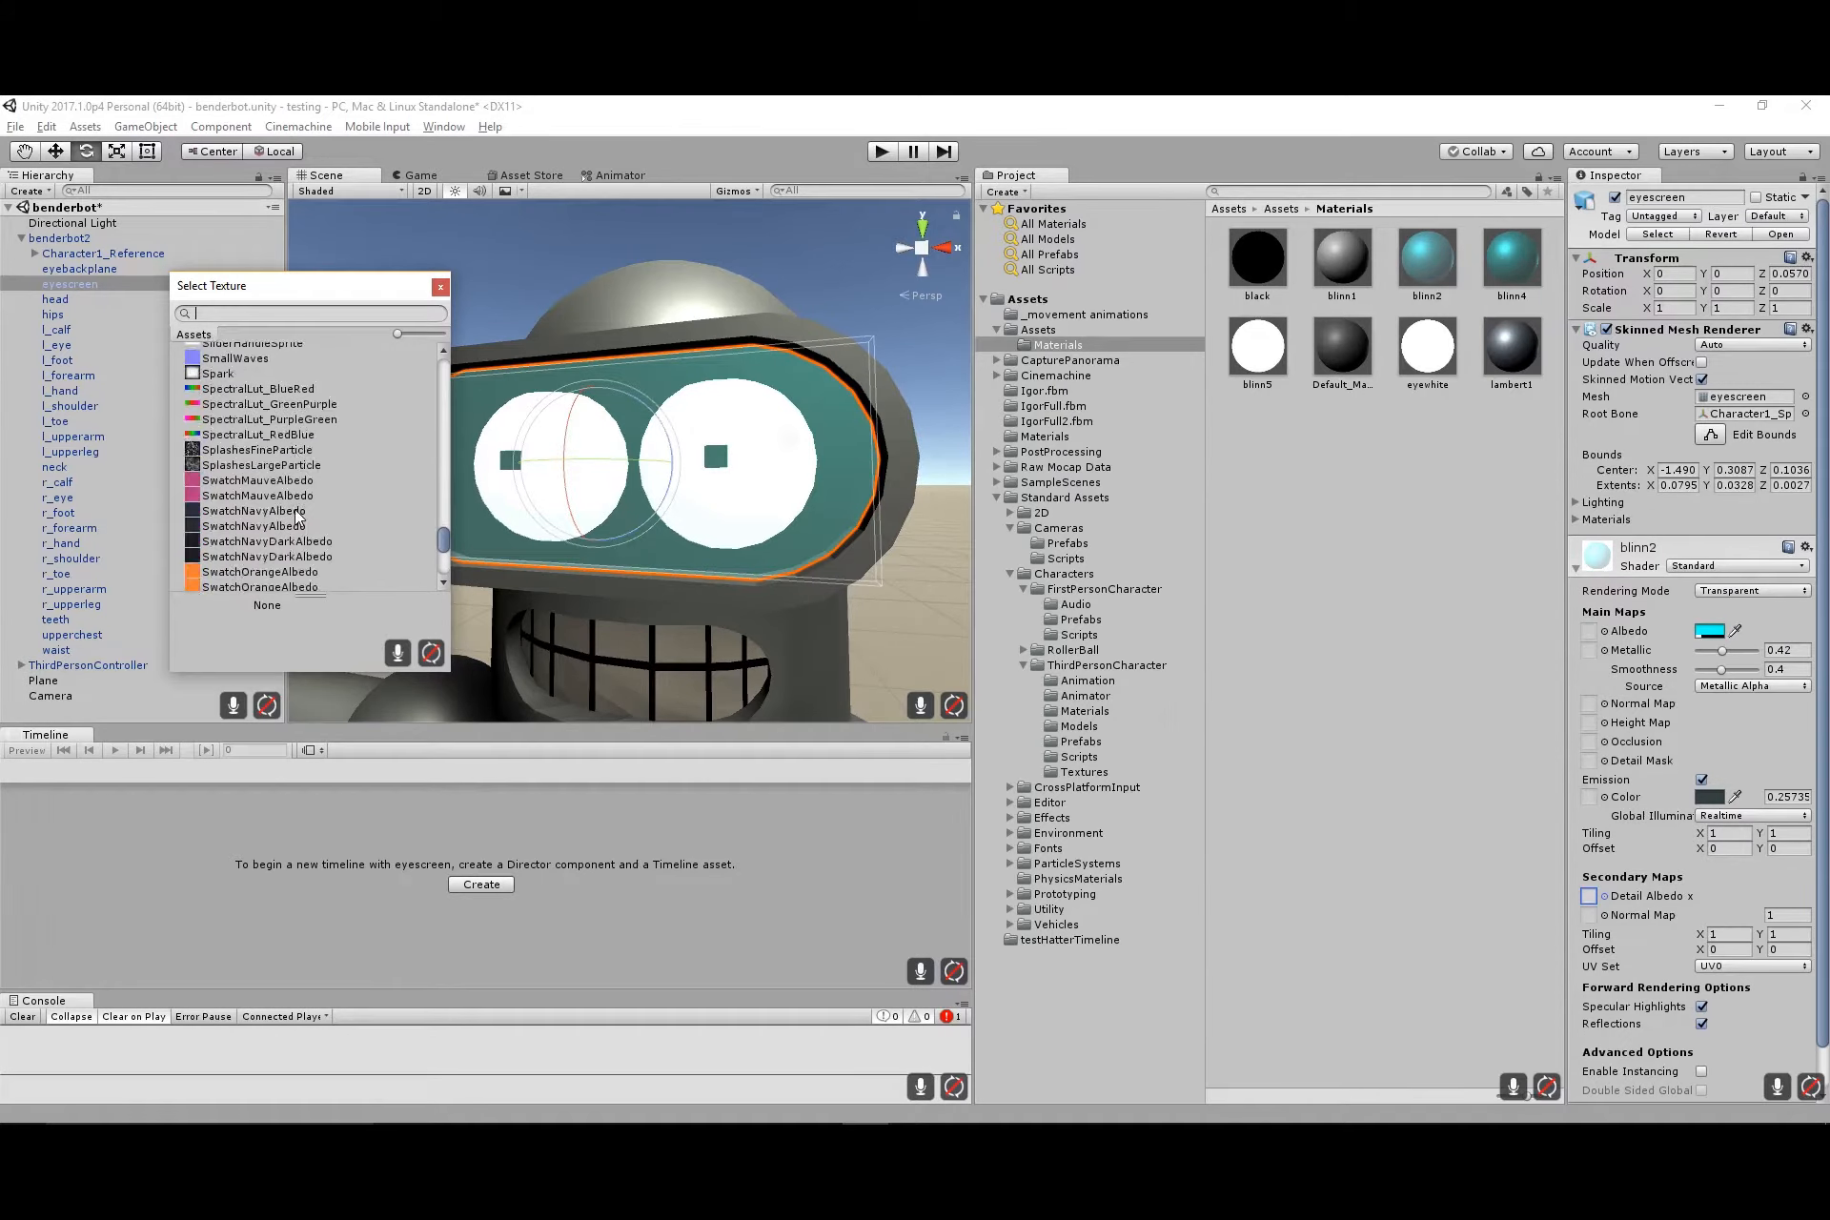
pyautogui.scroll(-6, 298, 516)
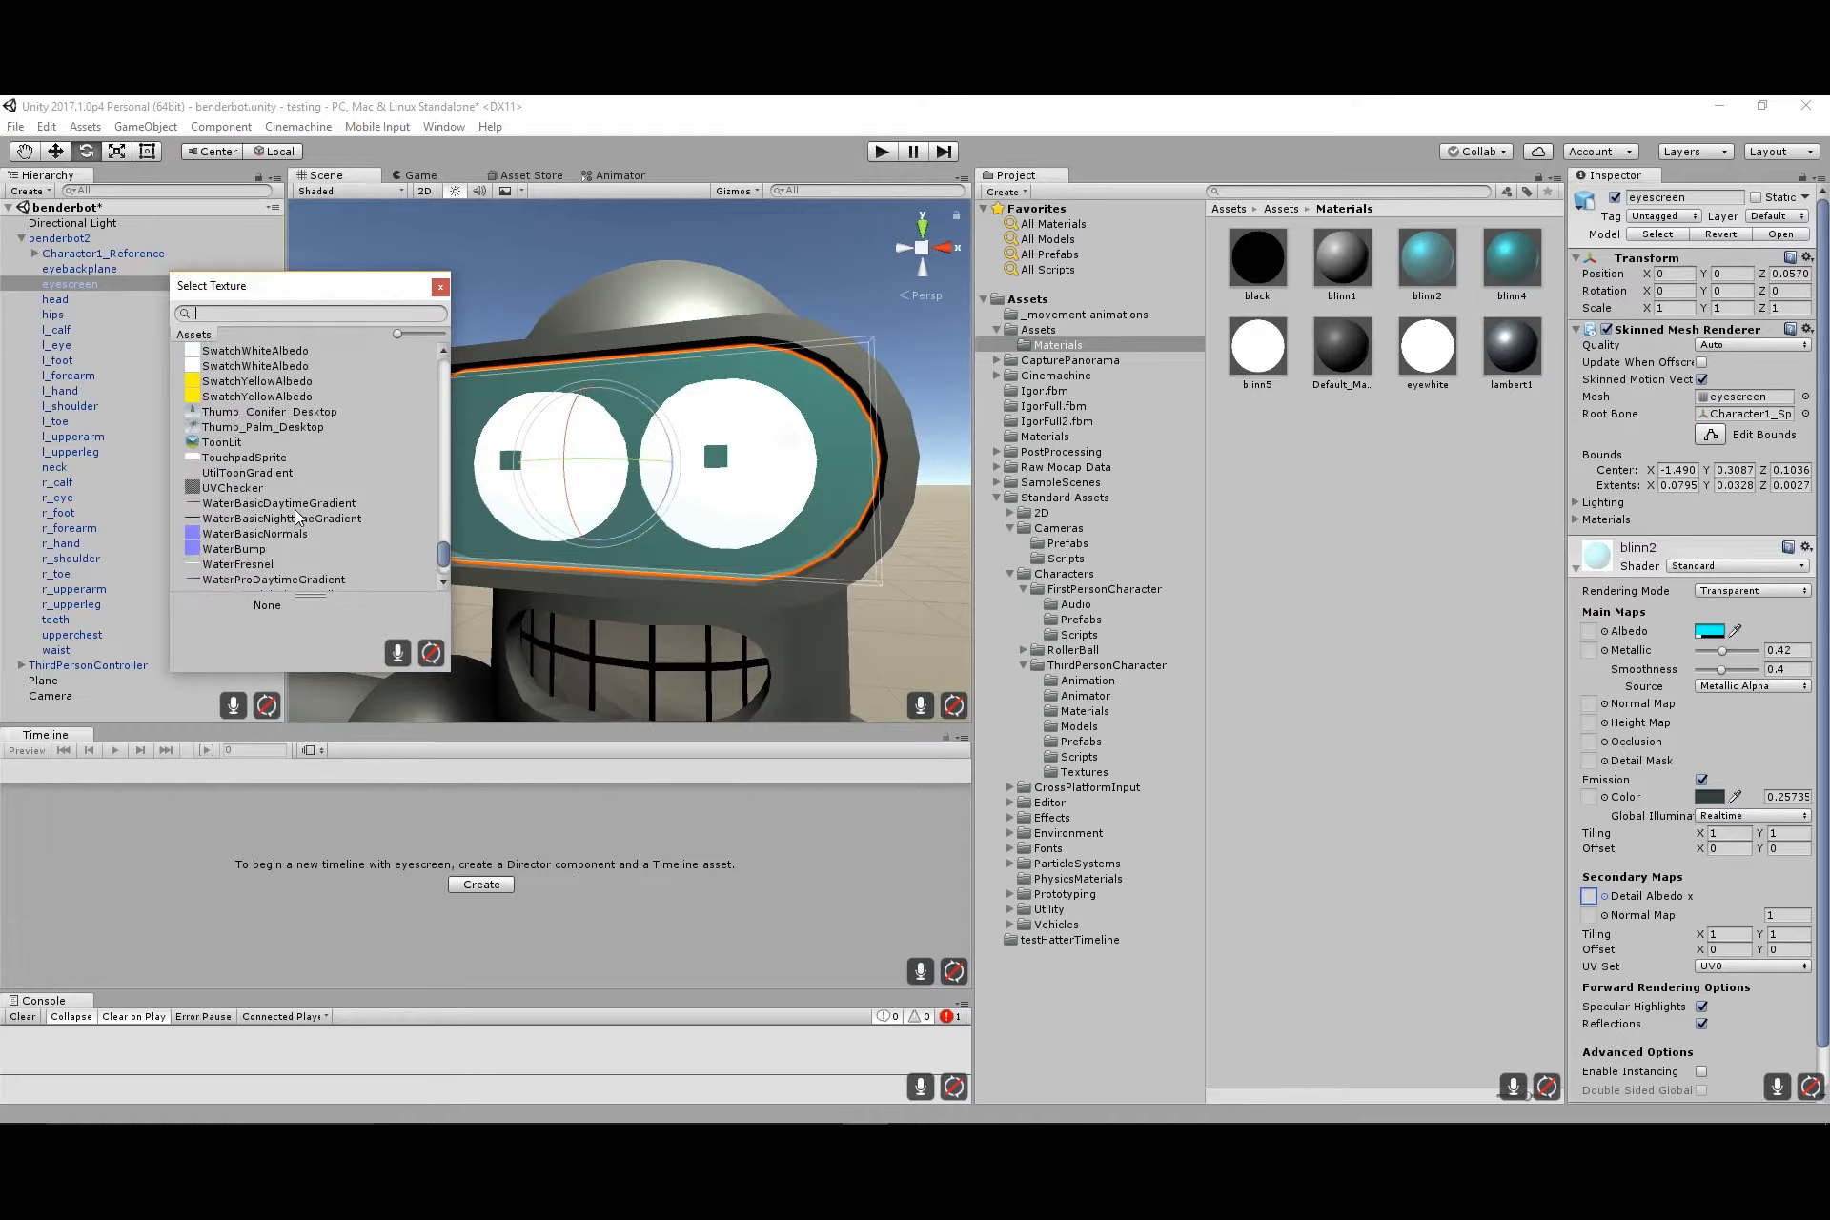
pyautogui.scroll(-2, 296, 515)
pyautogui.scroll(-1, 301, 517)
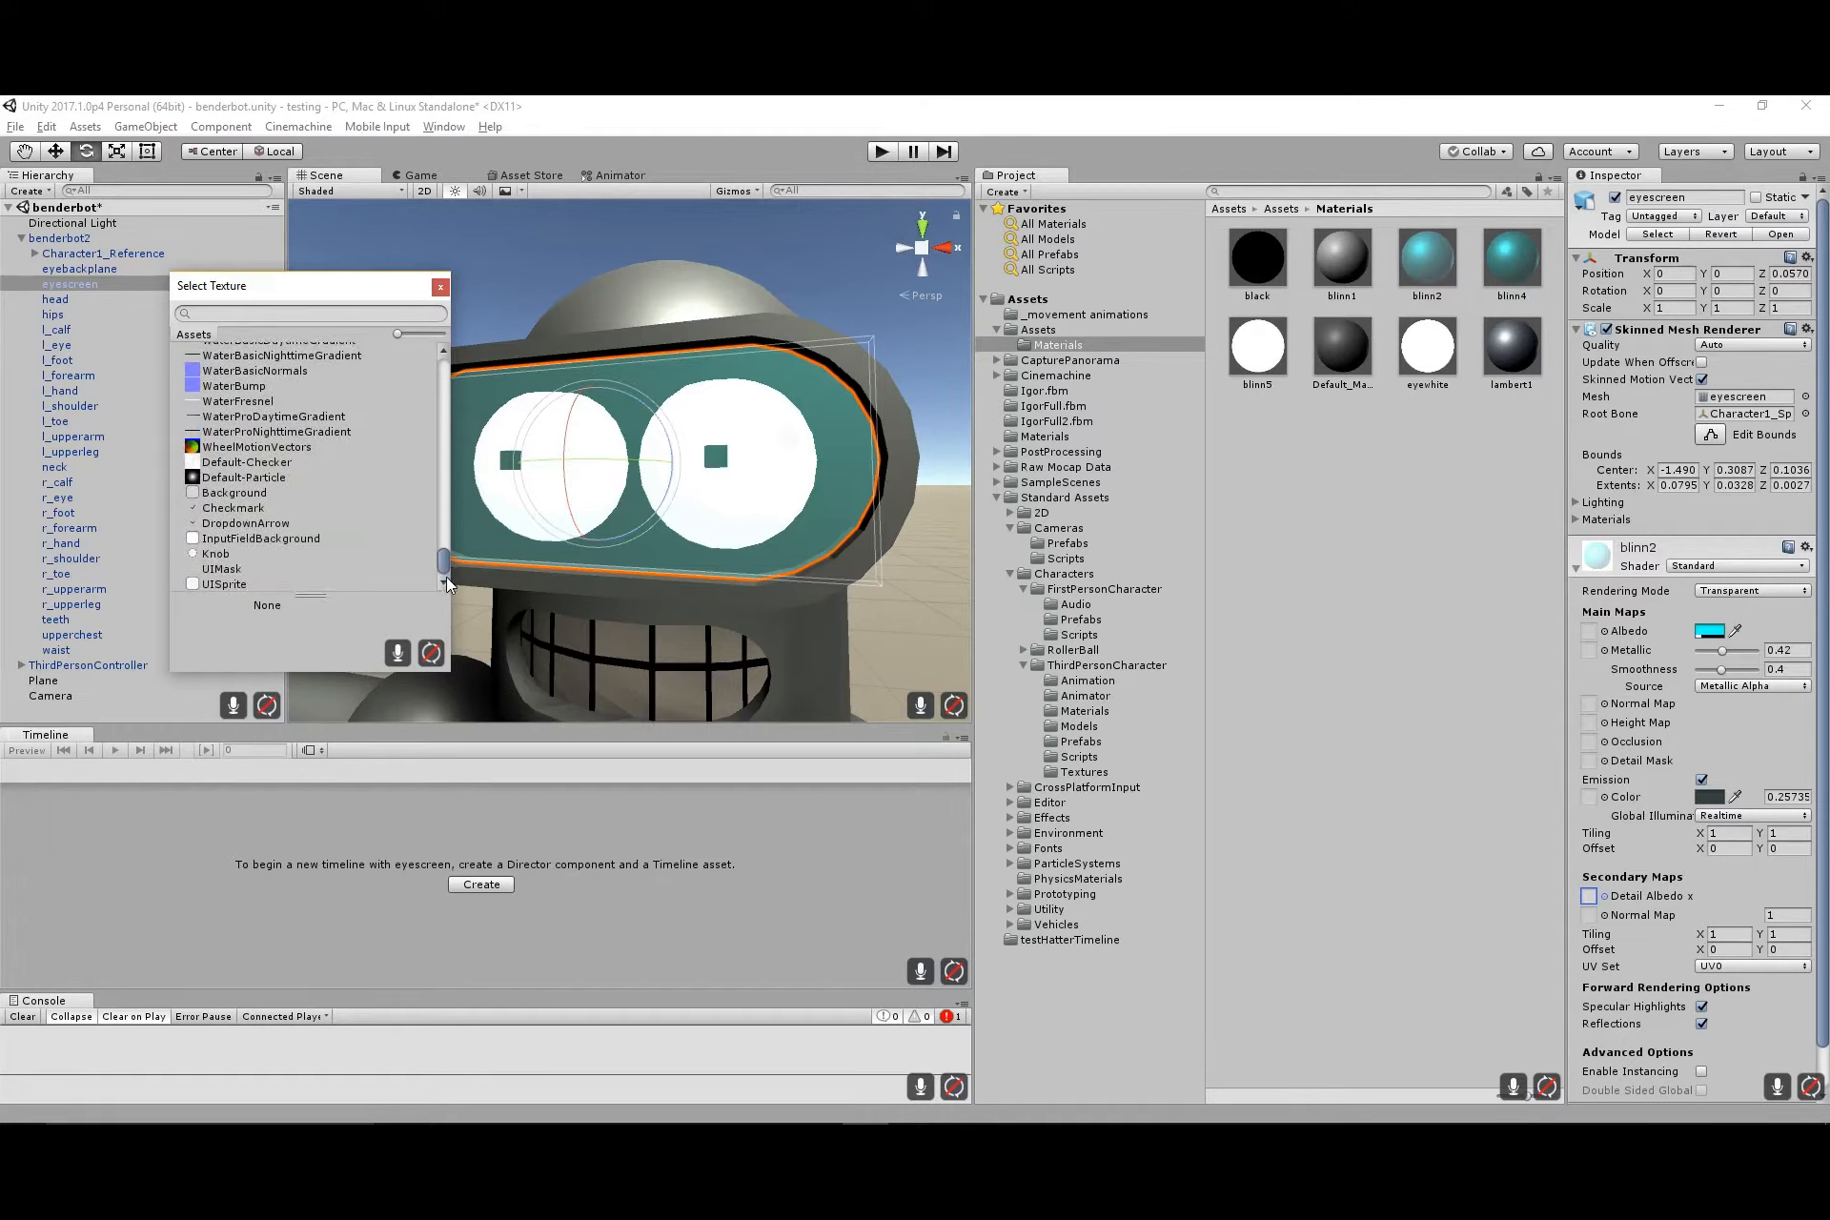
# Assign the checkerboard texture as the Detail Albedo map of the blinn2 material and view the eyescreen from the front
pyautogui.moveTo(446, 575); pyautogui.dragTo(439, 357)
pyautogui.scroll(-5, 200, 472)
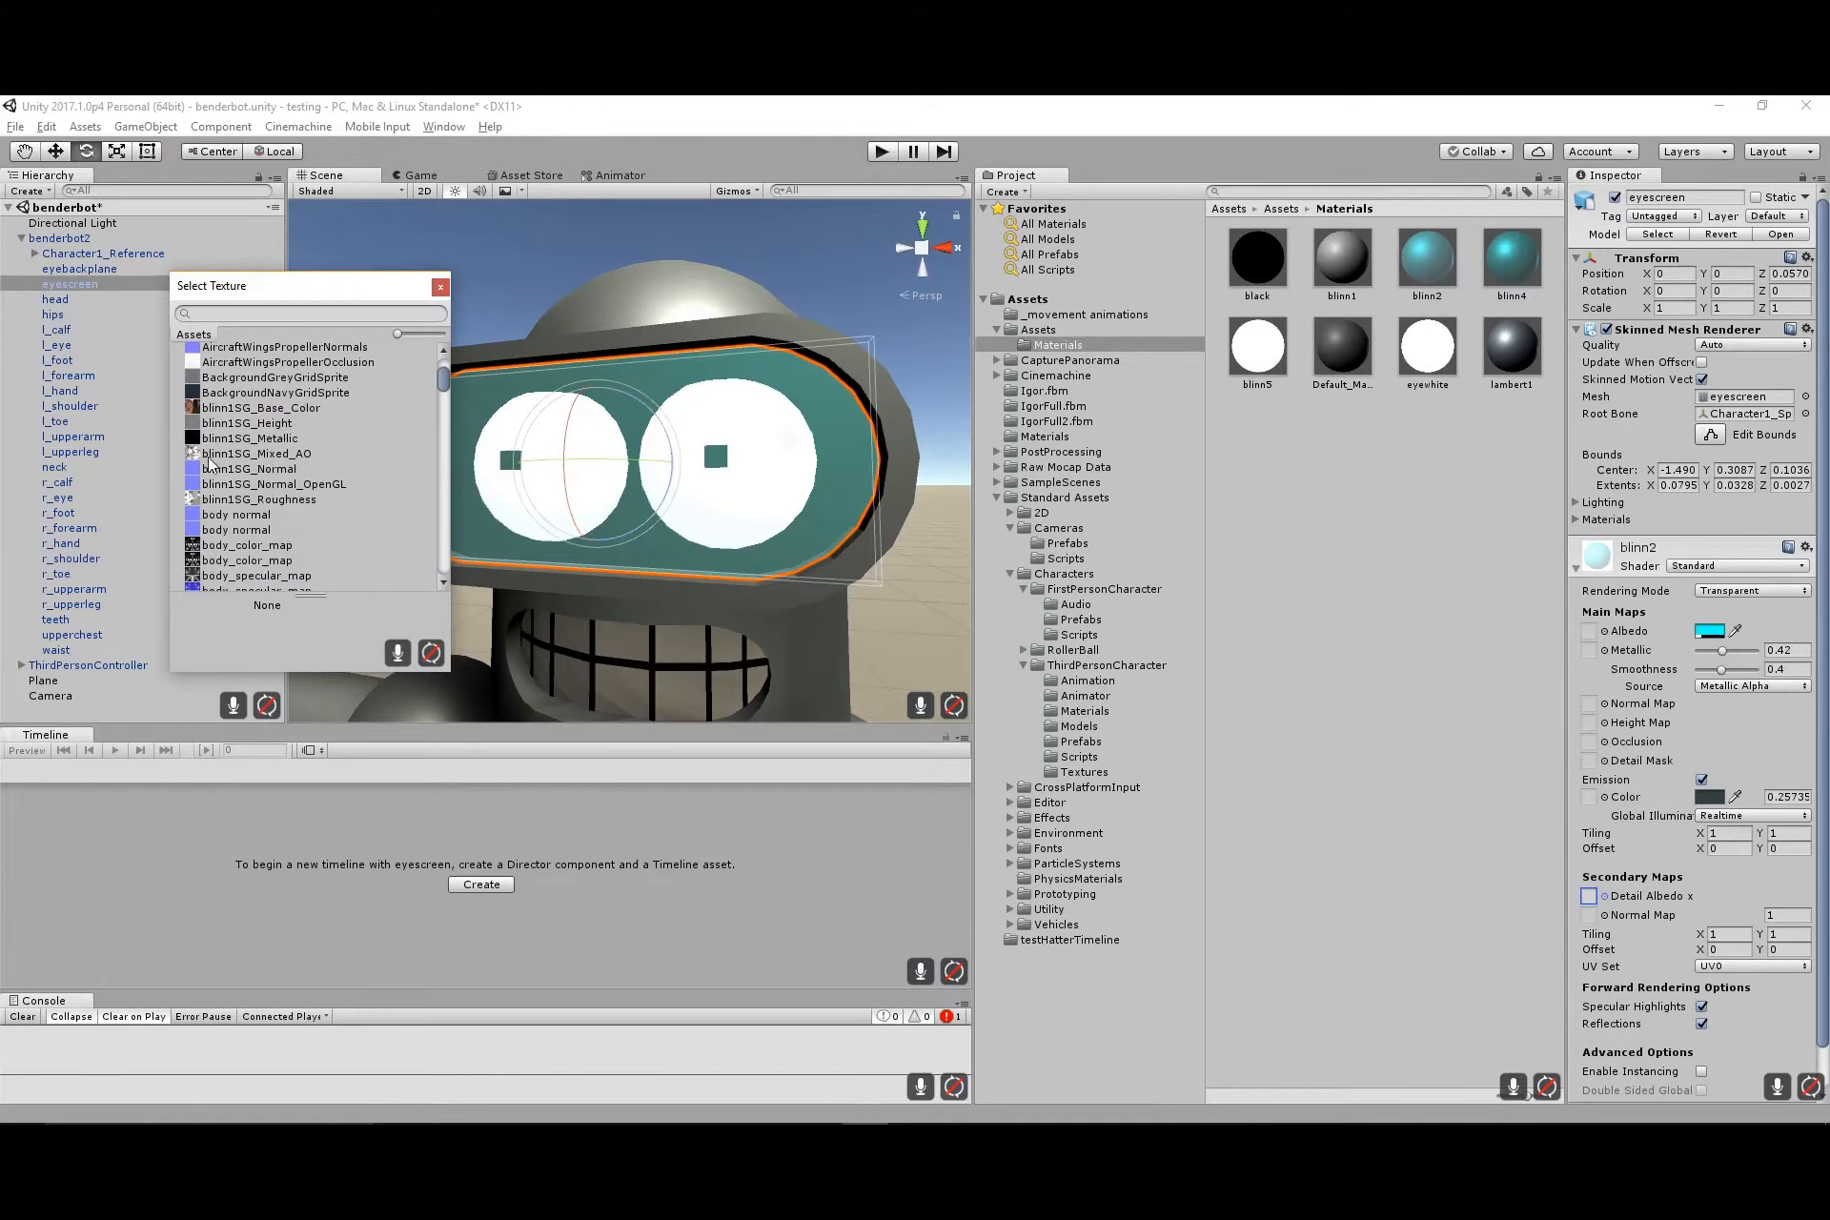
pyautogui.scroll(-3, 238, 477)
pyautogui.scroll(-6, 284, 497)
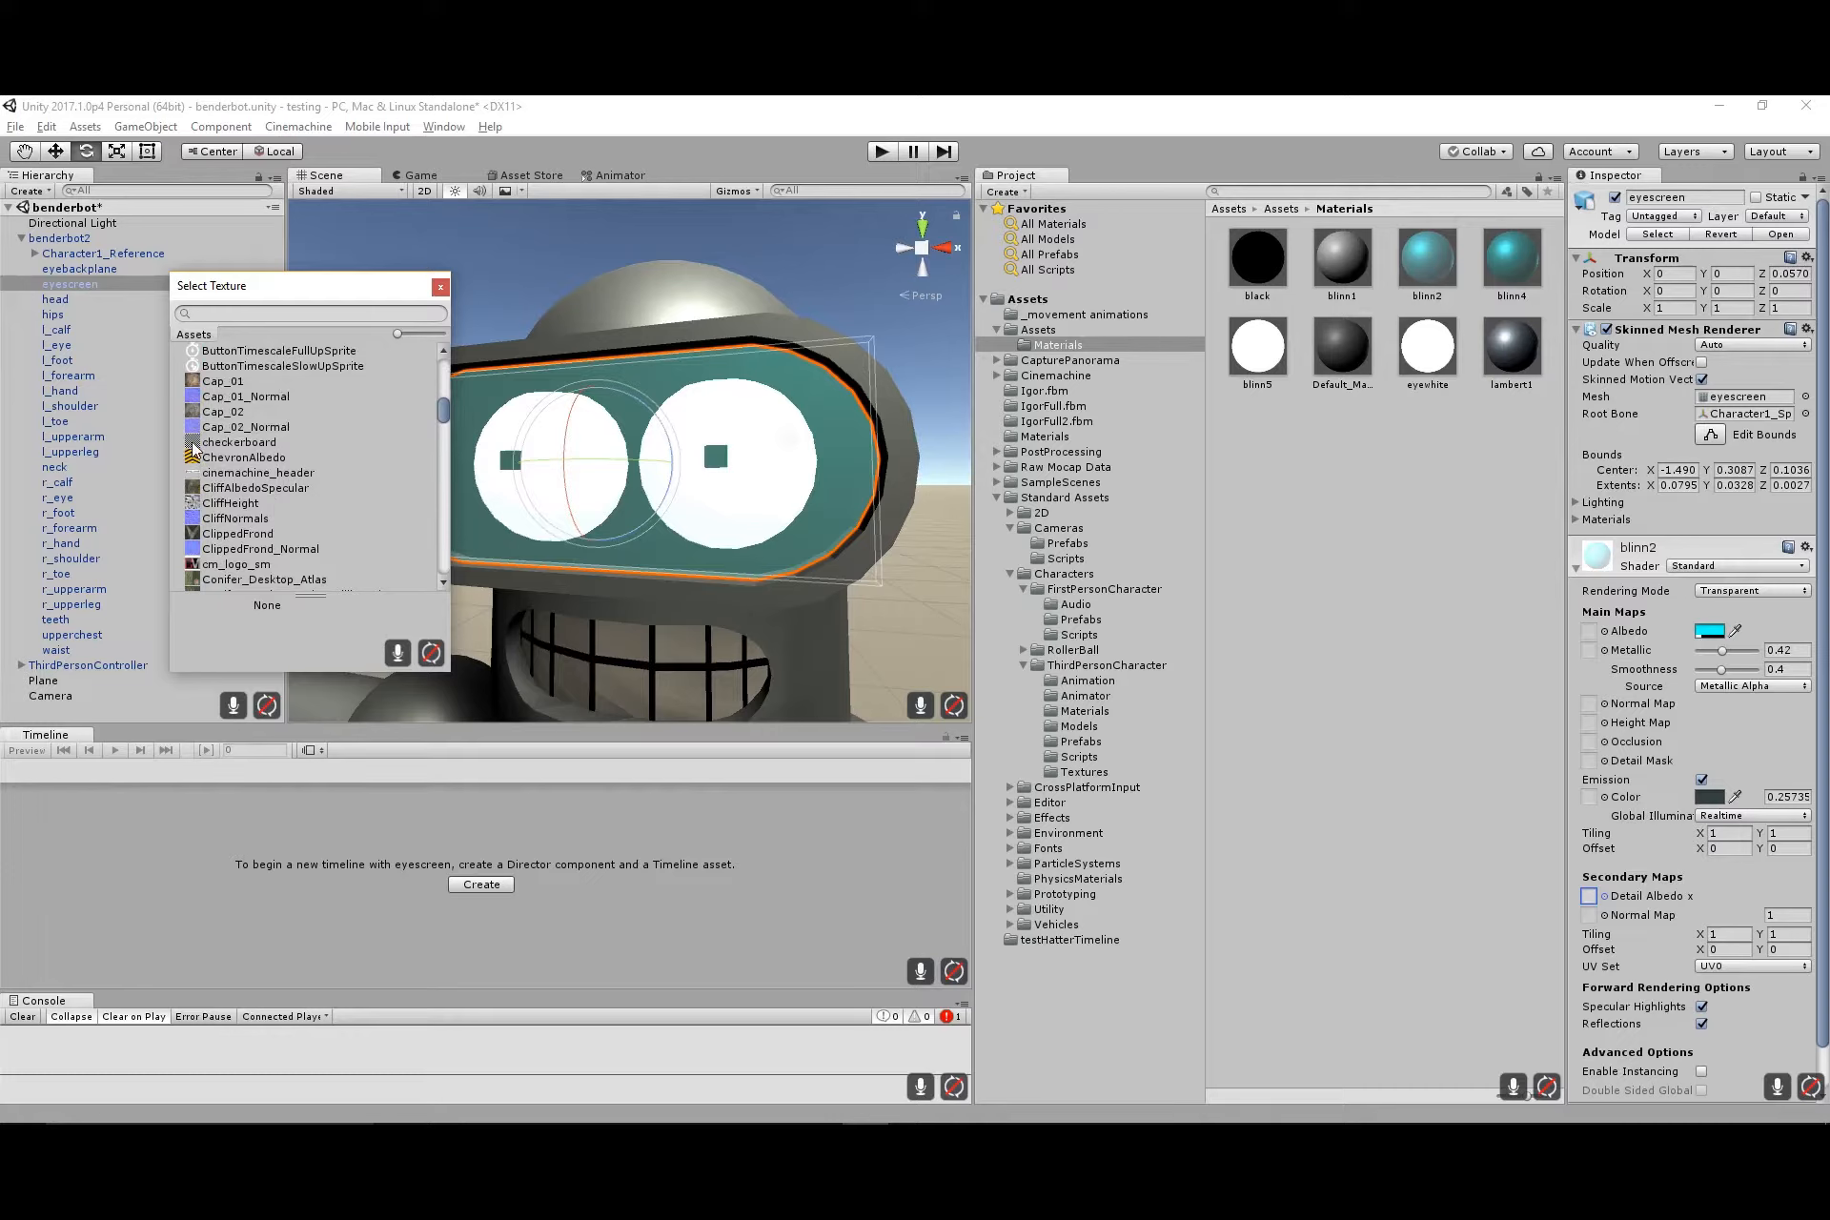
pyautogui.click(193, 442)
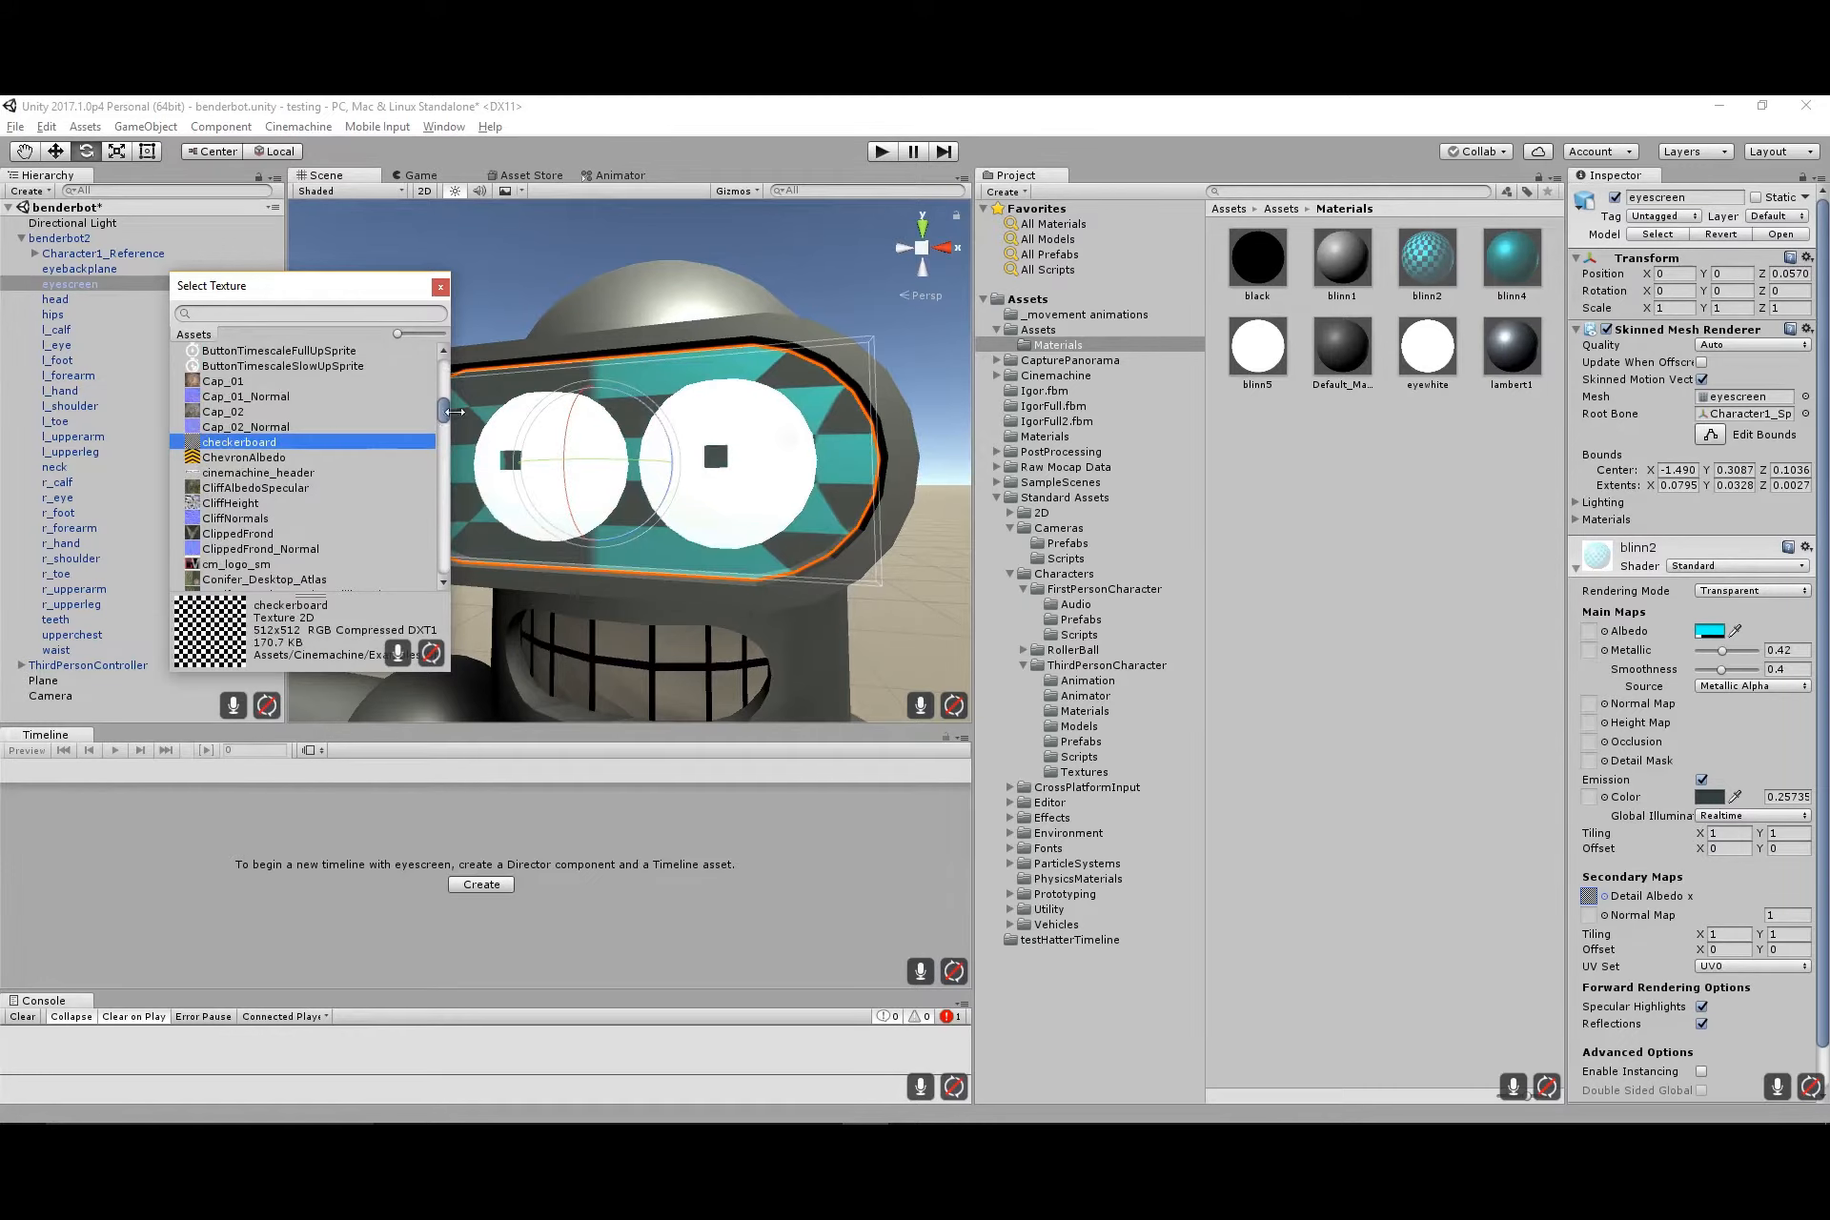
pyautogui.click(439, 288)
pyautogui.keyDown('alt'); pyautogui.moveTo(562, 461); pyautogui.dragTo(687, 488); pyautogui.keyUp('alt')
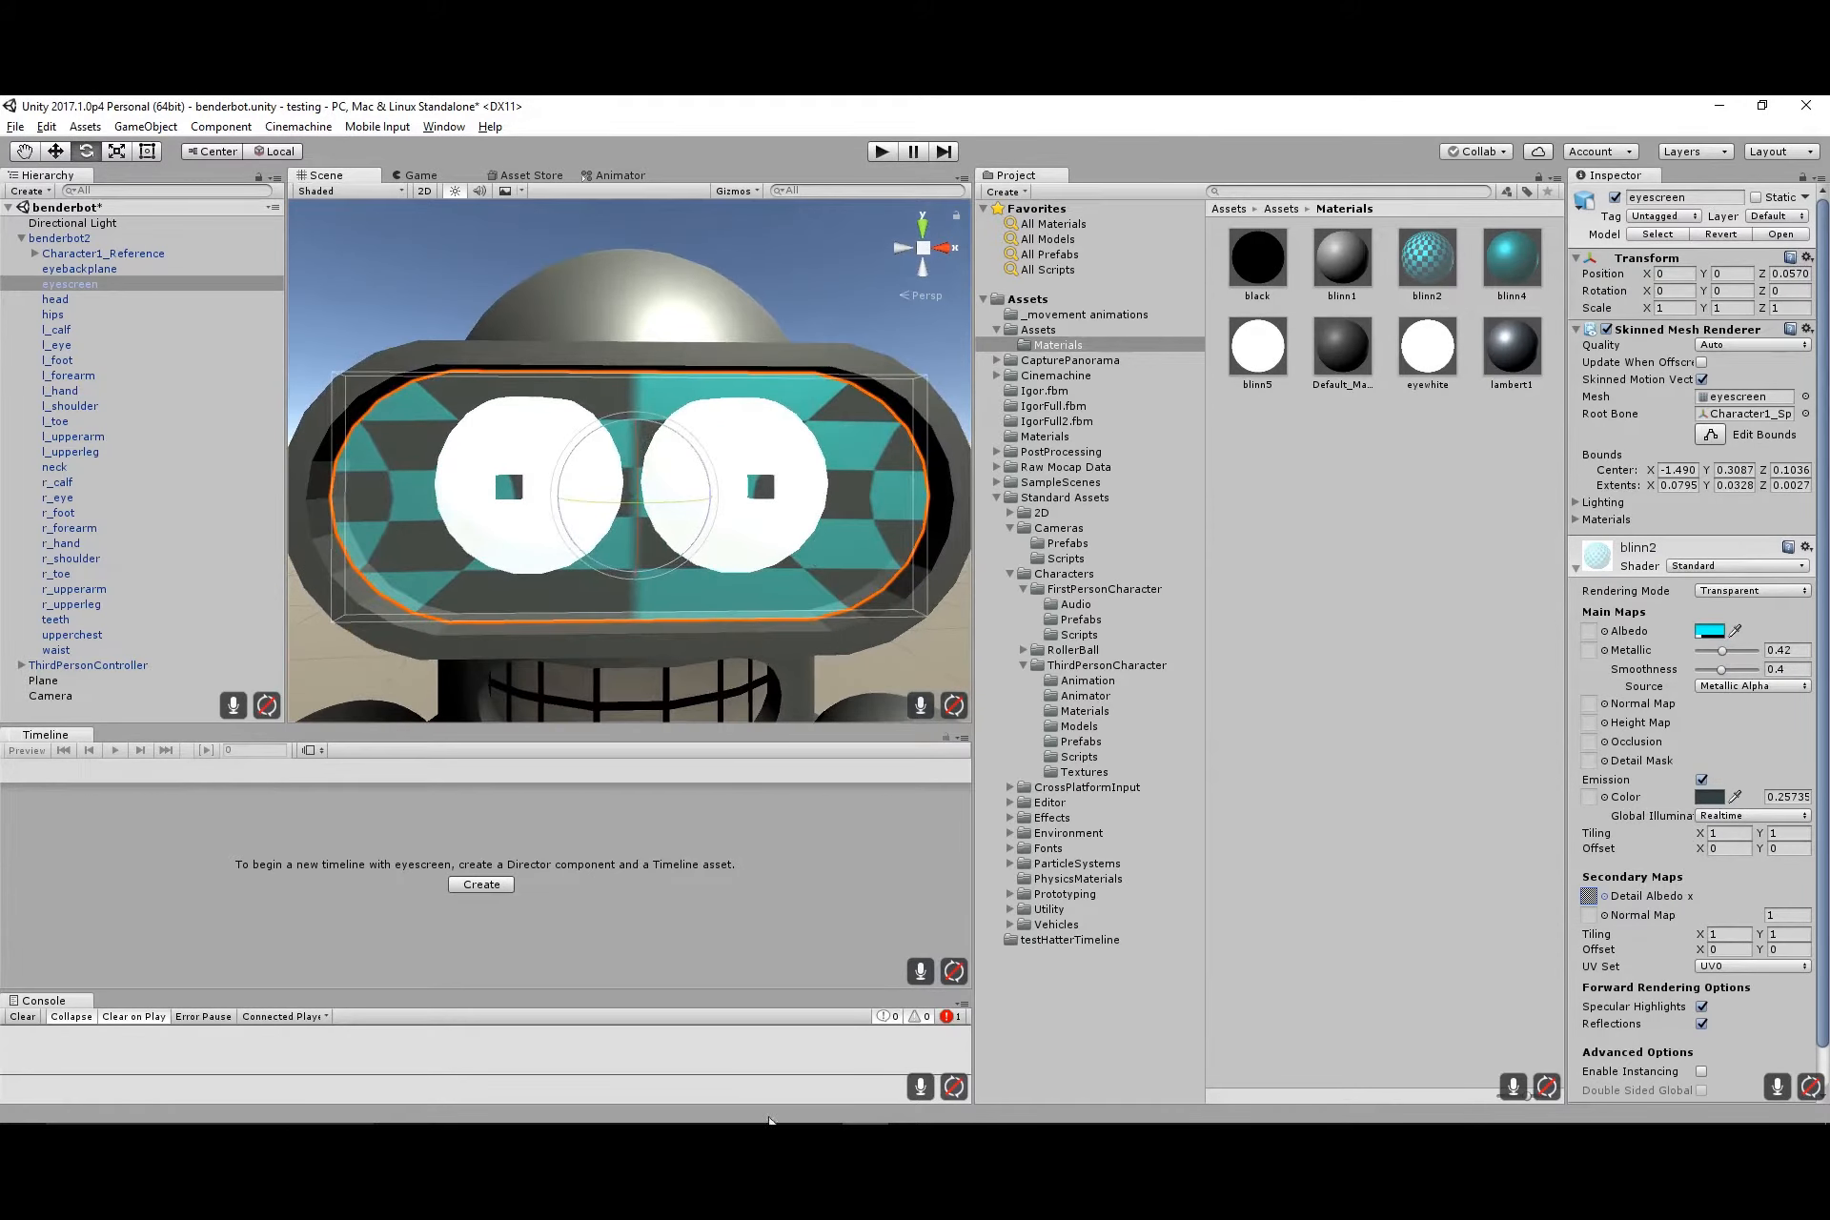
# Switch to Maya, select the robot's eyescreen mesh in object mode and frame the head in the front view
pyautogui.moveTo(770, 1119)
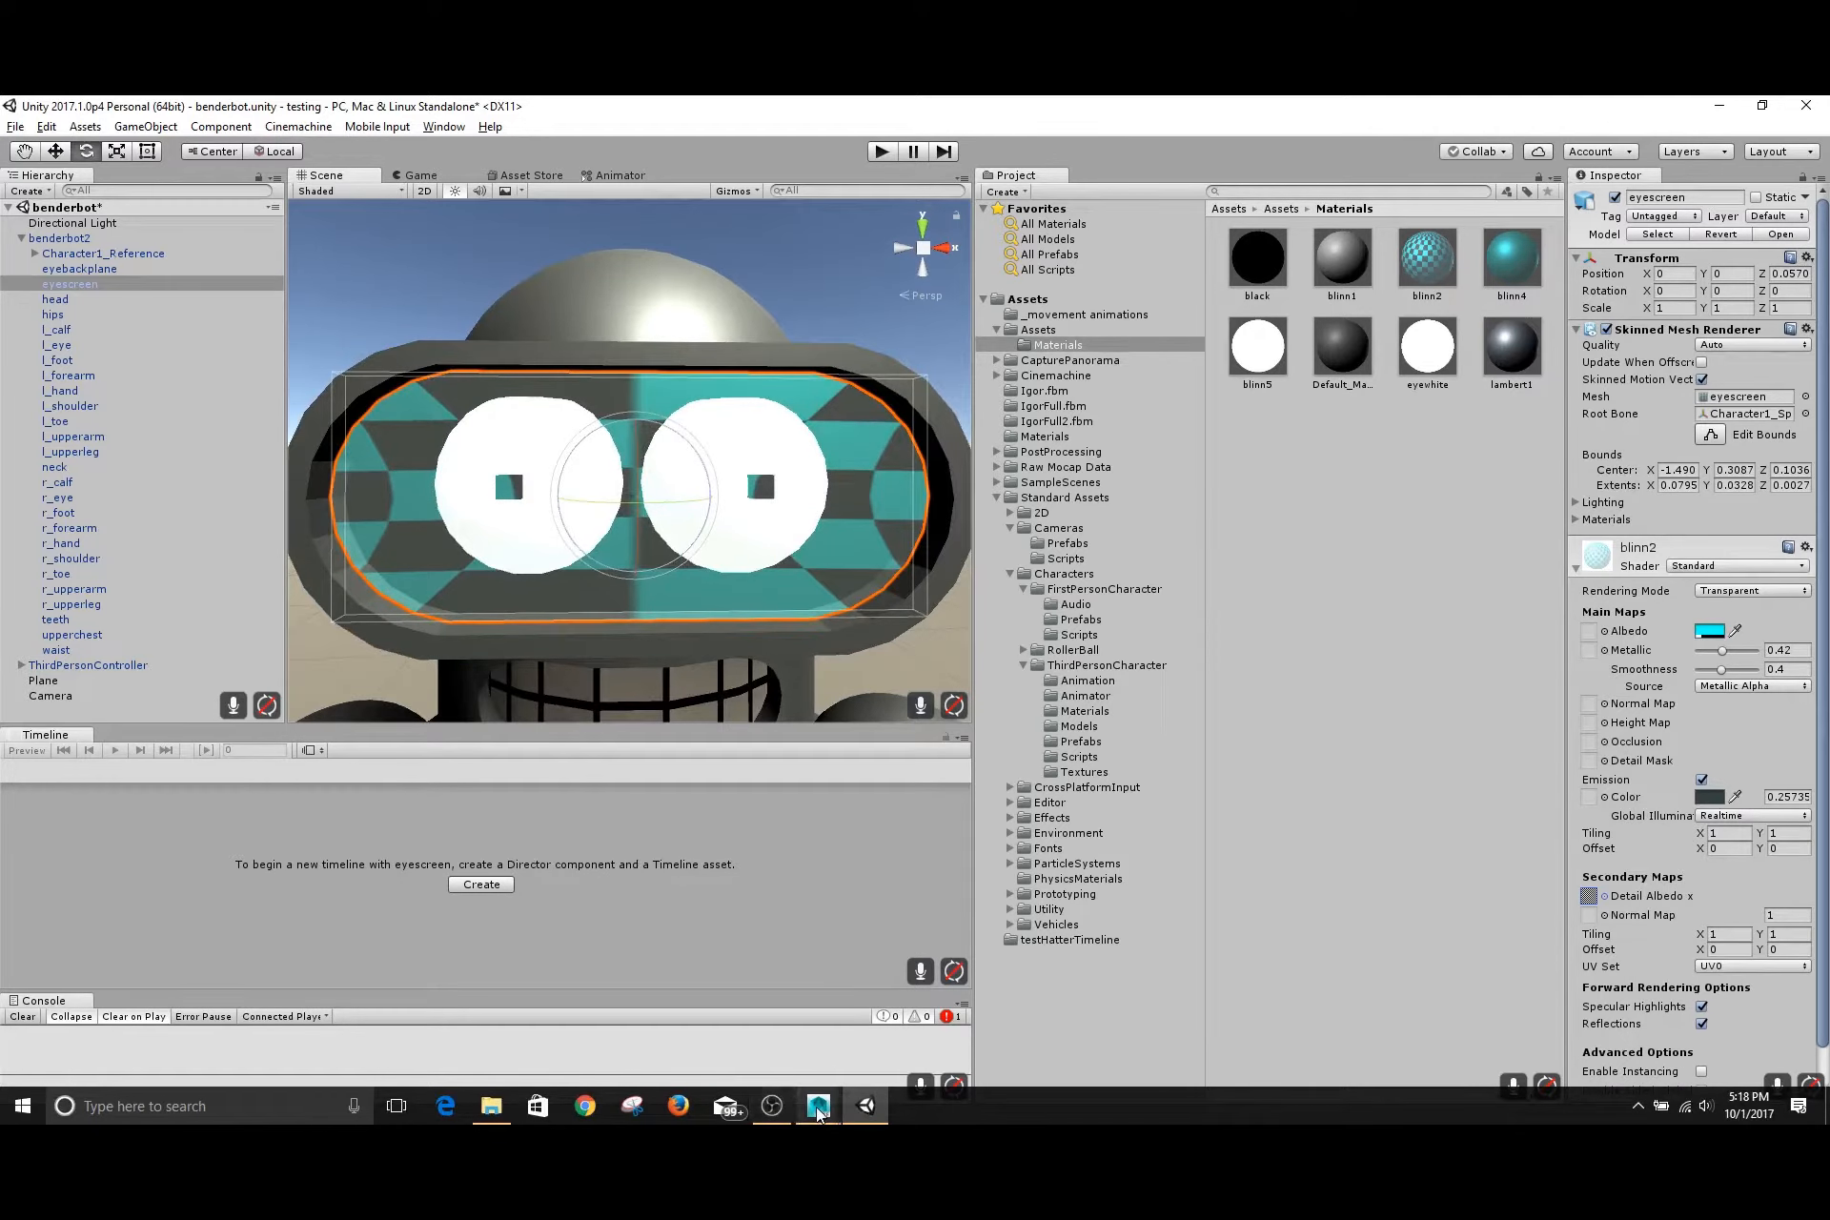
pyautogui.click(877, 1001)
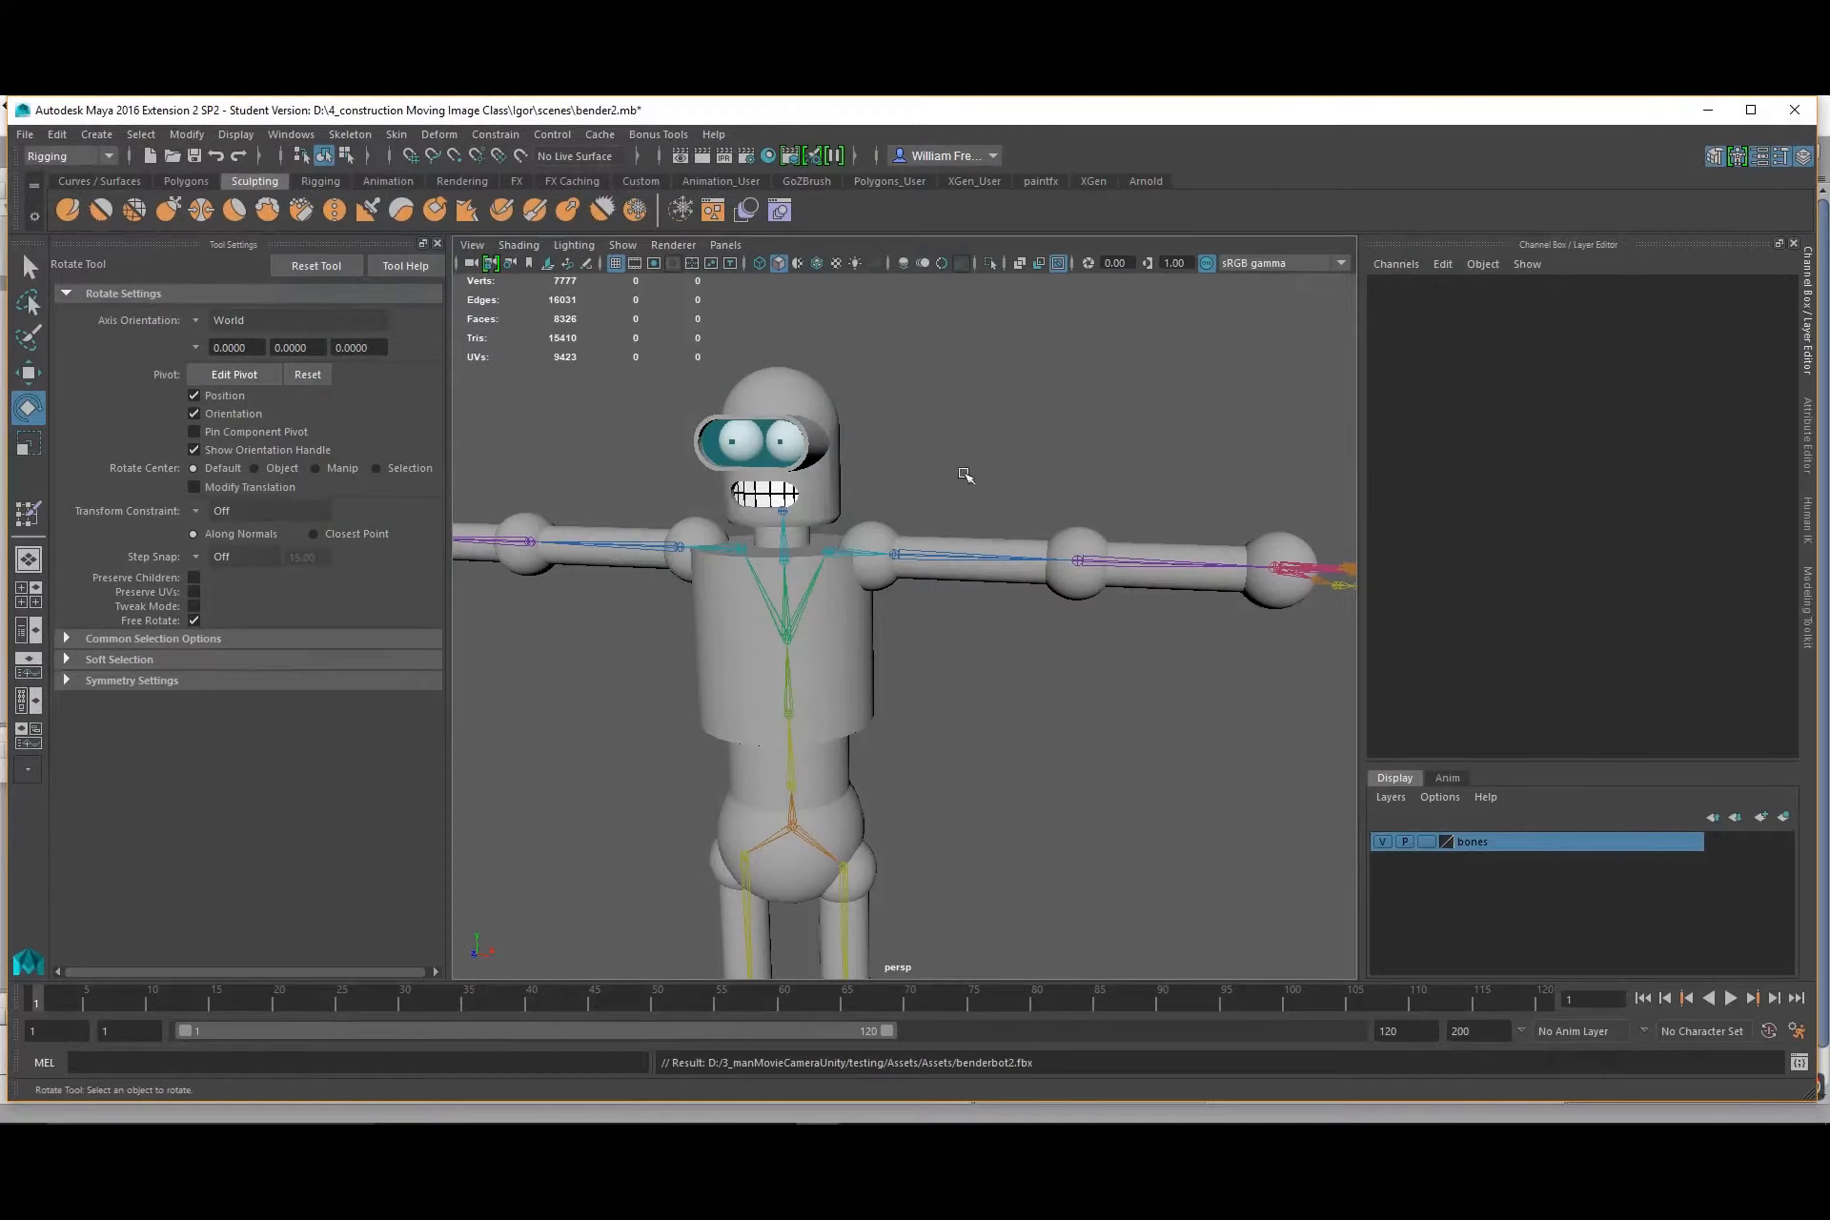
pyautogui.moveTo(742, 449); pyautogui.dragTo(864, 419, button='right')
pyautogui.click(768, 448)
pyautogui.keyDown('alt'); pyautogui.moveTo(819, 444); pyautogui.dragTo(879, 442); pyautogui.keyUp('alt')
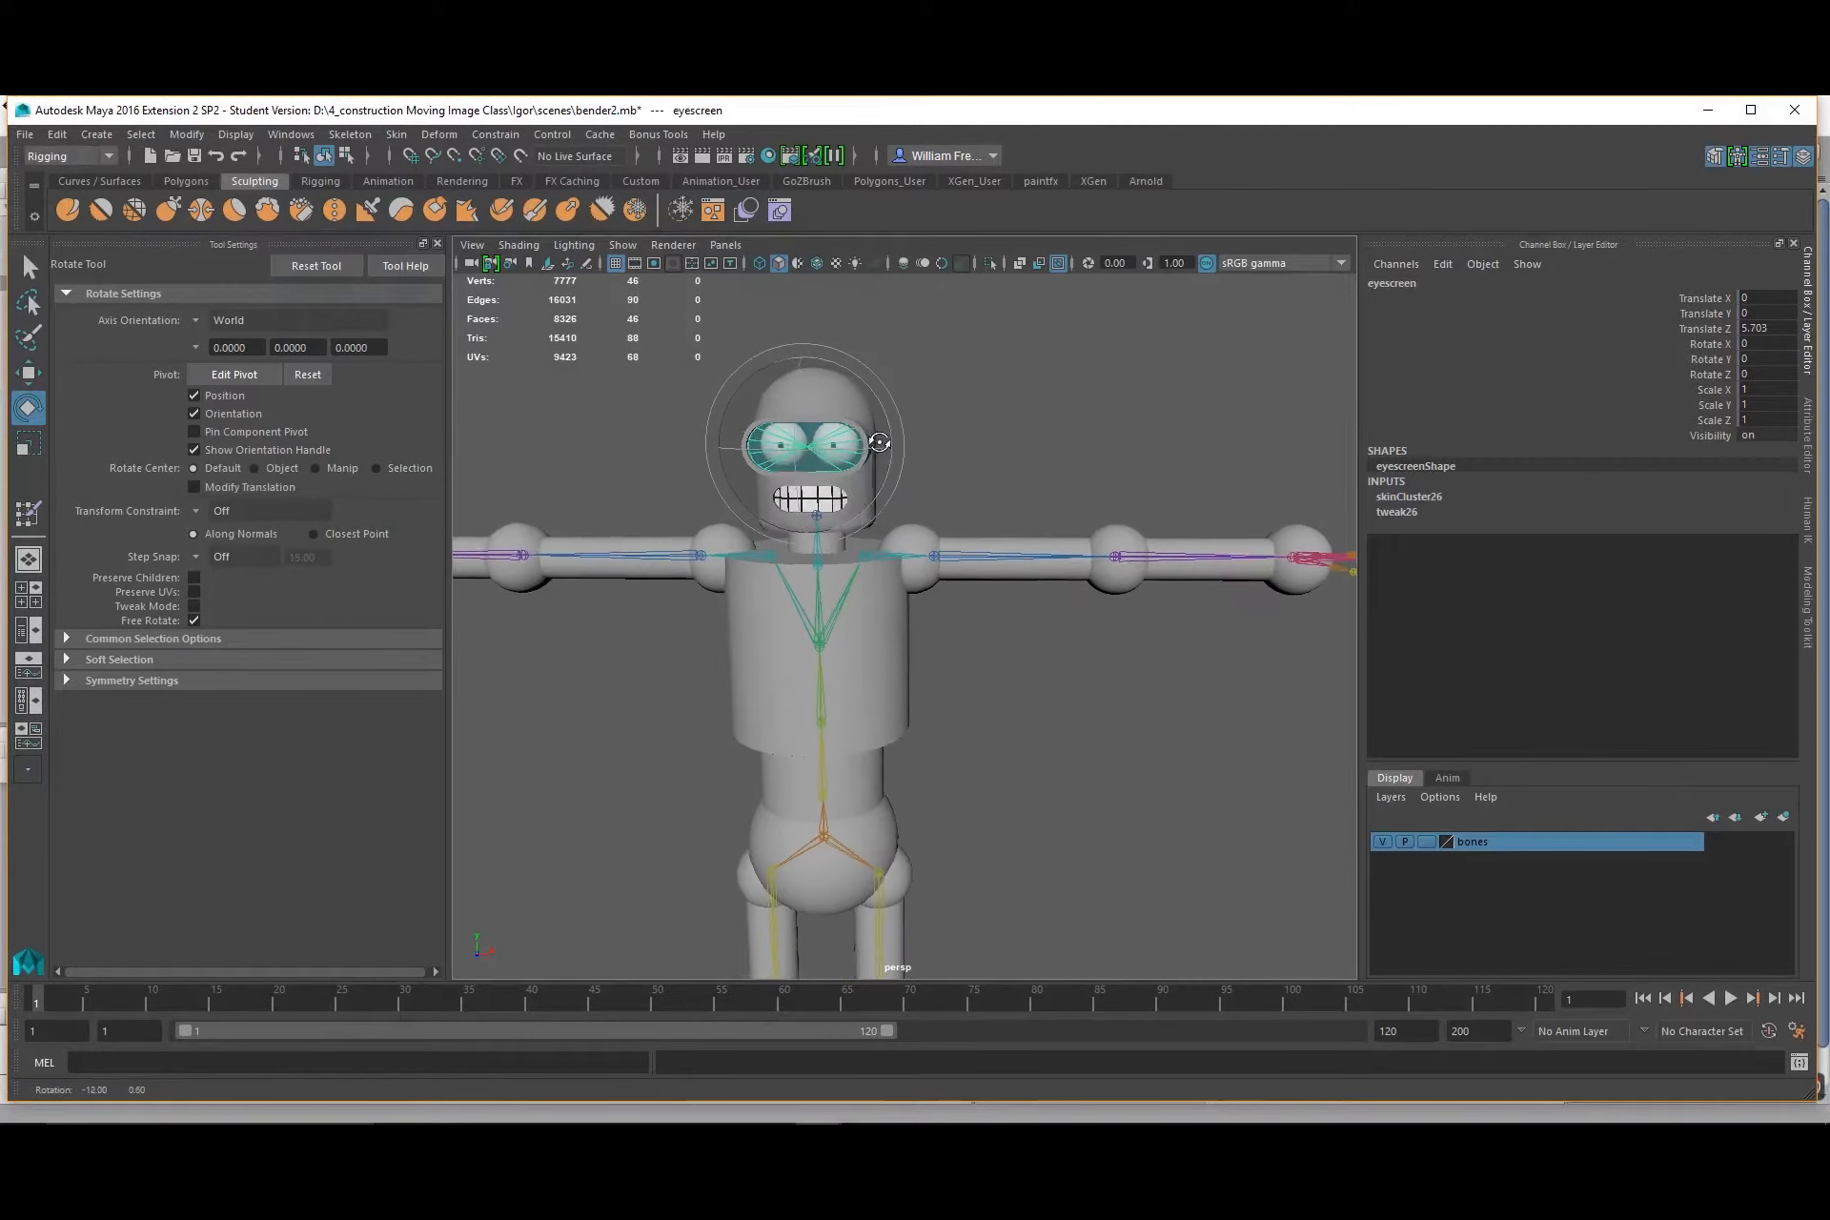
pyautogui.press('space')
pyautogui.press('space')
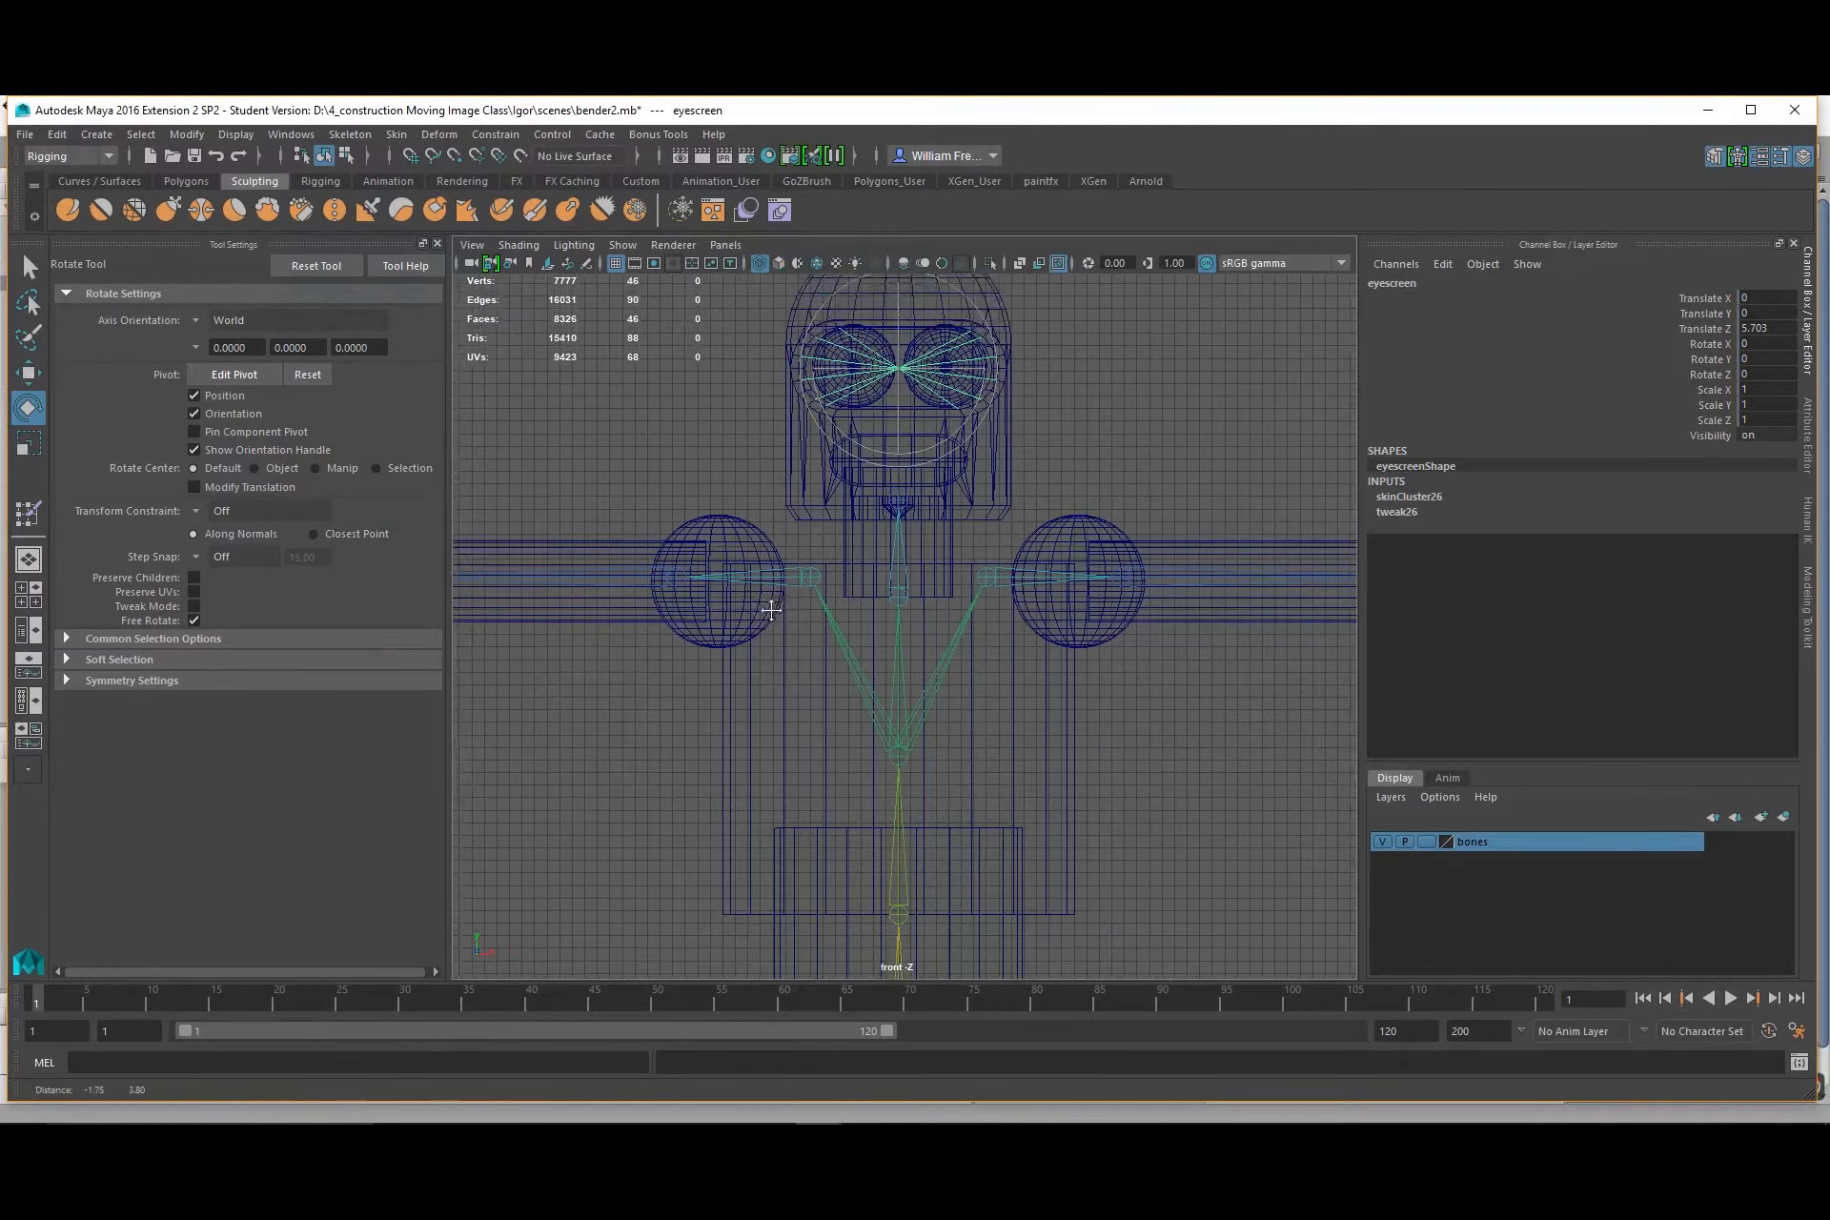
pyautogui.keyDown('alt'); pyautogui.moveTo(771, 610); pyautogui.dragTo(755, 816, button='middle'); pyautogui.keyUp('alt')
pyautogui.keyDown('alt'); pyautogui.moveTo(710, 461); pyautogui.dragTo(855, 546, button='right'); pyautogui.keyUp('alt')
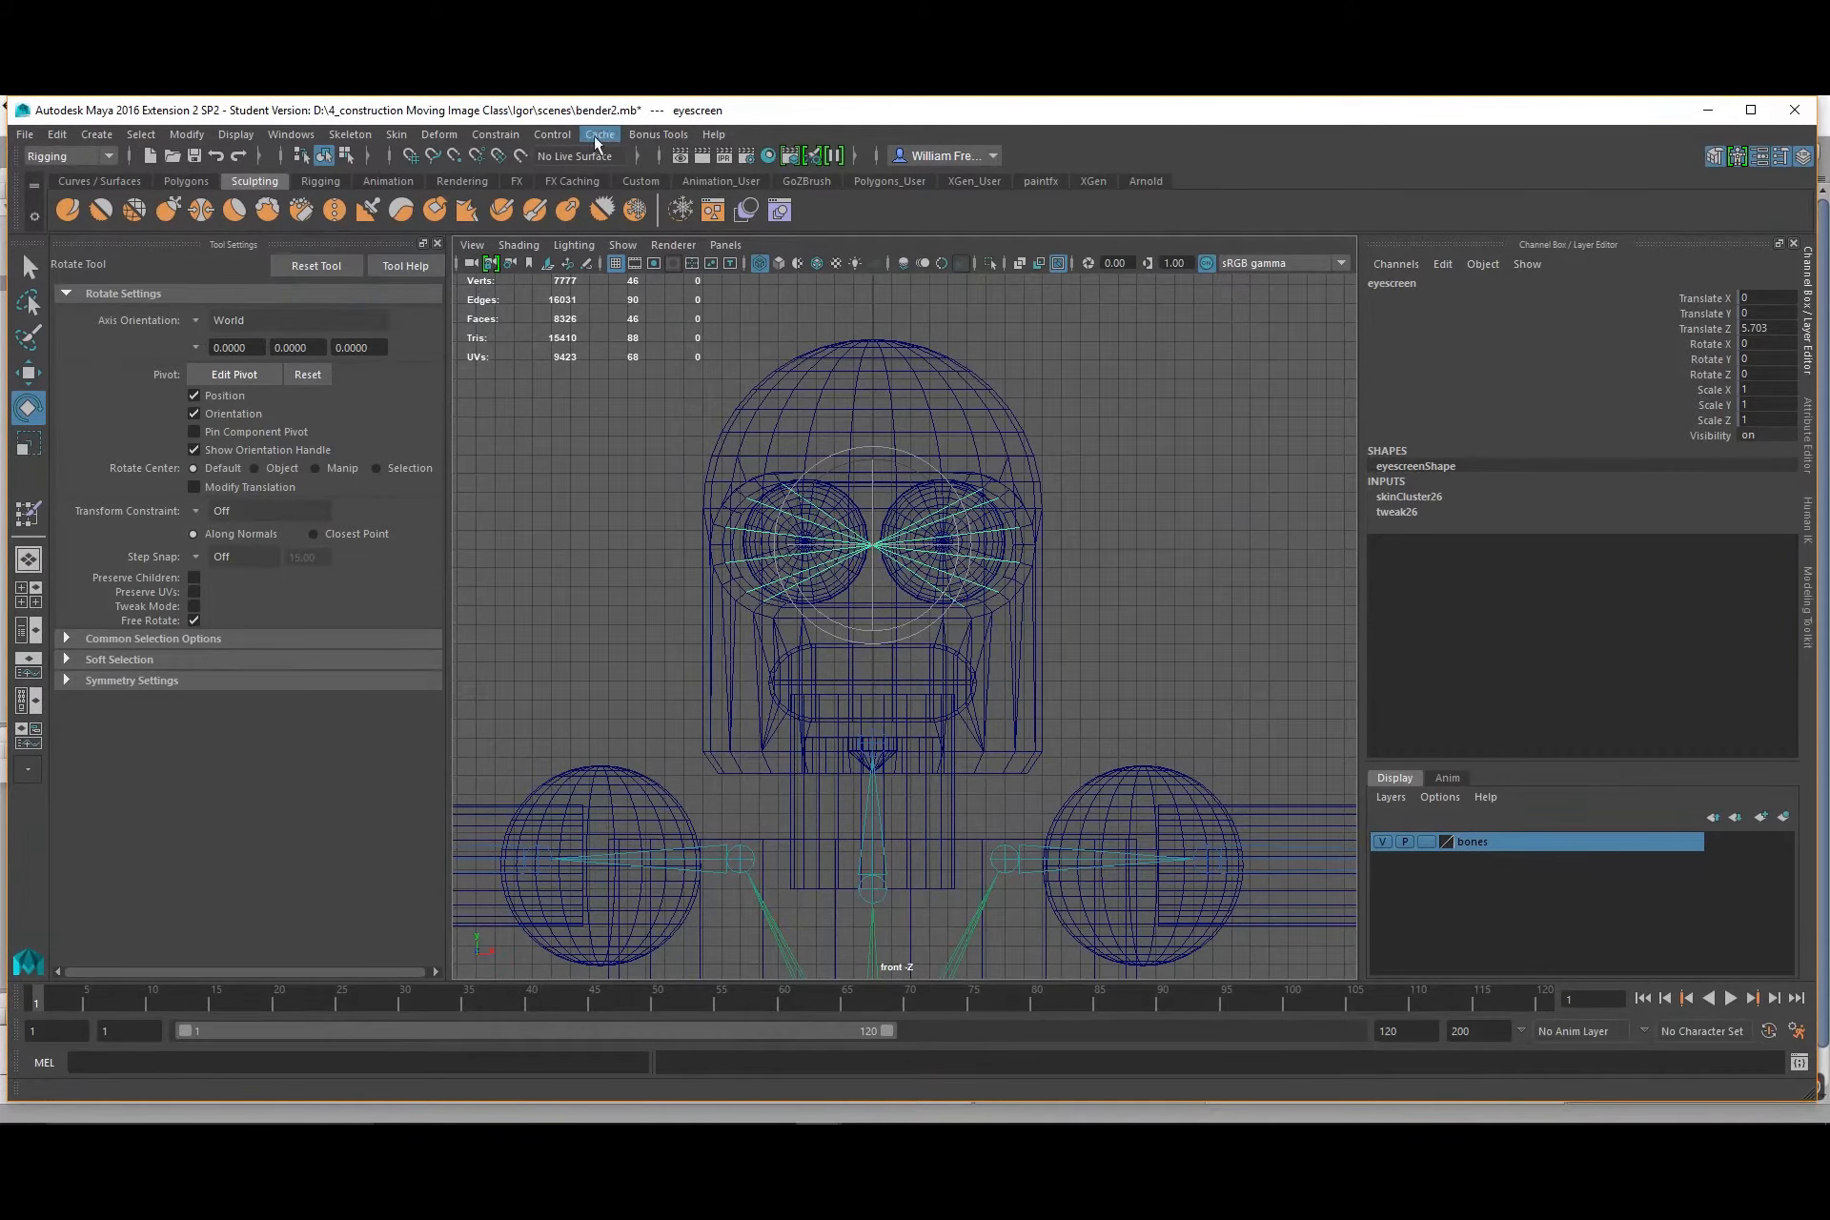
# Apply a Camera-Based UV projection to the eyescreen from the front view using the Modeling tools
pyautogui.click(77, 155)
pyautogui.click(76, 175)
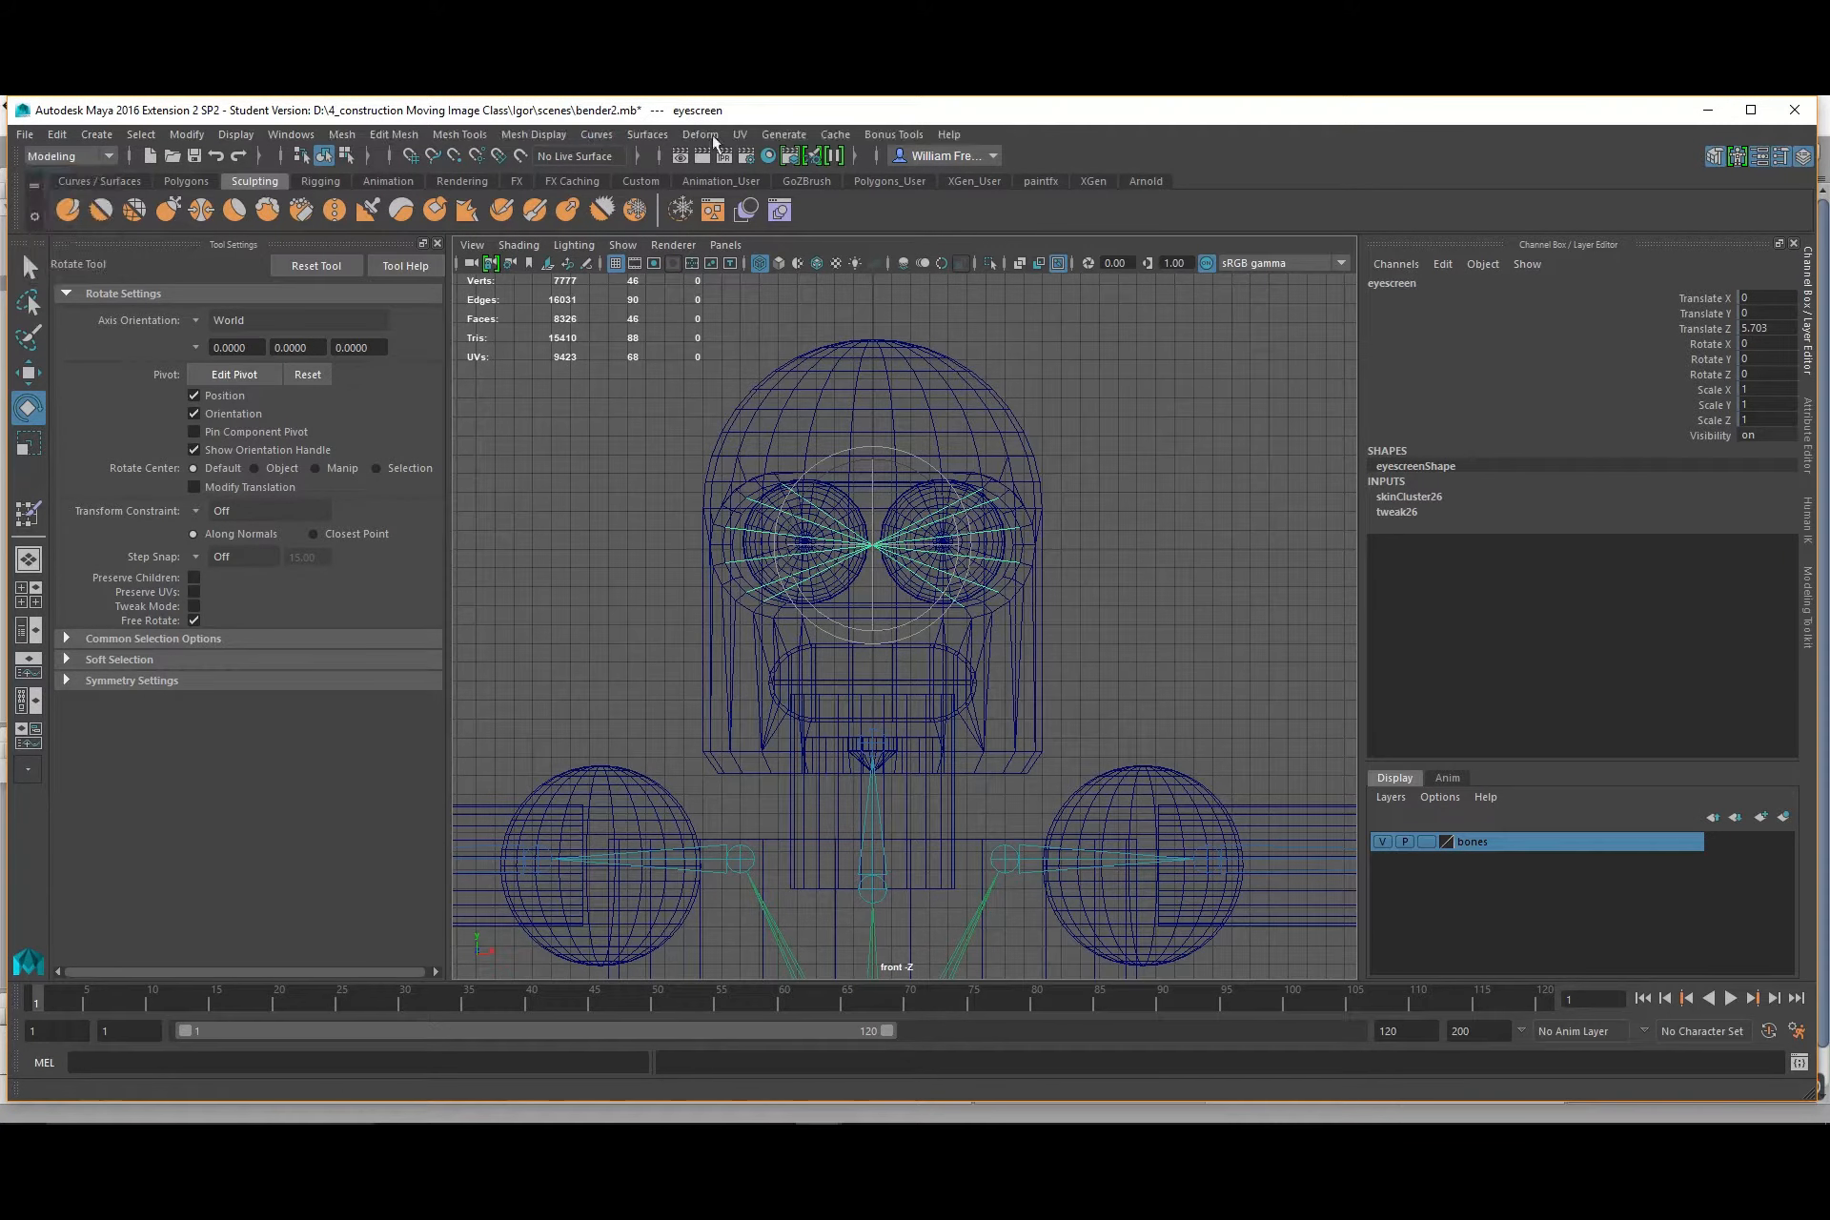
pyautogui.click(739, 135)
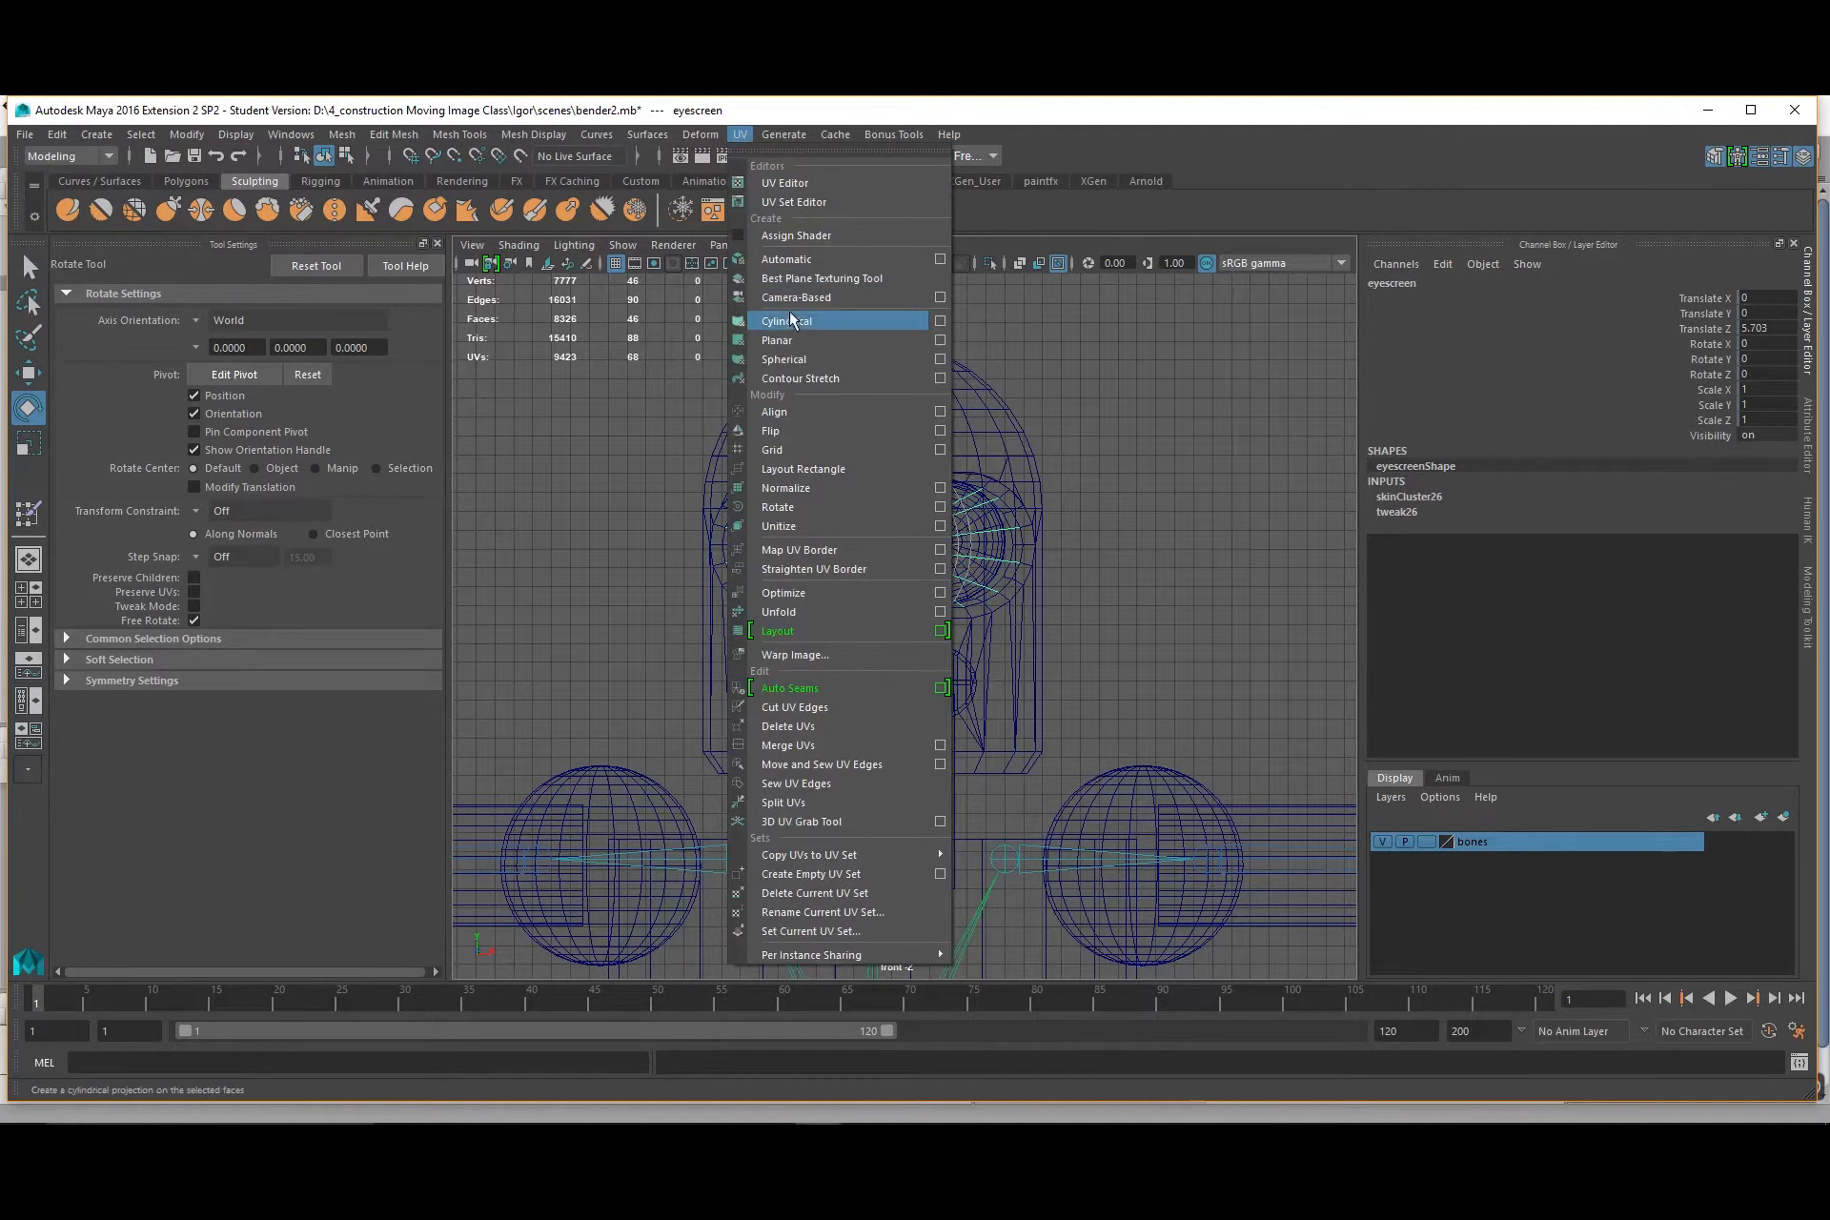
pyautogui.click(809, 294)
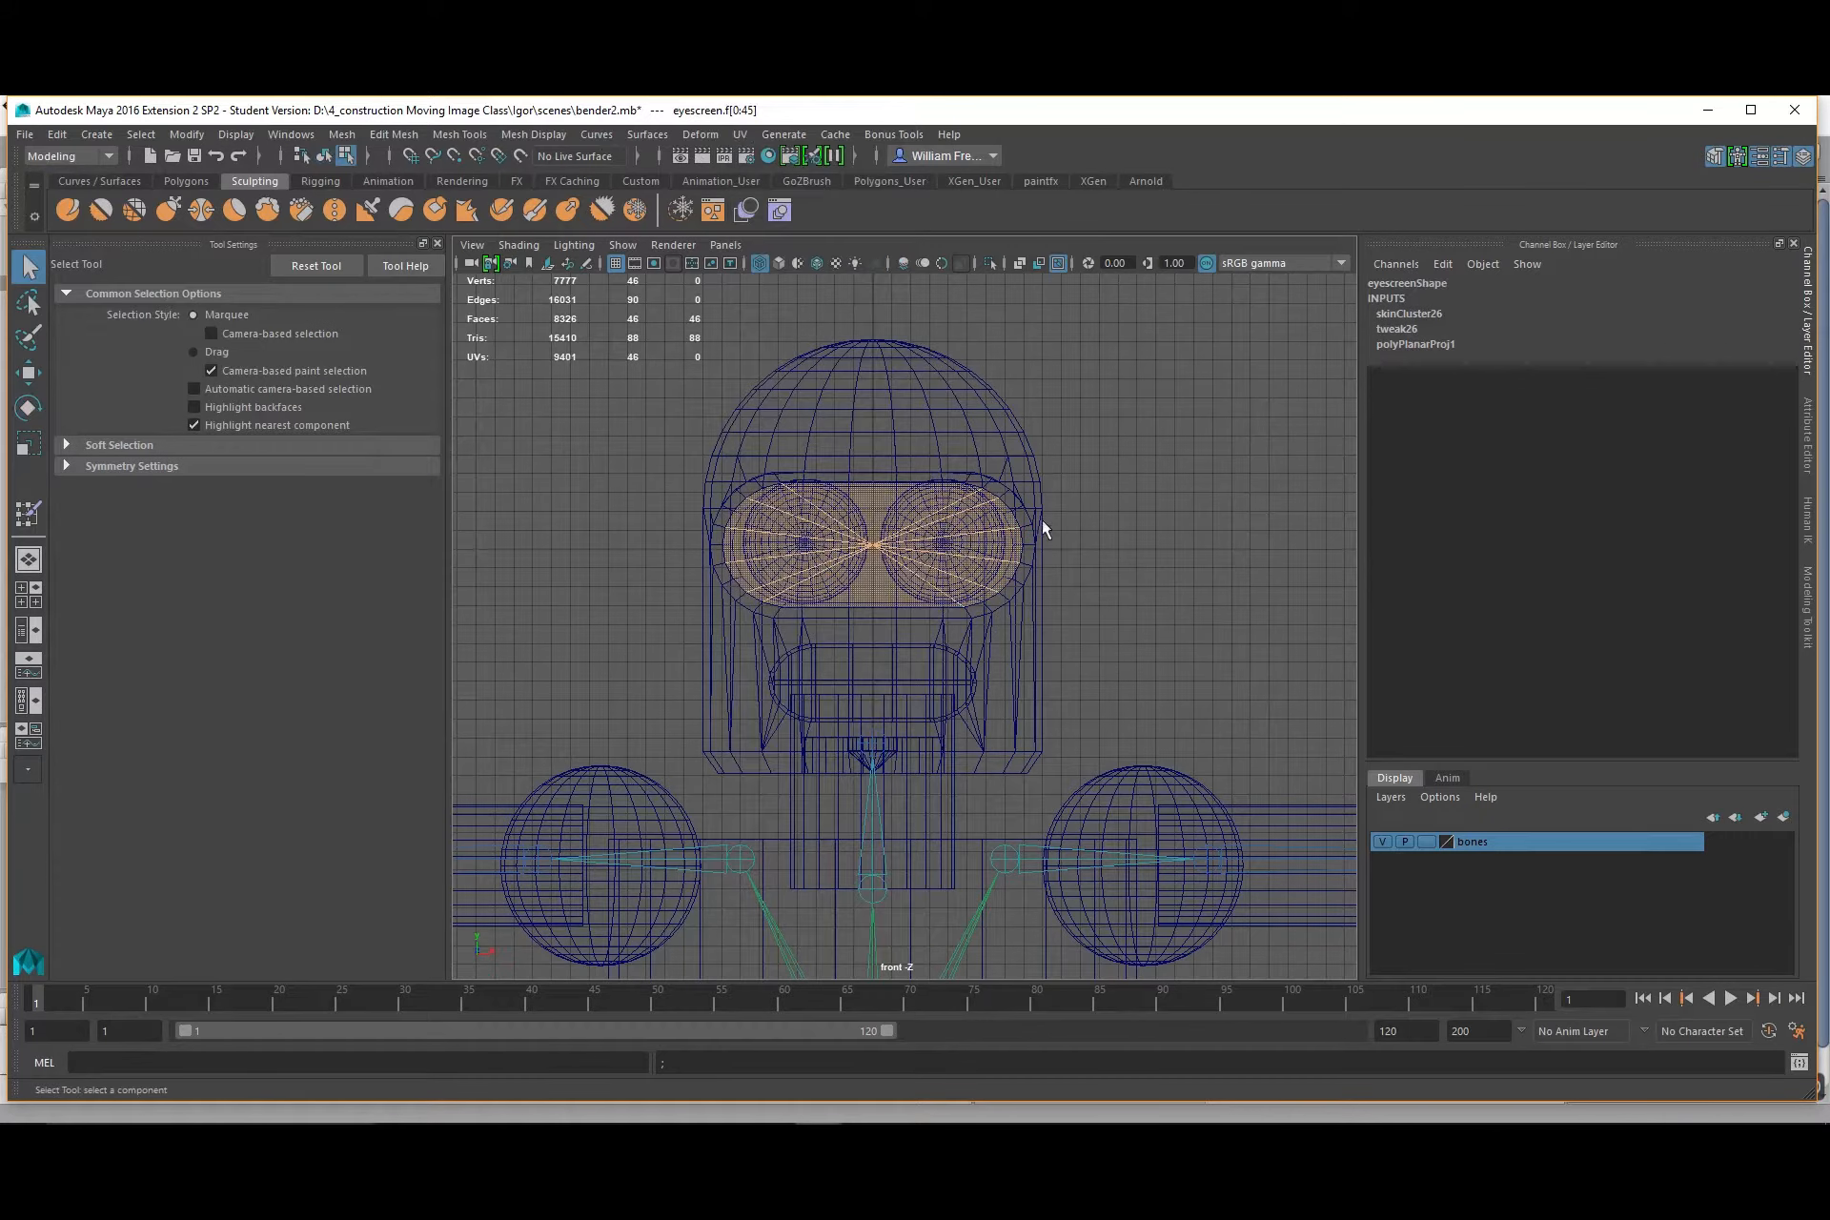
# In the UV Editor, select all the eyescreen's UVs and stretch them horizontally to match the visor's wide shape
pyautogui.click(742, 134)
pyautogui.click(791, 179)
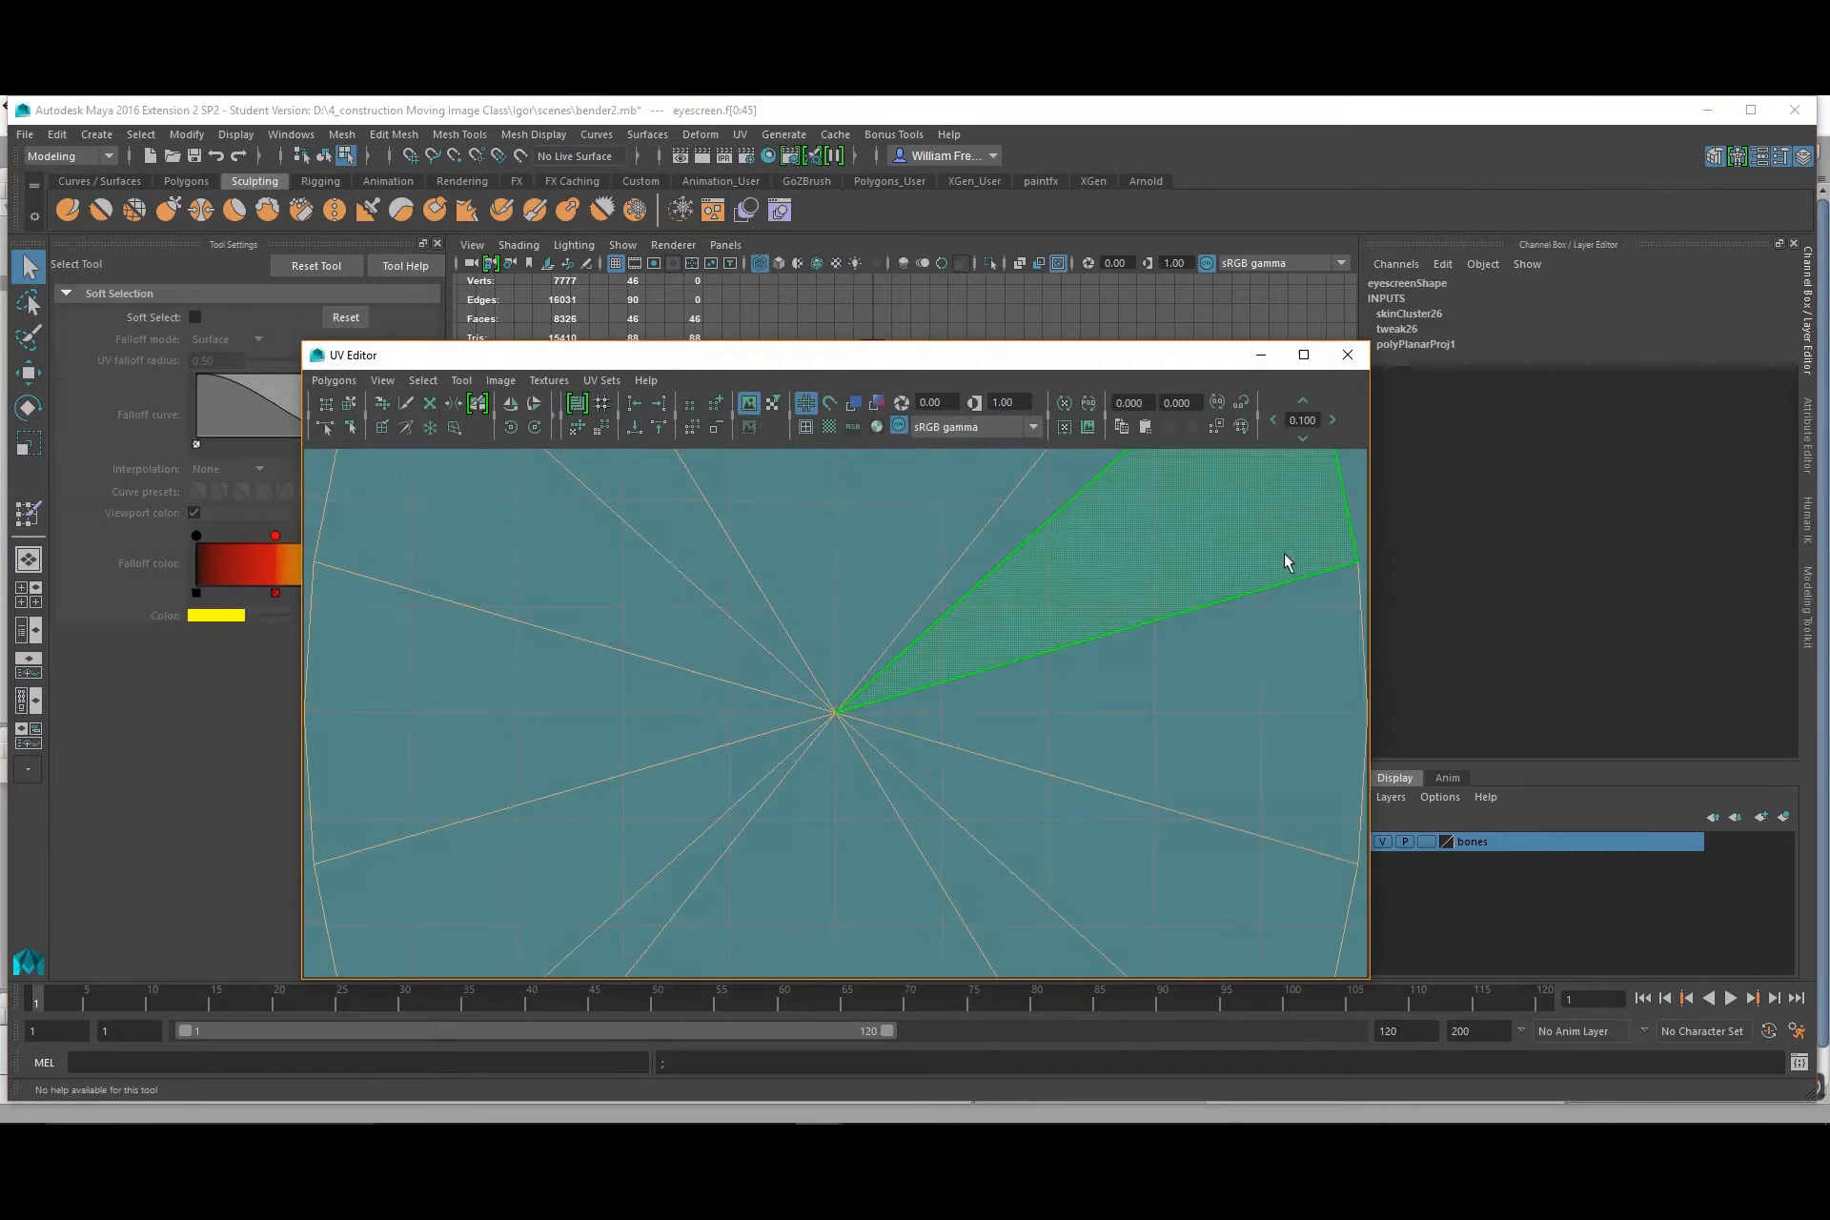
pyautogui.keyDown('alt'); pyautogui.moveTo(1158, 638); pyautogui.dragTo(131, 655, button='right'); pyautogui.keyUp('alt')
pyautogui.moveTo(802, 678); pyautogui.dragTo(888, 689, button='right')
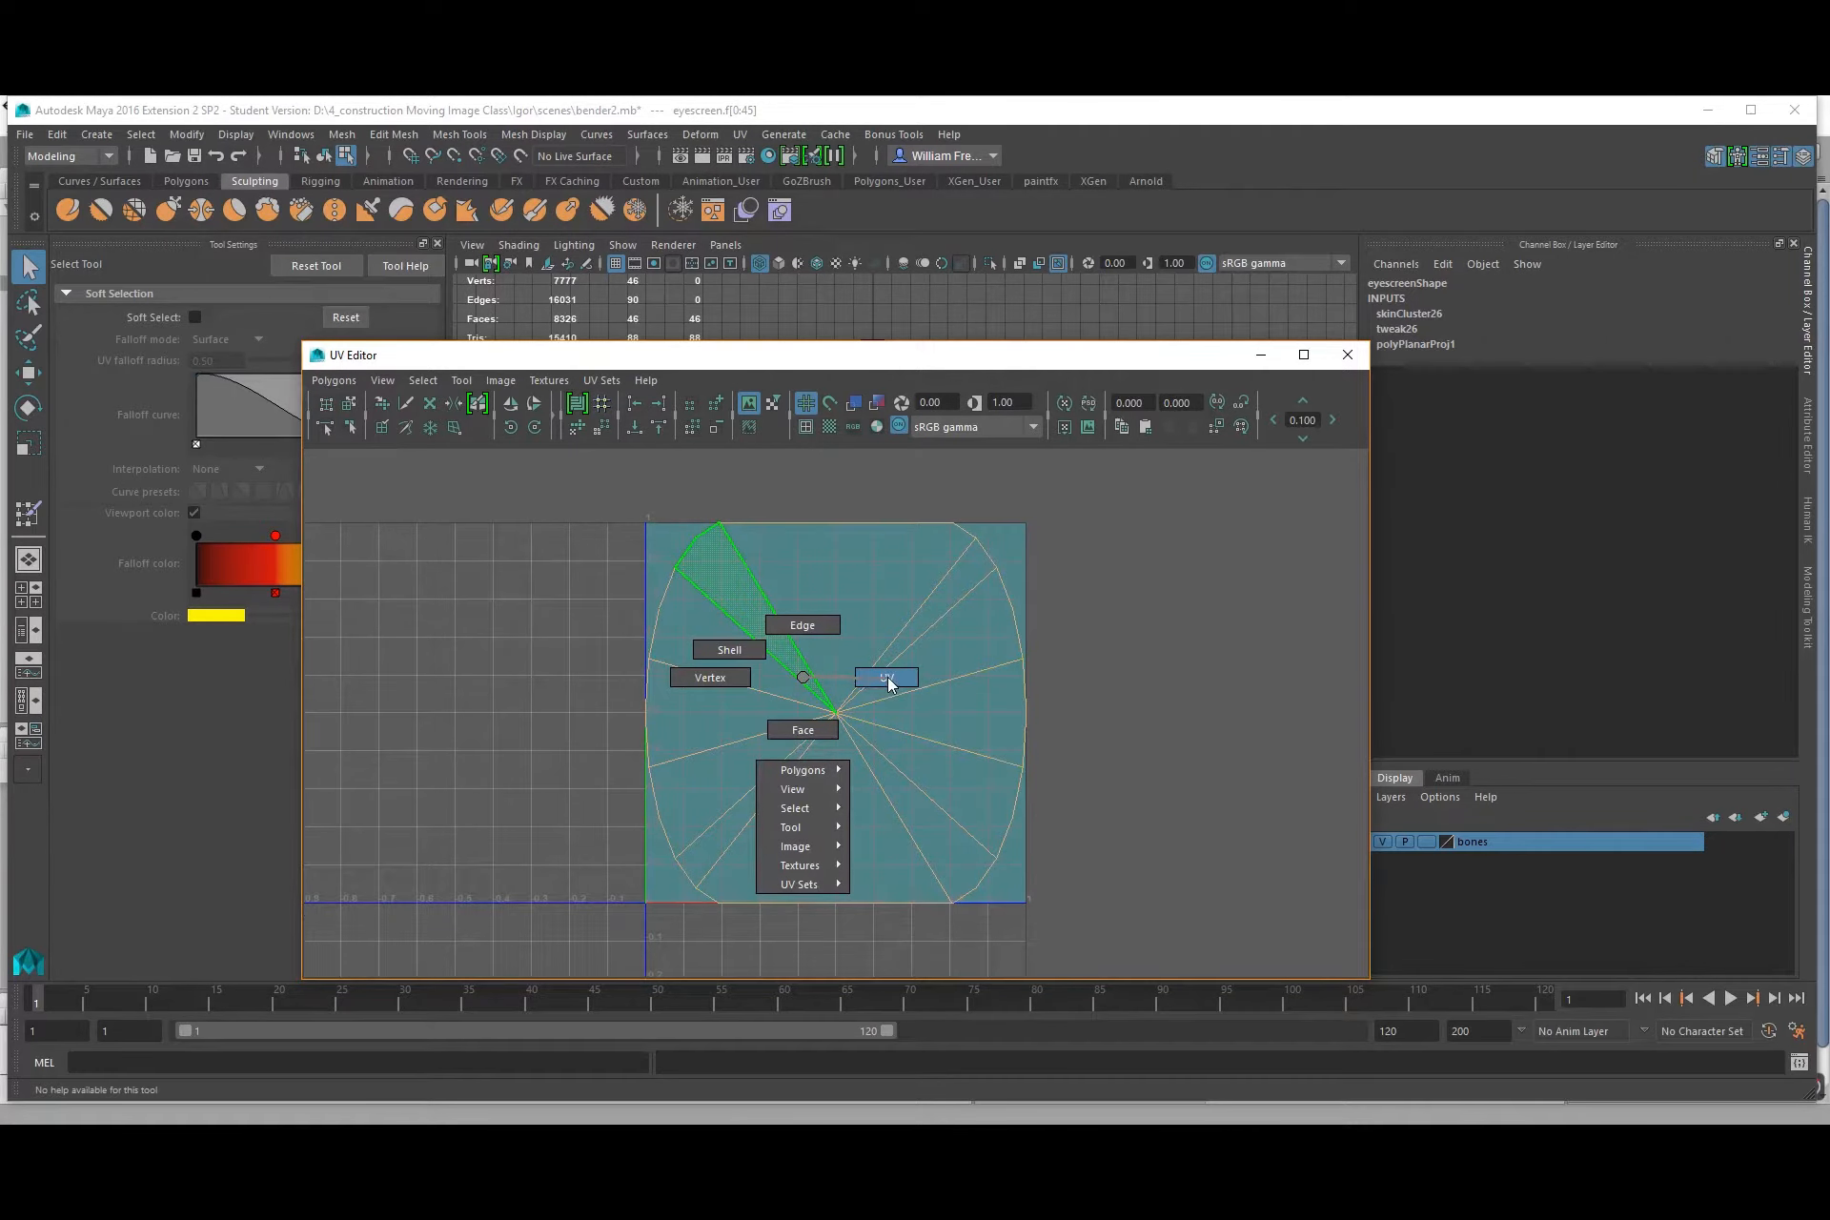
pyautogui.moveTo(887, 682); pyautogui.dragTo(888, 682, button='right')
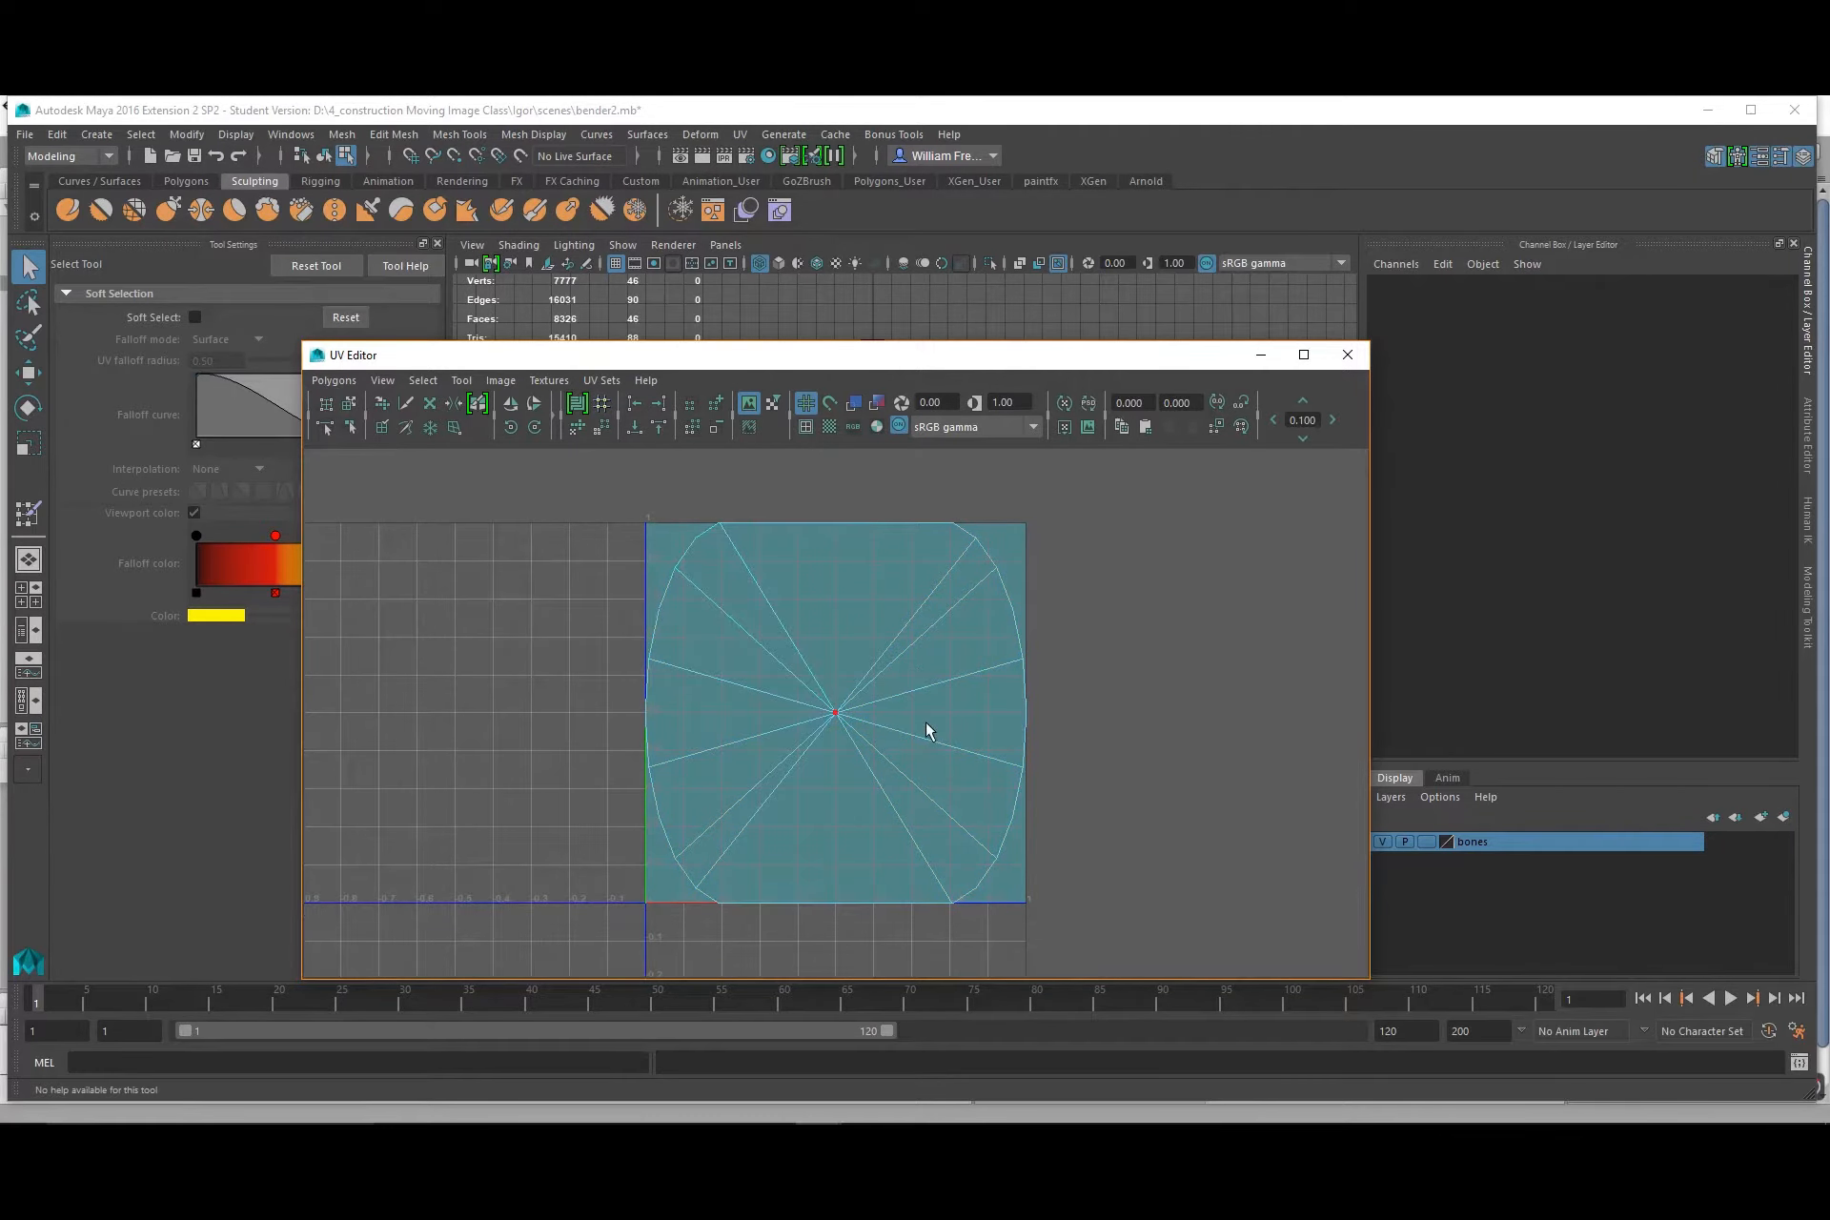
pyautogui.press('r')
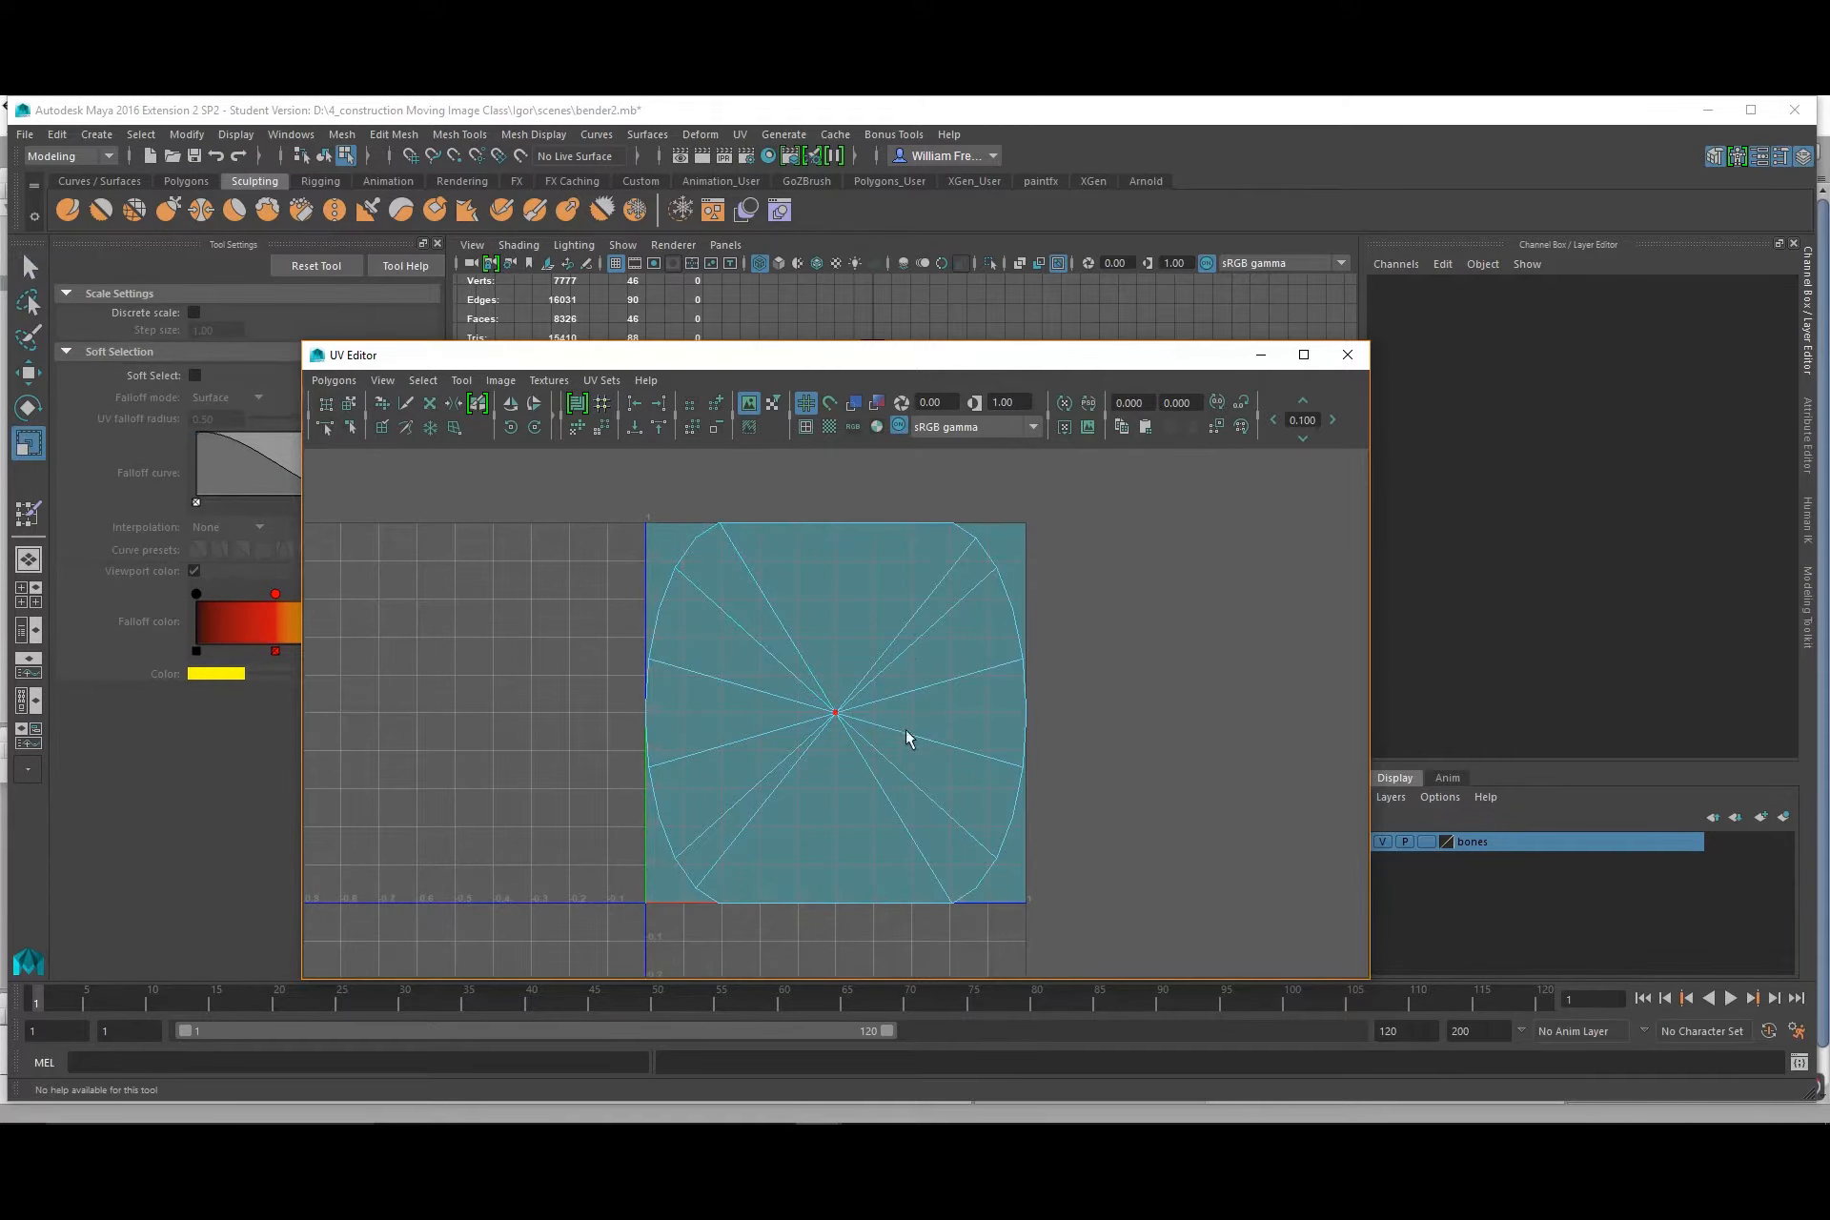
pyautogui.moveTo(910, 657); pyautogui.dragTo(801, 641, button='right')
pyautogui.moveTo(817, 666); pyautogui.dragTo(993, 659, button='right')
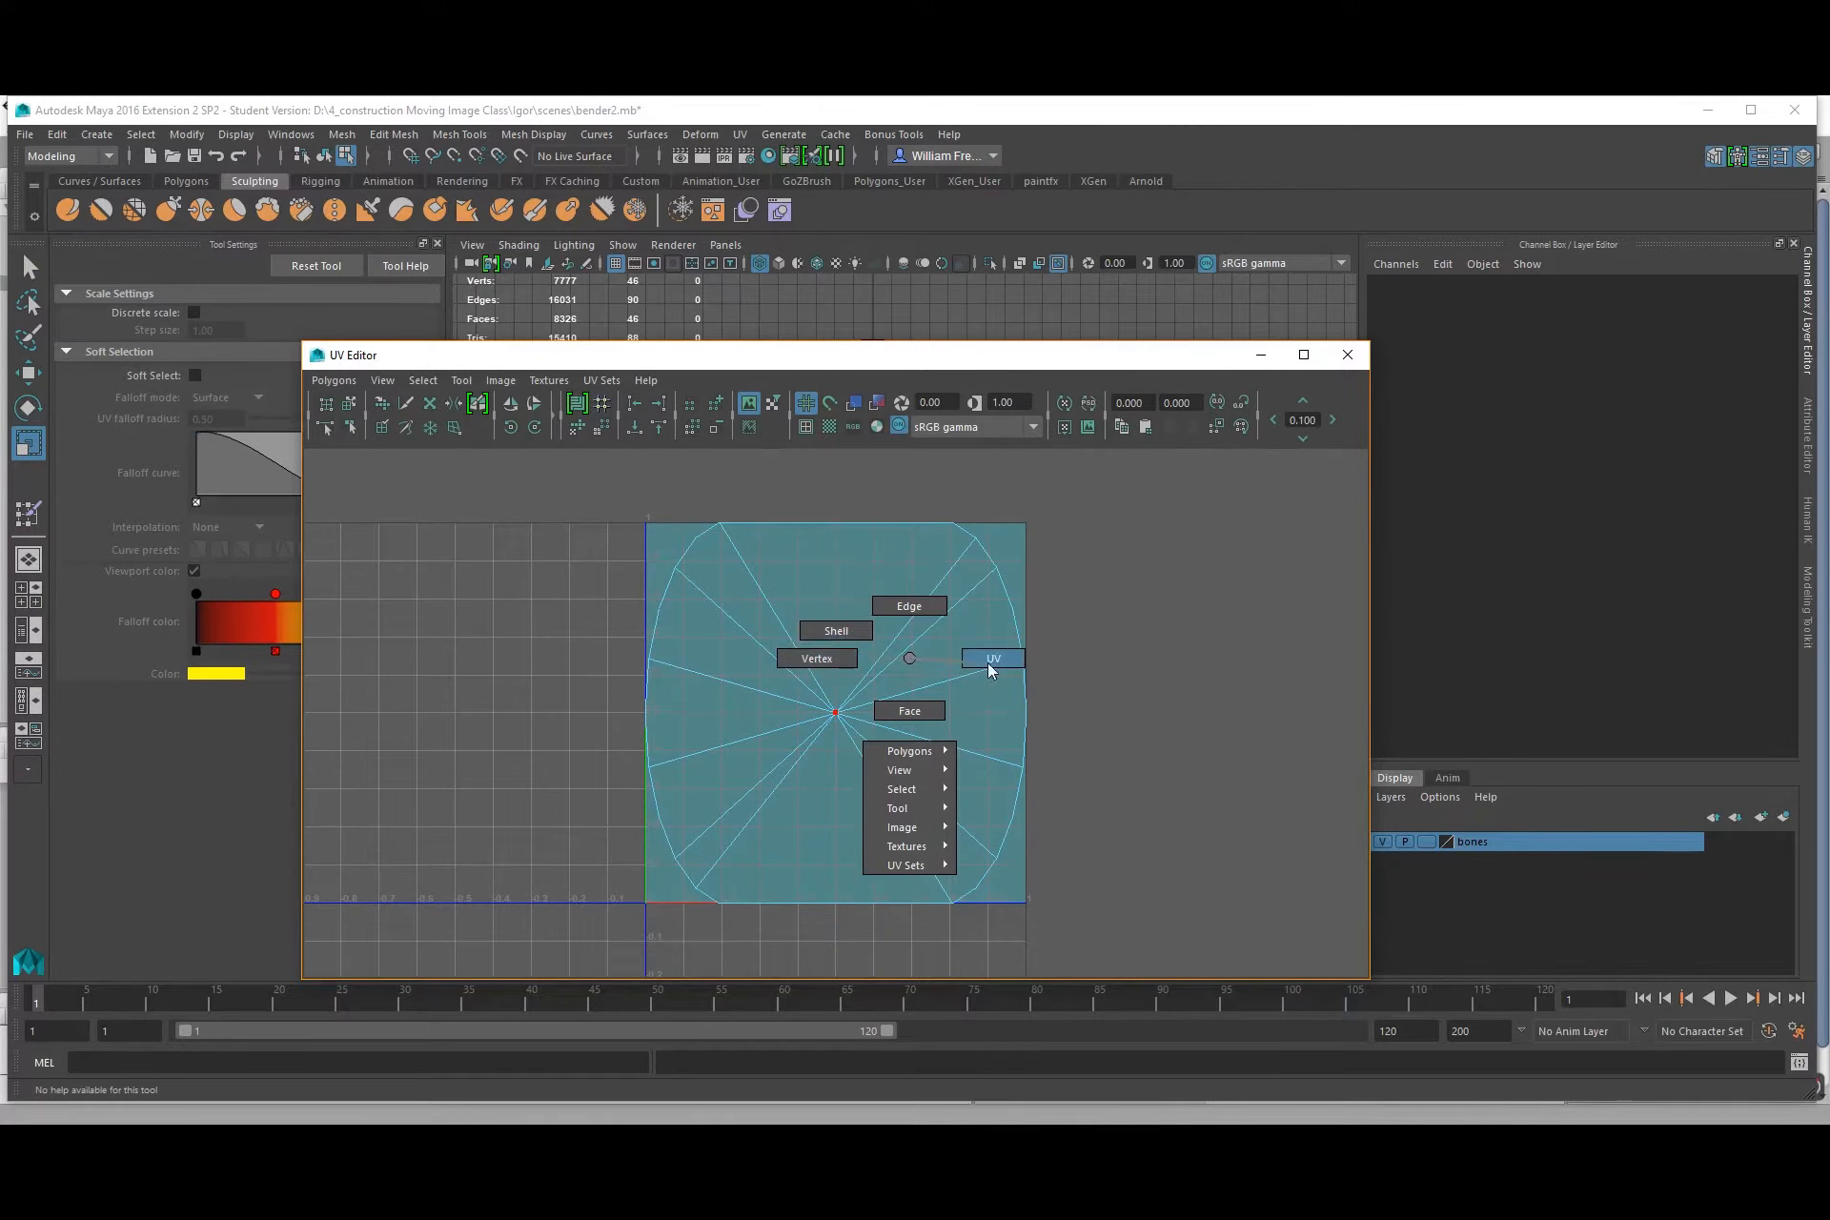
pyautogui.moveTo(1147, 483); pyautogui.dragTo(568, 1027)
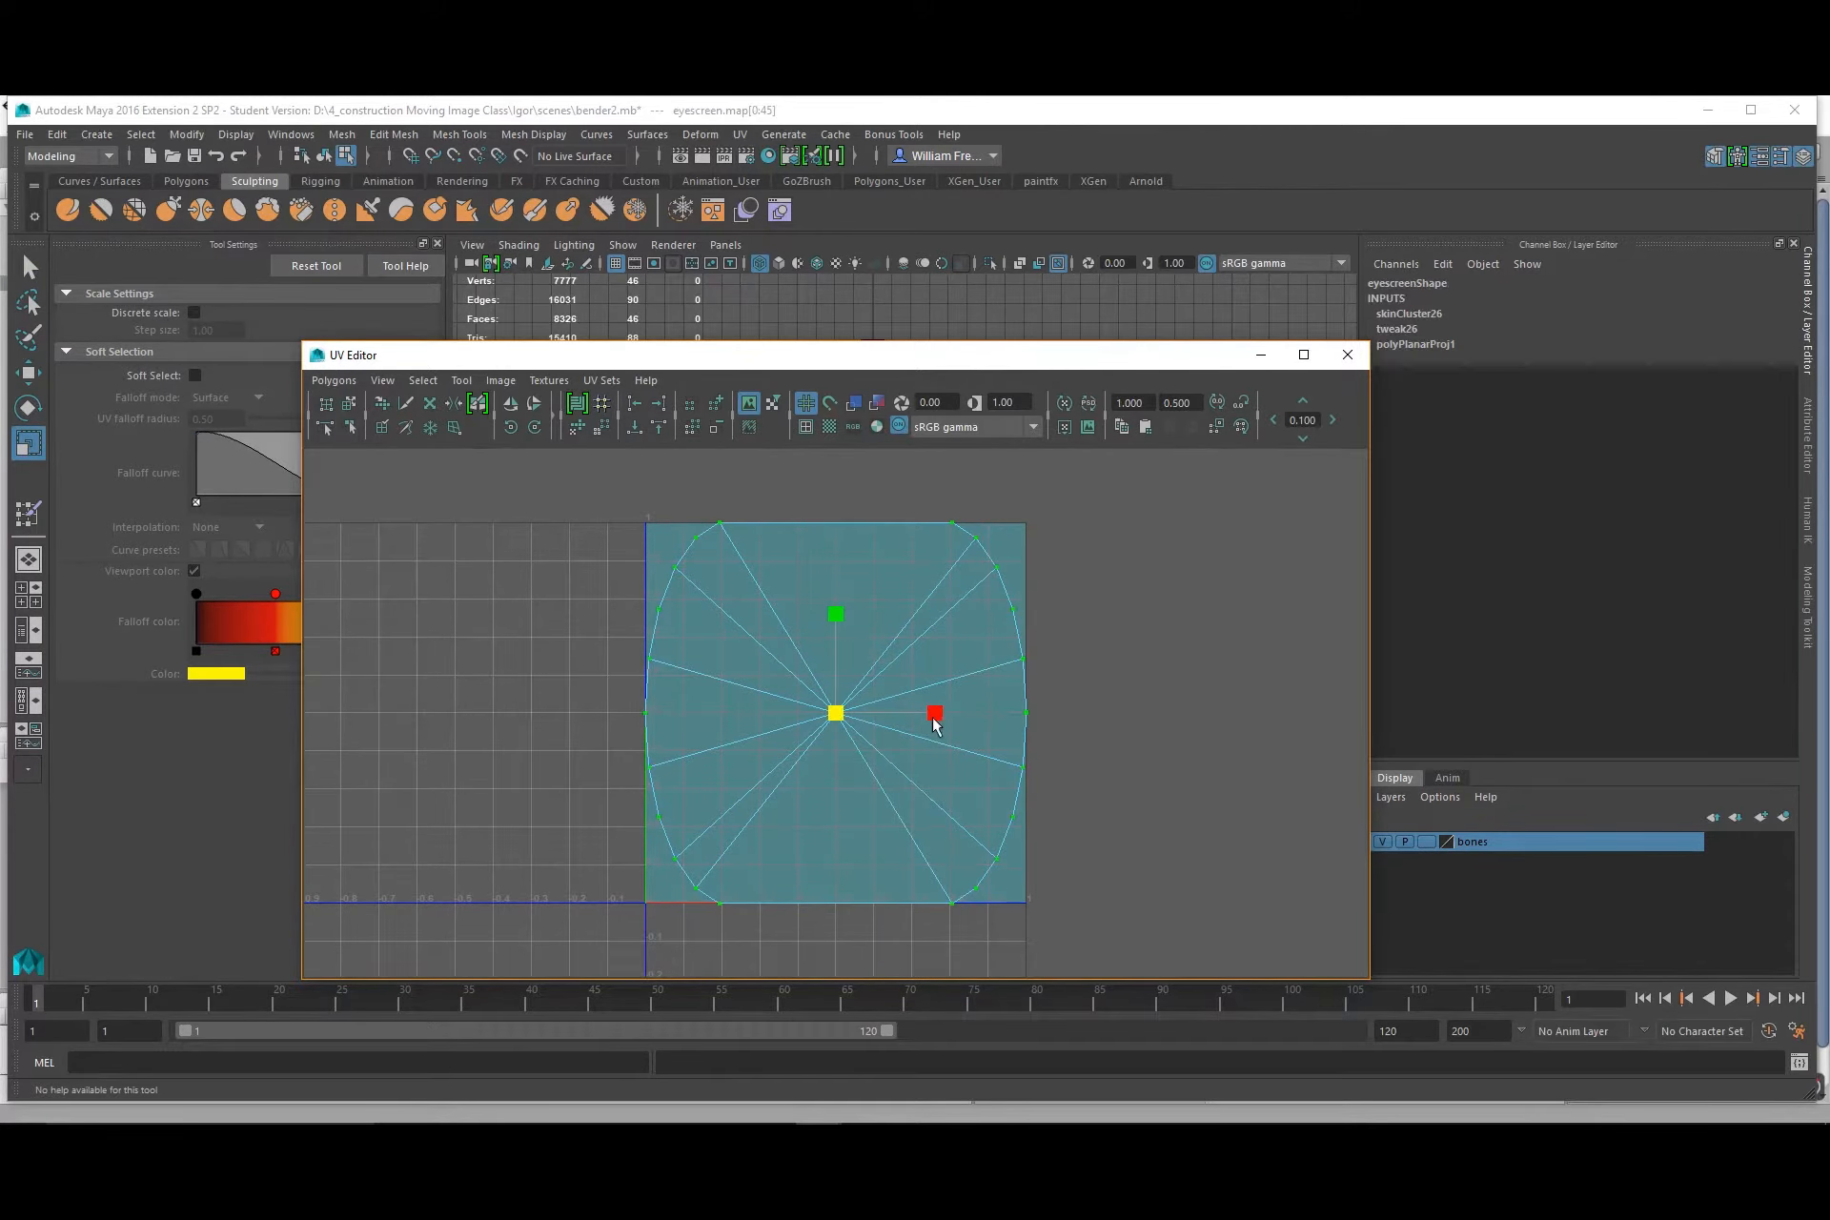
pyautogui.moveTo(934, 722); pyautogui.dragTo(1098, 715)
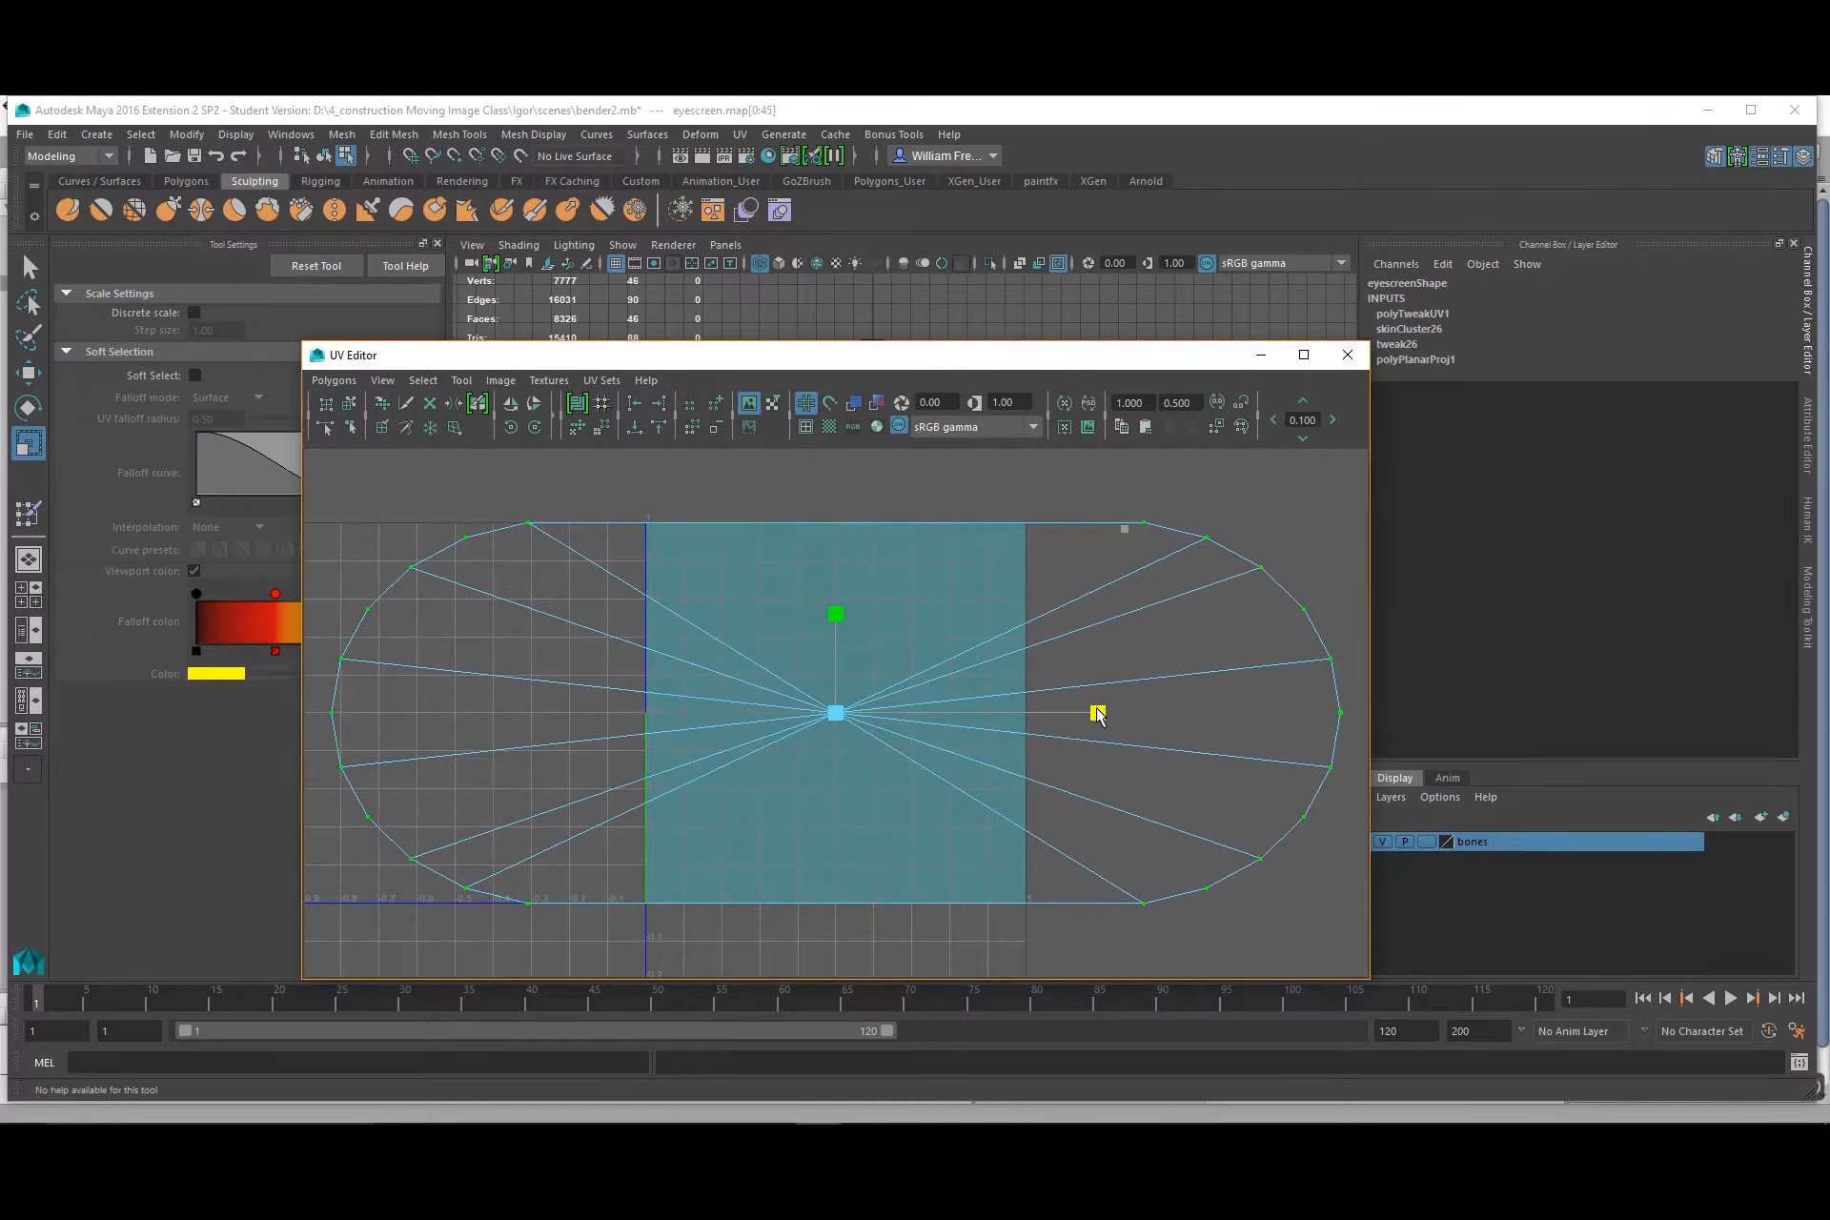
pyautogui.click(1347, 354)
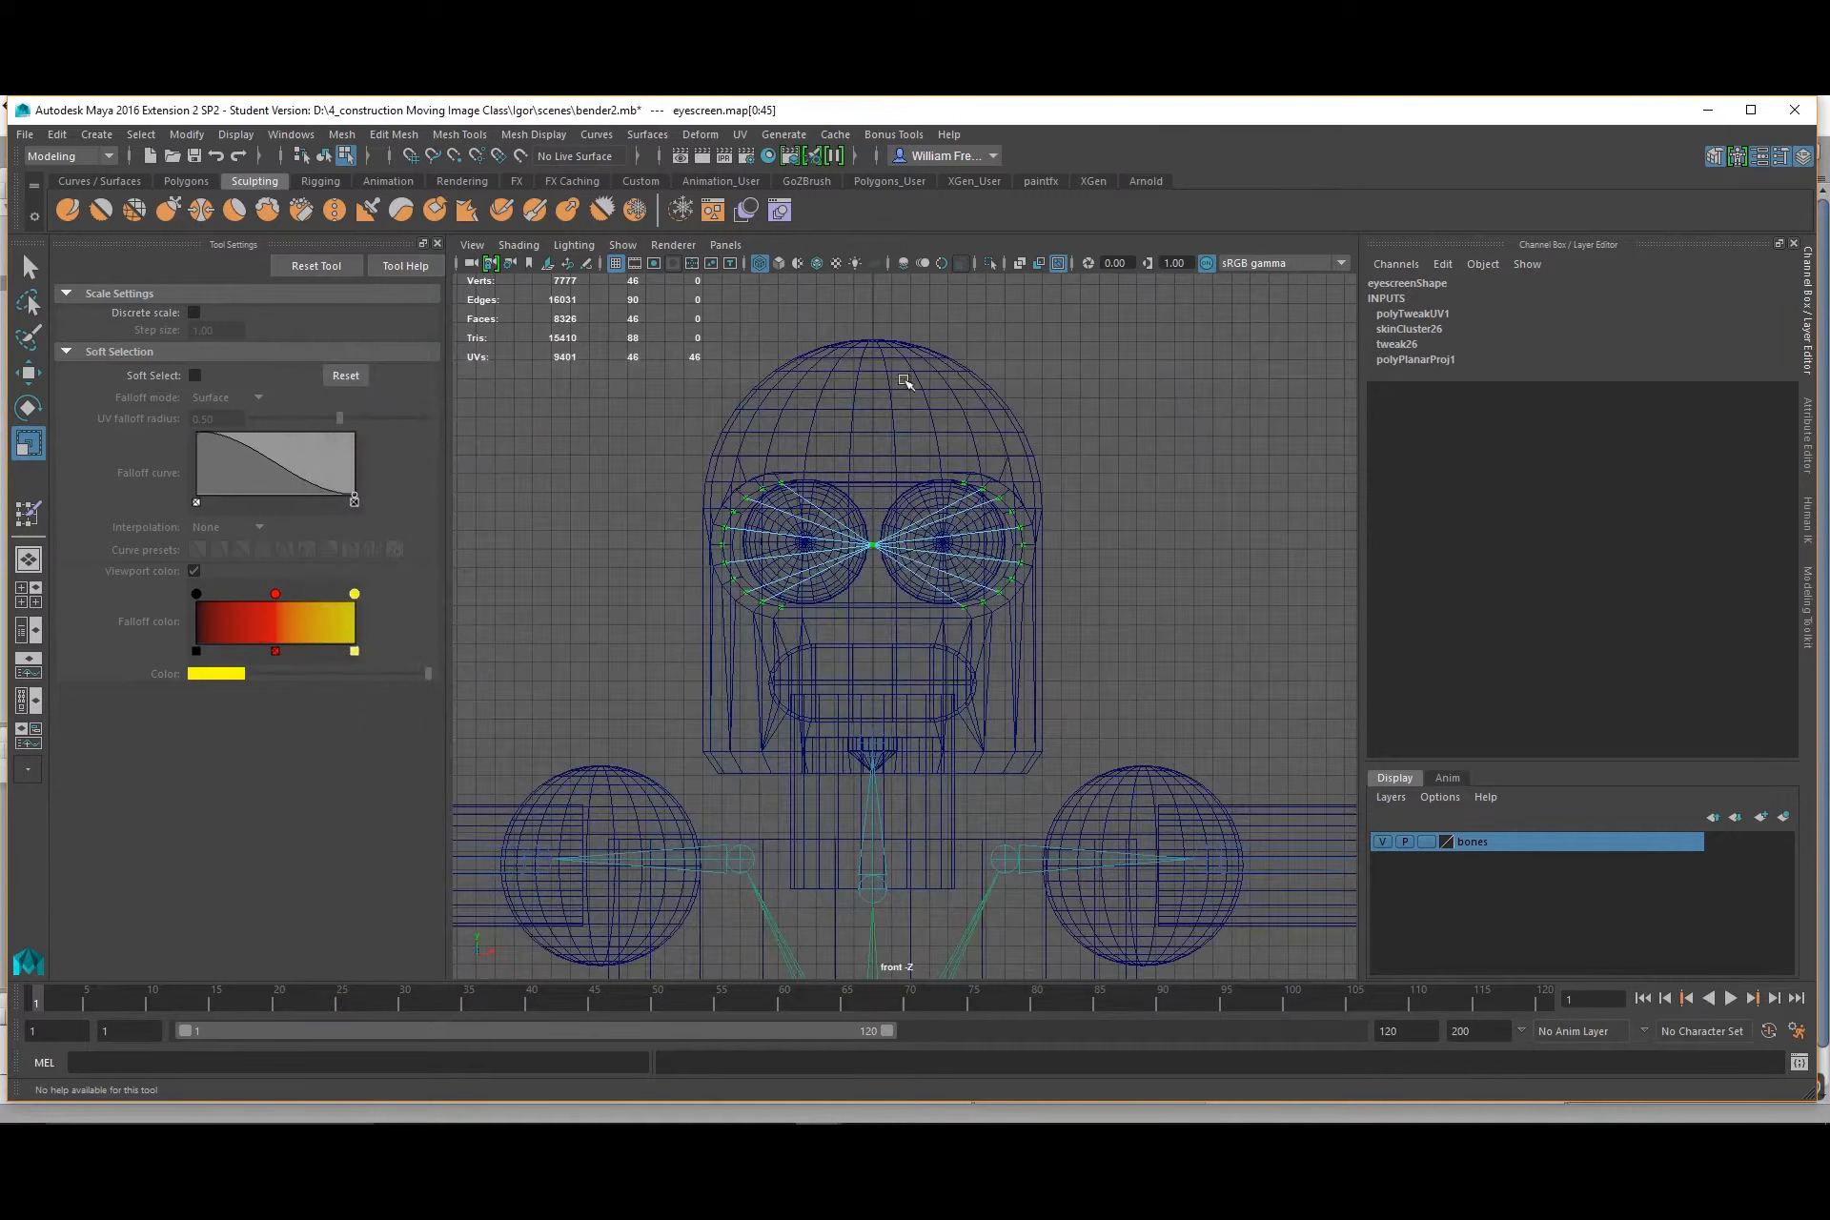
# Return to object mode, clear the selection and send the whole scene to Unity, overwriting benderbot2.fbx
pyautogui.moveTo(883, 374); pyautogui.dragTo(966, 355, button='right')
pyautogui.click(1178, 593)
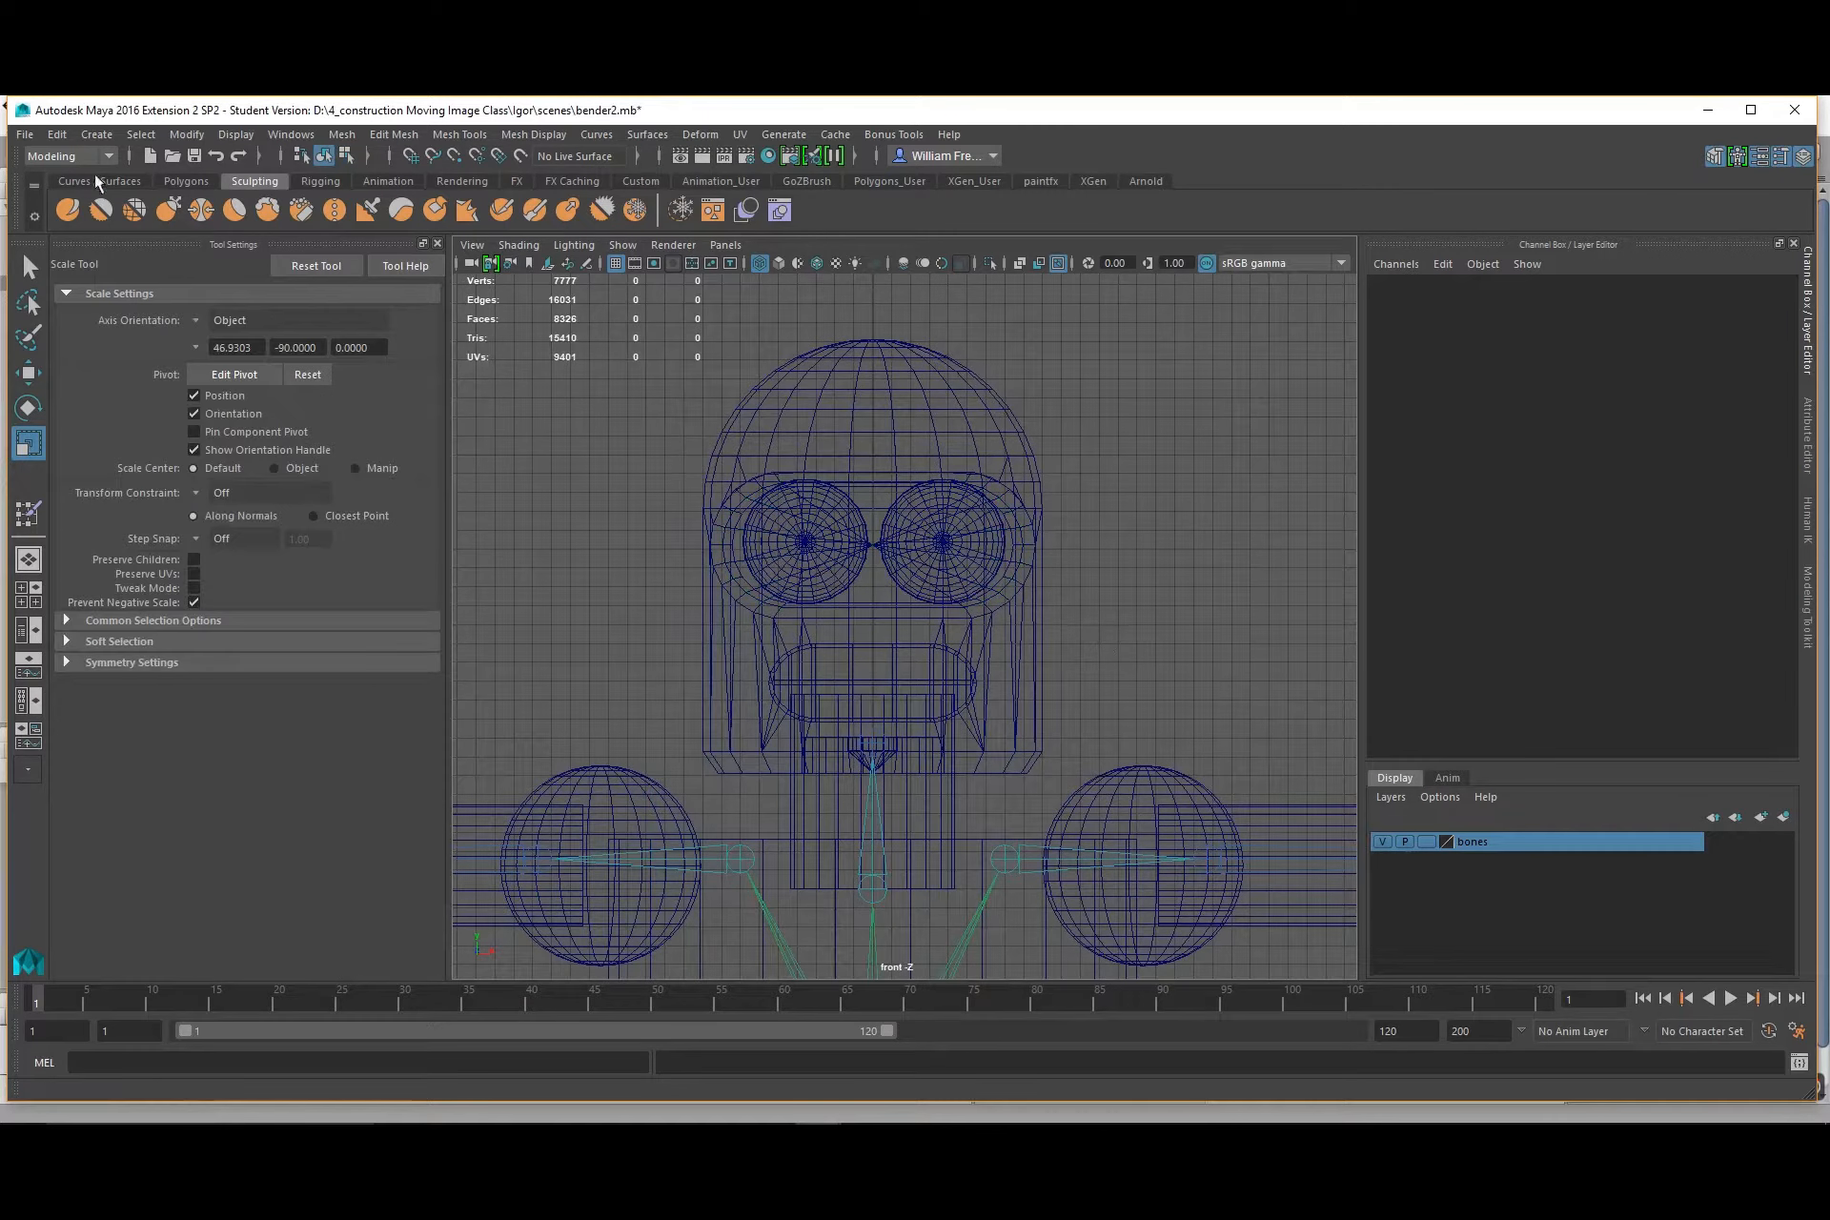
pyautogui.click(25, 134)
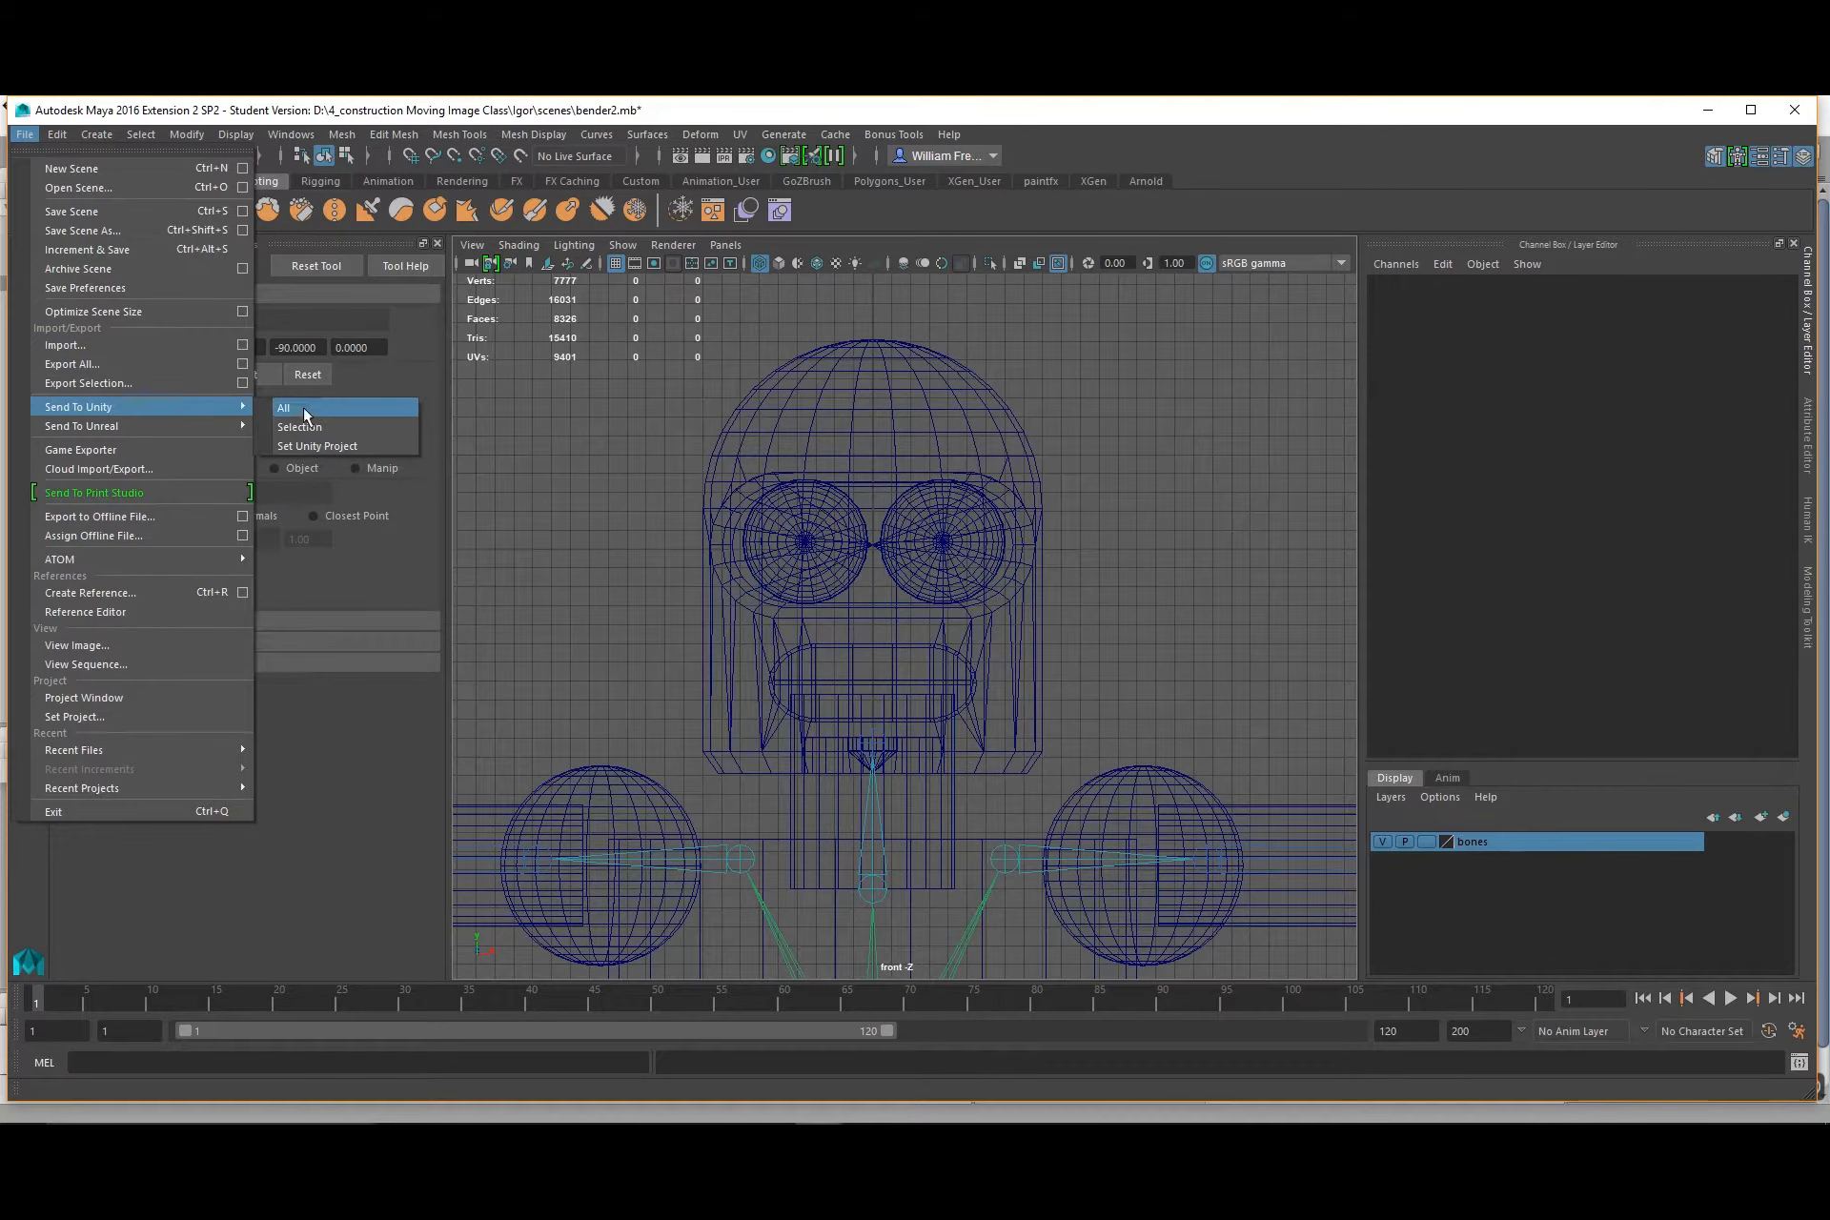
pyautogui.click(303, 408)
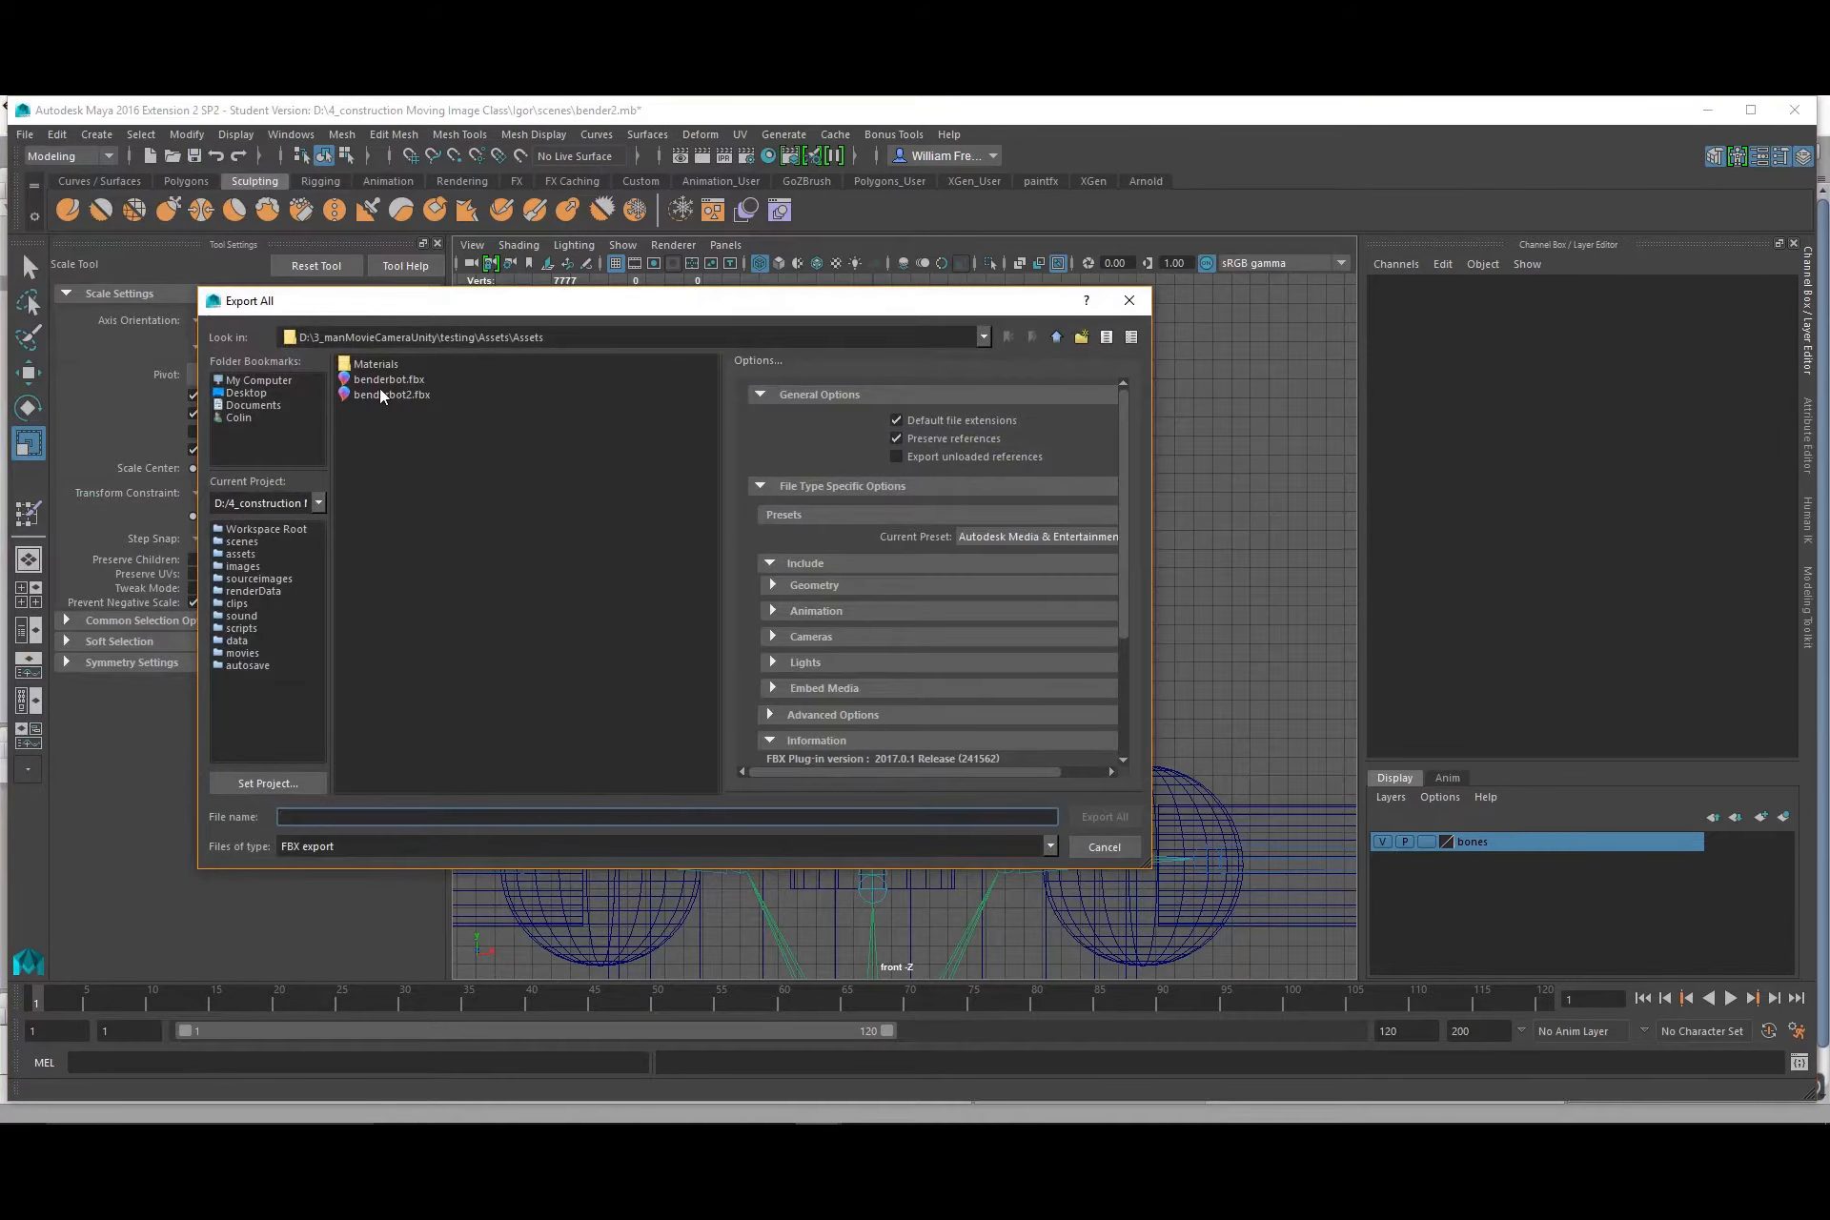
pyautogui.click(381, 393)
pyautogui.click(1115, 818)
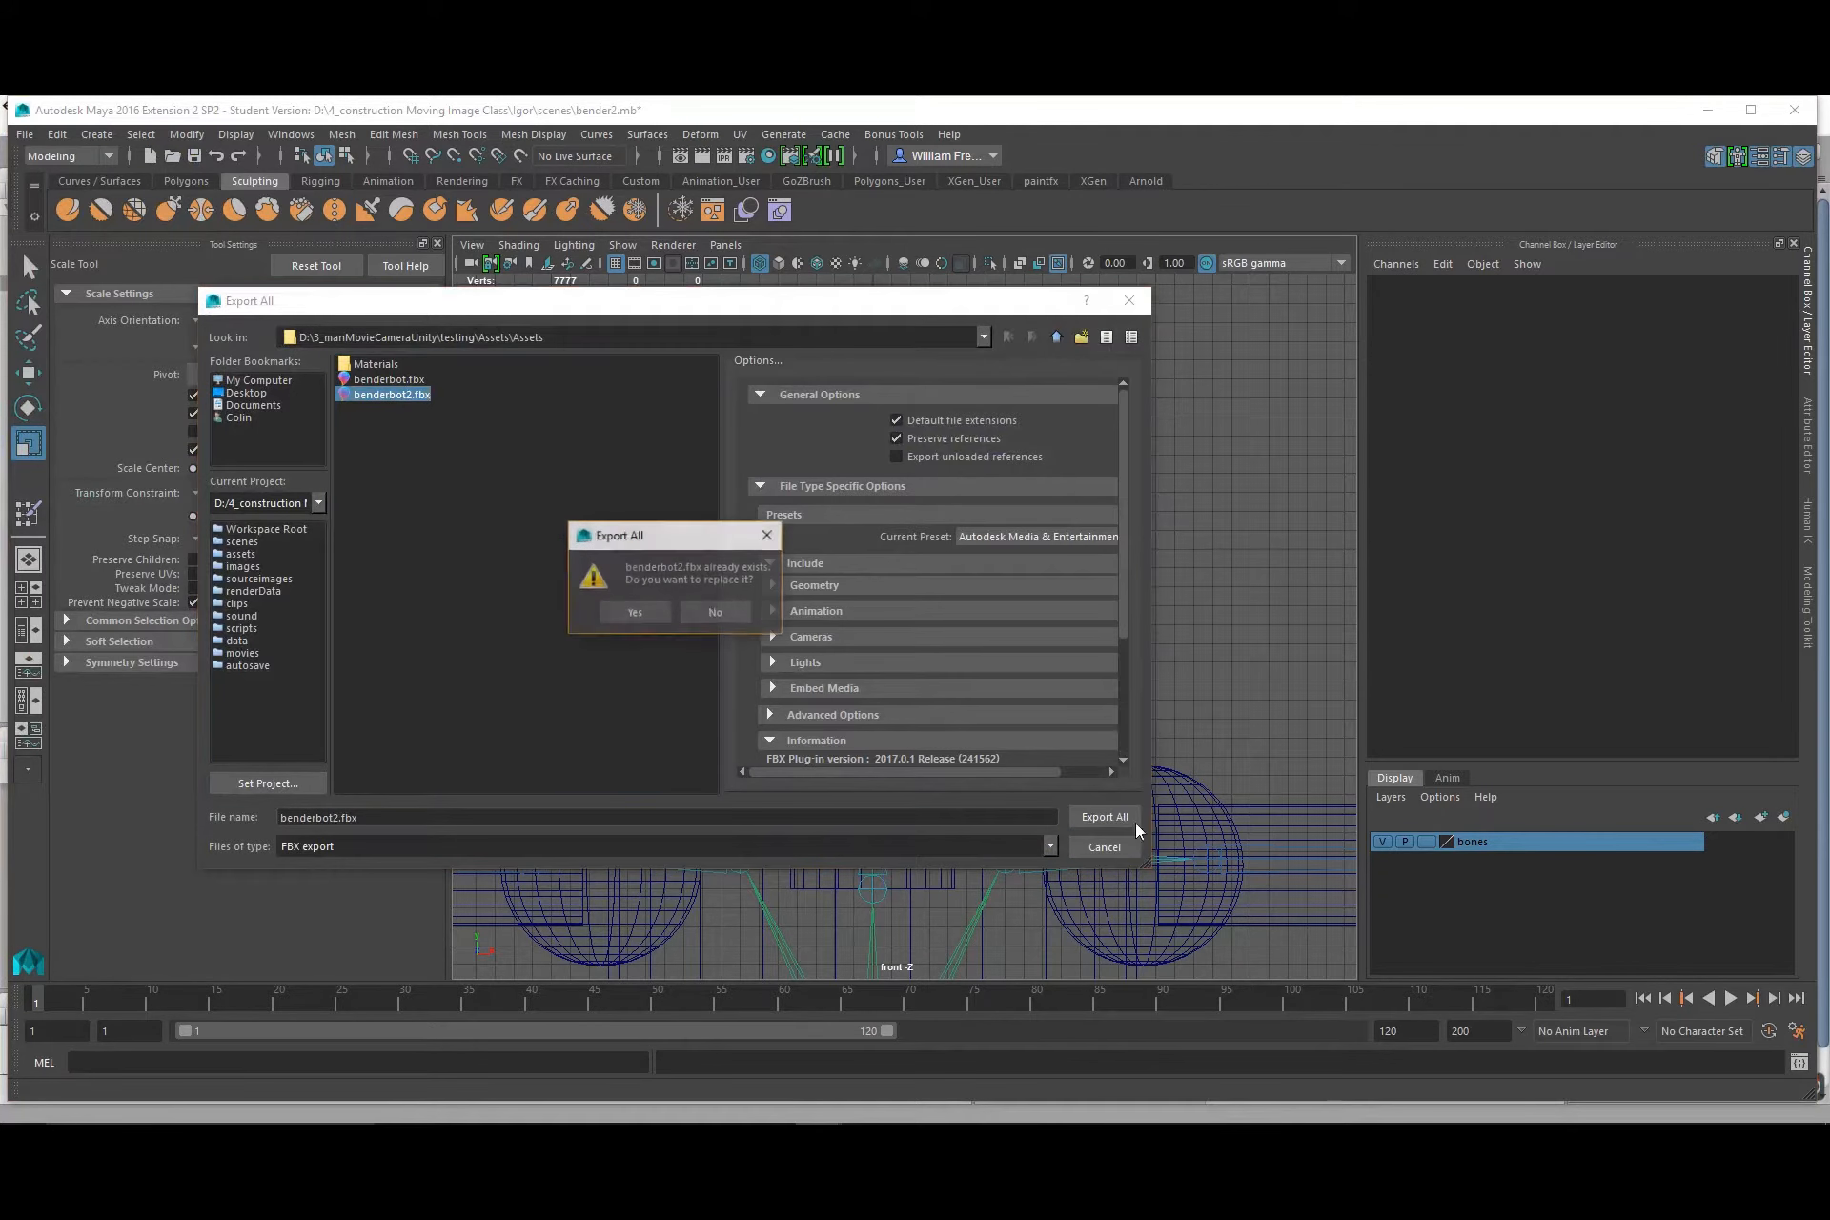
pyautogui.click(690, 621)
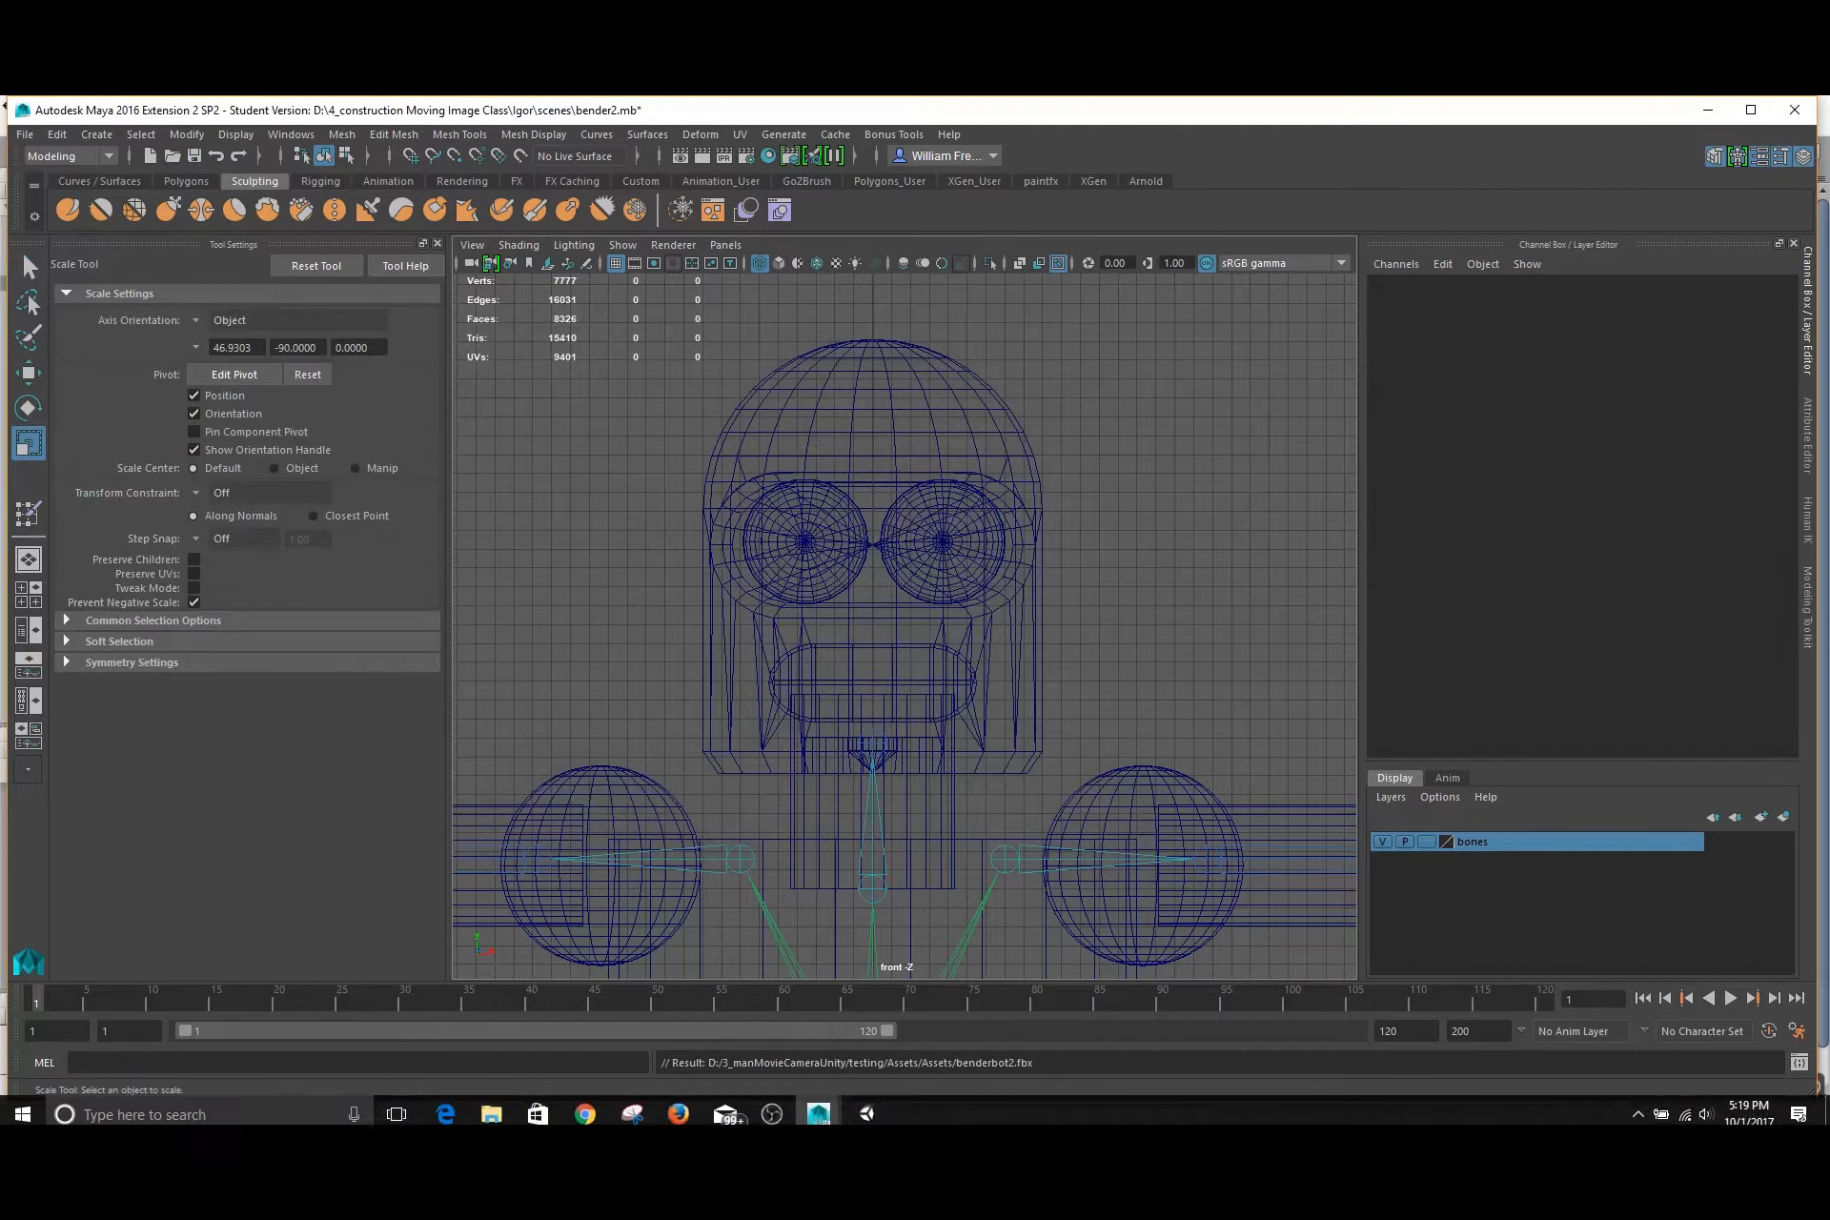
# Switch to Unity and examine the checkerboard pattern on the updated eyescreen from several angles
pyautogui.click(865, 1108)
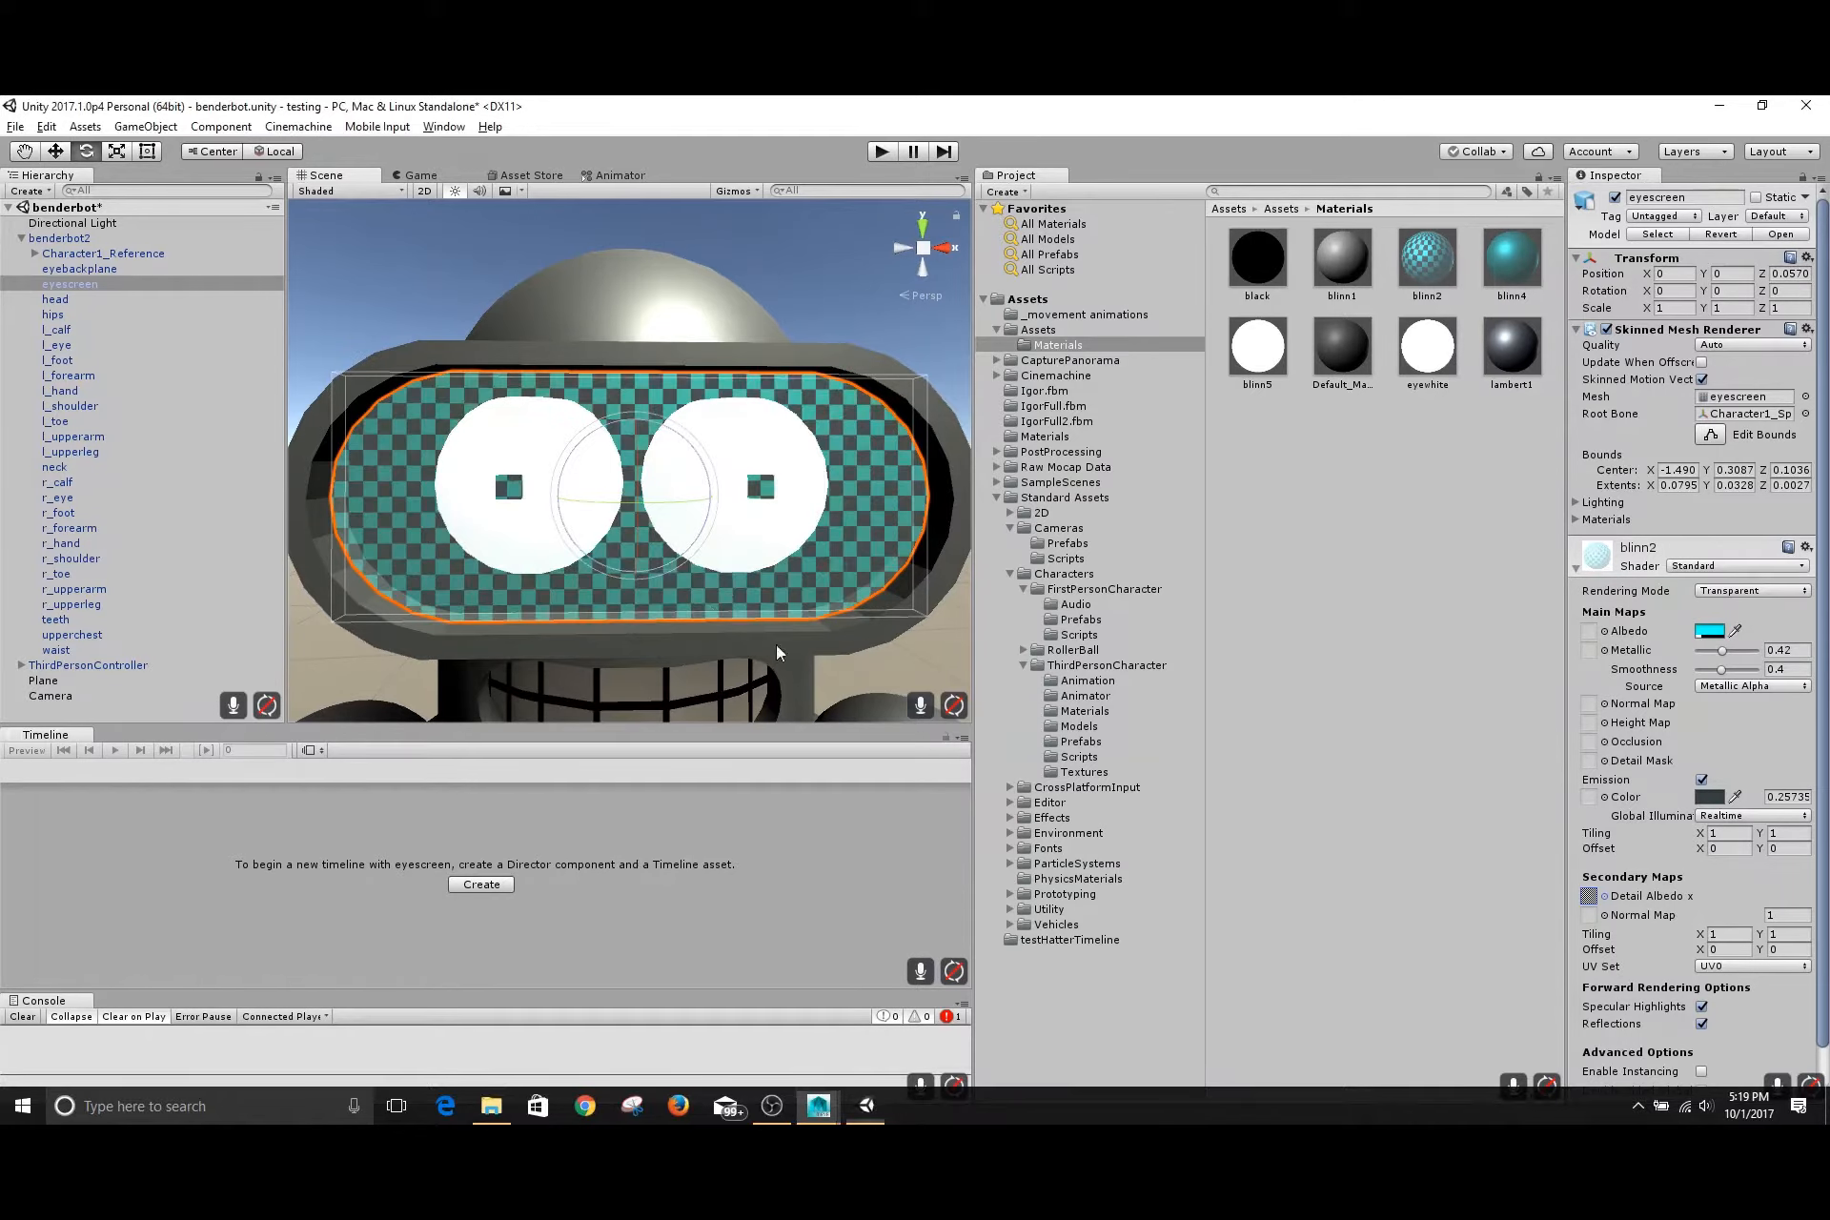
pyautogui.keyDown('alt'); pyautogui.moveTo(843, 577); pyautogui.dragTo(699, 578); pyautogui.keyUp('alt')
pyautogui.keyDown('alt'); pyautogui.moveTo(572, 483); pyautogui.dragTo(759, 494); pyautogui.keyUp('alt')
pyautogui.keyDown('alt'); pyautogui.moveTo(759, 494); pyautogui.dragTo(638, 477, button='middle'); pyautogui.keyUp('alt')
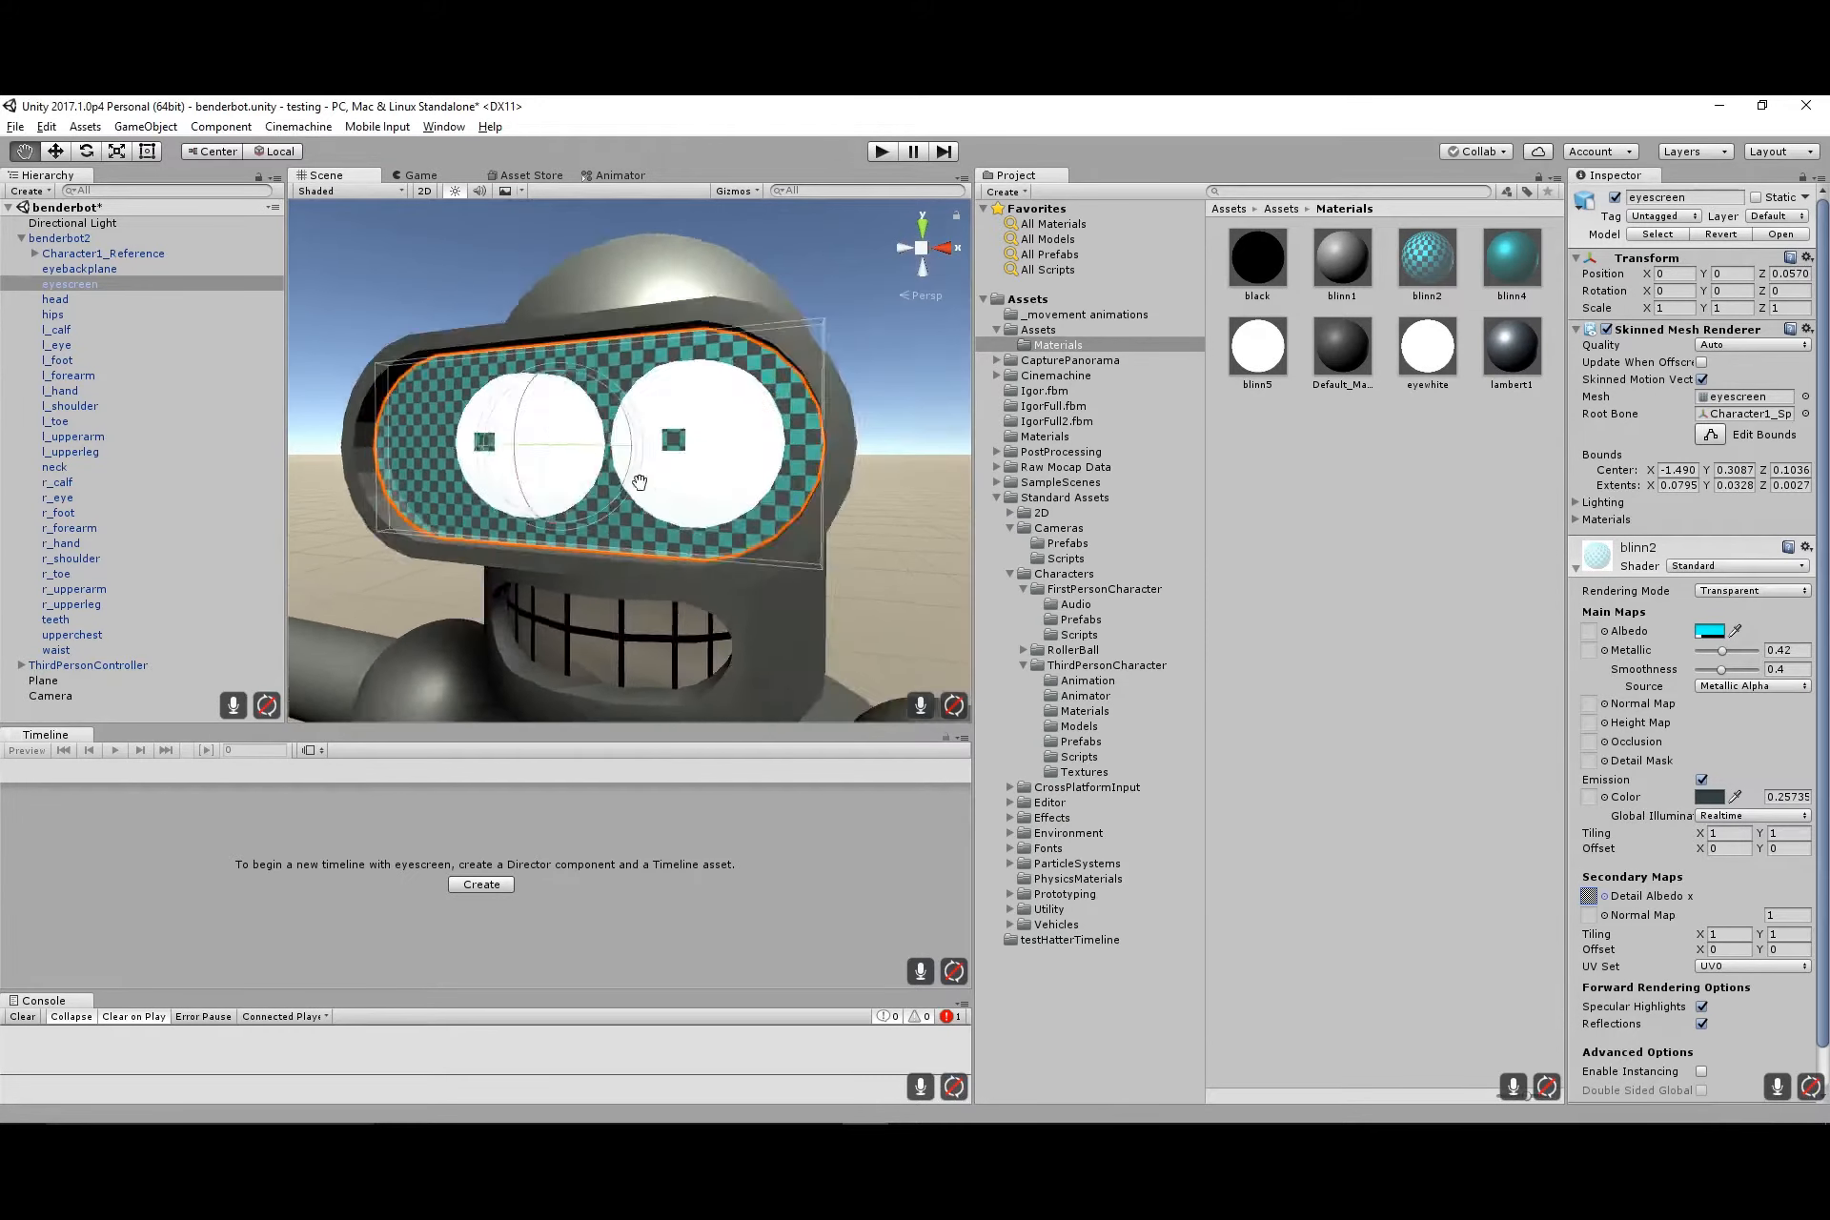
pyautogui.keyDown('alt'); pyautogui.moveTo(637, 478); pyautogui.dragTo(721, 470); pyautogui.keyUp('alt')
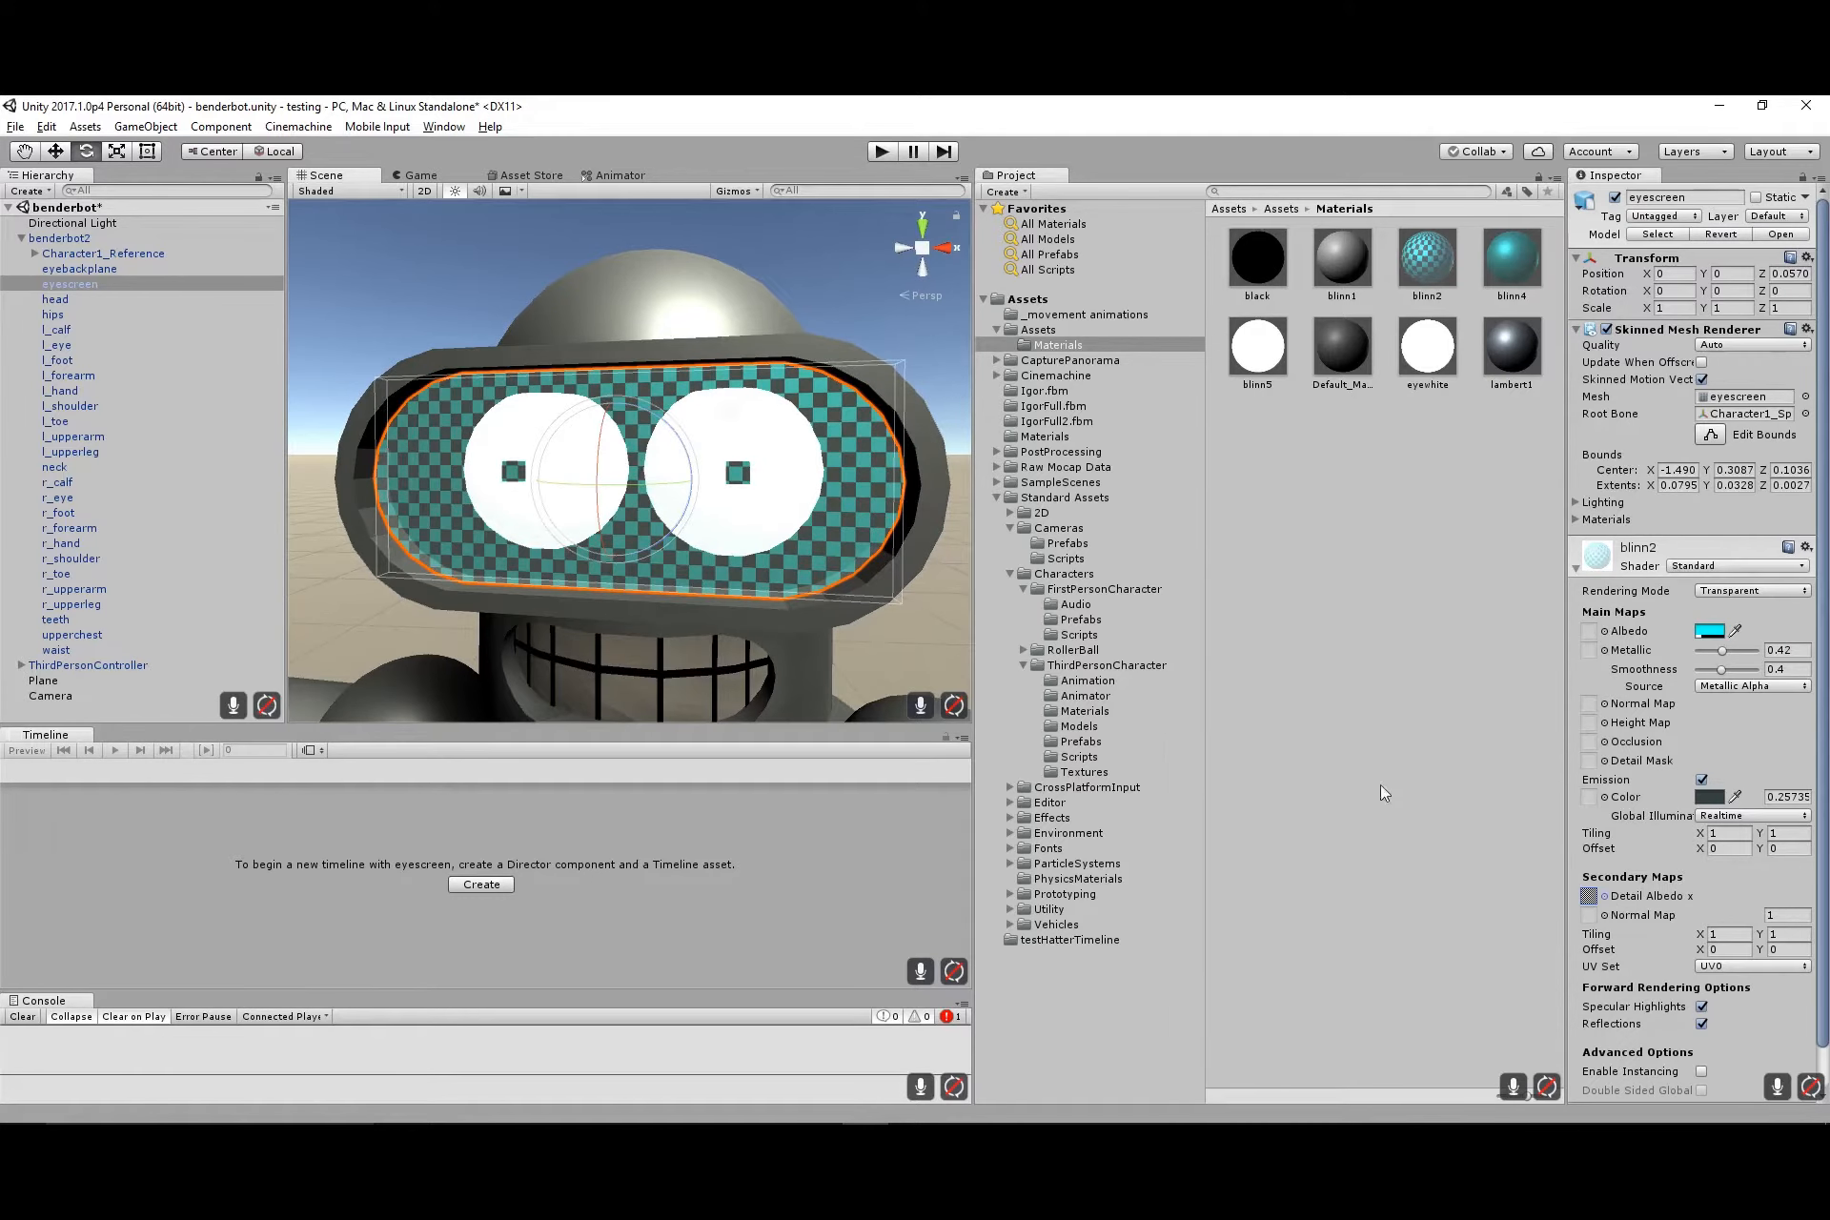
# Remove the checkerboard texture from the Detail Albedo map of the blinn2 material by setting it to None
pyautogui.click(1590, 897)
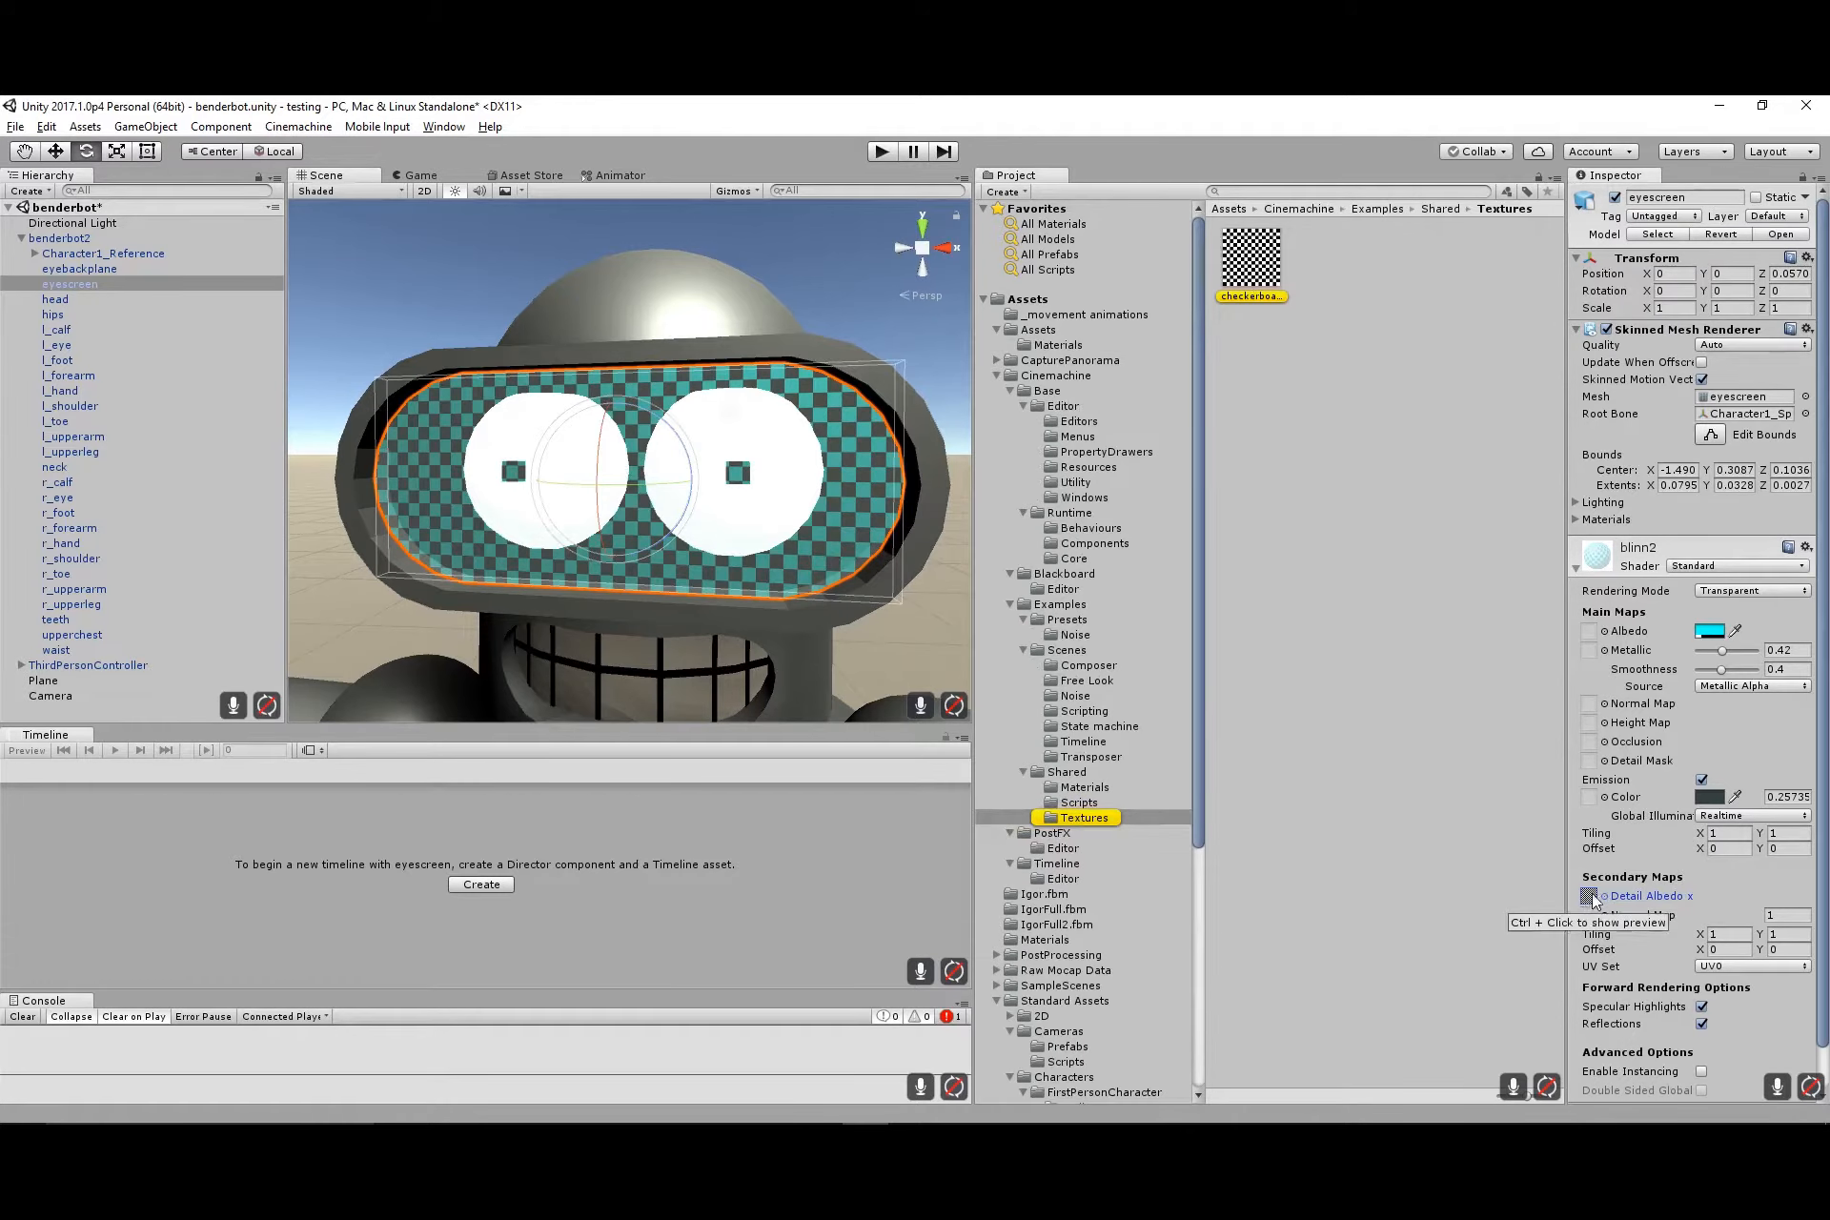
pyautogui.click(1604, 897)
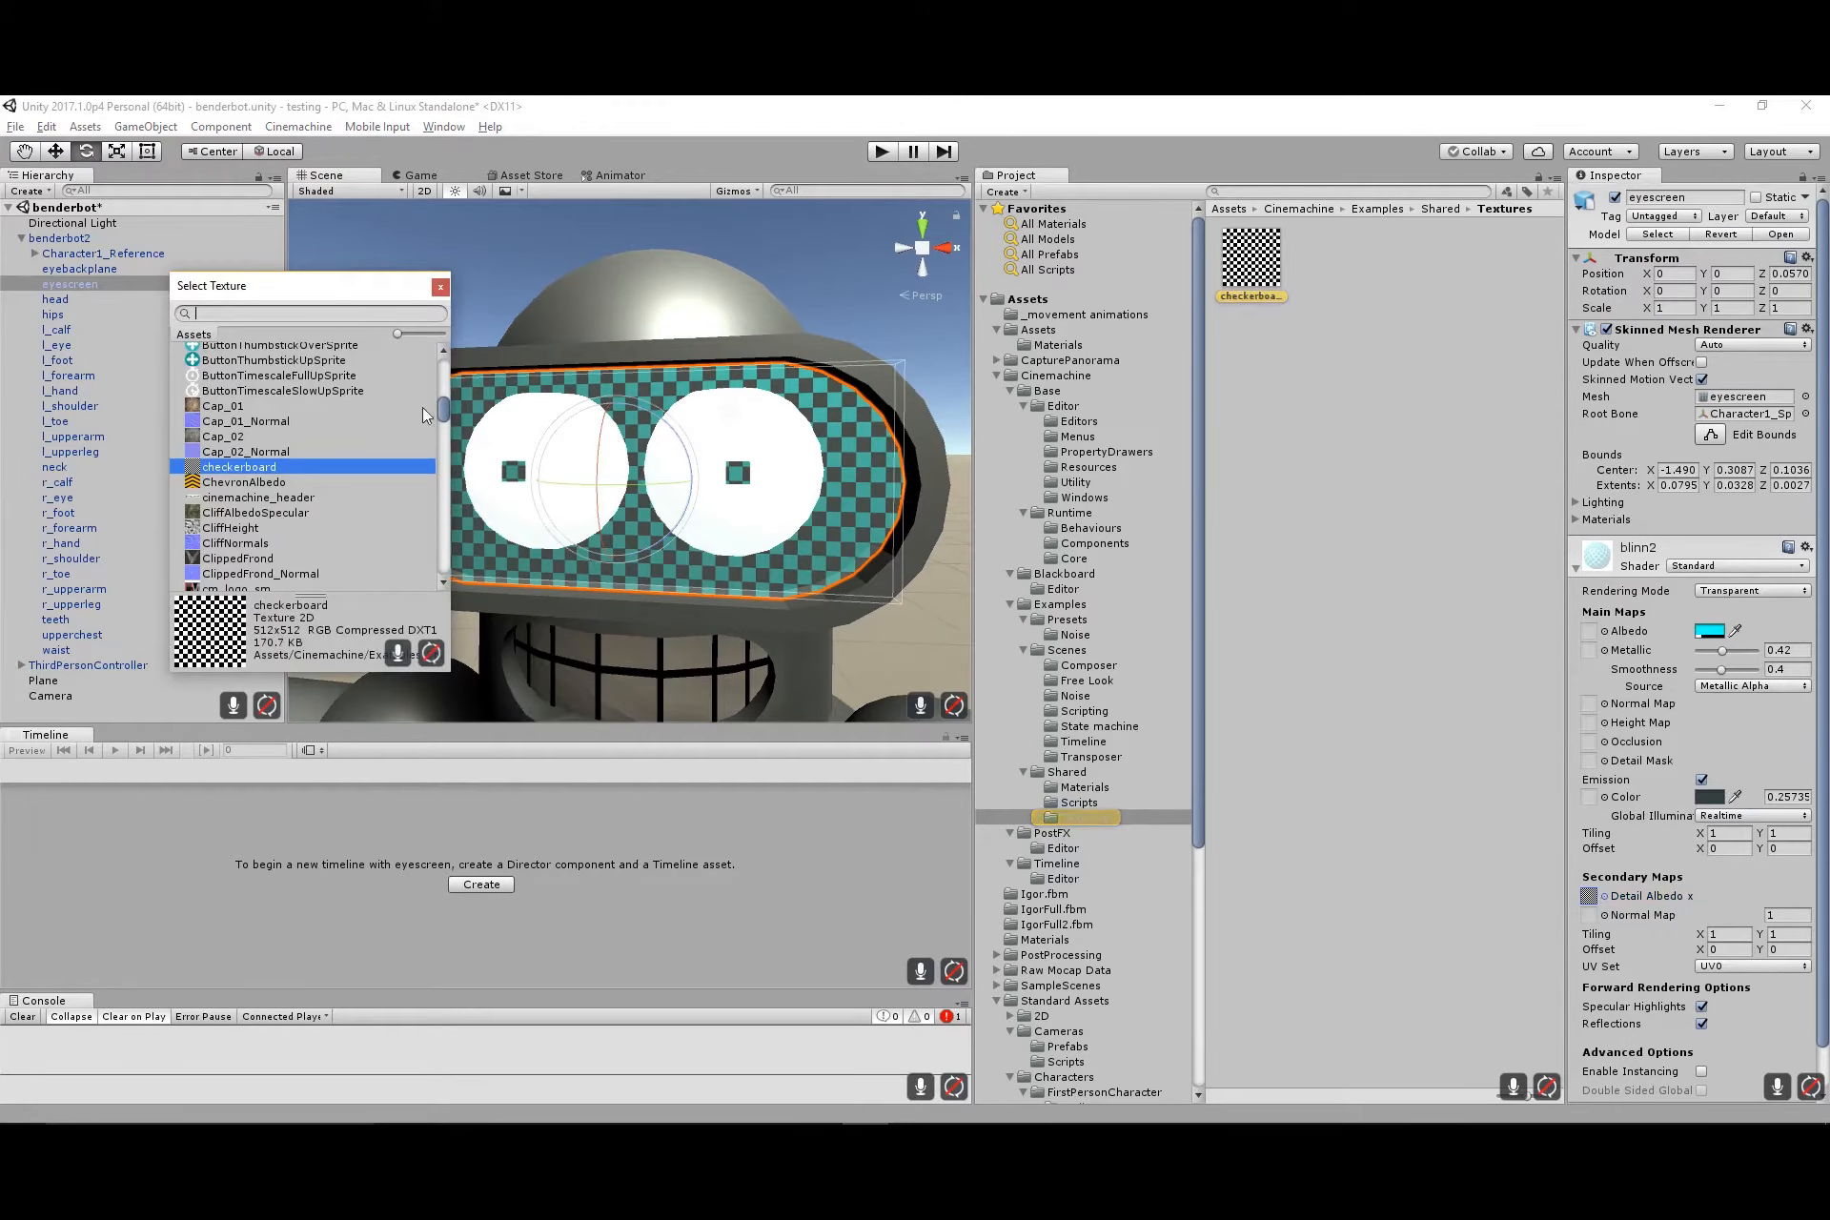
pyautogui.moveTo(443, 410); pyautogui.dragTo(443, 364)
pyautogui.click(216, 351)
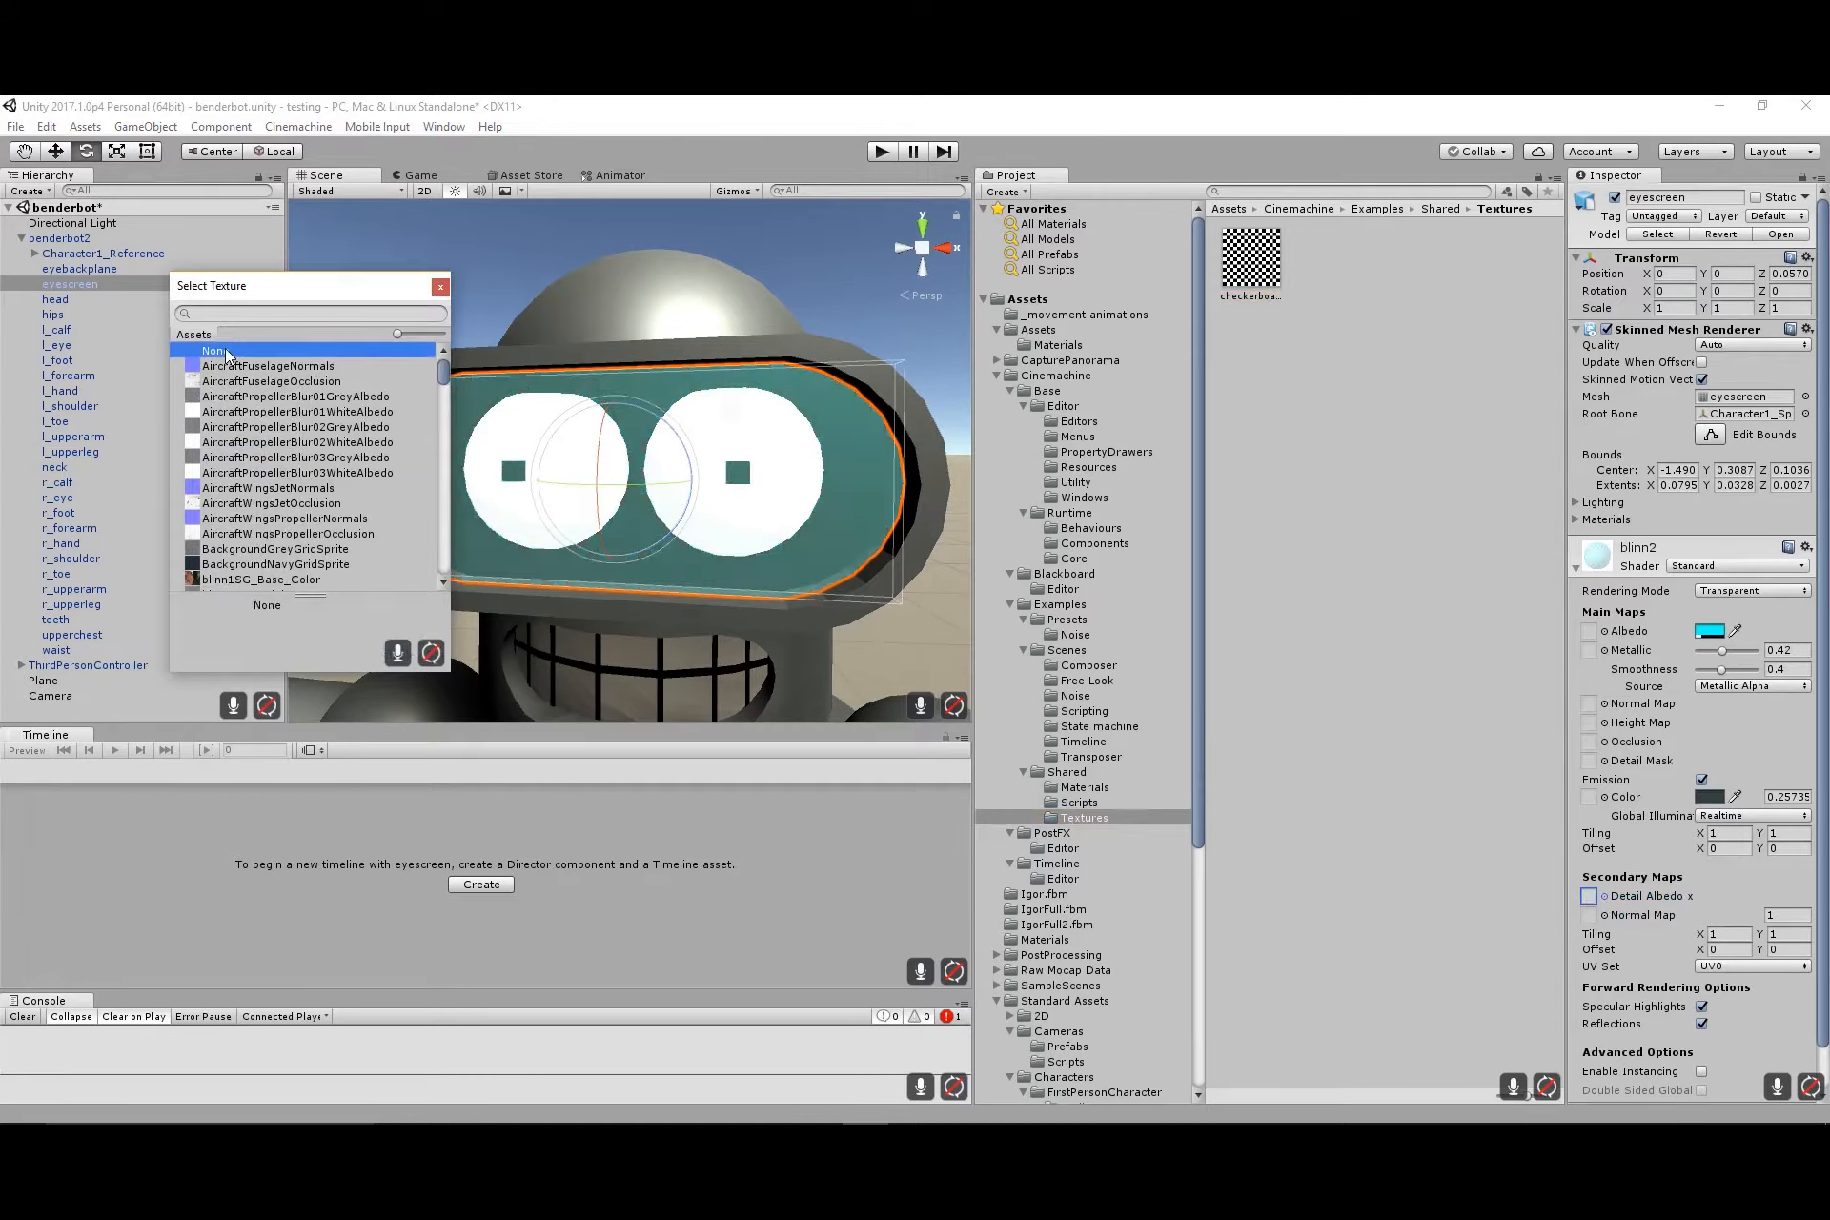
pyautogui.click(440, 287)
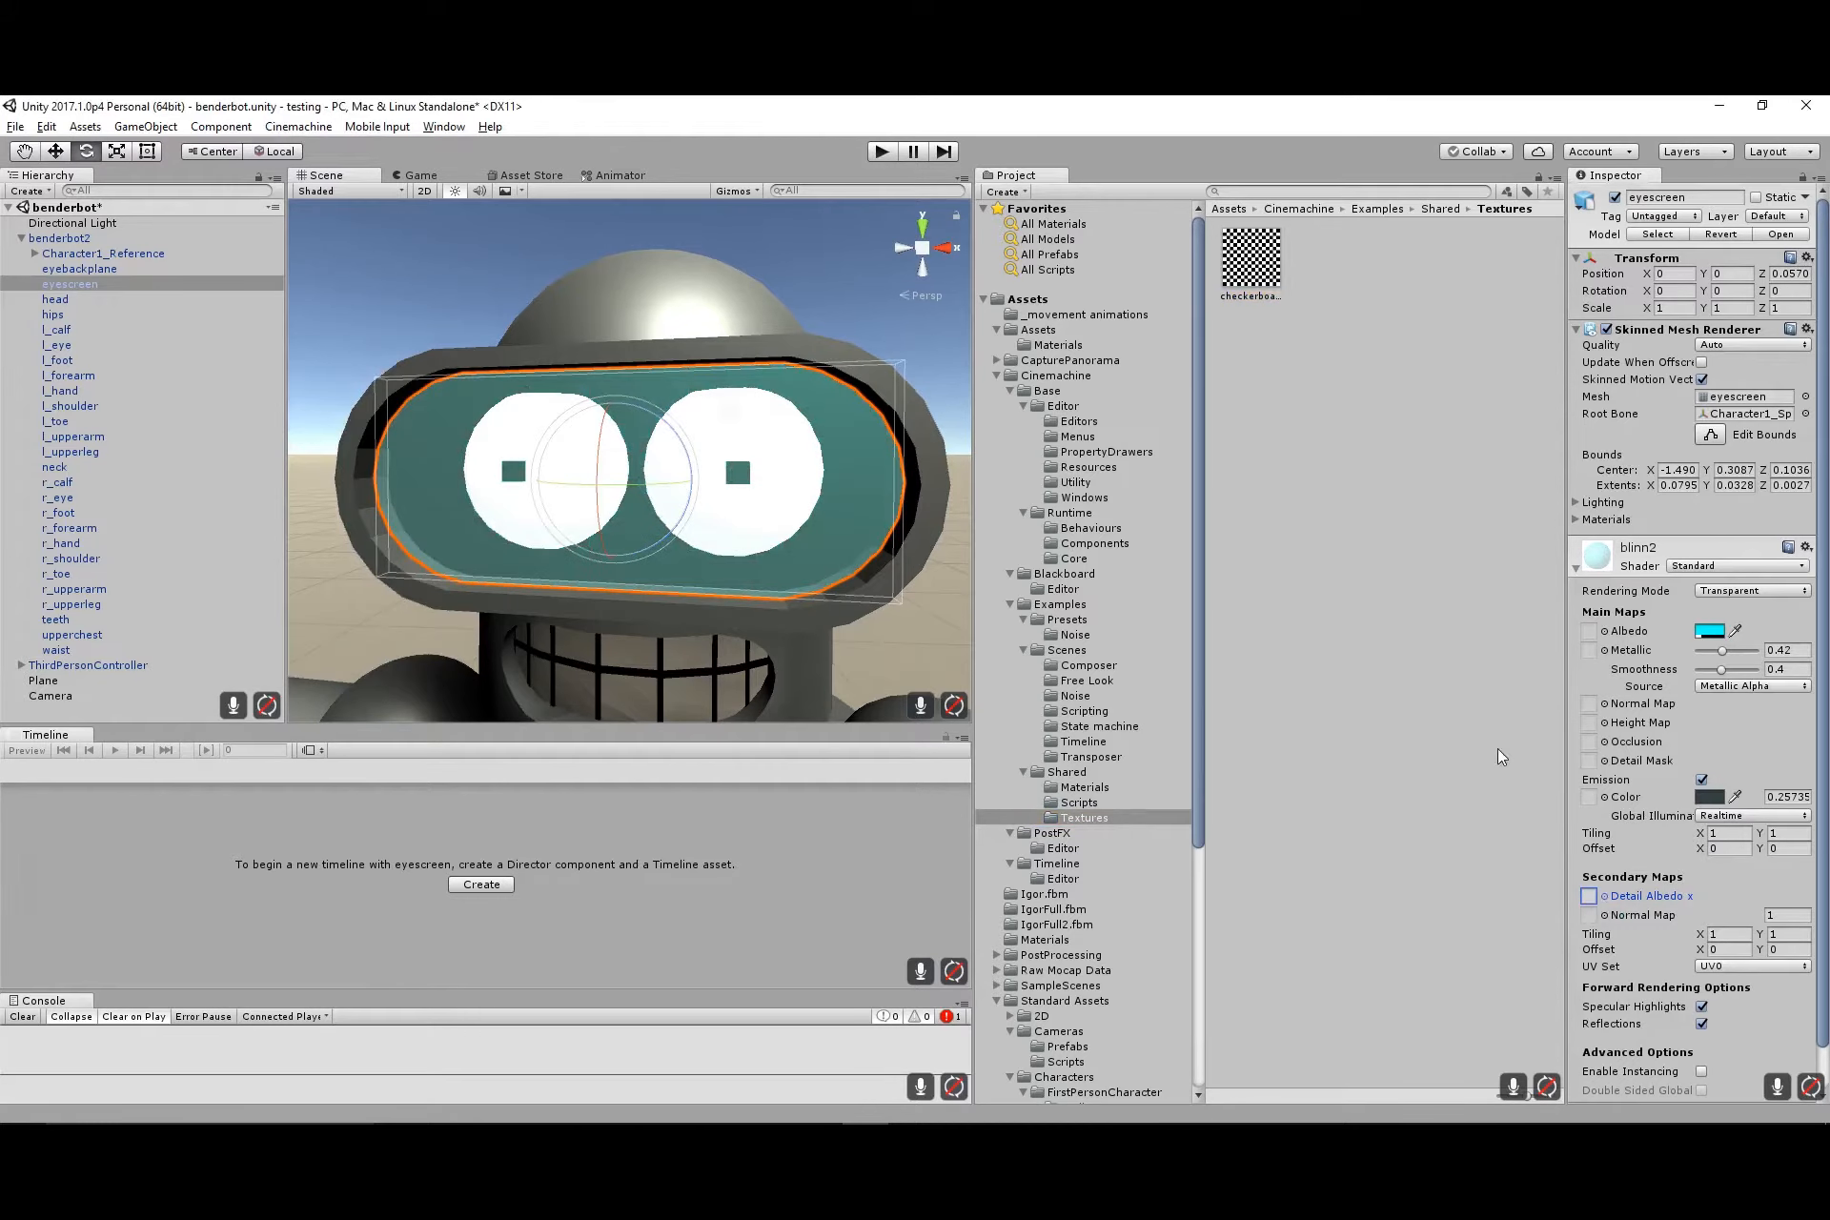
# Assign the checkerboard texture as the emission colour map of the blinn2 material and view the eyescreen from slightly below
pyautogui.click(1589, 798)
pyautogui.click(1604, 797)
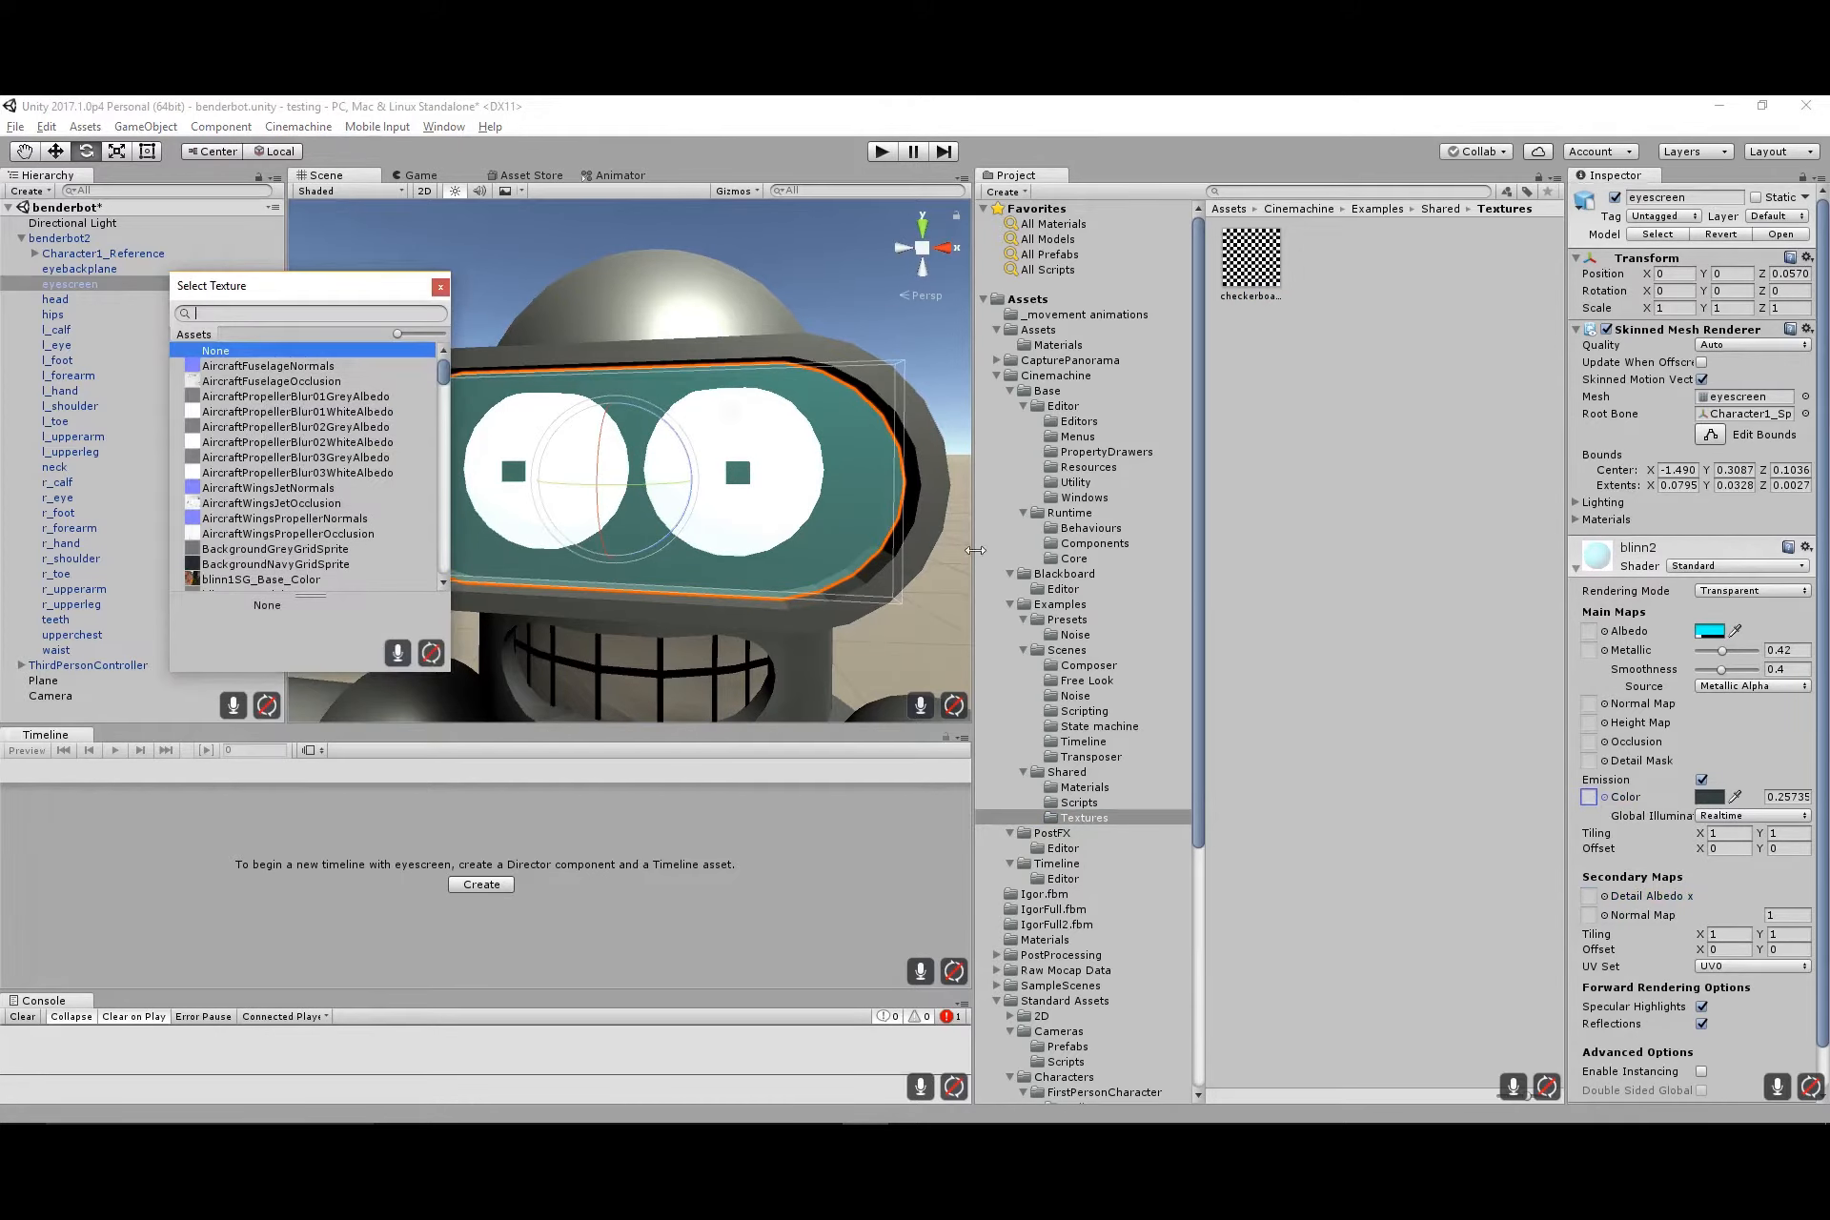
pyautogui.scroll(-10, 355, 487)
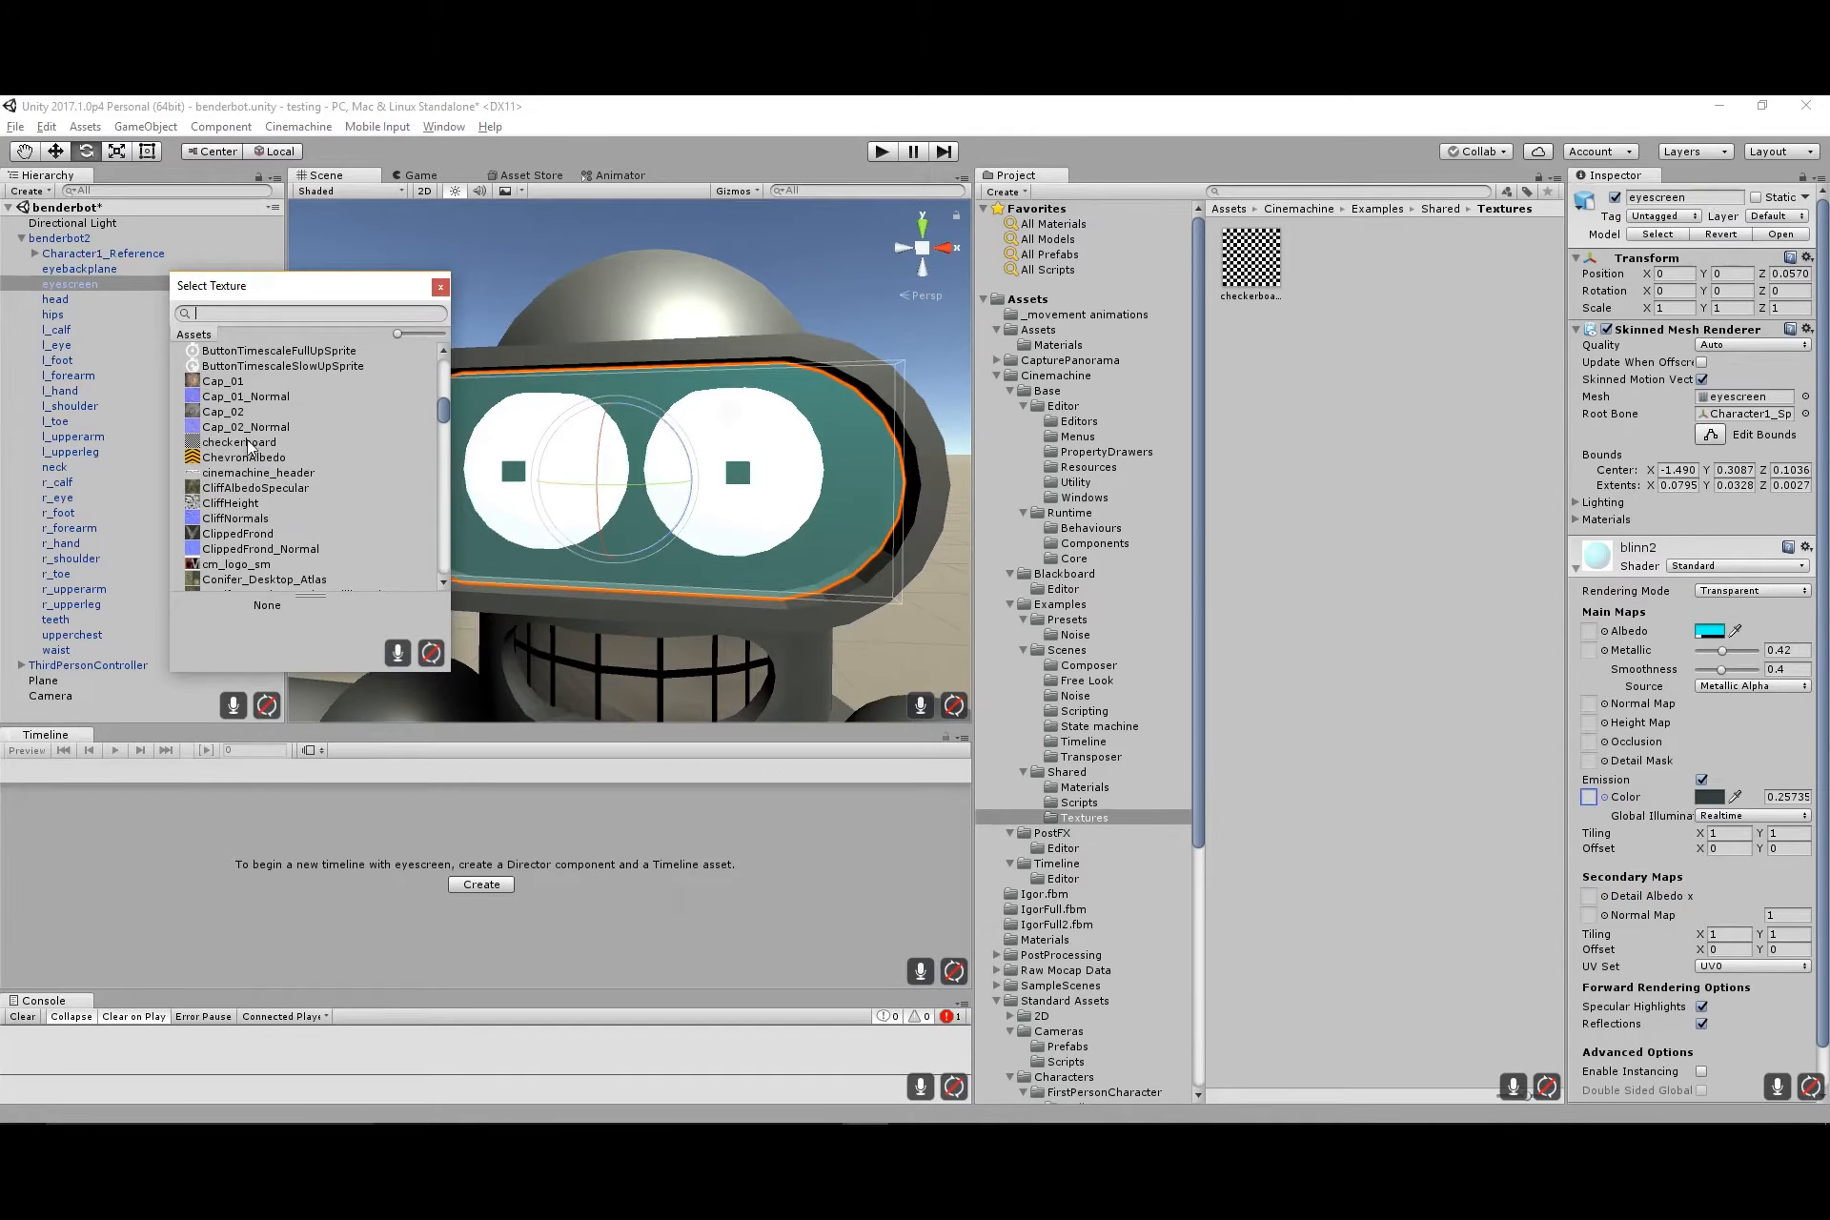
pyautogui.click(249, 444)
pyautogui.click(440, 287)
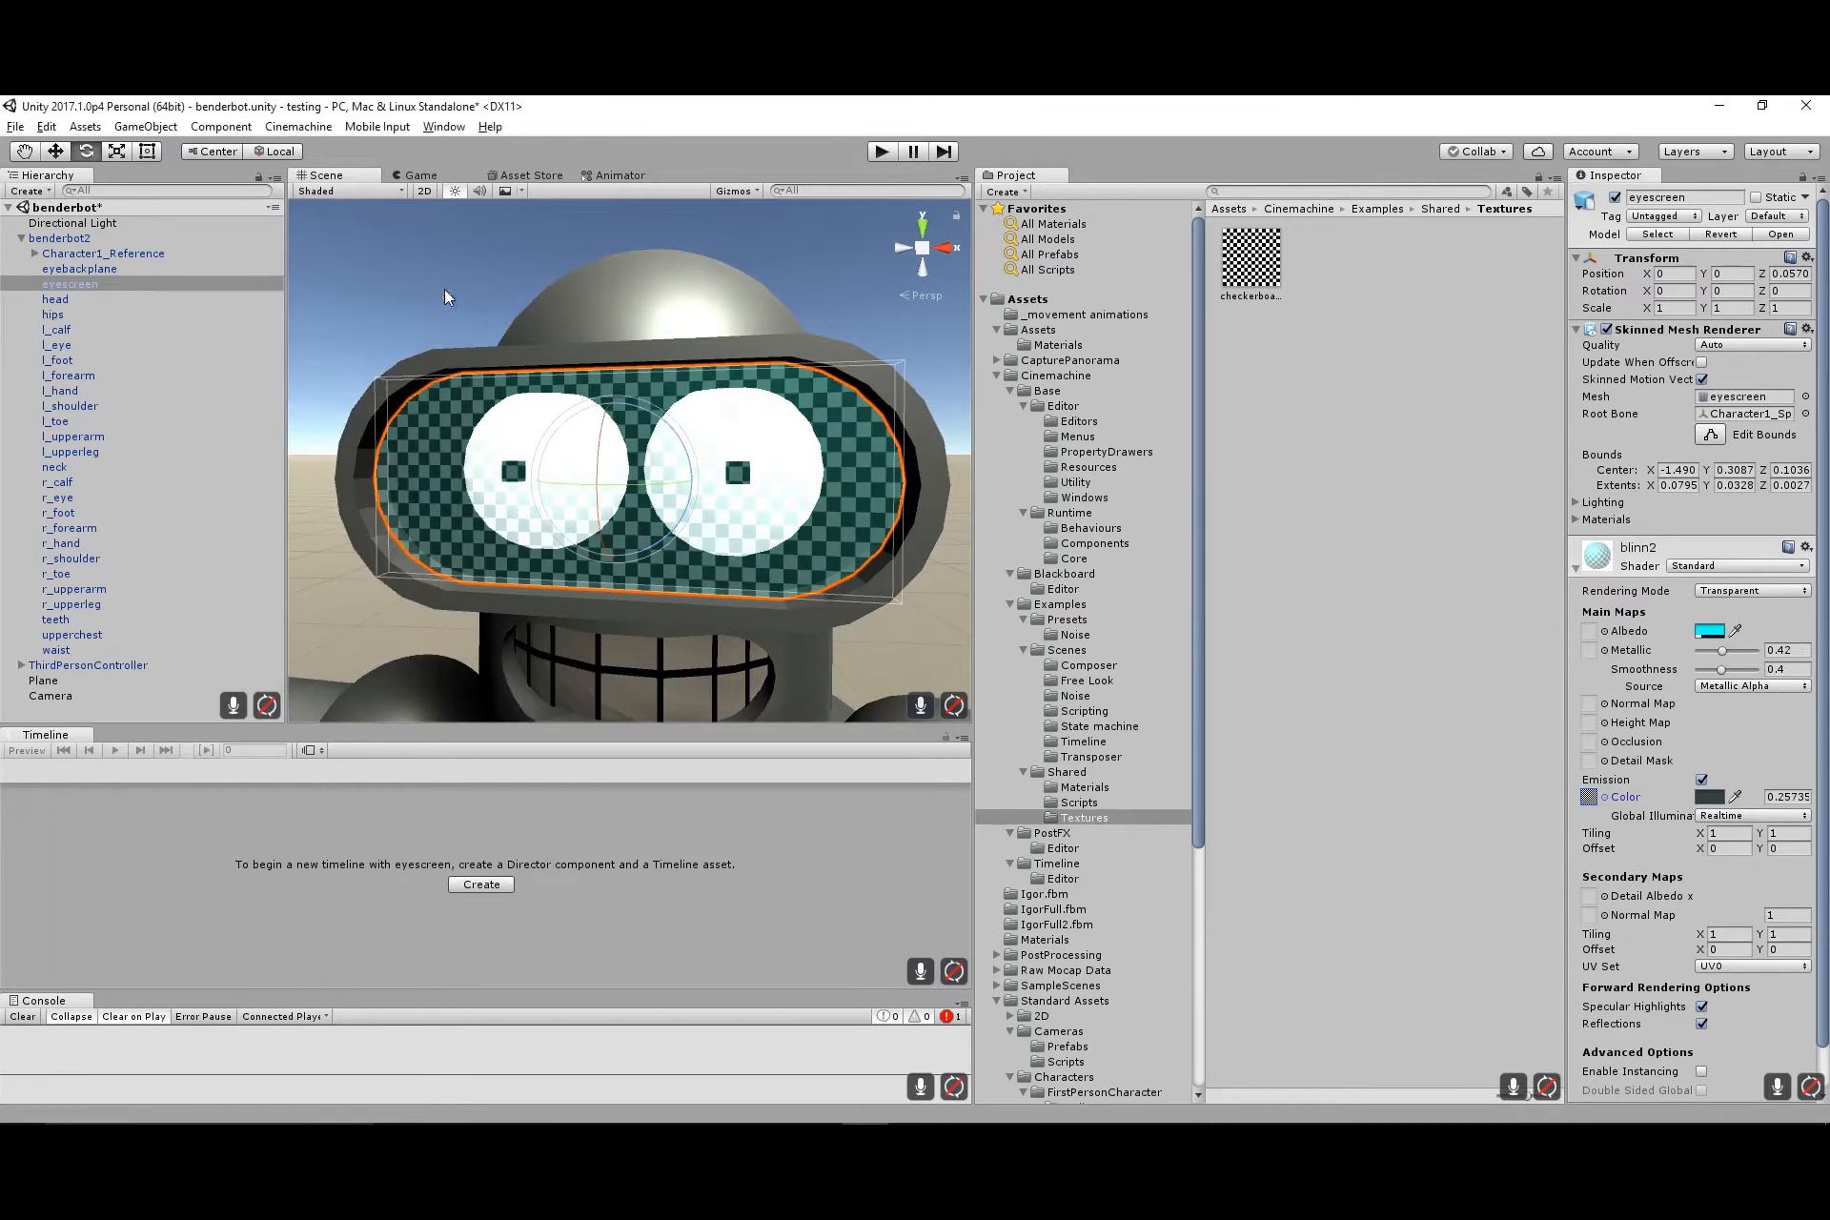
pyautogui.keyDown('alt'); pyautogui.moveTo(837, 564); pyautogui.dragTo(858, 514); pyautogui.keyUp('alt')
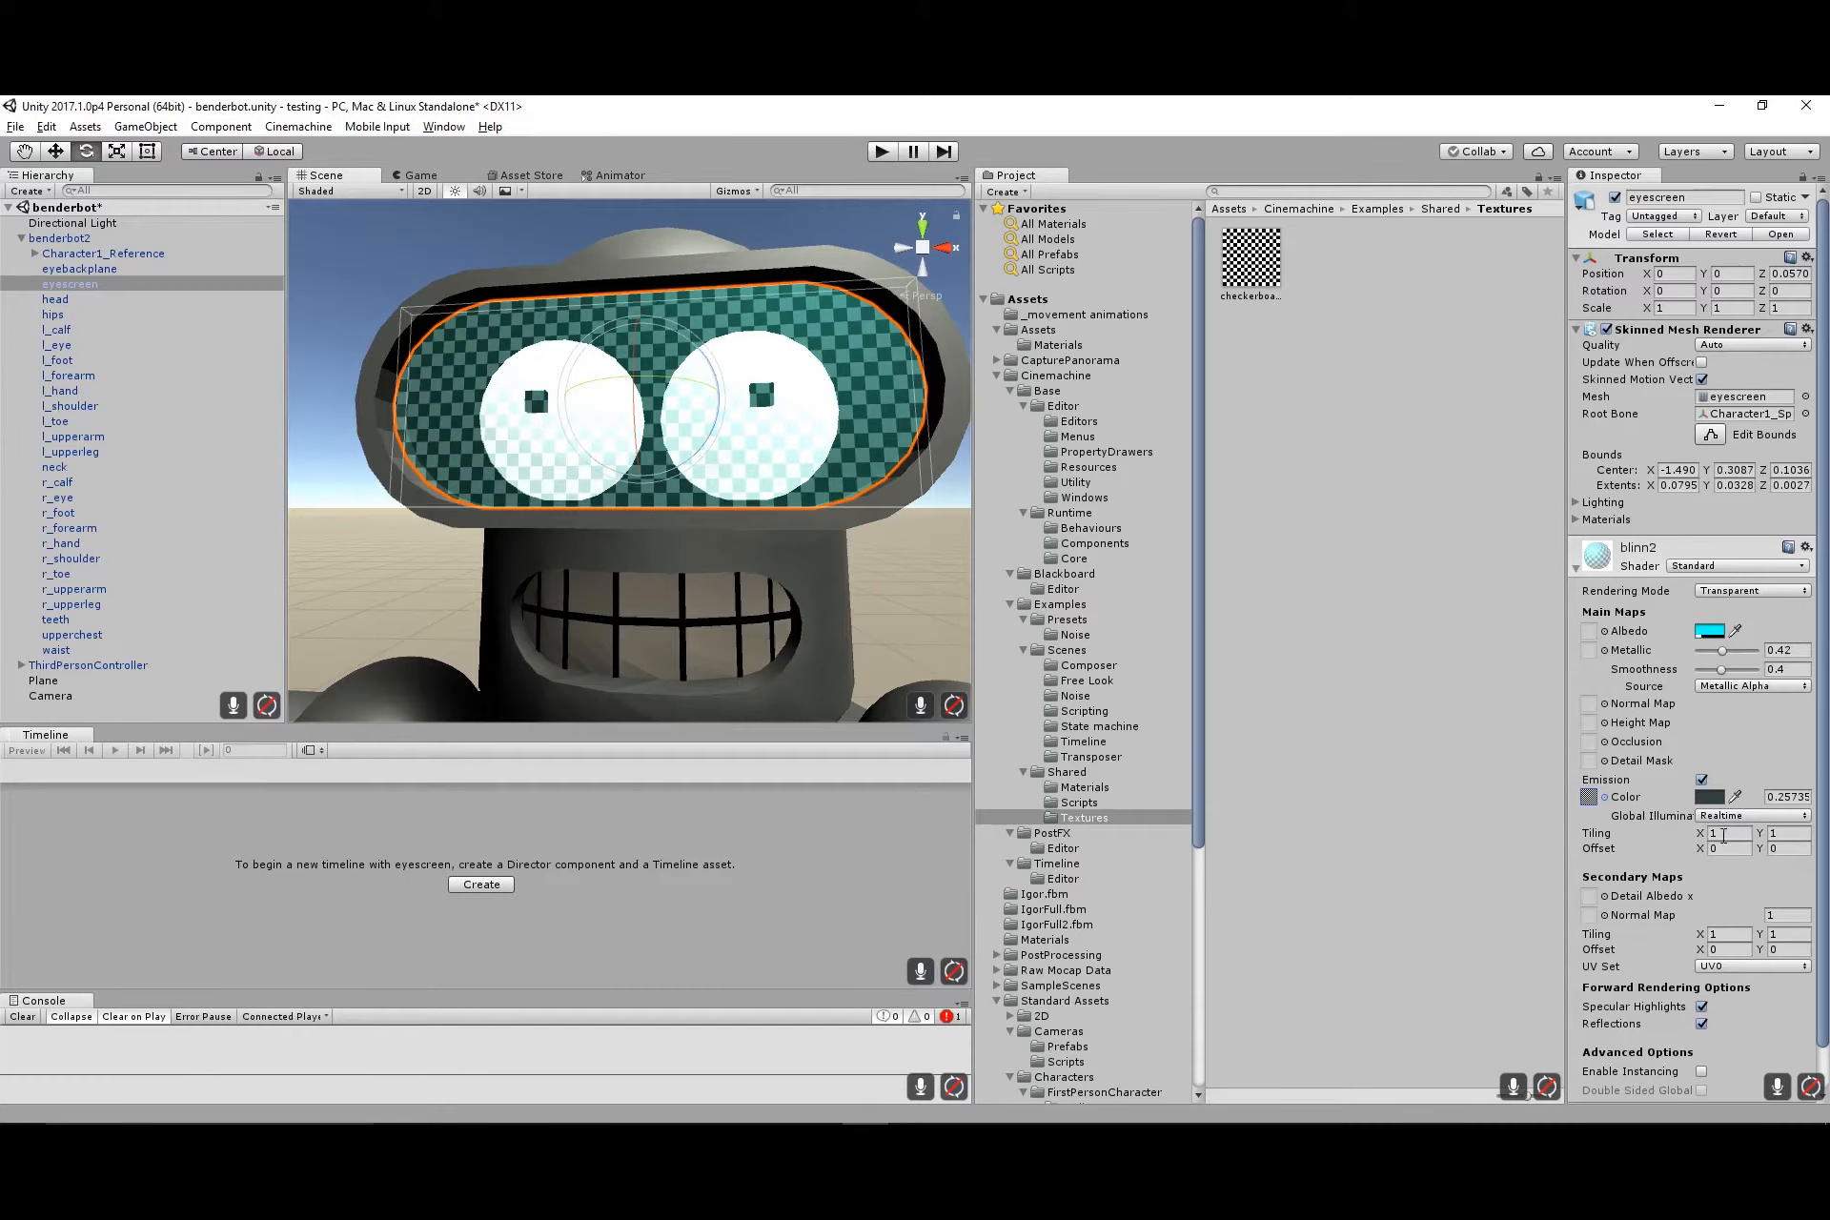
# Set the main maps tiling of the blinn2 material to X 2 and Y 2
pyautogui.click(1723, 835)
pyautogui.write('2')
pyautogui.click(1787, 833)
pyautogui.write('2')
pyautogui.click(1791, 849)
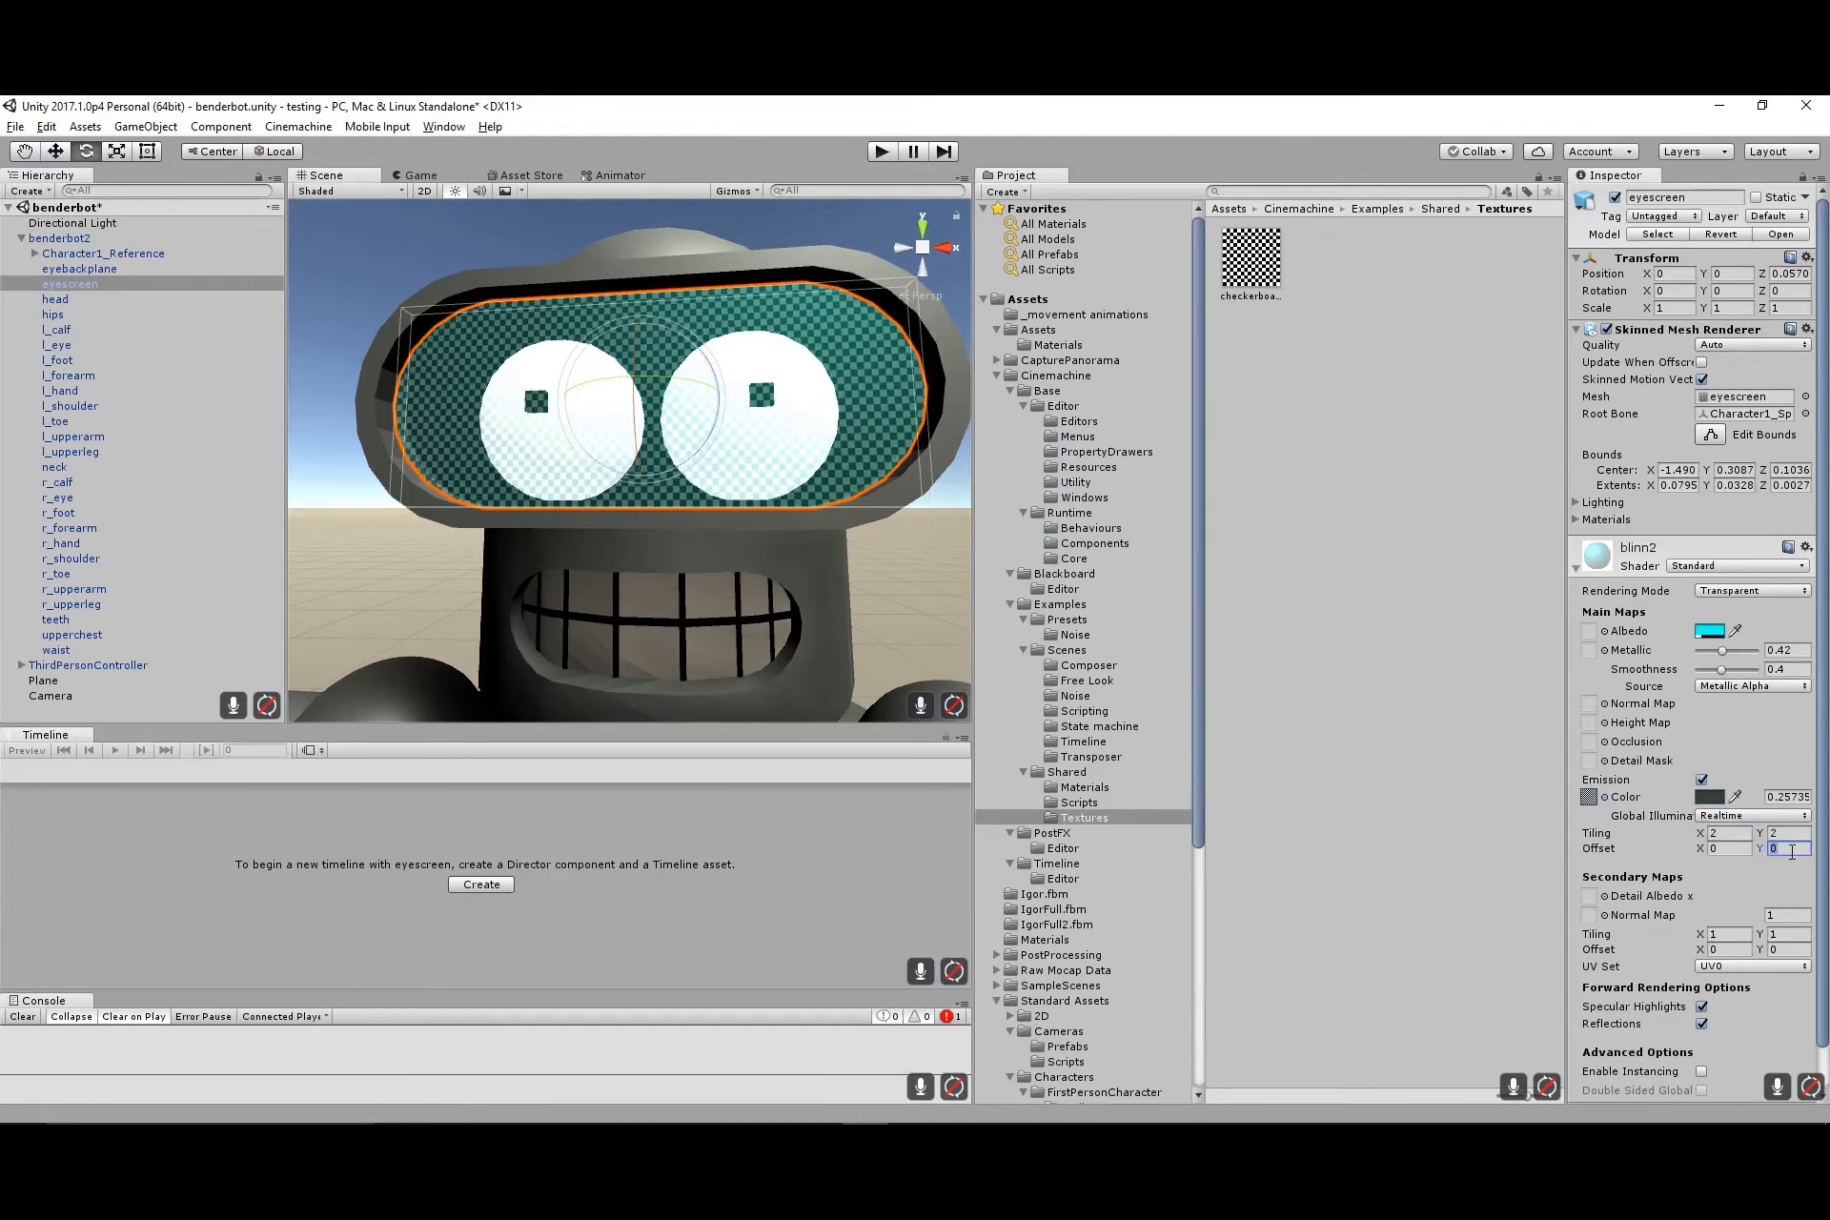
# Increase the blinn2 material's main maps tiling to X 4 and Y 4
pyautogui.click(1713, 836)
pyautogui.write('4')
pyautogui.click(1795, 833)
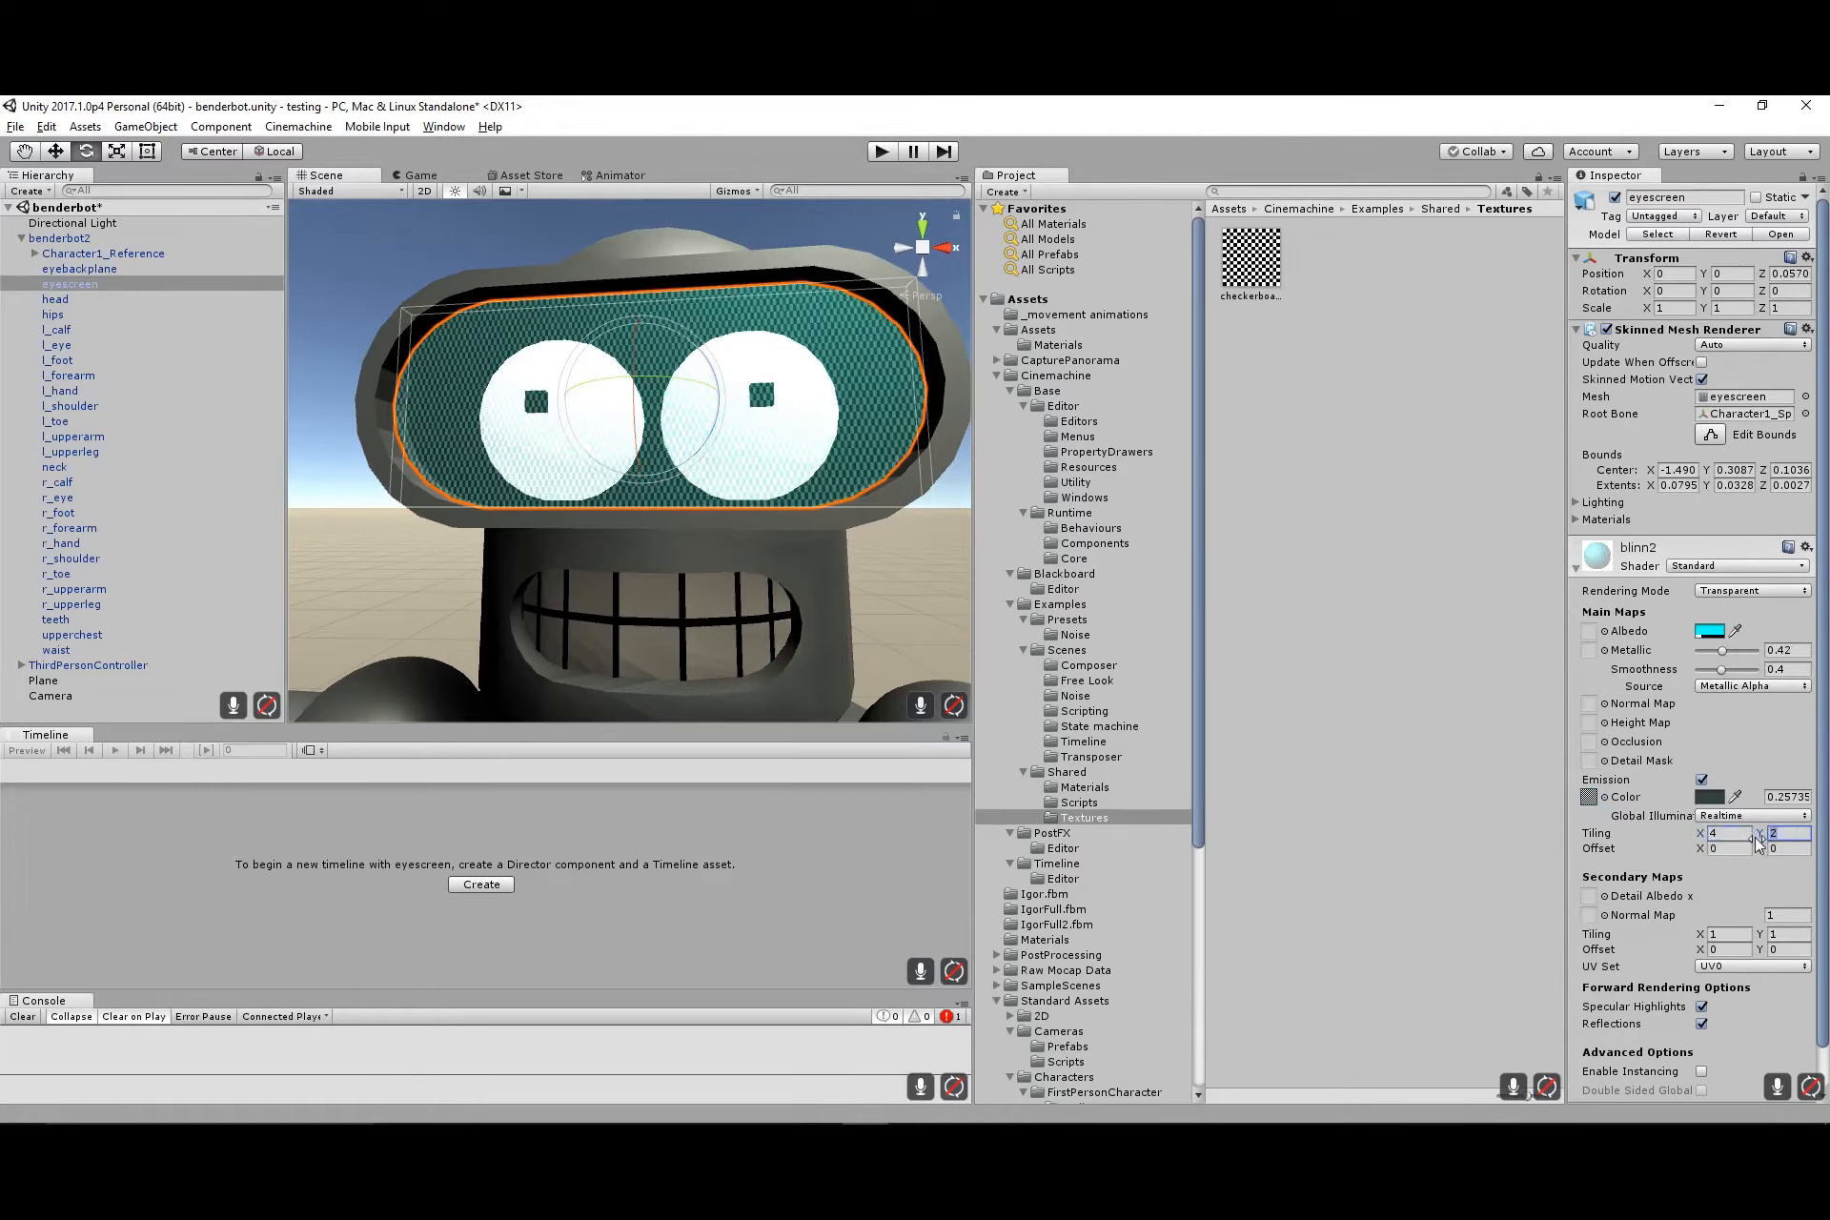
pyautogui.write('4')
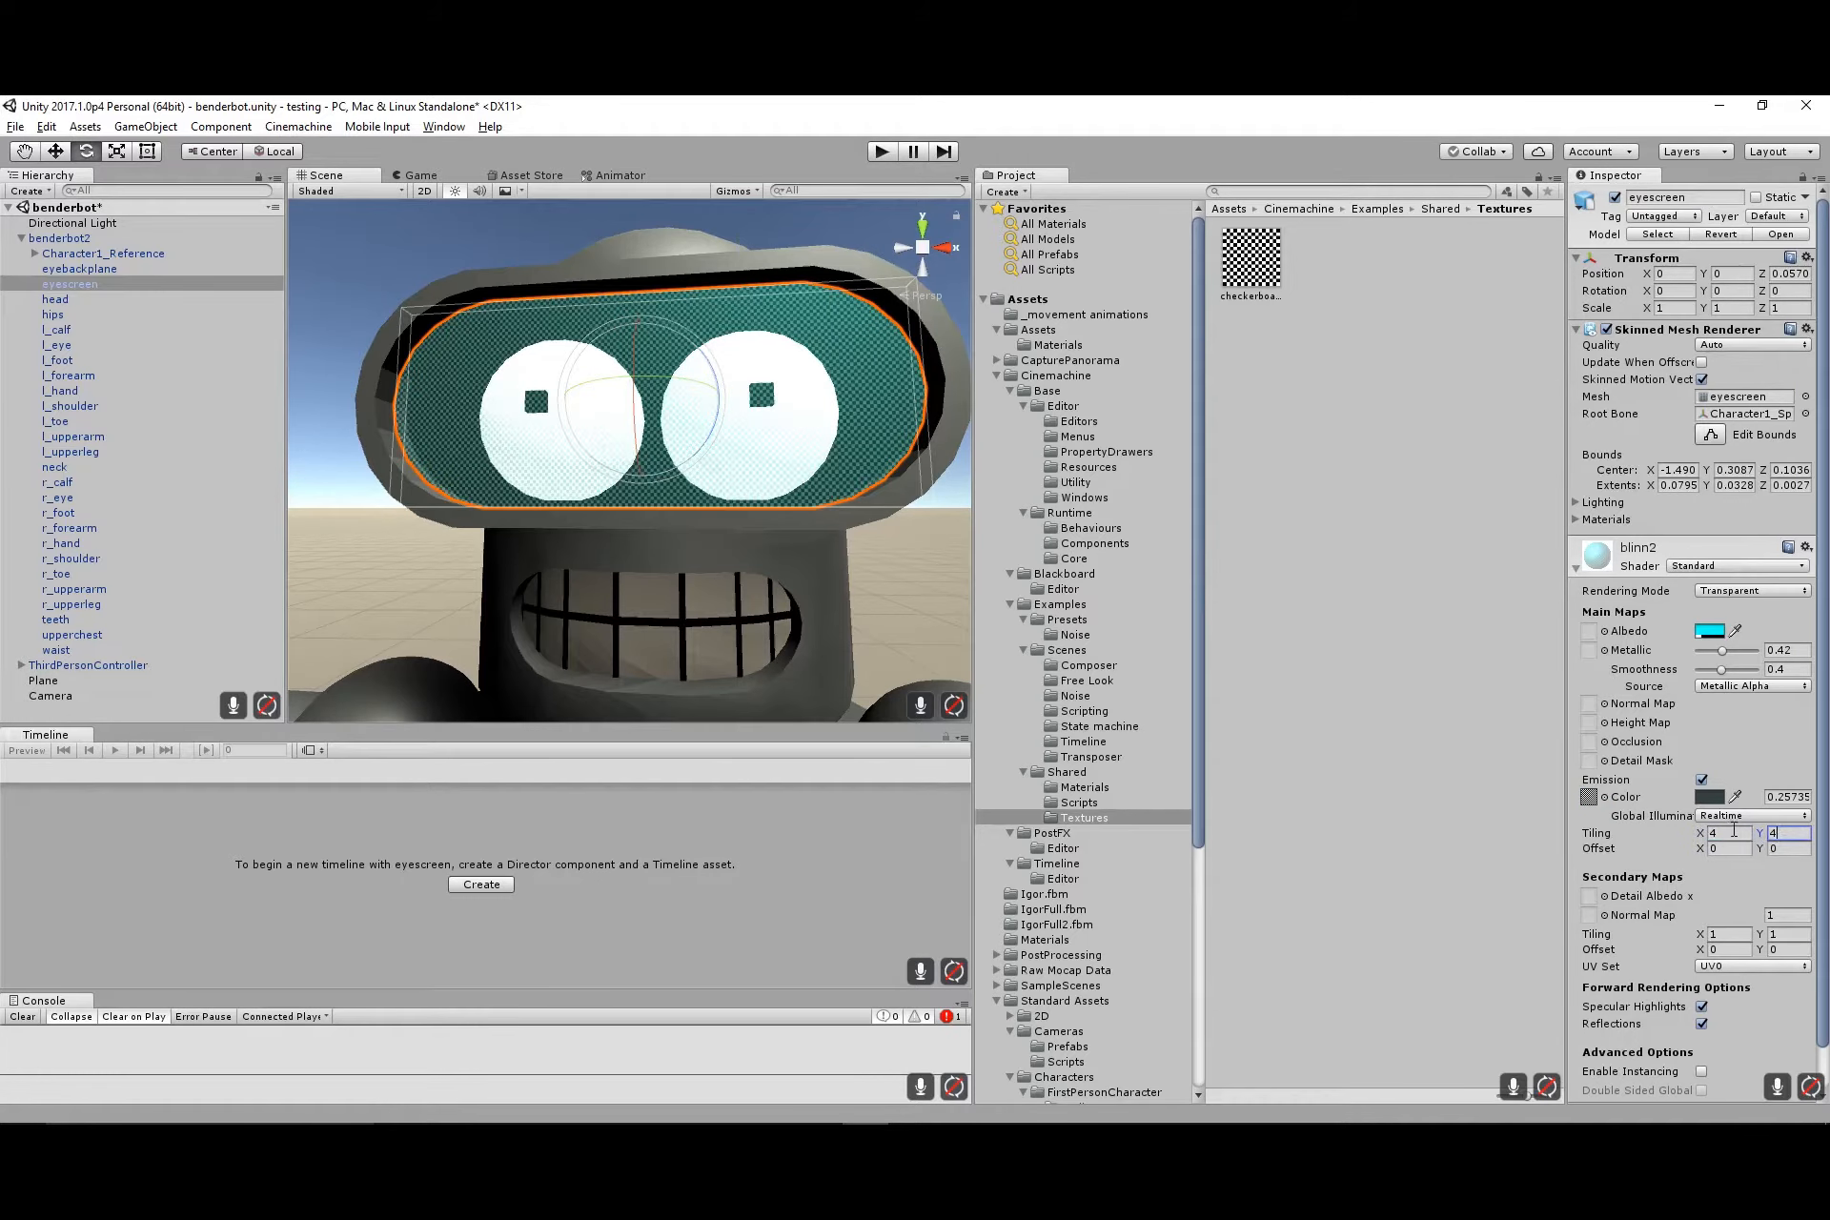
# Set the main maps tiling of the blinn2 material to X 6 and Y 6
pyautogui.click(1709, 834)
pyautogui.write('6')
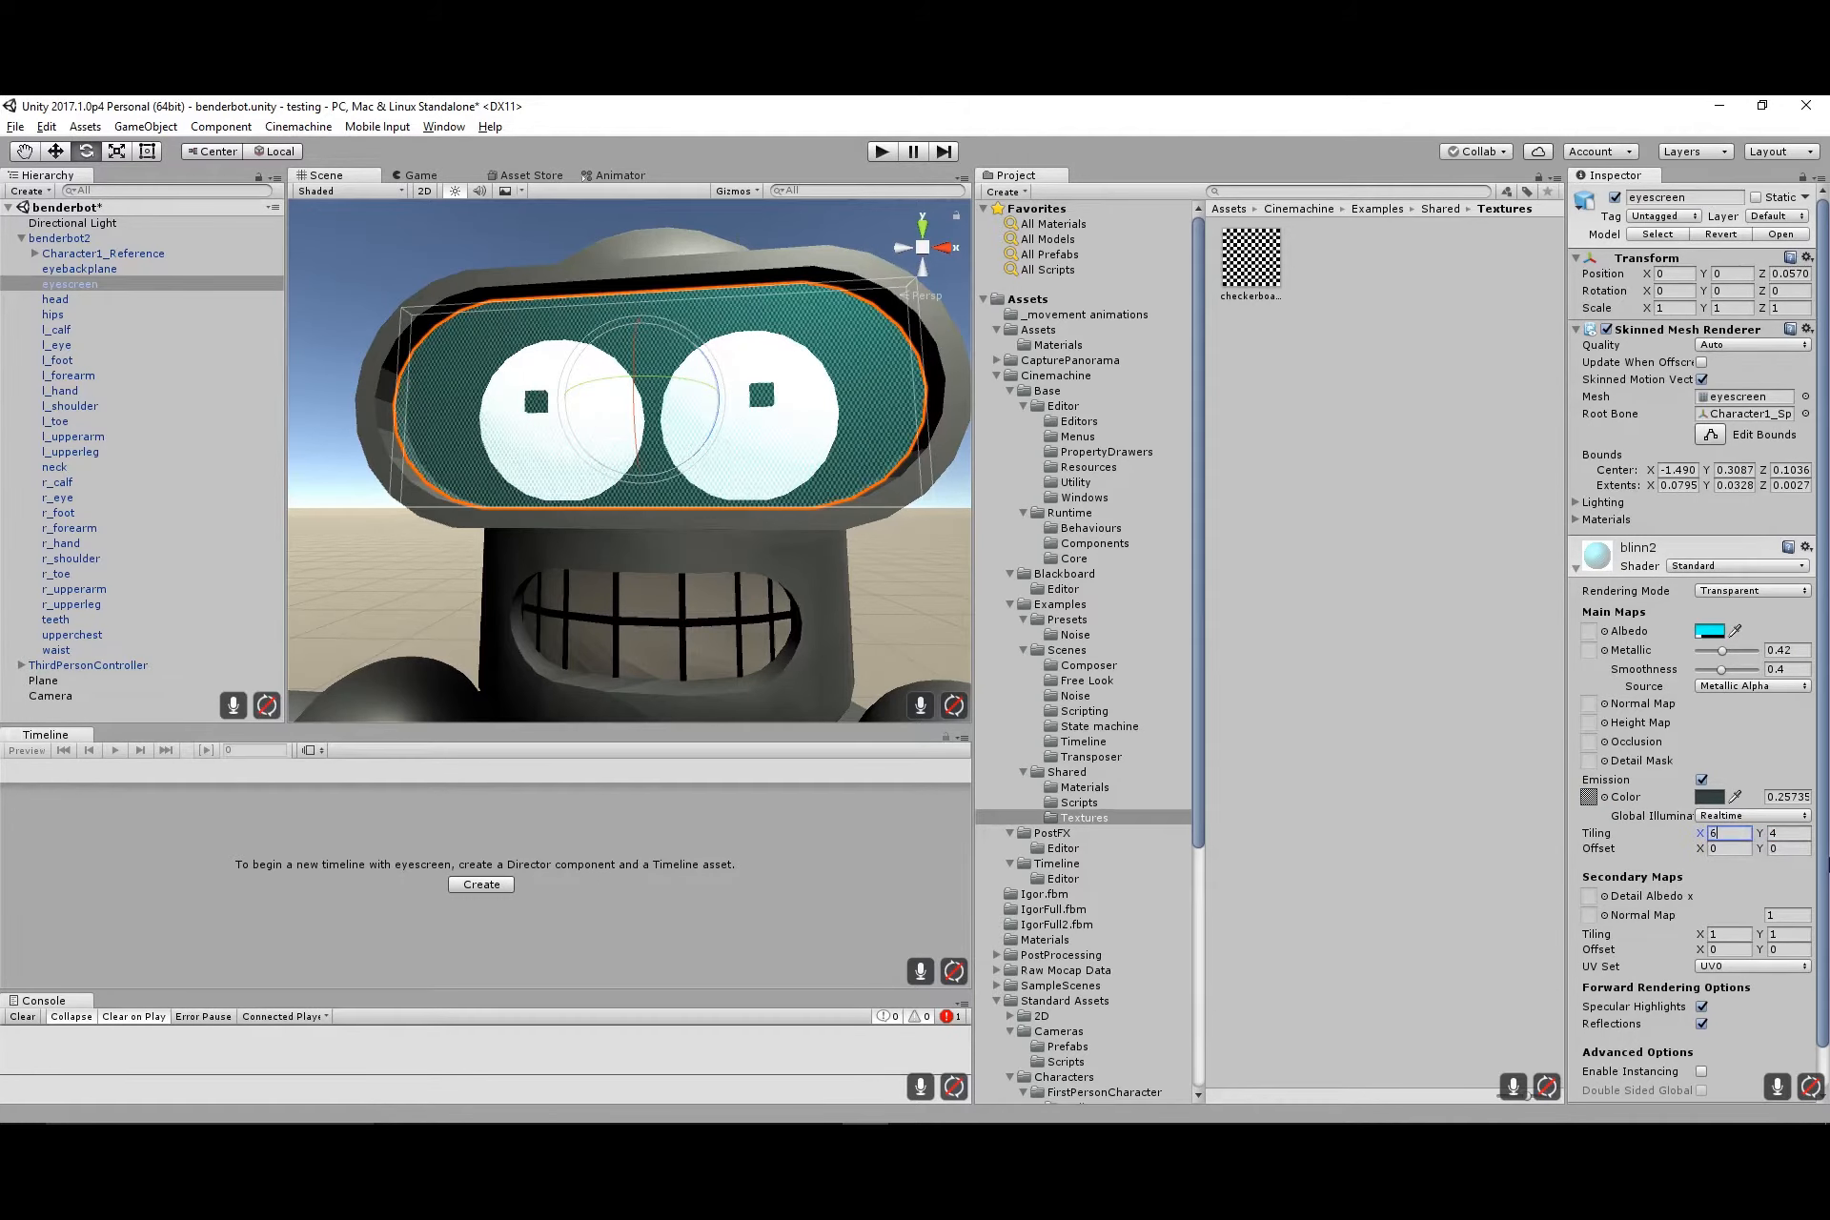
pyautogui.click(1788, 834)
pyautogui.write('6')
pyautogui.click(1790, 848)
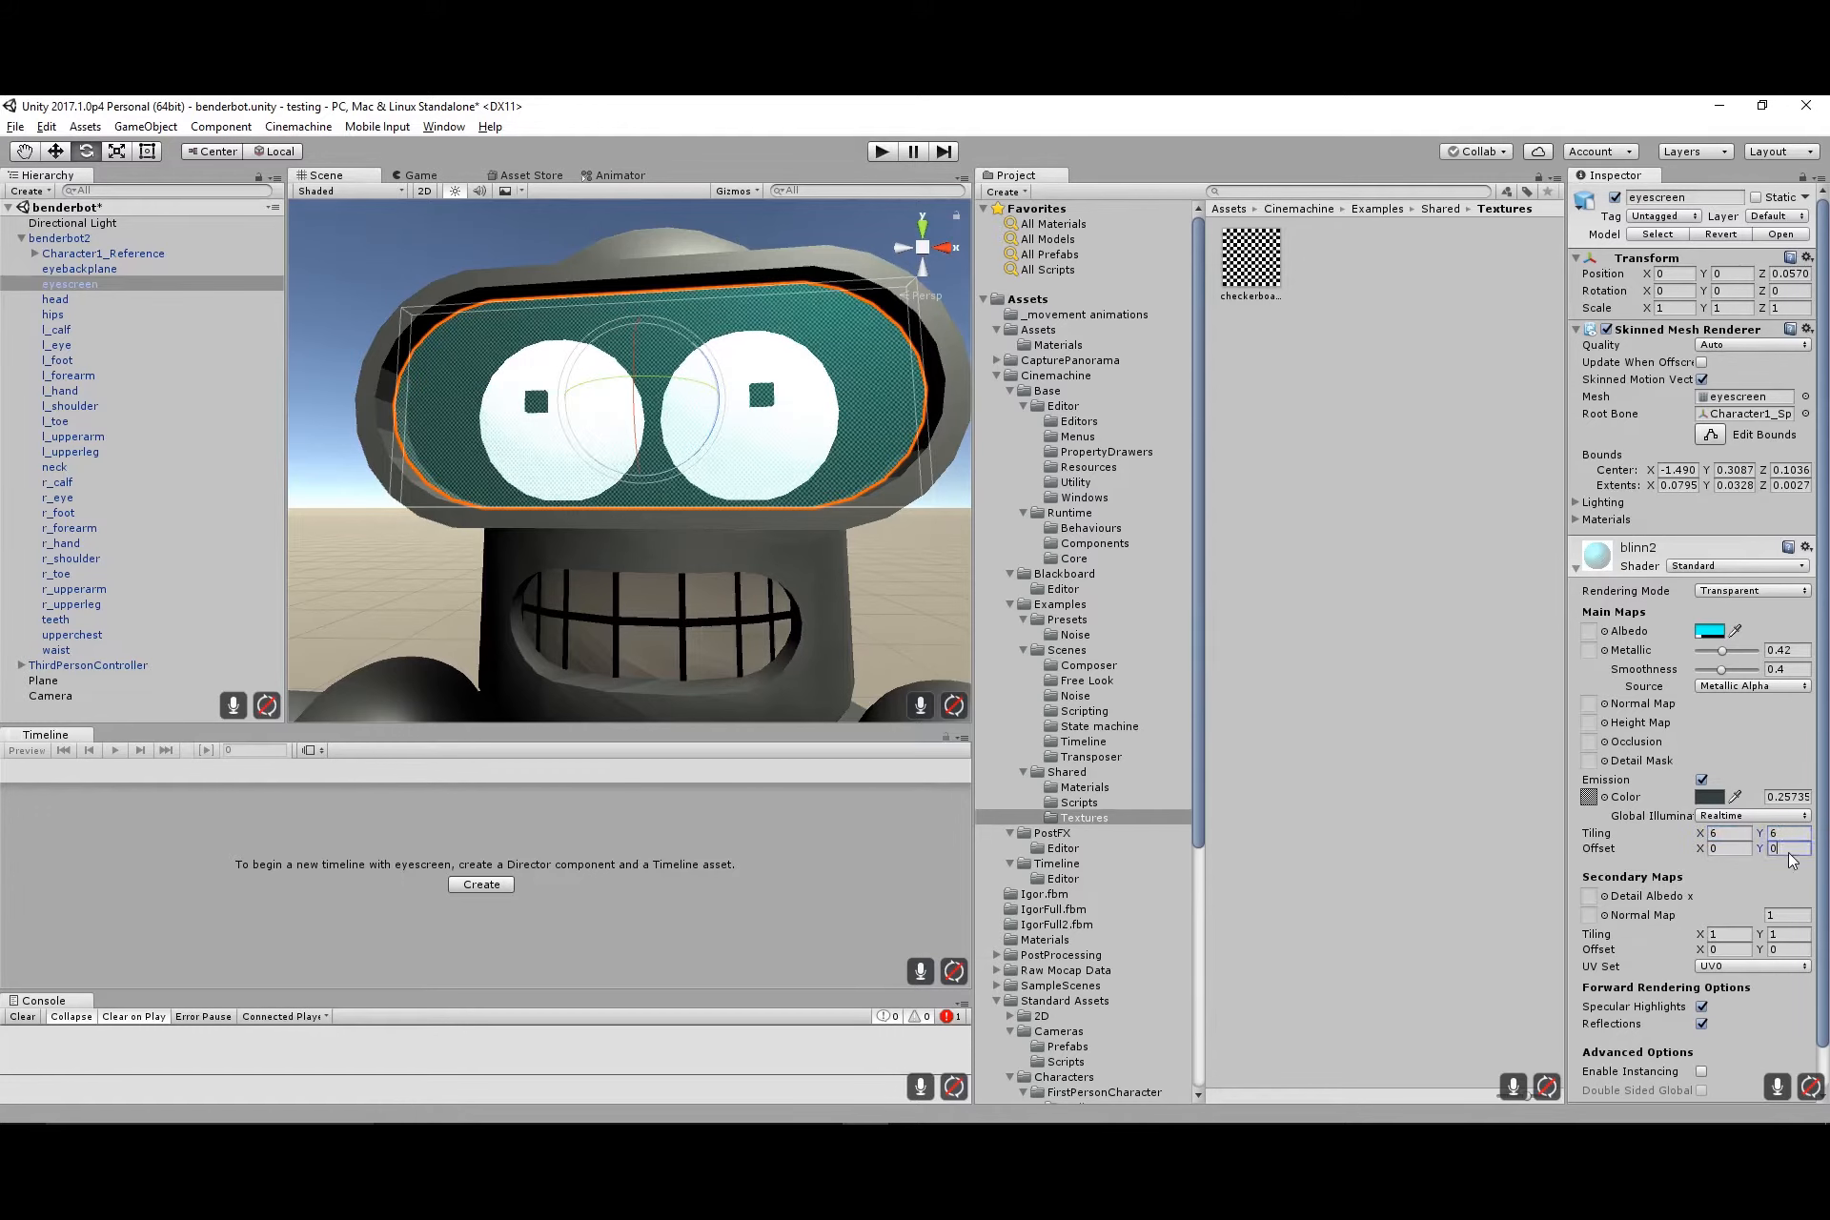
# Set the emission brightness of the eyescreen's blinn2 material to 0.4 and check the face from several distances
pyautogui.keyDown('alt'); pyautogui.moveTo(886, 534); pyautogui.dragTo(756, 534); pyautogui.keyUp('alt')
pyautogui.scroll(7, 756, 535)
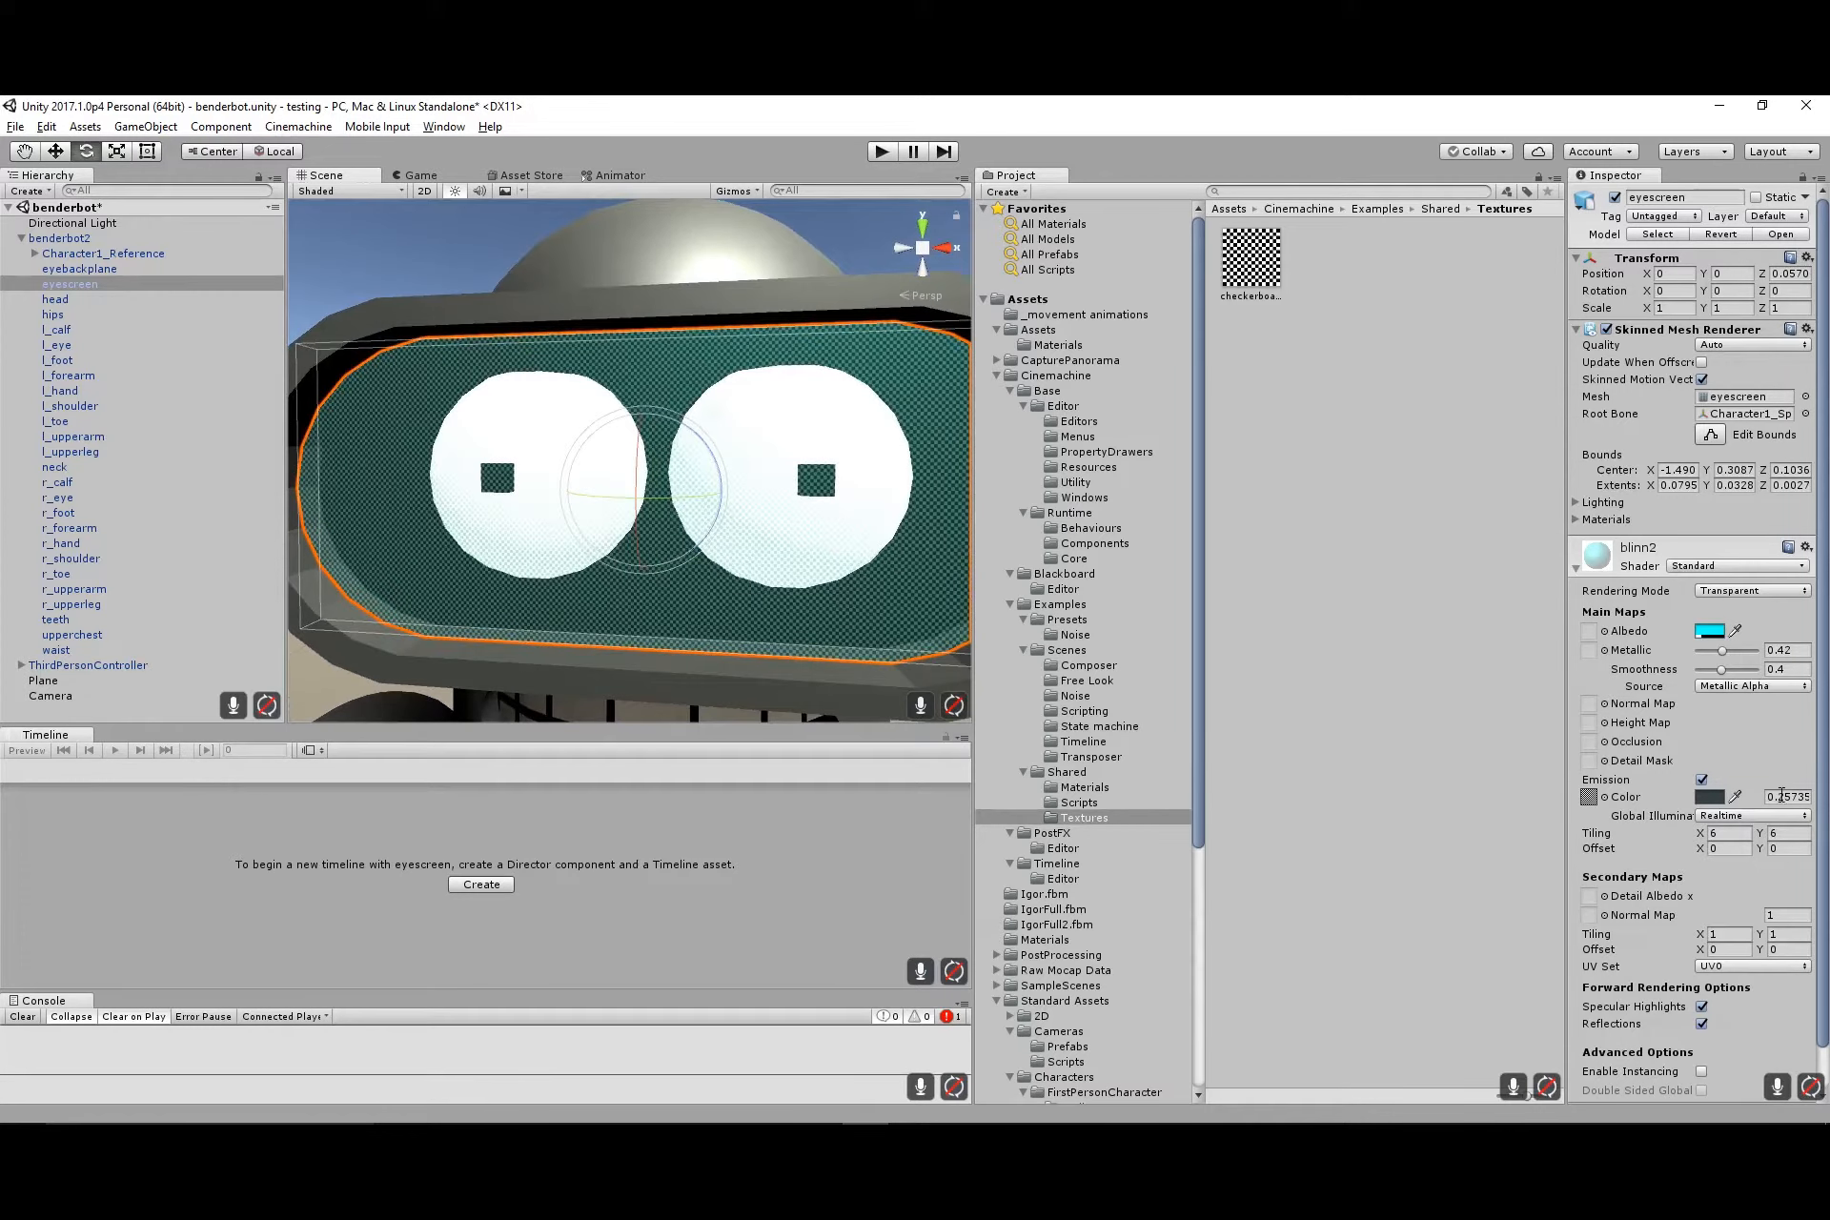
pyautogui.moveTo(1781, 796); pyautogui.dragTo(1816, 798)
pyautogui.write('0.4')
pyautogui.click(1743, 836)
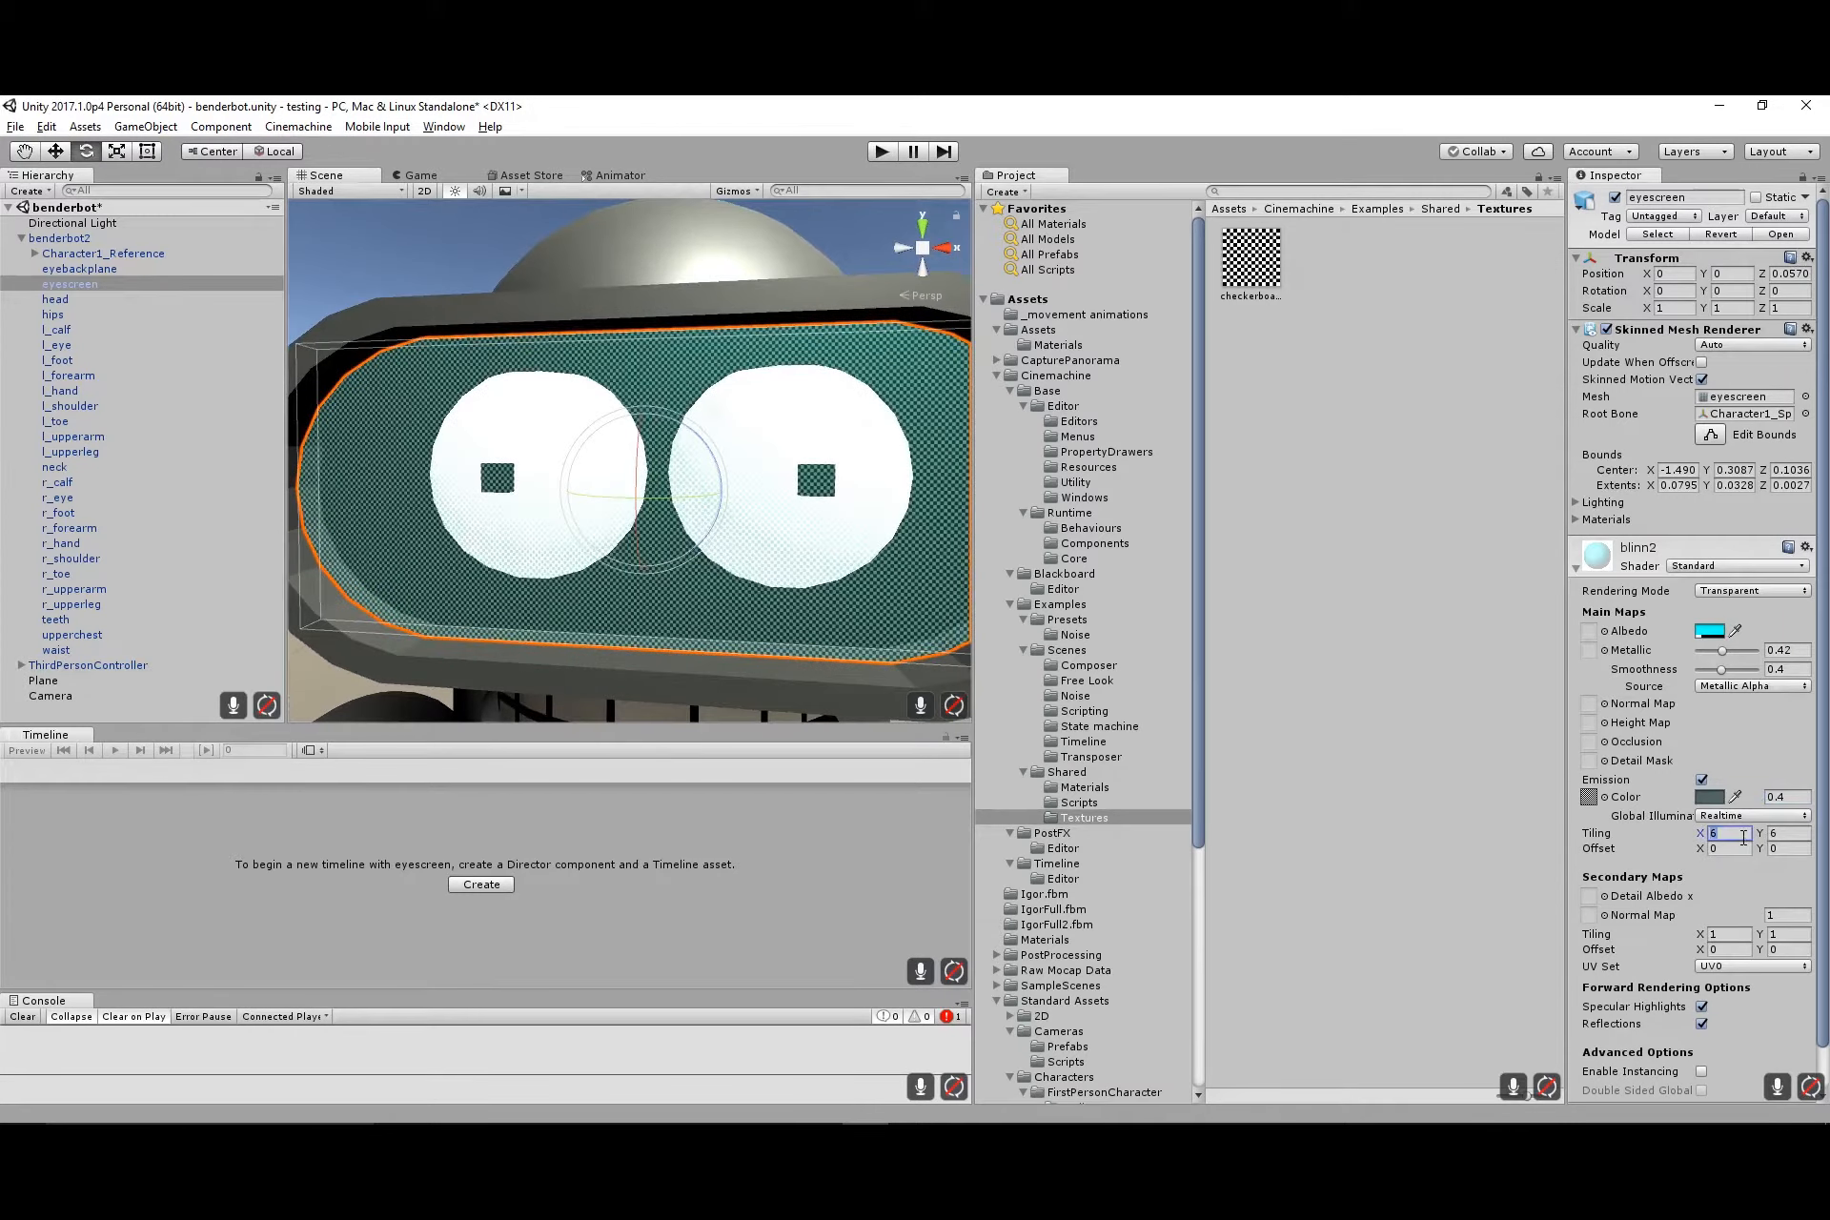
pyautogui.keyDown('alt'); pyautogui.moveTo(904, 618); pyautogui.dragTo(774, 574, button='right'); pyautogui.keyUp('alt')
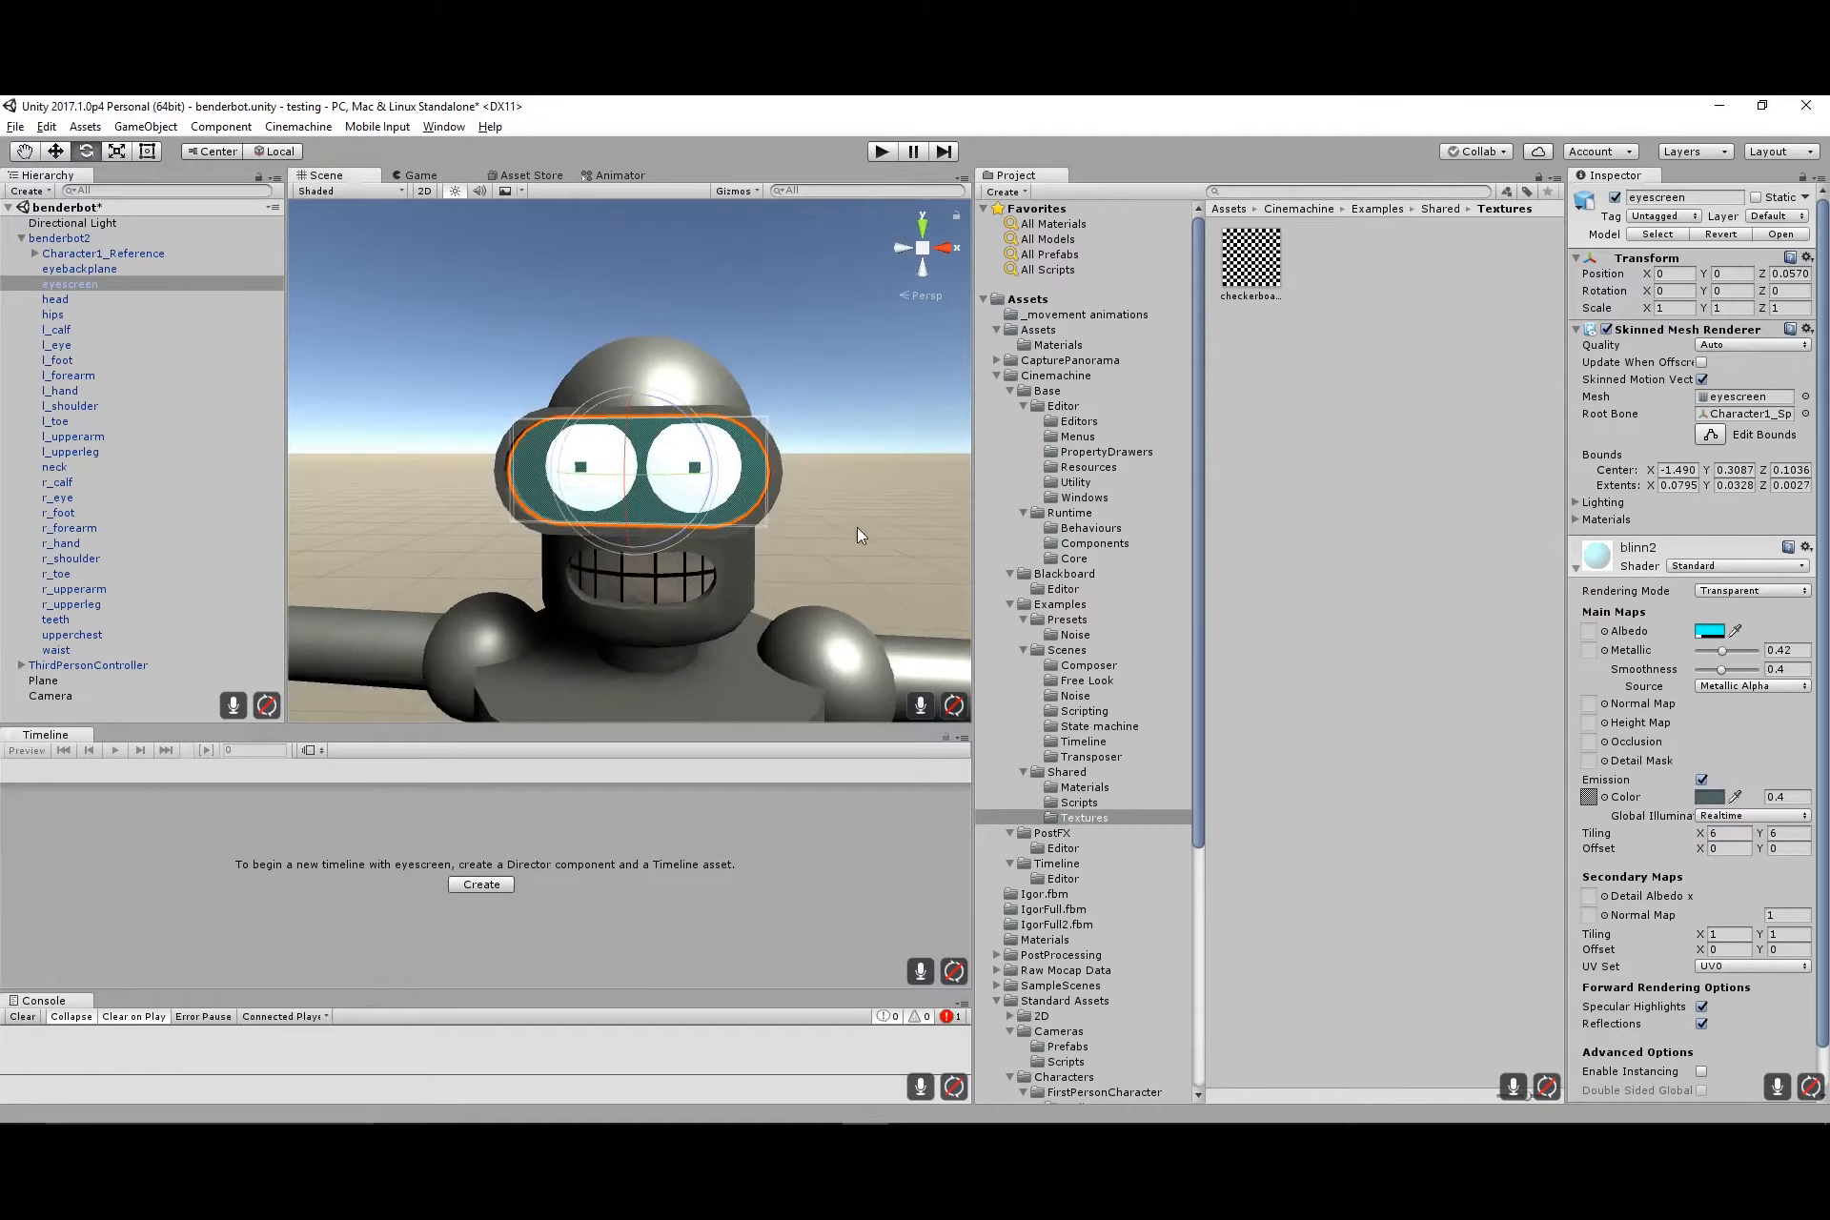
pyautogui.click(901, 547)
pyautogui.keyDown('alt'); pyautogui.moveTo(900, 547); pyautogui.dragTo(765, 544, button='right'); pyautogui.keyUp('alt')
pyautogui.moveTo(765, 544)
pyautogui.keyDown('alt'); pyautogui.mouseDown()
pyautogui.moveTo(829, 482)
pyautogui.moveTo(925, 488)
pyautogui.moveTo(784, 522)
pyautogui.mouseUp(); pyautogui.keyUp('alt')
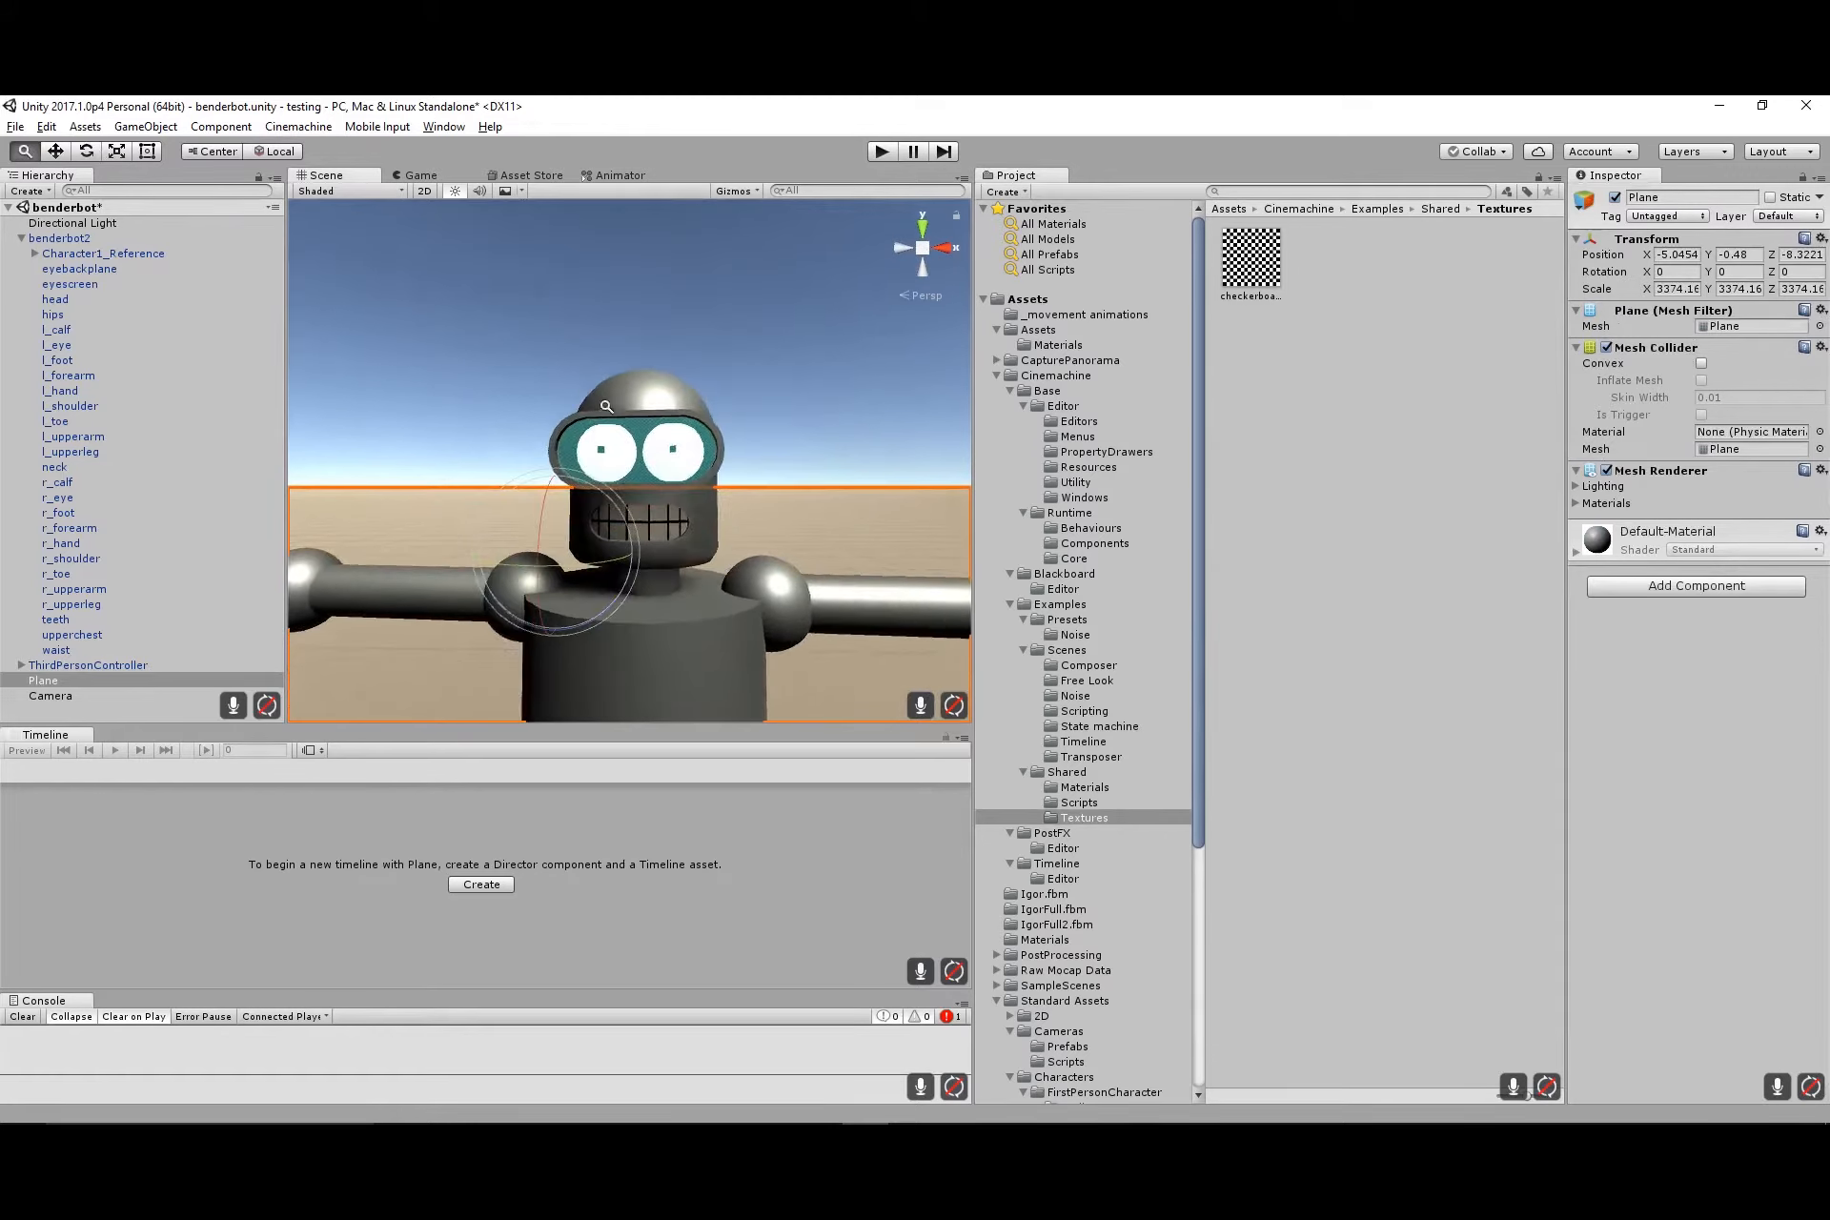
pyautogui.keyDown('alt'); pyautogui.moveTo(783, 522); pyautogui.dragTo(967, 717, button='right'); pyautogui.keyUp('alt')
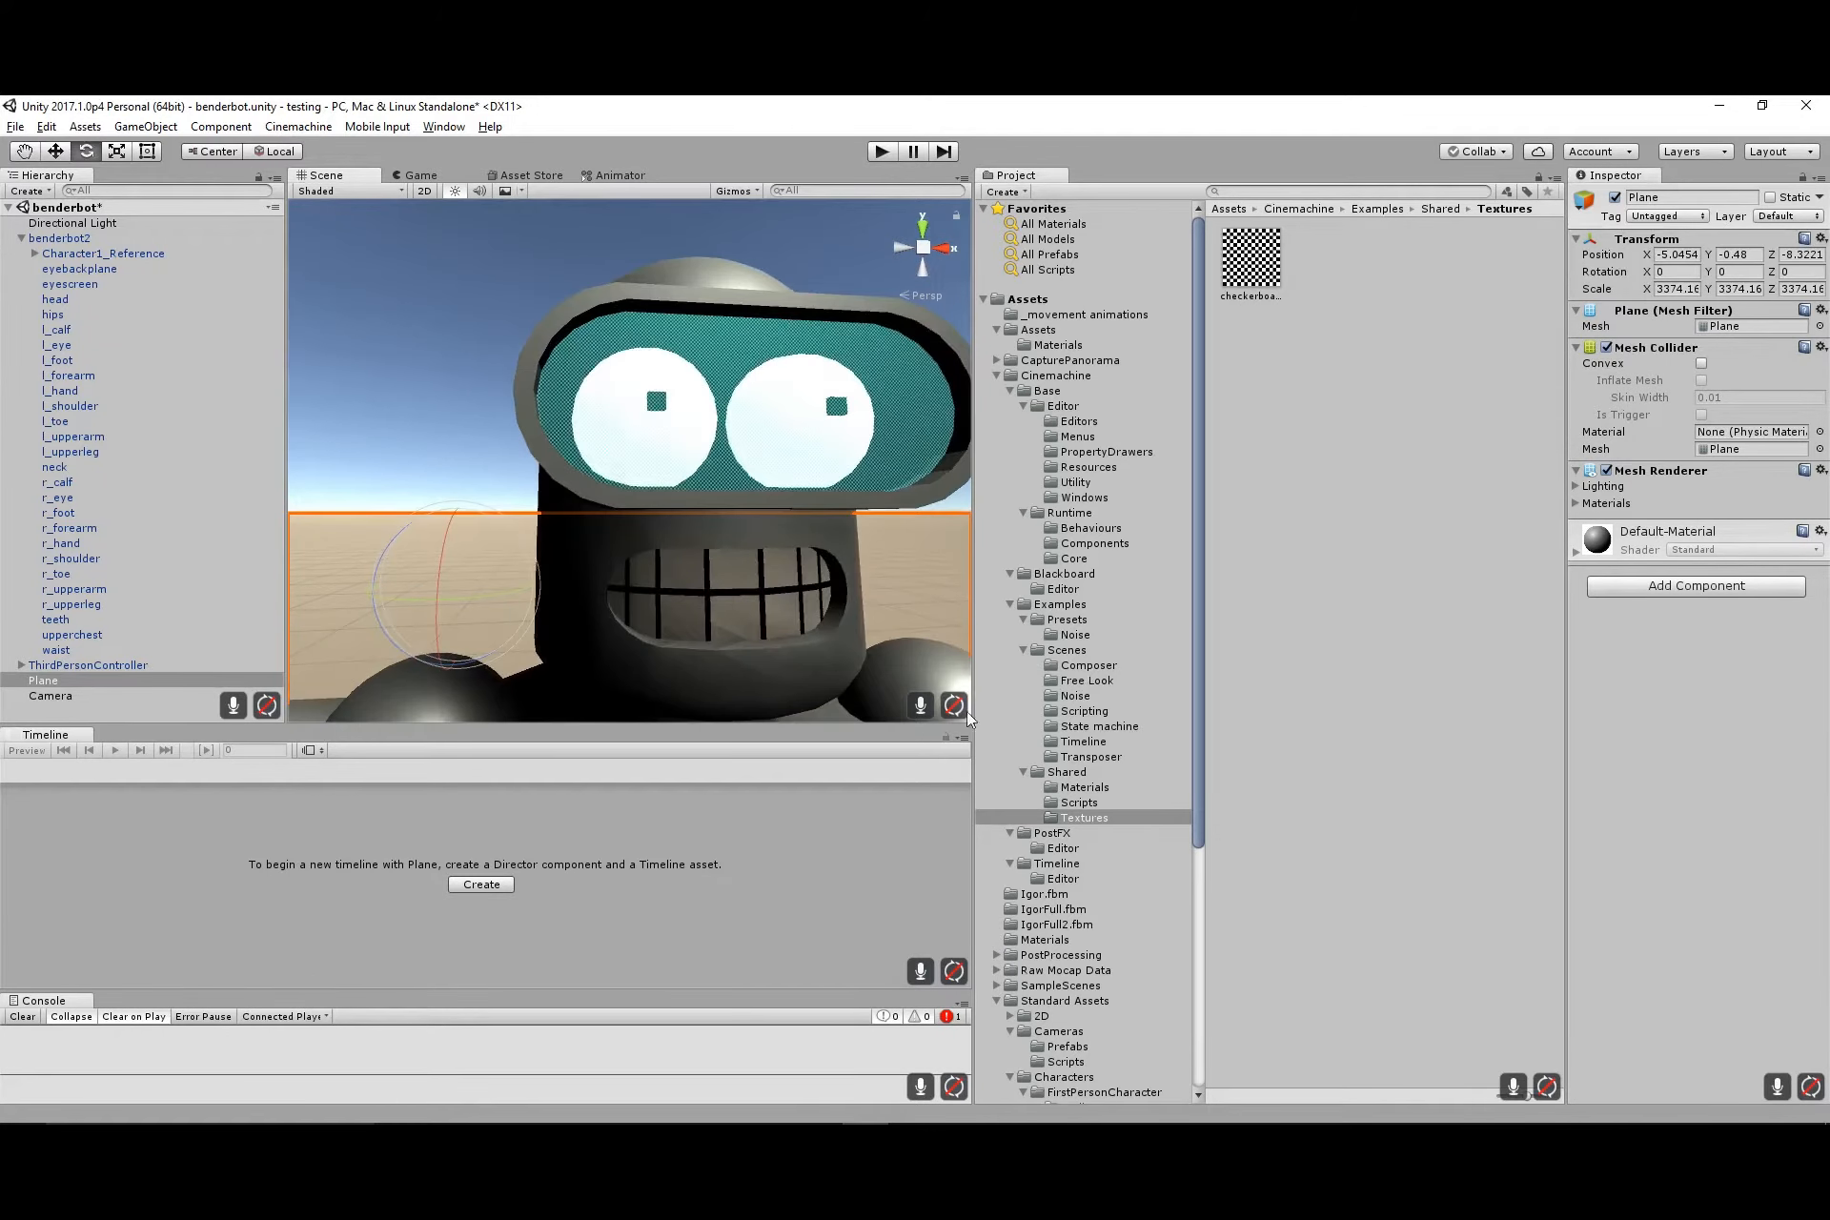
# Reduce the smoothness of the teeth's blinn1 material to 0
pyautogui.click(746, 612)
pyautogui.click(776, 620)
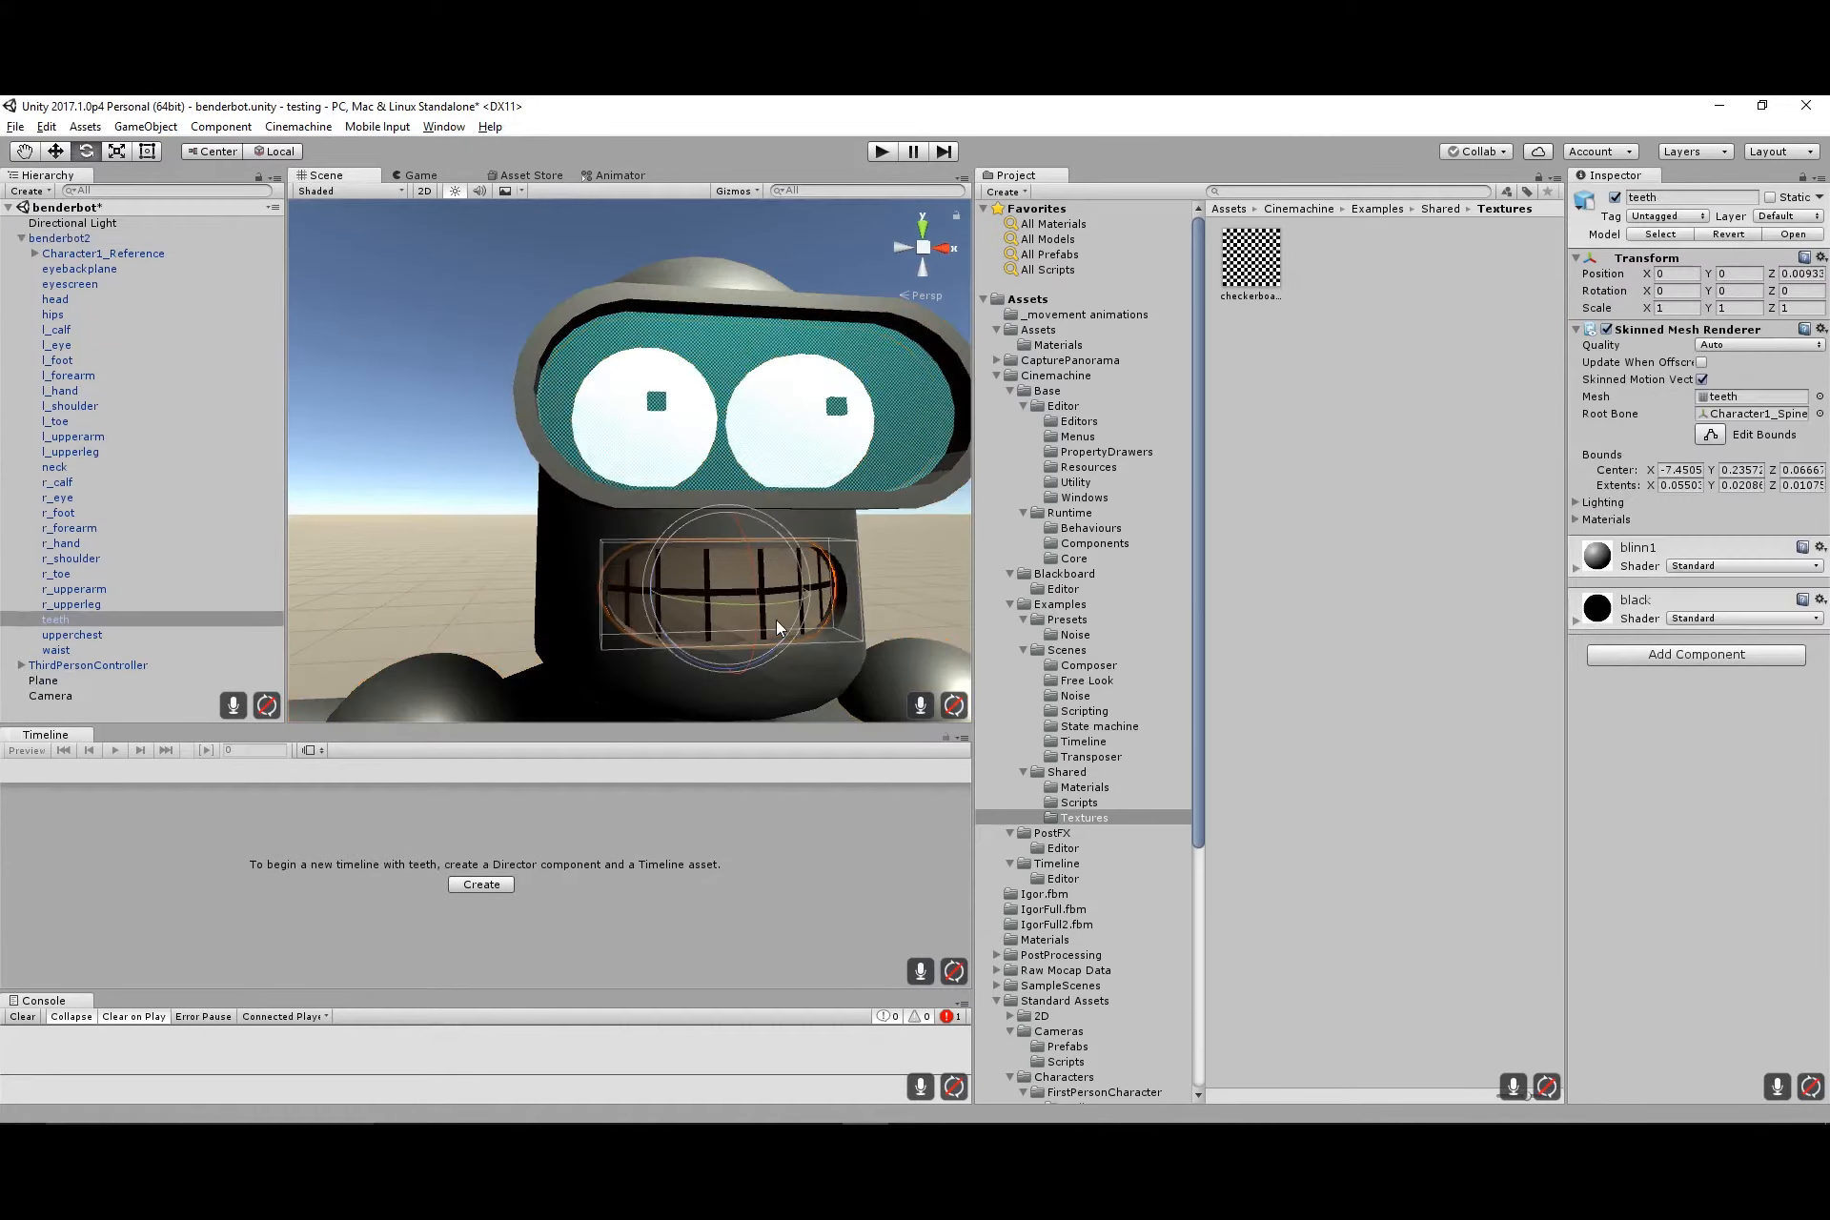
pyautogui.click(1576, 569)
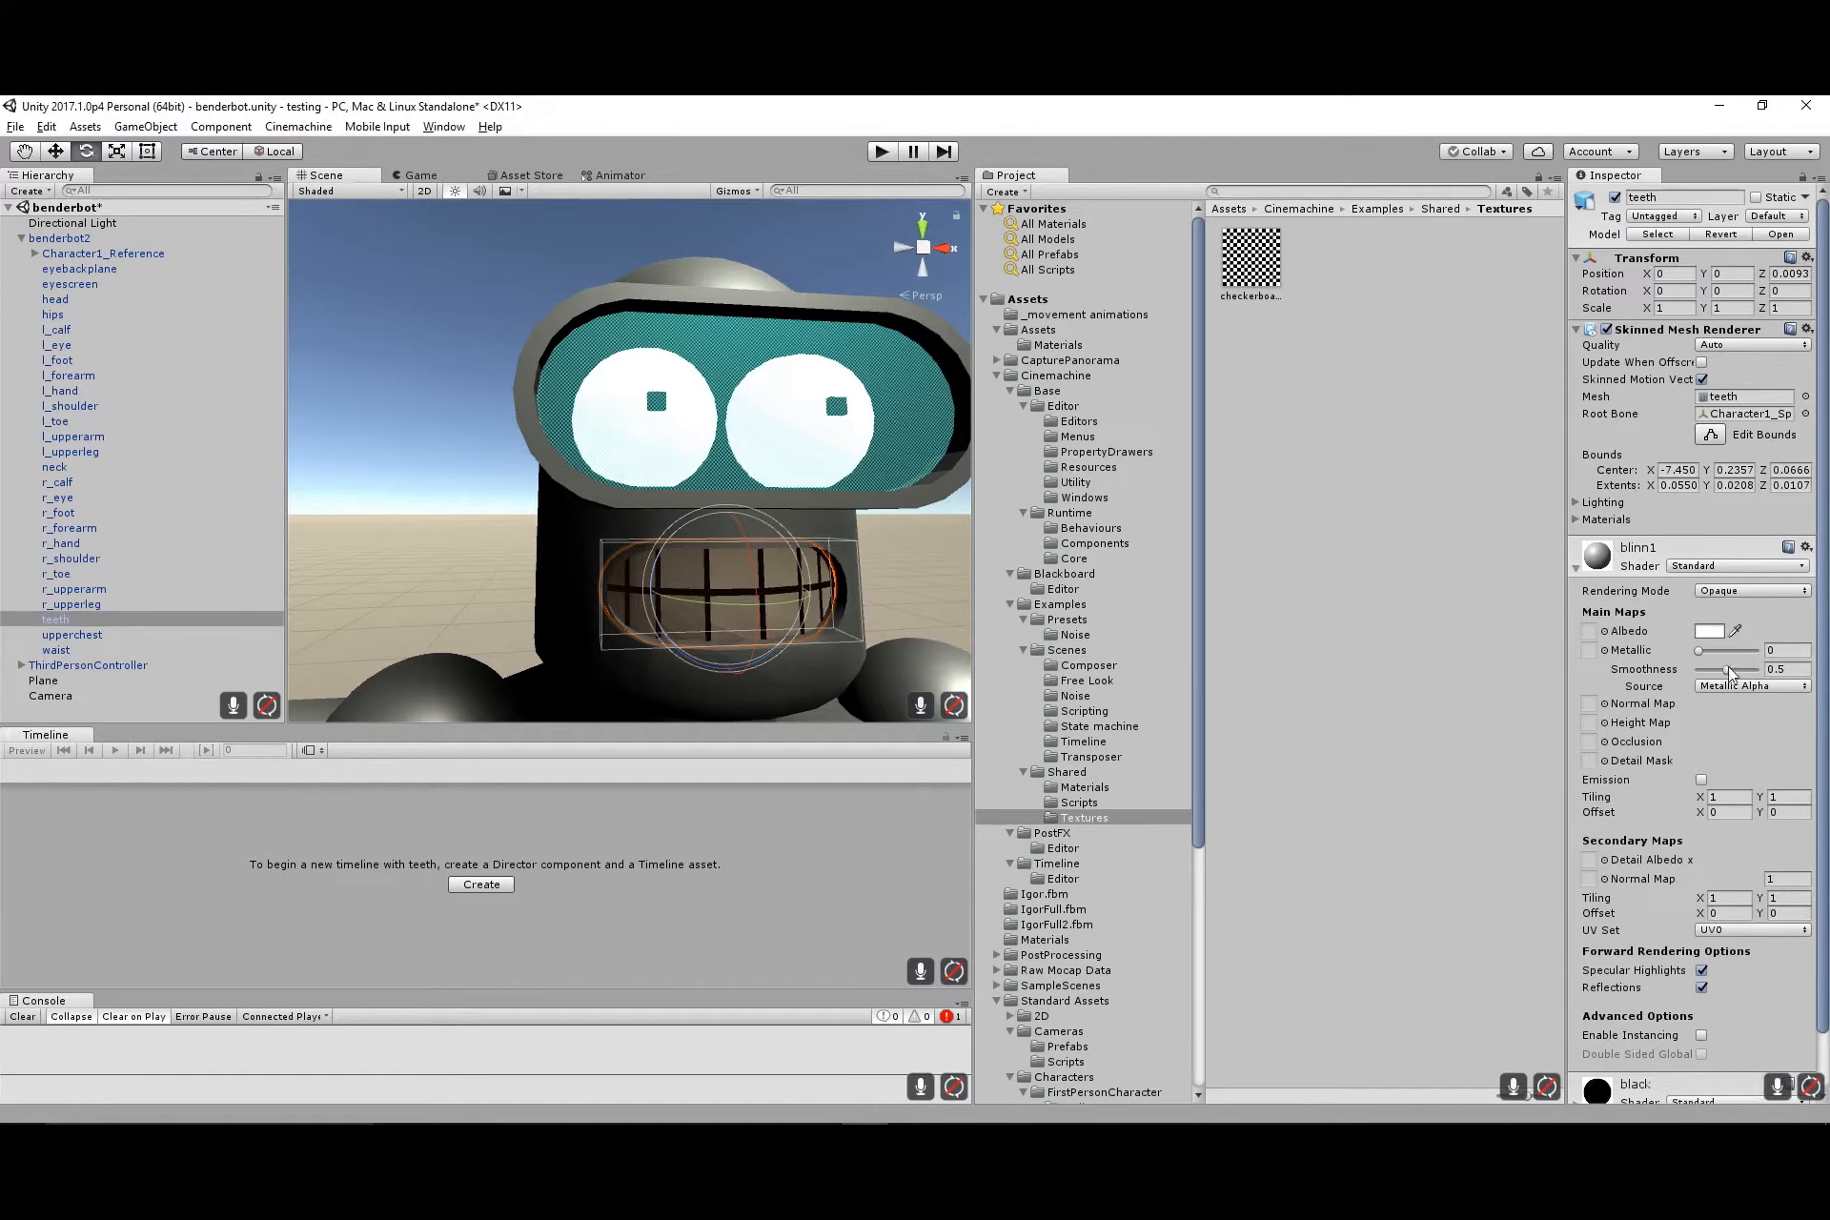
pyautogui.moveTo(1730, 672); pyautogui.dragTo(1628, 677)
# Enable emission on the teeth's blinn1 material with a pure white FFFFFF emission colour
pyautogui.click(1701, 780)
pyautogui.click(1708, 797)
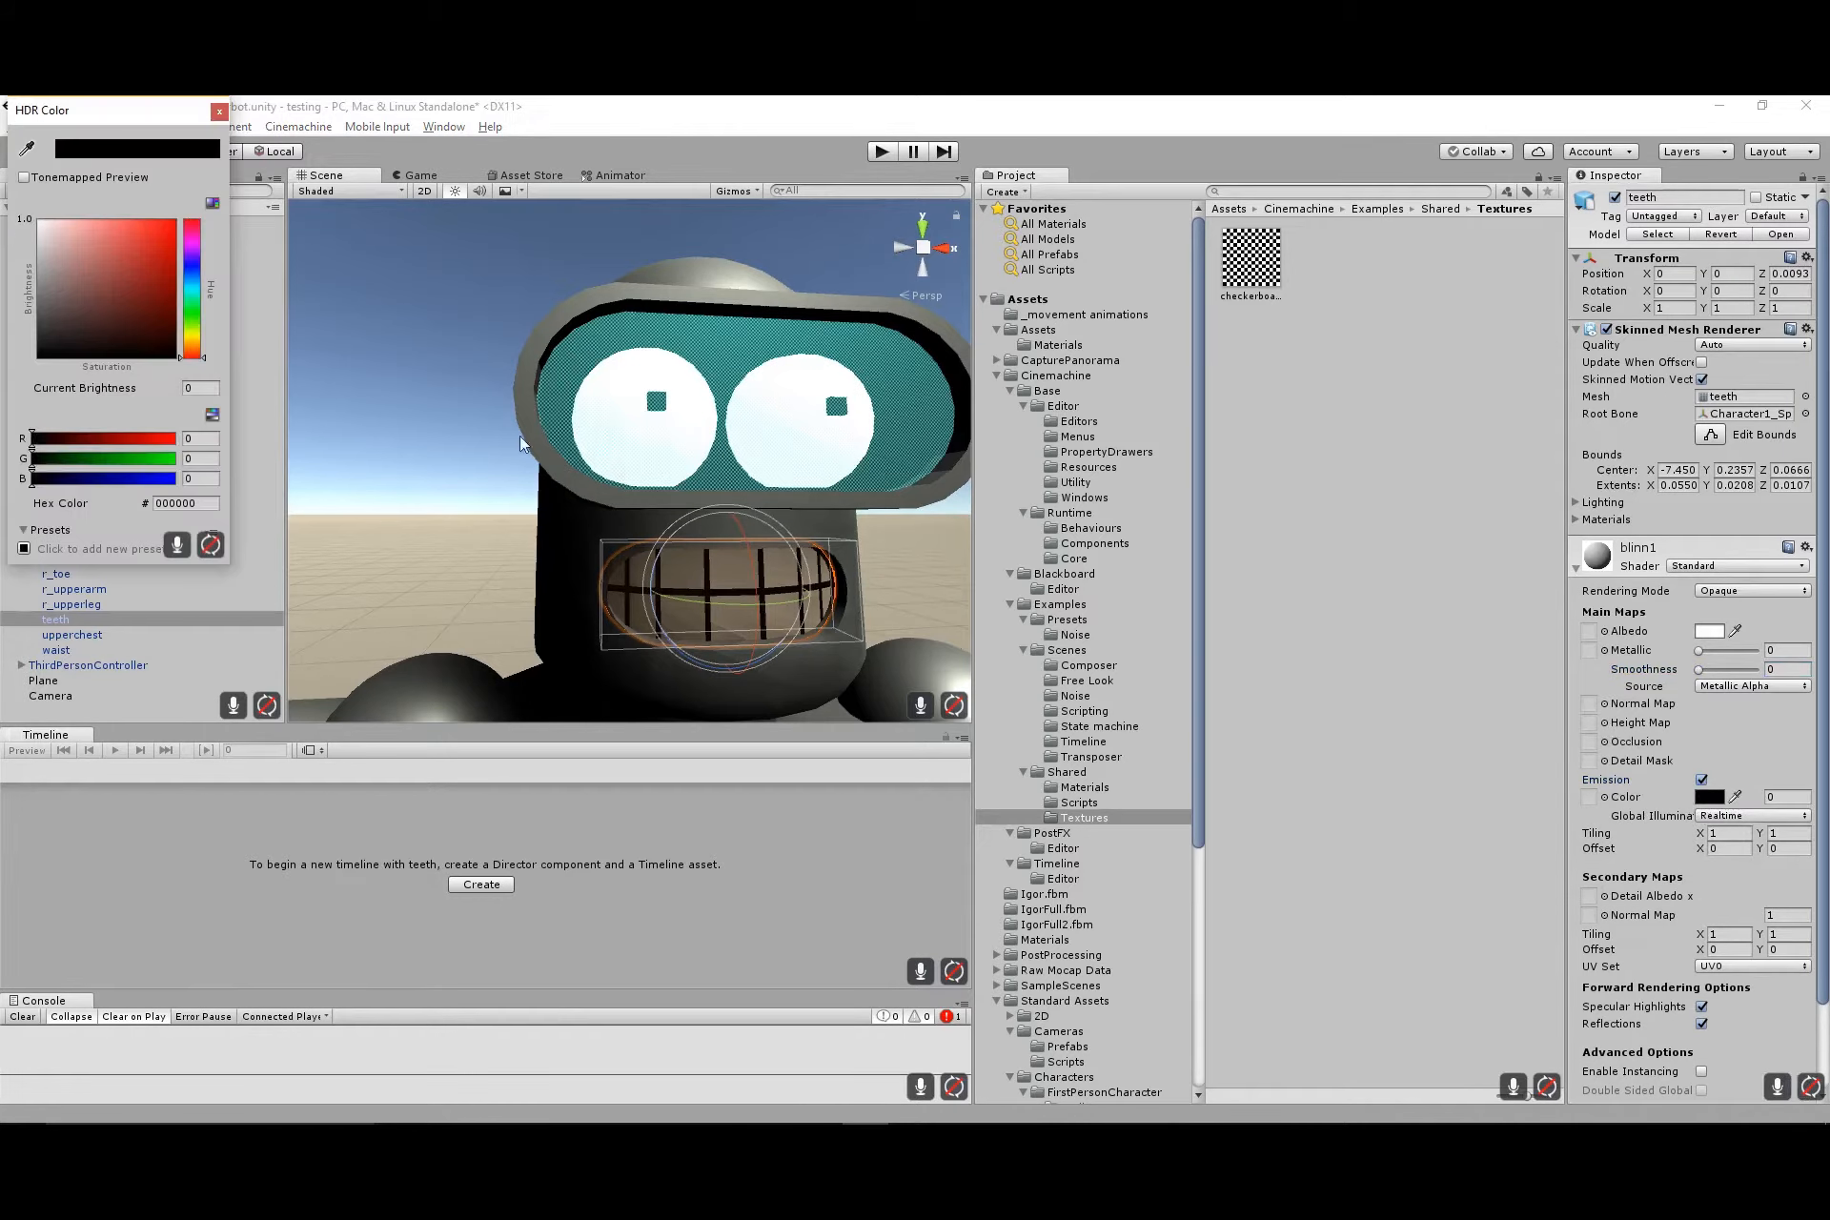
pyautogui.moveTo(134, 288); pyautogui.dragTo(2, 151)
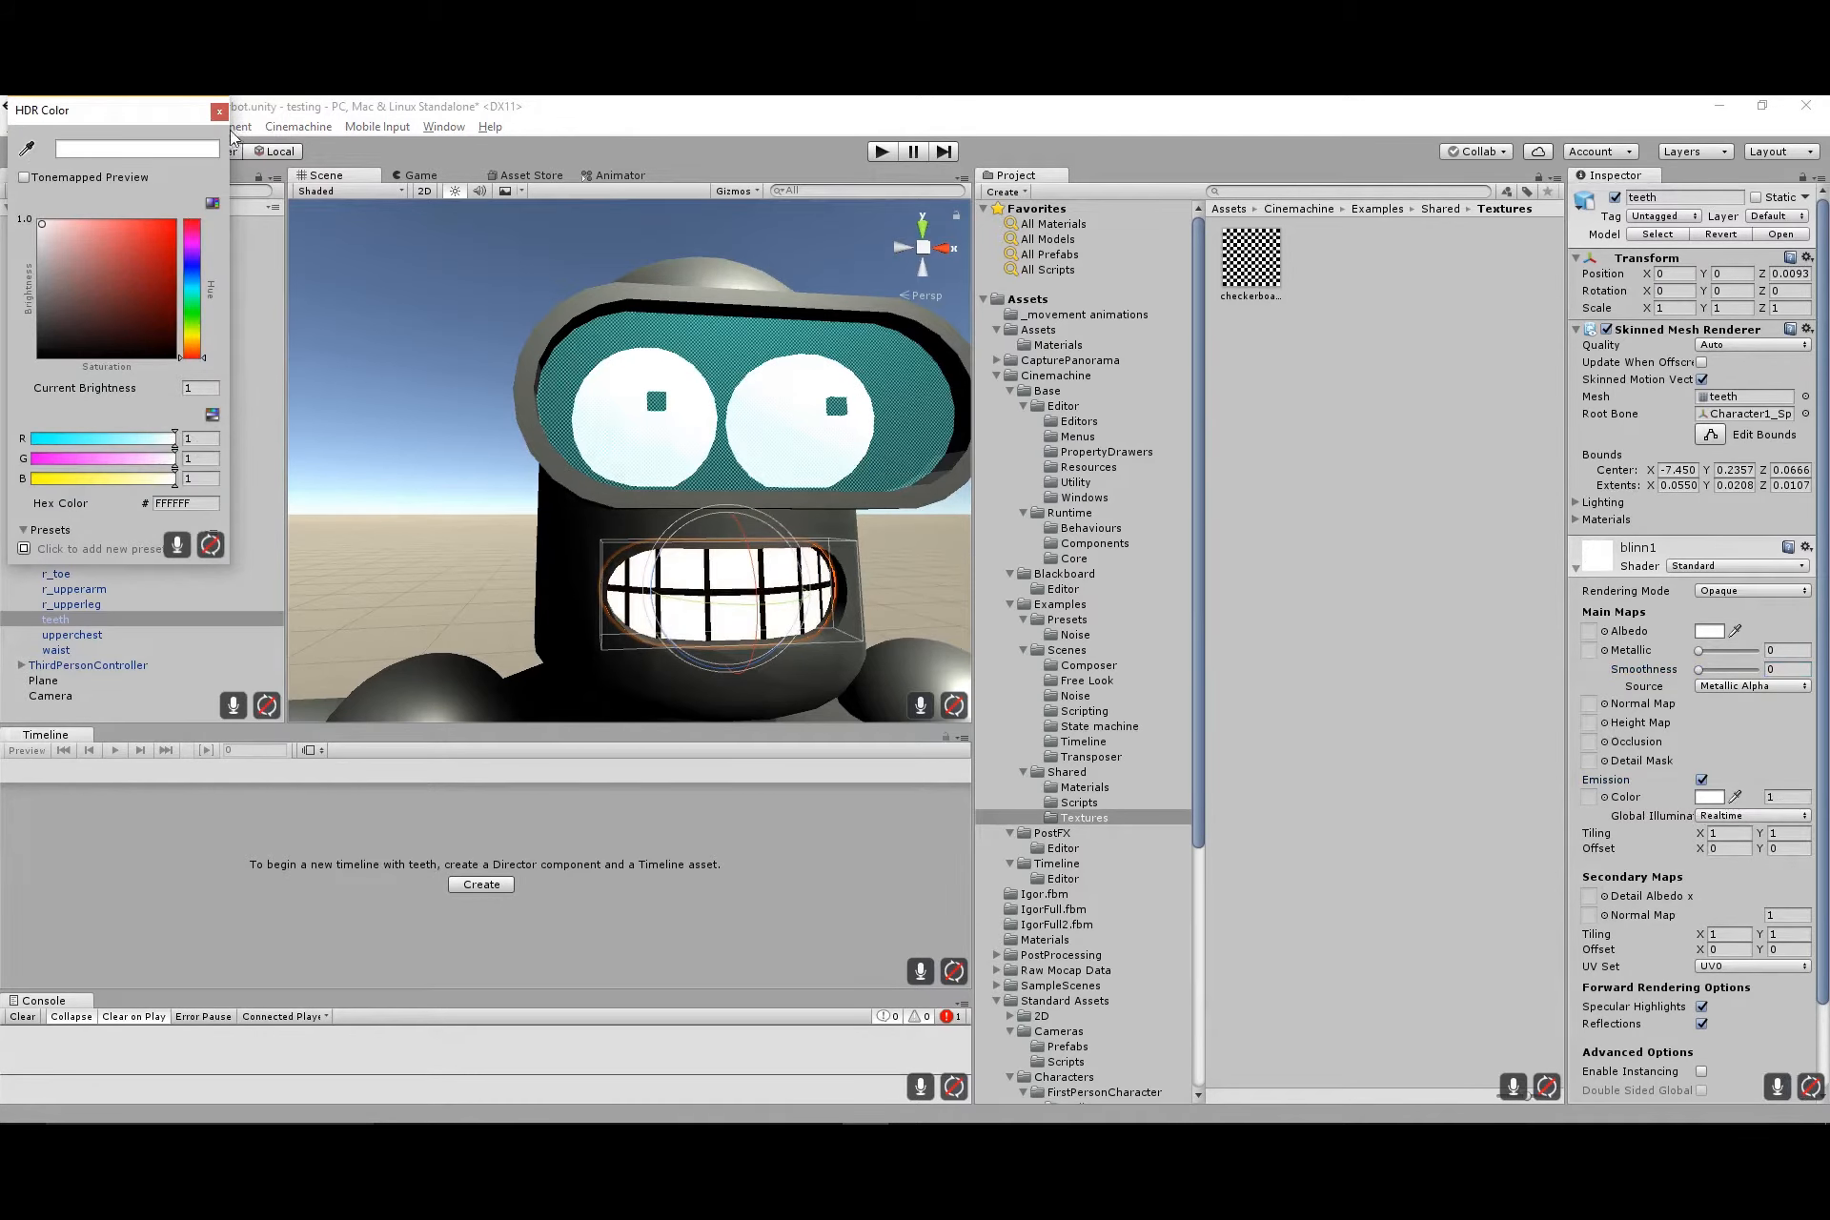
pyautogui.click(219, 111)
pyautogui.click(386, 399)
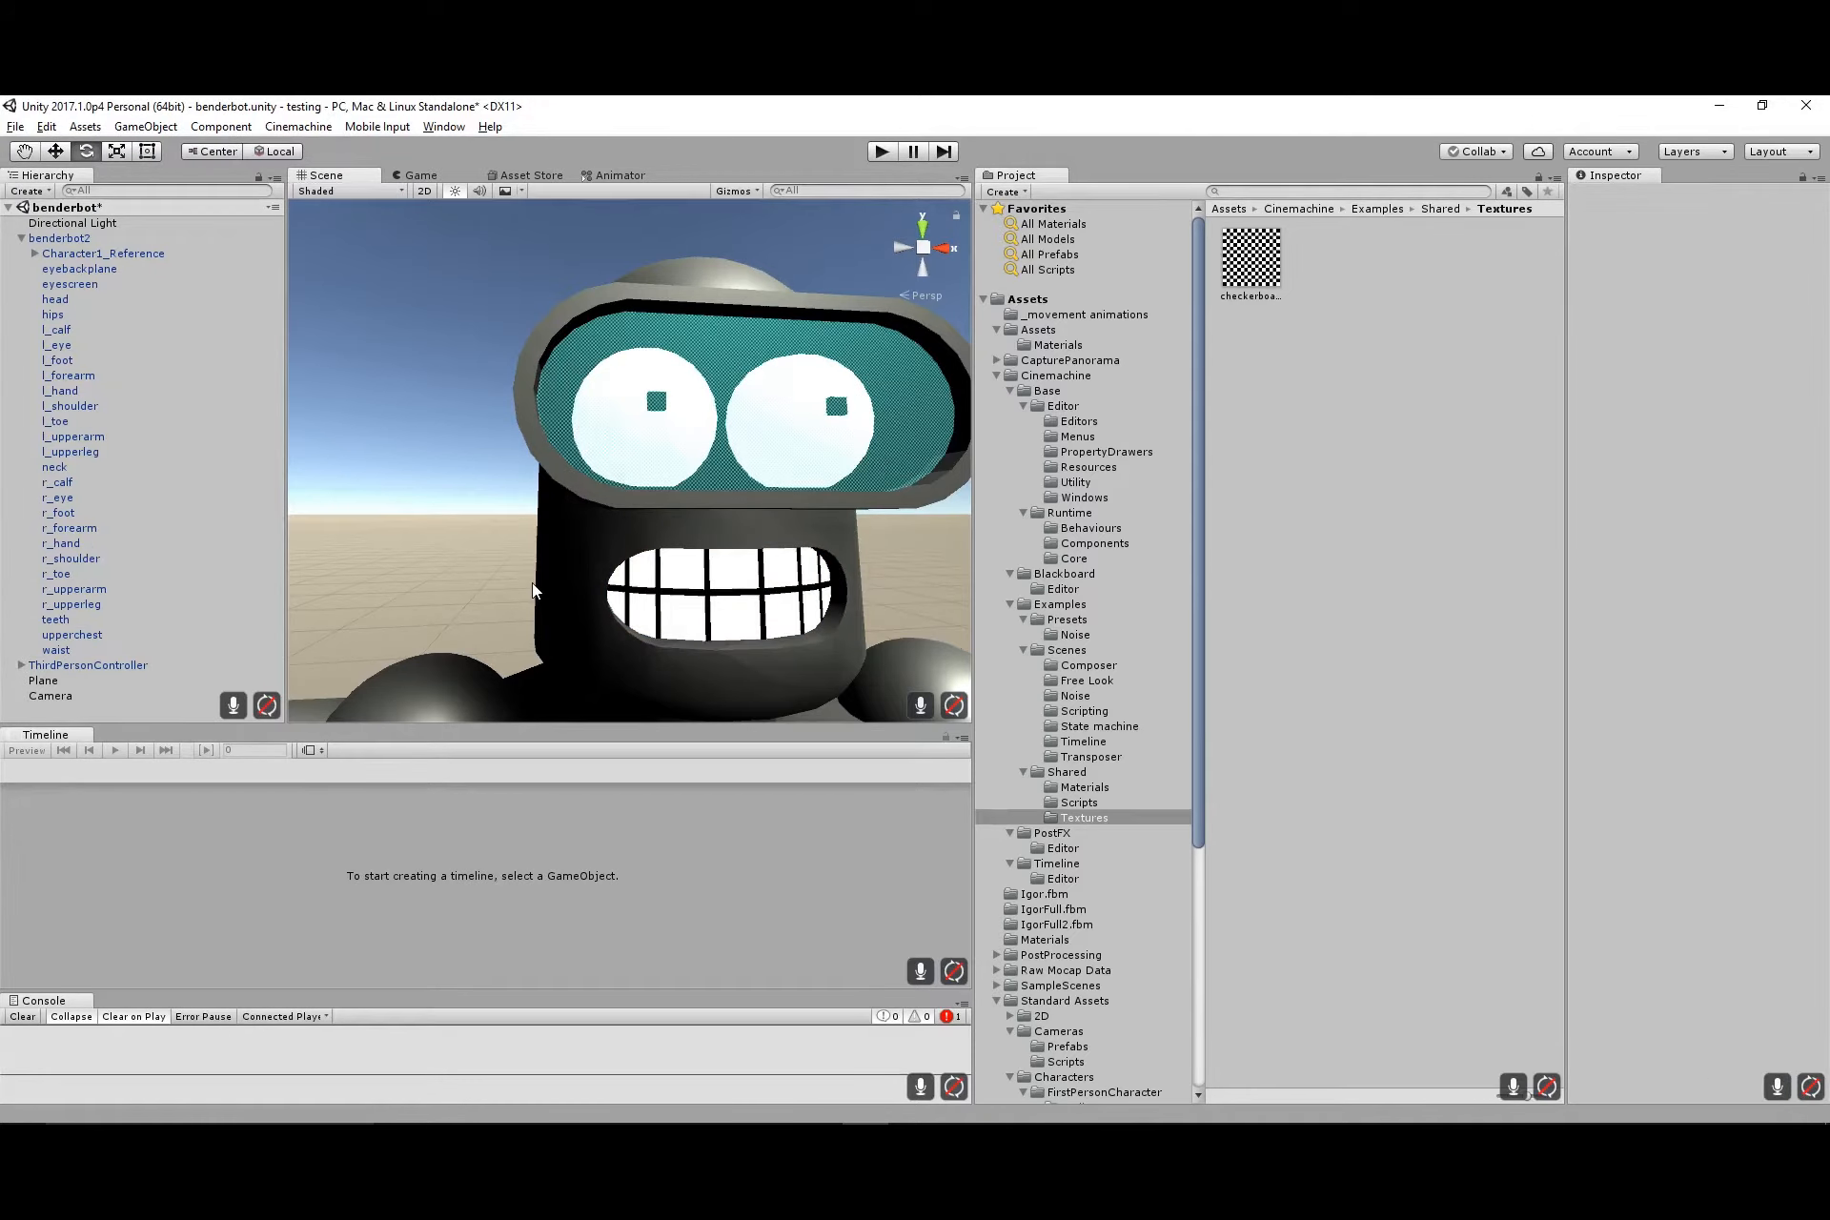
# Examine the robot's face and full body from different angles and distances to check the updated materials
pyautogui.keyDown('alt'); pyautogui.moveTo(900, 602); pyautogui.dragTo(610, 590, button='right'); pyautogui.keyUp('alt')
pyautogui.keyDown('alt'); pyautogui.moveTo(610, 591); pyautogui.dragTo(565, 624); pyautogui.keyUp('alt')
pyautogui.keyDown('alt'); pyautogui.moveTo(565, 624); pyautogui.dragTo(491, 602, button='right'); pyautogui.keyUp('alt')
pyautogui.keyDown('alt'); pyautogui.moveTo(491, 603); pyautogui.dragTo(564, 587); pyautogui.keyUp('alt')
pyautogui.keyDown('alt'); pyautogui.moveTo(759, 592); pyautogui.dragTo(775, 321, button='middle'); pyautogui.keyUp('alt')
pyautogui.keyDown('alt'); pyautogui.moveTo(788, 524); pyautogui.dragTo(488, 541, button='right'); pyautogui.keyUp('alt')
pyautogui.keyDown('alt'); pyautogui.moveTo(544, 544); pyautogui.dragTo(530, 608); pyautogui.keyUp('alt')
pyautogui.keyDown('alt'); pyautogui.moveTo(531, 365); pyautogui.dragTo(533, 496, button='middle'); pyautogui.keyUp('alt')
pyautogui.keyDown('alt'); pyautogui.moveTo(715, 535); pyautogui.dragTo(590, 585, button='right'); pyautogui.keyUp('alt')
pyautogui.keyDown('alt'); pyautogui.moveTo(664, 578); pyautogui.dragTo(810, 572); pyautogui.keyUp('alt')
pyautogui.keyDown('alt'); pyautogui.moveTo(857, 583); pyautogui.dragTo(739, 562, button='right'); pyautogui.keyUp('alt')
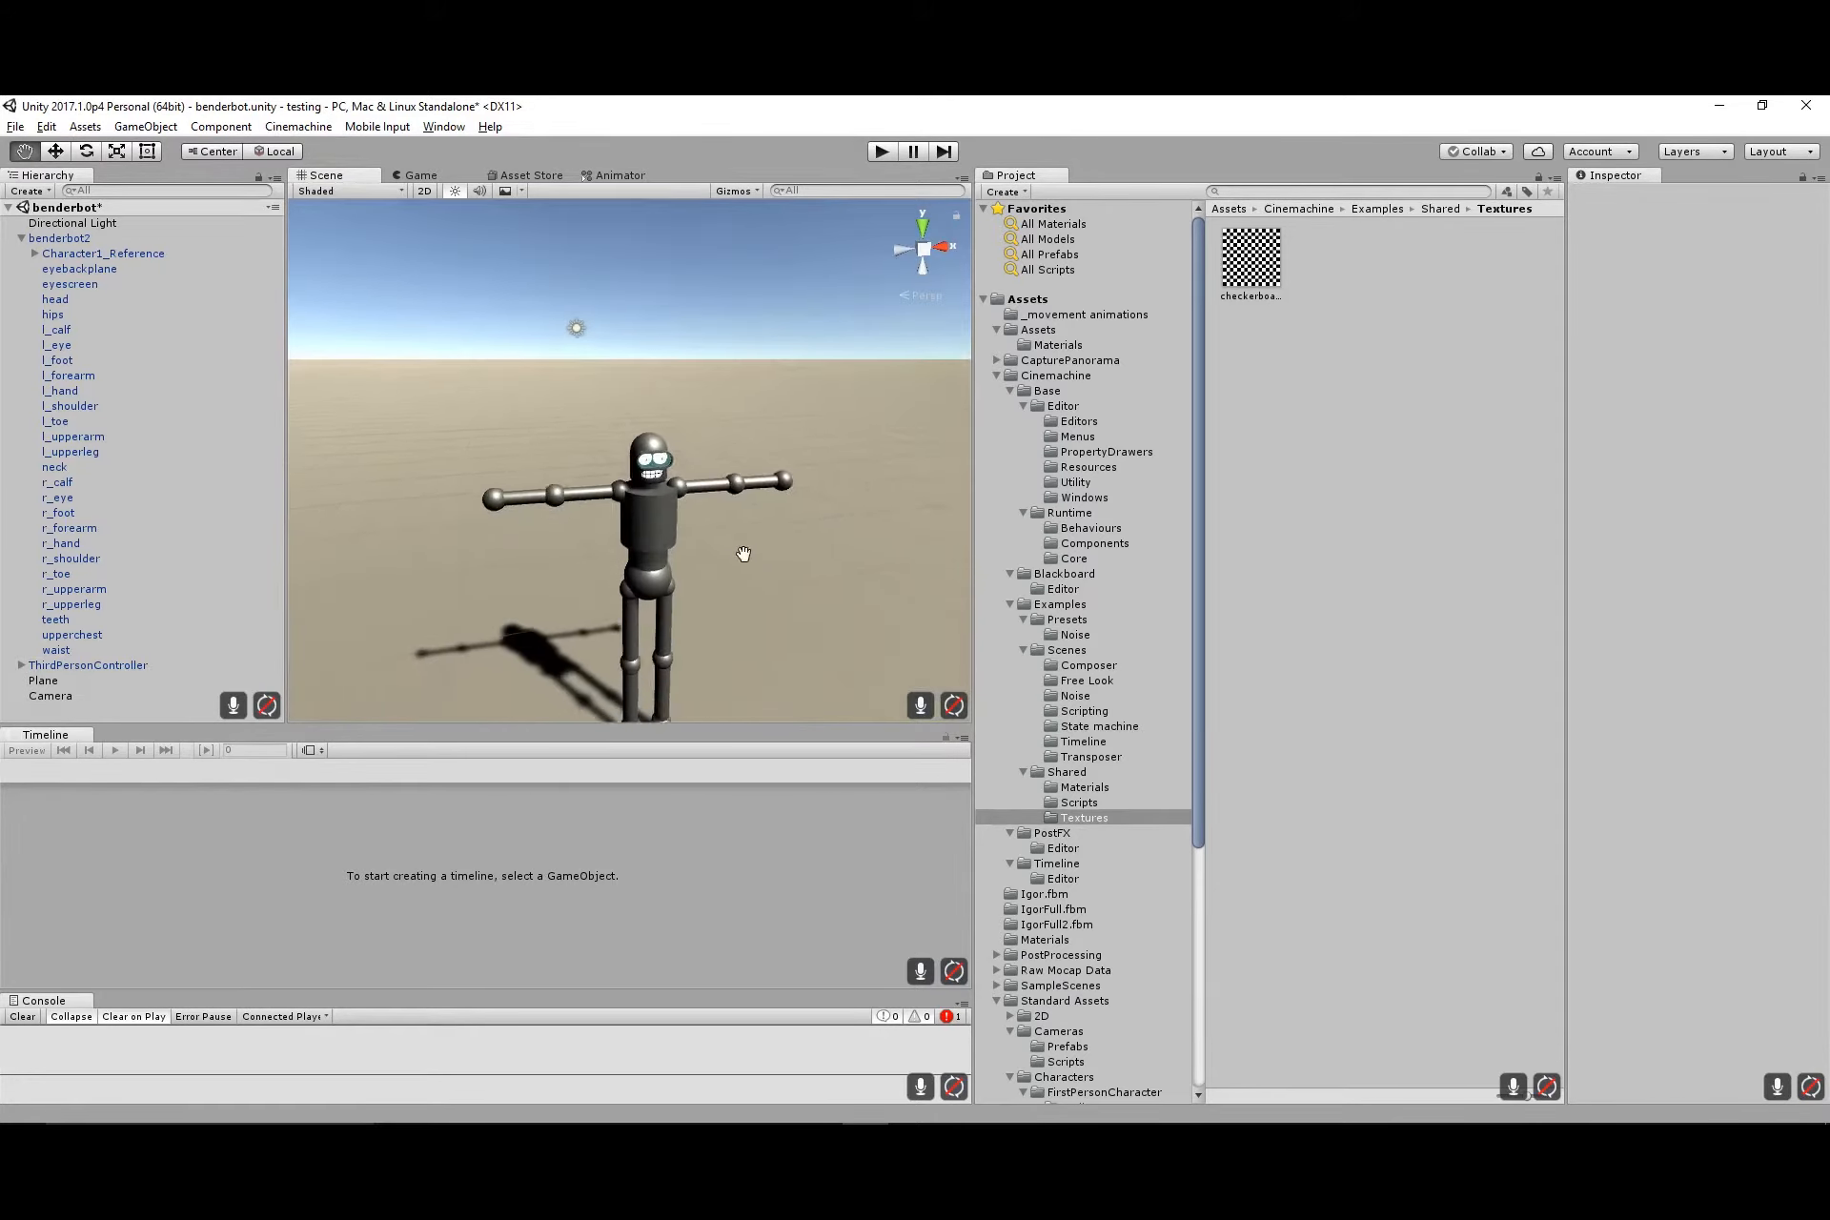
pyautogui.moveTo(744, 554); pyautogui.dragTo(745, 510)
pyautogui.press('e')
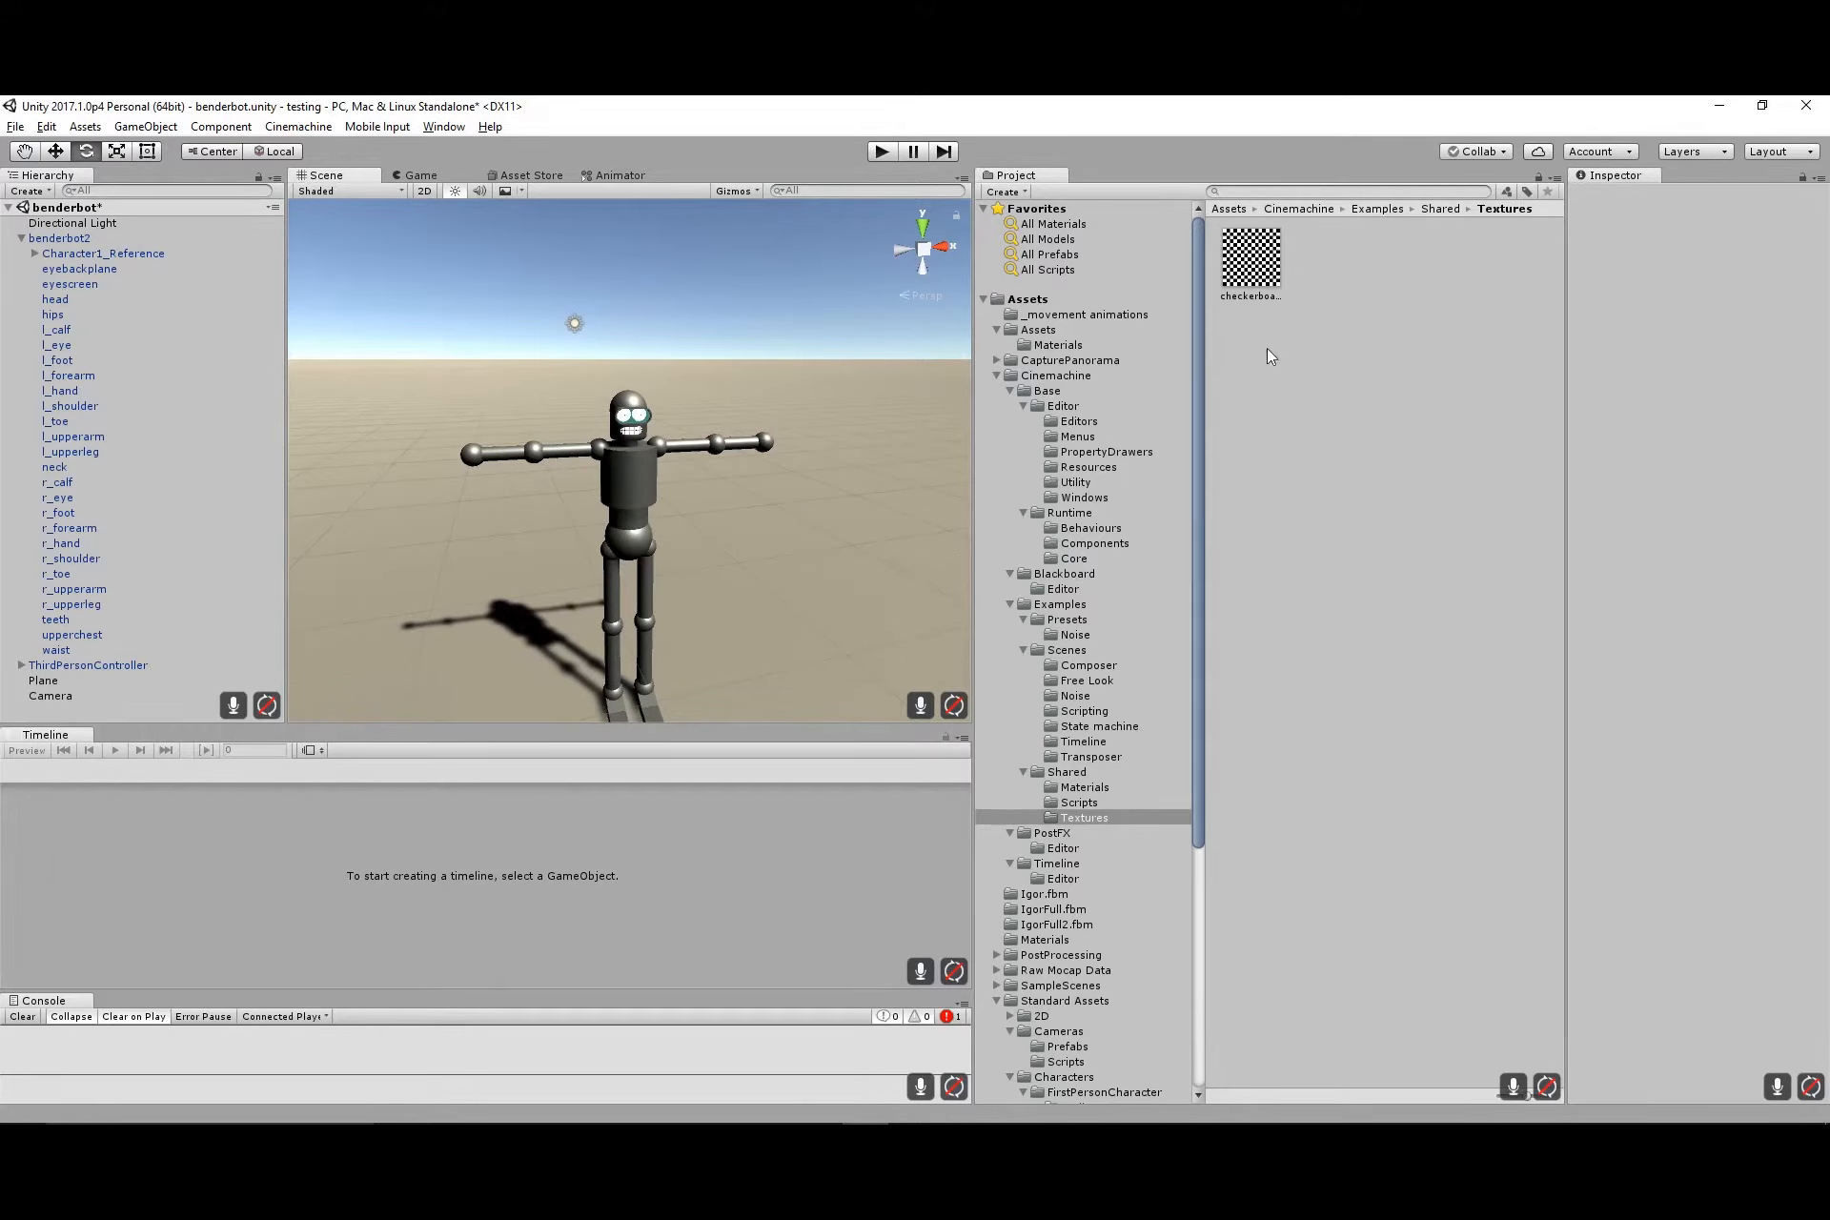
# Show the top-level Assets folder with Cinemachine collapsed, and look briefly at the Asset Store
pyautogui.click(1023, 301)
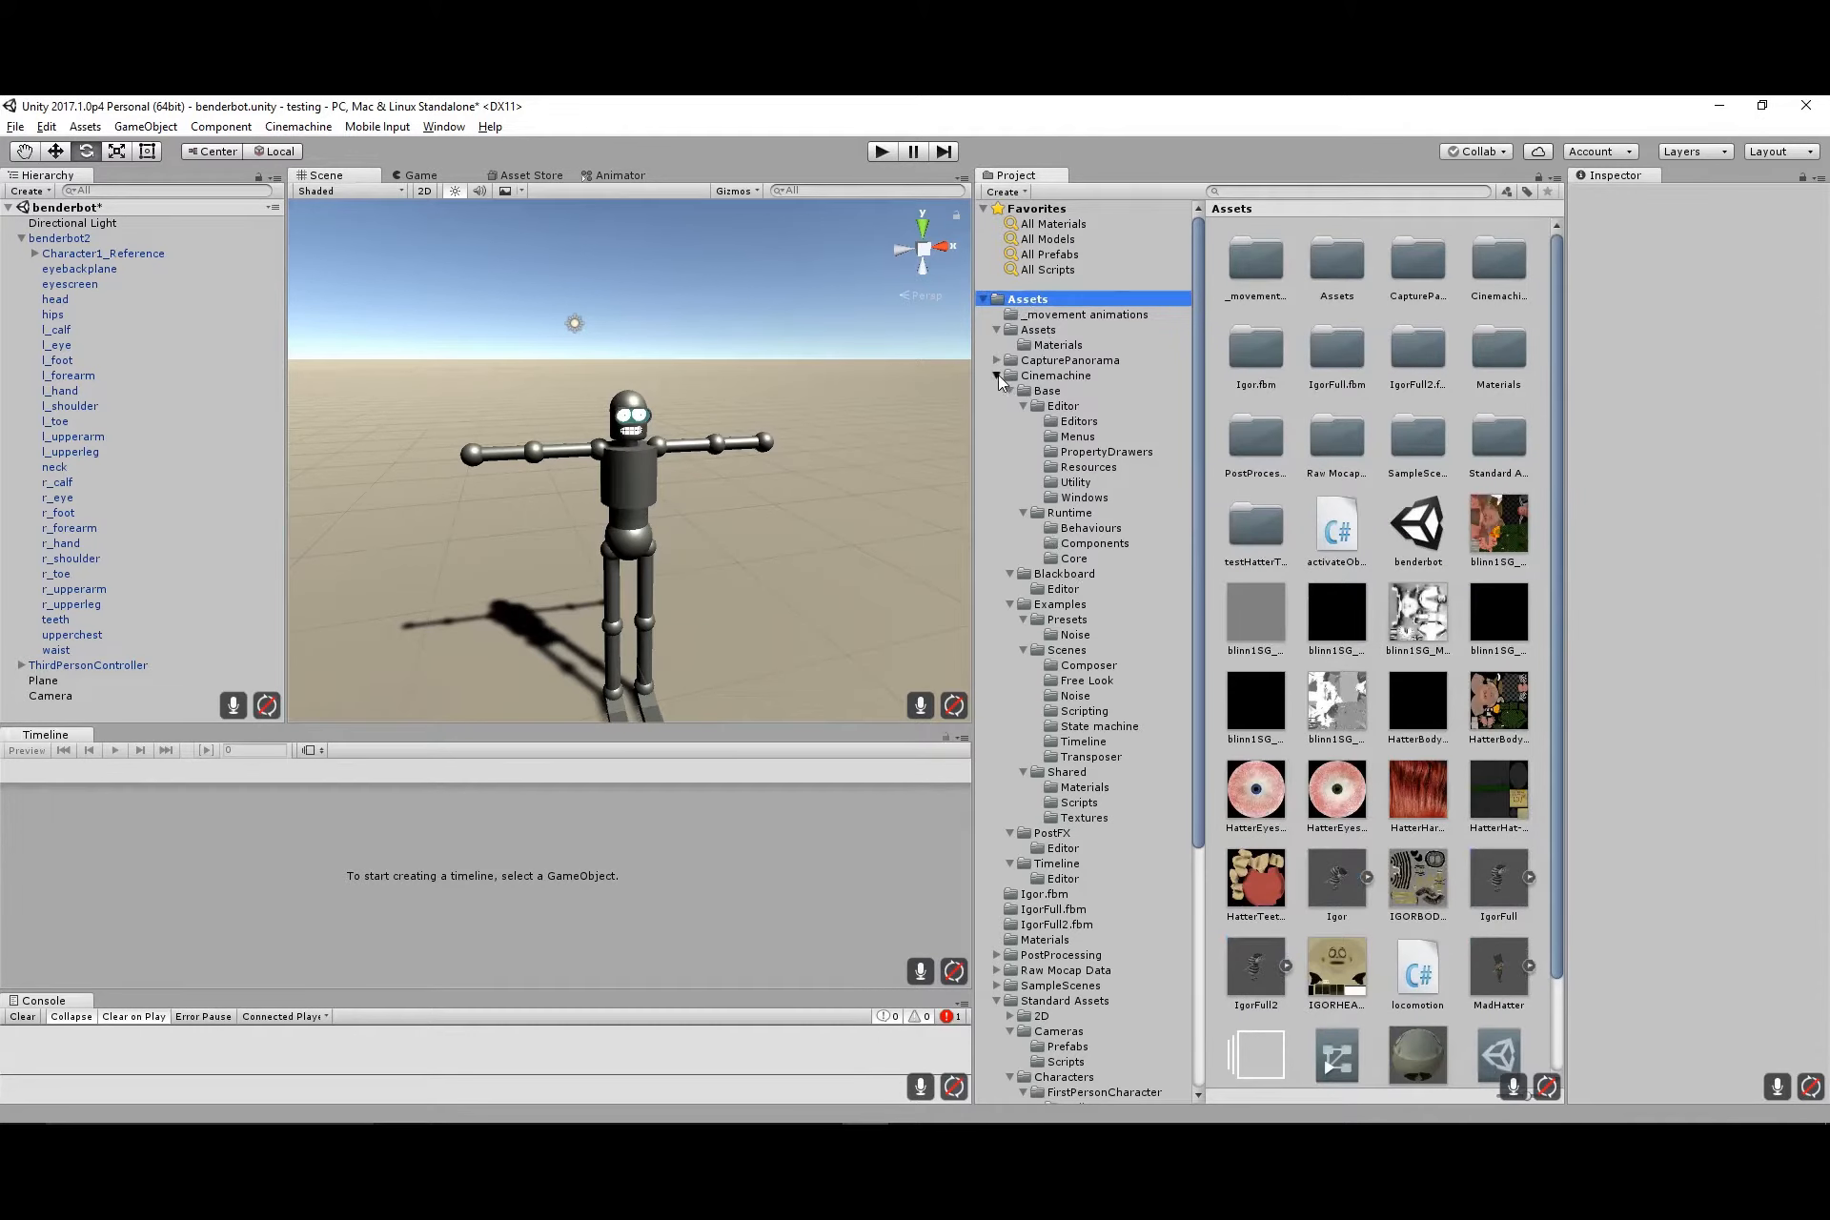
pyautogui.click(998, 378)
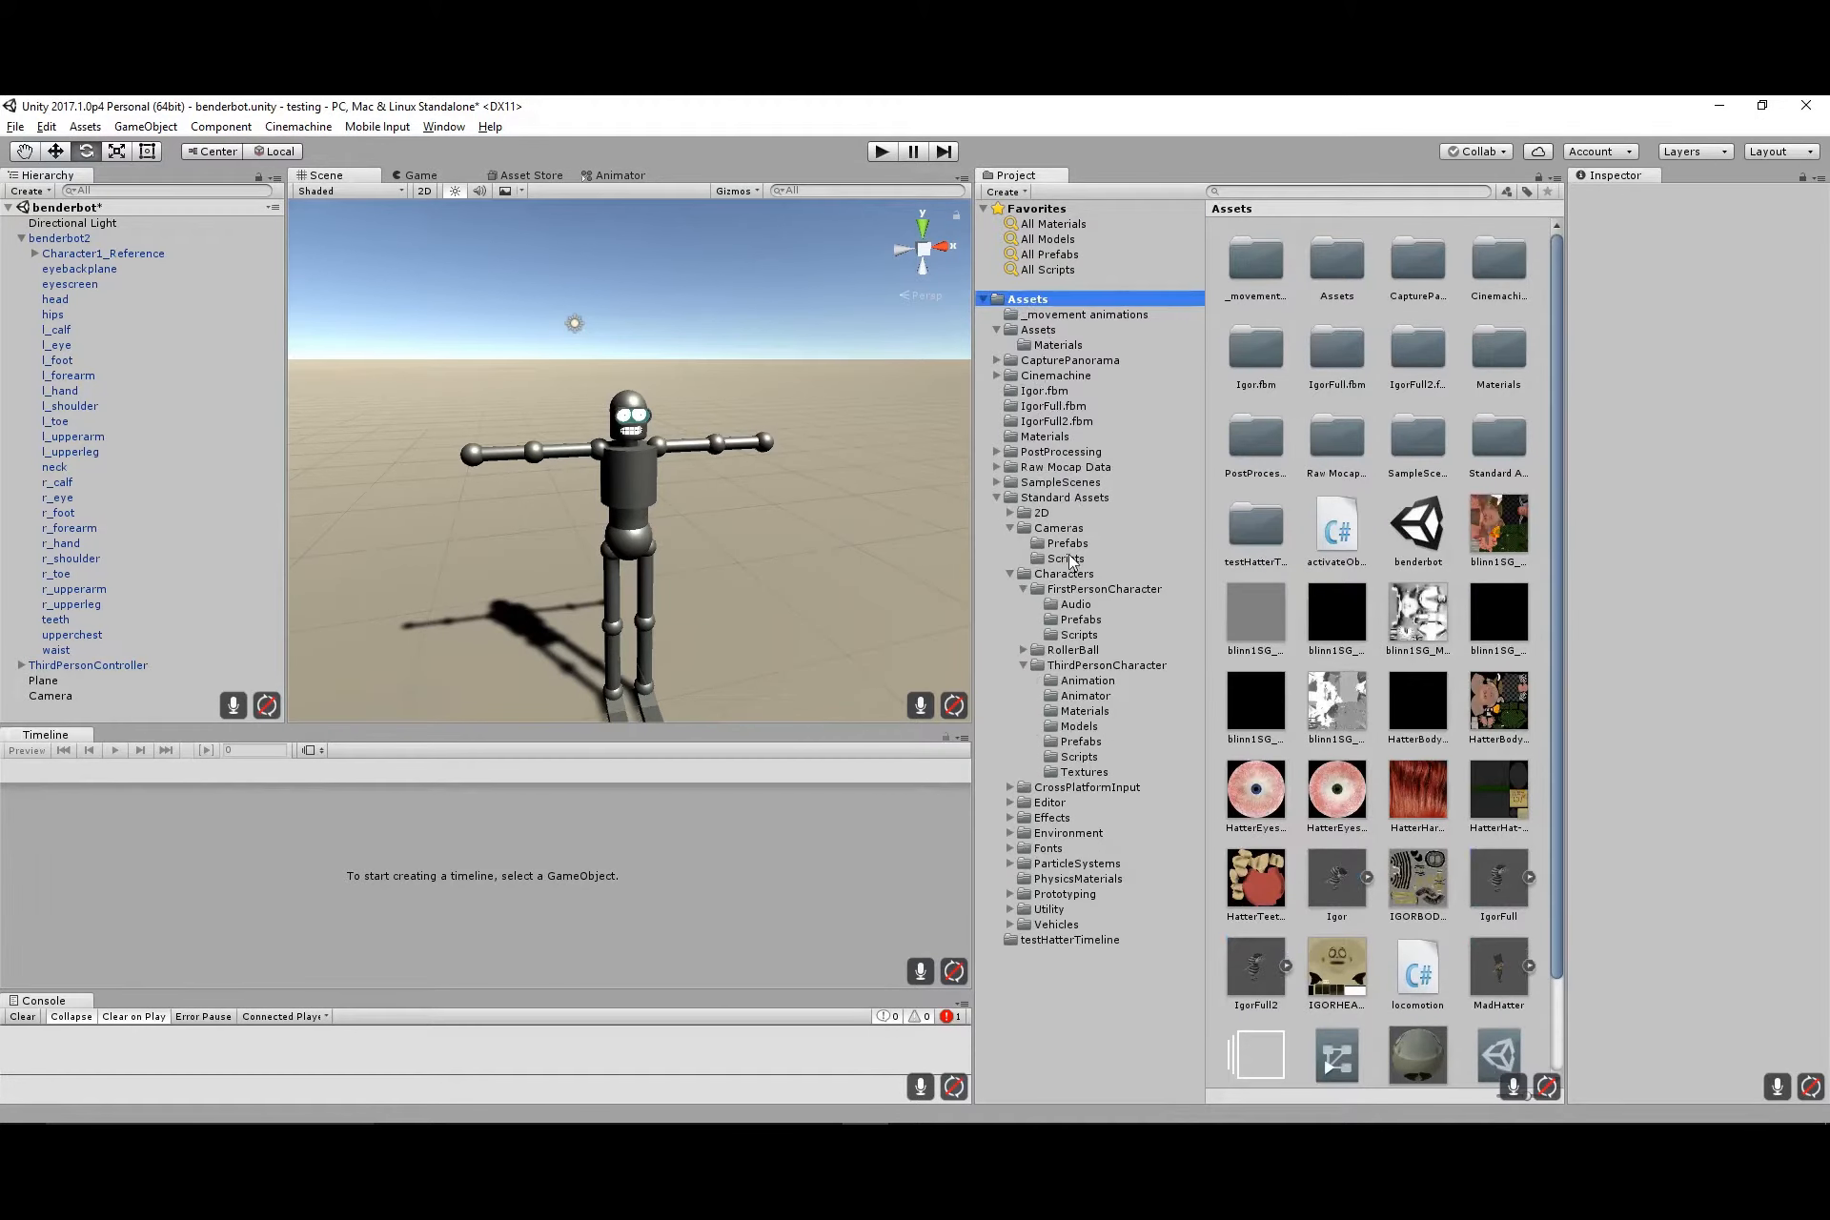
pyautogui.click(524, 176)
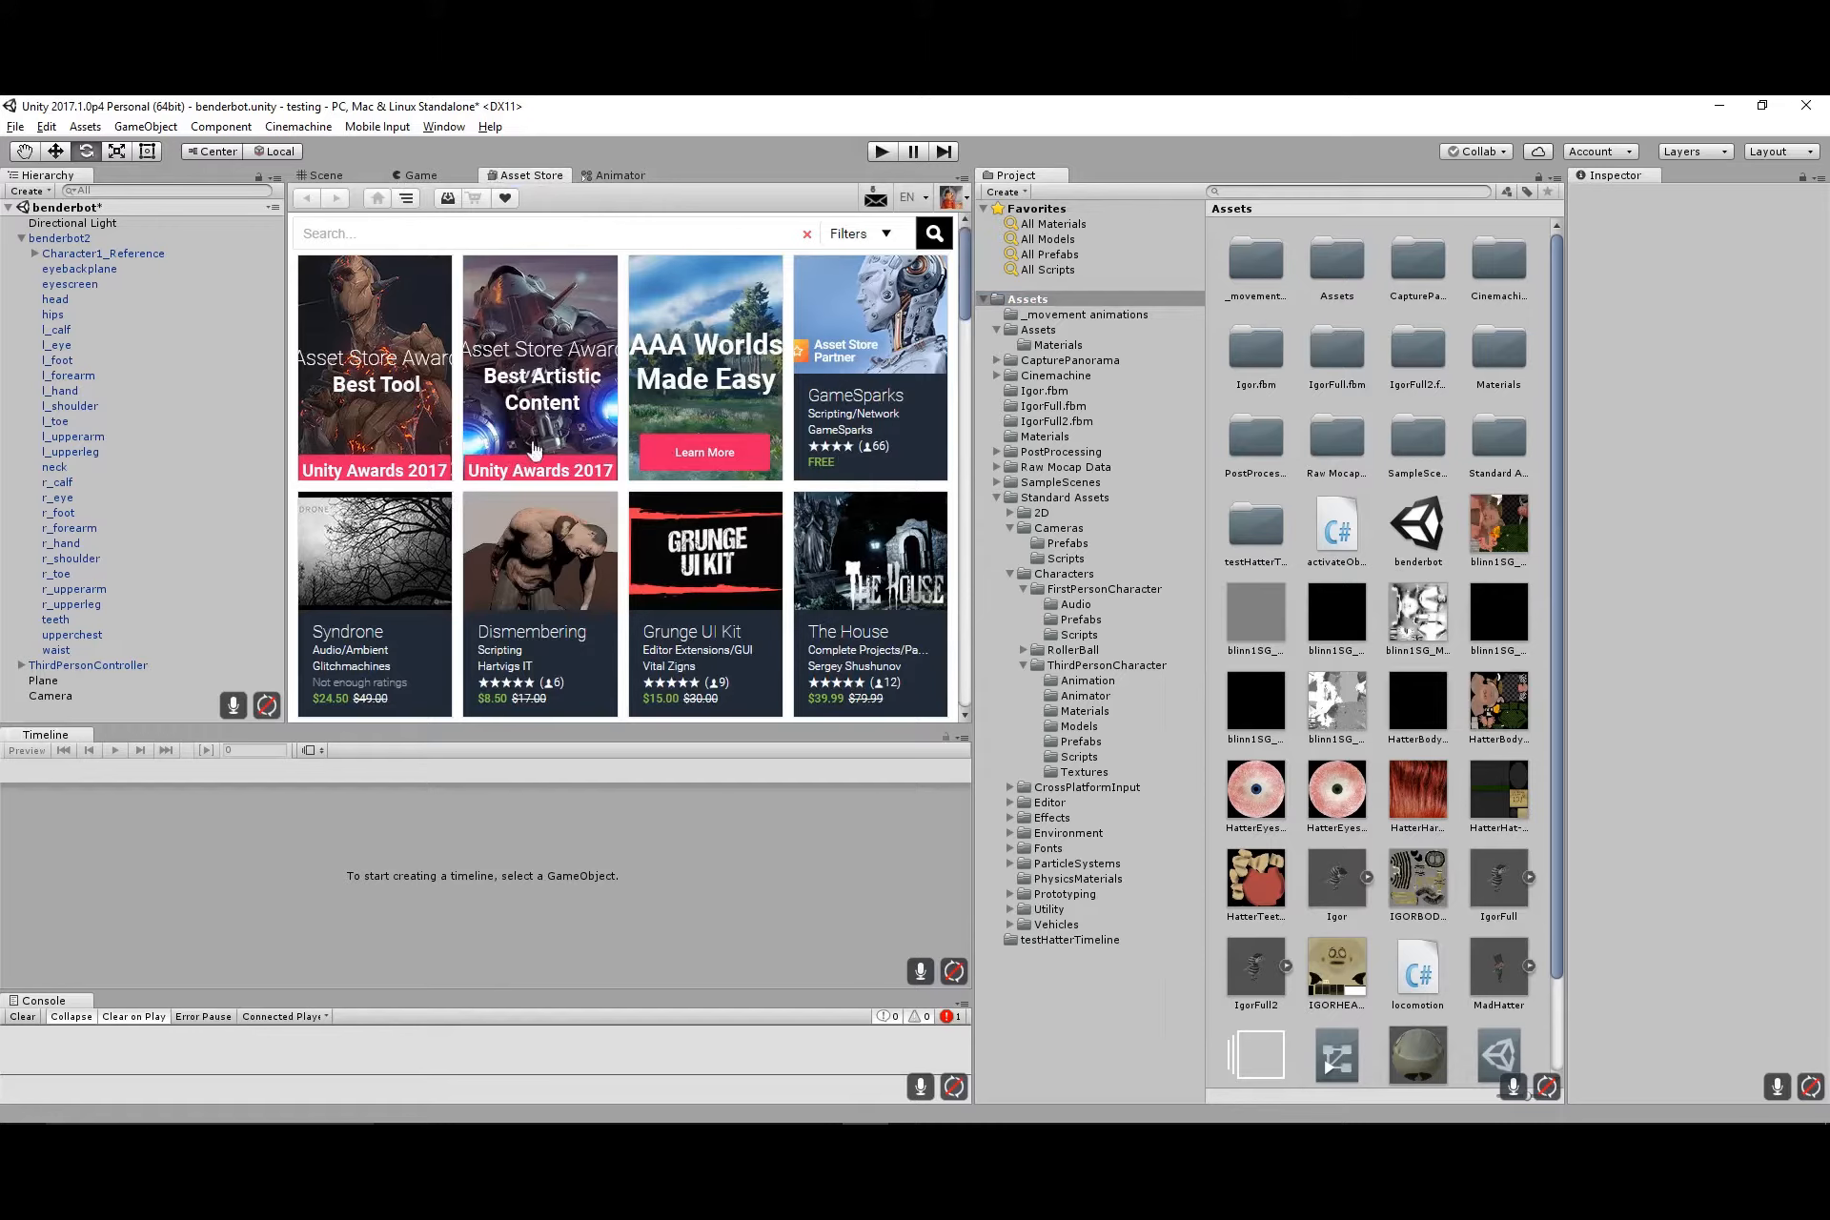
pyautogui.click(322, 177)
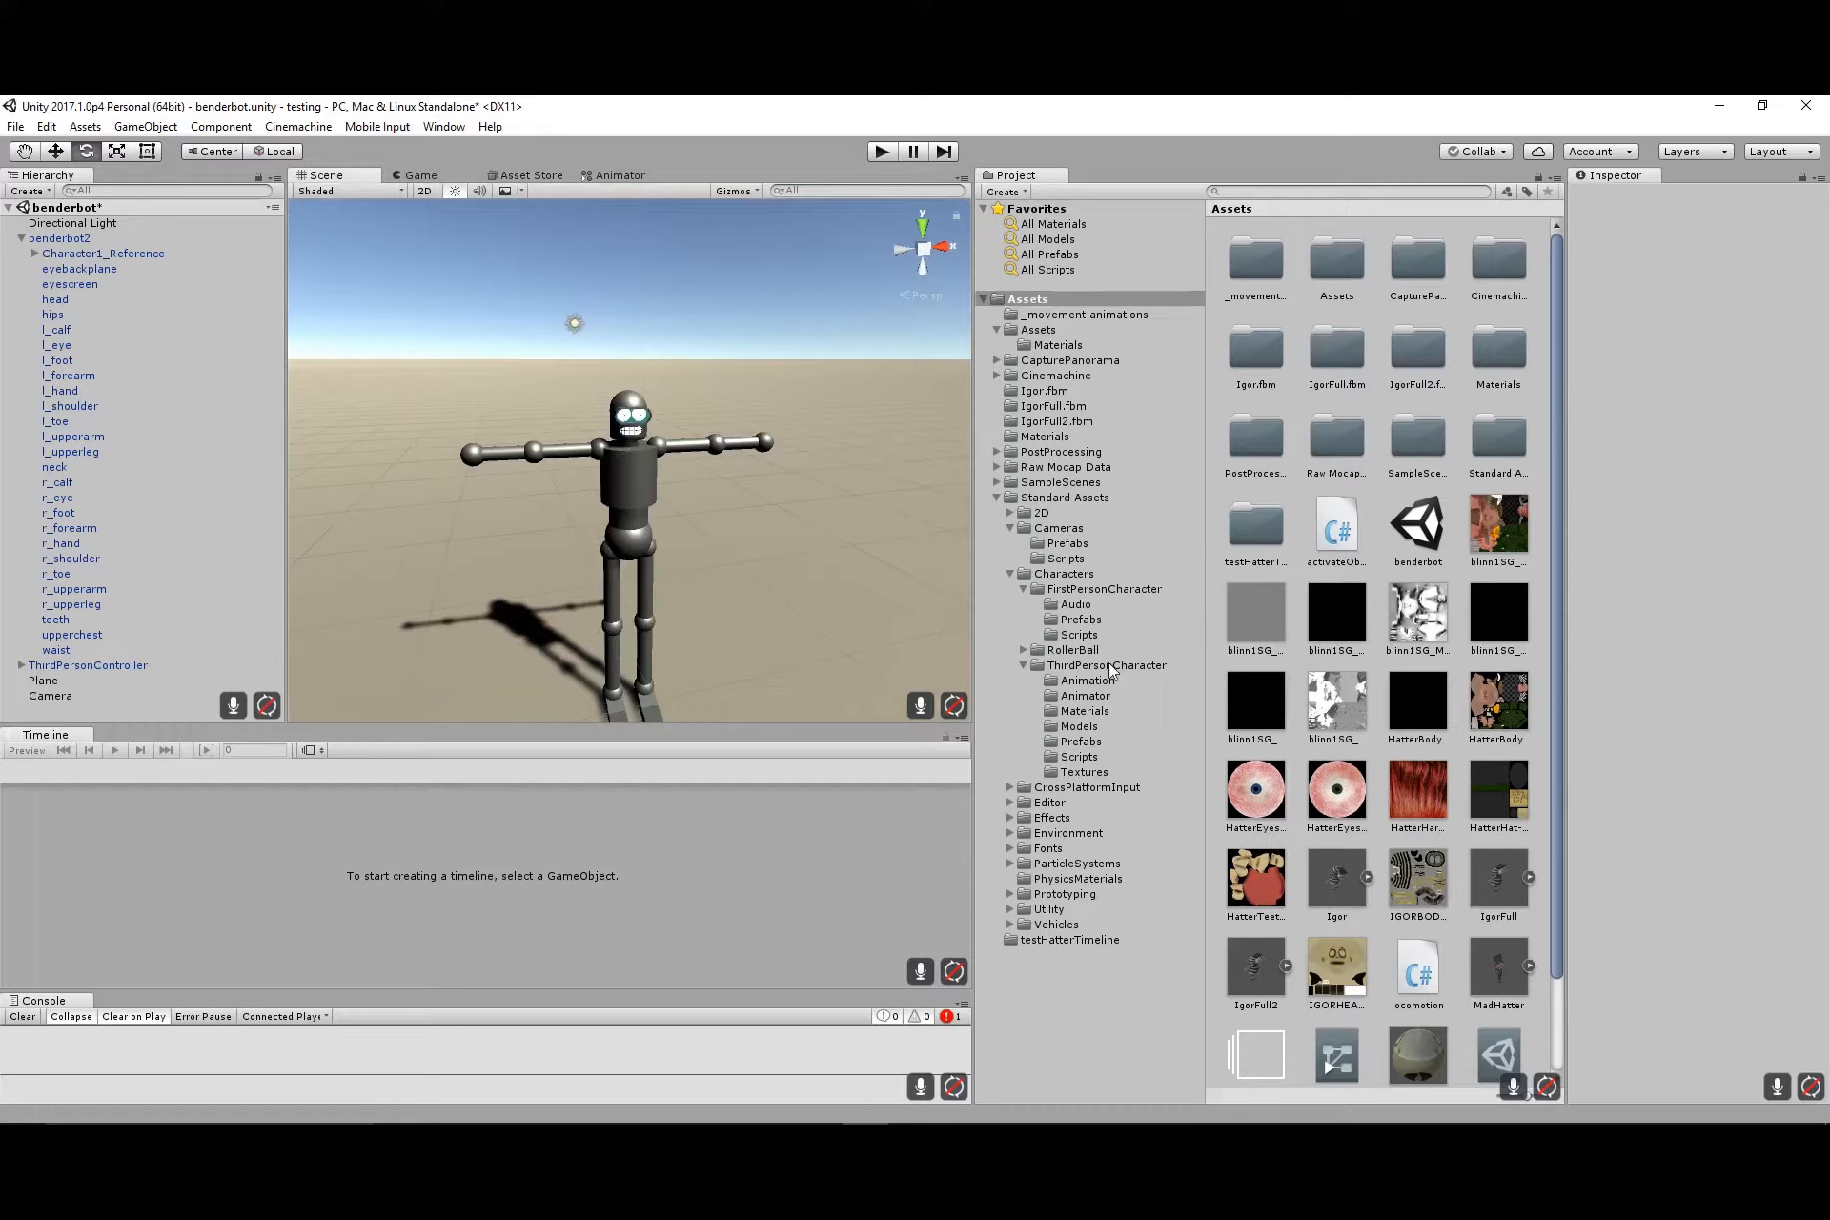
# Place the ThirdPersonController prefab from the Standard Assets ThirdPersonCharacter Prefabs folder on the ground beside the robot
pyautogui.click(1064, 497)
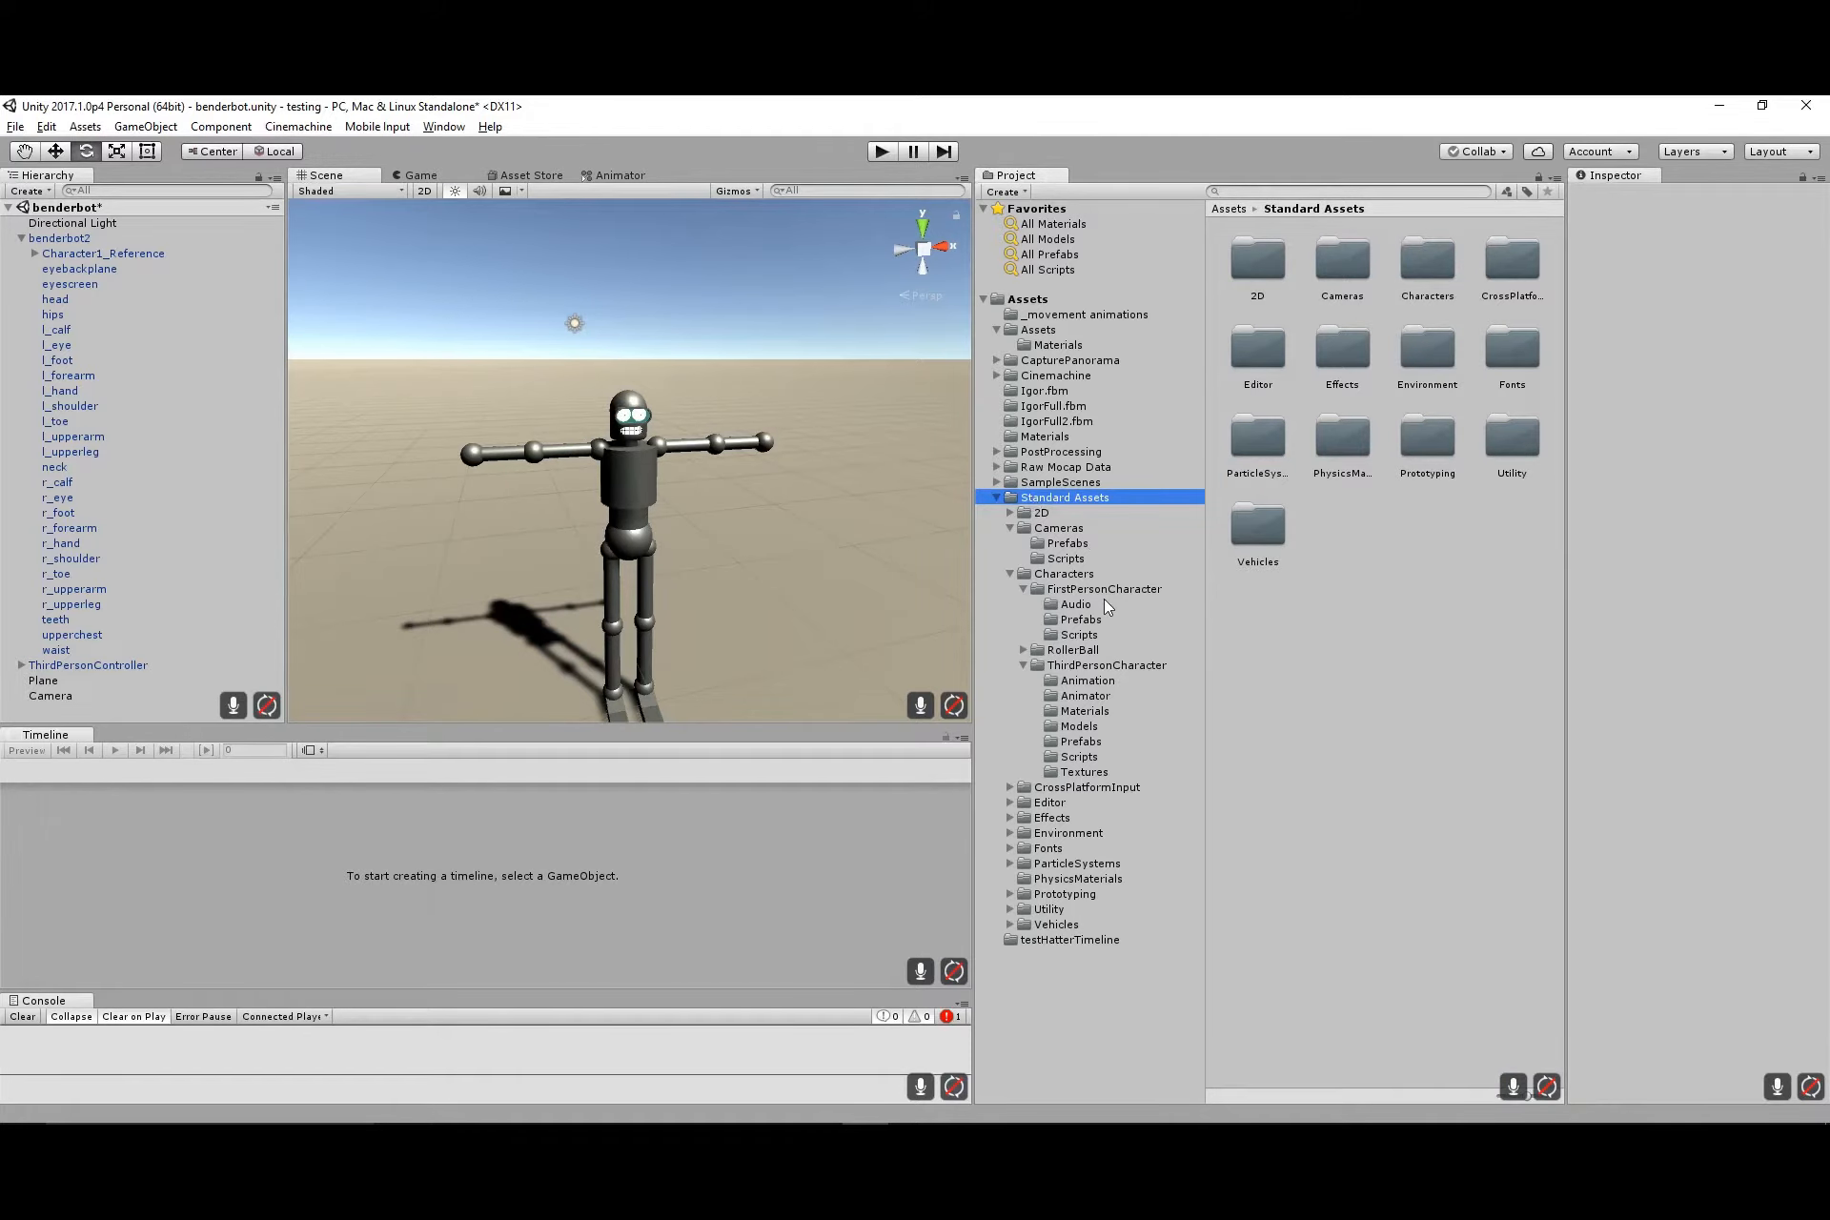
pyautogui.click(1085, 667)
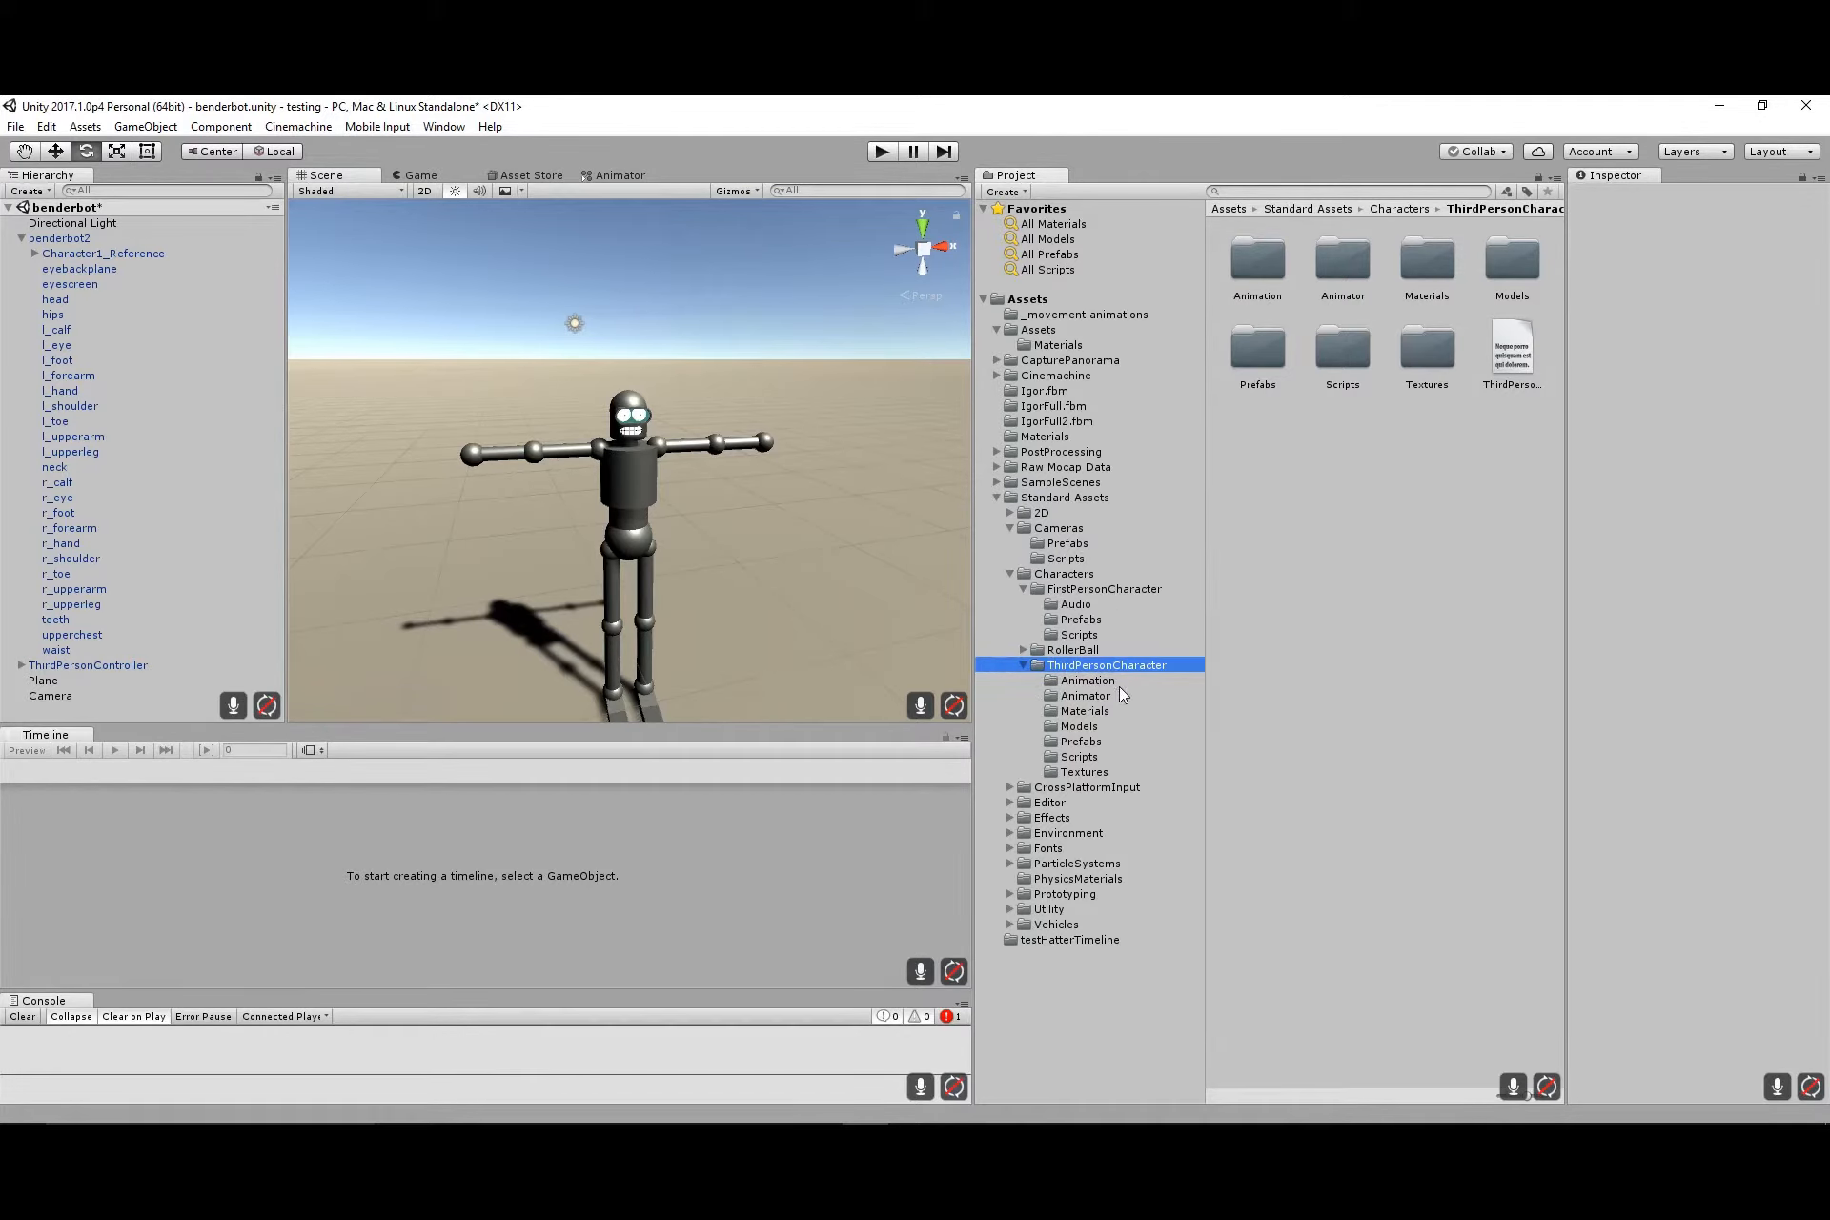
pyautogui.click(1066, 743)
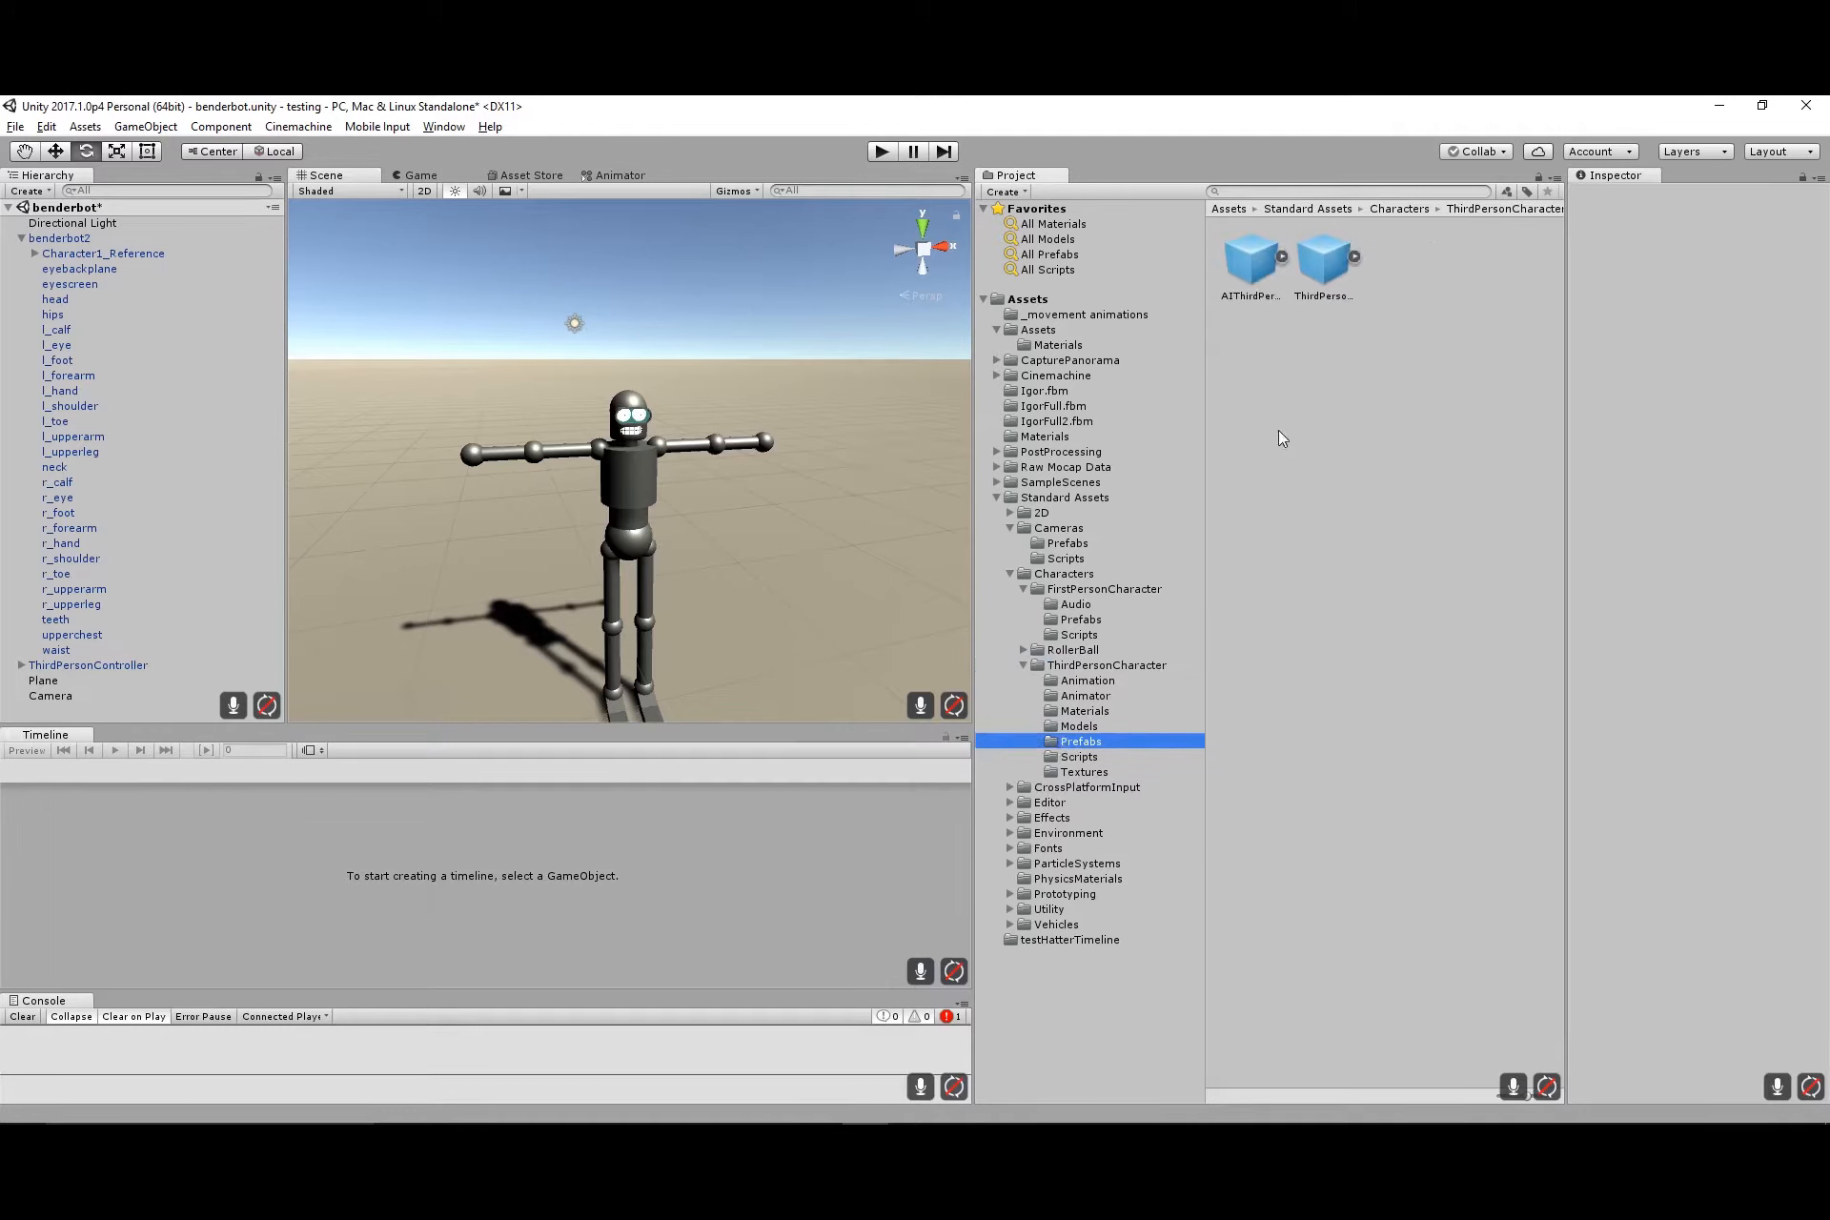
pyautogui.click(1329, 265)
pyautogui.moveTo(1328, 265); pyautogui.dragTo(791, 697)
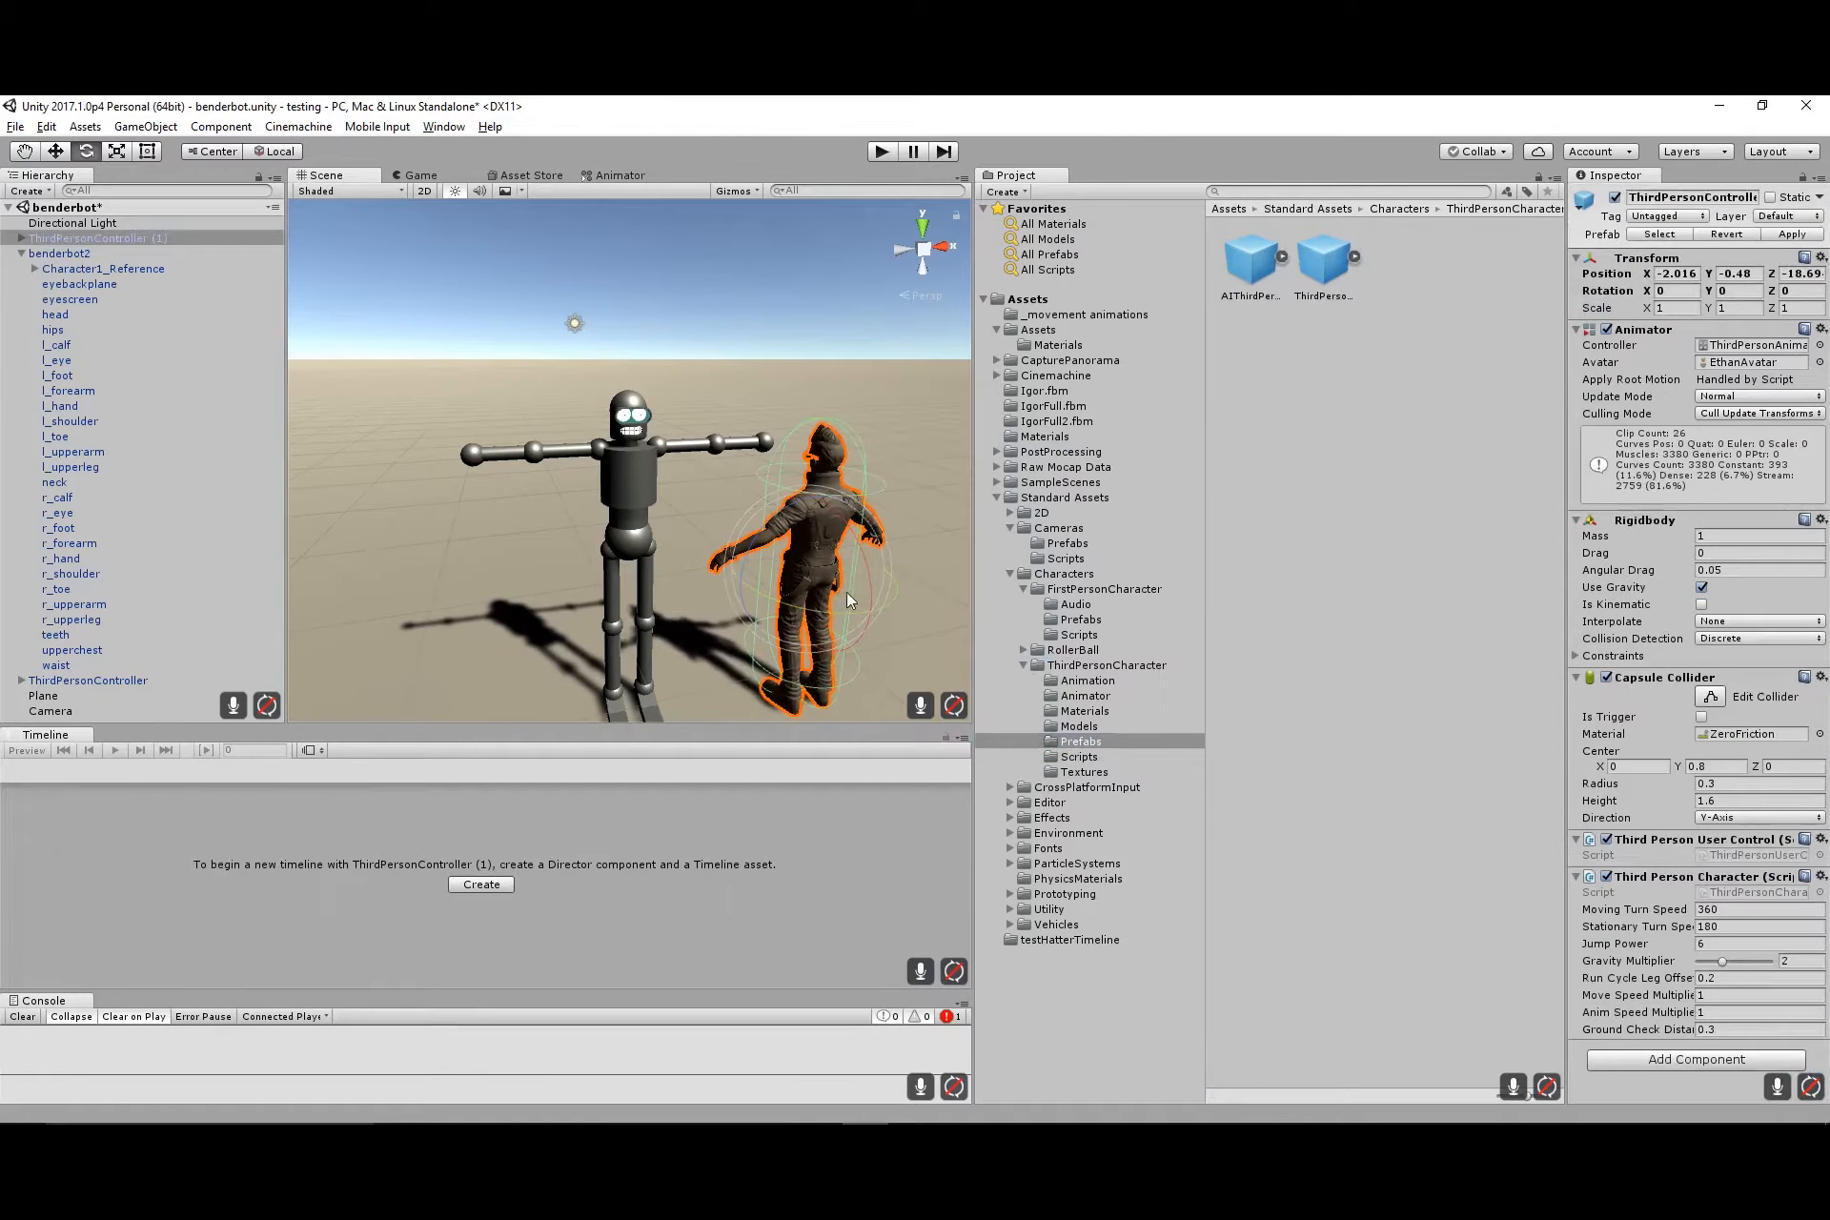
# Run the scene to test the movement of the third-person characters around the robot, and stop playback
pyautogui.keyDown('alt'); pyautogui.moveTo(842, 547); pyautogui.dragTo(742, 550, button='right'); pyautogui.keyUp('alt')
pyautogui.keyDown('alt'); pyautogui.moveTo(741, 550); pyautogui.dragTo(780, 583); pyautogui.keyUp('alt')
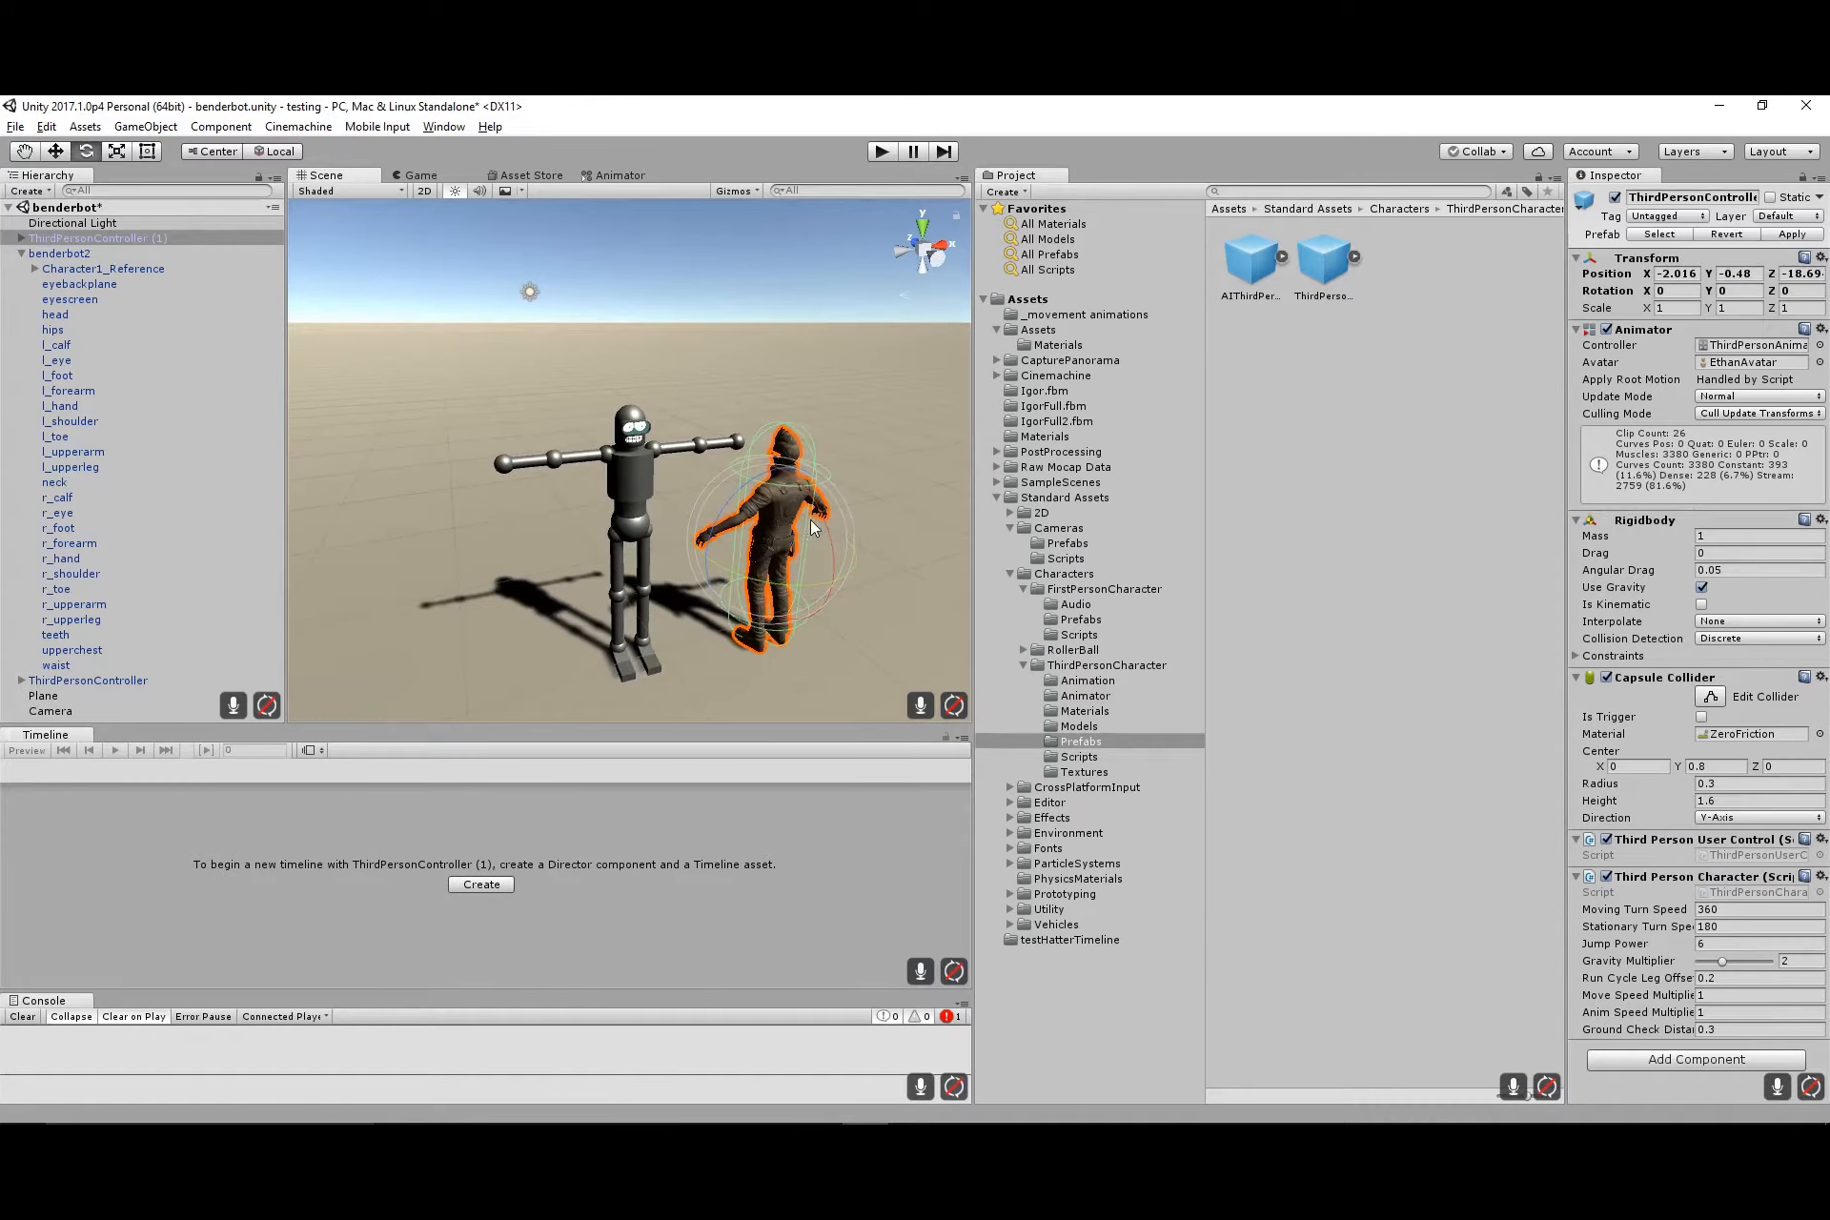
pyautogui.click(880, 153)
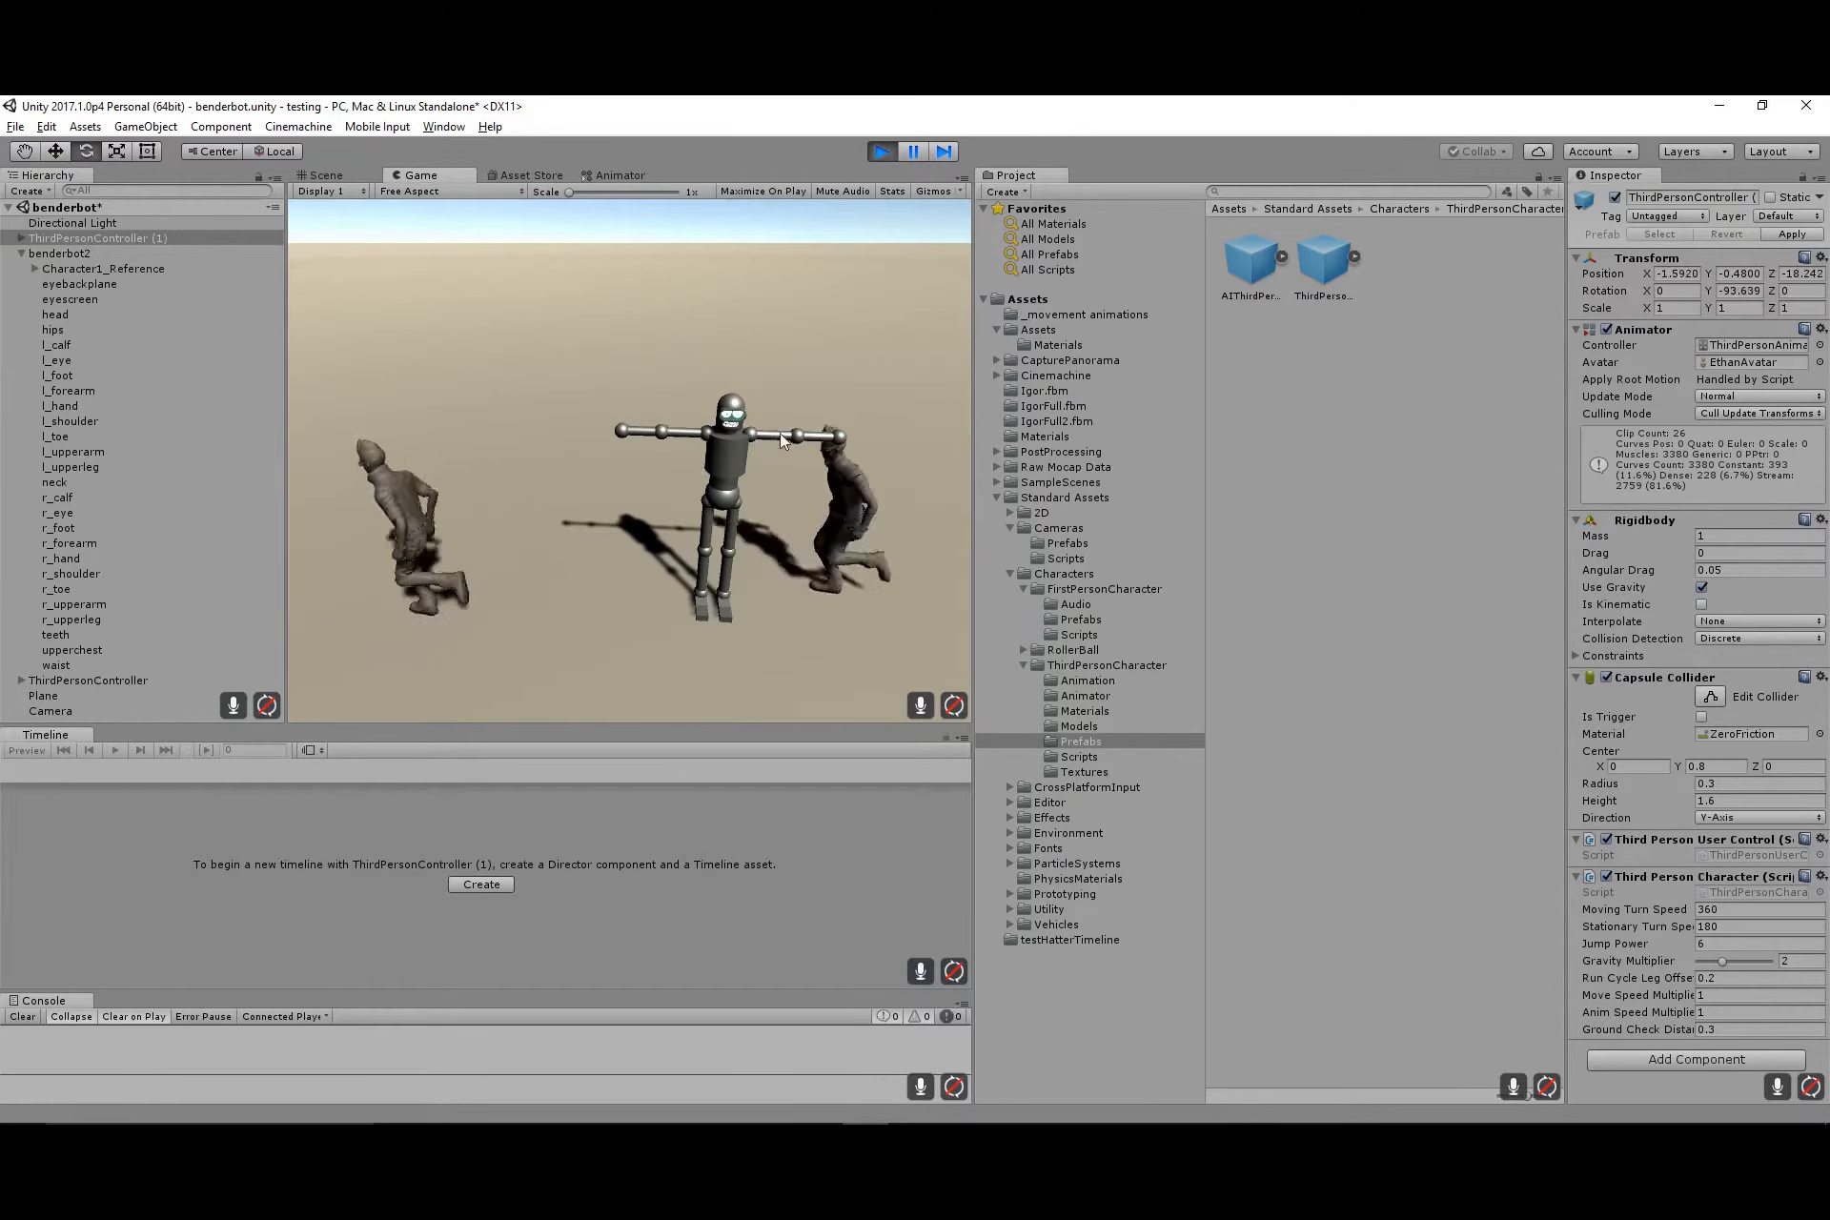
pyautogui.click(882, 151)
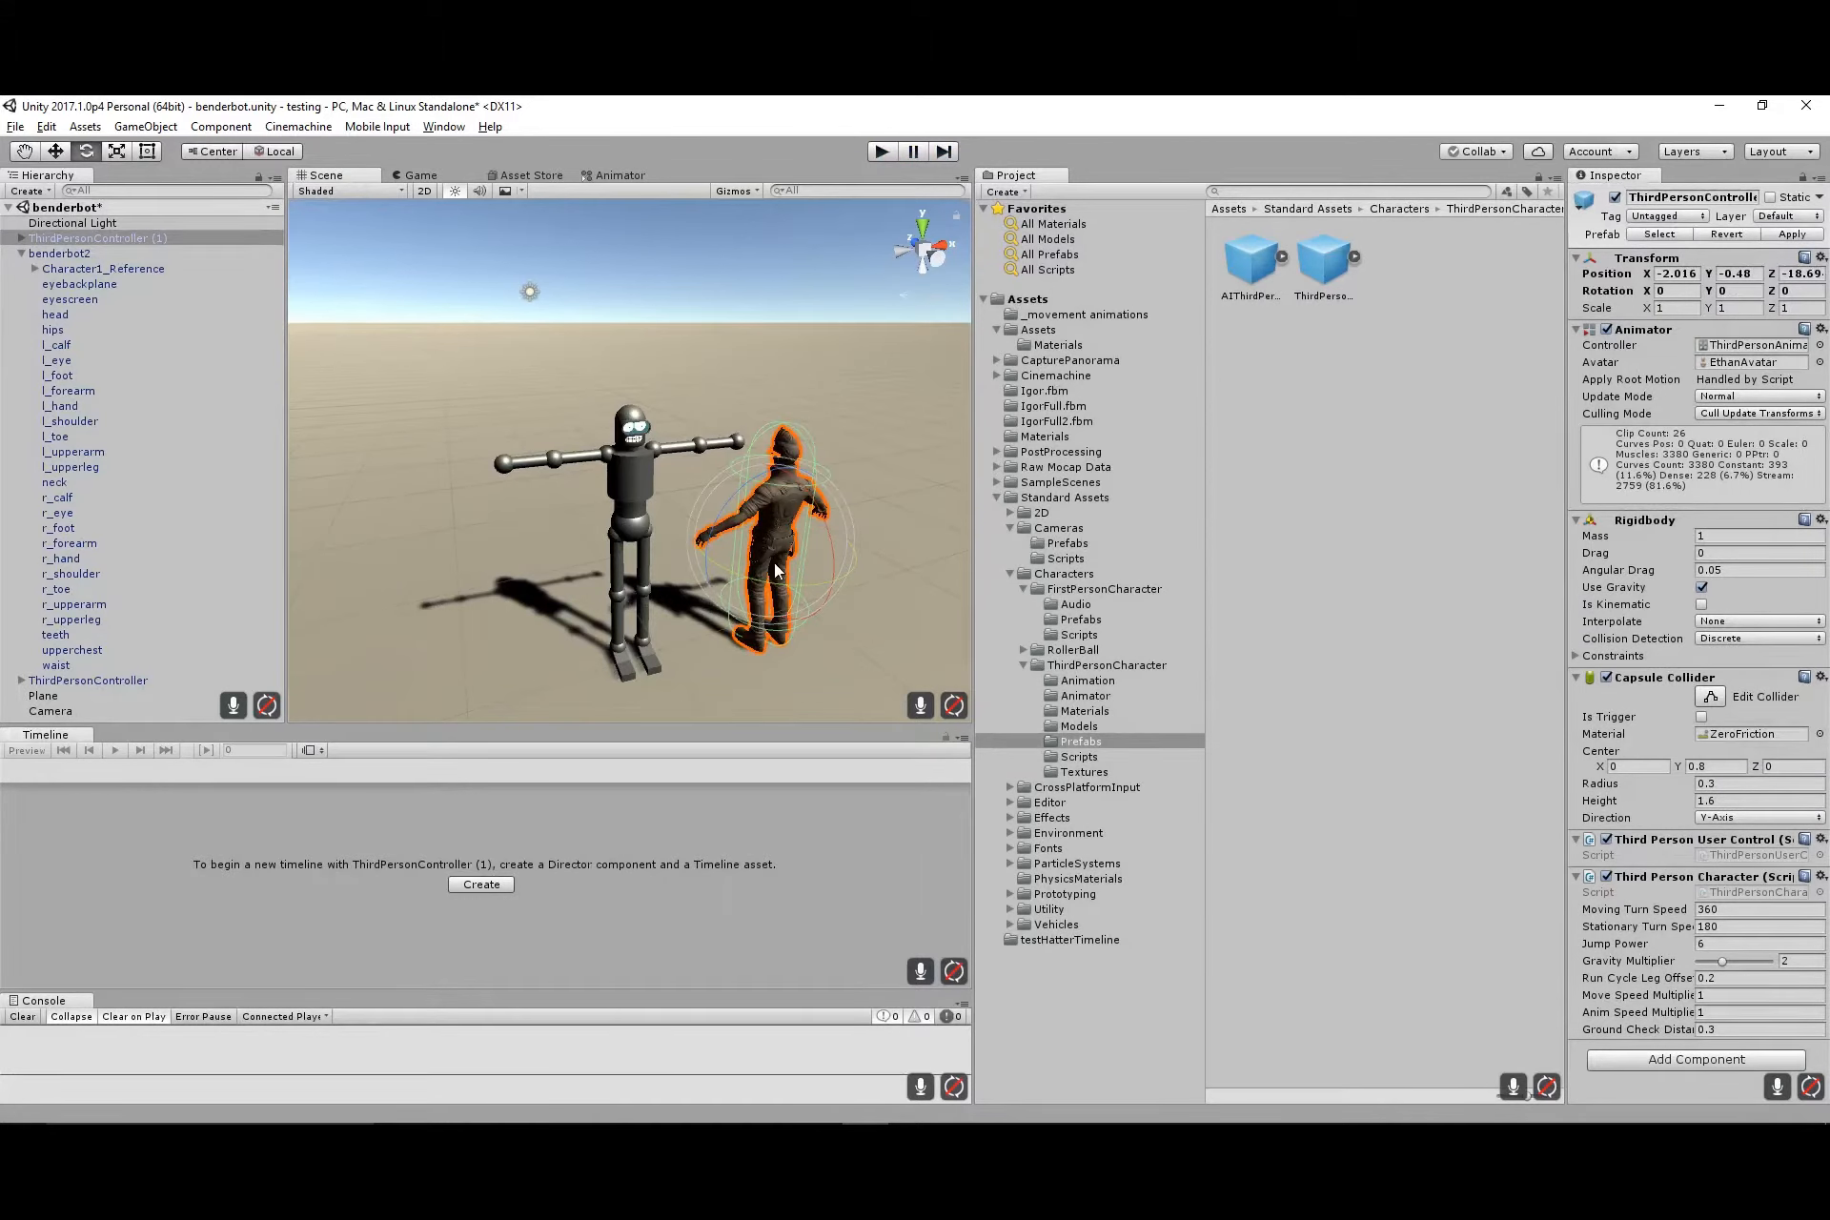
# Delete the duplicate ThirdPersonController (1) object from the scene
pyautogui.click(23, 238)
pyautogui.click(67, 238)
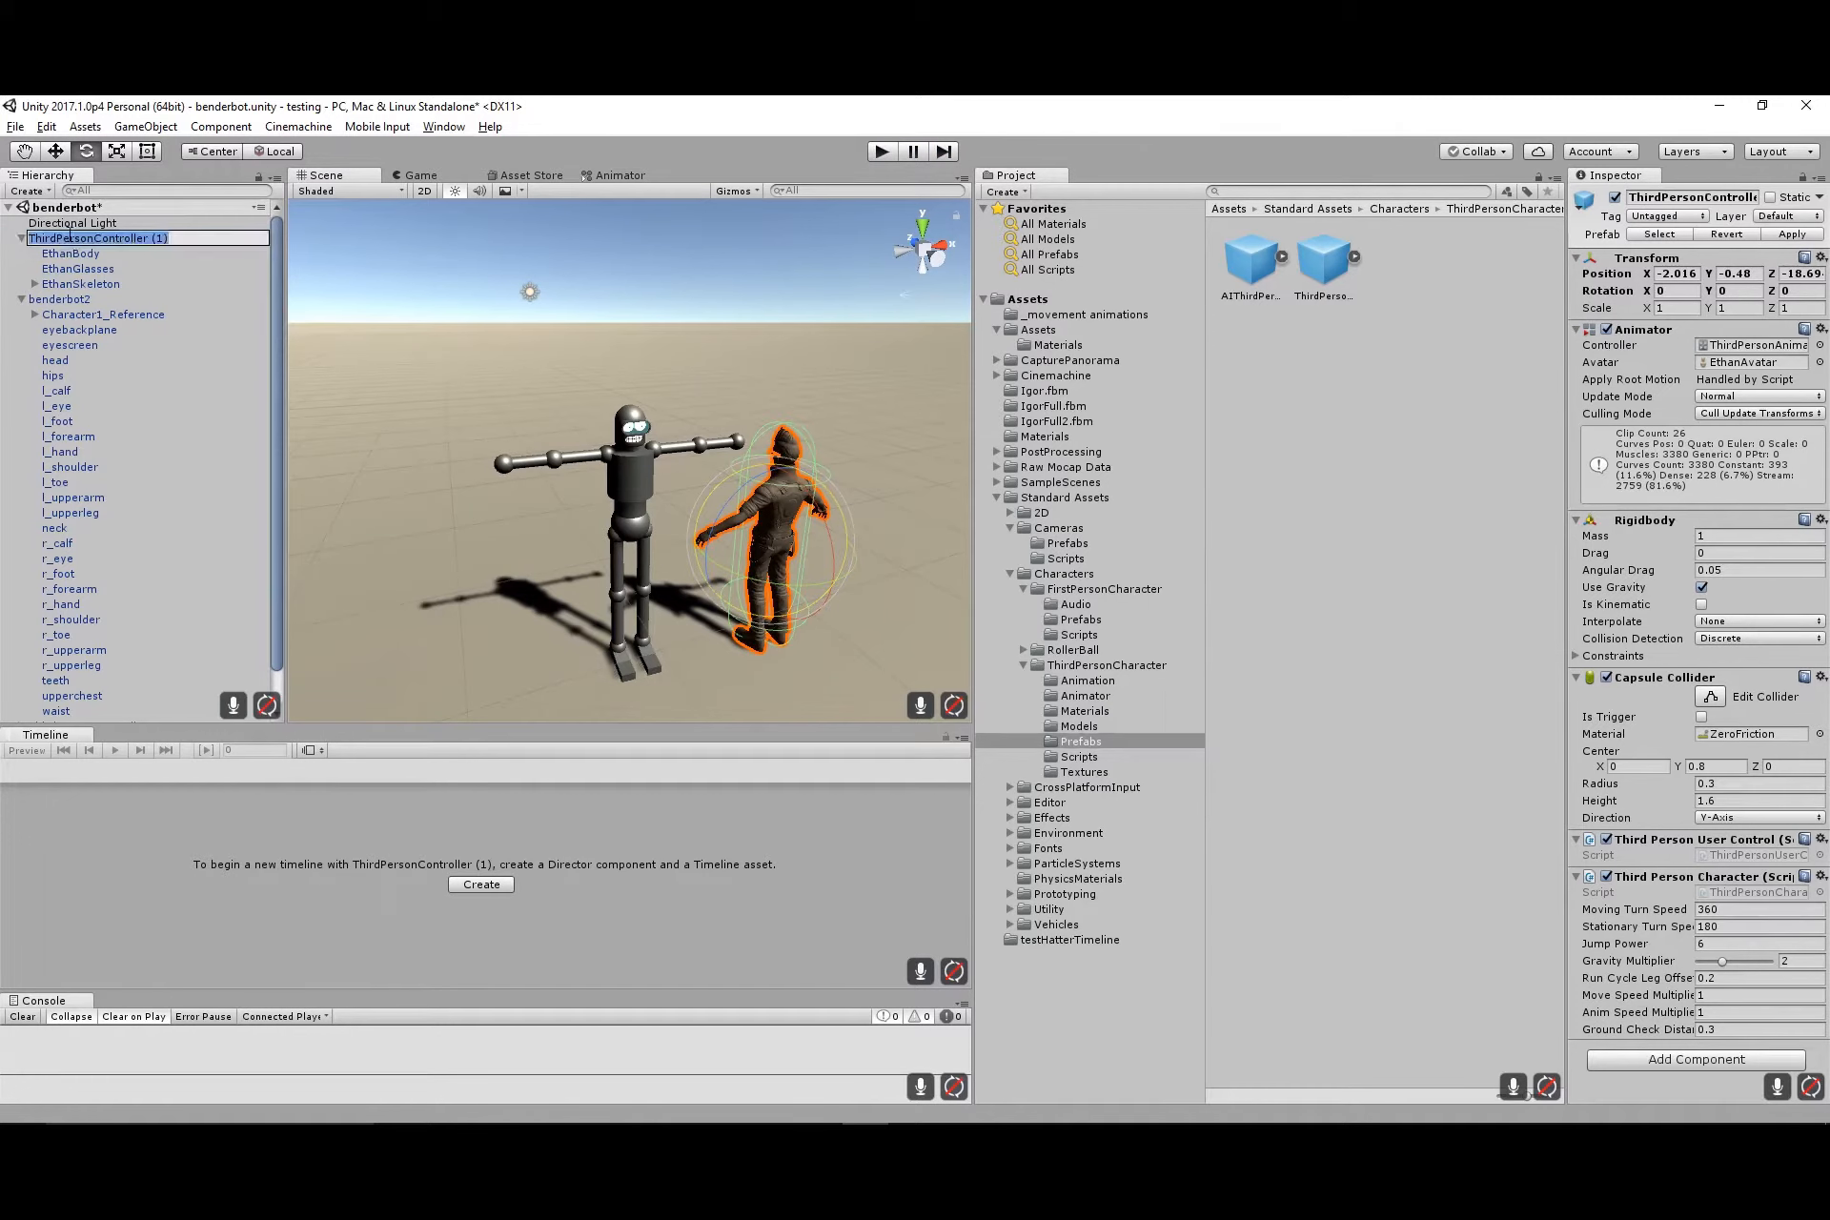
pyautogui.press('BackSpace')
pyautogui.click(71, 266)
pyautogui.click(68, 225)
pyautogui.click(69, 241)
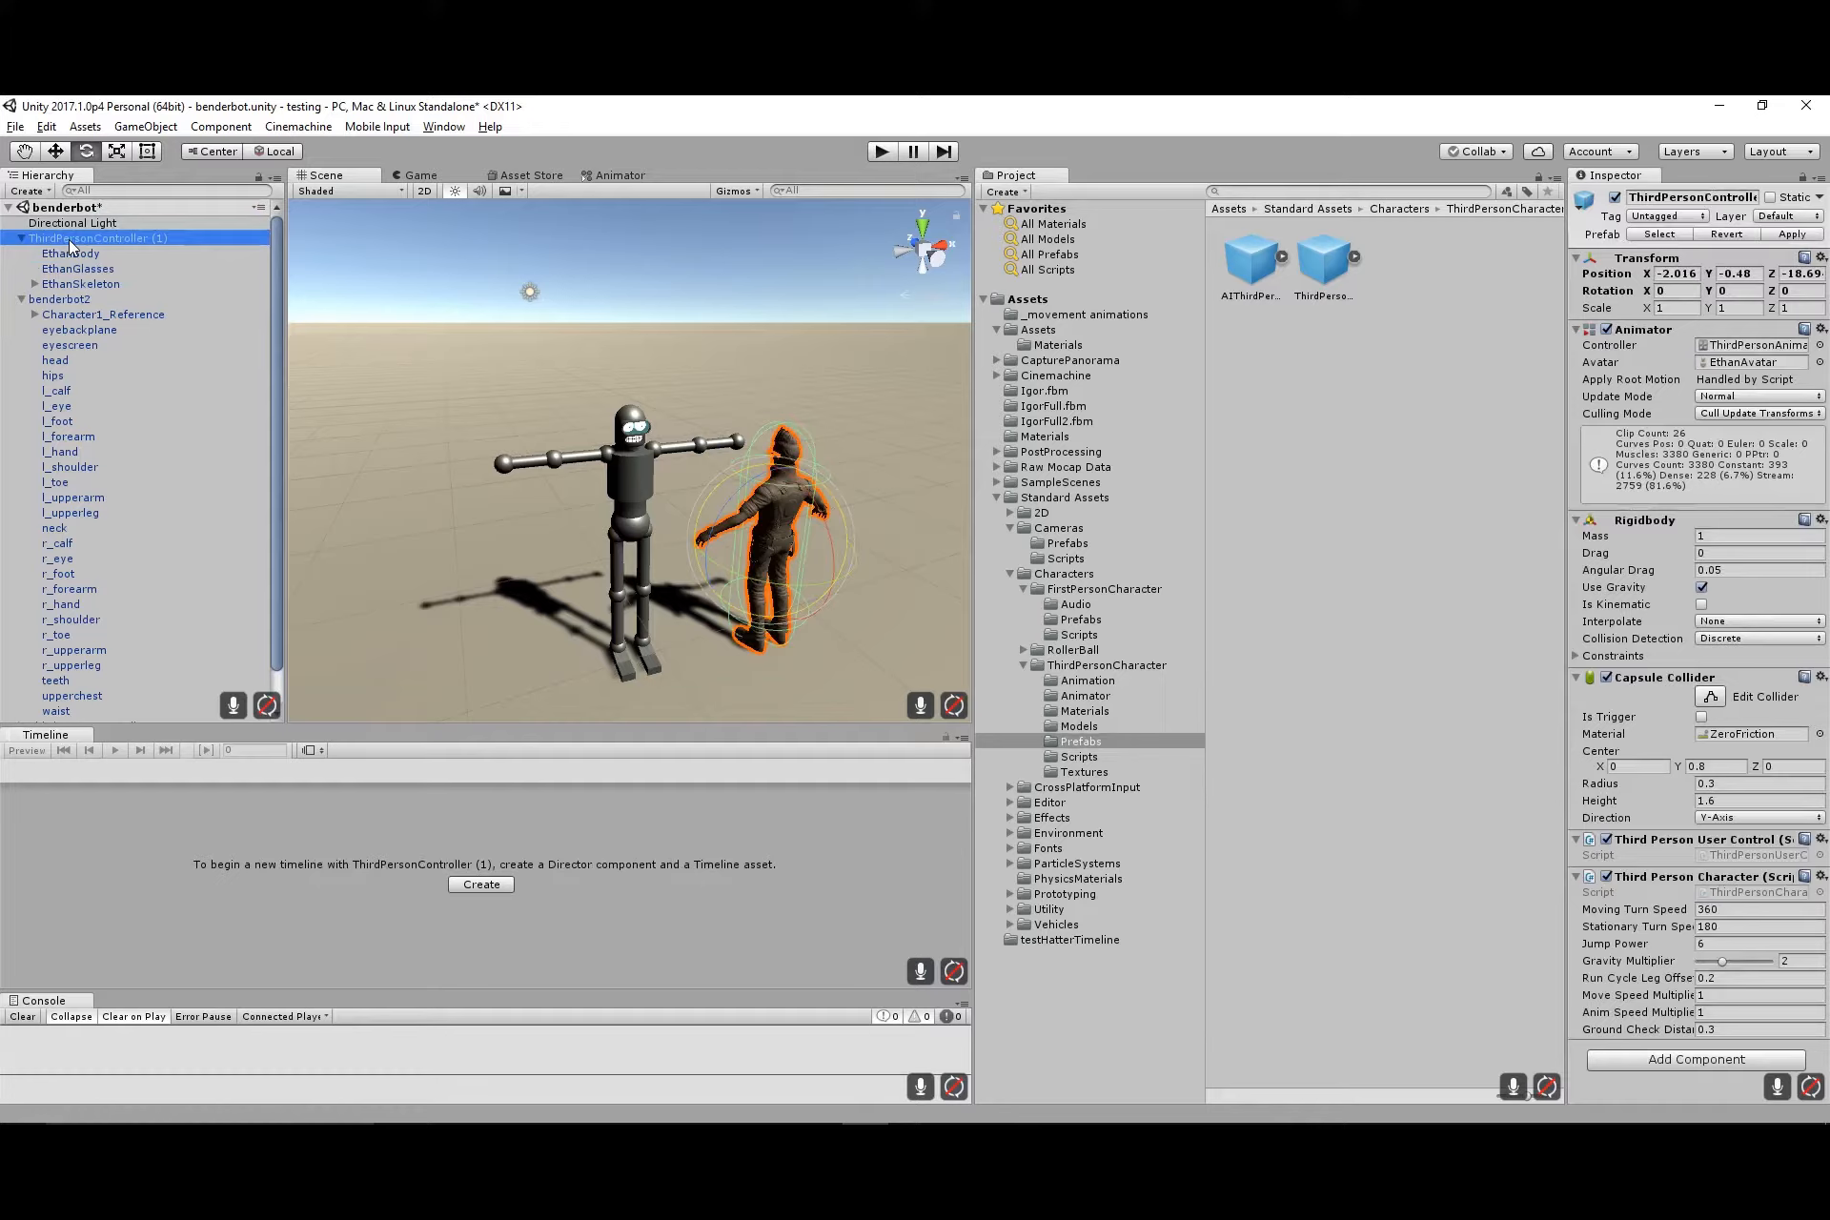
pyautogui.press('Delete')
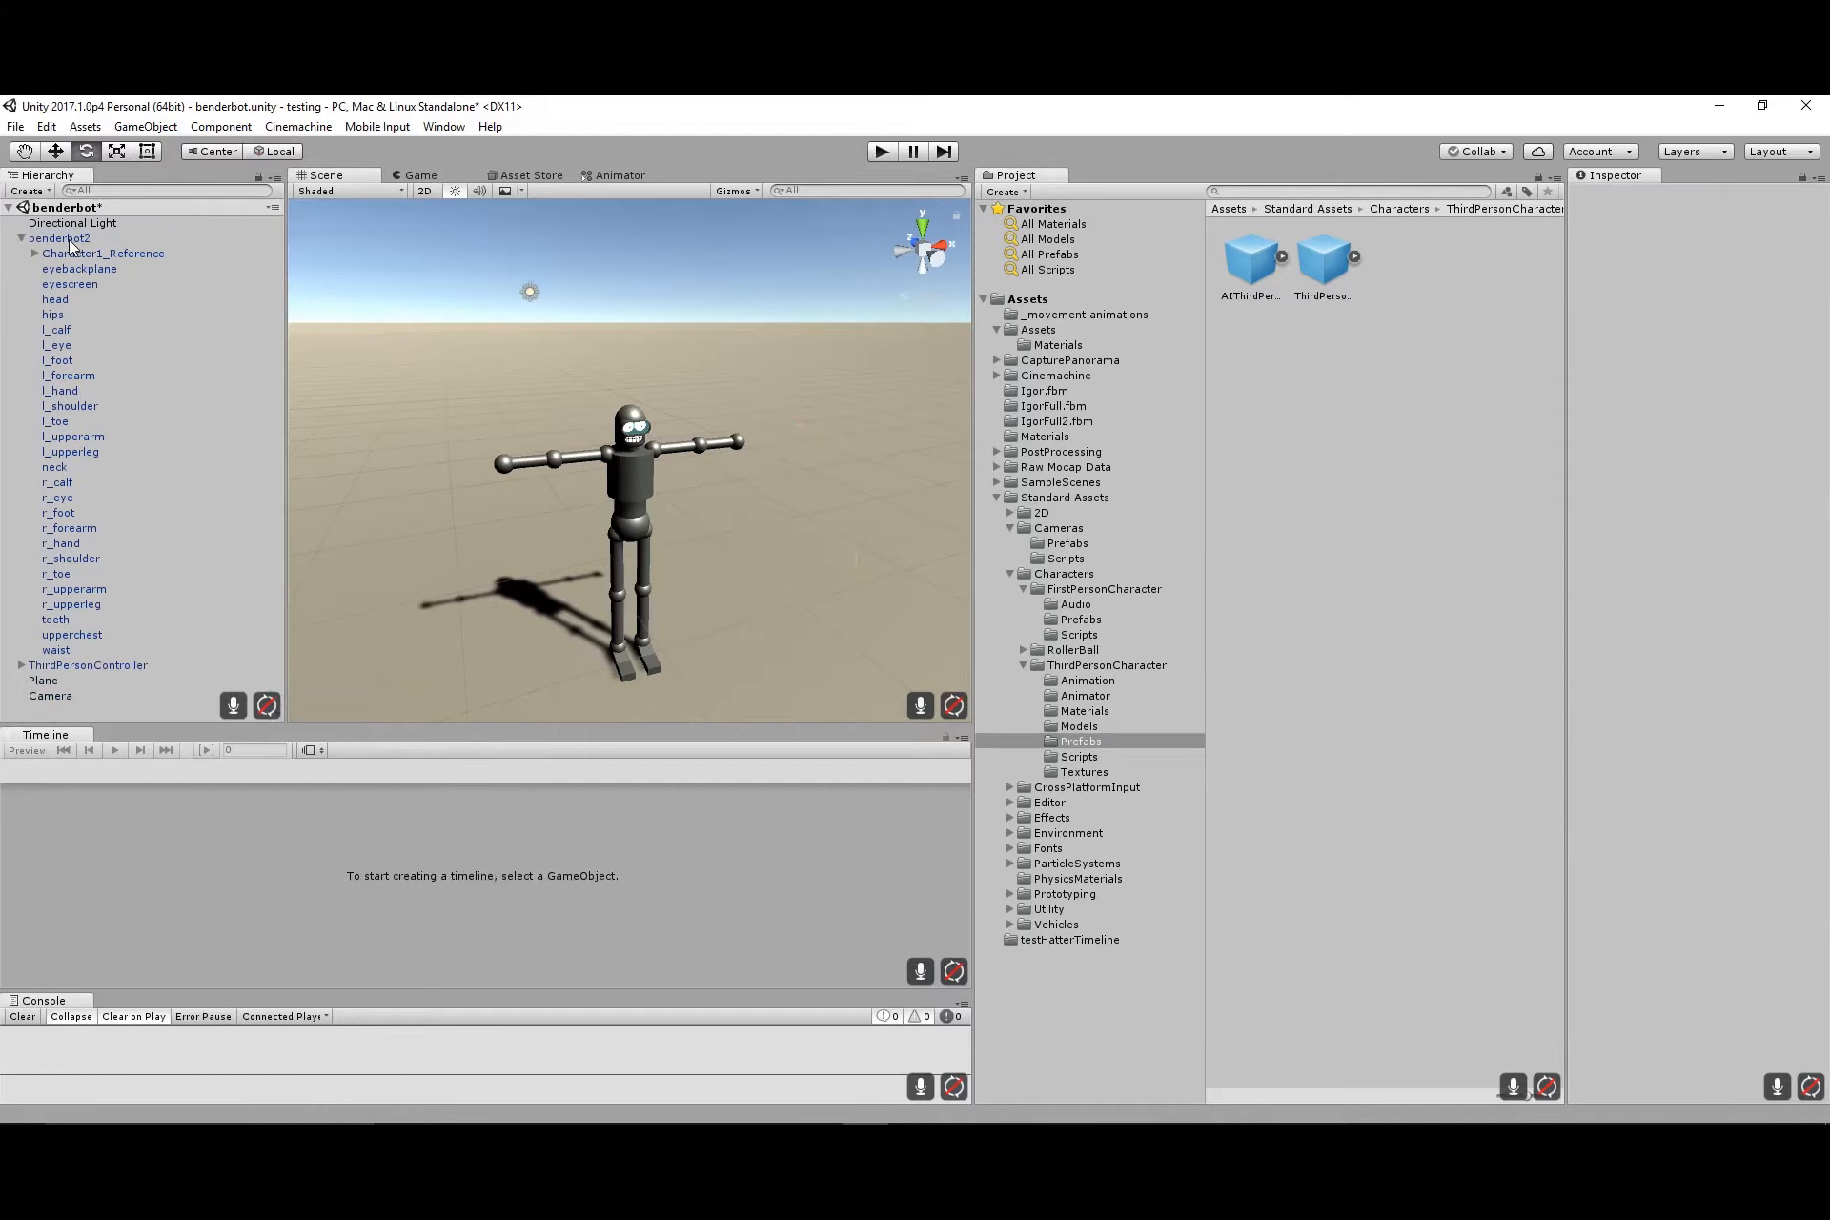
# Compare the components on the remaining ThirdPersonController with those on benderbot2, widening the component display for readability
pyautogui.keyDown('alt'); pyautogui.scroll(-8, 610, 529); pyautogui.keyUp('alt')
pyautogui.keyDown('alt'); pyautogui.moveTo(610, 532); pyautogui.dragTo(498, 523); pyautogui.keyUp('alt')
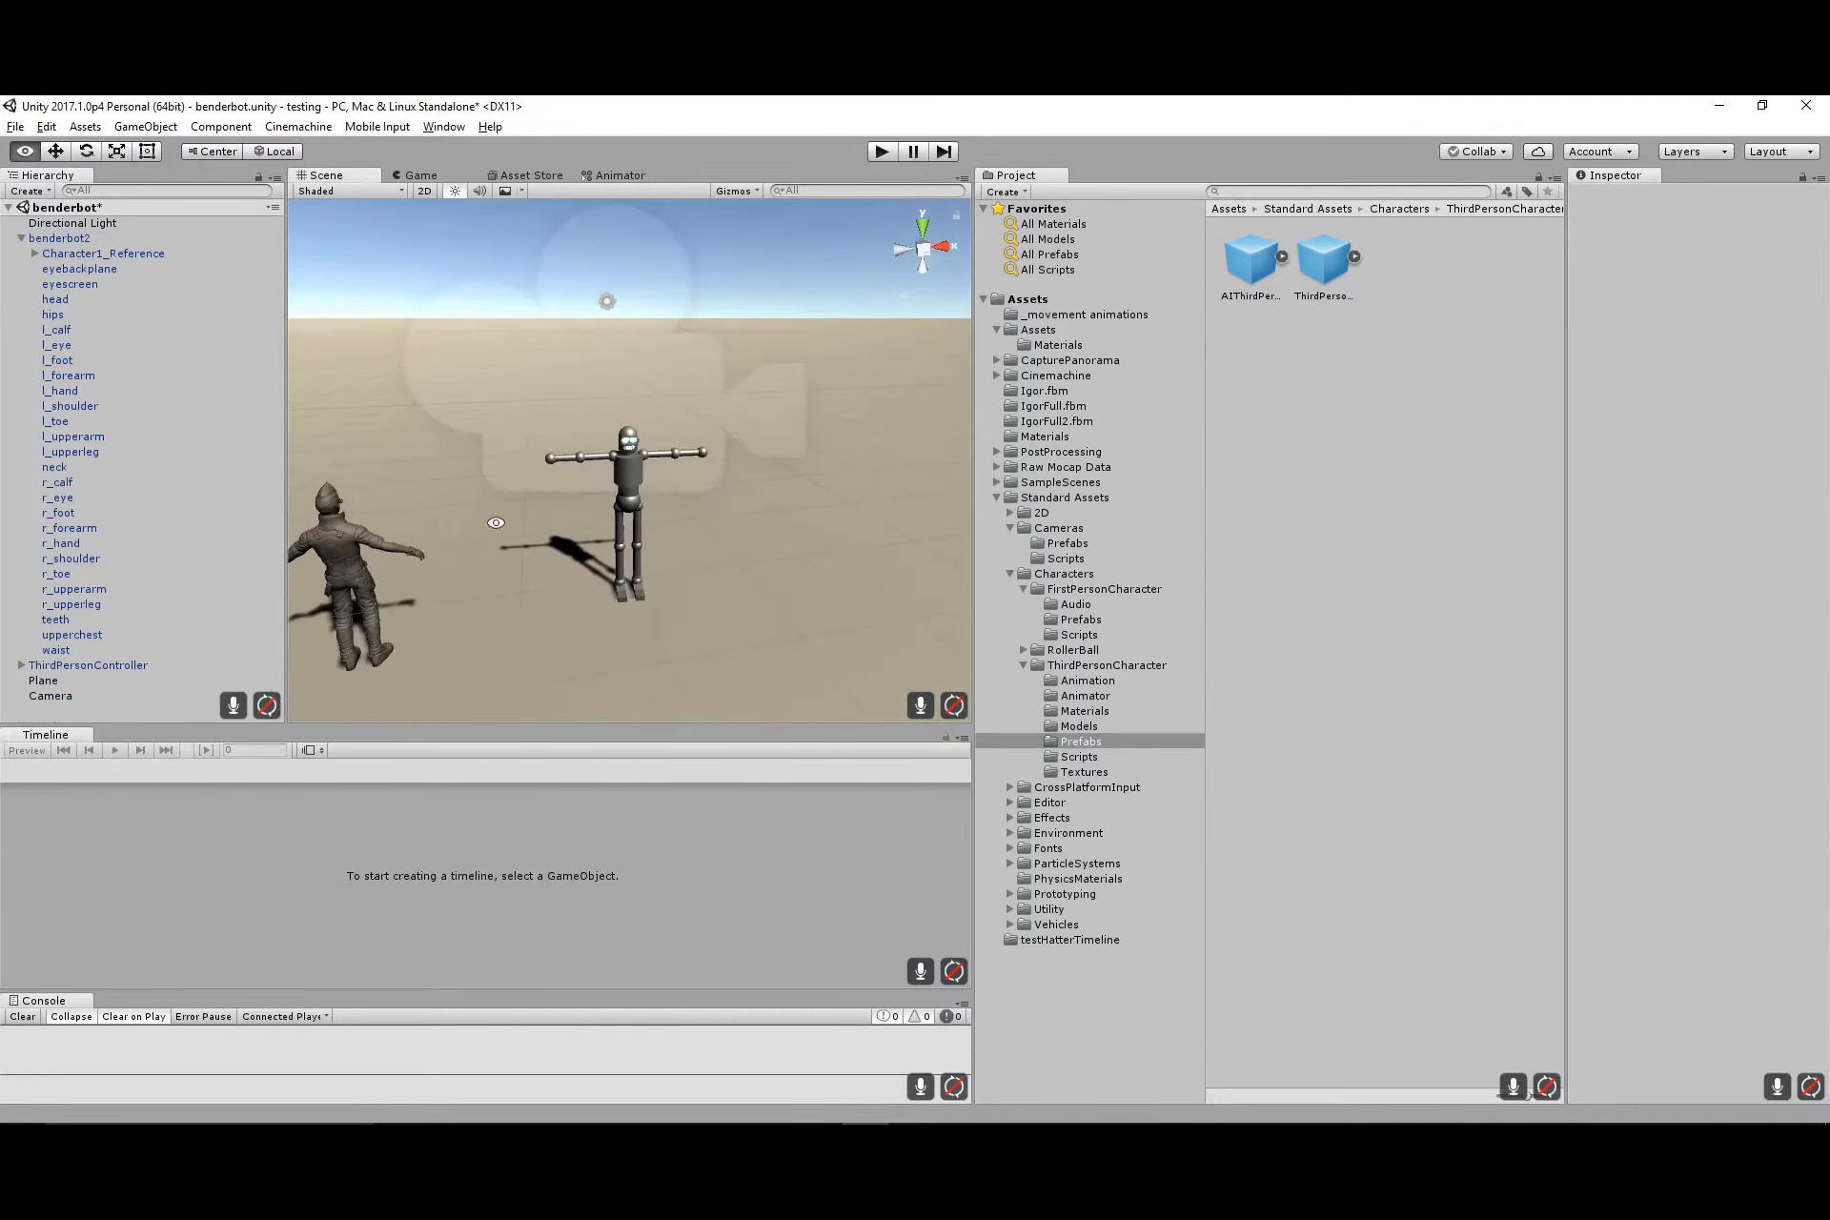
pyautogui.keyDown('alt'); pyautogui.moveTo(499, 523); pyautogui.dragTo(646, 499, button='middle'); pyautogui.keyUp('alt')
pyautogui.keyDown('alt'); pyautogui.moveTo(647, 500); pyautogui.dragTo(479, 519); pyautogui.keyUp('alt')
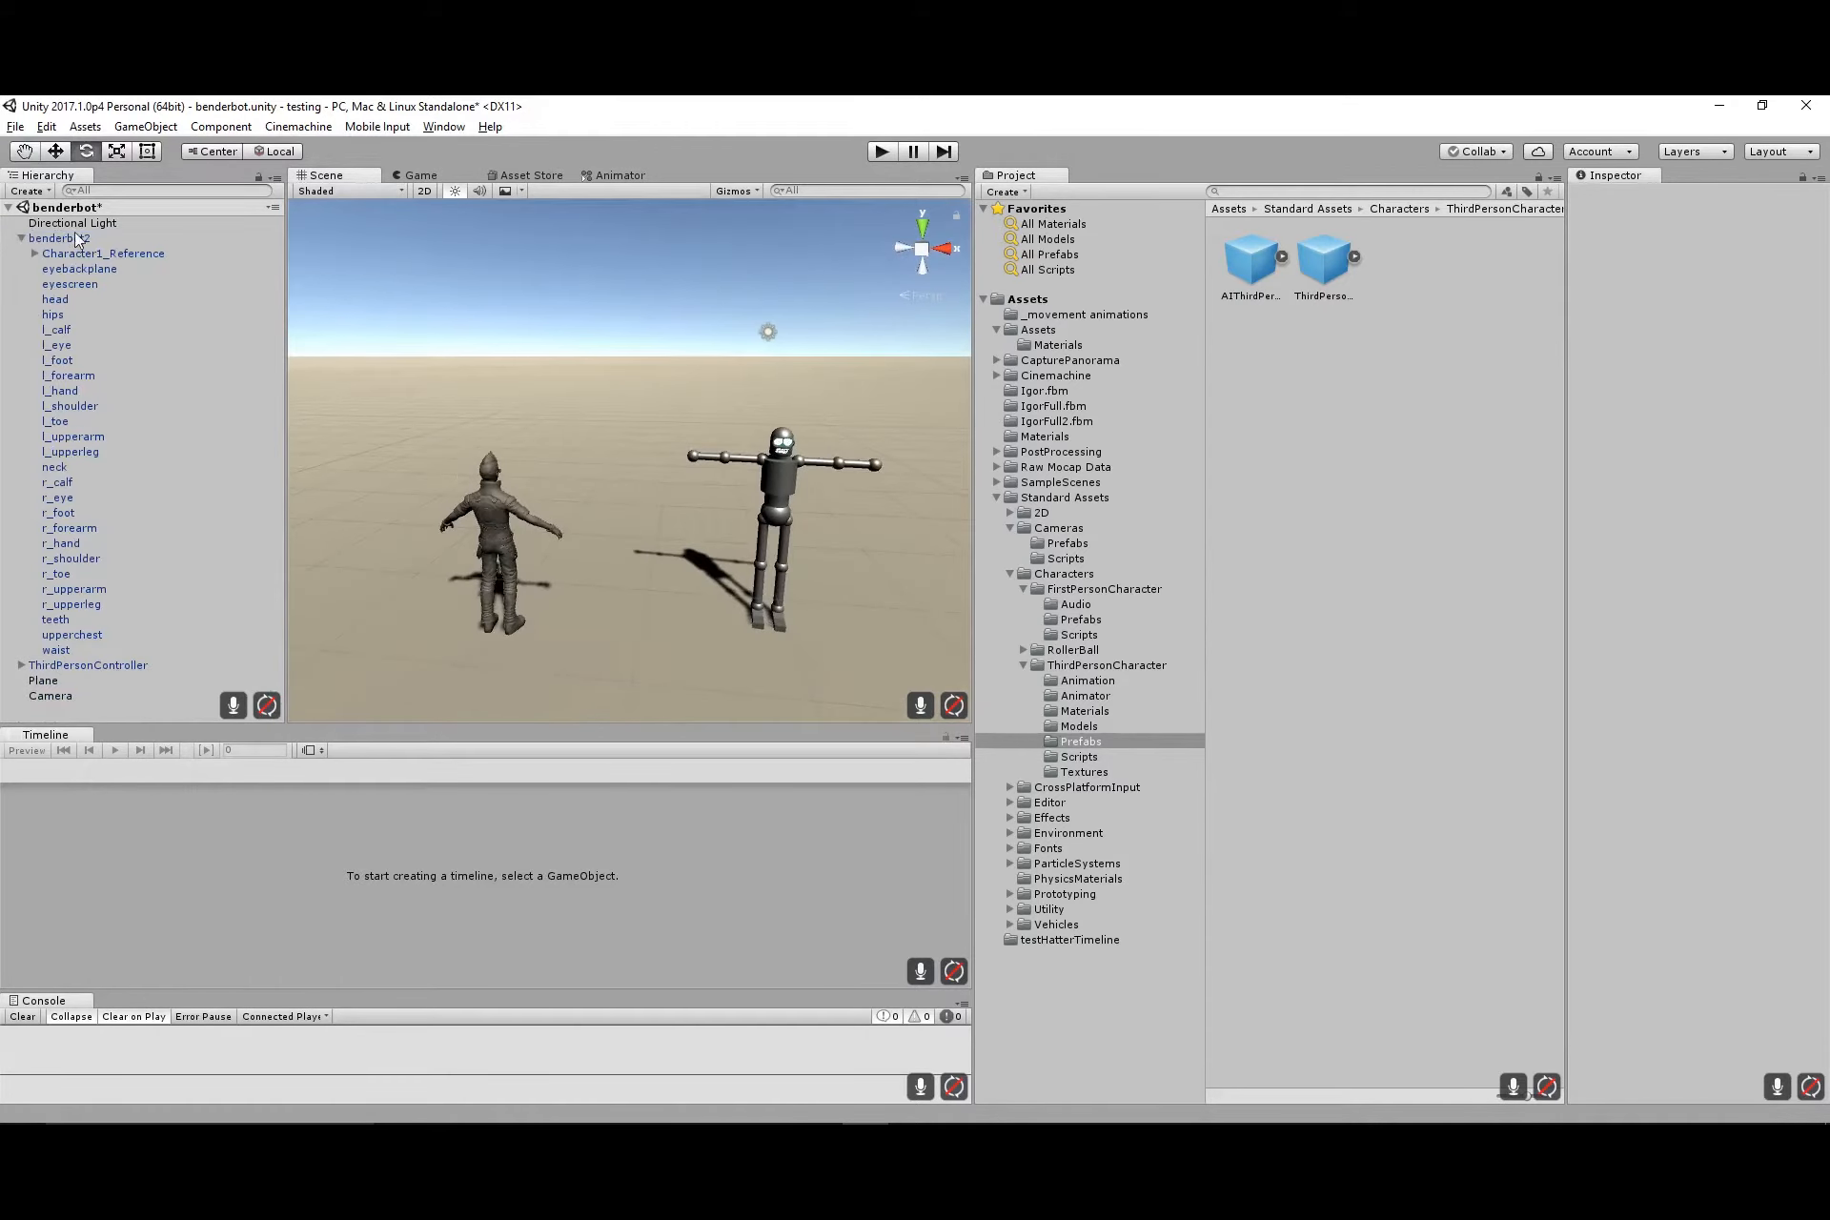
pyautogui.click(21, 237)
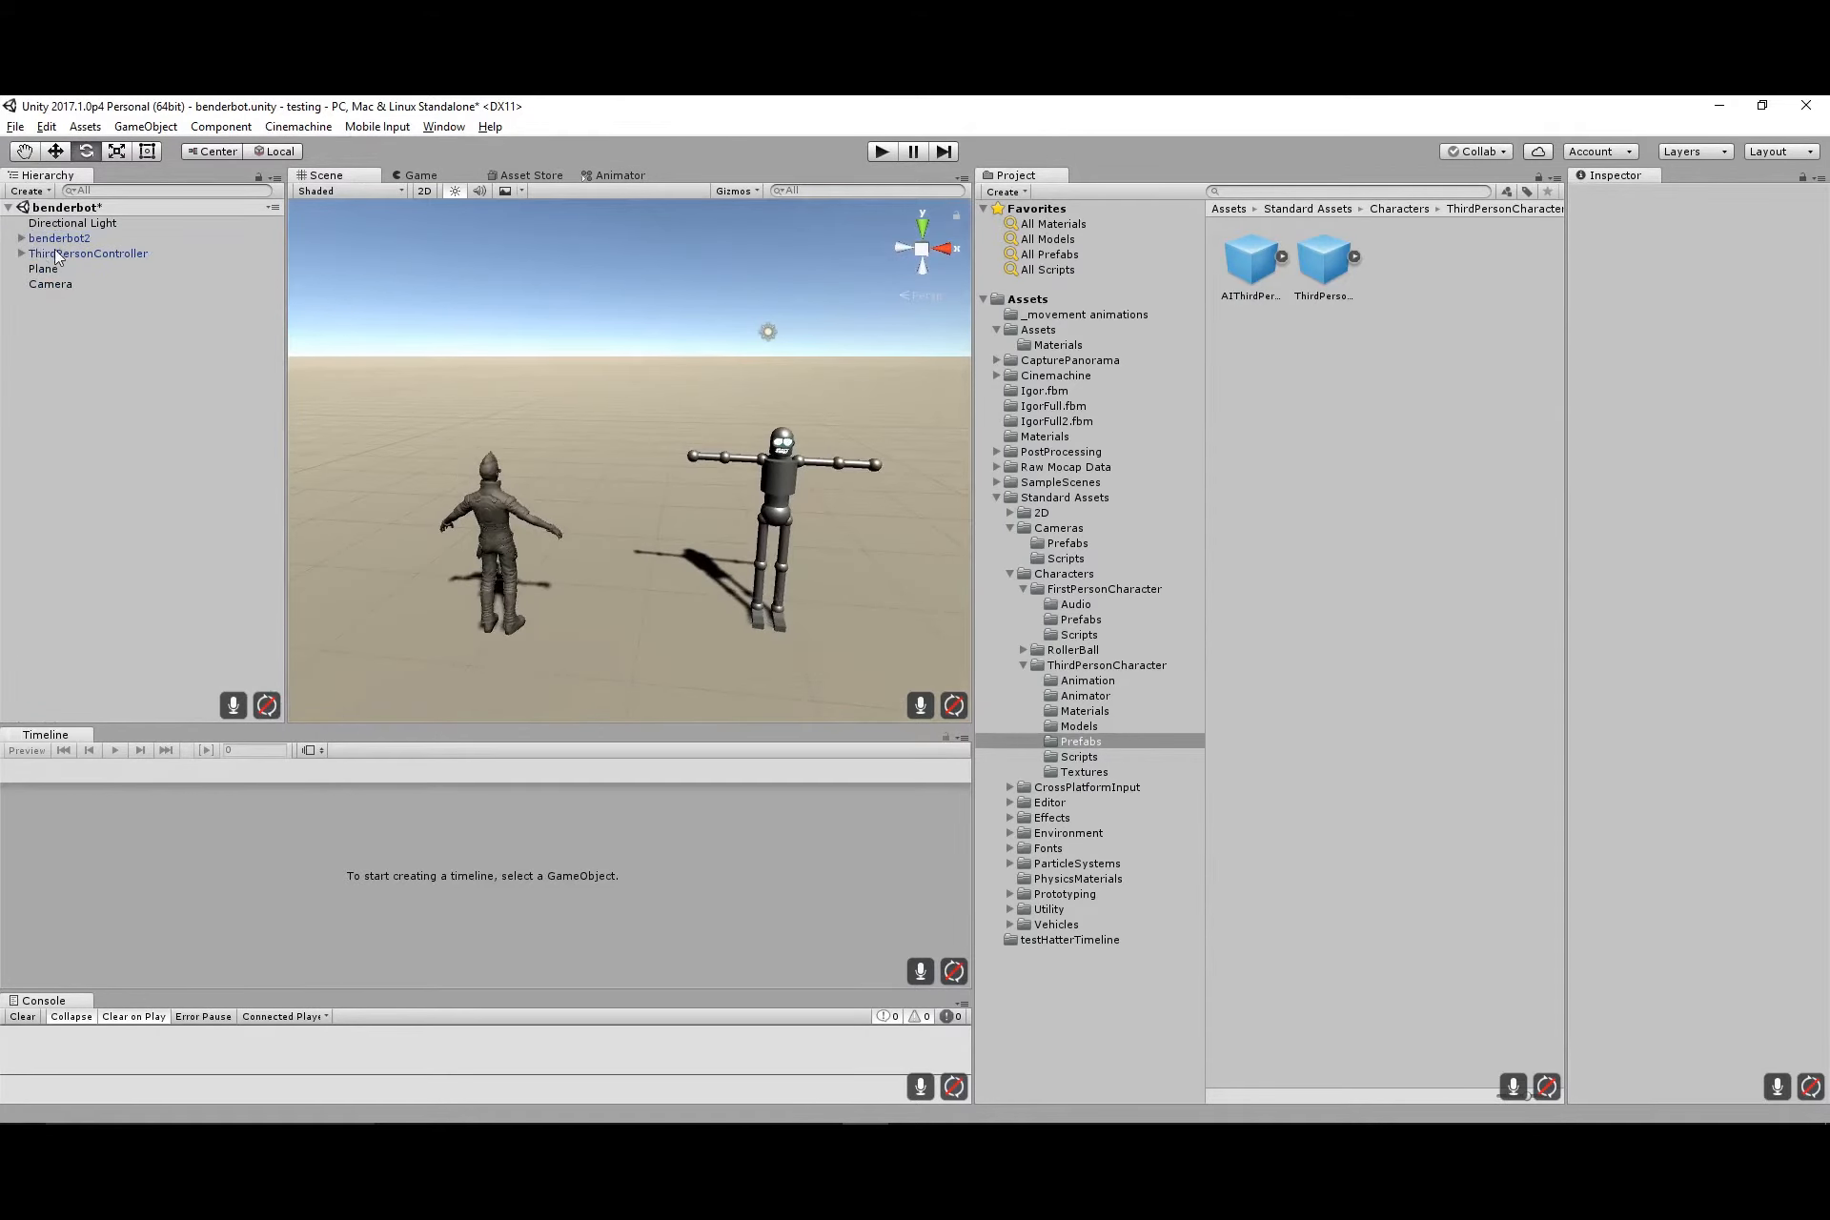
pyautogui.click(58, 256)
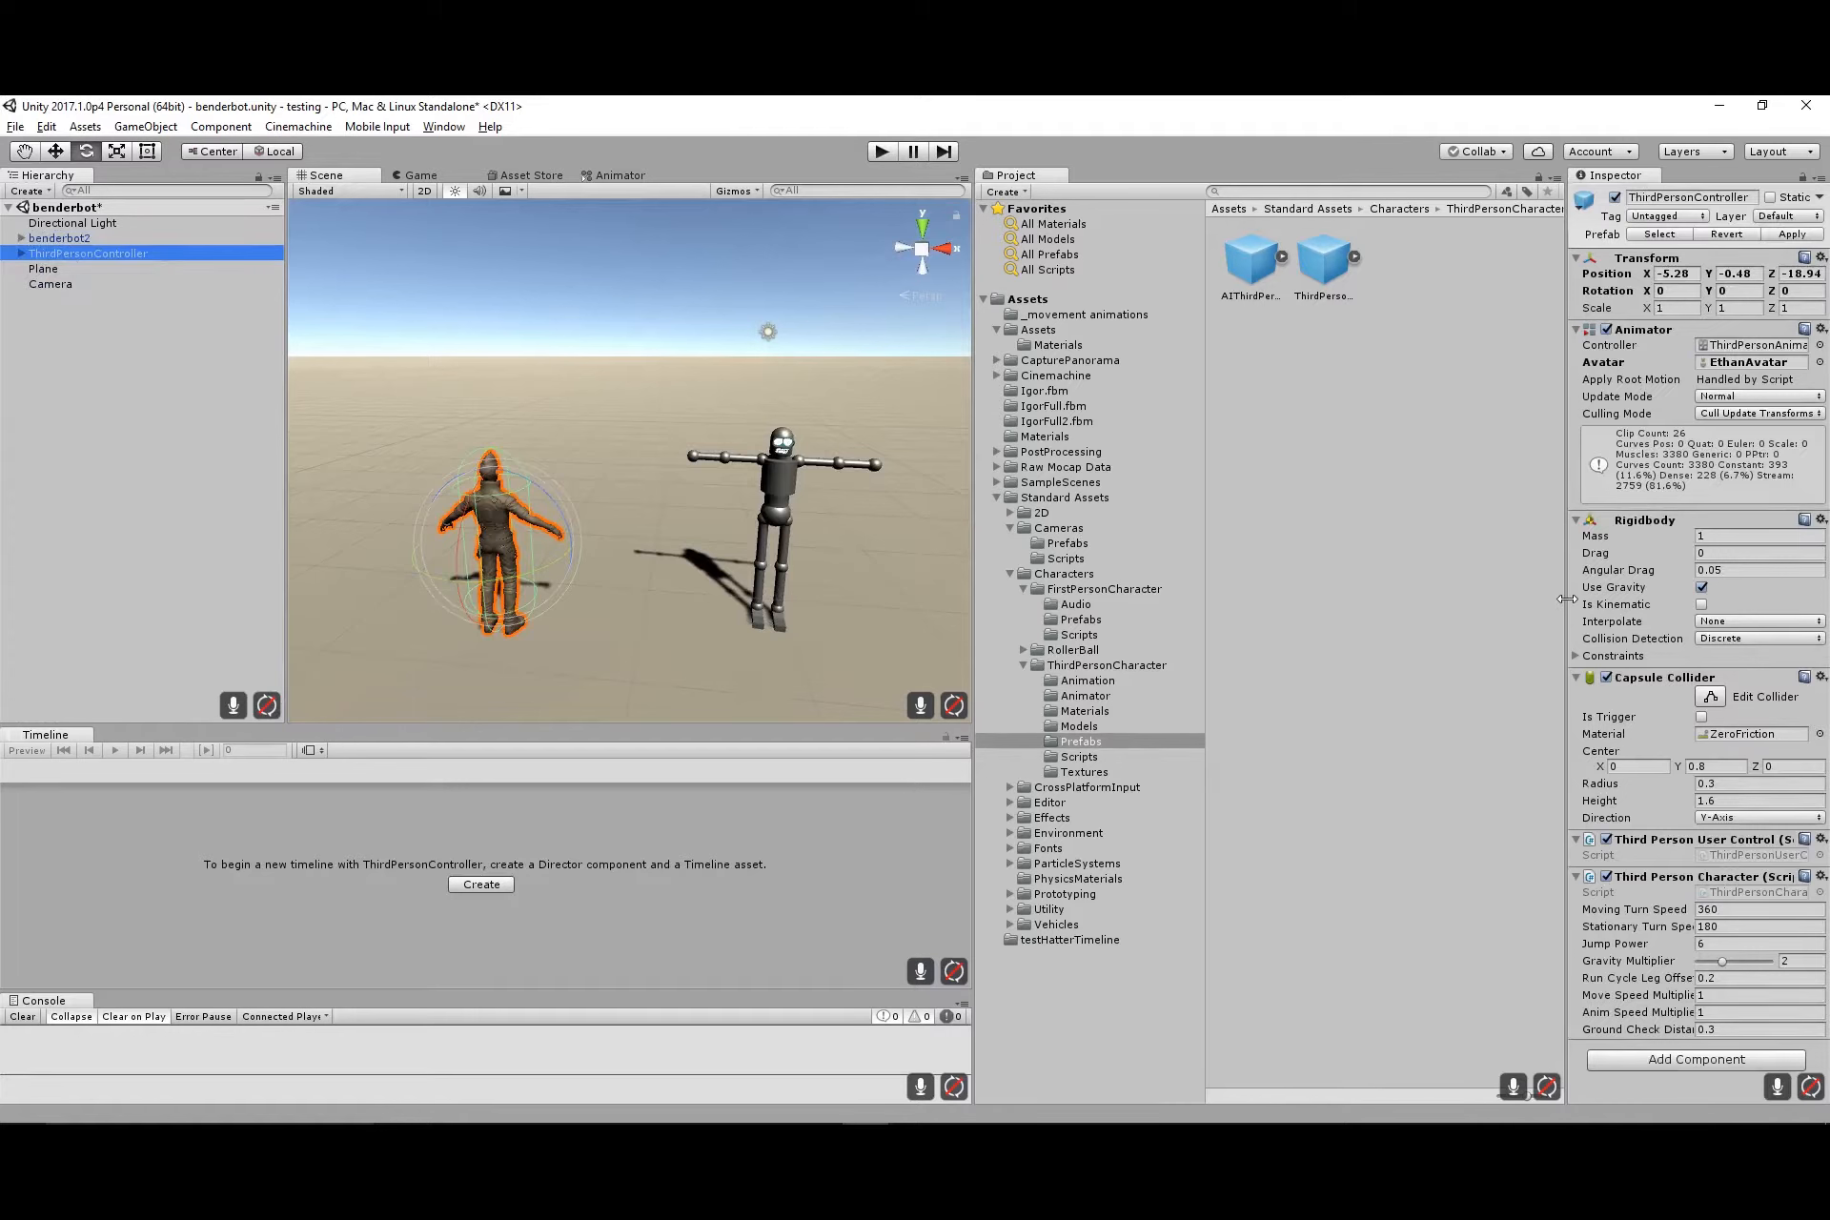
pyautogui.moveTo(1566, 599); pyautogui.dragTo(1441, 597)
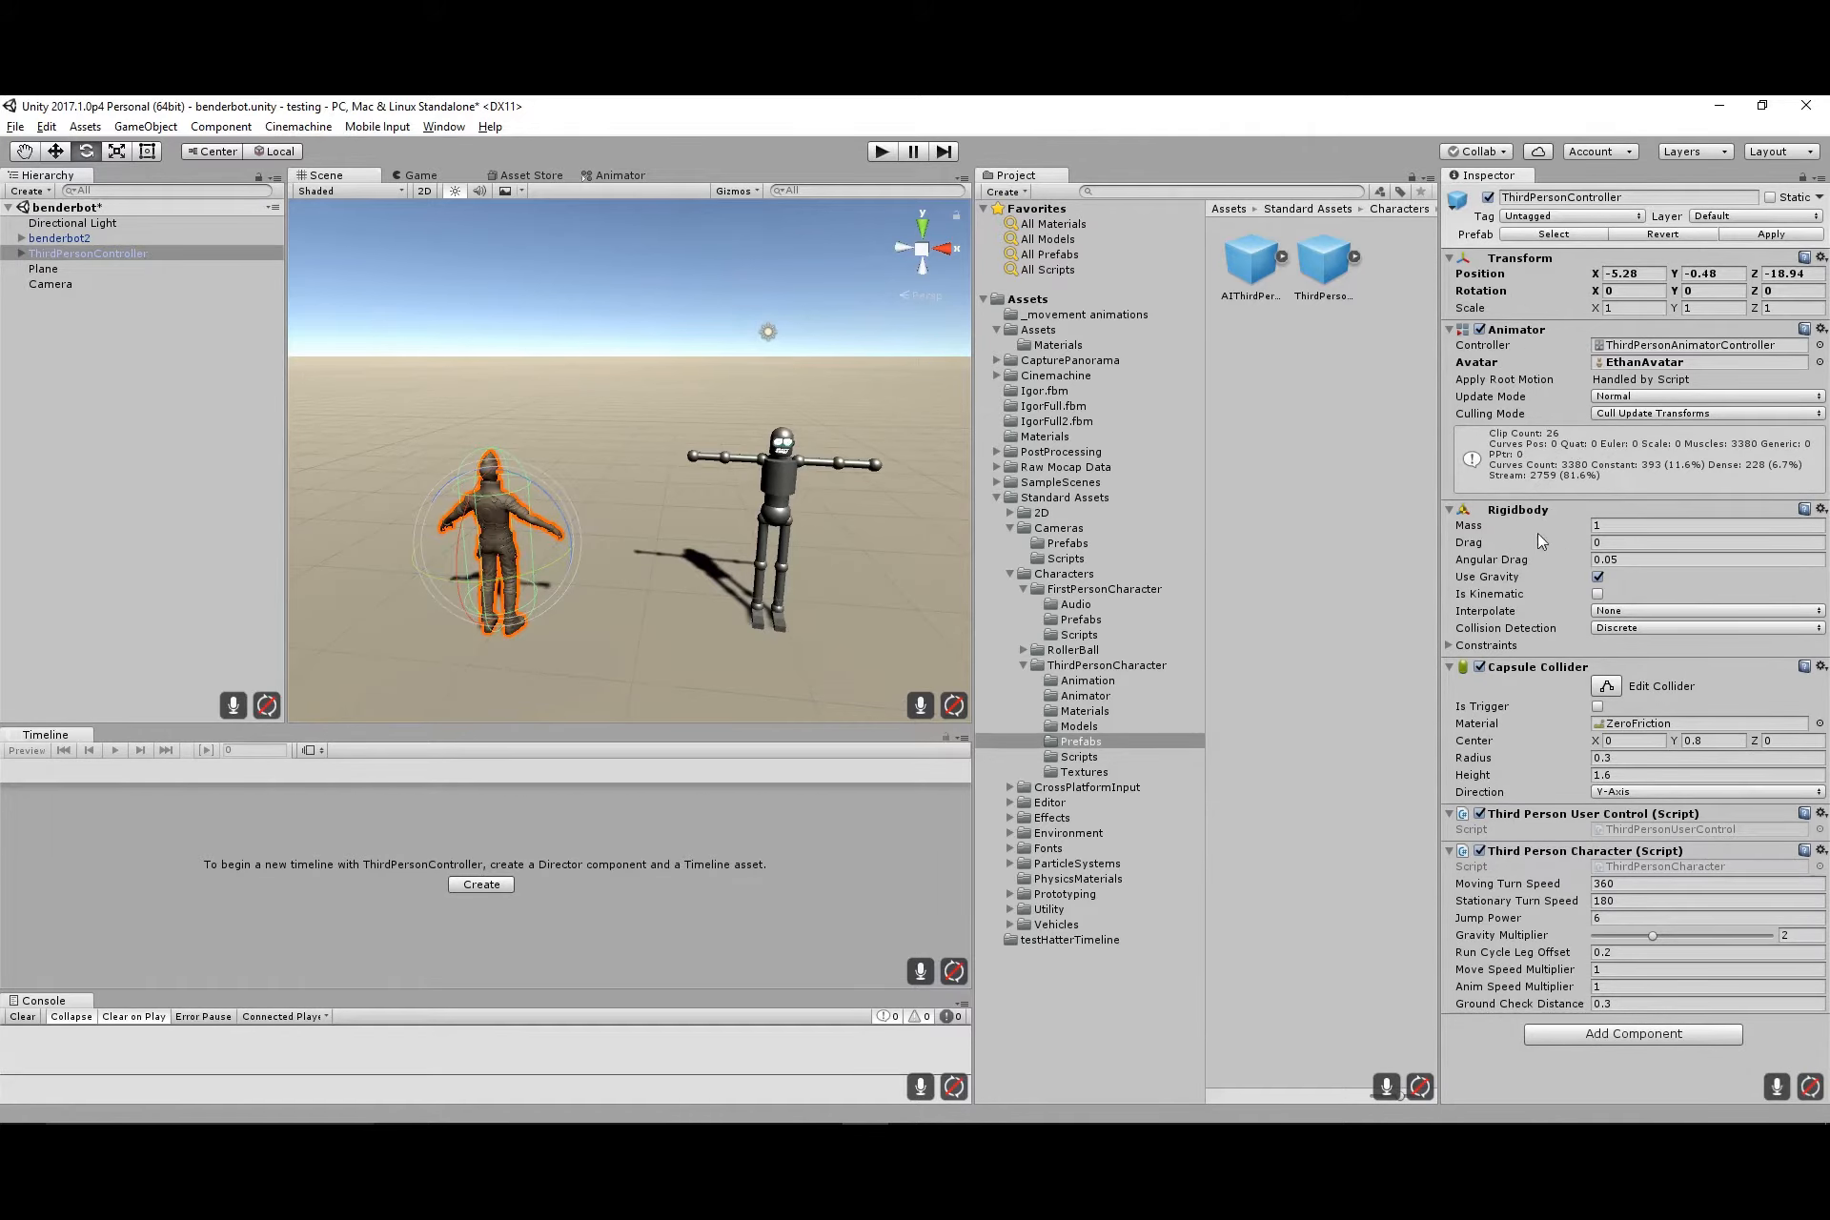
pyautogui.click(80, 239)
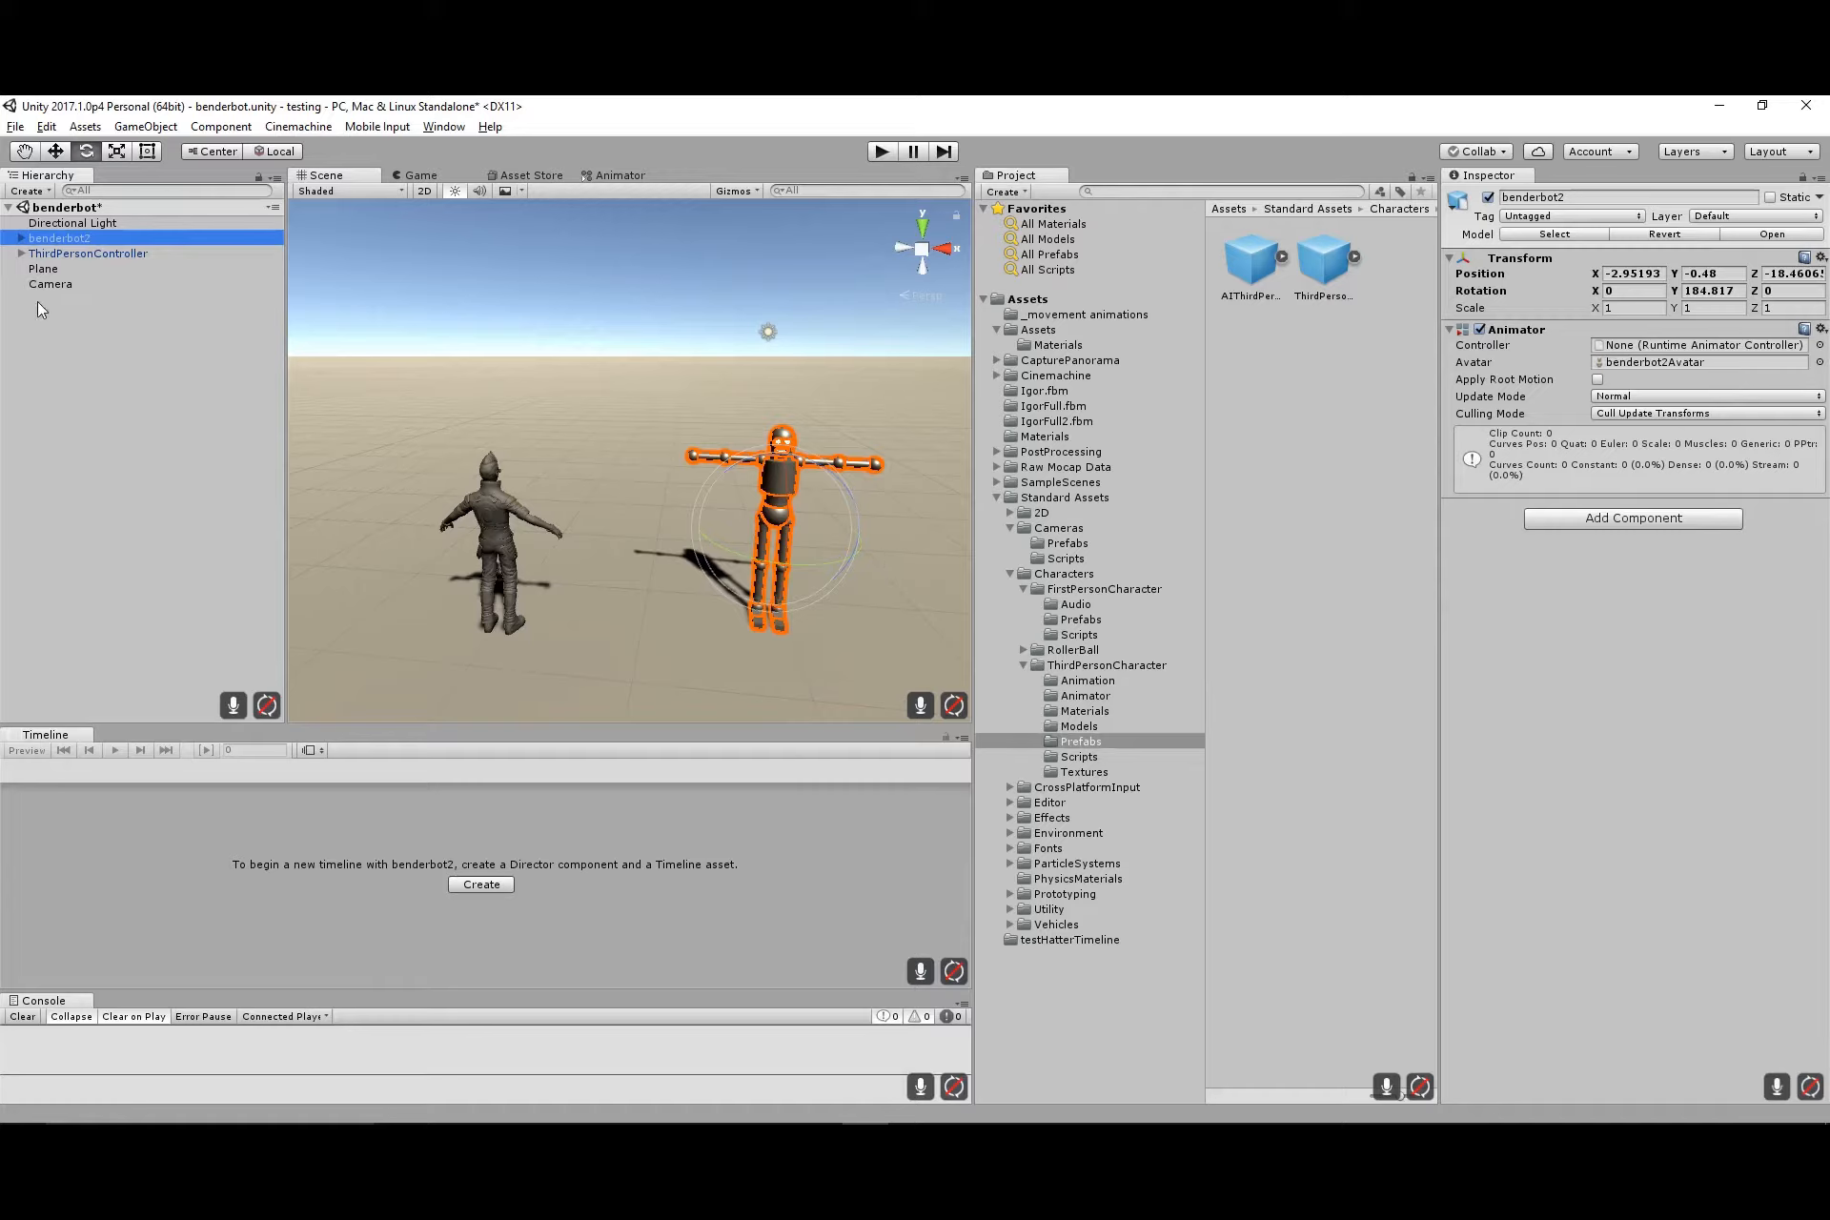
pyautogui.click(61, 253)
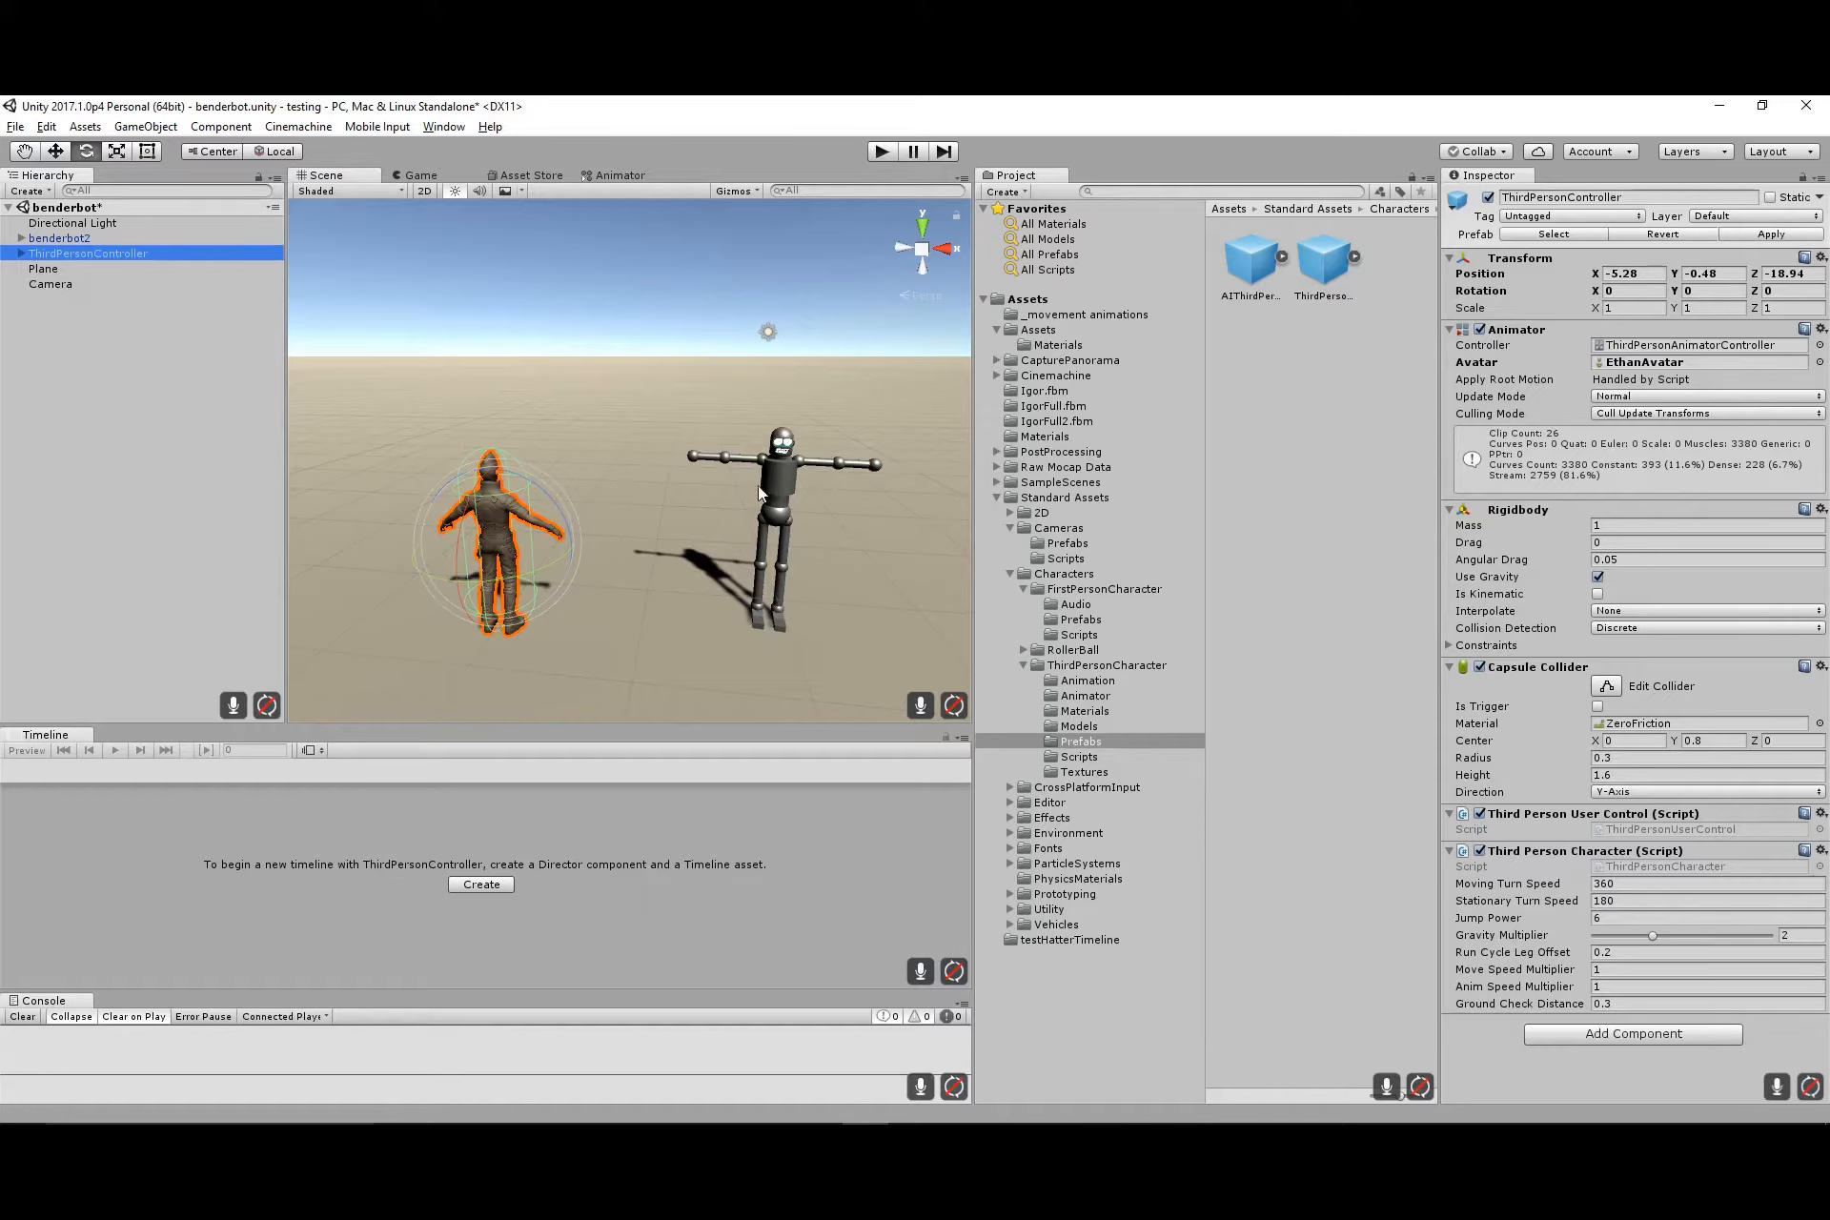
# Add a Rigidbody physics component to benderbot2
pyautogui.click(779, 496)
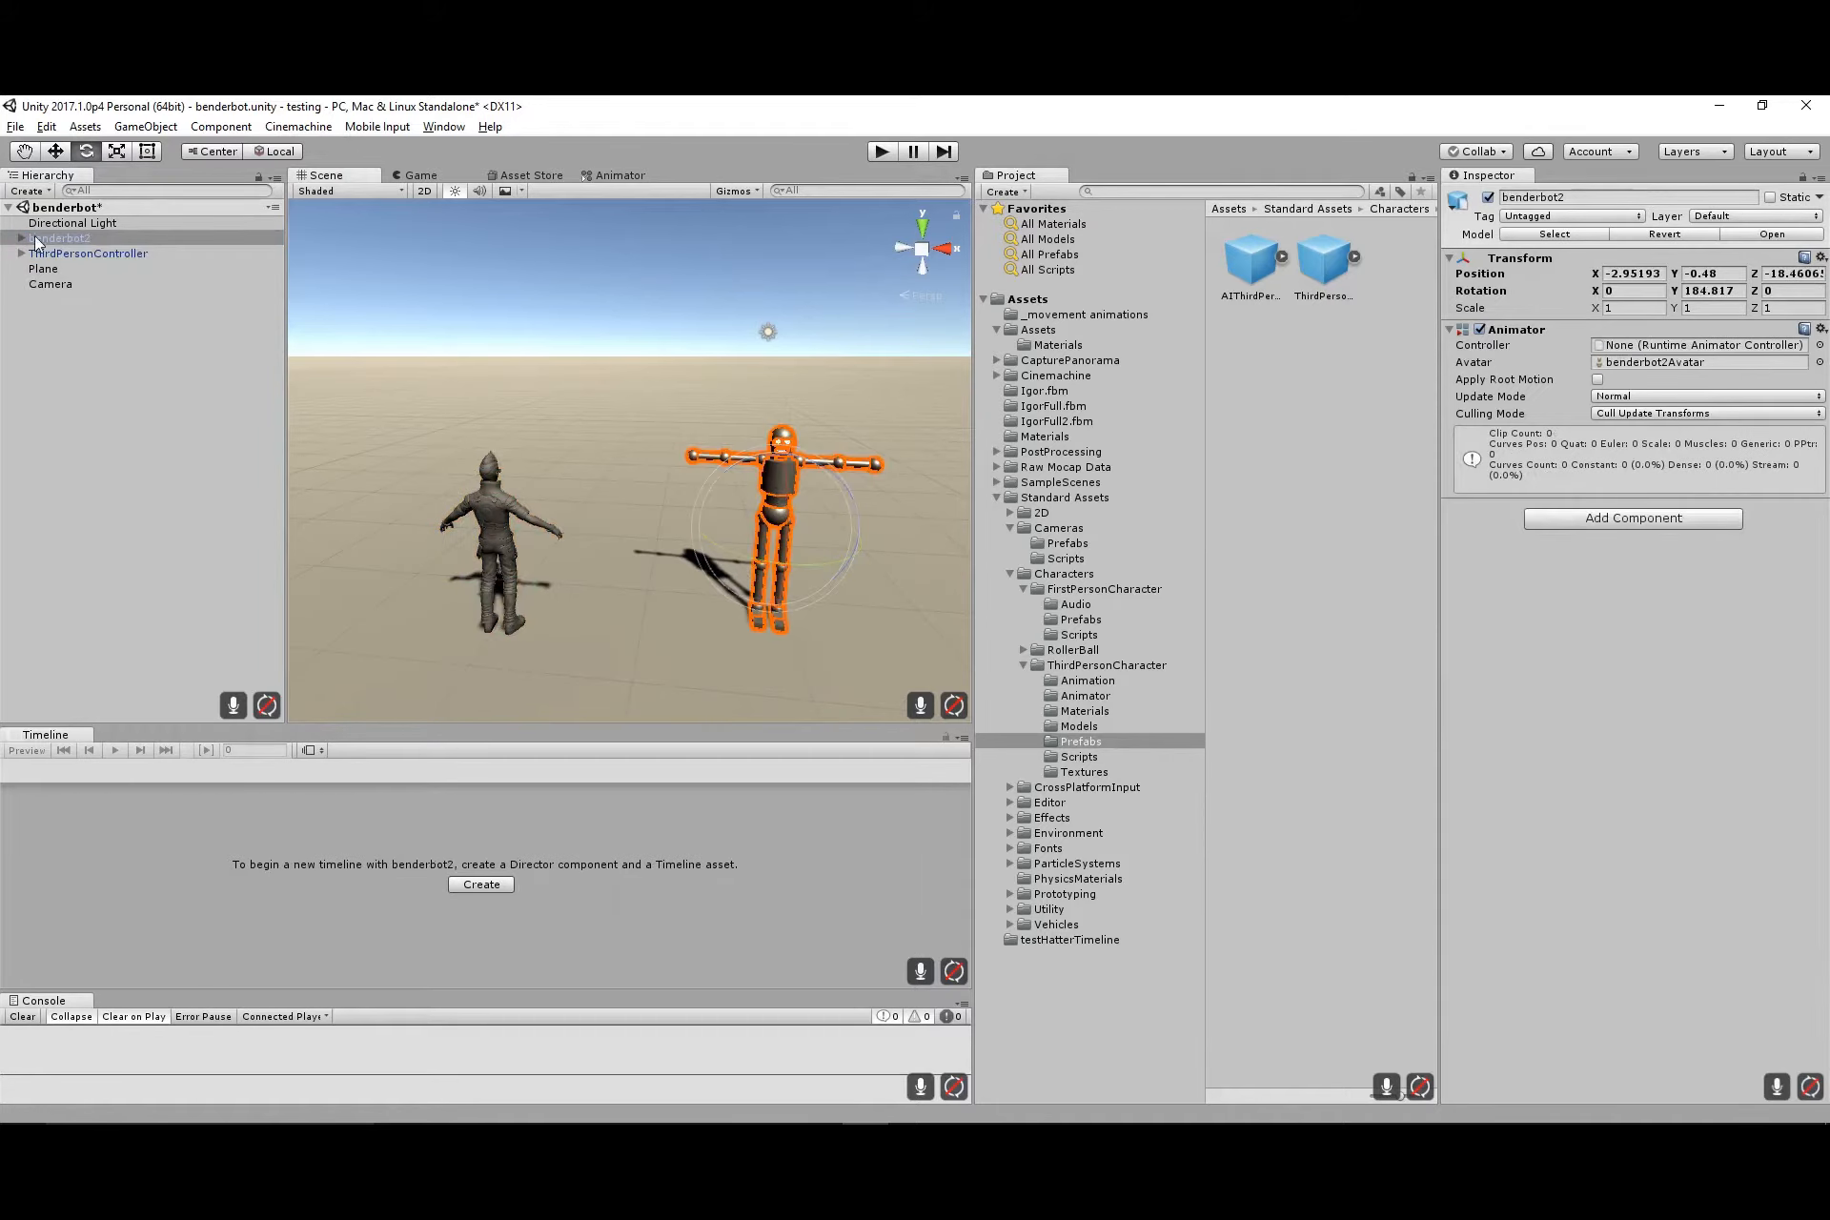
pyautogui.click(65, 239)
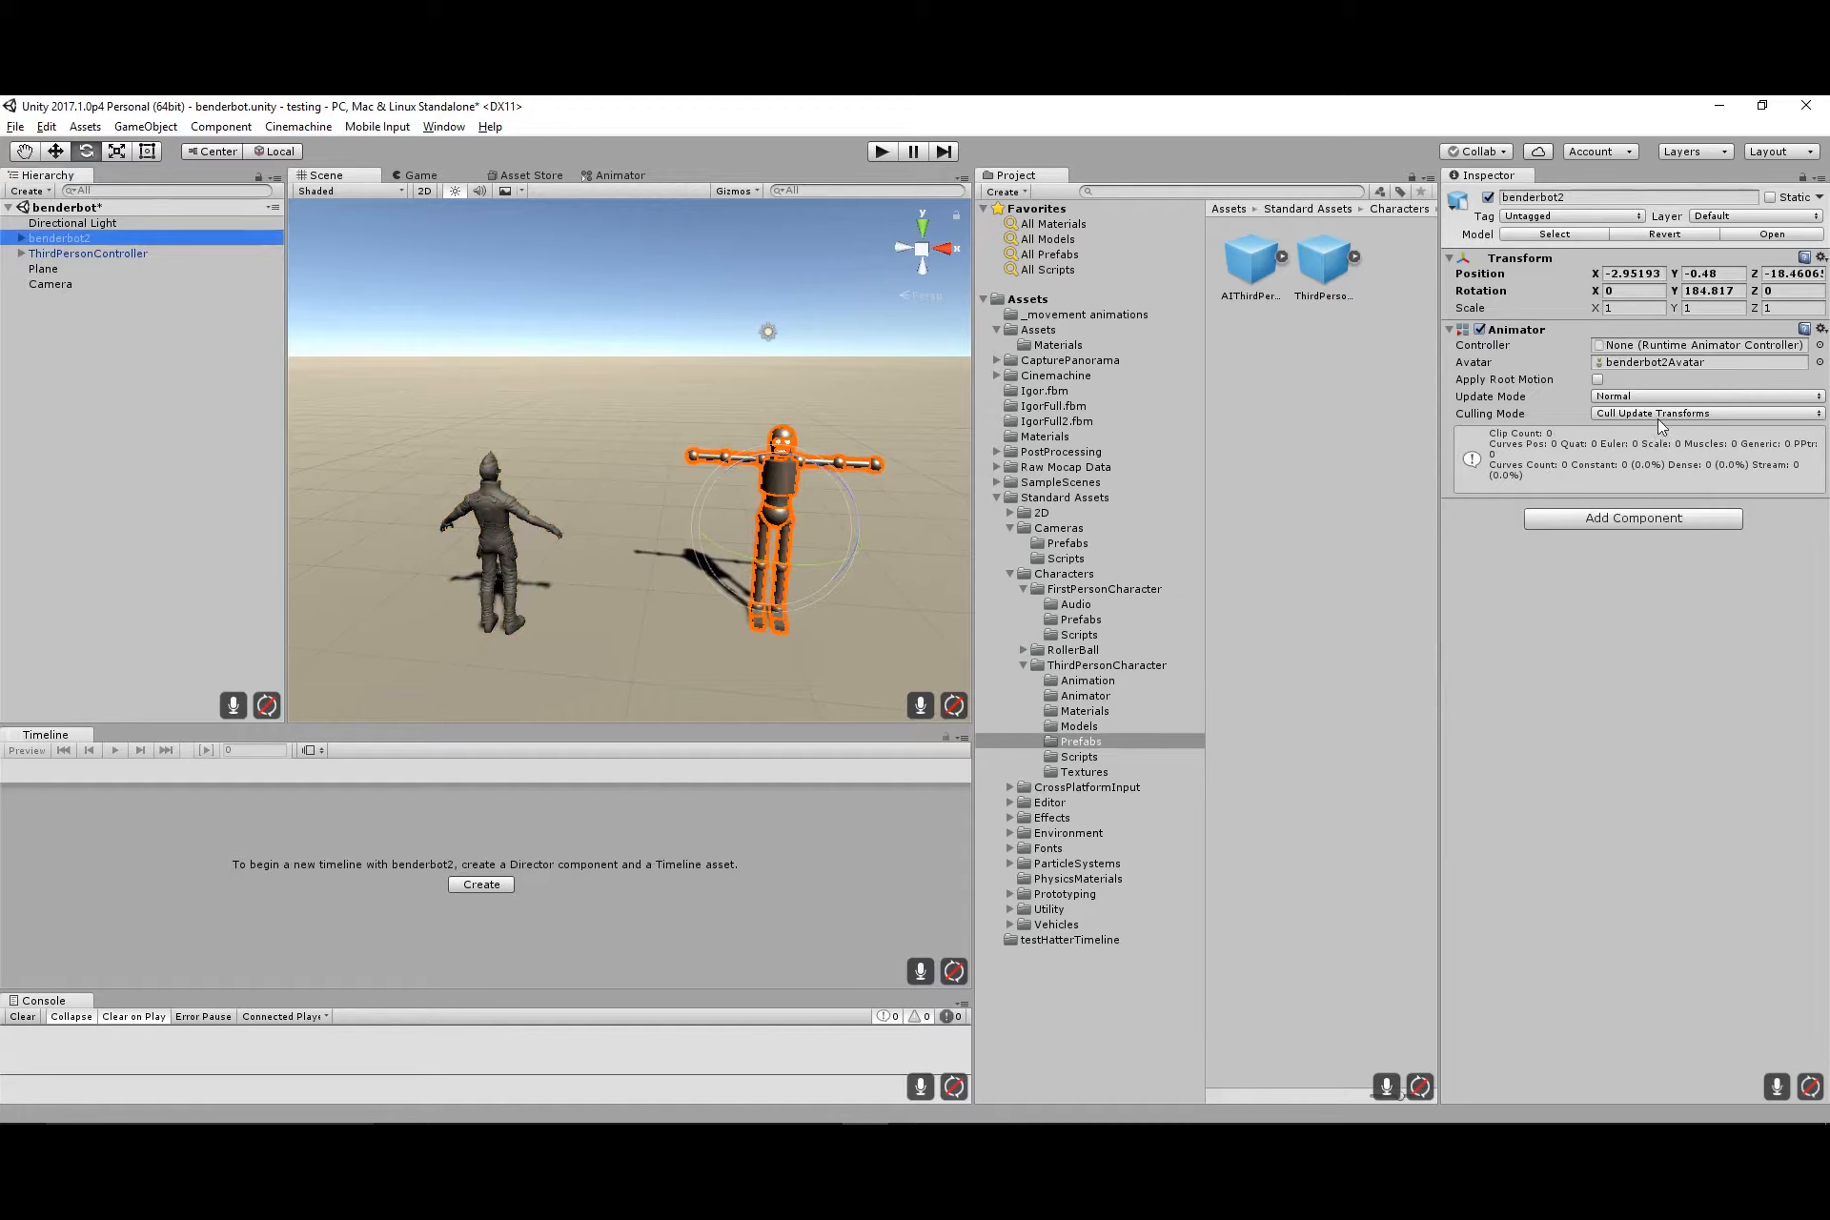
pyautogui.click(1619, 523)
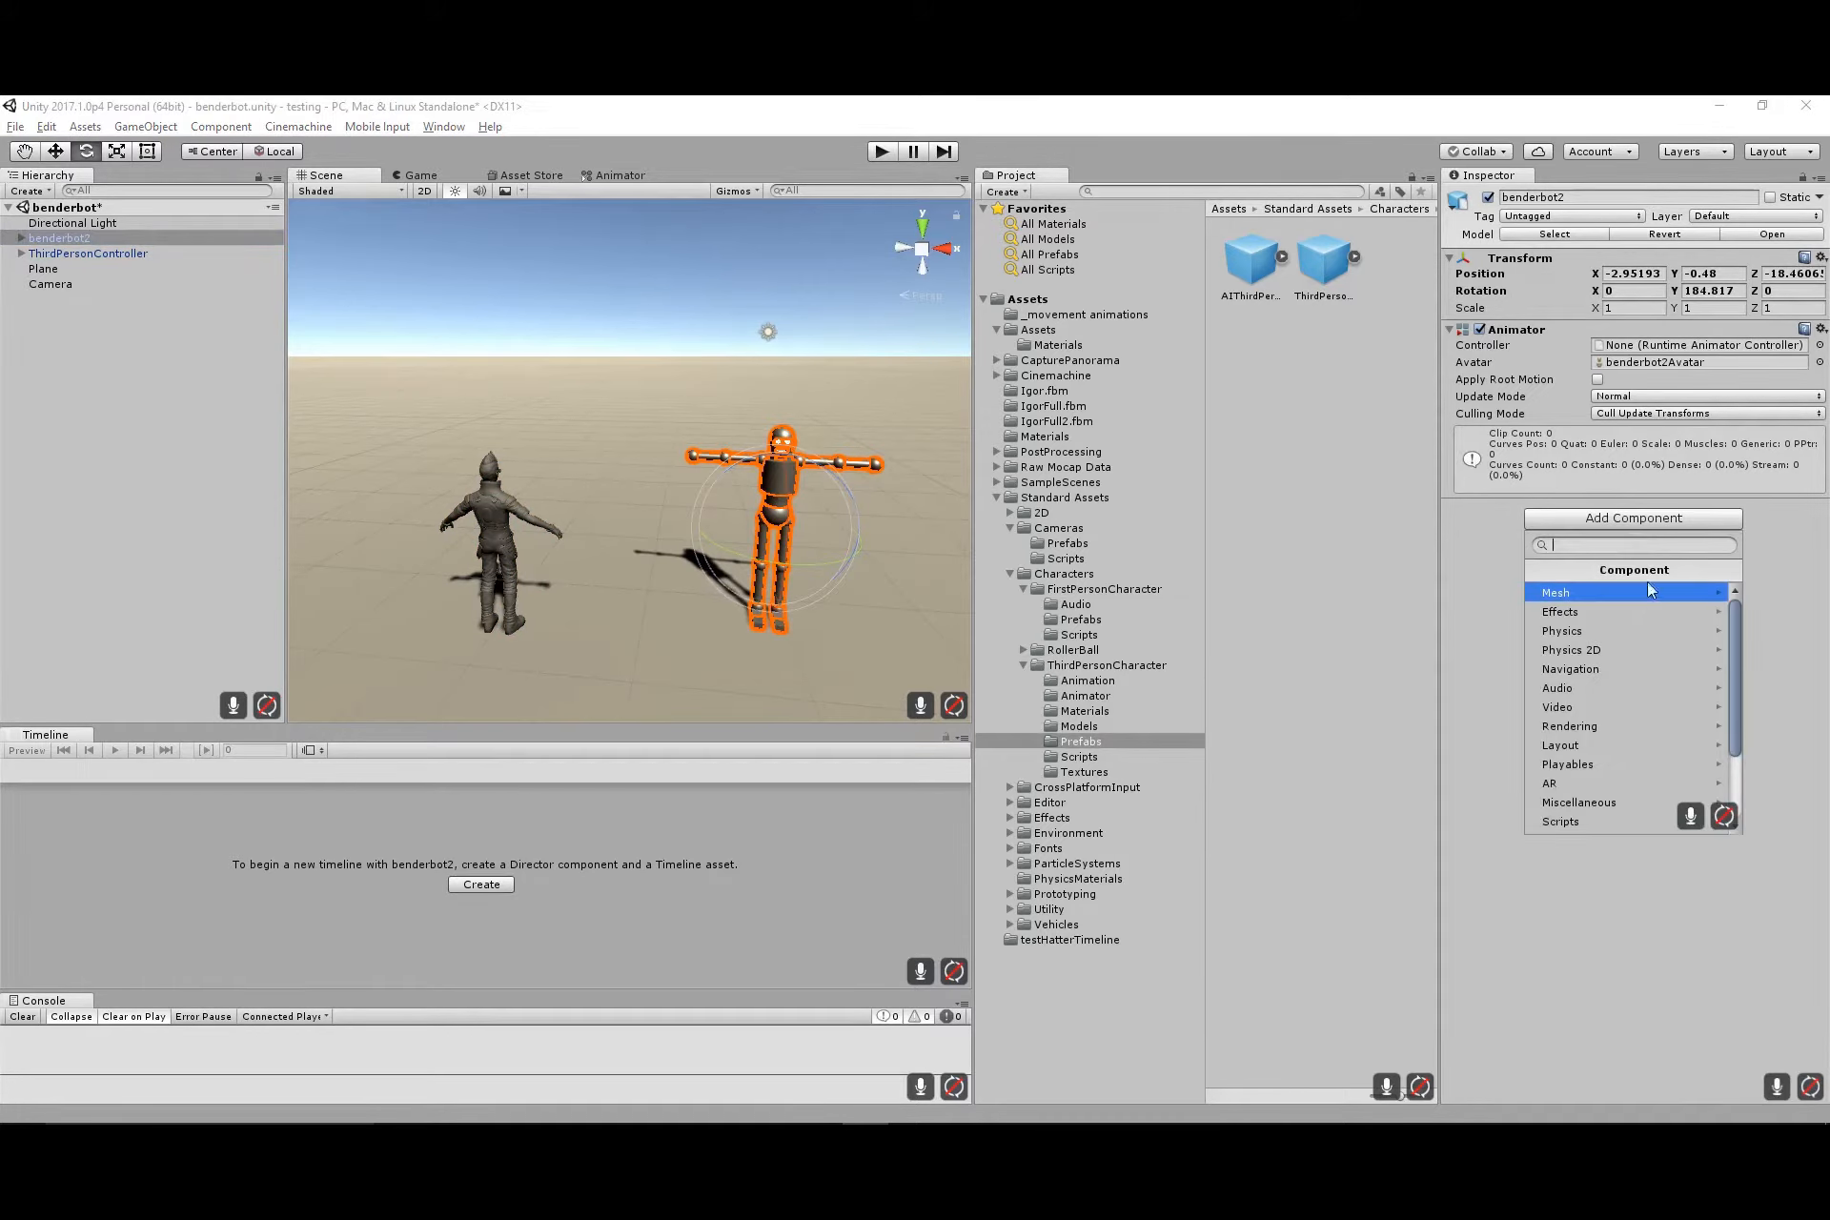
pyautogui.click(1595, 634)
pyautogui.click(1587, 593)
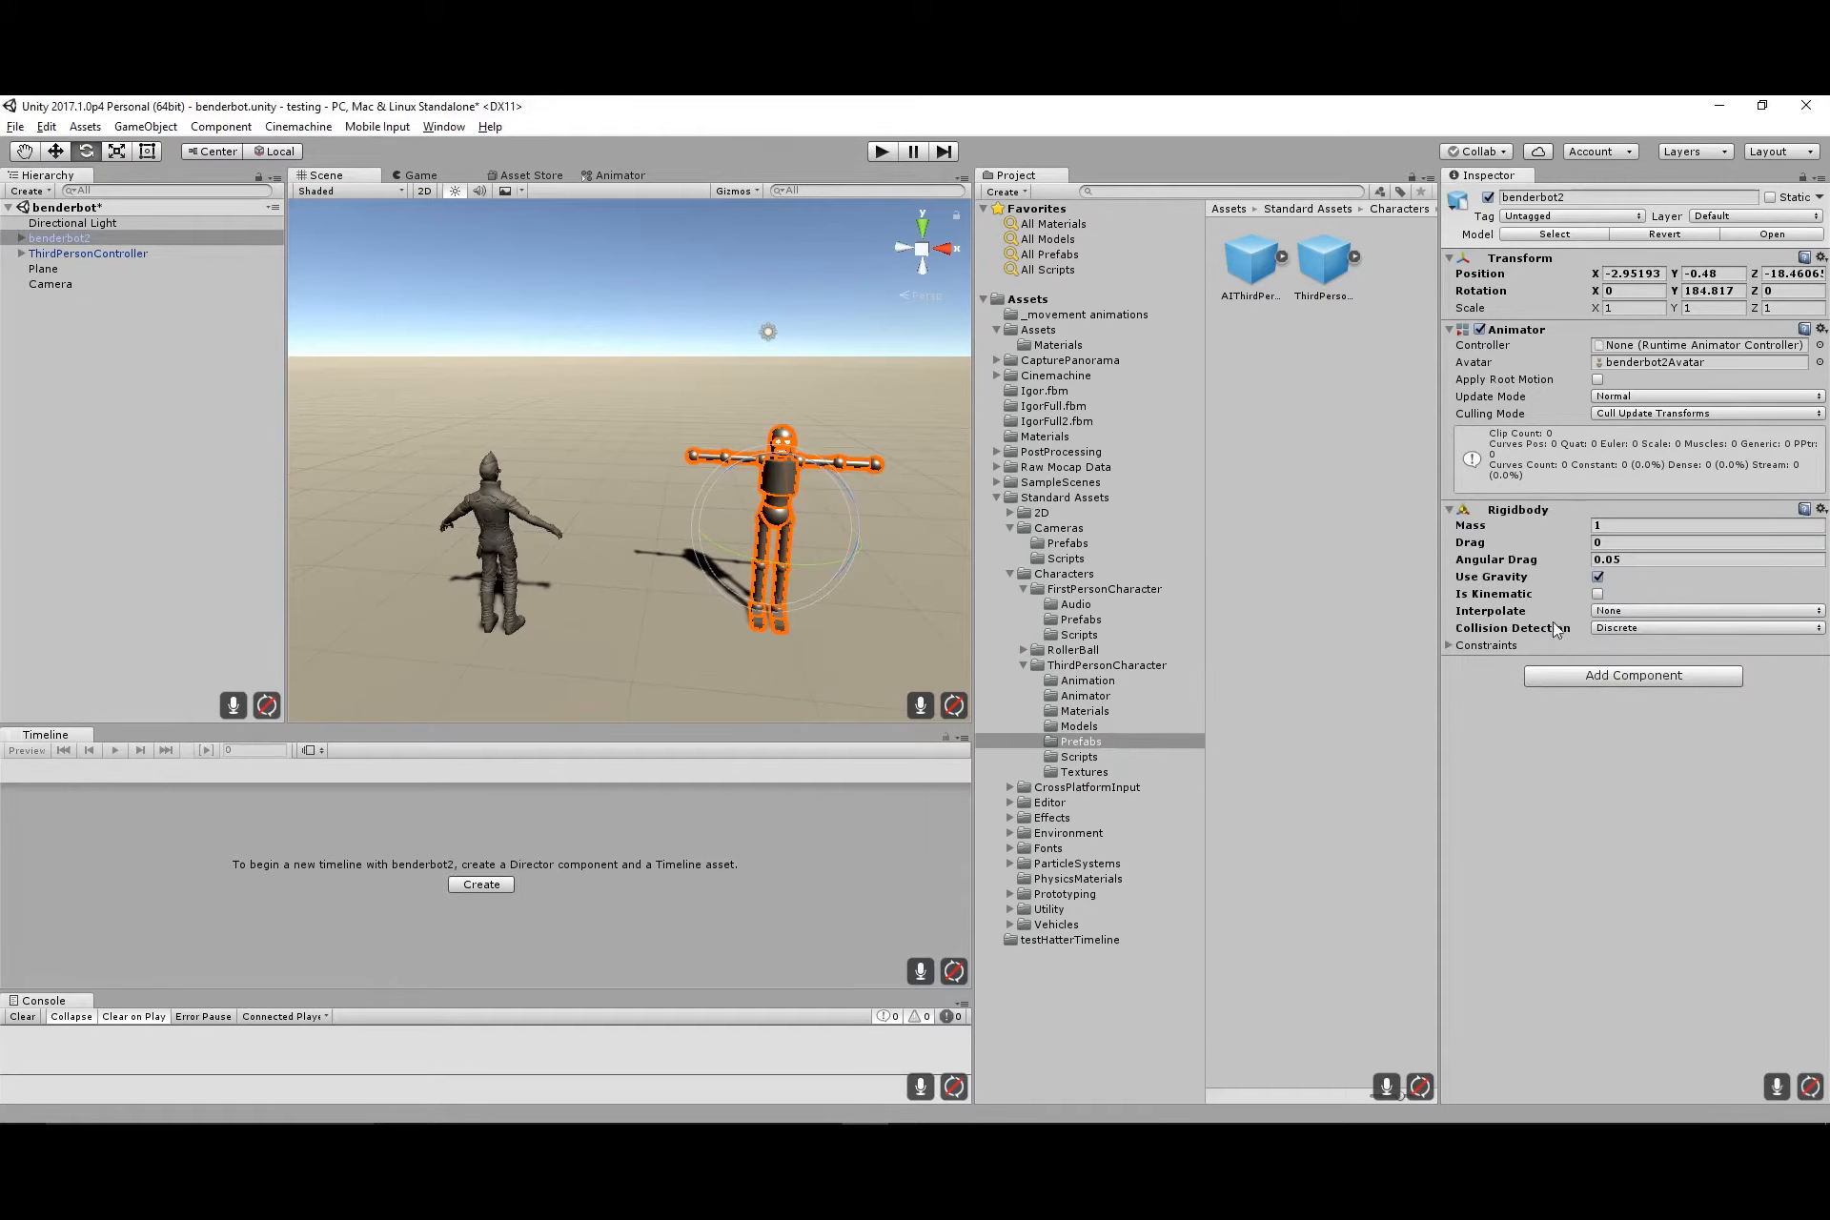
# Add a Capsule Collider physics component to benderbot2
pyautogui.click(1599, 684)
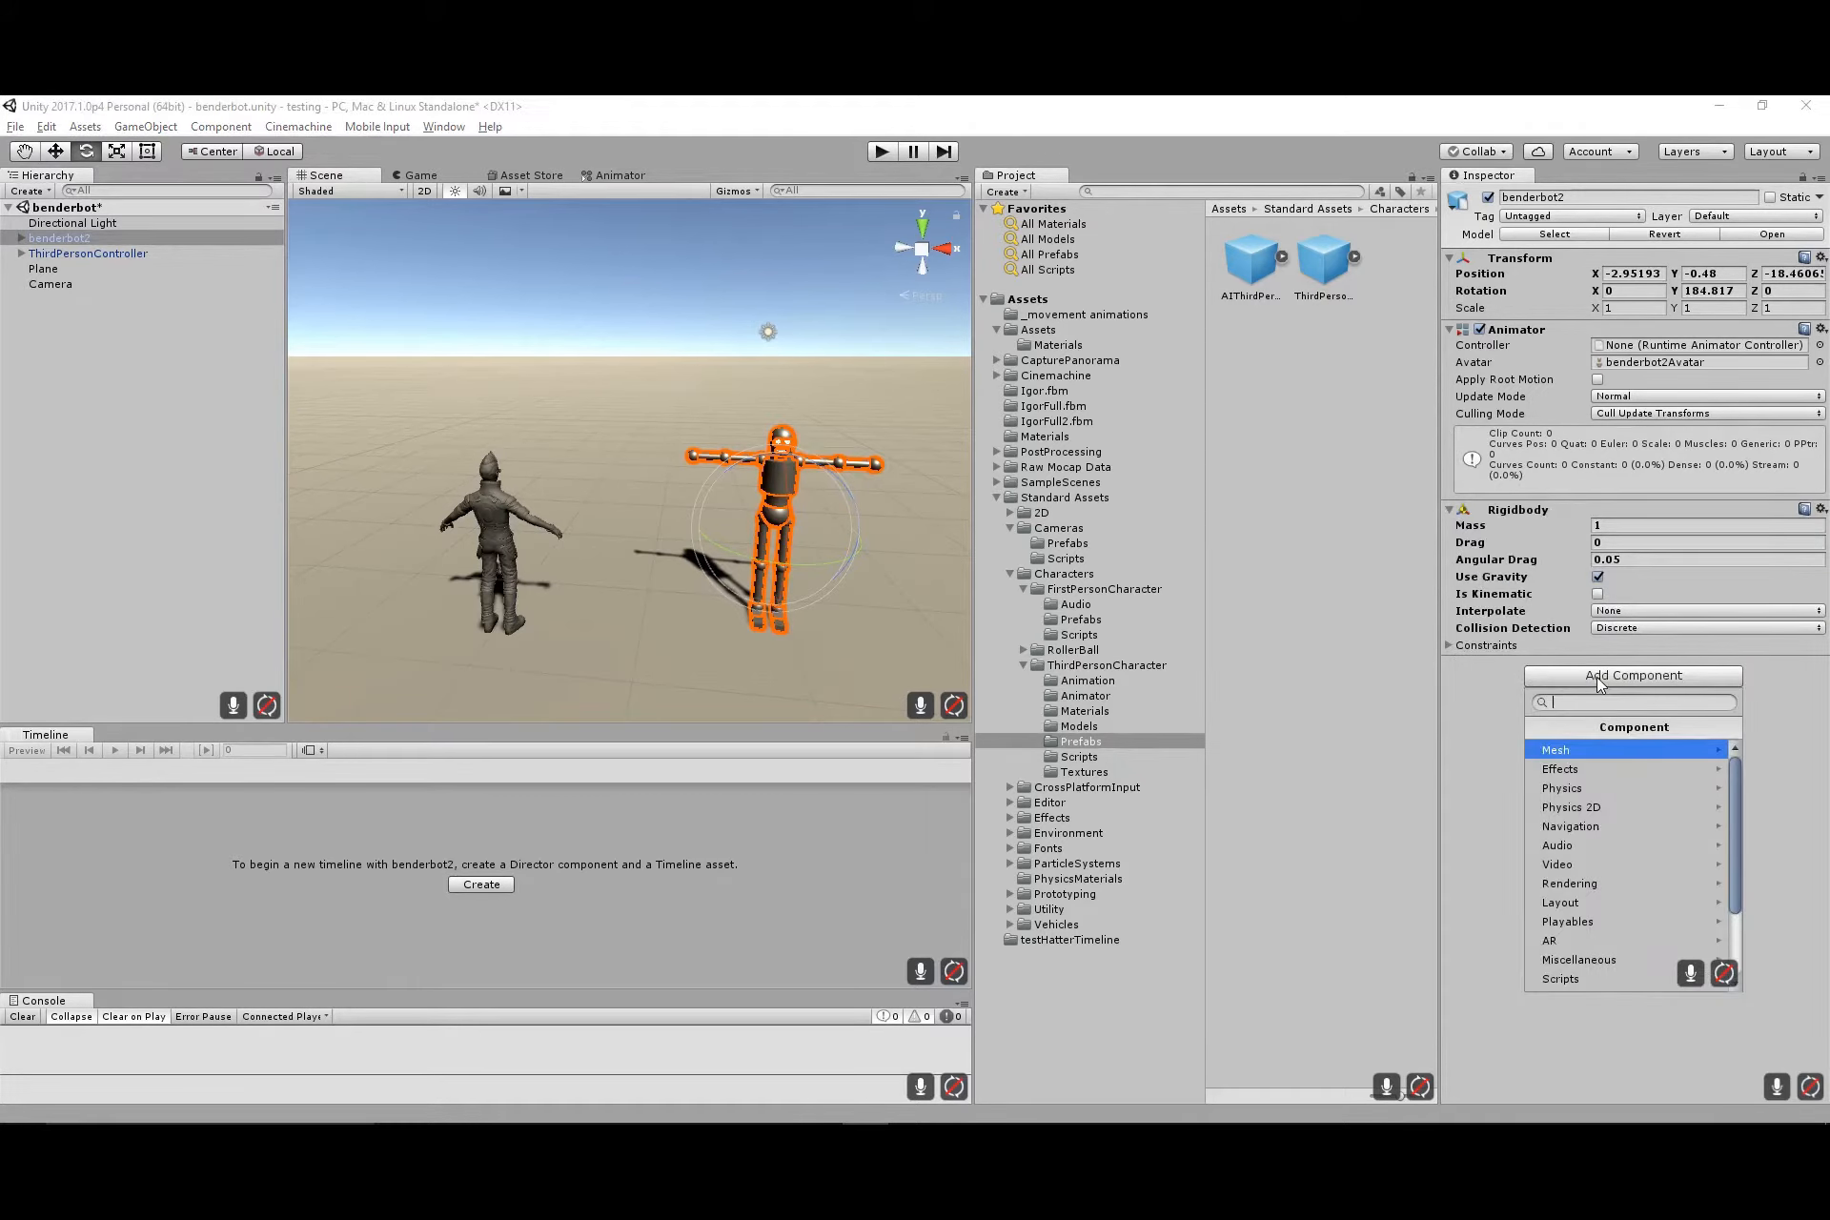
pyautogui.click(1615, 788)
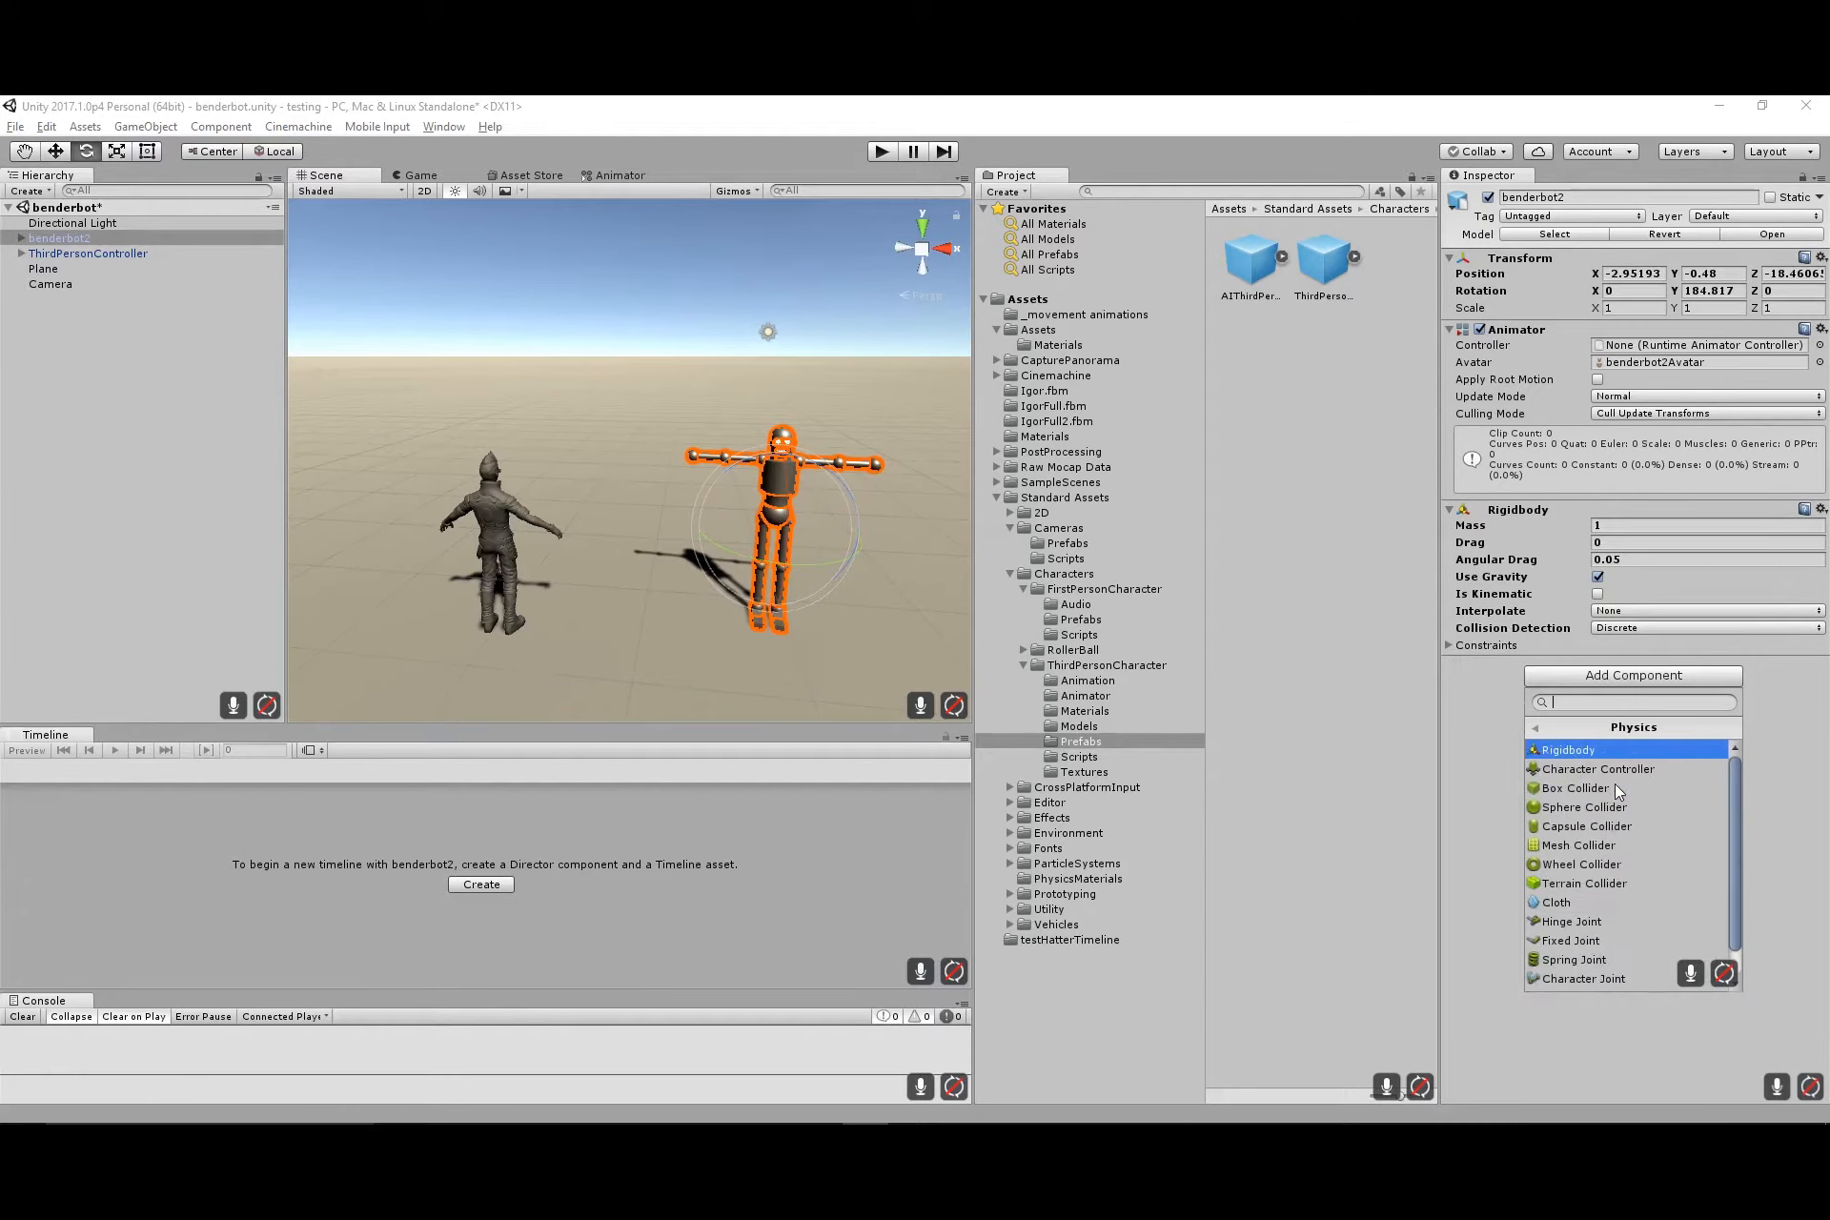
pyautogui.click(1600, 827)
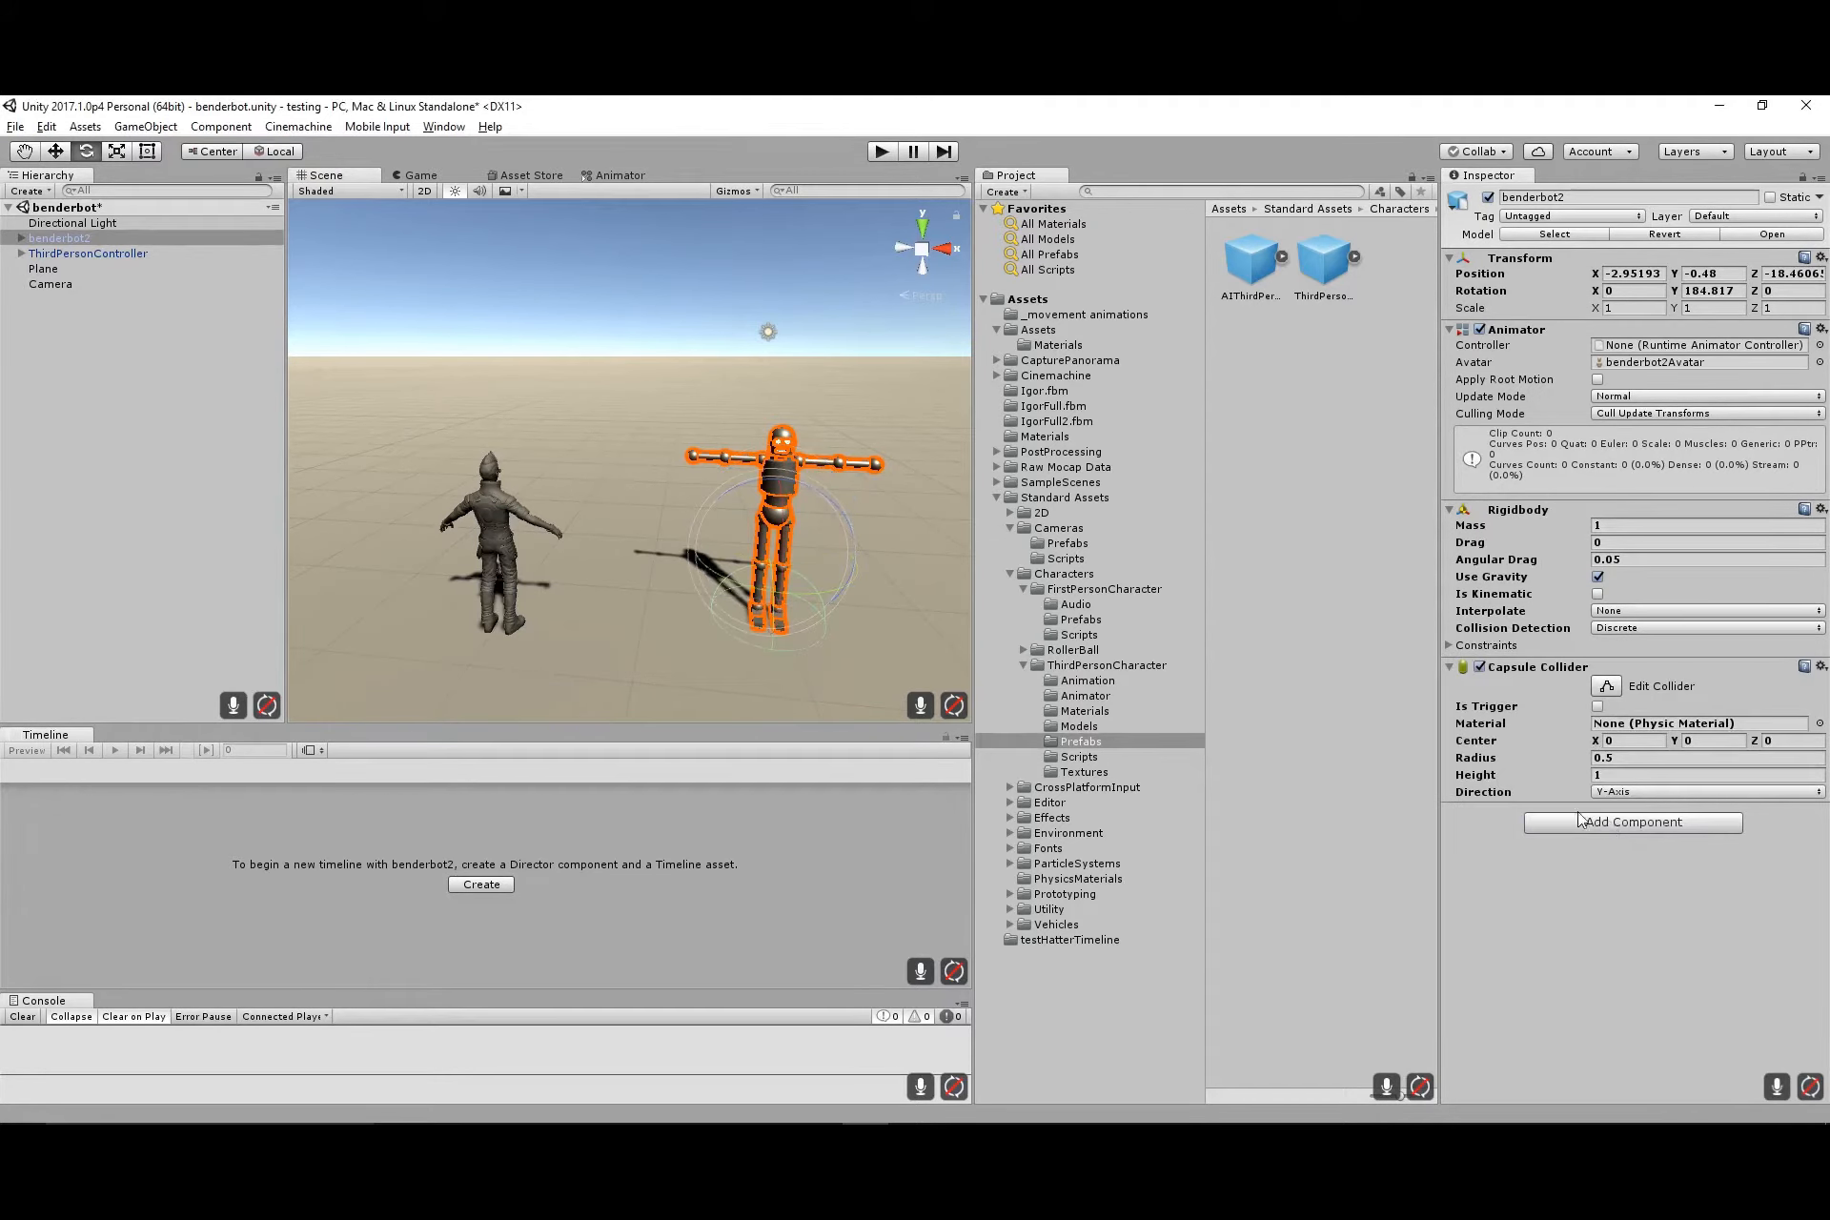
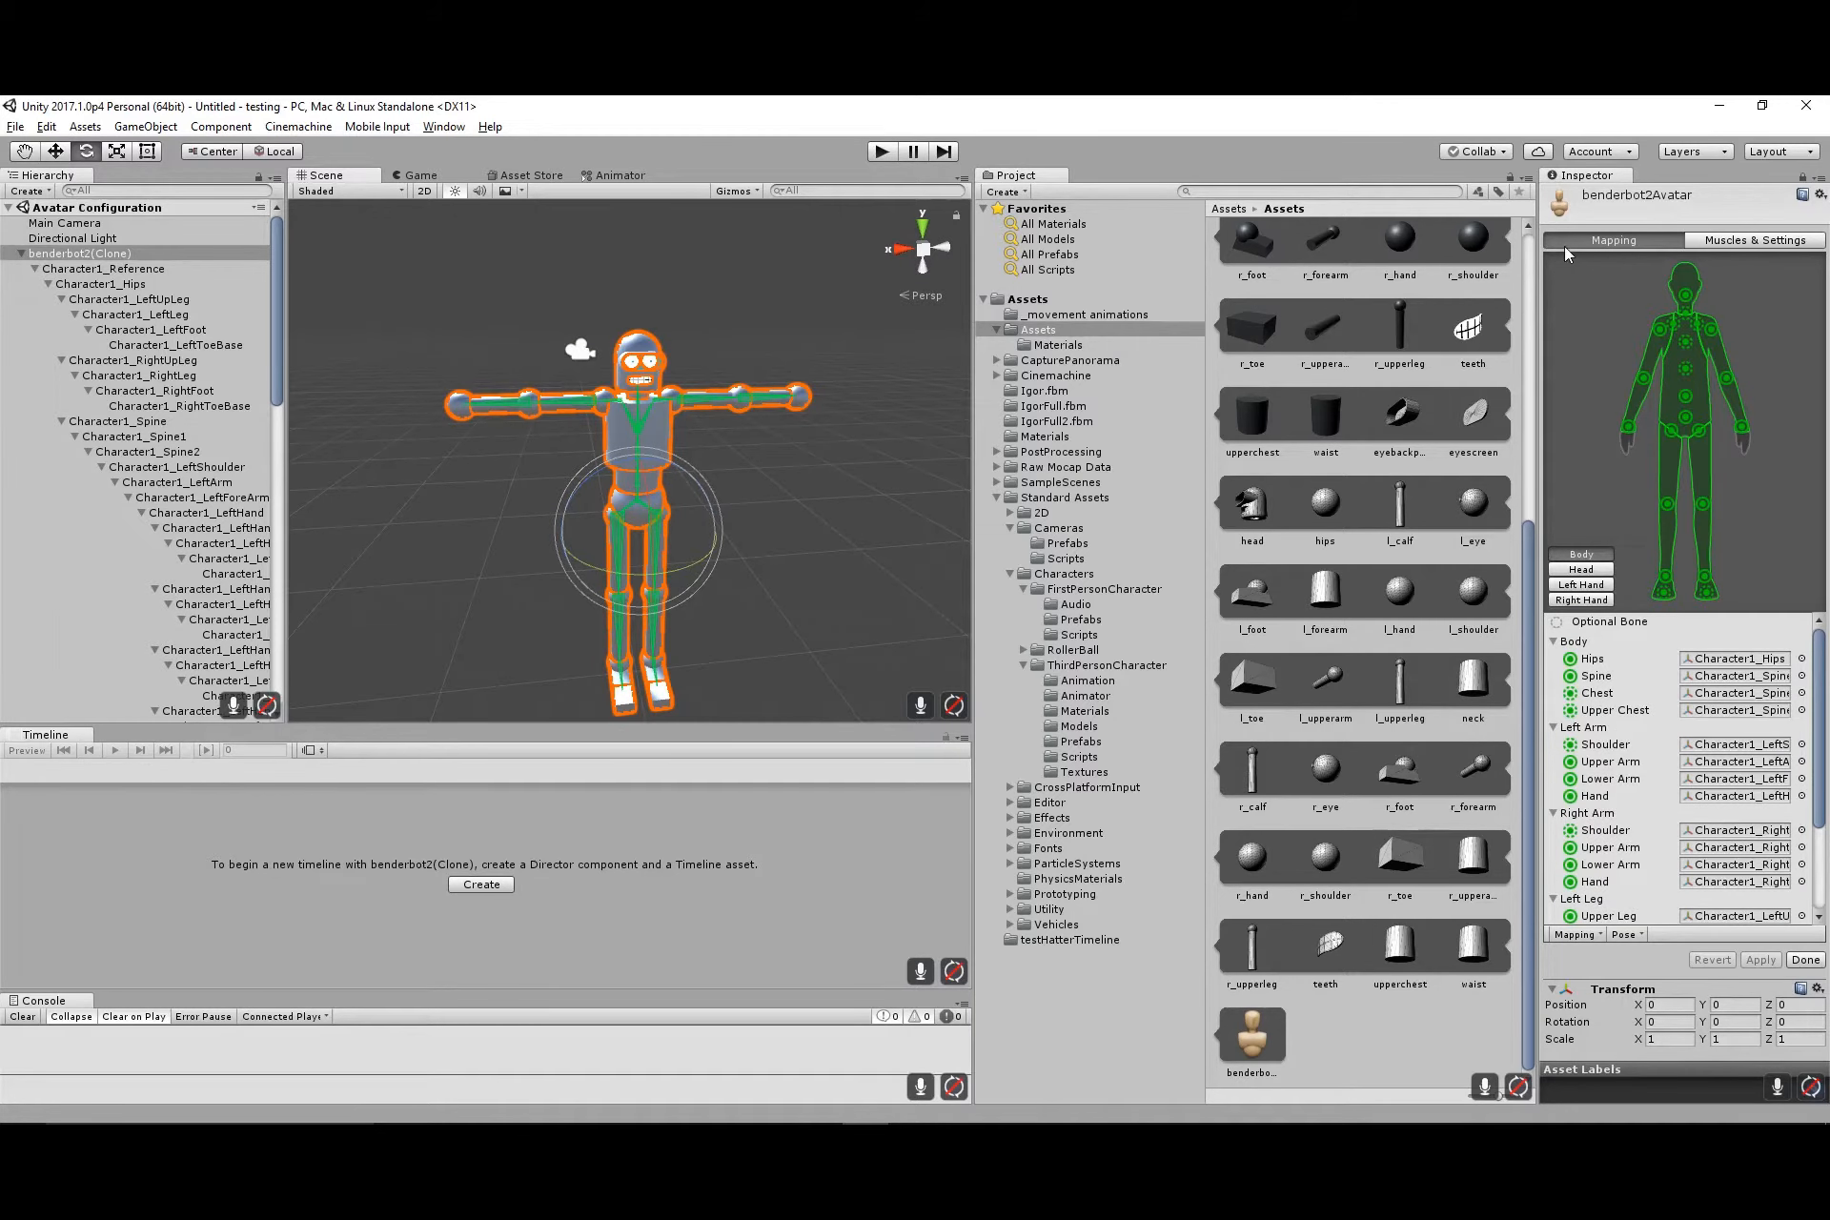
# Check benderbot2Avatar's bone mapping for the body, arms and legs, keeping Character1_Spine assigned to the Spine slot
pyautogui.scroll(-3, 1625, 820)
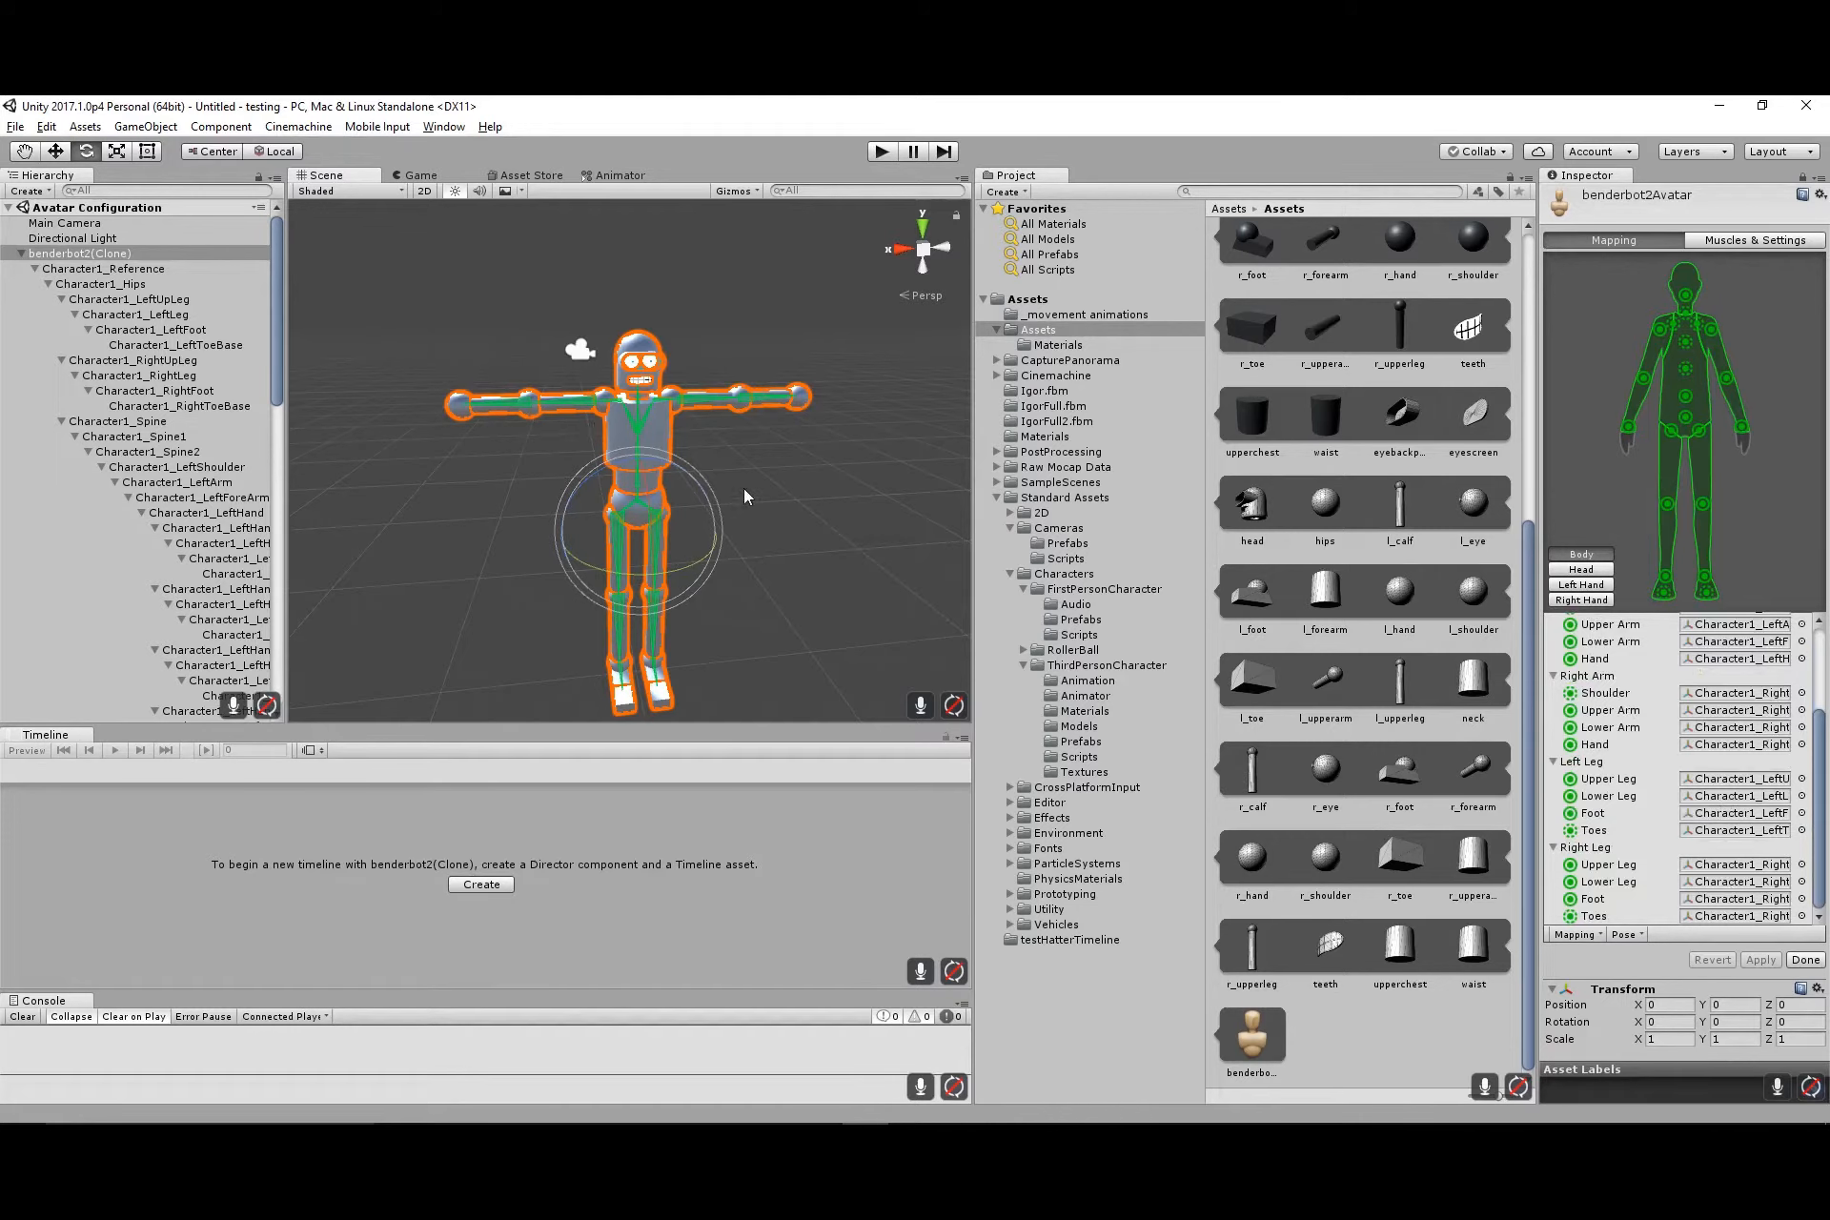
pyautogui.click(1686, 344)
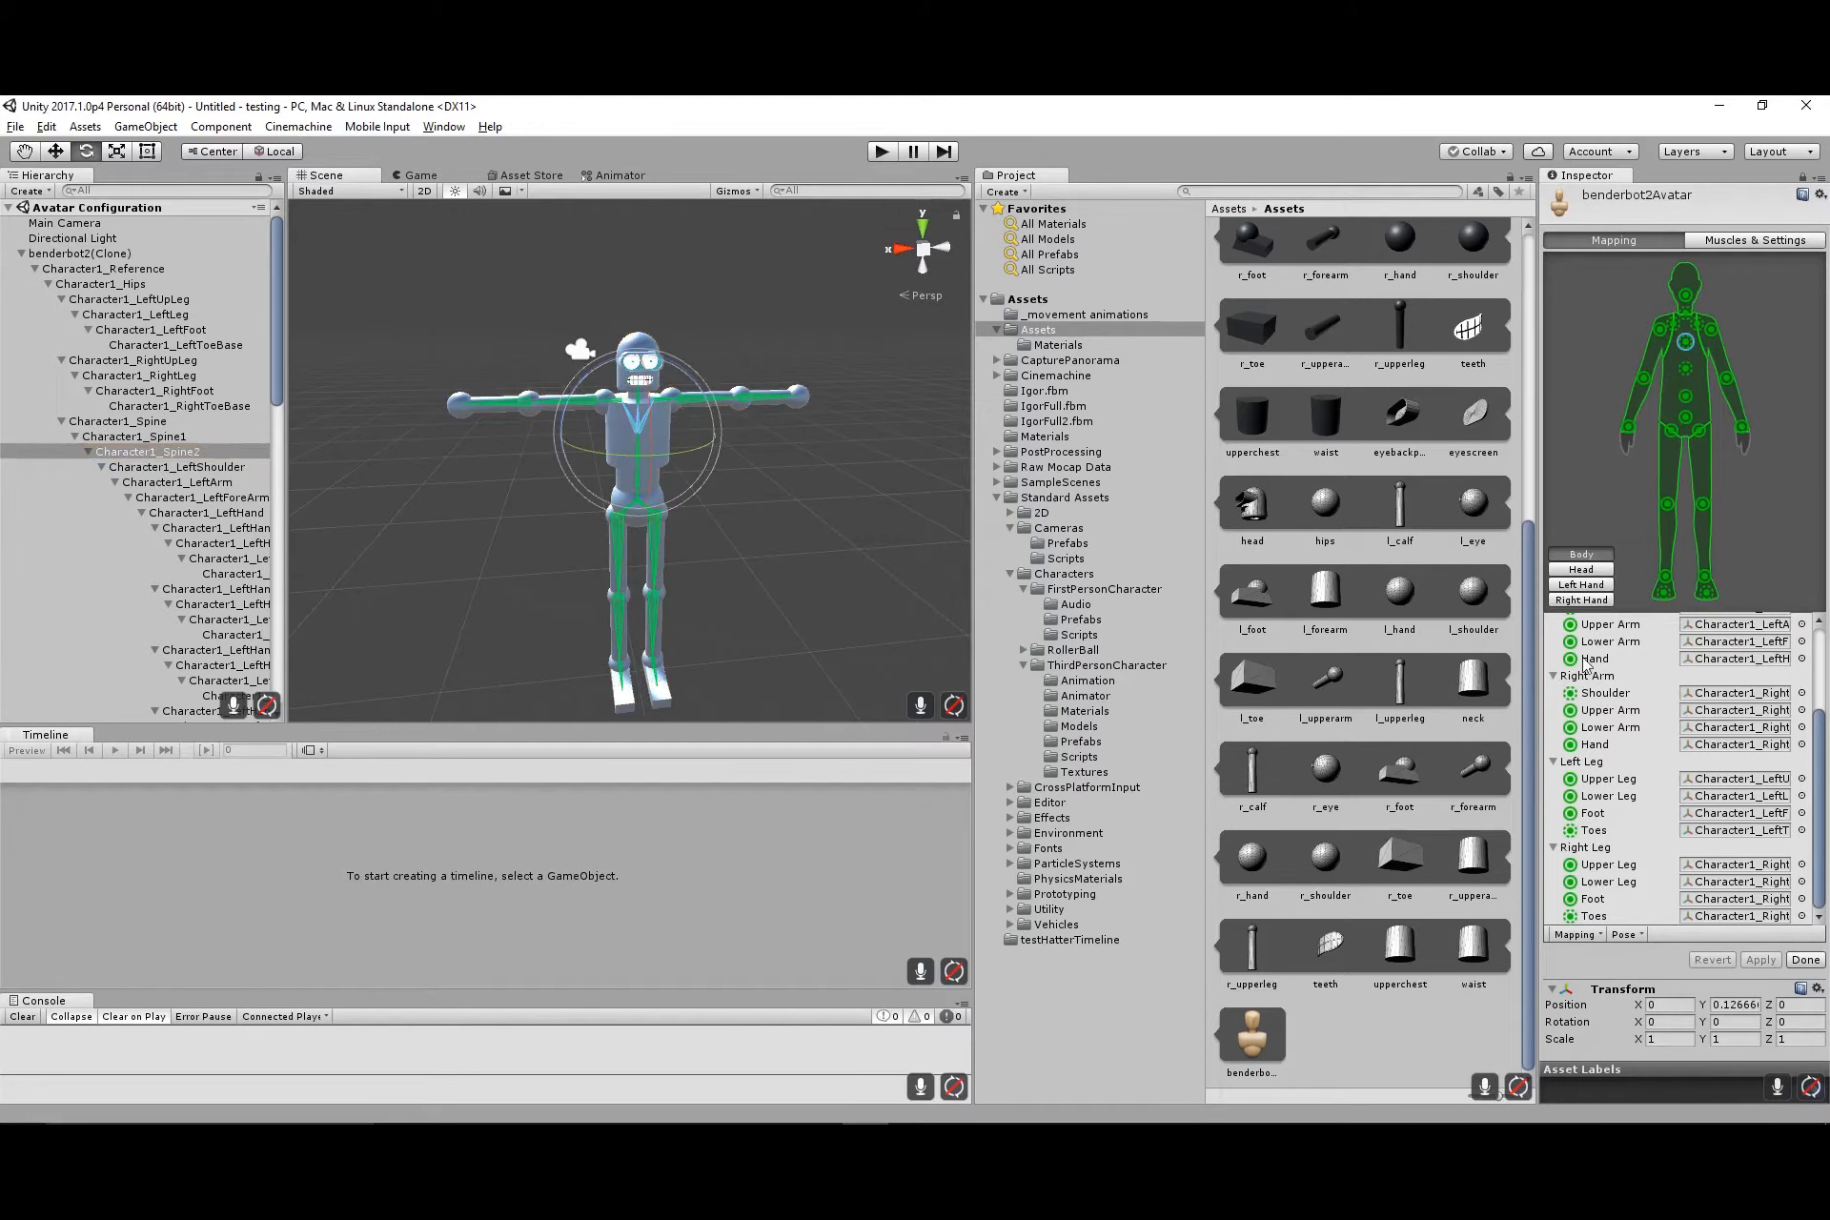
pyautogui.scroll(3, 1627, 702)
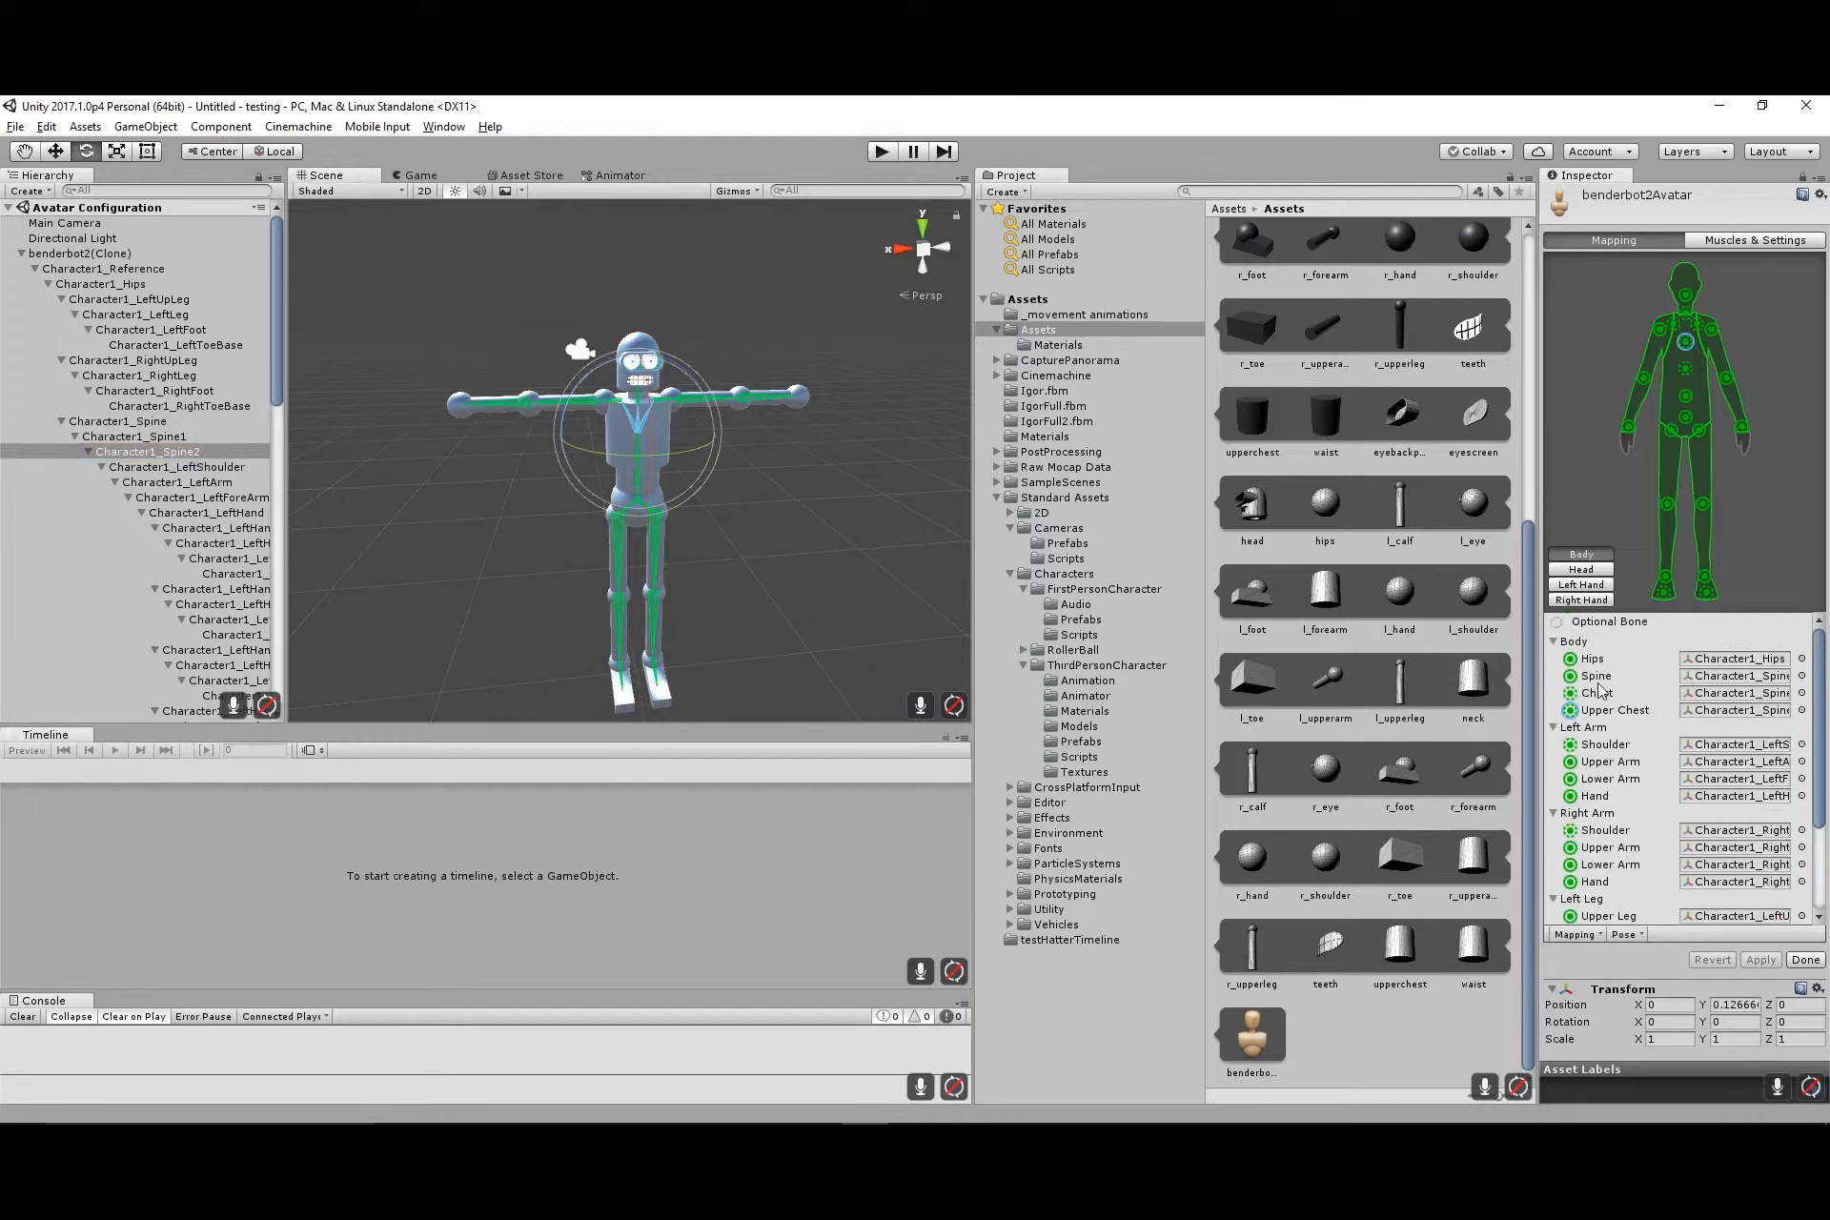
pyautogui.click(1801, 676)
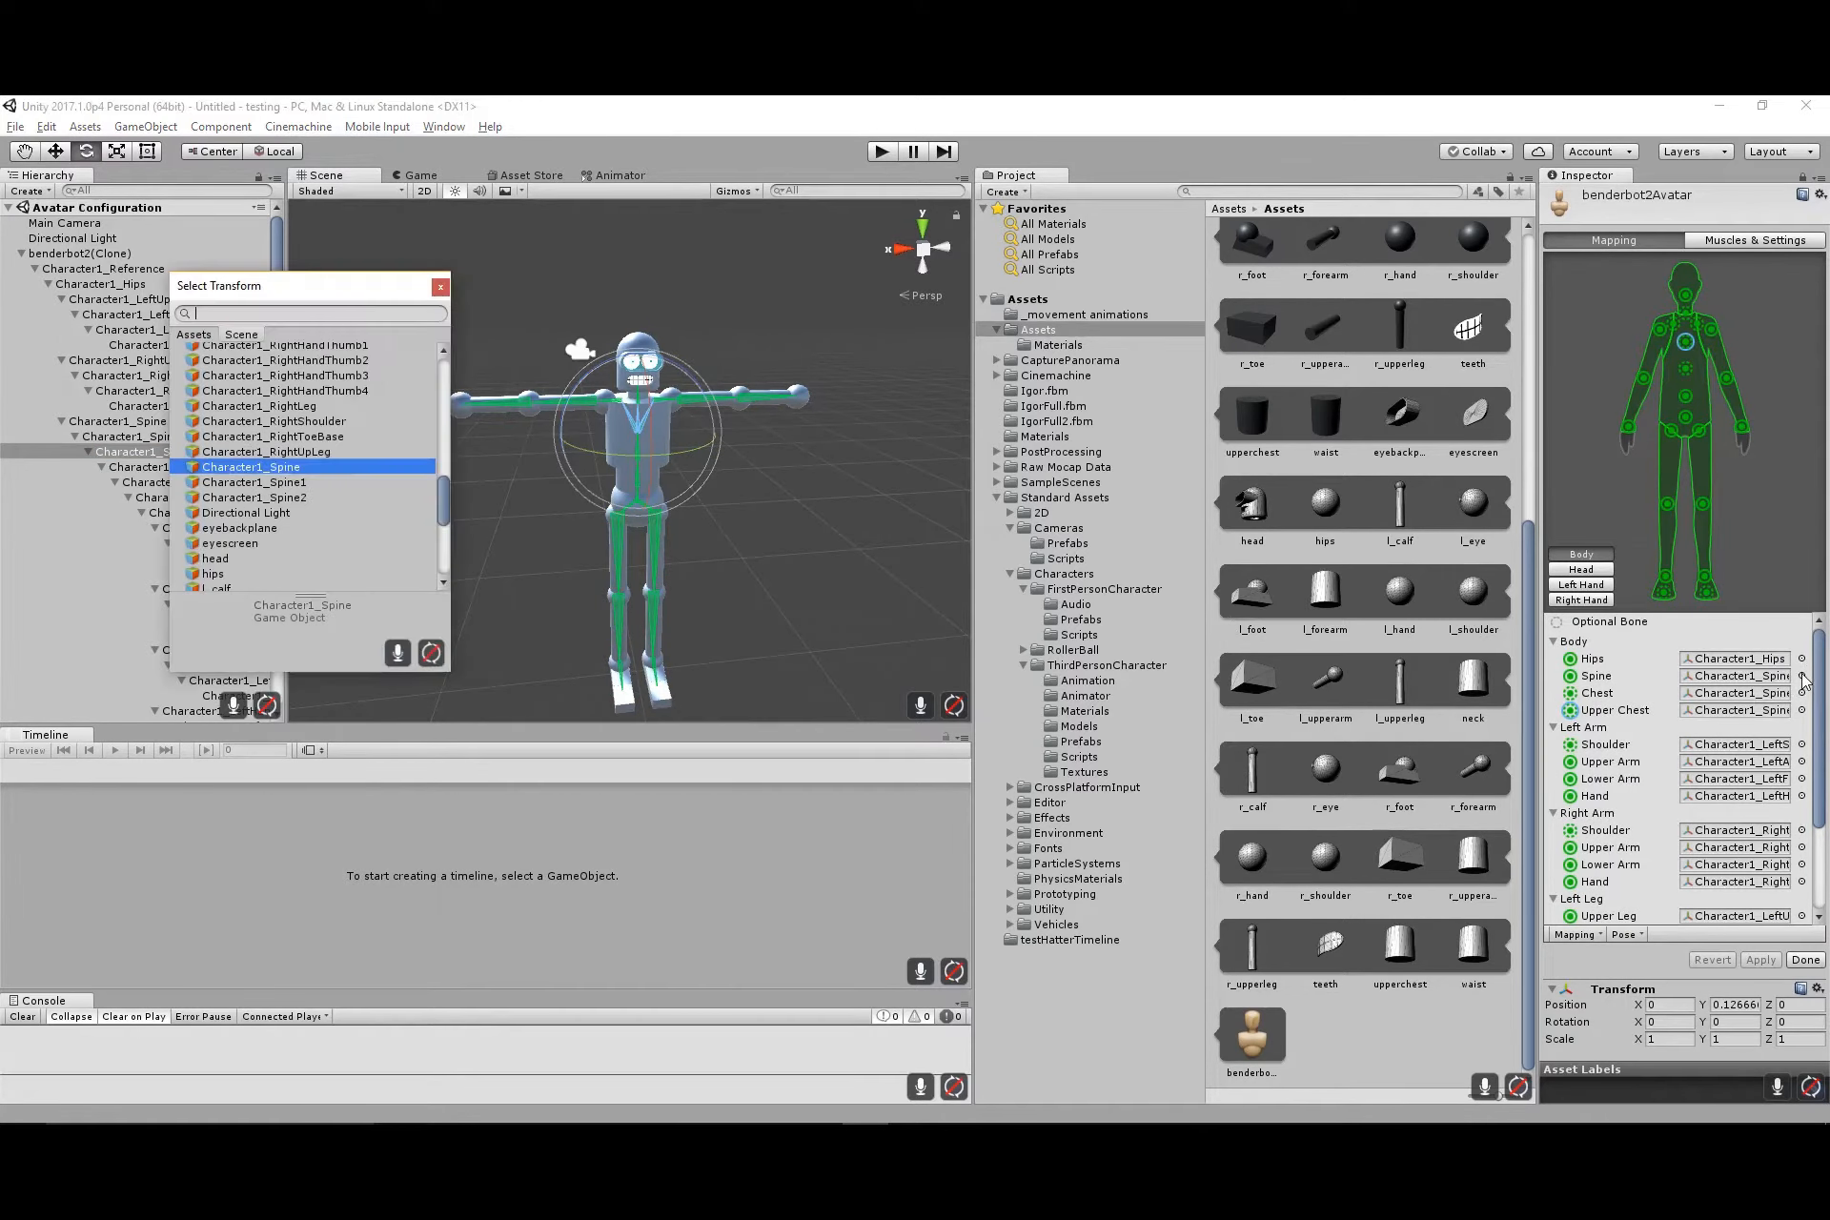
pyautogui.doubleClick(276, 467)
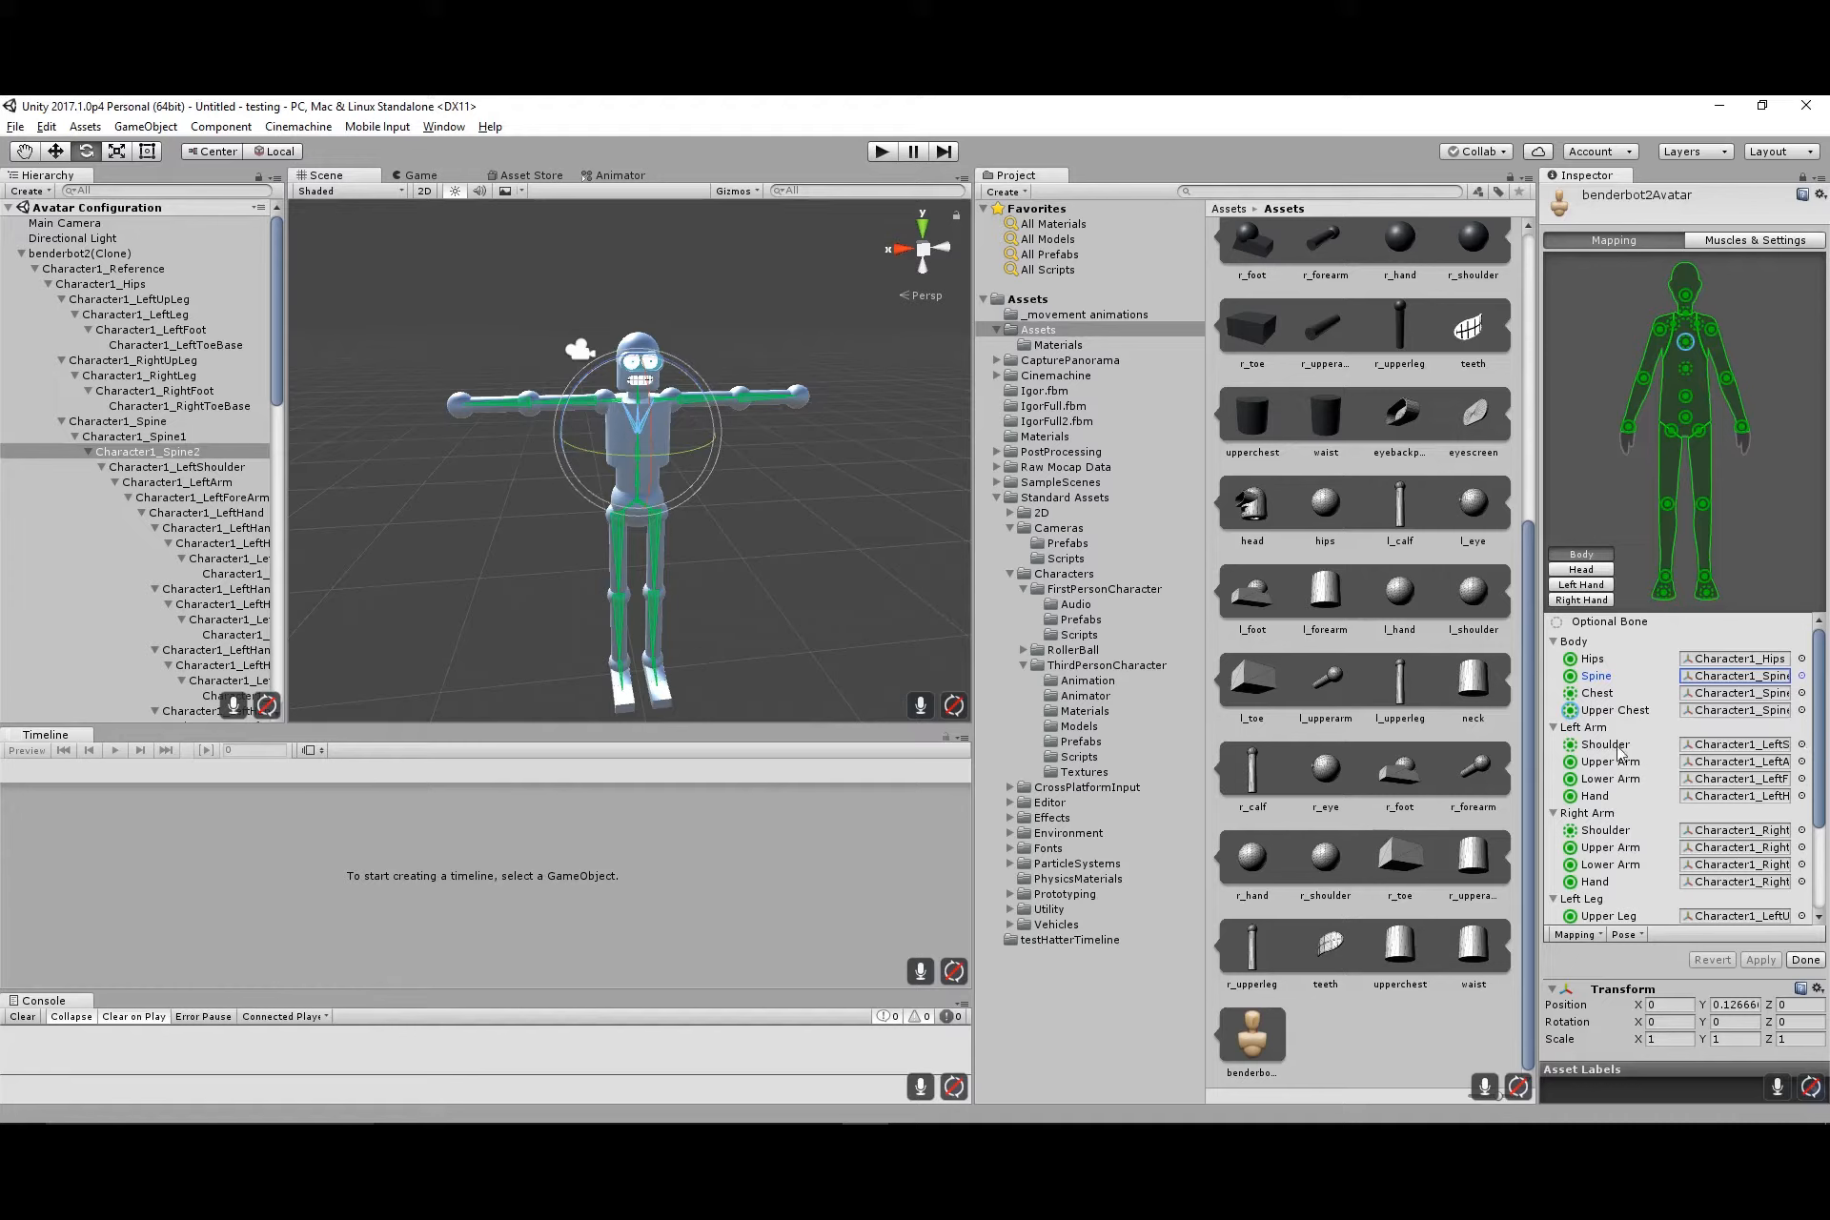
pyautogui.keyDown('alt'); pyautogui.moveTo(939, 646); pyautogui.dragTo(887, 621); pyautogui.keyUp('alt')
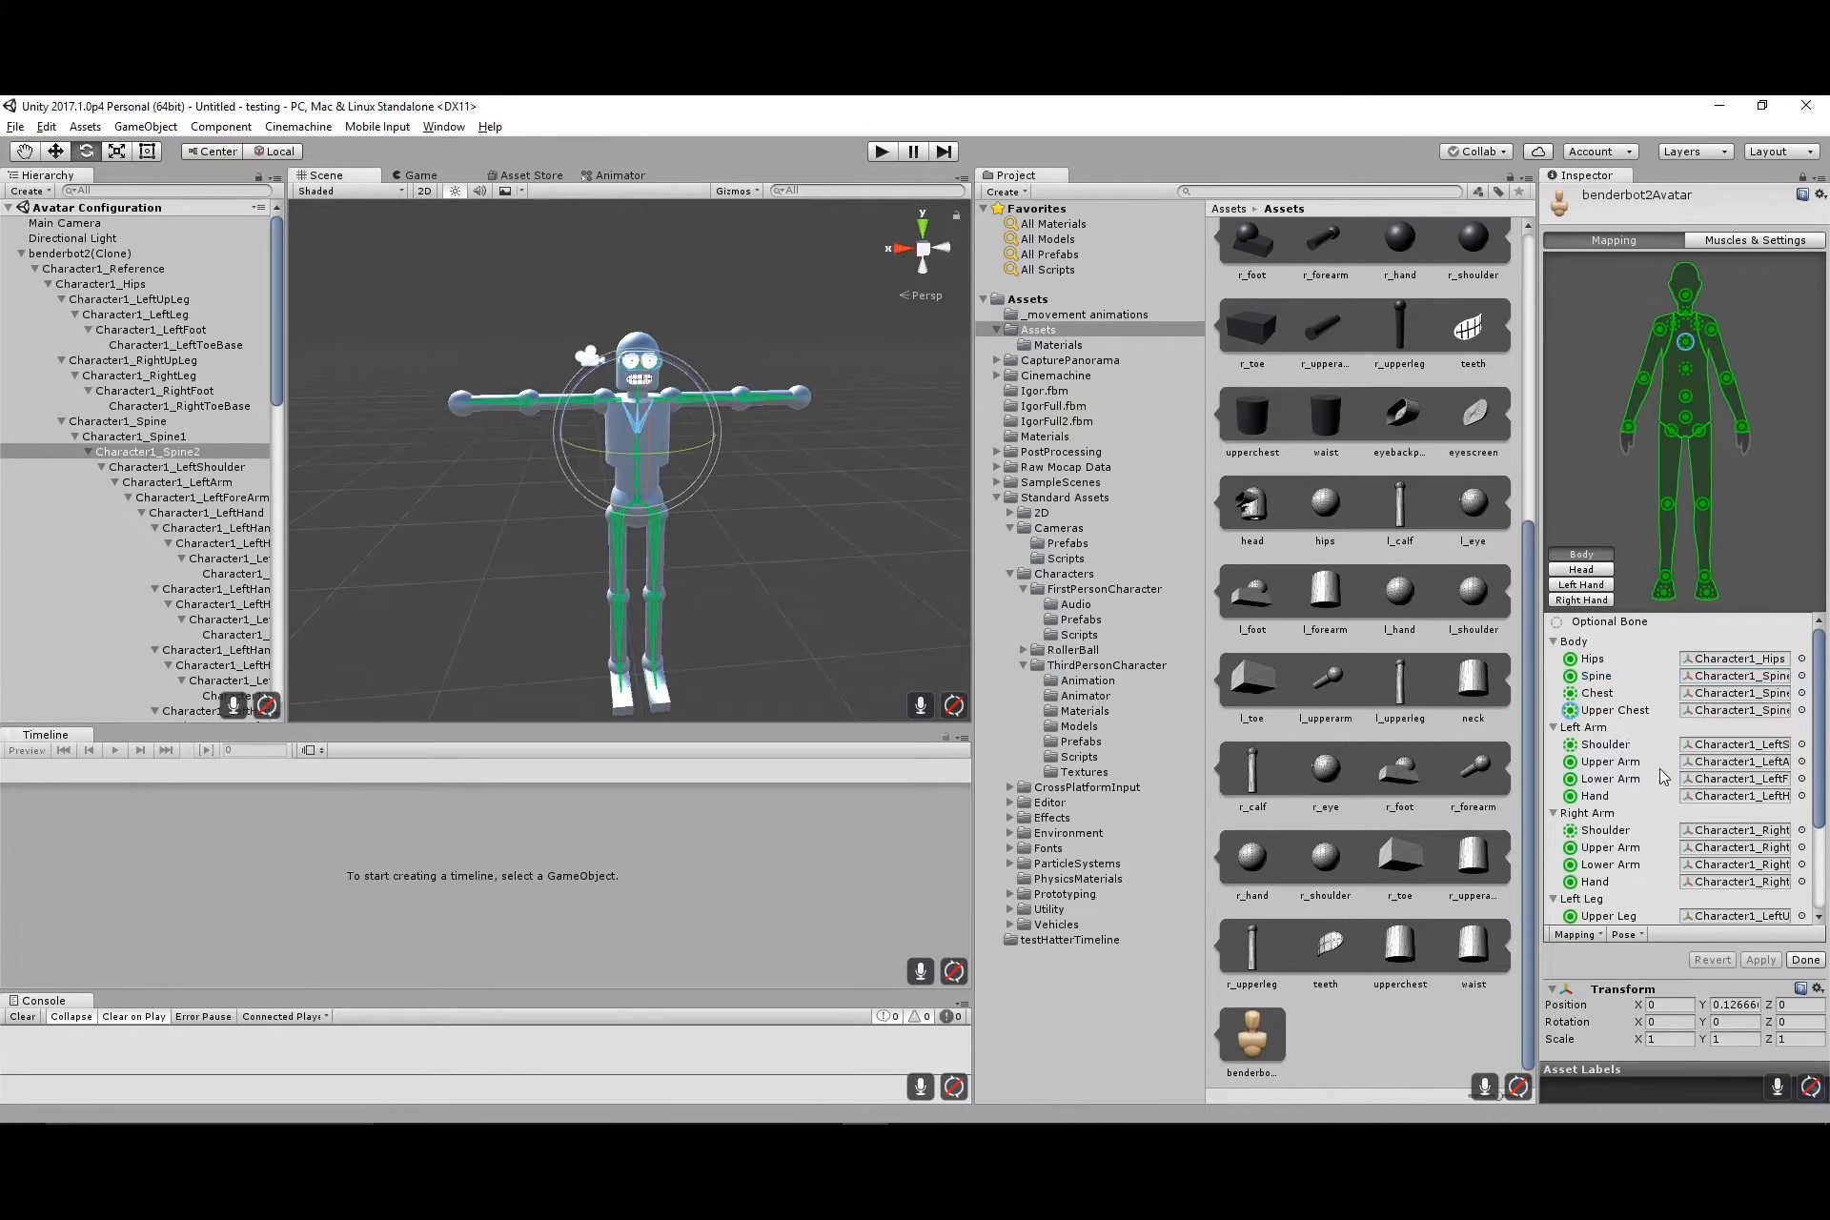
pyautogui.scroll(-3, 1693, 841)
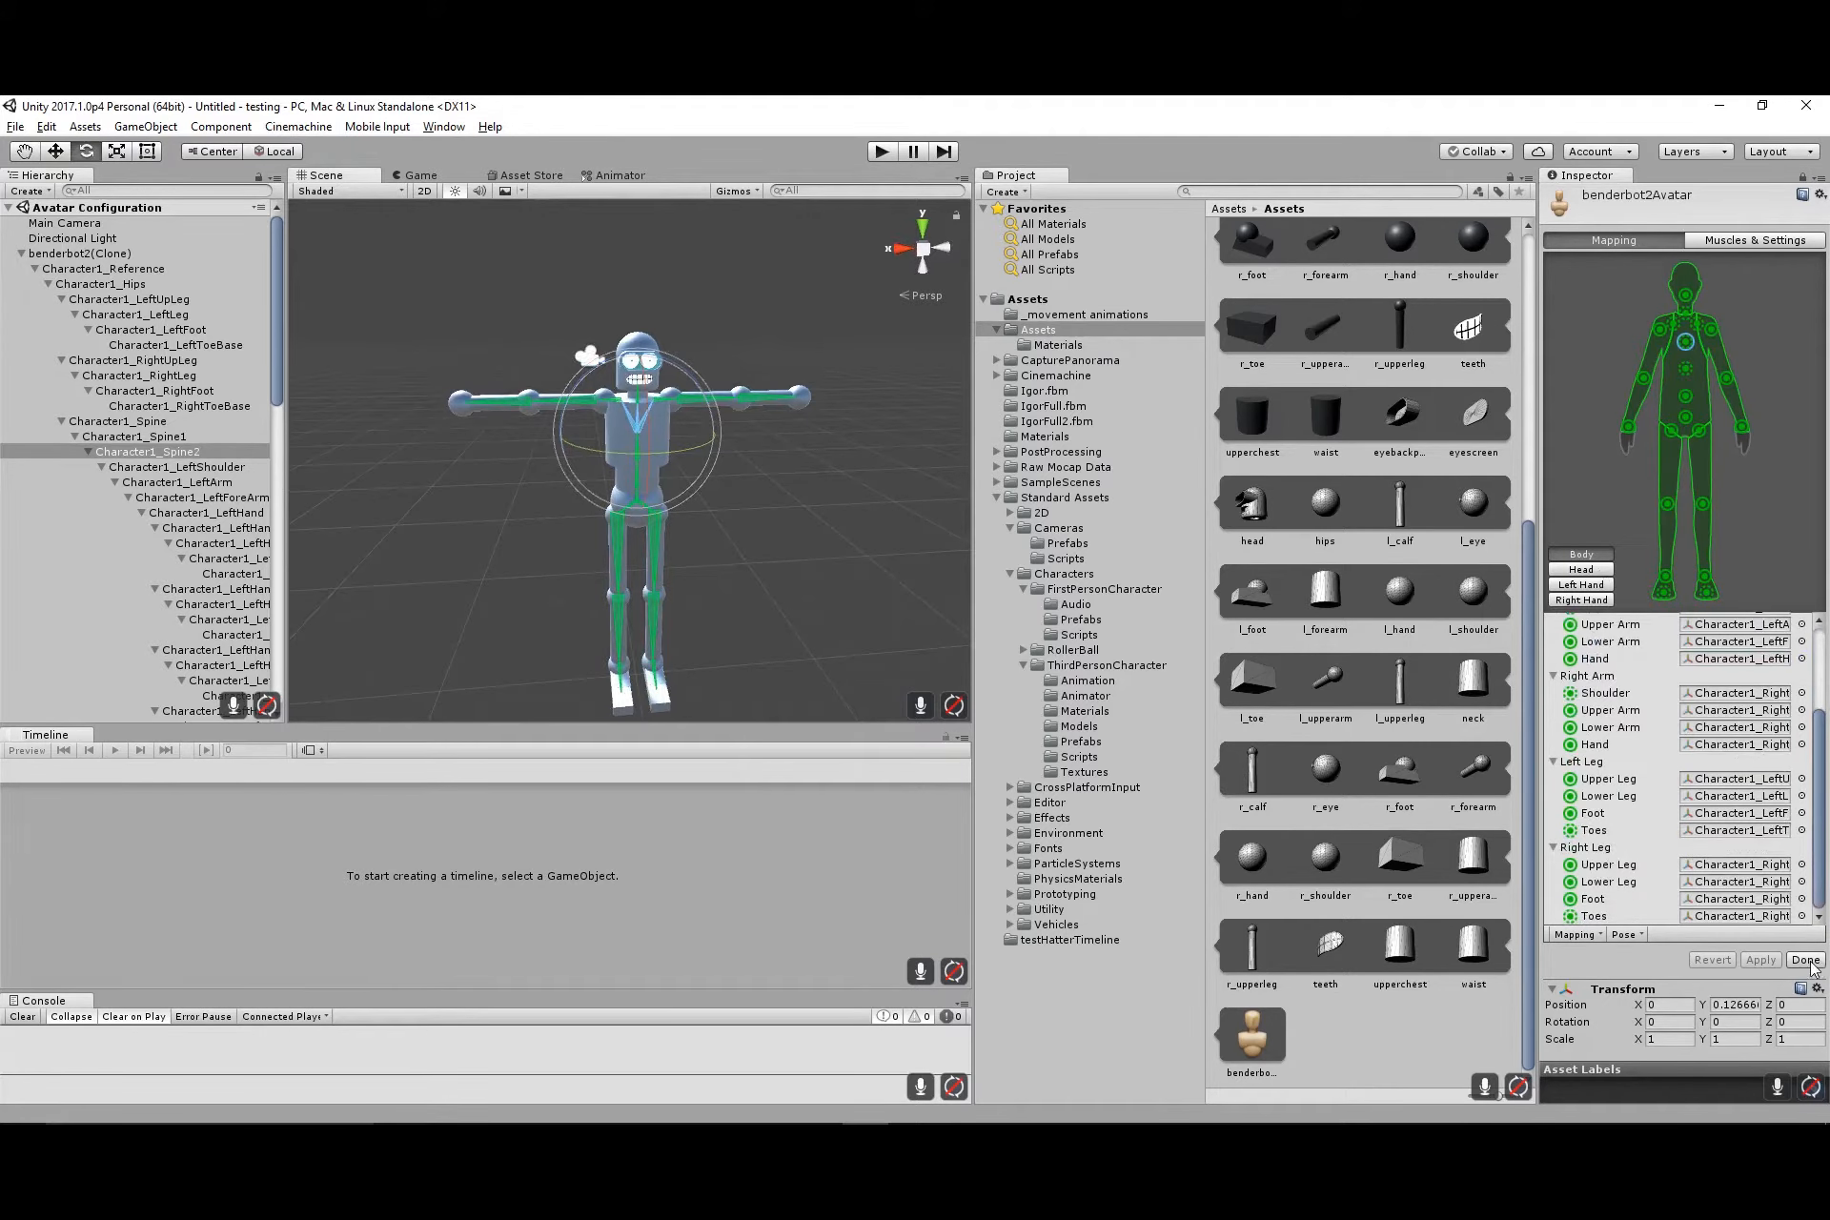
# Open the avatar's muscle settings and preview a partly closed Open Close pose, examining the robot from several sides
pyautogui.click(1752, 244)
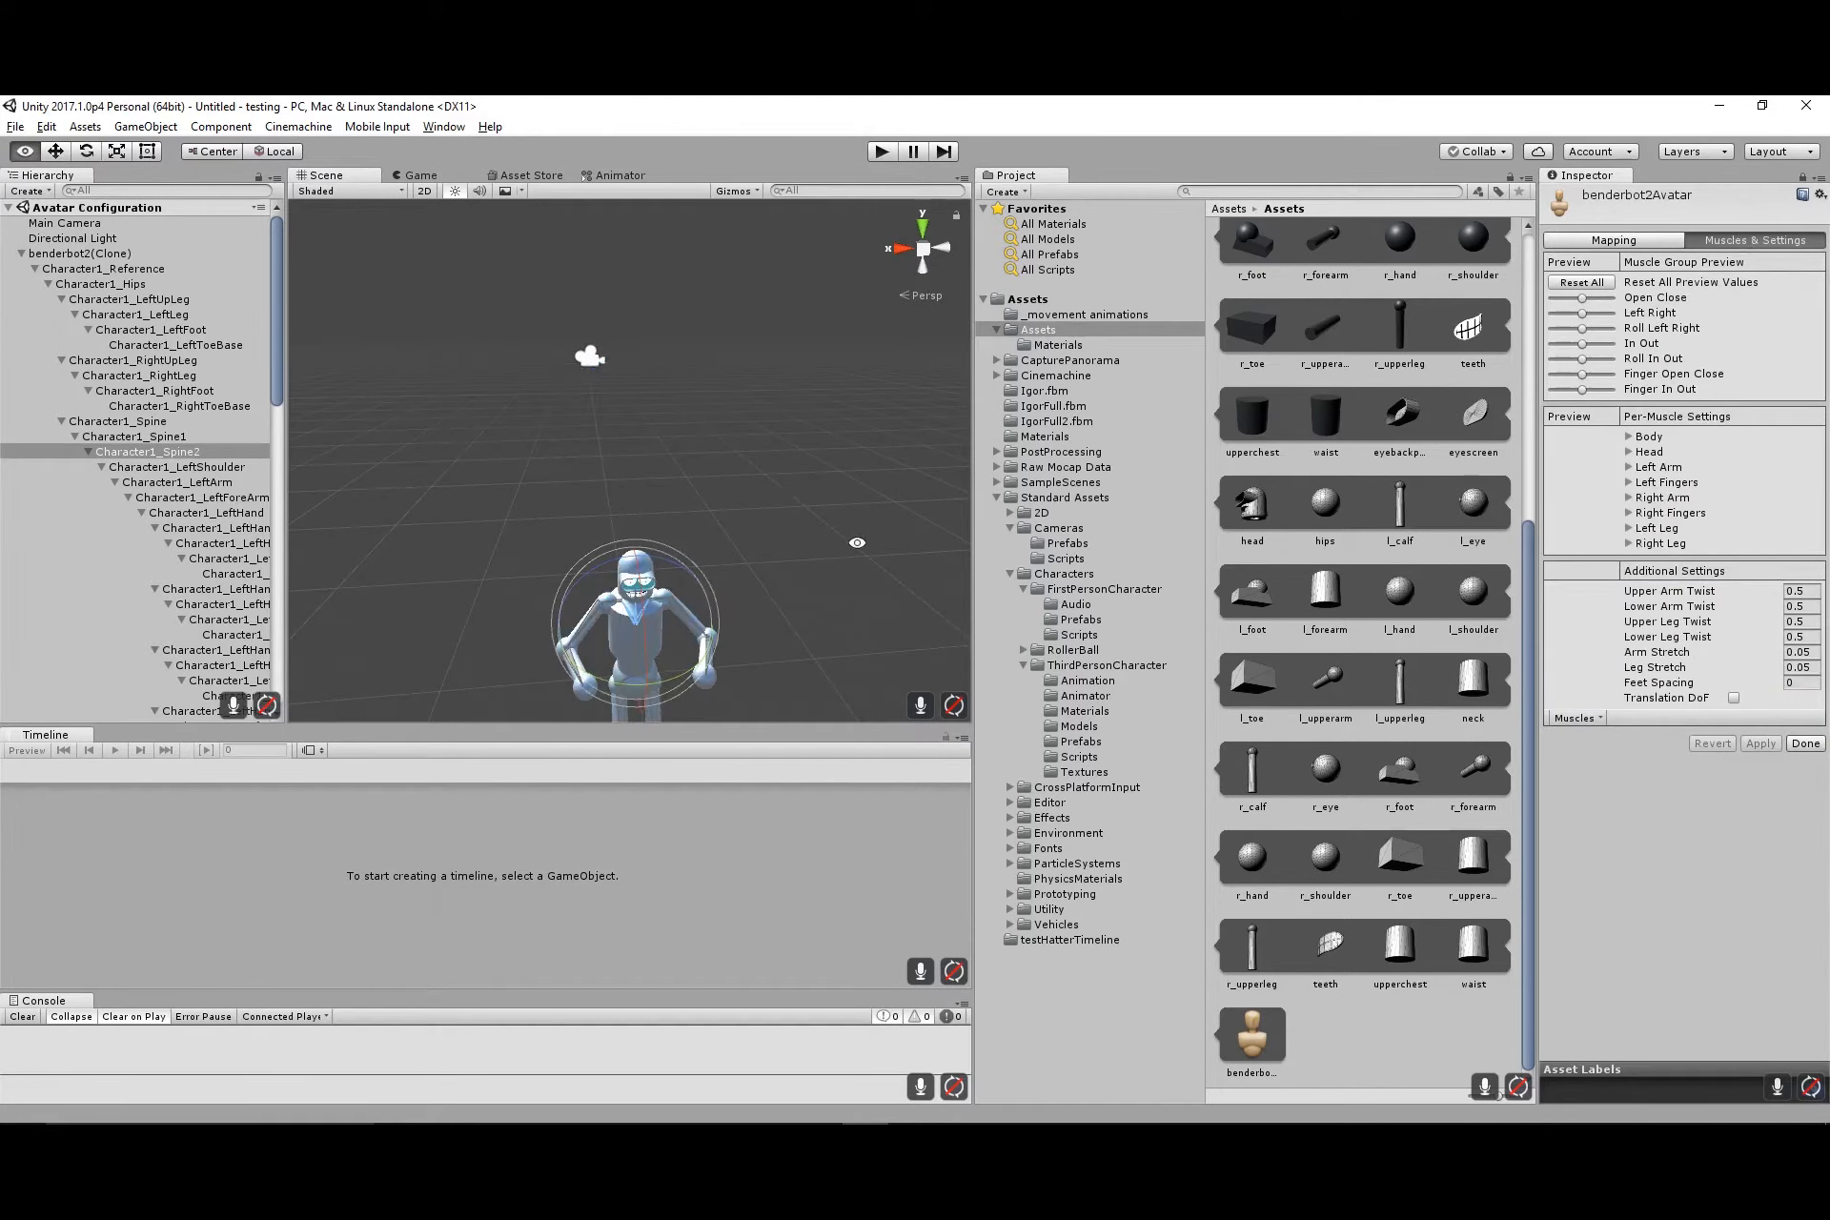
pyautogui.keyDown('alt'); pyautogui.moveTo(842, 531); pyautogui.dragTo(864, 312, button='middle'); pyautogui.keyUp('alt')
pyautogui.keyDown('alt'); pyautogui.moveTo(684, 406); pyautogui.dragTo(850, 555, button='right'); pyautogui.keyUp('alt')
pyautogui.keyDown('alt'); pyautogui.moveTo(850, 556); pyautogui.dragTo(993, 400); pyautogui.keyUp('alt')
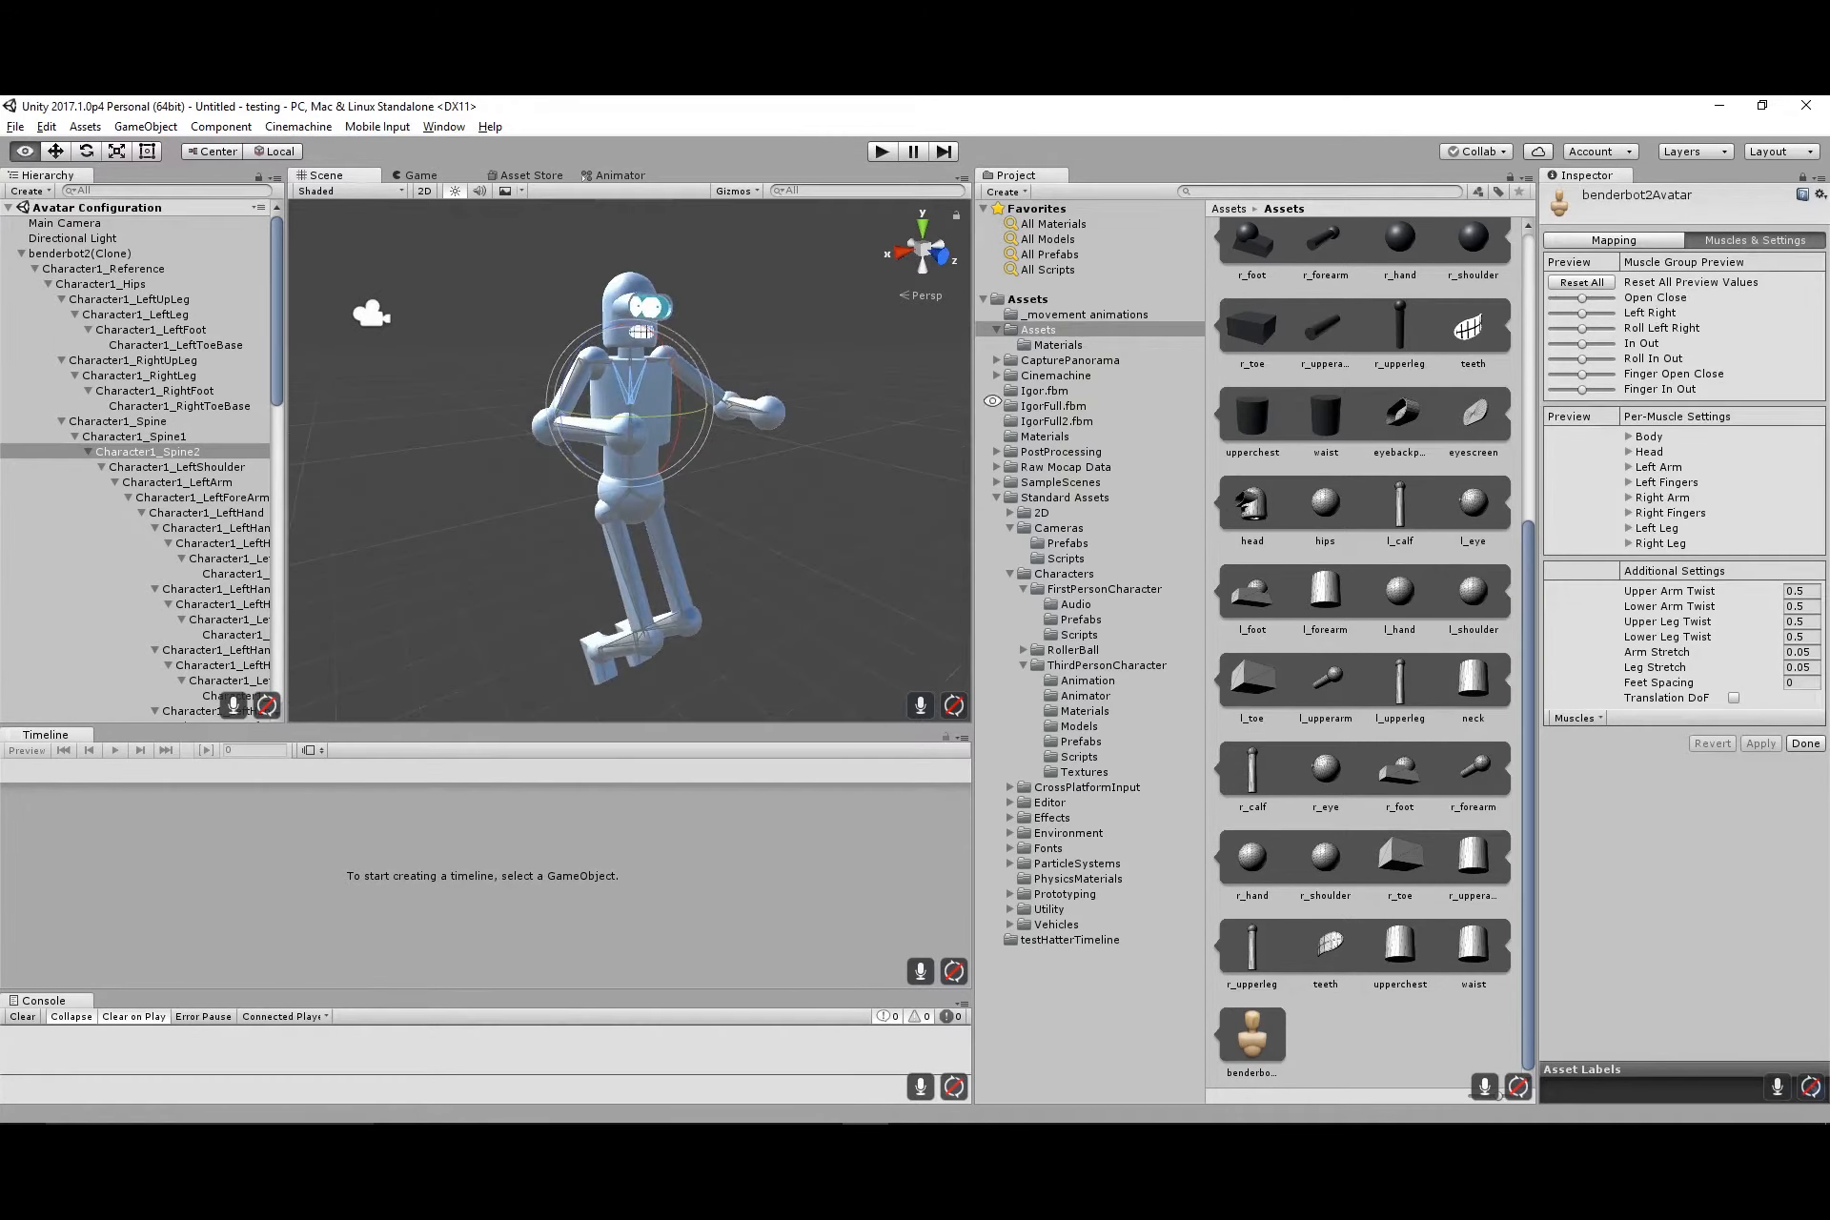
pyautogui.moveTo(1584, 298)
pyautogui.mouseDown()
pyautogui.moveTo(1611, 300)
pyautogui.moveTo(1544, 305)
pyautogui.moveTo(1617, 303)
pyautogui.moveTo(1550, 318)
pyautogui.moveTo(1569, 303)
pyautogui.mouseUp()
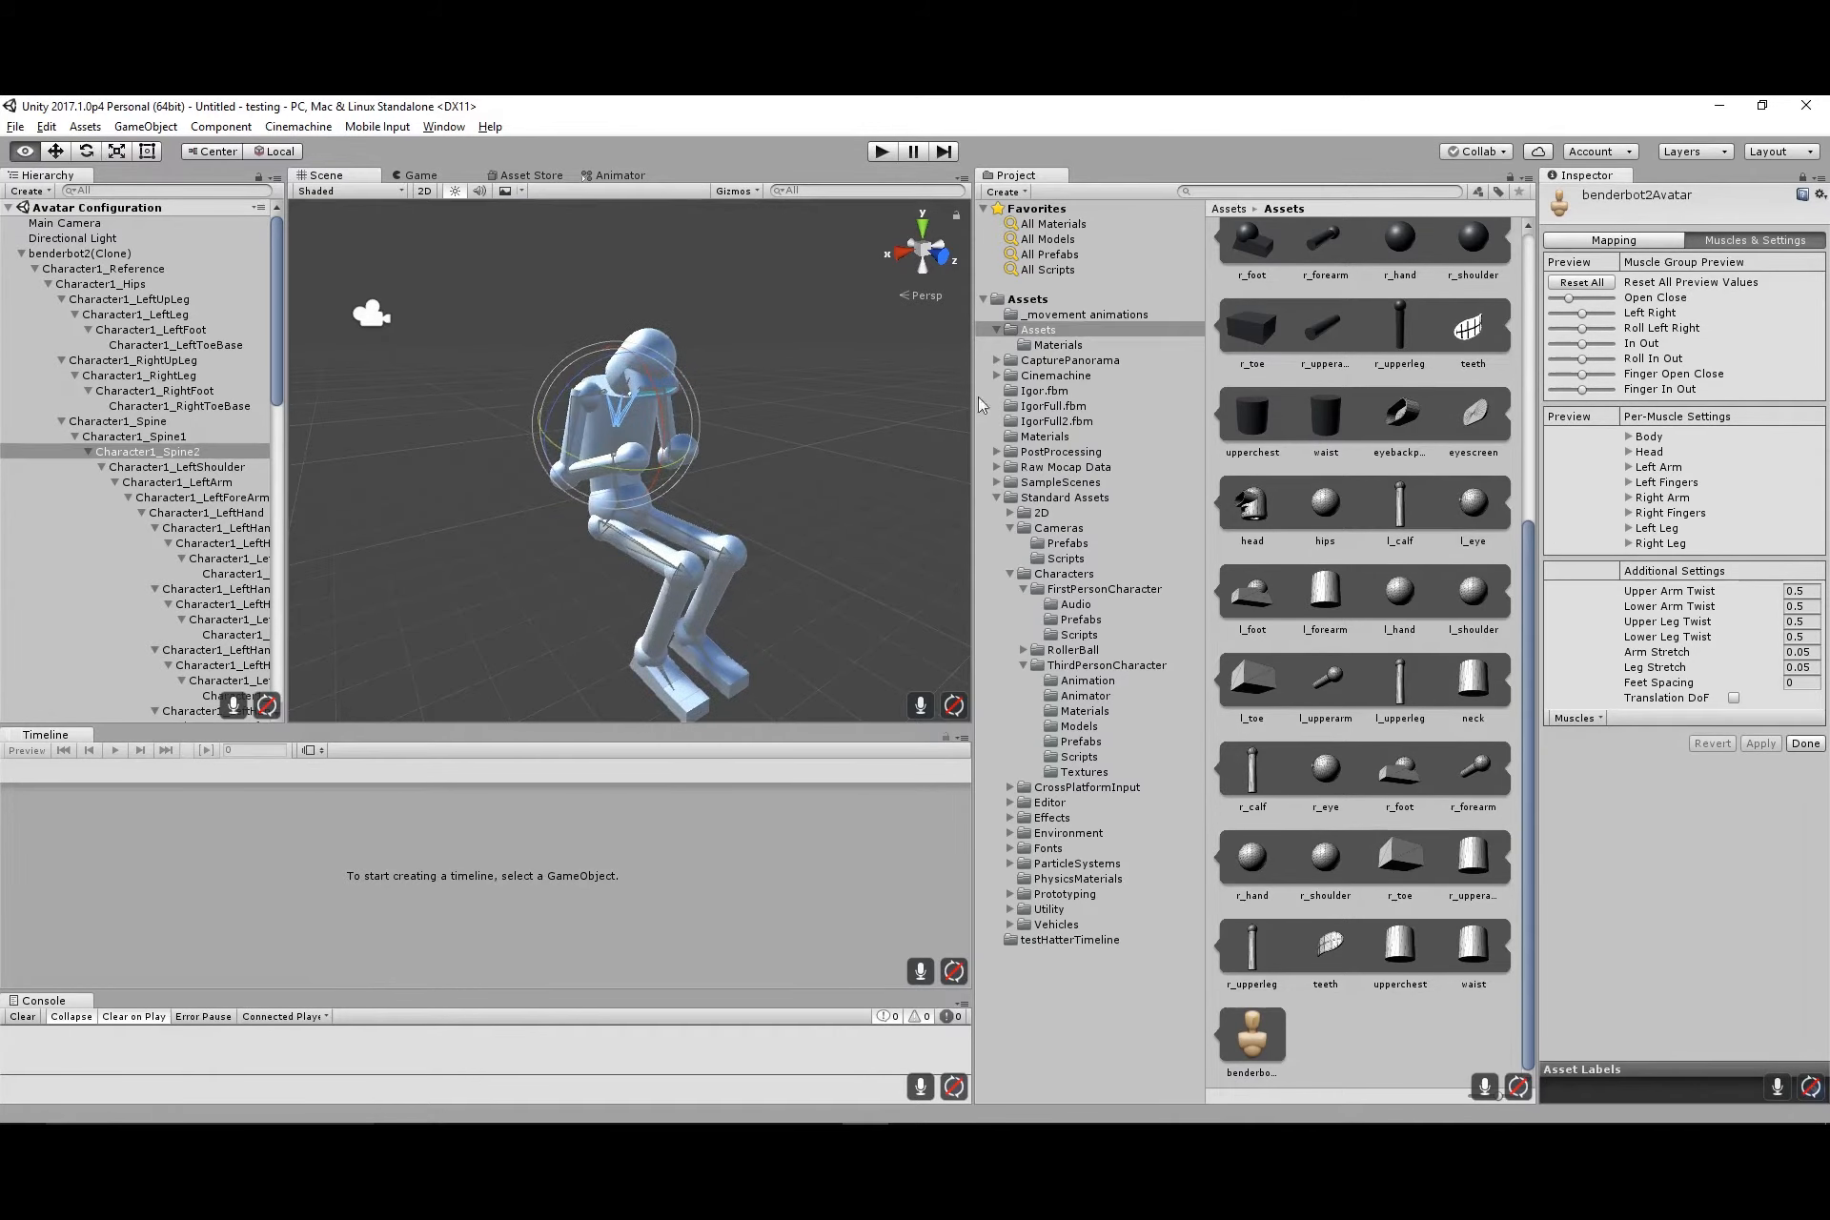
pyautogui.keyDown('alt'); pyautogui.moveTo(875, 455); pyautogui.dragTo(531, 421); pyautogui.keyUp('alt')
pyautogui.scroll(5, 930, 540)
pyautogui.keyDown('alt'); pyautogui.moveTo(930, 540); pyautogui.dragTo(846, 473); pyautogui.keyUp('alt')
pyautogui.moveTo(846, 473); pyautogui.dragTo(727, 391, button='middle')
pyautogui.keyDown('alt'); pyautogui.moveTo(765, 395); pyautogui.dragTo(574, 386); pyautogui.keyUp('alt')
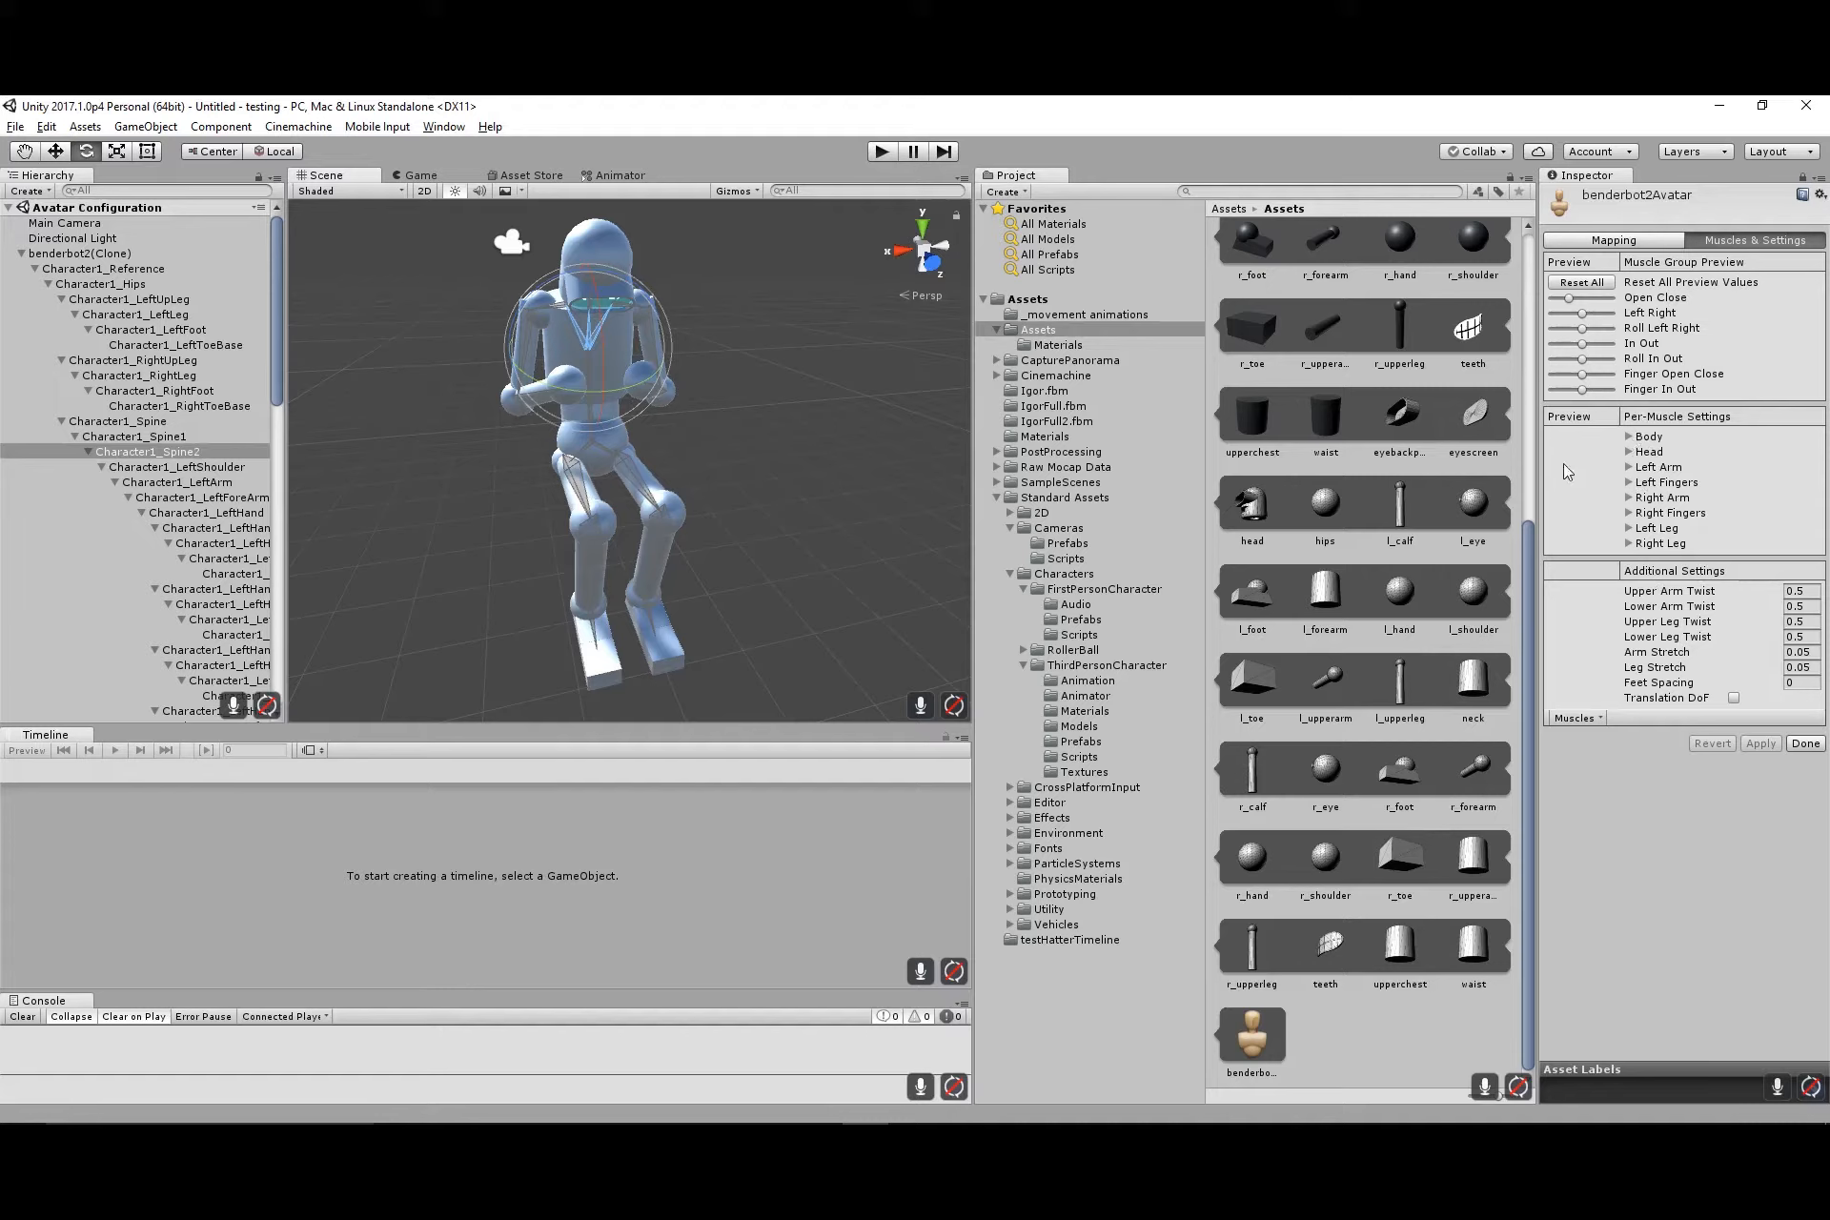
# Expand the Body muscle settings and preview the Open Close group at its fully closed extreme, inspecting the folded robot all around
pyautogui.click(1629, 437)
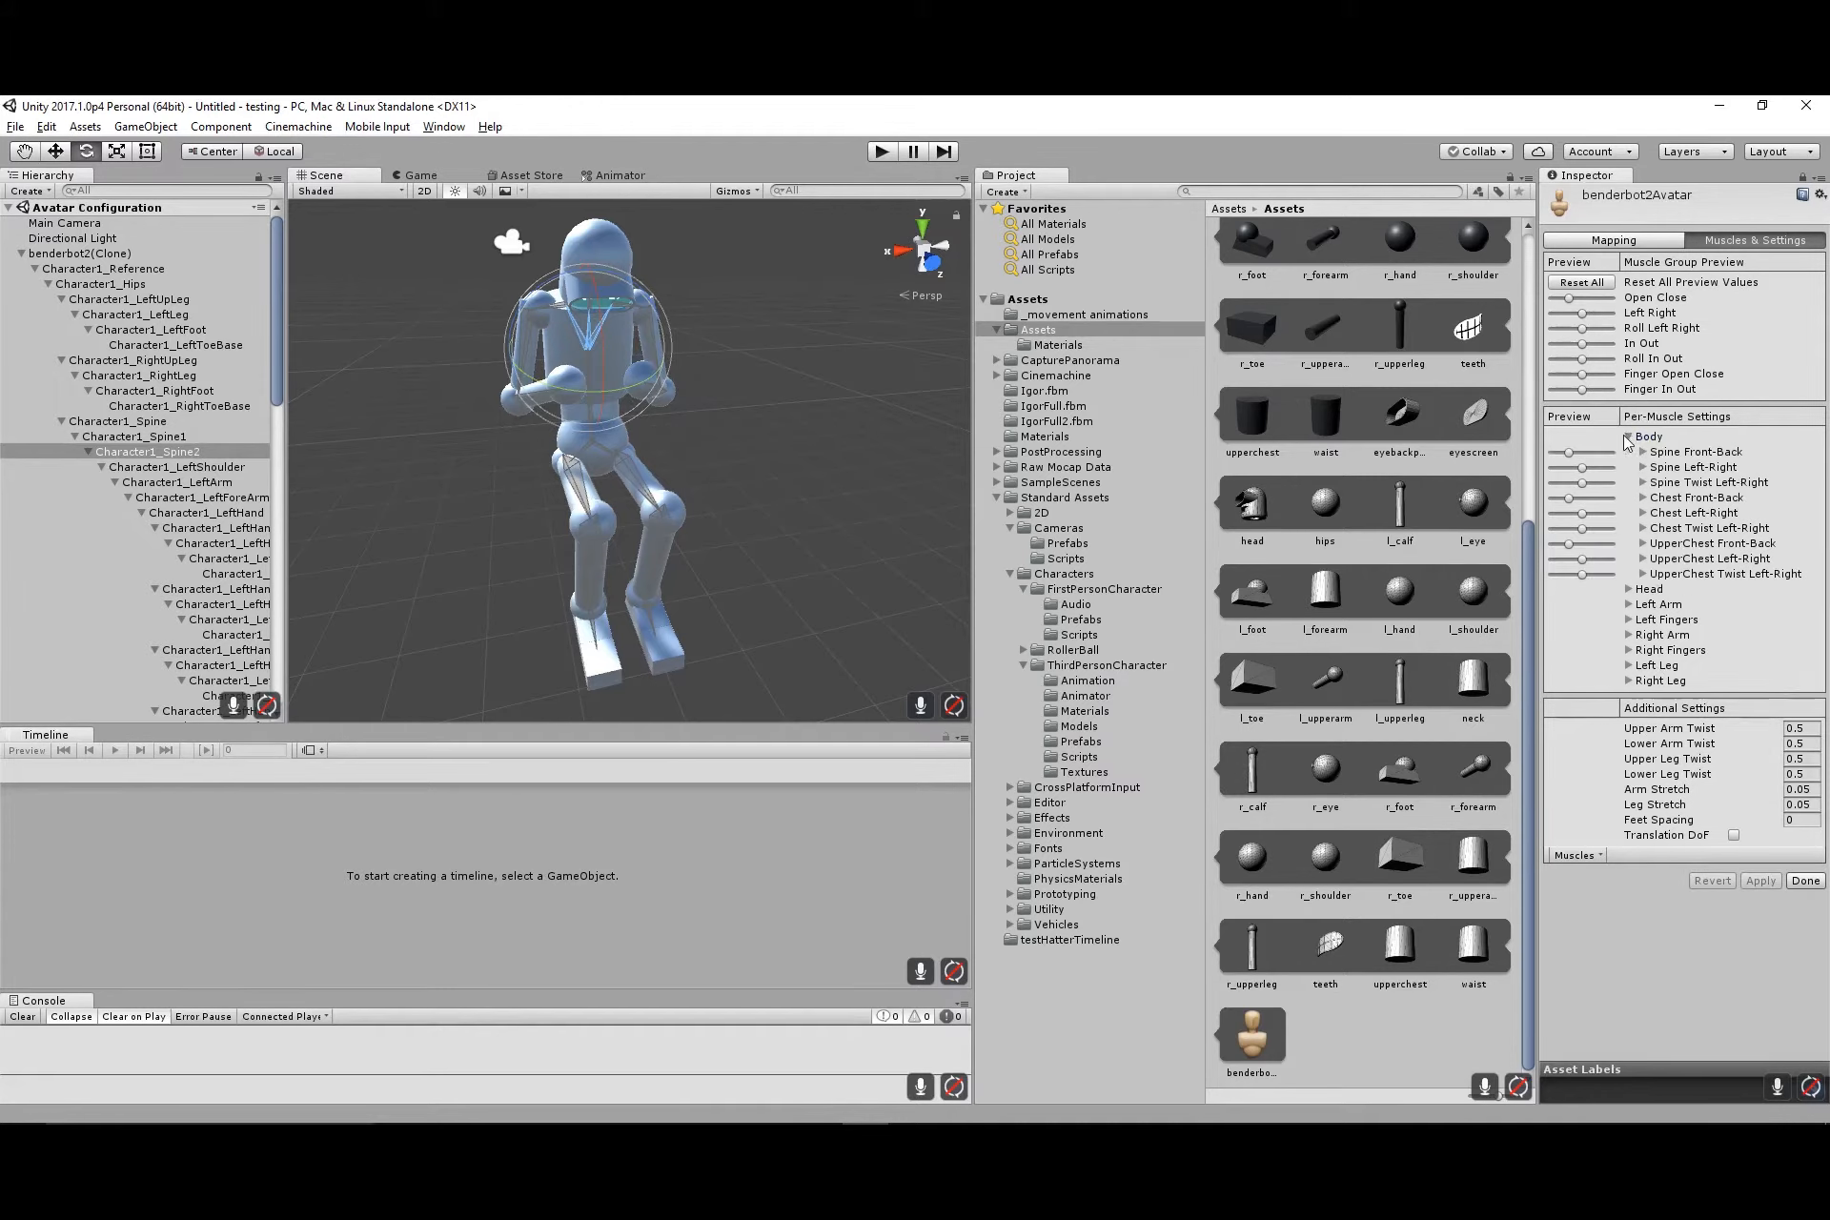
pyautogui.moveTo(1571, 303); pyautogui.dragTo(1553, 304)
pyautogui.keyDown('alt'); pyautogui.moveTo(510, 420); pyautogui.dragTo(852, 394); pyautogui.keyUp('alt')
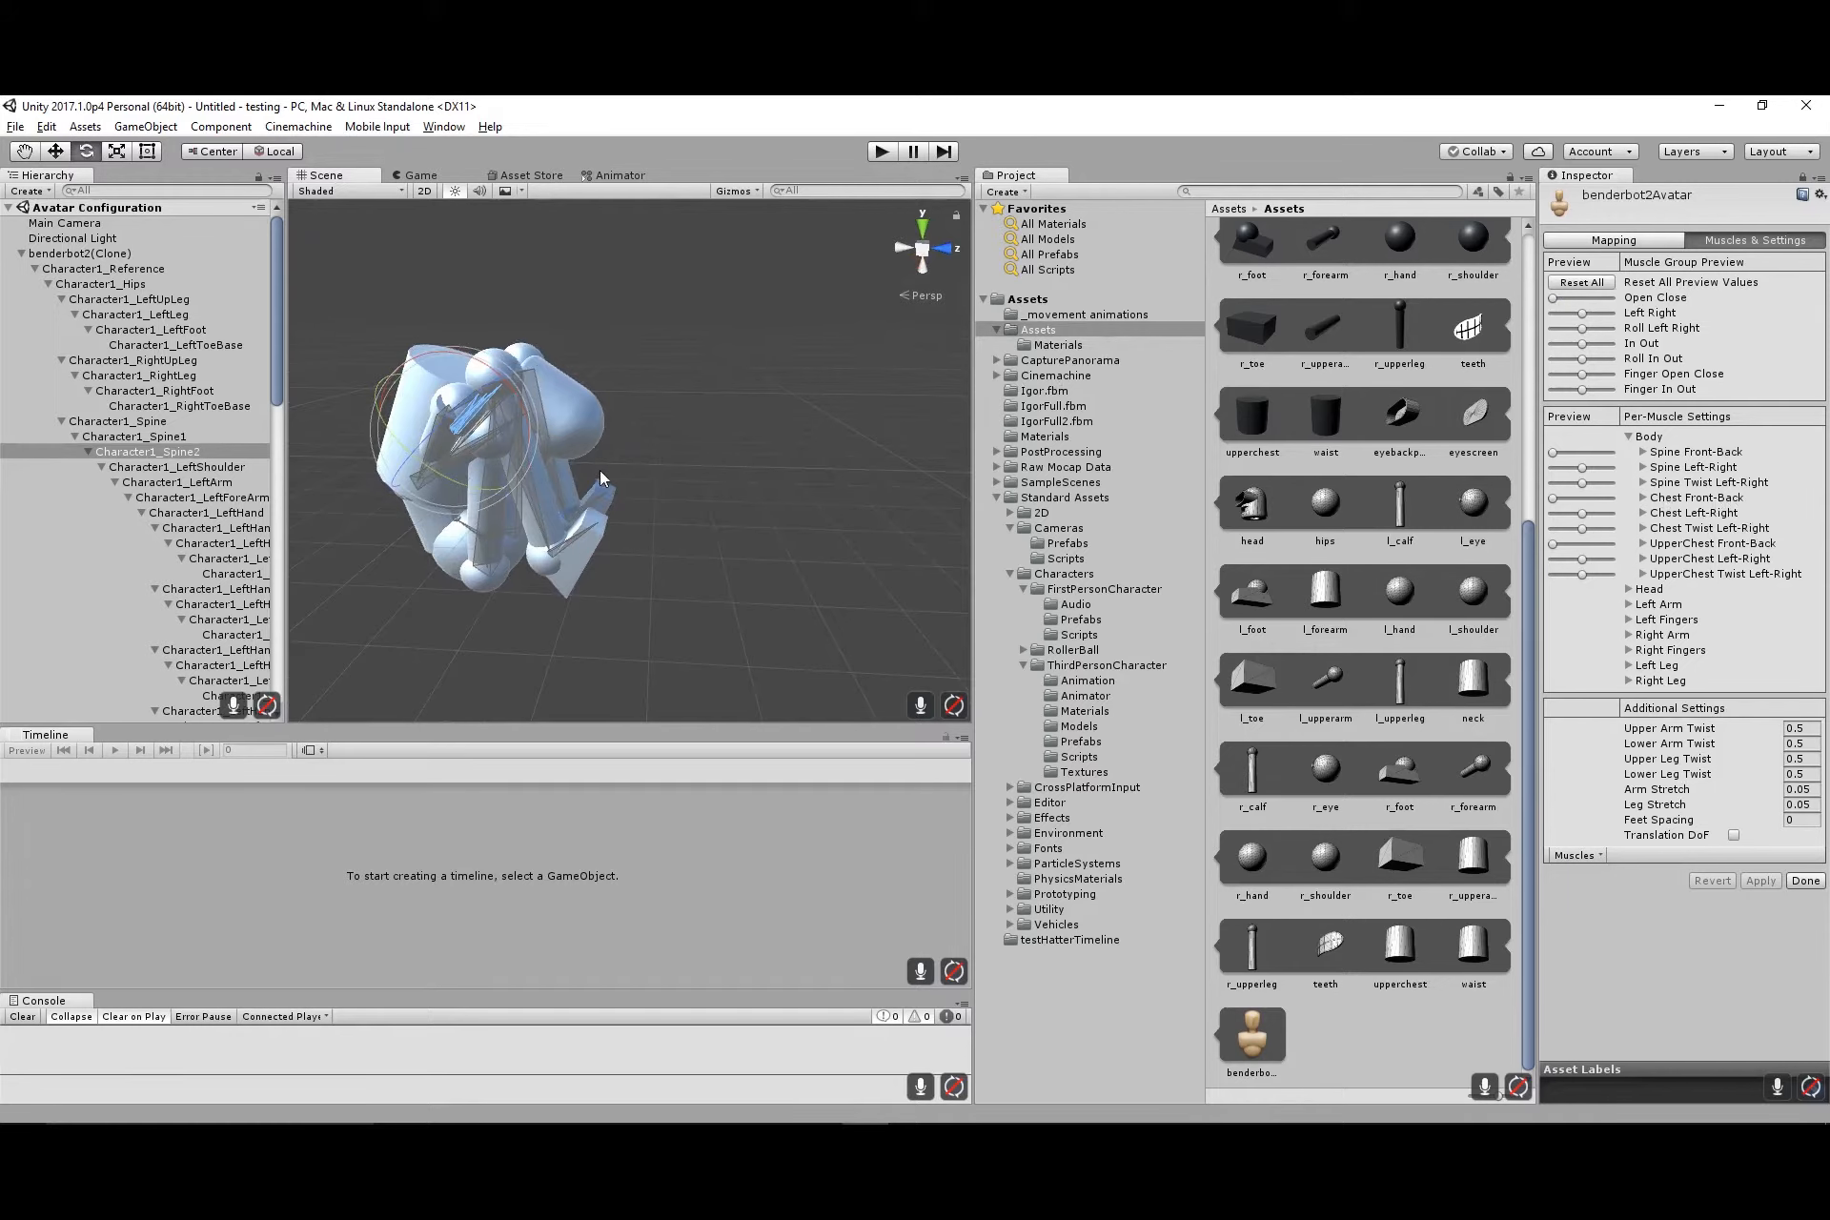
pyautogui.keyDown('alt'); pyautogui.moveTo(517, 393); pyautogui.dragTo(1080, 550); pyautogui.keyUp('alt')
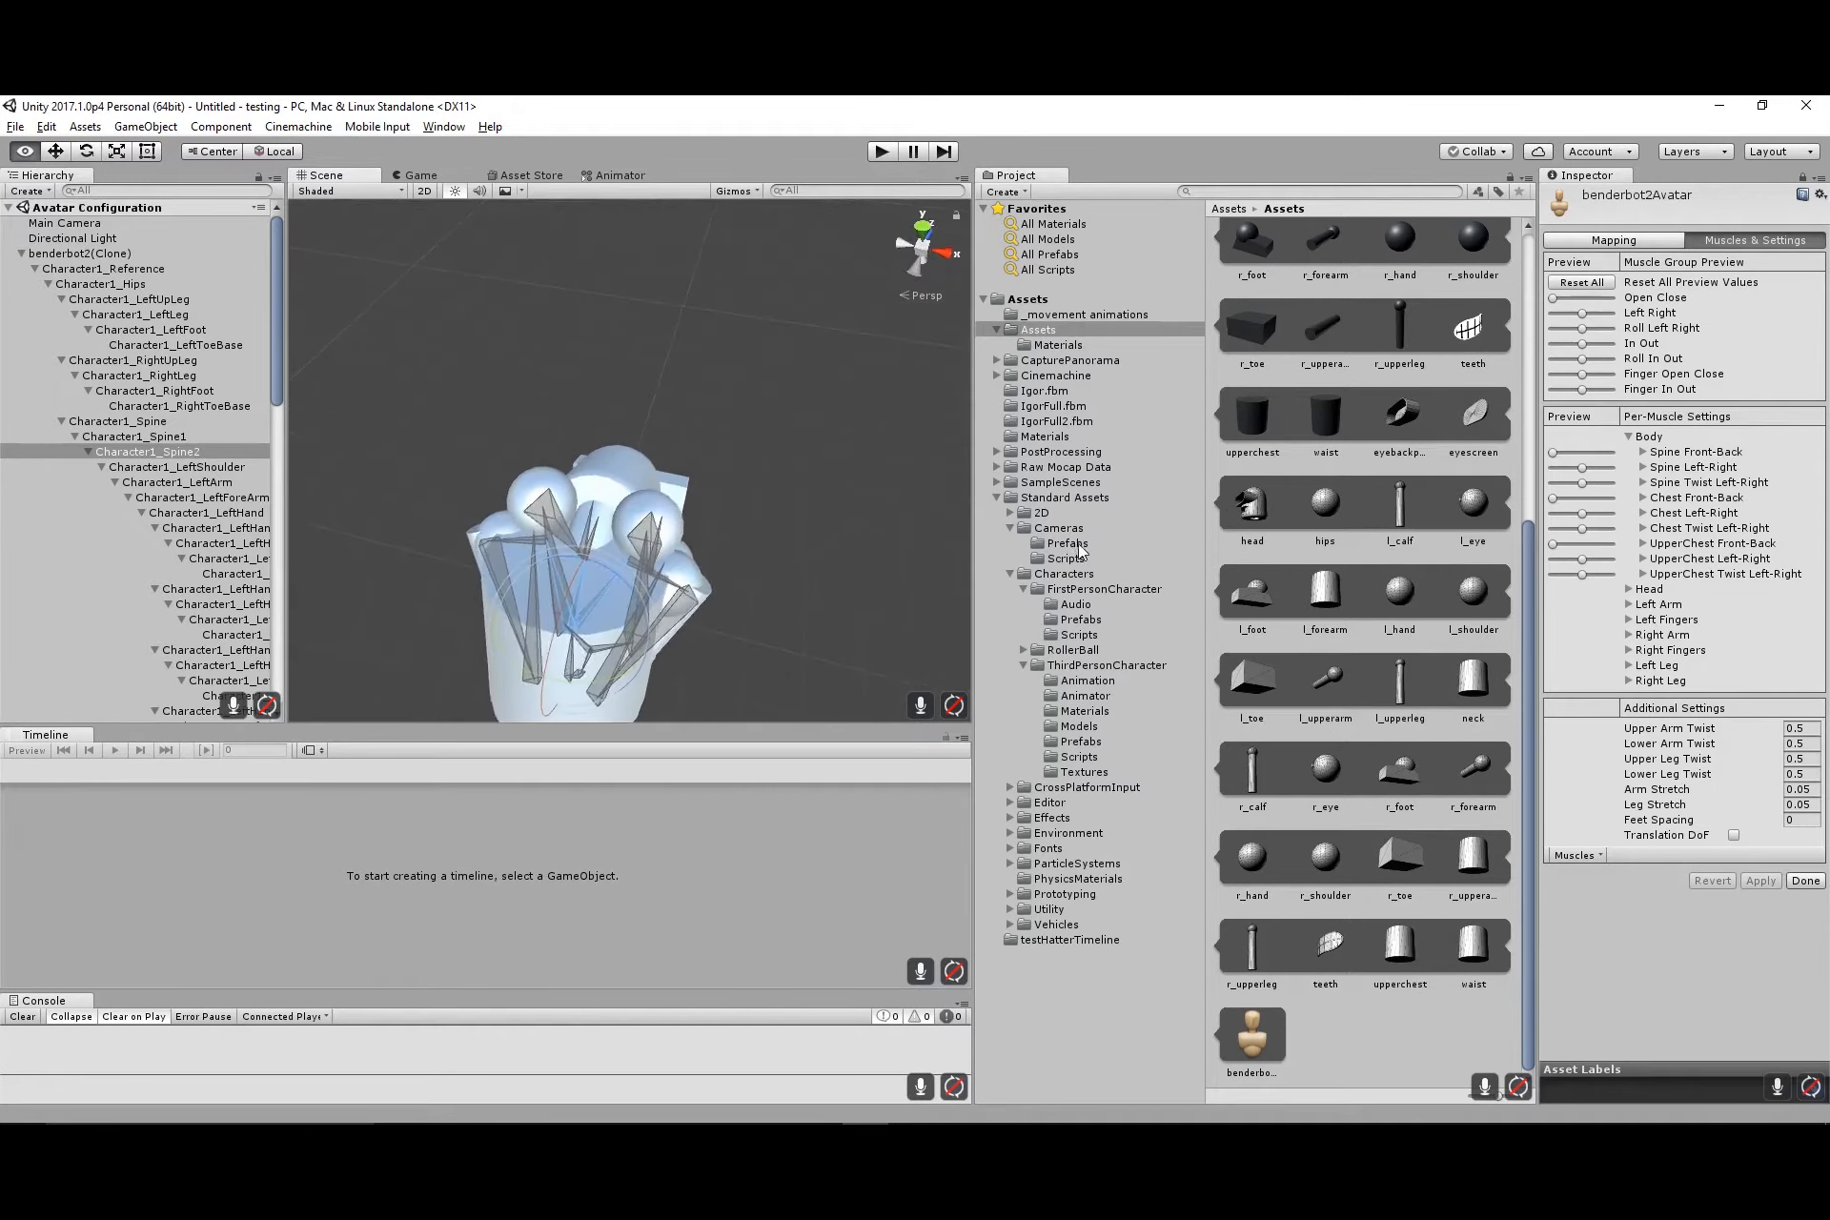
pyautogui.keyDown('alt'); pyautogui.moveTo(623, 448); pyautogui.dragTo(1335, 444); pyautogui.keyUp('alt')
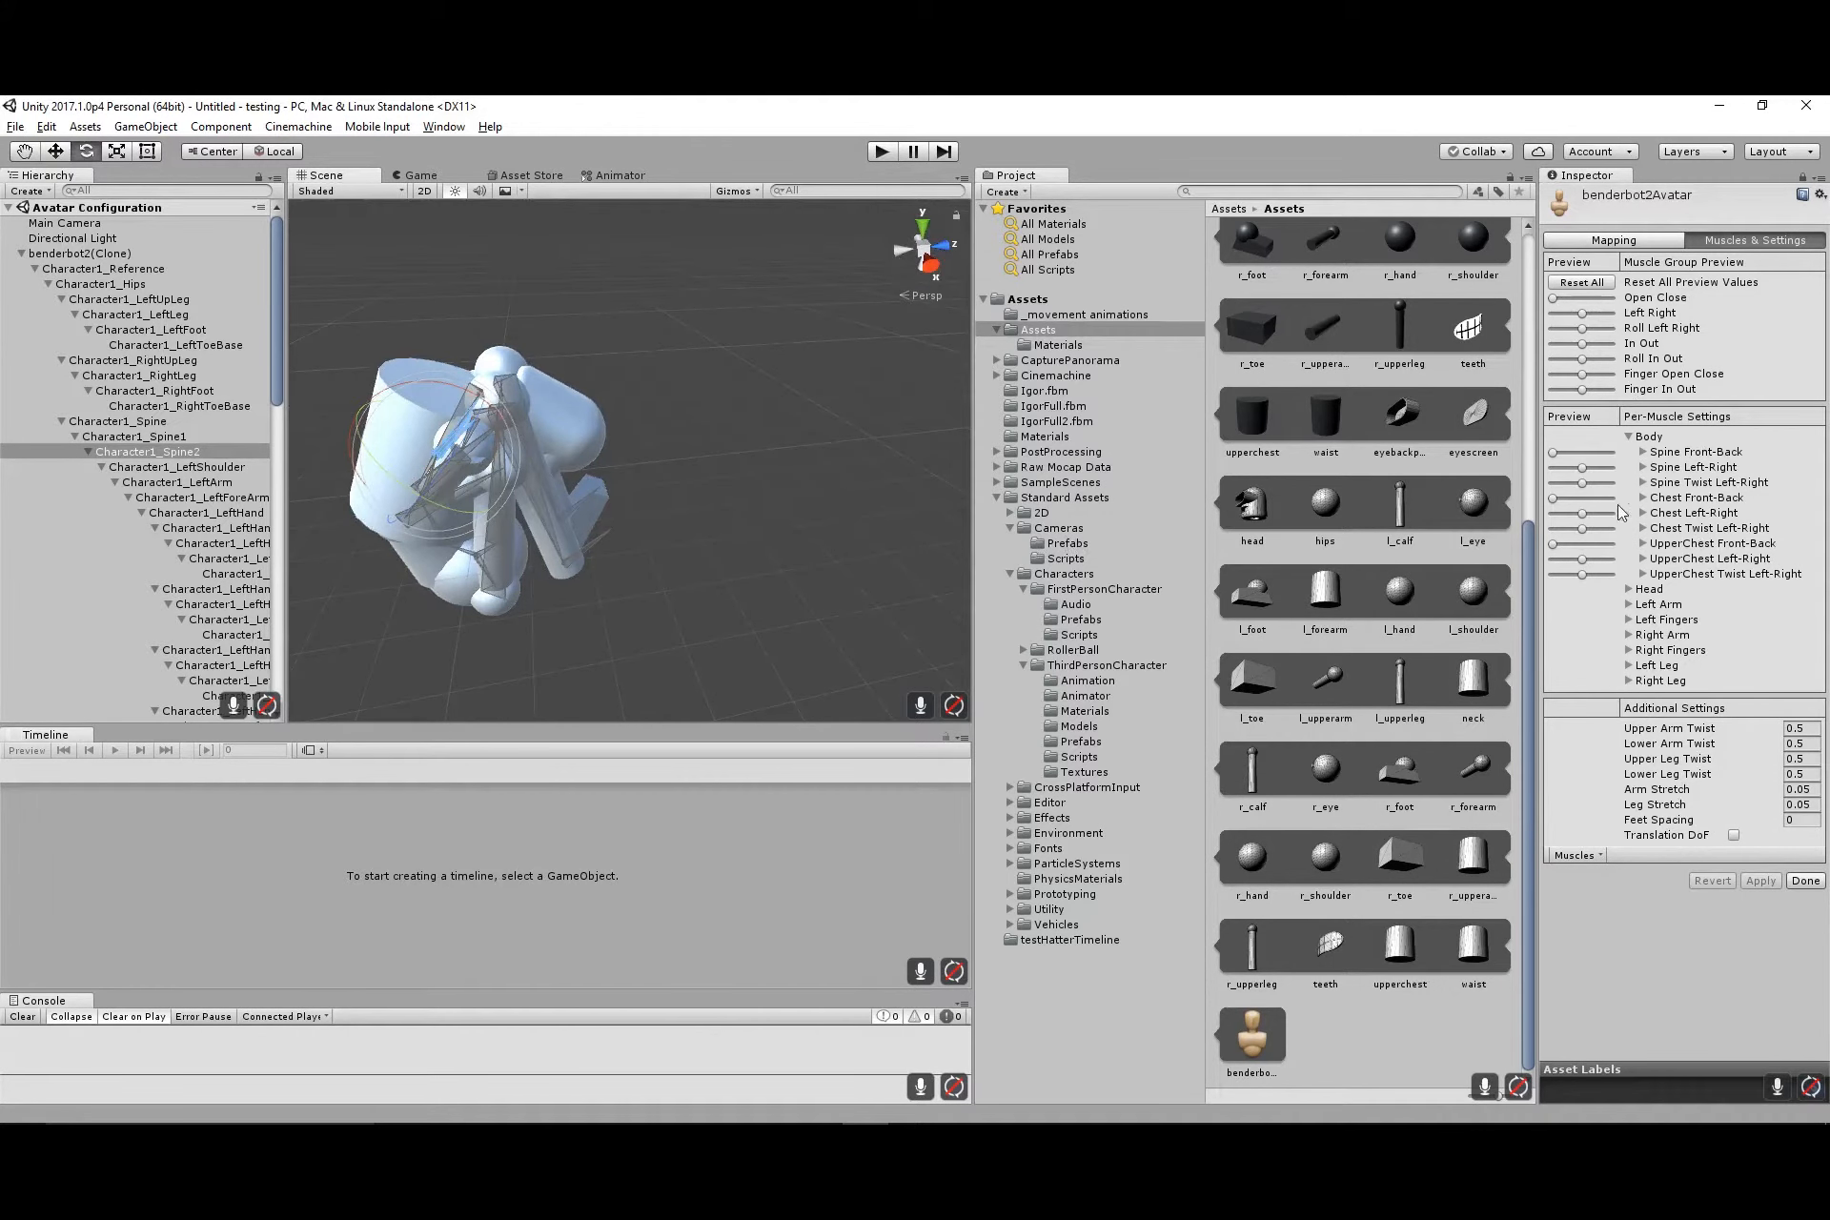
# Raise the lower limit of the Neck Nod Down-Up muscle to about -5.3
pyautogui.click(1638, 590)
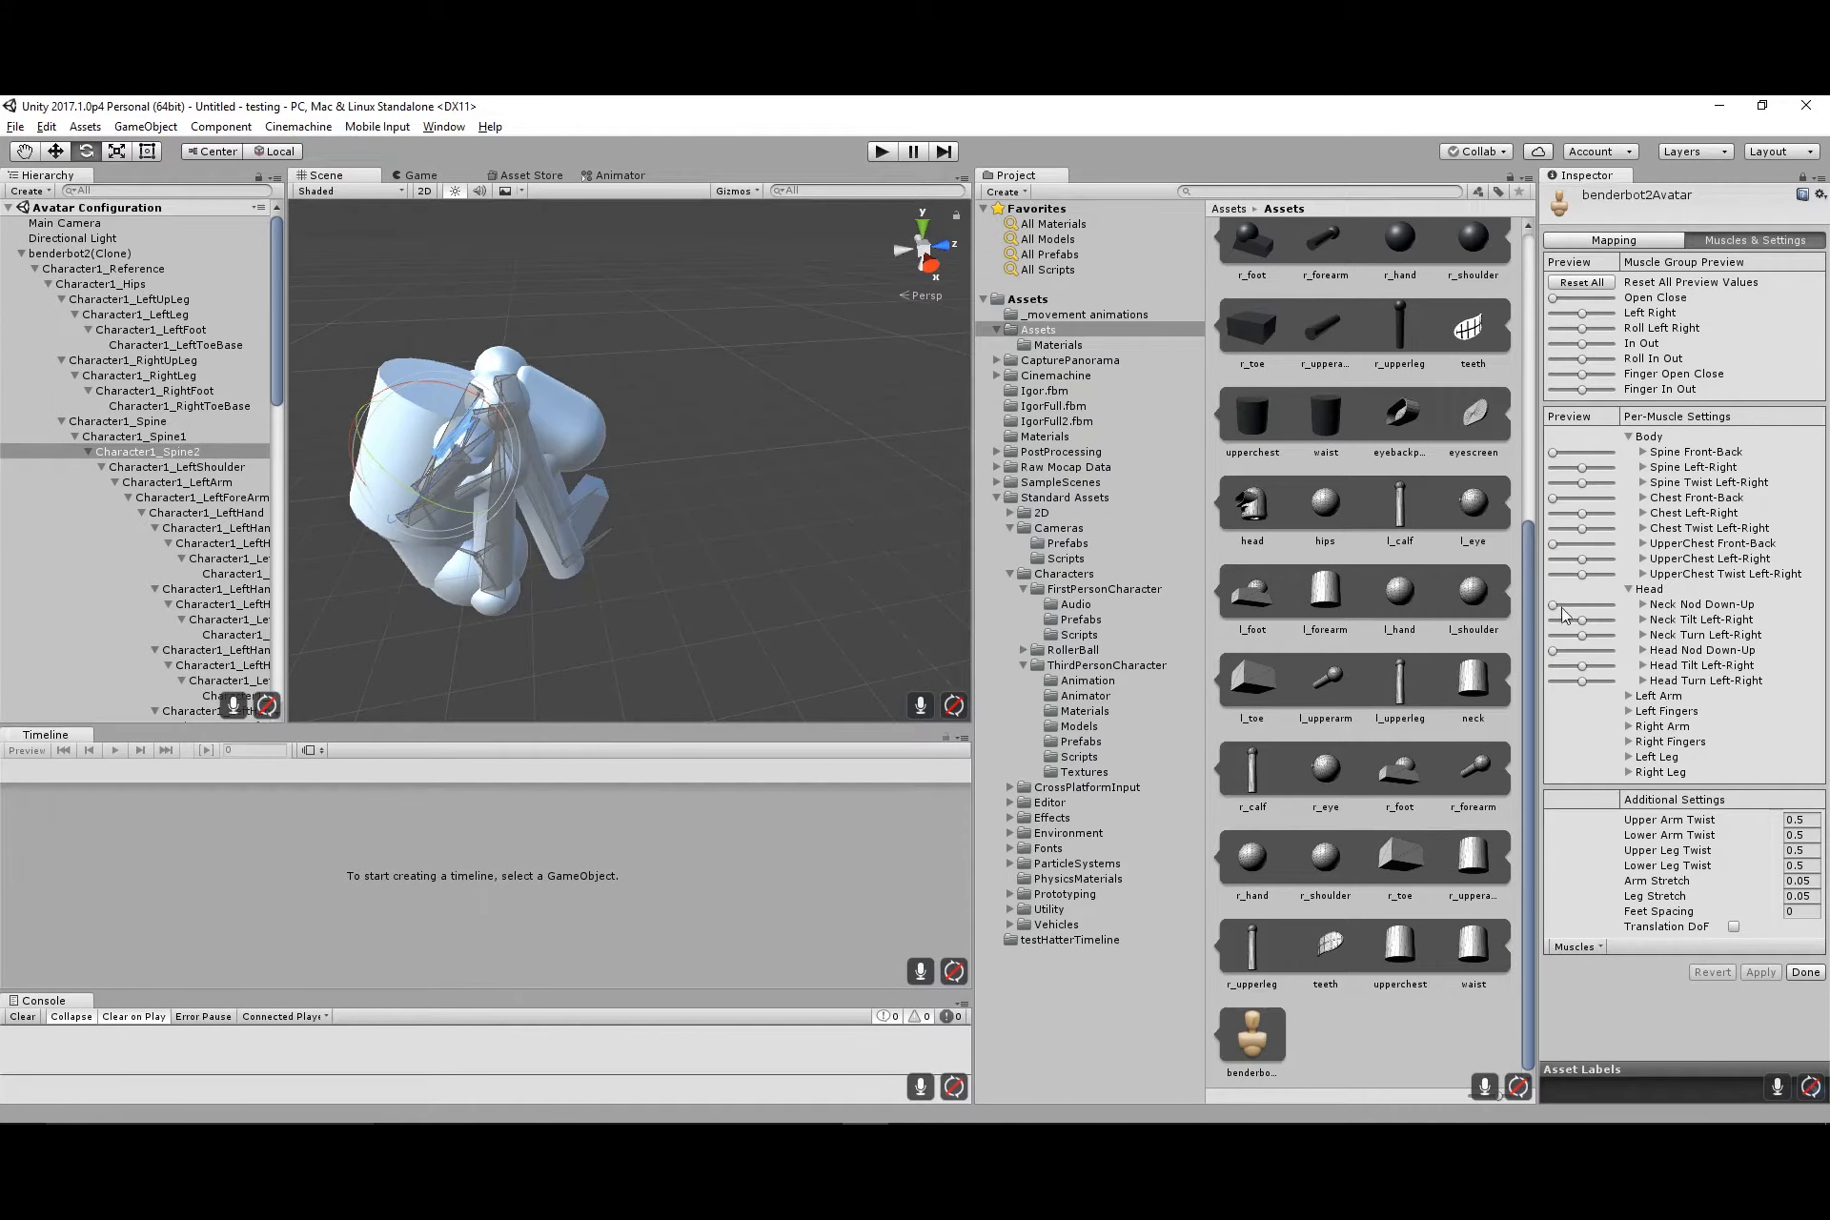
pyautogui.click(1643, 605)
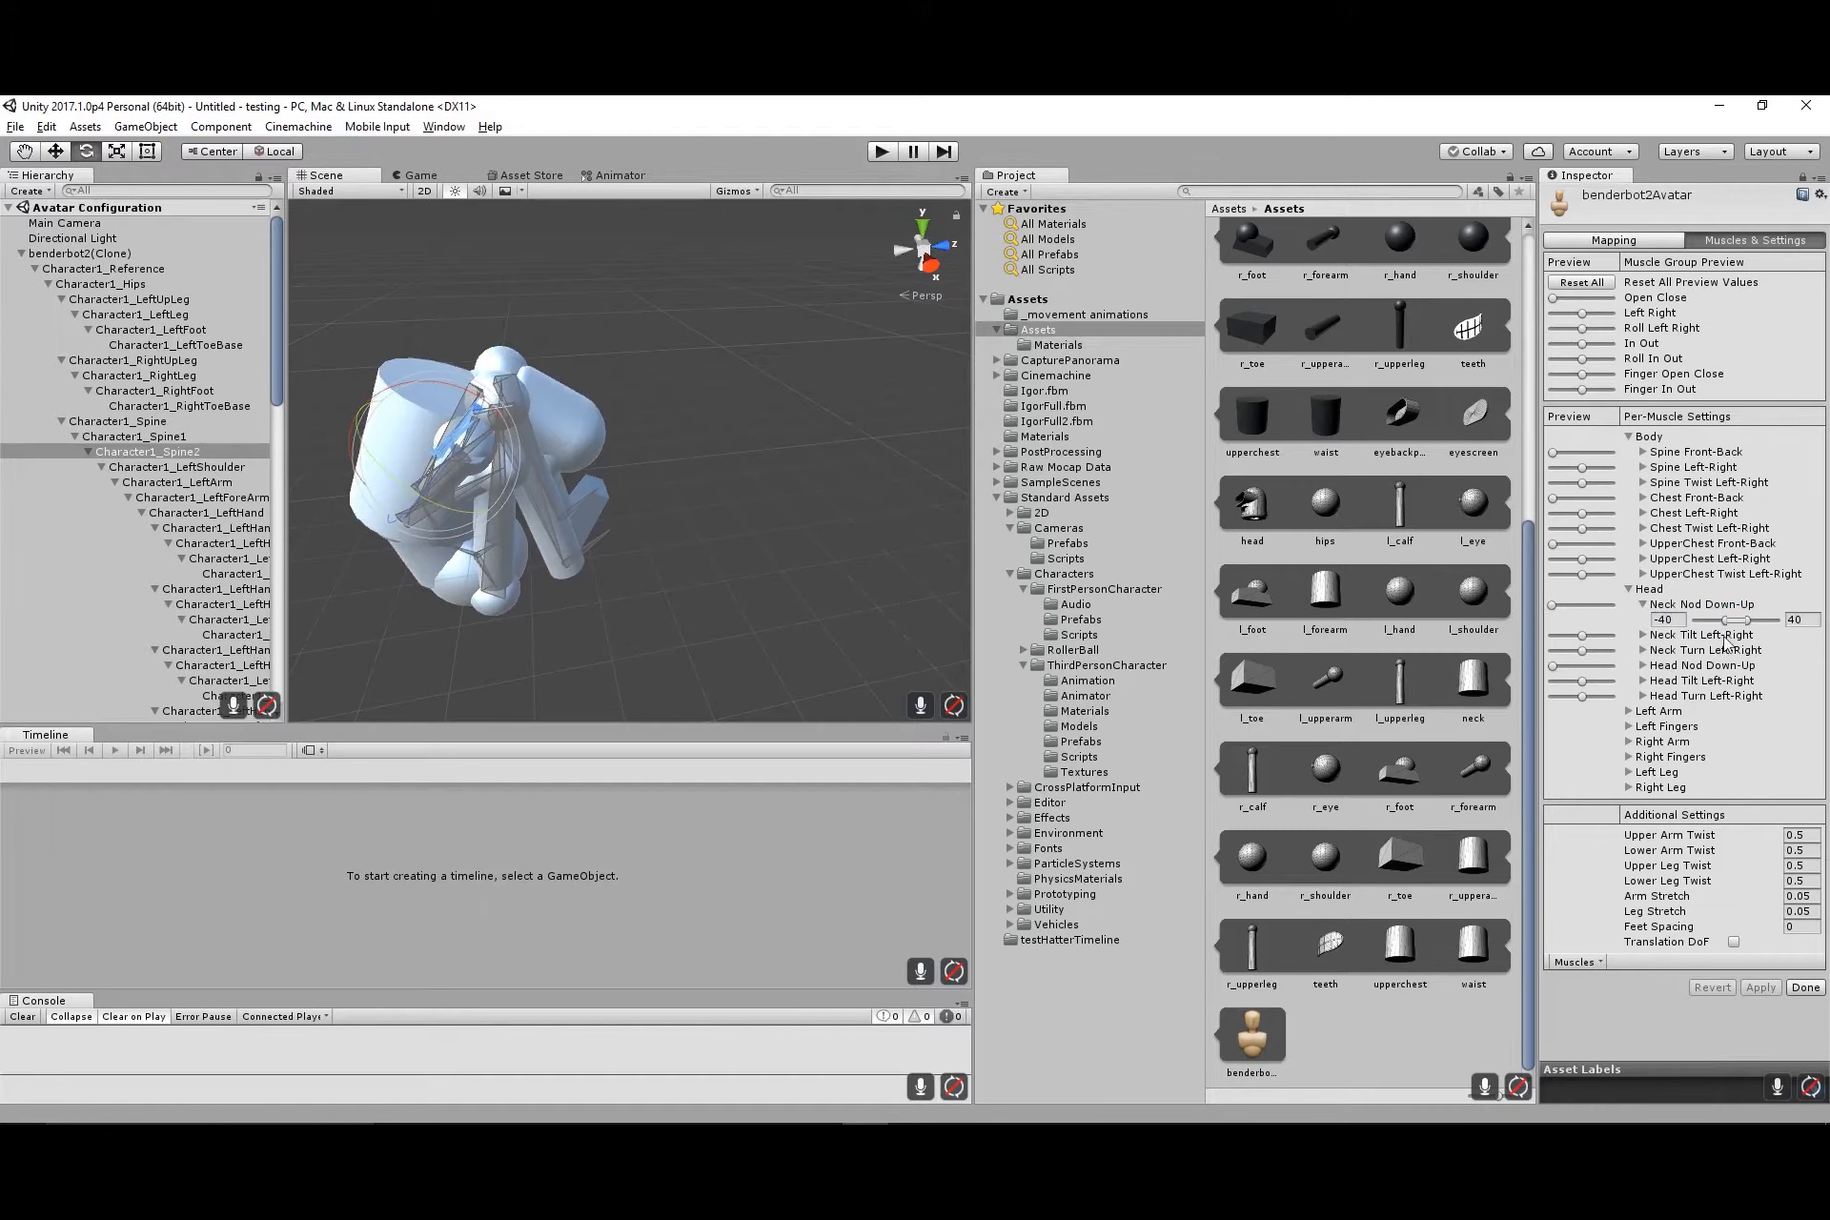
pyautogui.keyDown('alt'); pyautogui.moveTo(821, 556); pyautogui.dragTo(696, 410); pyautogui.keyUp('alt')
pyautogui.keyDown('alt'); pyautogui.moveTo(695, 409); pyautogui.dragTo(858, 448, button='right'); pyautogui.keyUp('alt')
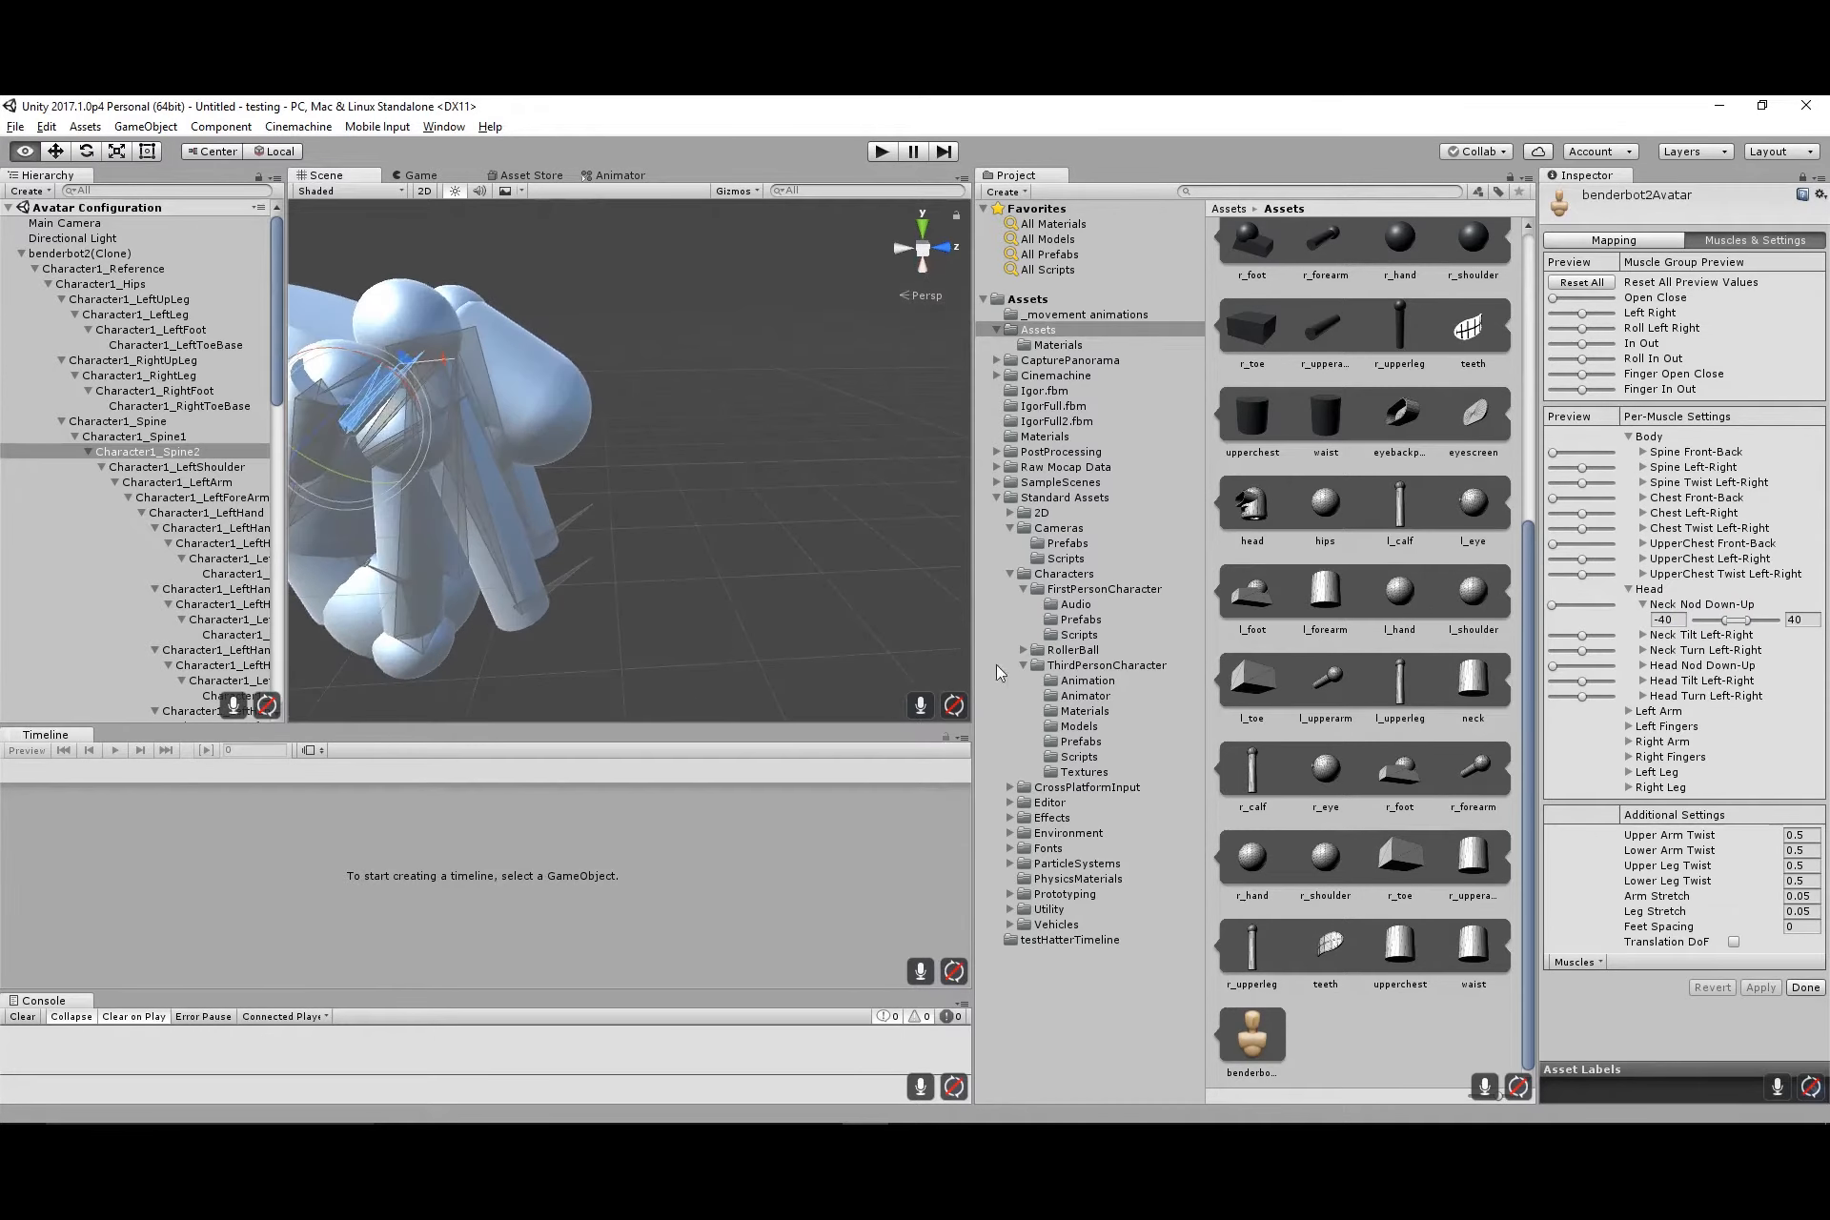
pyautogui.keyDown('alt'); pyautogui.moveTo(801, 442); pyautogui.dragTo(1010, 610, button='middle'); pyautogui.keyUp('alt')
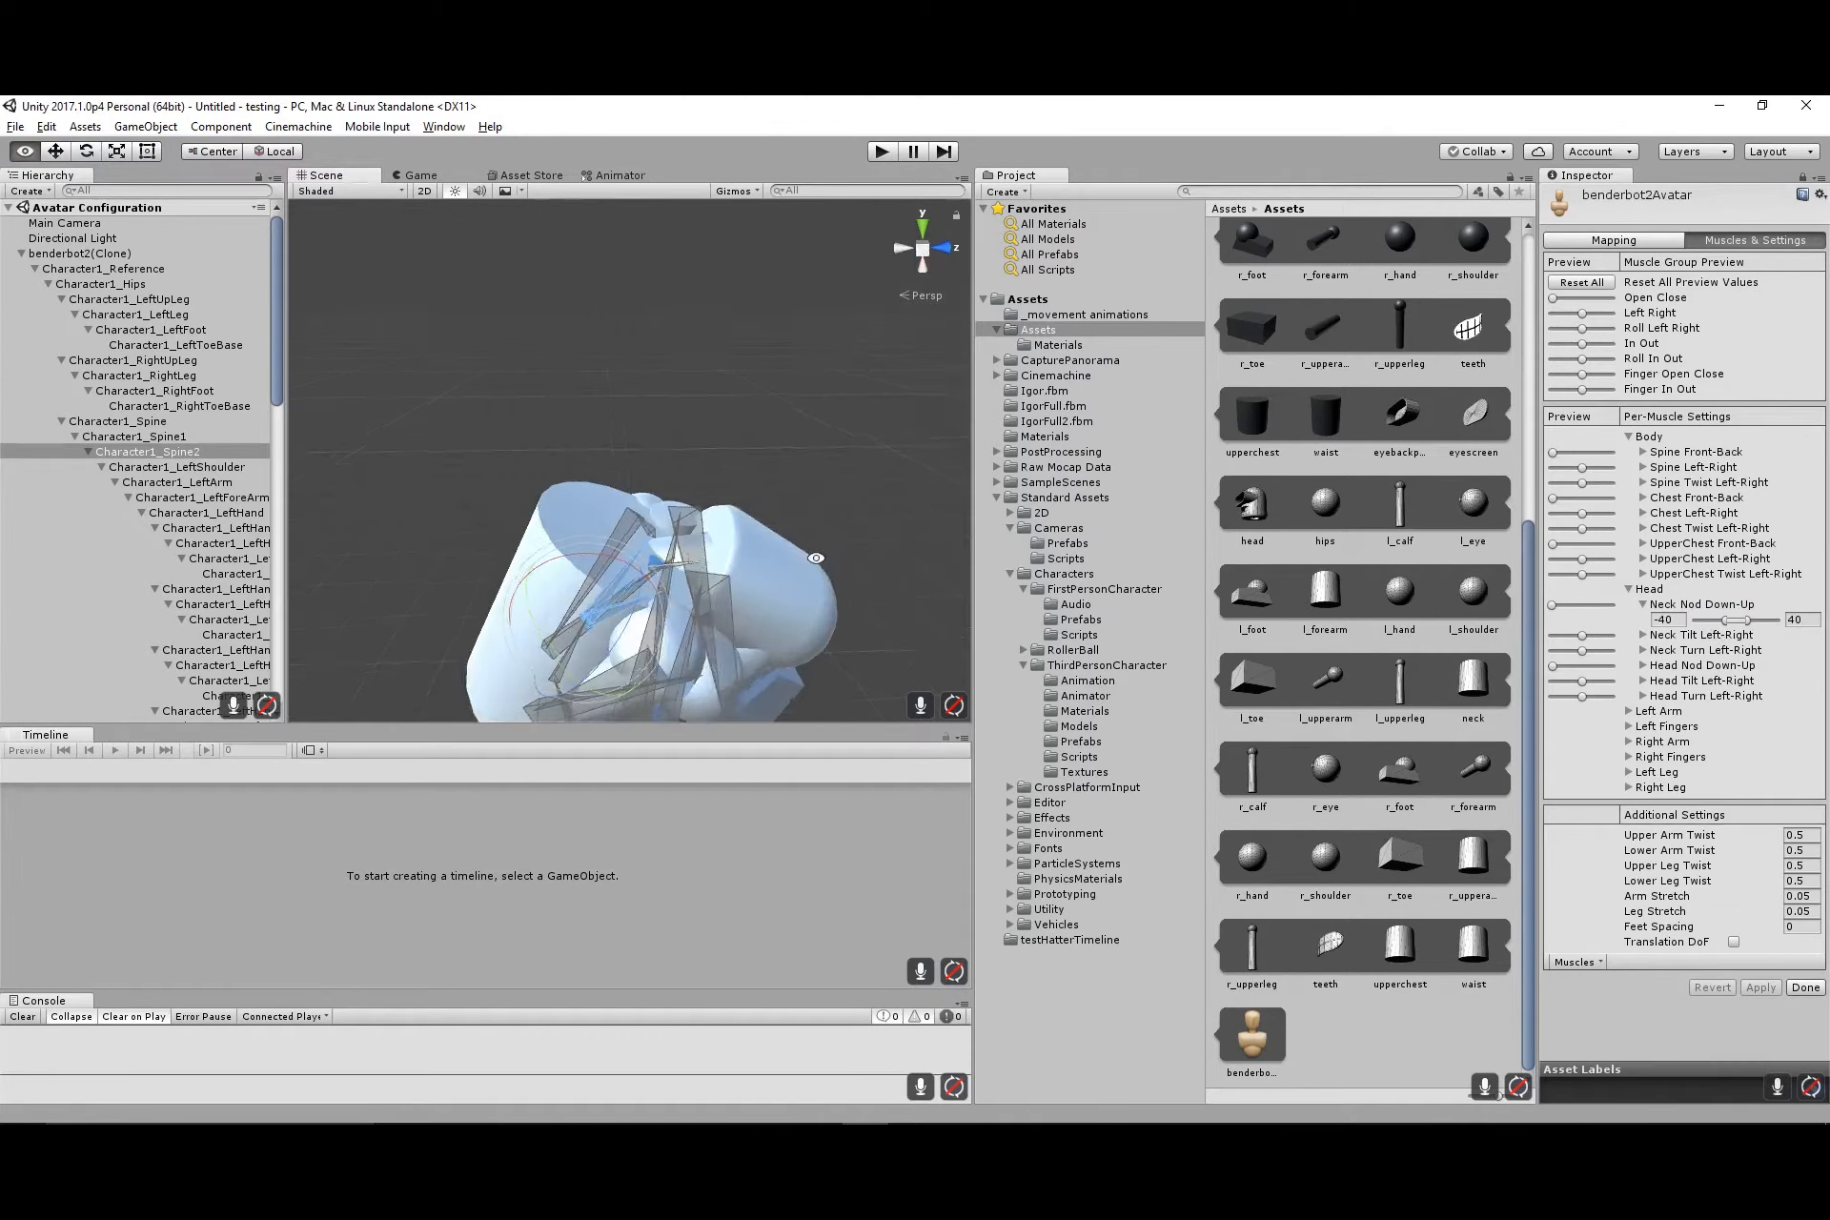
pyautogui.keyDown('alt'); pyautogui.moveTo(915, 506); pyautogui.dragTo(683, 481); pyautogui.keyUp('alt')
pyautogui.keyDown('alt'); pyautogui.moveTo(683, 481); pyautogui.dragTo(709, 342, button='middle'); pyautogui.keyUp('alt')
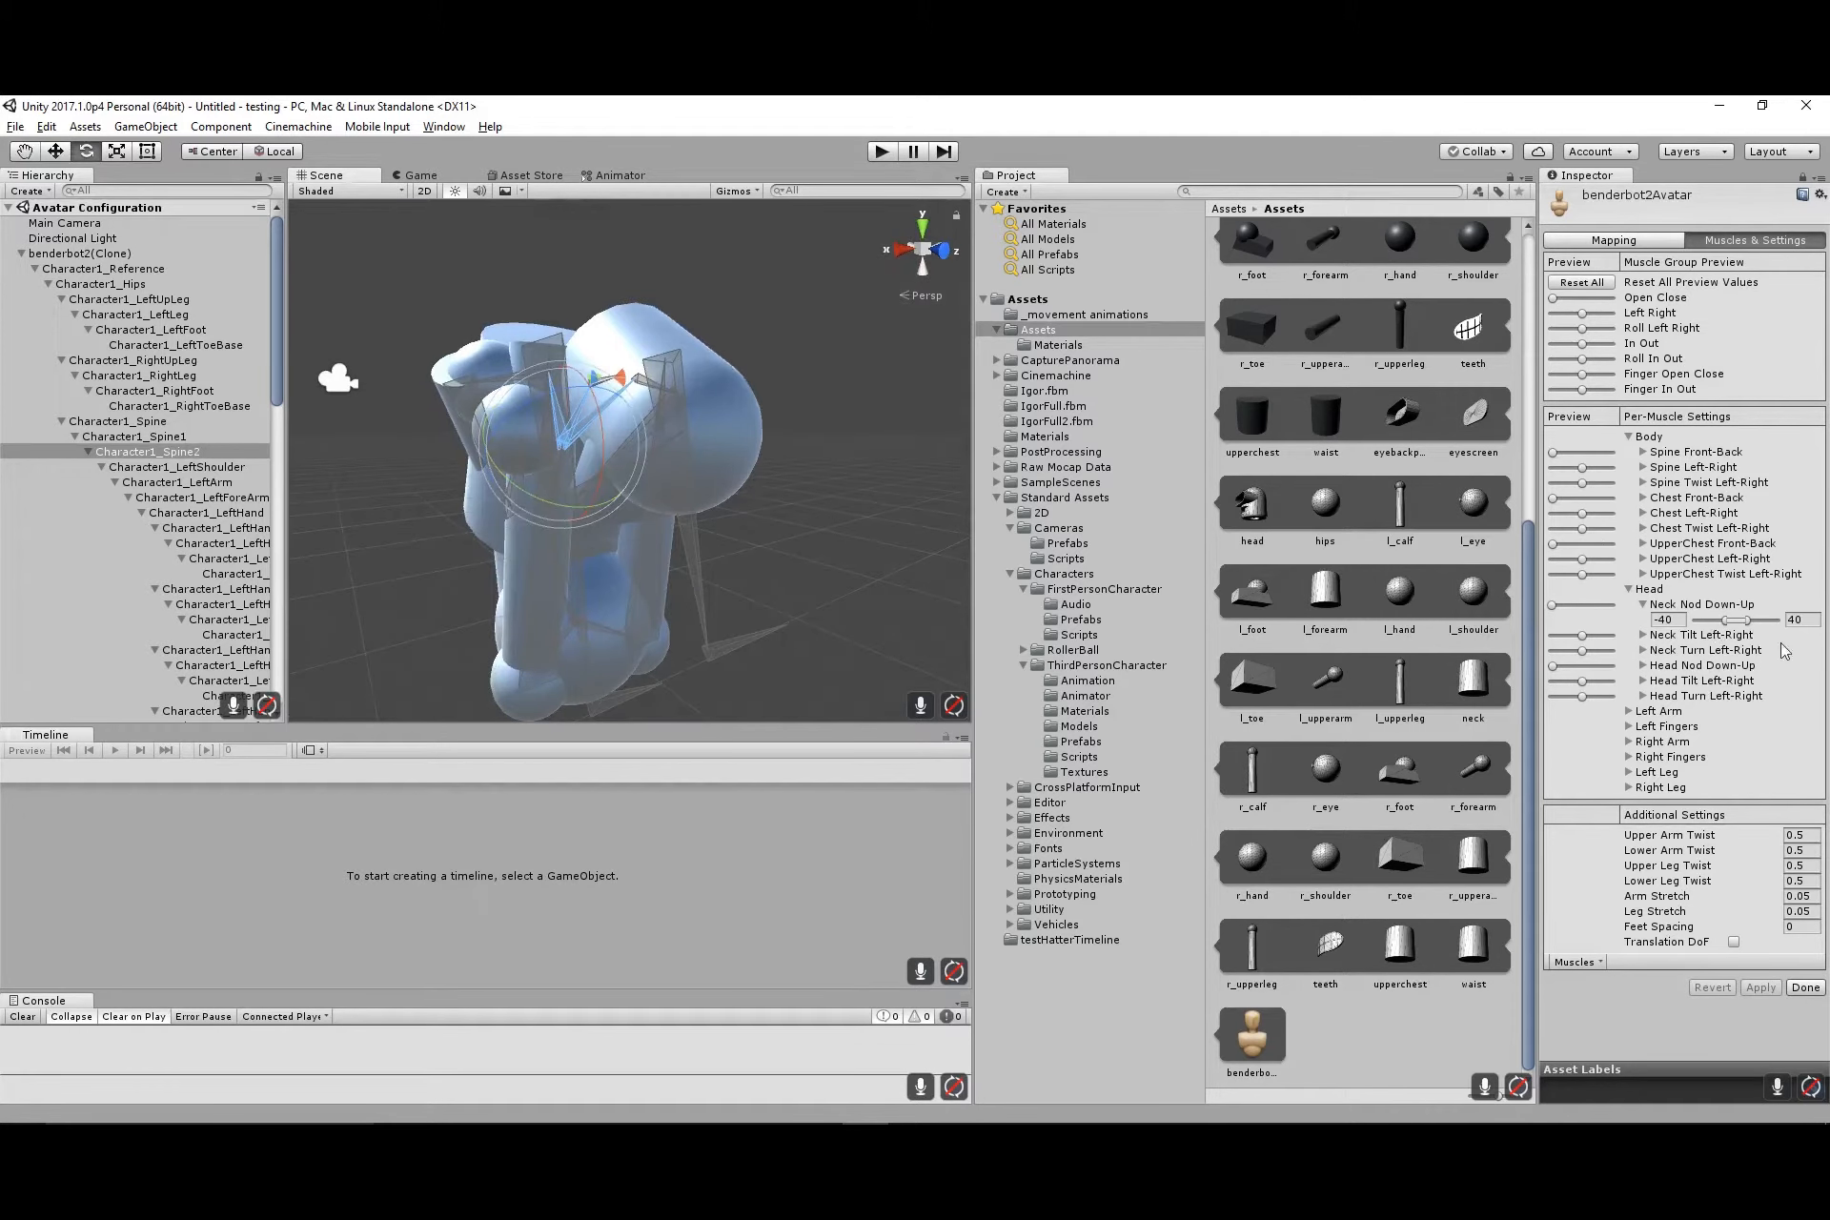
pyautogui.moveTo(1727, 624); pyautogui.dragTo(1735, 623)
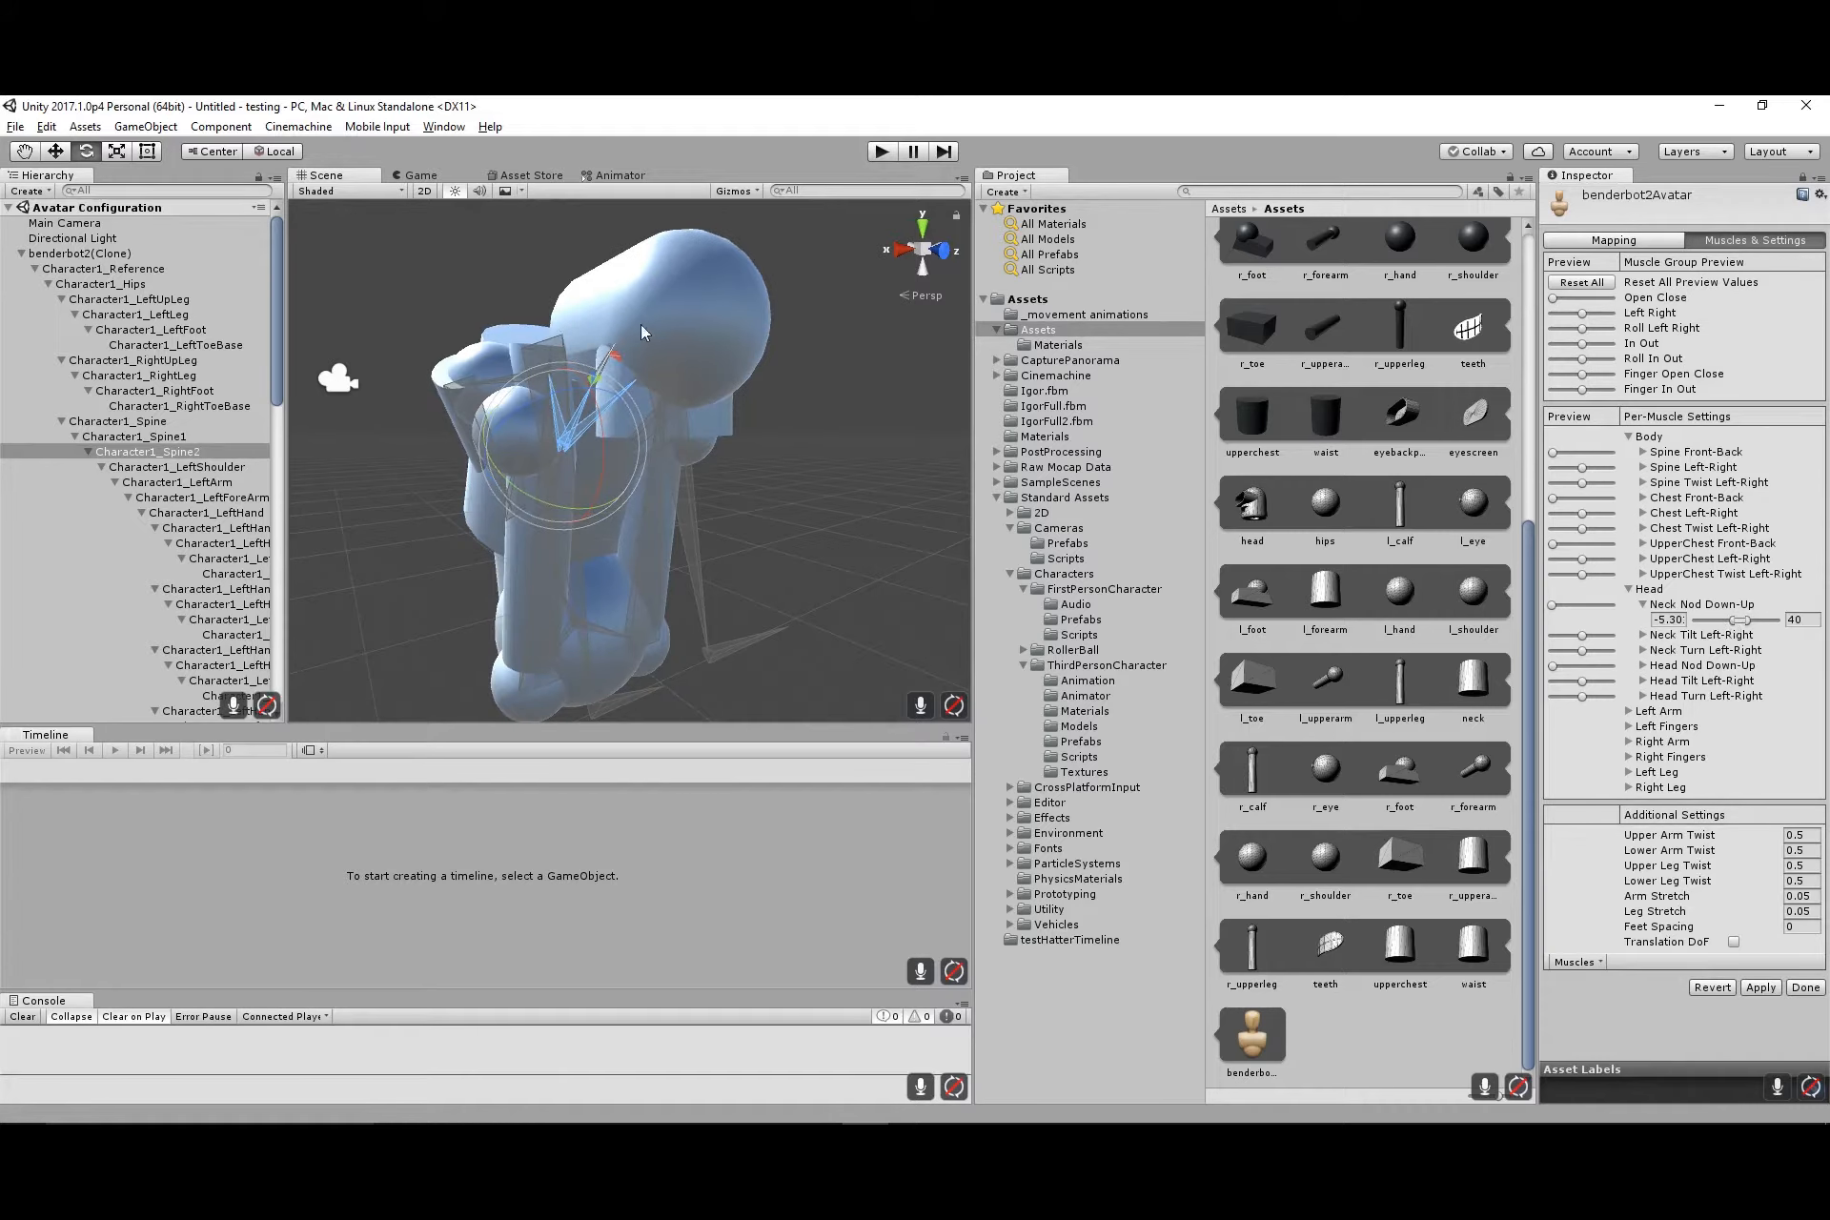
# Raise the lower limit of the Head Nod Down-Up muscle to about -9.63
pyautogui.keyDown('alt'); pyautogui.moveTo(849, 529); pyautogui.dragTo(1175, 594); pyautogui.keyUp('alt')
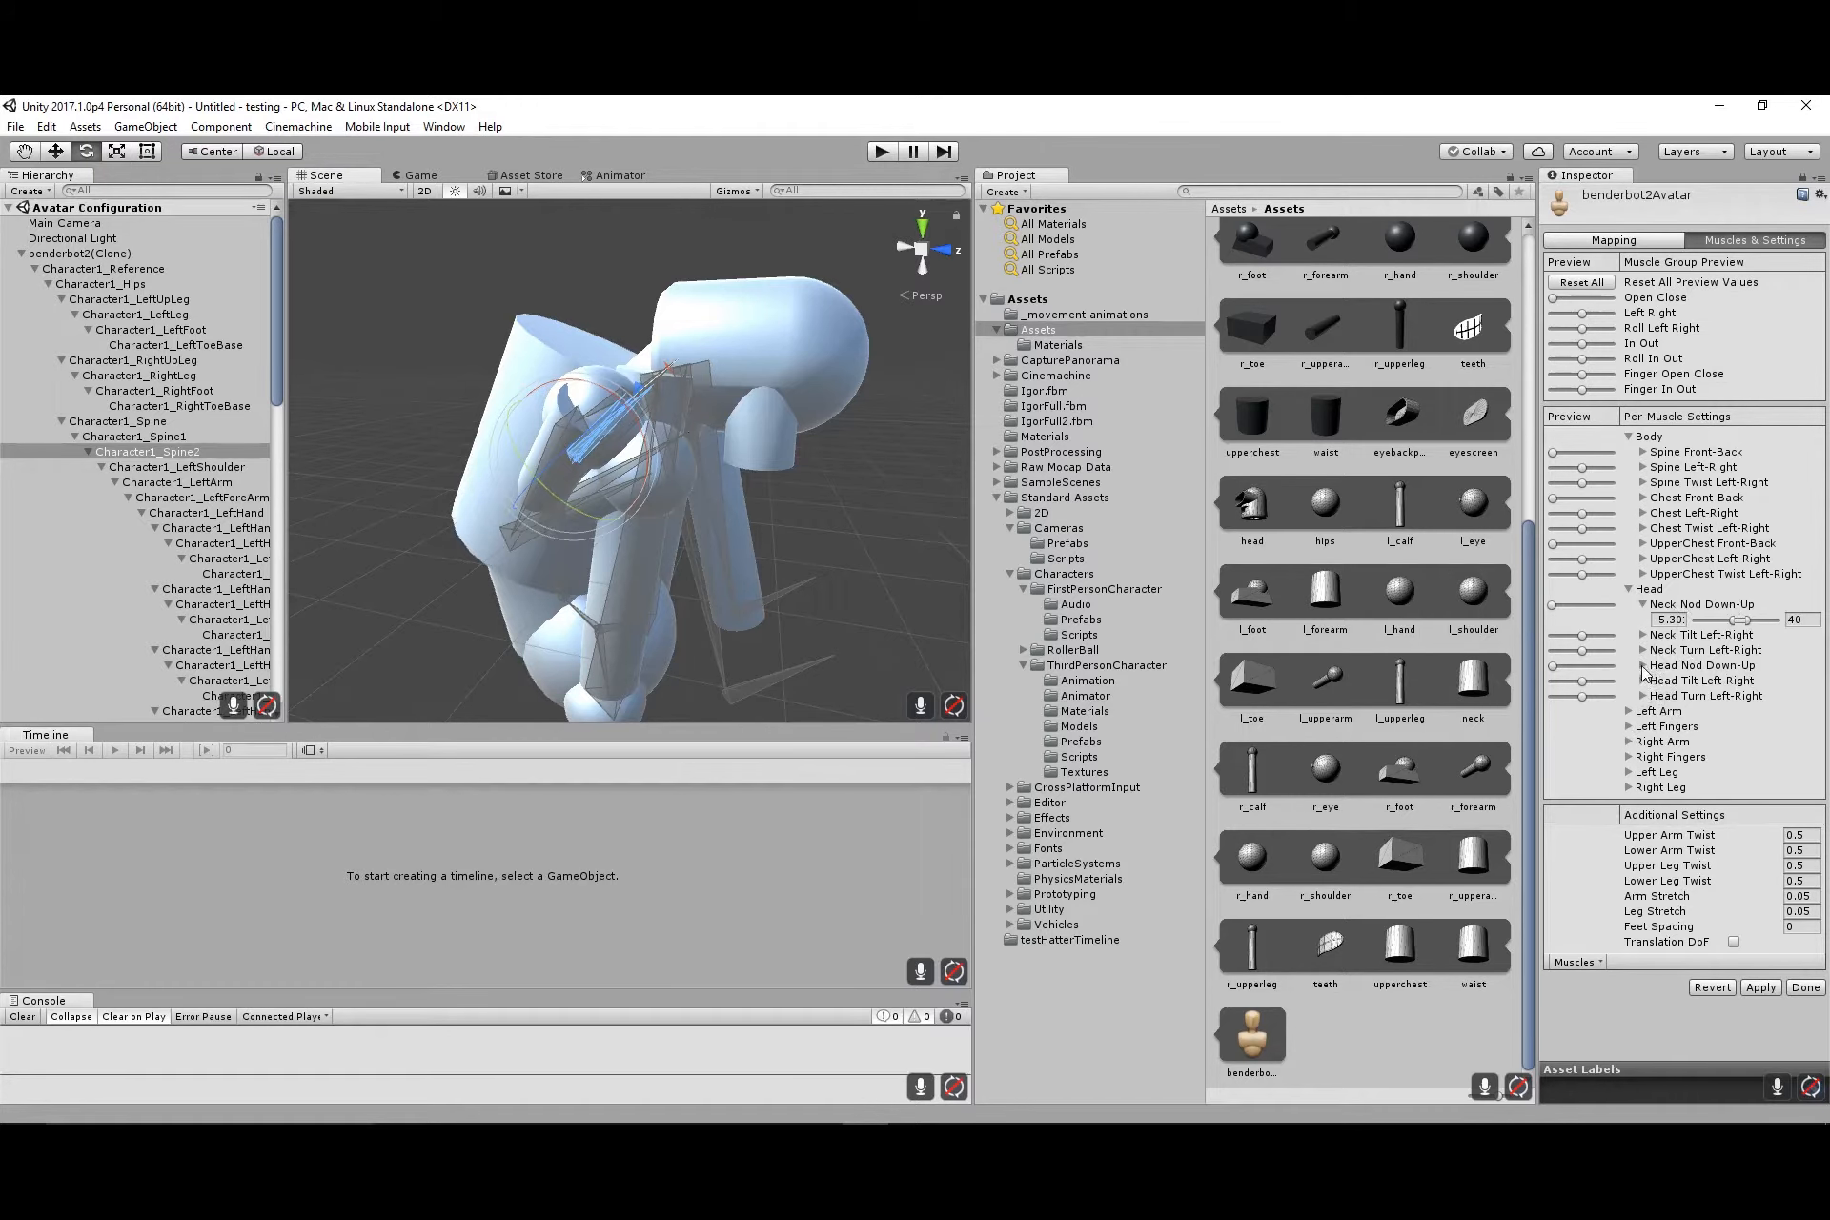
pyautogui.moveTo(1554, 666)
pyautogui.mouseDown()
pyautogui.moveTo(1596, 667)
pyautogui.moveTo(1512, 679)
pyautogui.moveTo(1663, 677)
pyautogui.moveTo(1544, 690)
pyautogui.mouseUp()
pyautogui.click(1643, 666)
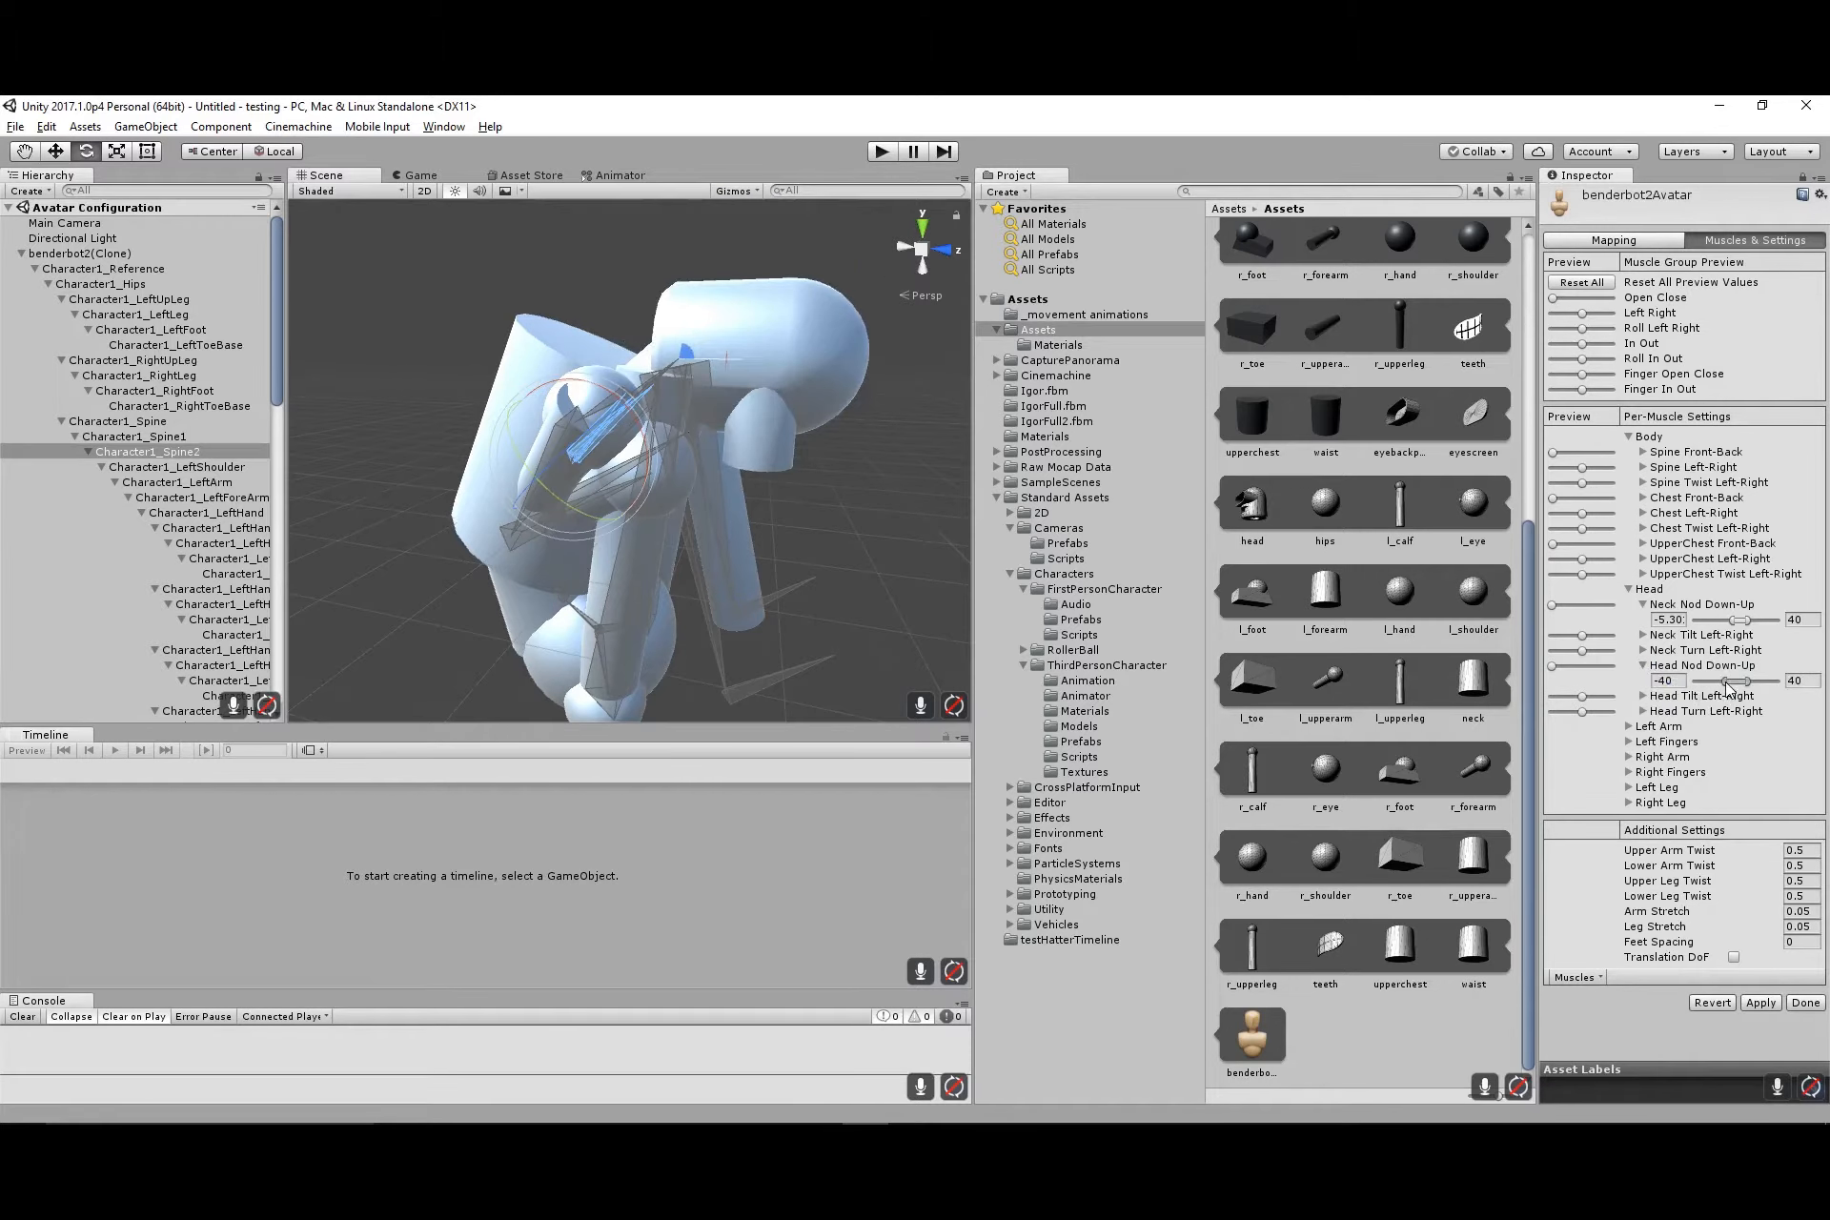
pyautogui.moveTo(1727, 688); pyautogui.dragTo(1724, 682)
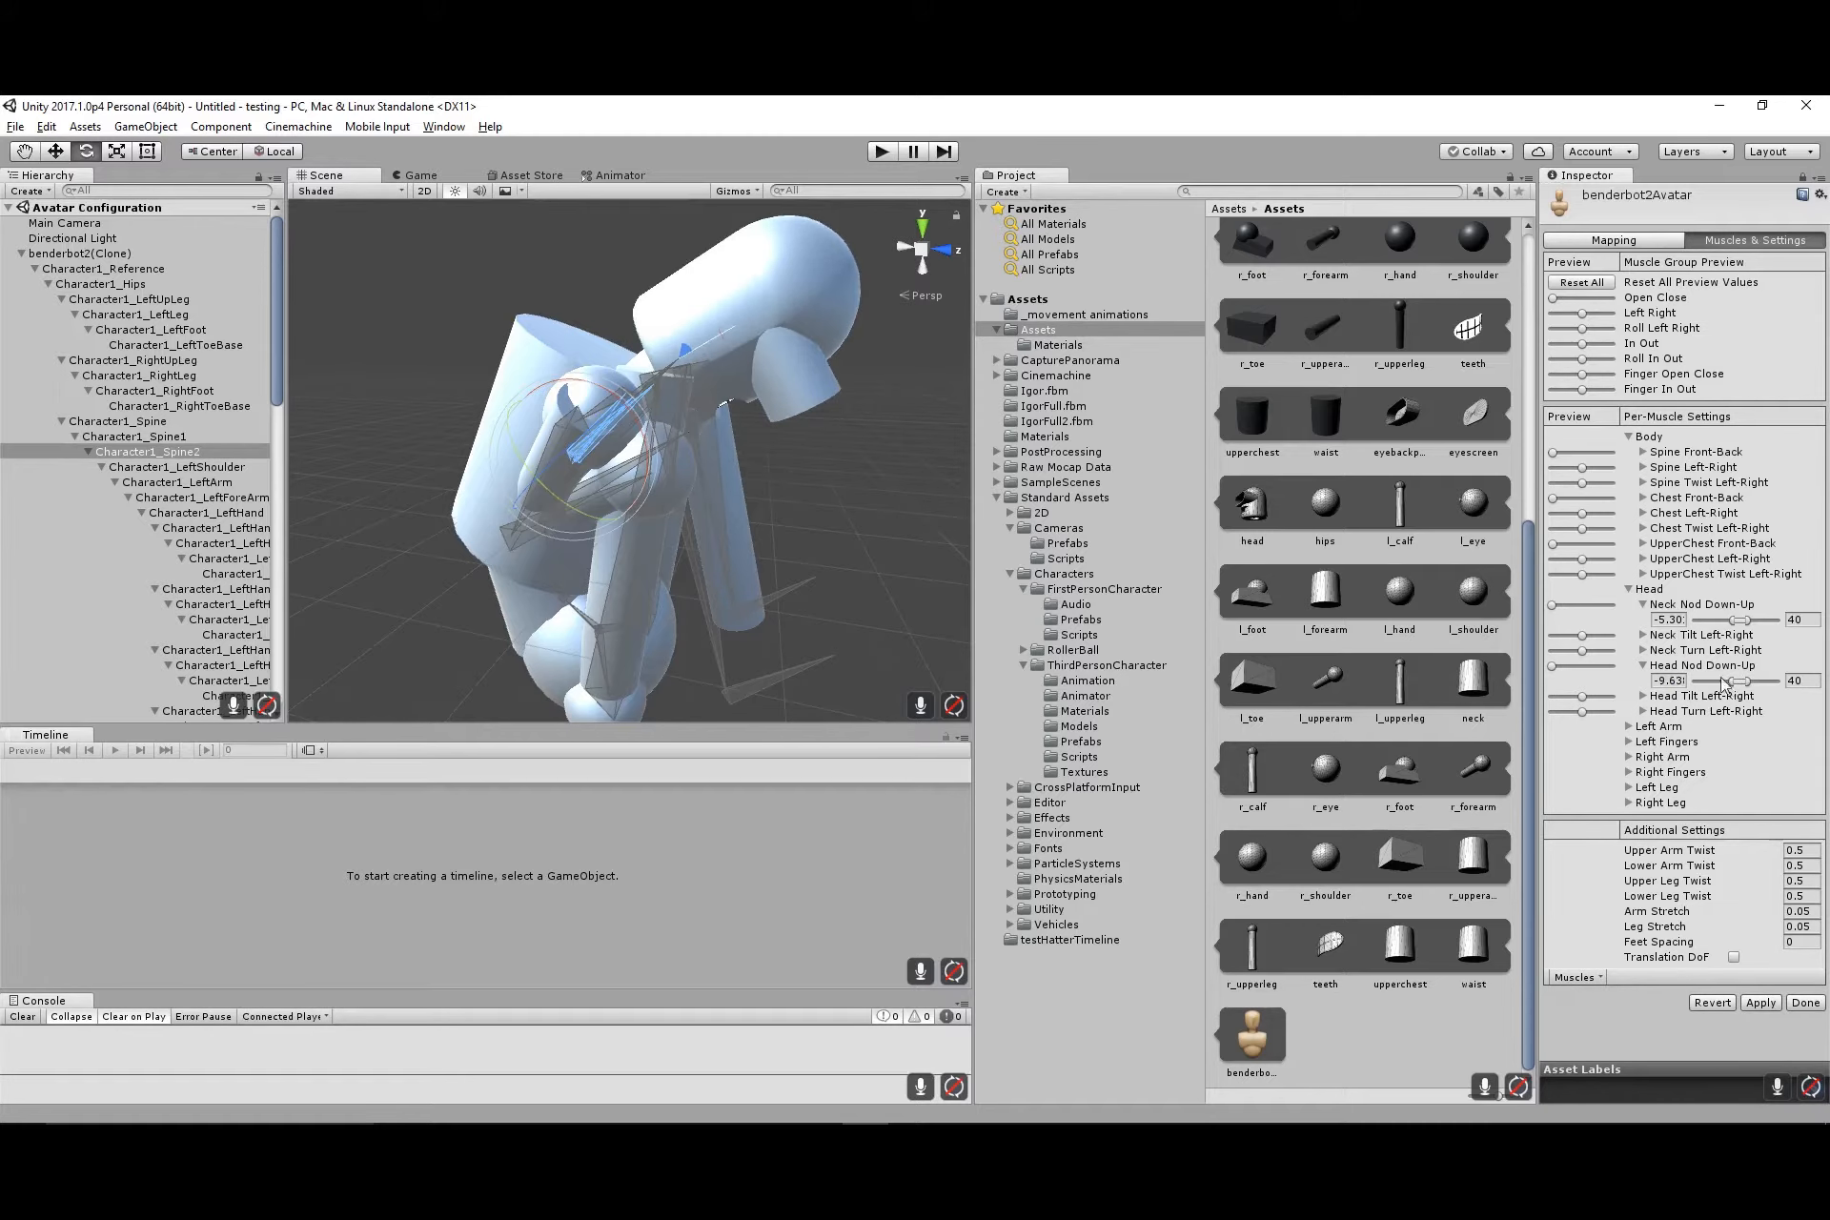
# Preview the Spine Front-Back and Chest Front-Back muscles at their forward extremes to check the robot's bending
pyautogui.keyDown('alt'); pyautogui.moveTo(768, 525); pyautogui.dragTo(725, 515); pyautogui.keyUp('alt')
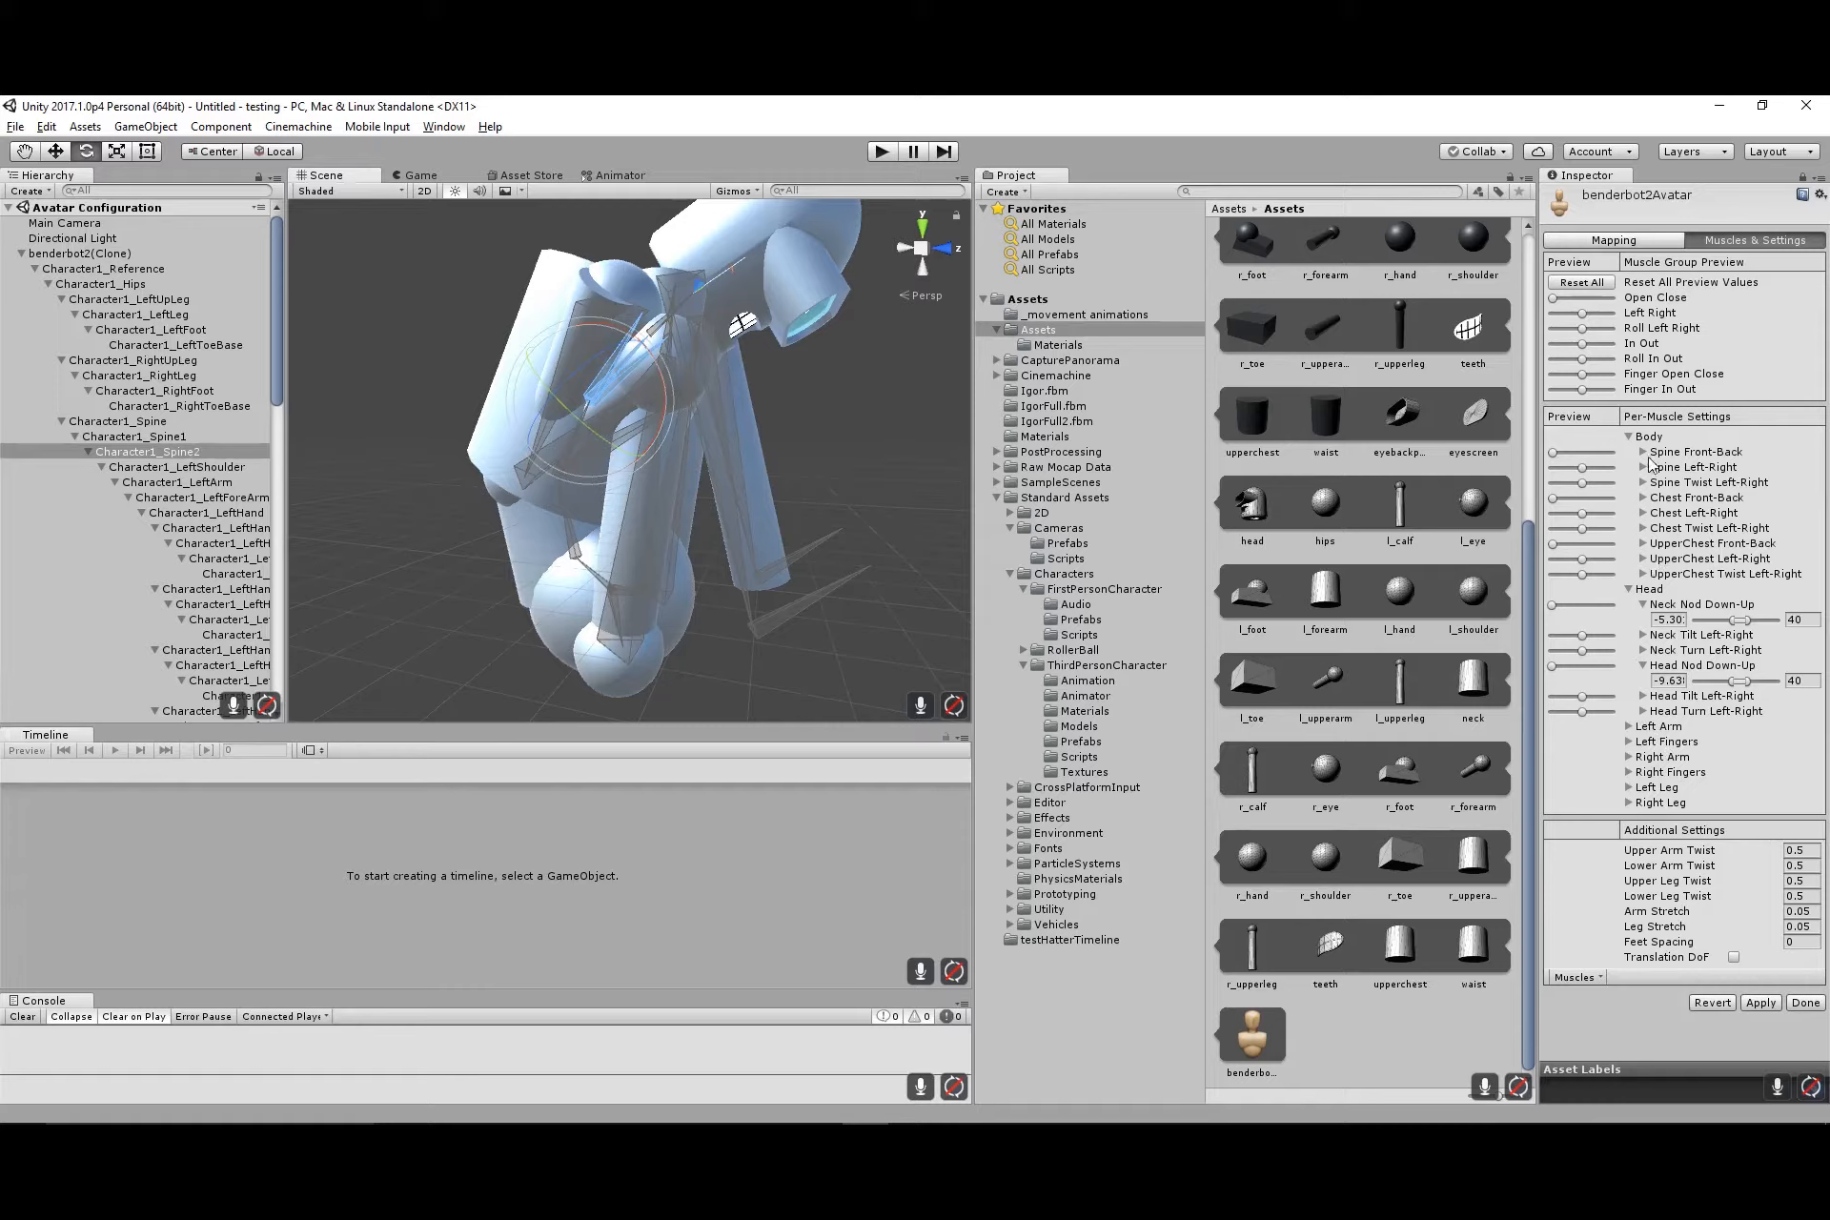
pyautogui.moveTo(1553, 460); pyautogui.dragTo(1512, 457)
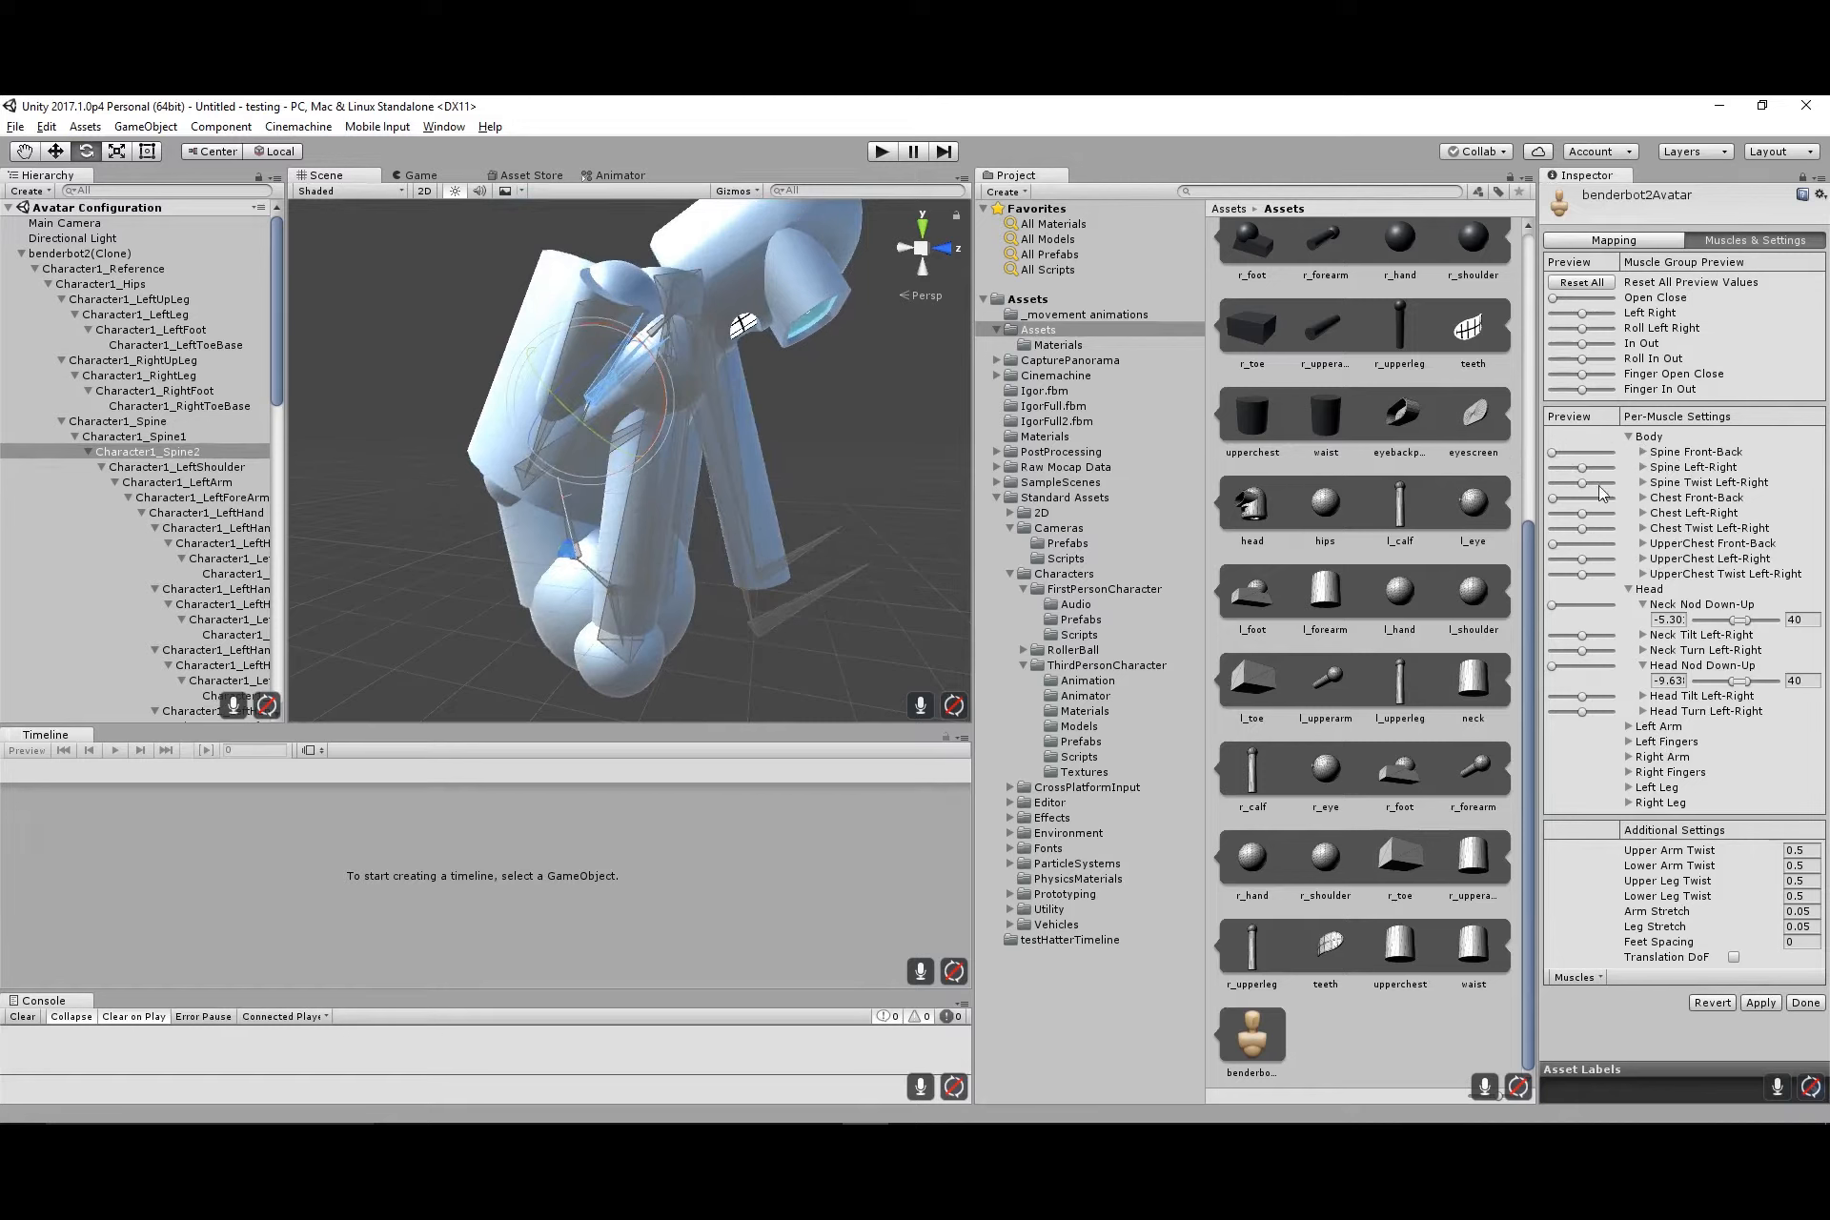
pyautogui.moveTo(1555, 500); pyautogui.dragTo(1493, 497)
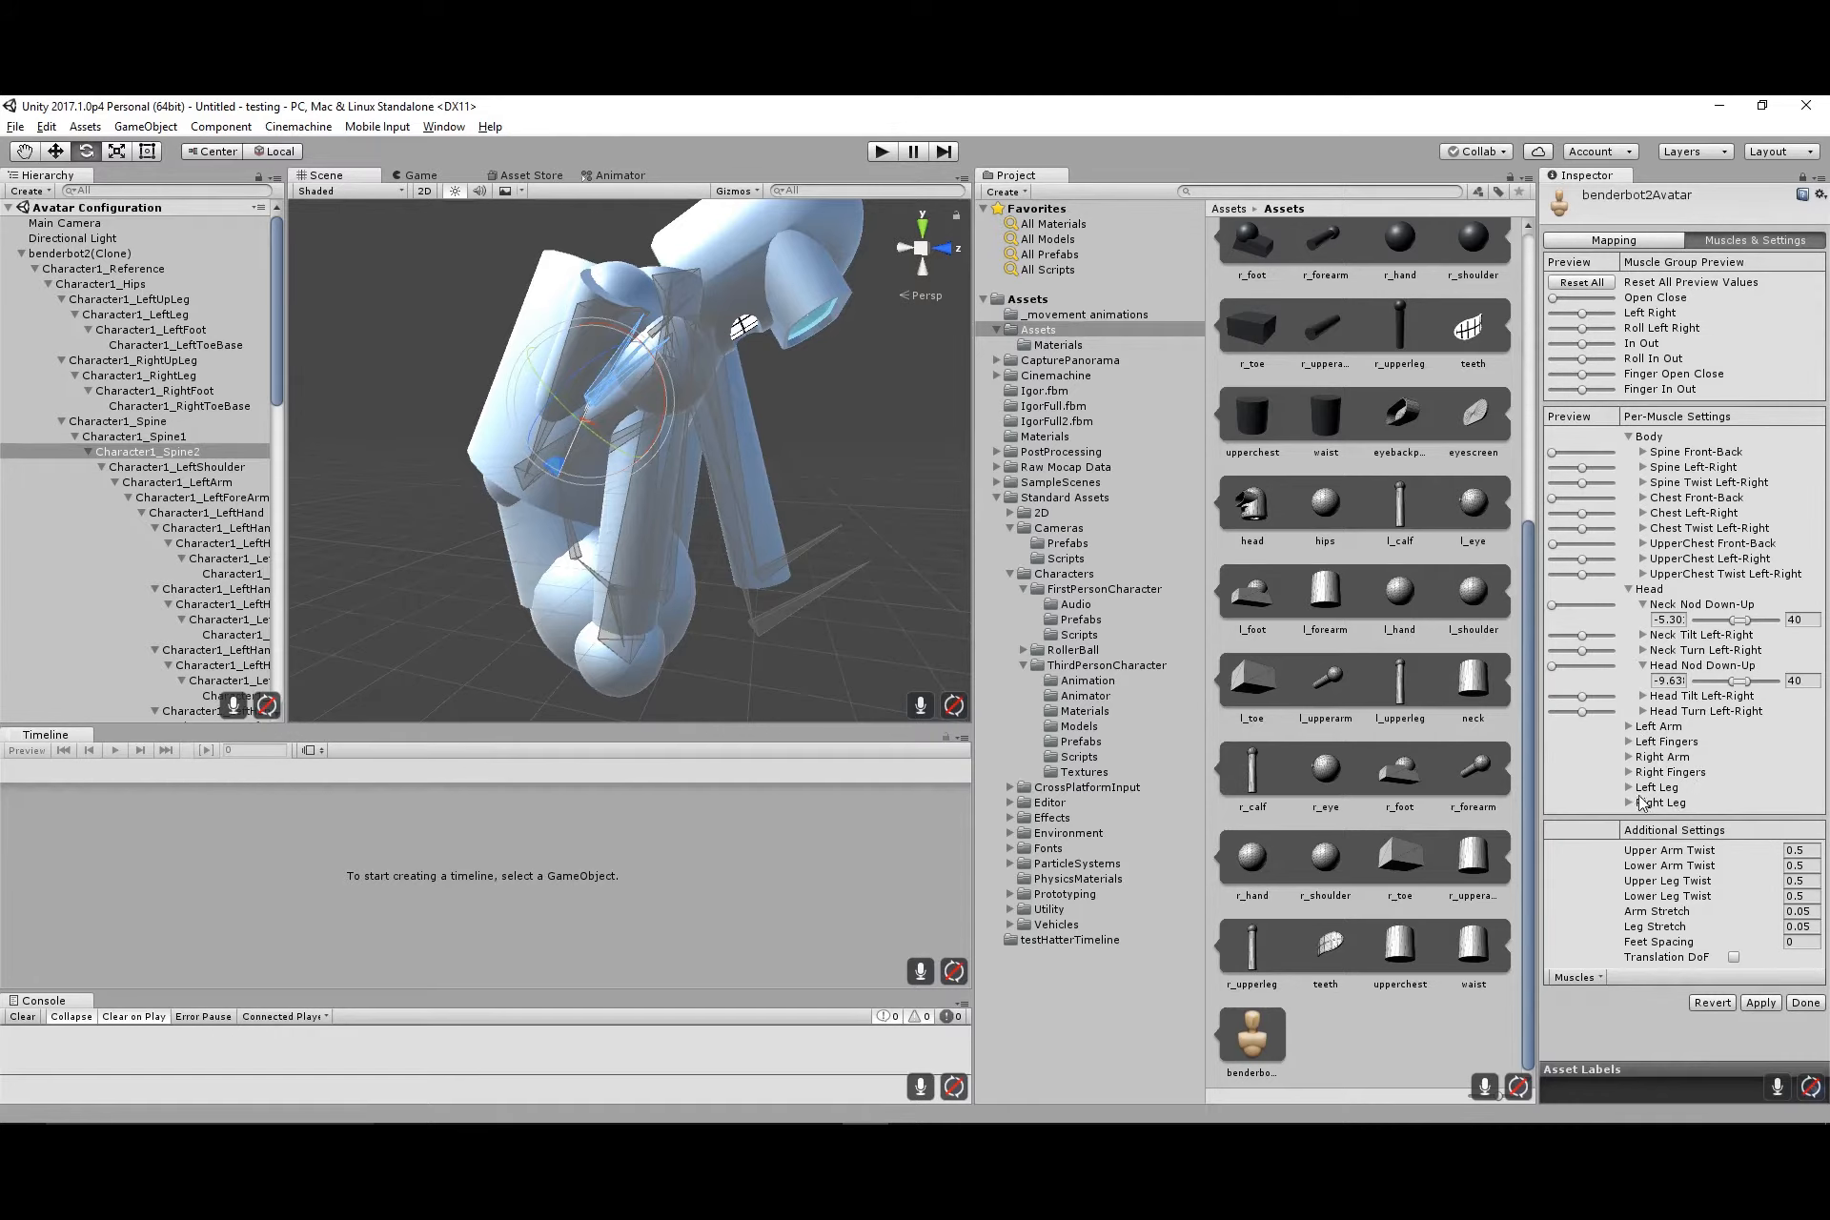
# Raise the lower limit of the left leg's Upper Leg Front-Back muscle to about -59.6
pyautogui.click(1635, 590)
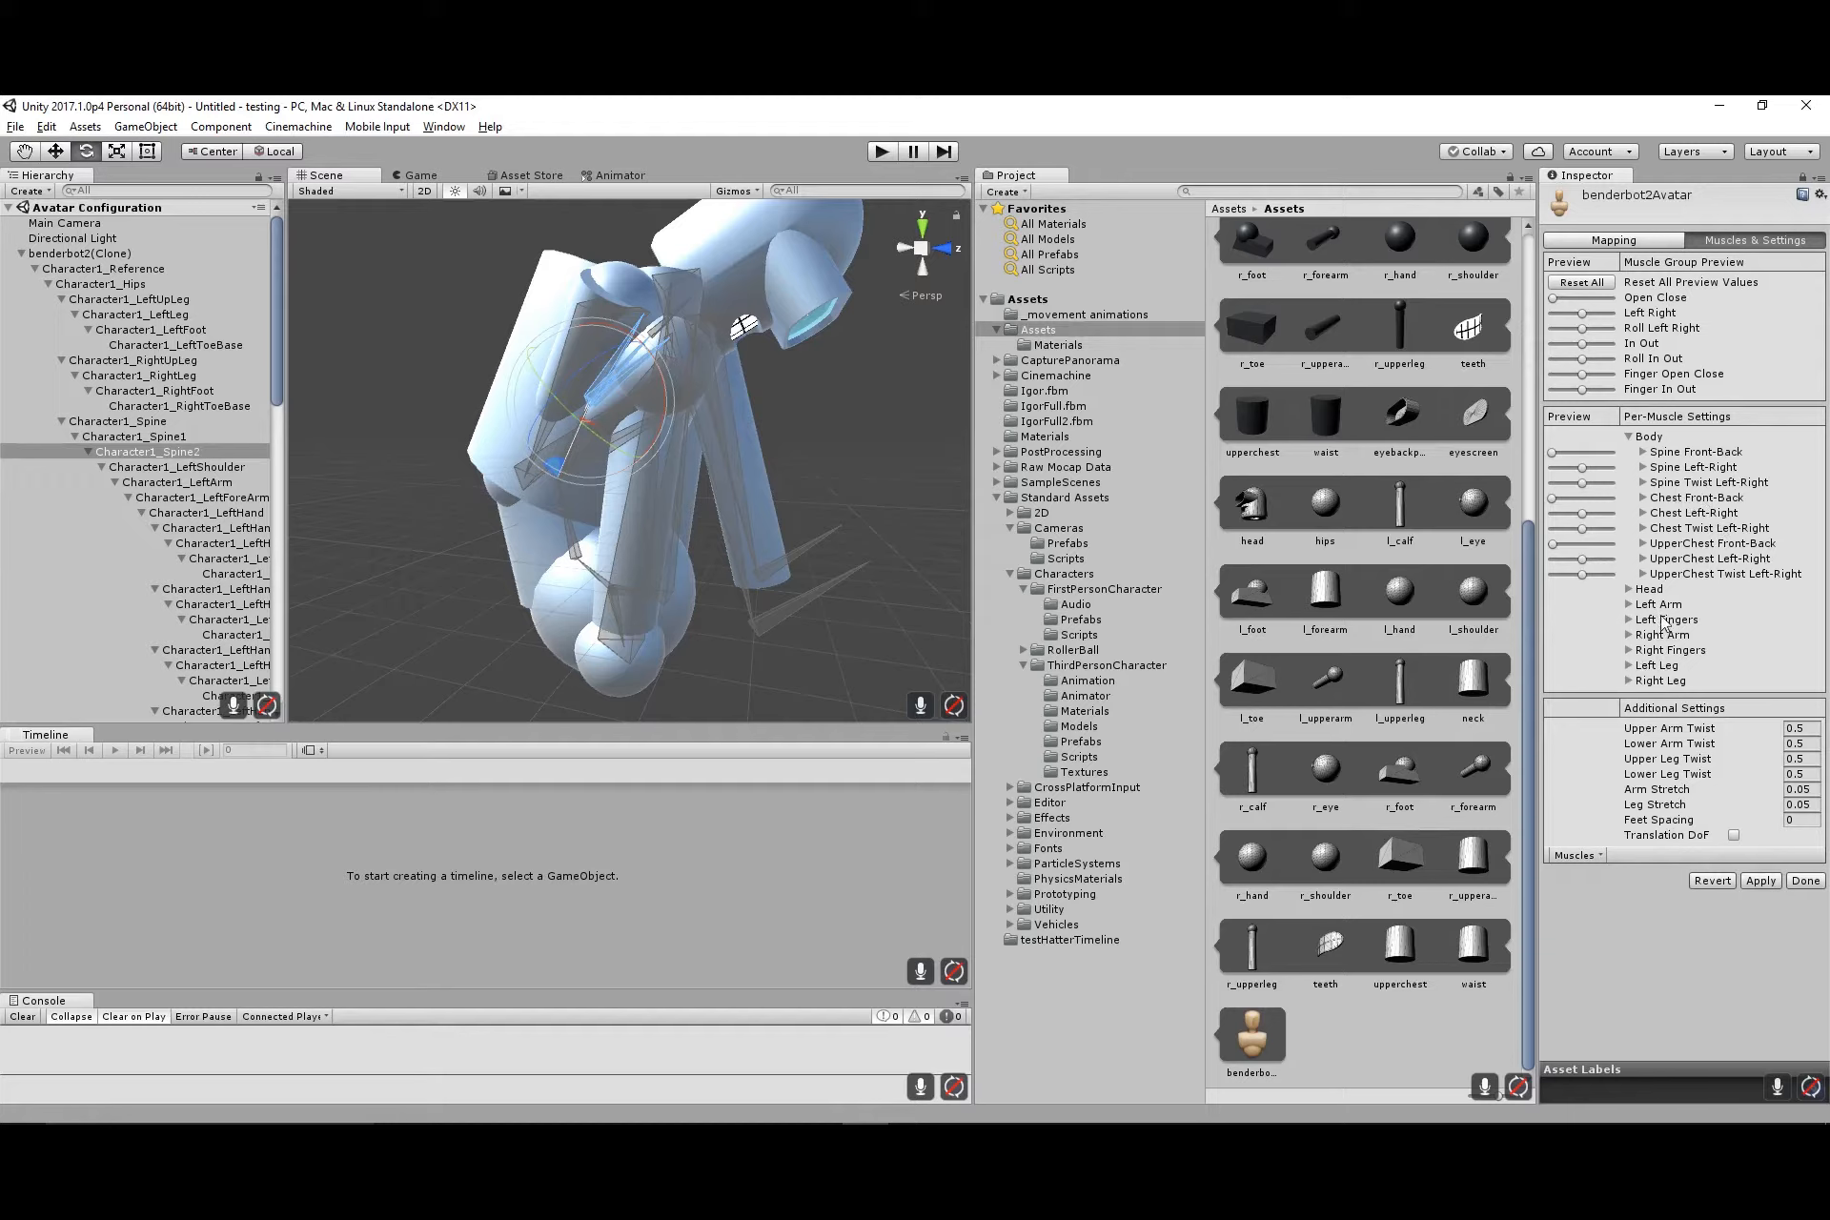
pyautogui.click(1630, 667)
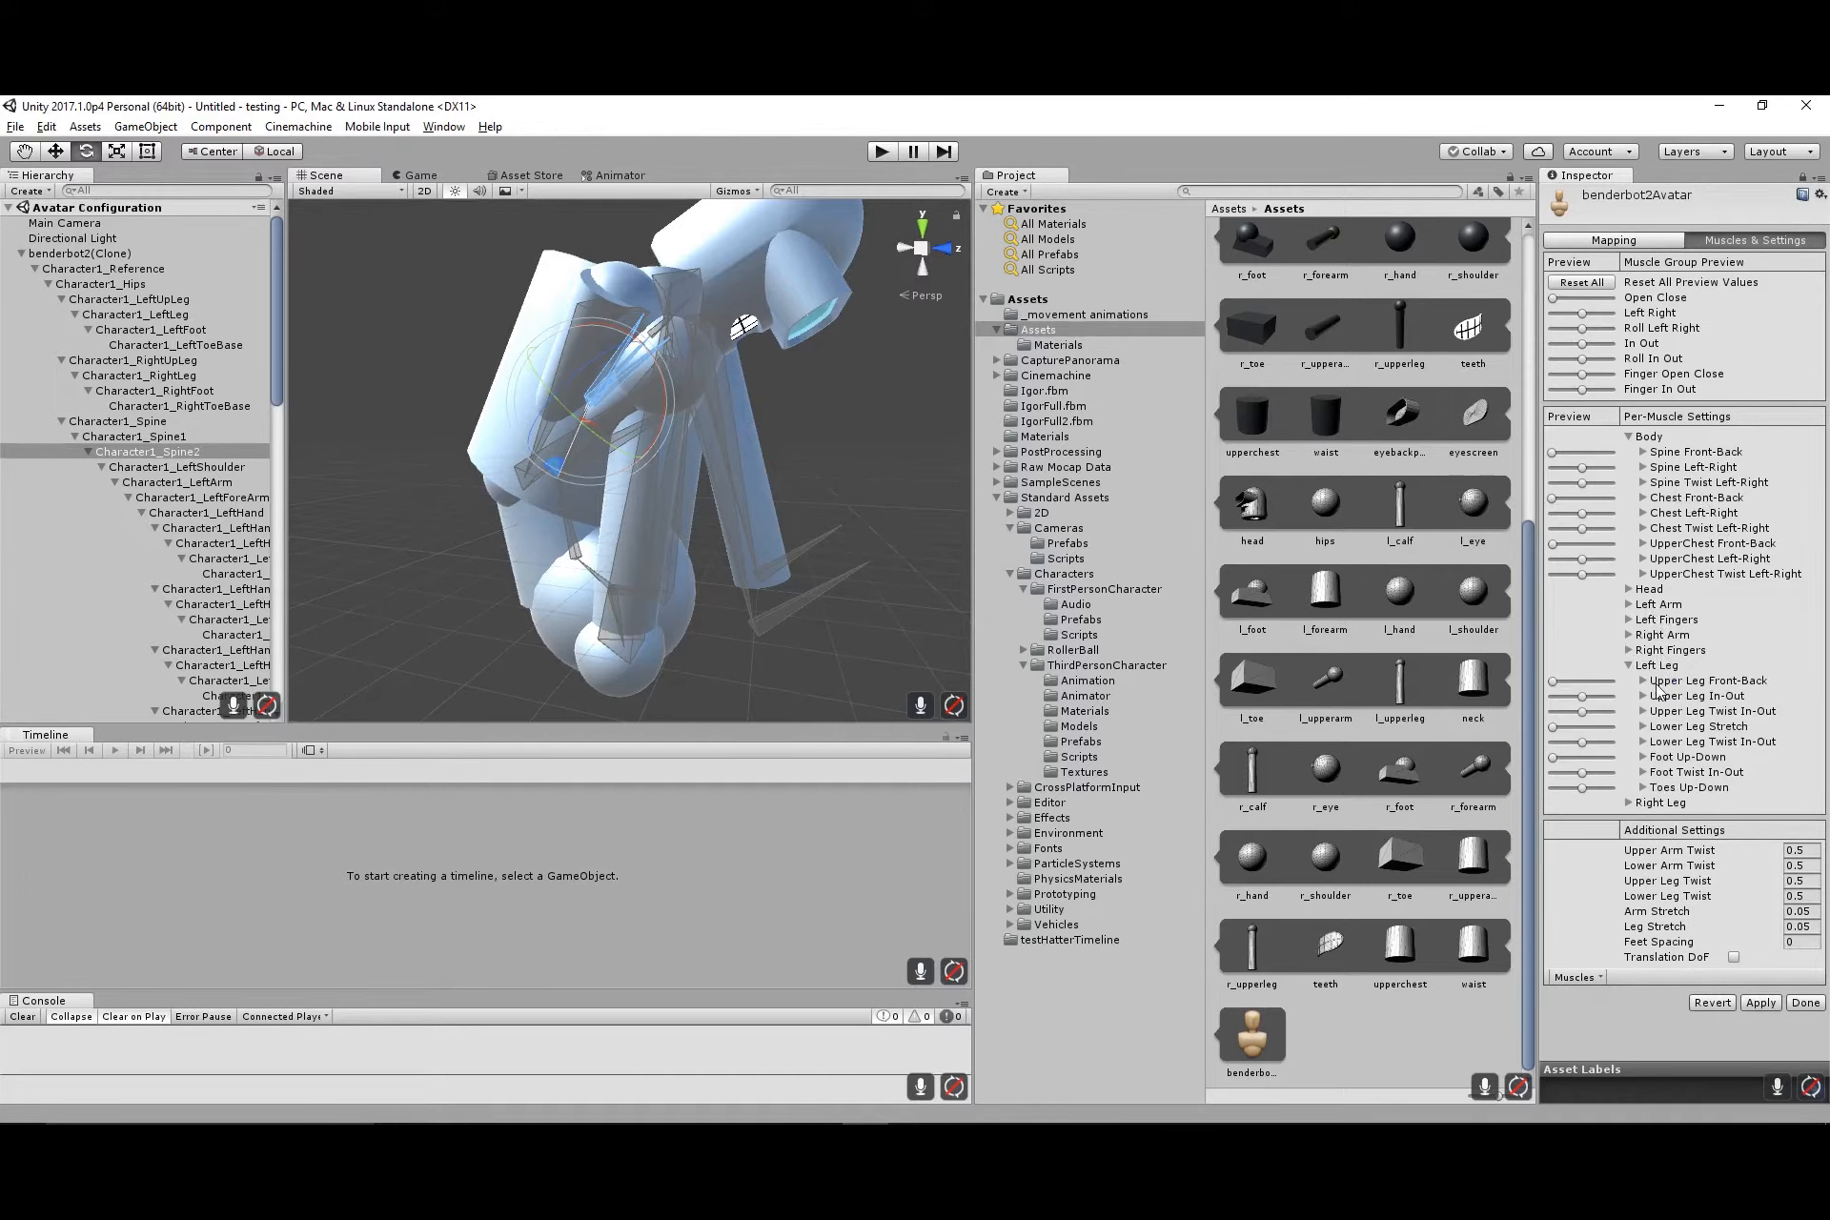
pyautogui.moveTo(1556, 686)
pyautogui.mouseDown()
pyautogui.moveTo(1657, 687)
pyautogui.moveTo(1509, 691)
pyautogui.moveTo(1578, 682)
pyautogui.moveTo(1529, 683)
pyautogui.mouseUp()
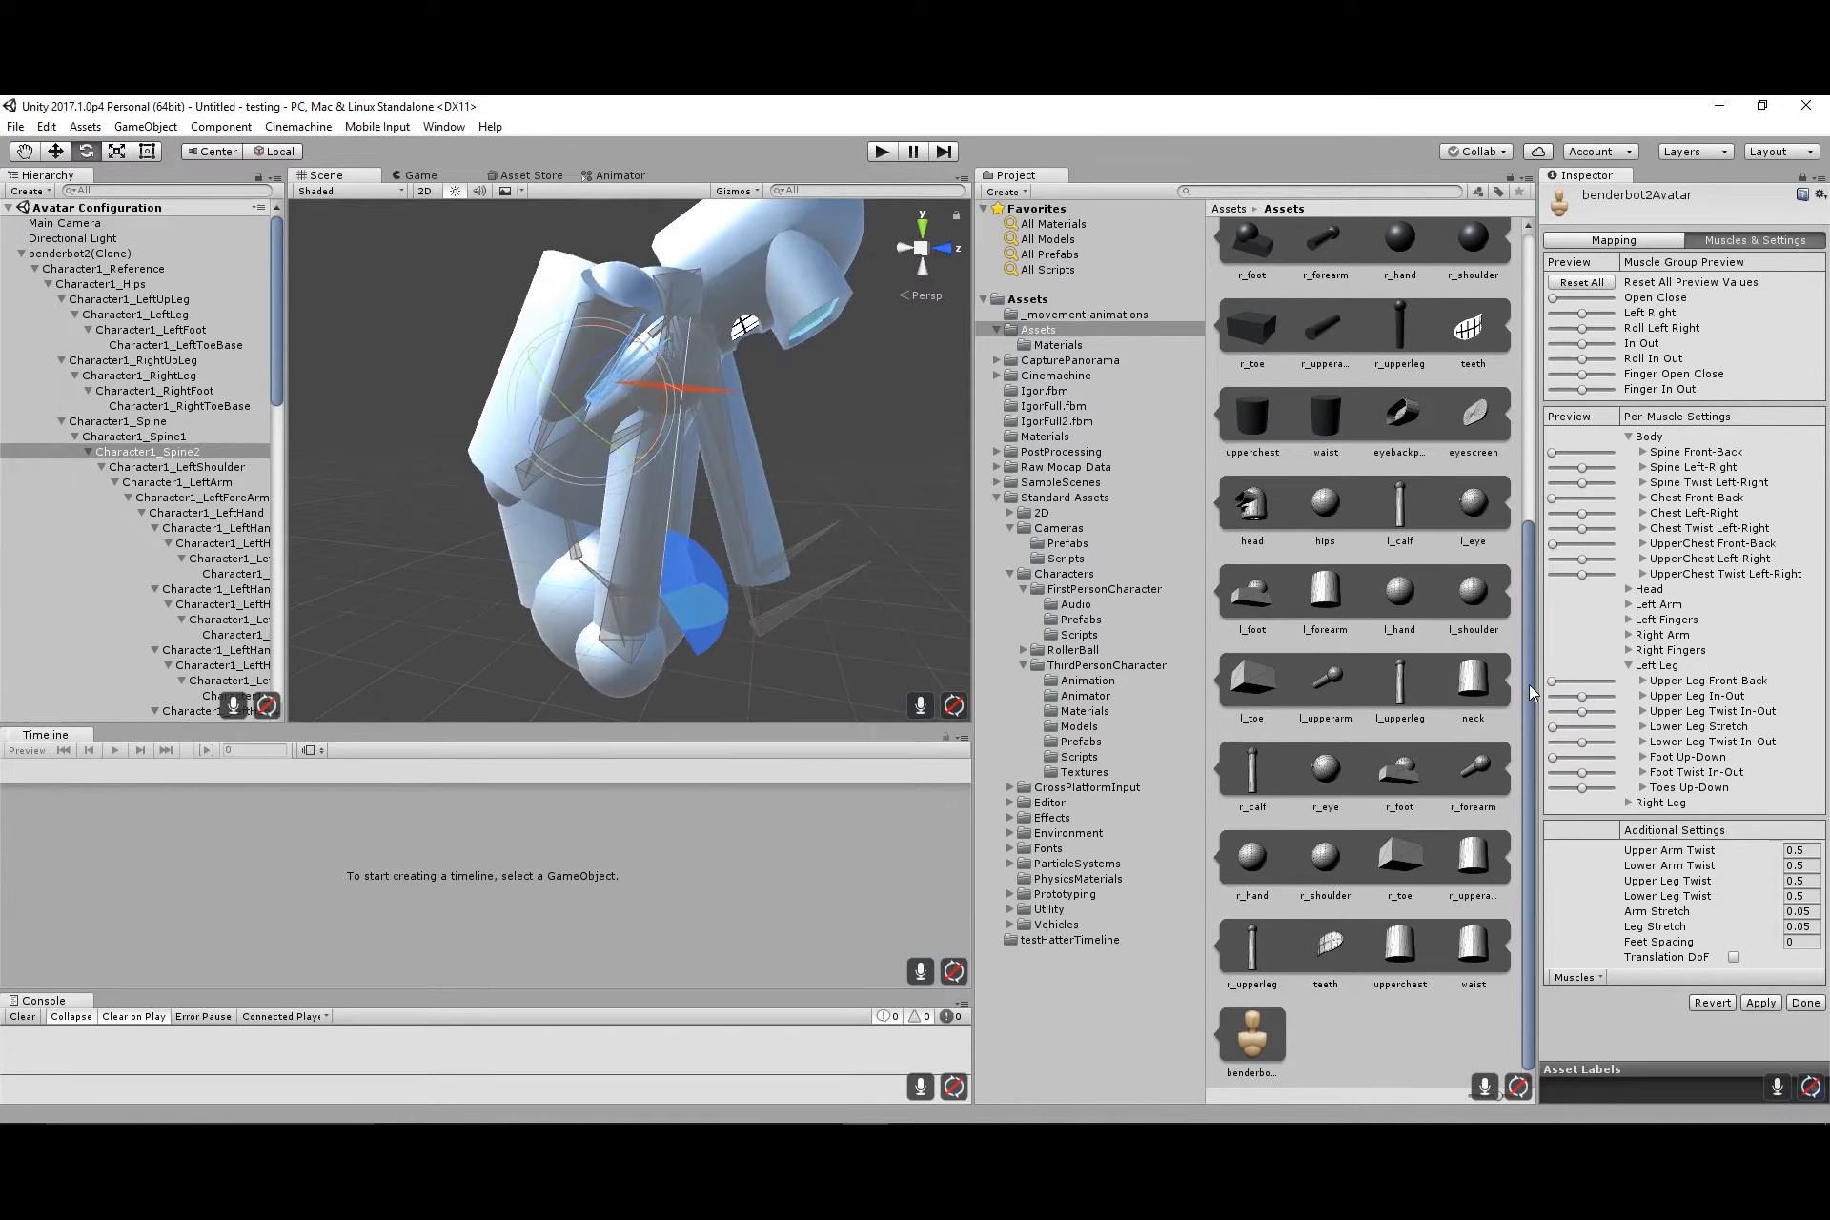
pyautogui.click(1644, 680)
pyautogui.moveTo(1716, 697); pyautogui.dragTo(1722, 702)
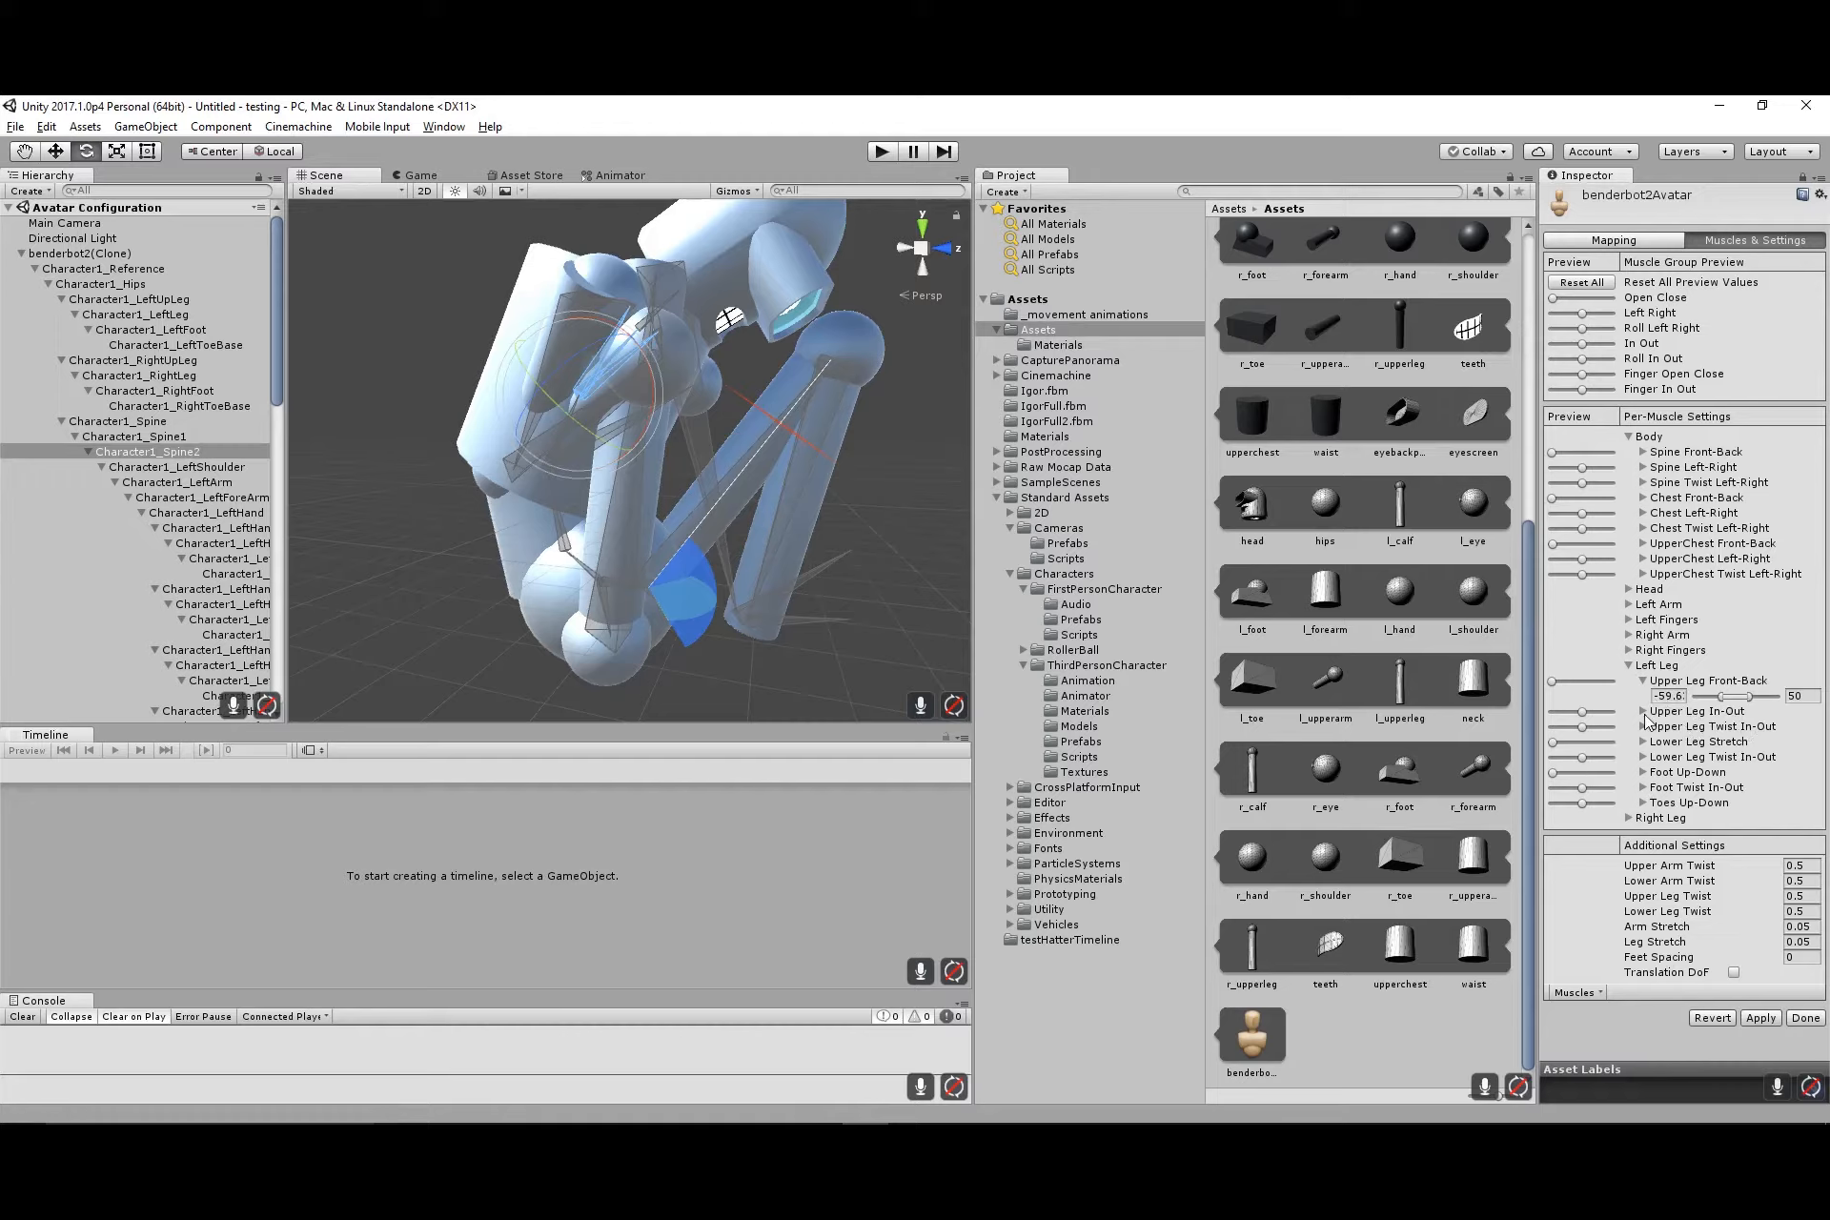
# Set the lower limit of the right leg's Upper Leg Front-Back muscle to -59.6 and collapse both leg groups
pyautogui.click(1628, 818)
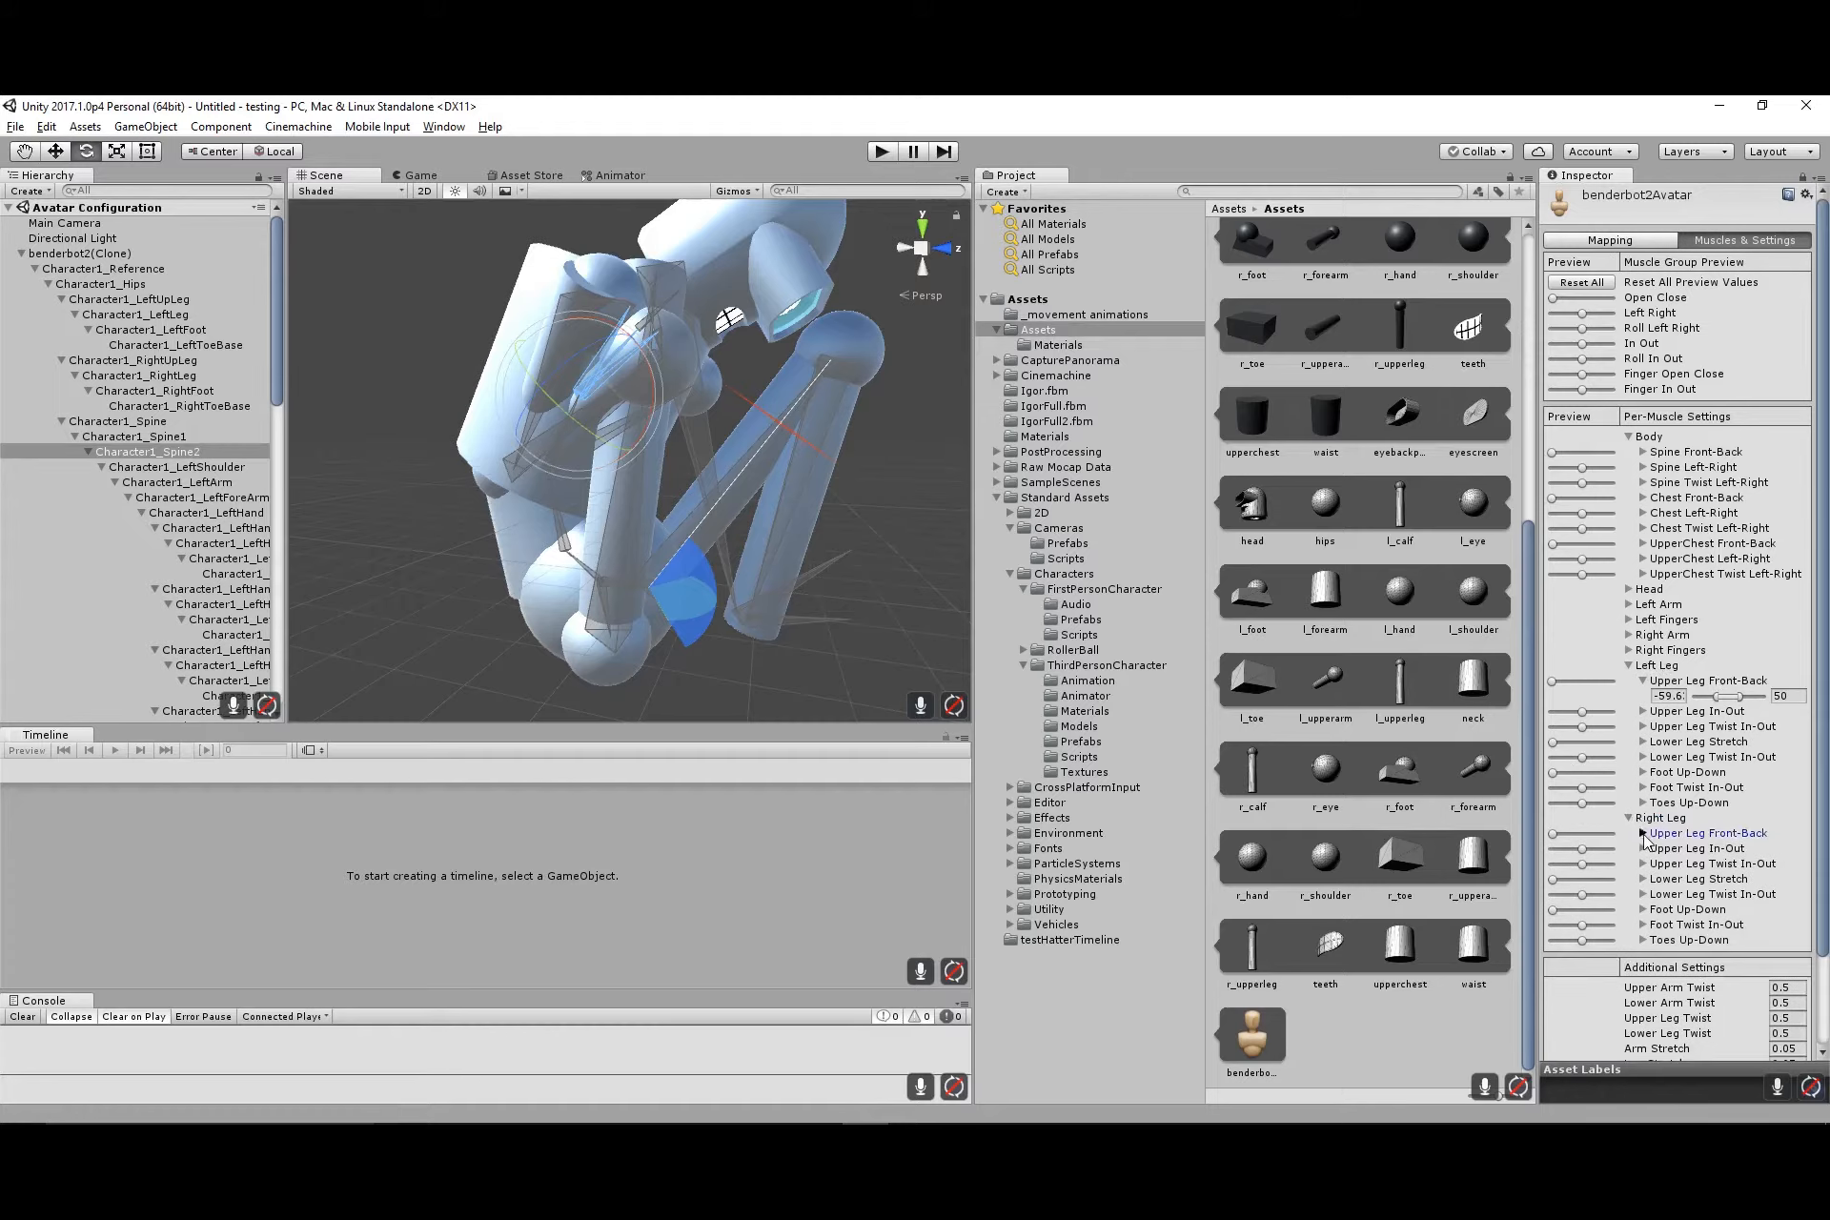
pyautogui.click(1642, 834)
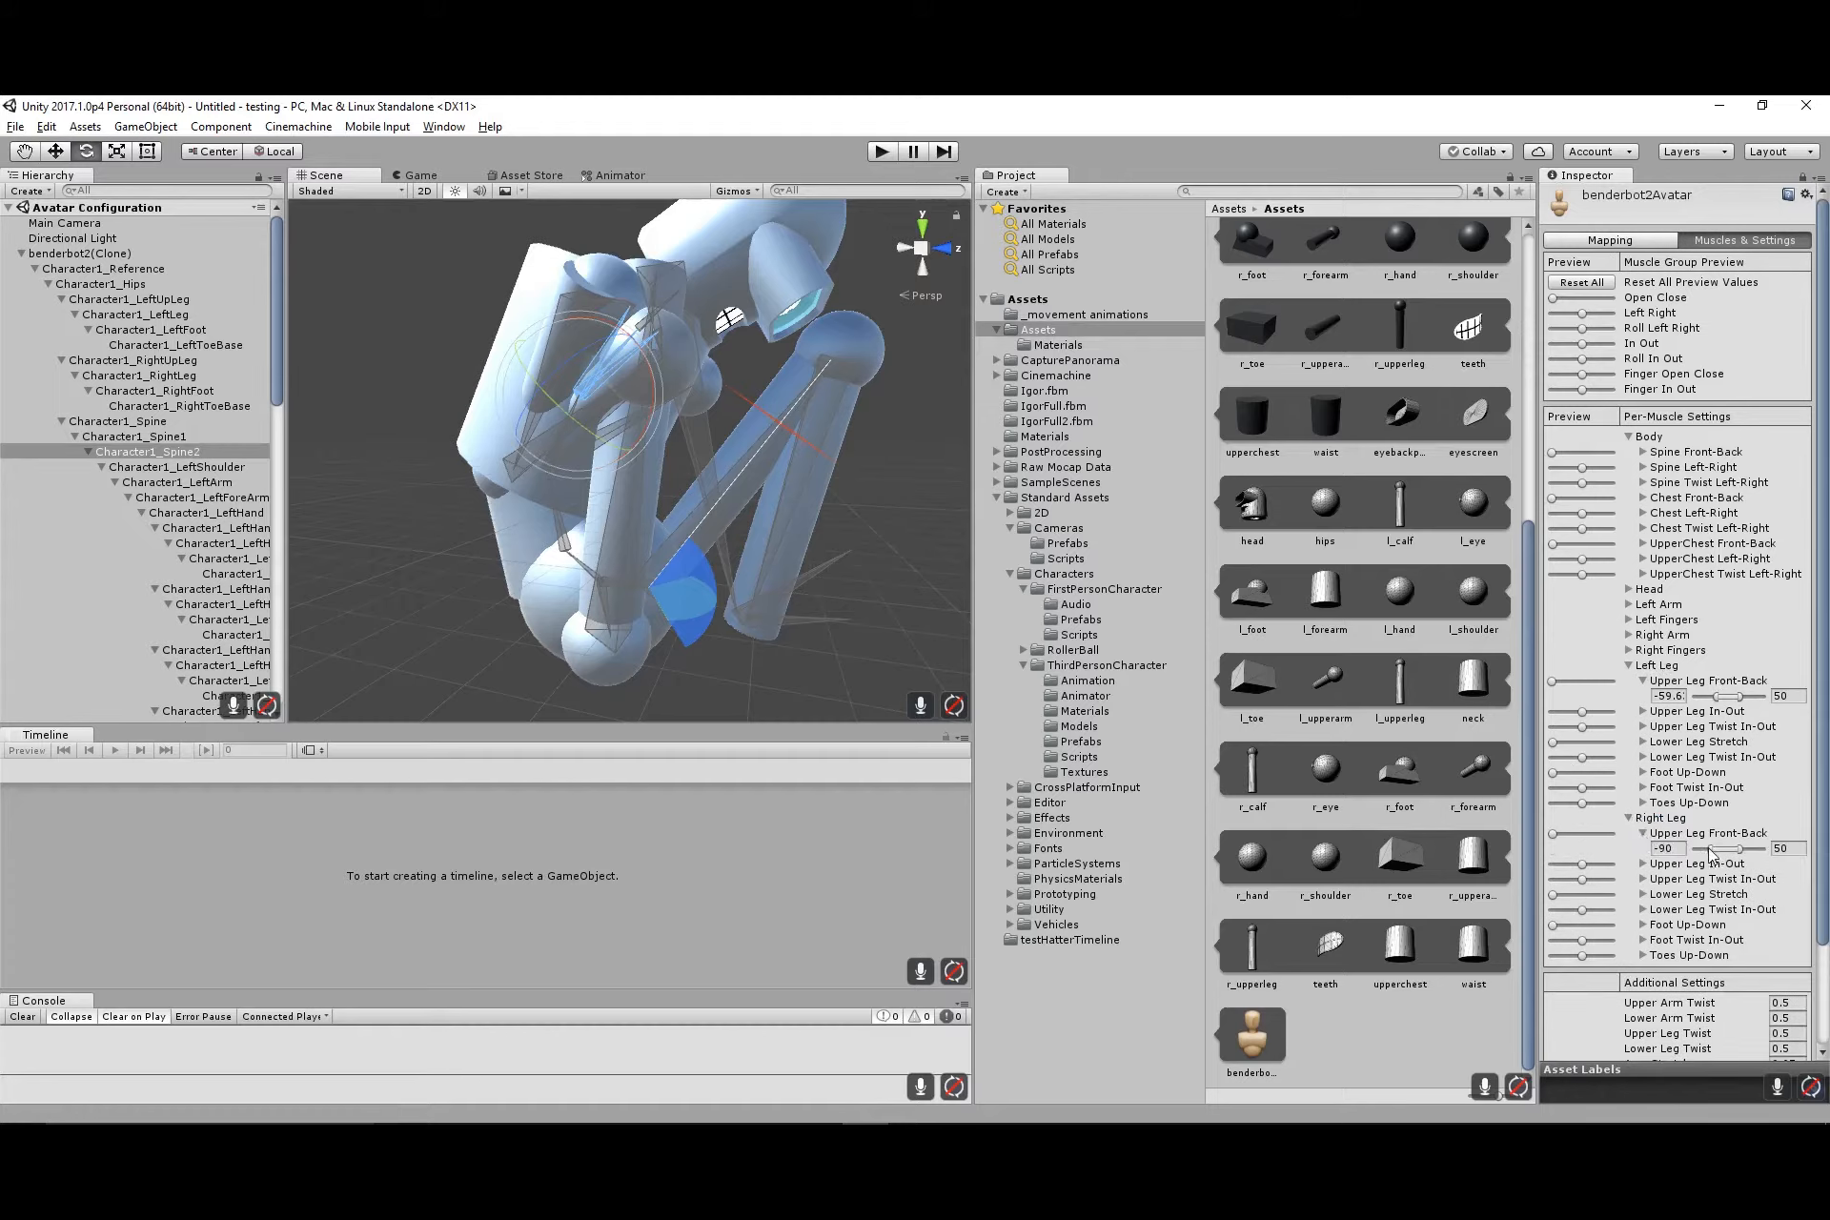
pyautogui.moveTo(1713, 855); pyautogui.dragTo(1714, 858)
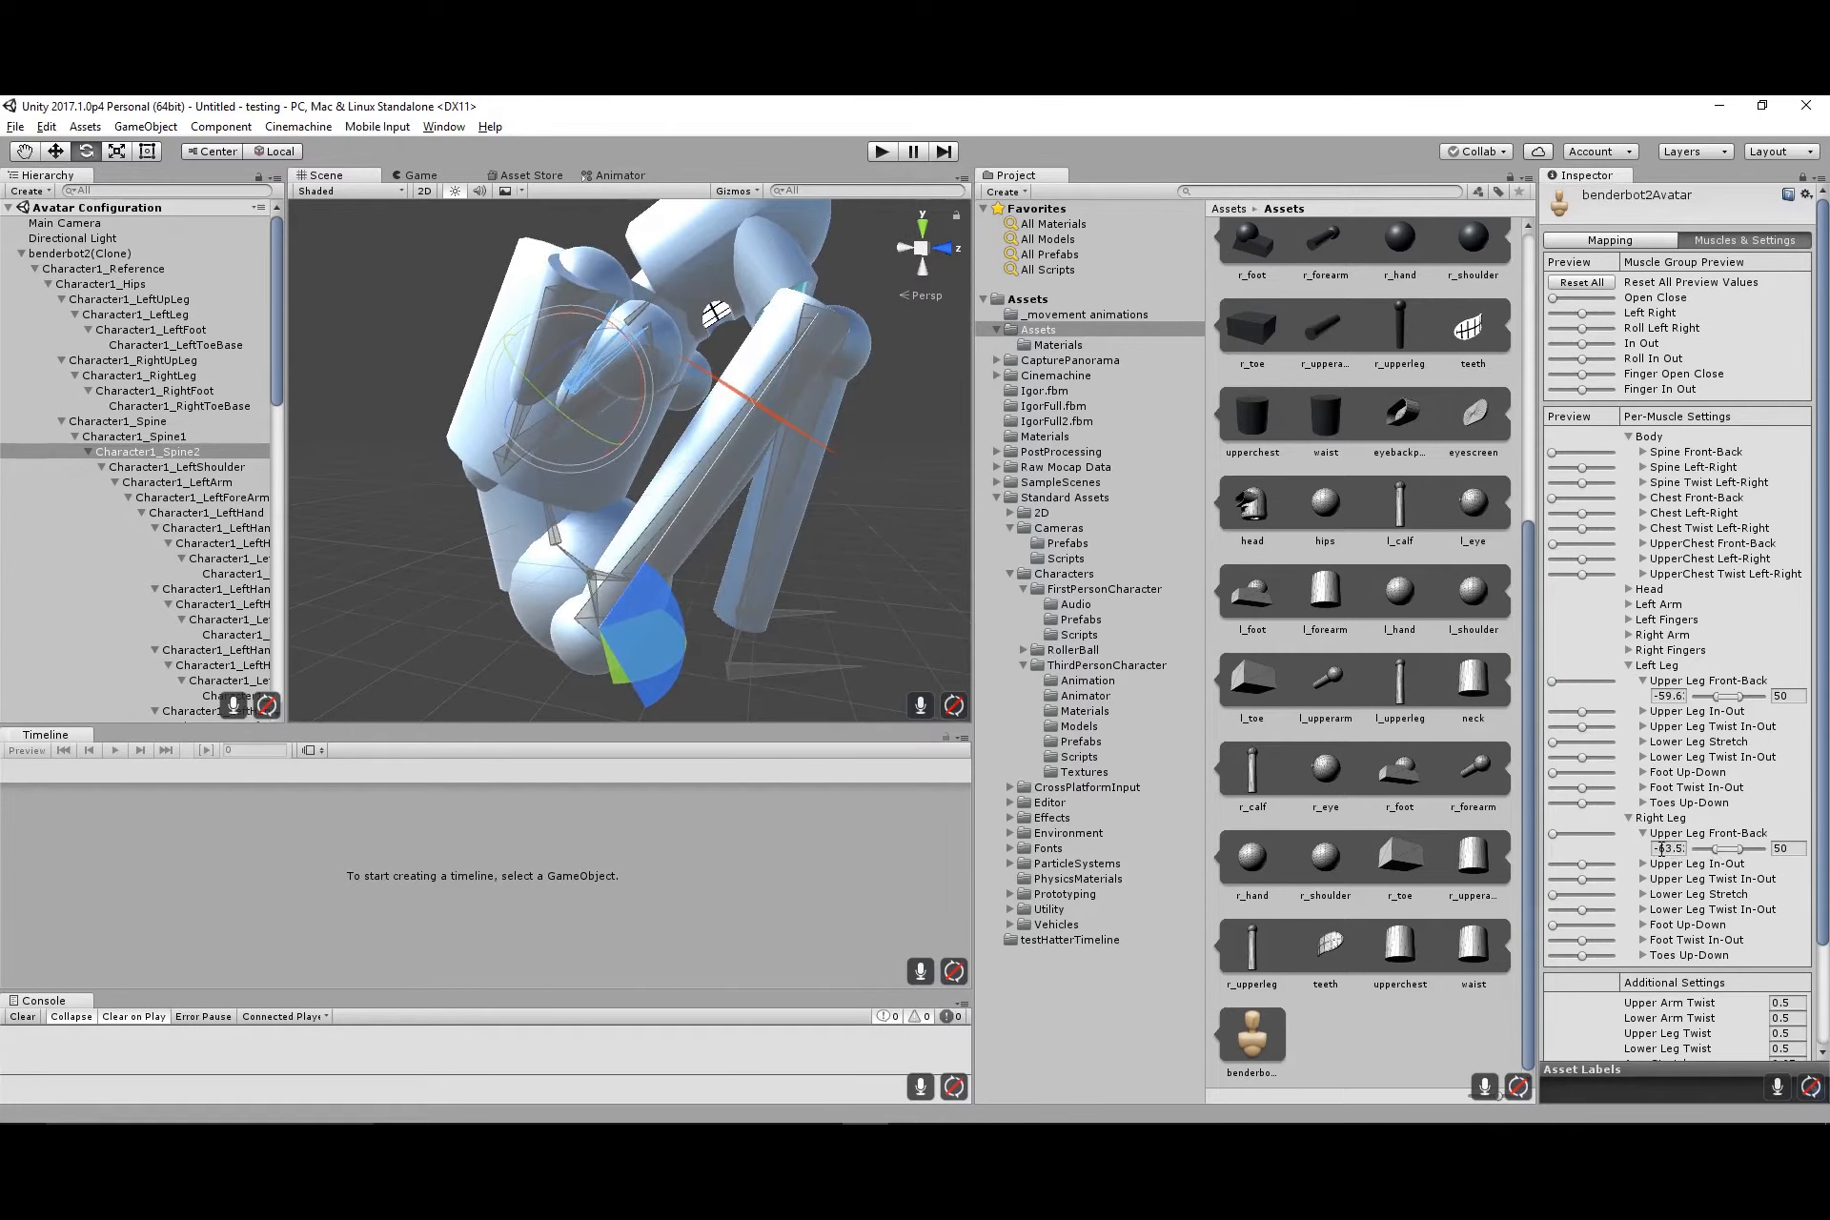
pyautogui.moveTo(1661, 848); pyautogui.dragTo(1735, 859)
pyautogui.write('-59.6')
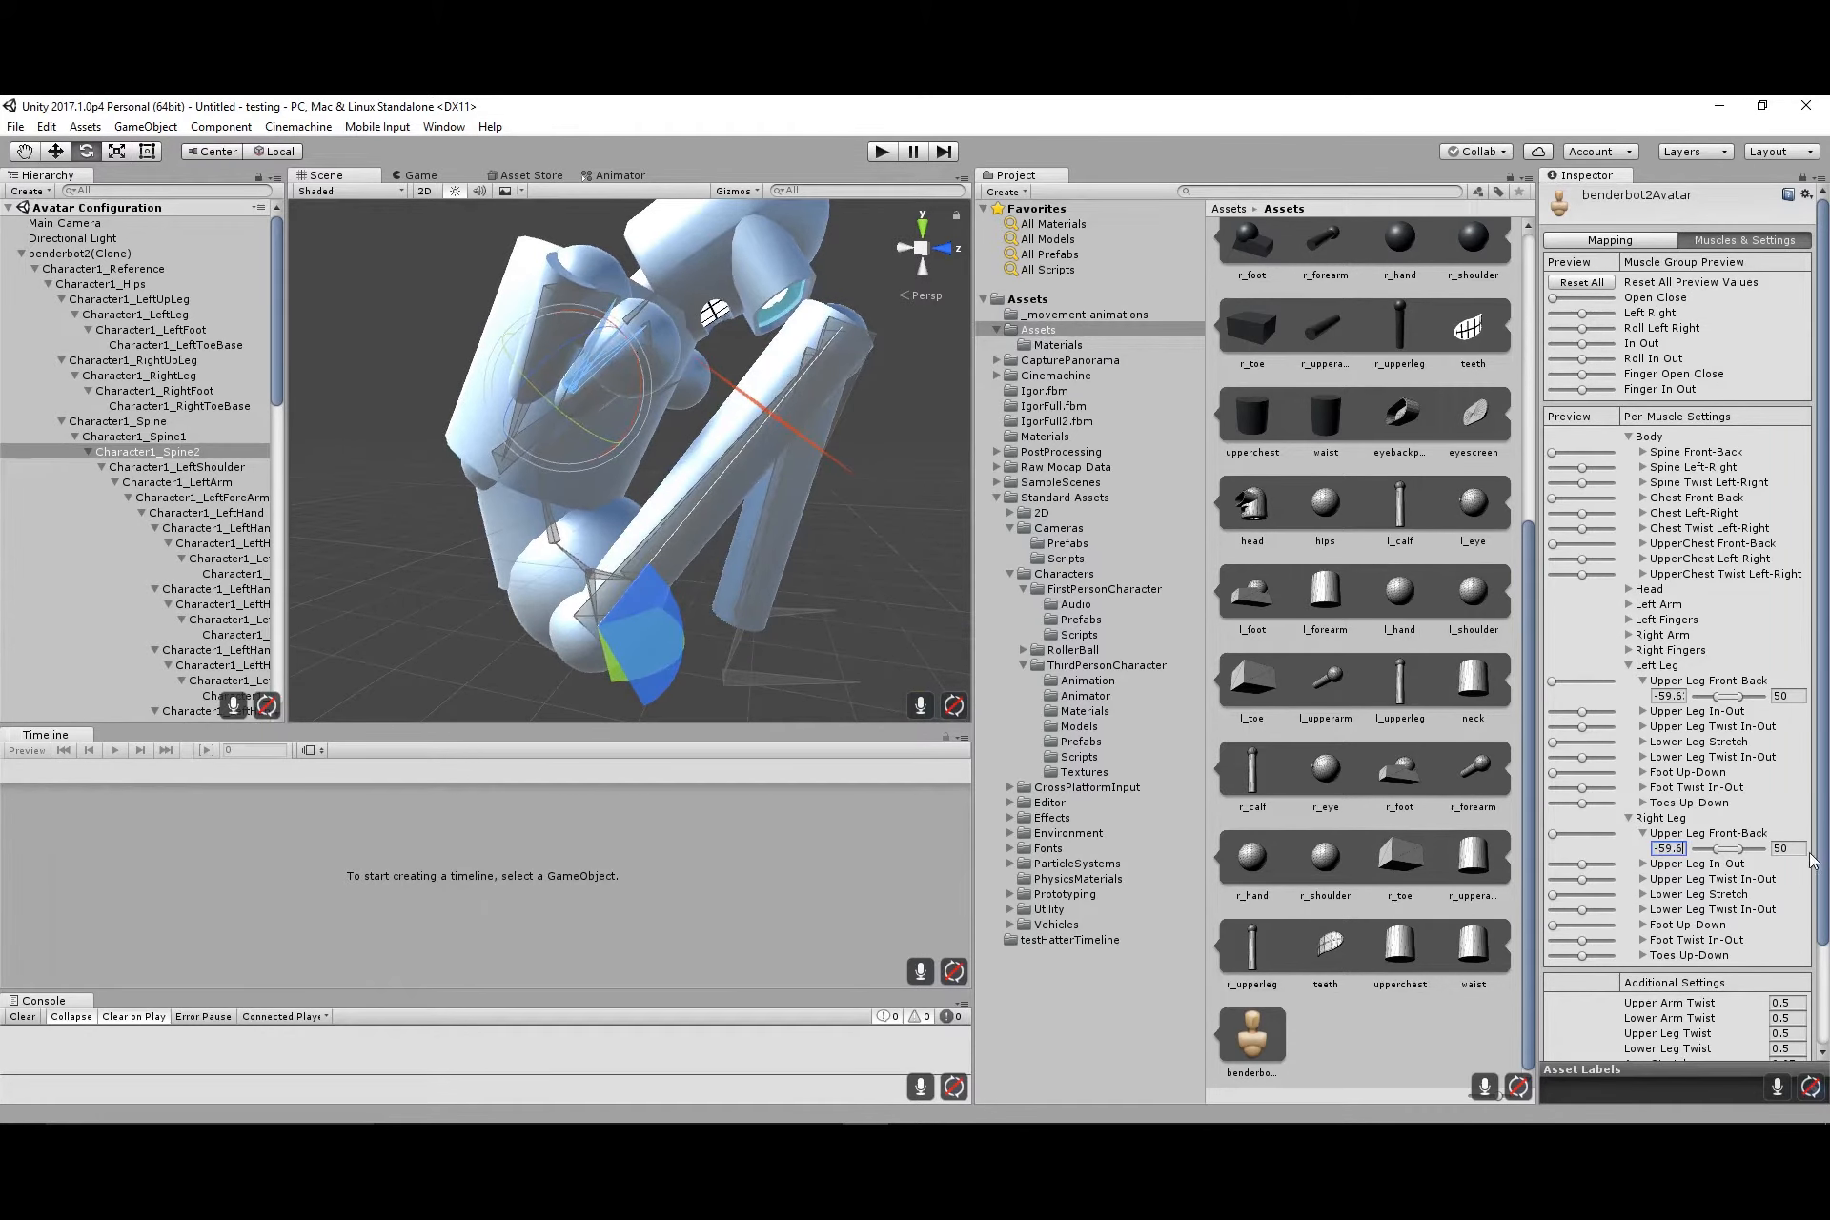
pyautogui.click(1798, 848)
pyautogui.keyDown('alt'); pyautogui.moveTo(936, 517); pyautogui.dragTo(792, 466); pyautogui.keyUp('alt')
pyautogui.keyDown('alt'); pyautogui.moveTo(792, 466); pyautogui.dragTo(1064, 652, button='right'); pyautogui.keyUp('alt')
pyautogui.keyDown('alt'); pyautogui.moveTo(1063, 651); pyautogui.dragTo(938, 549); pyautogui.keyUp('alt')
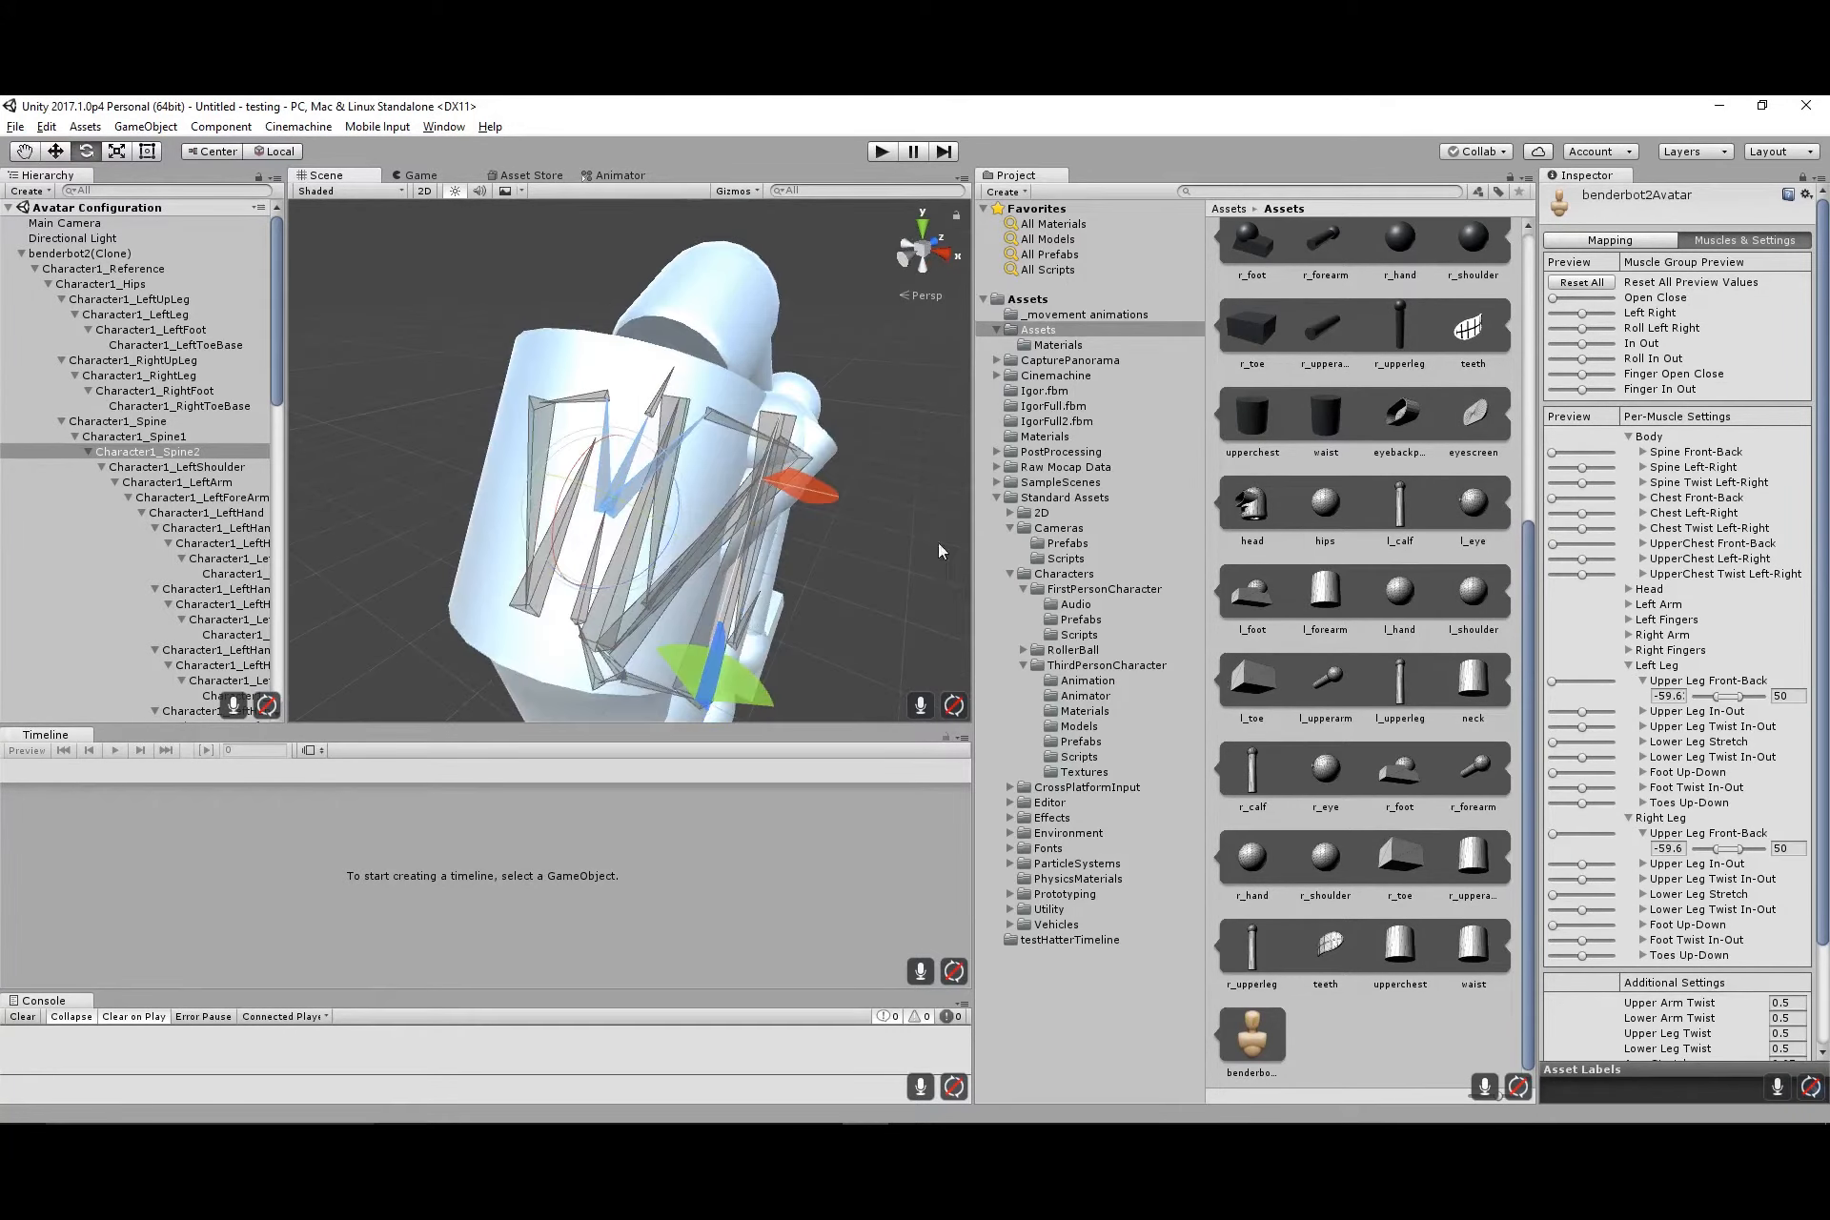
pyautogui.click(1629, 665)
pyautogui.click(1632, 680)
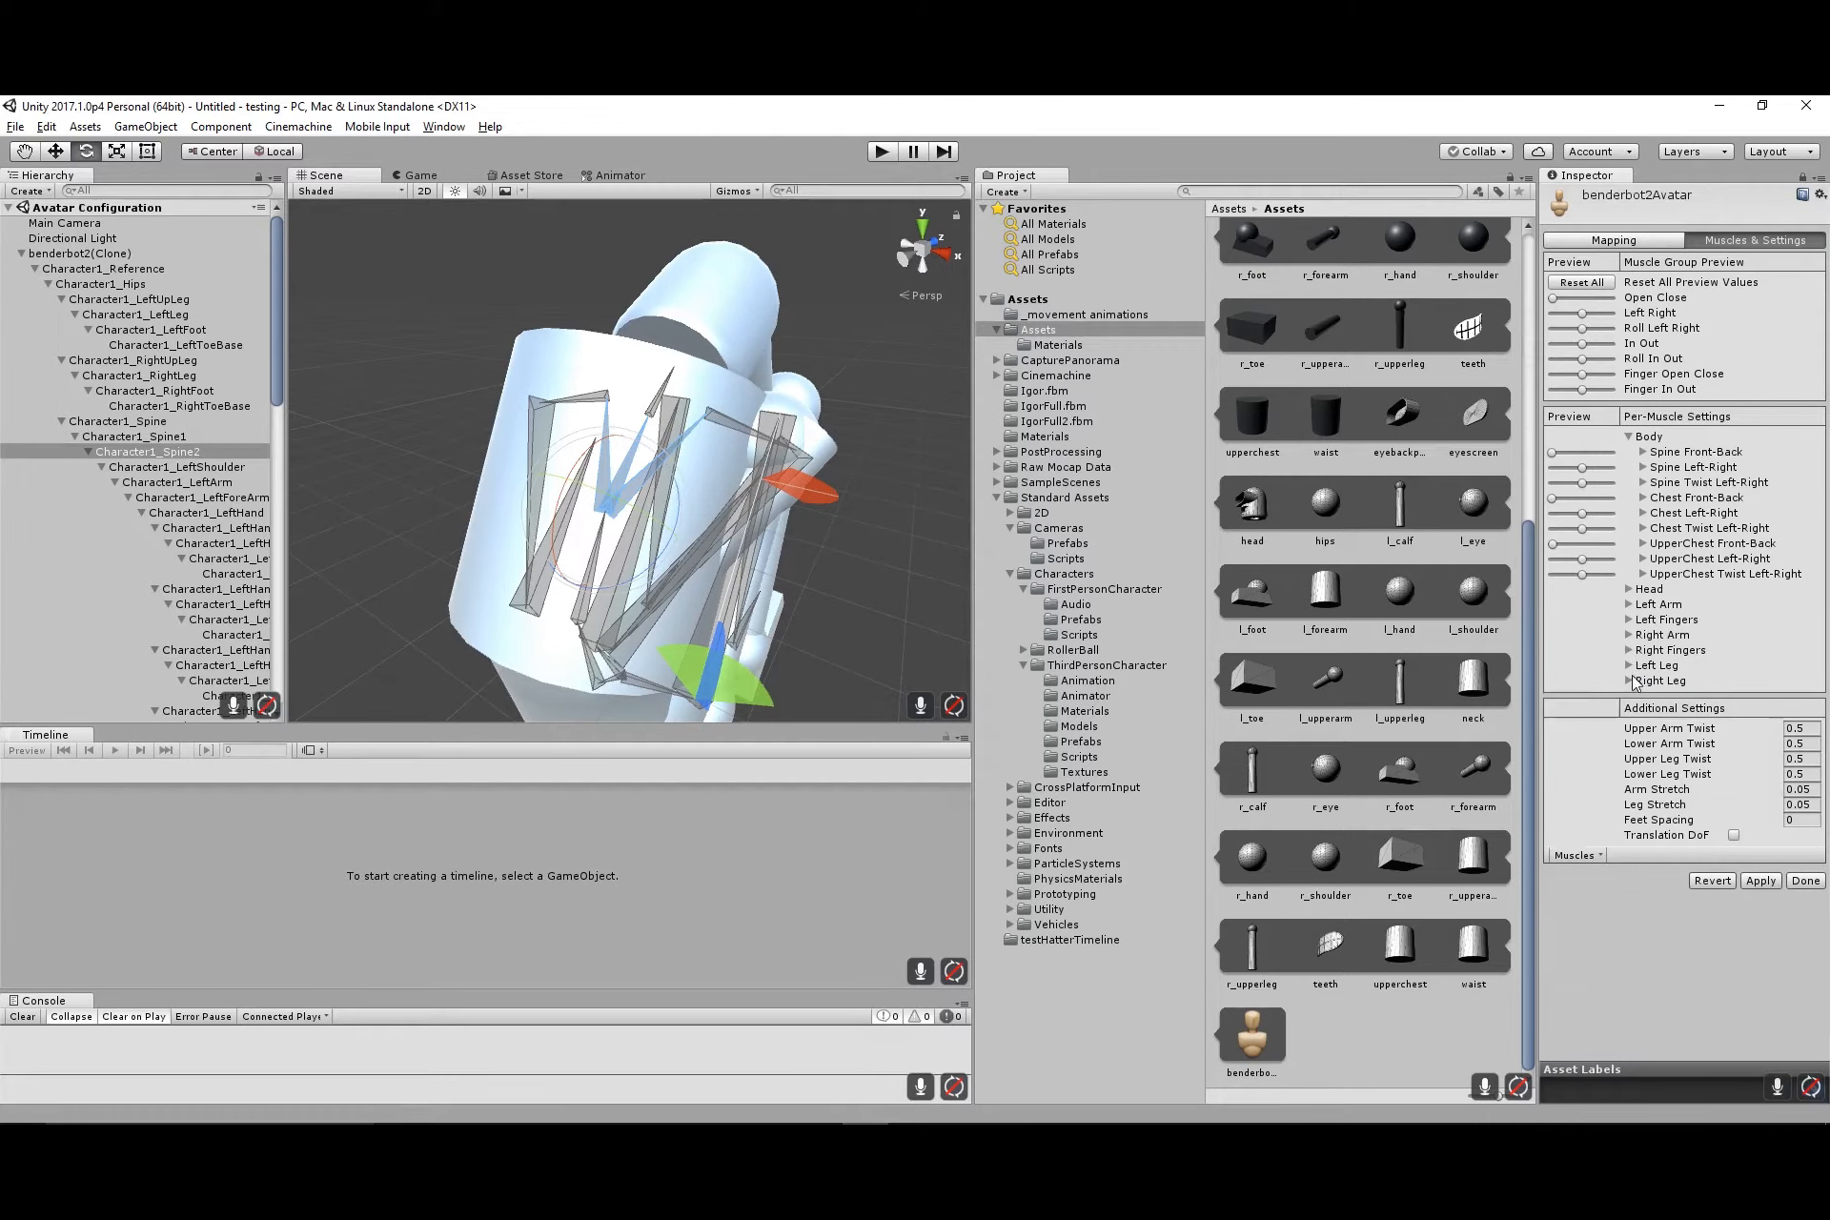
# Preview the left arm's Shoulder Down-Up muscle at its lower extreme and raise its lower limit to 0
pyautogui.click(1629, 605)
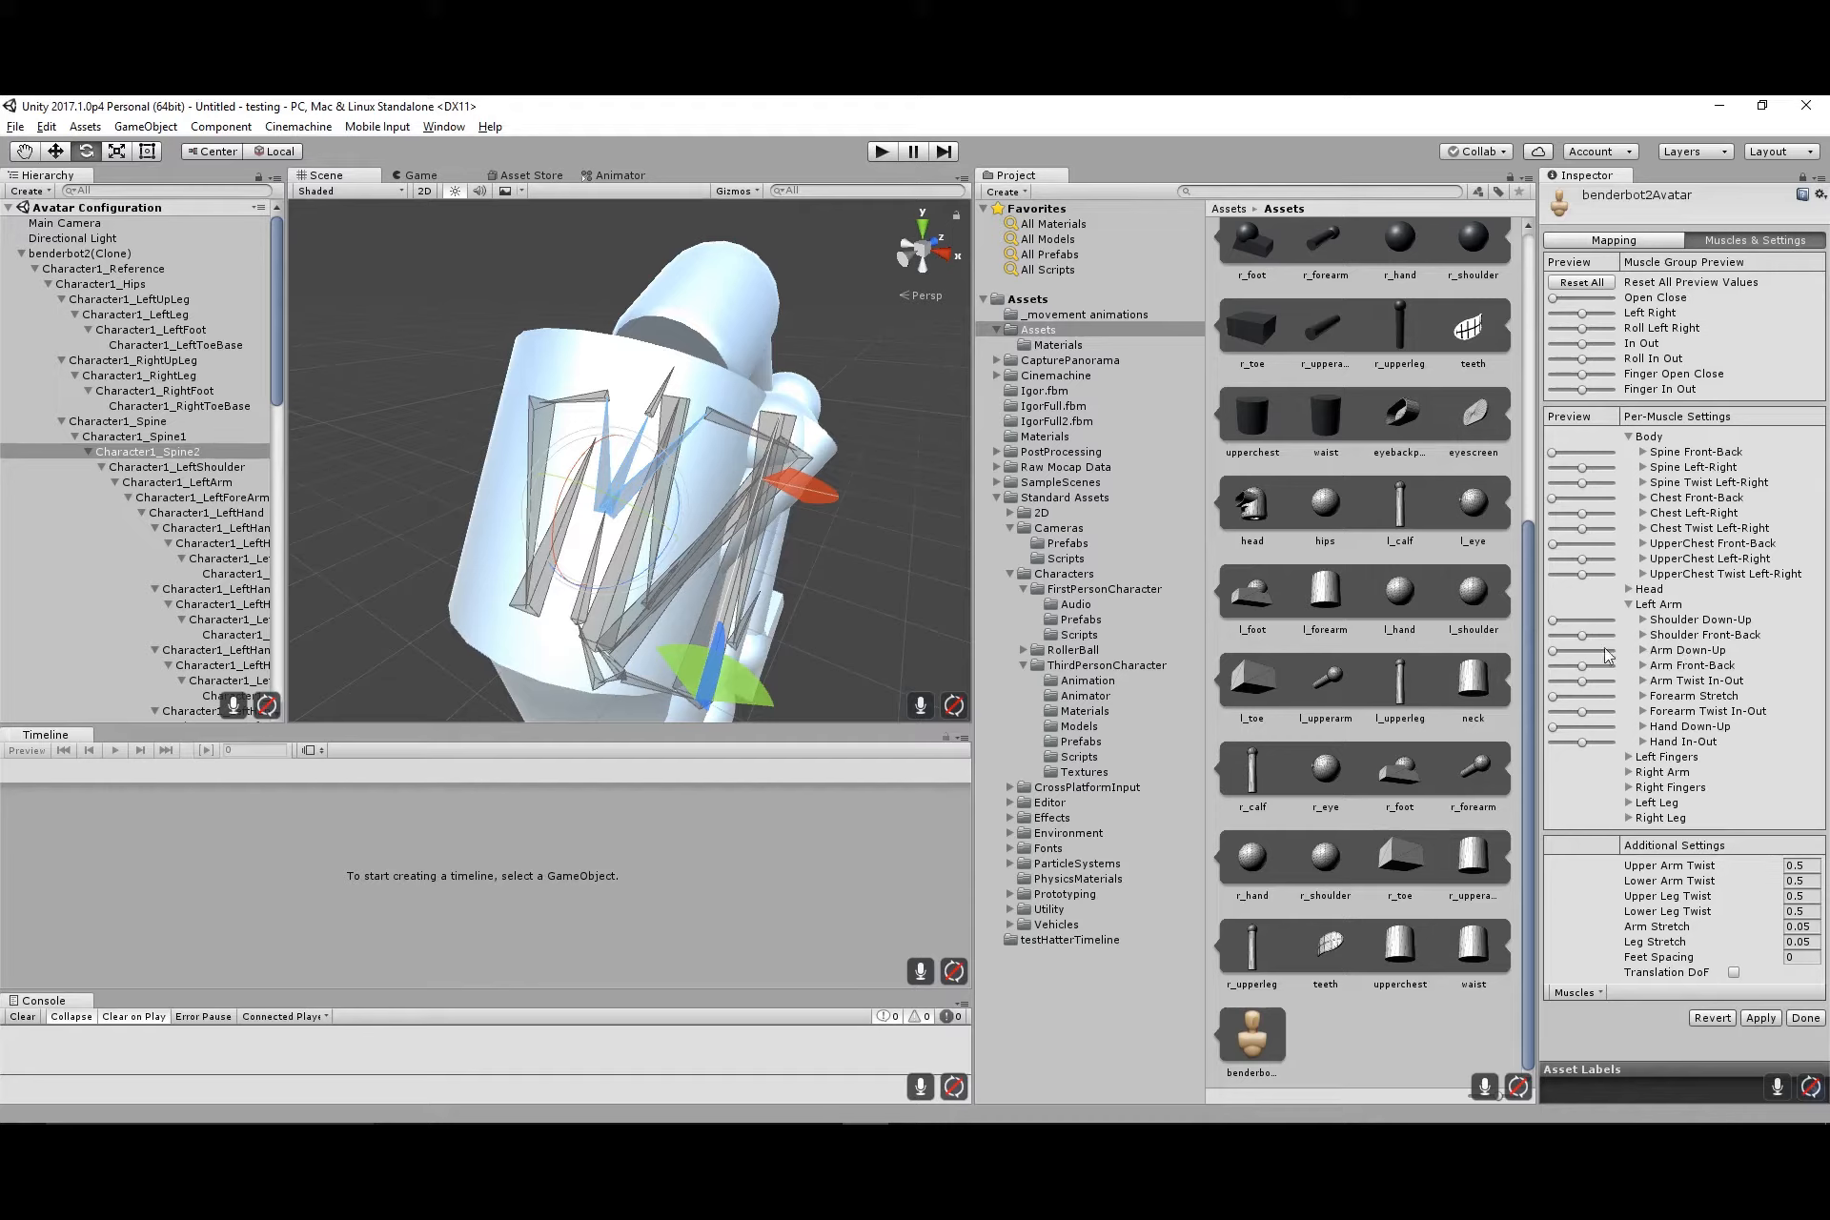
pyautogui.moveTo(1554, 622)
pyautogui.mouseDown()
pyautogui.moveTo(1607, 625)
pyautogui.moveTo(1547, 623)
pyautogui.mouseUp()
pyautogui.keyDown('alt'); pyautogui.moveTo(381, 591); pyautogui.dragTo(1229, 584); pyautogui.keyUp('alt')
pyautogui.keyDown('alt'); pyautogui.scroll(-5, 811, 499); pyautogui.keyUp('alt')
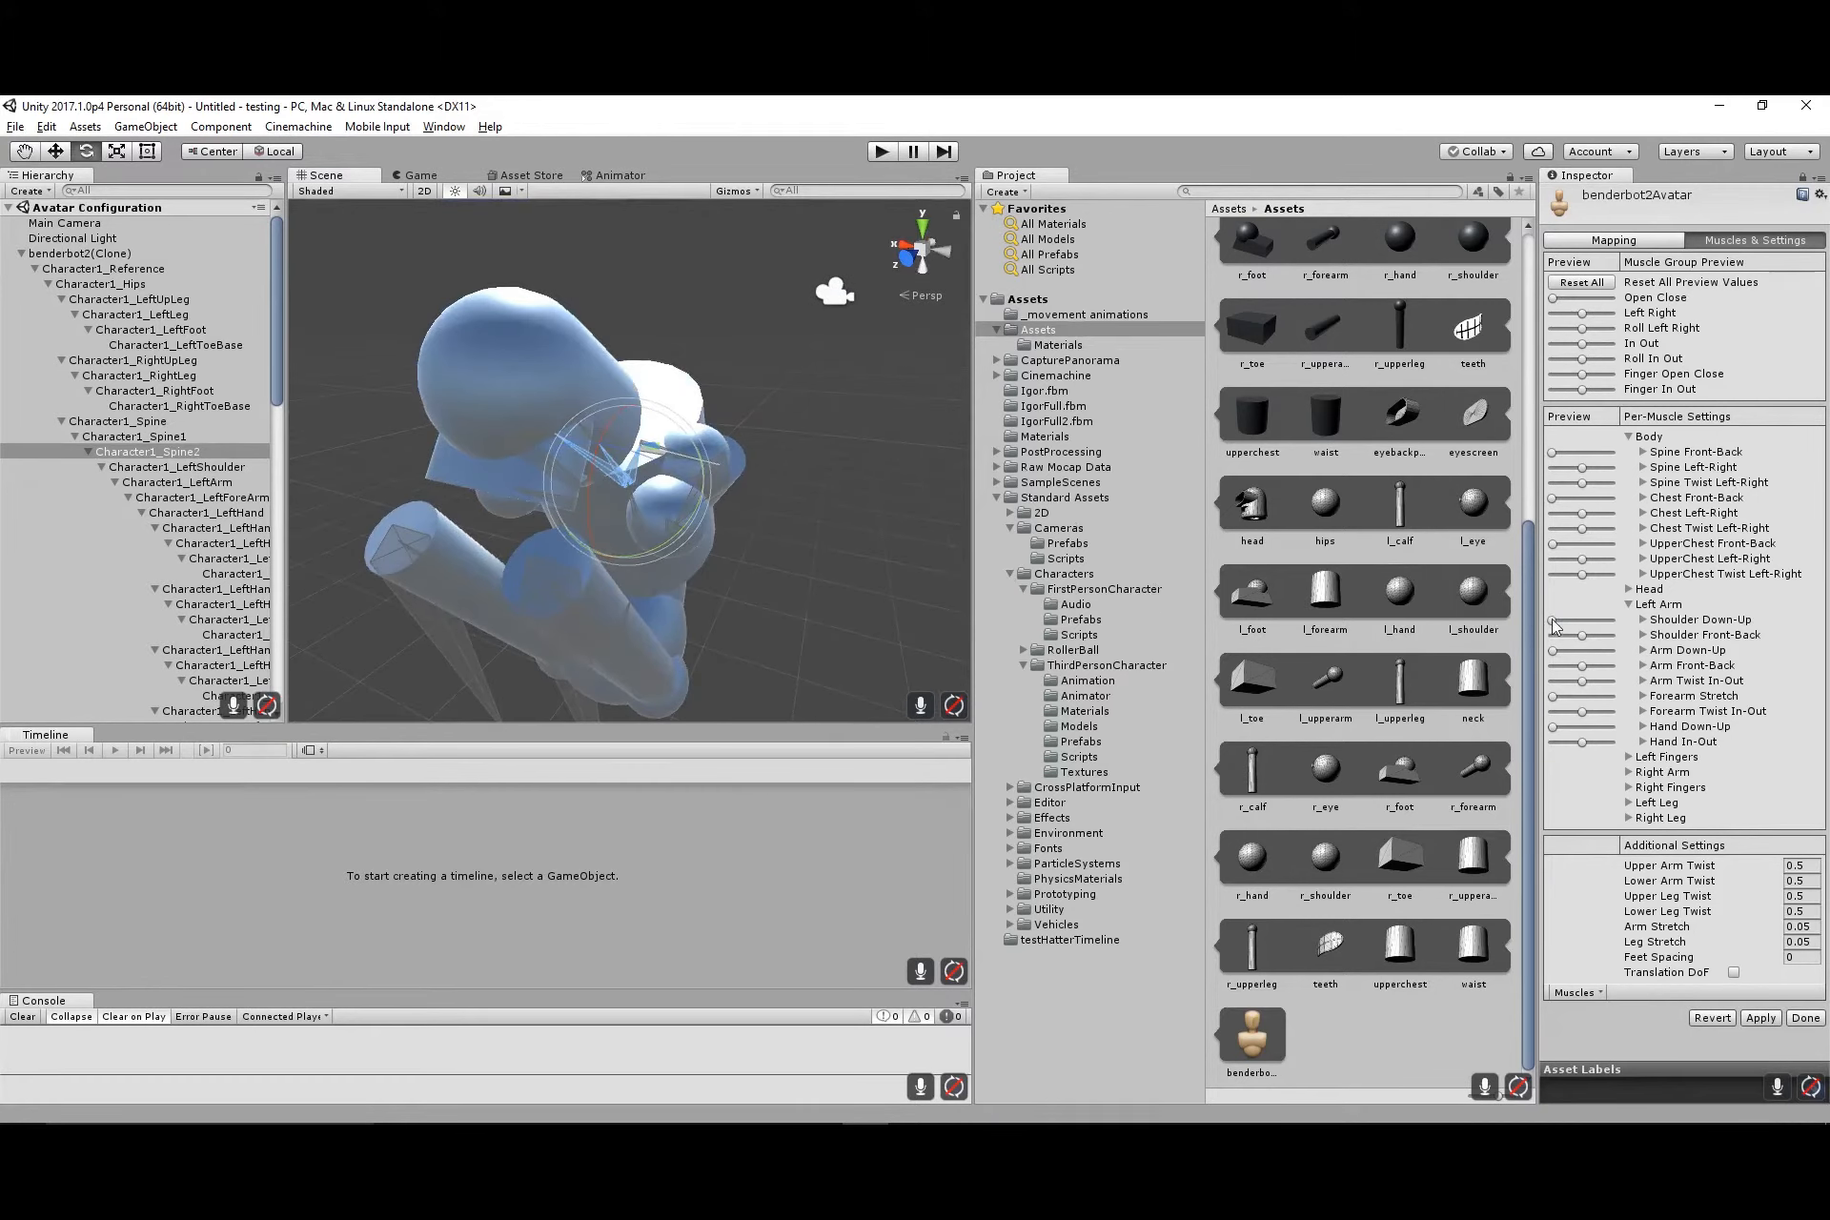
pyautogui.moveTo(1553, 621); pyautogui.dragTo(1487, 626)
pyautogui.click(1643, 619)
pyautogui.moveTo(1726, 641); pyautogui.dragTo(1743, 659)
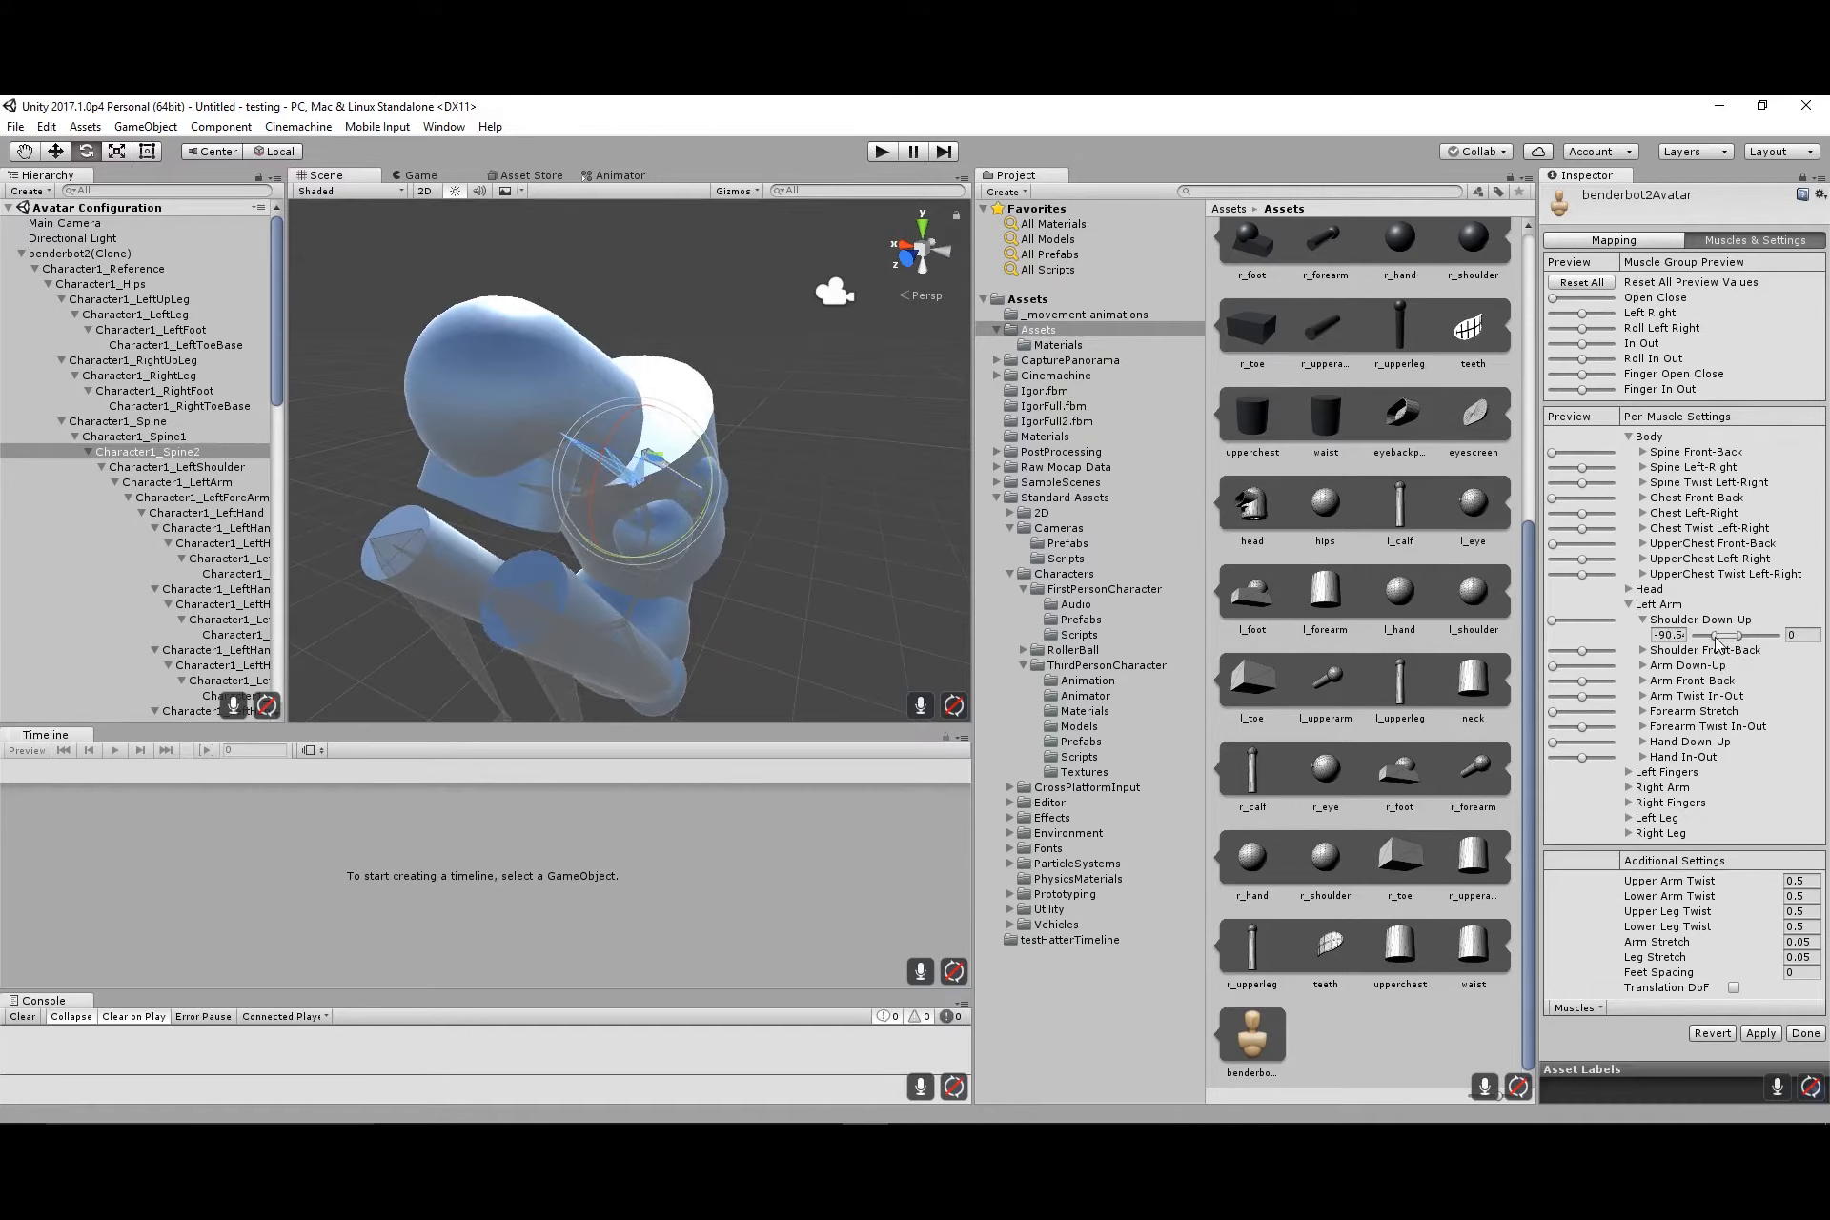
pyautogui.hotkey('ctrl', 'z')
pyautogui.moveTo(1728, 642); pyautogui.dragTo(1739, 635)
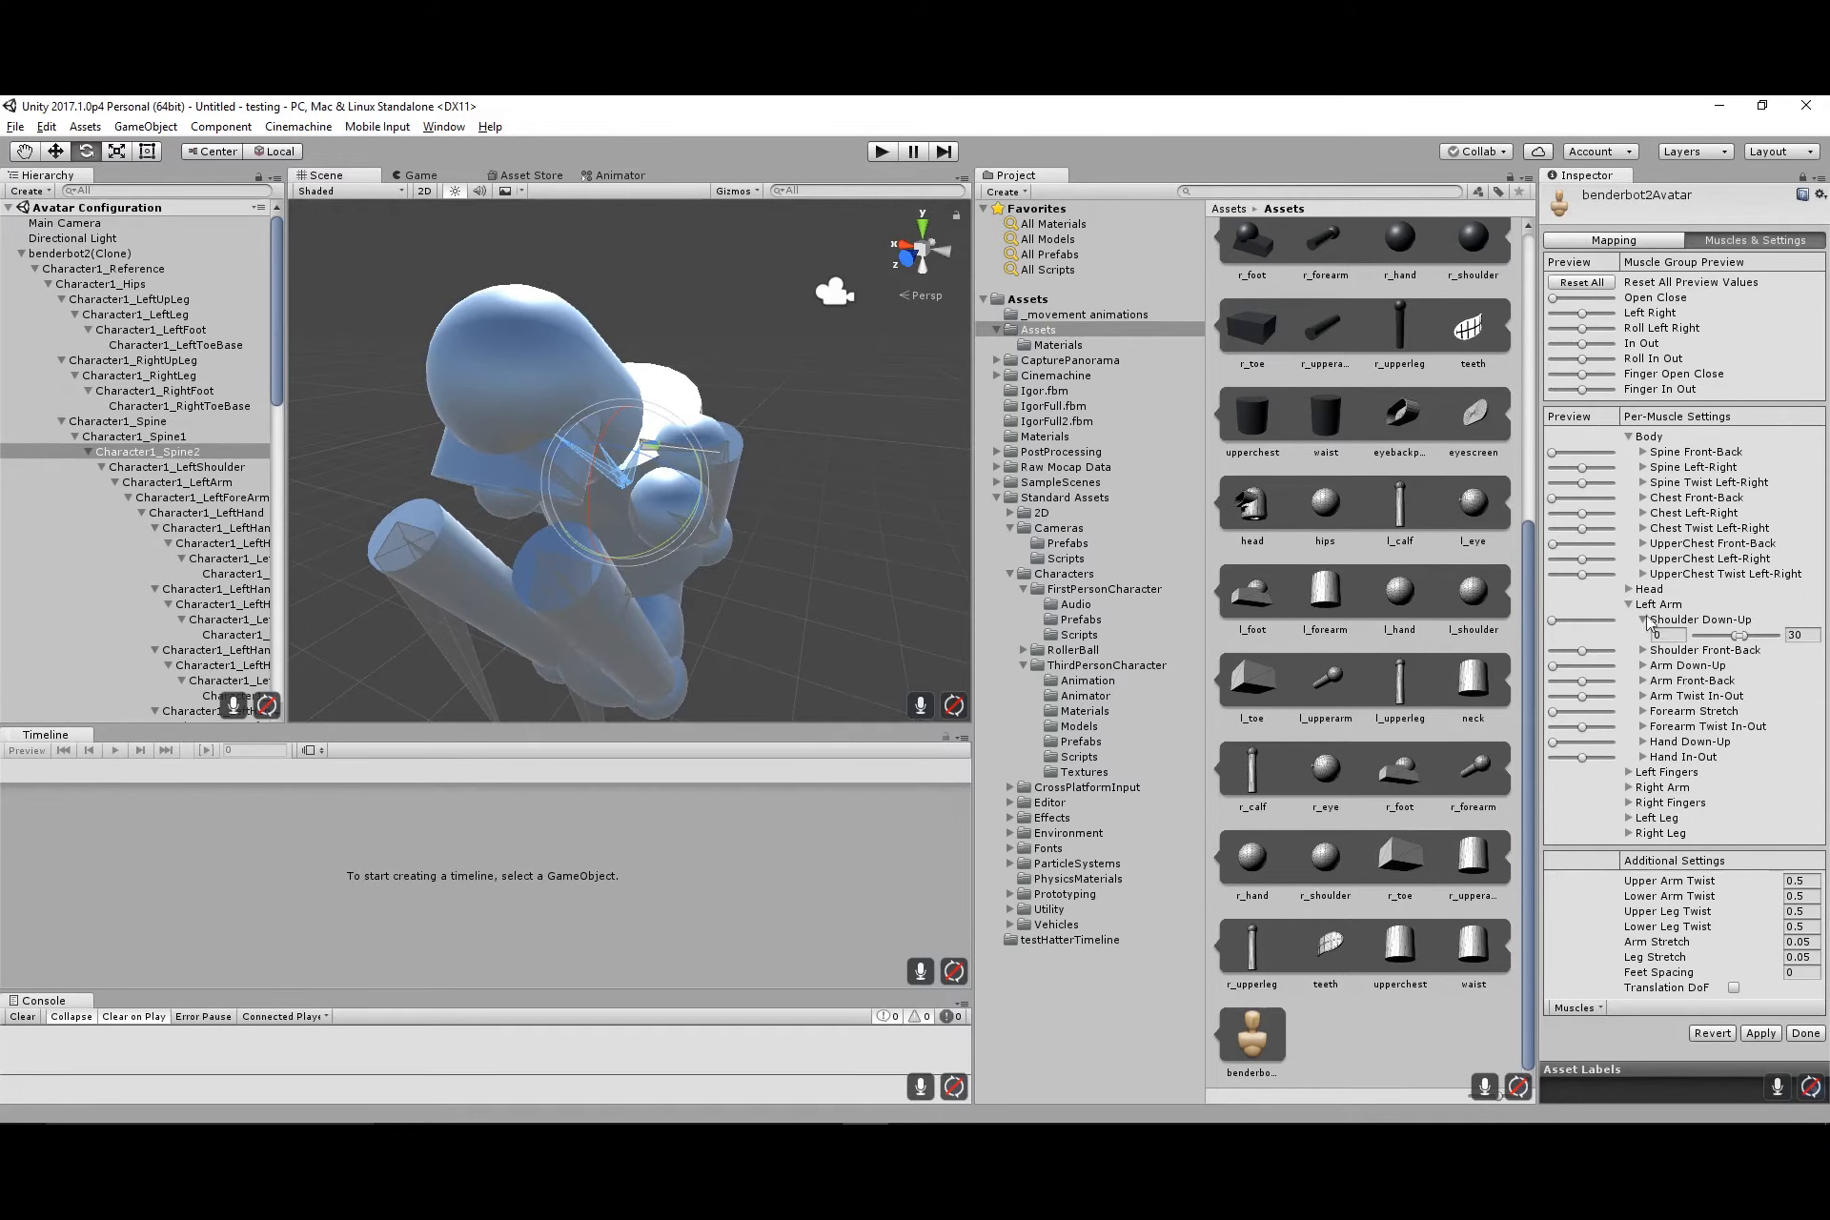
# Raise the lower limit of the right arm's Shoulder Down-Up muscle to 0
pyautogui.click(1628, 788)
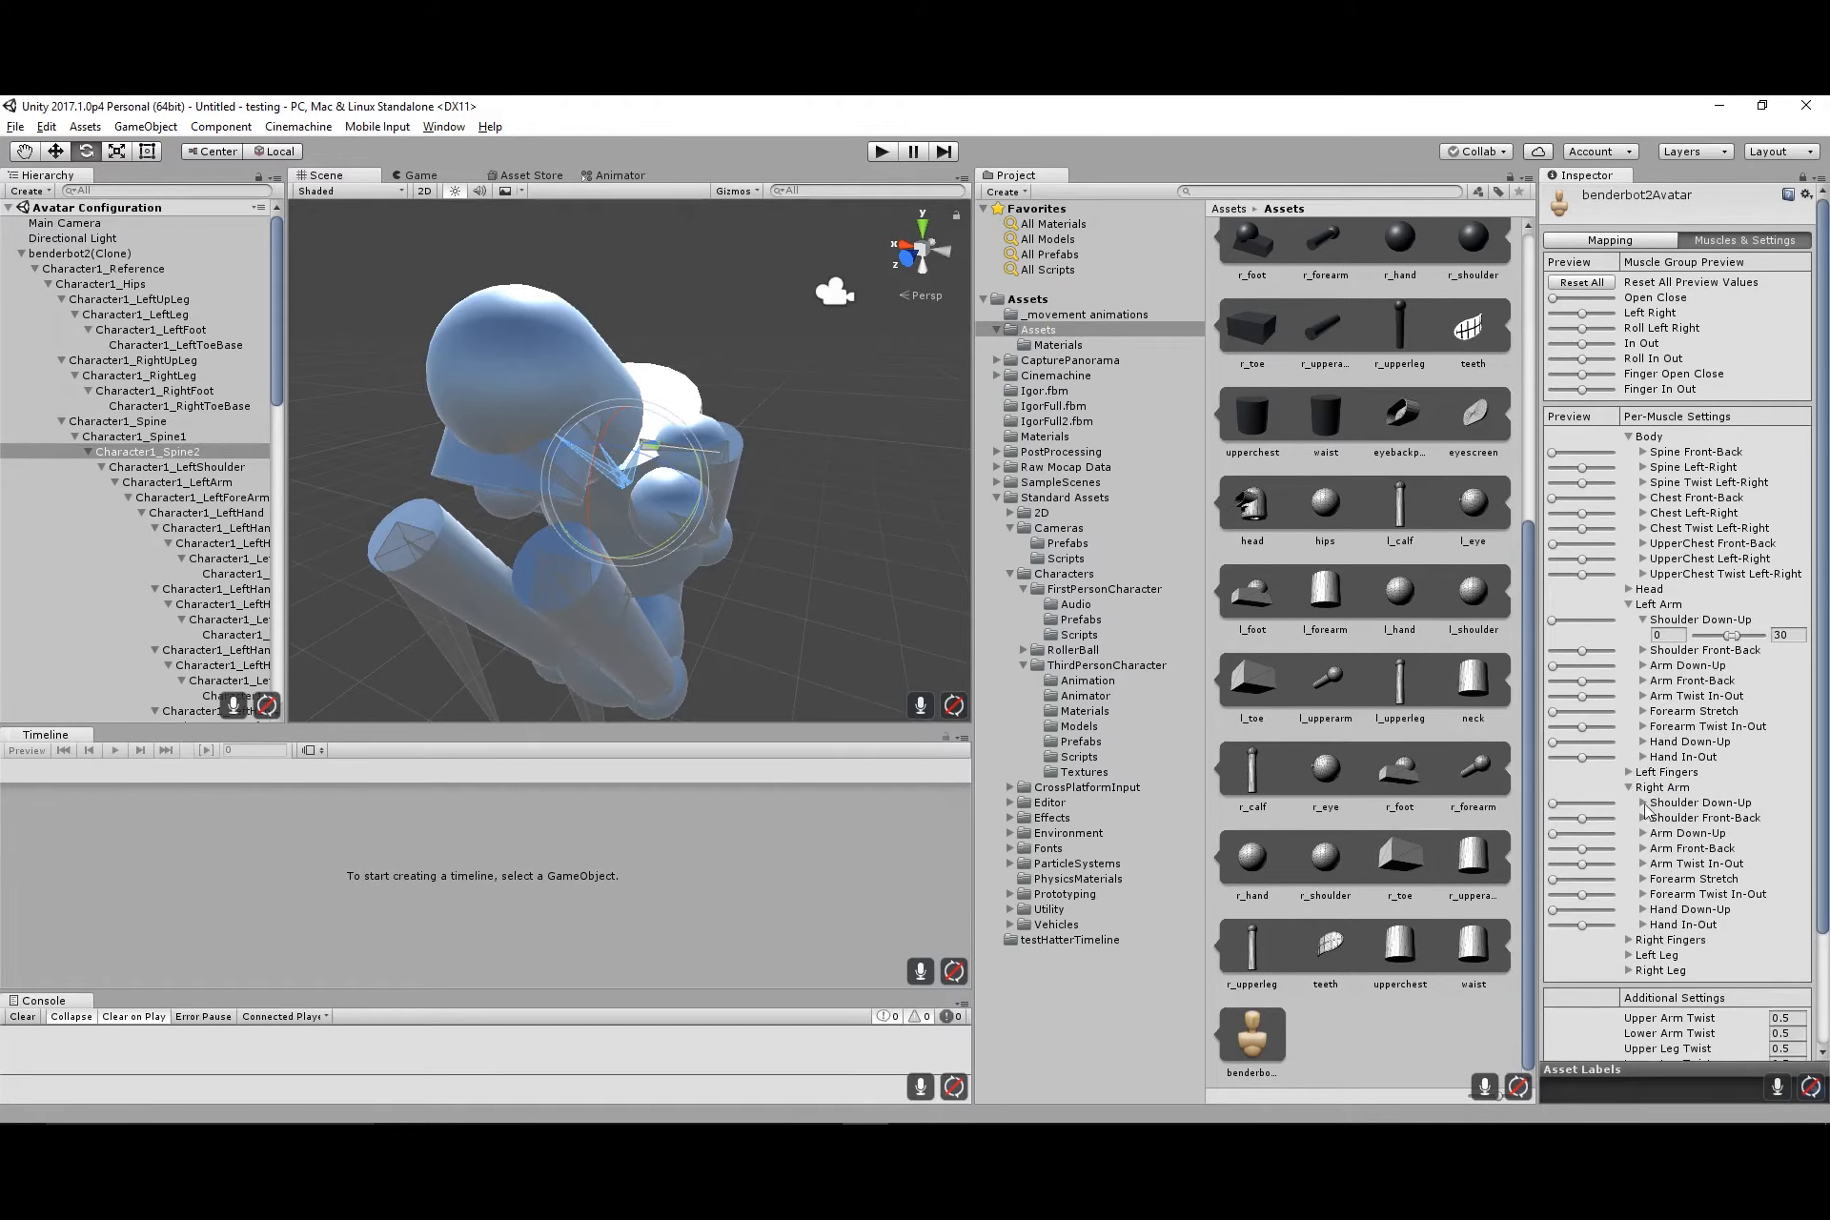
pyautogui.click(1645, 803)
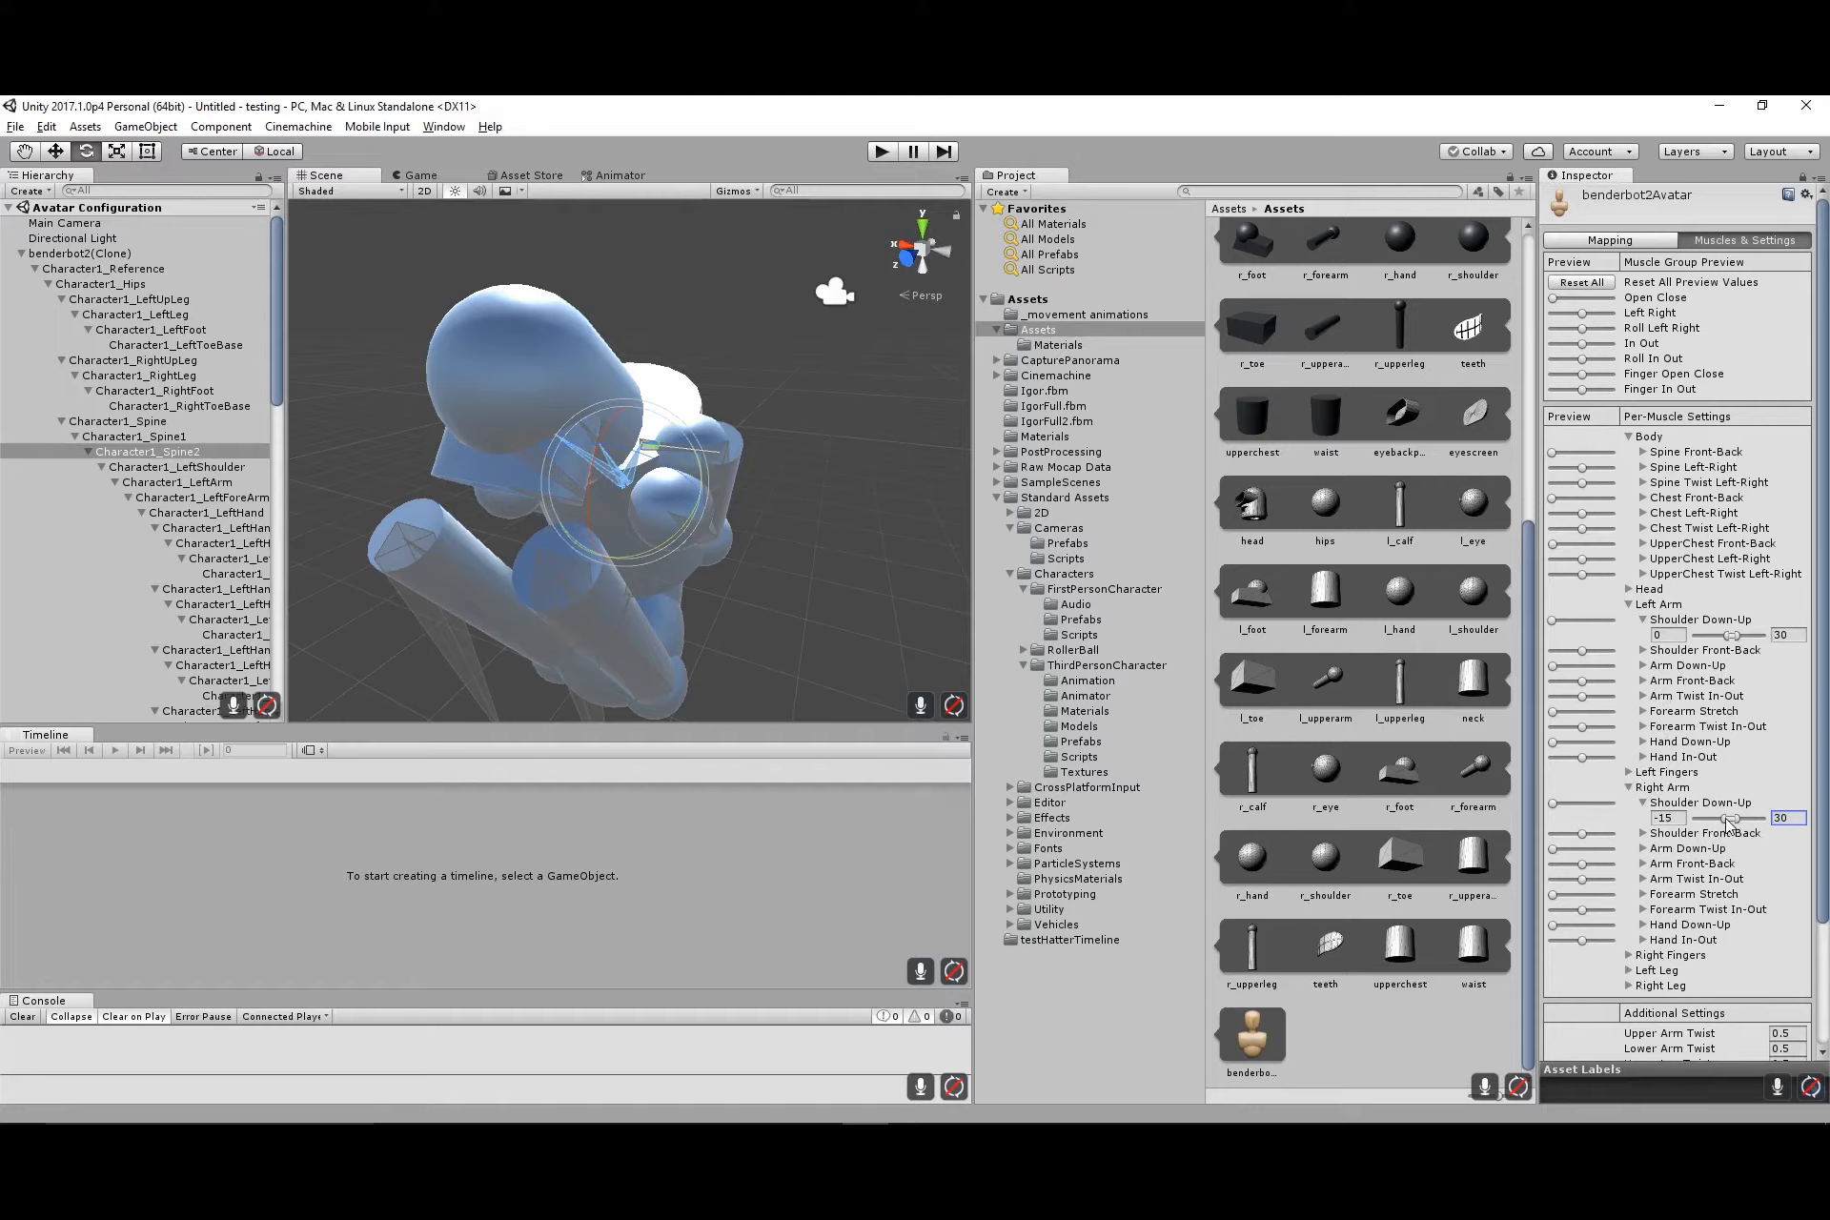
pyautogui.moveTo(1727, 821); pyautogui.dragTo(1739, 822)
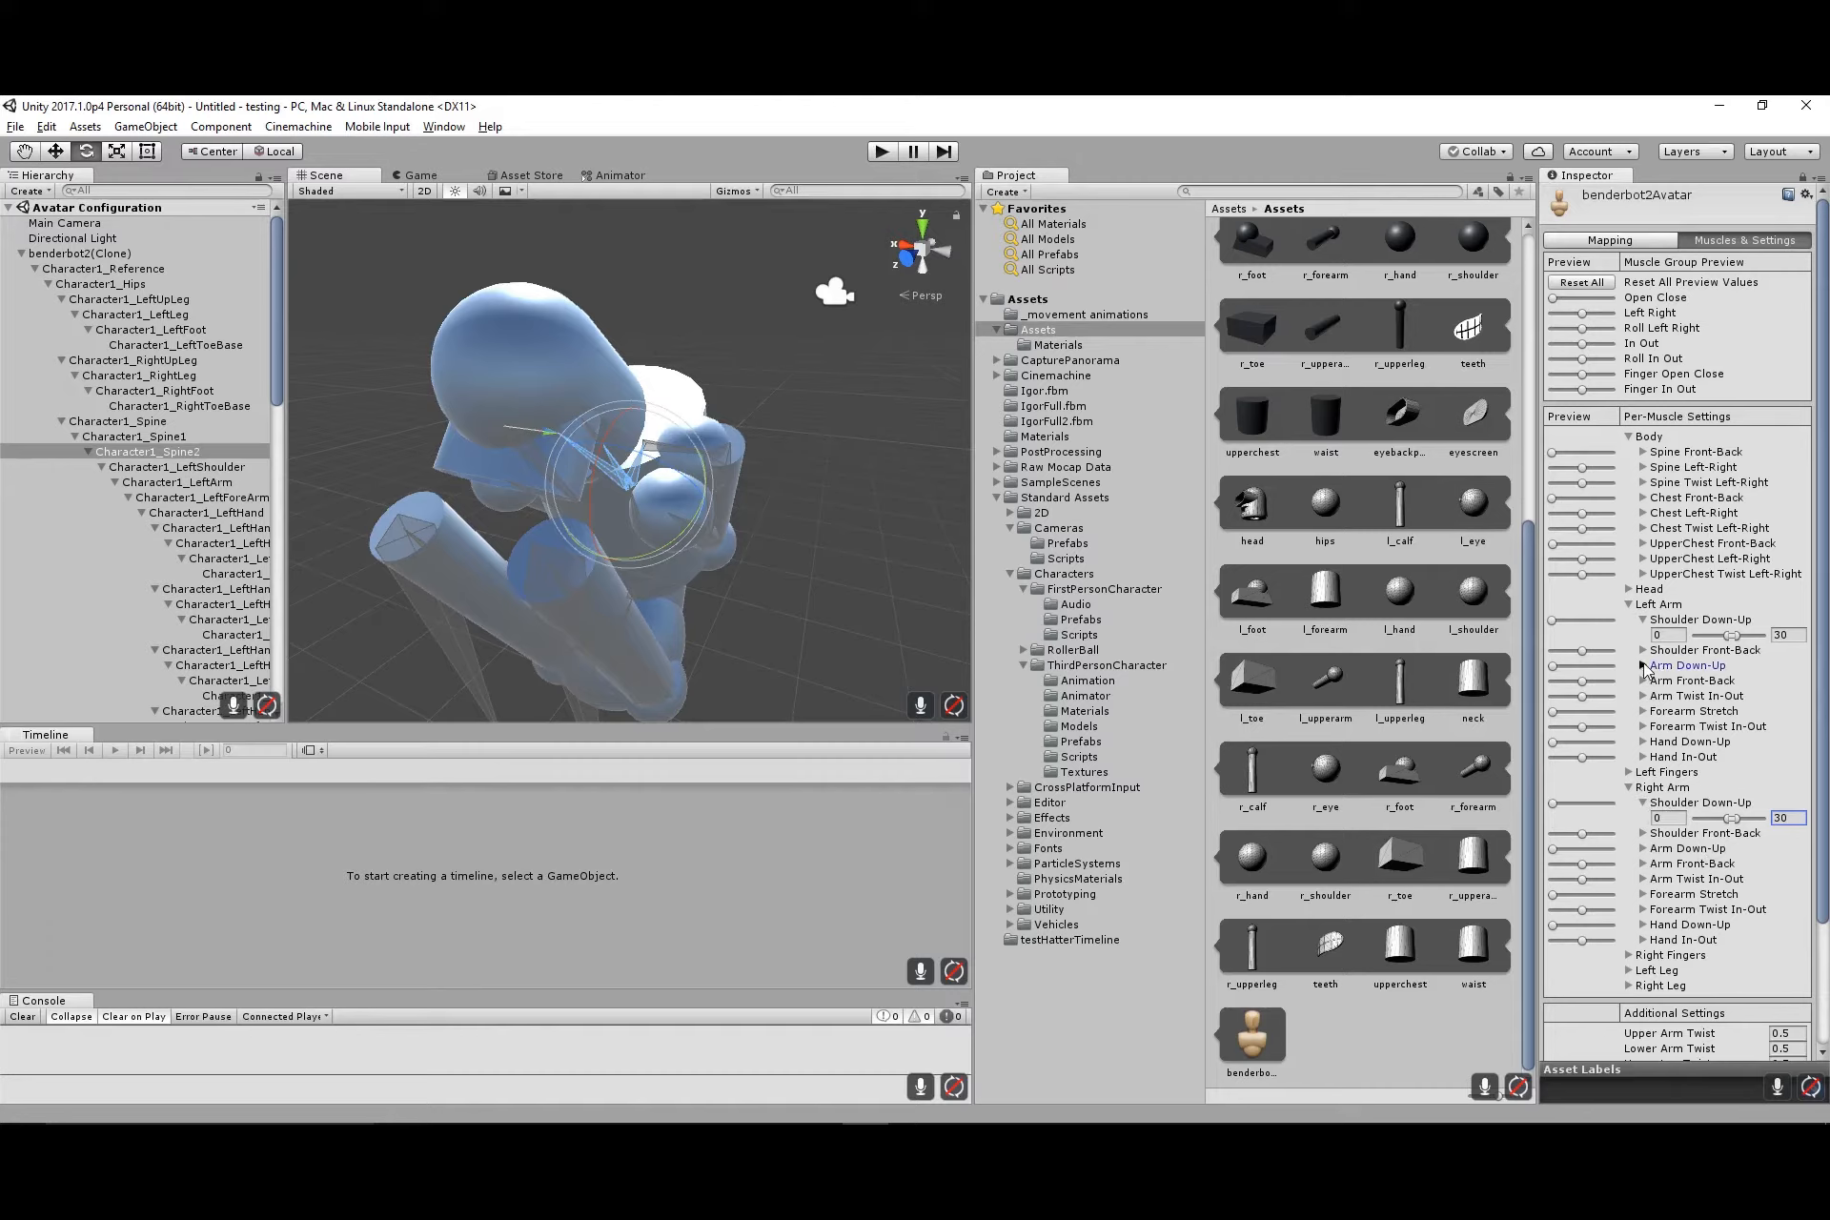
# Raise the lower limit of the left arm's Arm Down-Up muscle to about -38.8, checking the arm against the torso
pyautogui.click(1644, 666)
pyautogui.moveTo(1553, 668); pyautogui.dragTo(1527, 677)
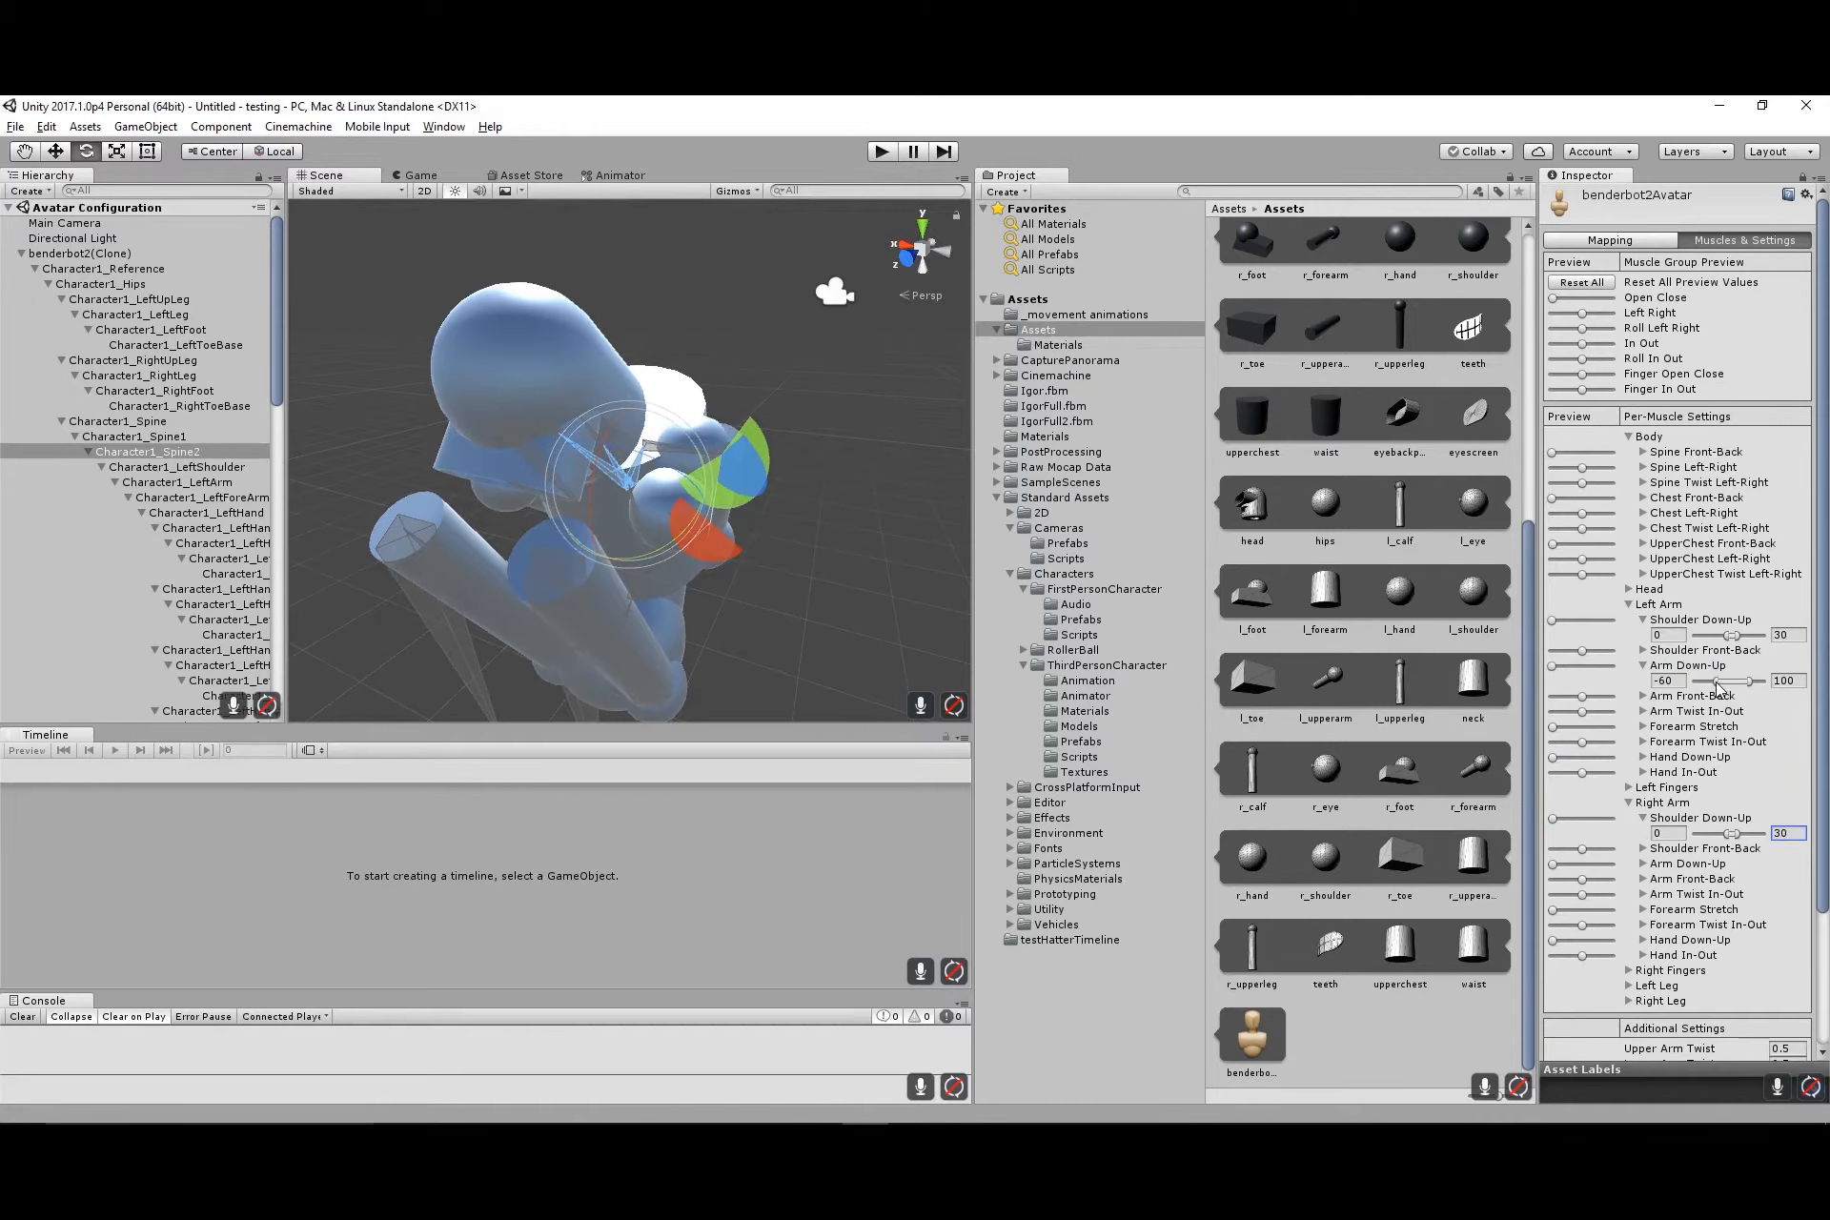
pyautogui.moveTo(1717, 682); pyautogui.dragTo(1722, 682)
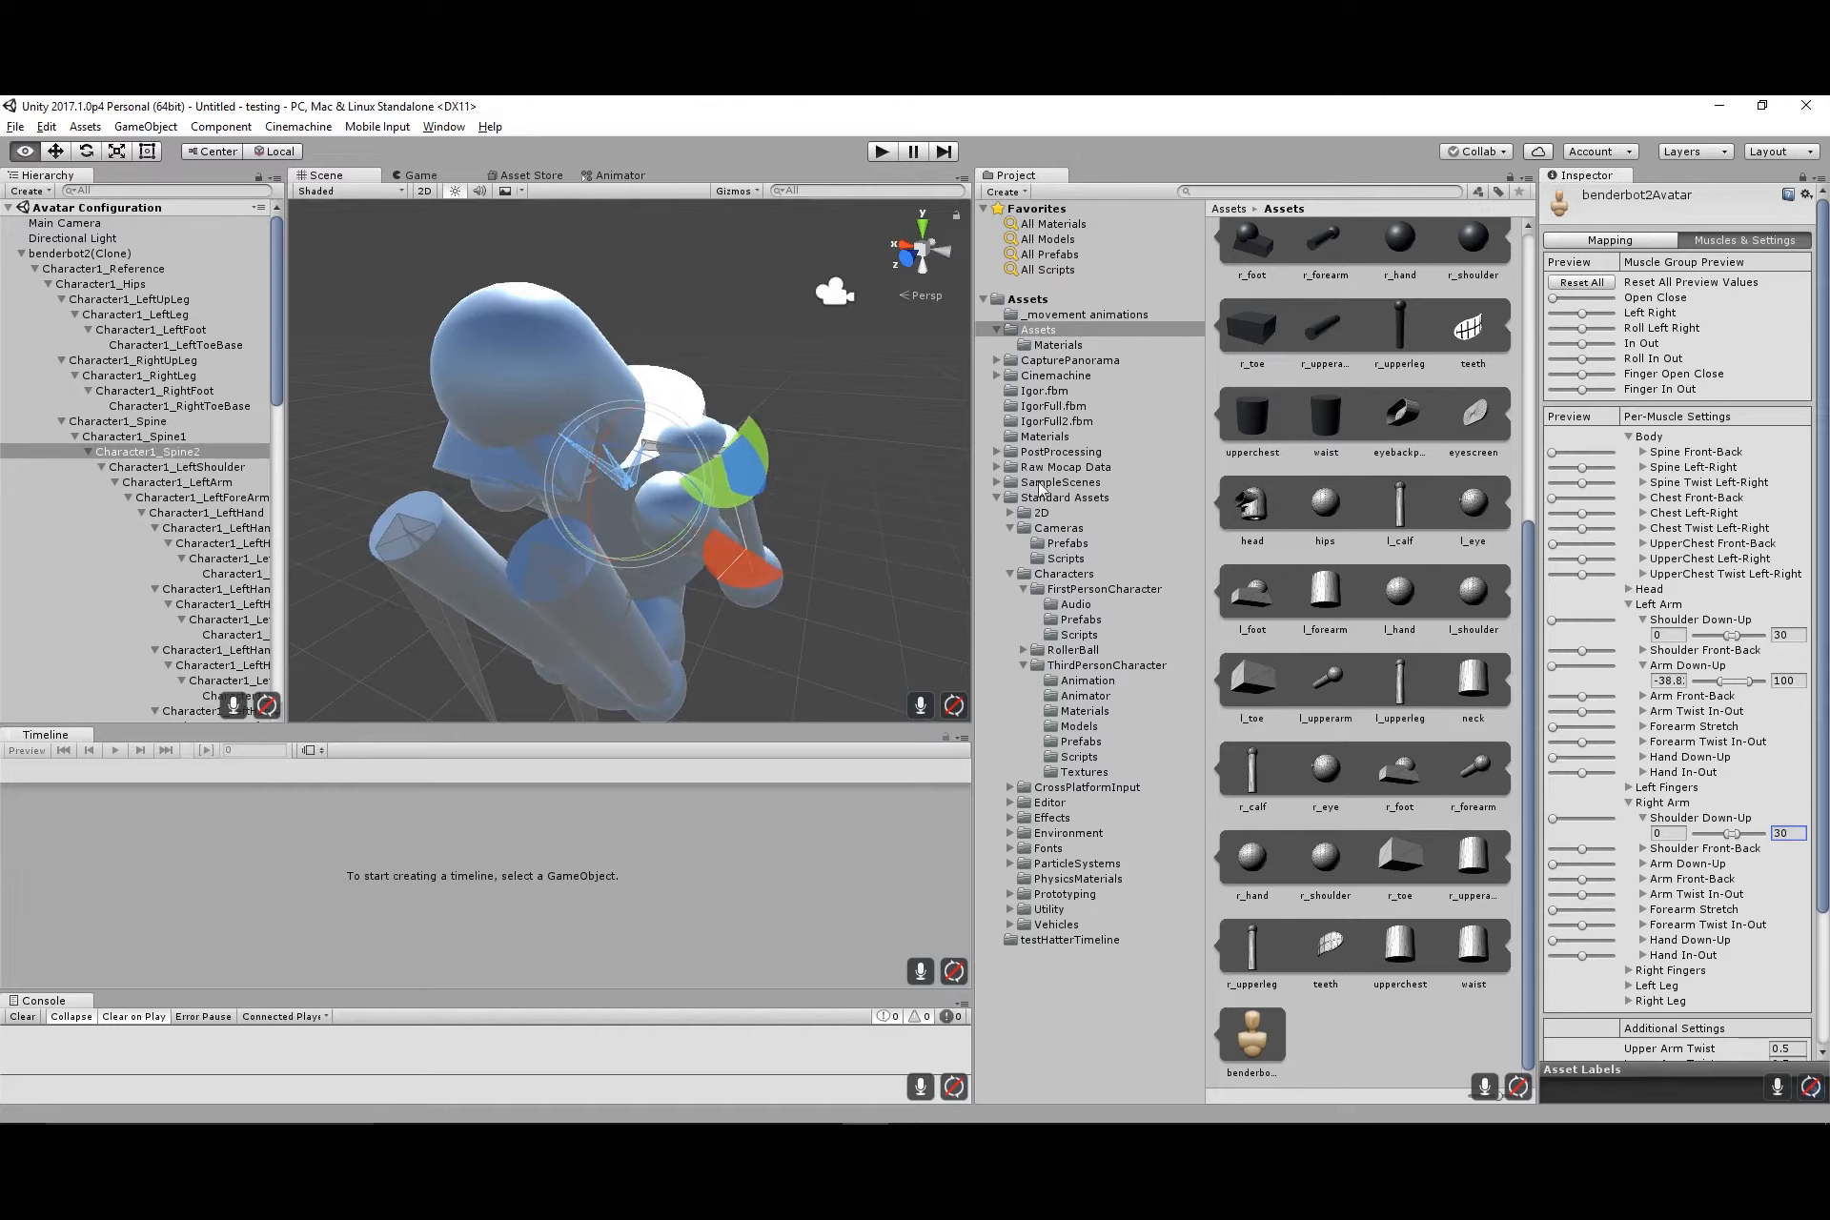
pyautogui.keyDown('alt'); pyautogui.moveTo(791, 494); pyautogui.dragTo(613, 512); pyautogui.keyUp('alt')
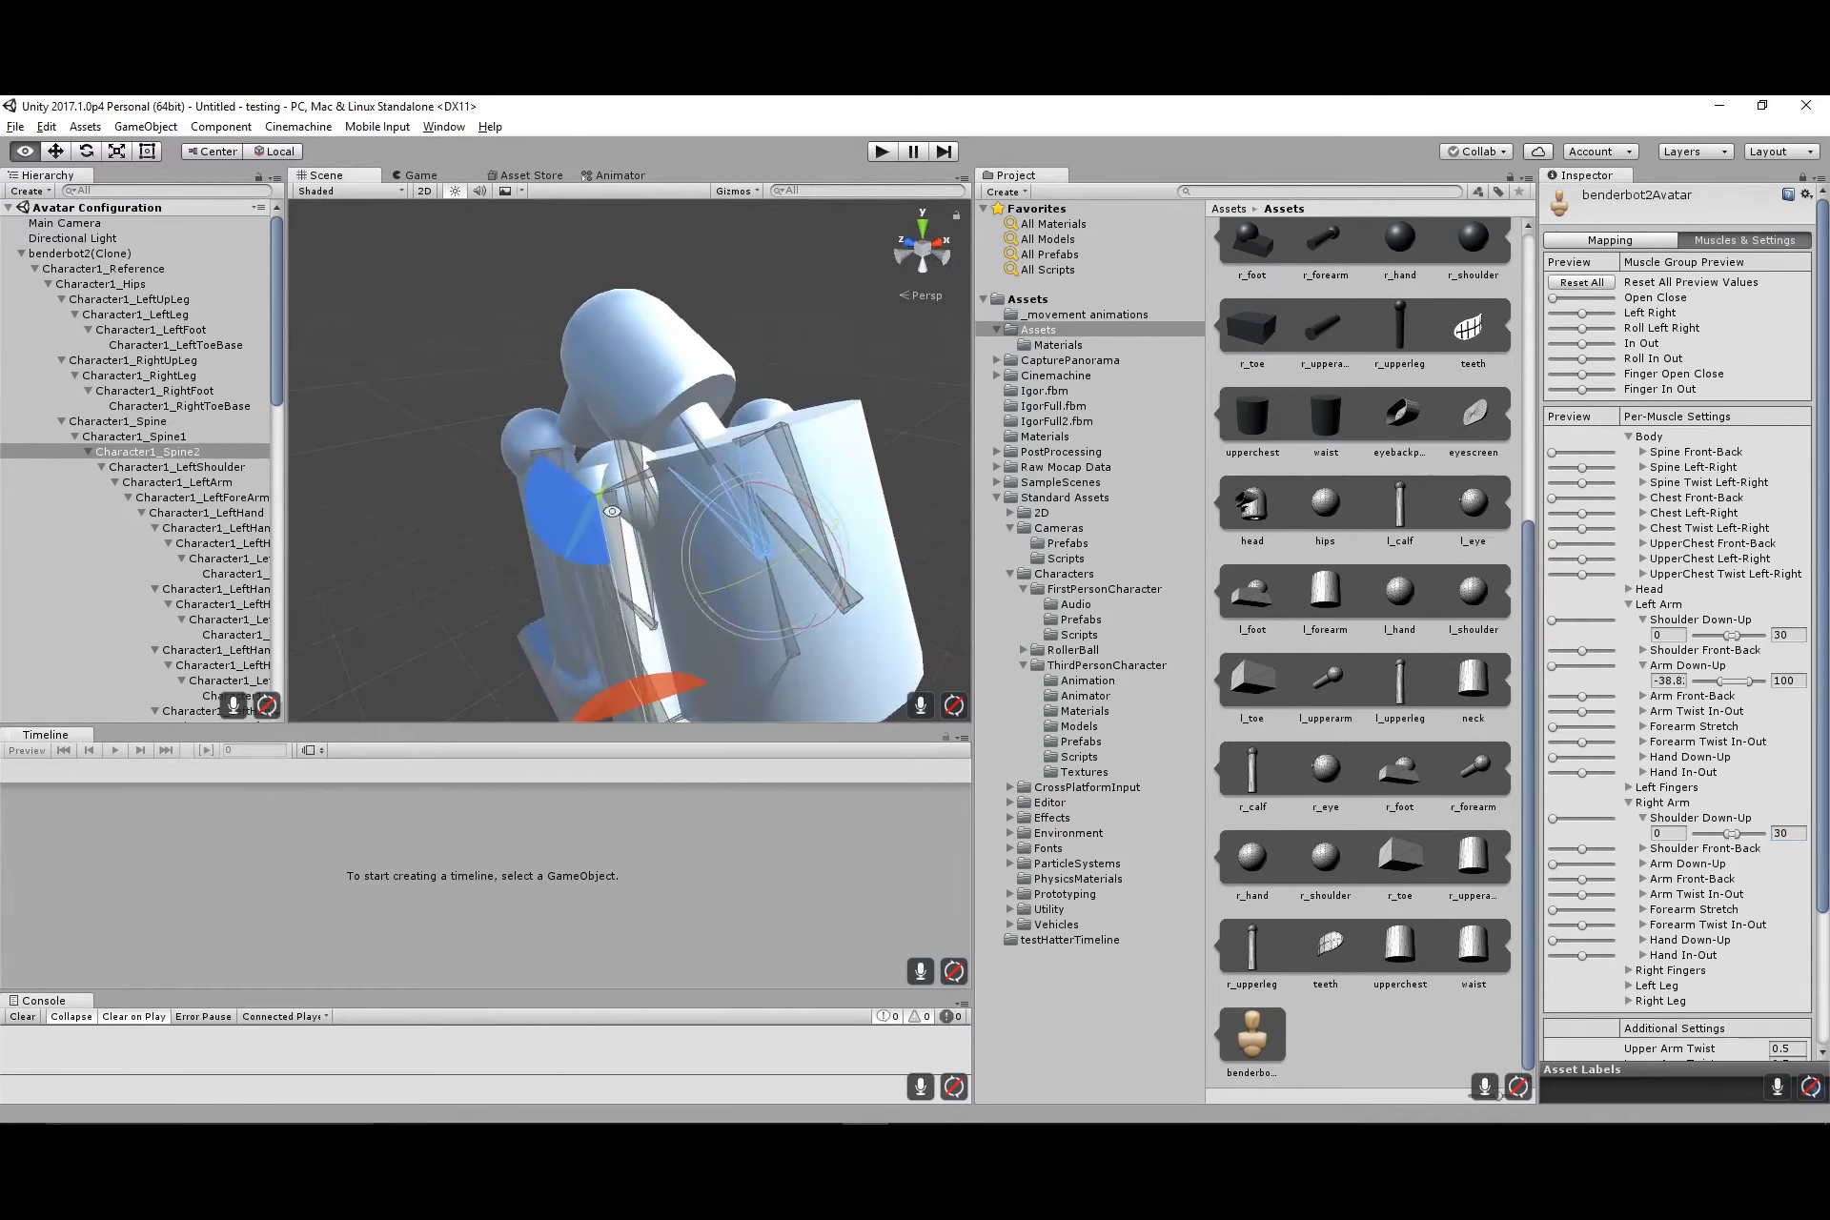
pyautogui.moveTo(723, 513); pyautogui.dragTo(726, 303, button='middle')
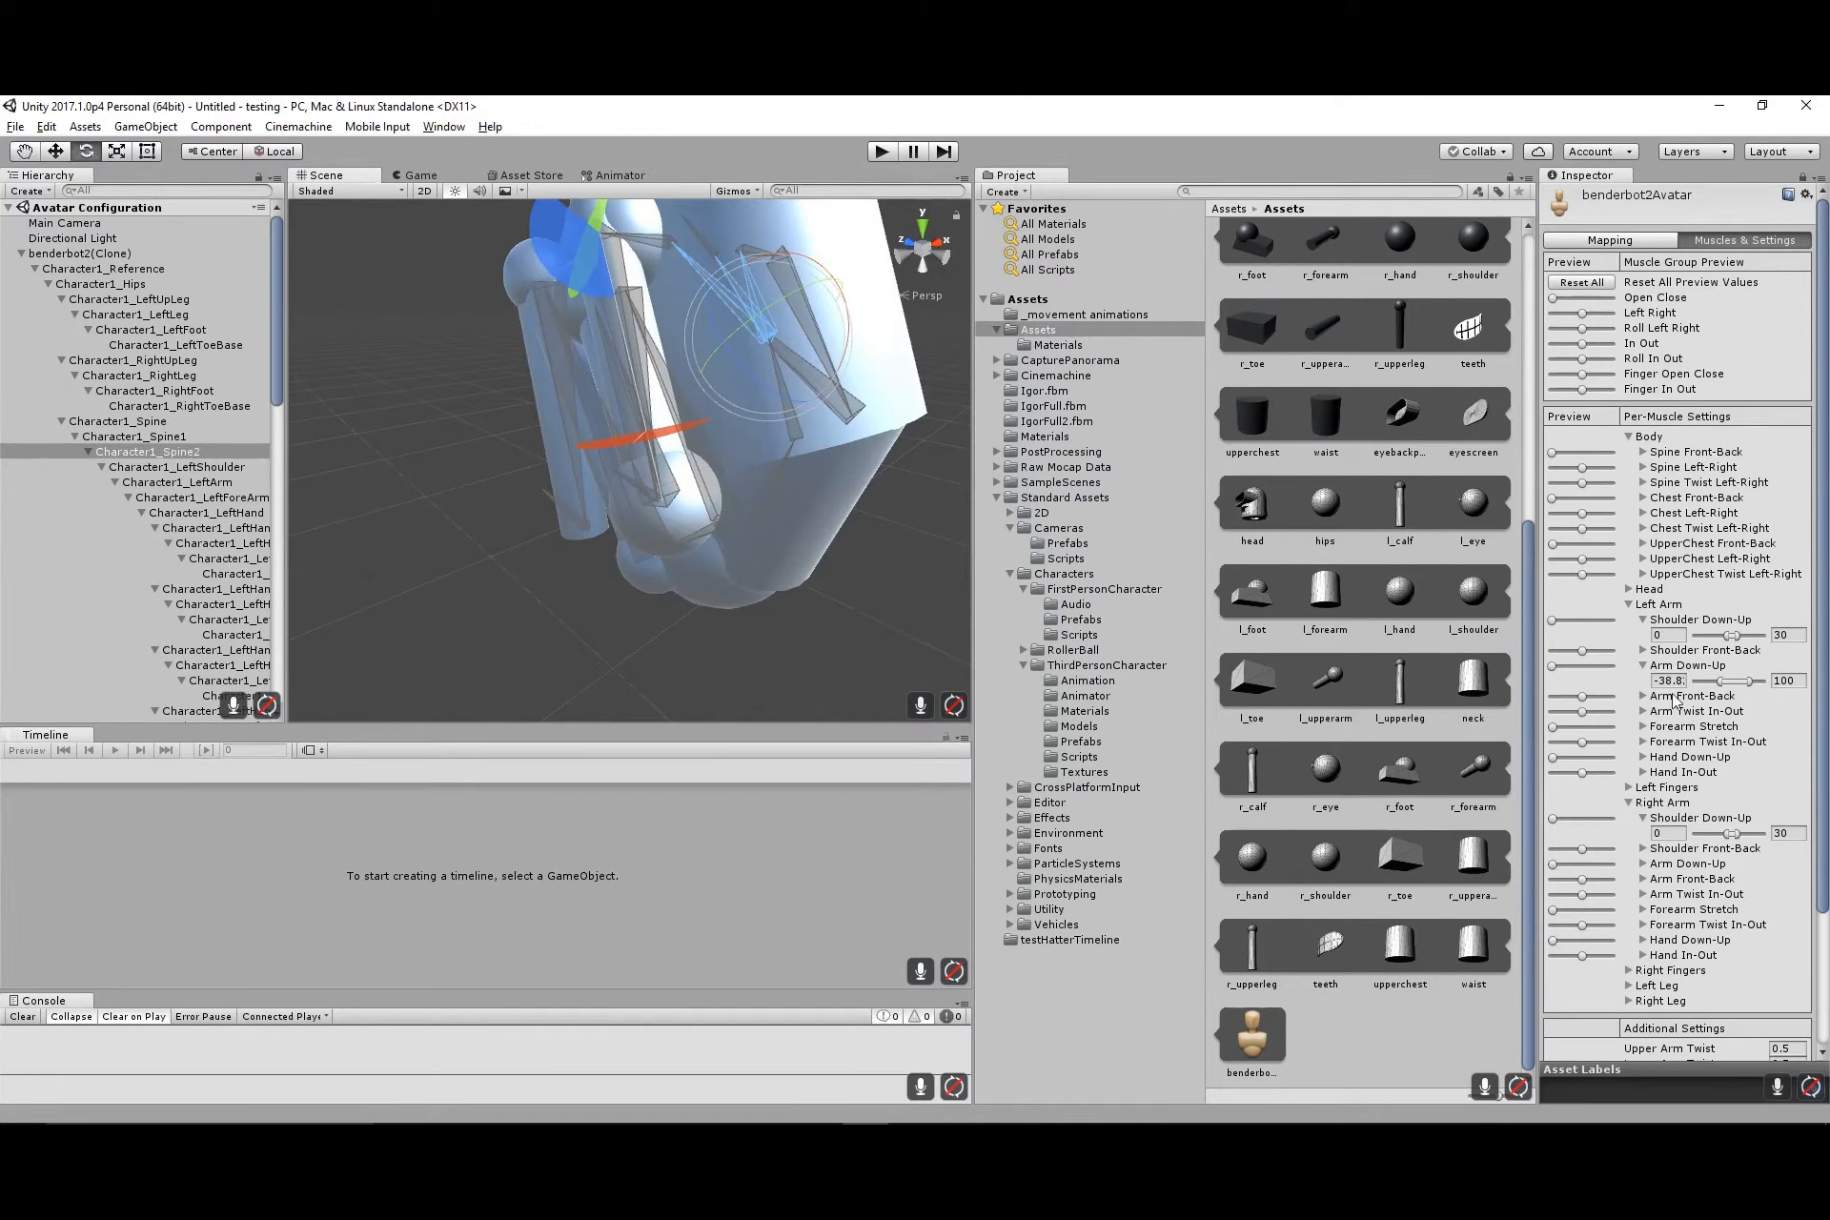
# Set the lower limit of the right arm's Arm Down-Up muscle to -38.83 and inspect both arms
pyautogui.click(1642, 865)
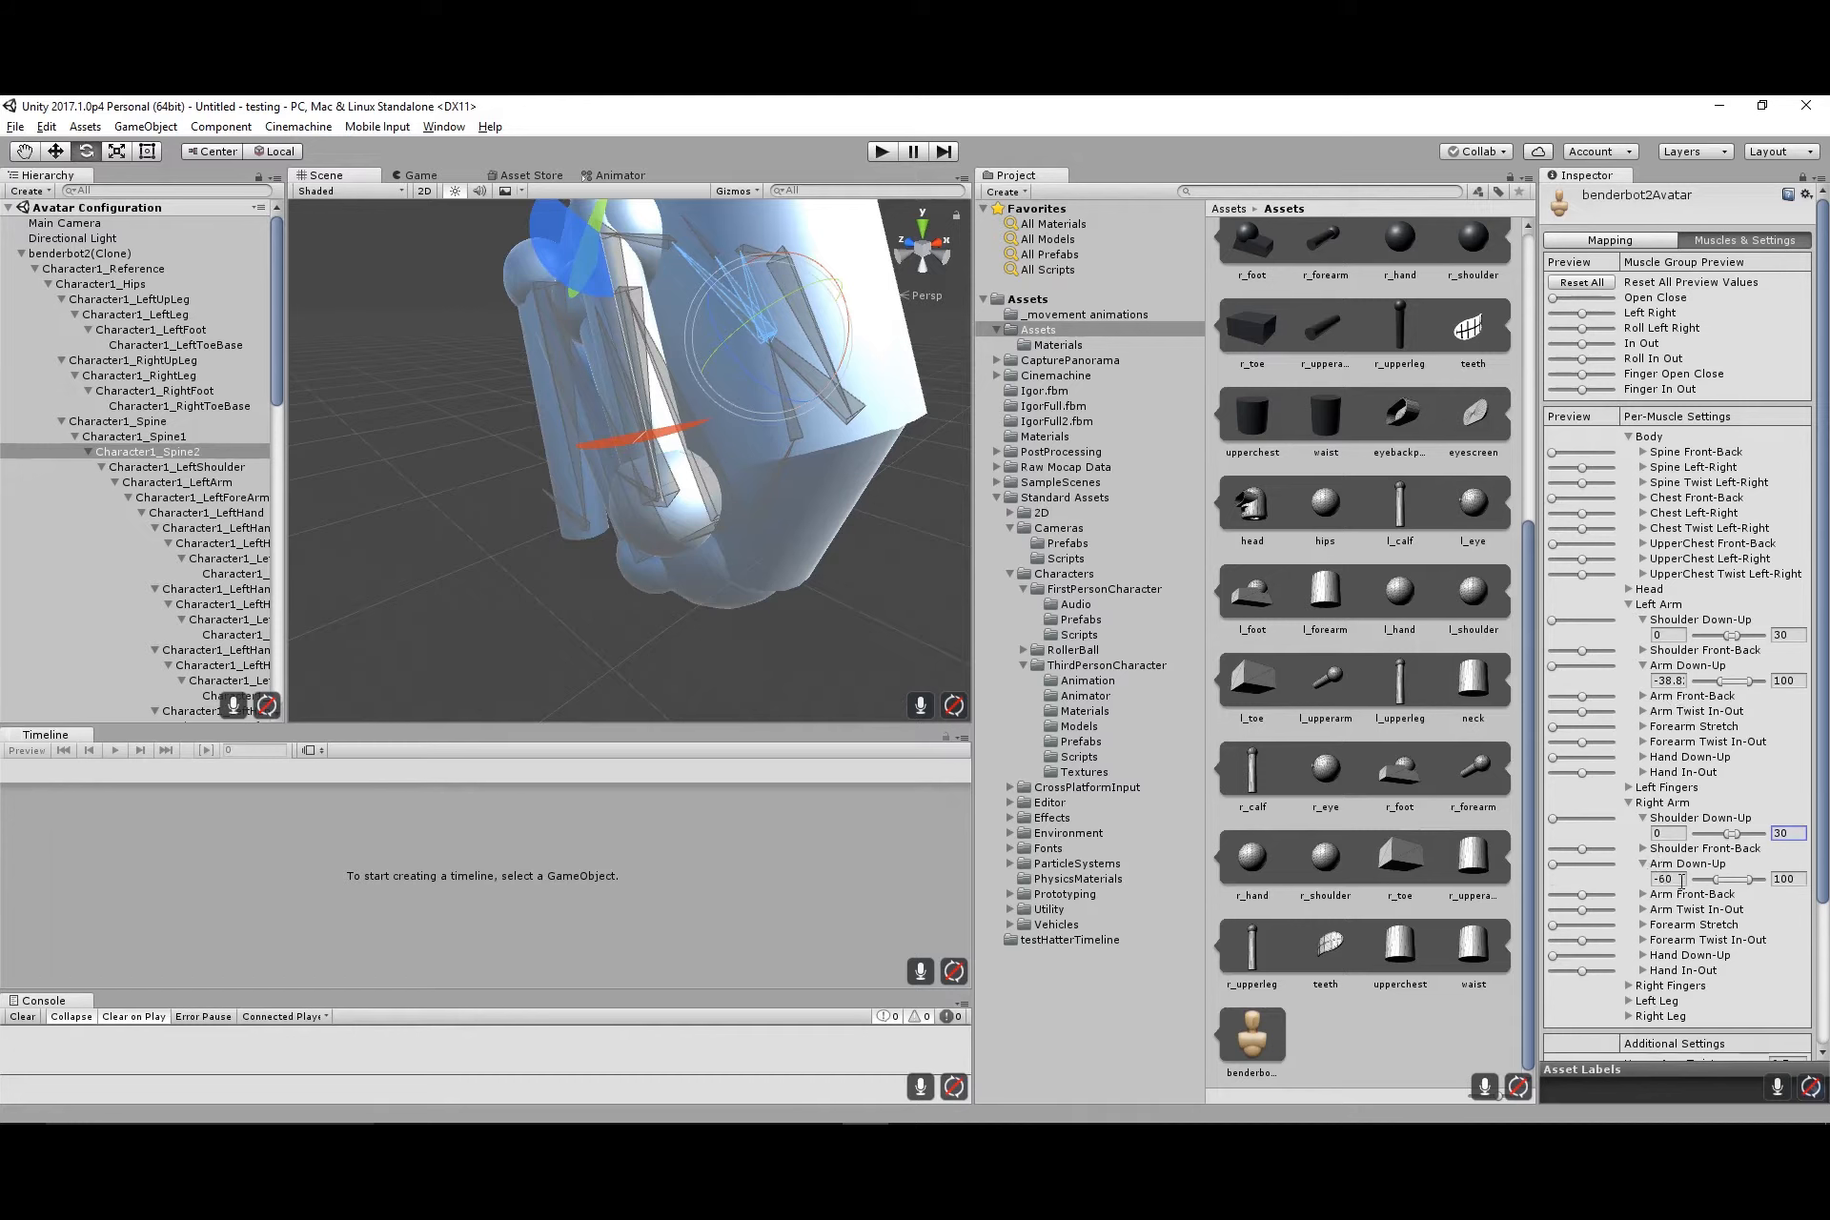
pyautogui.click(1663, 878)
pyautogui.write('-39')
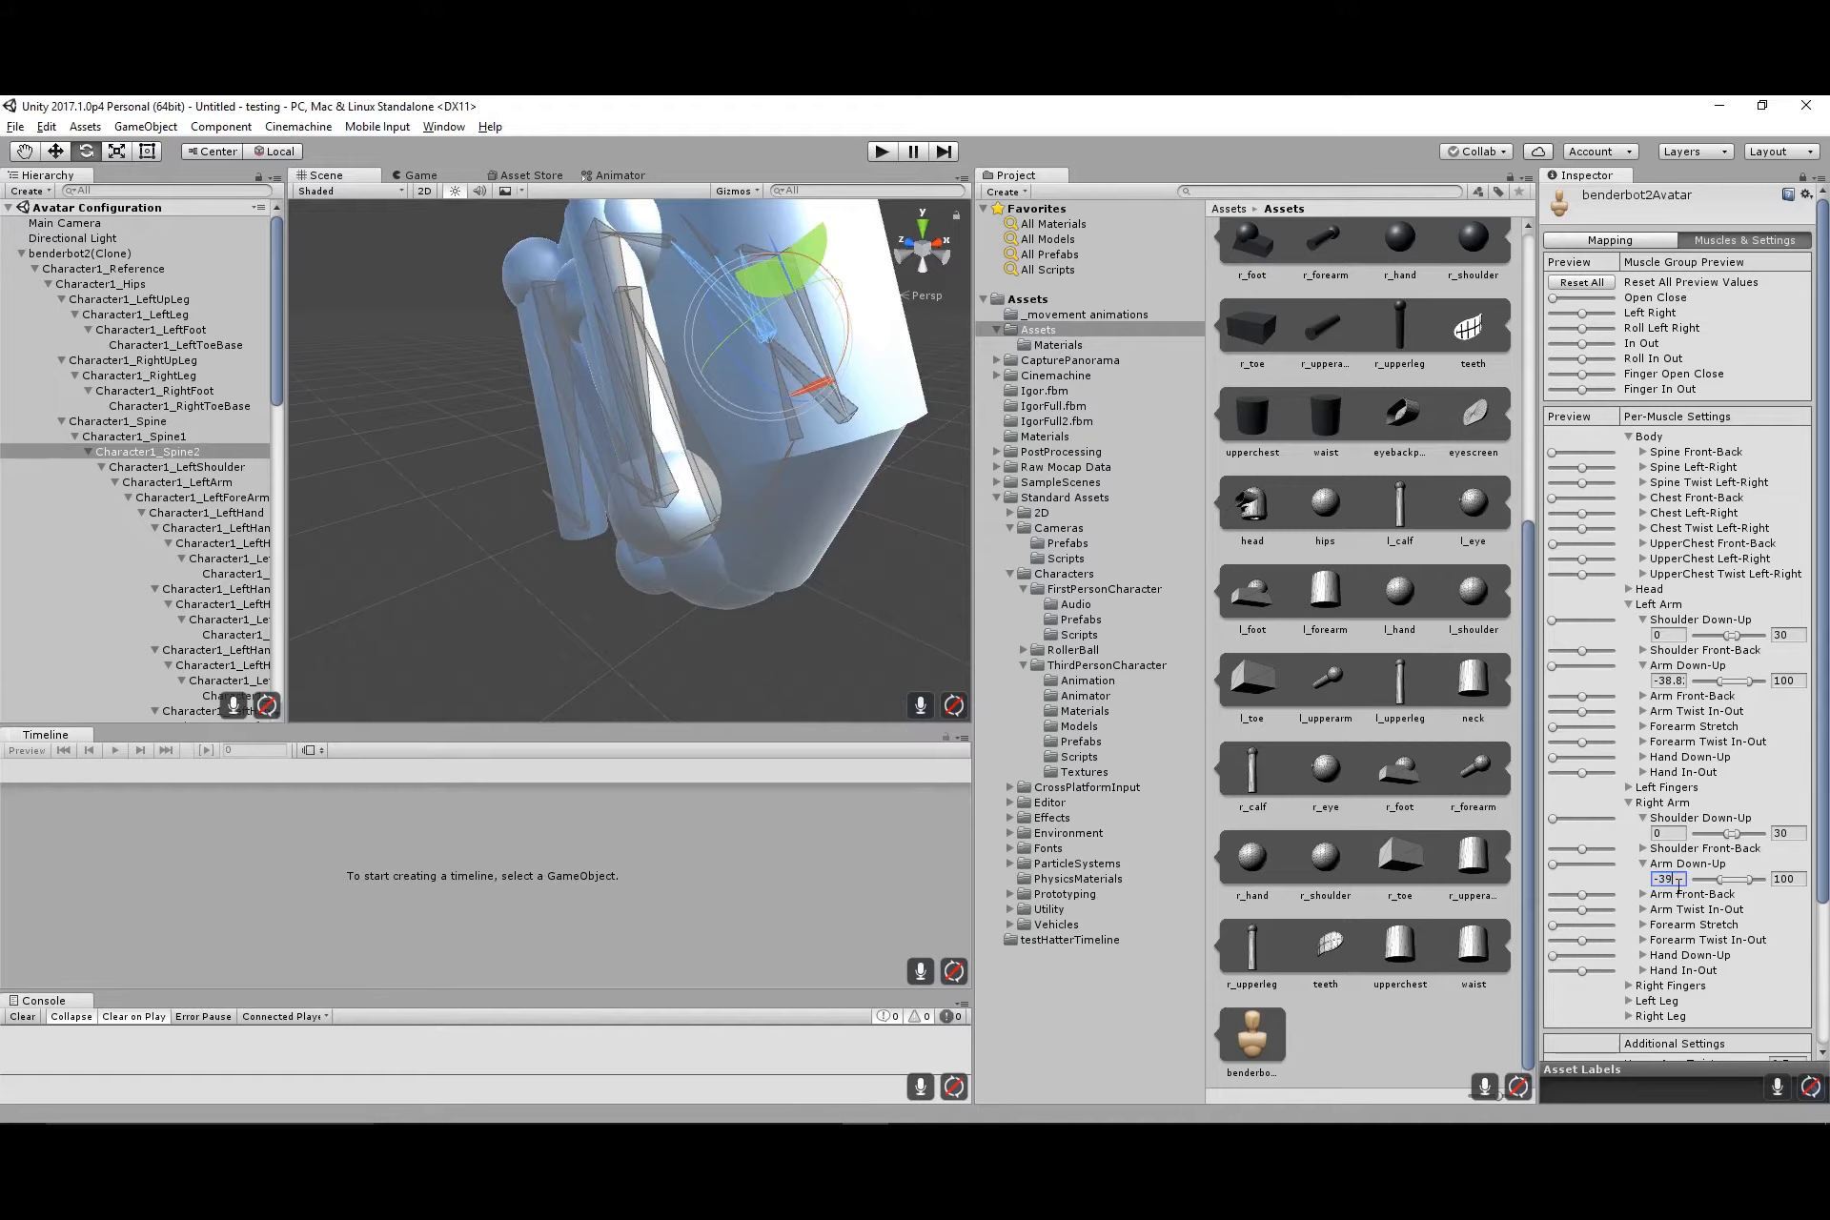
pyautogui.press('BackSpace')
pyautogui.write('8.83')
pyautogui.keyDown('alt'); pyautogui.moveTo(810, 547); pyautogui.dragTo(693, 535); pyautogui.keyUp('alt')
pyautogui.keyDown('alt'); pyautogui.moveTo(767, 546); pyautogui.dragTo(575, 556, button='right'); pyautogui.keyUp('alt')
pyautogui.keyDown('alt'); pyautogui.moveTo(576, 555); pyautogui.dragTo(92, 539); pyautogui.keyUp('alt')
pyautogui.keyDown('alt'); pyautogui.moveTo(372, 536); pyautogui.dragTo(463, 526); pyautogui.keyUp('alt')
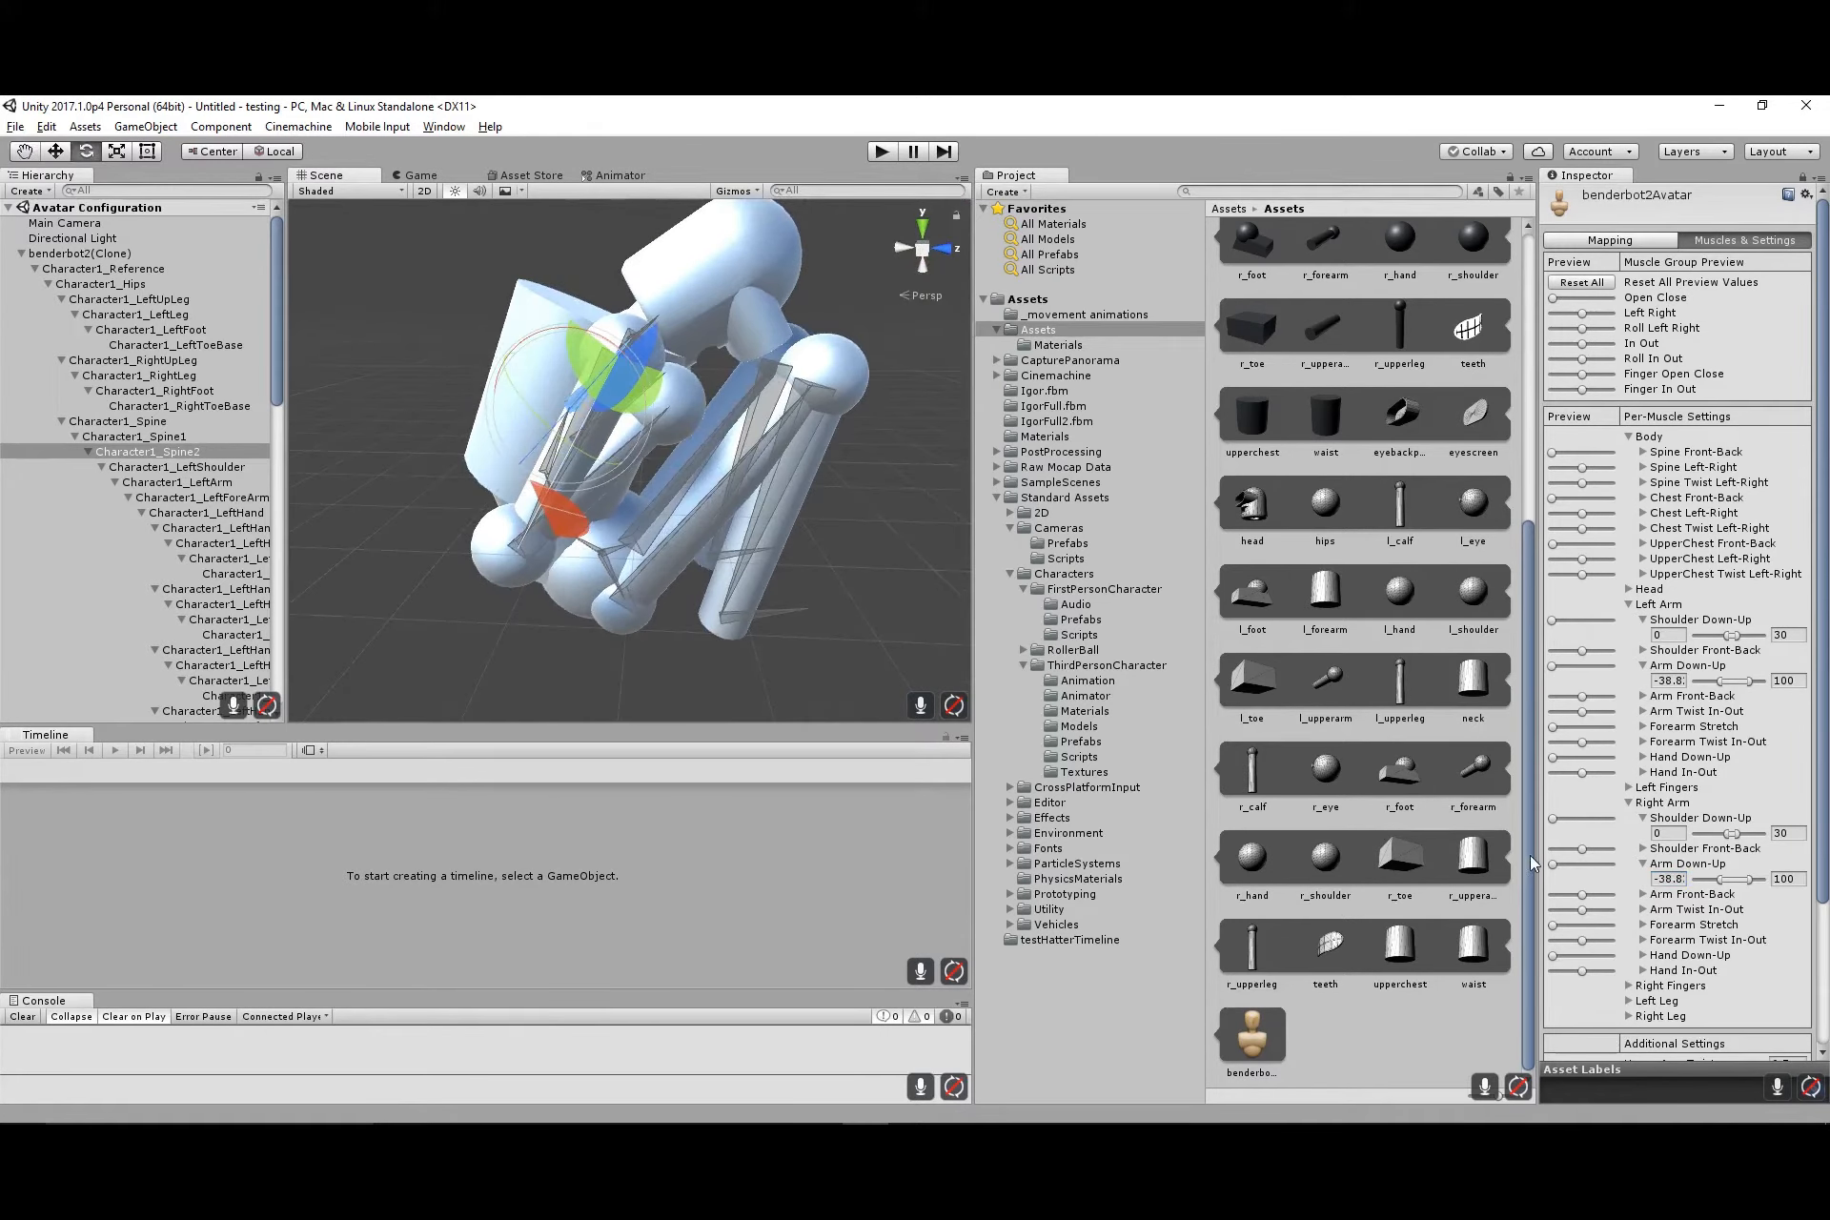
# Preview the left arm's Arm Twist In-Out, Arm Down-Up and Forearm Stretch muscles to examine how the arm meets the body
pyautogui.click(1643, 711)
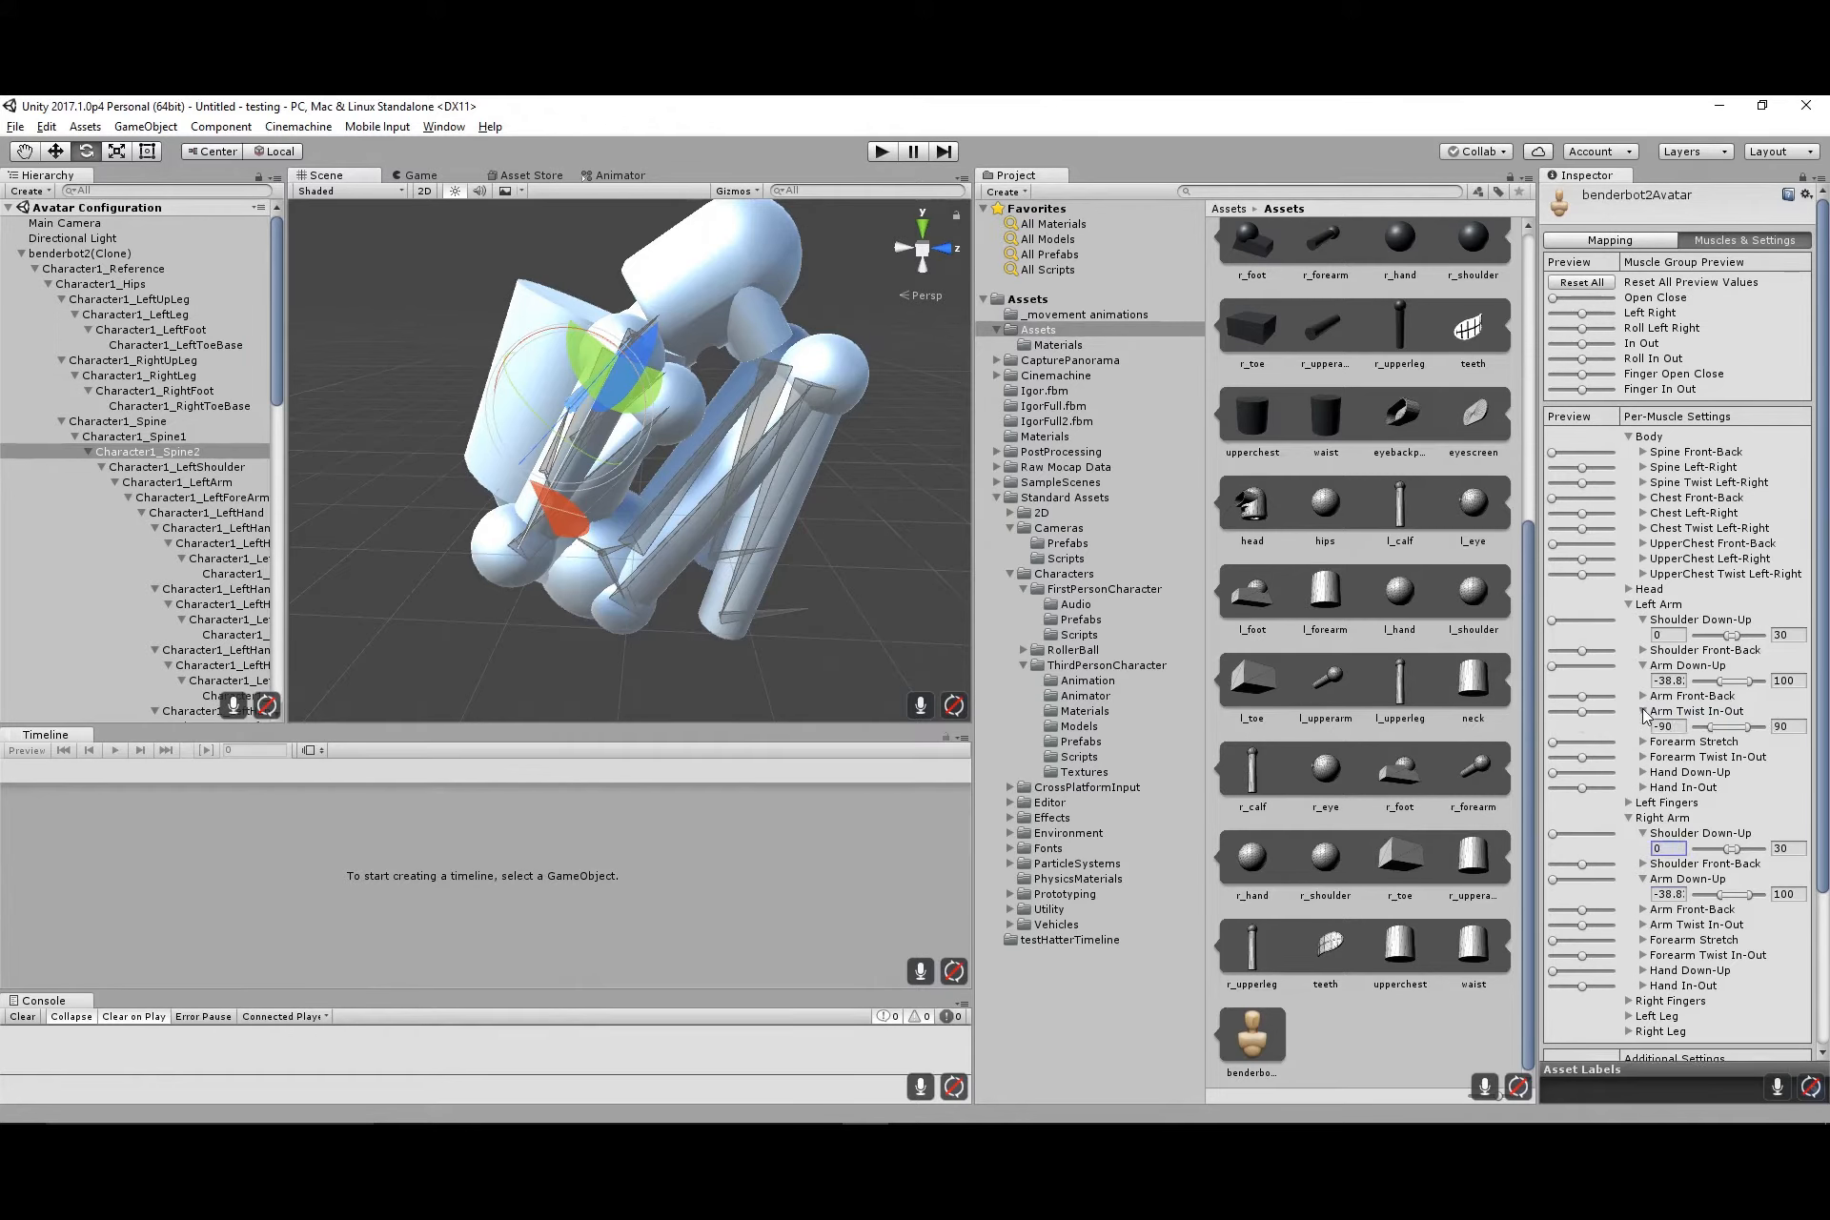
pyautogui.click(1644, 711)
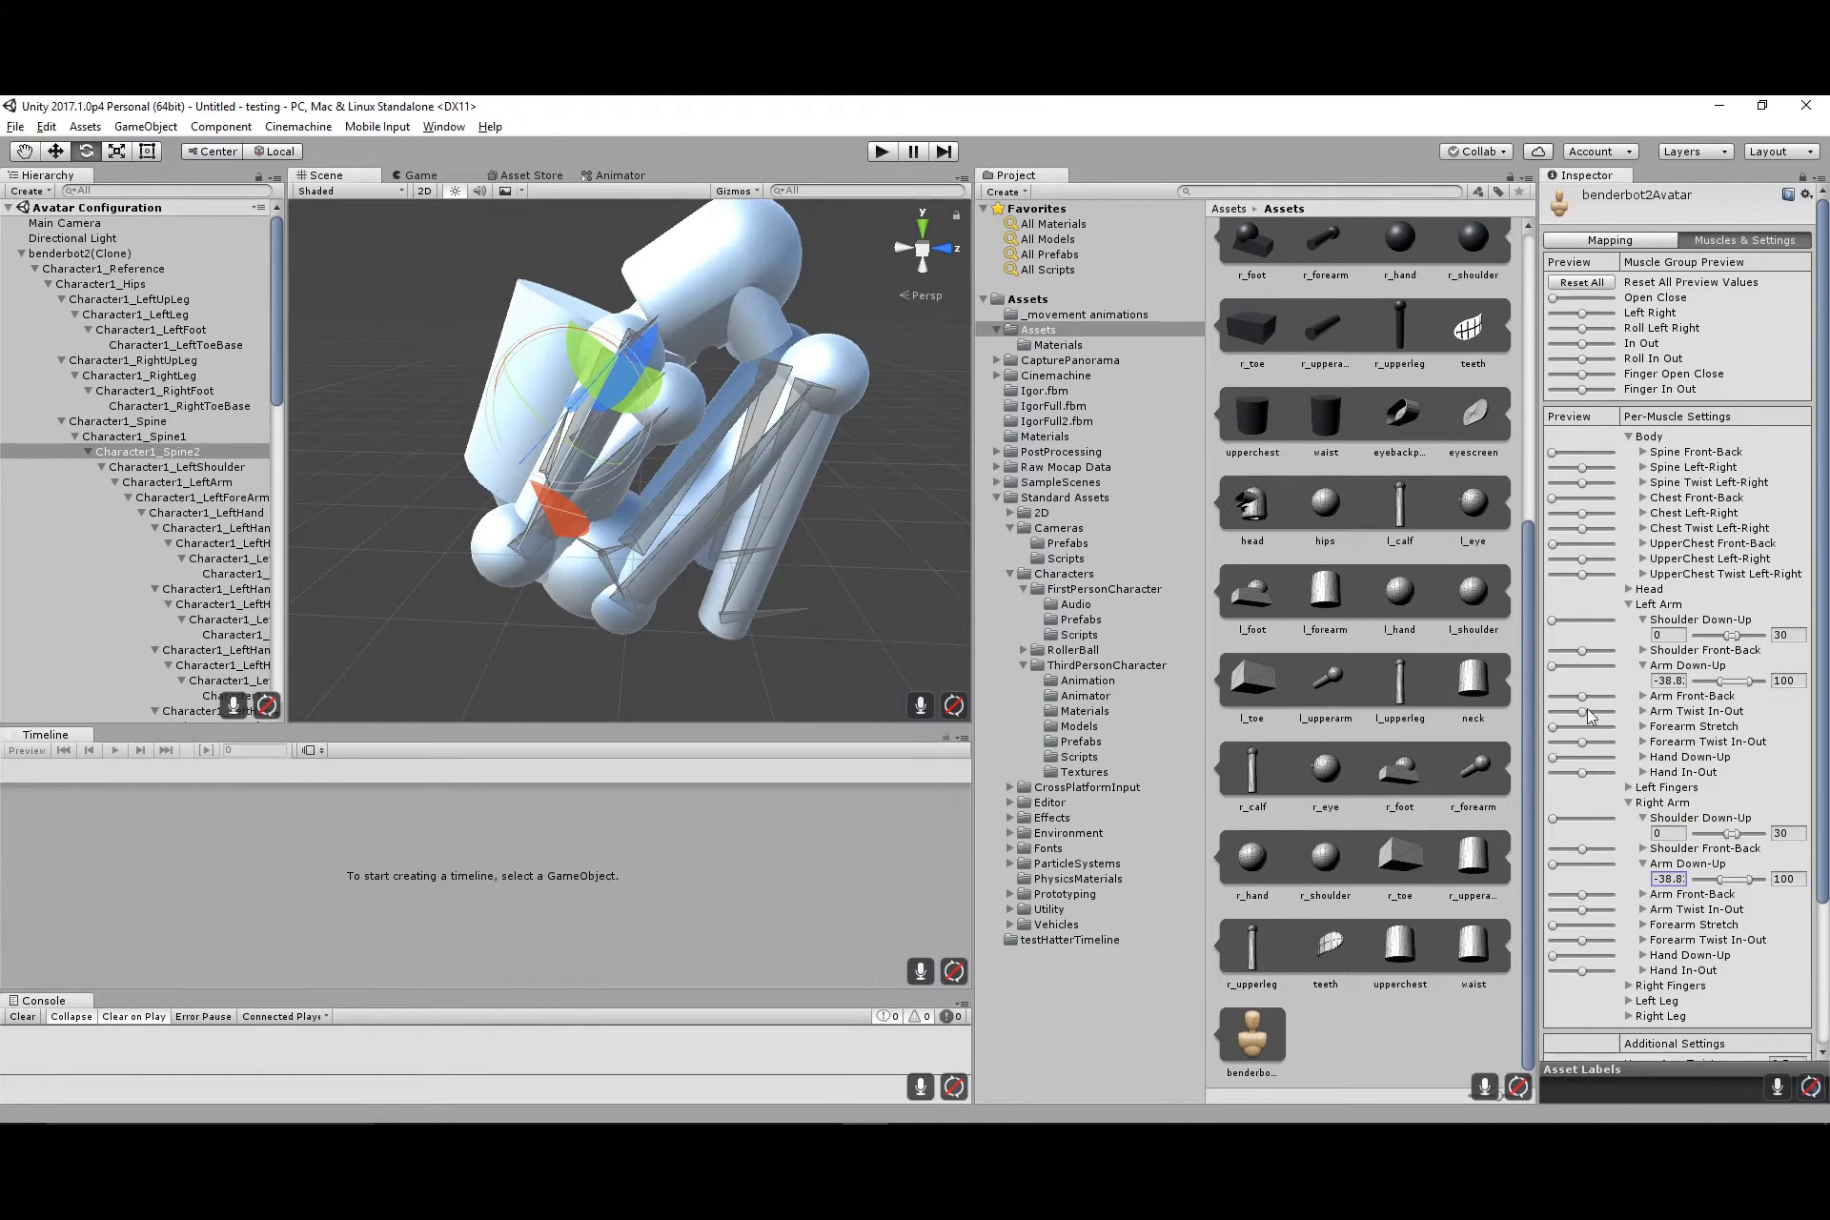
pyautogui.moveTo(1582, 717)
pyautogui.mouseDown()
pyautogui.moveTo(1563, 717)
pyautogui.moveTo(1609, 717)
pyautogui.moveTo(1567, 713)
pyautogui.mouseUp()
pyautogui.keyDown('alt'); pyautogui.moveTo(838, 467); pyautogui.dragTo(353, 467); pyautogui.keyUp('alt')
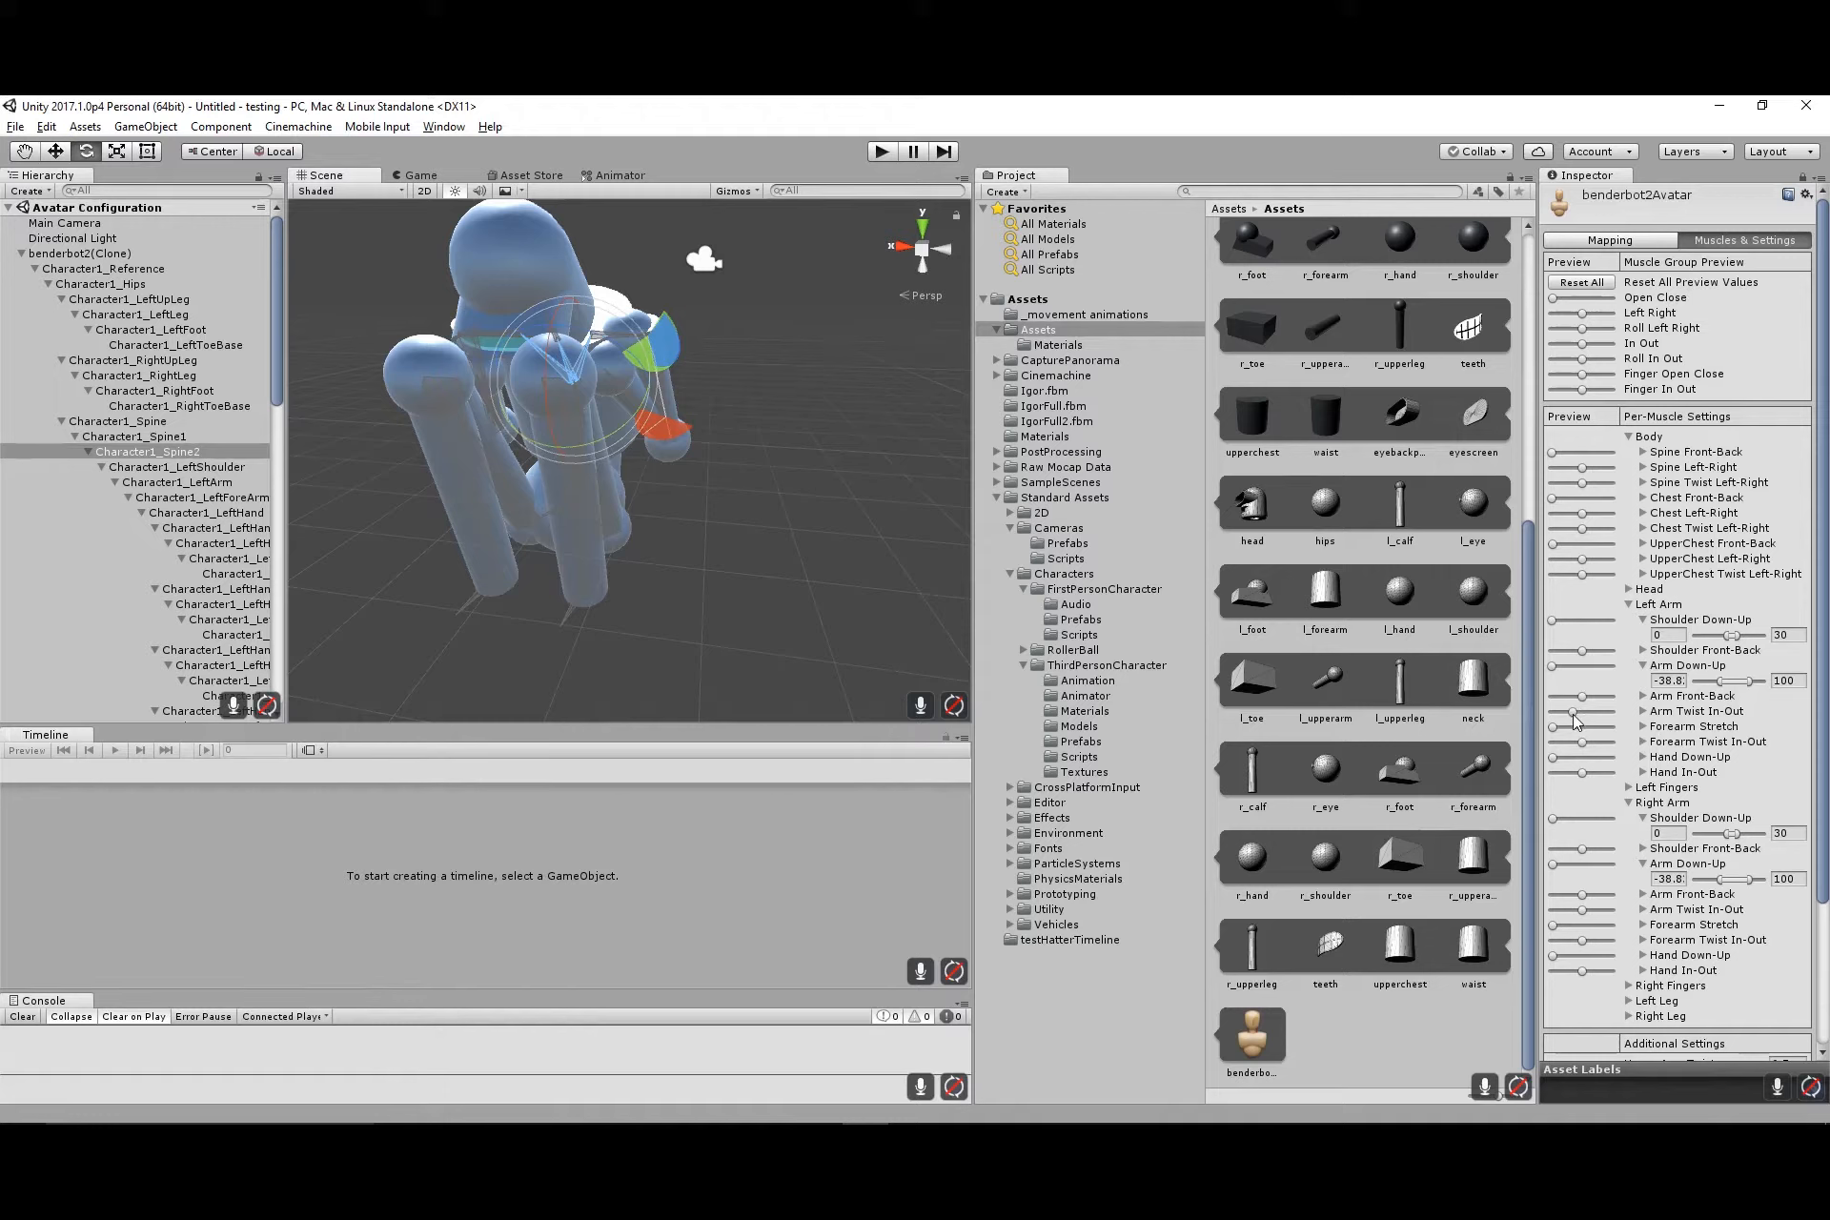
pyautogui.moveTo(1573, 713); pyautogui.dragTo(1508, 716)
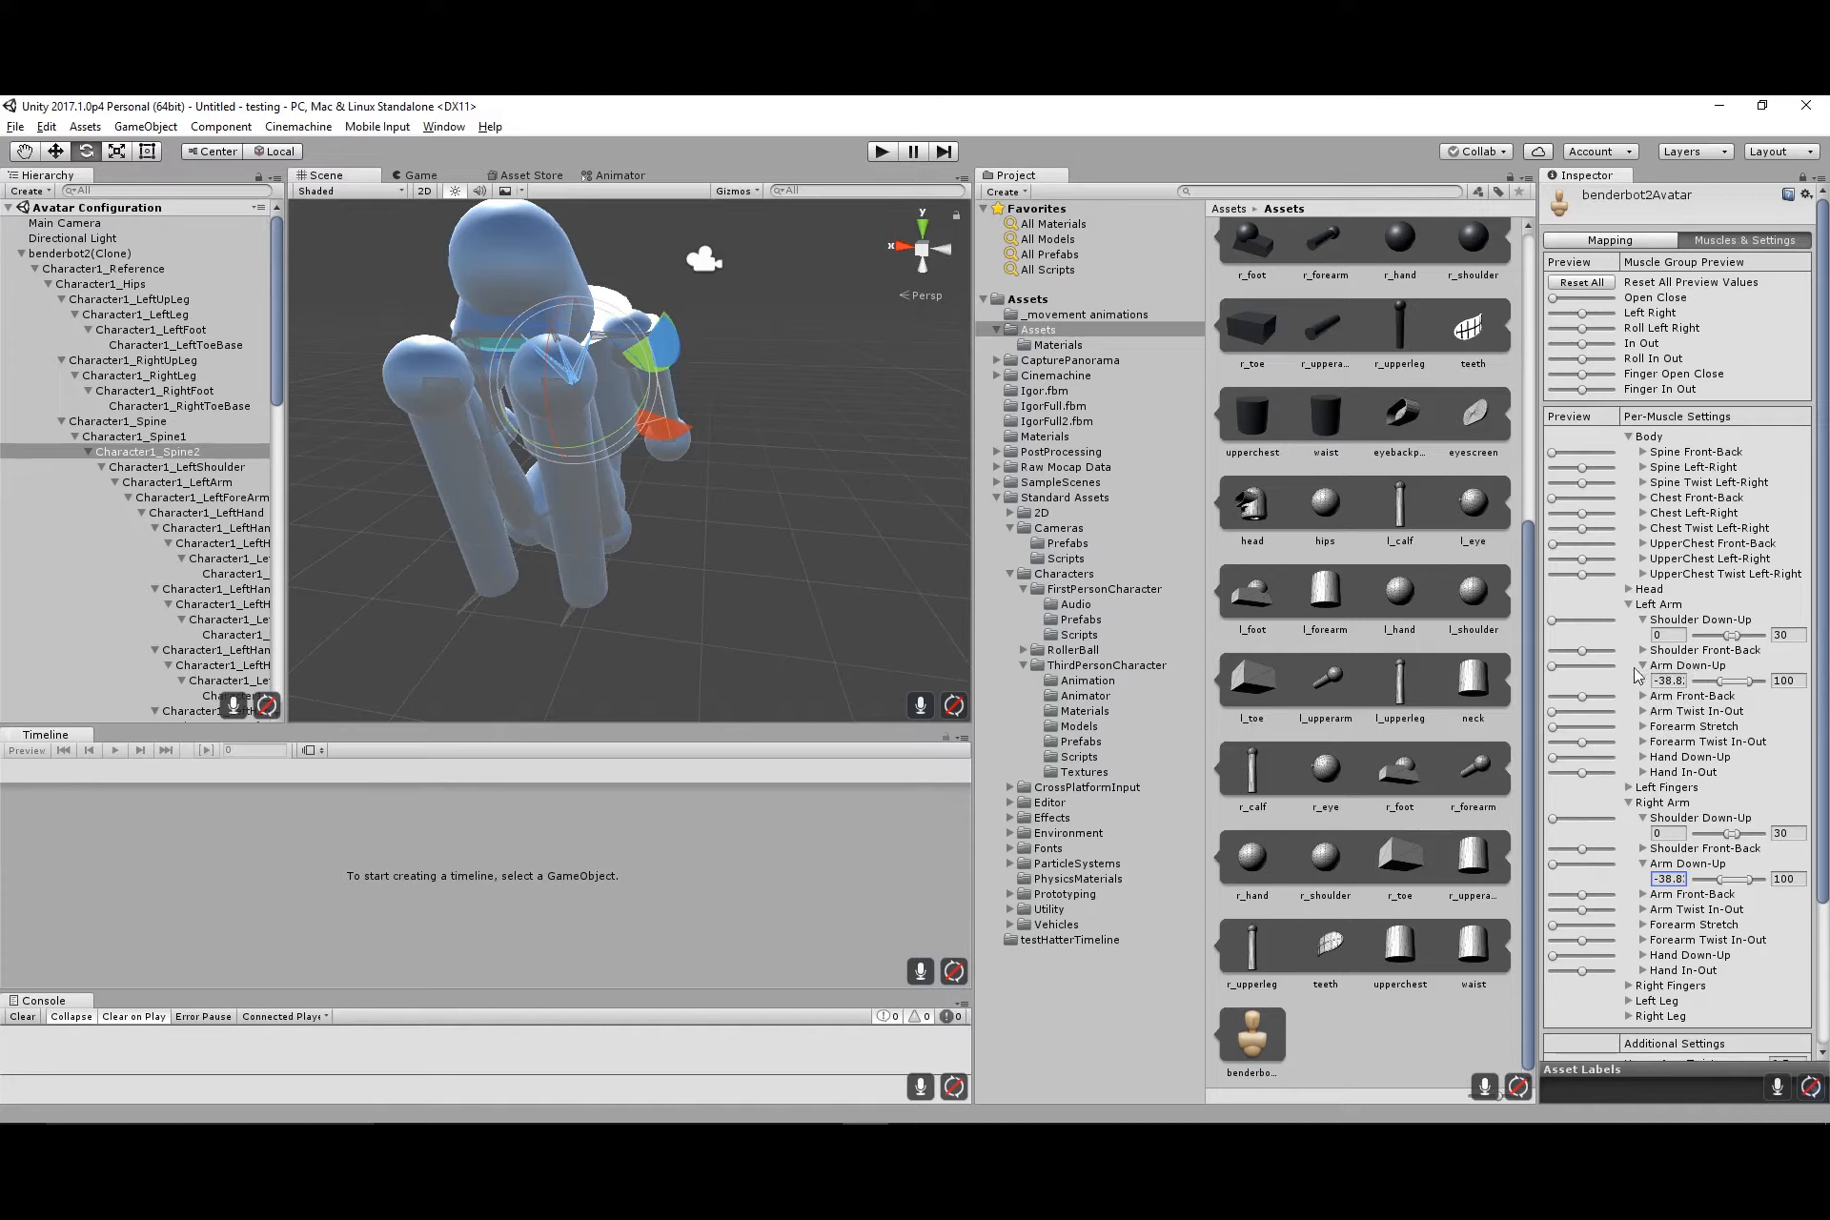
pyautogui.moveTo(1556, 673)
pyautogui.mouseDown()
pyautogui.moveTo(1577, 673)
pyautogui.moveTo(1537, 676)
pyautogui.mouseUp()
pyautogui.moveTo(1582, 727); pyautogui.dragTo(1626, 736)
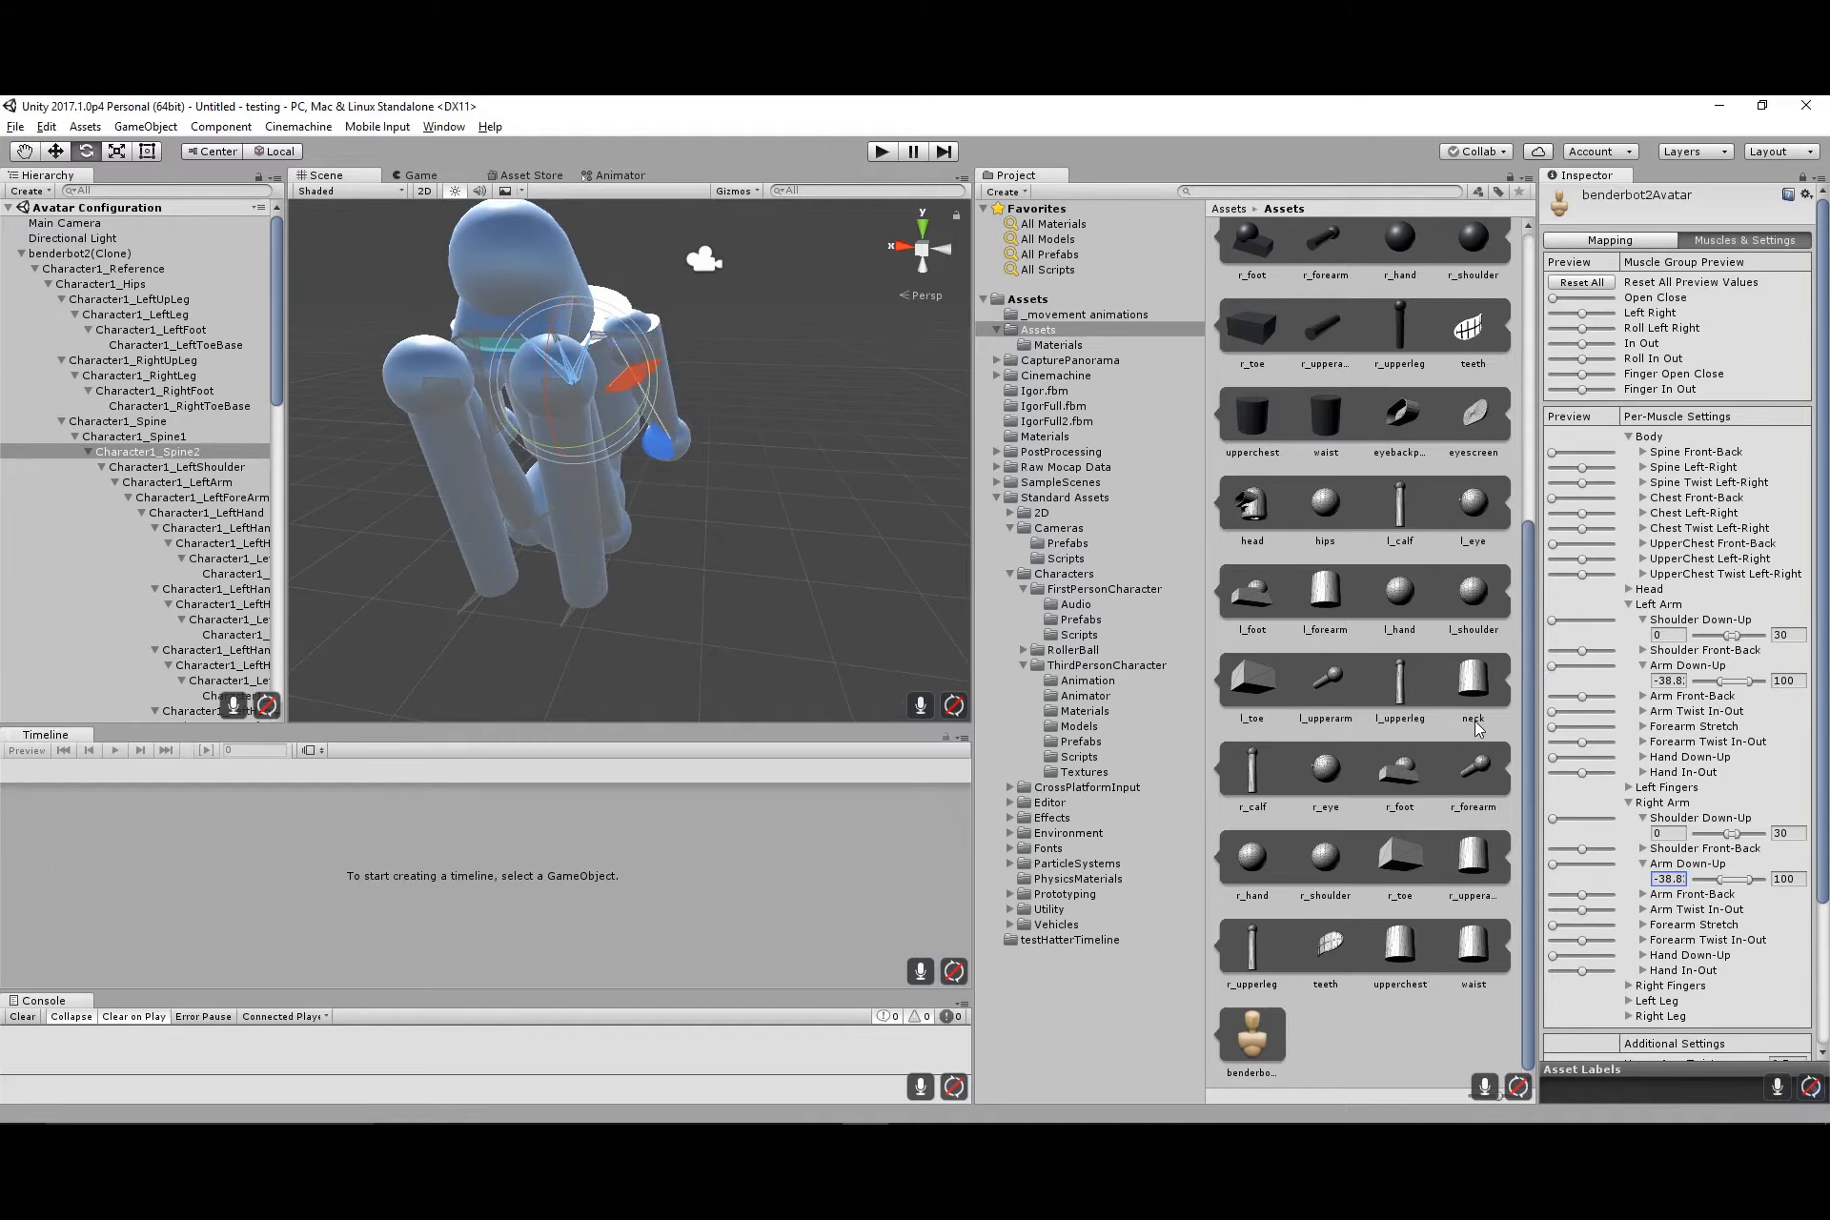
pyautogui.moveTo(1479, 729); pyautogui.dragTo(1525, 732)
pyautogui.keyDown('alt'); pyautogui.moveTo(867, 501); pyautogui.dragTo(797, 589); pyautogui.keyUp('alt')
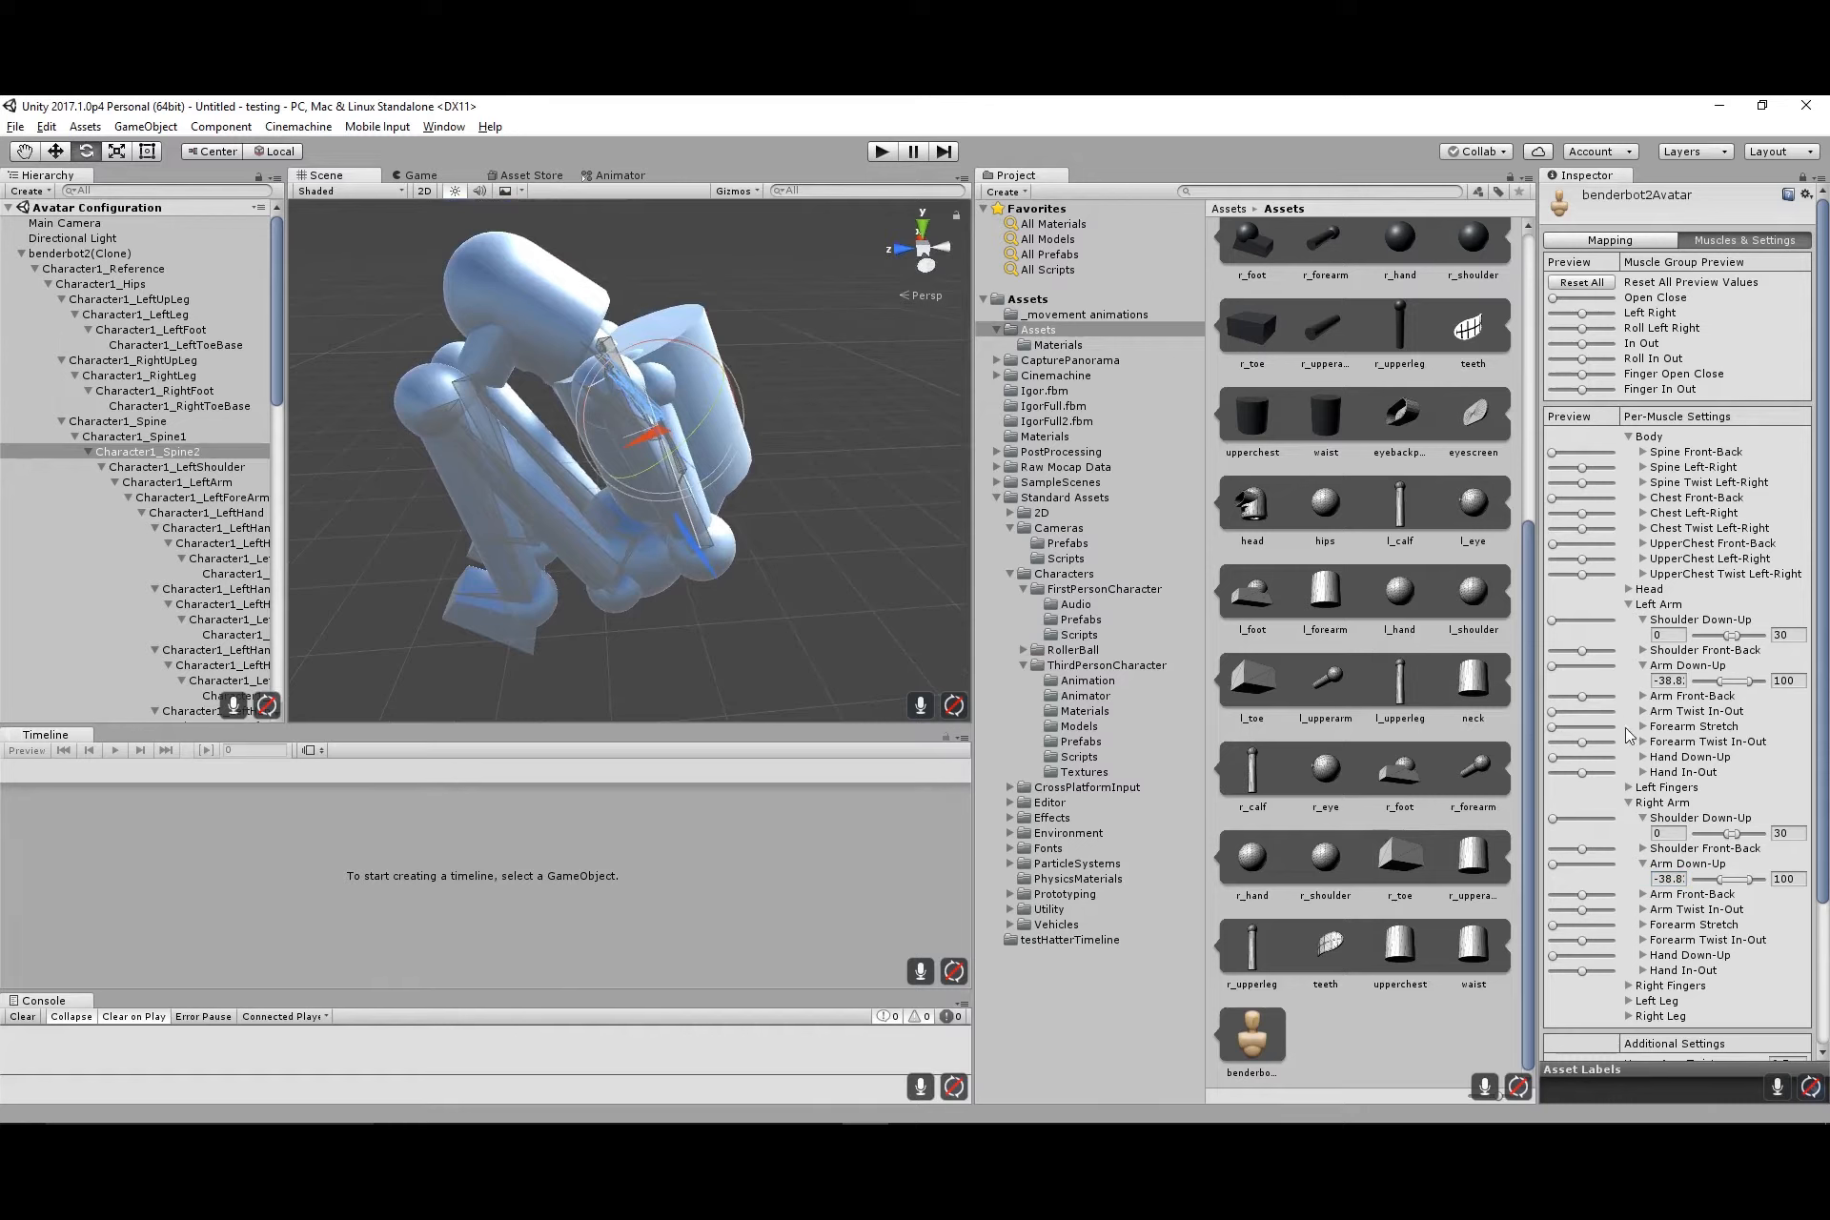
pyautogui.moveTo(1553, 728); pyautogui.dragTo(1499, 727)
pyautogui.moveTo(1553, 717)
pyautogui.mouseDown()
pyautogui.moveTo(1599, 721)
pyautogui.moveTo(1531, 721)
pyautogui.mouseUp()
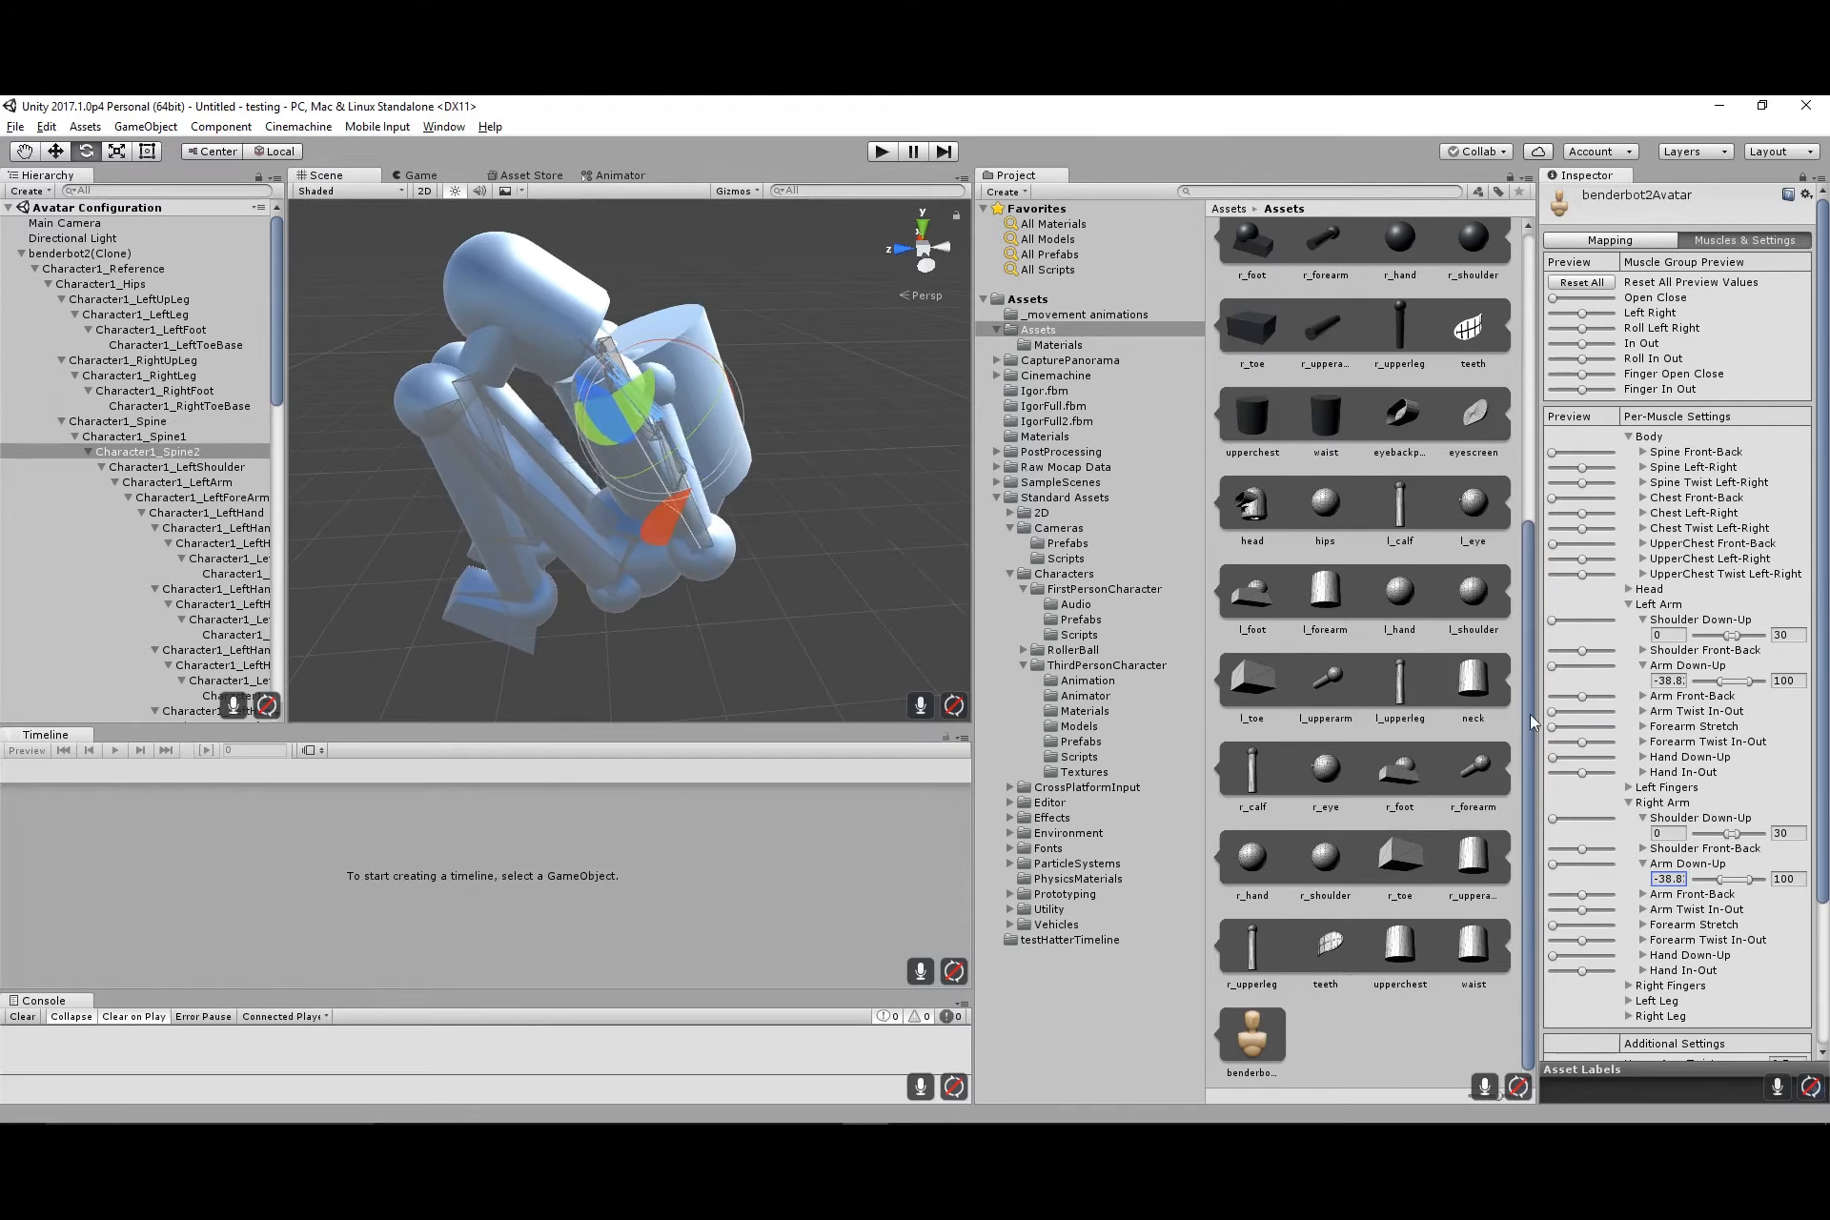
# Raise the lower limit of the Arm Twist In-Out muscle to 0 for both the left and right arms
pyautogui.click(1642, 713)
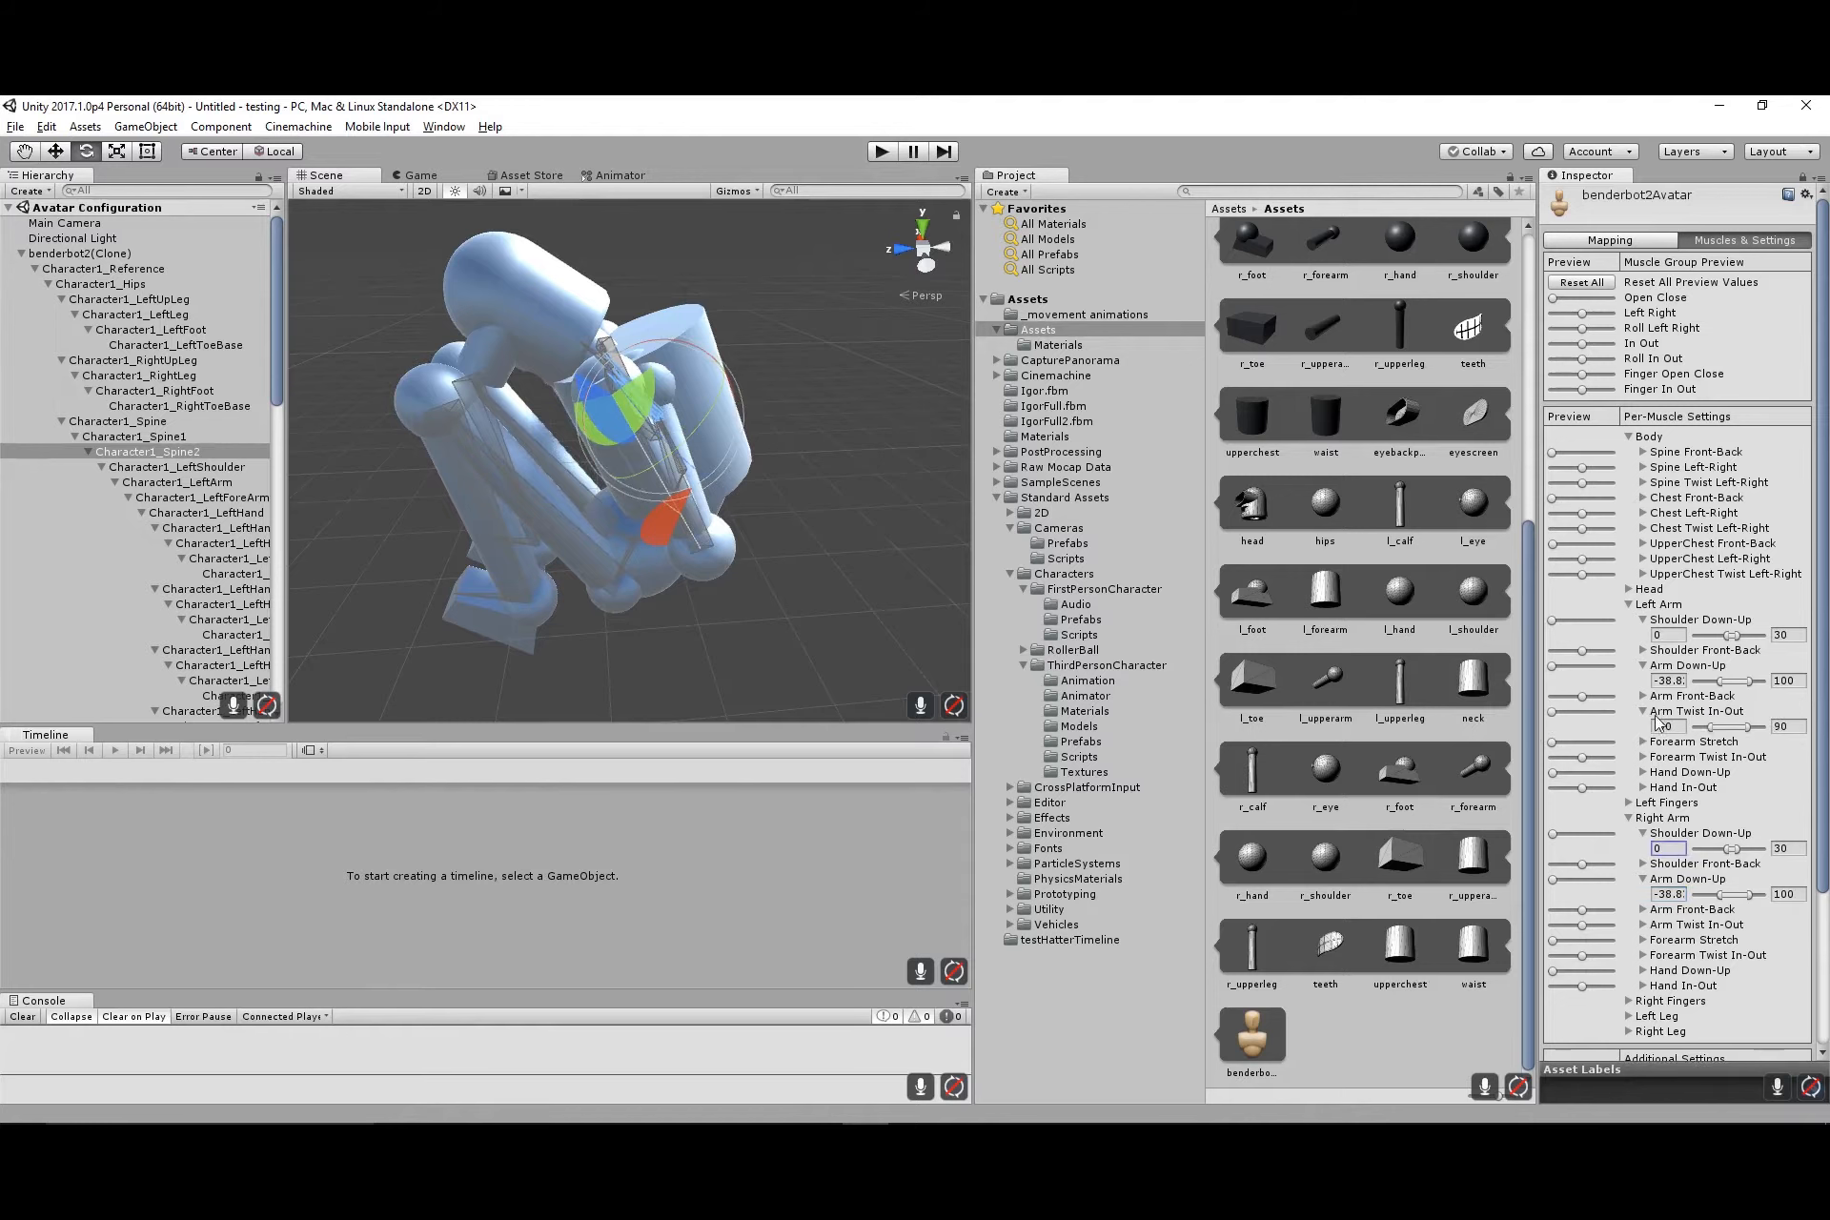
pyautogui.moveTo(1710, 729); pyautogui.dragTo(1732, 730)
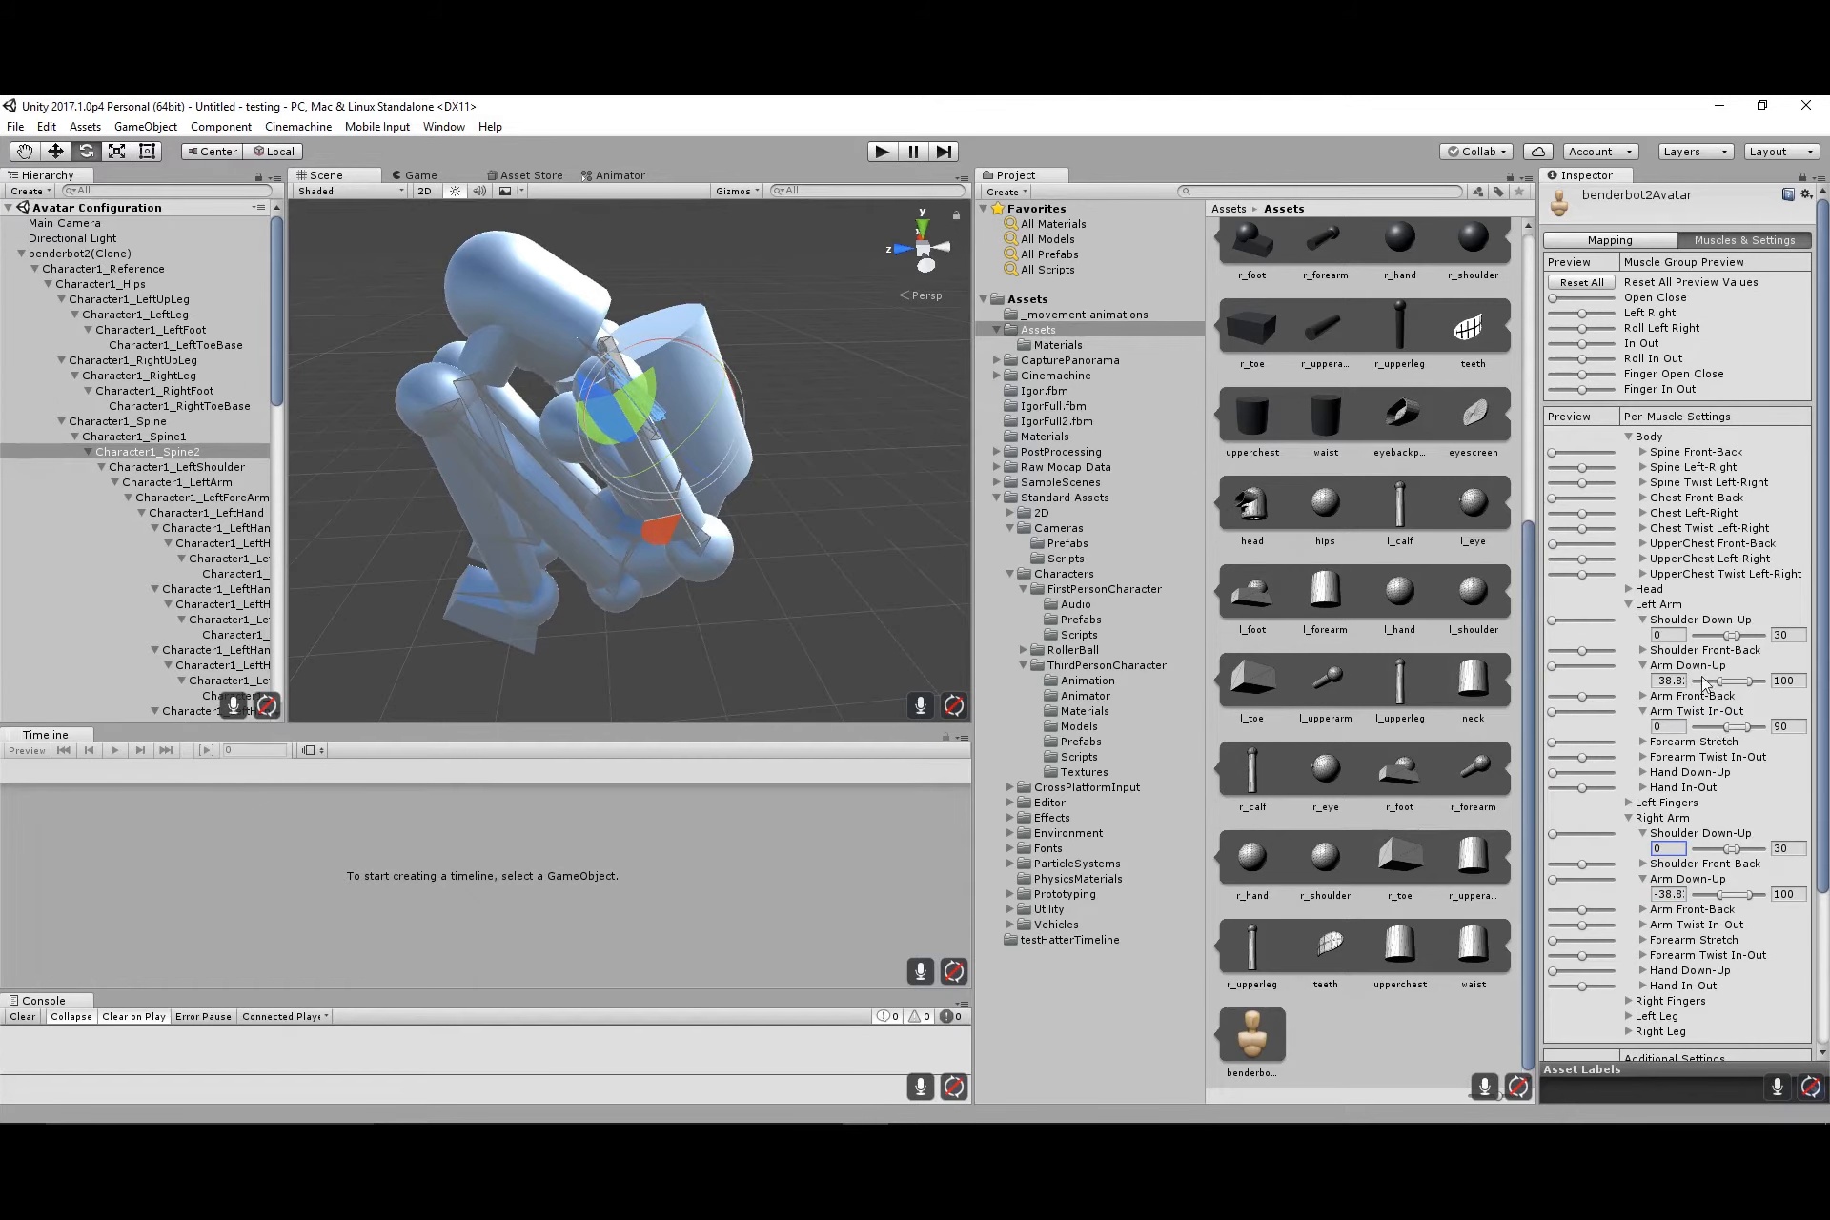
pyautogui.click(1645, 924)
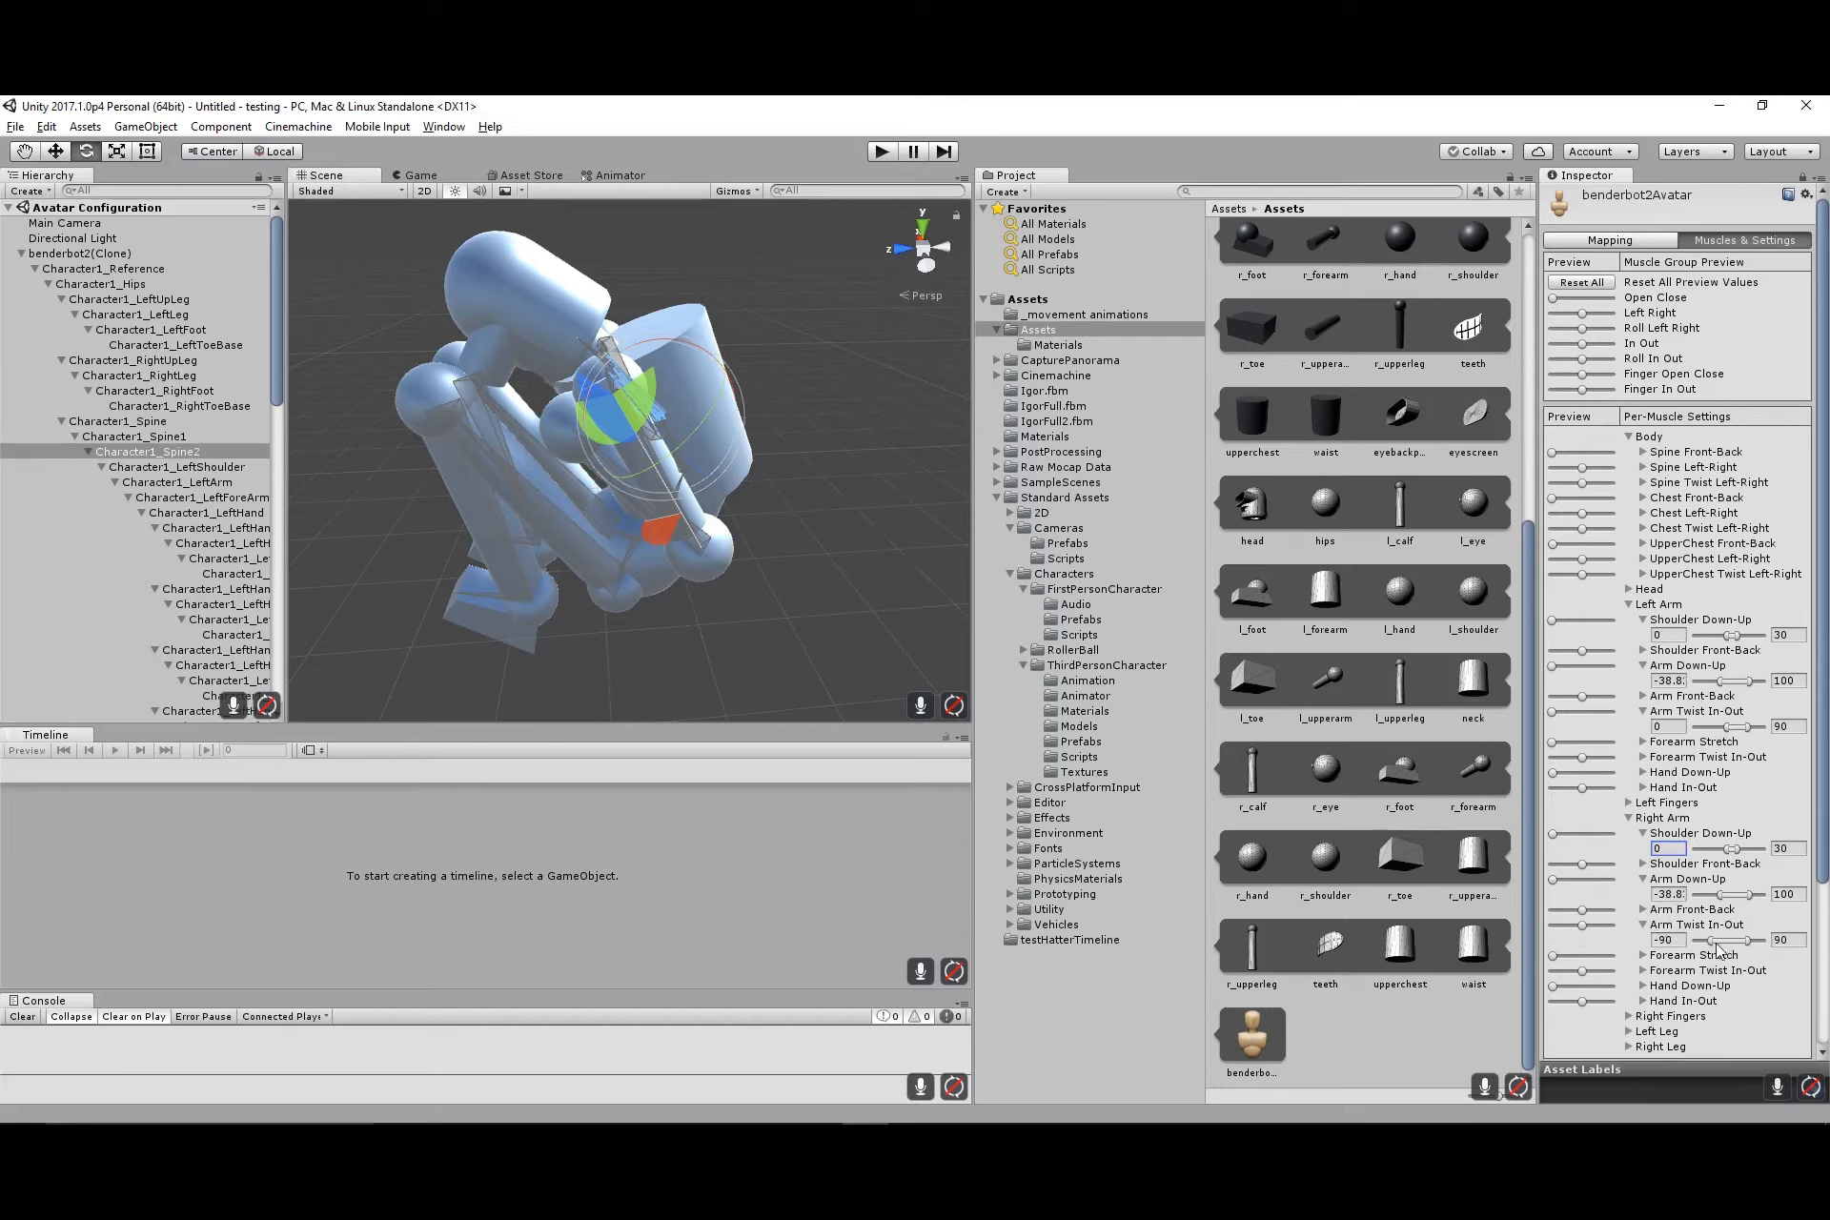
pyautogui.moveTo(1713, 945); pyautogui.dragTo(1727, 944)
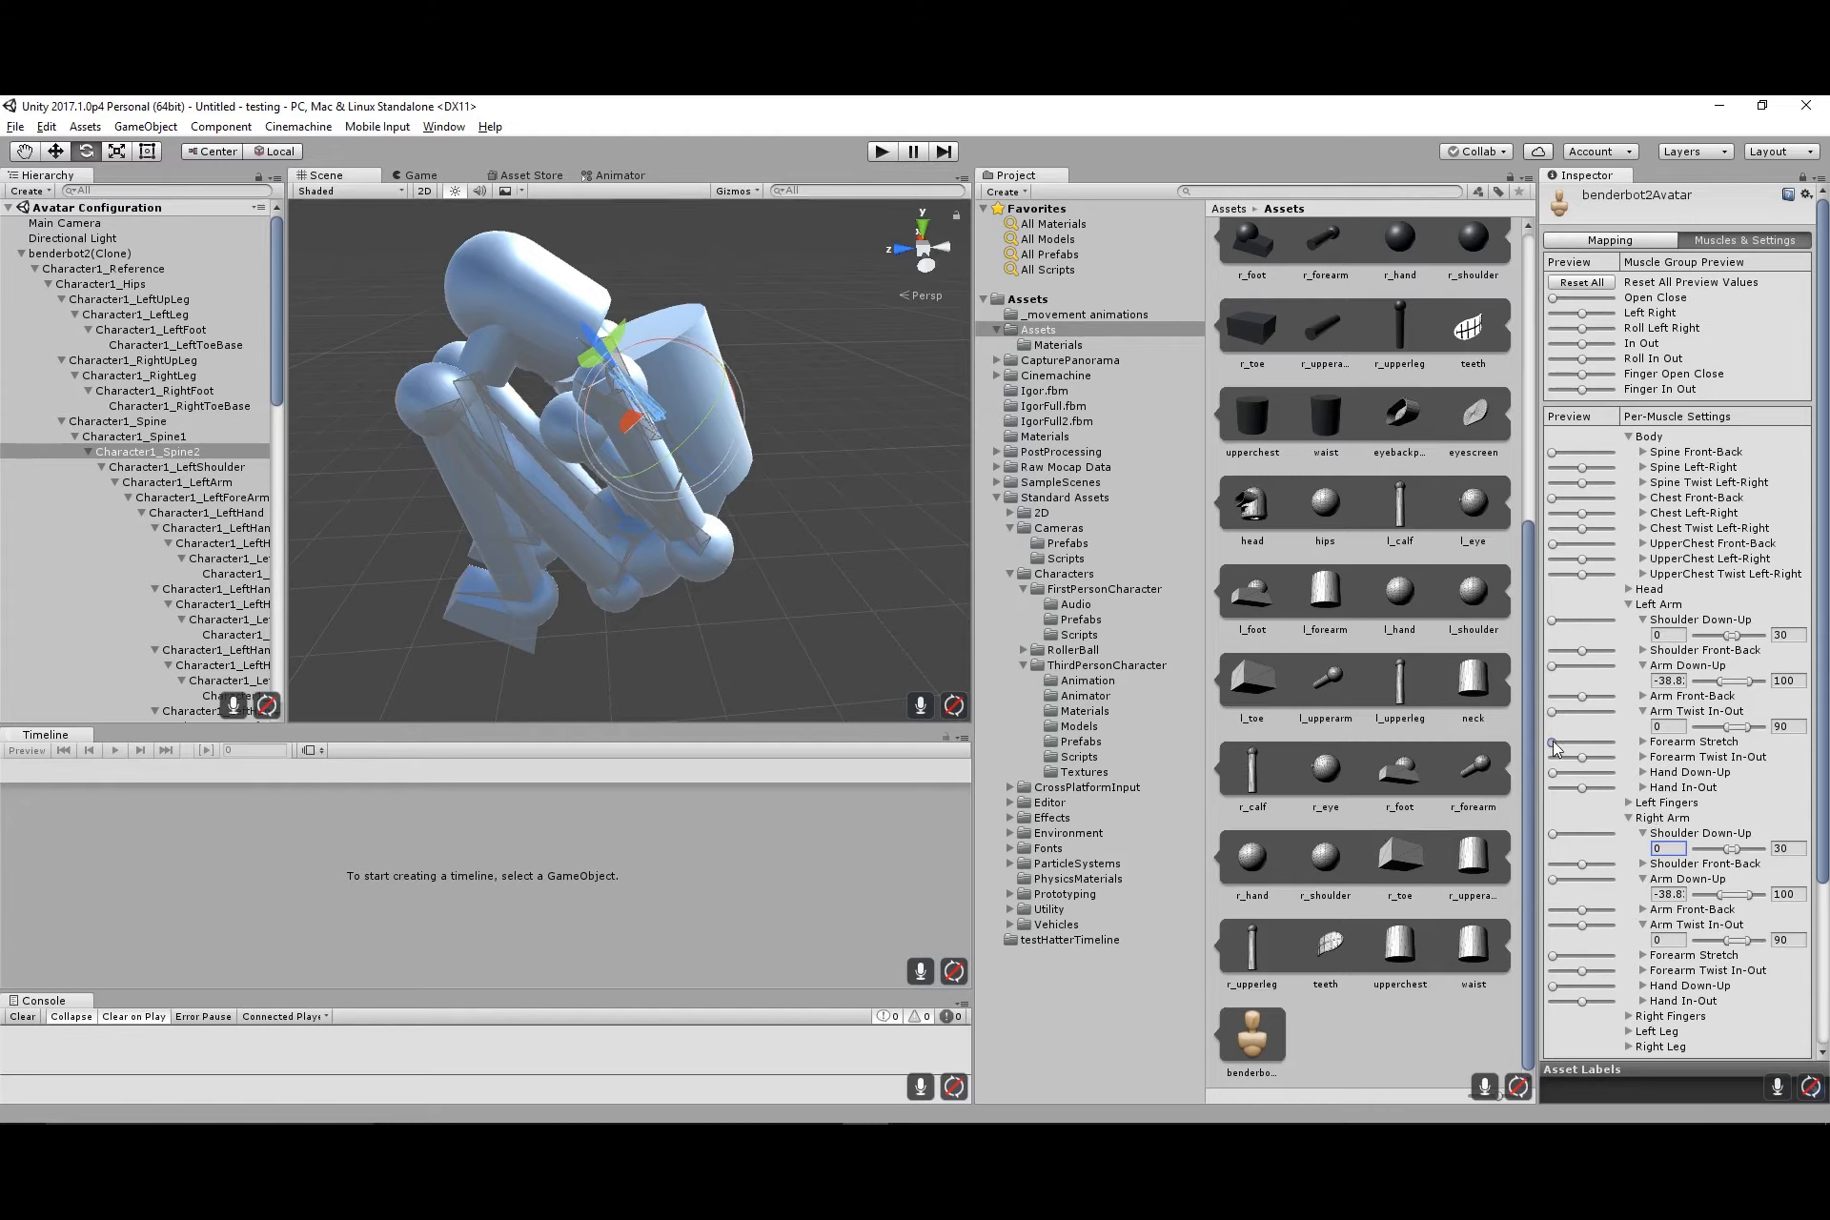
# Raise the lower limit of the Forearm Stretch muscle to -64.1 for both the left and right arms
pyautogui.moveTo(1554, 742)
pyautogui.mouseDown()
pyautogui.moveTo(1604, 744)
pyautogui.moveTo(1546, 742)
pyautogui.mouseUp()
pyautogui.click(1644, 743)
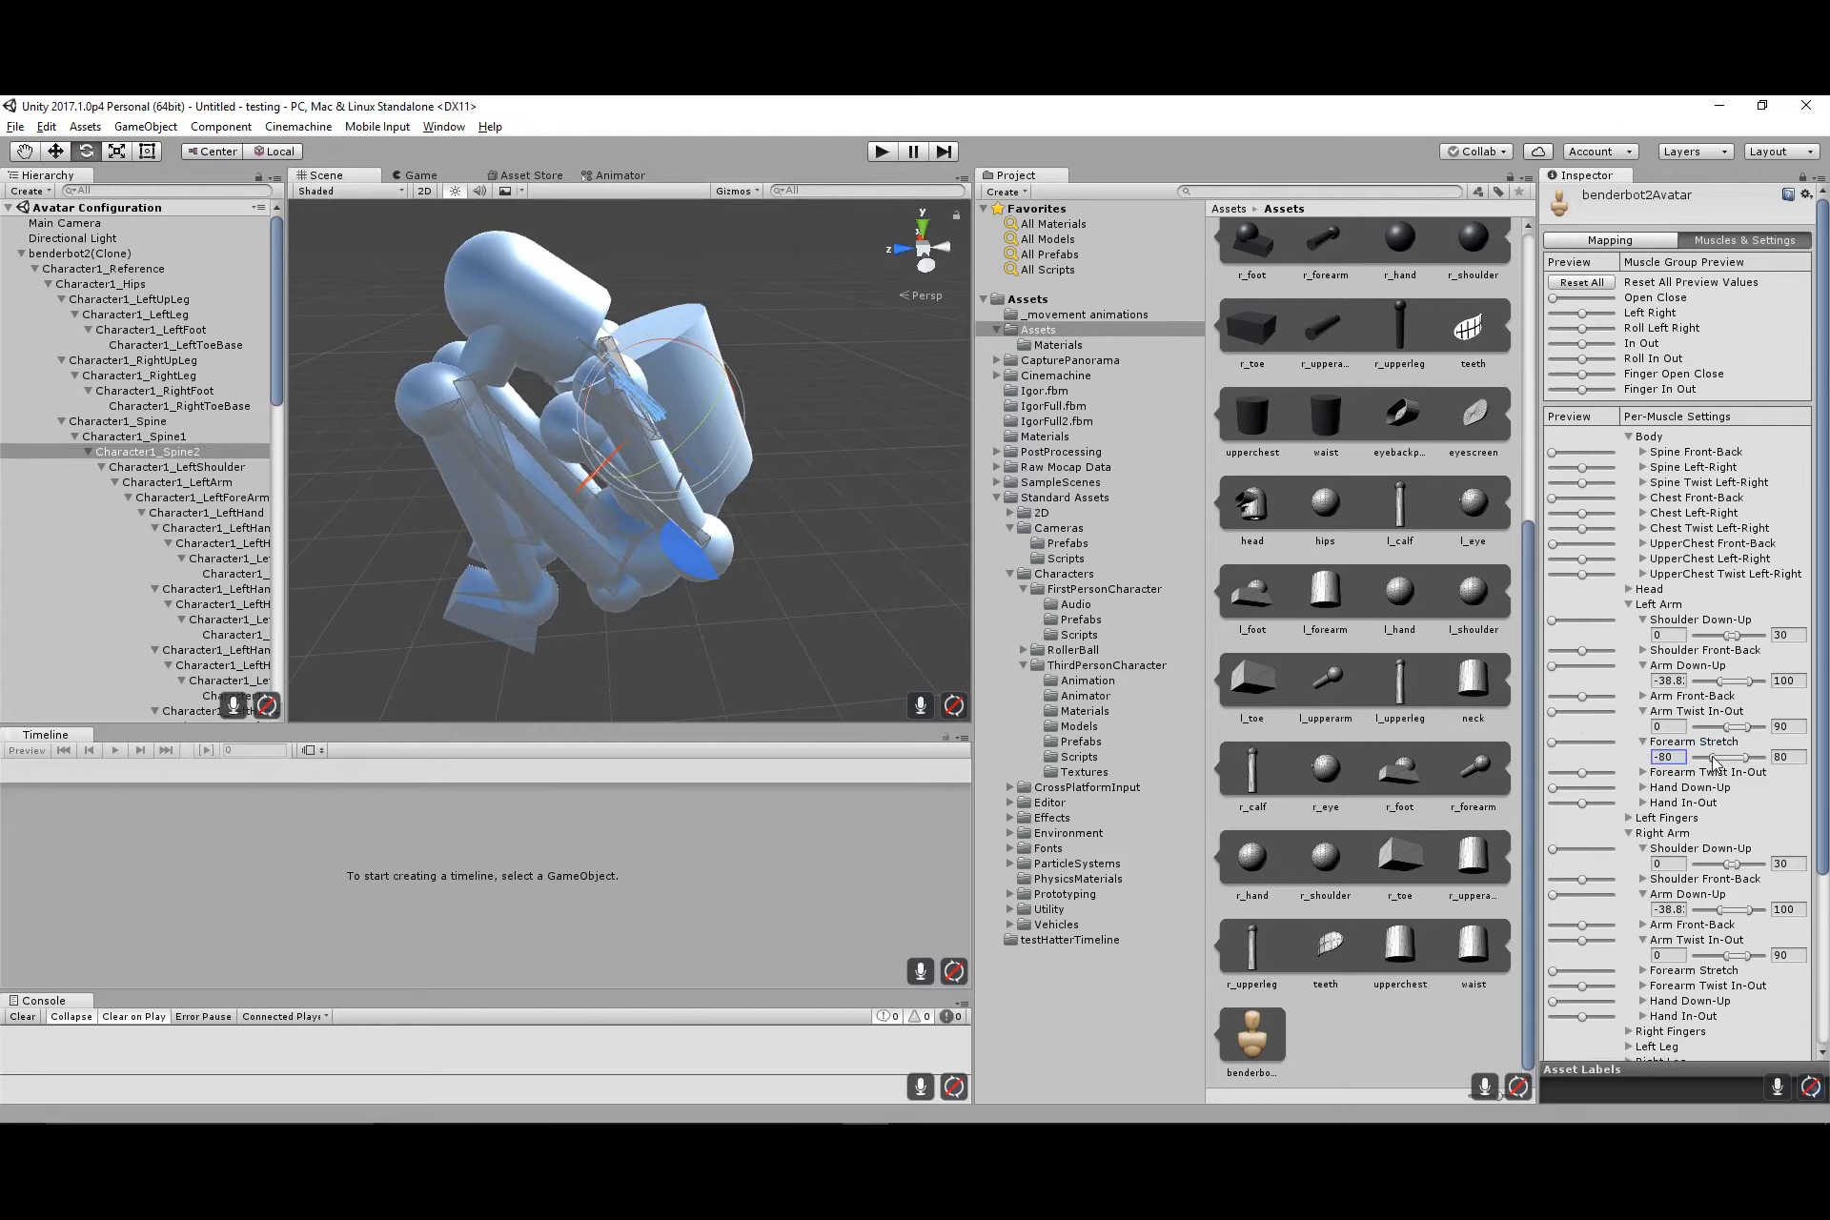
pyautogui.moveTo(1713, 759); pyautogui.dragTo(1716, 765)
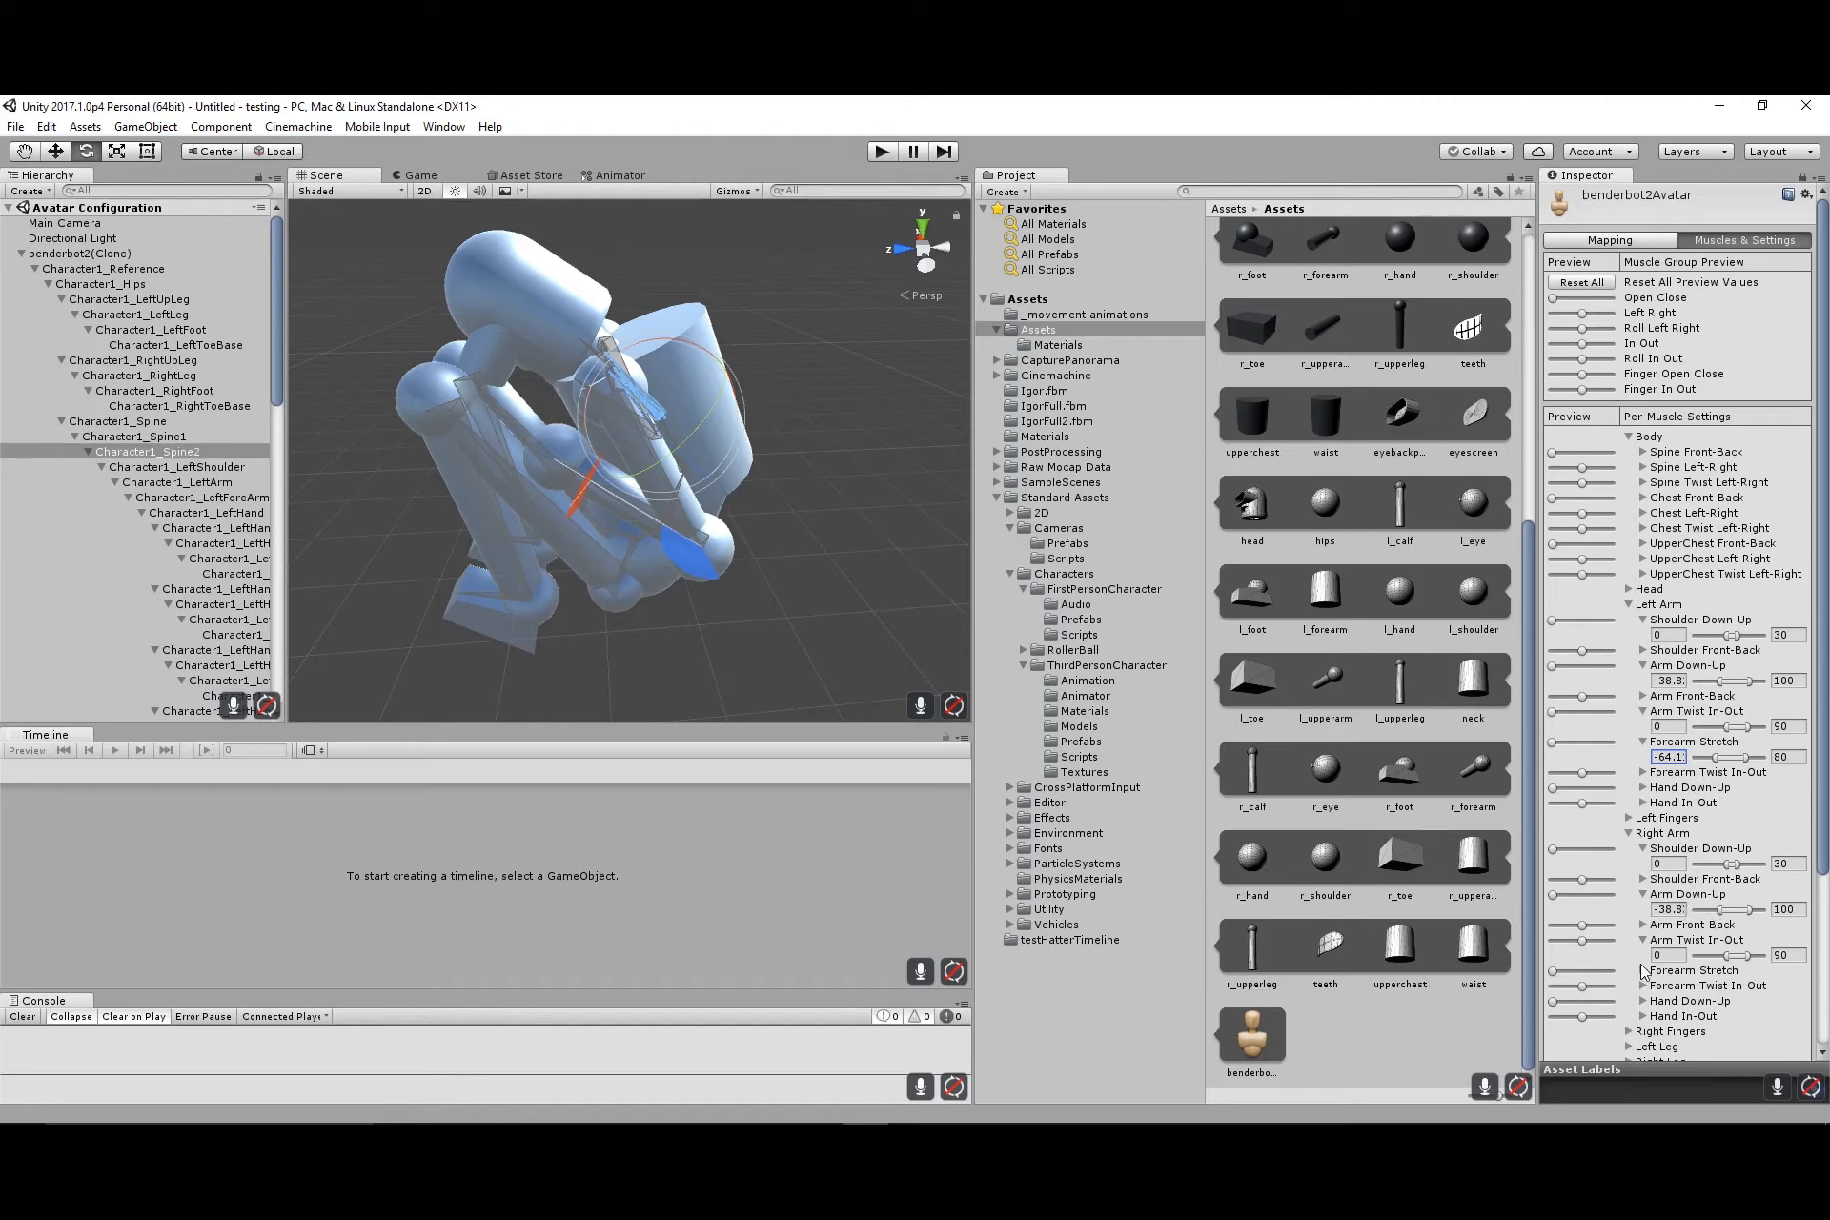
pyautogui.click(1642, 970)
pyautogui.click(1677, 986)
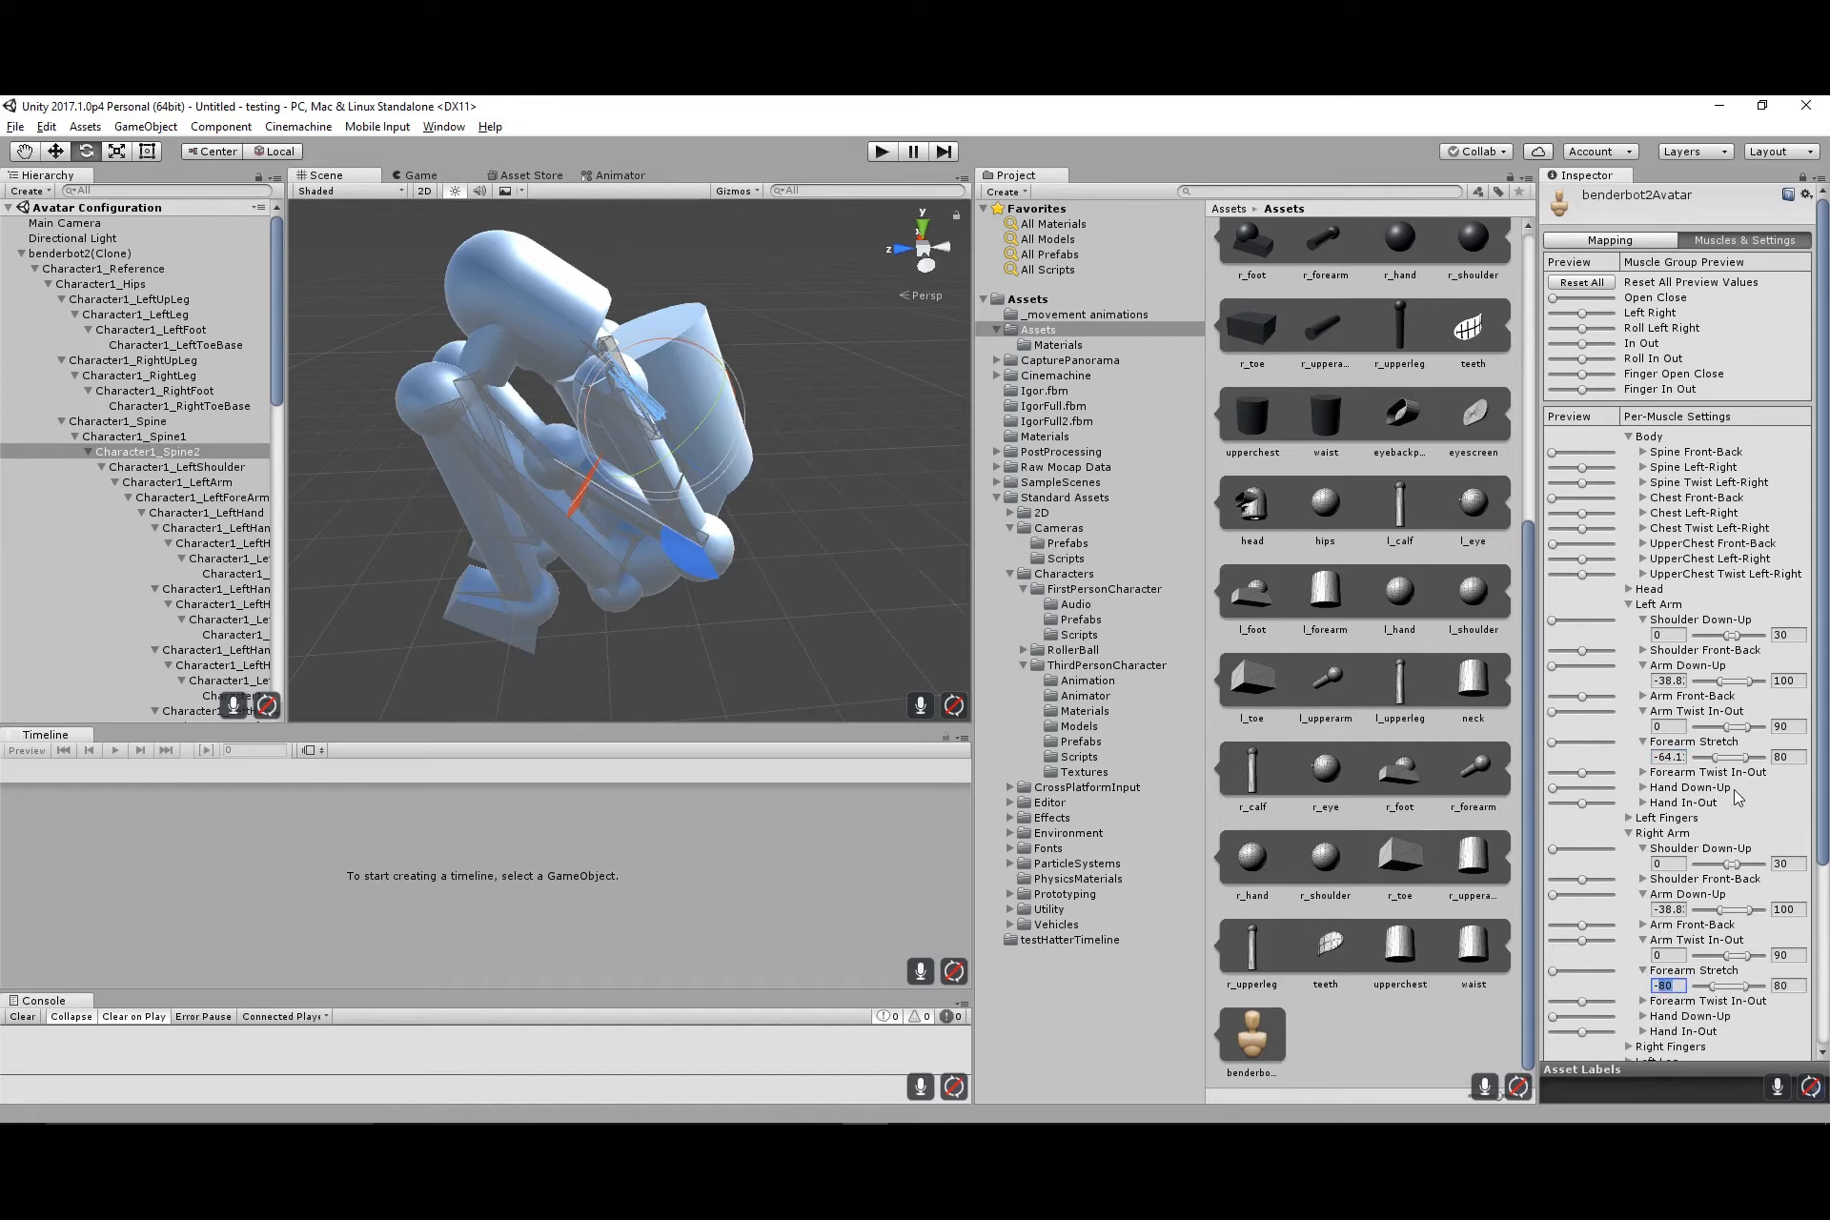
pyautogui.write('-64.1')
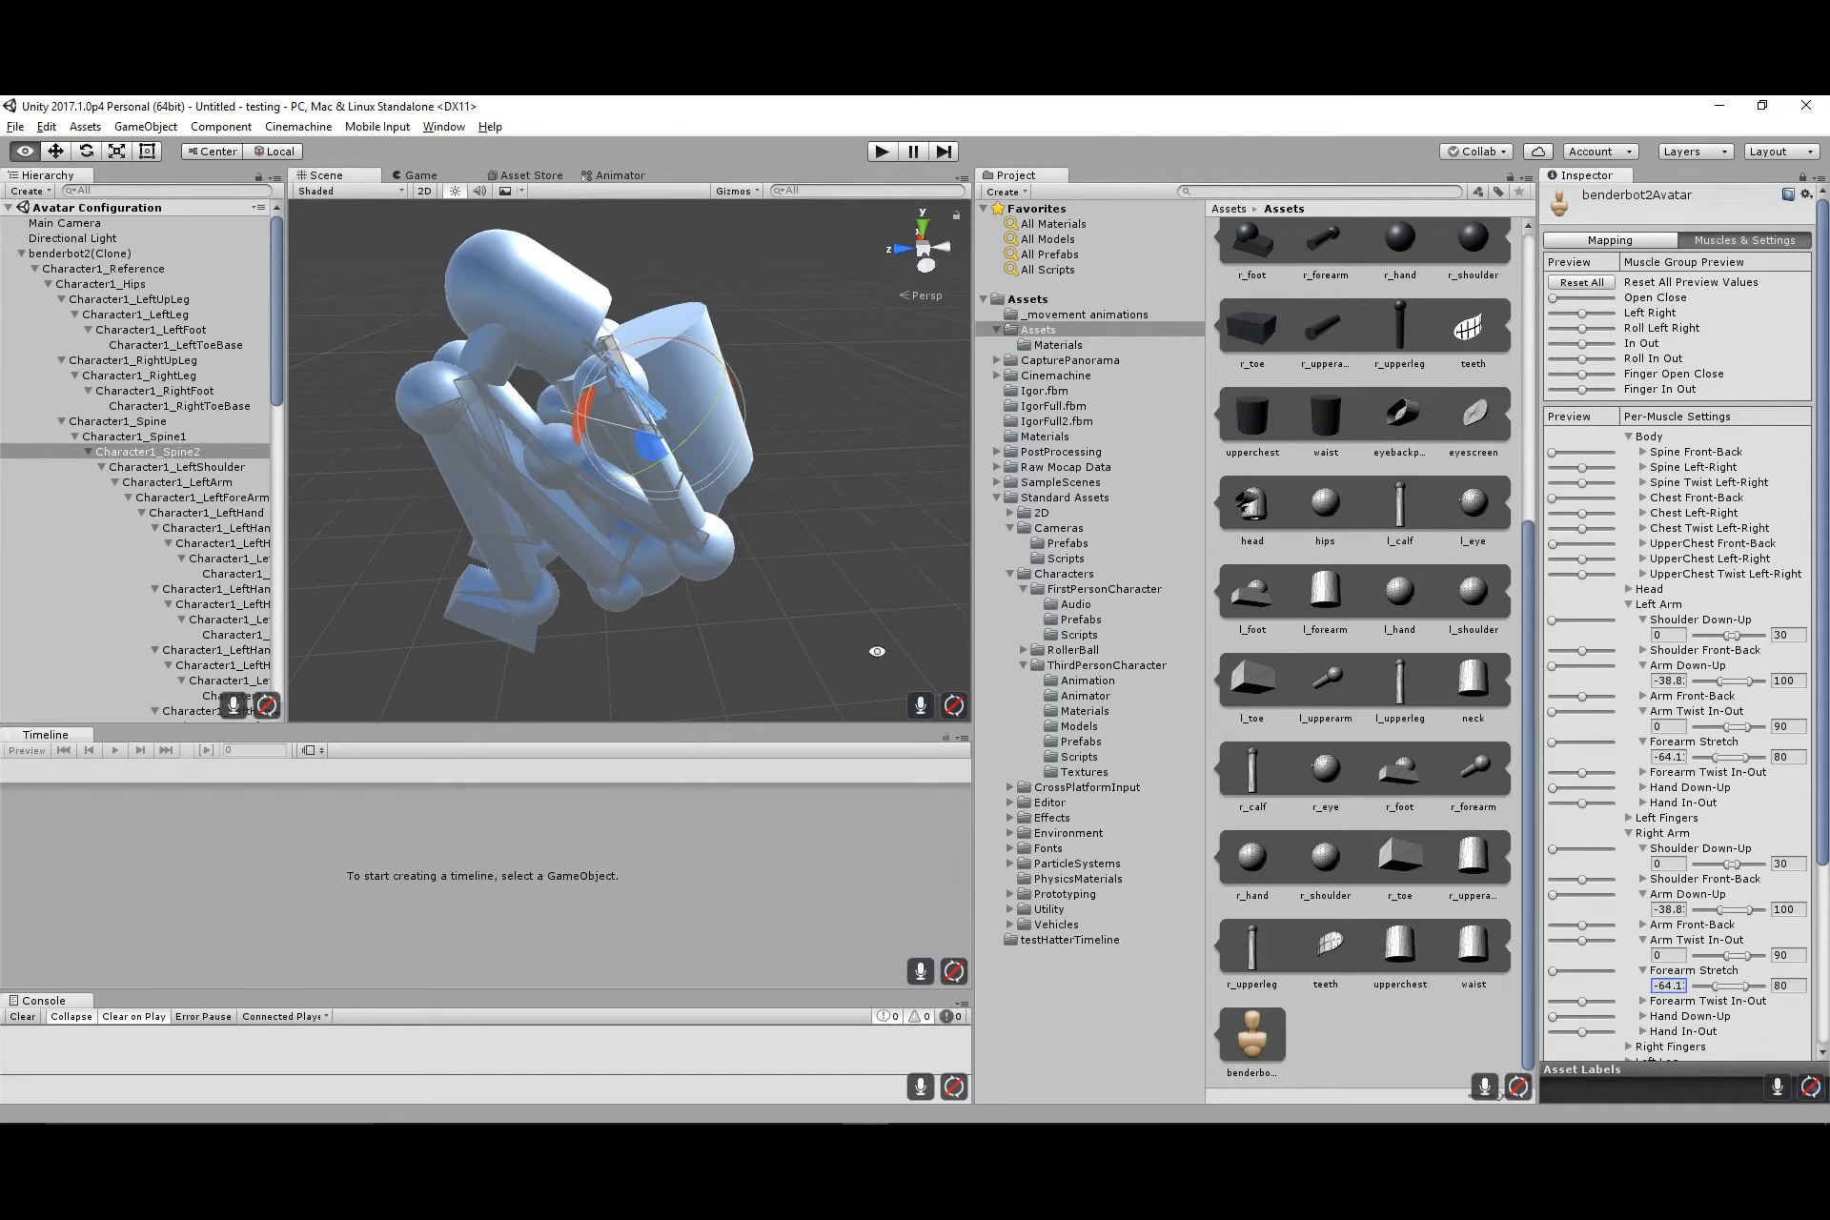
# Preview the Open Close, Left Right and remaining muscle groups to examine the robot's poses, returning each preview to neutral
pyautogui.keyDown('alt'); pyautogui.moveTo(601, 561); pyautogui.dragTo(710, 557); pyautogui.keyUp('alt')
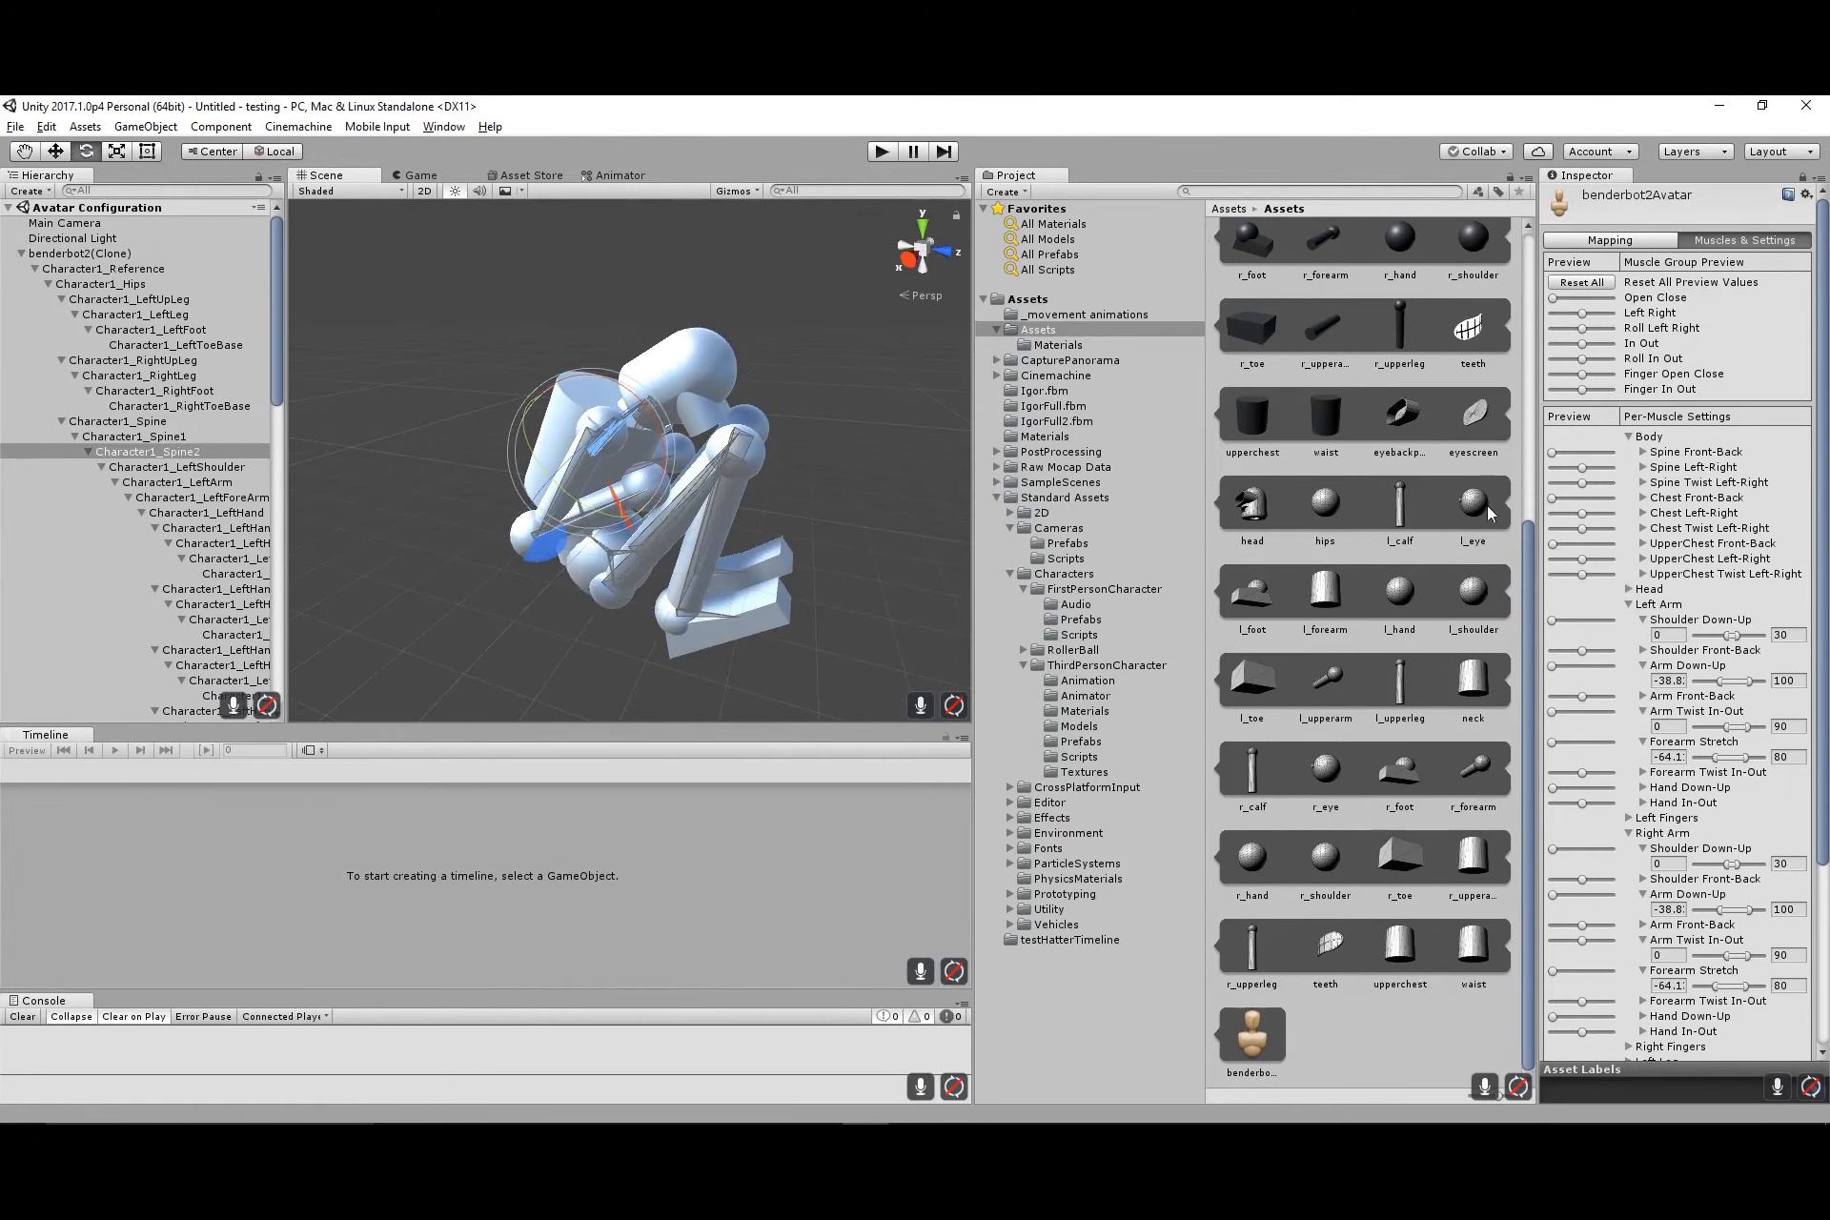
pyautogui.moveTo(1555, 299); pyautogui.dragTo(1586, 305)
pyautogui.keyDown('alt'); pyautogui.moveTo(810, 441); pyautogui.dragTo(753, 444, button='right'); pyautogui.keyUp('alt')
pyautogui.keyDown('alt'); pyautogui.moveTo(753, 444); pyautogui.dragTo(589, 462); pyautogui.keyUp('alt')
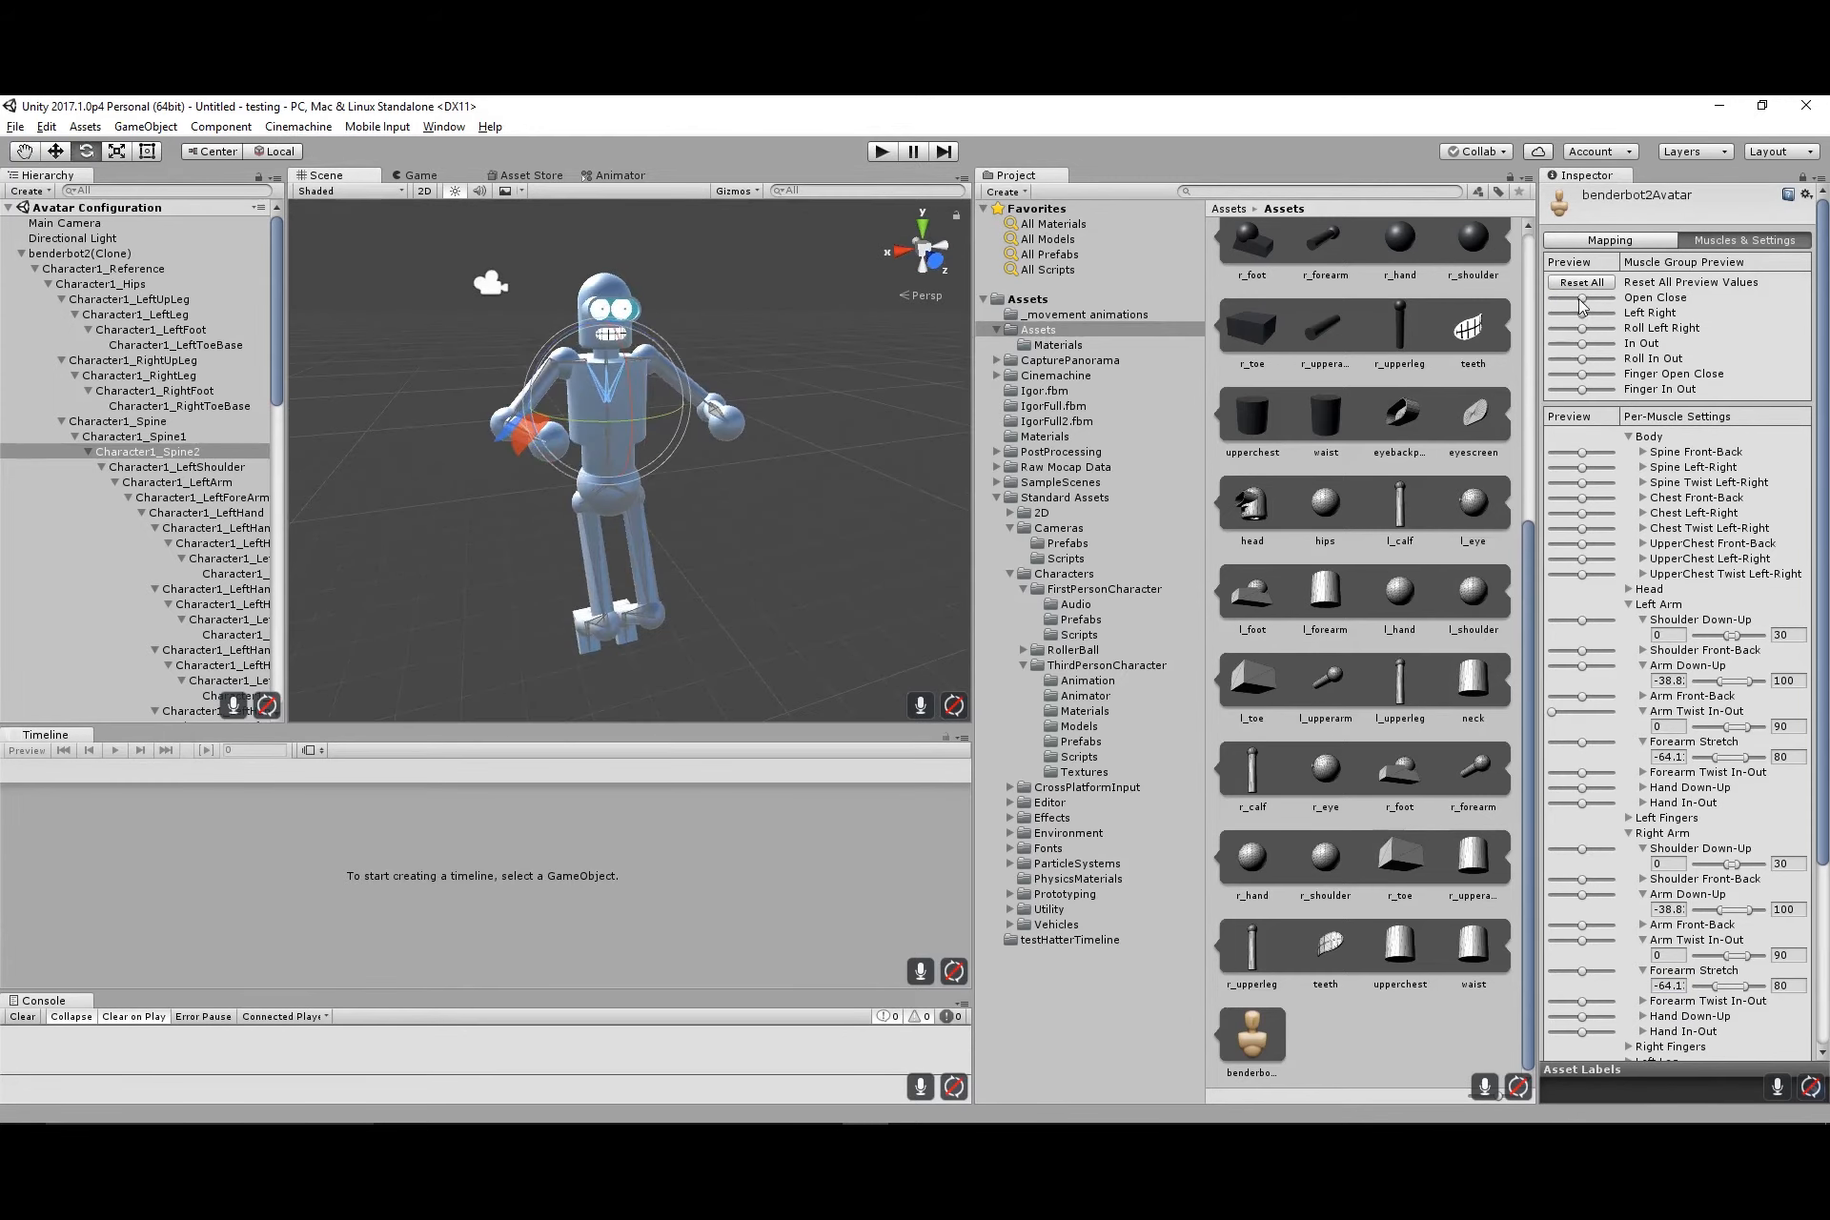
pyautogui.moveTo(1582, 303); pyautogui.dragTo(1539, 328)
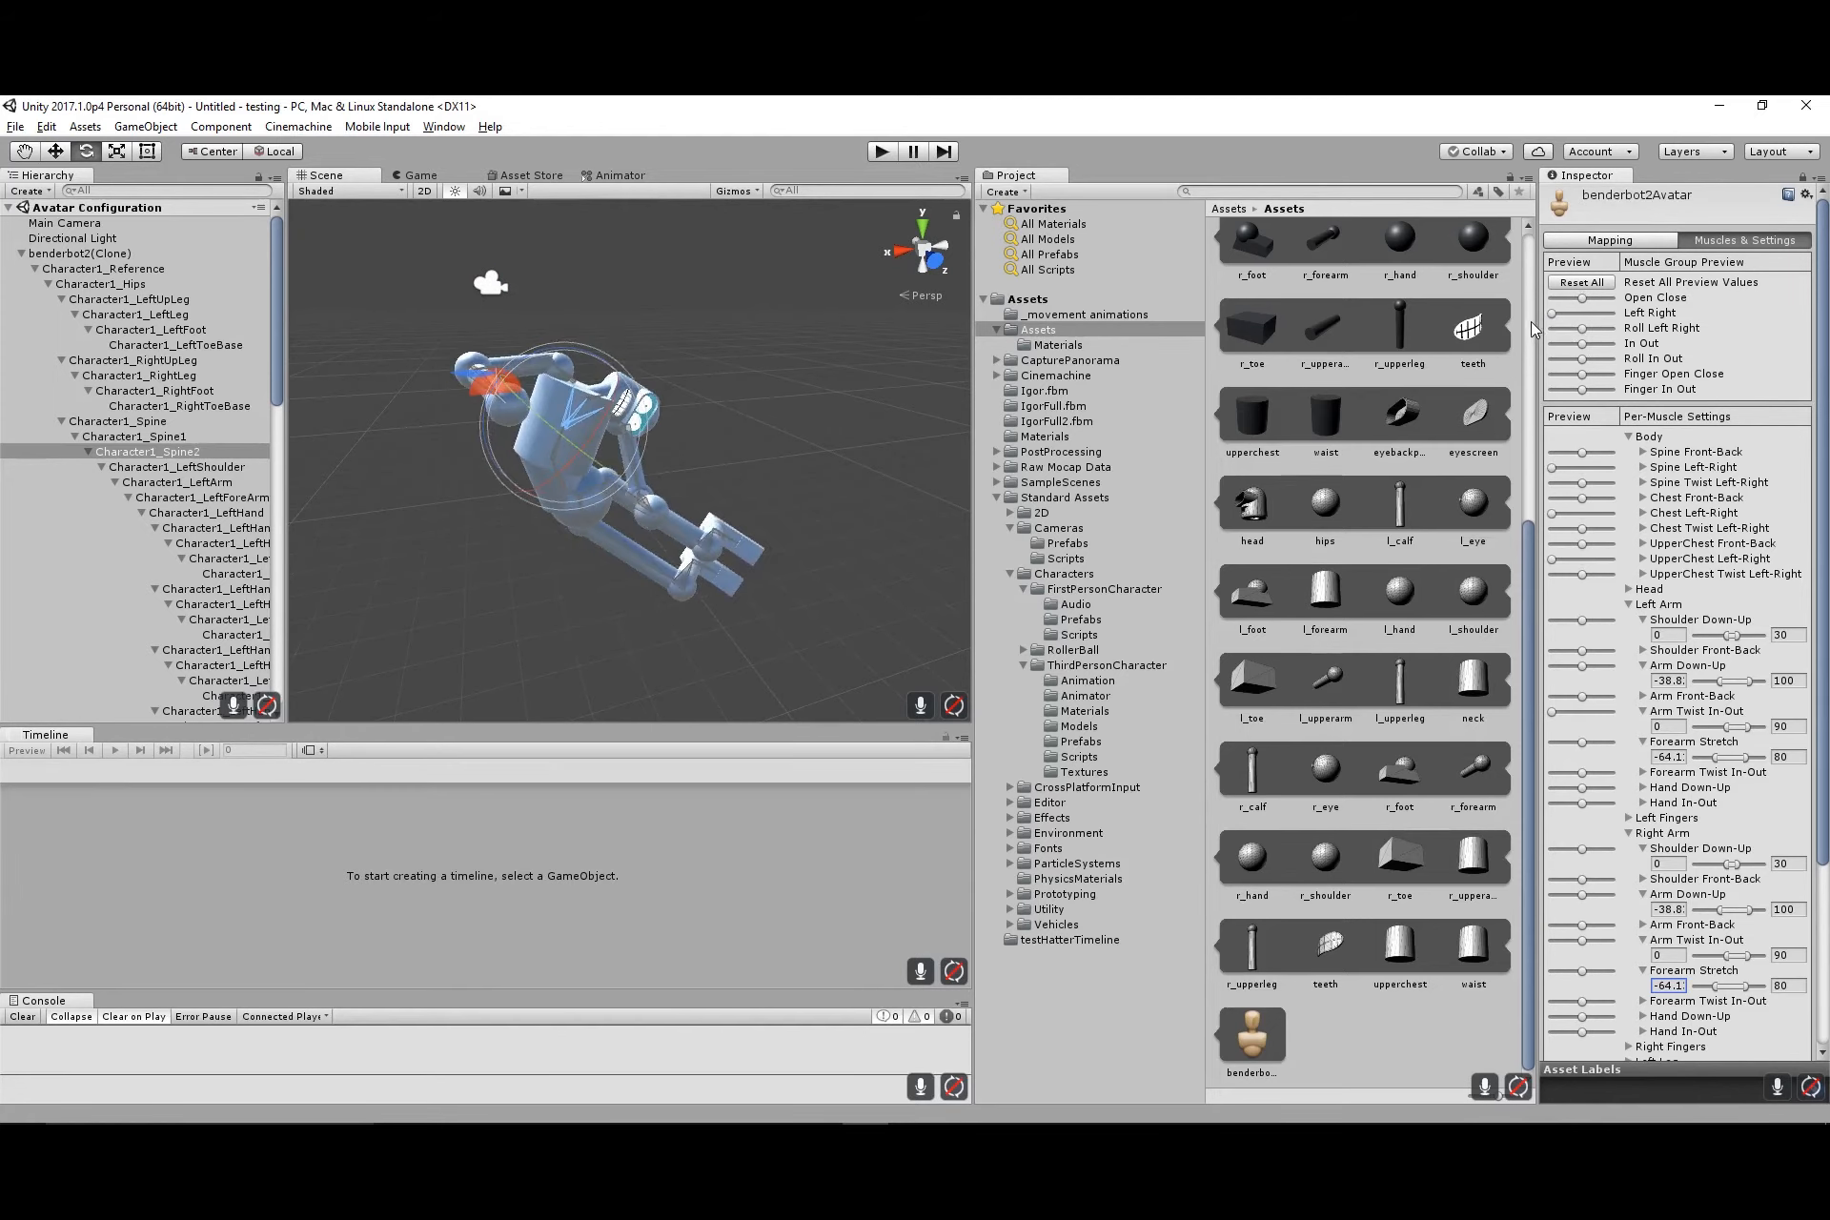
pyautogui.moveTo(1552, 313)
pyautogui.mouseDown()
pyautogui.moveTo(1659, 324)
pyautogui.moveTo(1583, 329)
pyautogui.mouseUp()
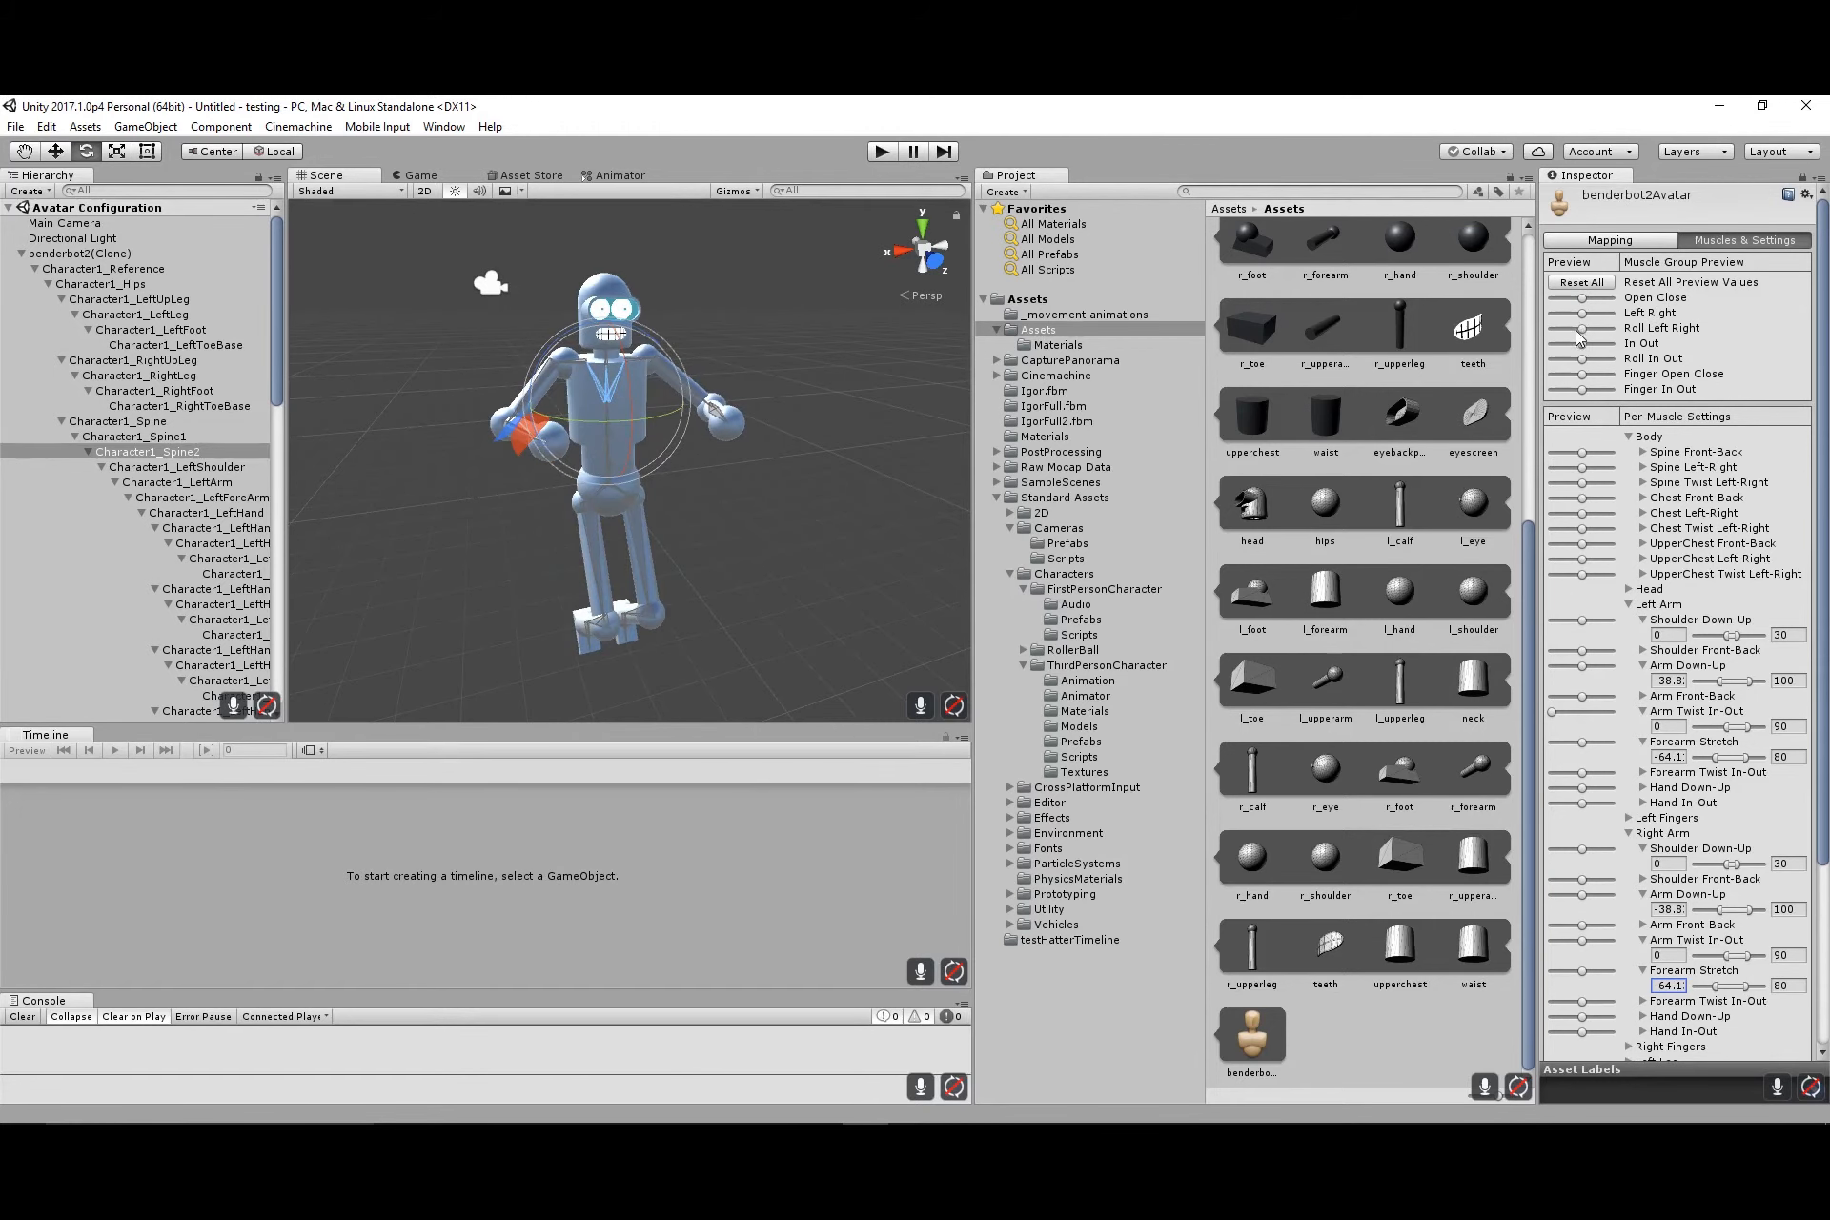
pyautogui.moveTo(1585, 340)
pyautogui.mouseDown()
pyautogui.moveTo(1544, 341)
pyautogui.moveTo(1601, 343)
pyautogui.moveTo(1544, 355)
pyautogui.moveTo(1625, 357)
pyautogui.moveTo(1546, 369)
pyautogui.moveTo(1630, 365)
pyautogui.moveTo(1584, 372)
pyautogui.mouseUp()
# Apply the avatar's muscle settings and finish the avatar configuration
pyautogui.scroll(-5, 1820, 934)
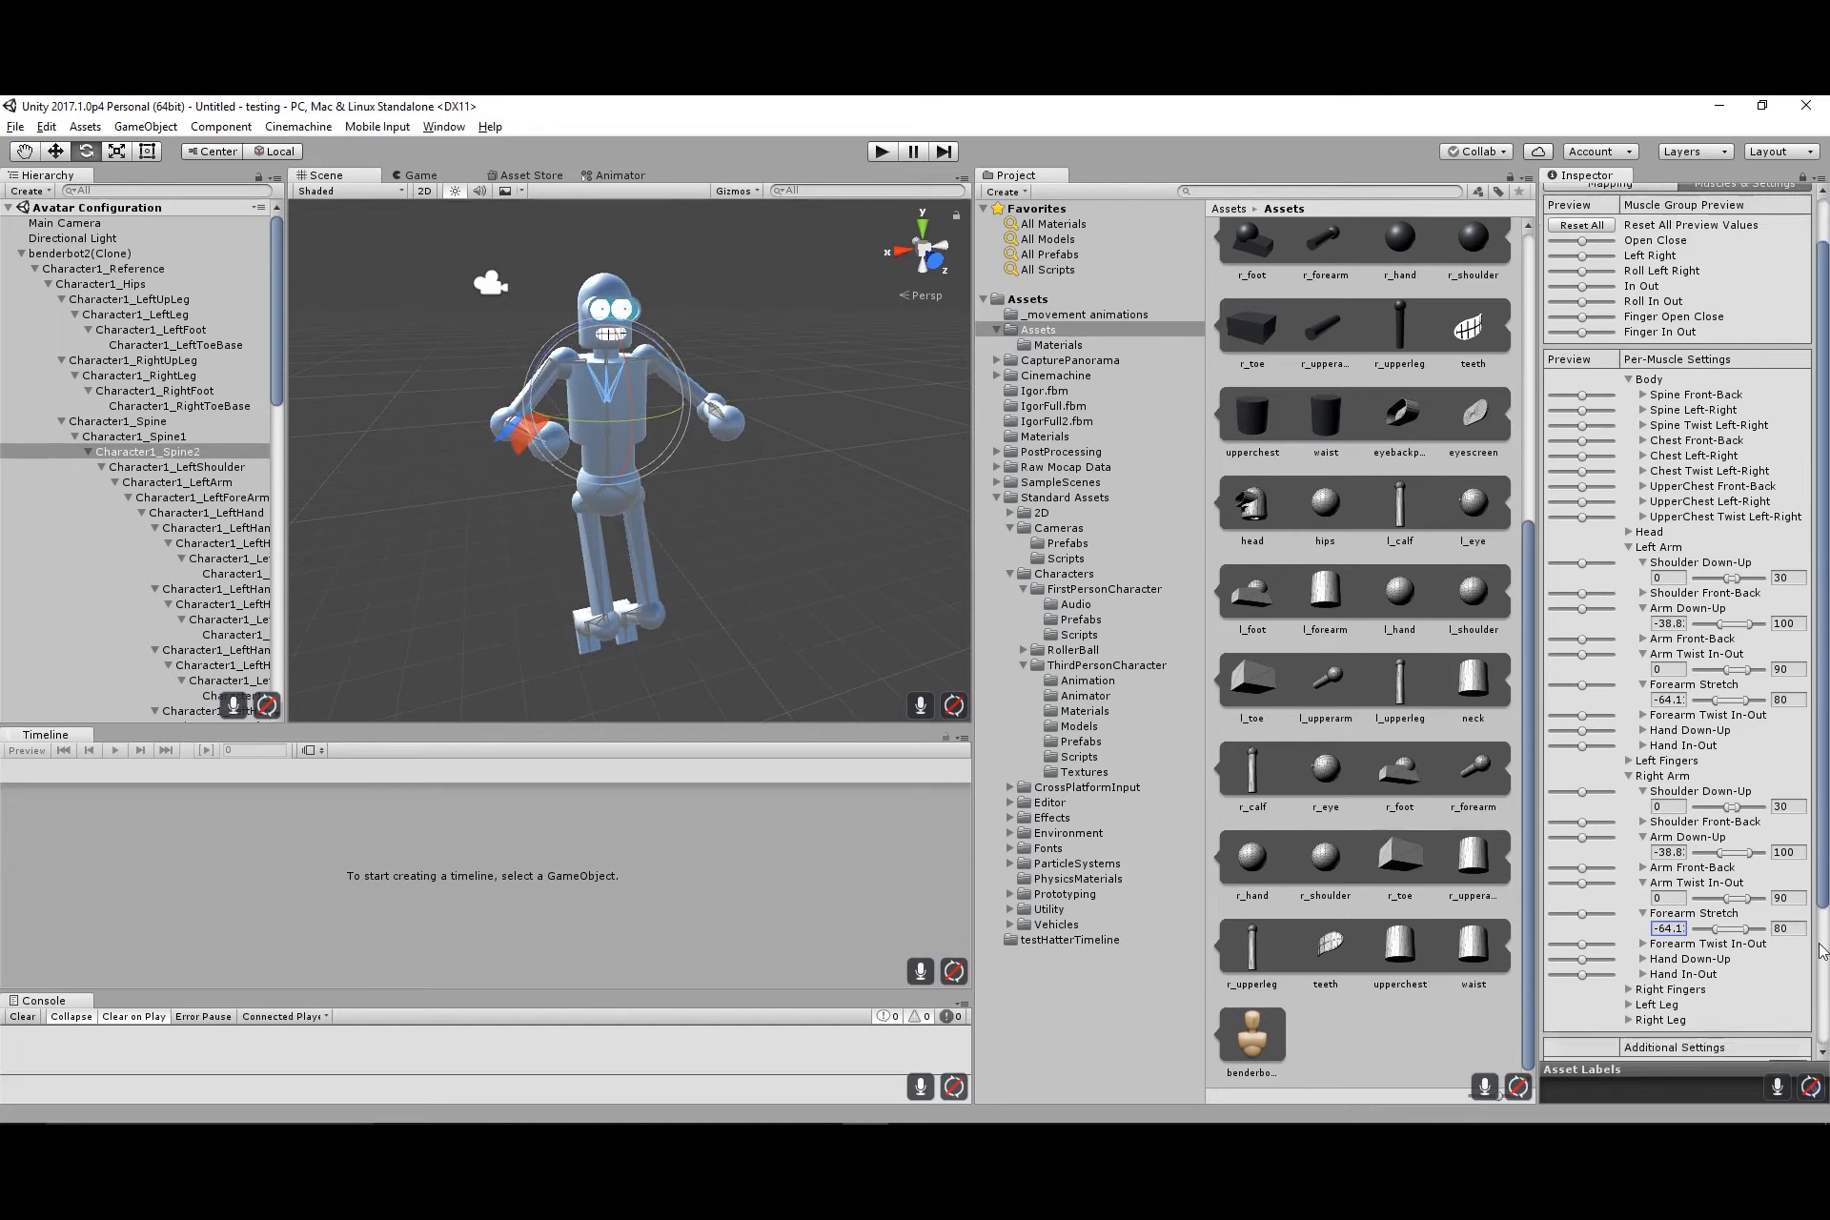
pyautogui.click(1747, 1048)
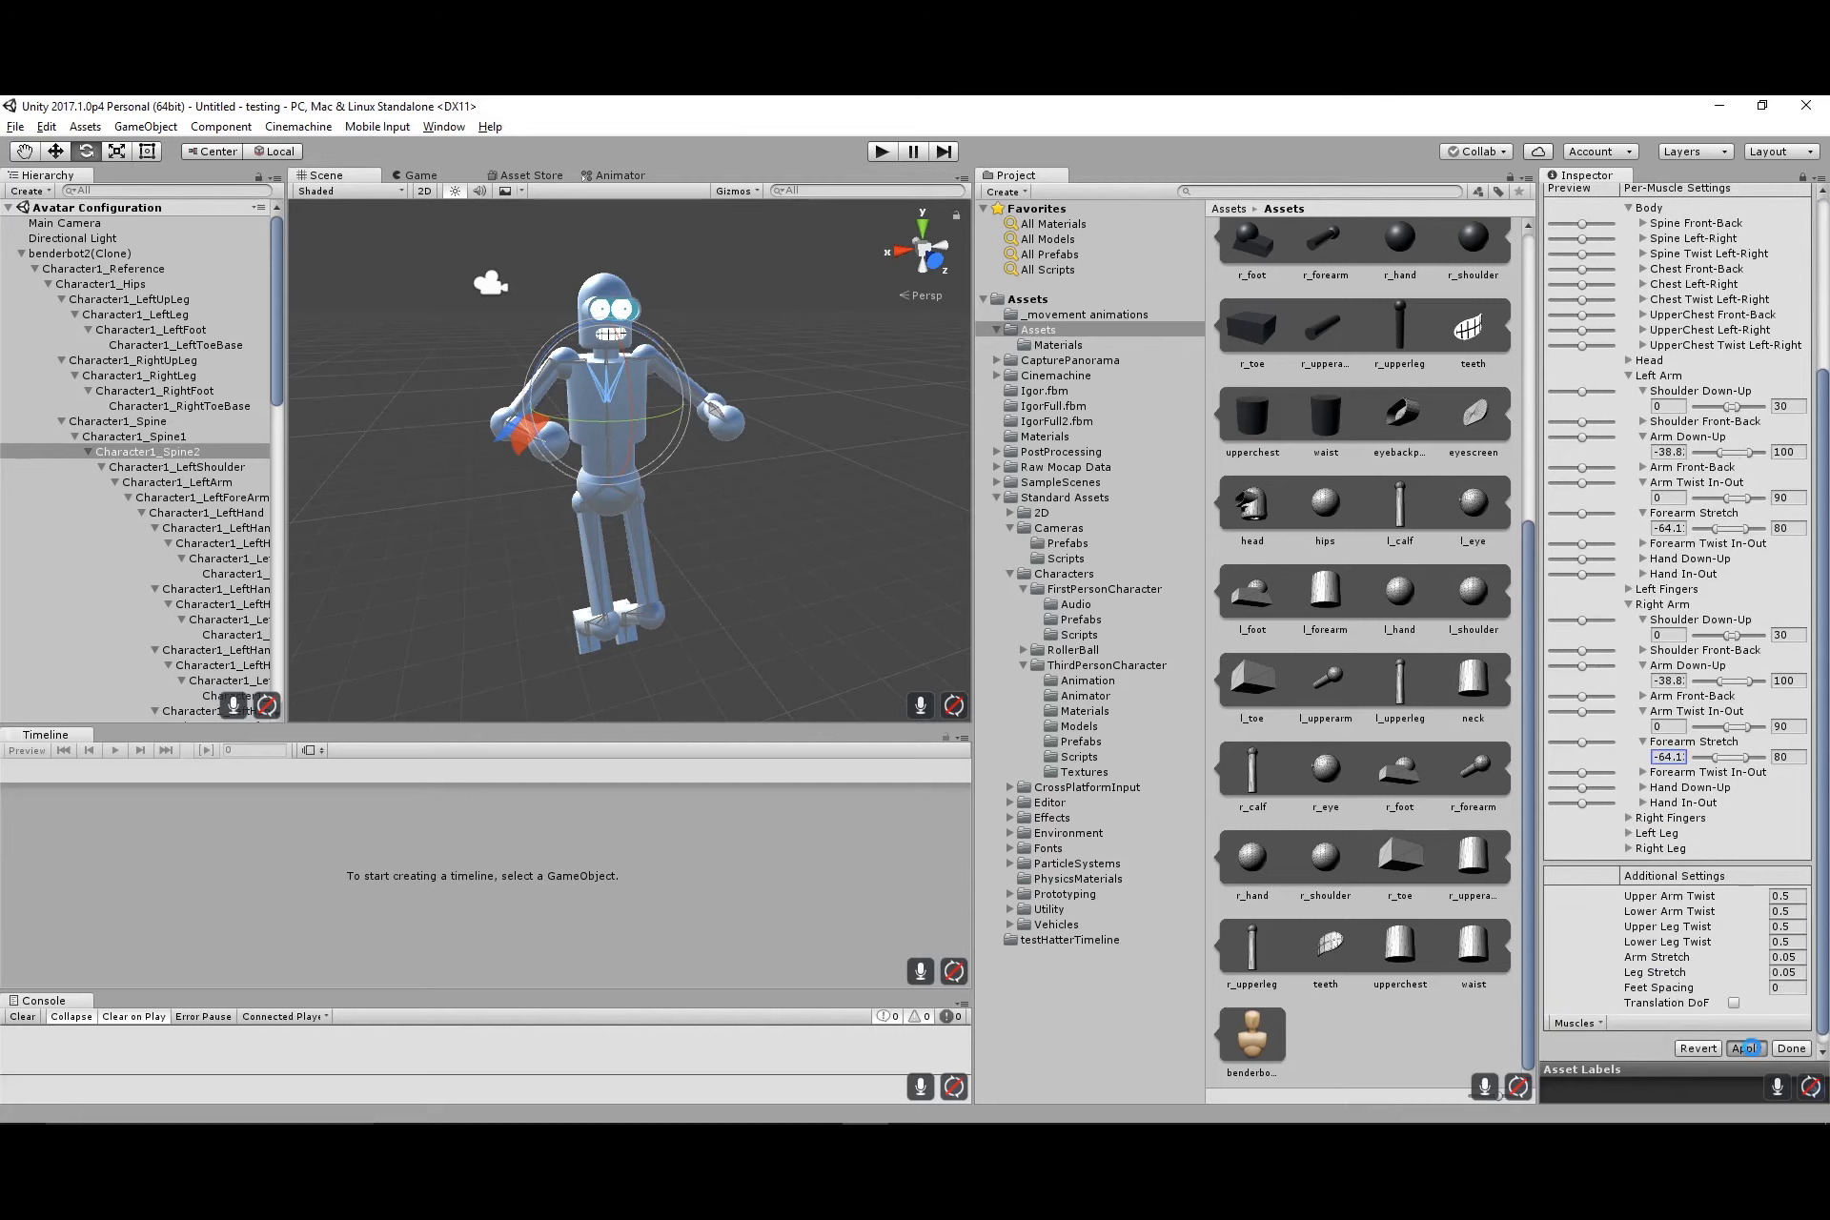
pyautogui.click(1792, 1049)
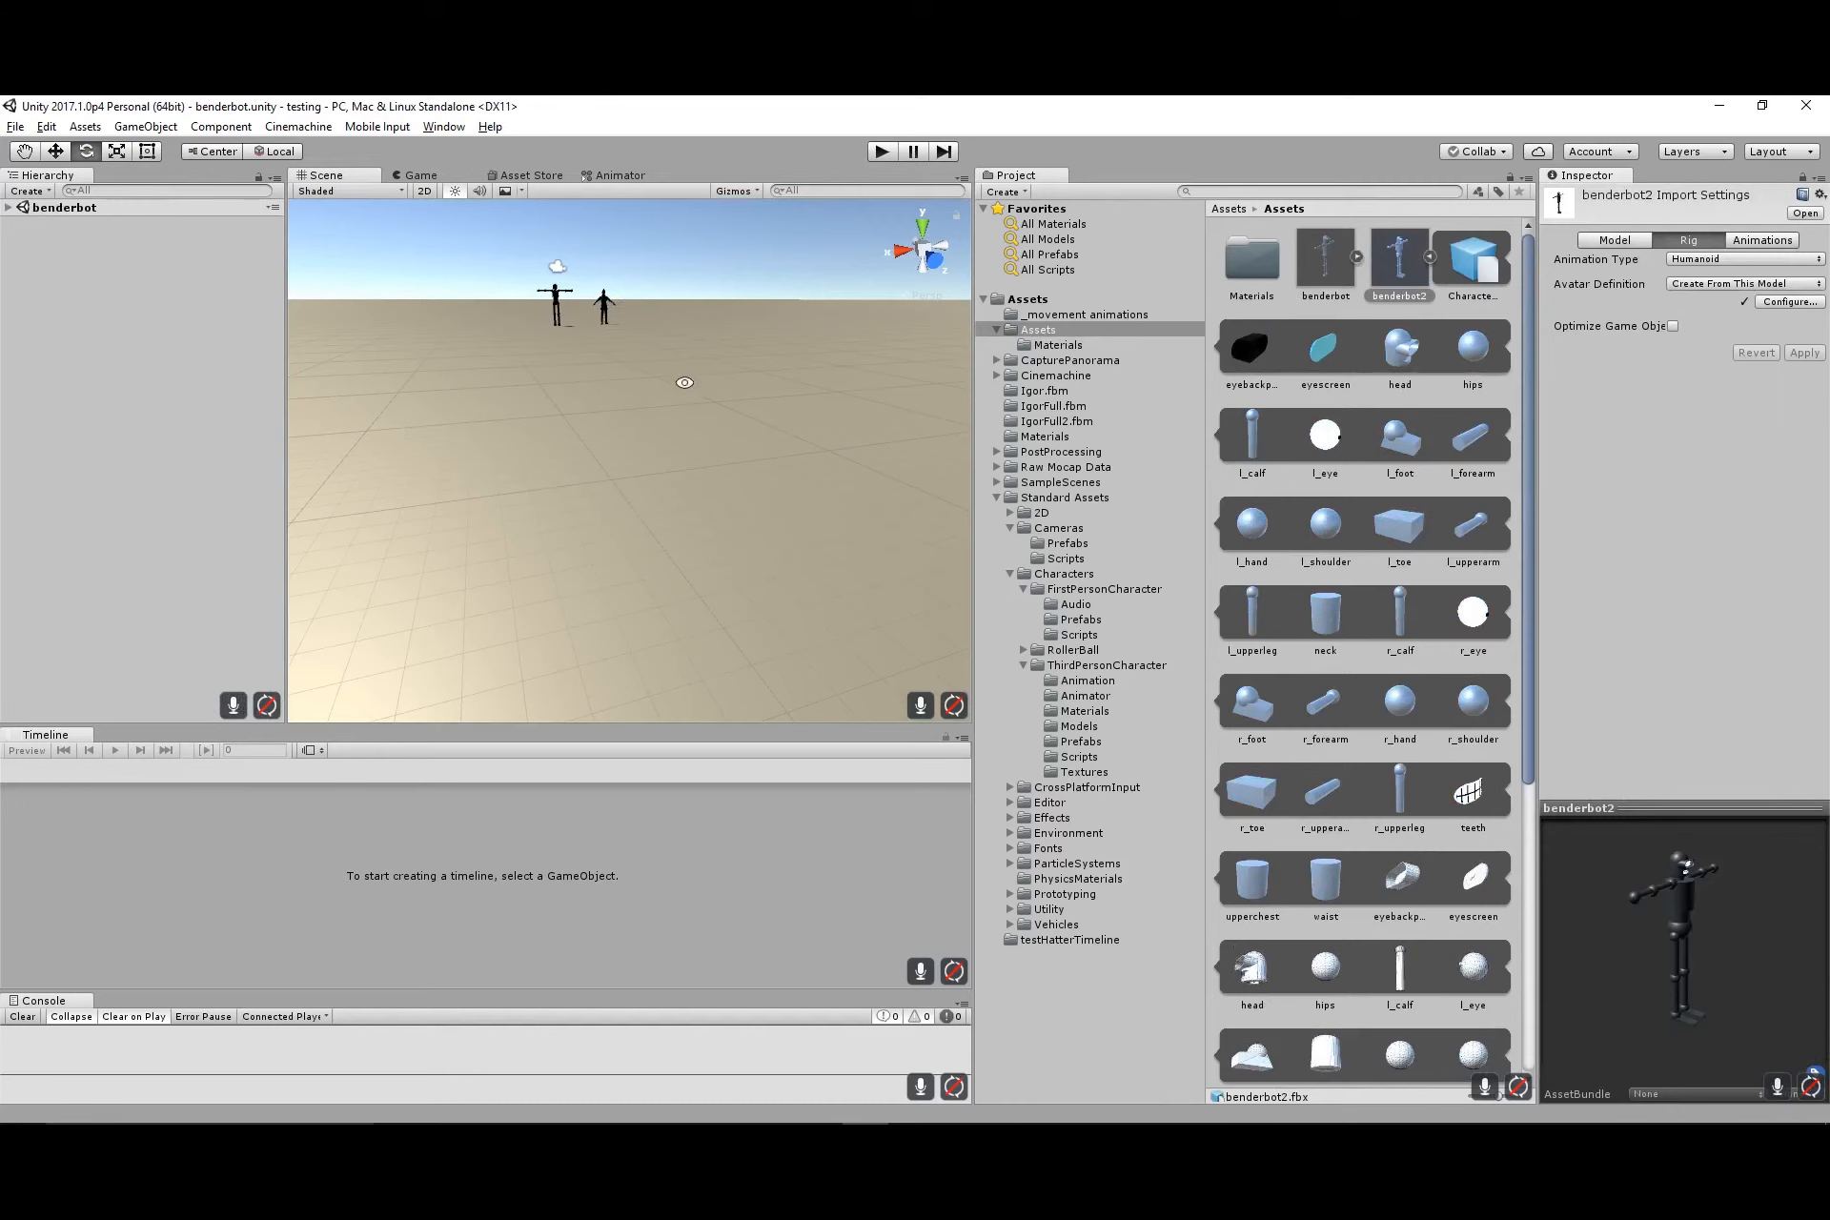
# Assign ThirdPersonAnimatorController as the controller of benderbot2's Animator and test-run the scene briefly
pyautogui.keyDown('alt'); pyautogui.moveTo(685, 382); pyautogui.dragTo(746, 655, button='middle'); pyautogui.keyUp('alt')
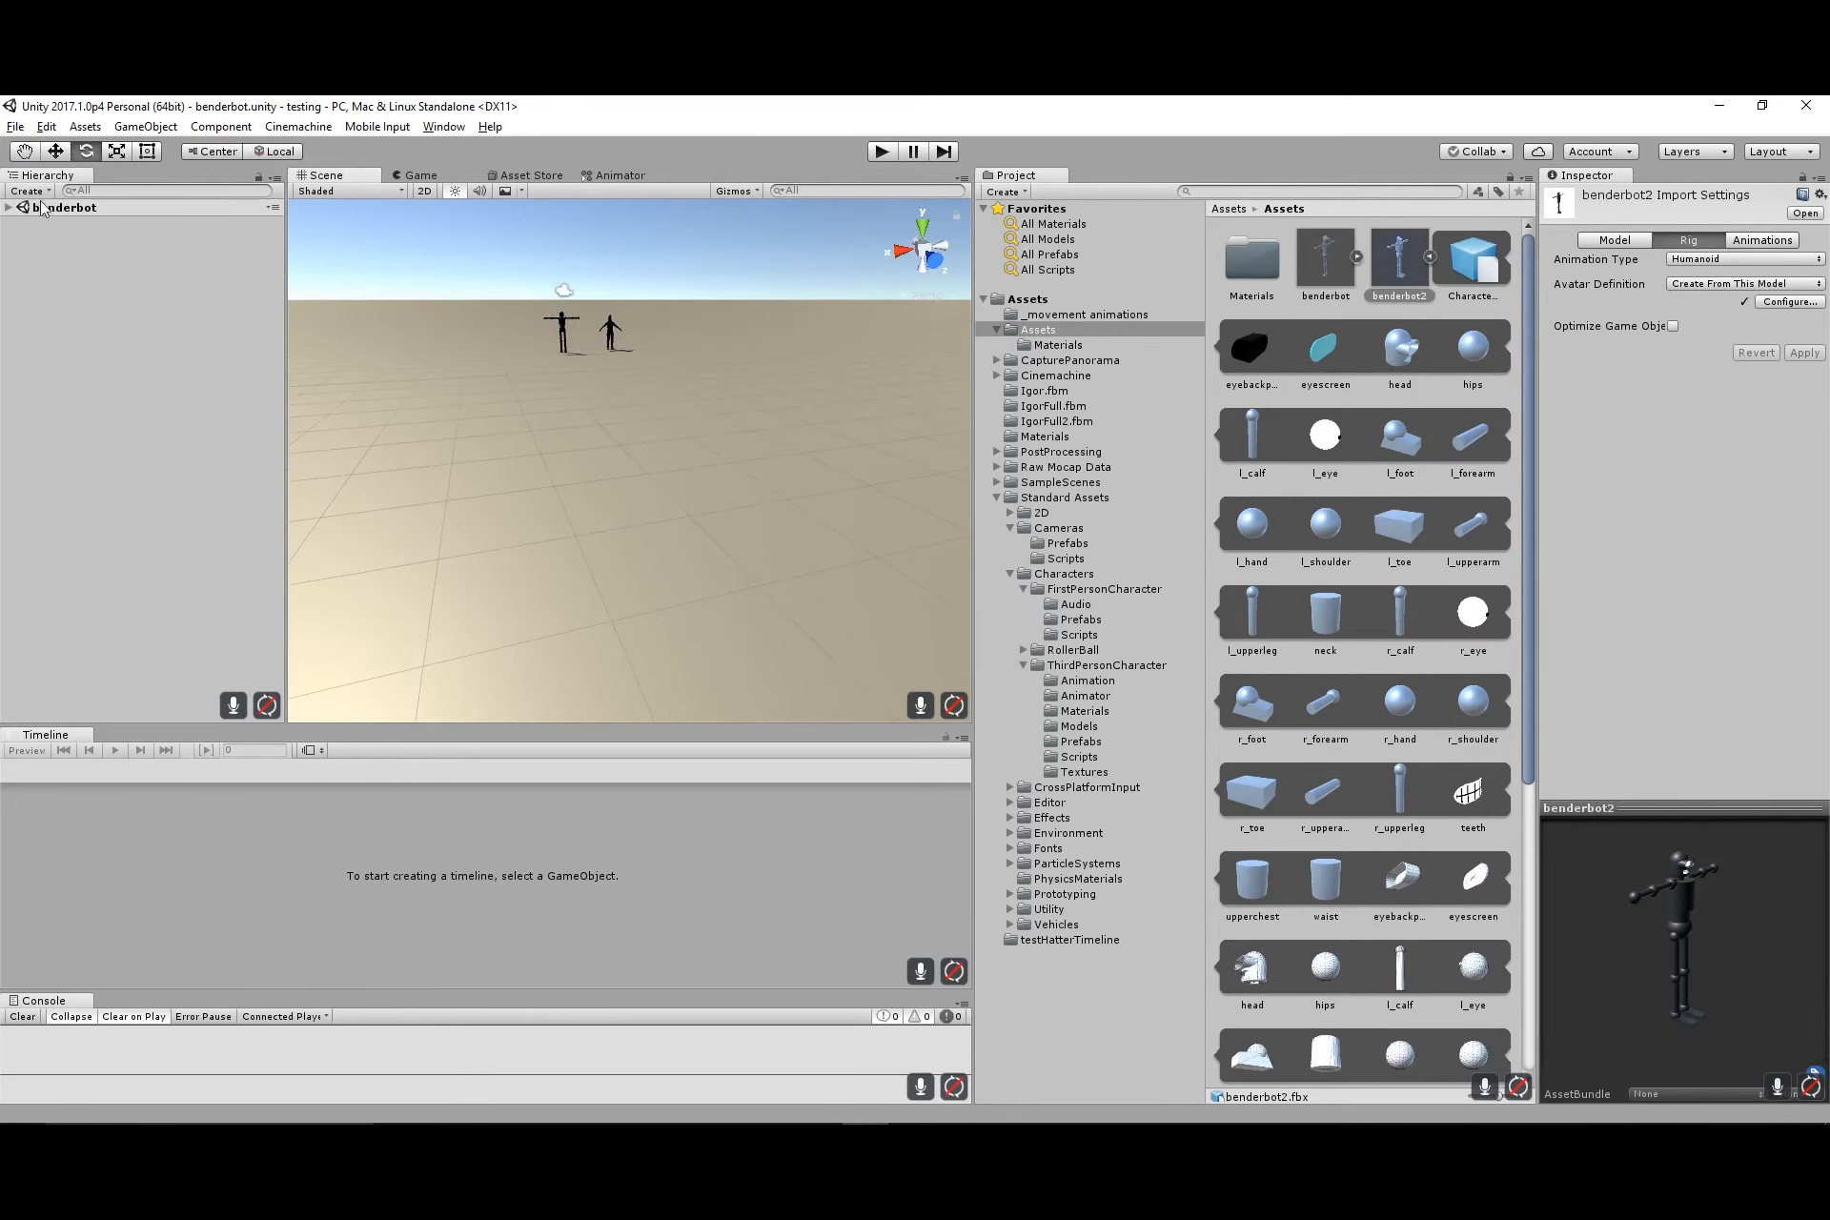
pyautogui.click(8, 207)
pyautogui.click(66, 239)
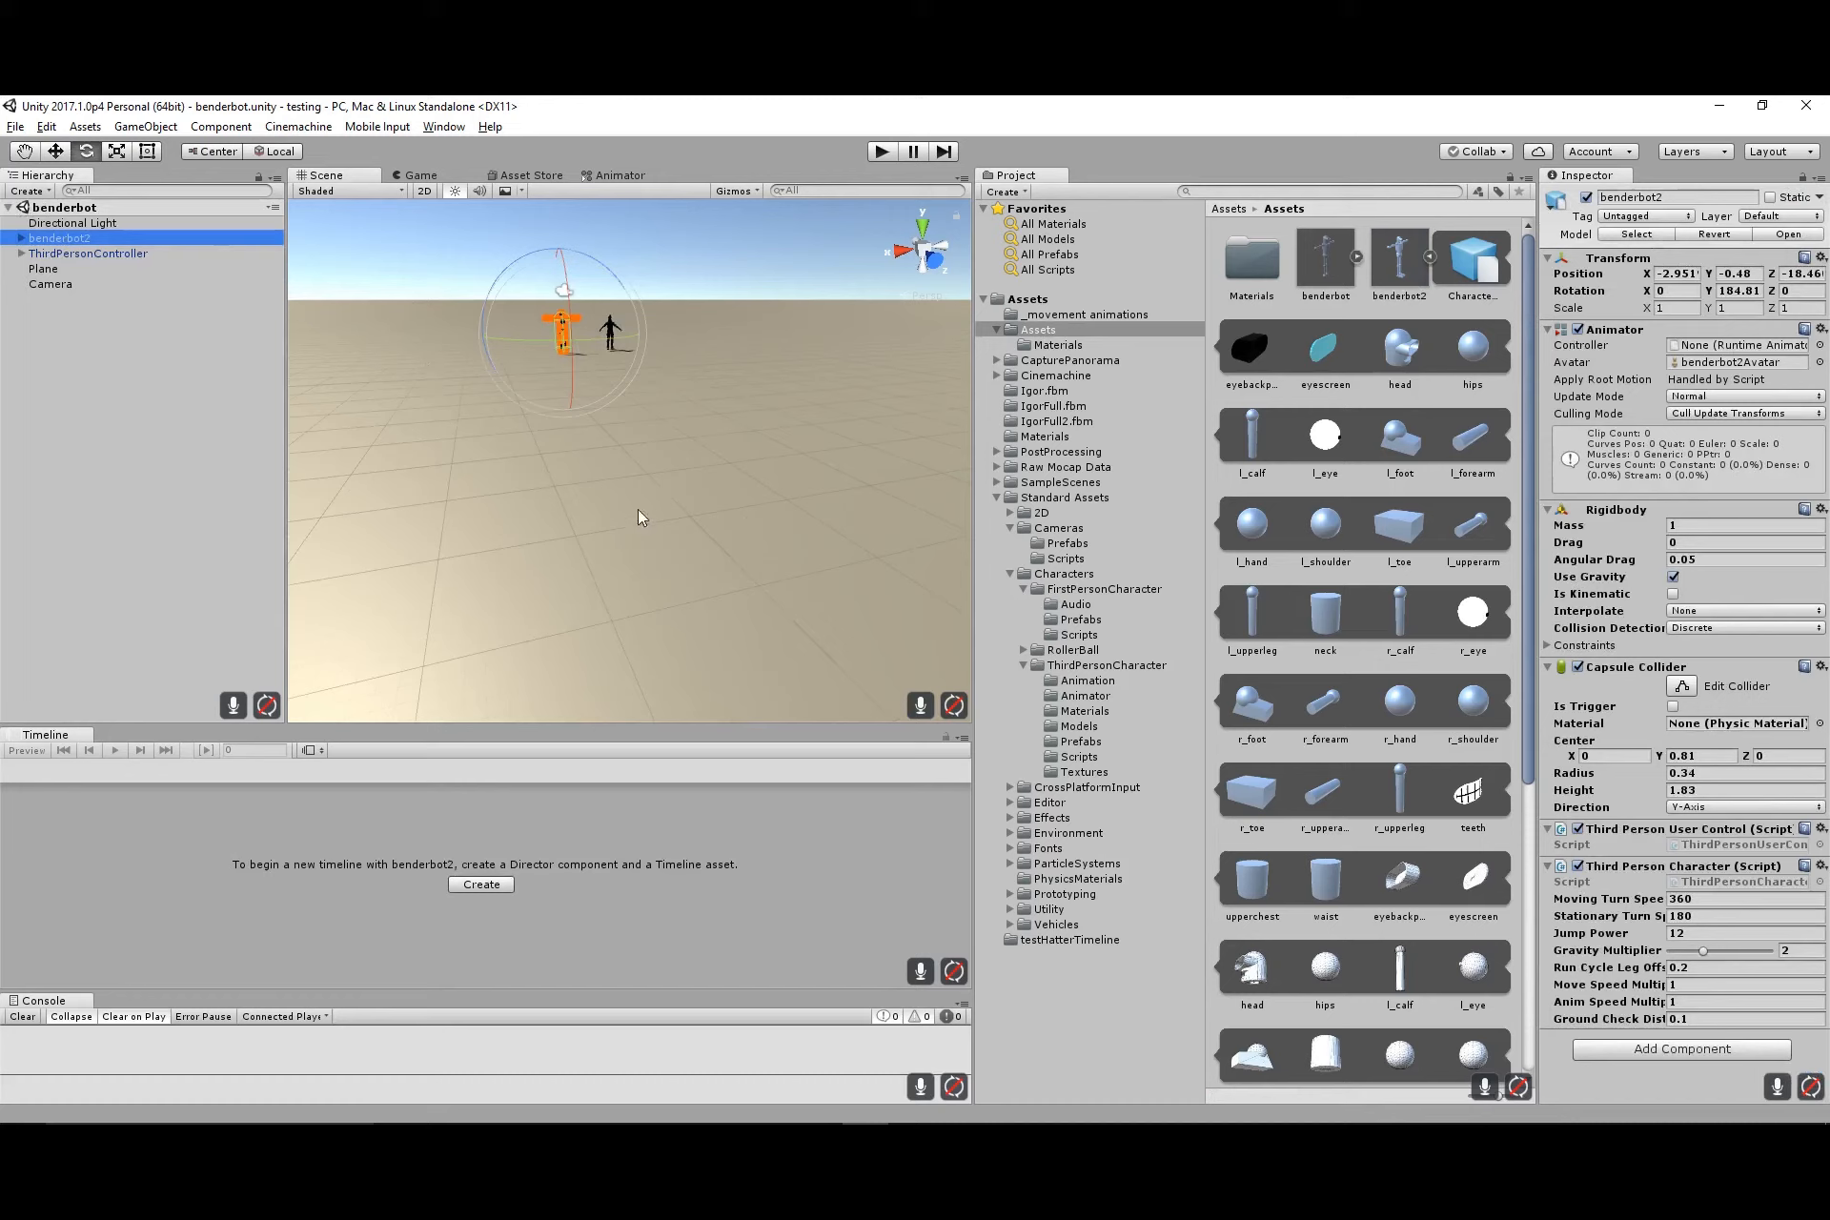
pyautogui.click(606, 397)
pyautogui.press('f')
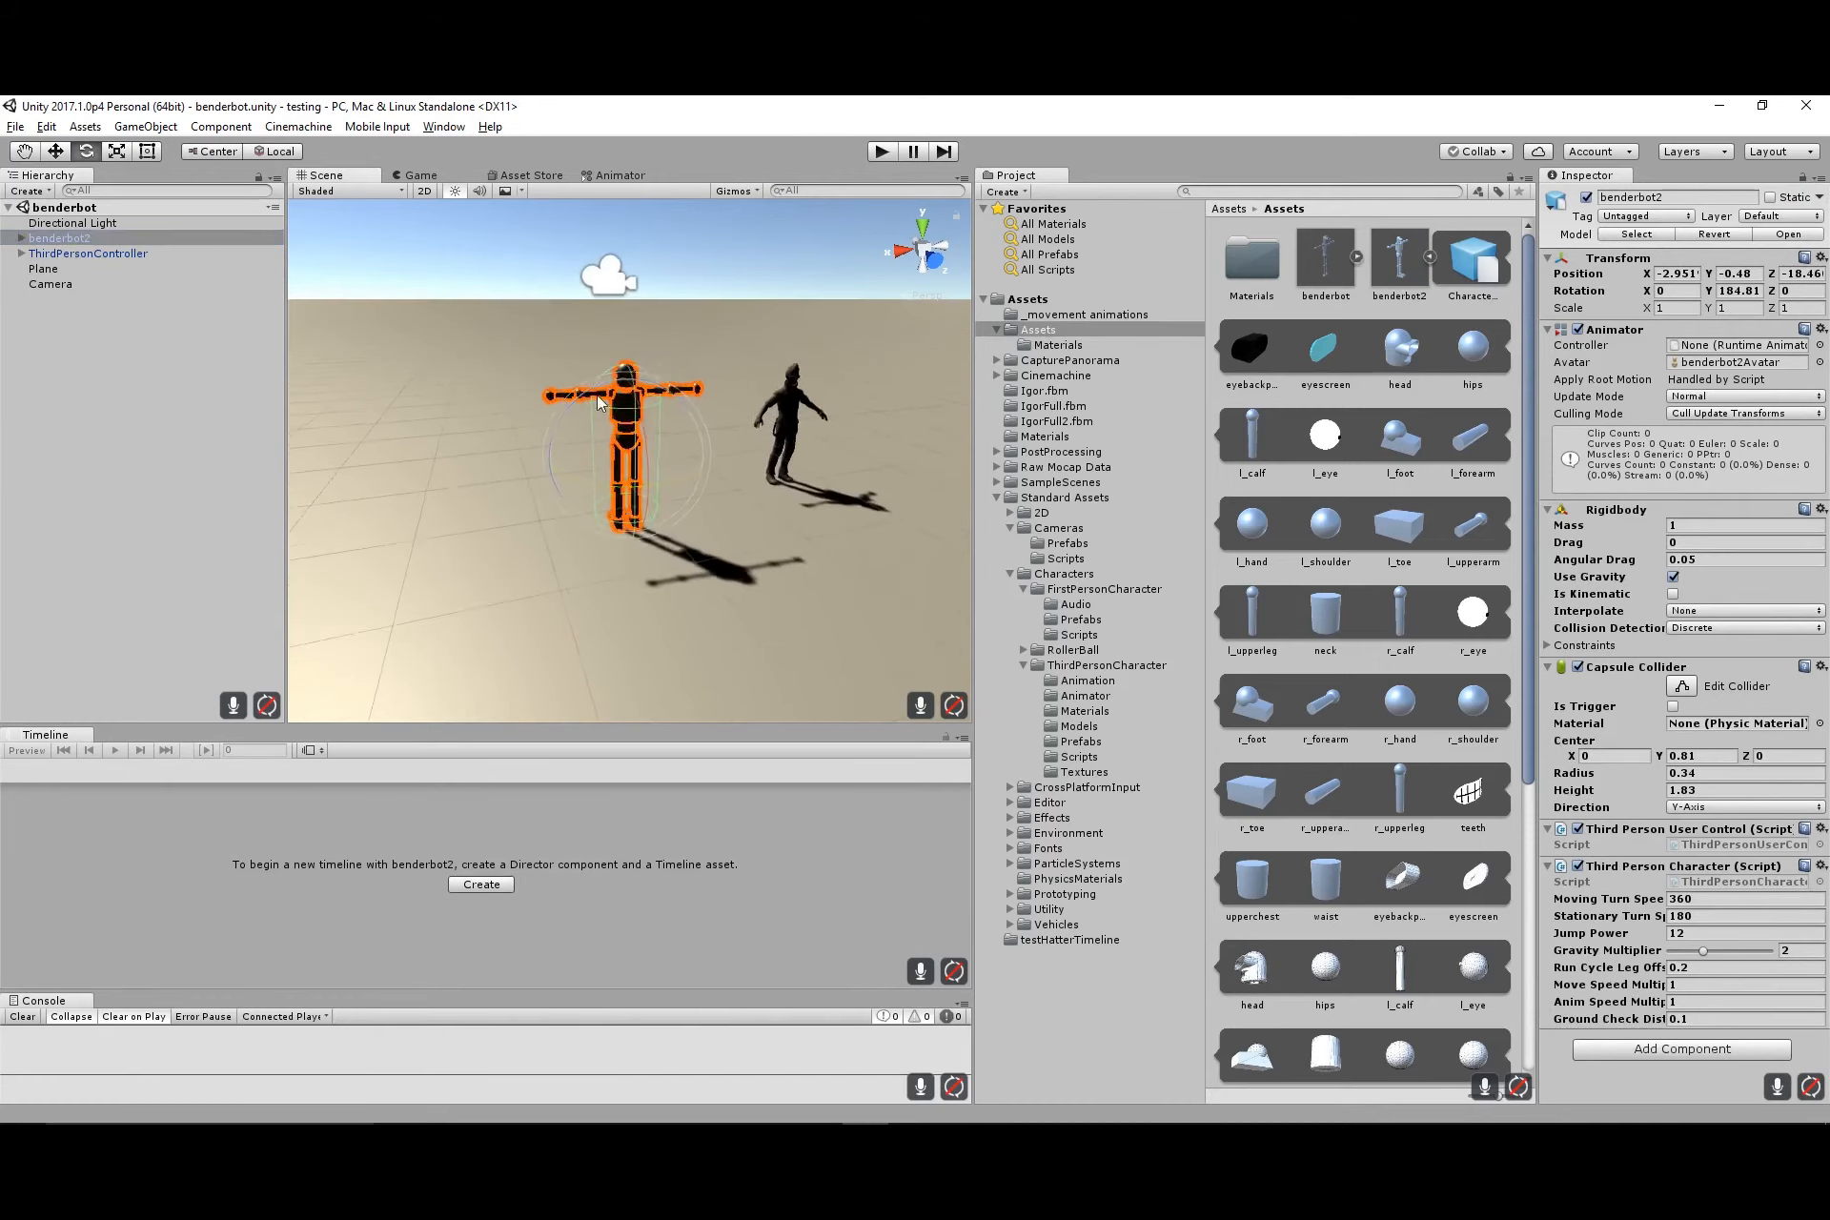
pyautogui.keyDown('alt'); pyautogui.moveTo(474, 326); pyautogui.dragTo(858, 479, button='right'); pyautogui.keyUp('alt')
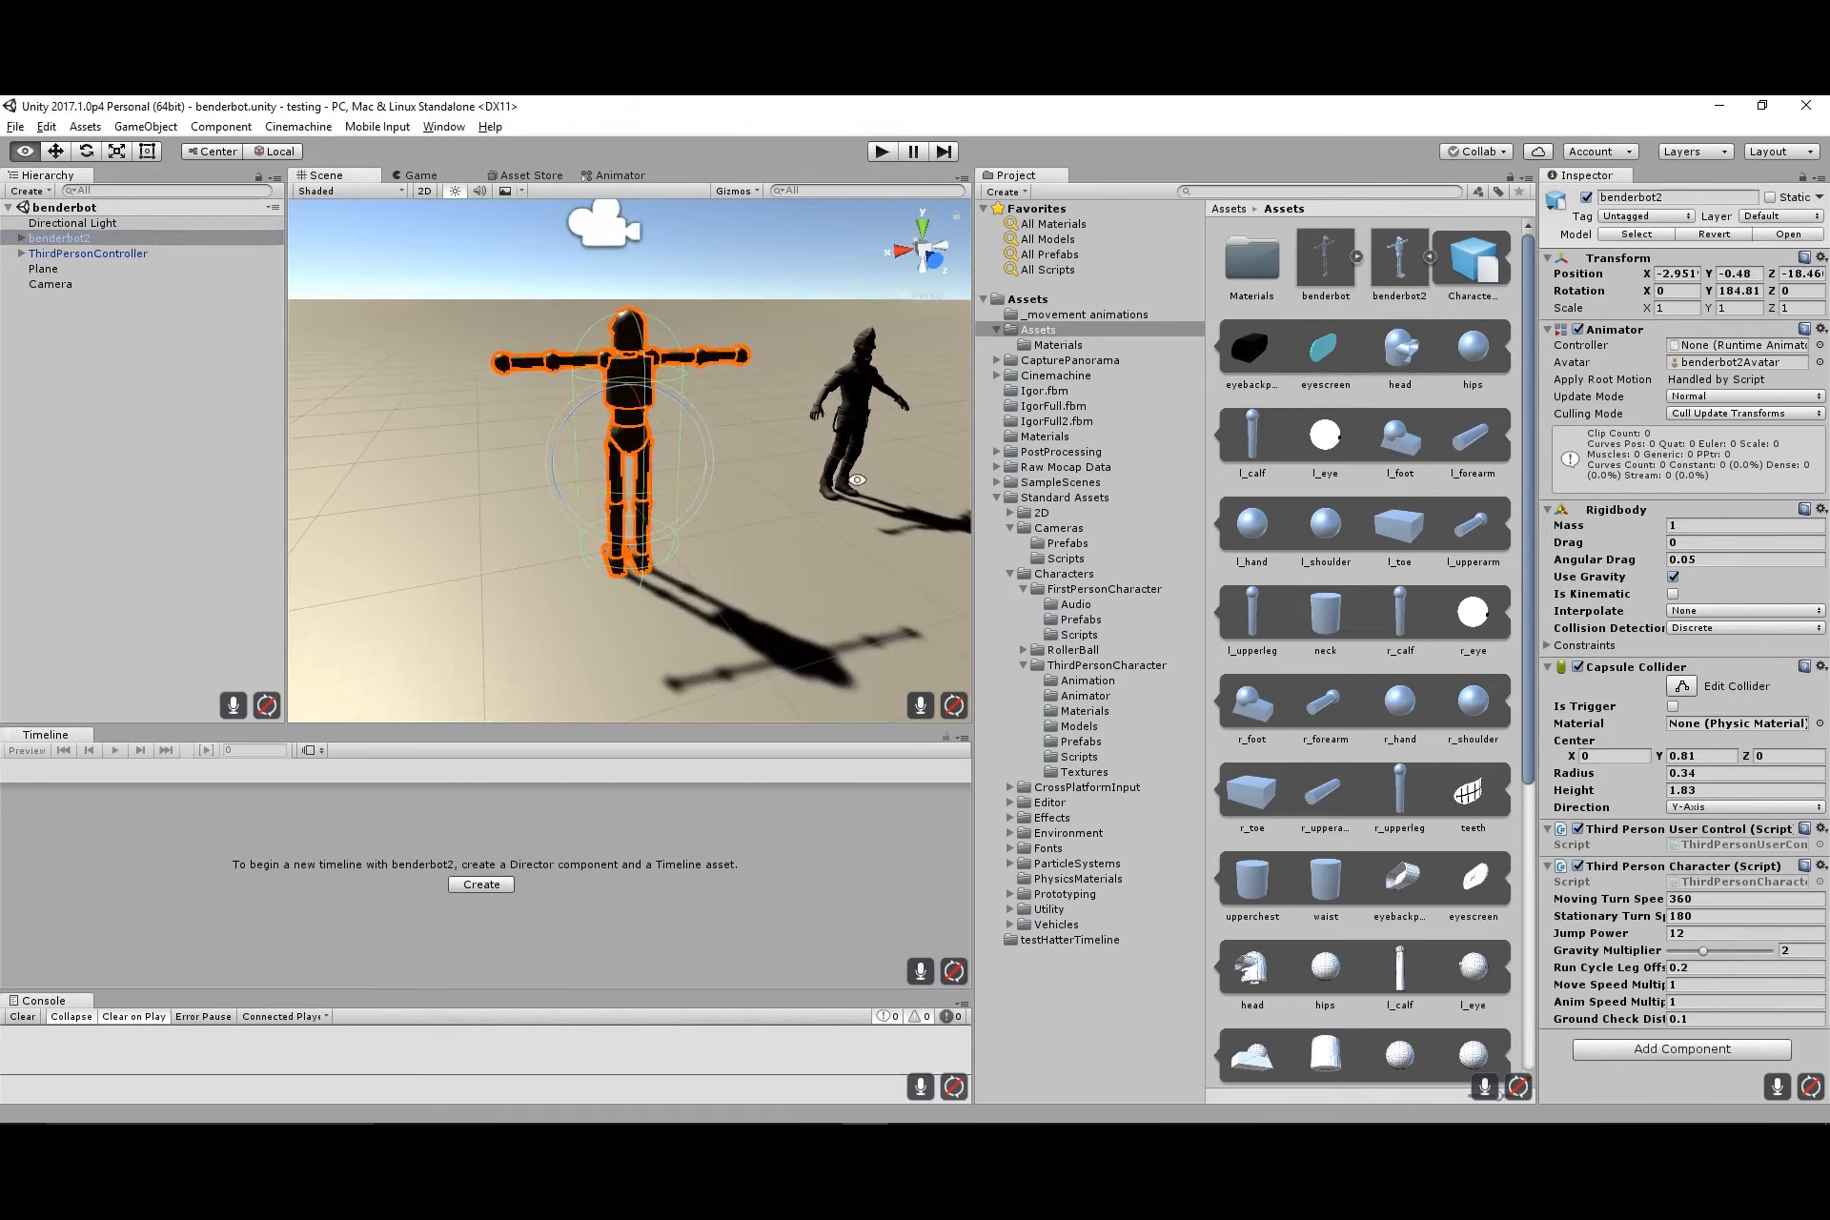
pyautogui.keyDown('alt'); pyautogui.moveTo(381, 448); pyautogui.dragTo(862, 453); pyautogui.keyUp('alt')
pyautogui.keyDown('alt'); pyautogui.moveTo(490, 429); pyautogui.dragTo(673, 430); pyautogui.keyUp('alt')
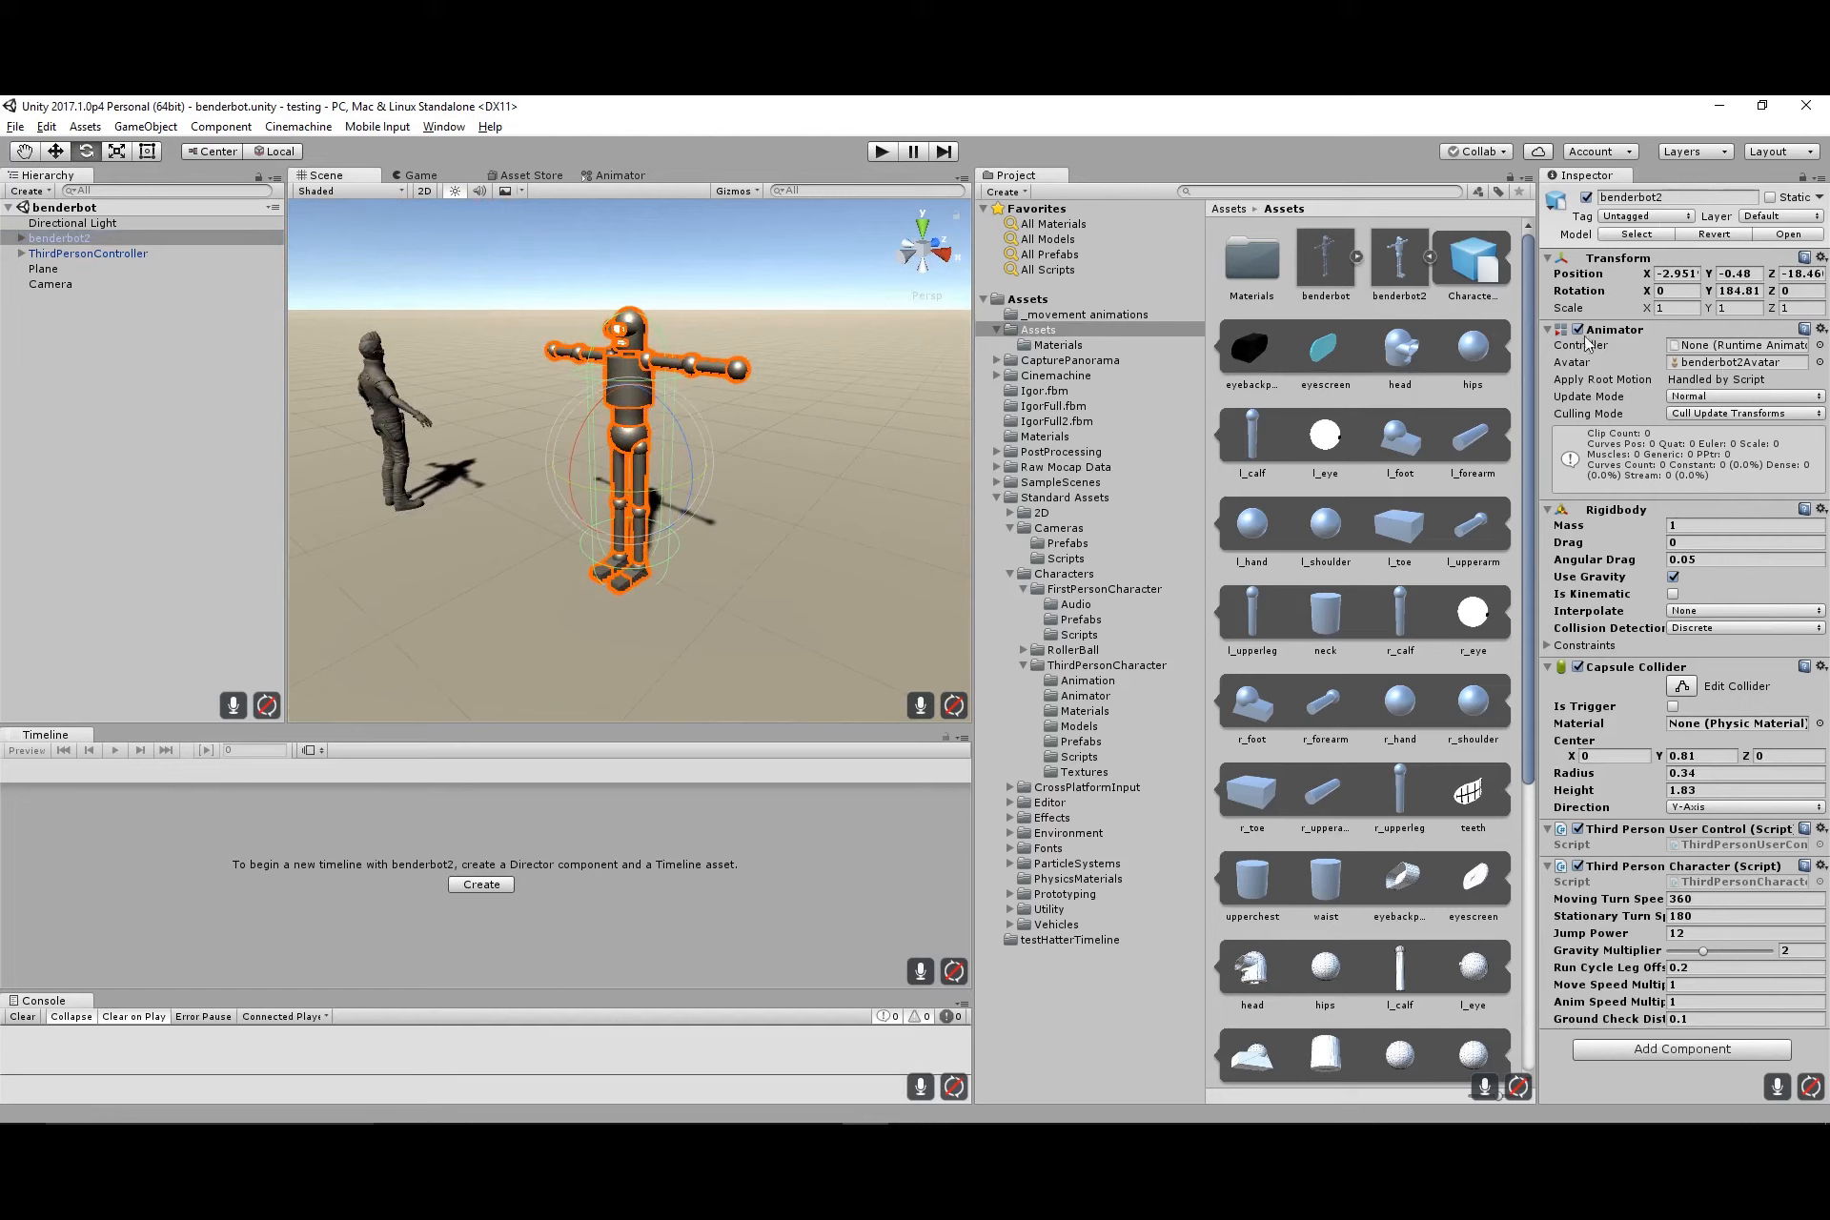
pyautogui.click(1820, 346)
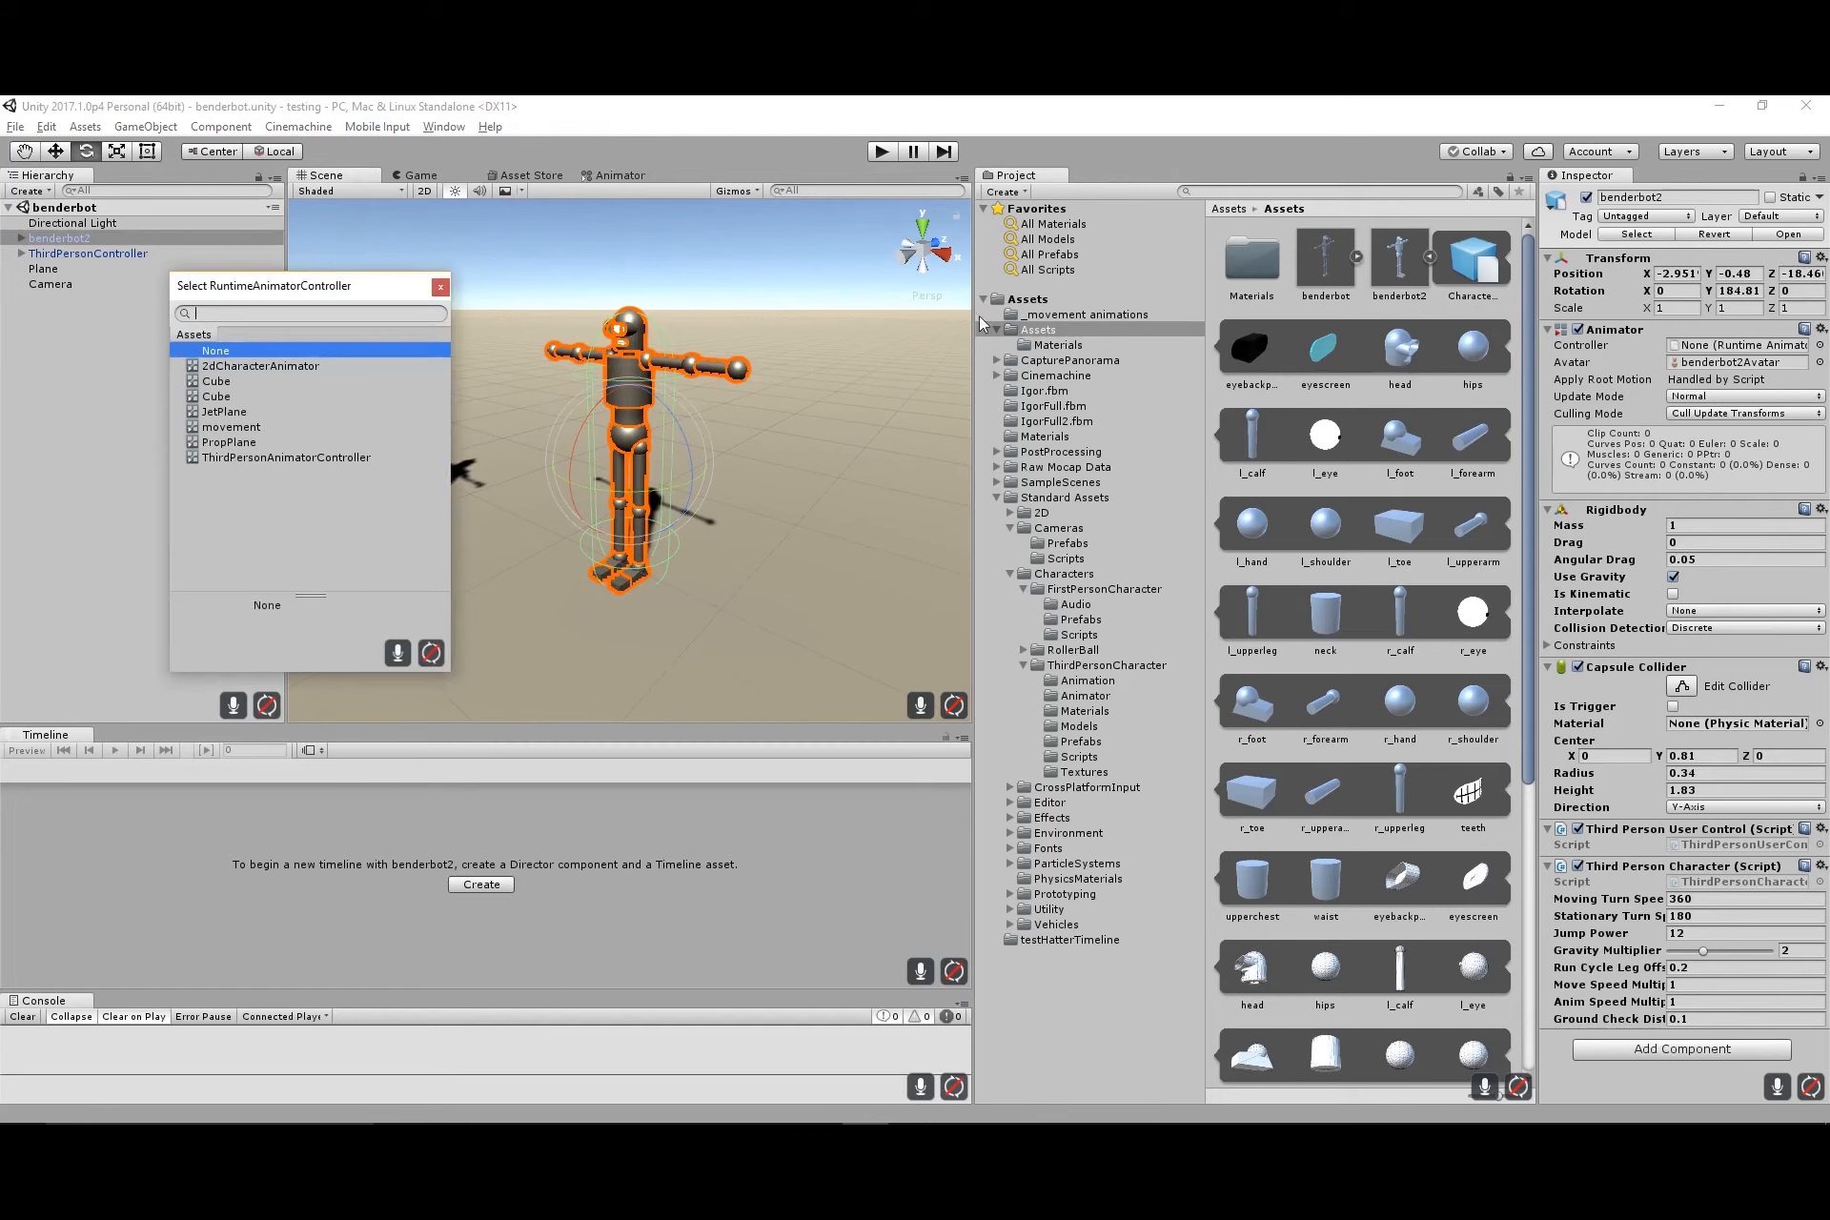
pyautogui.click(324, 458)
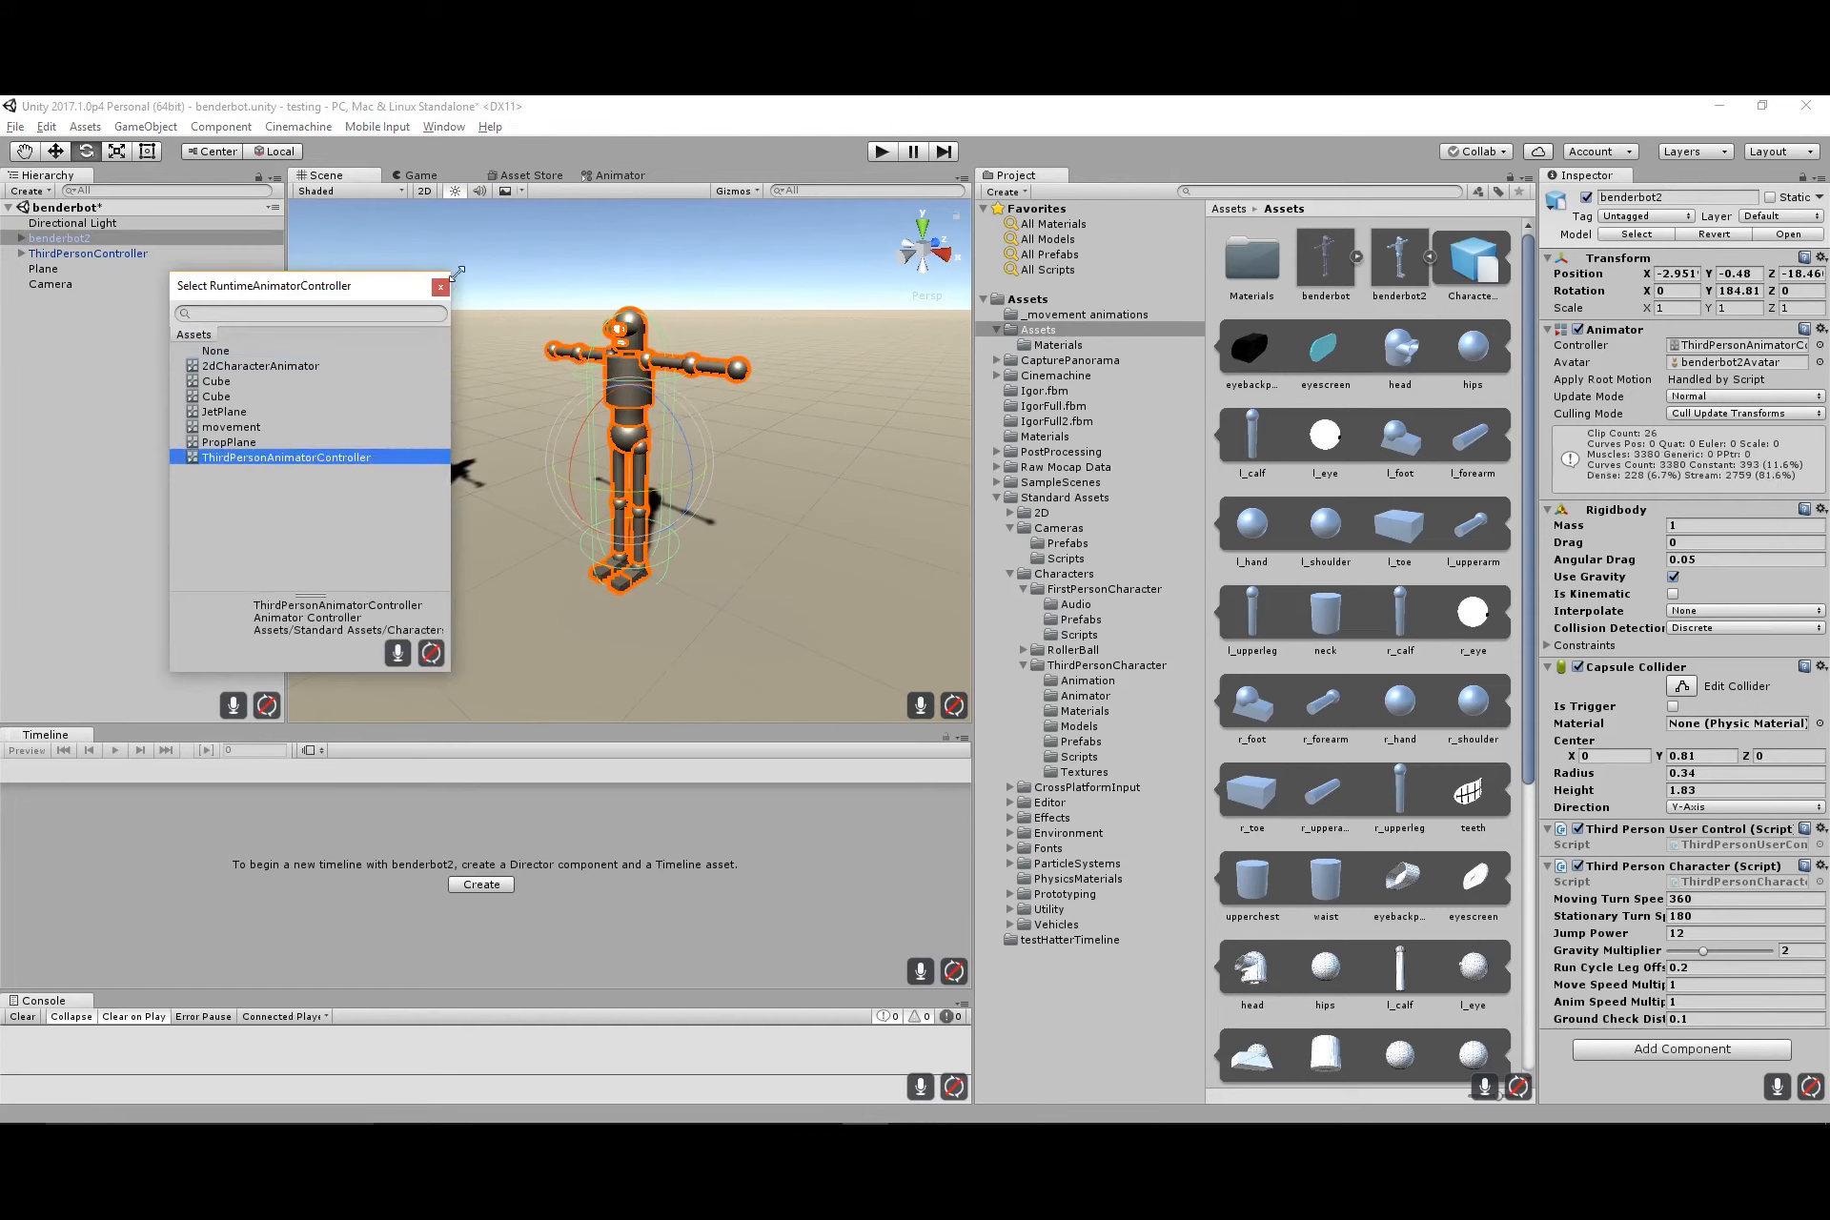
pyautogui.doubleClick(345, 459)
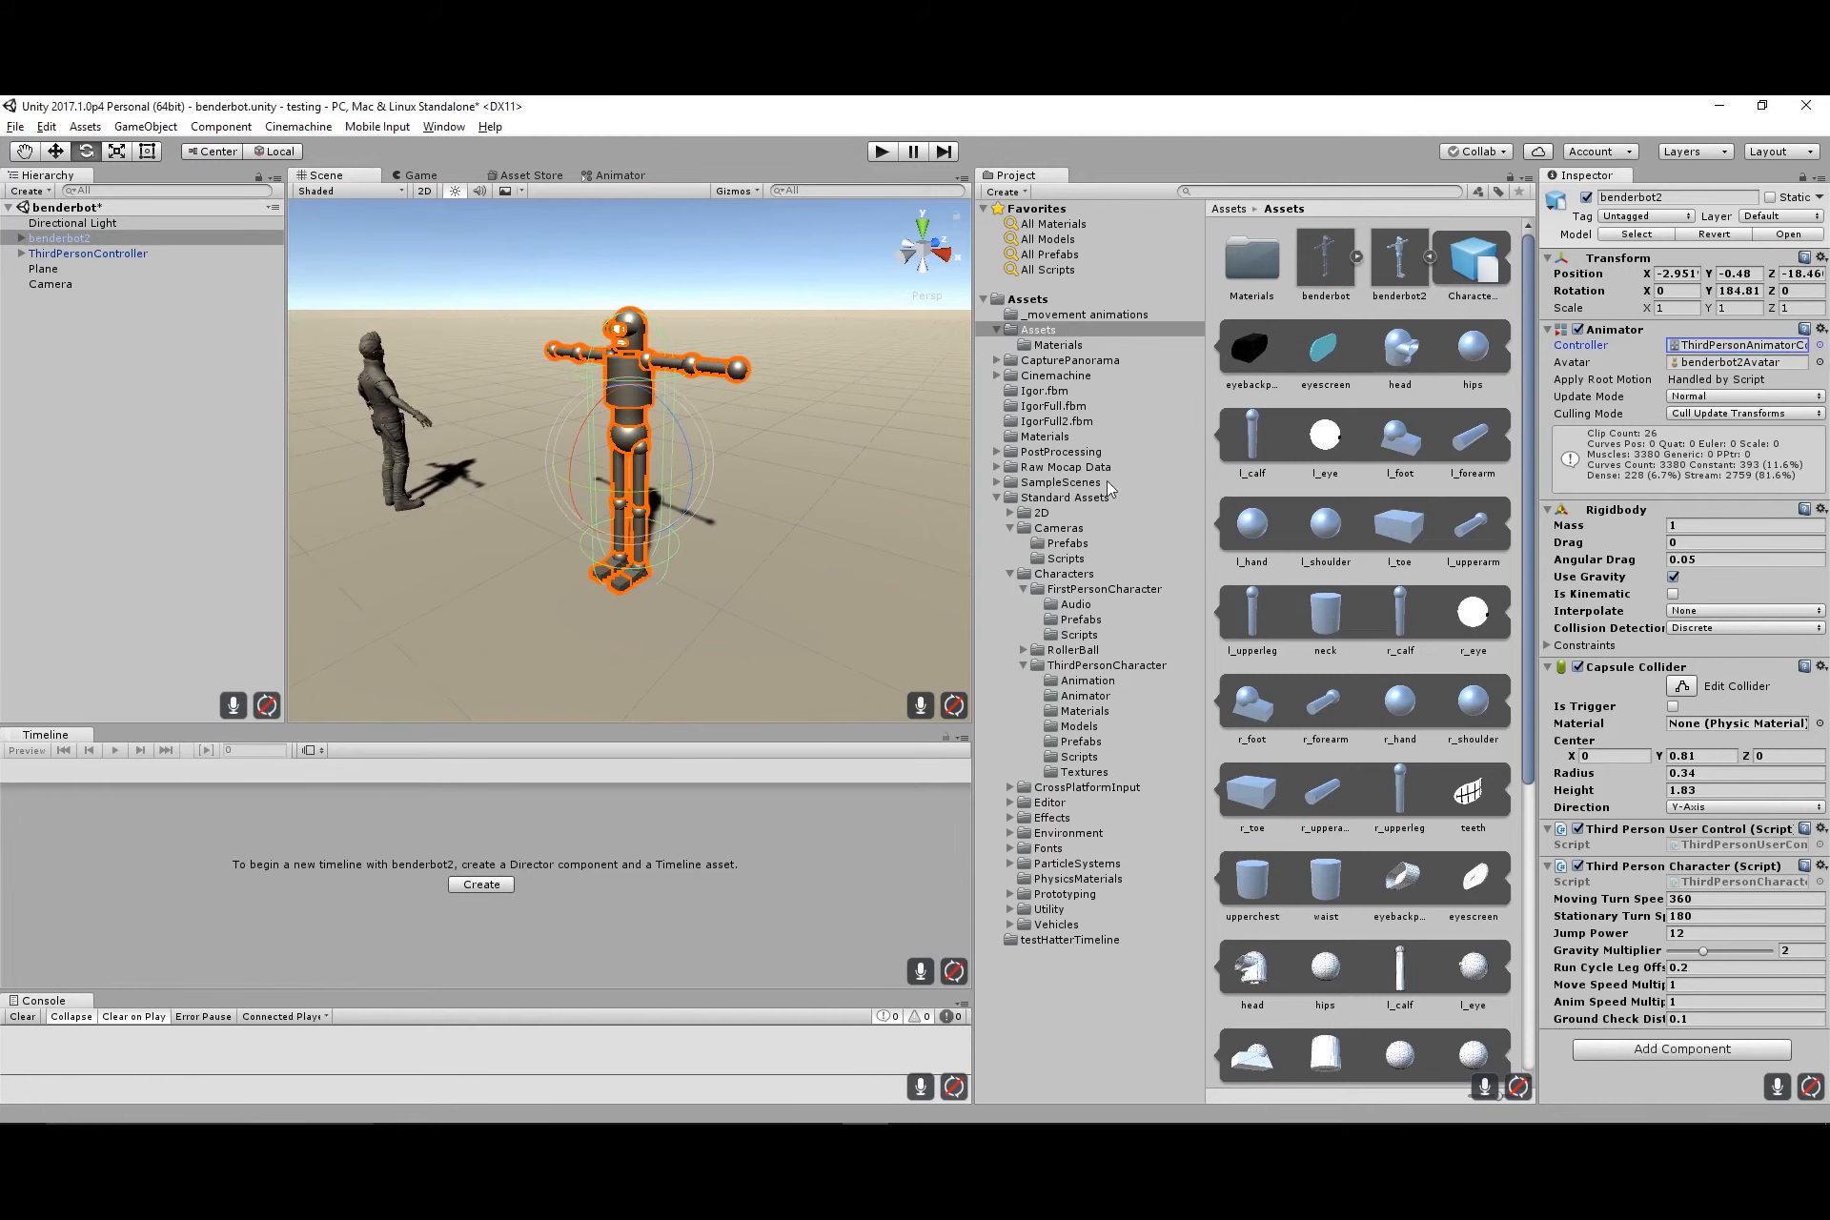
pyautogui.click(882, 150)
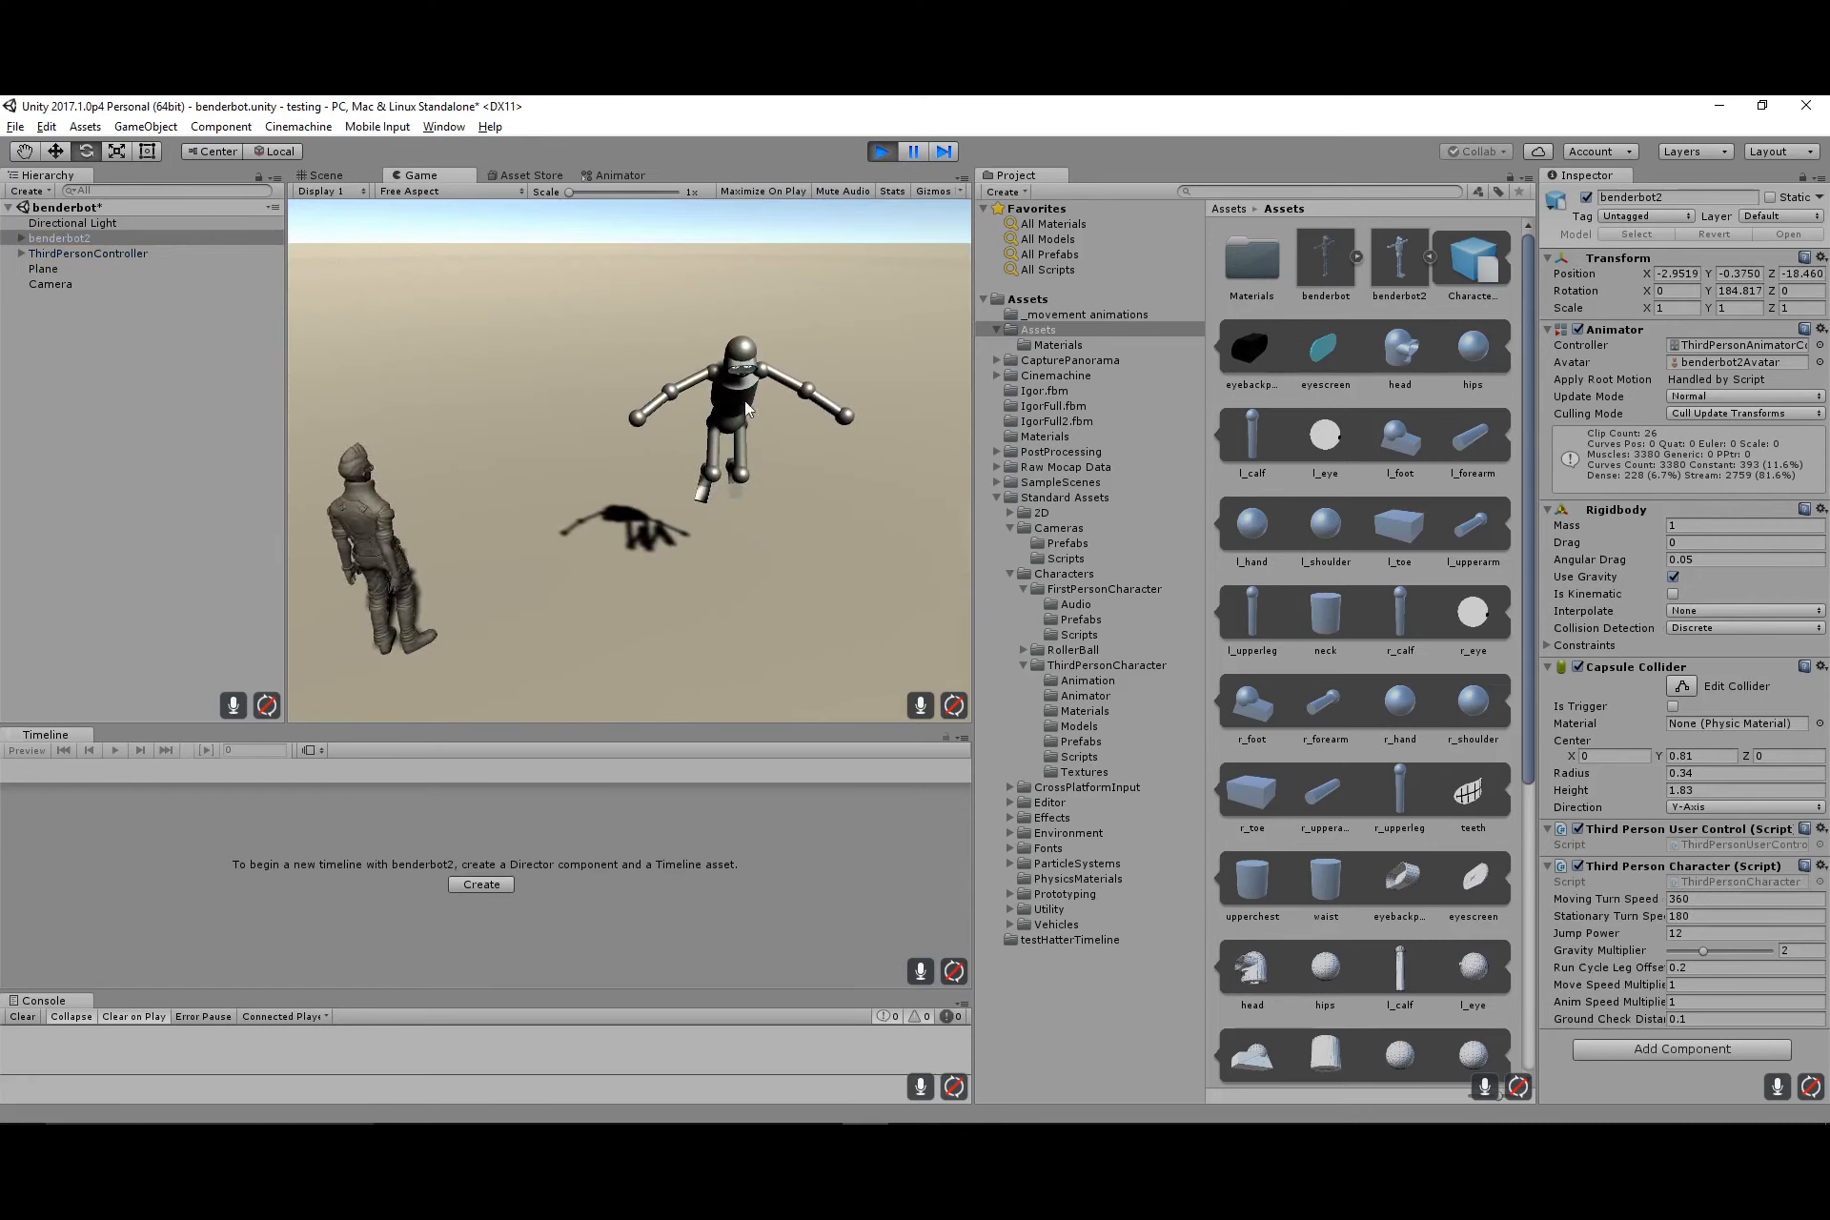
pyautogui.click(885, 151)
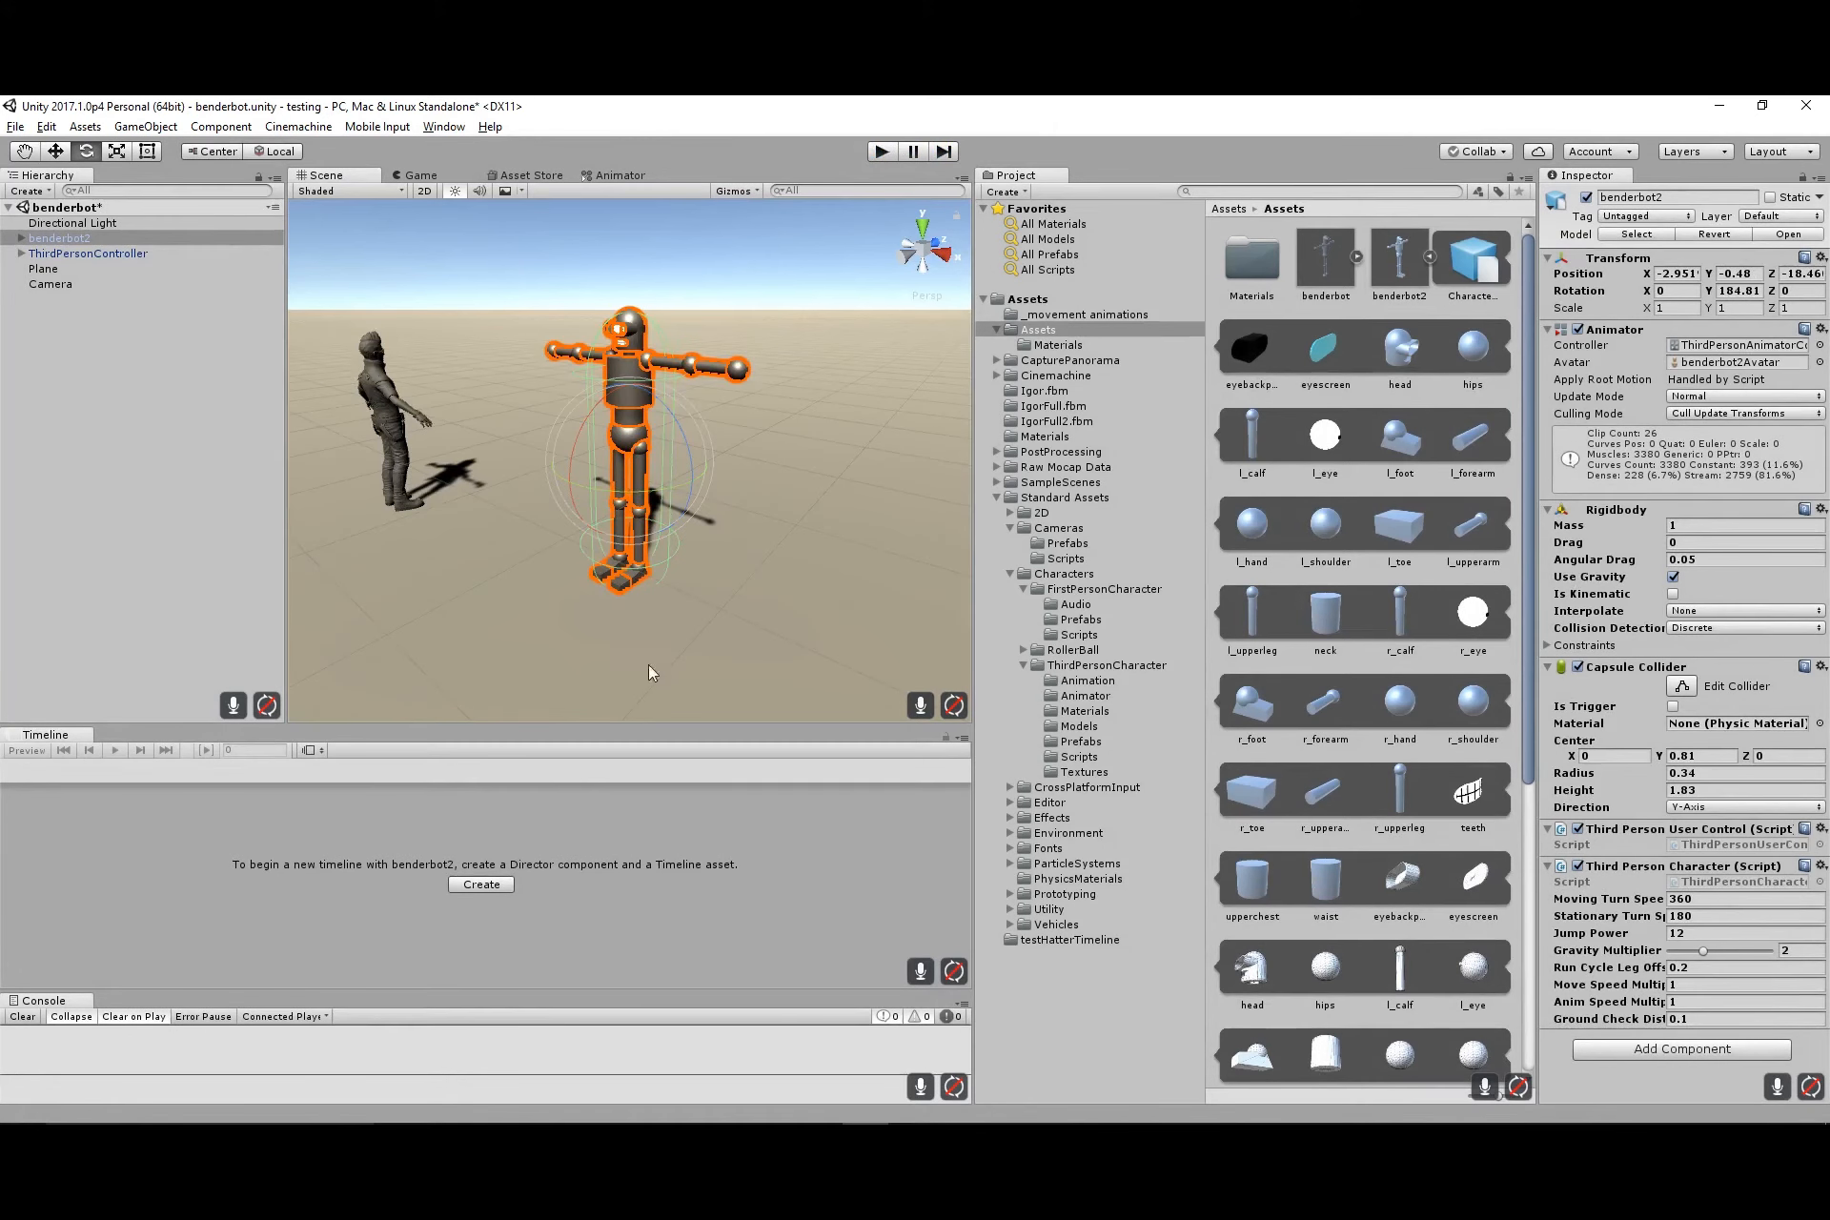
# Set benderbot2's Ground Check Distance to 0.3 to match the ThirdPersonController object's setting
pyautogui.click(45, 244)
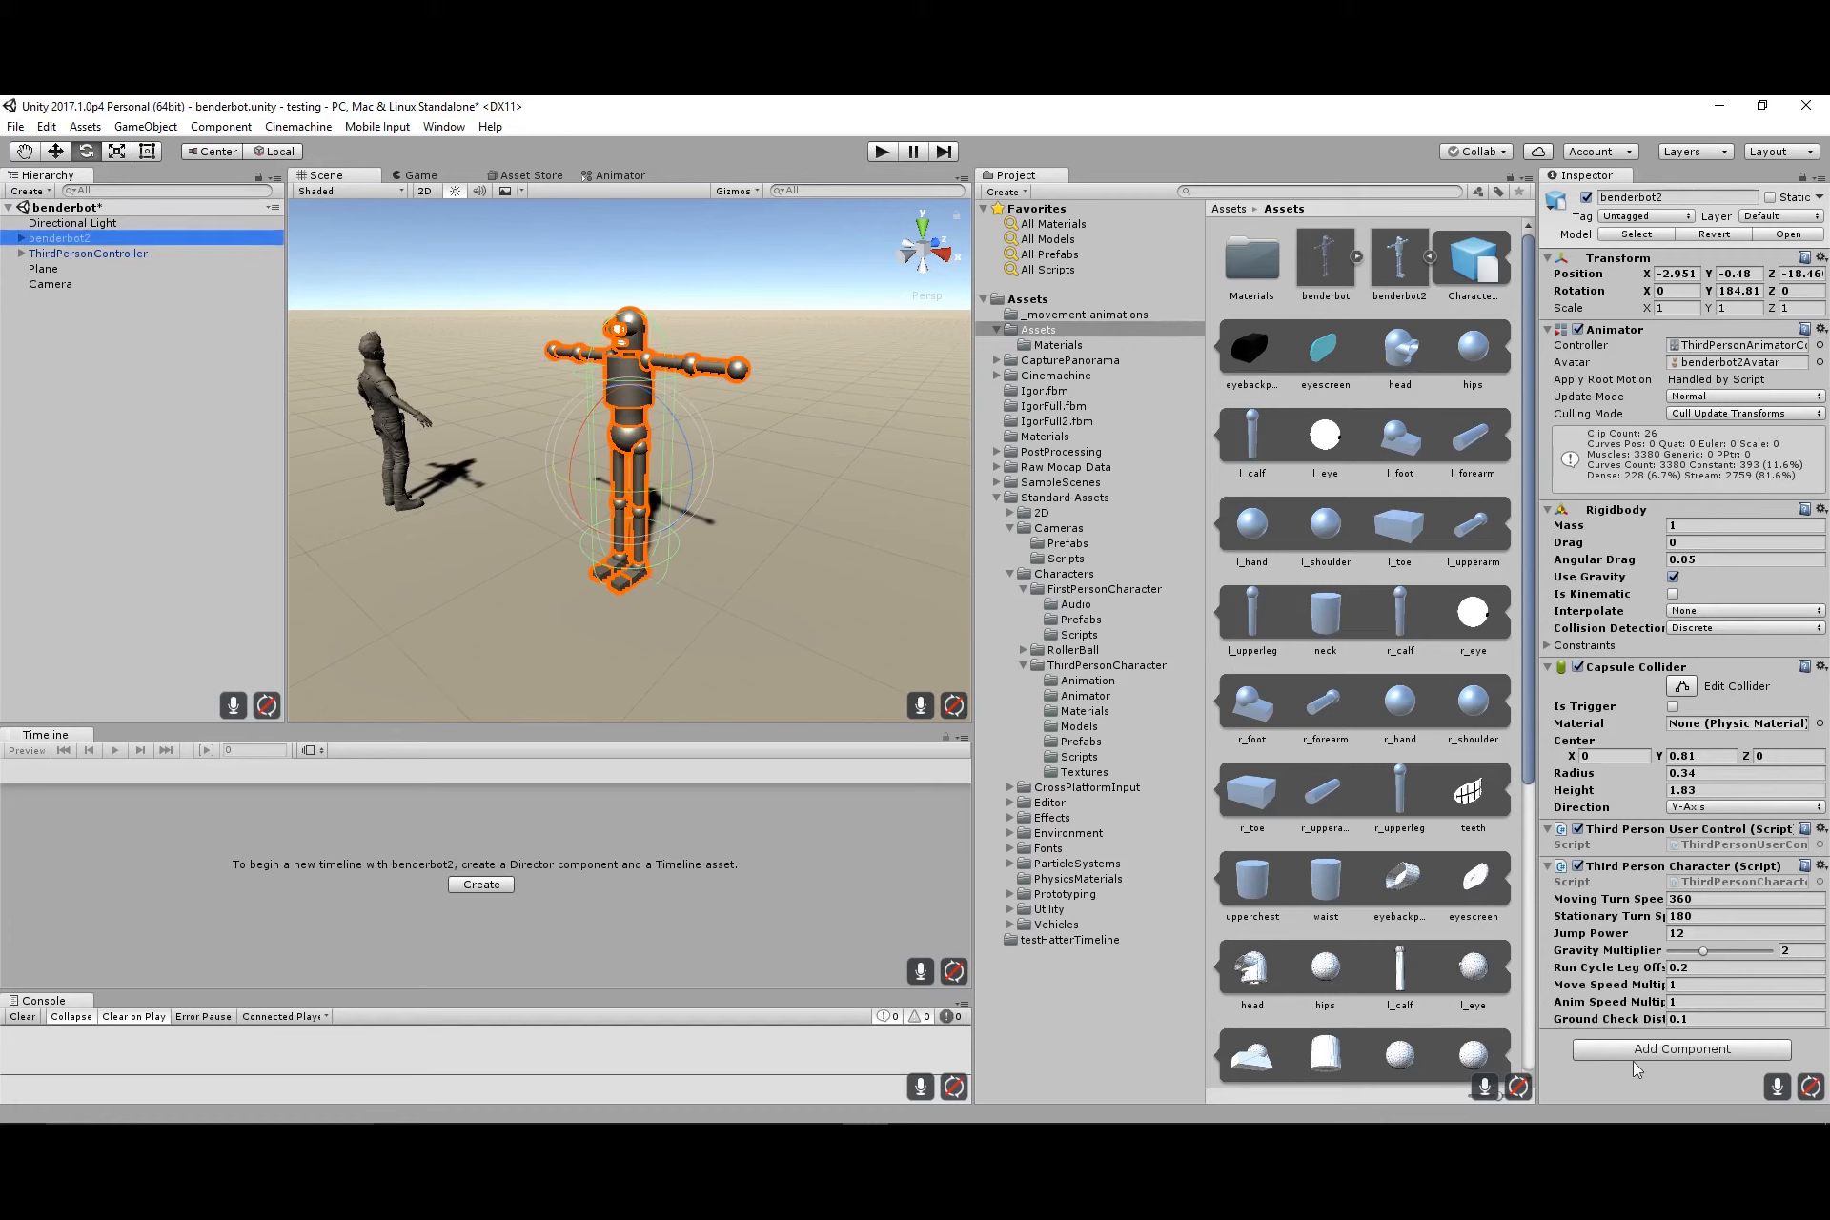
pyautogui.click(1683, 1019)
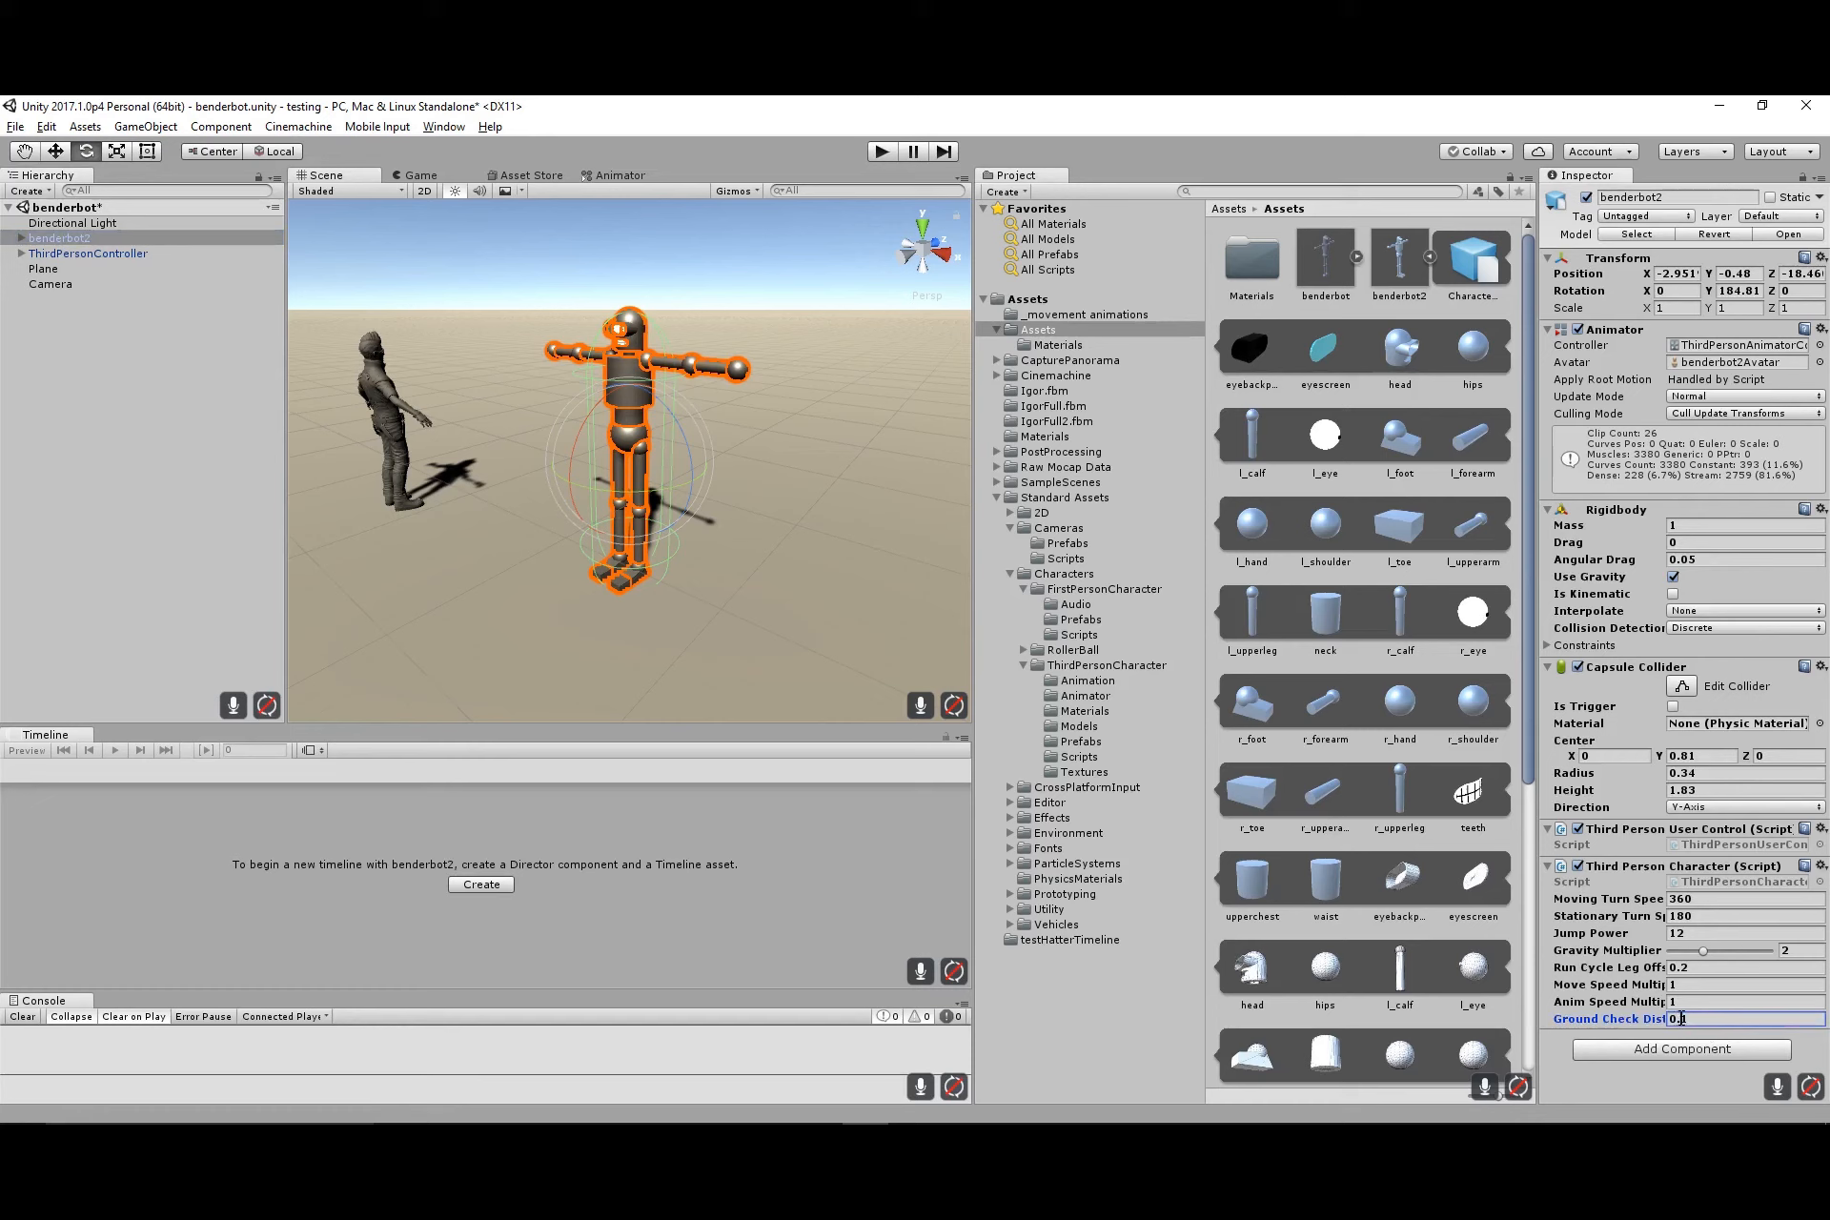
pyautogui.click(91, 252)
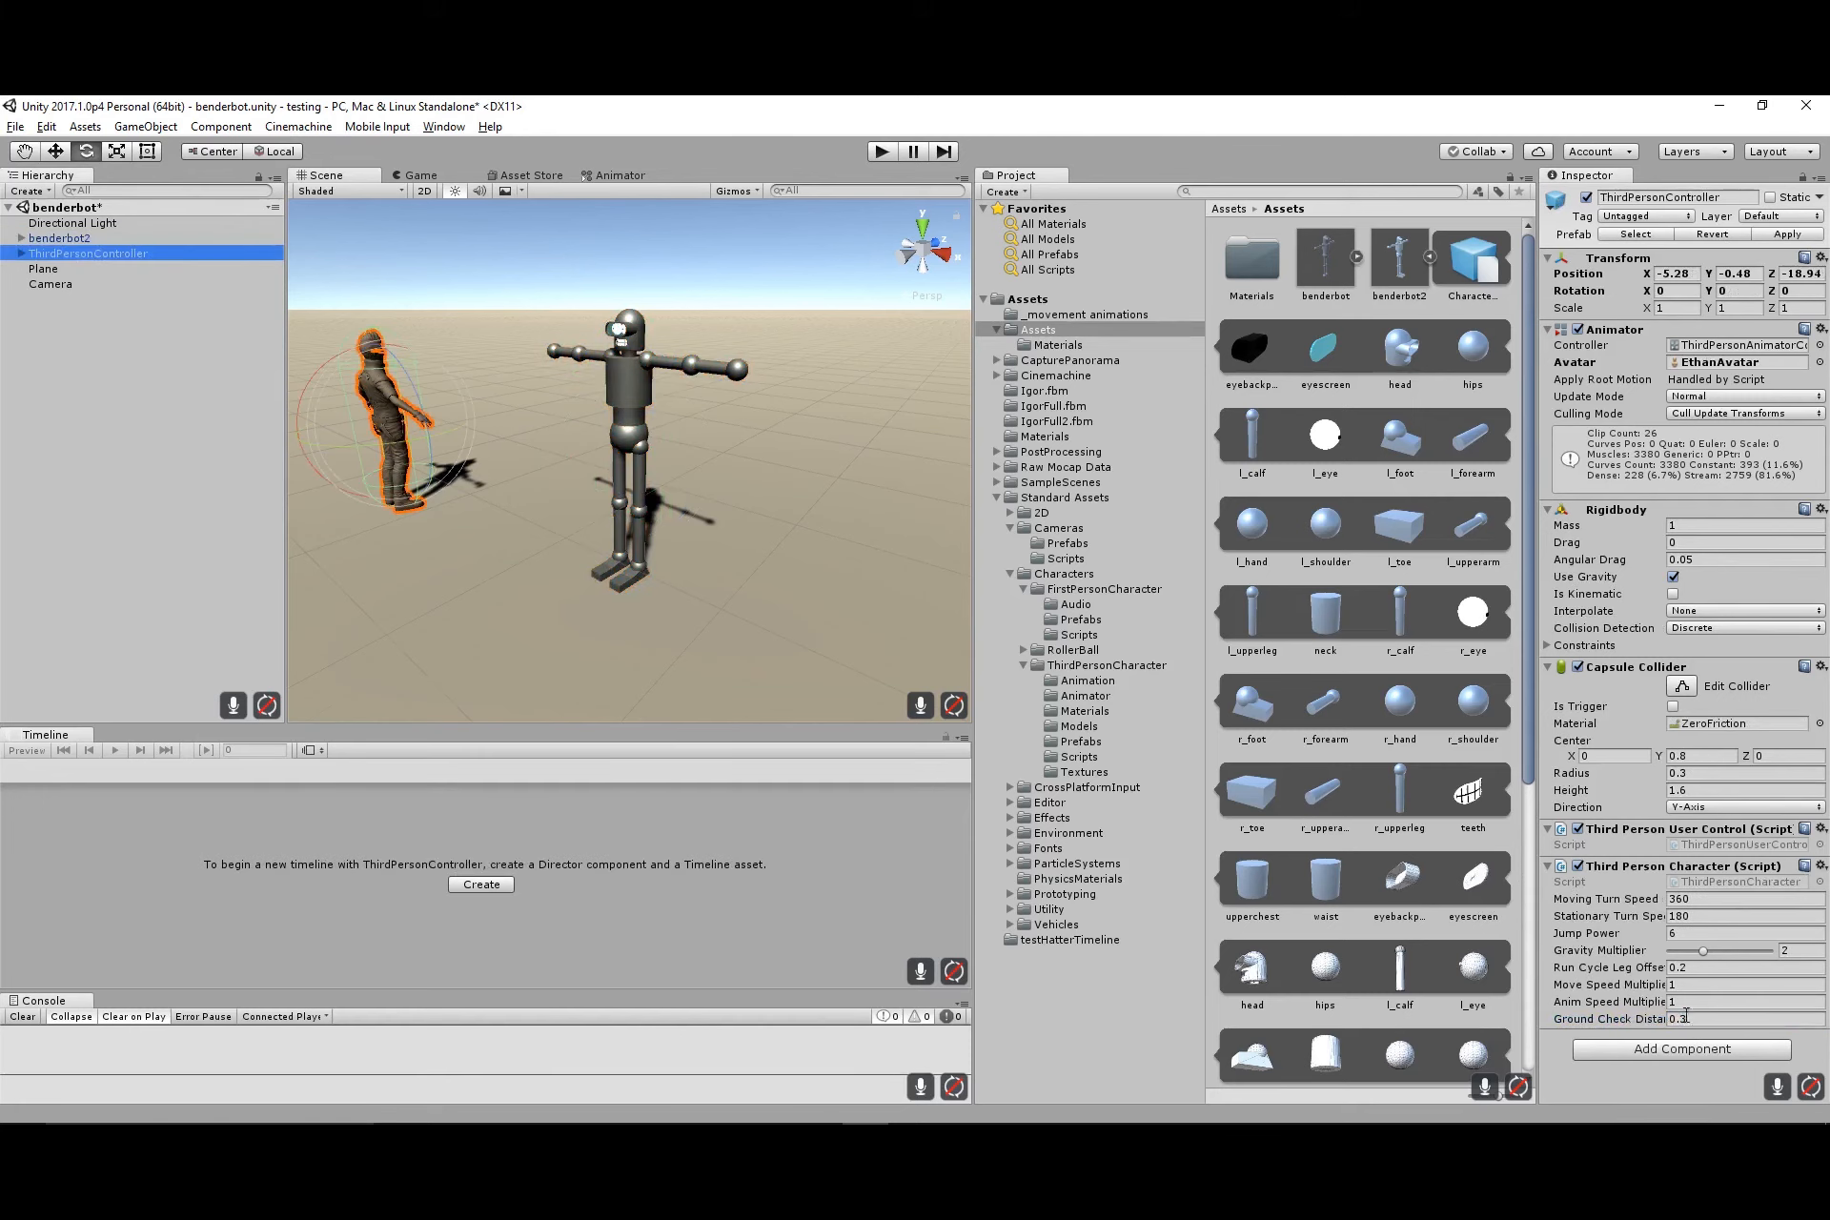
pyautogui.click(55, 239)
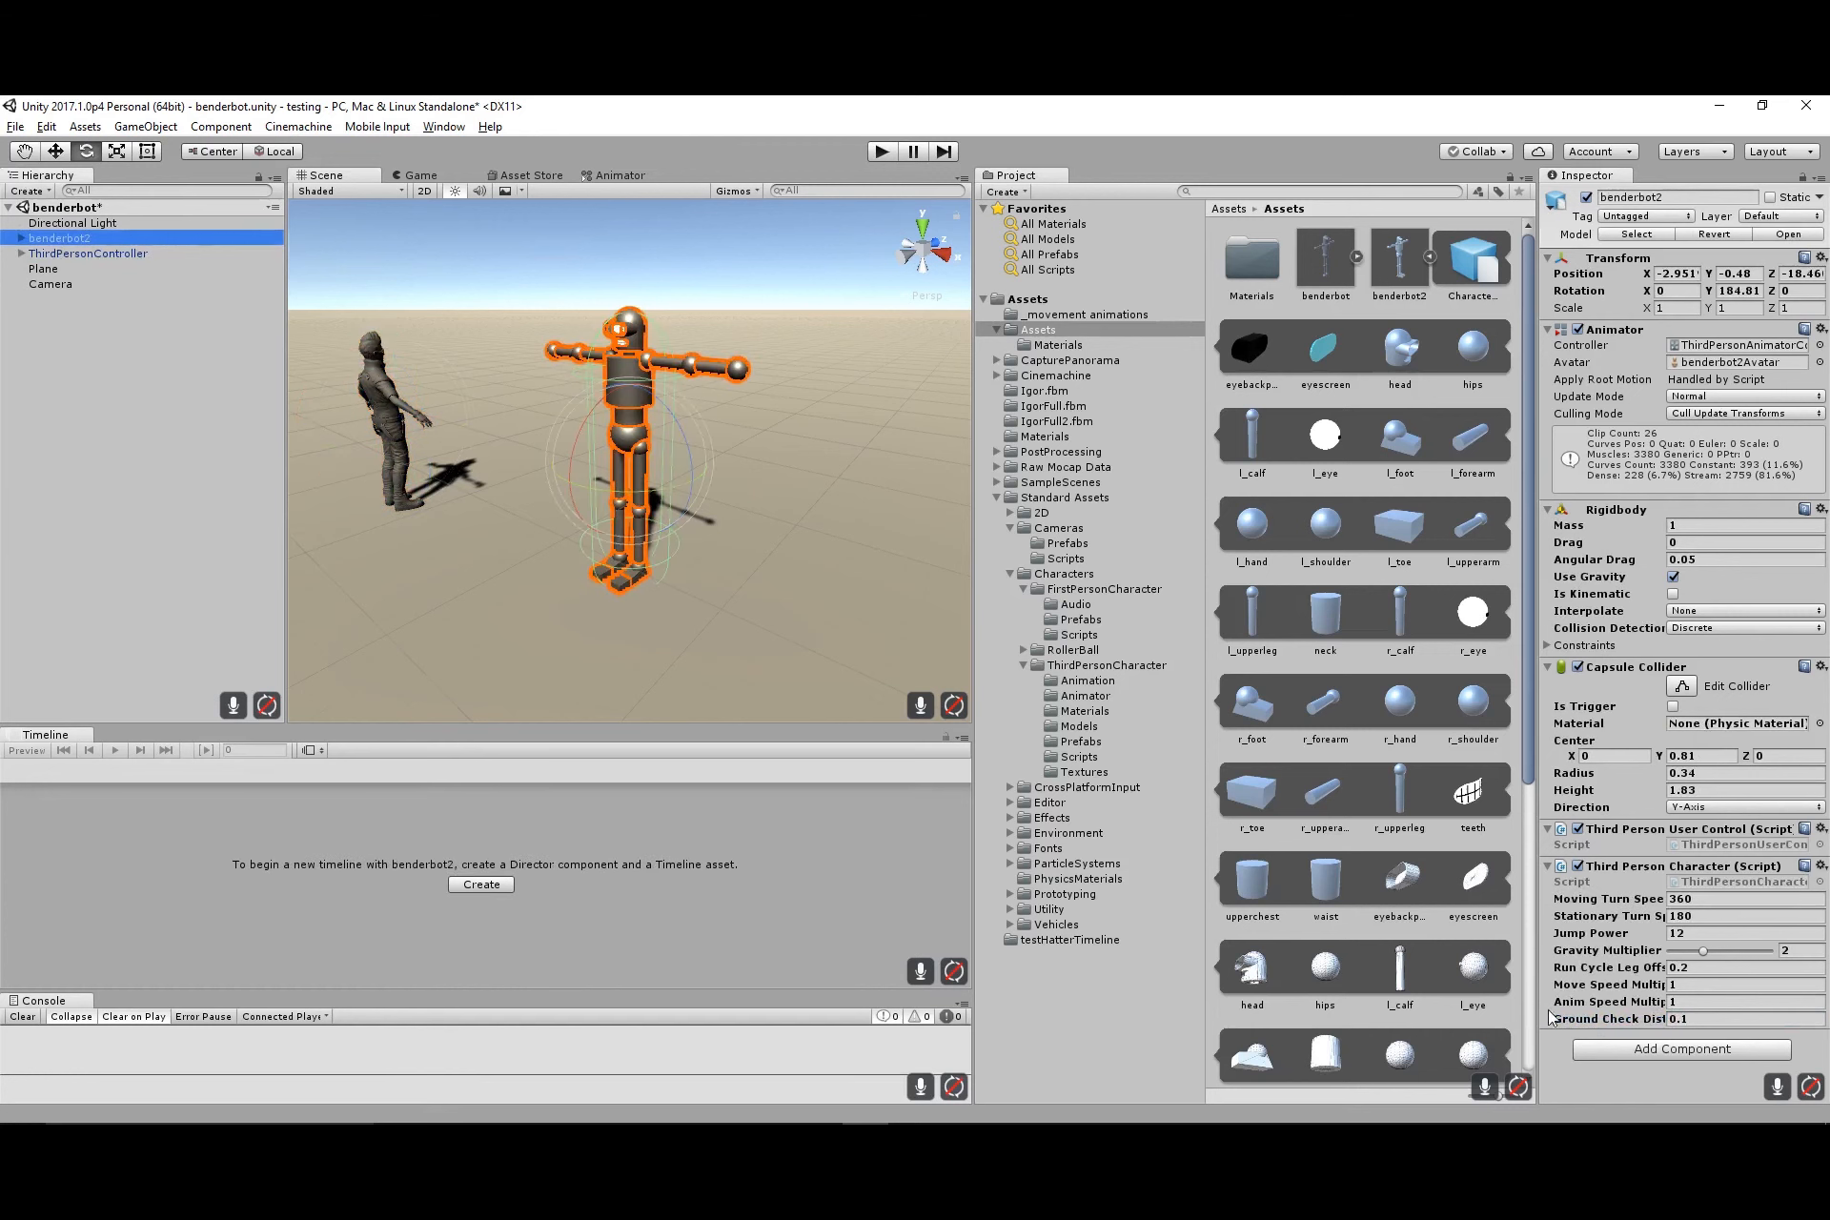
pyautogui.click(1685, 1018)
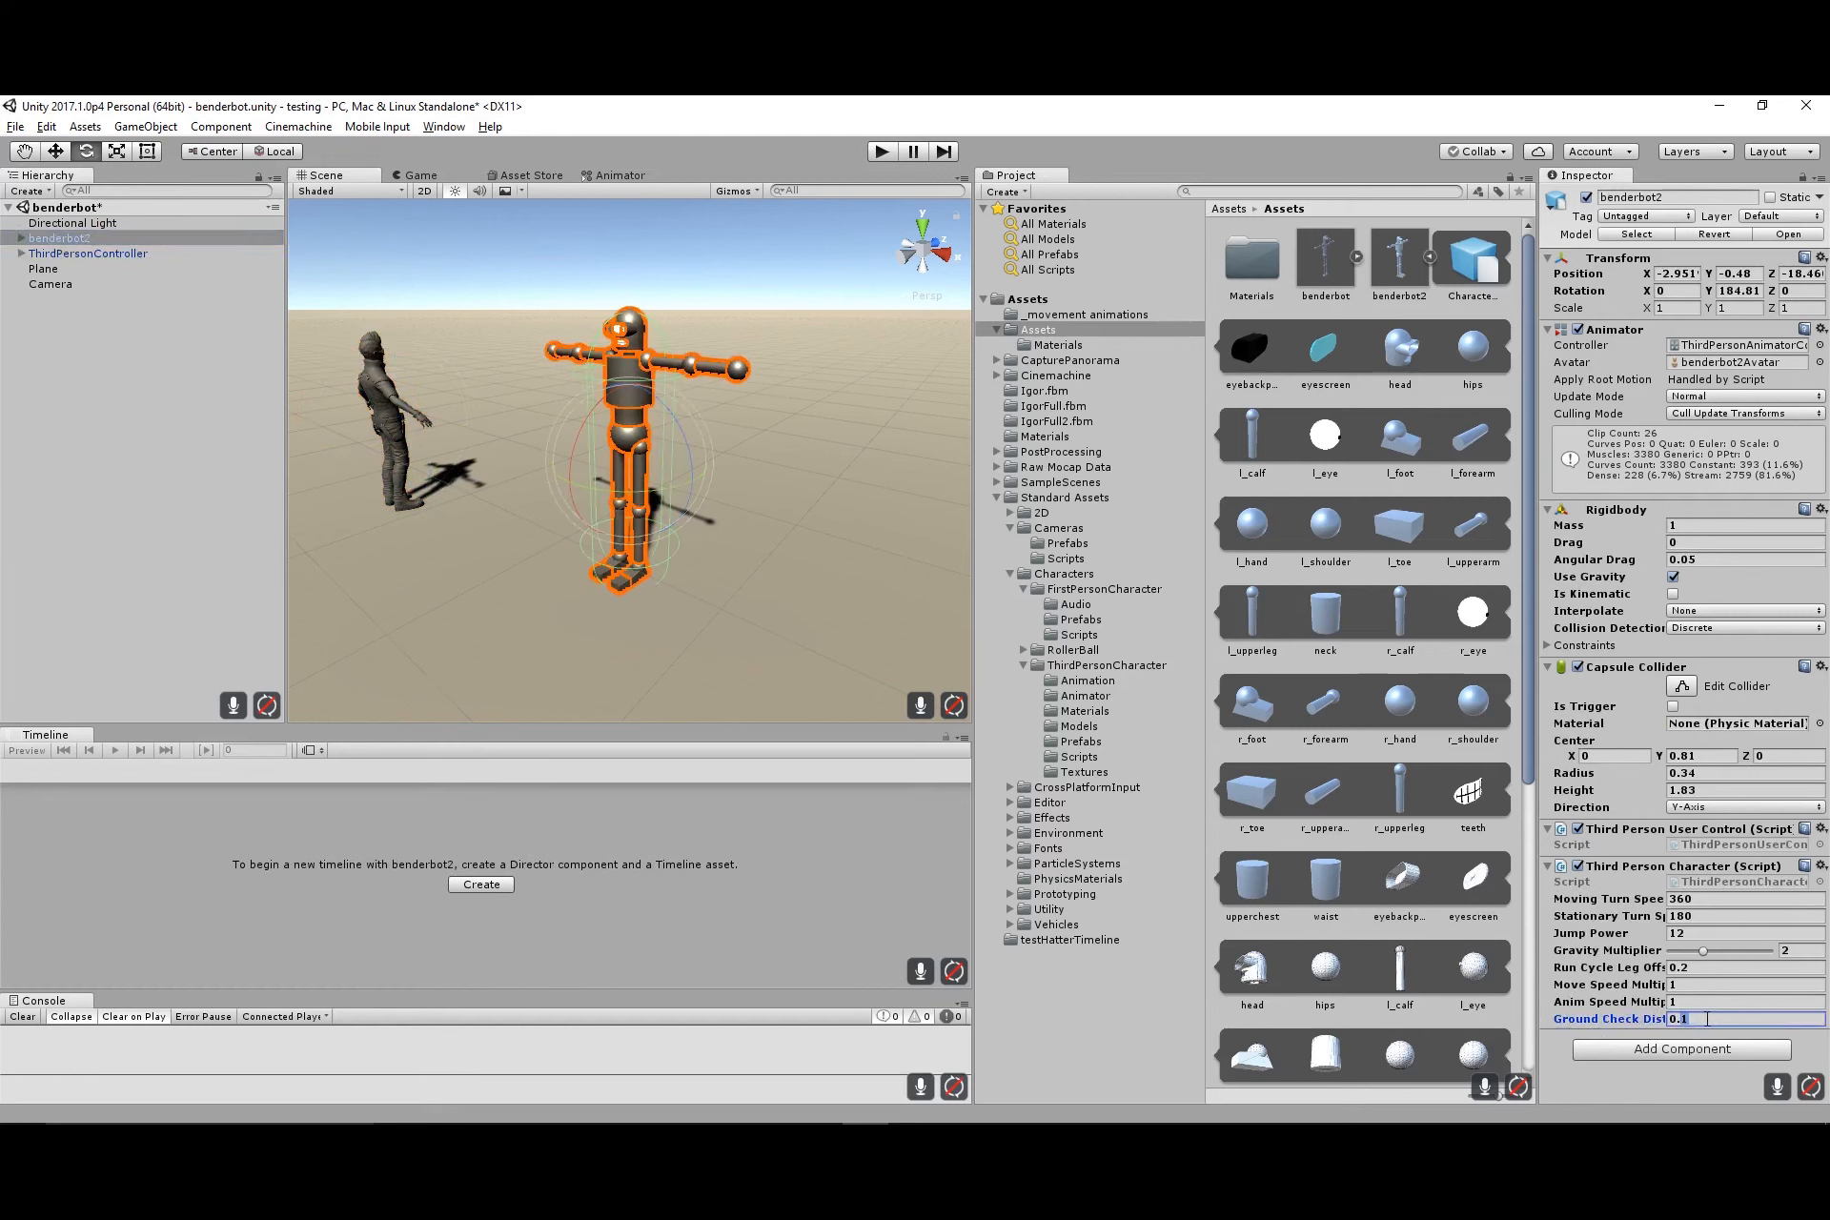
pyautogui.write('0.3')
pyautogui.click(1707, 1002)
# Run the scene and test the robot's walking in all directions, turning, crouching and jumping
pyautogui.click(882, 150)
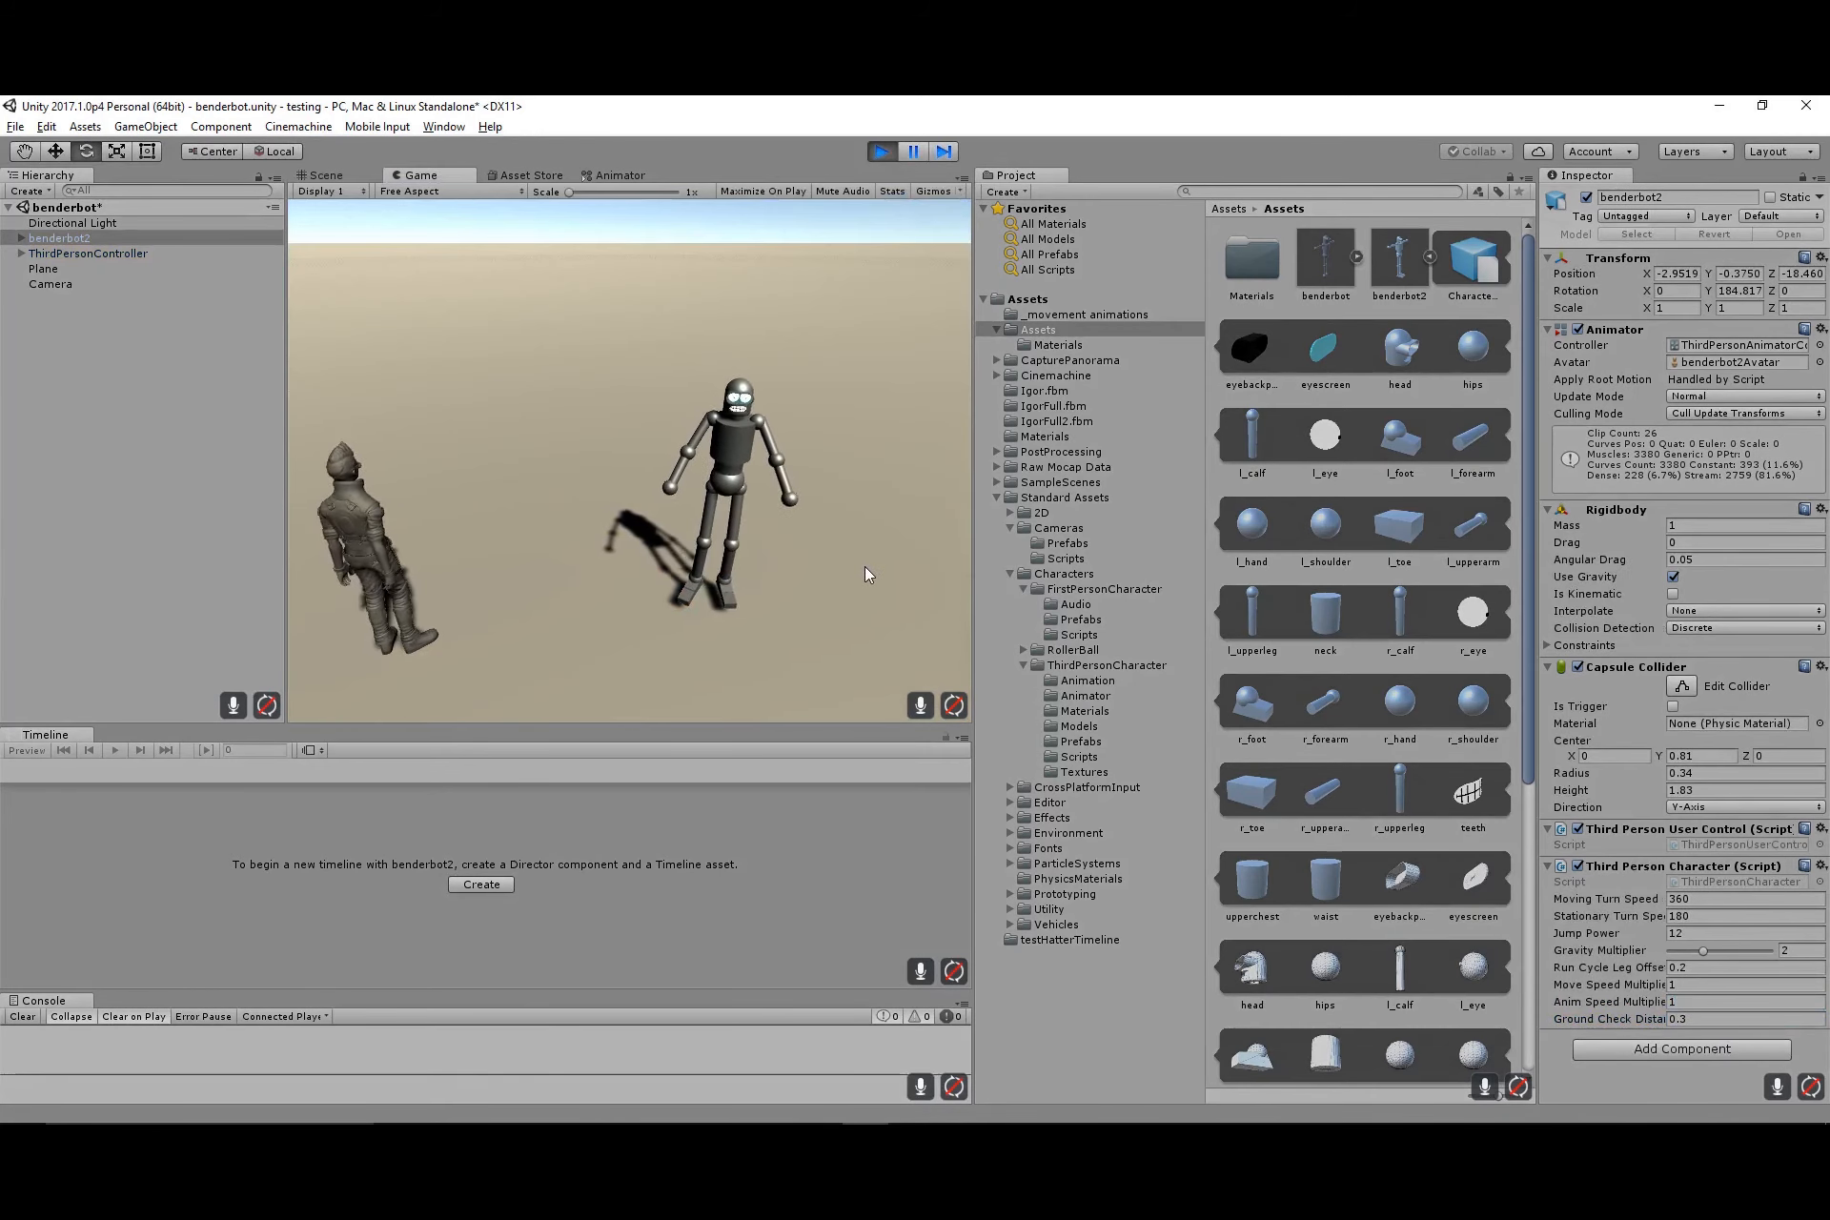
pyautogui.press('w')
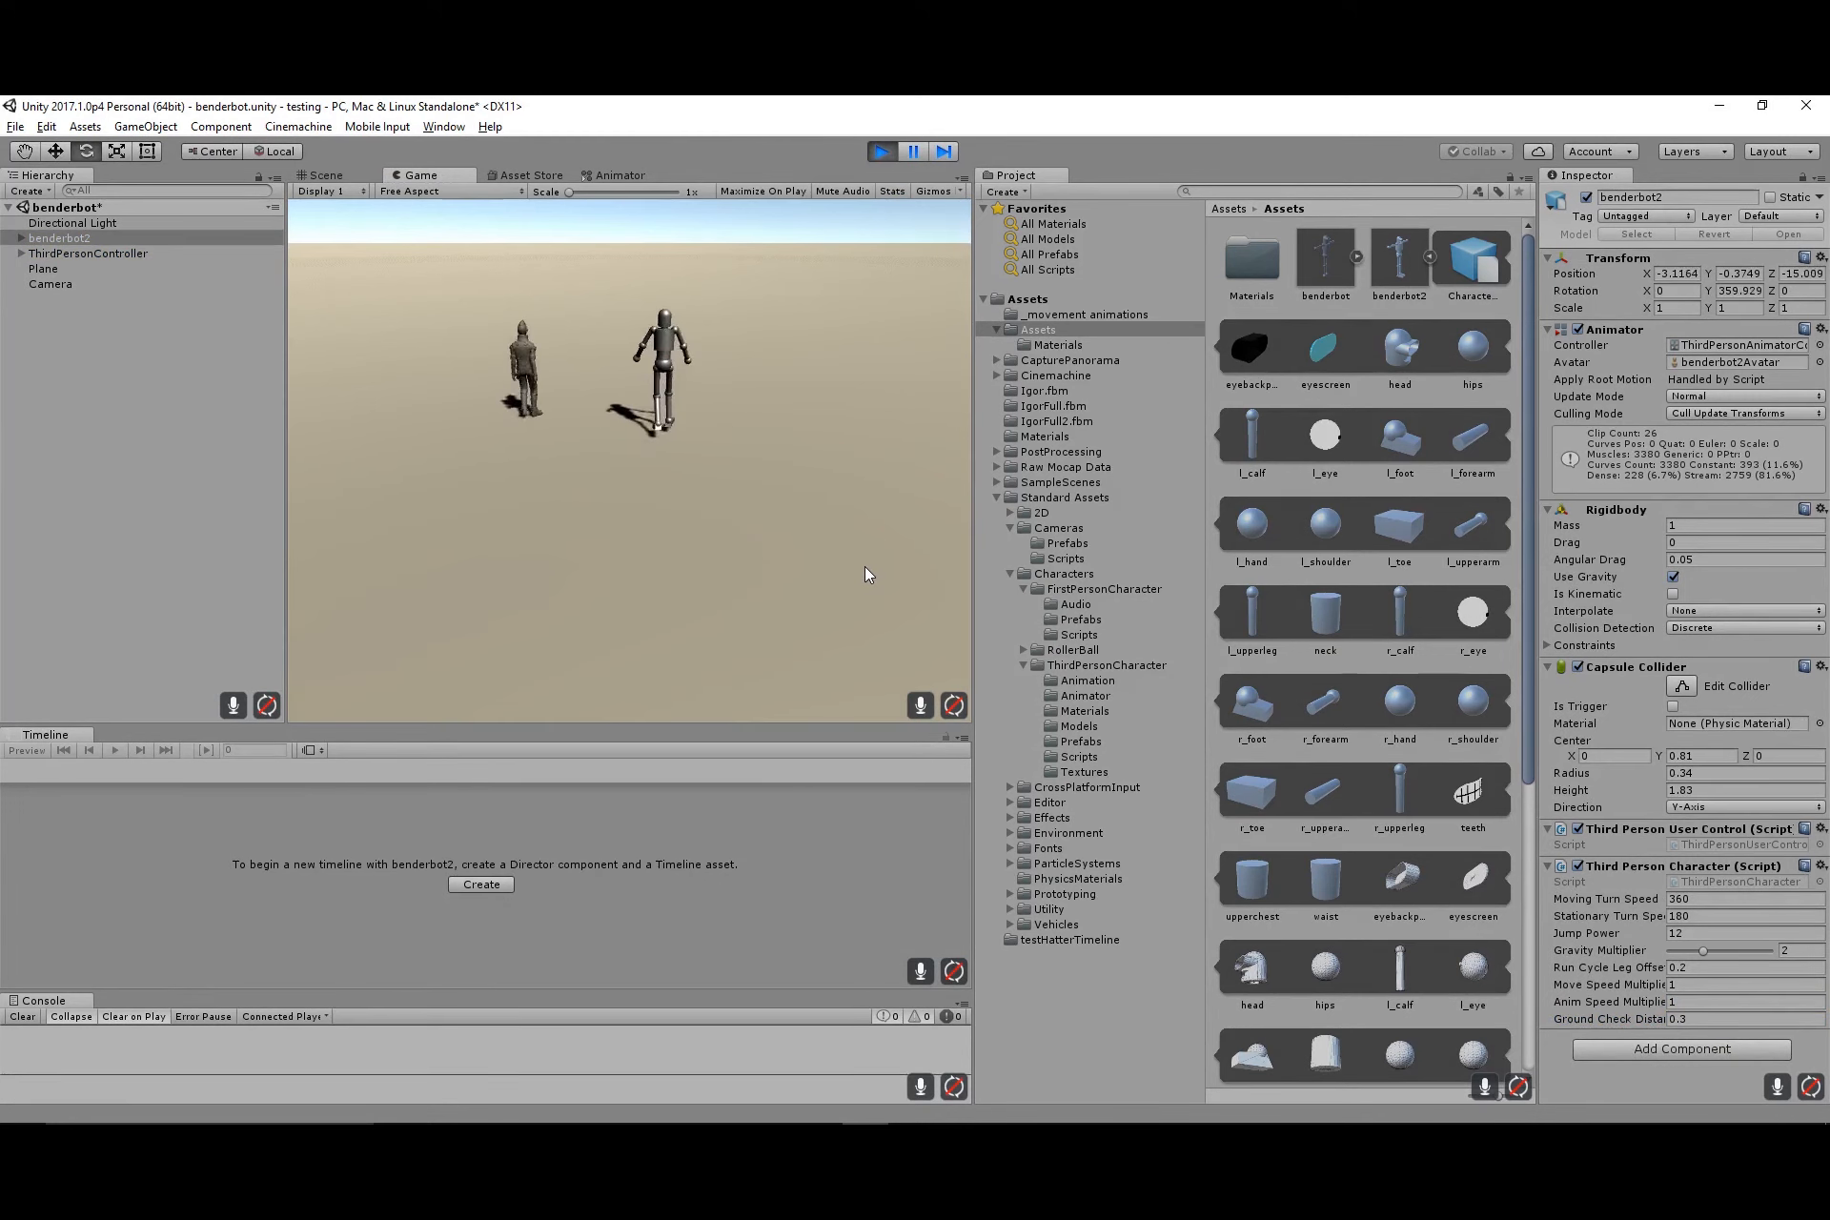
pyautogui.press('s')
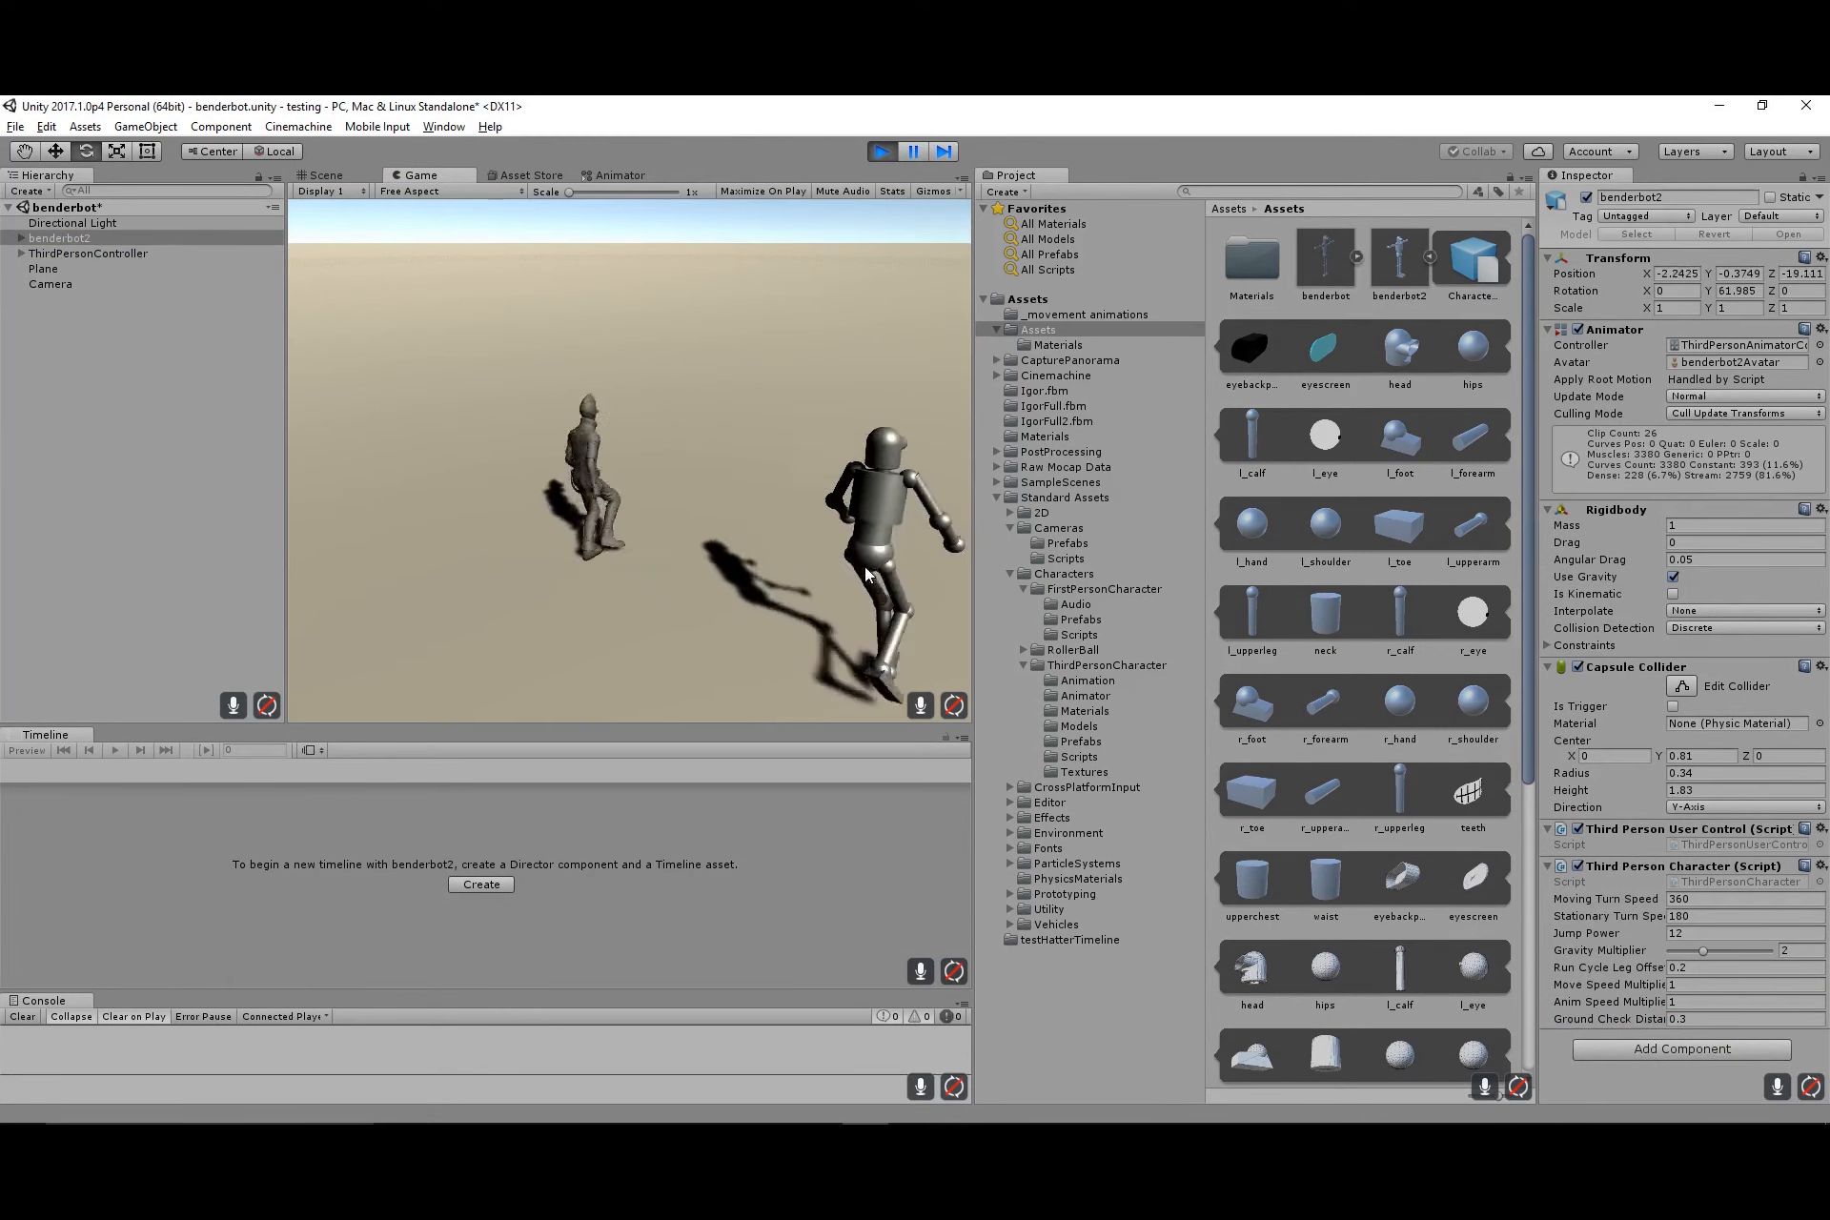
pyautogui.press('w')
pyautogui.press('a')
pyautogui.press('d')
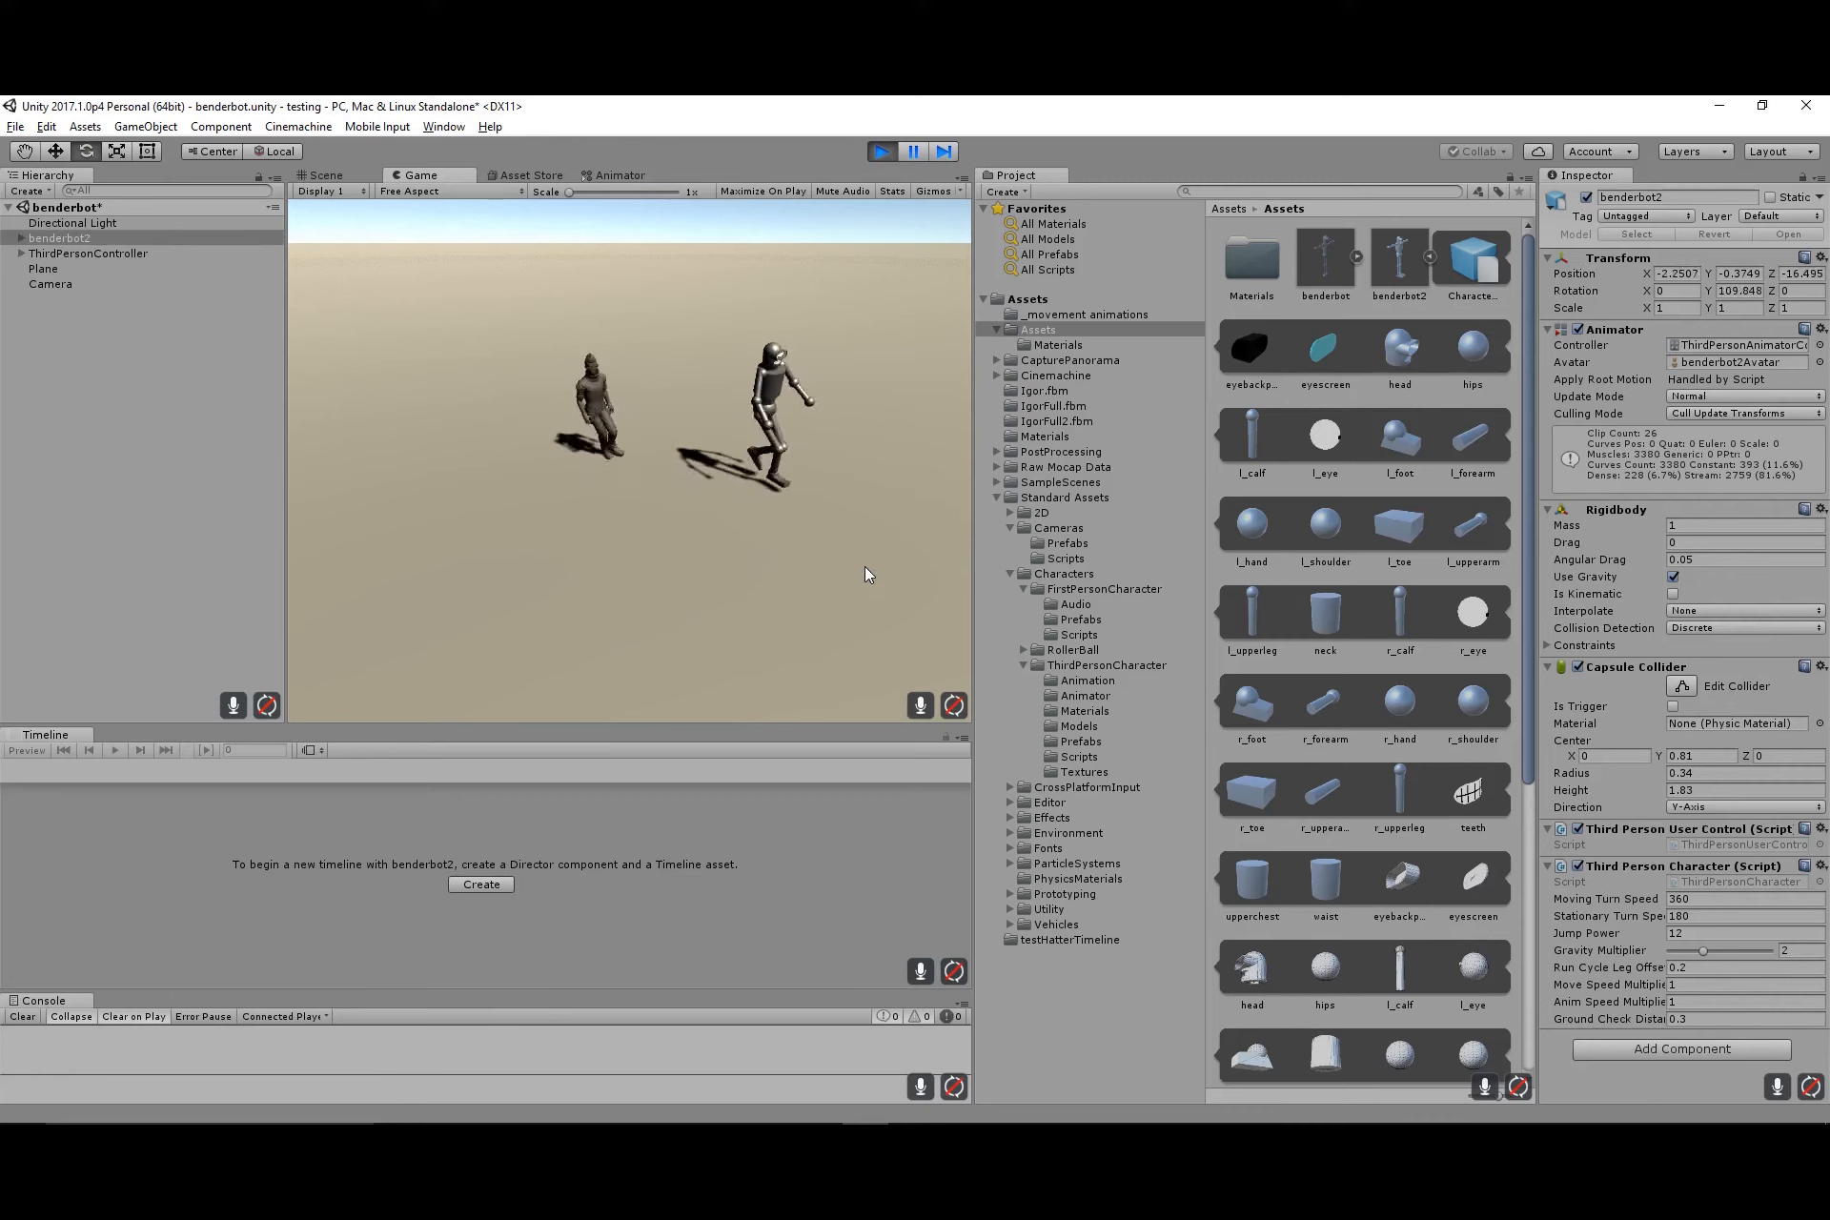
pyautogui.press('s')
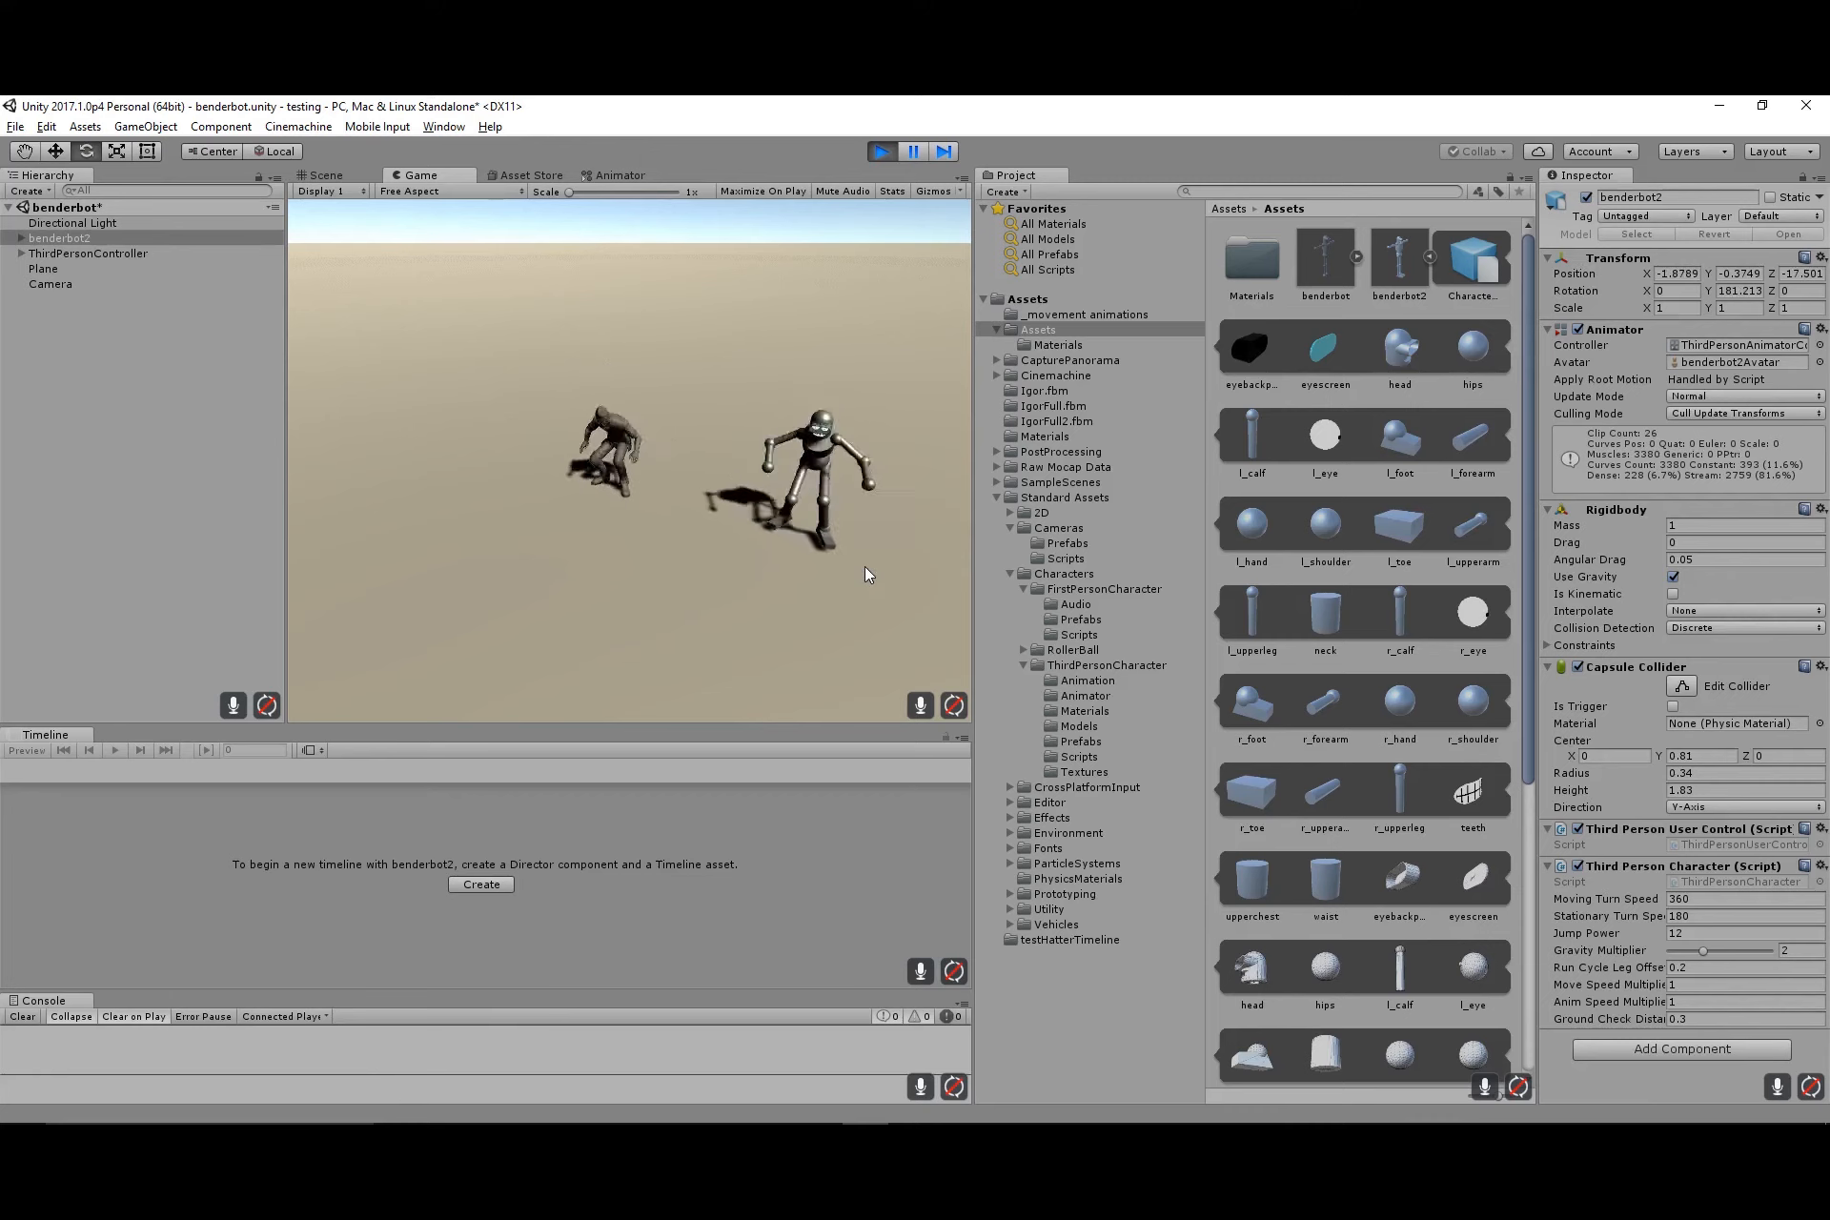
pyautogui.press('a')
pyautogui.press('c')
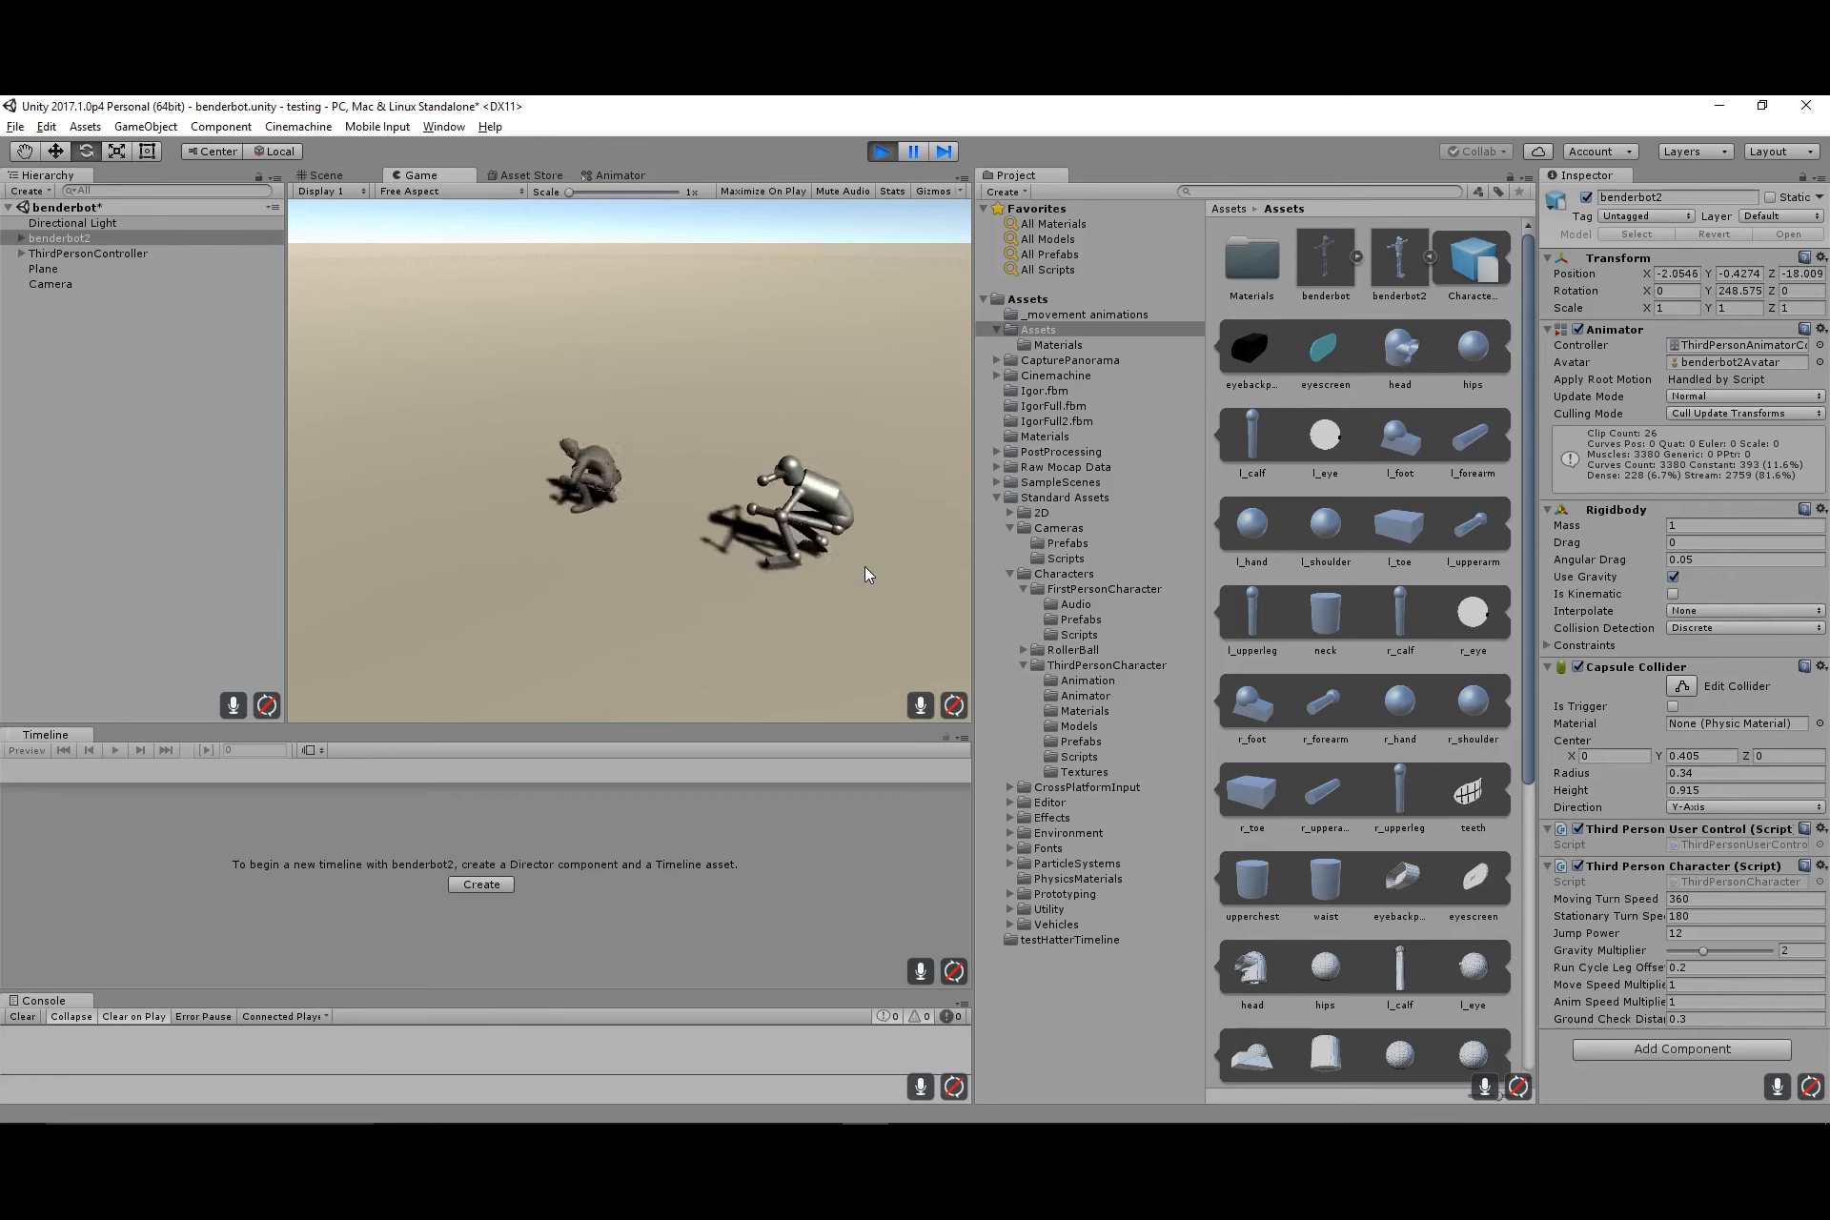
pyautogui.press('s')
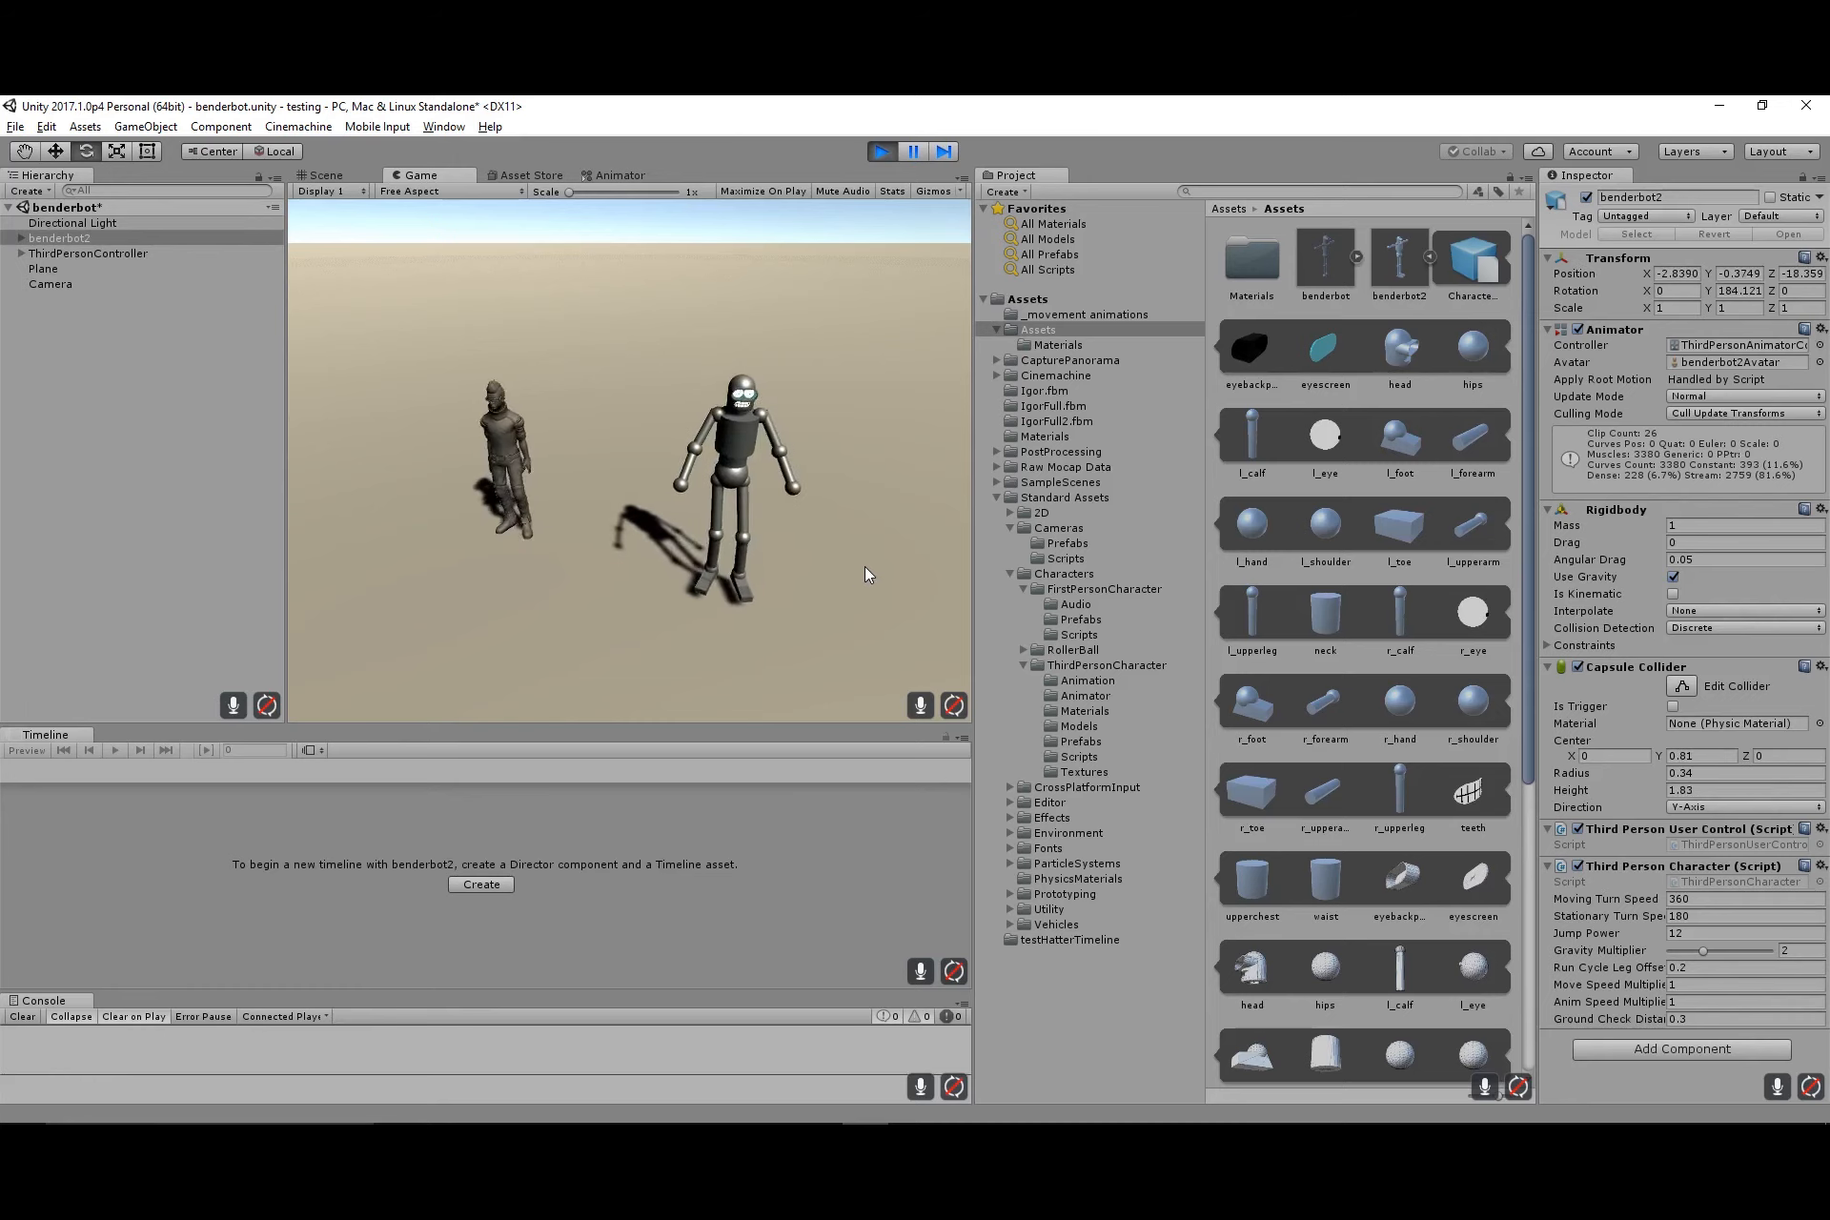
pyautogui.press('space')
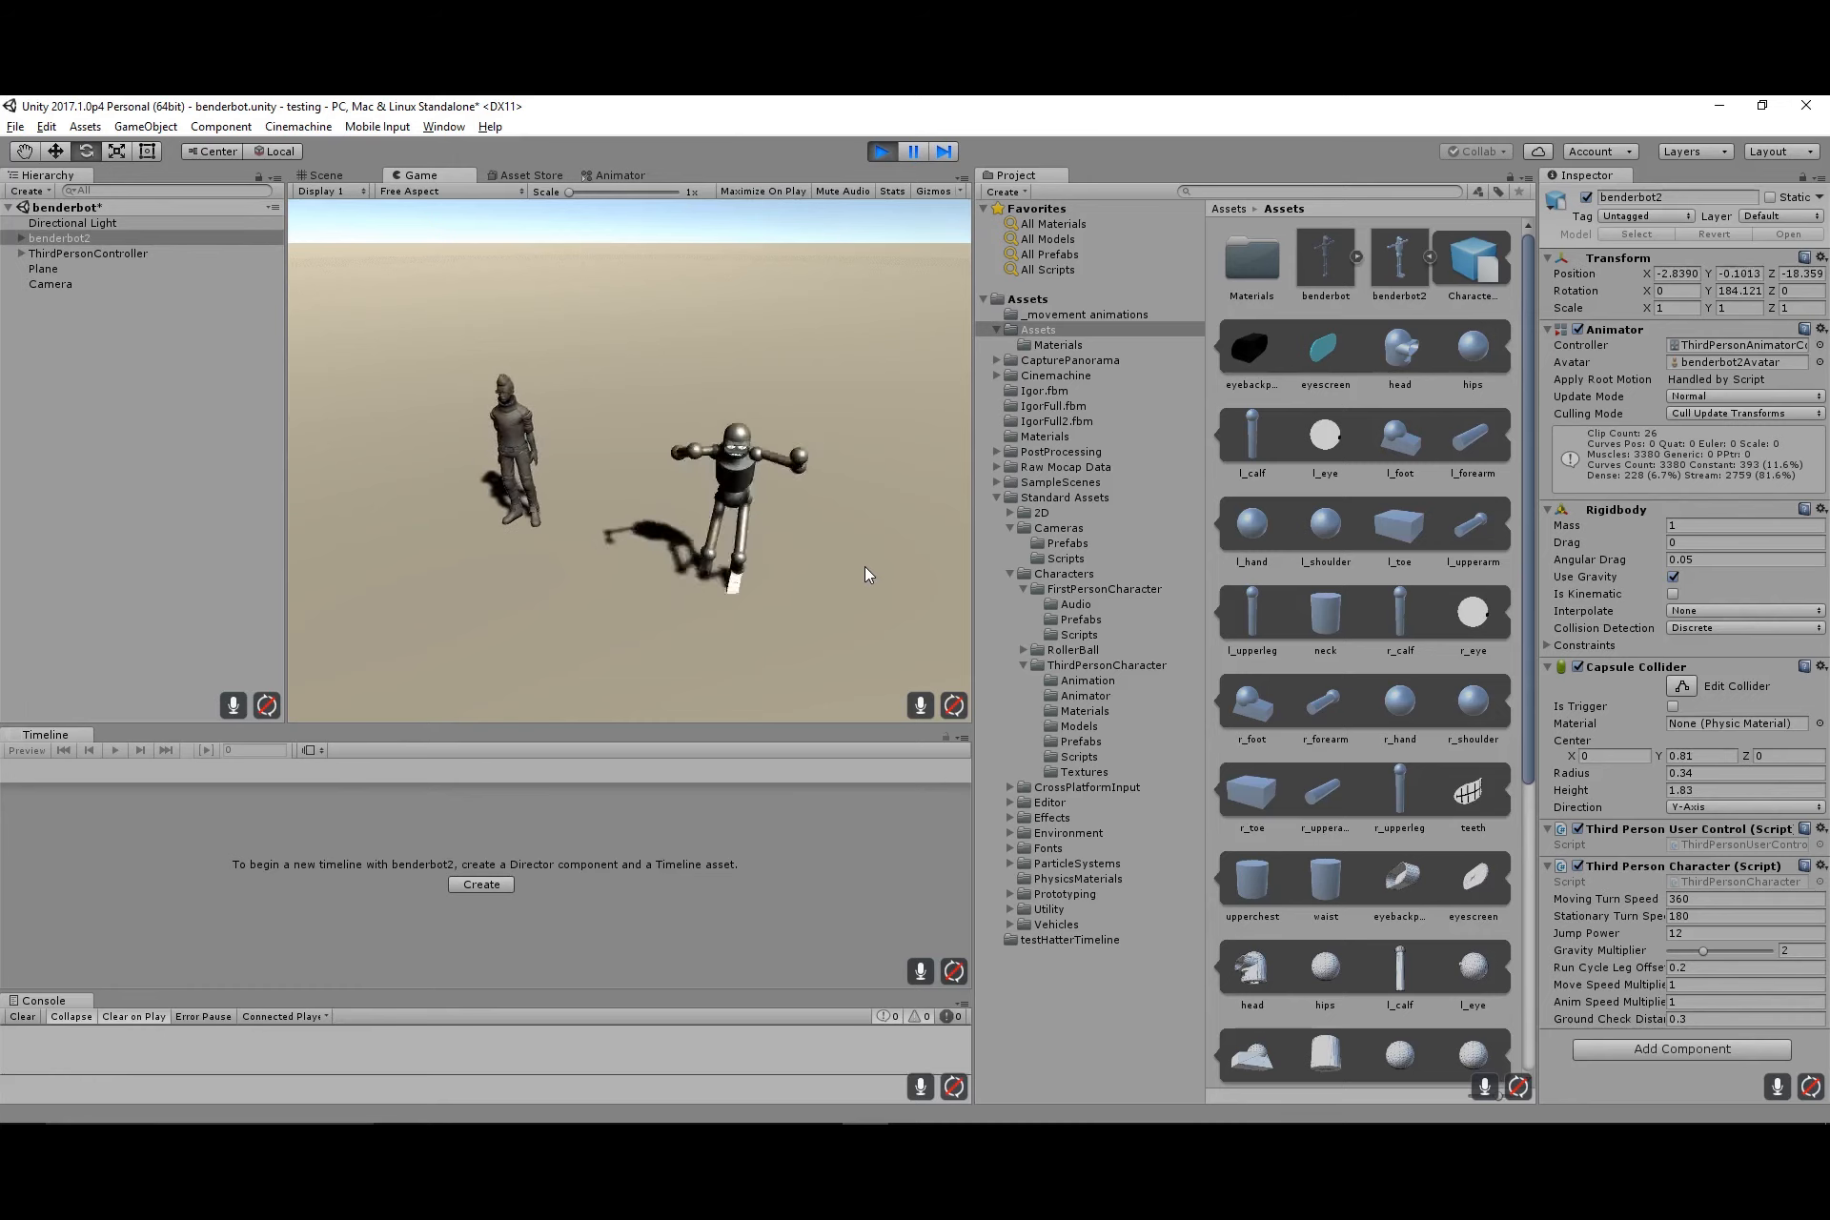
pyautogui.press('w')
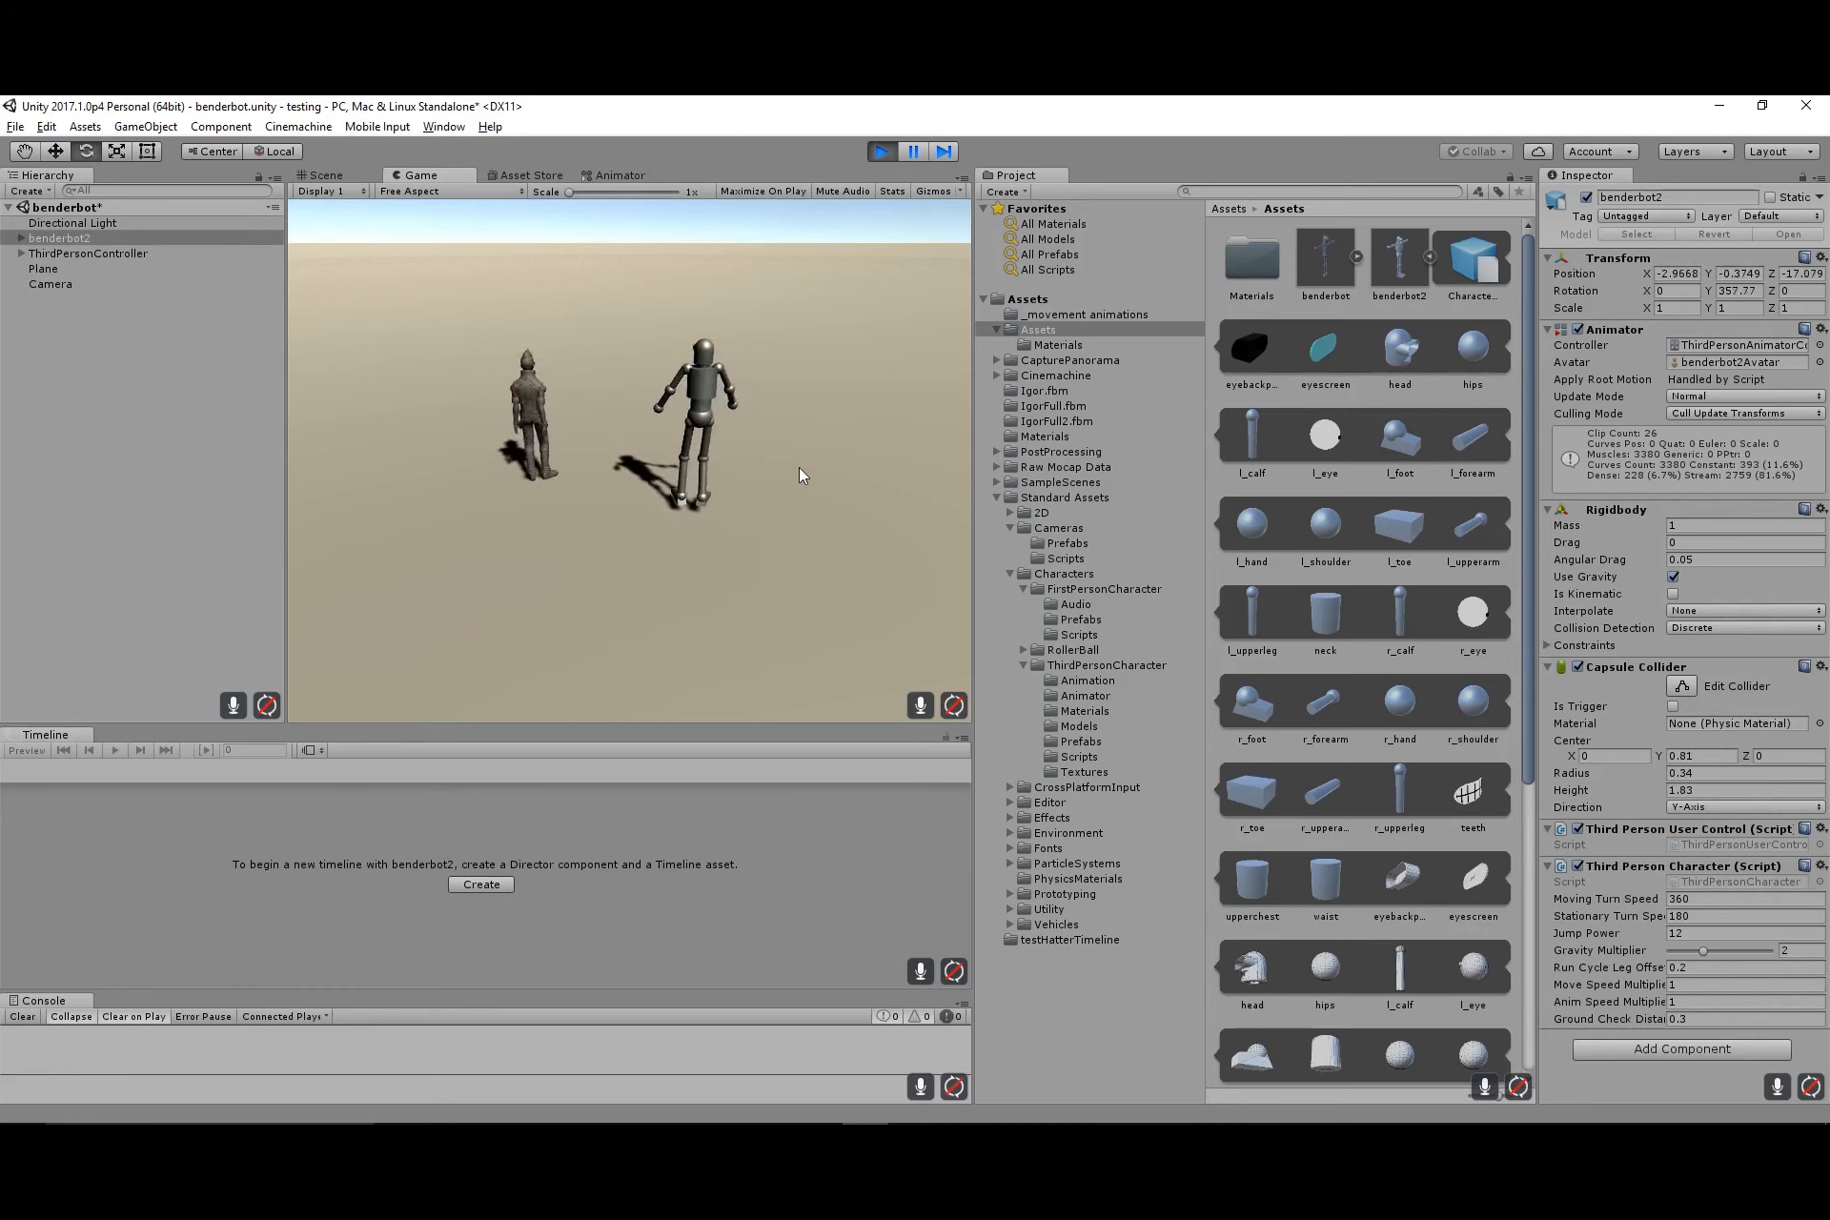
# Steer the robot back and forth and sideways to check its foot contact with the ground, and end the test run
pyautogui.press('s')
pyautogui.press('w')
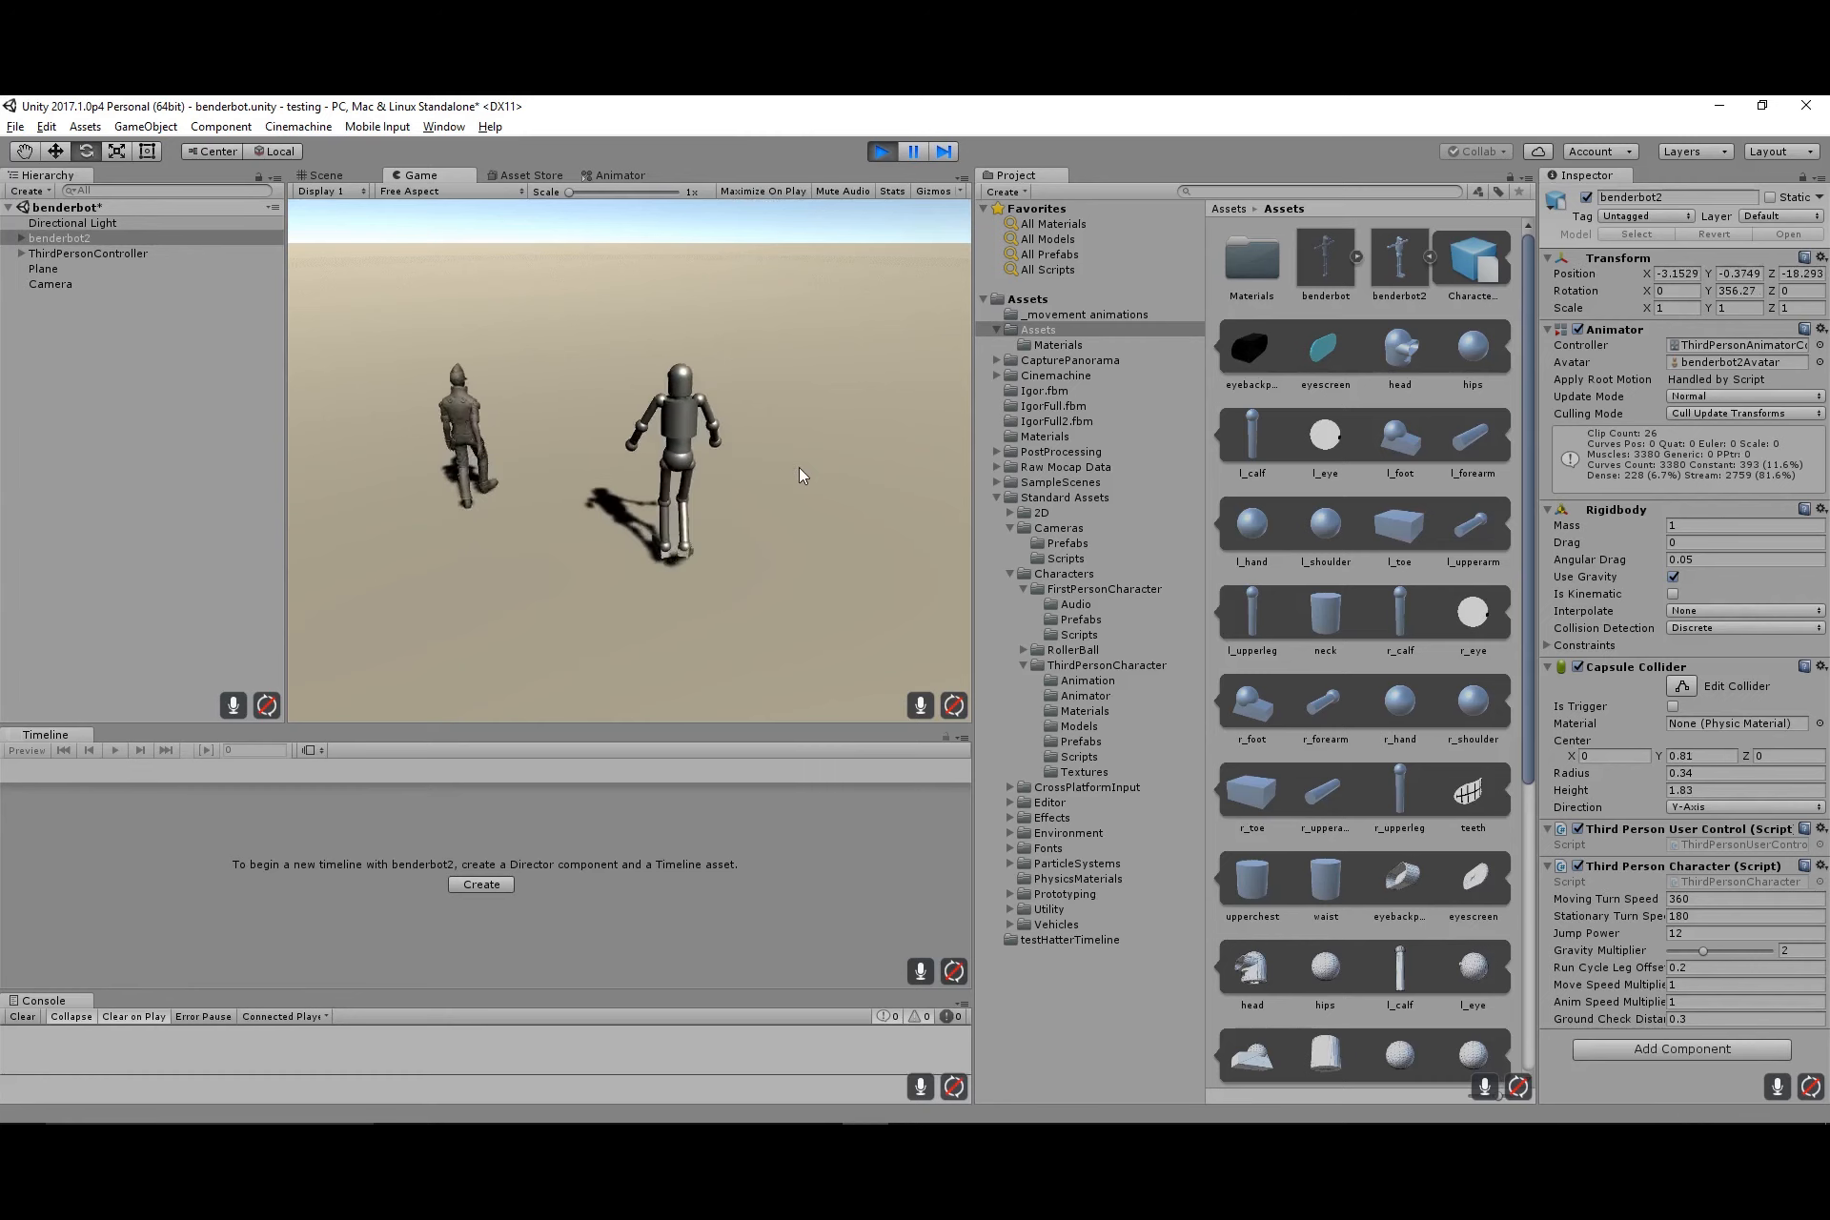
pyautogui.press('d')
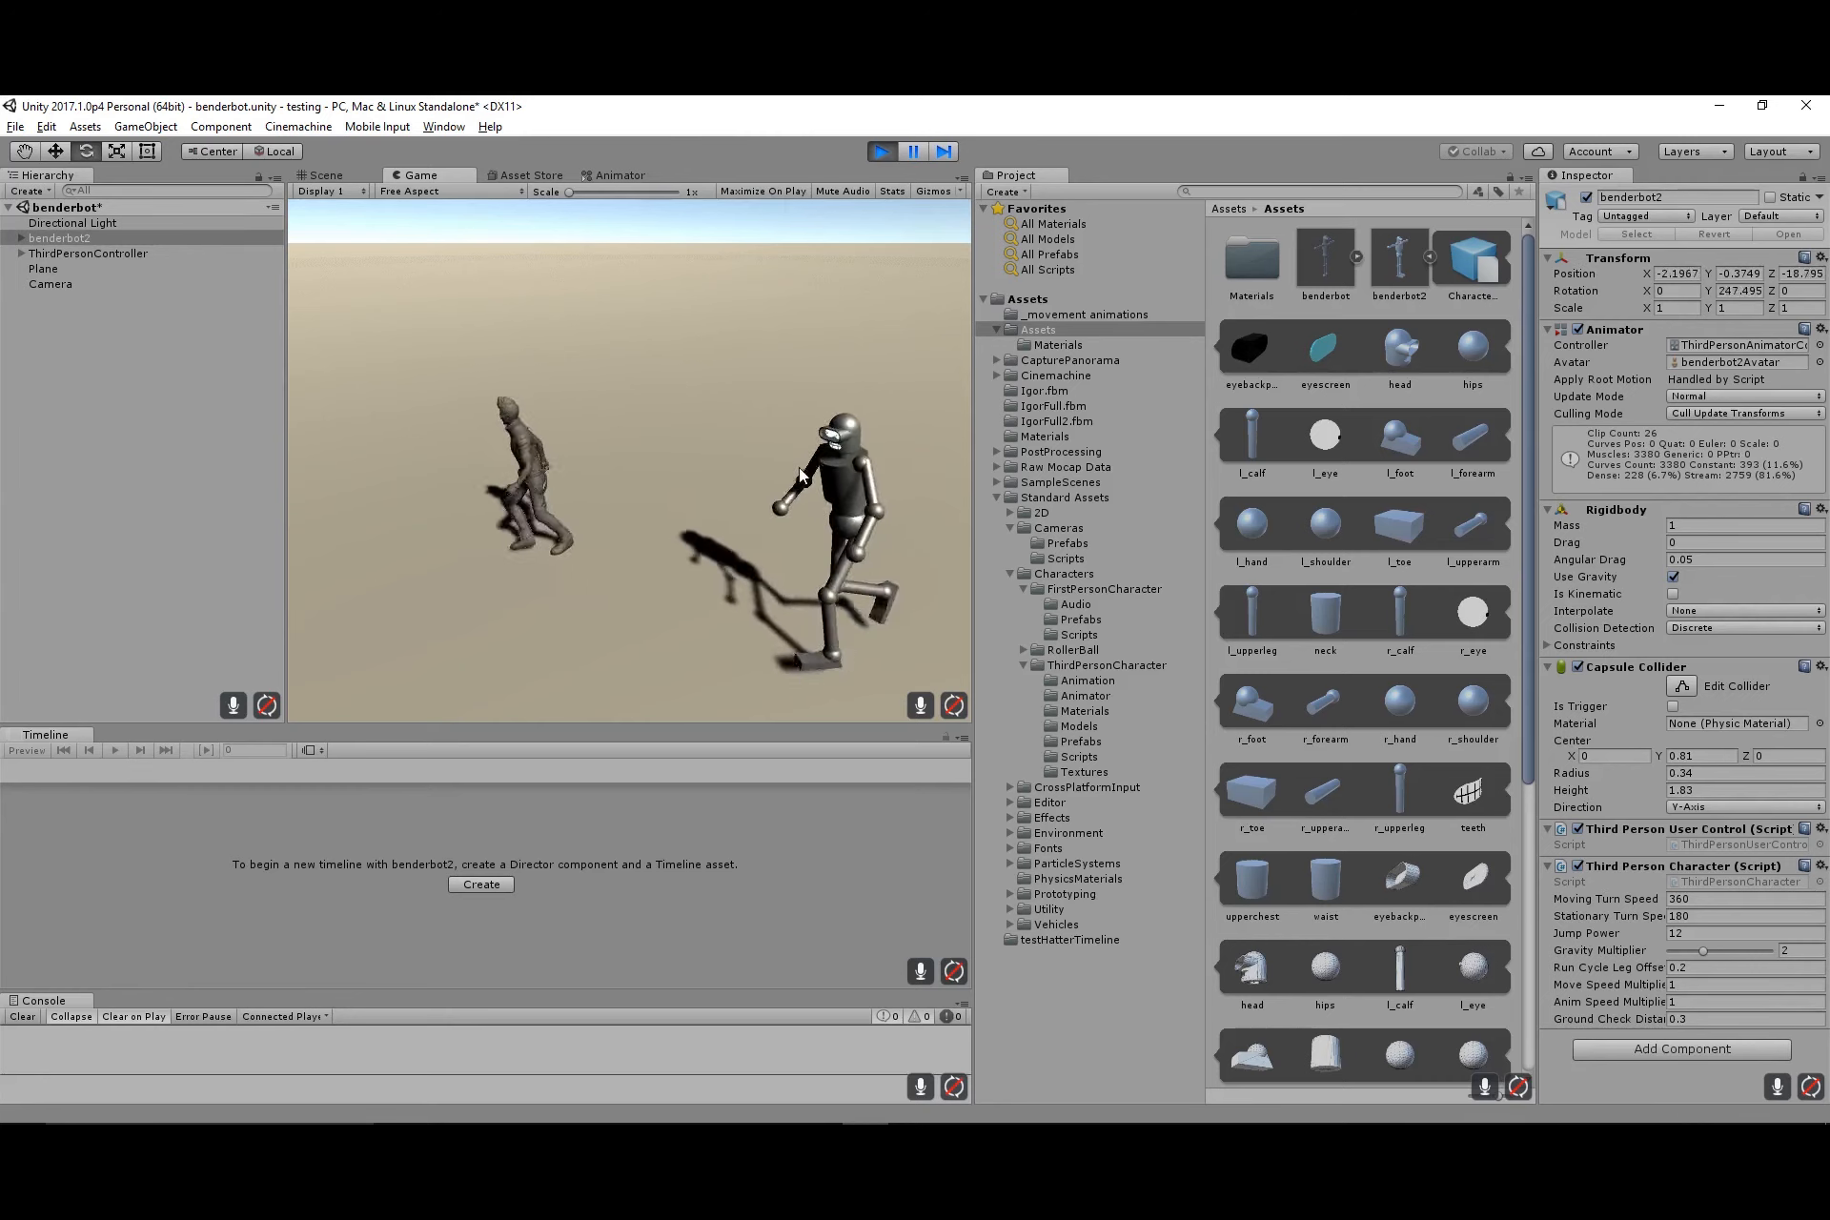
pyautogui.press('w')
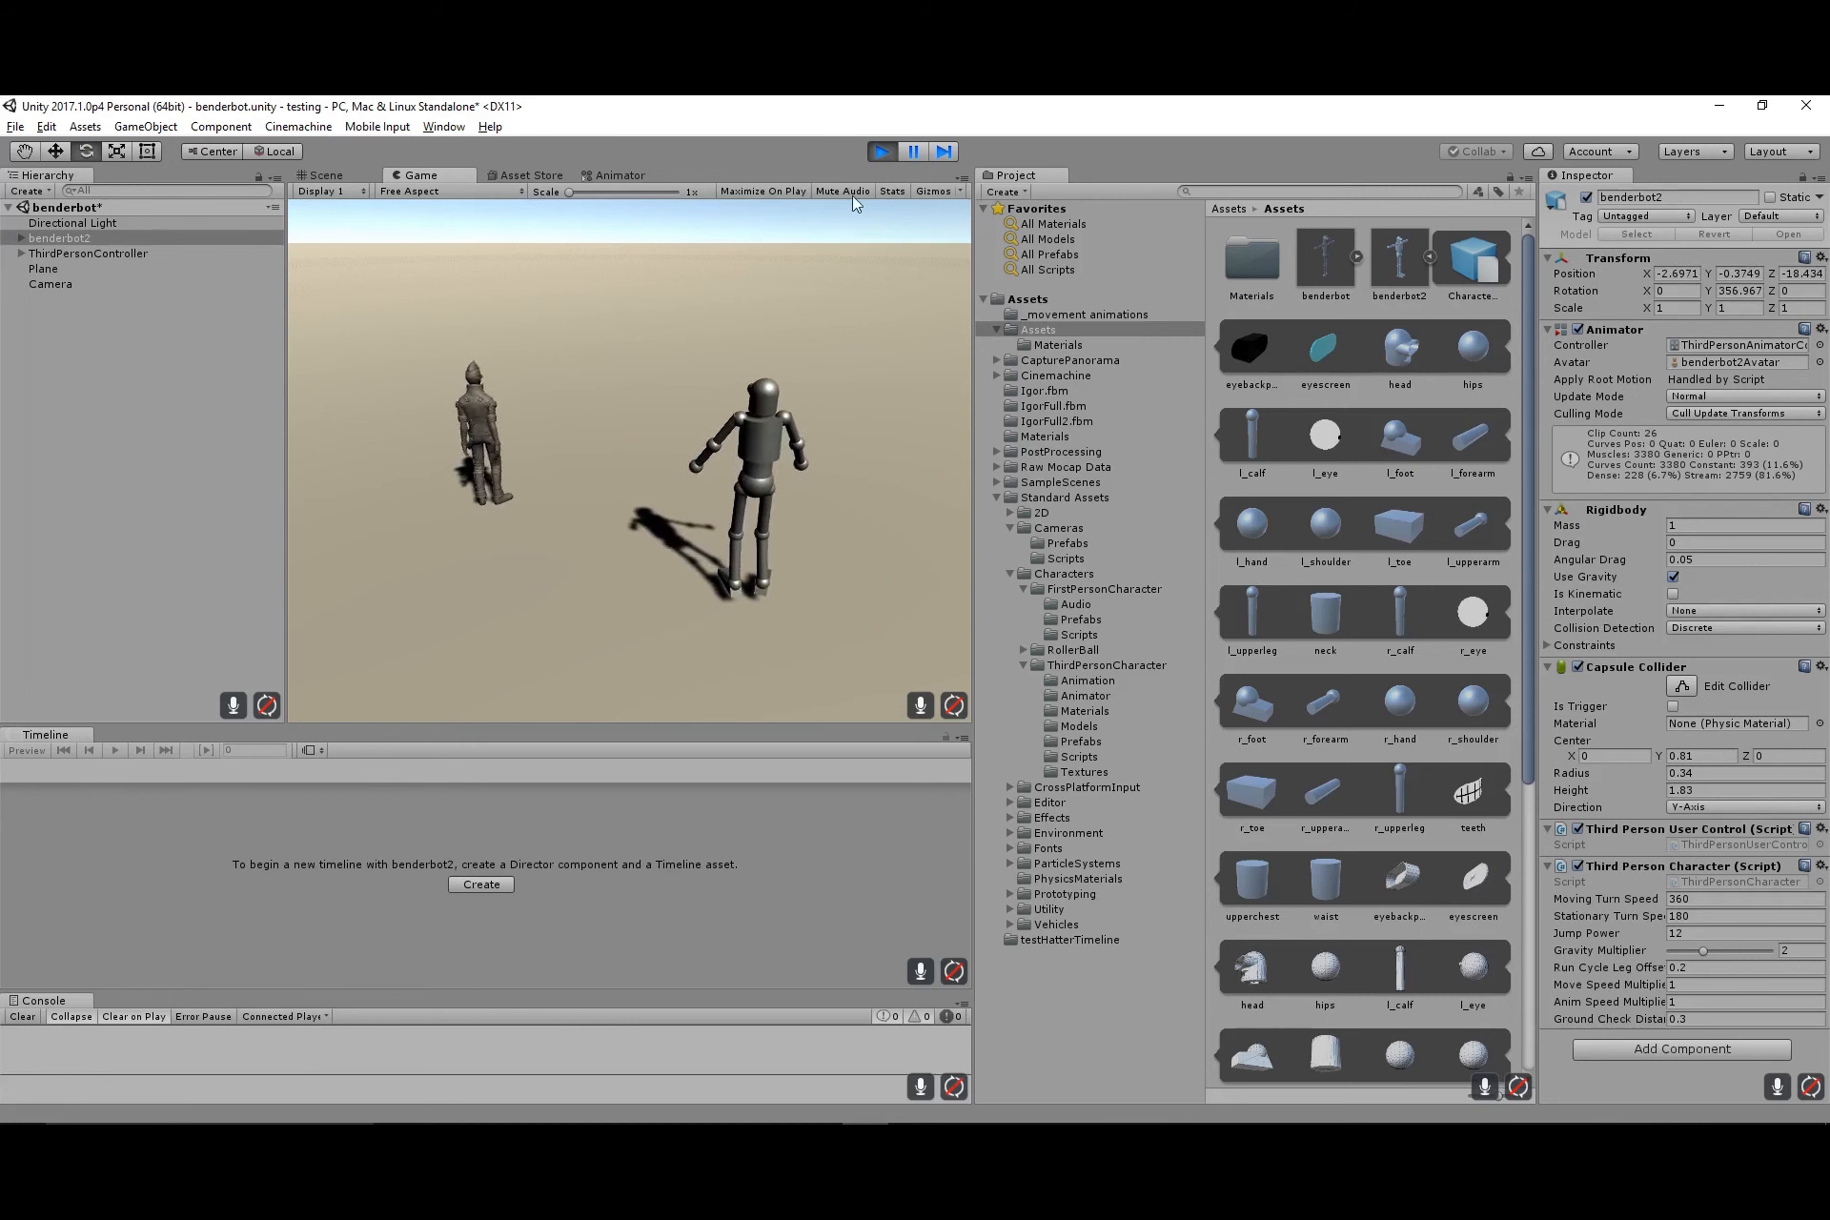
pyautogui.click(881, 151)
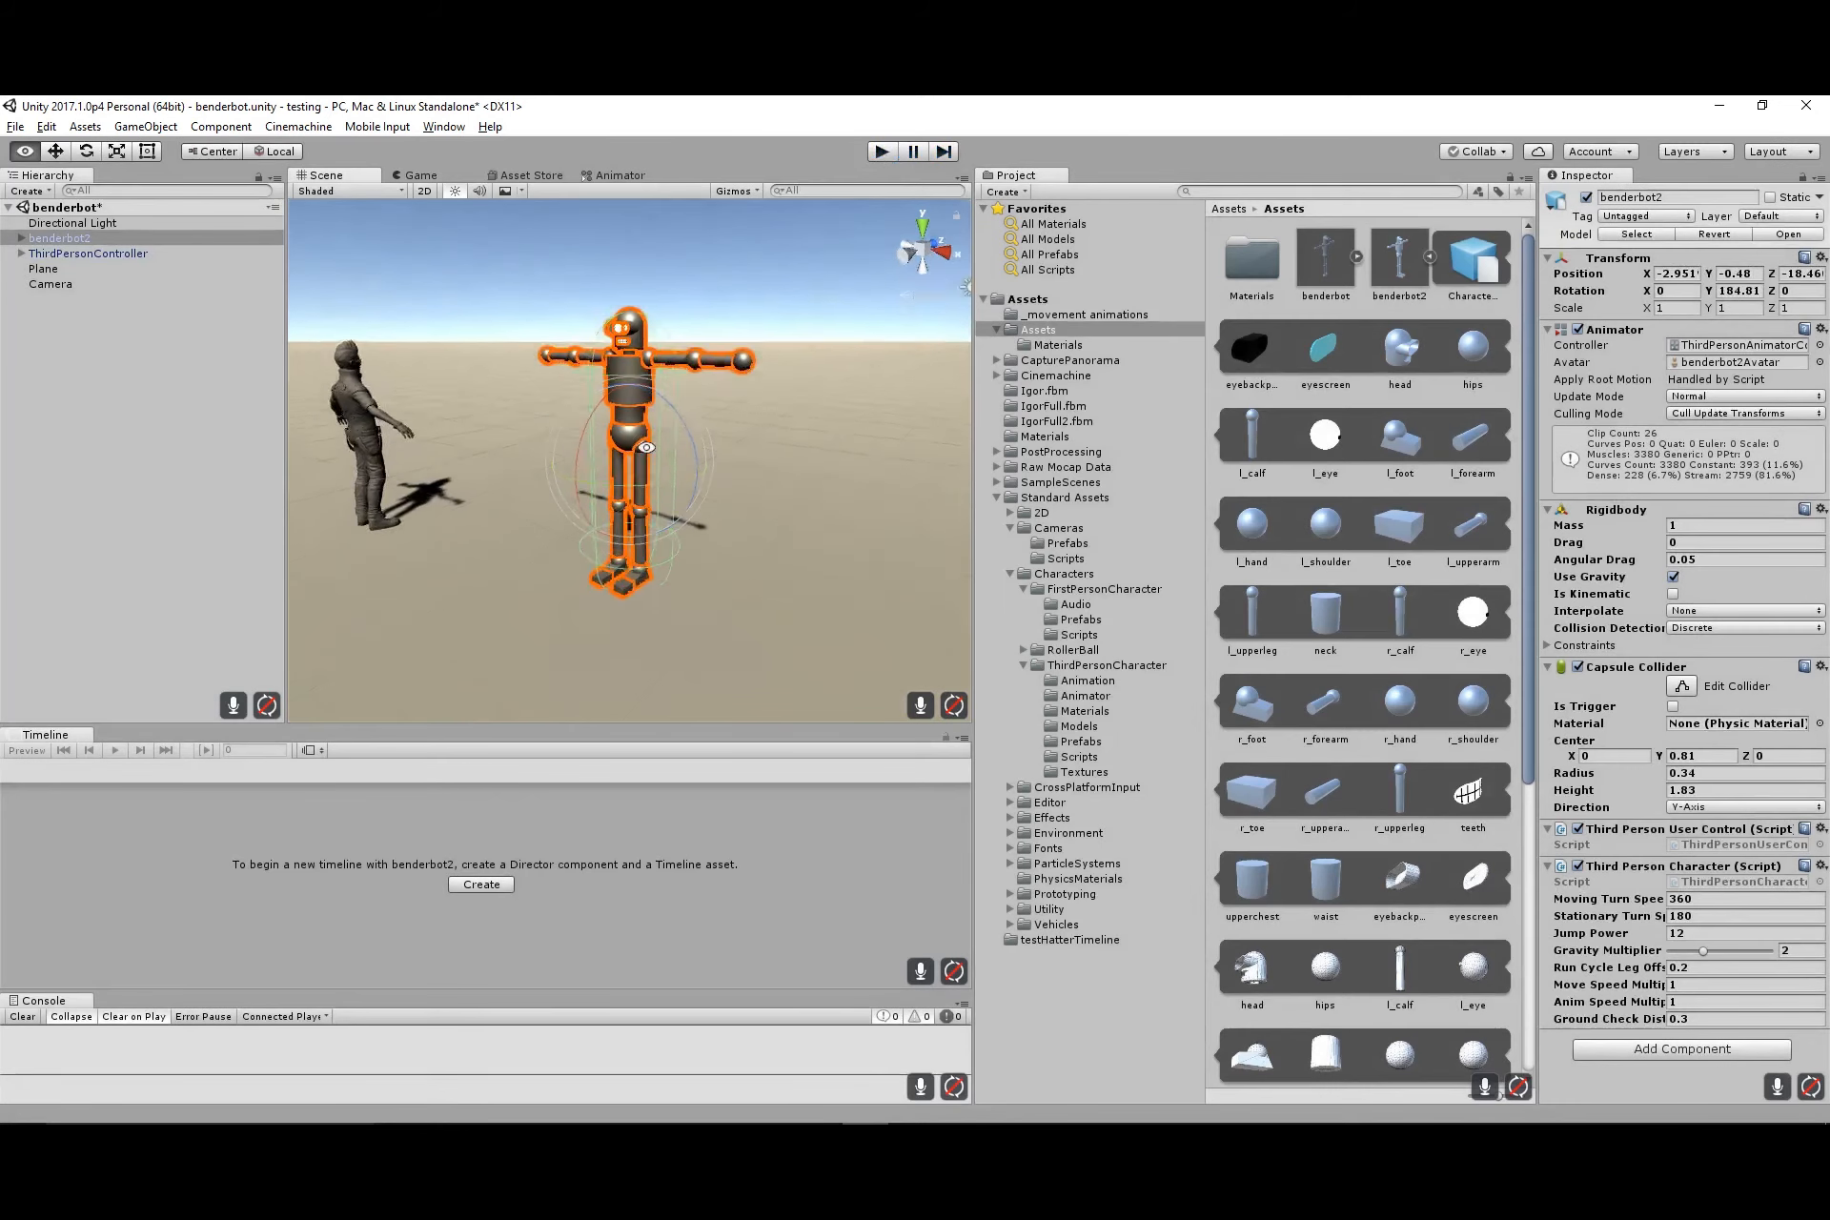
# Raise benderbot2's Capsule Collider by setting its Center Y to 0.9, using the ThirdPersonController object's collider as reference
pyautogui.keyDown('alt'); pyautogui.moveTo(646, 447); pyautogui.dragTo(722, 381); pyautogui.keyUp('alt')
pyautogui.keyDown('alt'); pyautogui.moveTo(615, 586); pyautogui.dragTo(1568, 559, button='right'); pyautogui.keyUp('alt')
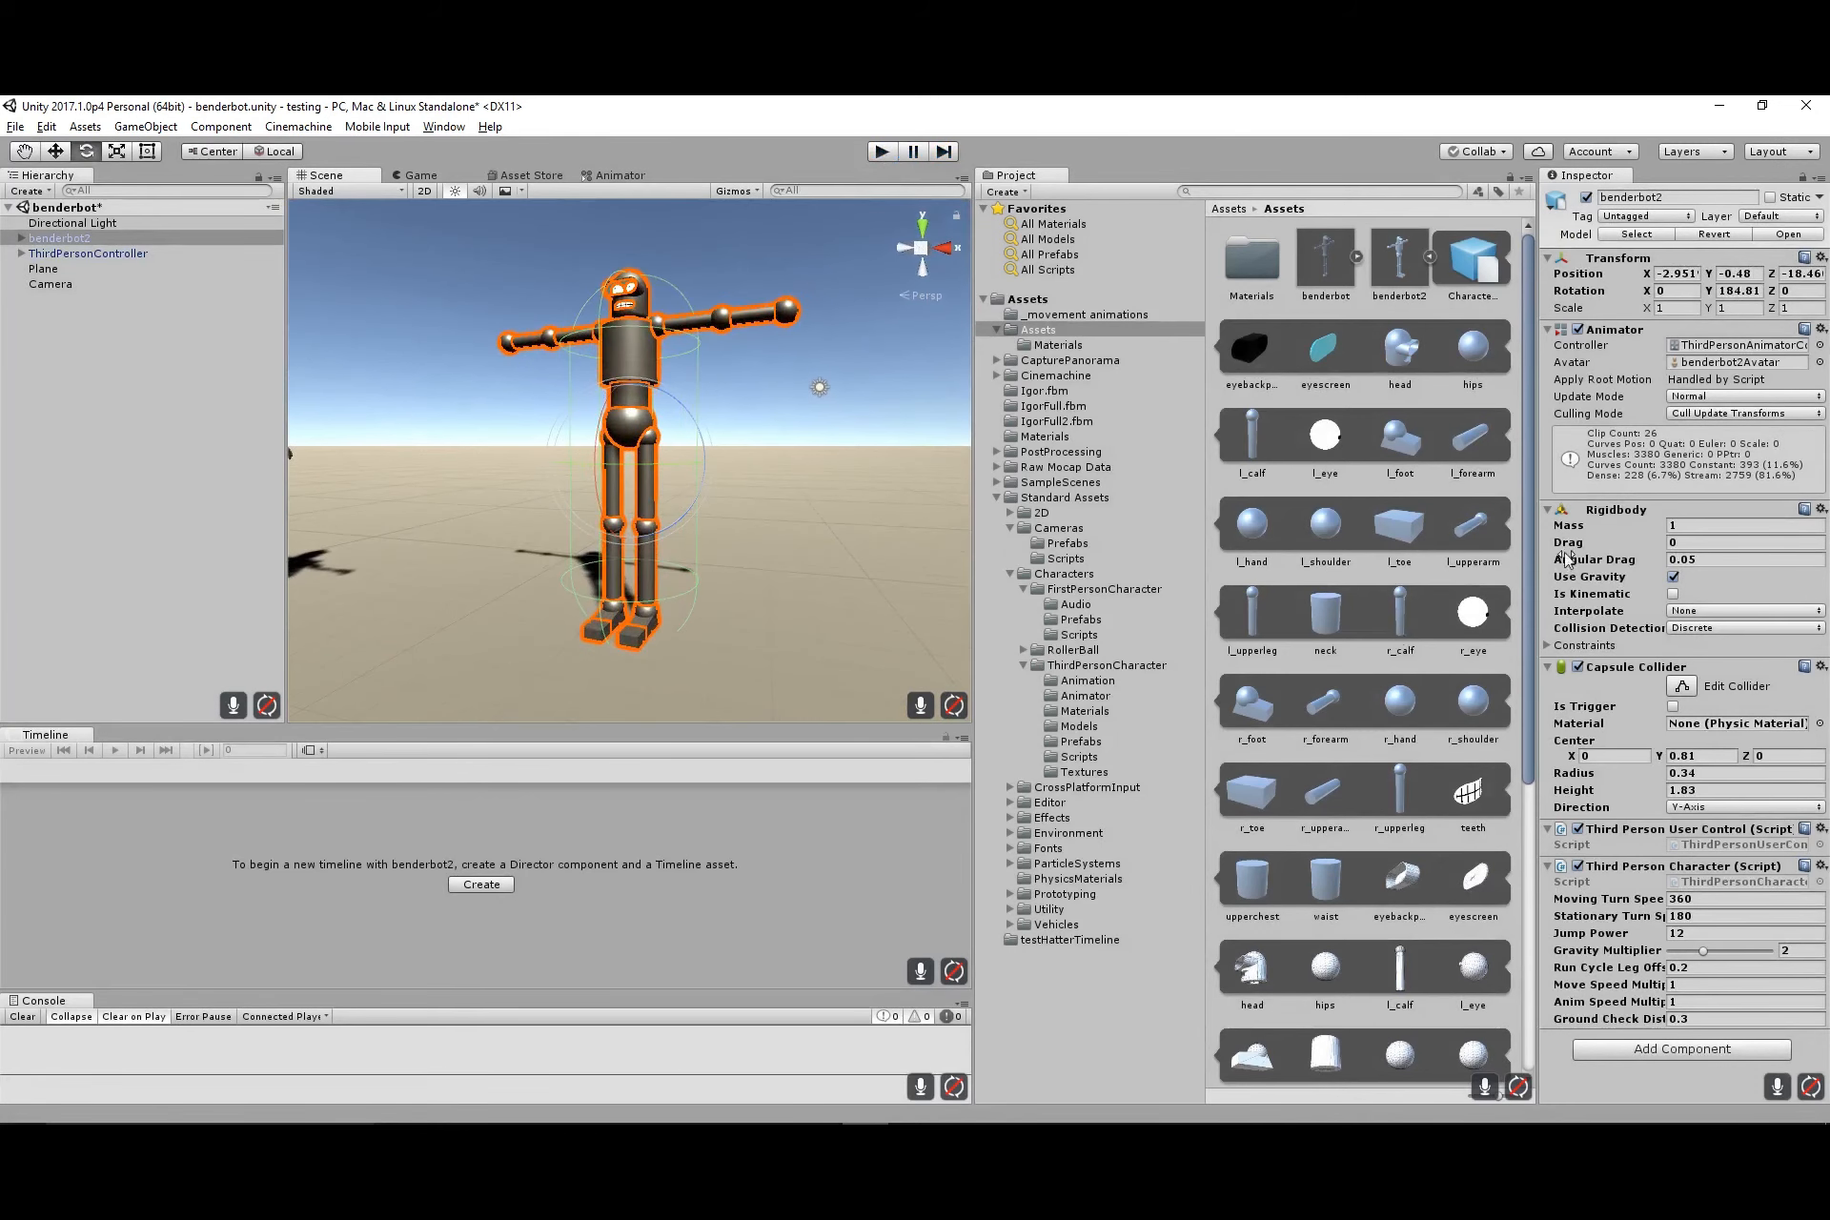
pyautogui.click(62, 254)
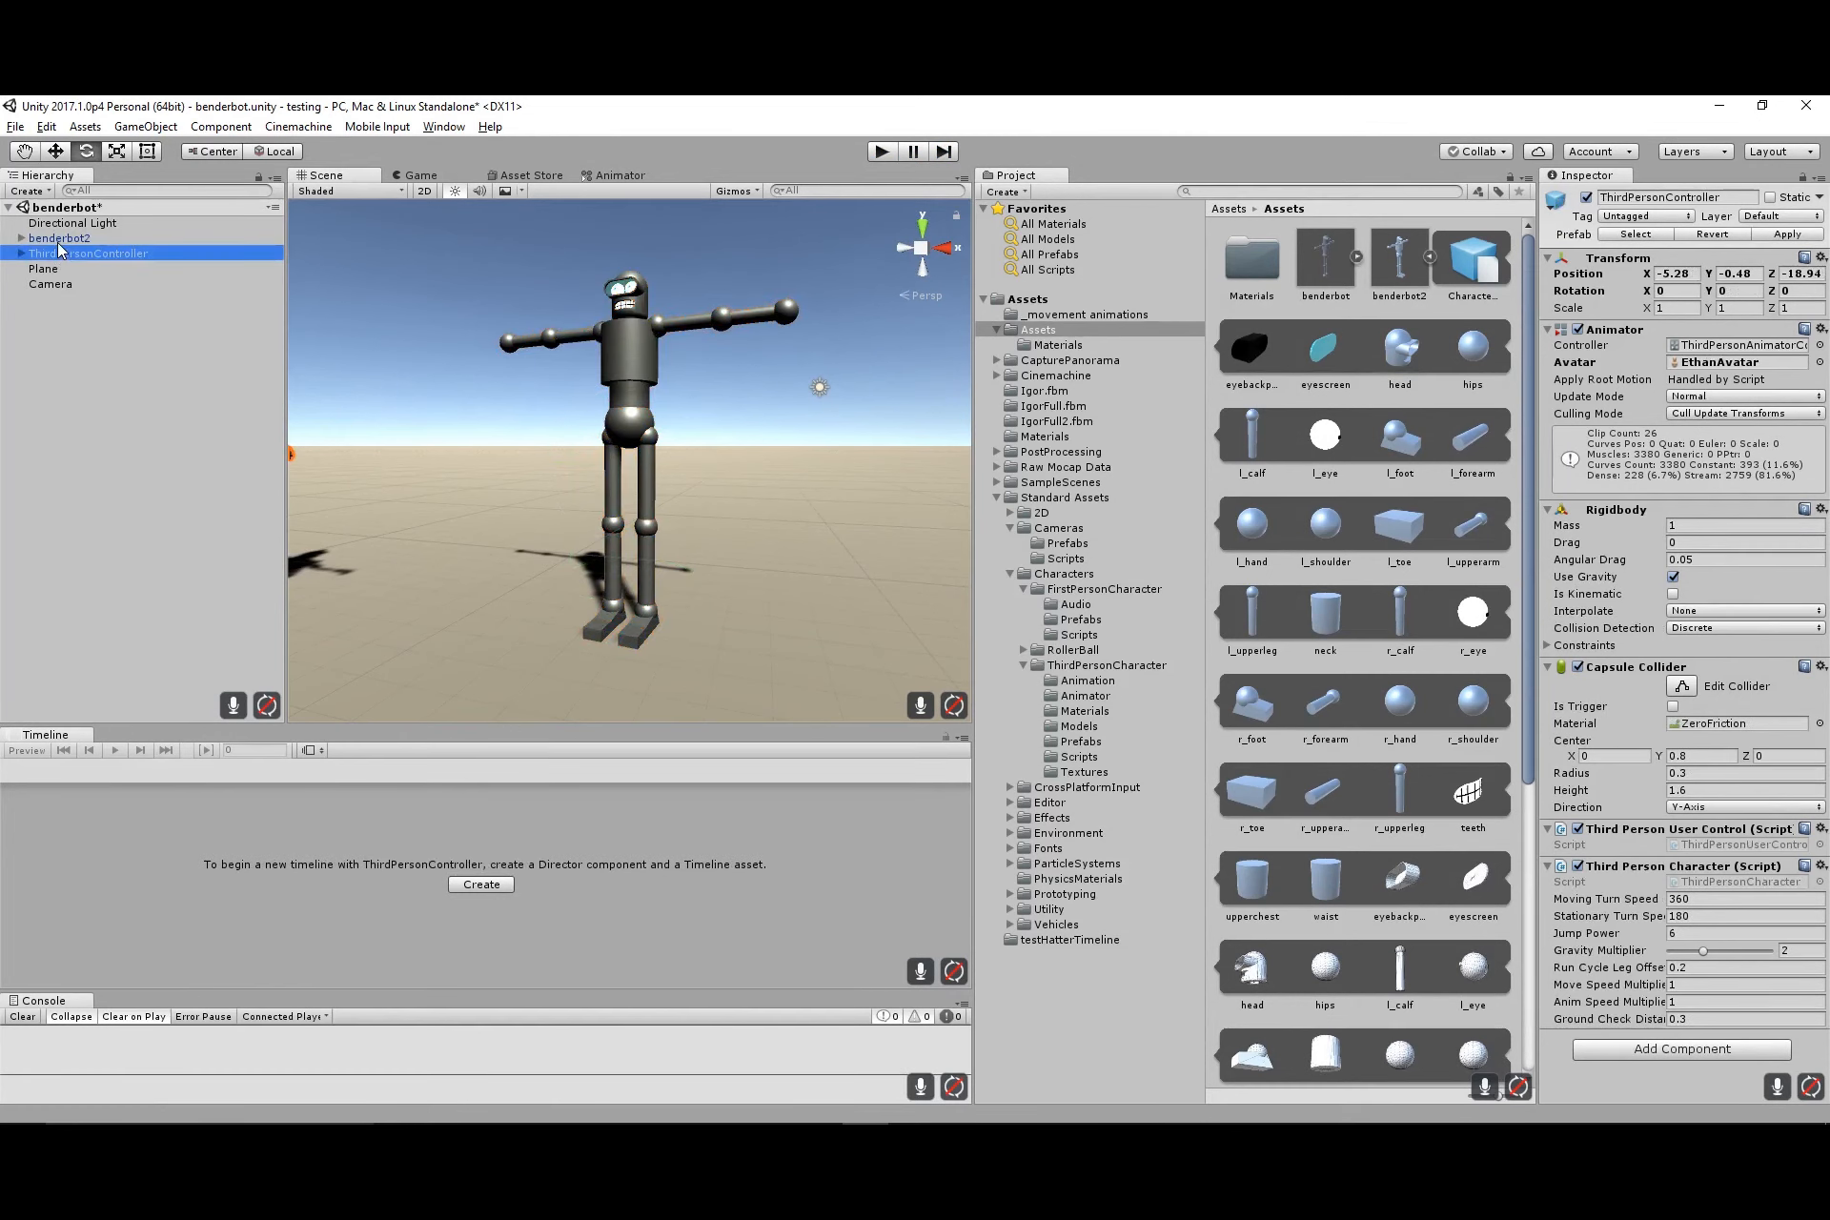
pyautogui.click(59, 238)
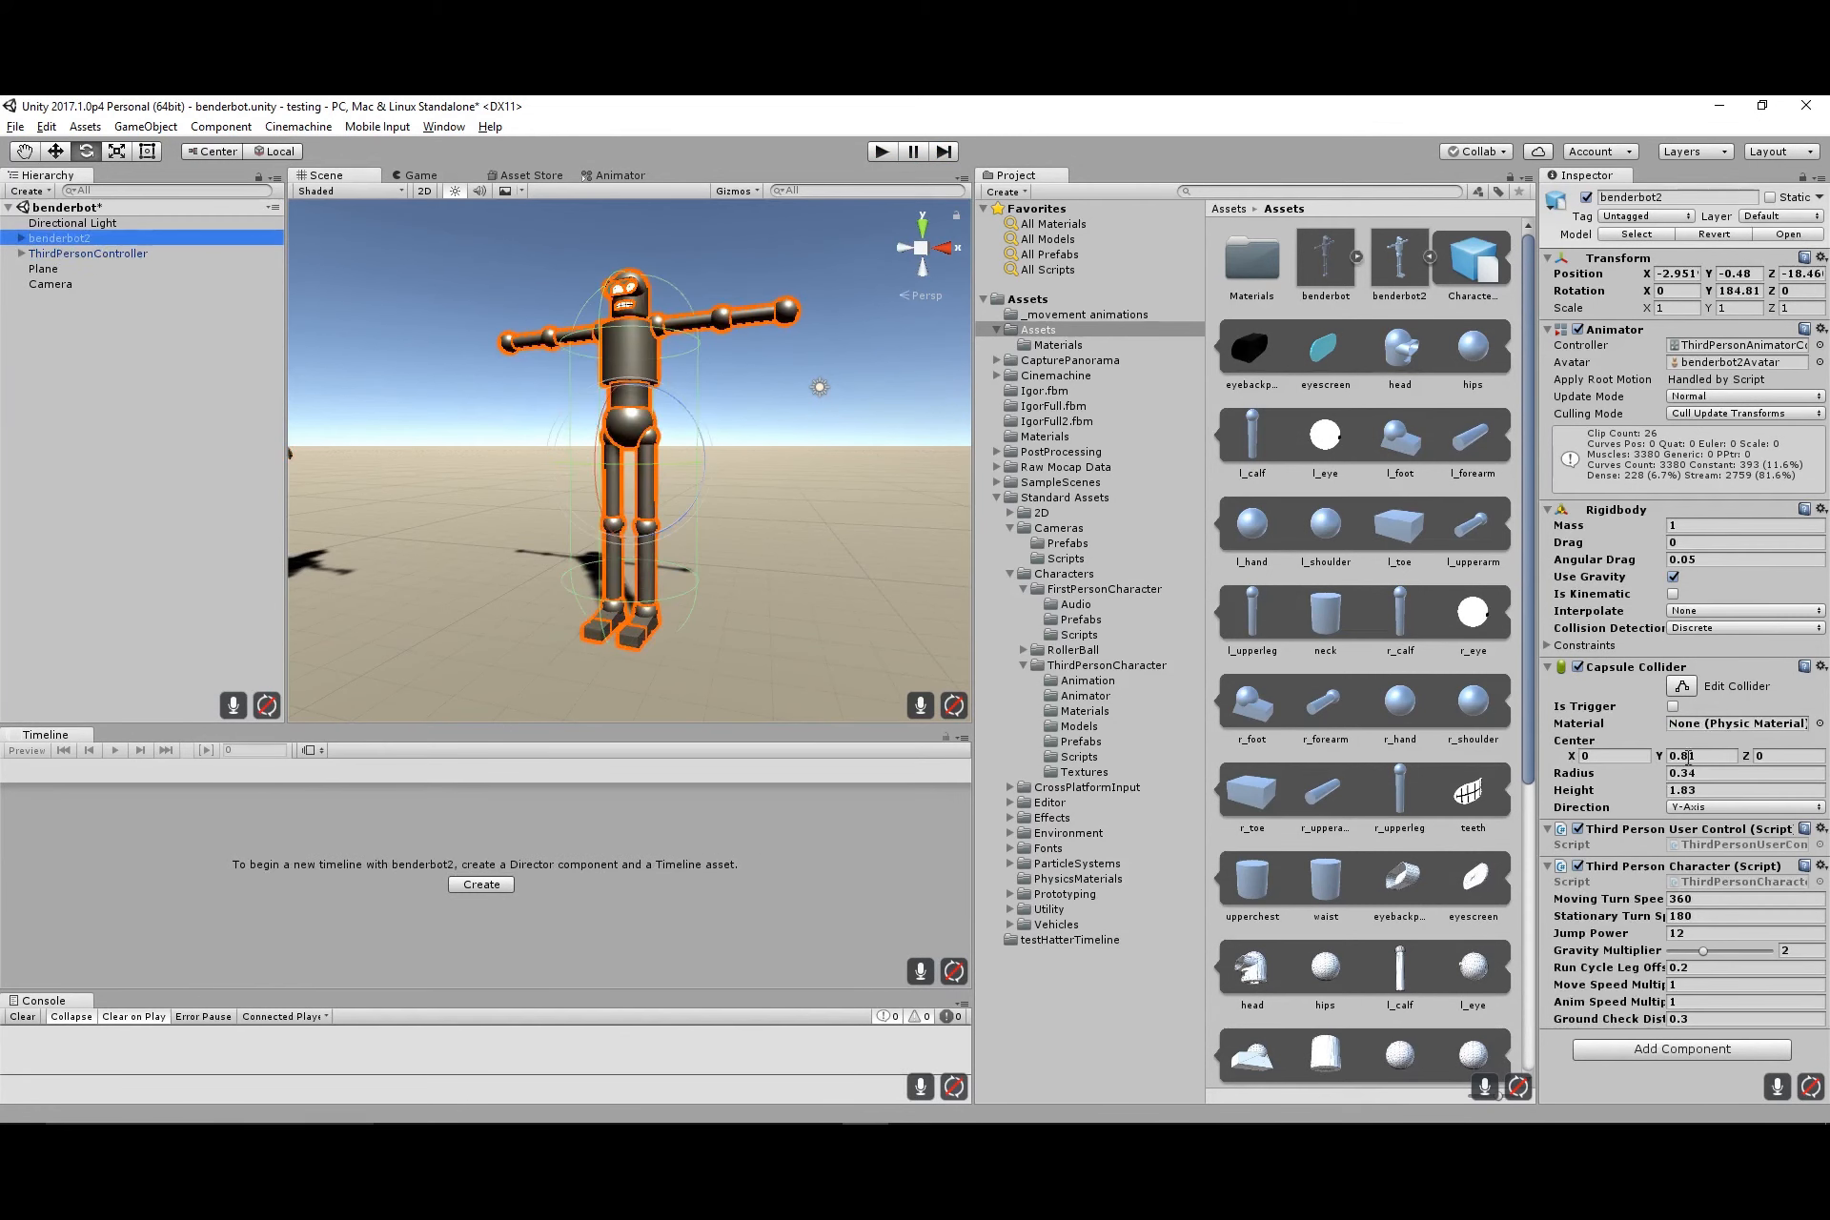
pyautogui.click(1659, 758)
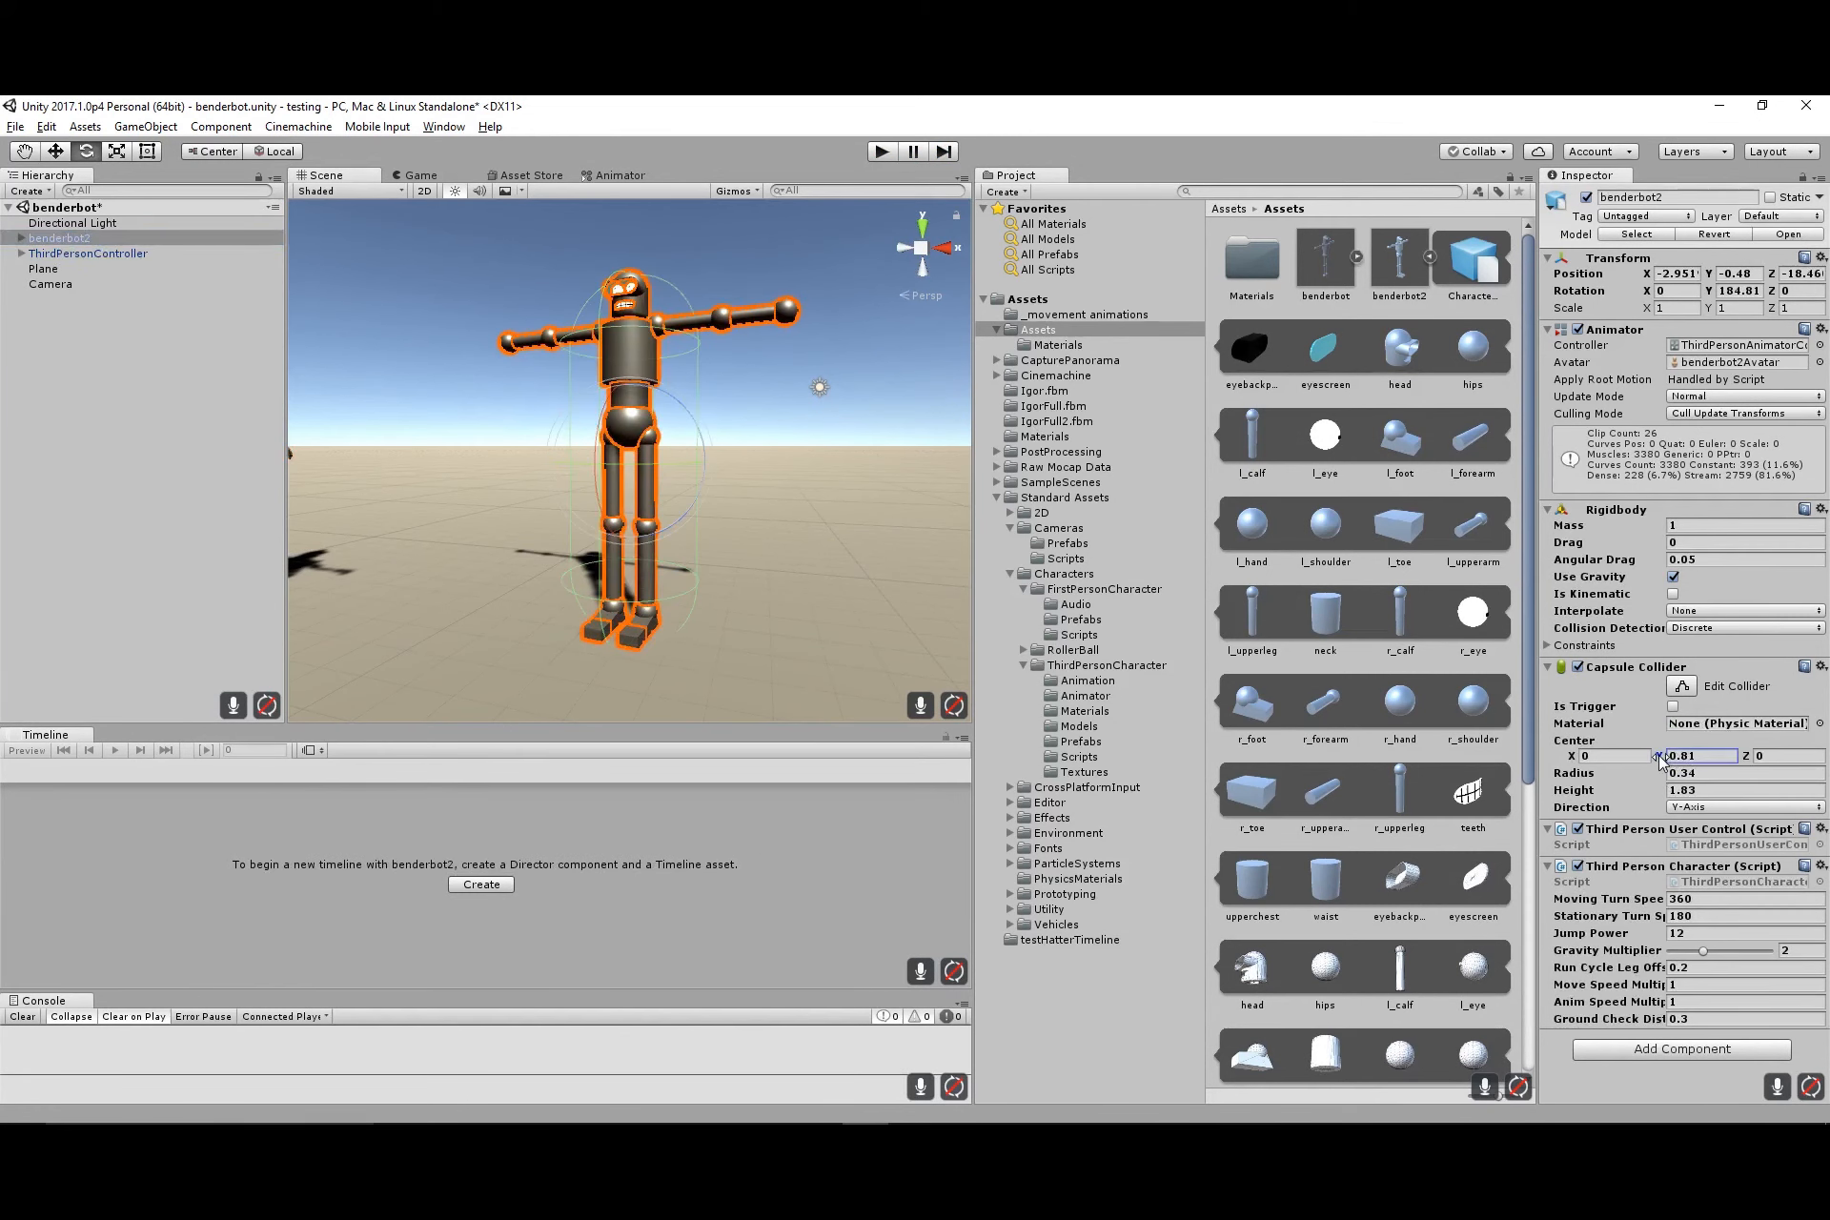
pyautogui.moveTo(1659, 757); pyautogui.dragTo(1669, 762)
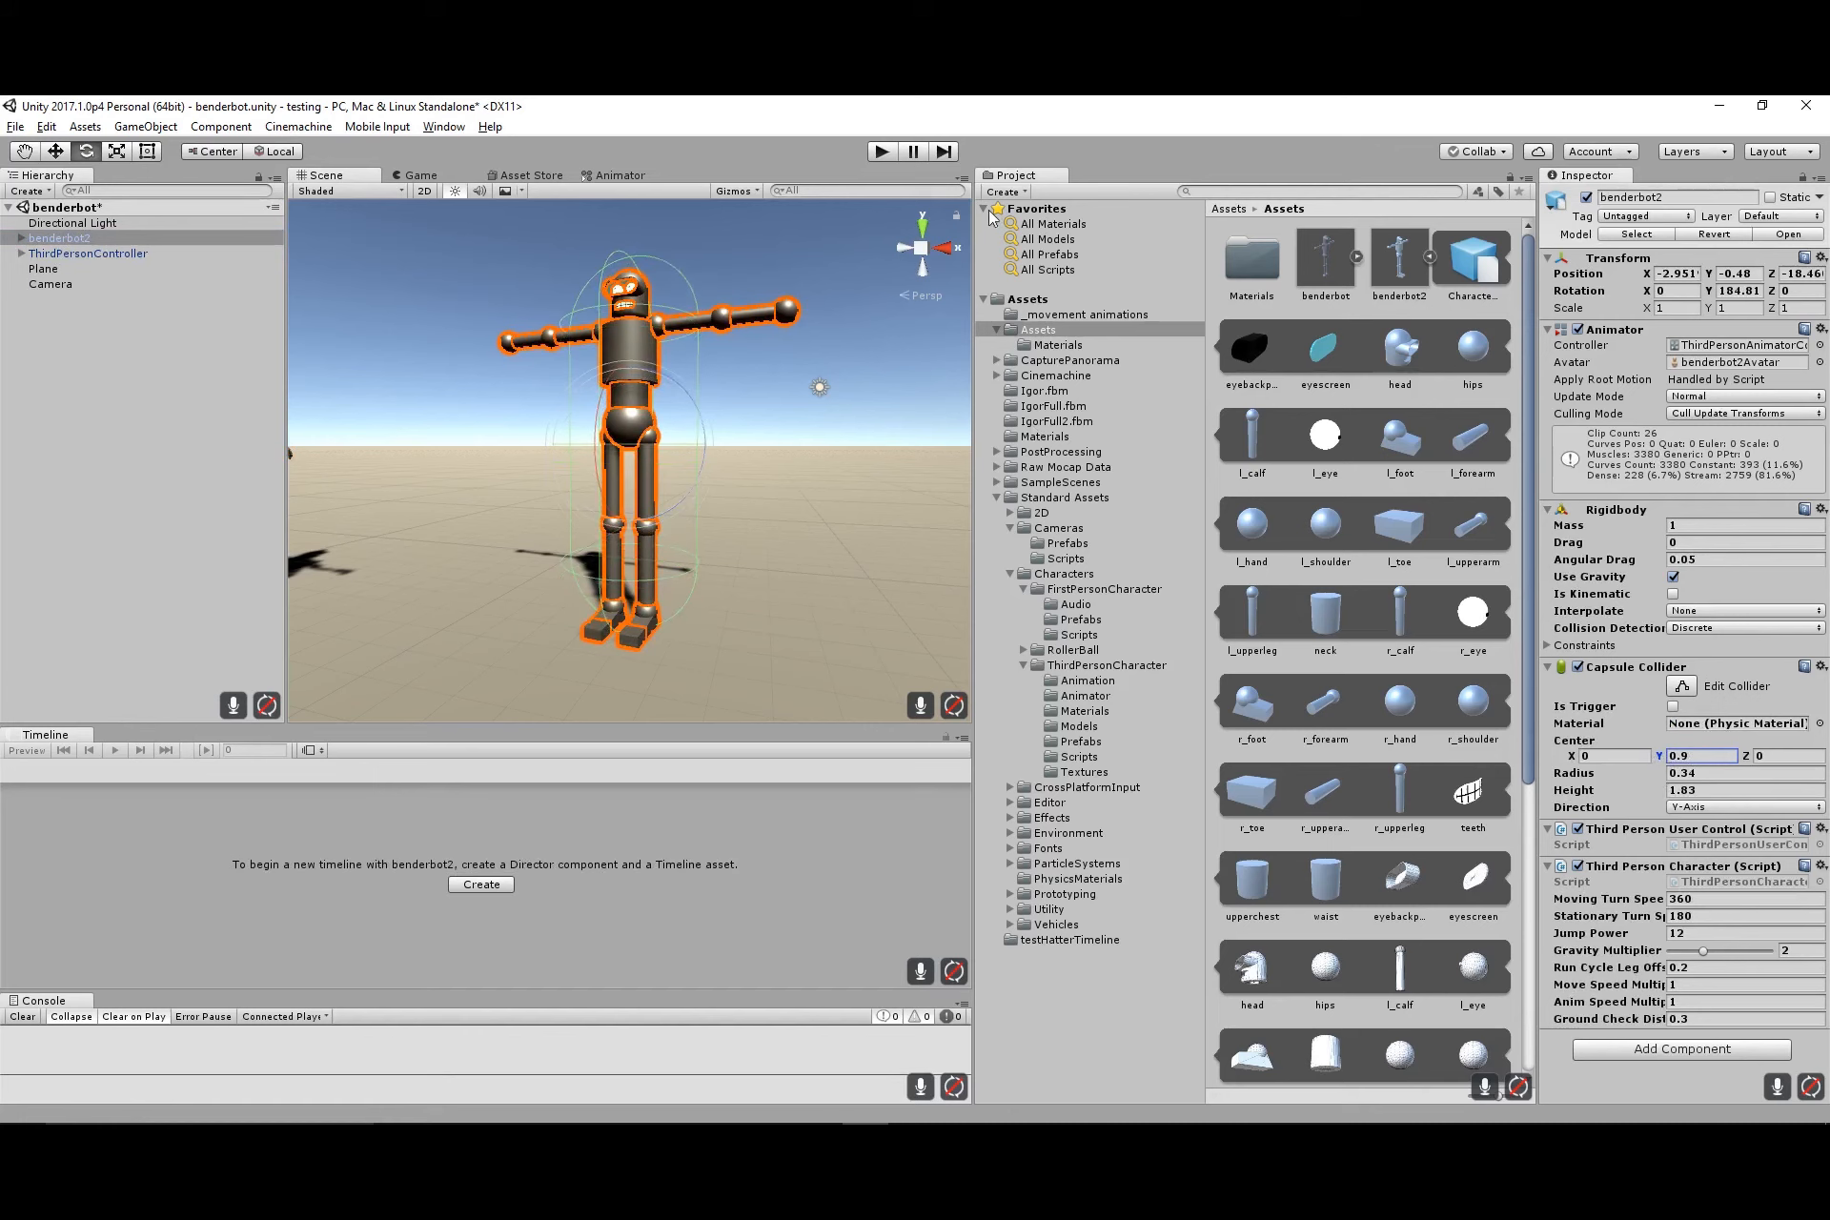
# Run the scene and test the robot with the adjusted collider by moving it in all directions, turning and jumping
pyautogui.click(882, 151)
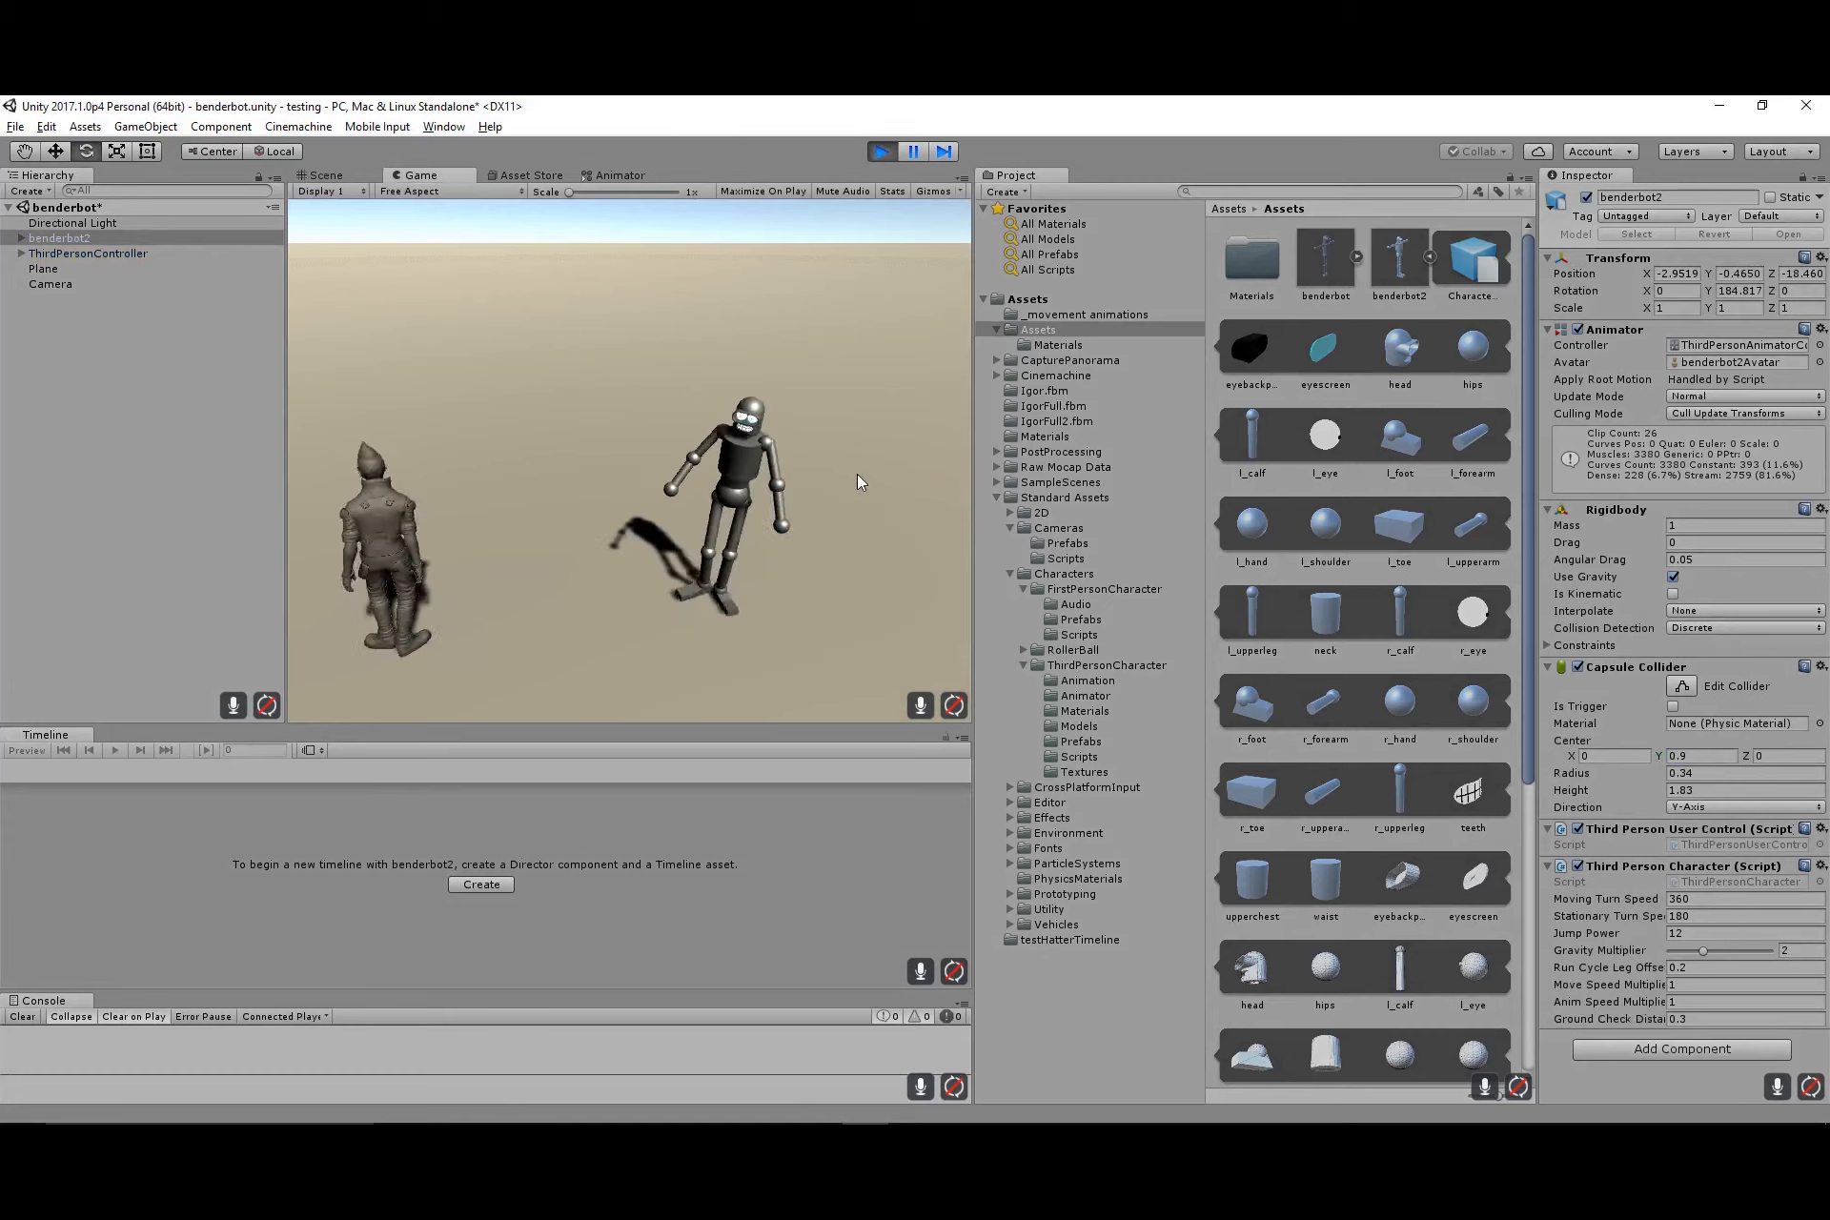
pyautogui.press('a')
pyautogui.press('d')
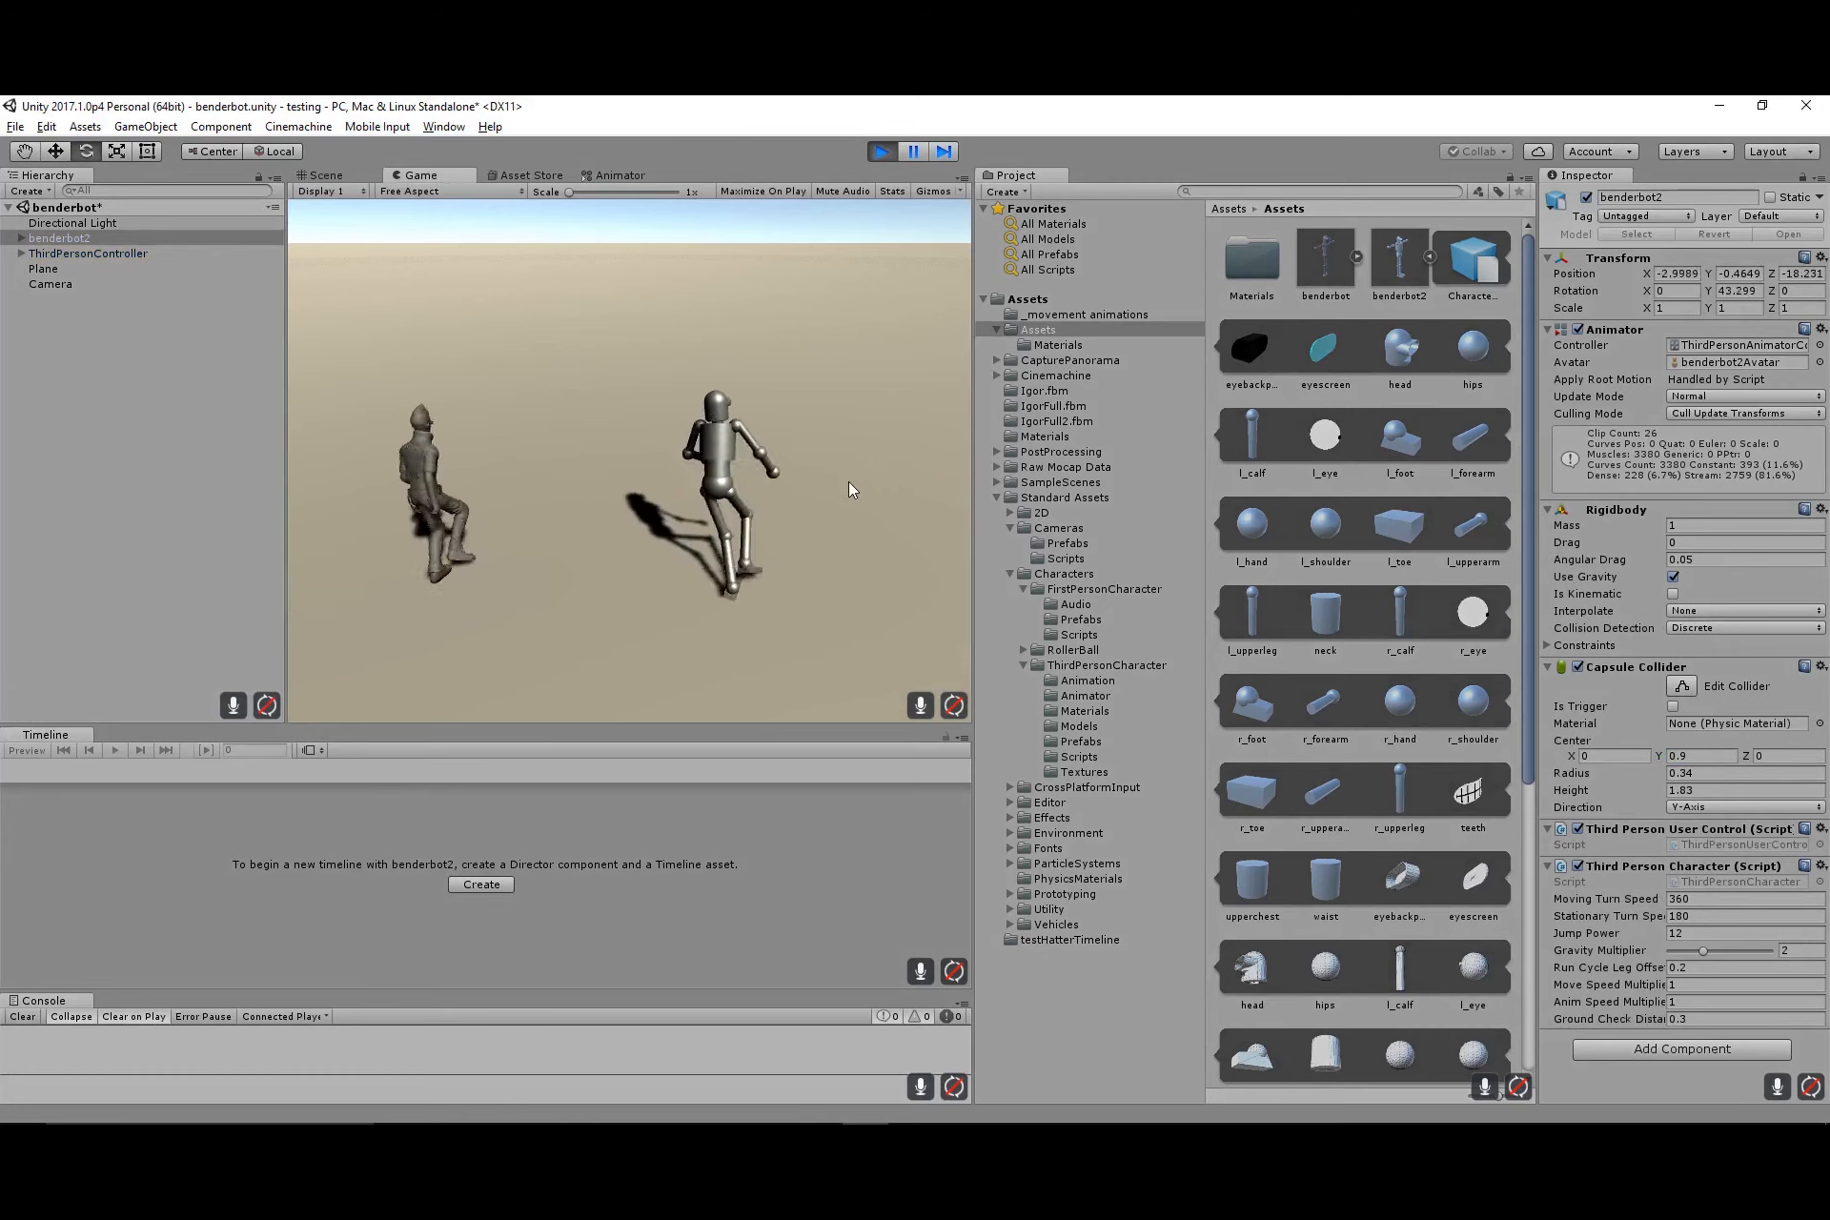
pyautogui.press('w')
pyautogui.press('a')
pyautogui.press('s')
pyautogui.press('d')
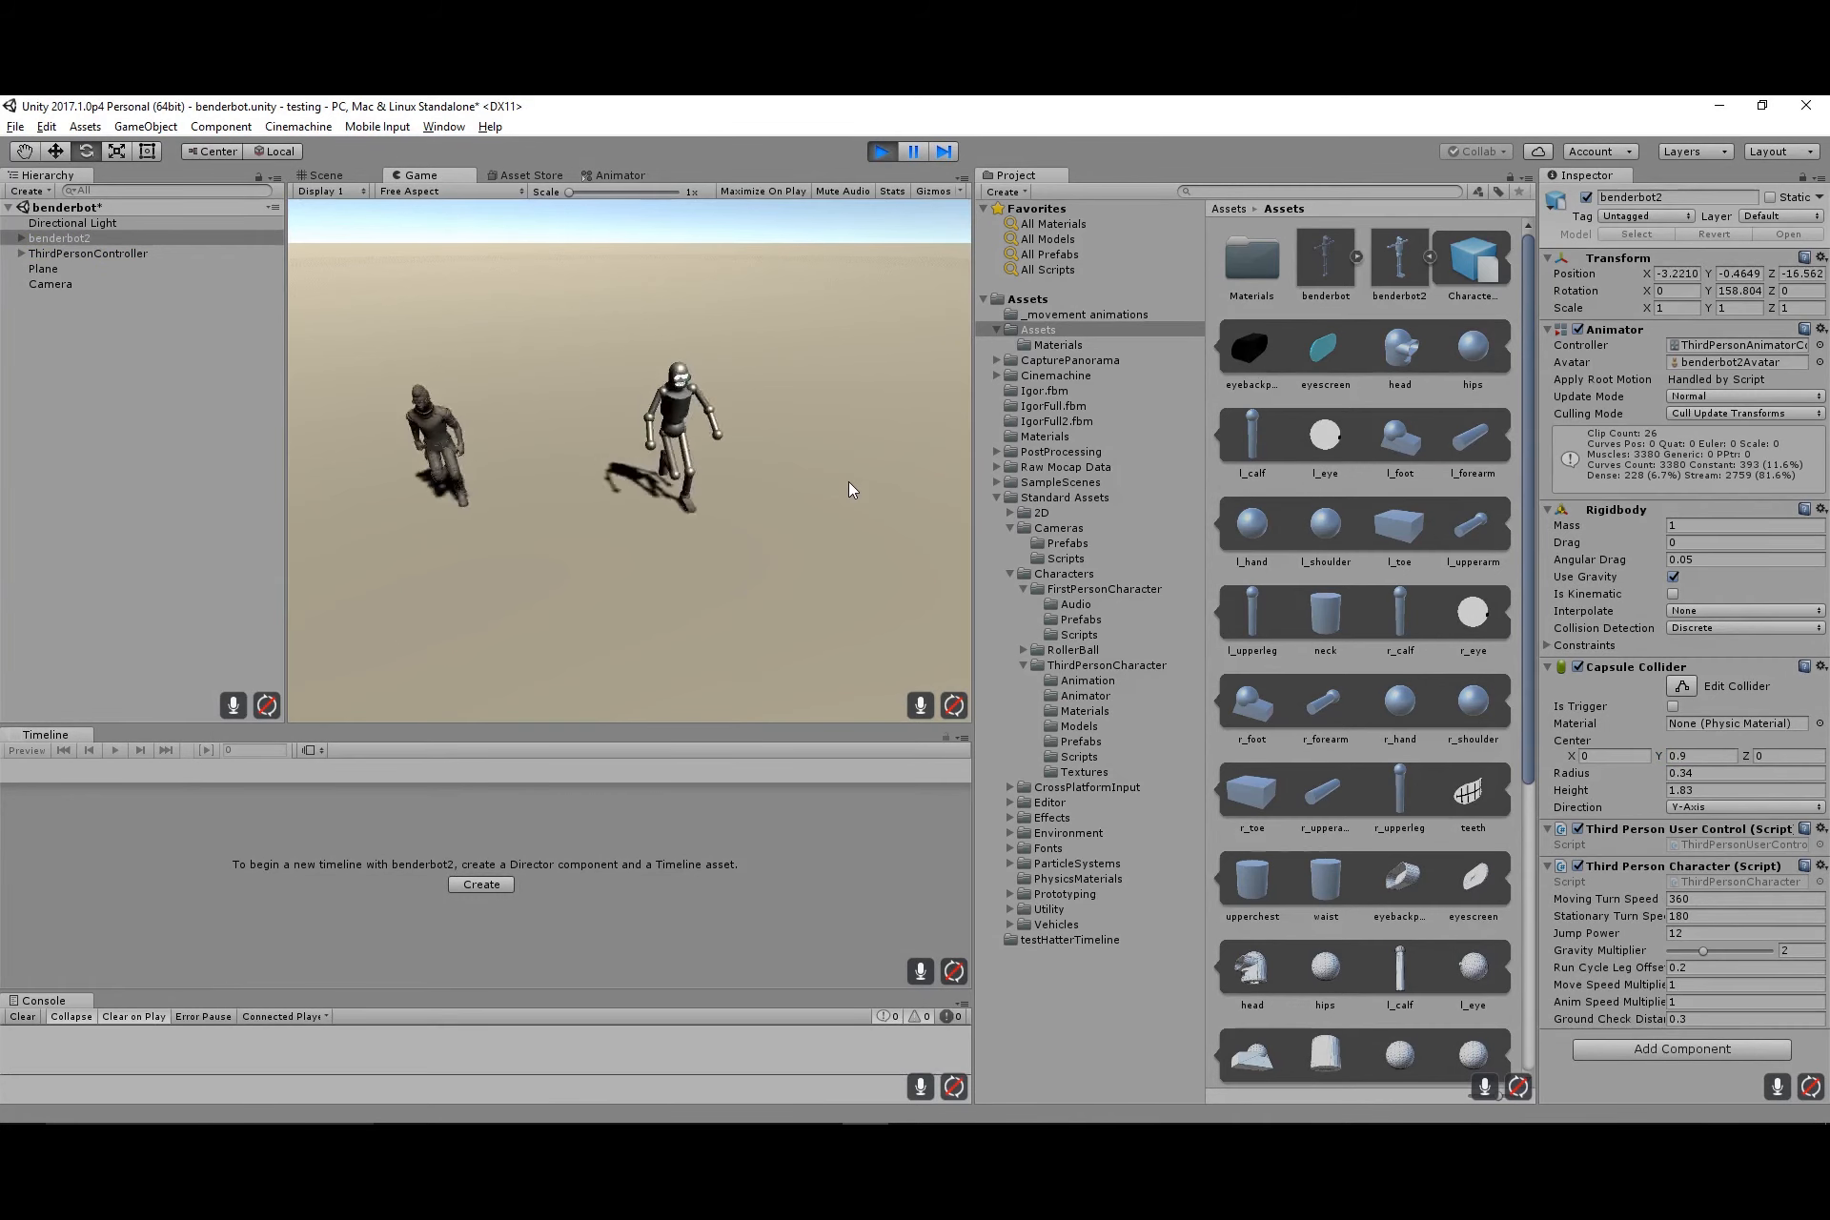
pyautogui.press('s')
pyautogui.press('w')
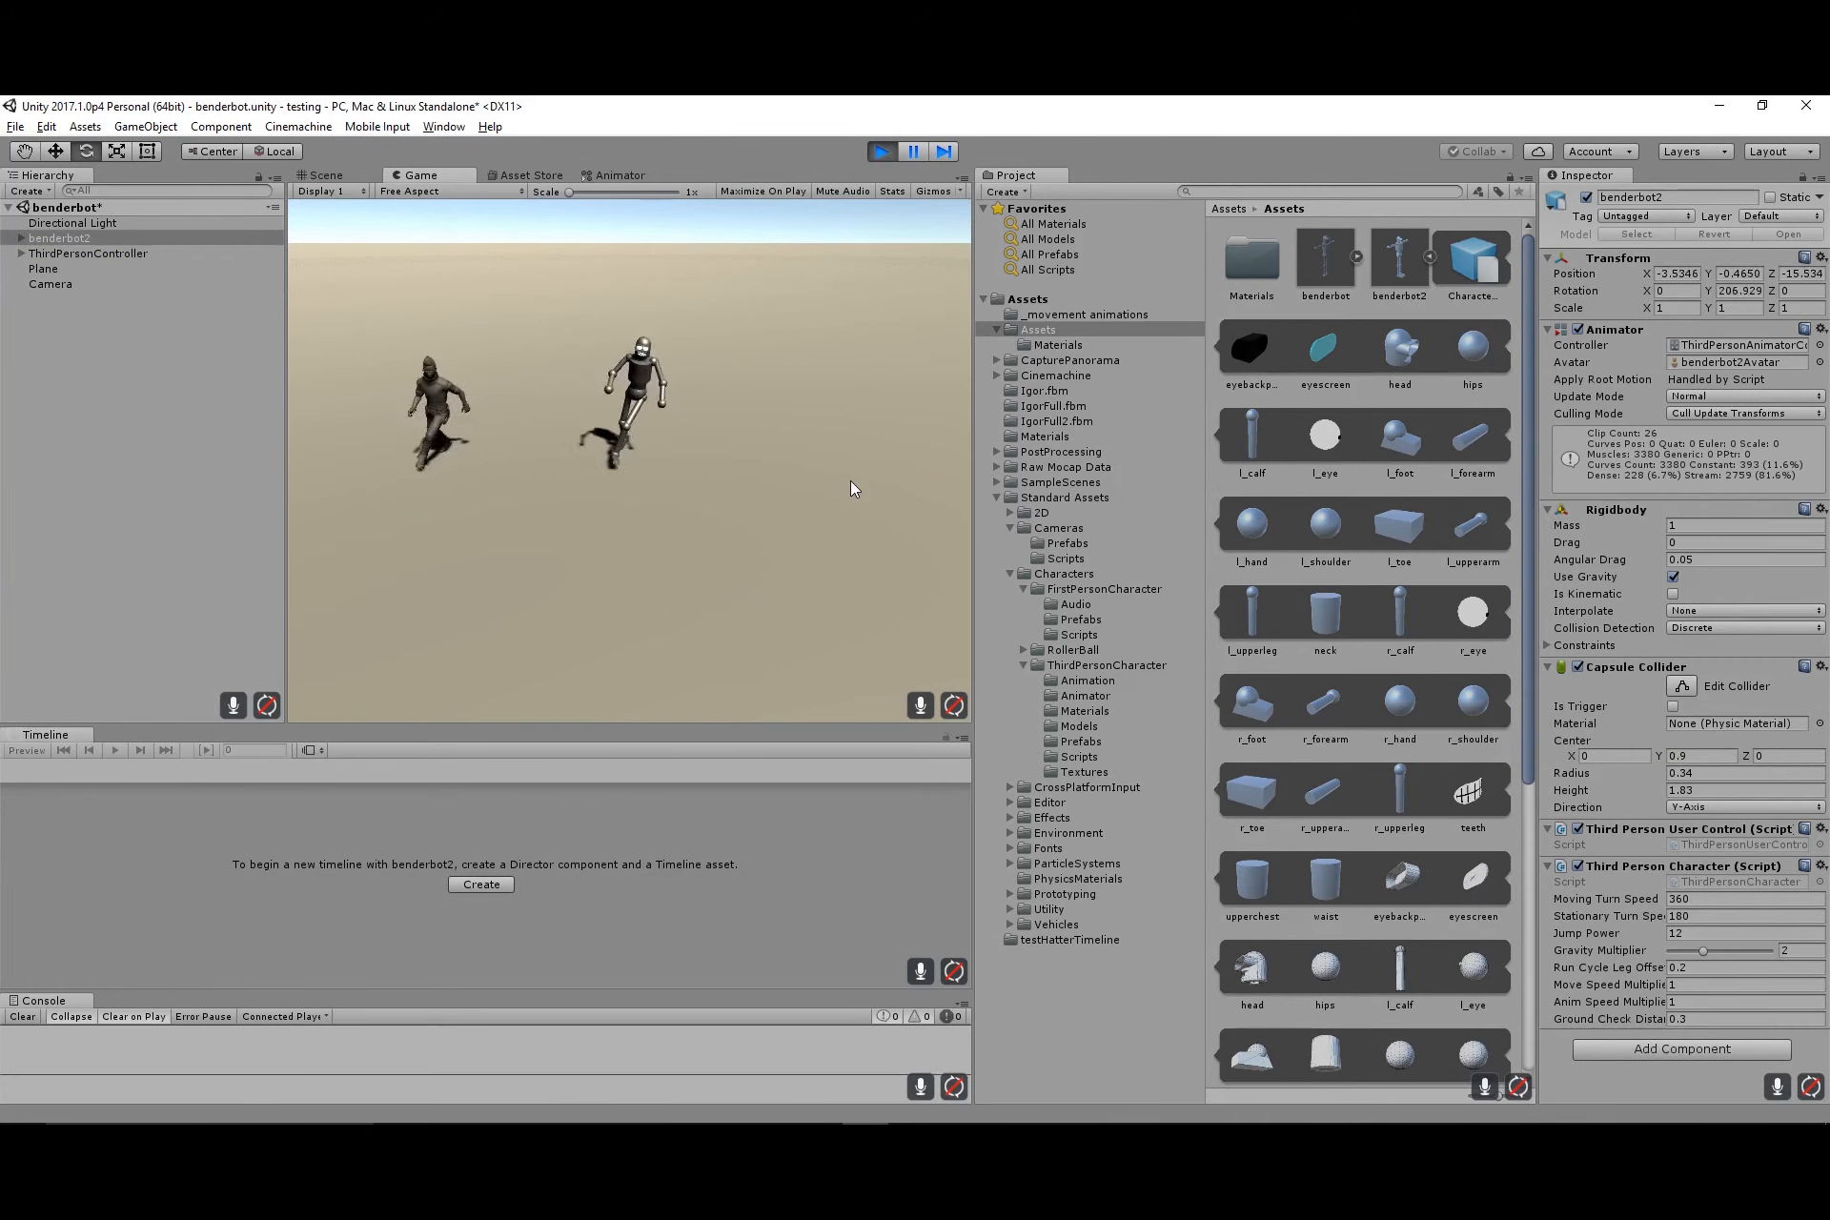
pyautogui.press('d')
pyautogui.press('w')
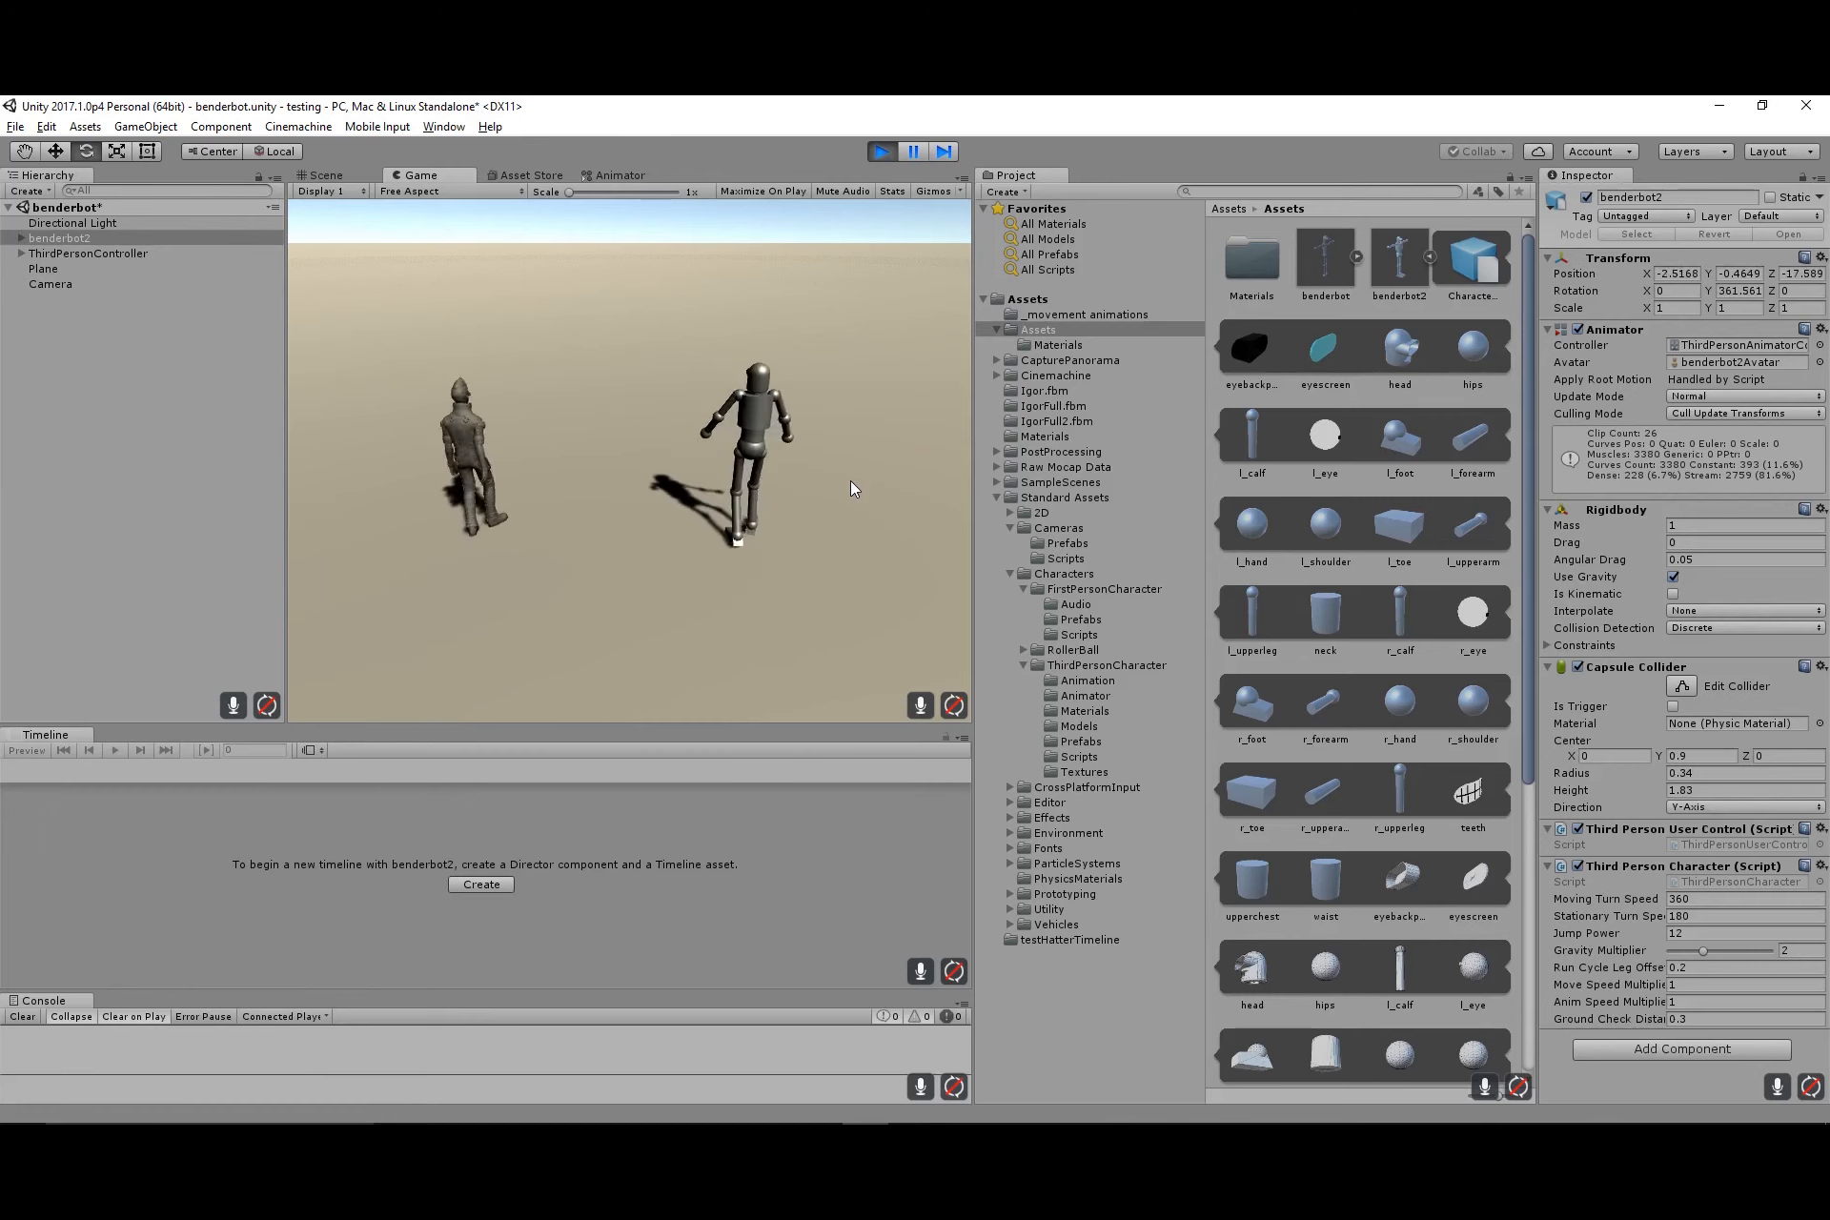
pyautogui.press('space')
pyautogui.press('s')
pyautogui.press('a')
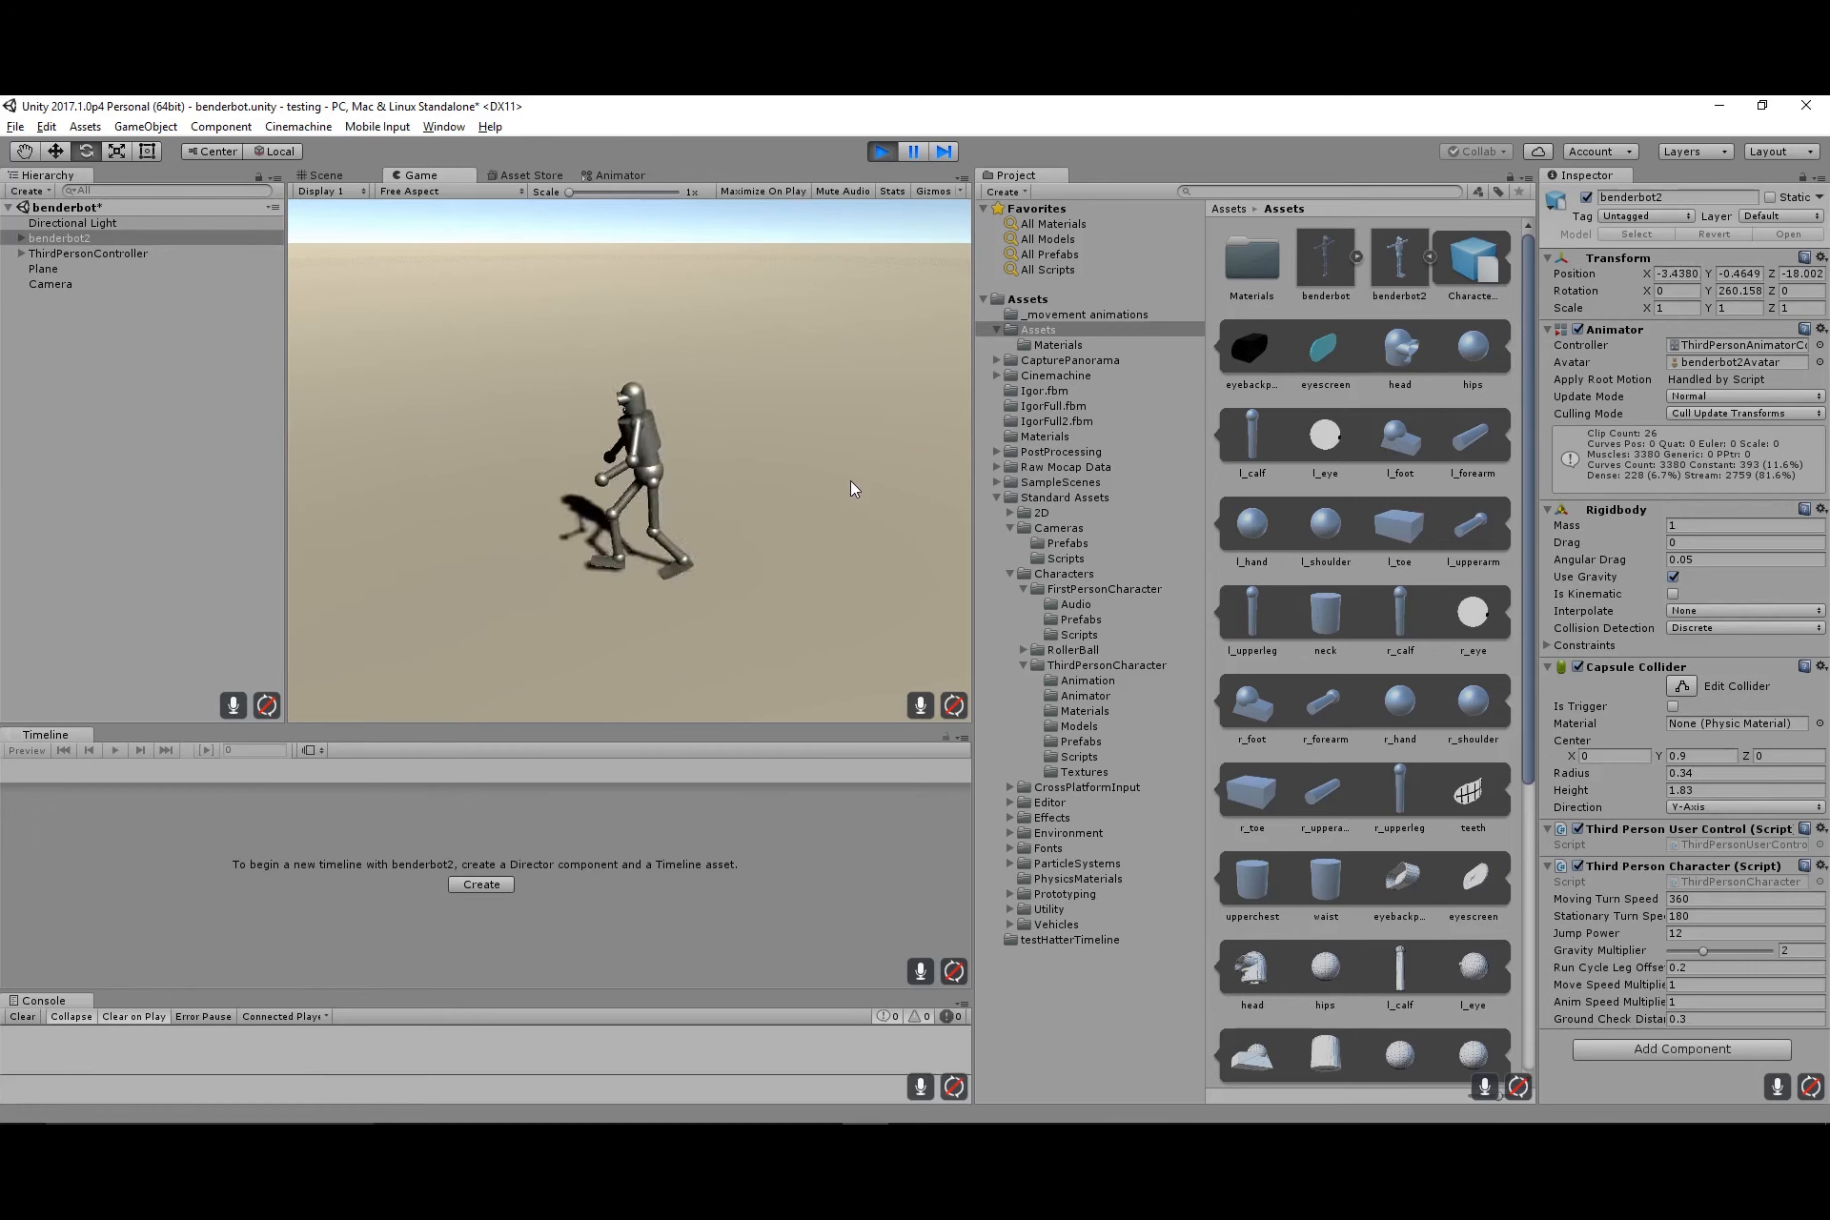
pyautogui.press('s')
pyautogui.press('d')
pyautogui.press('w')
pyautogui.press('a')
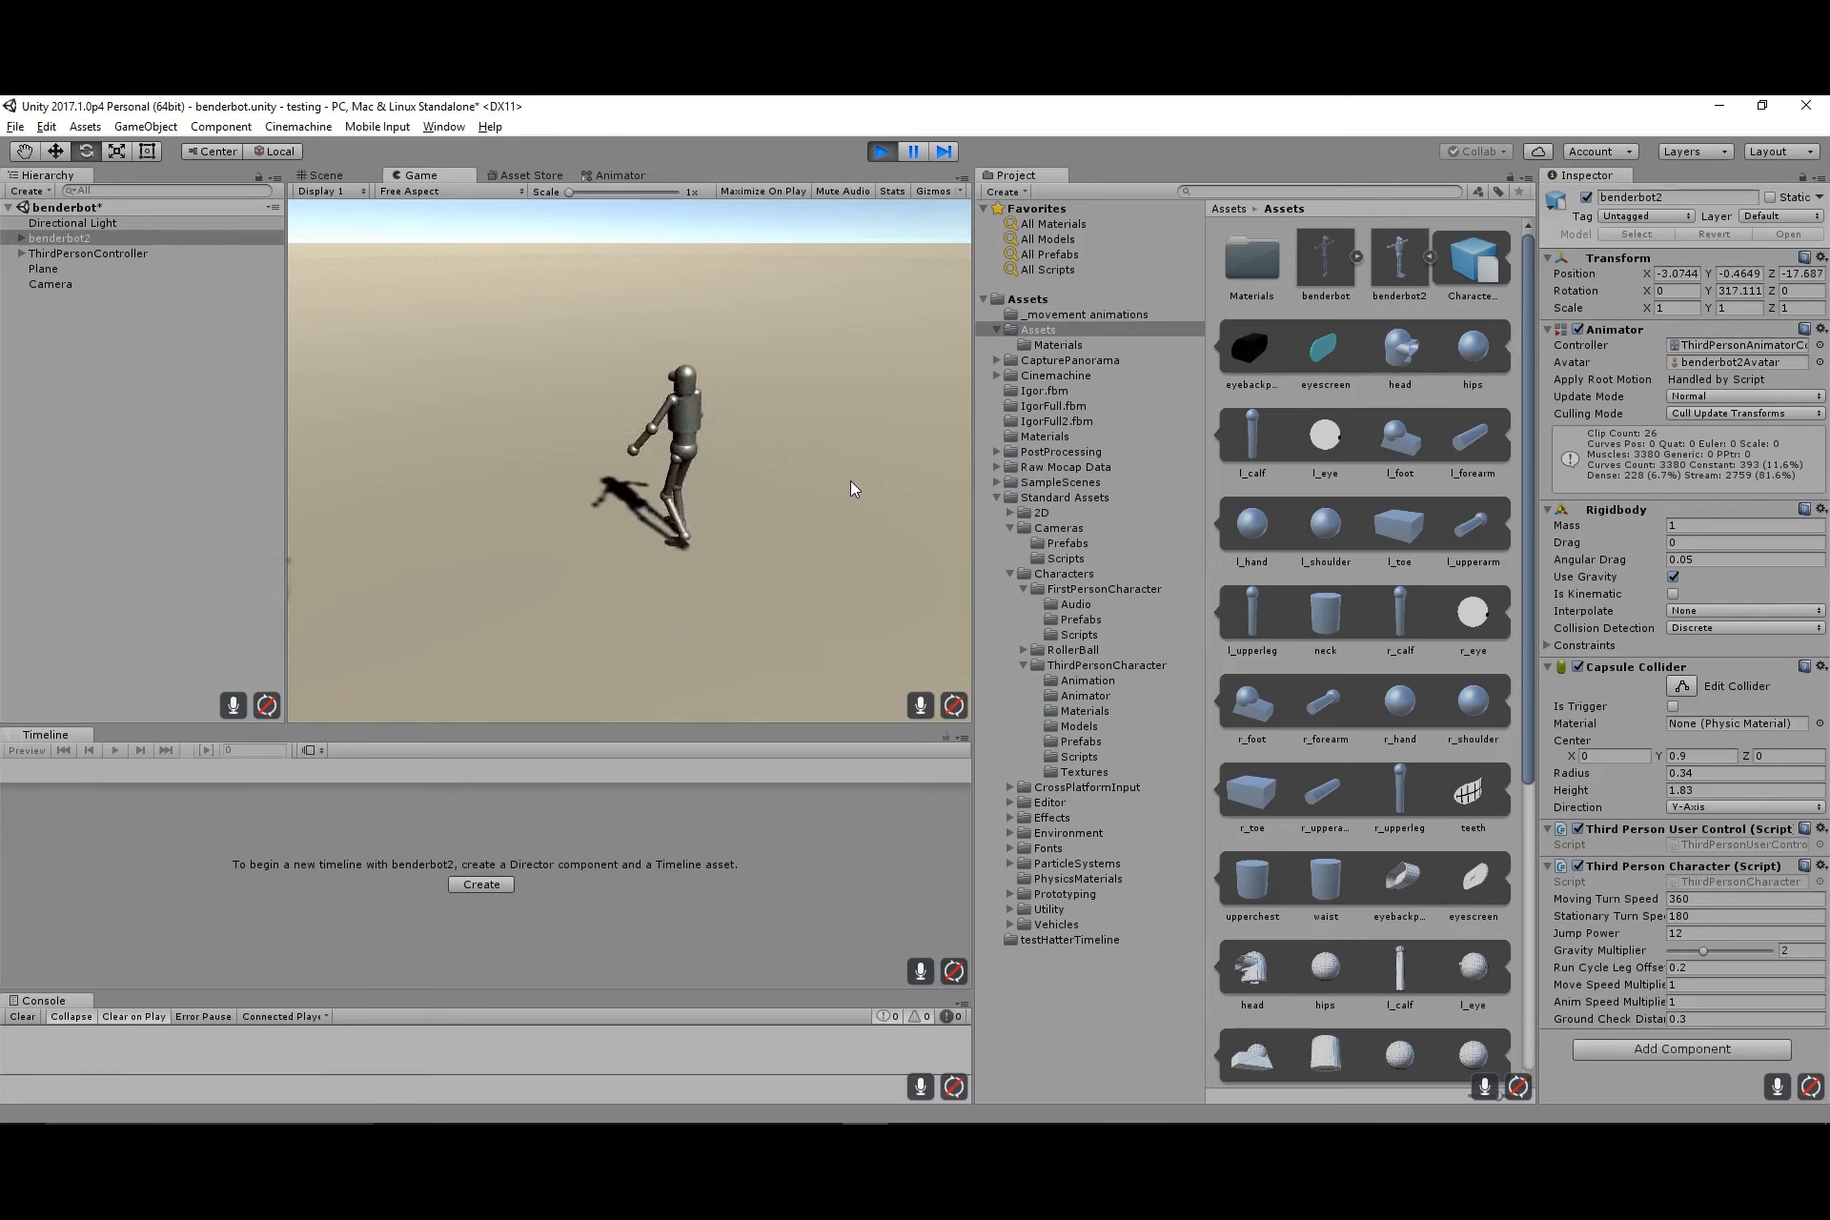
pyautogui.press('d')
pyautogui.press('s')
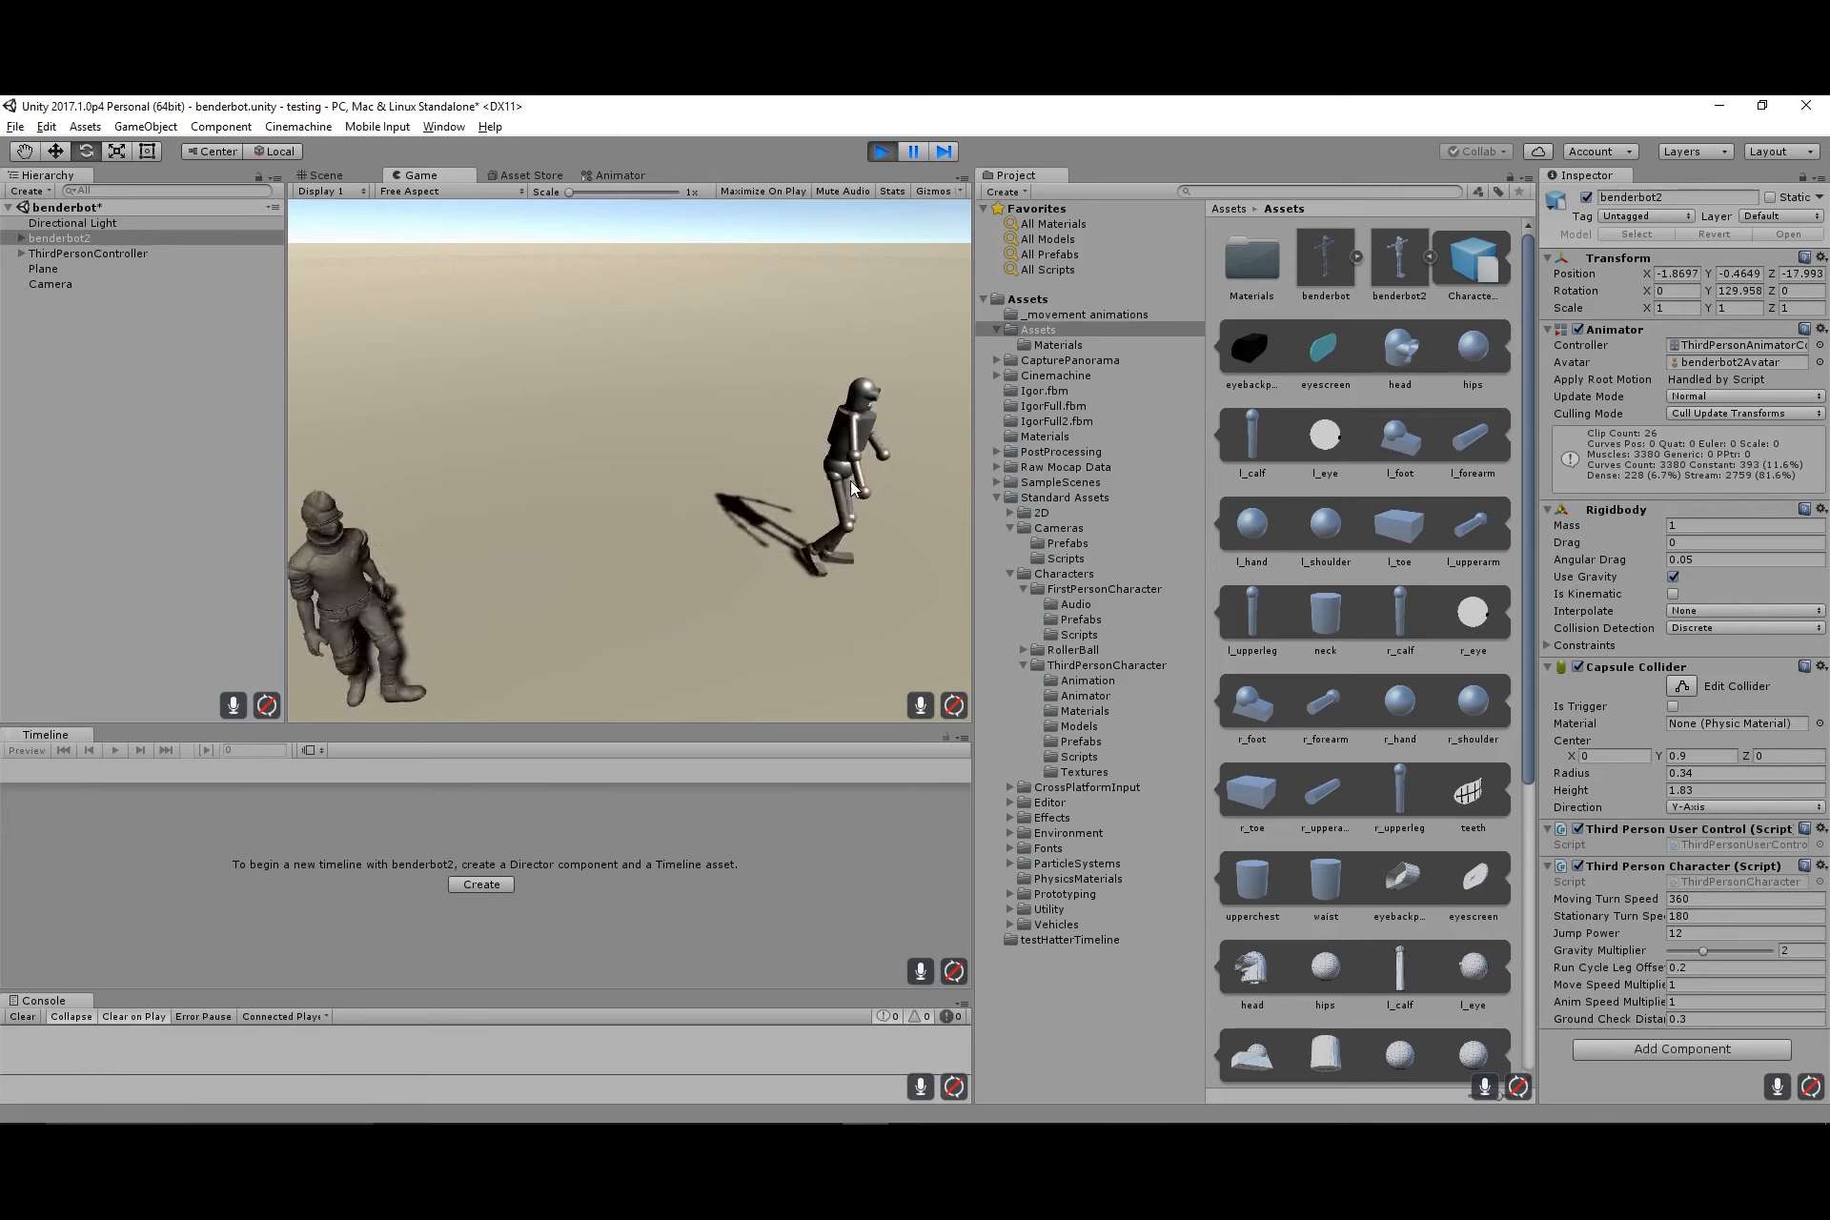
pyautogui.press('w')
pyautogui.press('a')
pyautogui.press('s')
pyautogui.press('d')
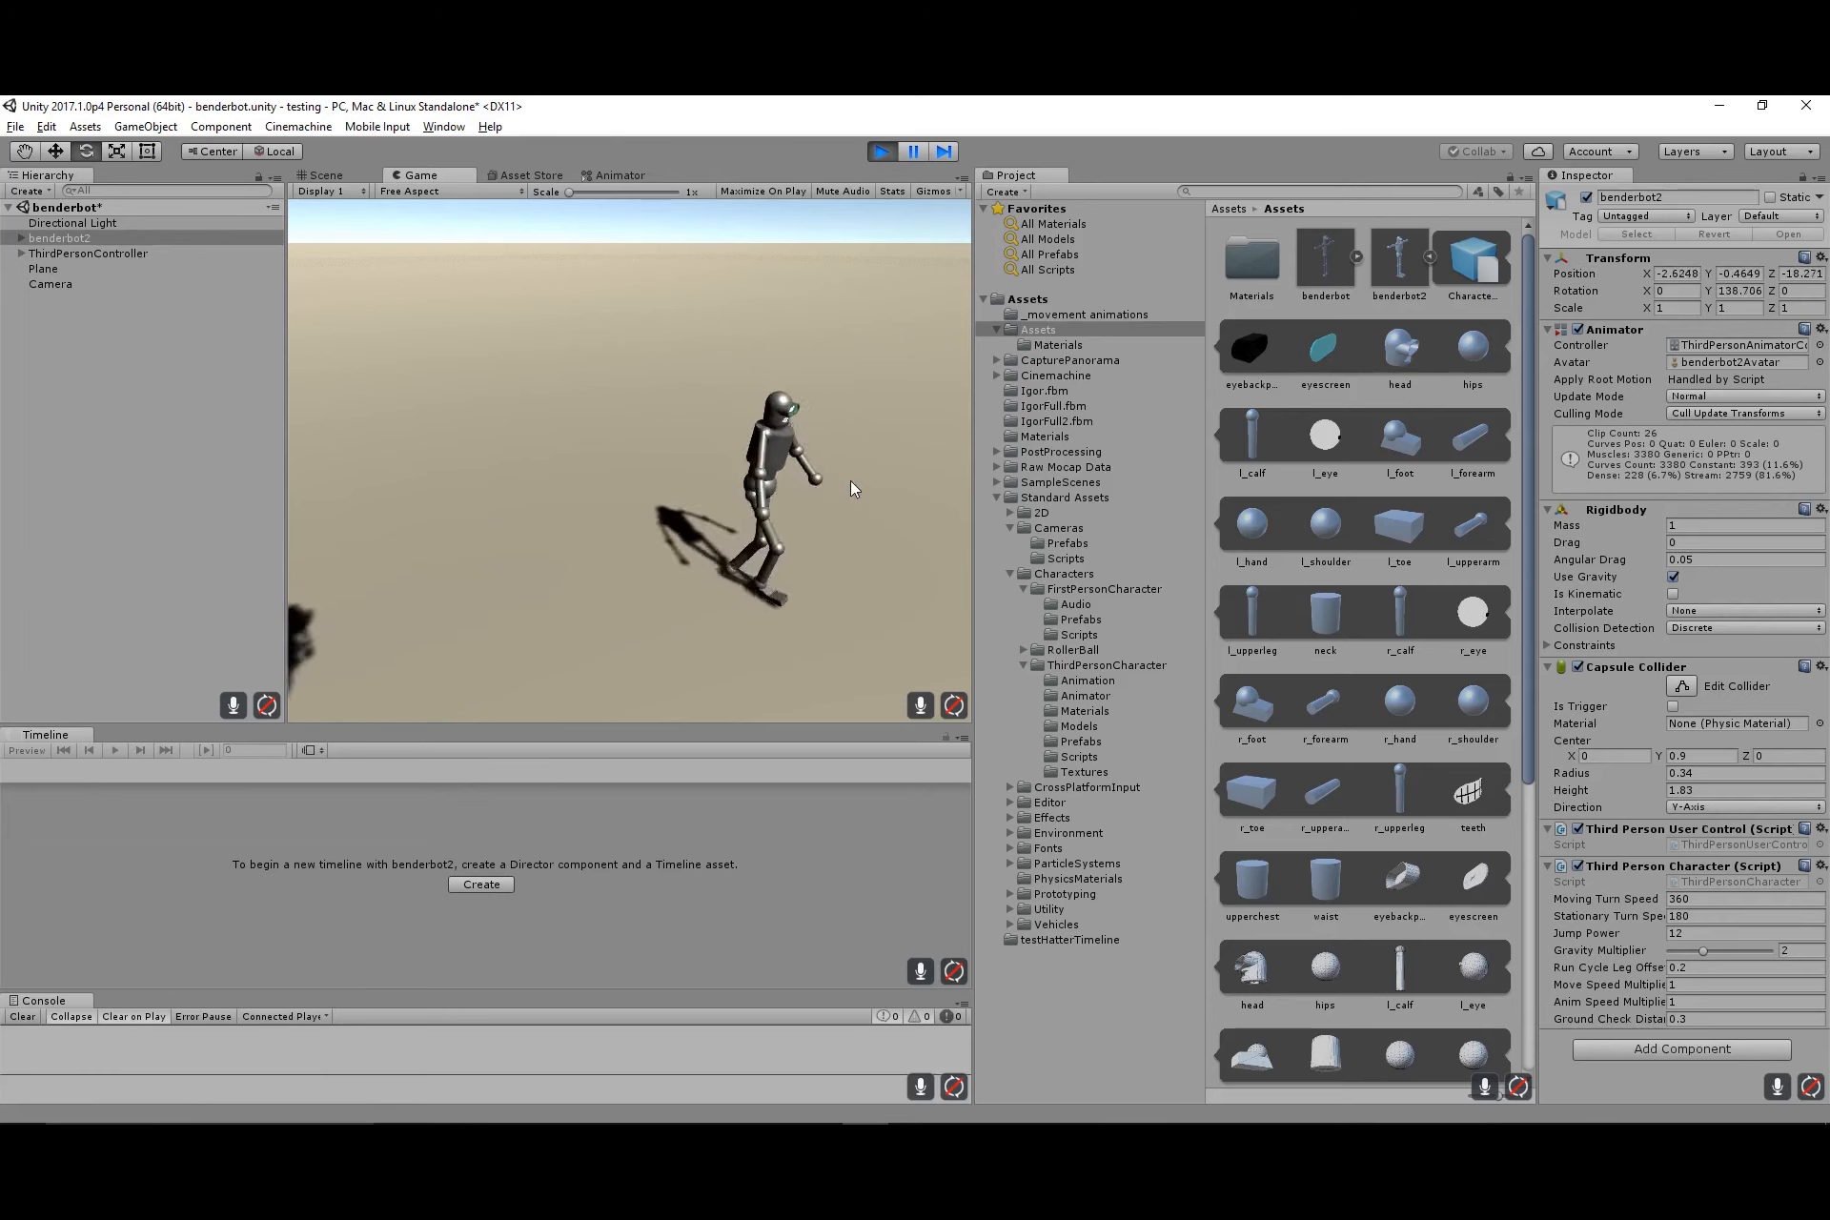
pyautogui.press('w')
pyautogui.press('a')
pyautogui.press('s')
pyautogui.press('d')
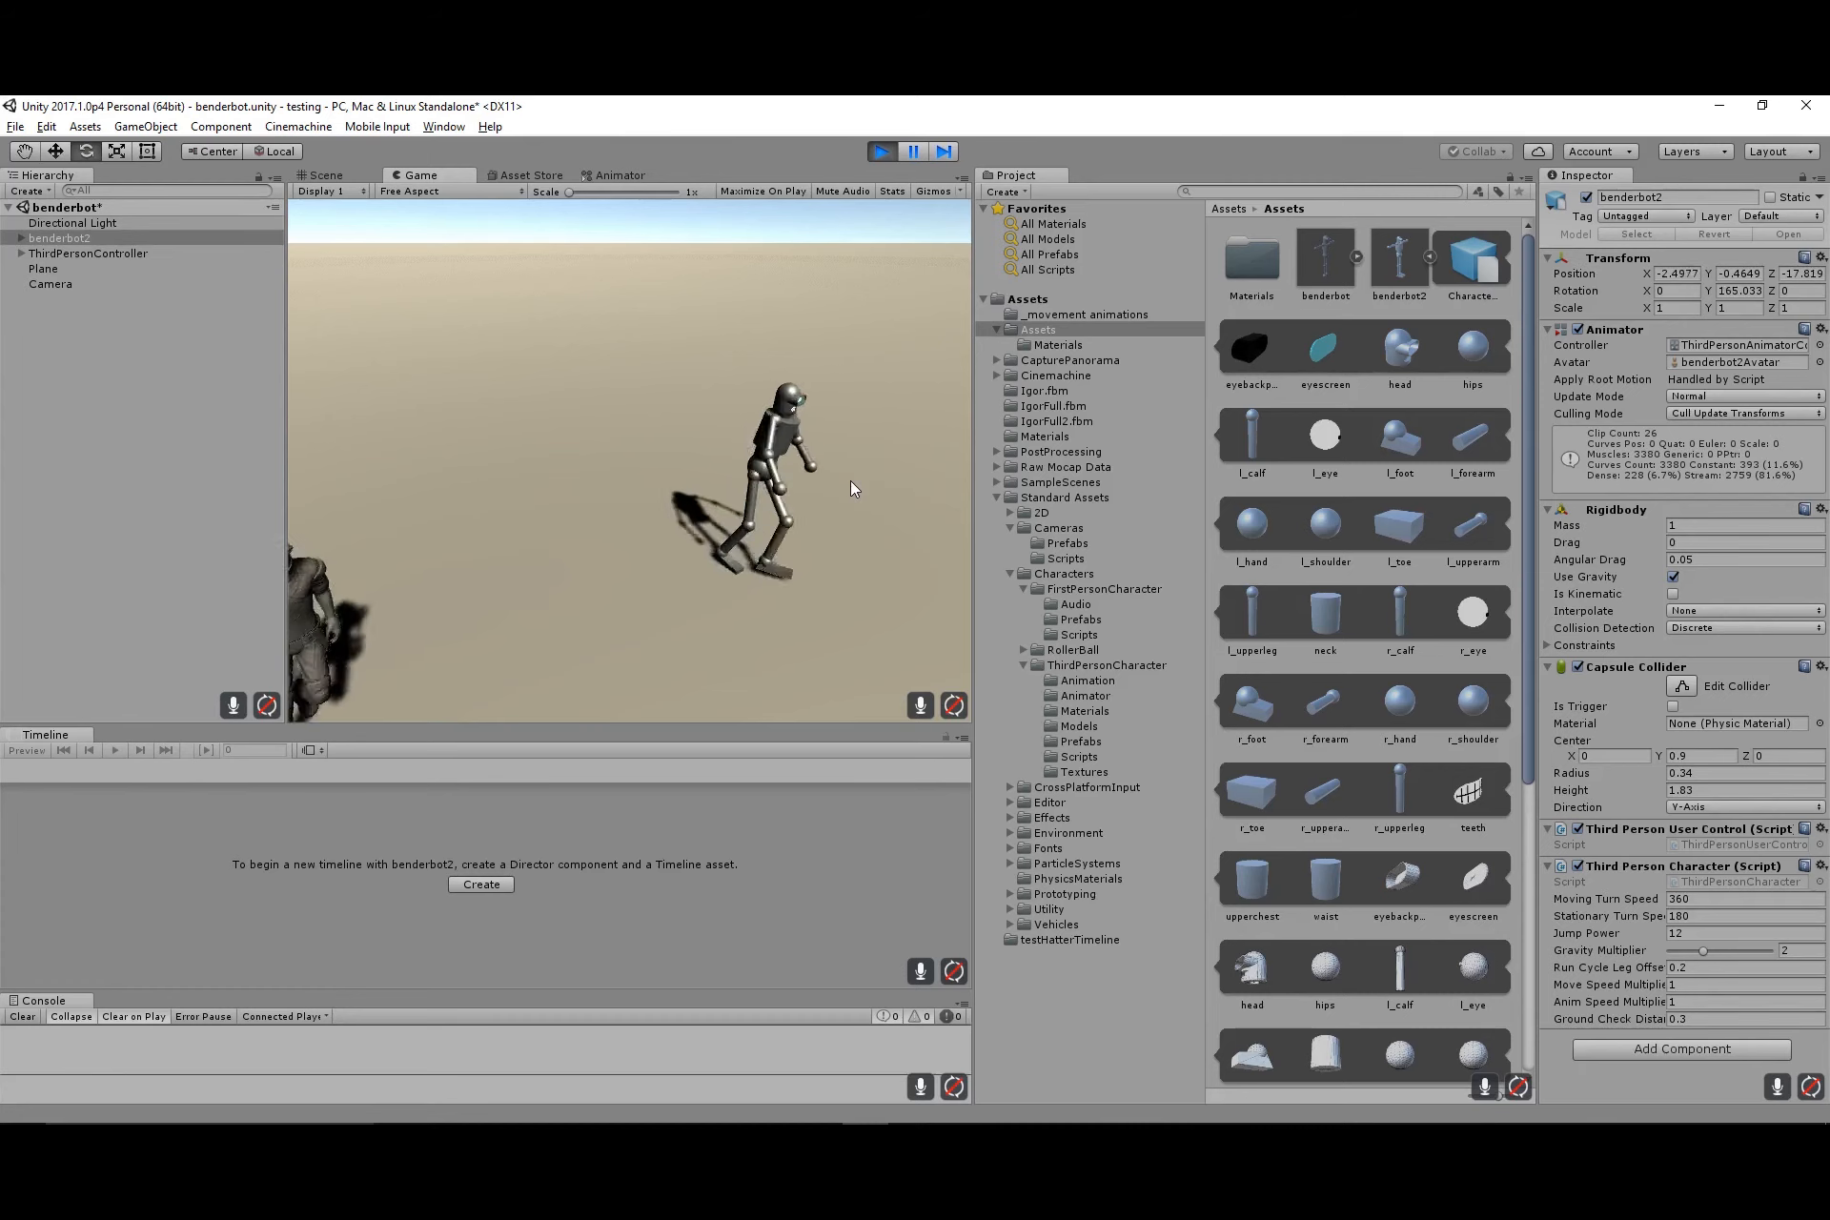
pyautogui.press('w')
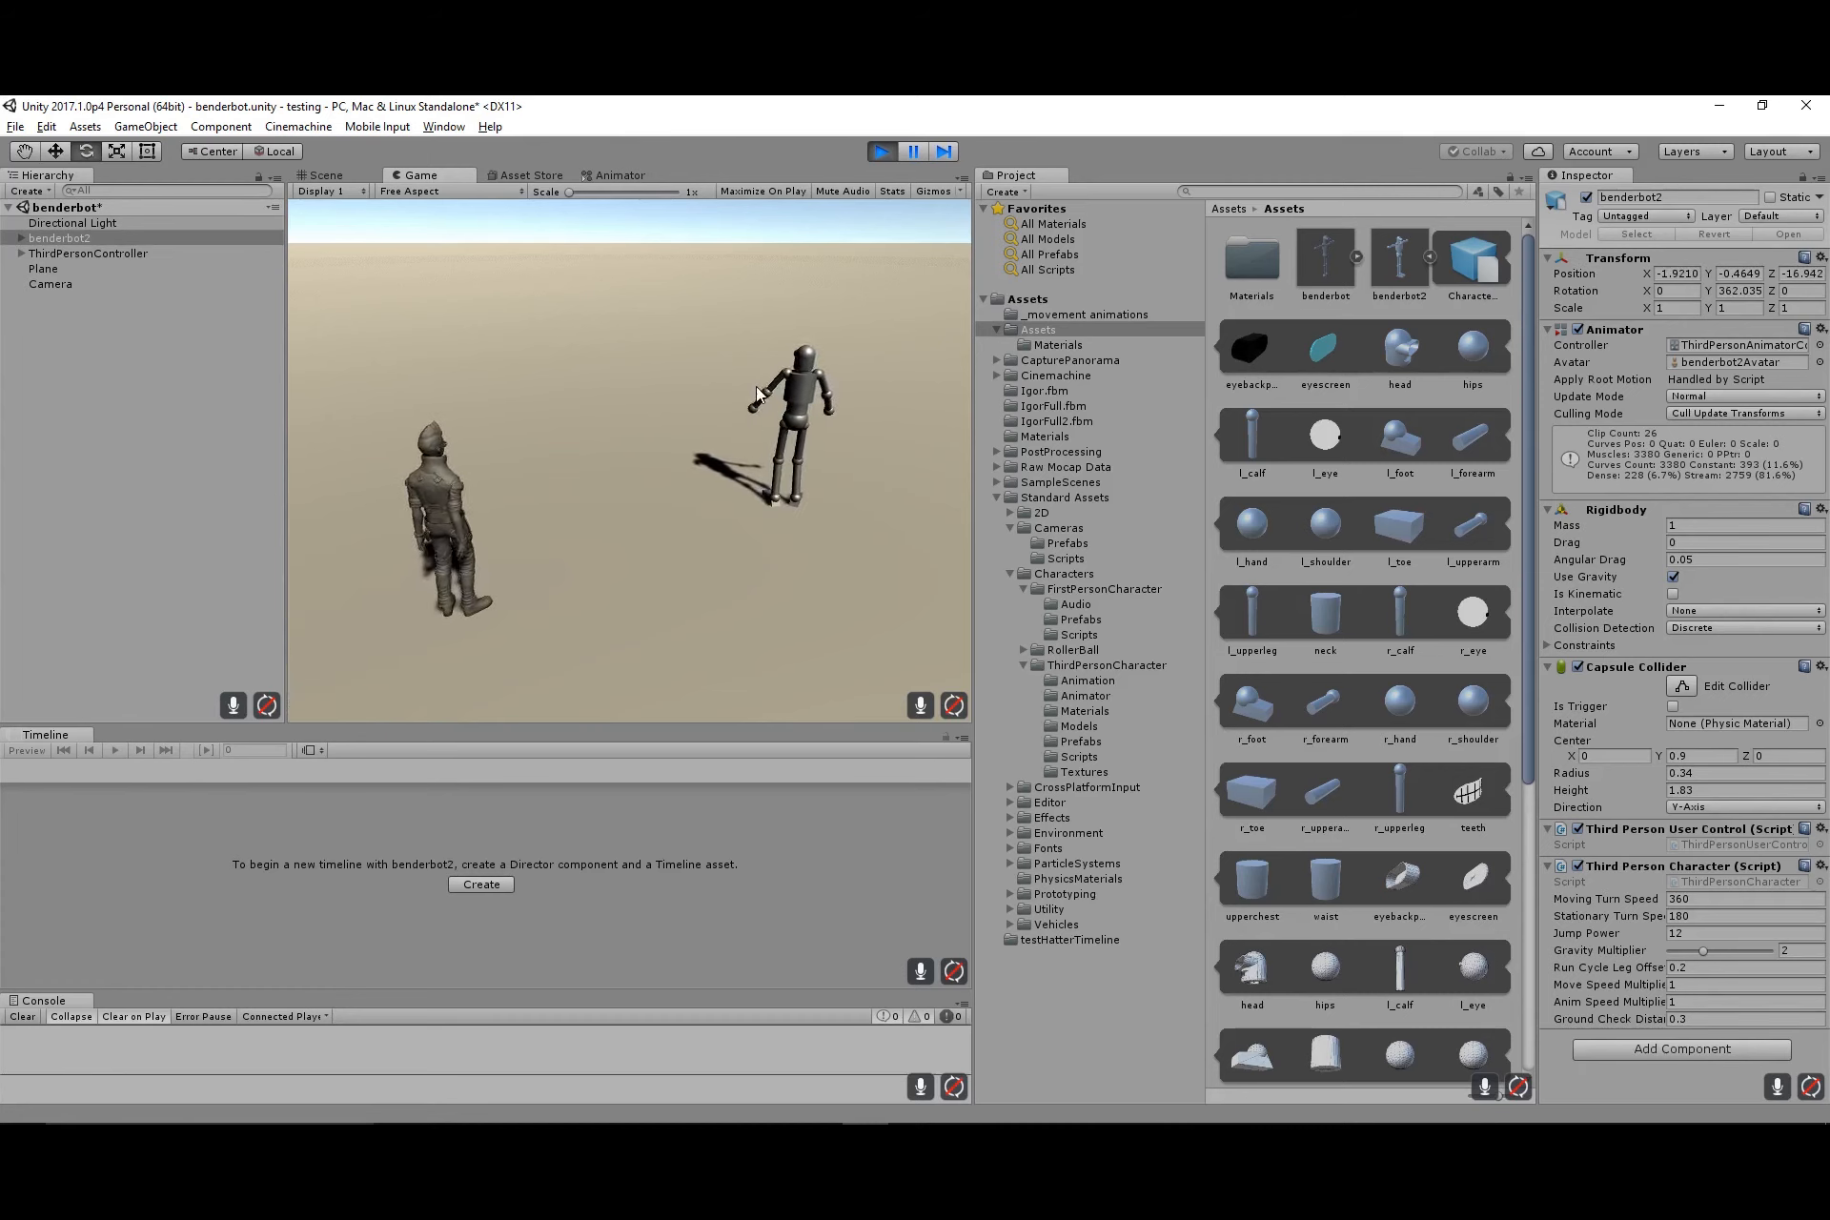